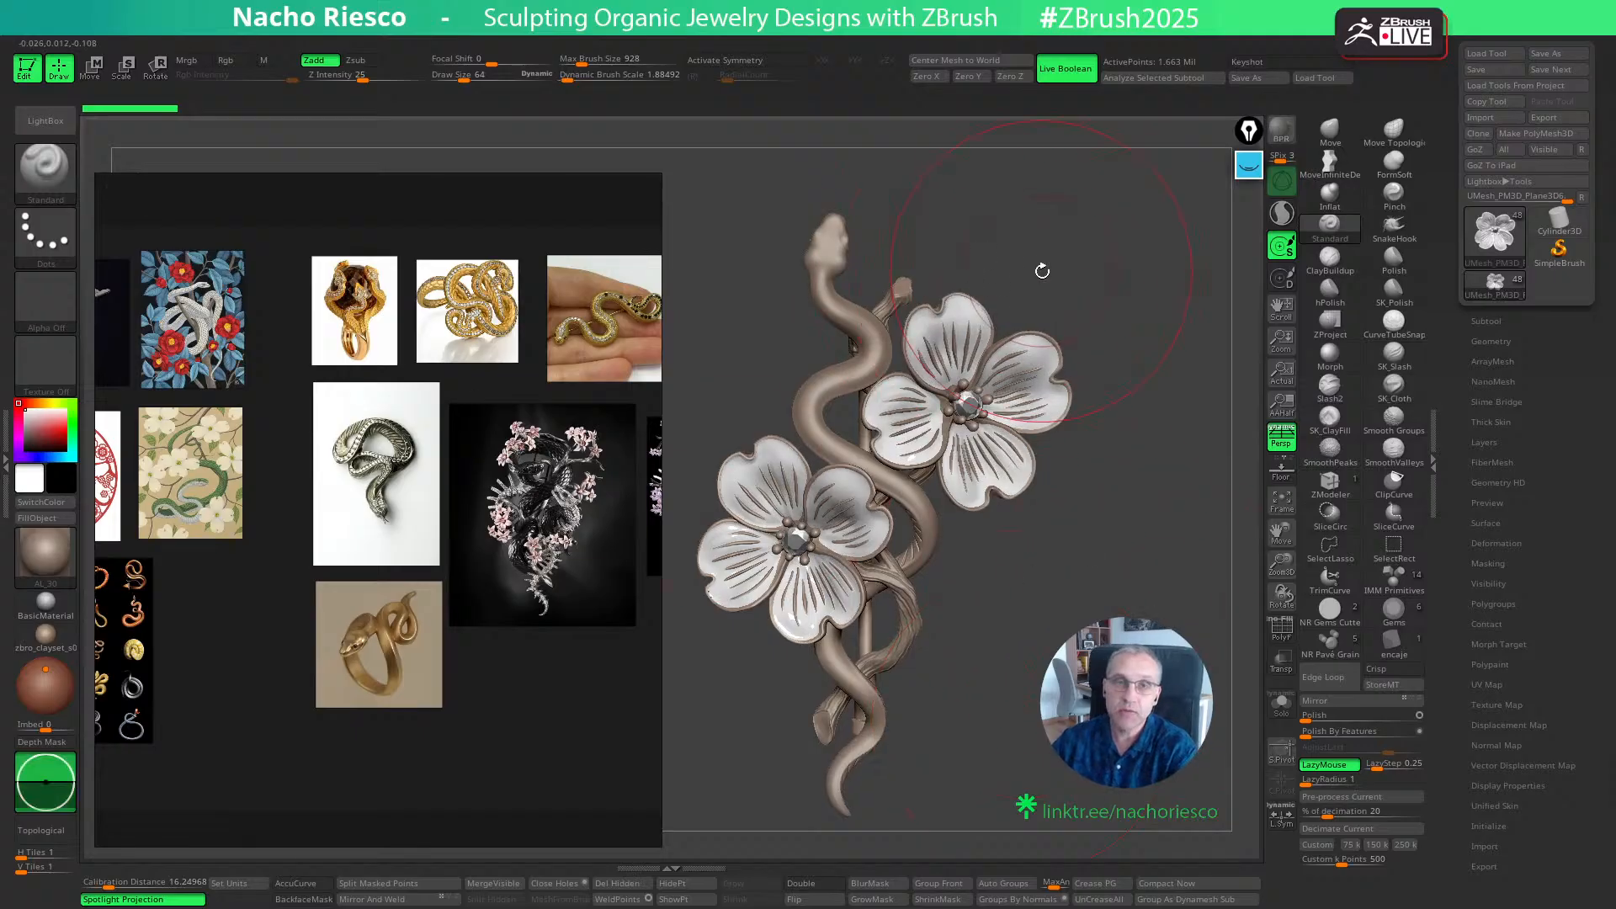
{"action": "mouse_move", "coordinate": [1078, 300]}
{"action": "left_mouse_down"}
{"action": "mouse_move", "coordinate": [1062, 291]}
{"action": "mouse_move", "coordinate": [1075, 533]}
{"action": "mouse_move", "coordinate": [1219, 613]}
{"action": "mouse_move", "coordinate": [1248, 612]}
{"action": "left_mouse_up"}
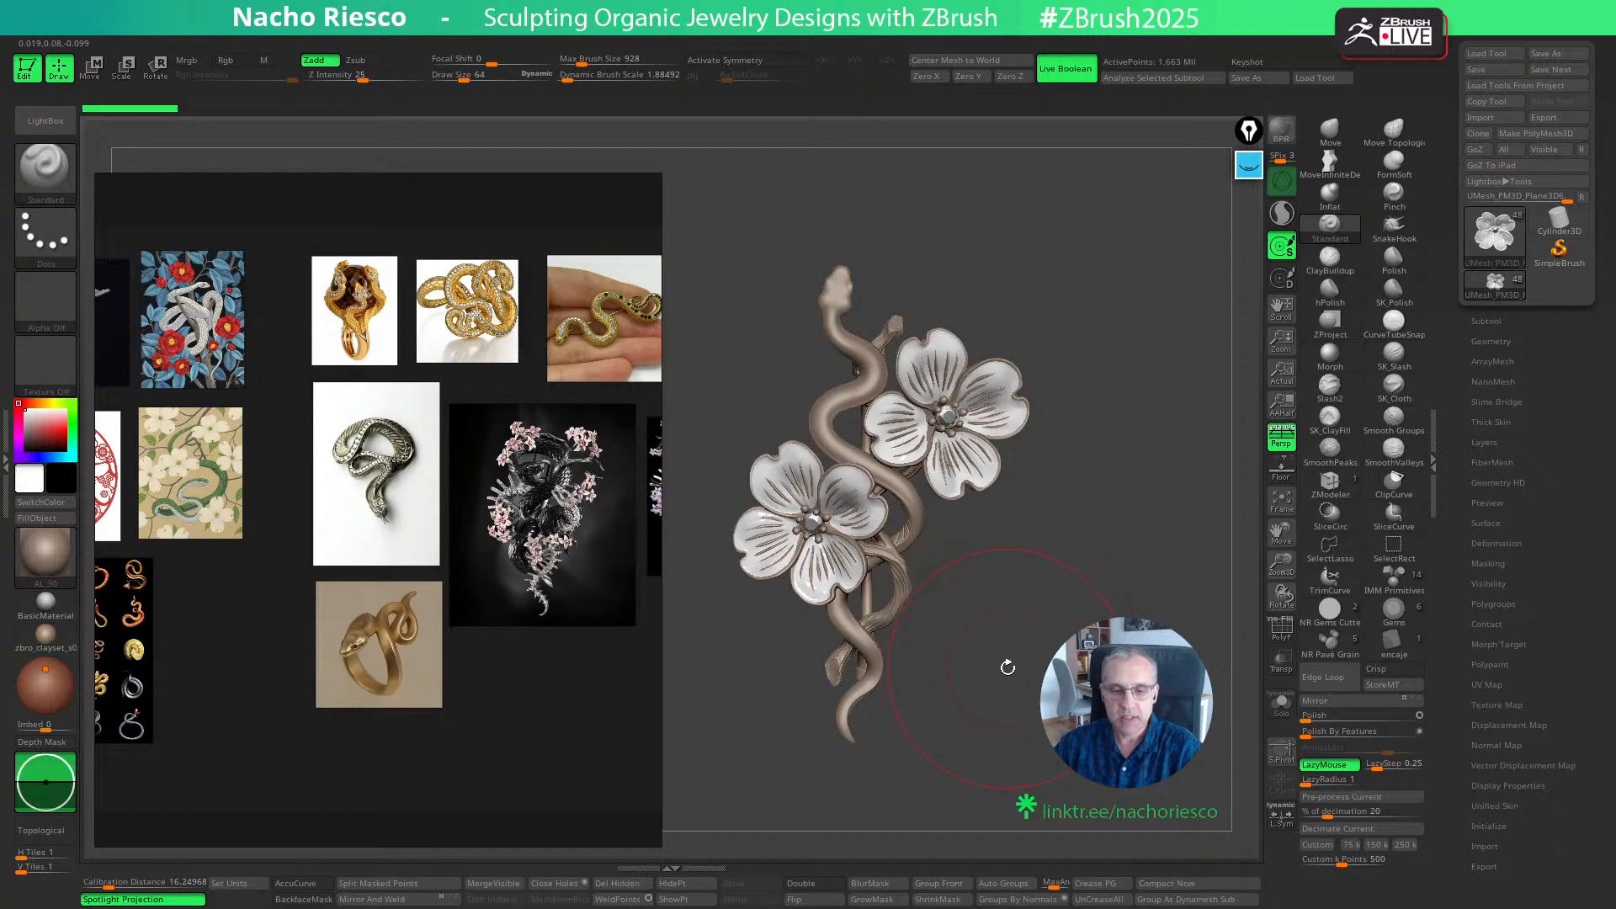
{"action": "mouse_move", "coordinate": [1025, 665]}
{"action": "left_mouse_down"}
{"action": "mouse_move", "coordinate": [1036, 674]}
{"action": "mouse_move", "coordinate": [1001, 684]}
{"action": "mouse_move", "coordinate": [1077, 690]}
{"action": "mouse_move", "coordinate": [1128, 734]}
{"action": "mouse_move", "coordinate": [1081, 656]}
{"action": "left_mouse_up"}
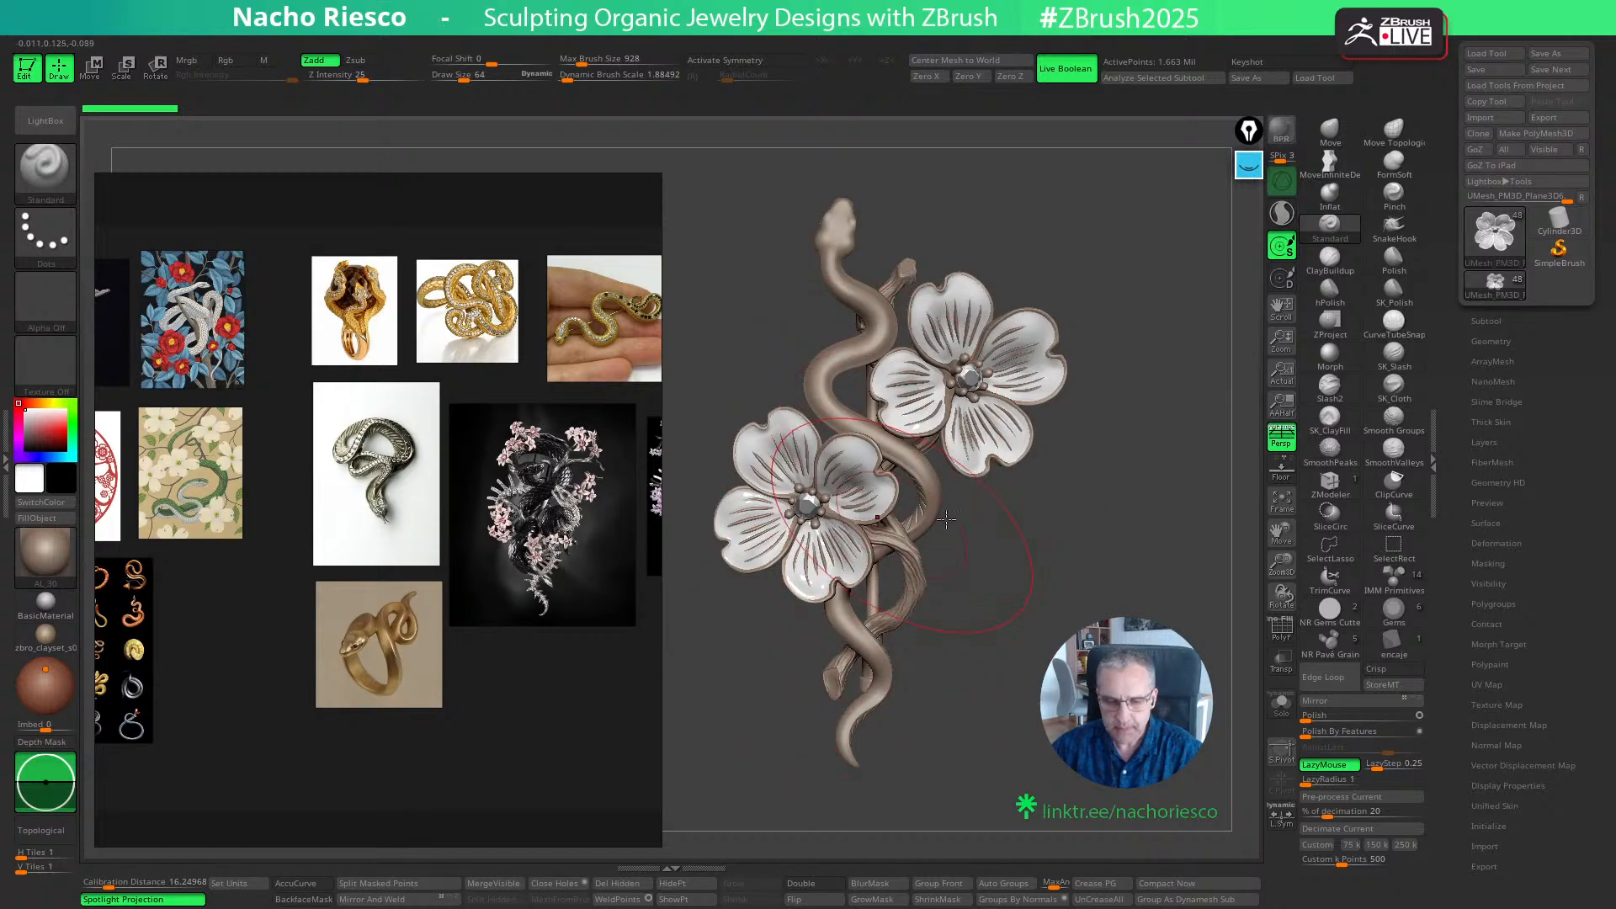
{"action": "mouse_move", "coordinate": [1037, 534]}
{"action": "left_mouse_down"}
{"action": "mouse_move", "coordinate": [983, 555]}
{"action": "mouse_move", "coordinate": [989, 592]}
{"action": "left_mouse_up"}
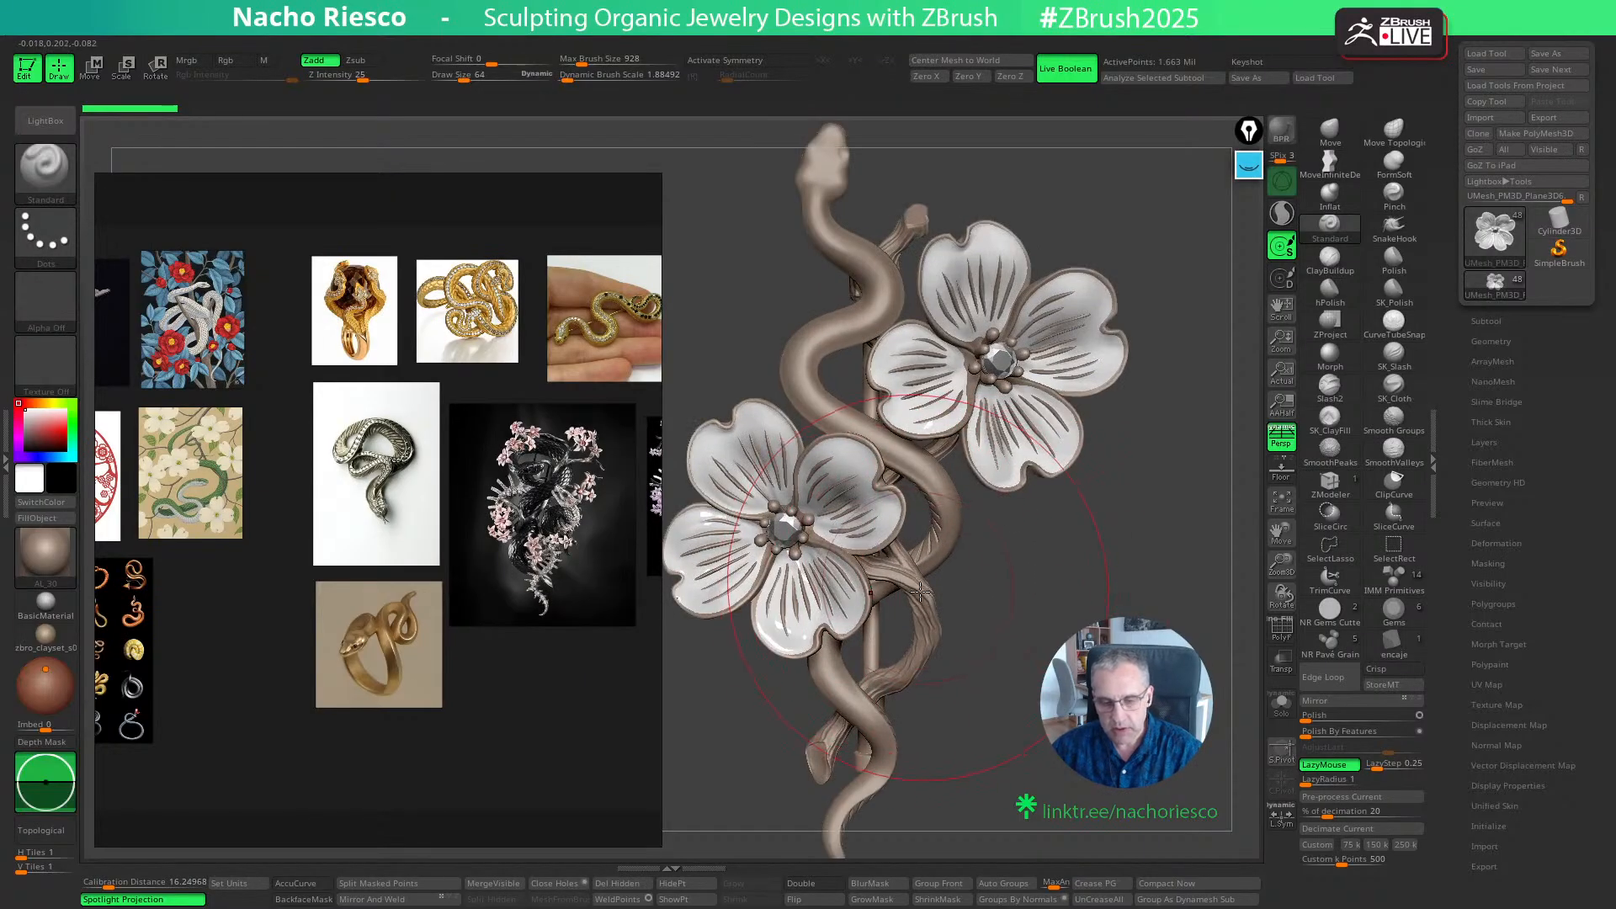
- Select the wooden branch entwined with the snake, isolate and frame it, and briefly check its polygroup wireframe
{"action": "right_click_drag", "start_coordinate": [920, 592], "coordinate": [959, 594]}
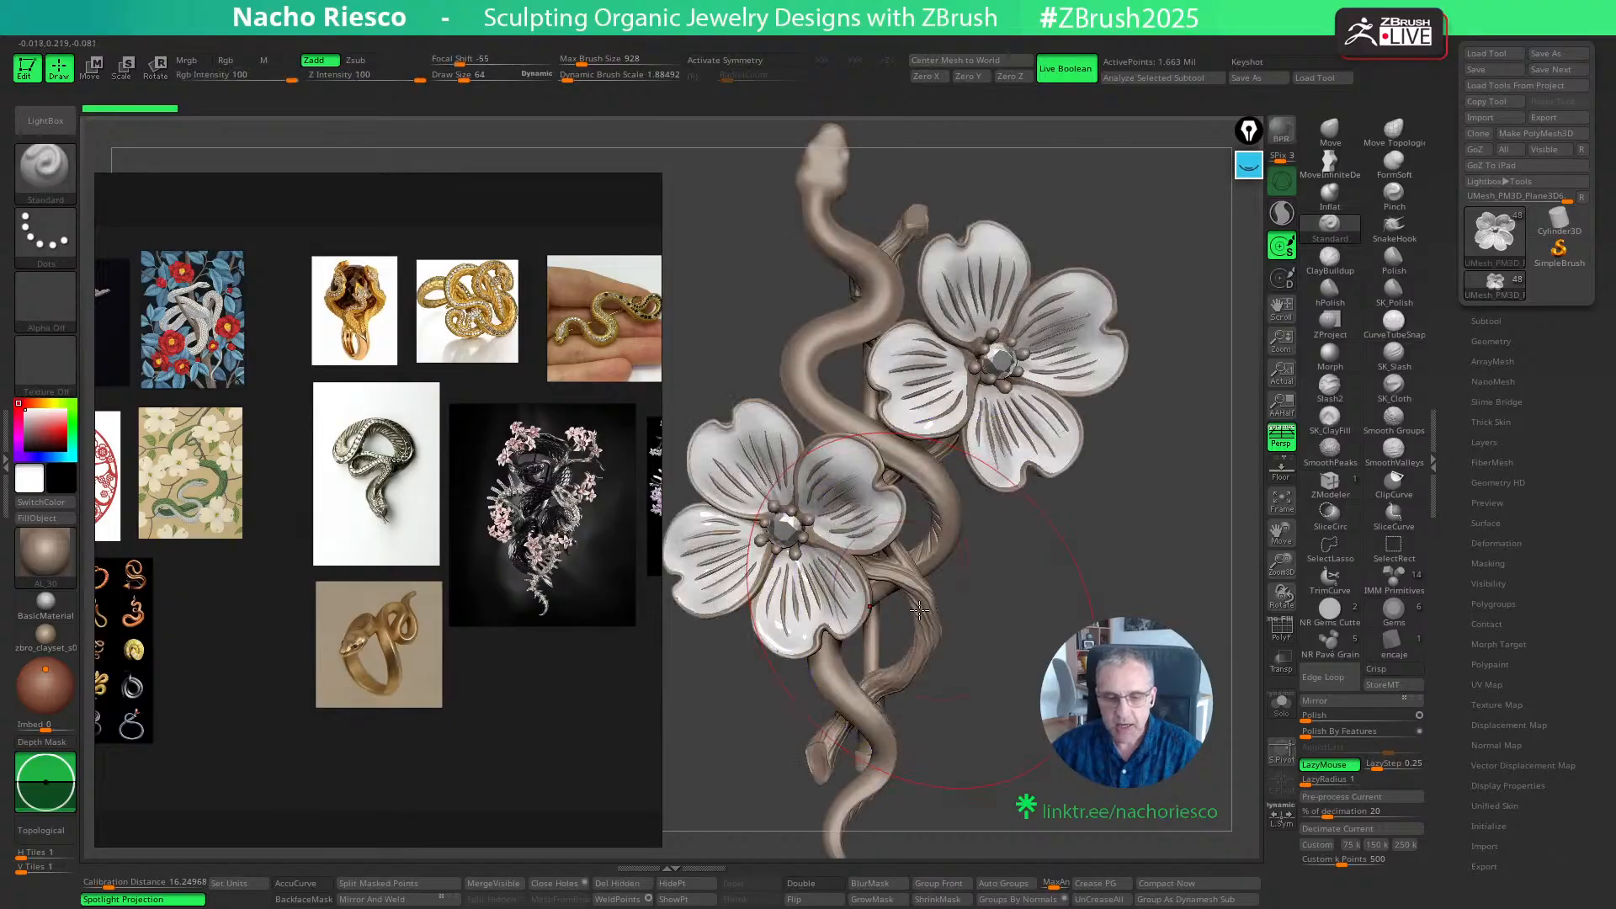
{"action": "left_click", "coordinate": [919, 612], "text": "alt"}
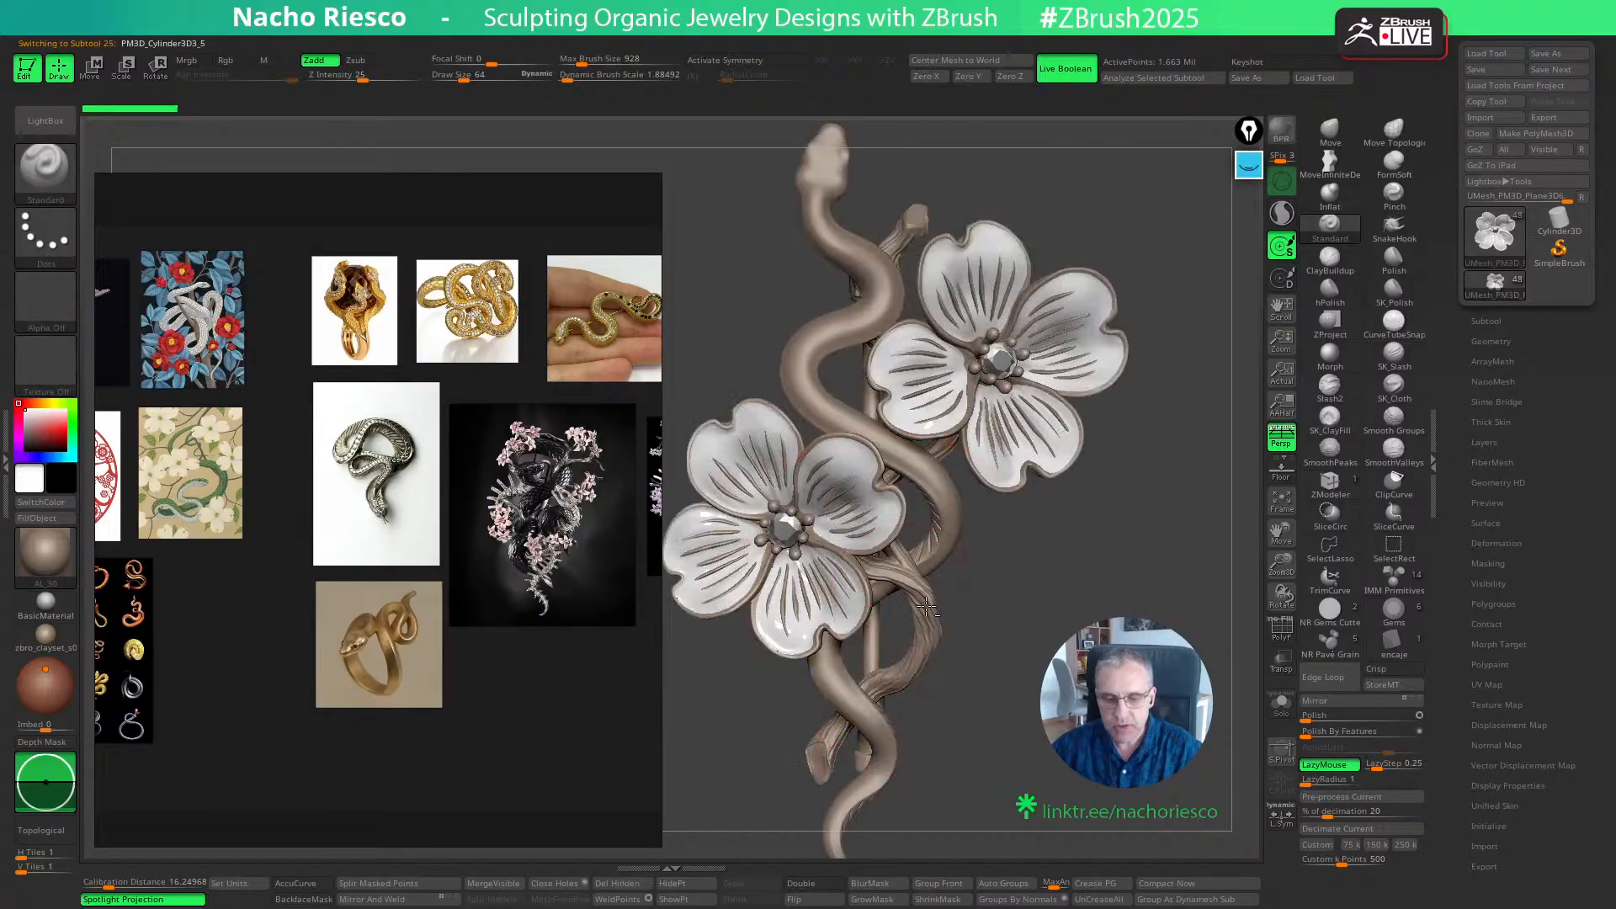
{"action": "left_click", "coordinate": [1280, 705]}
{"action": "key", "text": "f"}
{"action": "key", "text": "shift+f"}
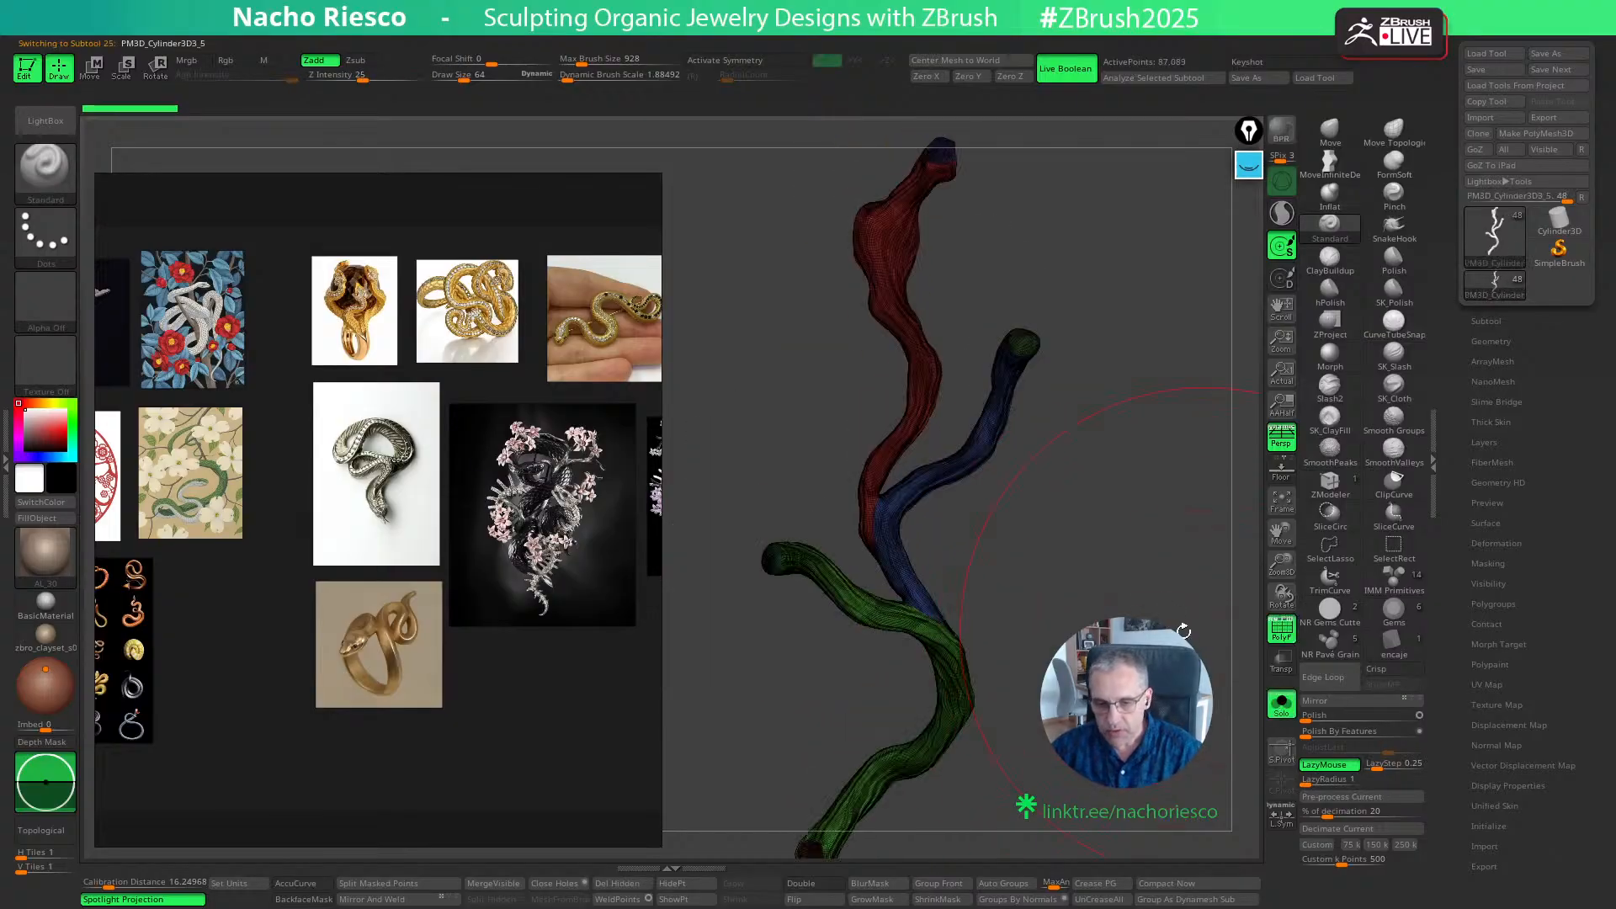
{"action": "right_click_drag", "start_coordinate": [1131, 592], "coordinate": [1128, 631], "text": "ctrl"}
{"action": "right_click_drag", "start_coordinate": [1096, 558], "coordinate": [1119, 589], "text": "ctrl"}
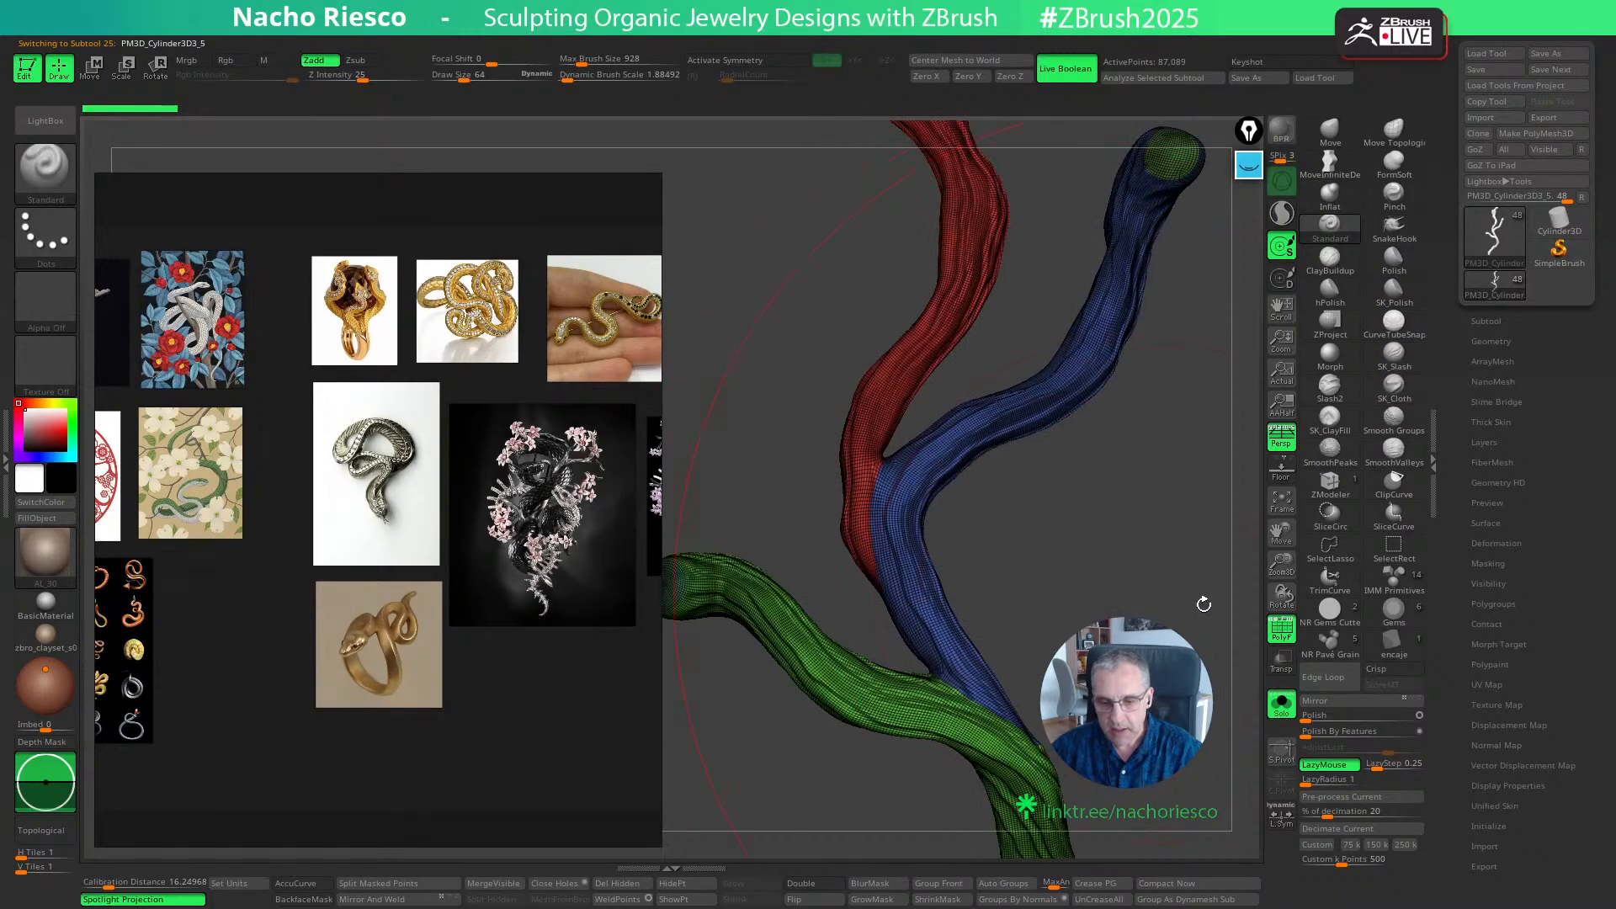
{"action": "left_click", "coordinate": [1280, 627]}
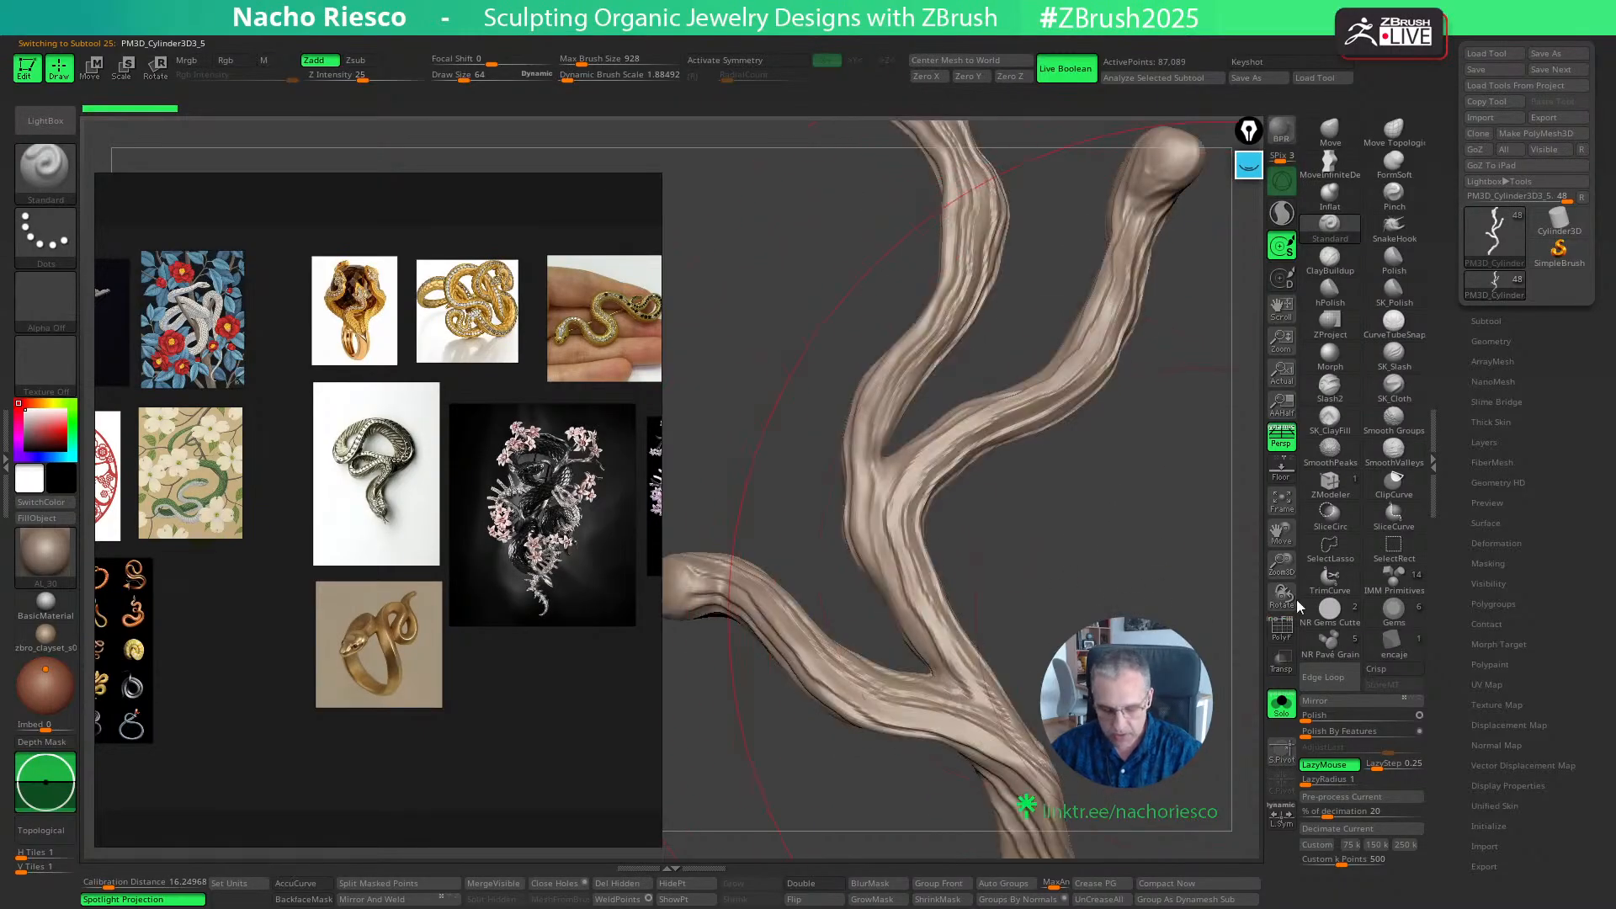
- Set the isolated branch to subdivision level 3
{"action": "left_click", "coordinate": [1488, 341]}
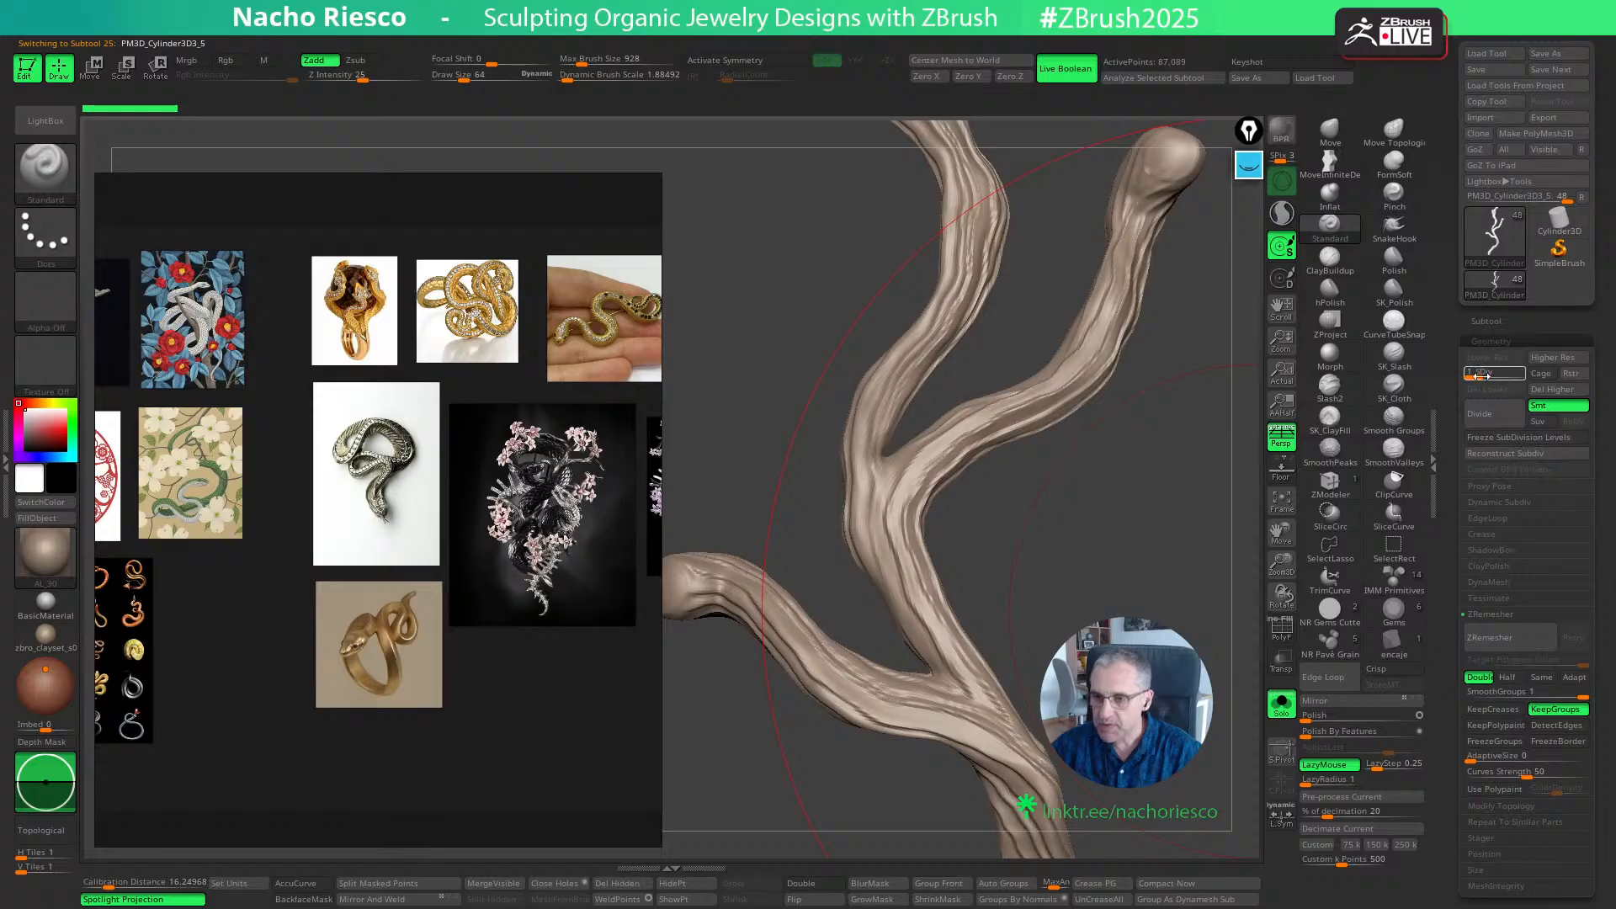
{"action": "left_click_drag", "start_coordinate": [1481, 376], "coordinate": [1518, 376]}
{"action": "right_click_drag", "start_coordinate": [1096, 603], "coordinate": [1102, 545], "text": "ctrl"}
{"action": "right_click_drag", "start_coordinate": [1029, 600], "coordinate": [1051, 526], "text": "alt"}
- Shrink the Wooden Snake reference window, move it clear of the branch and enlarge the snake-on-branch references
{"action": "mouse_move", "coordinate": [659, 179]}
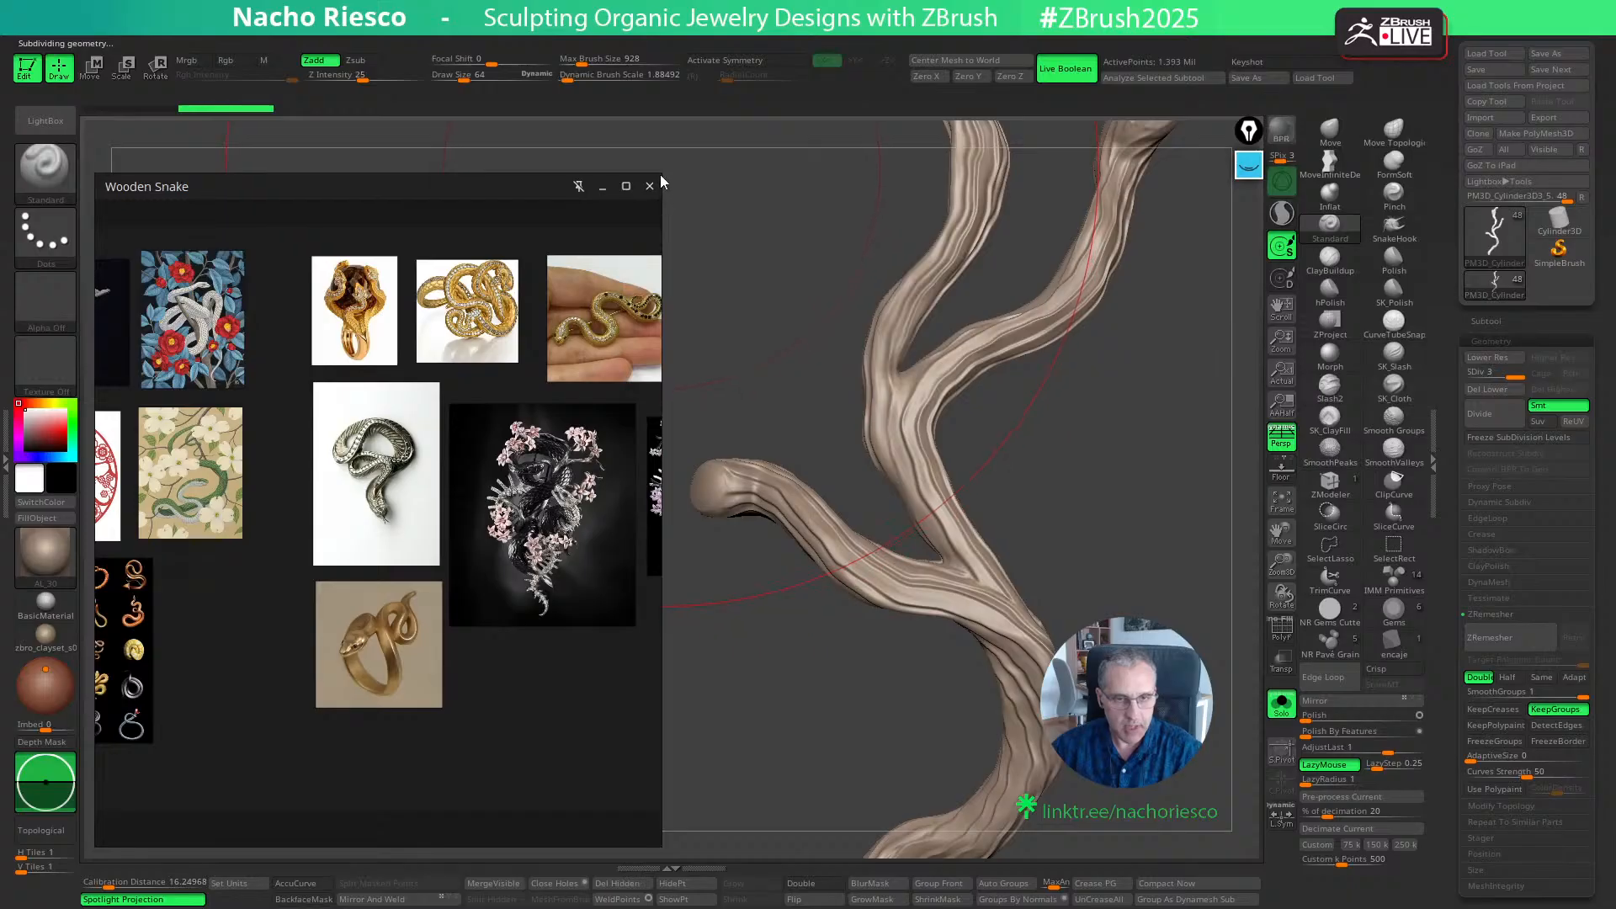
{"action": "left_click_drag", "start_coordinate": [660, 175], "coordinate": [437, 389]}
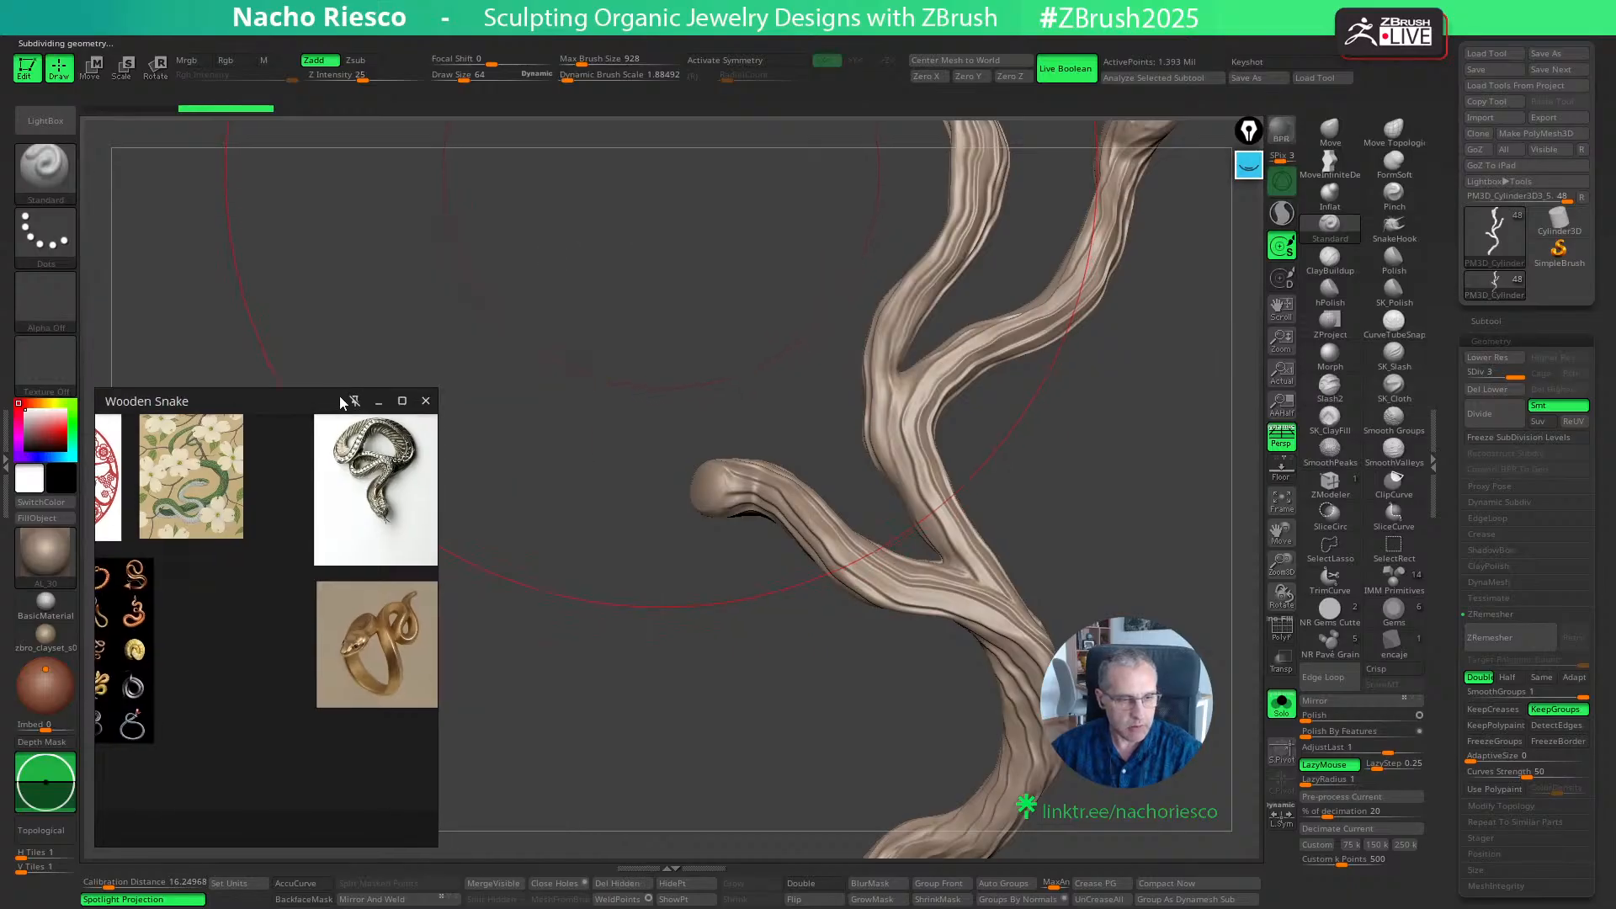
{"action": "left_click_drag", "start_coordinate": [340, 396], "coordinate": [302, 157]}
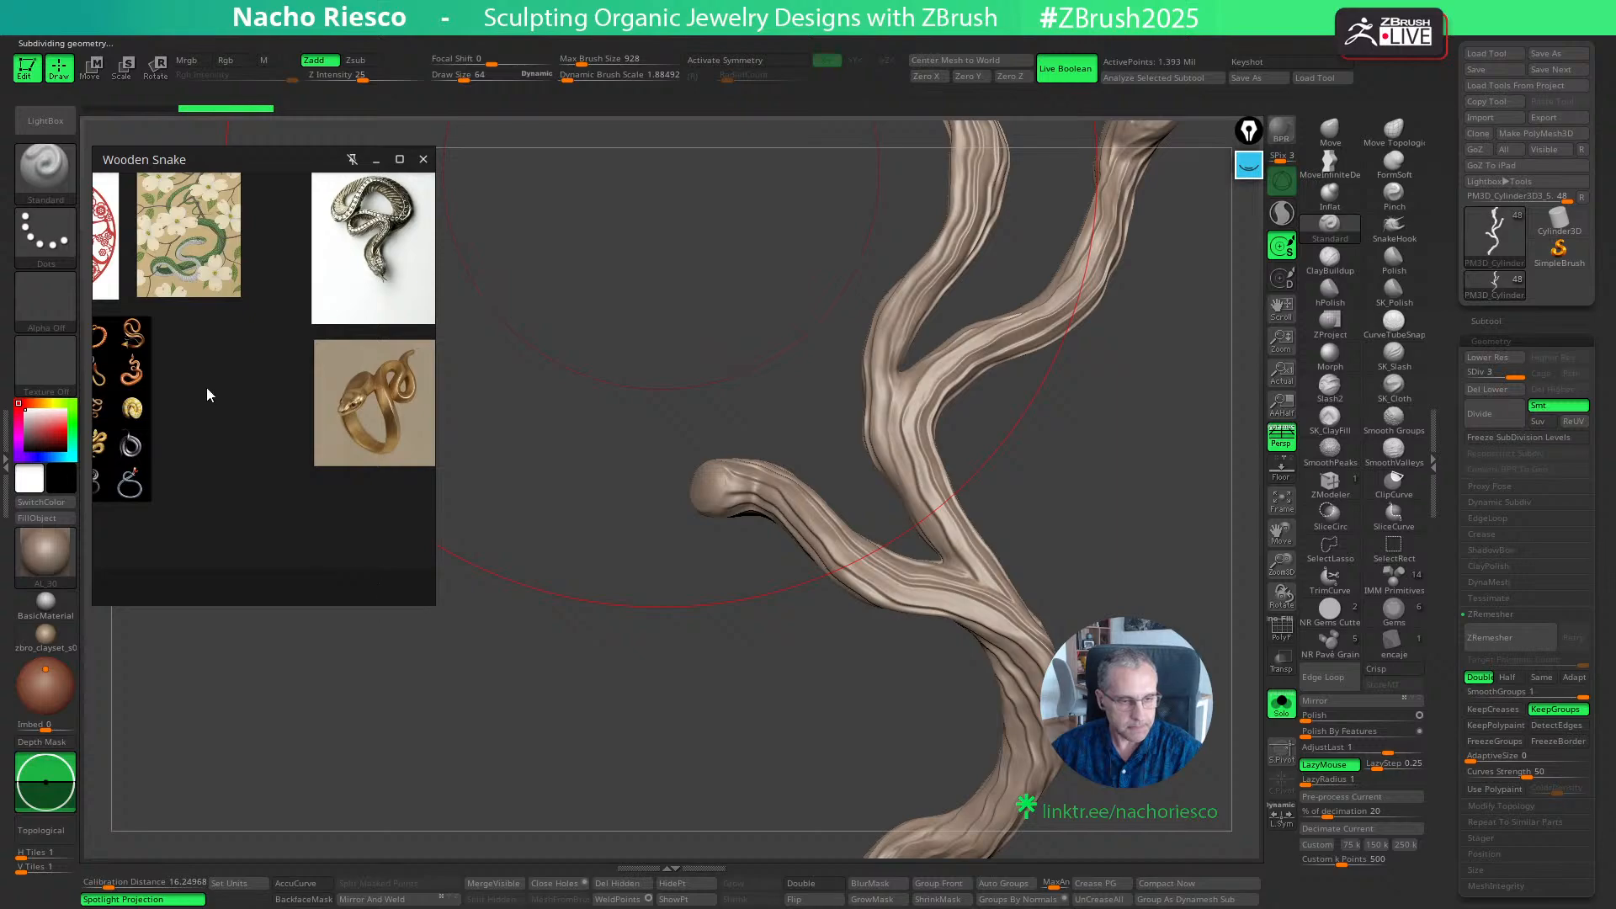
{"action": "scroll", "coordinate": [207, 387], "scroll_direction": "down", "scroll_amount": 3}
{"action": "scroll", "coordinate": [248, 431], "scroll_direction": "up", "scroll_amount": 4}
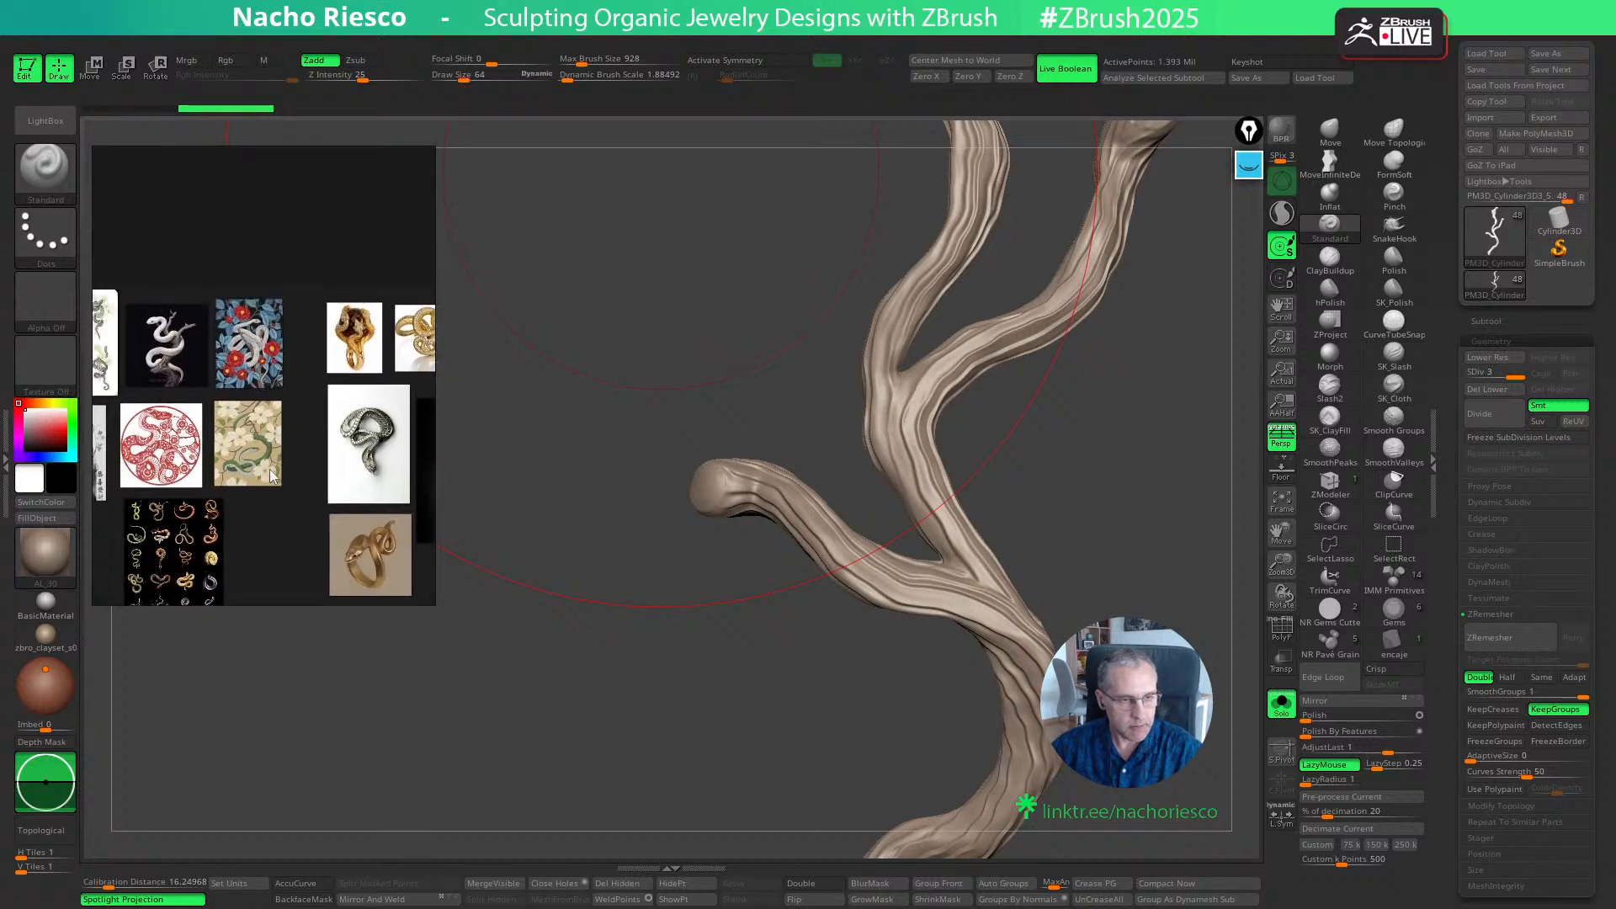
{"action": "scroll", "coordinate": [320, 396], "scroll_direction": "up", "scroll_amount": 3}
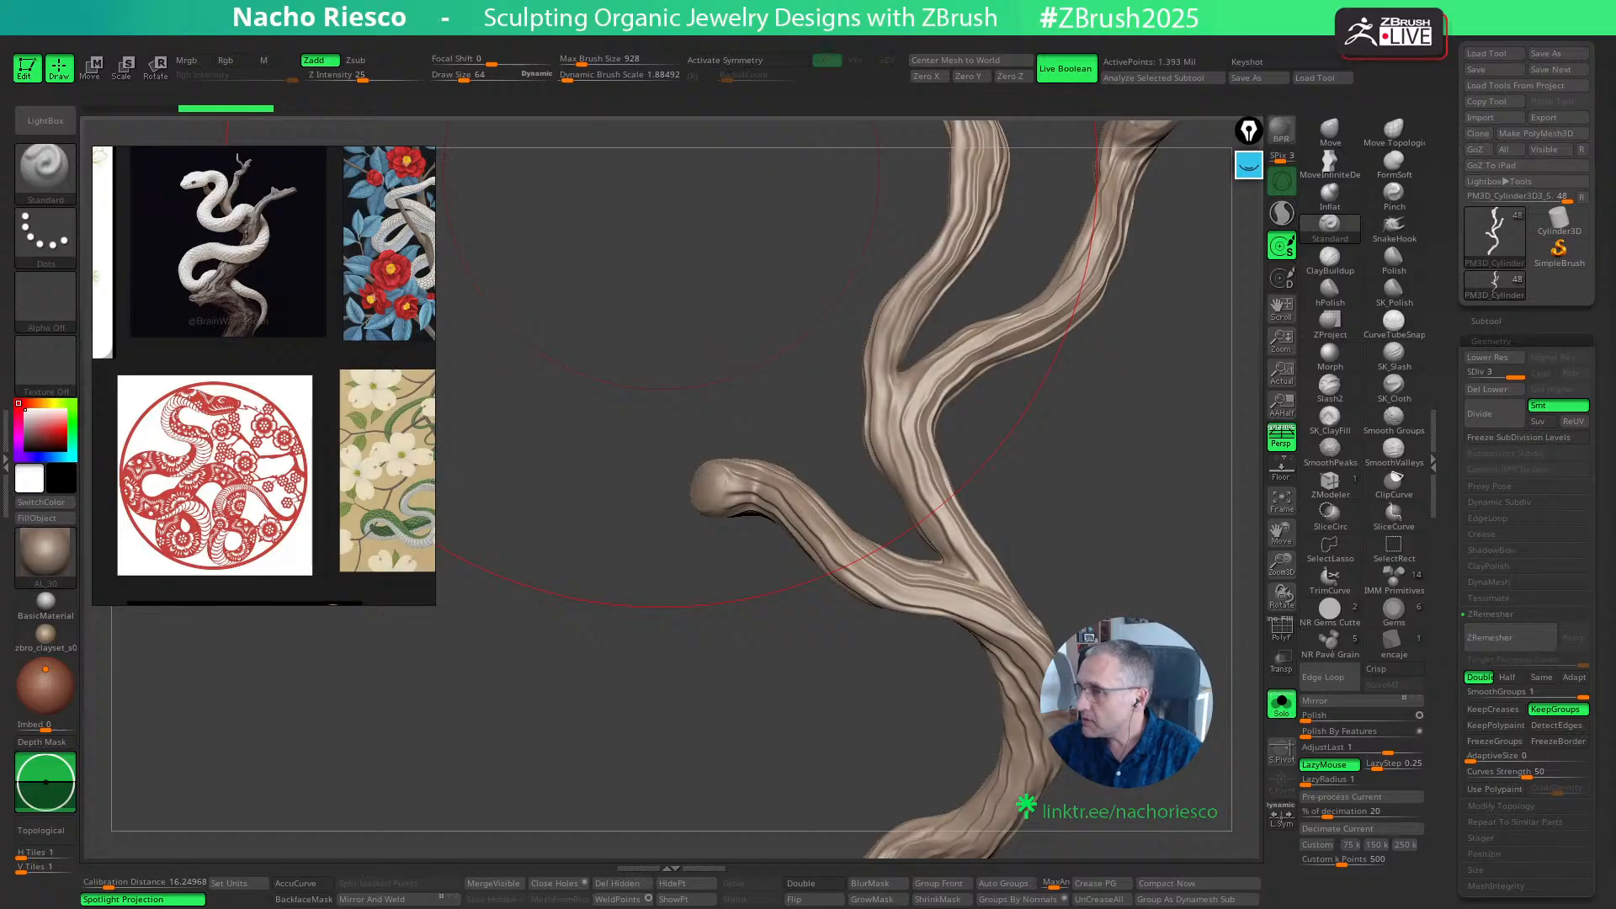
- Bring the browser with the Linktree profile into view and turn off Always on top for the reference board
{"action": "left_click_drag", "start_coordinate": [1, 244], "coordinate": [621, 215]}
{"action": "right_click", "coordinate": [311, 243]}
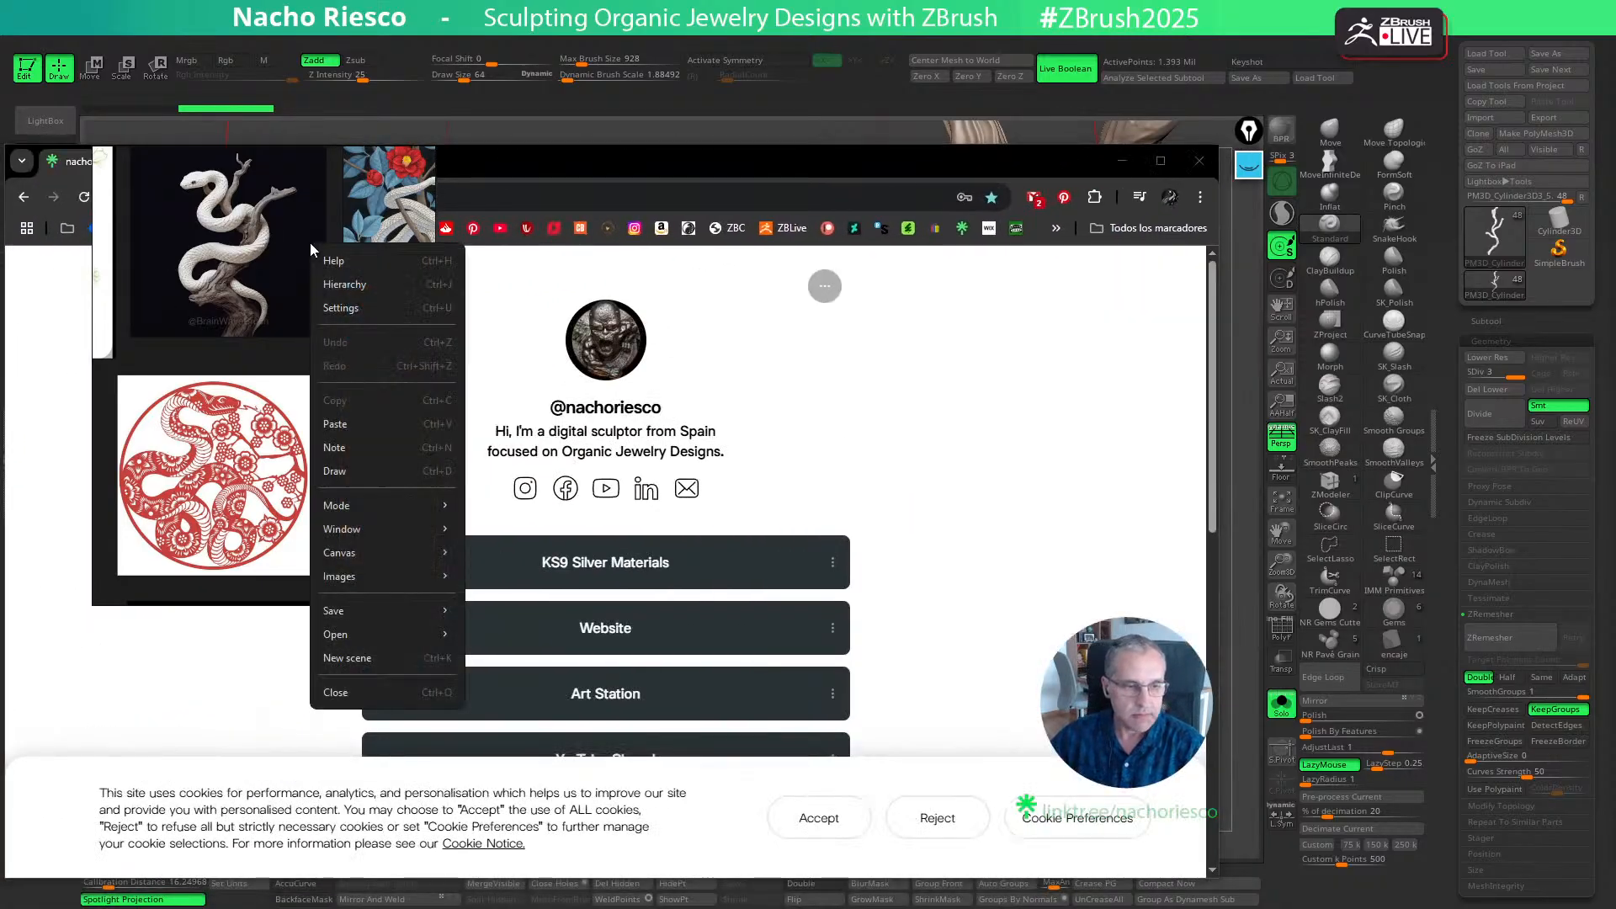
{"action": "mouse_move", "coordinate": [350, 639]}
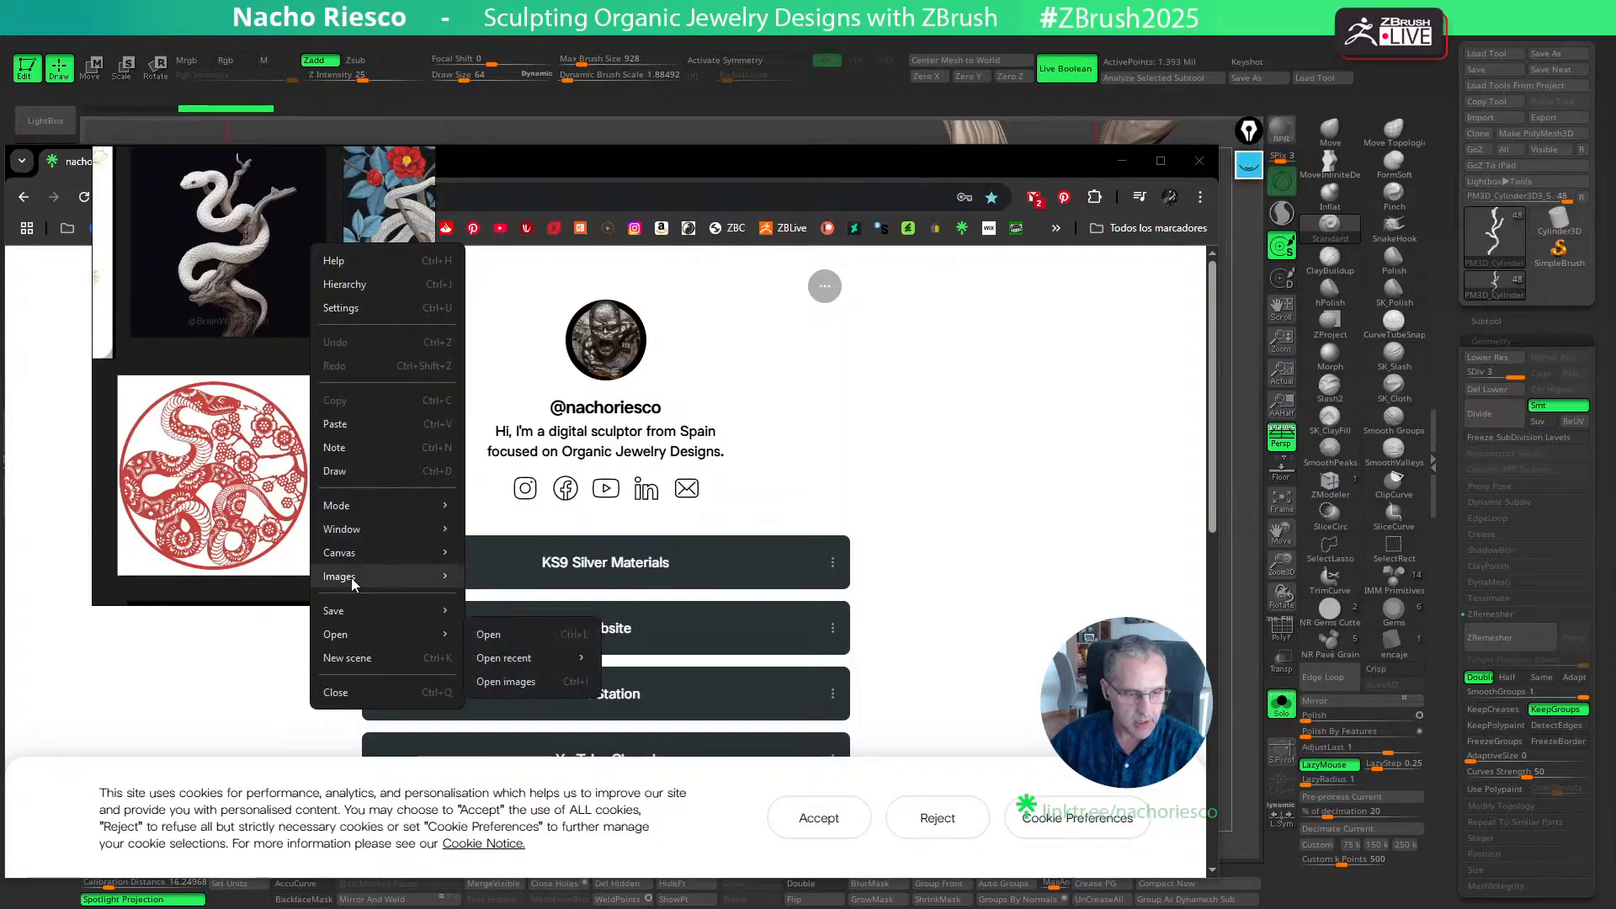
{"action": "mouse_move", "coordinate": [356, 510]}
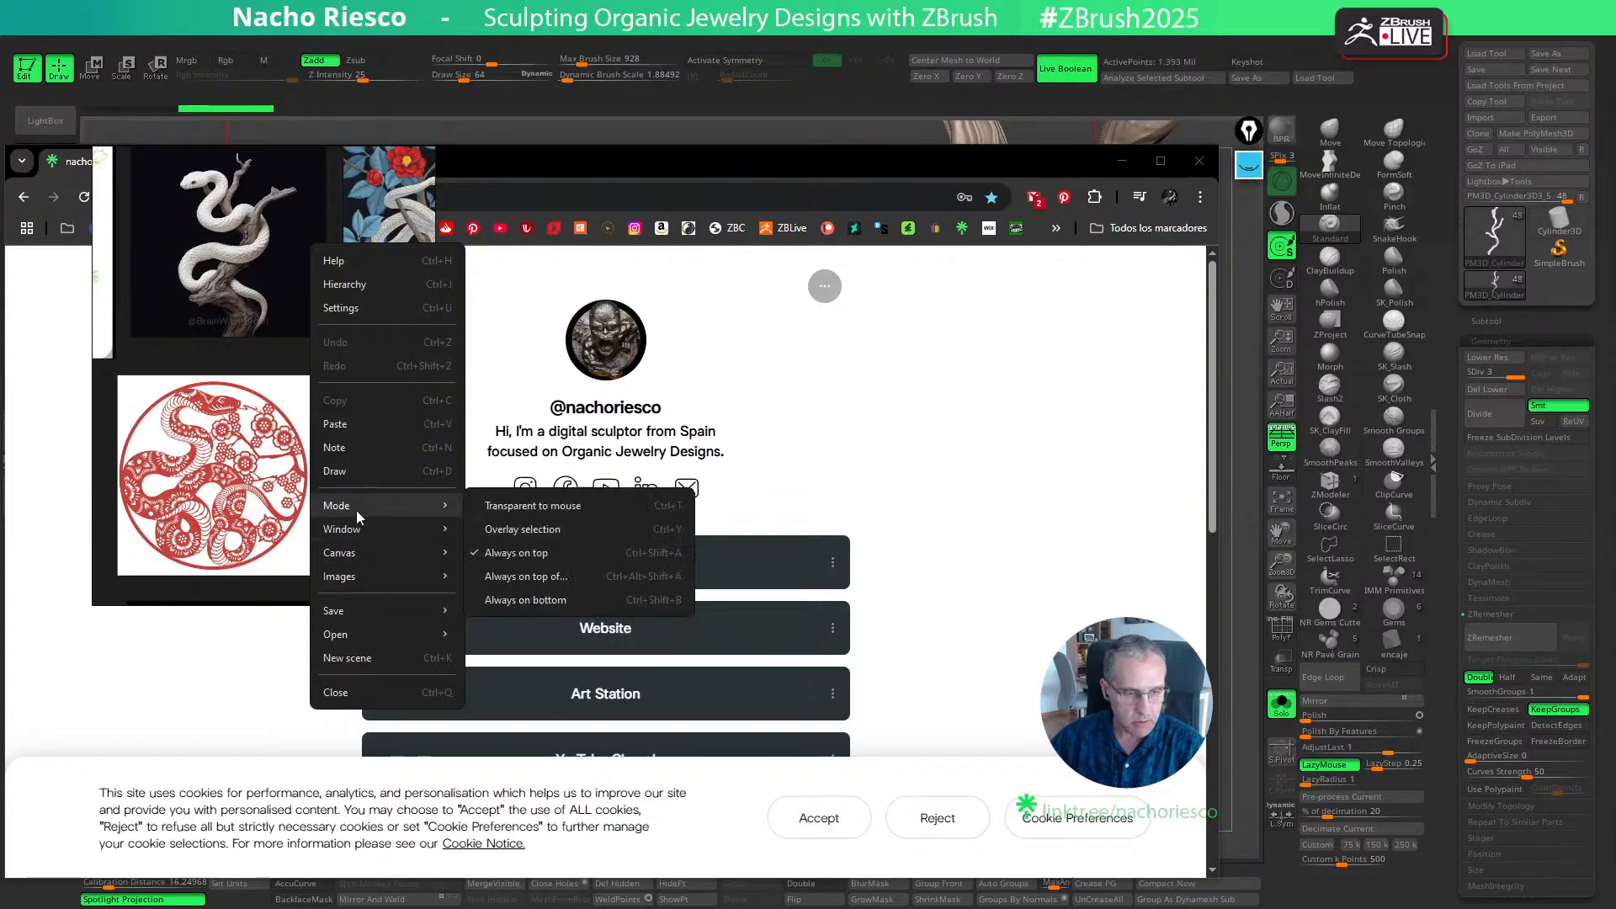
{"action": "left_click", "coordinate": [498, 553]}
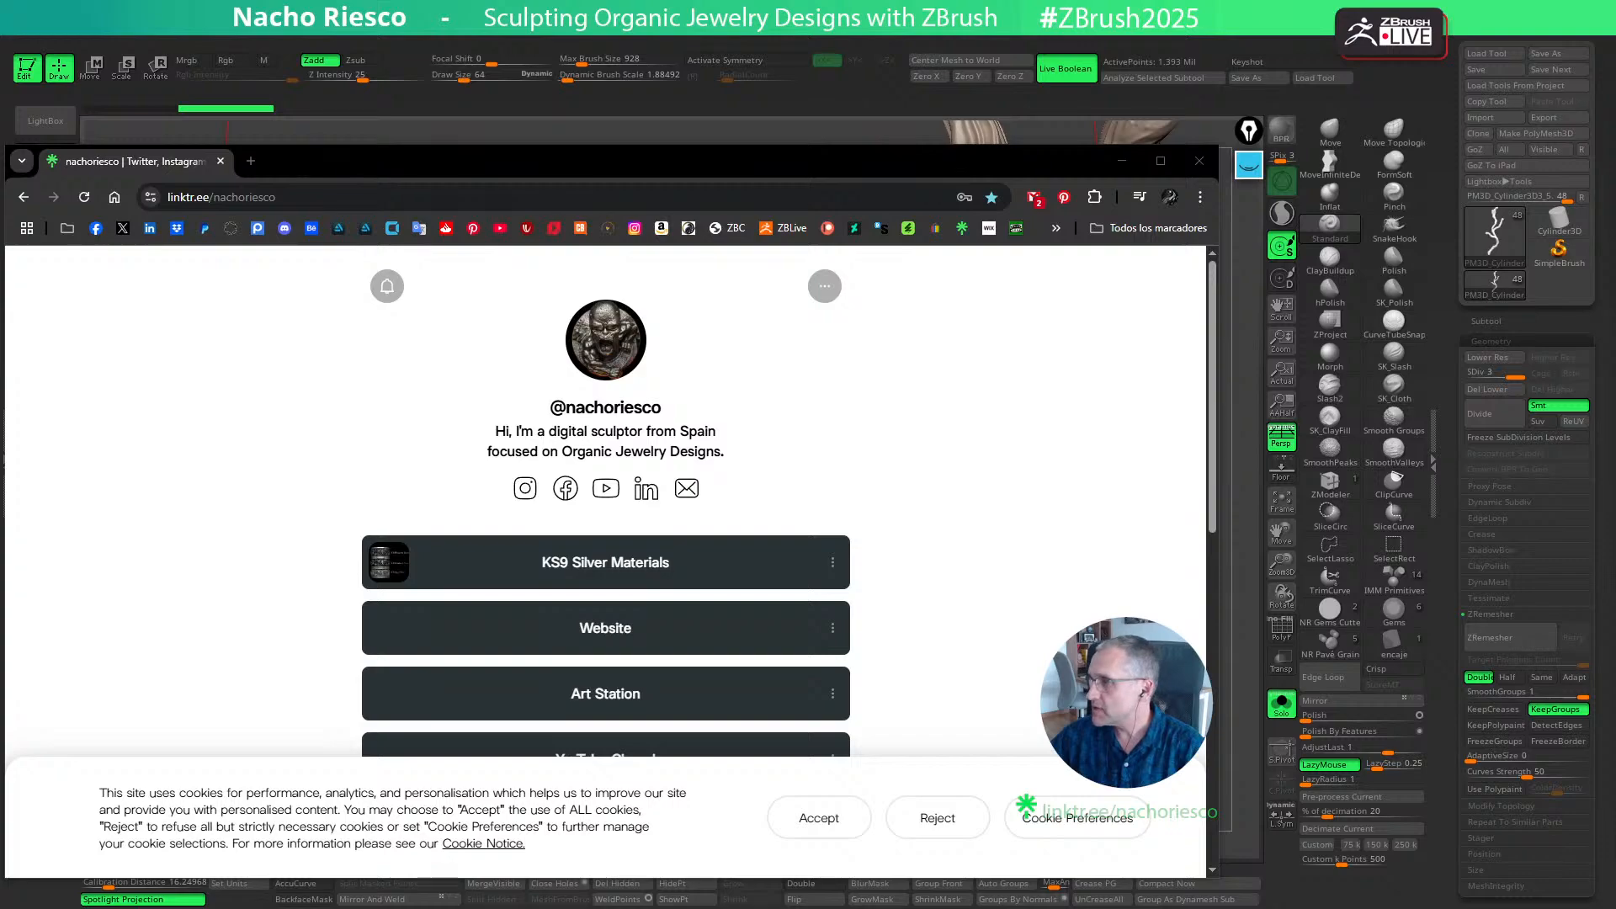
- Reject the Linktree page's cookies and resize and reposition the browser window over the canvas
{"action": "left_click_drag", "start_coordinate": [943, 165], "coordinate": [1022, 127]}
{"action": "left_click", "coordinate": [1020, 783]}
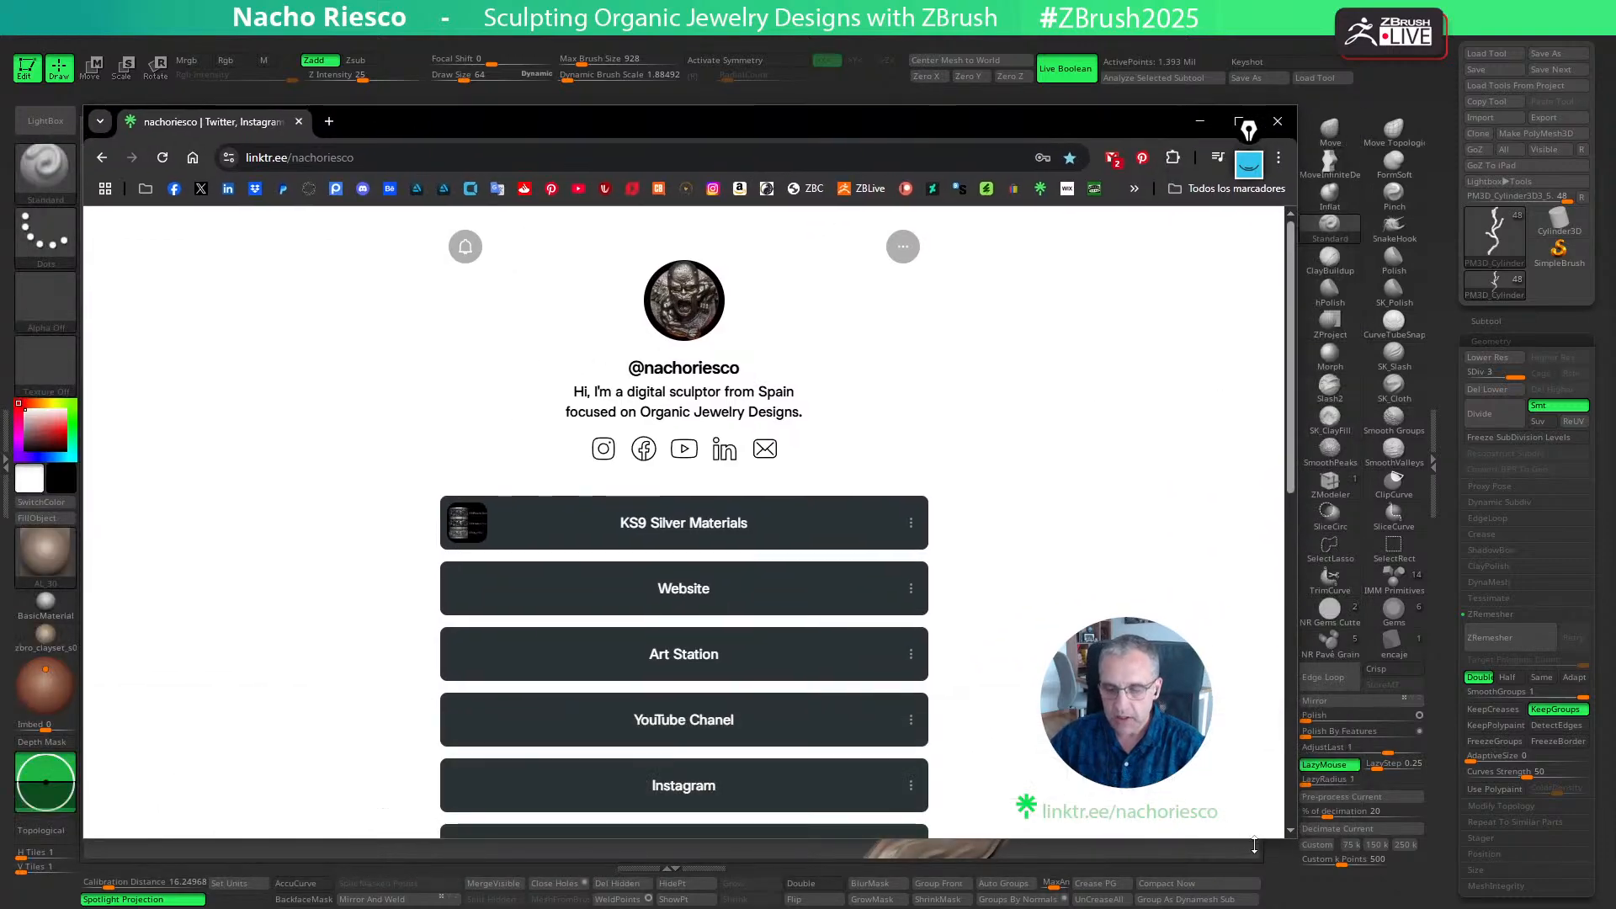
{"action": "left_click_drag", "start_coordinate": [1290, 839], "coordinate": [1213, 766]}
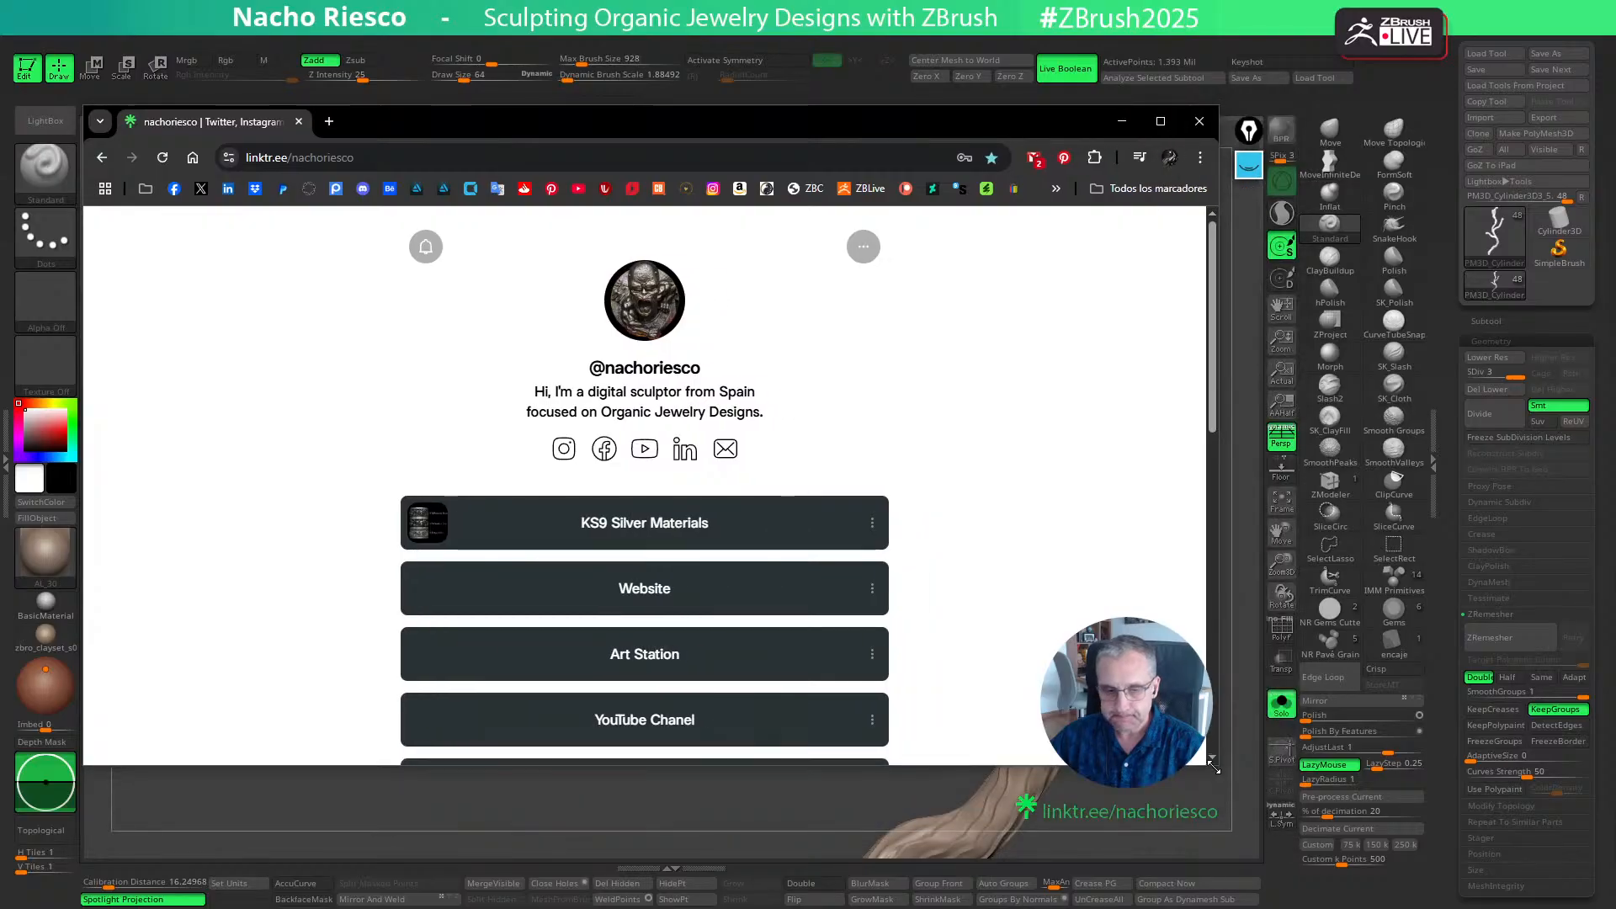
{"action": "left_click_drag", "start_coordinate": [720, 119], "coordinate": [735, 94]}
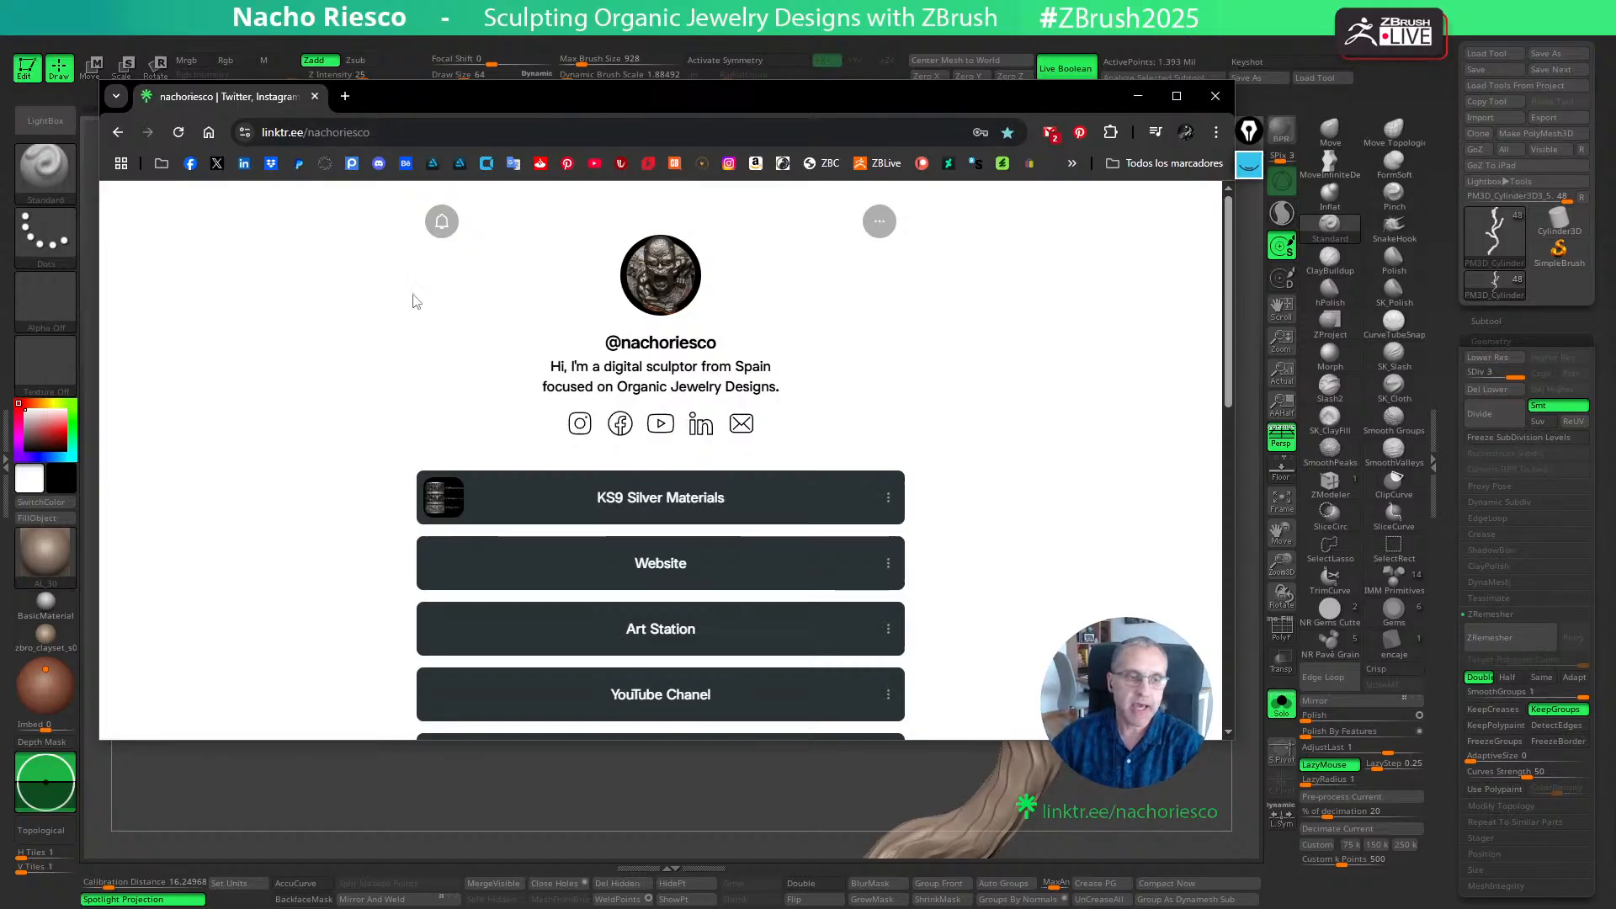
- Look through the Linktree profile's list of links, including KS9 Silver Materials, and move the browser off the canvas
{"action": "scroll", "coordinate": [748, 483], "scroll_direction": "down", "scroll_amount": 1}
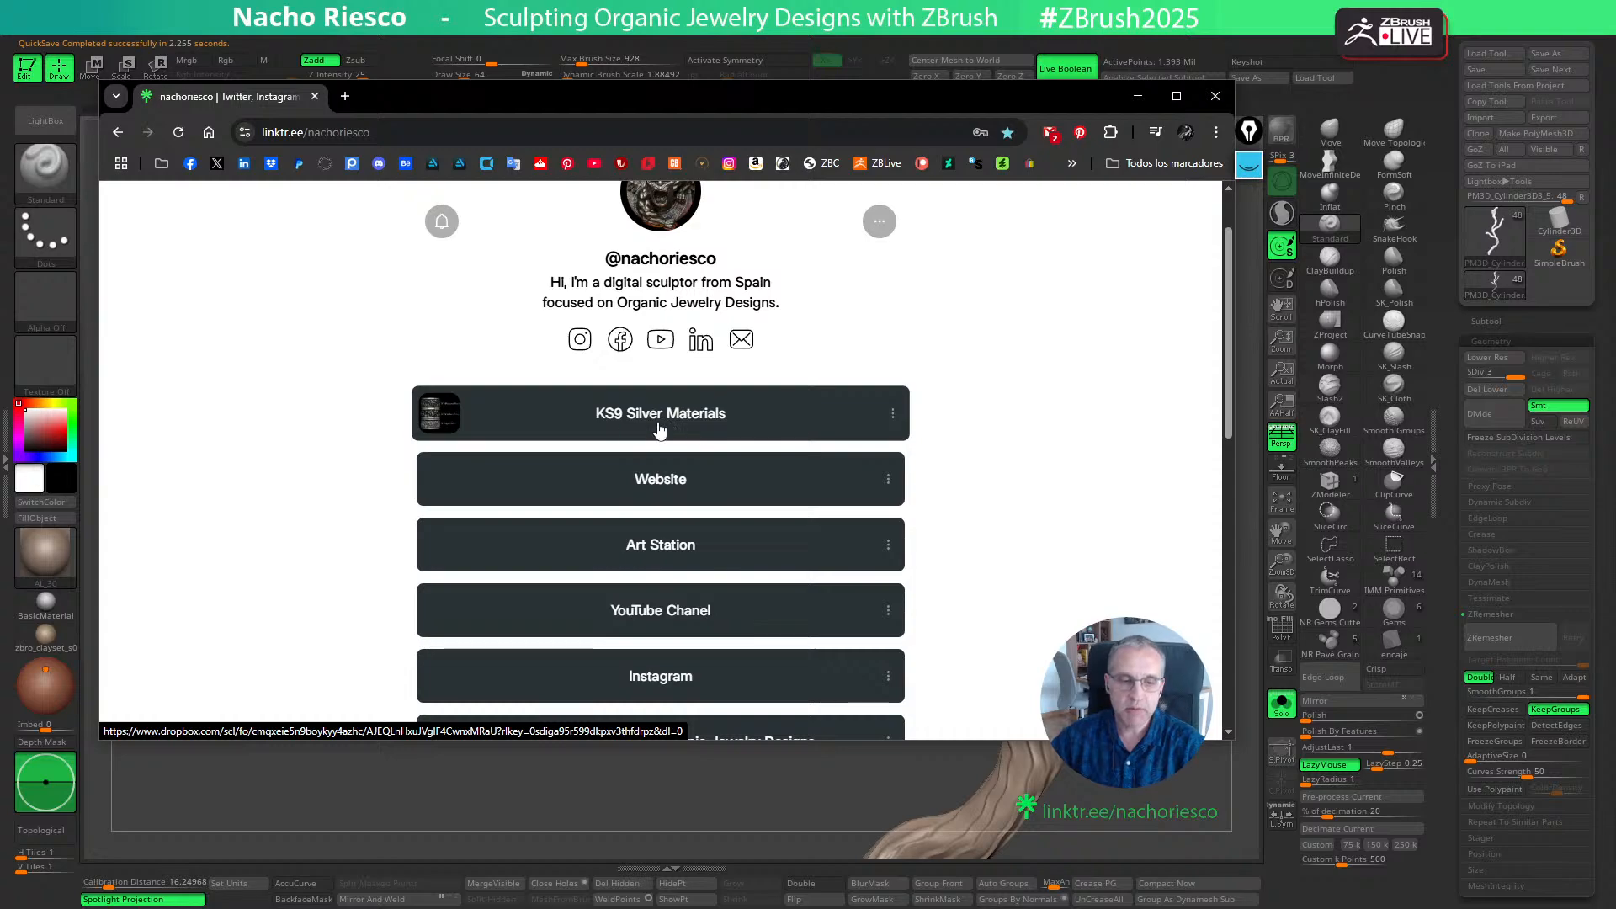
{"action": "scroll", "coordinate": [711, 498], "scroll_direction": "down", "scroll_amount": 1}
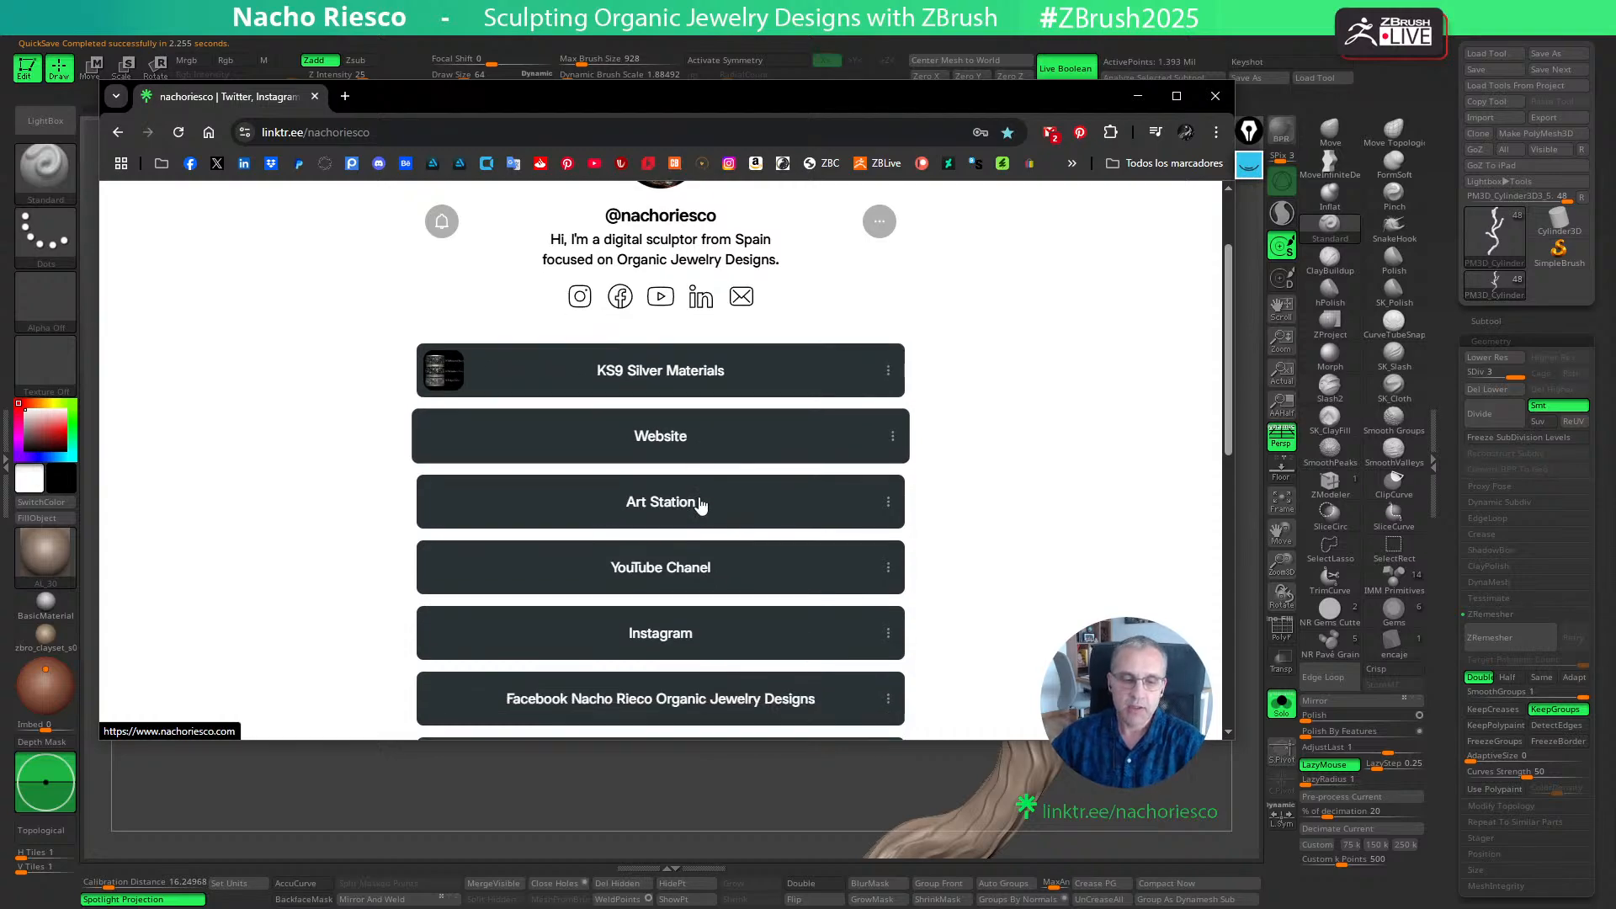
{"action": "scroll", "coordinate": [699, 503], "scroll_direction": "down", "scroll_amount": 1}
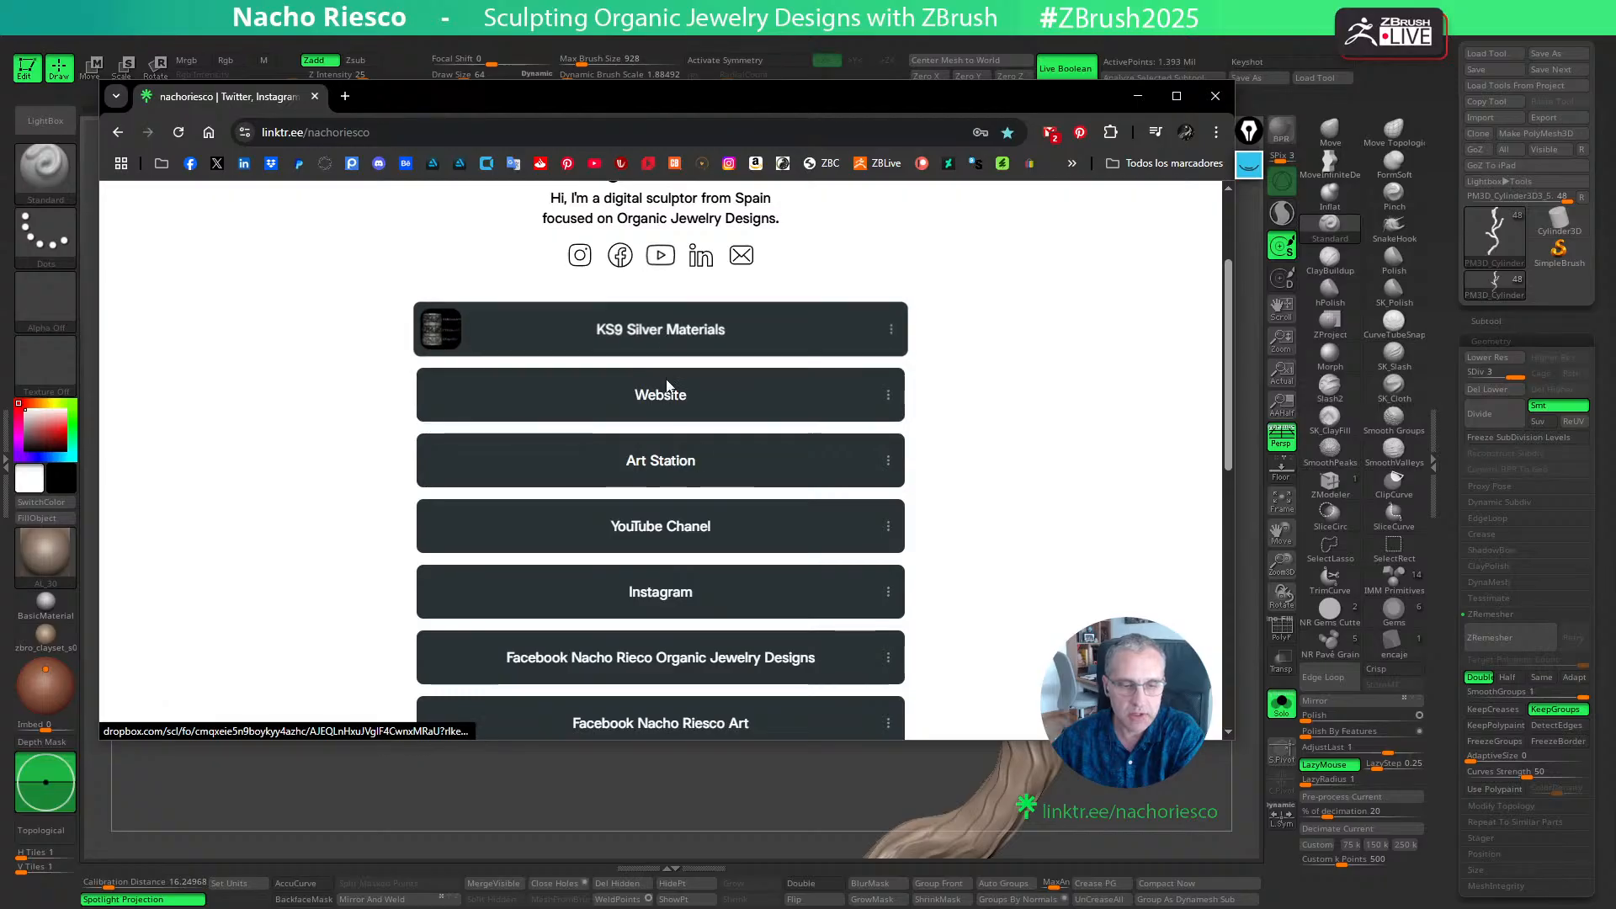
{"action": "scroll", "coordinate": [694, 446], "scroll_direction": "down", "scroll_amount": 1}
{"action": "scroll", "coordinate": [697, 462], "scroll_direction": "down", "scroll_amount": 2}
{"action": "scroll", "coordinate": [698, 462], "scroll_direction": "up", "scroll_amount": 2}
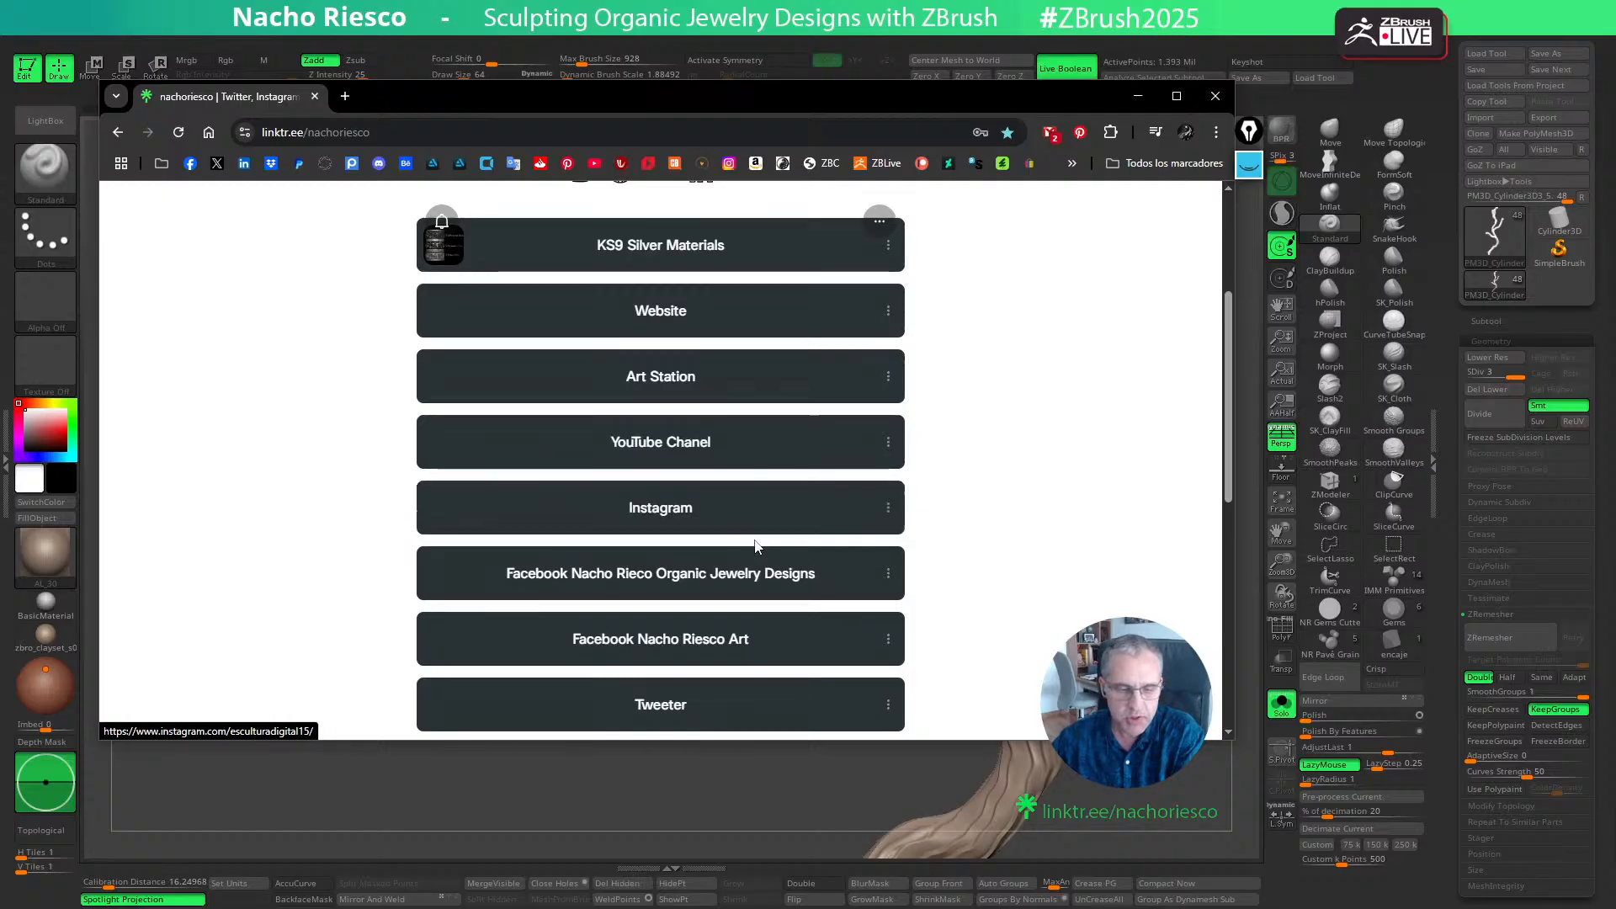
{"action": "scroll", "coordinate": [756, 545], "scroll_direction": "down", "scroll_amount": 1}
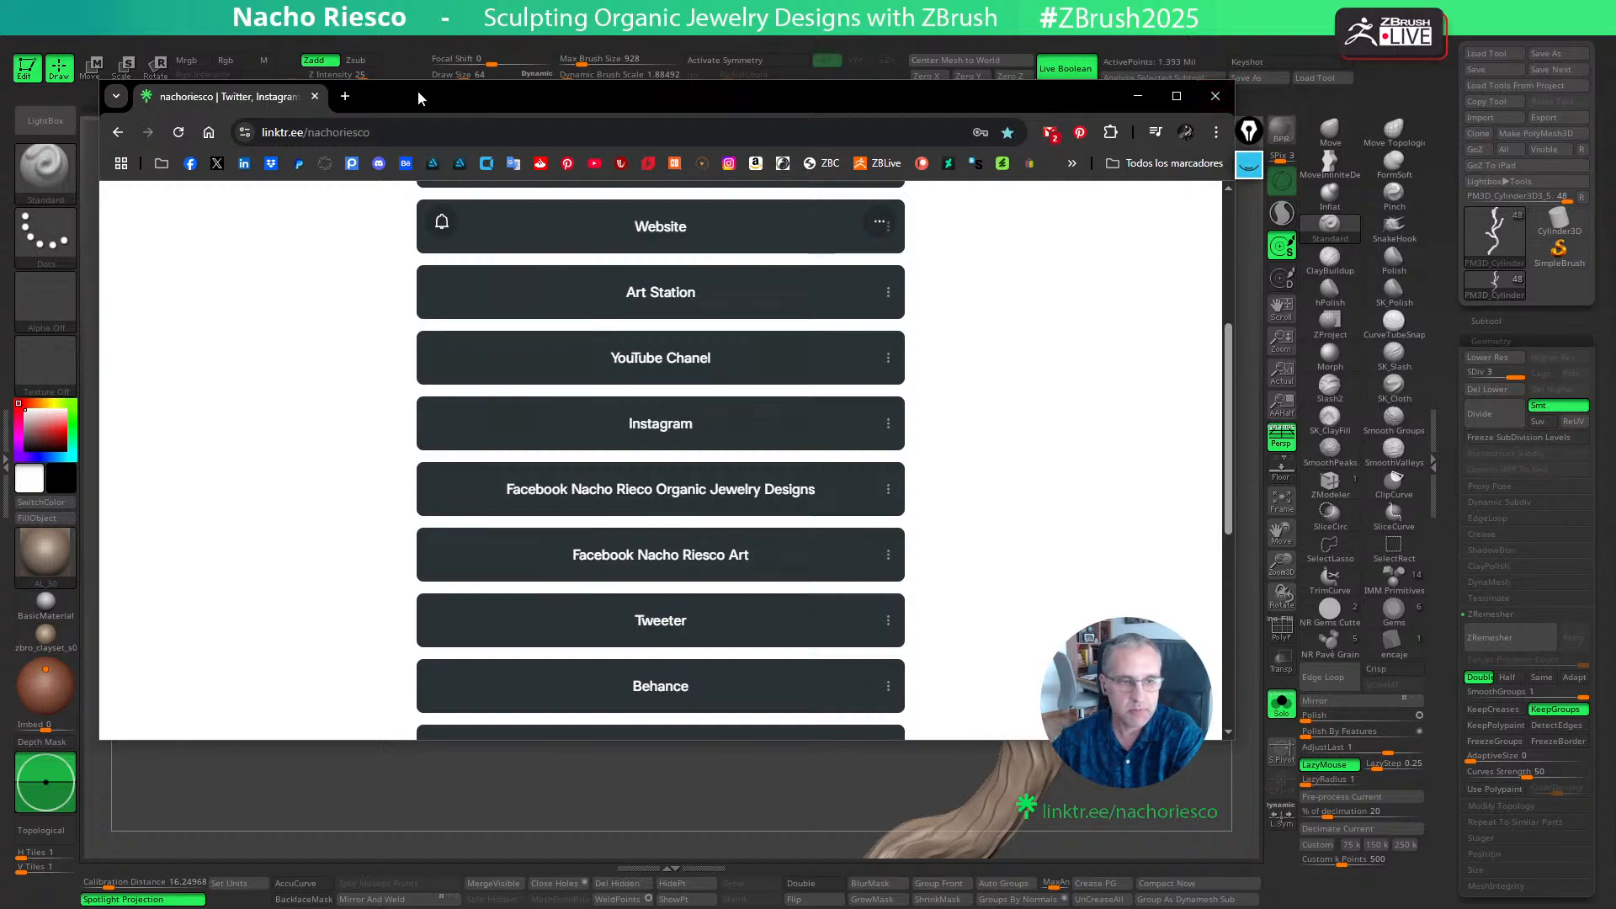
{"action": "left_click_drag", "start_coordinate": [418, 93], "coordinate": [1615, 175]}
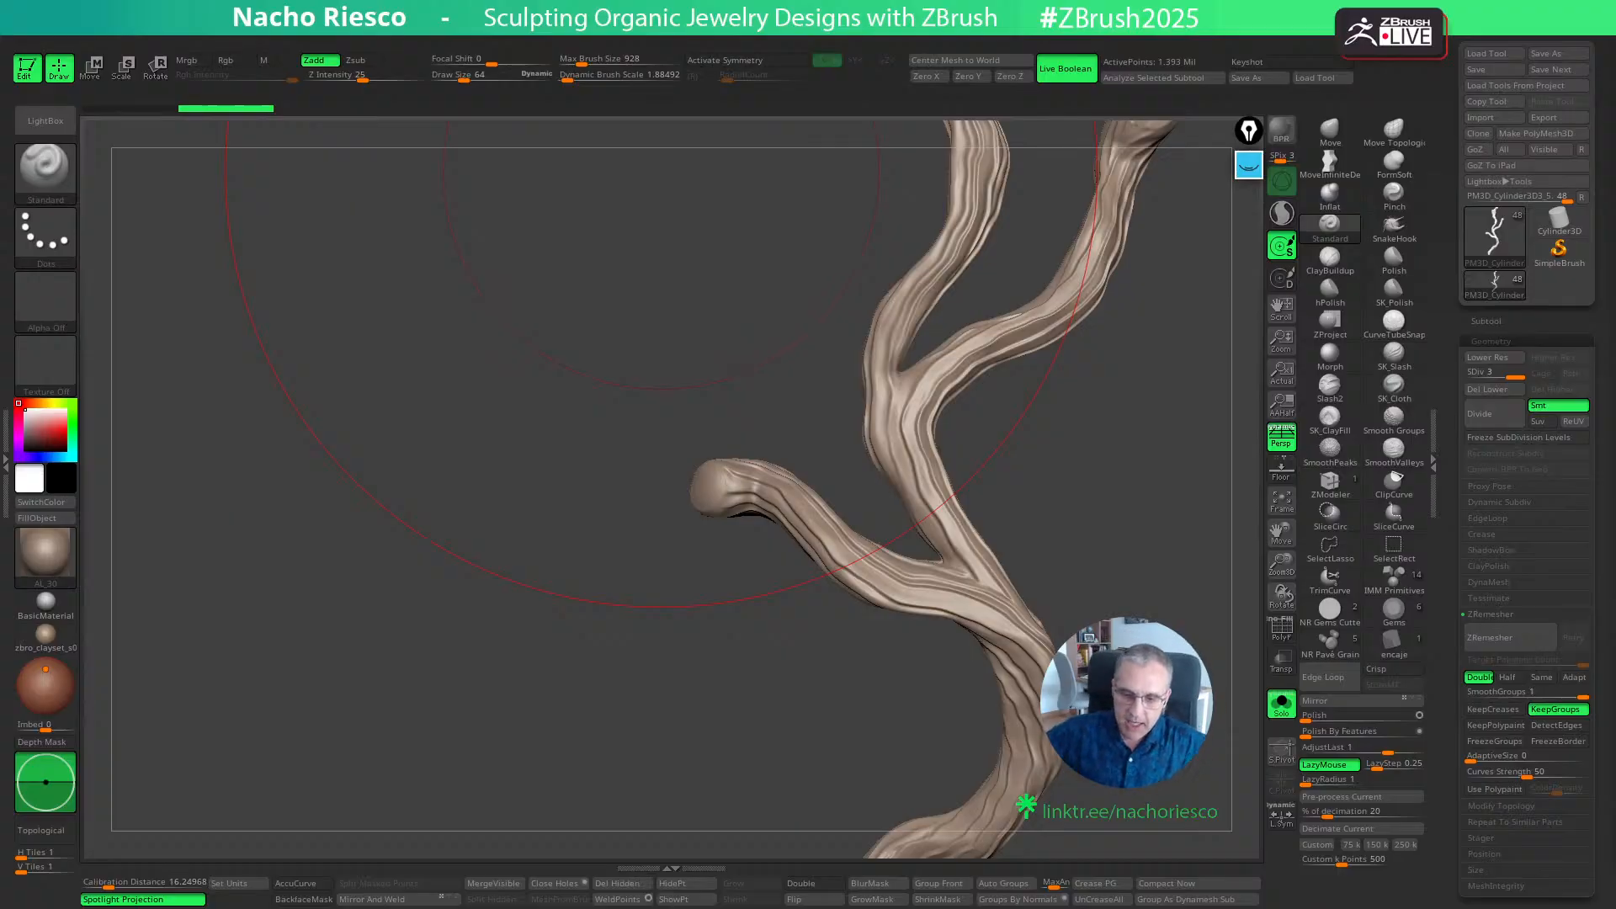
- Reduce the Standard brush's draw size to about 7
{"action": "key", "text": "p"}
{"action": "key", "text": "p"}
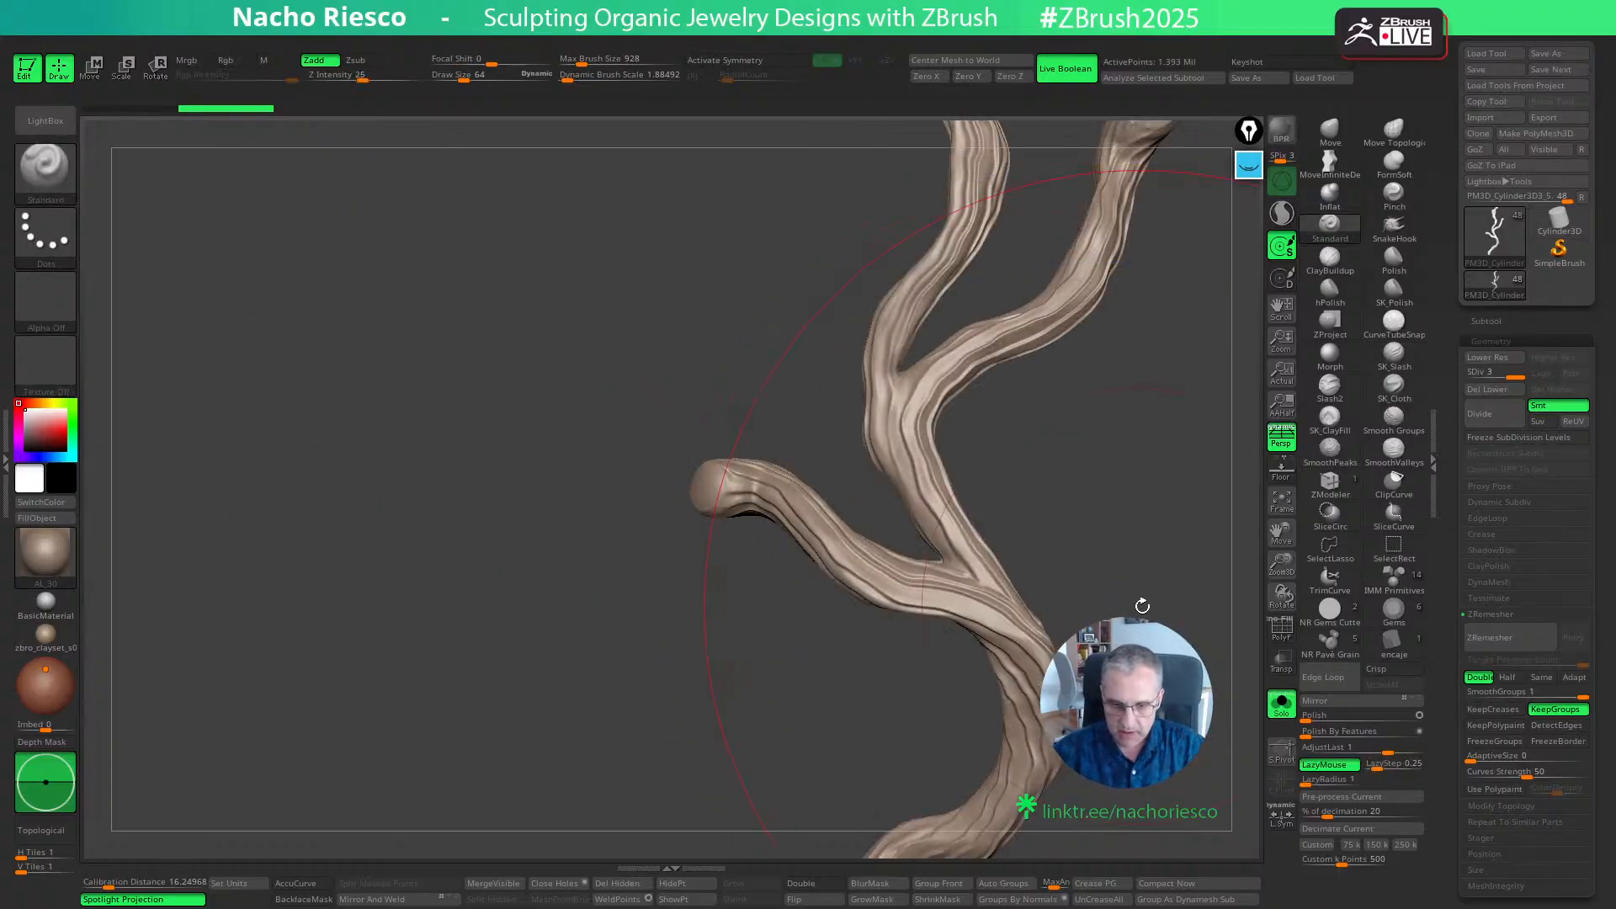
{"action": "key", "text": "s"}
{"action": "mouse_move", "coordinate": [1139, 606]}
{"action": "left_mouse_down", "text": "alt"}
{"action": "mouse_move", "coordinate": [963, 579]}
{"action": "mouse_move", "coordinate": [974, 507]}
{"action": "mouse_move", "coordinate": [934, 508]}
{"action": "mouse_move", "coordinate": [999, 556]}
{"action": "mouse_move", "coordinate": [957, 585]}
{"action": "mouse_move", "coordinate": [1014, 598]}
{"action": "mouse_move", "coordinate": [1017, 729]}
{"action": "left_mouse_up", "text": "alt"}
- Enable surface noise on the branch and examine the wavy wood grain up close
{"action": "scroll", "coordinate": [1451, 741], "scroll_direction": "down", "scroll_amount": 6}
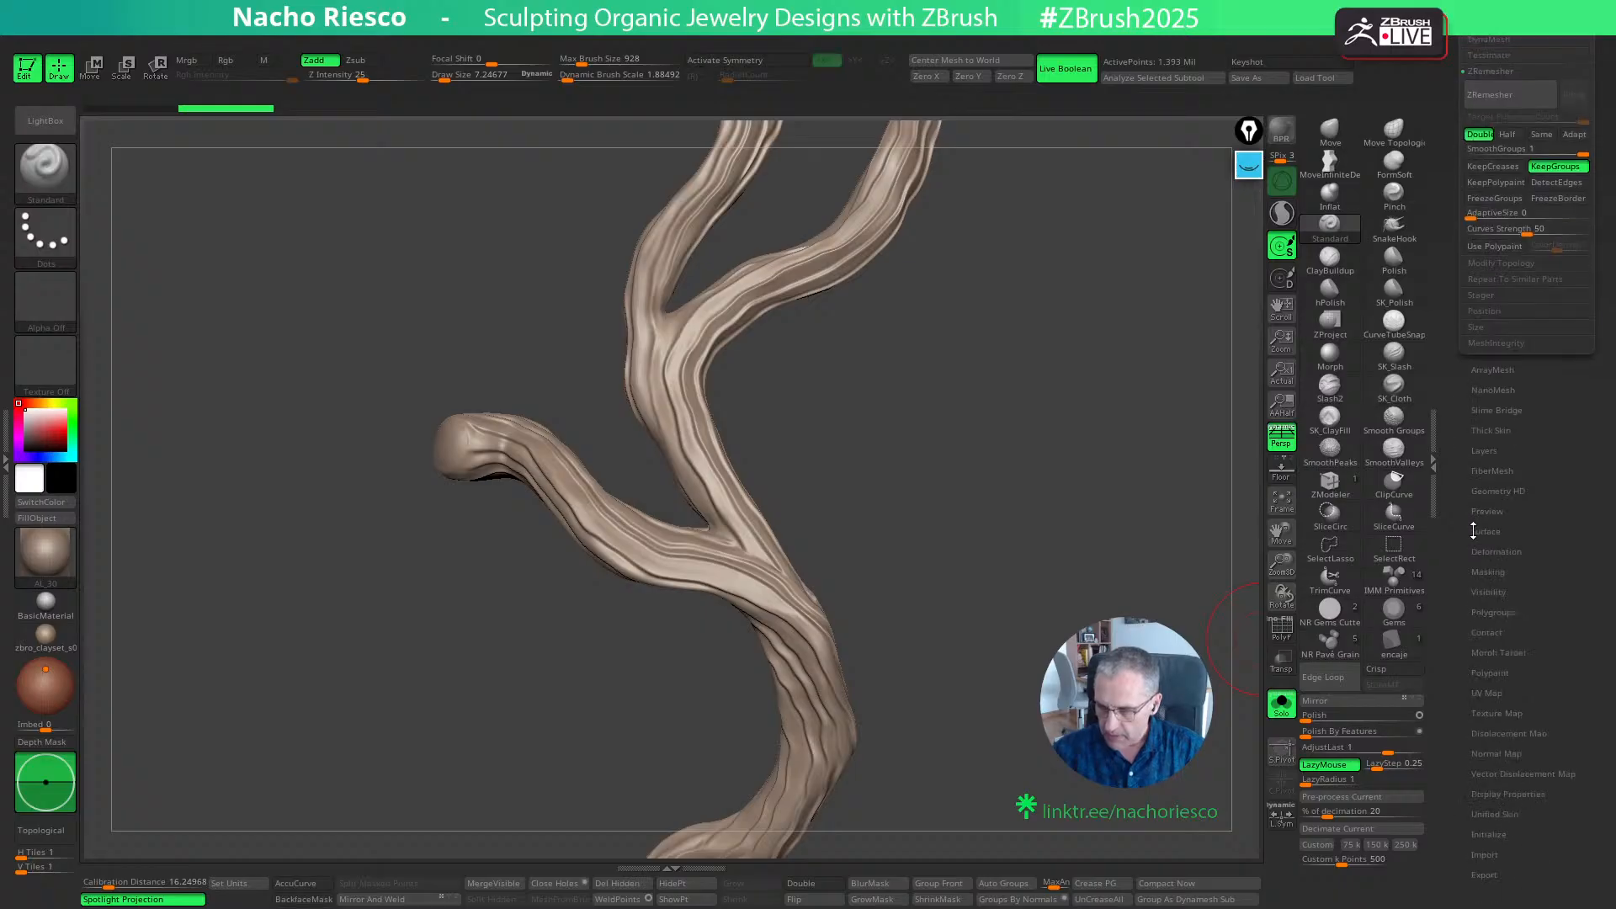
{"action": "left_click", "coordinate": [1487, 529]}
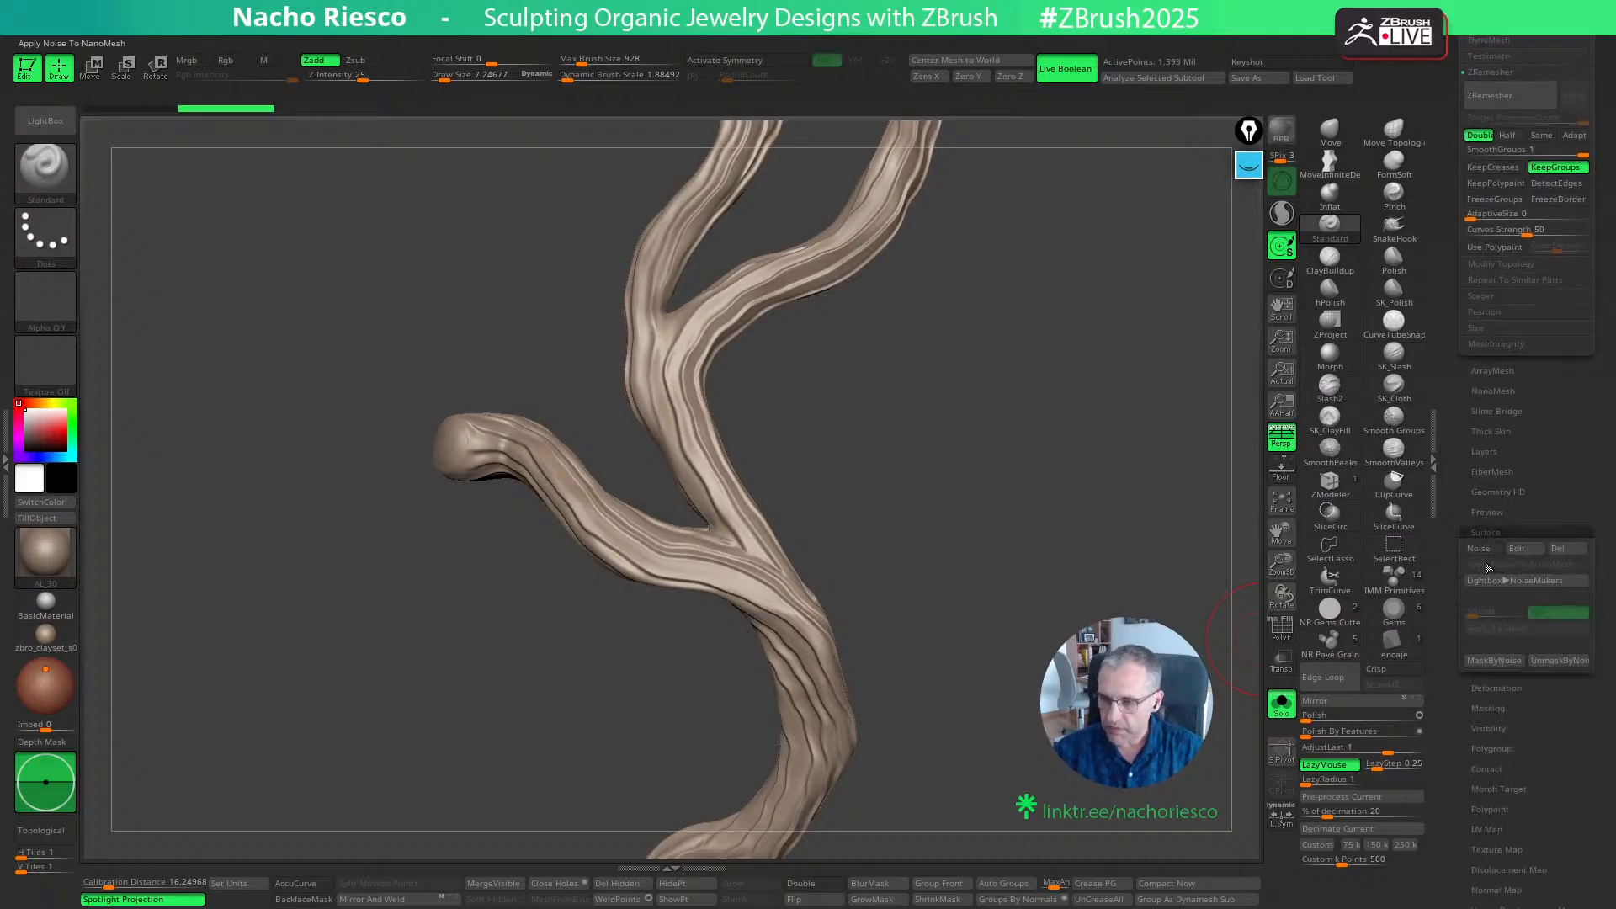
{"action": "left_click_drag", "start_coordinate": [1129, 780], "coordinate": [1228, 648]}
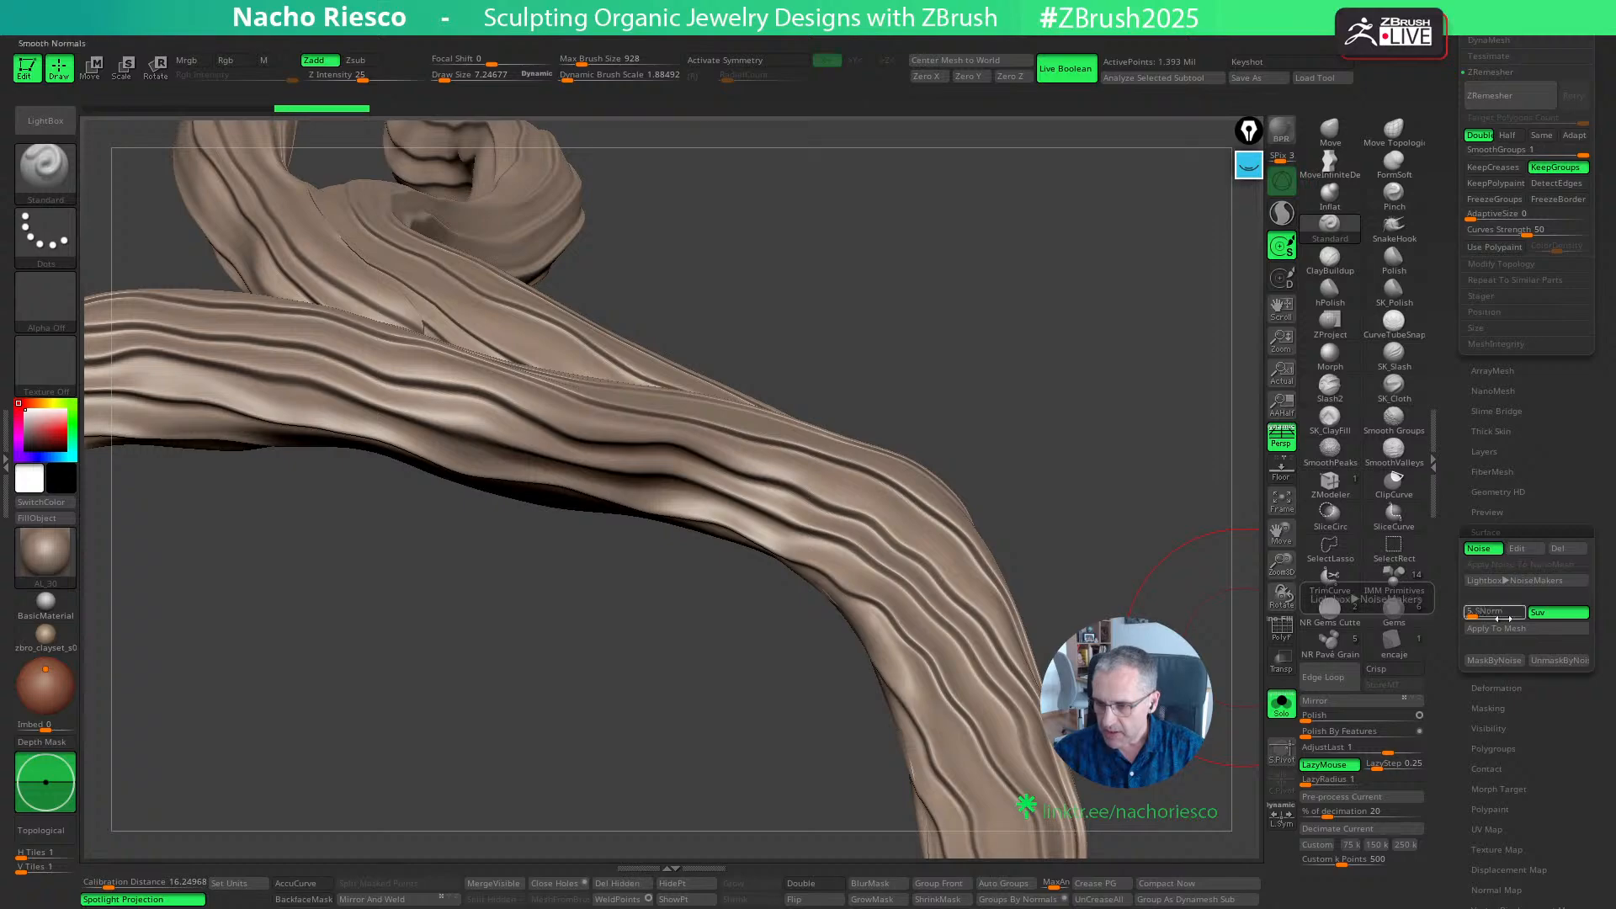
{"action": "left_click", "coordinate": [1488, 551]}
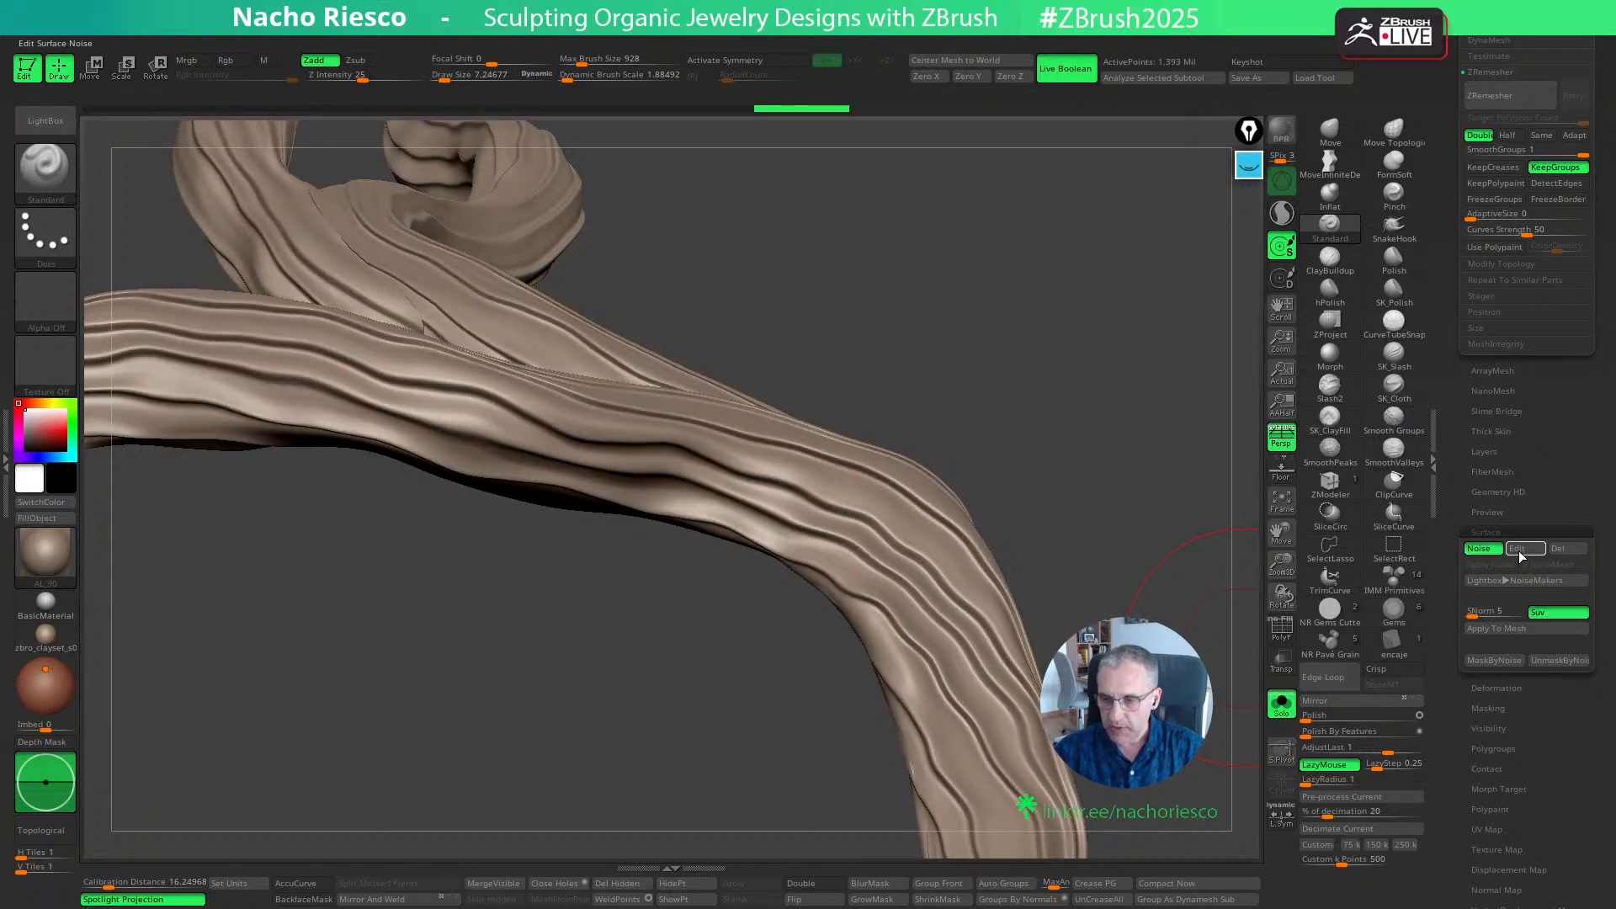
- Edit the branch's surface noise, toggle NoisePlug to compare the preview, and open the NoisePlug settings
{"action": "left_click", "coordinate": [1518, 550]}
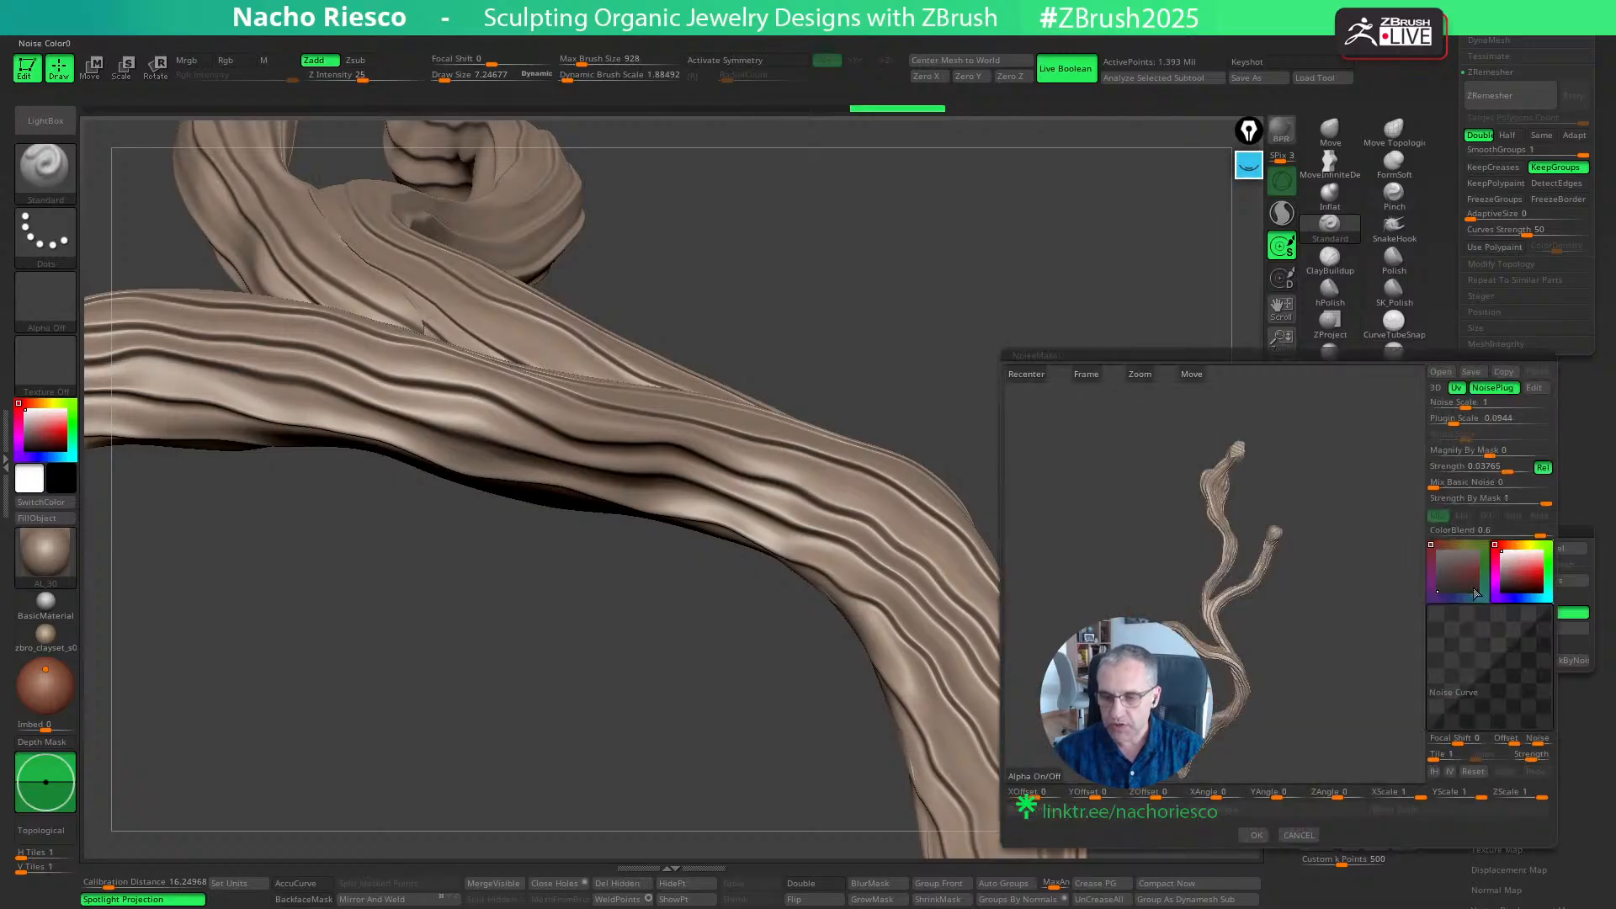
{"action": "left_click", "coordinate": [1492, 389]}
{"action": "left_click", "coordinate": [1493, 389]}
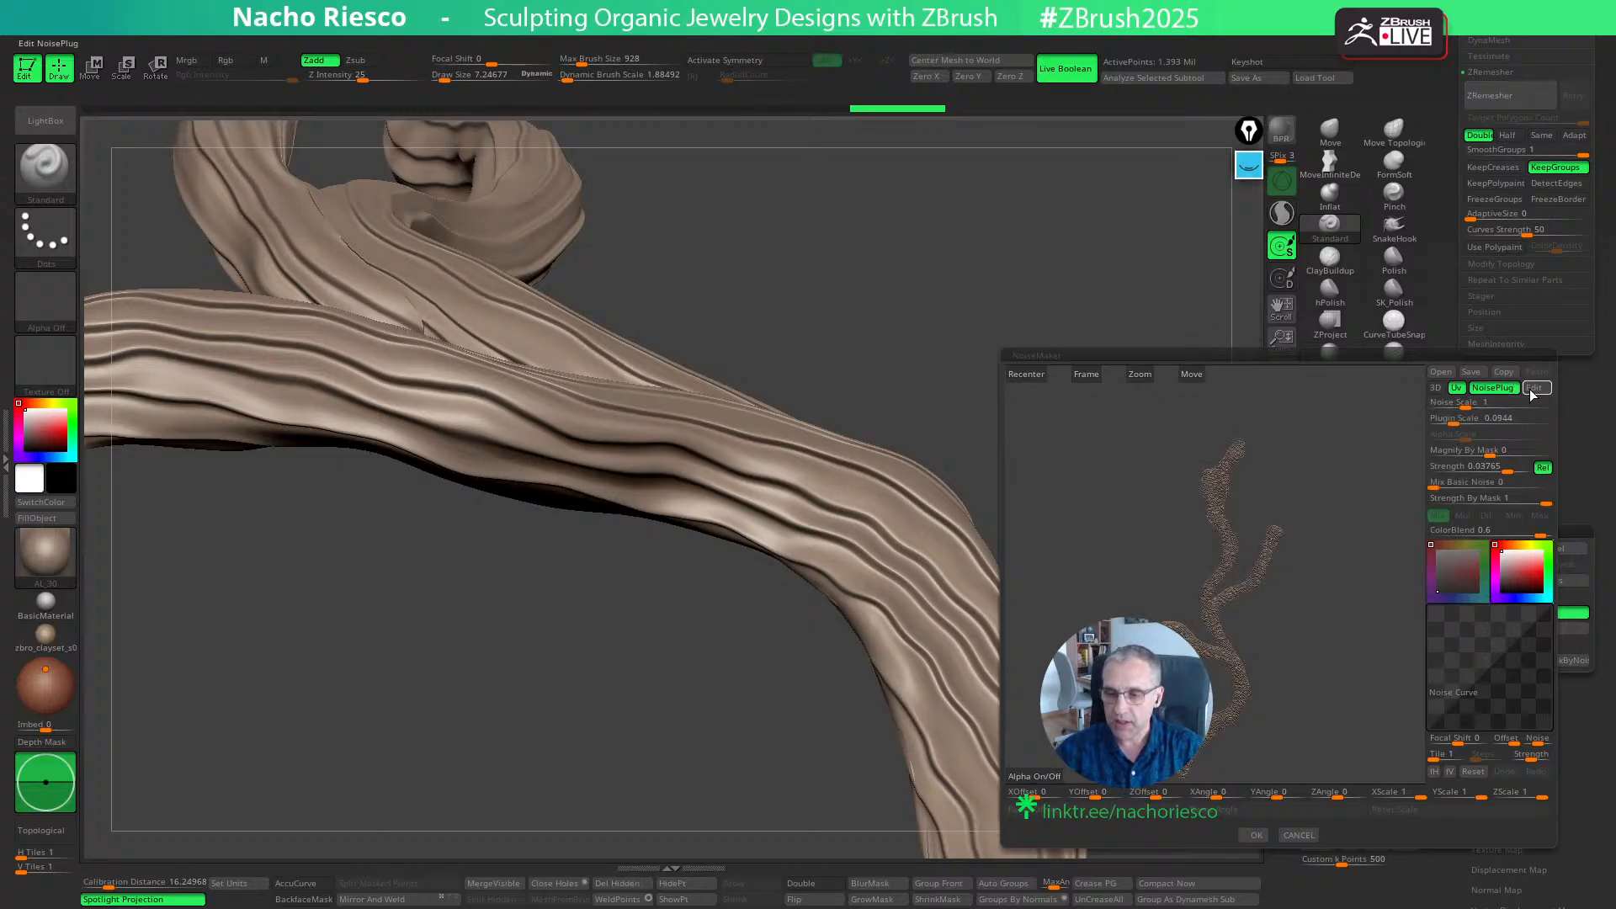
{"action": "left_click", "coordinate": [1533, 389]}
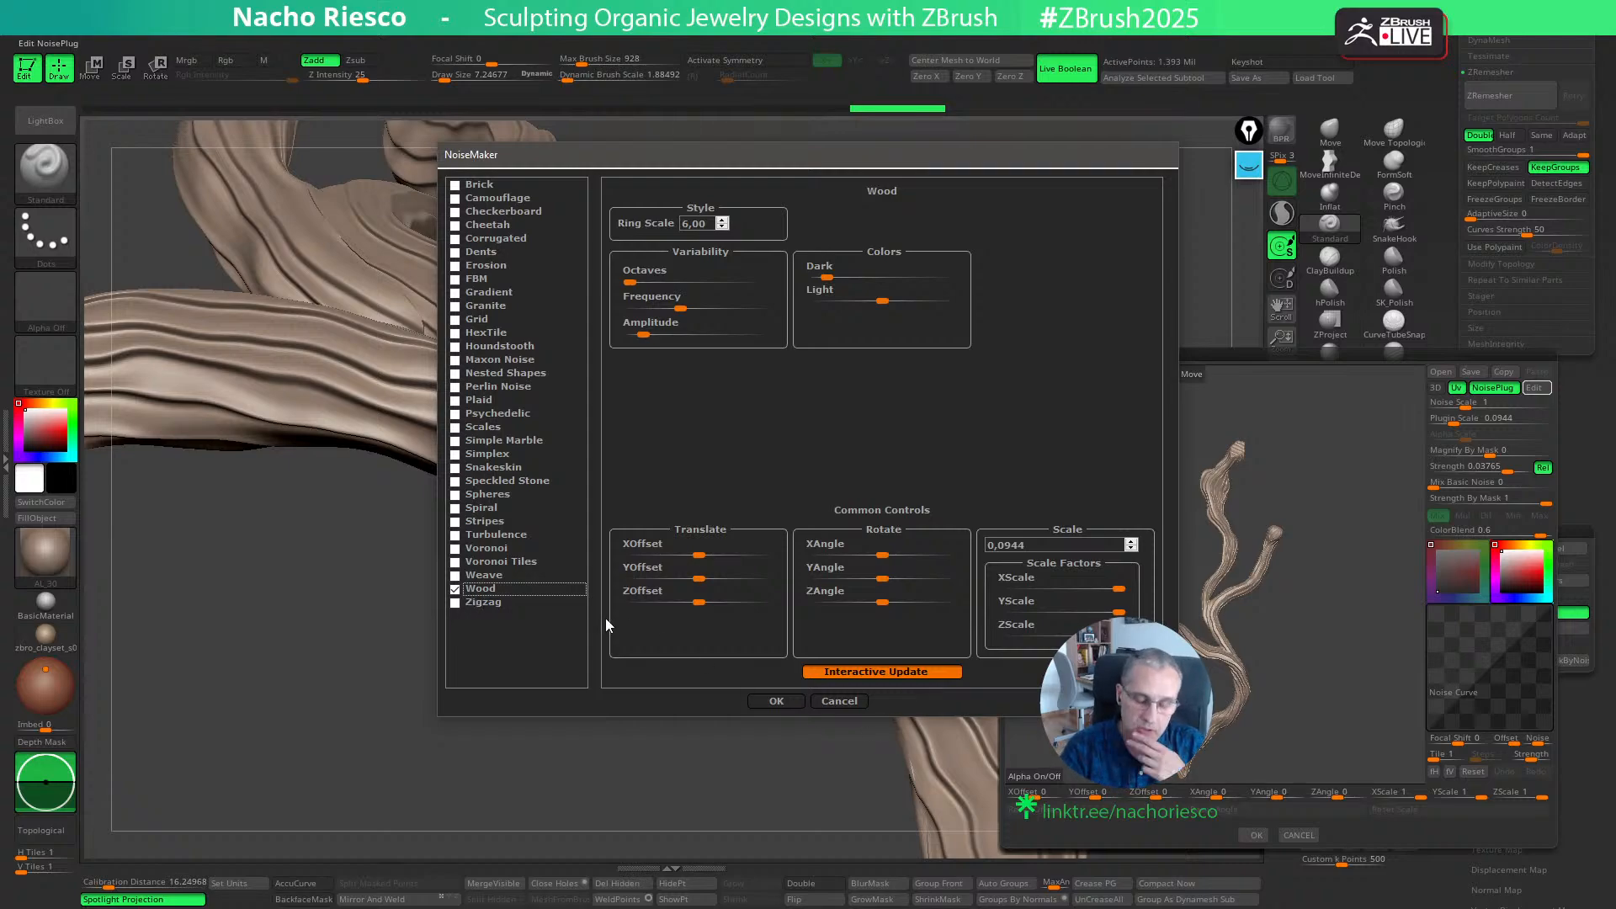
- Close the Wood noise settings without changes, accept the noise editor after checking the branch preview, and turn off the branch's surface noise
{"action": "left_click", "coordinate": [822, 703]}
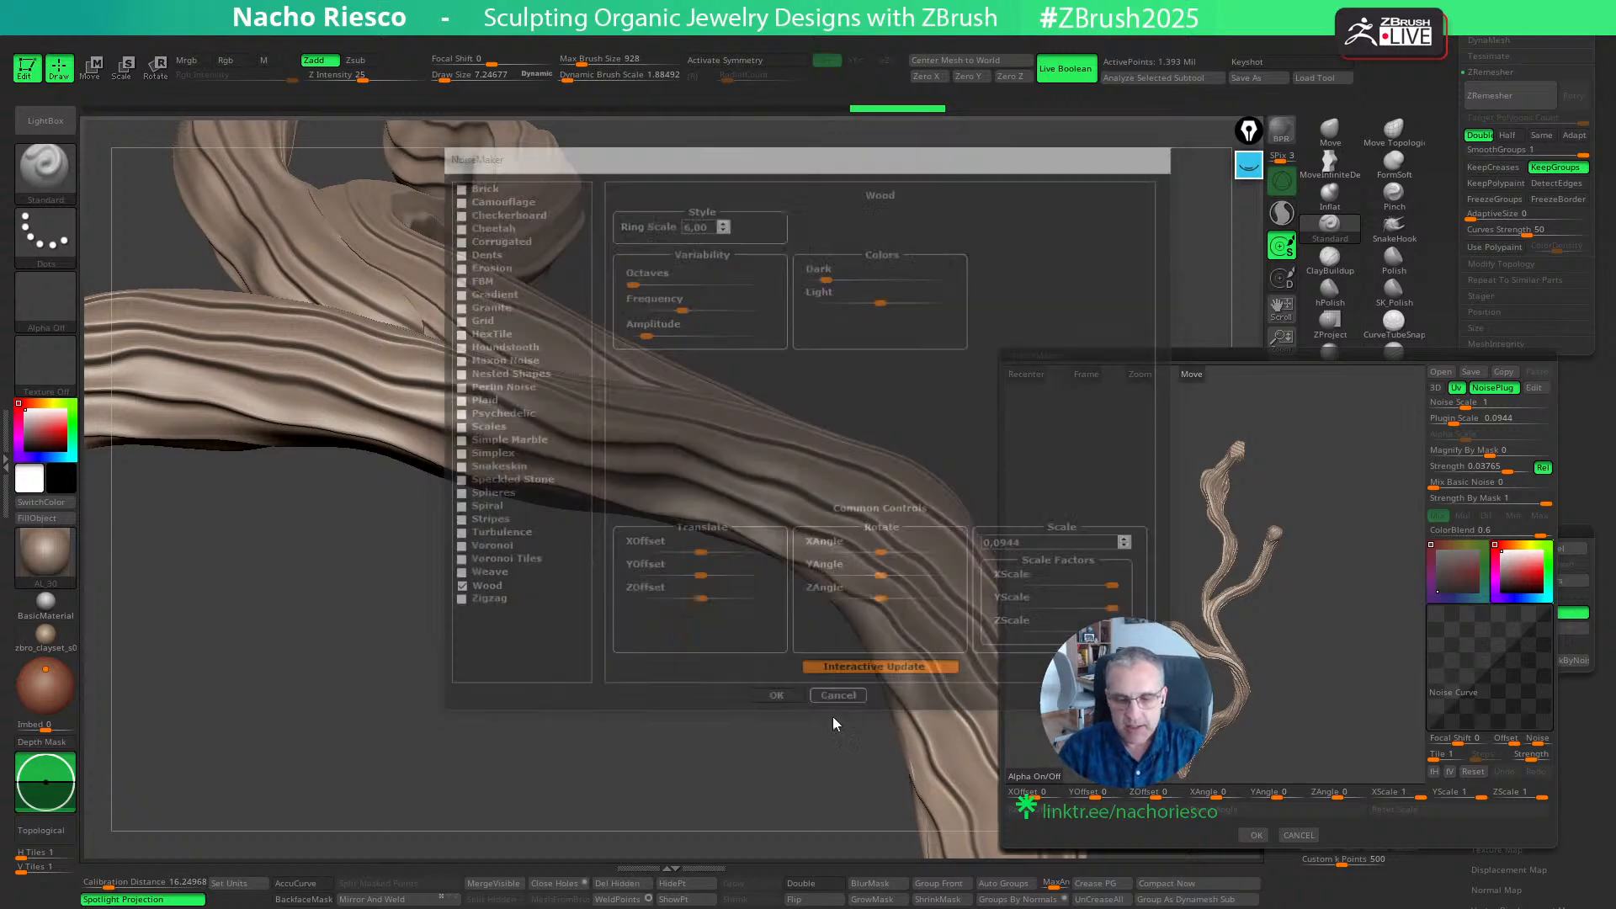
{"action": "left_click_drag", "start_coordinate": [1322, 687], "coordinate": [1321, 757]}
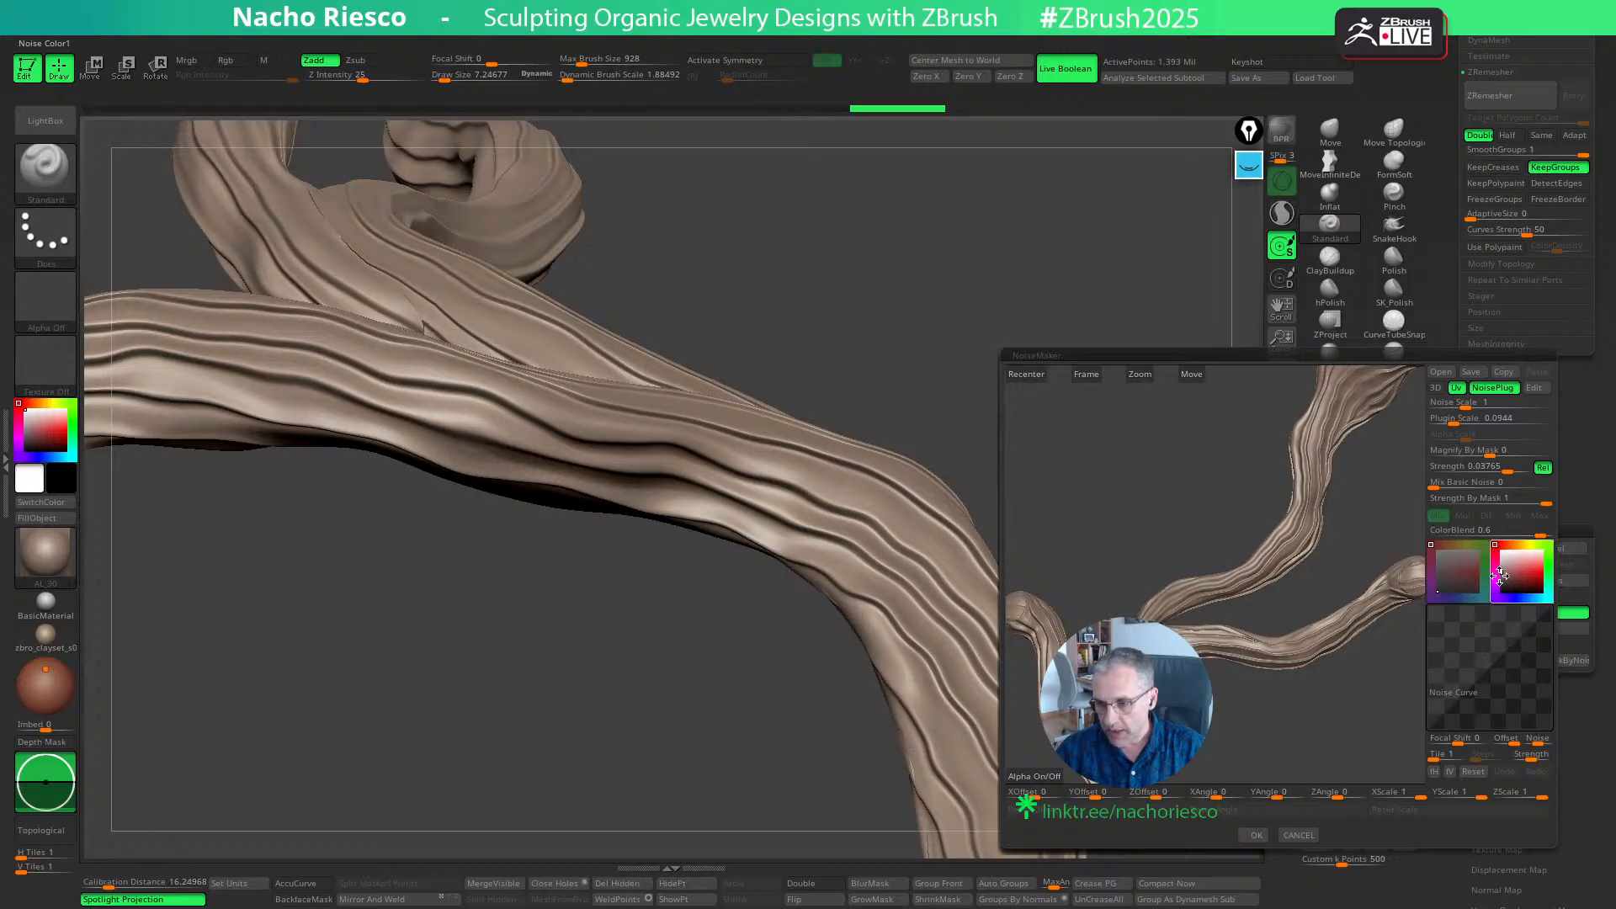
{"action": "mouse_move", "coordinate": [1500, 580]}
{"action": "left_mouse_down"}
{"action": "mouse_move", "coordinate": [1493, 614]}
{"action": "mouse_move", "coordinate": [1498, 597]}
{"action": "left_mouse_up"}
{"action": "mouse_move", "coordinate": [1336, 717]}
{"action": "left_mouse_down"}
{"action": "mouse_move", "coordinate": [1320, 813]}
{"action": "mouse_move", "coordinate": [1284, 751]}
{"action": "mouse_move", "coordinate": [1263, 790]}
{"action": "mouse_move", "coordinate": [1217, 754]}
{"action": "mouse_move", "coordinate": [1219, 620]}
{"action": "mouse_move", "coordinate": [1174, 846]}
{"action": "left_mouse_up"}
{"action": "left_click", "coordinate": [1300, 789]}
{"action": "left_click", "coordinate": [1255, 834]}
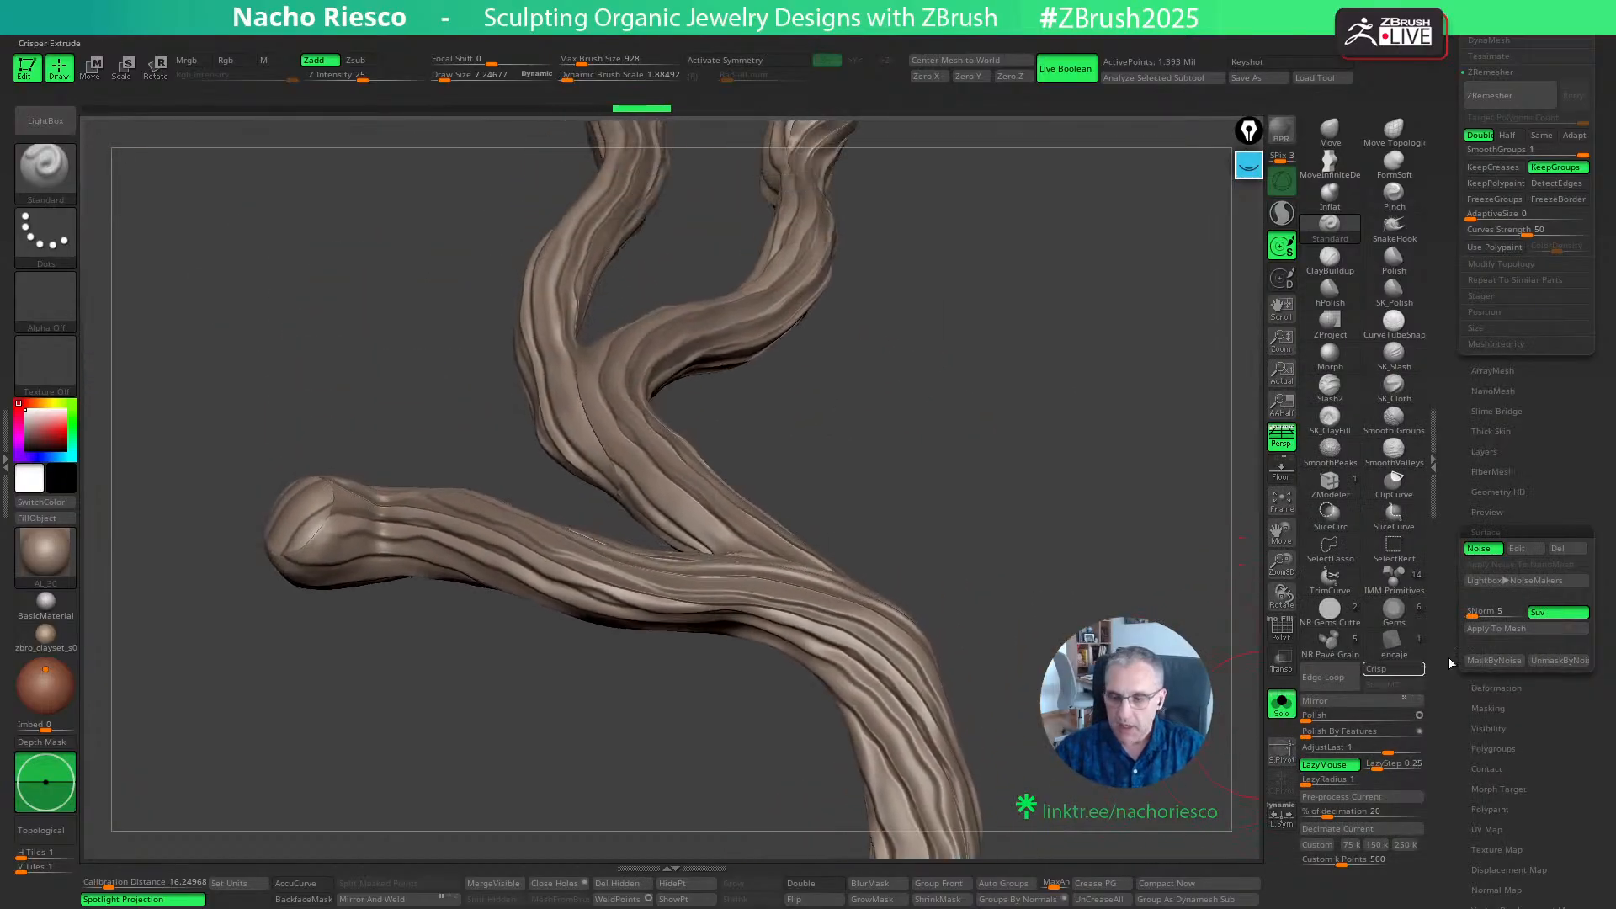
{"action": "left_click", "coordinate": [1491, 551]}
{"action": "left_click_drag", "start_coordinate": [1195, 665], "coordinate": [1228, 581]}
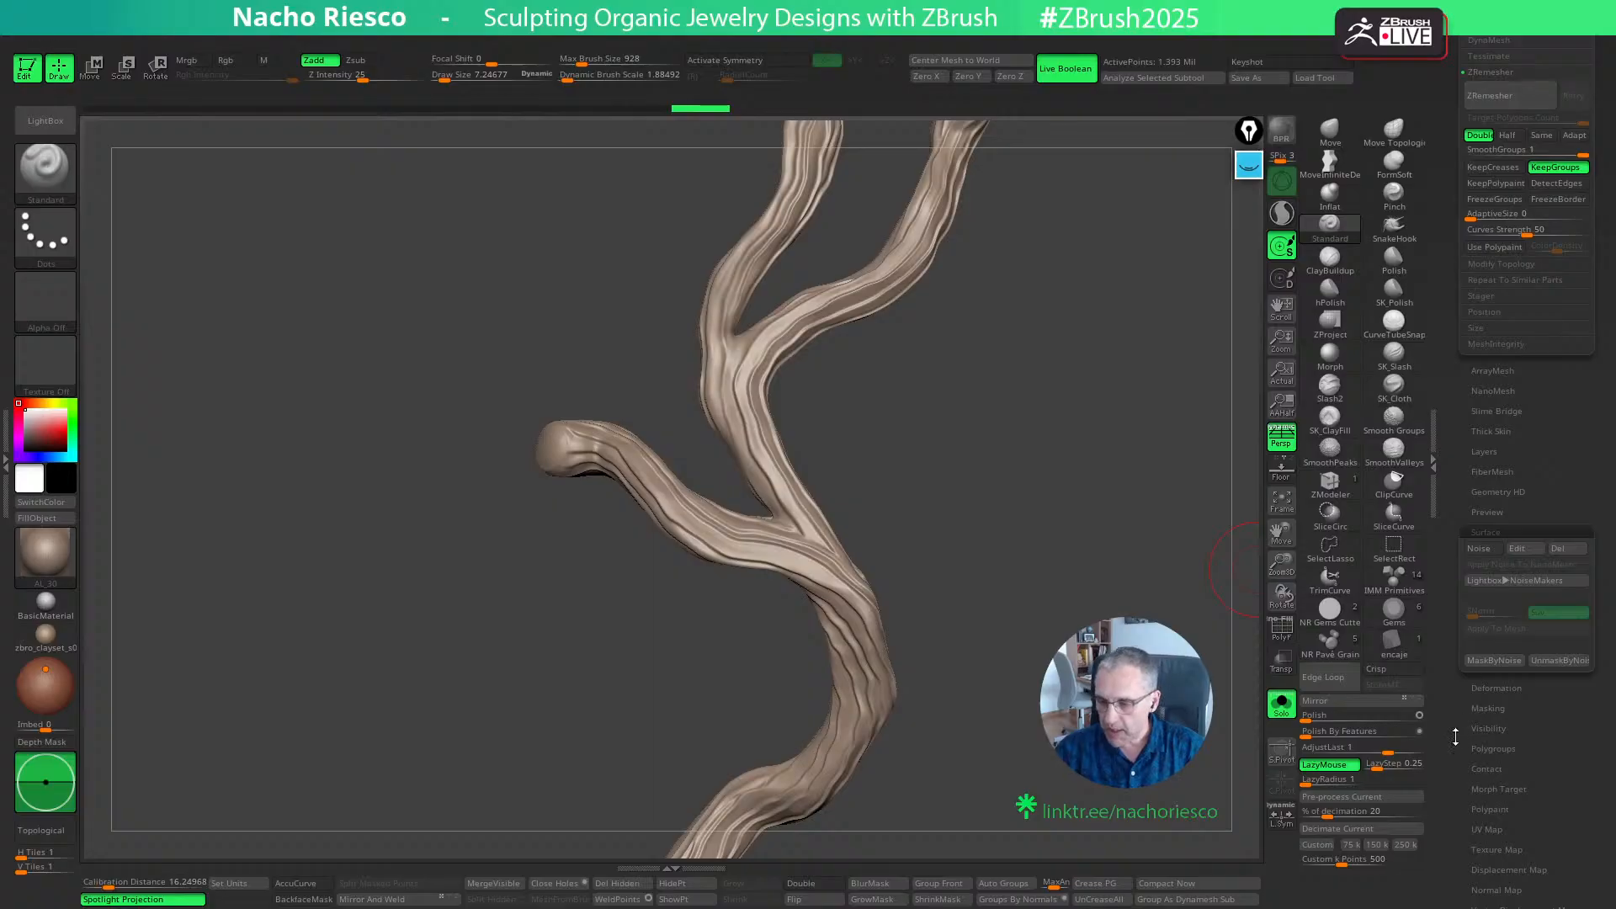
- Flatten the branch into its UV layout with Morph UV to examine the islands, and restore its 3D shape
{"action": "left_click_drag", "start_coordinate": [1456, 737], "coordinate": [1479, 649]}
{"action": "left_click_drag", "start_coordinate": [1241, 721], "coordinate": [1221, 589], "text": "alt"}
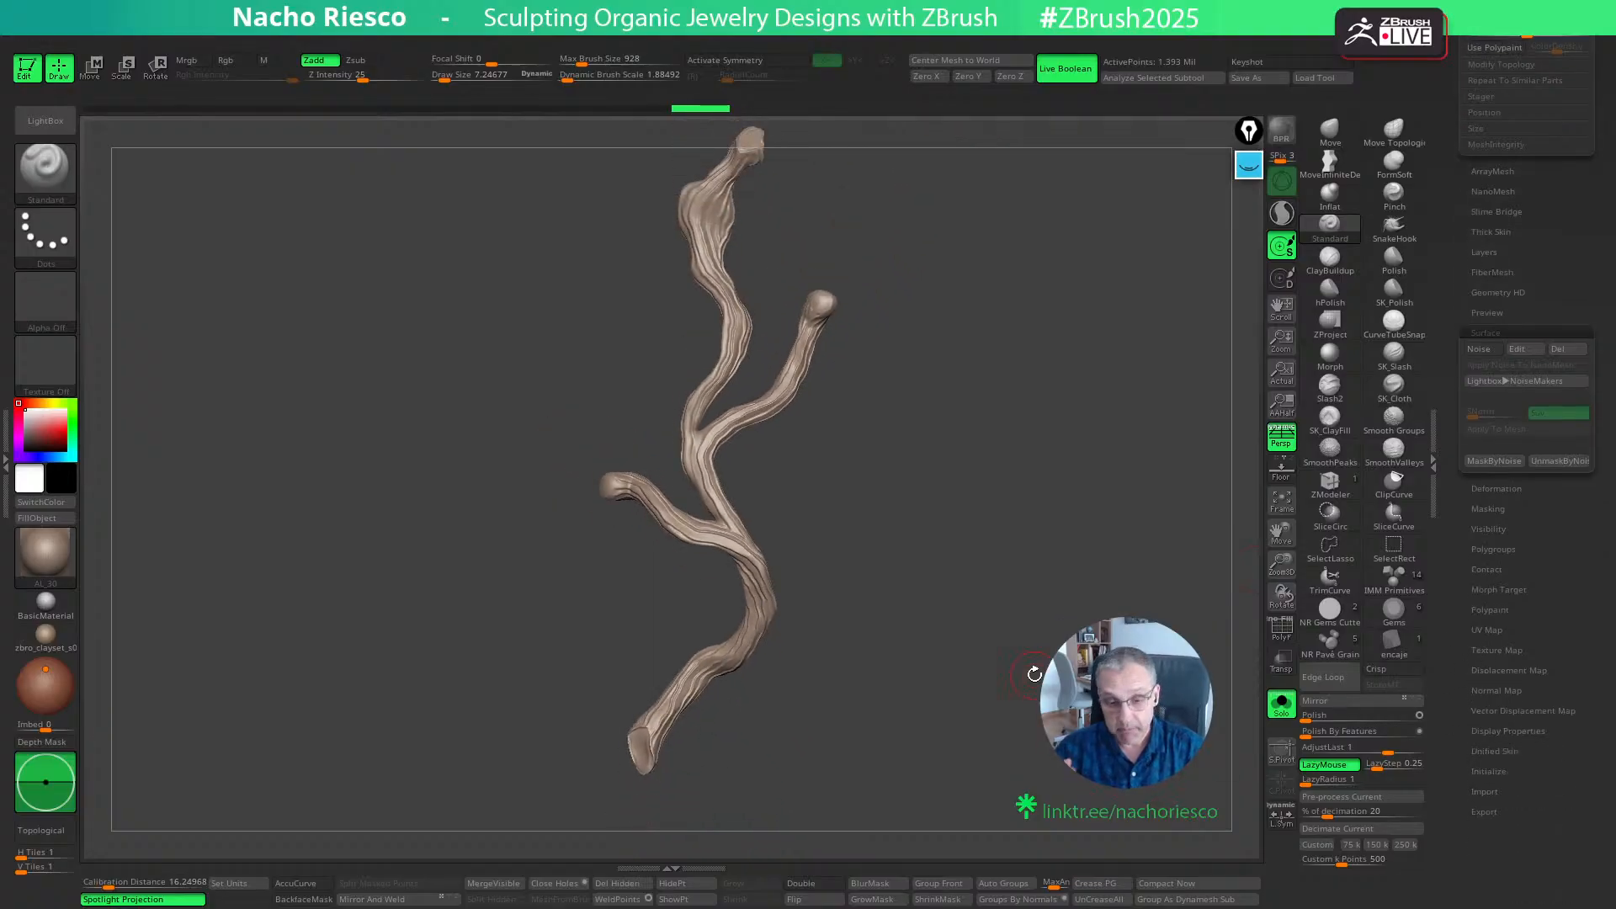
{"action": "mouse_move", "coordinate": [1048, 656]}
{"action": "left_mouse_down", "text": "alt"}
{"action": "mouse_move", "coordinate": [1013, 699]}
{"action": "mouse_move", "coordinate": [1012, 784]}
{"action": "mouse_move", "coordinate": [1050, 748]}
{"action": "mouse_move", "coordinate": [1012, 758]}
{"action": "left_mouse_up", "text": "alt"}
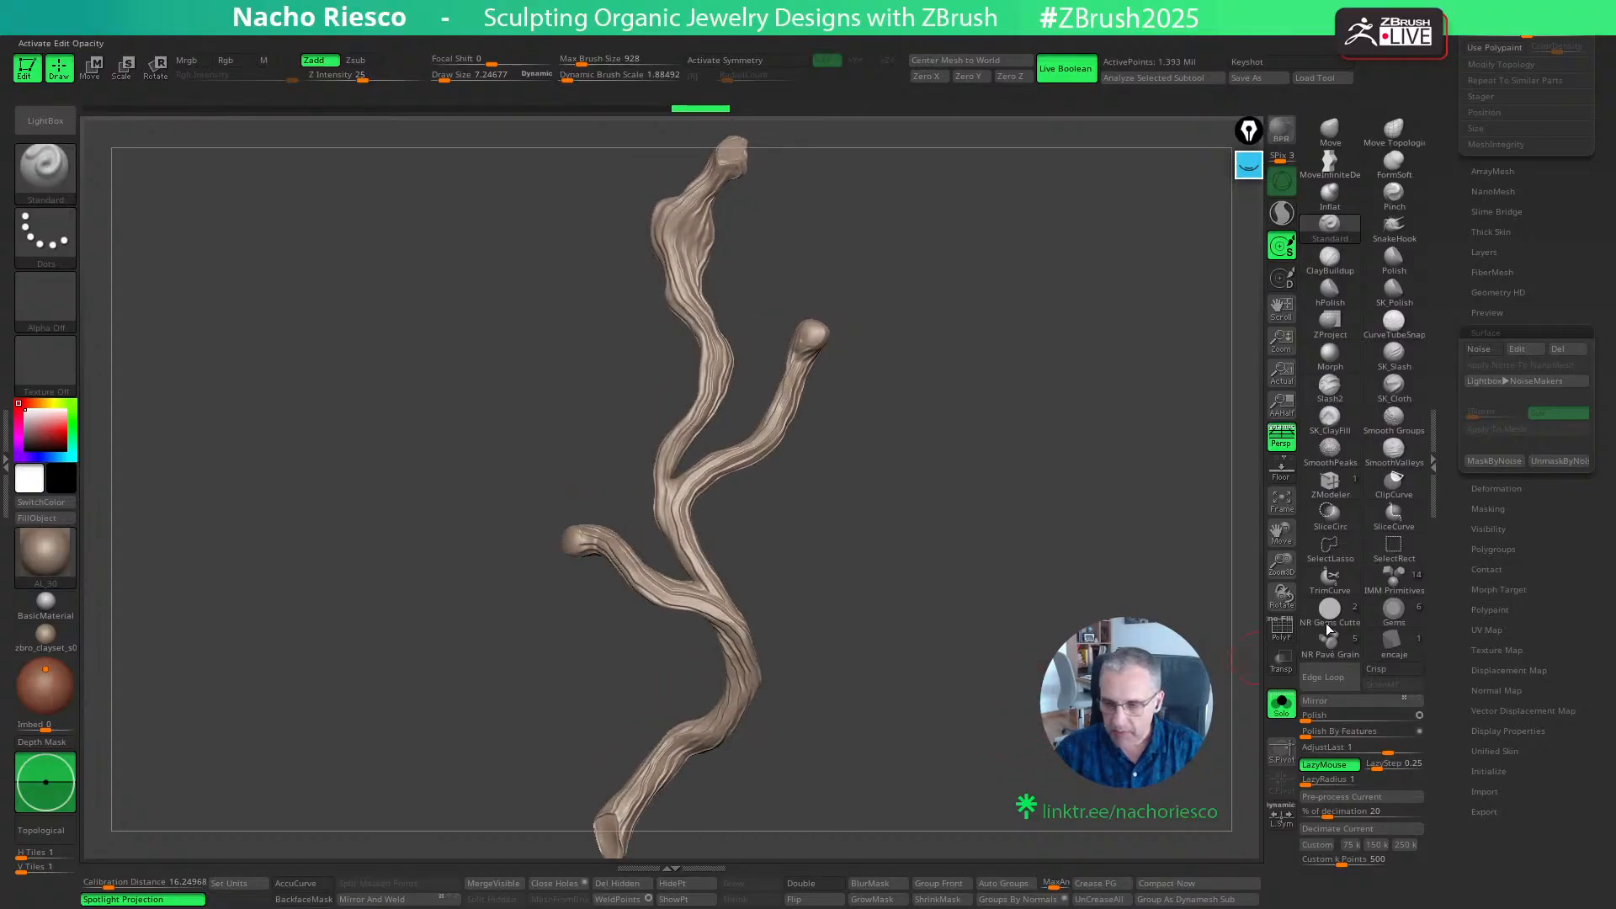
{"action": "left_click", "coordinate": [1485, 629]}
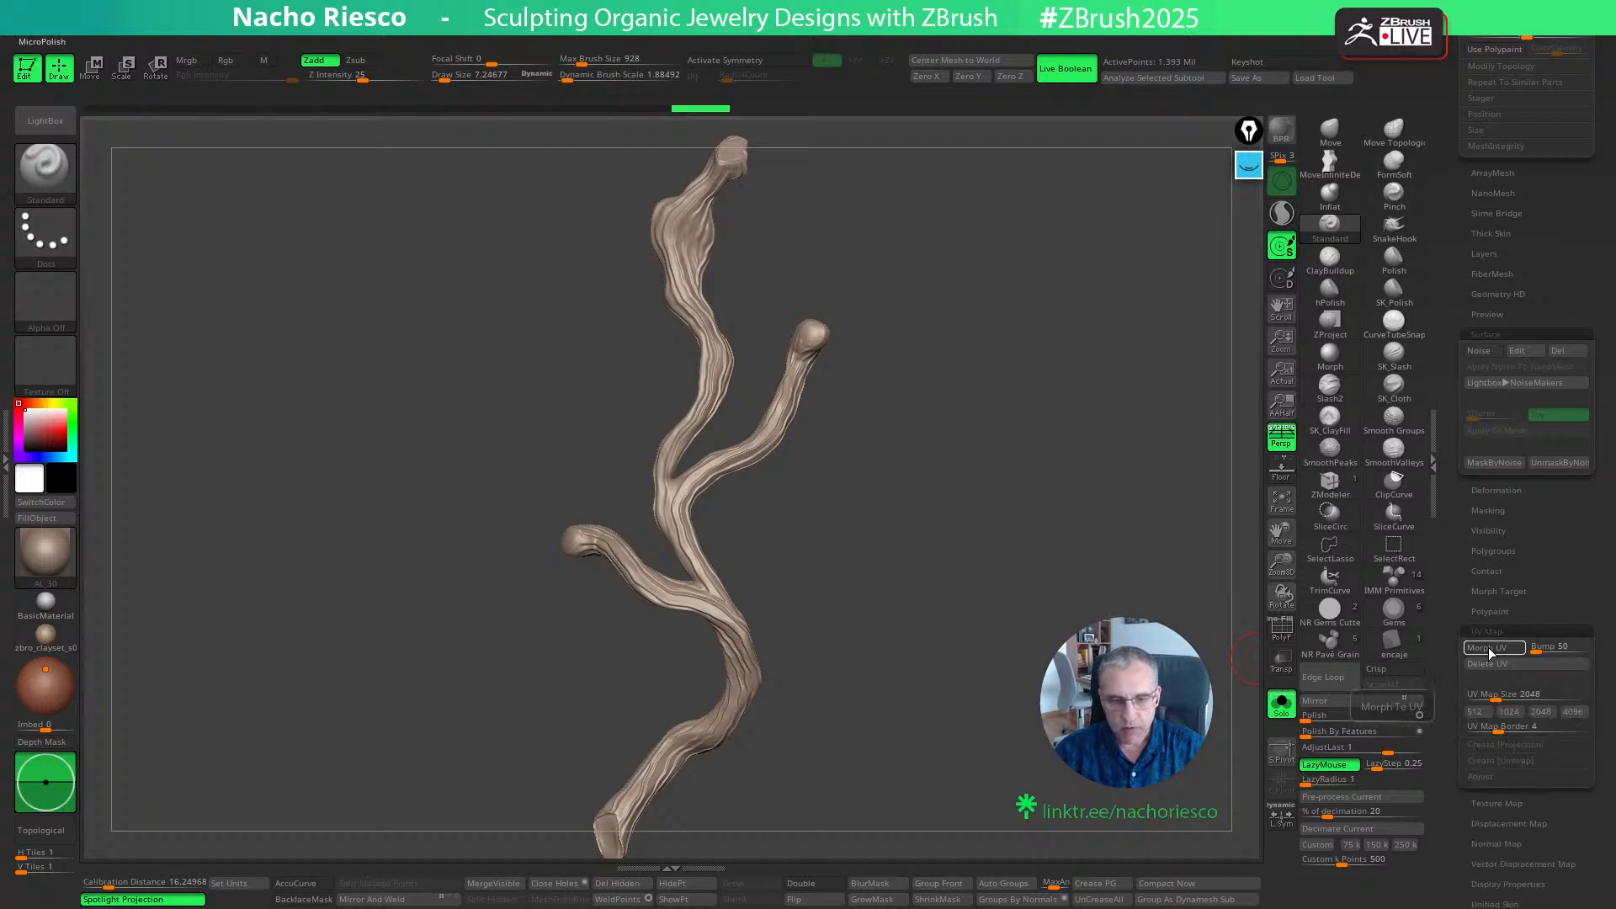
{"action": "left_click", "coordinate": [1490, 648]}
{"action": "left_click_drag", "start_coordinate": [1038, 718], "coordinate": [969, 699], "text": "alt"}
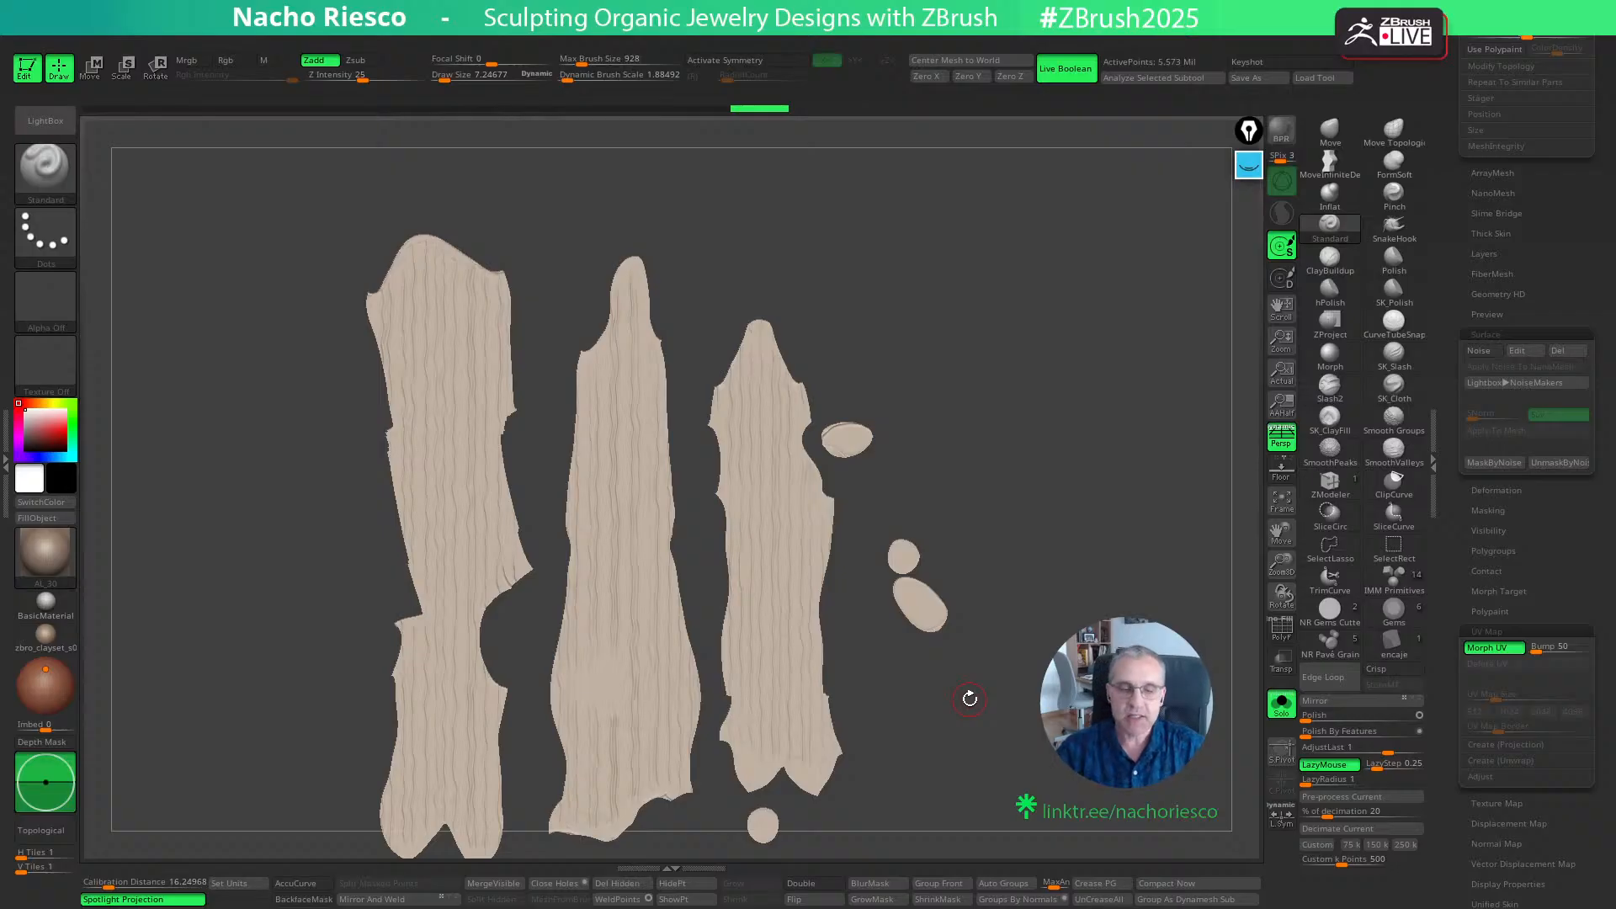
{"action": "left_click", "coordinate": [1492, 648]}
{"action": "left_click_drag", "start_coordinate": [1038, 589], "coordinate": [1017, 760]}
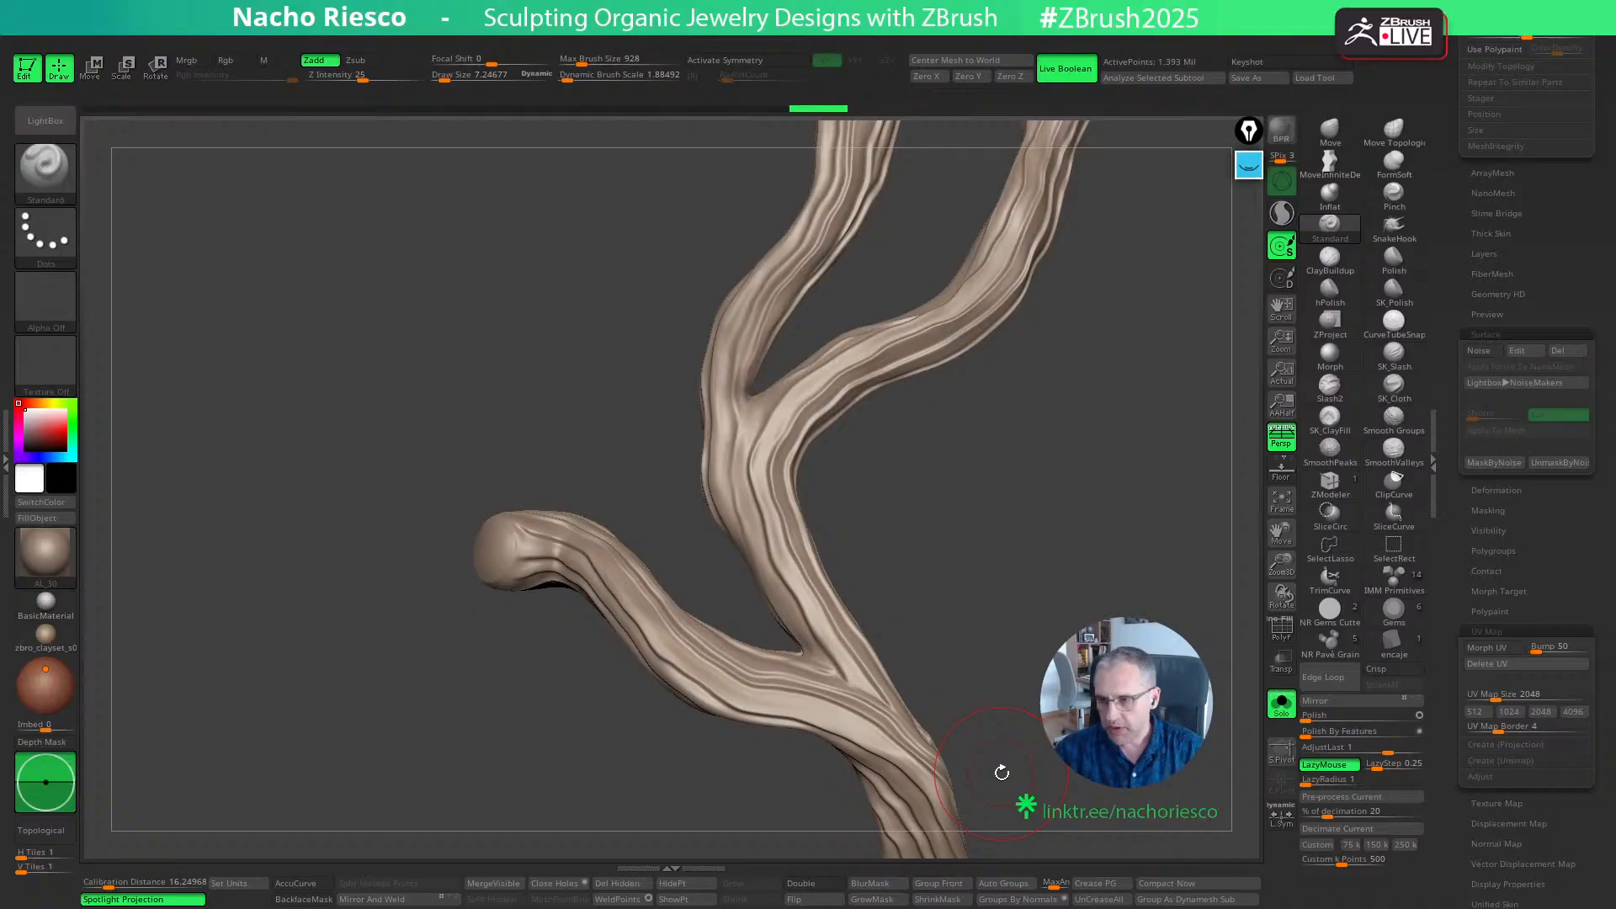
- Turn the branch's surface noise on and back off to compare the wood grain
{"action": "left_click", "coordinate": [1478, 350]}
{"action": "left_click_drag", "start_coordinate": [1154, 581], "coordinate": [1149, 582]}
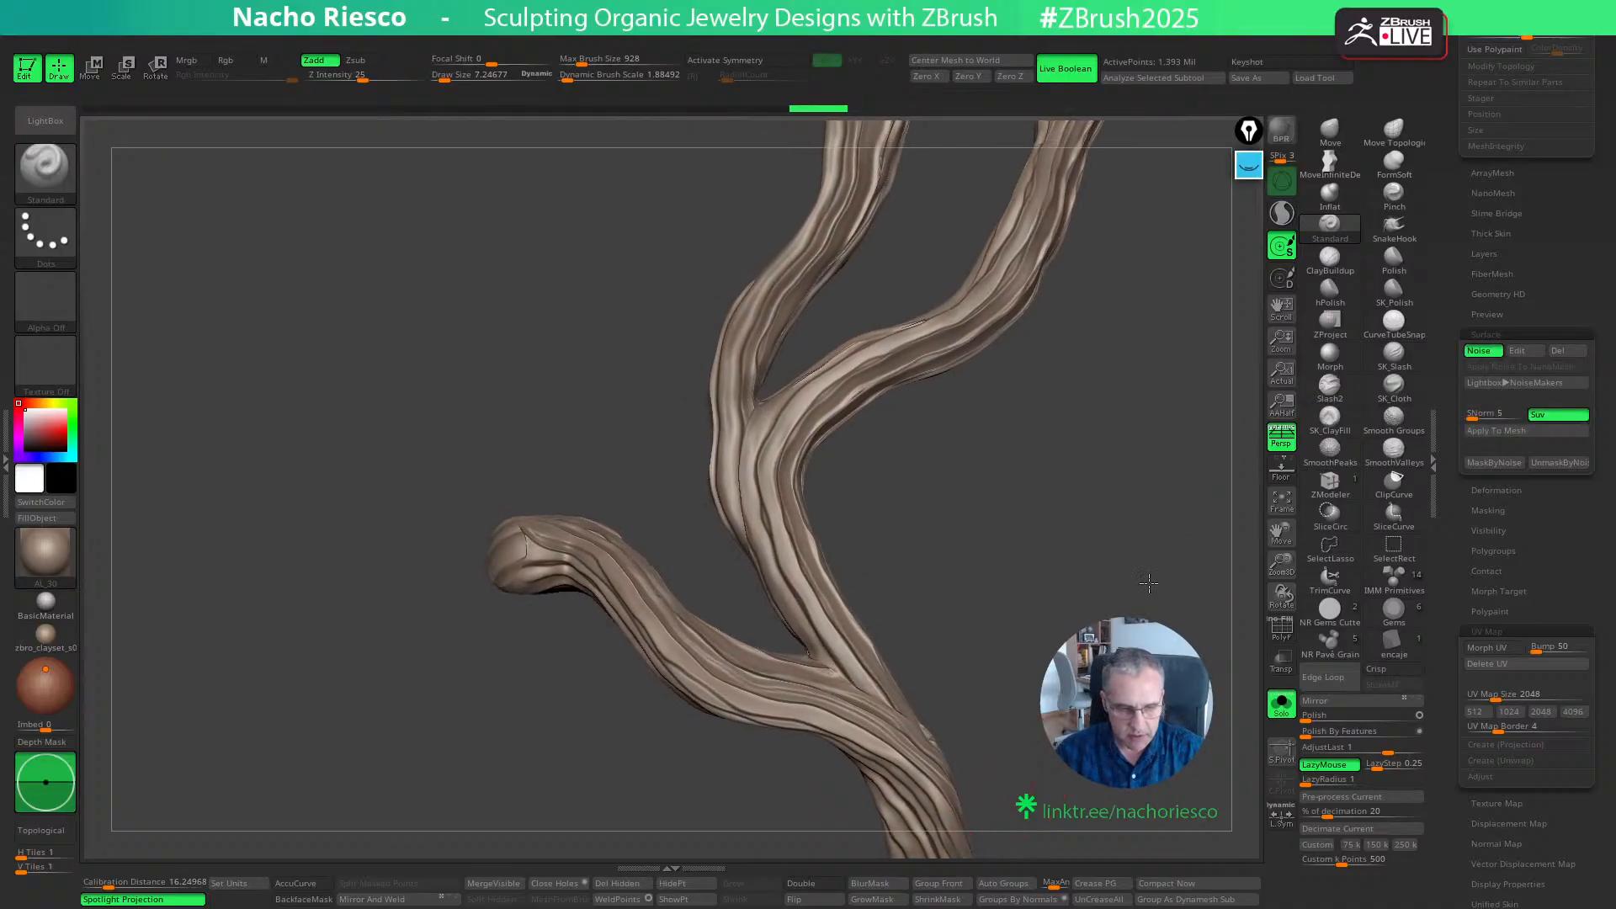
{"action": "left_click", "coordinate": [1485, 335]}
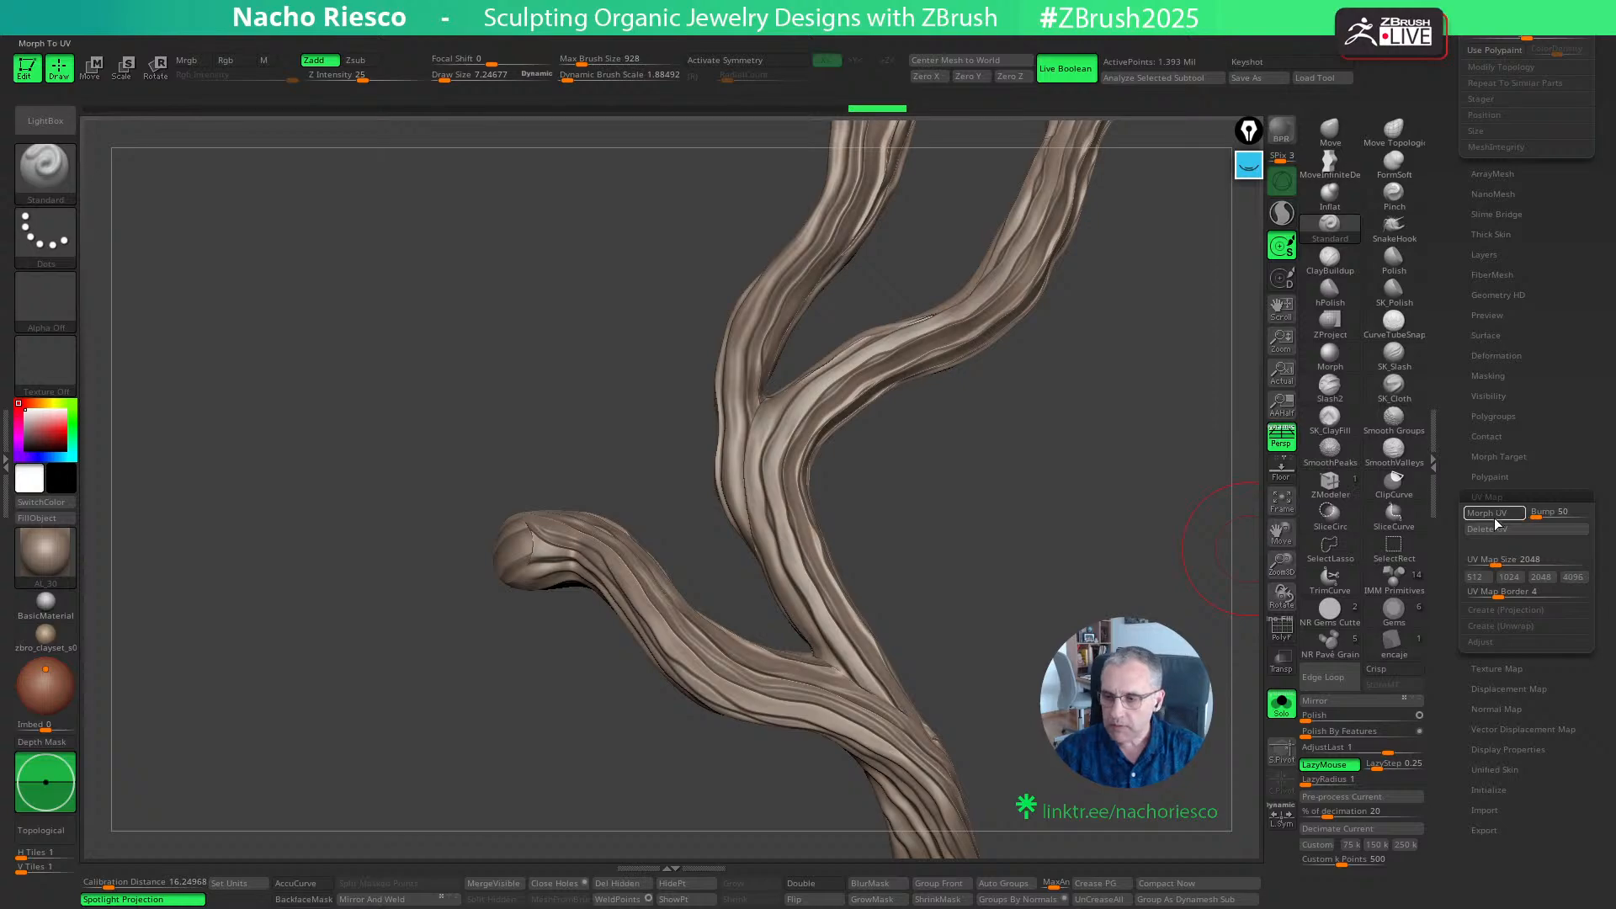
{"action": "left_click", "coordinate": [1491, 337]}
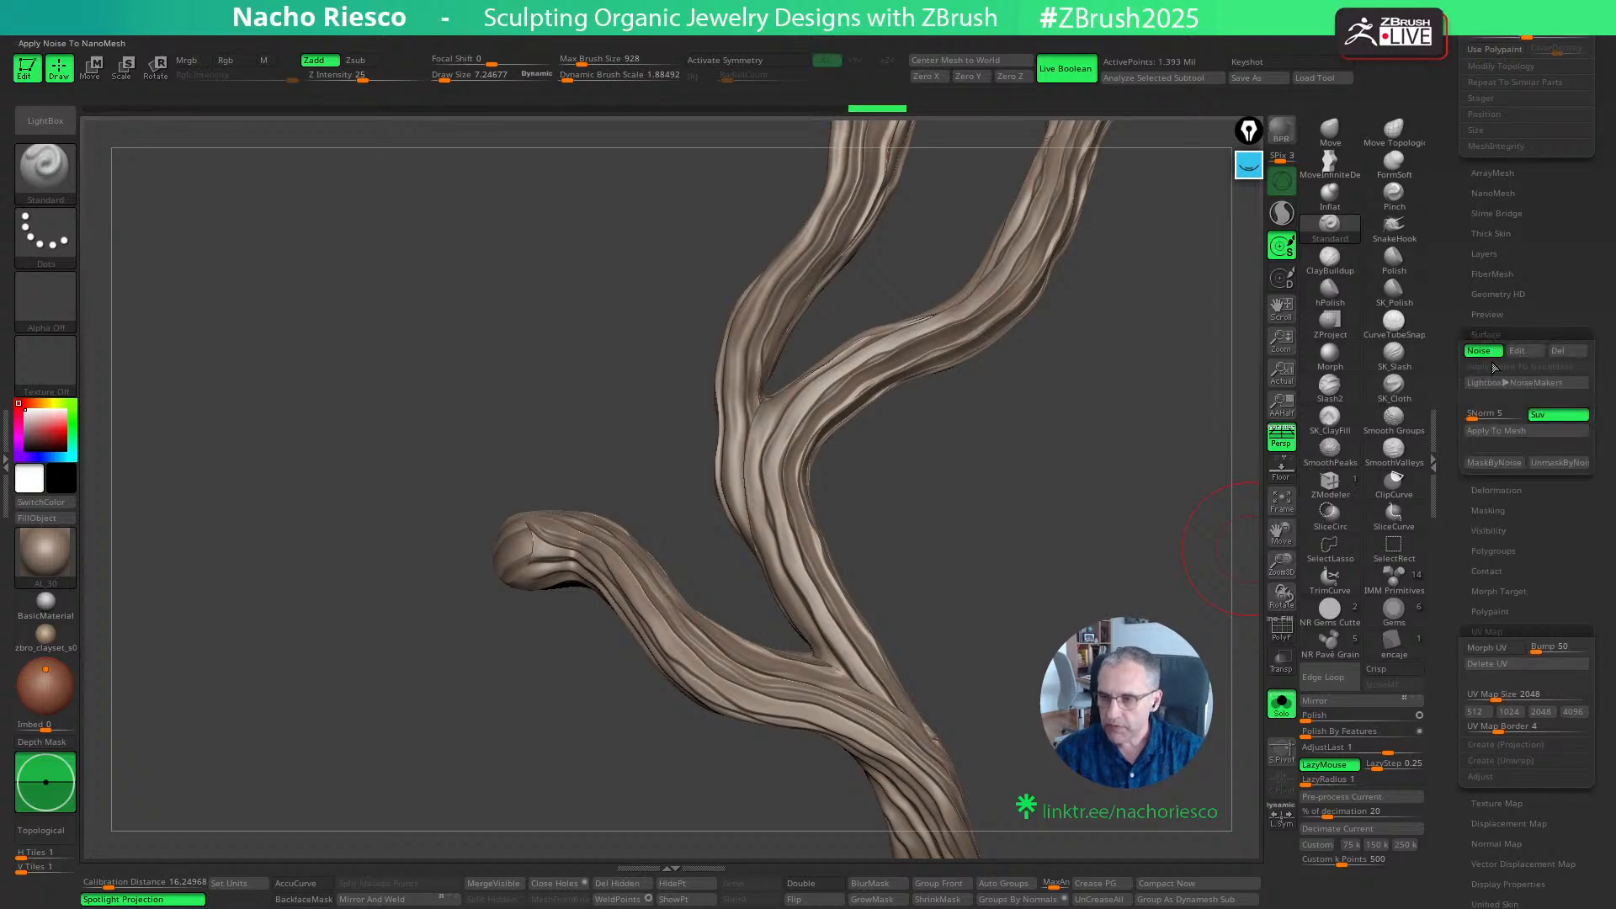
{"action": "left_click", "coordinate": [1481, 350]}
- Disable perspective and examine the grain around the branch's upper fork from several angles
{"action": "left_click_drag", "start_coordinate": [1194, 530], "coordinate": [1008, 789]}
{"action": "mouse_move", "coordinate": [1076, 678]}
{"action": "left_mouse_down"}
{"action": "mouse_move", "coordinate": [1024, 692]}
{"action": "mouse_move", "coordinate": [1075, 751]}
{"action": "mouse_move", "coordinate": [1164, 652]}
{"action": "mouse_move", "coordinate": [1238, 480]}
{"action": "left_mouse_up"}
{"action": "left_click", "coordinate": [1281, 437]}
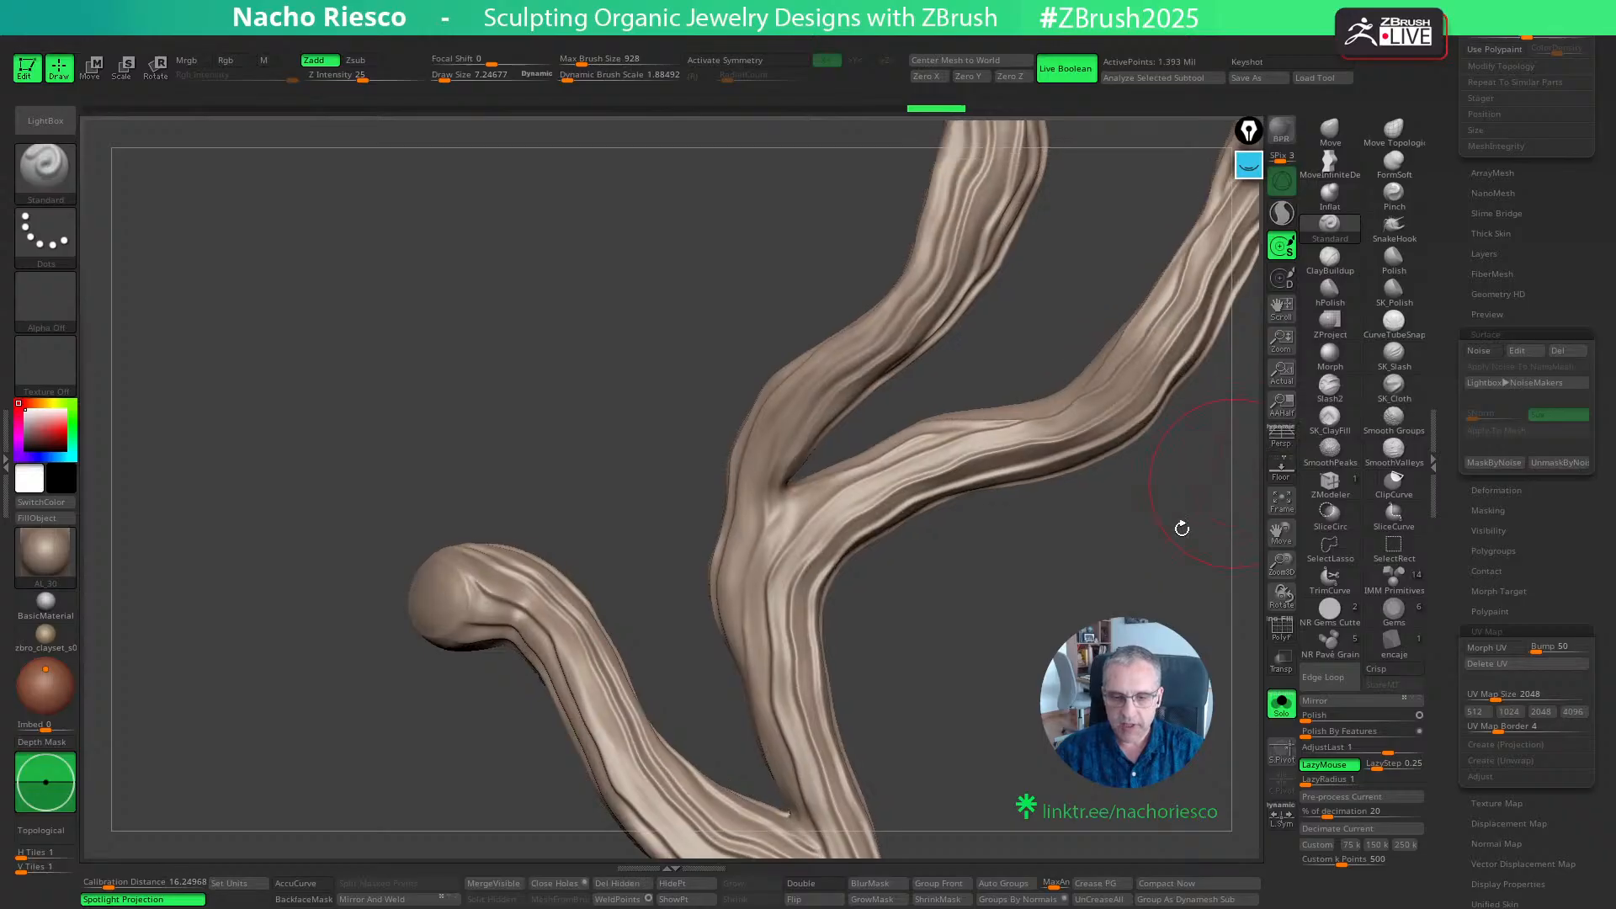
{"action": "mouse_move", "coordinate": [1044, 691]}
{"action": "left_mouse_down"}
{"action": "mouse_move", "coordinate": [1146, 696]}
{"action": "mouse_move", "coordinate": [1012, 755]}
{"action": "mouse_move", "coordinate": [994, 740]}
{"action": "mouse_move", "coordinate": [1018, 663]}
{"action": "mouse_move", "coordinate": [1028, 733]}
{"action": "mouse_move", "coordinate": [1025, 703]}
{"action": "left_mouse_up"}
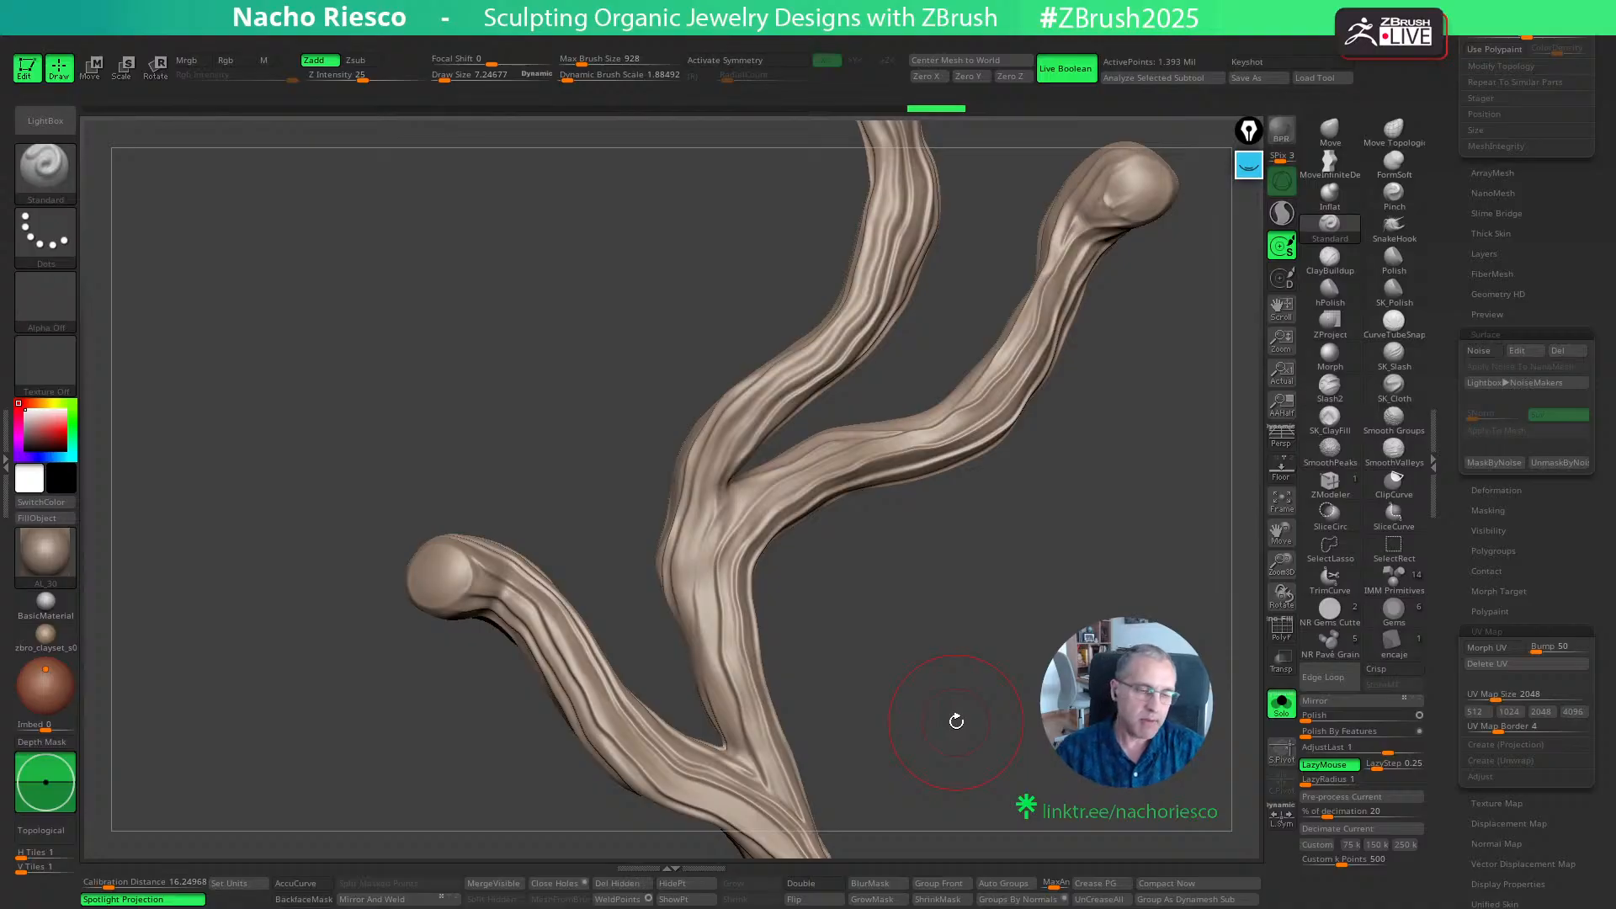
{"action": "left_click_drag", "start_coordinate": [1026, 677], "coordinate": [969, 753]}
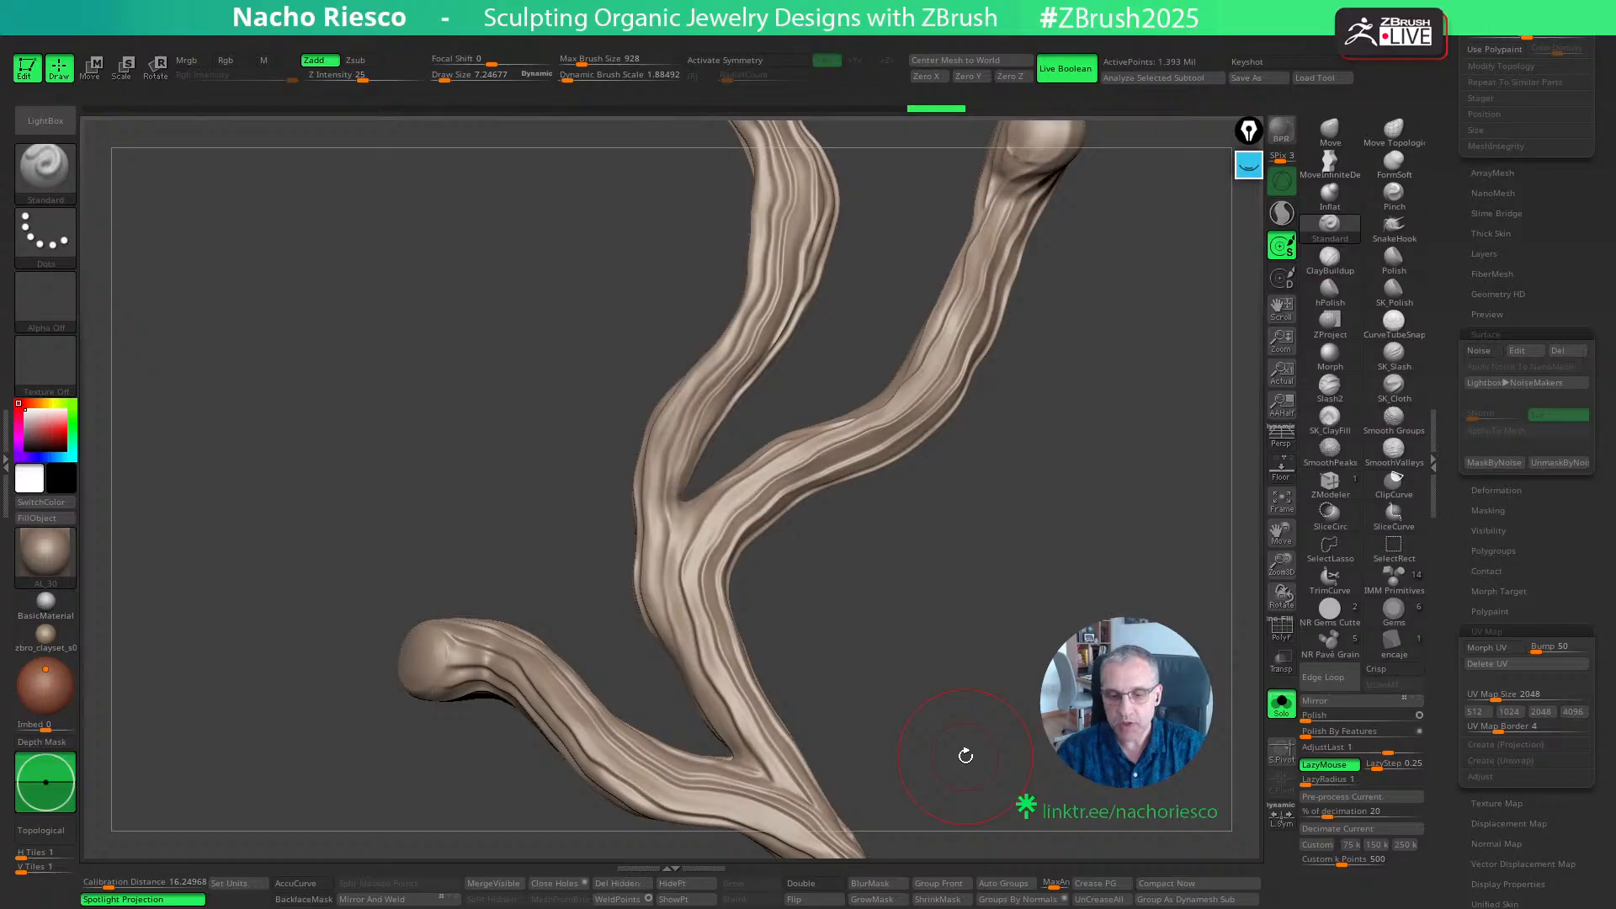
{"action": "mouse_move", "coordinate": [980, 653]}
{"action": "left_mouse_down"}
{"action": "mouse_move", "coordinate": [1020, 678]}
{"action": "mouse_move", "coordinate": [967, 705]}
{"action": "left_mouse_up"}
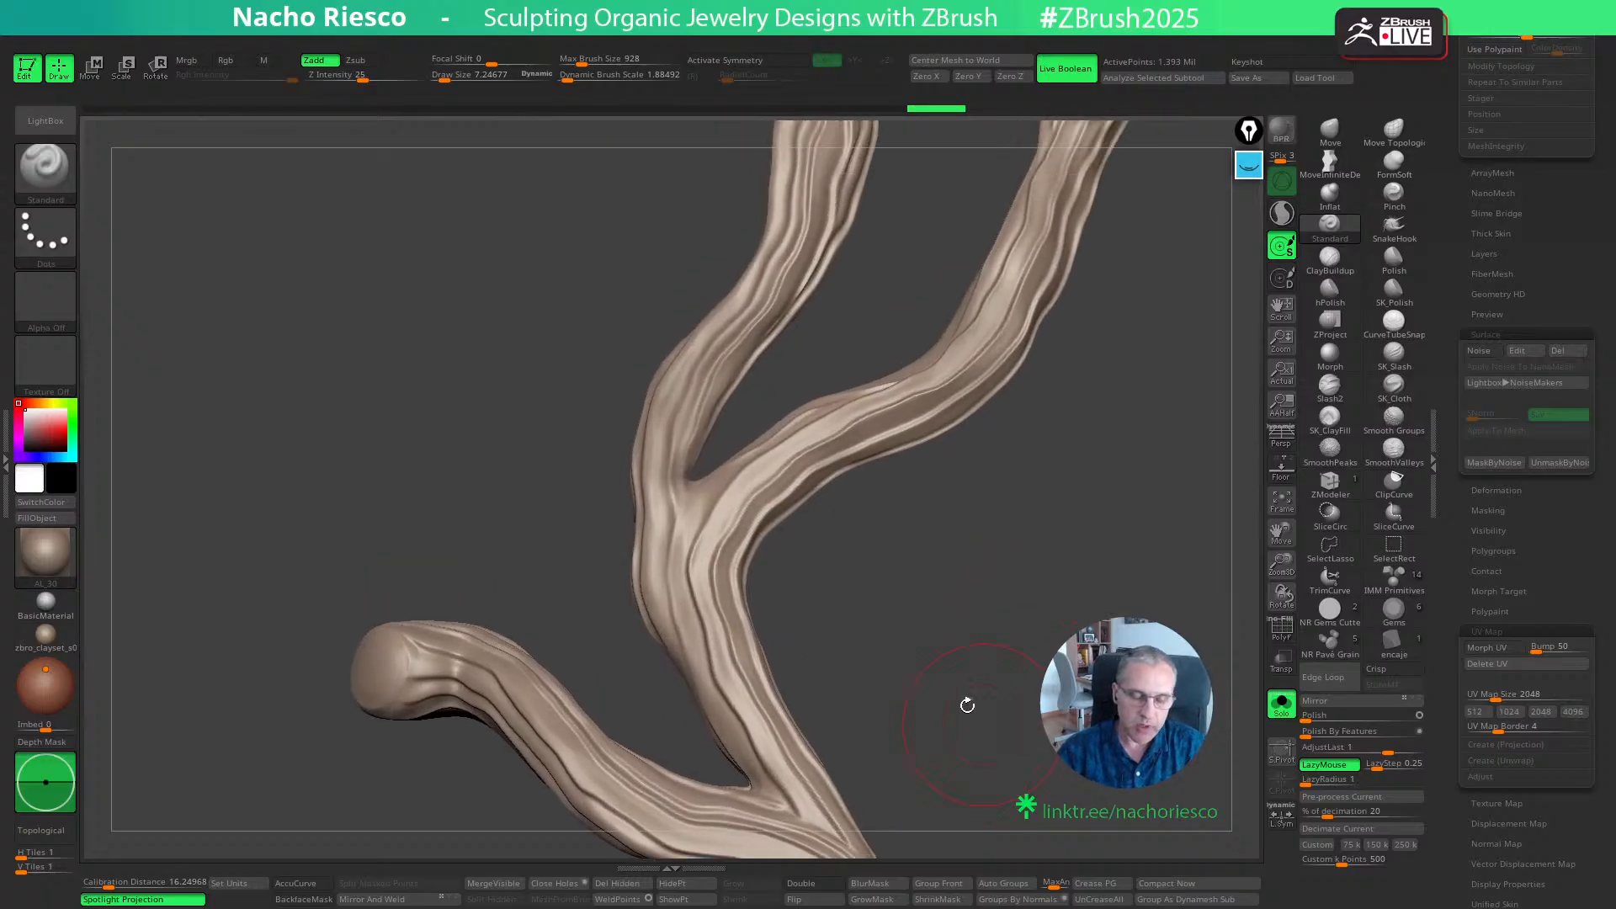
- Reduce the Standard brush's draw size to about 3.5 and inspect the grain around the upper fork
{"action": "key", "text": "s"}
{"action": "left_click", "coordinate": [929, 676]}
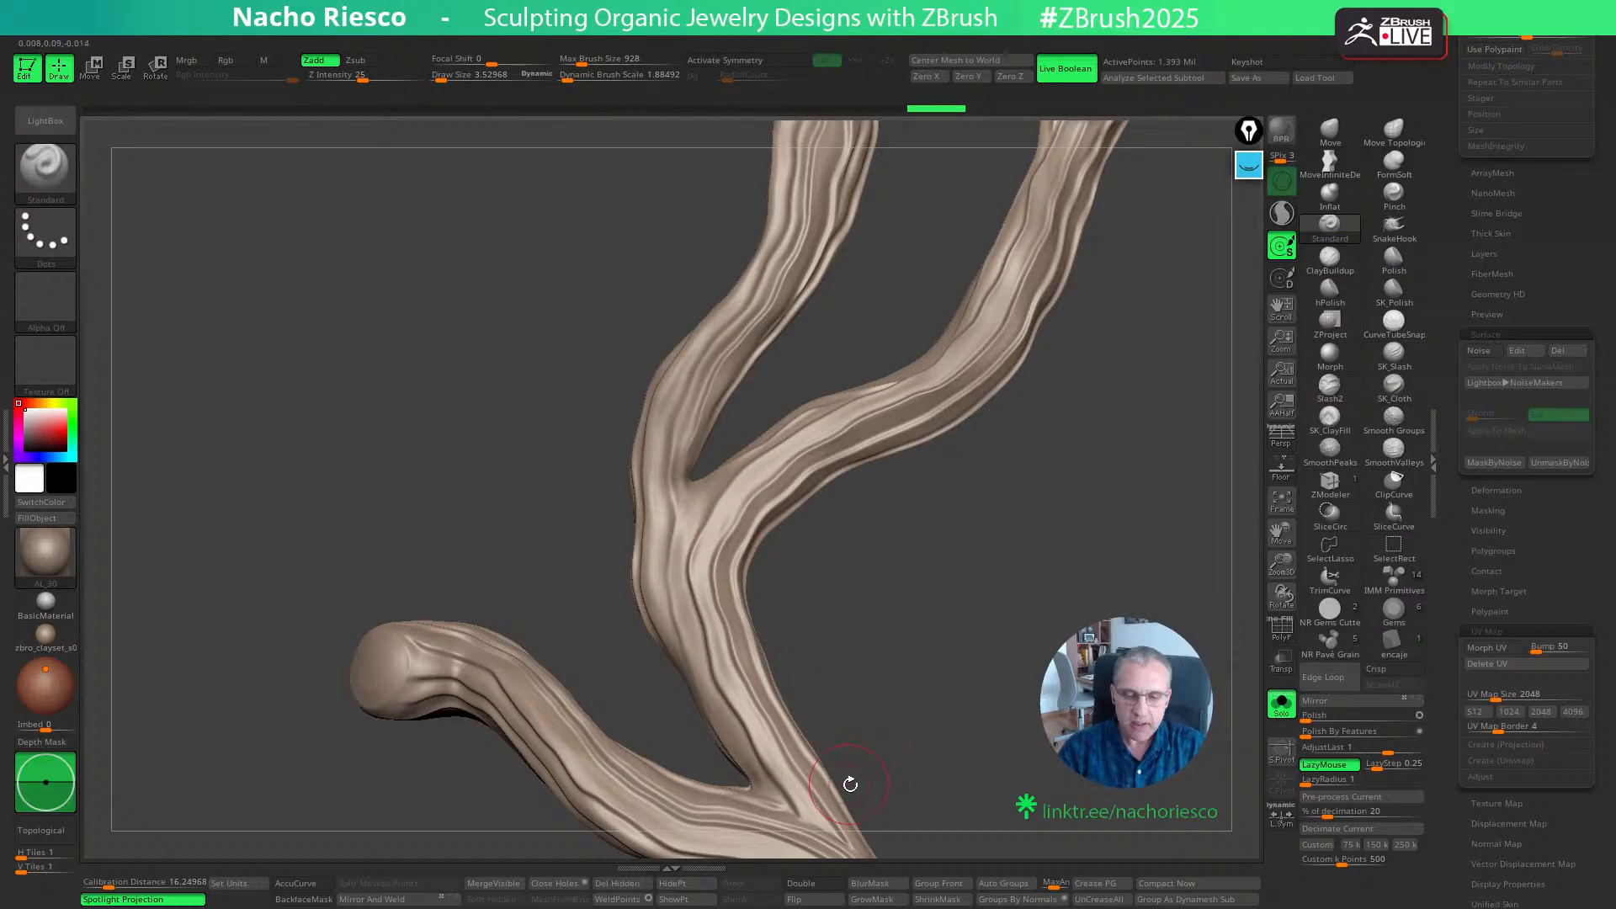
{"action": "left_click_drag", "start_coordinate": [909, 674], "coordinate": [909, 729], "text": "alt"}
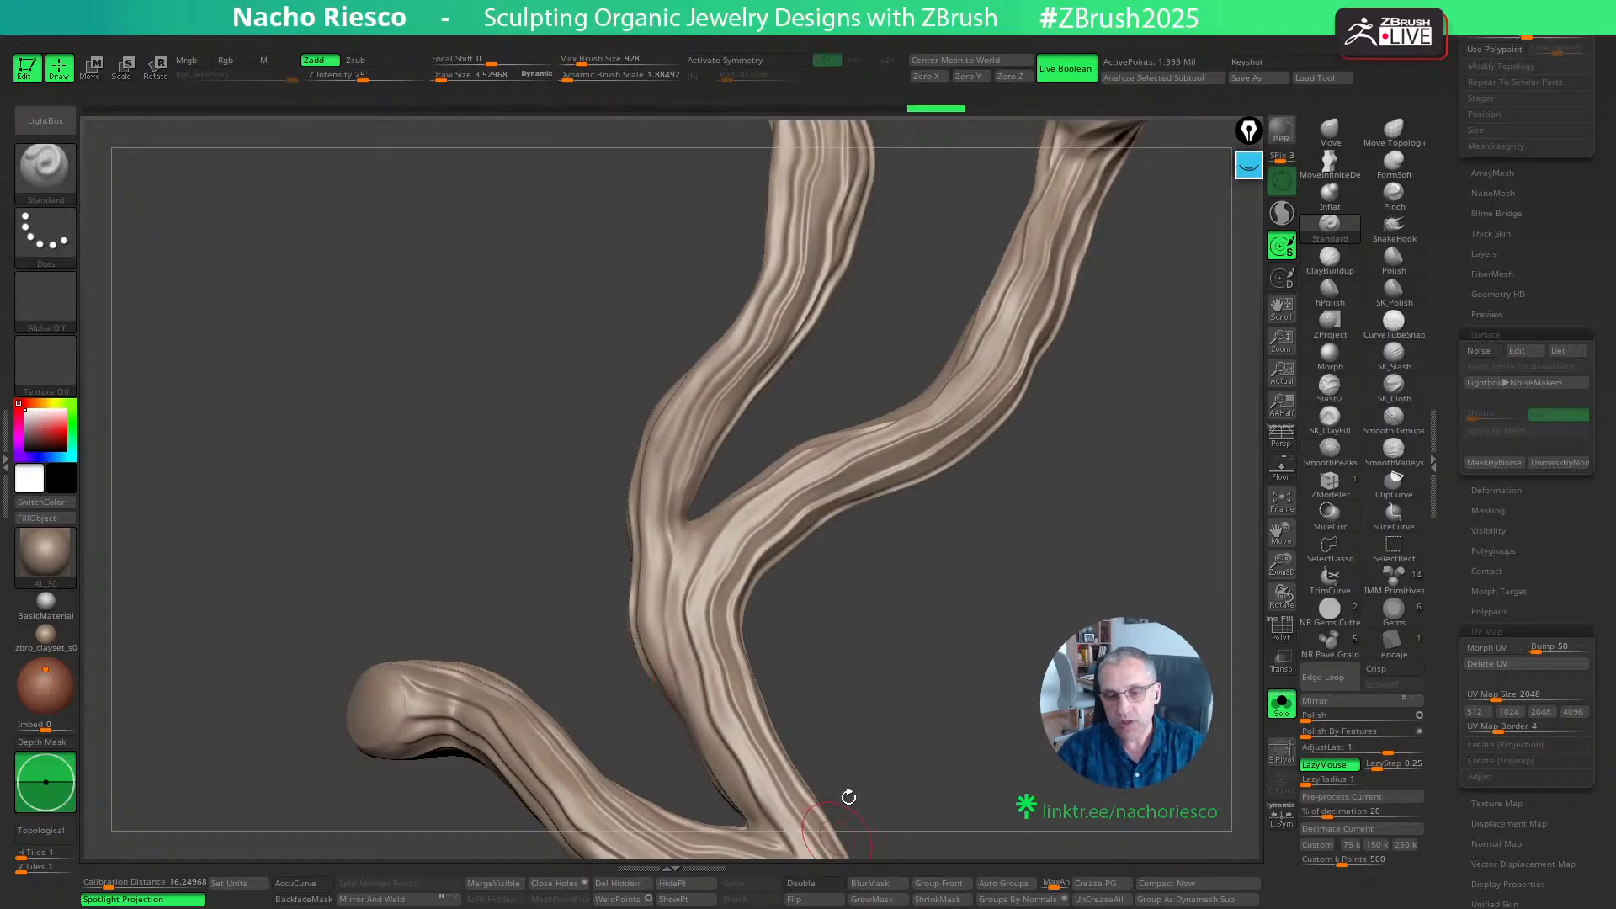
{"action": "left_click_drag", "start_coordinate": [847, 797], "coordinate": [948, 733]}
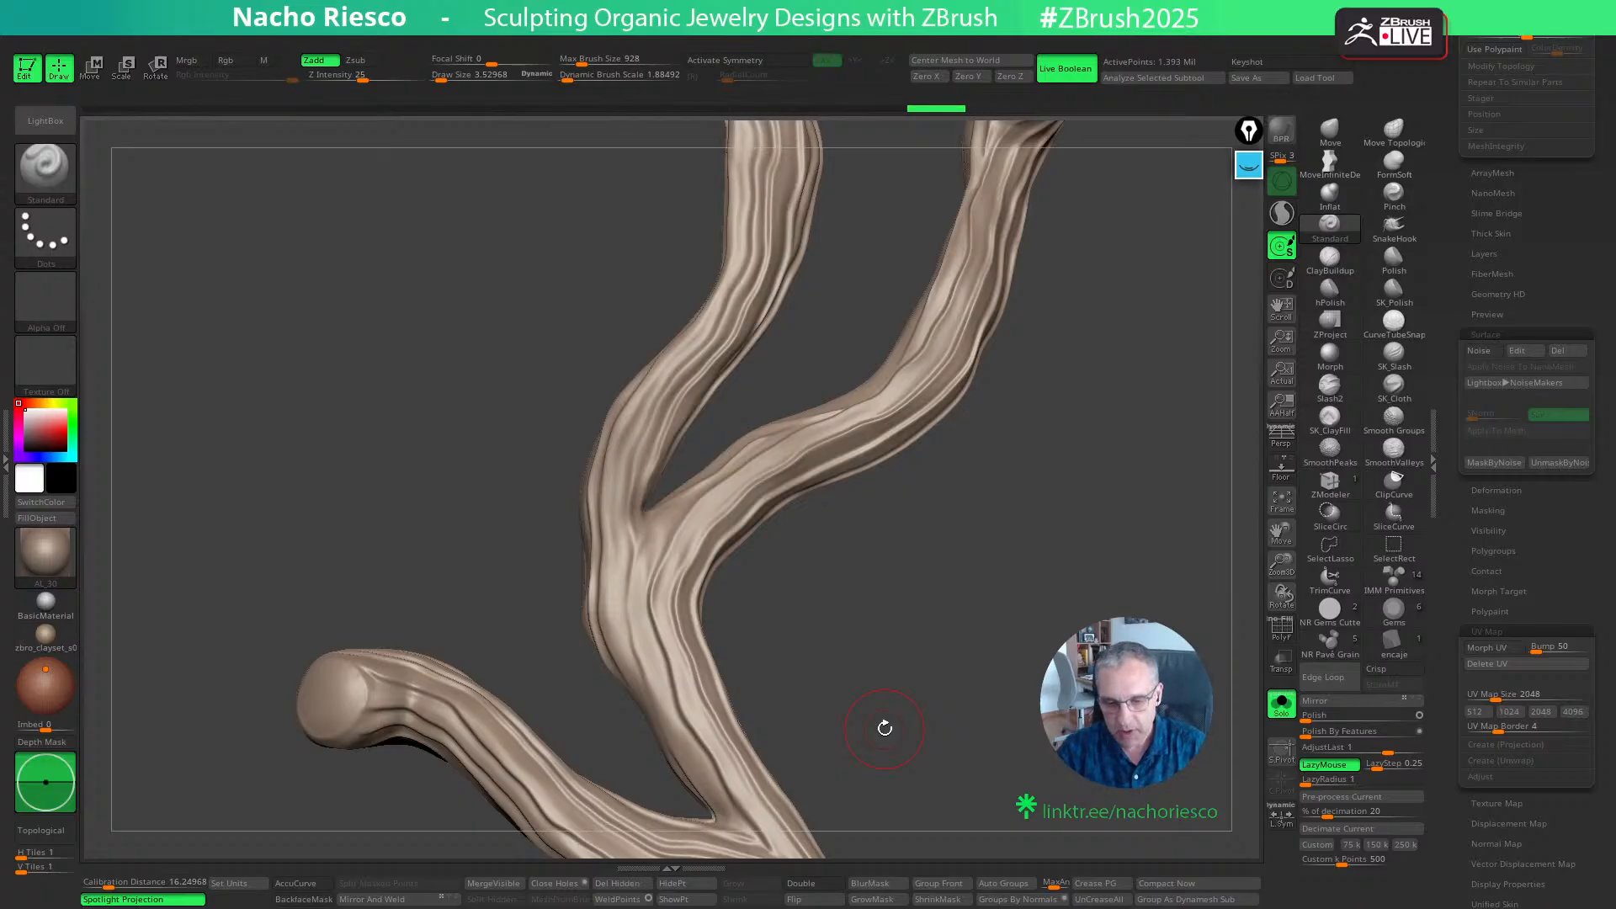
{"action": "left_click_drag", "start_coordinate": [1052, 633], "coordinate": [1050, 651]}
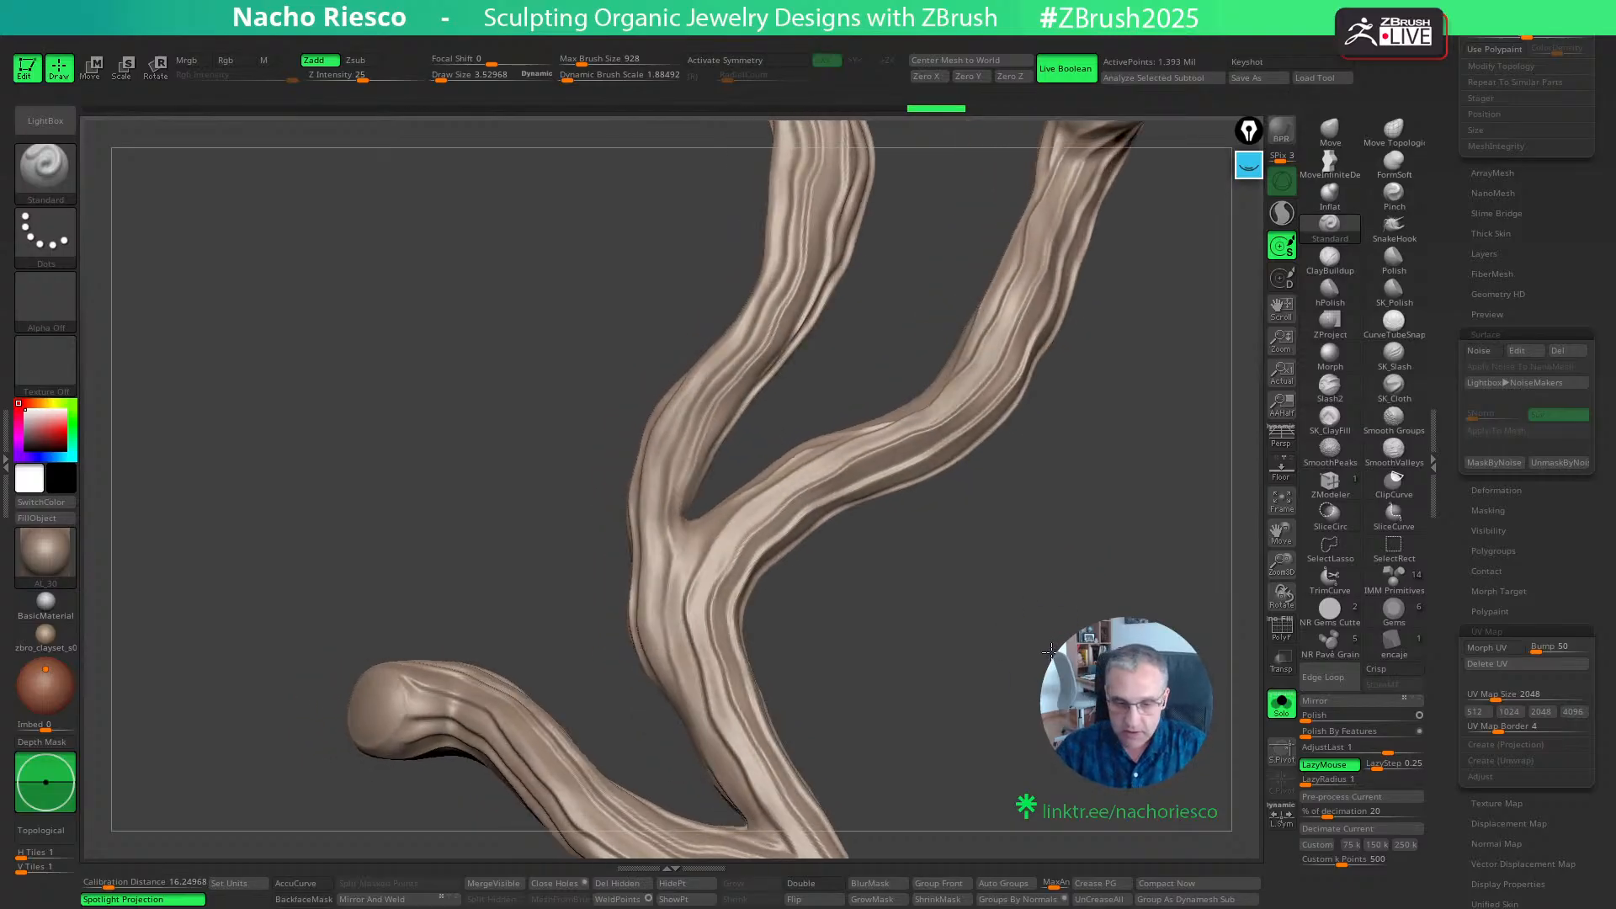
- Choose the ClayBuildup brush and reduce its draw size to about 1.5
{"action": "left_click", "coordinate": [1330, 259]}
{"action": "mouse_move", "coordinate": [931, 592]}
{"action": "left_mouse_down", "text": "alt"}
{"action": "mouse_move", "coordinate": [938, 627]}
{"action": "mouse_move", "coordinate": [968, 645]}
{"action": "mouse_move", "coordinate": [913, 611]}
{"action": "left_mouse_up", "text": "alt"}
{"action": "key", "text": "s"}
{"action": "left_click_drag", "start_coordinate": [709, 476], "coordinate": [705, 474]}
{"action": "mouse_move", "coordinate": [902, 555]}
{"action": "left_mouse_down"}
{"action": "mouse_move", "coordinate": [923, 595]}
{"action": "mouse_move", "coordinate": [894, 601]}
{"action": "left_mouse_up"}
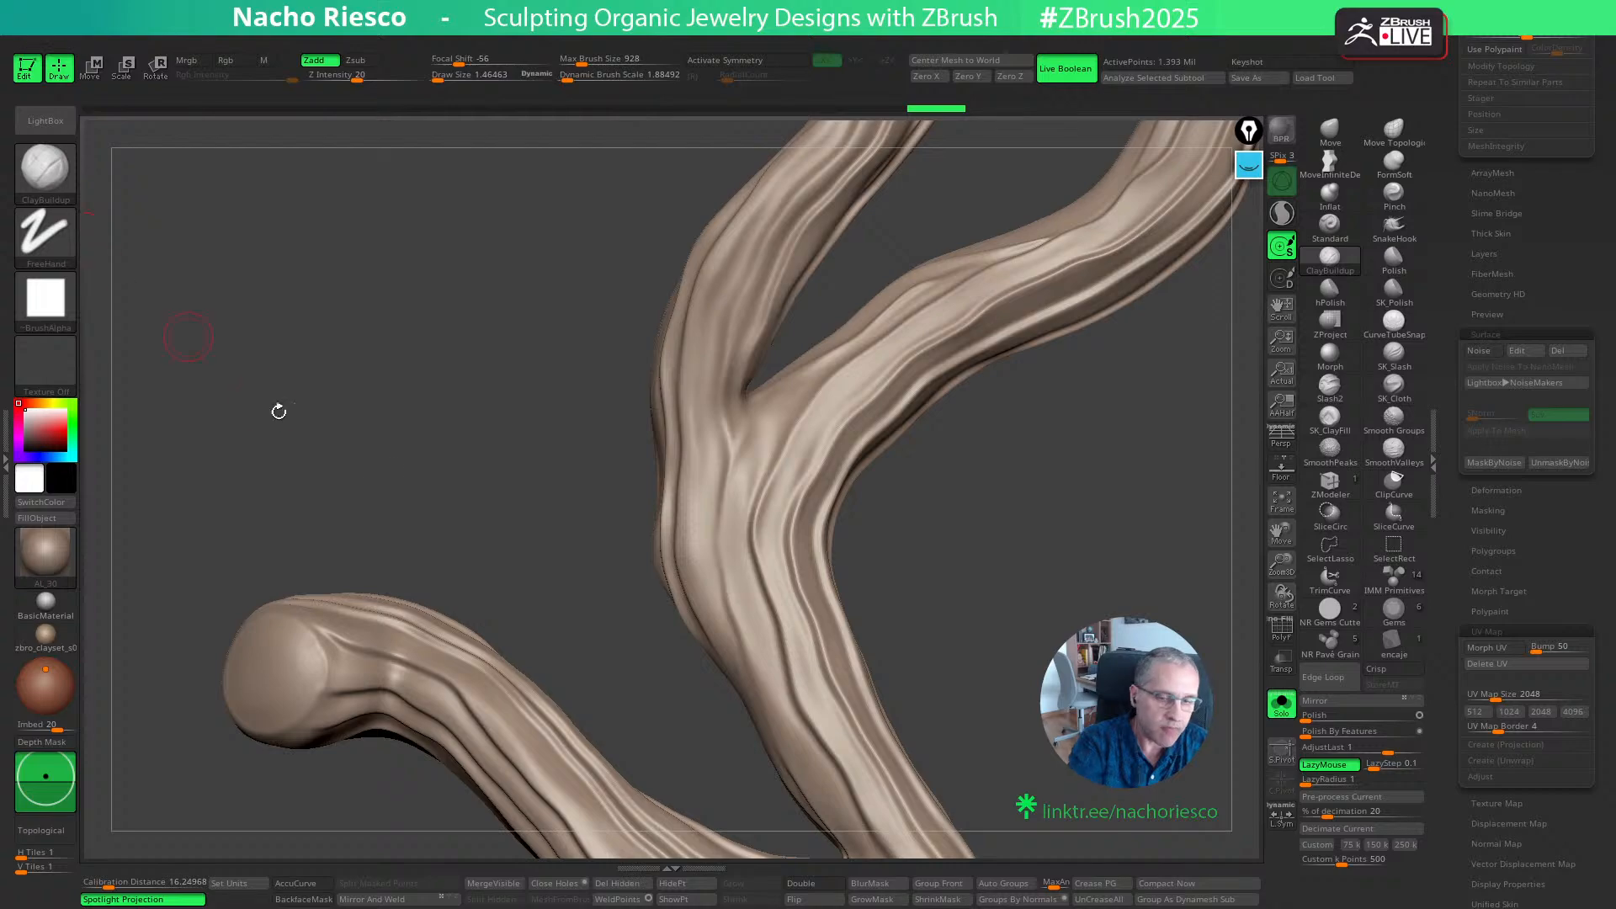
- With the Clay brush at a draw size of about 1.2, sculpt long grain strokes along the stem below the upper fork
{"action": "key", "text": "b"}
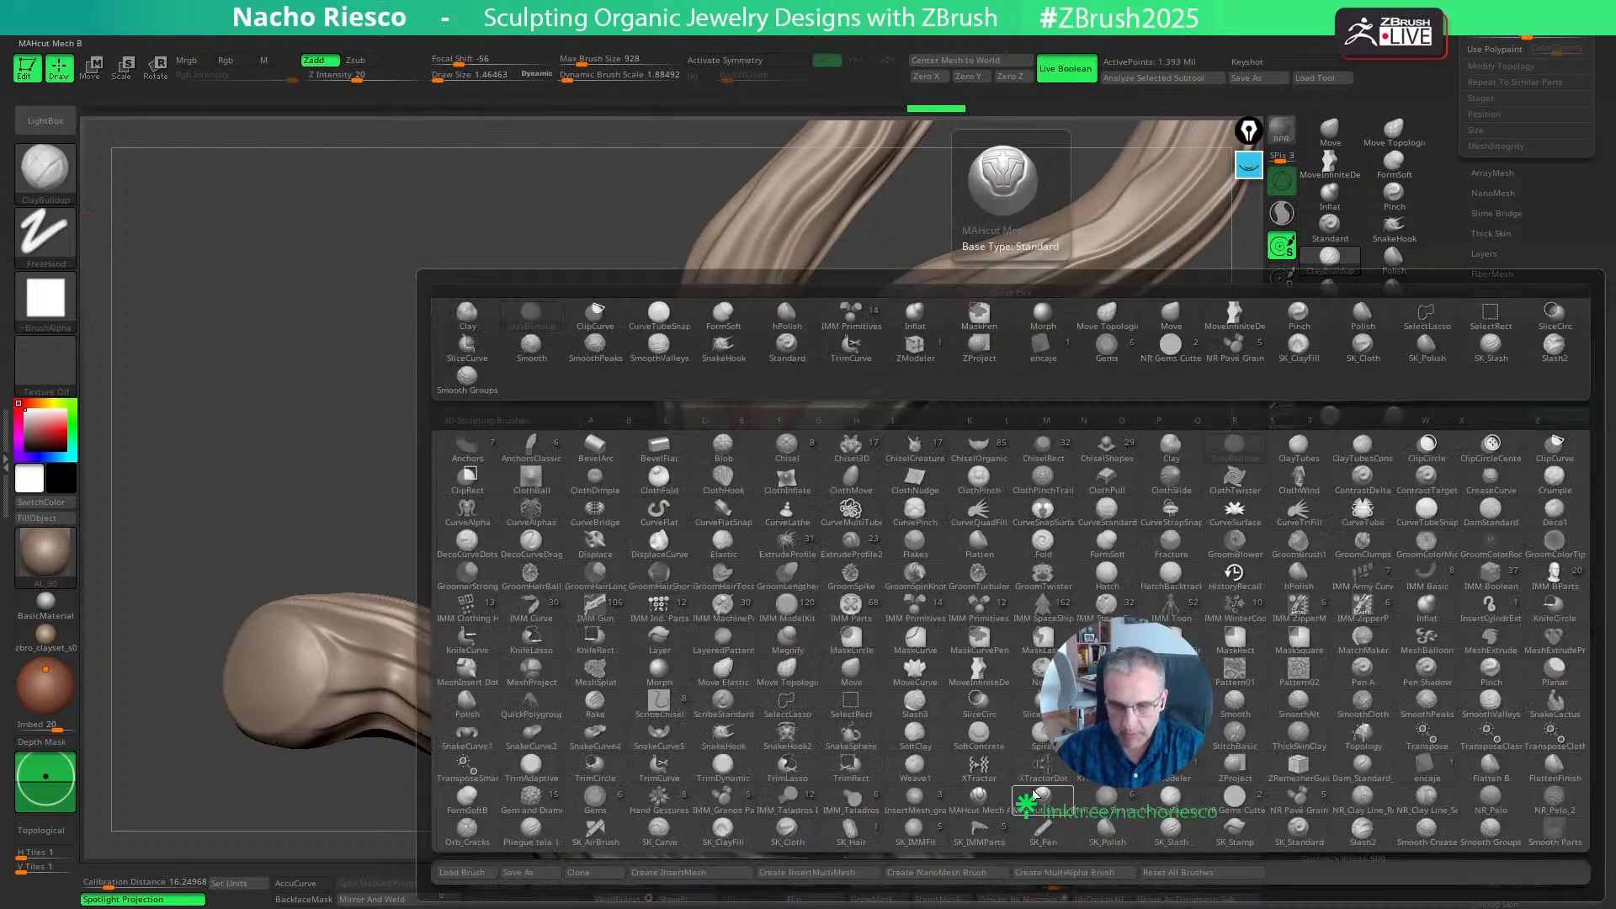
{"action": "key", "text": "c"}
{"action": "key", "text": "l"}
{"action": "left_click_drag", "start_coordinate": [1022, 605], "coordinate": [1012, 519], "text": "alt"}
{"action": "key", "text": "s"}
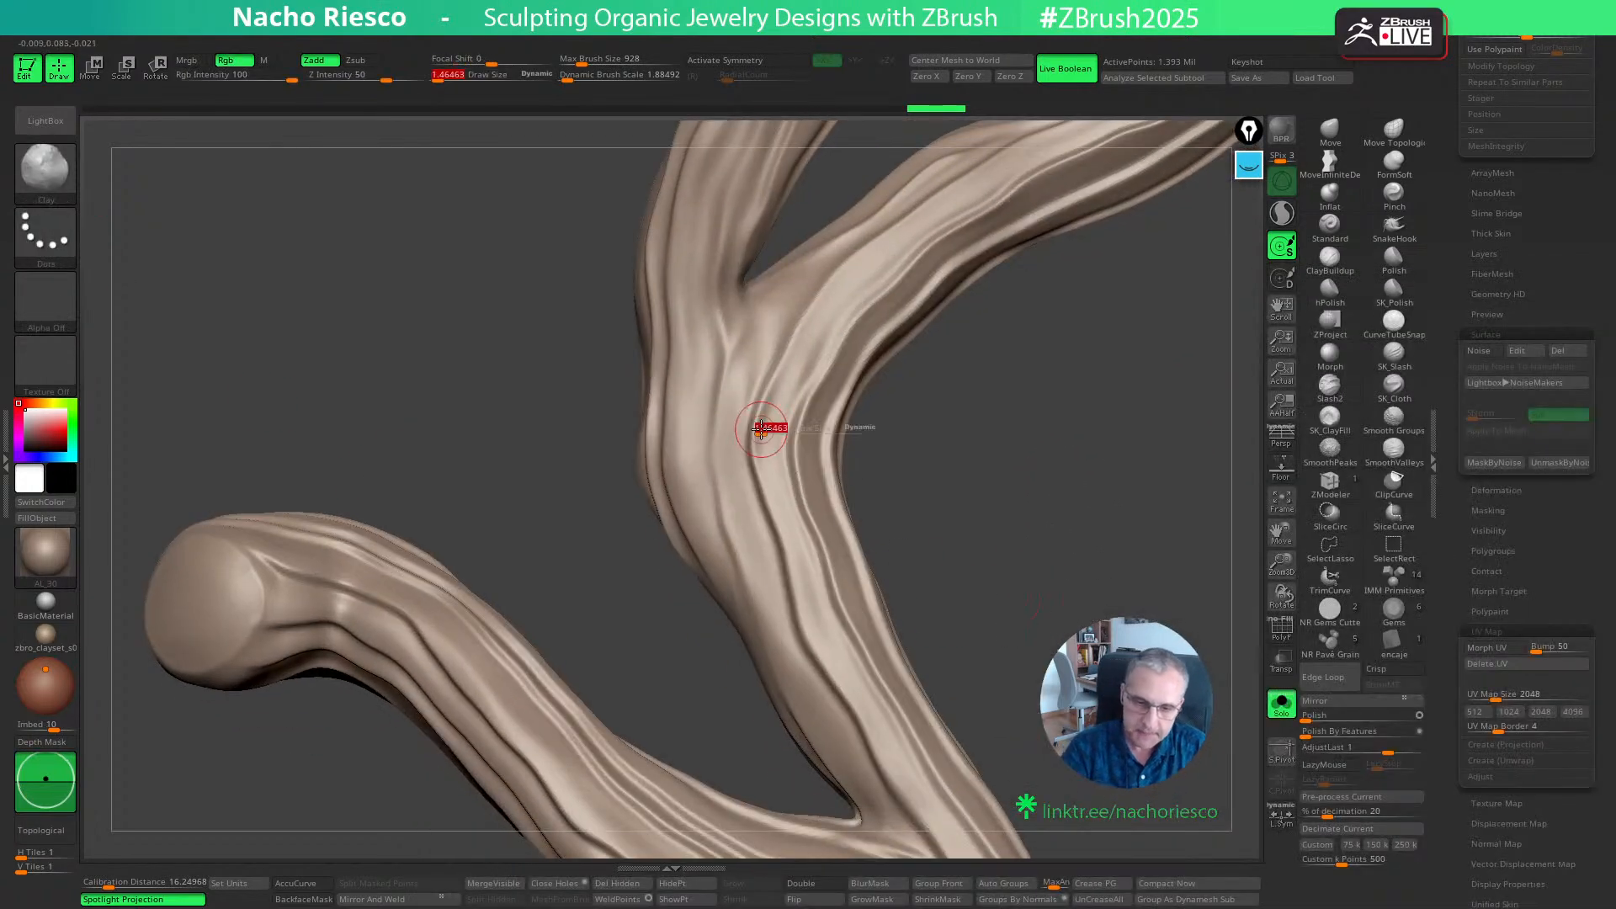
{"action": "mouse_move", "coordinate": [768, 427]}
{"action": "left_mouse_down"}
{"action": "mouse_move", "coordinate": [755, 452]}
{"action": "mouse_move", "coordinate": [800, 619]}
{"action": "mouse_move", "coordinate": [872, 744]}
{"action": "left_mouse_up"}
{"action": "left_click_drag", "start_coordinate": [1008, 657], "coordinate": [1029, 653]}
{"action": "mouse_move", "coordinate": [919, 762]}
{"action": "left_mouse_down"}
{"action": "mouse_move", "coordinate": [826, 585]}
{"action": "mouse_move", "coordinate": [797, 470]}
{"action": "mouse_move", "coordinate": [839, 336]}
{"action": "left_mouse_up"}
{"action": "left_click_drag", "start_coordinate": [937, 495], "coordinate": [882, 546]}
{"action": "mouse_move", "coordinate": [711, 467]}
{"action": "left_mouse_down"}
{"action": "mouse_move", "coordinate": [768, 660]}
{"action": "mouse_move", "coordinate": [820, 747]}
{"action": "left_mouse_up"}
{"action": "mouse_move", "coordinate": [1019, 724]}
{"action": "left_mouse_down"}
{"action": "mouse_move", "coordinate": [1010, 552]}
{"action": "mouse_move", "coordinate": [869, 614]}
{"action": "left_mouse_up"}
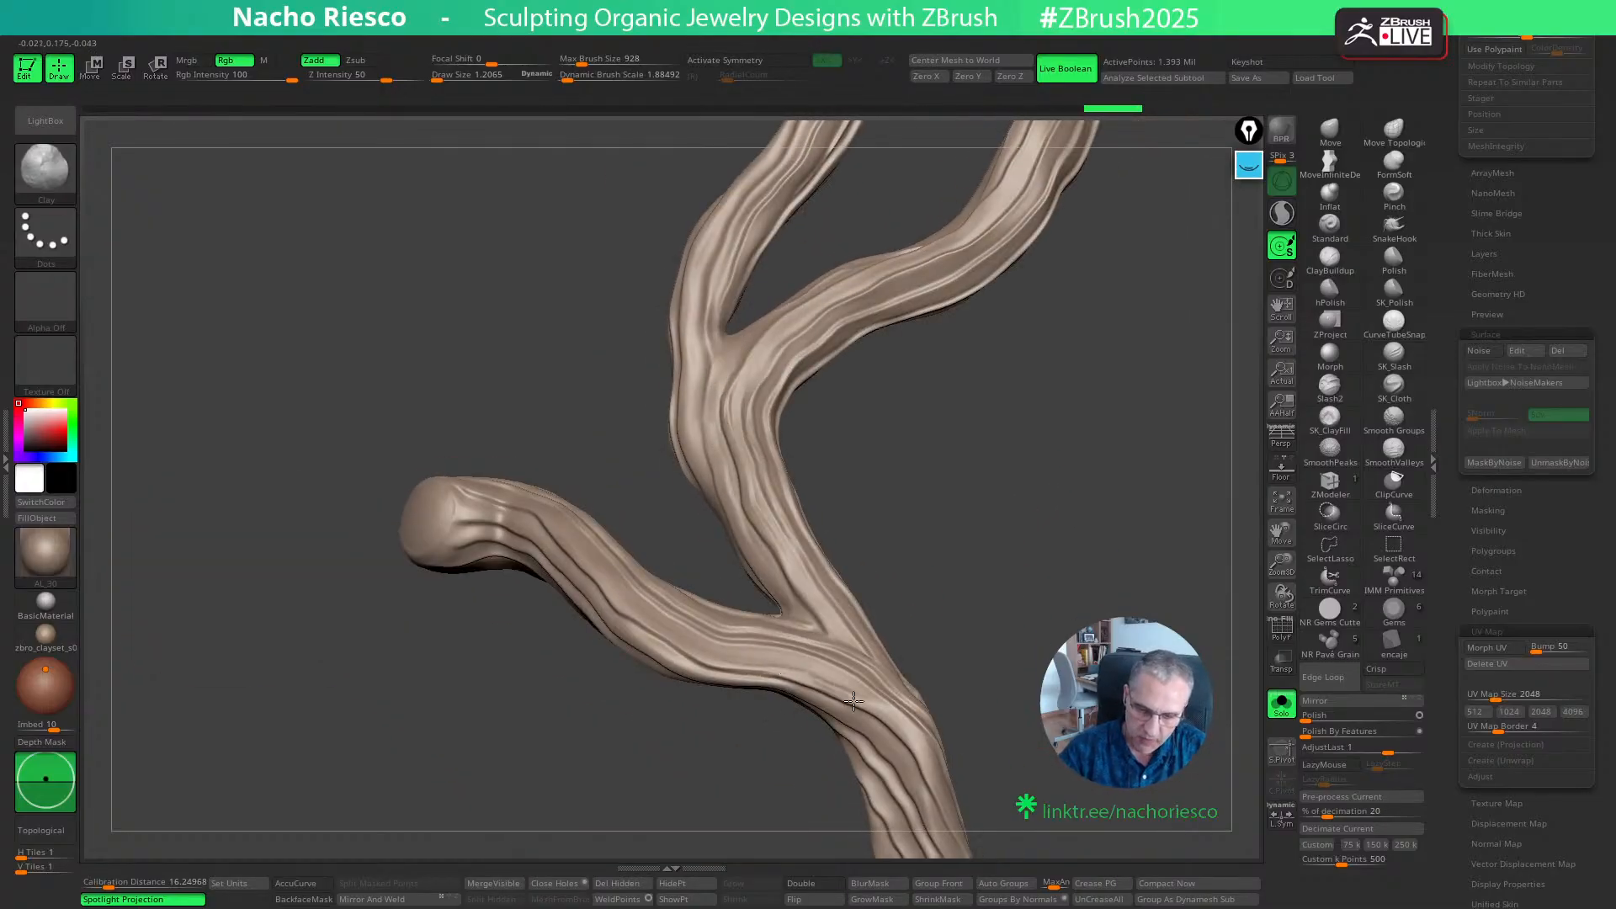
- Sculpt Clay brush strokes along the grain of the main stem below the lower side branch, working around it from several angles
{"action": "left_click_drag", "start_coordinate": [853, 701], "coordinate": [897, 734]}
{"action": "mouse_move", "coordinate": [1025, 694]}
{"action": "left_mouse_down"}
{"action": "mouse_move", "coordinate": [1054, 577]}
{"action": "mouse_move", "coordinate": [1030, 624]}
{"action": "left_mouse_up"}
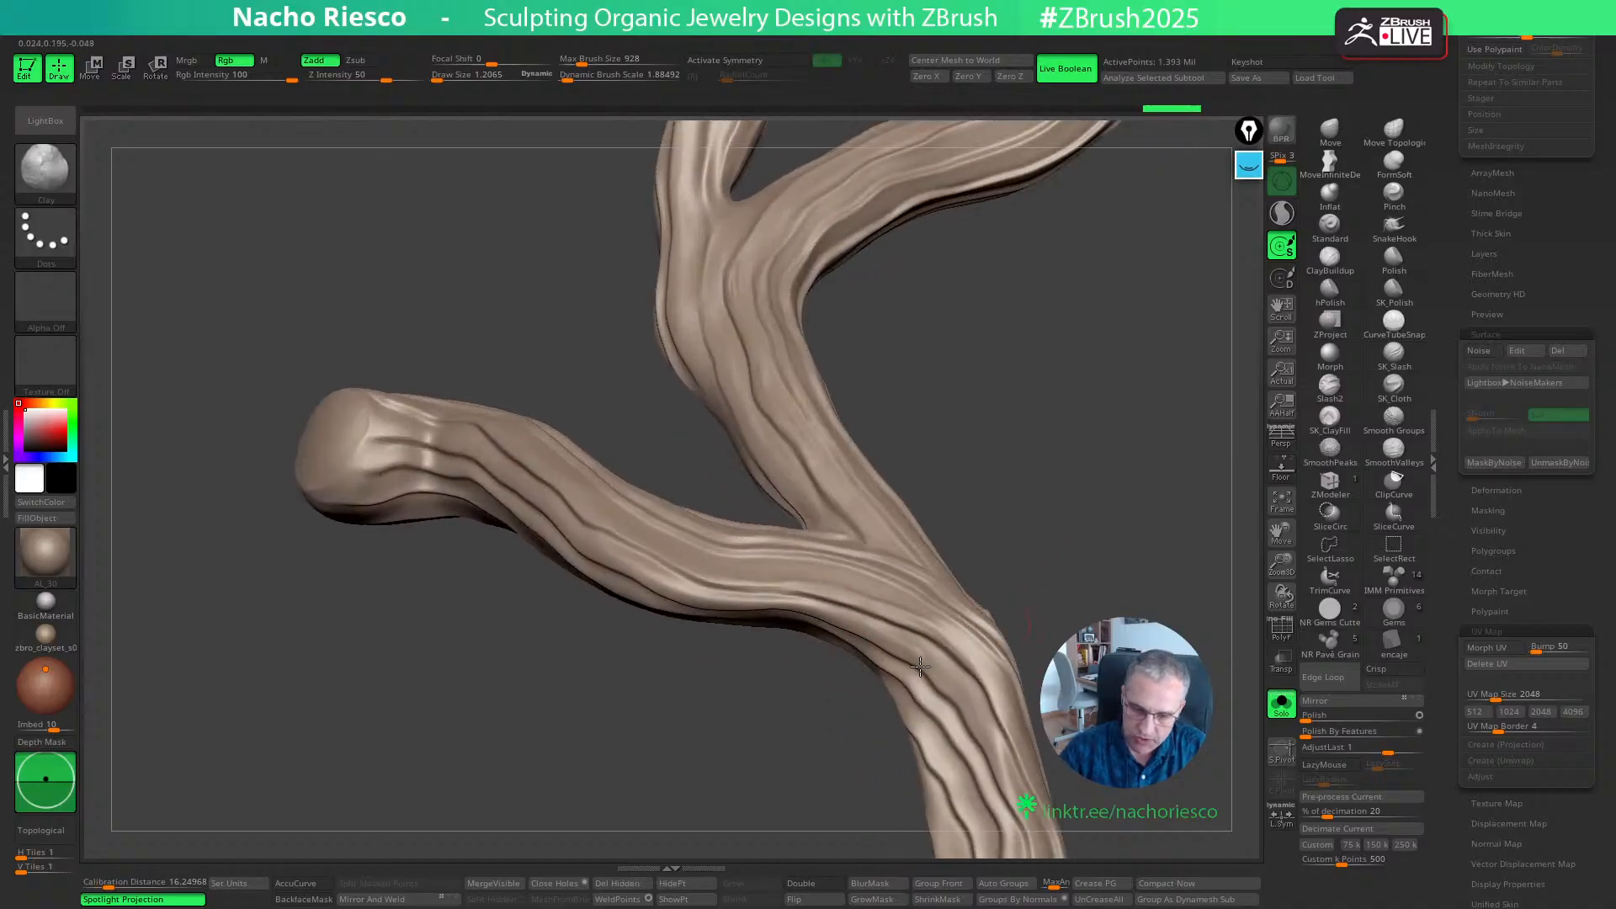
{"action": "left_click_drag", "start_coordinate": [965, 715], "coordinate": [1001, 771]}
{"action": "left_click_drag", "start_coordinate": [1081, 618], "coordinate": [1035, 589]}
{"action": "left_click_drag", "start_coordinate": [961, 652], "coordinate": [993, 764]}
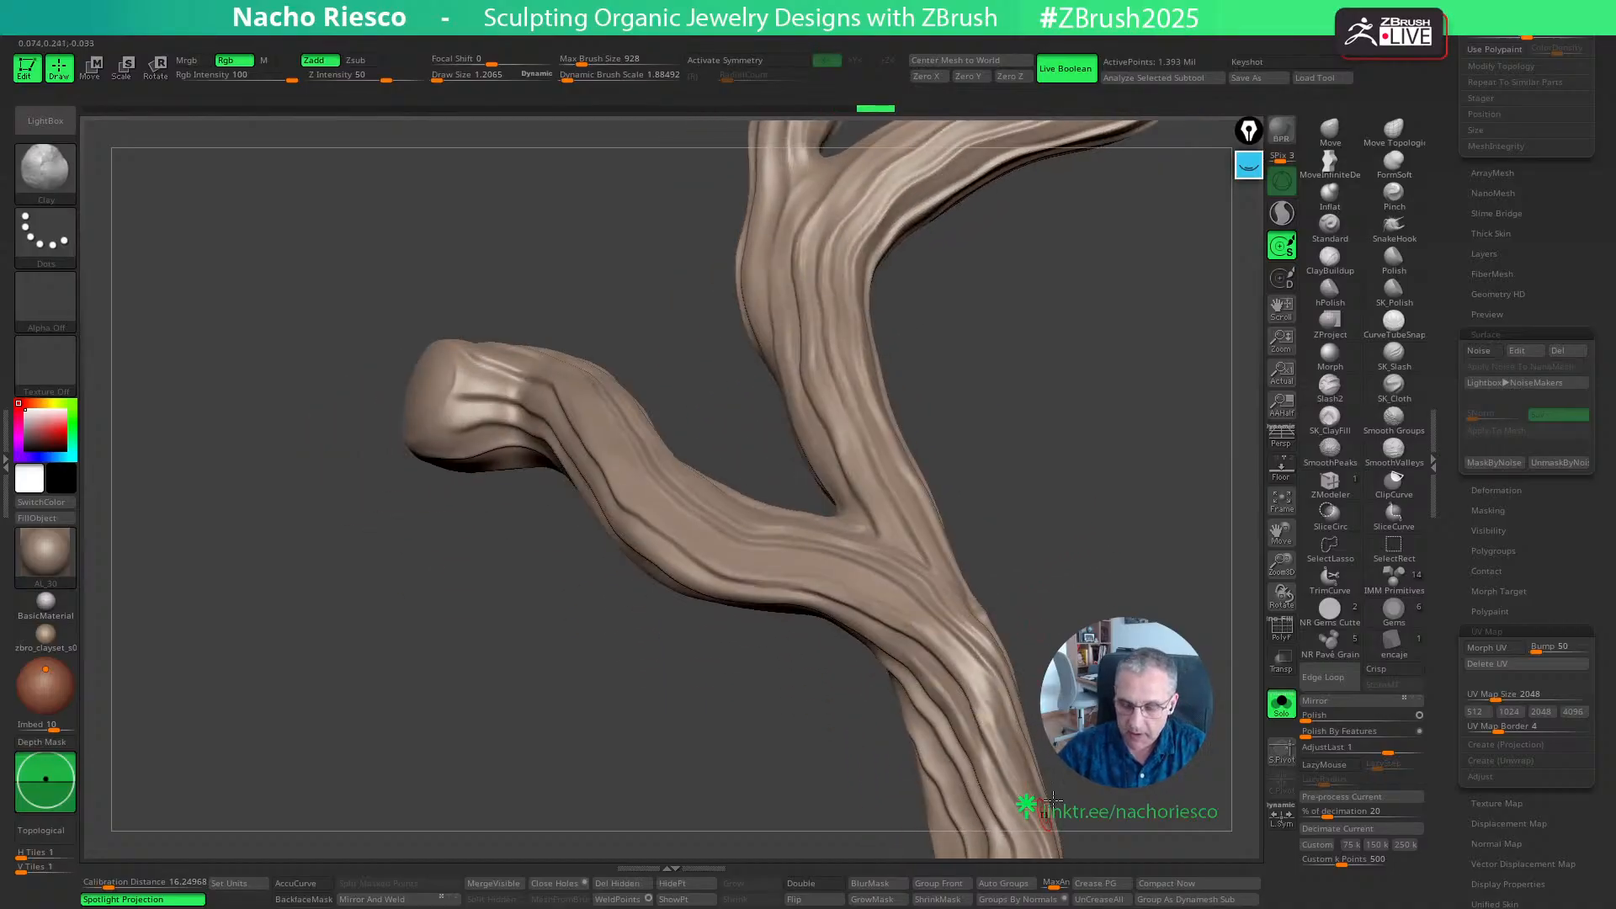
{"action": "mouse_move", "coordinate": [1136, 694]}
{"action": "left_mouse_down", "text": "alt"}
{"action": "mouse_move", "coordinate": [1092, 581]}
{"action": "mouse_move", "coordinate": [859, 642]}
{"action": "left_mouse_up", "text": "alt"}
{"action": "left_click_drag", "start_coordinate": [901, 725], "coordinate": [927, 833]}
{"action": "left_click_drag", "start_coordinate": [1044, 732], "coordinate": [1059, 527], "text": "alt"}
{"action": "left_click_drag", "start_coordinate": [959, 599], "coordinate": [908, 823]}
{"action": "left_click_drag", "start_coordinate": [1052, 758], "coordinate": [1166, 724]}
- Show the whole jewelry piece and add Clay strokes along the grain on the branch's curved lower stem
{"action": "left_click", "coordinate": [1283, 711]}
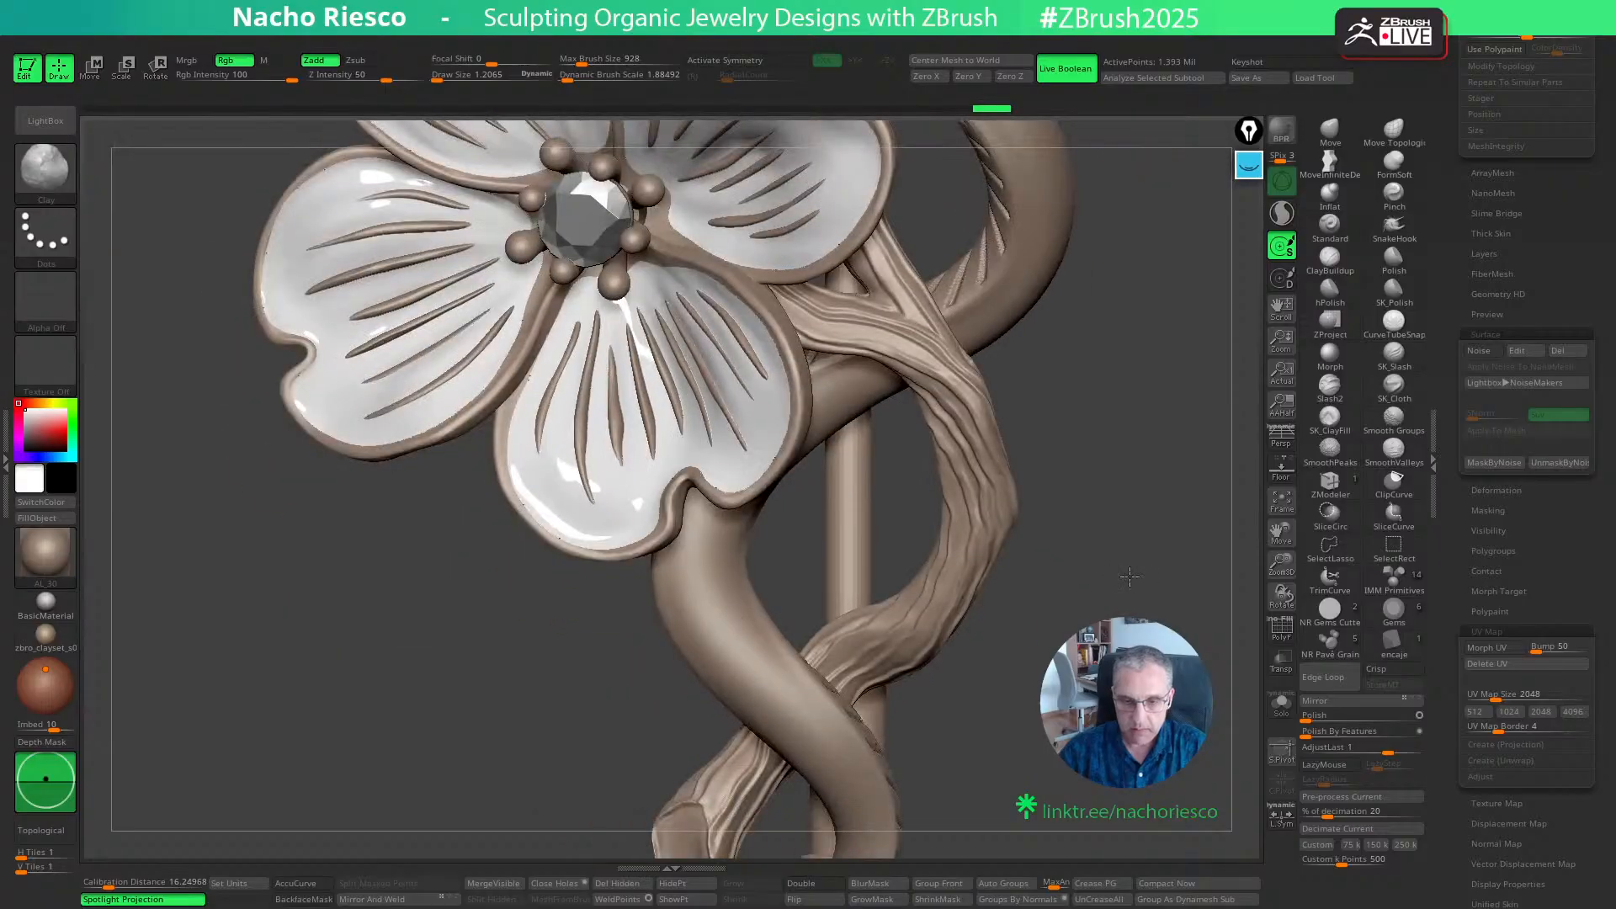
{"action": "mouse_move", "coordinate": [1129, 577]}
{"action": "left_mouse_down", "text": "alt"}
{"action": "mouse_move", "coordinate": [1131, 596]}
{"action": "mouse_move", "coordinate": [1094, 606]}
{"action": "mouse_move", "coordinate": [1168, 562]}
{"action": "left_mouse_up", "text": "alt"}
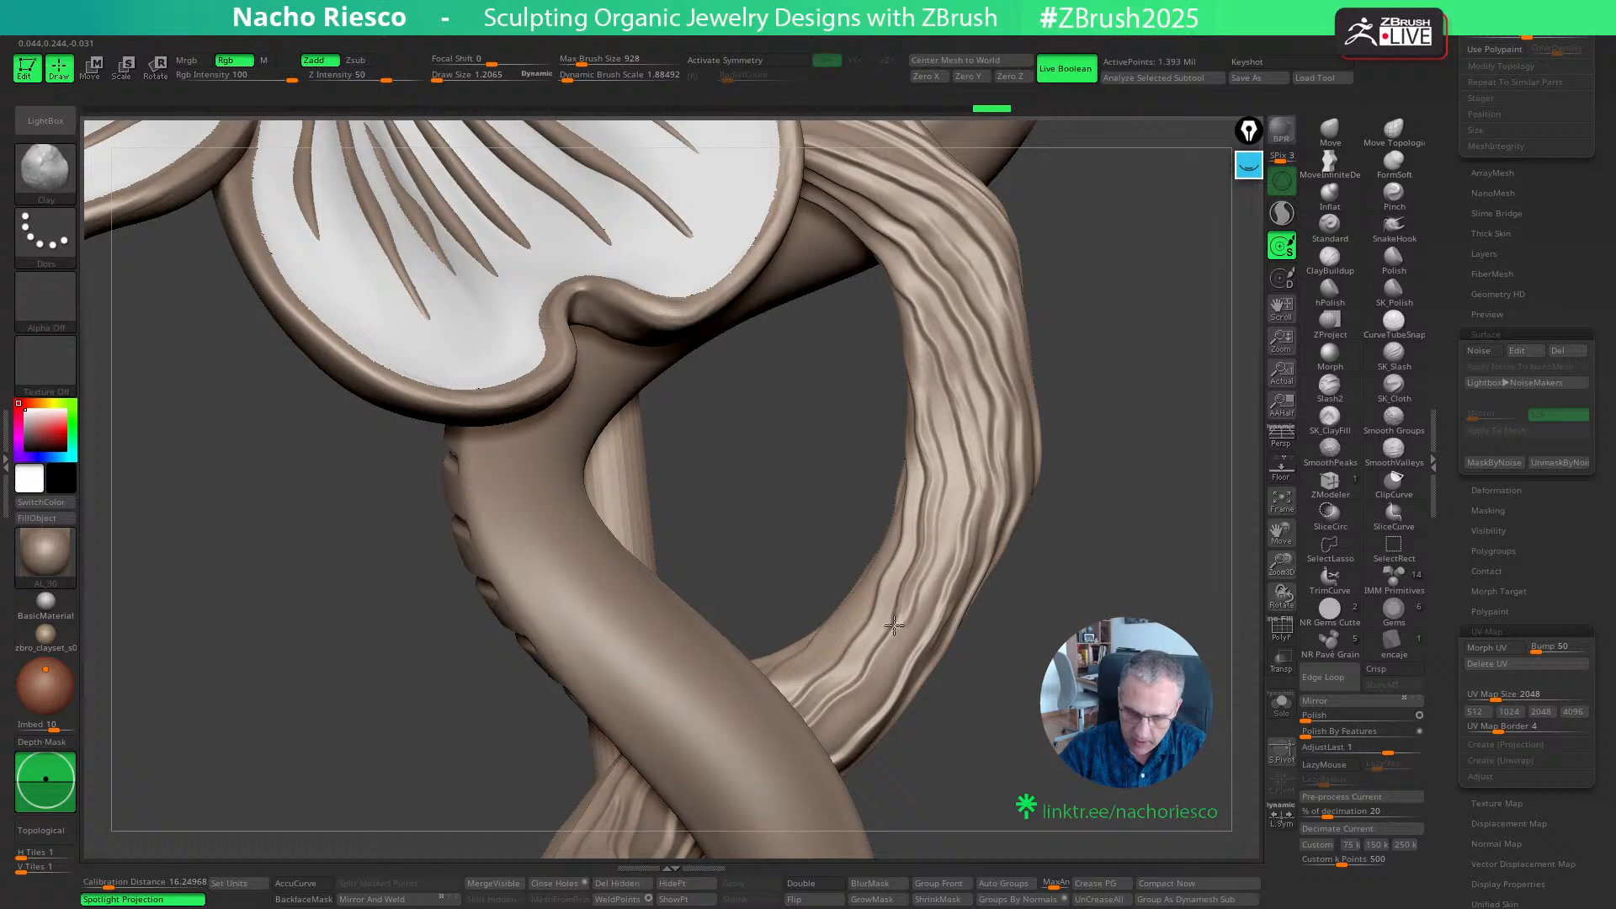
{"action": "left_click_drag", "start_coordinate": [894, 625], "coordinate": [836, 715]}
{"action": "left_click_drag", "start_coordinate": [1069, 631], "coordinate": [1005, 638]}
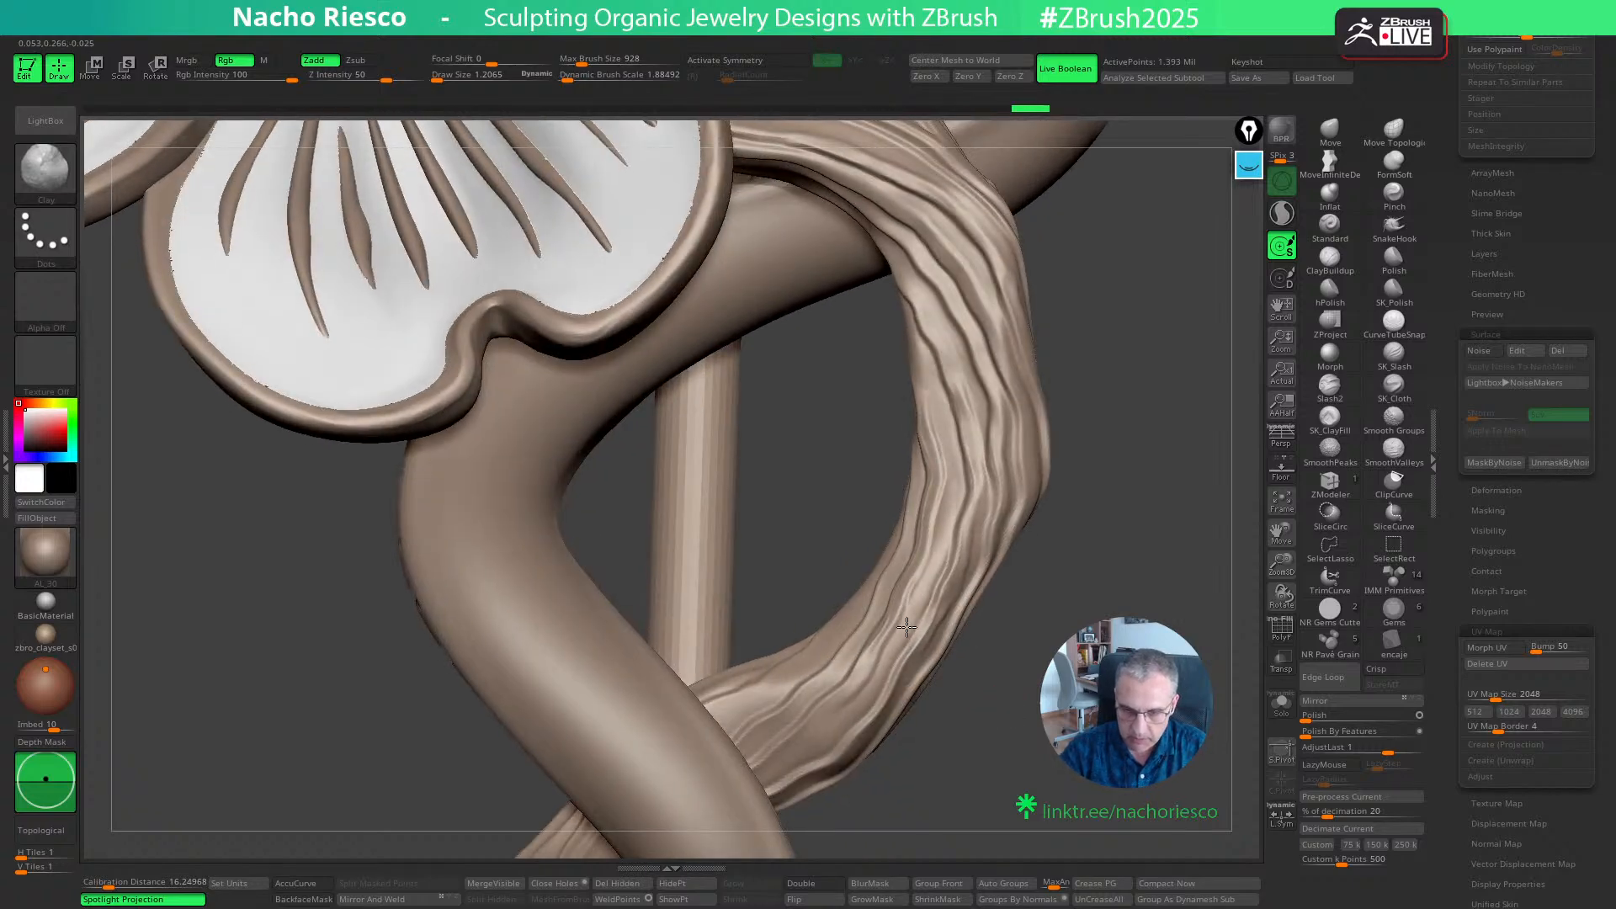
{"action": "left_click_drag", "start_coordinate": [906, 627], "coordinate": [803, 759]}
{"action": "mouse_move", "coordinate": [1094, 619]}
{"action": "left_mouse_down"}
{"action": "mouse_move", "coordinate": [1044, 635]}
{"action": "mouse_move", "coordinate": [1069, 612]}
{"action": "mouse_move", "coordinate": [956, 584]}
{"action": "mouse_move", "coordinate": [993, 505]}
{"action": "mouse_move", "coordinate": [986, 431]}
{"action": "left_mouse_up"}
{"action": "left_click_drag", "start_coordinate": [1073, 607], "coordinate": [892, 581]}
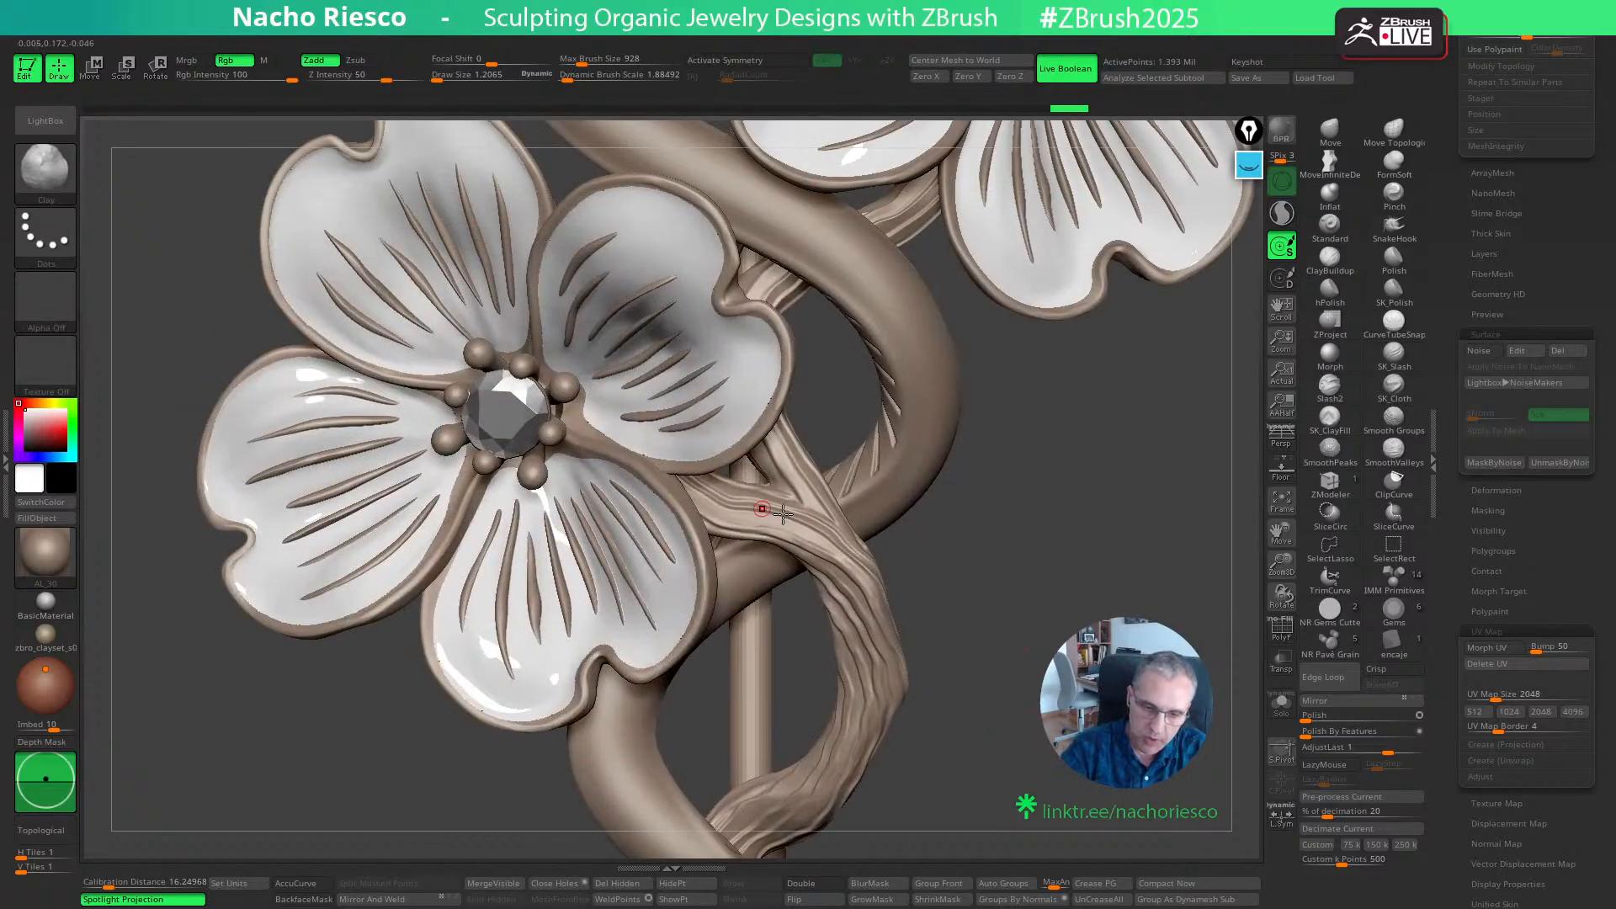
{"action": "left_click_drag", "start_coordinate": [1048, 593], "coordinate": [1027, 648], "text": "alt"}
- Isolate the branch and refine the grain where the lower side branch joins the stem with the Clay brush
{"action": "left_click", "coordinate": [1280, 709]}
{"action": "left_click_drag", "start_coordinate": [926, 538], "coordinate": [919, 649], "text": "alt"}
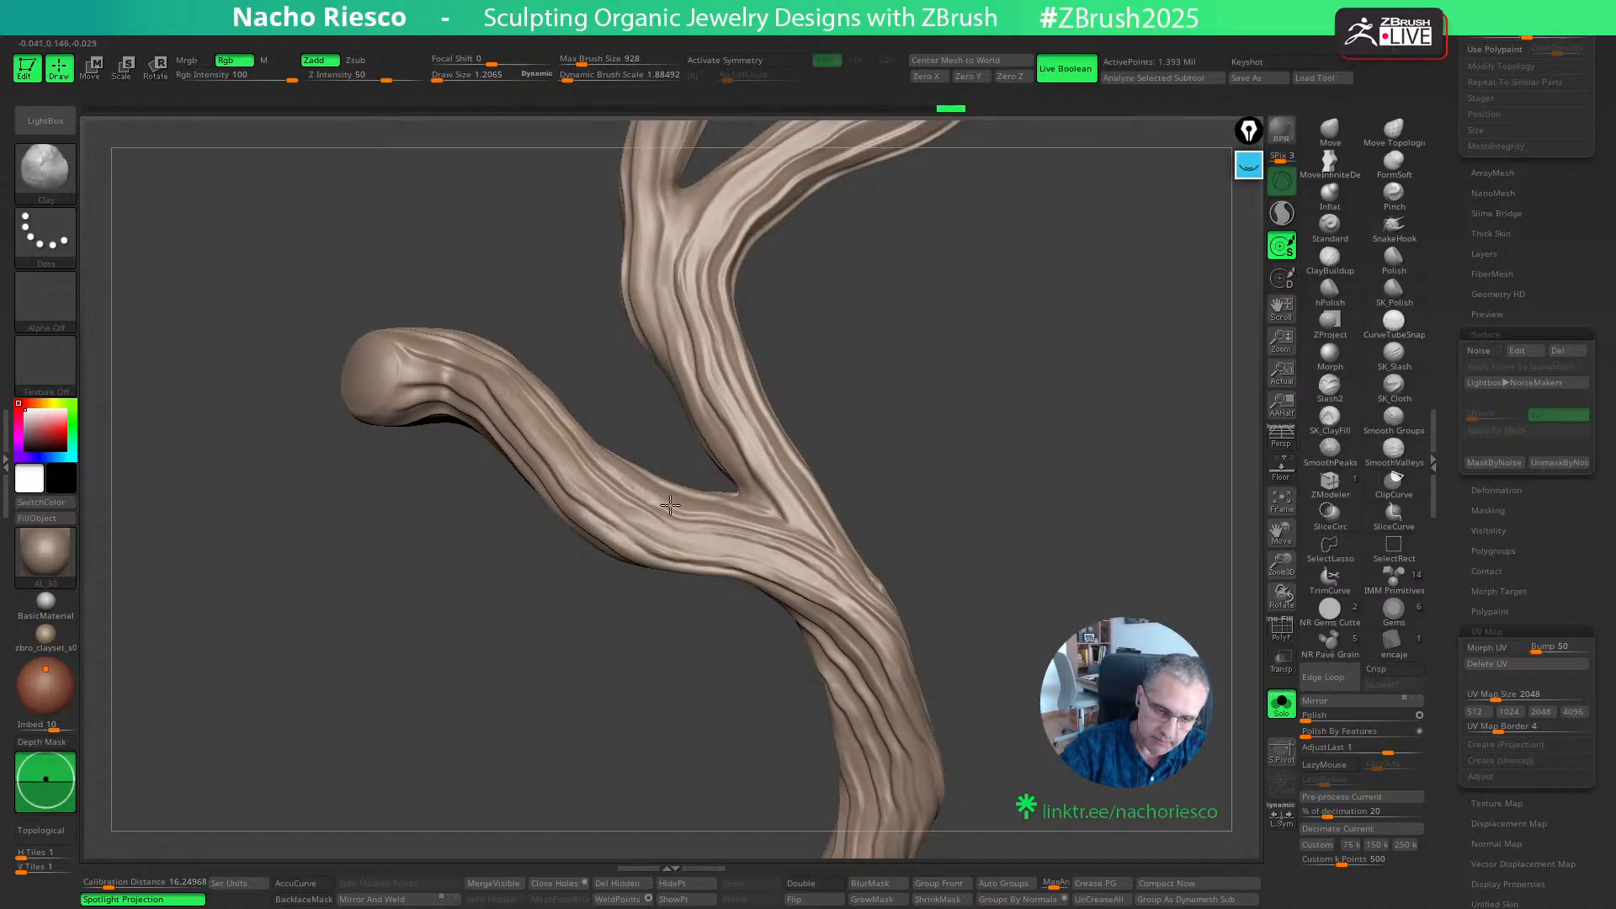
{"action": "left_click_drag", "start_coordinate": [934, 449], "coordinate": [785, 526]}
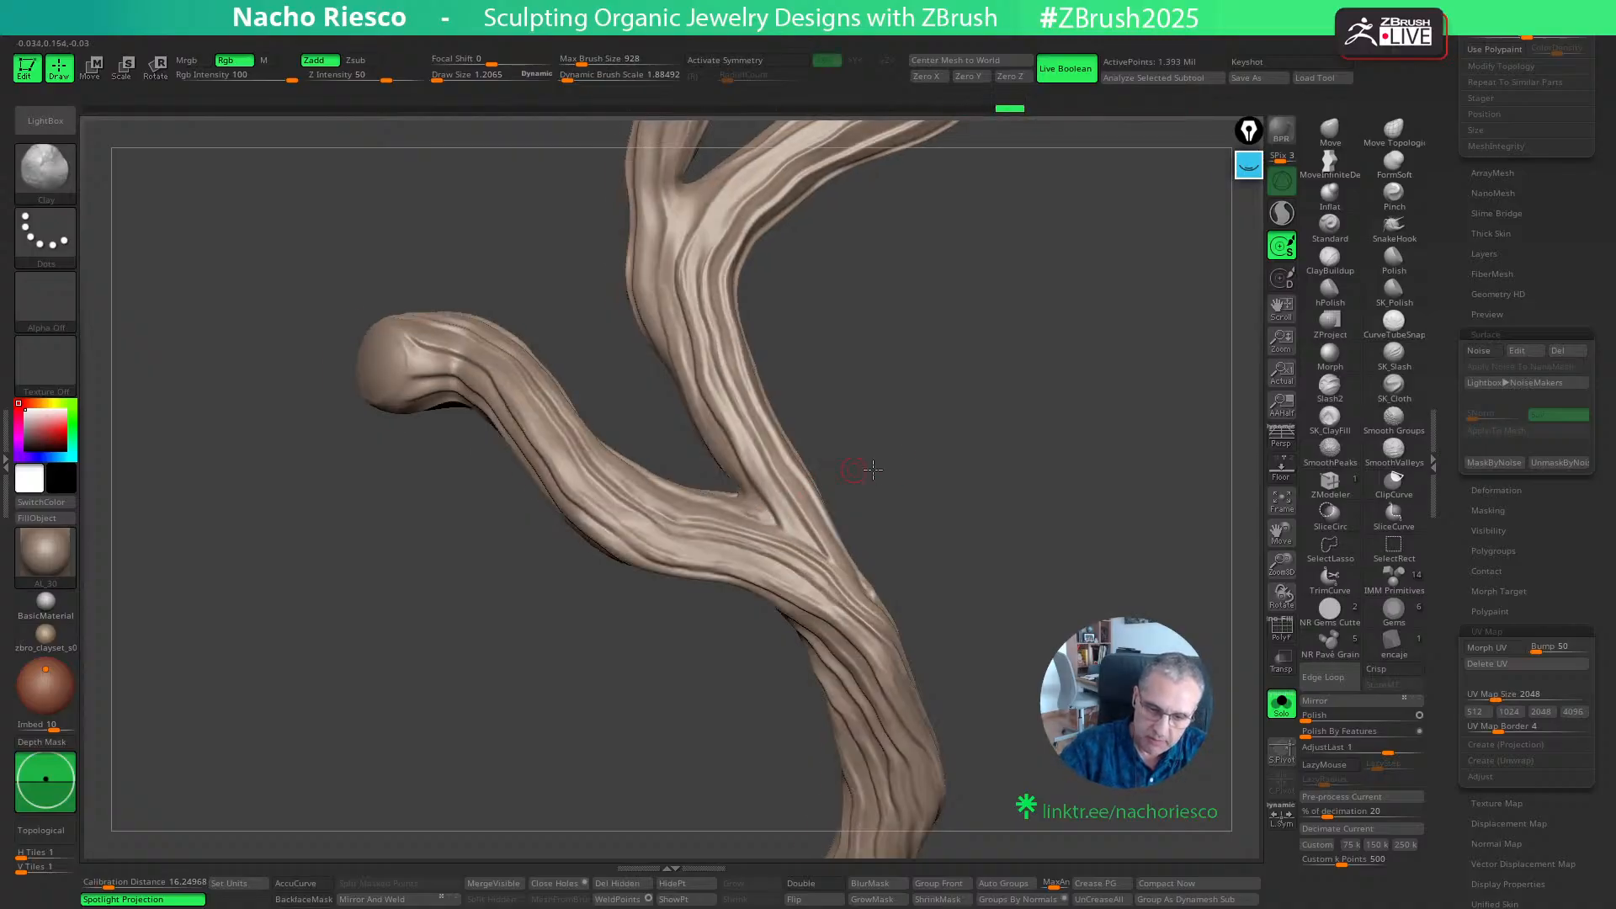
{"action": "left_click_drag", "start_coordinate": [872, 469], "coordinate": [893, 473], "text": "alt"}
{"action": "left_click_drag", "start_coordinate": [772, 511], "coordinate": [799, 535]}
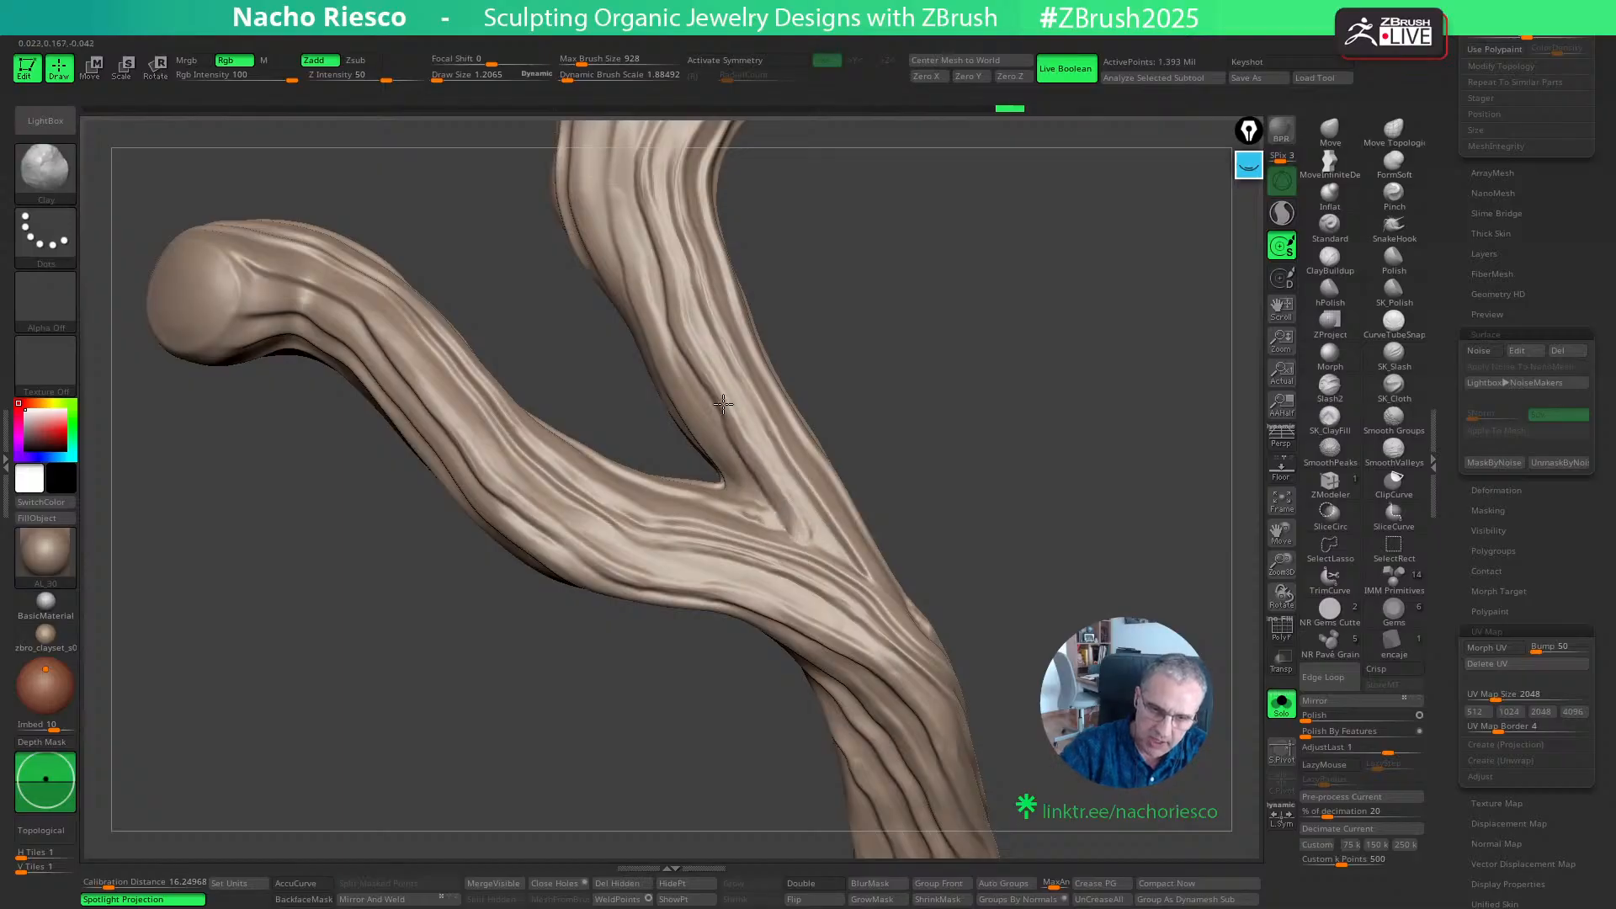
- Check the lower stem's polygroups with the polyframe display, hide it again, and view the branch's cut end up close
{"action": "left_click_drag", "start_coordinate": [851, 318], "coordinate": [1288, 673]}
{"action": "key", "text": "shift+f"}
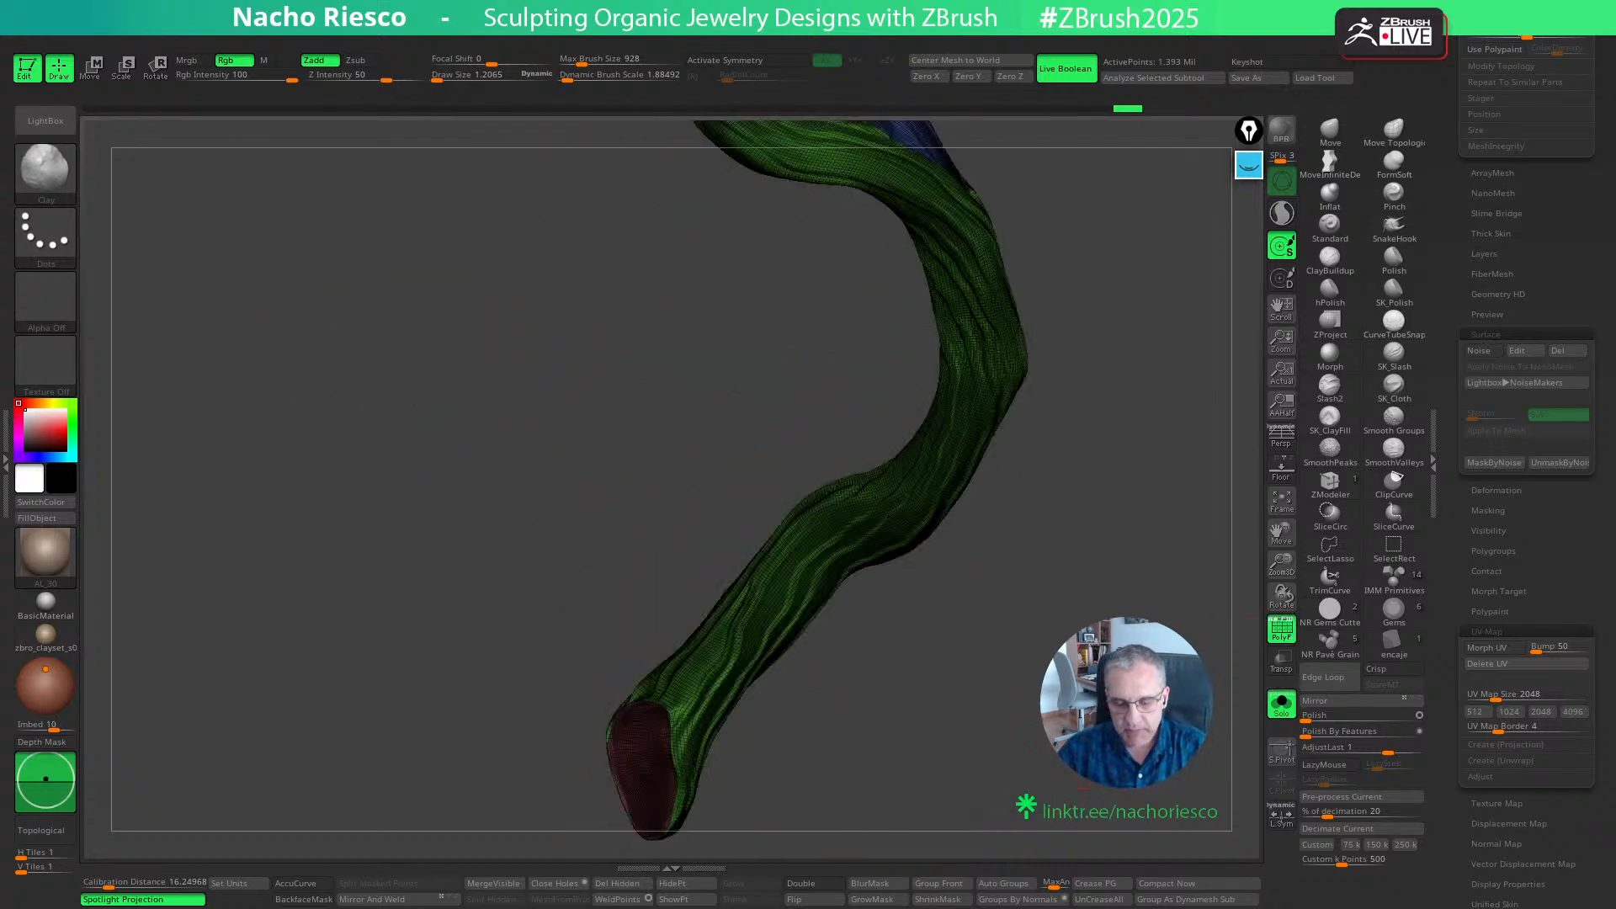
{"action": "key", "text": "shift+f"}
{"action": "mouse_move", "coordinate": [1075, 783]}
{"action": "left_mouse_down", "text": "alt"}
{"action": "mouse_move", "coordinate": [1094, 577]}
{"action": "mouse_move", "coordinate": [1017, 718]}
{"action": "mouse_move", "coordinate": [999, 563]}
{"action": "left_mouse_up", "text": "alt"}
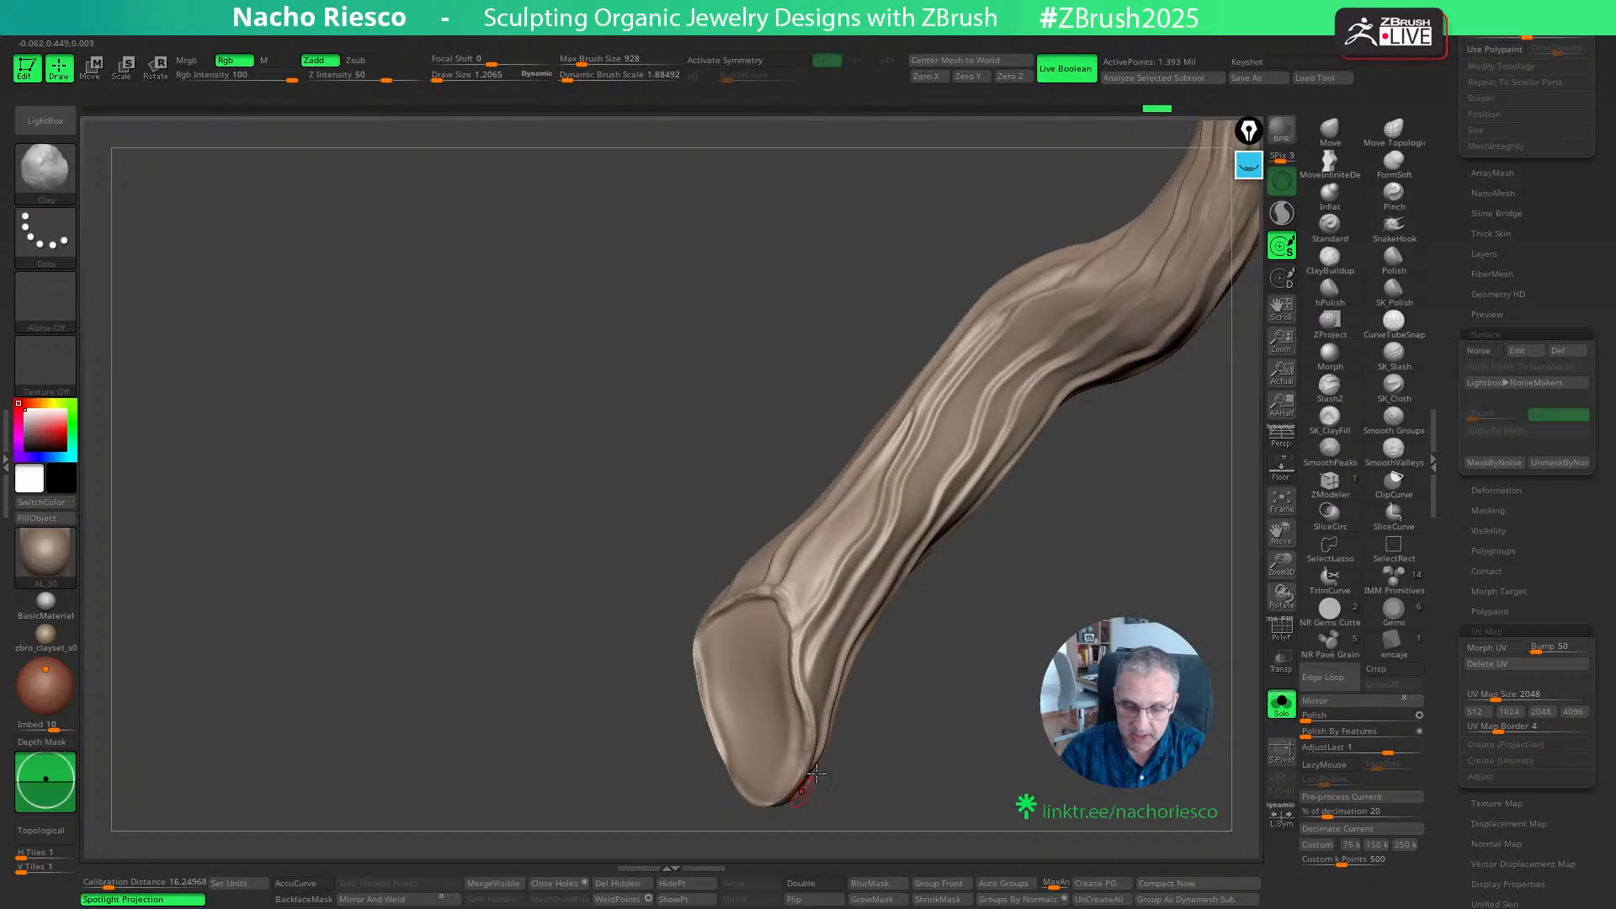
- Sculpt concentric ring grain on the branch's cut end with Clay strokes and strengthen the last stroke with AdjustLast
{"action": "left_click_drag", "start_coordinate": [816, 773], "coordinate": [781, 614]}
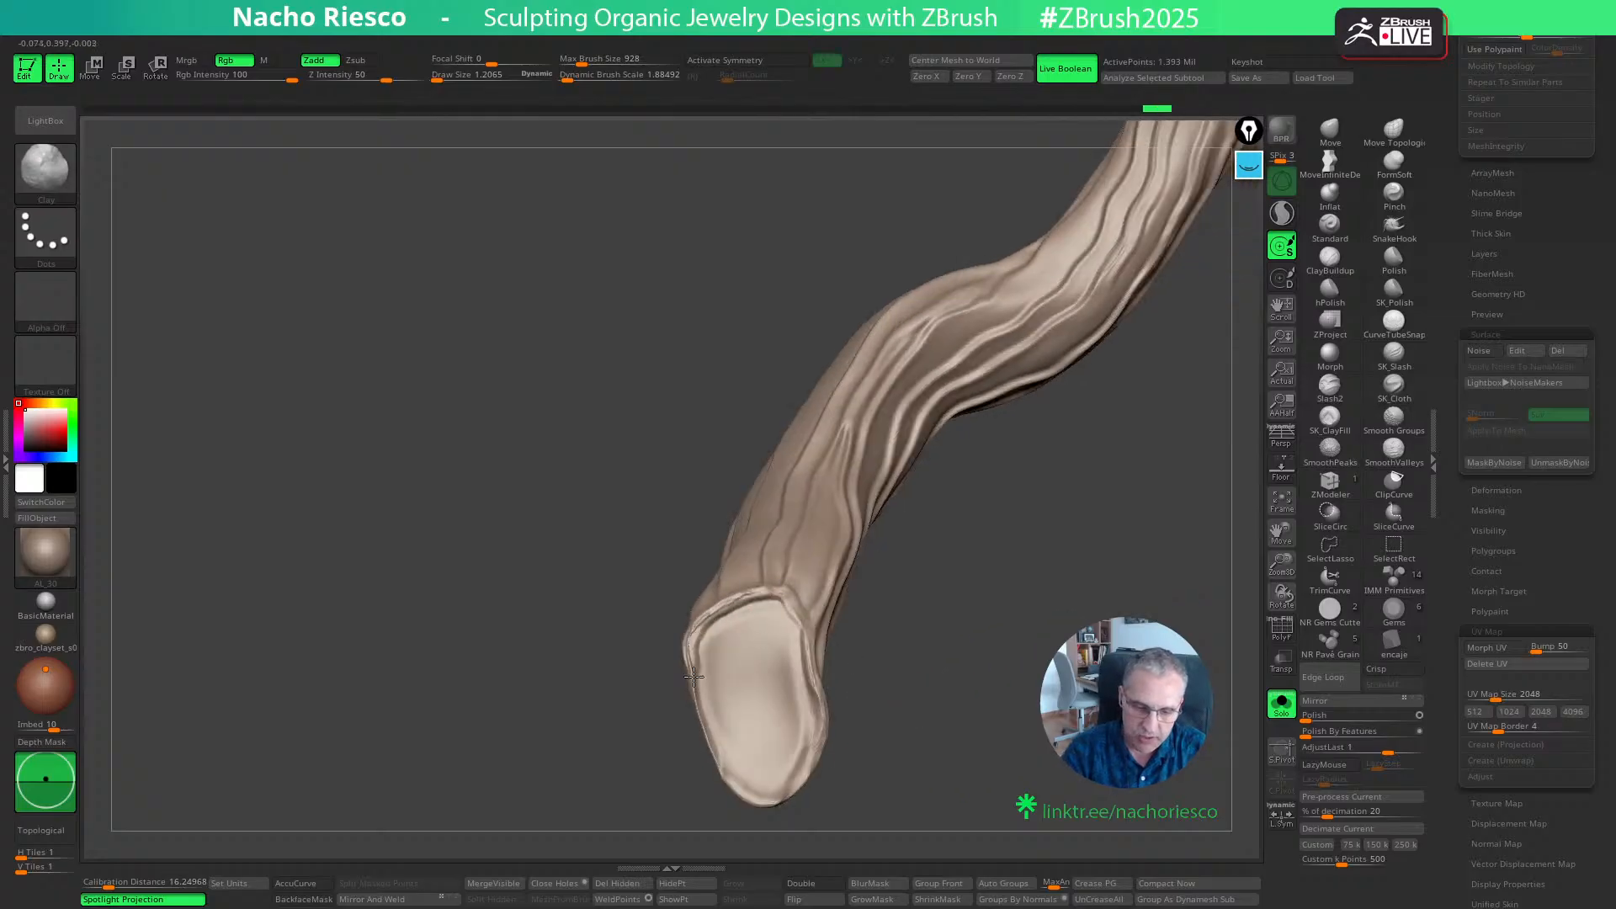
{"action": "mouse_move", "coordinate": [866, 736]}
{"action": "left_mouse_down"}
{"action": "mouse_move", "coordinate": [906, 749]}
{"action": "mouse_move", "coordinate": [1031, 673]}
{"action": "mouse_move", "coordinate": [848, 750]}
{"action": "left_mouse_up"}
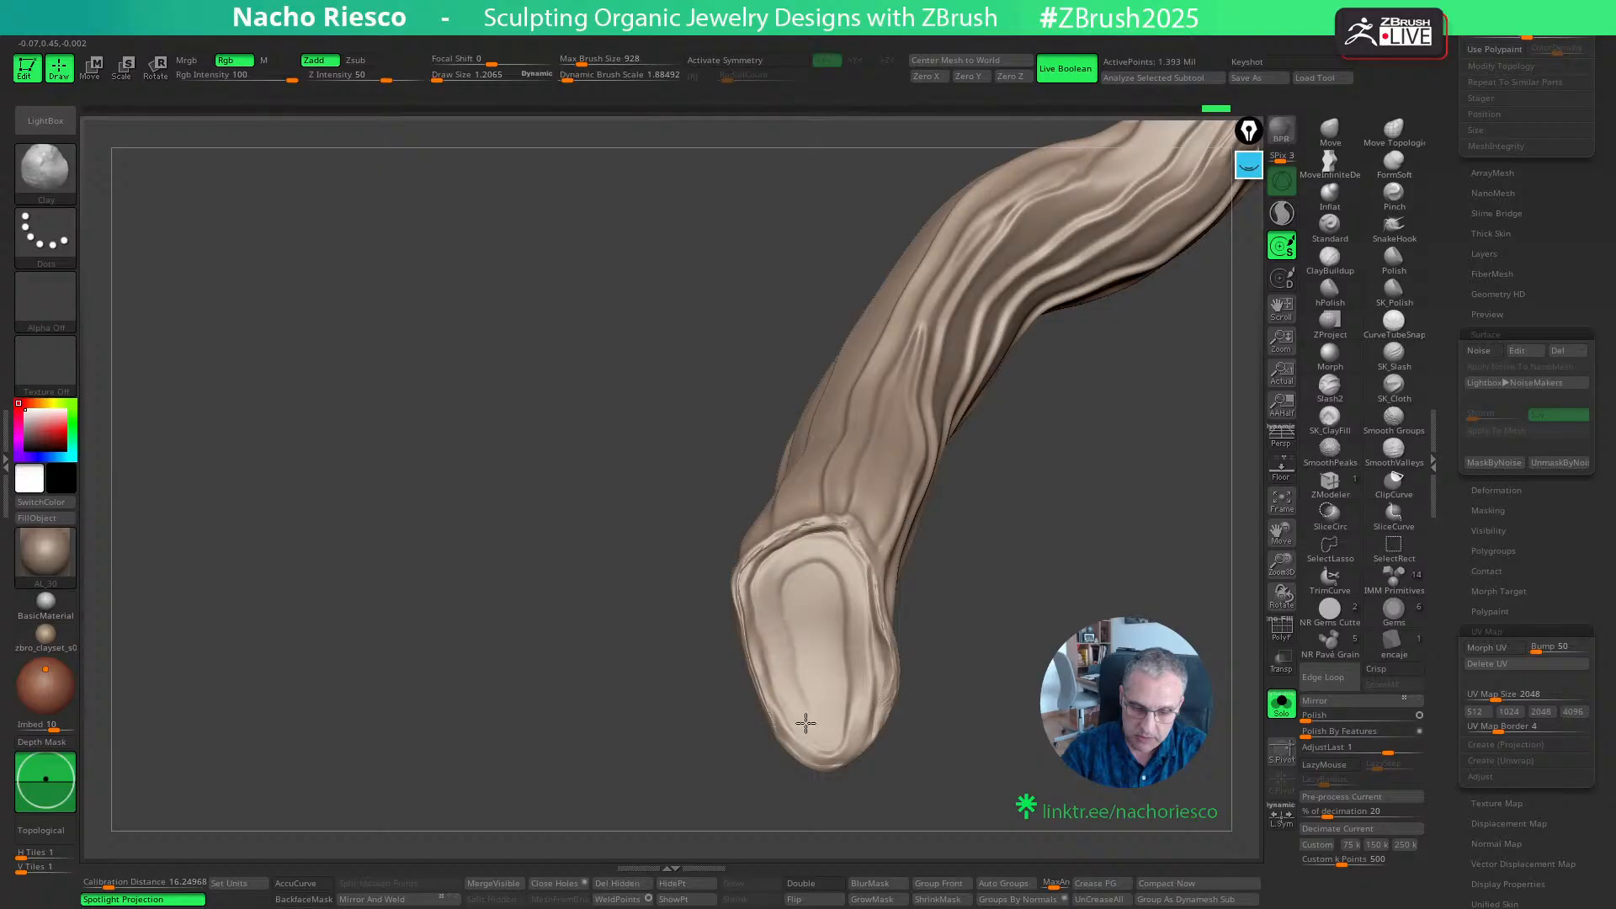
{"action": "mouse_move", "coordinate": [828, 676]}
{"action": "left_mouse_down"}
{"action": "mouse_move", "coordinate": [812, 586]}
{"action": "mouse_move", "coordinate": [813, 655]}
{"action": "left_mouse_up"}
{"action": "mouse_move", "coordinate": [942, 749]}
{"action": "left_mouse_down"}
{"action": "mouse_move", "coordinate": [1064, 765]}
{"action": "mouse_move", "coordinate": [1178, 751]}
{"action": "left_mouse_up"}
{"action": "left_click_drag", "start_coordinate": [1388, 754], "coordinate": [1404, 752]}
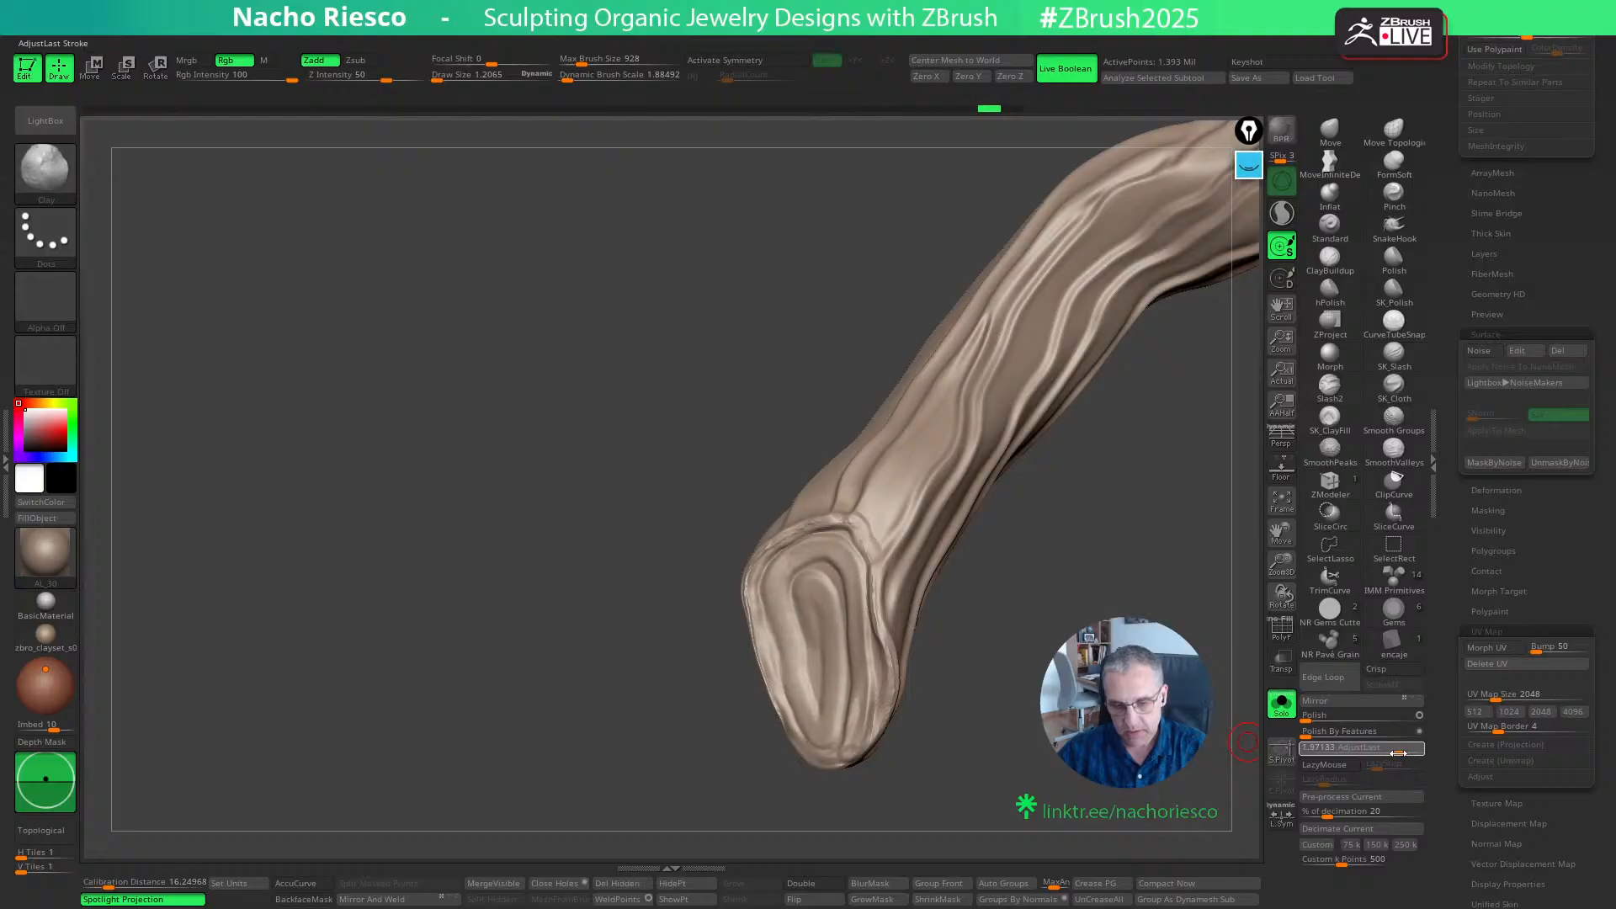
{"action": "left_click_drag", "start_coordinate": [1213, 778], "coordinate": [985, 901]}
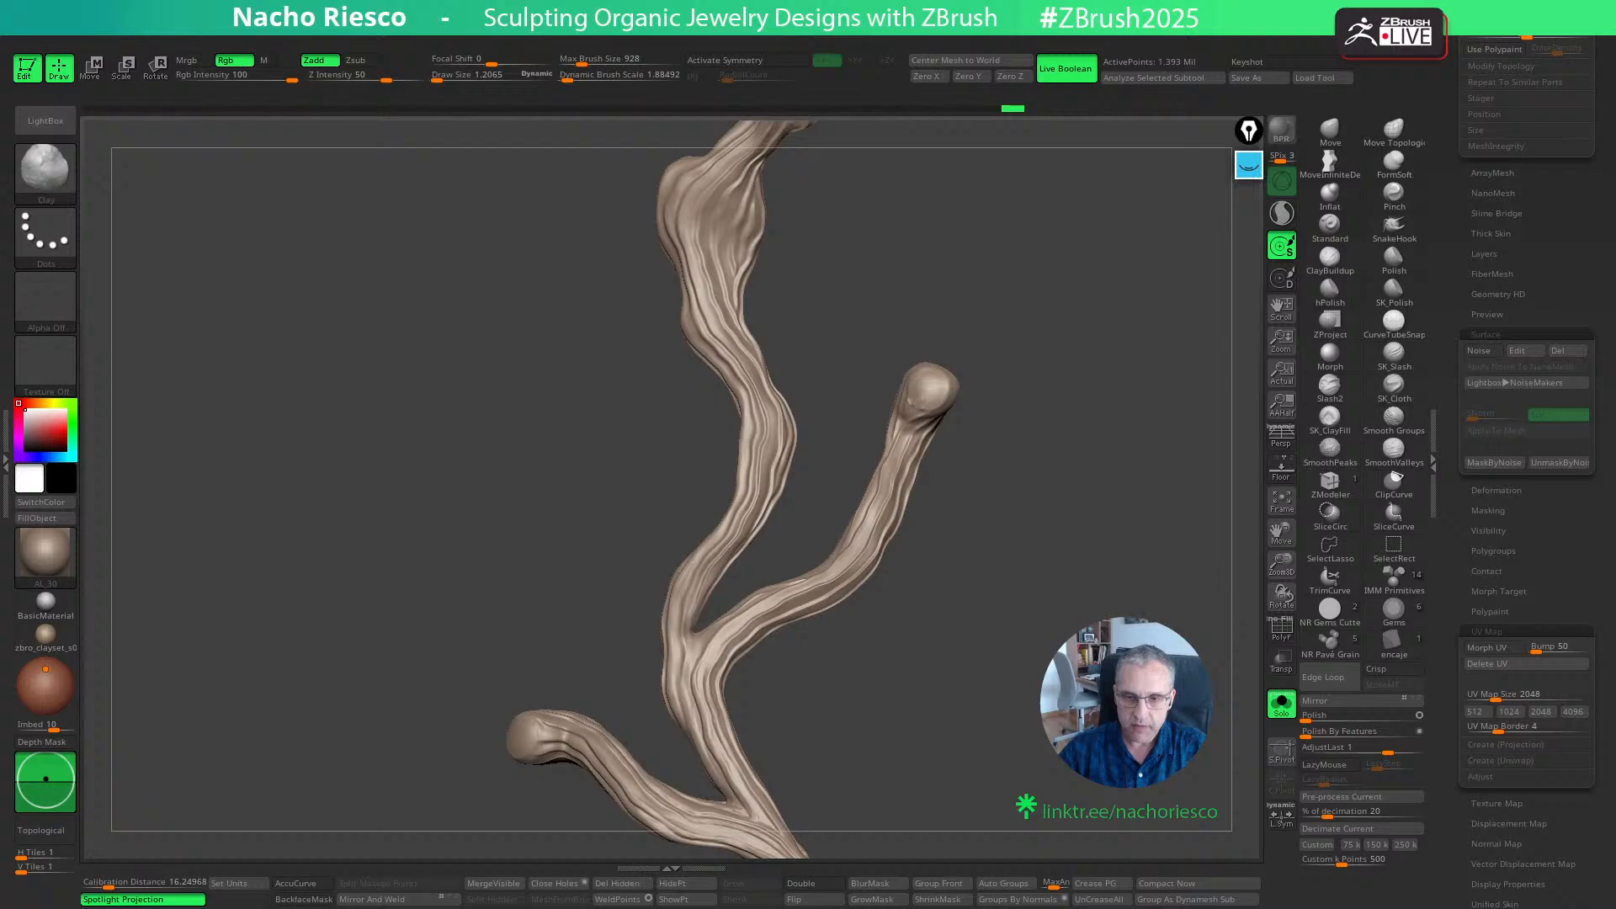
- Show the whole jewelry piece and reshape the side branch's tip behind the lower flower with the Move brush
{"action": "left_click", "coordinate": [1283, 705]}
{"action": "left_click_drag", "start_coordinate": [1204, 623], "coordinate": [958, 706]}
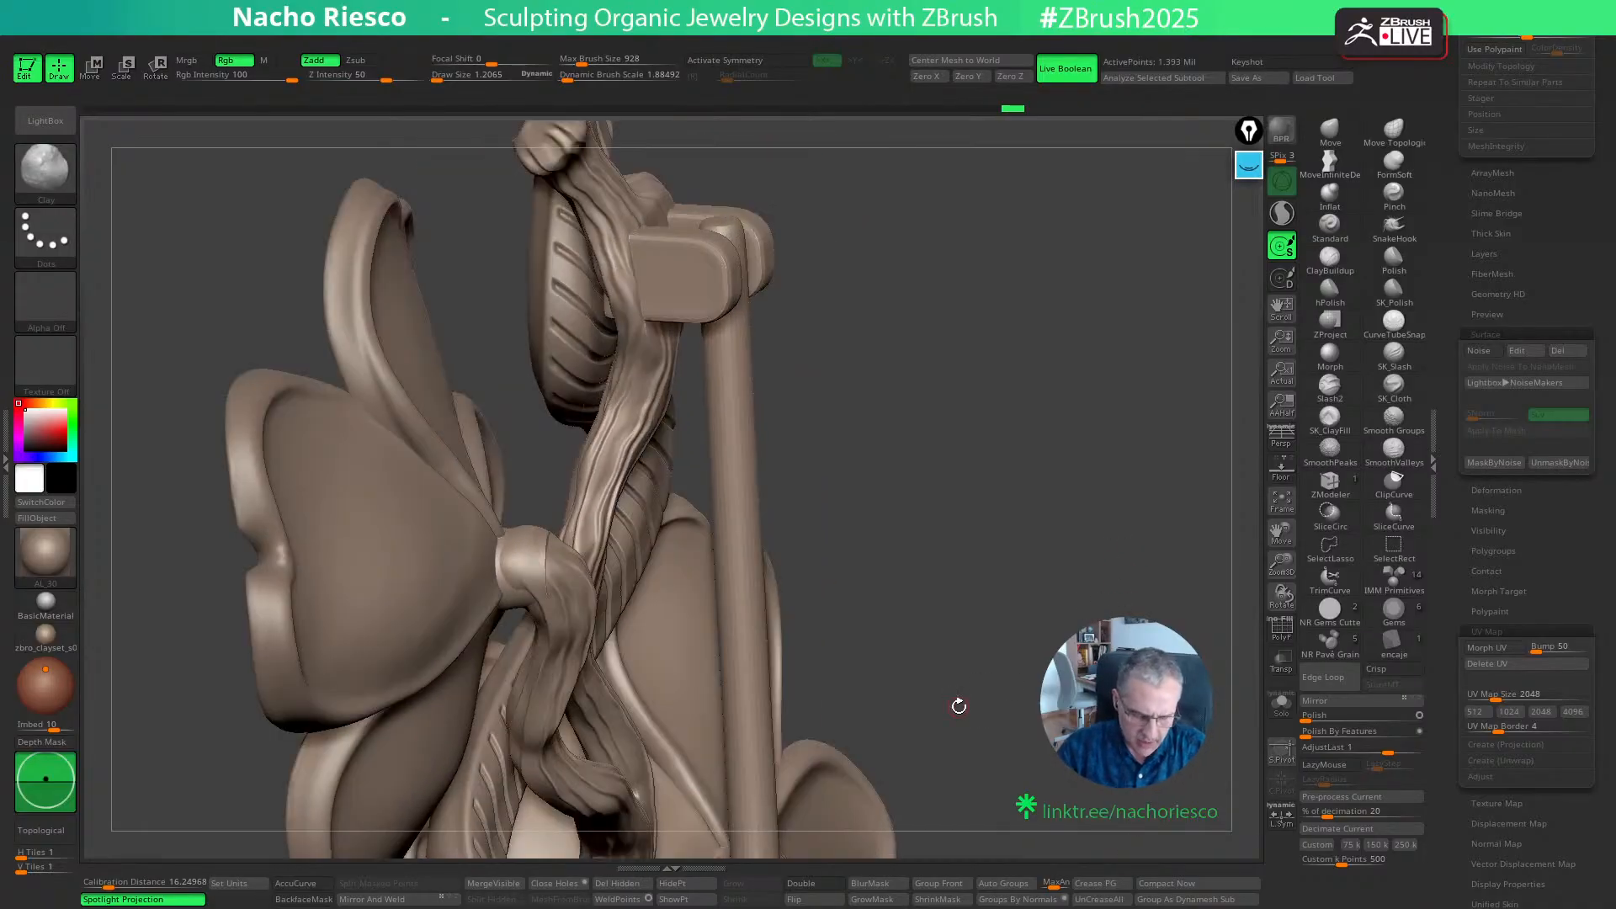
{"action": "left_click_drag", "start_coordinate": [1165, 682], "coordinate": [1121, 600]}
{"action": "mouse_move", "coordinate": [1155, 494]}
{"action": "left_mouse_down", "text": "alt"}
{"action": "mouse_move", "coordinate": [1175, 471]}
{"action": "mouse_move", "coordinate": [1161, 493]}
{"action": "left_mouse_up", "text": "alt"}
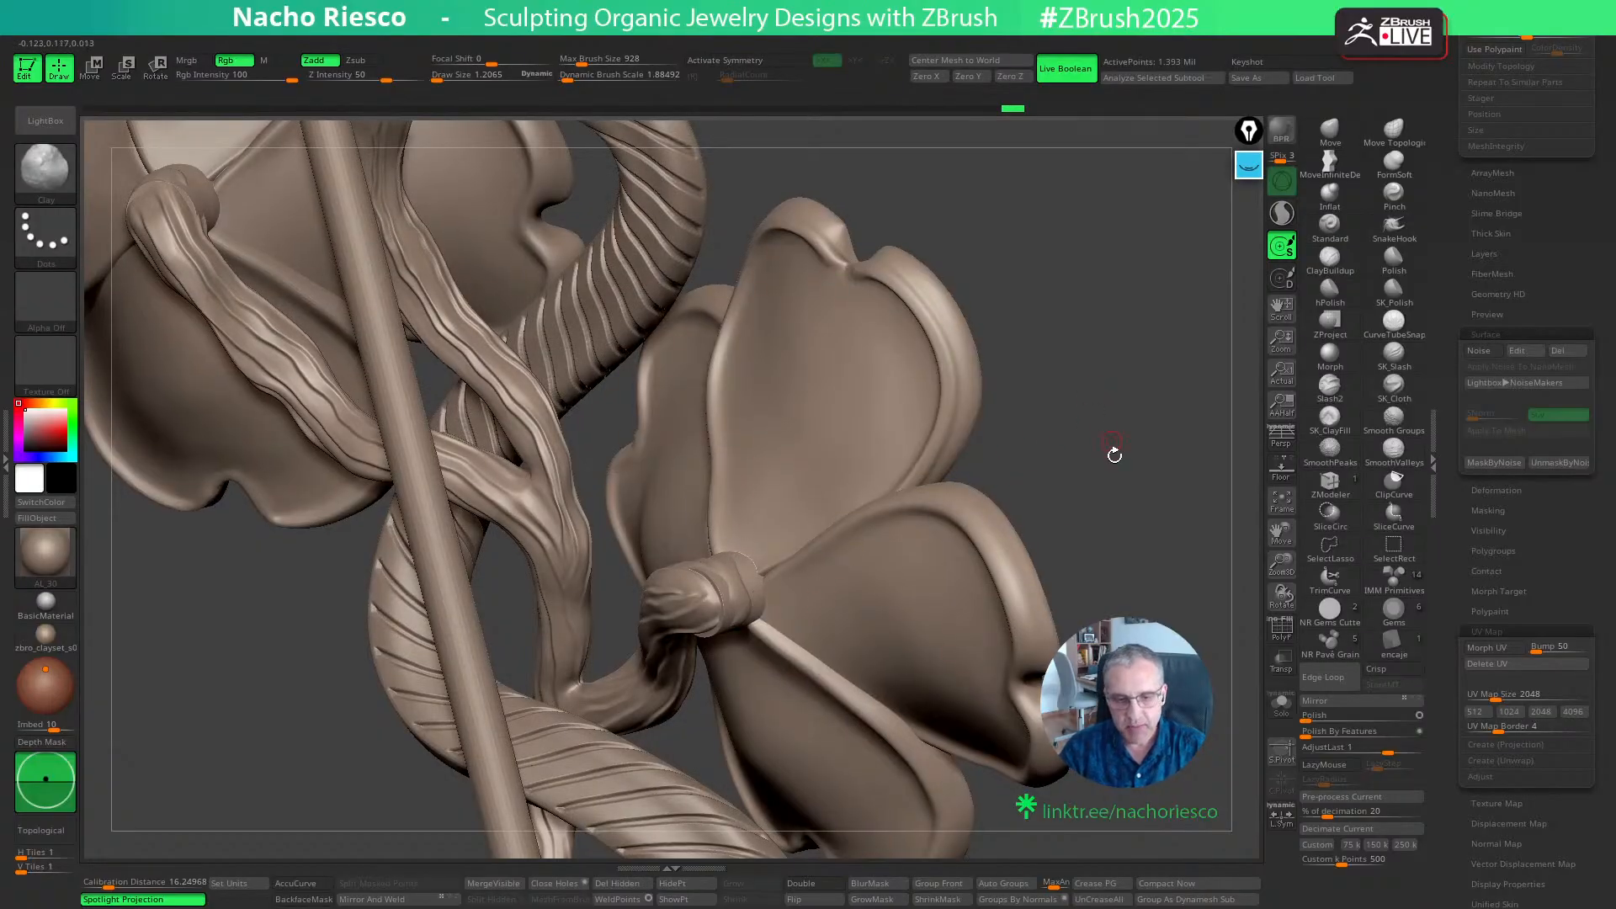
{"action": "mouse_move", "coordinate": [1098, 484]}
{"action": "left_mouse_down", "text": "alt"}
{"action": "mouse_move", "coordinate": [1104, 446]}
{"action": "mouse_move", "coordinate": [1132, 490]}
{"action": "left_mouse_up", "text": "alt"}
{"action": "left_click", "coordinate": [1329, 132]}
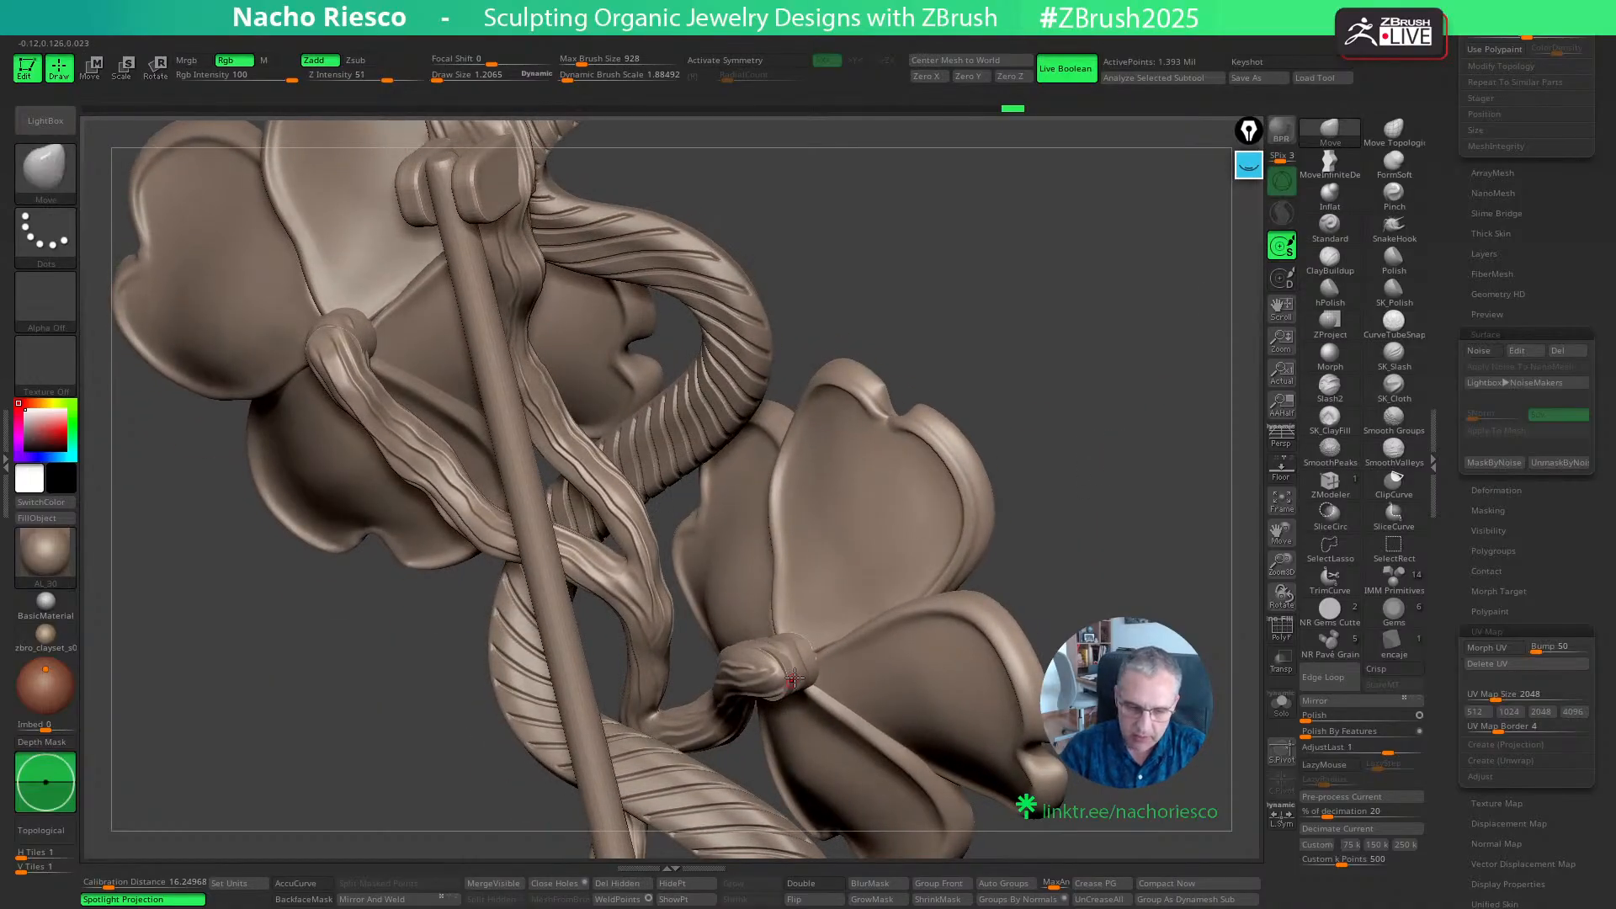
{"action": "key", "text": "s"}
{"action": "mouse_move", "coordinate": [795, 675]}
{"action": "left_mouse_down"}
{"action": "mouse_move", "coordinate": [814, 674]}
{"action": "mouse_move", "coordinate": [783, 672]}
{"action": "left_mouse_up"}
{"action": "left_click_drag", "start_coordinate": [1058, 576], "coordinate": [1005, 644]}
{"action": "key", "text": "s"}
{"action": "left_click_drag", "start_coordinate": [767, 668], "coordinate": [759, 666]}
{"action": "left_click_drag", "start_coordinate": [761, 667], "coordinate": [750, 662]}
- Refine how the side branch's tip meets the back of the lower flower with the Move brush, using varied brush sizes
{"action": "left_click_drag", "start_coordinate": [1109, 515], "coordinate": [1112, 417]}
{"action": "key", "text": "s"}
{"action": "left_click_drag", "start_coordinate": [777, 667], "coordinate": [779, 656]}
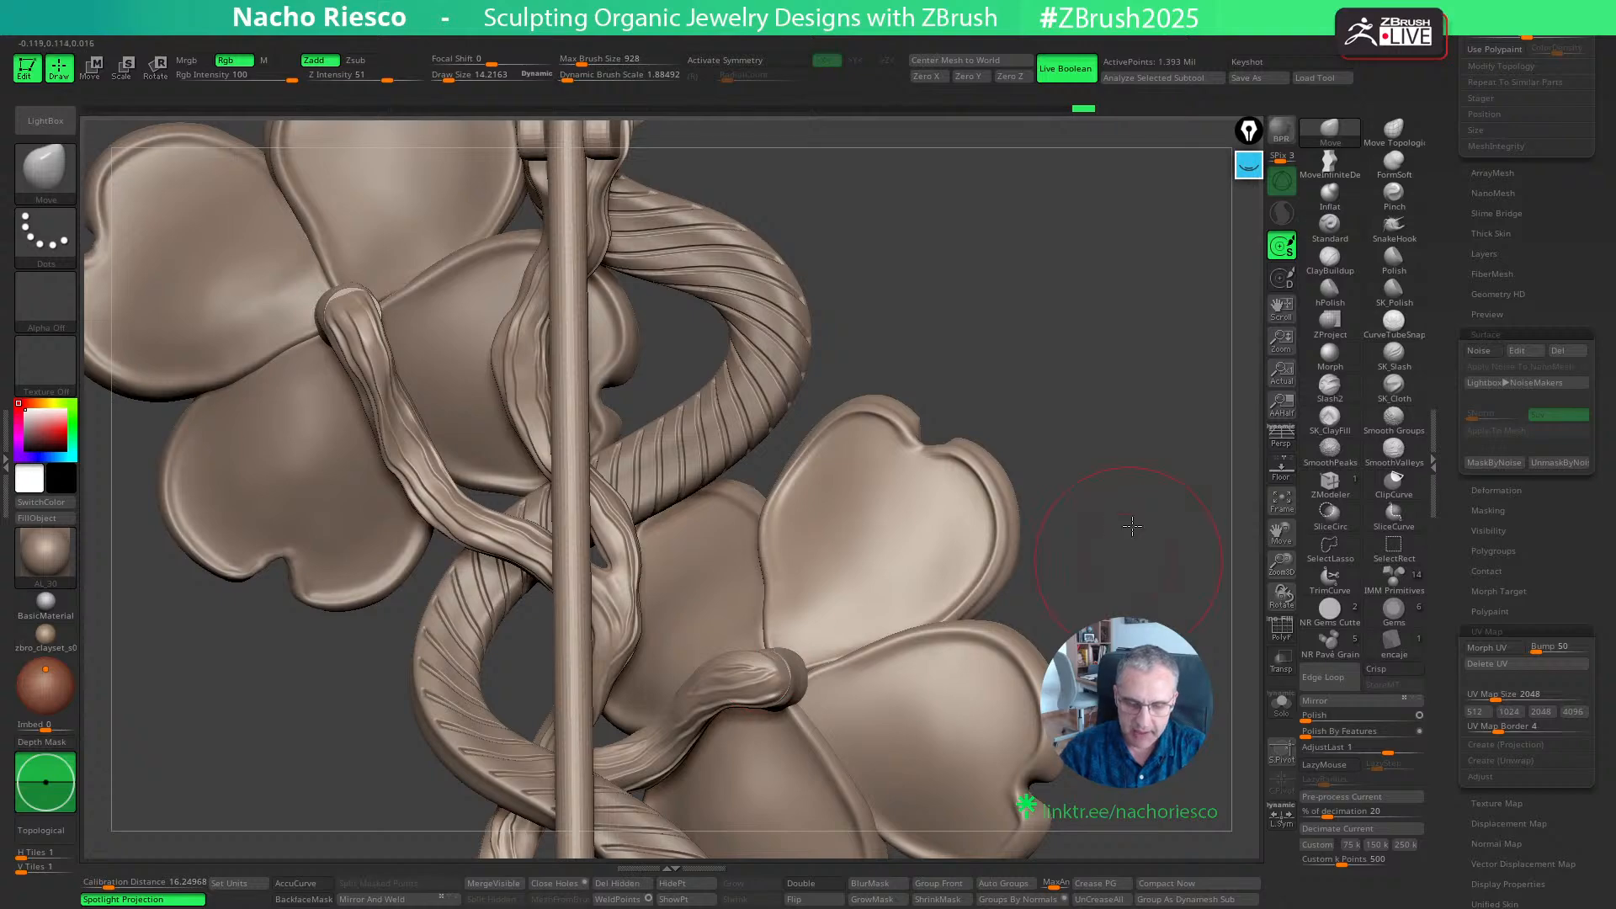
{"action": "left_click_drag", "start_coordinate": [1120, 480], "coordinate": [1126, 408]}
{"action": "key", "text": "s"}
{"action": "left_click_drag", "start_coordinate": [780, 716], "coordinate": [769, 717]}
{"action": "left_click_drag", "start_coordinate": [768, 729], "coordinate": [772, 715]}
{"action": "left_click_drag", "start_coordinate": [1083, 631], "coordinate": [1092, 539]}
{"action": "key", "text": "s"}
{"action": "left_click_drag", "start_coordinate": [782, 698], "coordinate": [785, 698]}
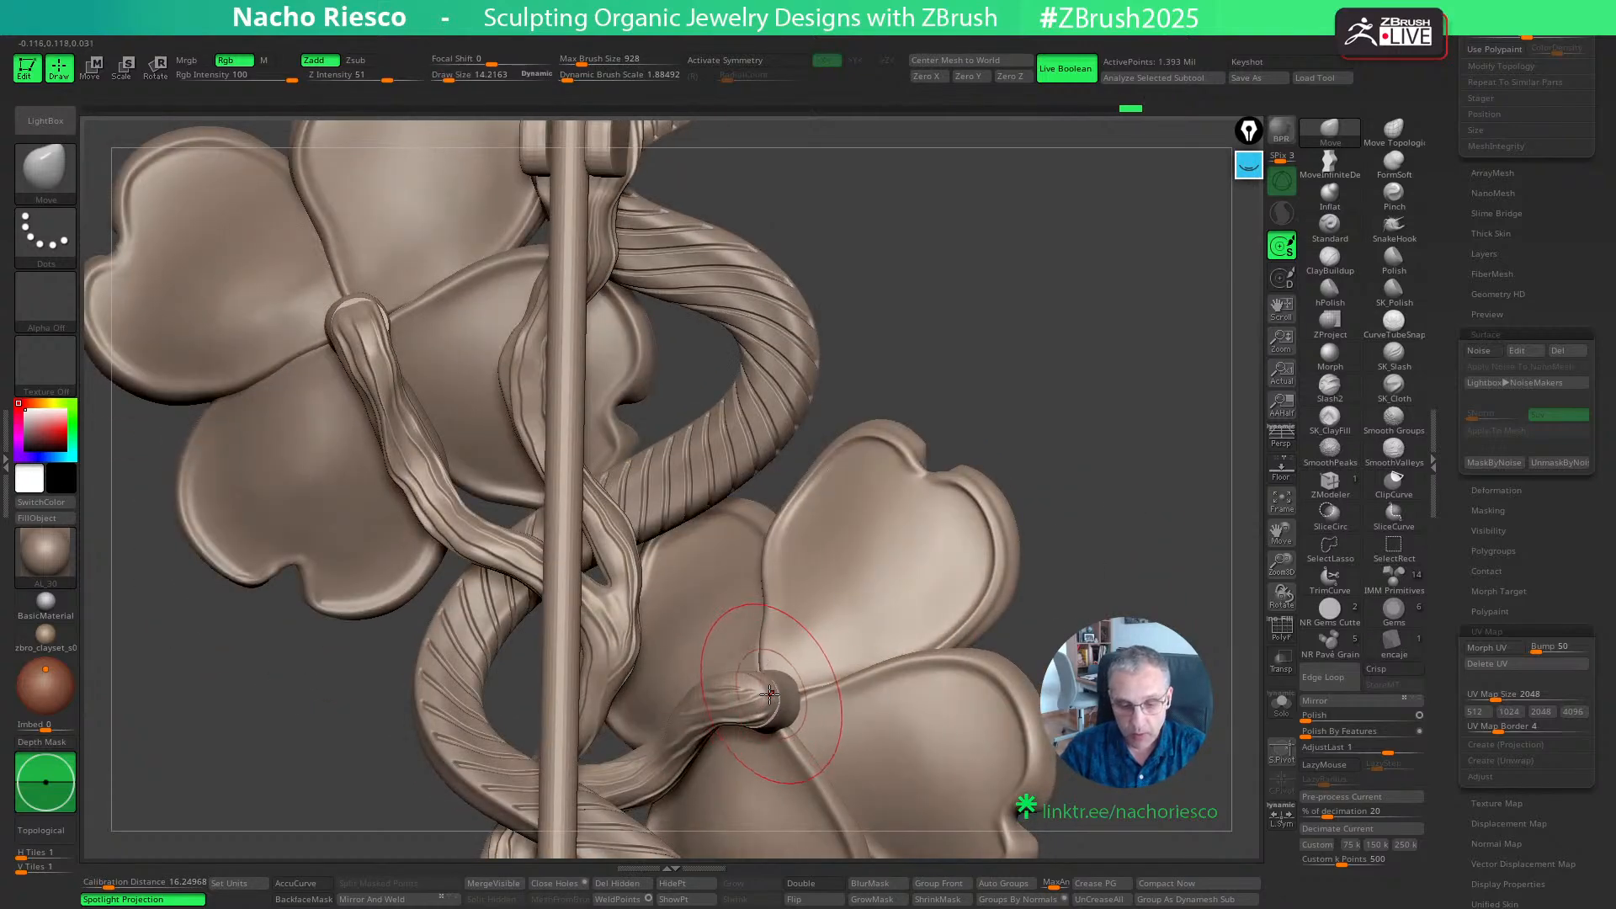
{"action": "left_click_drag", "start_coordinate": [1102, 544], "coordinate": [745, 671]}
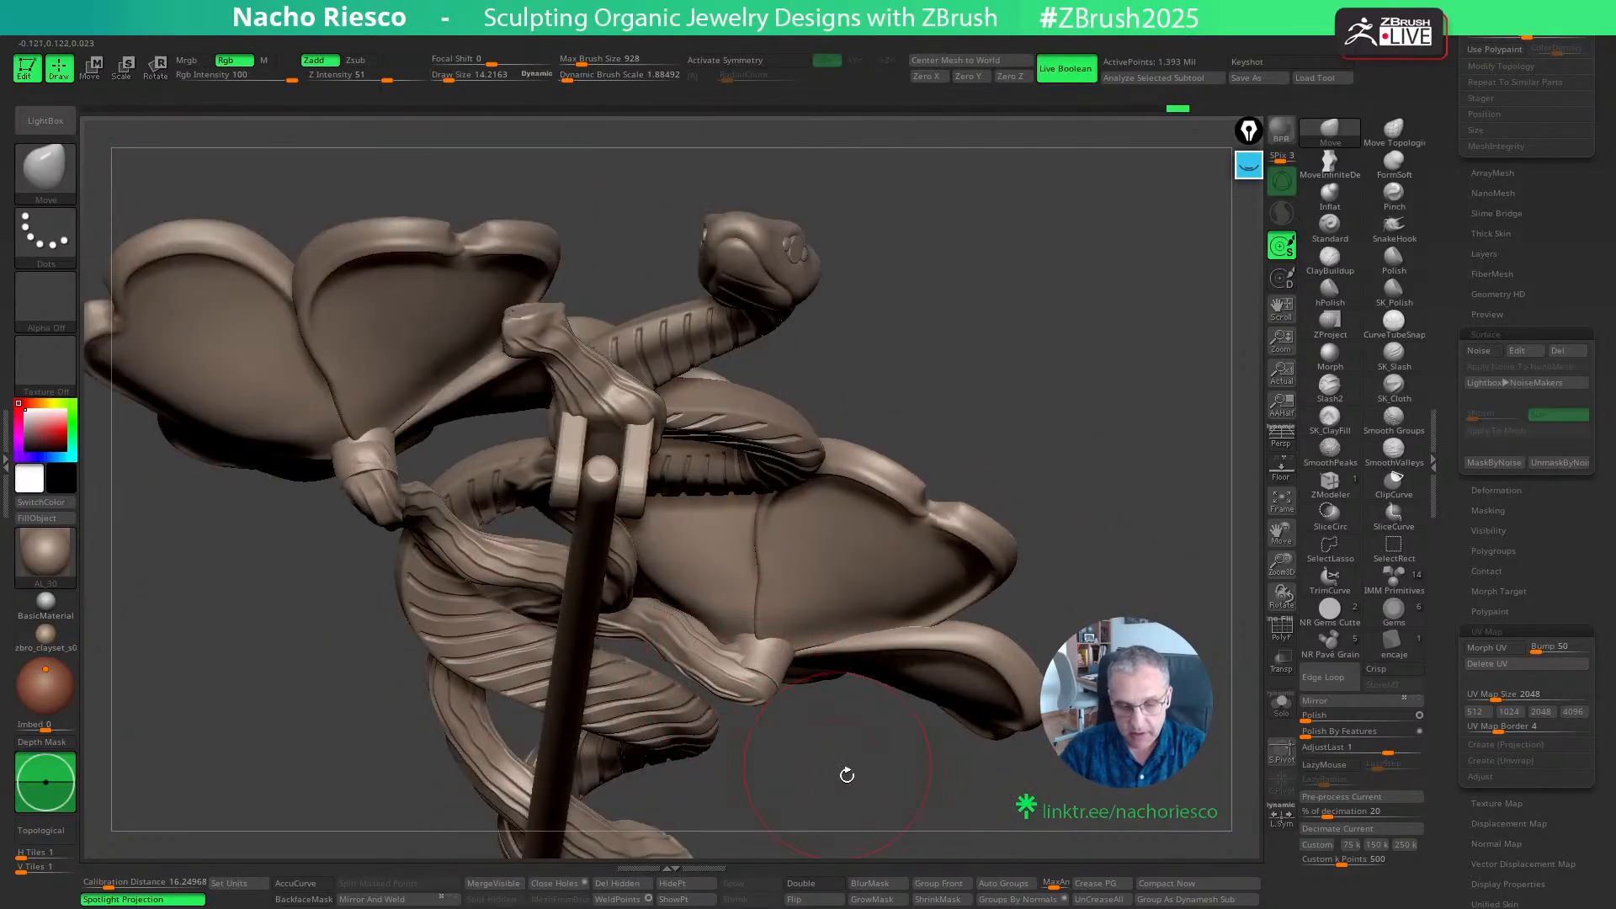
- Adjust the curve and end of the lower flower's side branch from low and end-on angles with the Move brush
{"action": "mouse_move", "coordinate": [846, 774]}
{"action": "left_mouse_down"}
{"action": "mouse_move", "coordinate": [842, 715]}
{"action": "mouse_move", "coordinate": [842, 761]}
{"action": "mouse_move", "coordinate": [799, 766]}
{"action": "left_mouse_up"}
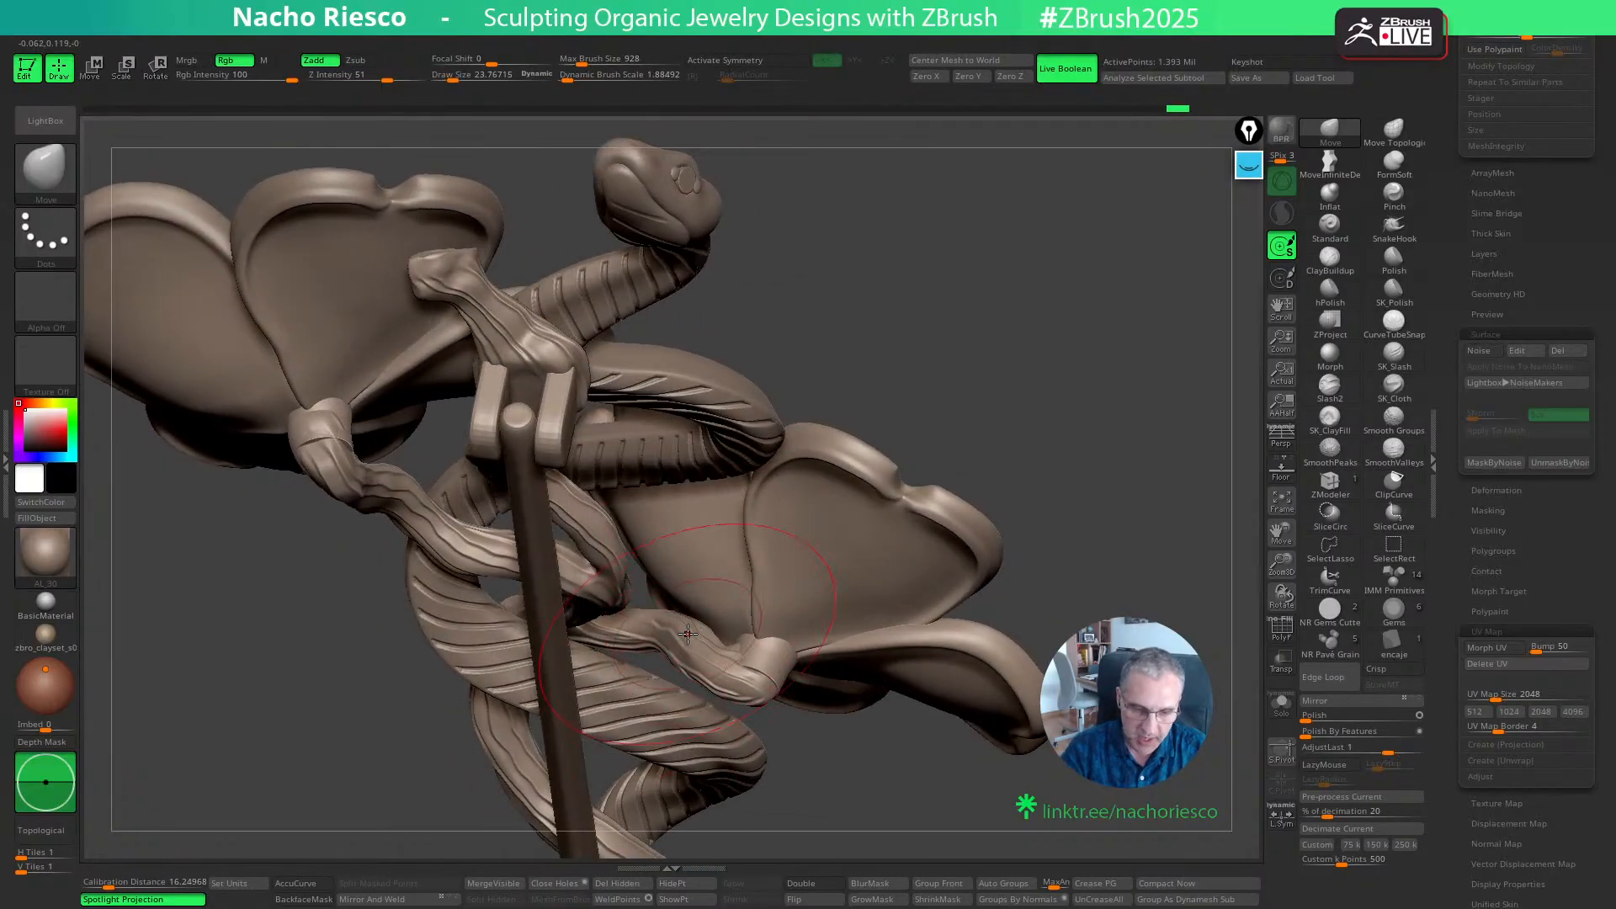
{"action": "left_click_drag", "start_coordinate": [685, 630], "coordinate": [693, 623]}
{"action": "mouse_move", "coordinate": [1035, 421]}
{"action": "left_mouse_down"}
{"action": "mouse_move", "coordinate": [1058, 417]}
{"action": "mouse_move", "coordinate": [1045, 471]}
{"action": "left_mouse_up"}
{"action": "key", "text": "s"}
{"action": "left_click_drag", "start_coordinate": [678, 645], "coordinate": [671, 643]}
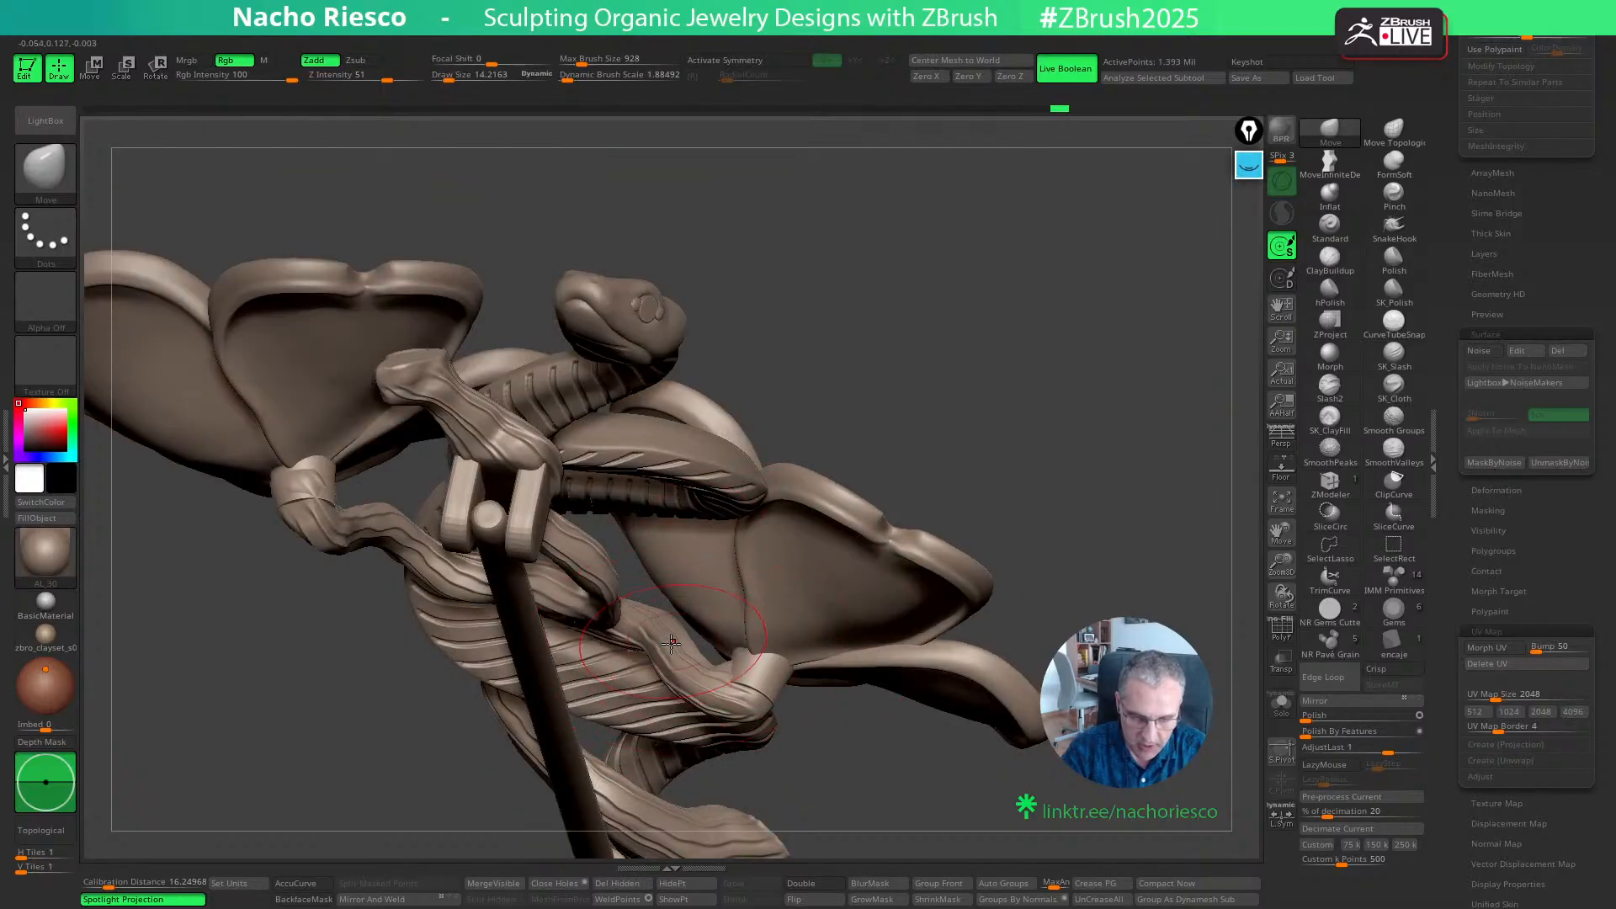
{"action": "mouse_move", "coordinate": [1096, 542]}
{"action": "left_mouse_down"}
{"action": "mouse_move", "coordinate": [1111, 500]}
{"action": "mouse_move", "coordinate": [1093, 472]}
{"action": "mouse_move", "coordinate": [906, 627]}
{"action": "left_mouse_up"}
{"action": "key", "text": "s"}
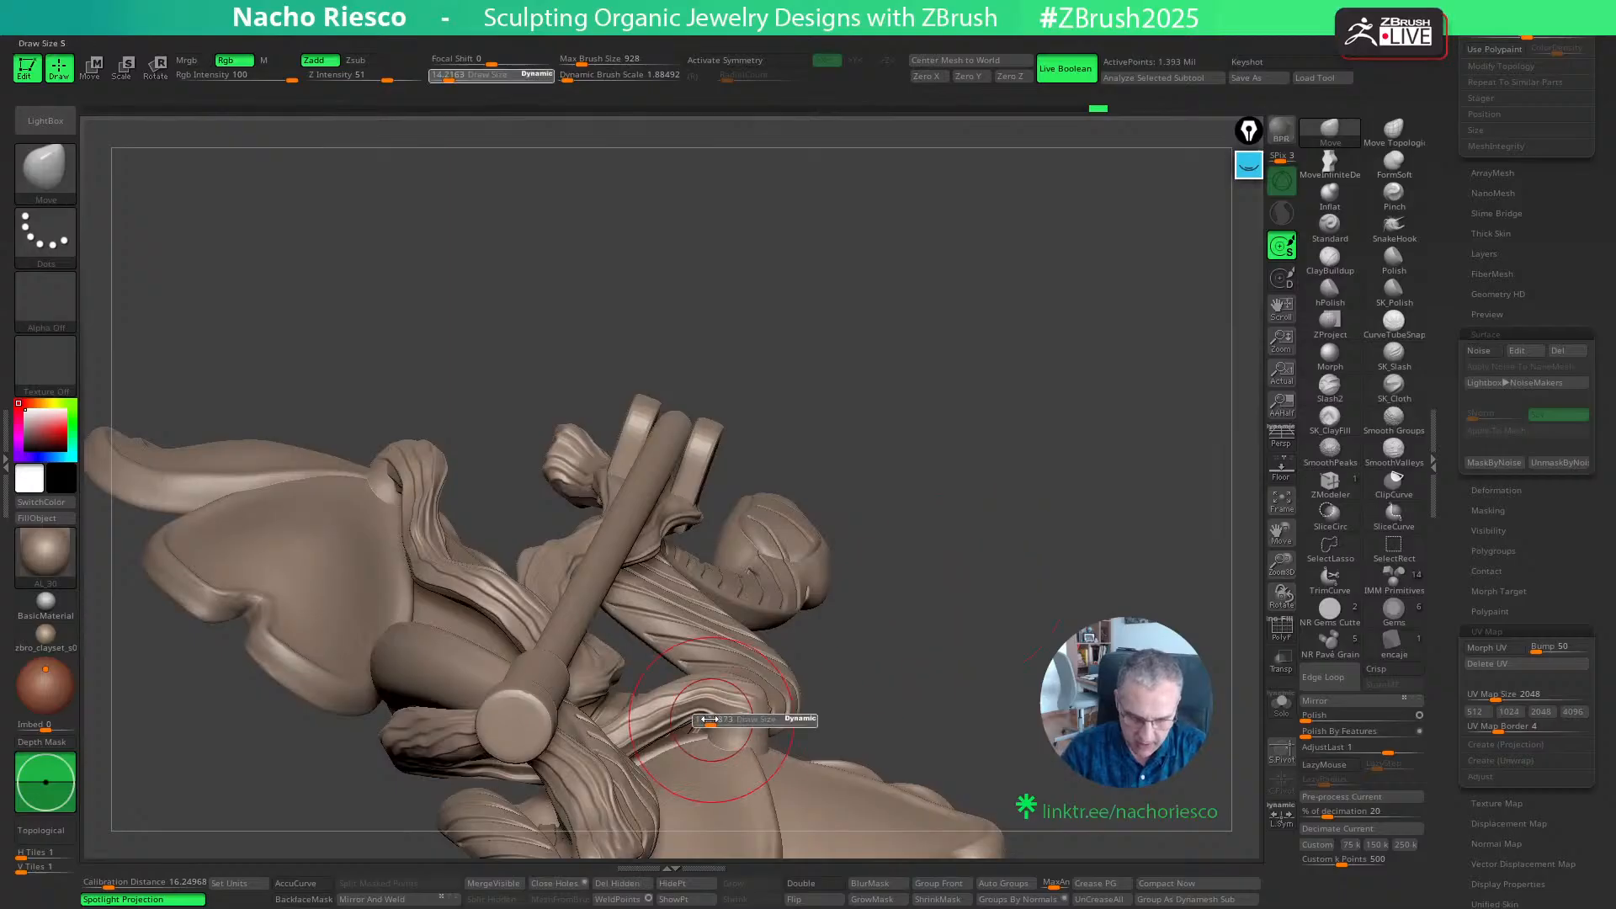
{"action": "left_click_drag", "start_coordinate": [720, 717], "coordinate": [716, 716]}
{"action": "mouse_move", "coordinate": [960, 614]}
{"action": "left_mouse_down"}
{"action": "mouse_move", "coordinate": [945, 595]}
{"action": "mouse_move", "coordinate": [958, 551]}
{"action": "left_mouse_up"}
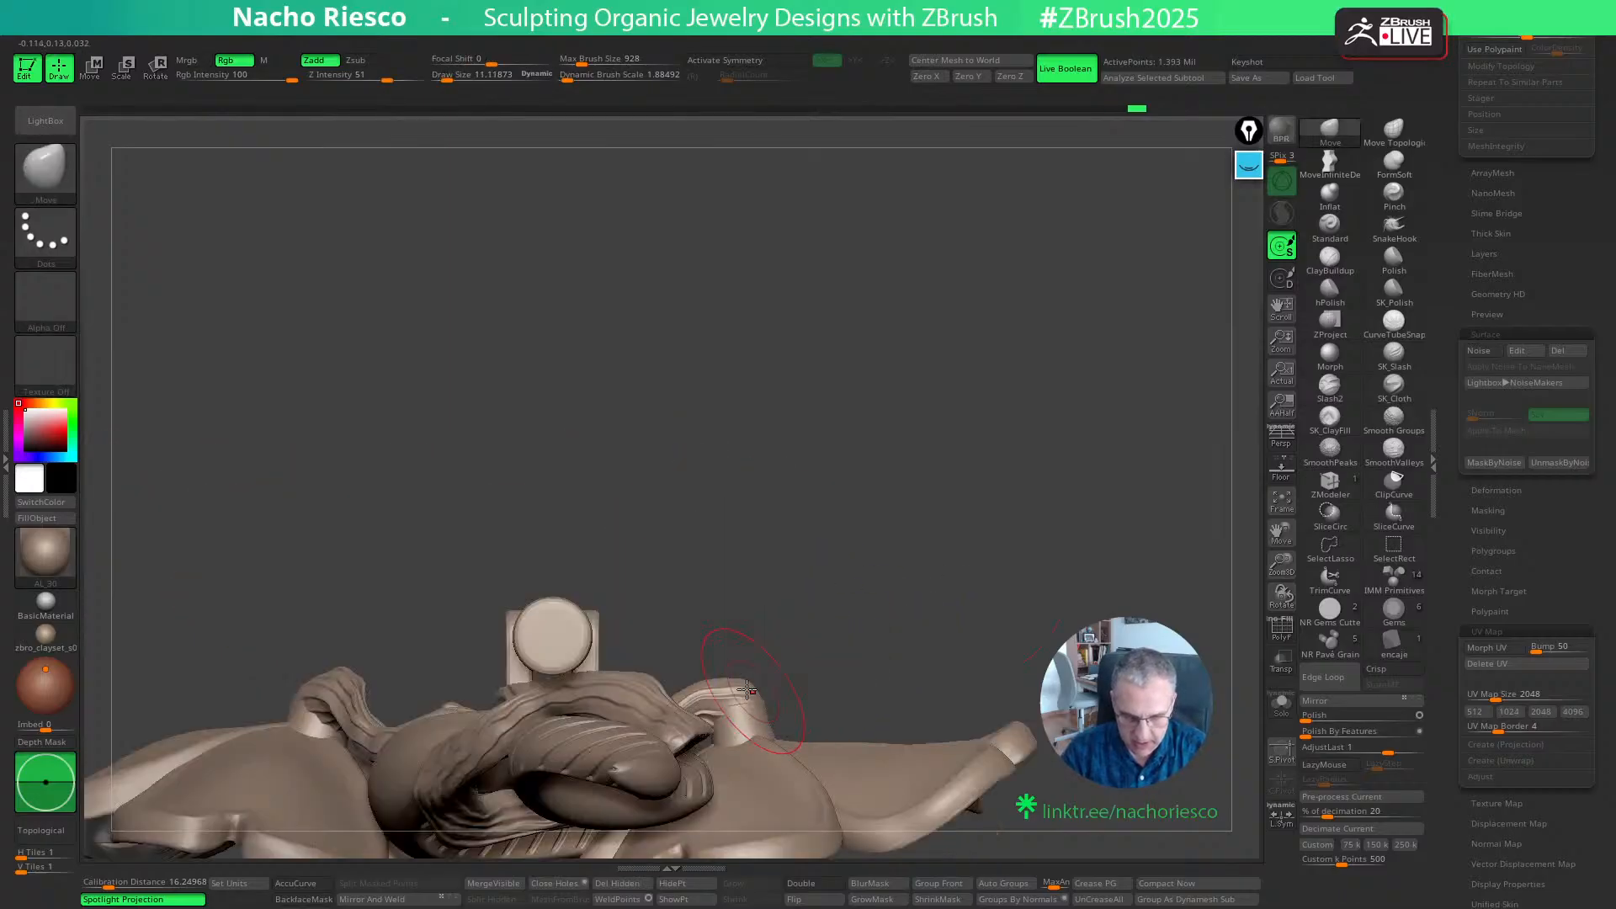
{"action": "mouse_move", "coordinate": [818, 606]}
{"action": "left_mouse_down"}
{"action": "mouse_move", "coordinate": [1113, 456]}
{"action": "mouse_move", "coordinate": [768, 524]}
{"action": "left_mouse_up"}
- Reshape the side branch's tip behind the upper flower with the Move brush, varying the brush size
{"action": "key", "text": "]"}
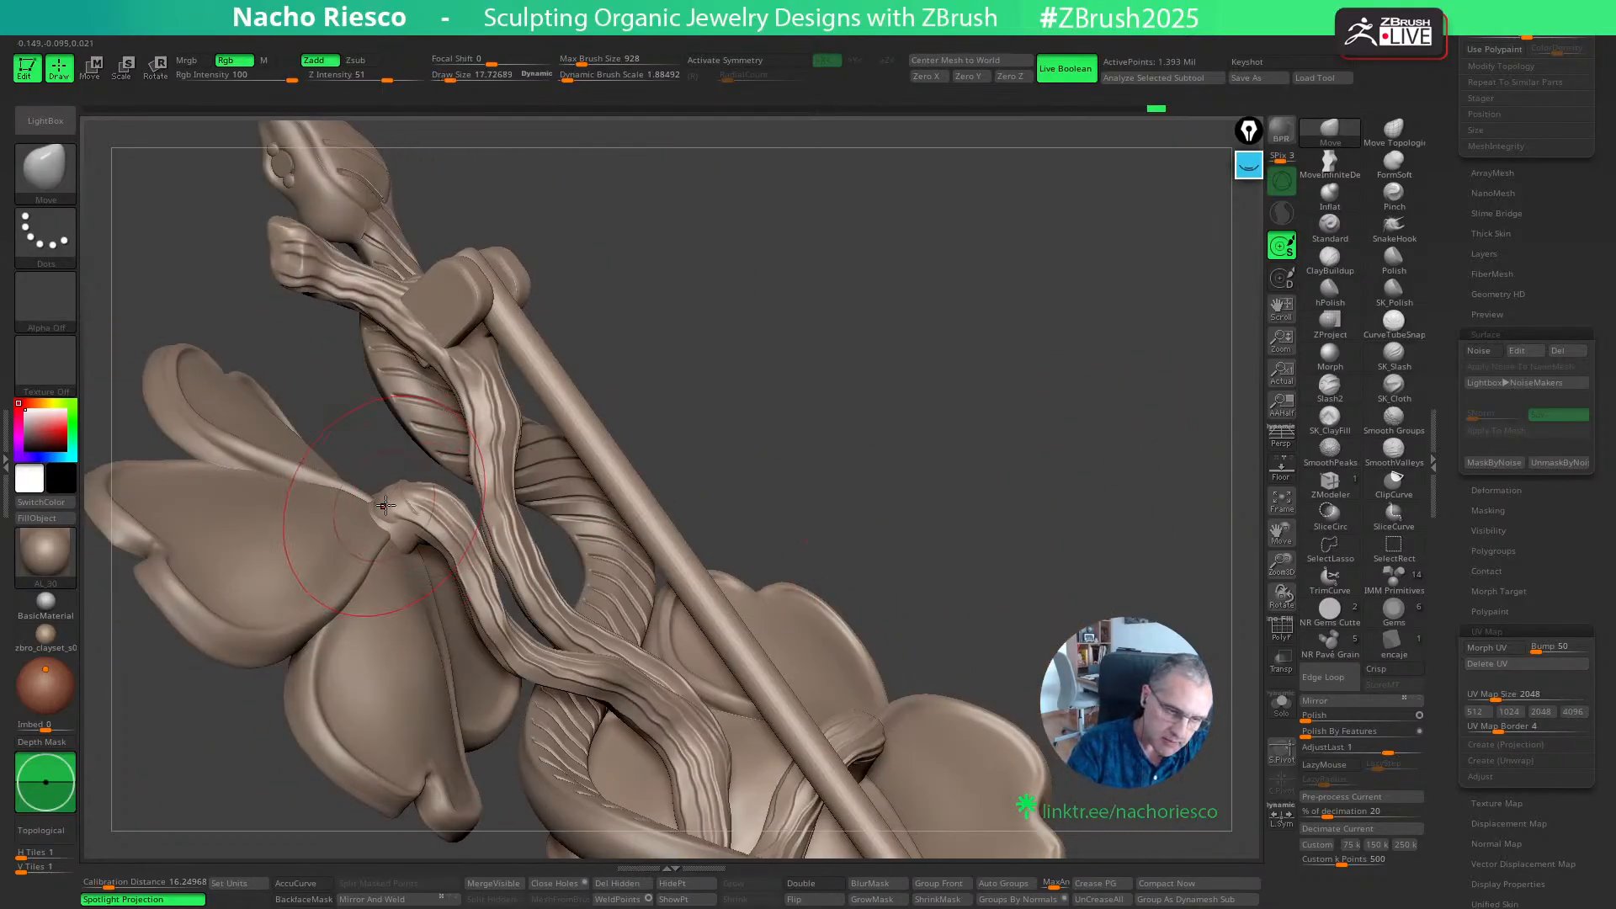
{"action": "key", "text": "["}
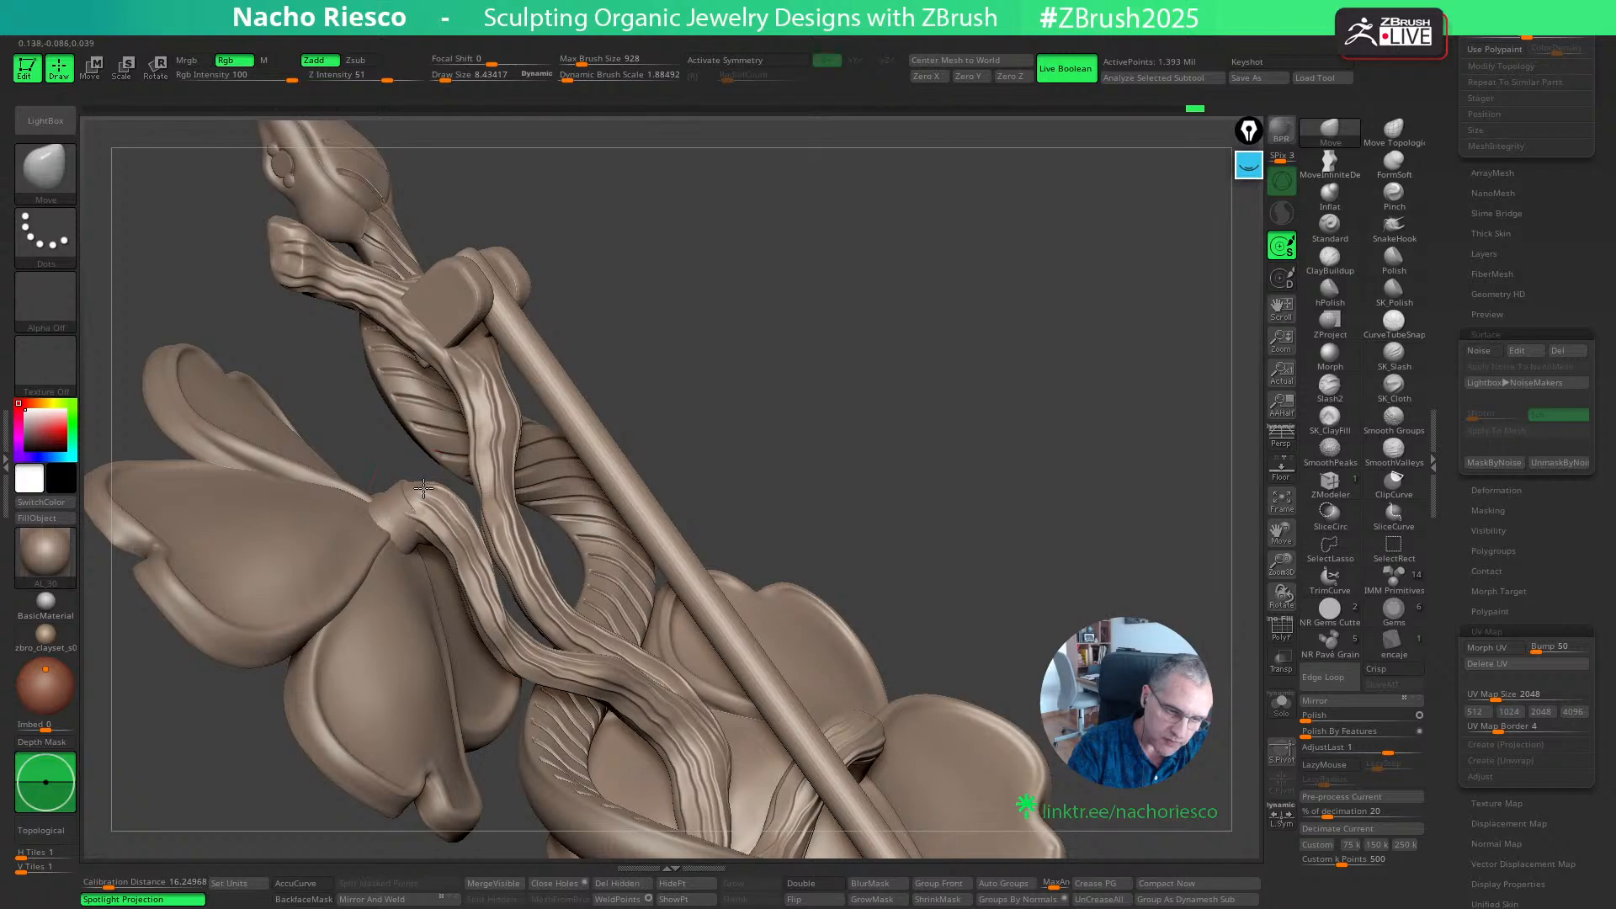
{"action": "left_click_drag", "start_coordinate": [831, 364], "coordinate": [866, 311]}
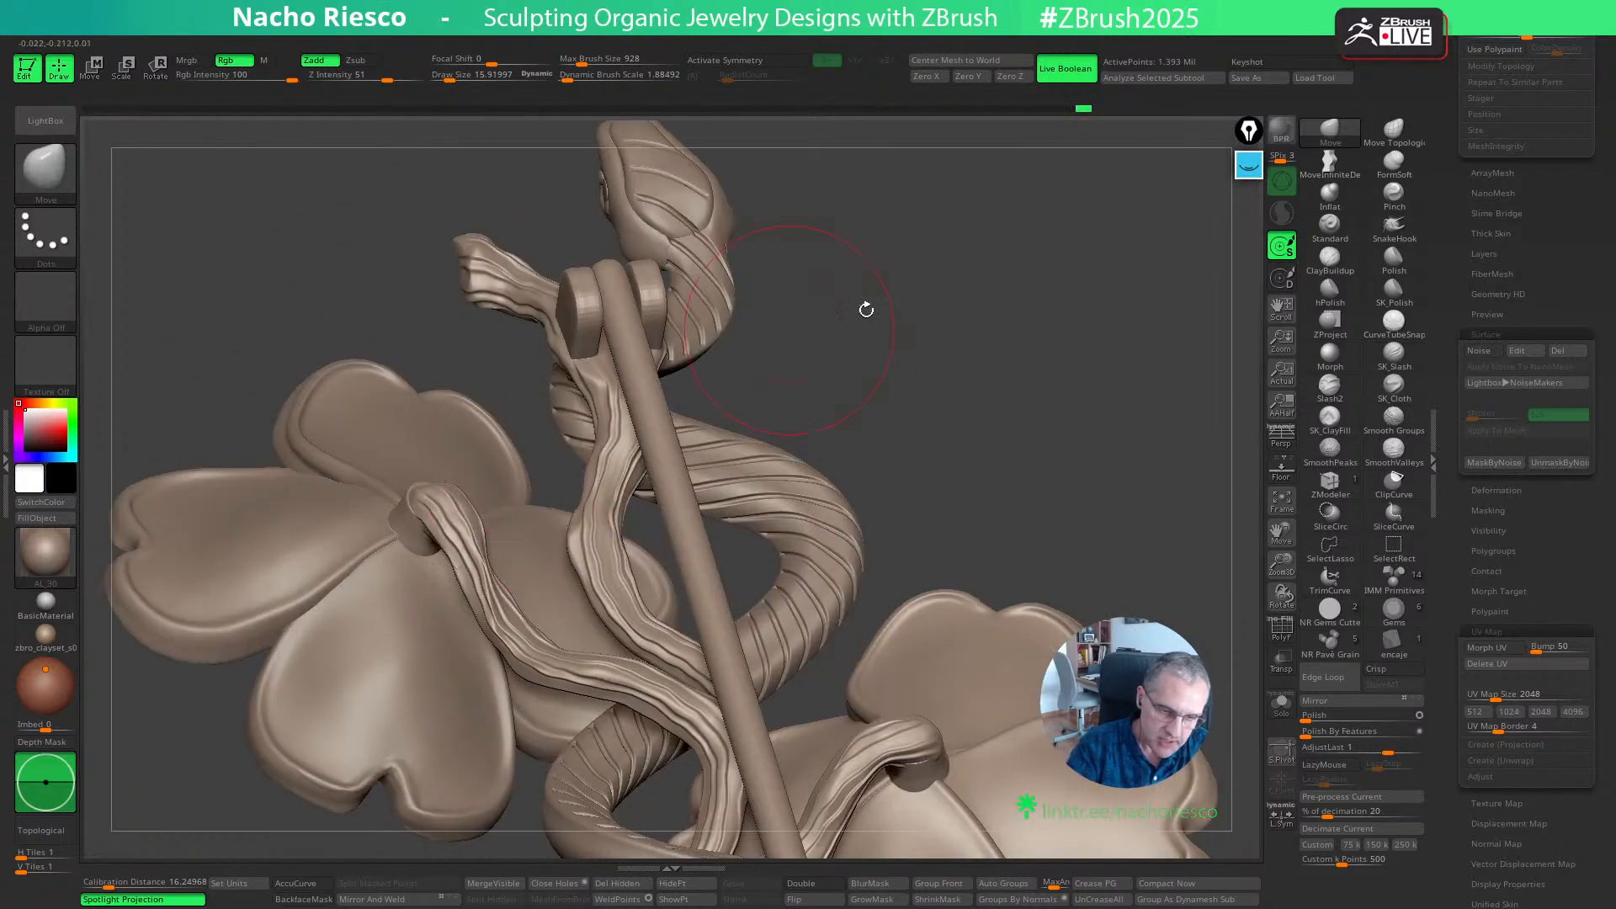
{"action": "mouse_move", "coordinate": [886, 392]}
{"action": "left_mouse_down"}
{"action": "mouse_move", "coordinate": [857, 444]}
{"action": "mouse_move", "coordinate": [833, 443]}
{"action": "mouse_move", "coordinate": [847, 446]}
{"action": "mouse_move", "coordinate": [826, 406]}
{"action": "mouse_move", "coordinate": [801, 401]}
{"action": "mouse_move", "coordinate": [784, 456]}
{"action": "left_mouse_up"}
{"action": "key", "text": "s"}
{"action": "left_click", "coordinate": [464, 494]}
{"action": "key", "text": "s"}
{"action": "left_click", "coordinate": [456, 542]}
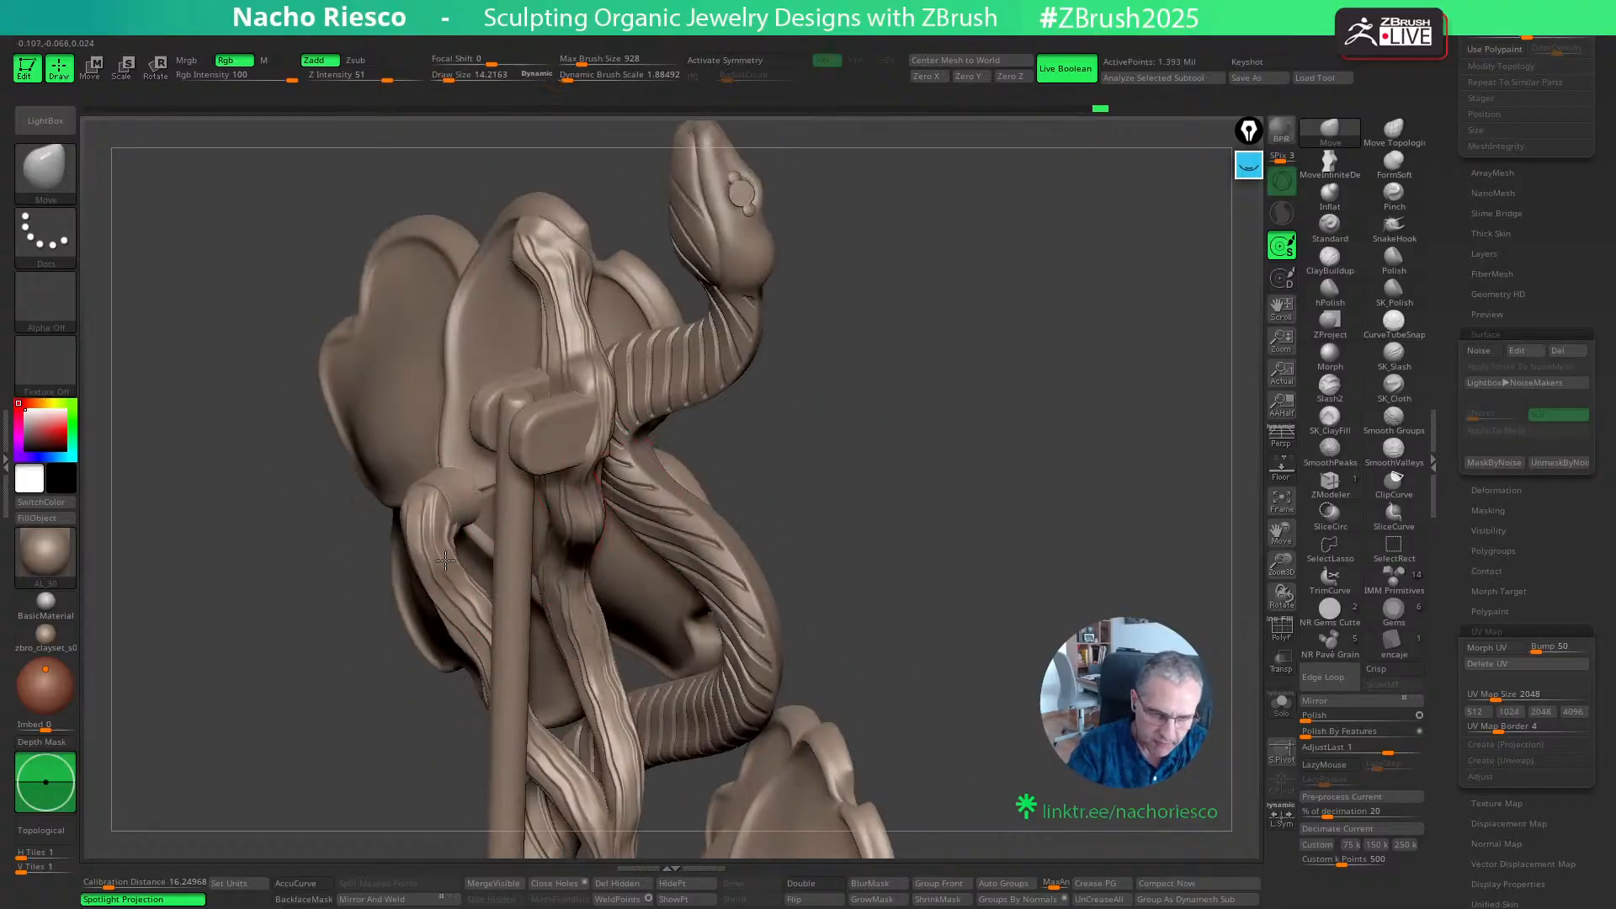
- Refine the bend and attachment of the upper flower's side branch from side views with a smaller Move brush
{"action": "mouse_move", "coordinate": [891, 464]}
{"action": "left_mouse_down"}
{"action": "mouse_move", "coordinate": [857, 373]}
{"action": "mouse_move", "coordinate": [857, 396]}
{"action": "left_mouse_up"}
{"action": "key", "text": "s"}
{"action": "left_click_drag", "start_coordinate": [470, 561], "coordinate": [463, 560]}
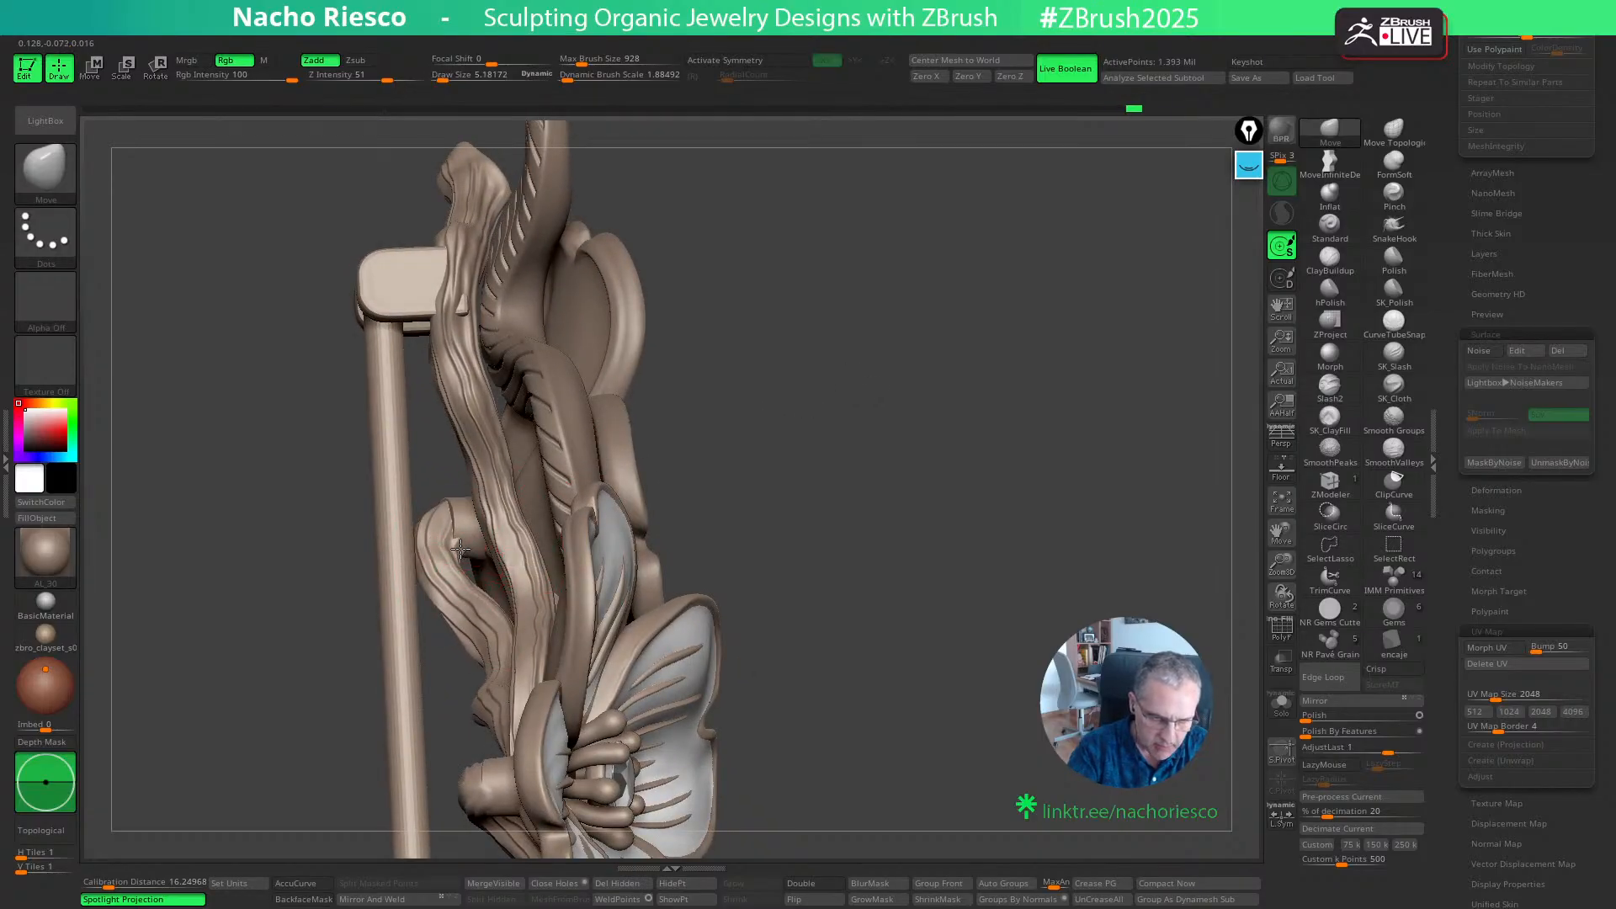
{"action": "mouse_move", "coordinate": [851, 421]}
{"action": "left_mouse_down"}
{"action": "mouse_move", "coordinate": [1035, 368]}
{"action": "mouse_move", "coordinate": [769, 422]}
{"action": "mouse_move", "coordinate": [589, 488]}
{"action": "left_mouse_up"}
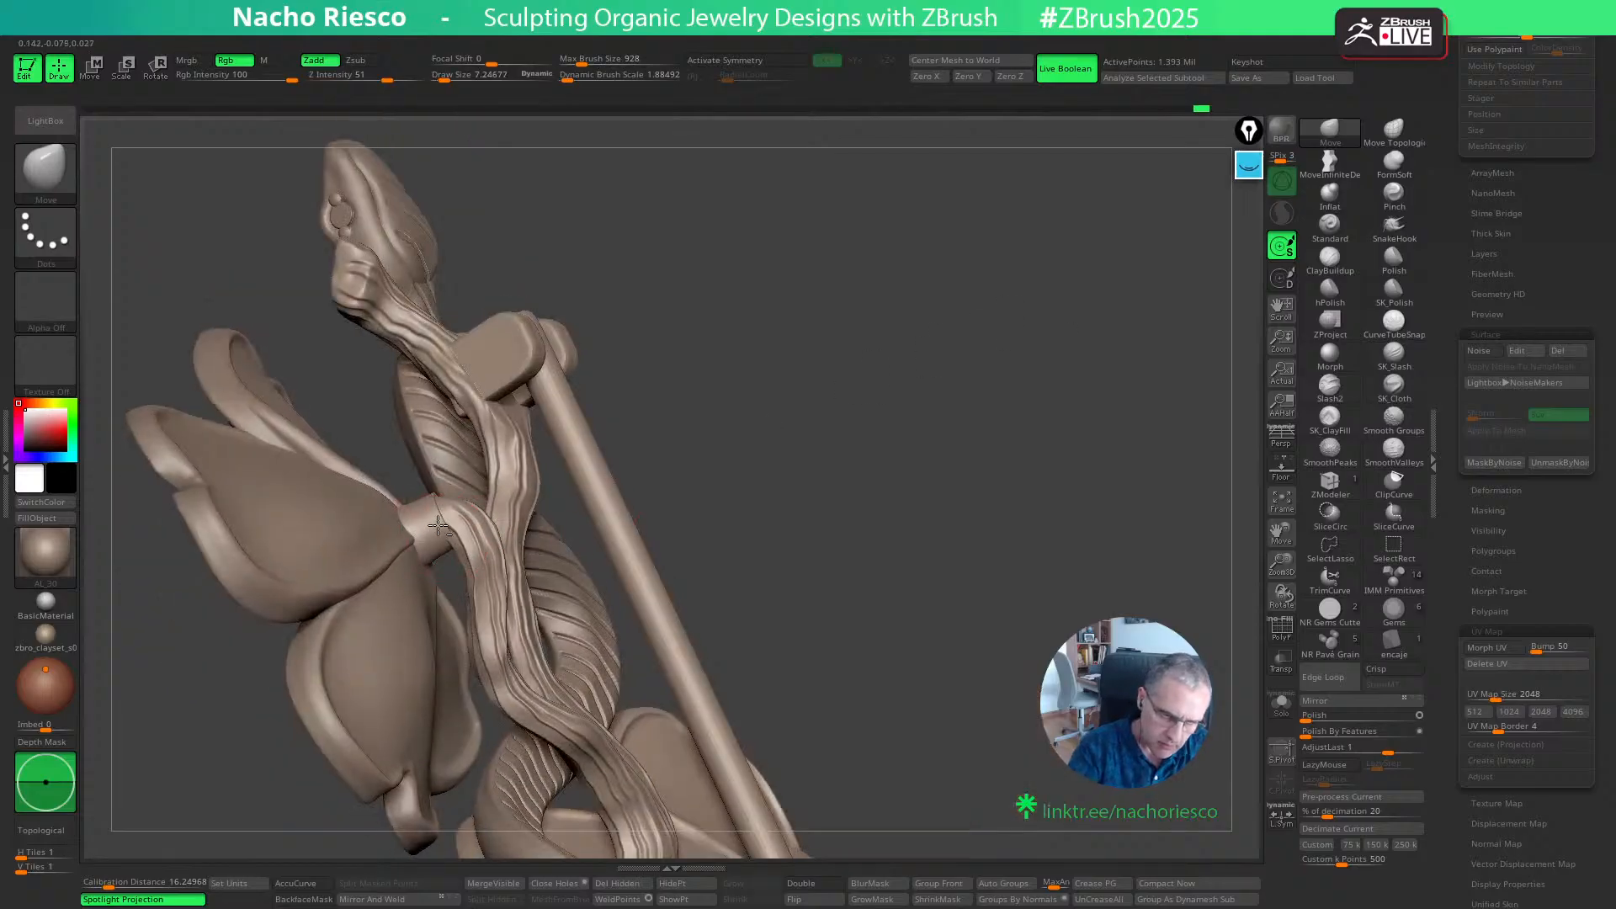
{"action": "left_click_drag", "start_coordinate": [438, 525], "coordinate": [441, 522]}
{"action": "left_click_drag", "start_coordinate": [694, 392], "coordinate": [875, 396]}
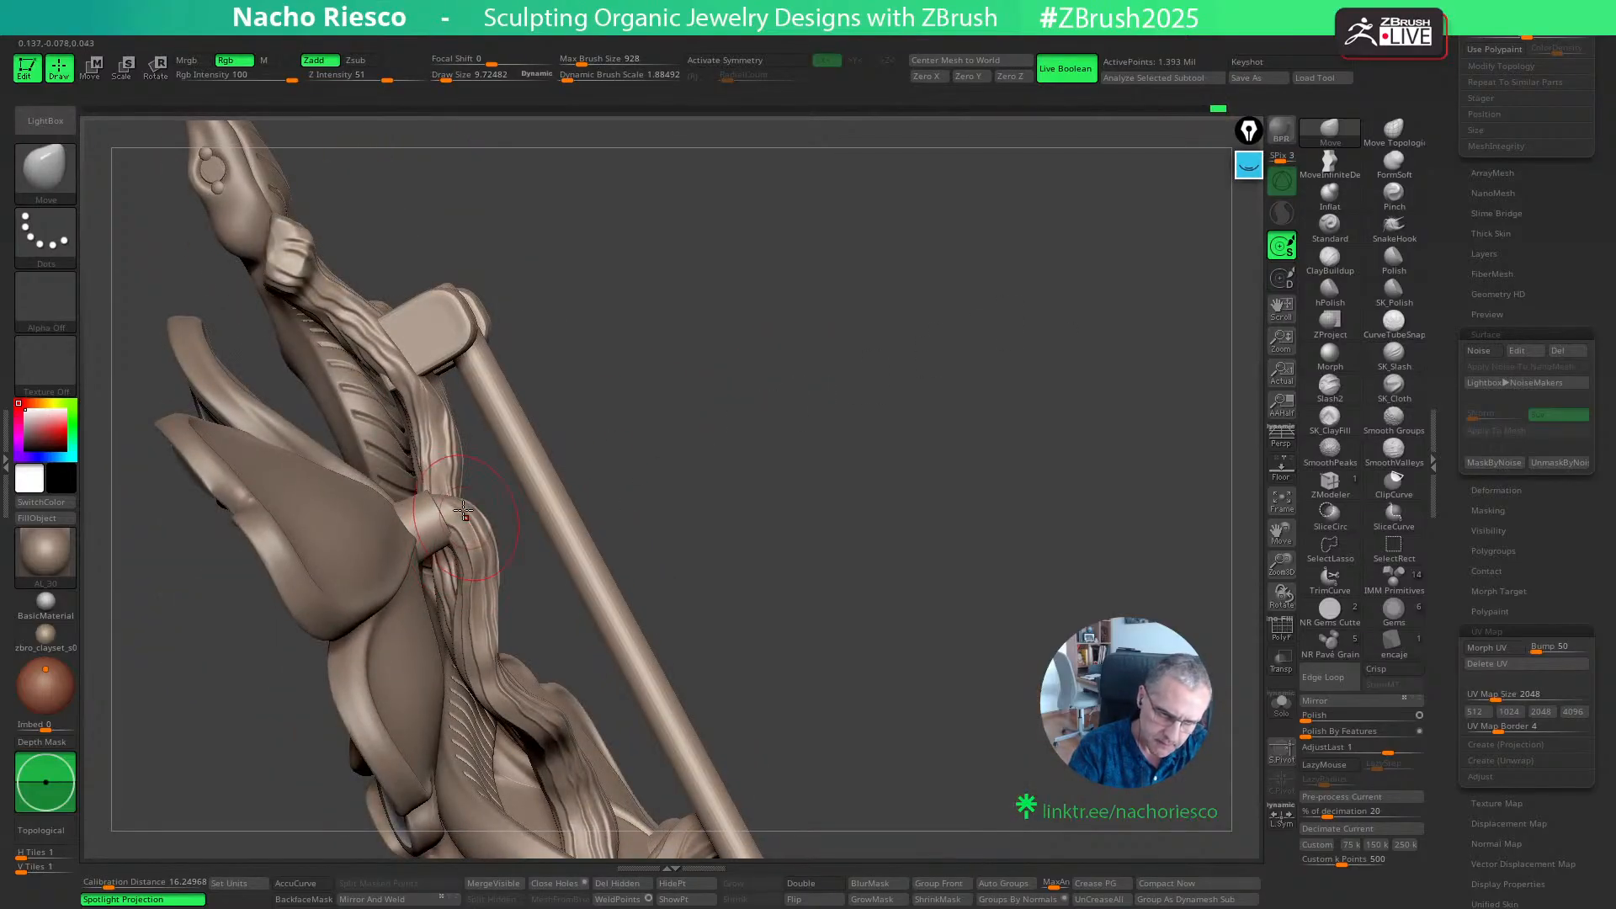
{"action": "mouse_move", "coordinate": [654, 408]}
{"action": "left_mouse_down"}
{"action": "mouse_move", "coordinate": [925, 412]}
{"action": "mouse_move", "coordinate": [705, 510]}
{"action": "mouse_move", "coordinate": [708, 547]}
{"action": "mouse_move", "coordinate": [637, 503]}
{"action": "left_mouse_up"}
{"action": "key", "text": "s"}
{"action": "key", "text": "s"}
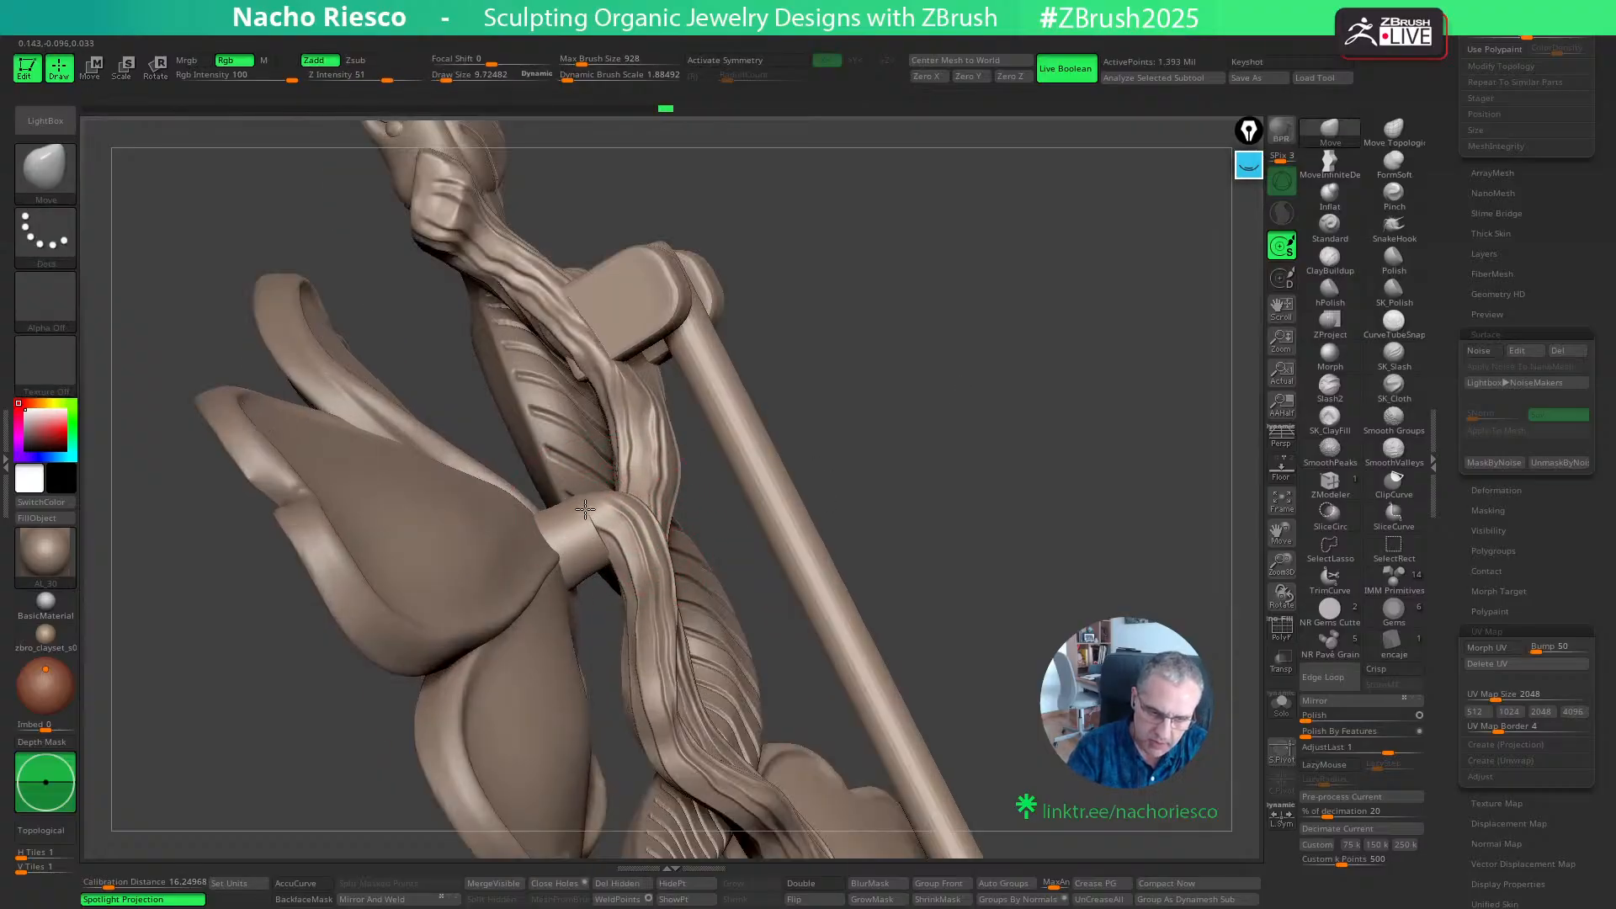
- View the upper flower from the front and check the flowers folder's contents by hiding it and showing it again
{"action": "mouse_move", "coordinate": [930, 357]}
{"action": "left_mouse_down"}
{"action": "mouse_move", "coordinate": [999, 357]}
{"action": "mouse_move", "coordinate": [1024, 336]}
{"action": "mouse_move", "coordinate": [1035, 375]}
{"action": "mouse_move", "coordinate": [1224, 449]}
{"action": "left_mouse_up"}
{"action": "left_click_drag", "start_coordinate": [1453, 333], "coordinate": [1430, 522]}
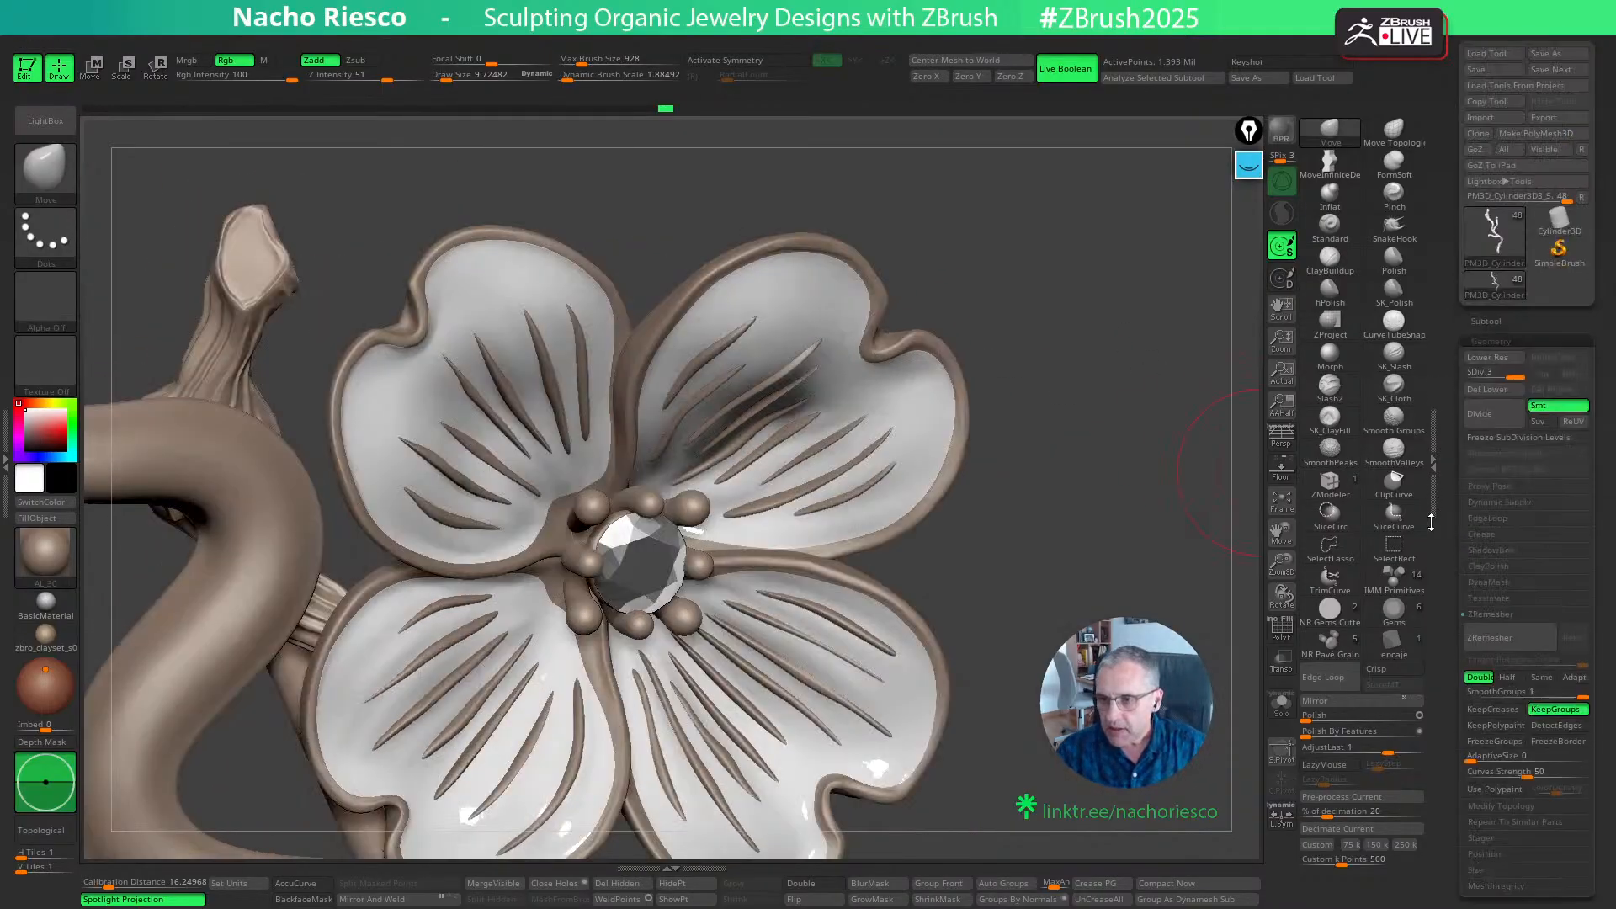
{"action": "left_click", "coordinate": [1480, 323]}
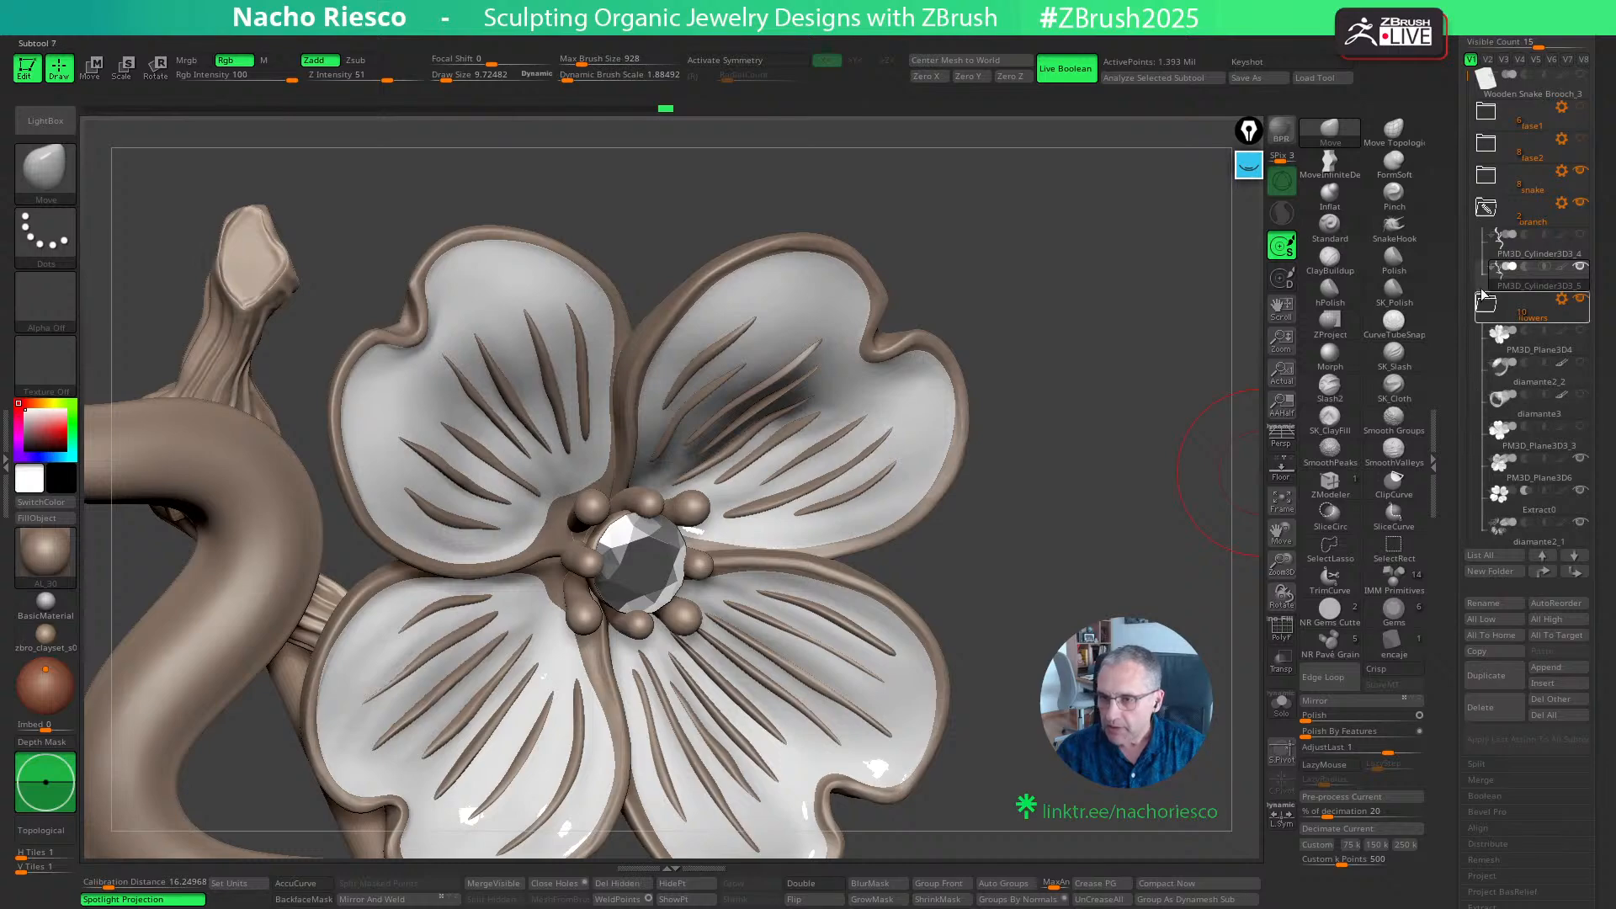
{"action": "scroll", "coordinate": [1522, 335], "scroll_direction": "down", "scroll_amount": 1}
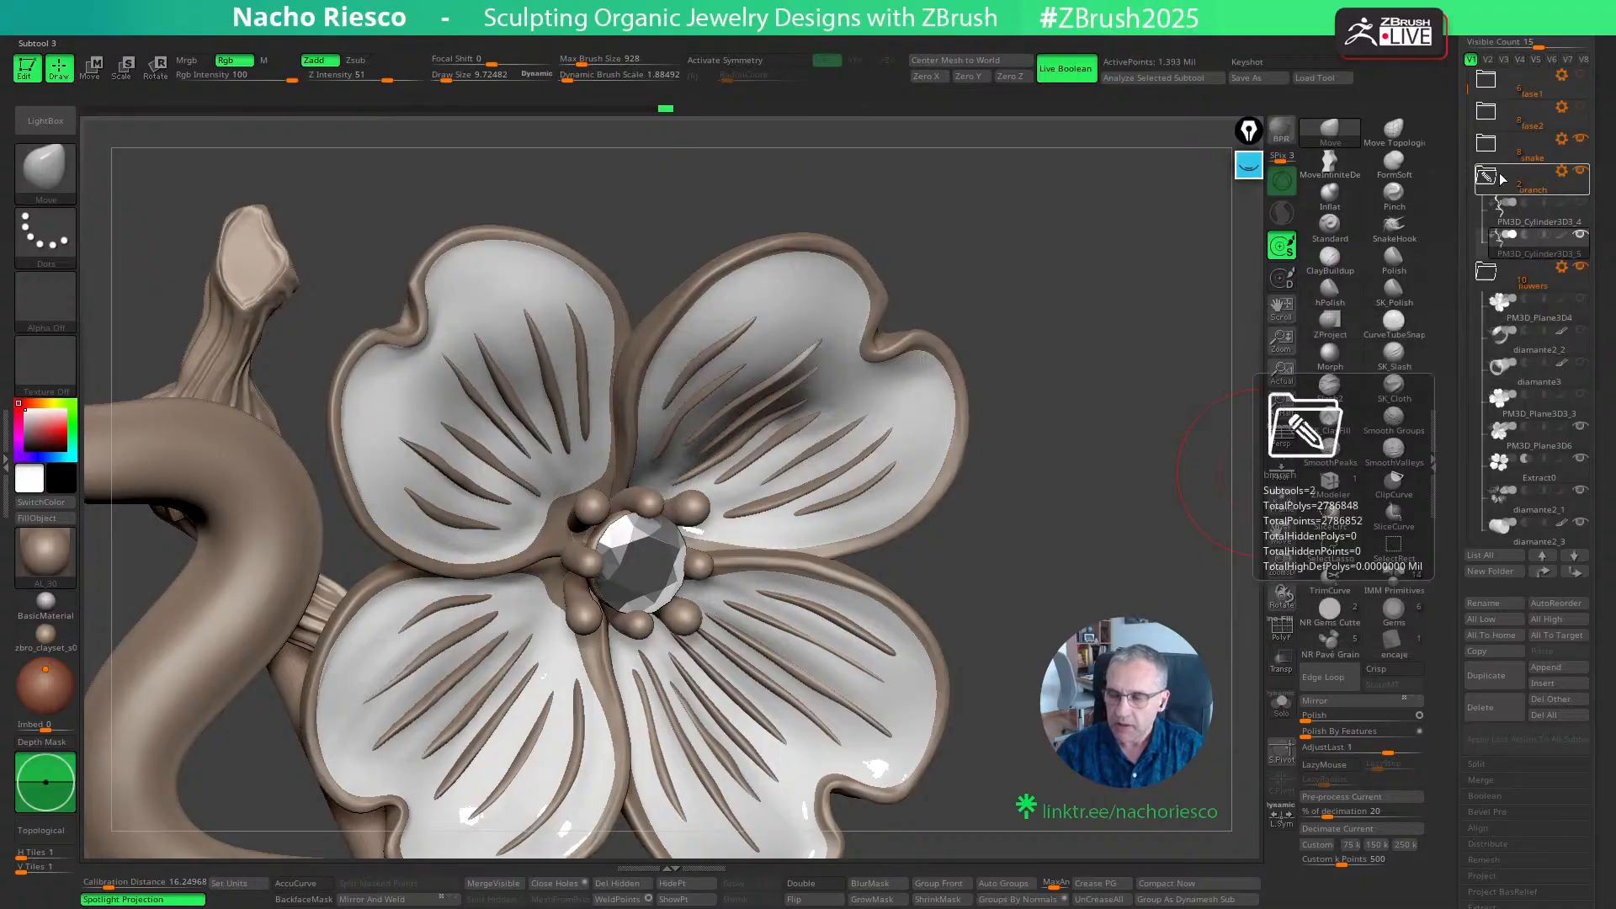
{"action": "left_click", "coordinate": [1543, 284]}
{"action": "left_click", "coordinate": [1580, 268]}
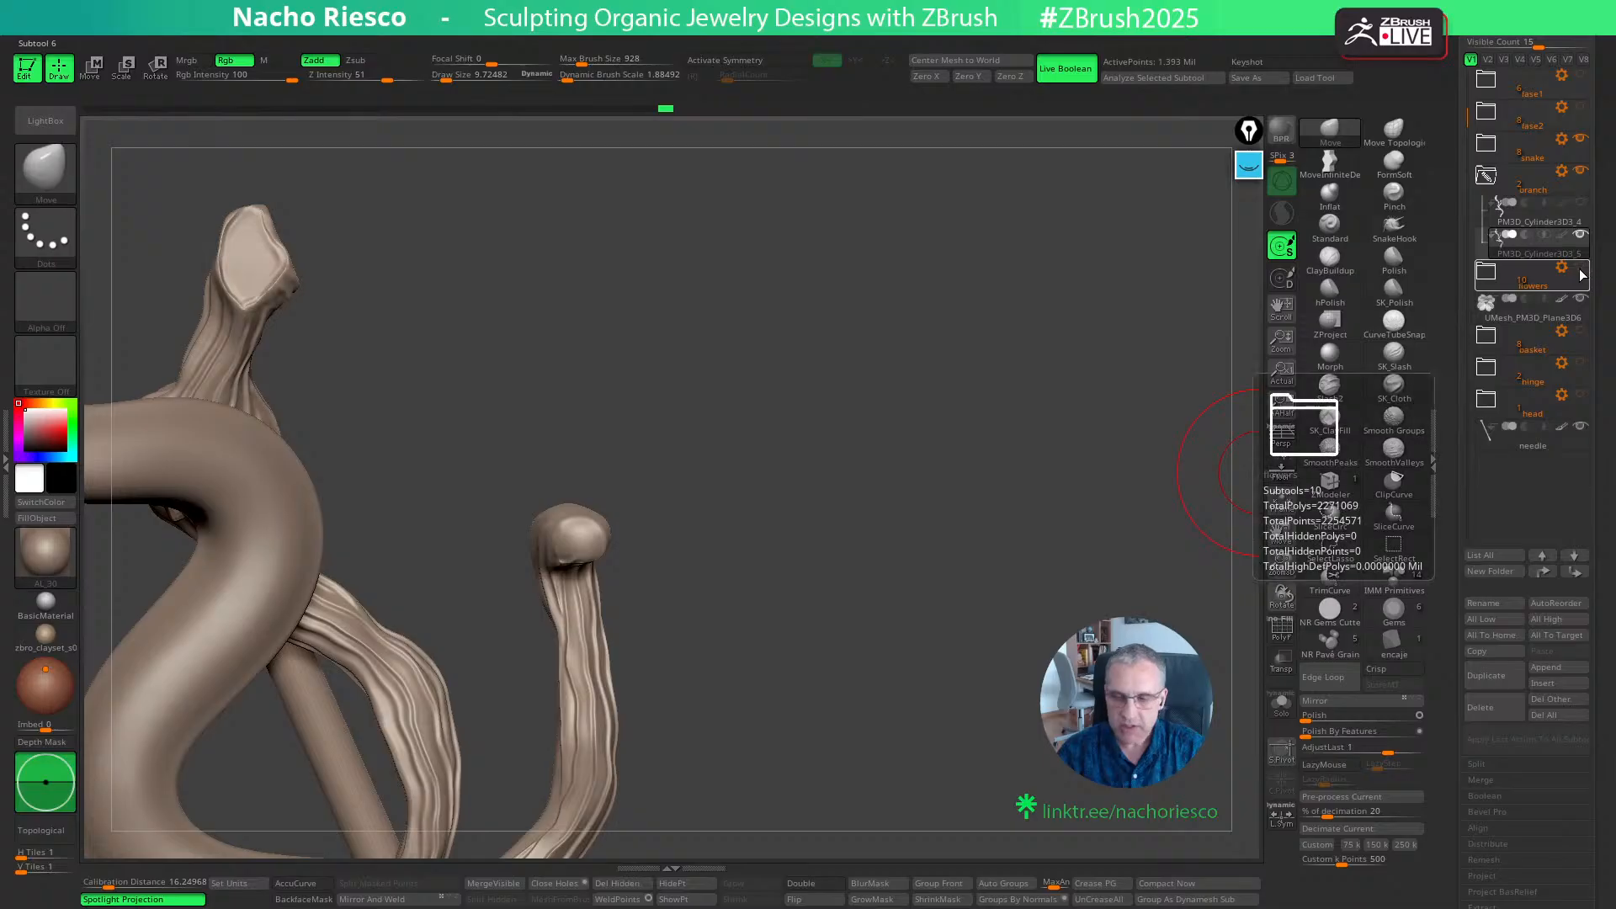
{"action": "left_click", "coordinate": [1579, 266]}
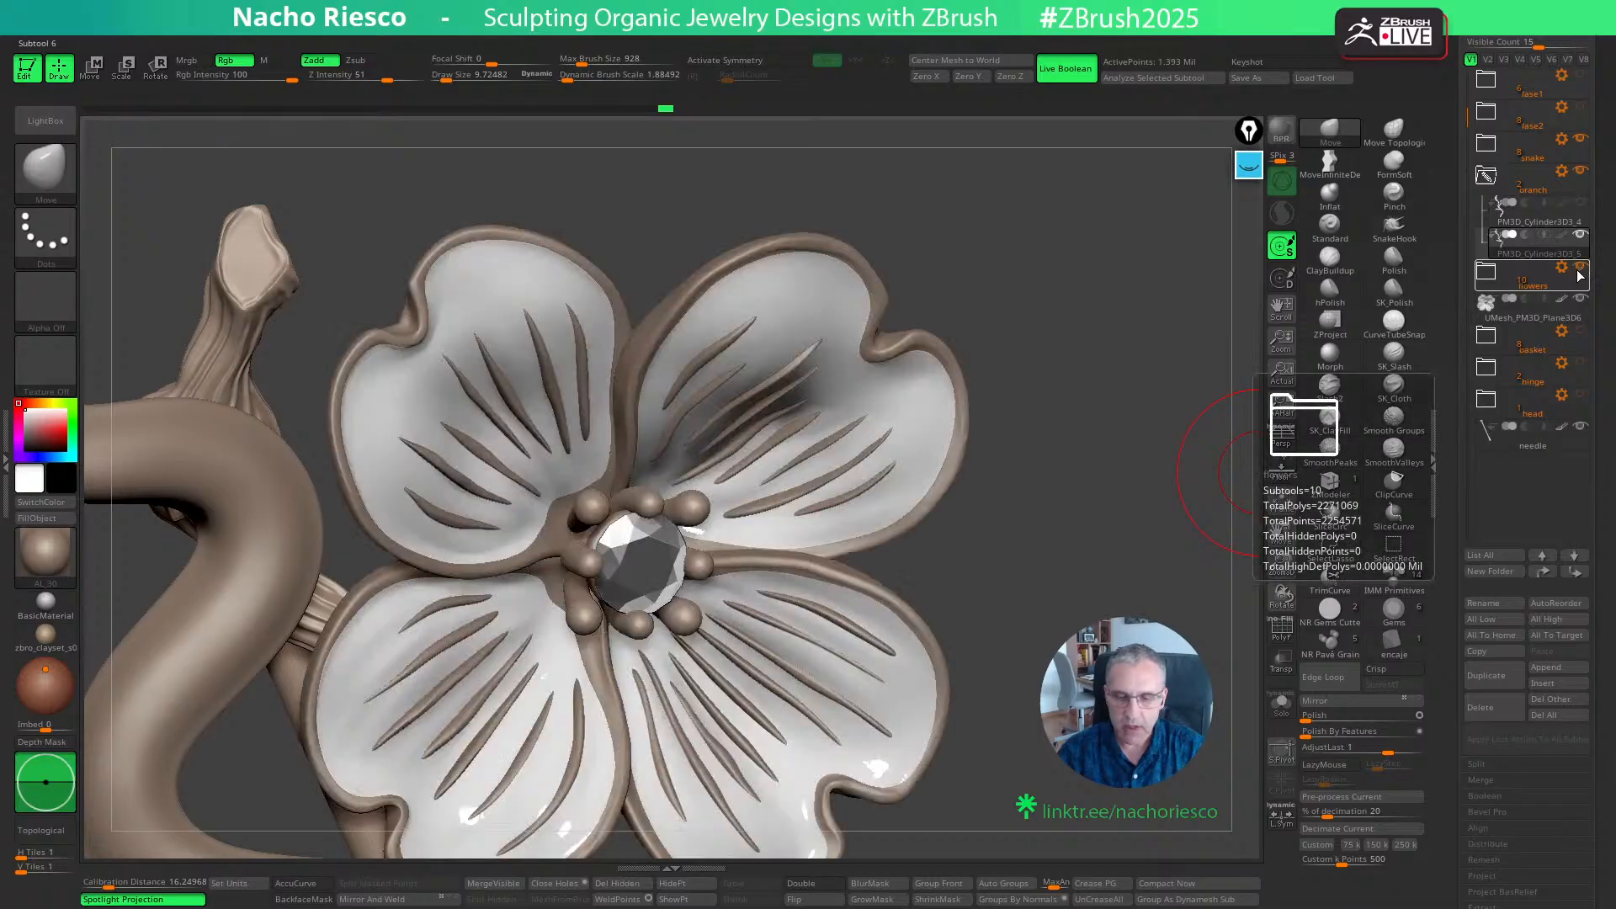
- Expand the flowers folder, hide the Merged_PM3D_Sphere3D2 stamens to examine the flower's centre, and show them again
{"action": "left_click", "coordinate": [1497, 280]}
{"action": "left_click", "coordinate": [1491, 278]}
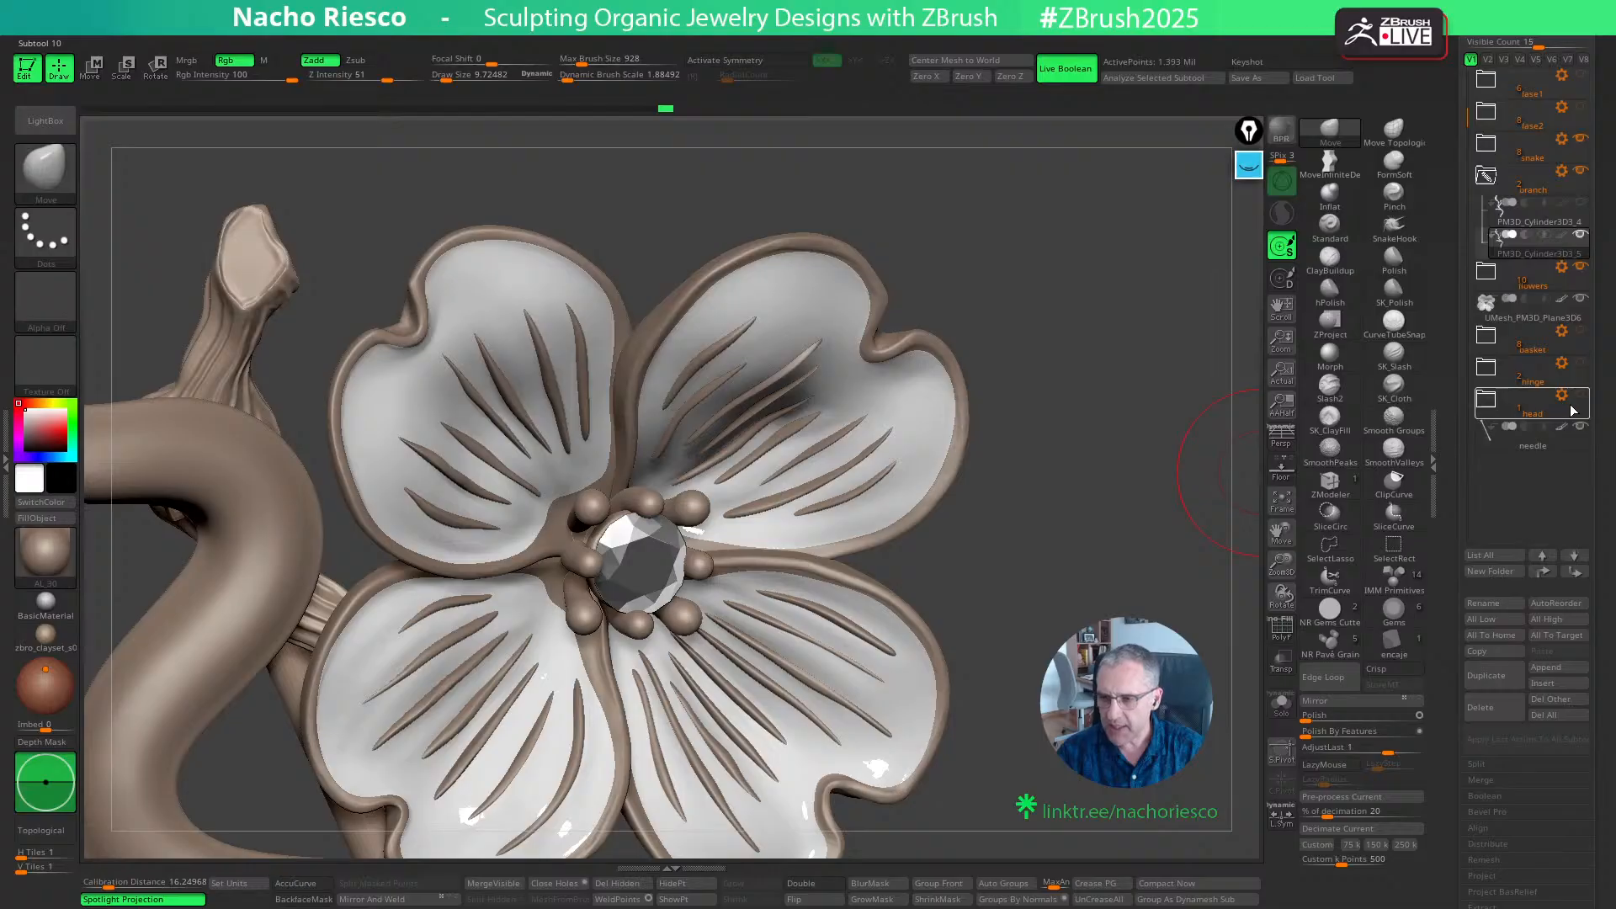
{"action": "left_click", "coordinate": [1488, 274]}
{"action": "left_click_drag", "start_coordinate": [1466, 99], "coordinate": [1467, 194]}
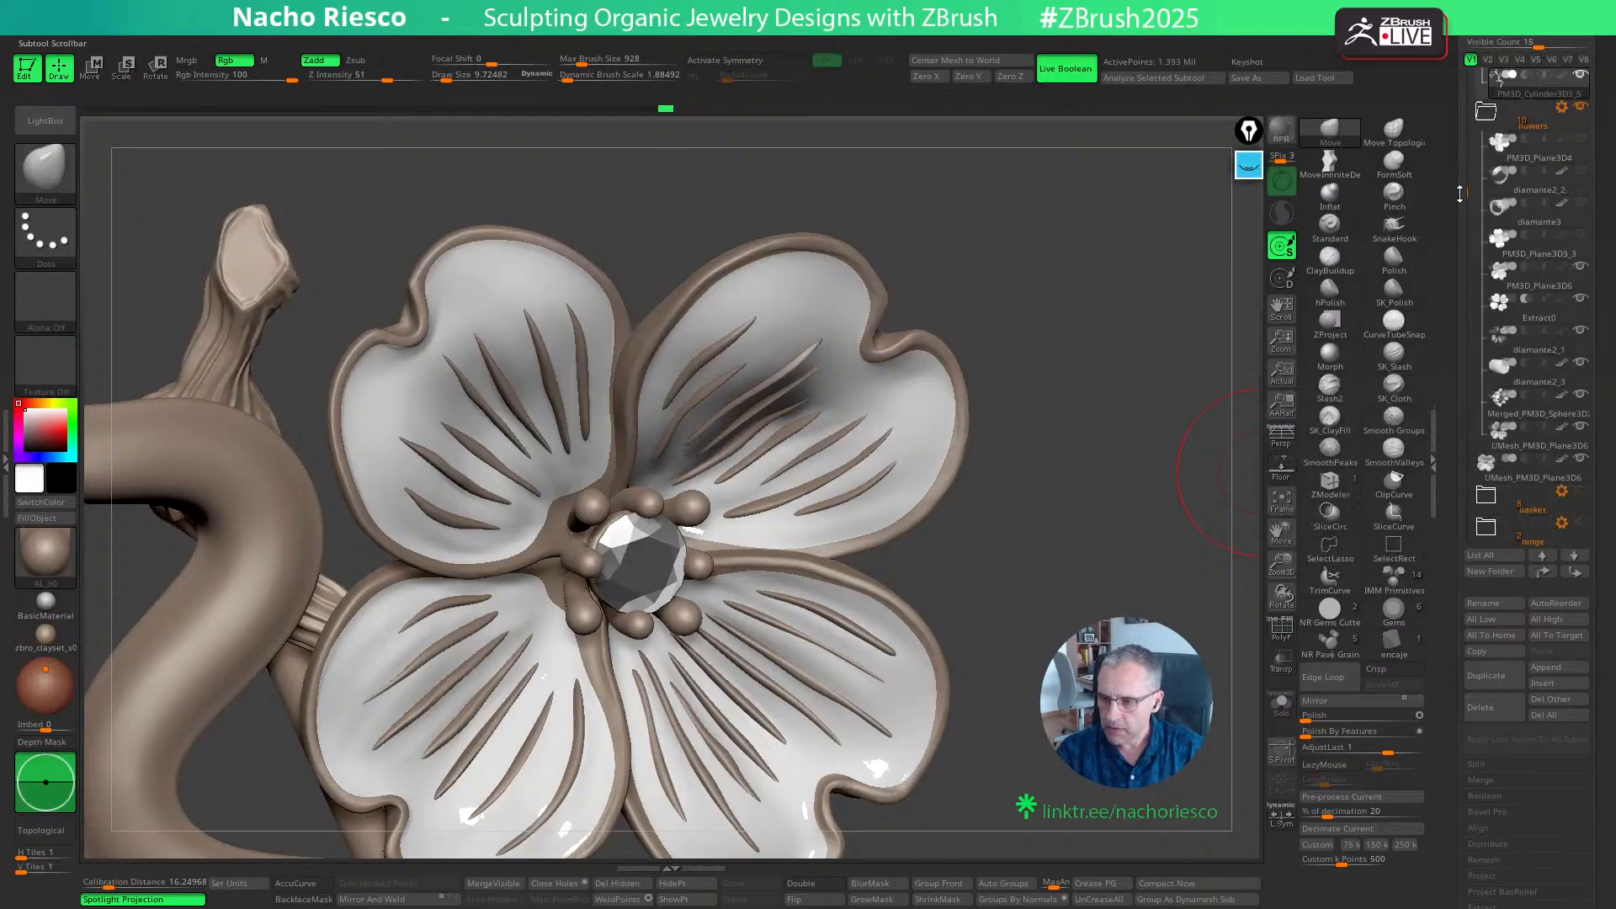
{"action": "left_click", "coordinate": [1580, 400]}
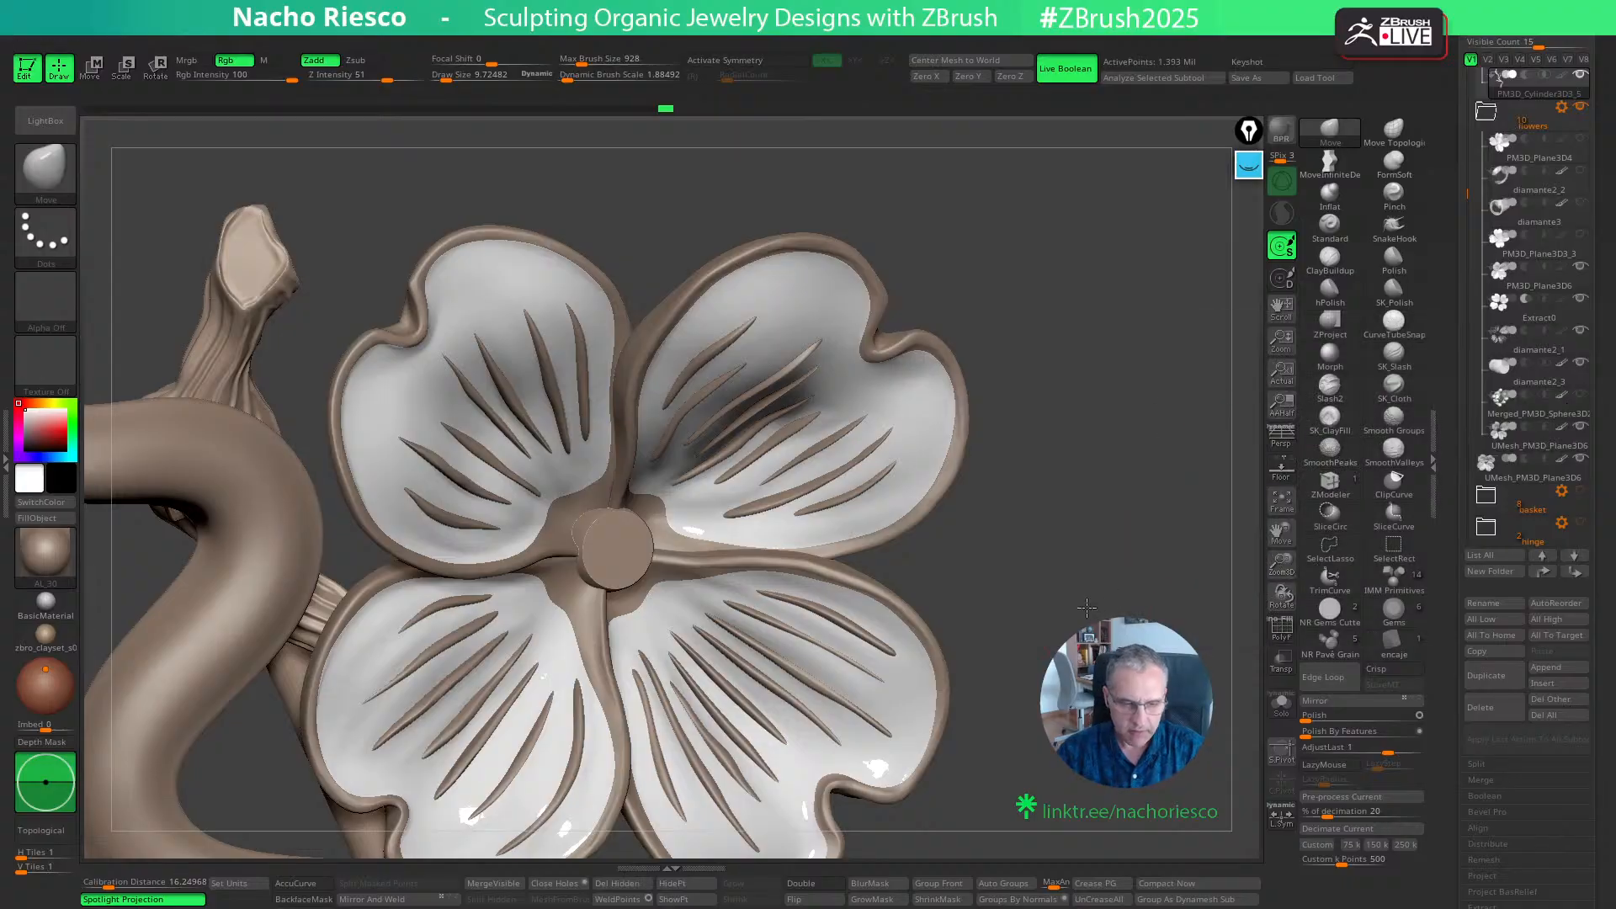
{"action": "left_click_drag", "start_coordinate": [1169, 594], "coordinate": [1087, 603]}
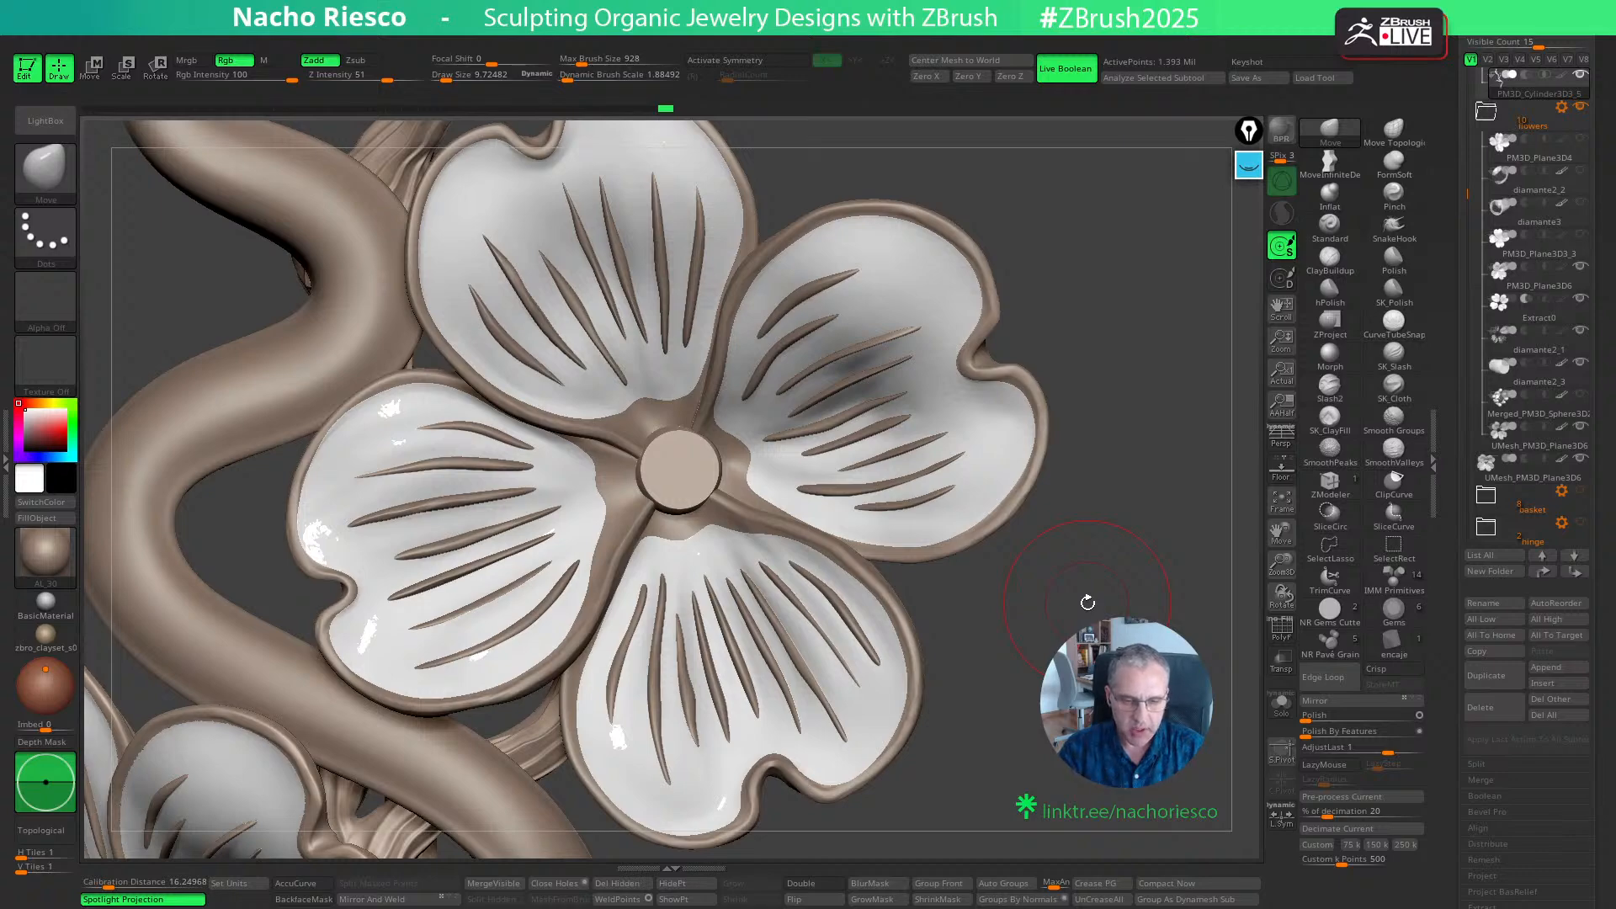
{"action": "left_click_drag", "start_coordinate": [1087, 602], "coordinate": [1217, 442]}
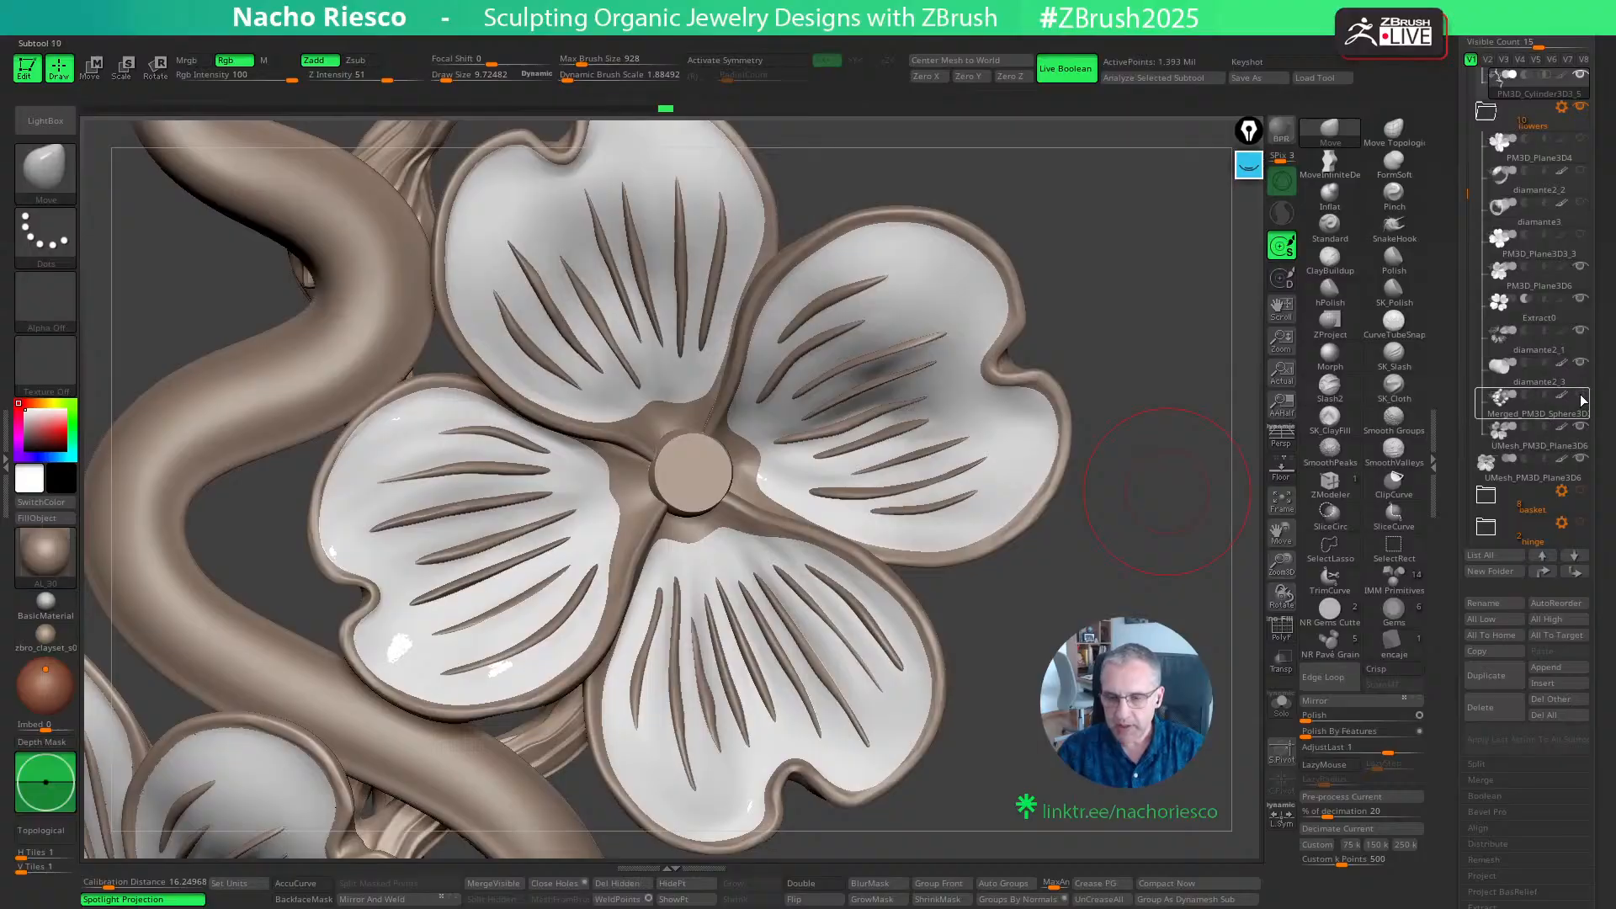
{"action": "left_click", "coordinate": [1579, 396]}
{"action": "left_click_drag", "start_coordinate": [1195, 563], "coordinate": [1214, 541]}
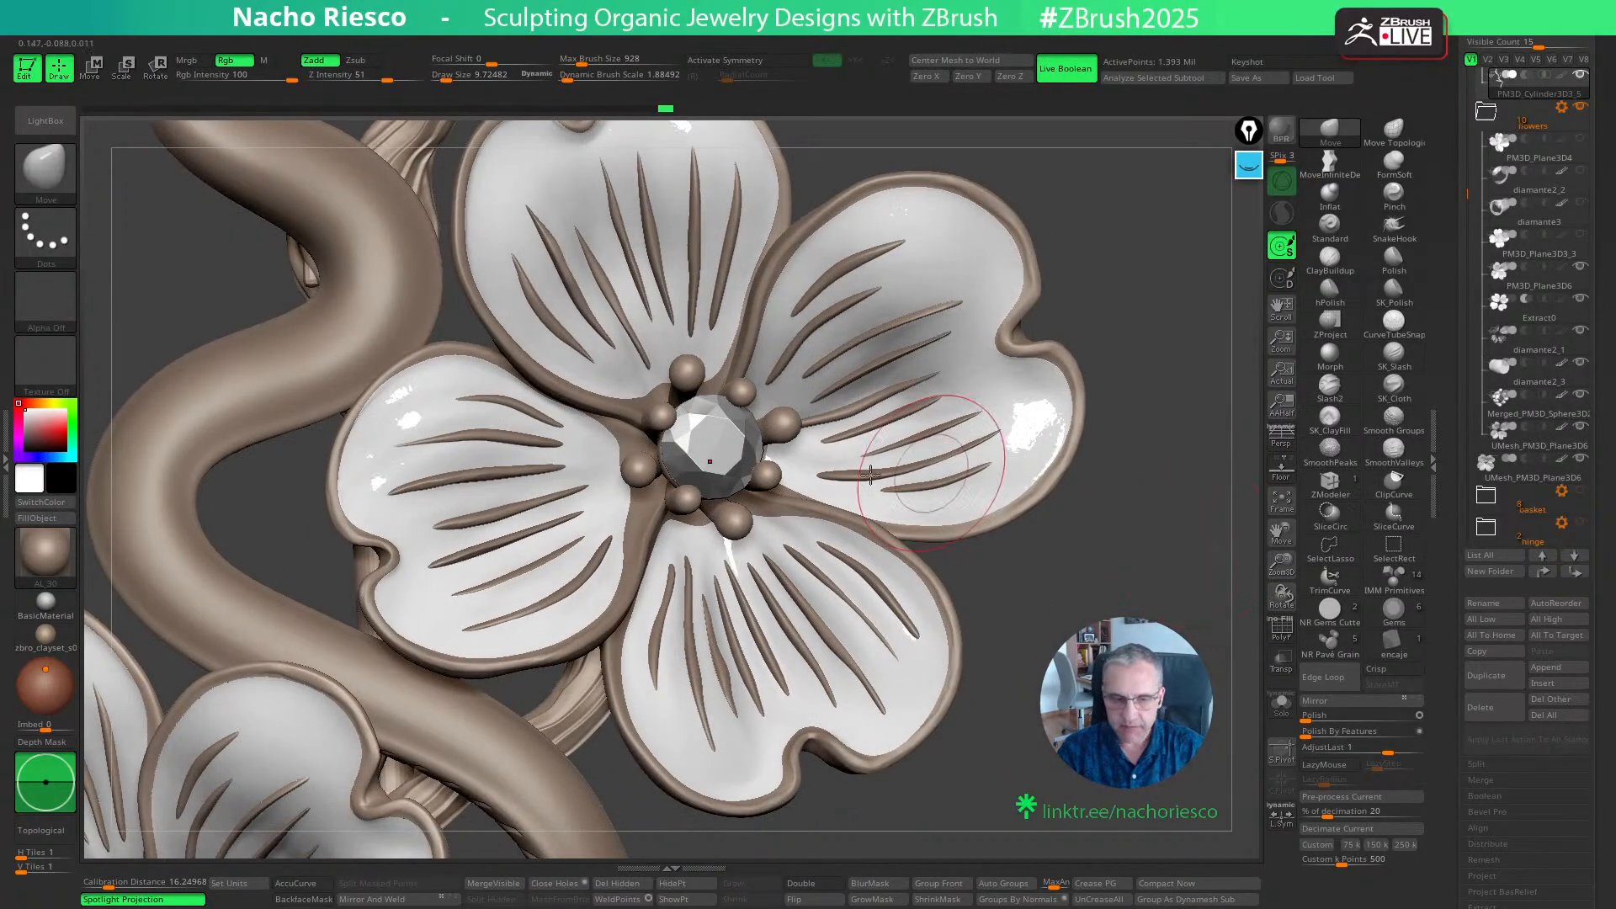
- Make the Merged_PM3D_Sphere3D2 subtool active and view the flower's stamens and central ring up close from a low angle
{"action": "left_click", "coordinate": [770, 449], "text": "ctrl+shift"}
{"action": "left_click", "coordinate": [1123, 581], "text": "ctrl+shift"}
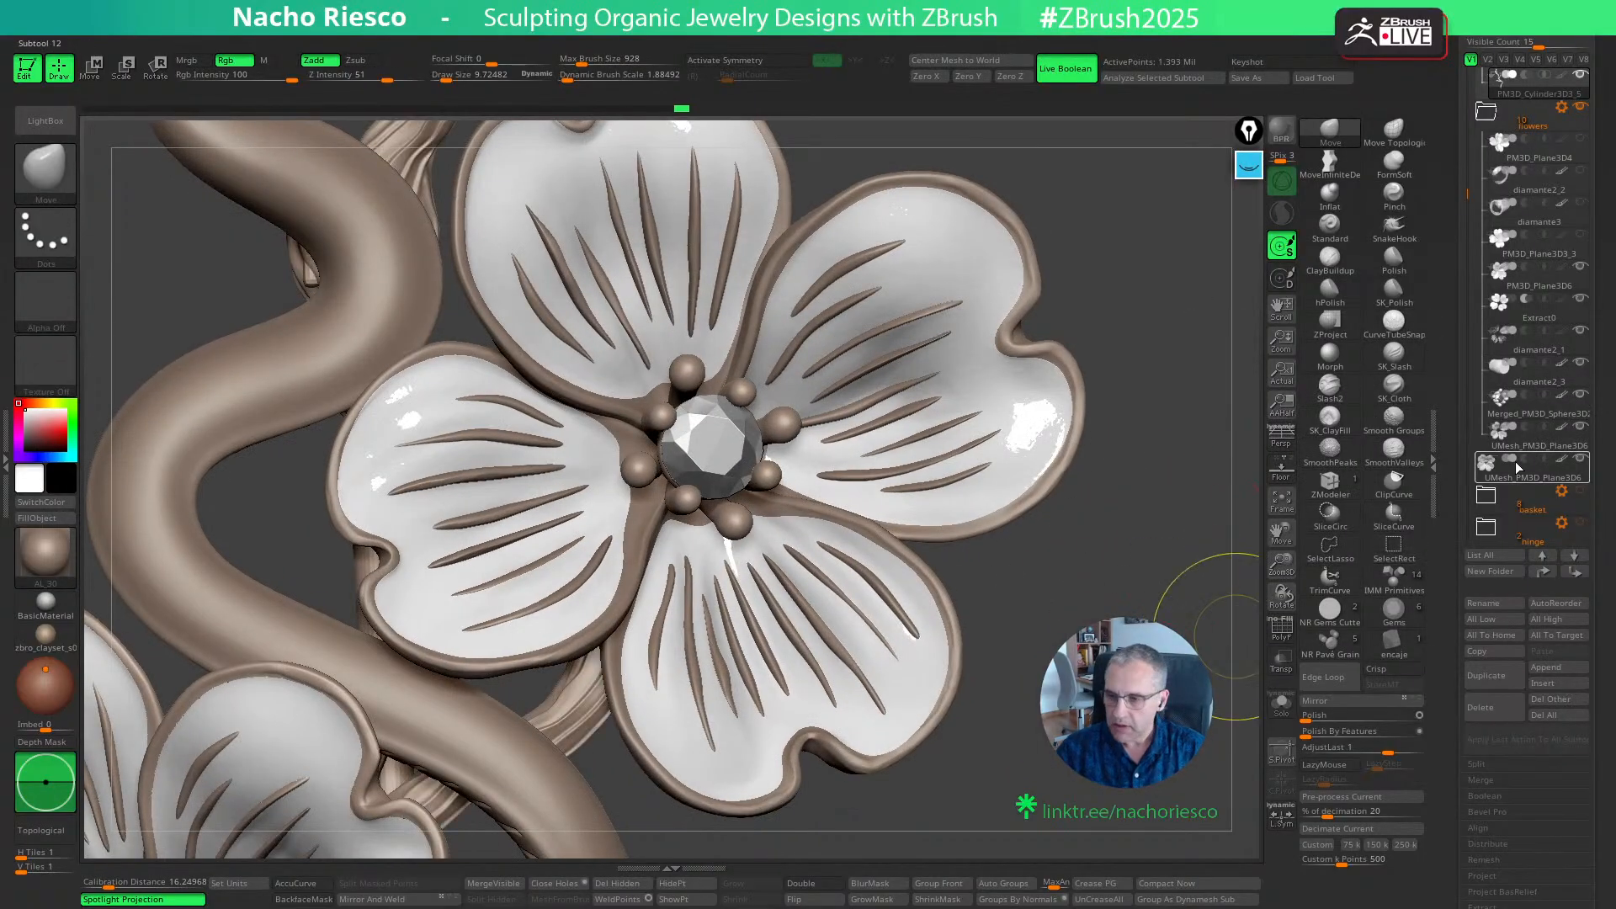
{"action": "left_click", "coordinate": [1526, 409]}
{"action": "left_click", "coordinate": [733, 454], "text": "ctrl+shift"}
{"action": "mouse_move", "coordinate": [1113, 556]}
{"action": "left_mouse_down", "text": "ctrl+shift"}
{"action": "mouse_move", "coordinate": [1171, 607]}
{"action": "mouse_move", "coordinate": [1159, 621]}
{"action": "mouse_move", "coordinate": [1136, 562]}
{"action": "mouse_move", "coordinate": [1118, 620]}
{"action": "left_mouse_up", "text": "ctrl+shift"}
{"action": "left_click_drag", "start_coordinate": [993, 673], "coordinate": [939, 762], "text": "alt"}
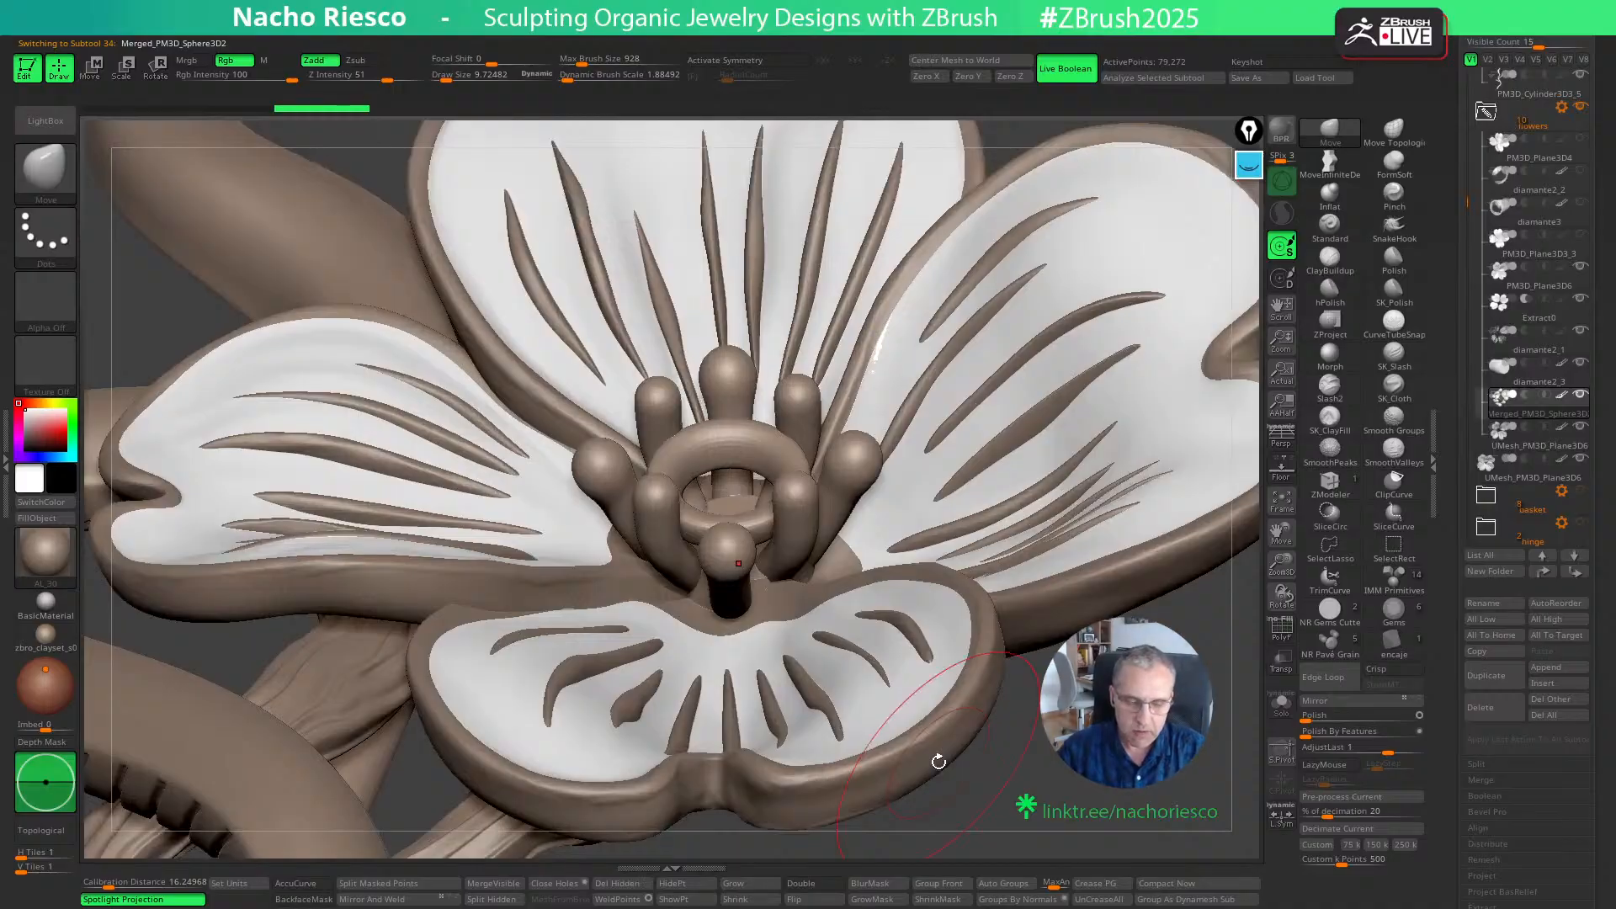
- Make the PM3D_Cylinder3D3_5 branch active and reshape its end against the flower's rear peg with a Move brush of size about 7.25
{"action": "mouse_move", "coordinate": [1116, 694]}
{"action": "left_mouse_down"}
{"action": "mouse_move", "coordinate": [1148, 801]}
{"action": "mouse_move", "coordinate": [934, 786]}
{"action": "mouse_move", "coordinate": [961, 580]}
{"action": "mouse_move", "coordinate": [1090, 538]}
{"action": "mouse_move", "coordinate": [1217, 592]}
{"action": "mouse_move", "coordinate": [884, 538]}
{"action": "left_mouse_up"}
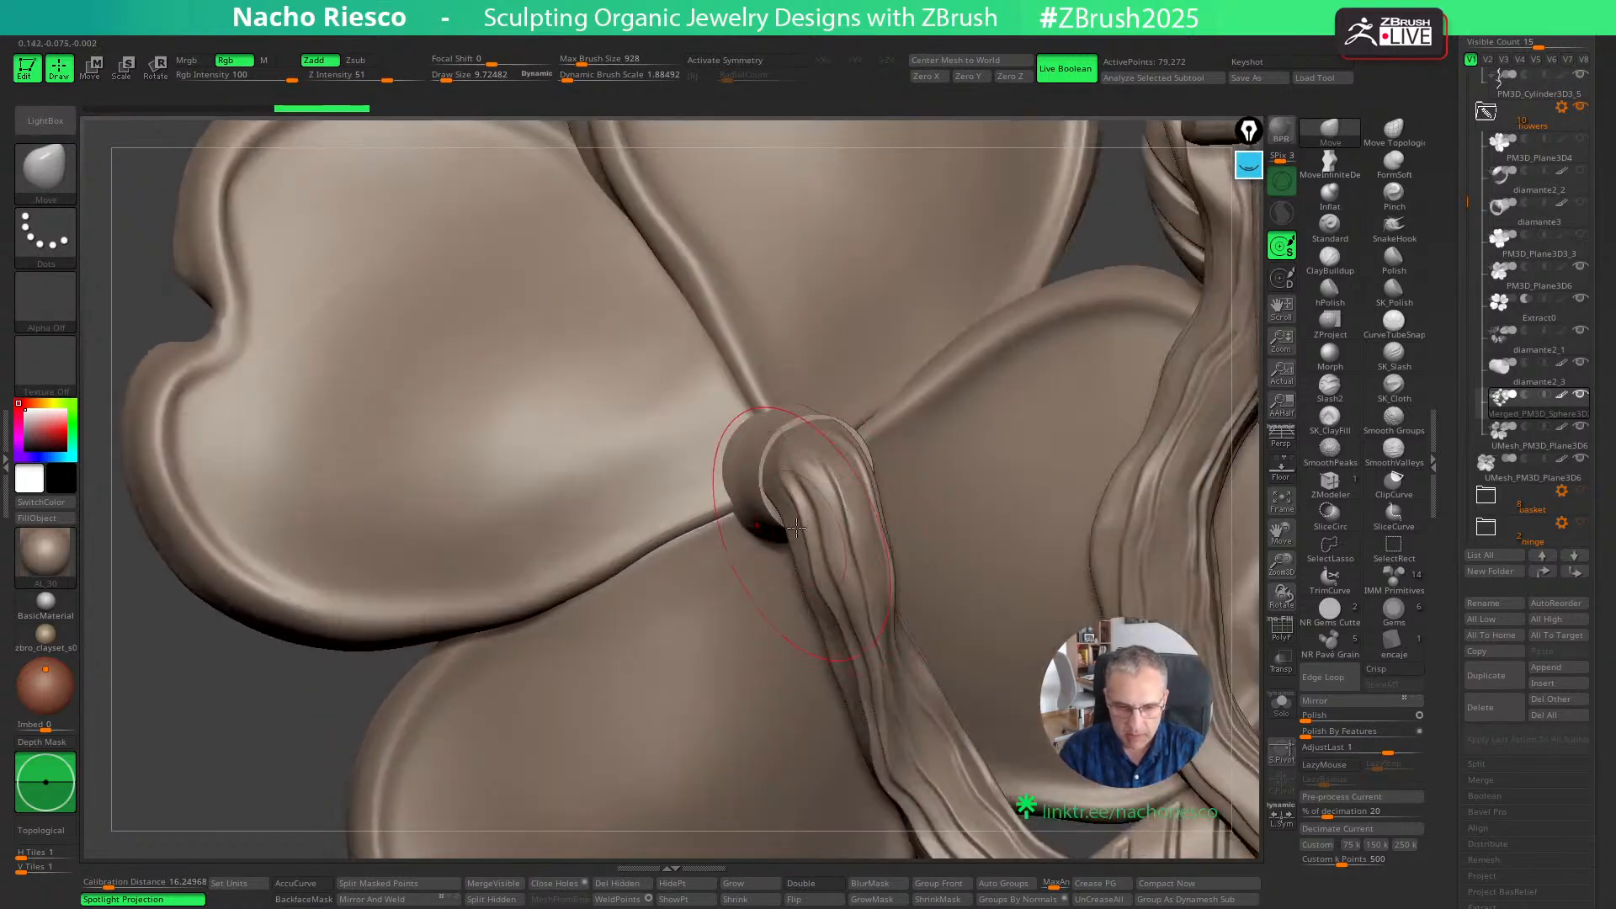
{"action": "right_click_drag", "start_coordinate": [892, 484], "coordinate": [844, 498]}
{"action": "key", "text": "s"}
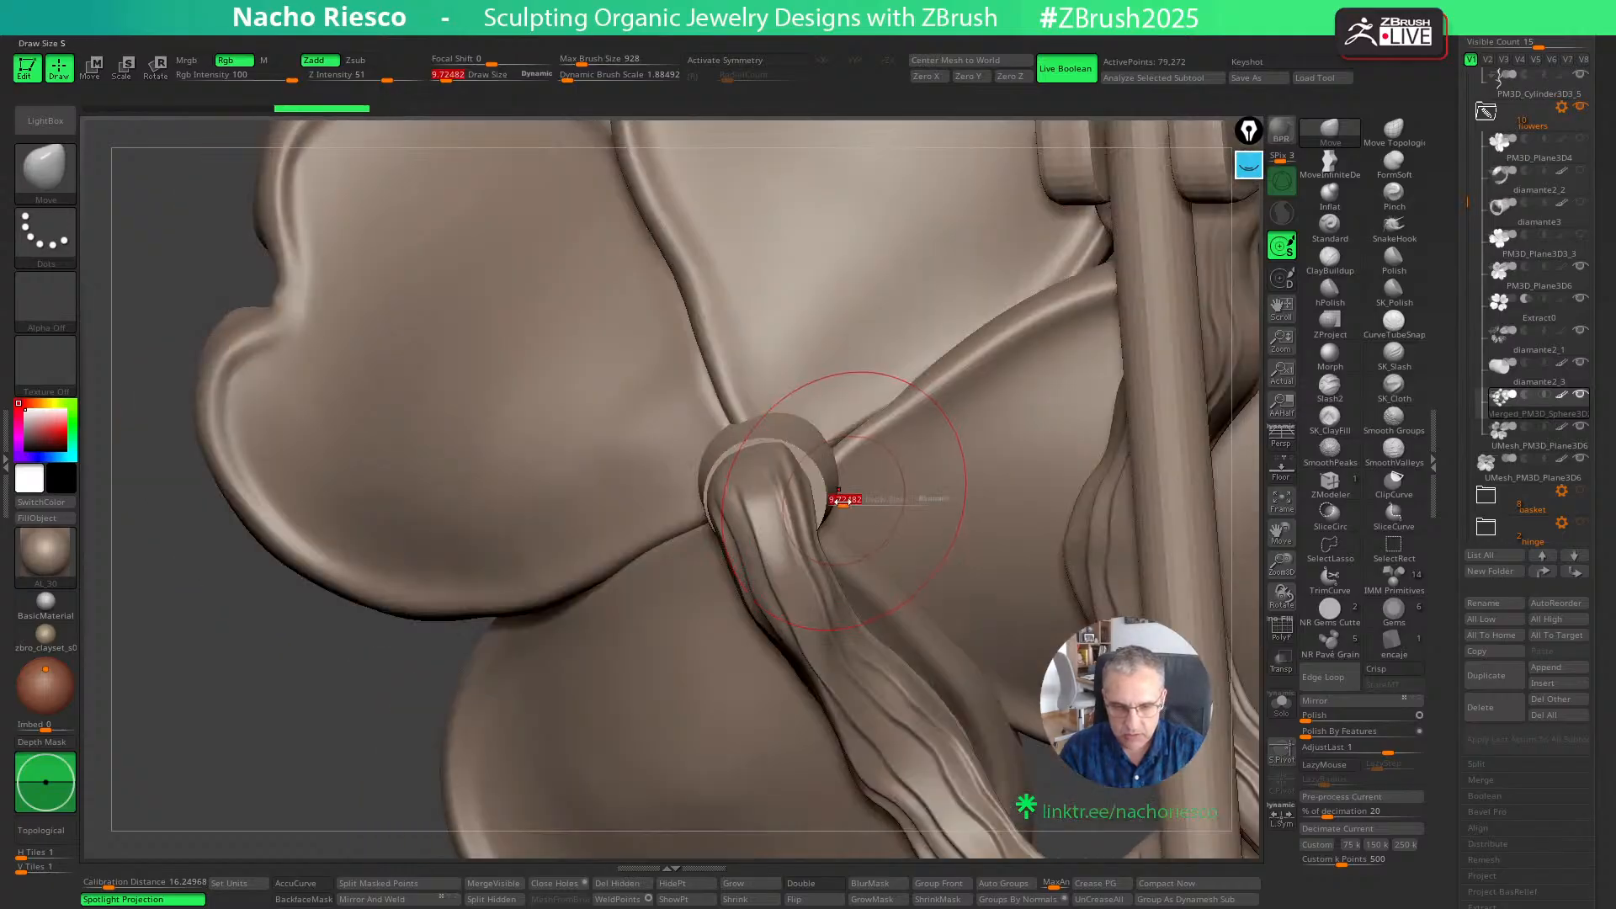
{"action": "left_click_drag", "start_coordinate": [844, 498], "coordinate": [799, 478]}
{"action": "key", "text": "s"}
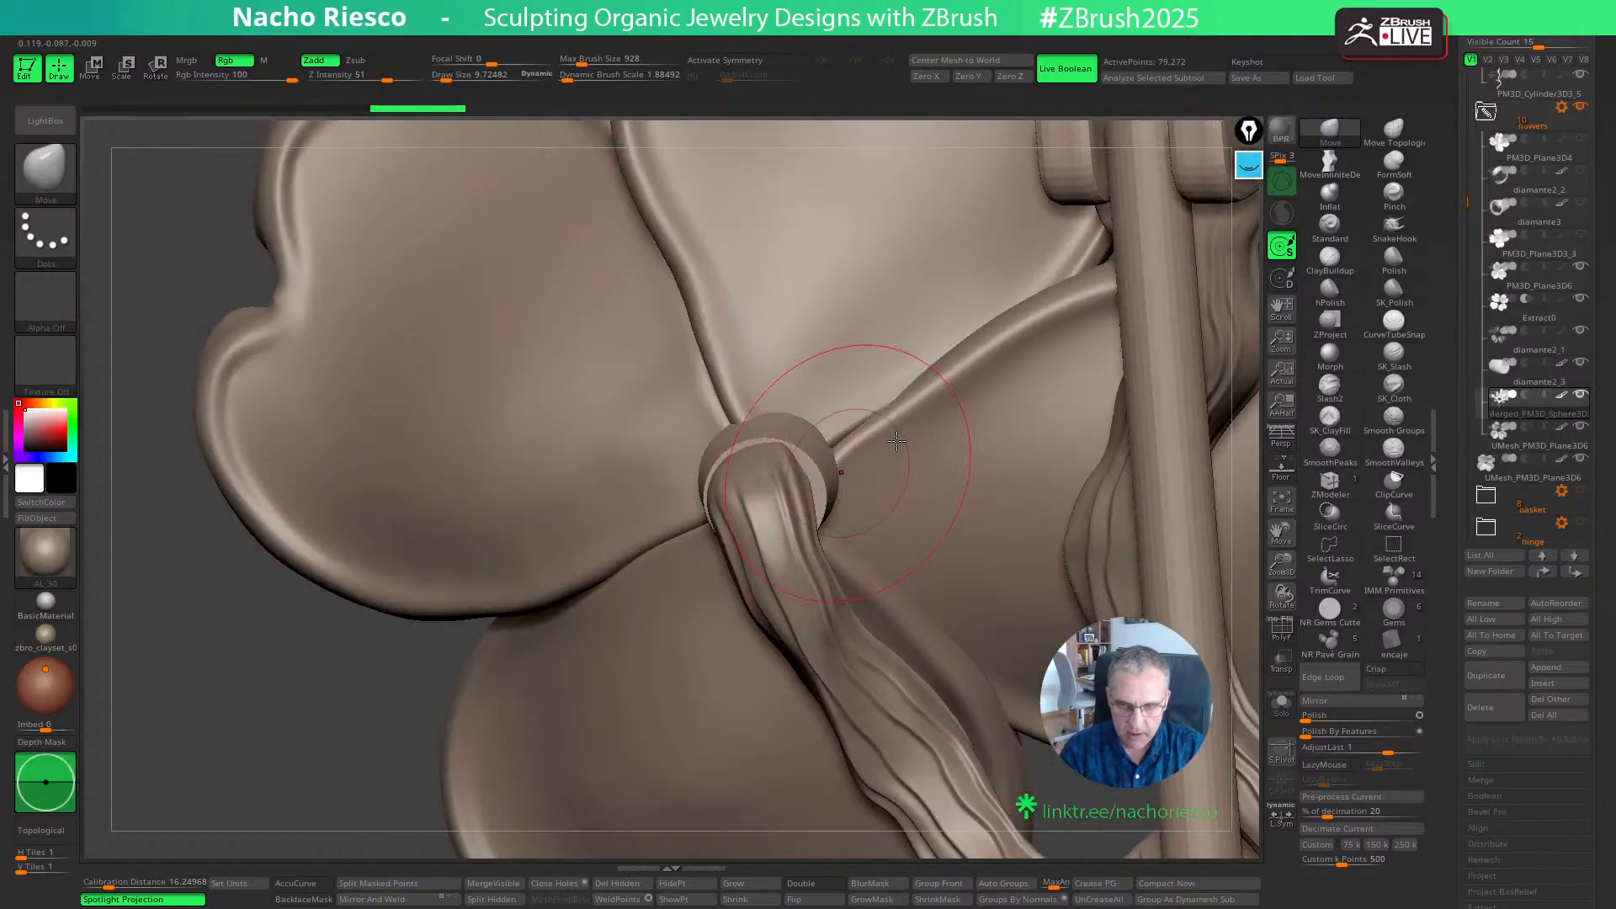
{"action": "key", "text": "b"}
{"action": "left_click", "coordinate": [816, 471], "text": "alt"}
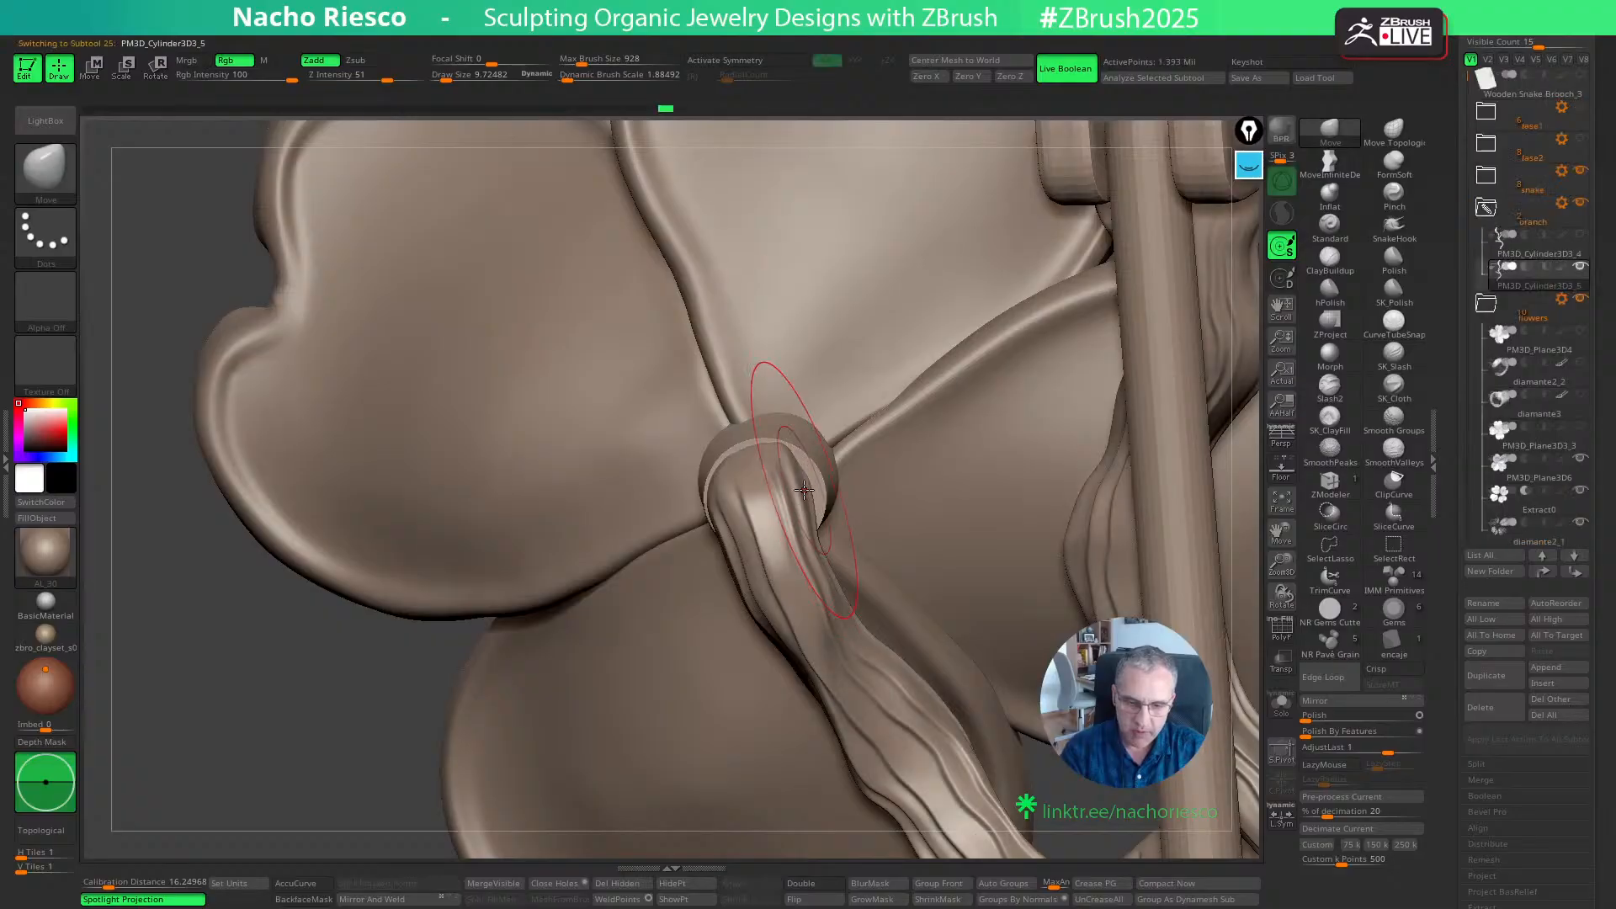
{"action": "key", "text": "s"}
{"action": "left_click_drag", "start_coordinate": [824, 471], "coordinate": [749, 459]}
{"action": "key", "text": "s"}
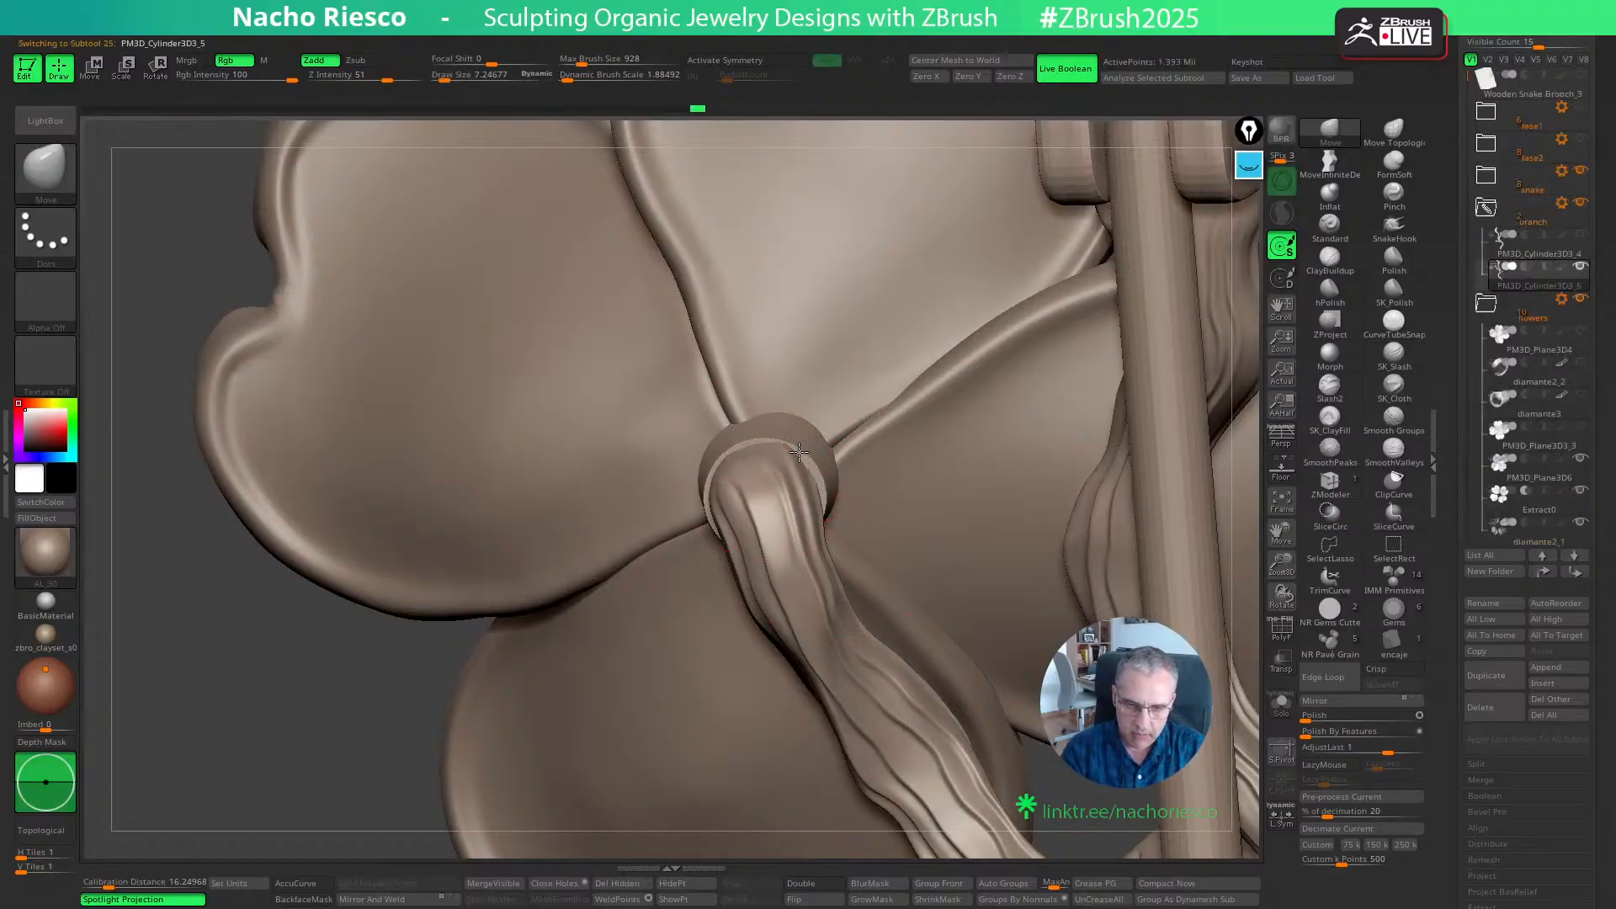
{"action": "right_click_drag", "start_coordinate": [822, 502], "coordinate": [834, 491]}
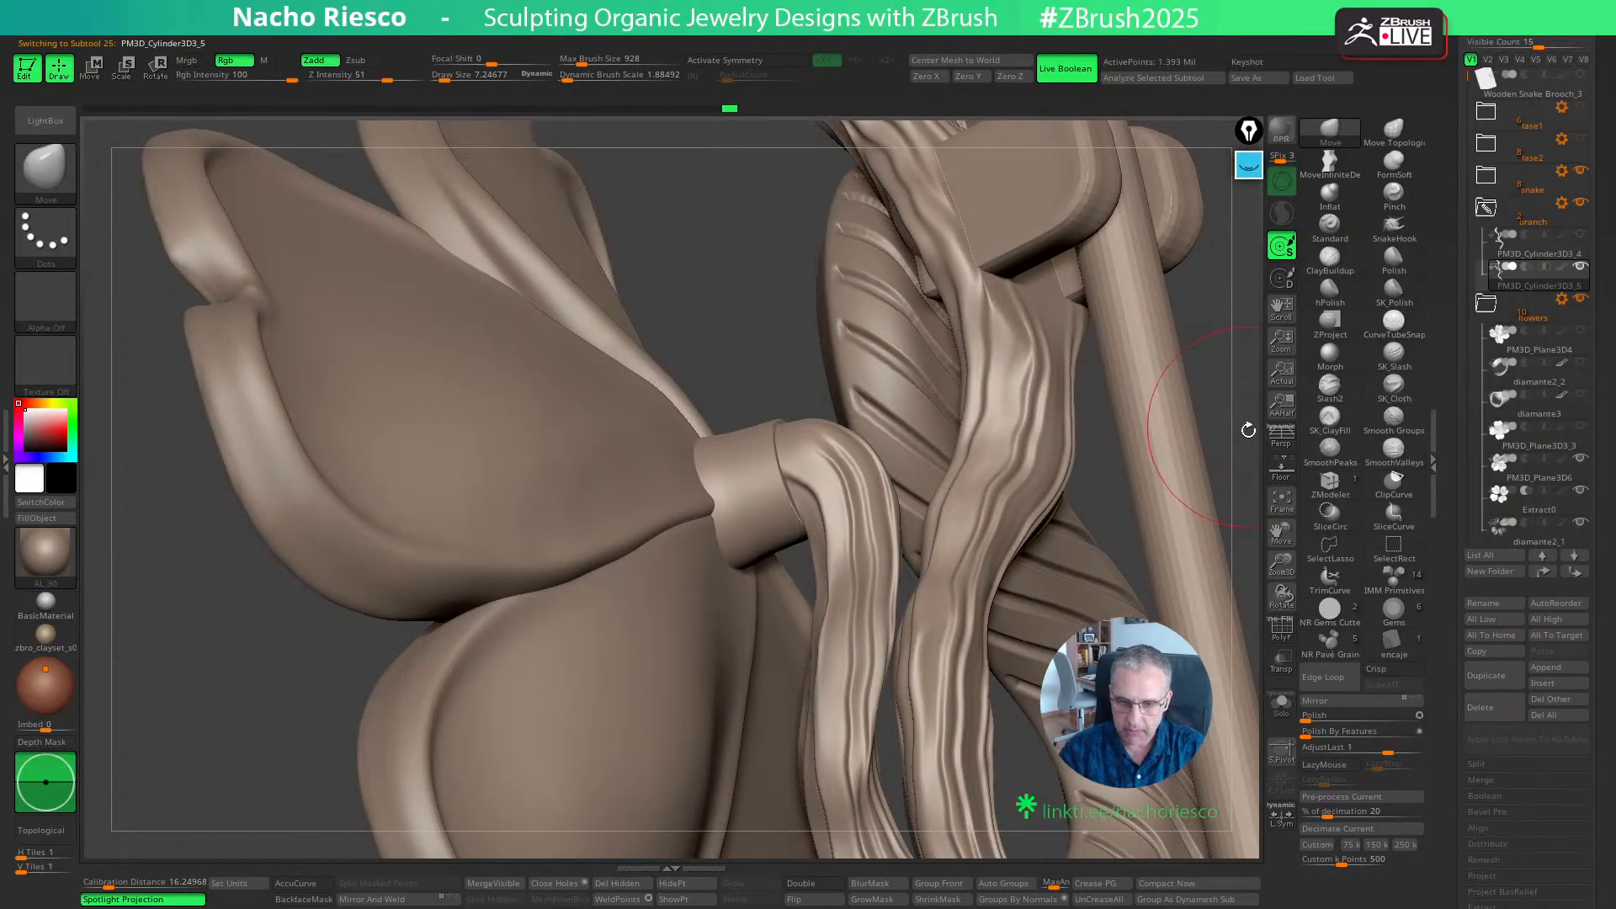
- Make the diamante2_3 peg behind the flower active and isolate it with Solo
{"action": "mouse_move", "coordinate": [1178, 446]}
{"action": "right_mouse_down"}
{"action": "mouse_move", "coordinate": [1263, 452]}
{"action": "mouse_move", "coordinate": [1023, 462]}
{"action": "right_mouse_up"}
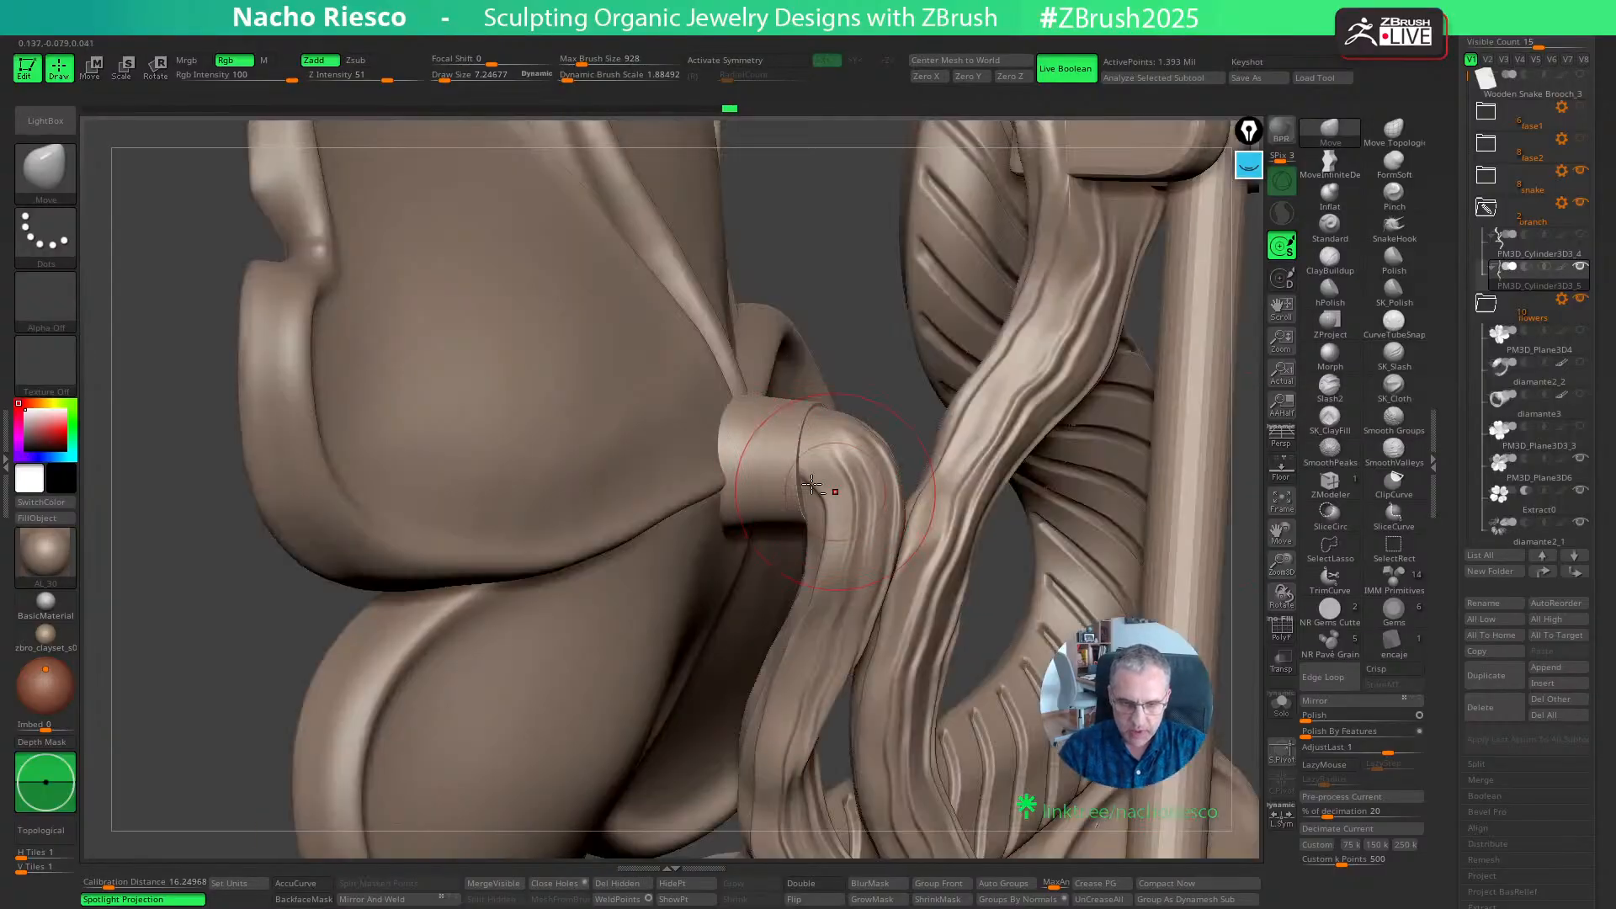
{"action": "left_click", "coordinate": [769, 462], "text": "alt"}
{"action": "left_click", "coordinate": [1280, 703]}
{"action": "right_click_drag", "start_coordinate": [1205, 708], "coordinate": [992, 751]}
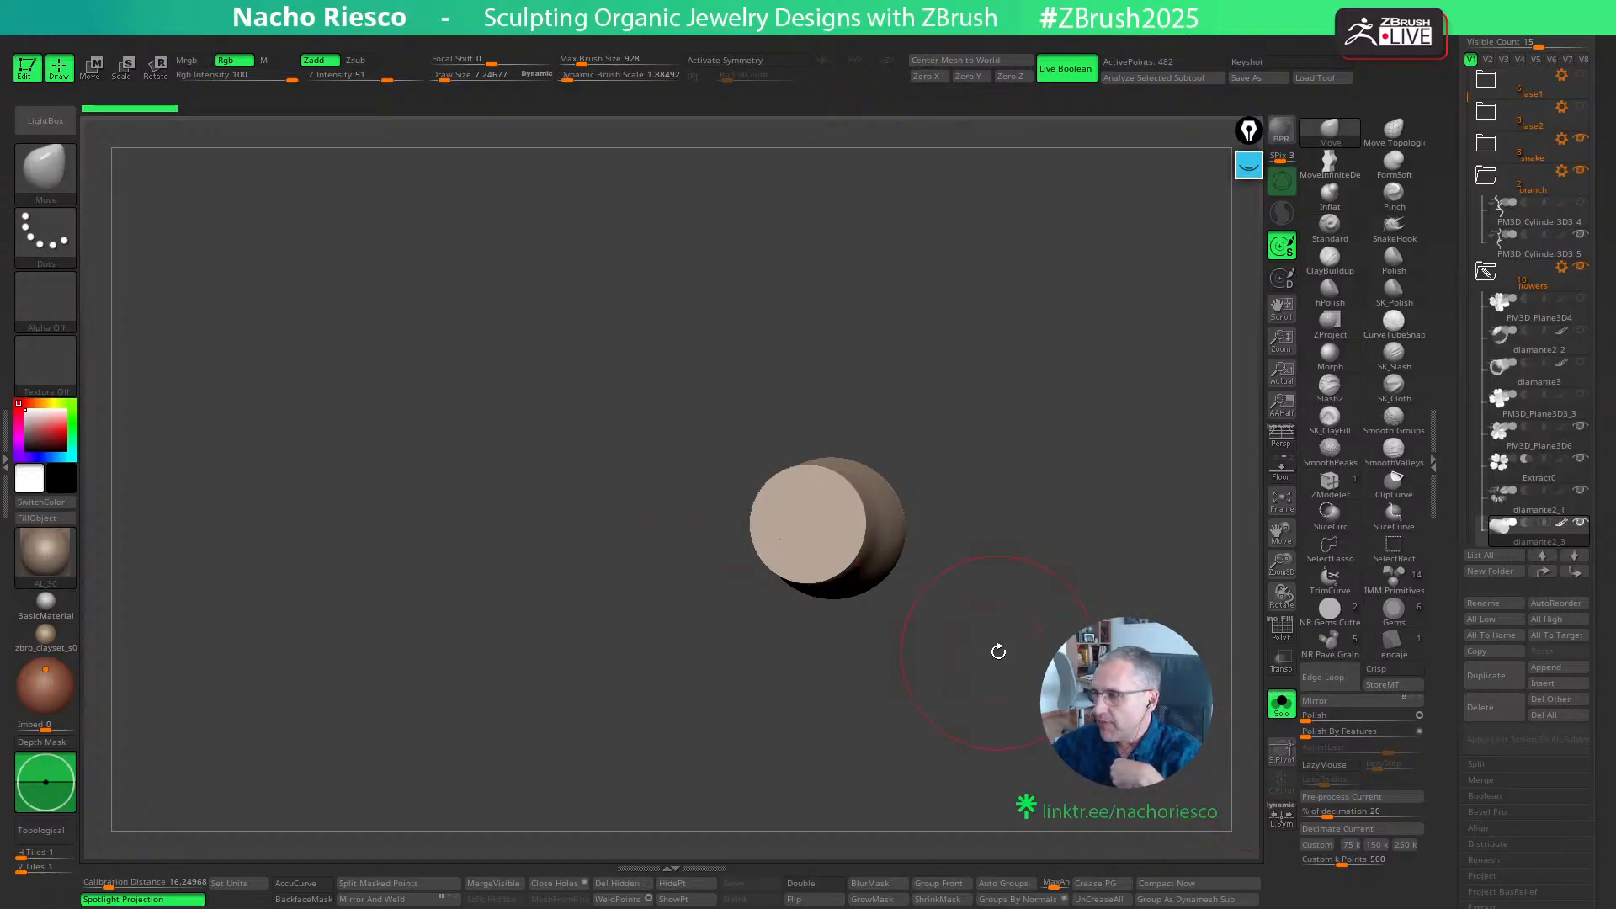
- Open the DynaMesh Utility plugin settings and set its polycount to 1.8 million
{"action": "double_click", "coordinate": [7, 437]}
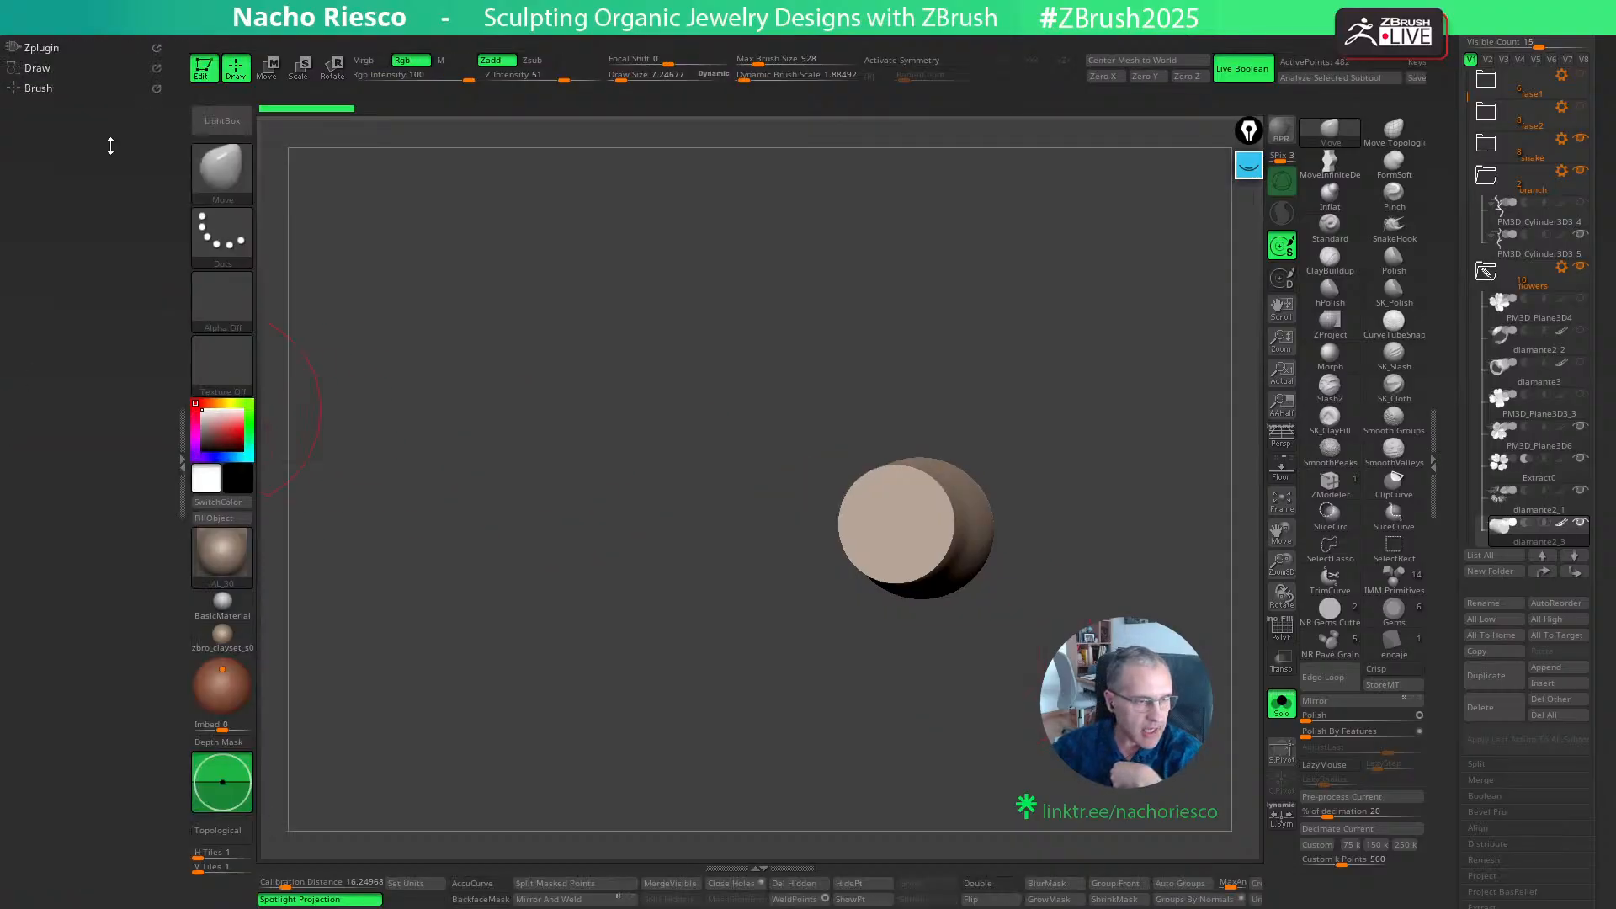
{"action": "left_click", "coordinate": [43, 48]}
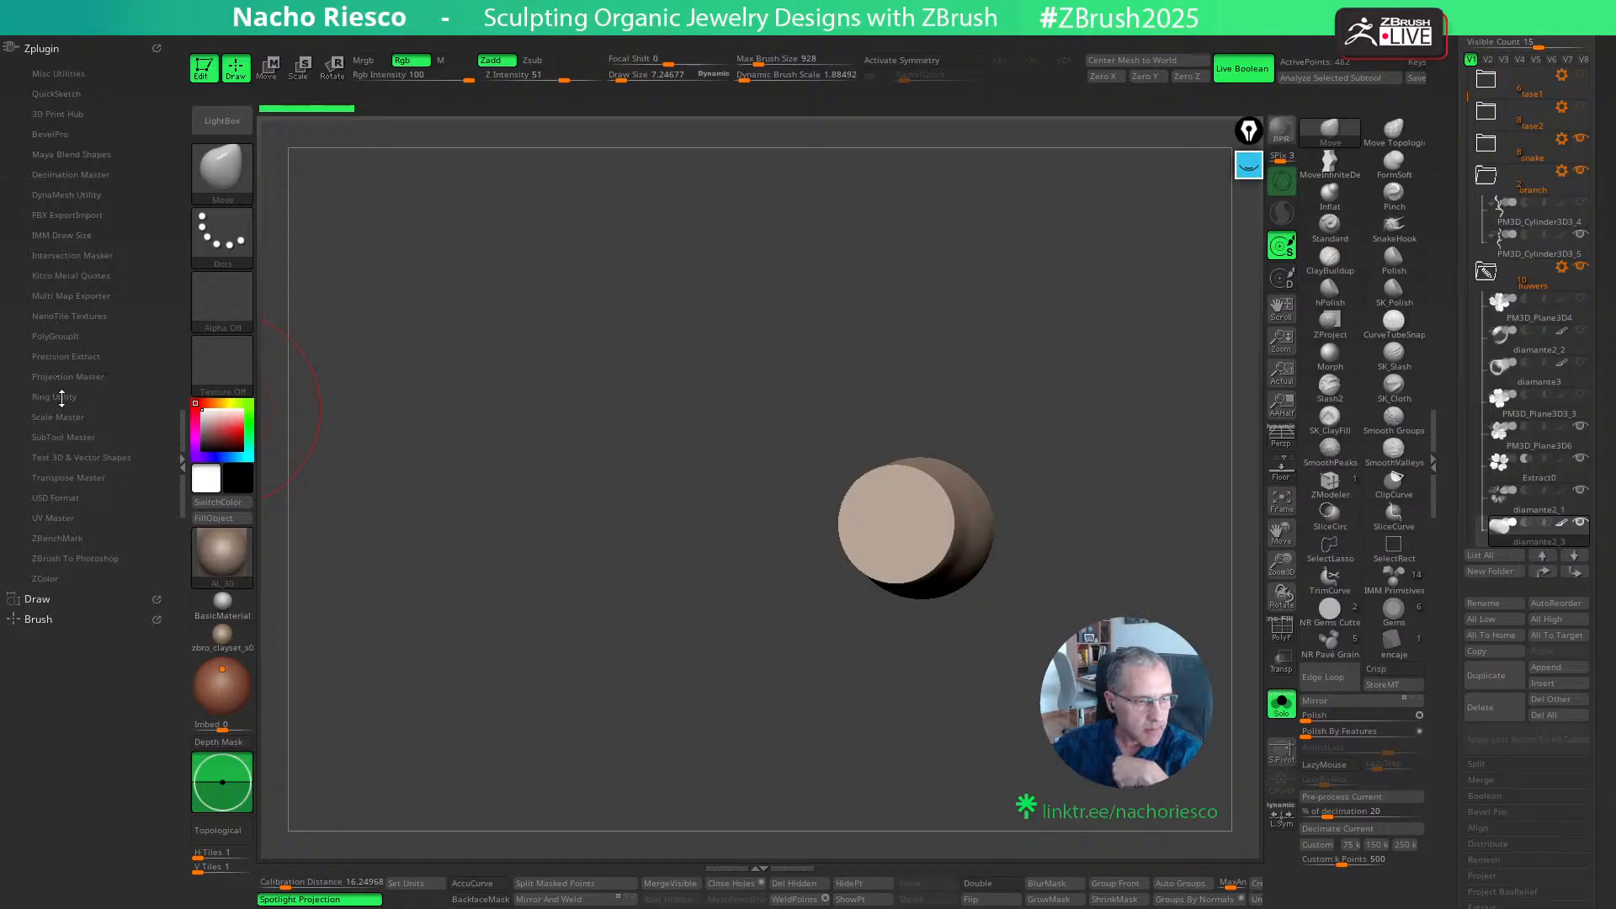
{"action": "left_click", "coordinate": [62, 193]}
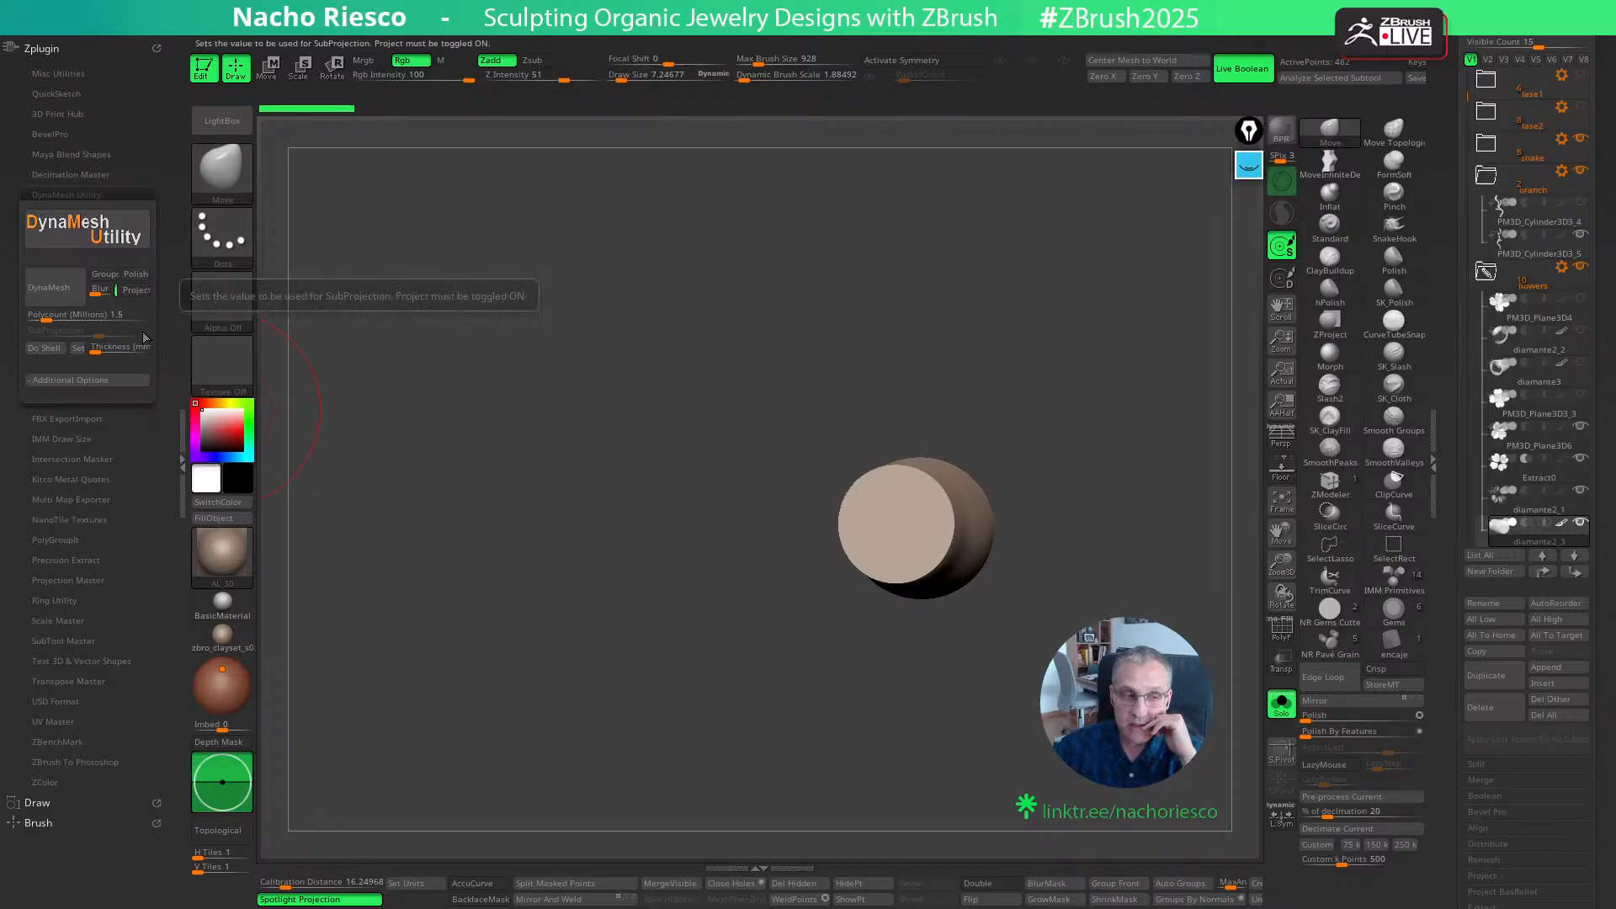
{"action": "left_click_drag", "start_coordinate": [455, 324], "coordinate": [502, 440]}
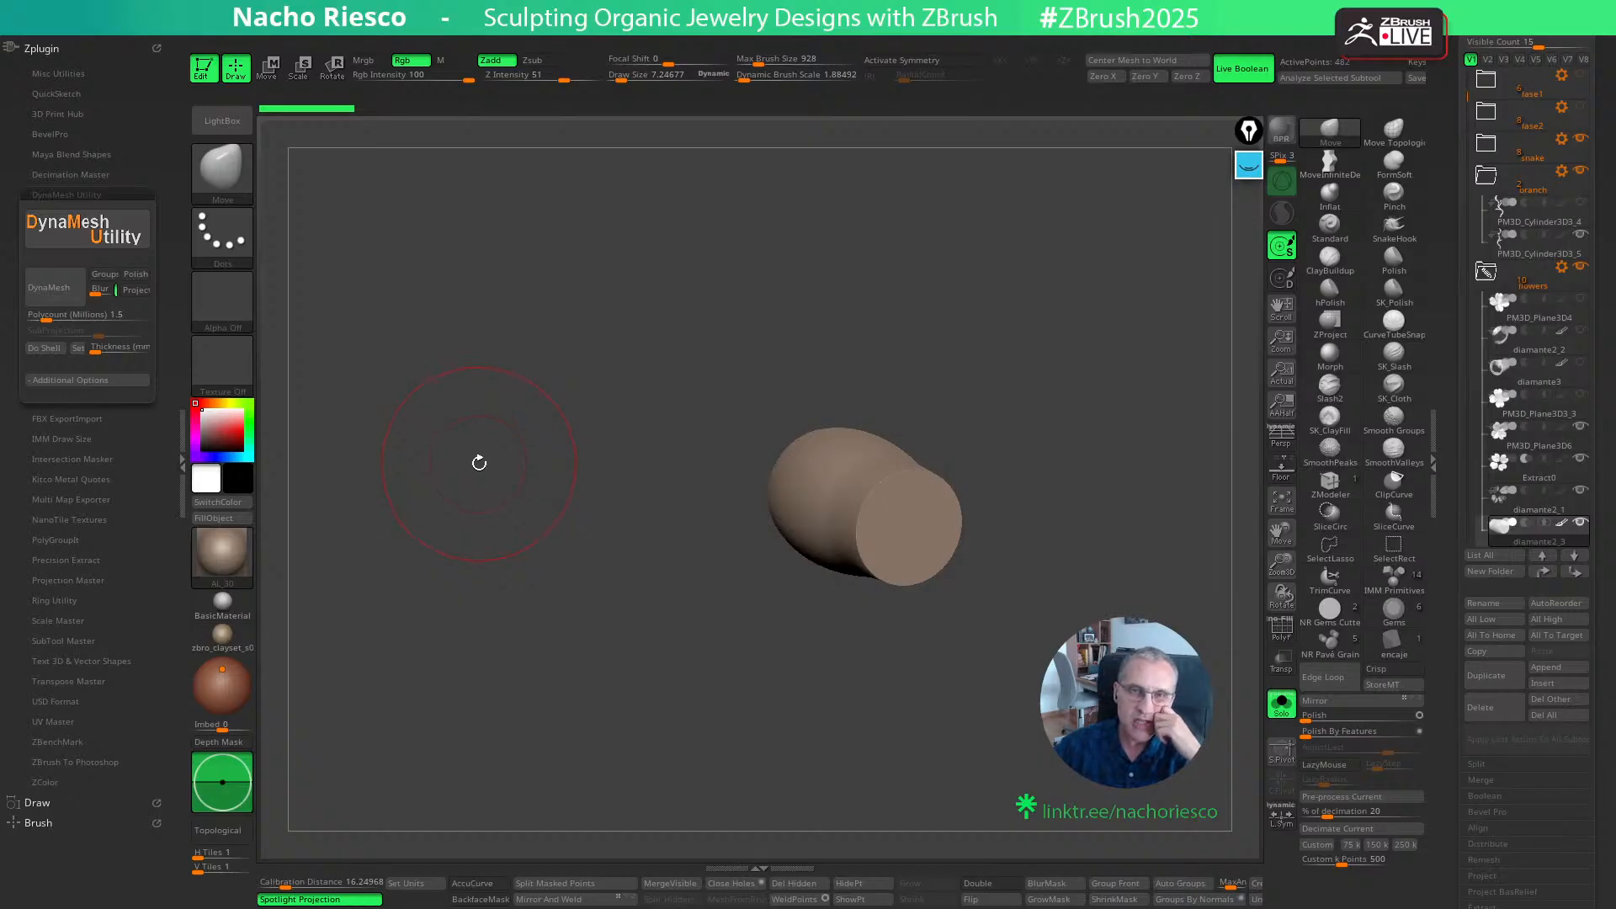
{"action": "left_click_drag", "start_coordinate": [795, 357], "coordinate": [761, 443]}
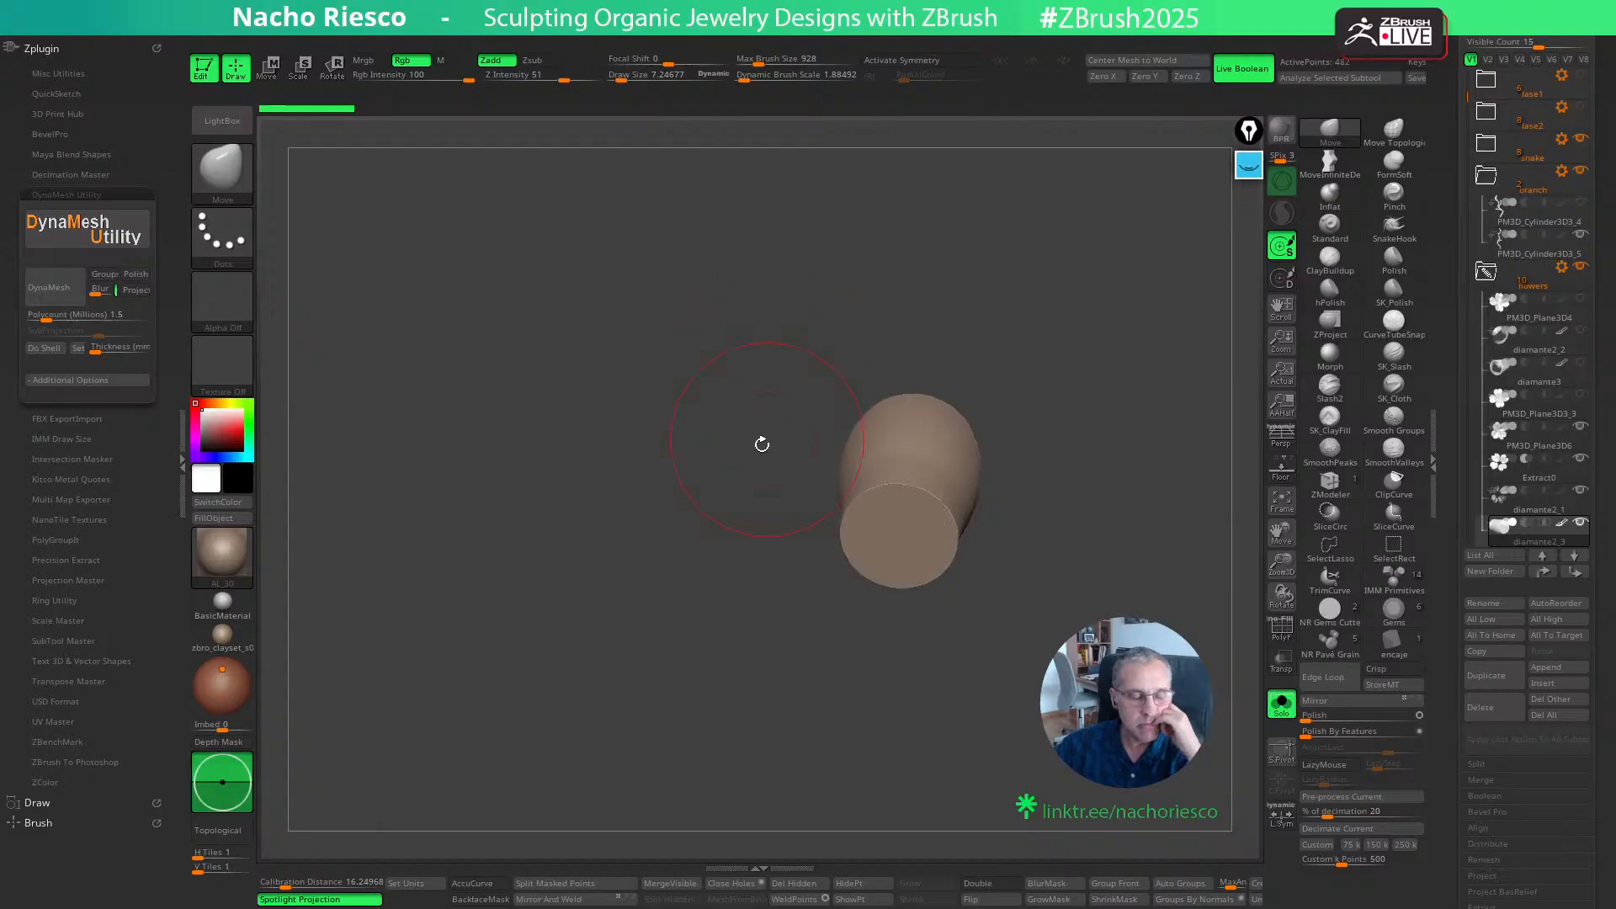
{"action": "left_click_drag", "start_coordinate": [649, 516], "coordinate": [620, 570]}
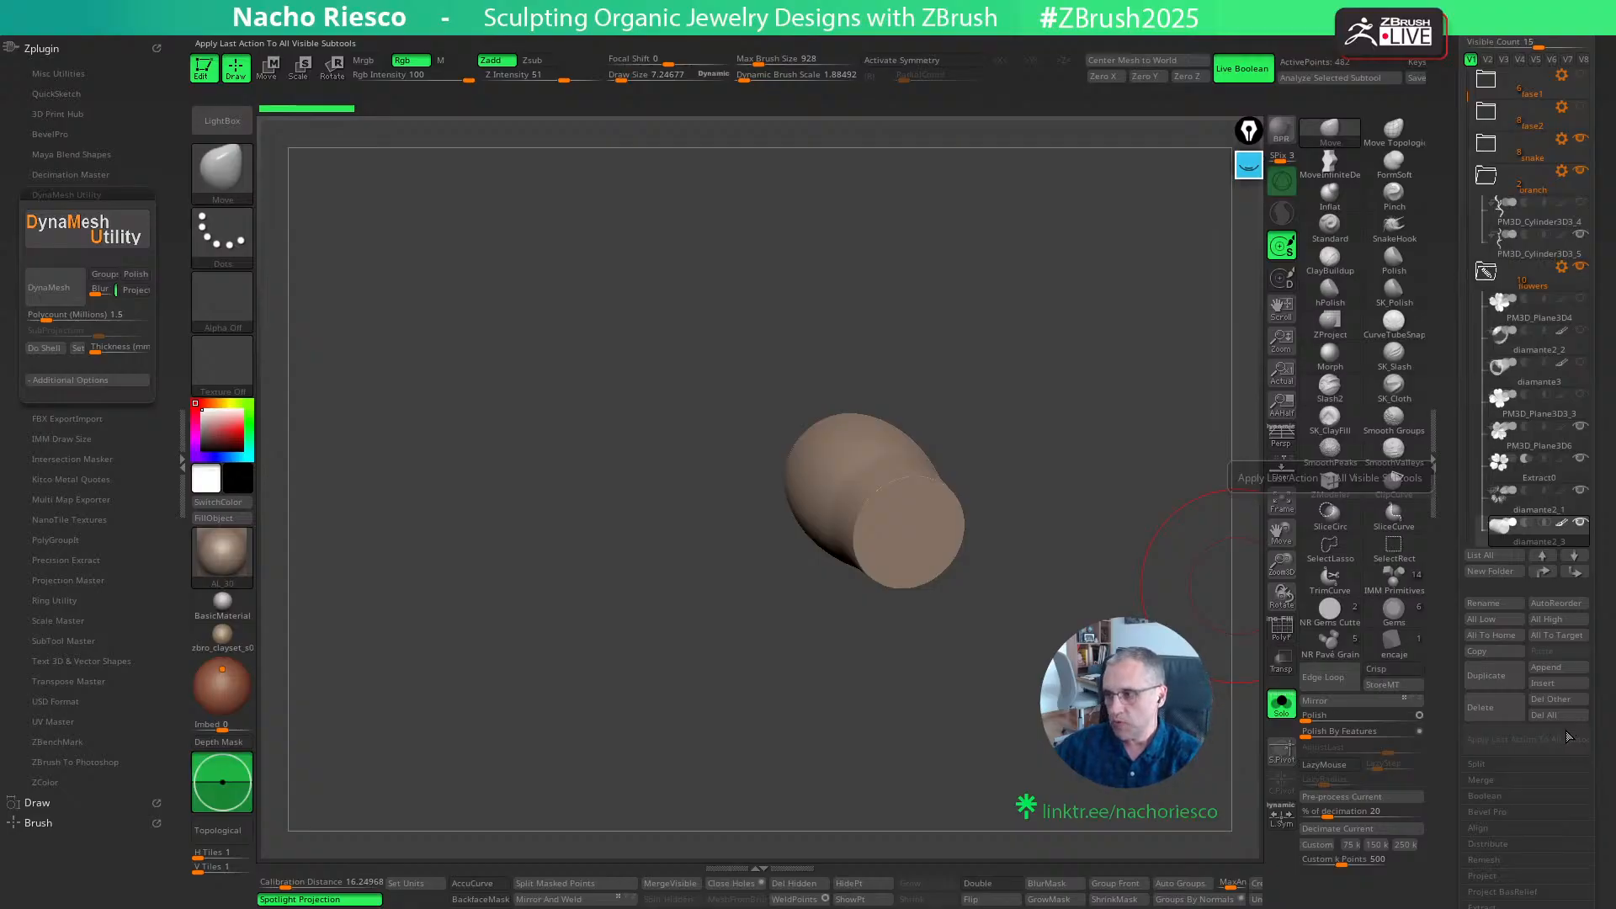
{"action": "left_click_drag", "start_coordinate": [1036, 386], "coordinate": [1040, 395]}
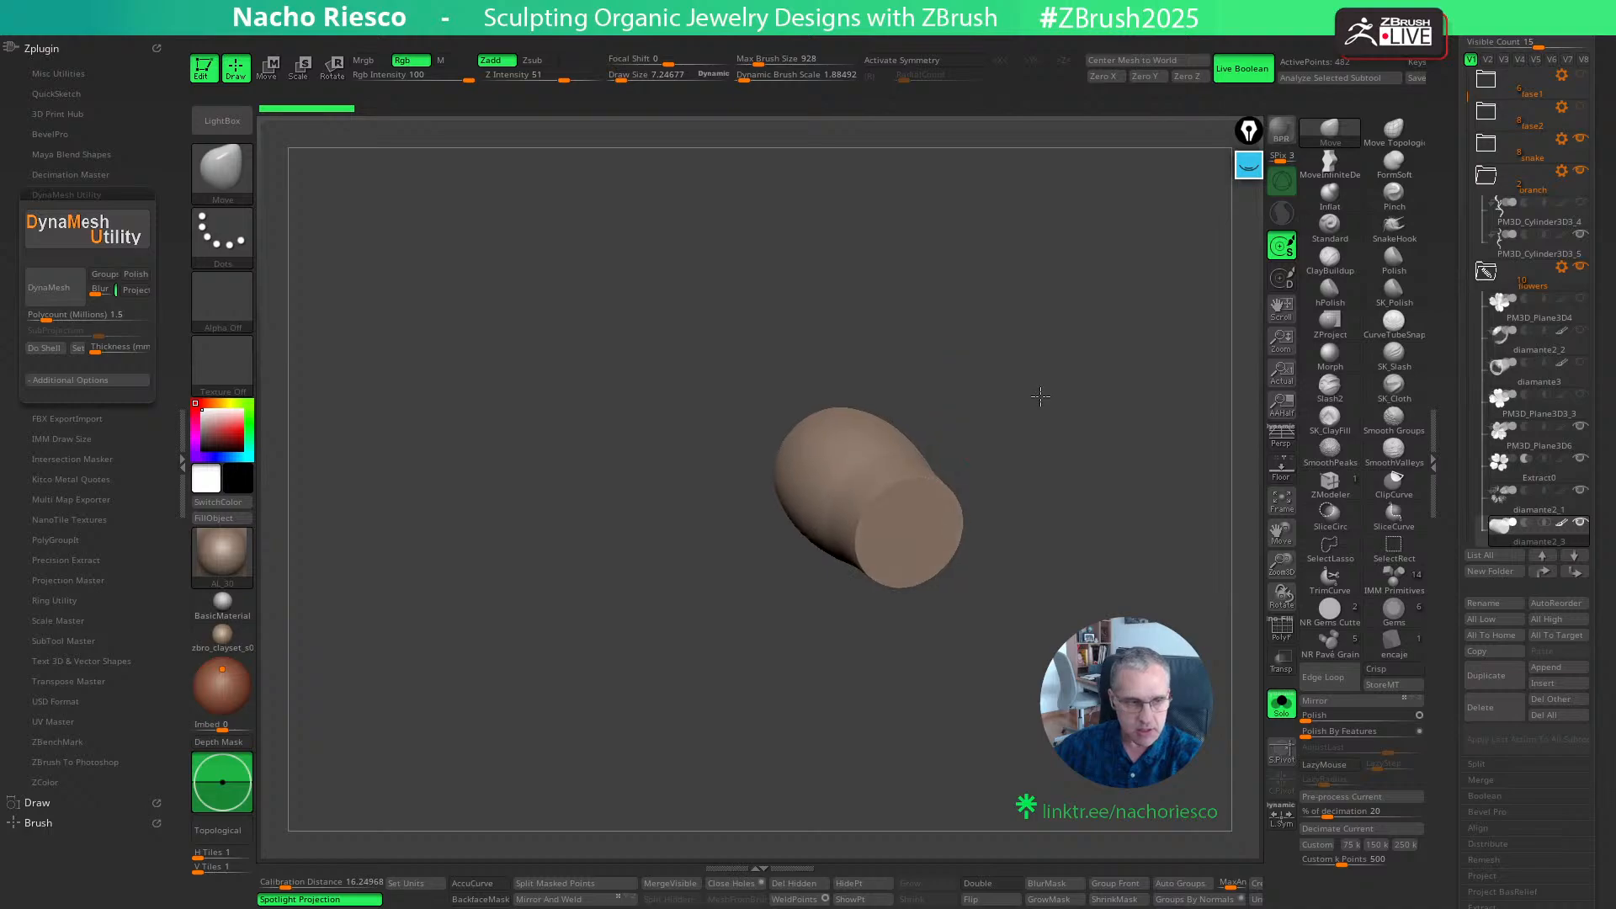
{"action": "left_click_drag", "start_coordinate": [1443, 242], "coordinate": [1445, 406]}
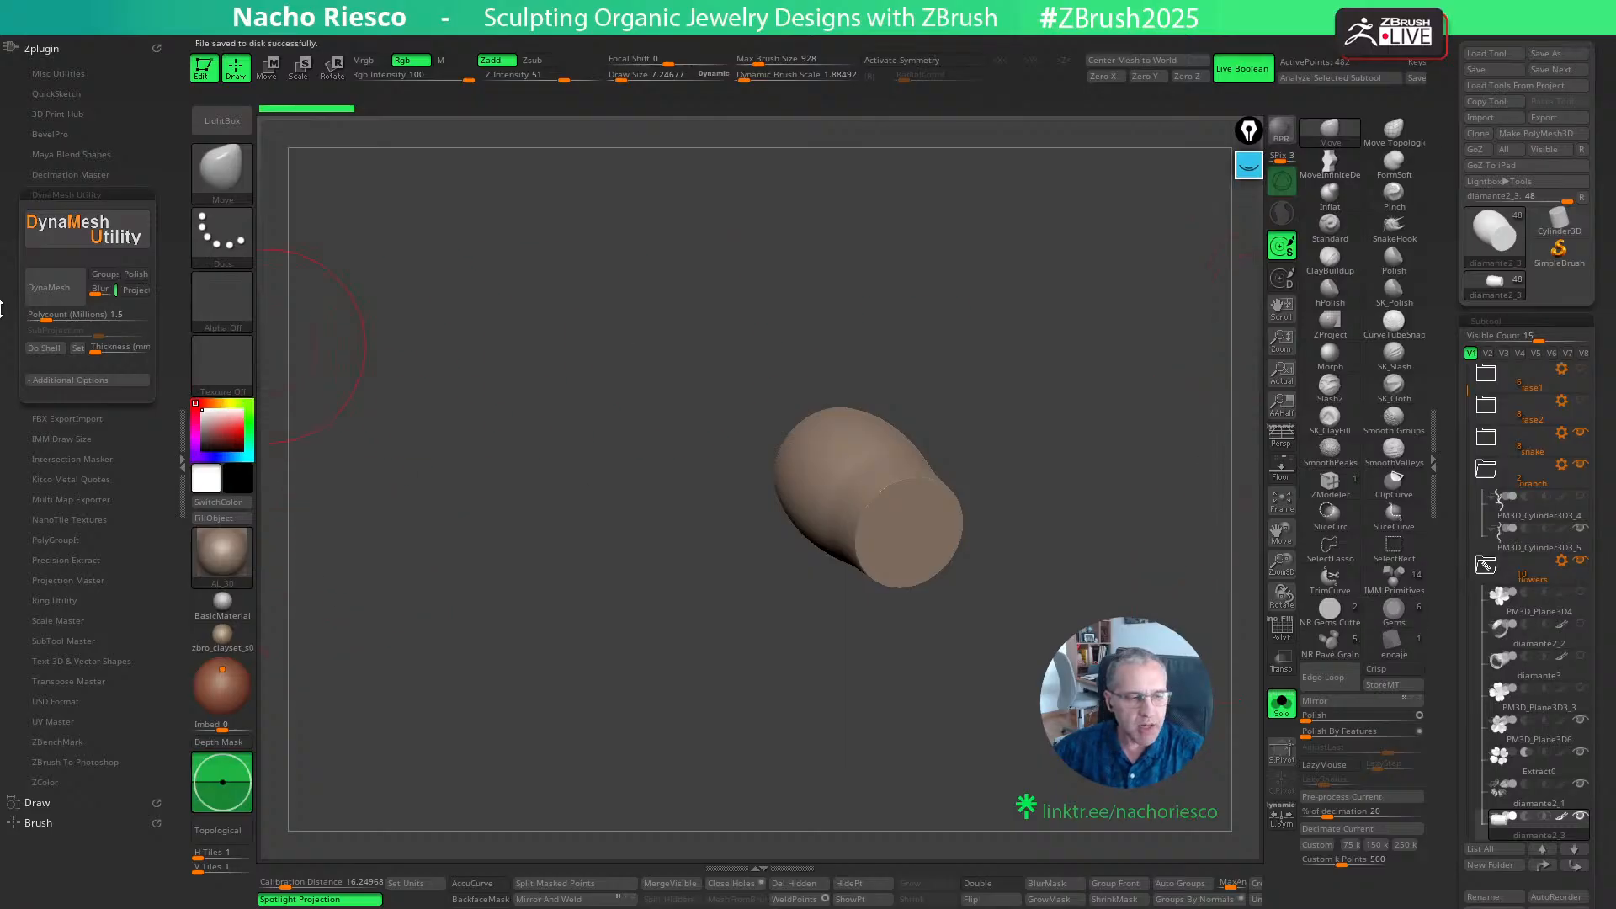
{"action": "left_click", "coordinate": [54, 318]}
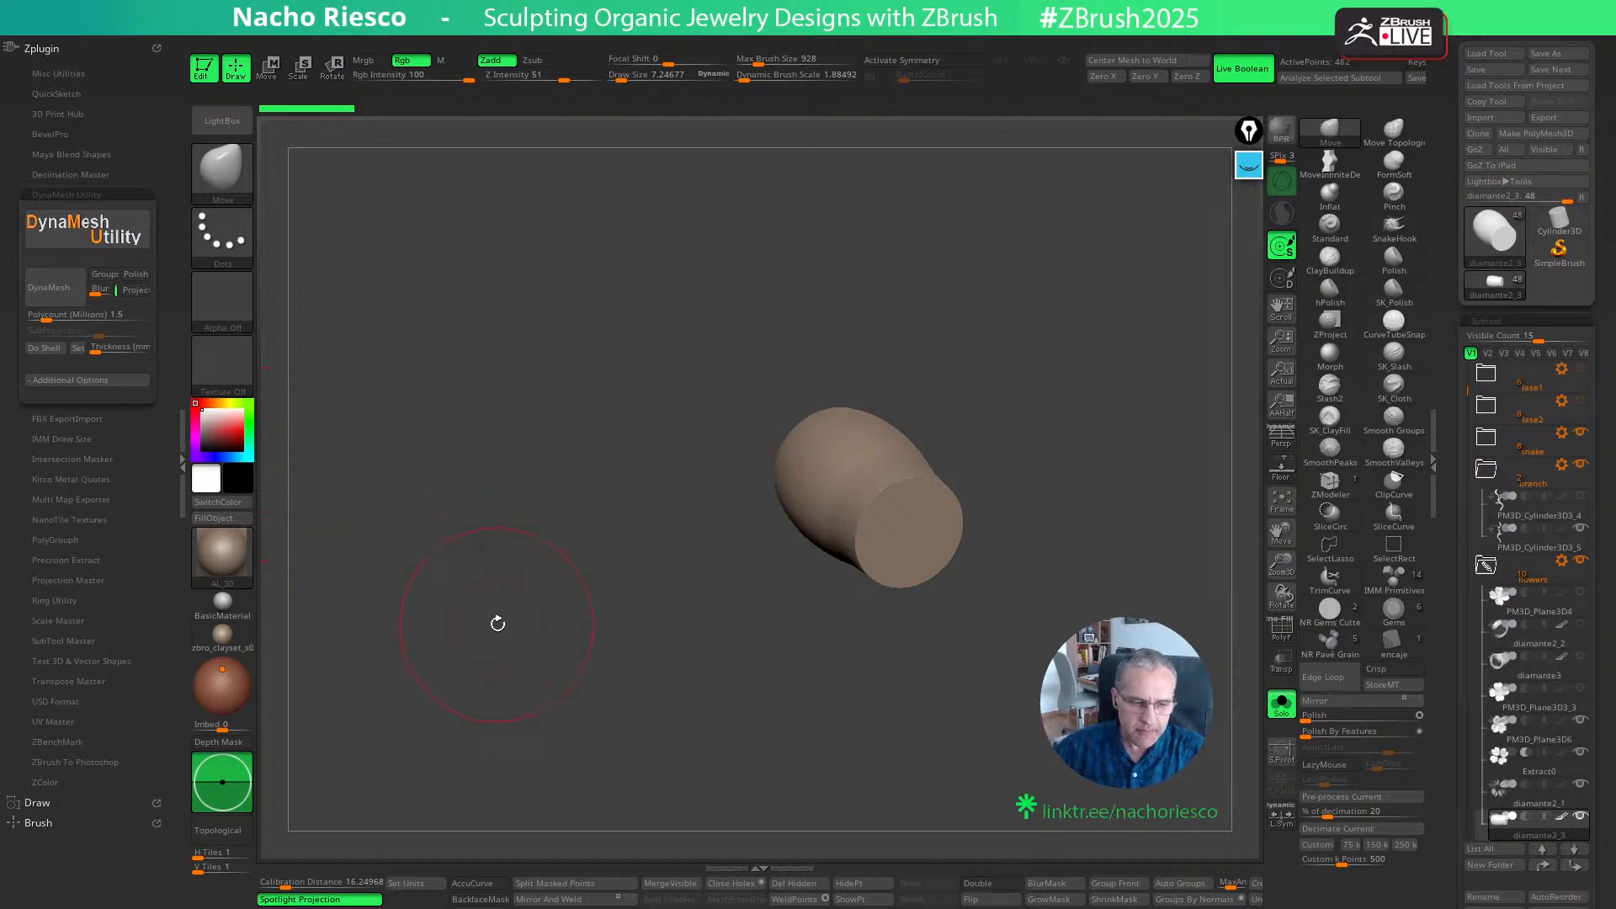
{"action": "left_click_drag", "start_coordinate": [497, 624], "coordinate": [502, 639]}
{"action": "mouse_move", "coordinate": [493, 525]}
{"action": "left_mouse_down"}
{"action": "mouse_move", "coordinate": [534, 580]}
{"action": "mouse_move", "coordinate": [696, 631]}
{"action": "mouse_move", "coordinate": [670, 628]}
{"action": "mouse_move", "coordinate": [1225, 705]}
{"action": "left_mouse_up"}
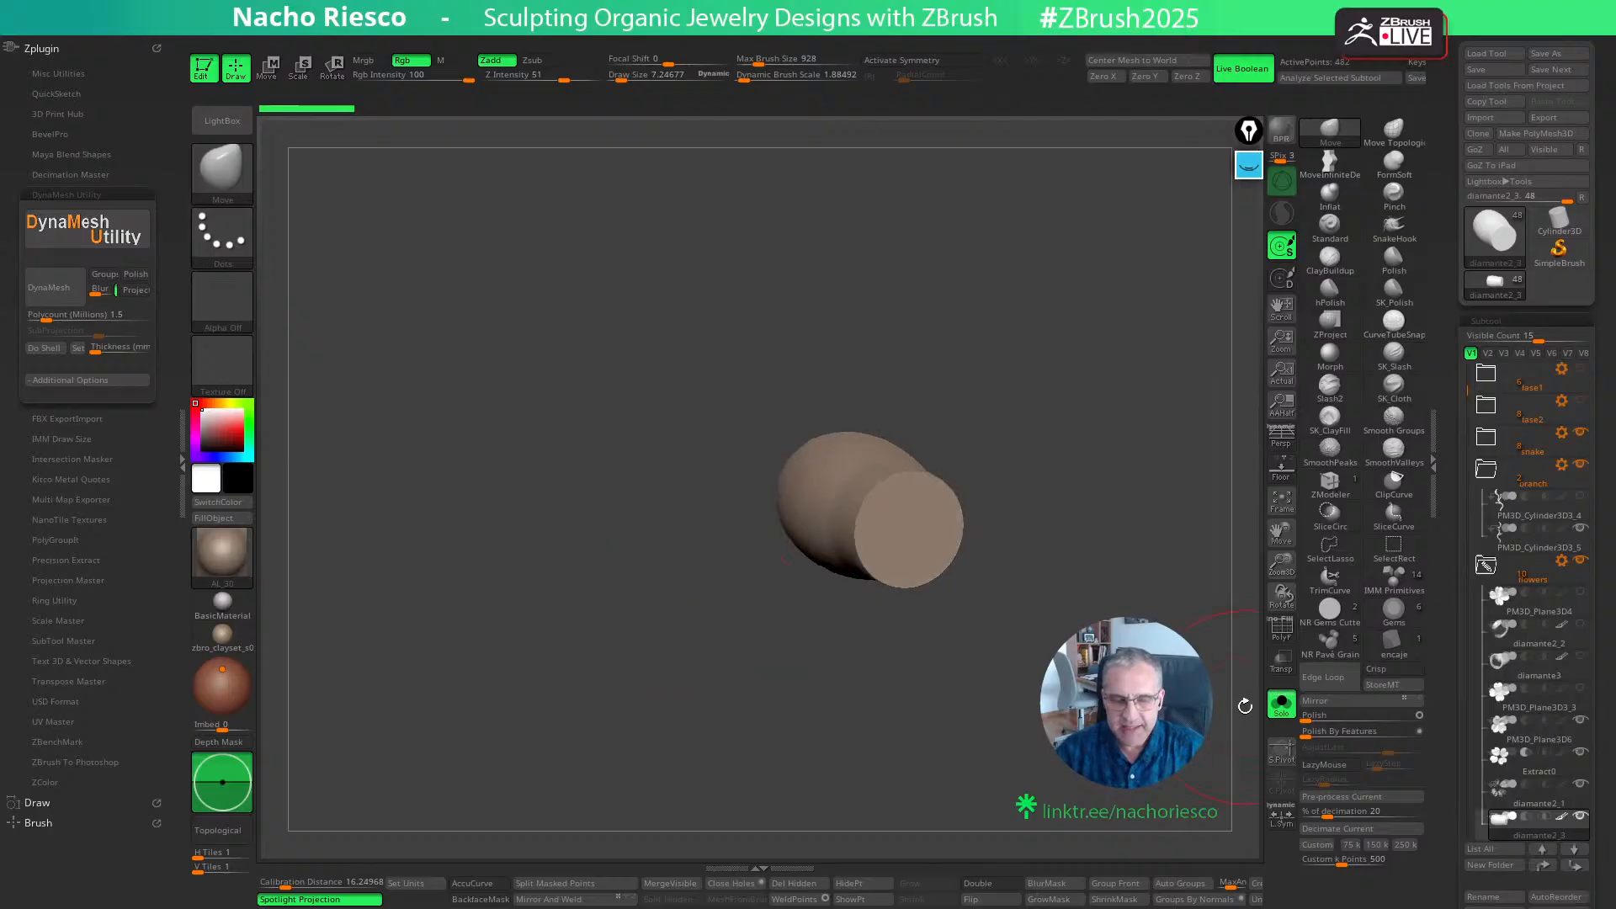
{"action": "left_click_drag", "start_coordinate": [960, 749], "coordinate": [977, 786]}
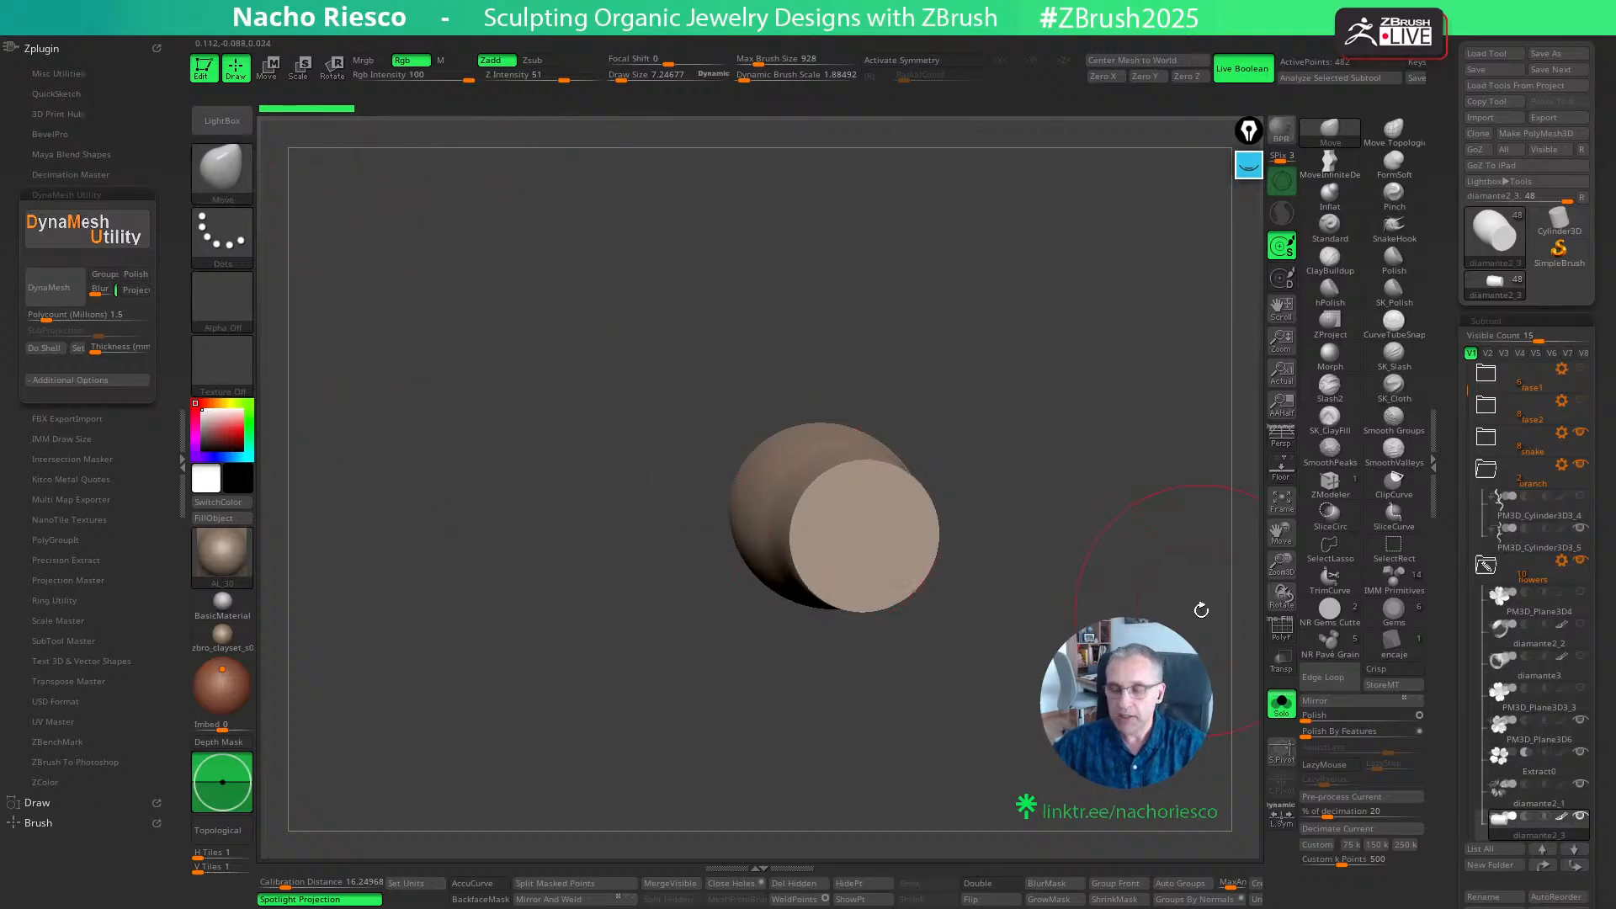
{"action": "mouse_move", "coordinate": [1502, 599]}
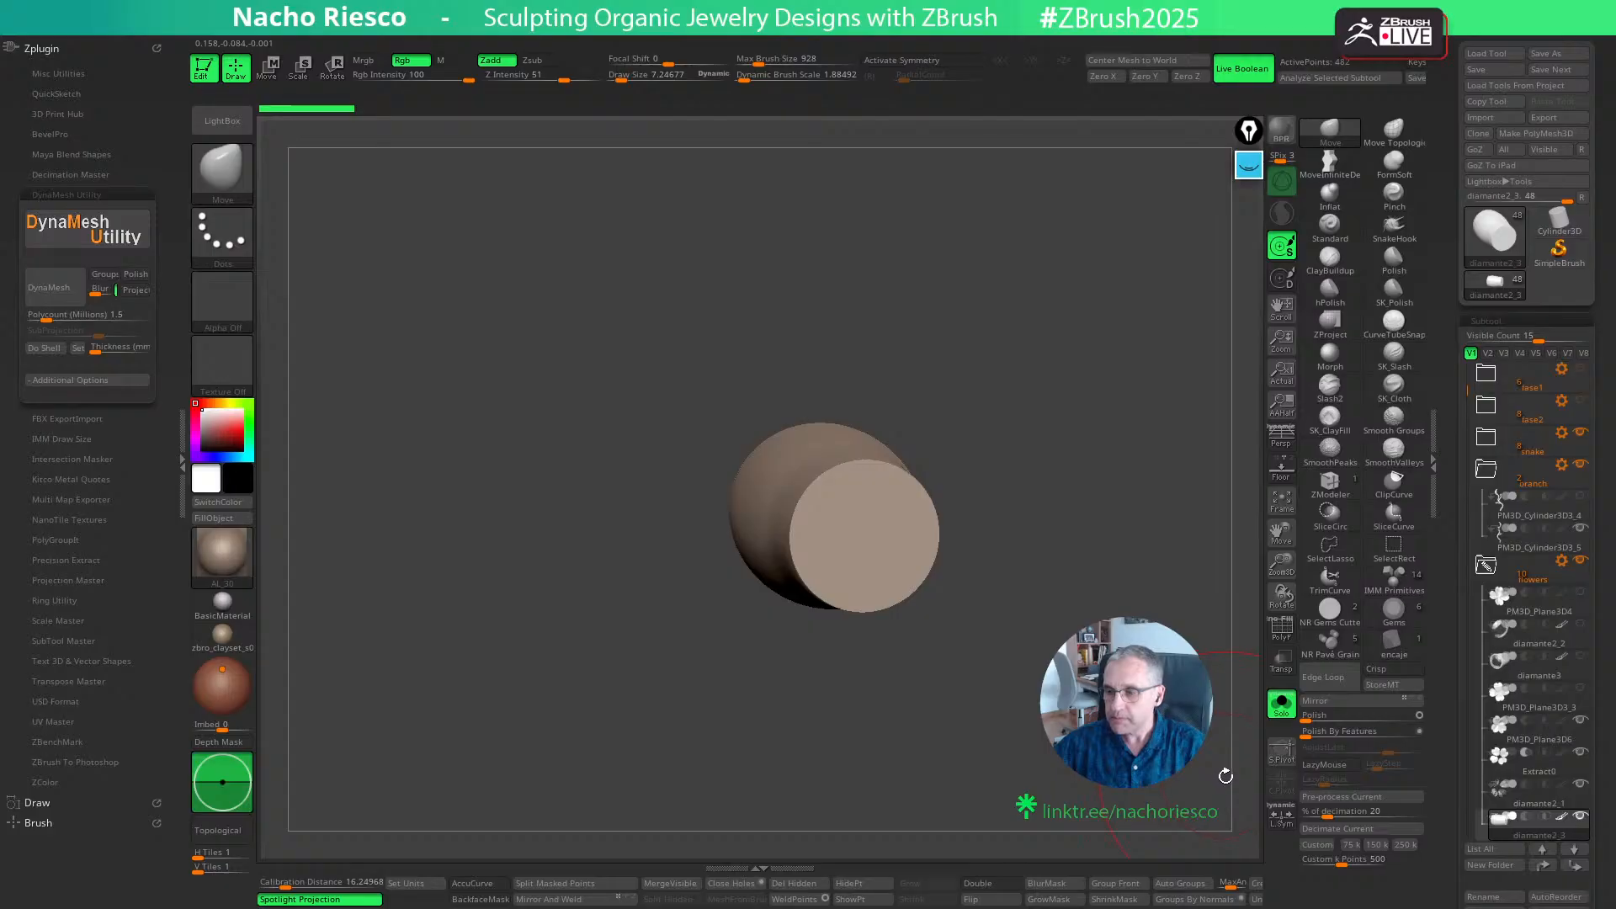
{"action": "scroll", "coordinate": [1454, 715], "scroll_direction": "down", "scroll_amount": 1}
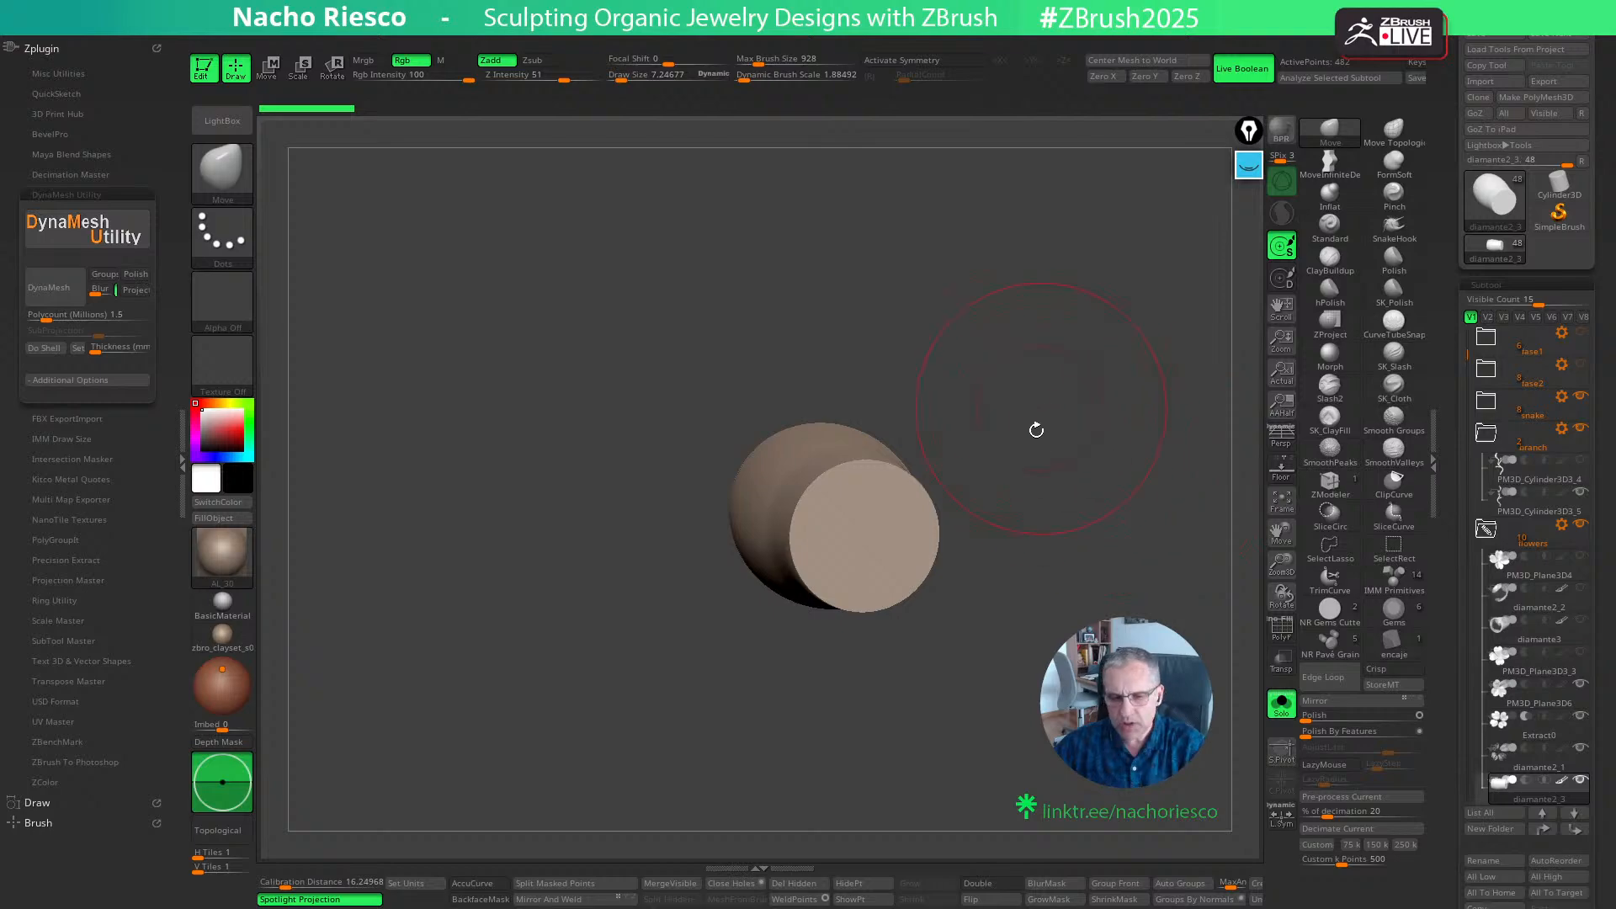
{"action": "left_click_drag", "start_coordinate": [1035, 425], "coordinate": [1089, 541]}
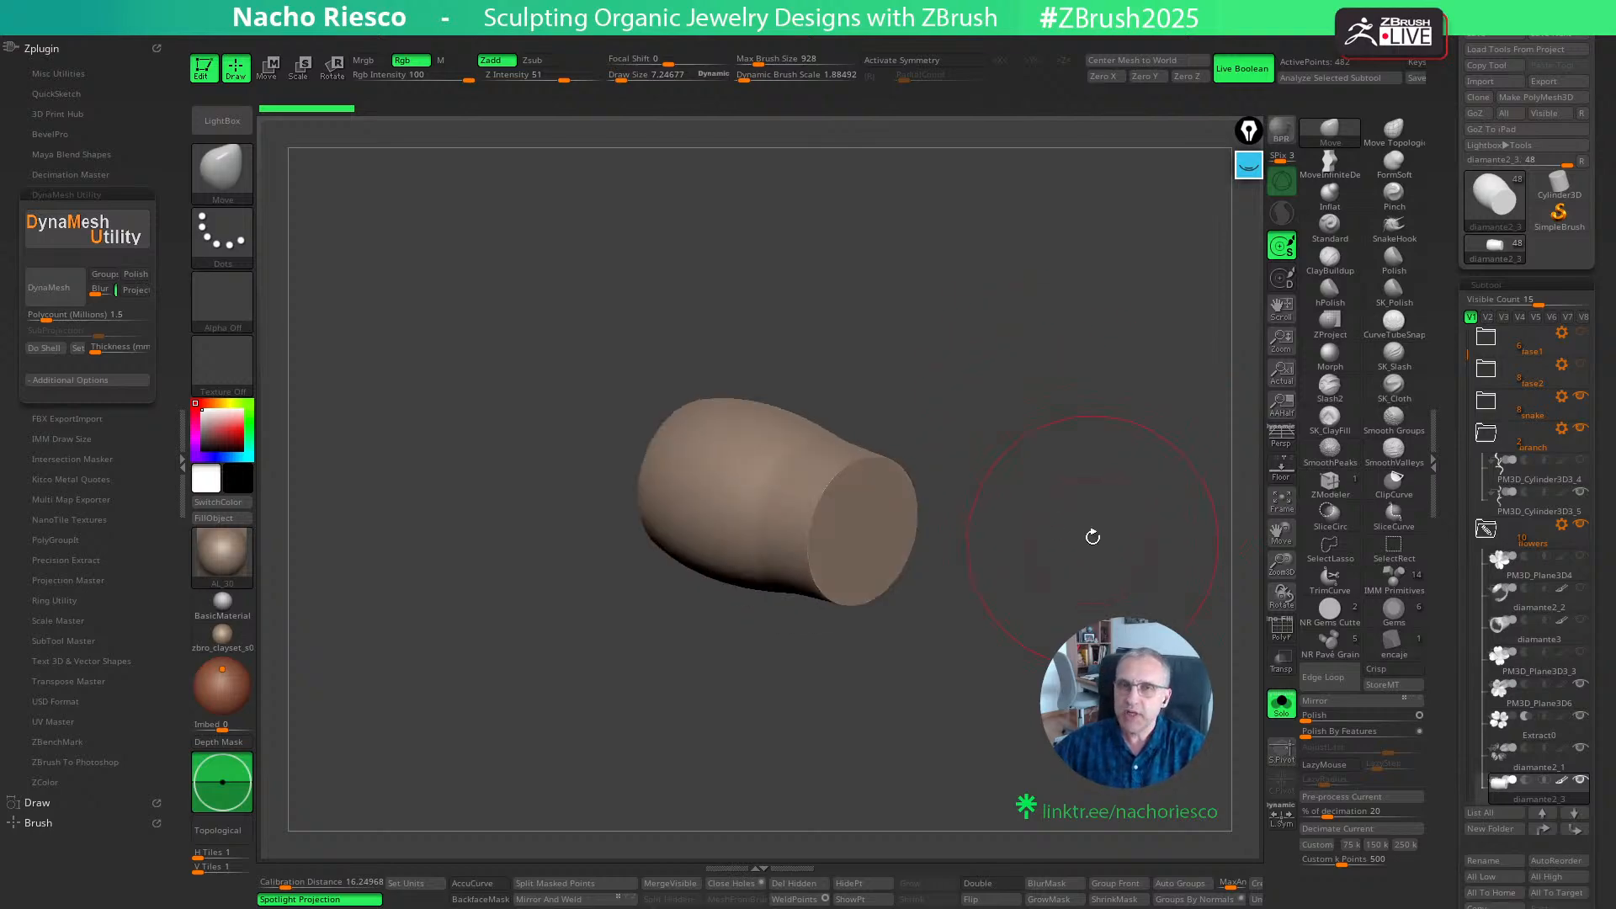
{"action": "left_click_drag", "start_coordinate": [1085, 487], "coordinate": [1093, 505]}
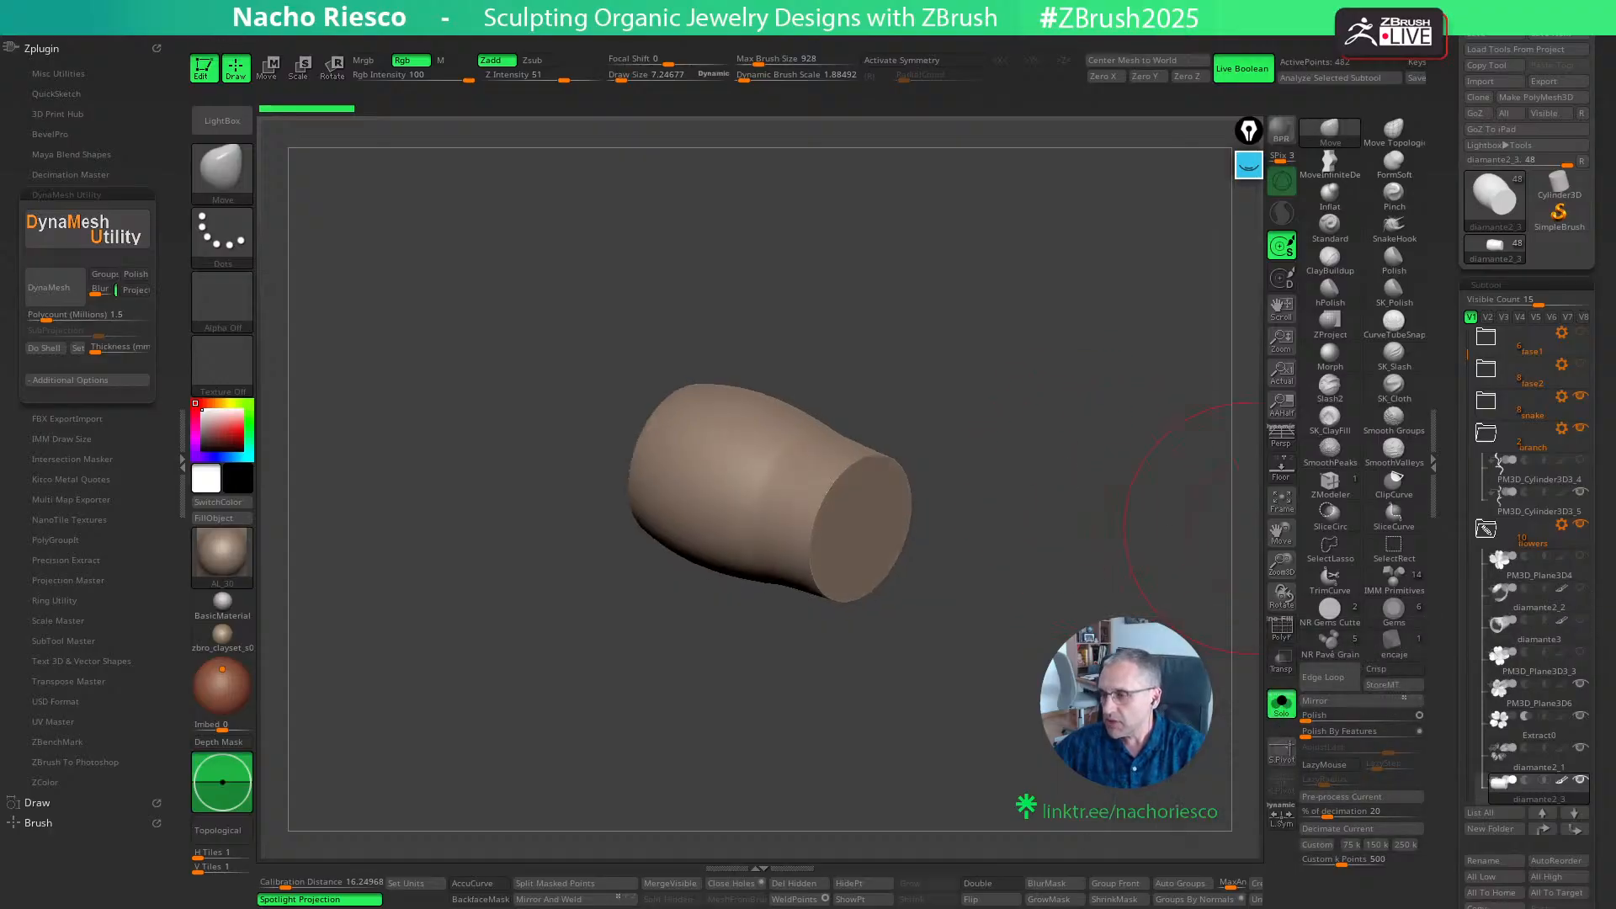
{"action": "left_click_drag", "start_coordinate": [1208, 628], "coordinate": [1146, 597]}
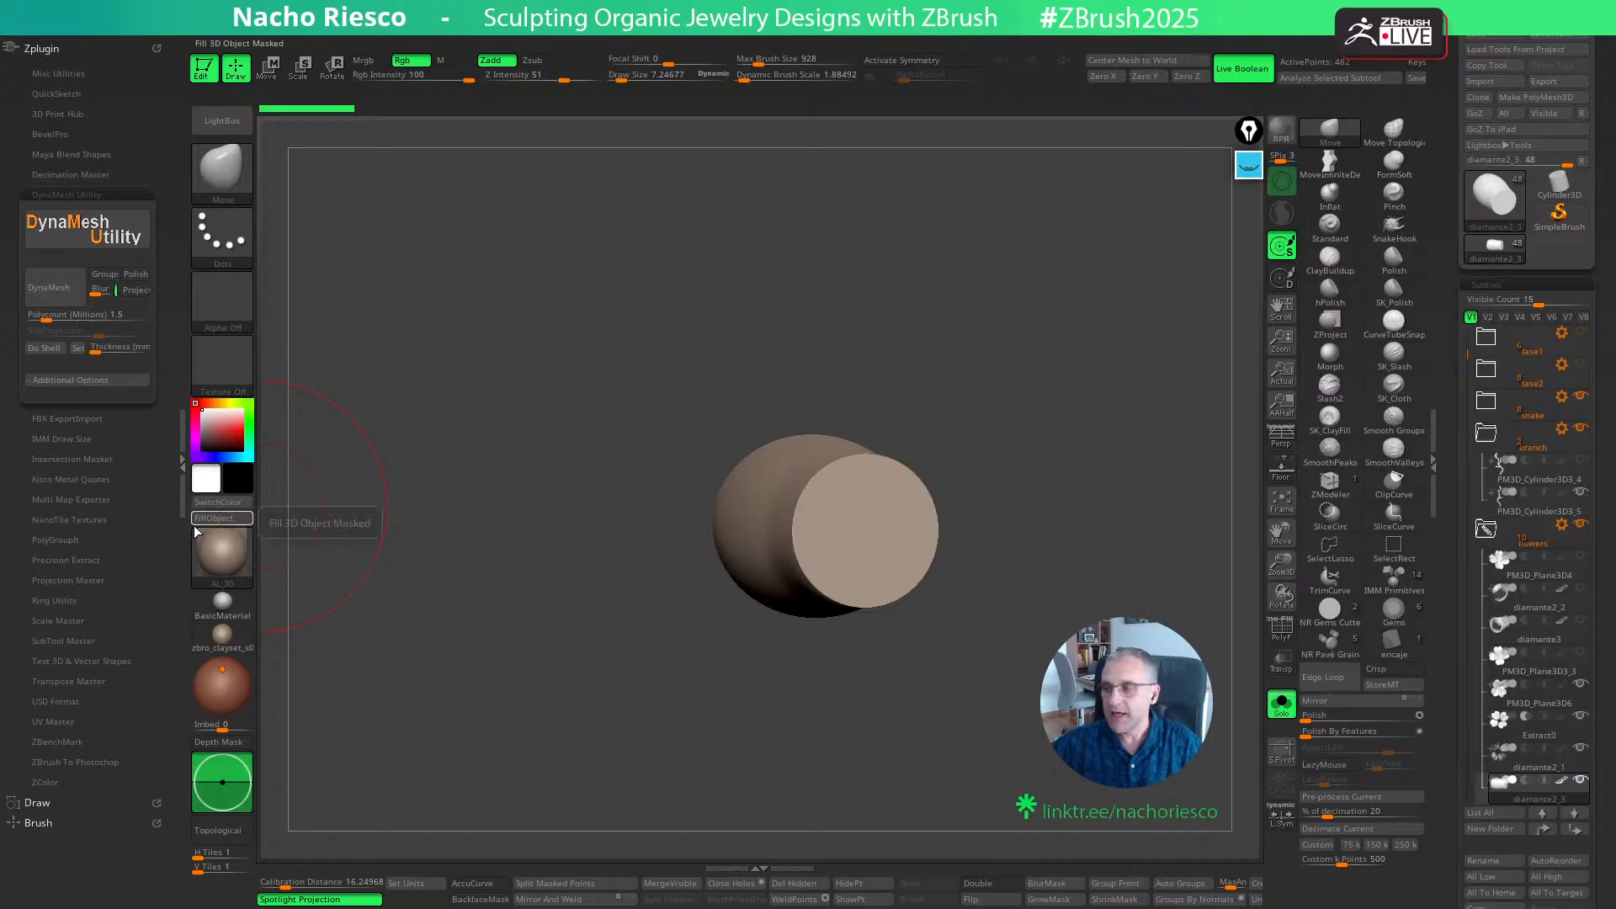
{"action": "mouse_move", "coordinate": [196, 532]}
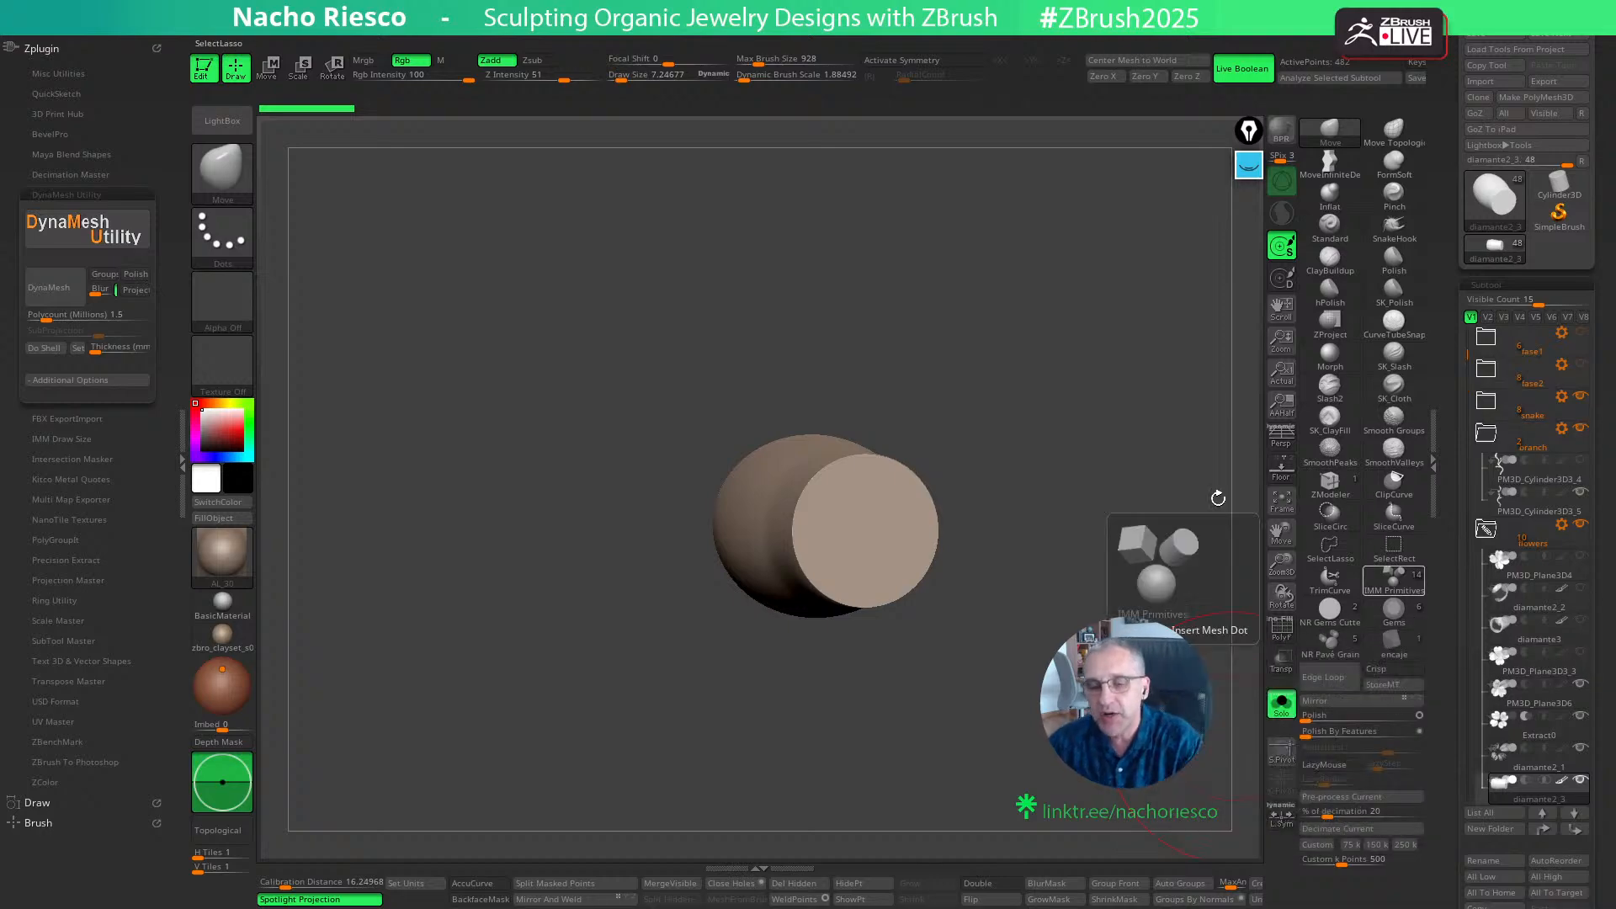
{"action": "left_click_drag", "start_coordinate": [985, 346], "coordinate": [988, 340]}
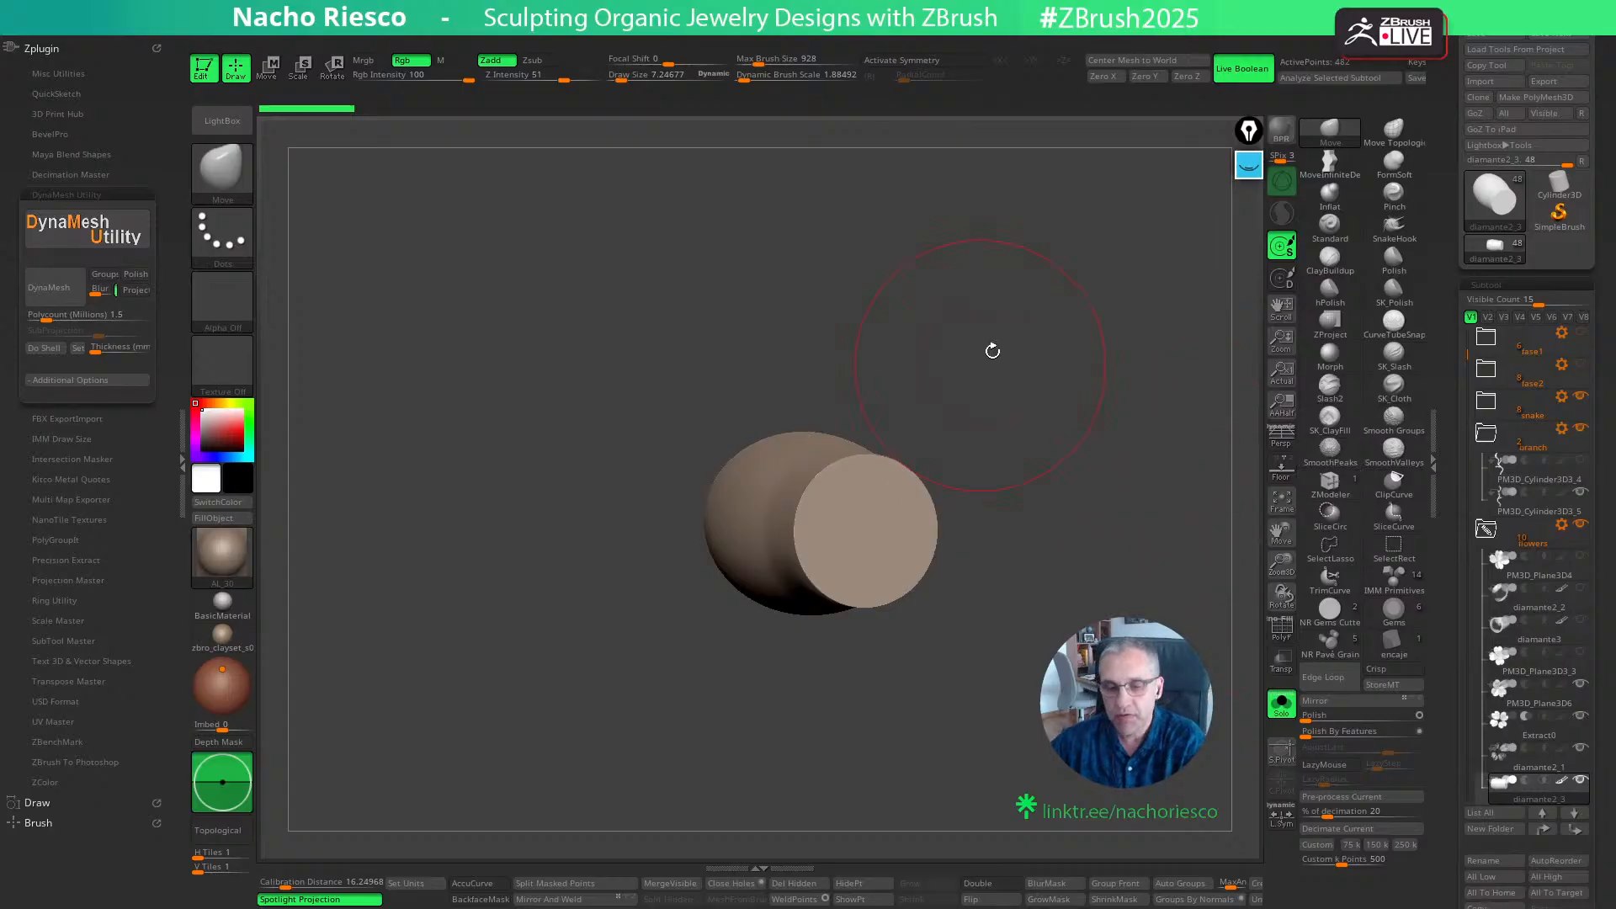
{"action": "left_click_drag", "start_coordinate": [992, 350], "coordinate": [765, 342]}
{"action": "left_click_drag", "start_coordinate": [961, 411], "coordinate": [1010, 462]}
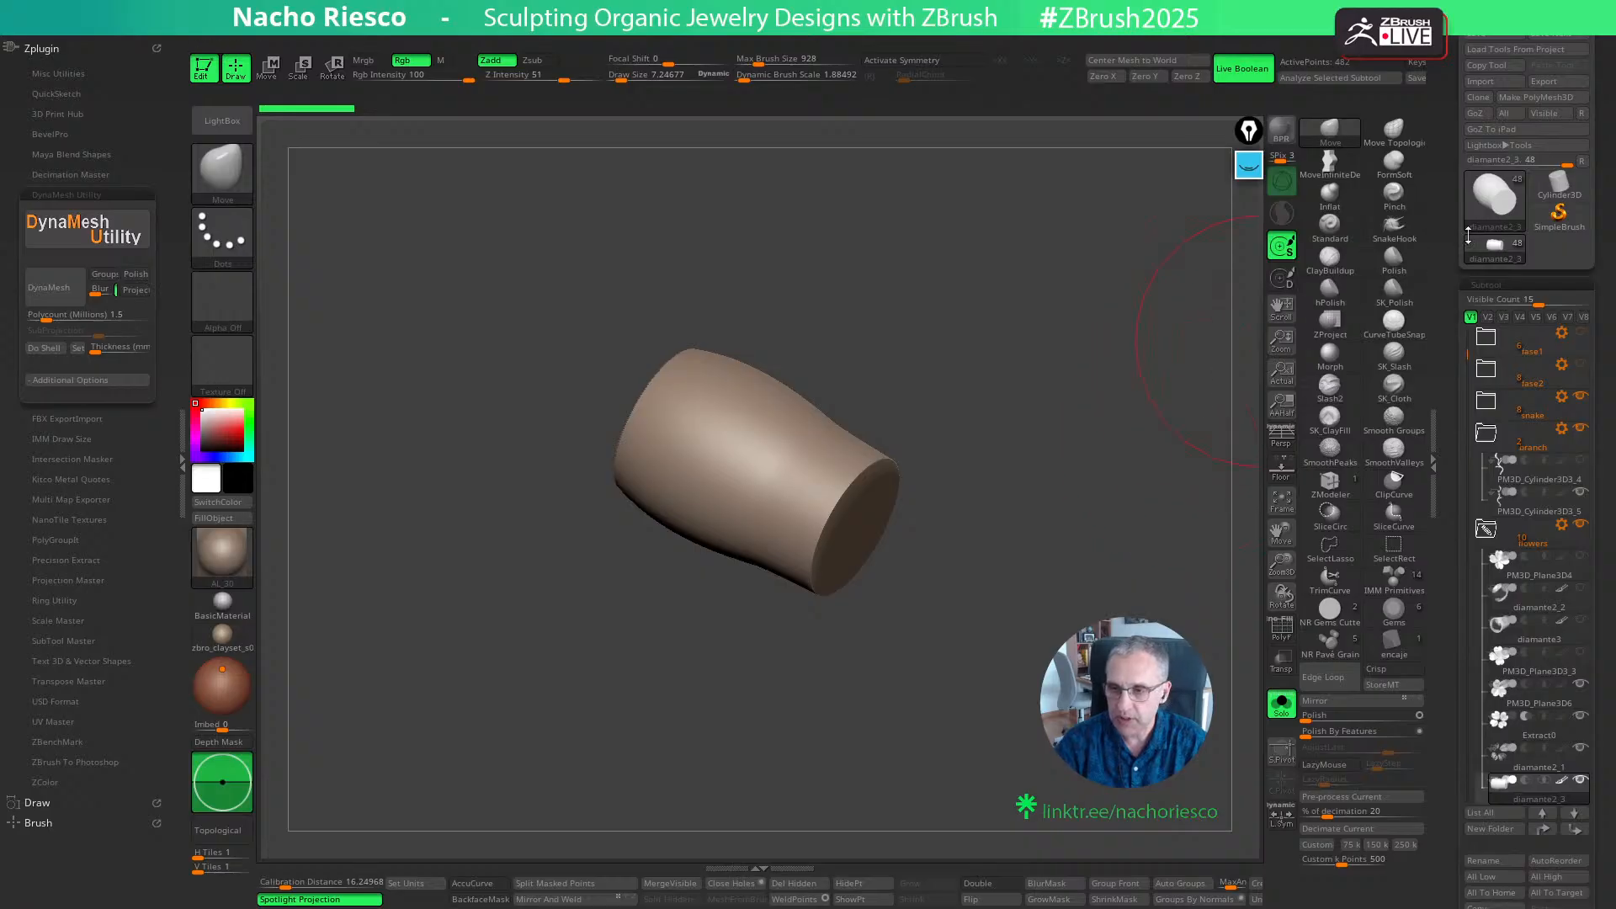
- Load the DemoHead sample tool from LightBox, frame it in the view and hide its eyes subtool
{"action": "left_click", "coordinate": [222, 120]}
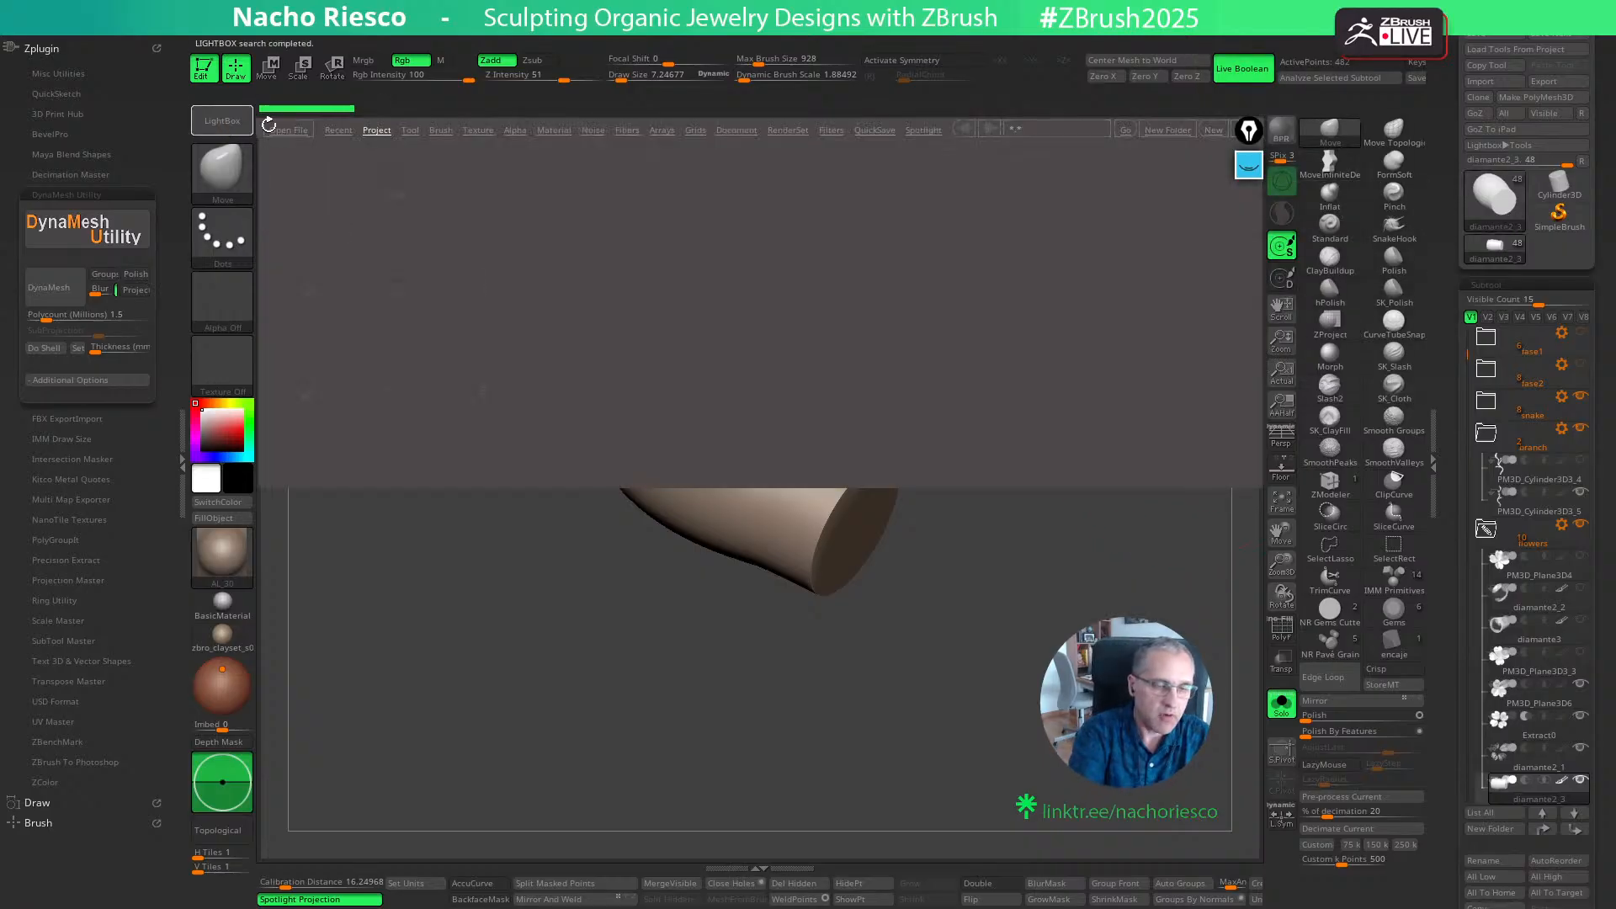
{"action": "left_click", "coordinate": [411, 131]}
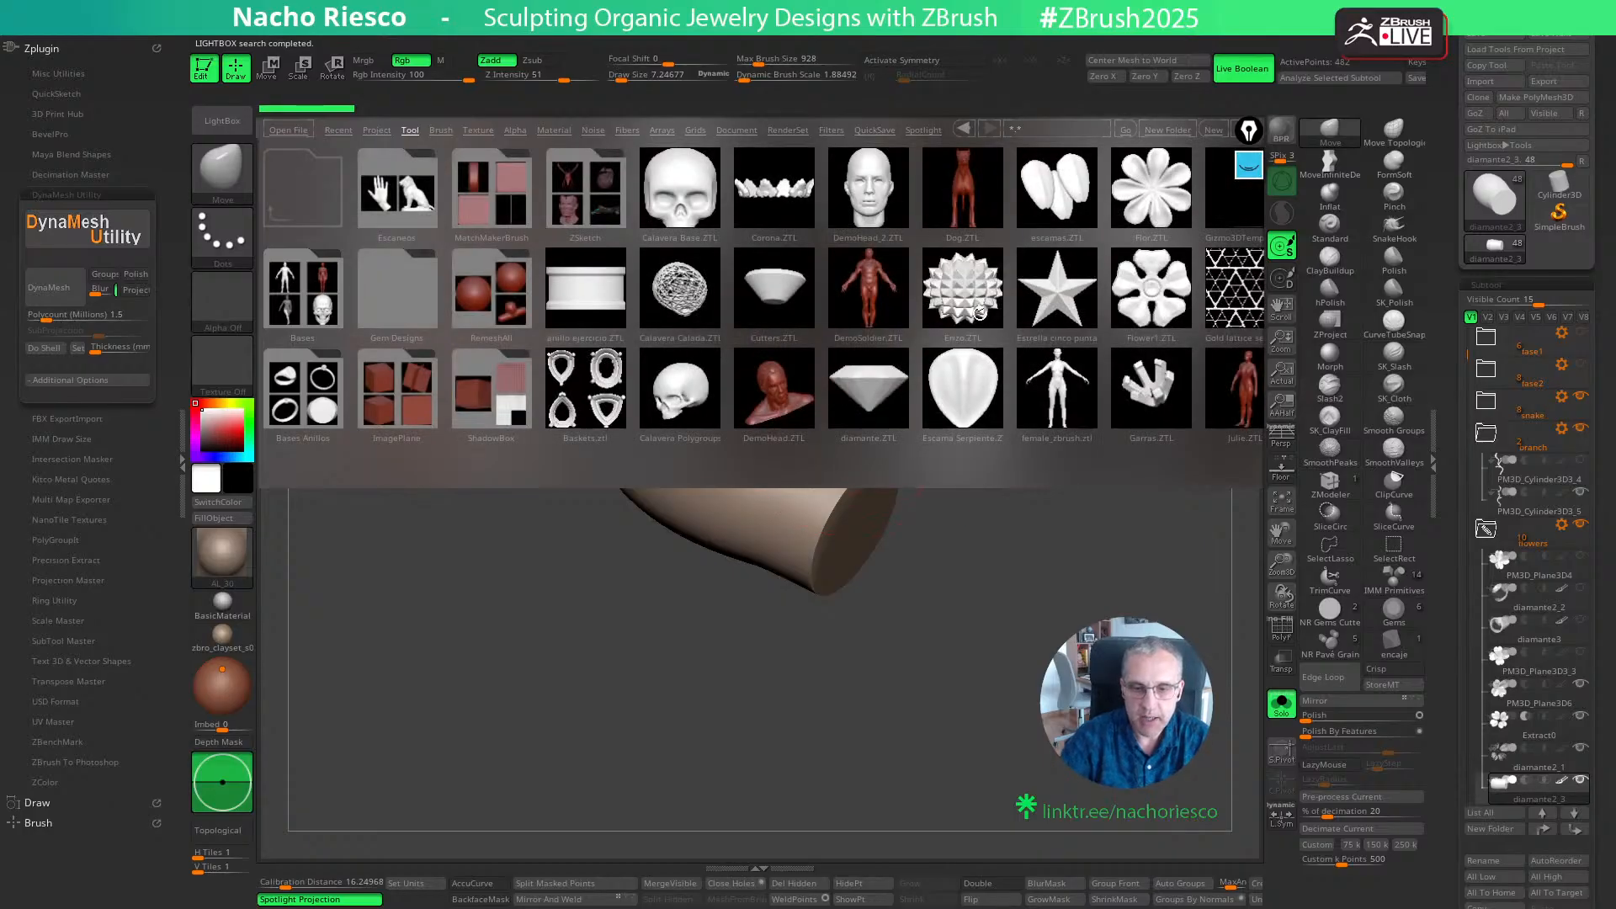
{"action": "double_click", "coordinate": [768, 401]}
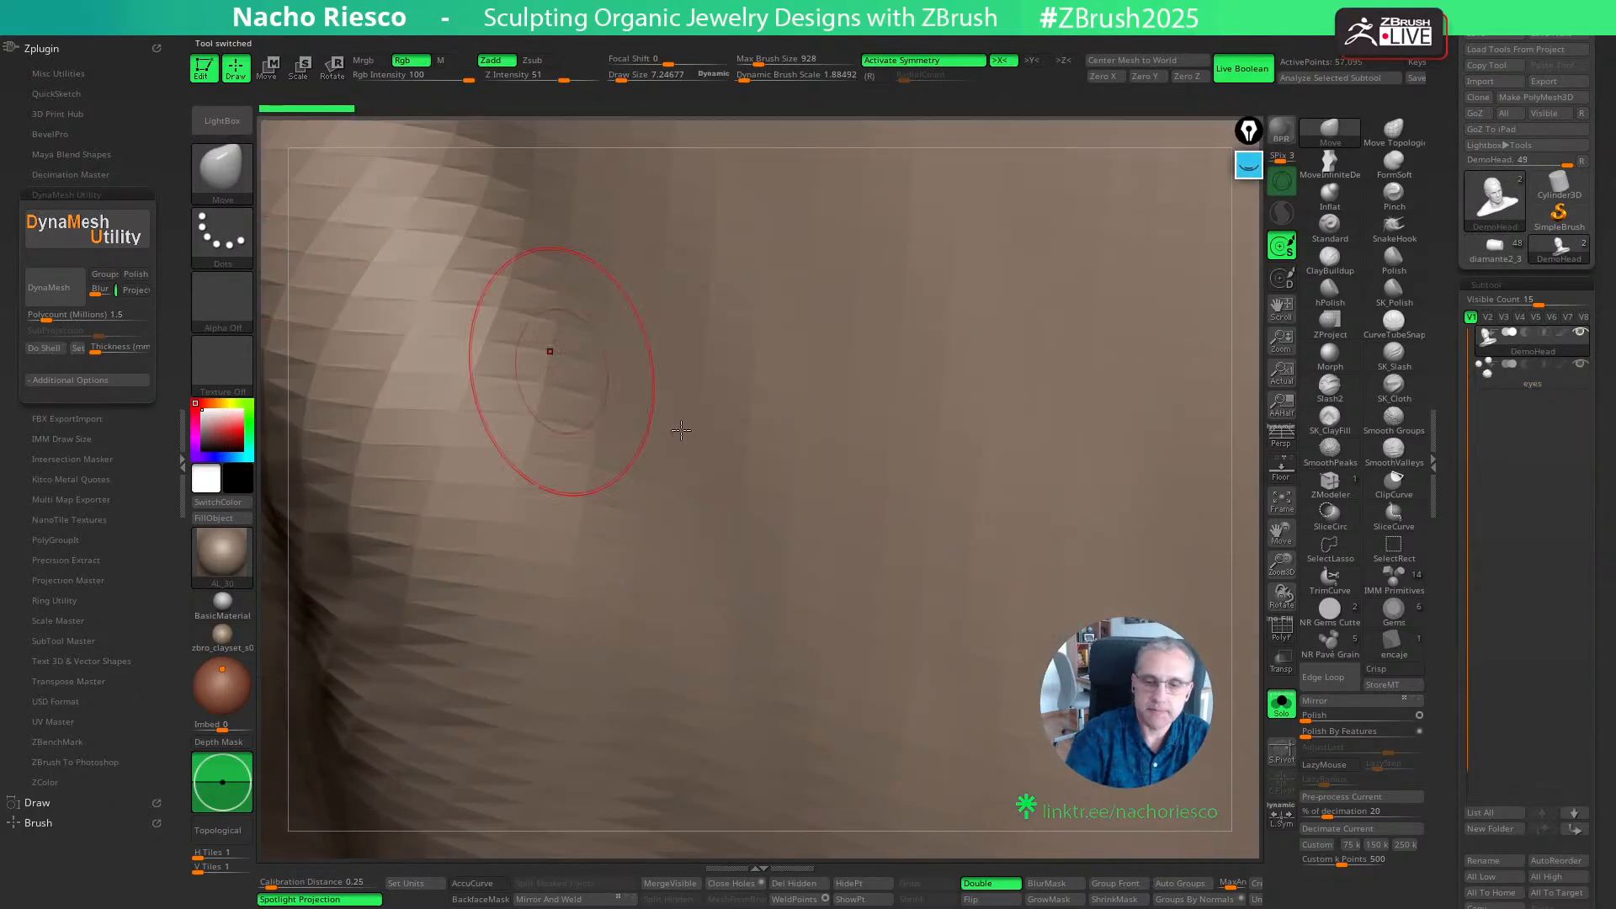
{"action": "left_click", "coordinate": [1288, 513]}
{"action": "left_click_drag", "start_coordinate": [1187, 606], "coordinate": [1210, 646], "text": "alt"}
{"action": "left_click", "coordinate": [1579, 364]}
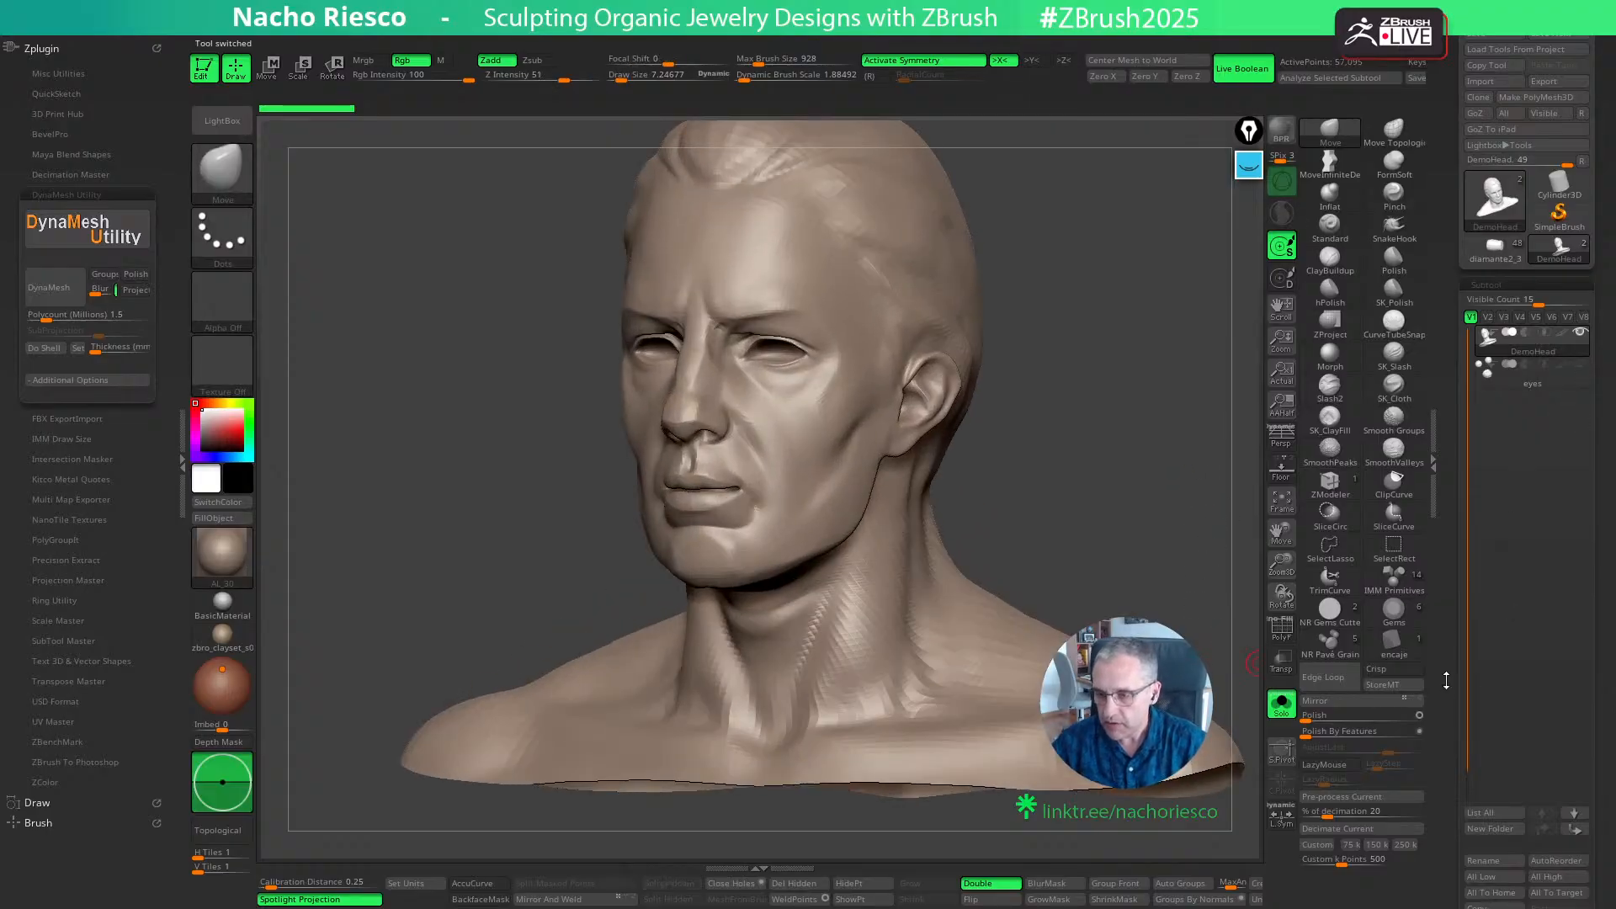
- Remesh the DemoHead with DynaMesh Utility at a polycount of 1 million
{"action": "left_click_drag", "start_coordinate": [1446, 680], "coordinate": [1425, 617]}
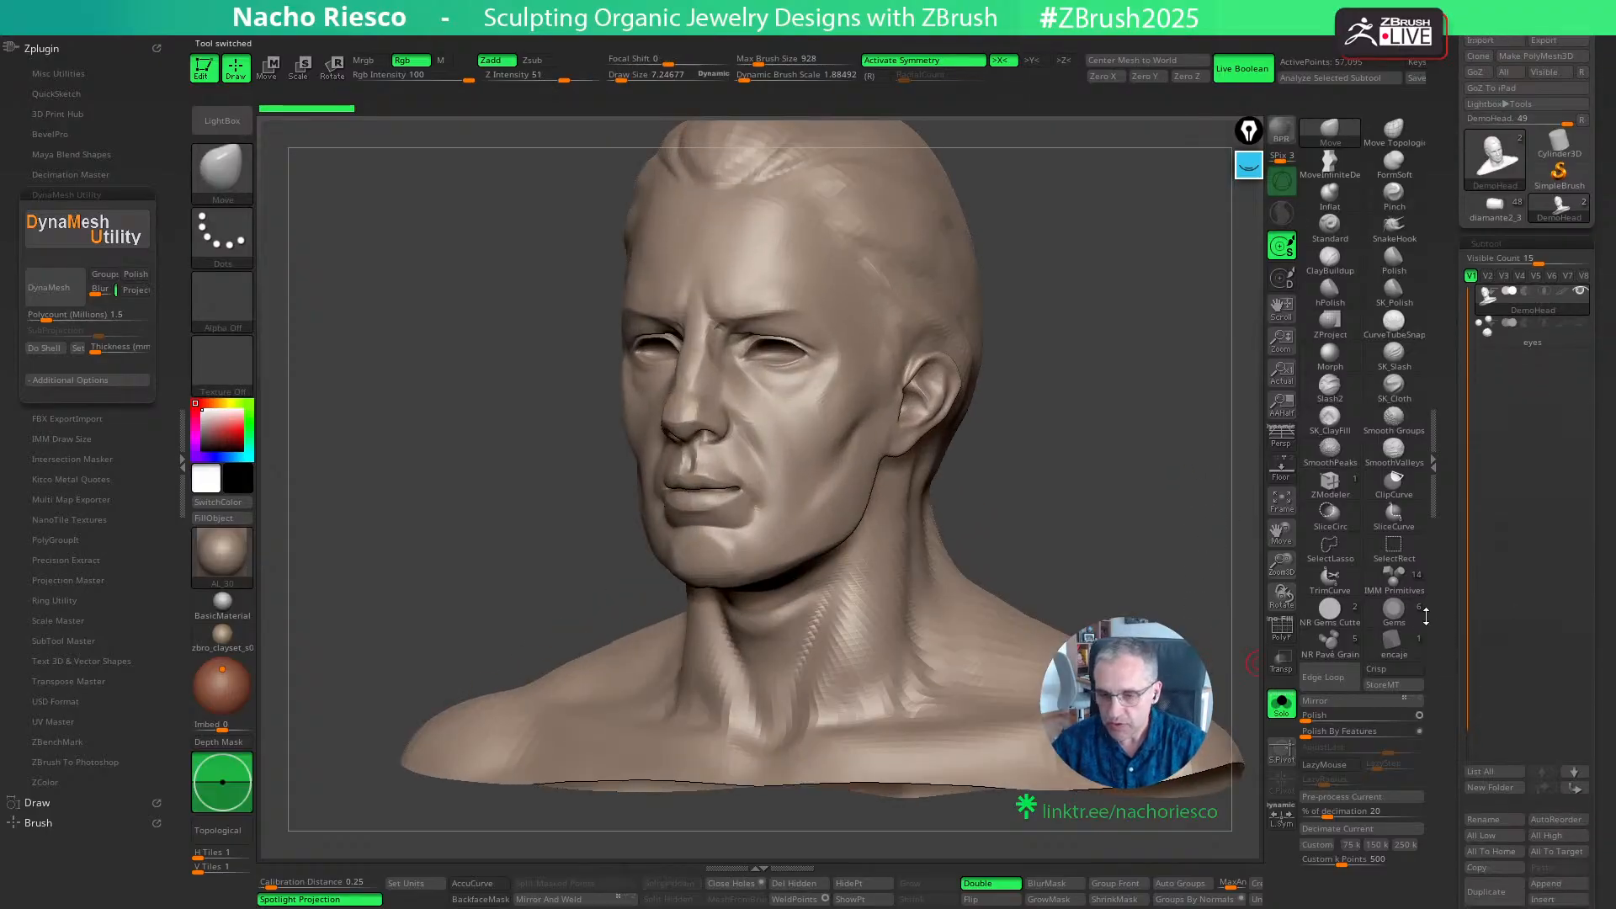
{"action": "left_click", "coordinate": [108, 316]}
{"action": "type", "text": "1"}
{"action": "key", "text": "Return"}
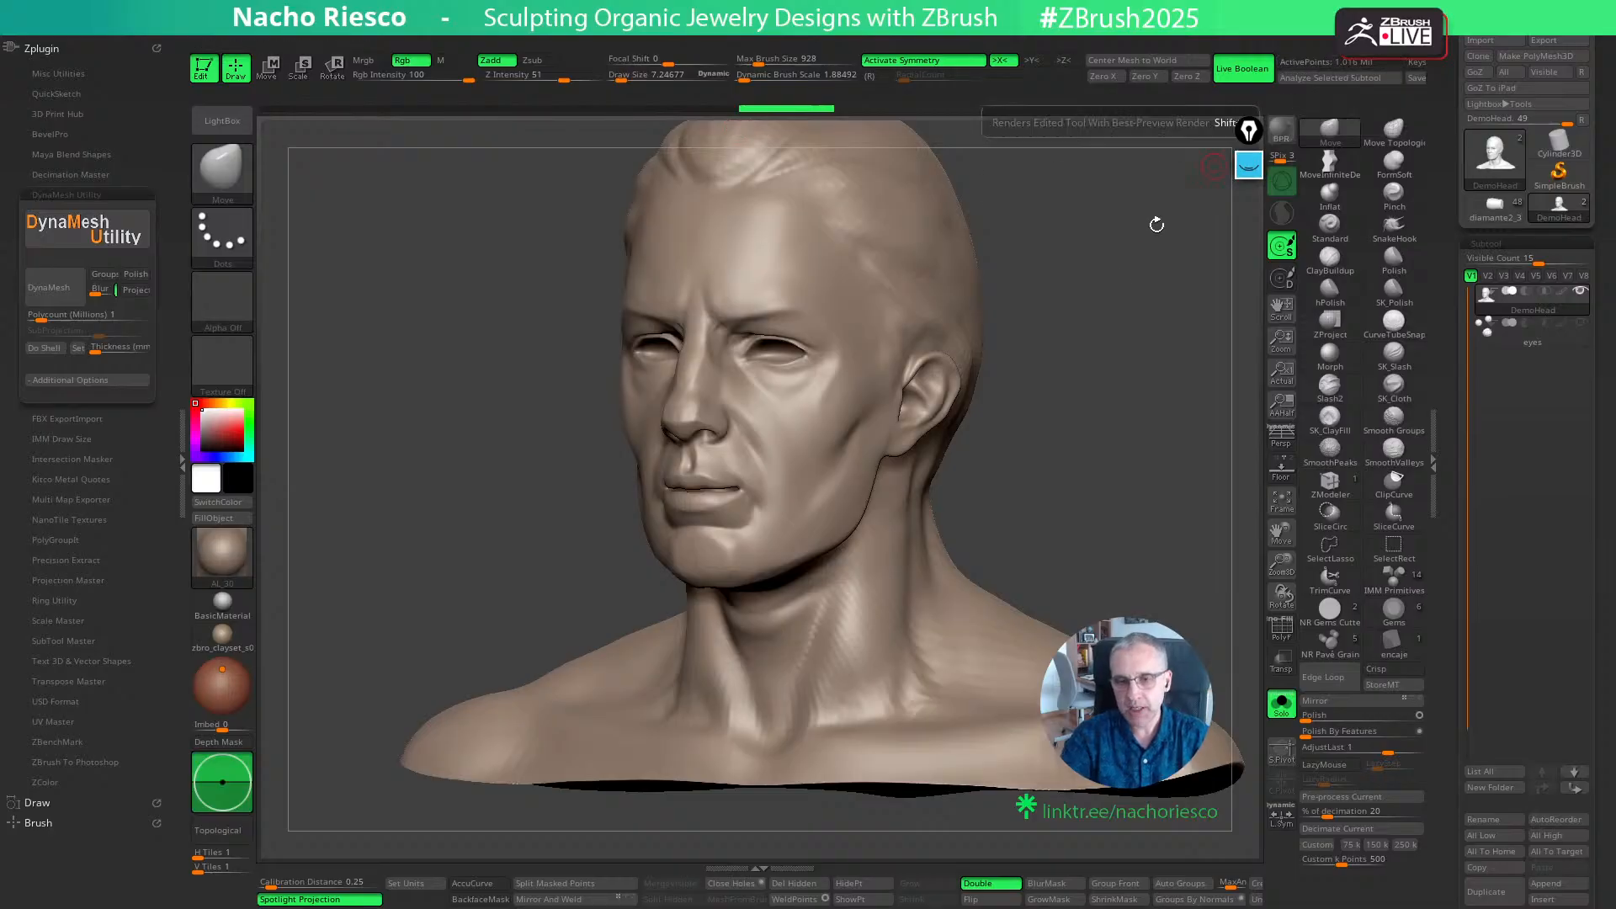
- Select the SnakeHook brush, skip its note about SculptrisPro mode, and try a symmetrical pull on the sides of the head
{"action": "mouse_move", "coordinate": [1104, 376]}
{"action": "left_mouse_down", "text": "shift"}
{"action": "mouse_move", "coordinate": [1118, 379]}
{"action": "mouse_move", "coordinate": [1034, 650]}
{"action": "left_mouse_up", "text": "shift"}
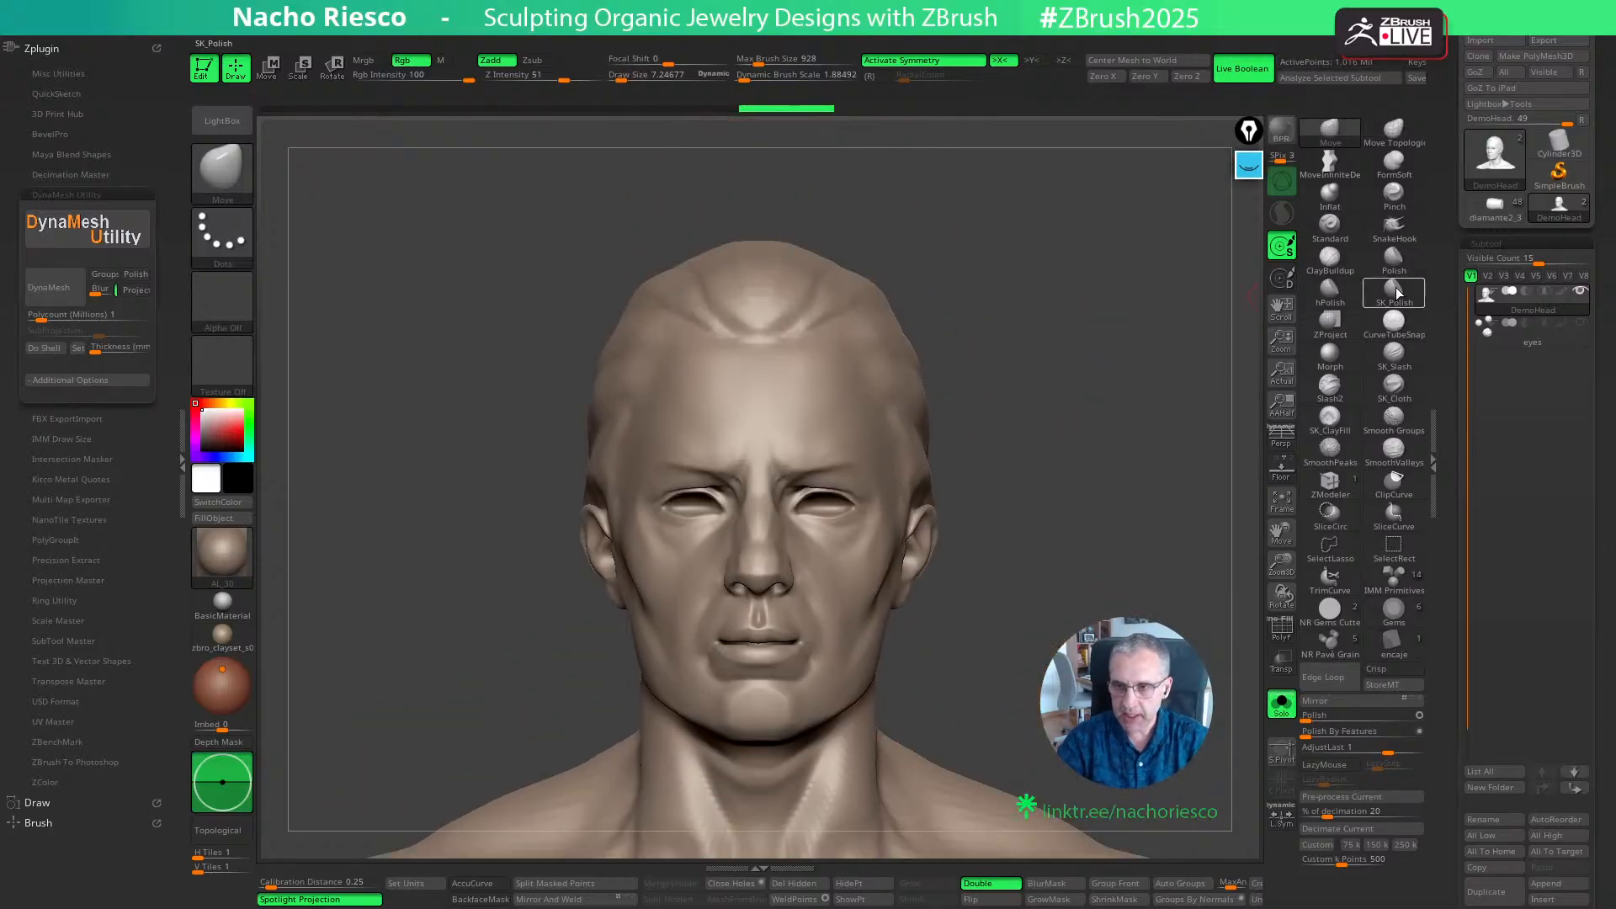
{"action": "left_click", "coordinate": [1394, 228]}
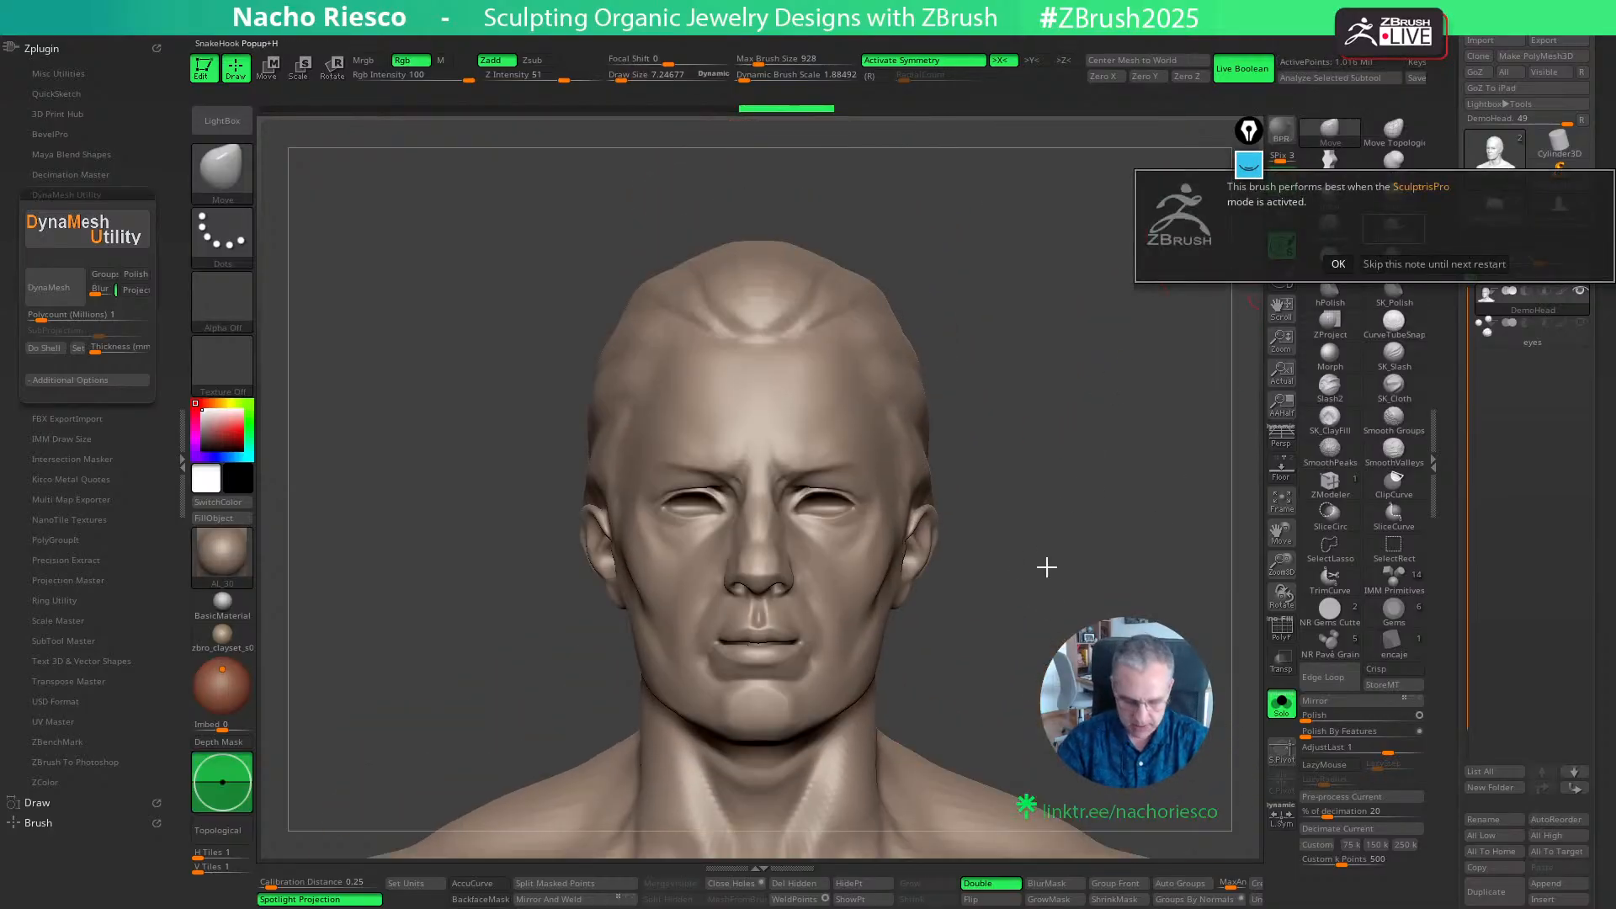
{"action": "left_click", "coordinate": [1372, 264]}
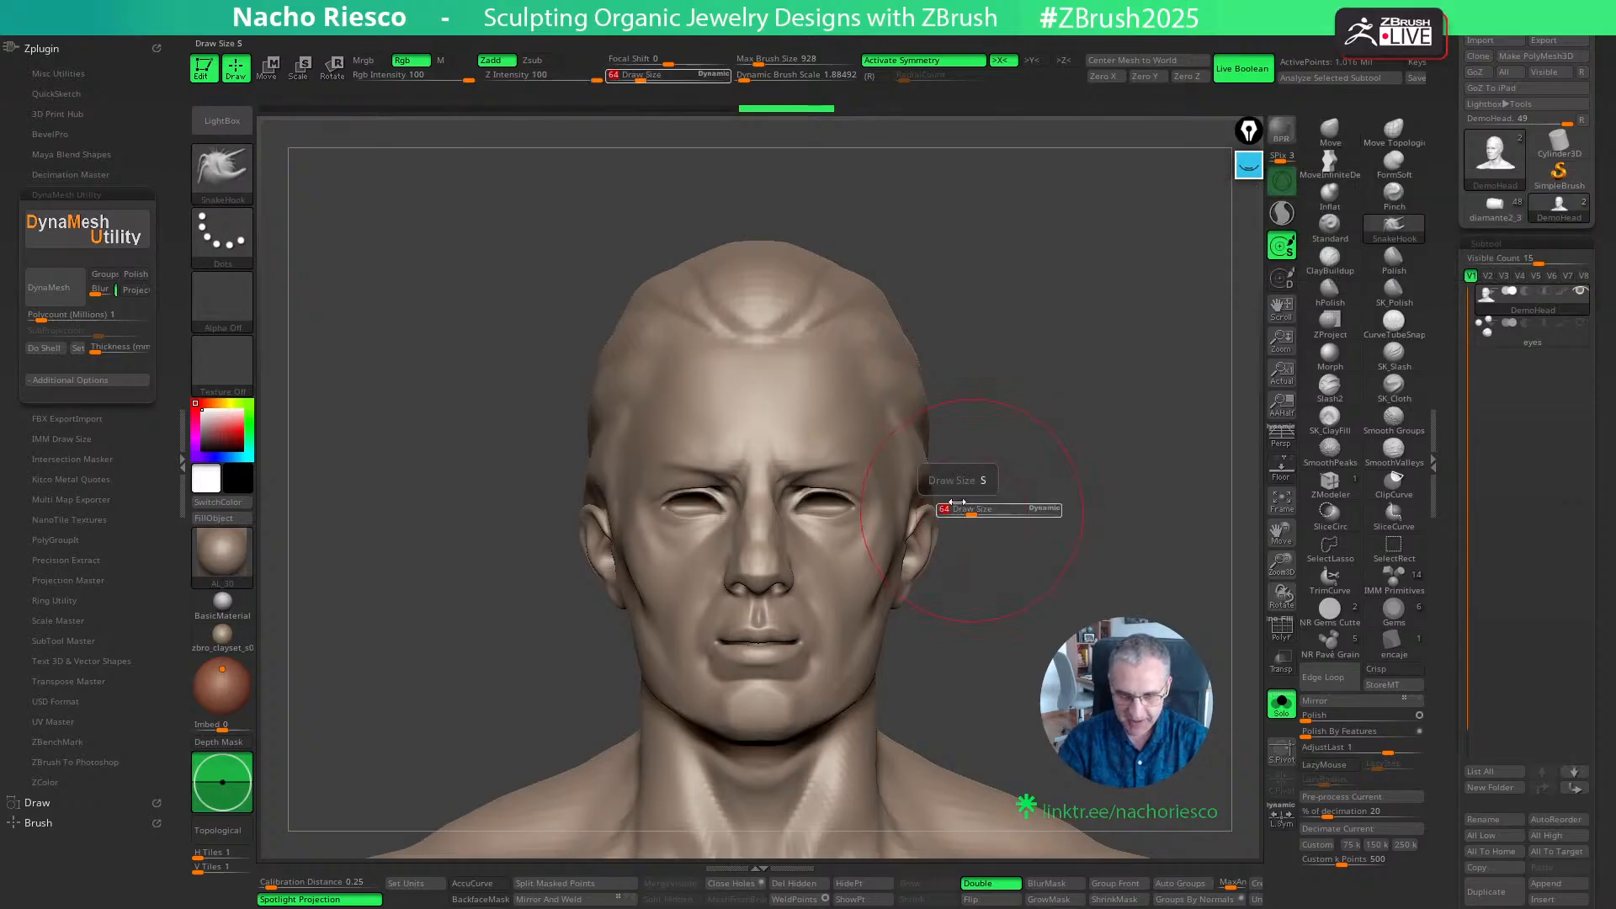
{"action": "key", "text": "s"}
{"action": "left_click_drag", "start_coordinate": [838, 352], "coordinate": [918, 347]}
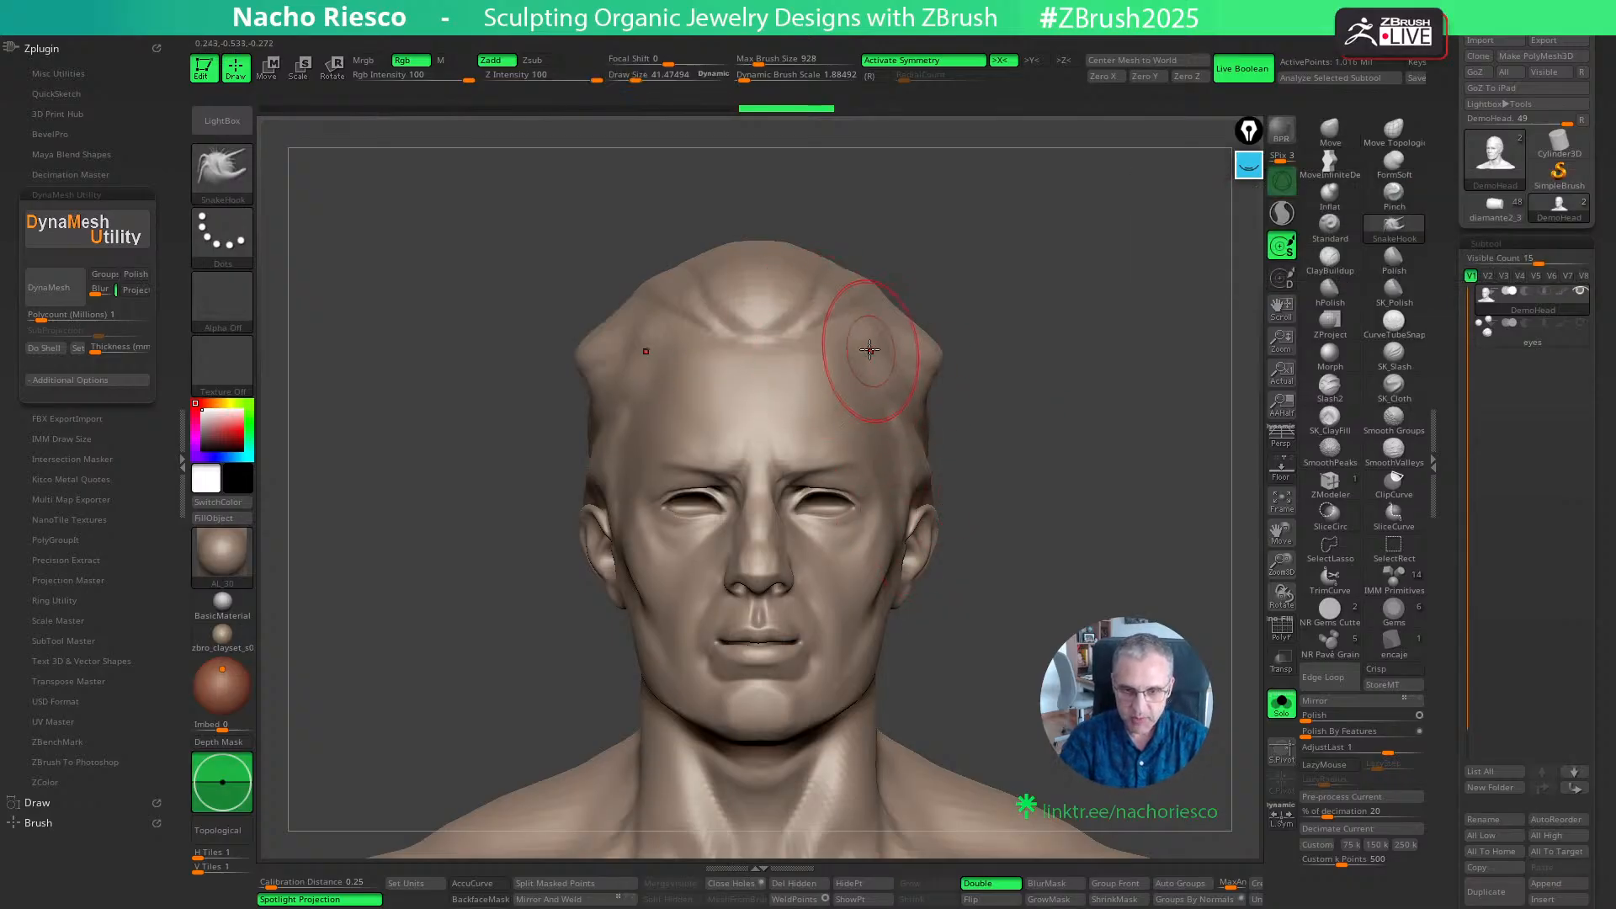
{"action": "key", "text": "ctrl+z"}
- Pull a symmetrical pair of upward-curving horns out of the forehead with a SnakeHook Draw Size of about 36
{"action": "left_click_drag", "start_coordinate": [1035, 342], "coordinate": [1124, 357]}
{"action": "key", "text": "s"}
{"action": "left_click_drag", "start_coordinate": [917, 371], "coordinate": [1028, 294]}
{"action": "left_click_drag", "start_coordinate": [1119, 353], "coordinate": [1057, 371], "text": "shift"}
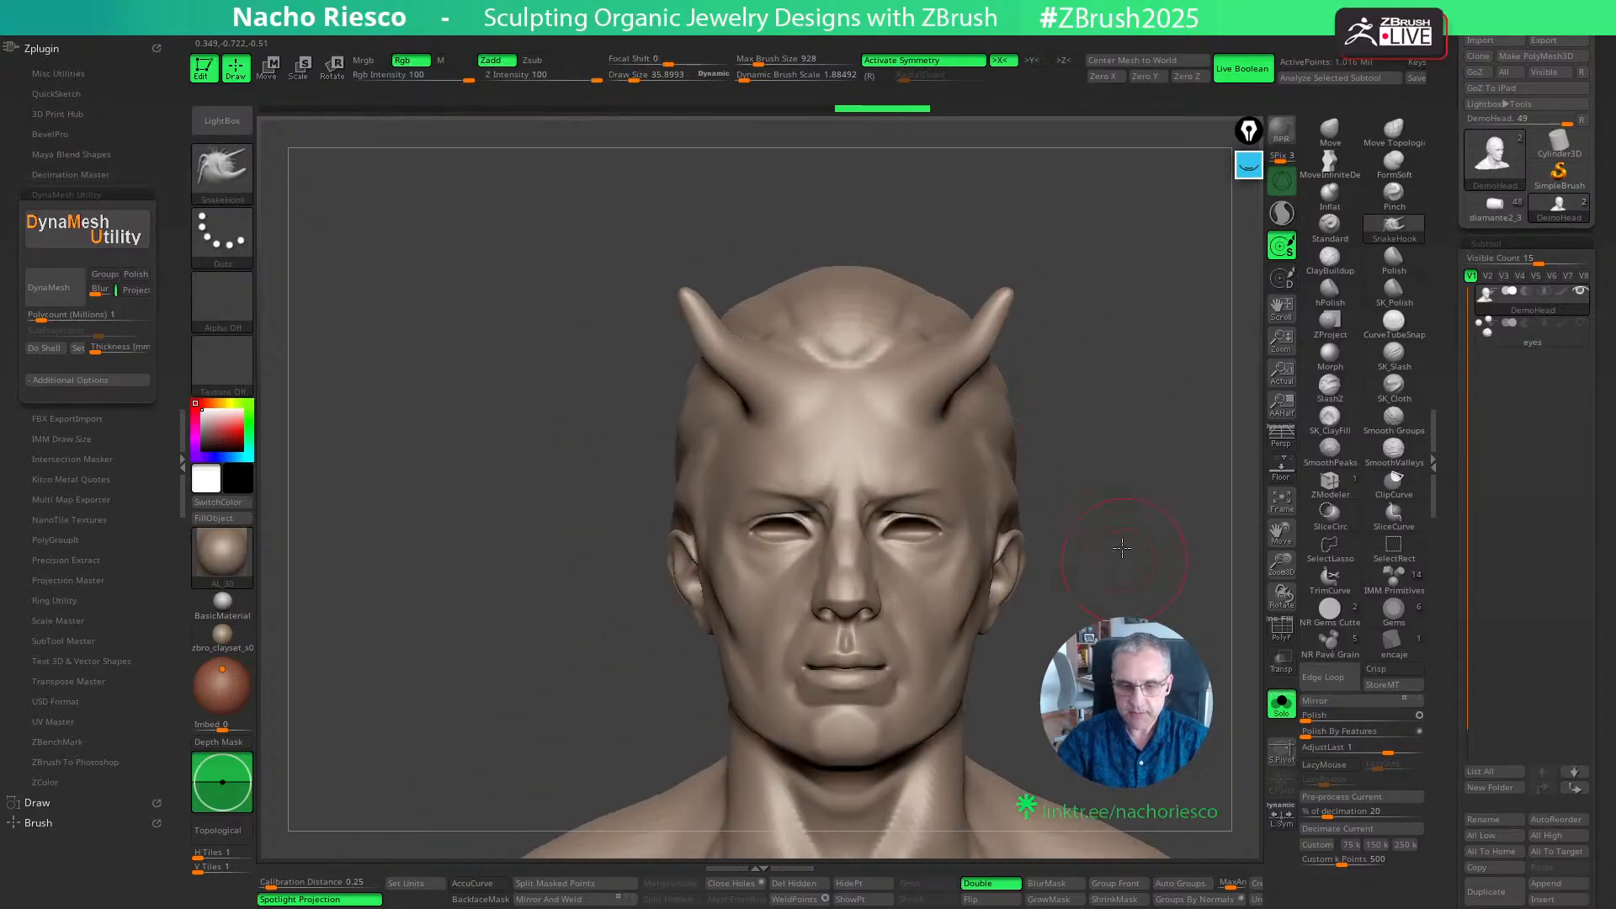
{"action": "left_click_drag", "start_coordinate": [1122, 547], "coordinate": [1141, 424], "text": "alt"}
{"action": "left_click_drag", "start_coordinate": [1172, 588], "coordinate": [1134, 526], "text": "shift"}
{"action": "key", "text": "w"}
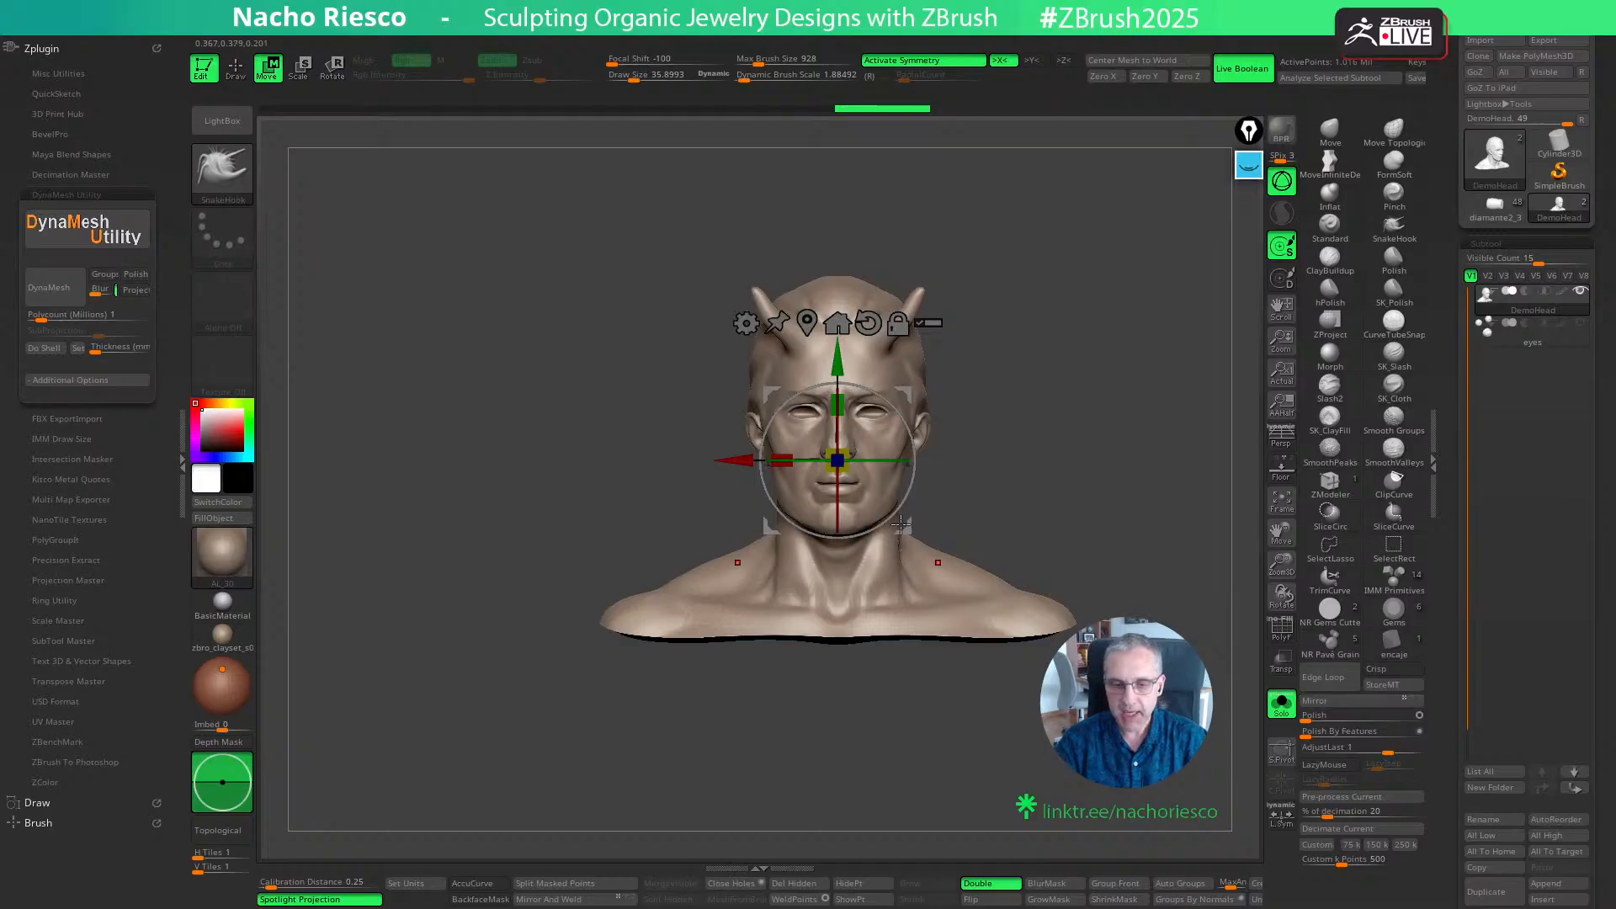
{"action": "left_click_drag", "start_coordinate": [837, 459], "coordinate": [748, 441]}
{"action": "key", "text": "q"}
{"action": "key", "text": "ctrl+z"}
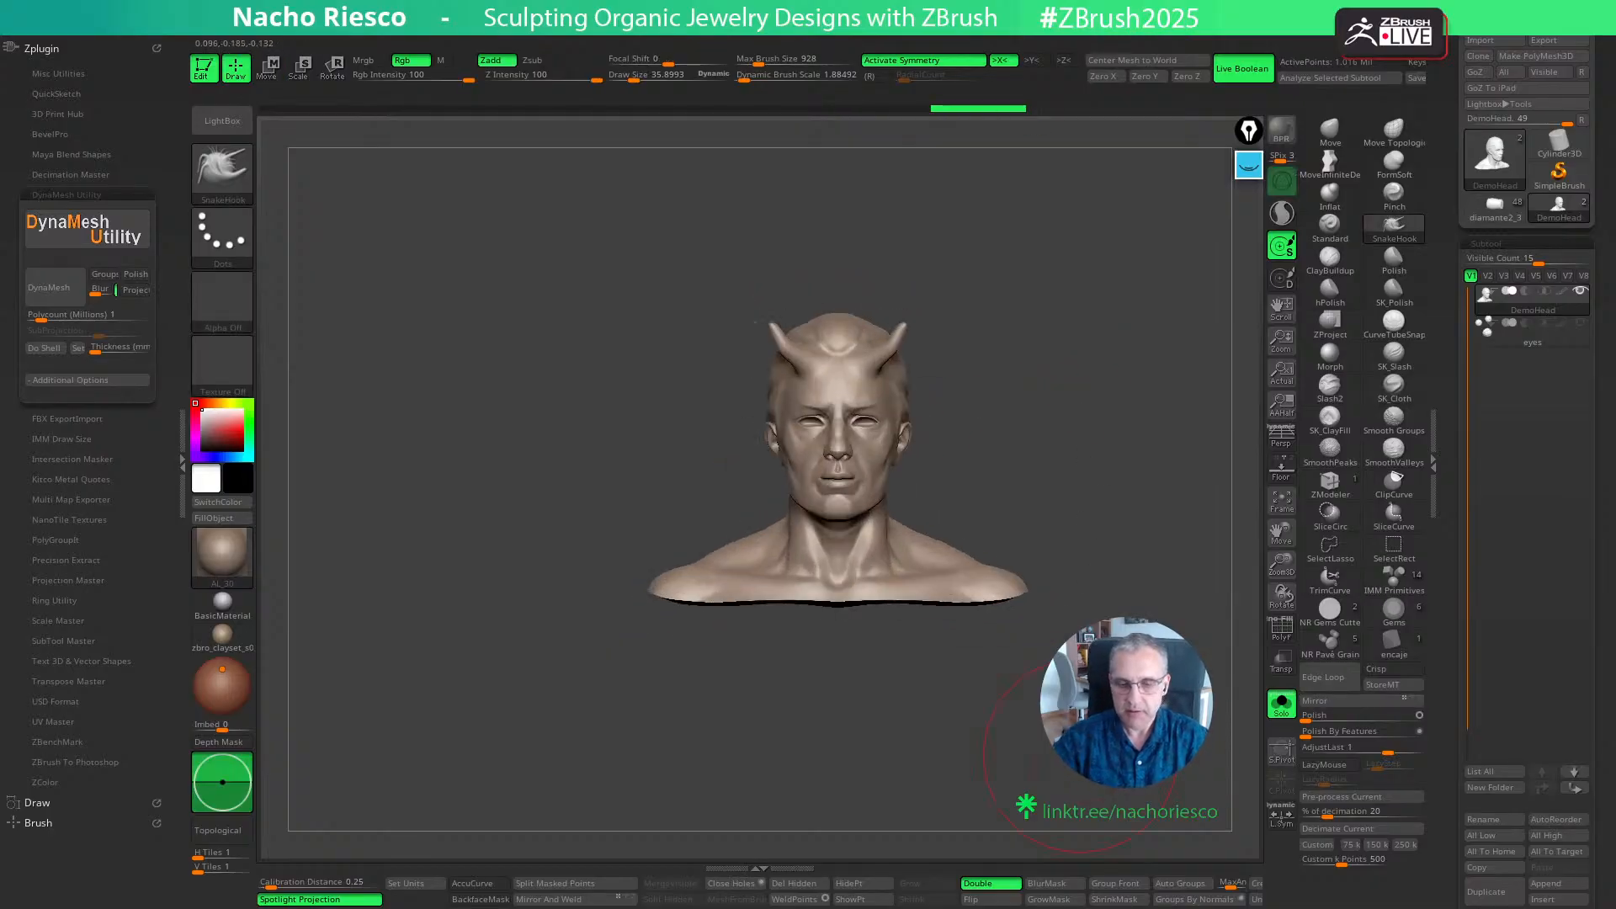
- Try to remesh the horned head with the standard DynaMesh
{"action": "left_click_drag", "start_coordinate": [1453, 768], "coordinate": [1453, 678]}
{"action": "left_click_drag", "start_coordinate": [1060, 354], "coordinate": [1101, 530], "text": "ctrl"}
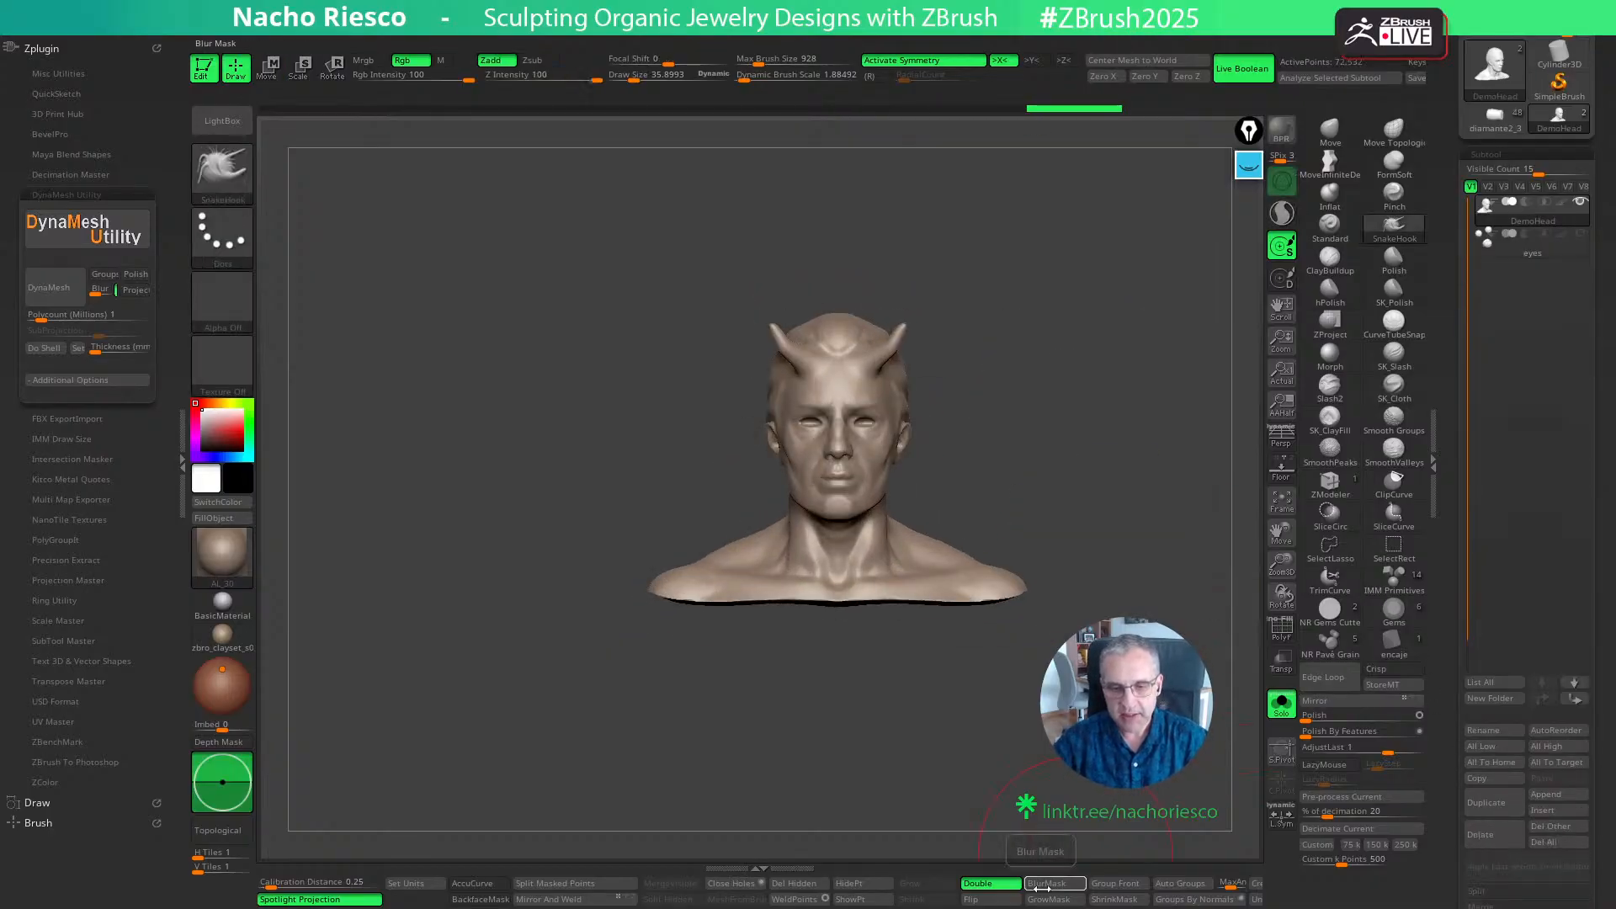
{"action": "left_click_drag", "start_coordinate": [1050, 782], "coordinate": [1061, 903], "text": "alt"}
{"action": "key", "text": "ctrl+z"}
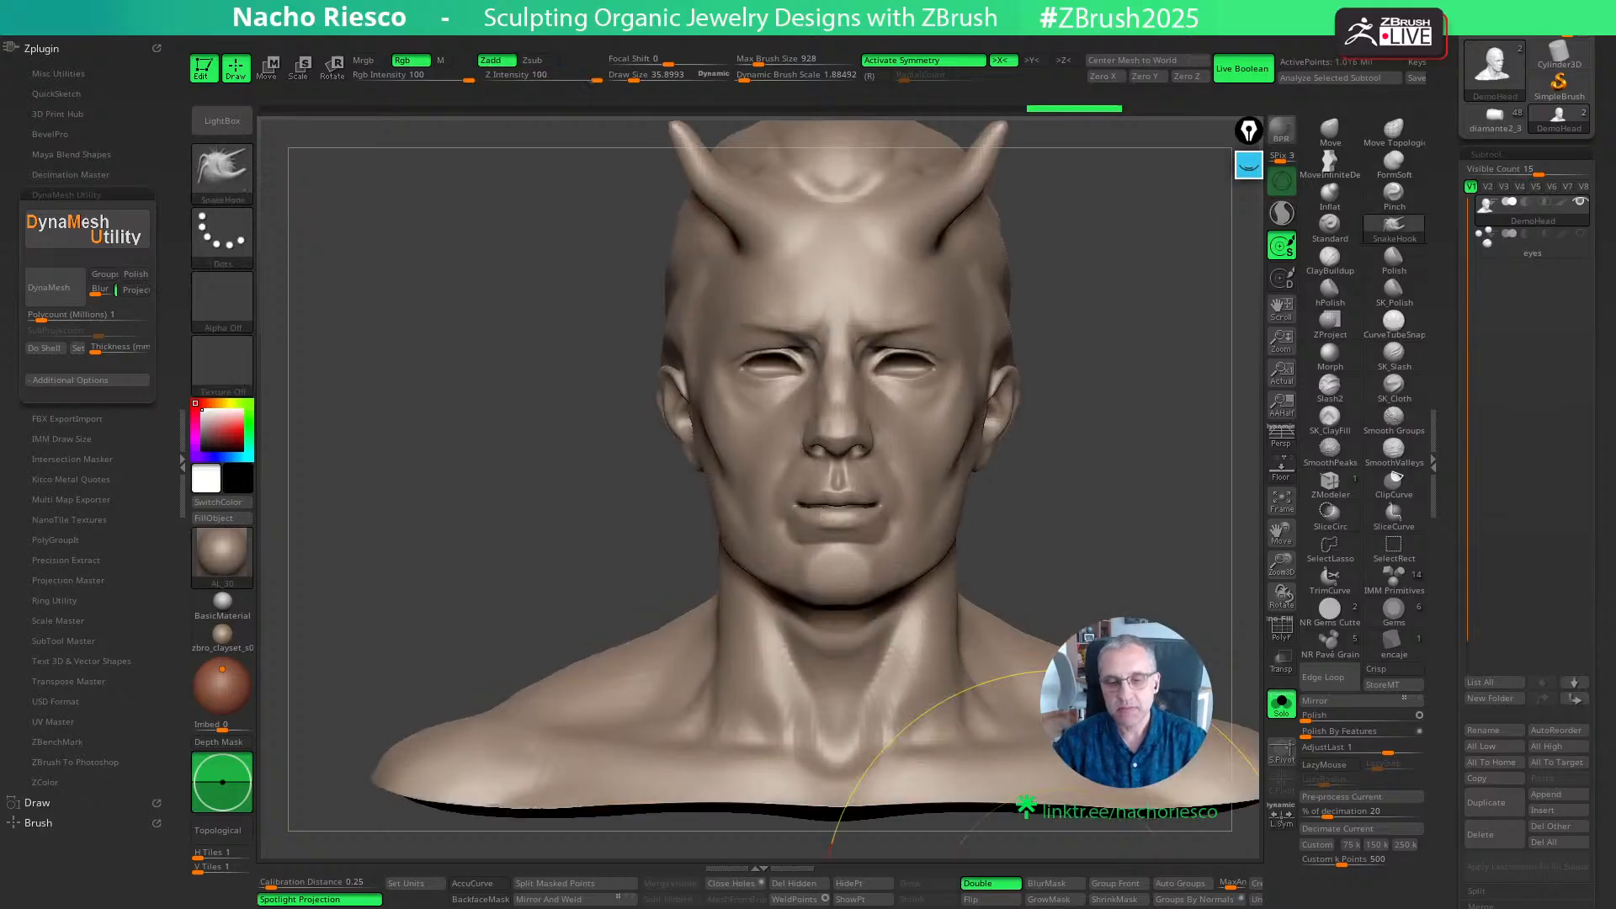
{"action": "key", "text": "ctrl+z"}
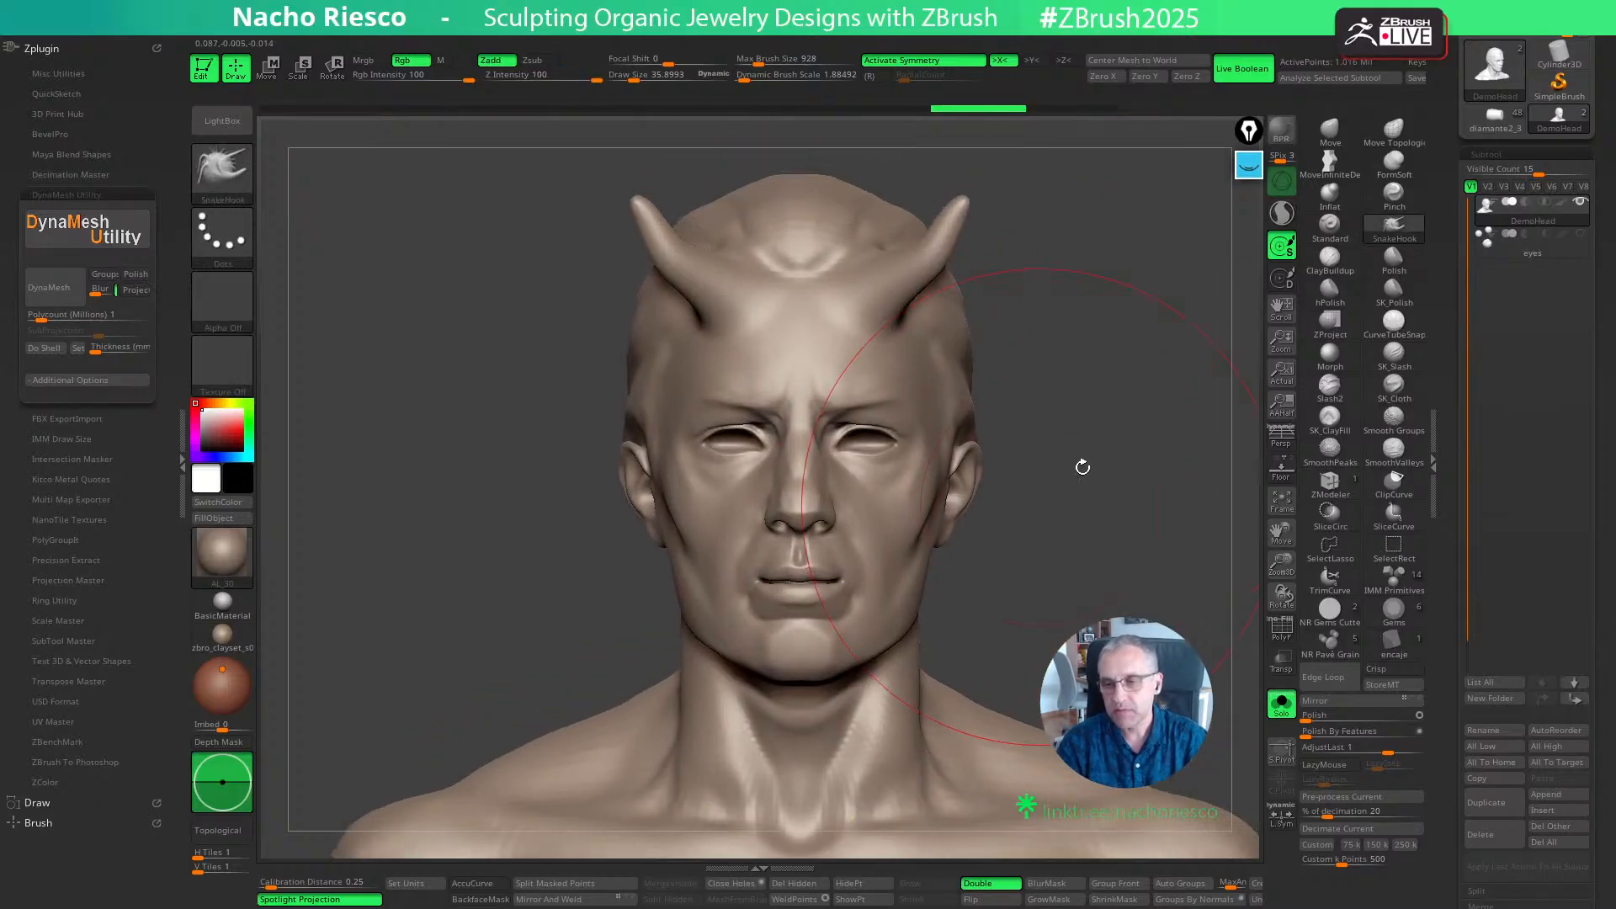
- Sculpt symmetrical eyebrow hairs along both brow ridges with the ClayBuildup brush at a Draw Size of about 1.8
{"action": "left_click", "coordinate": [1319, 267]}
{"action": "key", "text": "s"}
{"action": "left_click_drag", "start_coordinate": [1064, 441], "coordinate": [1098, 471], "text": "alt"}
{"action": "left_click_drag", "start_coordinate": [1098, 471], "coordinate": [1074, 440]}
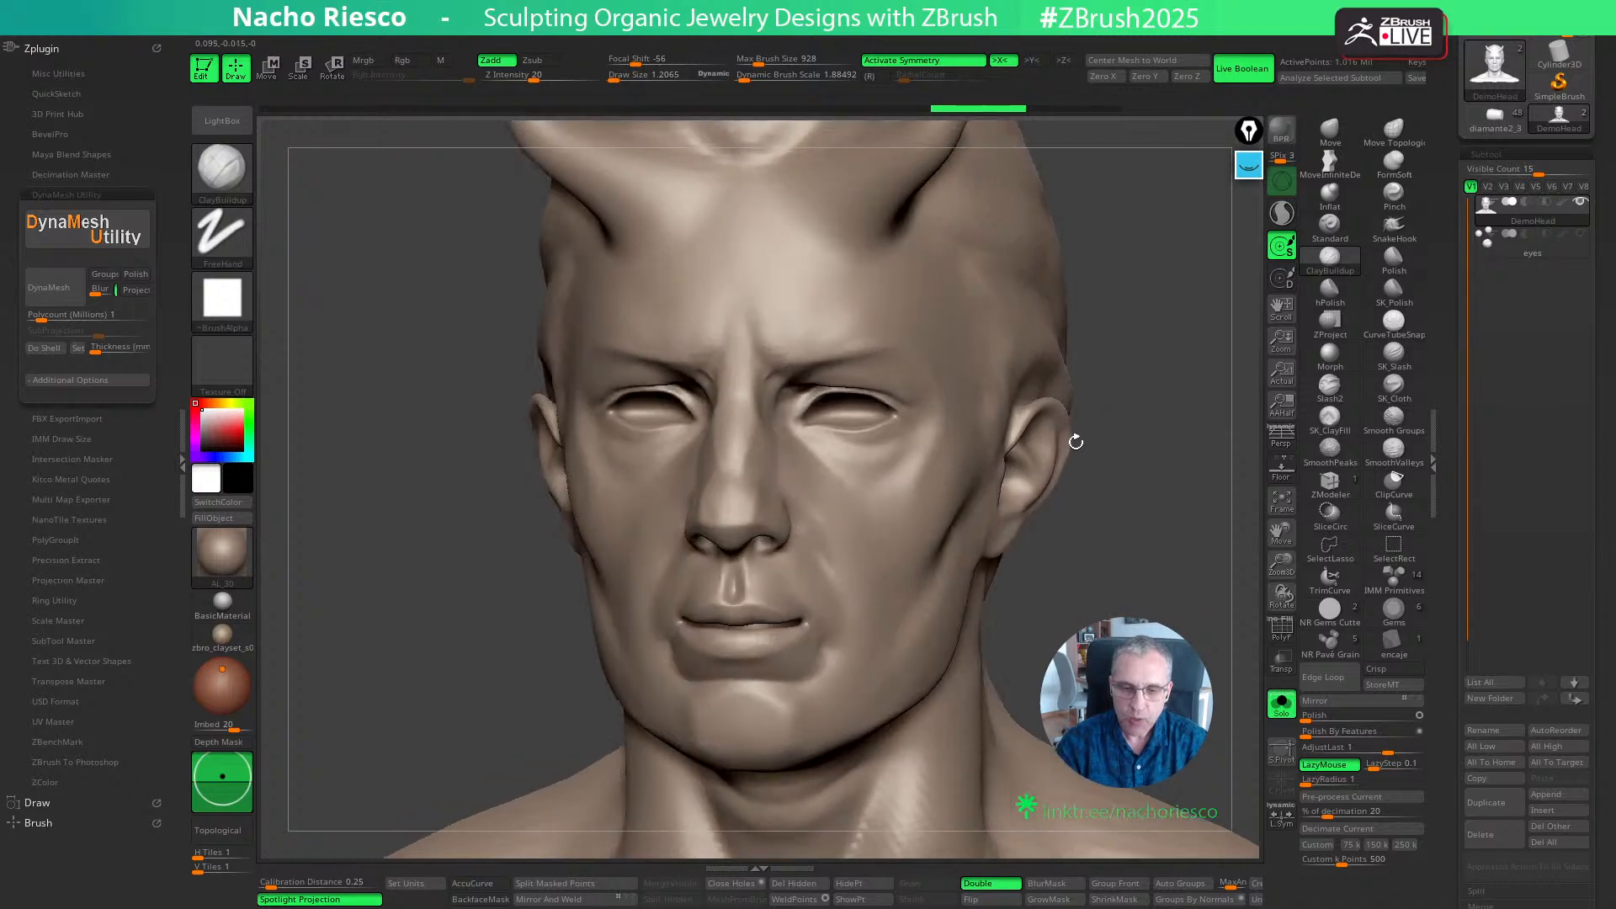
{"action": "key", "text": "s"}
{"action": "left_click_drag", "start_coordinate": [820, 352], "coordinate": [767, 355]}
{"action": "mouse_move", "coordinate": [1106, 238]}
{"action": "left_mouse_down"}
{"action": "mouse_move", "coordinate": [1147, 245]}
{"action": "mouse_move", "coordinate": [1075, 330]}
{"action": "left_mouse_up"}
{"action": "mouse_move", "coordinate": [778, 354]}
{"action": "left_mouse_down"}
{"action": "mouse_move", "coordinate": [854, 344]}
{"action": "mouse_move", "coordinate": [764, 357]}
{"action": "mouse_move", "coordinate": [863, 342]}
{"action": "left_mouse_up"}
{"action": "left_click_drag", "start_coordinate": [1126, 333], "coordinate": [1101, 335]}
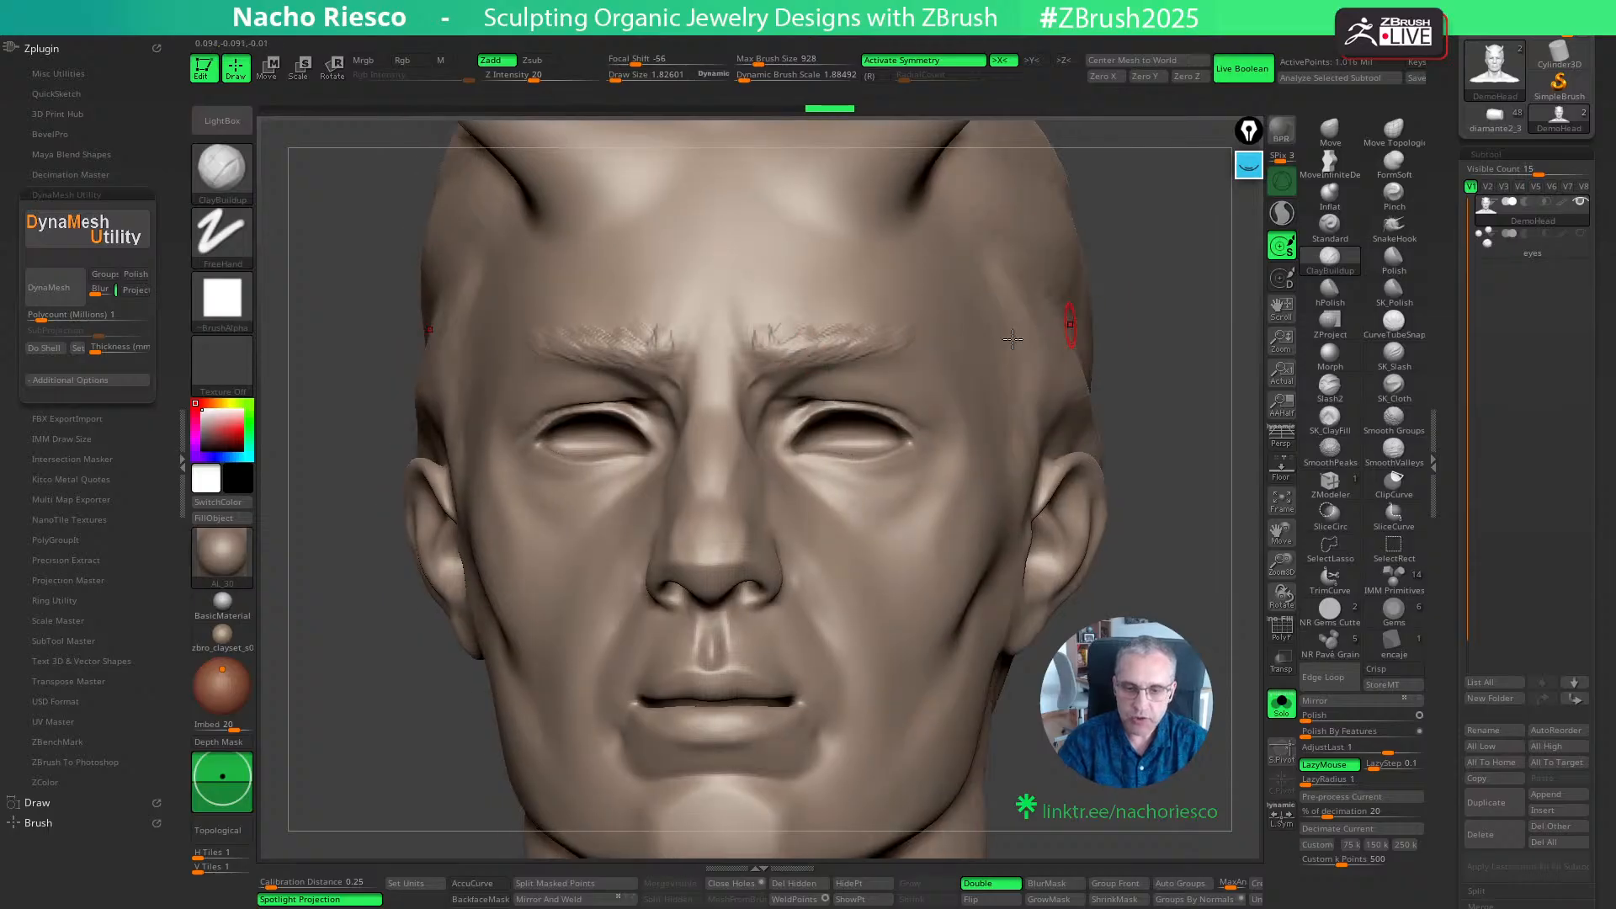
{"action": "left_click_drag", "start_coordinate": [922, 341], "coordinate": [929, 341]}
{"action": "mouse_move", "coordinate": [1195, 404]}
{"action": "left_mouse_down"}
{"action": "mouse_move", "coordinate": [1146, 472]}
{"action": "mouse_move", "coordinate": [1179, 494]}
{"action": "left_mouse_up"}
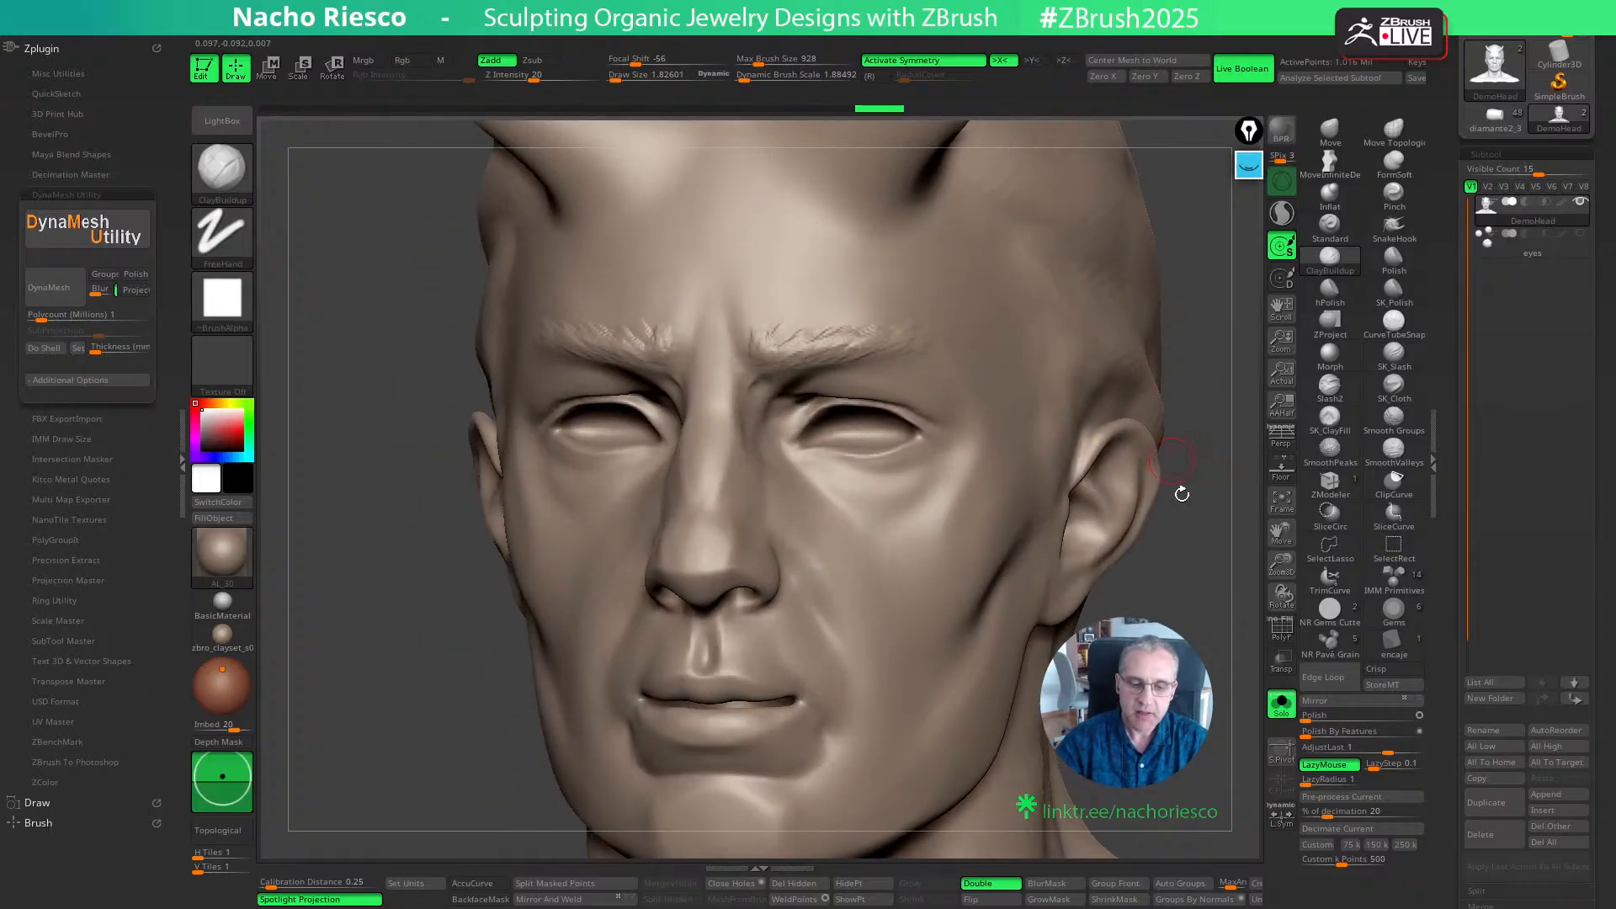
- Try to remesh the head and its sculpted eyebrows with the standard DynaMesh
{"action": "mouse_move", "coordinate": [1217, 567]}
{"action": "left_mouse_down", "text": "shift"}
{"action": "mouse_move", "coordinate": [1184, 591]}
{"action": "mouse_move", "coordinate": [1087, 541]}
{"action": "left_mouse_up", "text": "shift"}
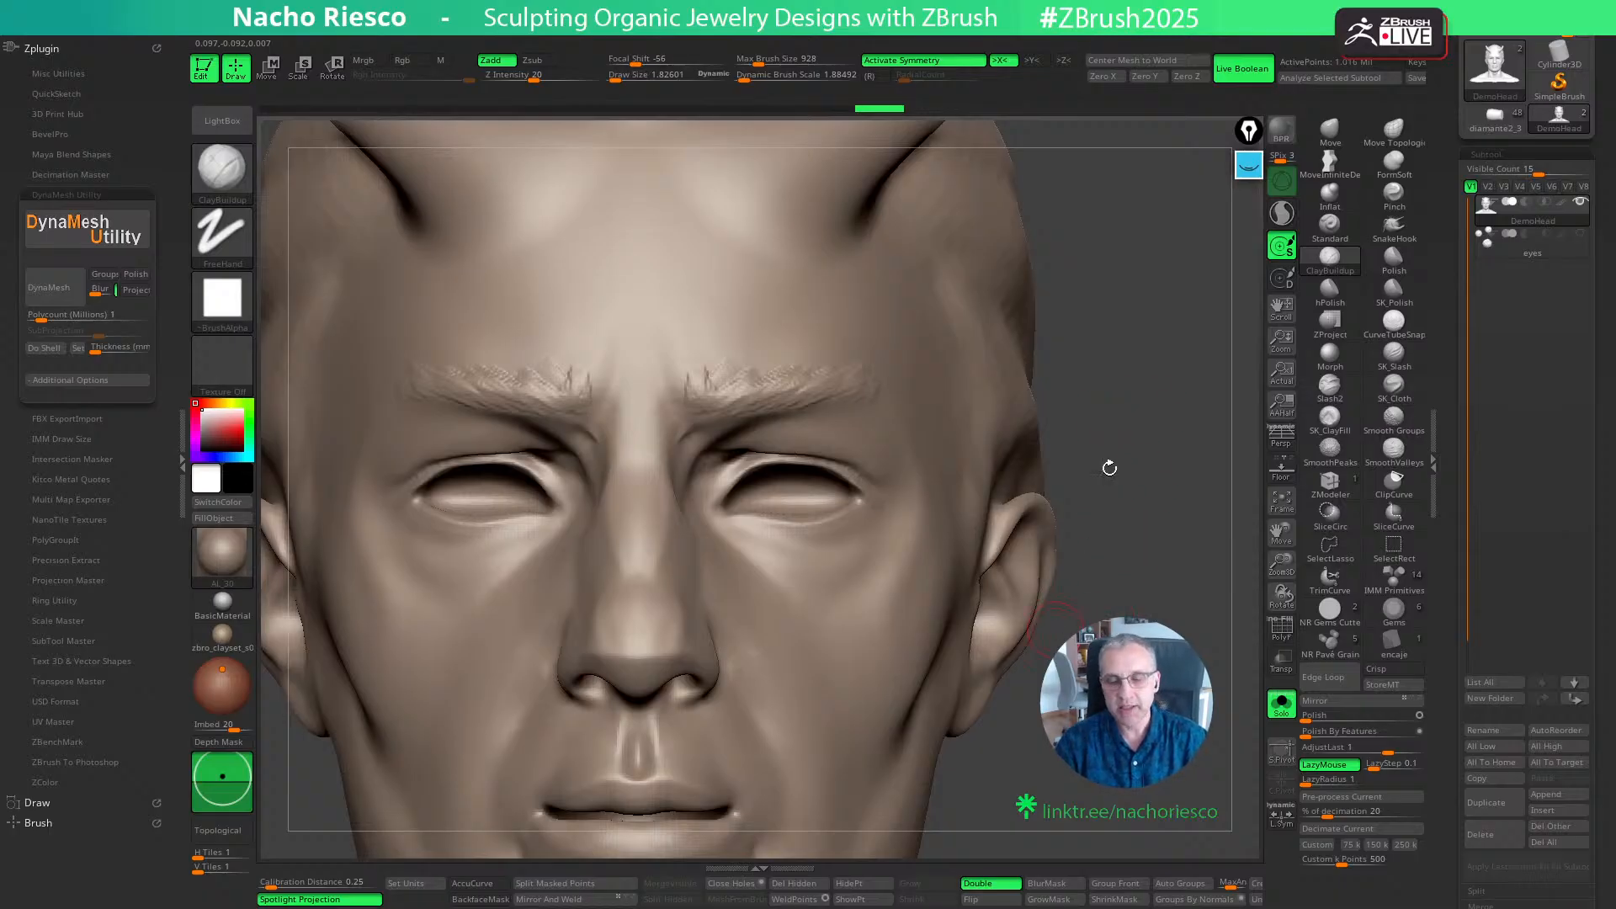
{"action": "left_click_drag", "start_coordinate": [1119, 372], "coordinate": [1142, 468], "text": "ctrl"}
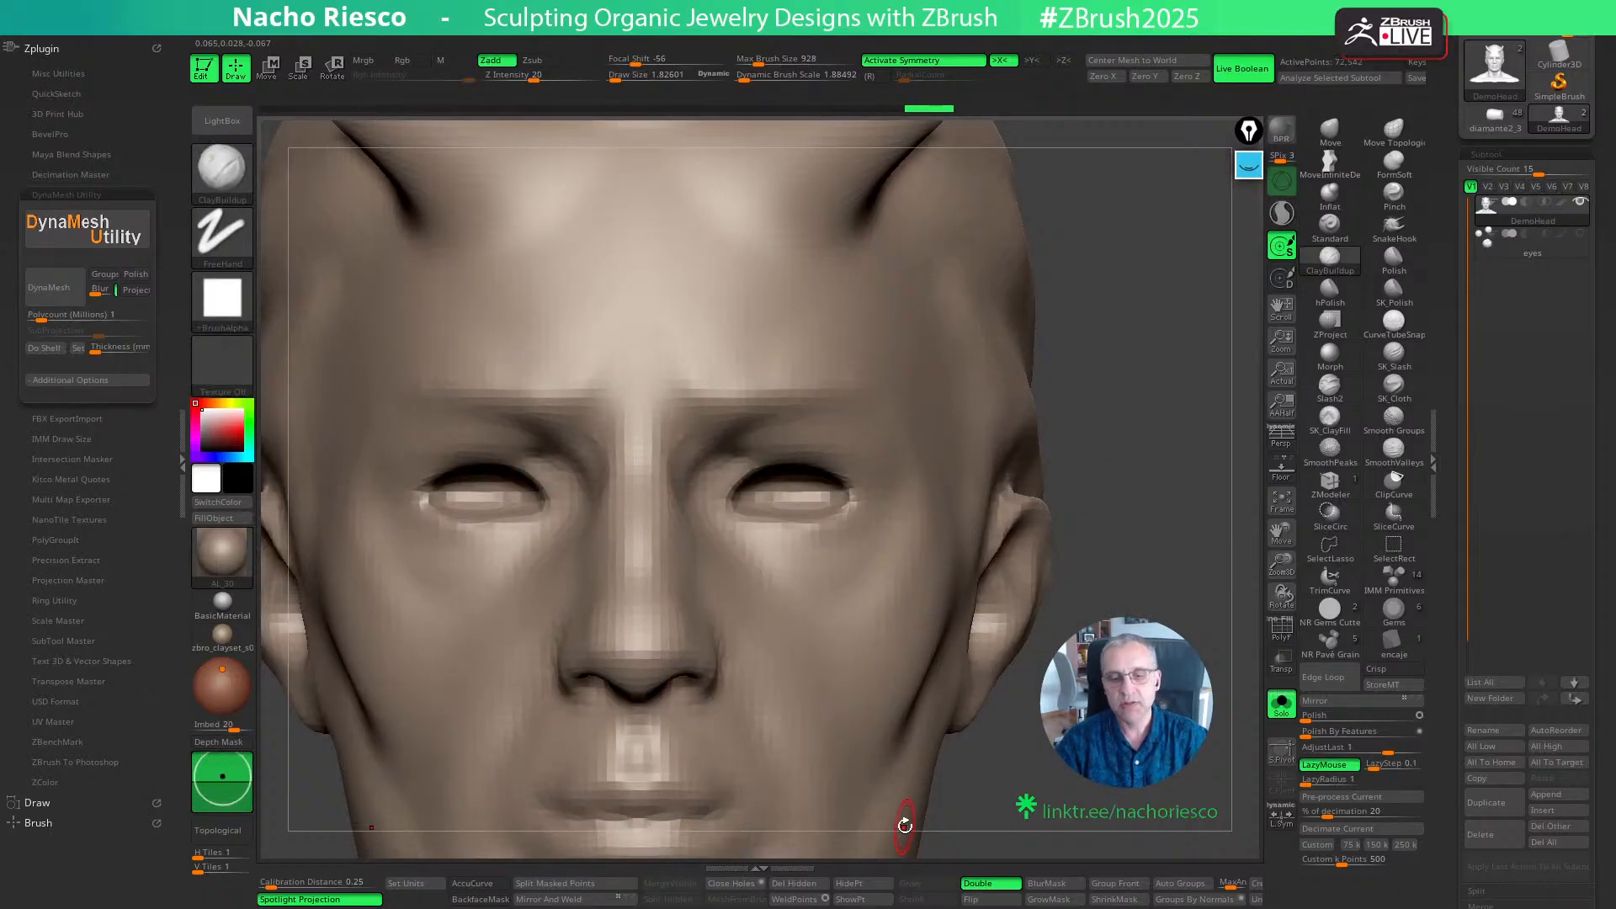
{"action": "key", "text": "ctrl+z"}
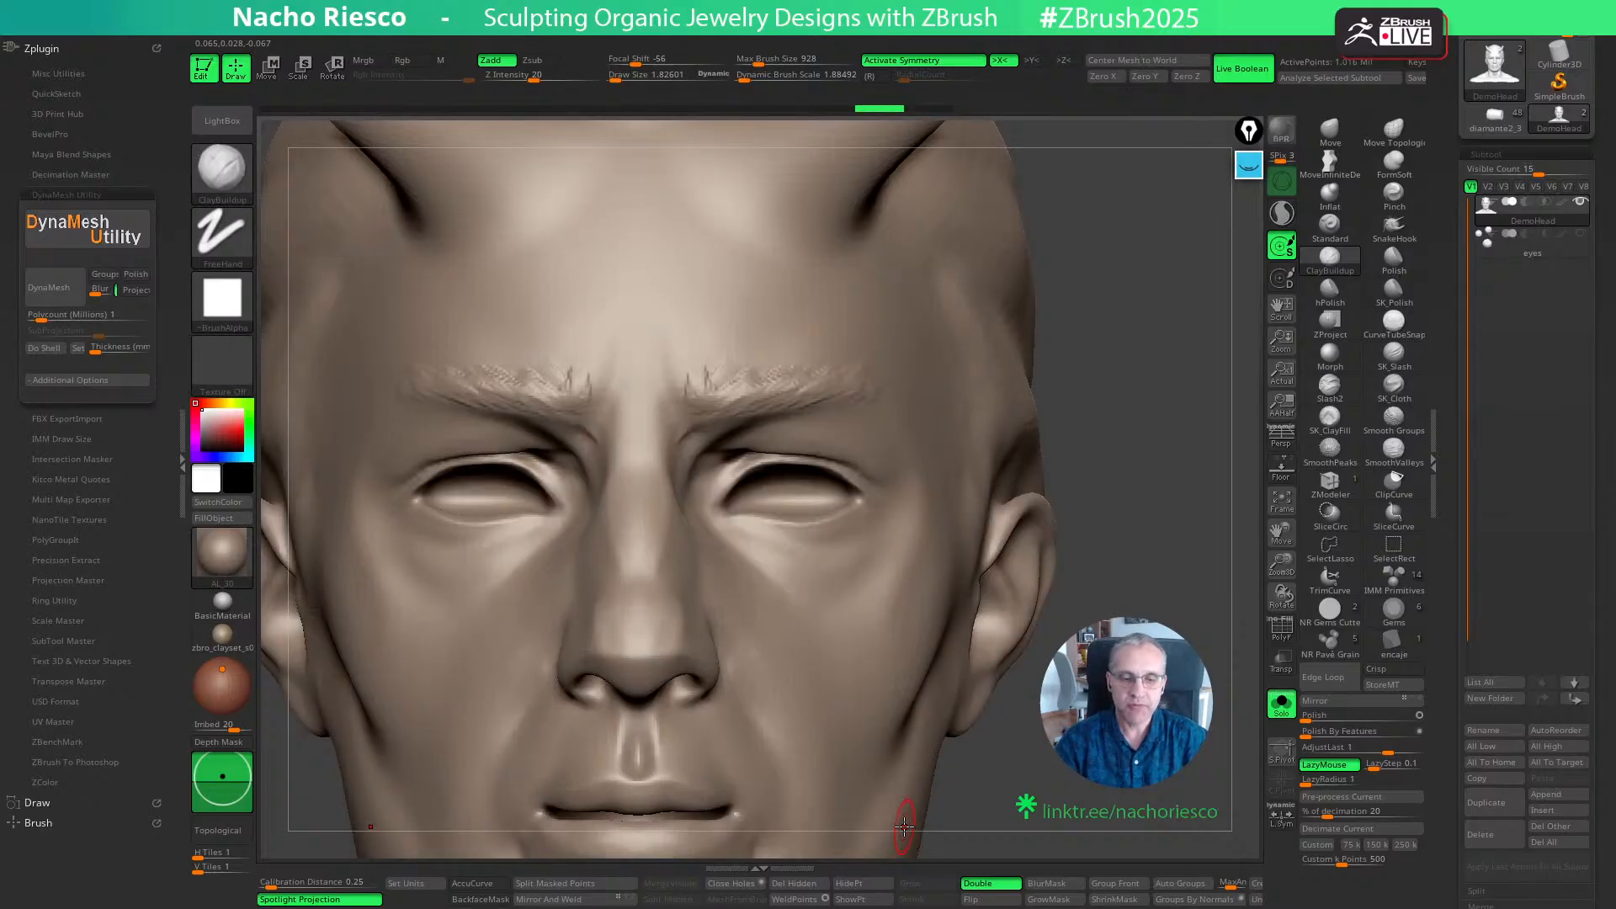
- Try to remesh the head and eyebrows with DynaMesh Utility while its Blur modifier is on
{"action": "left_click_drag", "start_coordinate": [1168, 455], "coordinate": [1185, 458], "text": "alt"}
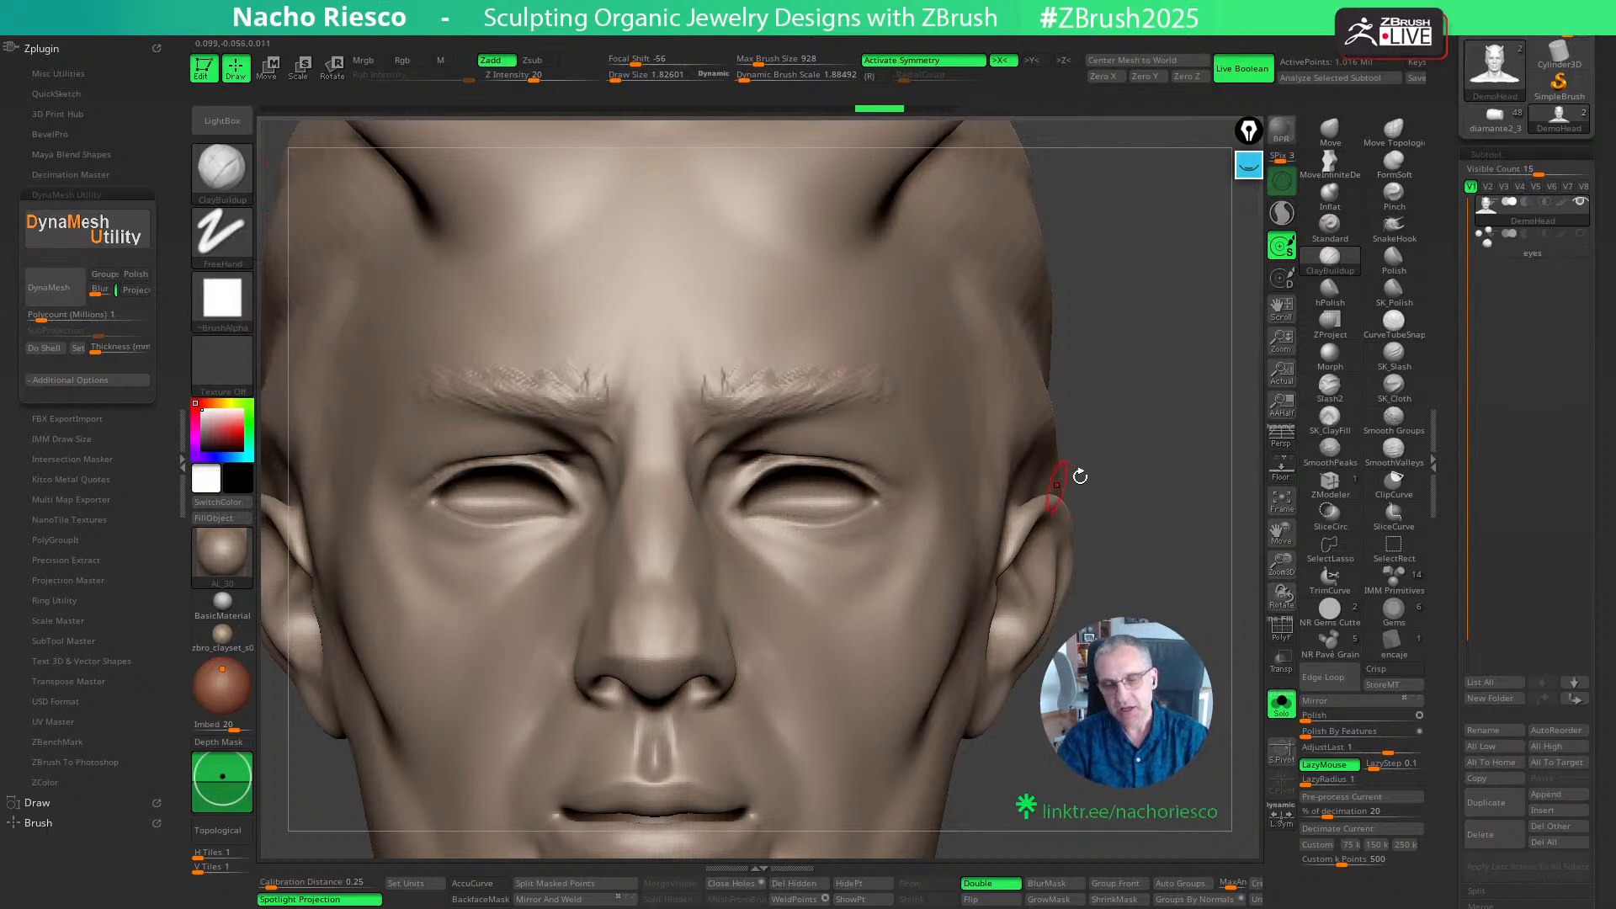
{"action": "left_click_drag", "start_coordinate": [1117, 461], "coordinate": [1121, 411], "text": "alt"}
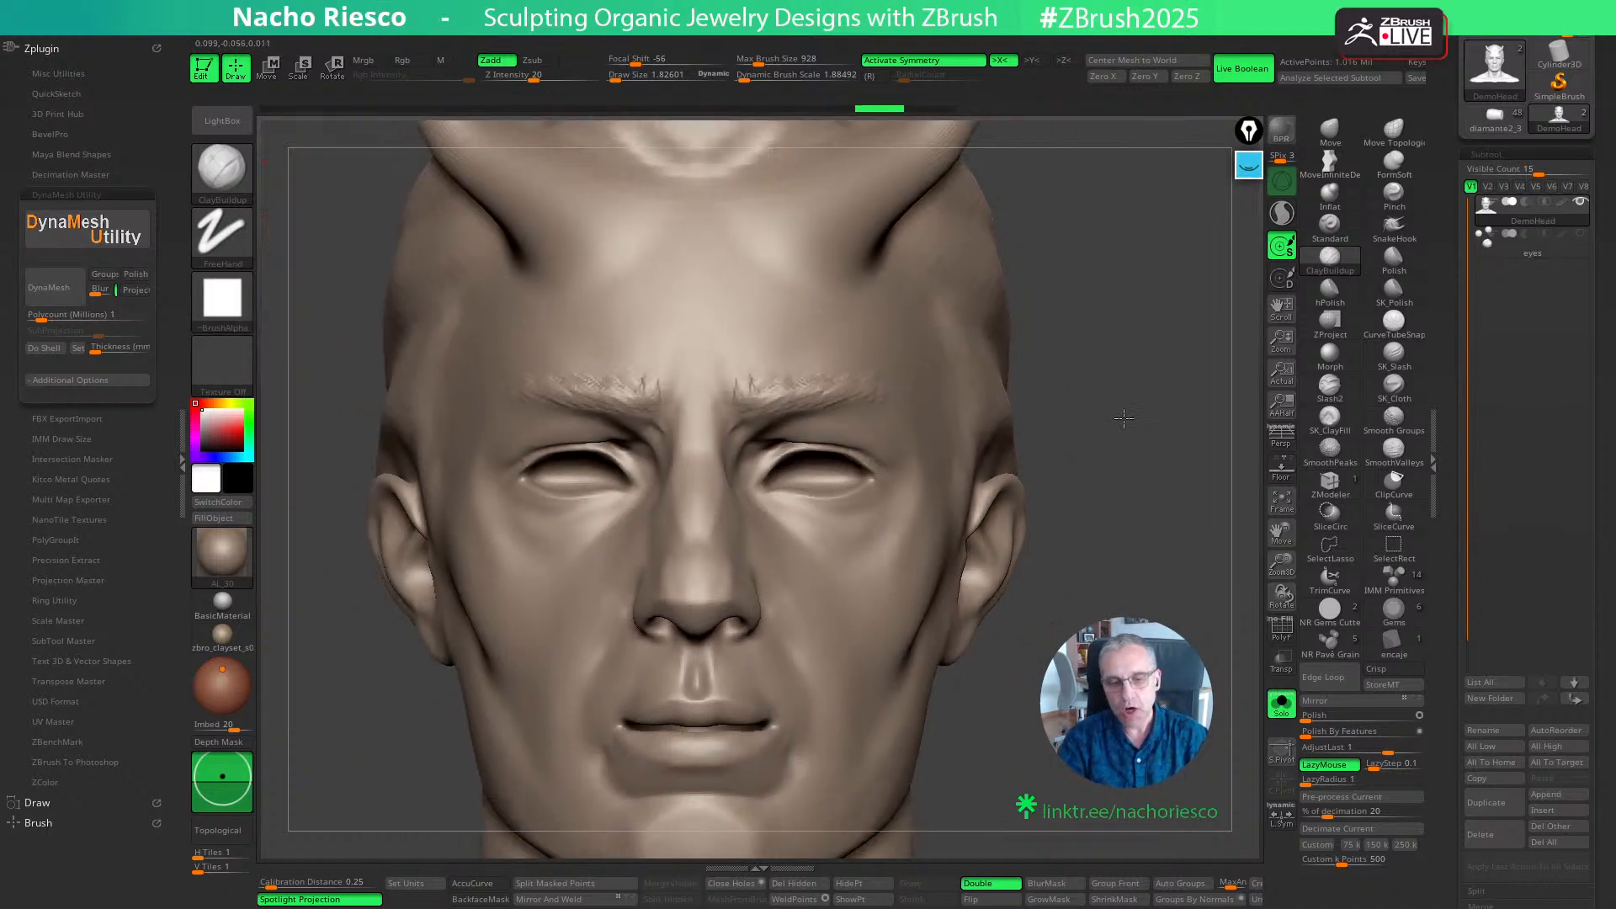
{"action": "left_click", "coordinate": [50, 288]}
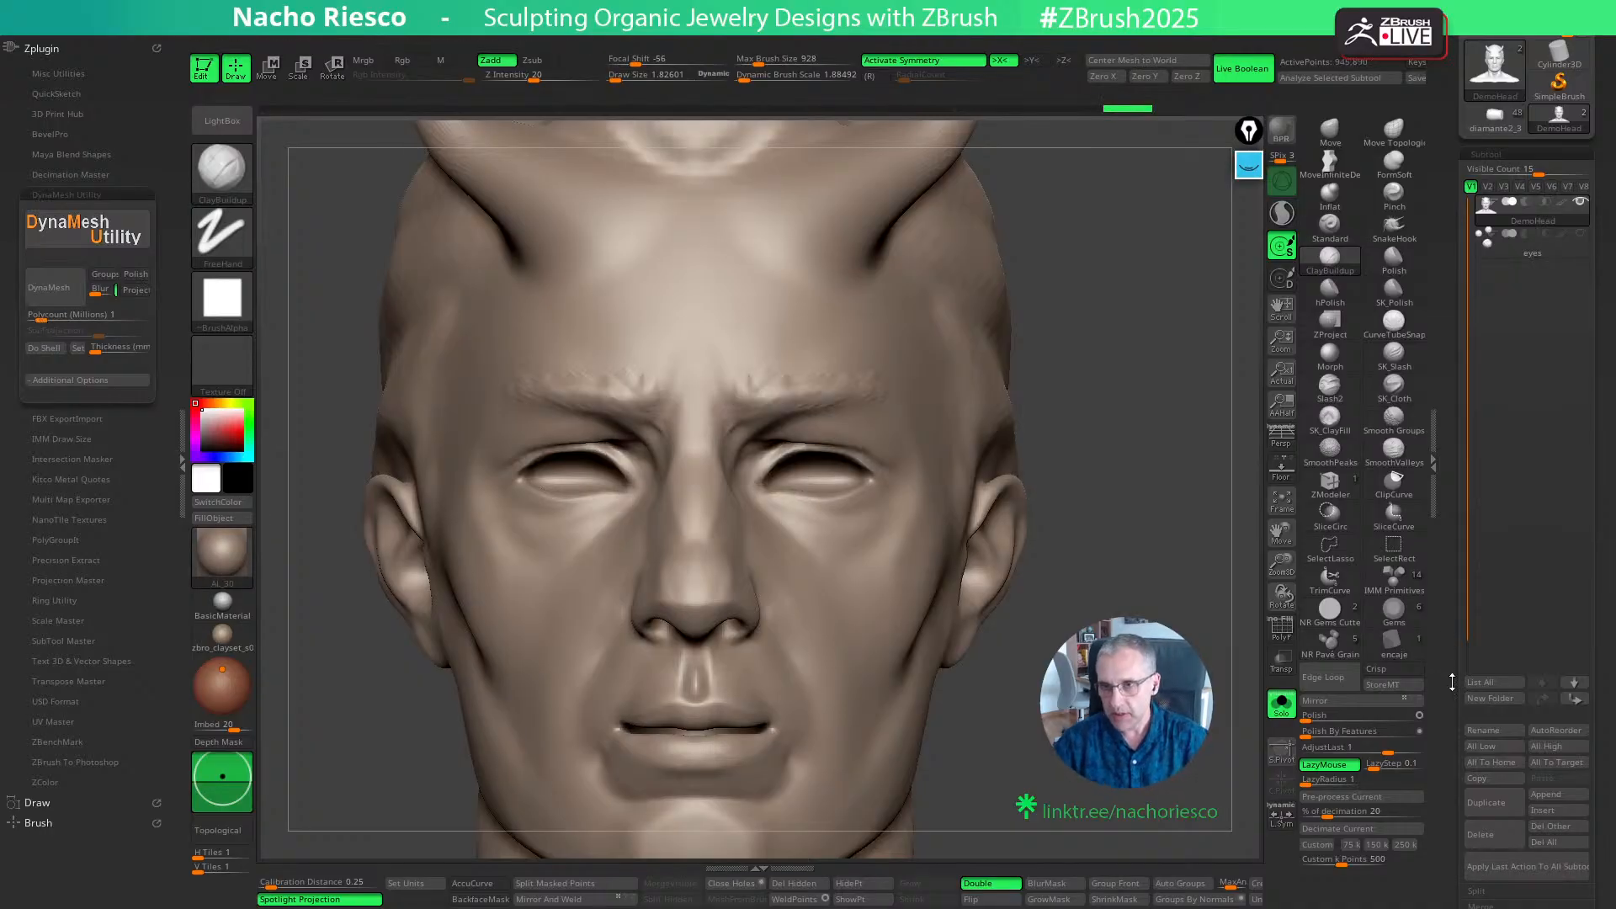
{"action": "key", "text": "ctrl+z"}
- Show the Geometry DynaMesh settings and remesh the head with DynaMesh Utility with its Blur modifier turned off
{"action": "left_click_drag", "start_coordinate": [1448, 733], "coordinate": [1436, 512]}
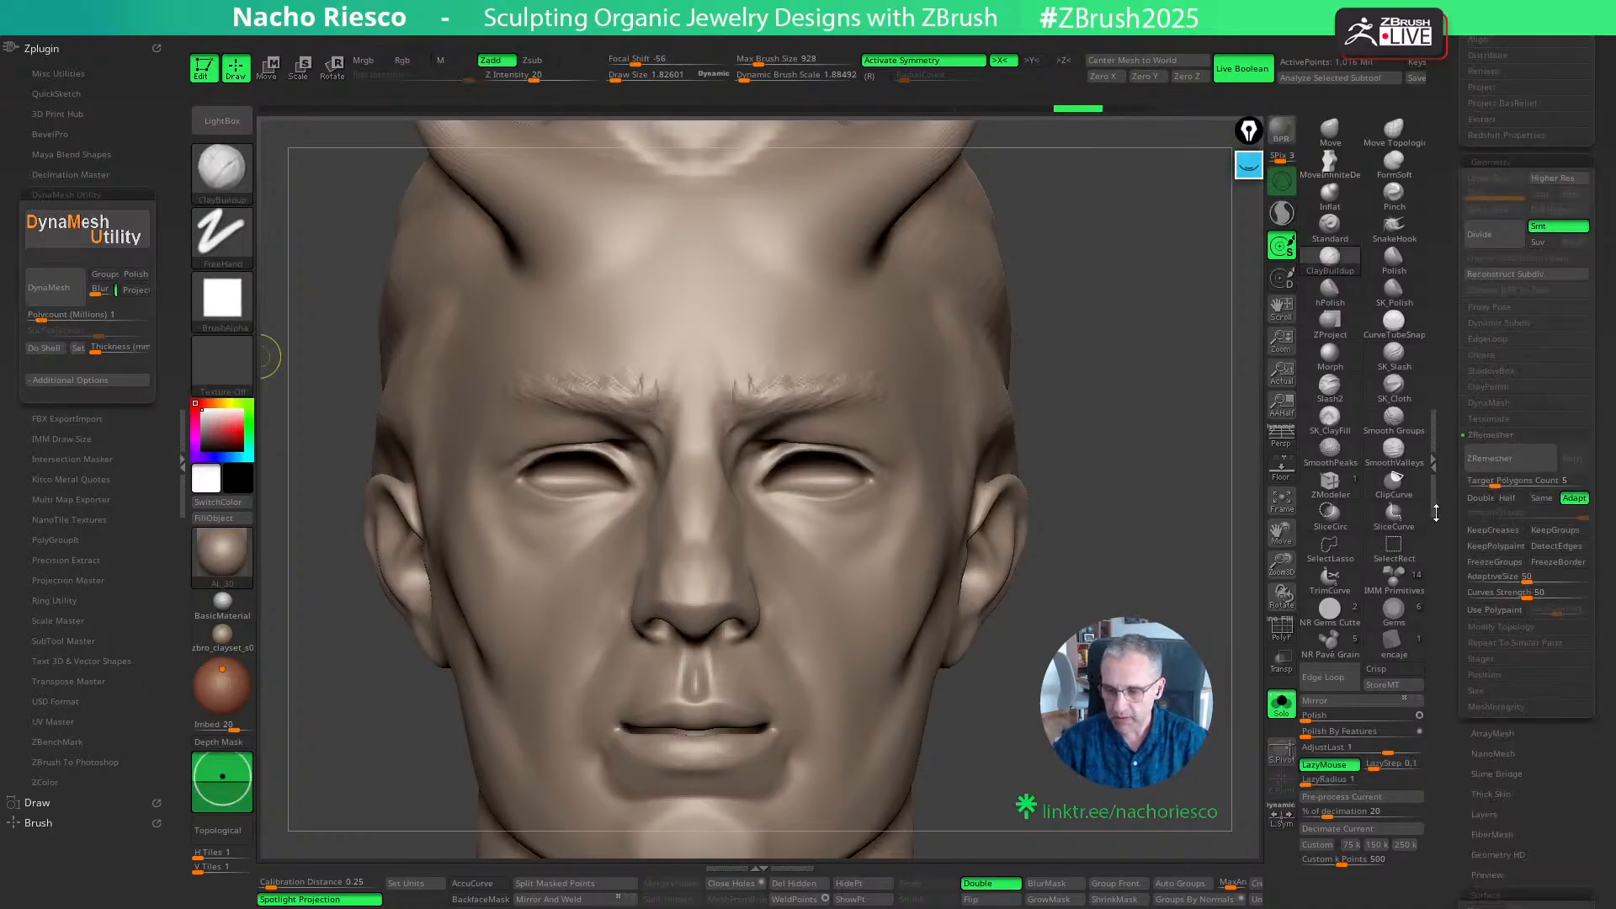
{"action": "left_click", "coordinate": [1489, 402]}
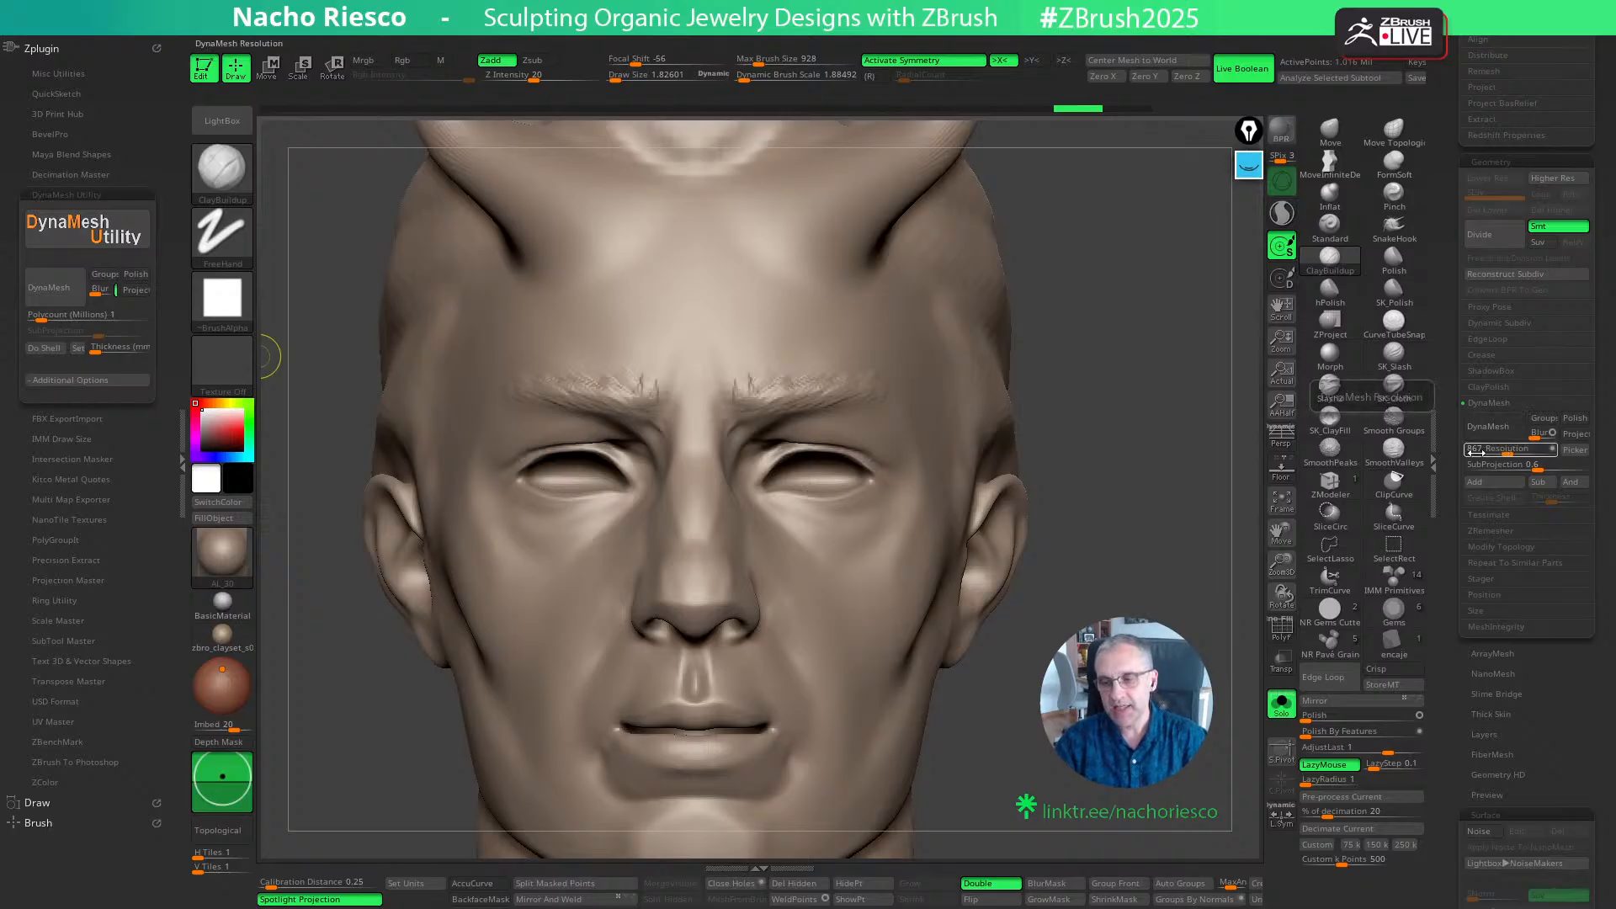
{"action": "left_click", "coordinate": [1346, 486]}
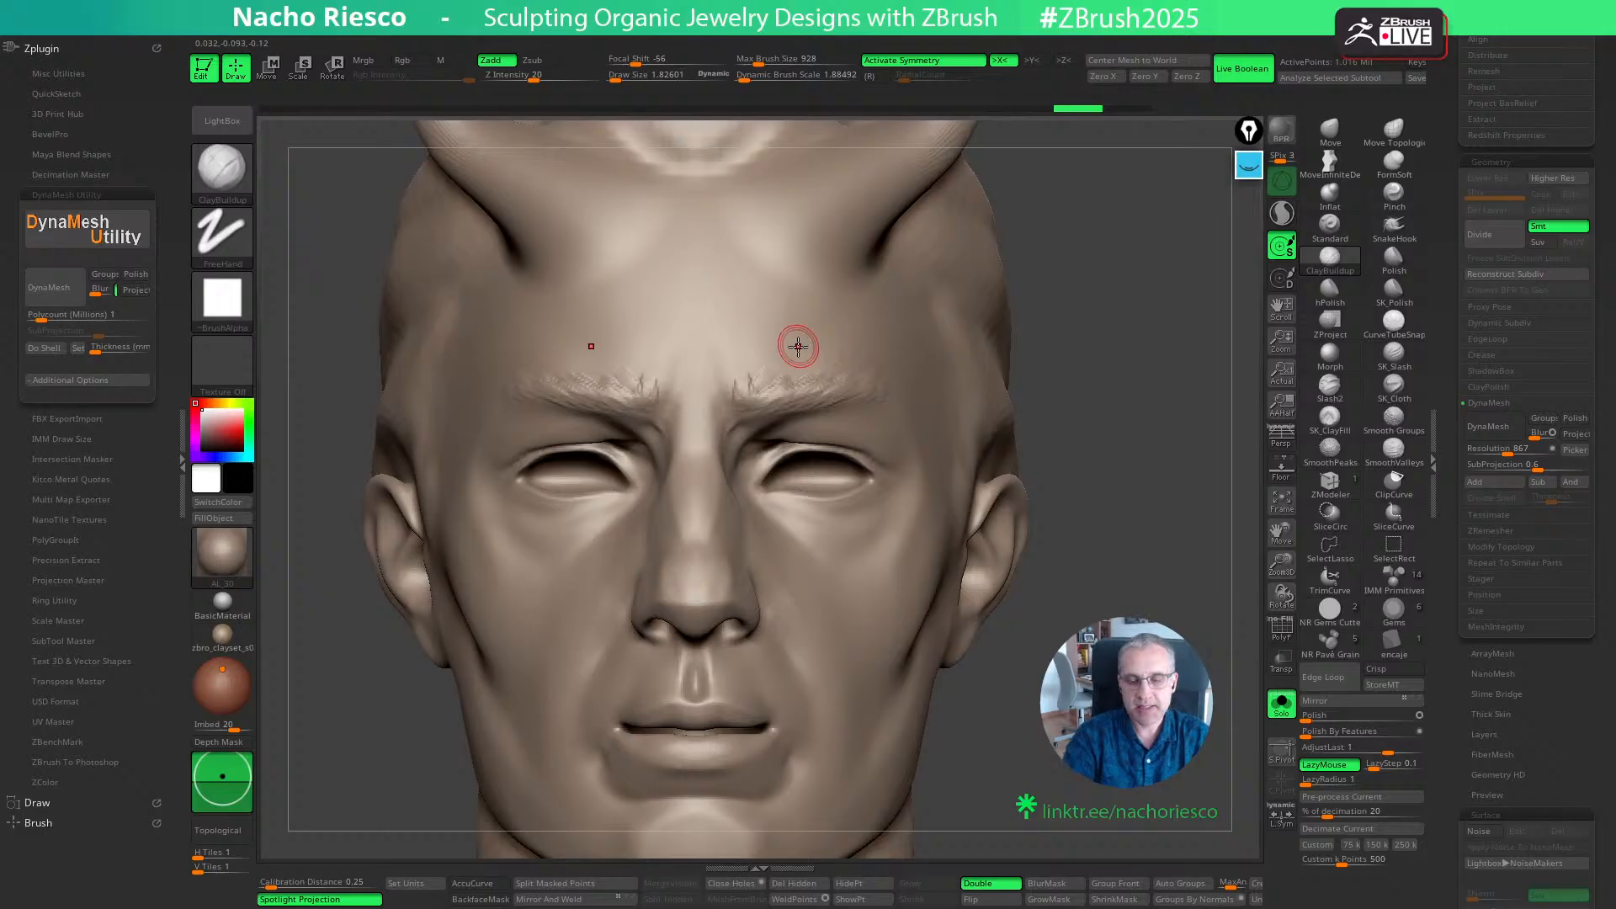
{"action": "left_click", "coordinate": [103, 290]}
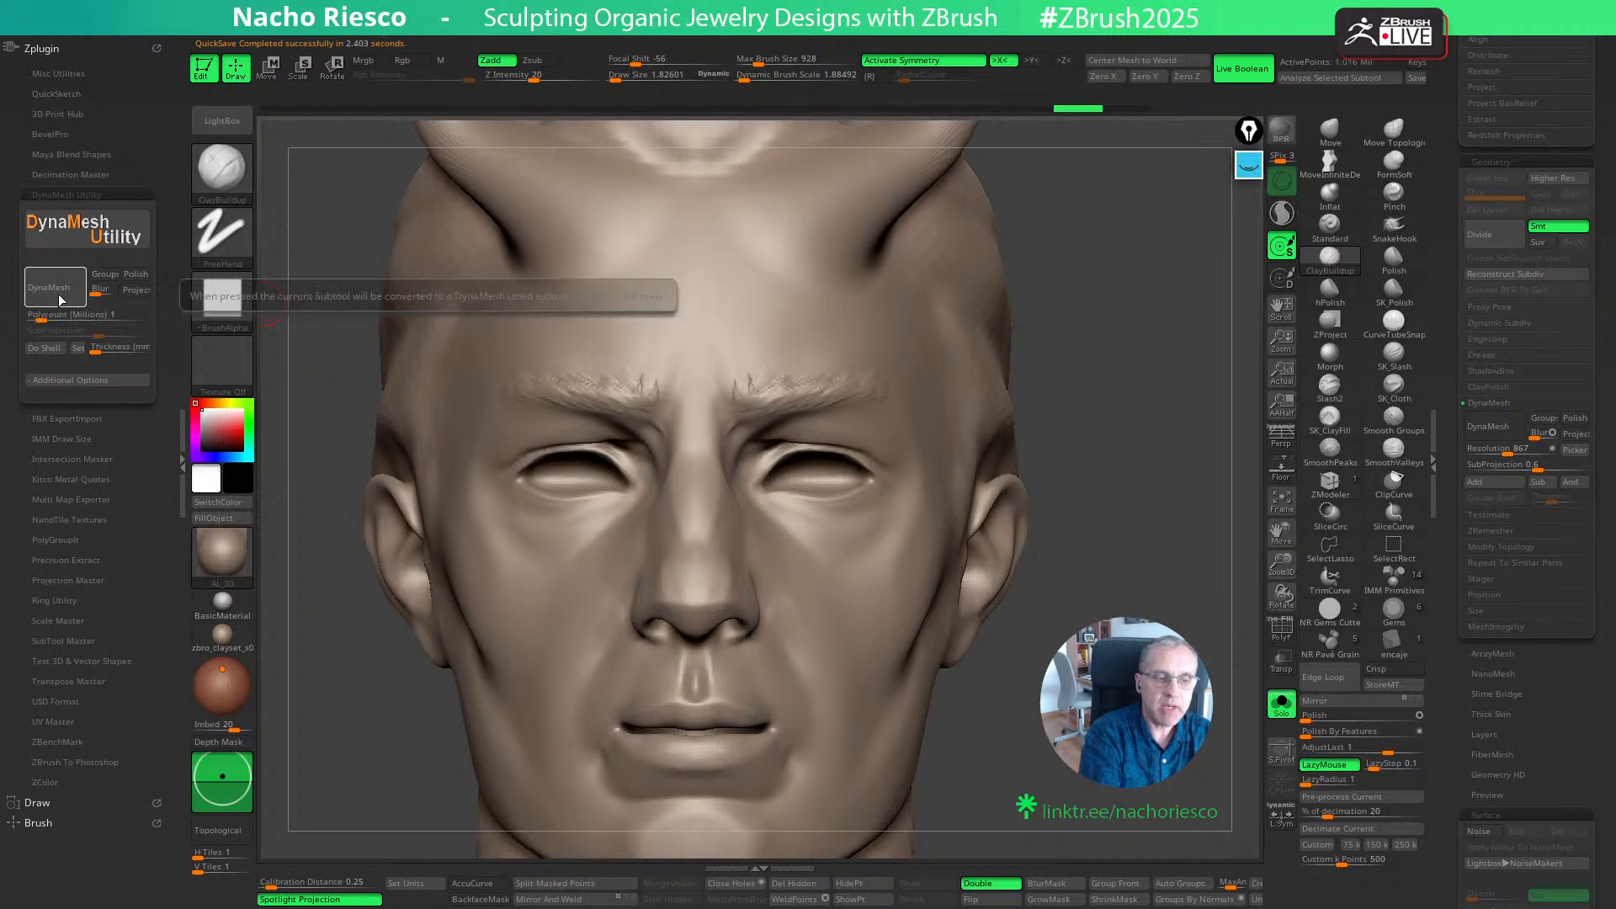
{"action": "left_click", "coordinate": [54, 294]}
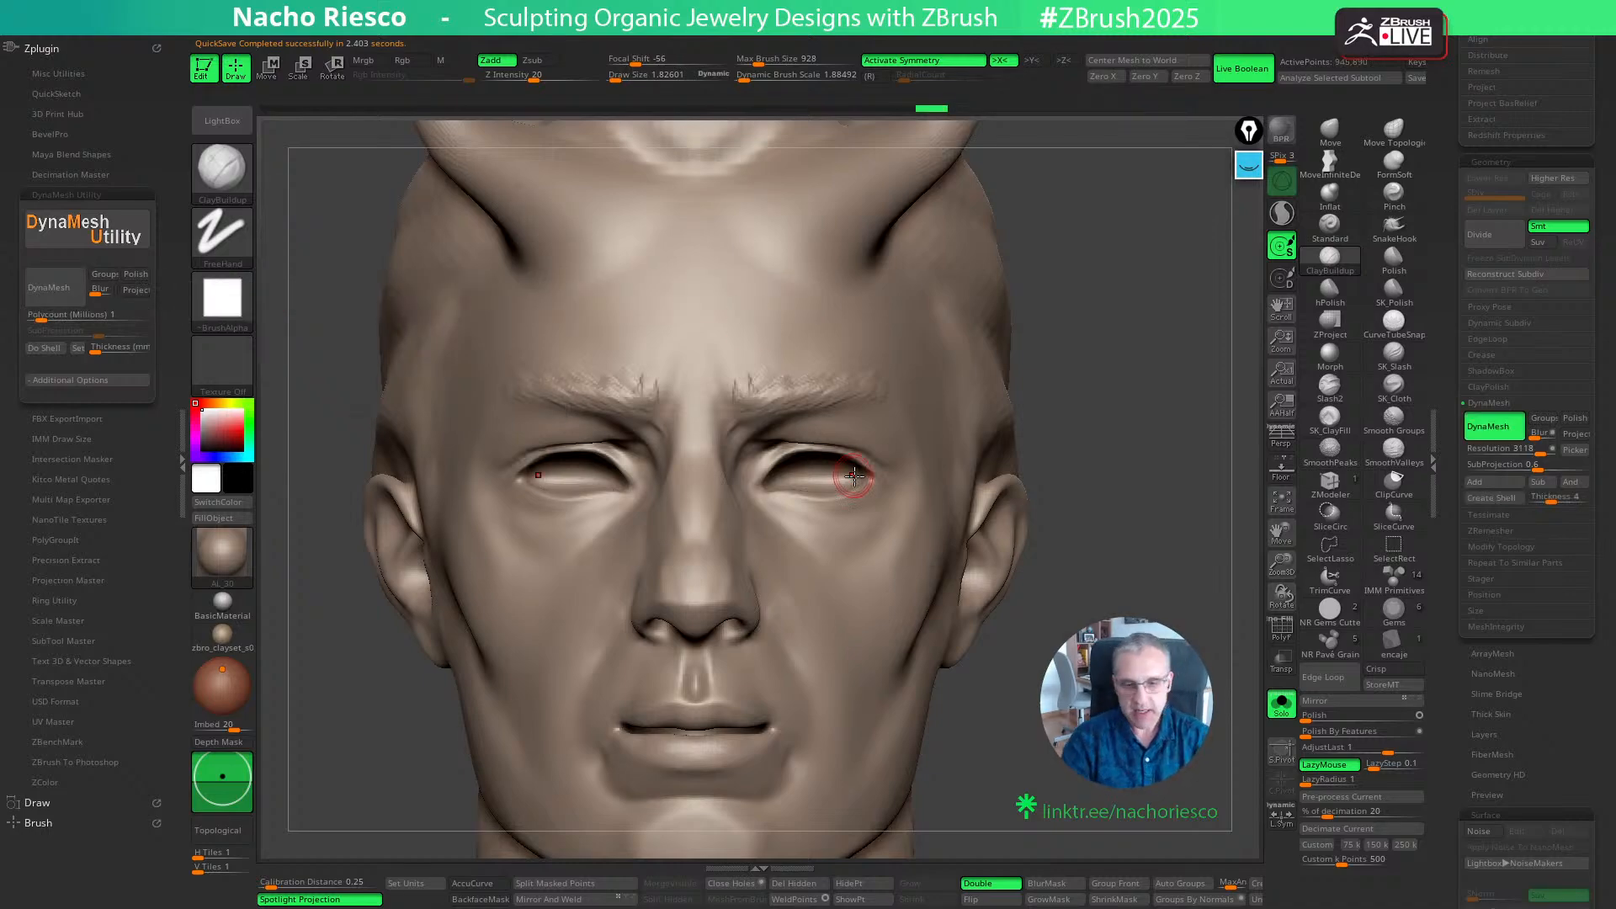
- Draw a yellow triangle beside the head with the screen annotation pen and label its corners S, R and P
{"action": "mouse_move", "coordinate": [1178, 406]}
{"action": "left_mouse_down"}
{"action": "mouse_move", "coordinate": [1089, 409]}
{"action": "mouse_move", "coordinate": [1161, 424]}
{"action": "mouse_move", "coordinate": [1147, 406]}
{"action": "mouse_move", "coordinate": [1138, 419]}
{"action": "left_mouse_up"}
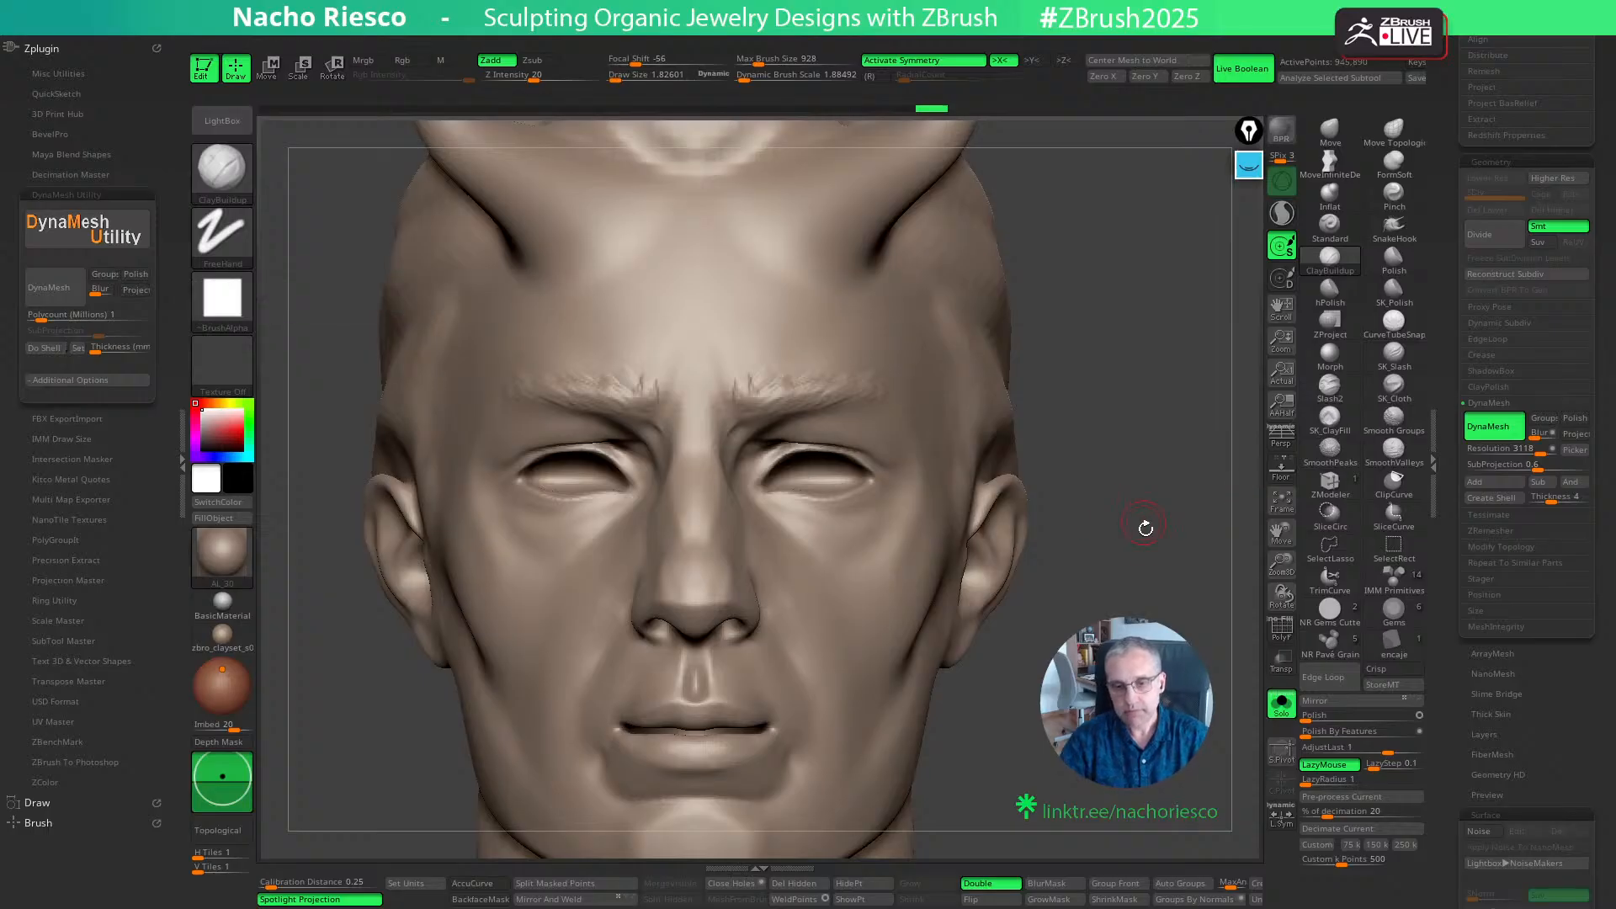
{"action": "left_click_drag", "start_coordinate": [1142, 533], "coordinate": [1131, 527], "text": "alt"}
{"action": "left_click_drag", "start_coordinate": [1074, 582], "coordinate": [981, 602], "text": "alt"}
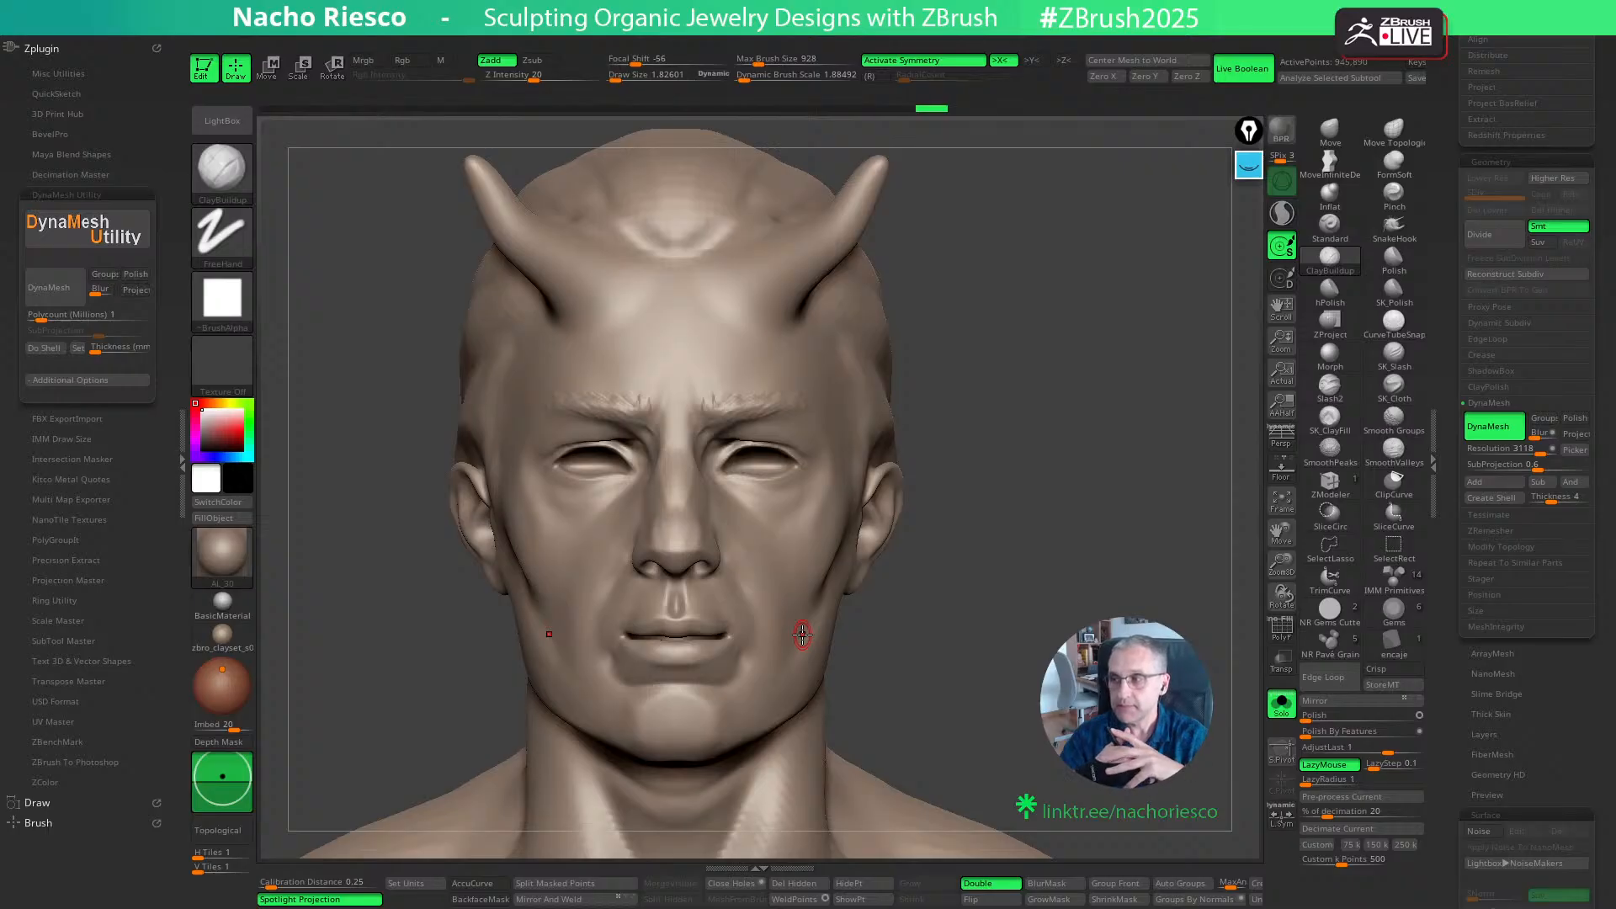
{"action": "left_click", "coordinate": [1248, 164]}
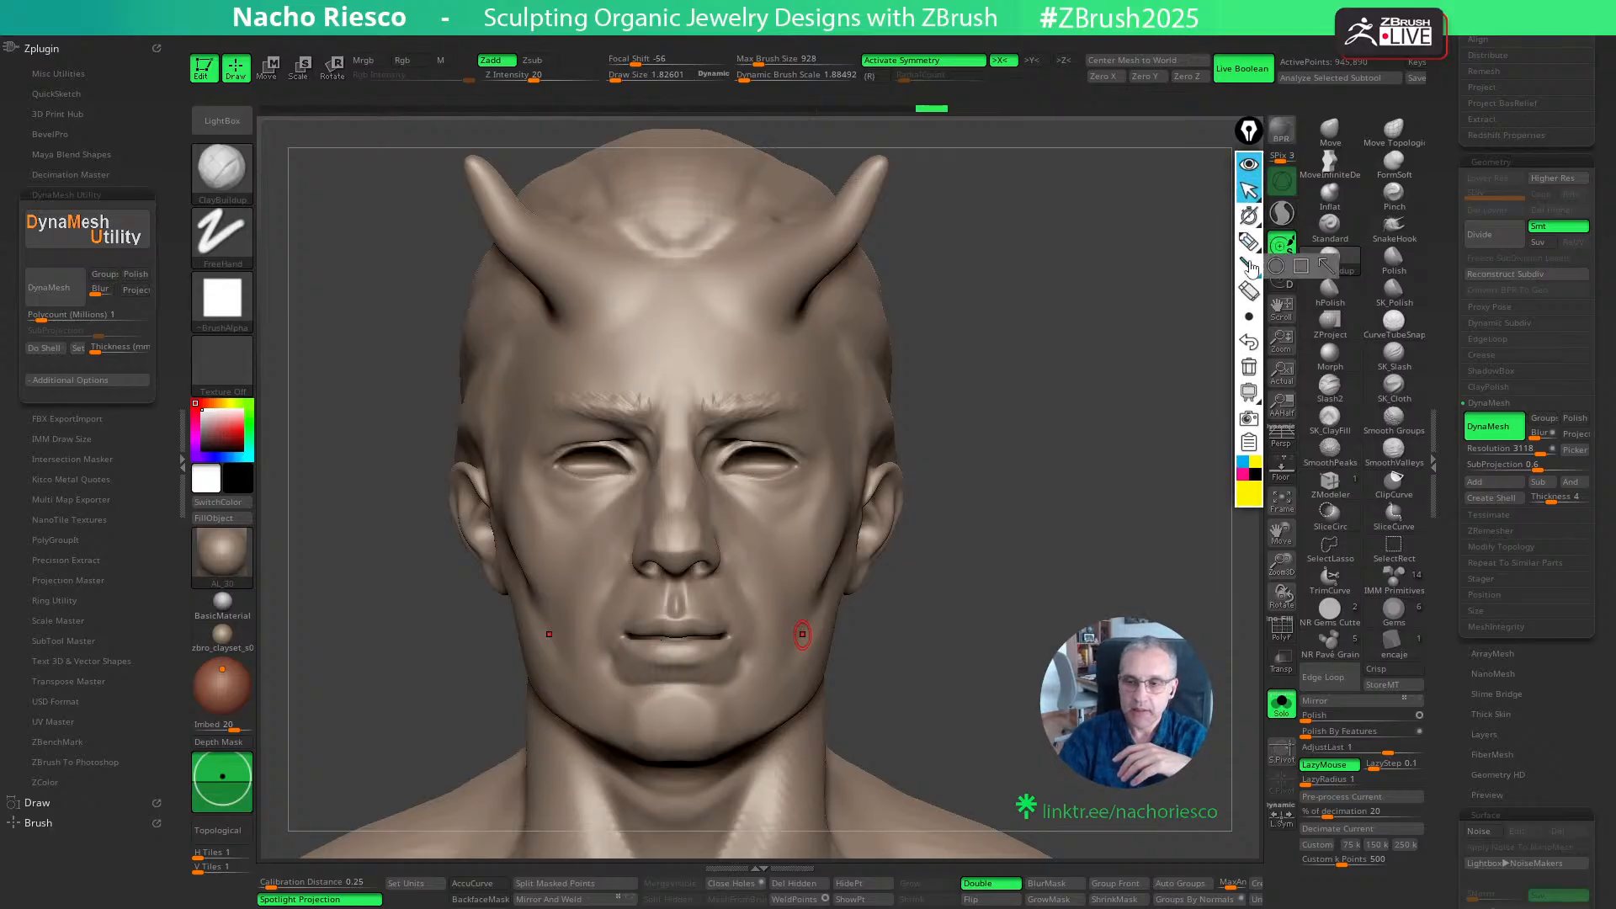
{"action": "left_click", "coordinate": [1249, 242]}
{"action": "mouse_move", "coordinate": [936, 553]}
{"action": "left_mouse_down"}
{"action": "mouse_move", "coordinate": [1053, 364]}
{"action": "mouse_move", "coordinate": [1161, 555]}
{"action": "mouse_move", "coordinate": [926, 557]}
{"action": "left_mouse_up"}
{"action": "left_click_drag", "start_coordinate": [1064, 297], "coordinate": [1044, 330]}
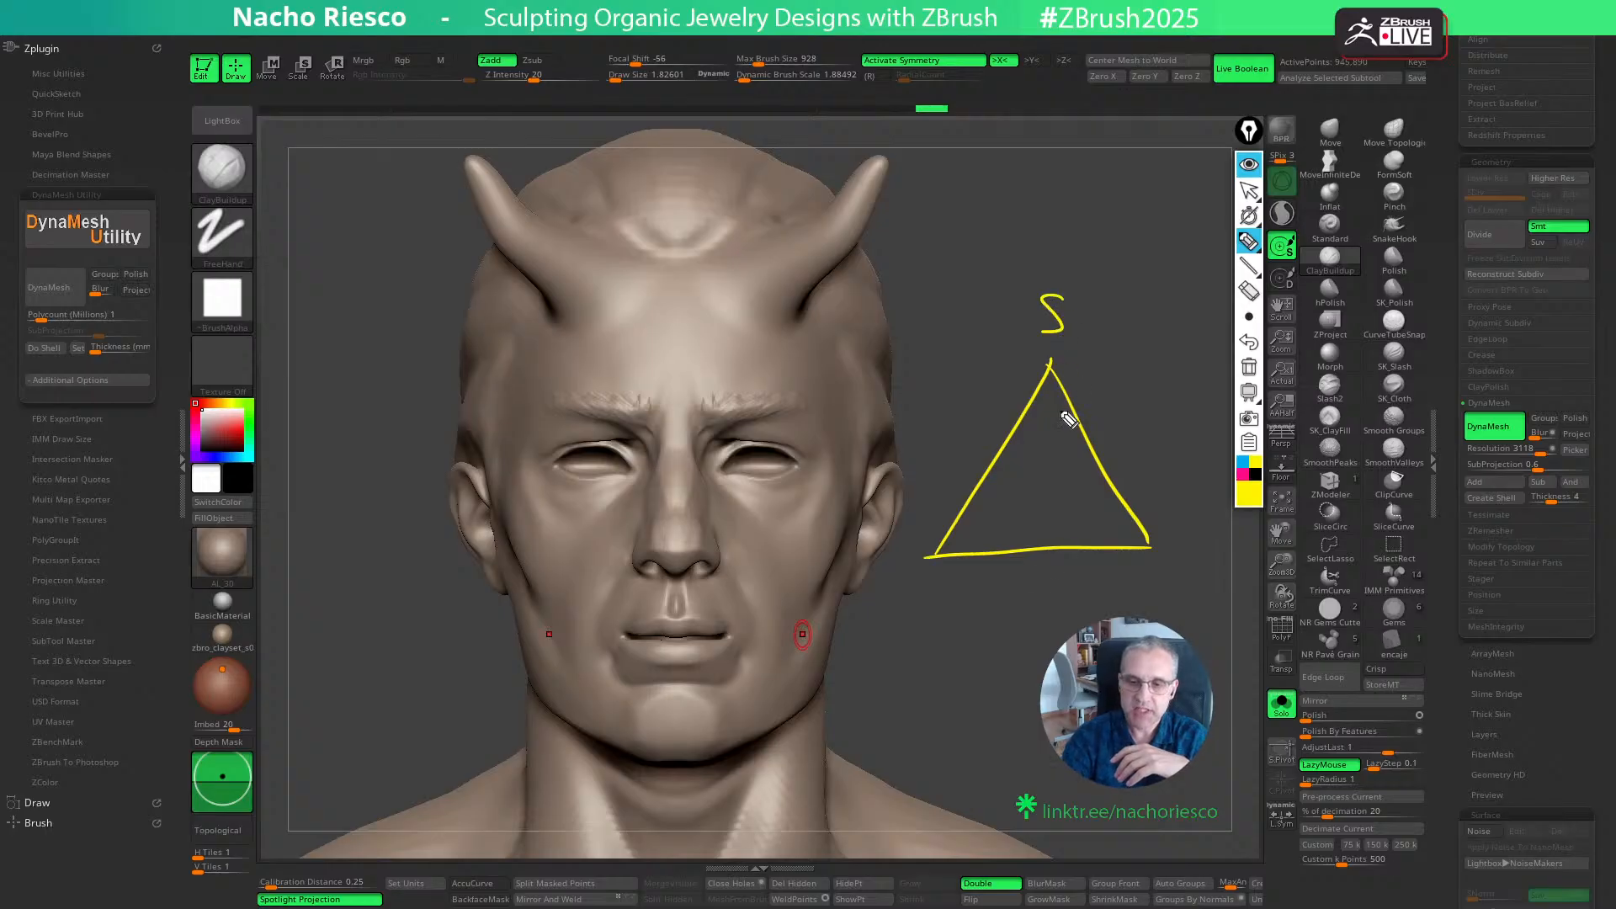
{"action": "mouse_move", "coordinate": [1168, 529]}
{"action": "left_mouse_down"}
{"action": "mouse_move", "coordinate": [1168, 562]}
{"action": "mouse_move", "coordinate": [1196, 552]}
{"action": "left_mouse_up"}
{"action": "left_click_drag", "start_coordinate": [891, 589], "coordinate": [894, 574]}
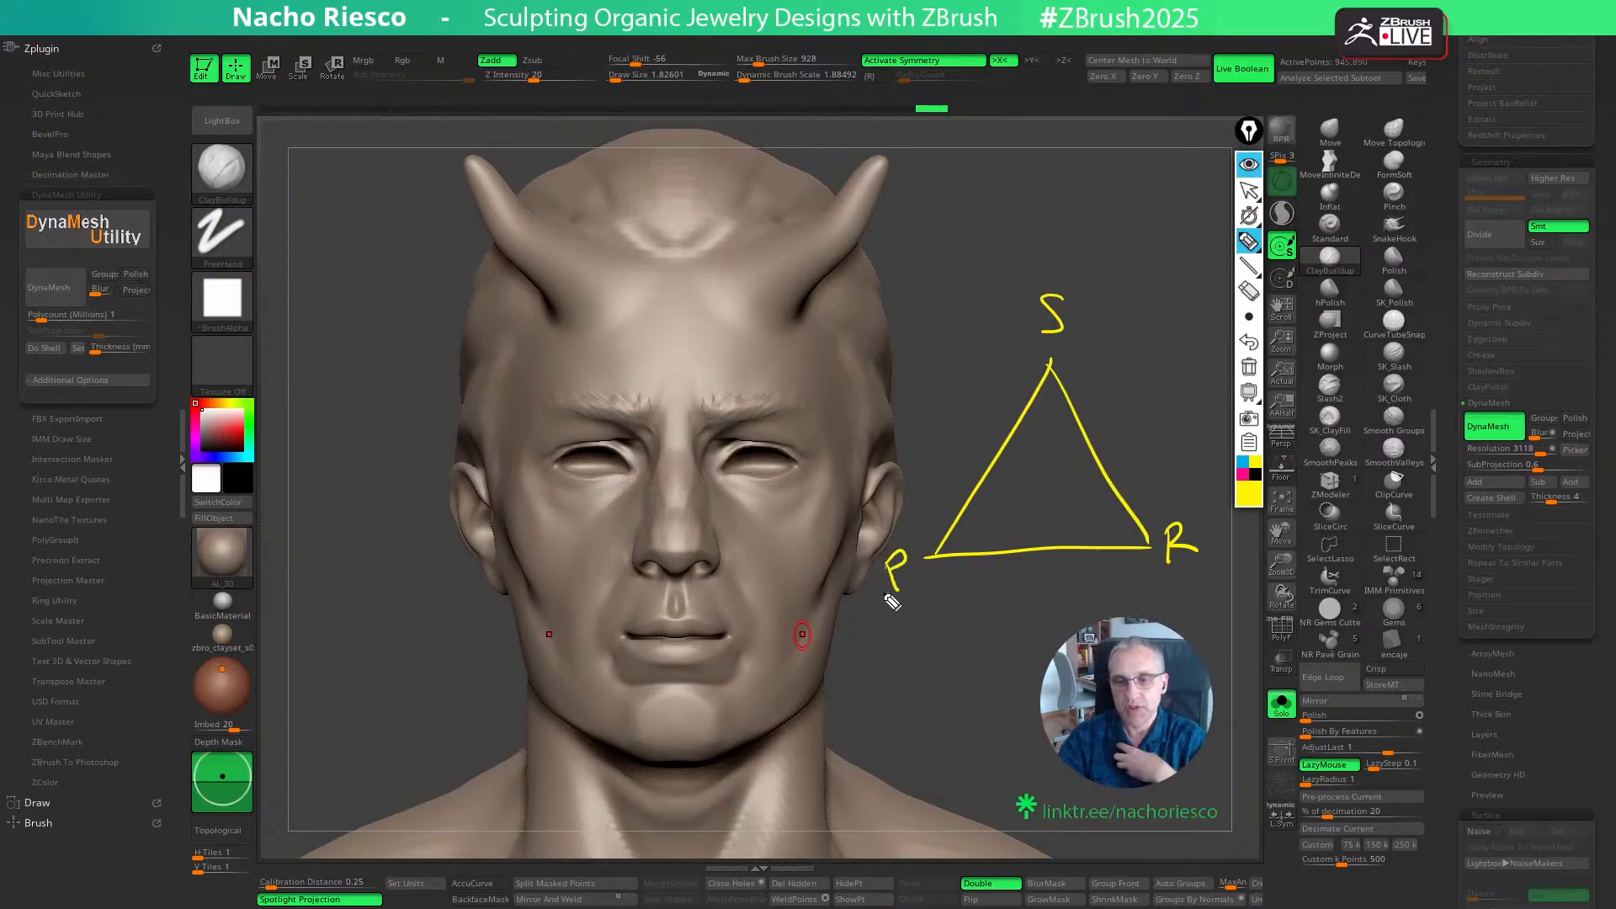
- Circle the annotation letters S, R and P, and add a downward arrow above S and a question mark above R
{"action": "left_click_drag", "start_coordinate": [1076, 286], "coordinate": [1090, 342]}
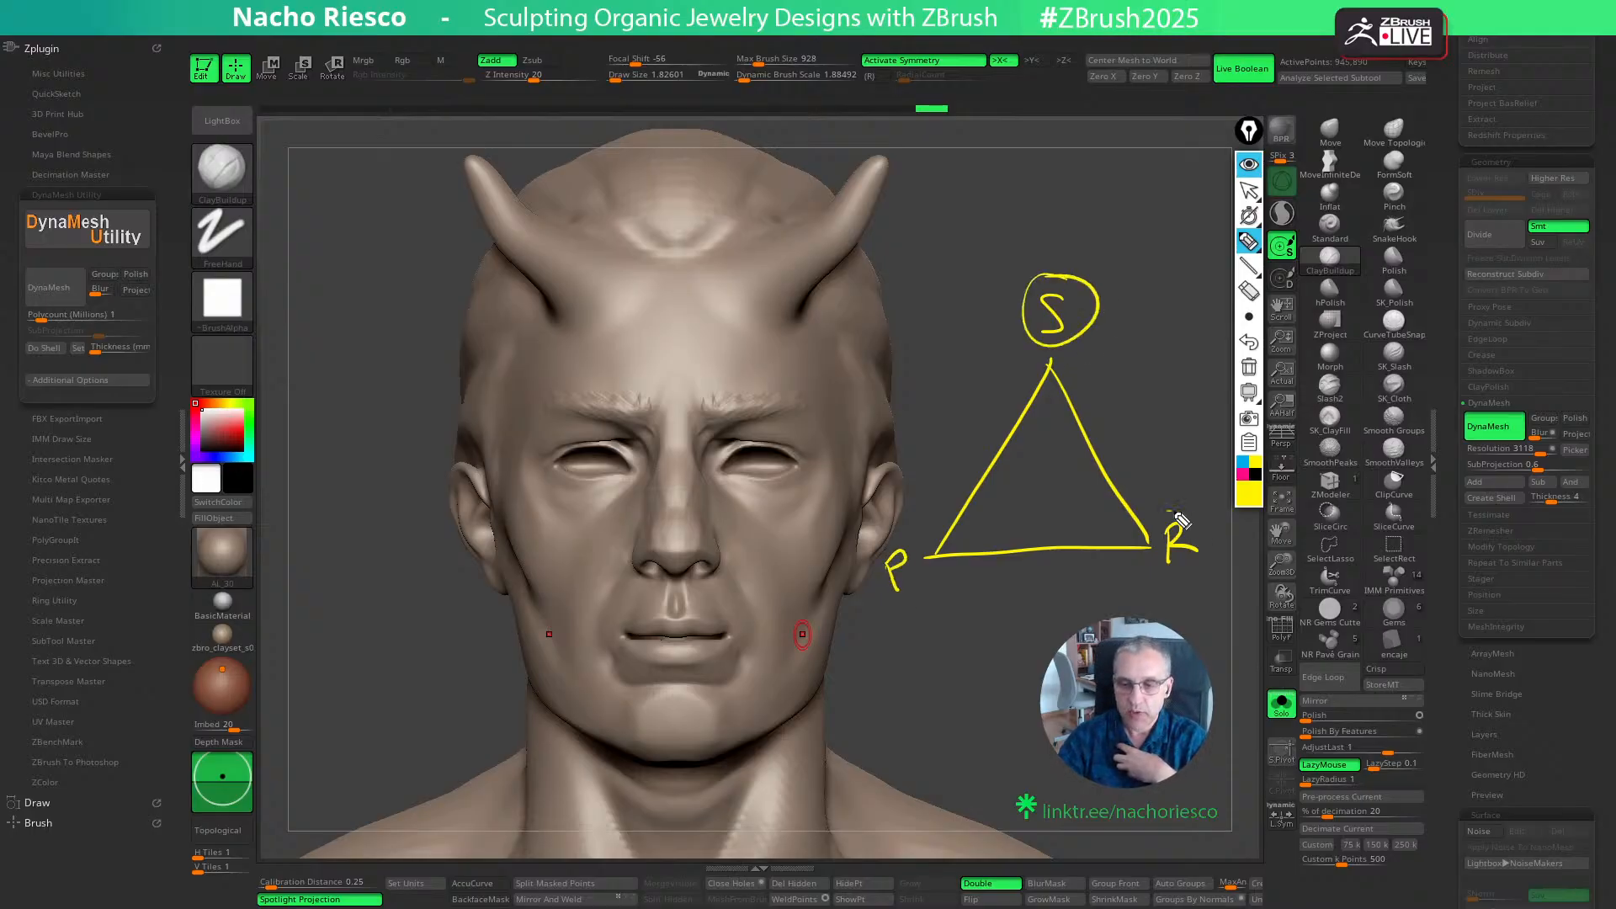
{"action": "left_click_drag", "start_coordinate": [1178, 515], "coordinate": [1165, 512]}
{"action": "left_click_drag", "start_coordinate": [917, 529], "coordinate": [926, 532]}
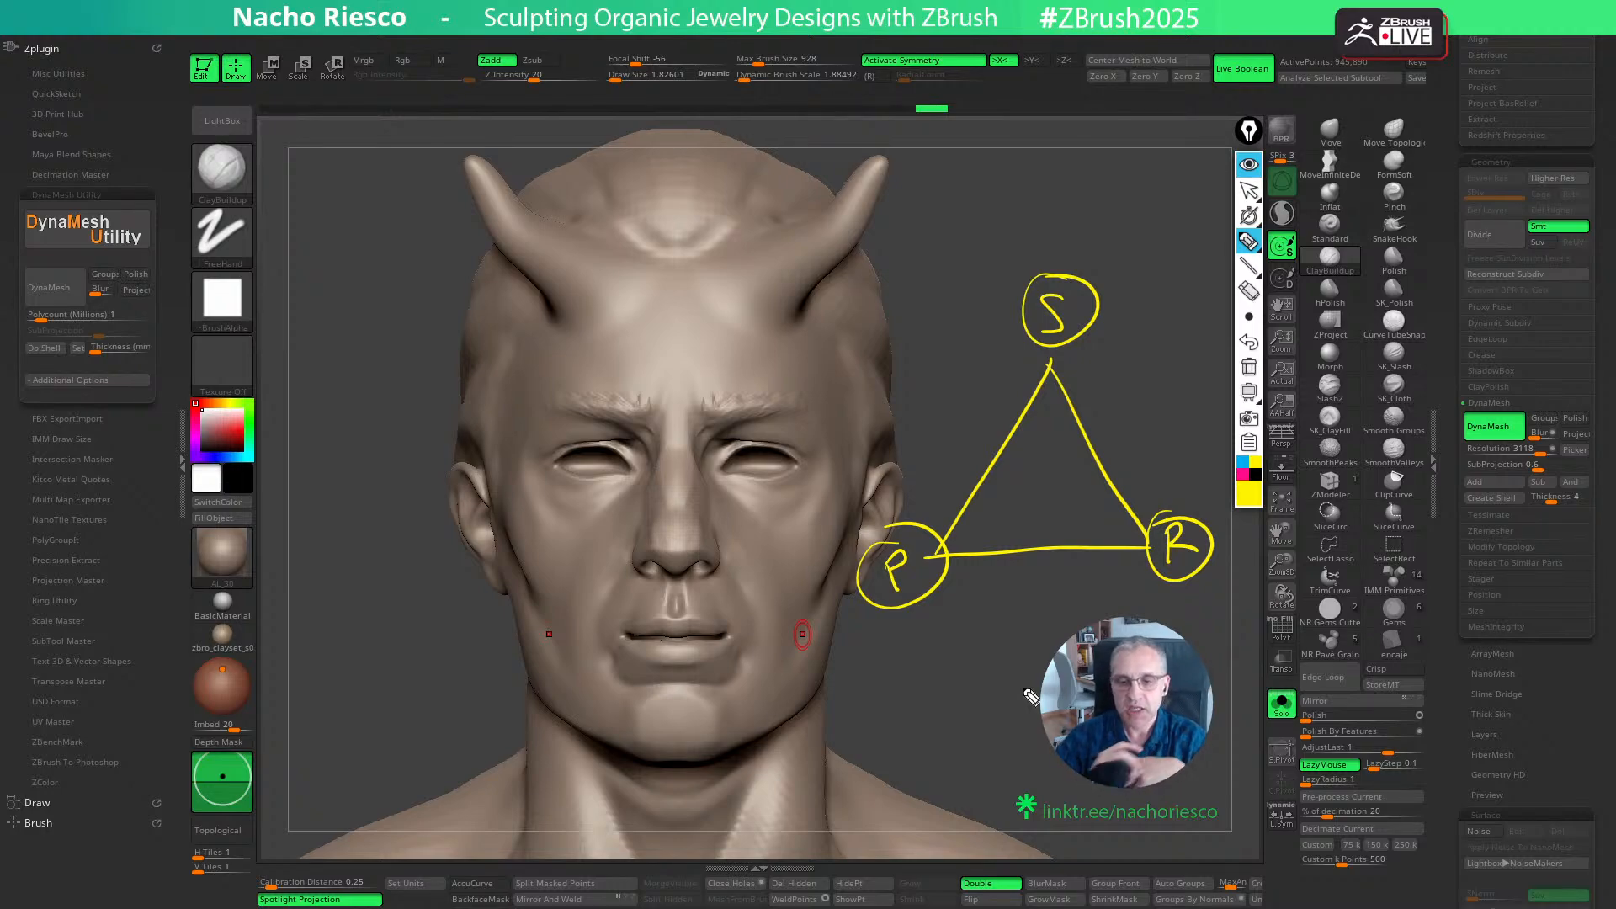
{"action": "mouse_move", "coordinate": [1050, 206]}
{"action": "left_mouse_down"}
{"action": "mouse_move", "coordinate": [1052, 257]}
{"action": "mouse_move", "coordinate": [1065, 239]}
{"action": "left_mouse_up"}
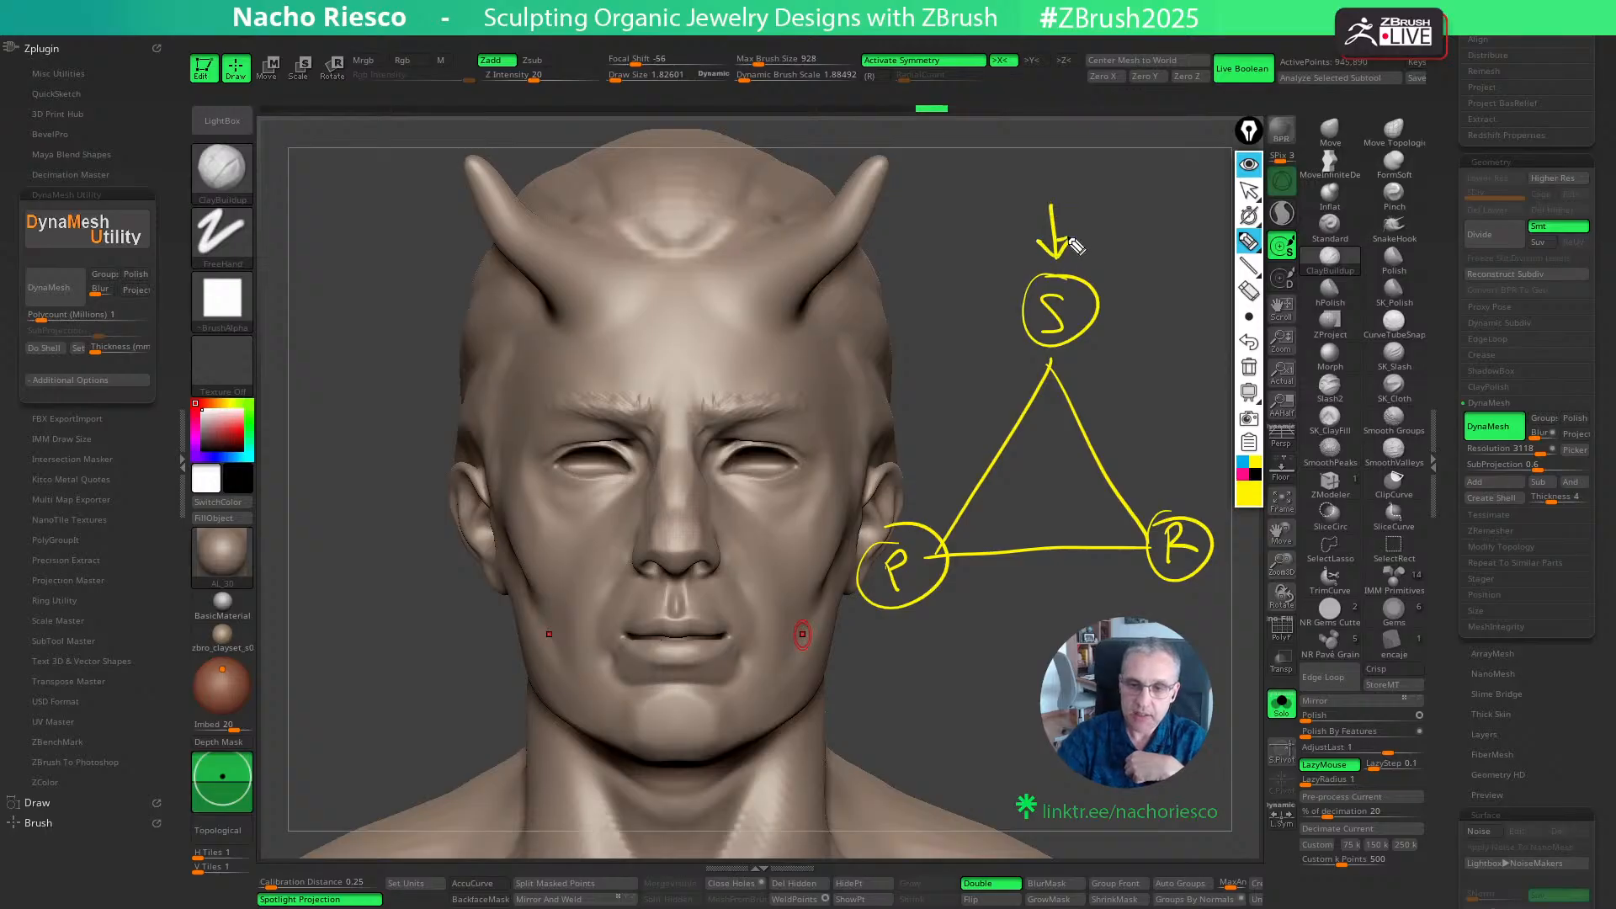
{"action": "left_click_drag", "start_coordinate": [1161, 463], "coordinate": [1171, 478]}
{"action": "left_click", "coordinate": [1170, 489]}
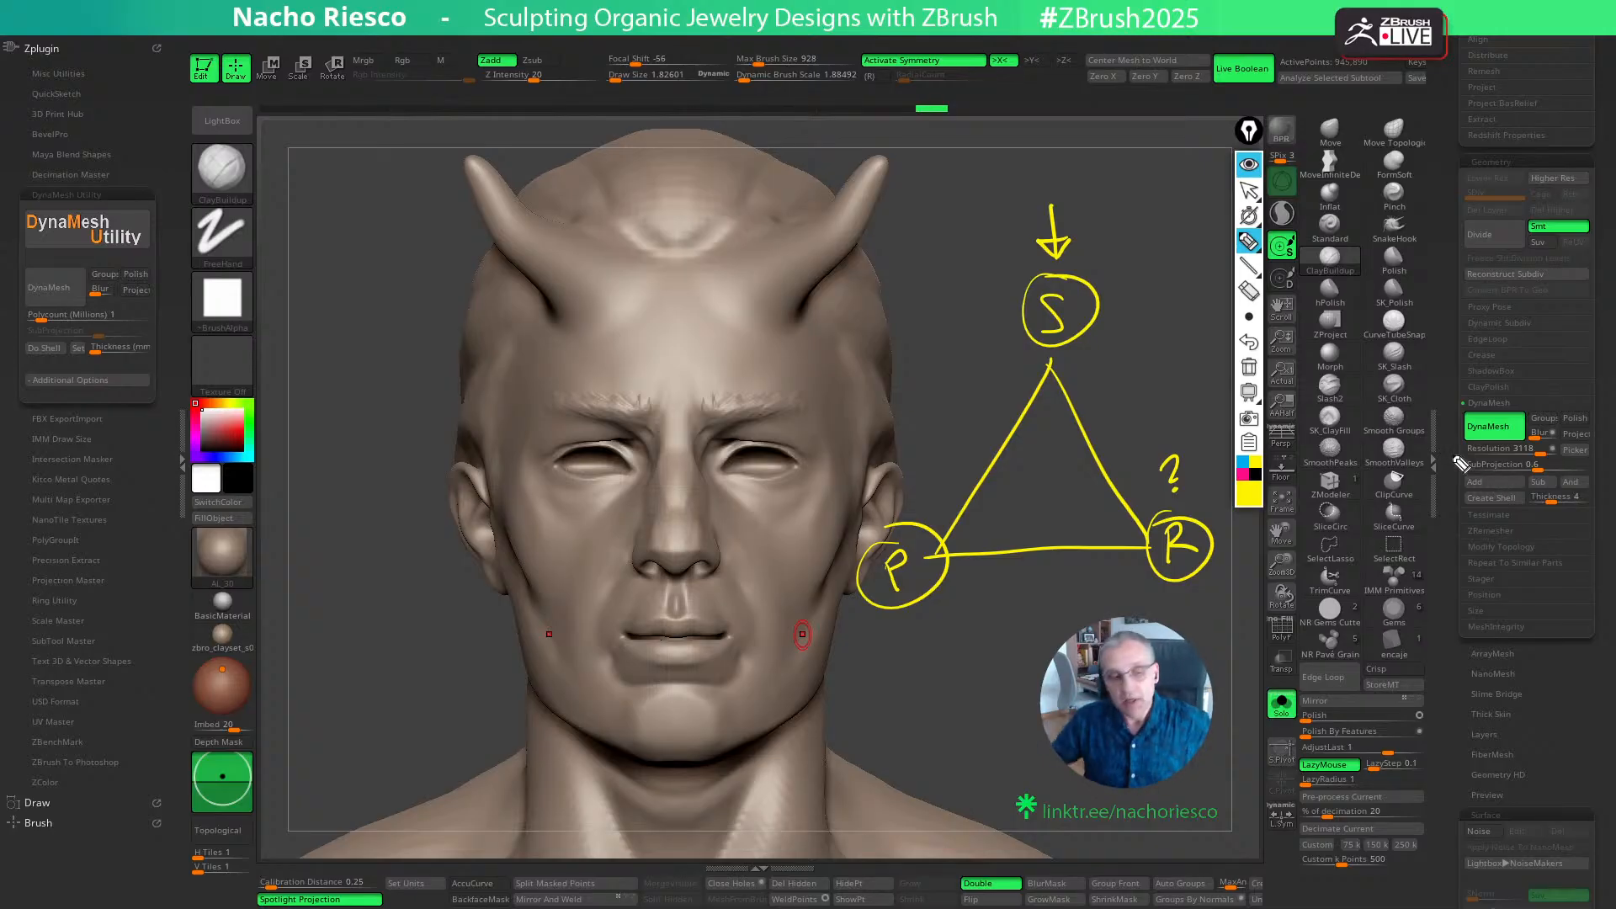
- Outline the DynaMesh Utility plugin with the annotation pen and draw arrows at its polycount setting and DynaMesh command
{"action": "mouse_move", "coordinate": [68, 188]}
{"action": "left_mouse_down"}
{"action": "mouse_move", "coordinate": [330, 394]}
{"action": "mouse_move", "coordinate": [208, 285]}
{"action": "left_mouse_up"}
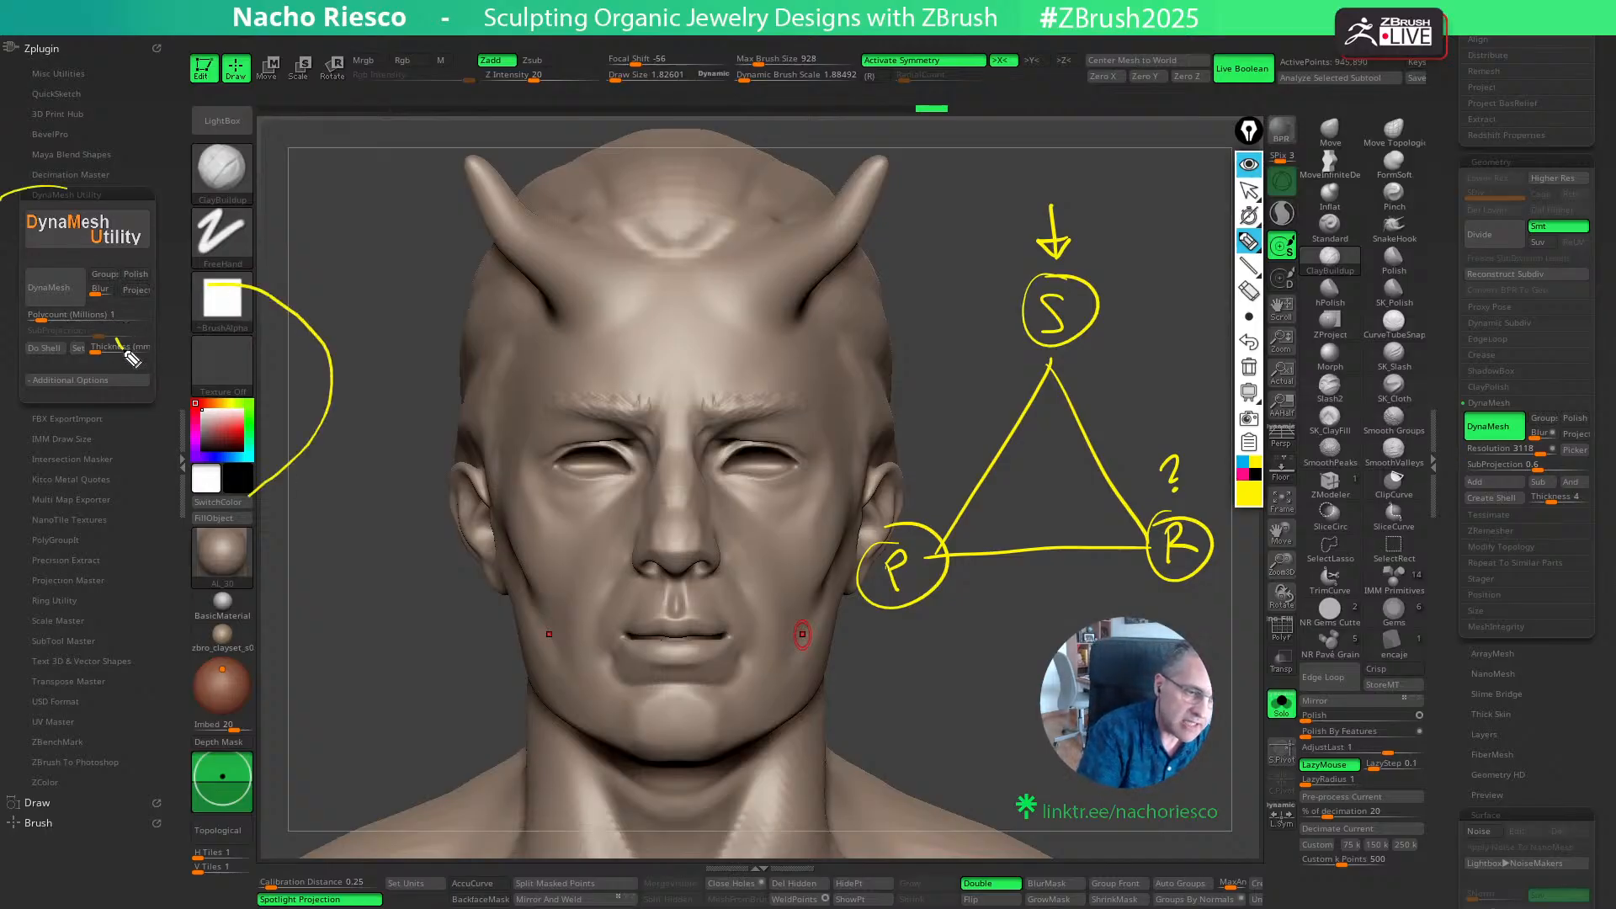
{"action": "mouse_move", "coordinate": [106, 323]}
{"action": "left_mouse_down"}
{"action": "mouse_move", "coordinate": [114, 339]}
{"action": "mouse_move", "coordinate": [55, 248]}
{"action": "mouse_move", "coordinate": [63, 283]}
{"action": "left_mouse_up"}
{"action": "left_click_drag", "start_coordinate": [64, 283], "coordinate": [74, 270]}
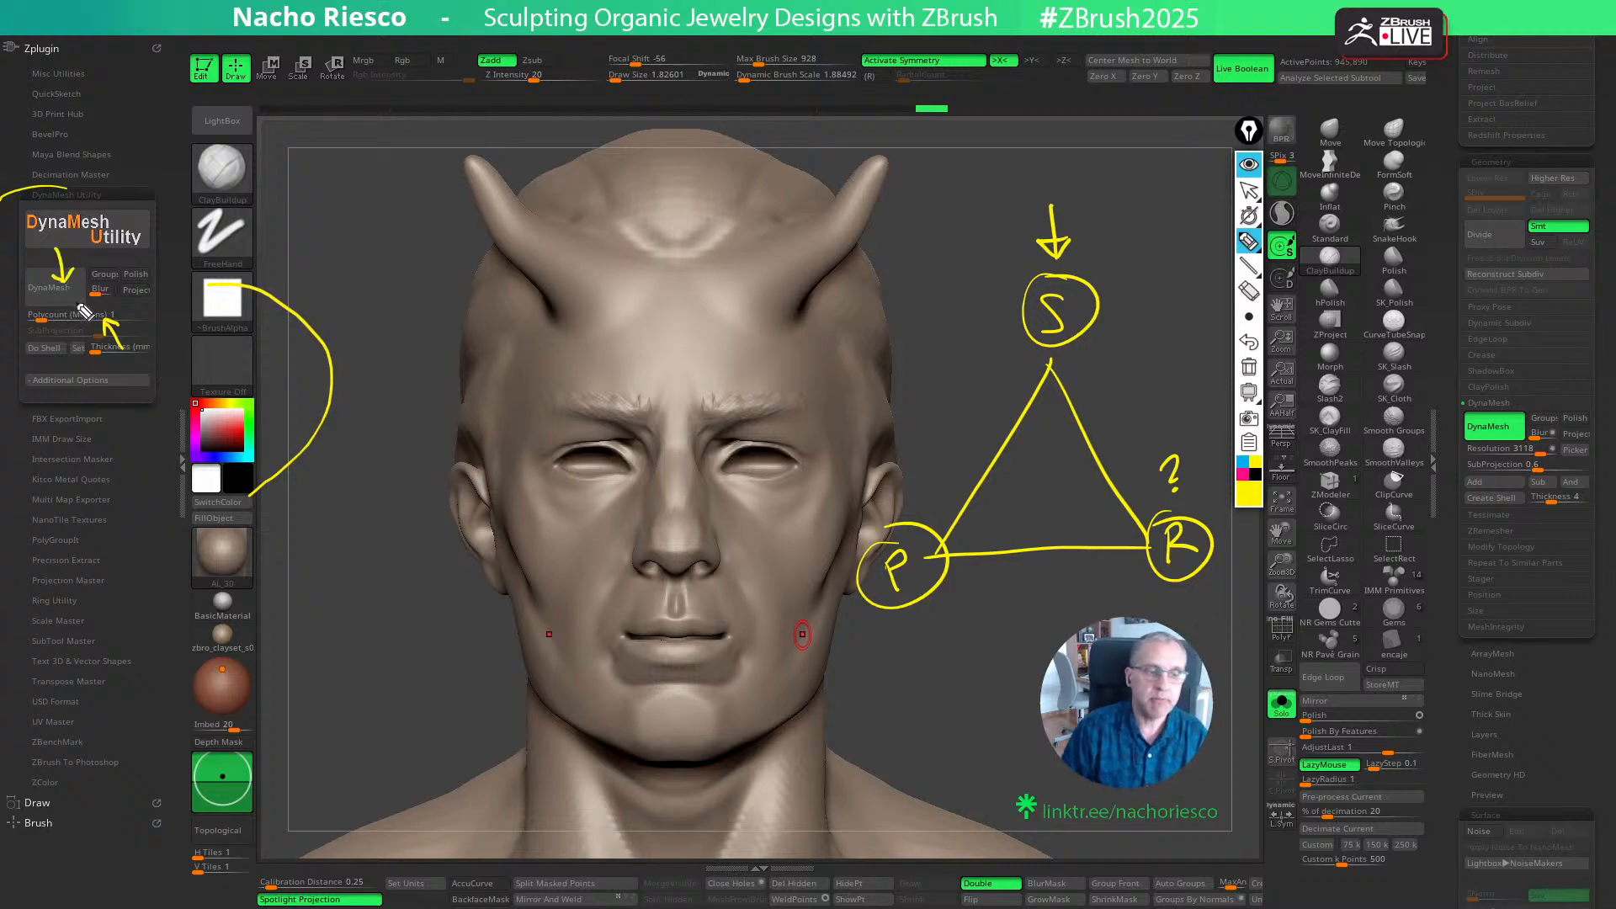
- Add an annotation arrow above the question mark and a curved arrow from R to P, then clear all annotations
{"action": "mouse_move", "coordinate": [1172, 443]}
{"action": "left_mouse_down"}
{"action": "mouse_move", "coordinate": [1170, 395]}
{"action": "mouse_move", "coordinate": [1173, 443]}
{"action": "mouse_move", "coordinate": [1184, 423]}
{"action": "left_mouse_up"}
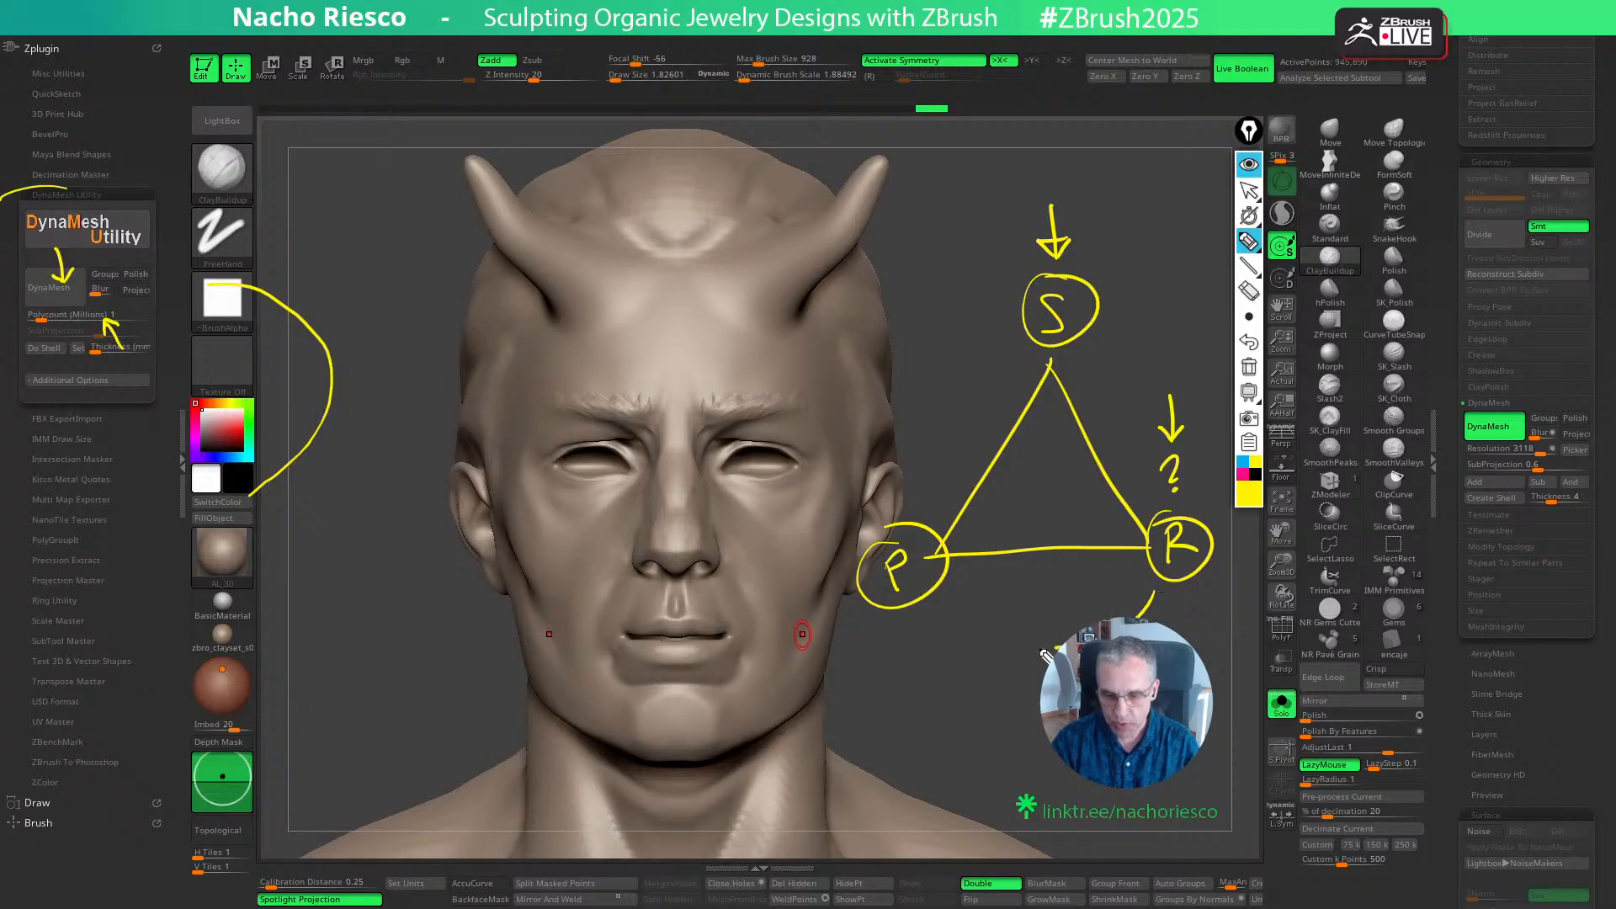
{"action": "left_click_drag", "start_coordinate": [1046, 655], "coordinate": [929, 635]}
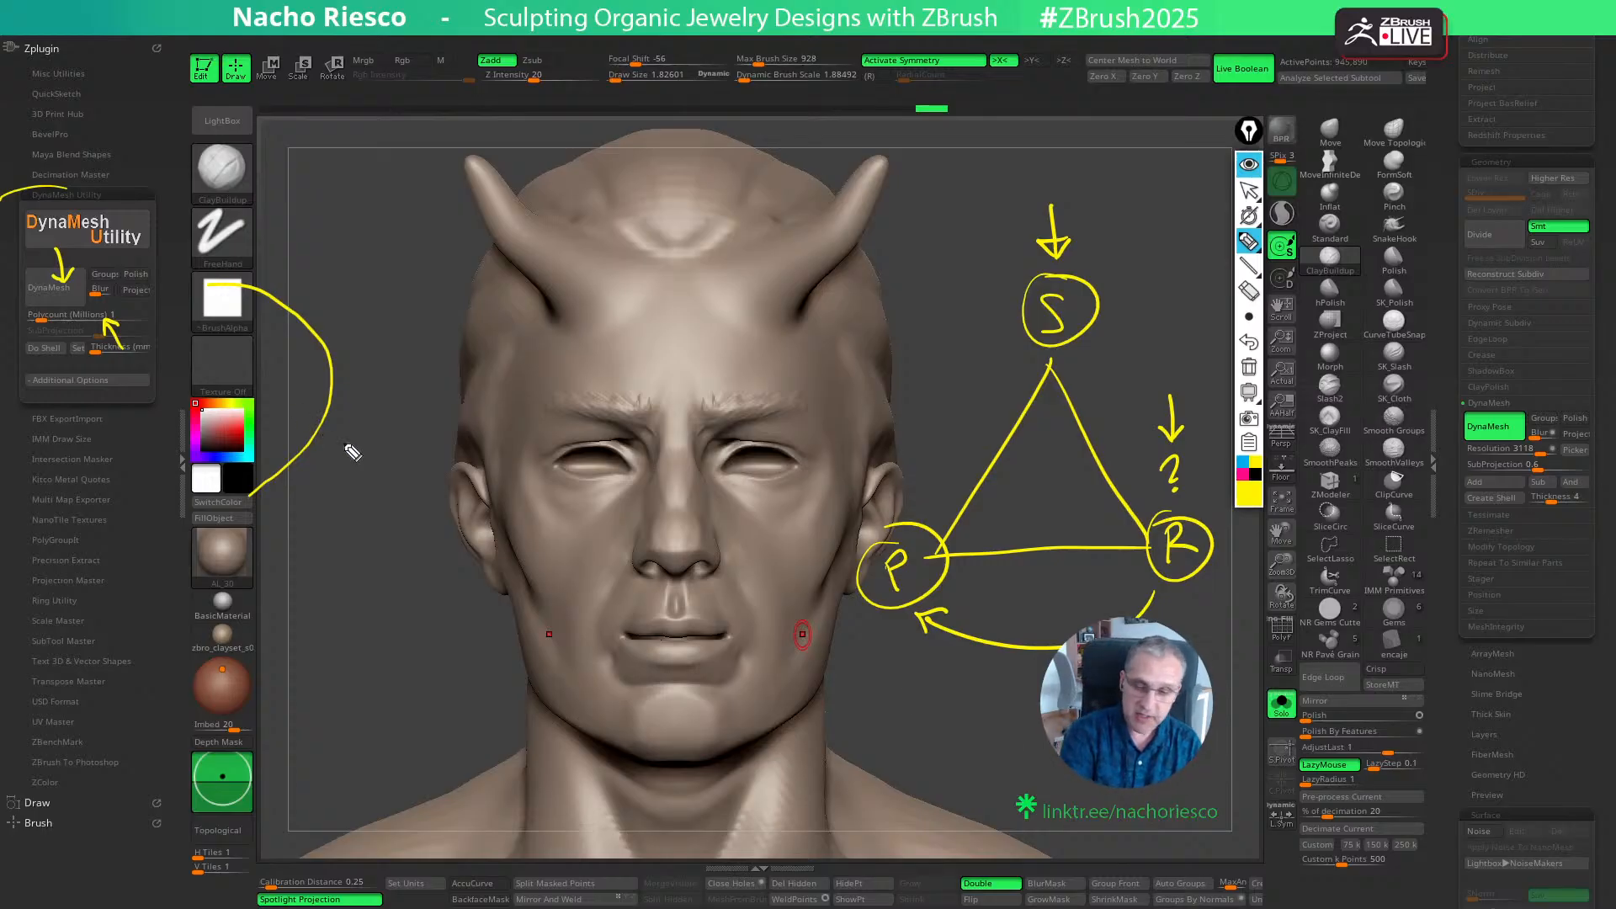
{"action": "left_click", "coordinate": [1250, 371]}
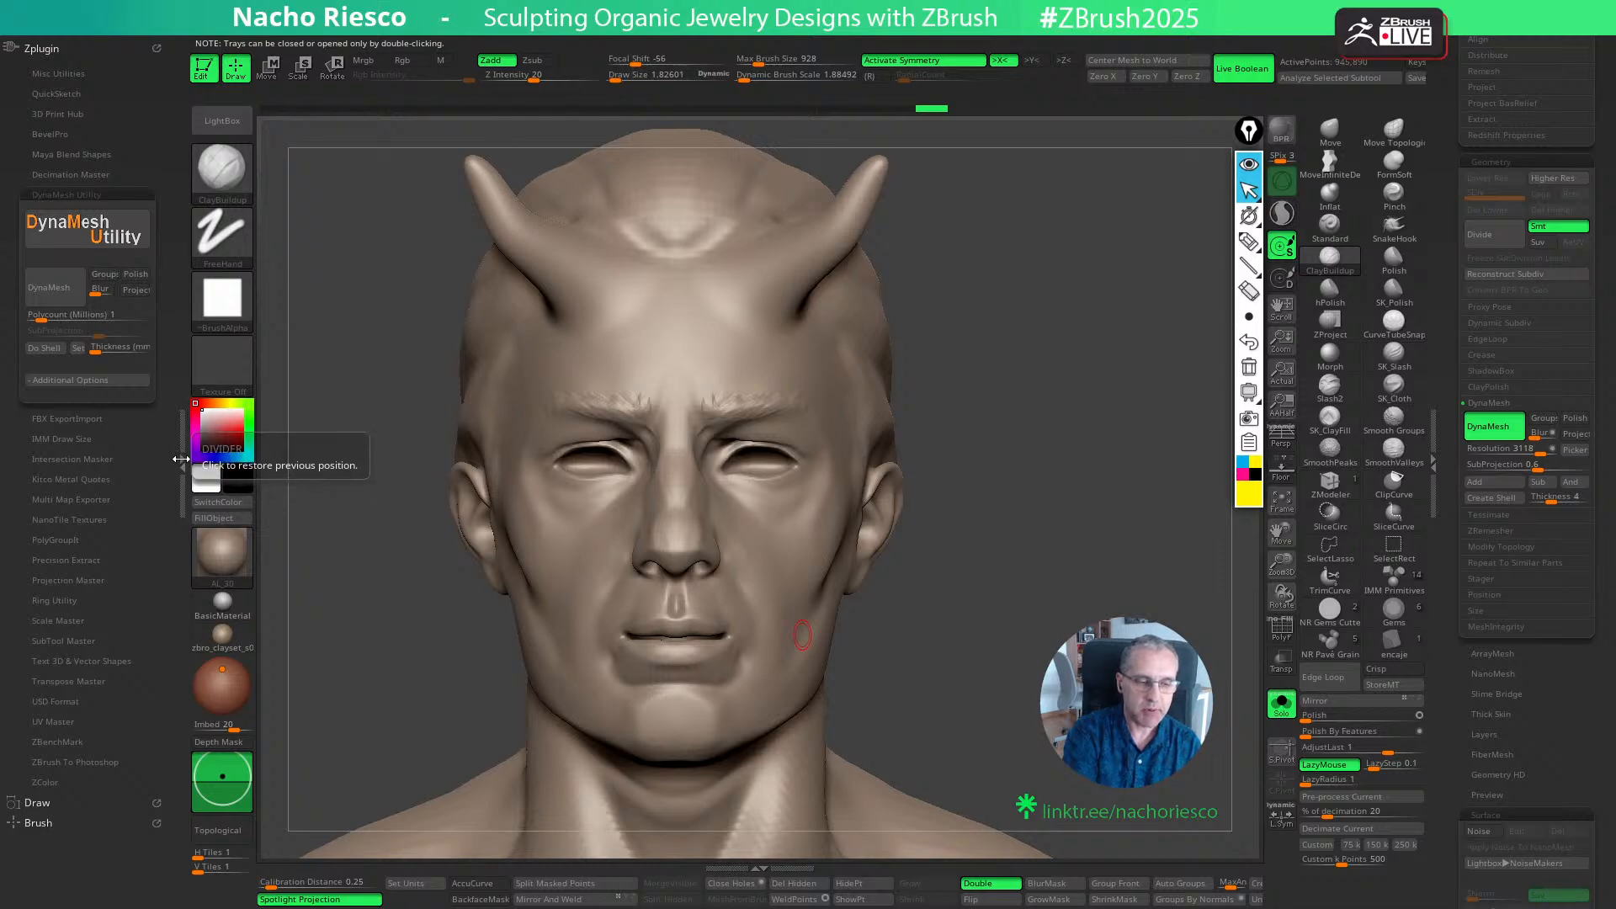
- Switch from the DemoHead tool to the diamante2_3 jewelry tool and face its flat cylindrical end
{"action": "left_click", "coordinate": [181, 461]}
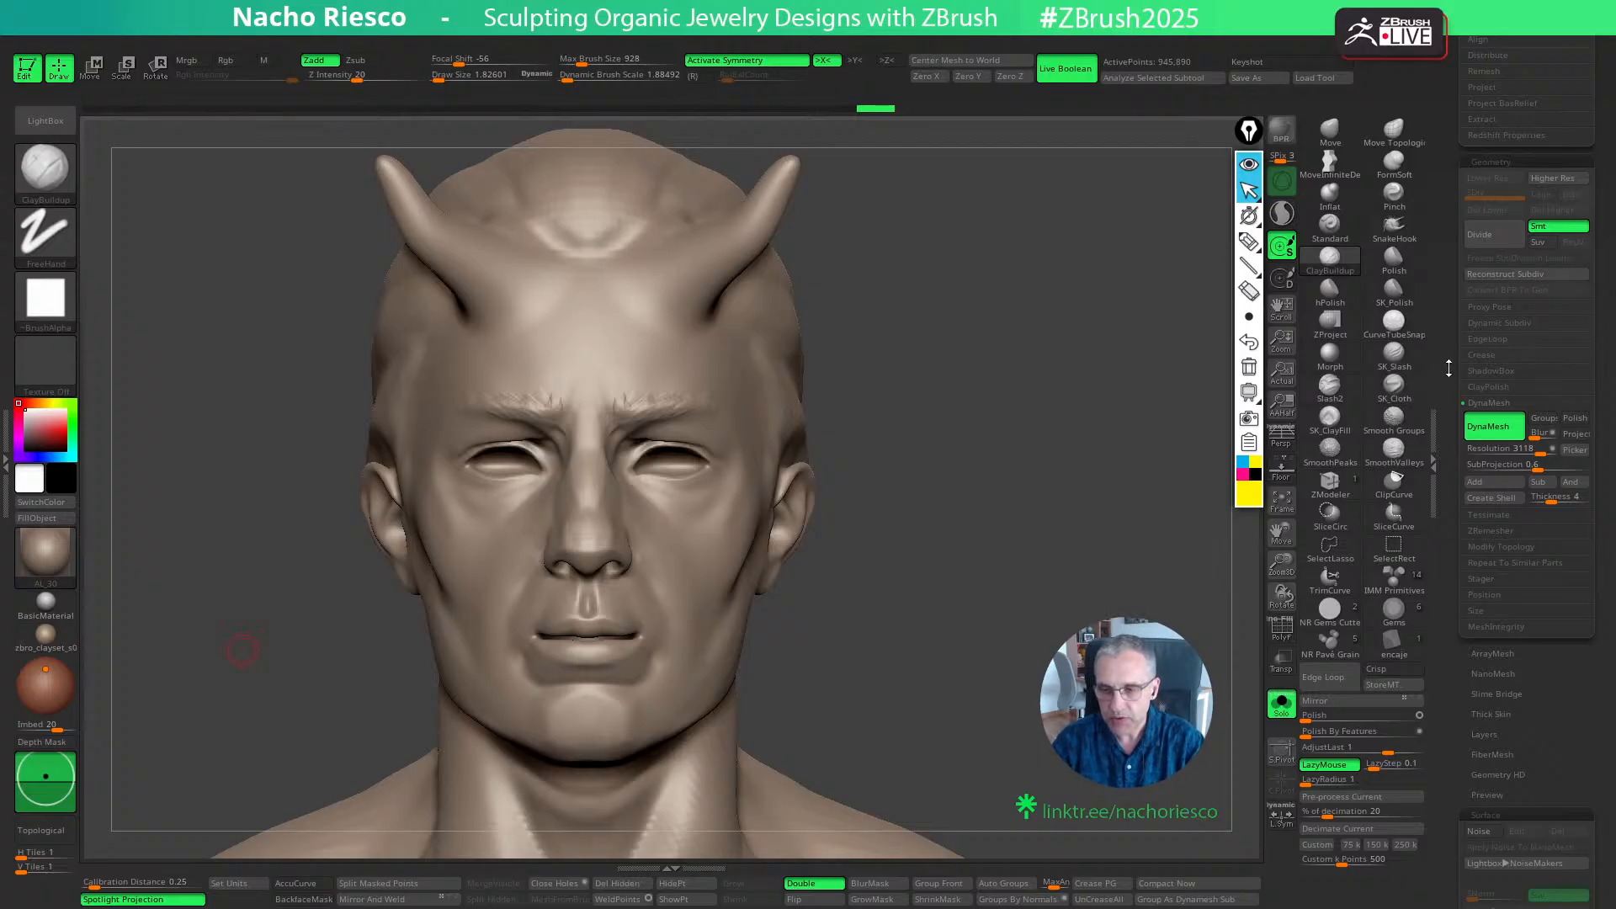
{"action": "left_click_drag", "start_coordinate": [1449, 368], "coordinate": [1442, 488]}
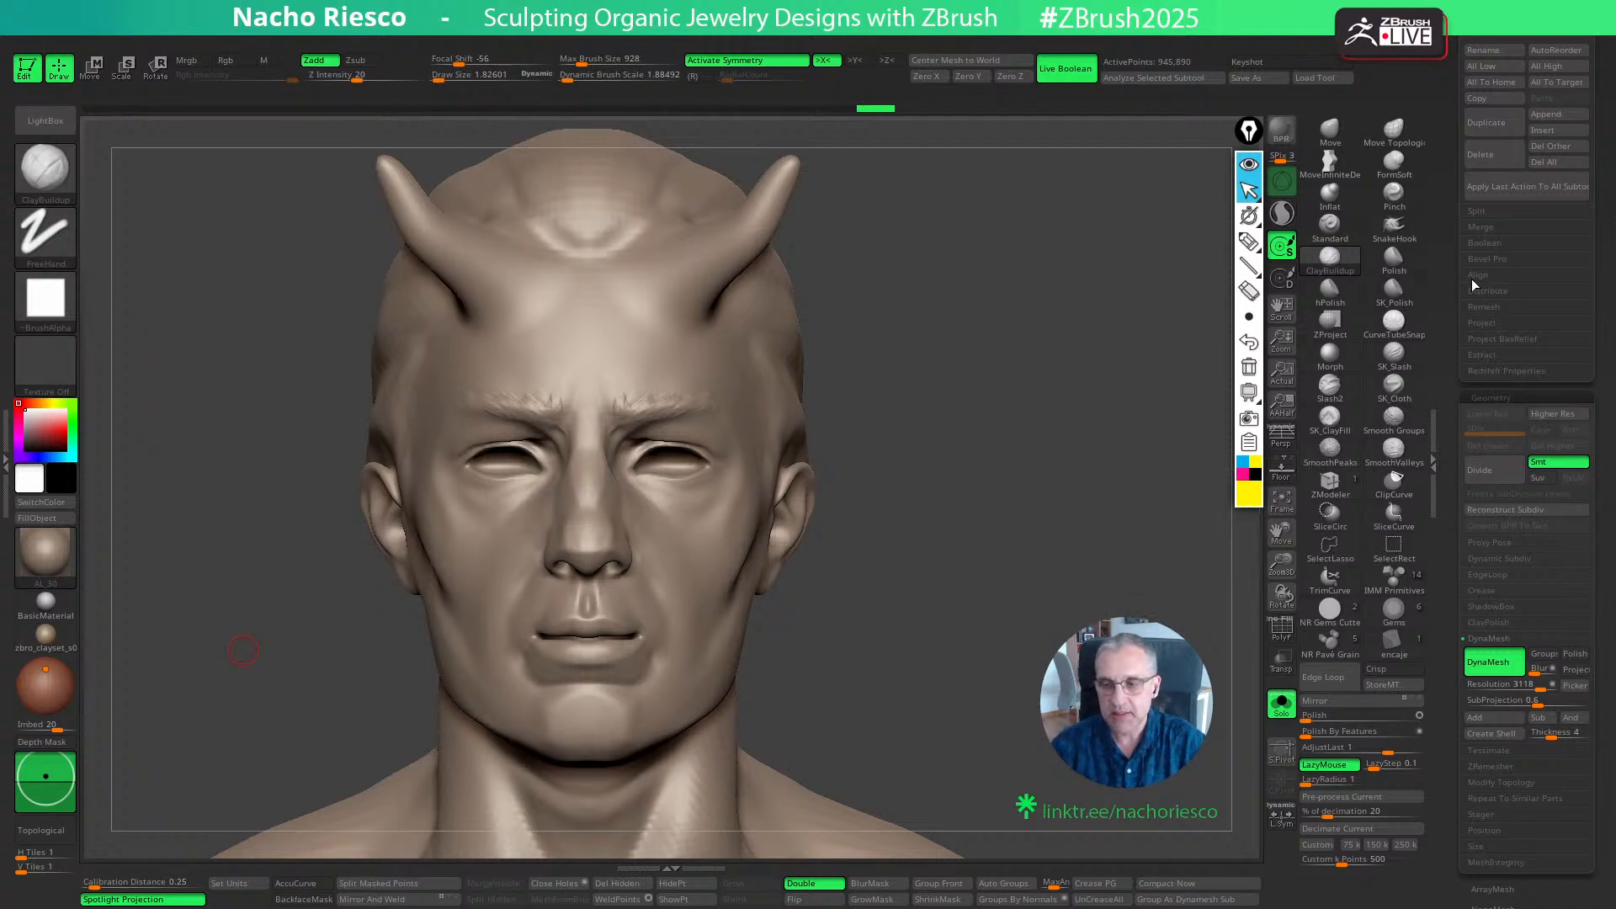
{"action": "left_click_drag", "start_coordinate": [1449, 309], "coordinate": [1446, 495]}
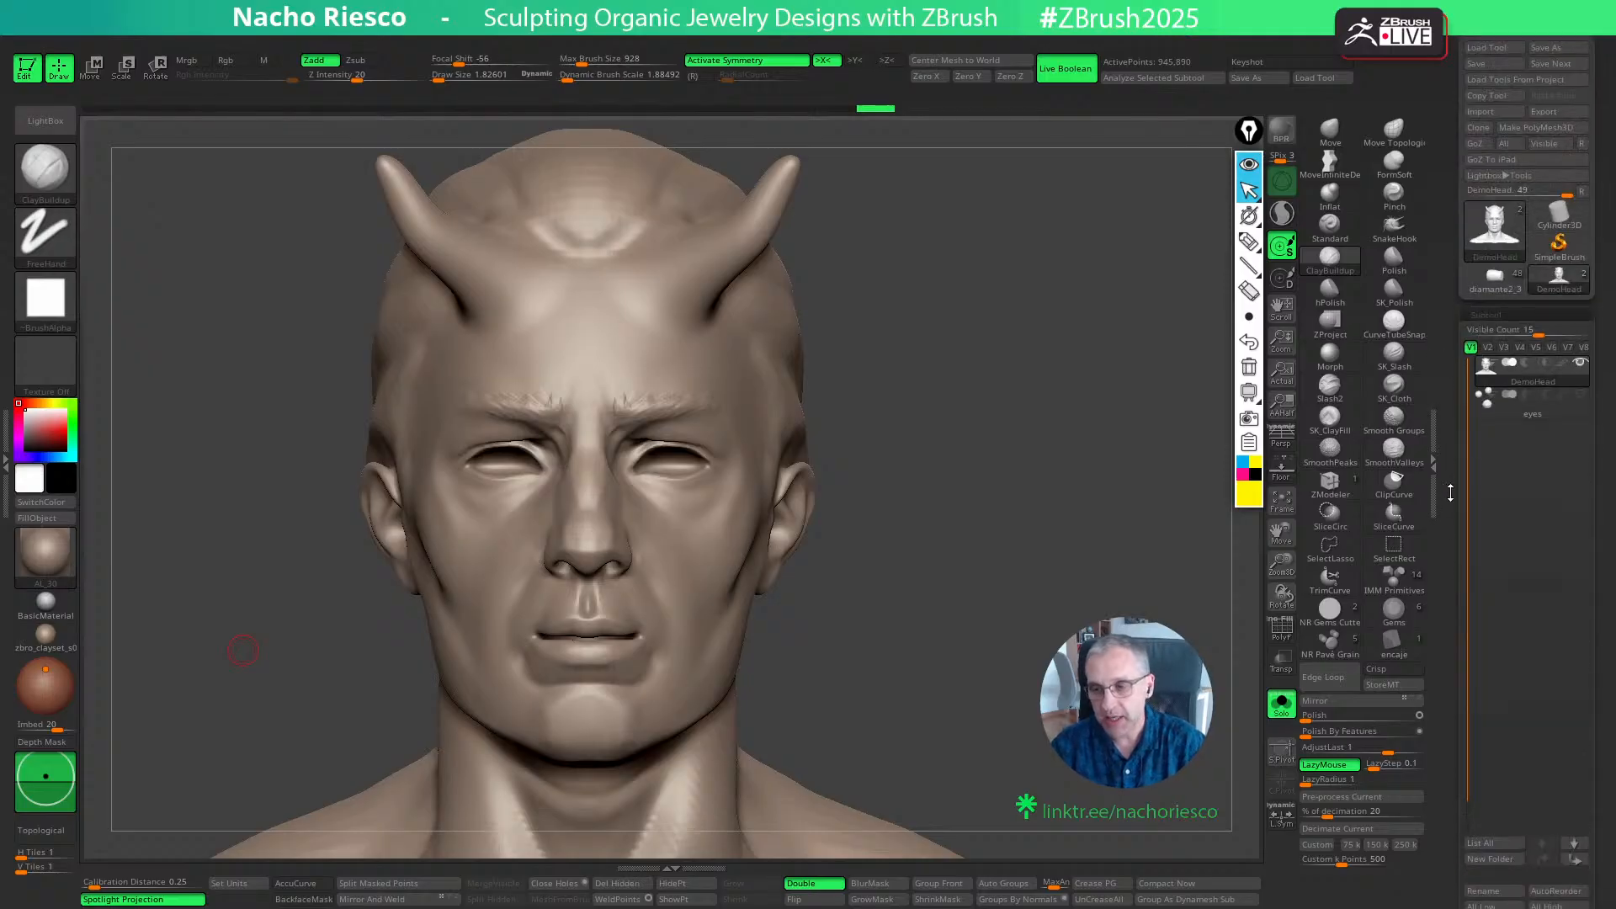
{"action": "left_click", "coordinate": [1494, 280]}
{"action": "left_click_drag", "start_coordinate": [1178, 715], "coordinate": [1002, 770]}
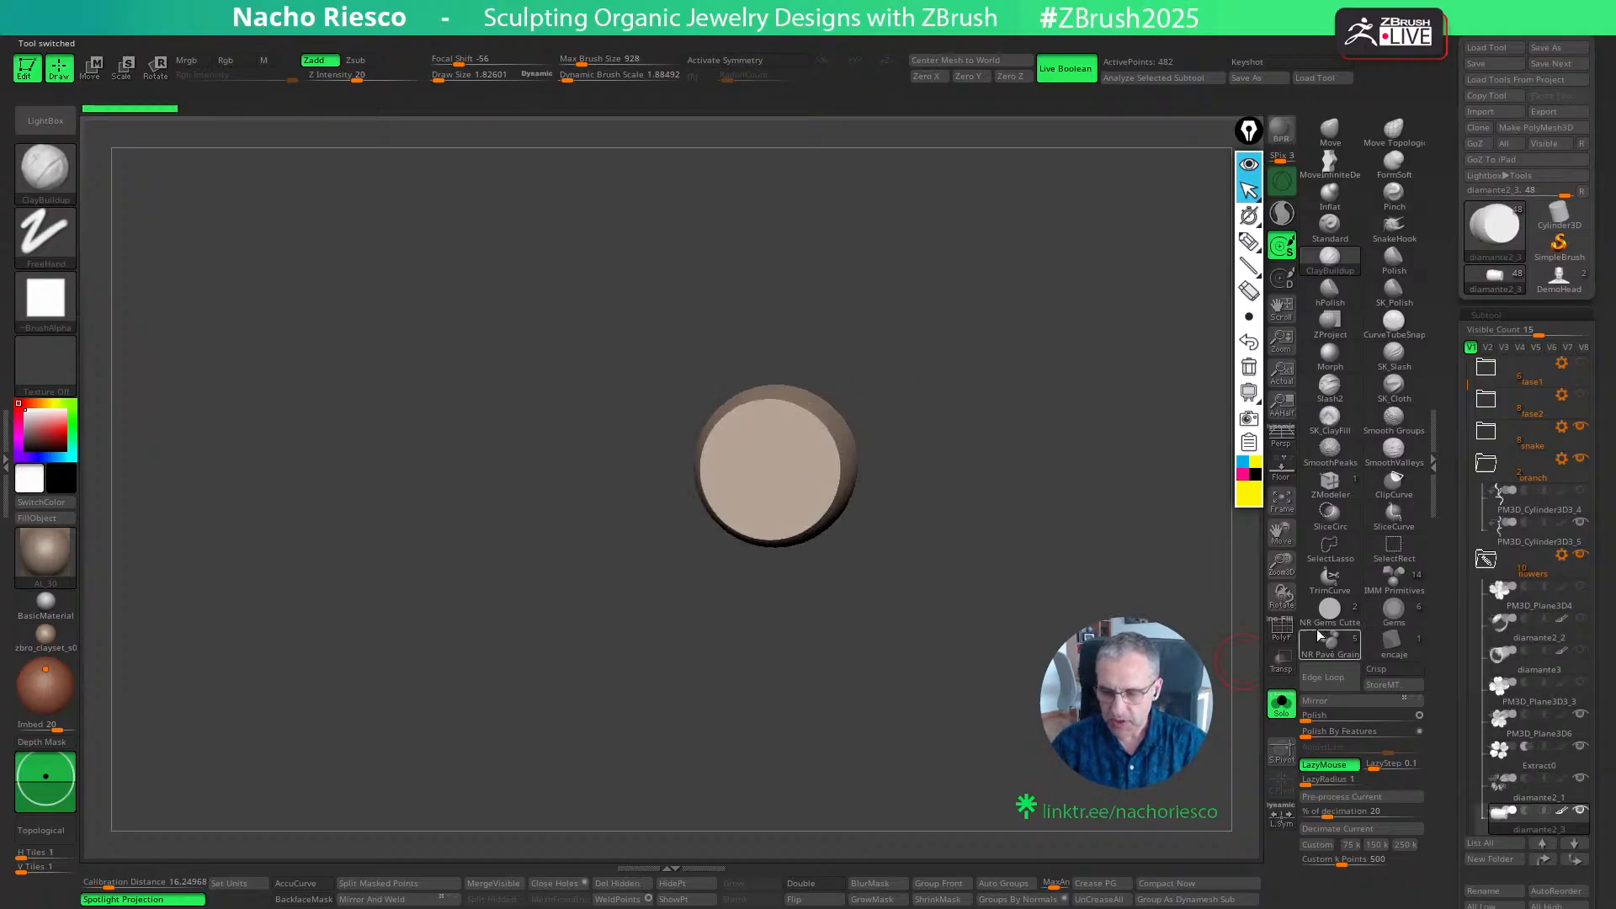
- Show the IMM Draw Size plugin settings and activate the IMM Primitives brush
{"action": "left_click", "coordinate": [6, 463]}
{"action": "left_click_drag", "start_coordinate": [136, 251], "coordinate": [136, 233]}
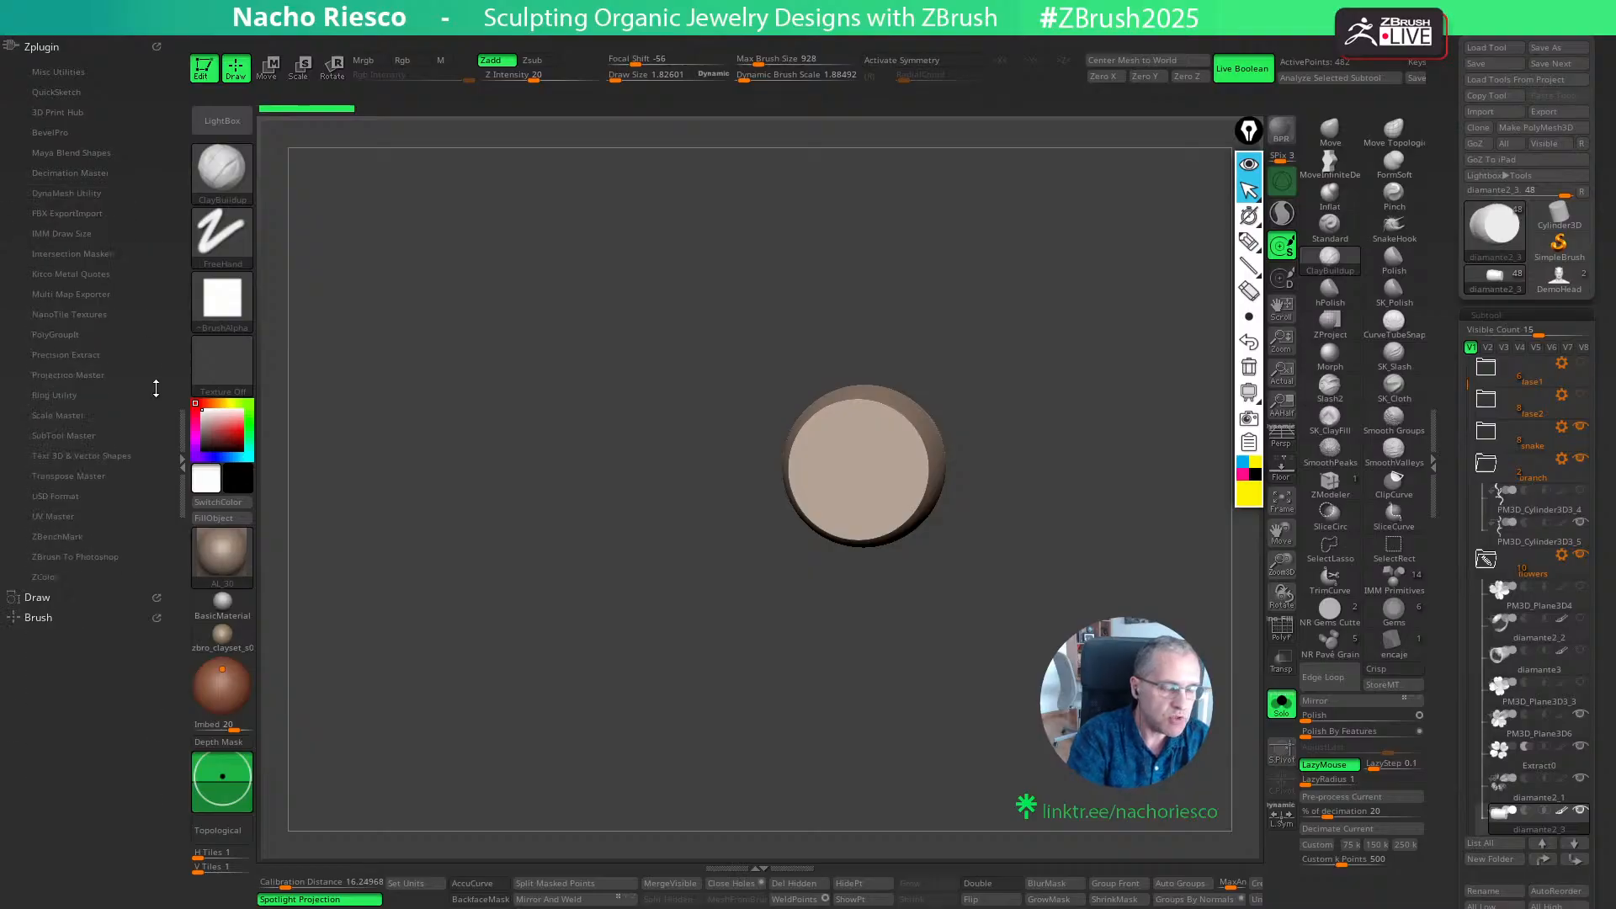
{"action": "left_click", "coordinate": [82, 232]}
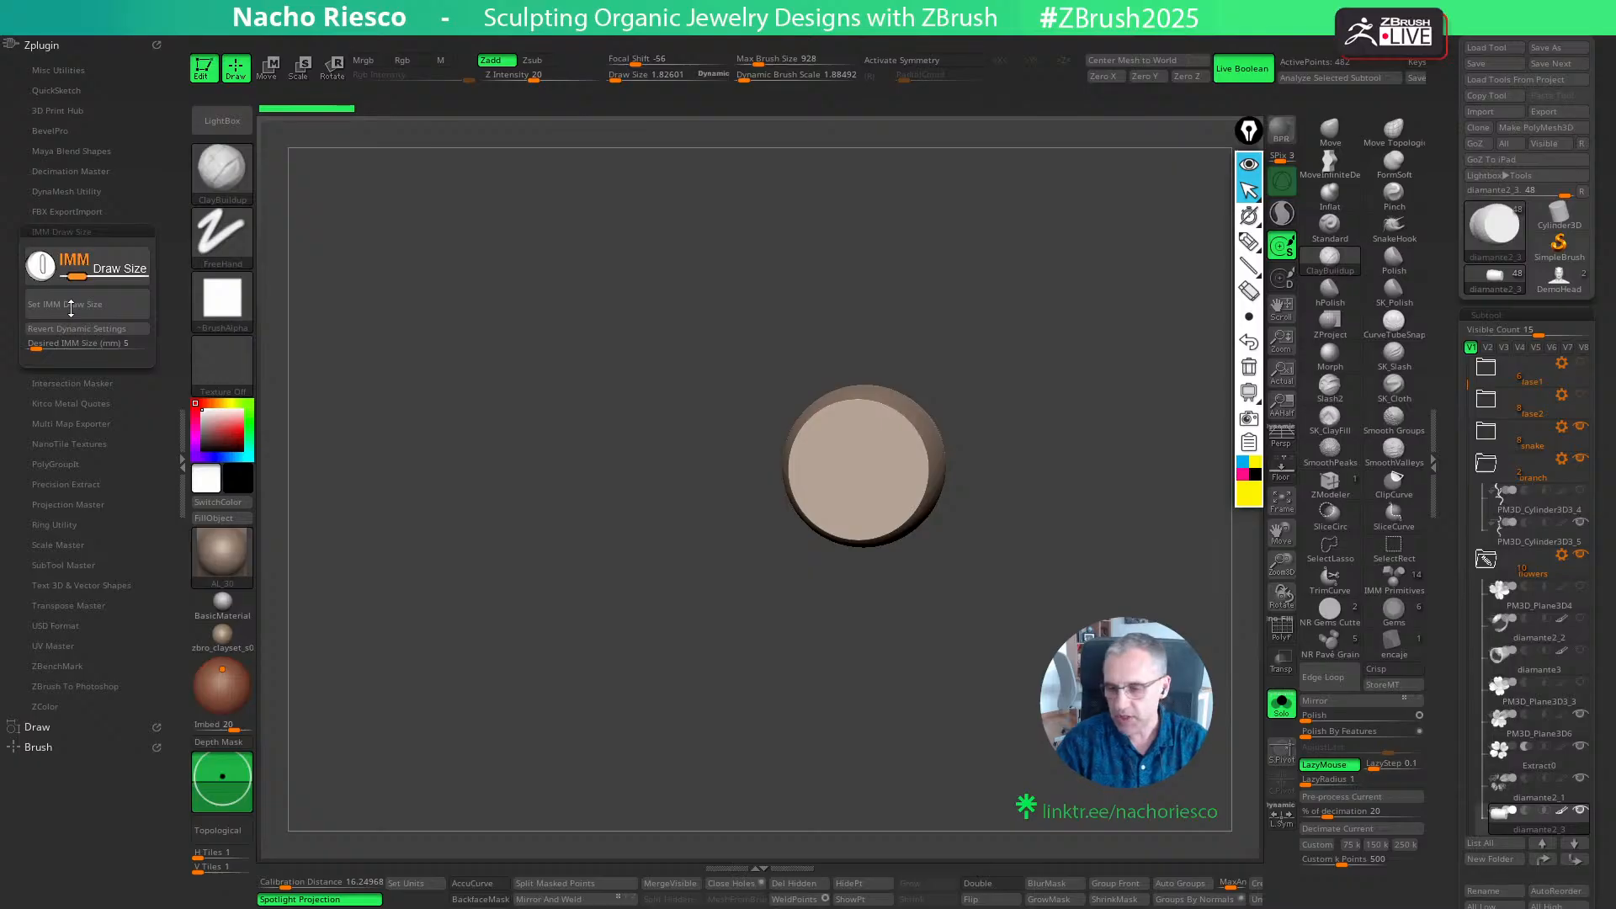
{"action": "left_click", "coordinate": [1389, 587]}
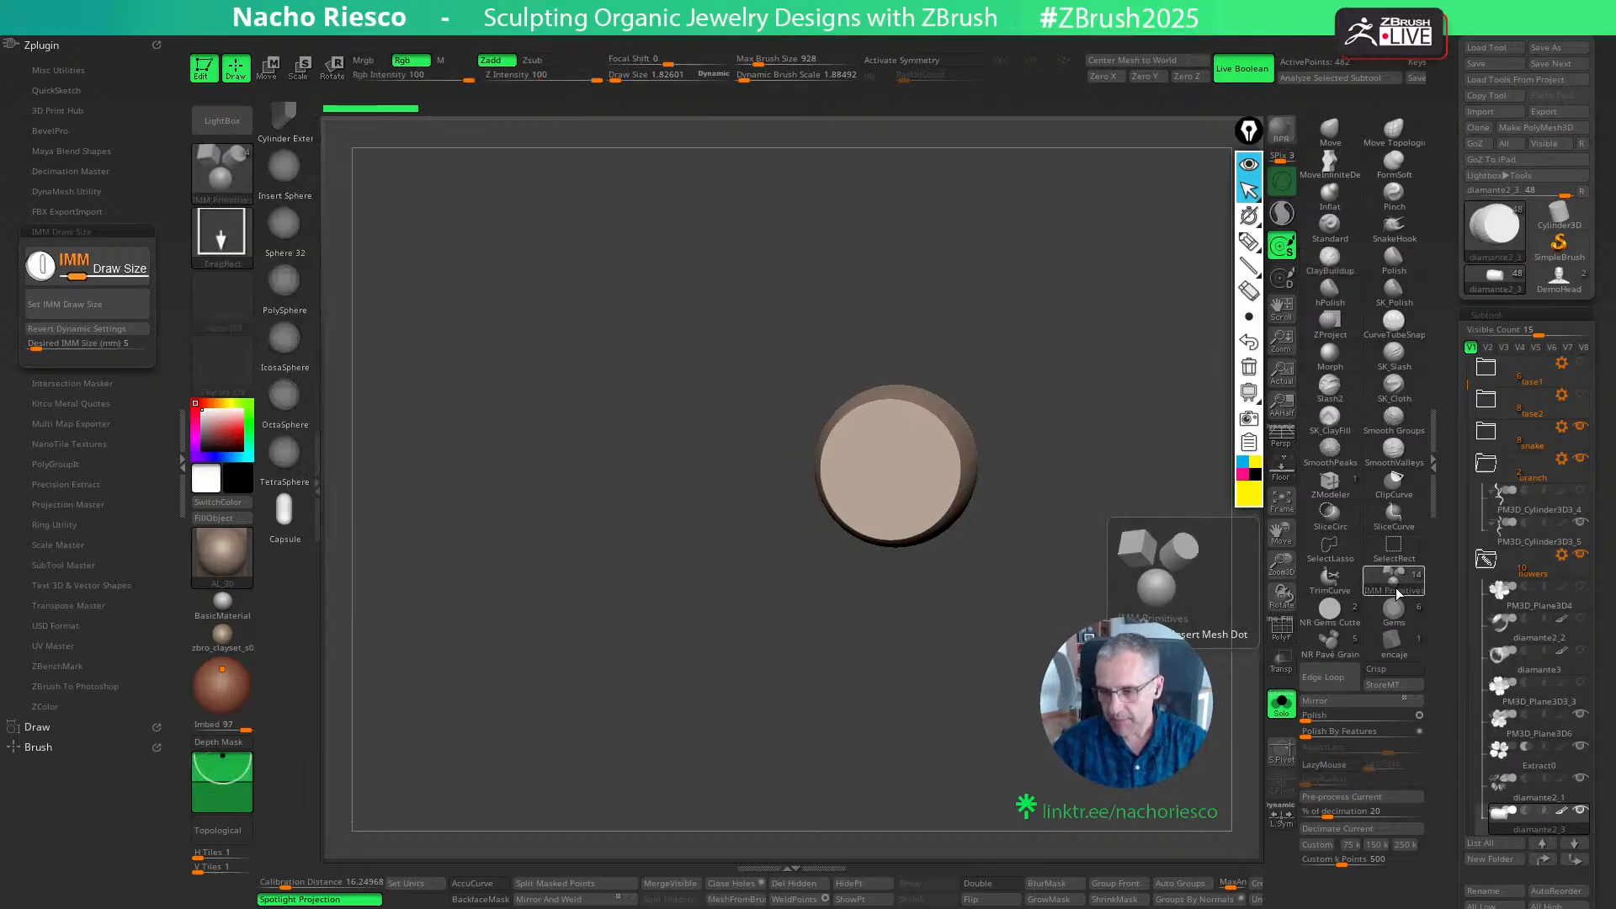
{"action": "scroll", "coordinate": [302, 627], "scroll_direction": "up", "scroll_amount": 5}
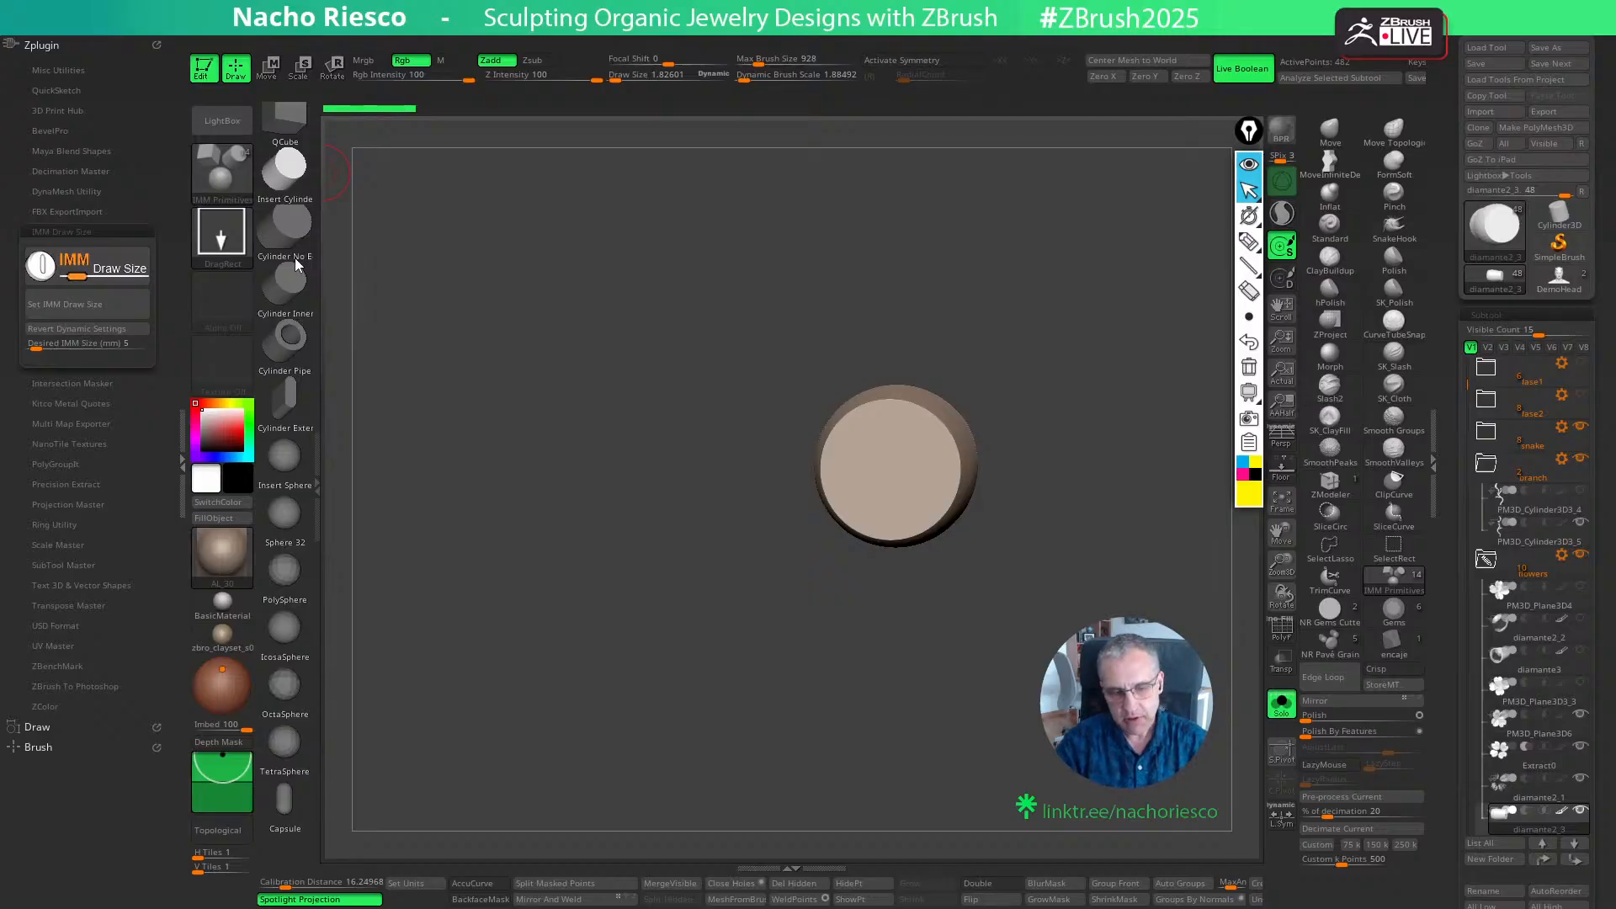
- Insert a cylinder on the piece's flat end with the IMM draw size set to 1 mm, and undo the insertion
{"action": "left_click", "coordinate": [111, 345]}
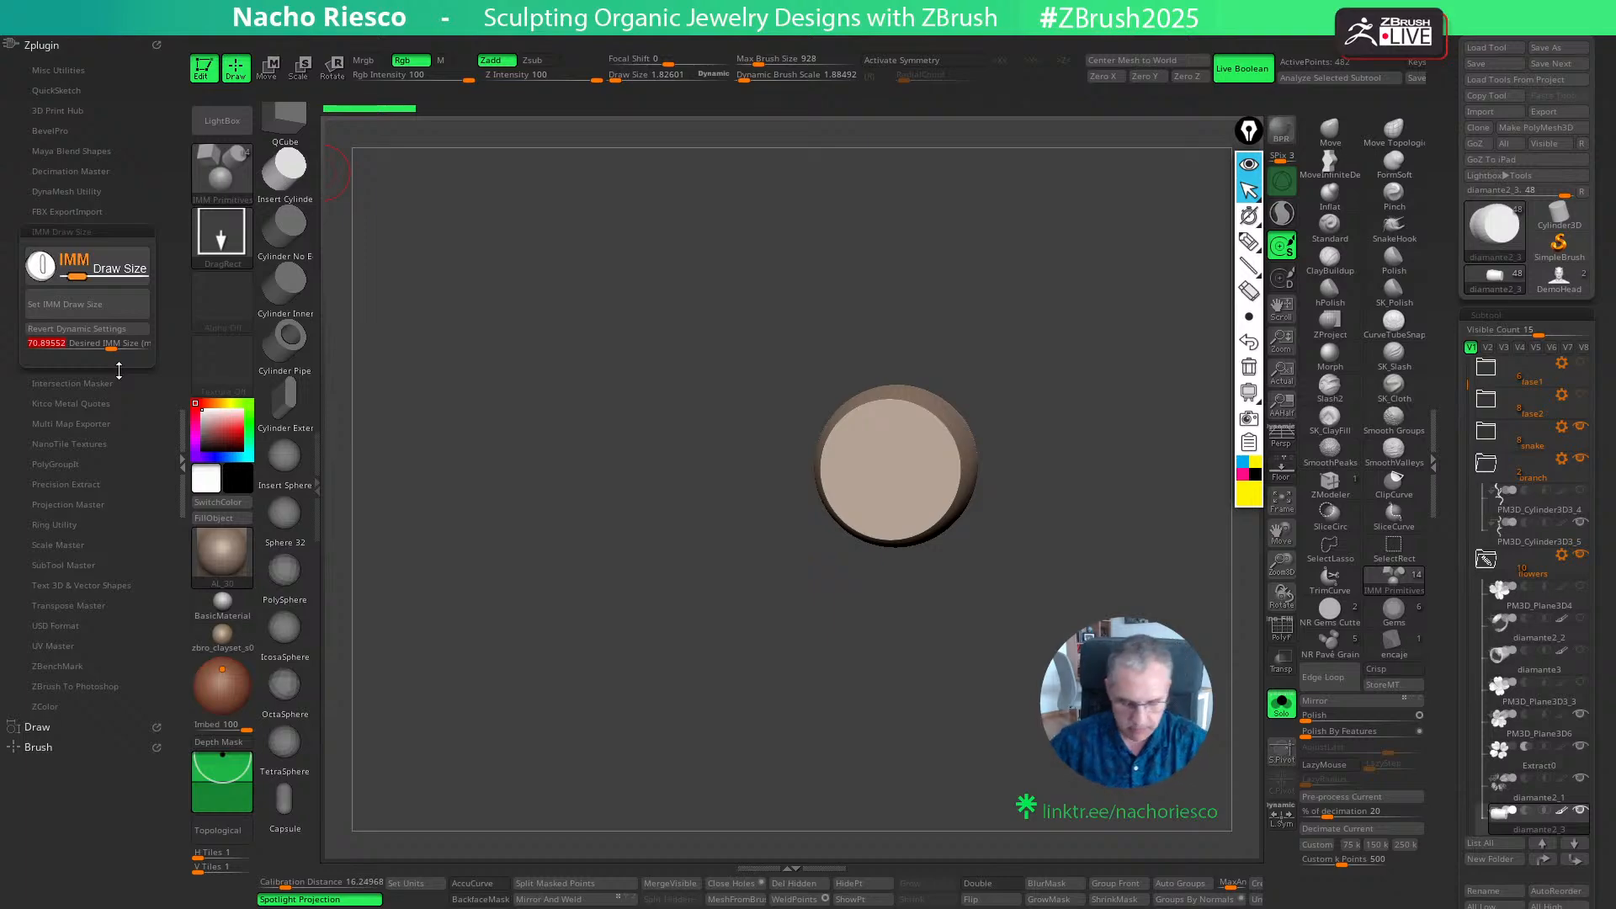
{"action": "type", "text": "1"}
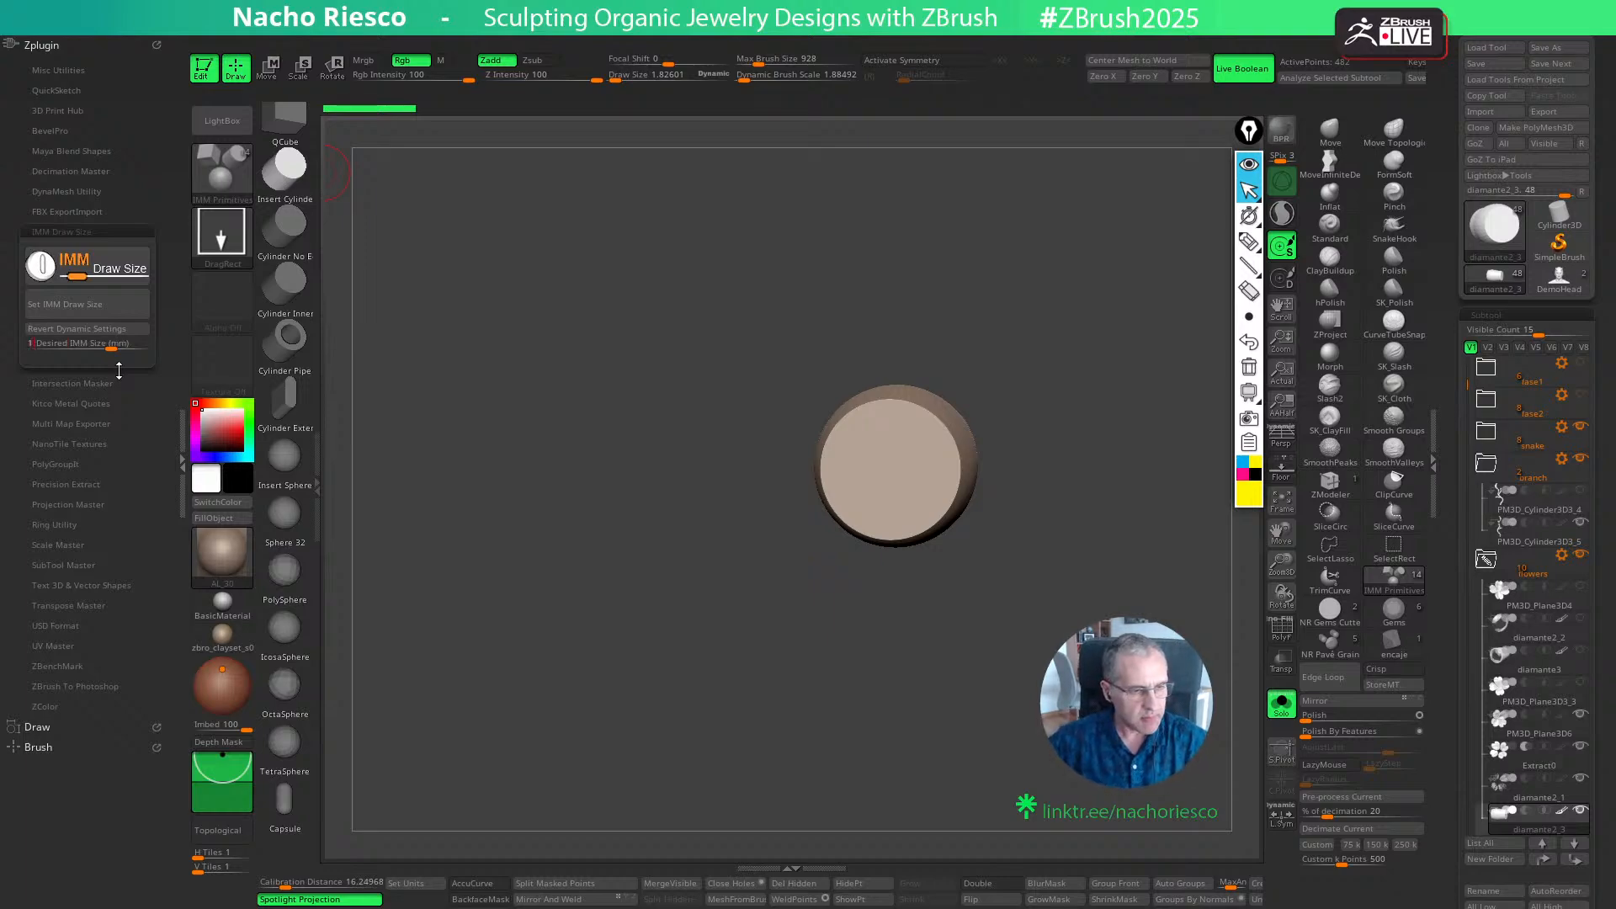
{"action": "key", "text": "Return"}
{"action": "left_click", "coordinate": [65, 304]}
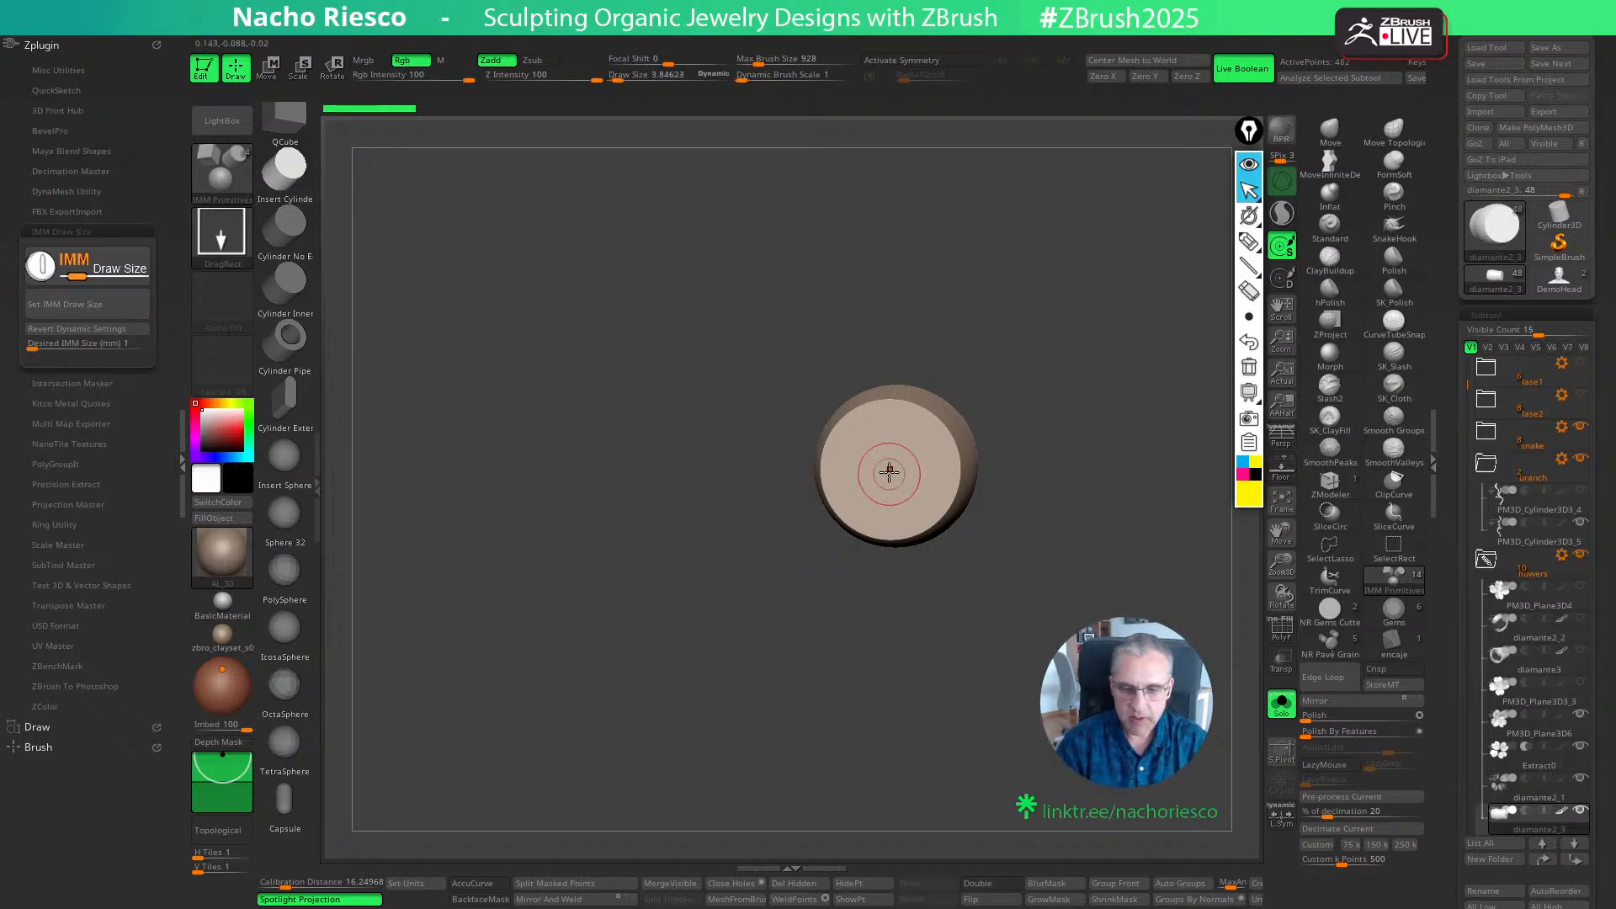
{"action": "left_click_drag", "start_coordinate": [888, 472], "coordinate": [884, 541]}
{"action": "left_click_drag", "start_coordinate": [925, 750], "coordinate": [984, 748]}
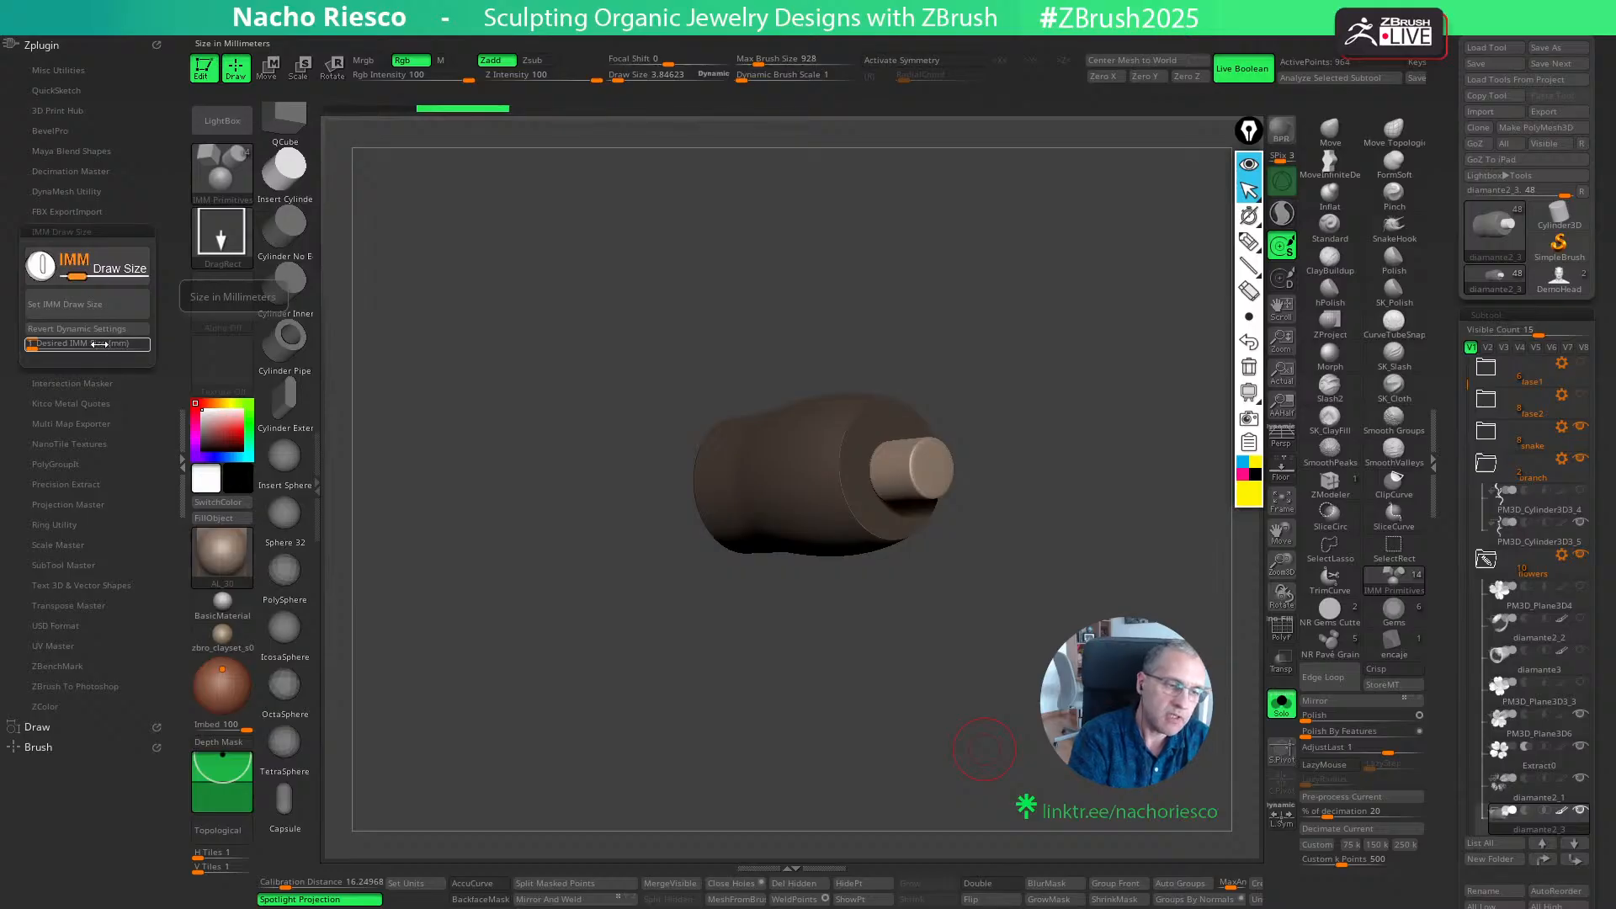
{"action": "left_click_drag", "start_coordinate": [960, 705], "coordinate": [991, 732]}
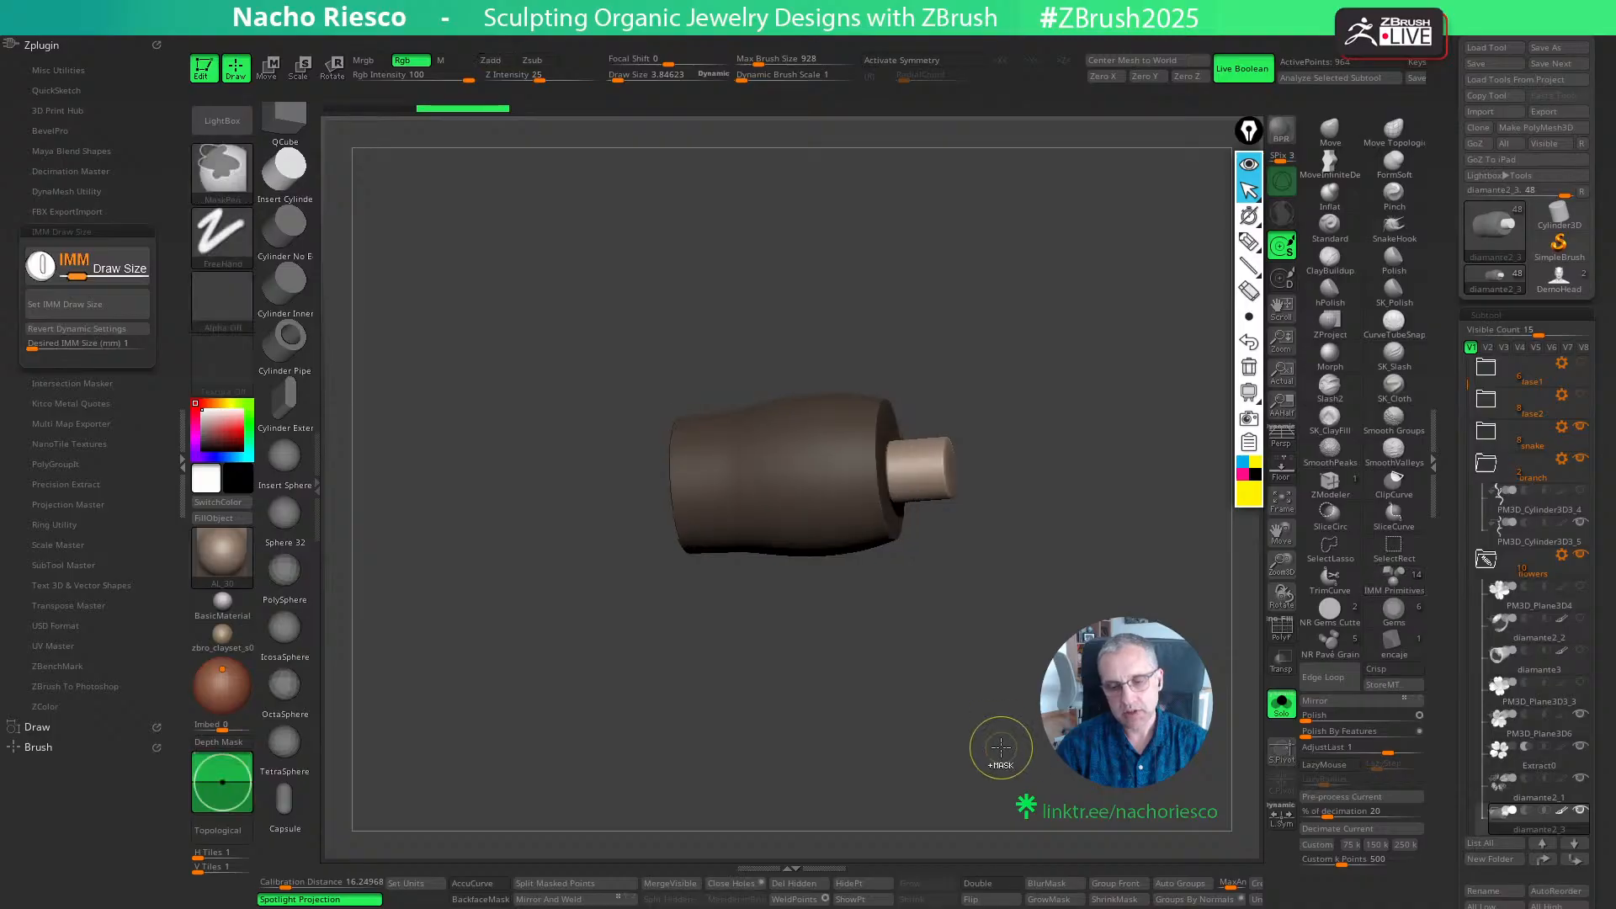
{"action": "key", "text": "ctrl+z"}
- Set the IMM draw size to 1.5 mm, insert a cylinder at the centre of the piece's end, and nudge it slightly
{"action": "left_click", "coordinate": [96, 348]}
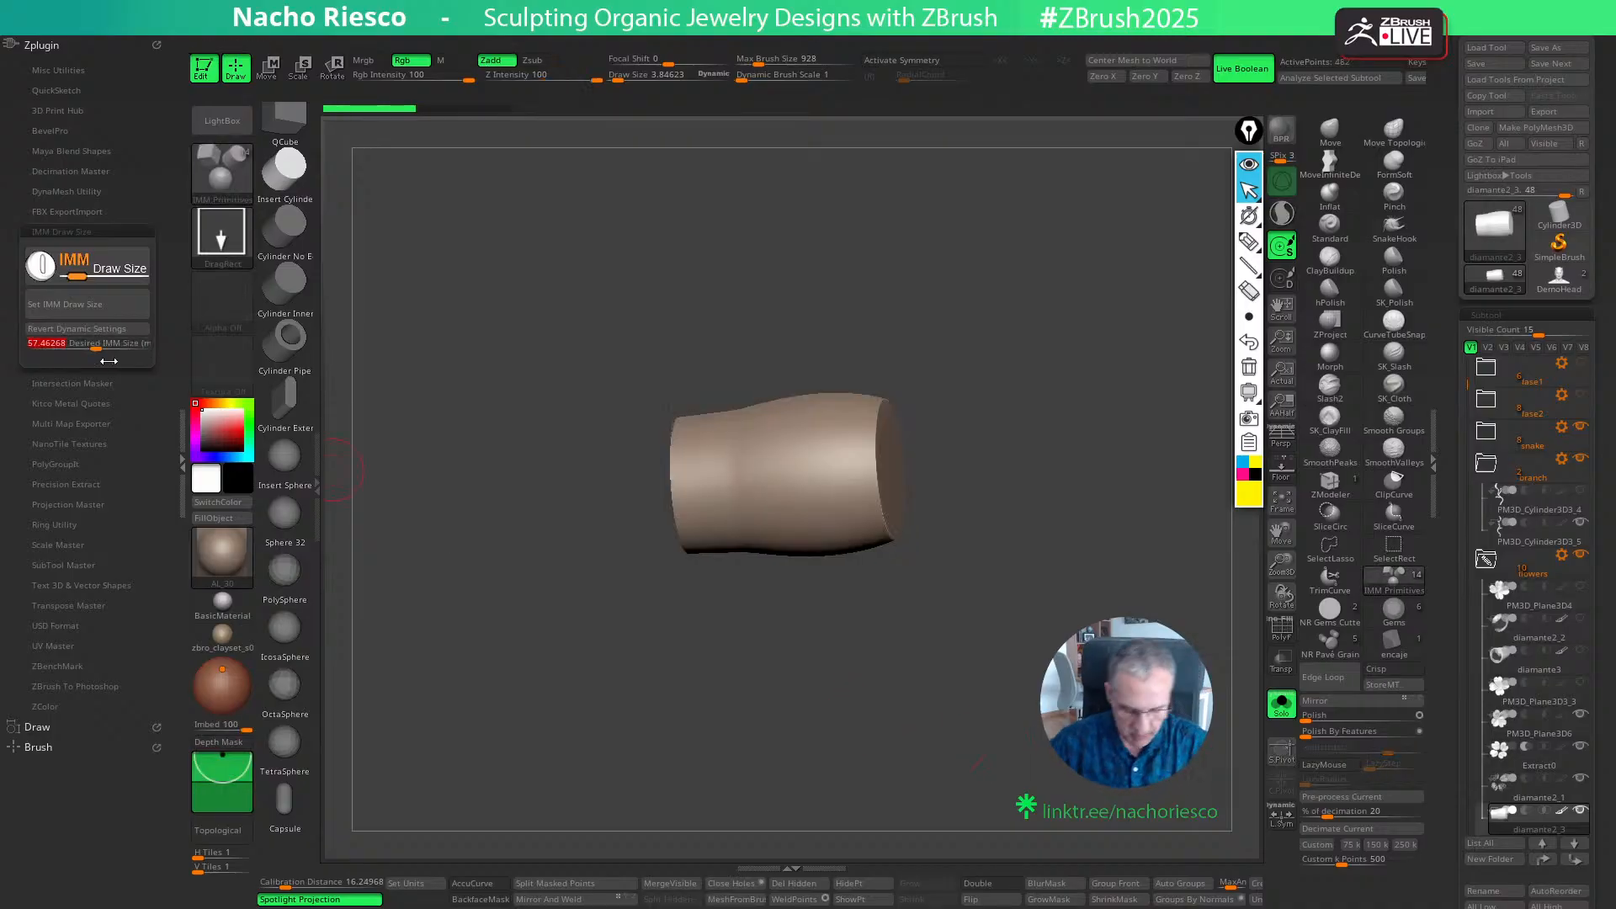
{"action": "left_click", "coordinate": [96, 310]}
{"action": "left_click_drag", "start_coordinate": [781, 719], "coordinate": [711, 711]}
{"action": "left_click_drag", "start_coordinate": [896, 469], "coordinate": [899, 519]}
{"action": "mouse_move", "coordinate": [944, 751]}
{"action": "left_mouse_down"}
{"action": "mouse_move", "coordinate": [931, 765]}
{"action": "mouse_move", "coordinate": [940, 737]}
{"action": "left_mouse_up"}
{"action": "left_click_drag", "start_coordinate": [940, 736], "coordinate": [949, 767], "text": "alt"}
{"action": "key", "text": "w"}
{"action": "left_click_drag", "start_coordinate": [969, 535], "coordinate": [961, 538]}
{"action": "key", "text": "q"}
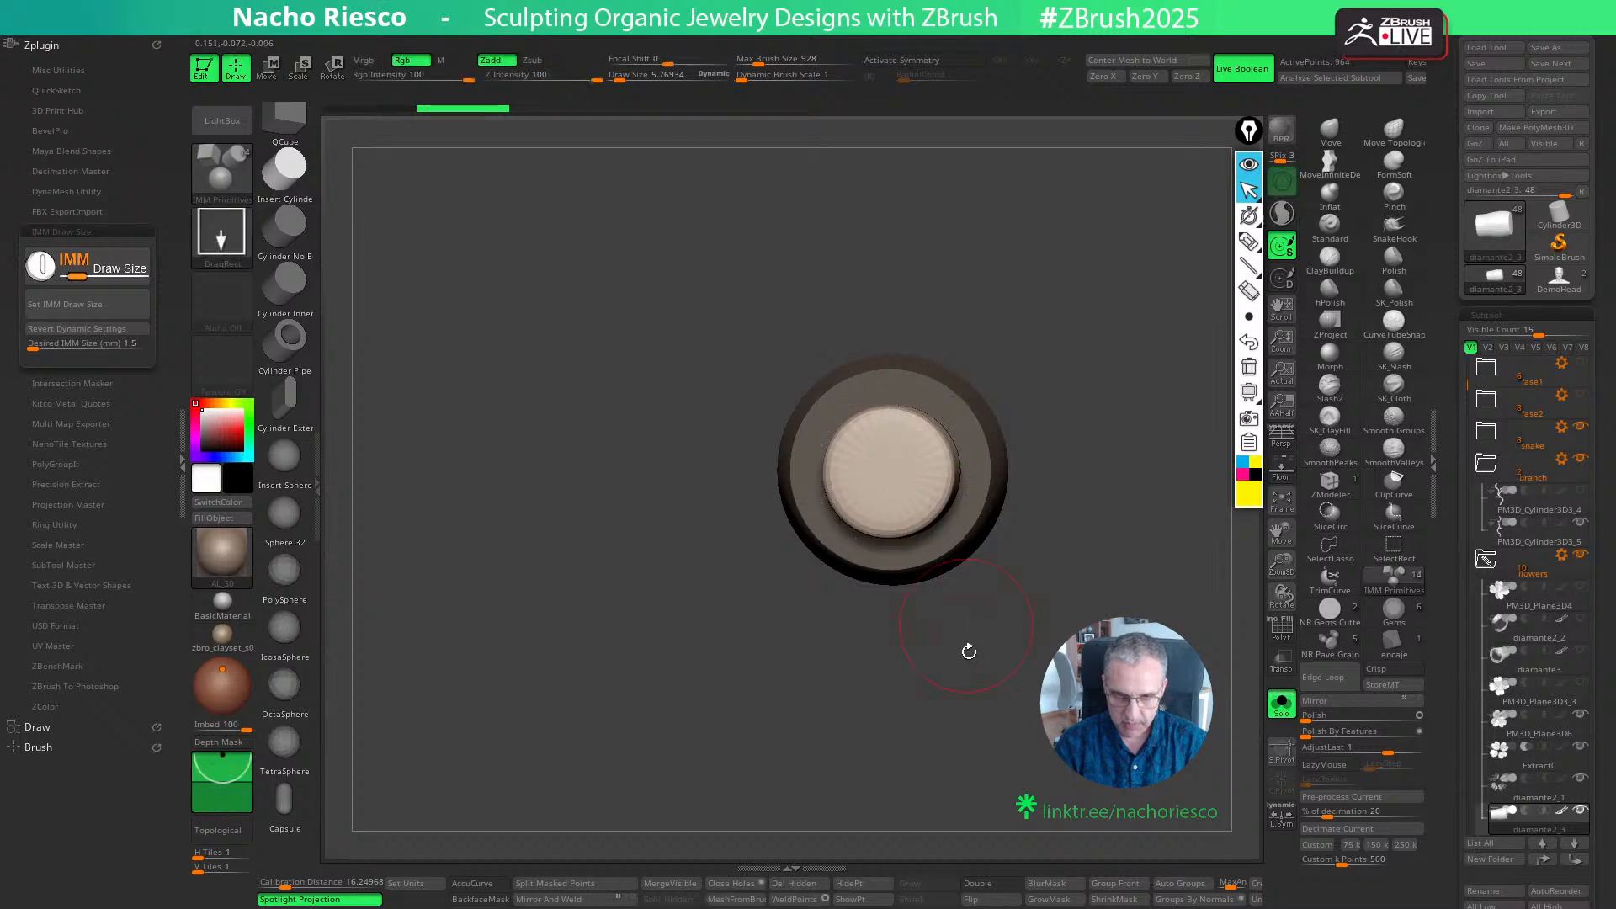
- Split the masked points to separate the inserted cylinder into its own subtool and turn off its Dynamic Subdiv smoothing
{"action": "left_click_drag", "start_coordinate": [967, 649], "coordinate": [1264, 673]}
{"action": "left_click", "coordinate": [559, 885]}
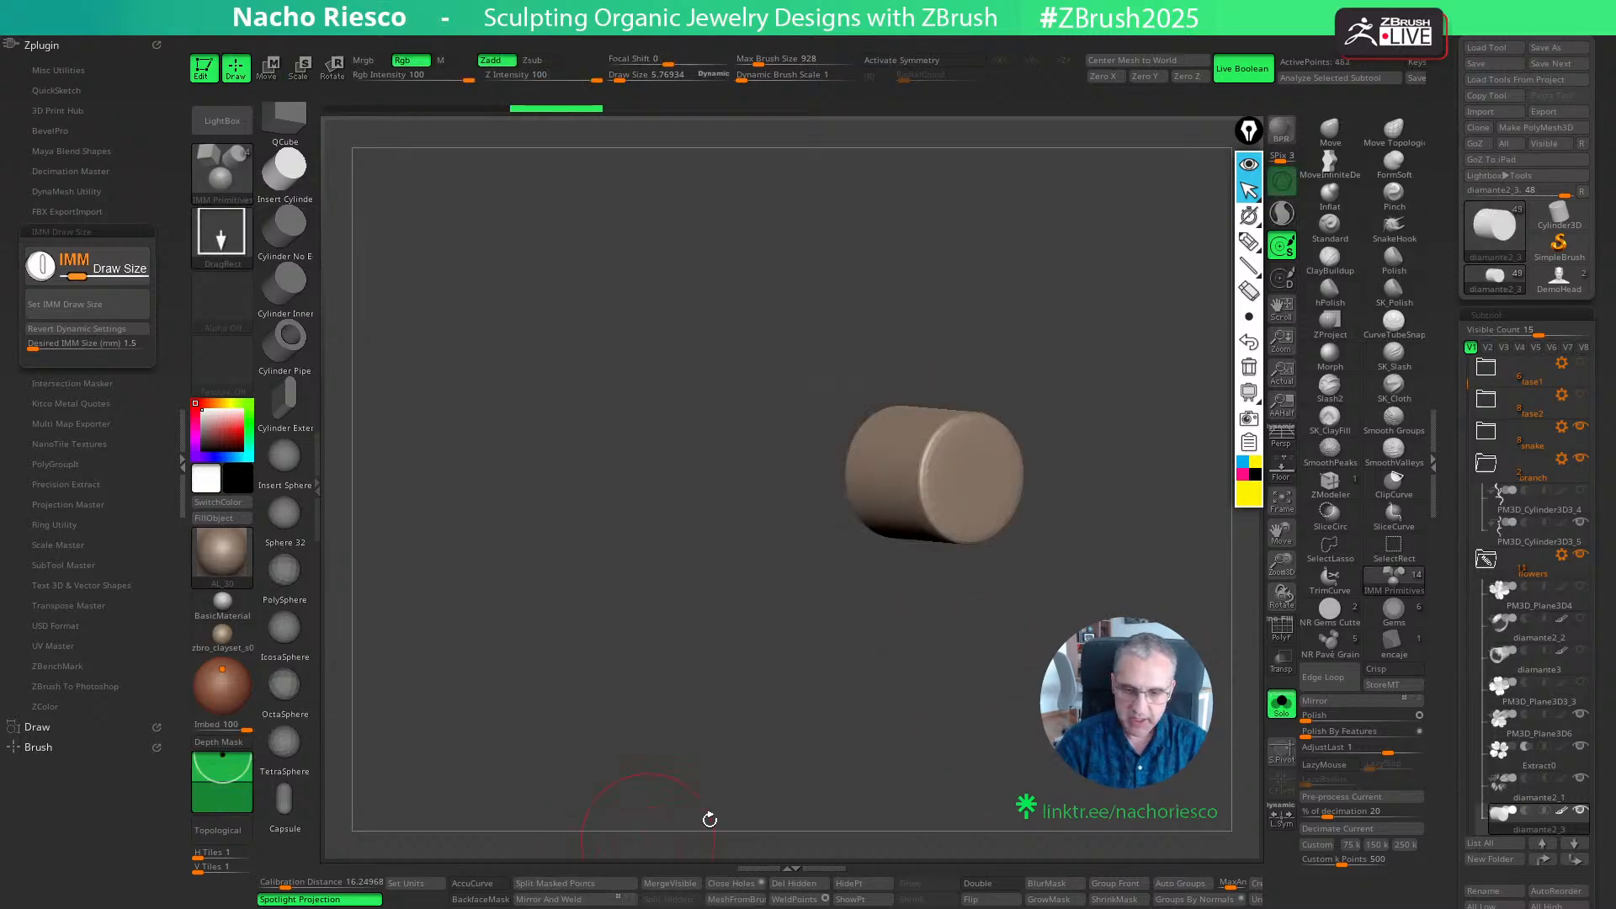
{"action": "left_click_drag", "start_coordinate": [1049, 718], "coordinate": [969, 756], "text": "alt"}
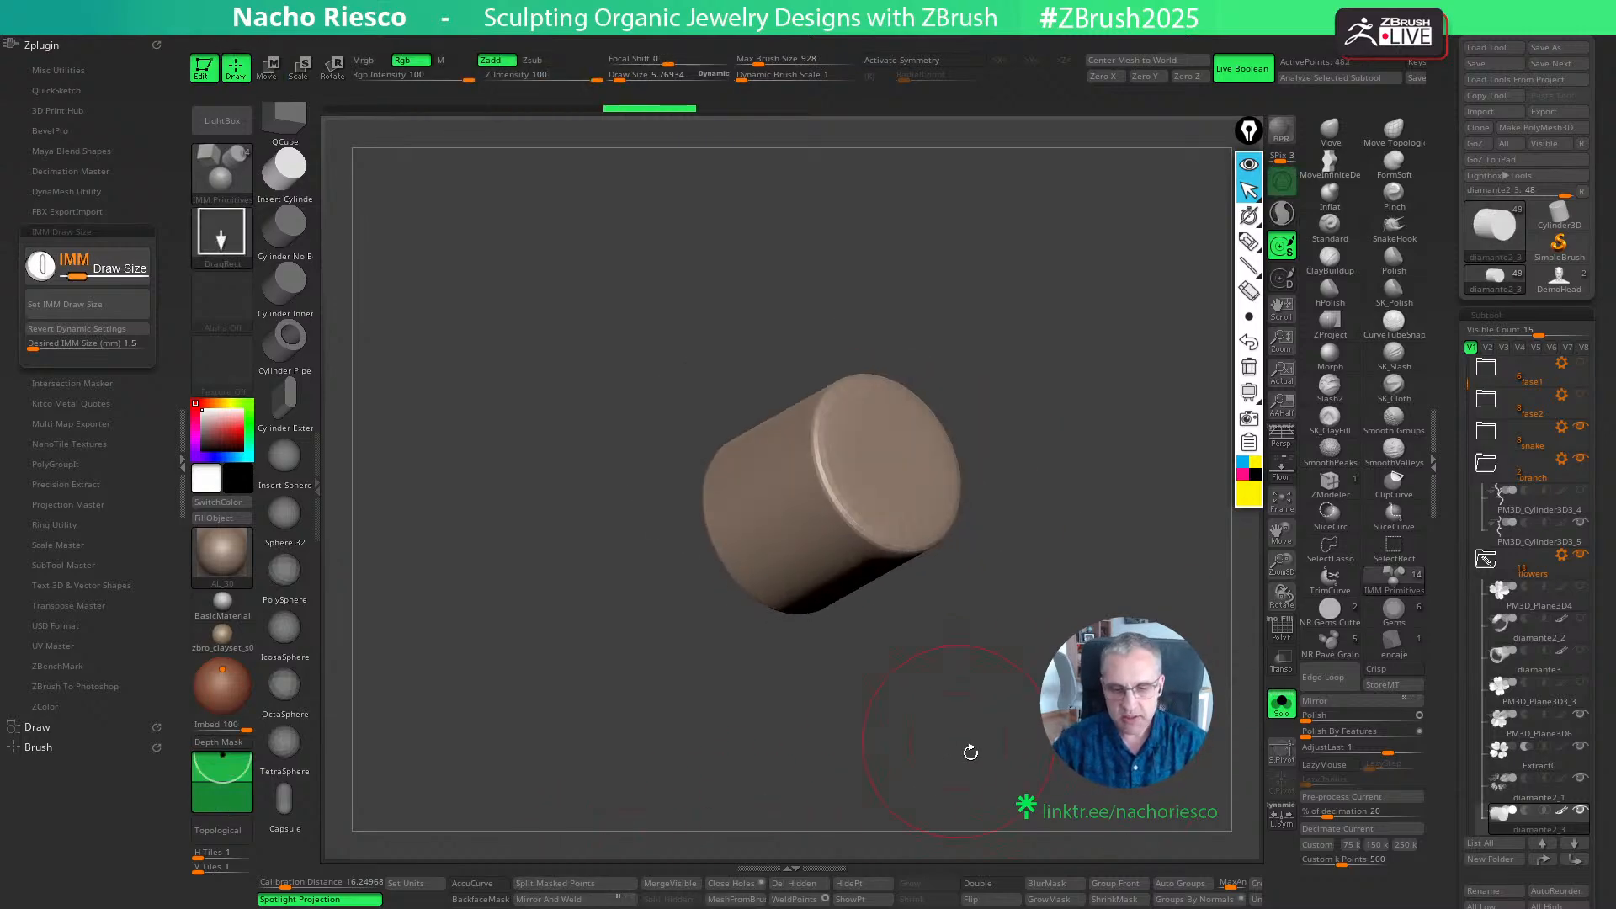
{"action": "scroll", "coordinate": [1460, 733], "scroll_direction": "down", "scroll_amount": 10}
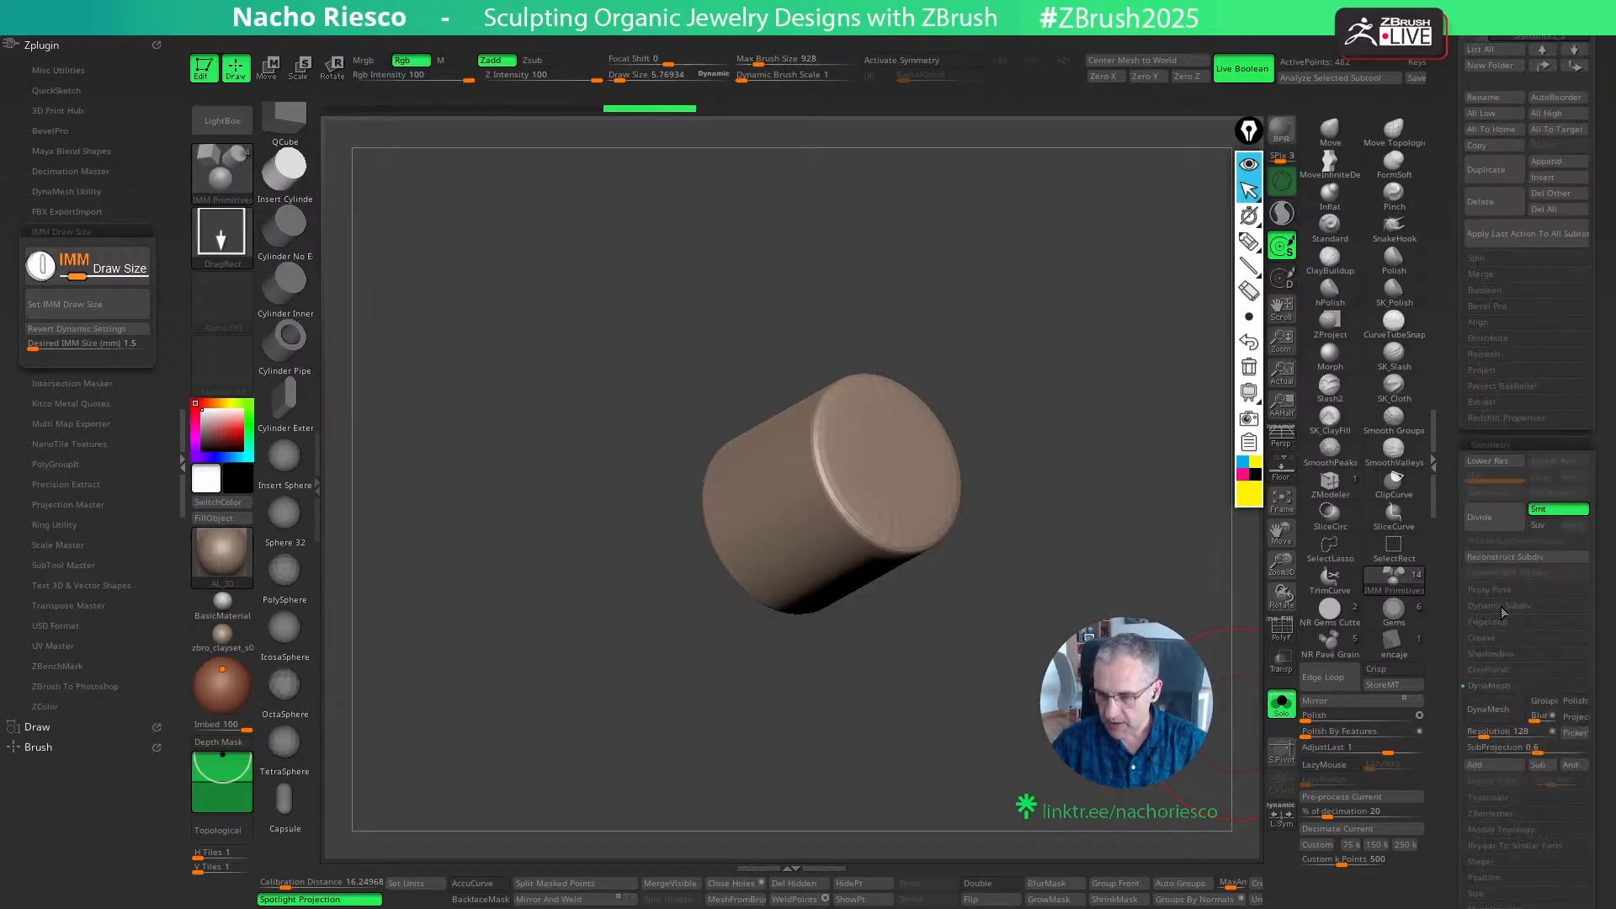
{"action": "left_click", "coordinate": [1504, 610]}
{"action": "left_click", "coordinate": [1491, 623]}
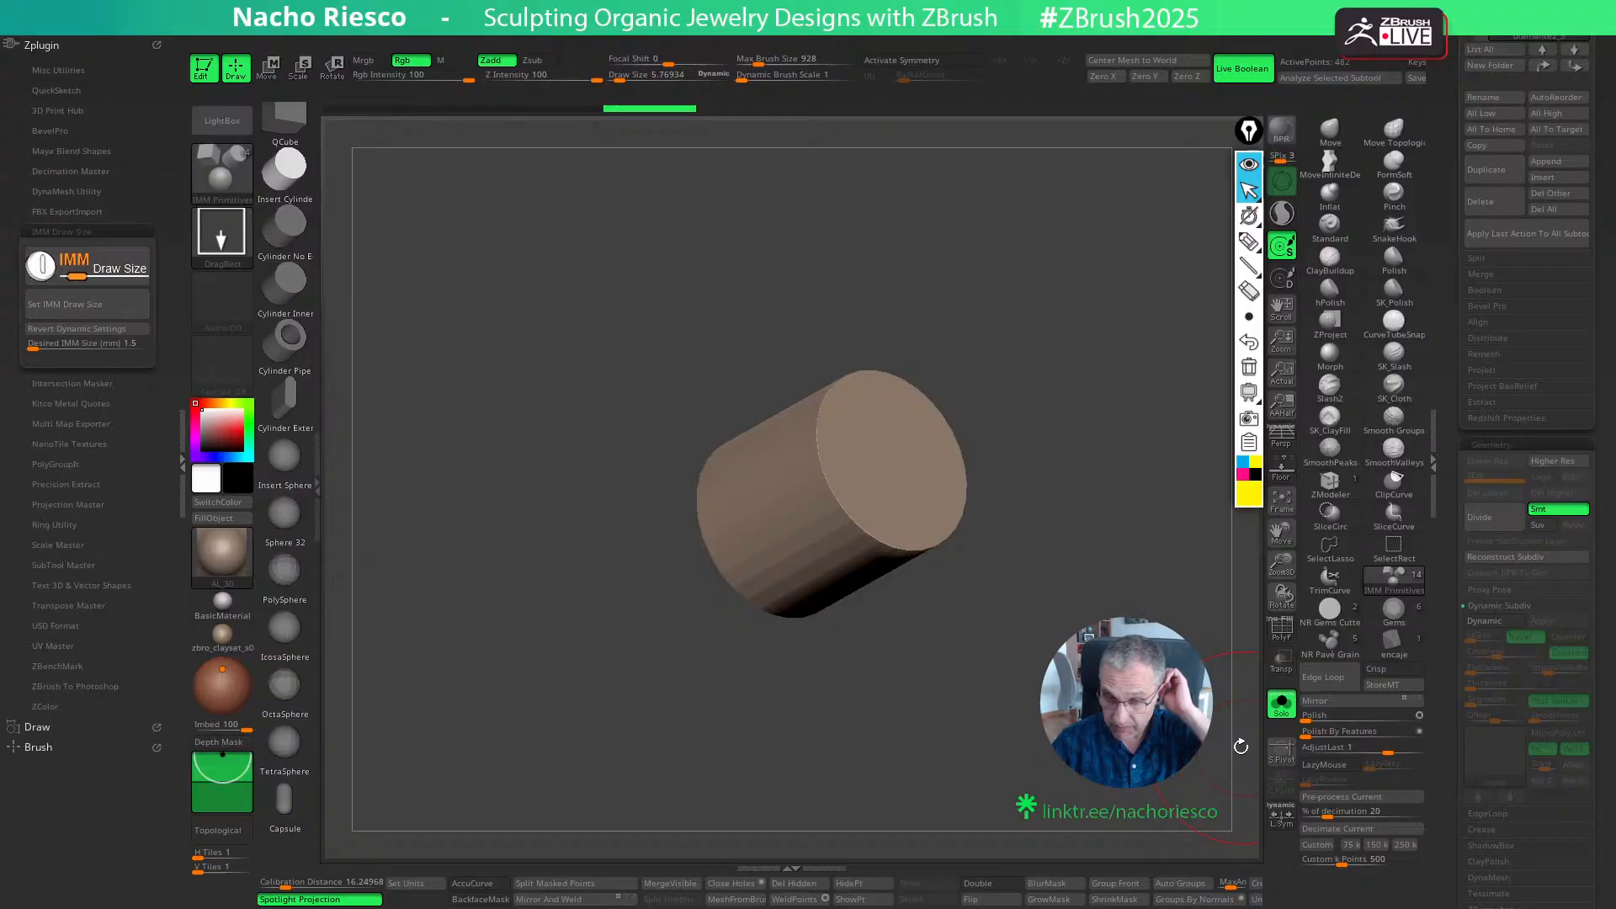
- Show the whole jewelry piece and, with transparency on, move the cylinder into the branch end behind the flower
{"action": "left_click", "coordinate": [1284, 711]}
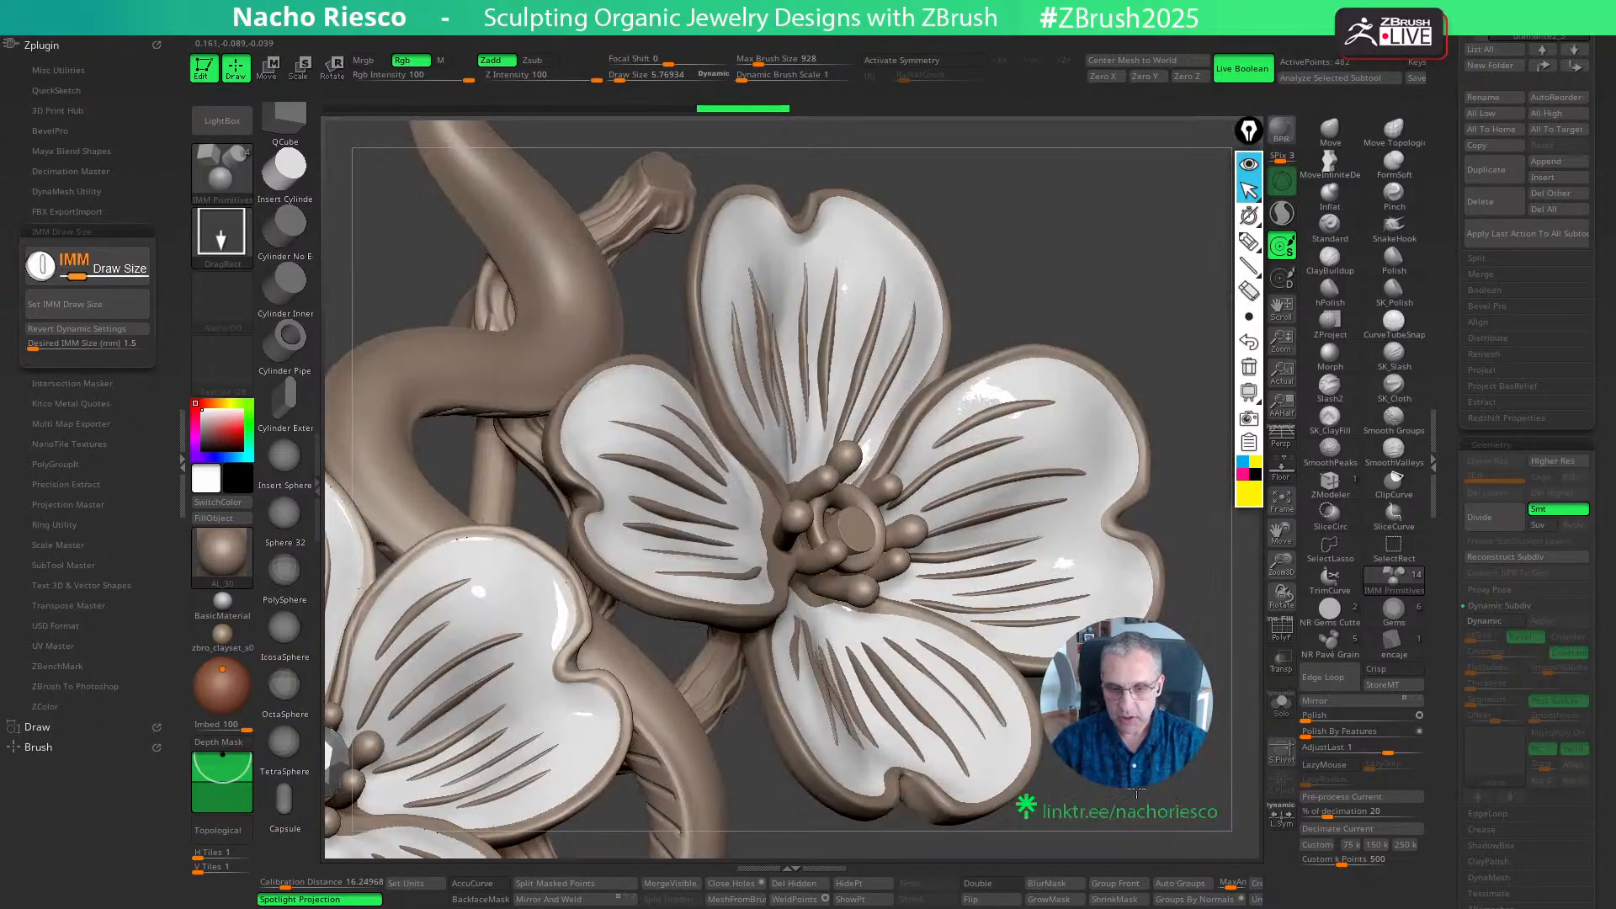
{"action": "mouse_move", "coordinate": [968, 757]}
{"action": "left_mouse_down"}
{"action": "mouse_move", "coordinate": [1053, 779]}
{"action": "mouse_move", "coordinate": [1242, 684]}
{"action": "left_mouse_up"}
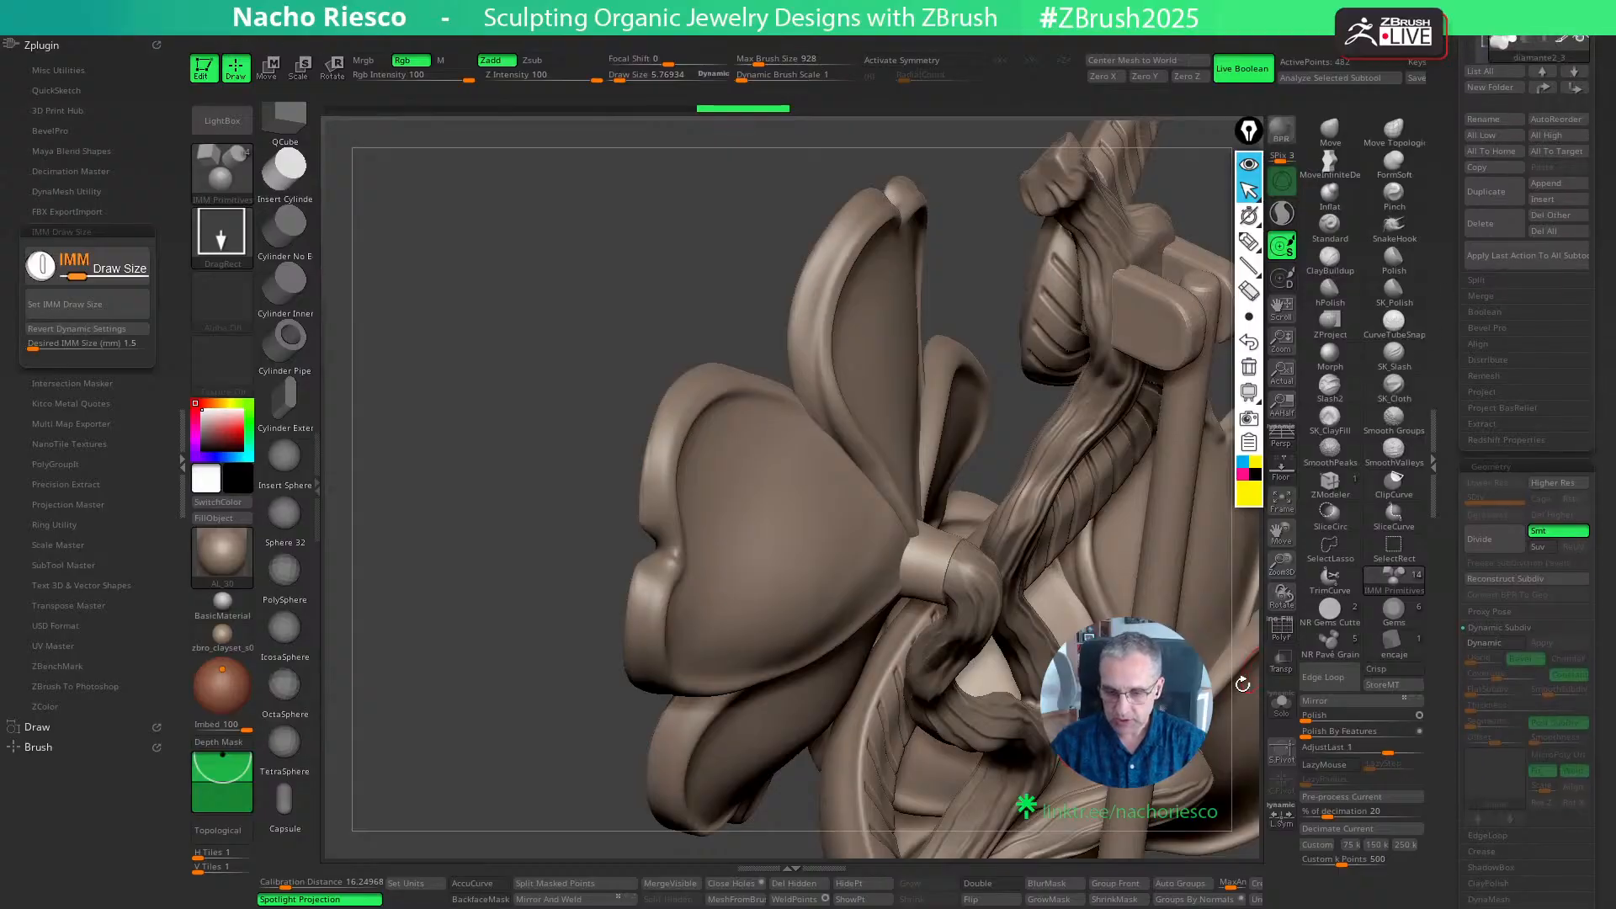
{"action": "left_click", "coordinate": [1281, 661]}
{"action": "key", "text": "w"}
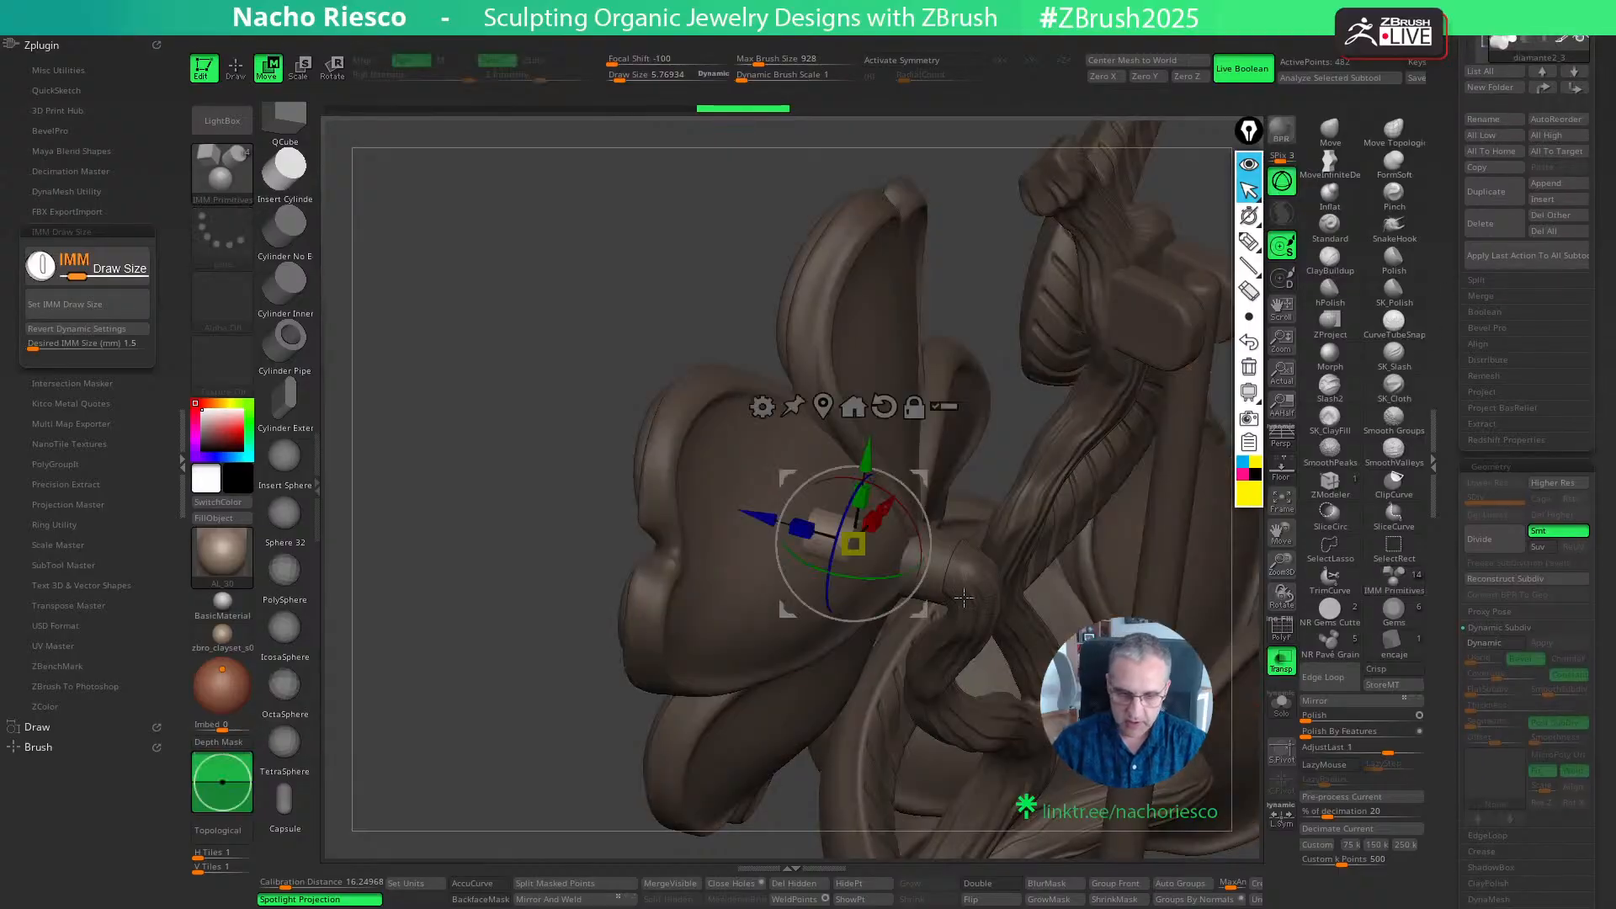
{"action": "left_click_drag", "start_coordinate": [852, 543], "coordinate": [988, 584]}
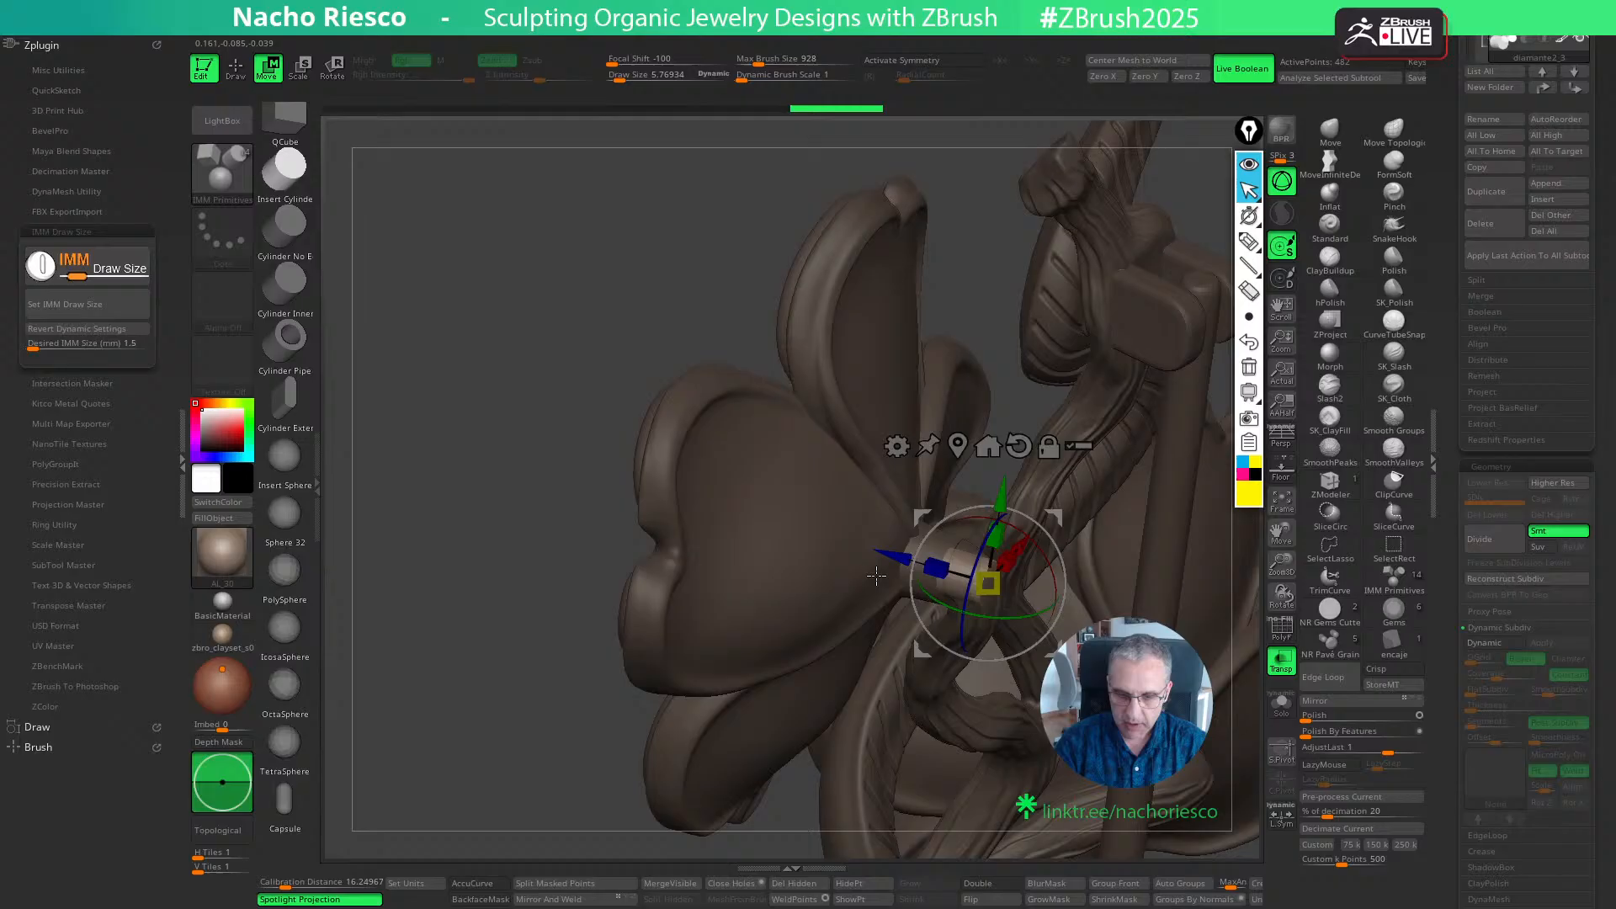
{"action": "left_click", "coordinate": [1281, 662]}
- Isolate the cylinder, shorten it along its Z axis, and show the rest of the jewelry again
{"action": "left_click", "coordinate": [1280, 705]}
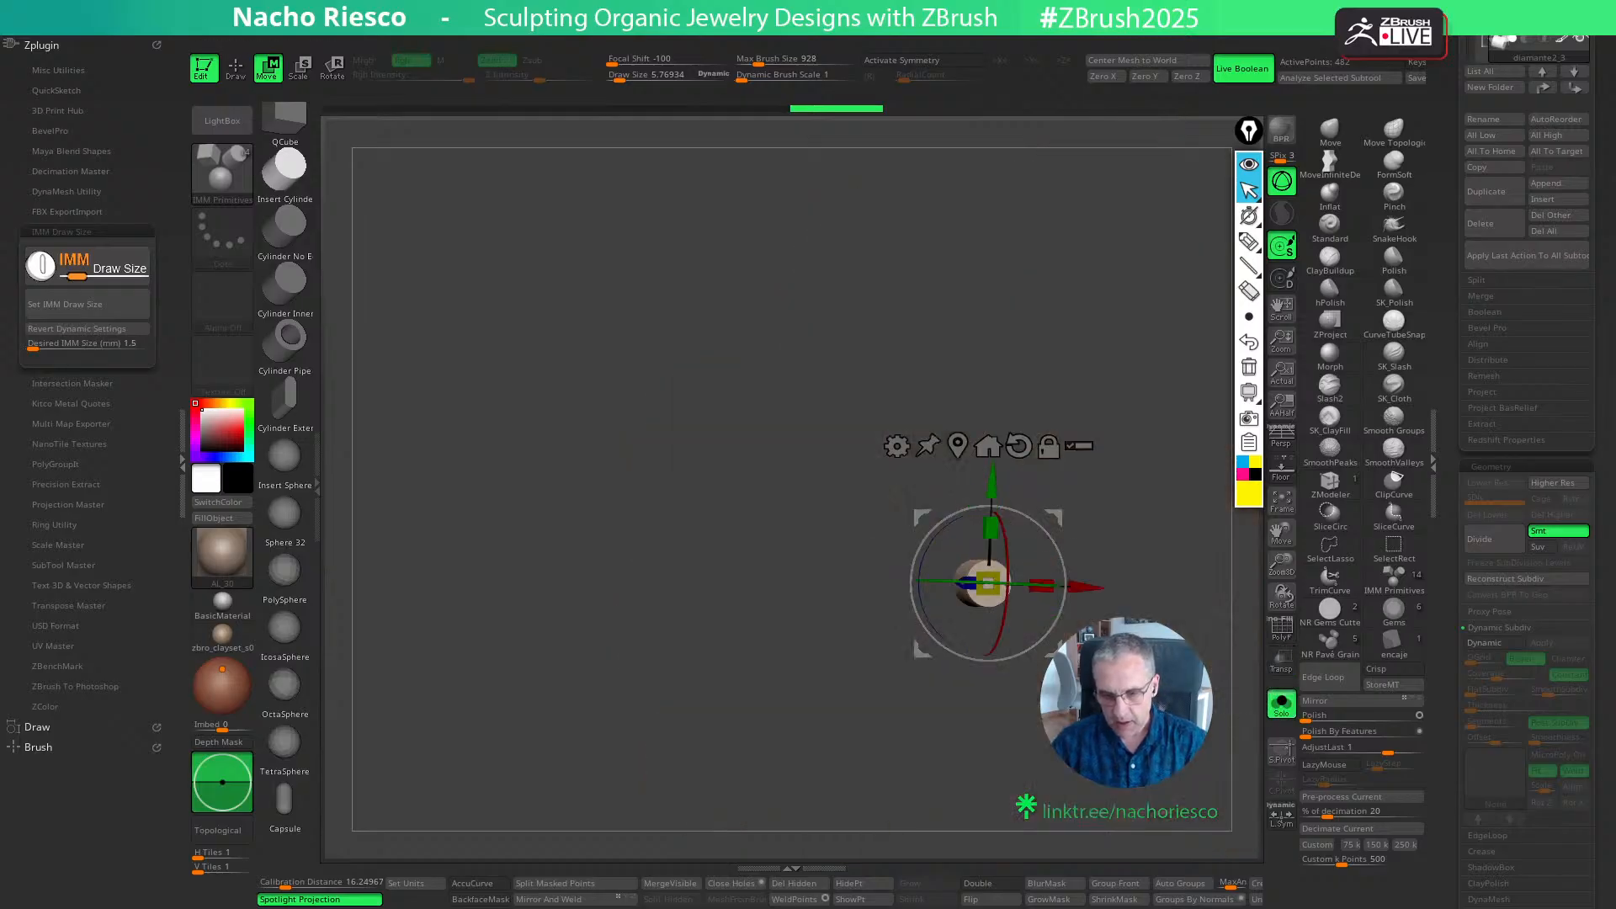
{"action": "right_click_drag", "start_coordinate": [1086, 674], "coordinate": [1178, 703], "text": "ctrl"}
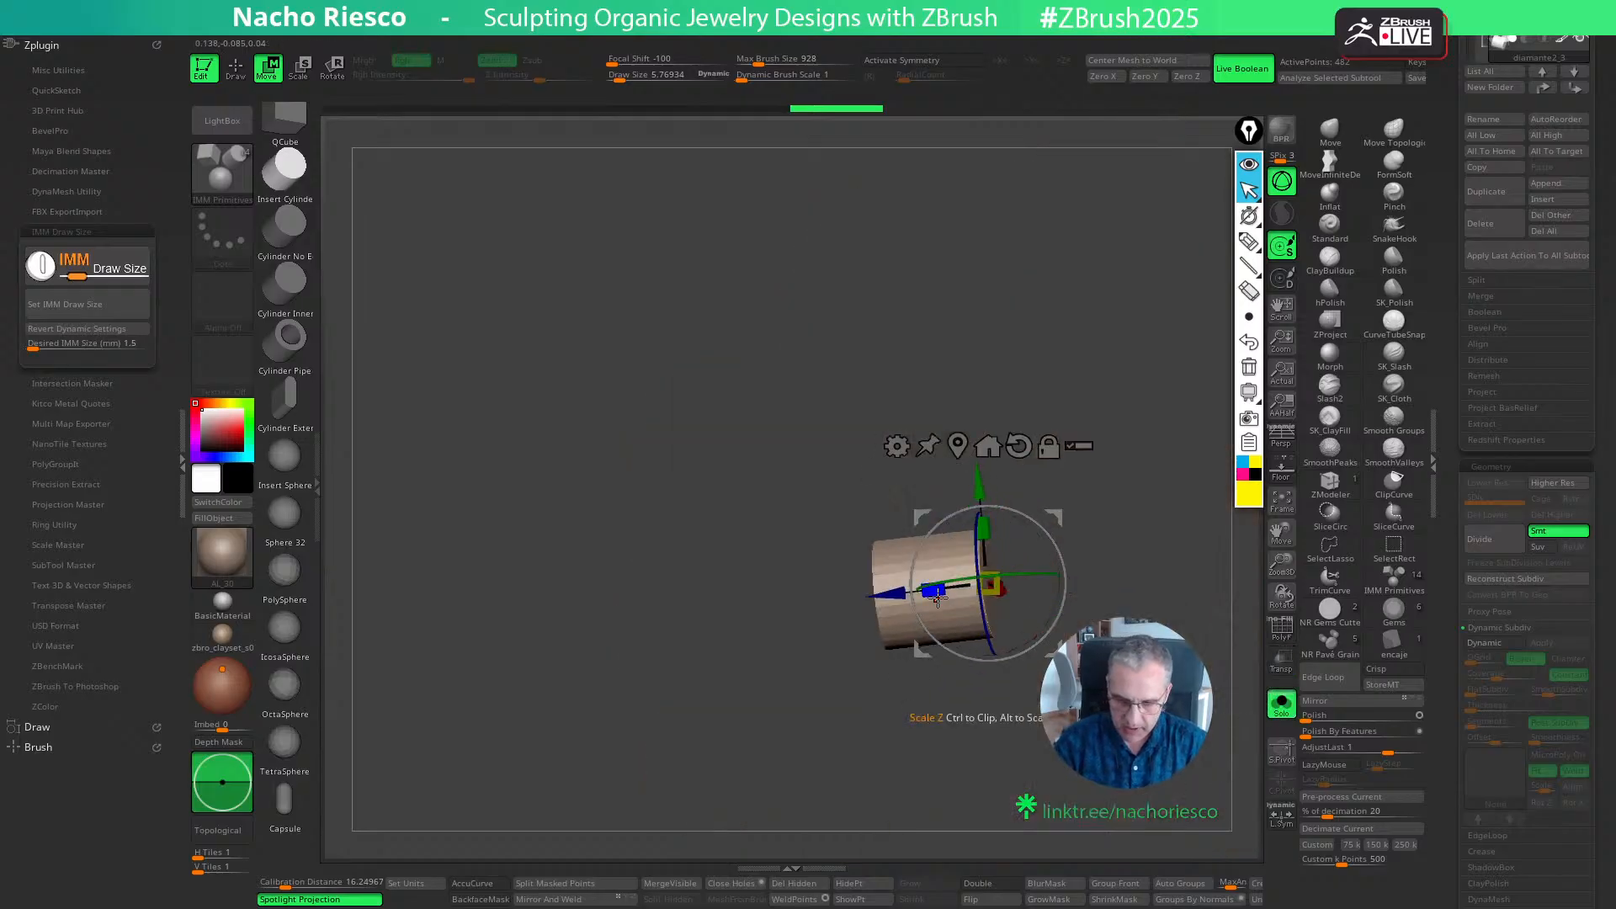
{"action": "mouse_move", "coordinate": [938, 598]}
{"action": "left_mouse_down"}
{"action": "mouse_move", "coordinate": [892, 602]}
{"action": "mouse_move", "coordinate": [962, 587]}
{"action": "left_mouse_up"}
{"action": "left_click", "coordinate": [1281, 705]}
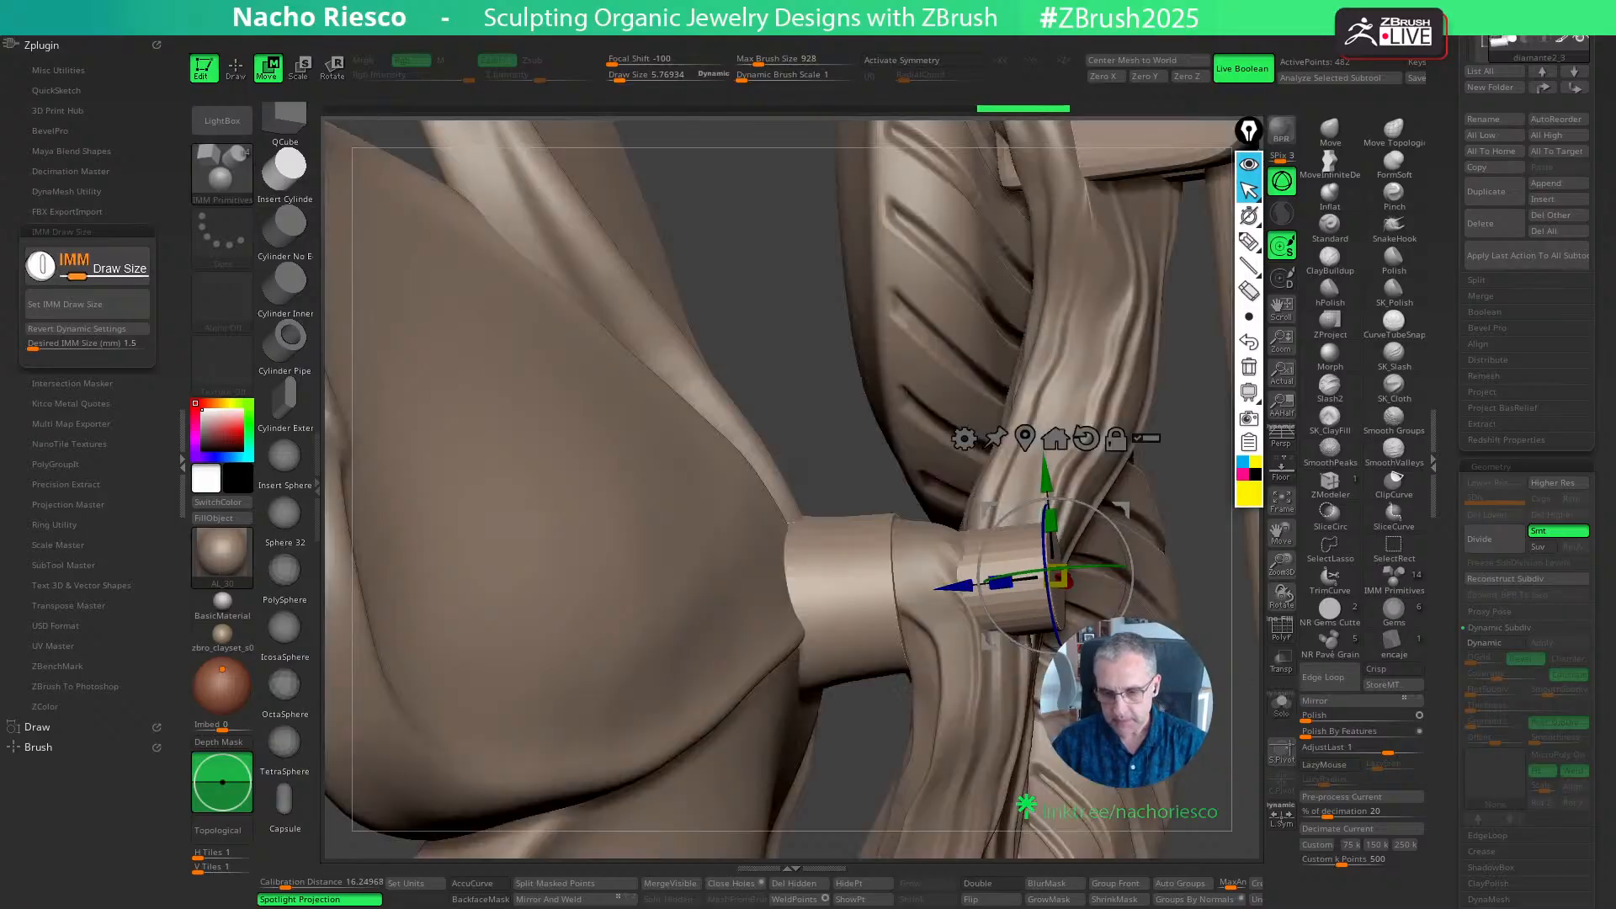
{"action": "key", "text": "q"}
- Turn on the PolyFrame display and delete the inserted cylinder subtool behind the flower
{"action": "right_click_drag", "start_coordinate": [1235, 714], "coordinate": [1073, 719]}
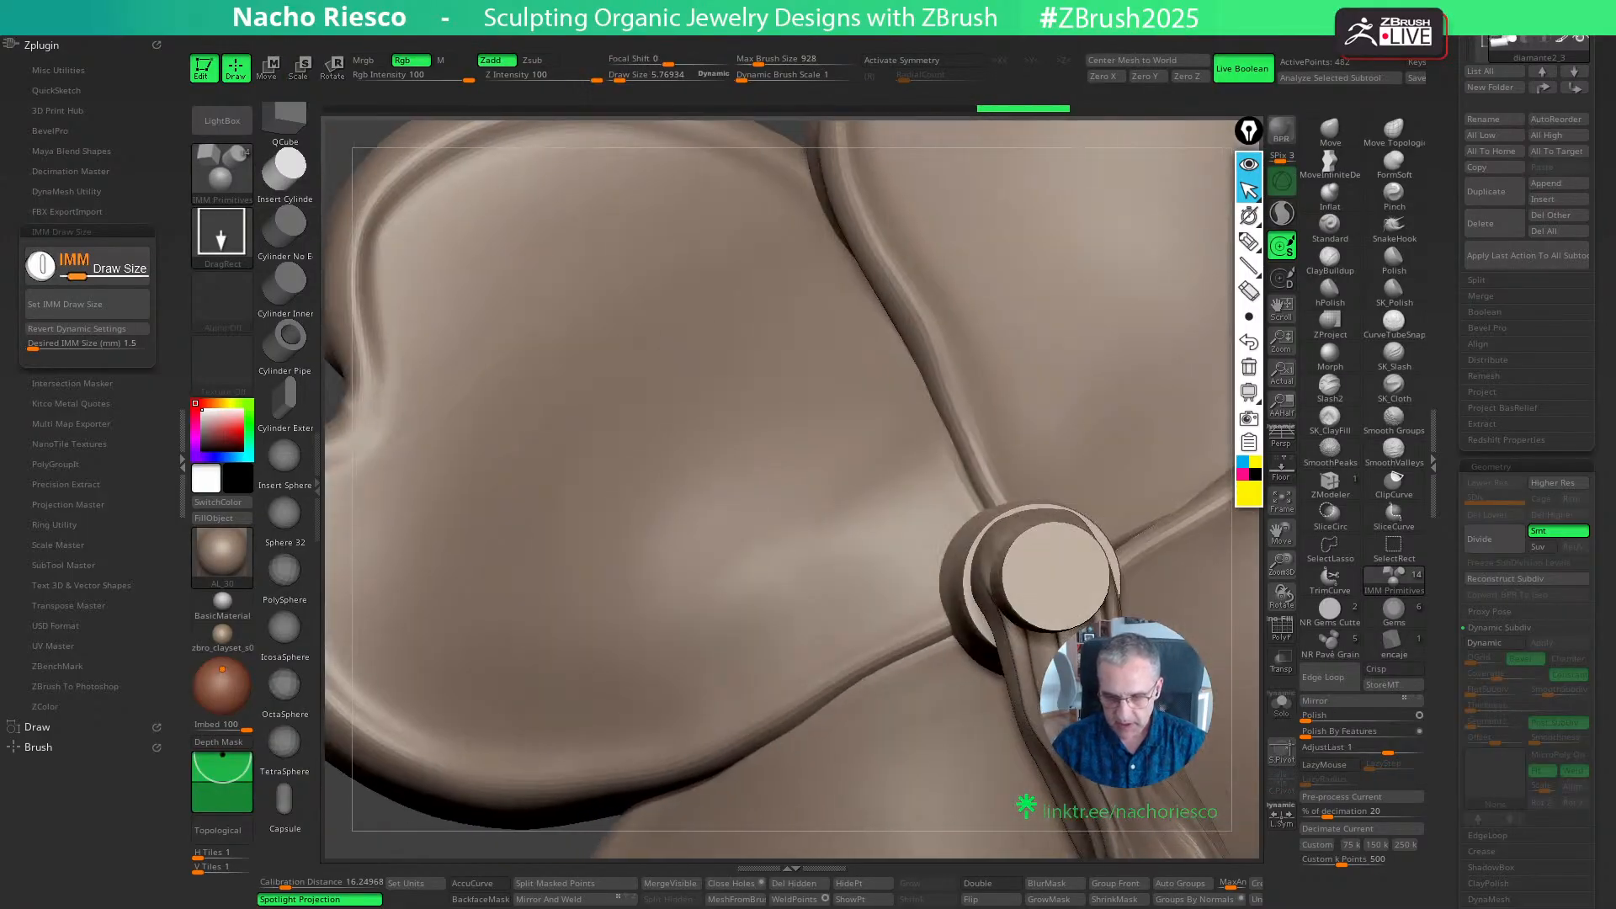
{"action": "right_click_drag", "start_coordinate": [1046, 630], "coordinate": [1054, 626]}
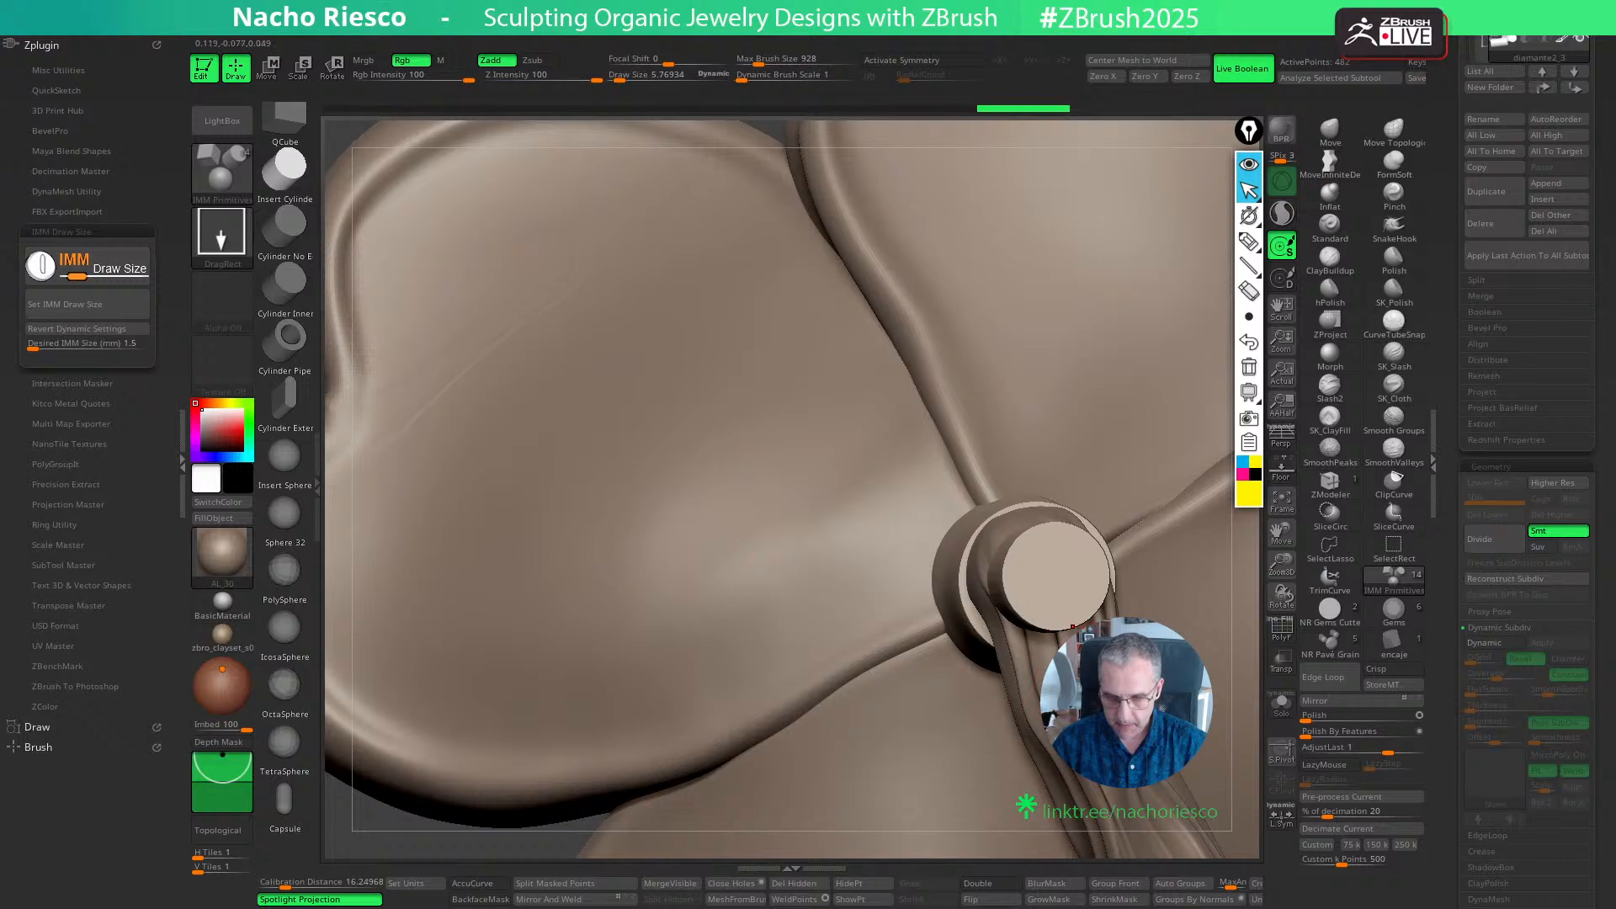
{"action": "left_click_drag", "start_coordinate": [1260, 708], "coordinate": [1142, 680], "text": "alt"}
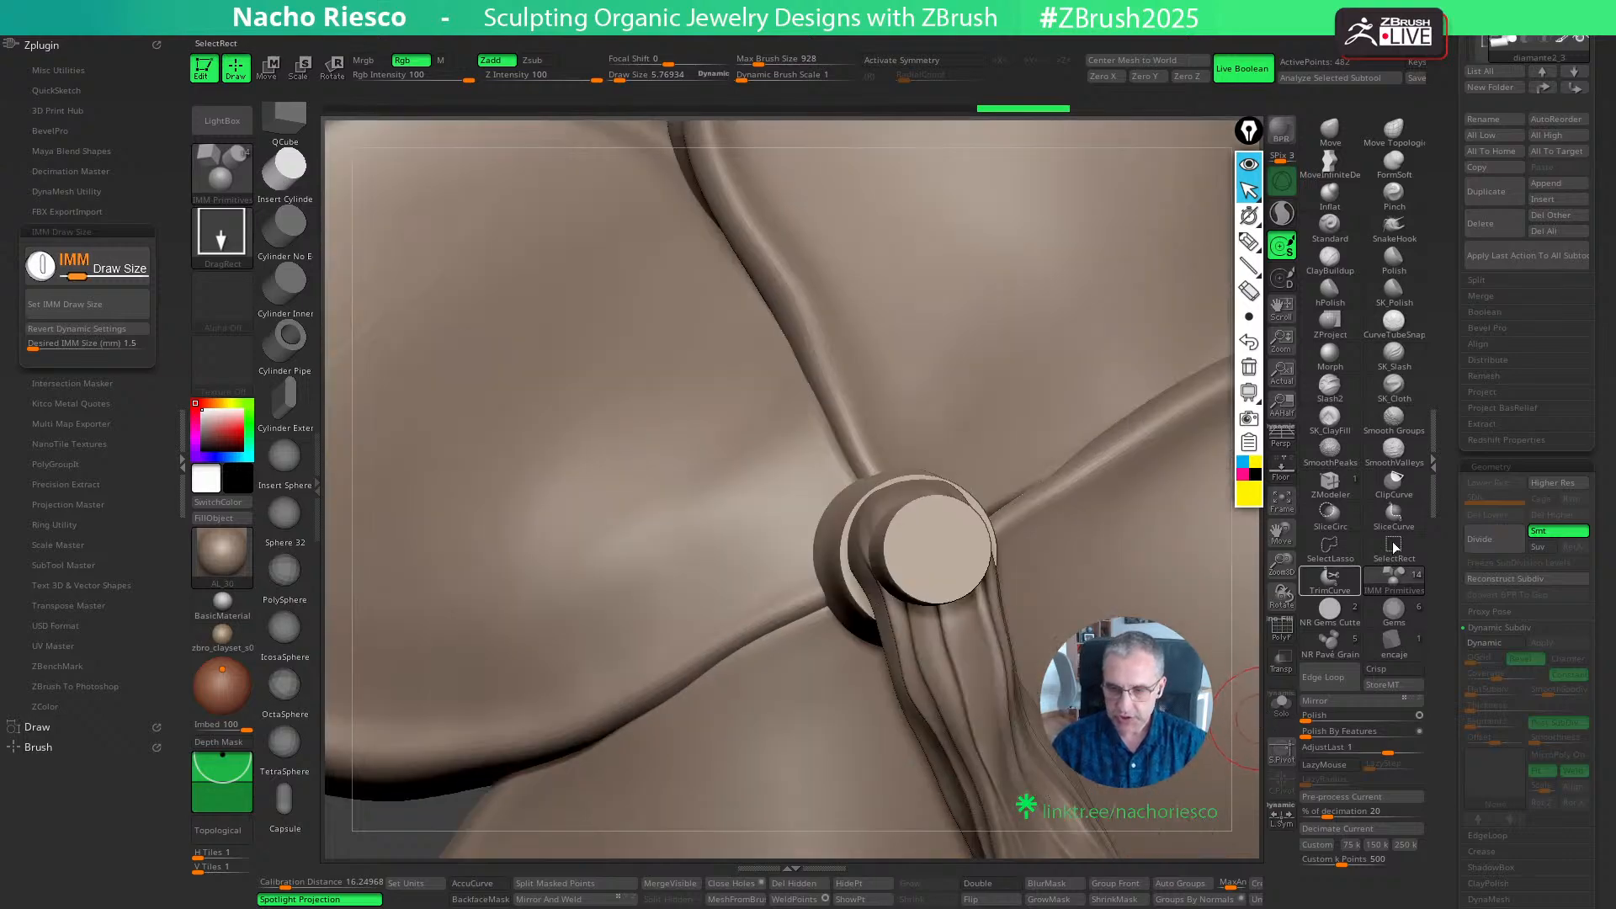
{"action": "left_click_drag", "start_coordinate": [1450, 417], "coordinate": [1453, 726]}
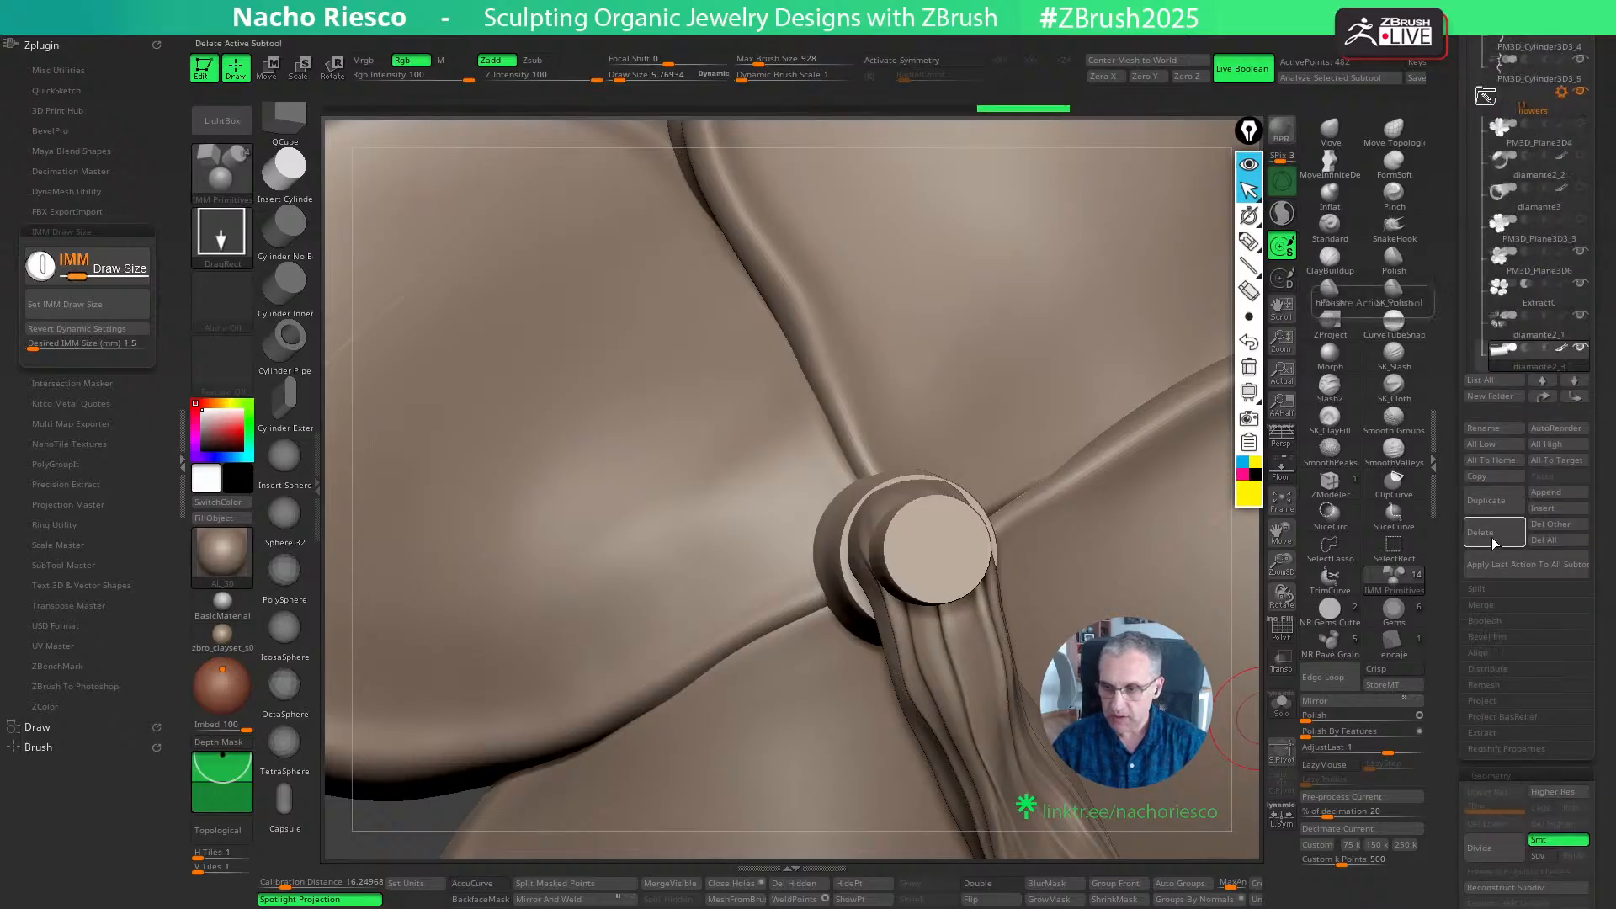
{"action": "left_click", "coordinate": [1282, 633]}
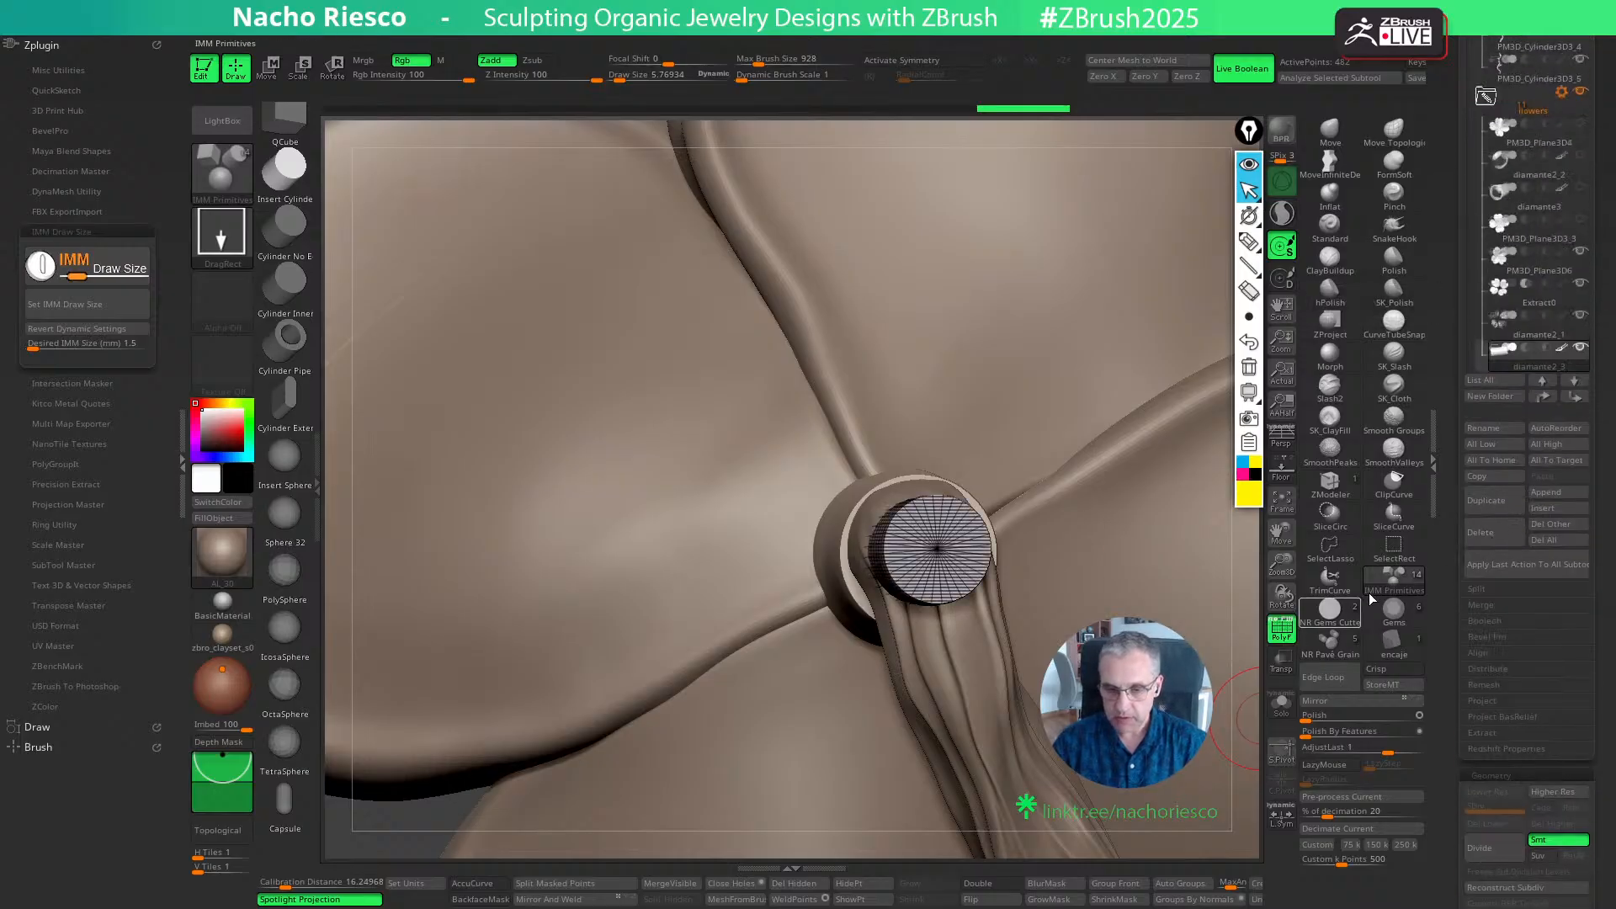
{"action": "left_click", "coordinate": [1482, 539]}
{"action": "left_click", "coordinate": [1430, 573]}
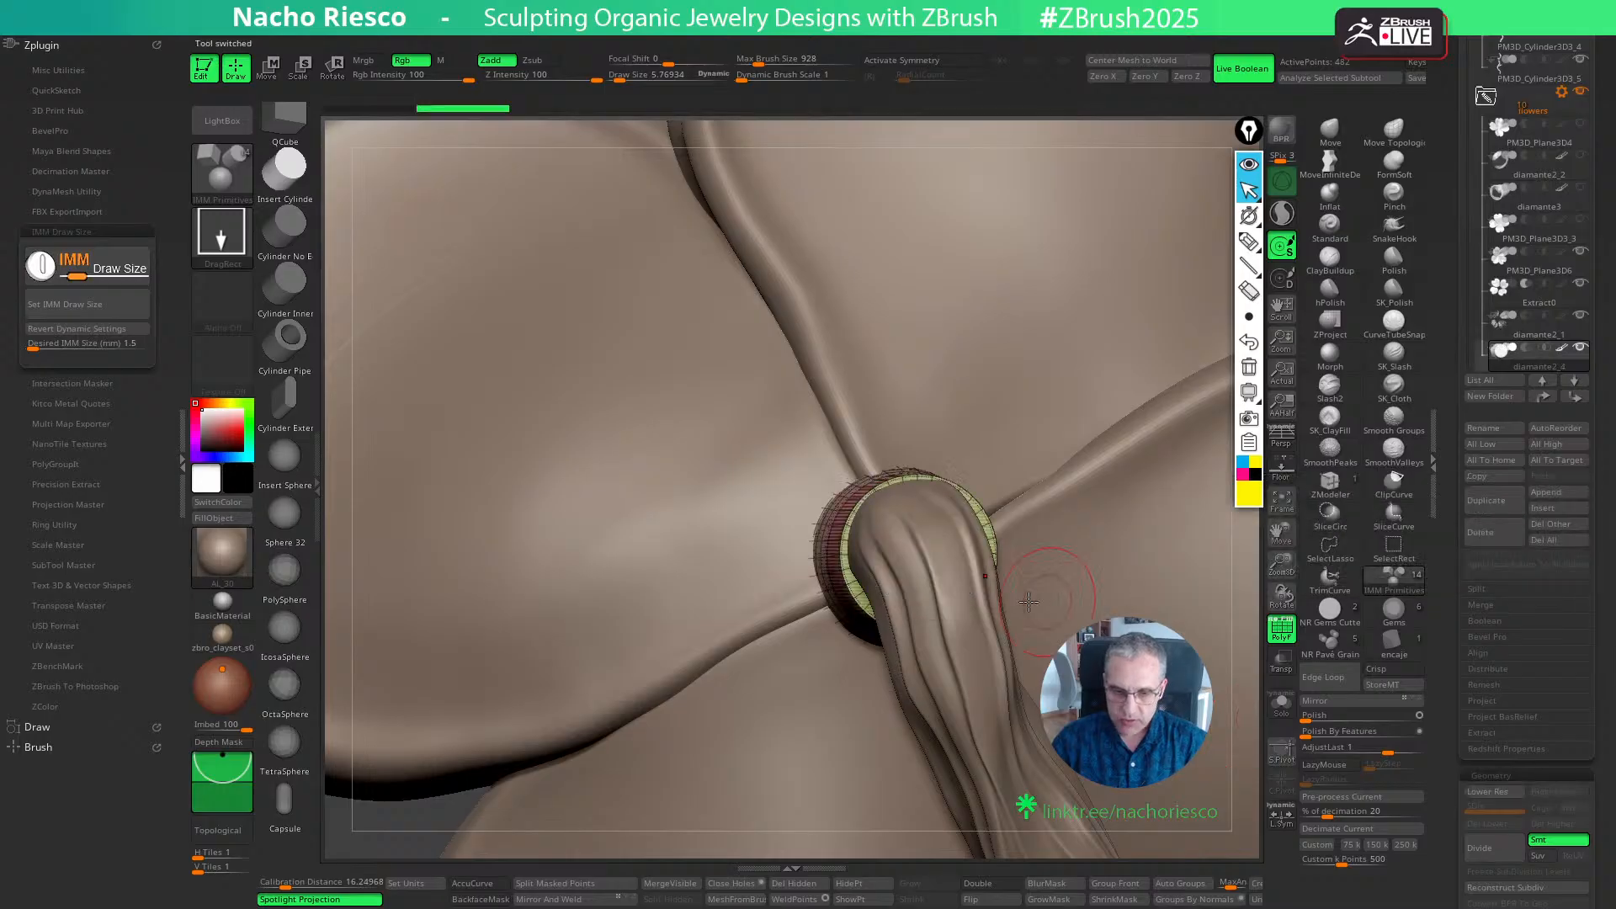
- Isolate the flower's round base piece, set the desired IMM size to 1.2 mm, and insert a cylinder at the centre of its end cap
{"action": "left_click", "coordinate": [1282, 699]}
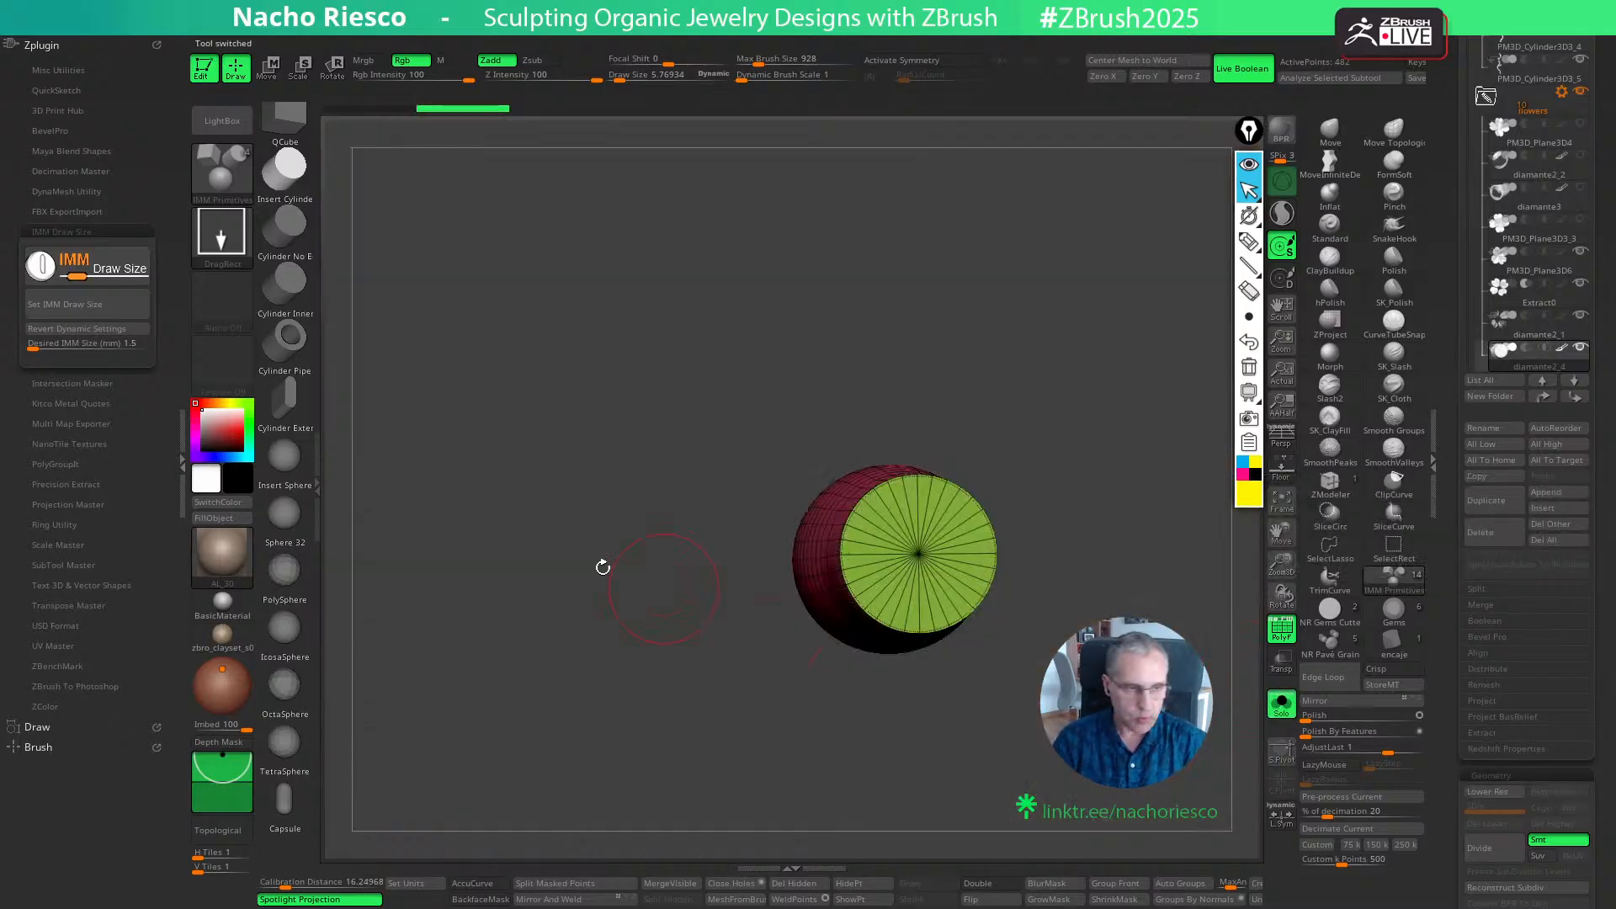
{"action": "left_click", "coordinate": [95, 345]}
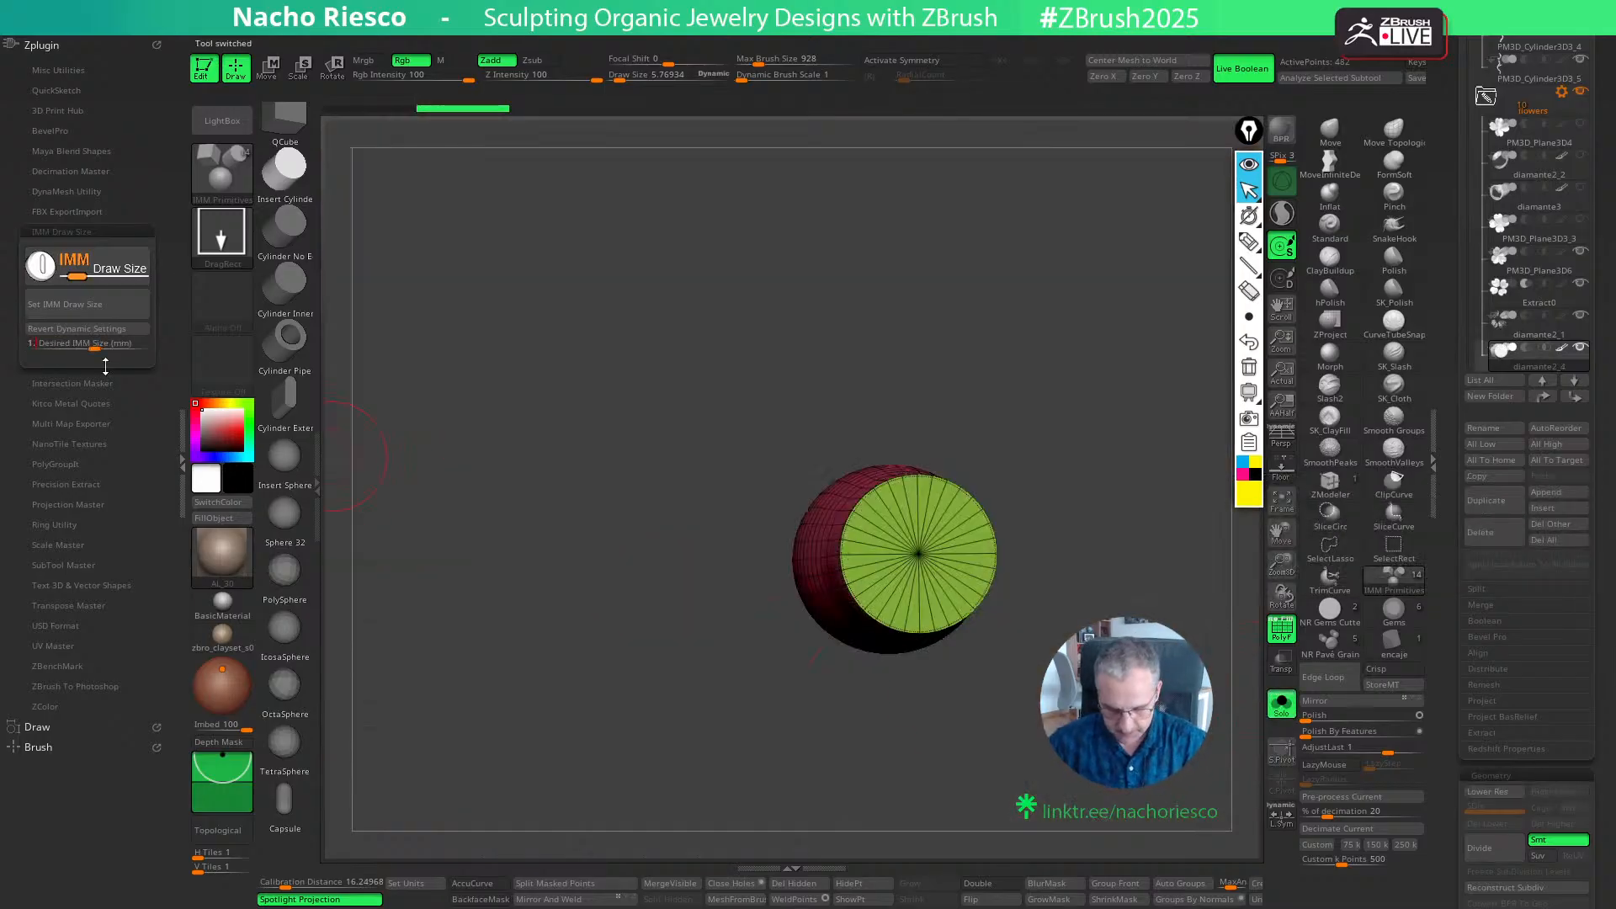
{"action": "type", "text": "1.2"}
{"action": "key", "text": "Return"}
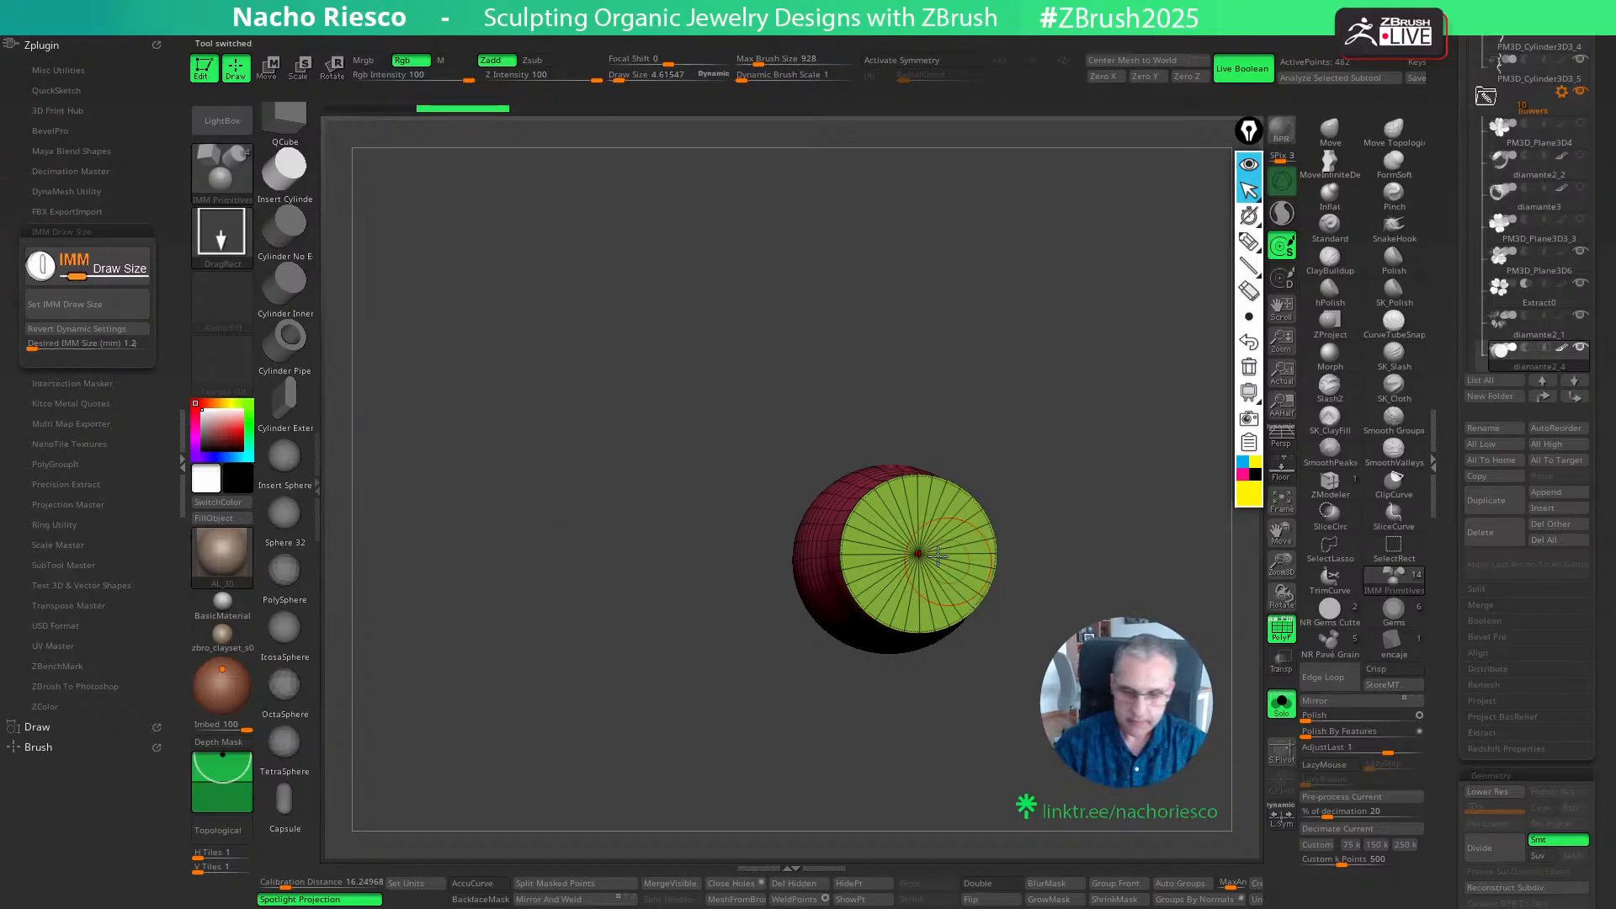
{"action": "left_click_drag", "start_coordinate": [918, 554], "coordinate": [1115, 770]}
- Lengthen the inserted cylinder along its Z axis so it projects farther out of the base piece
{"action": "key", "text": "w"}
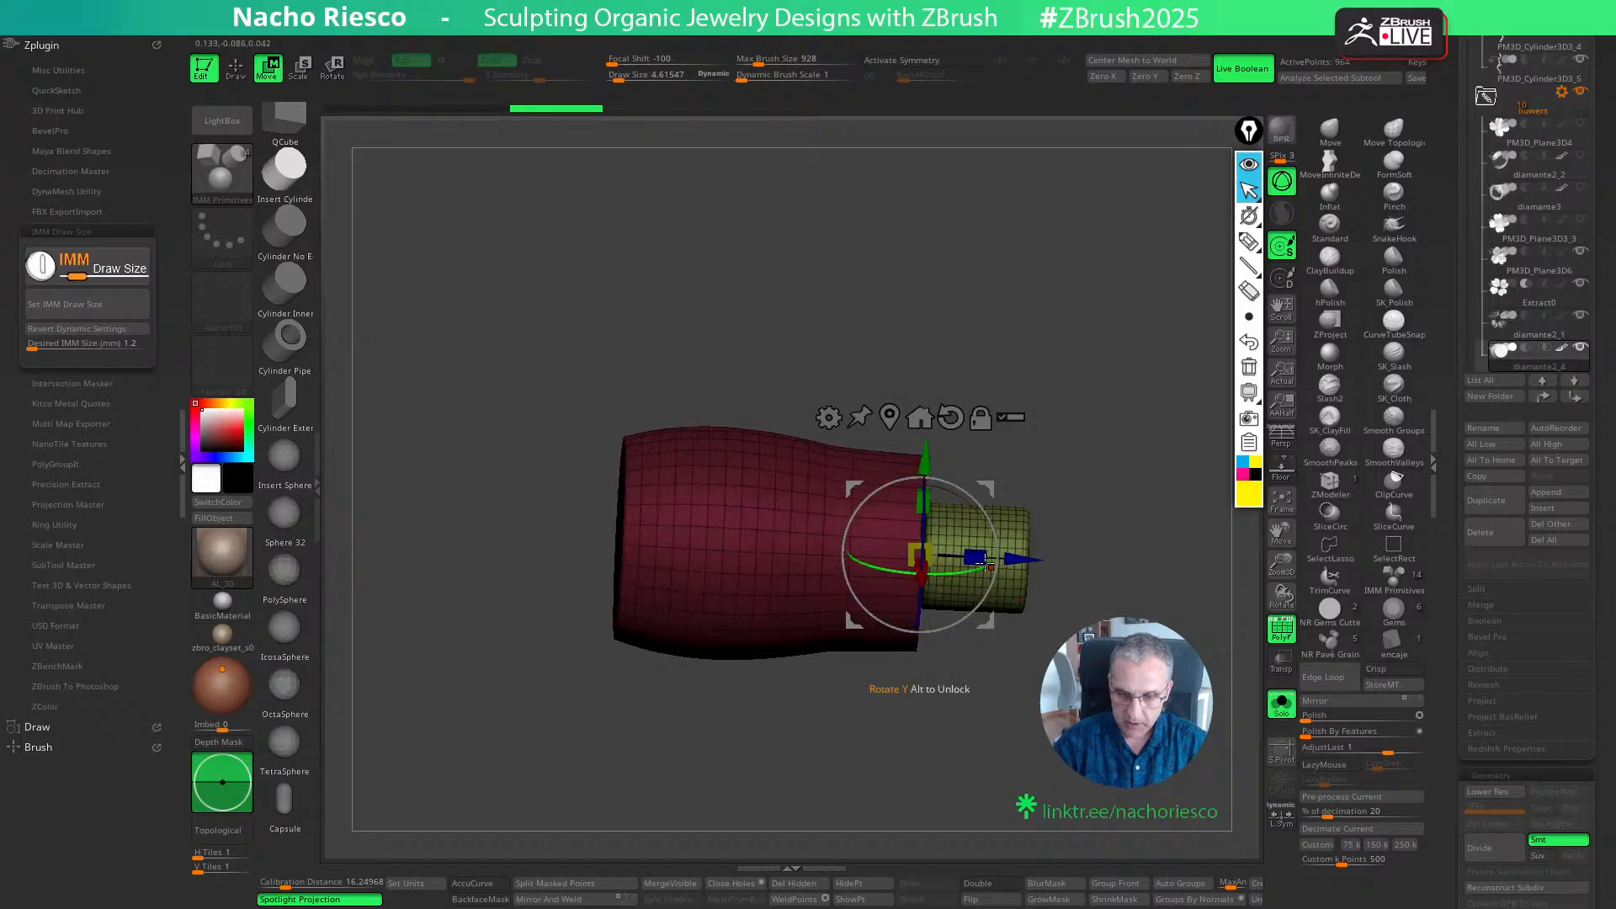
{"action": "mouse_move", "coordinate": [975, 556]}
{"action": "left_mouse_down"}
{"action": "mouse_move", "coordinate": [1028, 563]}
{"action": "mouse_move", "coordinate": [977, 560]}
{"action": "left_mouse_up"}
{"action": "key", "text": "q"}
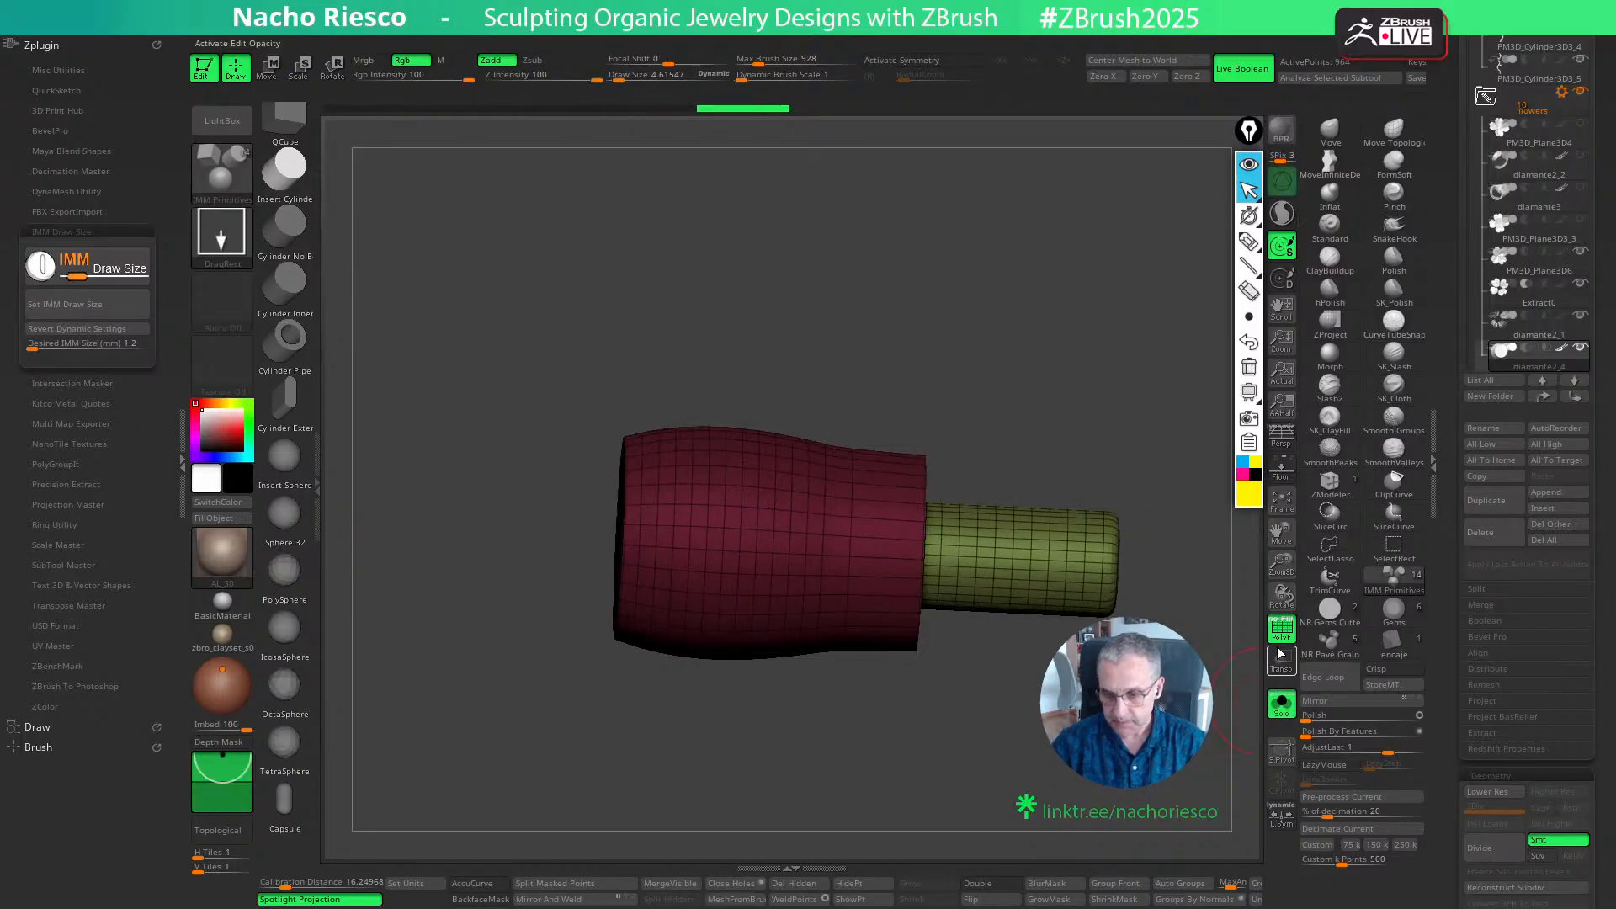
- Turn off the PolyFrame display, show the whole jewelry piece again, and inspect the new pin behind the flower from the side
{"action": "key", "text": "shift+f"}
{"action": "left_click", "coordinate": [1282, 703]}
{"action": "mouse_move", "coordinate": [1197, 752]}
{"action": "right_mouse_down", "text": "ctrl"}
{"action": "mouse_move", "coordinate": [1173, 711]}
{"action": "mouse_move", "coordinate": [1013, 711]}
{"action": "right_mouse_up", "text": "ctrl"}
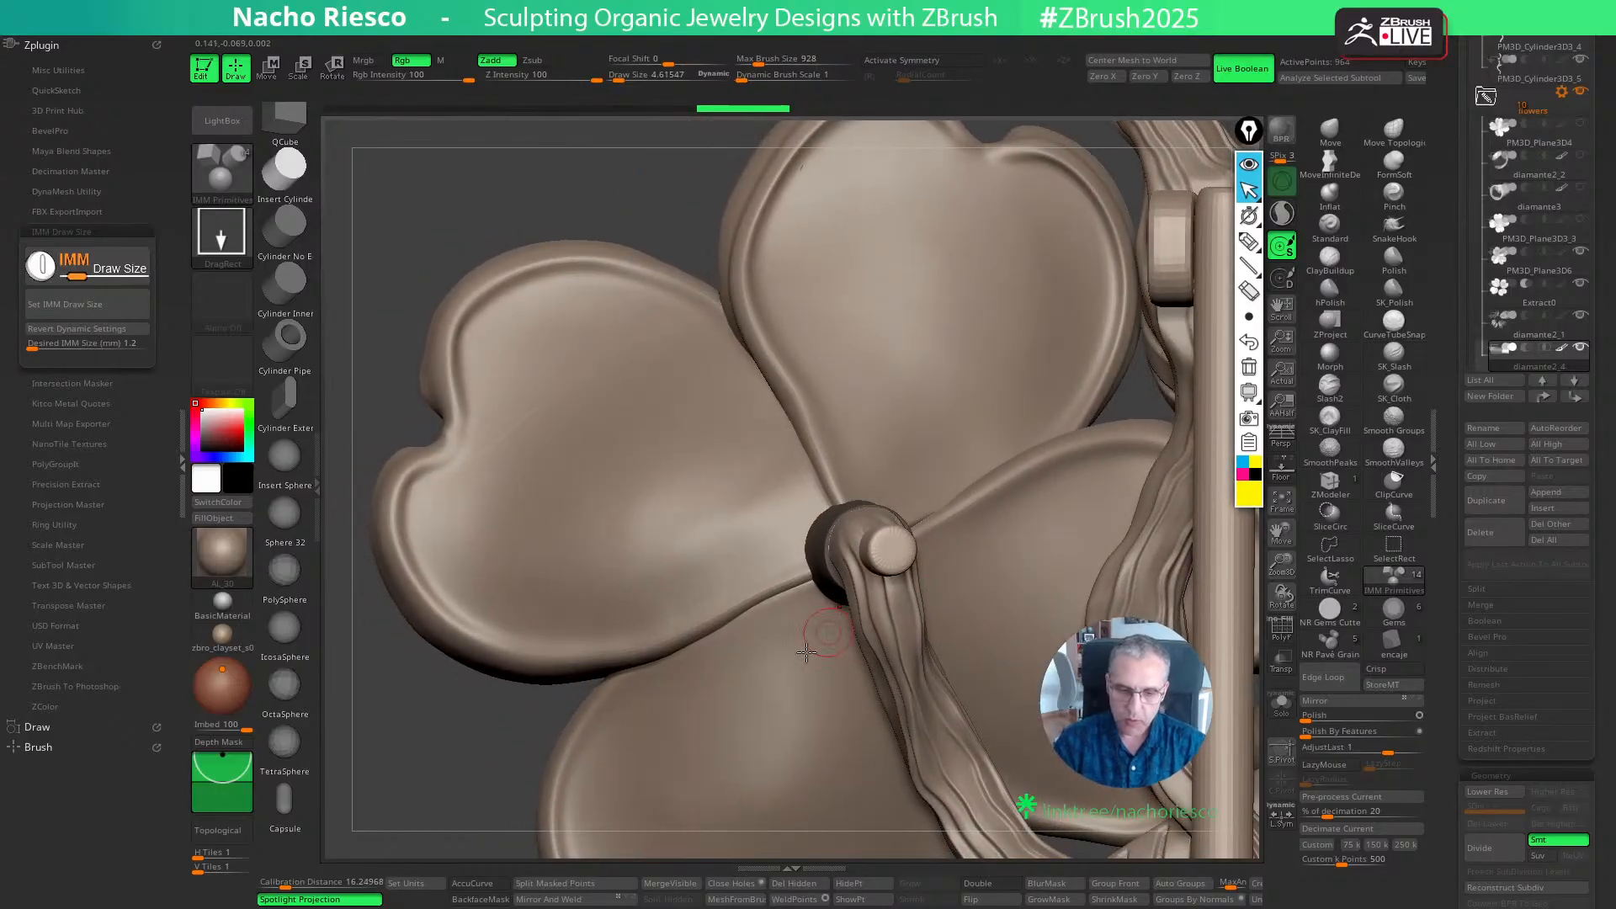
{"action": "right_click_drag", "start_coordinate": [513, 716], "coordinate": [949, 539]}
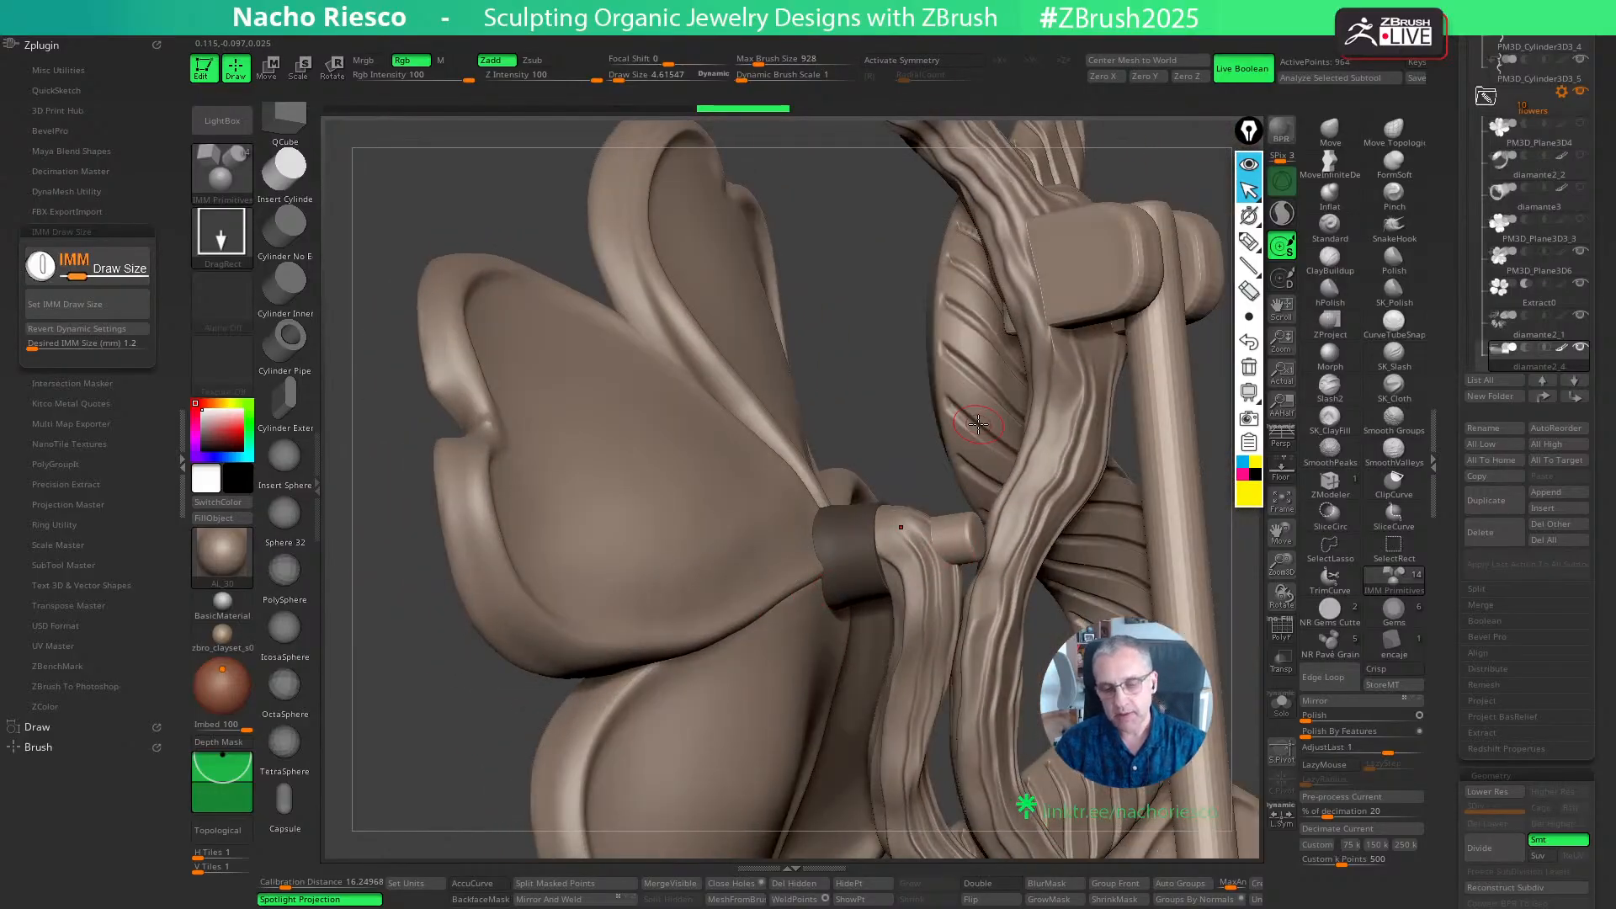
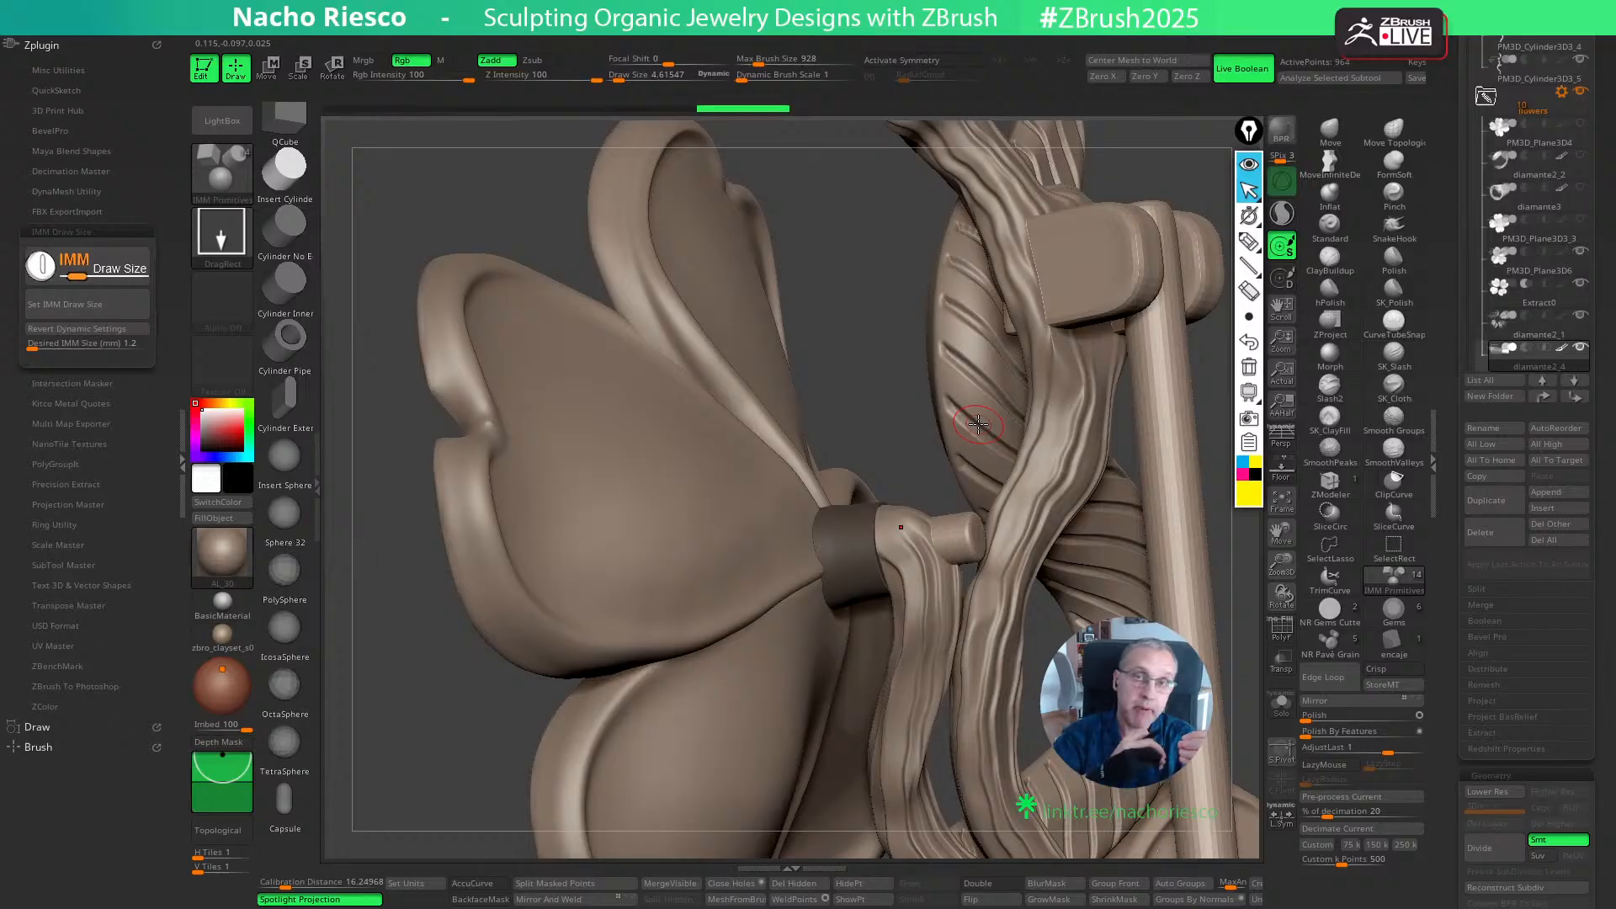
- Select the ridged branch subtool that wraps the pin behind the flower and frame its tip from behind
{"action": "left_click_drag", "start_coordinate": [913, 427], "coordinate": [940, 608]}
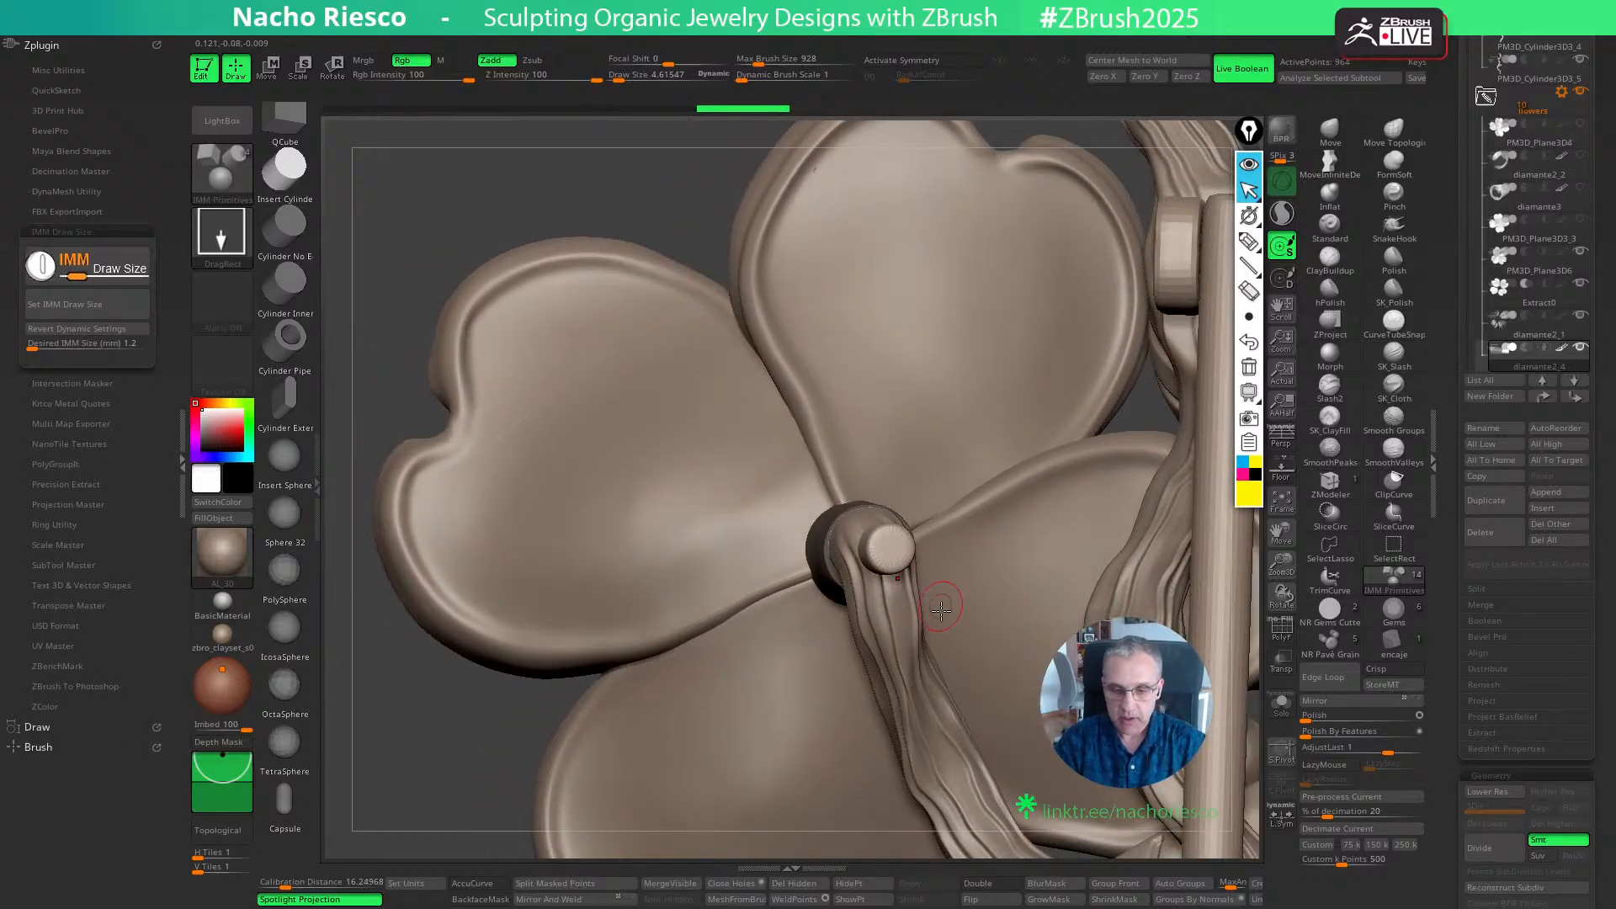
{"action": "left_click", "coordinate": [179, 465]}
{"action": "left_click_drag", "start_coordinate": [341, 714], "coordinate": [757, 592]}
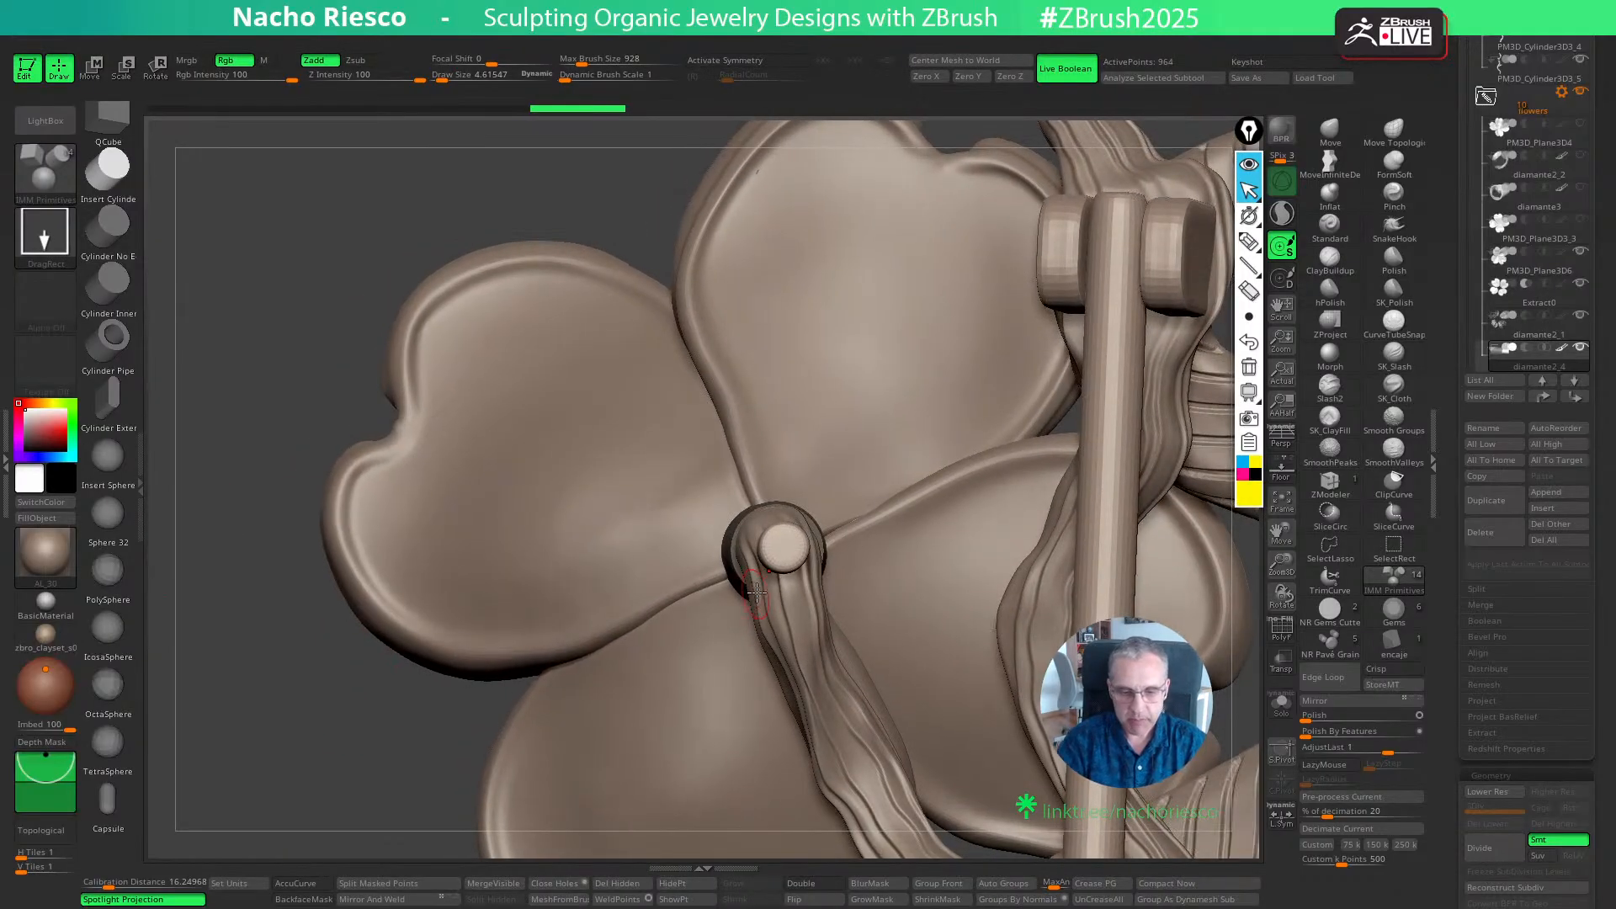
{"action": "left_click", "coordinate": [757, 574], "text": "alt"}
{"action": "right_click_drag", "start_coordinate": [804, 615], "coordinate": [844, 826]}
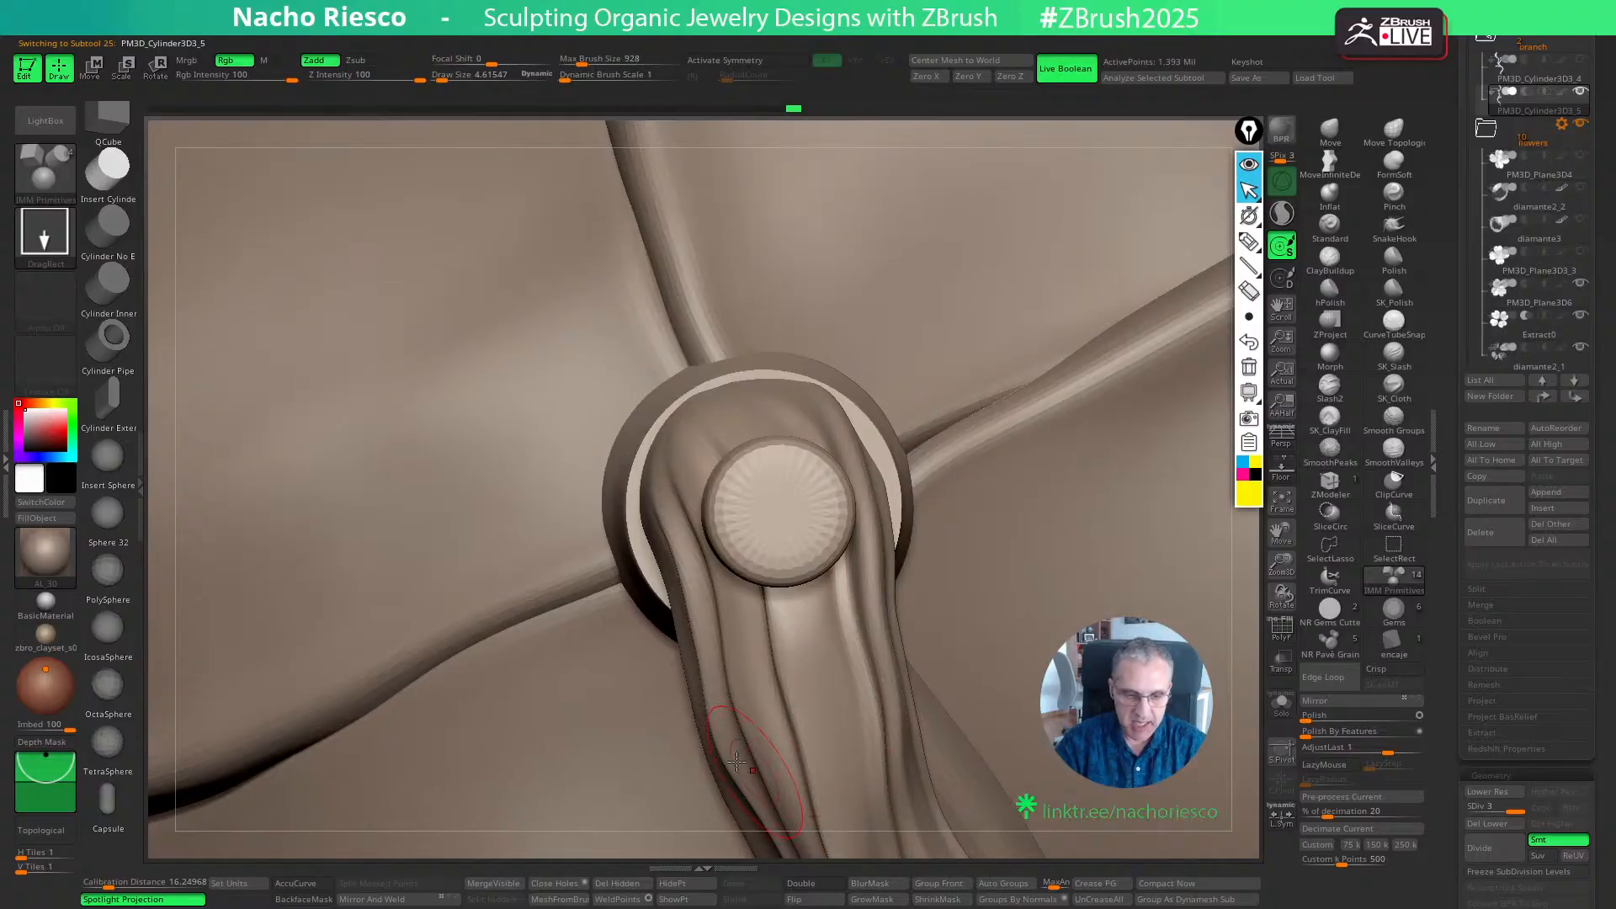
- Set the scene scale in millimetres for the branch subtool with Scale Master
{"action": "left_click", "coordinate": [7, 447]}
{"action": "double_click", "coordinate": [7, 447]}
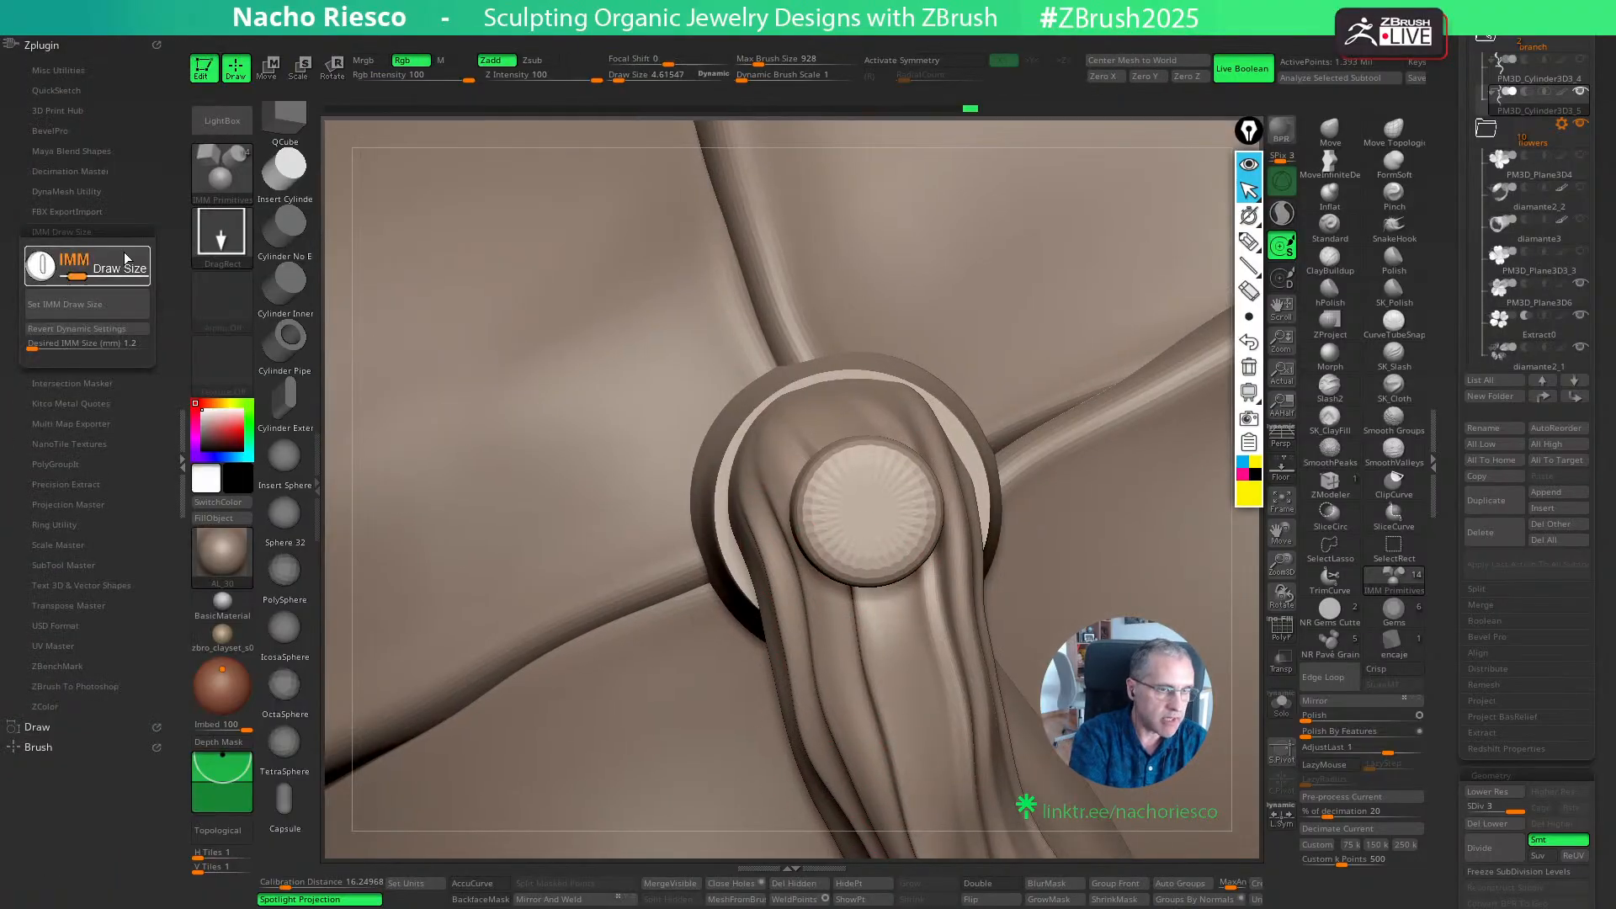
{"action": "left_click", "coordinate": [68, 545]}
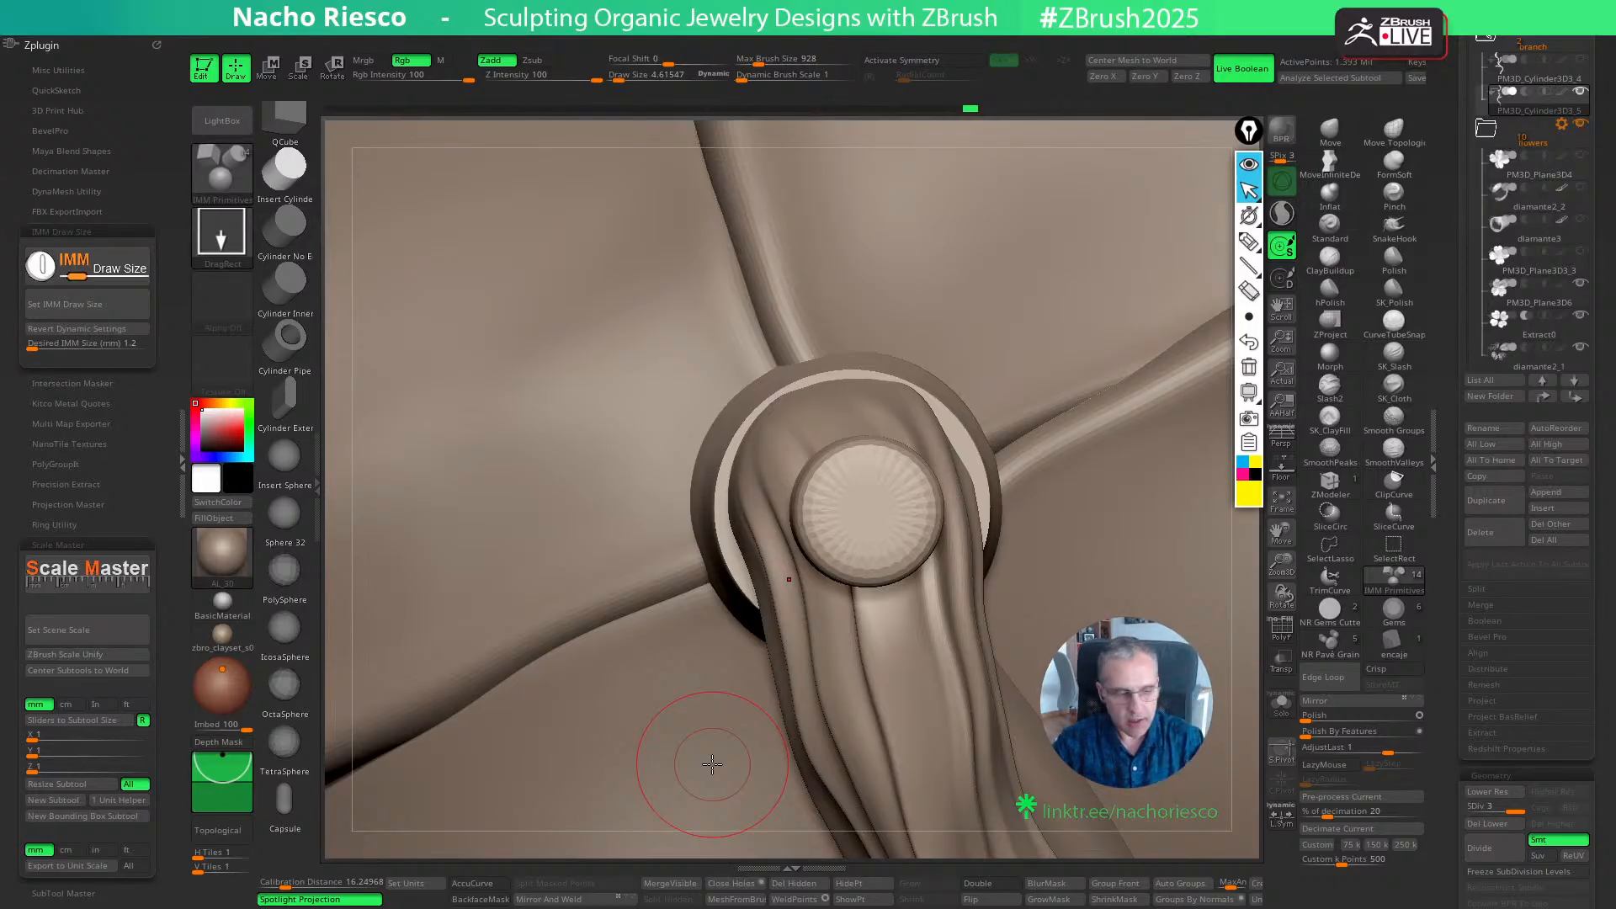
{"action": "left_click", "coordinate": [108, 632]}
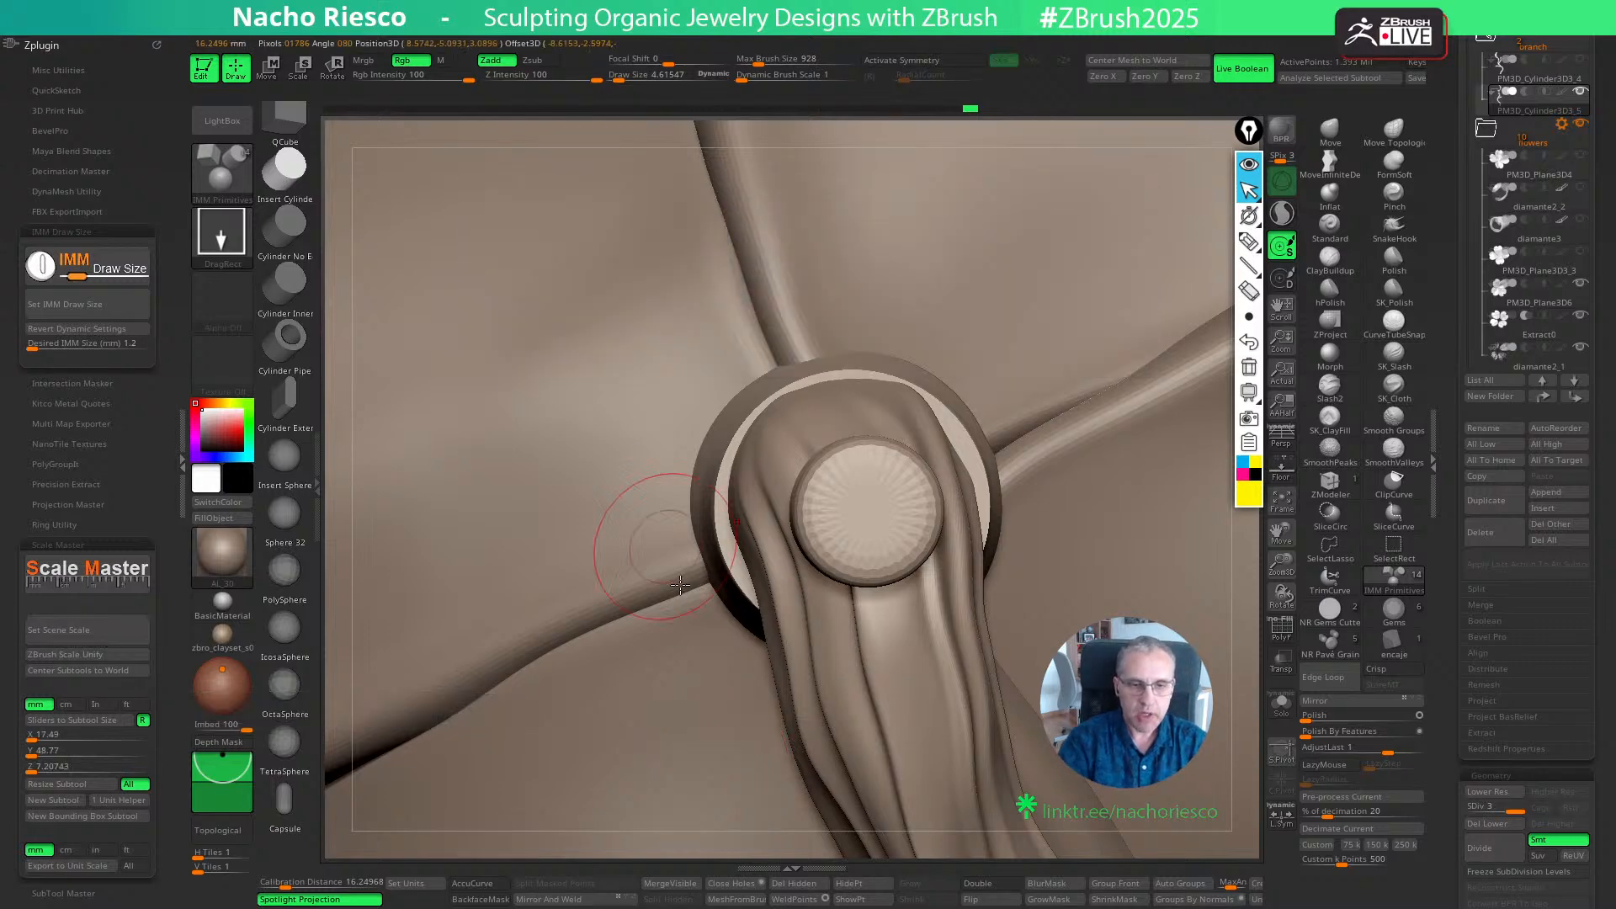
{"action": "left_click", "coordinate": [627, 265]}
- Measure the branch's wall thickness on both sides of the pin with the transpose line in millimetres
{"action": "key", "text": "w"}
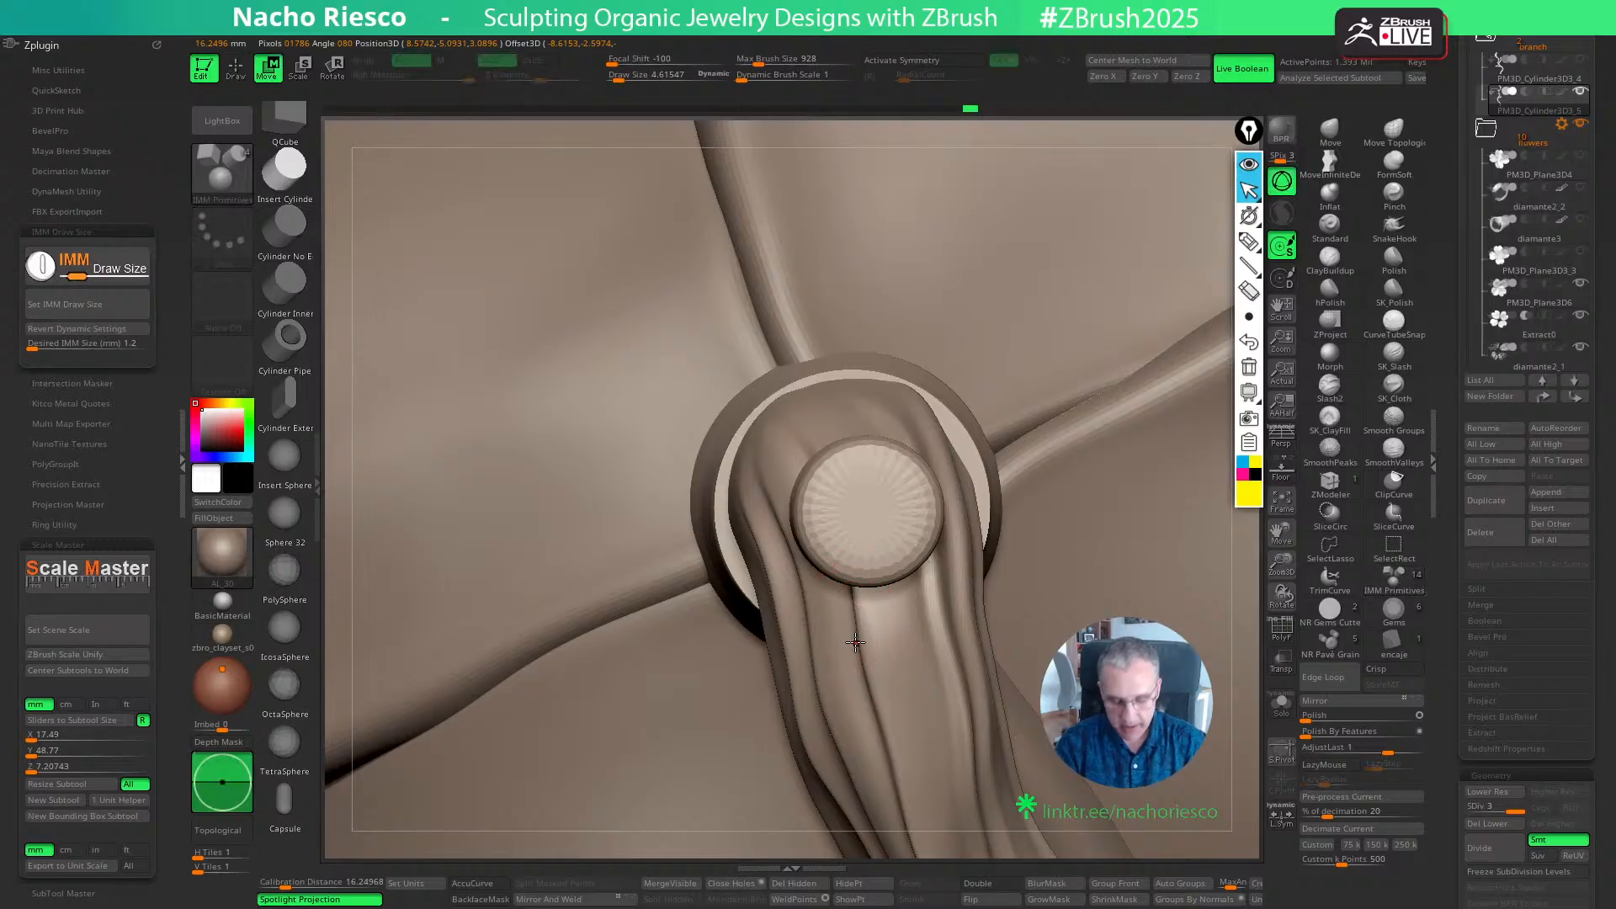
{"action": "key", "text": "y"}
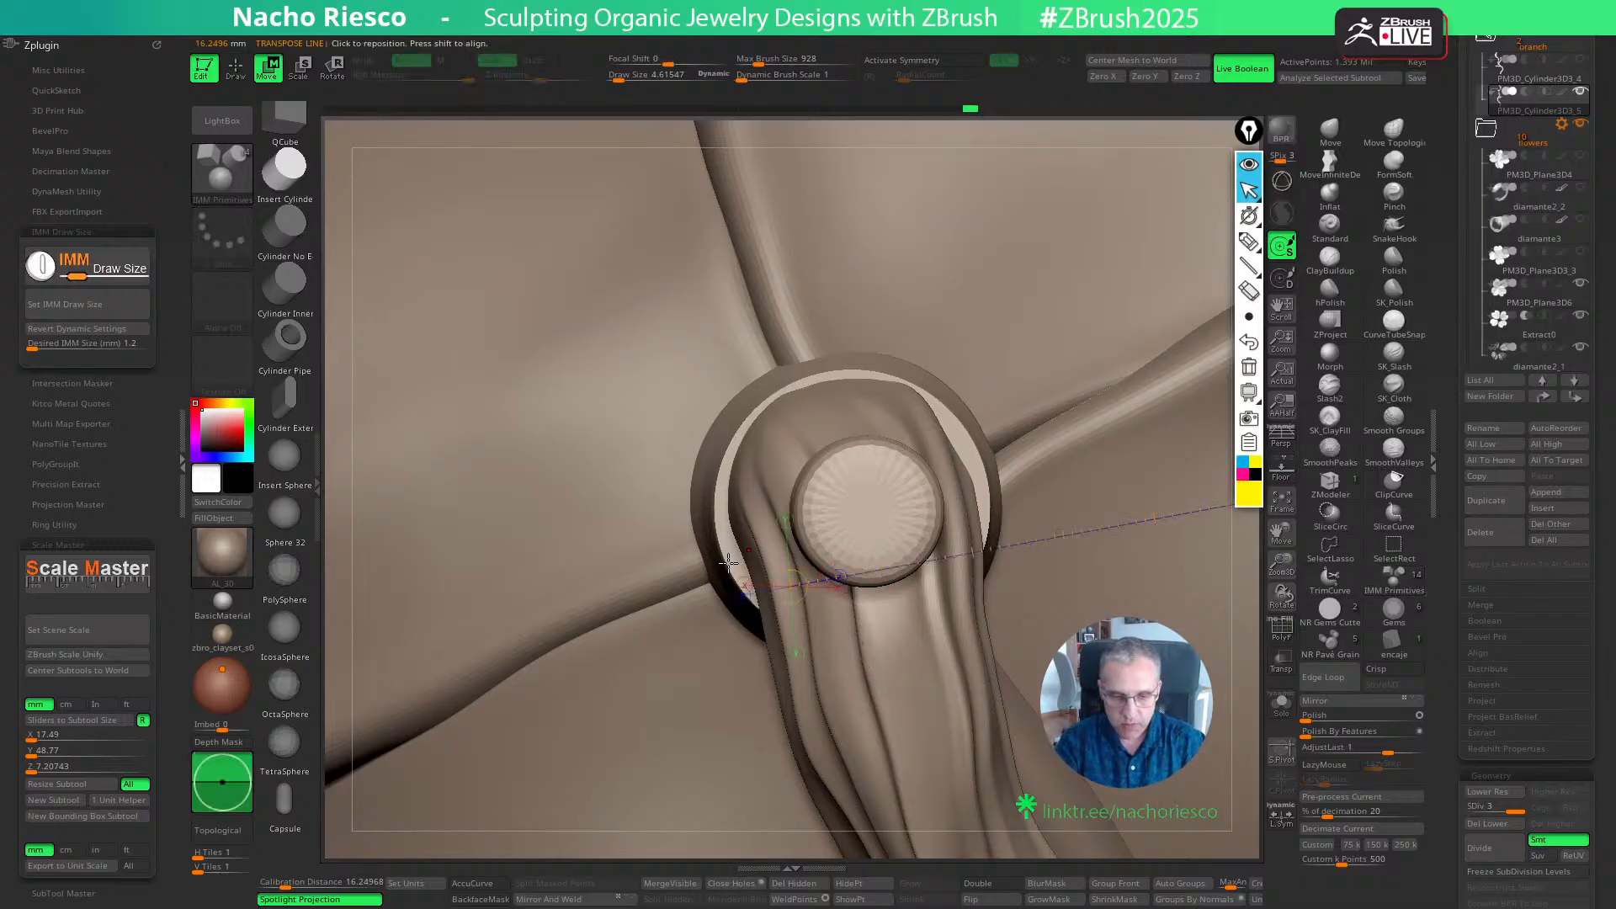
{"action": "left_click_drag", "start_coordinate": [728, 563], "coordinate": [803, 564]}
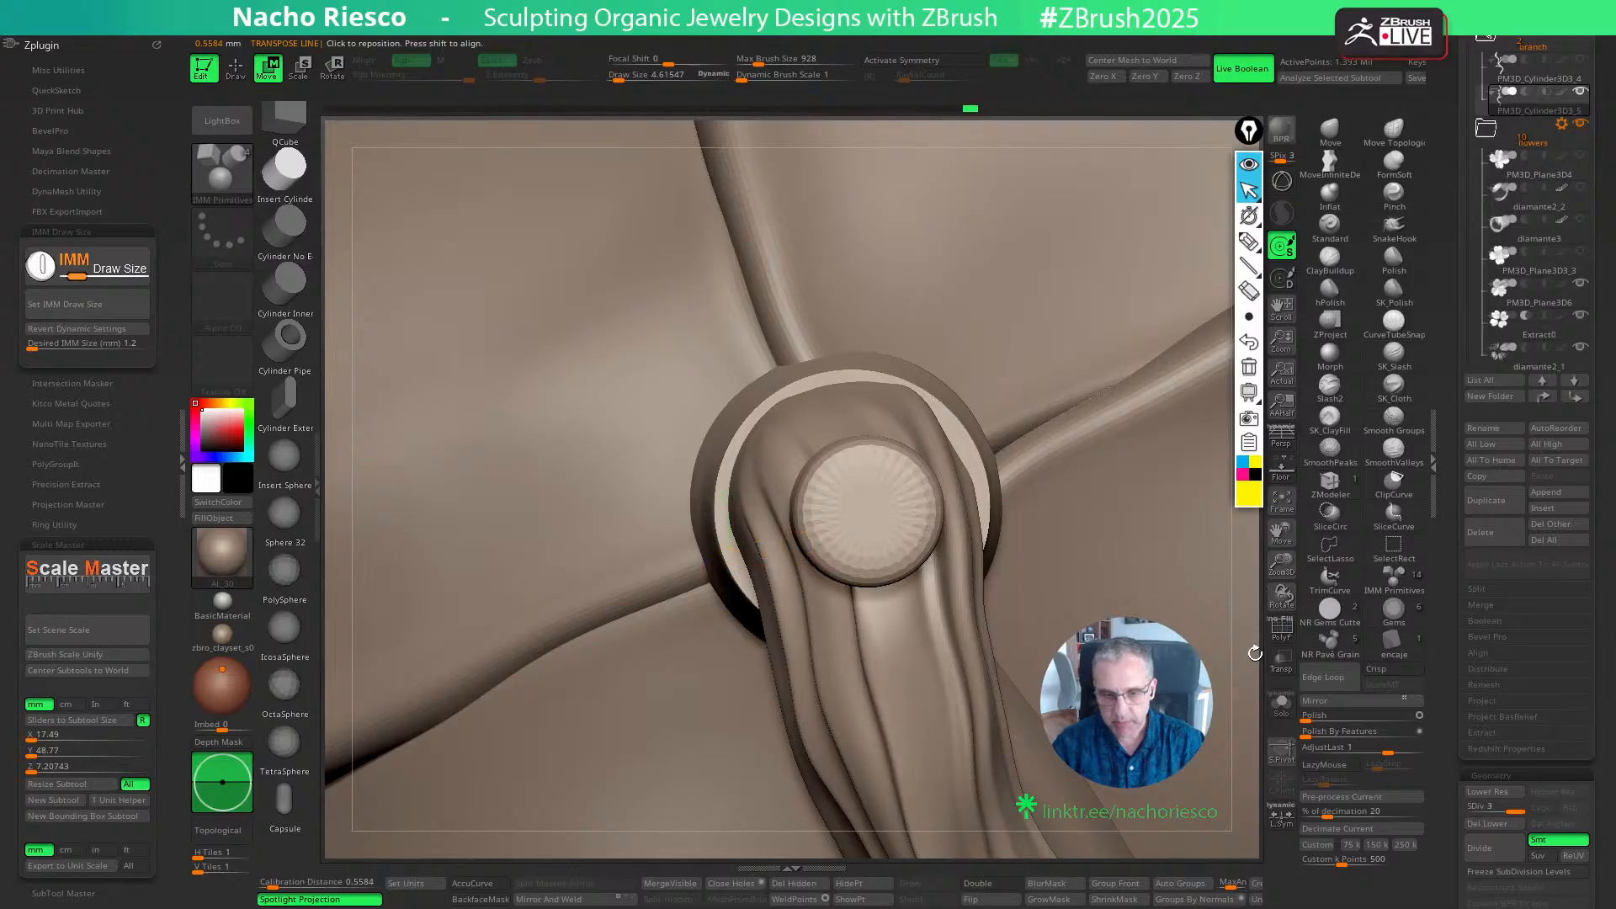
{"action": "left_click_drag", "start_coordinate": [1254, 653], "coordinate": [1245, 703], "text": "alt"}
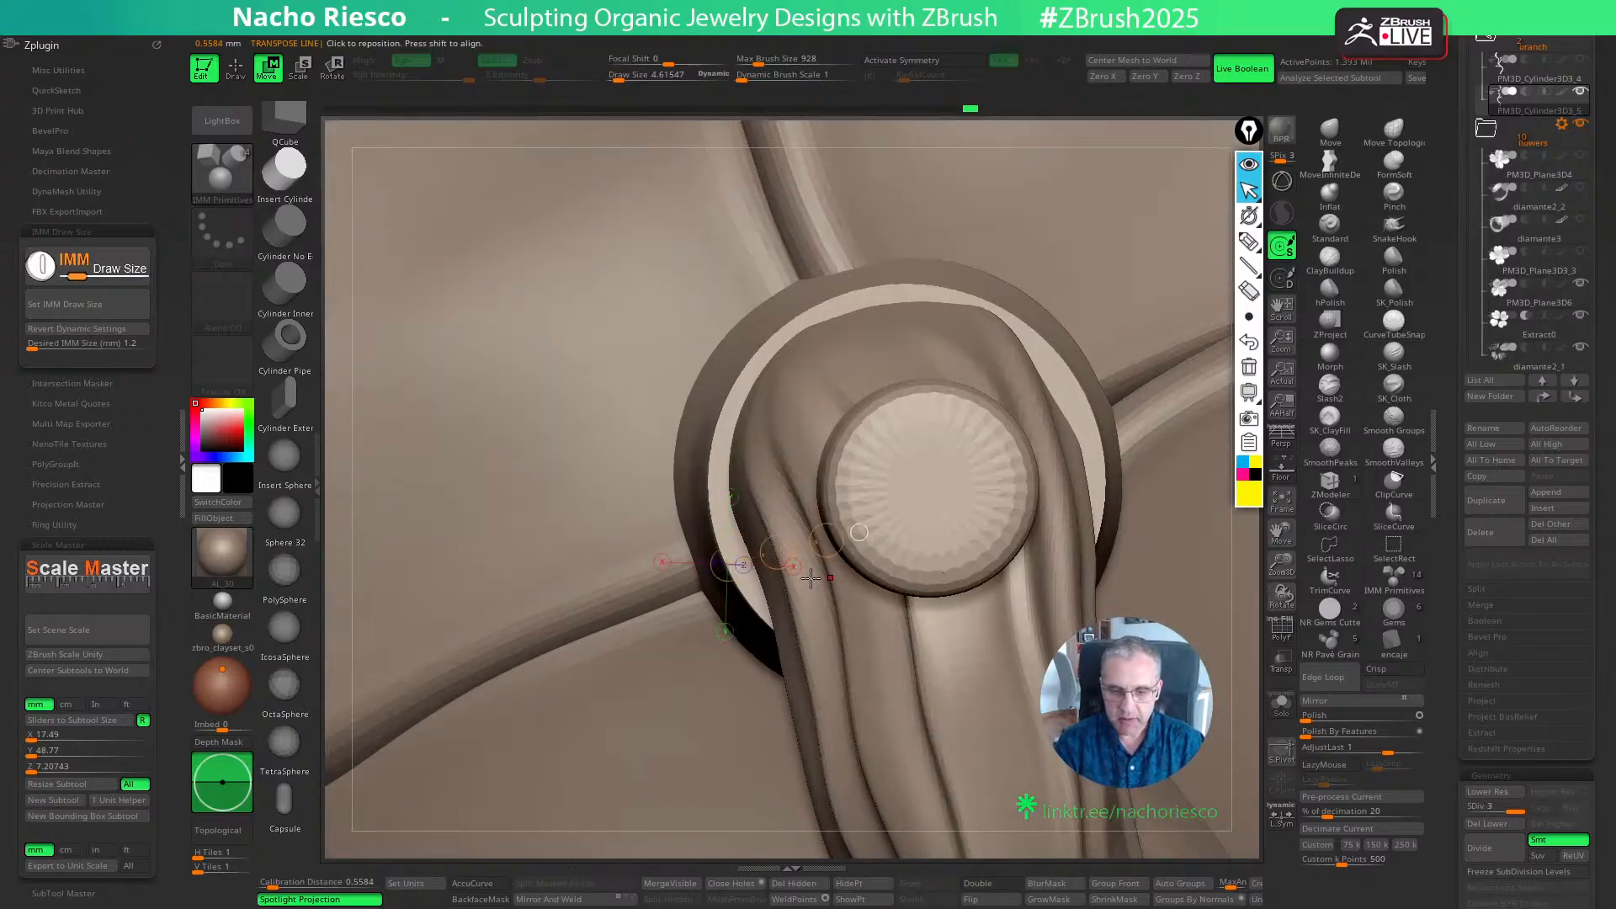
{"action": "left_click_drag", "start_coordinate": [760, 581], "coordinate": [836, 545]}
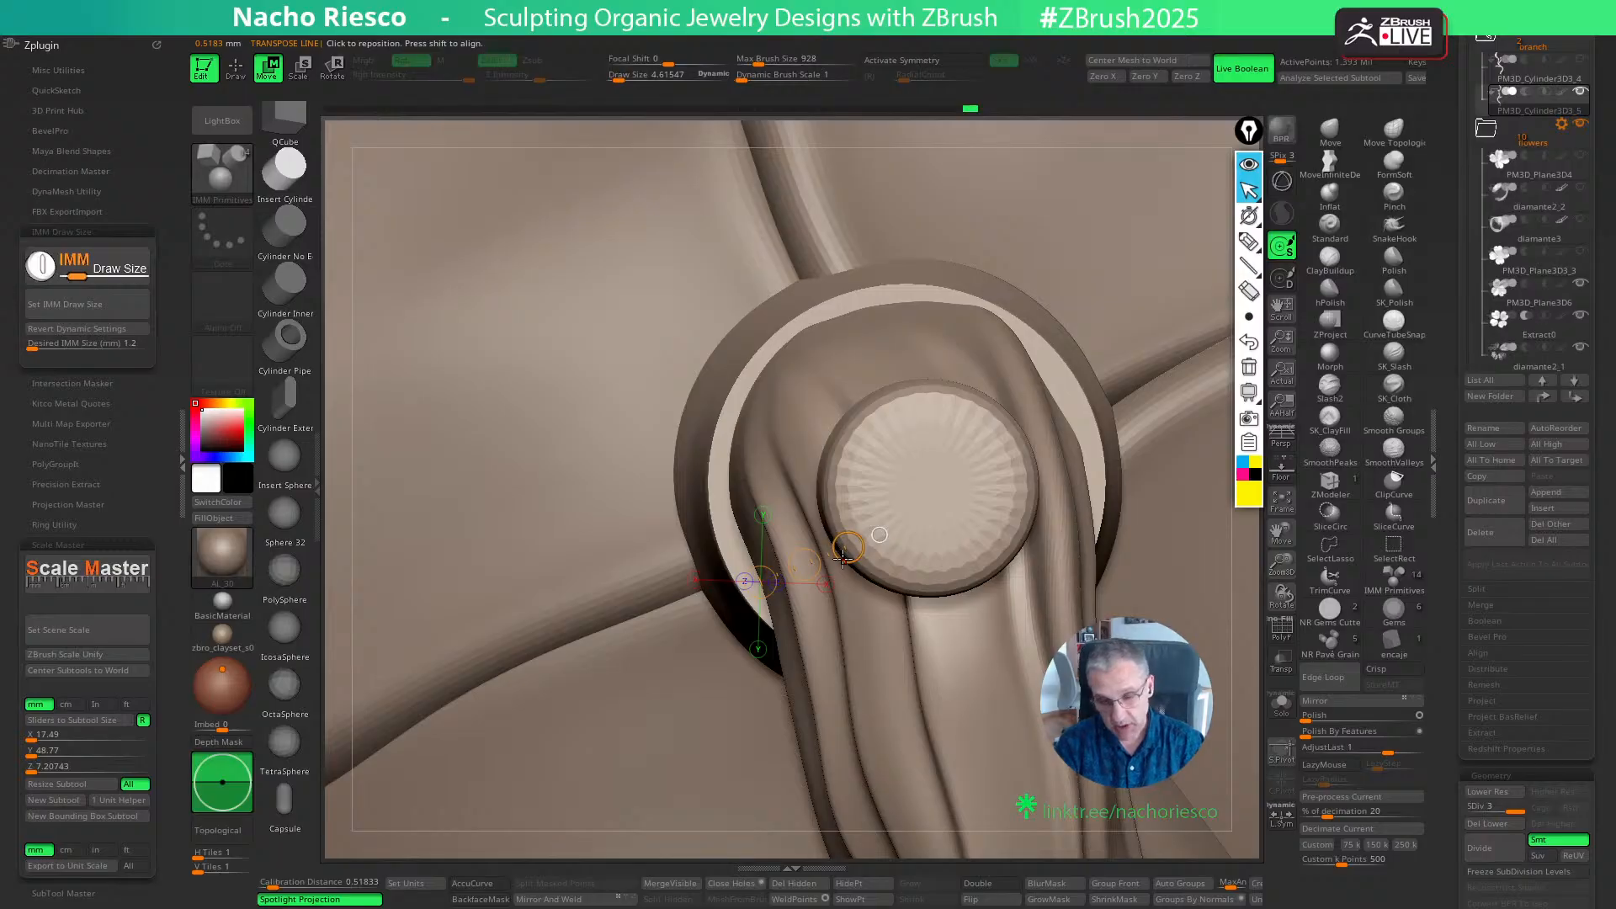
{"action": "left_click_drag", "start_coordinate": [827, 528], "coordinate": [752, 575]}
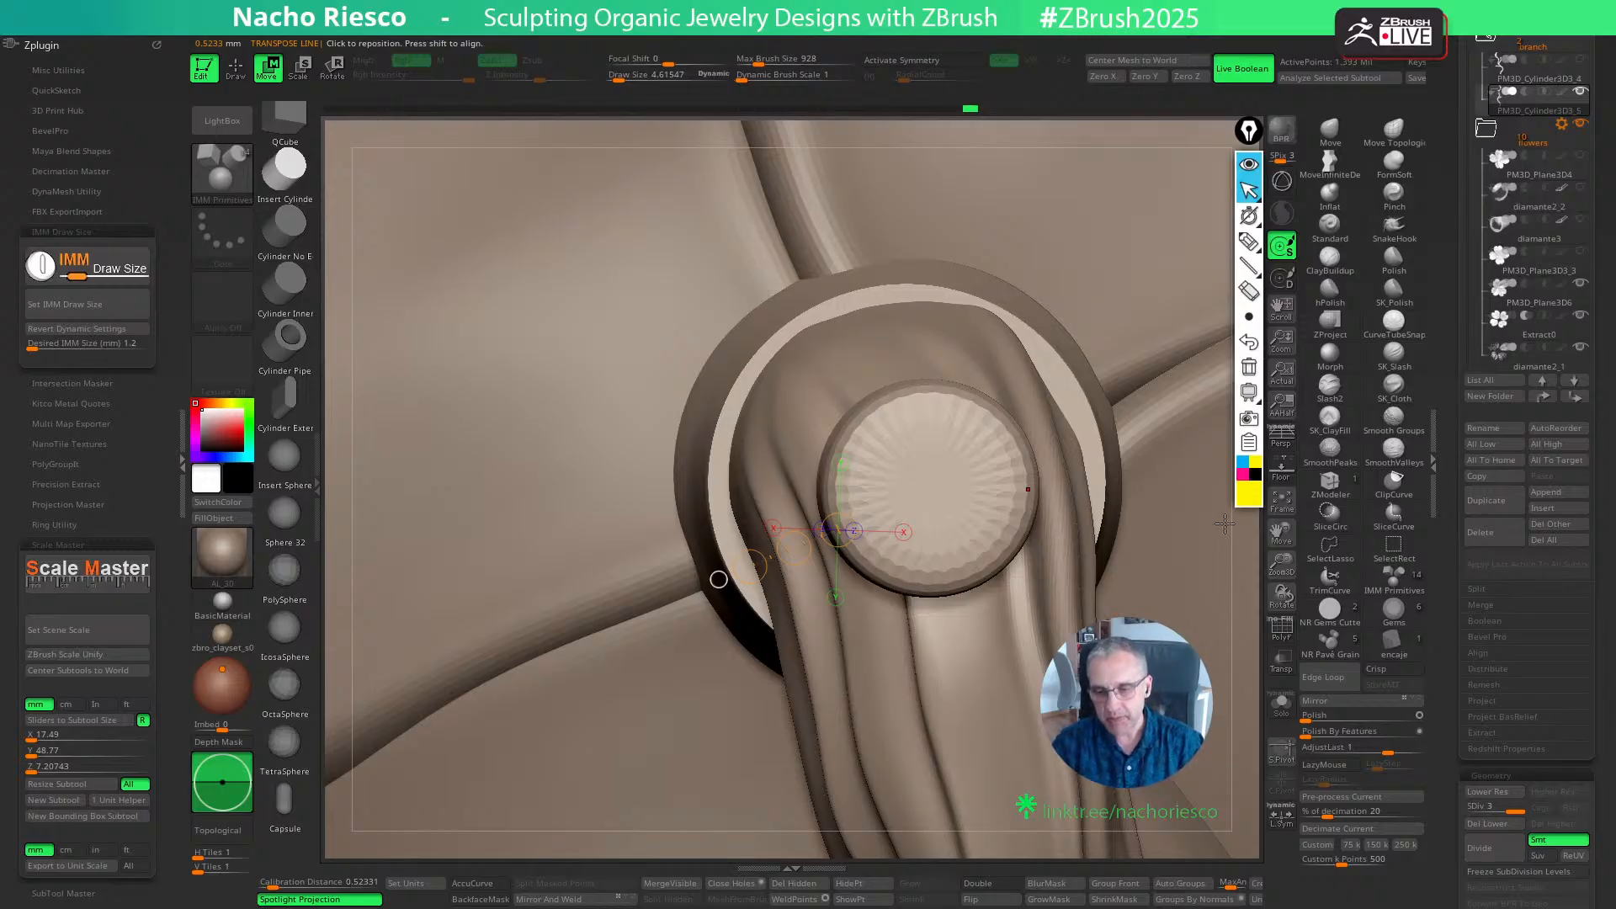
{"action": "left_click_drag", "start_coordinate": [1245, 579], "coordinate": [1244, 580]}
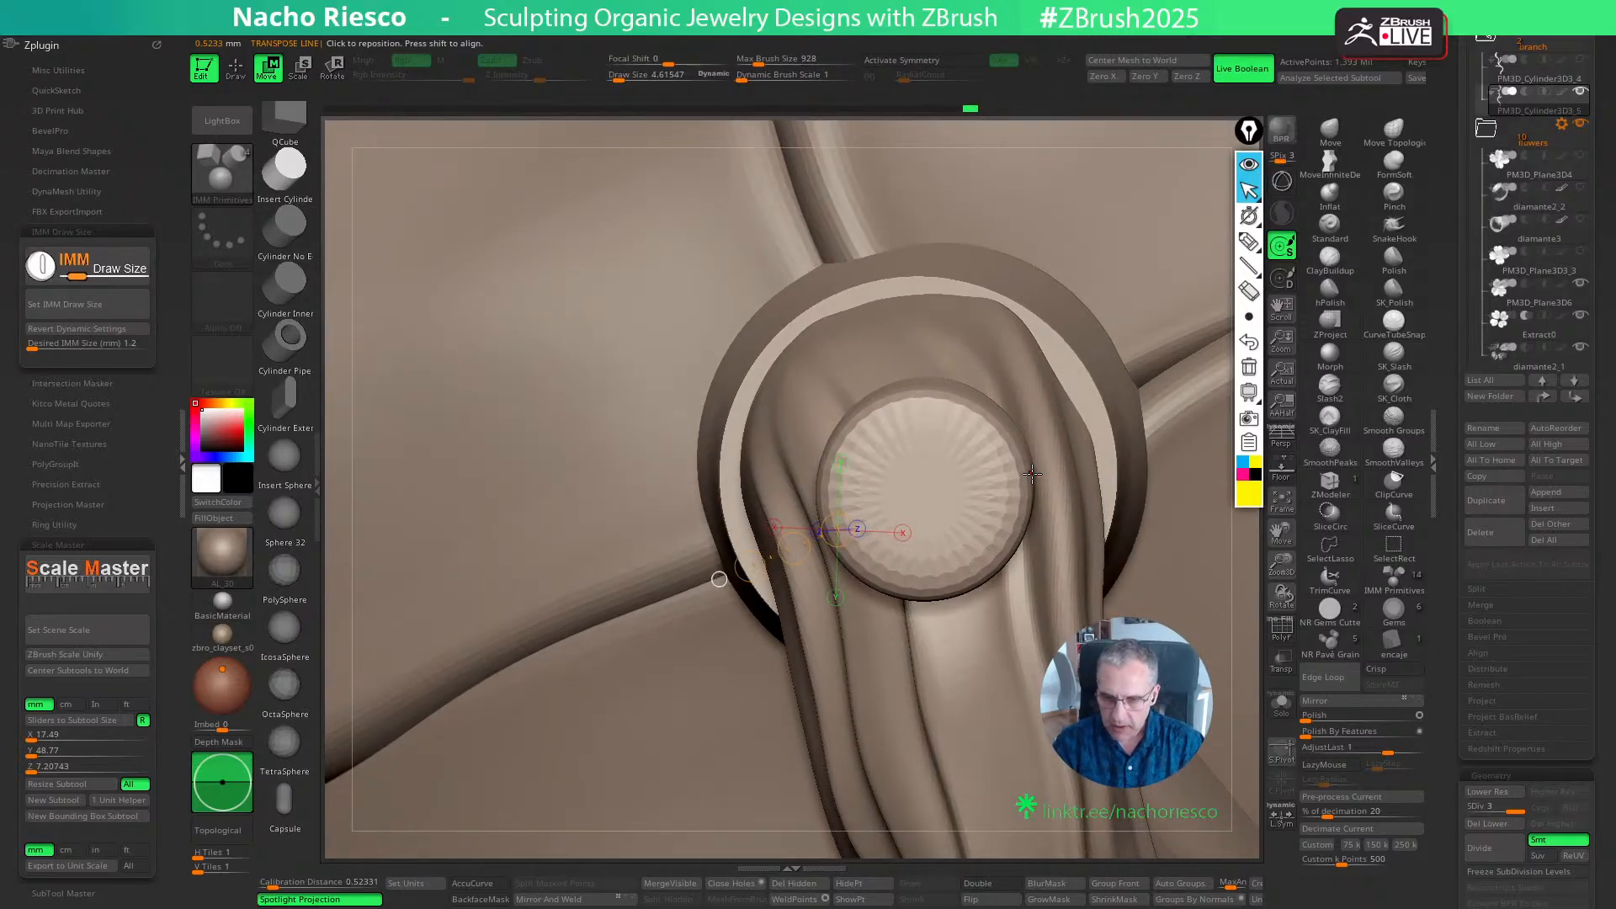
{"action": "left_click_drag", "start_coordinate": [1031, 474], "coordinate": [1130, 464]}
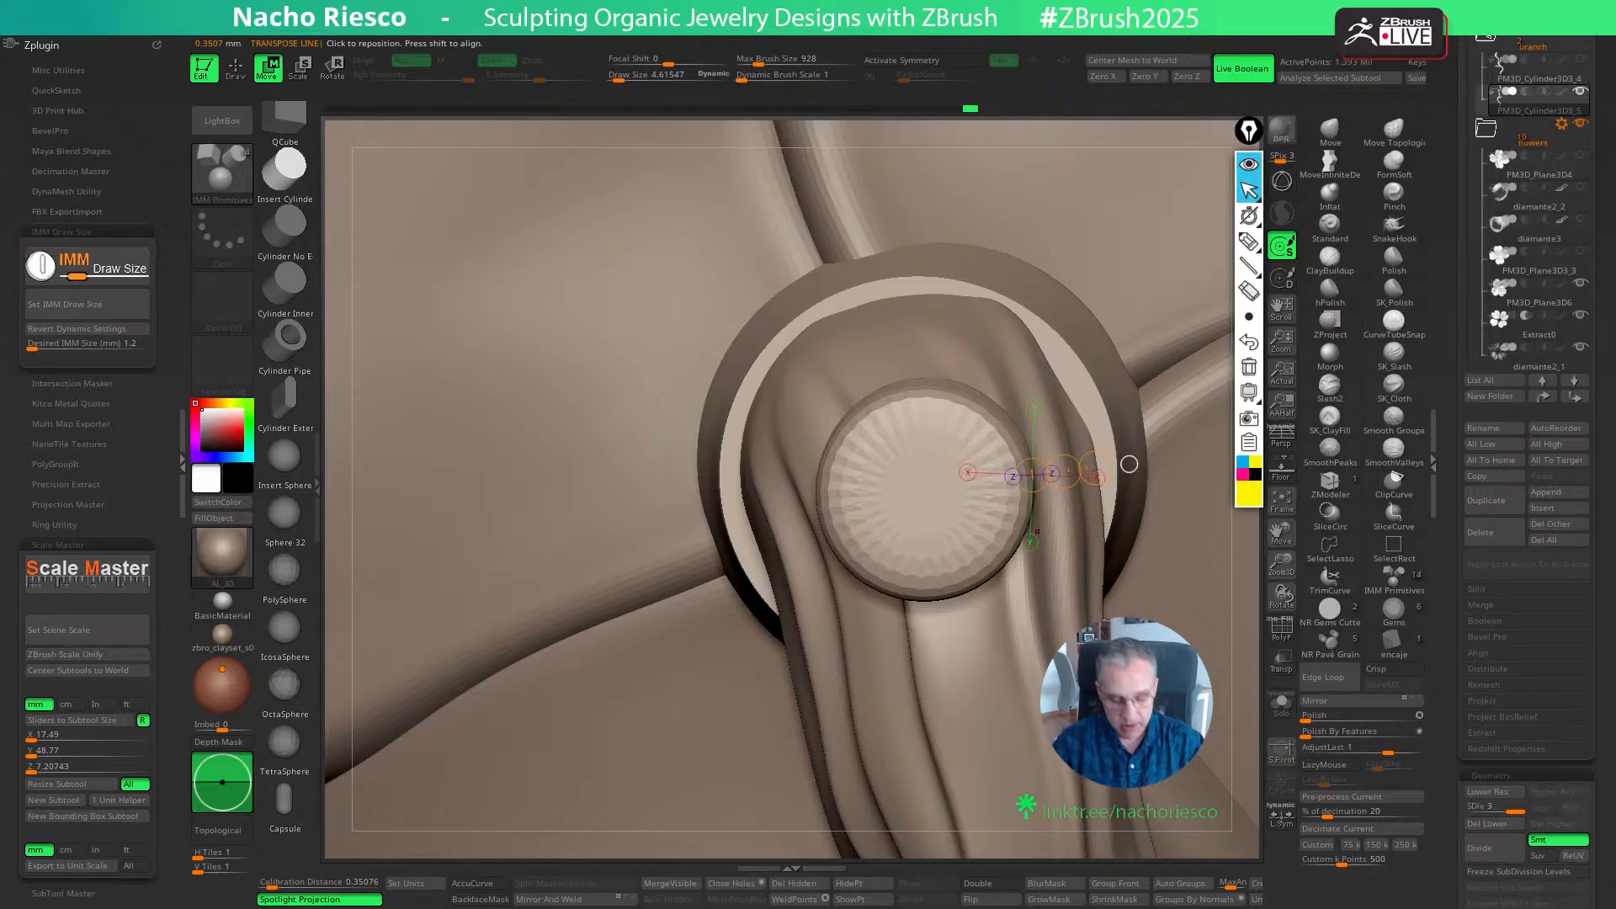
{"action": "key", "text": "q"}
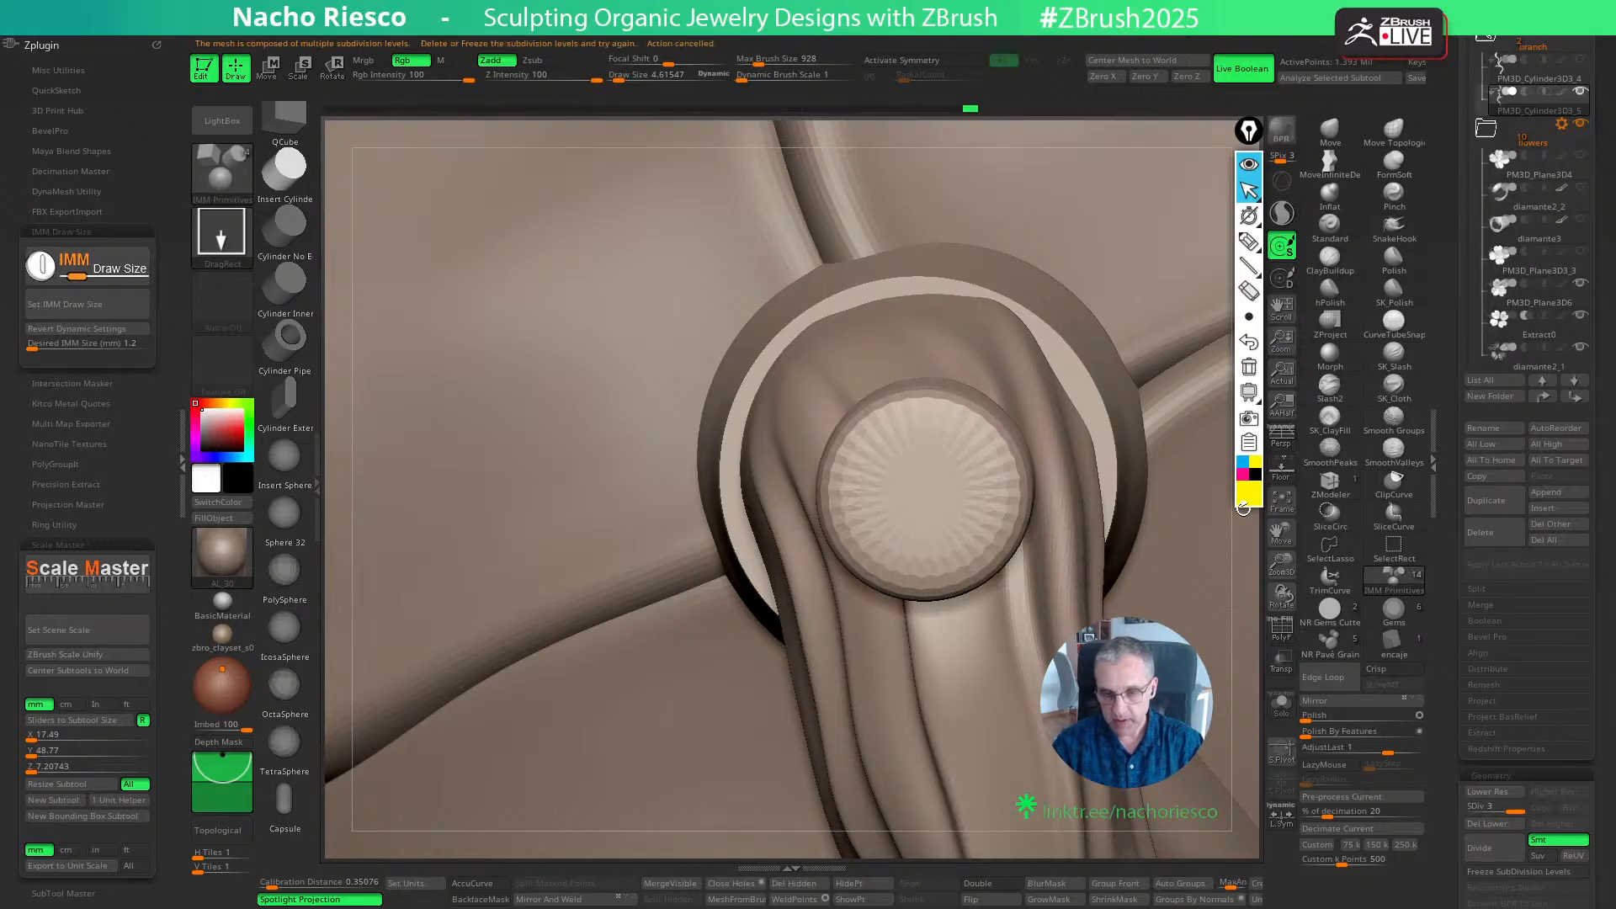
- Widen the branch tip around the pin with an enlarged Move brush so it covers the round base's rim
{"action": "right_click_drag", "start_coordinate": [1238, 661], "coordinate": [1252, 404], "text": "ctrl"}
{"action": "left_click", "coordinate": [1330, 133]}
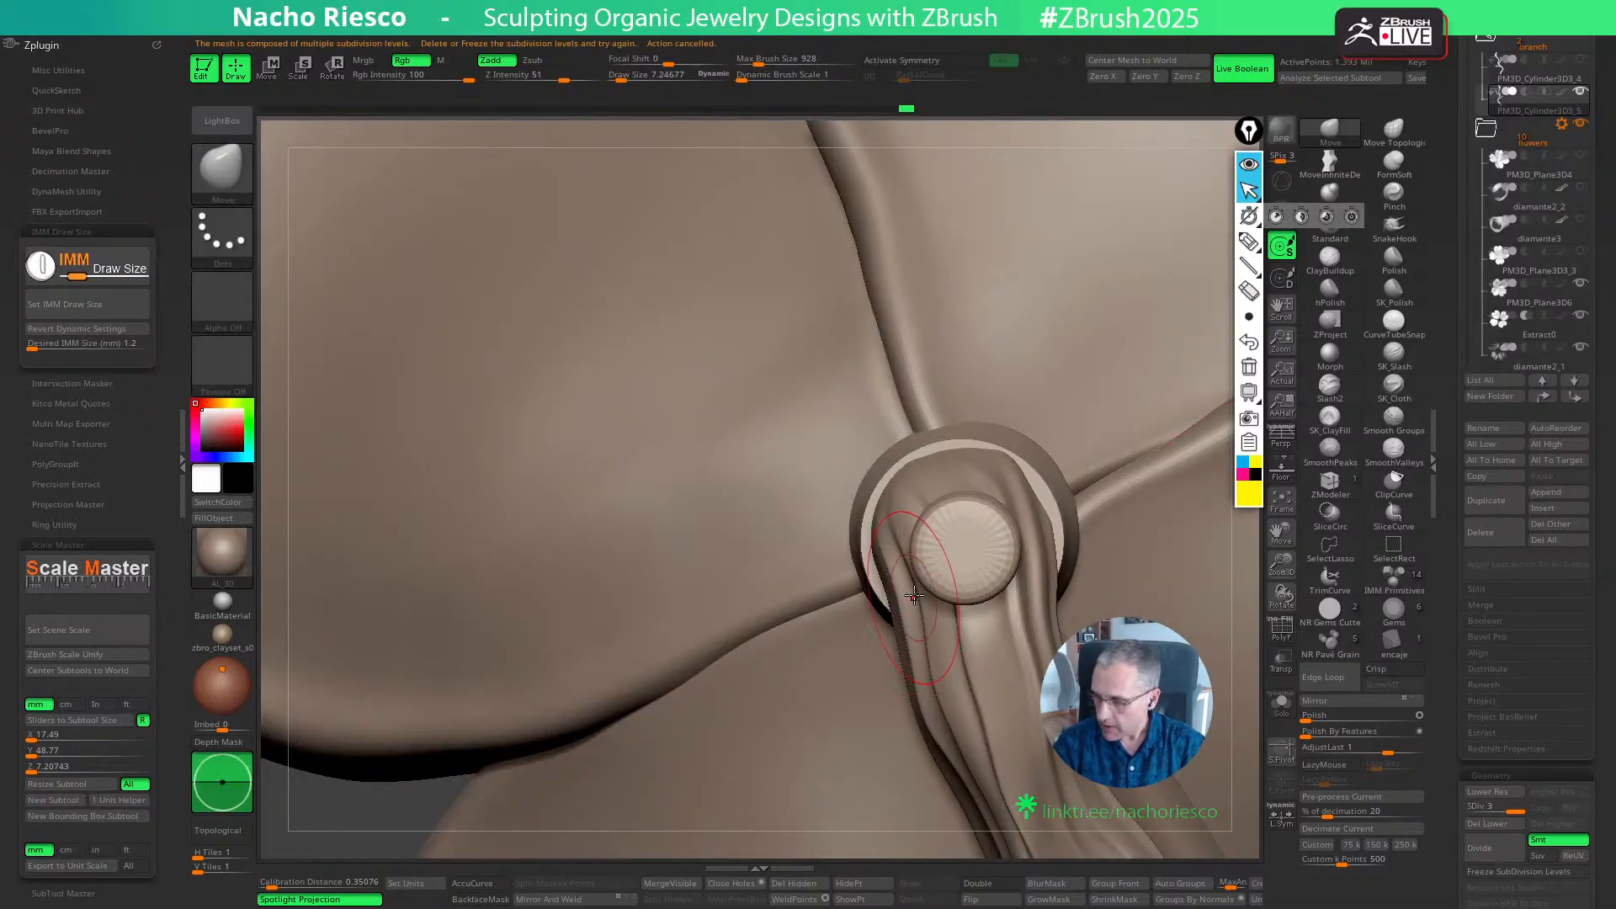
{"action": "right_click_drag", "start_coordinate": [914, 595], "coordinate": [900, 597]}
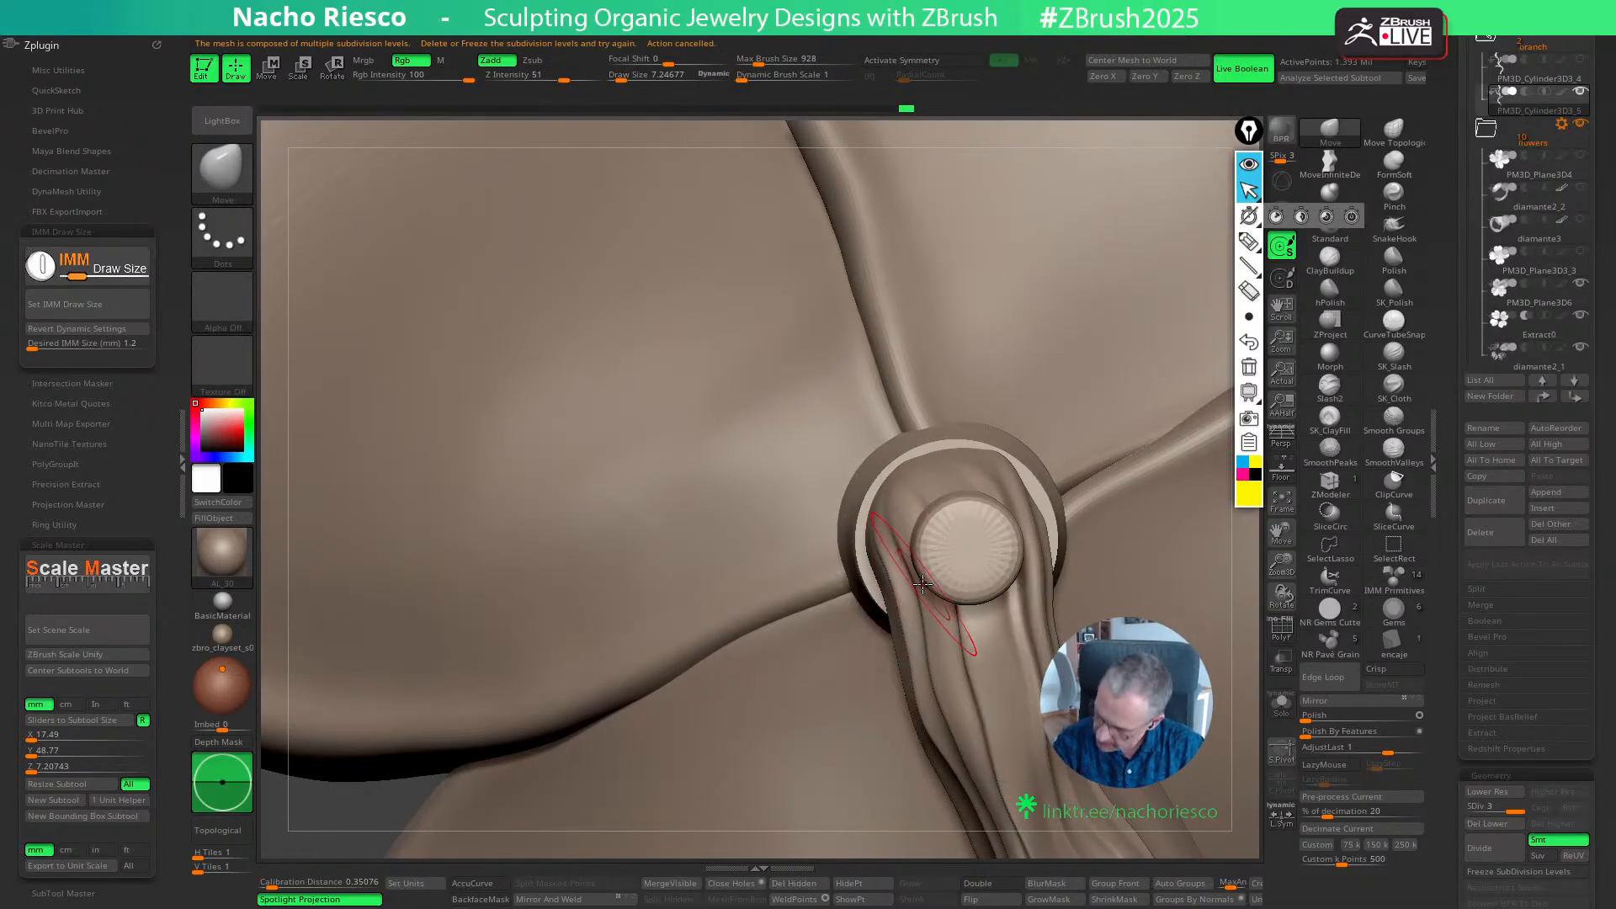
{"action": "key", "text": "s"}
{"action": "left_click_drag", "start_coordinate": [918, 586], "coordinate": [866, 577]}
{"action": "mouse_move", "coordinate": [893, 501]}
{"action": "left_mouse_down"}
{"action": "mouse_move", "coordinate": [878, 485]}
{"action": "mouse_move", "coordinate": [975, 446]}
{"action": "left_mouse_up"}
{"action": "key", "text": "s"}
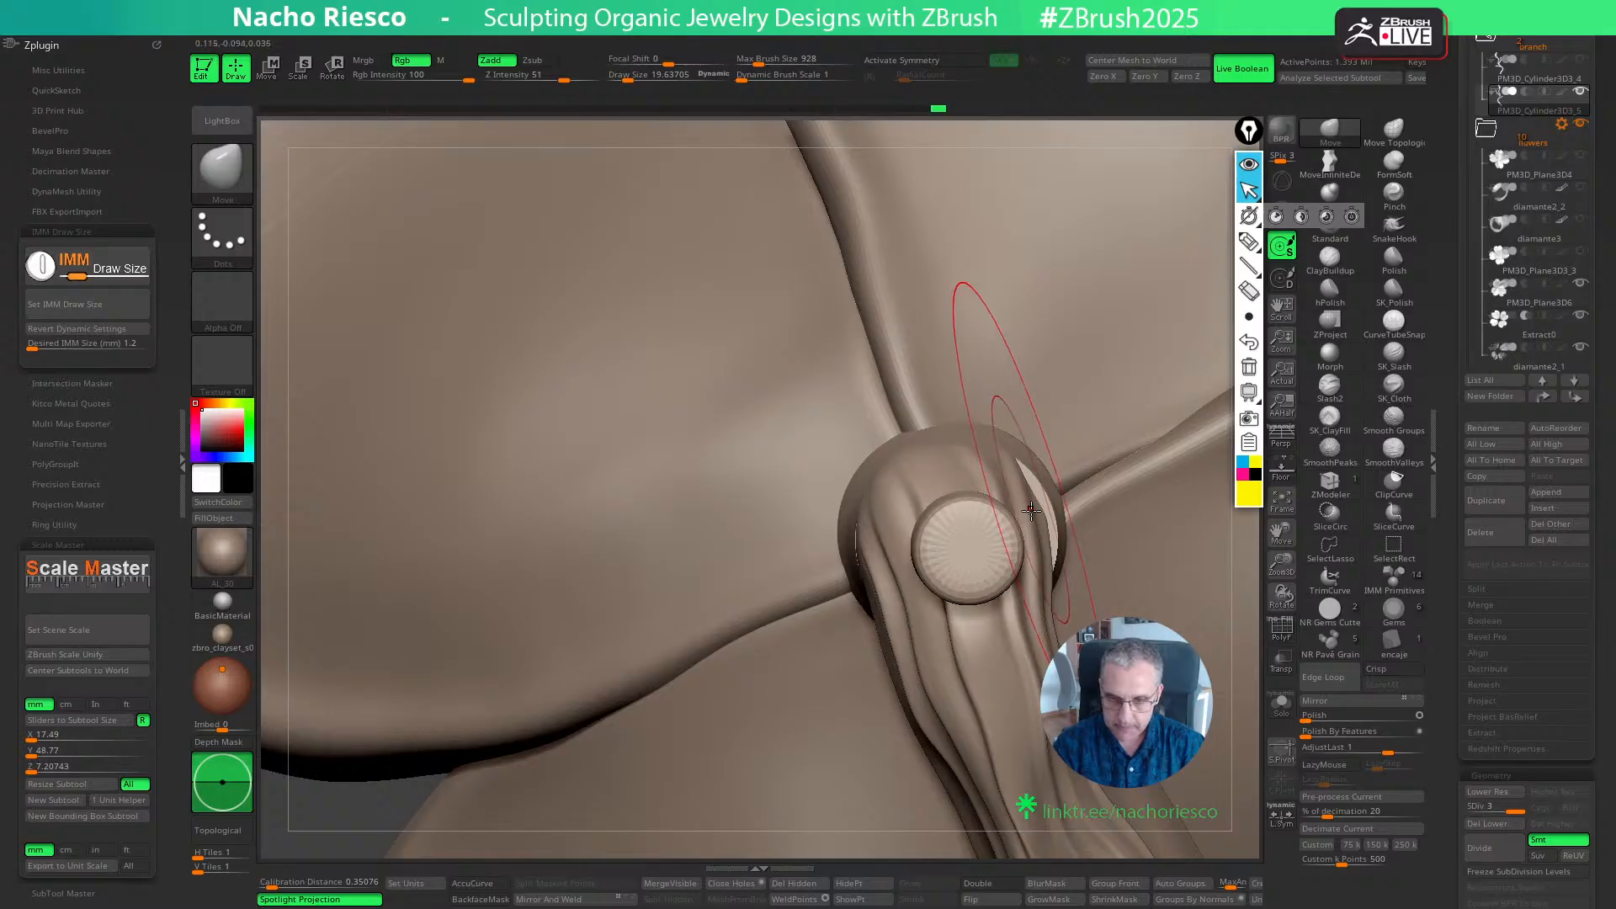
{"action": "left_click_drag", "start_coordinate": [1036, 513], "coordinate": [1047, 509]}
{"action": "left_click_drag", "start_coordinate": [885, 580], "coordinate": [862, 572]}
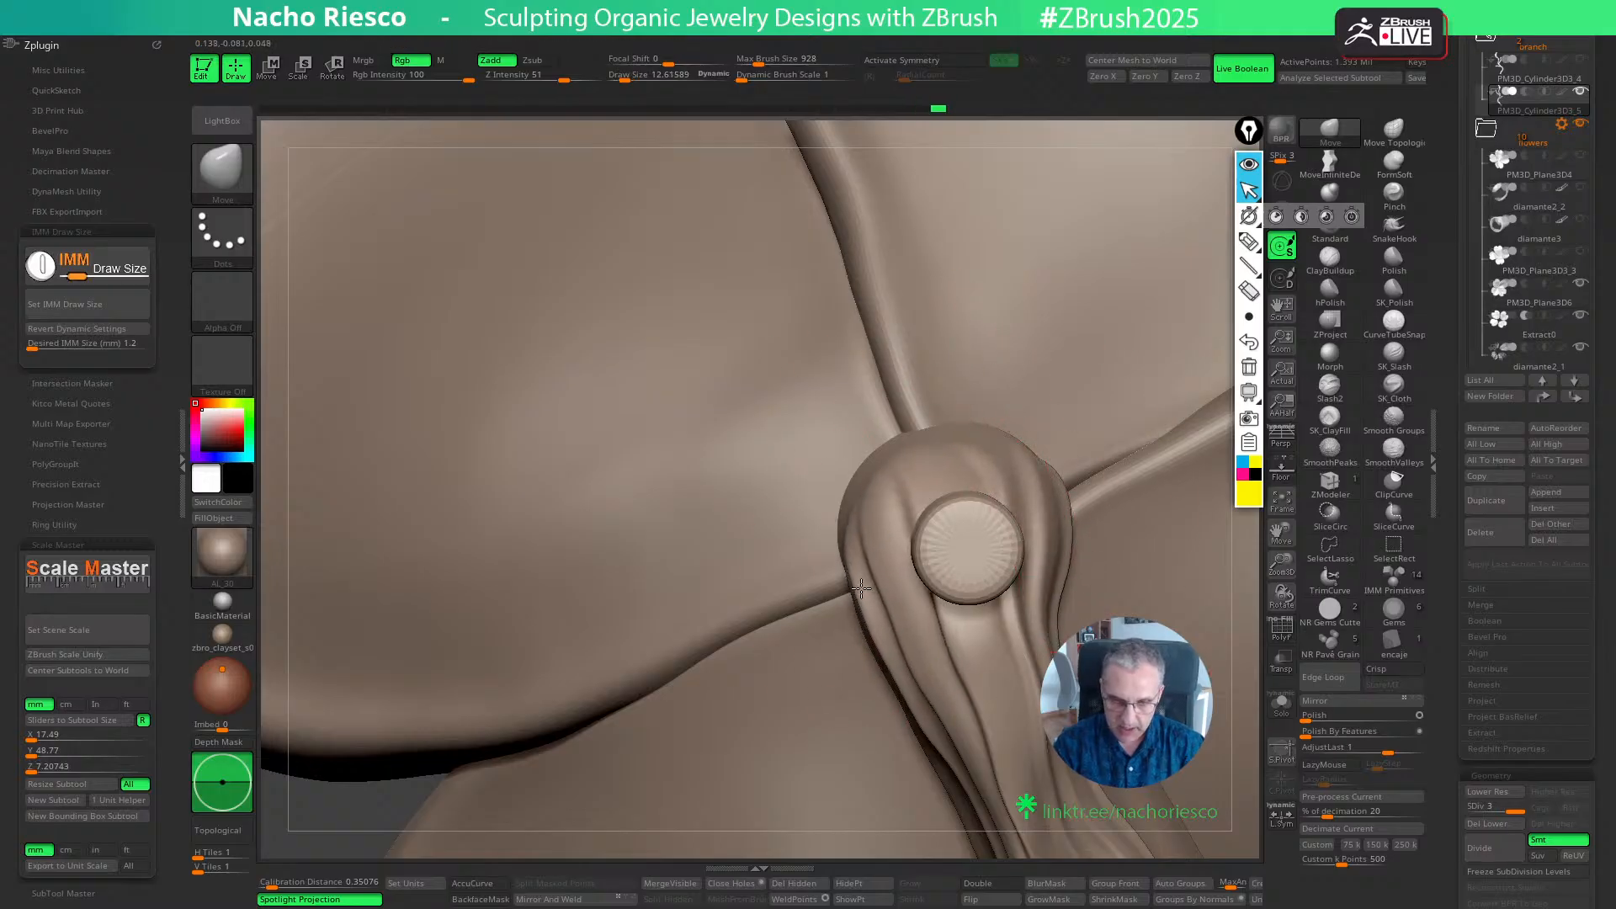
- Reshape the side of the branch tip with the Move brush where it meets the round base behind the flower
{"action": "mouse_move", "coordinate": [1006, 547]}
{"action": "right_mouse_down"}
{"action": "mouse_move", "coordinate": [1053, 509]}
{"action": "mouse_move", "coordinate": [1062, 538]}
{"action": "right_mouse_up"}
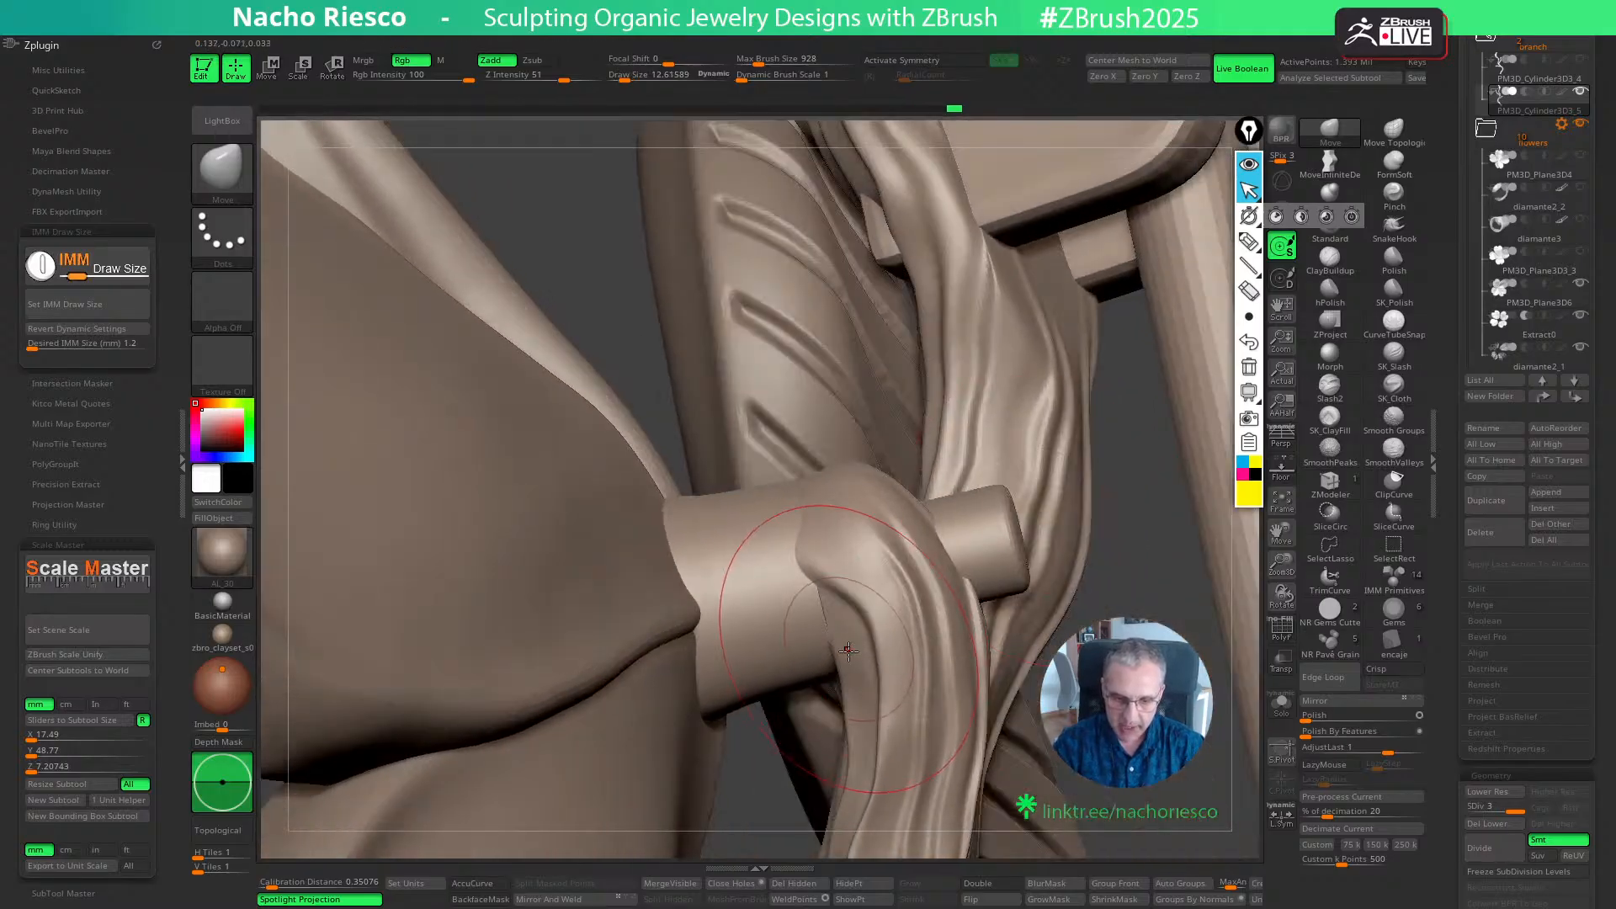
{"action": "left_click_drag", "start_coordinate": [810, 525], "coordinate": [823, 473]}
{"action": "right_click_drag", "start_coordinate": [1062, 562], "coordinate": [1099, 528]}
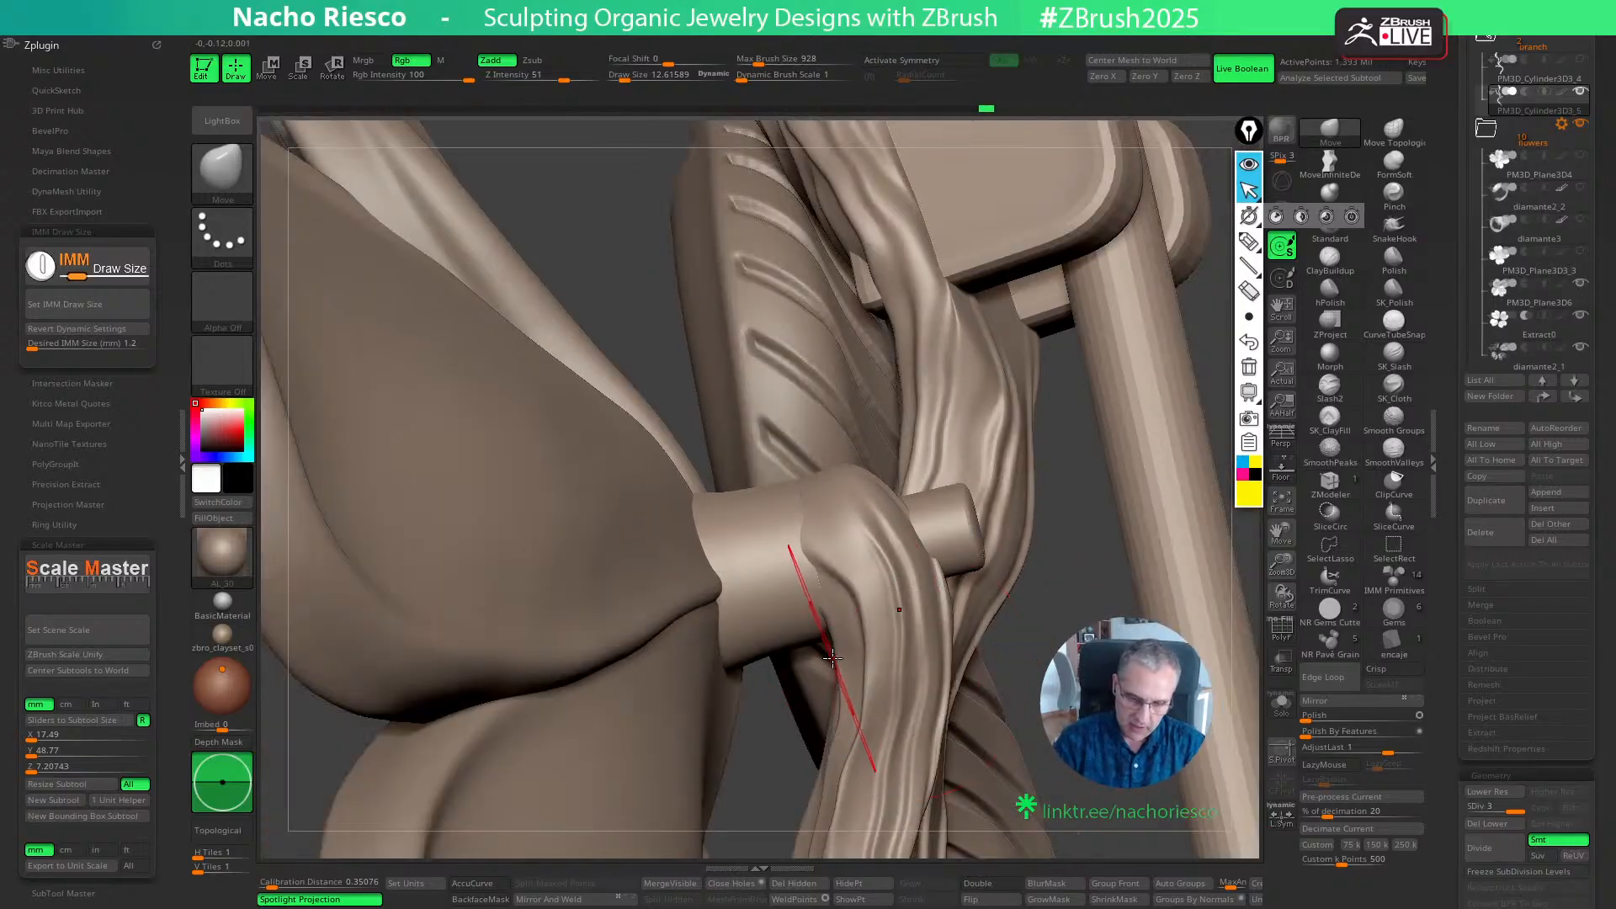
{"action": "right_click_drag", "start_coordinate": [1087, 700], "coordinate": [1106, 754]}
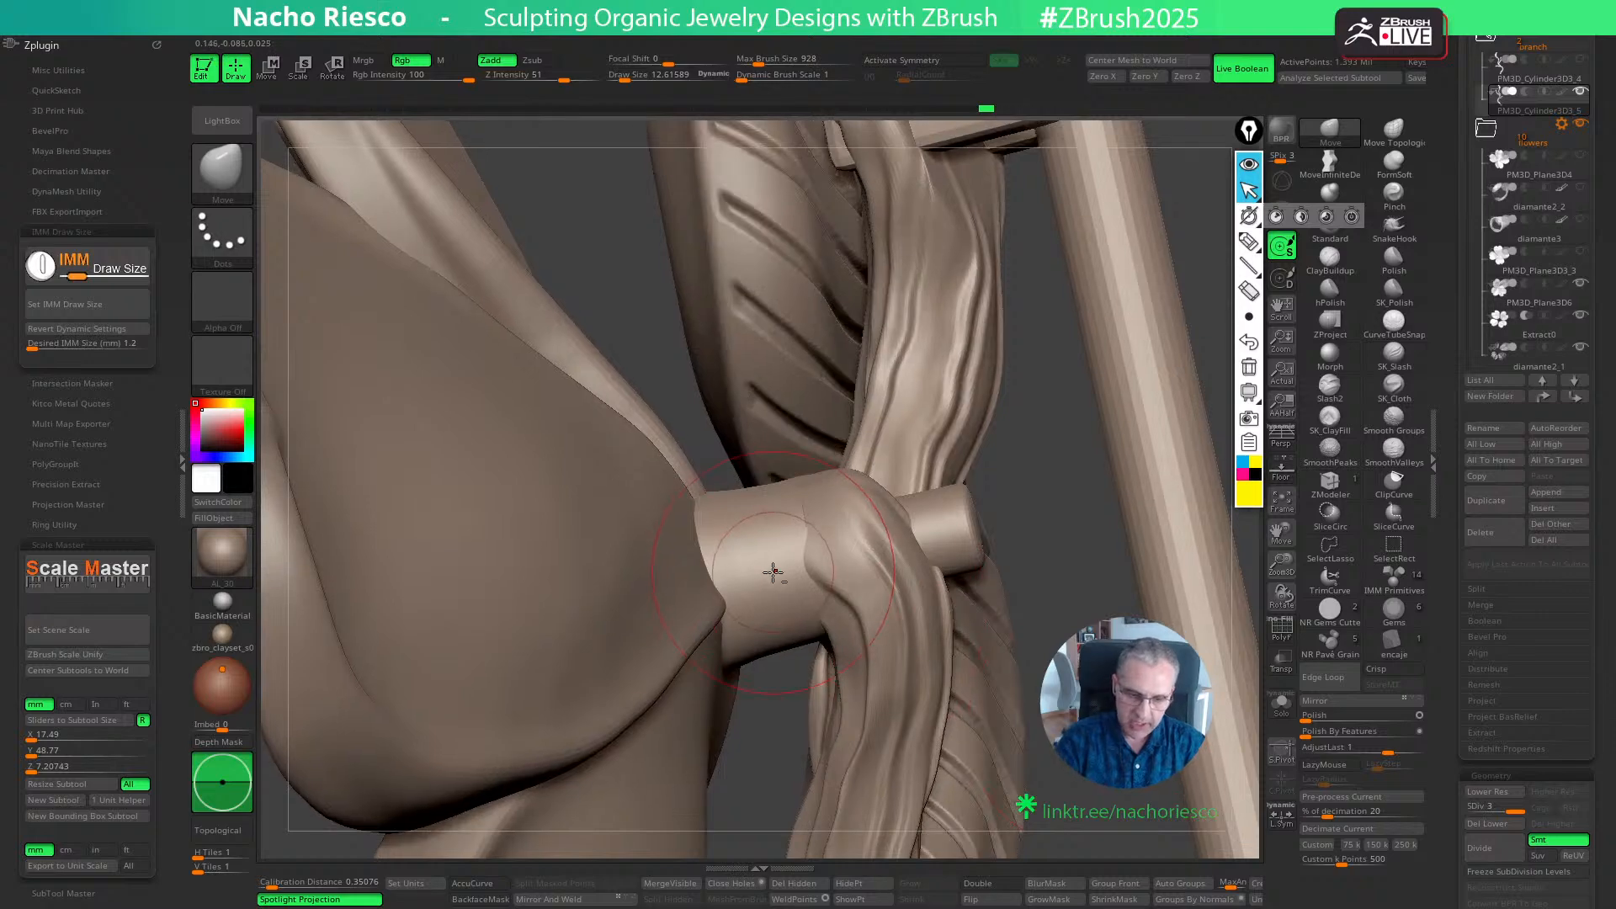
- Isolate and duplicate the base-and-pin subtool, and move the copy into the branch folder
{"action": "left_click", "coordinate": [772, 570], "text": "alt"}
{"action": "left_click", "coordinate": [1282, 711]}
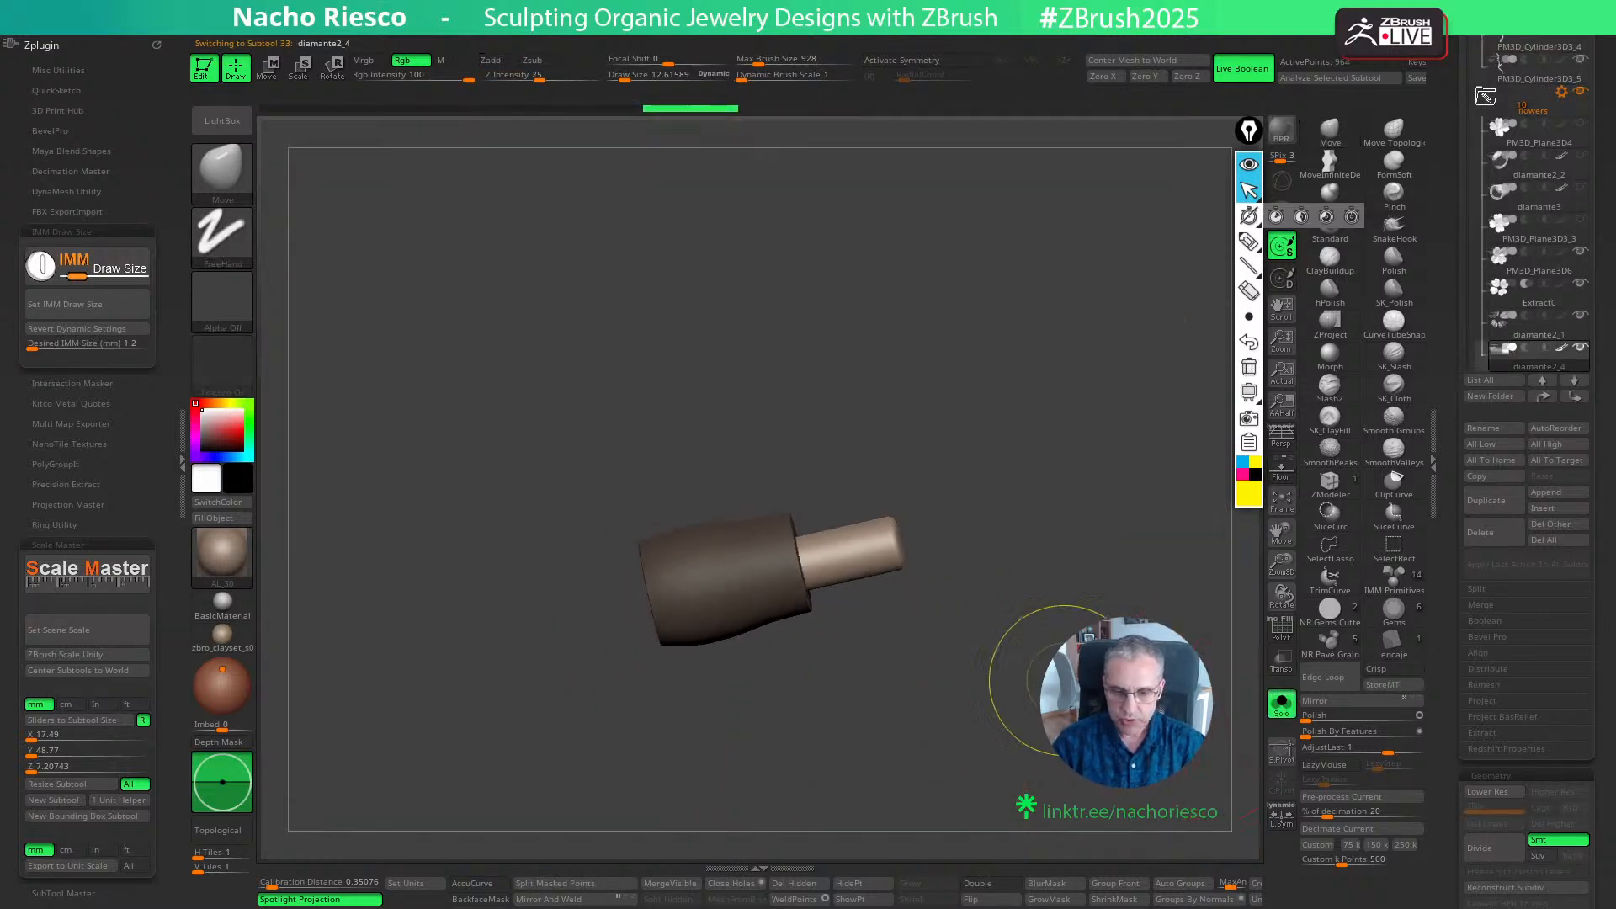
{"action": "scroll", "coordinate": [1506, 539], "scroll_direction": "up", "scroll_amount": 2}
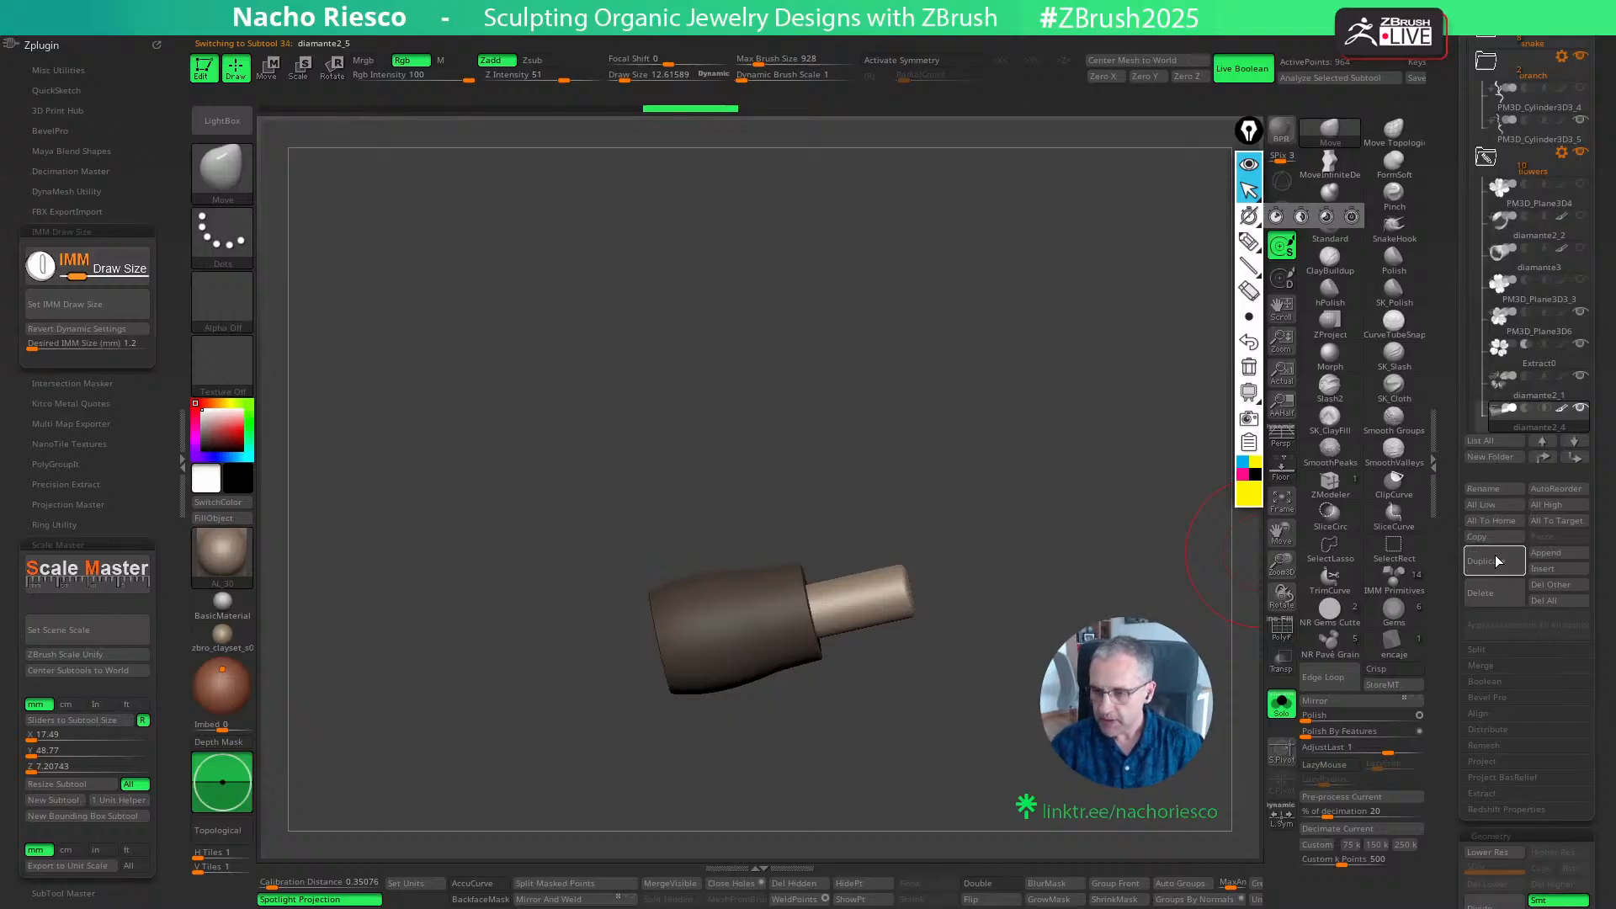
{"action": "scroll", "coordinate": [1470, 164], "scroll_direction": "up", "scroll_amount": 3}
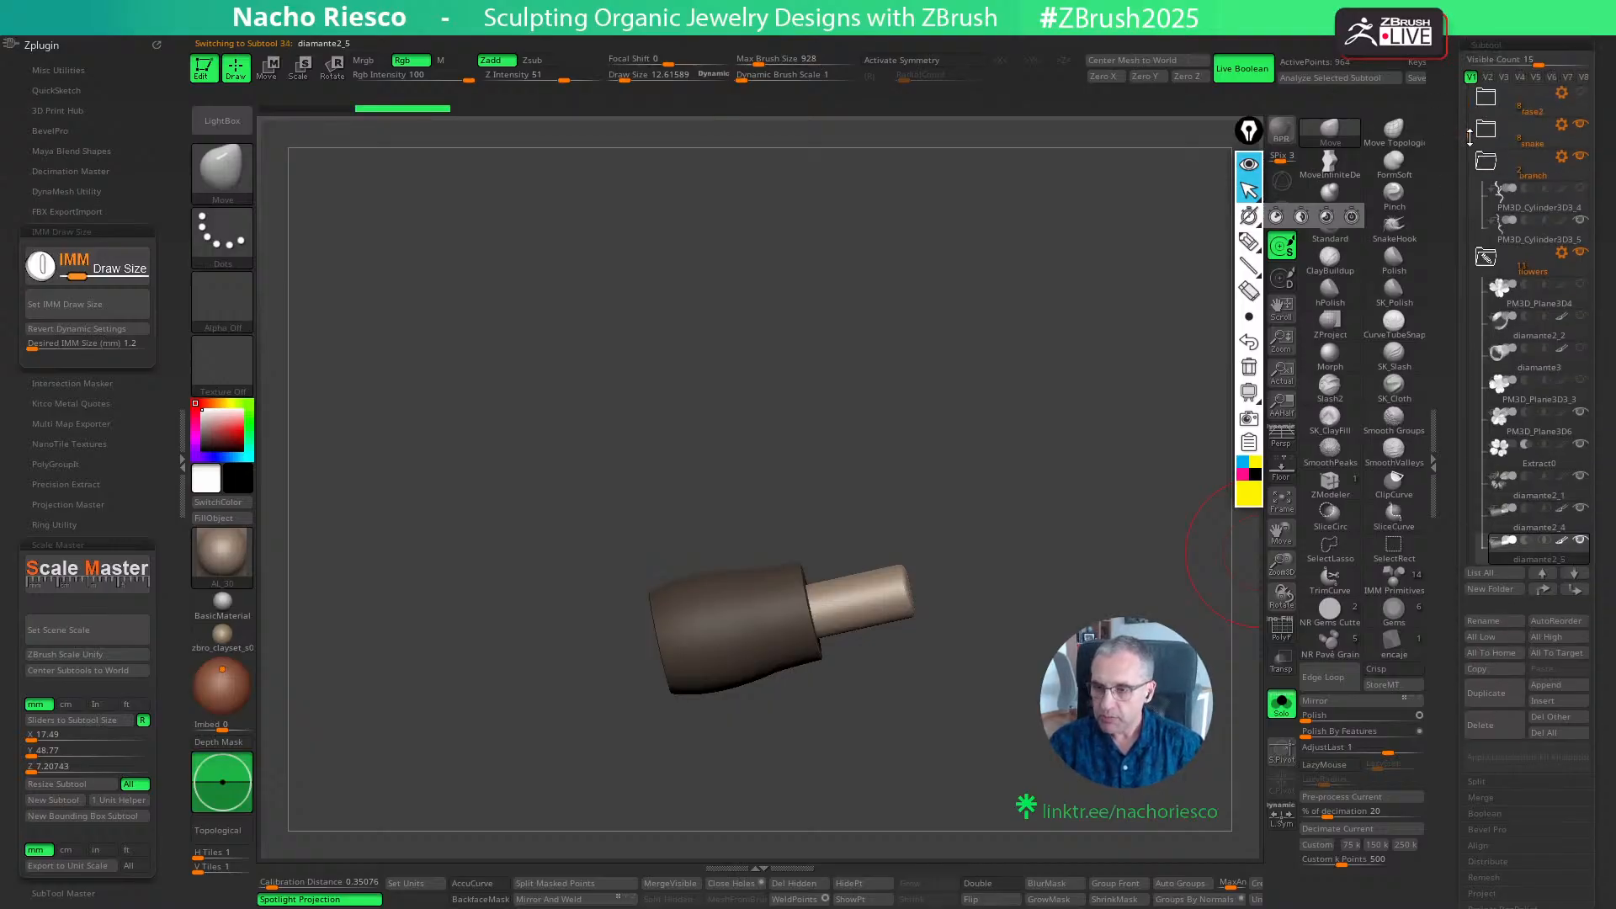
{"action": "scroll", "coordinate": [1513, 485], "scroll_direction": "down", "scroll_amount": 2}
{"action": "left_click", "coordinate": [1543, 589]}
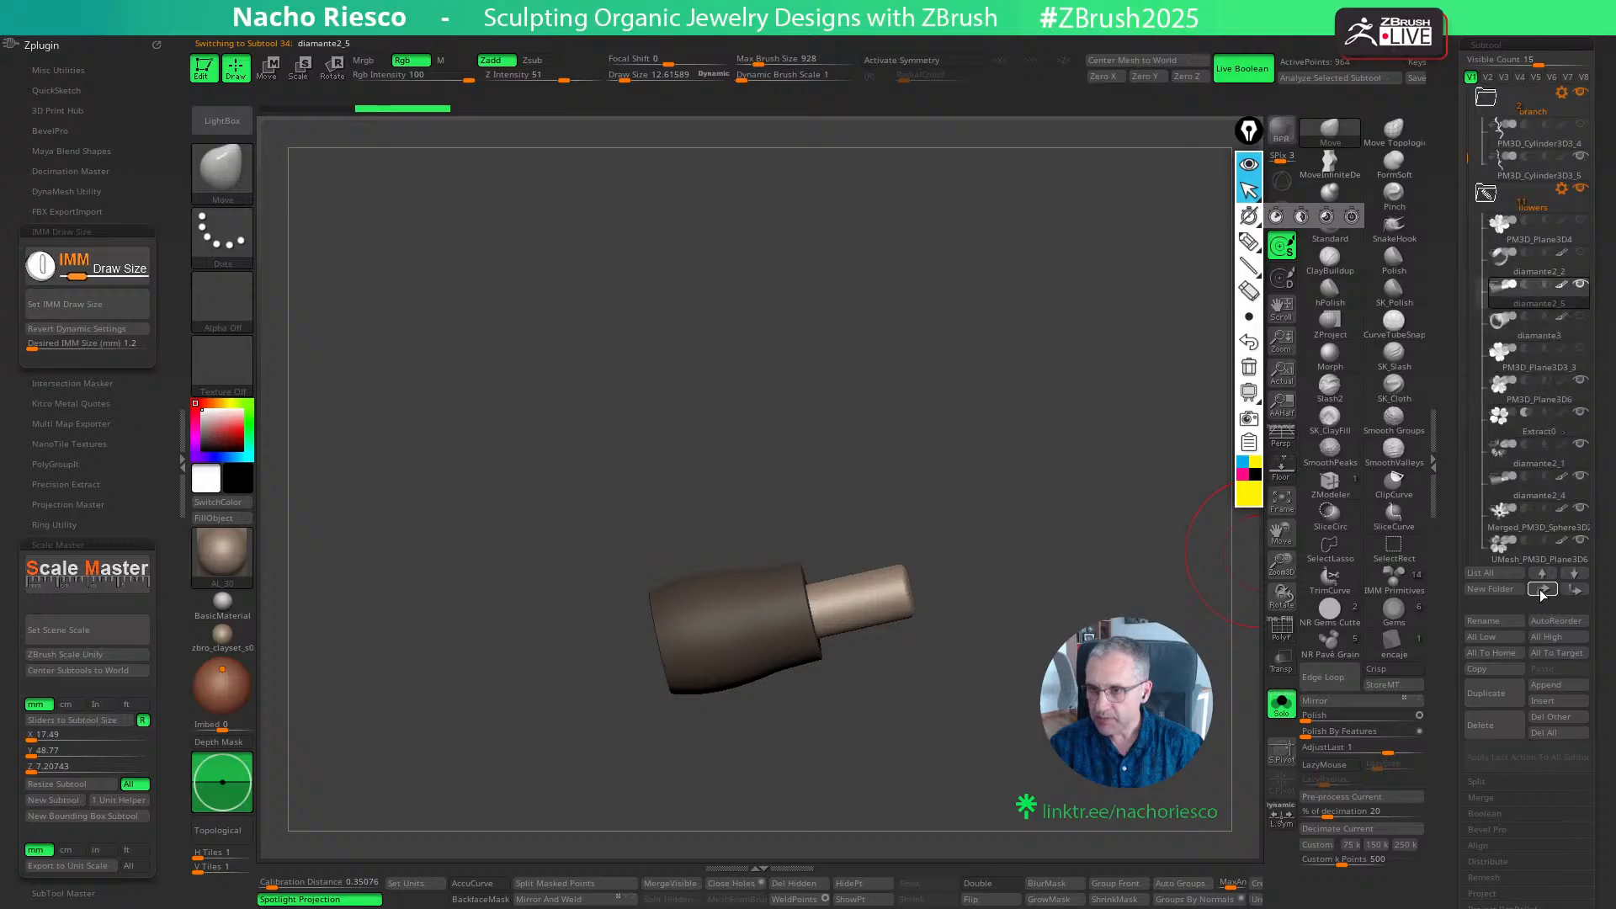
{"action": "left_click_drag", "start_coordinate": [1219, 537], "coordinate": [1165, 580]}
{"action": "left_click_drag", "start_coordinate": [1123, 724], "coordinate": [1114, 800], "text": "alt"}
{"action": "left_click", "coordinate": [1281, 710]}
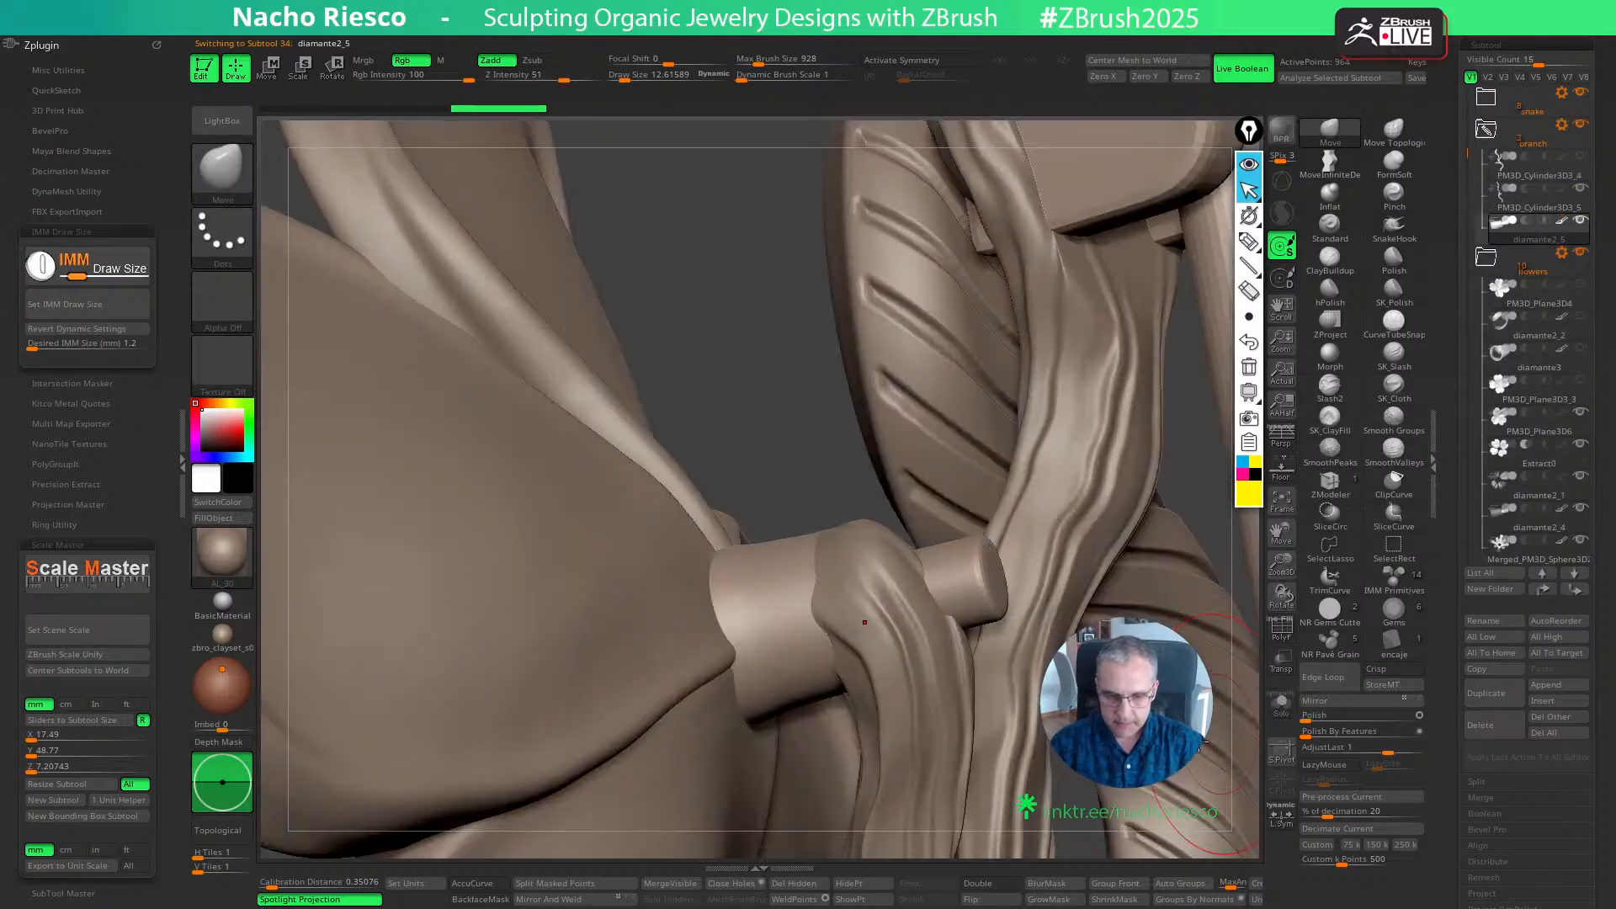
- Isolate the copied base-and-pin piece, turn on its PolyFrame display, and mask only the thin pin
{"action": "left_click", "coordinate": [1280, 707]}
{"action": "key", "text": "w"}
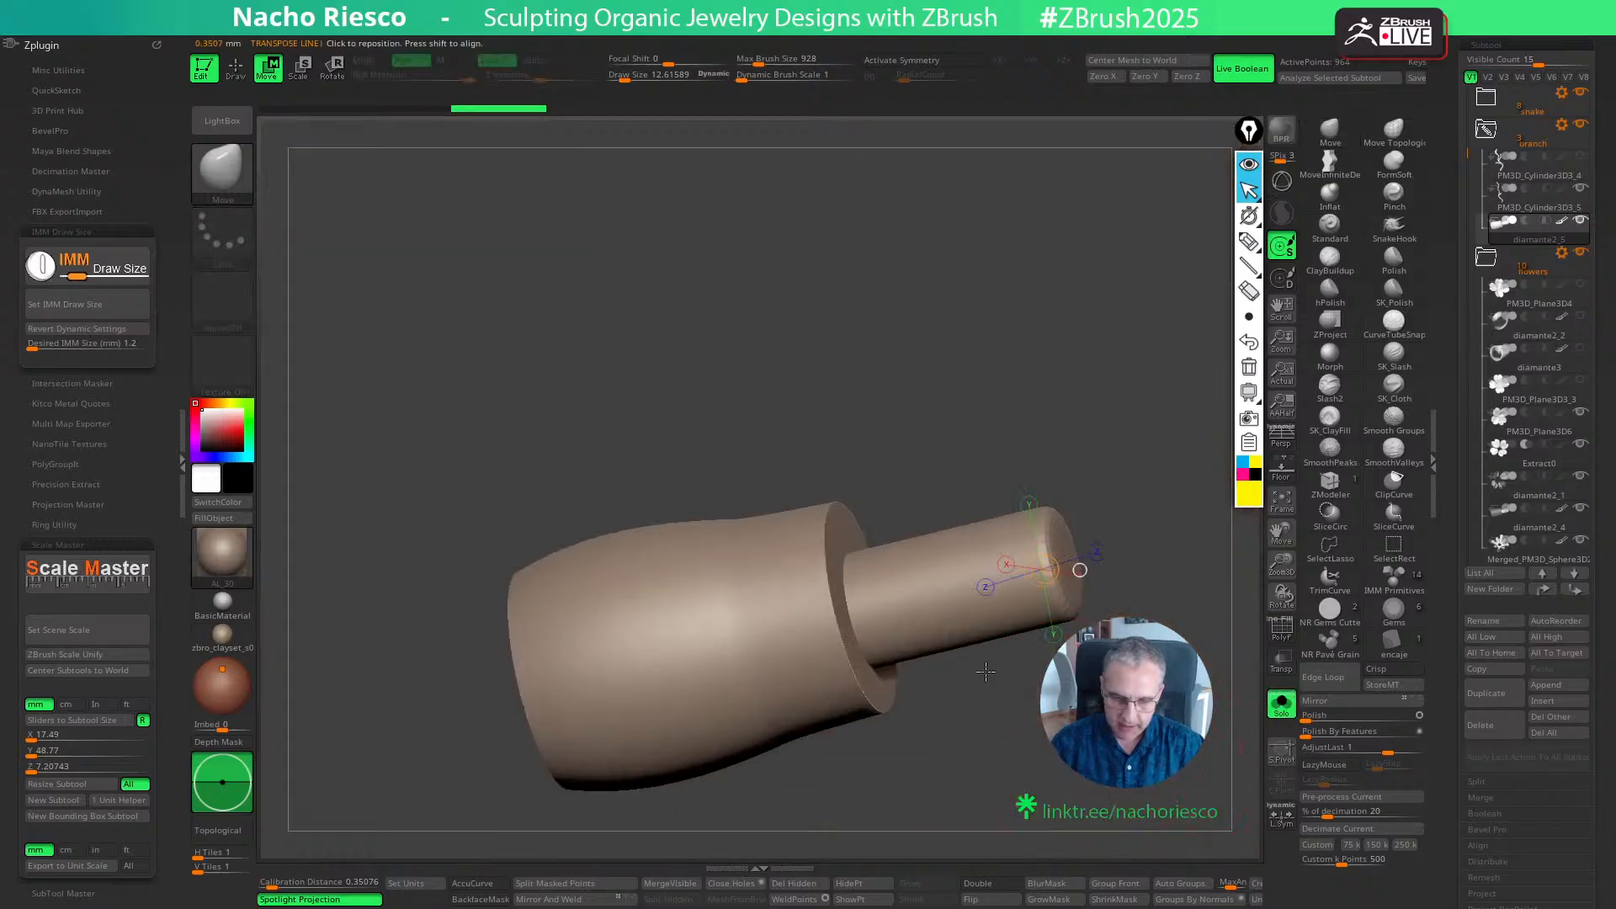
{"action": "mouse_move", "coordinate": [1049, 527]}
{"action": "left_mouse_down", "text": "ctrl"}
{"action": "mouse_move", "coordinate": [736, 837]}
{"action": "mouse_move", "coordinate": [1227, 488]}
{"action": "left_mouse_up", "text": "ctrl"}
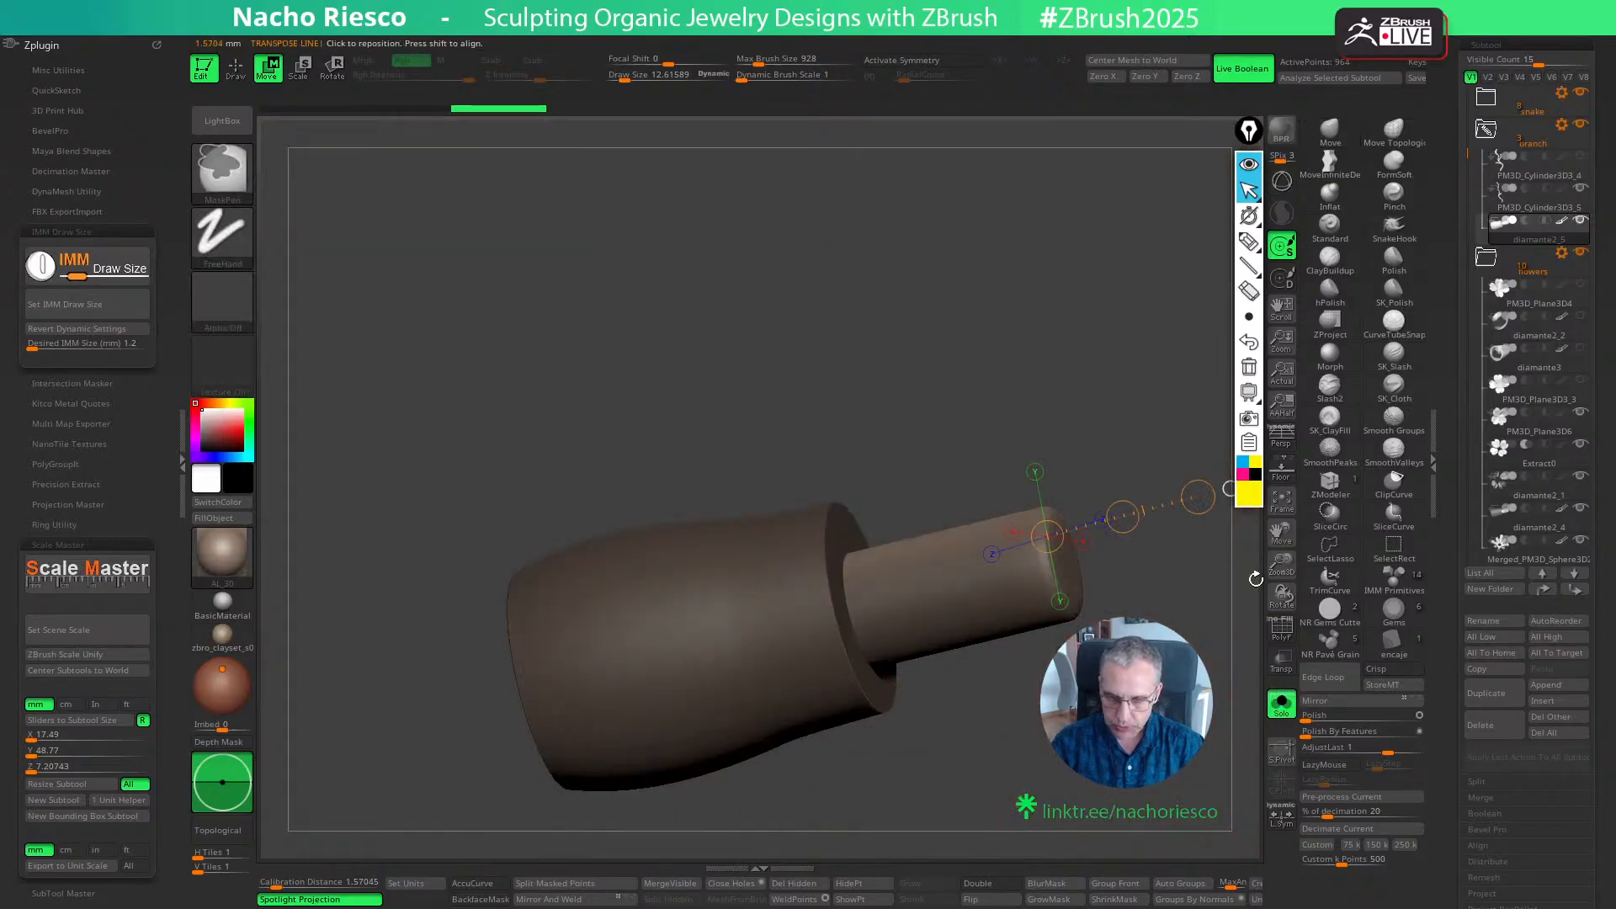
{"action": "key", "text": "q"}
{"action": "left_click", "coordinate": [1280, 627]}
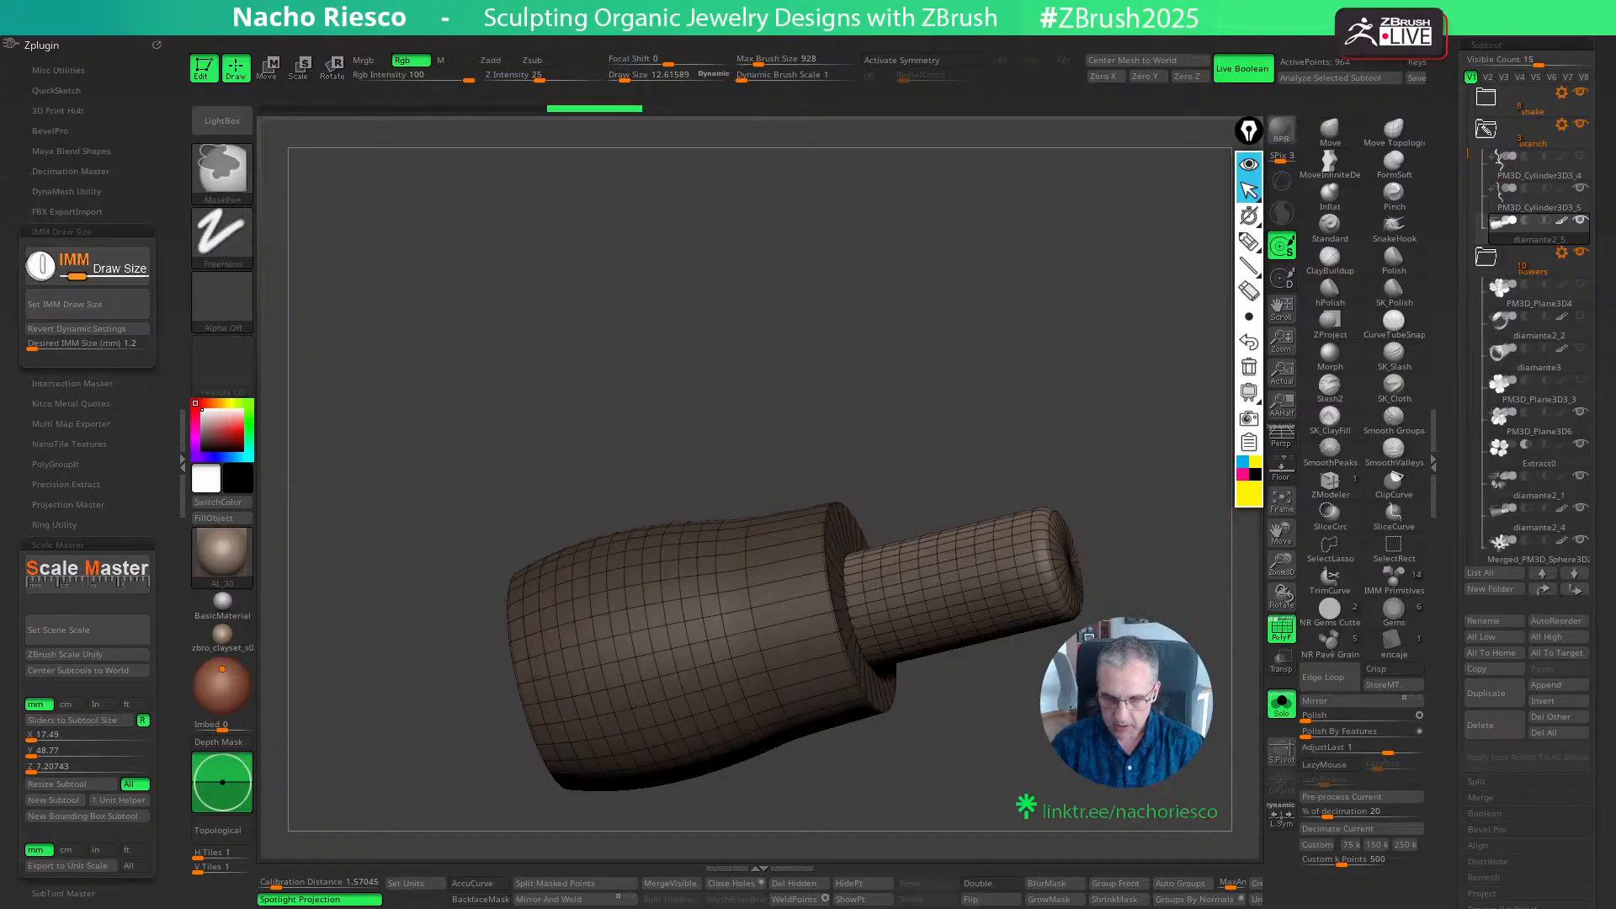
{"action": "left_click", "coordinate": [1289, 622]}
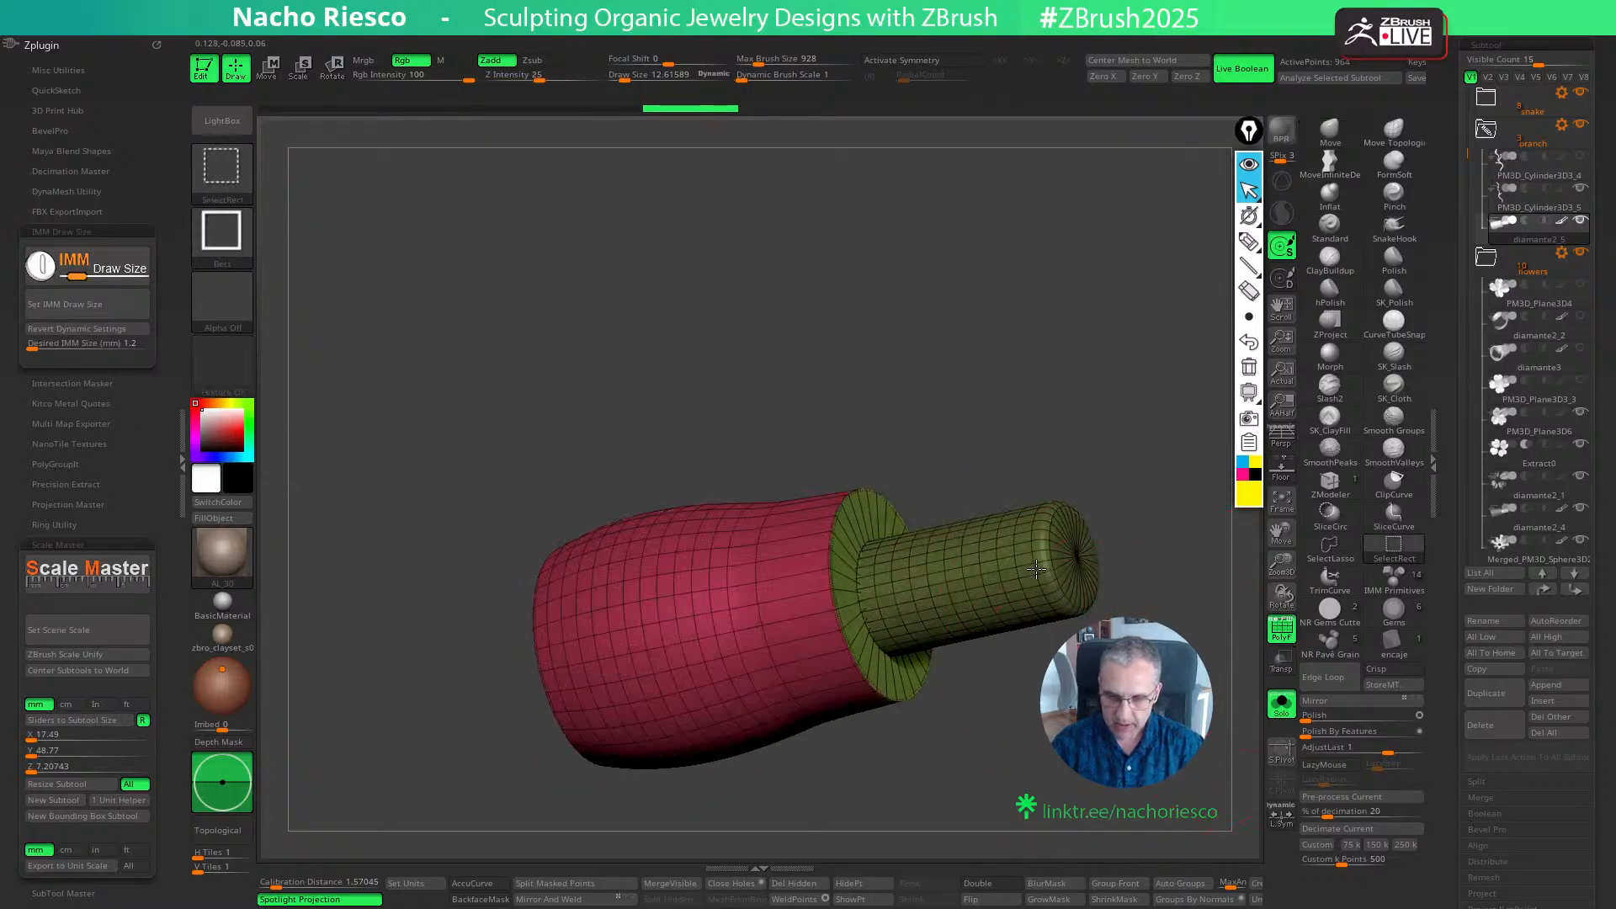
{"action": "left_click", "coordinate": [1055, 592], "text": "ctrl+shift"}
{"action": "left_click", "coordinate": [1086, 717], "text": "ctrl"}
{"action": "left_click", "coordinate": [1087, 723], "text": "ctrl+shift"}
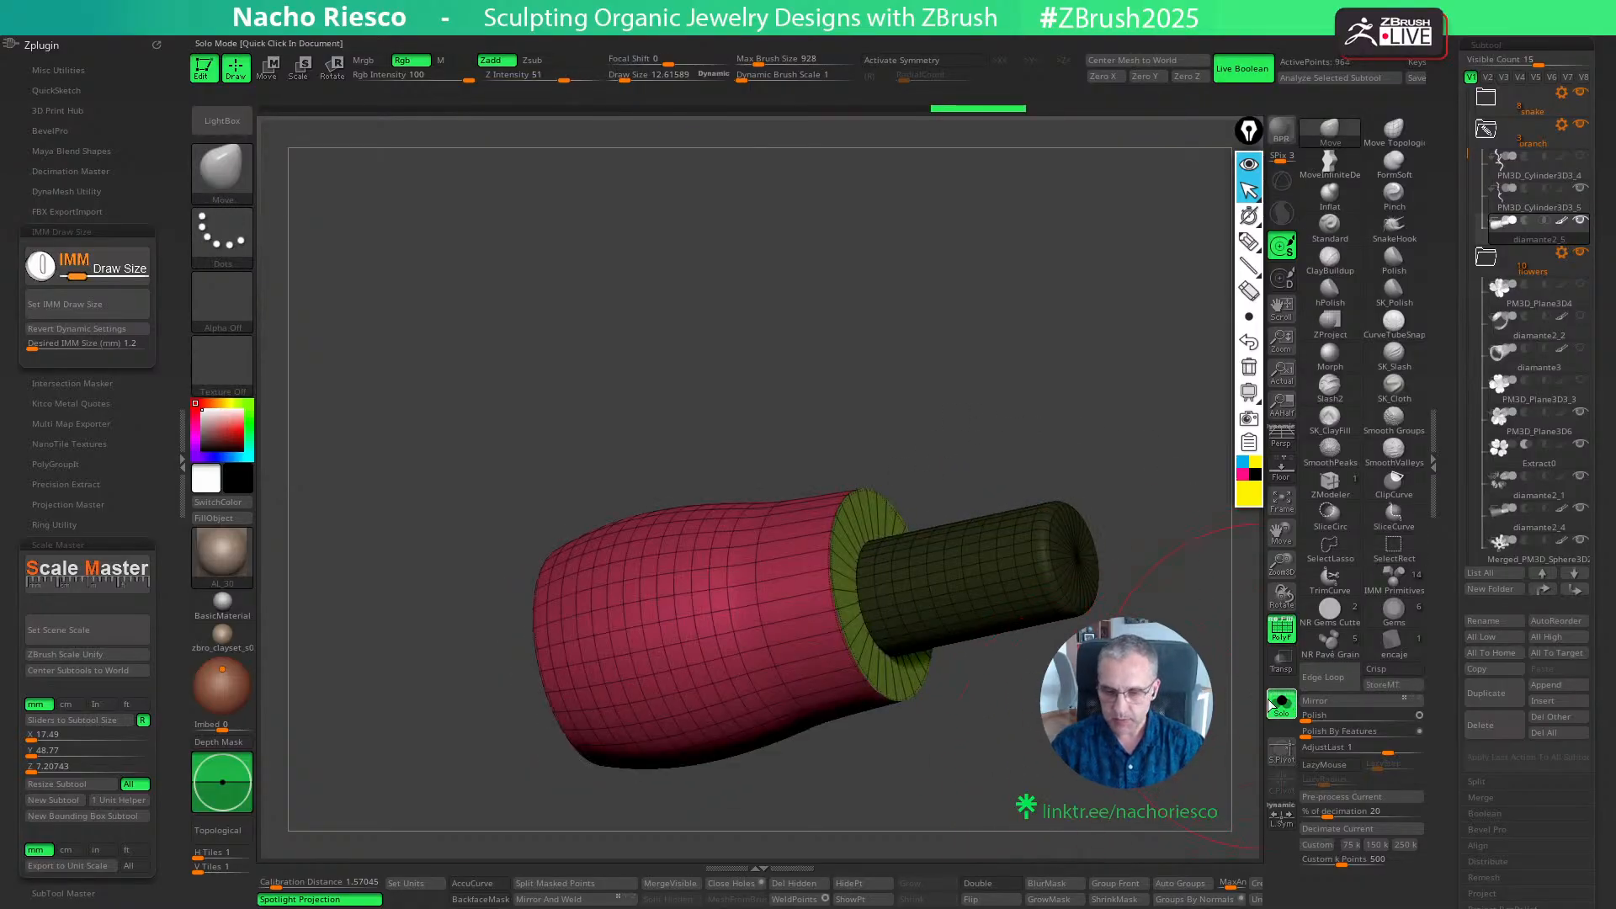
- Turn off the PolyFrame display on the copied base-and-pin piece and view it isolated from the rest of the brooch
{"action": "left_click", "coordinate": [1278, 704]}
{"action": "key", "text": "w"}
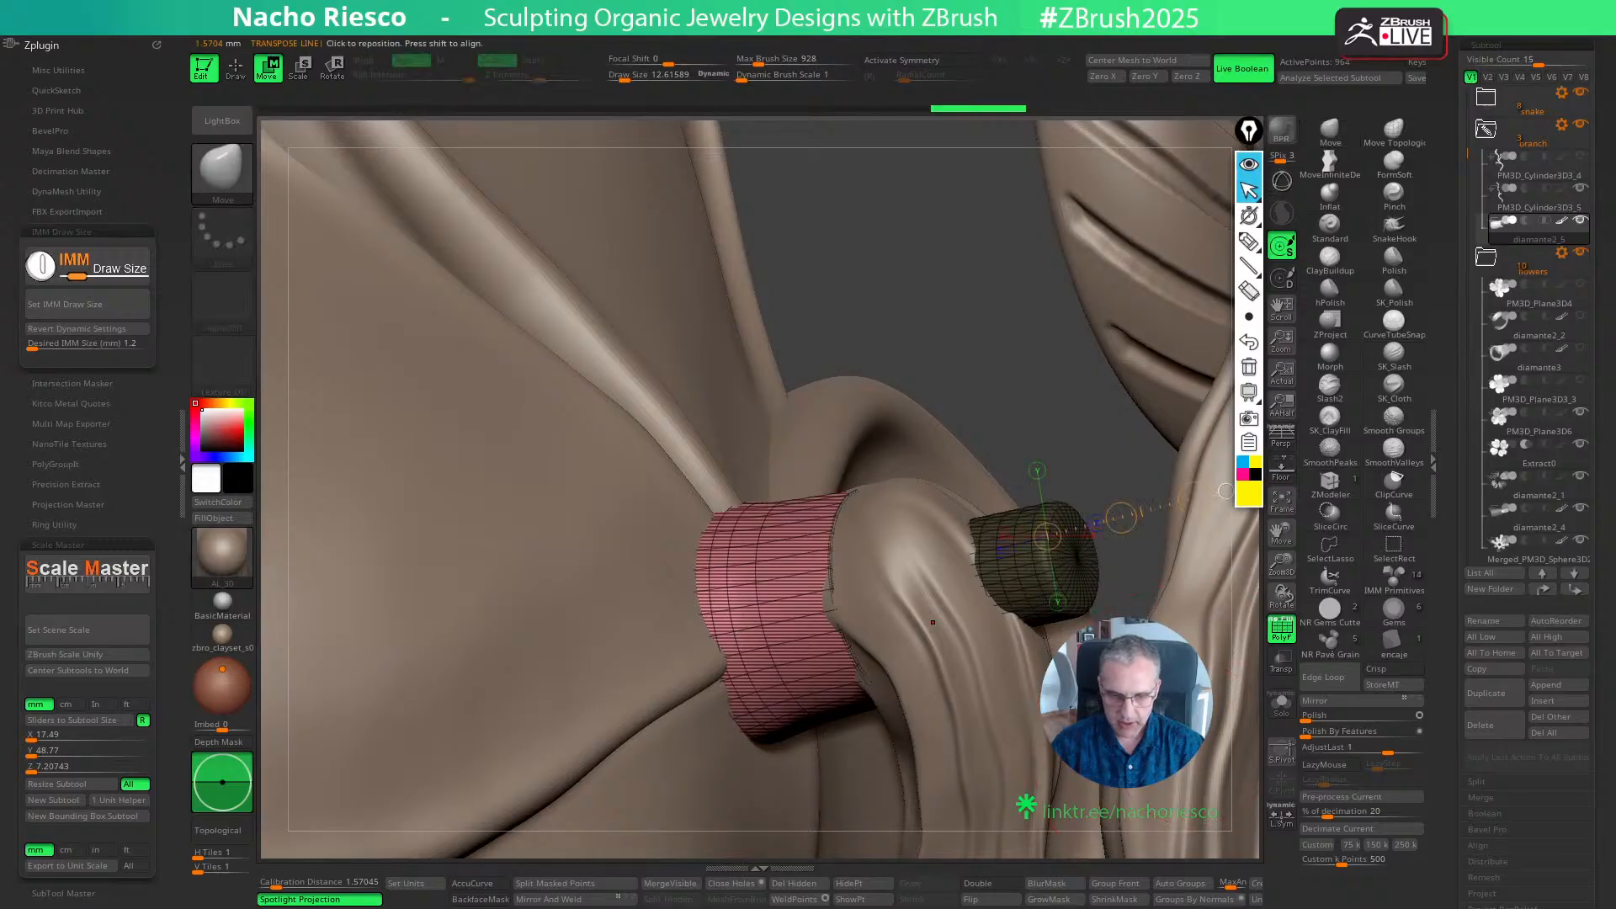
{"action": "key", "text": "y"}
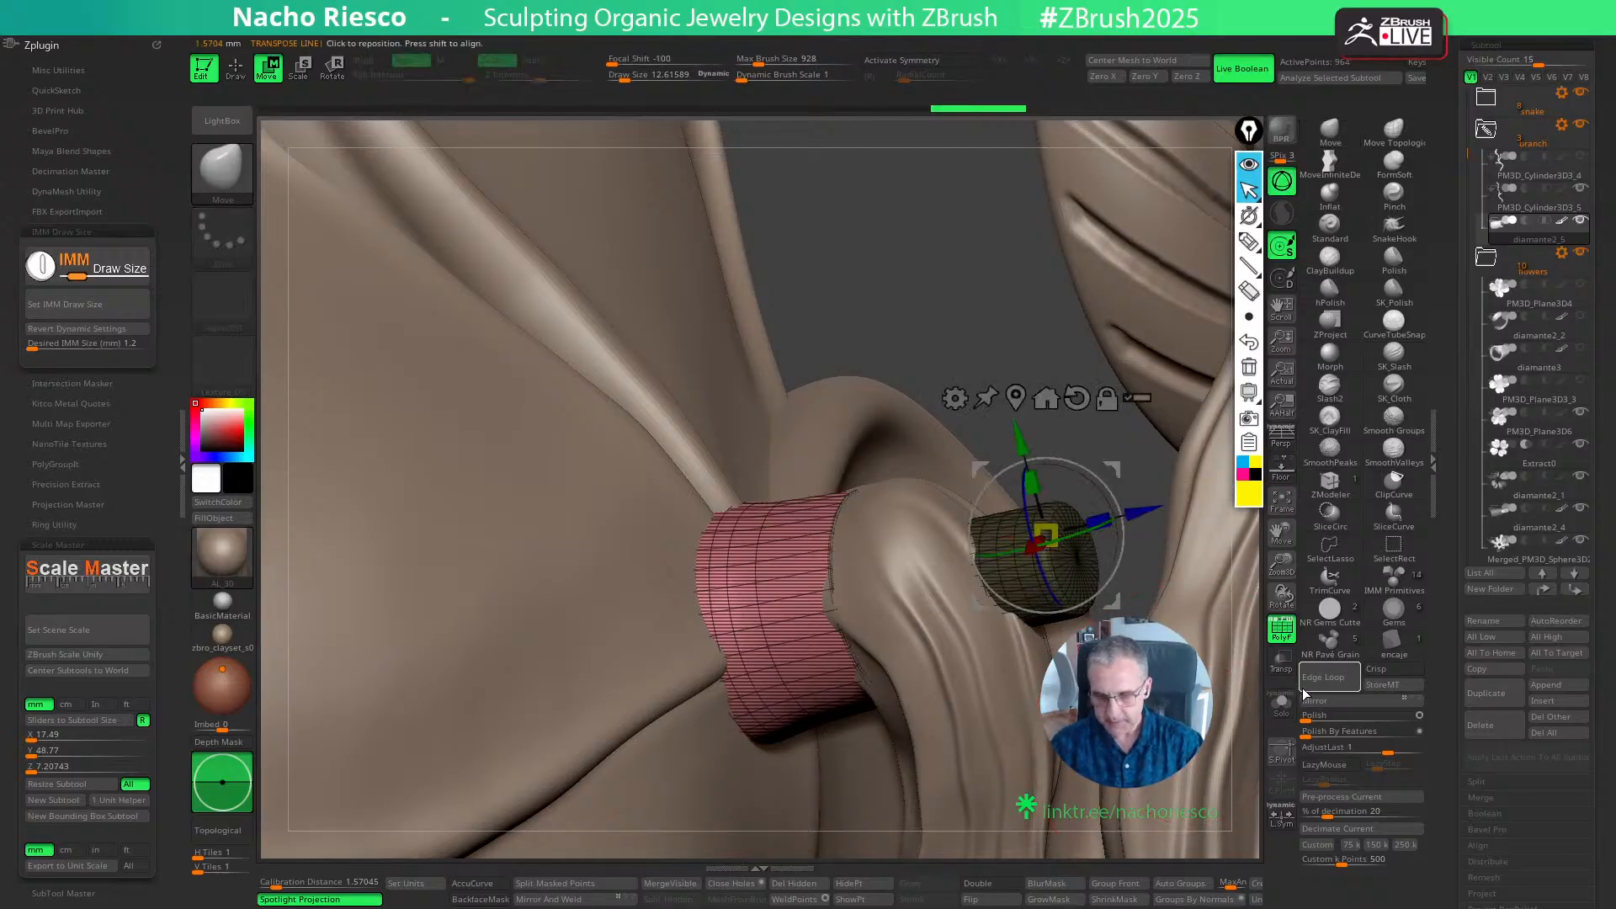
{"action": "key", "text": "shift+f"}
{"action": "left_click", "coordinate": [1280, 705]}
{"action": "left_click_drag", "start_coordinate": [1216, 717], "coordinate": [1081, 776]}
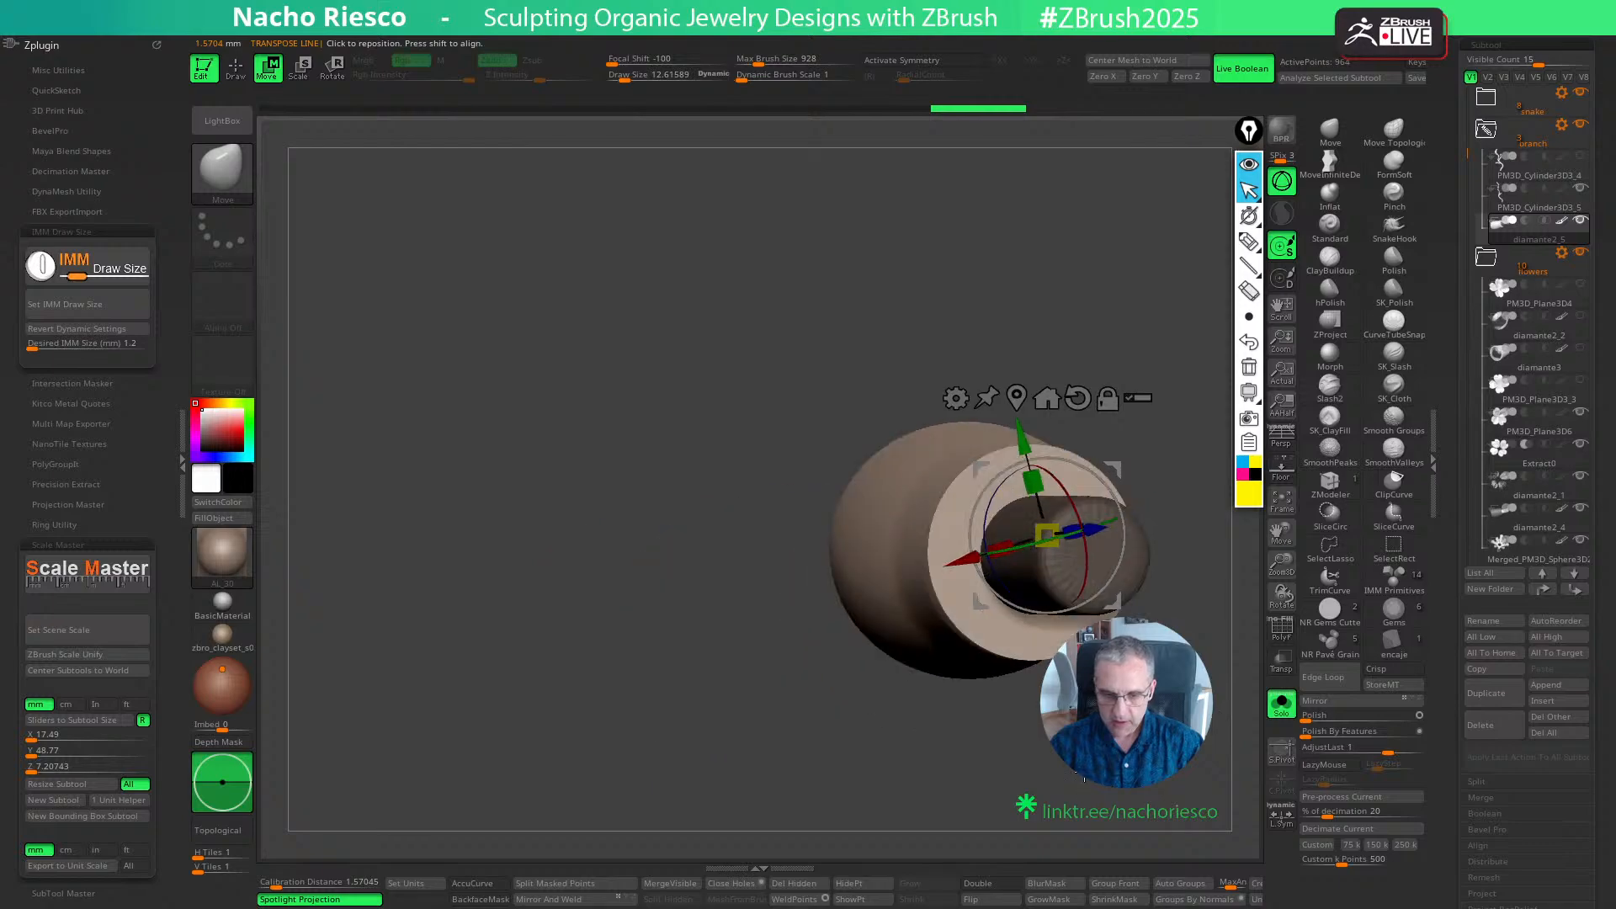
{"action": "left_click_drag", "start_coordinate": [1033, 370], "coordinate": [1132, 375]}
{"action": "key", "text": "q"}
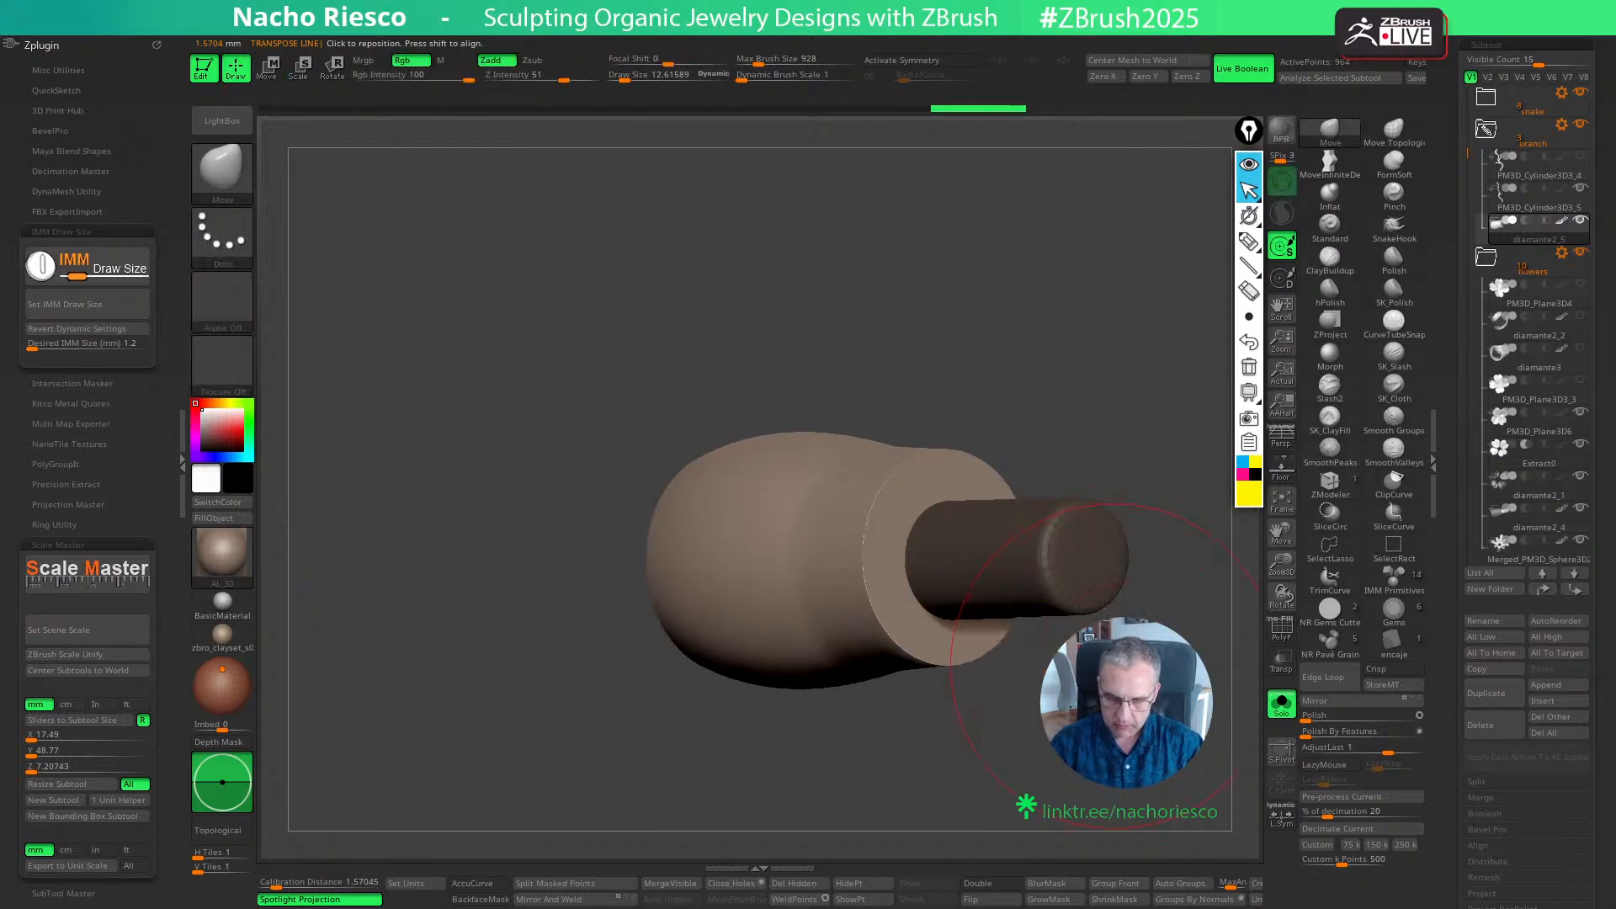
{"action": "key", "text": "ctrl+shift+a"}
{"action": "left_click", "coordinate": [1020, 578], "text": "ctrl+shift"}
{"action": "left_click", "coordinate": [1109, 535], "text": "ctrl+shift"}
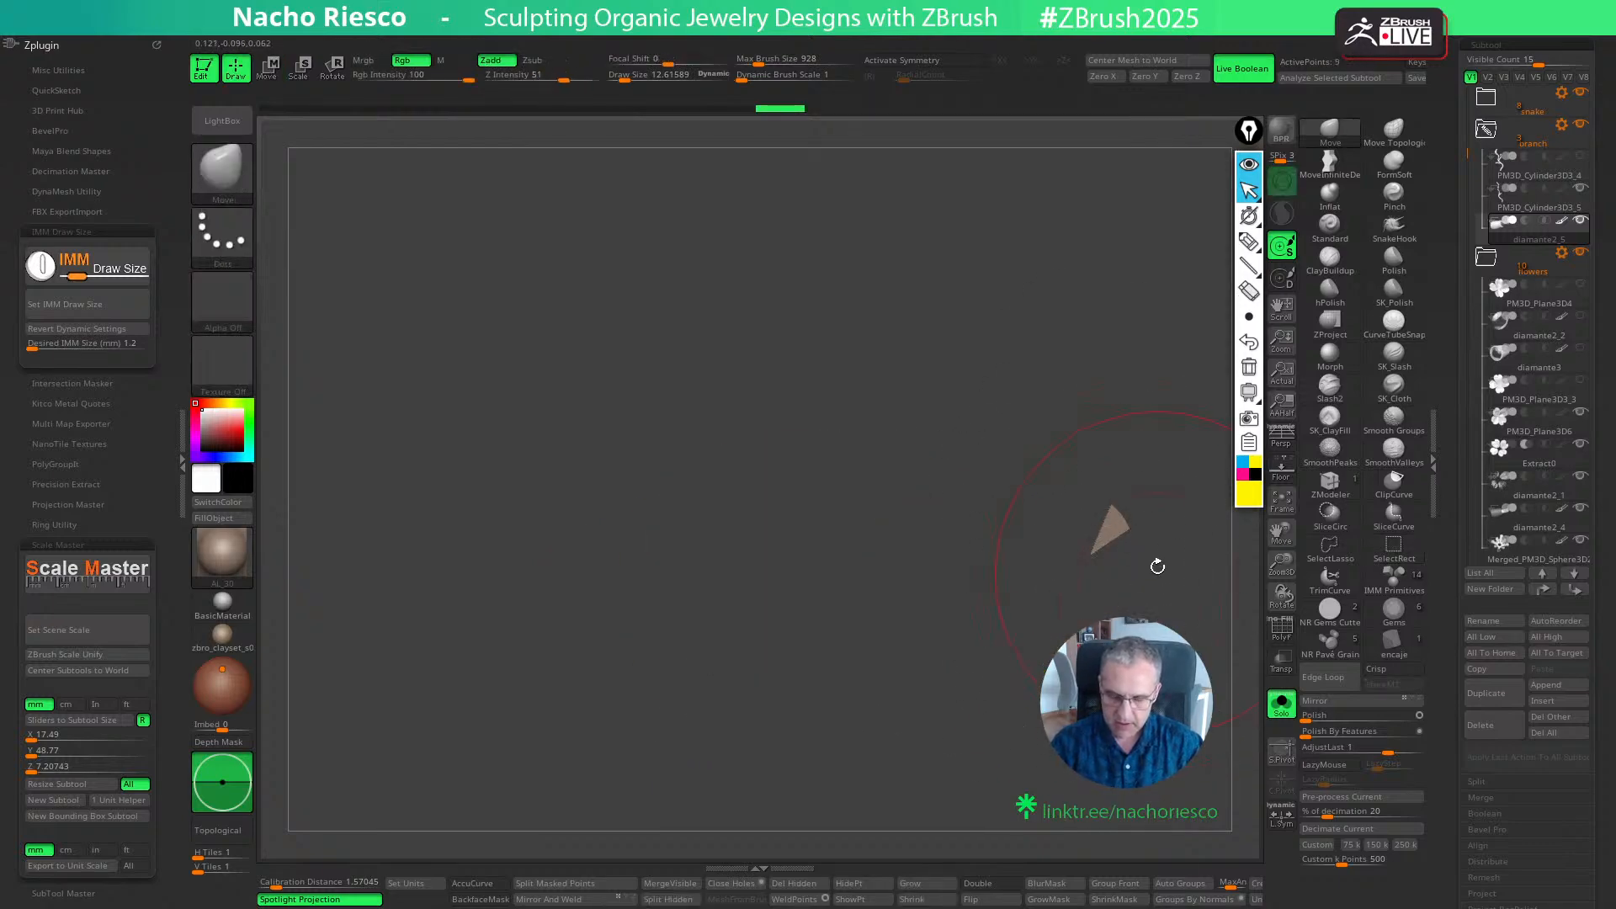
{"action": "key", "text": "ctrl+z"}
- Hide the pin, centre the transform gizmo on the round base, and bring the pin back with only the pin masked
{"action": "left_click_drag", "start_coordinate": [1126, 334], "coordinate": [1132, 375], "text": "ctrl+shift"}
{"action": "key", "text": "w"}
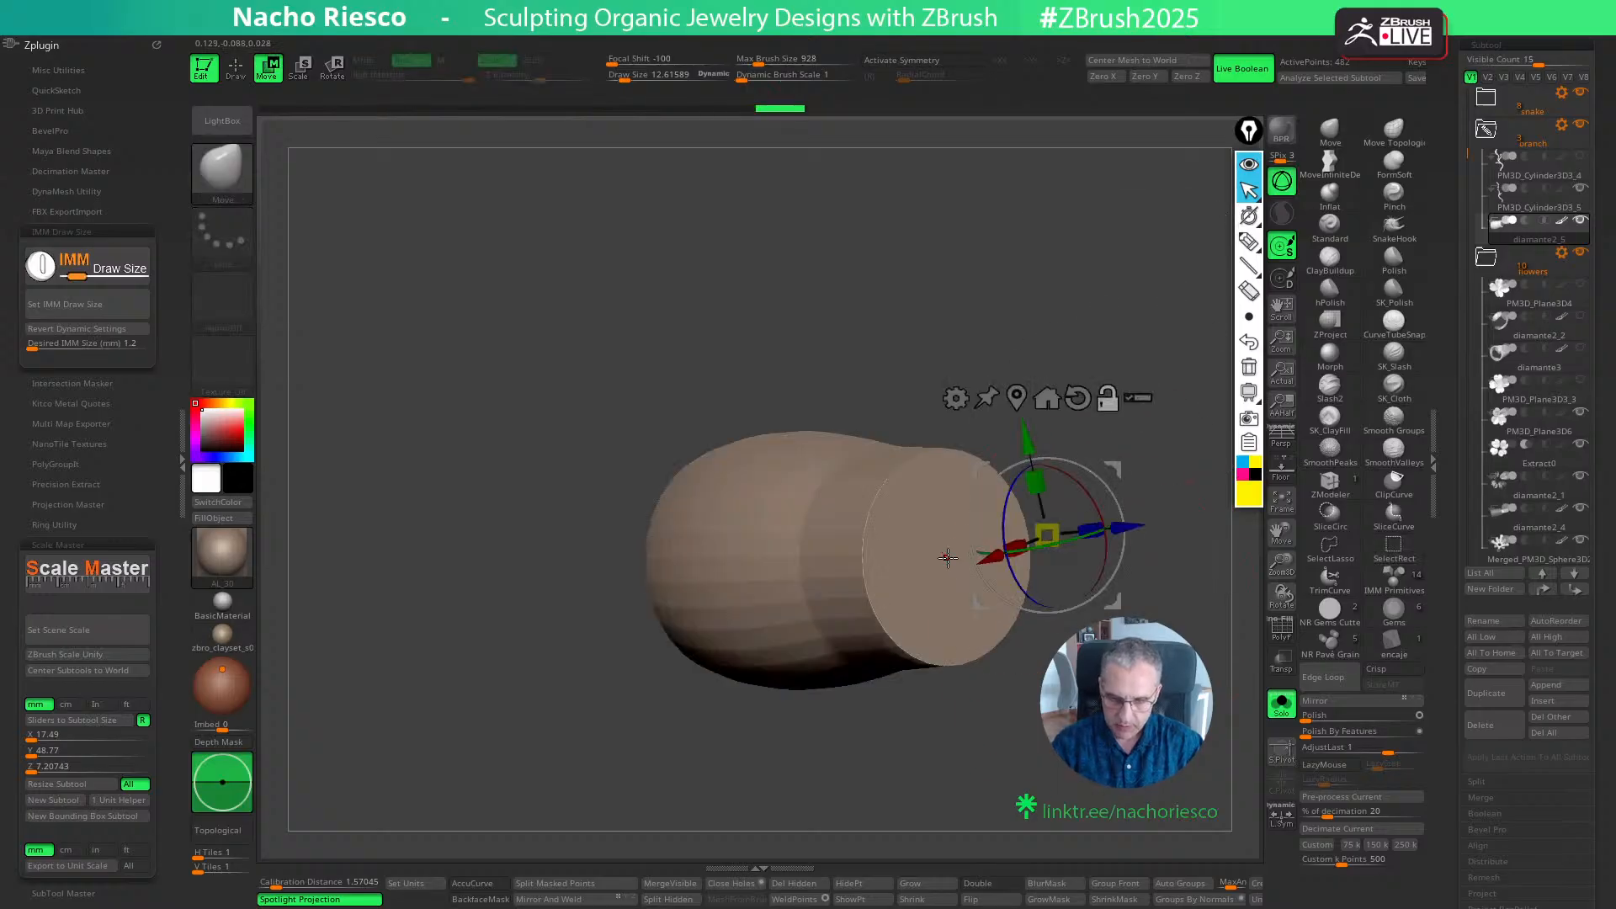
{"action": "left_click", "coordinate": [948, 558], "text": "alt"}
{"action": "left_click_drag", "start_coordinate": [1136, 558], "coordinate": [1181, 557]}
{"action": "left_click", "coordinate": [1183, 559], "text": "ctrl"}
{"action": "left_click", "coordinate": [1183, 560], "text": "ctrl+shift"}
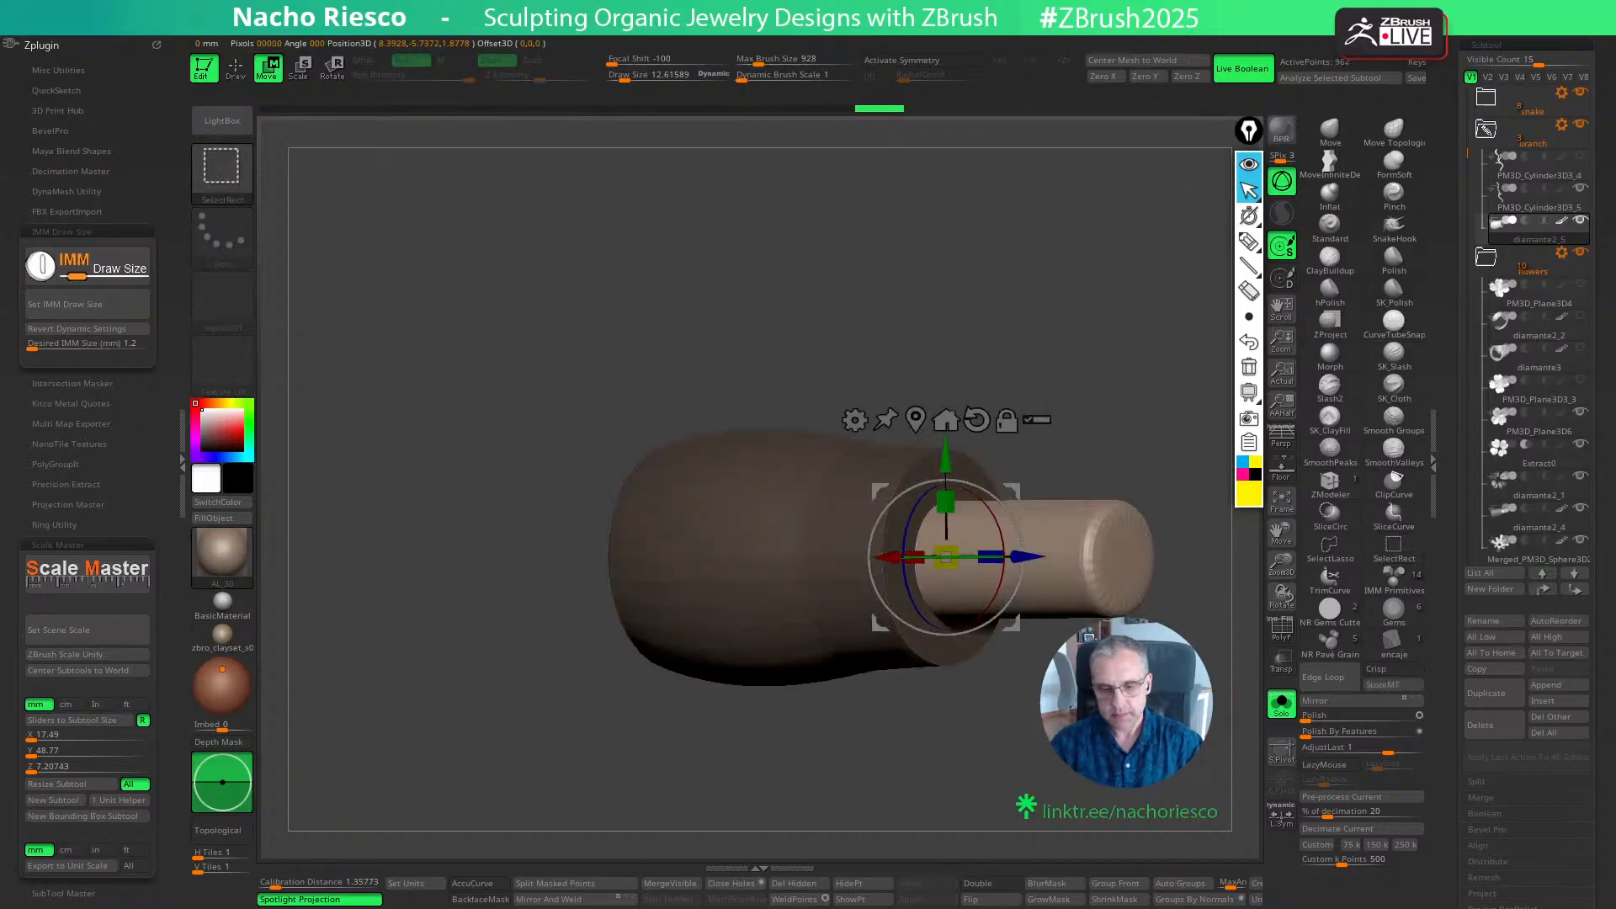
{"action": "left_click", "coordinate": [1185, 564], "text": "ctrl"}
- Show the whole model again and scale the copied round base up uniformly by about 1.14, with the pin masked
{"action": "left_click", "coordinate": [1280, 707]}
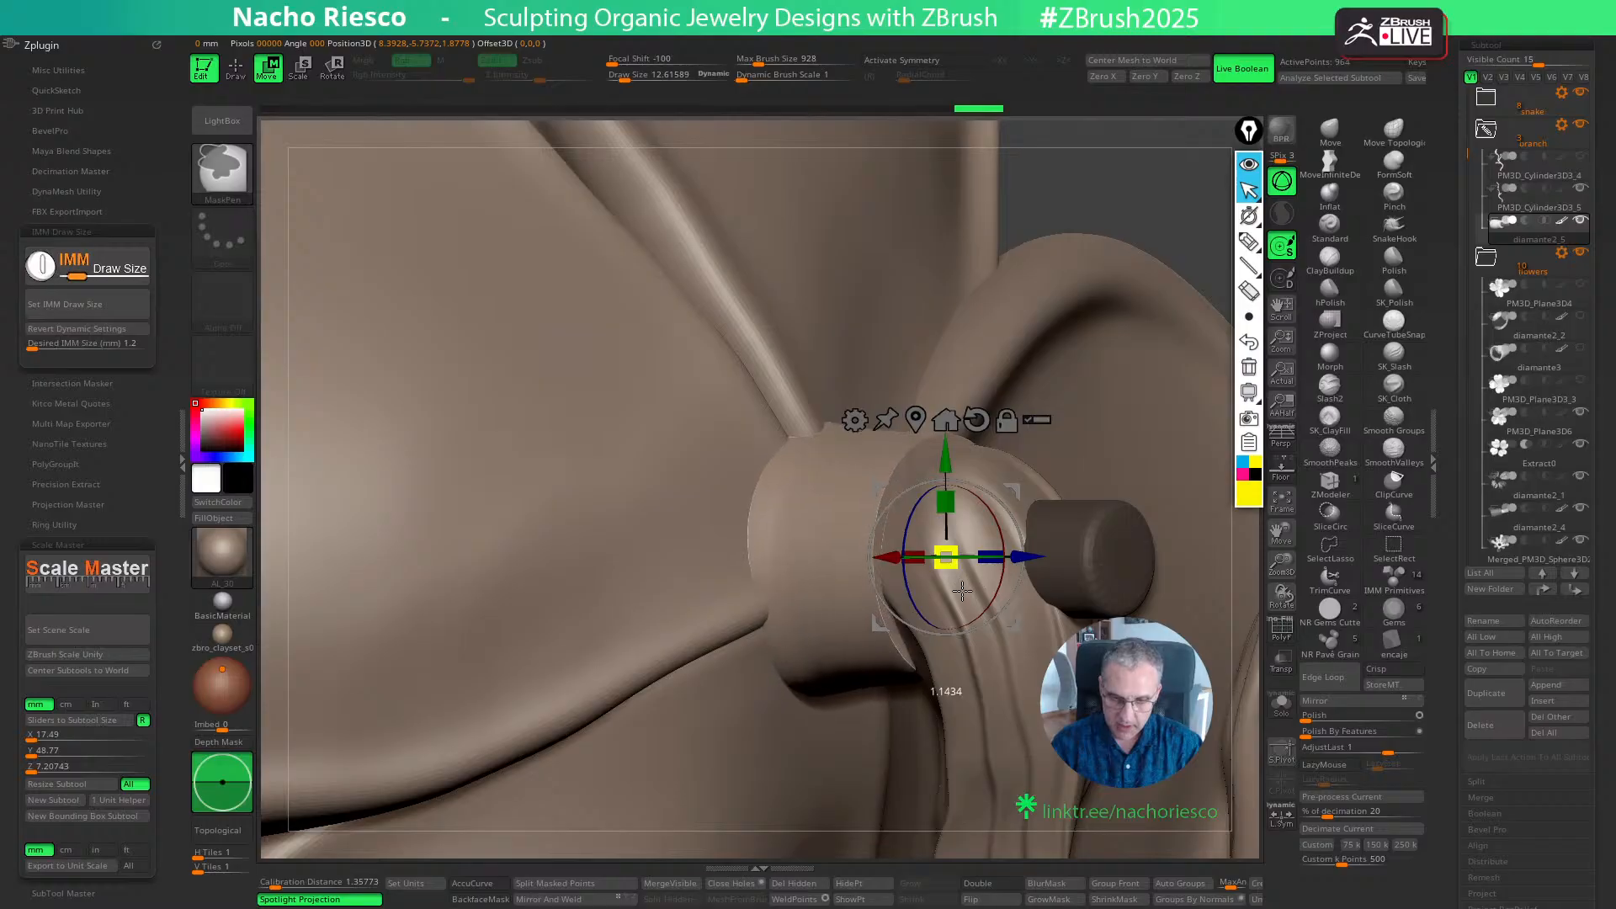
{"action": "left_click_drag", "start_coordinate": [960, 572], "coordinate": [968, 615]}
{"action": "key", "text": "q"}
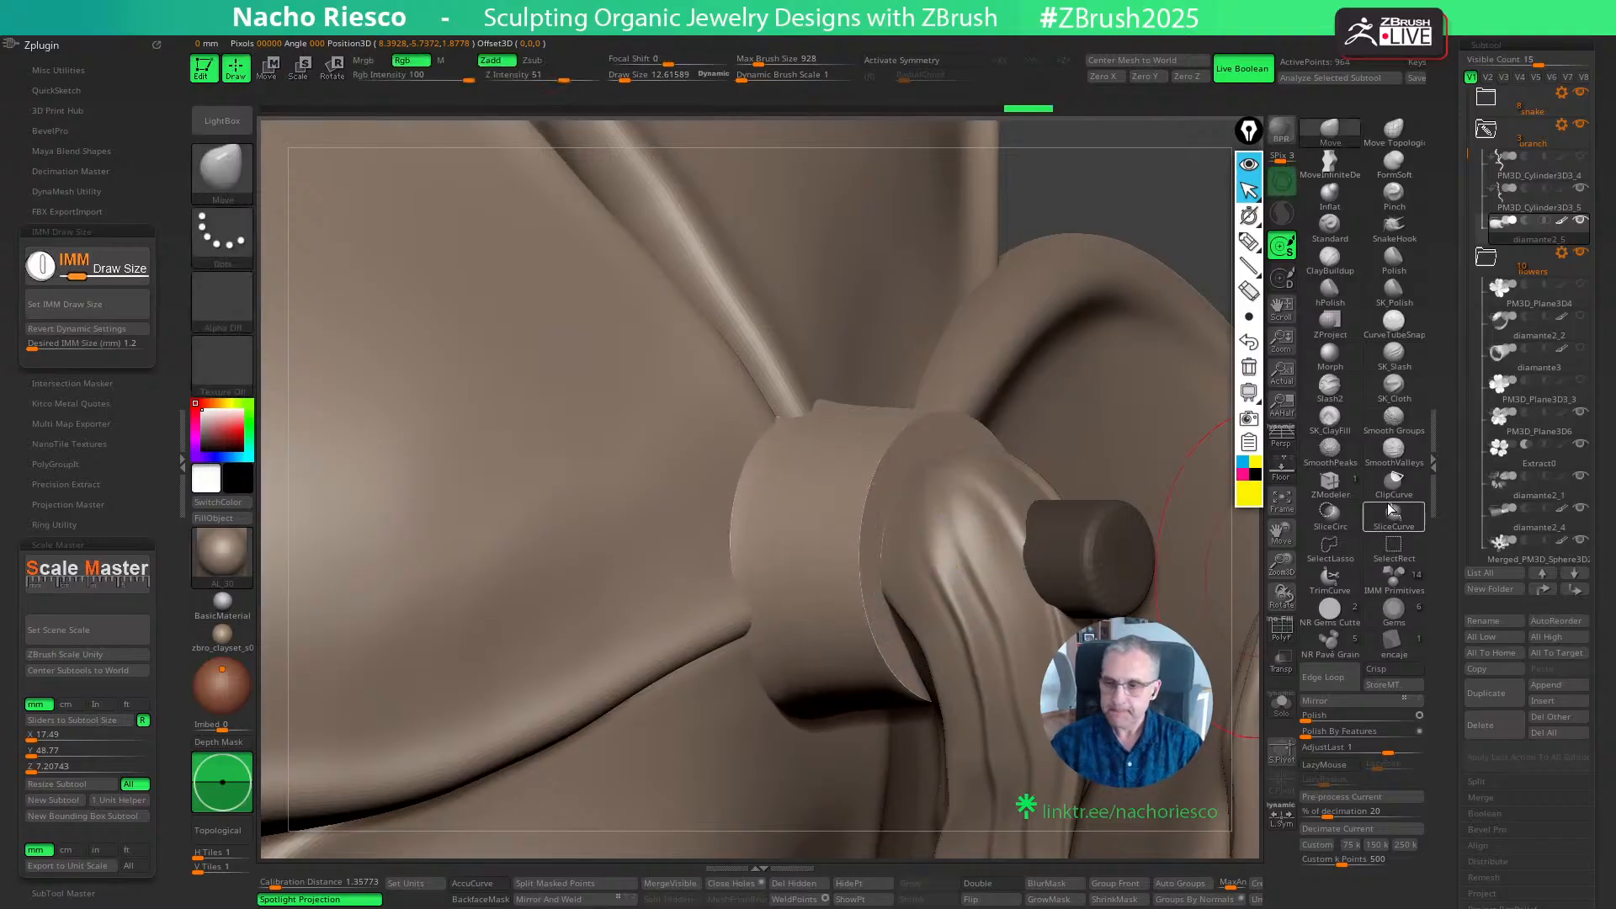
- Set the enlarged base-and-pin copy to Boolean subtraction and adjust it with the gizmo where it cuts the branch tip
{"action": "left_click", "coordinate": [1520, 241]}
{"action": "left_click_drag", "start_coordinate": [1273, 668], "coordinate": [1212, 666]}
{"action": "key", "text": "w"}
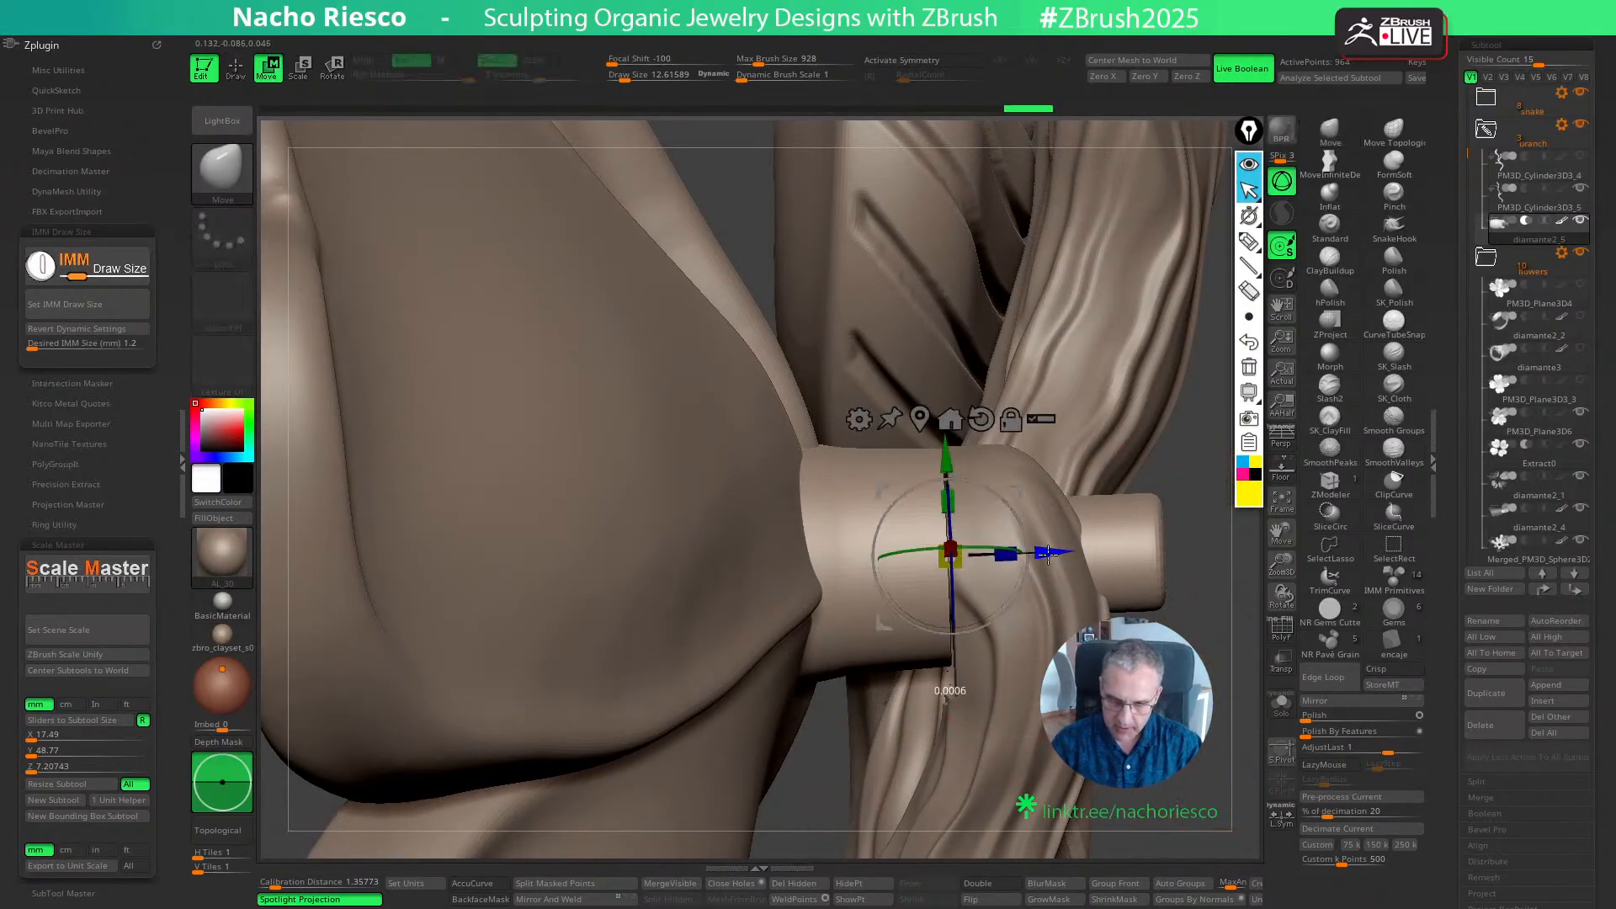
{"action": "key", "text": "q"}
{"action": "mouse_move", "coordinate": [1230, 701]}
{"action": "left_mouse_down"}
{"action": "mouse_move", "coordinate": [1175, 789]}
{"action": "mouse_move", "coordinate": [1171, 739]}
{"action": "mouse_move", "coordinate": [1144, 787]}
{"action": "mouse_move", "coordinate": [879, 753]}
{"action": "mouse_move", "coordinate": [1001, 736]}
{"action": "left_mouse_up"}
- Select the branch and reshape its tip around the pin with the Move brush at draw sizes of about 18 and 16
{"action": "left_click", "coordinate": [999, 594], "text": "alt"}
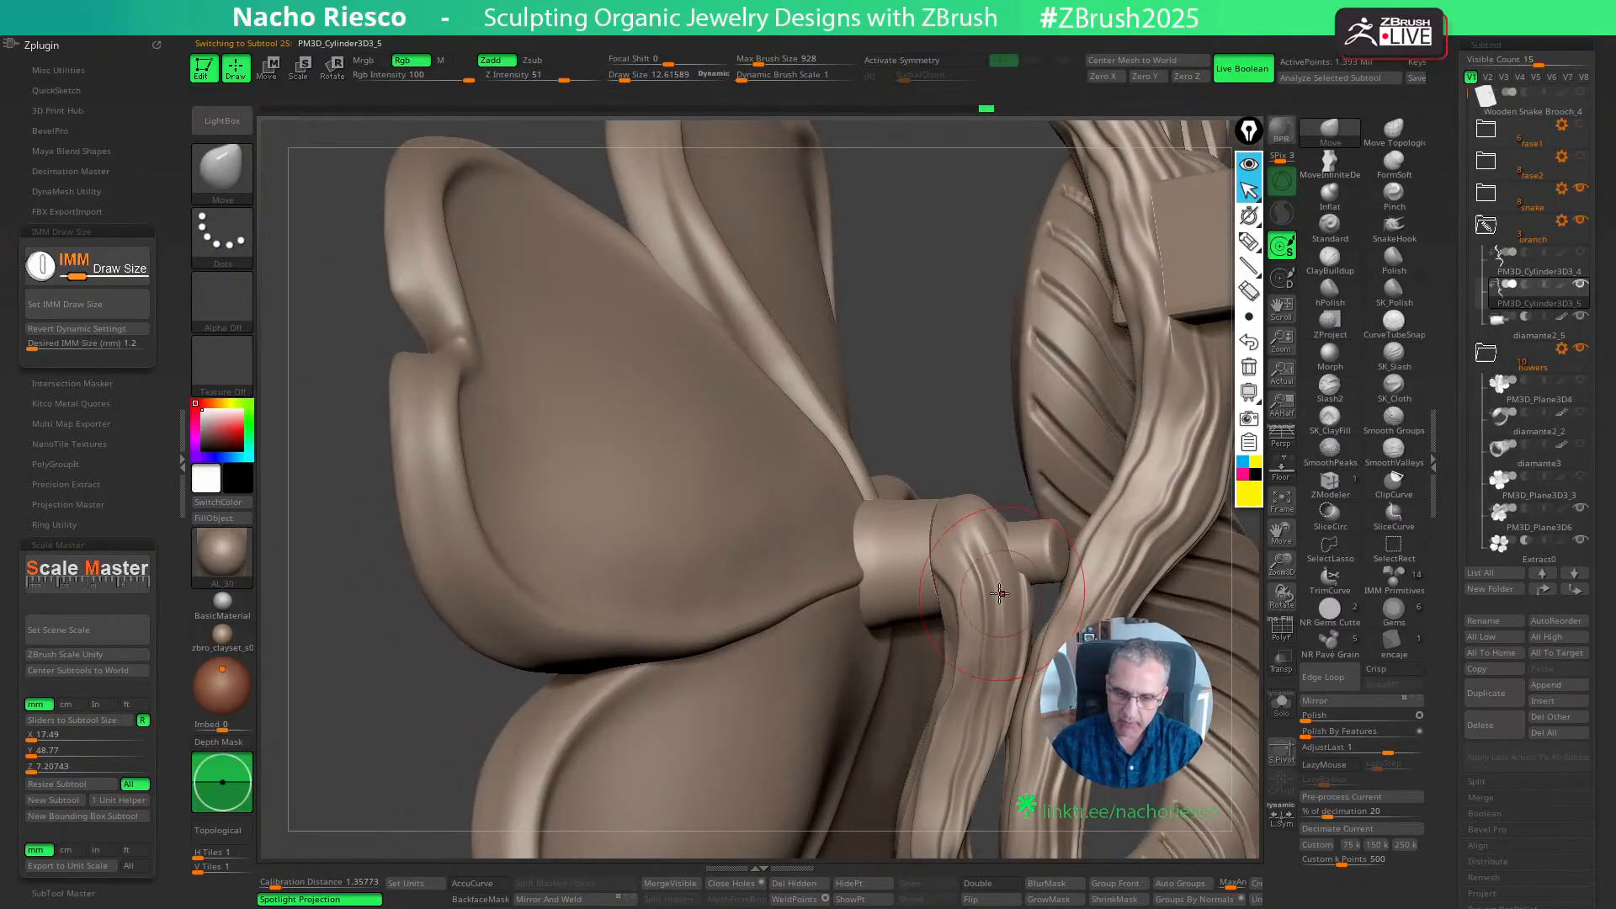
{"action": "right_click_drag", "start_coordinate": [1000, 594], "coordinate": [930, 547]}
{"action": "key", "text": "s"}
{"action": "left_click_drag", "start_coordinate": [917, 517], "coordinate": [926, 518]}
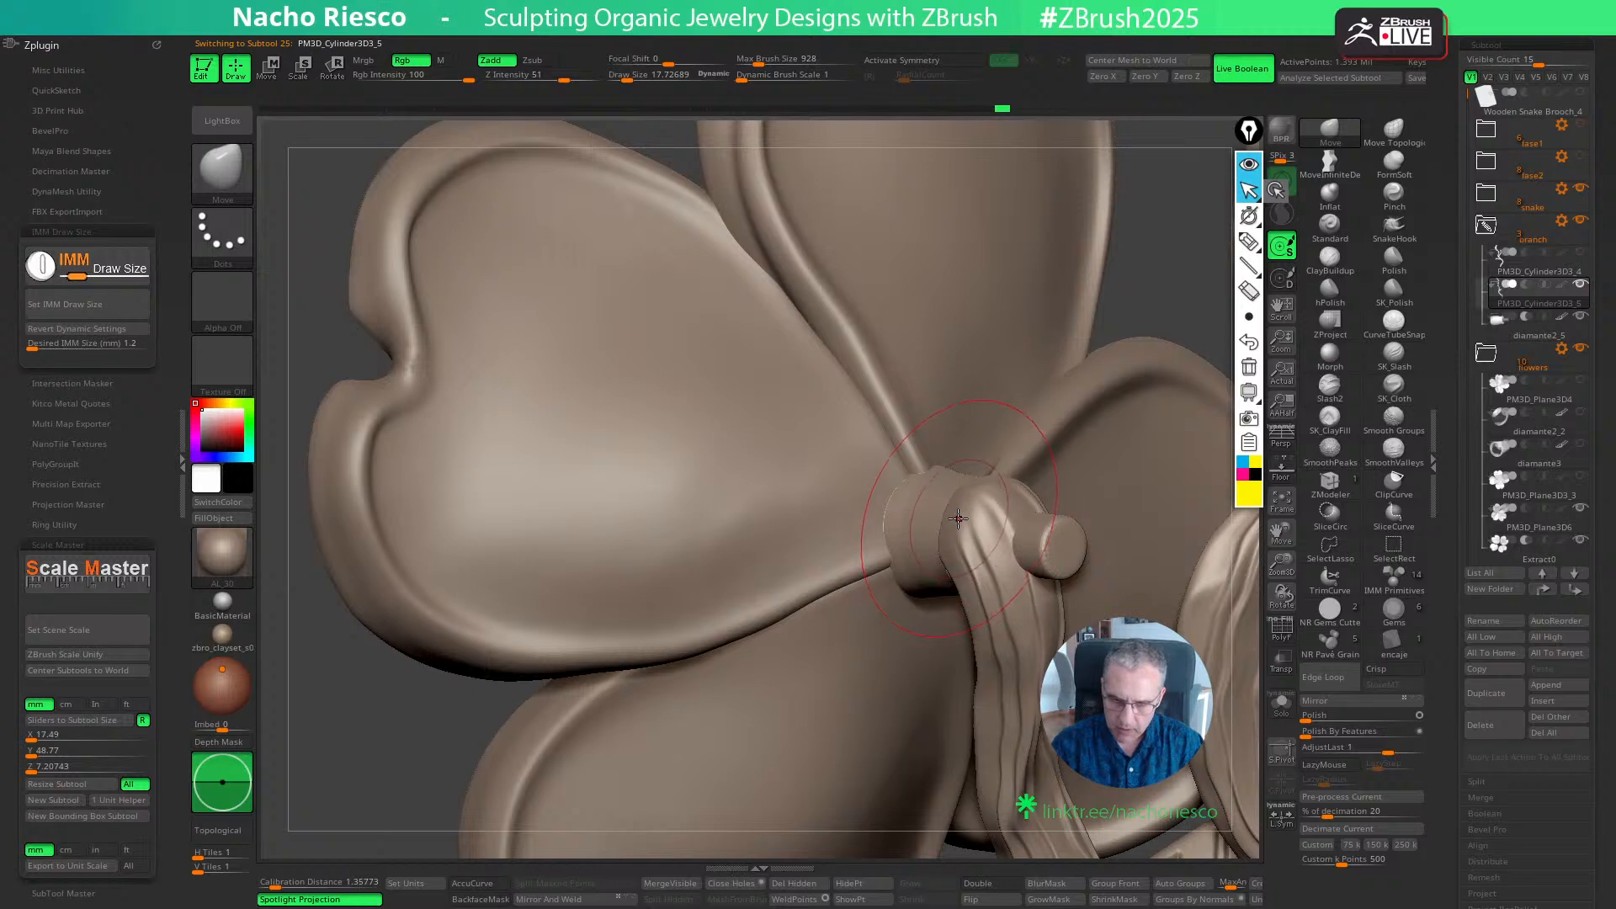
{"action": "mouse_move", "coordinate": [881, 626]}
{"action": "right_mouse_down"}
{"action": "mouse_move", "coordinate": [990, 509]}
{"action": "mouse_move", "coordinate": [1008, 690]}
{"action": "right_mouse_up"}
{"action": "key", "text": "s"}
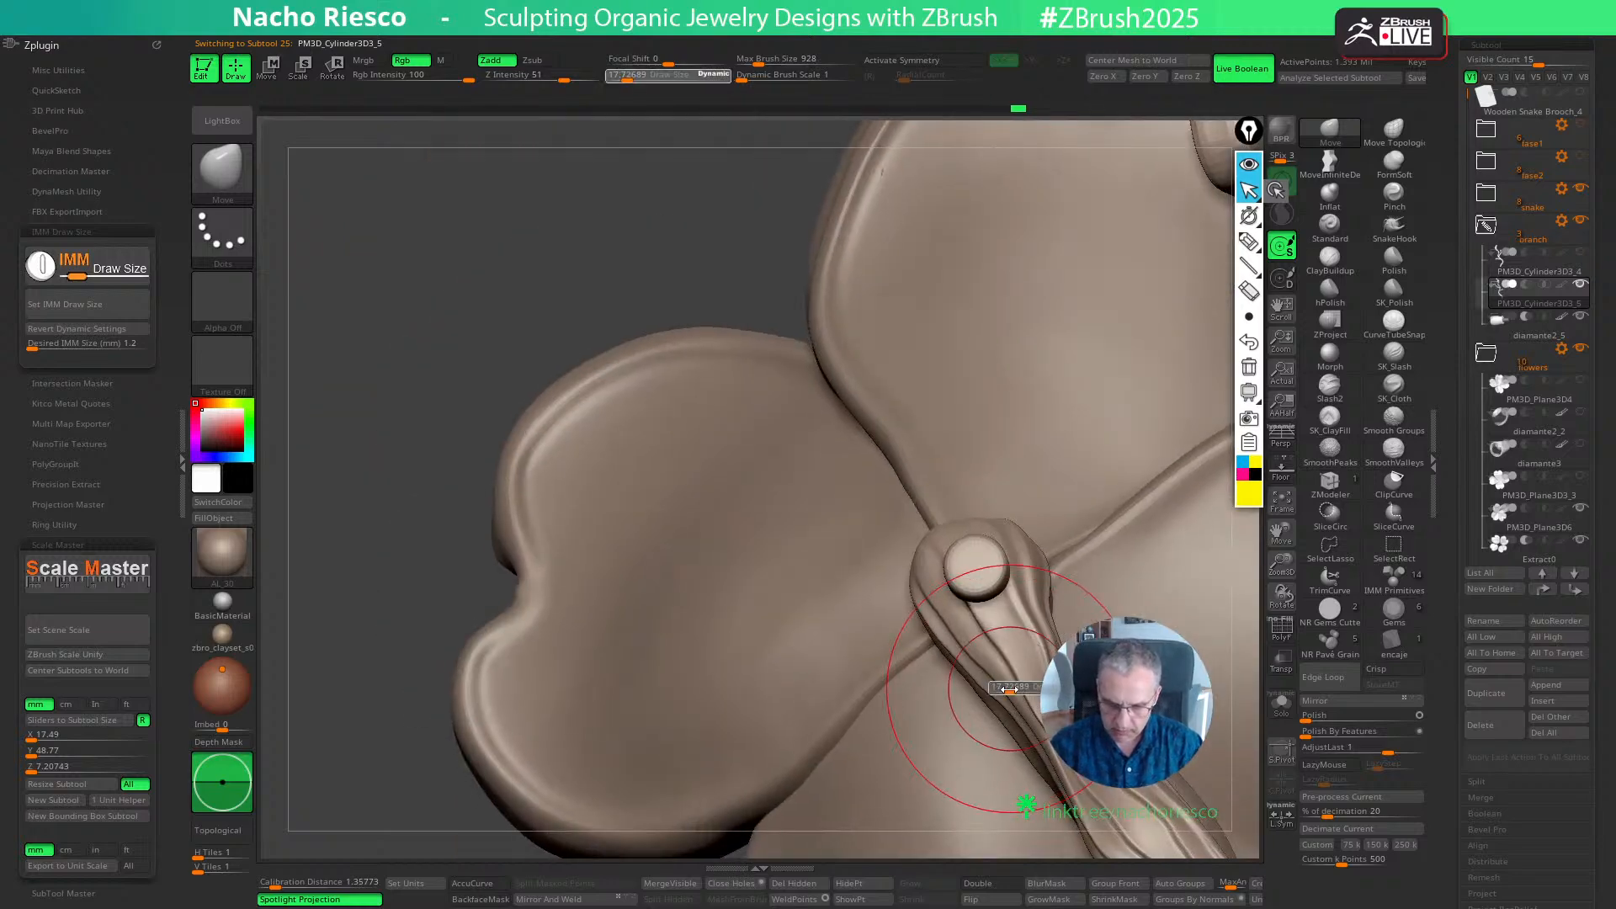
{"action": "left_click_drag", "start_coordinate": [1001, 700], "coordinate": [993, 702]}
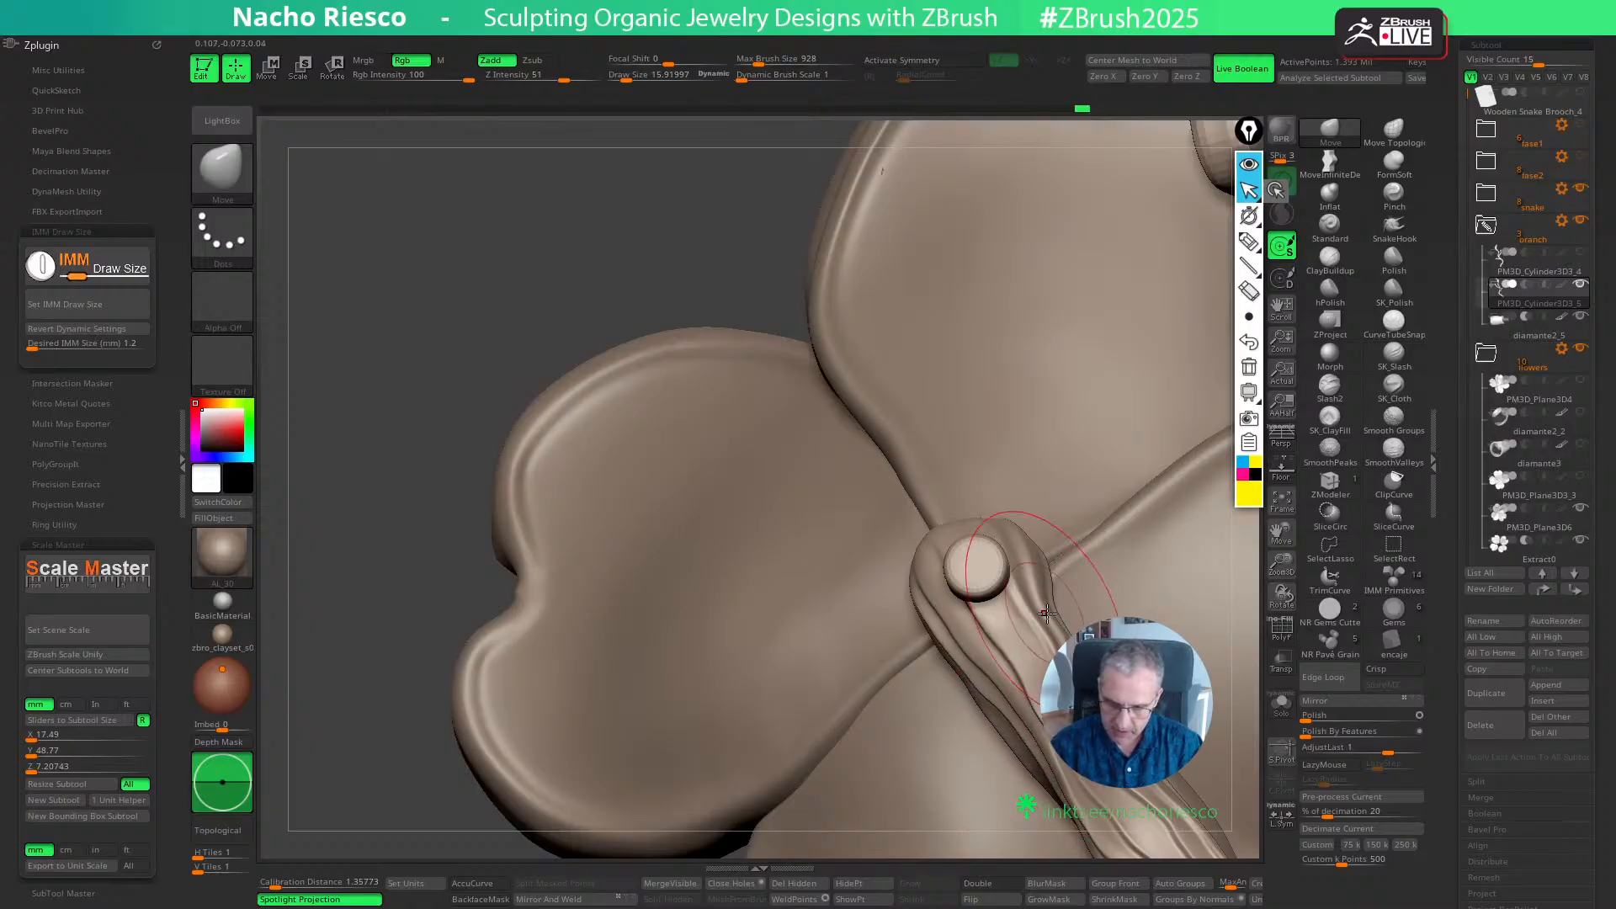
- Round out the branch tip above and behind the pin with the Move brush, enlarging the draw size to about 18
{"action": "right_click_drag", "start_coordinate": [1100, 656], "coordinate": [1178, 556]}
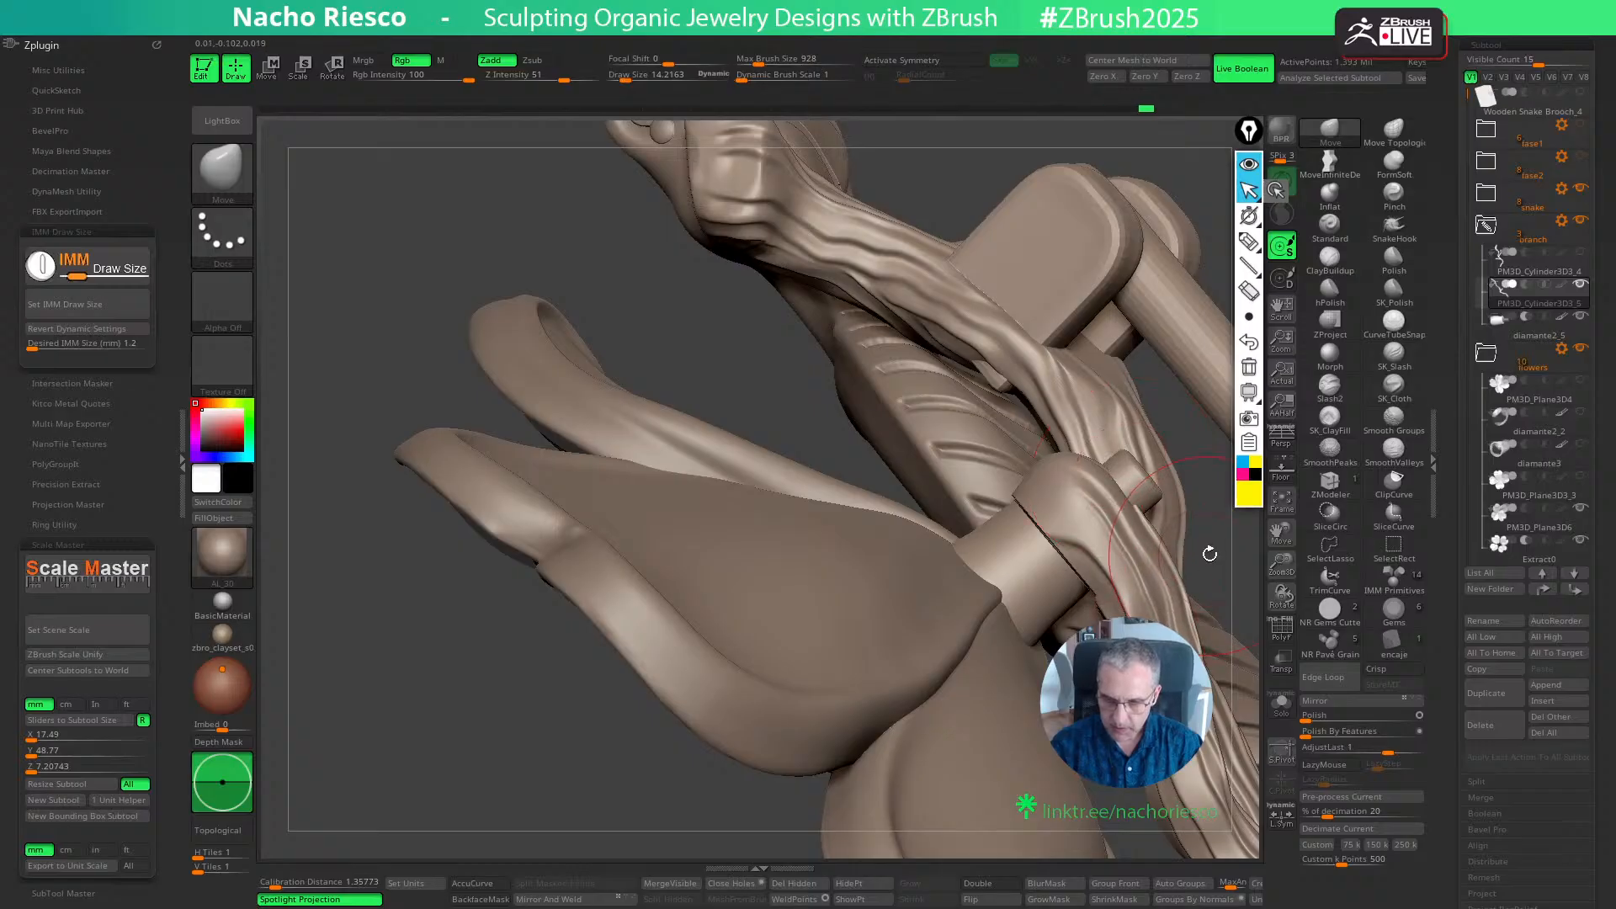
{"action": "left_click_drag", "start_coordinate": [1209, 554], "coordinate": [1077, 573]}
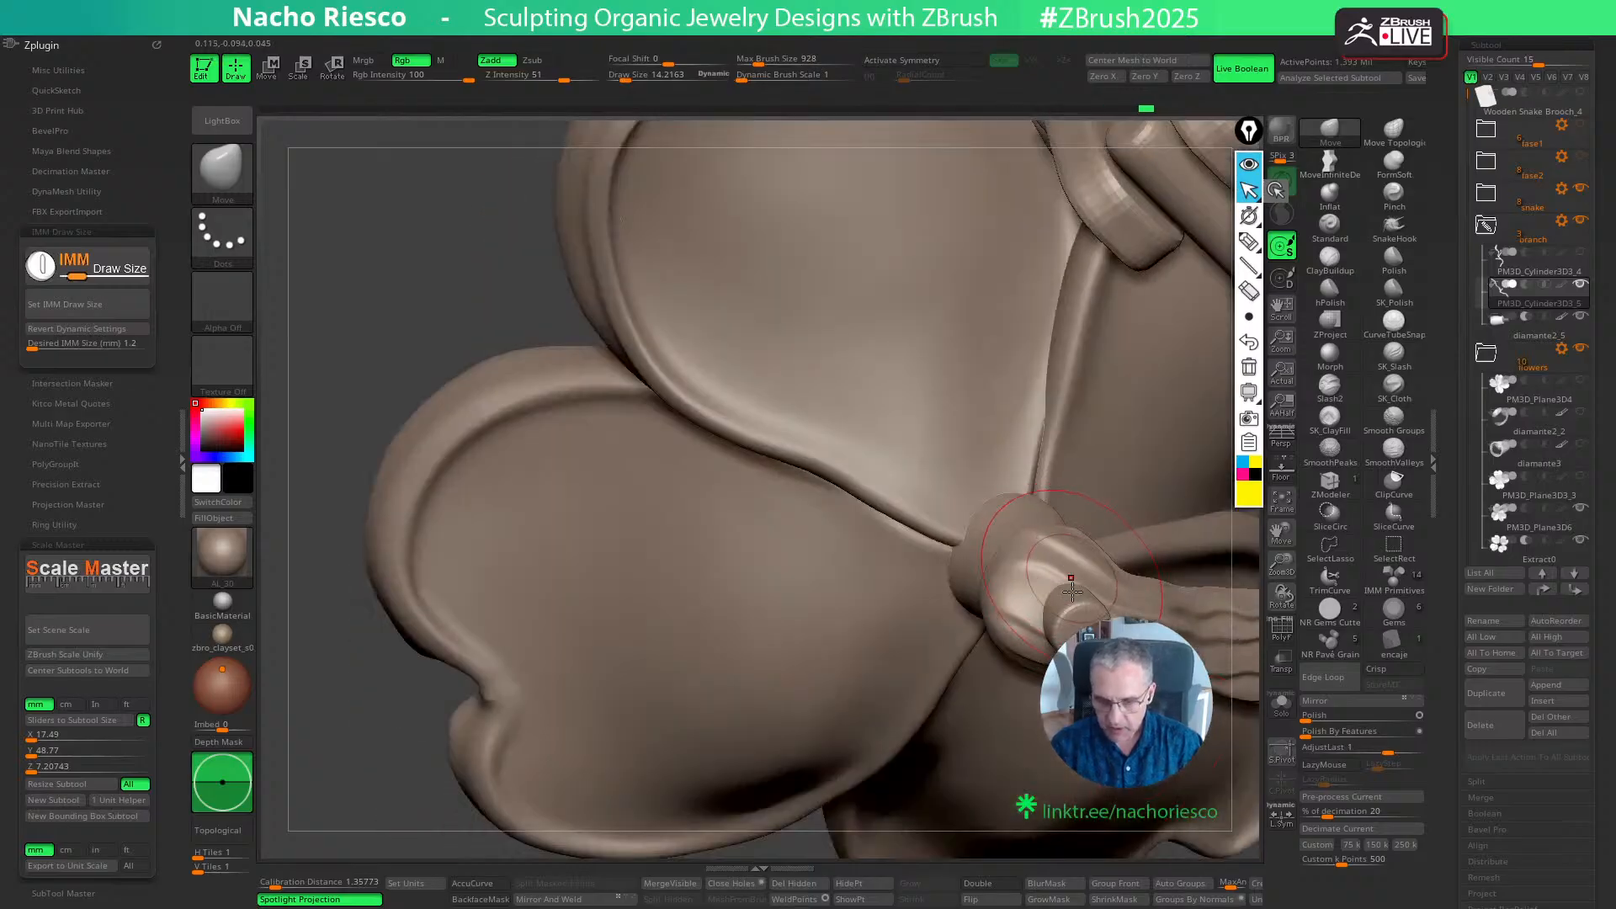
{"action": "right_click_drag", "start_coordinate": [1071, 592], "coordinate": [1064, 594]}
{"action": "left_click_drag", "start_coordinate": [1012, 713], "coordinate": [1052, 582]}
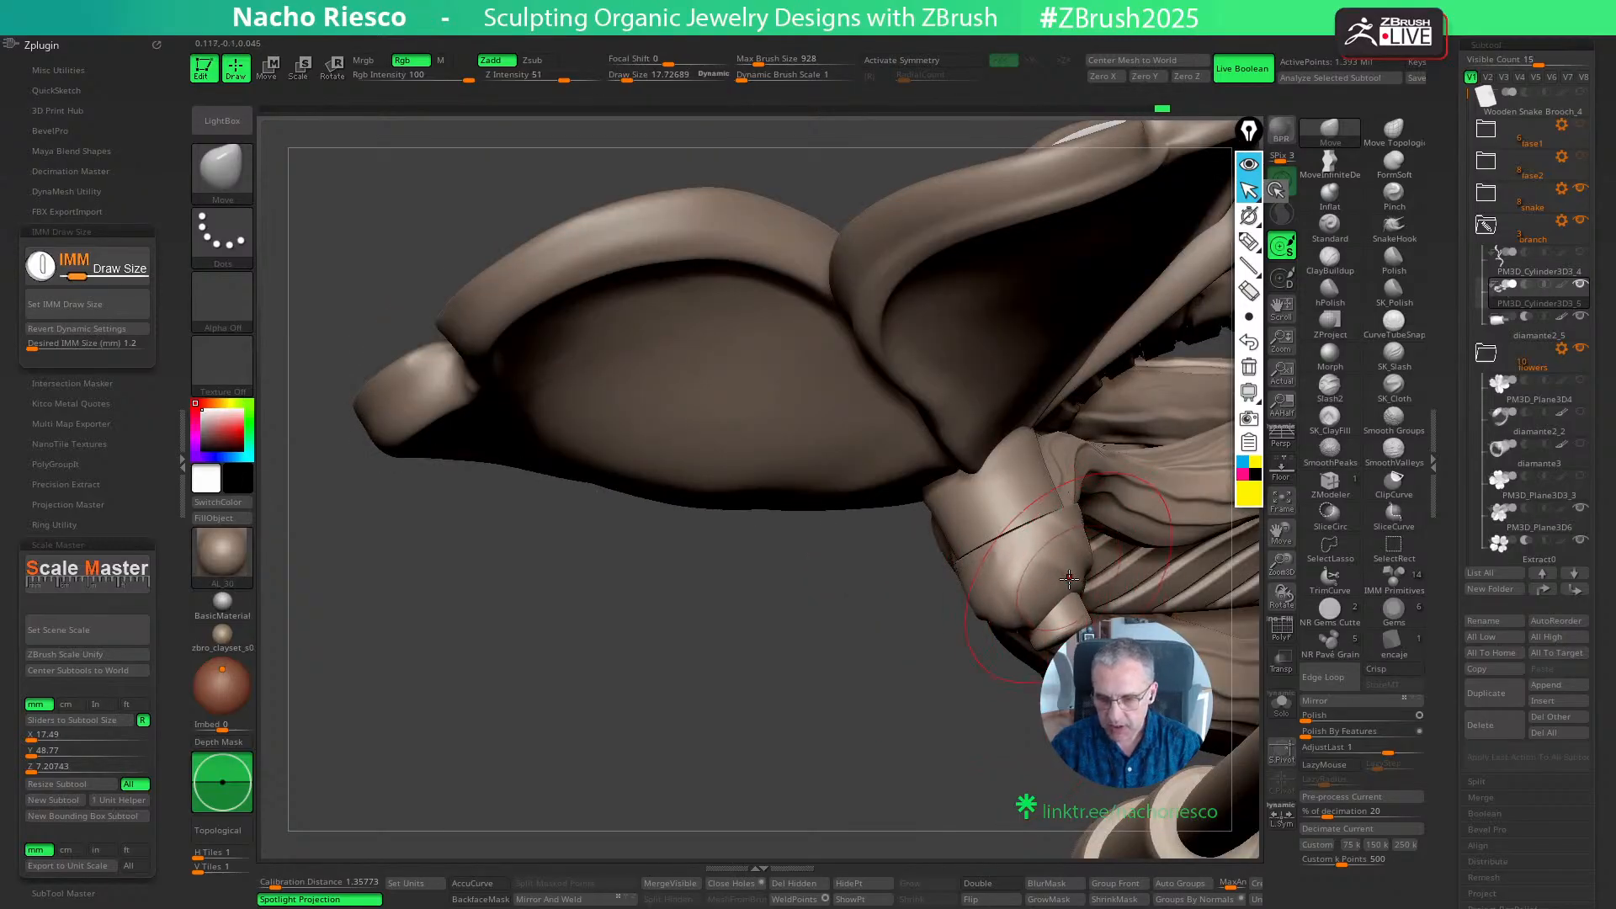
{"action": "left_click_drag", "start_coordinate": [1024, 721], "coordinate": [1023, 624]}
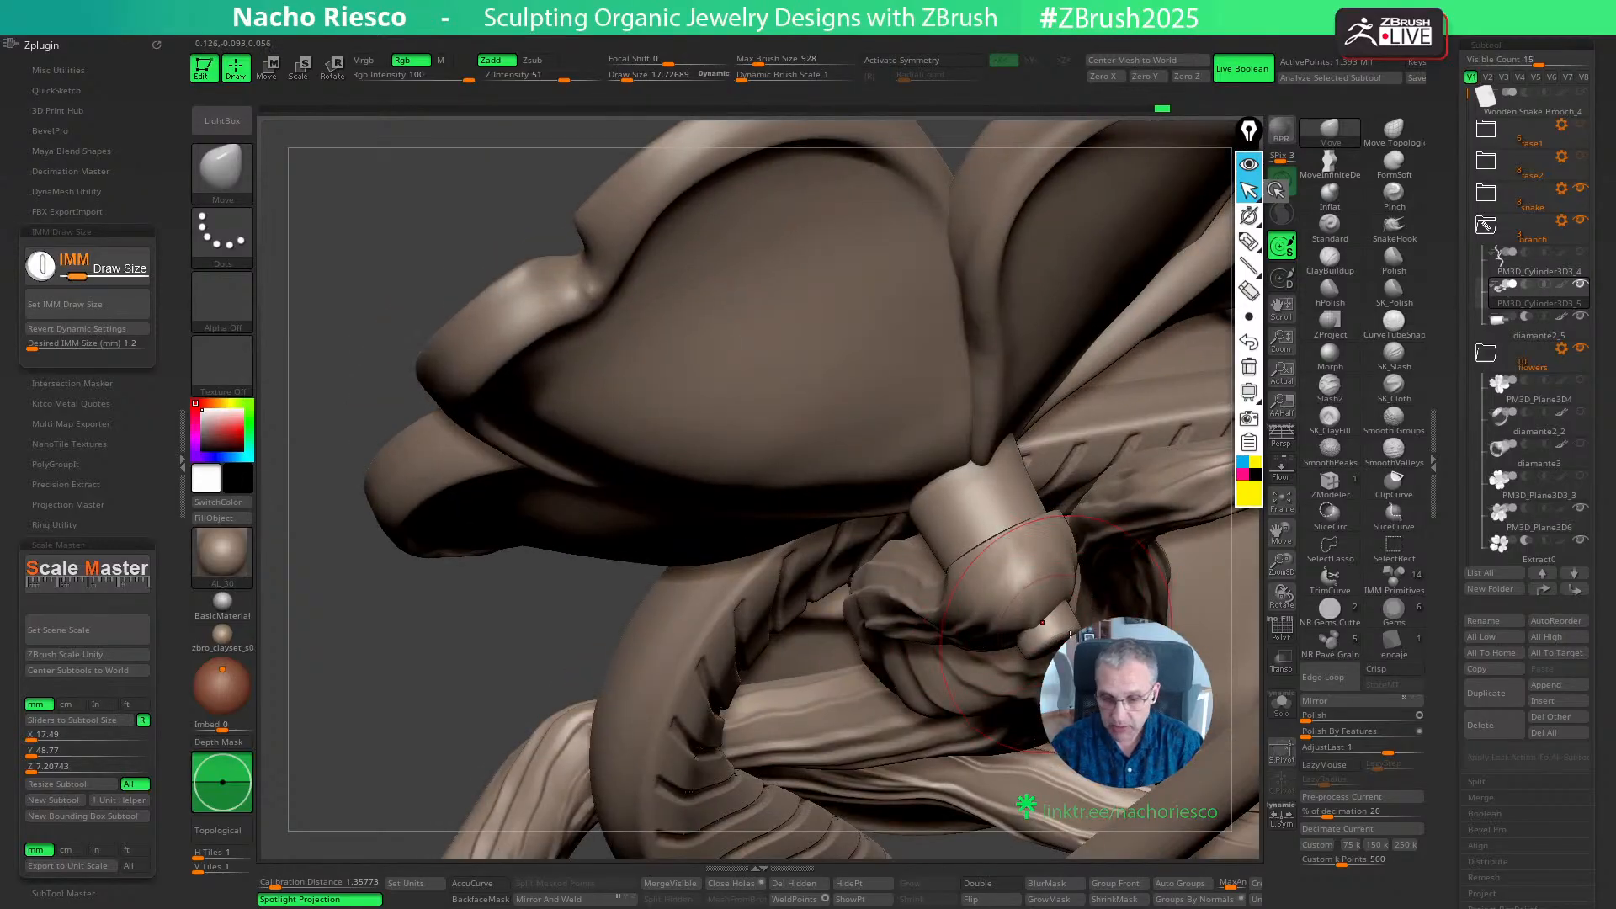
- Refine the branch tip's edge beside the pin with a smaller Move brush of about 11, then about 16
{"action": "mouse_move", "coordinate": [1248, 707]}
{"action": "left_mouse_down"}
{"action": "mouse_move", "coordinate": [1240, 555]}
{"action": "mouse_move", "coordinate": [1215, 537]}
{"action": "mouse_move", "coordinate": [1170, 619]}
{"action": "left_mouse_up"}
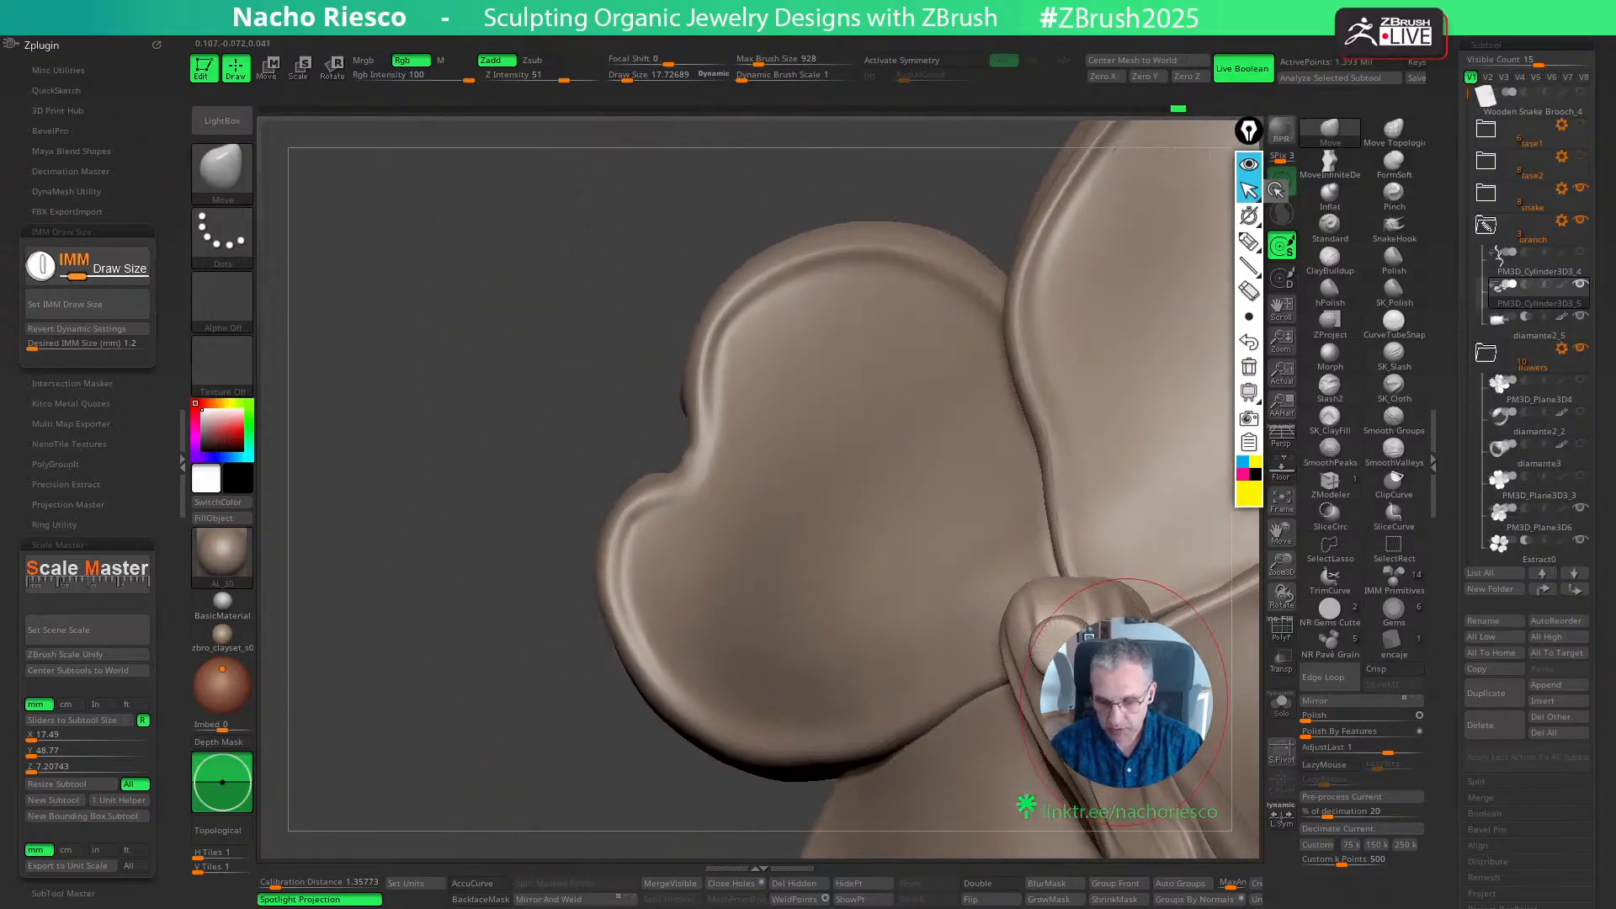
{"action": "key", "text": "s"}
{"action": "left_click_drag", "start_coordinate": [1130, 694], "coordinate": [1127, 691]}
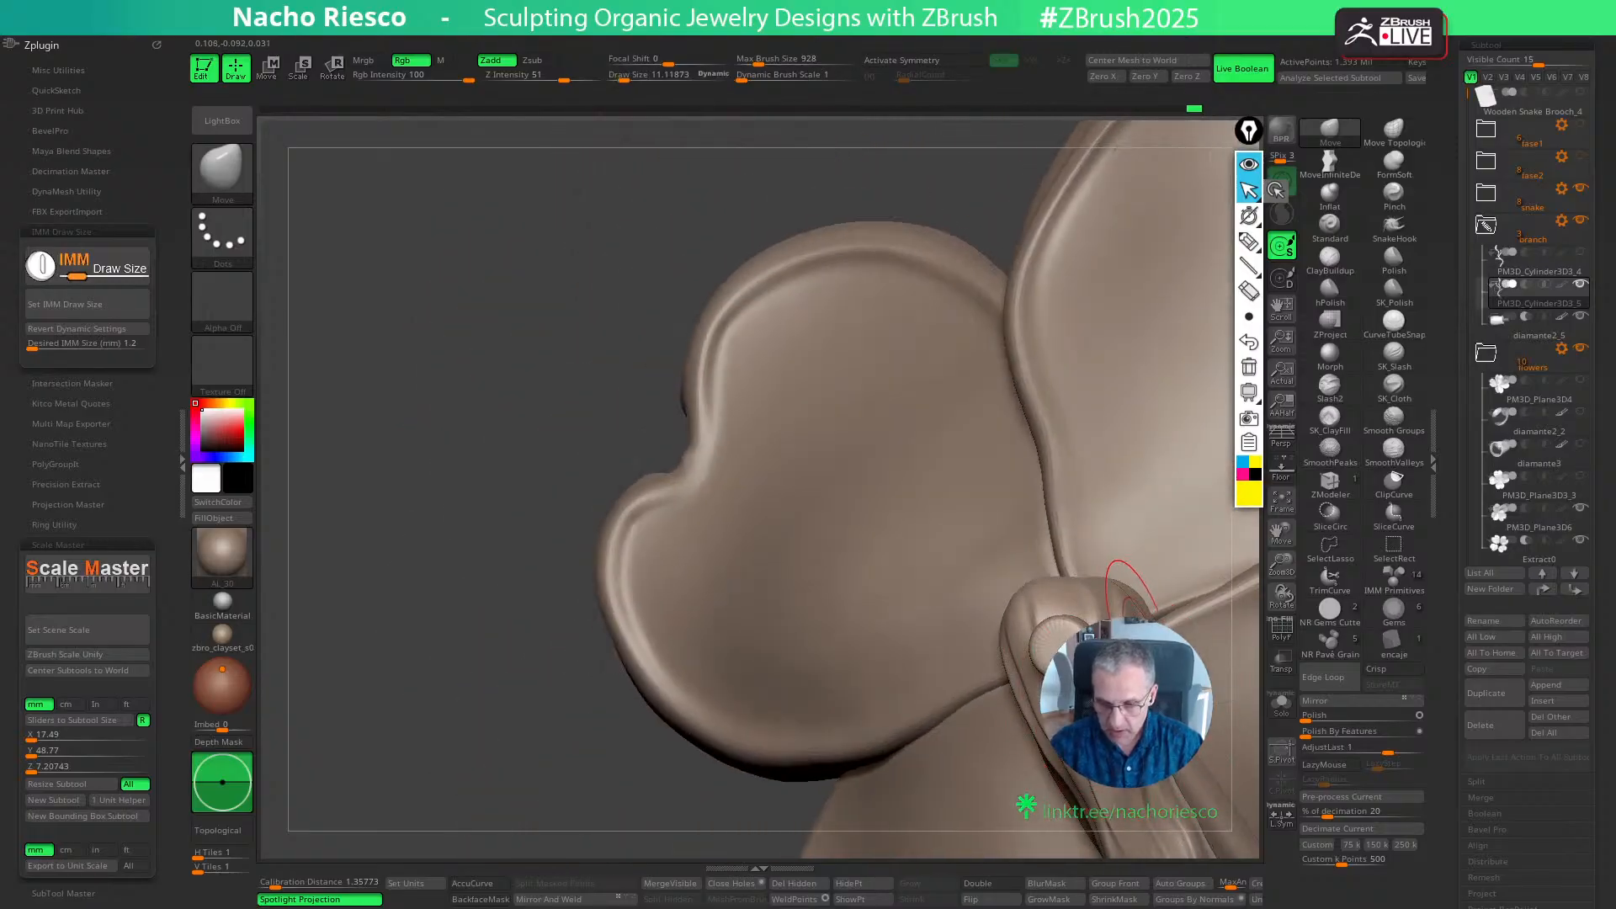
{"action": "mouse_move", "coordinate": [1134, 604]}
{"action": "right_mouse_down"}
{"action": "mouse_move", "coordinate": [1047, 631]}
{"action": "mouse_move", "coordinate": [1195, 712]}
{"action": "right_mouse_up"}
{"action": "key", "text": "]"}
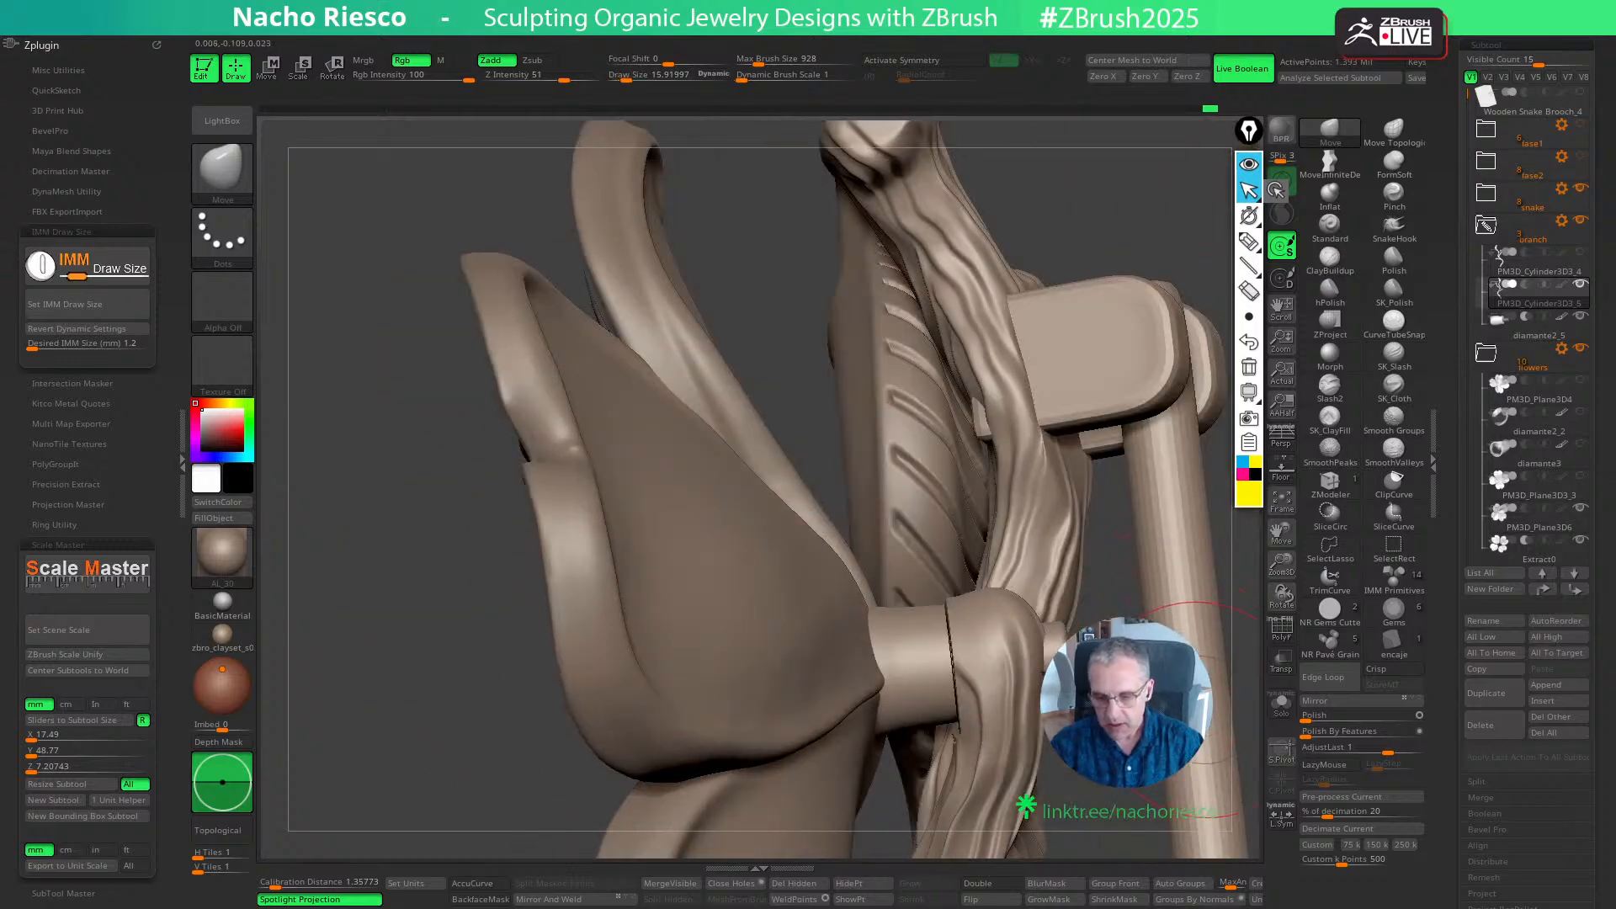
{"action": "mouse_move", "coordinate": [1209, 608]}
{"action": "right_mouse_down"}
{"action": "mouse_move", "coordinate": [1103, 530]}
{"action": "mouse_move", "coordinate": [1085, 543]}
{"action": "mouse_move", "coordinate": [1101, 620]}
{"action": "mouse_move", "coordinate": [1195, 601]}
{"action": "right_mouse_up"}
{"action": "left_click", "coordinate": [1215, 599], "text": "alt"}
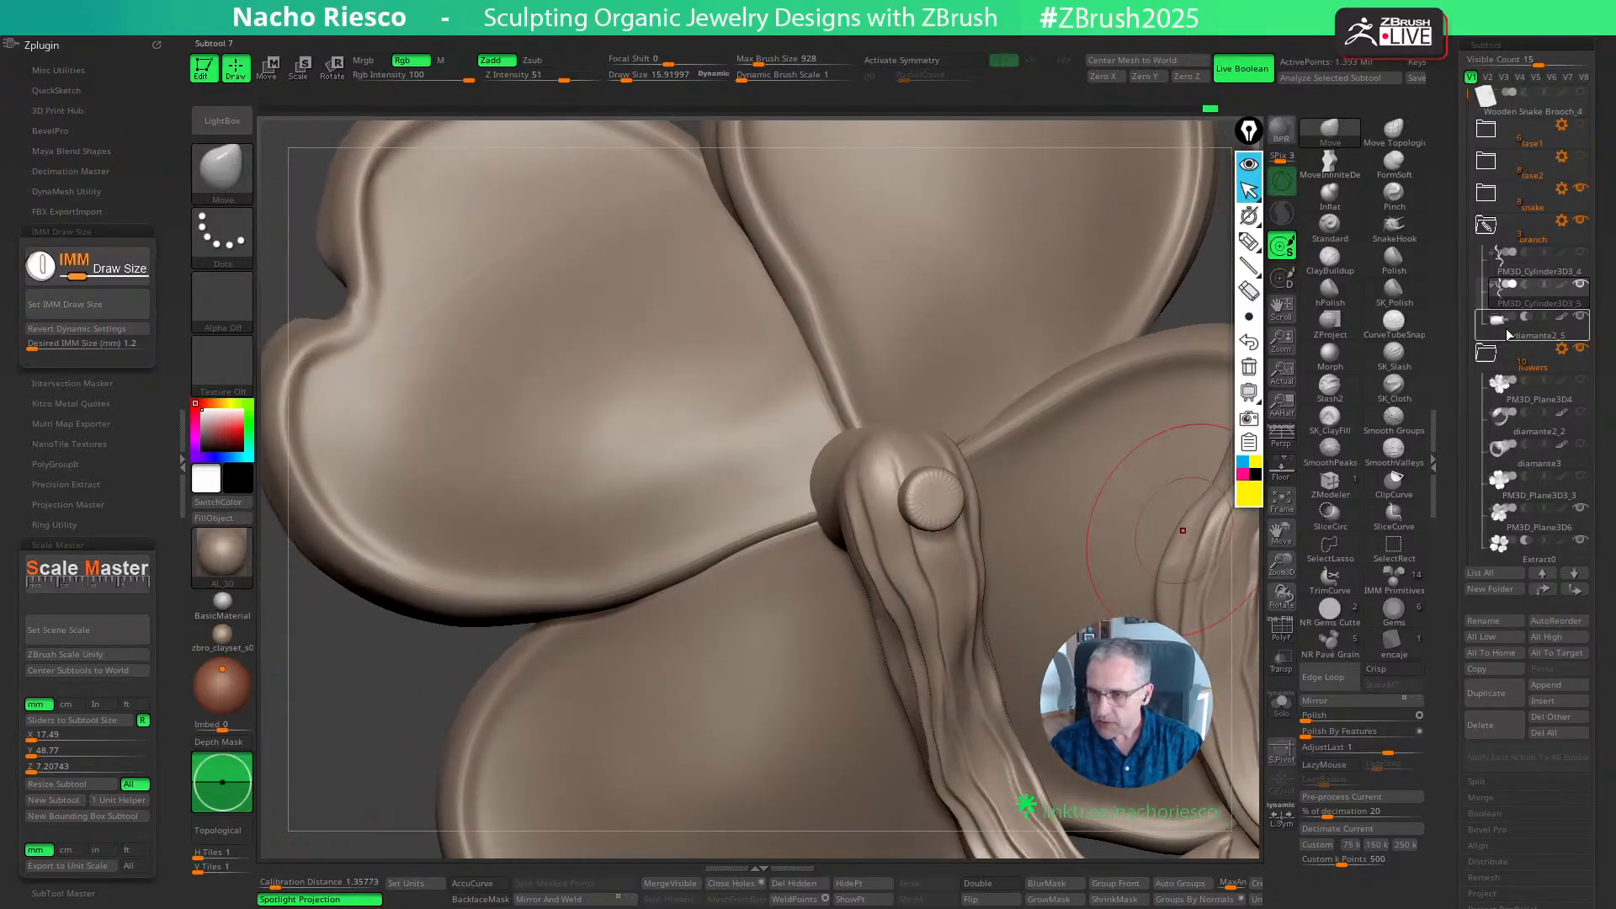
- Isolate the copied base-and-pin piece and separate its masked pin into its own subtool with Split Masked Points
{"action": "left_click", "coordinate": [1280, 707]}
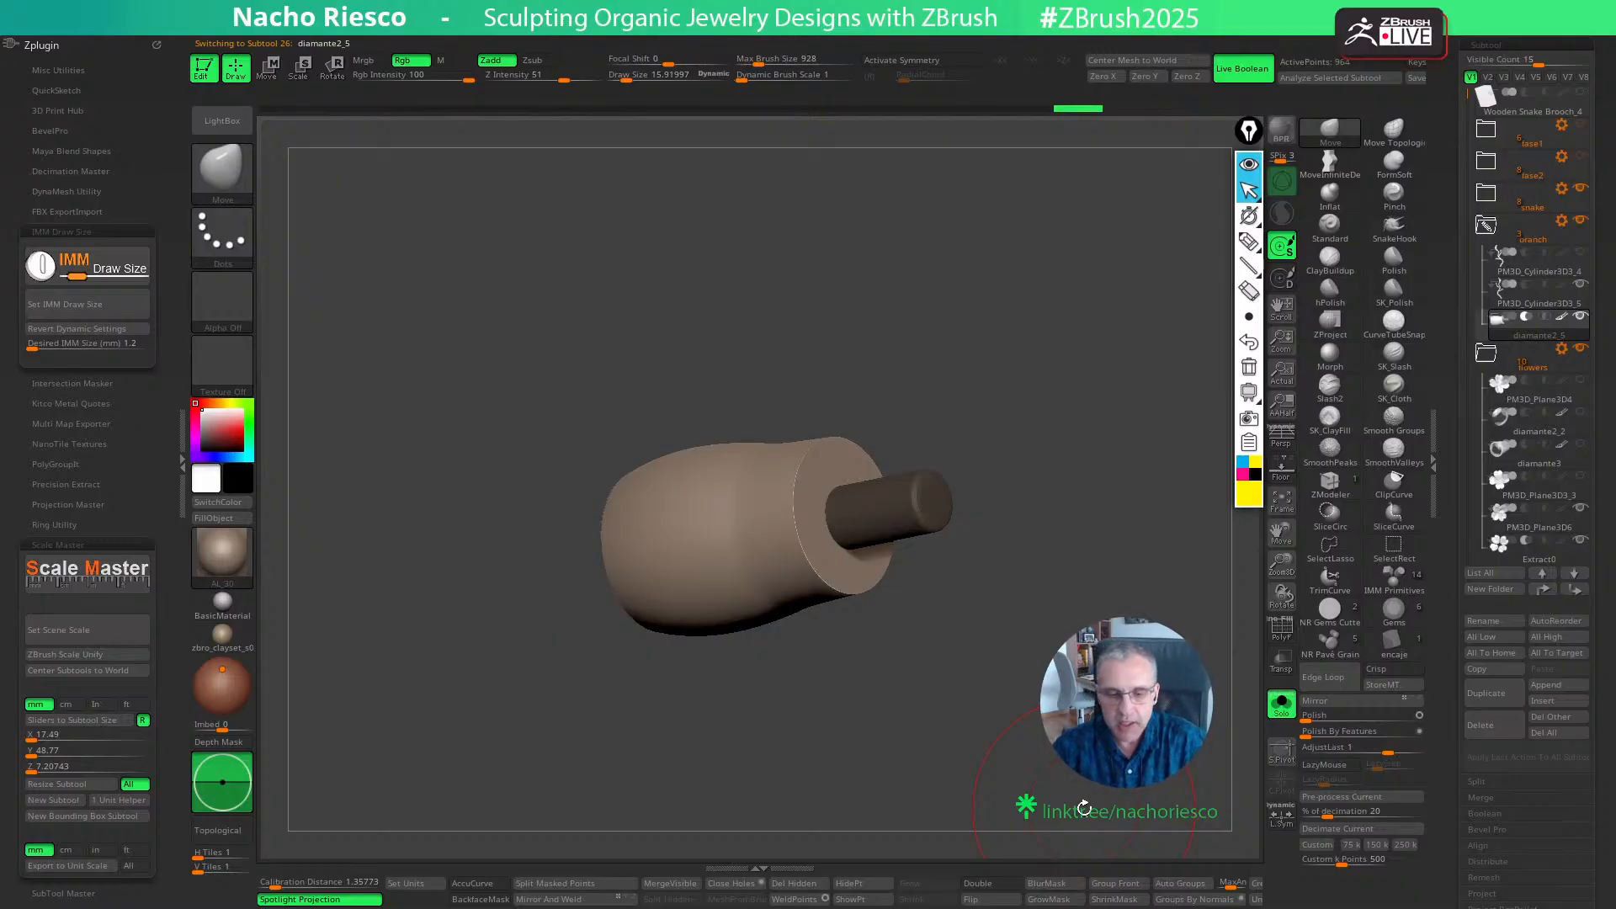
{"action": "right_click_drag", "start_coordinate": [1084, 808], "coordinate": [876, 698]}
{"action": "left_click", "coordinate": [579, 883]}
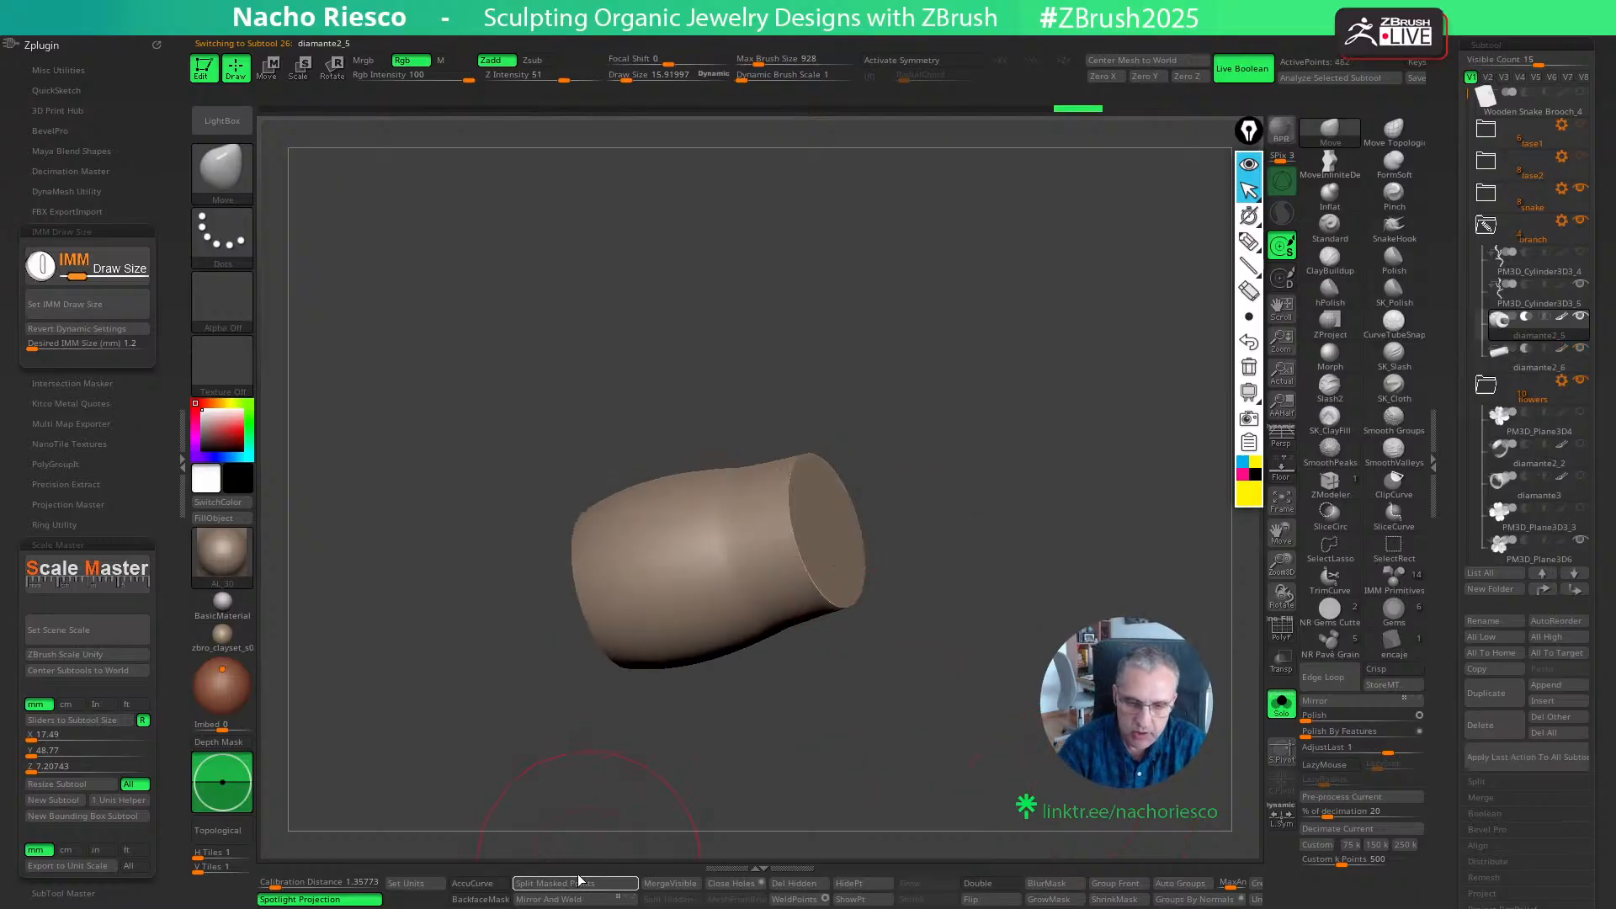
{"action": "left_click", "coordinate": [1283, 714]}
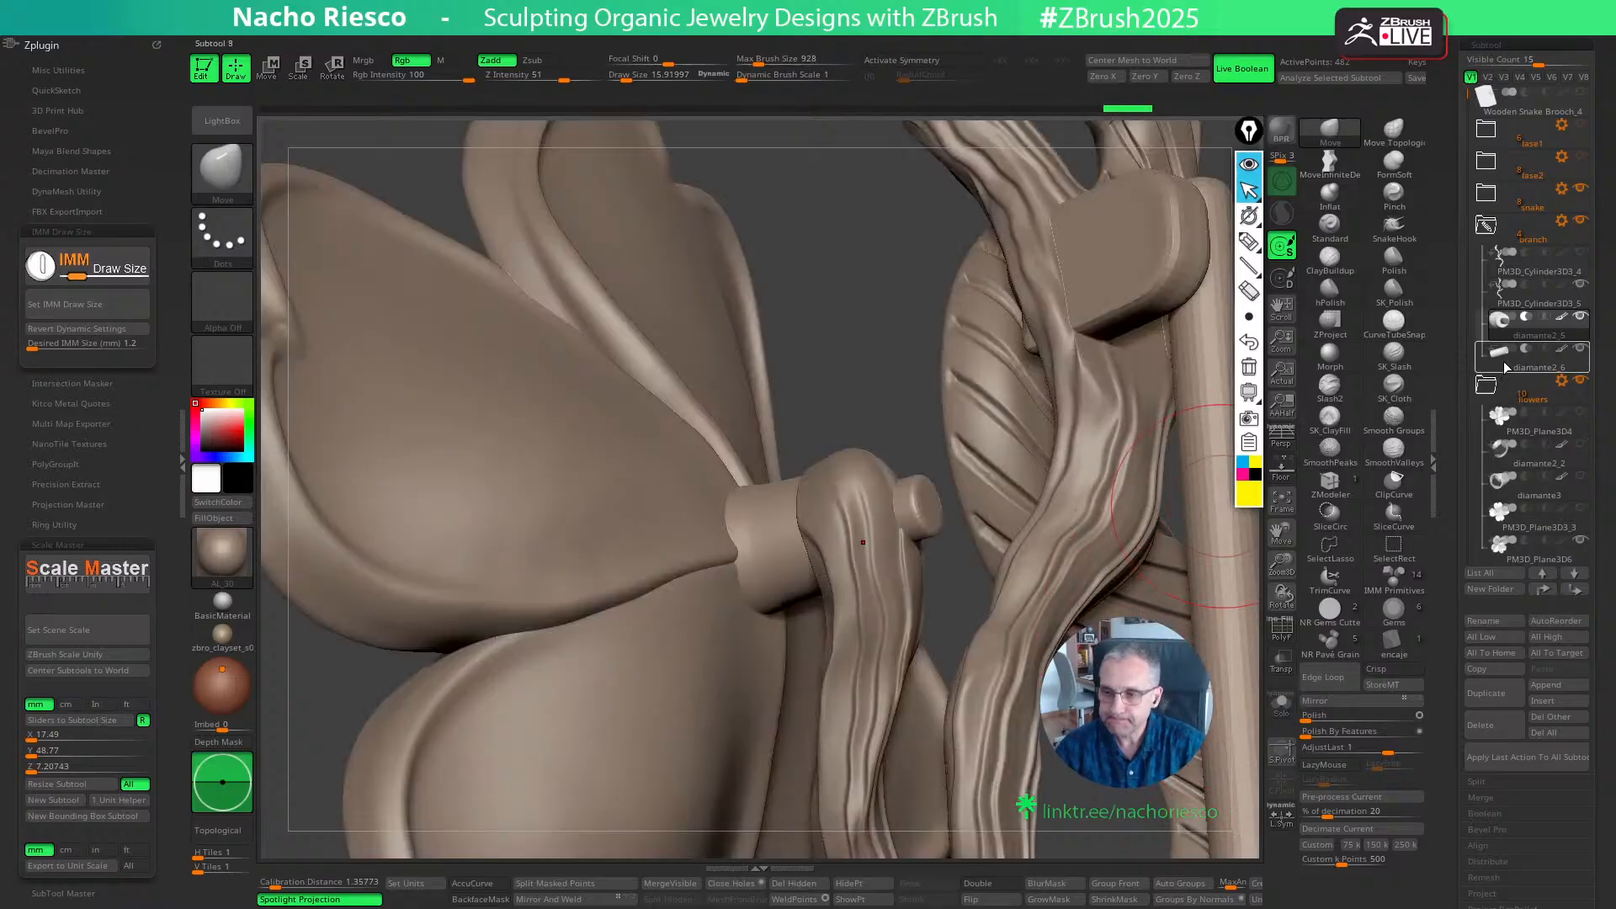
- Examine the base cut from several angles, switching the branch's visibility off and on
{"action": "mouse_move", "coordinate": [867, 357]}
{"action": "left_mouse_down"}
{"action": "mouse_move", "coordinate": [913, 400]}
{"action": "mouse_move", "coordinate": [974, 535]}
{"action": "left_mouse_up"}
{"action": "key", "text": "w"}
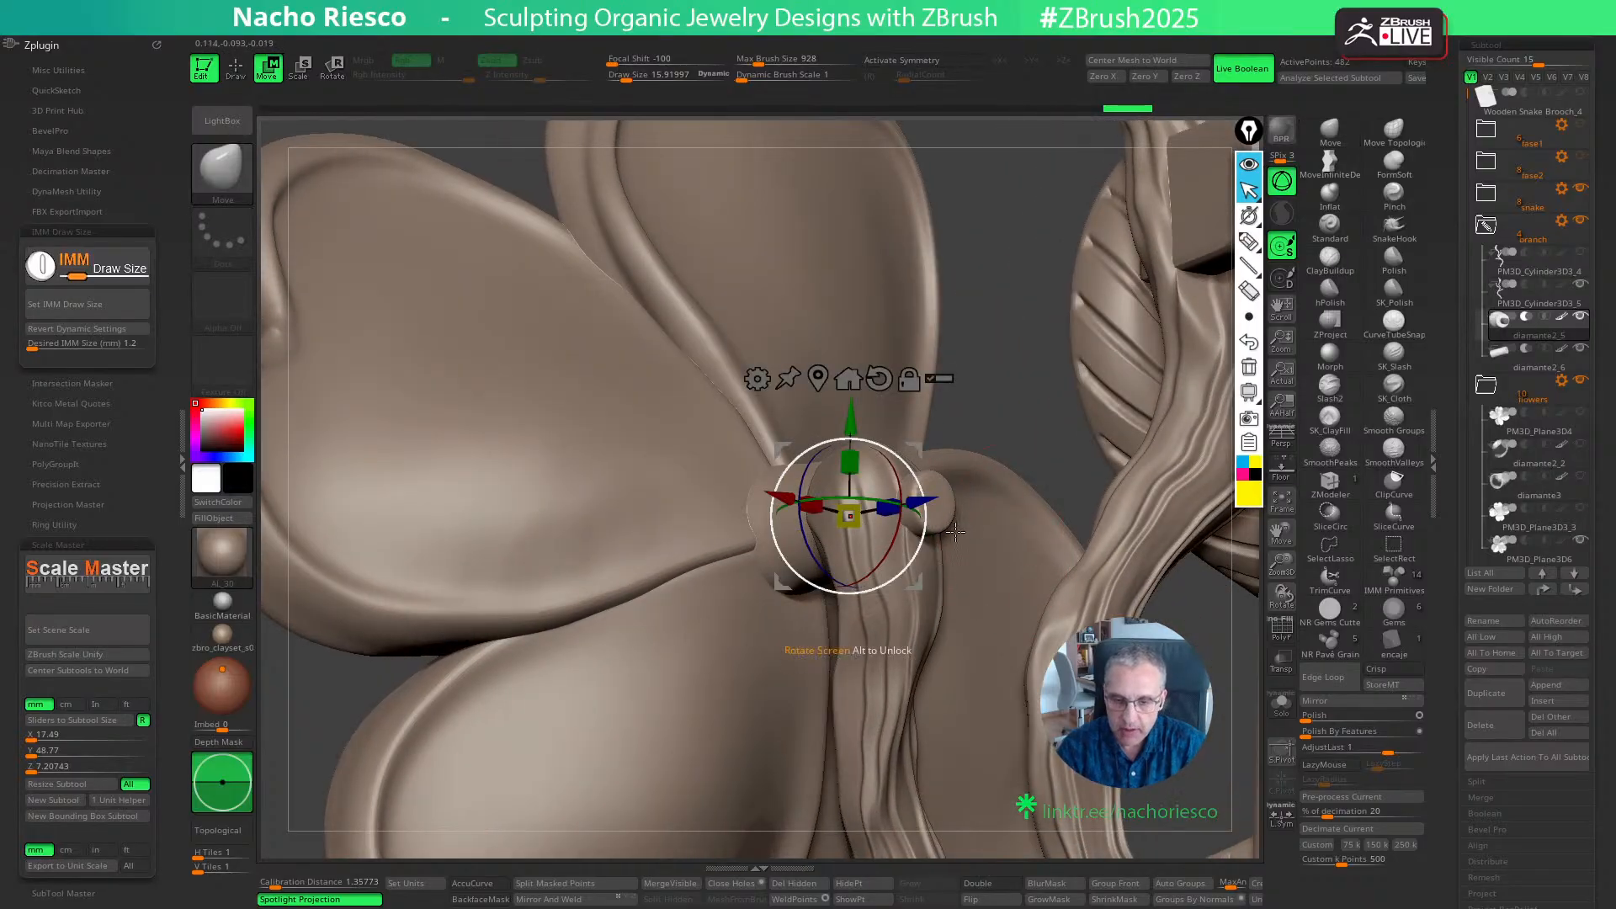
{"action": "mouse_move", "coordinate": [1515, 343]}
{"action": "key", "text": "q"}
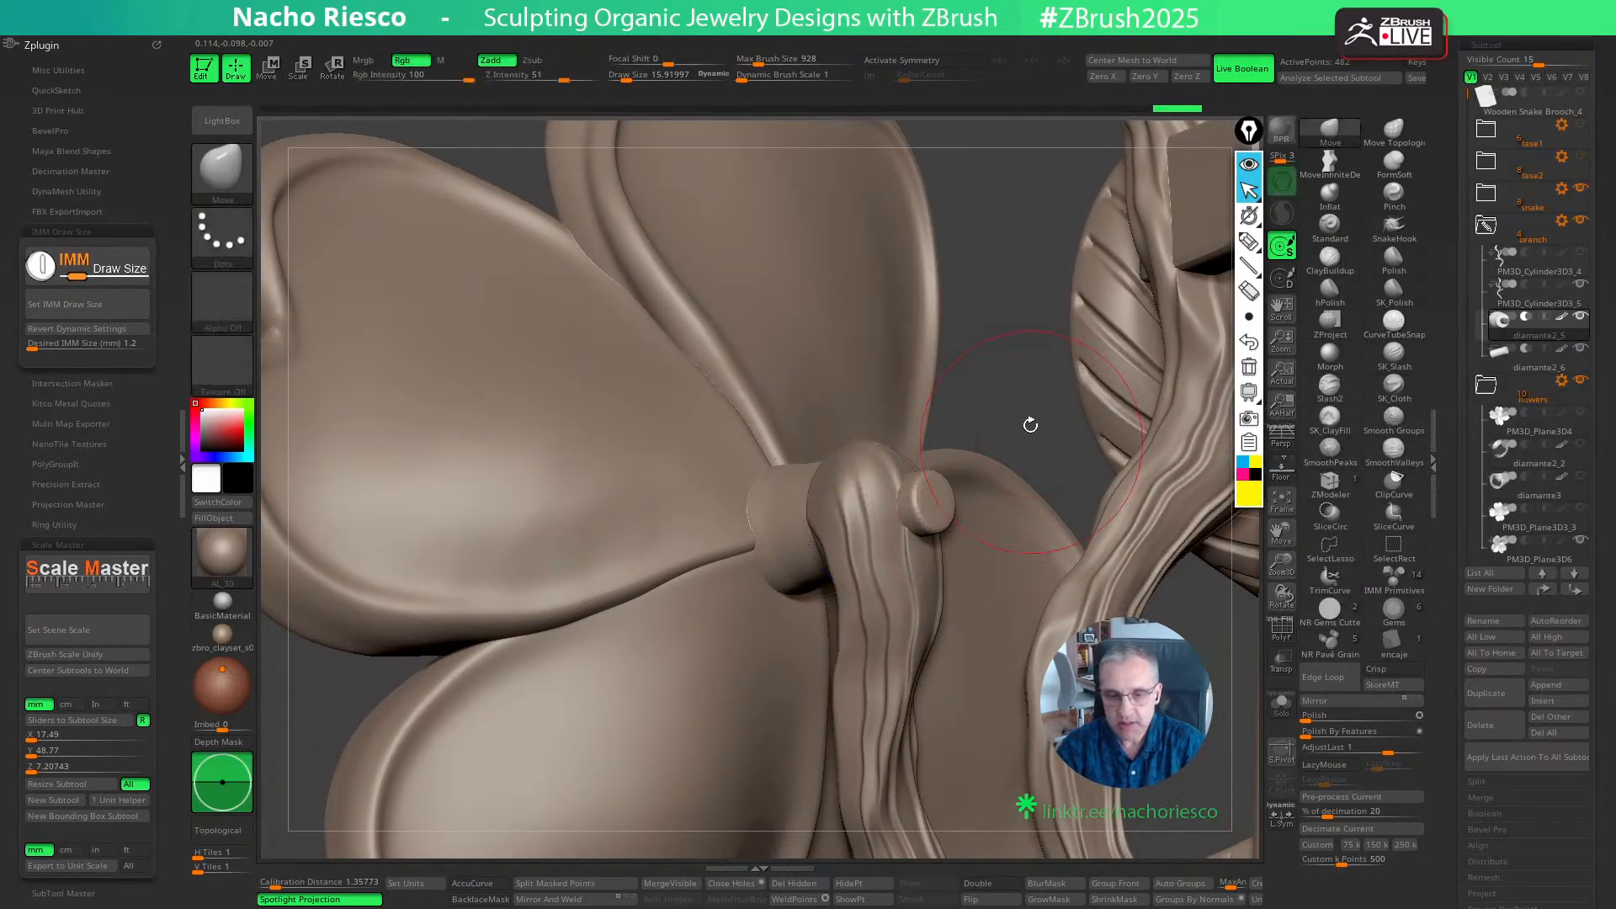
{"action": "left_click_drag", "start_coordinate": [1016, 420], "coordinate": [1046, 377]}
{"action": "mouse_move", "coordinate": [1544, 311]}
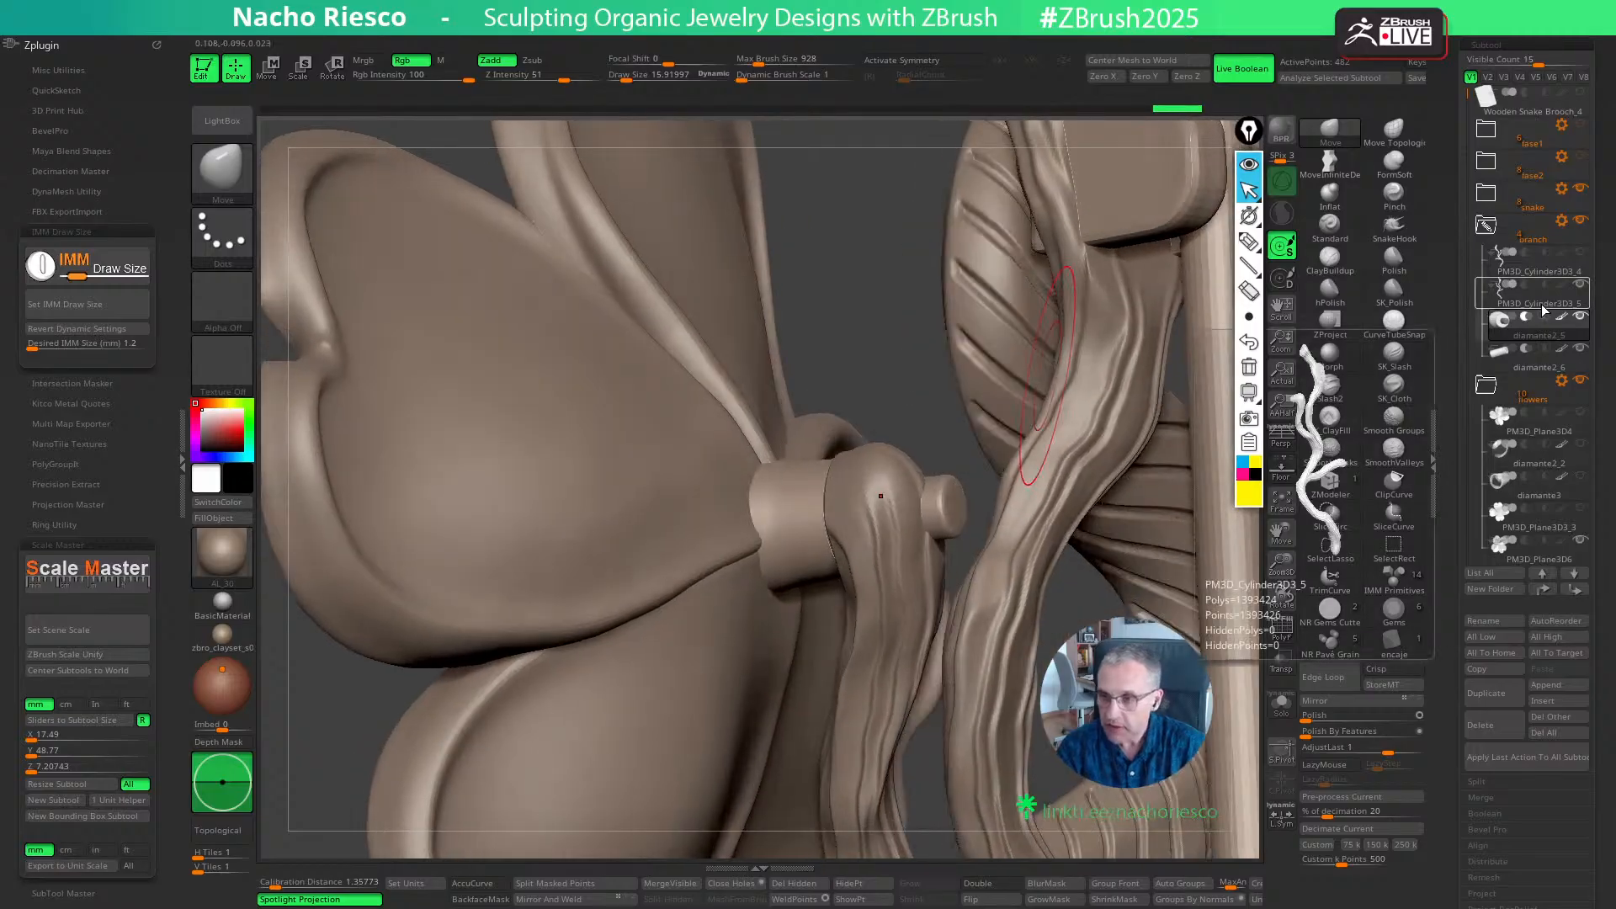
{"action": "left_click", "coordinate": [1578, 286]}
{"action": "left_click", "coordinate": [1578, 286]}
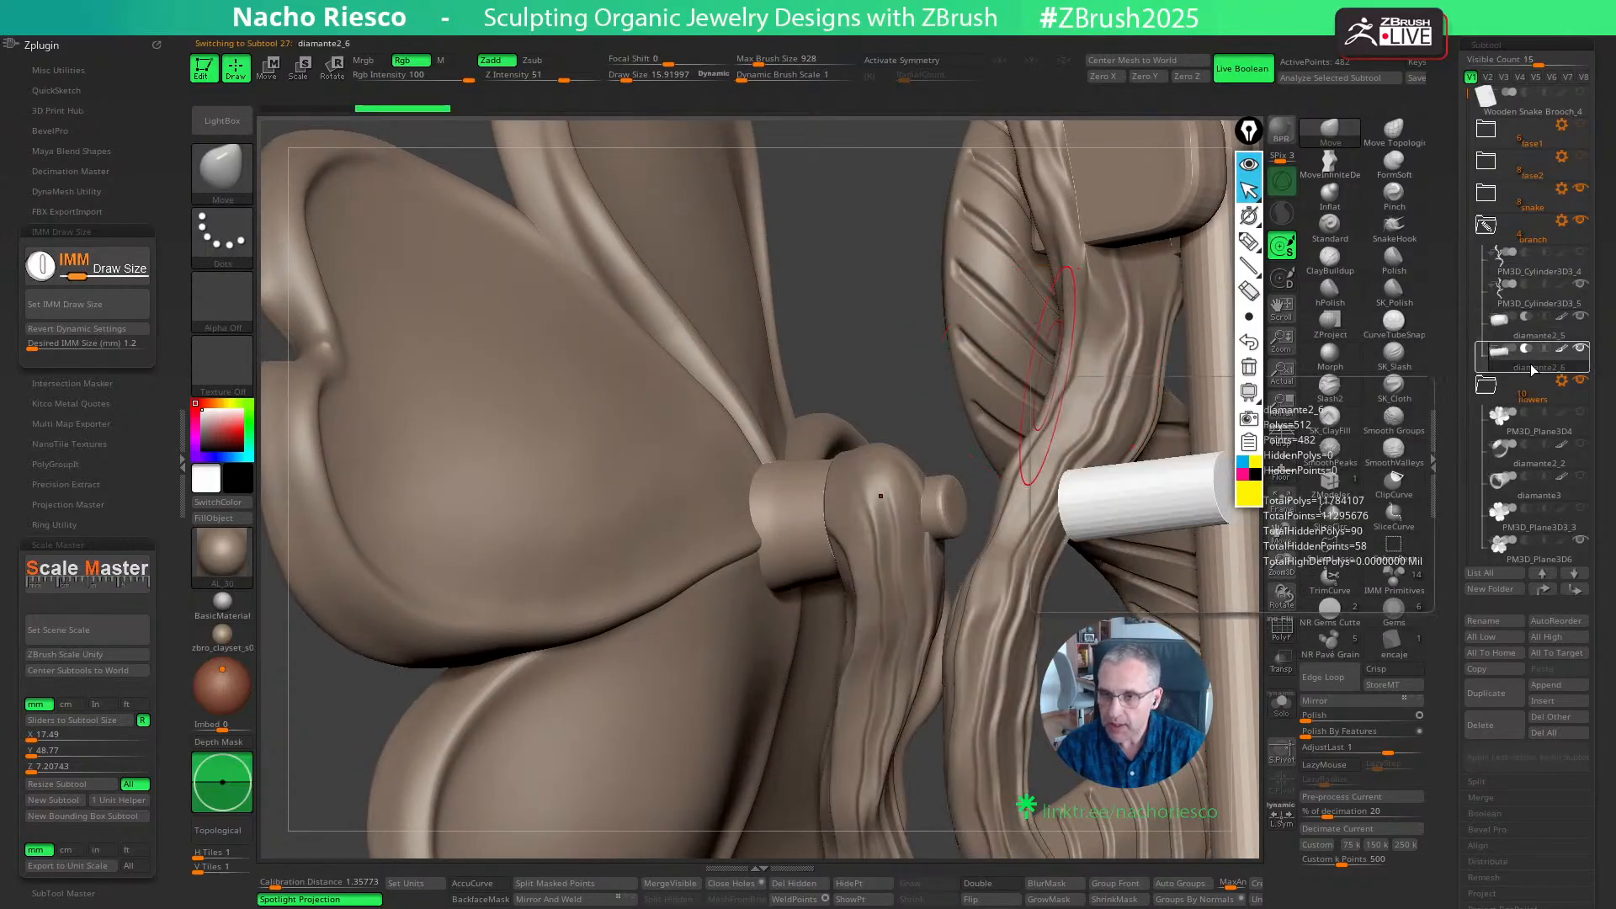
- Select the split-off pin copy, isolate it to scale it up uniformly by about 1.1, and show the full model again
{"action": "left_click", "coordinate": [1533, 369]}
{"action": "key", "text": "w"}
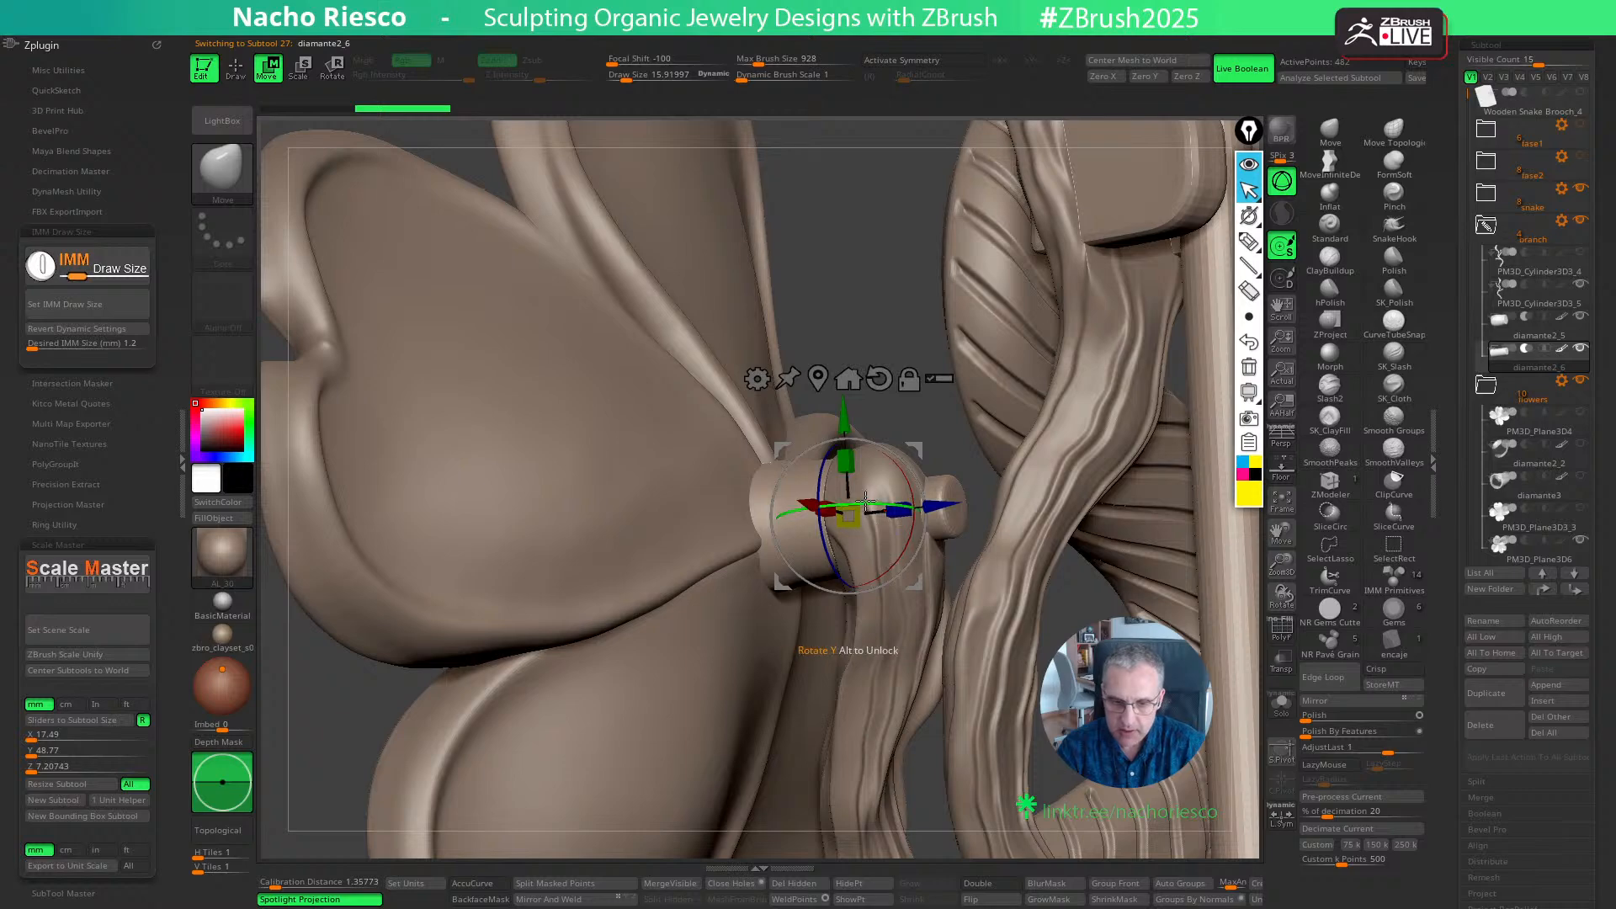
{"action": "left_click", "coordinate": [1282, 707]}
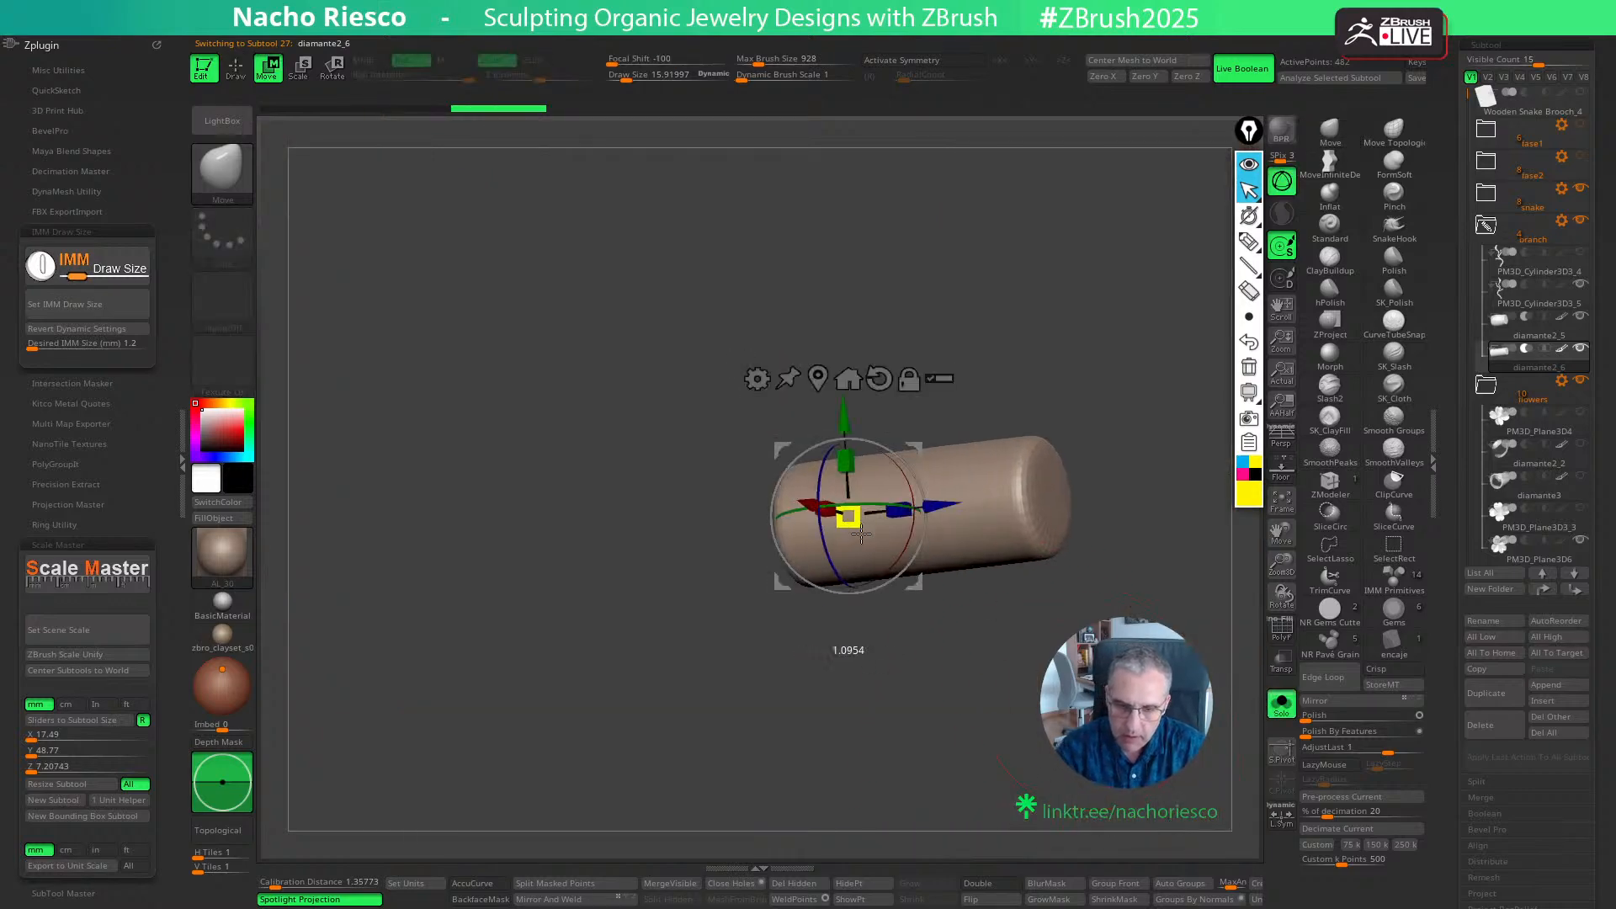
{"action": "left_click", "coordinate": [1283, 705]}
{"action": "key", "text": "q"}
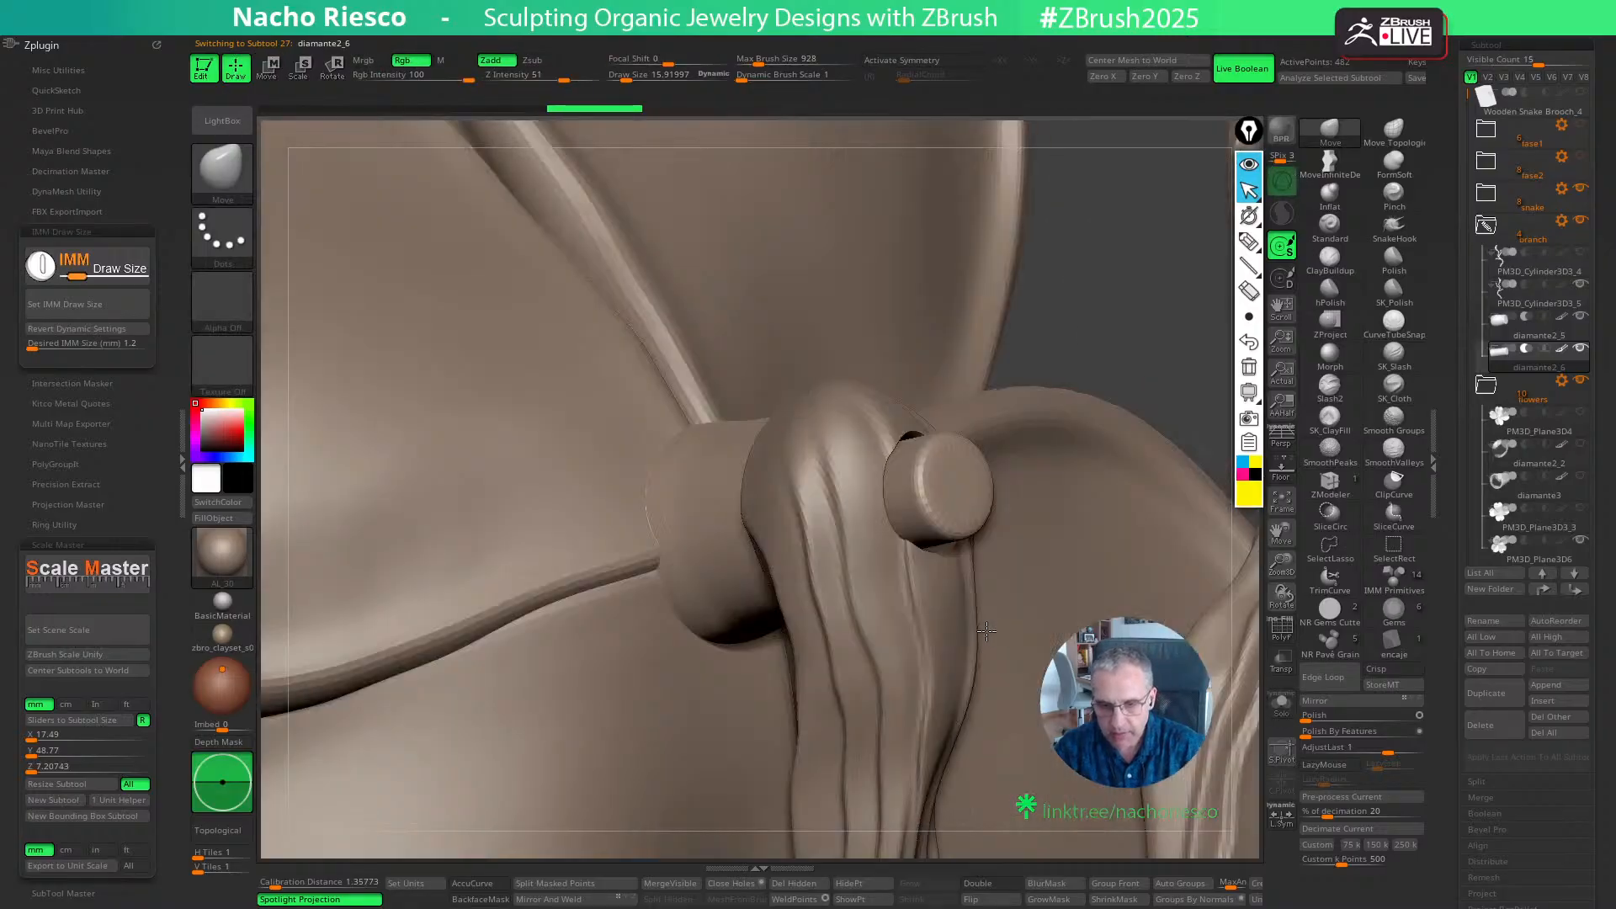
- Fine-tune the subtracted pin copy with the gizmo to leave a thin, even clearance around the pin in the branch
{"action": "right_click_drag", "start_coordinate": [986, 631], "coordinate": [884, 587]}
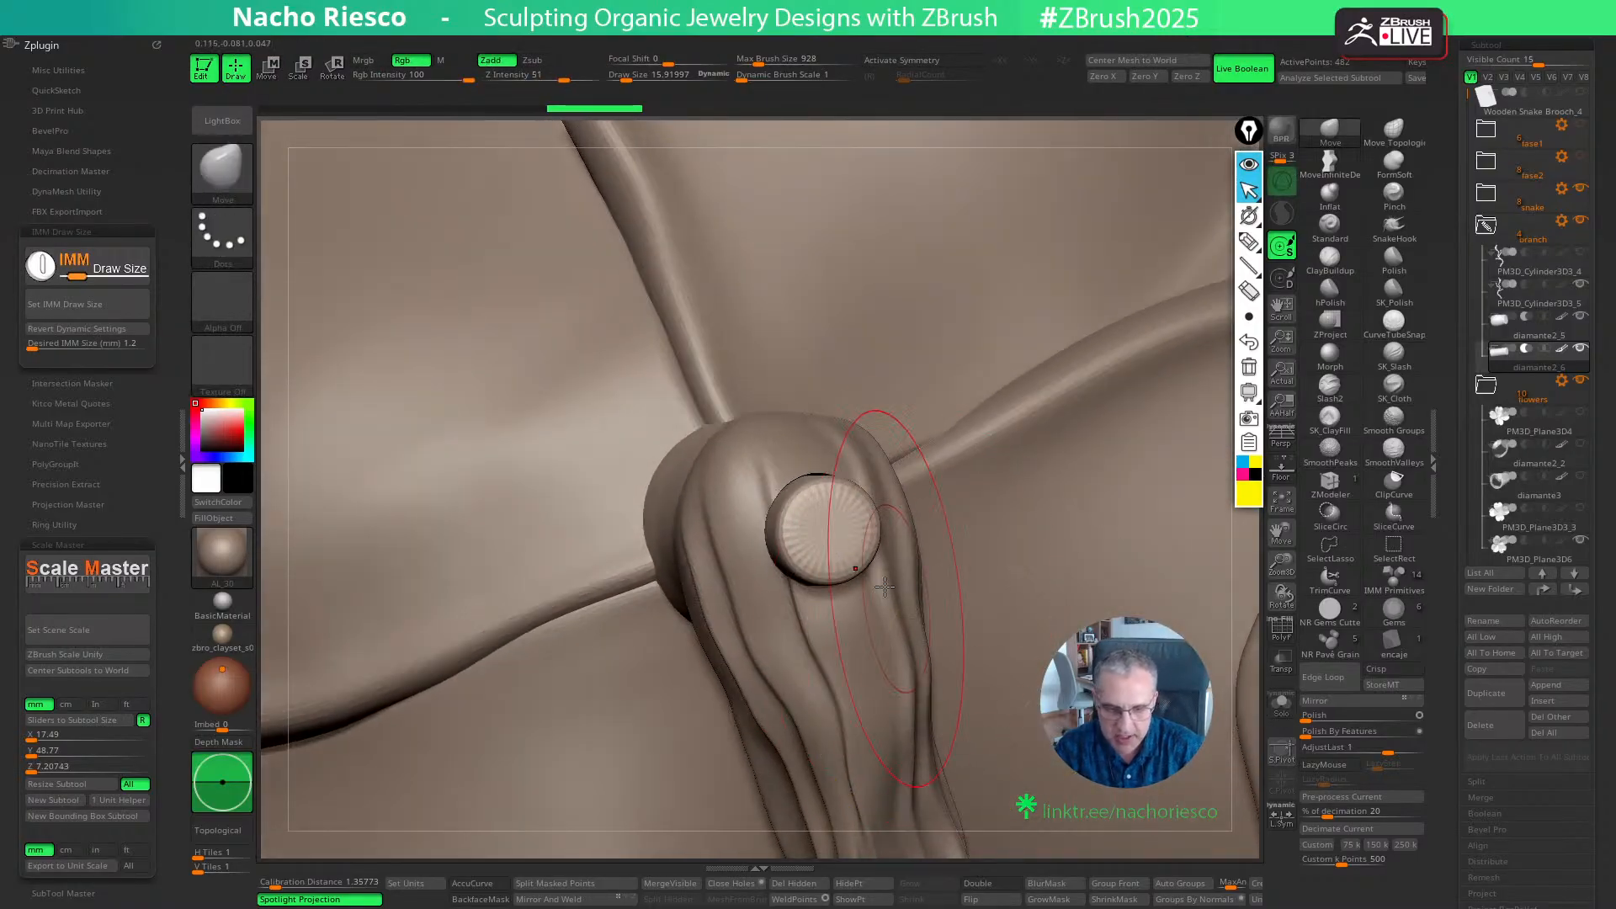
{"action": "key", "text": "w"}
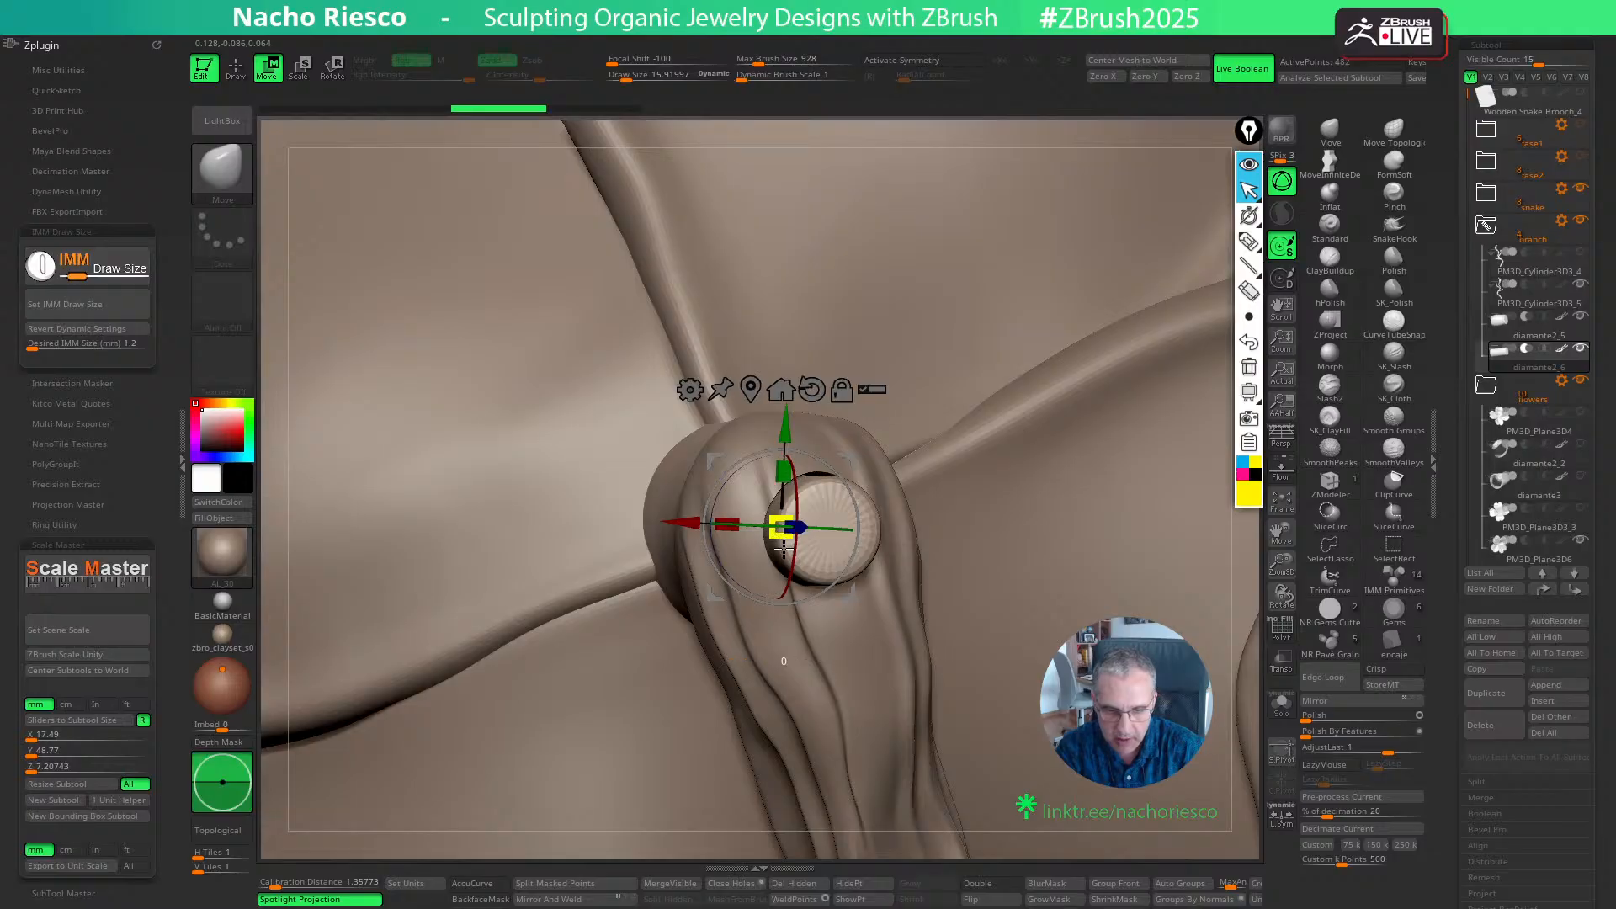
{"action": "left_click_drag", "start_coordinate": [783, 549], "coordinate": [816, 561]}
{"action": "key", "text": "q"}
{"action": "left_click_drag", "start_coordinate": [1252, 613], "coordinate": [1194, 572]}
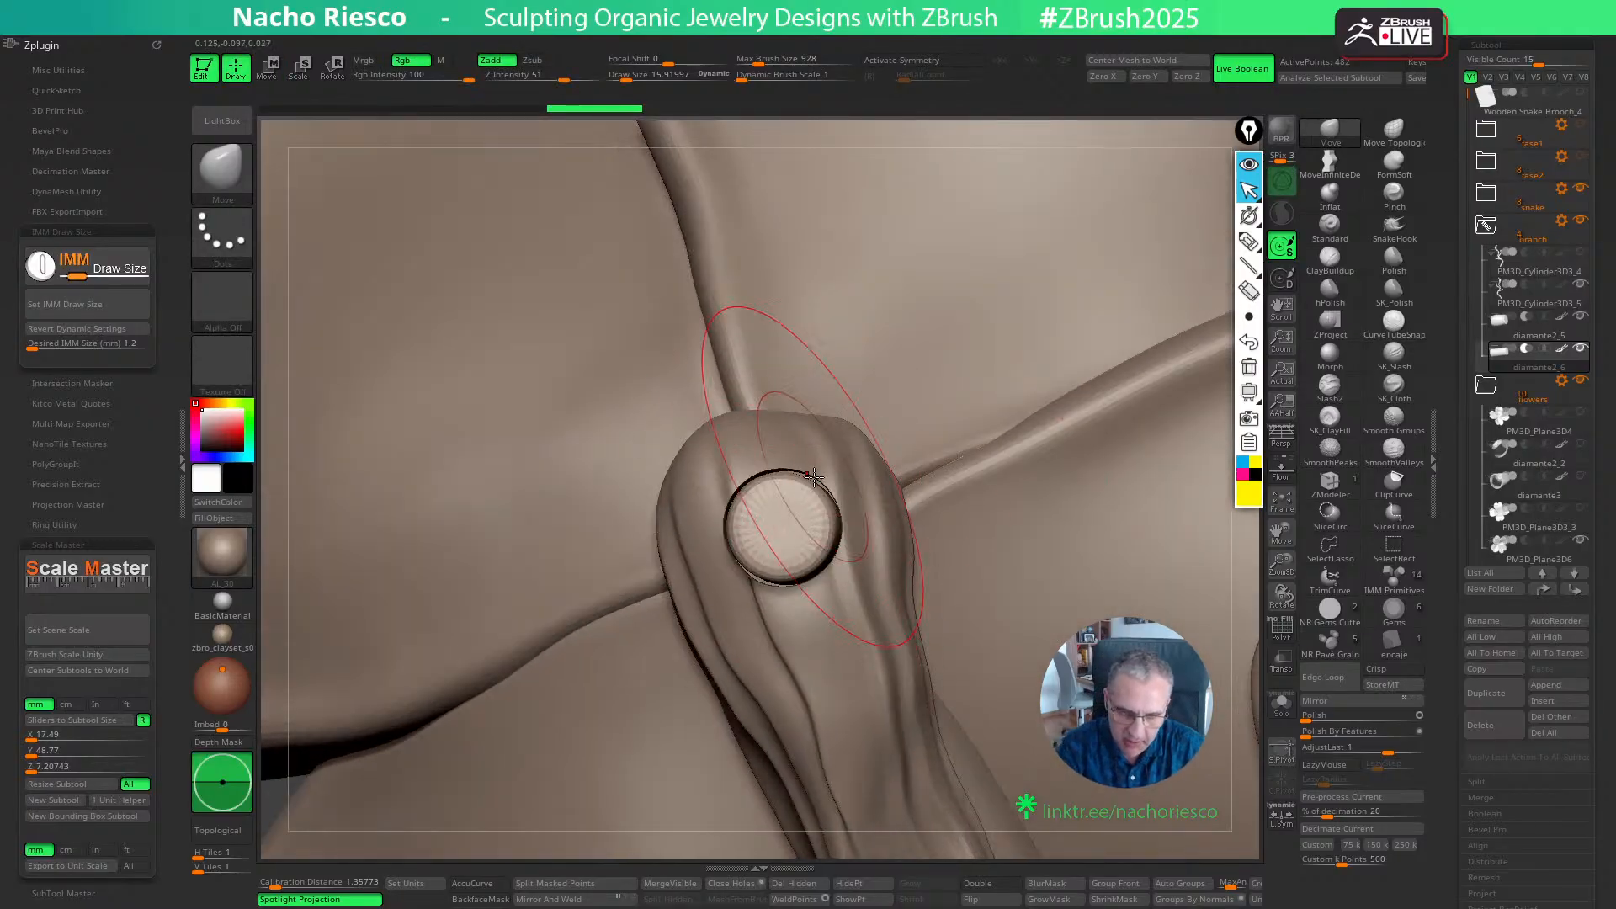
- Isolate the flower's base-and-pin piece, mask everything except the pin's free end, and centre the gizmo on that end
{"action": "mouse_move", "coordinate": [842, 562]}
{"action": "left_mouse_down"}
{"action": "mouse_move", "coordinate": [929, 514]}
{"action": "mouse_move", "coordinate": [1089, 515]}
{"action": "mouse_move", "coordinate": [1010, 543]}
{"action": "mouse_move", "coordinate": [848, 544]}
{"action": "left_mouse_up"}
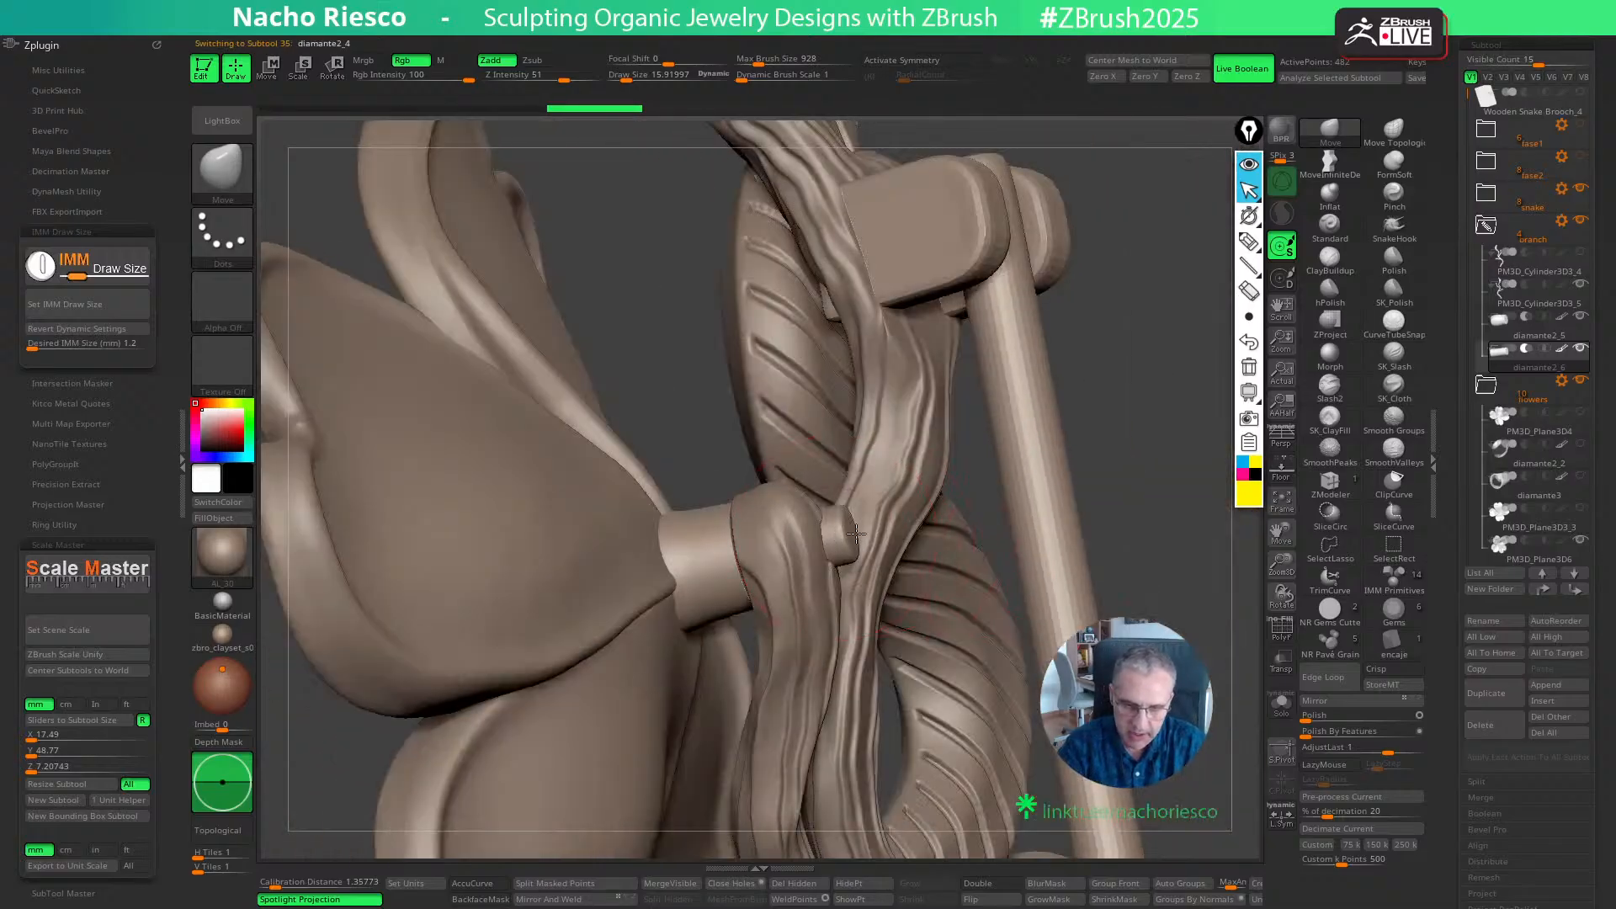
{"action": "left_click", "coordinate": [1281, 703]}
{"action": "key", "text": "w"}
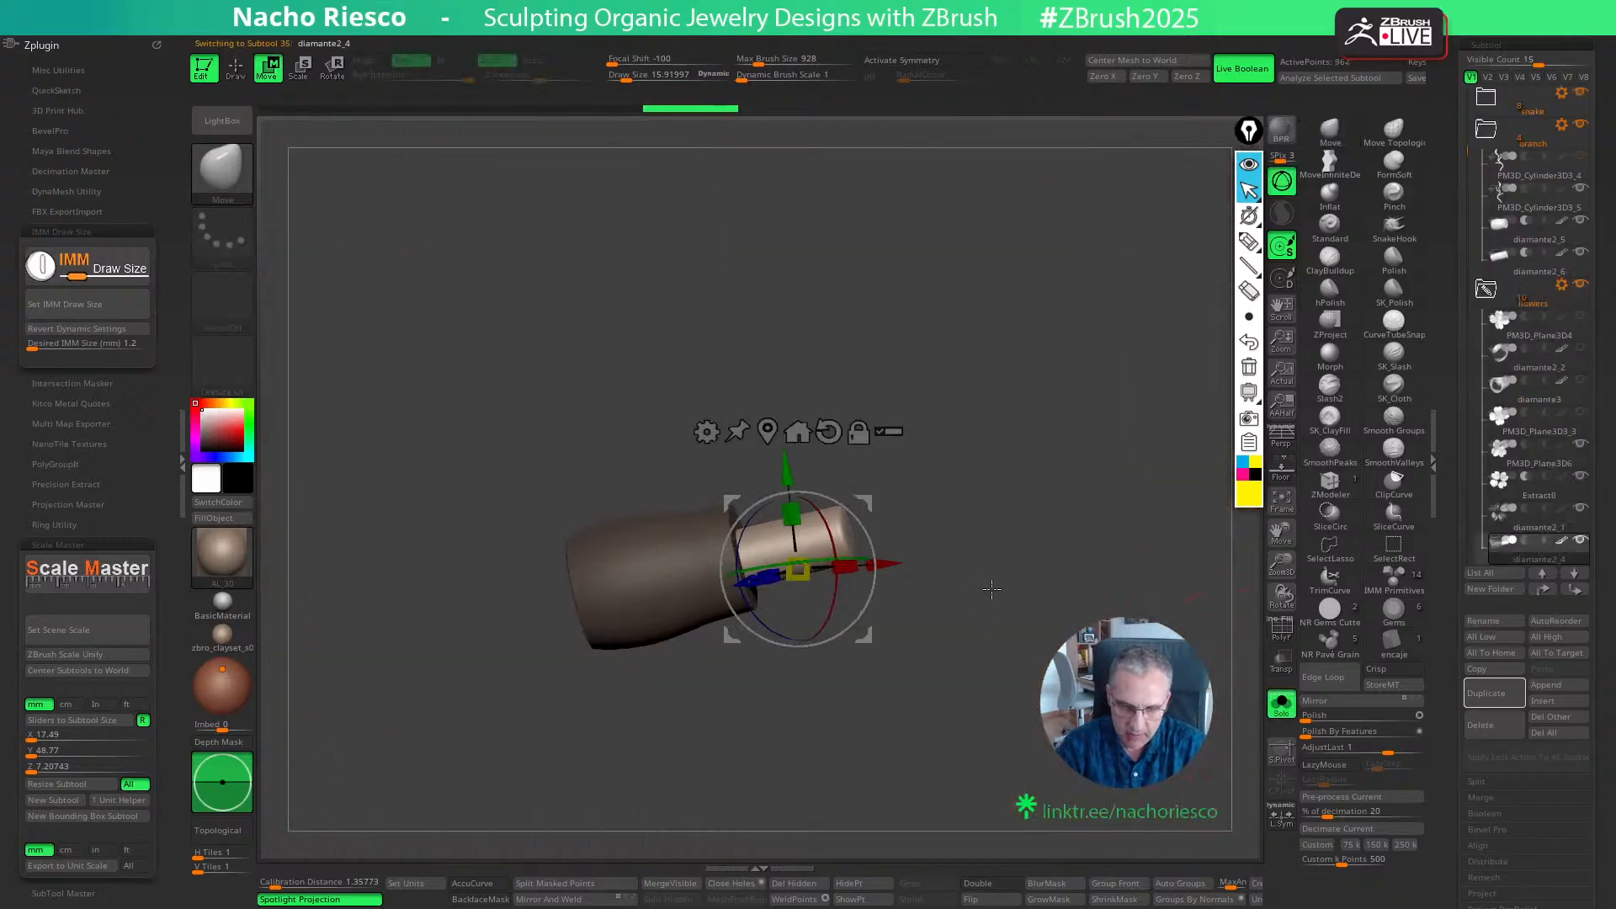
{"action": "left_click_drag", "start_coordinate": [991, 590], "coordinate": [1022, 547]}
{"action": "left_click_drag", "start_coordinate": [1044, 446], "coordinate": [966, 592]}
{"action": "left_click_drag", "start_coordinate": [869, 634], "coordinate": [1125, 464], "text": "alt"}
{"action": "left_click", "coordinate": [877, 513], "text": "alt"}
{"action": "left_click", "coordinate": [1281, 713]}
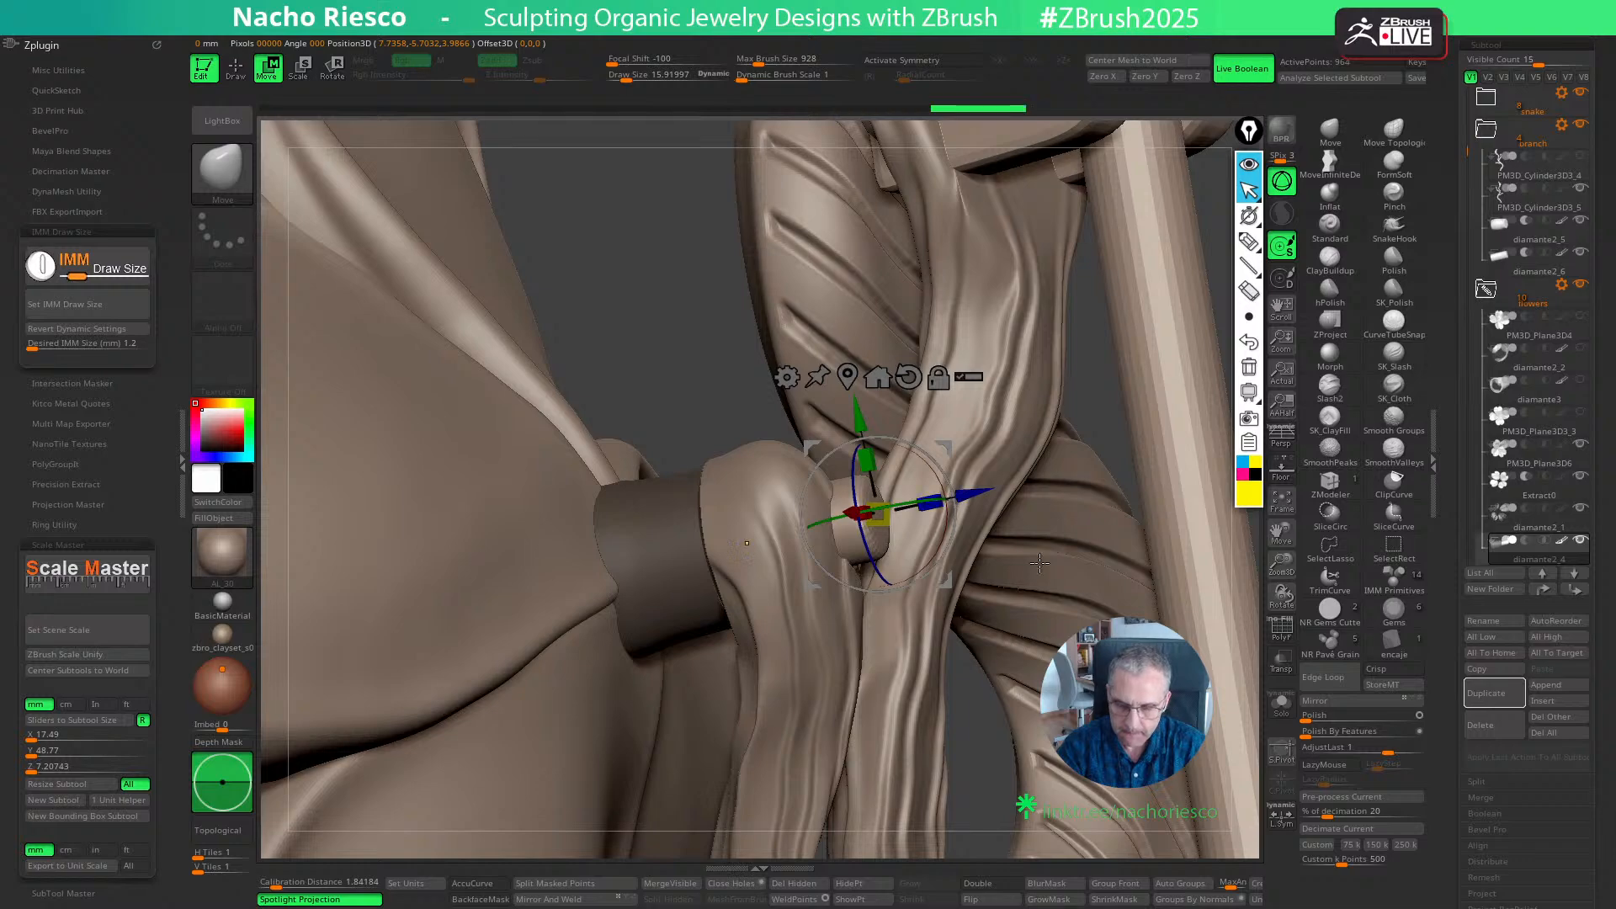
- Lengthen the flower's pin by moving its unmasked end outward along its axis, show the full model, and clear the mask
{"action": "left_click", "coordinate": [1281, 702]}
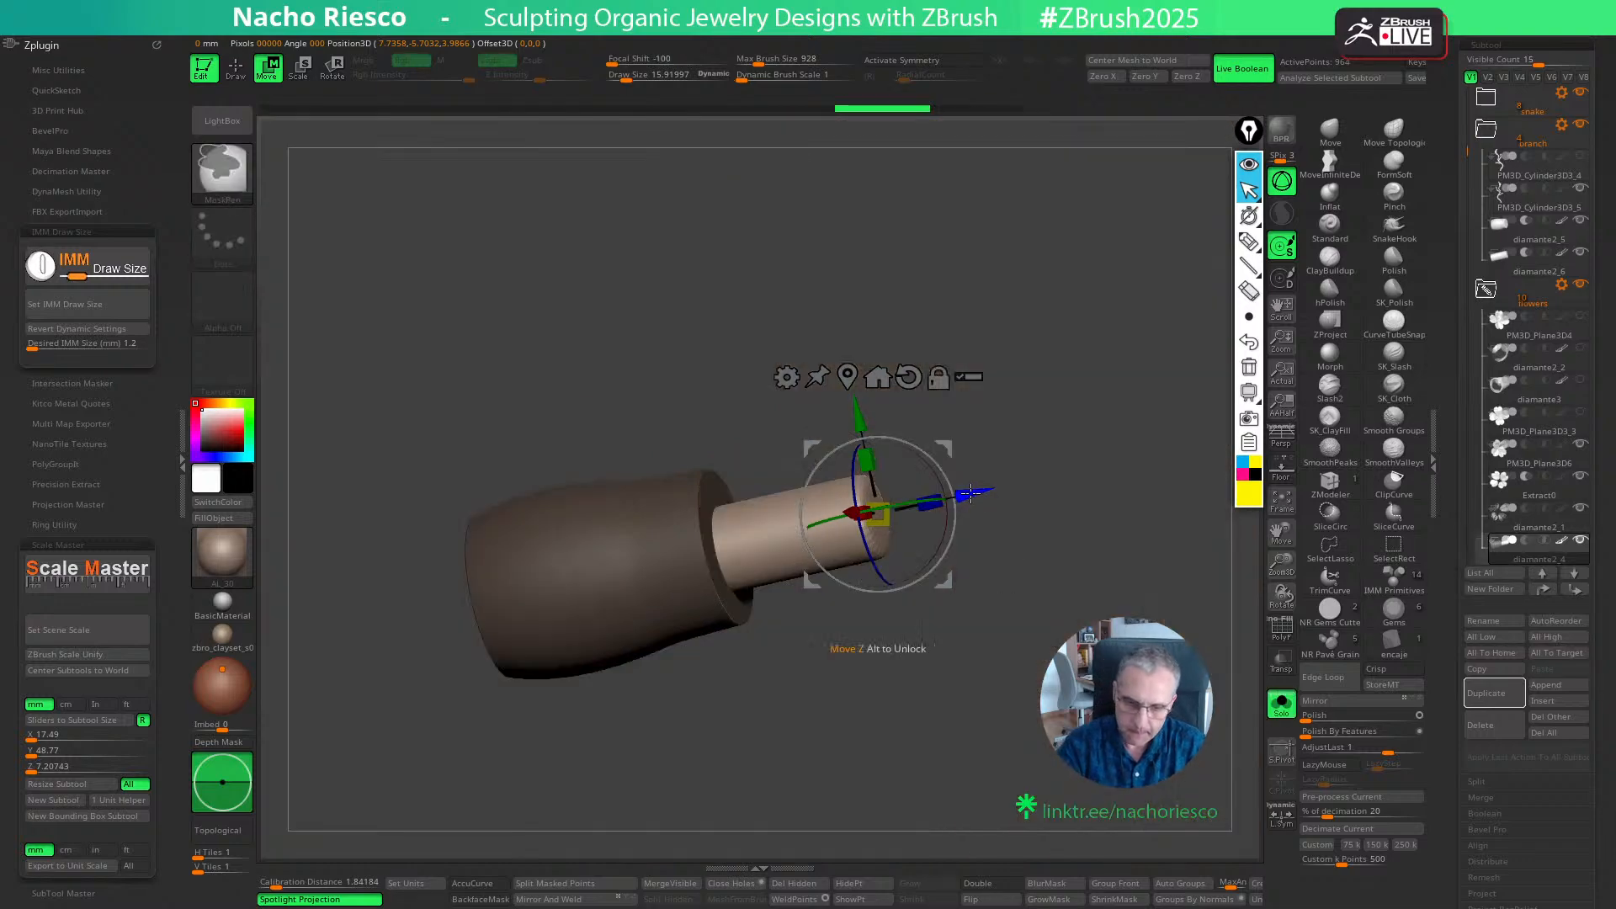
{"action": "left_click_drag", "start_coordinate": [970, 494], "coordinate": [1081, 469]}
{"action": "key", "text": "y"}
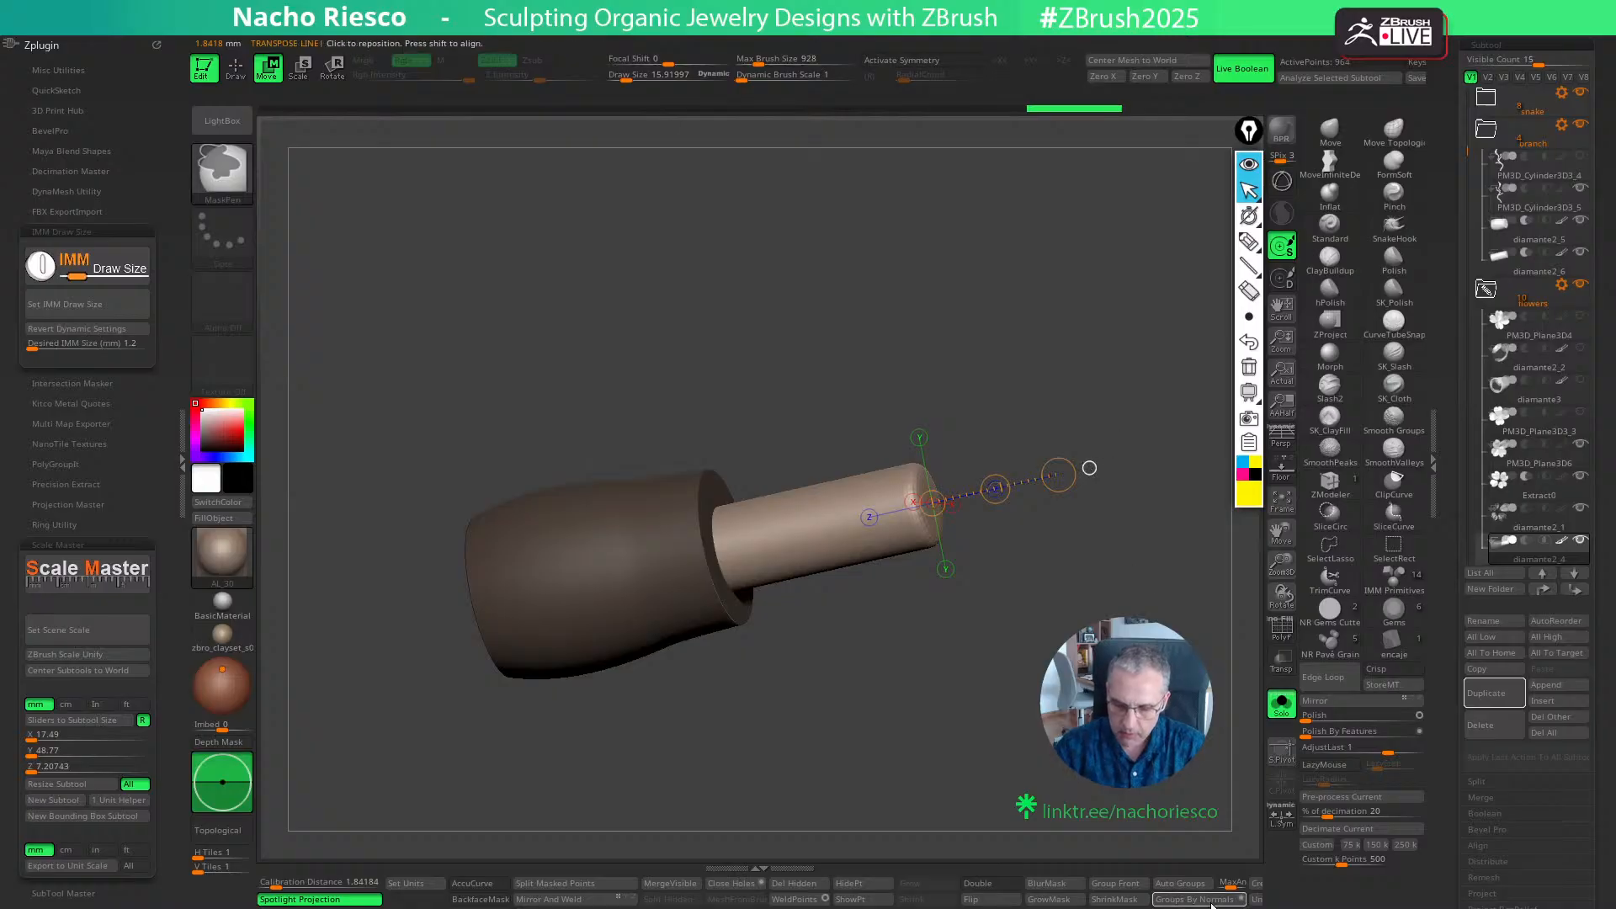
{"action": "left_click", "coordinate": [1281, 704]}
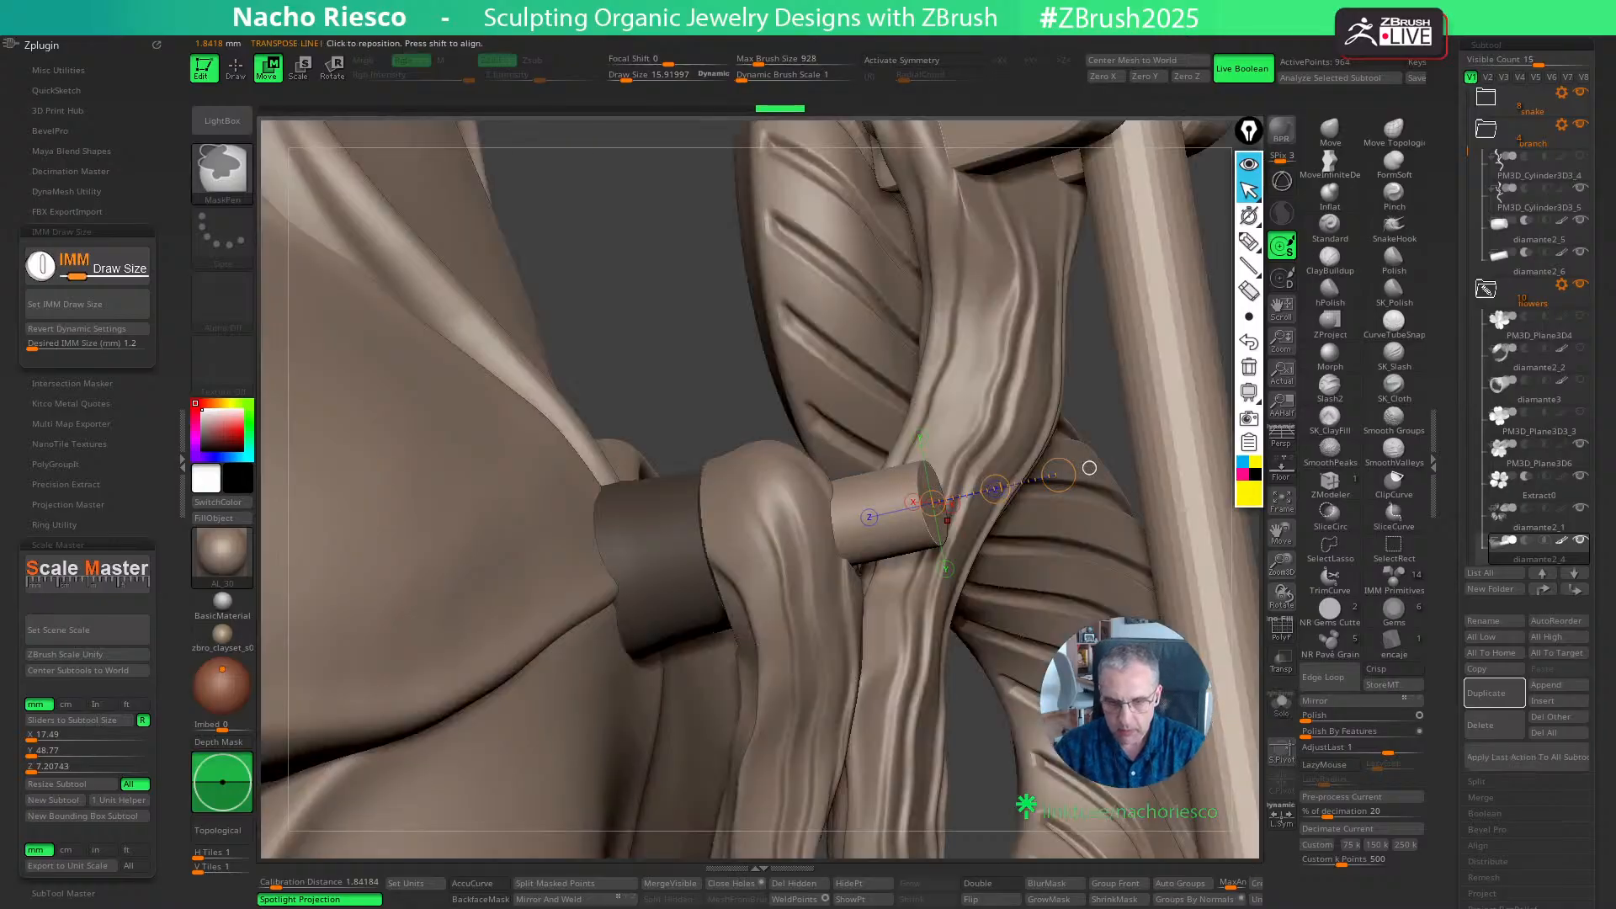
{"action": "key", "text": "q"}
{"action": "right_click_drag", "start_coordinate": [952, 605], "coordinate": [1200, 647]}
{"action": "right_click_drag", "start_coordinate": [1112, 512], "coordinate": [1085, 446], "text": "ctrl"}
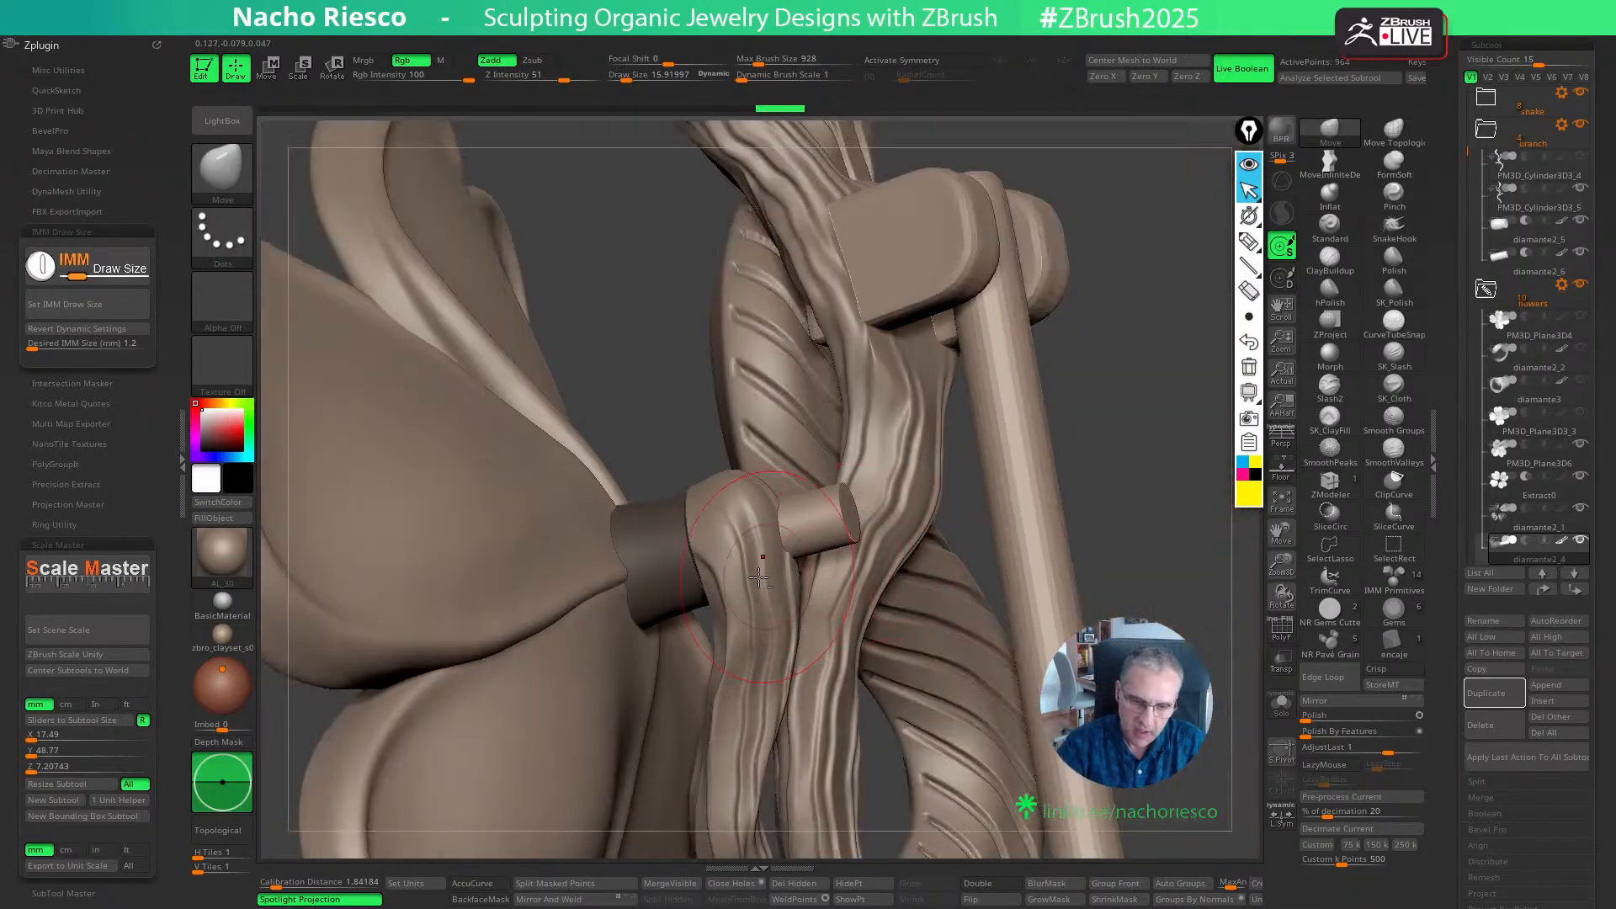
- Select the branch and flatten the side of its tip around the pin with hPolish at a draw size of about 14
{"action": "left_click", "coordinate": [759, 562], "text": "alt"}
{"action": "mouse_move", "coordinate": [1158, 515]}
{"action": "right_mouse_down"}
{"action": "mouse_move", "coordinate": [1178, 597]}
{"action": "mouse_move", "coordinate": [1161, 526]}
{"action": "mouse_move", "coordinate": [1094, 538]}
{"action": "mouse_move", "coordinate": [1195, 543]}
{"action": "right_mouse_up"}
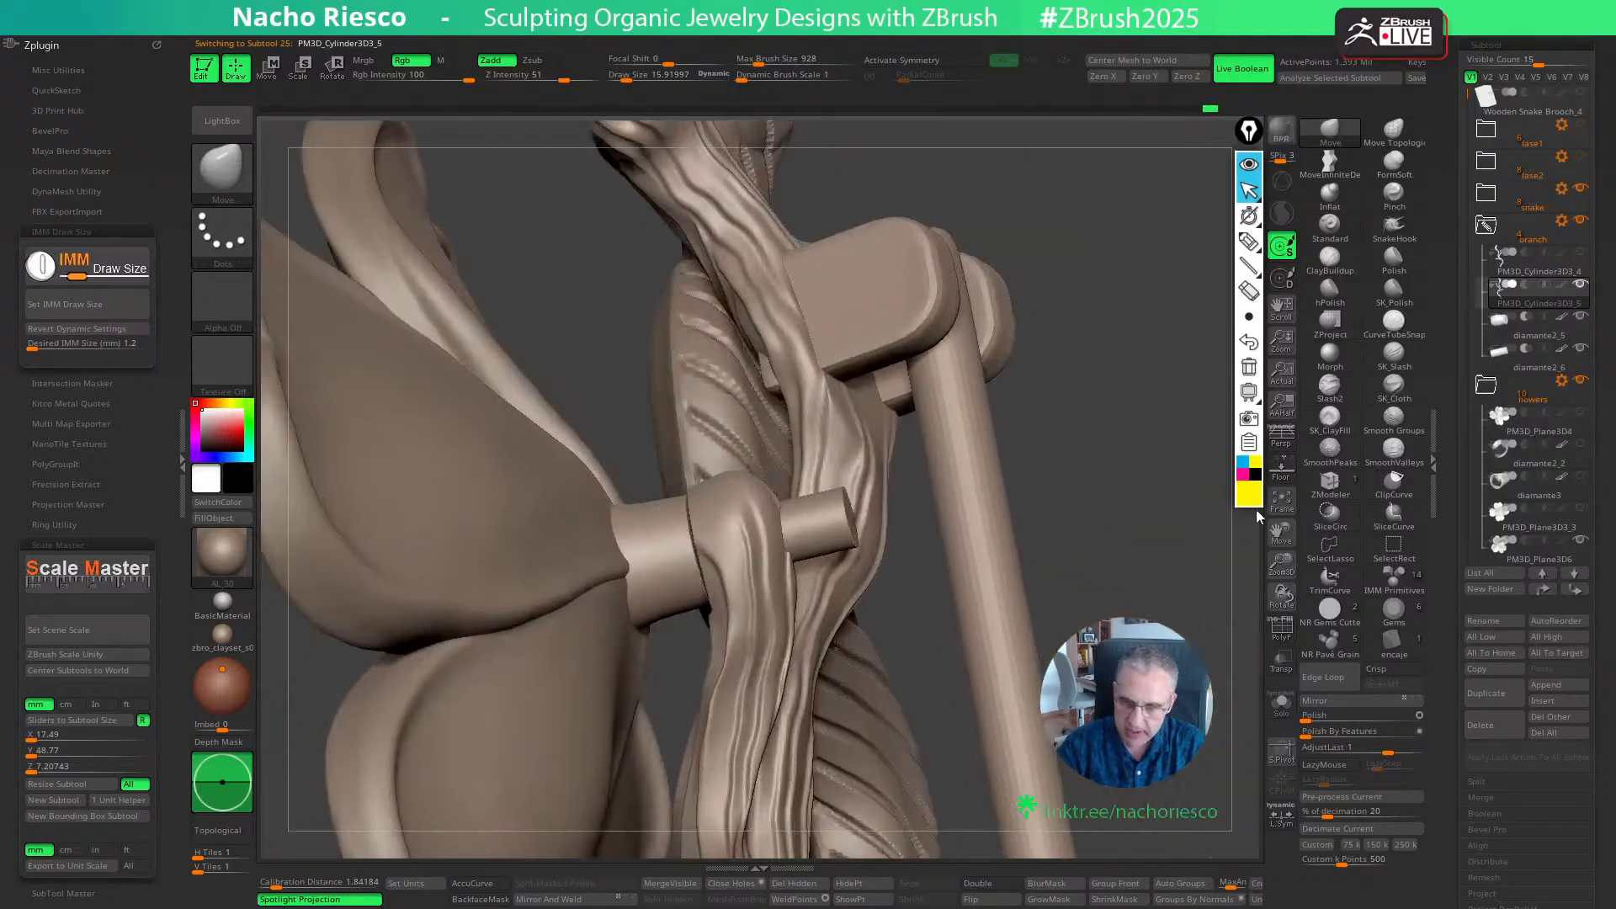
{"action": "left_click", "coordinate": [1330, 291]}
{"action": "key", "text": "s"}
{"action": "left_click", "coordinate": [744, 582]}
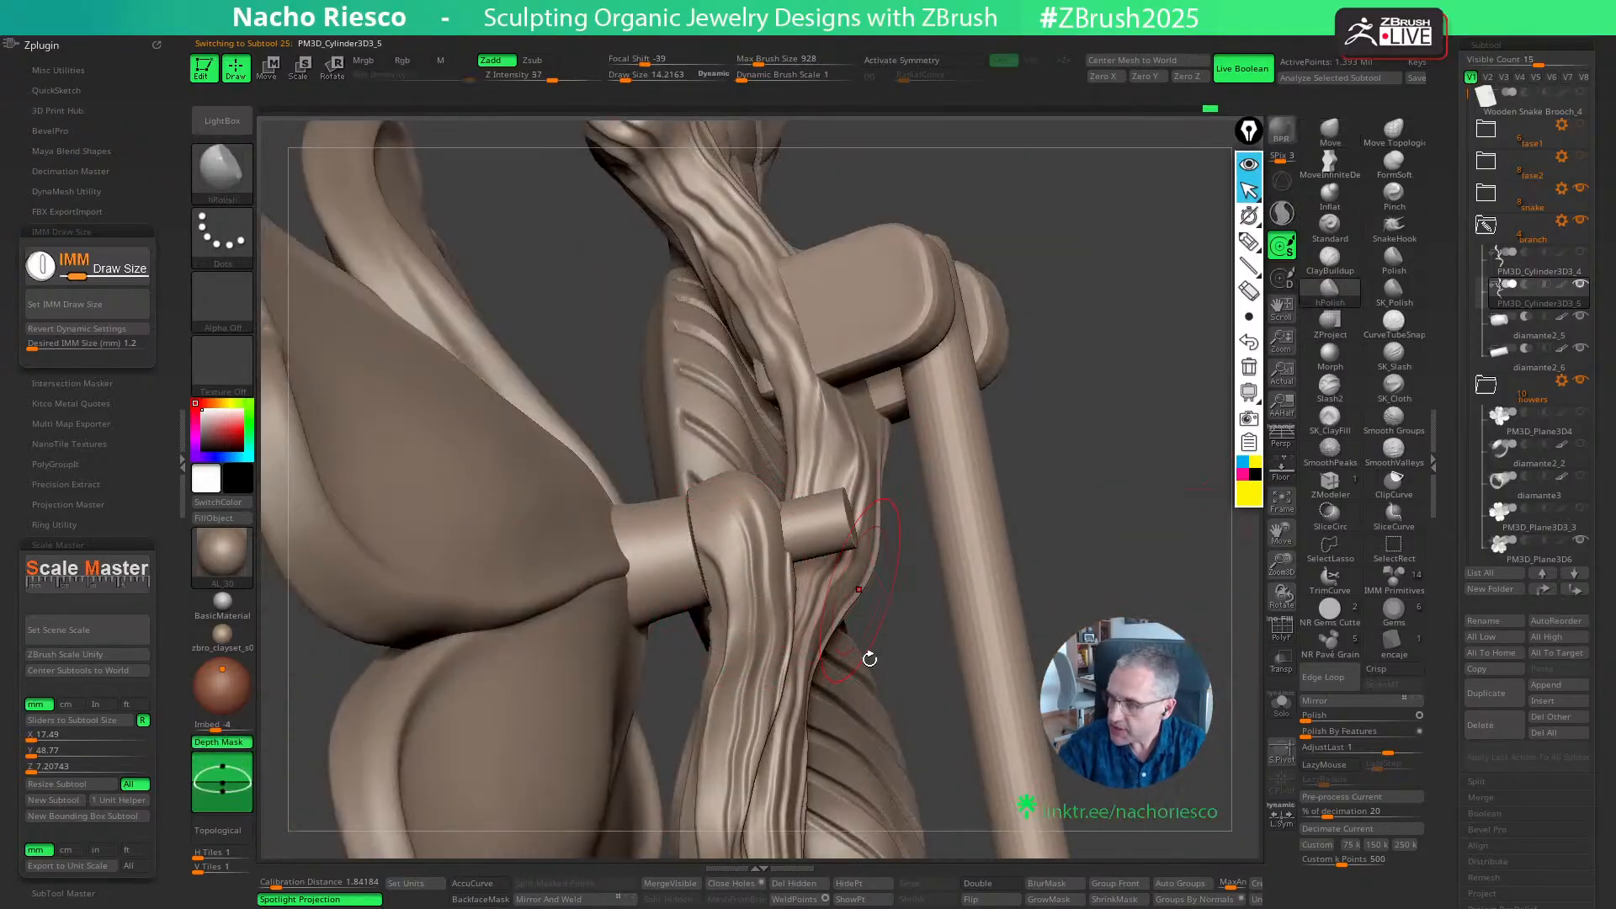
{"action": "right_click_drag", "start_coordinate": [1125, 543], "coordinate": [1195, 547]}
{"action": "key", "text": "bracketright"}
{"action": "key", "text": "bracketleft"}
{"action": "key", "text": "s"}
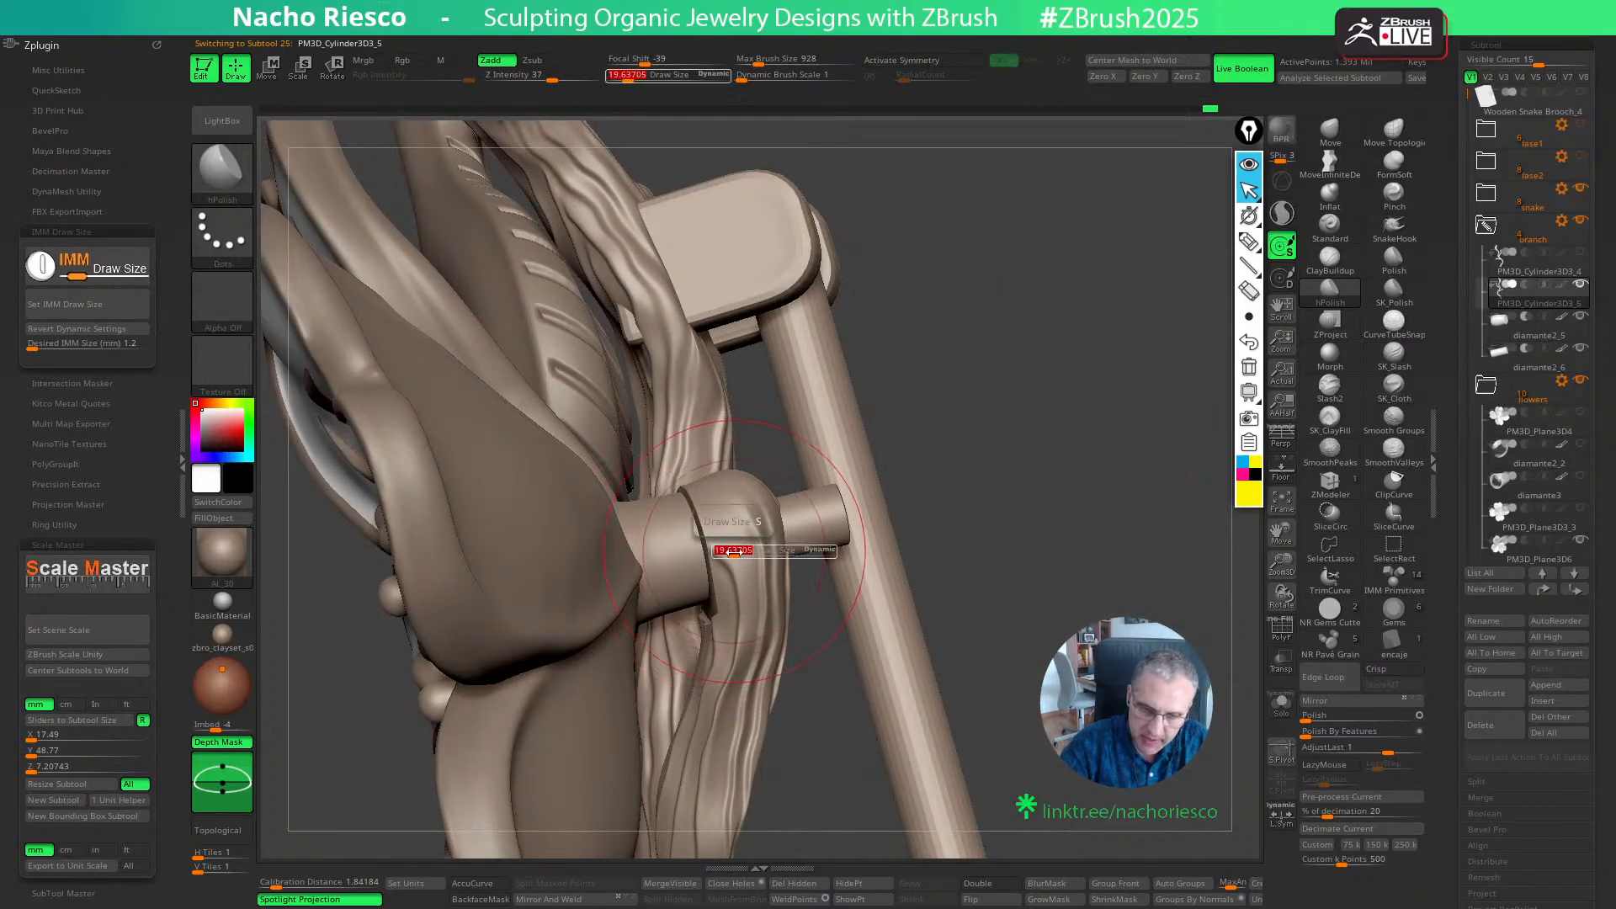
{"action": "left_click", "coordinate": [730, 552]}
{"action": "left_click_drag", "start_coordinate": [740, 545], "coordinate": [734, 539]}
{"action": "right_click_drag", "start_coordinate": [837, 507], "coordinate": [726, 541]}
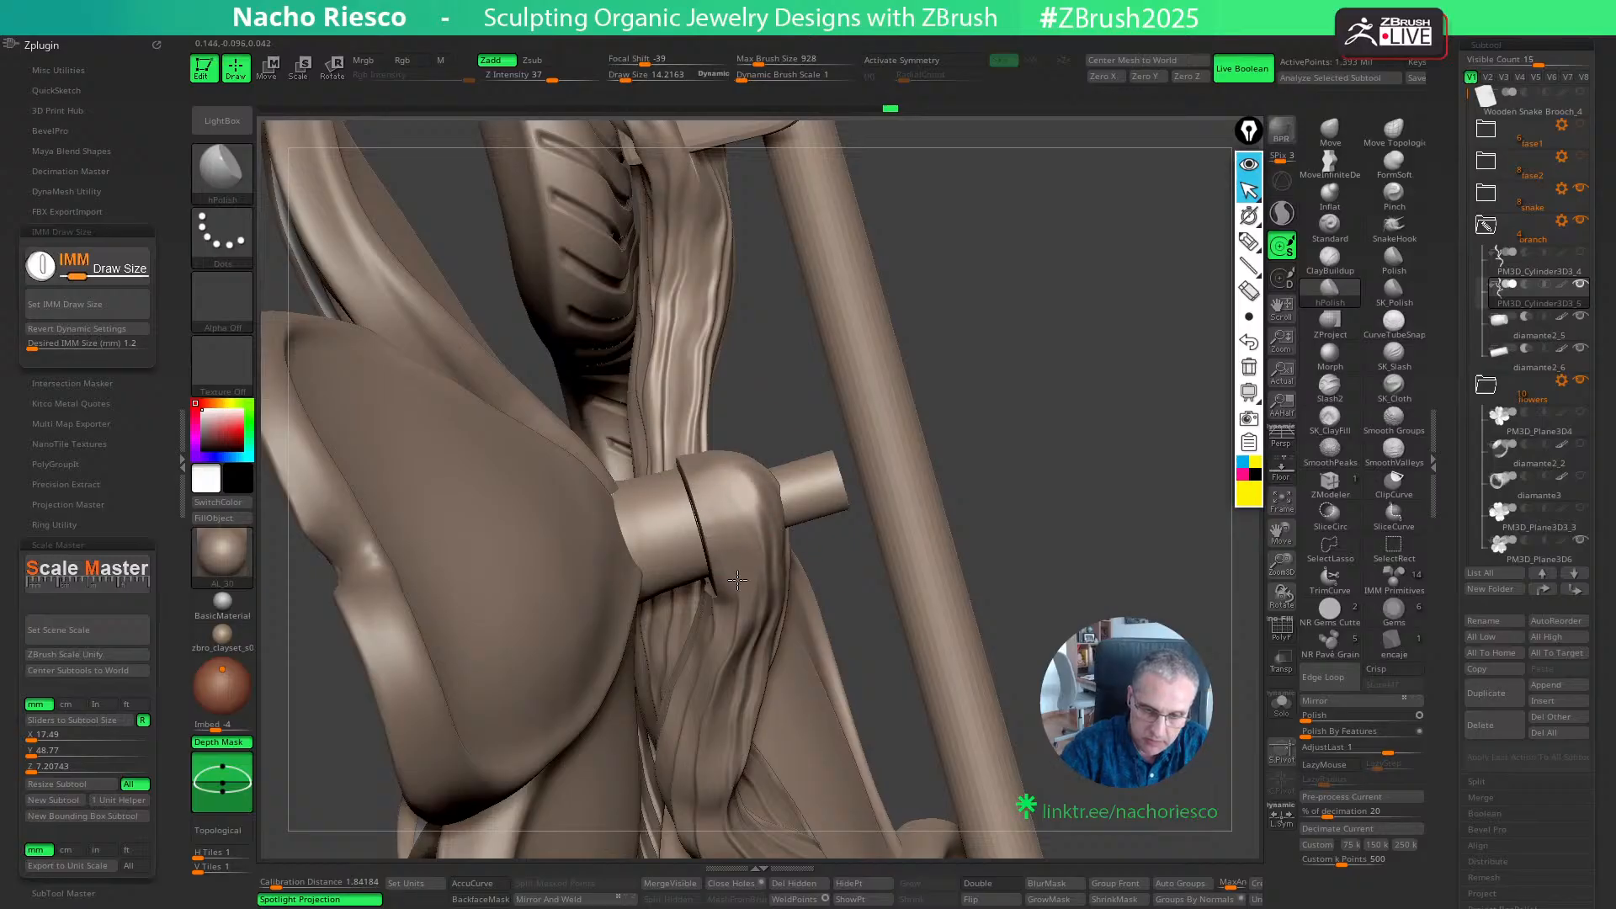
- Flatten the underside and end of the branch's tip with the hPolish brush
{"action": "right_click_drag", "start_coordinate": [1053, 536], "coordinate": [725, 463]}
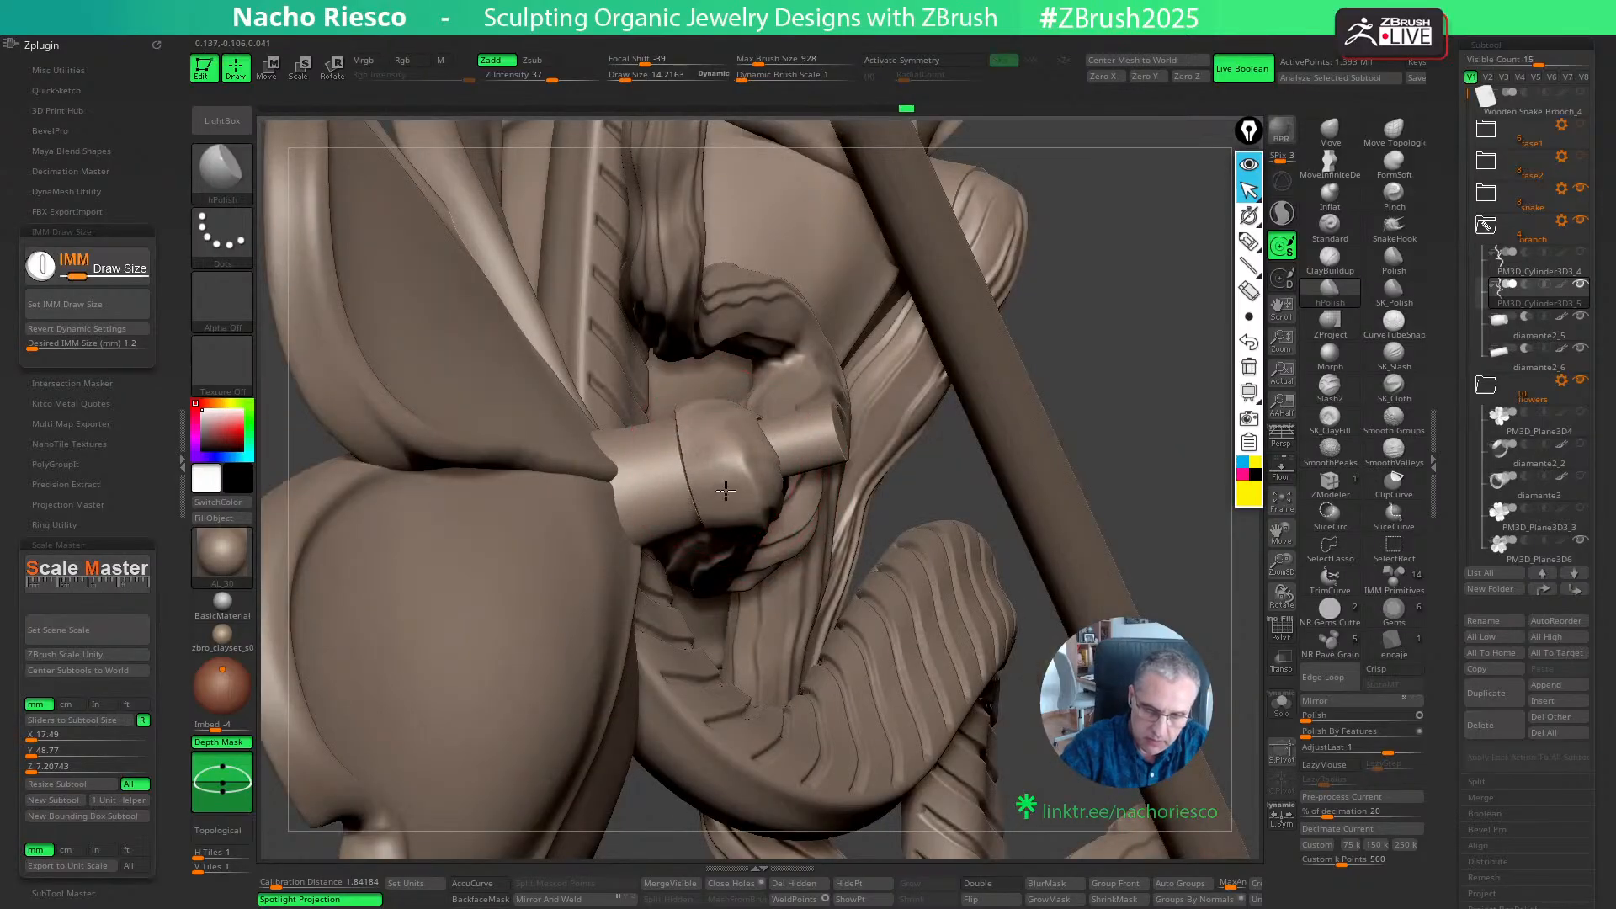
{"action": "right_click_drag", "start_coordinate": [1030, 377], "coordinate": [694, 400]}
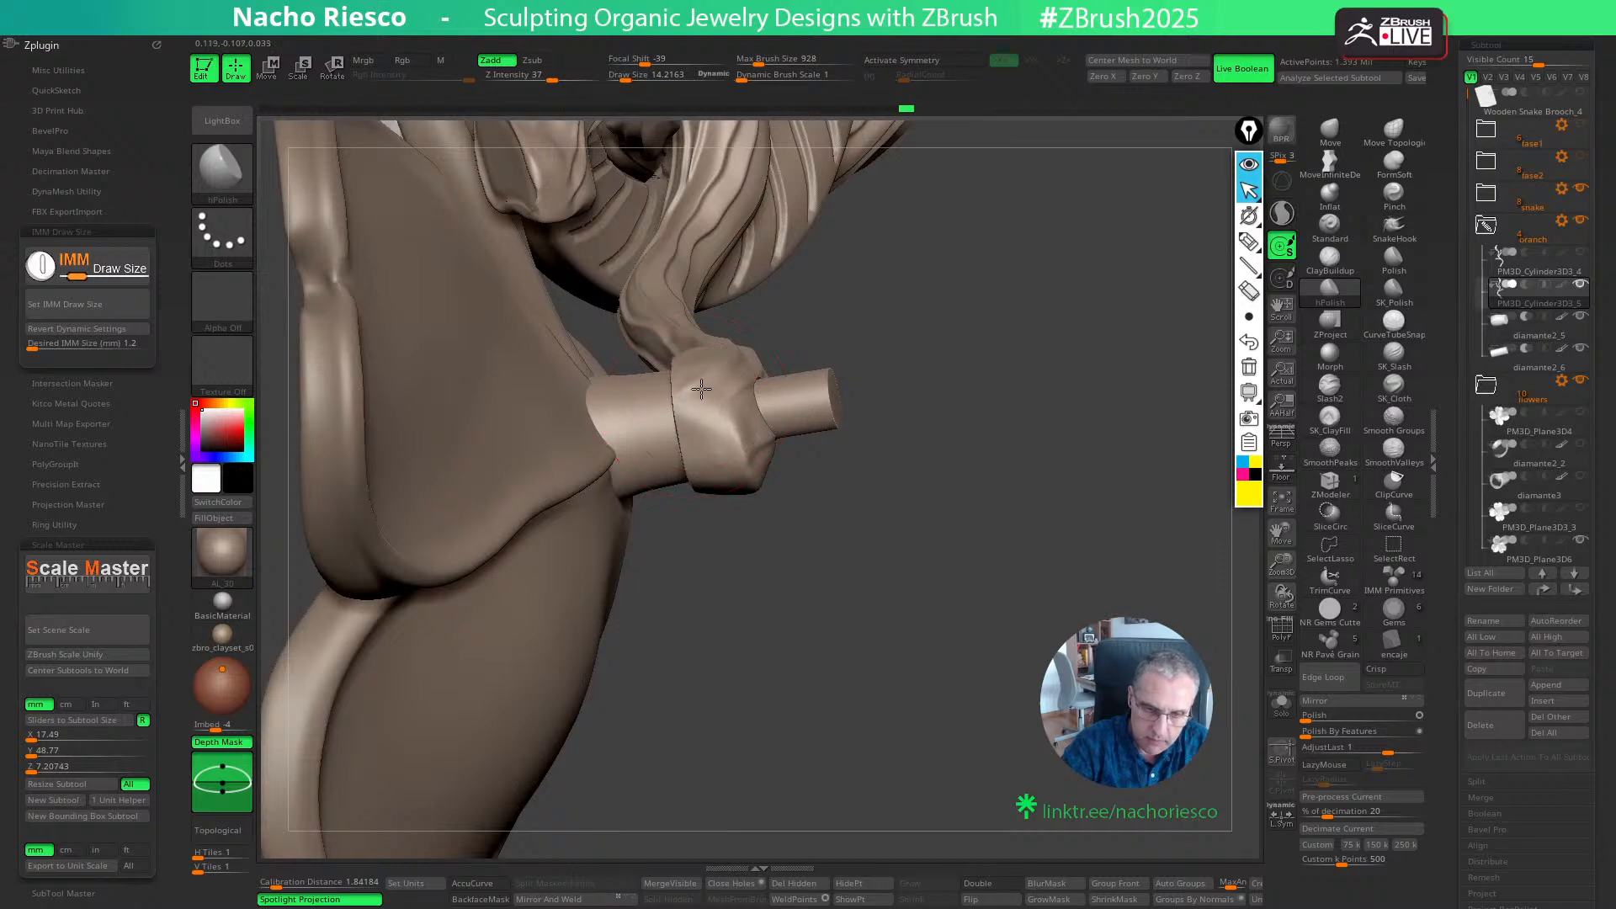
{"action": "right_click_drag", "start_coordinate": [756, 599], "coordinate": [723, 430]}
{"action": "right_click_drag", "start_coordinate": [723, 514], "coordinate": [721, 382]}
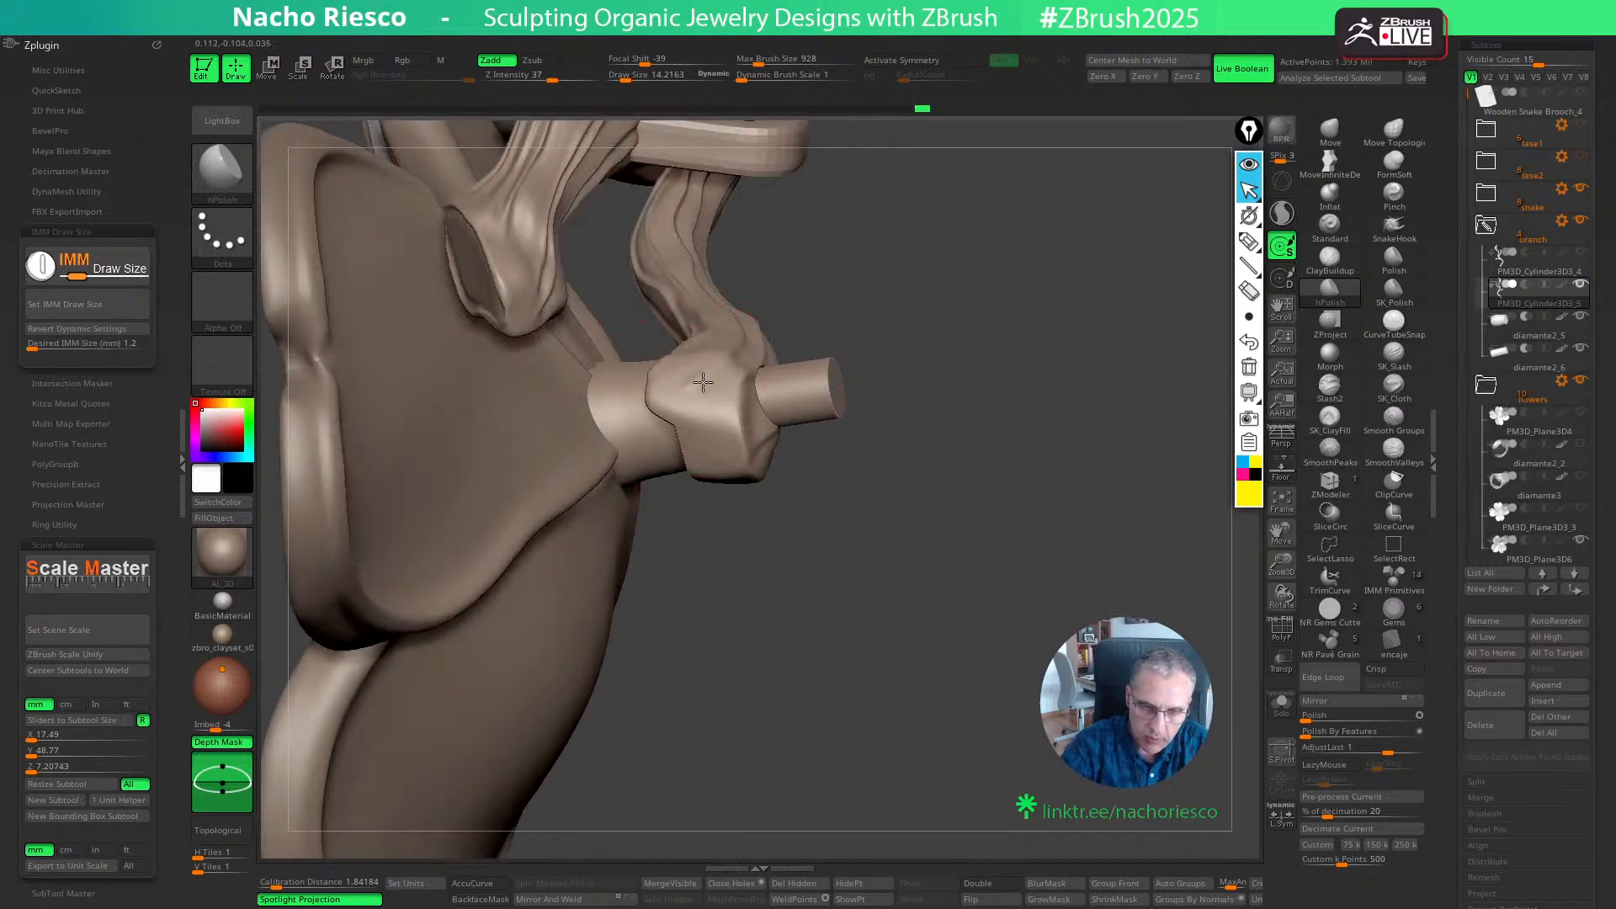
{"action": "mouse_move", "coordinate": [793, 563]}
{"action": "right_mouse_down"}
{"action": "mouse_move", "coordinate": [707, 407]}
{"action": "mouse_move", "coordinate": [717, 351]}
{"action": "right_mouse_up"}
{"action": "right_click_drag", "start_coordinate": [865, 580], "coordinate": [1062, 633]}
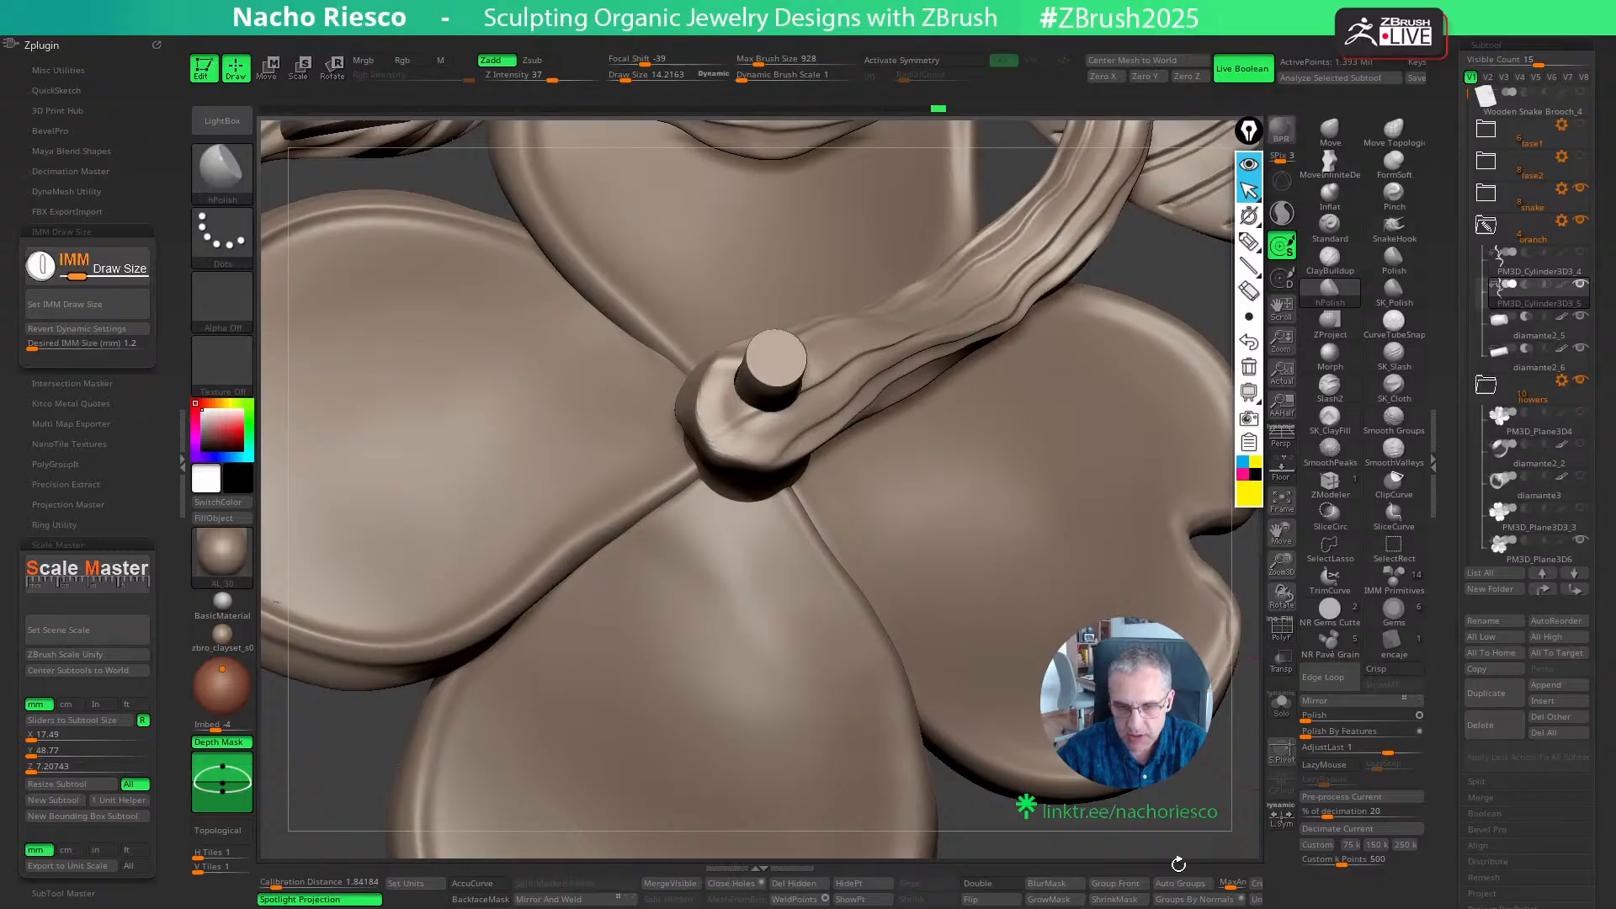
- Isolate the branch, reshape its tip outline with MoveInfiniteDepth at a draw size of about 22, and show the full model
{"action": "right_click_drag", "start_coordinate": [1178, 865], "coordinate": [1208, 873]}
{"action": "left_click", "coordinate": [1282, 705]}
{"action": "right_click_drag", "start_coordinate": [1178, 345], "coordinate": [1205, 422]}
{"action": "left_click", "coordinate": [1329, 163]}
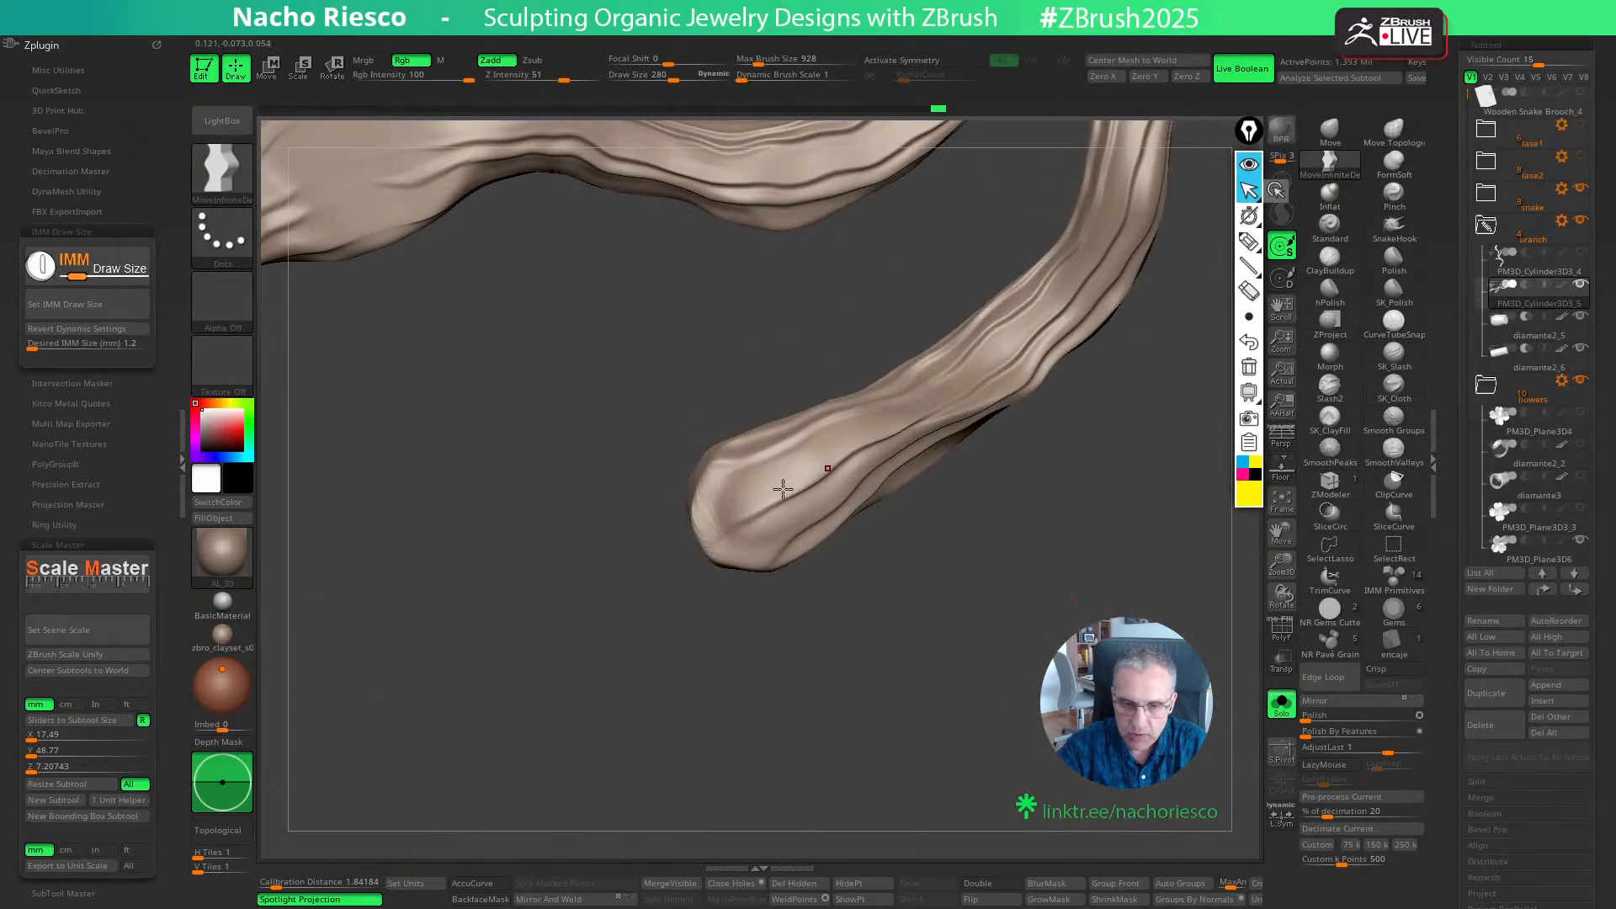
{"action": "key", "text": "s"}
{"action": "left_click_drag", "start_coordinate": [776, 487], "coordinate": [723, 486]}
{"action": "left_click_drag", "start_coordinate": [758, 449], "coordinate": [750, 423]}
{"action": "left_click_drag", "start_coordinate": [809, 530], "coordinate": [824, 539]}
{"action": "left_click", "coordinate": [1280, 711]}
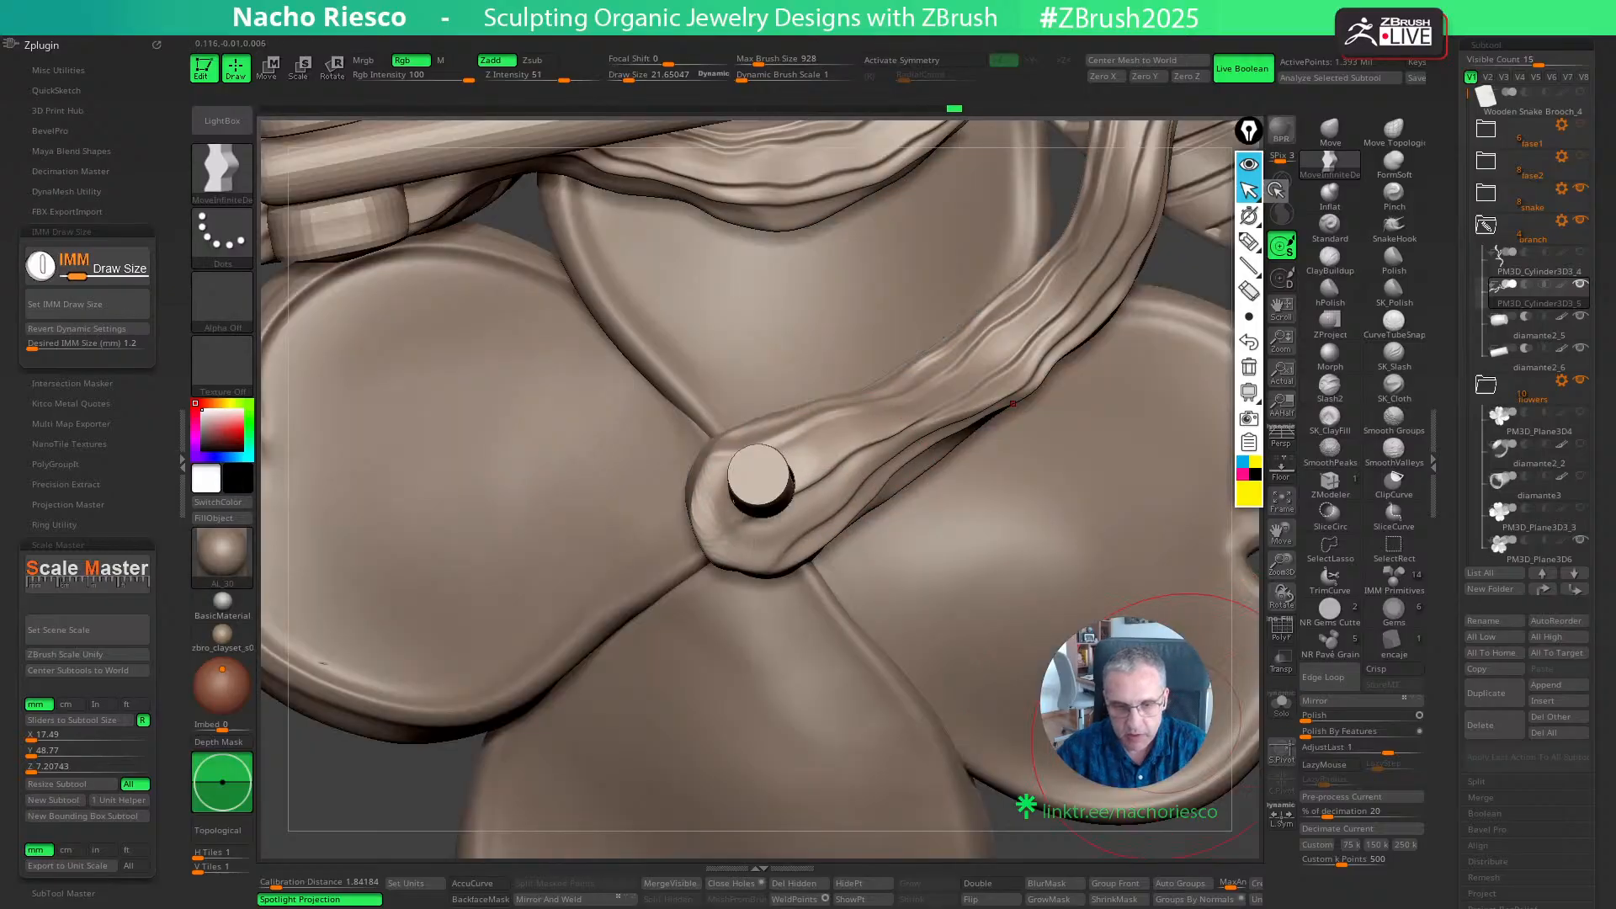
- Flatten the reshaped branch tip around the pin hole with hPolish
{"action": "right_click_drag", "start_coordinate": [1005, 657], "coordinate": [1211, 497]}
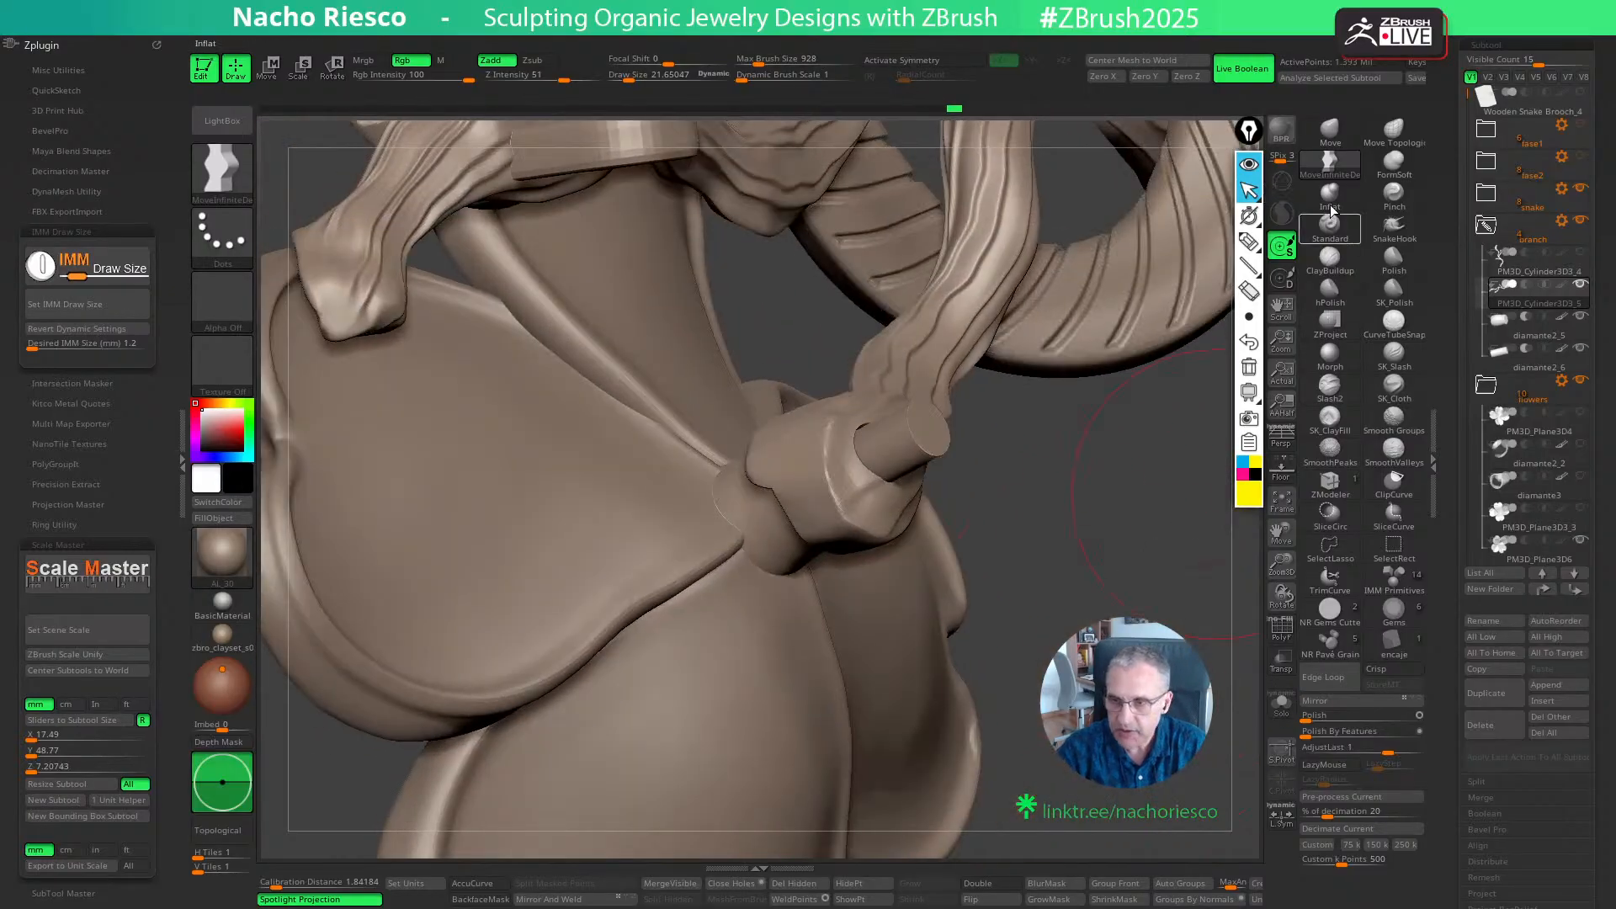
{"action": "left_click", "coordinate": [1330, 287]}
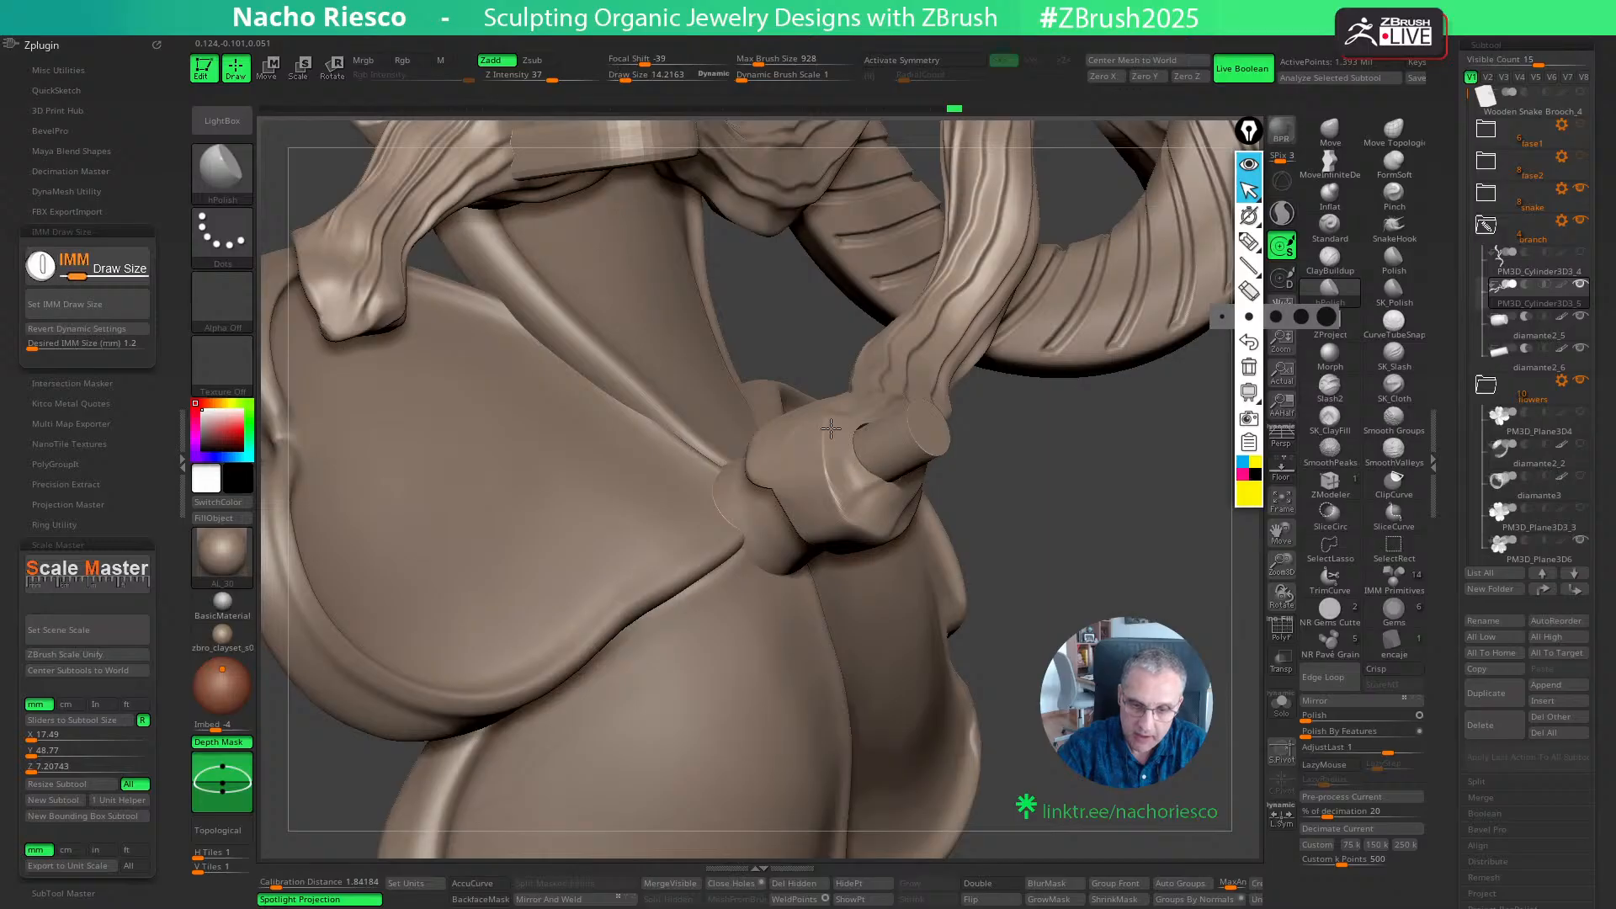
{"action": "right_click_drag", "start_coordinate": [955, 534], "coordinate": [868, 413]}
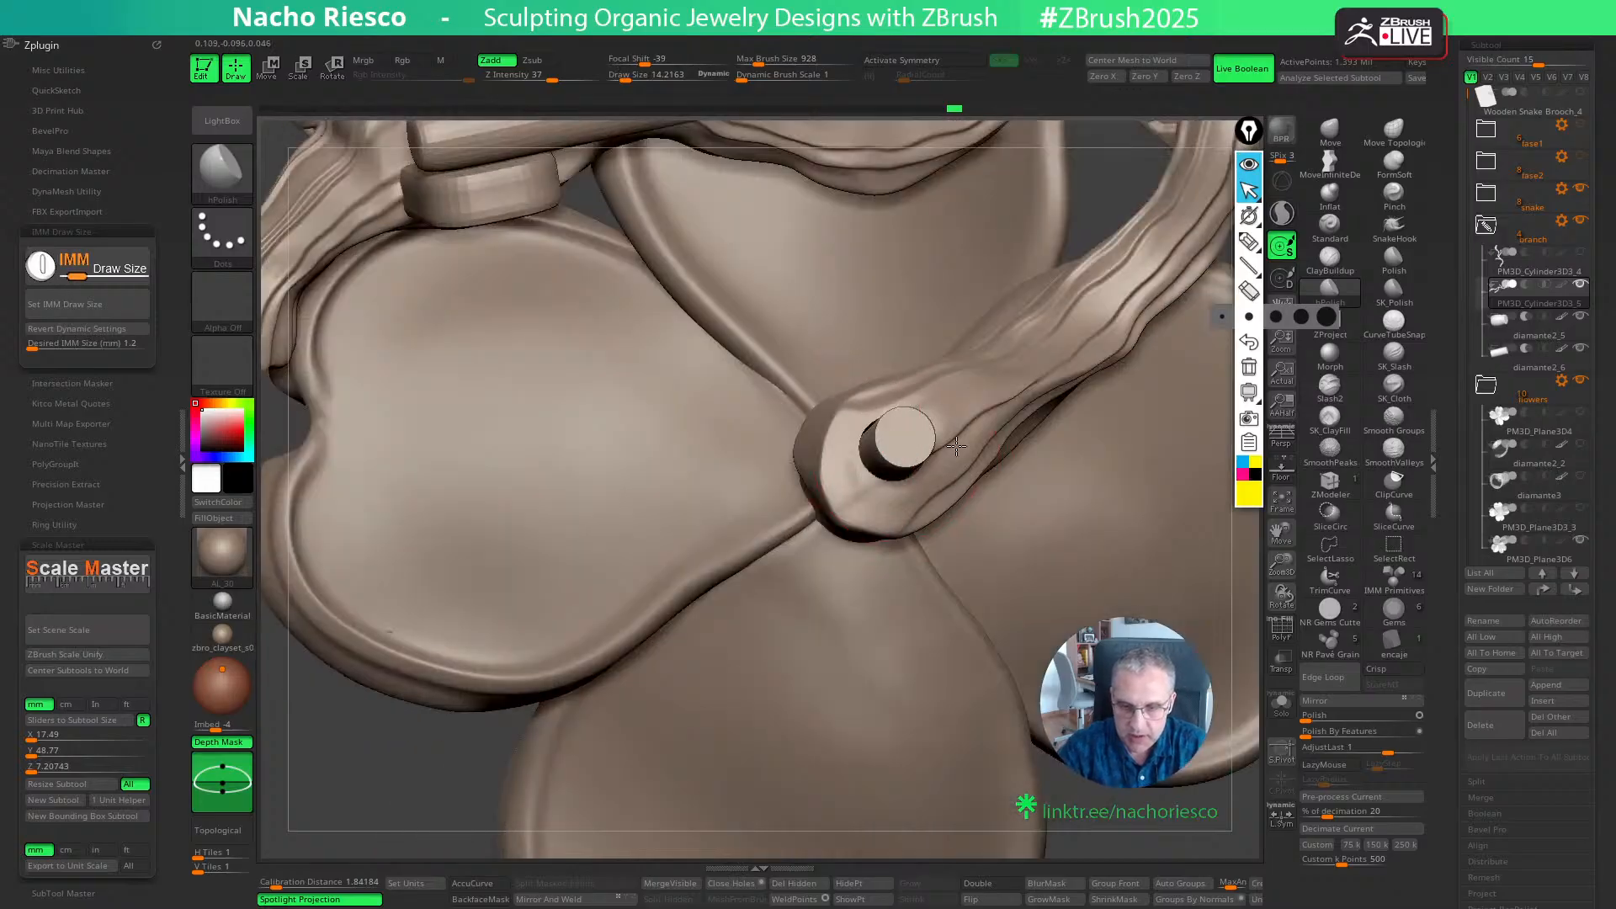
{"action": "right_click_drag", "start_coordinate": [988, 604], "coordinate": [1178, 589]}
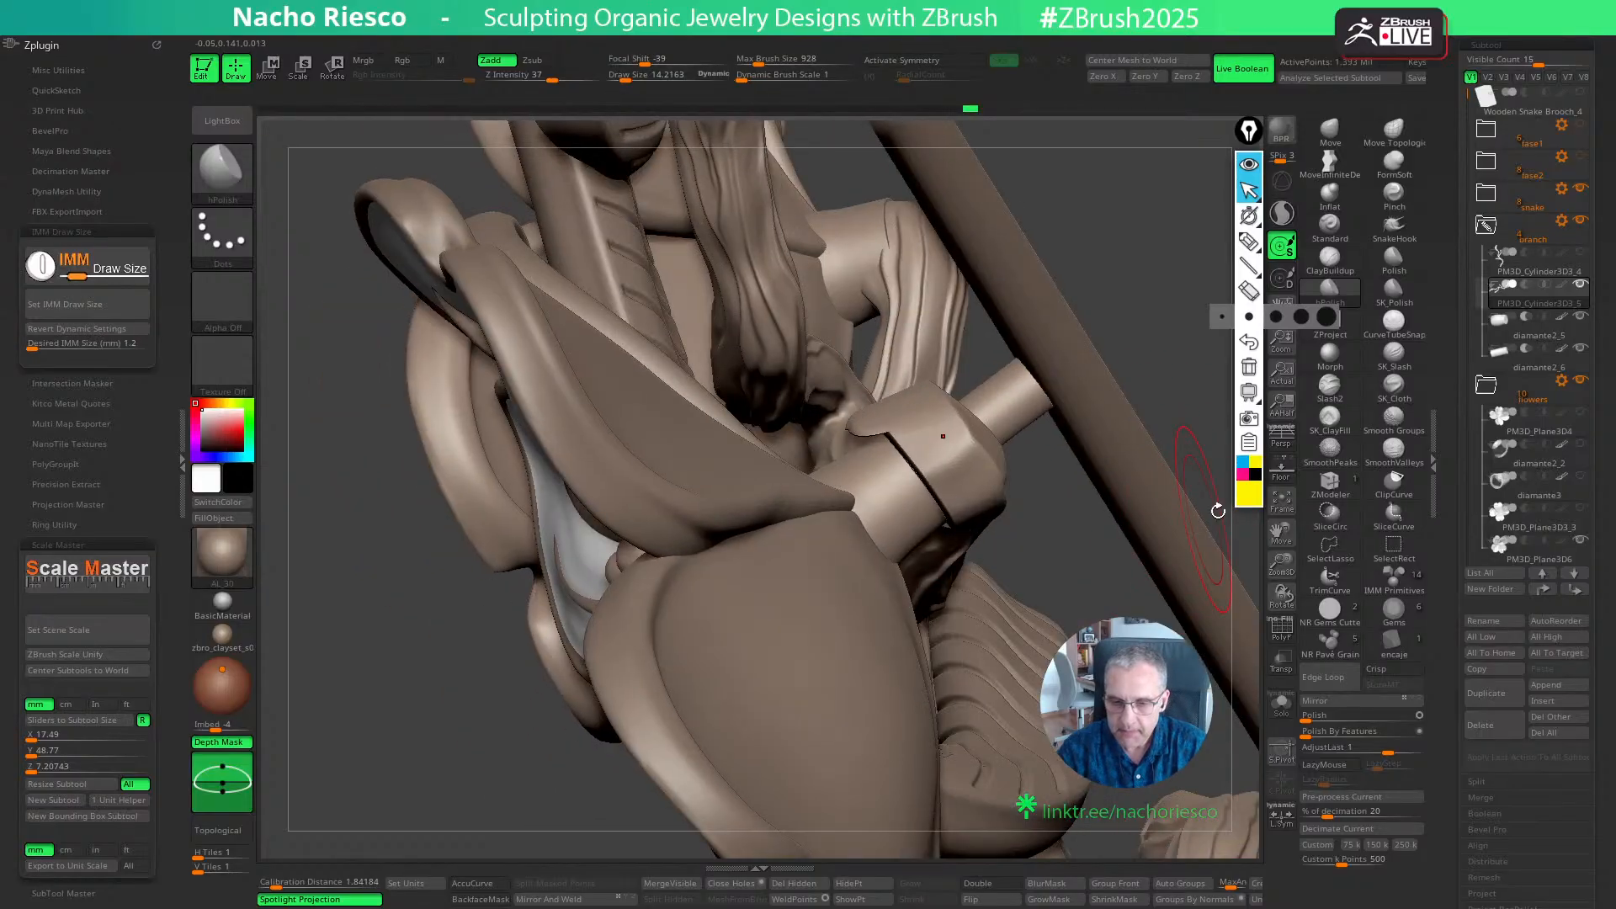
- Isolate the subtracted base copy, scale it up uniformly about its pin-side end, and show the full model again
{"action": "left_click", "coordinate": [1526, 330]}
{"action": "left_click", "coordinate": [1280, 703]}
{"action": "key", "text": "w"}
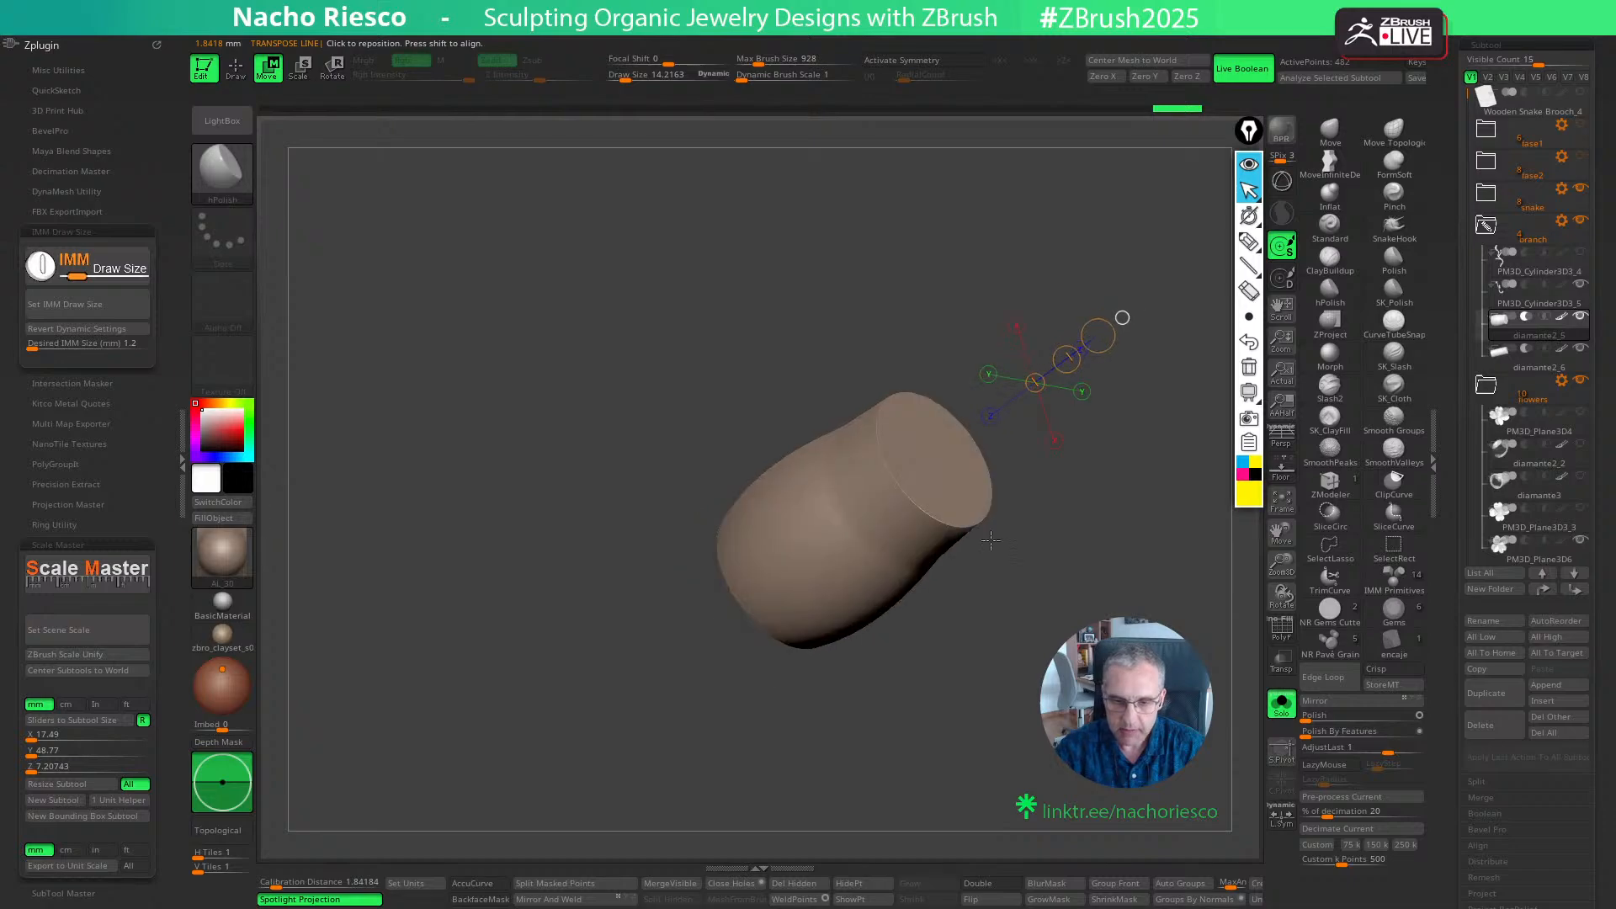
{"action": "left_click", "coordinate": [940, 459]}
{"action": "right_click_drag", "start_coordinate": [1132, 459], "coordinate": [1194, 445]}
{"action": "key", "text": "e"}
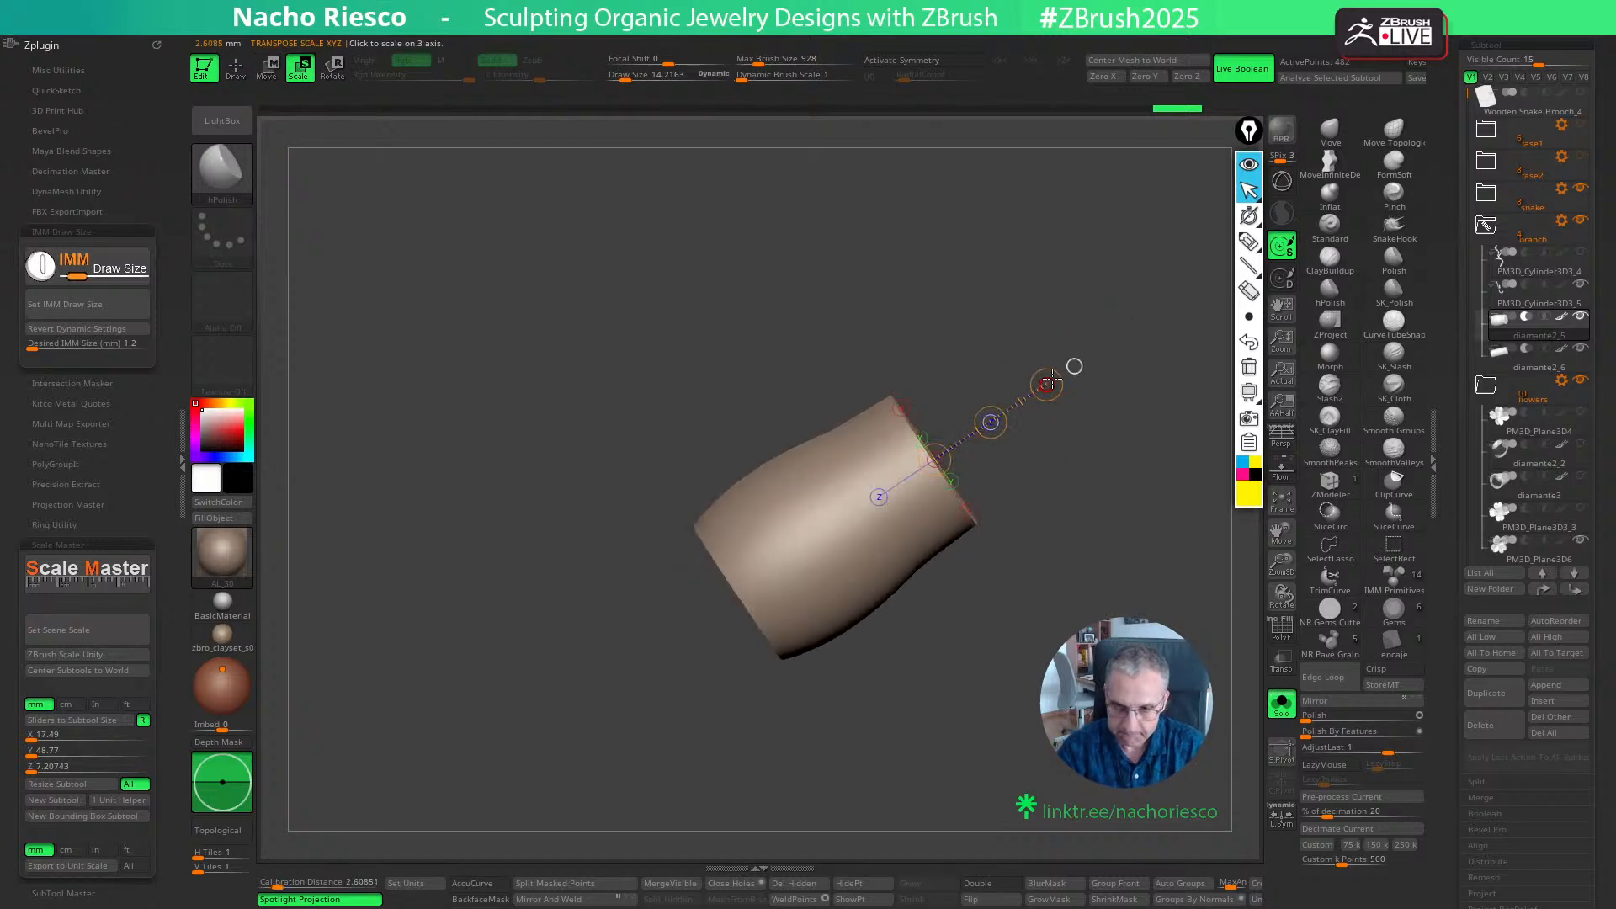
{"action": "left_click_drag", "start_coordinate": [1046, 384], "coordinate": [1074, 365]}
{"action": "key", "text": "ctrl+z"}
{"action": "key", "text": "y"}
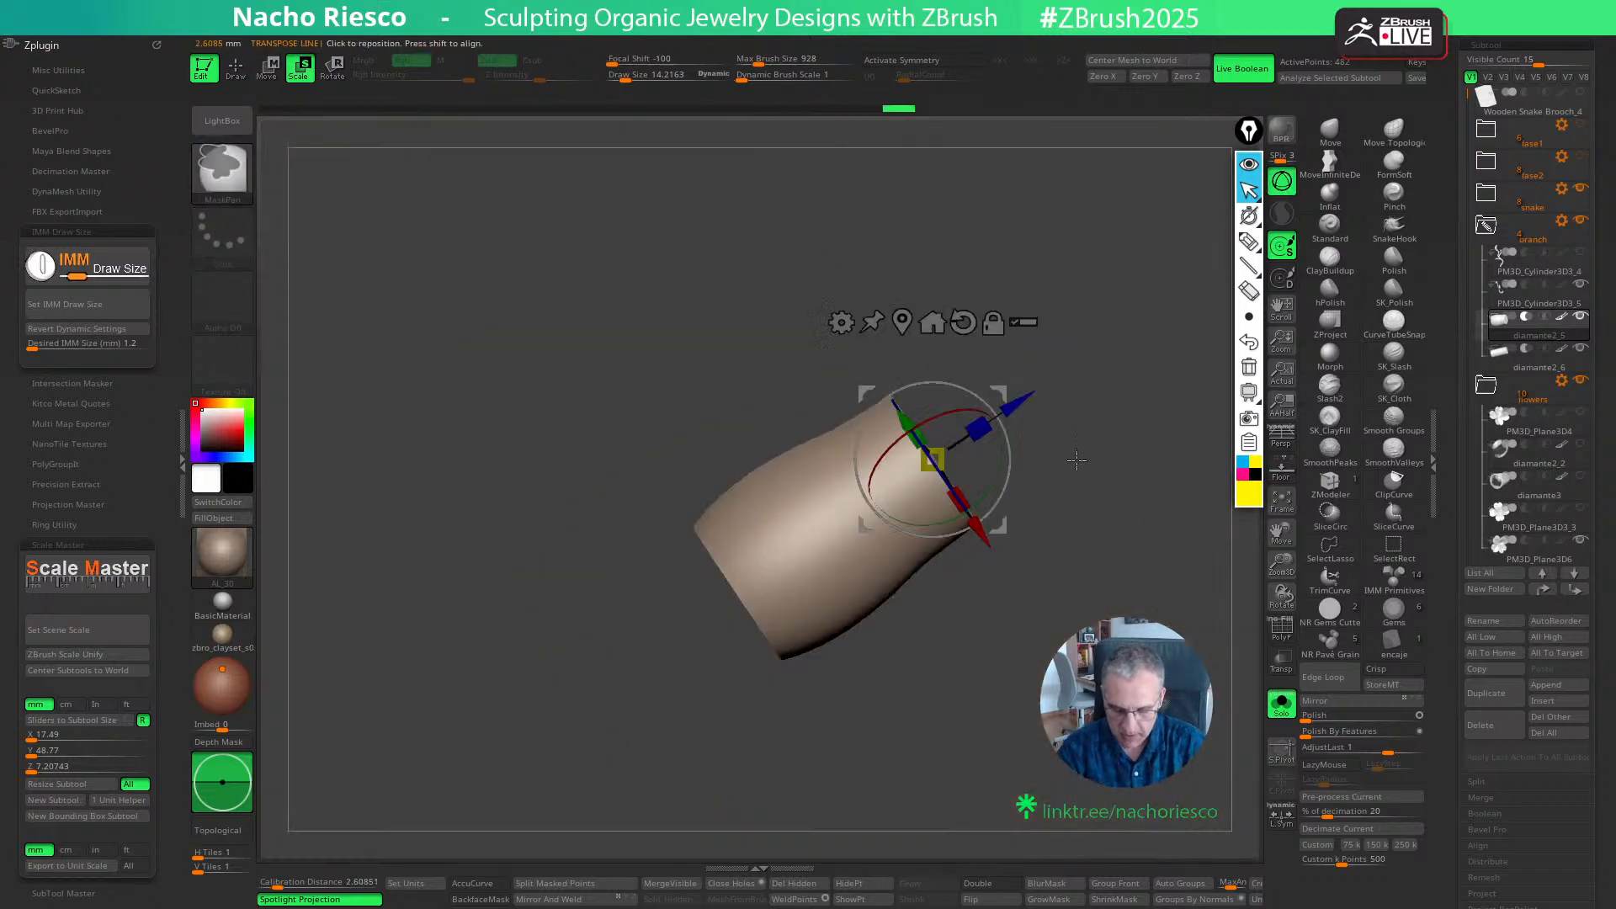
{"action": "left_click_drag", "start_coordinate": [948, 459], "coordinate": [993, 460]}
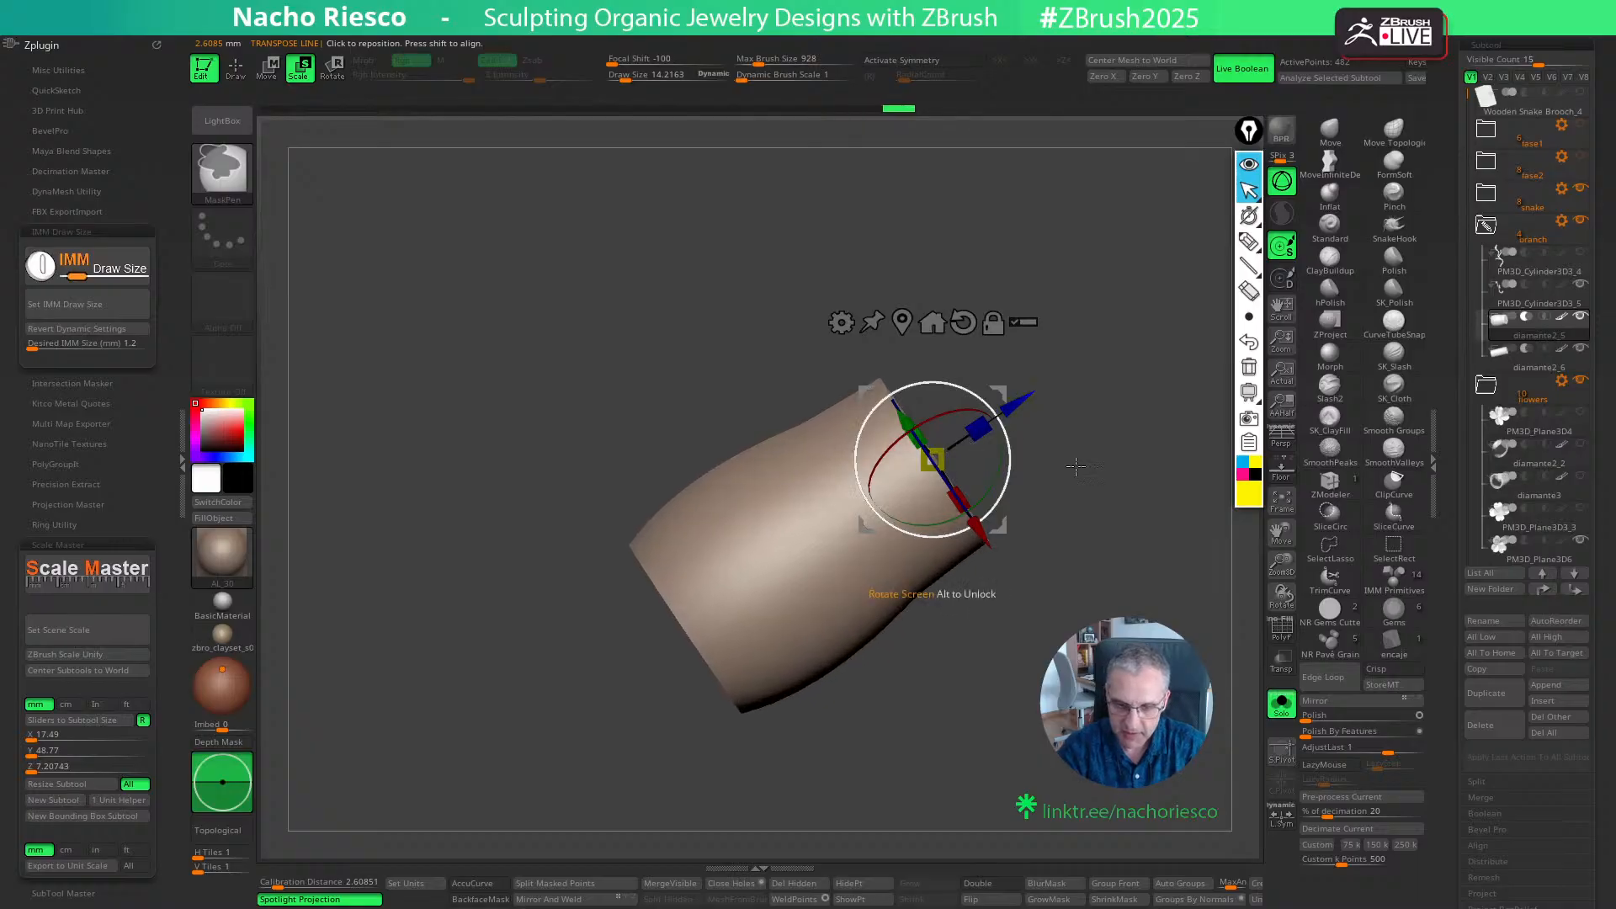
{"action": "left_click", "coordinate": [1279, 711]}
{"action": "key", "text": "q"}
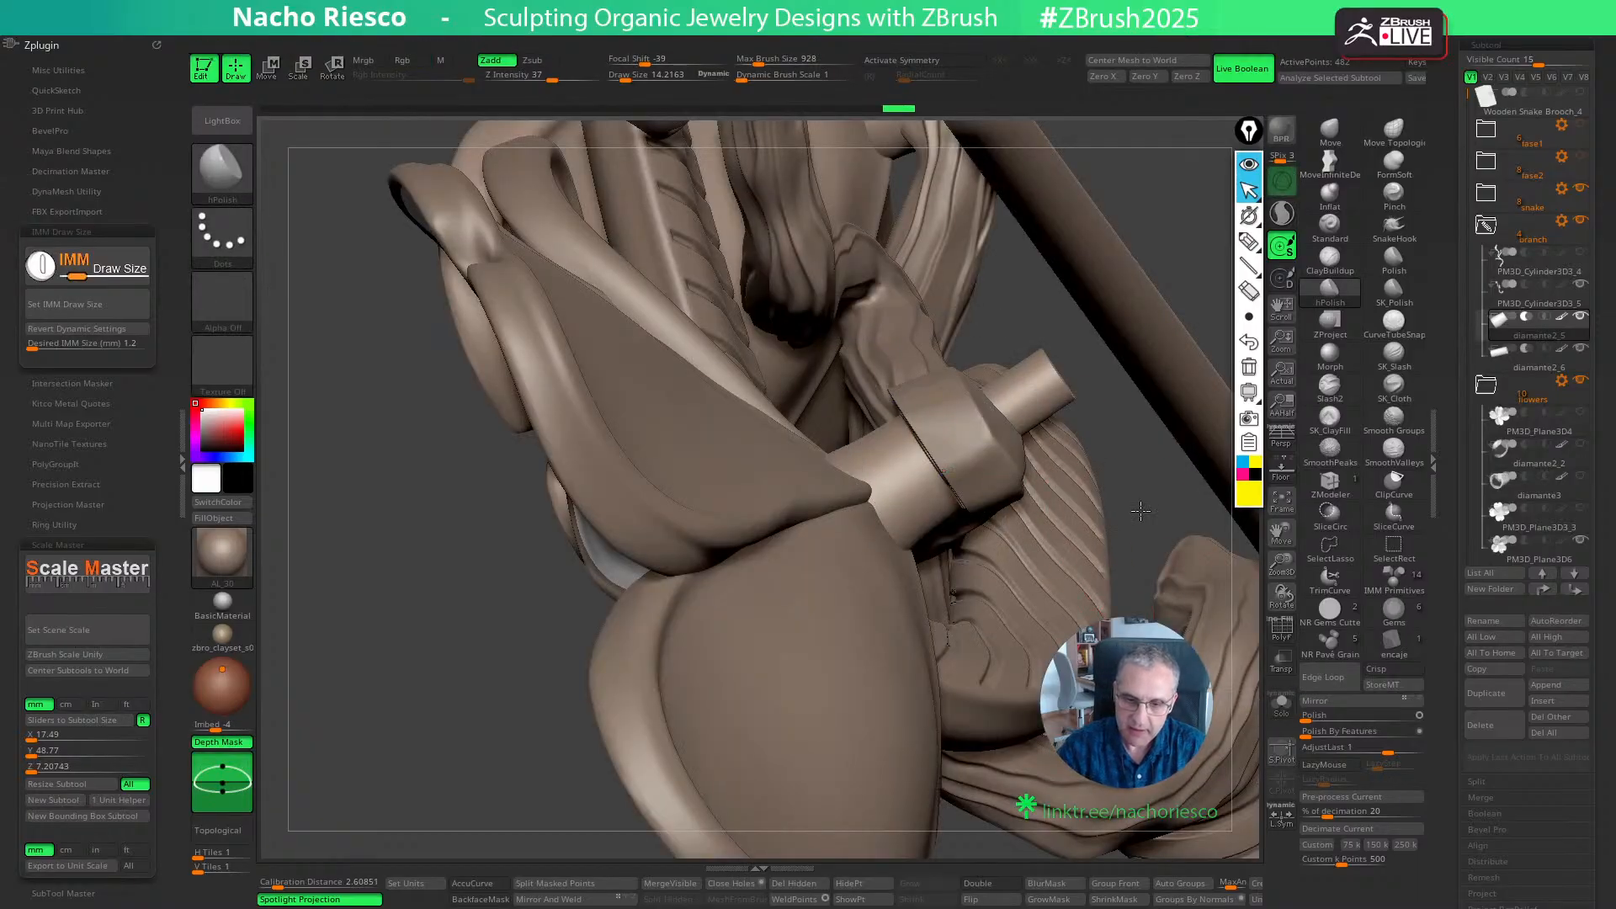
- Select the branch and reshape its tip around the flower's base with the Move brush at a draw size of about 22
{"action": "mouse_move", "coordinate": [1069, 471]}
{"action": "right_mouse_down"}
{"action": "mouse_move", "coordinate": [1141, 440]}
{"action": "mouse_move", "coordinate": [1271, 232]}
{"action": "right_mouse_up"}
{"action": "left_click", "coordinate": [973, 436], "text": "alt"}
{"action": "key", "text": "s"}
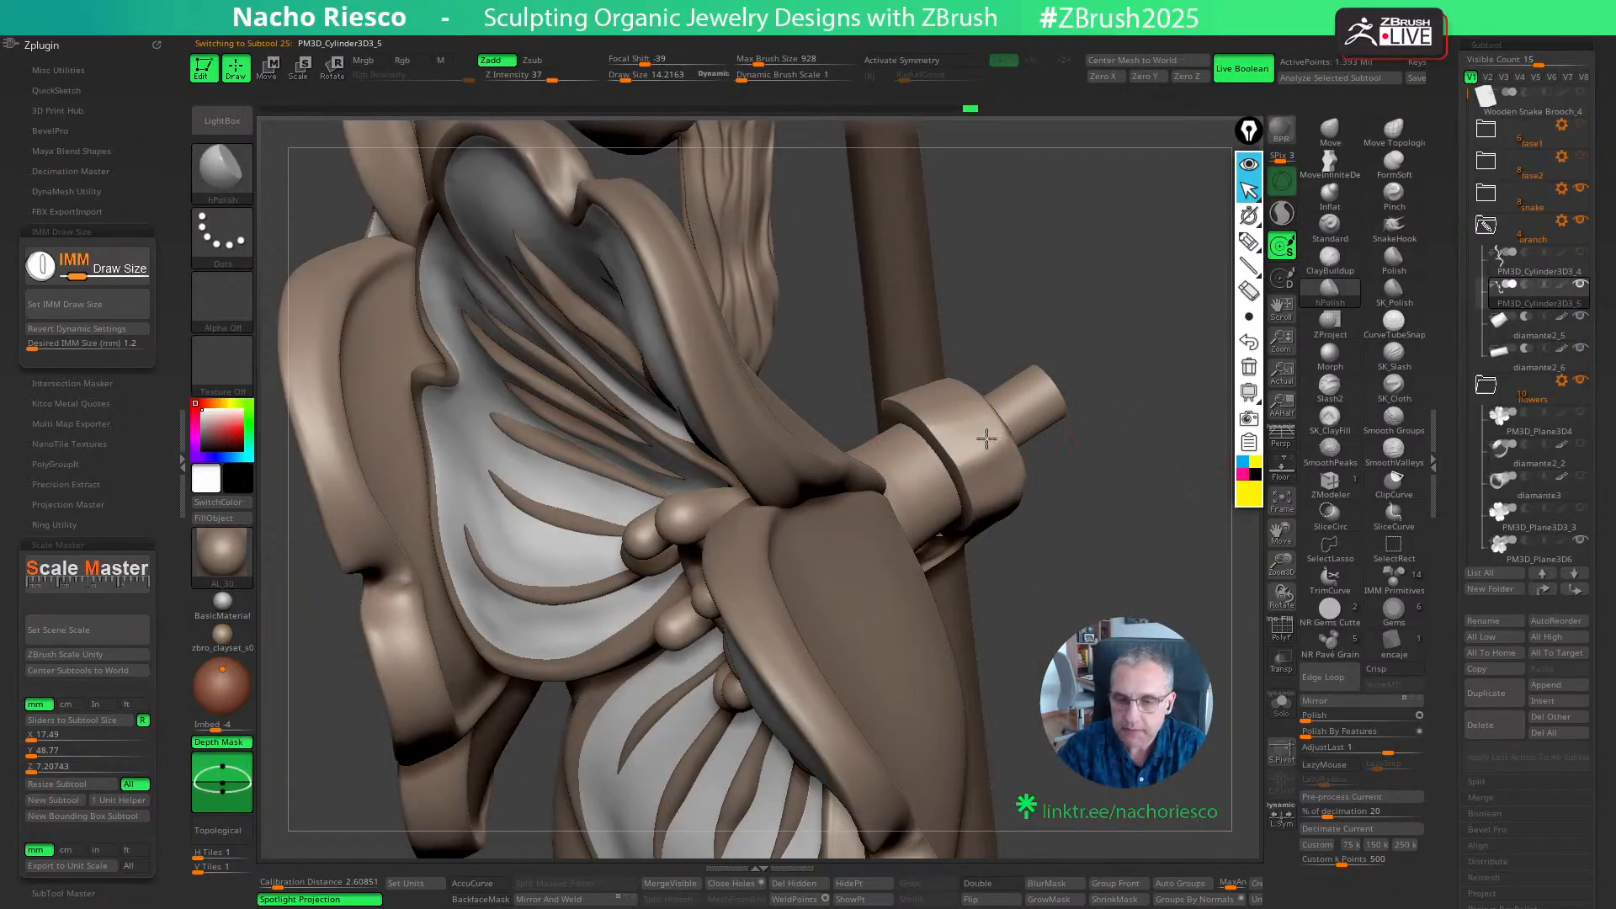
{"action": "left_click", "coordinate": [1329, 130]}
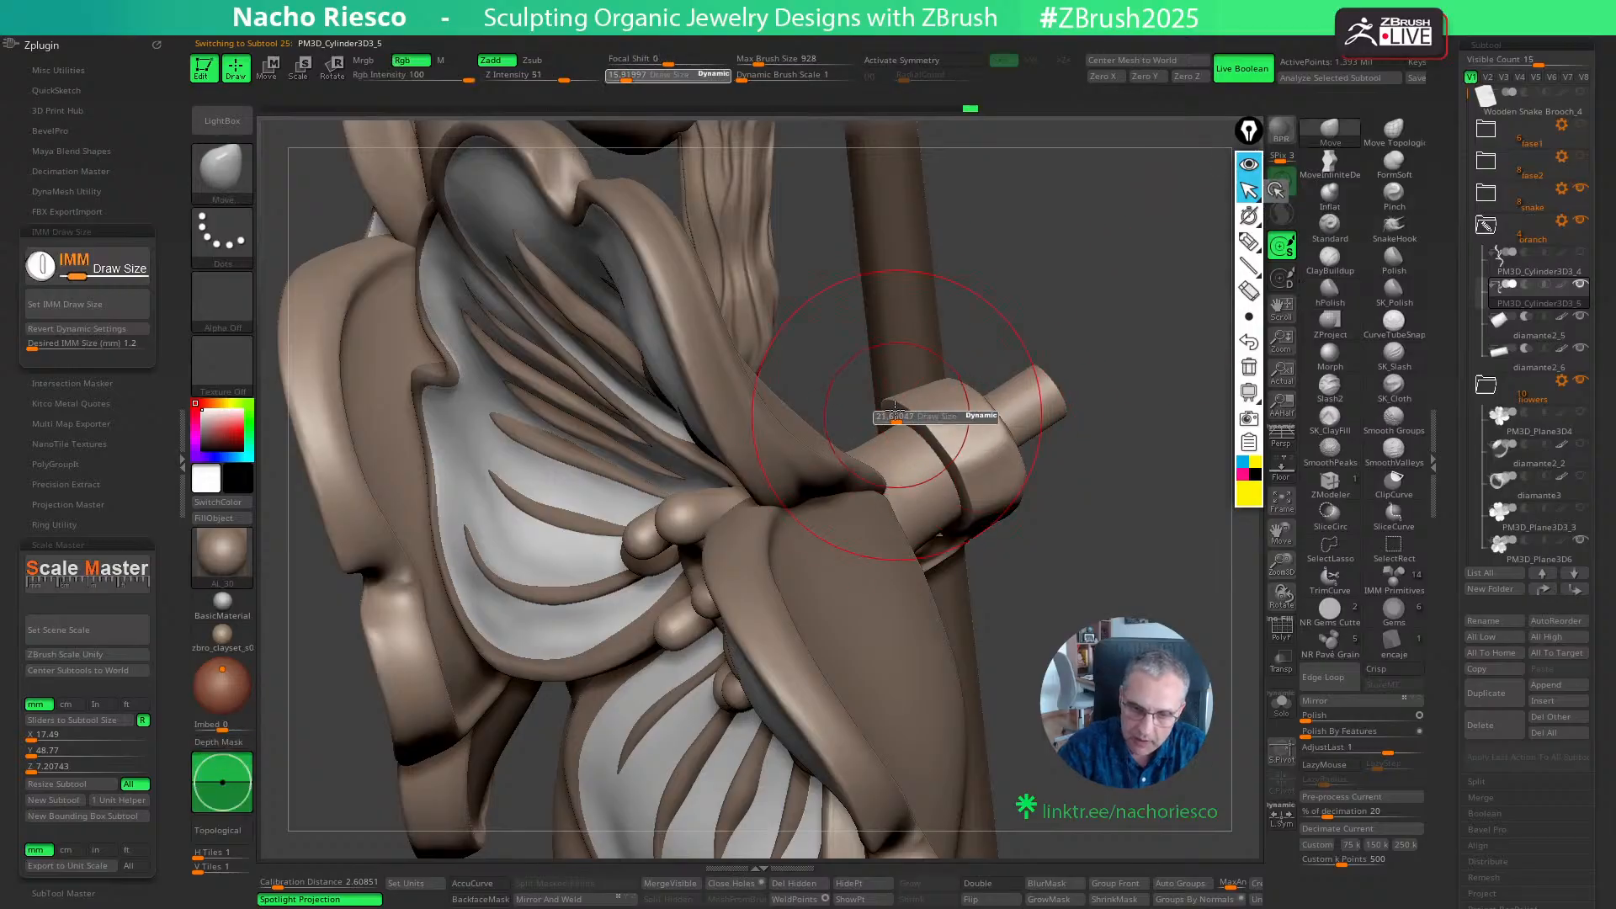
{"action": "left_click_drag", "start_coordinate": [1135, 441], "coordinate": [943, 422]}
{"action": "mouse_move", "coordinate": [1139, 403]}
{"action": "left_mouse_down"}
{"action": "mouse_move", "coordinate": [1093, 350]}
{"action": "mouse_move", "coordinate": [1014, 343]}
{"action": "left_mouse_up"}
- Refine the branch tip's outline around the base and pin with the Move brush at draw sizes of about 20 and 14
{"action": "key", "text": "s"}
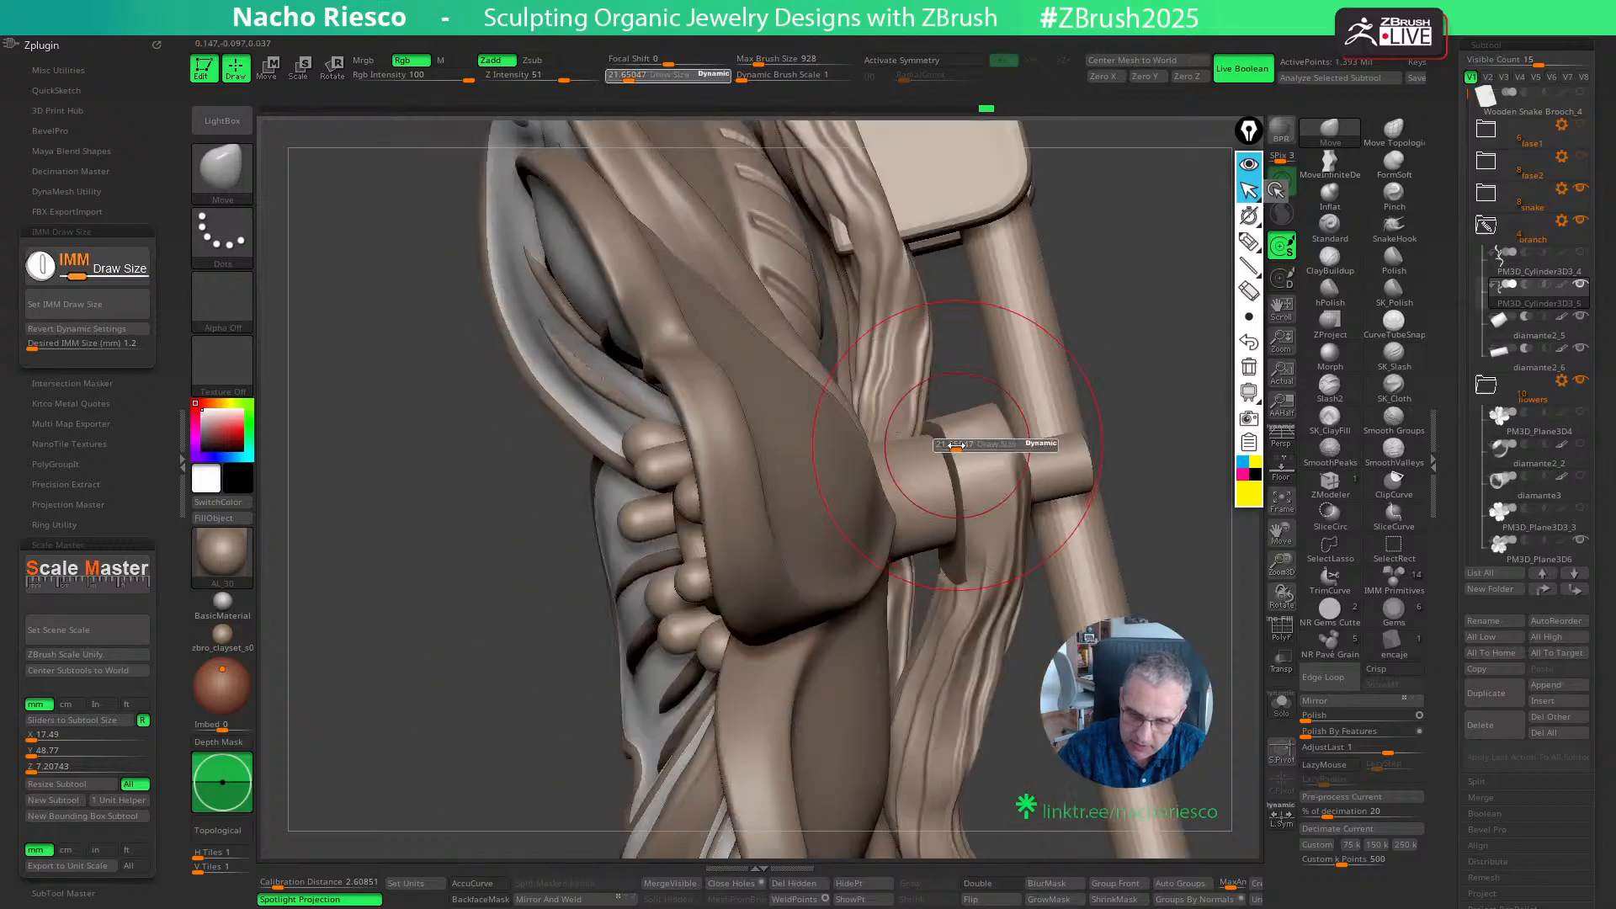
{"action": "left_click", "coordinate": [952, 447]}
{"action": "left_click_drag", "start_coordinate": [955, 587], "coordinate": [960, 577]}
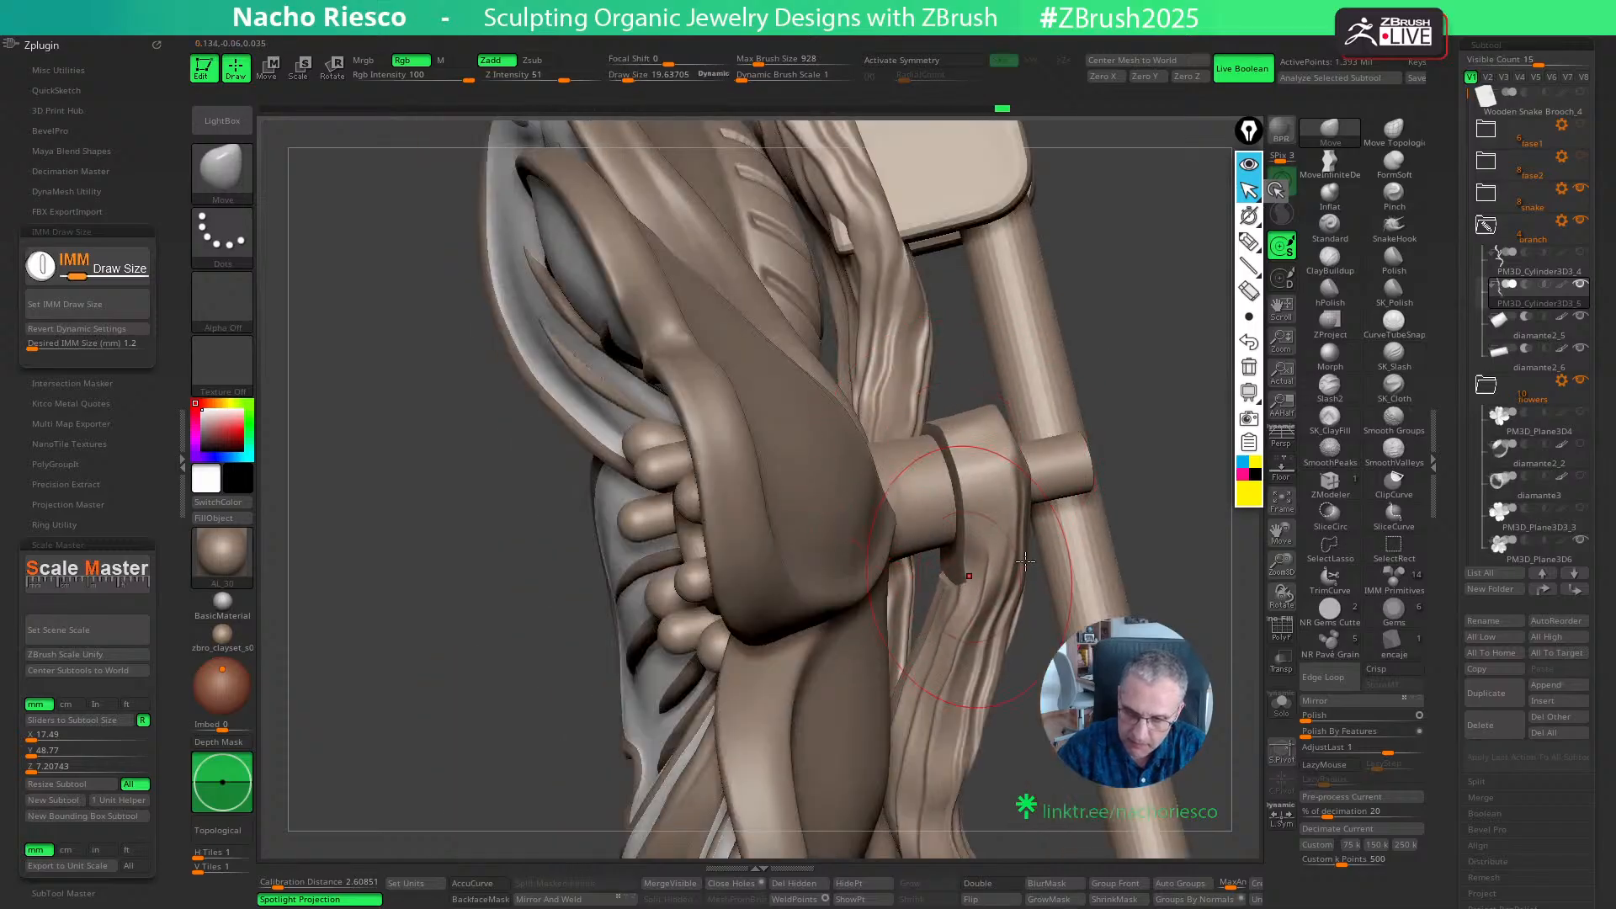
{"action": "mouse_move", "coordinate": [1170, 518]}
{"action": "left_mouse_down"}
{"action": "mouse_move", "coordinate": [1153, 512]}
{"action": "mouse_move", "coordinate": [1092, 621]}
{"action": "mouse_move", "coordinate": [1014, 492]}
{"action": "left_mouse_up"}
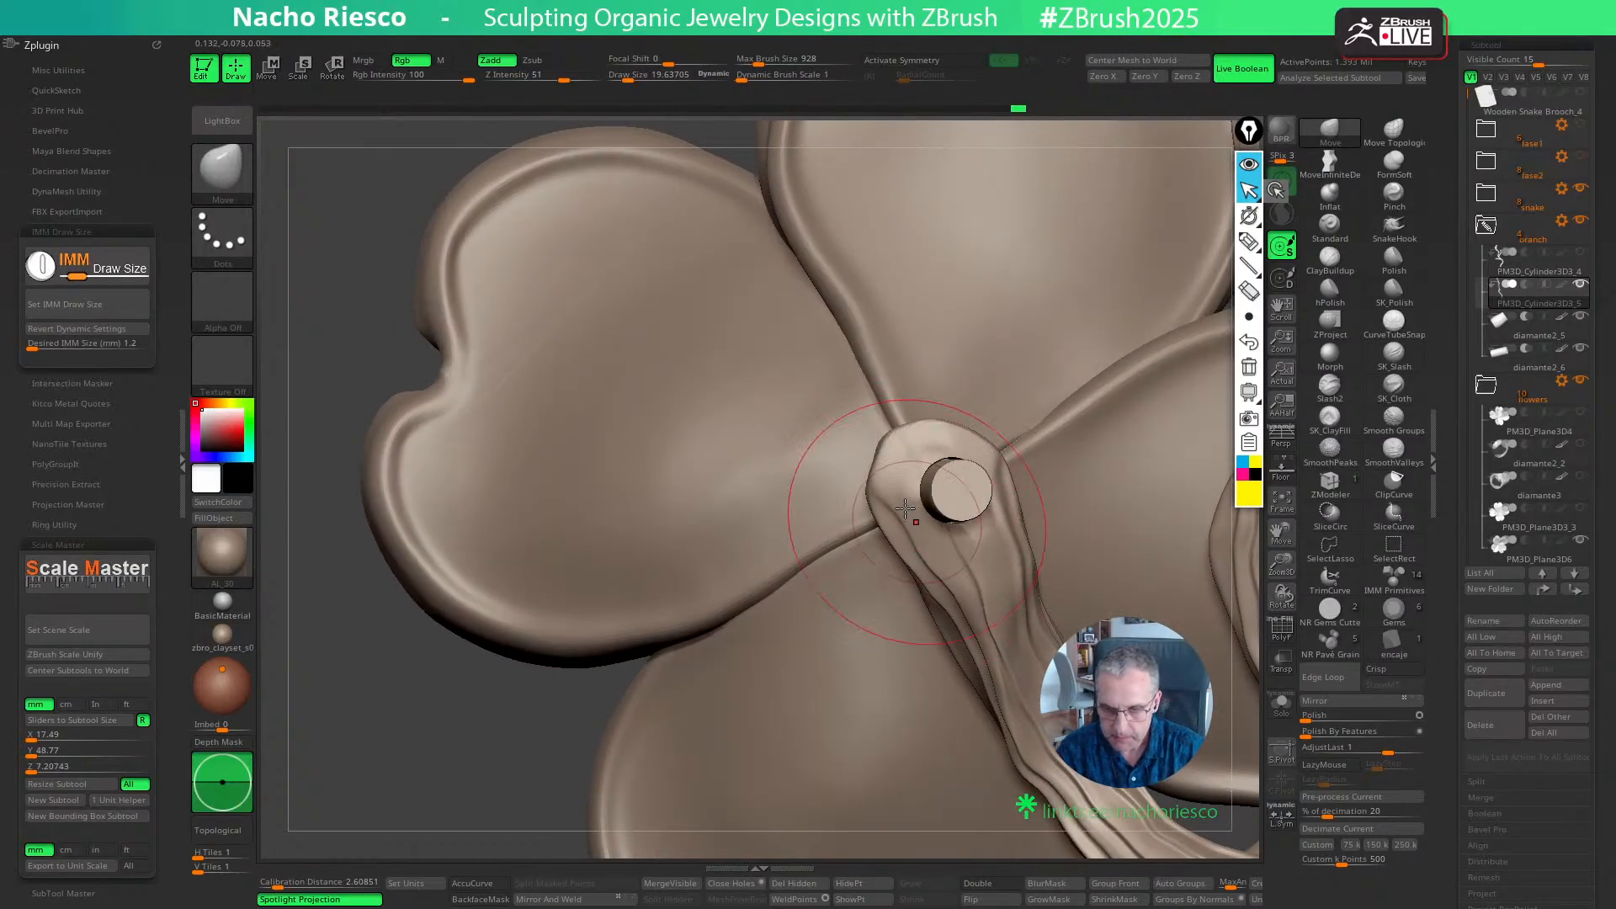
{"action": "right_click_drag", "start_coordinate": [1007, 534], "coordinate": [967, 551]}
{"action": "key", "text": "s"}
{"action": "mouse_move", "coordinate": [974, 444]}
{"action": "left_mouse_down"}
{"action": "mouse_move", "coordinate": [991, 439]}
{"action": "mouse_move", "coordinate": [1025, 478]}
{"action": "mouse_move", "coordinate": [1032, 562]}
{"action": "left_mouse_up"}
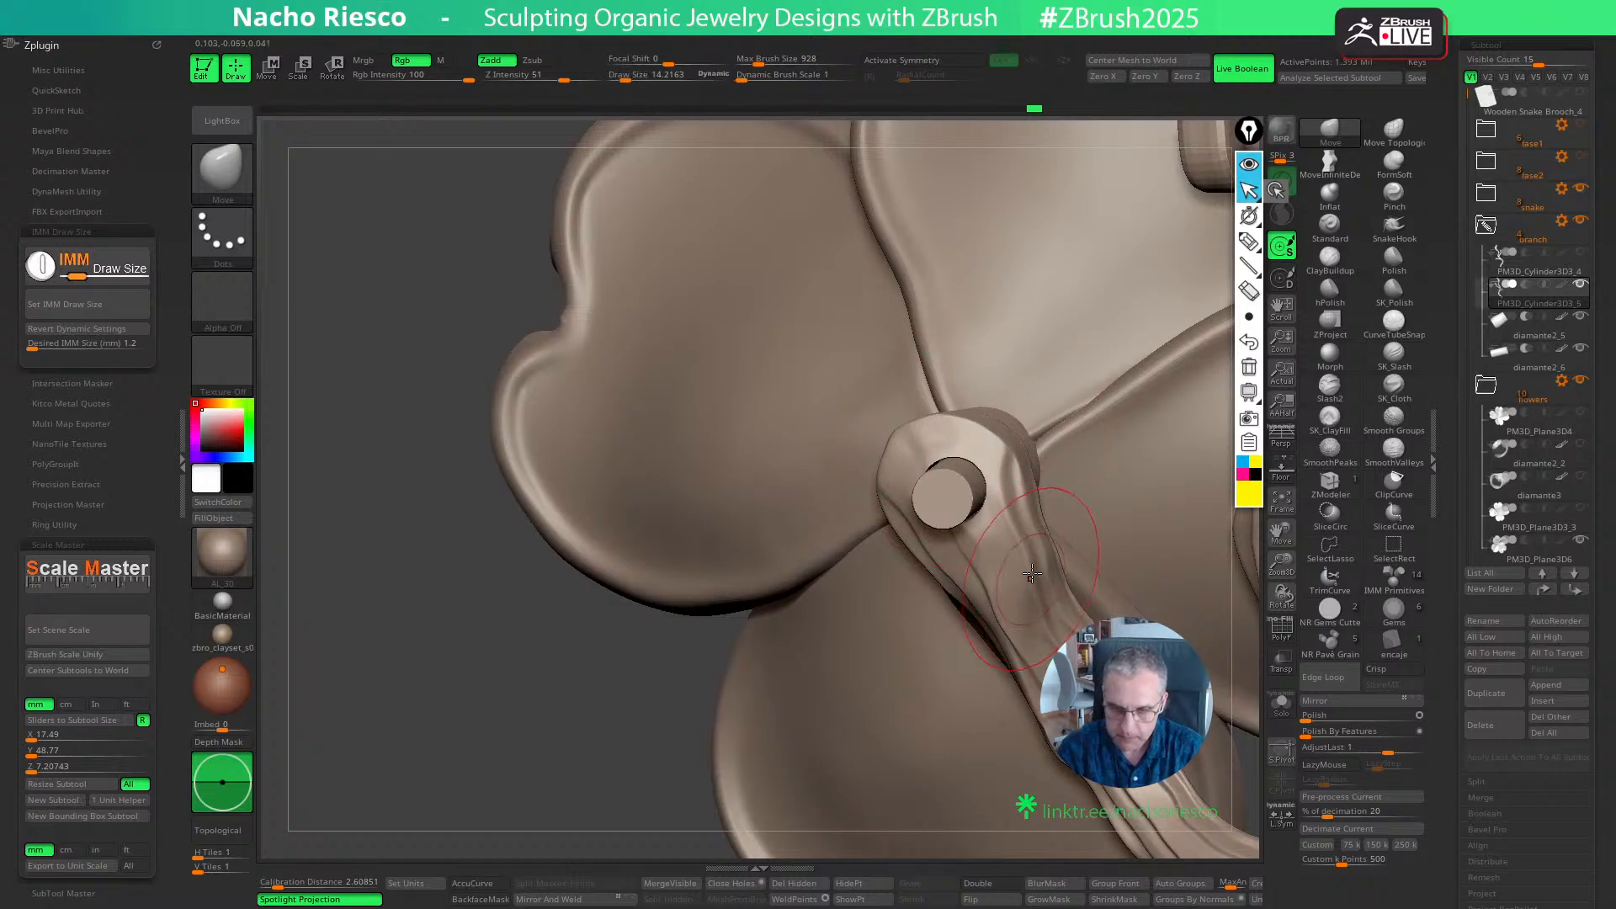
- Isolate the branch and build up raised ridges on its tip with the ClayBuildup brush at a draw size of about 3.5
{"action": "right_click_drag", "start_coordinate": [1032, 574], "coordinate": [1206, 576]}
{"action": "left_click", "coordinate": [1281, 705]}
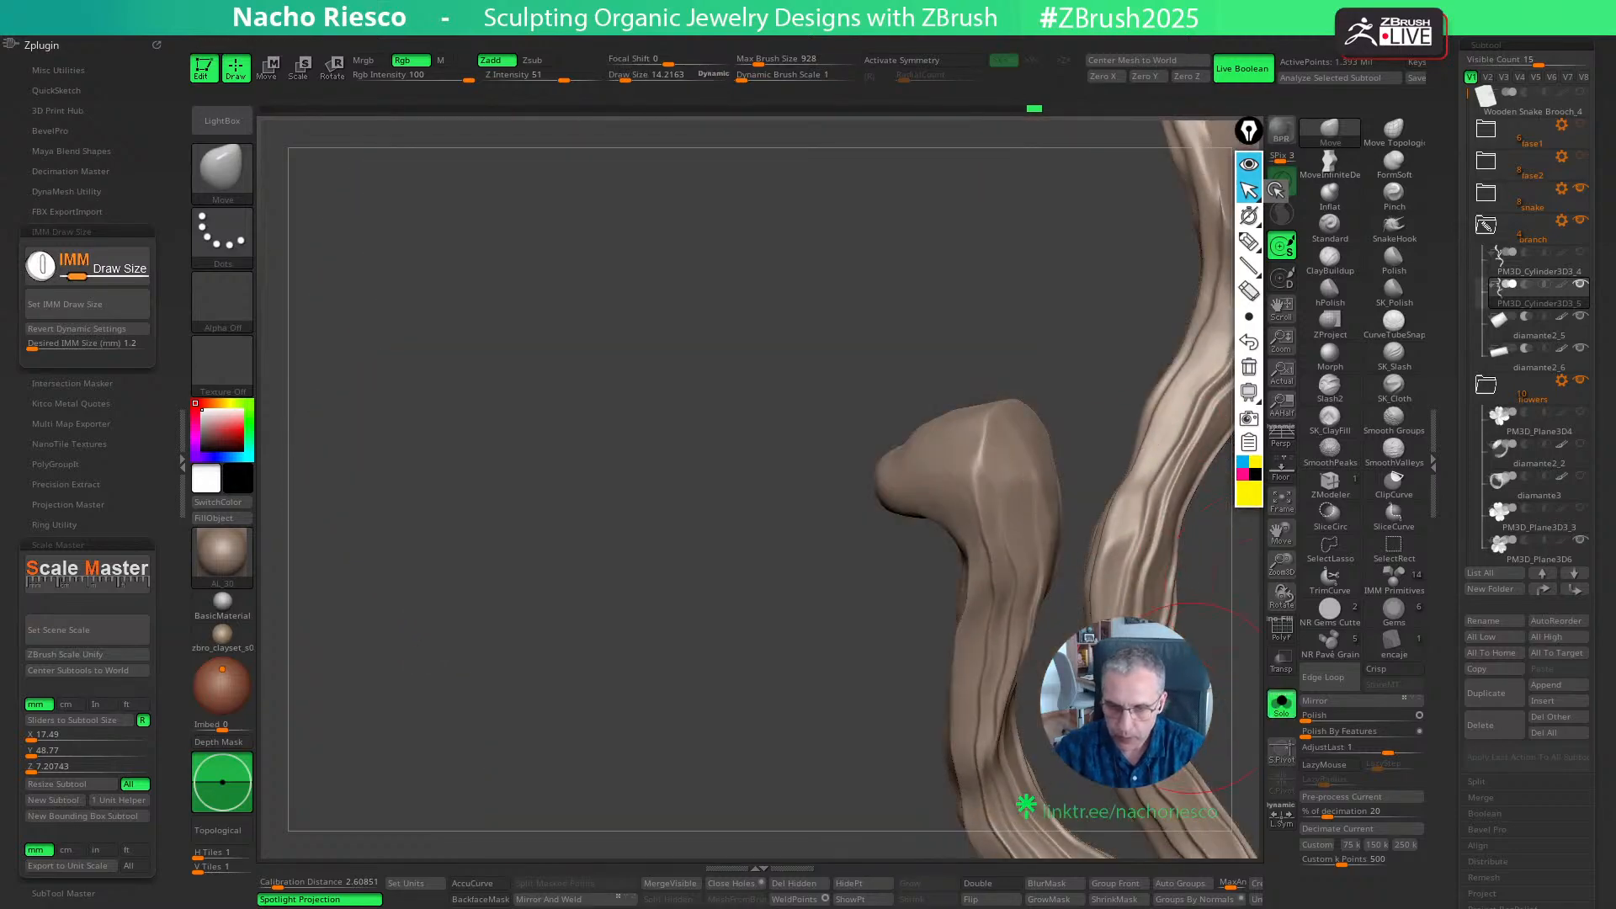
{"action": "mouse_move", "coordinate": [1218, 658]}
{"action": "right_mouse_down"}
{"action": "mouse_move", "coordinate": [1197, 590]}
{"action": "mouse_move", "coordinate": [1216, 683]}
{"action": "right_mouse_up"}
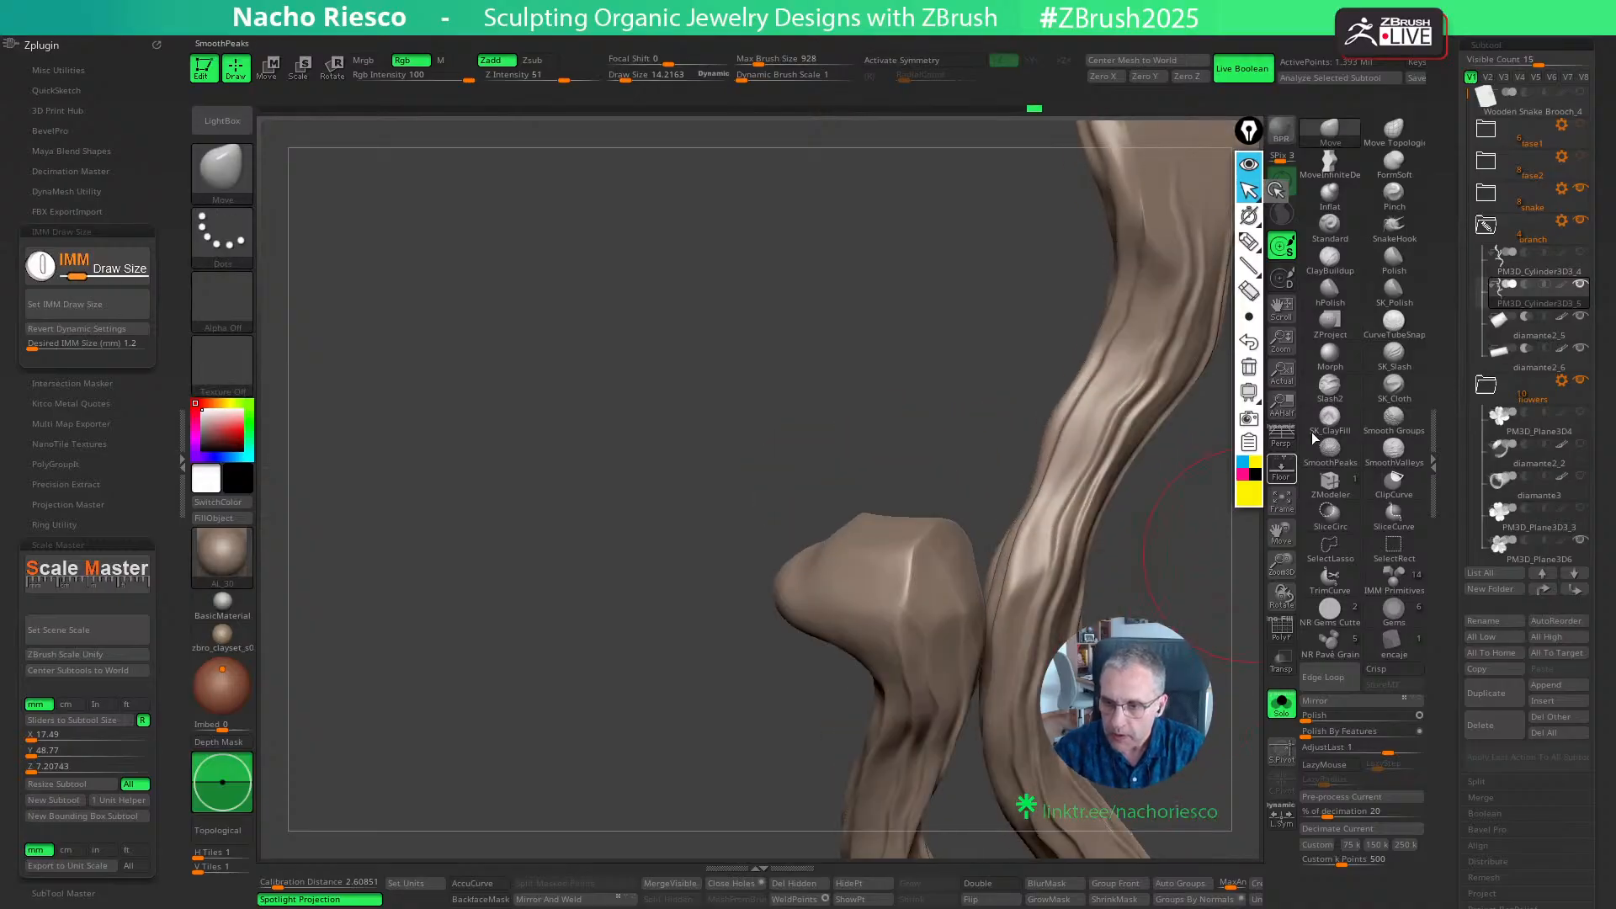
{"action": "left_click", "coordinate": [1330, 260]}
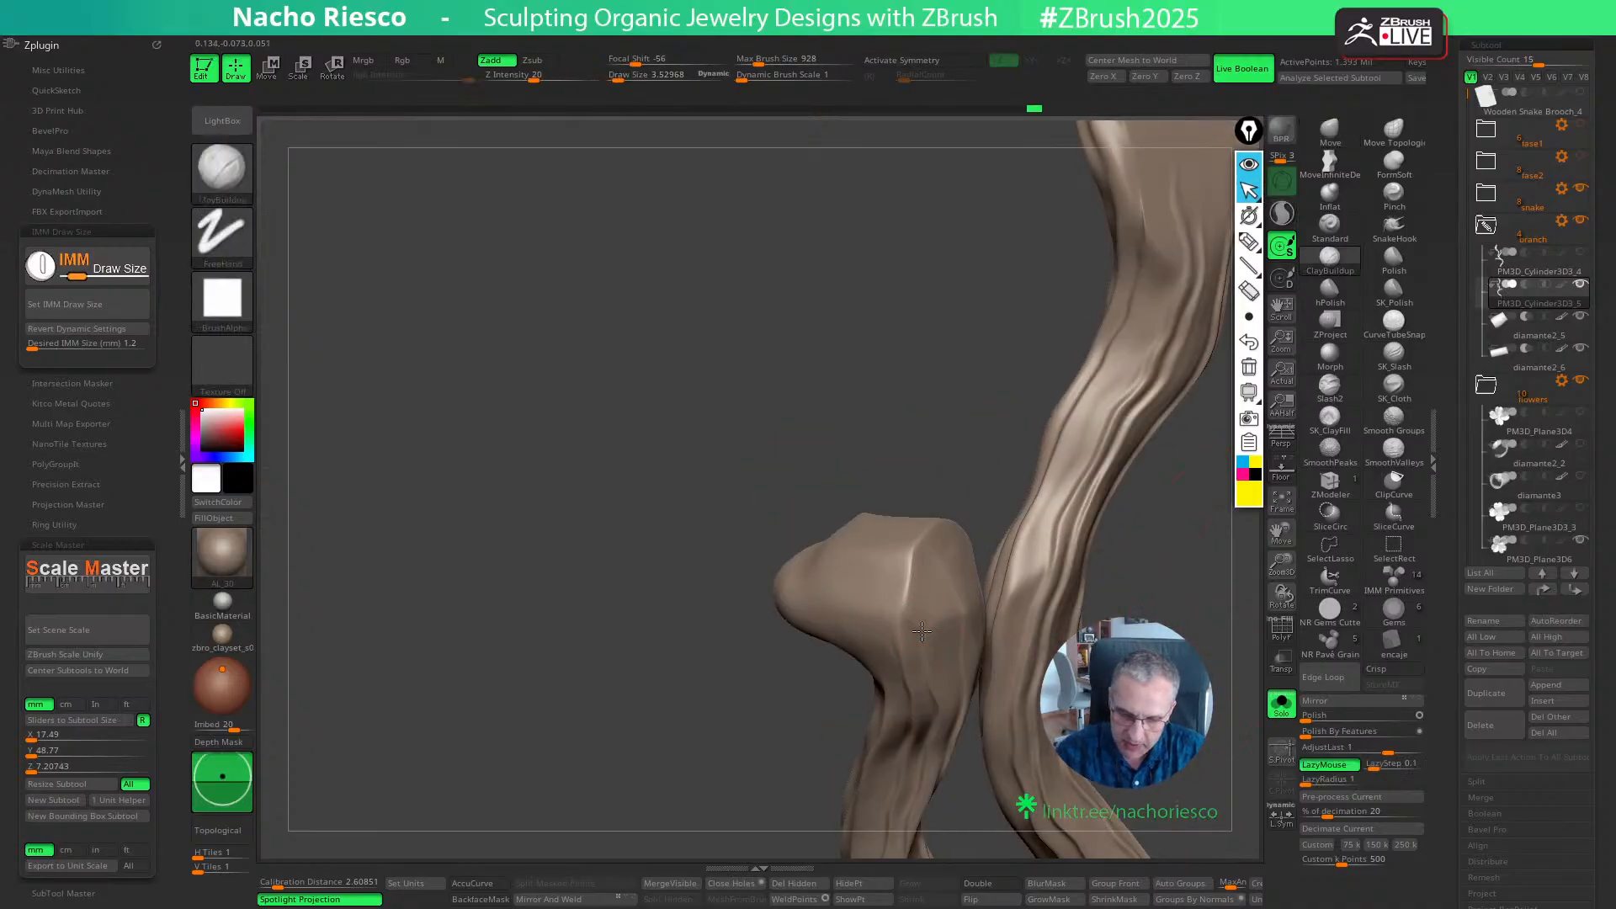
{"action": "right_click_drag", "start_coordinate": [951, 548], "coordinate": [985, 464]}
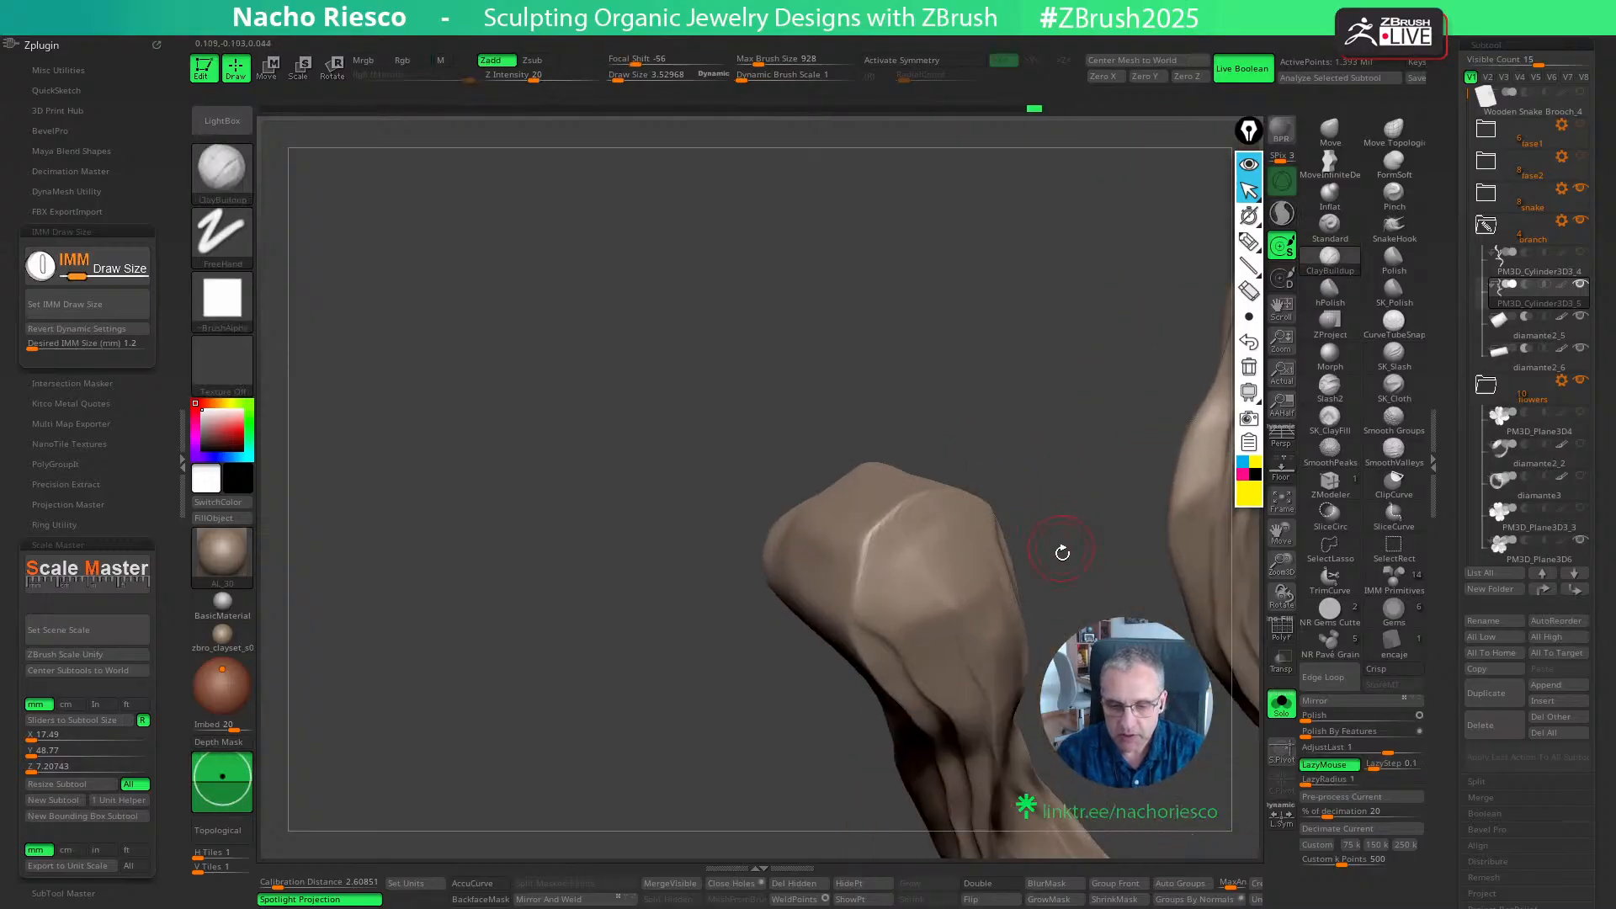
{"action": "right_click_drag", "start_coordinate": [1057, 548], "coordinate": [905, 653]}
{"action": "mouse_move", "coordinate": [862, 610]}
{"action": "left_mouse_down"}
{"action": "mouse_move", "coordinate": [894, 494]}
{"action": "mouse_move", "coordinate": [865, 599]}
{"action": "left_mouse_up"}
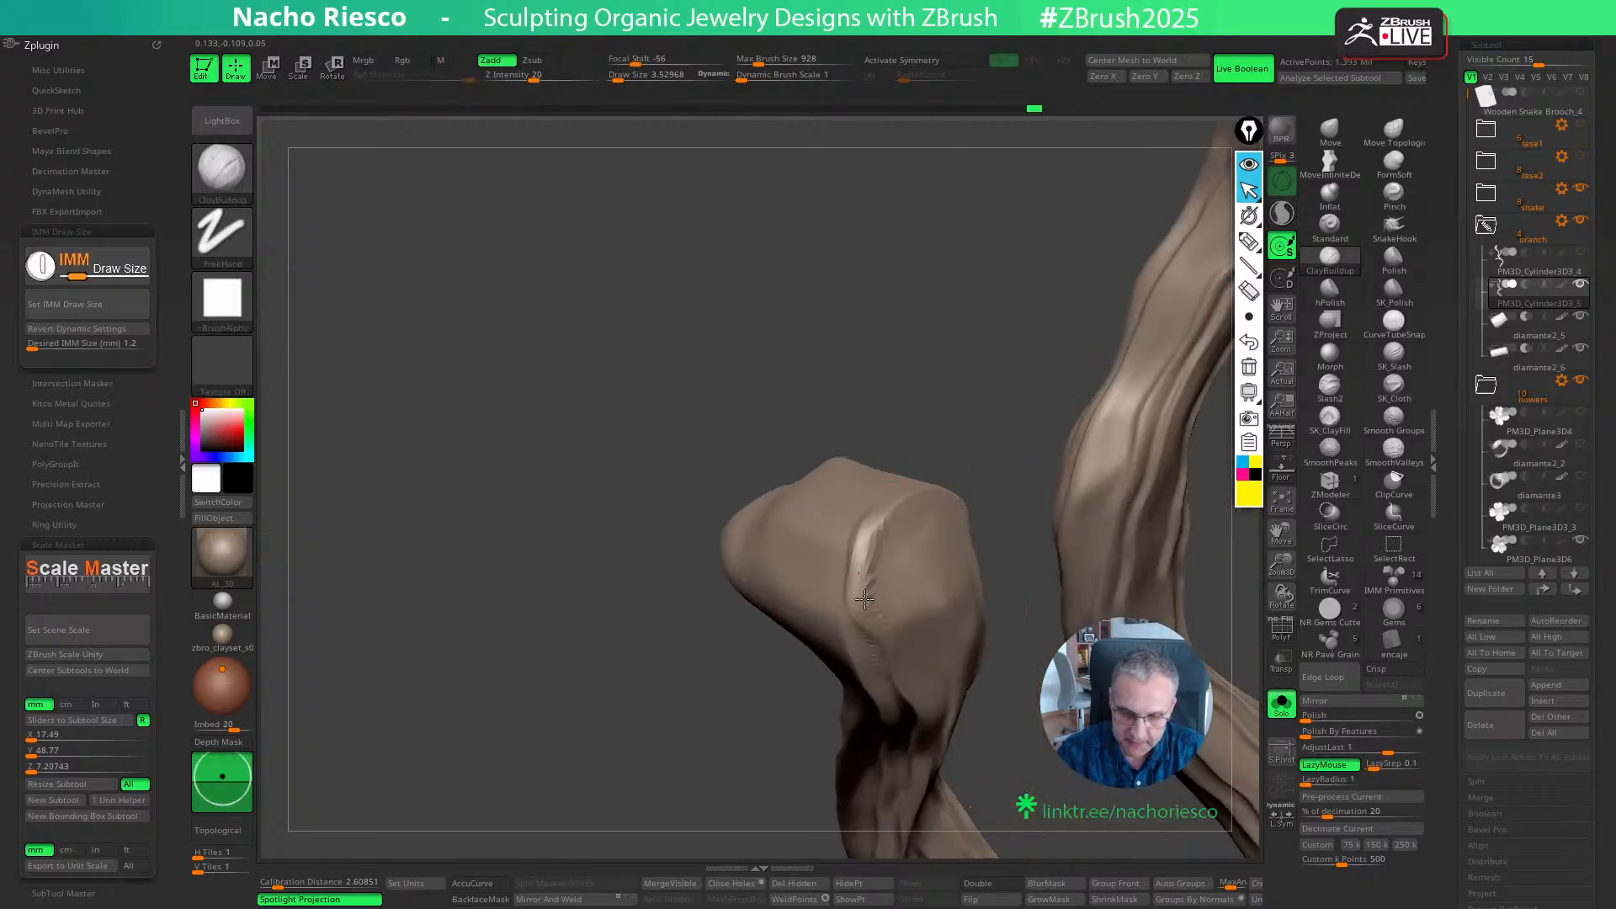
{"action": "right_click_drag", "start_coordinate": [826, 556], "coordinate": [955, 497]}
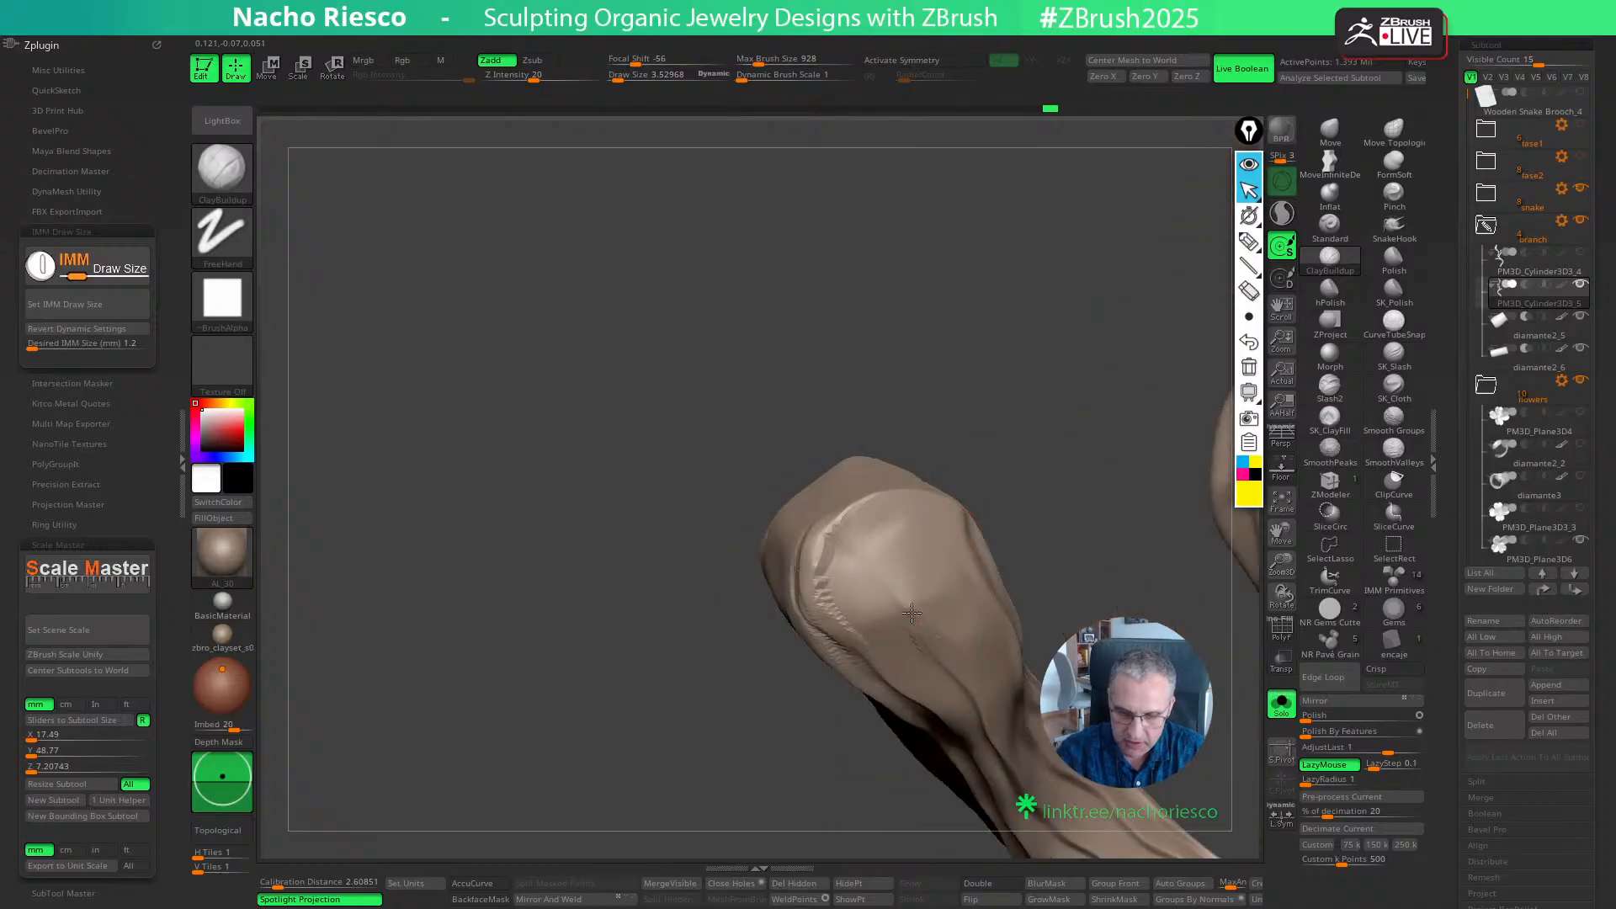
{"action": "right_click_drag", "start_coordinate": [912, 613], "coordinate": [972, 562]}
{"action": "mouse_move", "coordinate": [951, 547]}
{"action": "left_mouse_down"}
{"action": "mouse_move", "coordinate": [854, 528]}
{"action": "mouse_move", "coordinate": [969, 597]}
{"action": "mouse_move", "coordinate": [871, 517]}
{"action": "left_mouse_up"}
{"action": "left_click_drag", "start_coordinate": [870, 518], "coordinate": [965, 606]}
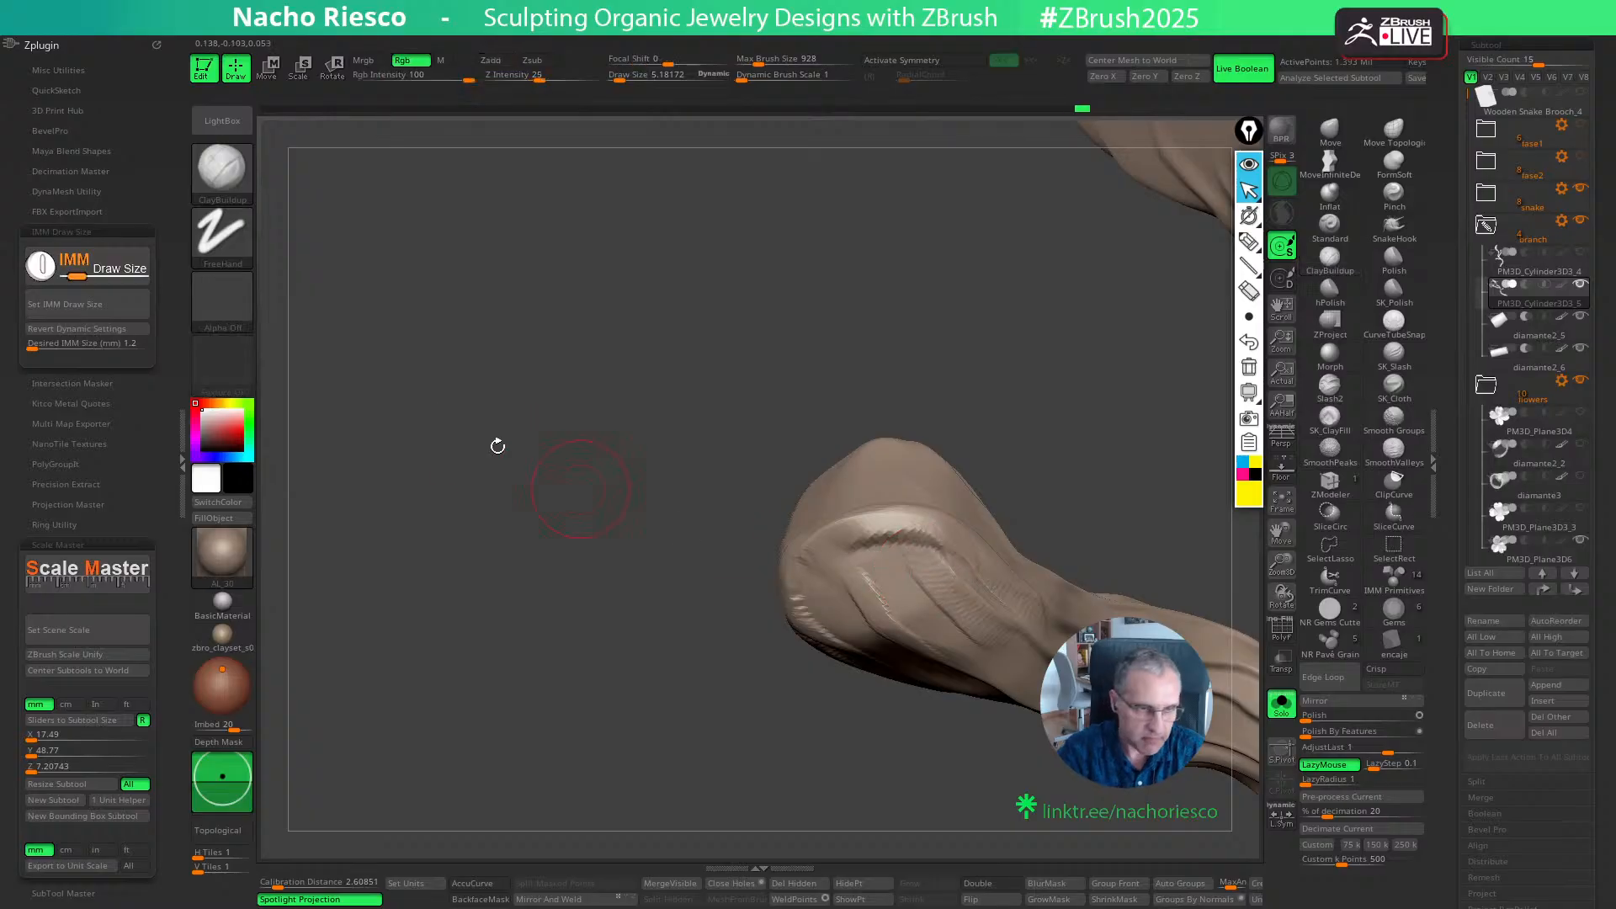
- Turn off the ClayBuildup alpha and add more grain strokes across the branch tip at a draw size of about 4.3
{"action": "left_click", "coordinate": [222, 299]}
{"action": "left_click", "coordinate": [346, 317]}
{"action": "key", "text": "s"}
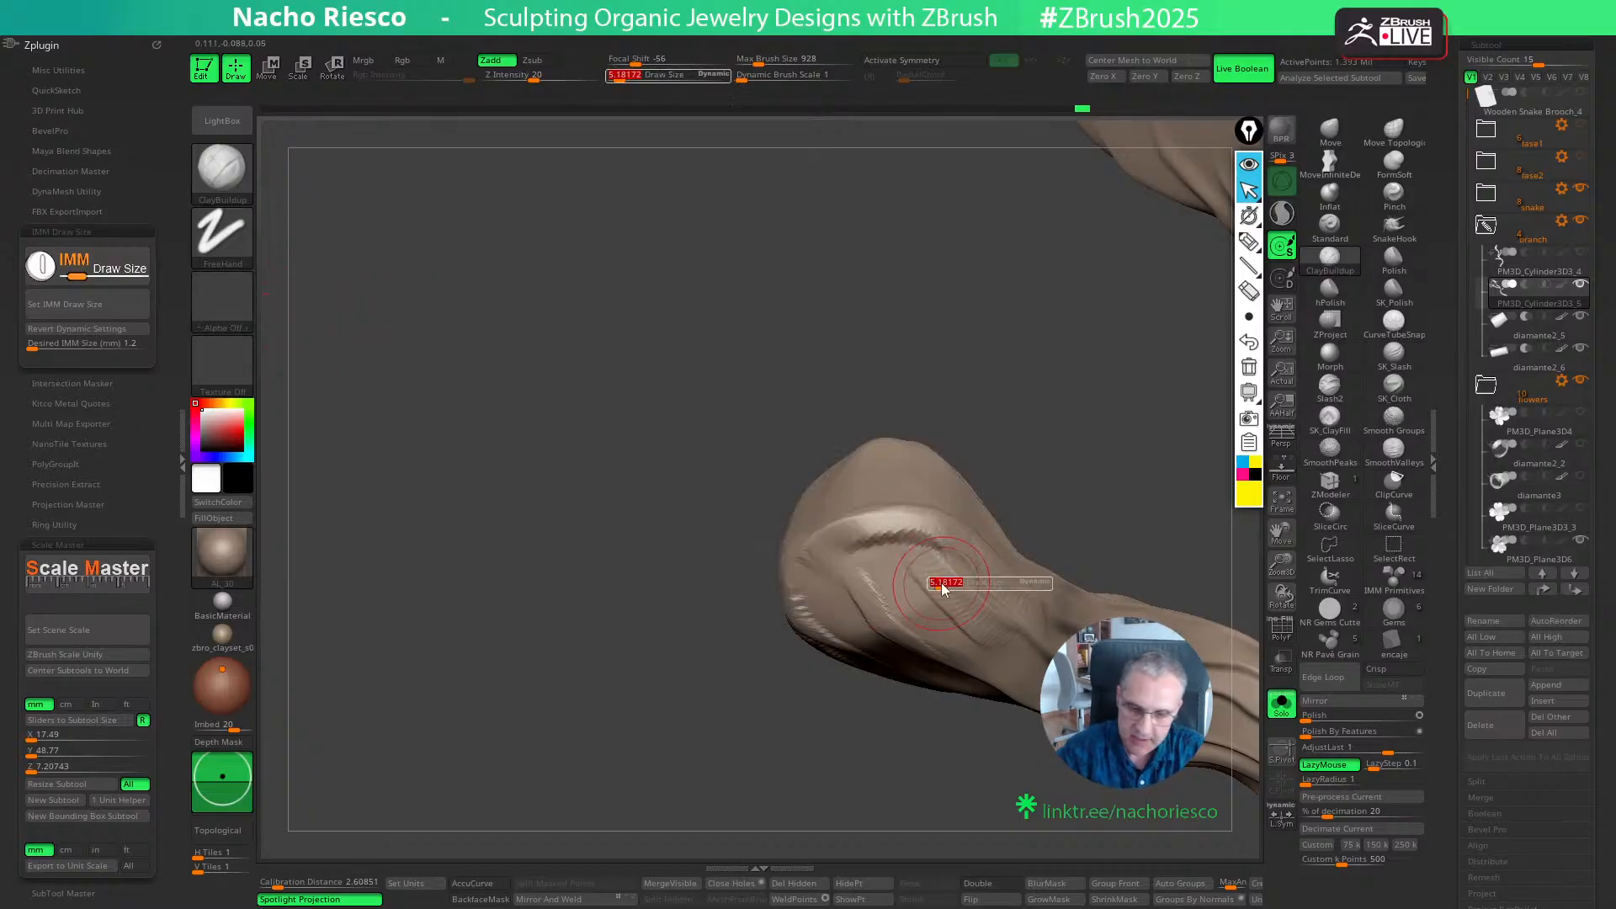
{"action": "left_click_drag", "start_coordinate": [948, 584], "coordinate": [943, 584]}
{"action": "left_click_drag", "start_coordinate": [911, 556], "coordinate": [1006, 650]}
{"action": "left_click_drag", "start_coordinate": [881, 614], "coordinate": [910, 633]}
{"action": "left_click_drag", "start_coordinate": [934, 732], "coordinate": [1081, 715]}
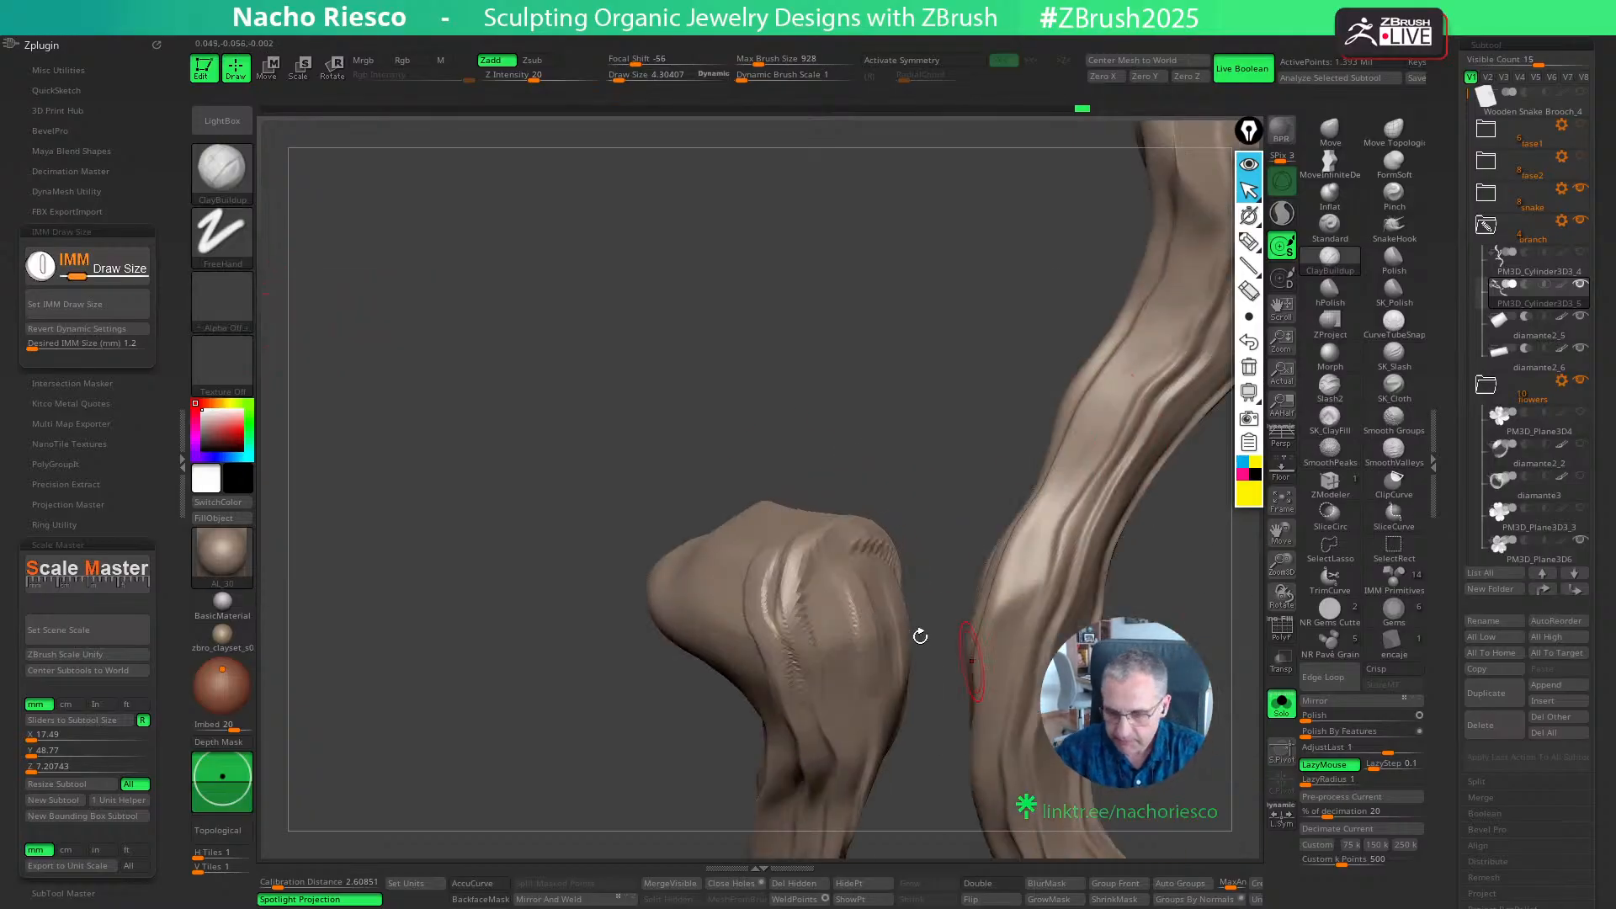
- Soften the new grain strokes on the branch tip with the SmoothValleys brush
{"action": "left_click", "coordinate": [1379, 458], "text": "shift"}
{"action": "left_click_drag", "start_coordinate": [793, 590], "coordinate": [785, 606], "text": "shift"}
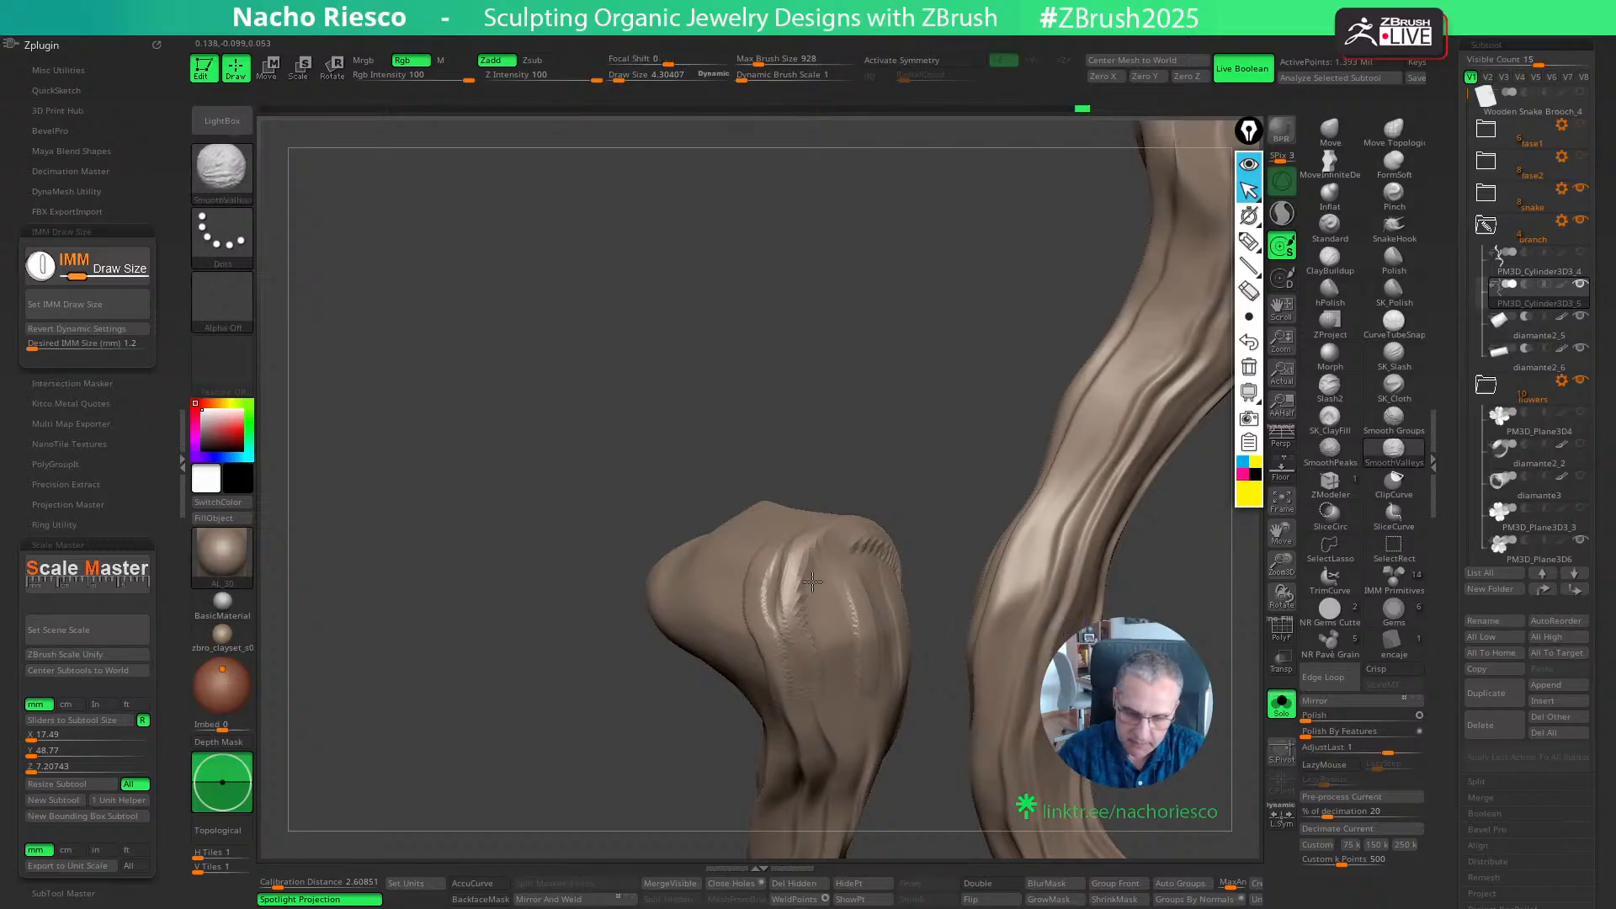
{"action": "left_click_drag", "start_coordinate": [931, 529], "coordinate": [875, 534]}
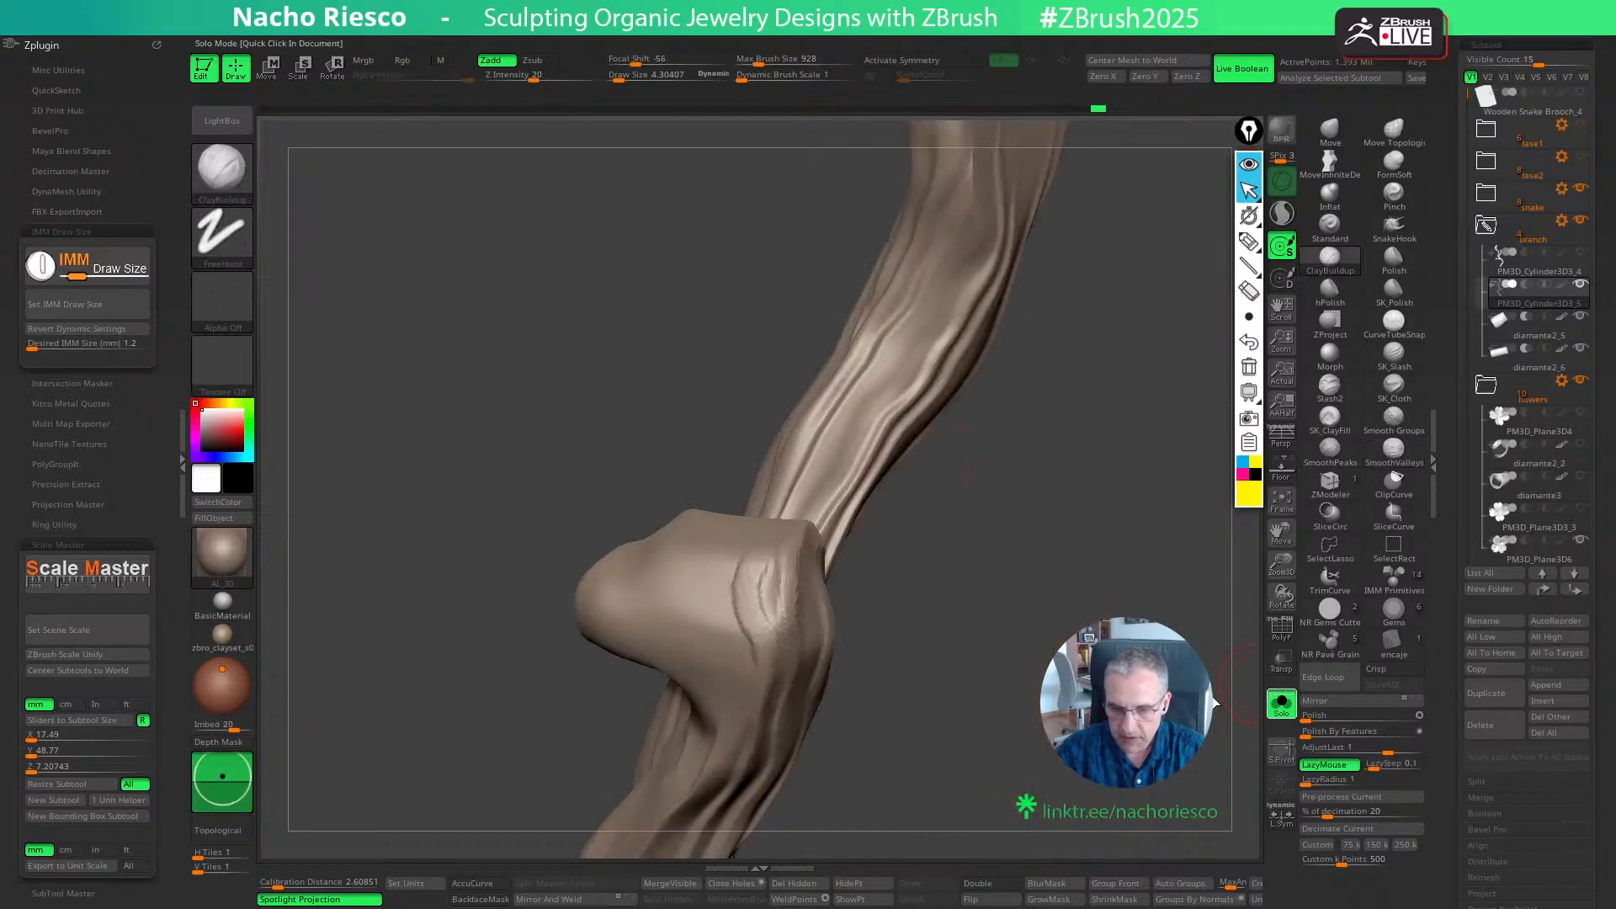
- Show the full model and add finer ClayBuildup detail on the branch tip's side at a draw size of about 2.9
{"action": "left_click", "coordinate": [1282, 705]}
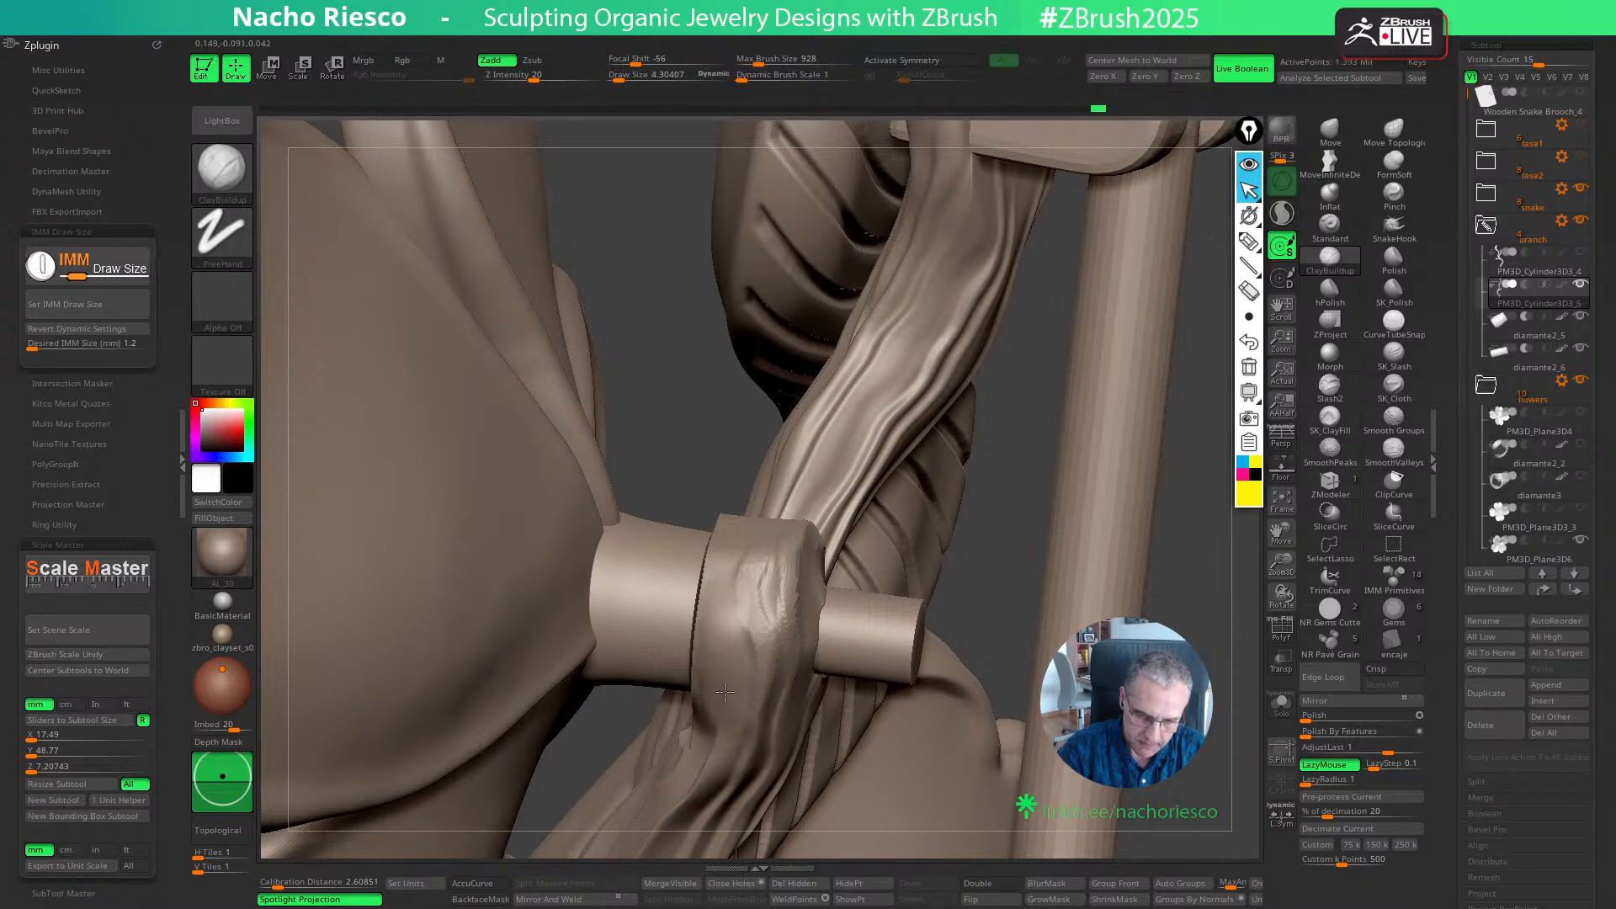
{"action": "key", "text": "s"}
{"action": "left_click_drag", "start_coordinate": [721, 698], "coordinate": [714, 698]}
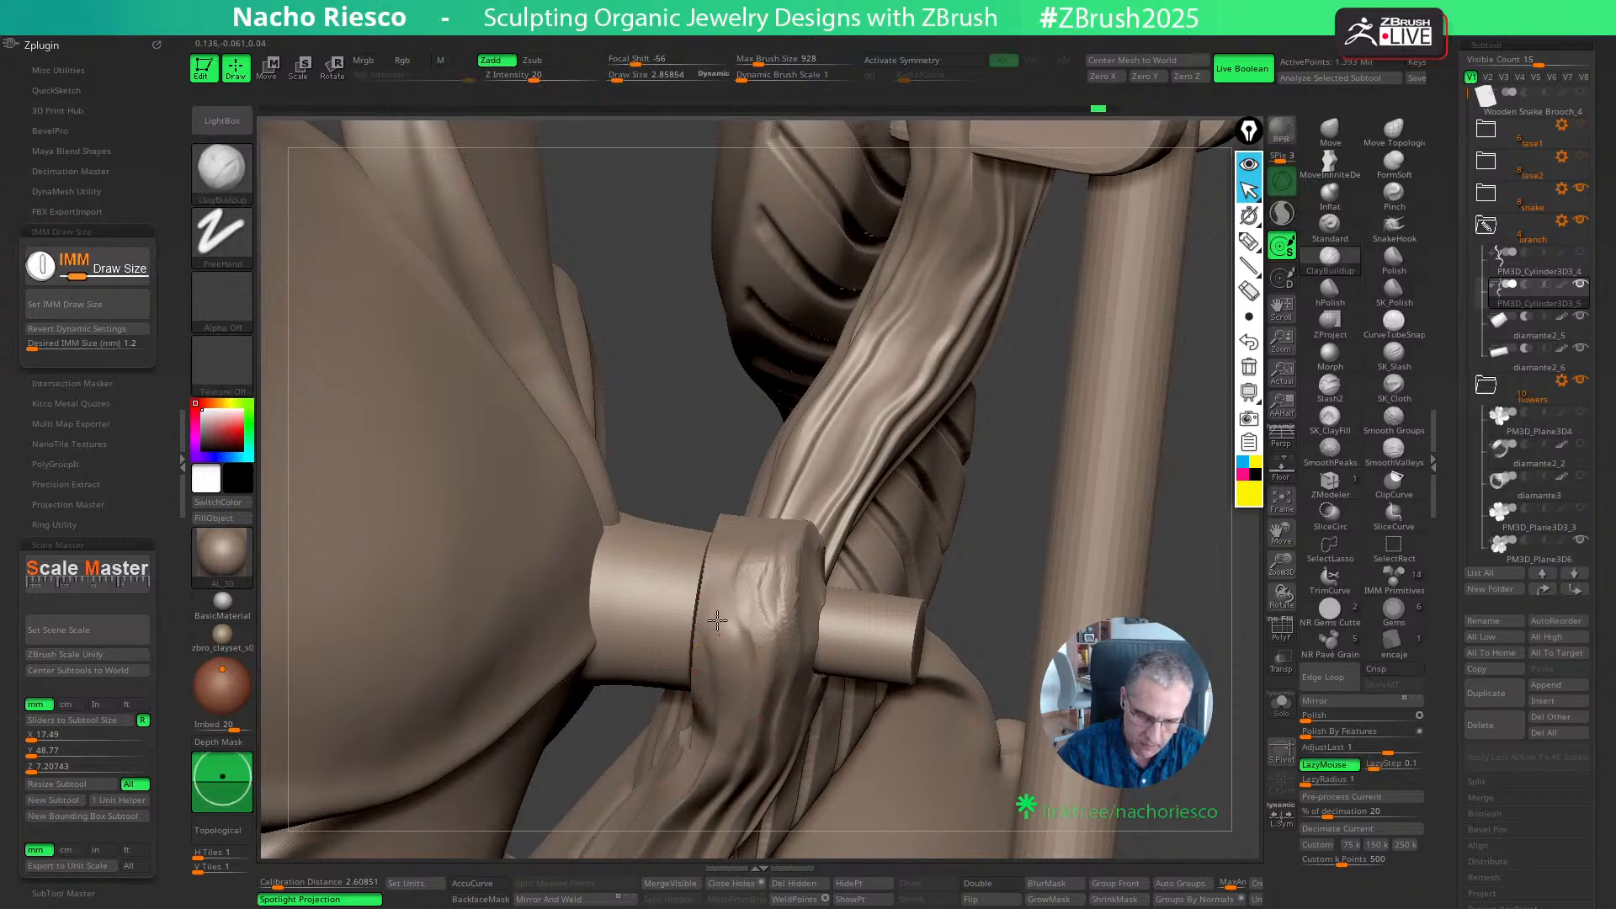
{"action": "left_click_drag", "start_coordinate": [966, 294], "coordinate": [1010, 228], "text": "alt"}
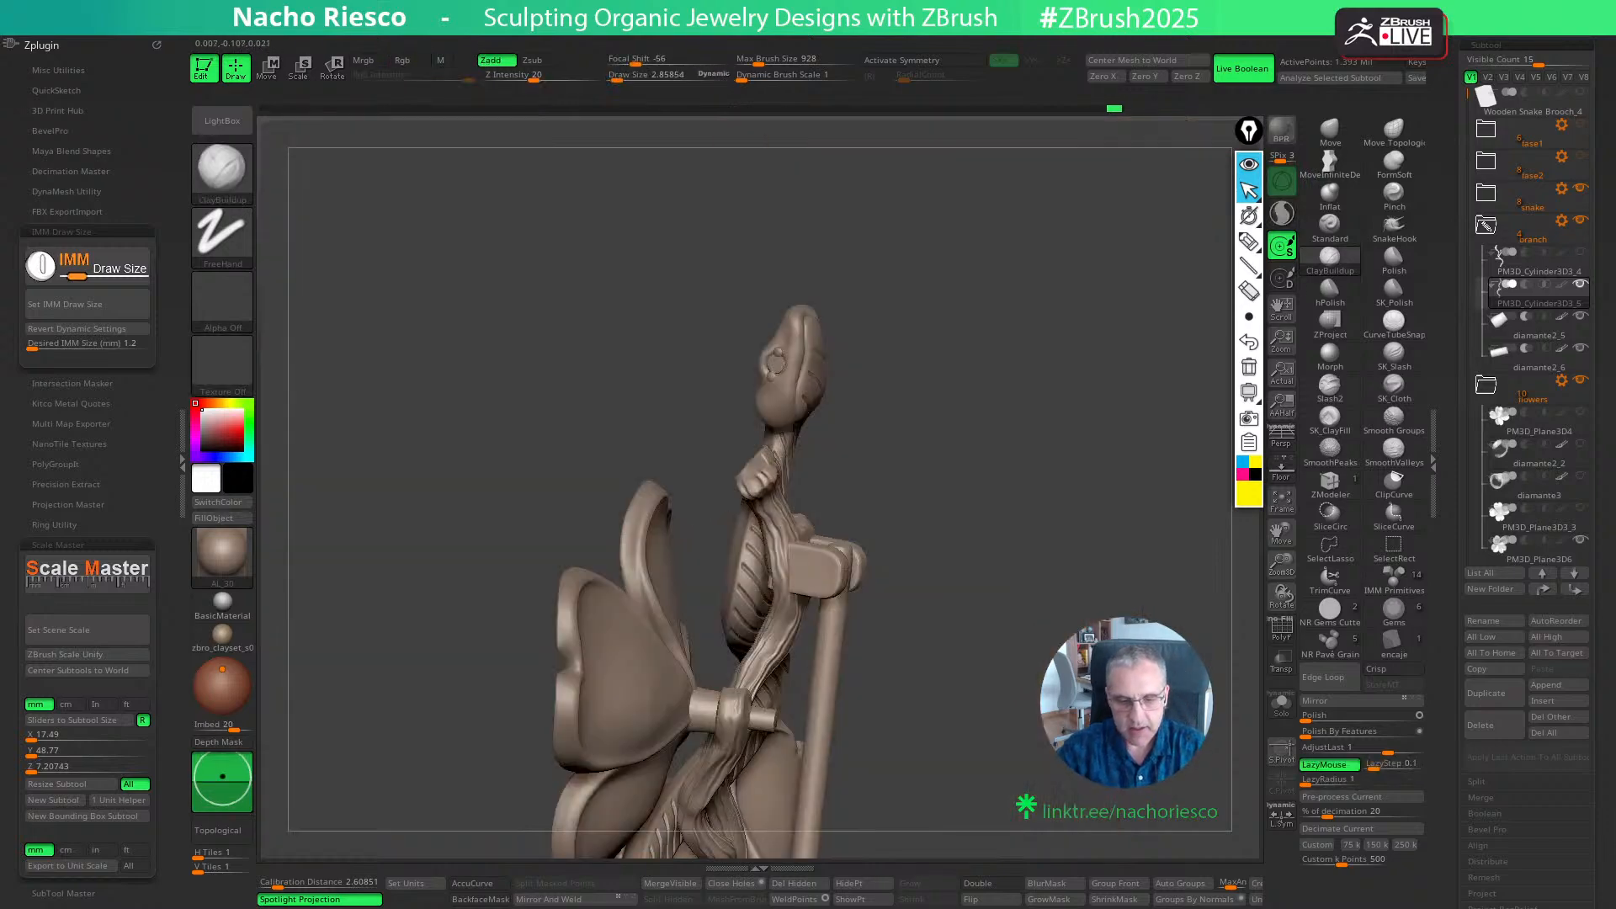
- Inspect the brooch from behind and from the side, and measure the branch tip's thickness along the pin
{"action": "left_click_drag", "start_coordinate": [1010, 337], "coordinate": [1091, 510]}
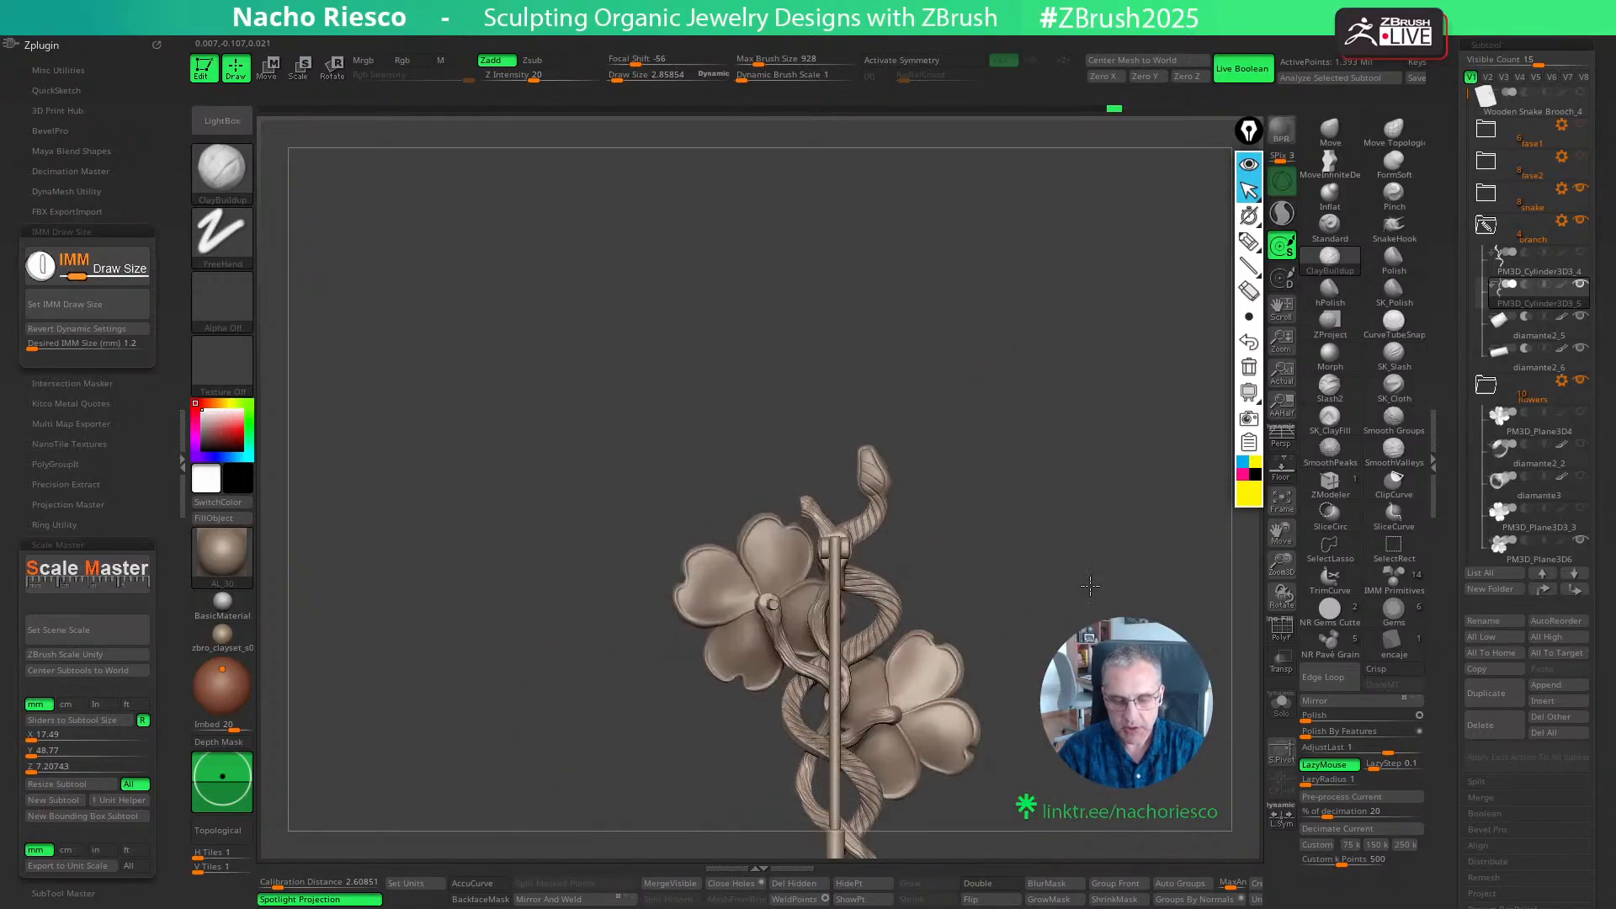
{"action": "mouse_move", "coordinate": [1091, 586]}
{"action": "left_mouse_down", "text": "alt"}
{"action": "mouse_move", "coordinate": [1108, 554]}
{"action": "mouse_move", "coordinate": [1097, 567]}
{"action": "left_mouse_up", "text": "alt"}
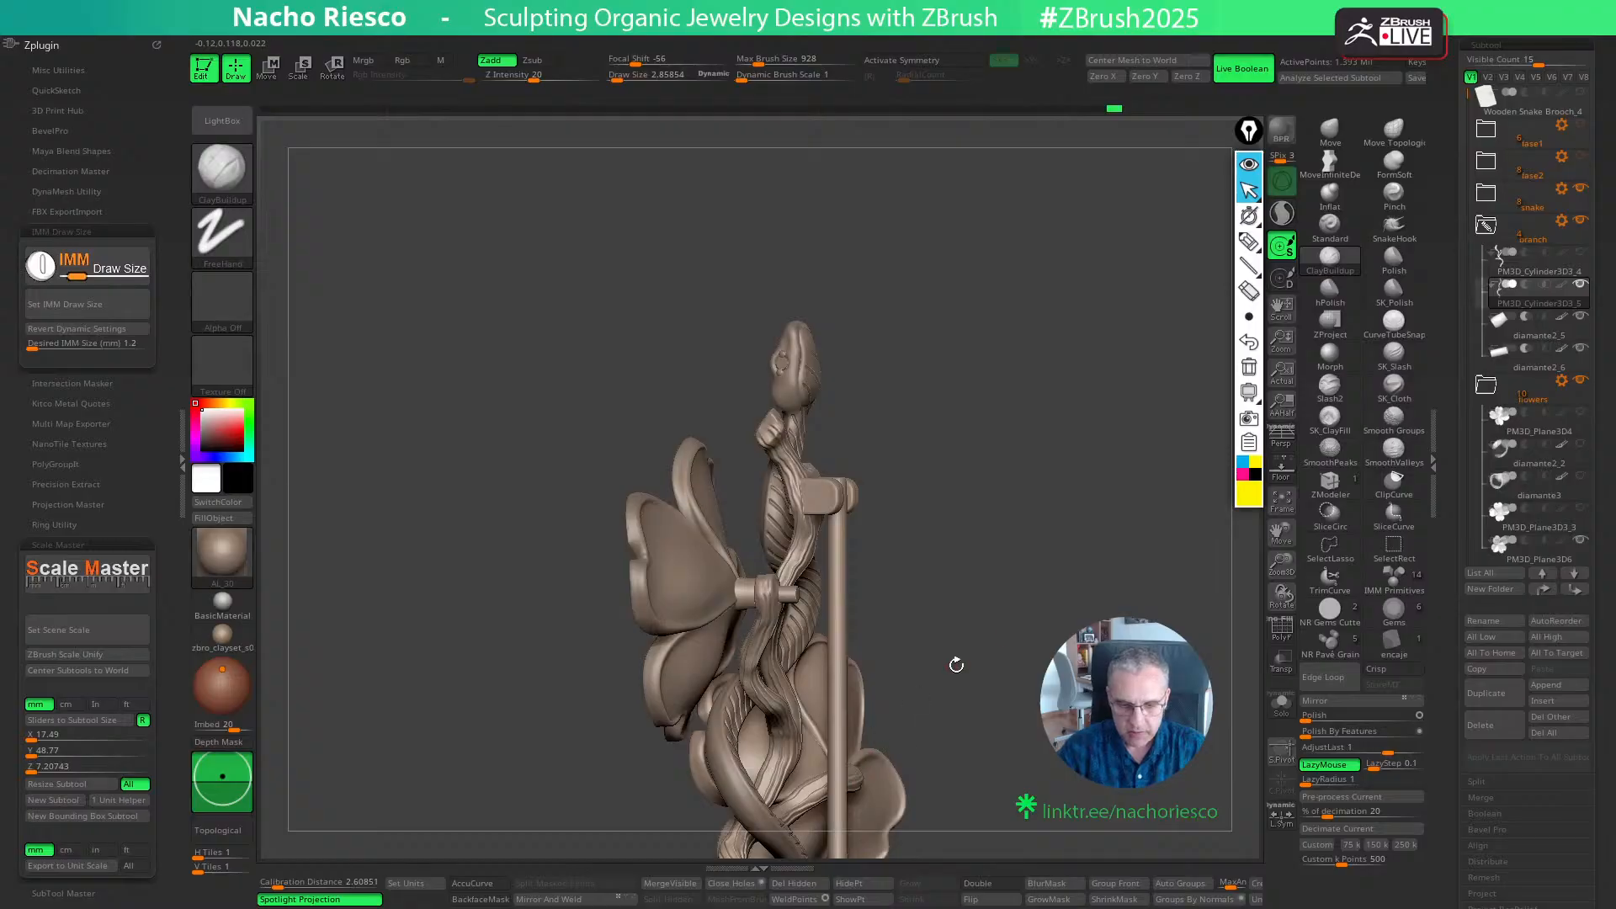
{"action": "left_click_drag", "start_coordinate": [956, 665], "coordinate": [1057, 580]}
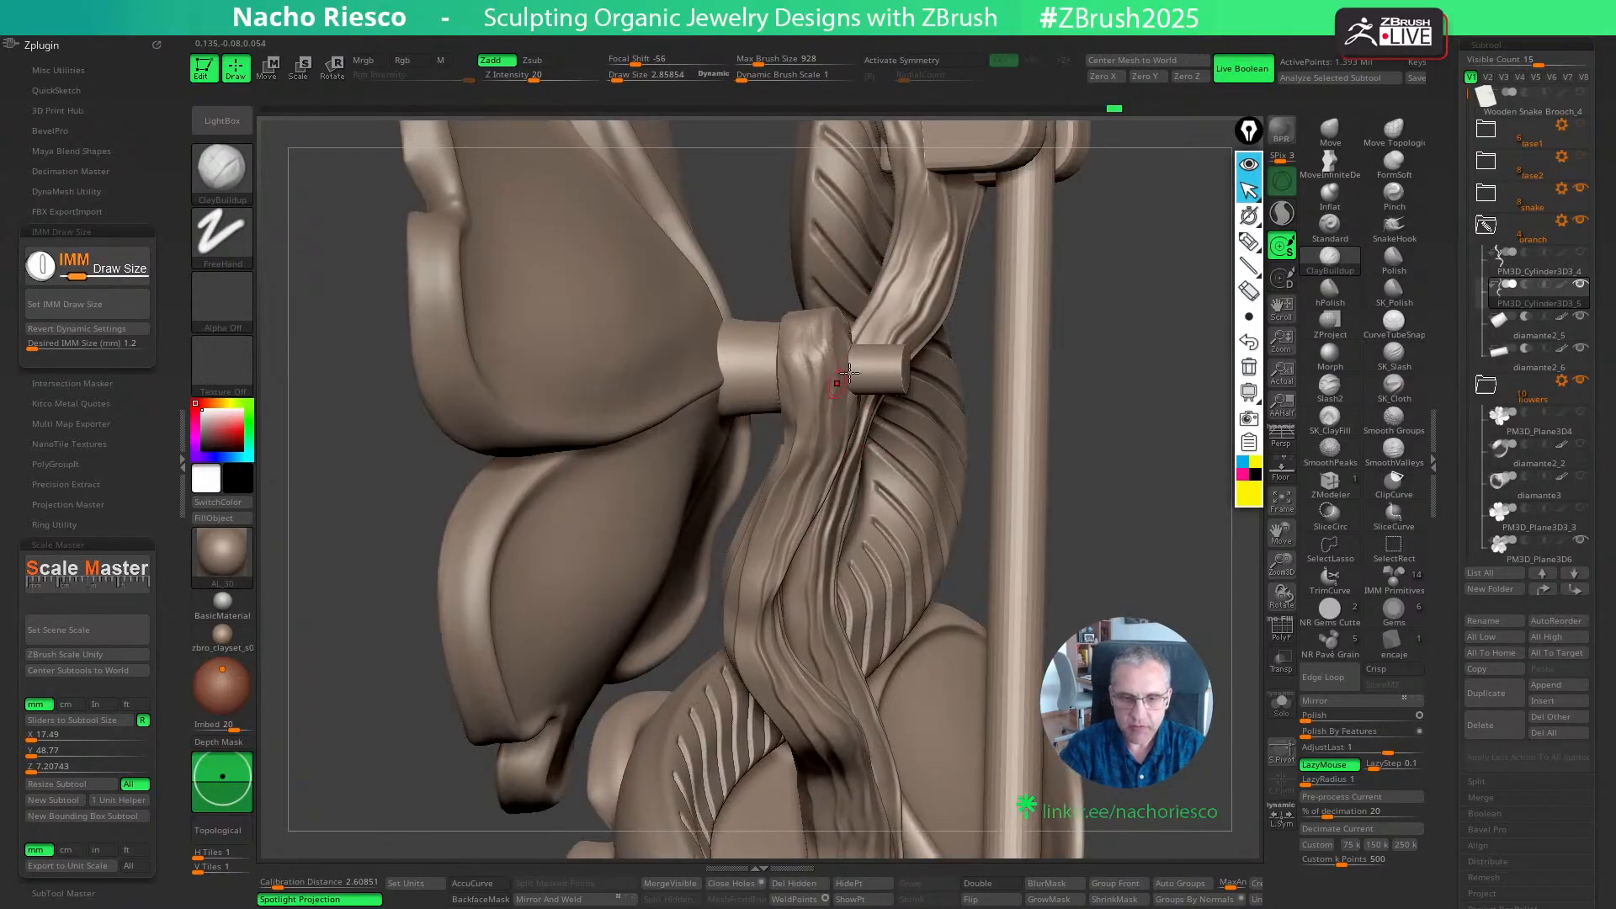
{"action": "left_click_drag", "start_coordinate": [1123, 403], "coordinate": [1000, 714]}
{"action": "mouse_move", "coordinate": [901, 746]}
{"action": "left_mouse_down", "text": "alt"}
{"action": "mouse_move", "coordinate": [954, 743]}
{"action": "mouse_move", "coordinate": [898, 751]}
{"action": "mouse_move", "coordinate": [707, 539]}
{"action": "left_mouse_up", "text": "alt"}
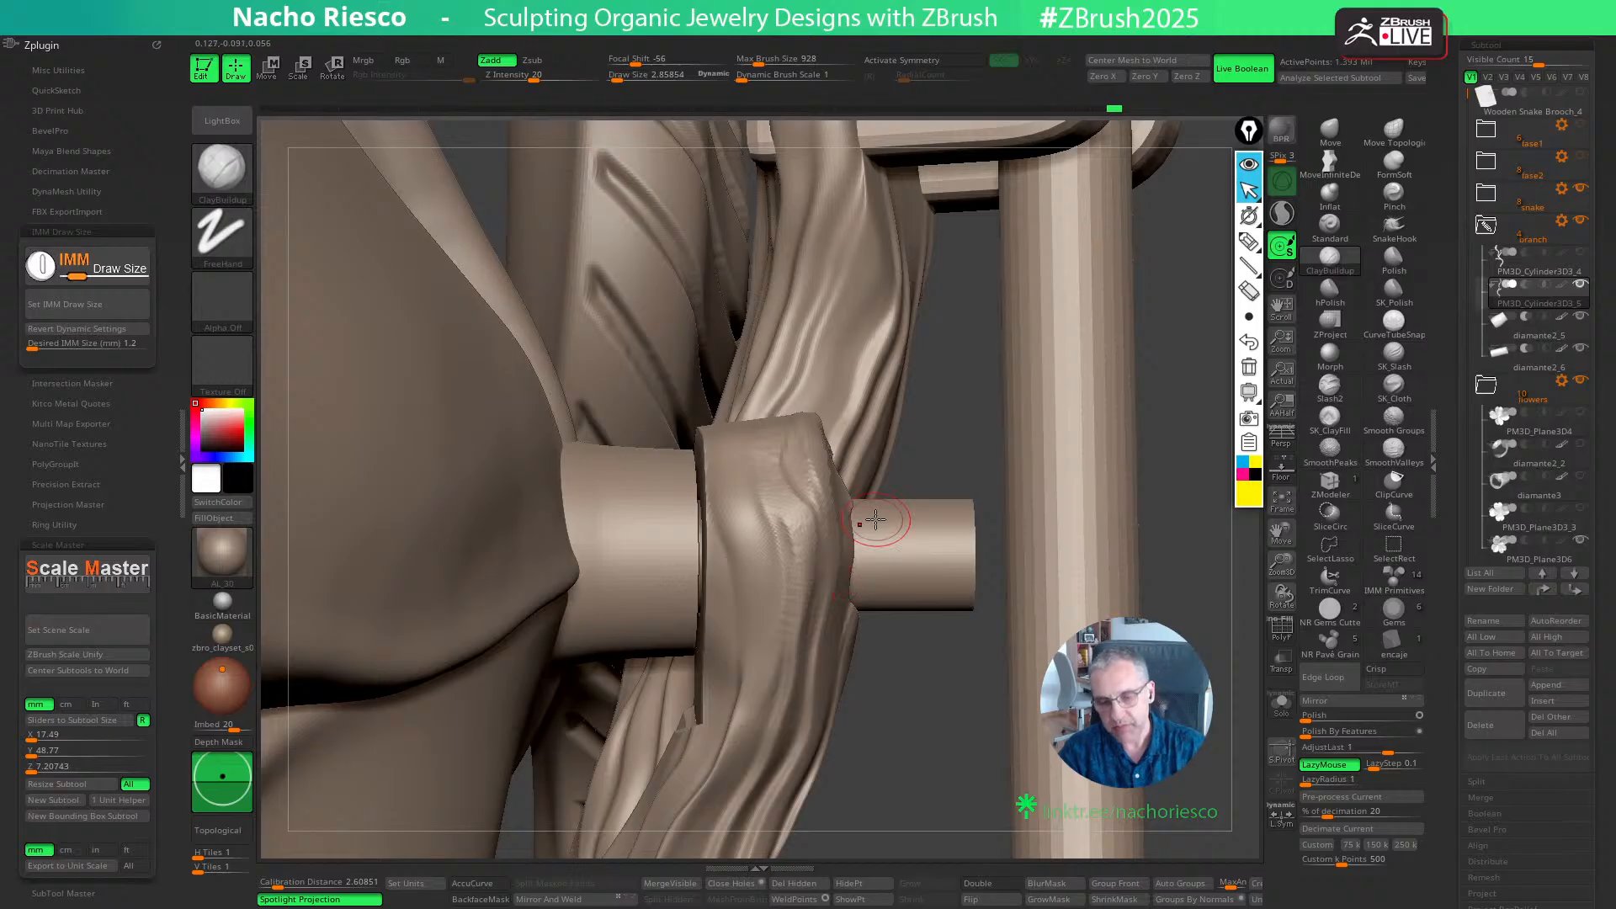
{"action": "left_click_drag", "start_coordinate": [891, 694], "coordinate": [891, 700]}
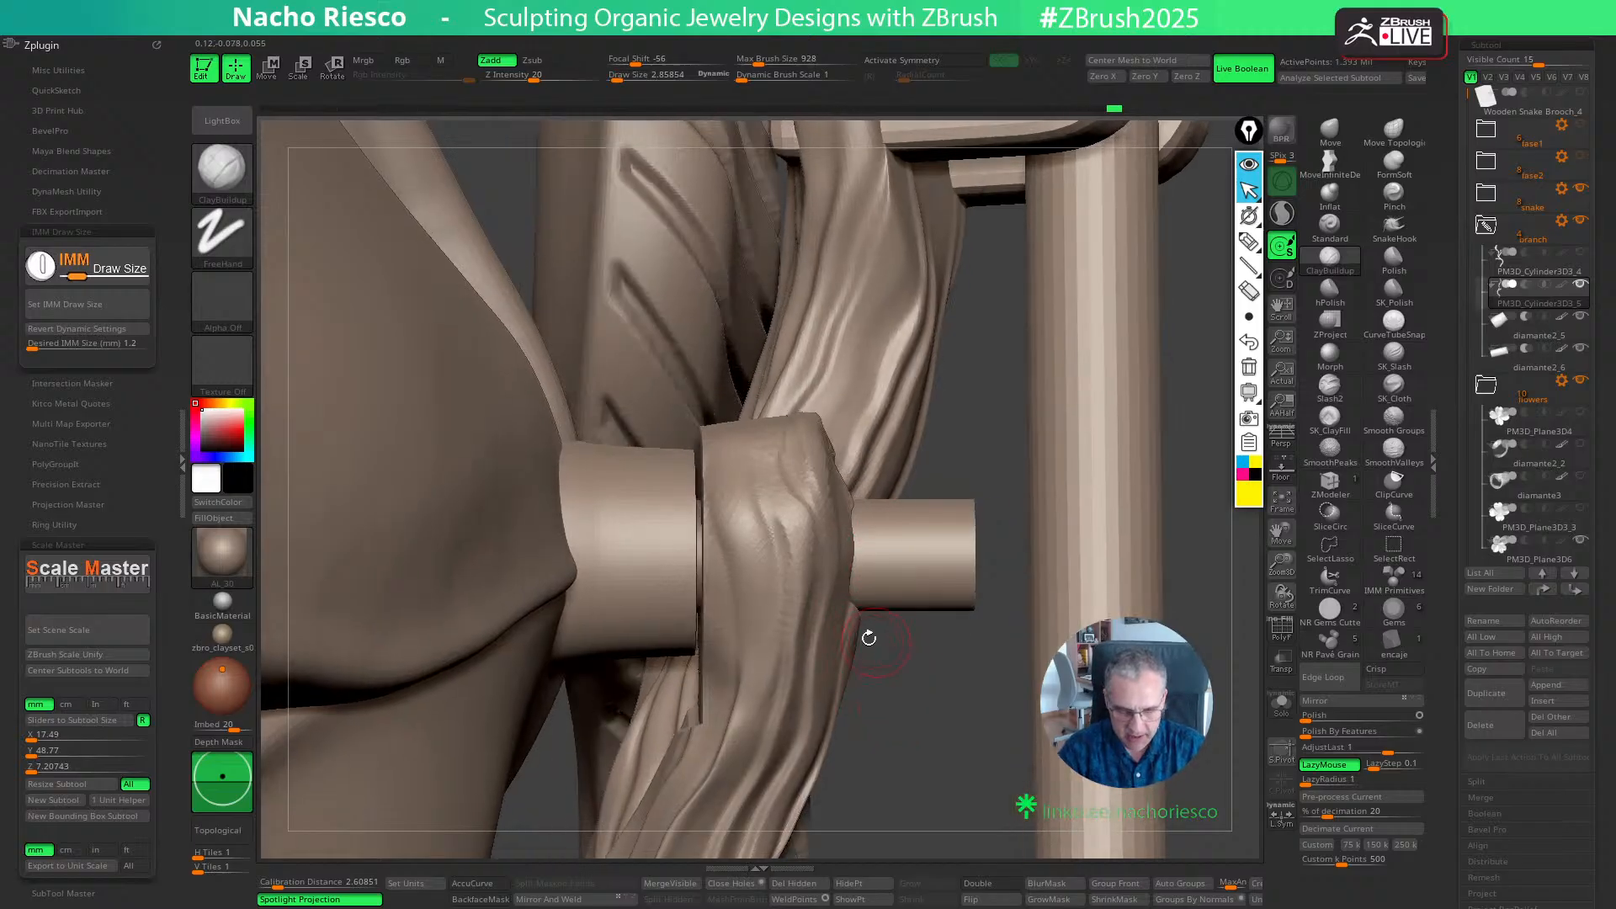
{"action": "key", "text": "w"}
{"action": "key", "text": "y"}
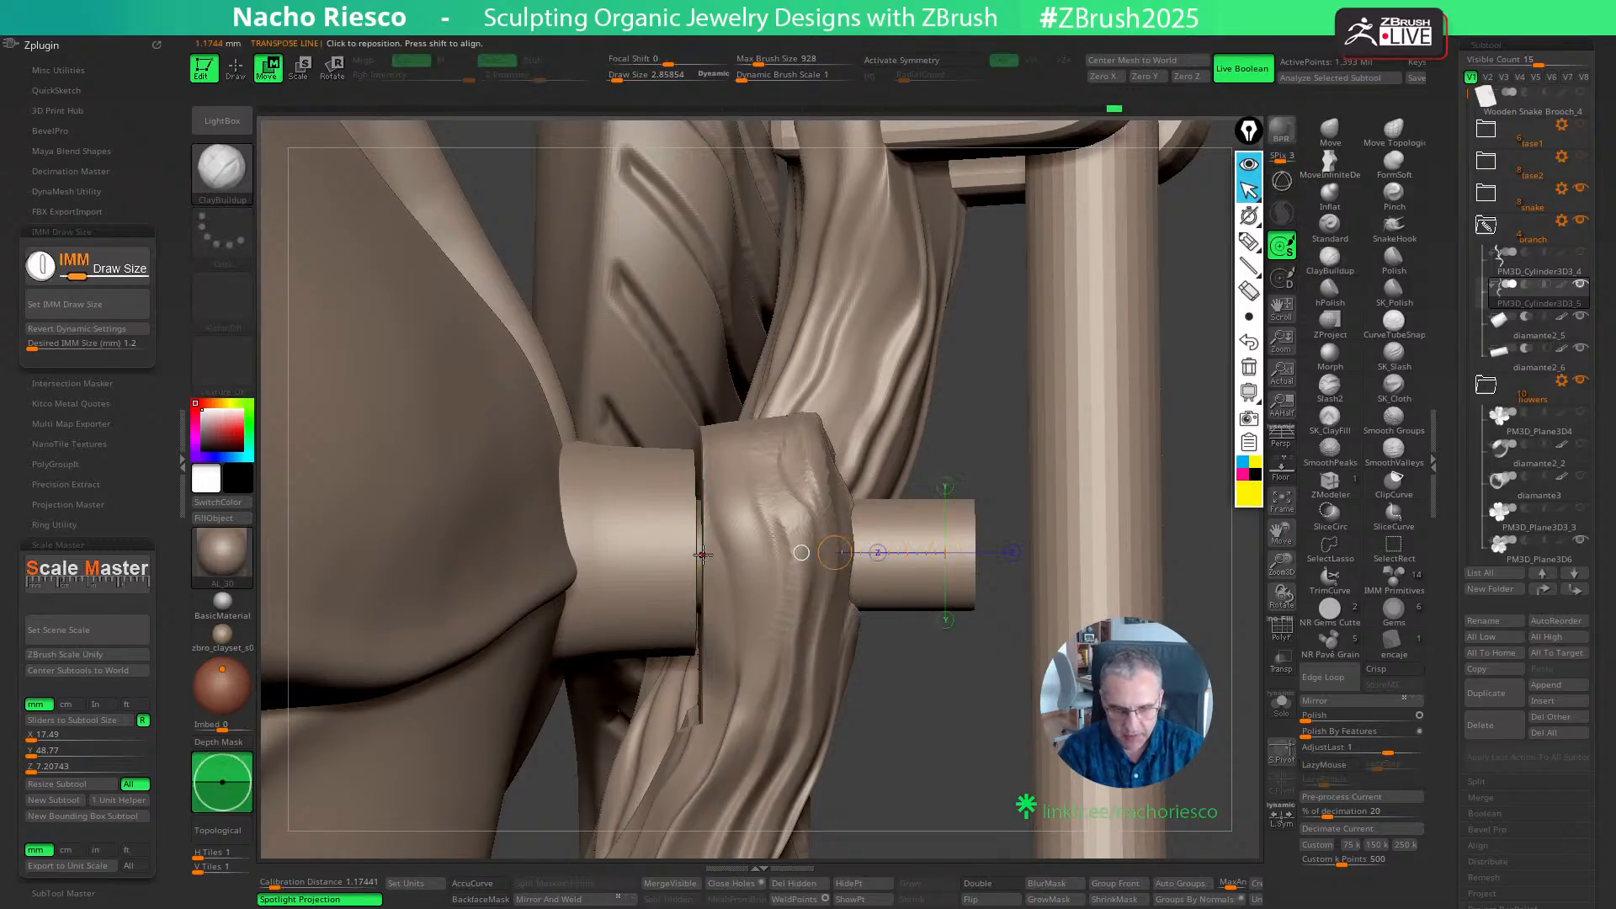
{"action": "left_click_drag", "start_coordinate": [703, 555], "coordinate": [809, 555]}
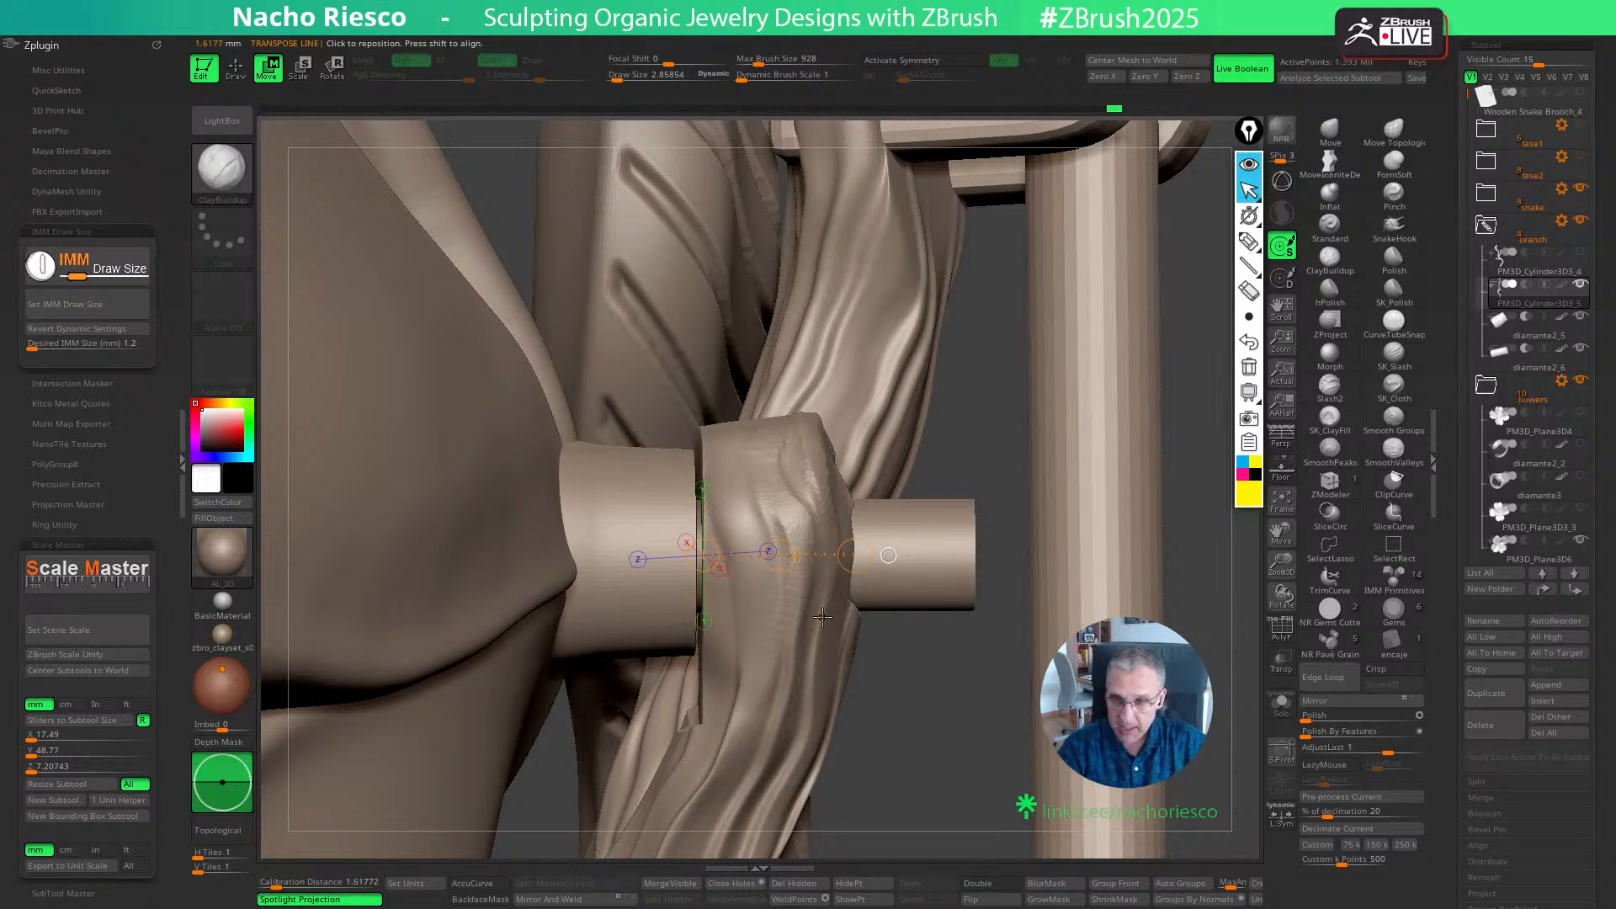
- Thicken the branch tip outward along the pin with the Move brush at draw sizes of about 16, 18 and 13
{"action": "left_click", "coordinate": [1331, 131]}
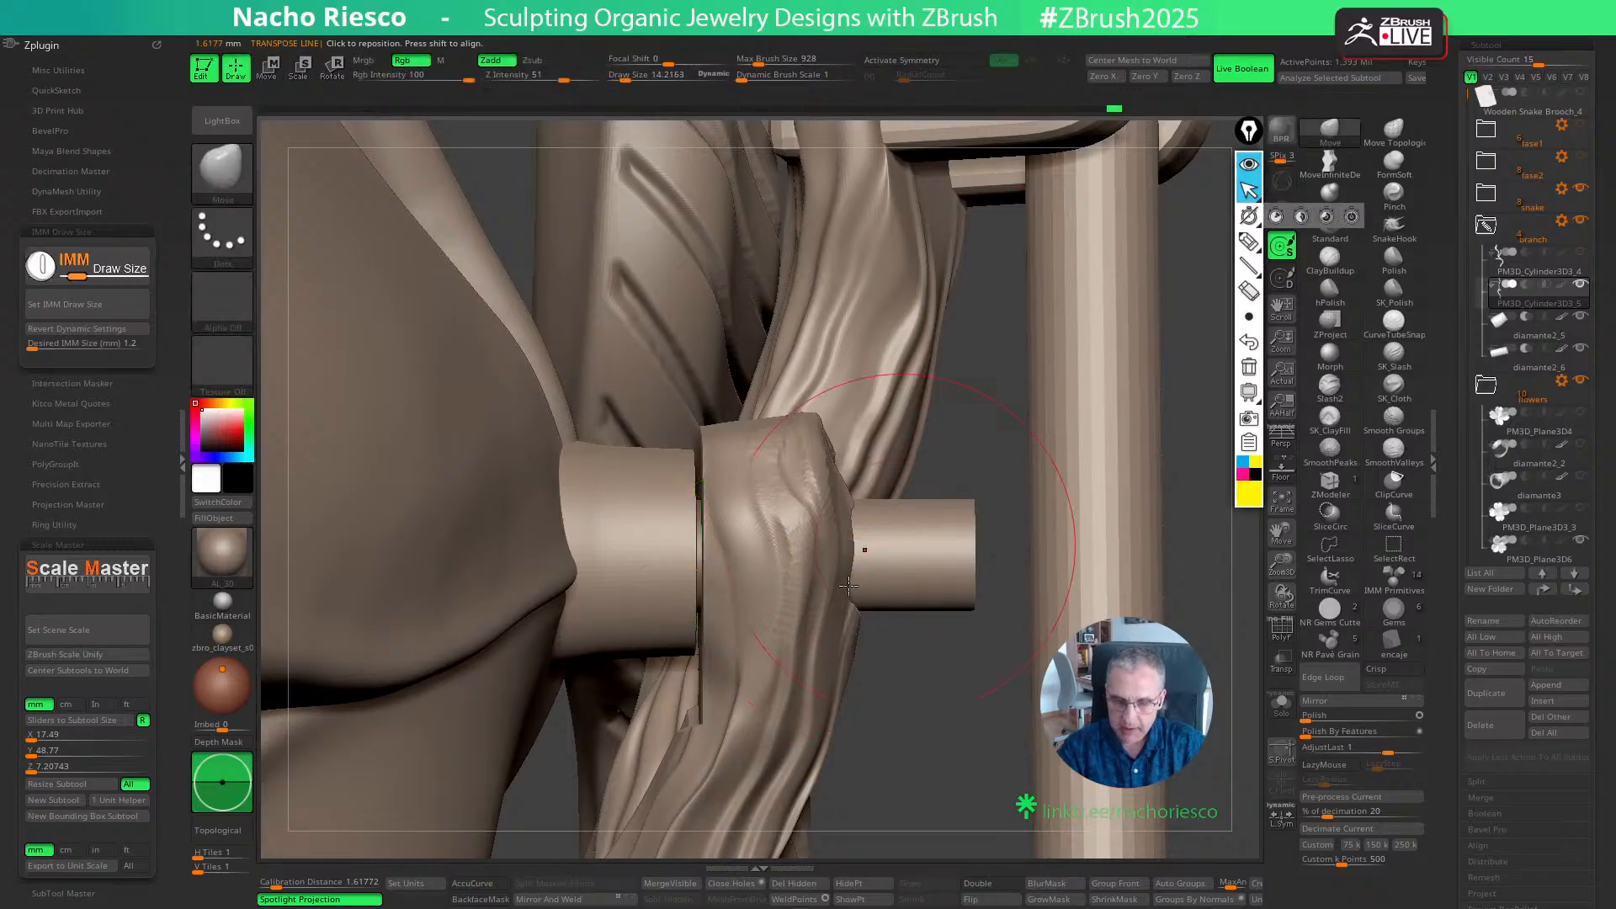
{"action": "key", "text": "s"}
{"action": "left_click_drag", "start_coordinate": [828, 595], "coordinate": [829, 594]}
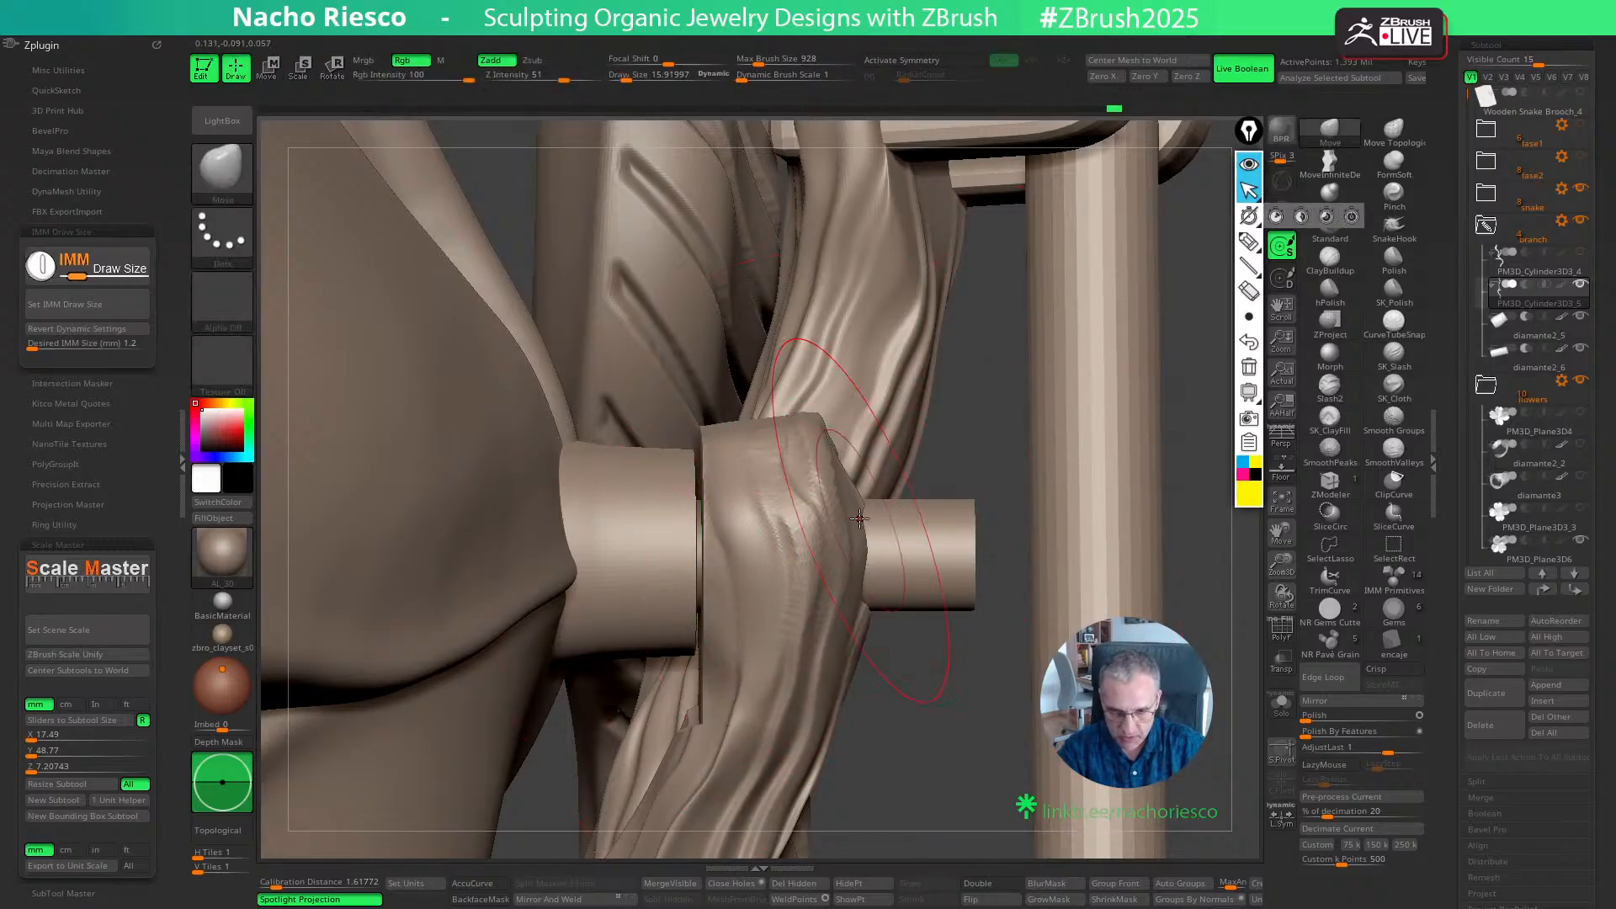
{"action": "left_click_drag", "start_coordinate": [834, 446], "coordinate": [869, 445]}
{"action": "mouse_move", "coordinate": [846, 446]}
{"action": "left_mouse_down", "text": "shift"}
{"action": "mouse_move", "coordinate": [833, 459]}
{"action": "mouse_move", "coordinate": [892, 450]}
{"action": "left_mouse_up", "text": "shift"}
{"action": "left_click_drag", "start_coordinate": [858, 646], "coordinate": [873, 644]}
{"action": "key", "text": "s"}
{"action": "mouse_move", "coordinate": [852, 674]}
{"action": "left_mouse_down"}
{"action": "mouse_move", "coordinate": [839, 720]}
{"action": "mouse_move", "coordinate": [863, 716]}
{"action": "left_mouse_up"}
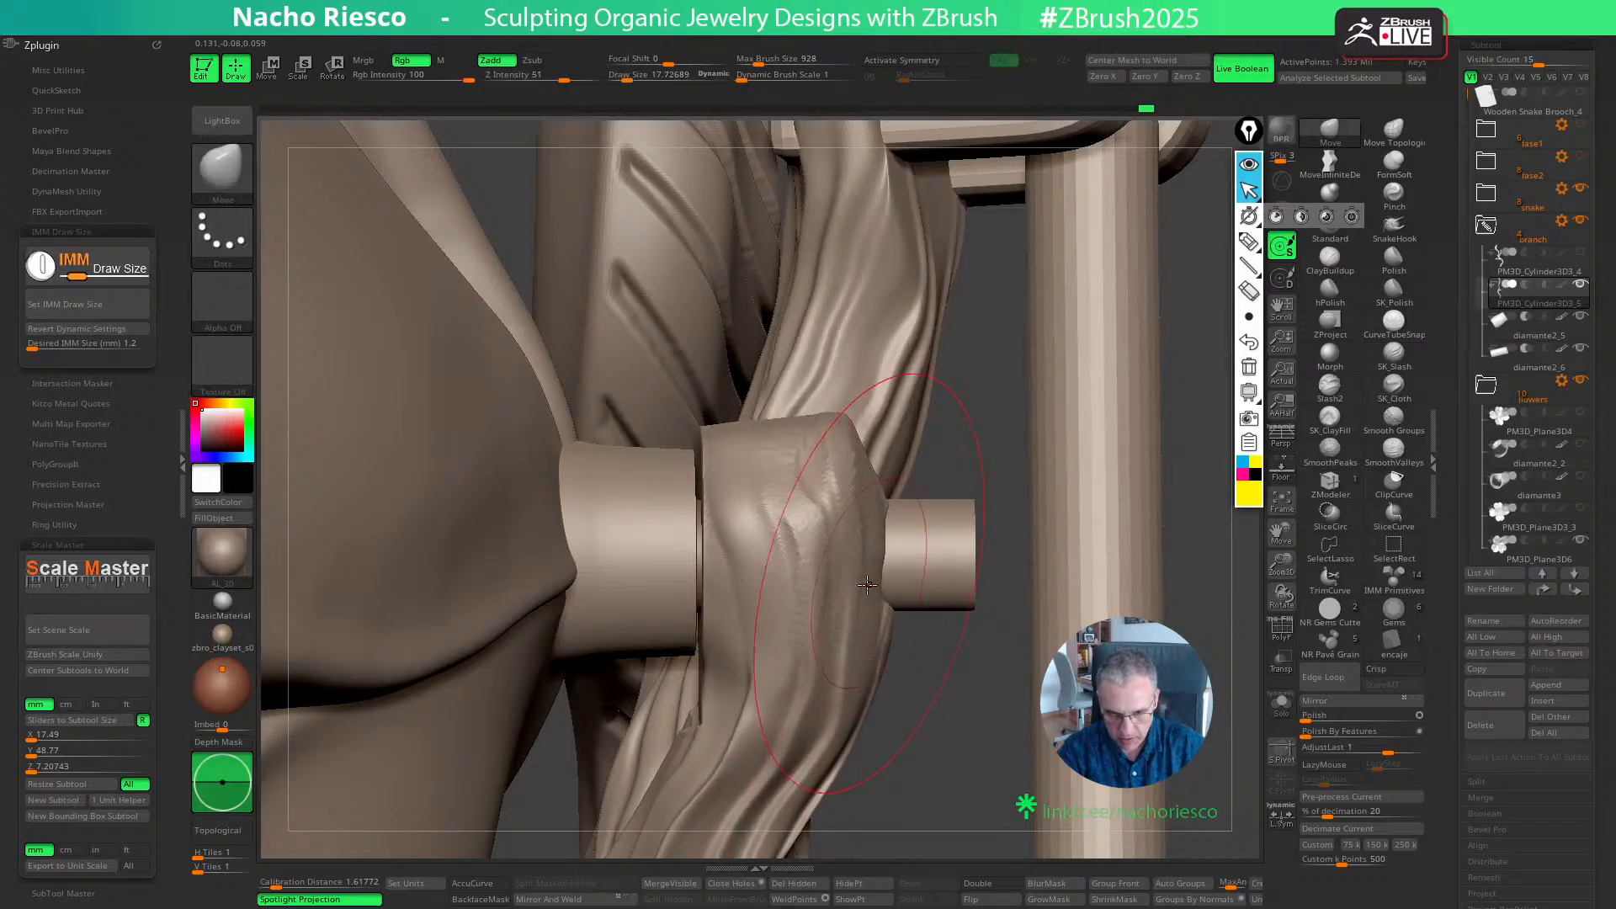
{"action": "key", "text": "s"}
{"action": "left_click_drag", "start_coordinate": [864, 491], "coordinate": [881, 492]}
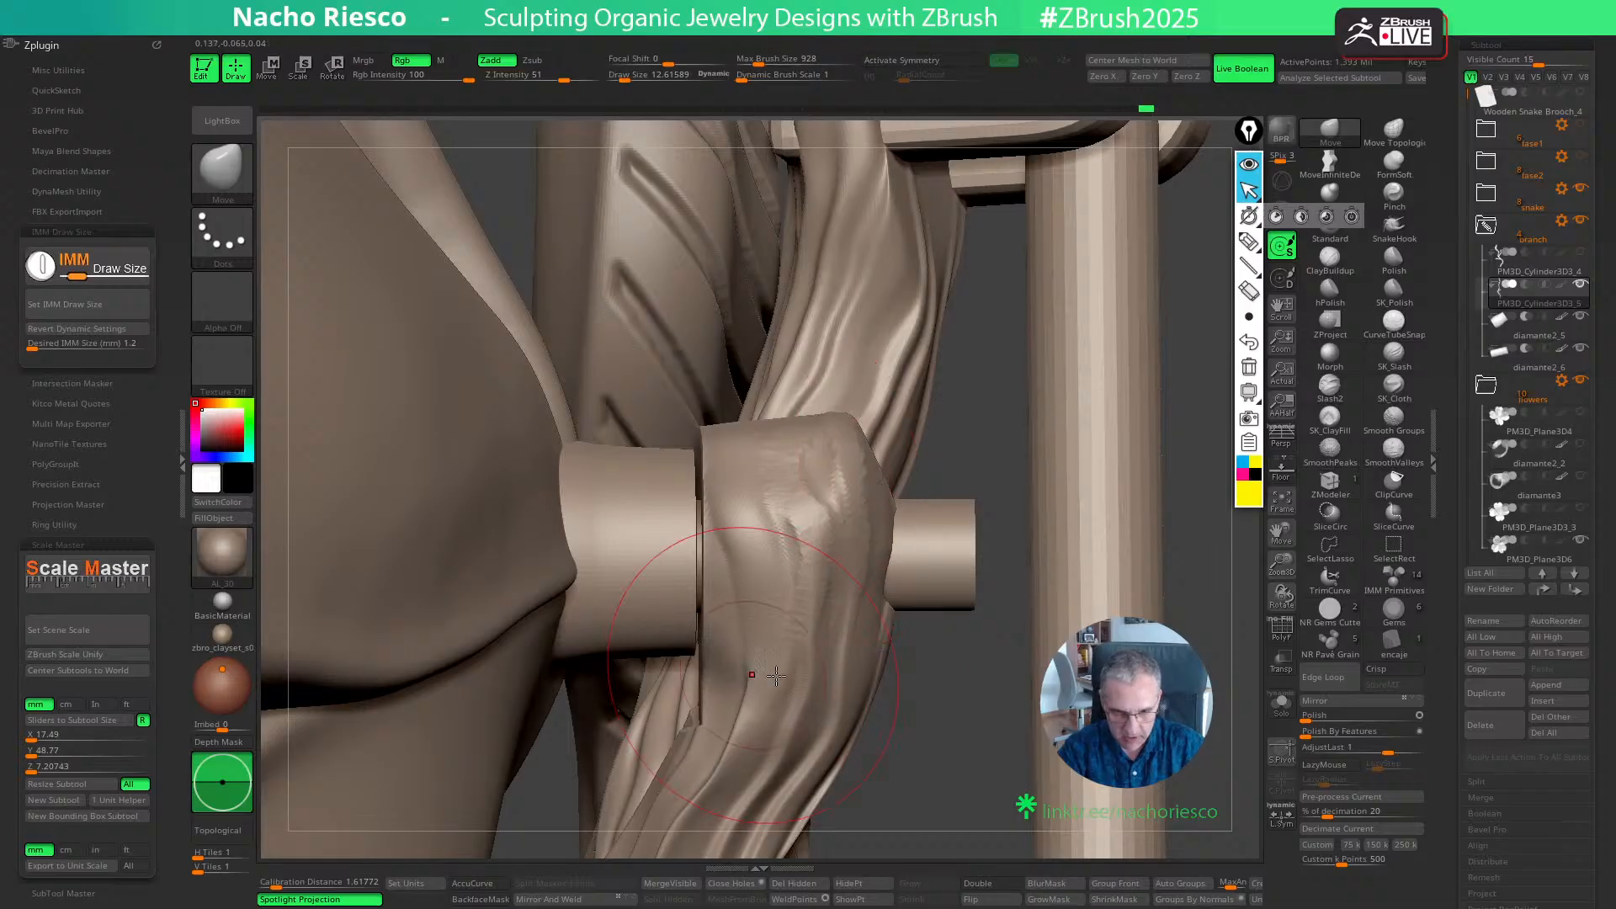
- Measure the thickened branch tip along the pin, from the flower's base to its outer face
{"action": "mouse_move", "coordinate": [906, 739]}
{"action": "left_mouse_down"}
{"action": "mouse_move", "coordinate": [935, 657]}
{"action": "mouse_move", "coordinate": [867, 454]}
{"action": "mouse_move", "coordinate": [875, 423]}
{"action": "left_mouse_up"}
{"action": "mouse_move", "coordinate": [928, 363]}
{"action": "left_mouse_down"}
{"action": "mouse_move", "coordinate": [921, 266]}
{"action": "mouse_move", "coordinate": [838, 621]}
{"action": "left_mouse_up"}
{"action": "key", "text": "w"}
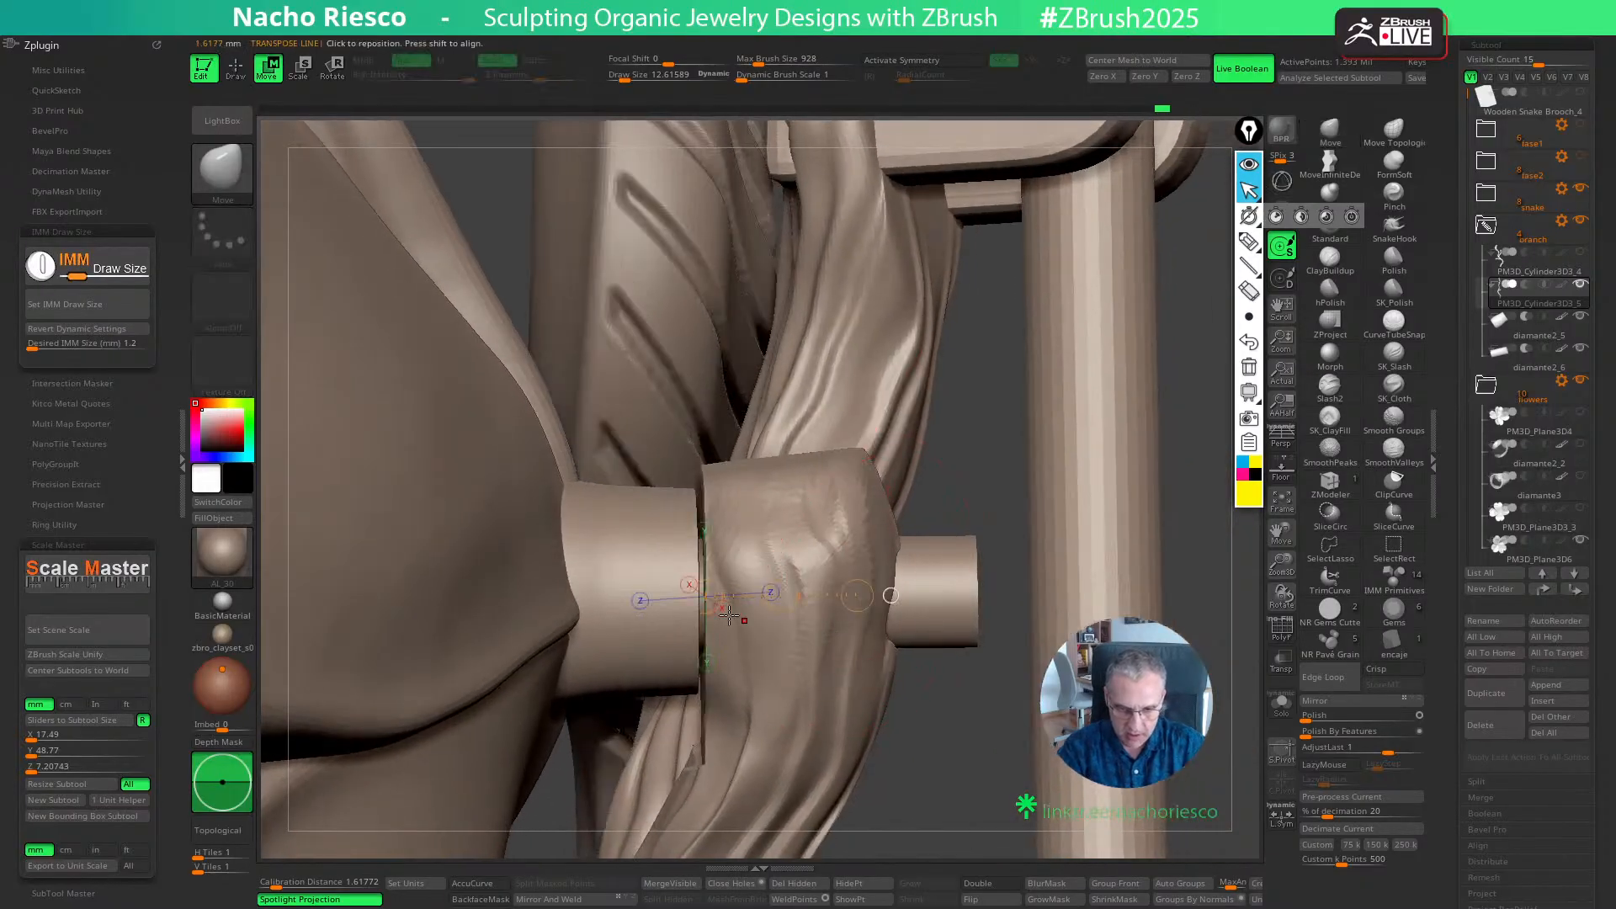
{"action": "left_click_drag", "start_coordinate": [638, 560], "coordinate": [874, 569]}
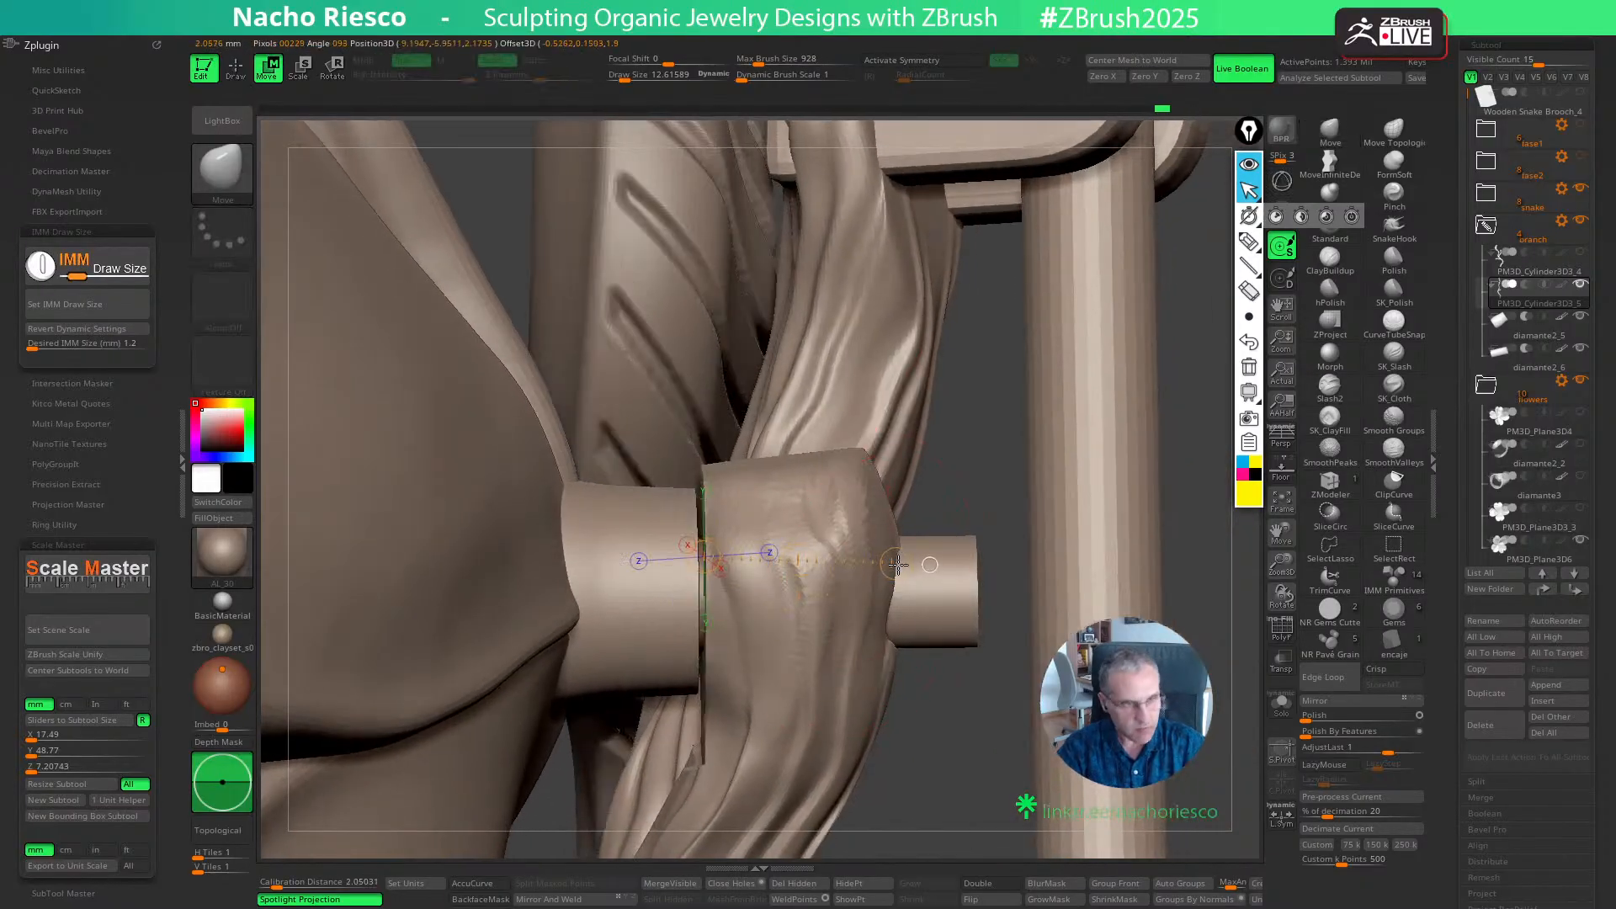
{"action": "key", "text": "q"}
- Flatten the ridges on the branch tip with the TrimDynamic brush at draw sizes of about 1.8 and 5.2
{"action": "mouse_move", "coordinate": [960, 768]}
{"action": "left_mouse_down"}
{"action": "mouse_move", "coordinate": [998, 564]}
{"action": "mouse_move", "coordinate": [967, 589]}
{"action": "mouse_move", "coordinate": [808, 627]}
{"action": "mouse_move", "coordinate": [849, 614]}
{"action": "left_mouse_up"}
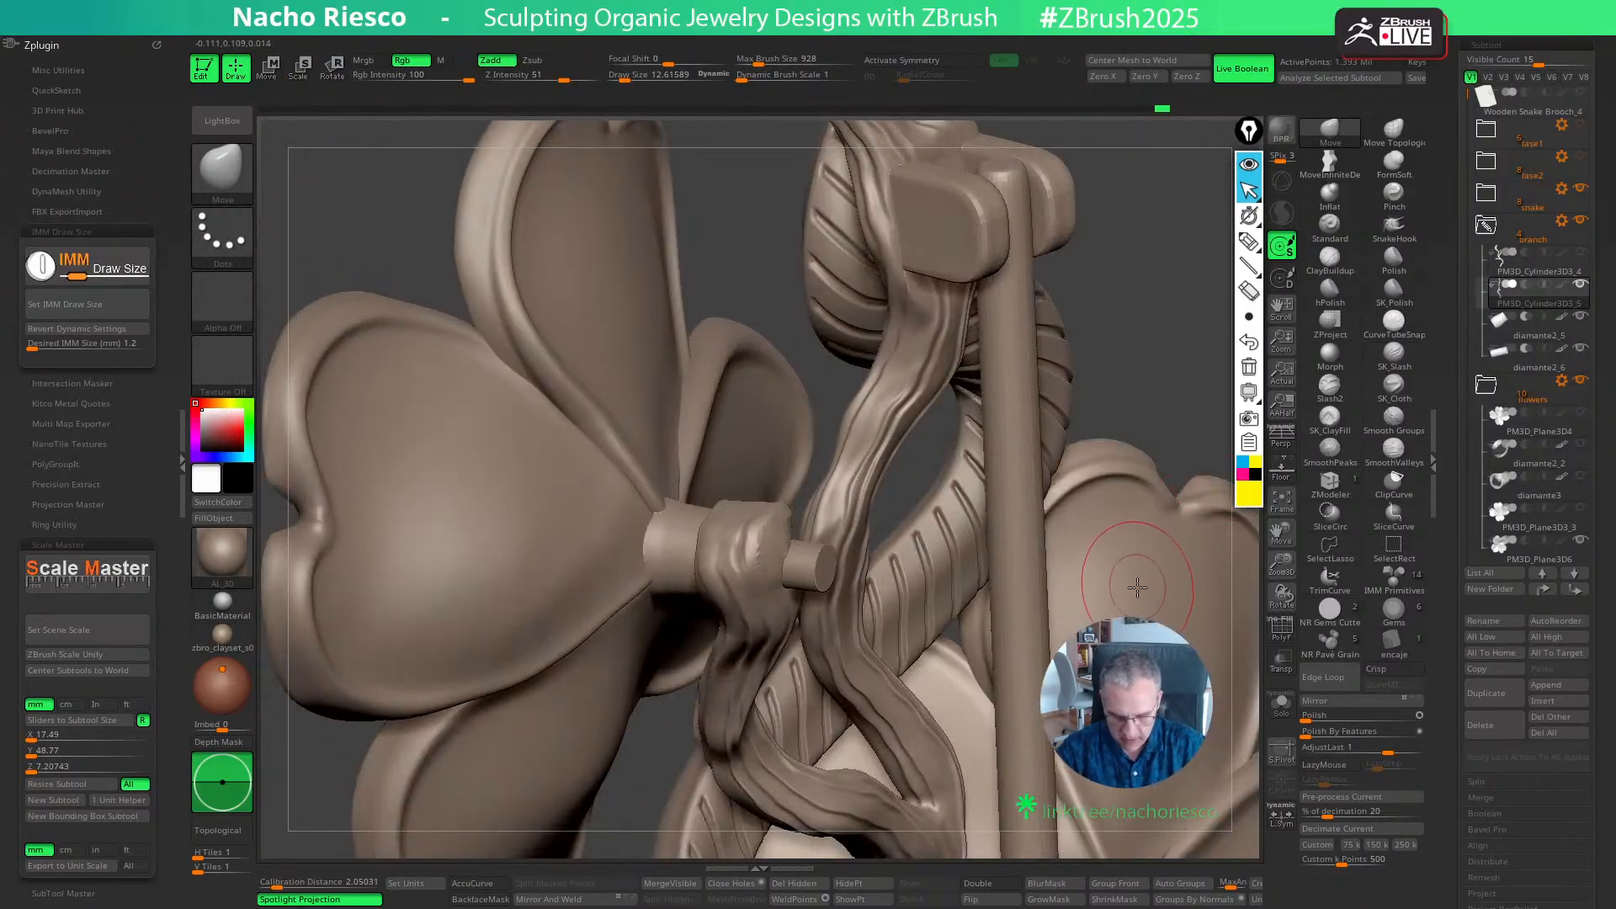
{"action": "key", "text": "b"}
{"action": "key", "text": "t"}
{"action": "key", "text": "d"}
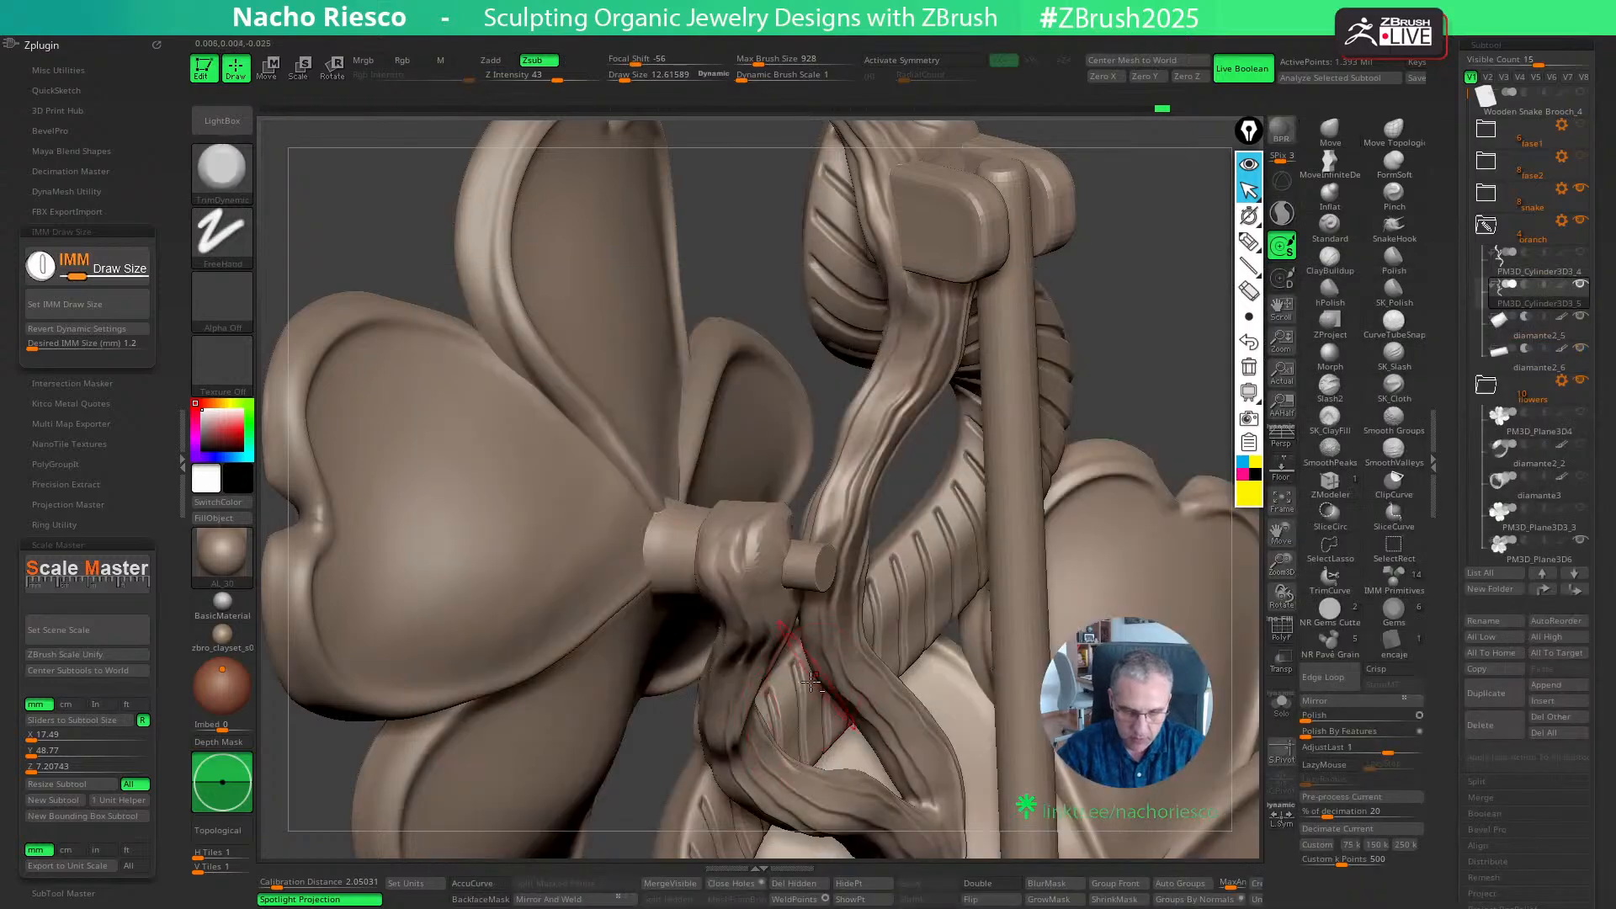
{"action": "right_click_drag", "start_coordinate": [812, 747], "coordinate": [800, 656], "text": "ctrl"}
{"action": "key", "text": "s"}
{"action": "left_click_drag", "start_coordinate": [749, 539], "coordinate": [735, 538]}
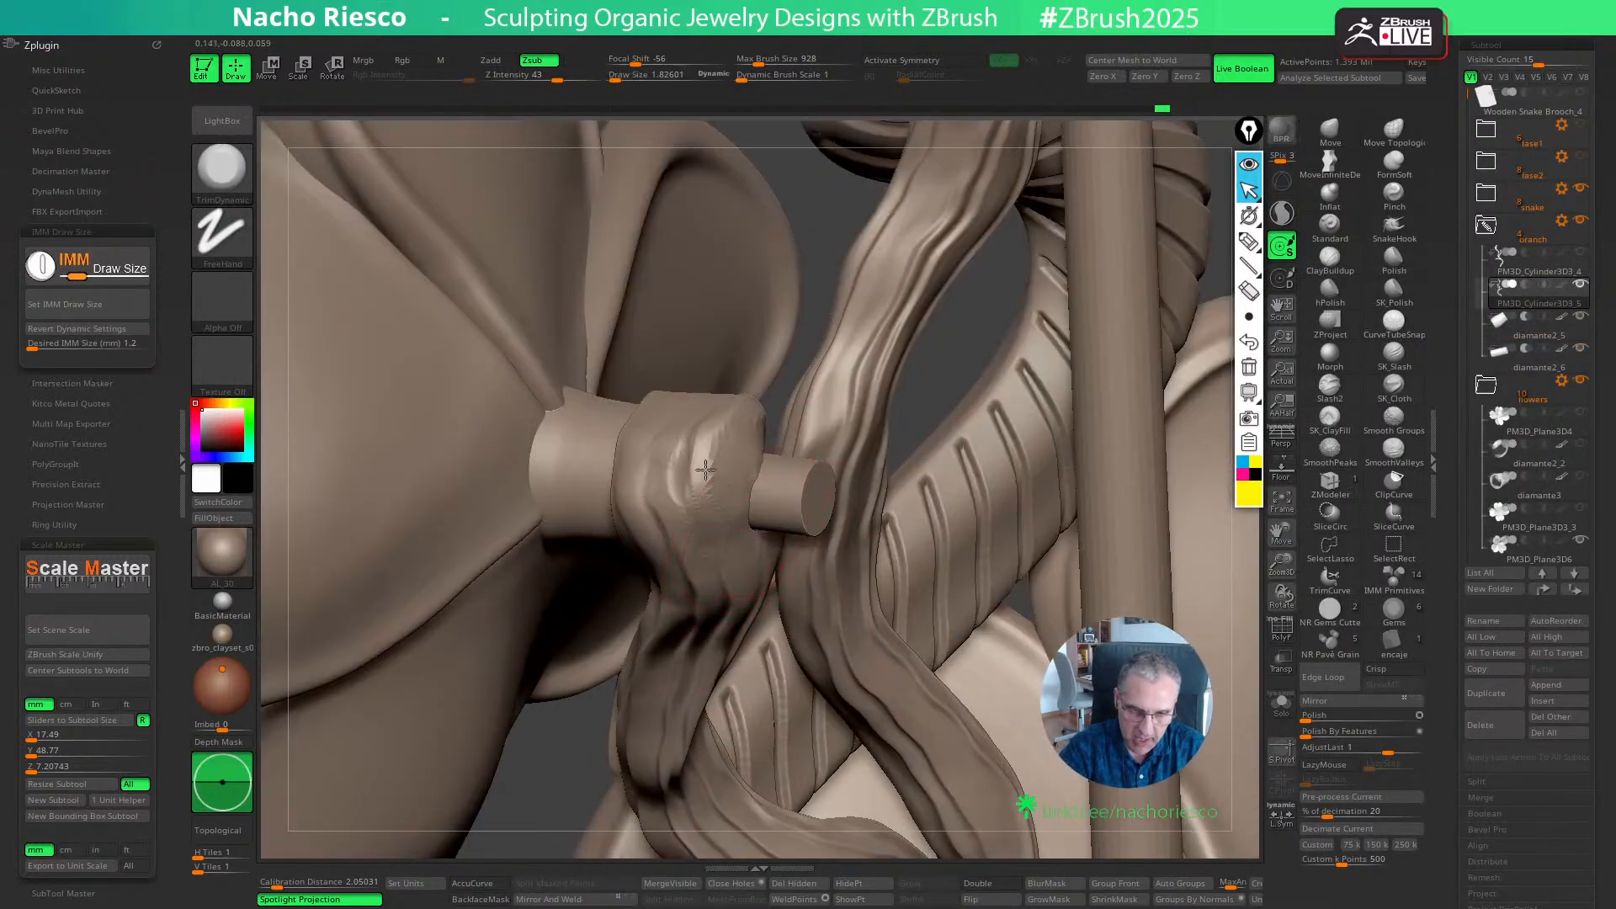
{"action": "key", "text": "bracketright"}
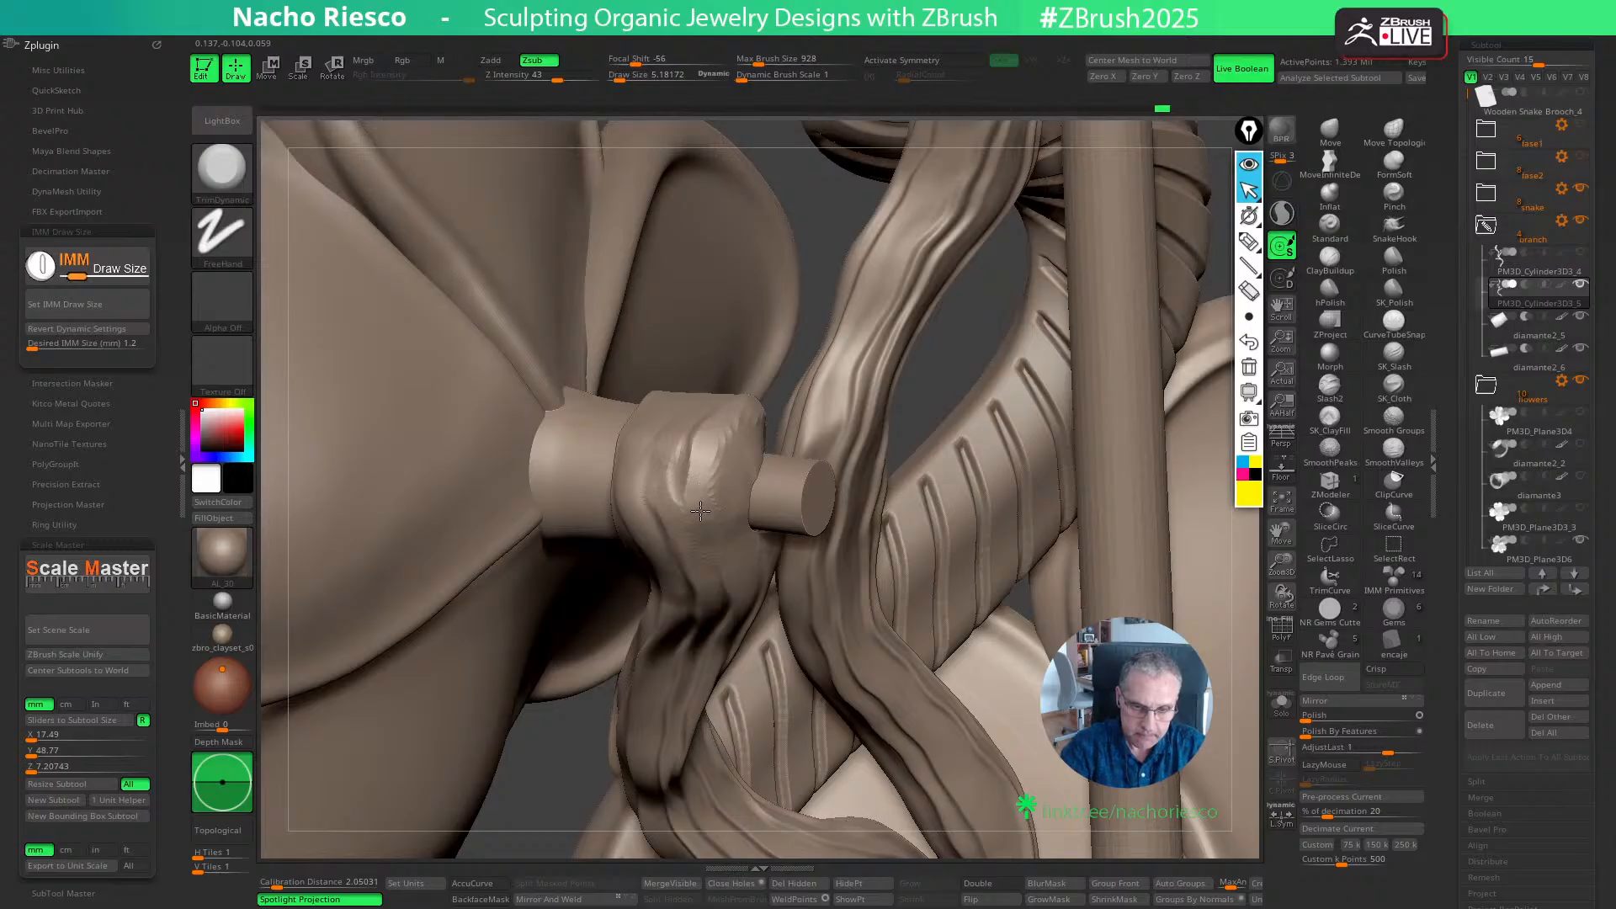
{"action": "right_click_drag", "start_coordinate": [737, 554], "coordinate": [707, 458]}
- Smooth the faces of the branch tip around the pin with the TrimDynamic brush at a draw size of about 8.4
{"action": "key", "text": "bracketright"}
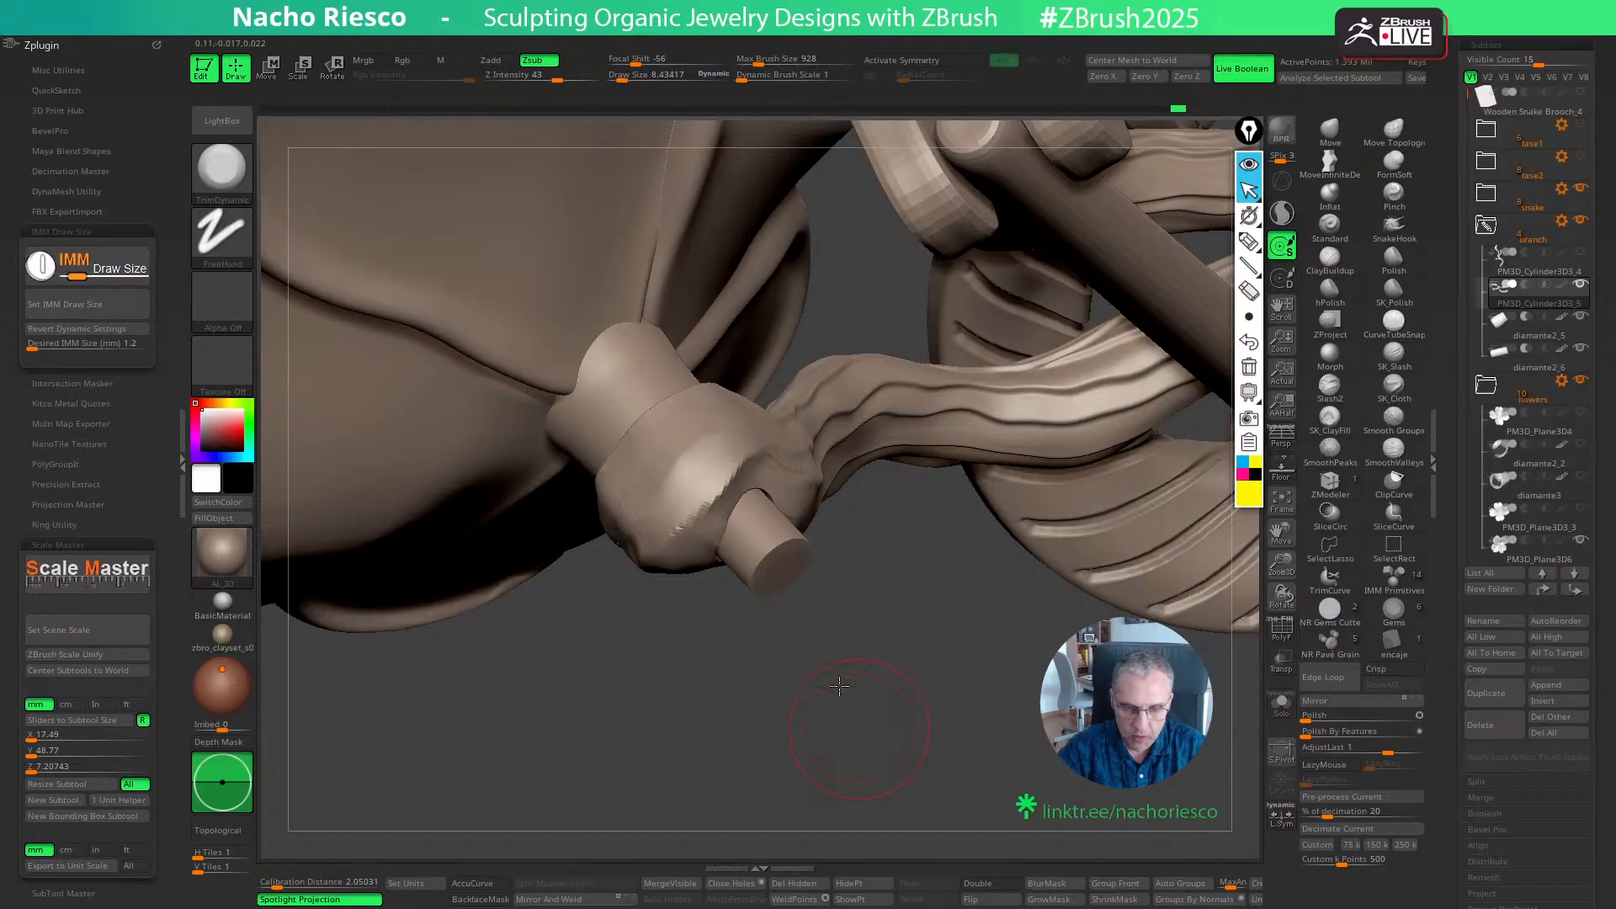
{"action": "right_click_drag", "start_coordinate": [839, 686], "coordinate": [709, 504]}
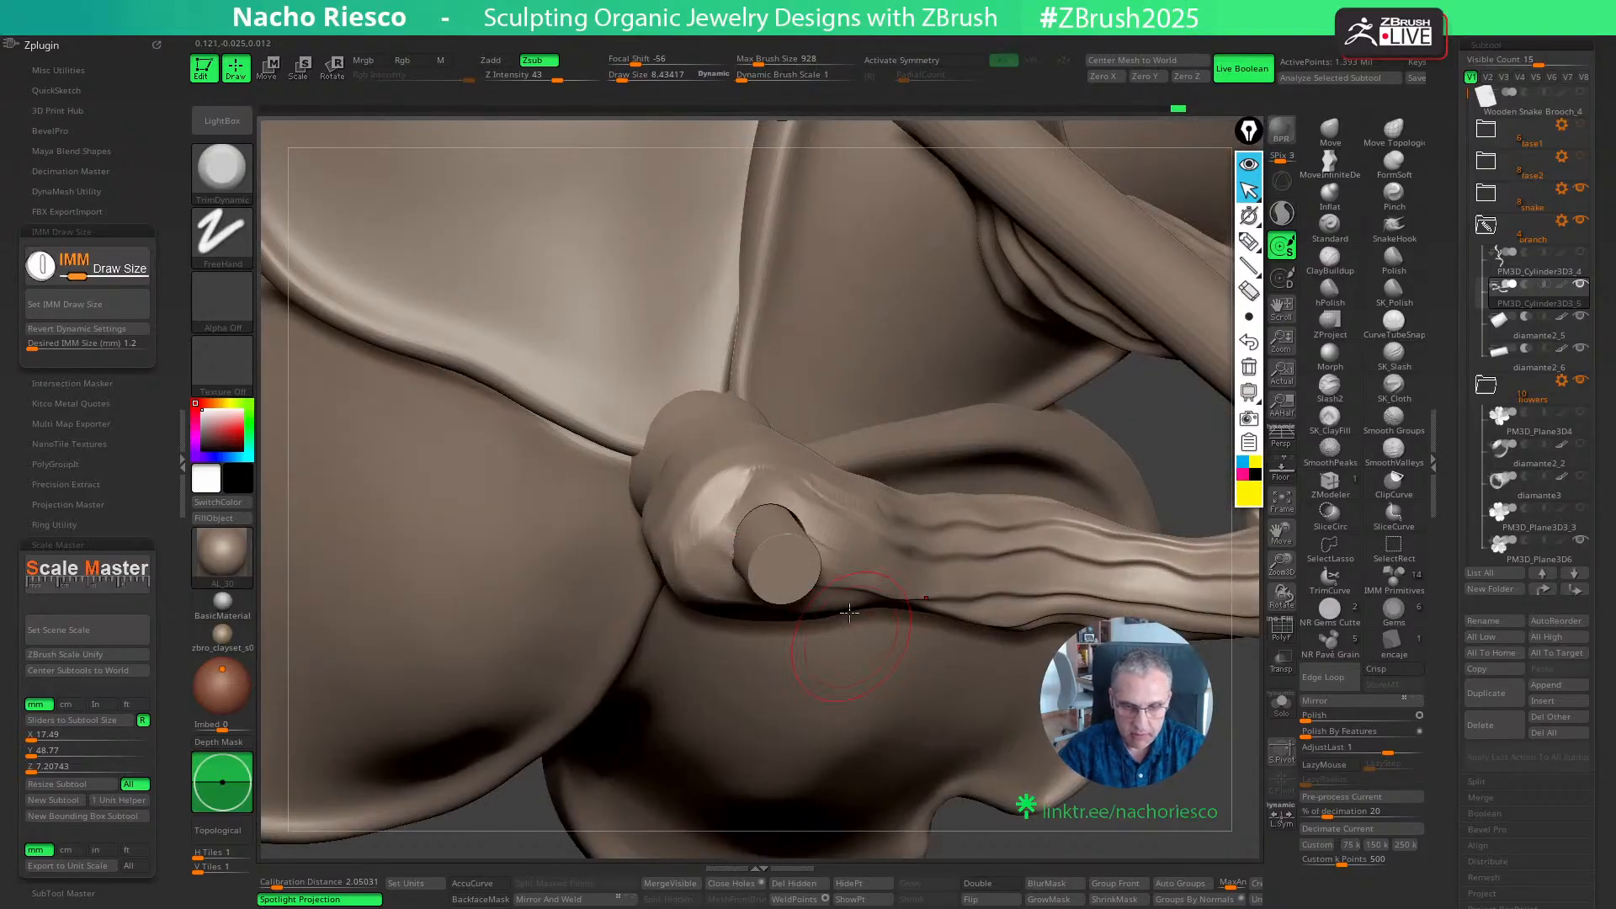
{"action": "right_click_drag", "start_coordinate": [849, 611], "coordinate": [747, 514]}
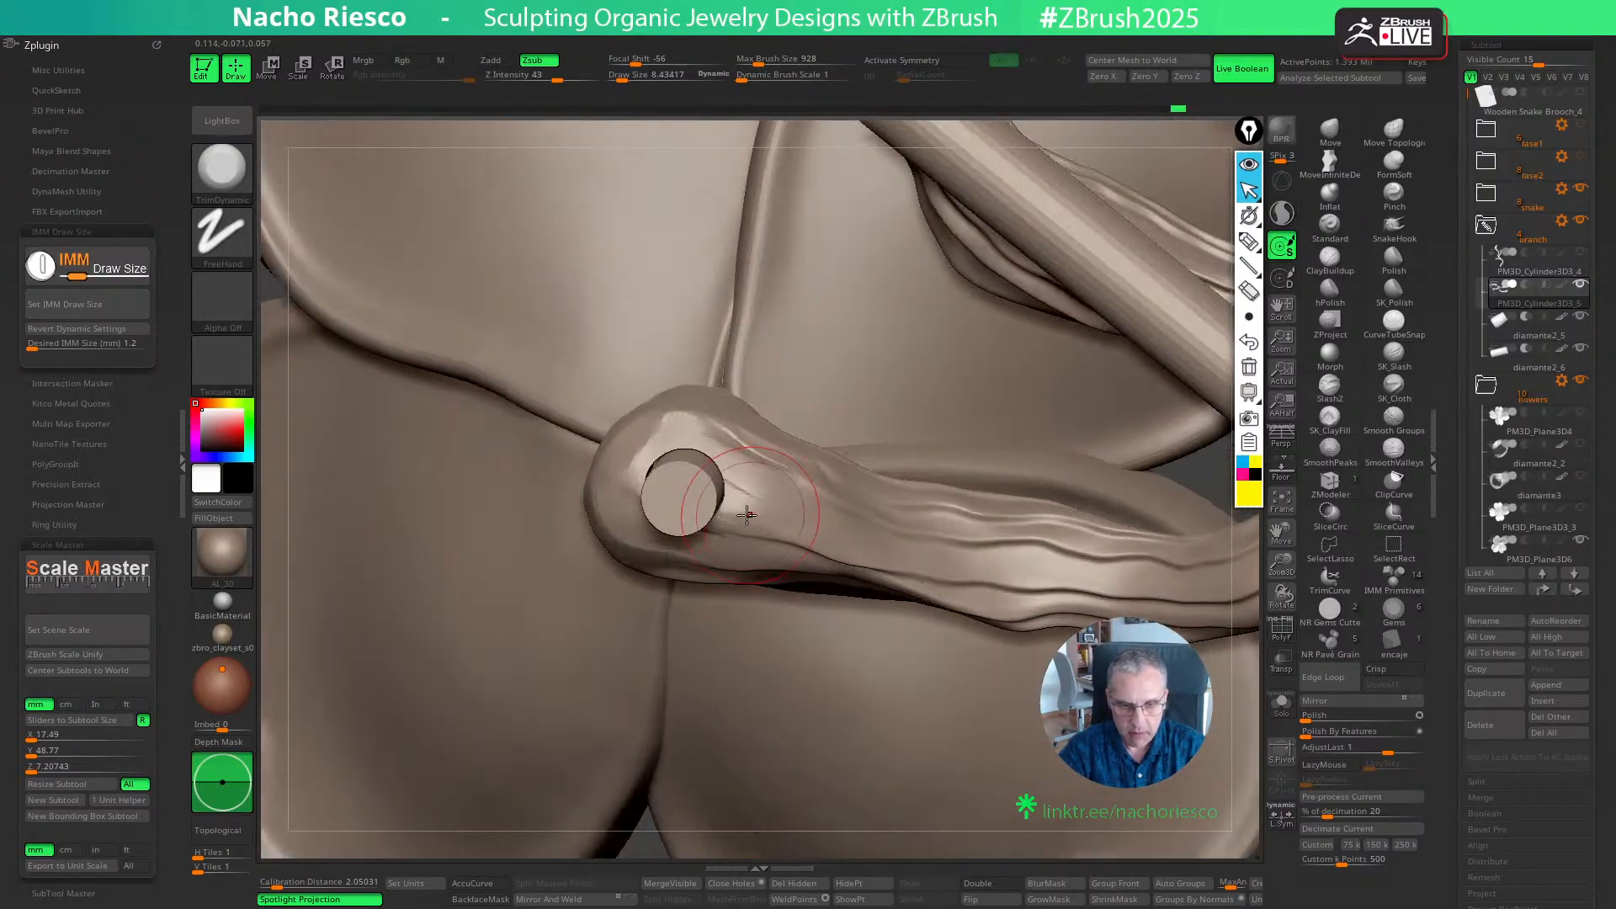
{"action": "right_click_drag", "start_coordinate": [887, 478], "coordinate": [869, 595]}
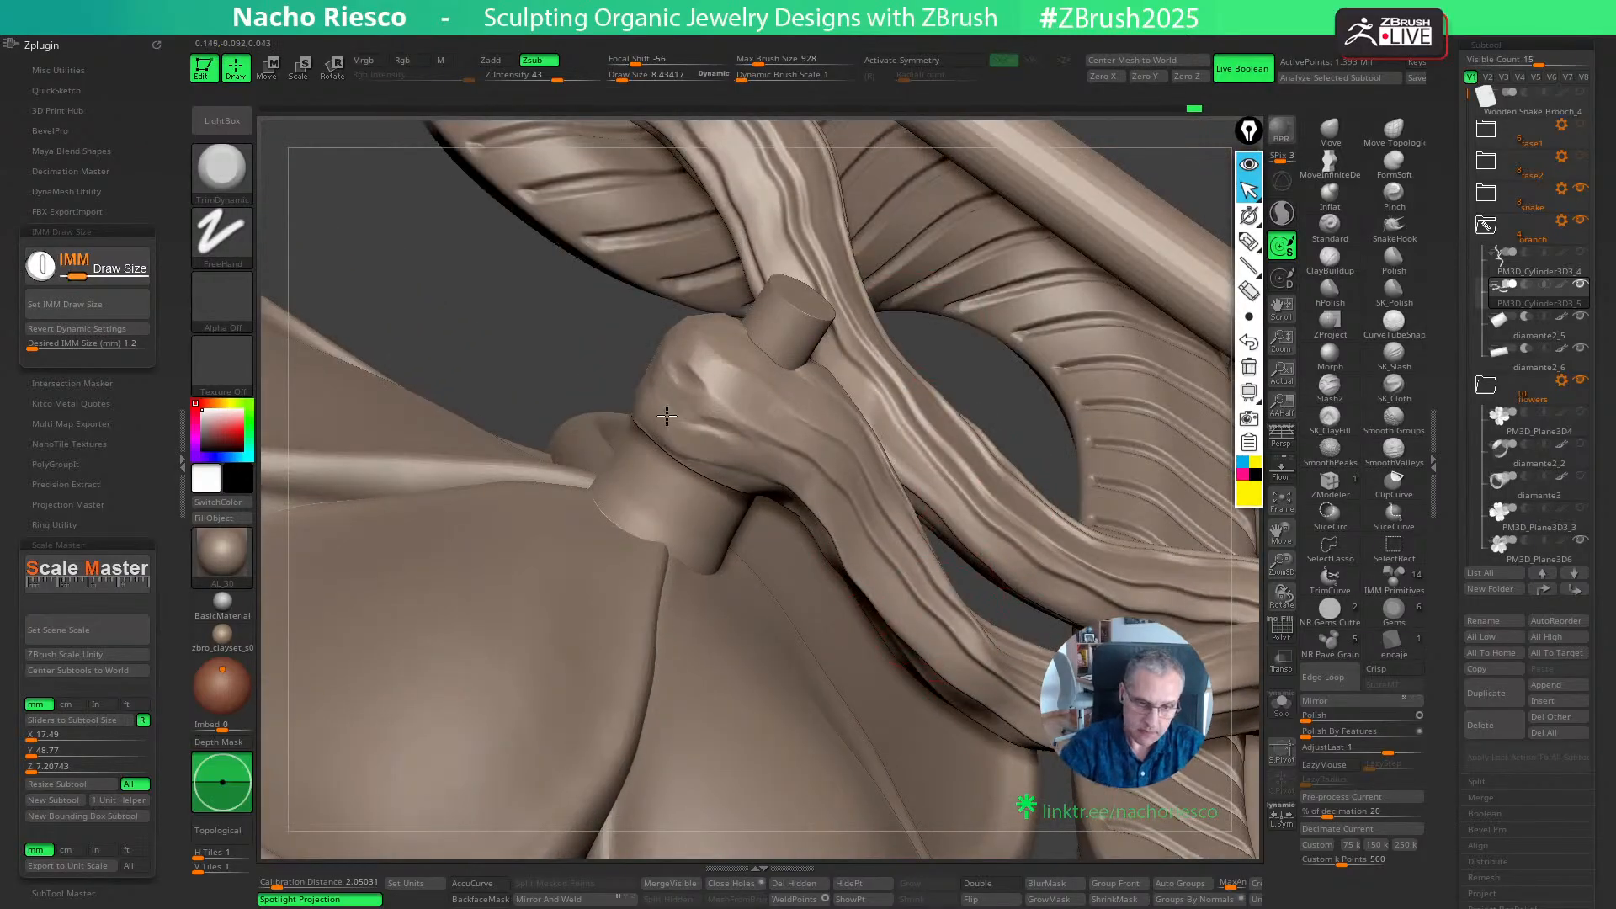
{"action": "right_click_drag", "start_coordinate": [737, 466], "coordinate": [1082, 280]}
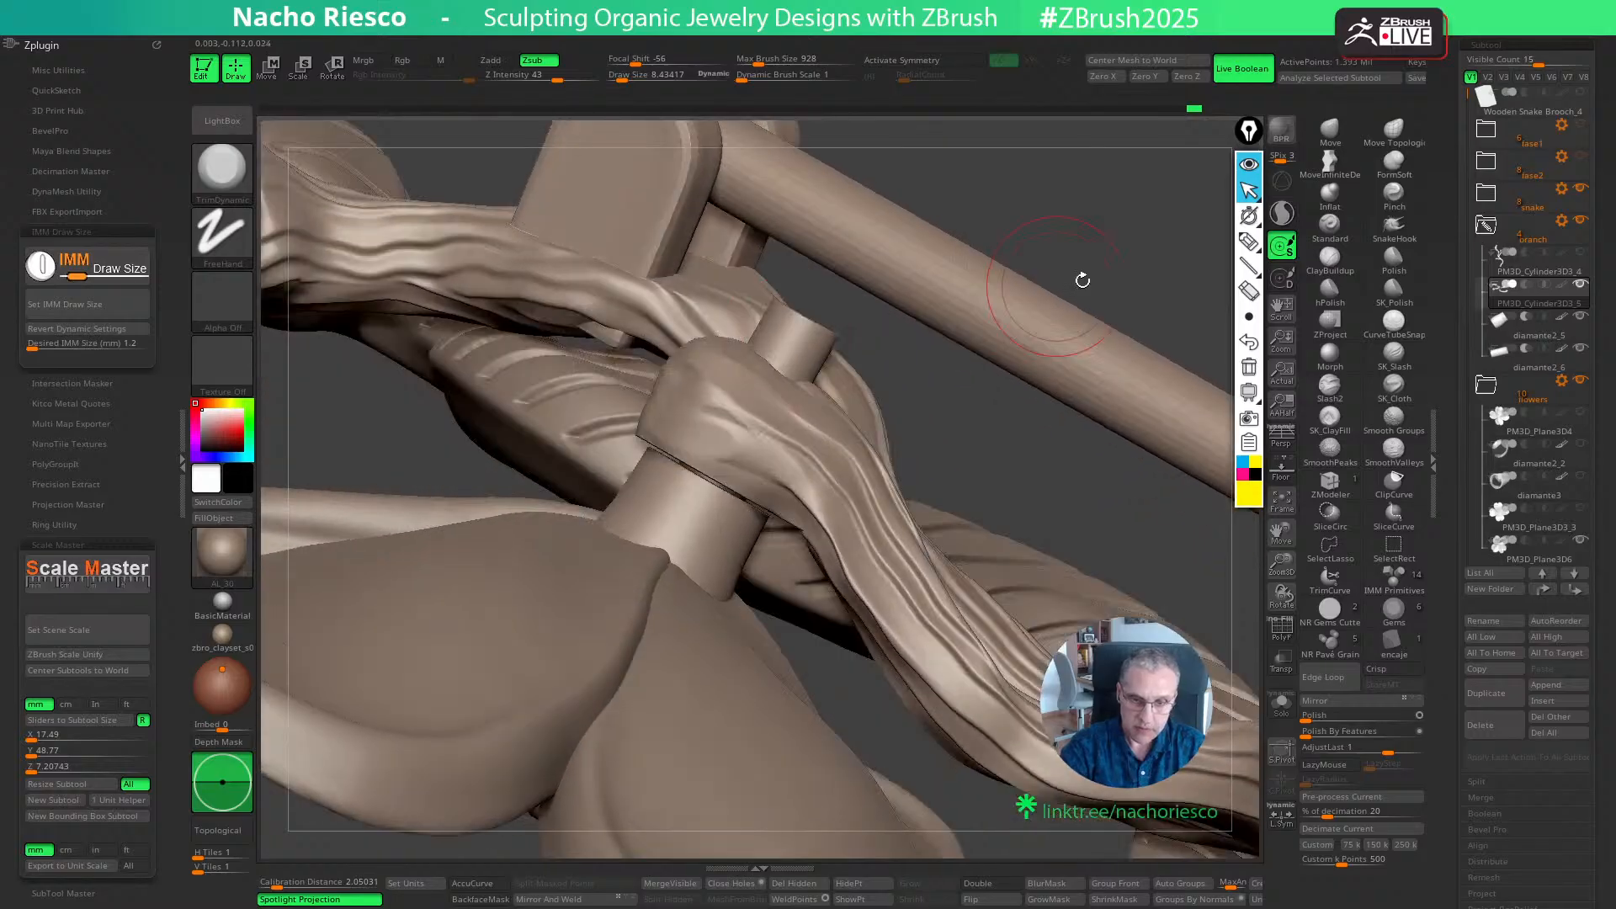
{"action": "right_click_drag", "start_coordinate": [1034, 146], "coordinate": [1038, 238], "text": "ctrl"}
{"action": "right_click_drag", "start_coordinate": [1041, 308], "coordinate": [1111, 498]}
- Isolate the flower's pin and display its wireframe and polygroups
{"action": "left_click", "coordinate": [976, 489], "text": "alt"}
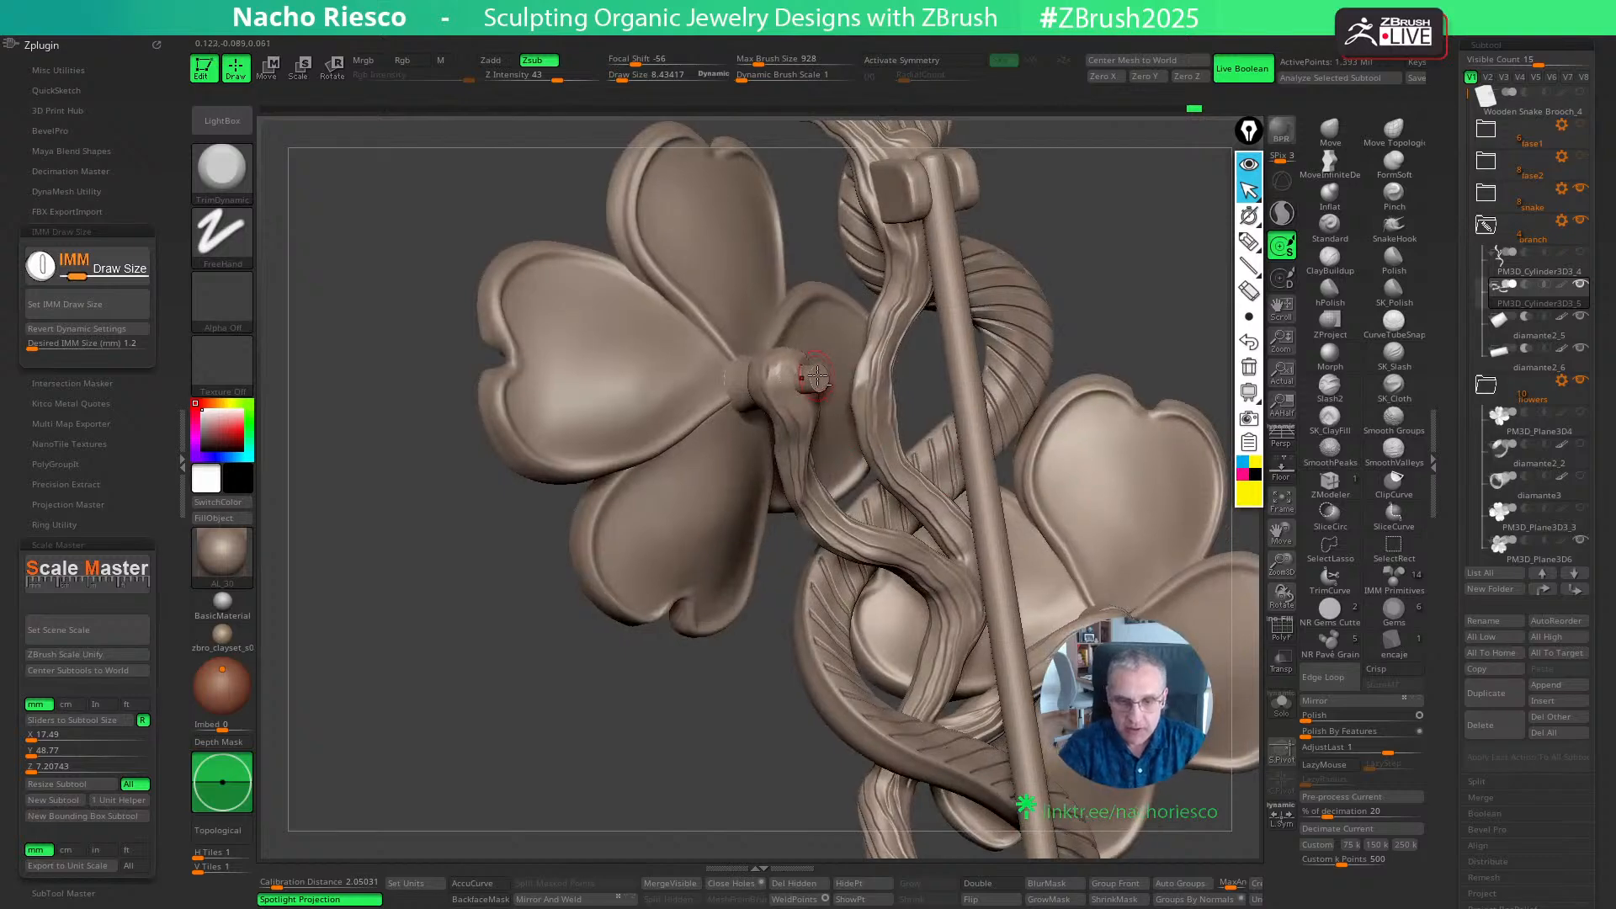
{"action": "left_click", "coordinate": [1281, 705]}
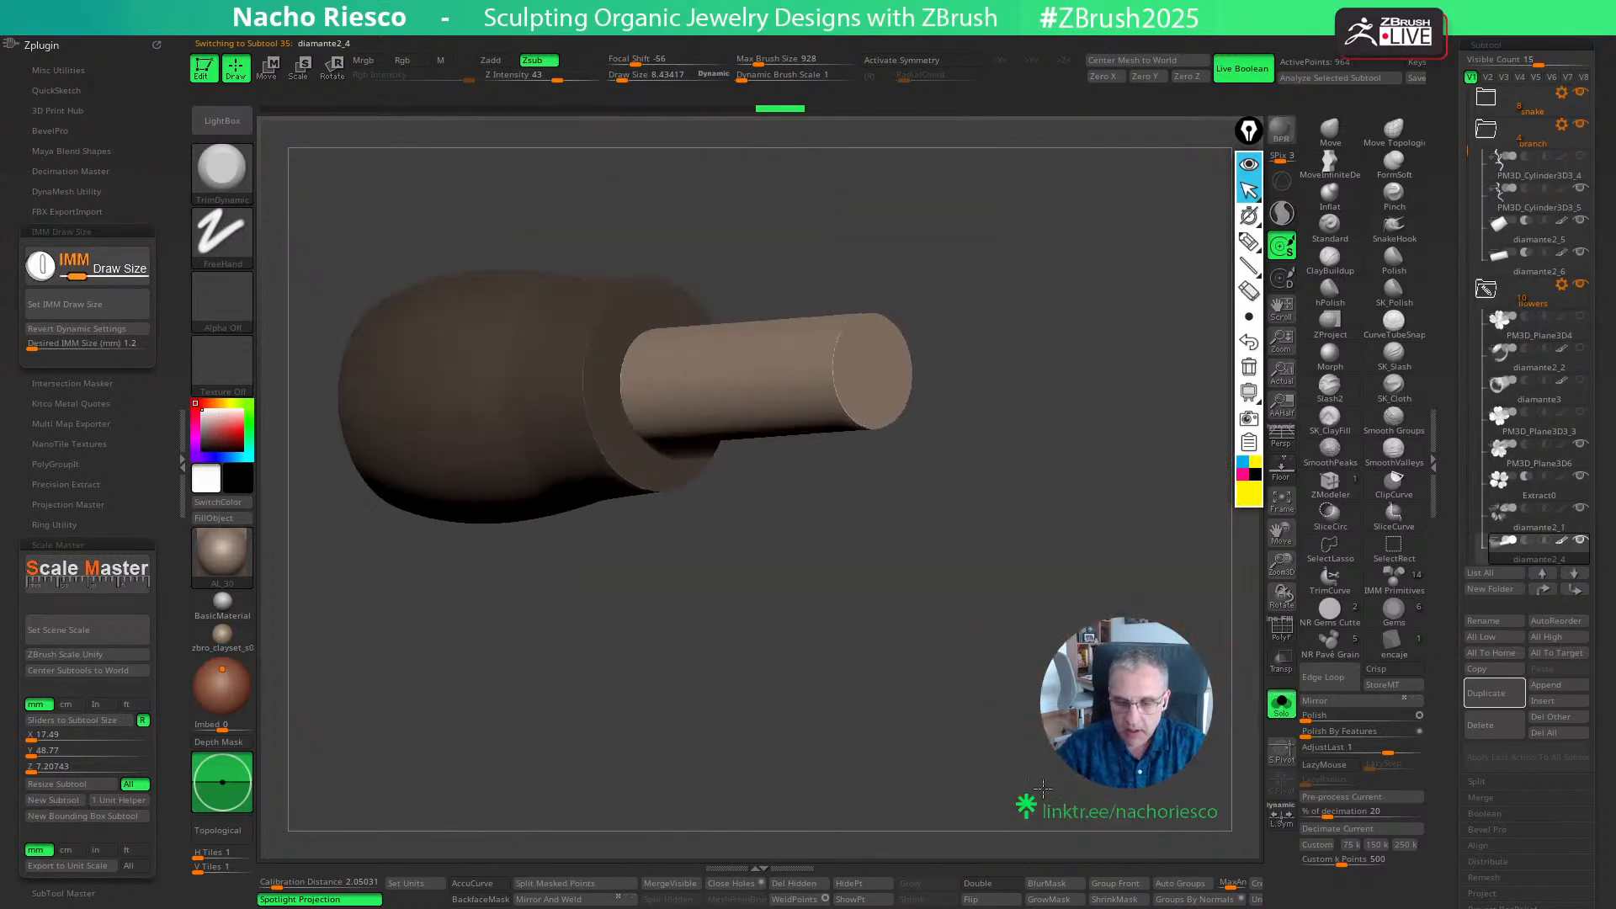
{"action": "left_click", "coordinate": [915, 509], "text": "ctrl+shift"}
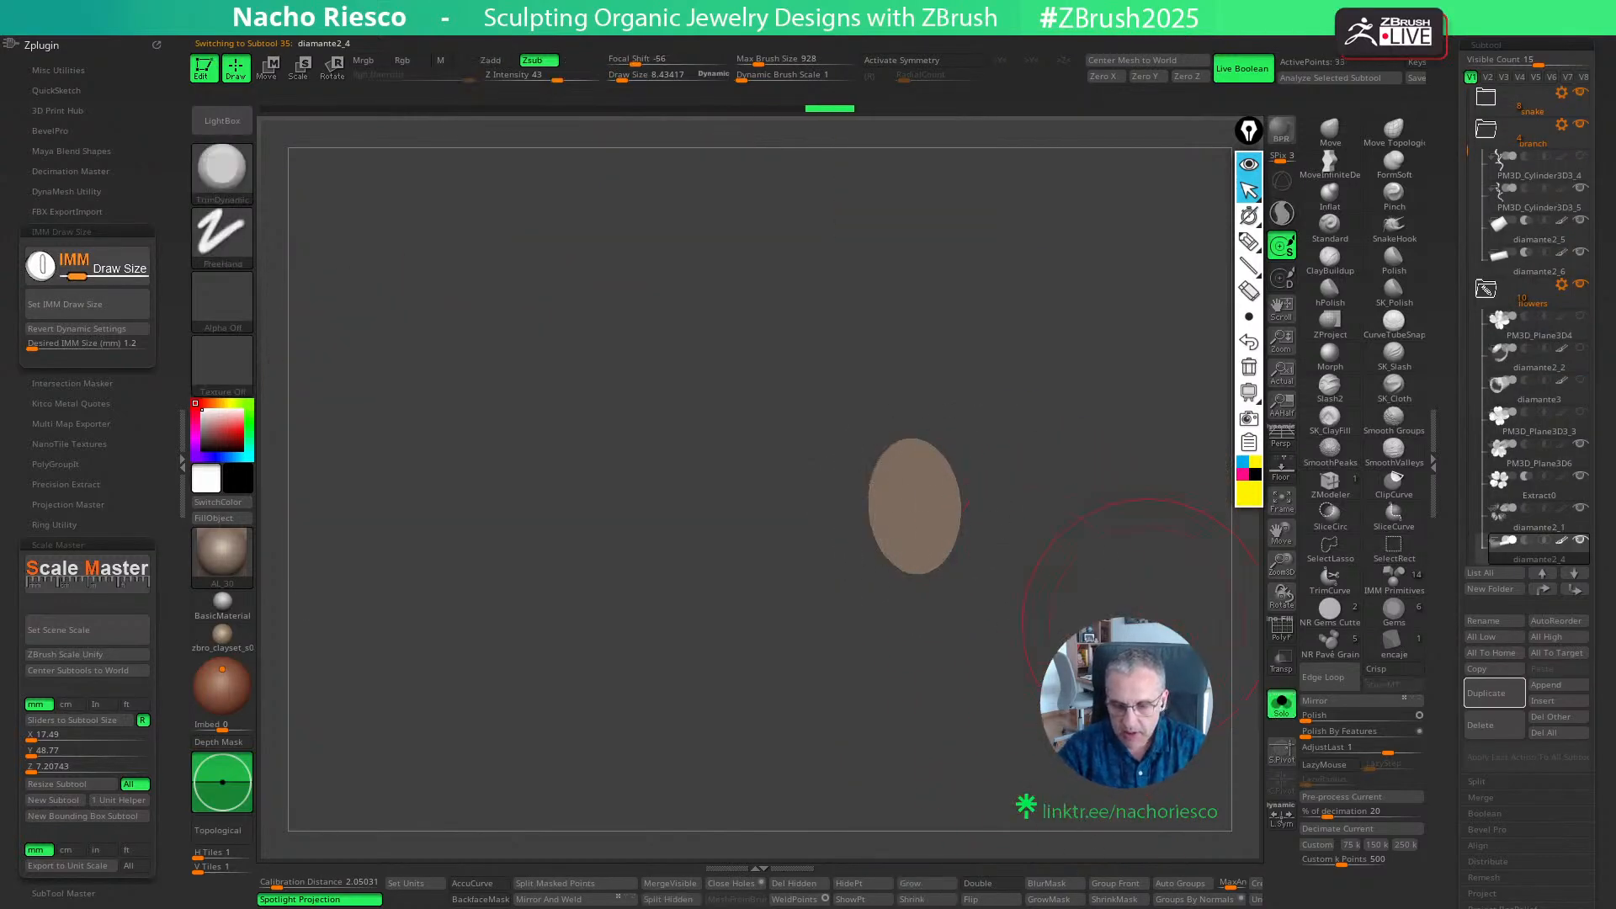
{"action": "left_click", "coordinate": [1048, 564], "text": "ctrl+shift"}
{"action": "key", "text": "shift+f"}
{"action": "right_click_drag", "start_coordinate": [1020, 505], "coordinate": [959, 547]}
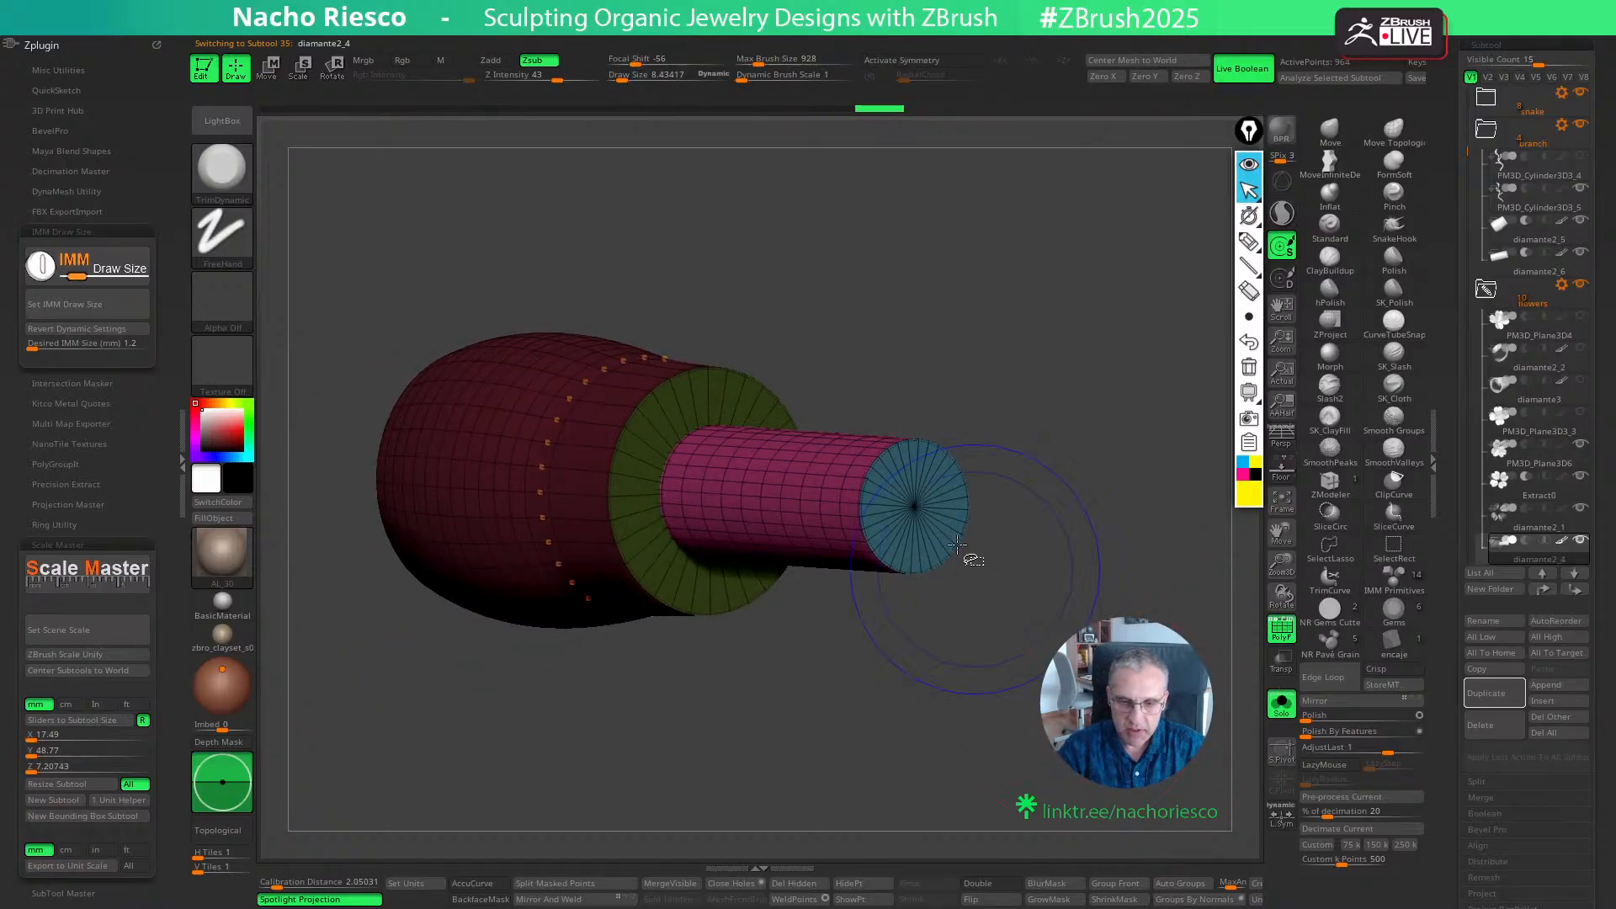
{"action": "left_click", "coordinate": [893, 511], "text": "ctrl+shift"}
{"action": "left_click", "coordinate": [1062, 568], "text": "ctrl"}
{"action": "left_click", "coordinate": [1094, 565], "text": "ctrl+shift"}
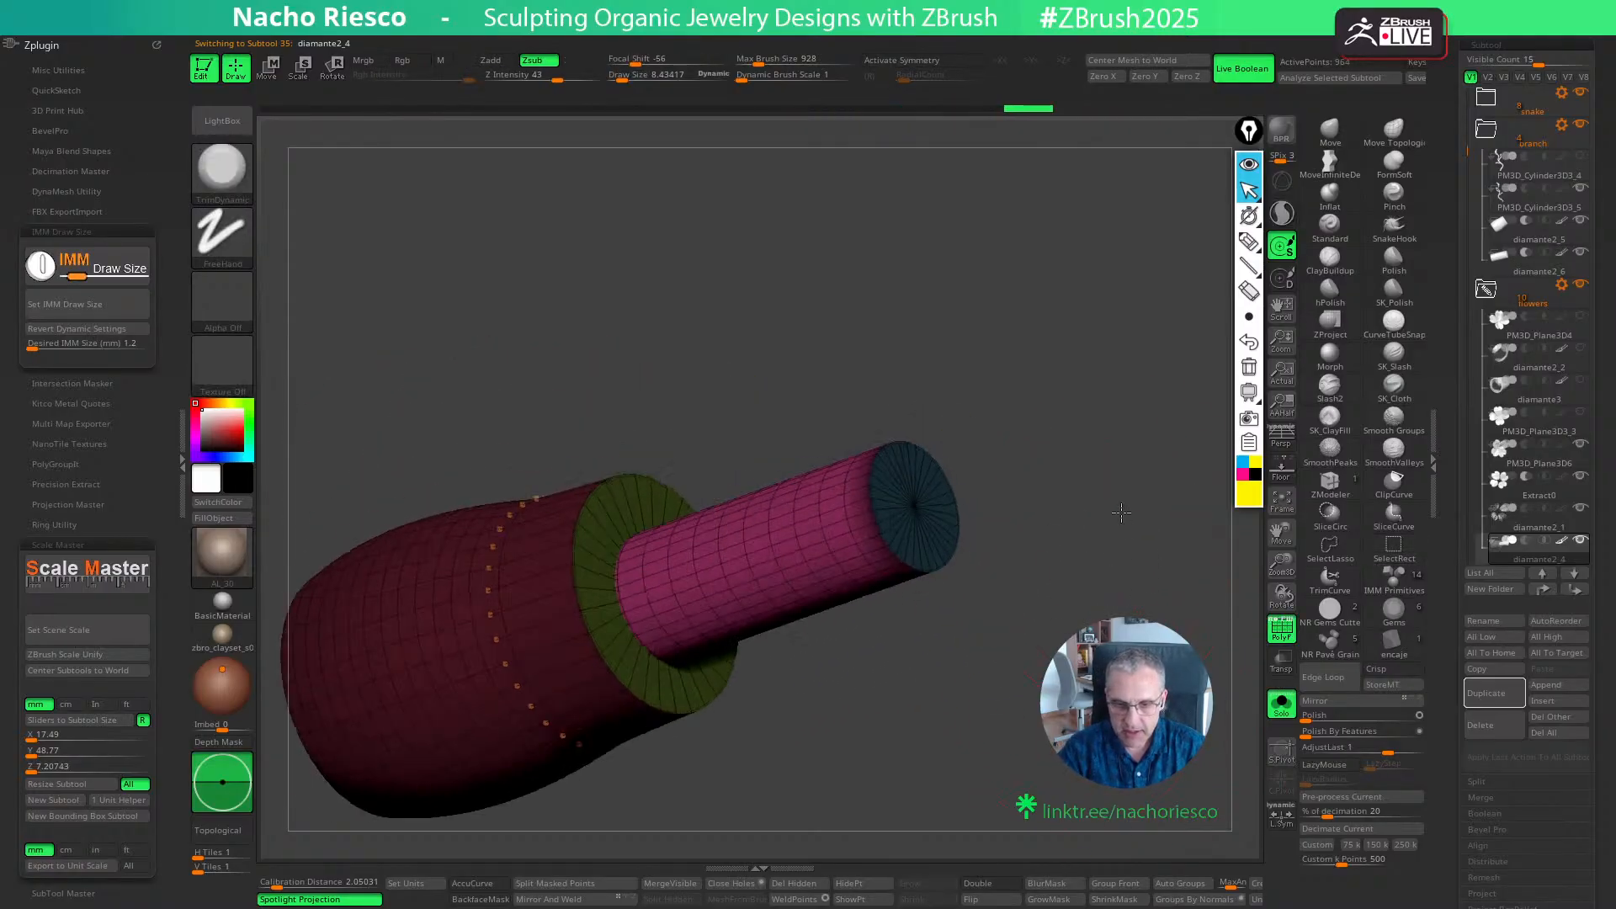
{"action": "key", "text": "w"}
{"action": "left_click", "coordinate": [1084, 587], "text": "ctrl"}
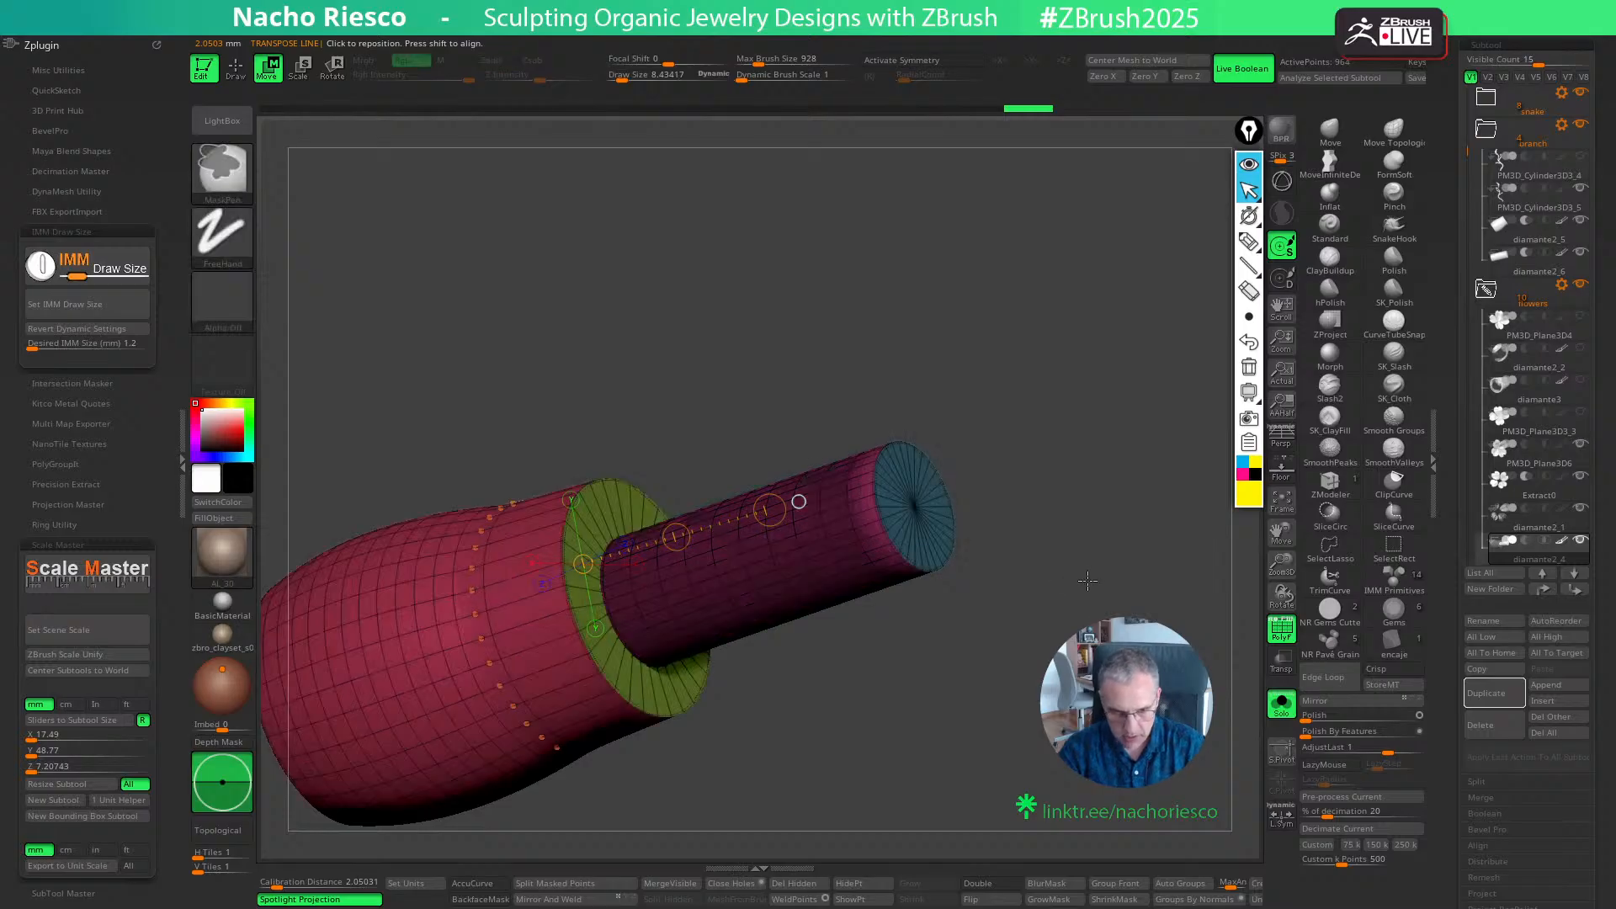
{"action": "key", "text": "y"}
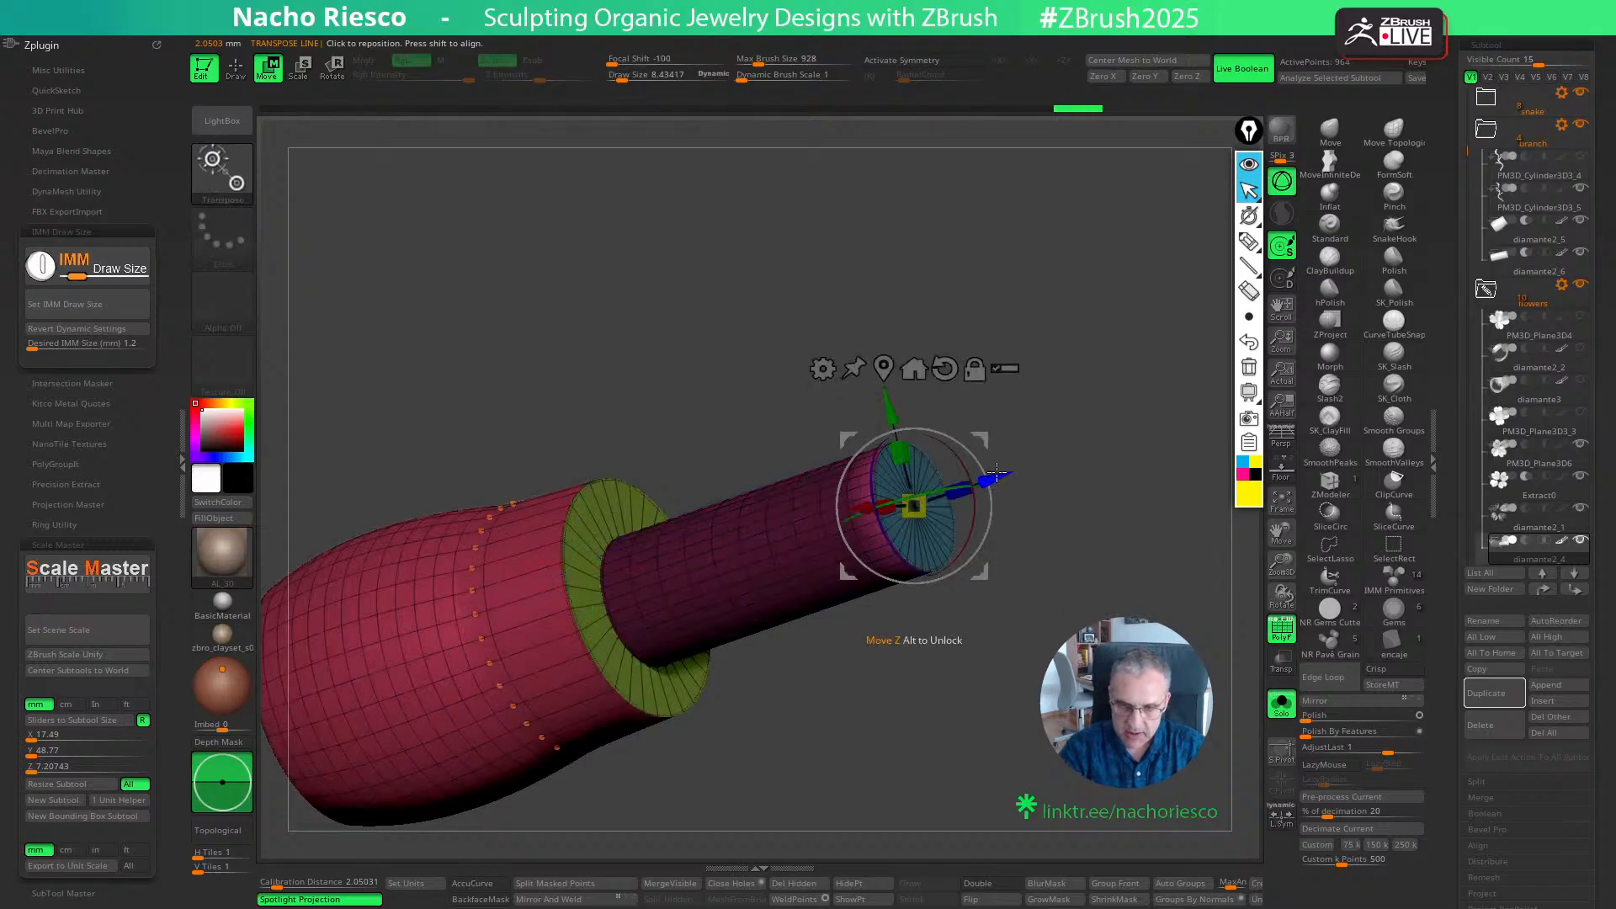
{"action": "left_click_drag", "start_coordinate": [997, 473], "coordinate": [1014, 468]}
{"action": "key", "text": "ctrl+z"}
{"action": "key", "text": "q"}
{"action": "left_click_drag", "start_coordinate": [1063, 527], "coordinate": [1071, 540], "text": "ctrl"}
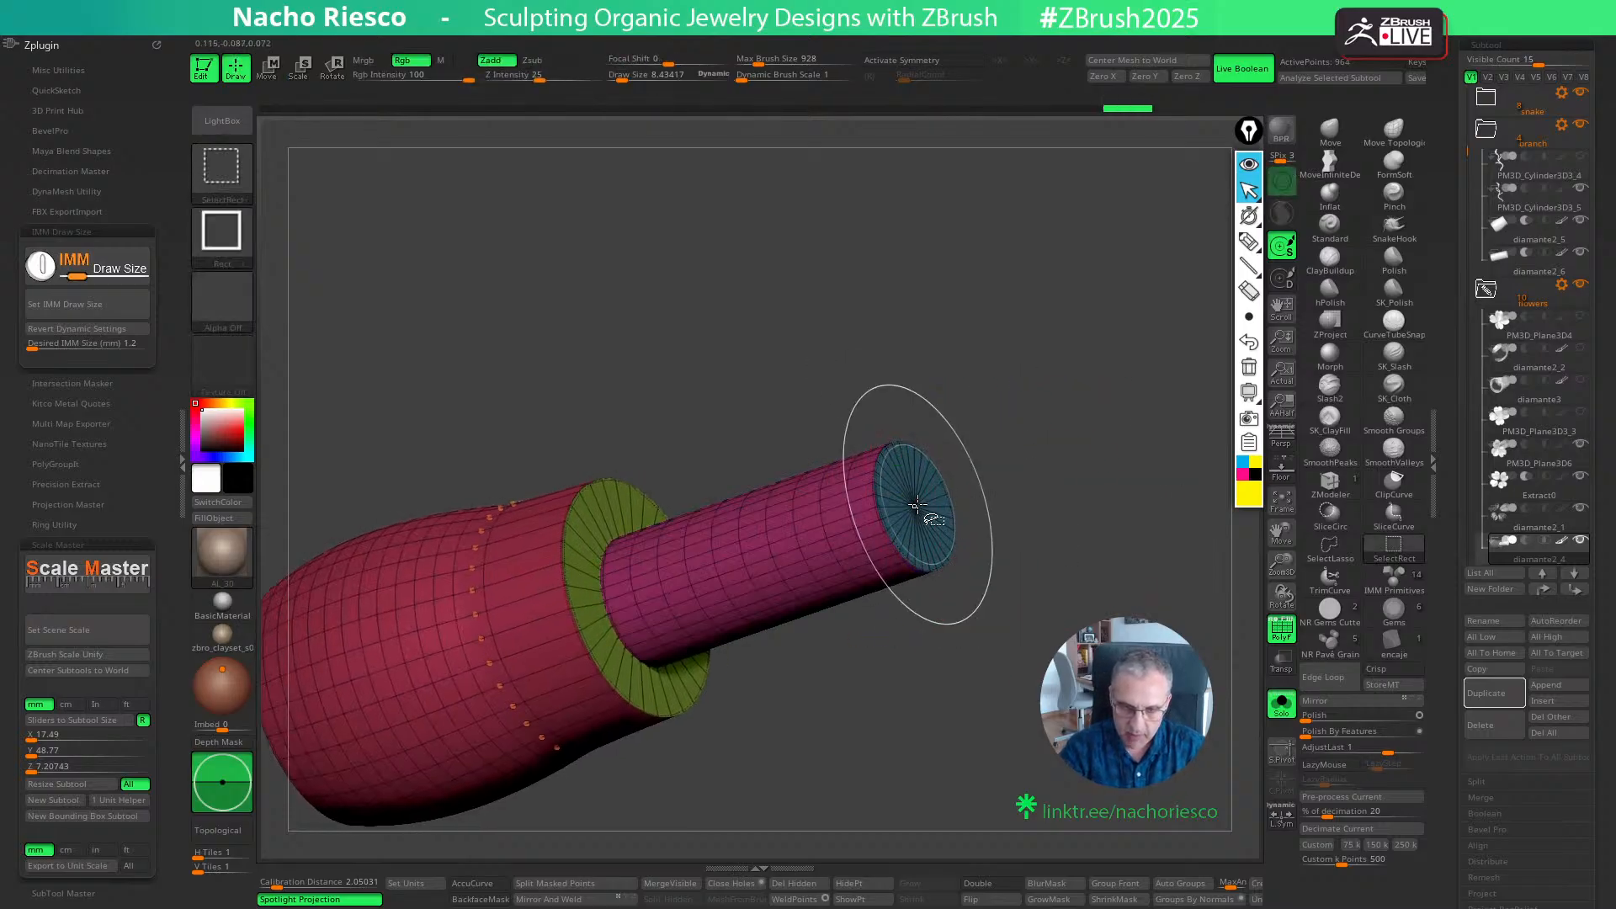
- Mask everything but the pin's end face and shift that face slightly along the pin's axis
{"action": "left_click", "coordinate": [917, 505], "text": "ctrl+shift"}
{"action": "left_click_drag", "start_coordinate": [1046, 347], "coordinate": [834, 673], "text": "ctrl"}
{"action": "left_click", "coordinate": [946, 689], "text": "ctrl+shift"}
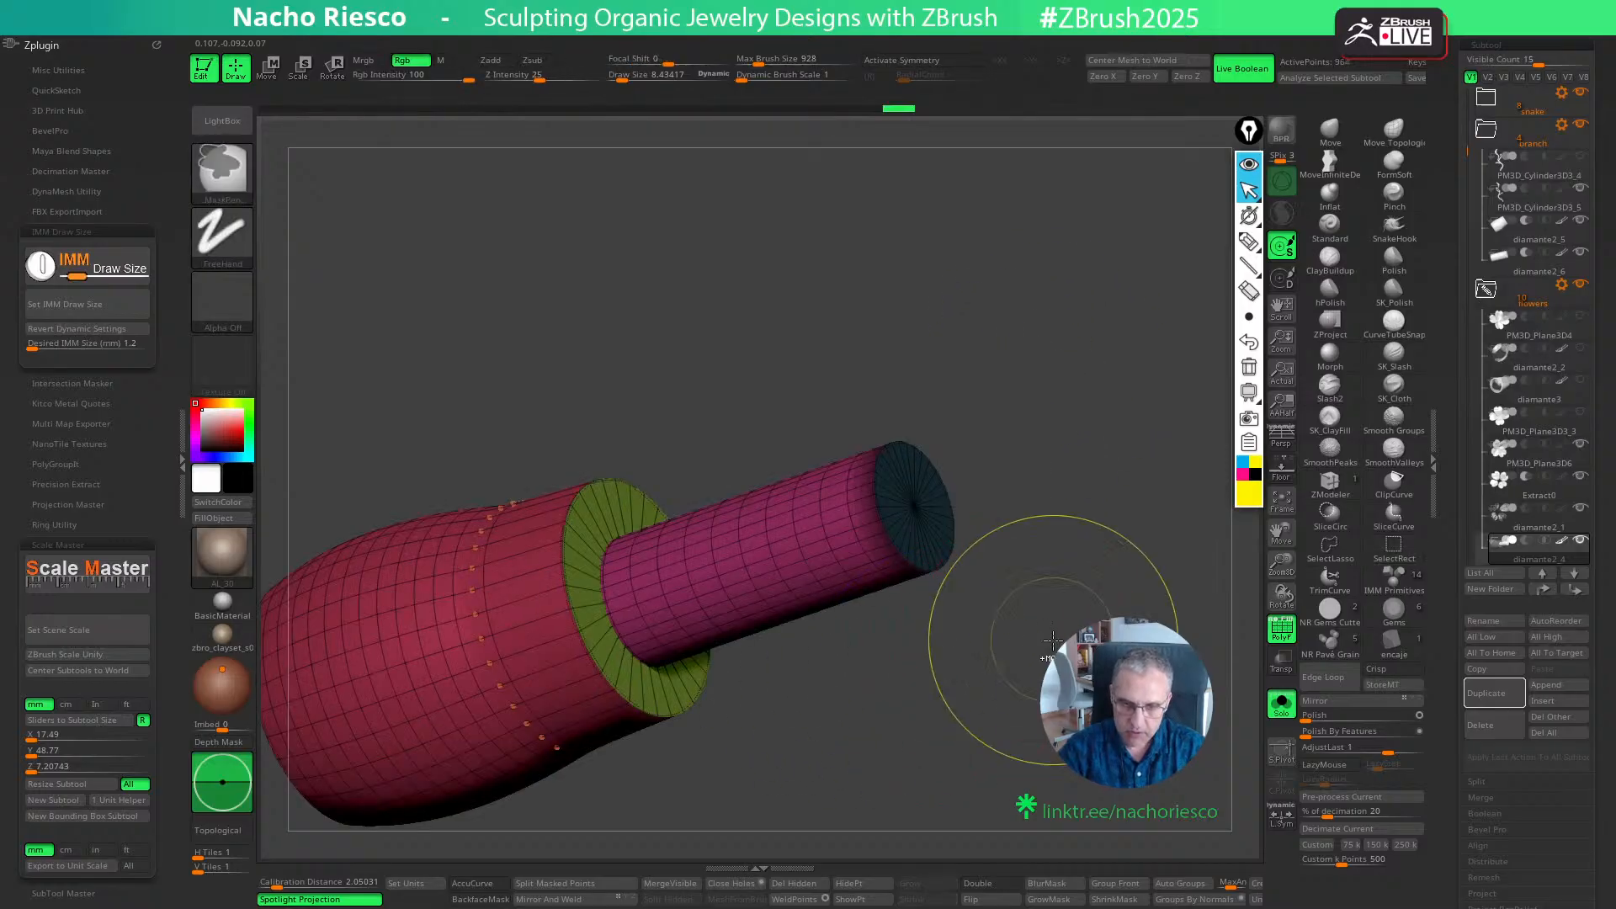
{"action": "key", "text": "w"}
{"action": "mouse_move", "coordinate": [1043, 459]}
{"action": "left_mouse_down"}
{"action": "mouse_move", "coordinate": [1069, 460]}
{"action": "mouse_move", "coordinate": [1024, 464]}
{"action": "left_mouse_up"}
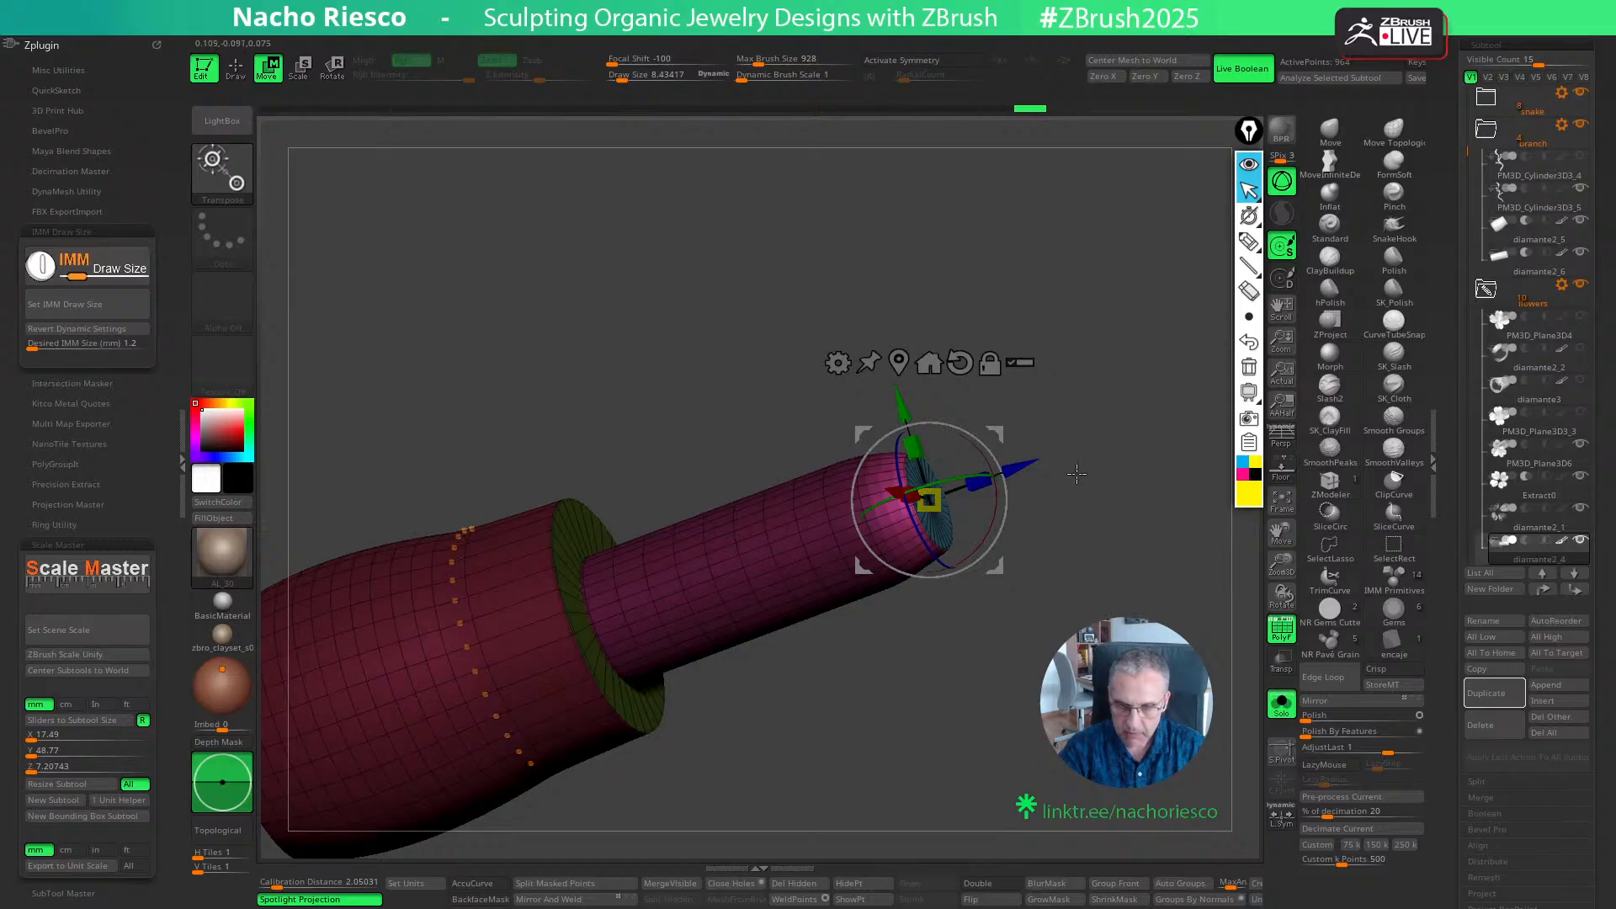
{"action": "key", "text": "q"}
- Bring back the whole brooch, turn off the polygroup display and save the work
{"action": "left_click", "coordinate": [1281, 703]}
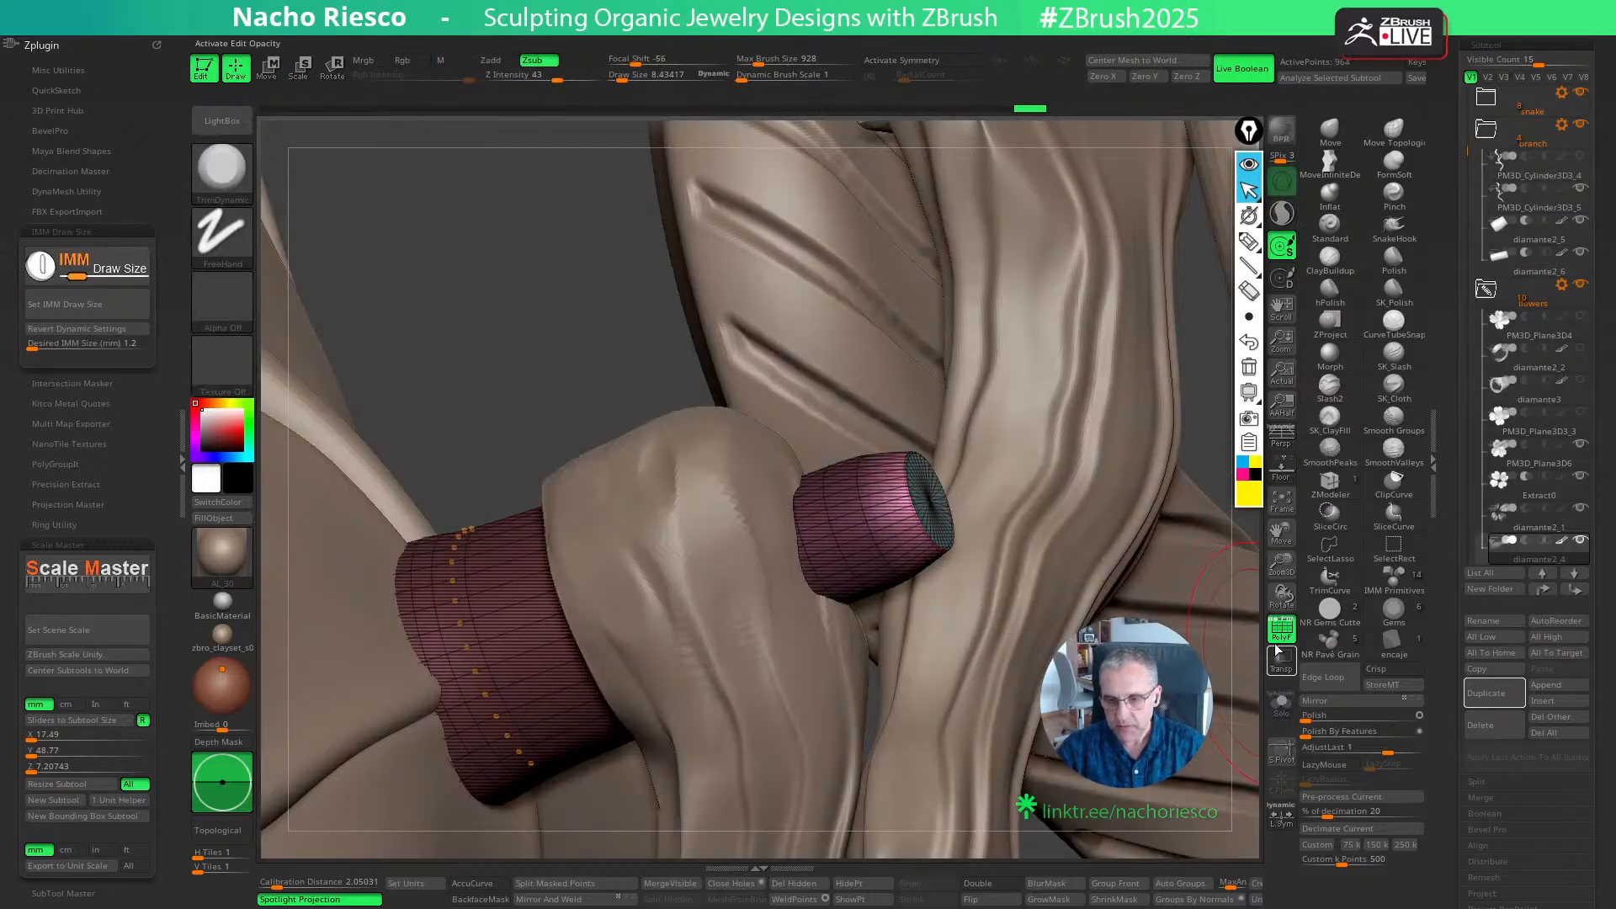
{"action": "left_click", "coordinate": [1277, 643]}
{"action": "left_click_drag", "start_coordinate": [548, 361], "coordinate": [458, 139]}
{"action": "mouse_move", "coordinate": [1176, 509]}
{"action": "left_mouse_down"}
{"action": "mouse_move", "coordinate": [1204, 499]}
{"action": "mouse_move", "coordinate": [1102, 575]}
{"action": "left_mouse_up"}
{"action": "mouse_move", "coordinate": [624, 750]}
{"action": "left_mouse_down"}
{"action": "mouse_move", "coordinate": [883, 657]}
{"action": "mouse_move", "coordinate": [1119, 541]}
{"action": "mouse_move", "coordinate": [1086, 469]}
{"action": "mouse_move", "coordinate": [1095, 612]}
{"action": "mouse_move", "coordinate": [1134, 539]}
{"action": "mouse_move", "coordinate": [1082, 386]}
{"action": "mouse_move", "coordinate": [1090, 520]}
{"action": "mouse_move", "coordinate": [1012, 560]}
{"action": "mouse_move", "coordinate": [1166, 514]}
{"action": "mouse_move", "coordinate": [1212, 388]}
{"action": "left_mouse_up"}
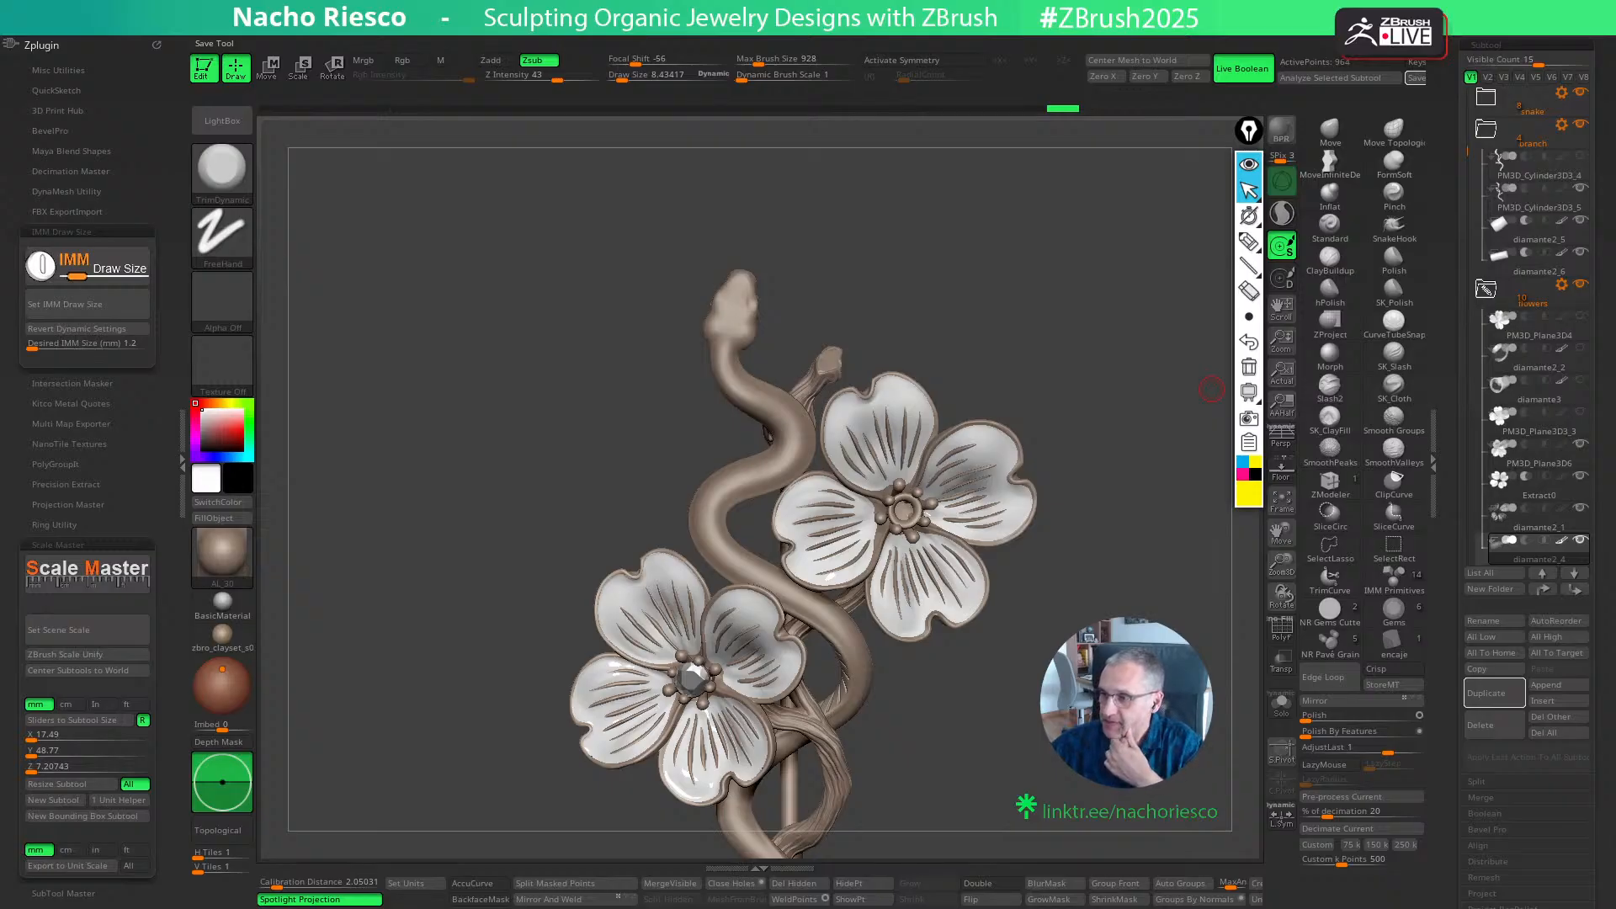
{"action": "key", "text": "ctrl+s"}
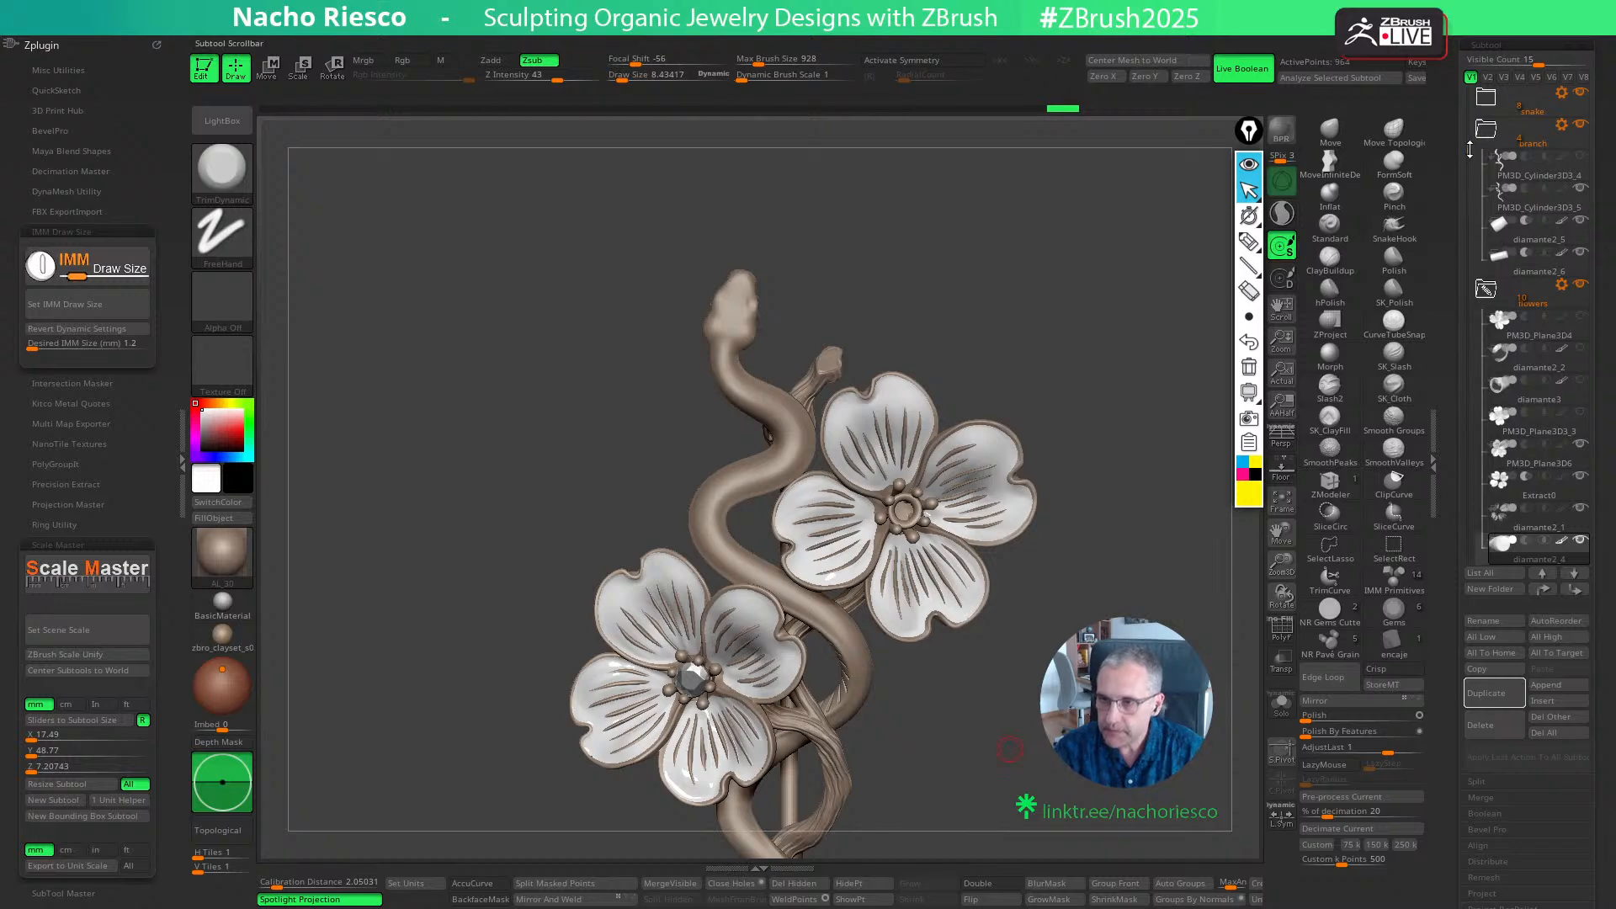
- Collapse the flowers folder and hide it, leaving the bare branch tip exposed
{"action": "left_click_drag", "start_coordinate": [1470, 149], "coordinate": [1466, 207]}
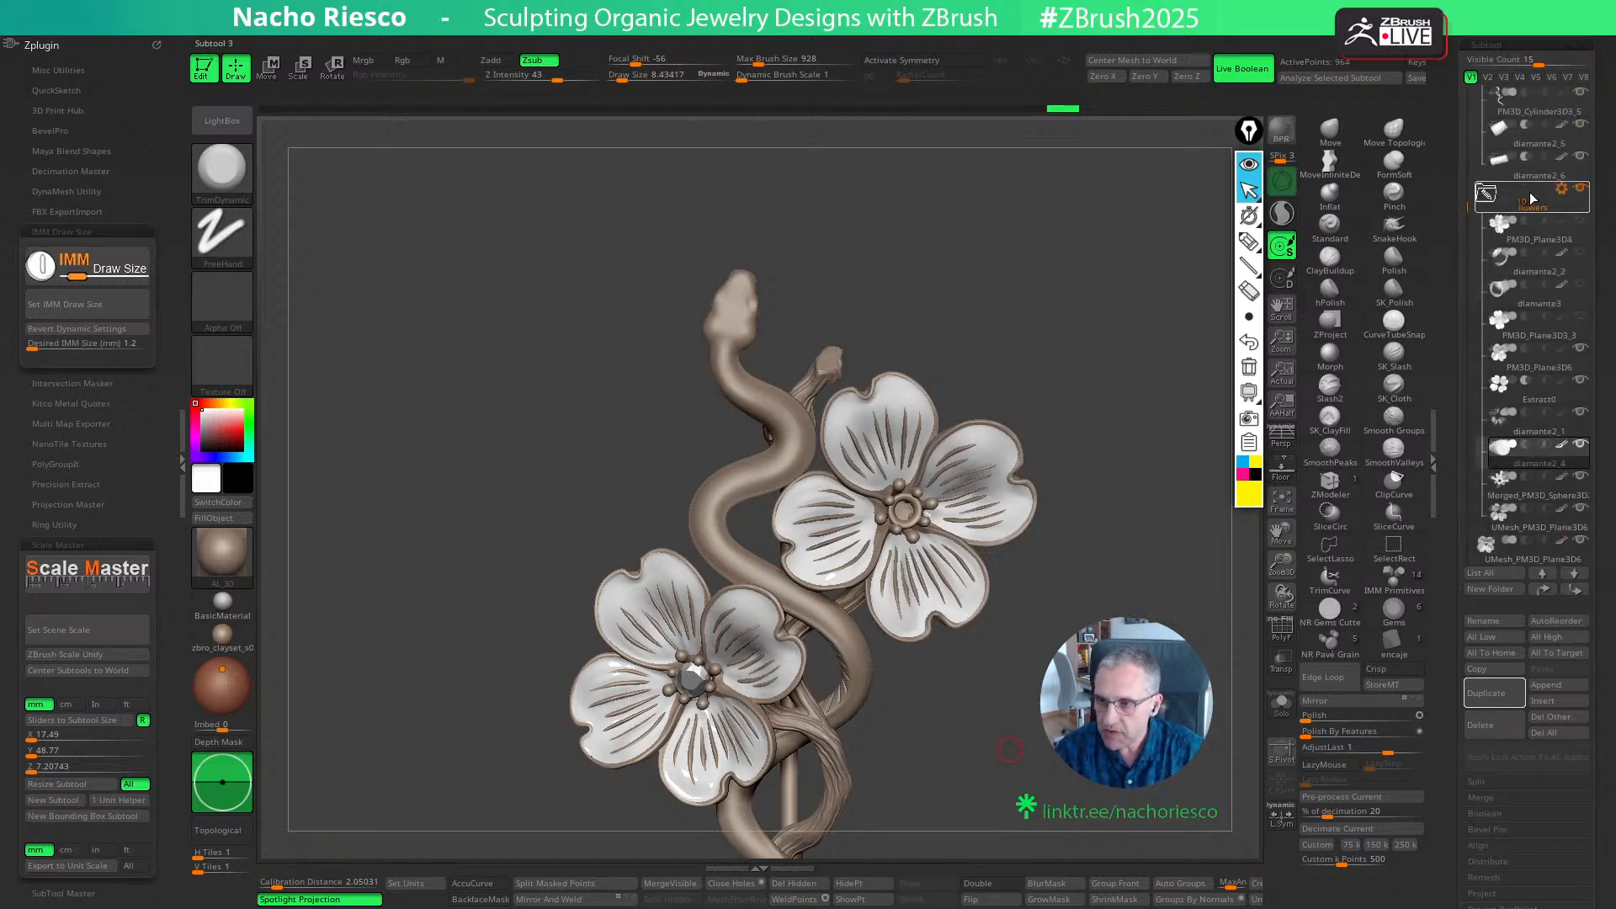
{"action": "left_click", "coordinate": [1486, 199]}
{"action": "left_click_drag", "start_coordinate": [1466, 290], "coordinate": [1467, 402]}
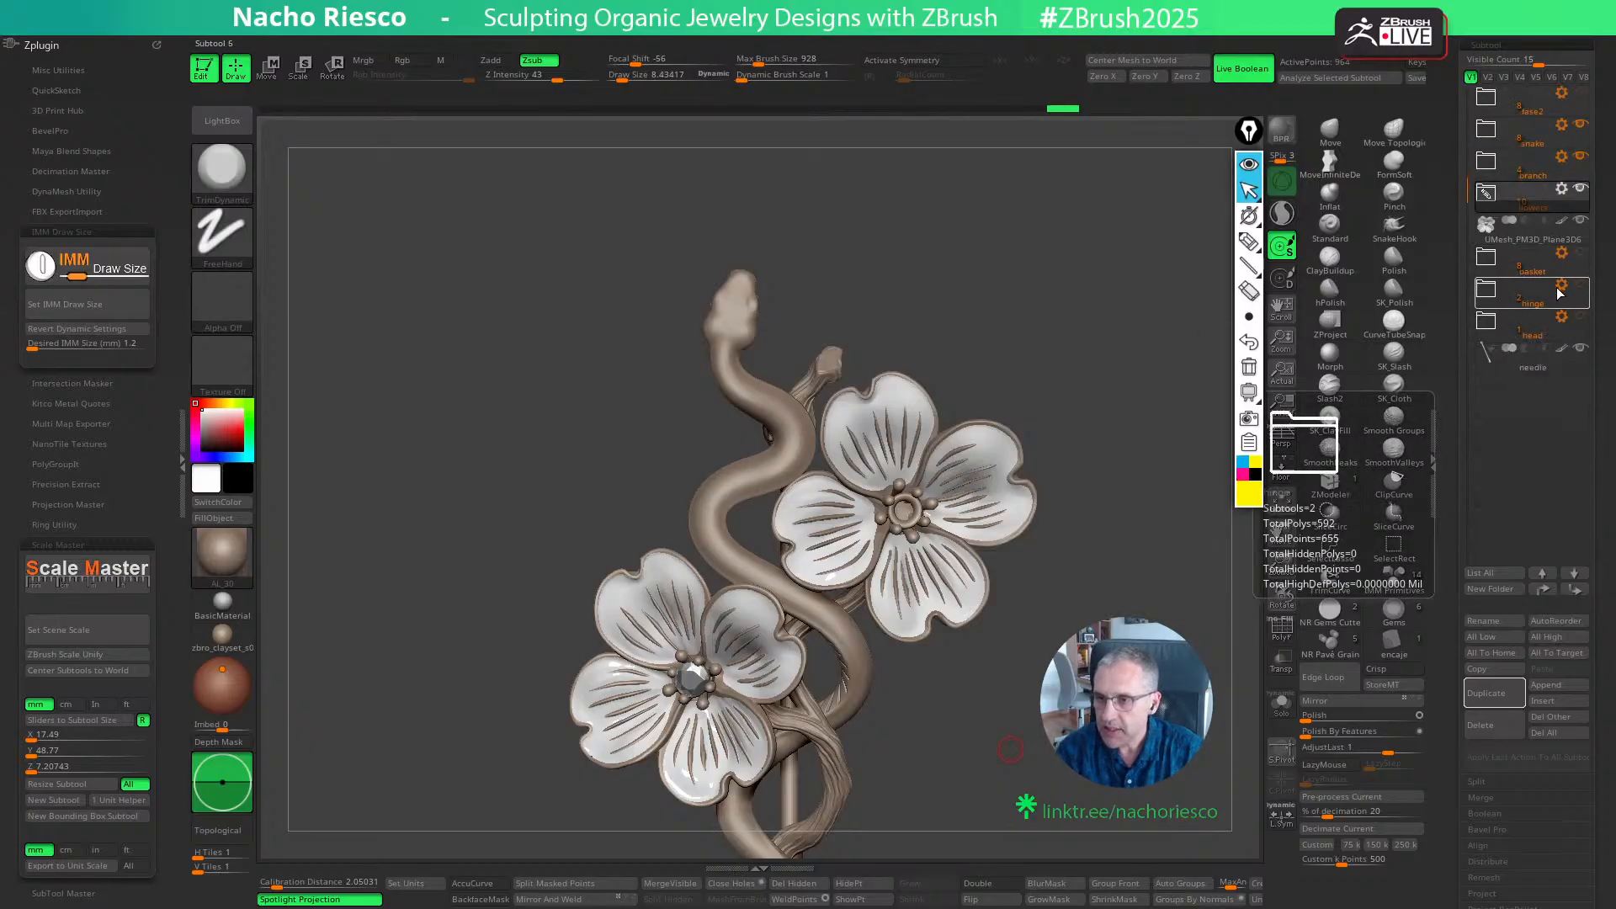
{"action": "left_click", "coordinate": [1581, 190]}
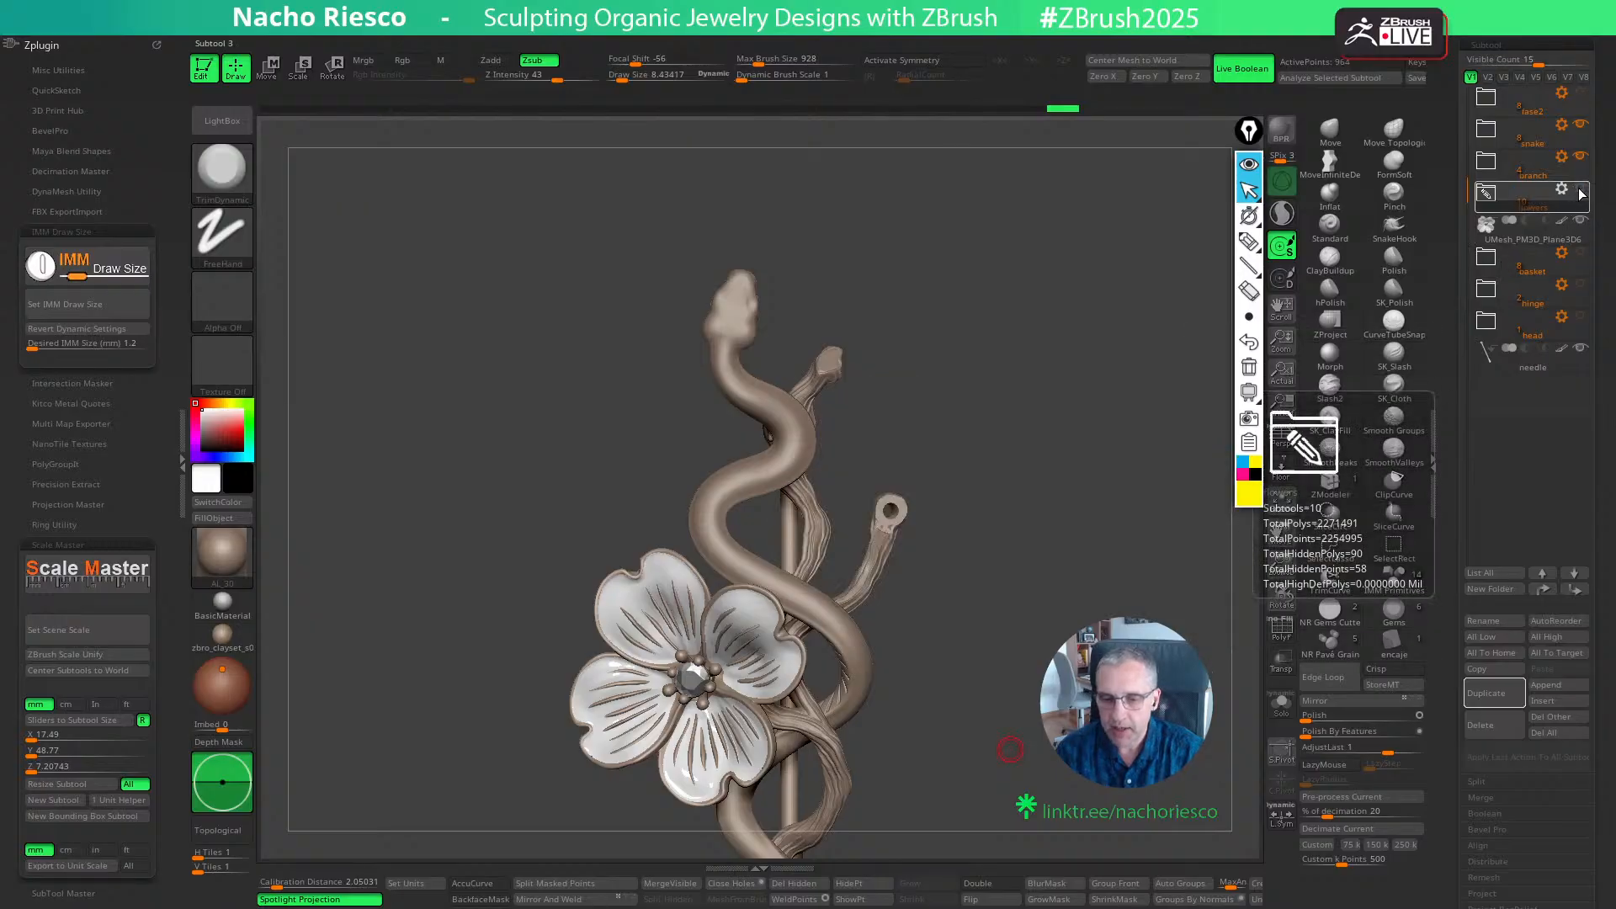
- Select the branch and adjust the front edge of its ring-shaped tip with the Move brush at a draw size of about 8.4
{"action": "left_click_drag", "start_coordinate": [1079, 496], "coordinate": [1006, 641]}
{"action": "left_click", "coordinate": [821, 637], "text": "alt"}
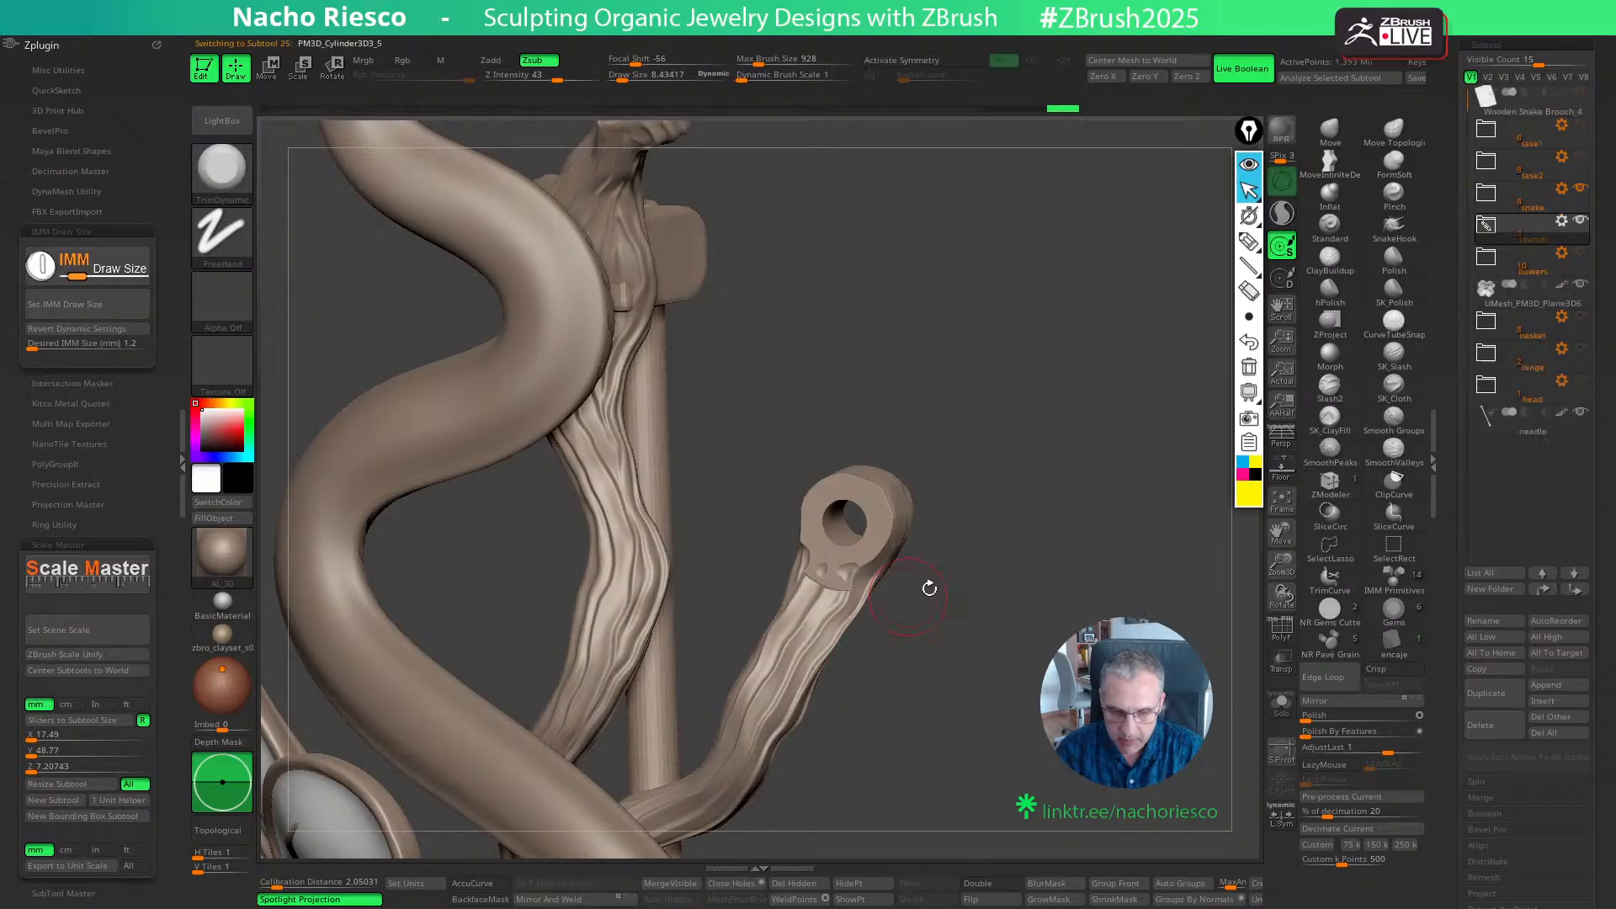
{"action": "left_click_drag", "start_coordinate": [982, 567], "coordinate": [1001, 665]}
{"action": "left_click", "coordinate": [1329, 132]}
{"action": "key", "text": "s"}
{"action": "left_click_drag", "start_coordinate": [872, 574], "coordinate": [857, 575]}
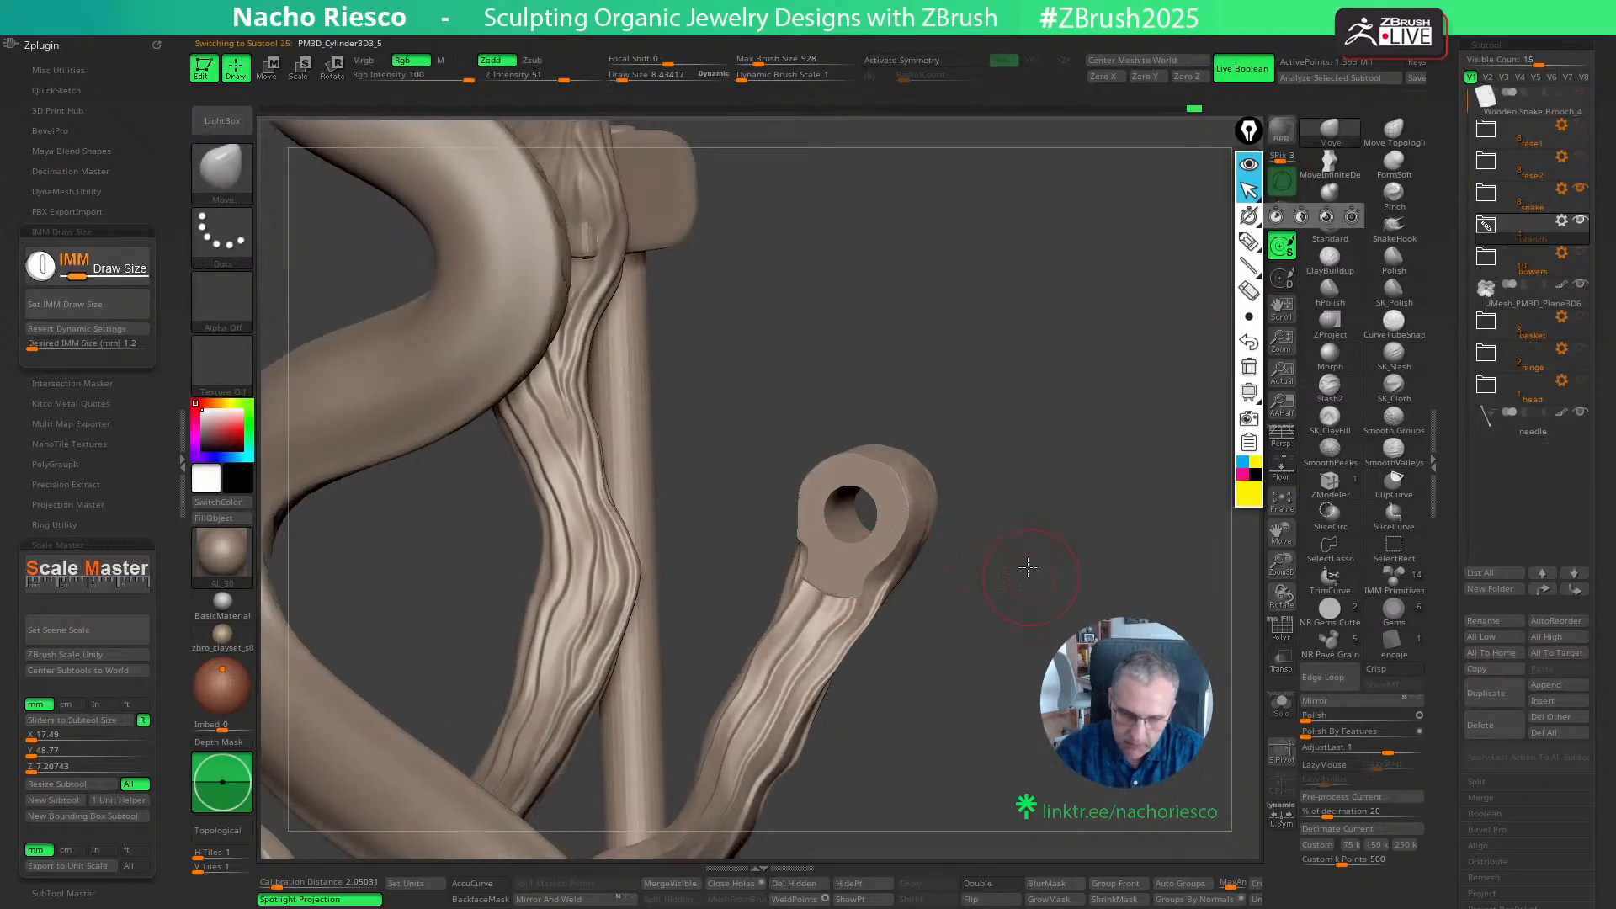
{"action": "mouse_move", "coordinate": [1028, 567]}
{"action": "left_mouse_down", "text": "alt"}
{"action": "mouse_move", "coordinate": [1064, 508]}
{"action": "mouse_move", "coordinate": [1017, 567]}
{"action": "mouse_move", "coordinate": [766, 572]}
{"action": "mouse_move", "coordinate": [1035, 575]}
{"action": "left_mouse_up", "text": "alt"}
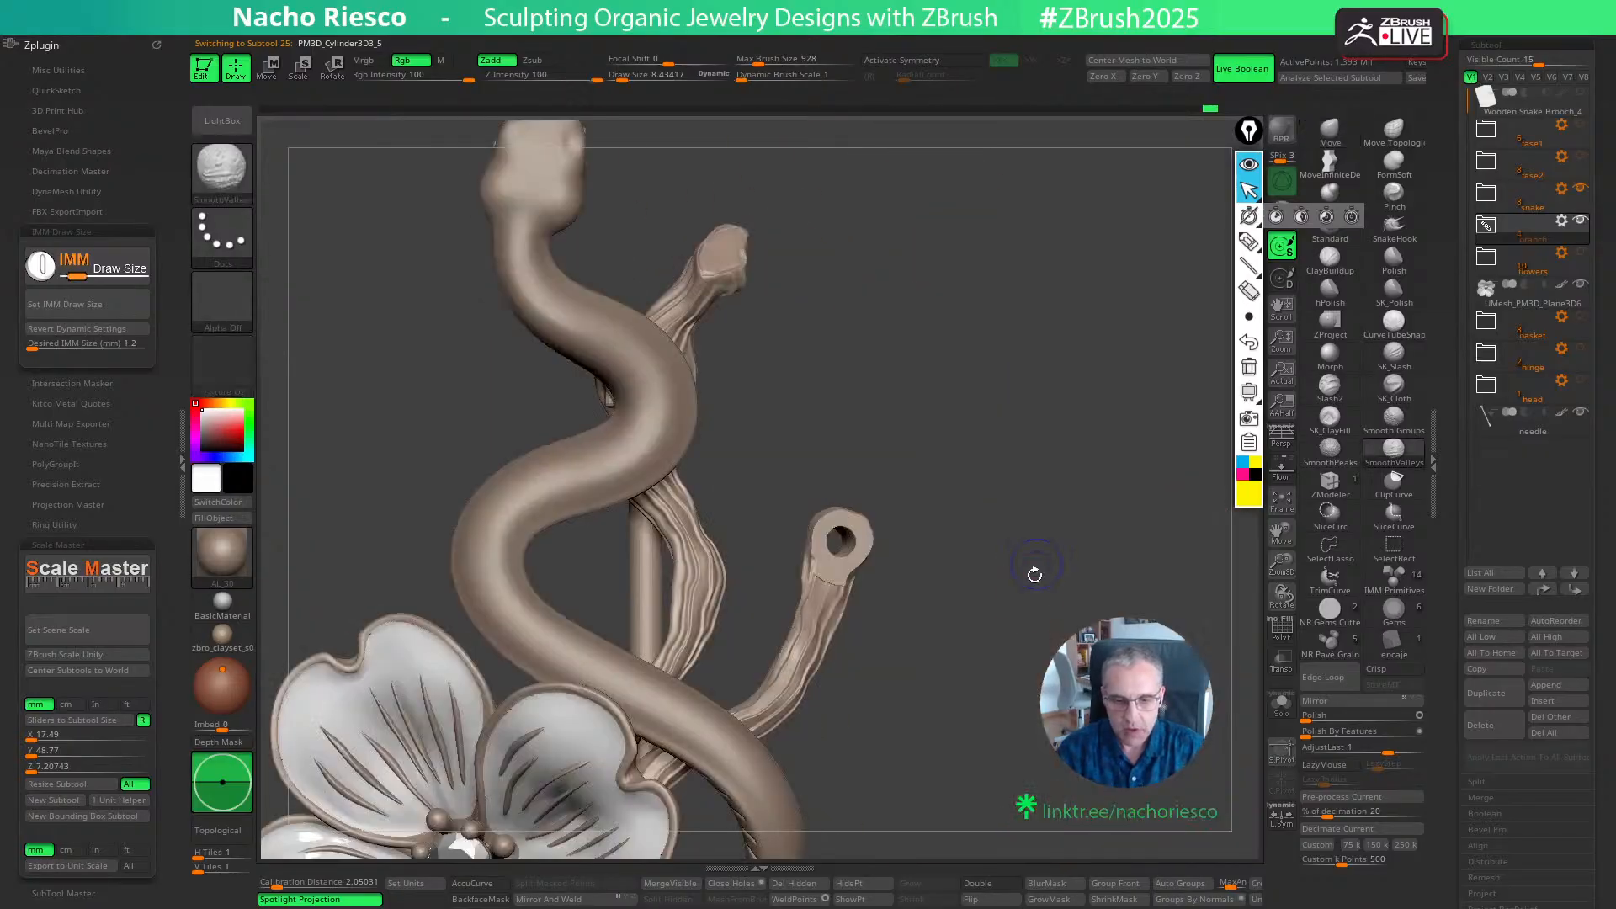
{"action": "key", "text": "f"}
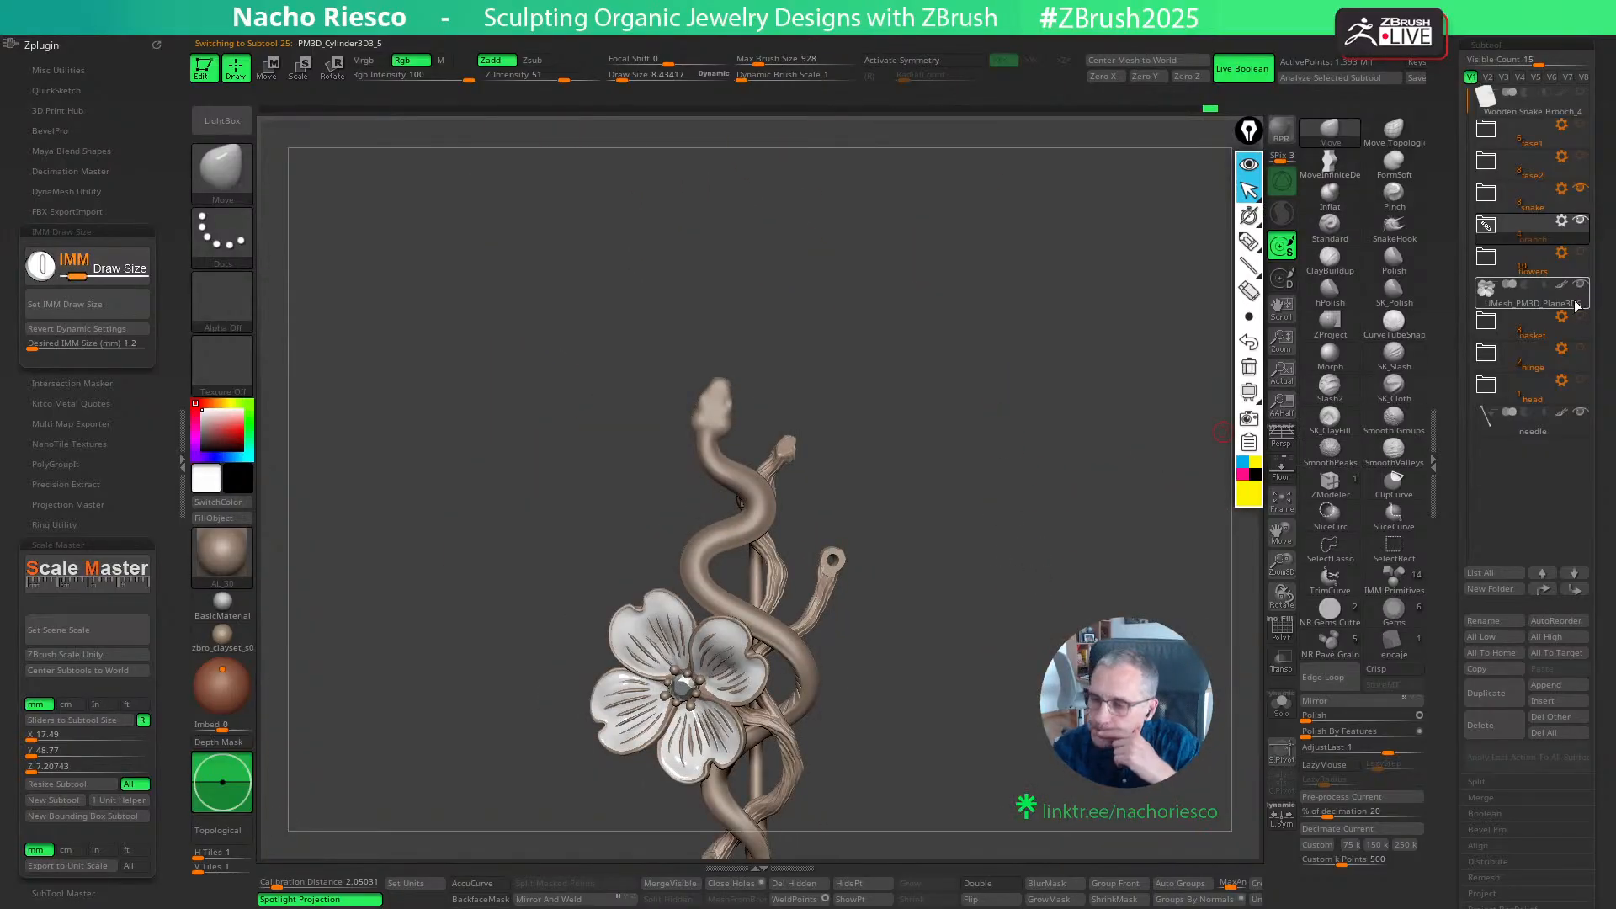
- Show the diamond's prong setting on its own, hiding the snake, needle, branch and remaining flower
{"action": "mouse_move", "coordinate": [1585, 344]}
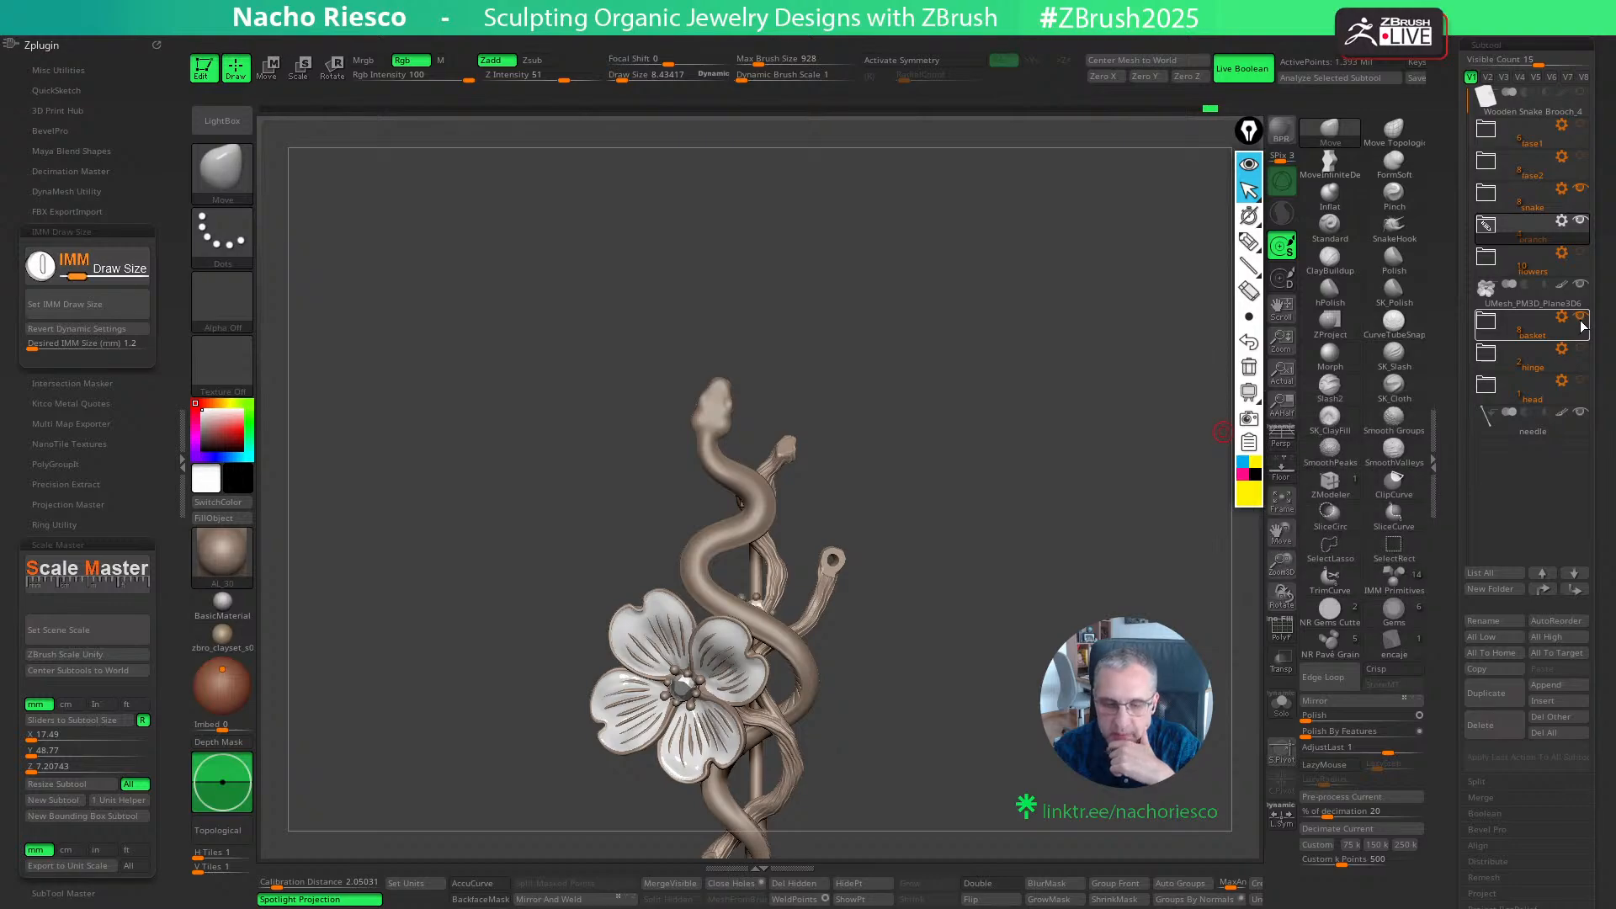
{"action": "left_click", "coordinate": [1582, 192]}
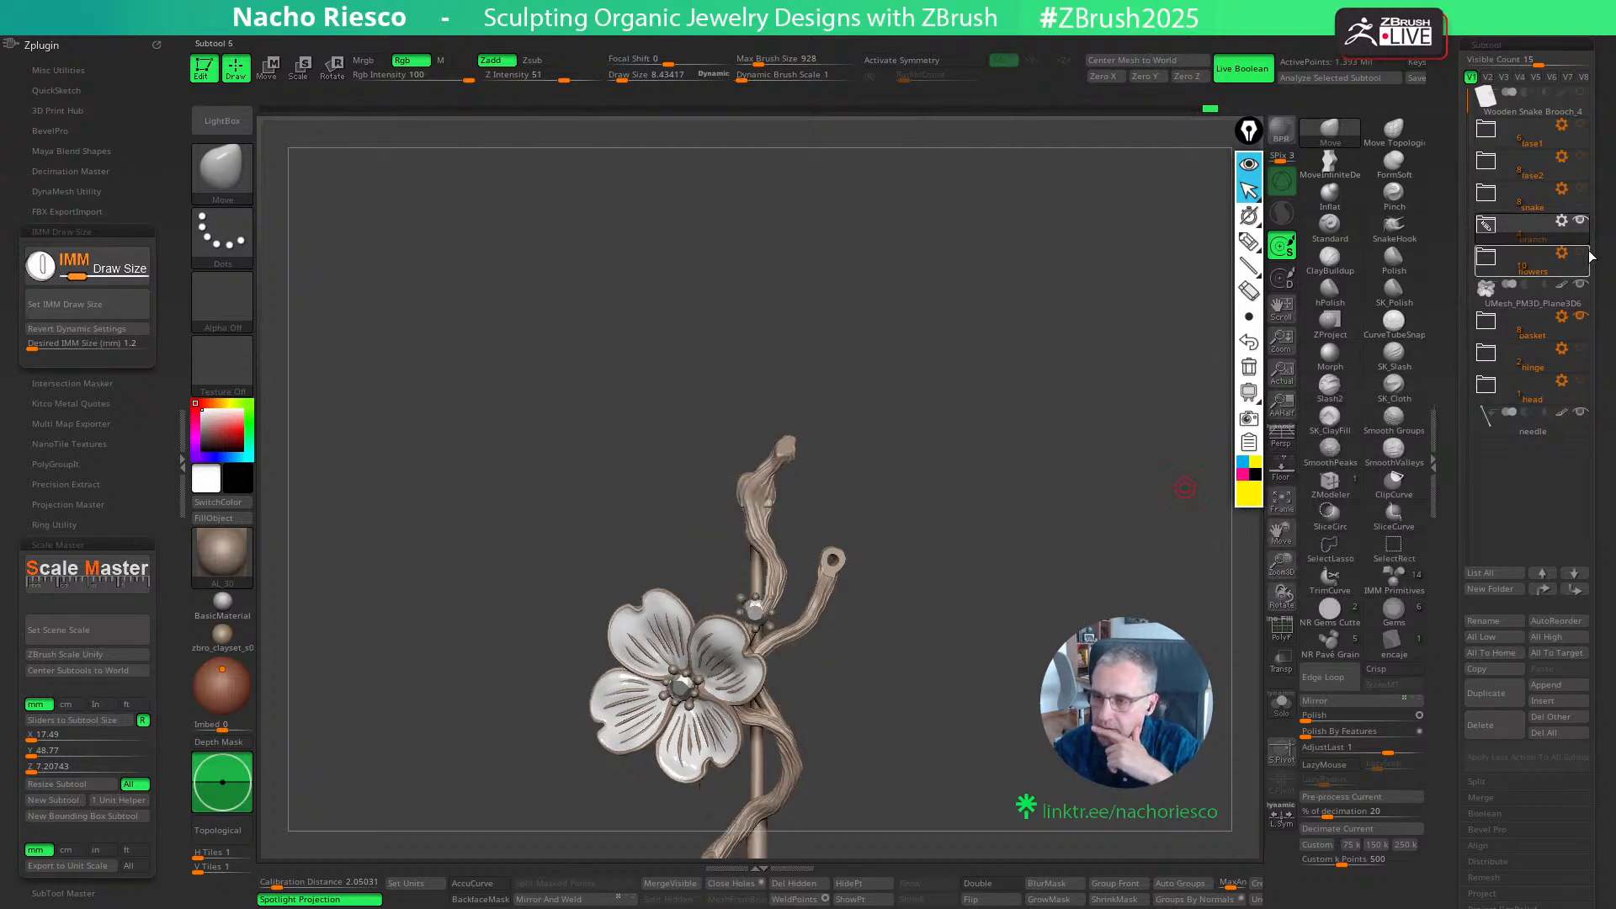
{"action": "mouse_move", "coordinate": [1583, 285]}
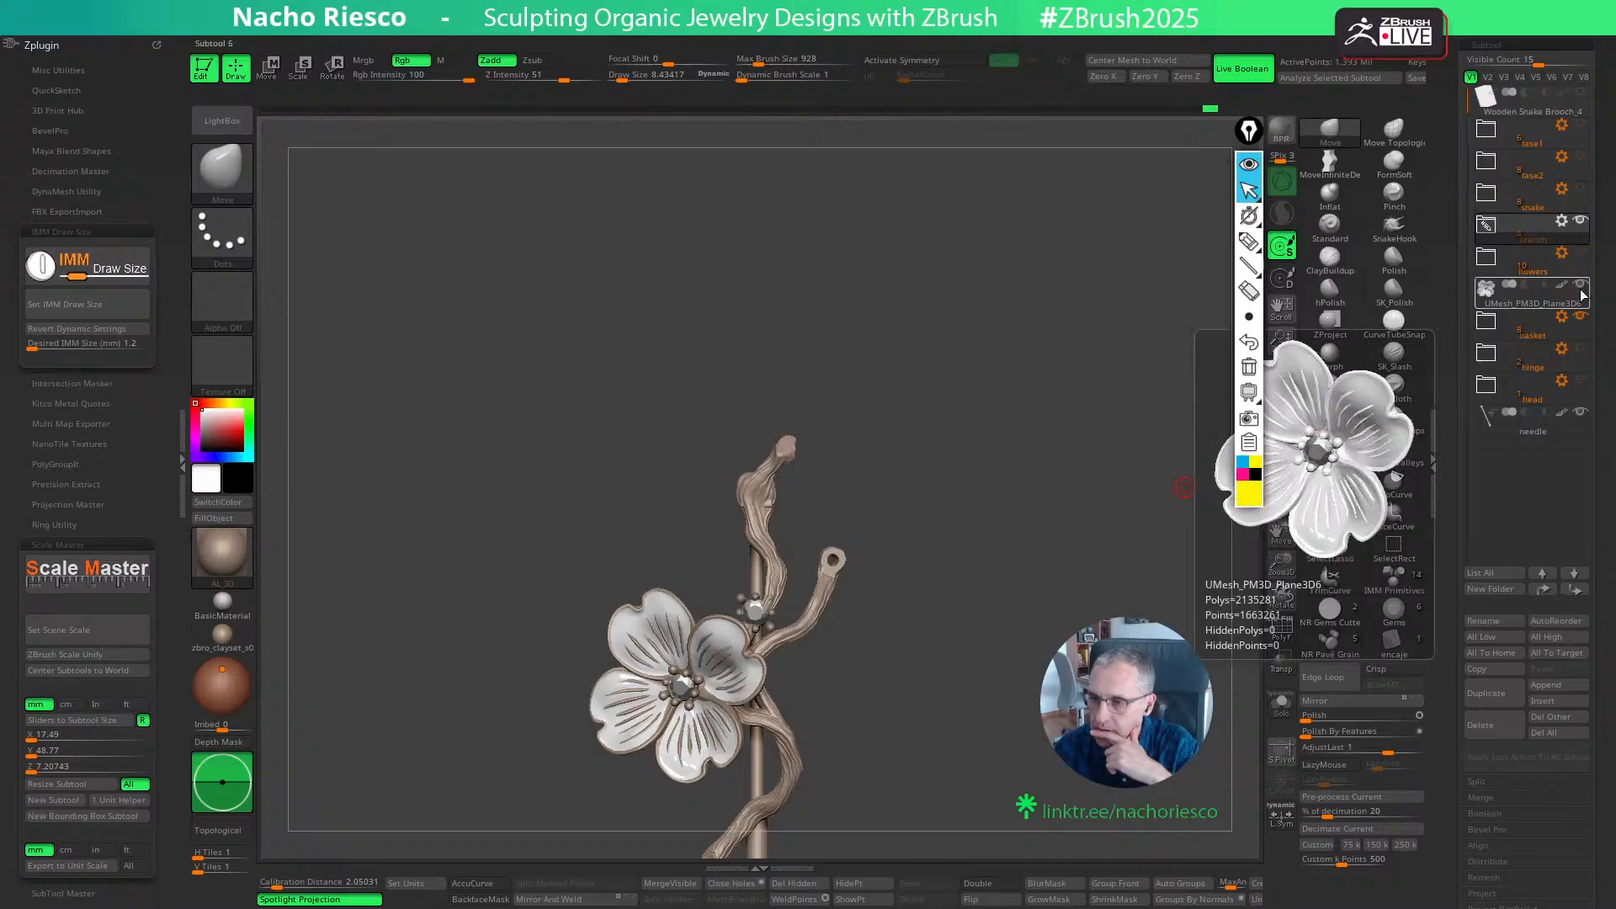
{"action": "left_click", "coordinate": [1581, 413]}
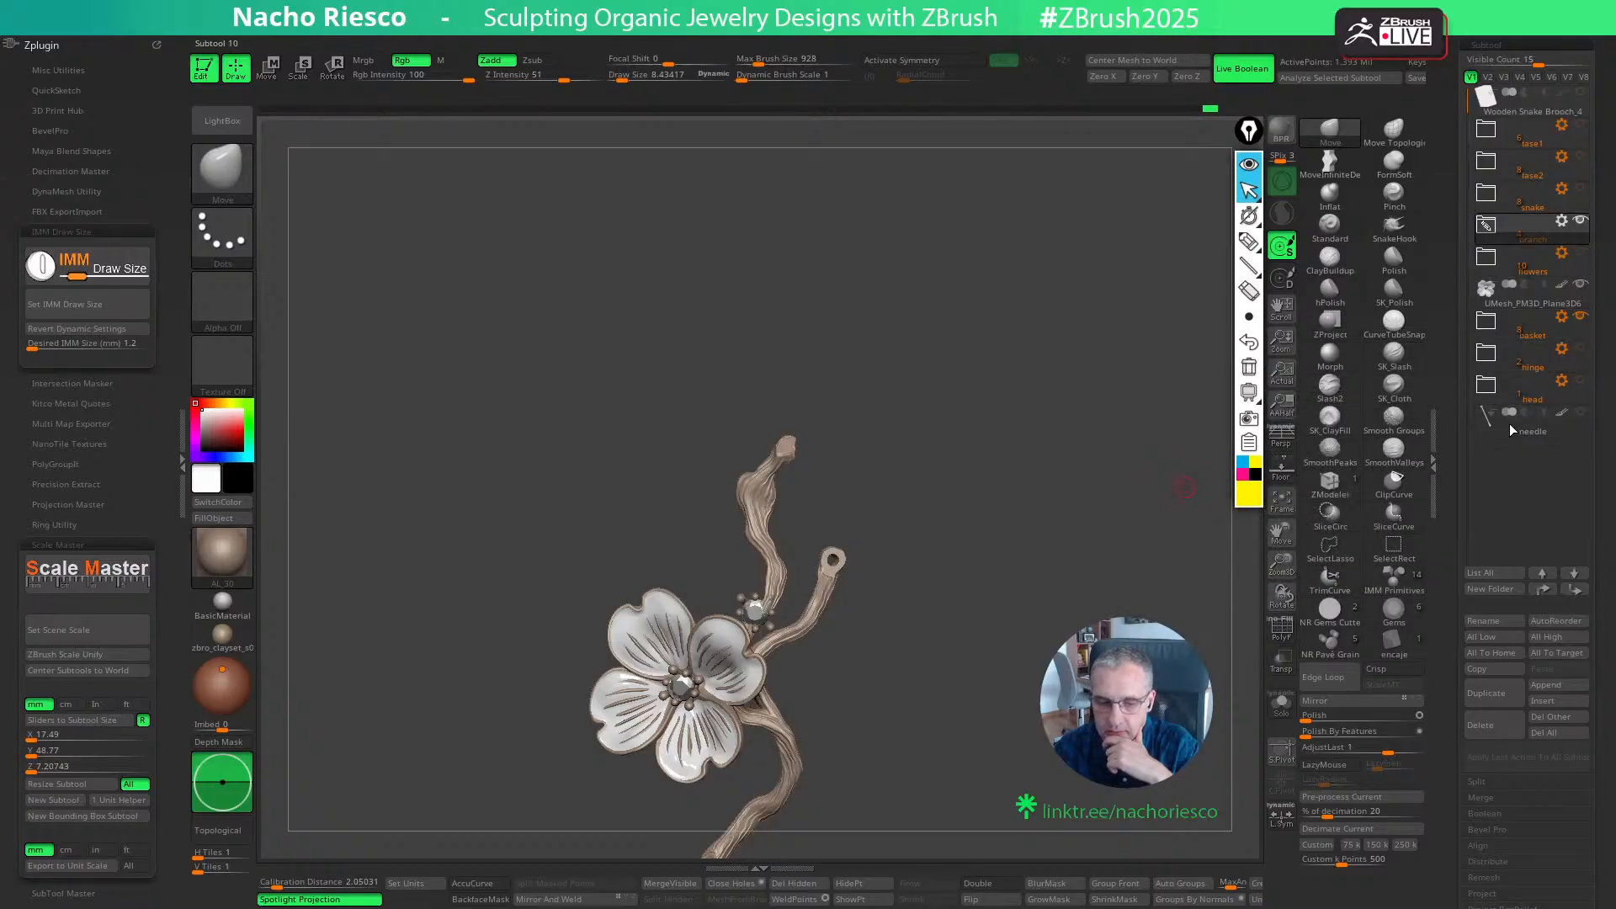
{"action": "left_click", "coordinate": [1579, 334]}
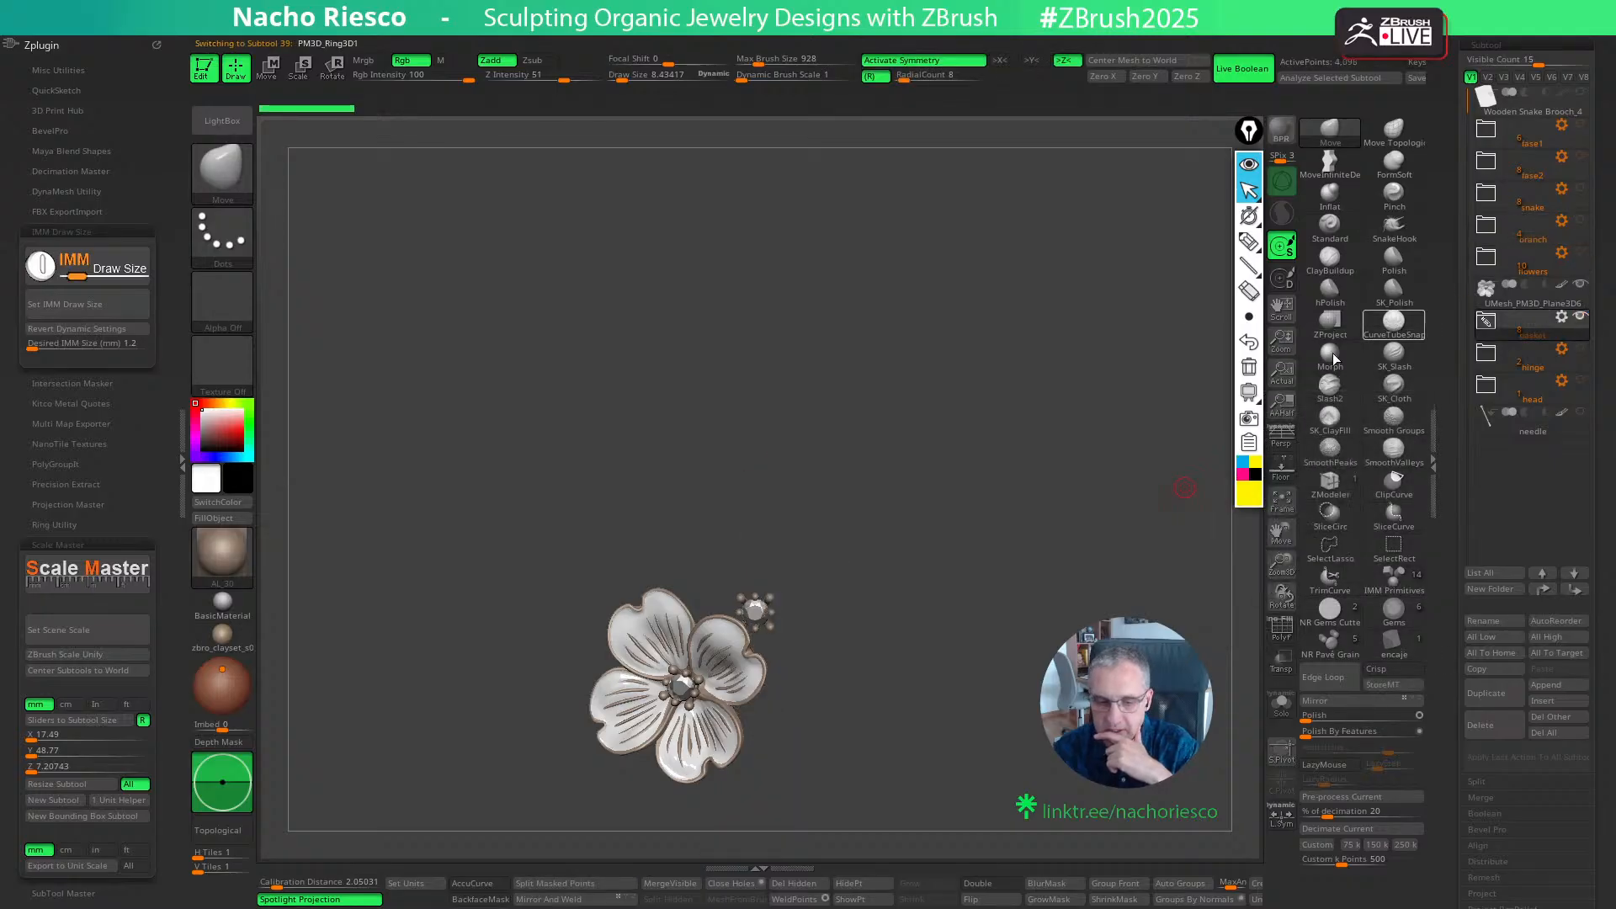
{"action": "left_click", "coordinate": [1579, 285]}
{"action": "left_click_drag", "start_coordinate": [1062, 544], "coordinate": [1170, 753], "text": "alt"}
{"action": "left_click_drag", "start_coordinate": [1000, 720], "coordinate": [1007, 821]}
{"action": "left_click_drag", "start_coordinate": [1021, 468], "coordinate": [985, 823], "text": "alt"}
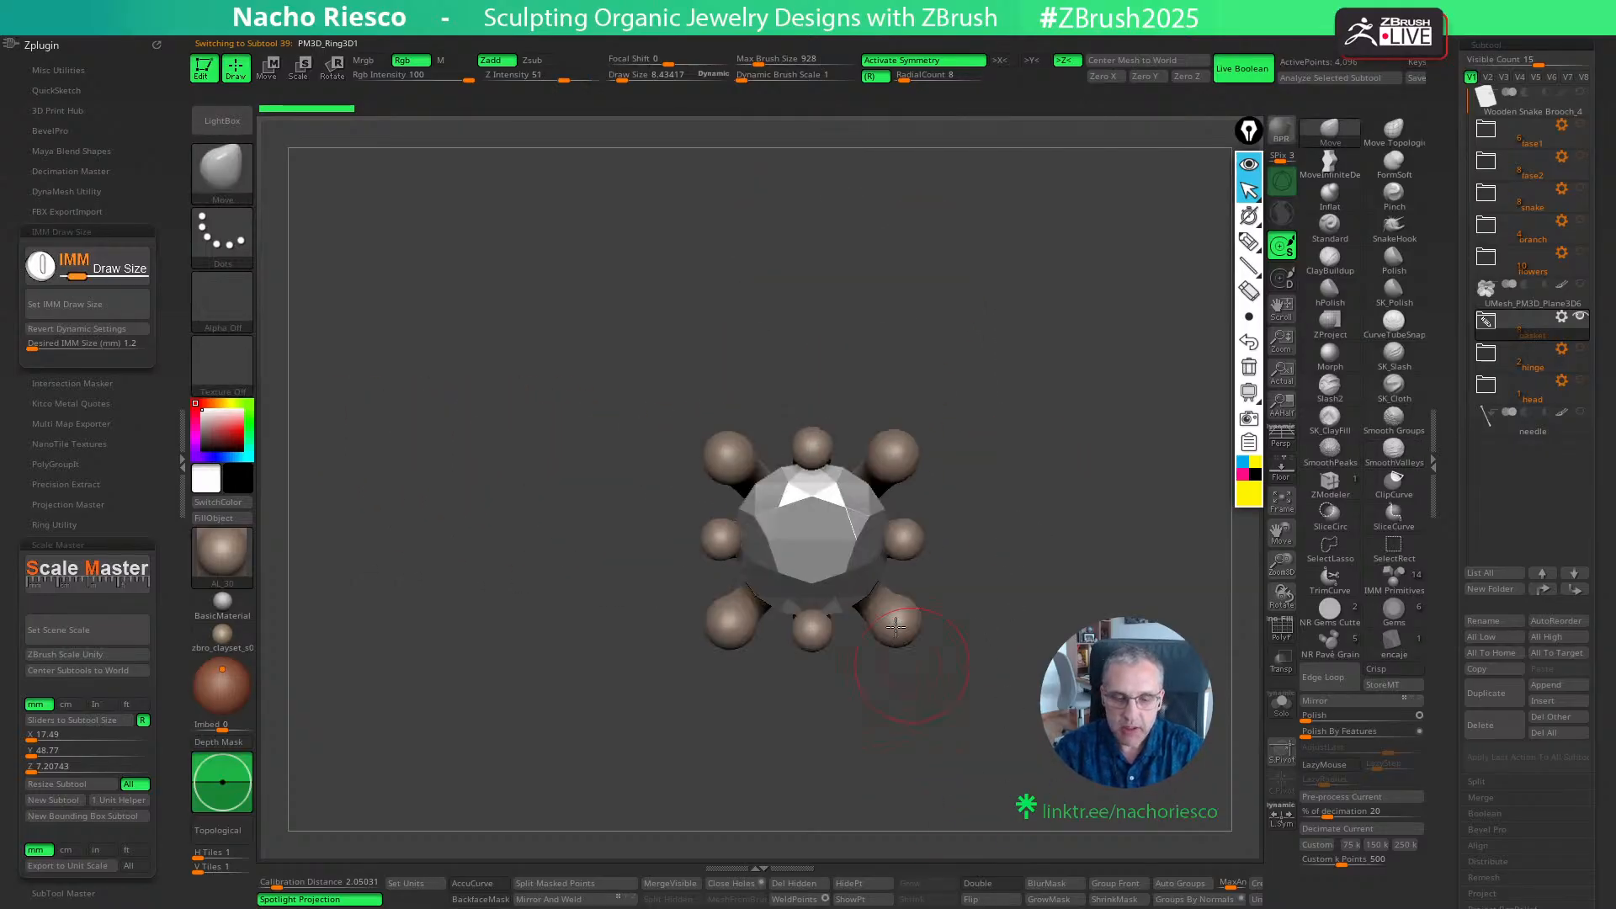
- Select a small prong of the diamond setting and examine the prongs around the stone from the front and sides
{"action": "left_click", "coordinate": [902, 538], "text": "alt"}
{"action": "left_click_drag", "start_coordinate": [1049, 545], "coordinate": [1088, 640]}
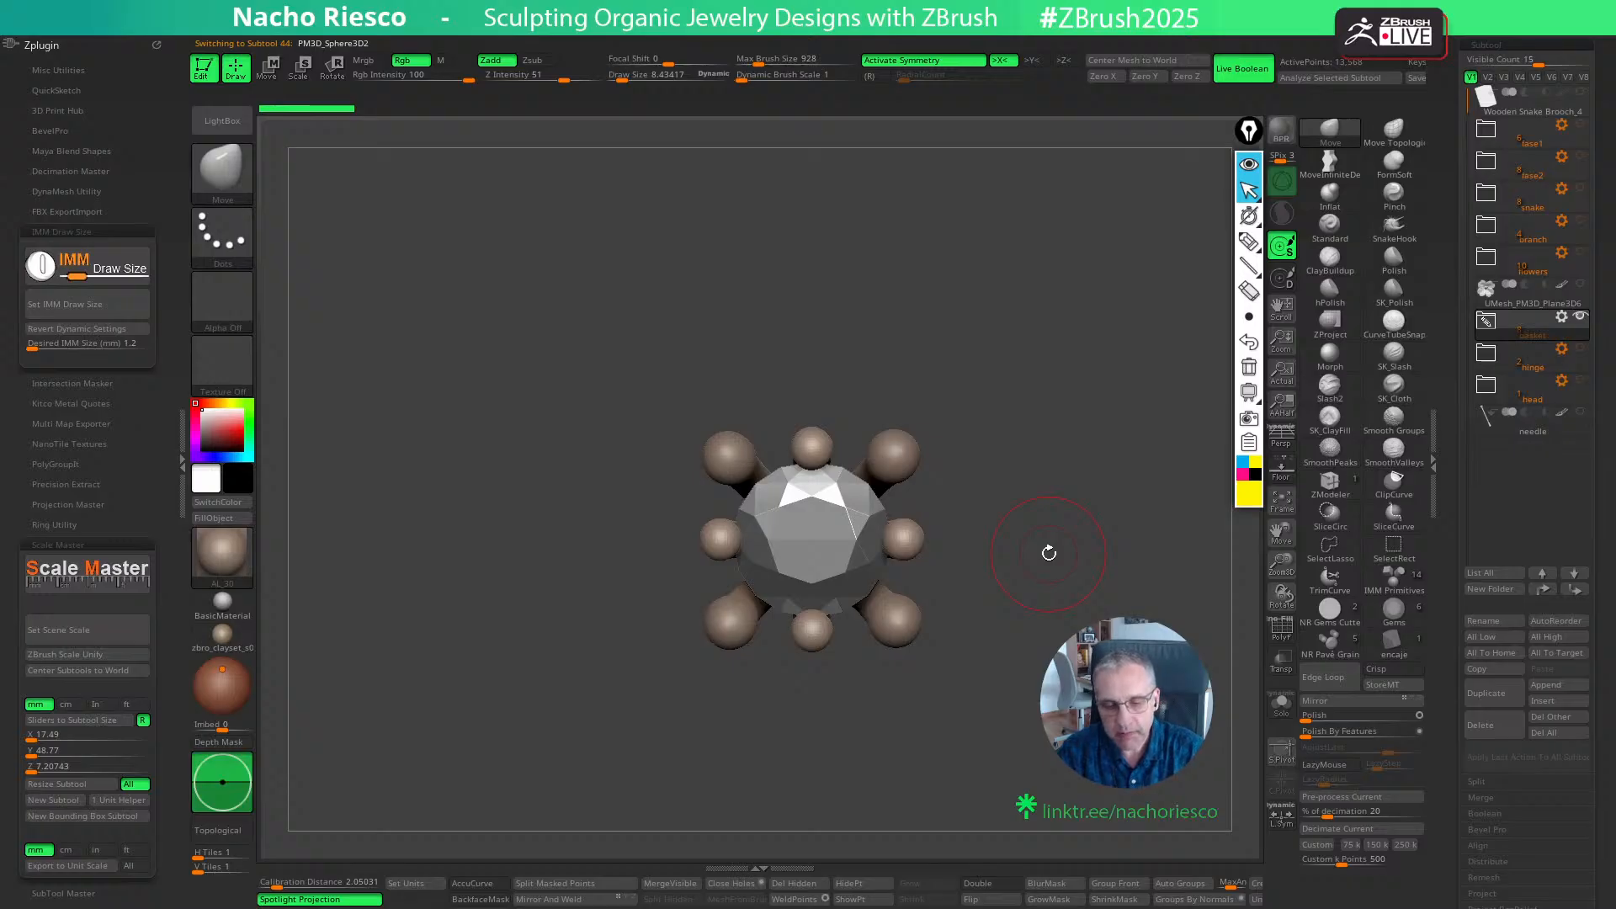
{"action": "left_click_drag", "start_coordinate": [1036, 636], "coordinate": [1040, 455]}
{"action": "mouse_move", "coordinate": [1040, 551]}
{"action": "left_mouse_down"}
{"action": "mouse_move", "coordinate": [1053, 598]}
{"action": "mouse_move", "coordinate": [1039, 698]}
{"action": "mouse_move", "coordinate": [1044, 561]}
{"action": "left_mouse_up"}
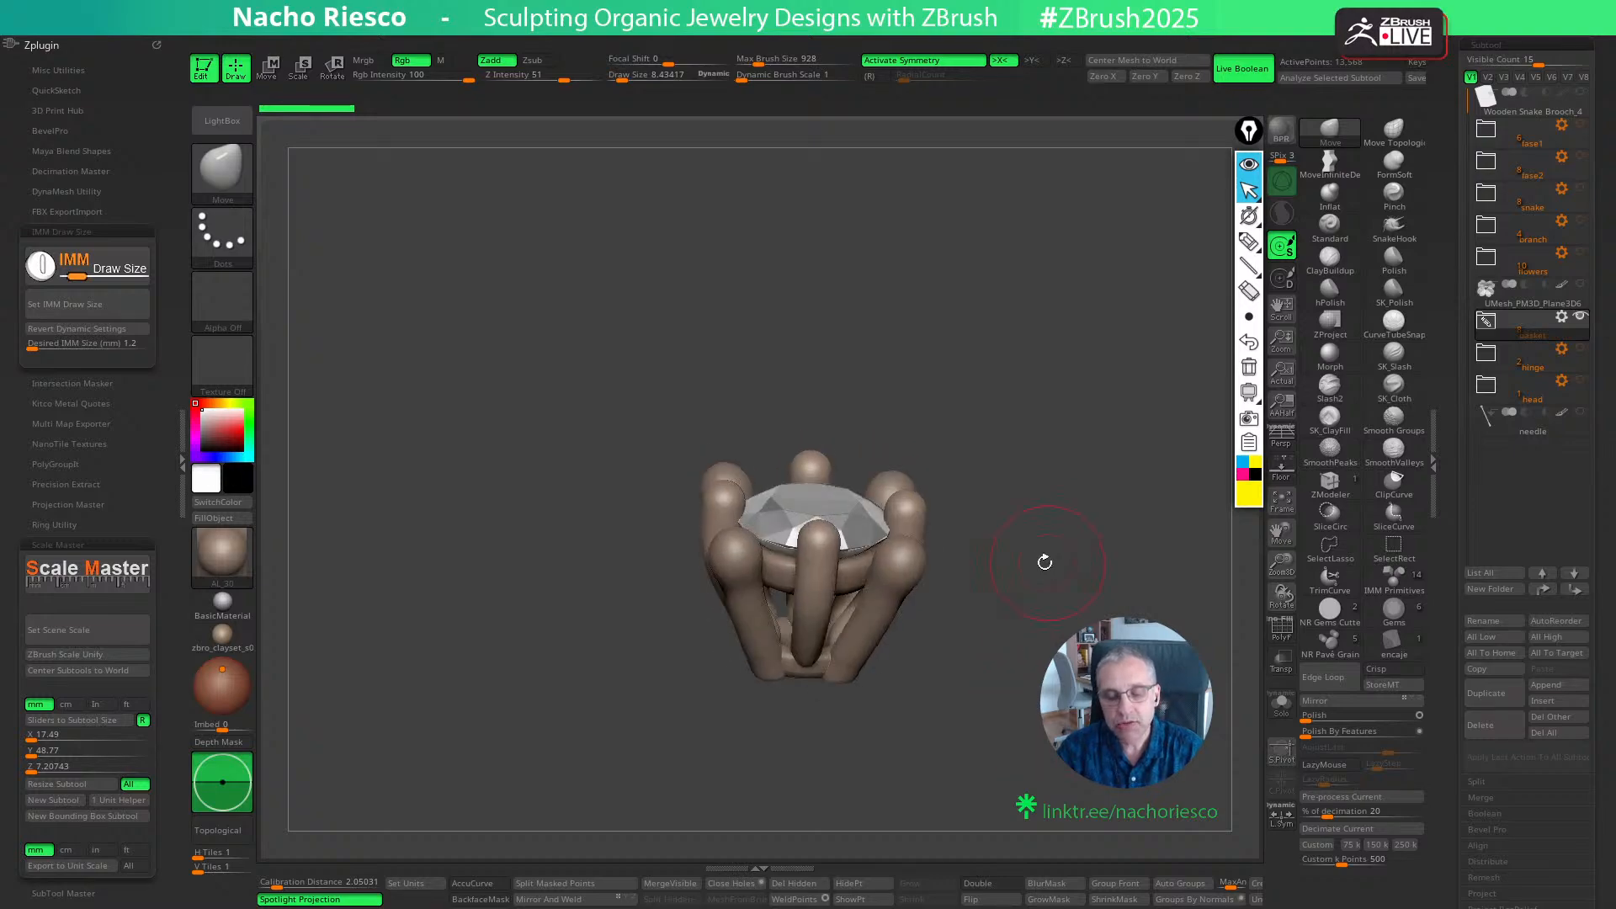
{"action": "left_click_drag", "start_coordinate": [946, 586], "coordinate": [1003, 690], "text": "shift"}
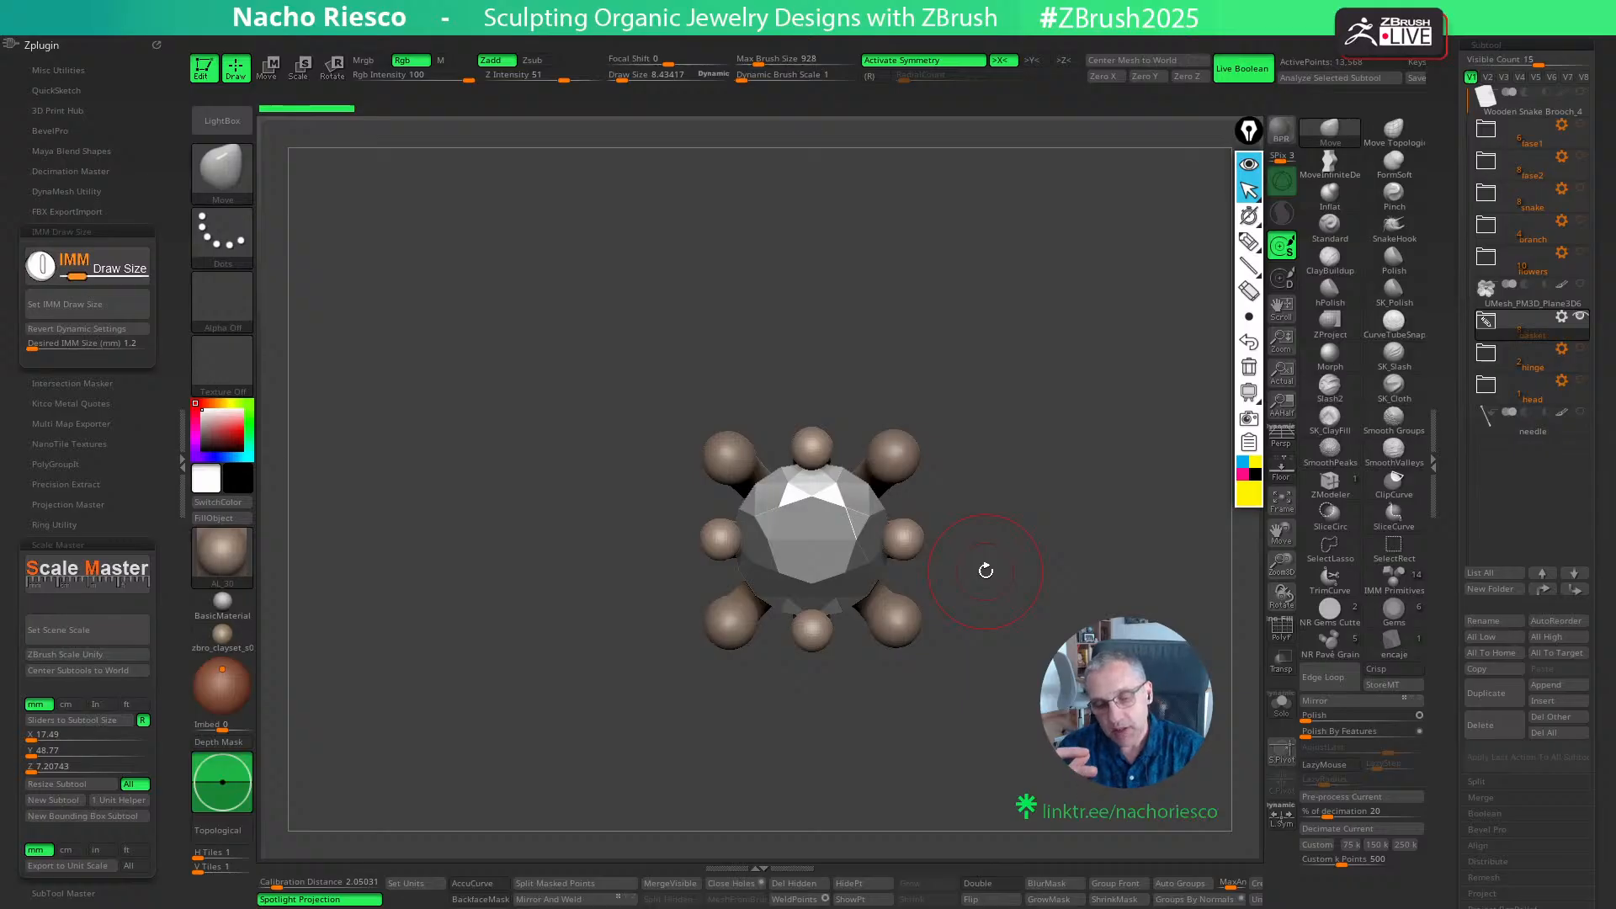
{"action": "left_click_drag", "start_coordinate": [994, 569], "coordinate": [1046, 398]}
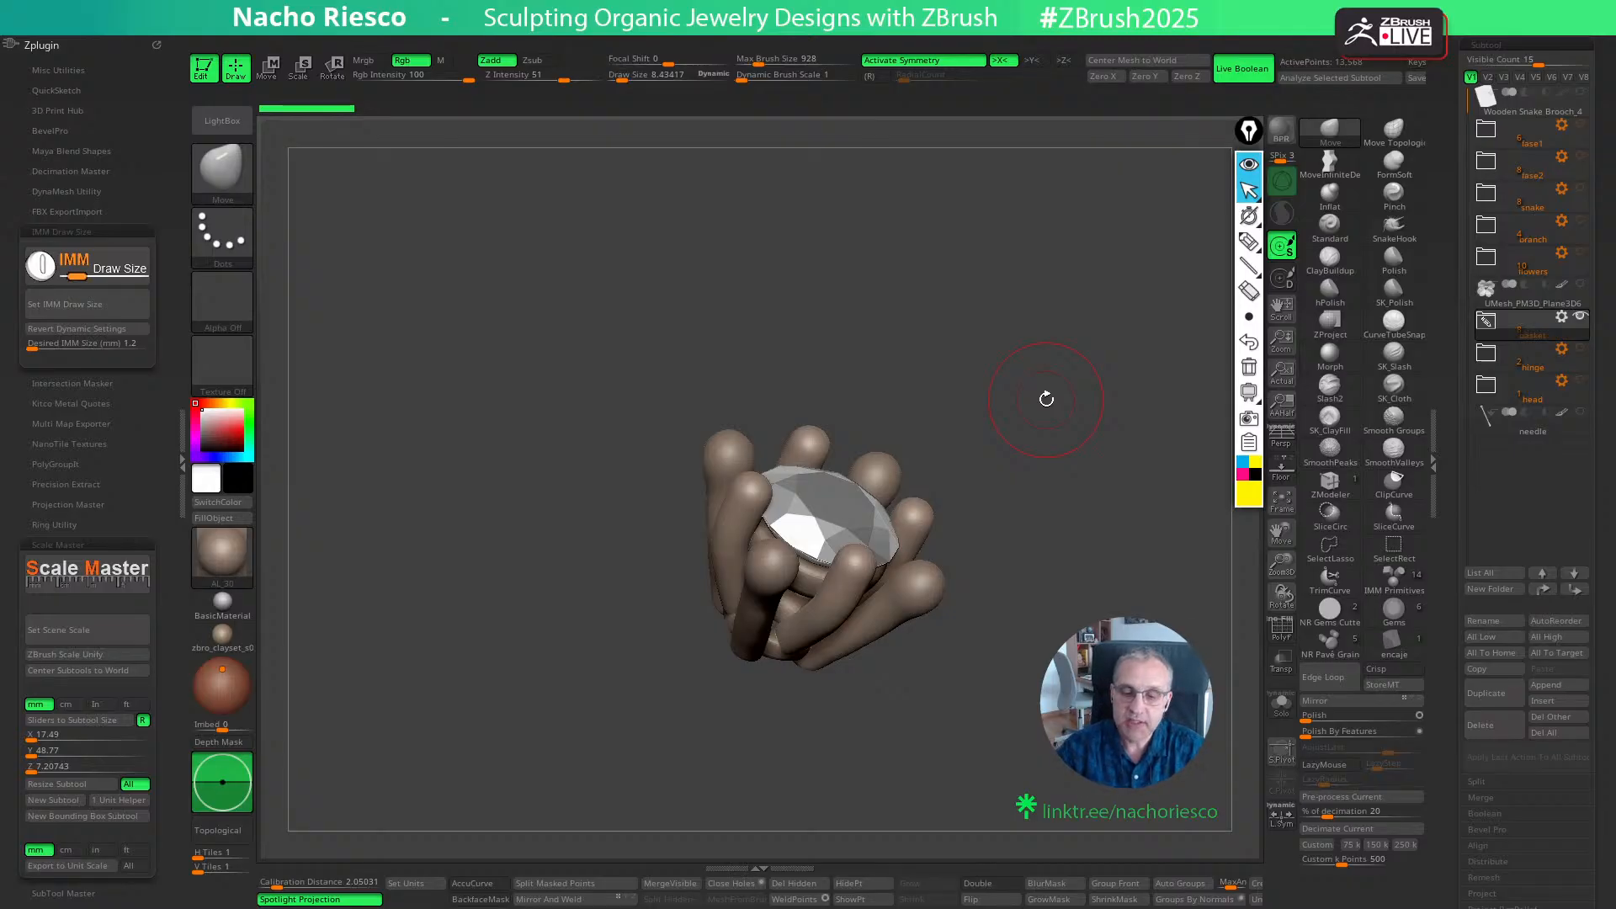
- Examine the diamond's prong setting from several angles and show the flowers folder alongside it
{"action": "left_click_drag", "start_coordinate": [1046, 398], "coordinate": [994, 747], "text": "shift"}
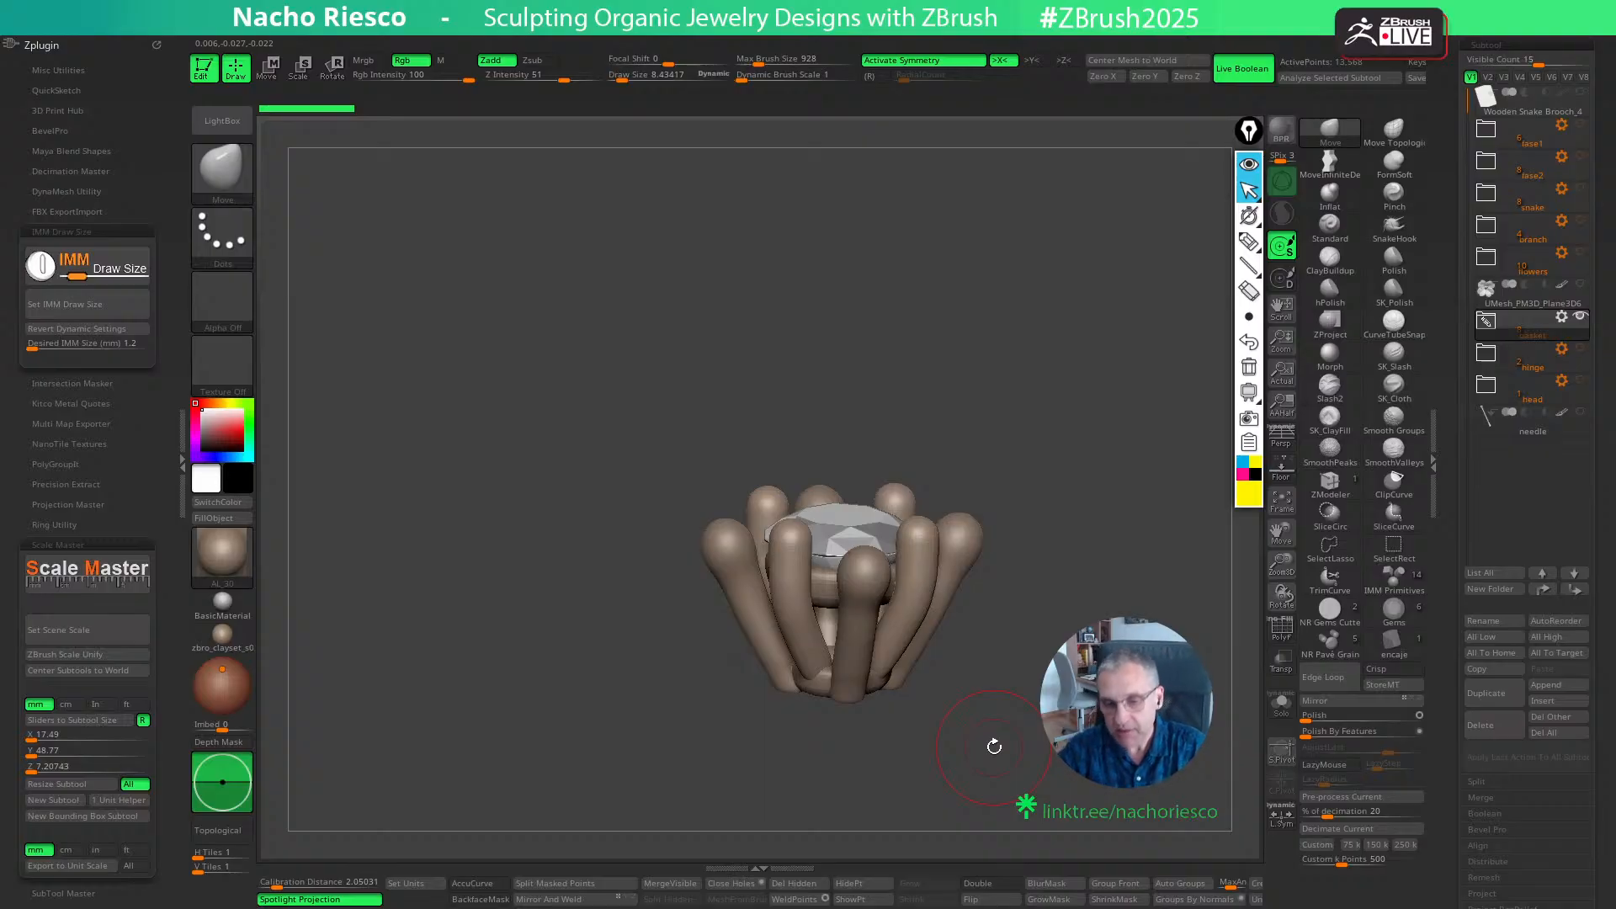
{"action": "left_click_drag", "start_coordinate": [1028, 642], "coordinate": [1032, 759]}
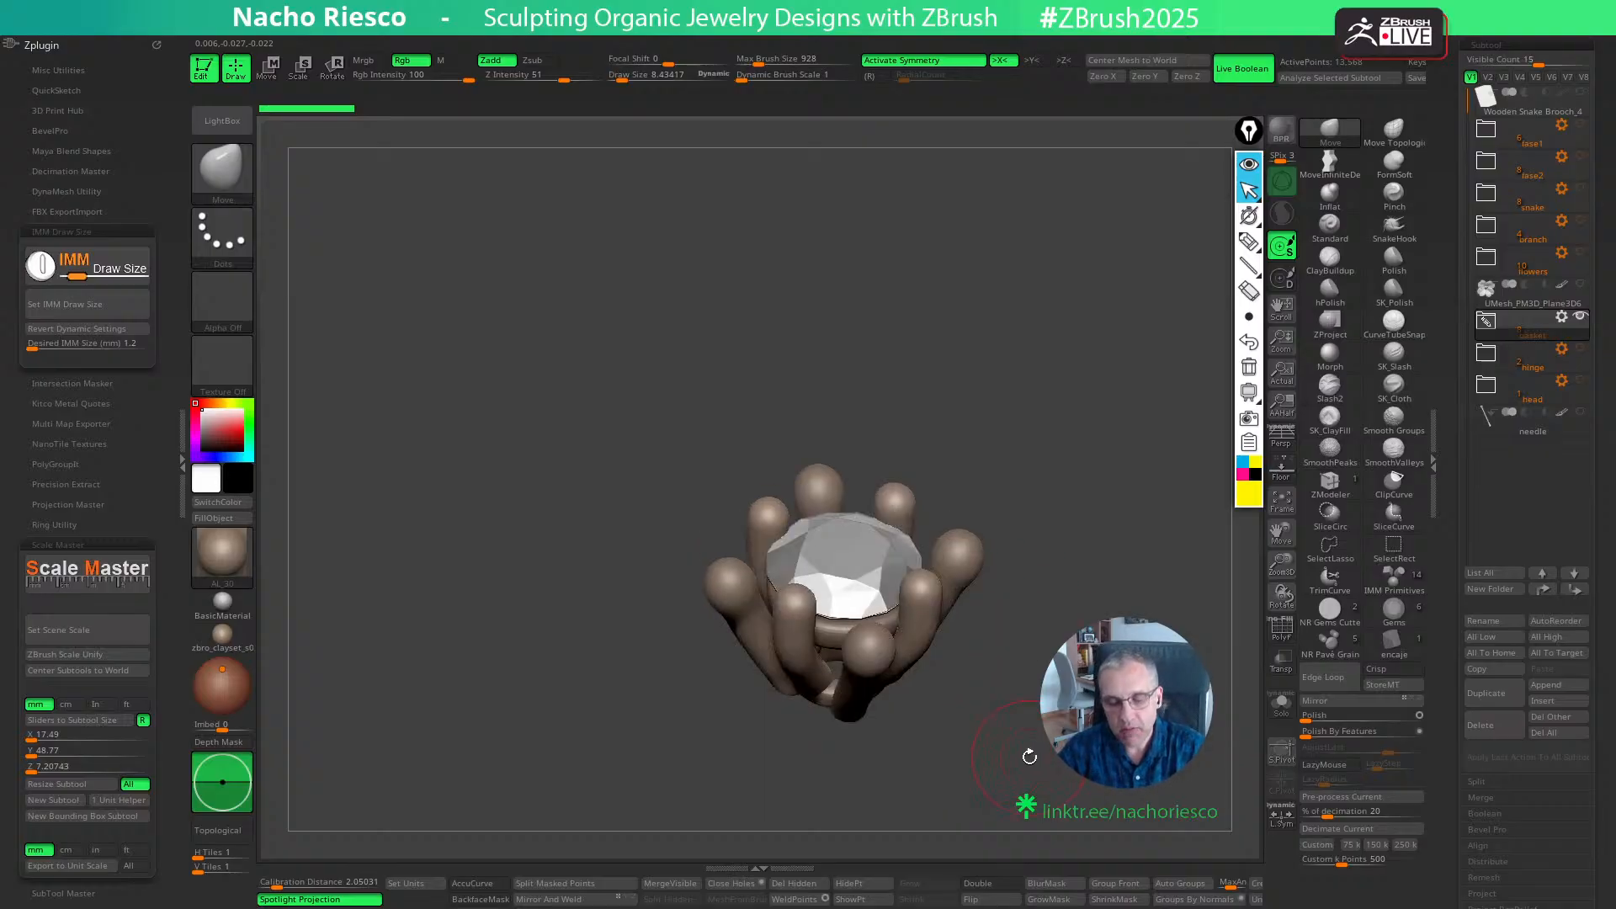
{"action": "left_click_drag", "start_coordinate": [1031, 698], "coordinate": [1216, 589]}
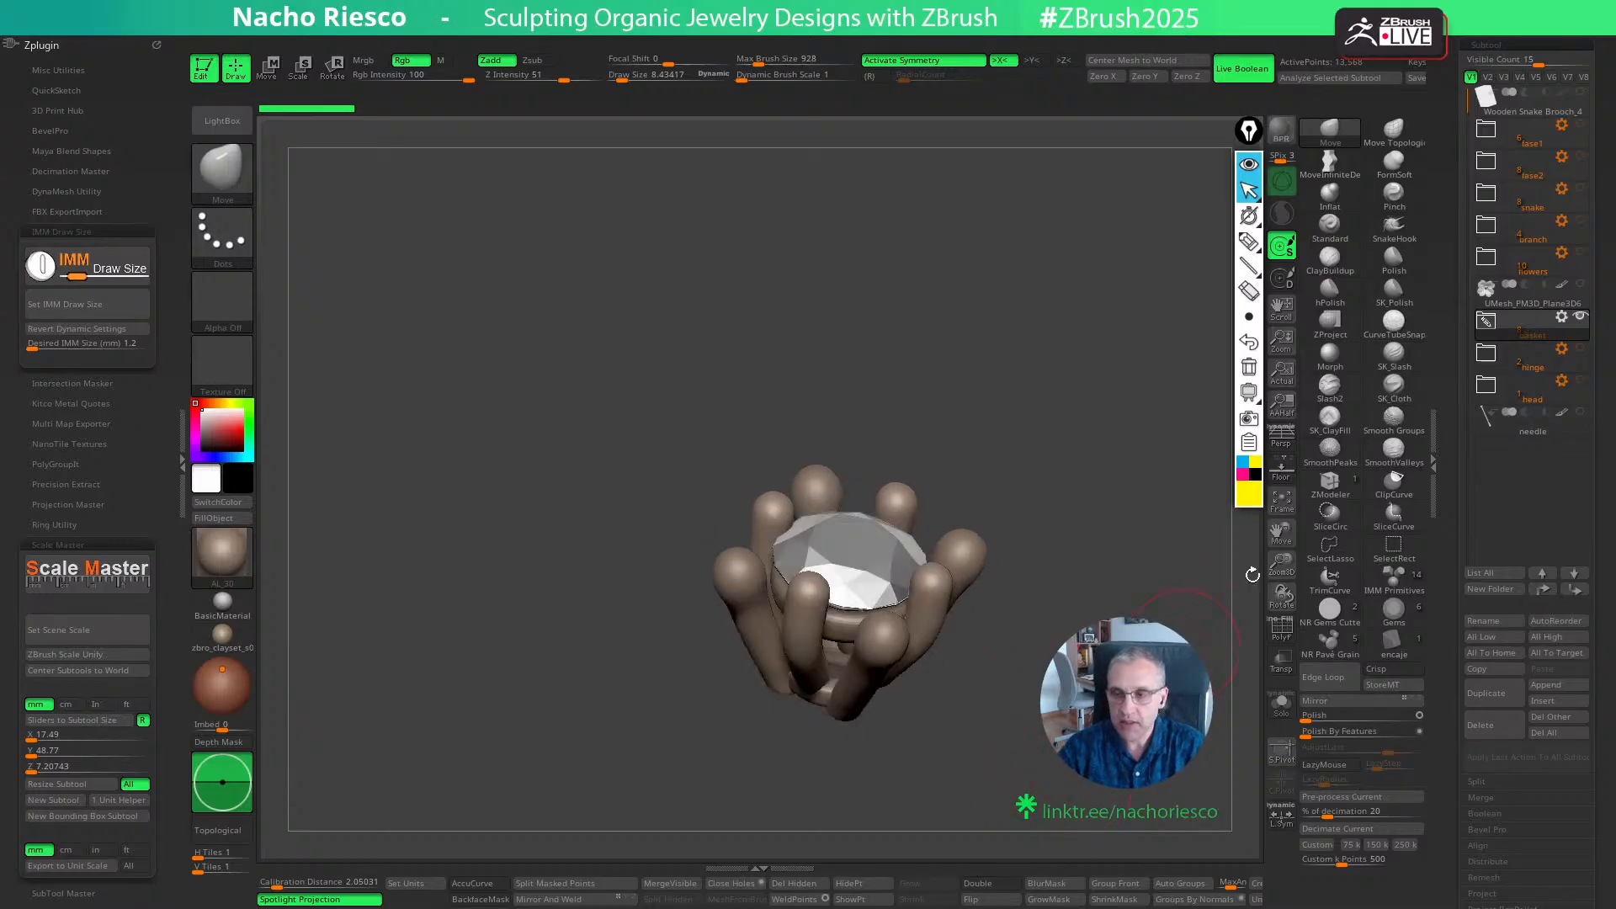
{"action": "left_click", "coordinate": [1580, 251]}
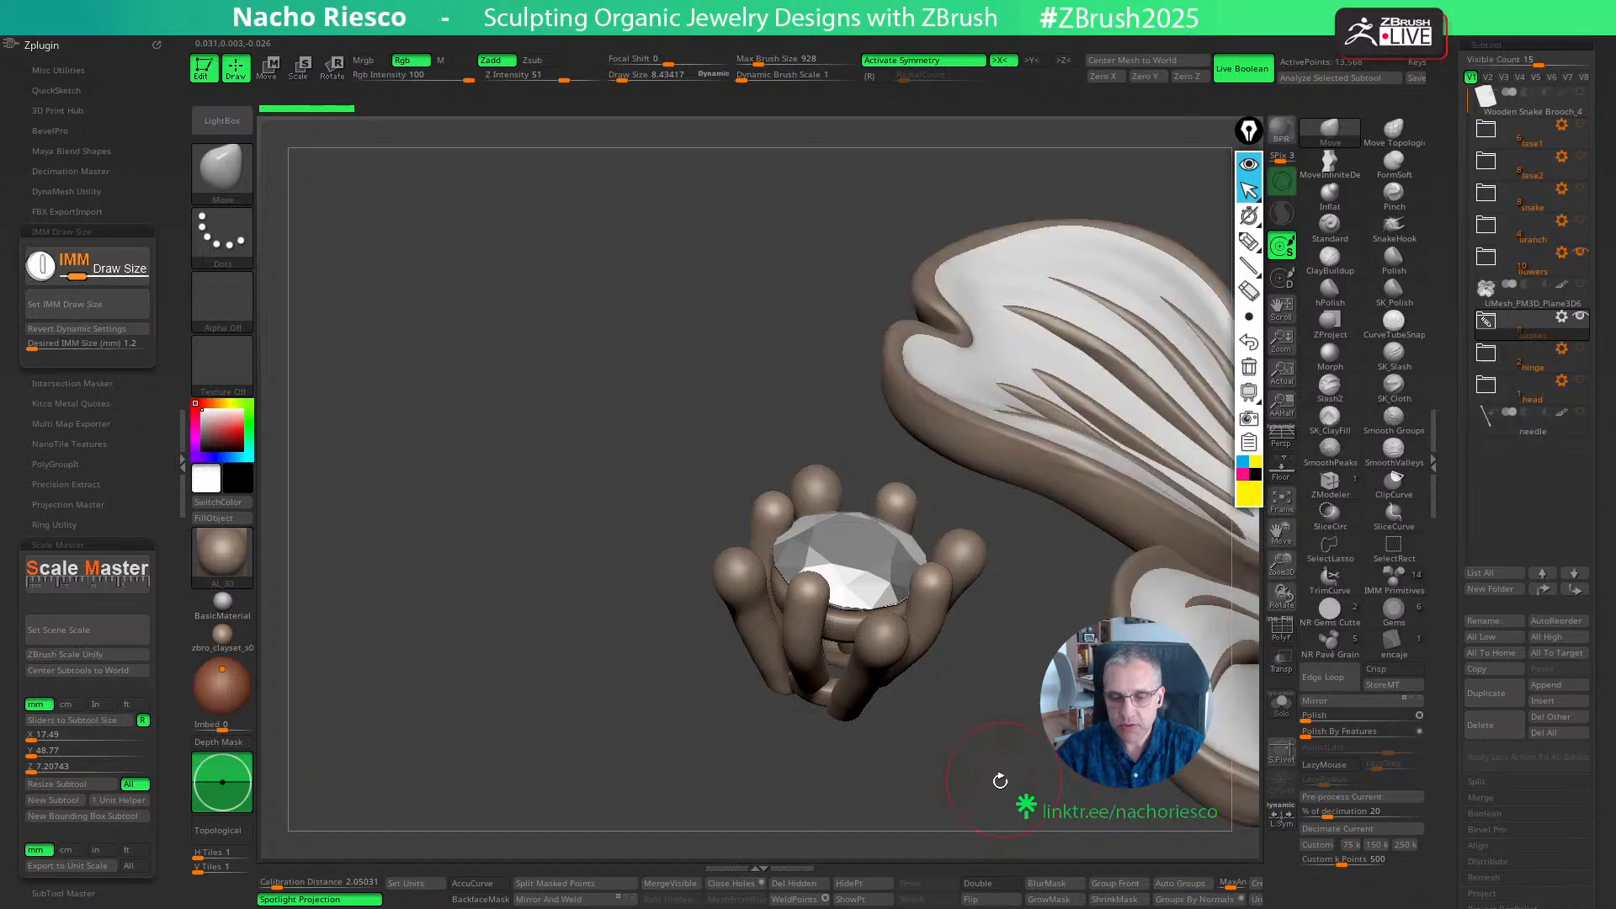
{"action": "left_click_drag", "start_coordinate": [994, 764], "coordinate": [922, 782], "text": "alt"}
{"action": "left_click_drag", "start_coordinate": [1119, 749], "coordinate": [1002, 740]}
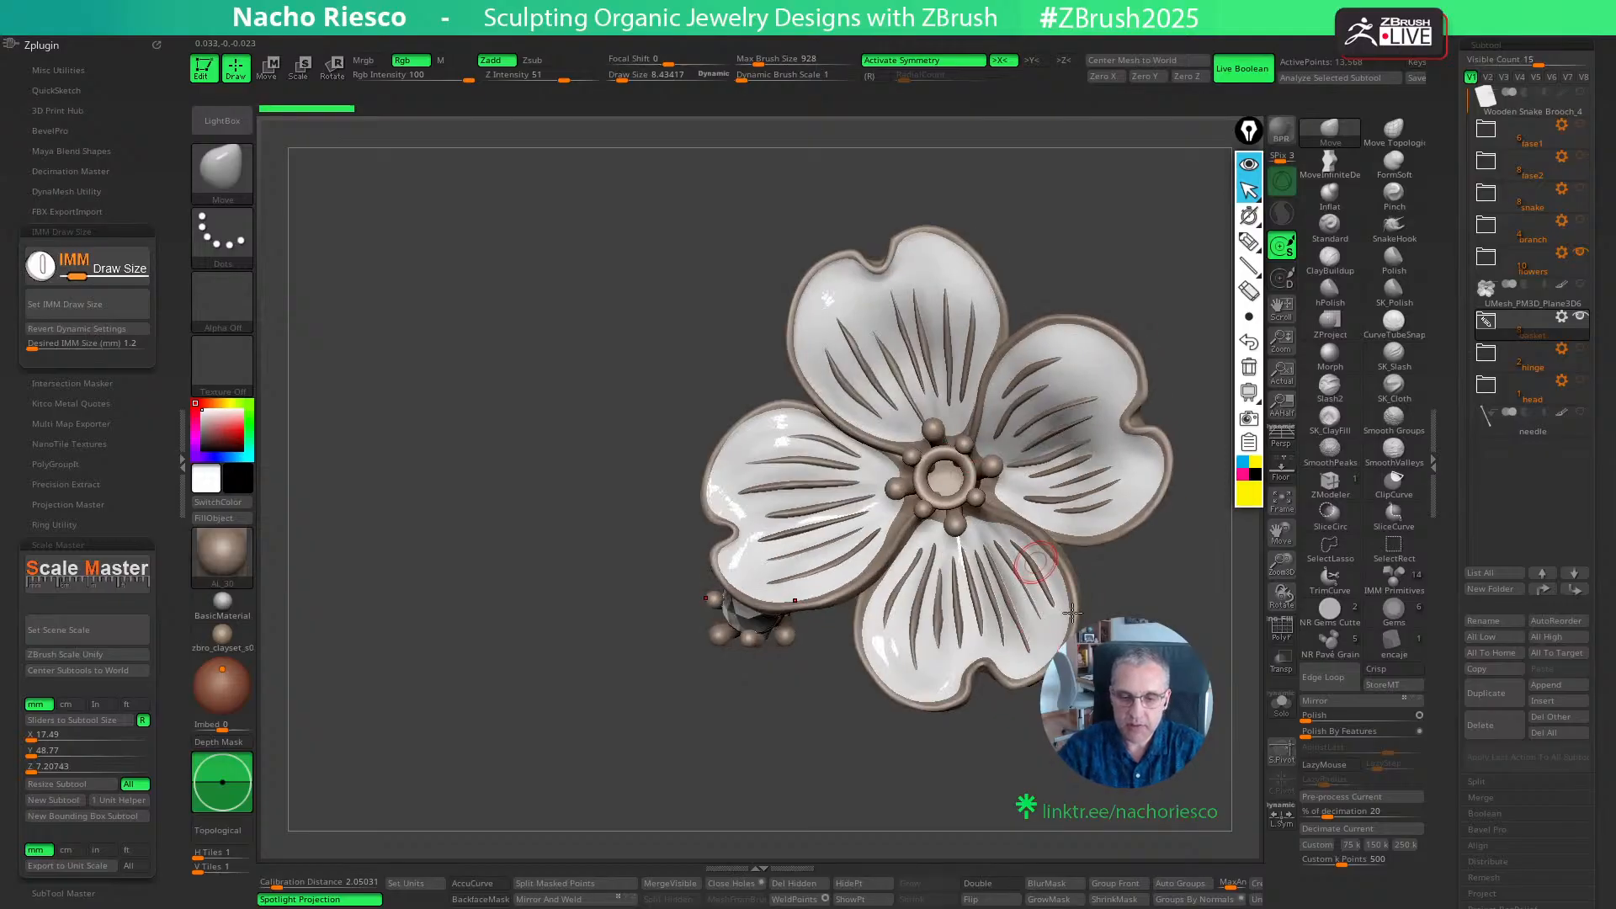
{"action": "left_click_drag", "start_coordinate": [1072, 613], "coordinate": [1212, 555]}
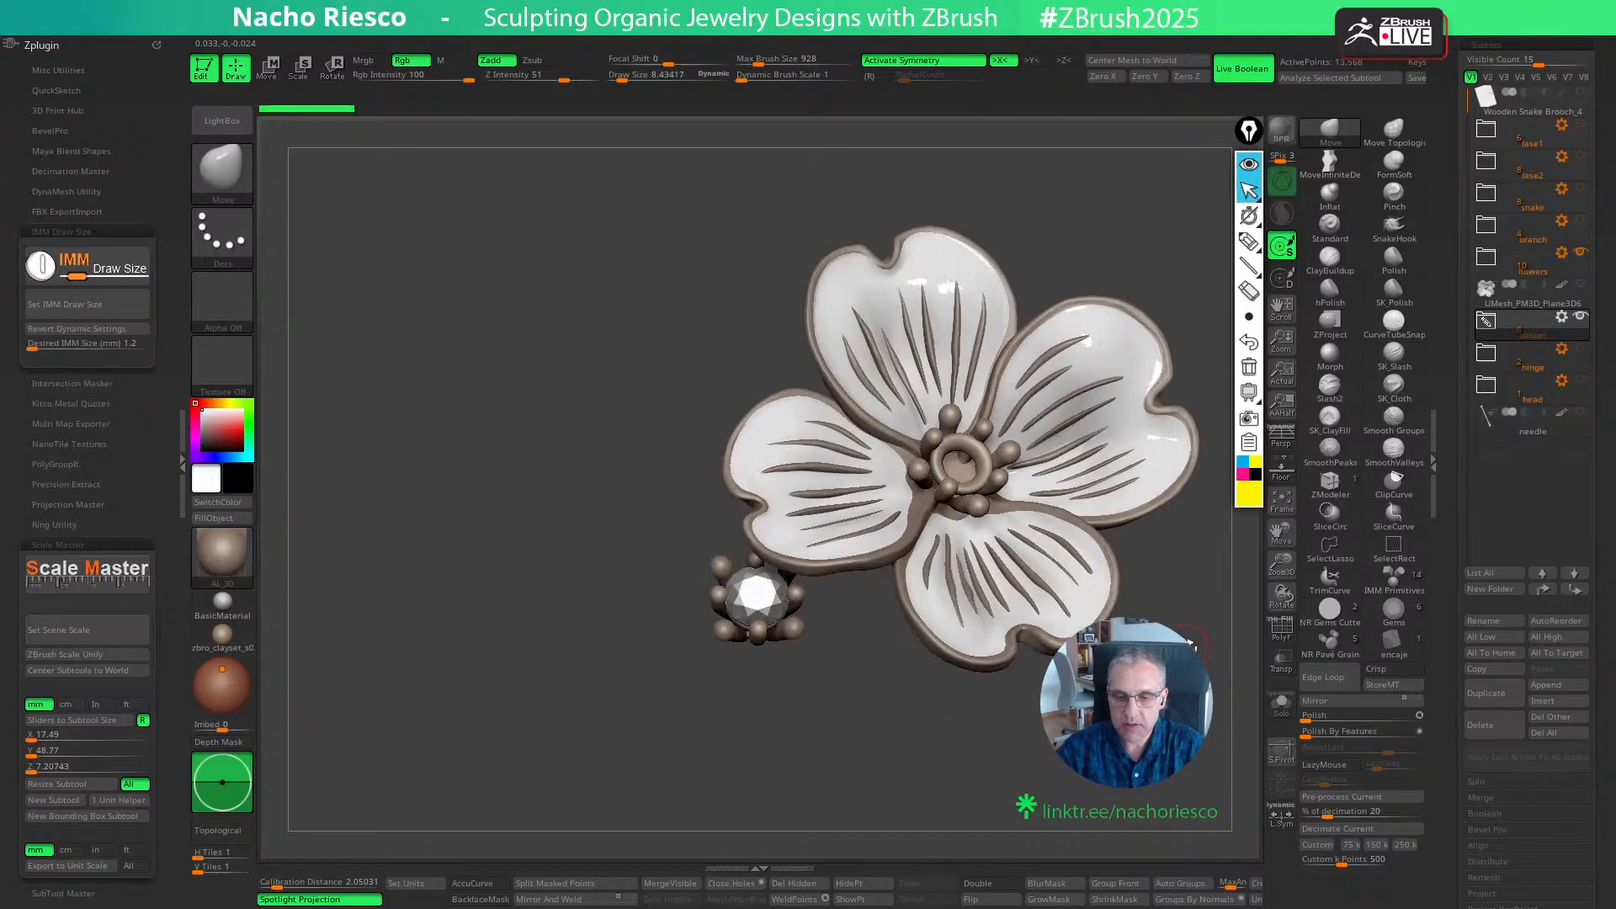
- Show the flower on its own without the basket folder, and expand the flowers folder to list its subtools
{"action": "left_click", "coordinate": [1579, 253]}
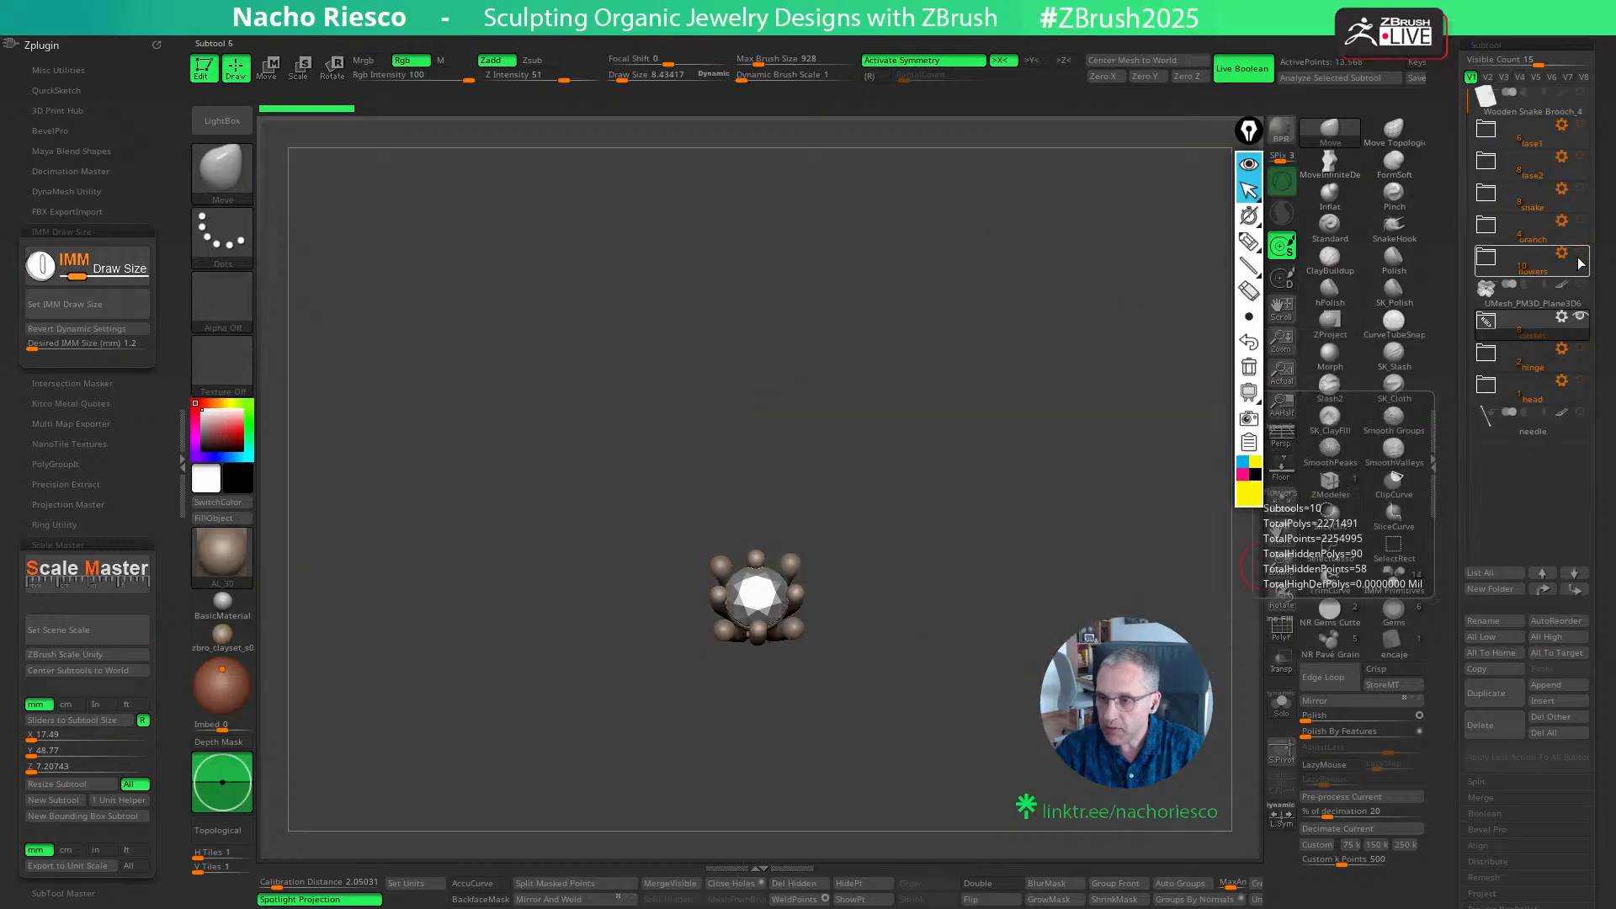
{"action": "left_click", "coordinate": [1580, 253]}
{"action": "left_click", "coordinate": [1531, 263]}
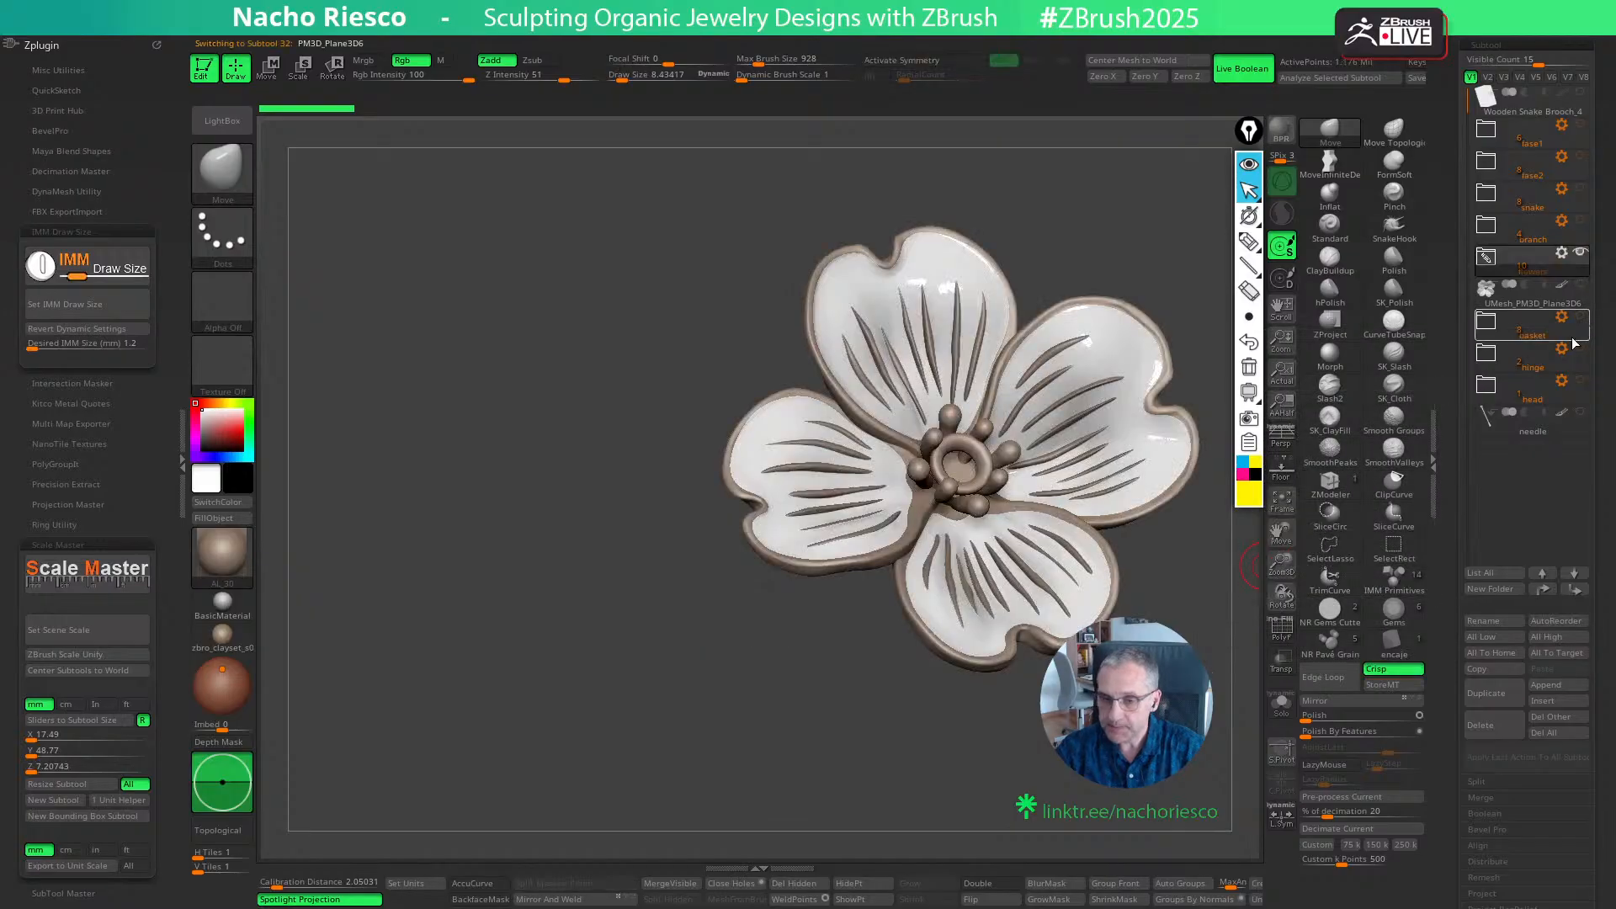
{"action": "left_click_drag", "start_coordinate": [1195, 551], "coordinate": [1204, 581]}
{"action": "left_click", "coordinate": [1486, 258]}
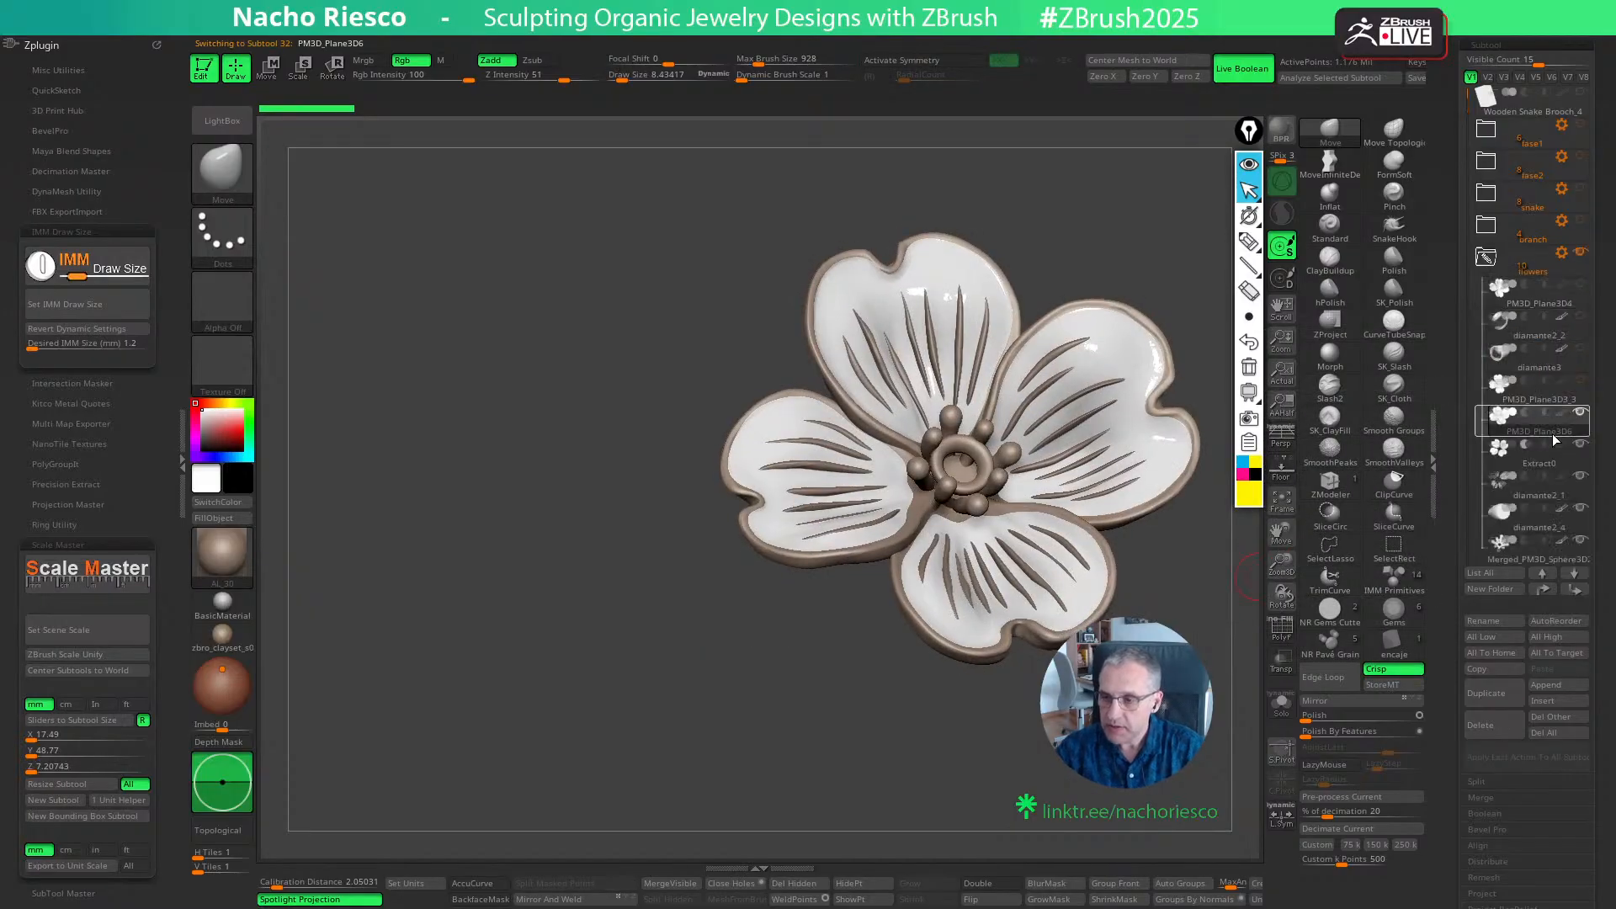
- Compare the Extract0 and PM3D_Plane3D6 subtools by selecting them and toggling visibility while inspecting the flower's back and front
{"action": "mouse_move", "coordinate": [1577, 455]}
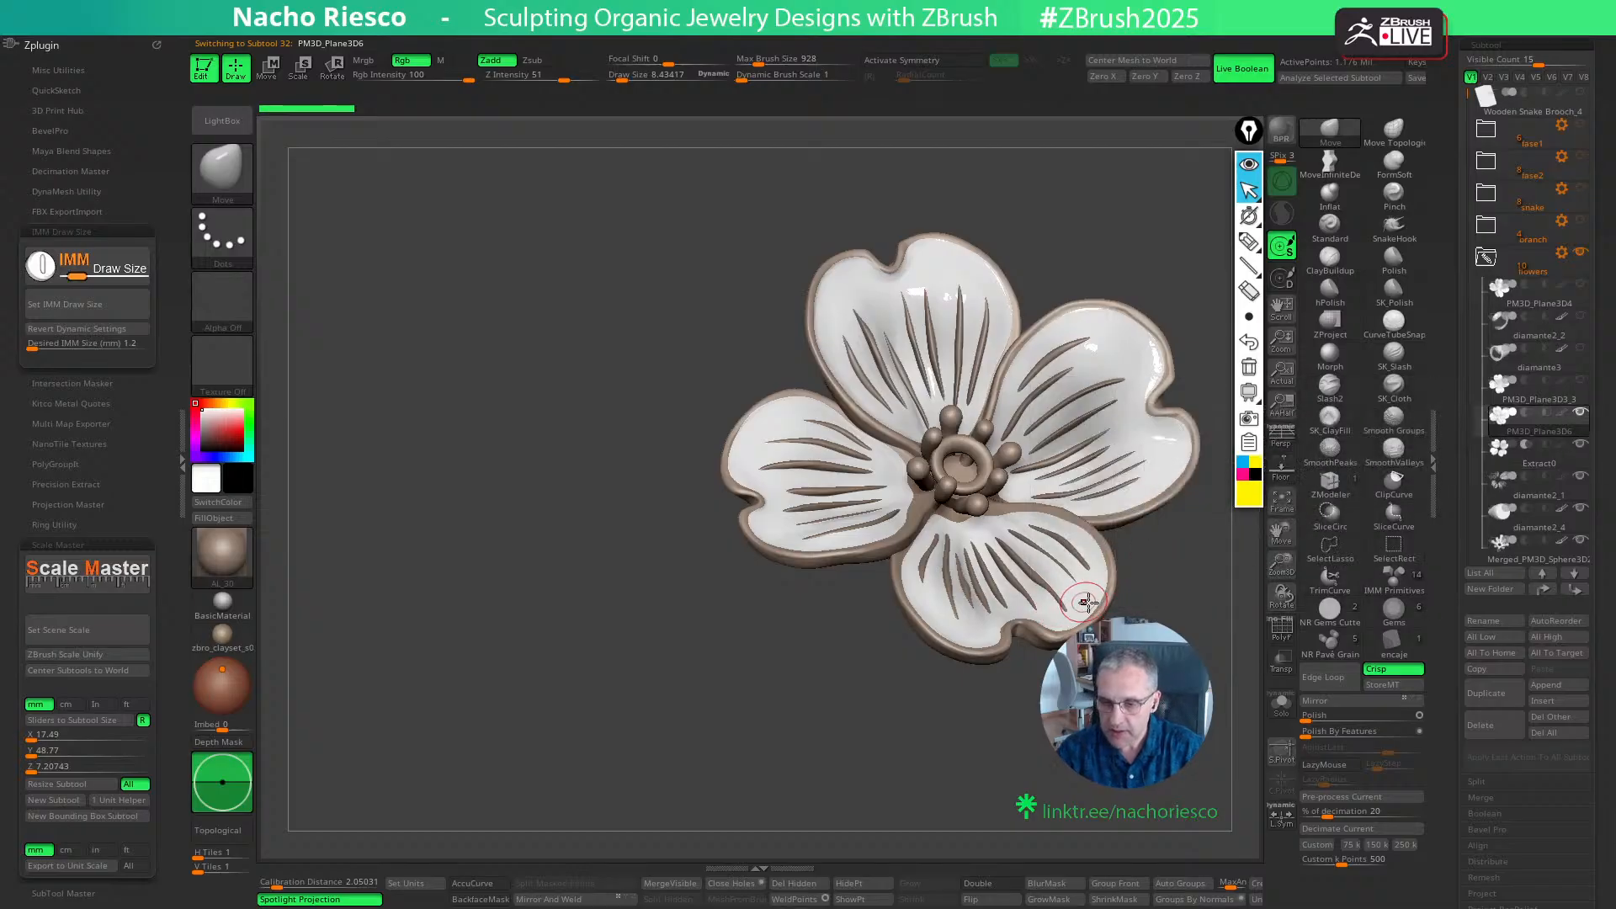
{"action": "left_click_drag", "start_coordinate": [1185, 589], "coordinate": [1236, 586], "text": "alt"}
{"action": "left_click", "coordinate": [1574, 453]}
{"action": "left_click", "coordinate": [1579, 415]}
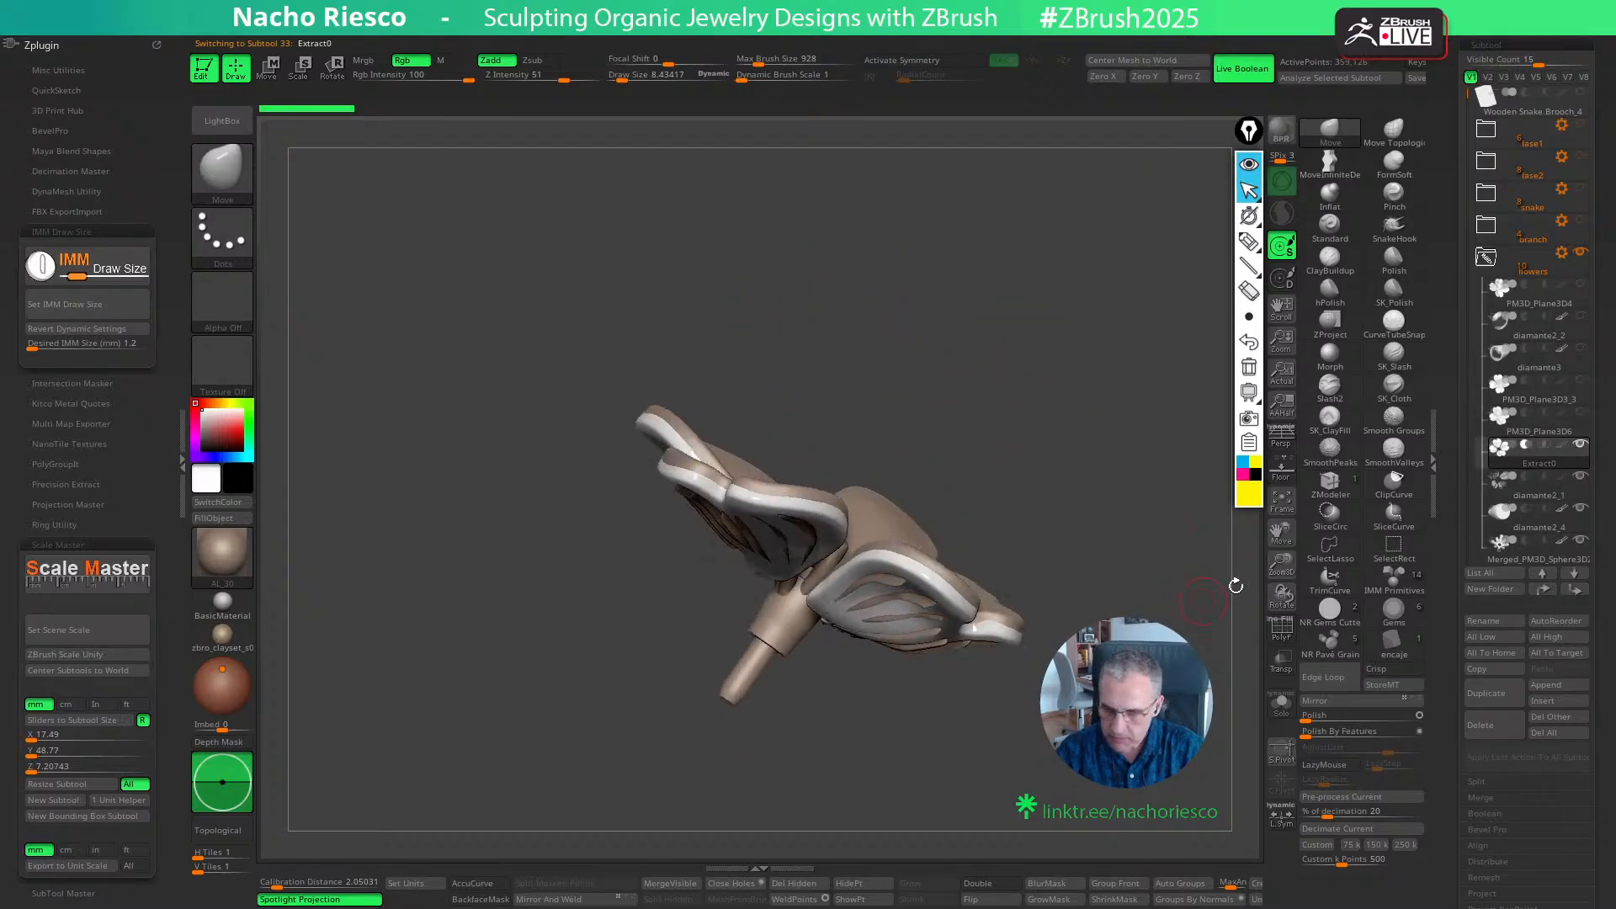
{"action": "left_click", "coordinate": [1582, 414]}
{"action": "left_click_drag", "start_coordinate": [1188, 496], "coordinate": [1201, 623]}
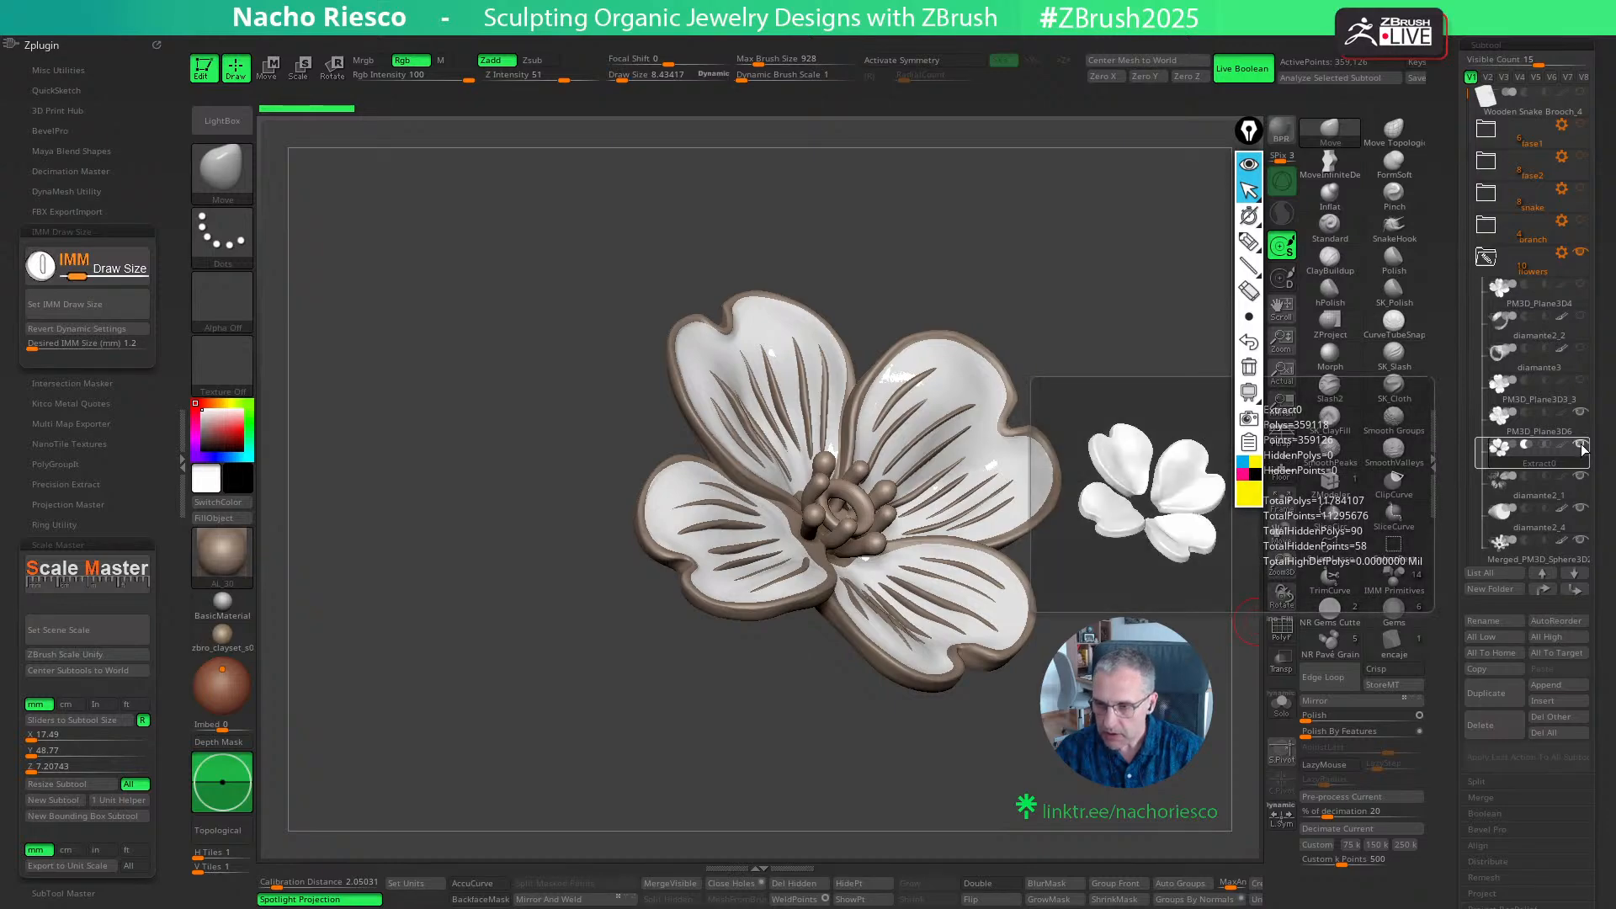
{"action": "left_click", "coordinate": [1580, 415]}
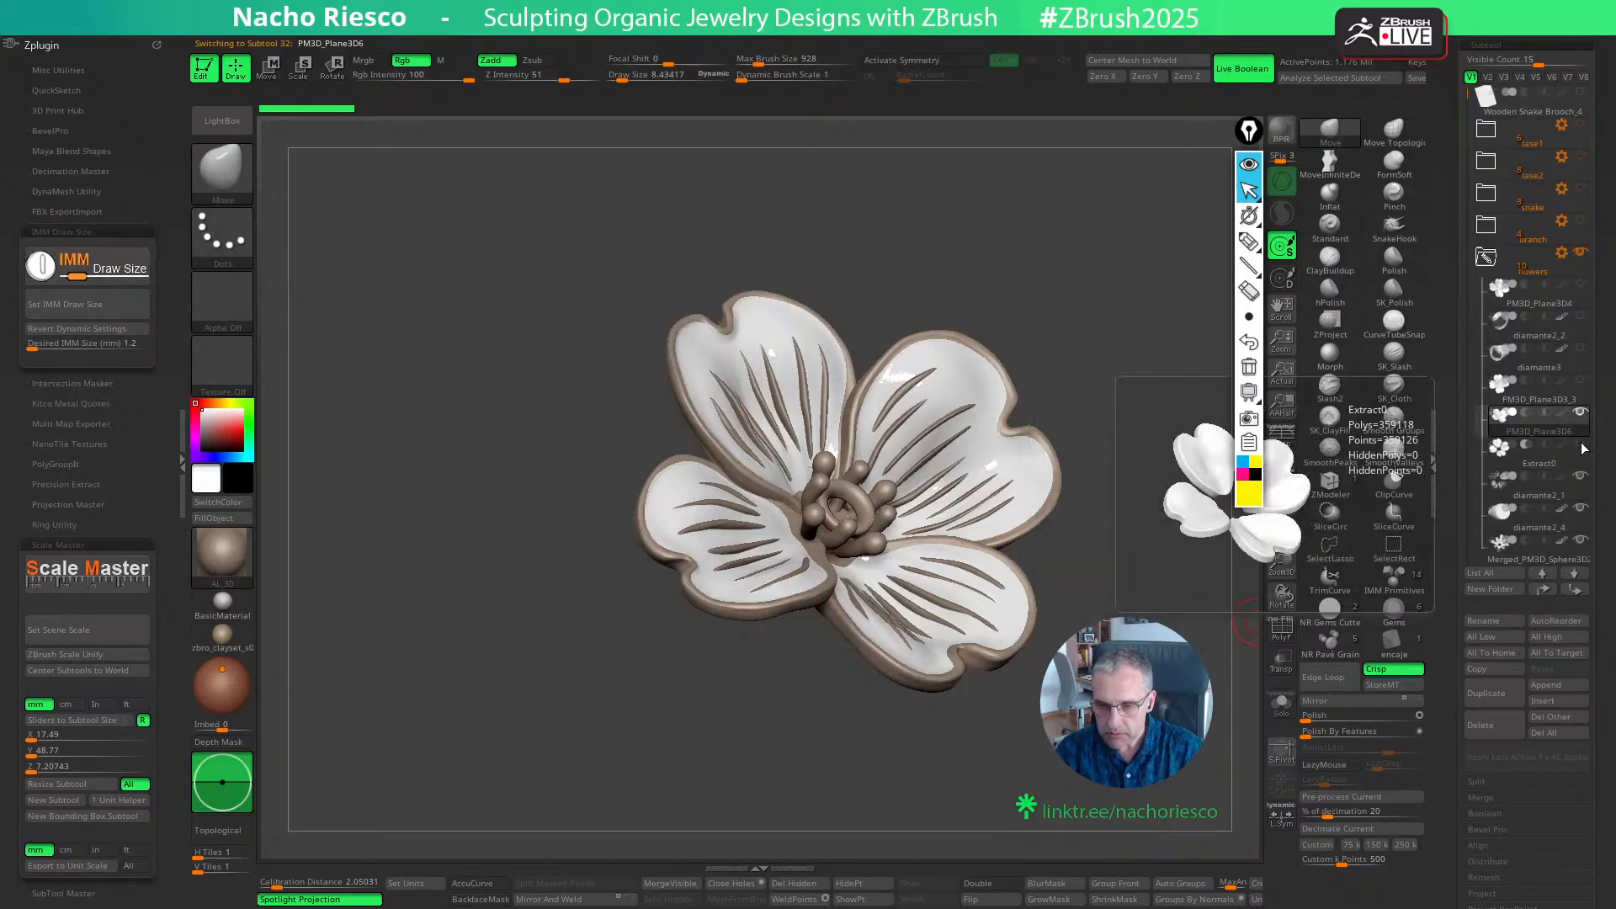
- Compare the flower without and with its white UMesh_PM3D_Plane3D6 petal layer, examining the recessed petals and raised veins from several angles
{"action": "left_click_drag", "start_coordinate": [1463, 125], "coordinate": [1465, 166]}
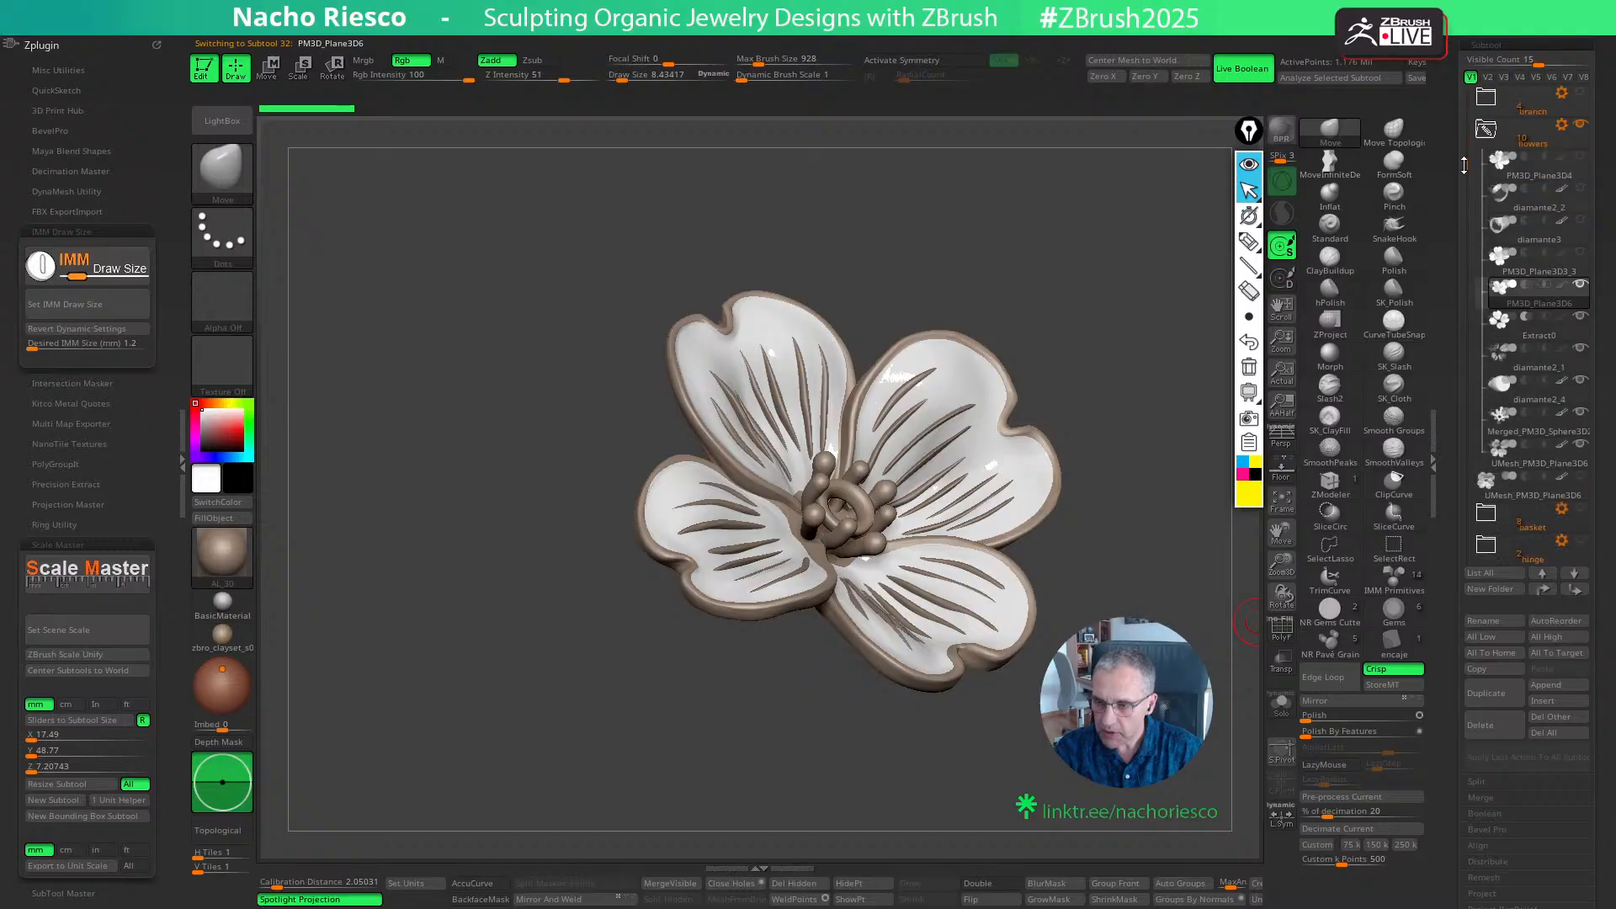
{"action": "left_click", "coordinate": [1582, 444]}
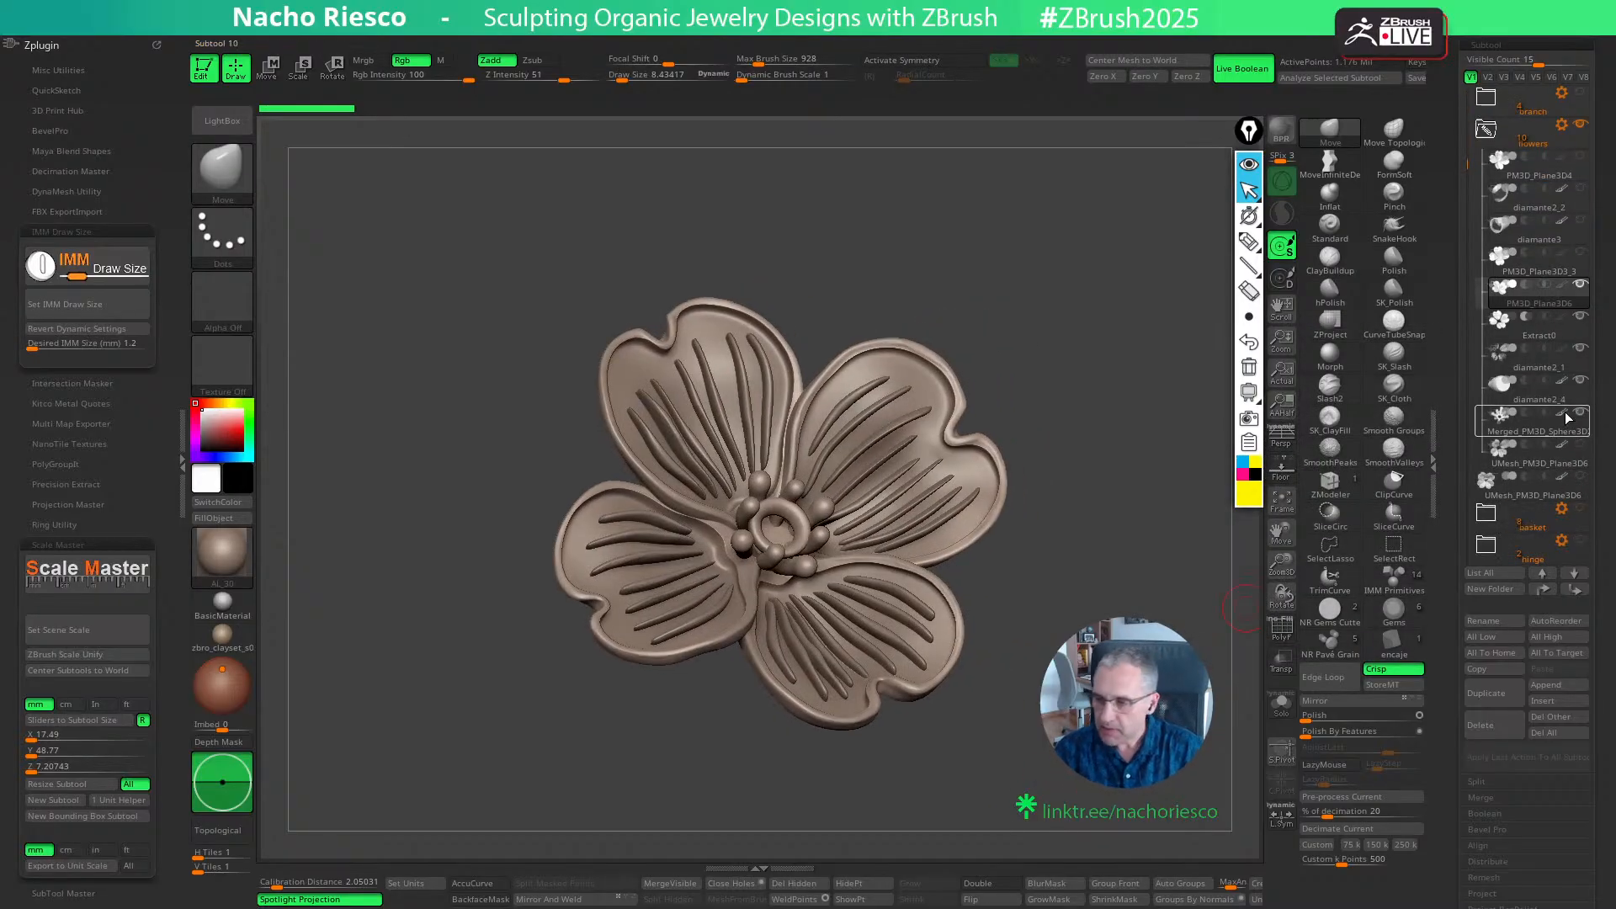
{"action": "mouse_move", "coordinate": [1126, 758]}
{"action": "left_mouse_down"}
{"action": "mouse_move", "coordinate": [1126, 682]}
{"action": "mouse_move", "coordinate": [1115, 748]}
{"action": "left_mouse_up"}
{"action": "left_click_drag", "start_coordinate": [1115, 749], "coordinate": [1153, 723], "text": "alt"}
{"action": "mouse_move", "coordinate": [1153, 724]}
{"action": "left_mouse_down"}
{"action": "mouse_move", "coordinate": [1085, 715]}
{"action": "mouse_move", "coordinate": [1081, 761]}
{"action": "mouse_move", "coordinate": [1062, 723]}
{"action": "left_mouse_up"}
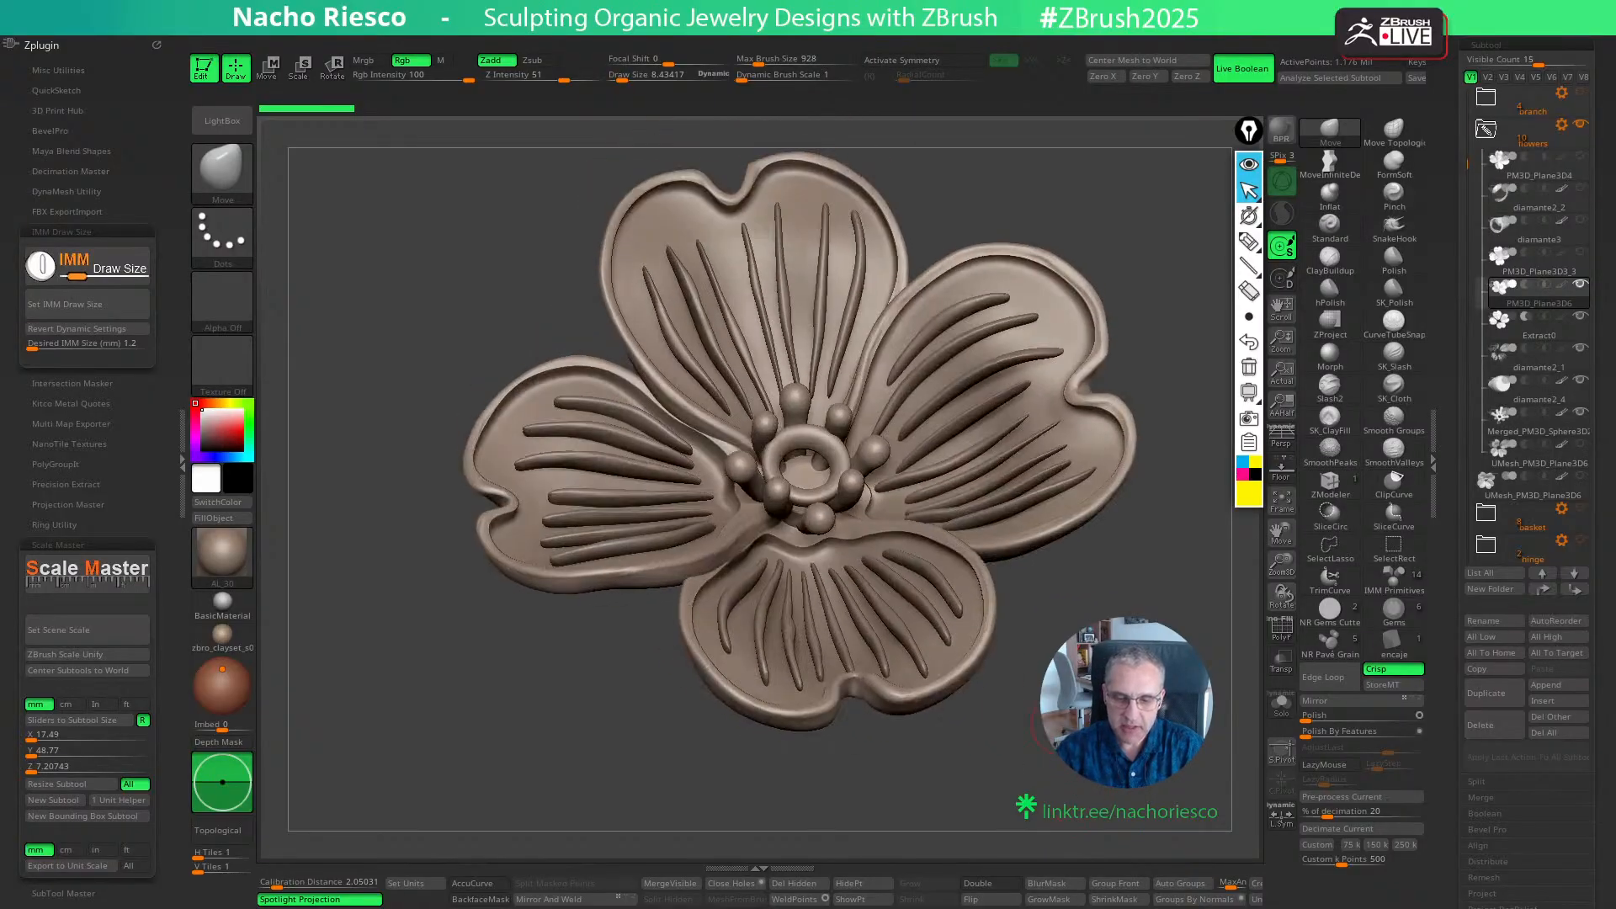
{"action": "left_click_drag", "start_coordinate": [667, 709], "coordinate": [646, 816]}
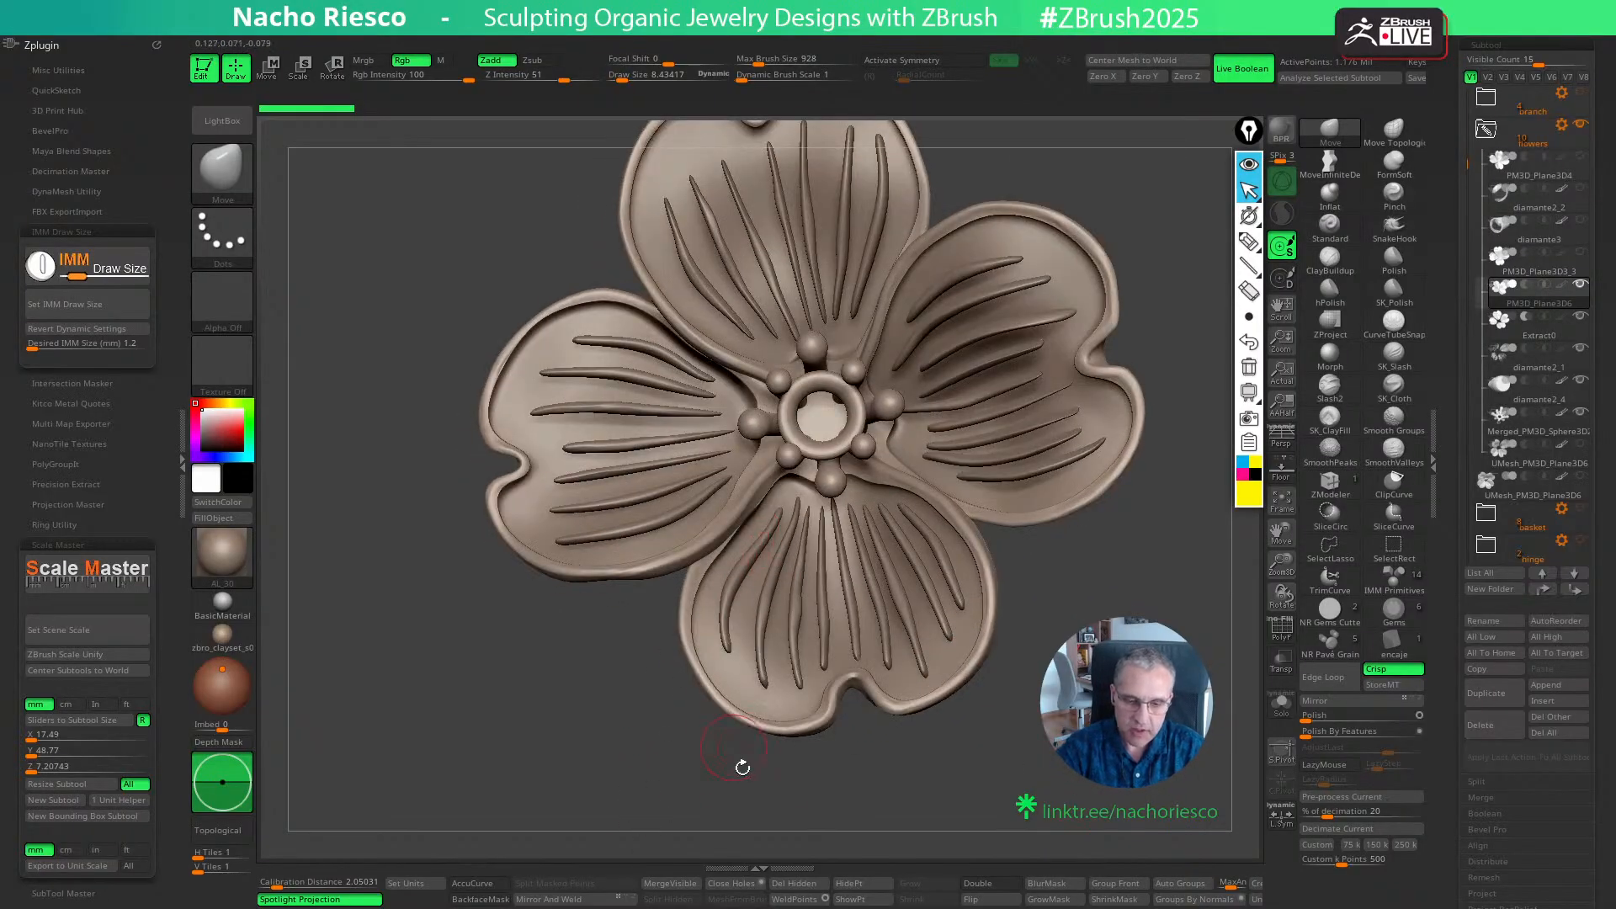
{"action": "left_click_drag", "start_coordinate": [740, 766], "coordinate": [877, 614]}
{"action": "mouse_move", "coordinate": [1038, 559]}
{"action": "left_mouse_down"}
{"action": "mouse_move", "coordinate": [1121, 505]}
{"action": "mouse_move", "coordinate": [1077, 503]}
{"action": "mouse_move", "coordinate": [1102, 446]}
{"action": "mouse_move", "coordinate": [1178, 436]}
{"action": "mouse_move", "coordinate": [1136, 813]}
{"action": "mouse_move", "coordinate": [1077, 775]}
{"action": "left_mouse_up"}
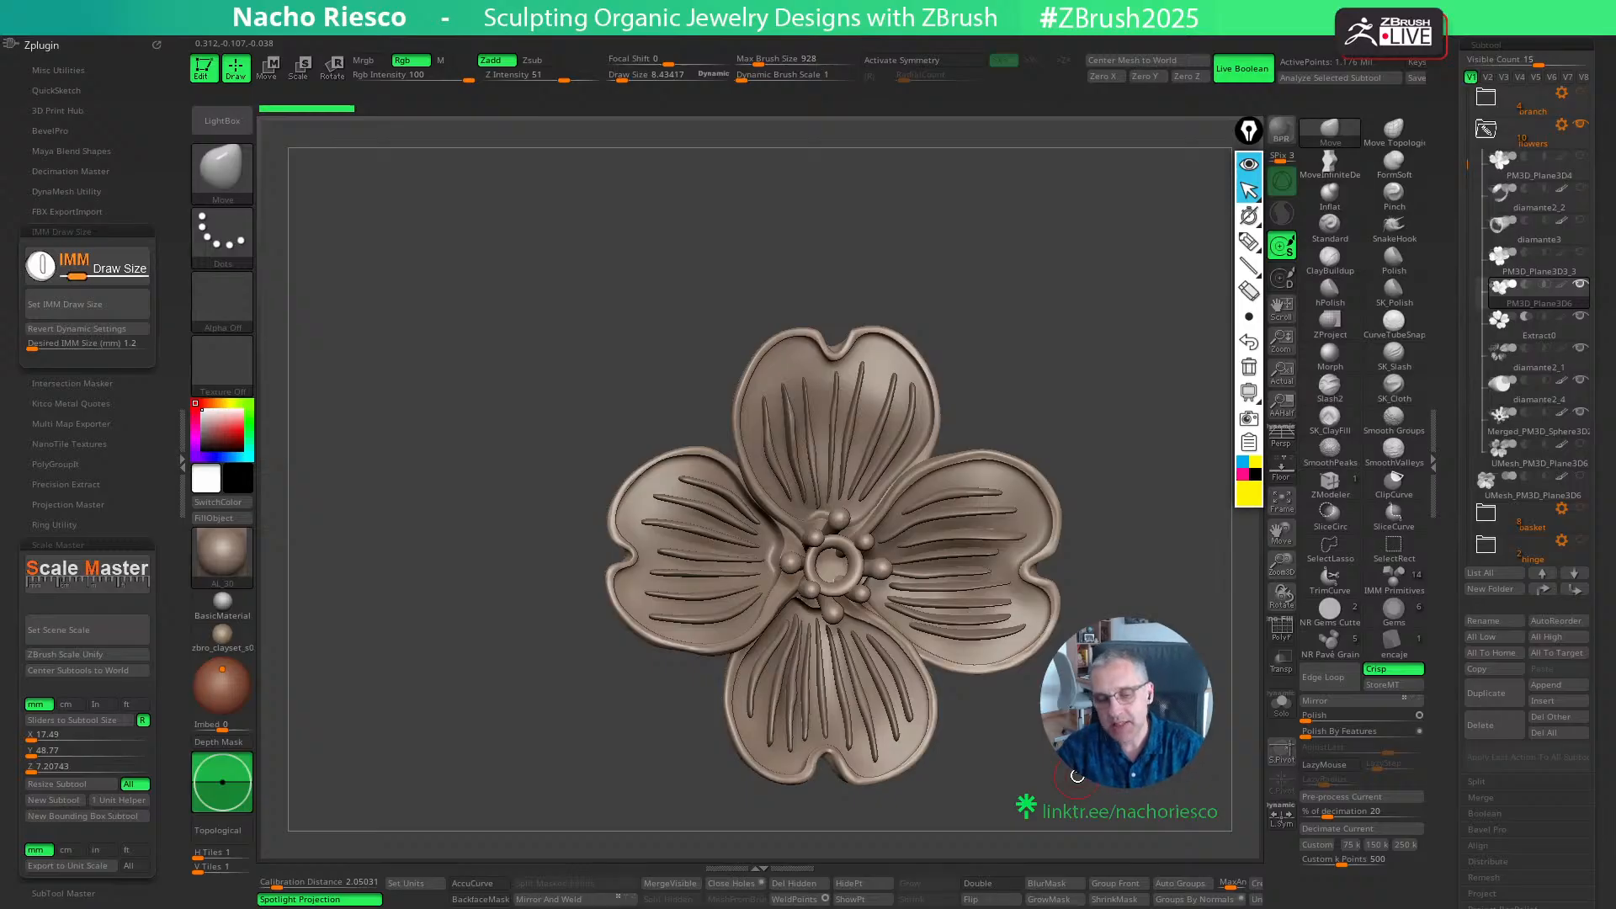
{"action": "left_click_drag", "start_coordinate": [1147, 590], "coordinate": [1183, 588]}
{"action": "left_click", "coordinate": [1581, 447]}
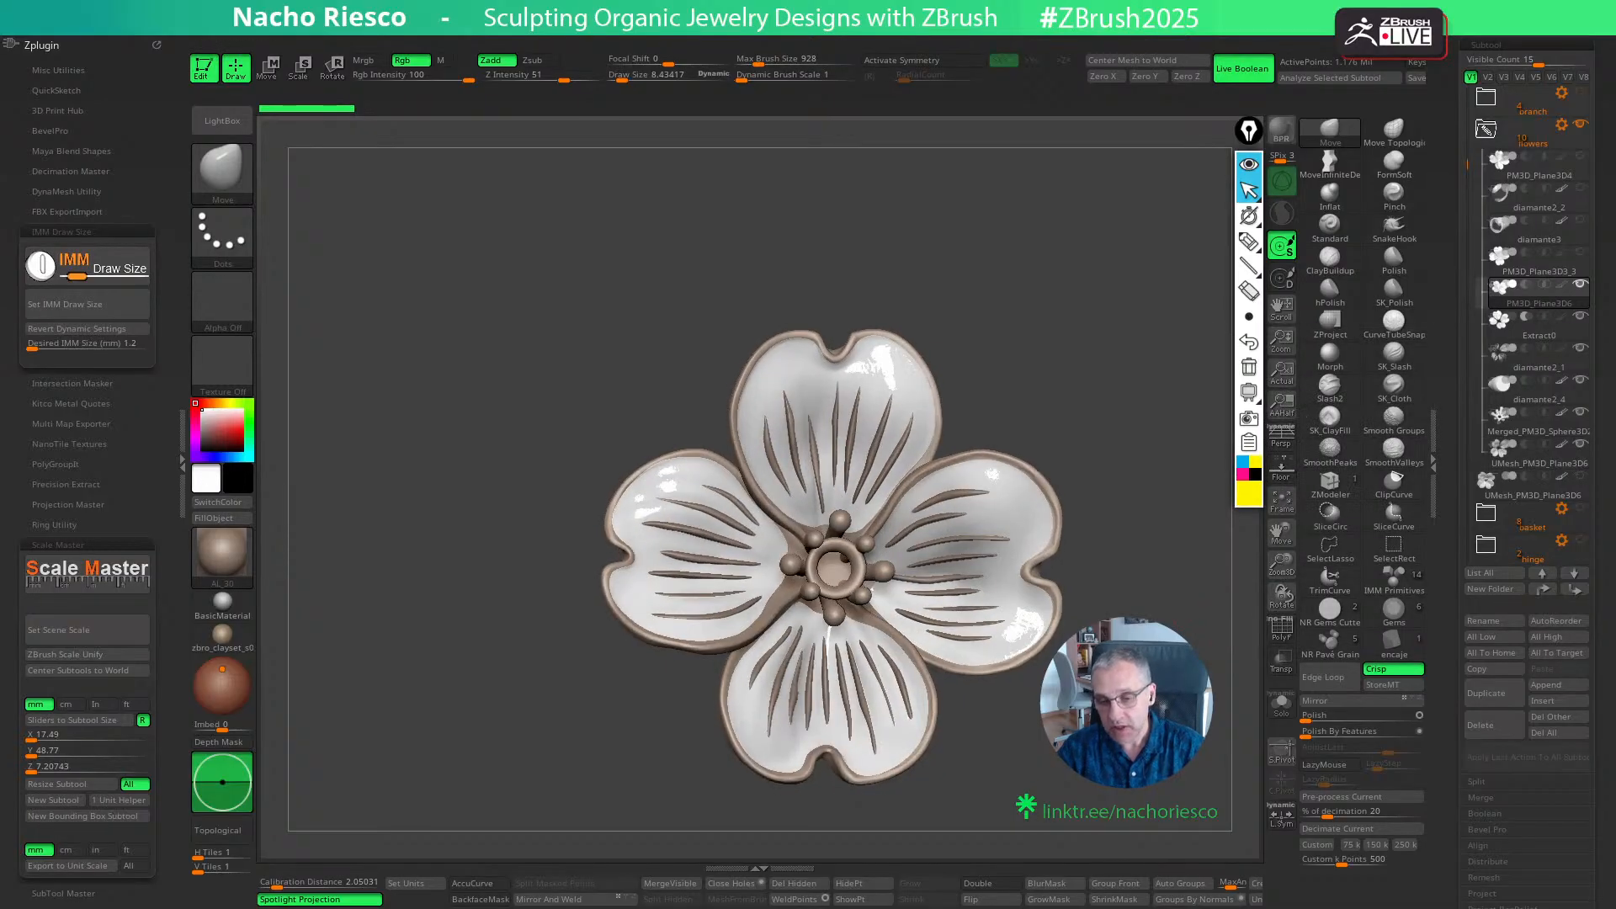
- Select the Merged_PM3D_Sphere3D2 flower centre and hide the white petal layer to view the stamens and bare petals
{"action": "left_click_drag", "start_coordinate": [1110, 770], "coordinate": [1156, 619]}
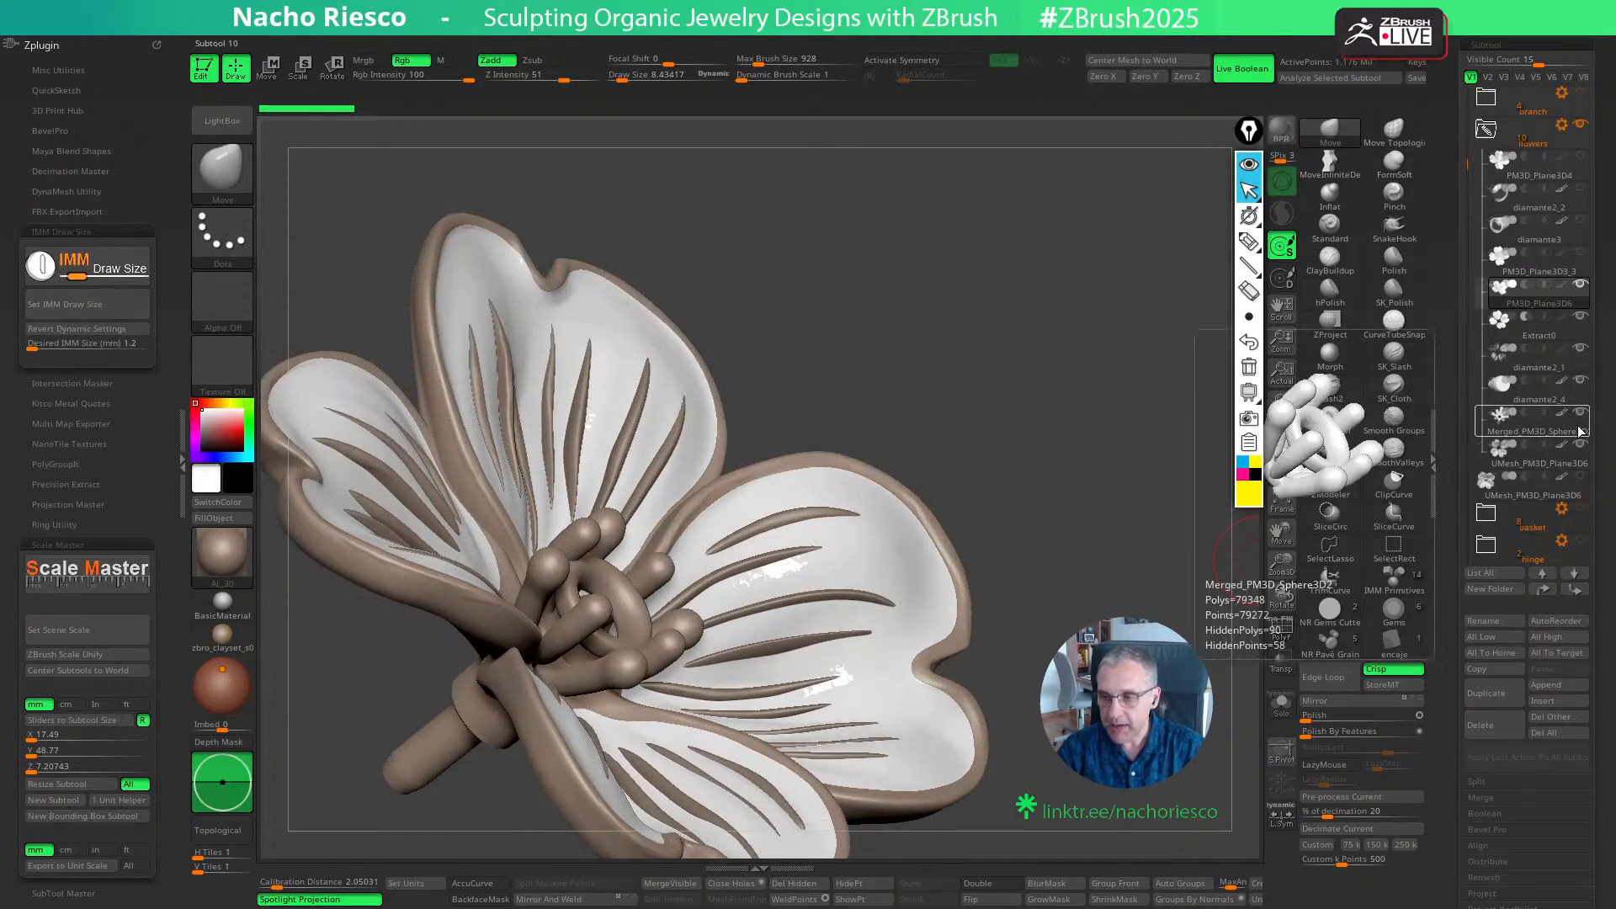
{"action": "left_click", "coordinate": [1540, 425]}
{"action": "left_click_drag", "start_coordinate": [1027, 520], "coordinate": [1039, 470]}
{"action": "left_click_drag", "start_coordinate": [995, 559], "coordinate": [1060, 324]}
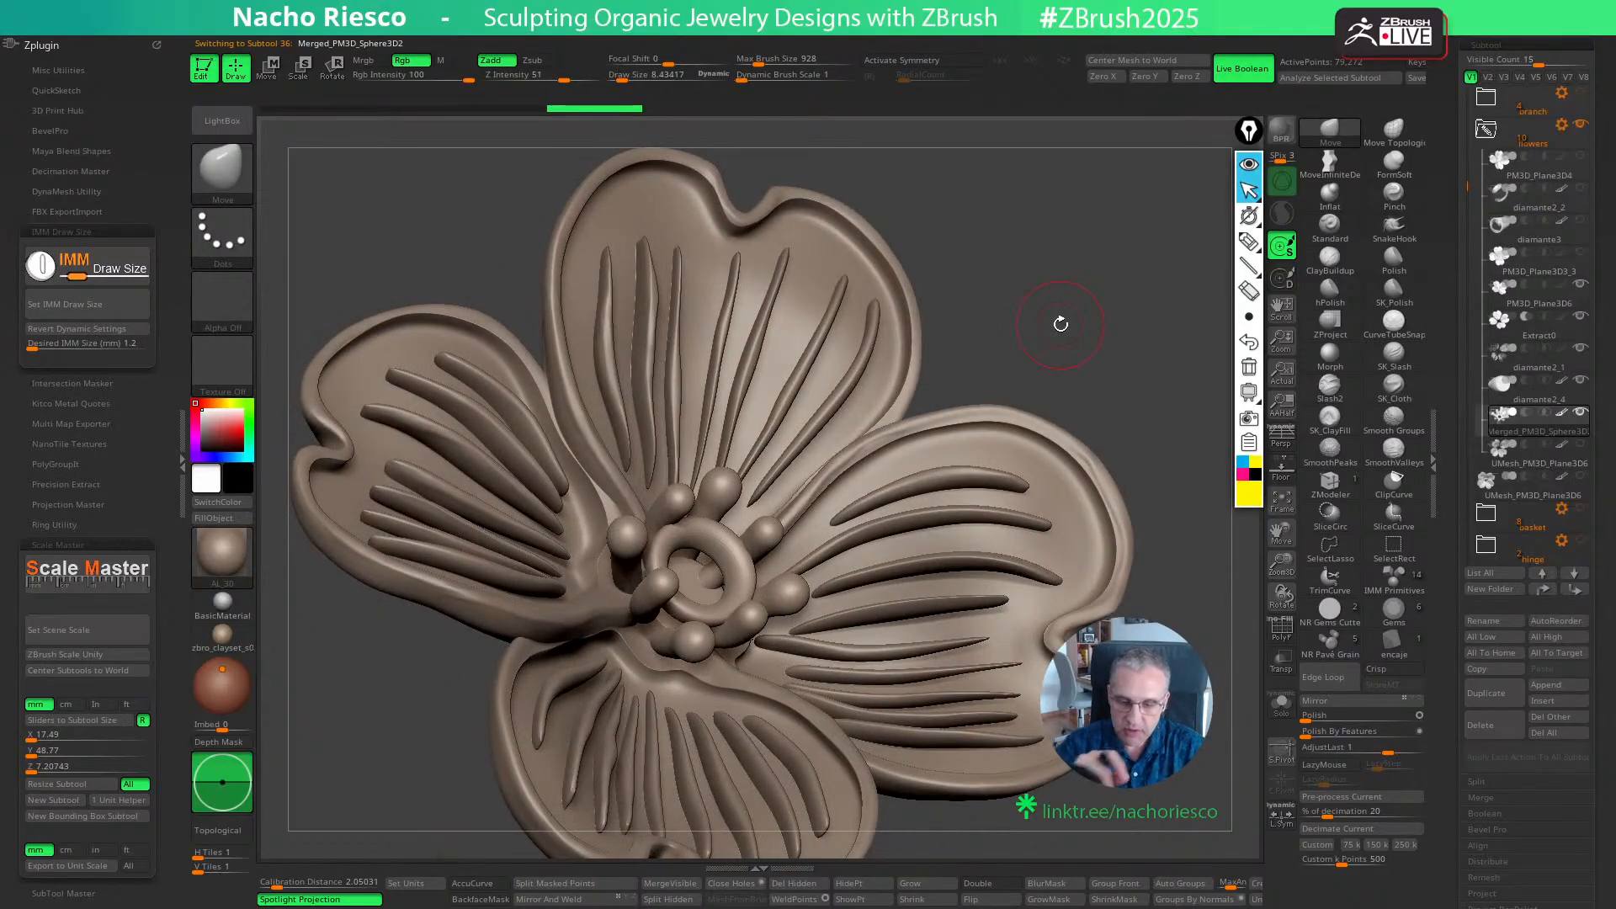
{"action": "left_click_drag", "start_coordinate": [1165, 642], "coordinate": [1136, 684]}
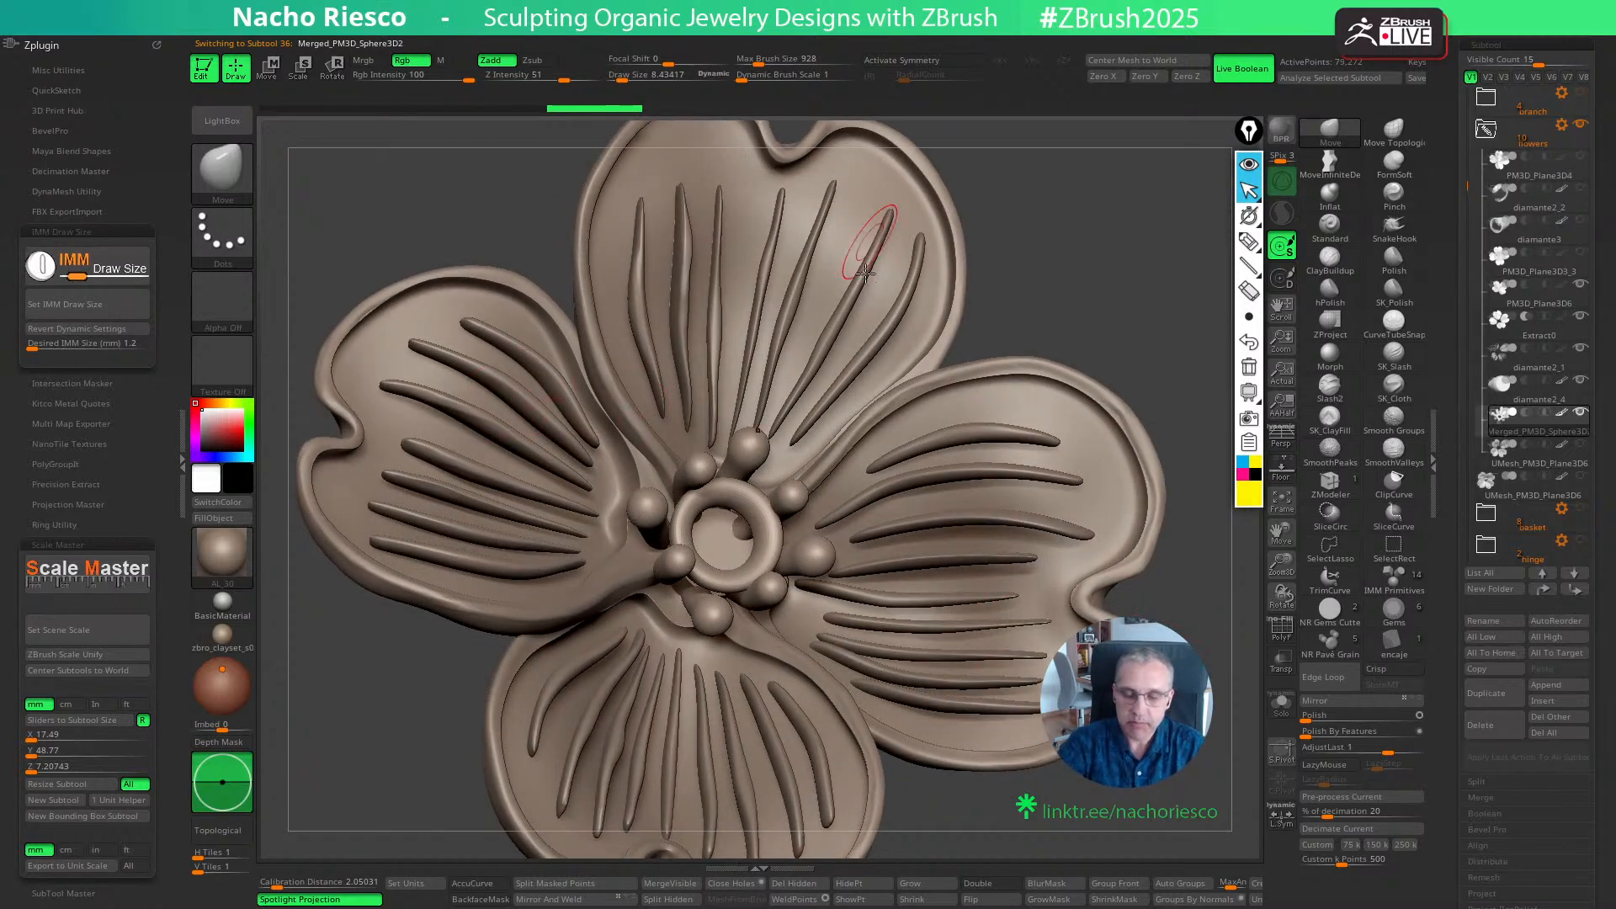
- Show the white UMesh_PM3D_Plane3D6 petal layer again and view the complete flower from the front
{"action": "left_click", "coordinate": [1581, 446]}
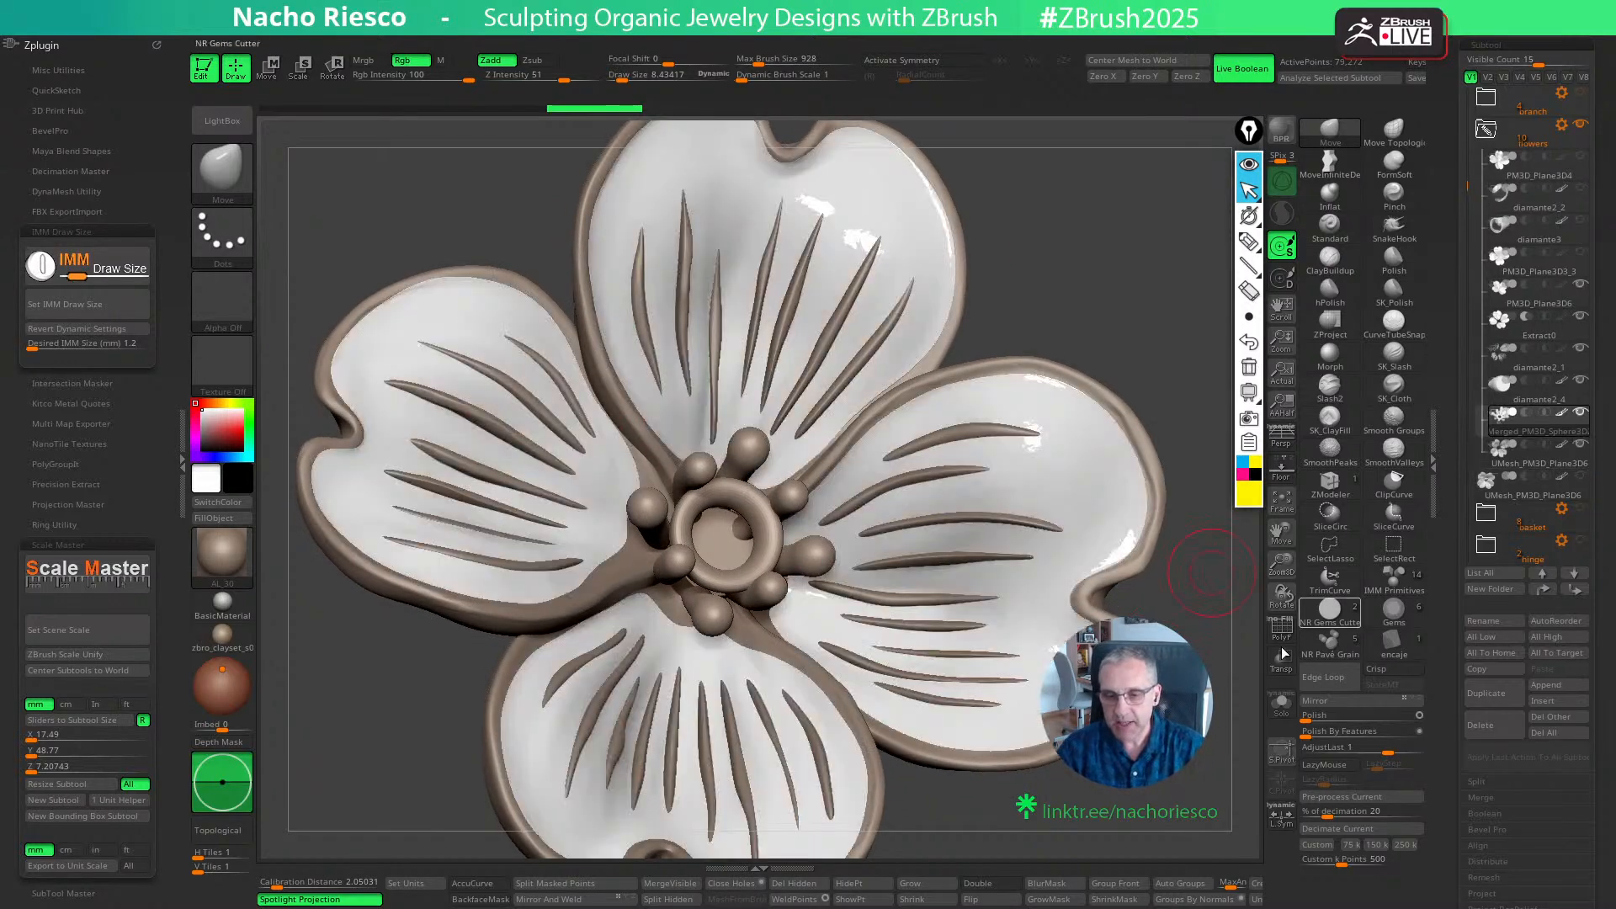
{"action": "left_click_drag", "start_coordinate": [1178, 648], "coordinate": [1165, 538], "text": "alt"}
{"action": "left_click_drag", "start_coordinate": [1141, 791], "coordinate": [1158, 690], "text": "alt"}
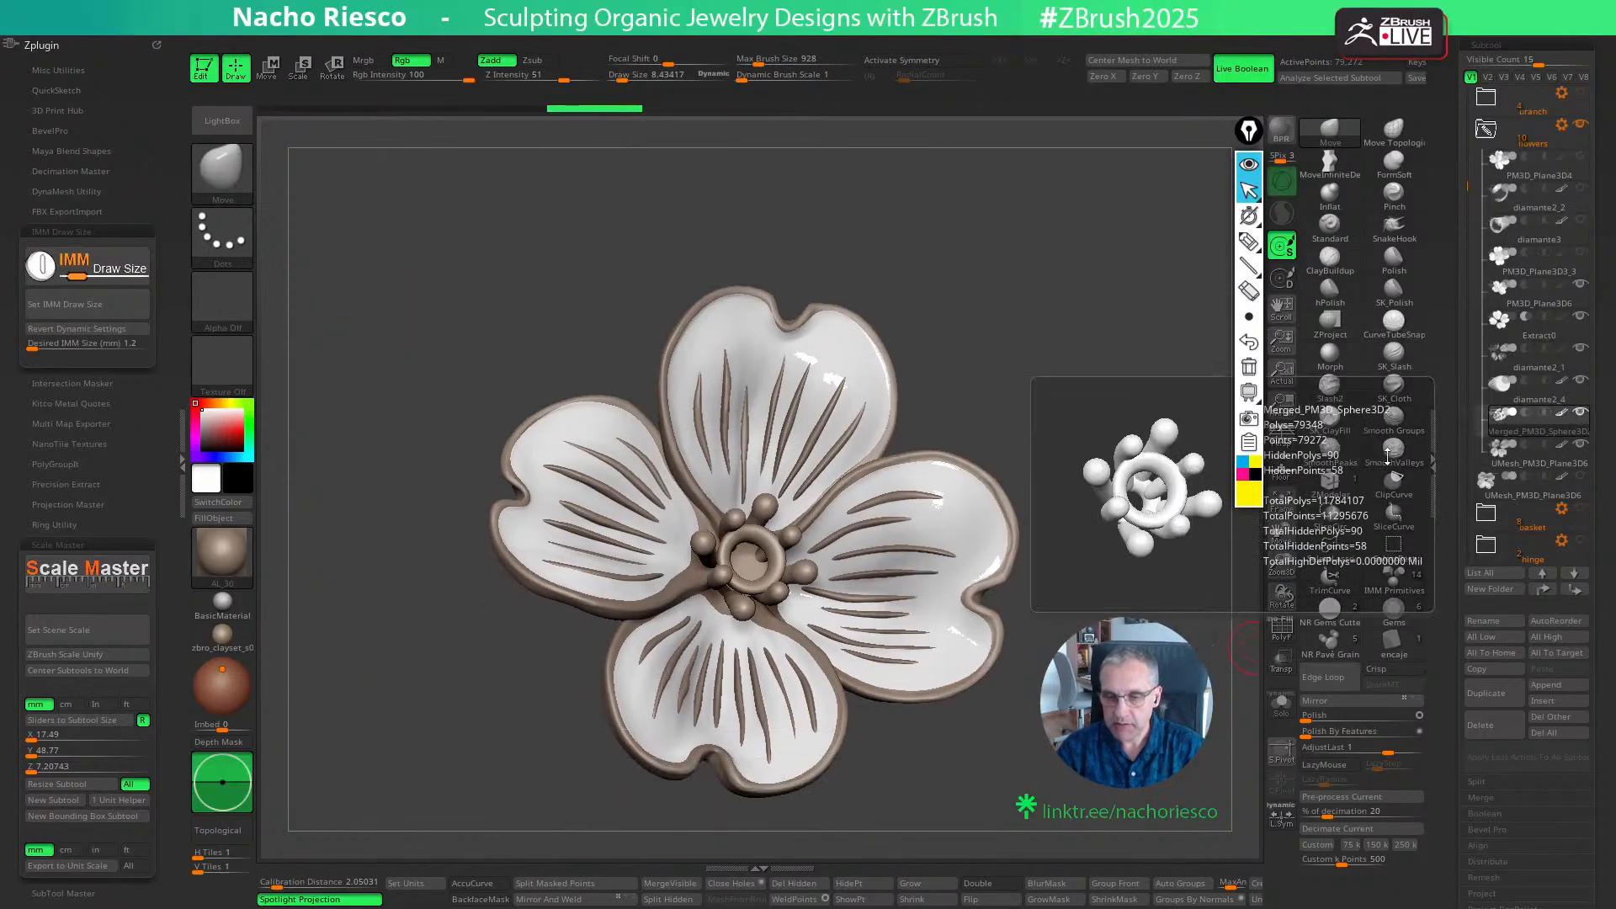
{"action": "mouse_move", "coordinate": [1089, 498]}
{"action": "left_mouse_down"}
{"action": "mouse_move", "coordinate": [1070, 526]}
{"action": "mouse_move", "coordinate": [1112, 484]}
{"action": "mouse_move", "coordinate": [1112, 505]}
{"action": "left_mouse_up"}
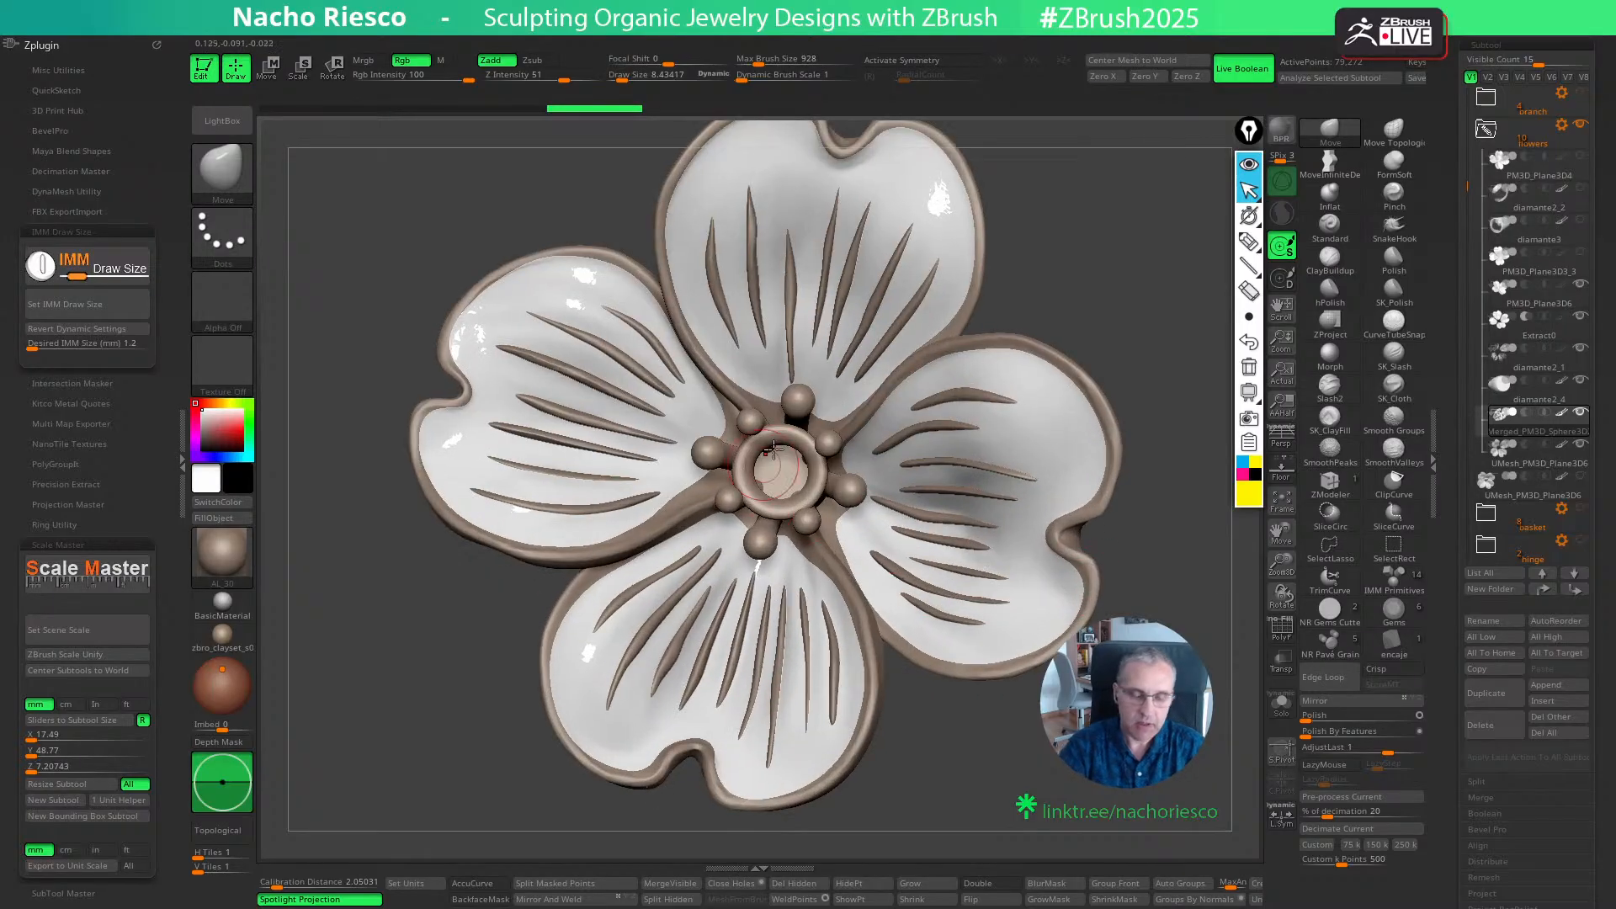
- Preview the flower's metal parts in the gold materials NR_Oro Viejo and Oro Lalique
{"action": "left_click", "coordinate": [217, 559]}
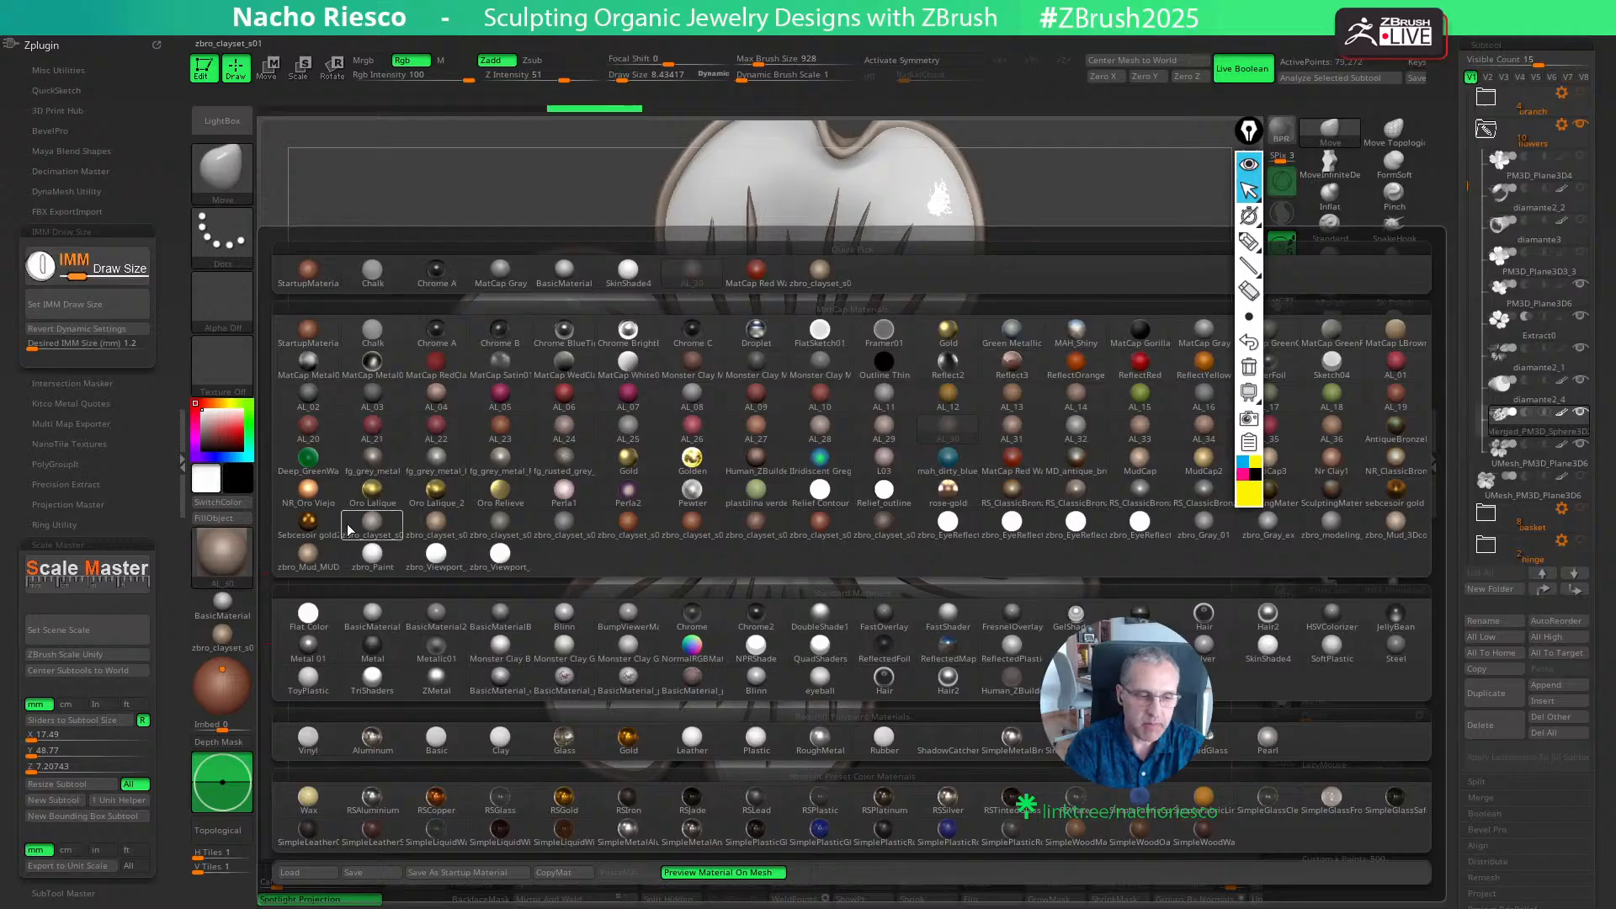
{"action": "left_click", "coordinate": [308, 490]}
{"action": "left_click_drag", "start_coordinate": [349, 572], "coordinate": [315, 583]}
{"action": "left_click", "coordinate": [222, 551]}
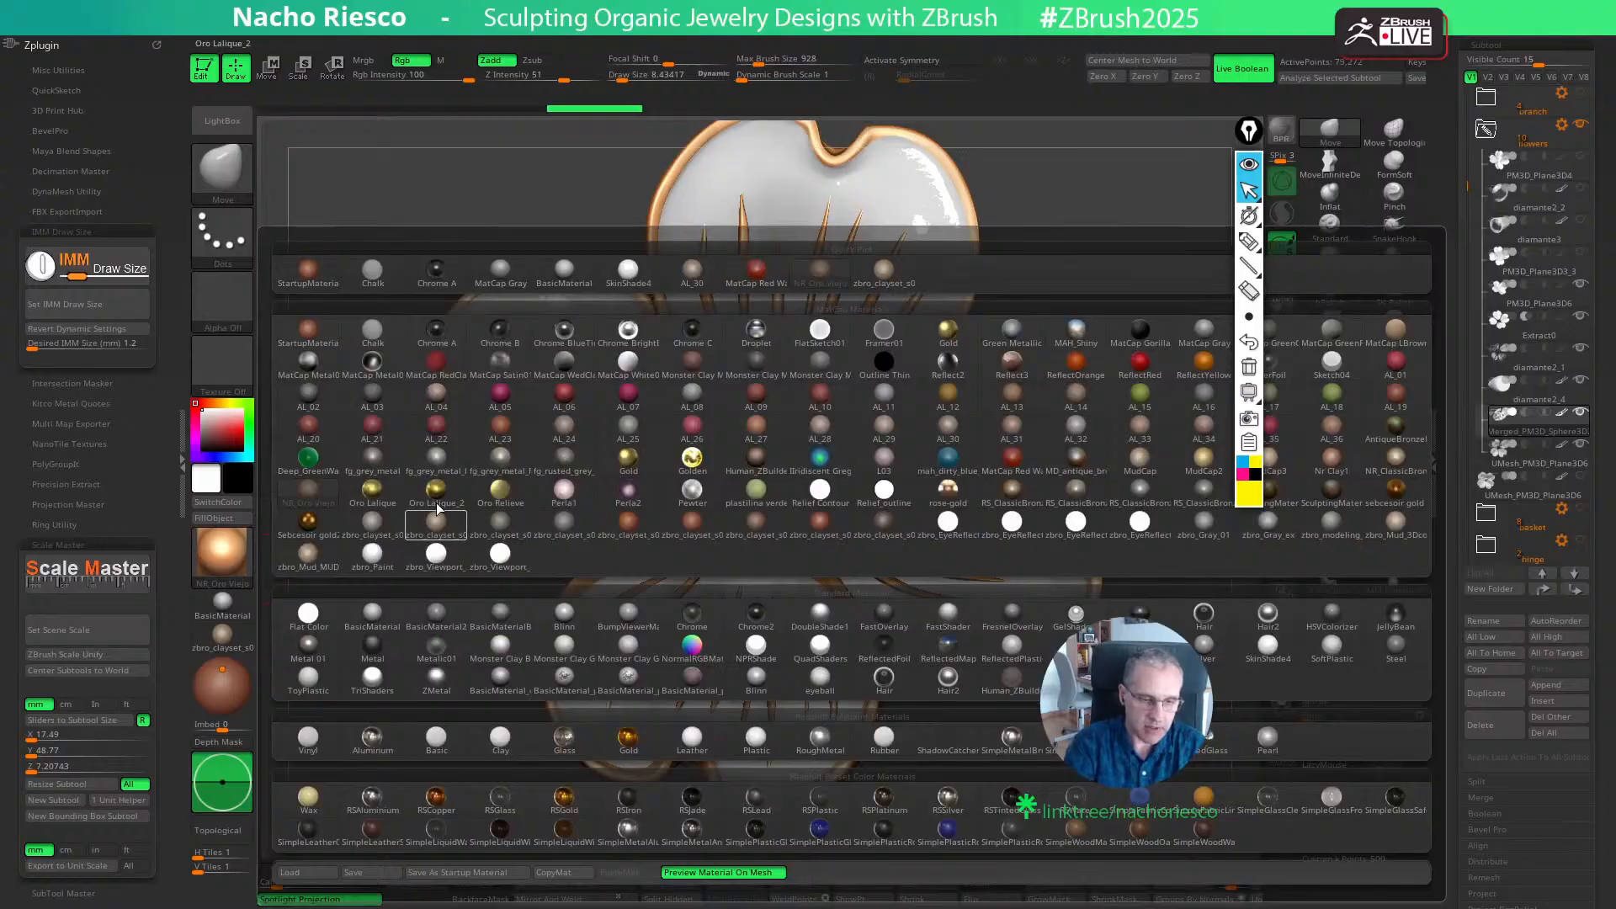
{"action": "left_click", "coordinate": [377, 492]}
{"action": "left_click_drag", "start_coordinate": [1069, 764], "coordinate": [988, 474]}
{"action": "left_click_drag", "start_coordinate": [1120, 433], "coordinate": [1100, 465]}
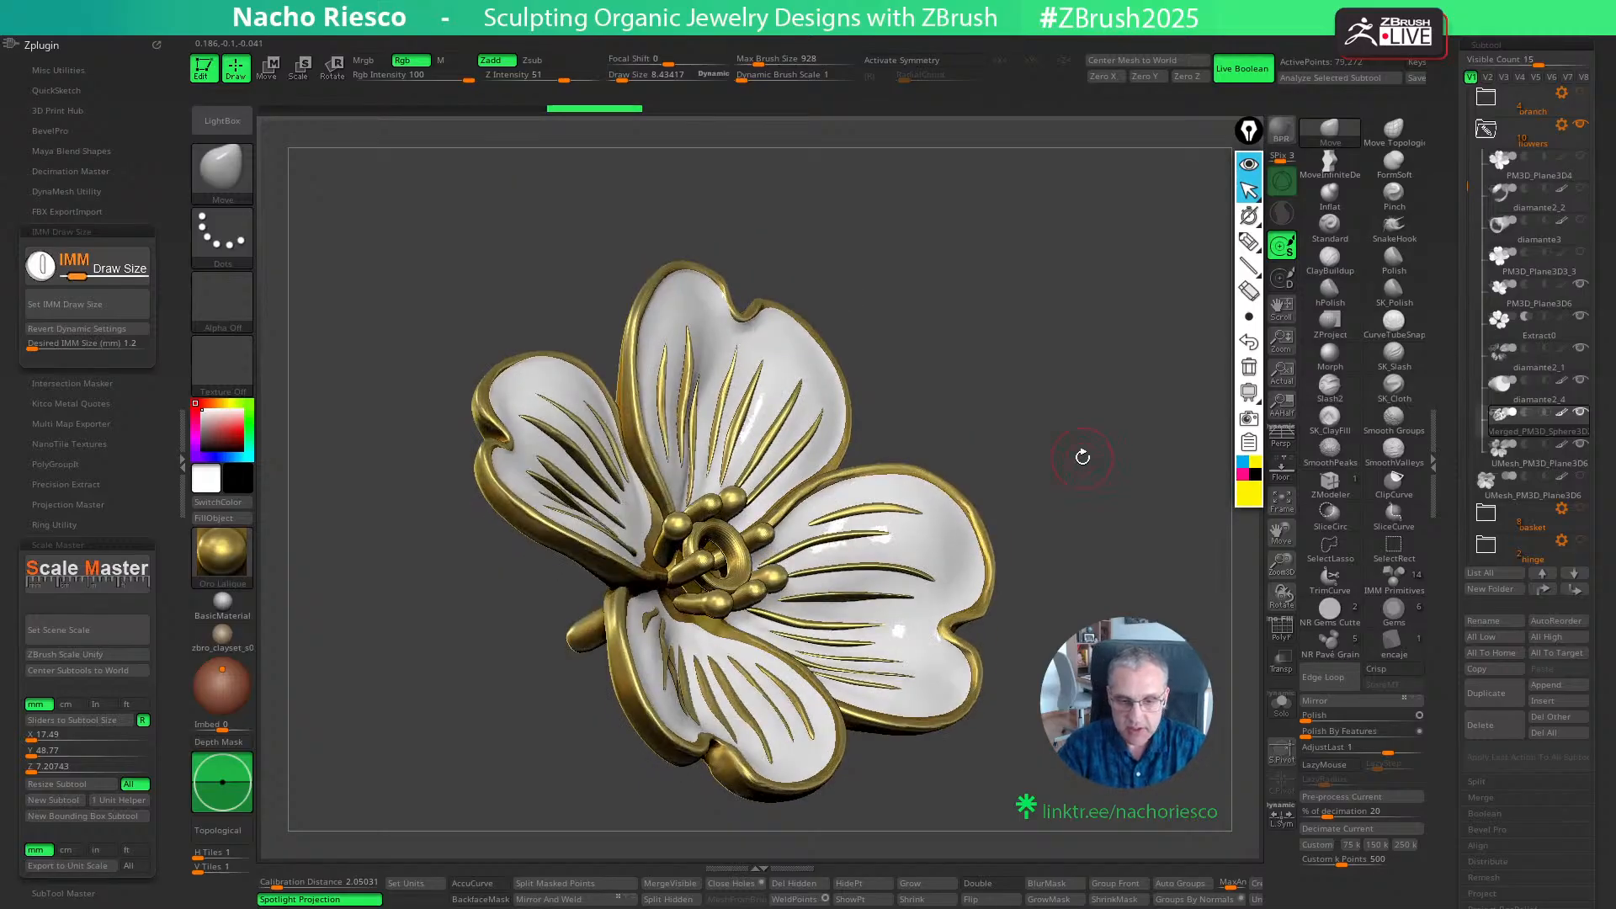
{"action": "left_click_drag", "start_coordinate": [1082, 457], "coordinate": [982, 514], "text": "shift"}
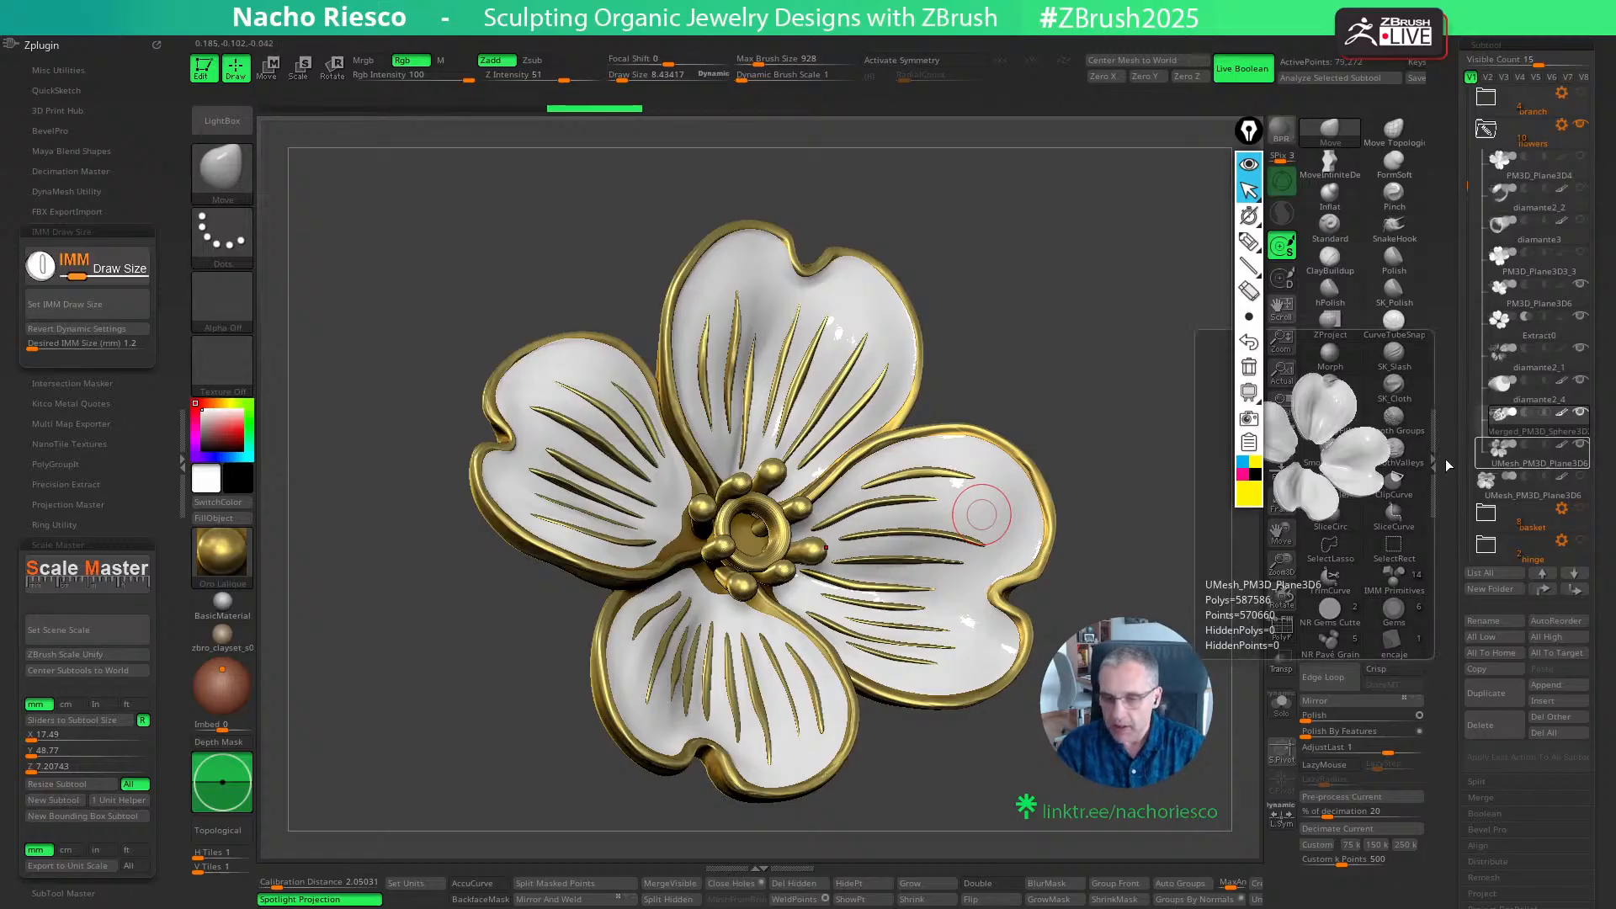
- Return the flower's metal parts to the brown AL_30 material
{"action": "left_click", "coordinate": [239, 575]}
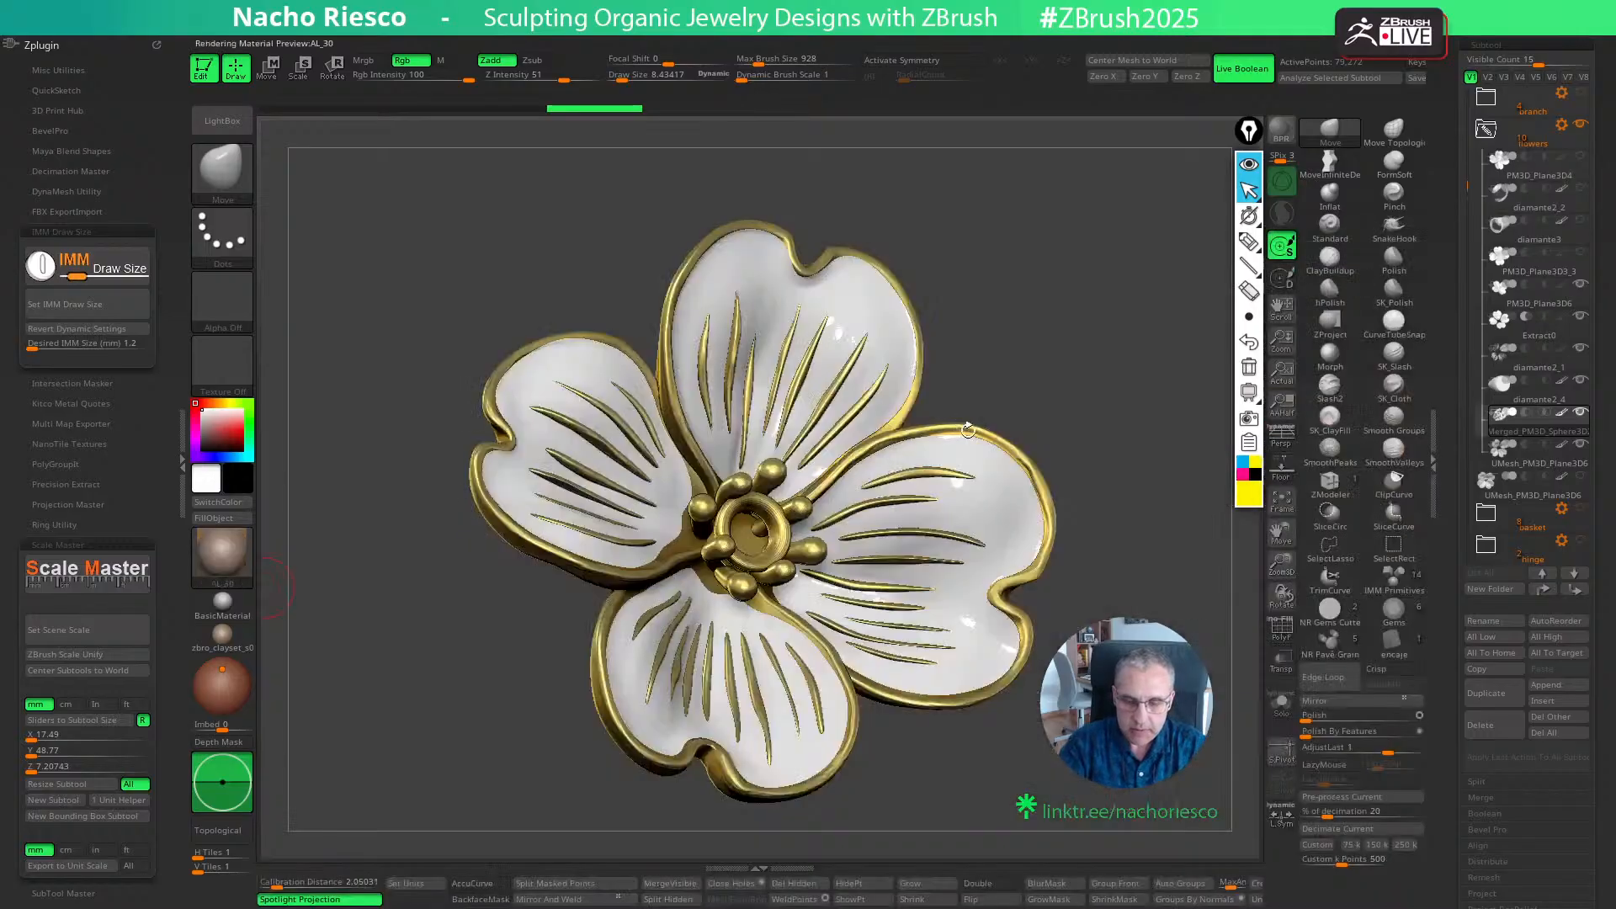
{"action": "left_click", "coordinate": [1512, 476]}
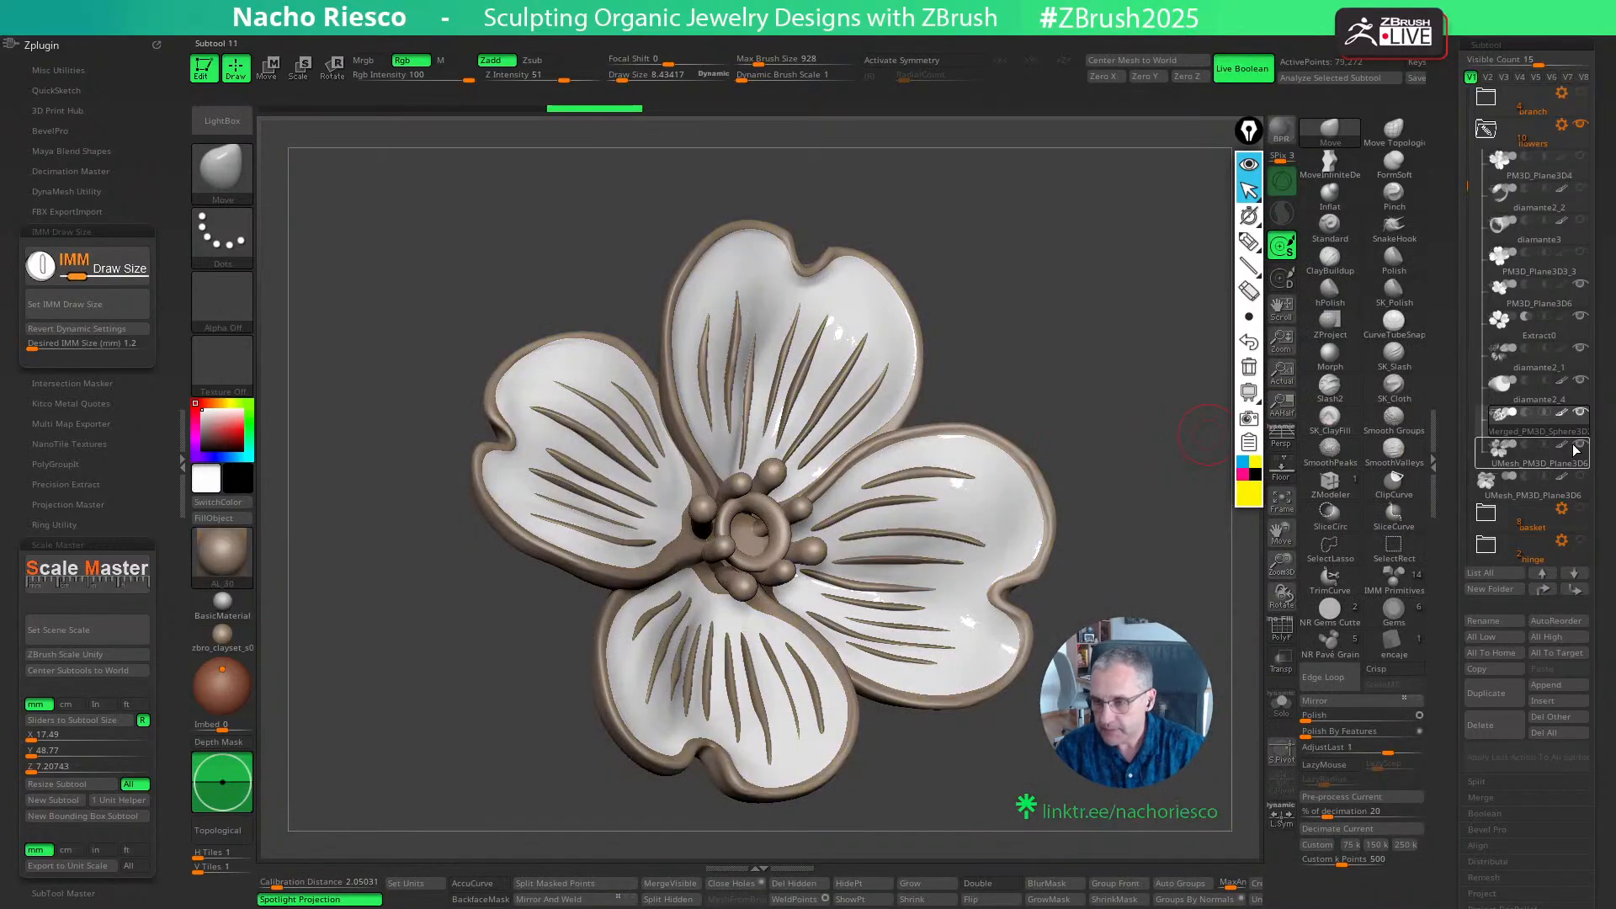
{"action": "mouse_move", "coordinate": [1165, 556]}
{"action": "left_mouse_down"}
{"action": "mouse_move", "coordinate": [1137, 631]}
{"action": "mouse_move", "coordinate": [1102, 648]}
{"action": "mouse_move", "coordinate": [1177, 580]}
{"action": "left_mouse_up"}
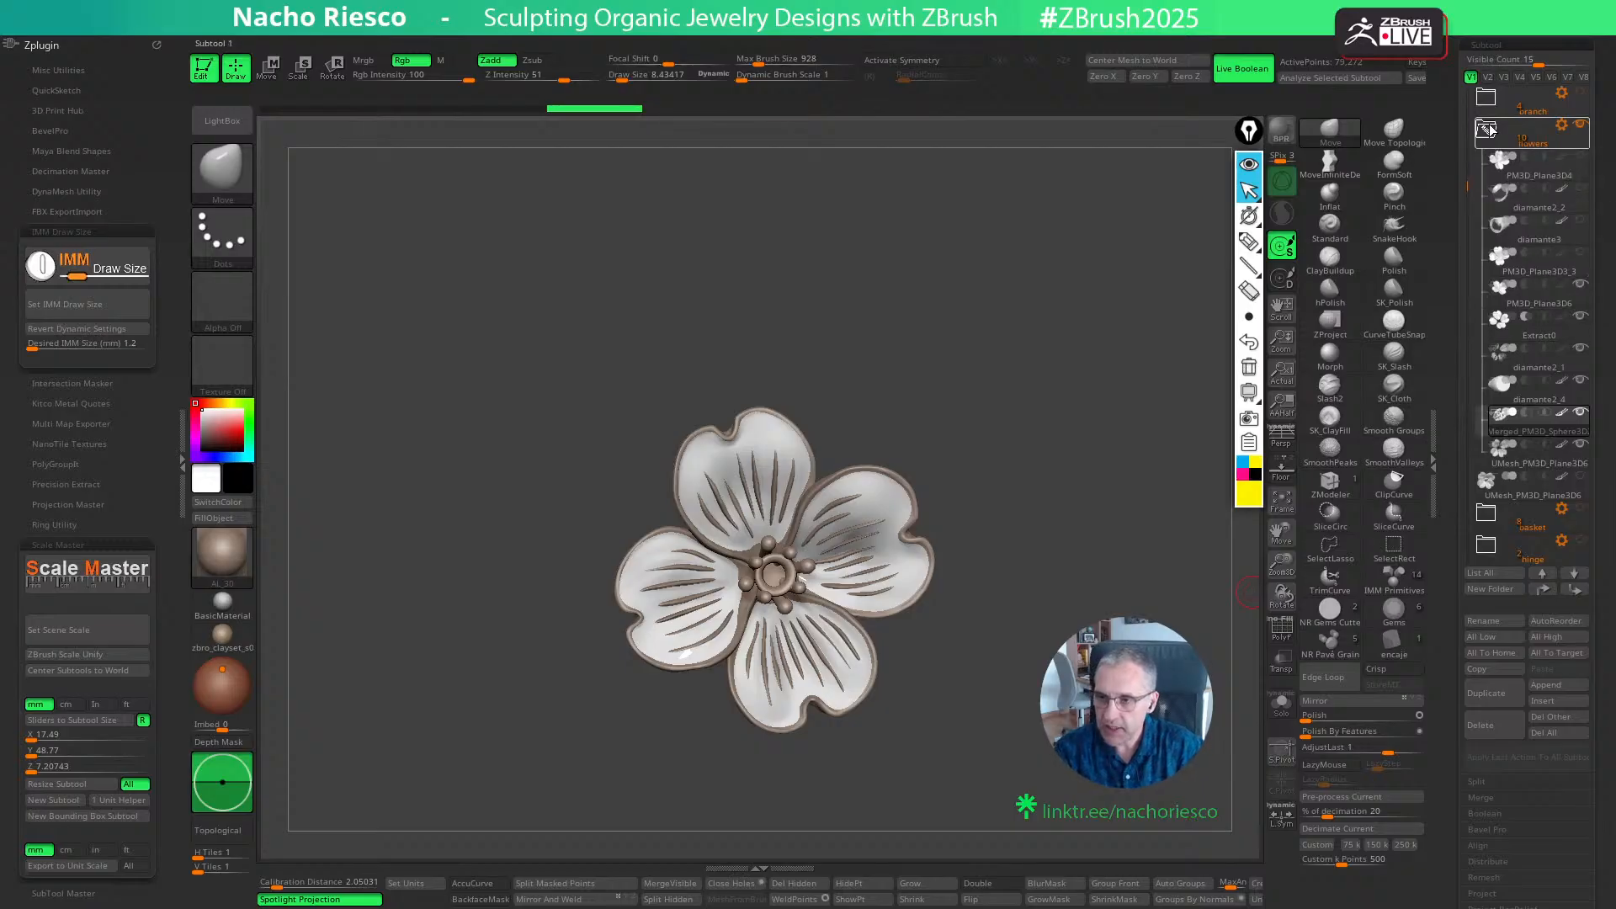
- Collapse the flowers folder and bring the snake and branch folders into view in the subtool list
{"action": "left_click", "coordinate": [1486, 129]}
{"action": "scroll", "coordinate": [1473, 320], "scroll_direction": "up", "scroll_amount": 3}
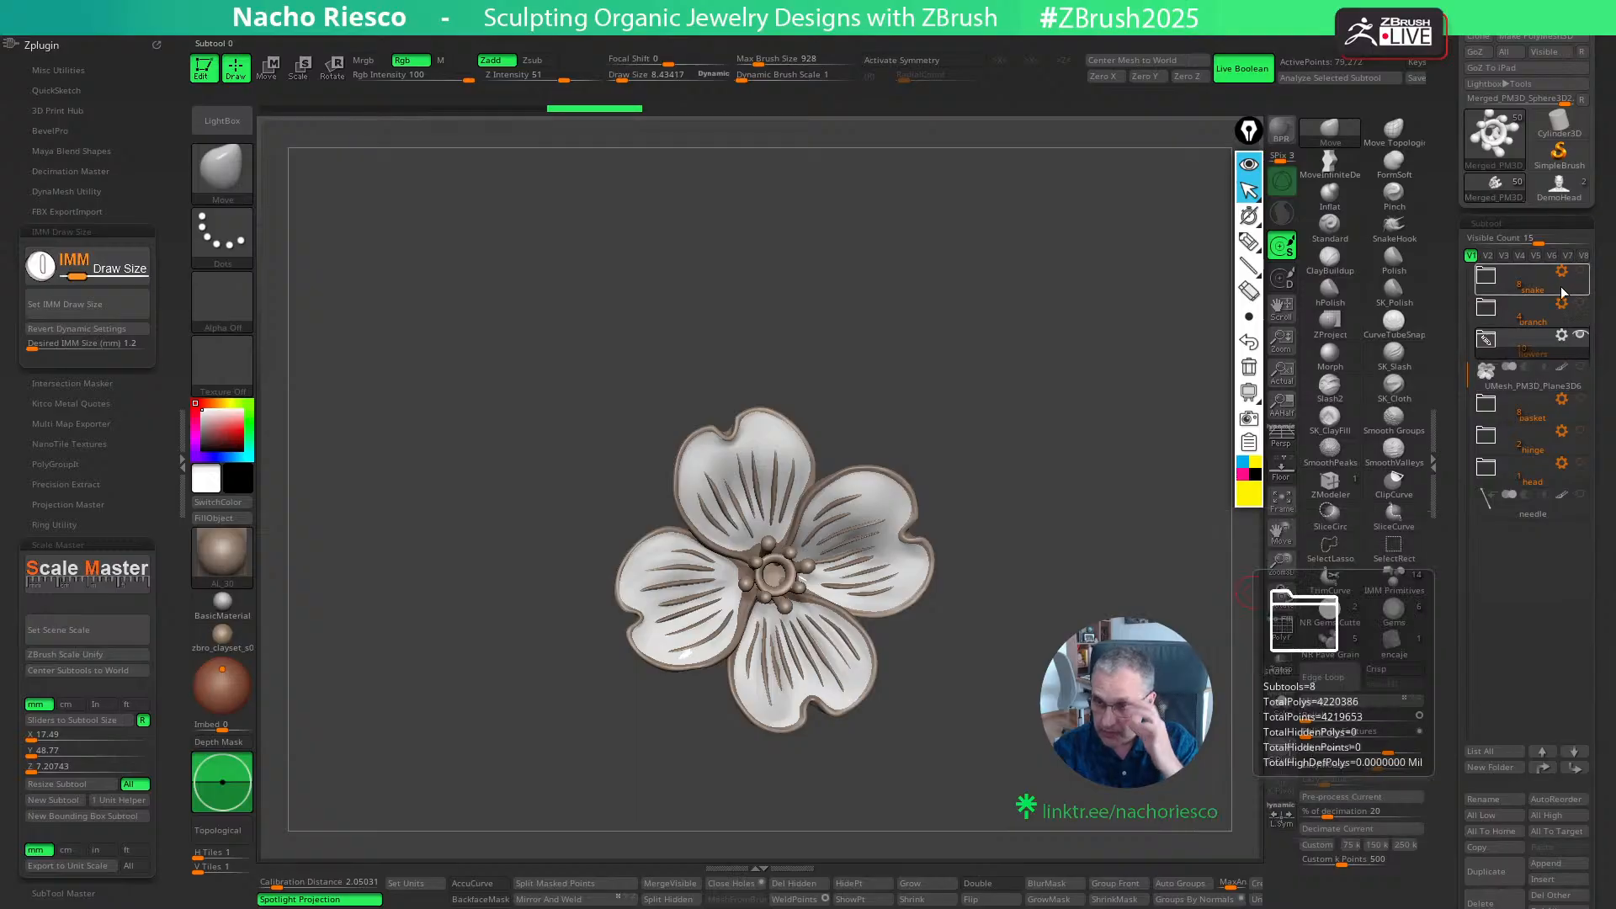
{"action": "left_click", "coordinate": [1543, 342]}
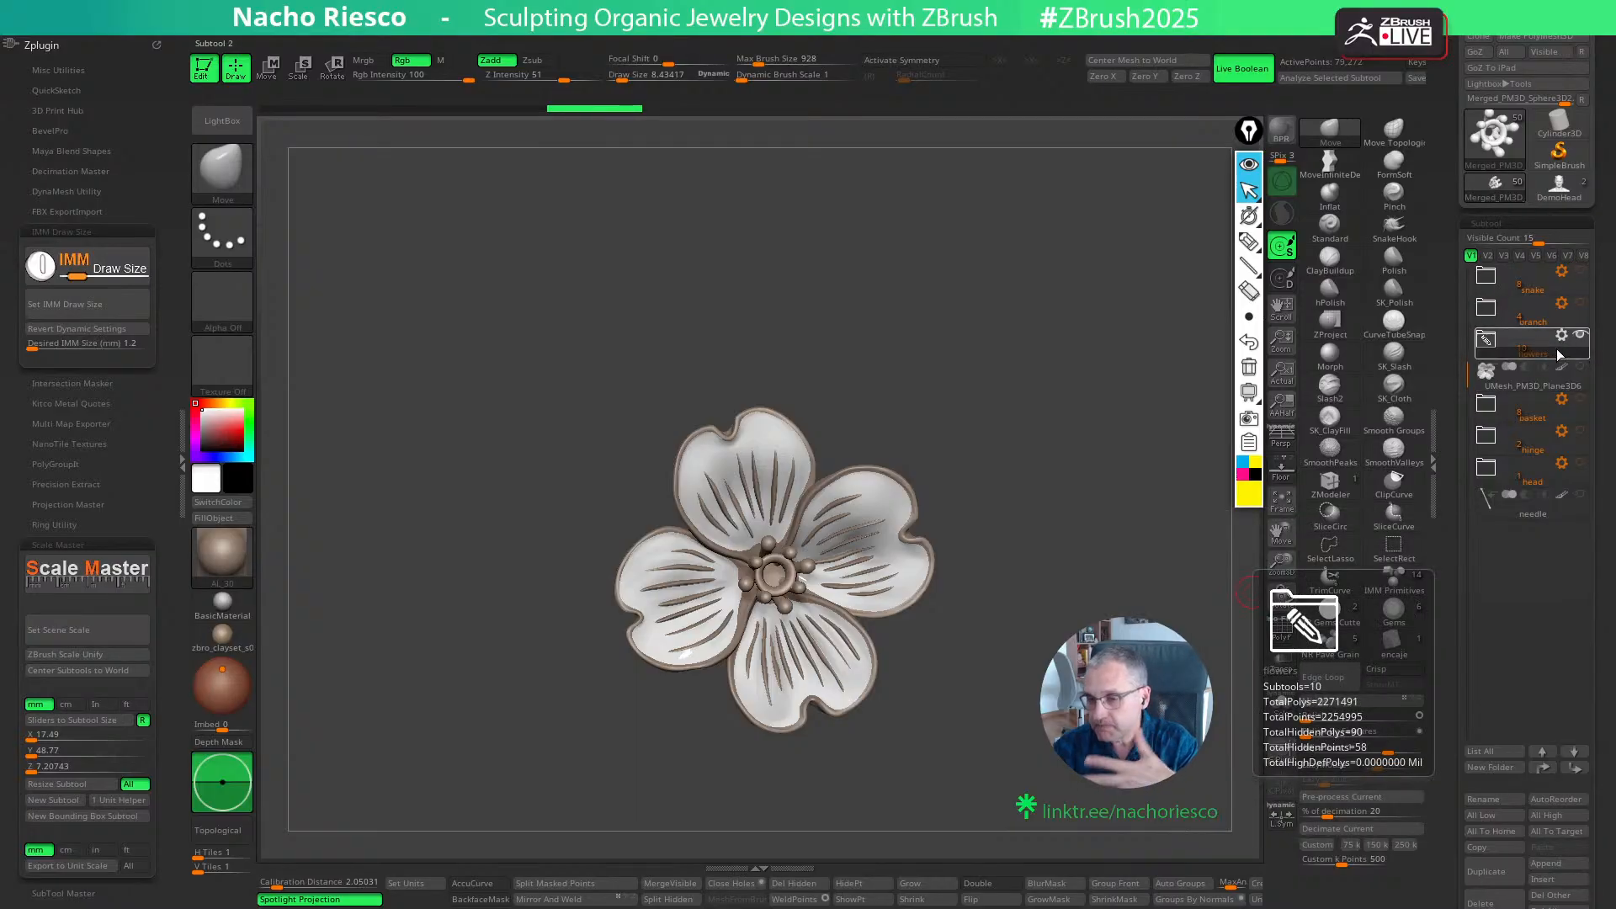
{"action": "left_click", "coordinate": [1563, 372]}
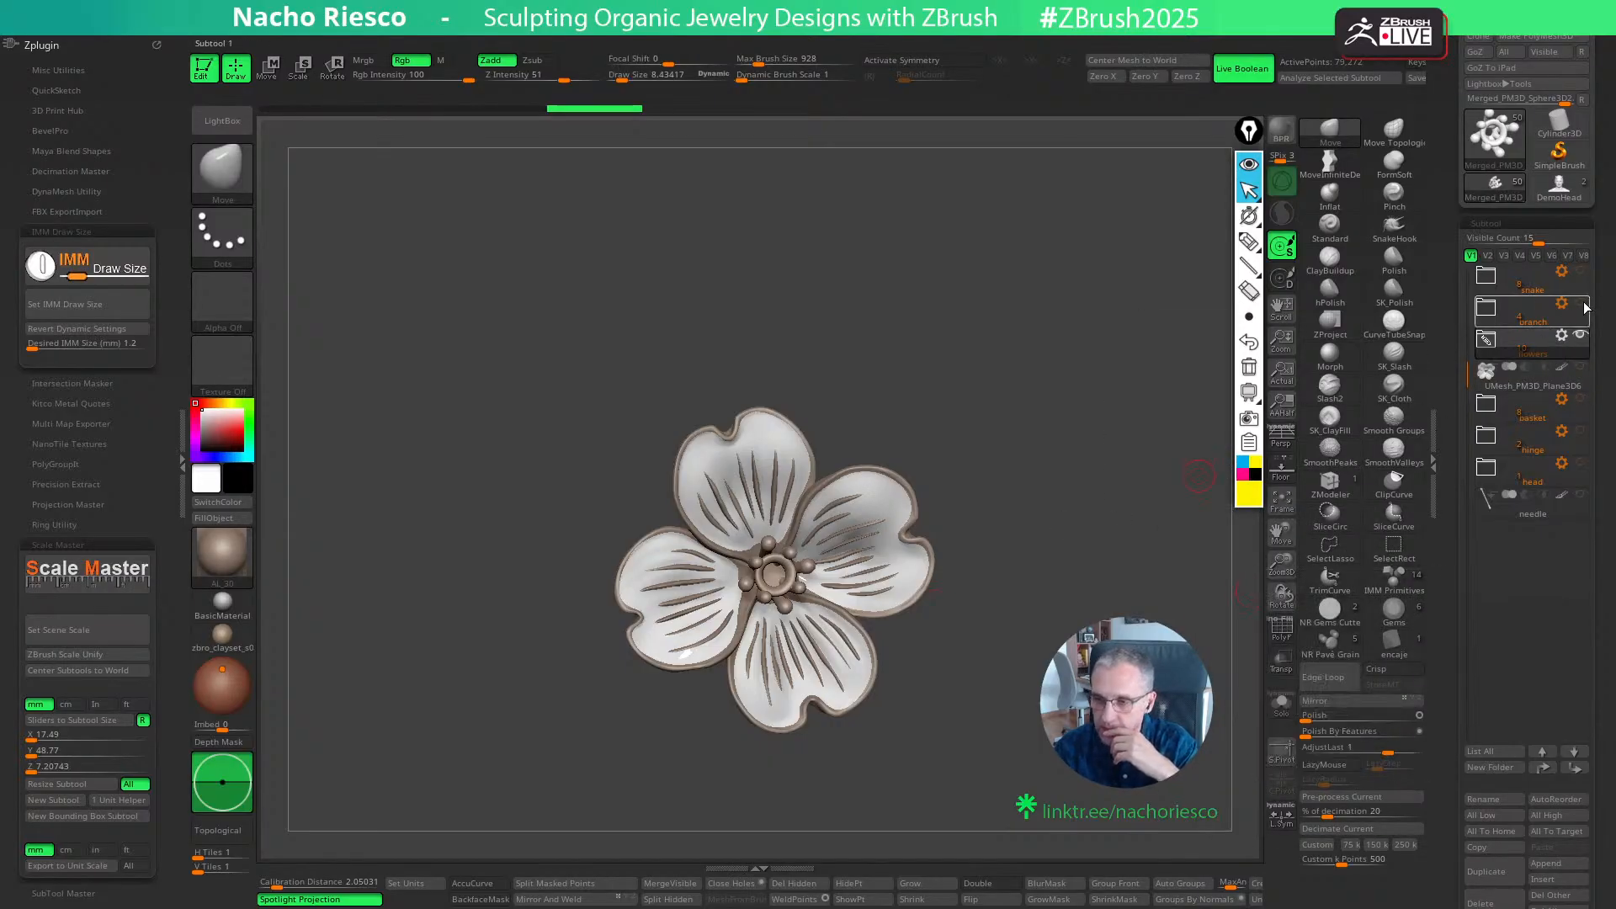
- Show the snake folder, hide the flowers folder, and frame the snake's head up close
{"action": "left_click", "coordinate": [1578, 274]}
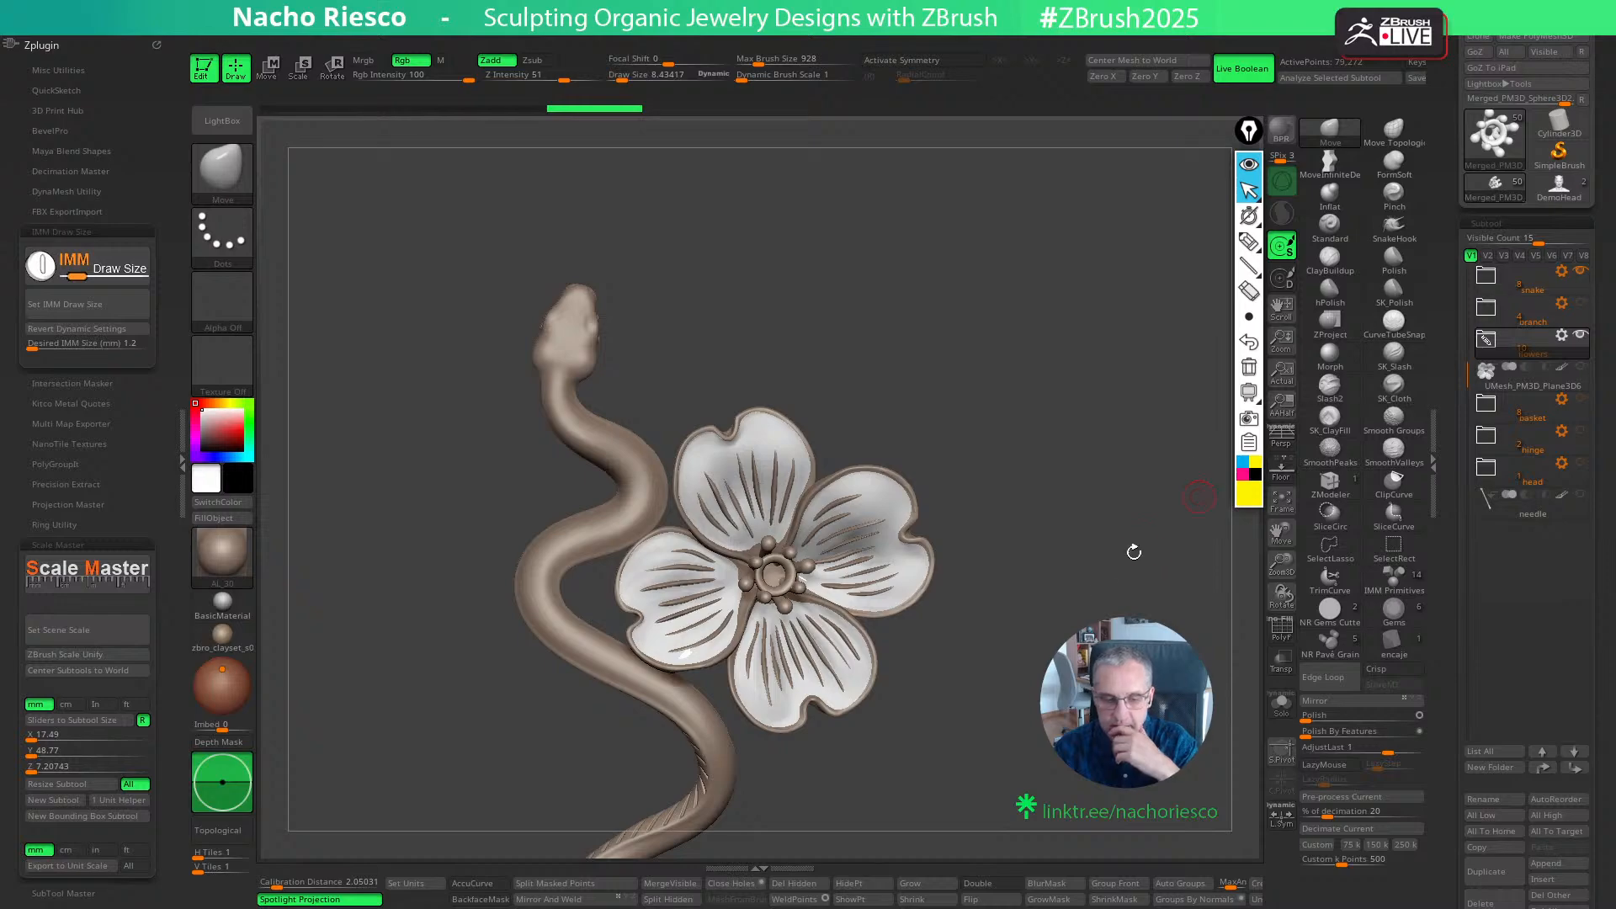
{"action": "left_click", "coordinate": [1567, 285]}
{"action": "left_click", "coordinate": [1580, 336]}
{"action": "mouse_move", "coordinate": [1043, 631]}
{"action": "left_mouse_down"}
{"action": "mouse_move", "coordinate": [1128, 597]}
{"action": "mouse_move", "coordinate": [987, 586]}
{"action": "mouse_move", "coordinate": [970, 481]}
{"action": "mouse_move", "coordinate": [1052, 501]}
{"action": "mouse_move", "coordinate": [1007, 462]}
{"action": "mouse_move", "coordinate": [914, 530]}
{"action": "mouse_move", "coordinate": [819, 491]}
{"action": "mouse_move", "coordinate": [910, 460]}
{"action": "mouse_move", "coordinate": [1031, 471]}
{"action": "mouse_move", "coordinate": [1092, 667]}
{"action": "mouse_move", "coordinate": [1245, 586]}
{"action": "left_mouse_up"}
{"action": "left_click_drag", "start_coordinate": [1212, 515], "coordinate": [1234, 531]}
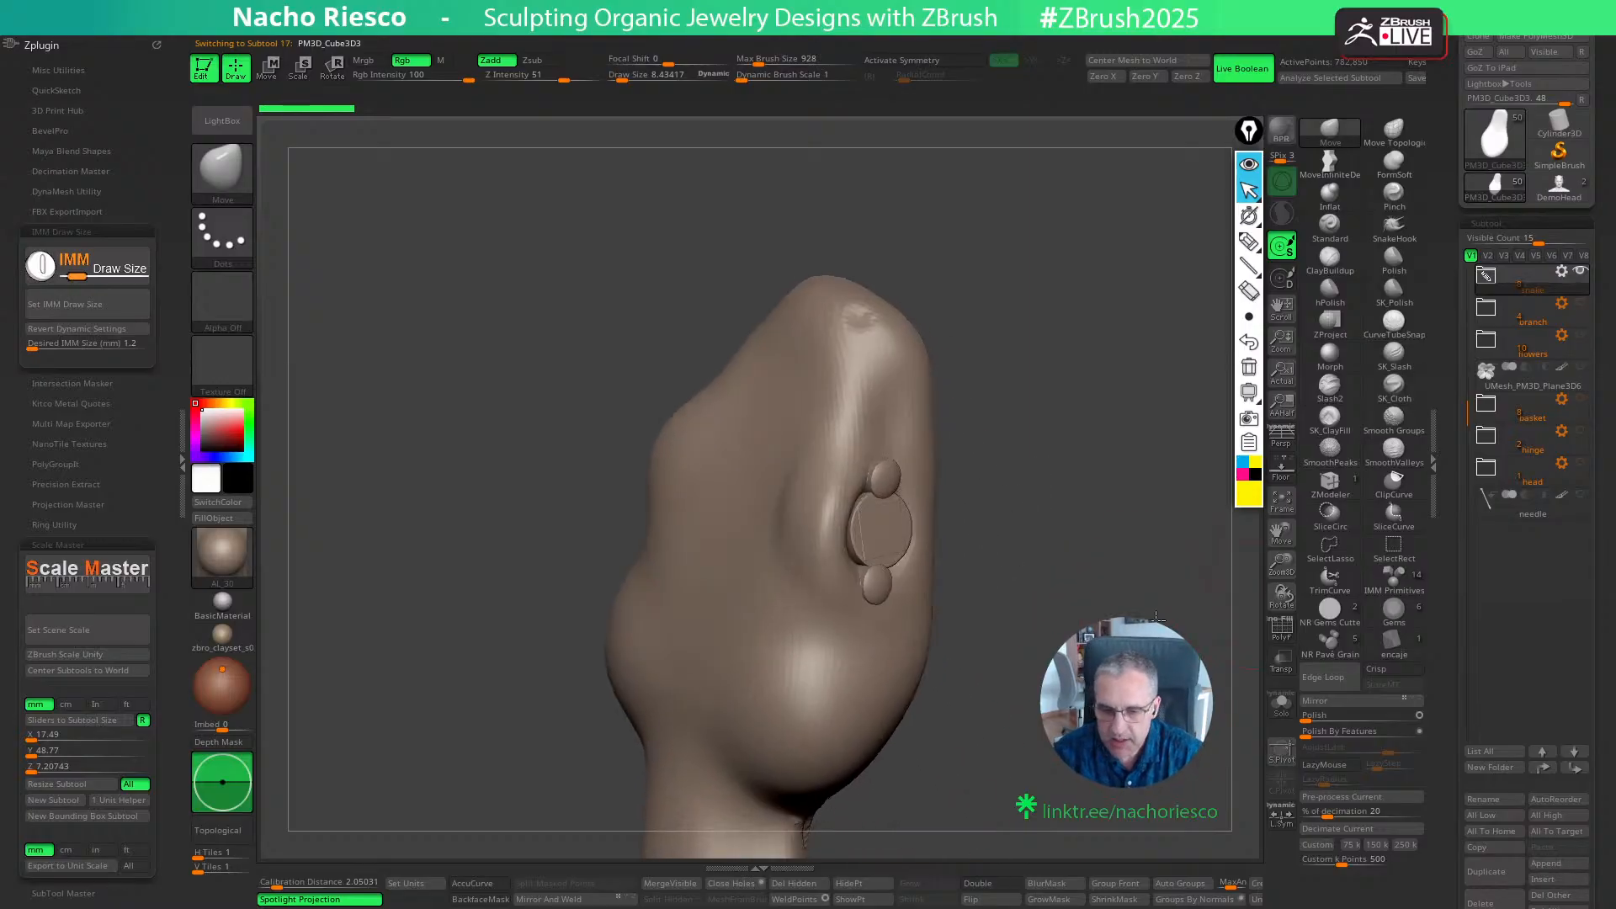
- Expand the snake folder and view the head's eye setting from above
{"action": "left_click", "coordinate": [1487, 278]}
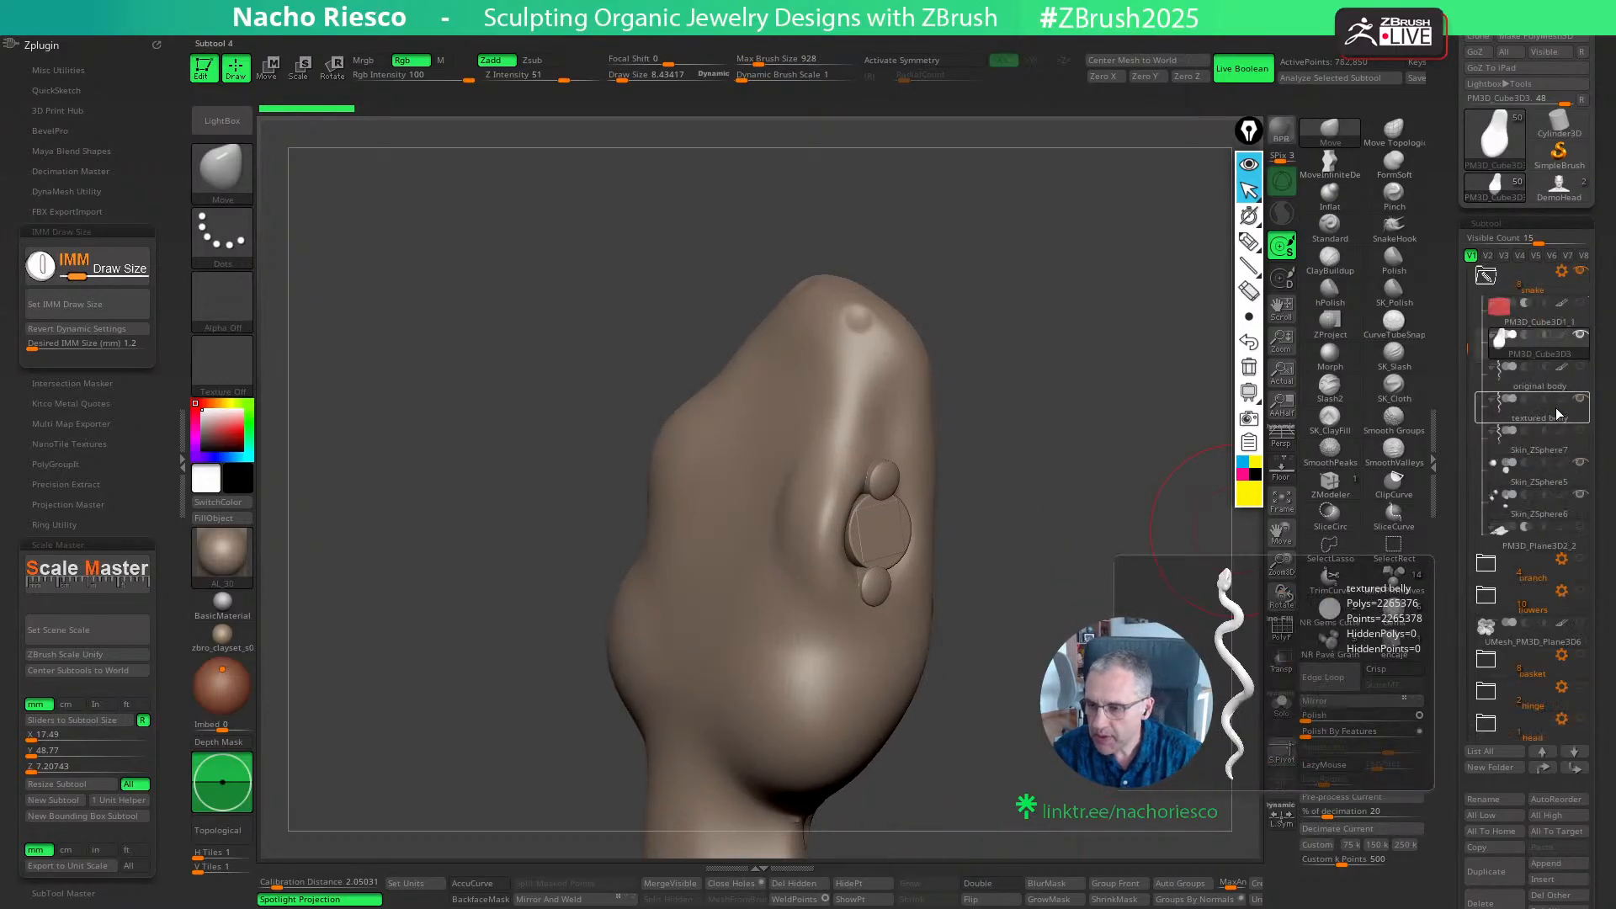
{"action": "left_click", "coordinate": [1527, 465]}
{"action": "mouse_move", "coordinate": [1178, 589]}
{"action": "left_mouse_down"}
{"action": "mouse_move", "coordinate": [1085, 593]}
{"action": "mouse_move", "coordinate": [1052, 547]}
{"action": "left_mouse_up"}
{"action": "mouse_move", "coordinate": [1119, 505]}
{"action": "left_mouse_down"}
{"action": "mouse_move", "coordinate": [1112, 551]}
{"action": "mouse_move", "coordinate": [1187, 555]}
{"action": "mouse_move", "coordinate": [1132, 521]}
{"action": "mouse_move", "coordinate": [1106, 467]}
{"action": "mouse_move", "coordinate": [1132, 556]}
{"action": "mouse_move", "coordinate": [1220, 551]}
{"action": "mouse_move", "coordinate": [1148, 556]}
{"action": "mouse_move", "coordinate": [1165, 551]}
{"action": "mouse_move", "coordinate": [1161, 583]}
{"action": "left_mouse_up"}
{"action": "left_click_drag", "start_coordinate": [1105, 706], "coordinate": [1113, 708]}
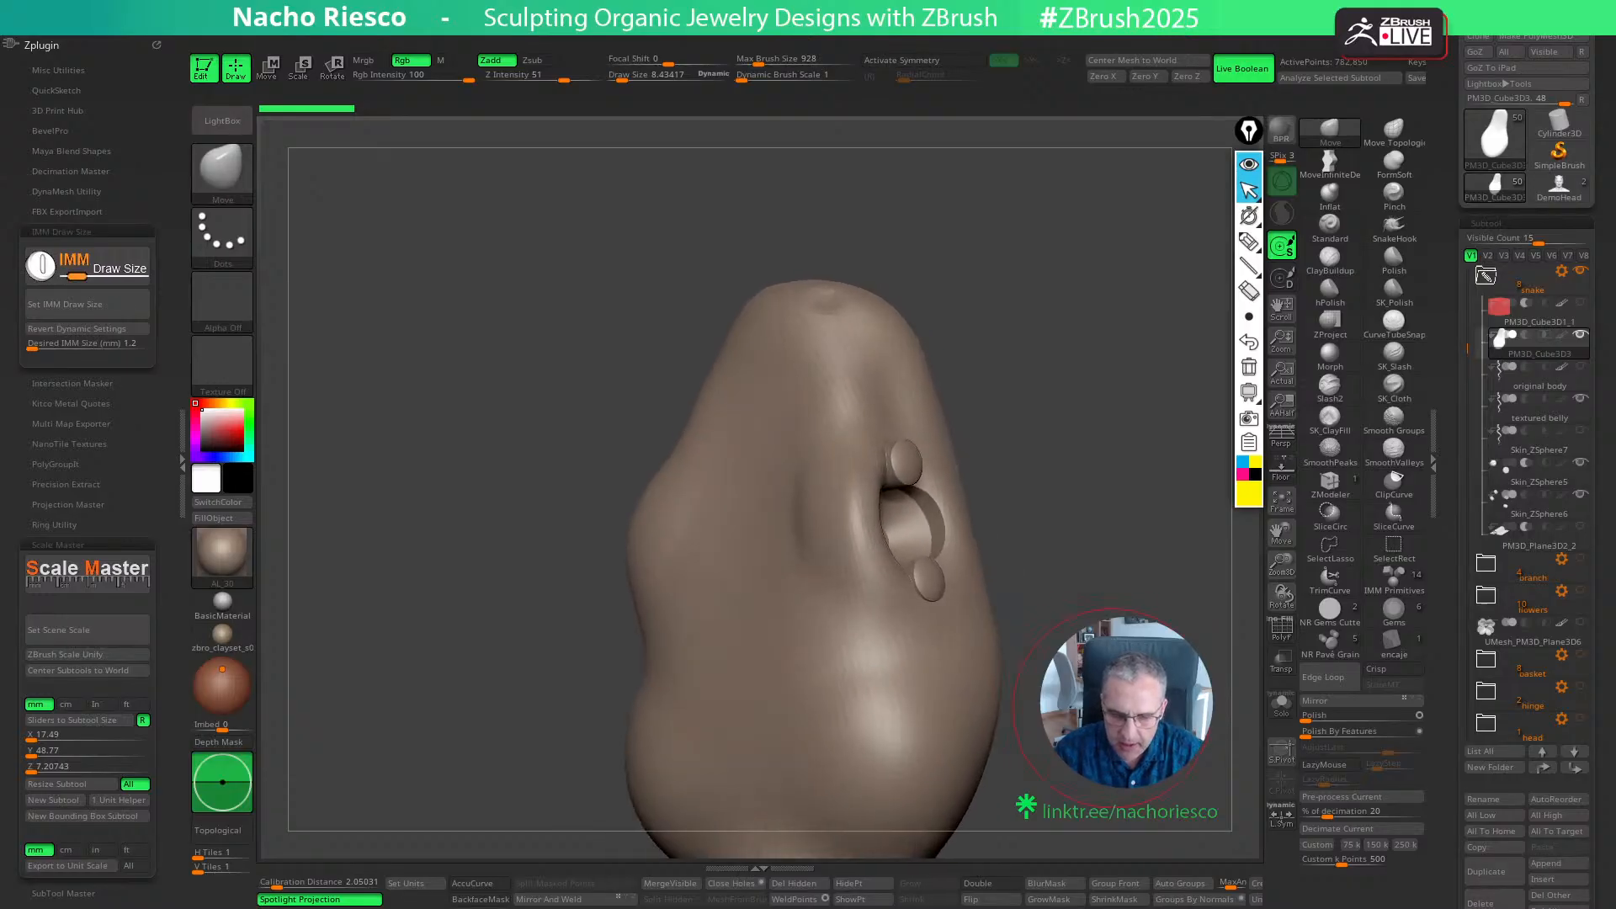
- Isolate the eye prong subtool Skin_ZSphere6, mask one prong, and bring the rest of the snake back into view
{"action": "left_click", "coordinate": [933, 579], "text": "alt"}
{"action": "left_click_drag", "start_coordinate": [1052, 505], "coordinate": [1073, 500]}
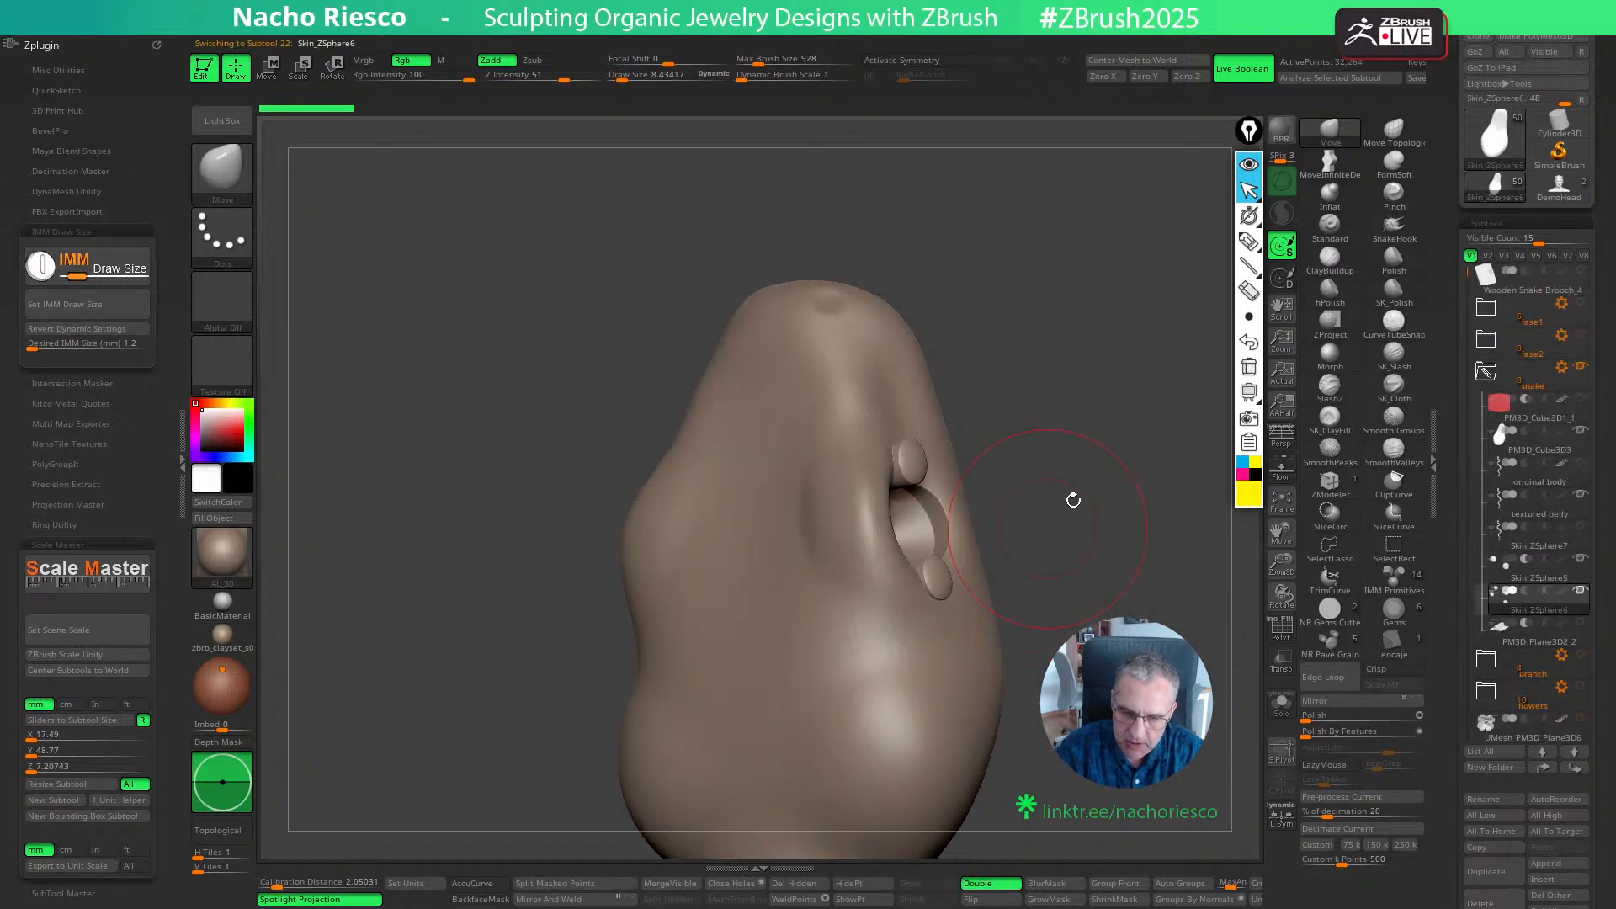
{"action": "left_click", "coordinate": [1283, 701]}
{"action": "left_click_drag", "start_coordinate": [1001, 610], "coordinate": [1050, 614]}
{"action": "left_click_drag", "start_coordinate": [1064, 535], "coordinate": [921, 675], "text": "ctrl"}
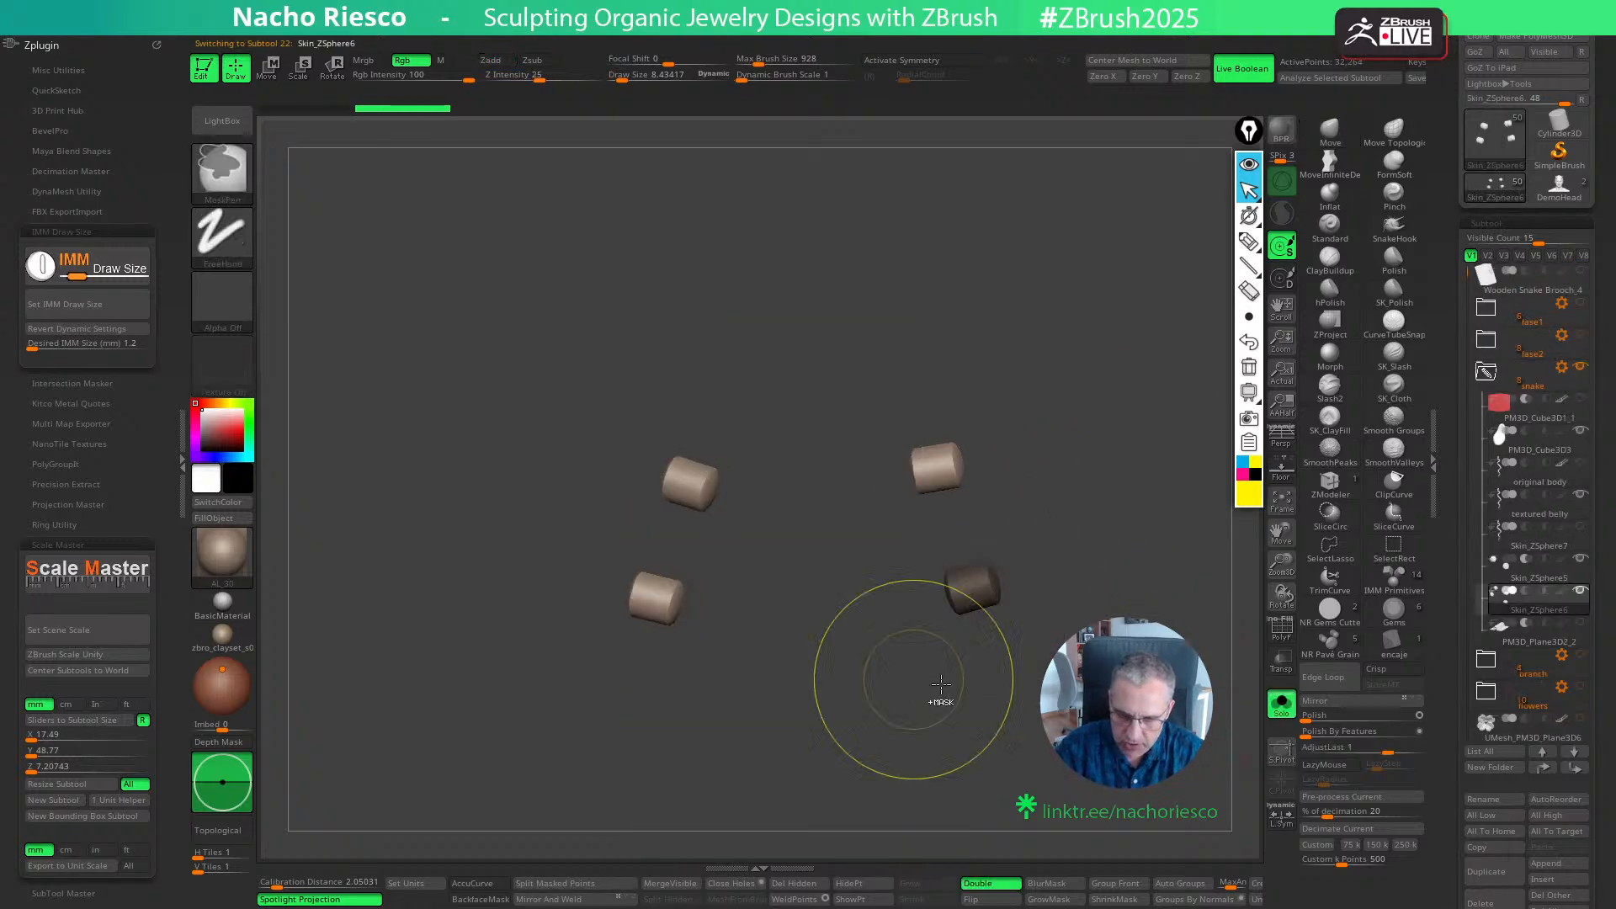
{"action": "left_click", "coordinate": [1282, 704]}
{"action": "left_click", "coordinate": [1174, 691], "text": "ctrl"}
{"action": "left_click_drag", "start_coordinate": [1174, 692], "coordinate": [1110, 699]}
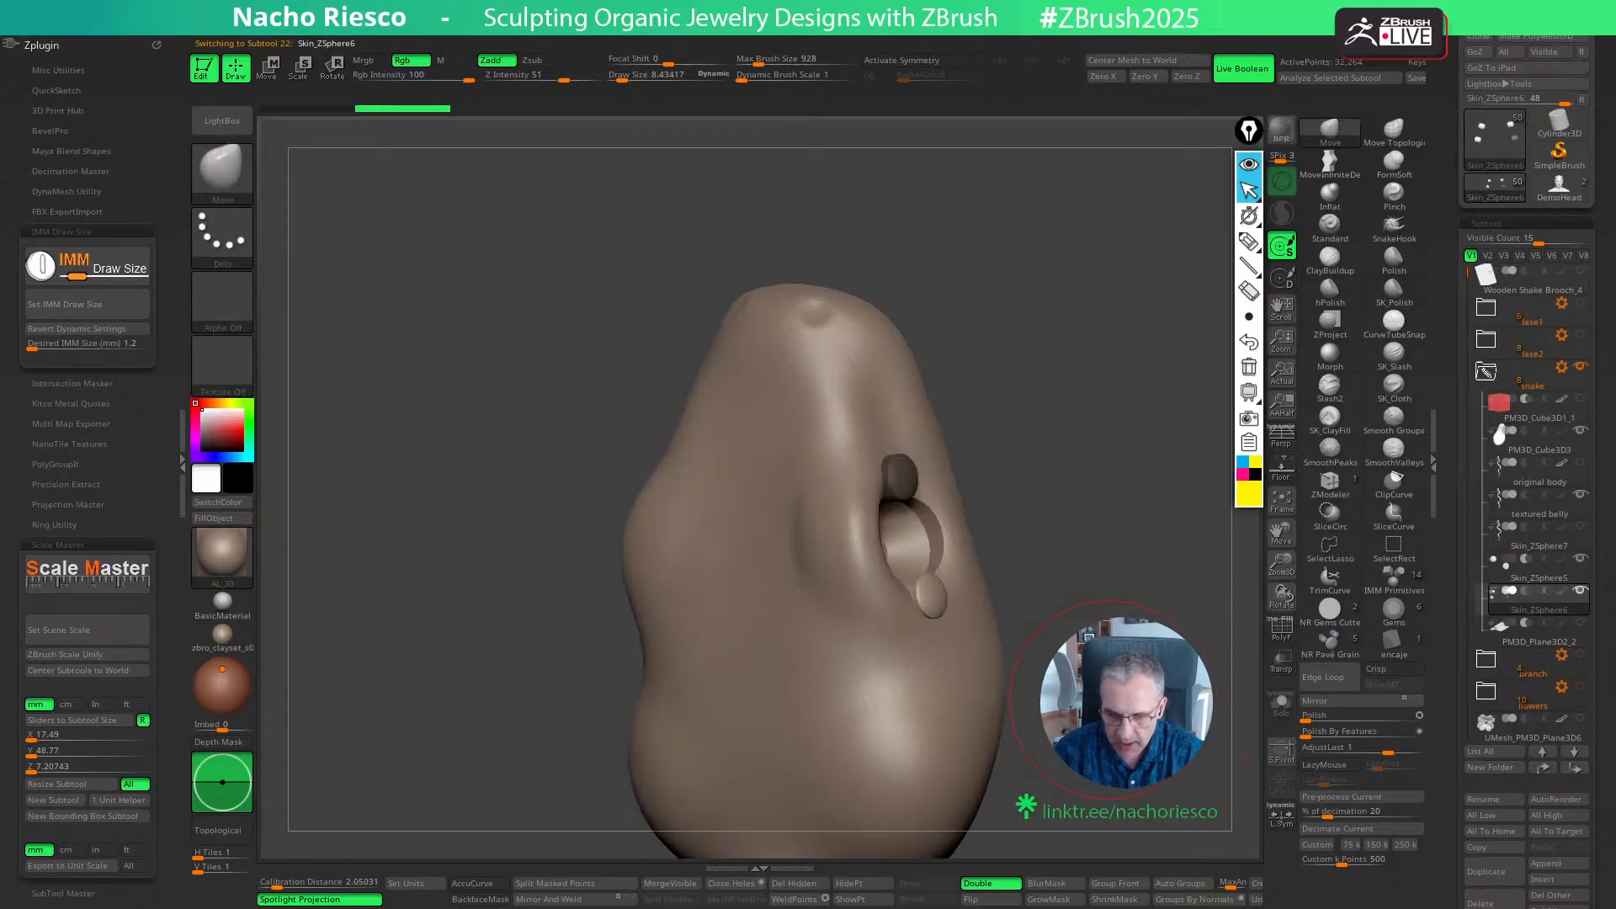
- Nudge the lower prong of the snake's right-hand eye slightly outward from the head
{"action": "key", "text": "w"}
{"action": "left_click_drag", "start_coordinate": [1127, 524], "coordinate": [1172, 527]}
{"action": "left_click_drag", "start_coordinate": [1039, 567], "coordinate": [1044, 565]}
{"action": "key", "text": "q"}
{"action": "left_click", "coordinate": [1139, 535], "text": "ctrl"}
{"action": "key", "text": "w"}
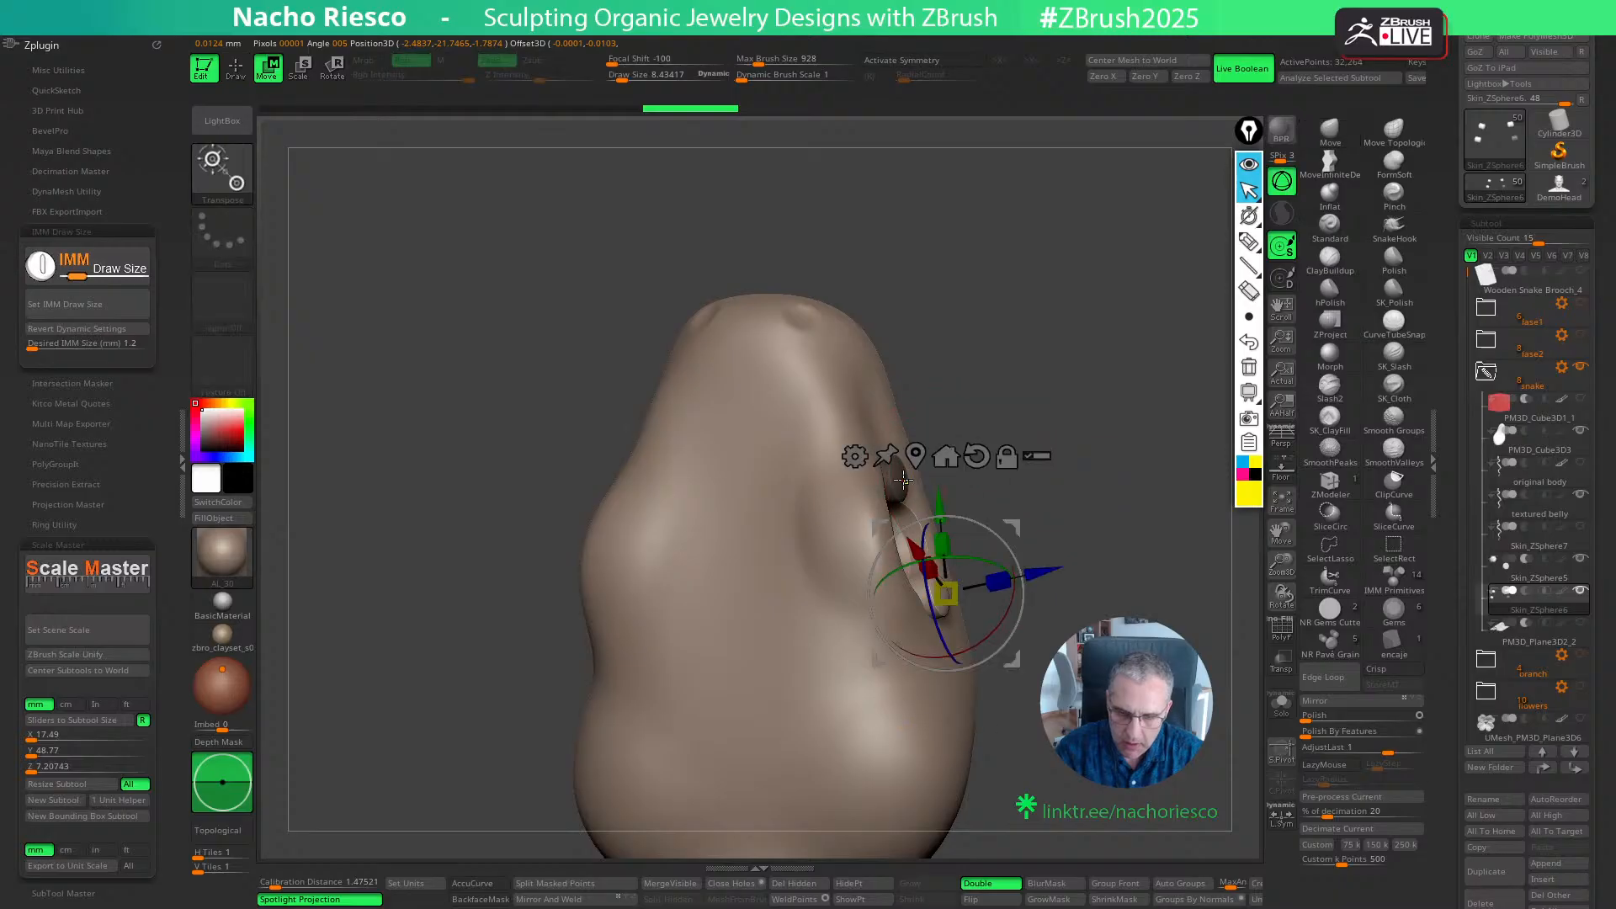
- Unmask the upper prong of the right-hand eye and adjust its position against the head
{"action": "left_click", "coordinate": [903, 481]}
{"action": "left_click", "coordinate": [1062, 429], "text": "ctrl"}
{"action": "left_click_drag", "start_coordinate": [1064, 429], "coordinate": [1005, 465]}
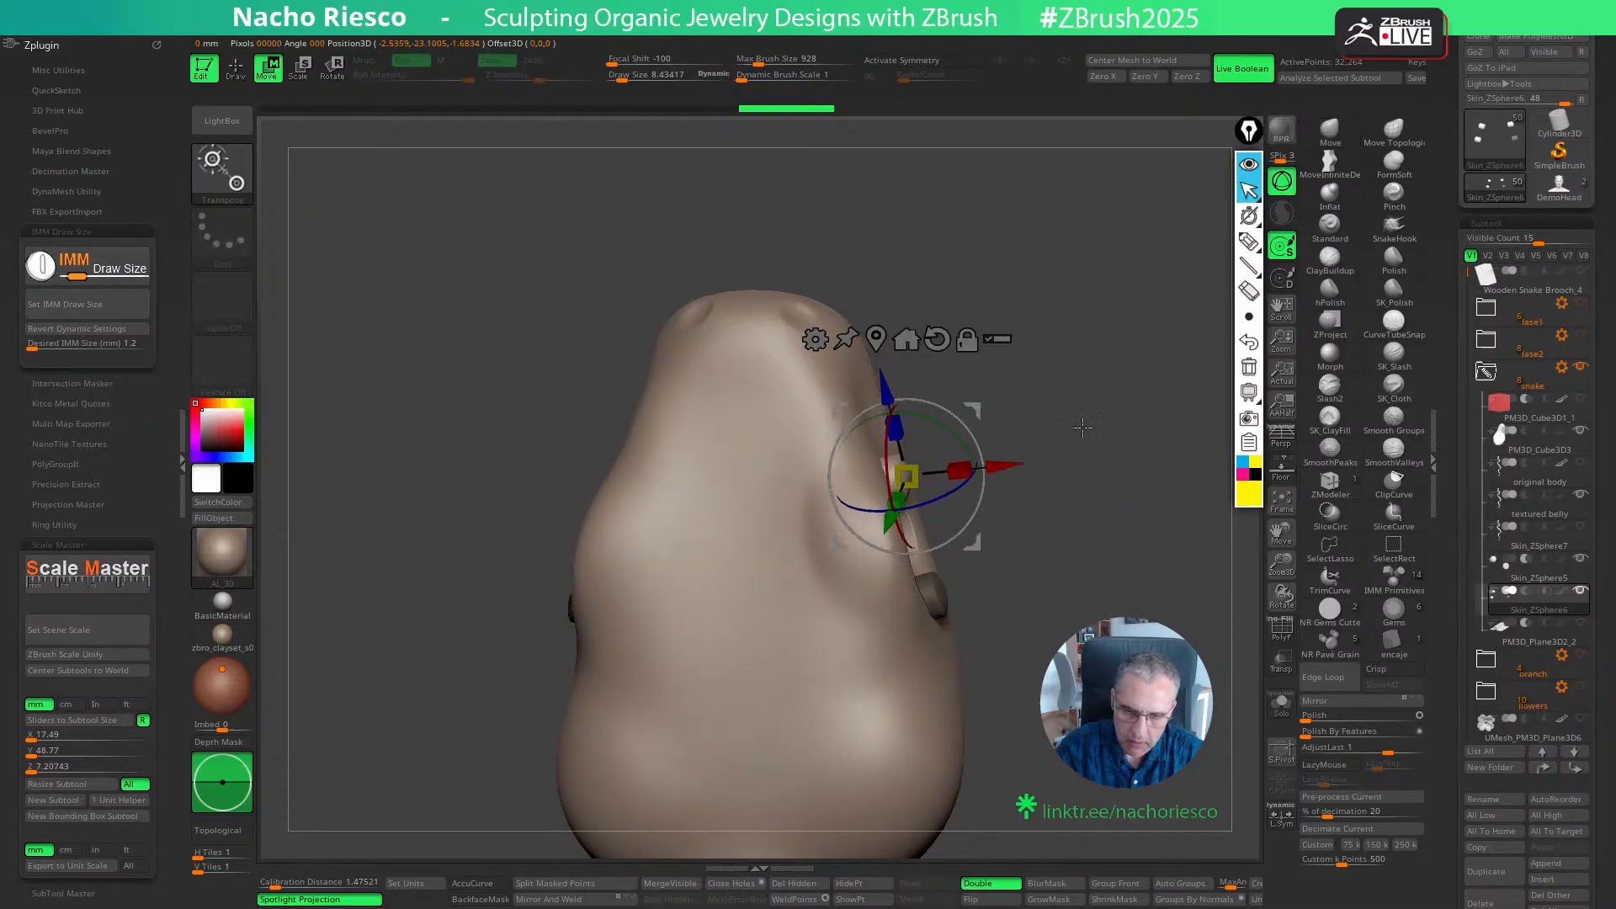
{"action": "left_click_drag", "start_coordinate": [1082, 427], "coordinate": [1013, 464]}
{"action": "key", "text": "q"}
{"action": "left_click_drag", "start_coordinate": [1086, 454], "coordinate": [1119, 479]}
{"action": "key", "text": "w"}
{"action": "mouse_move", "coordinate": [1081, 530]}
{"action": "left_mouse_down"}
{"action": "mouse_move", "coordinate": [1053, 532]}
{"action": "mouse_move", "coordinate": [1071, 512]}
{"action": "left_mouse_up"}
{"action": "key", "text": "q"}
{"action": "left_click_drag", "start_coordinate": [1068, 577], "coordinate": [1011, 547]}
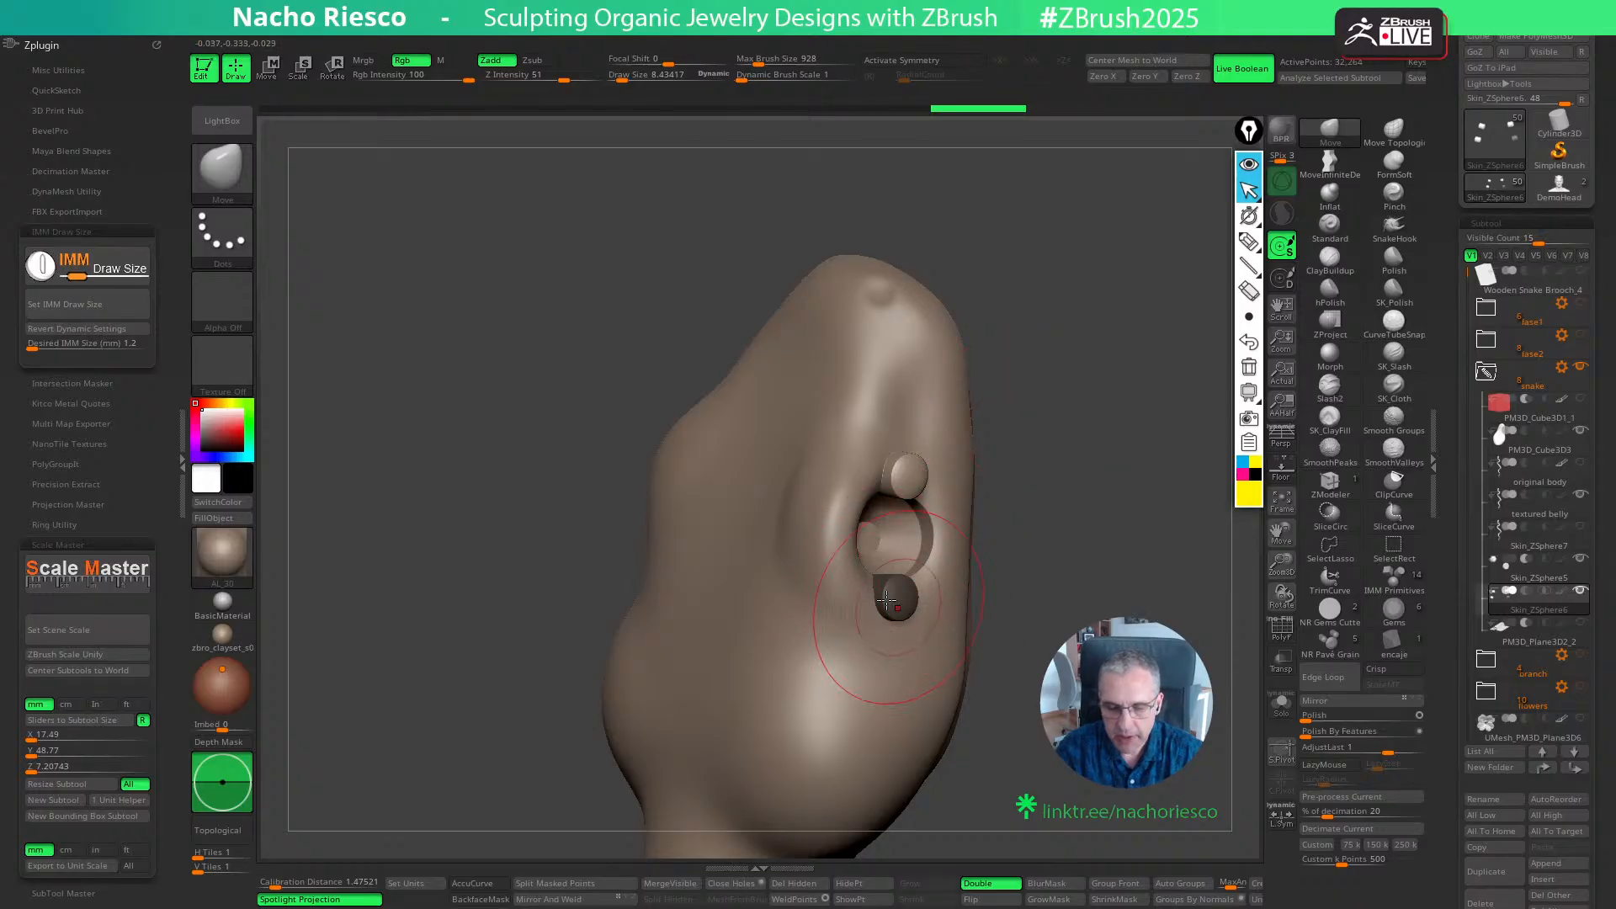
- Mask the other prongs and nudge the lower prong of the left-hand eye outward
{"action": "left_click_drag", "start_coordinate": [1077, 519], "coordinate": [1091, 496]}
{"action": "mouse_move", "coordinate": [1006, 544]}
{"action": "left_mouse_down"}
{"action": "mouse_move", "coordinate": [1081, 532]}
{"action": "mouse_move", "coordinate": [1086, 548]}
{"action": "mouse_move", "coordinate": [1044, 552]}
{"action": "mouse_move", "coordinate": [1140, 555]}
{"action": "left_mouse_up"}
{"action": "key", "text": "w"}
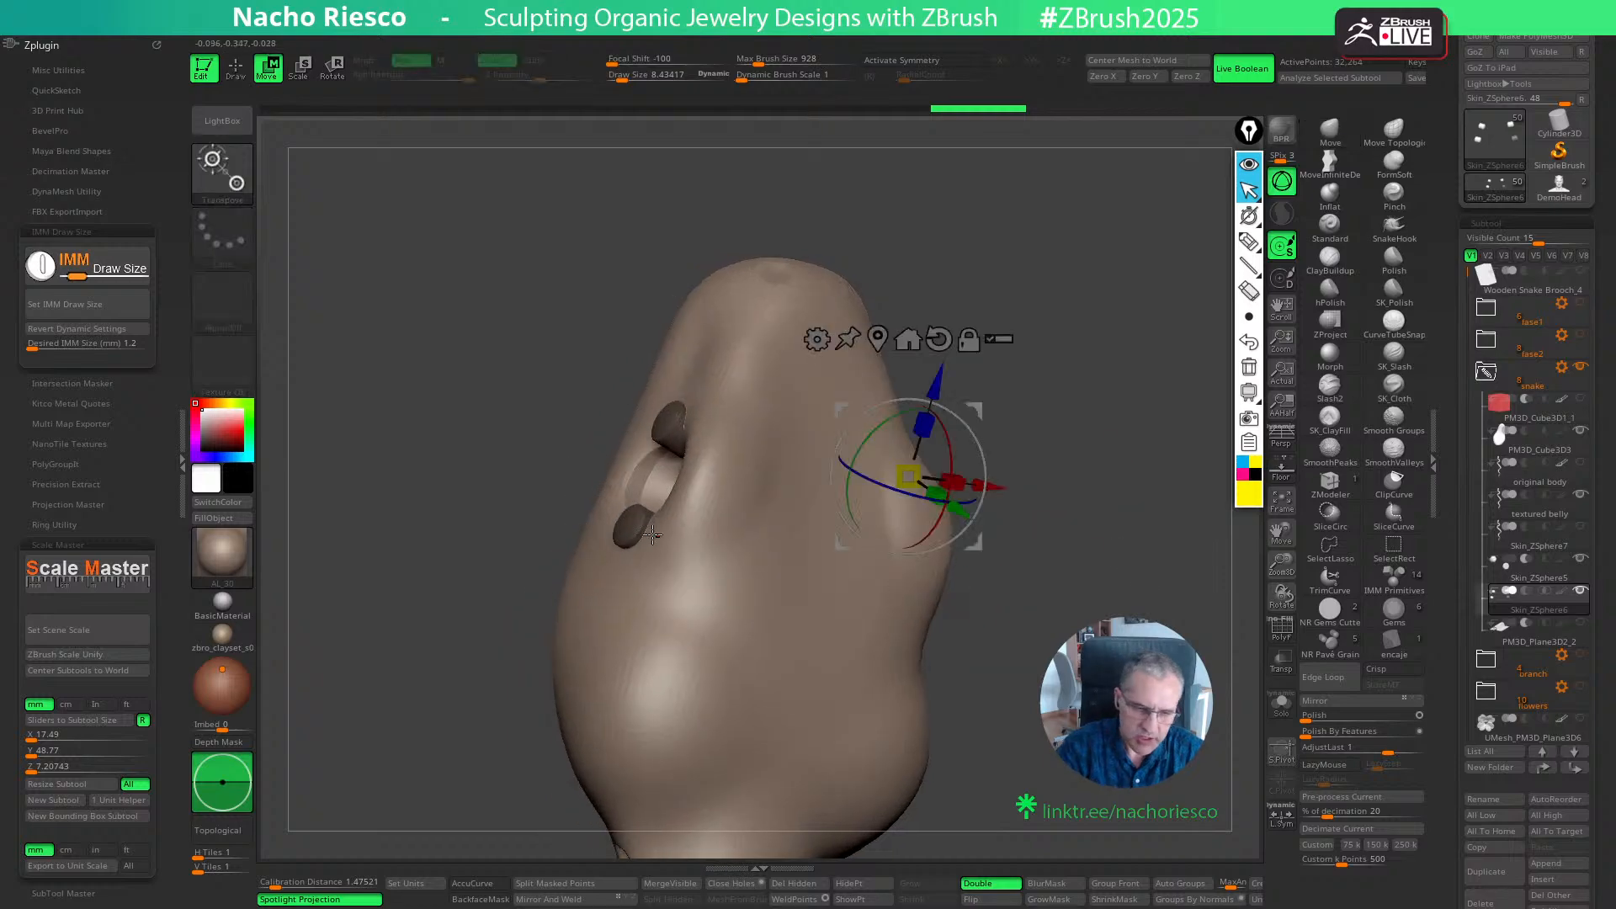
{"action": "left_click", "coordinate": [625, 524], "text": "ctrl"}
{"action": "left_click_drag", "start_coordinate": [557, 482], "coordinate": [553, 481]}
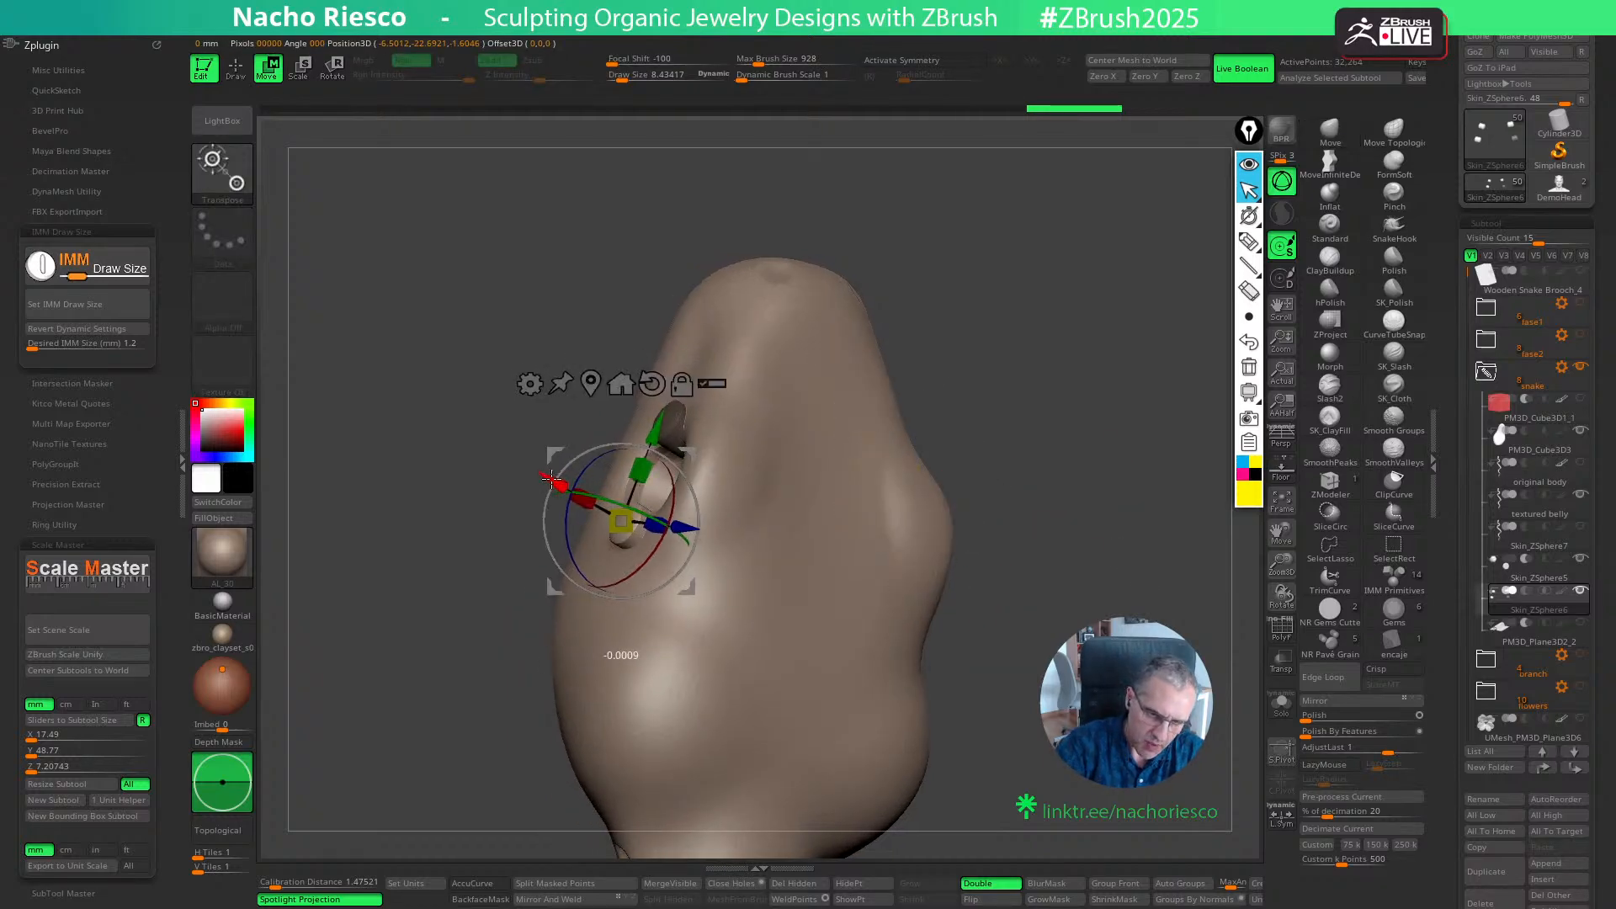
- Nudge the upper prong of the left-hand eye outward to match its neighbour
{"action": "left_click_drag", "start_coordinate": [689, 454], "coordinate": [781, 261], "text": "alt"}
{"action": "left_click", "coordinate": [664, 426], "text": "ctrl"}
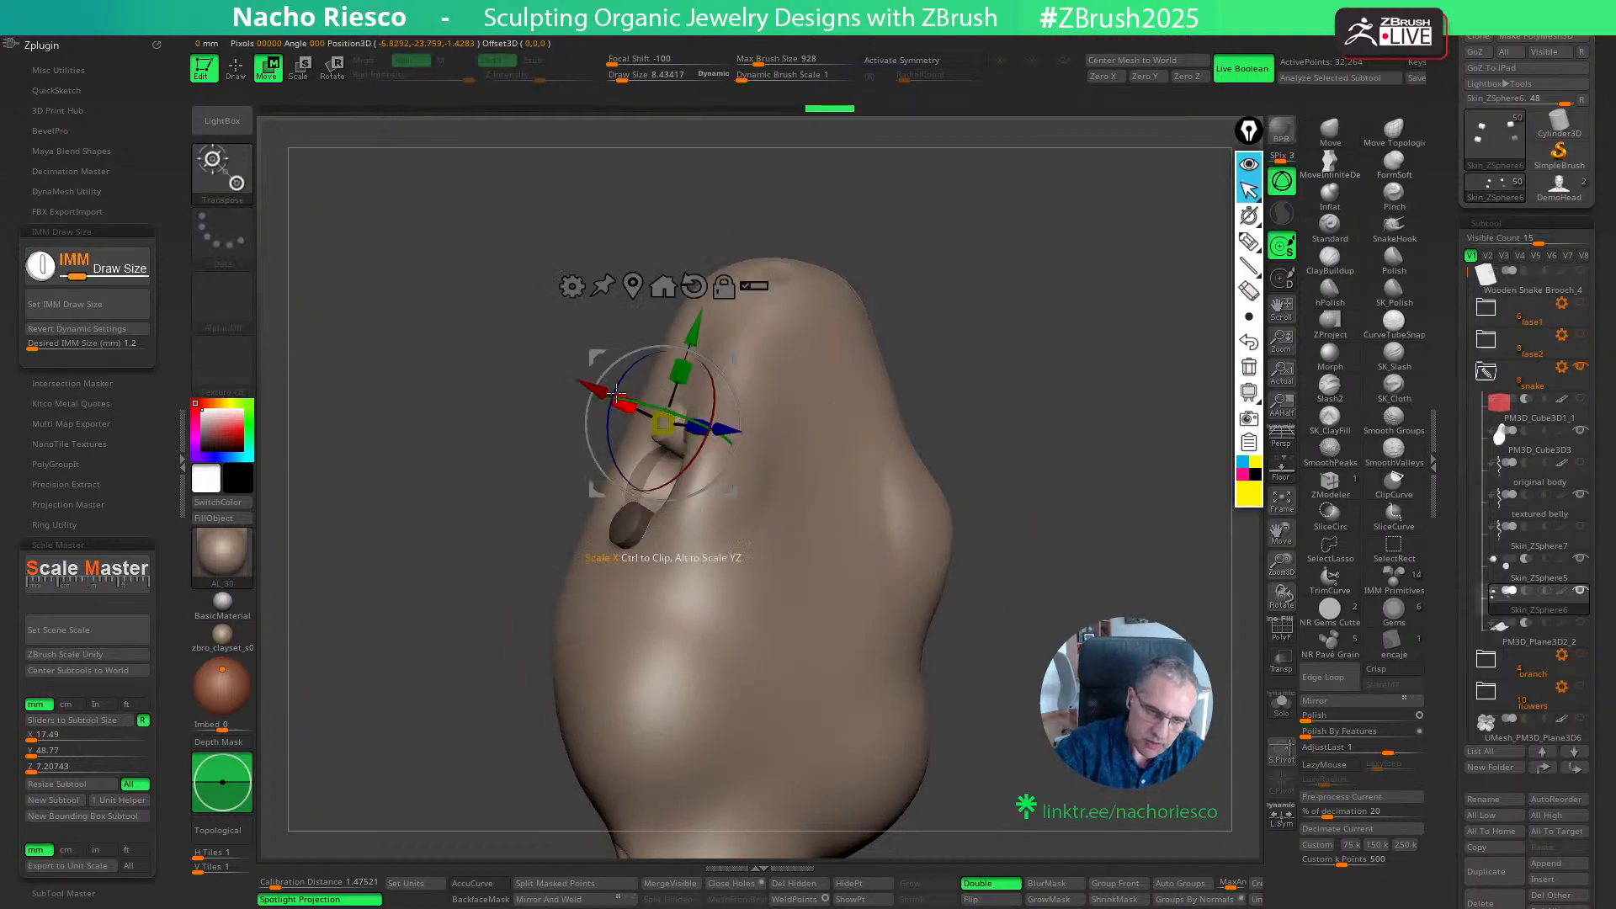
{"action": "left_click_drag", "start_coordinate": [594, 387], "coordinate": [589, 384]}
{"action": "left_click_drag", "start_coordinate": [1110, 518], "coordinate": [1041, 510]}
{"action": "key", "text": "q"}
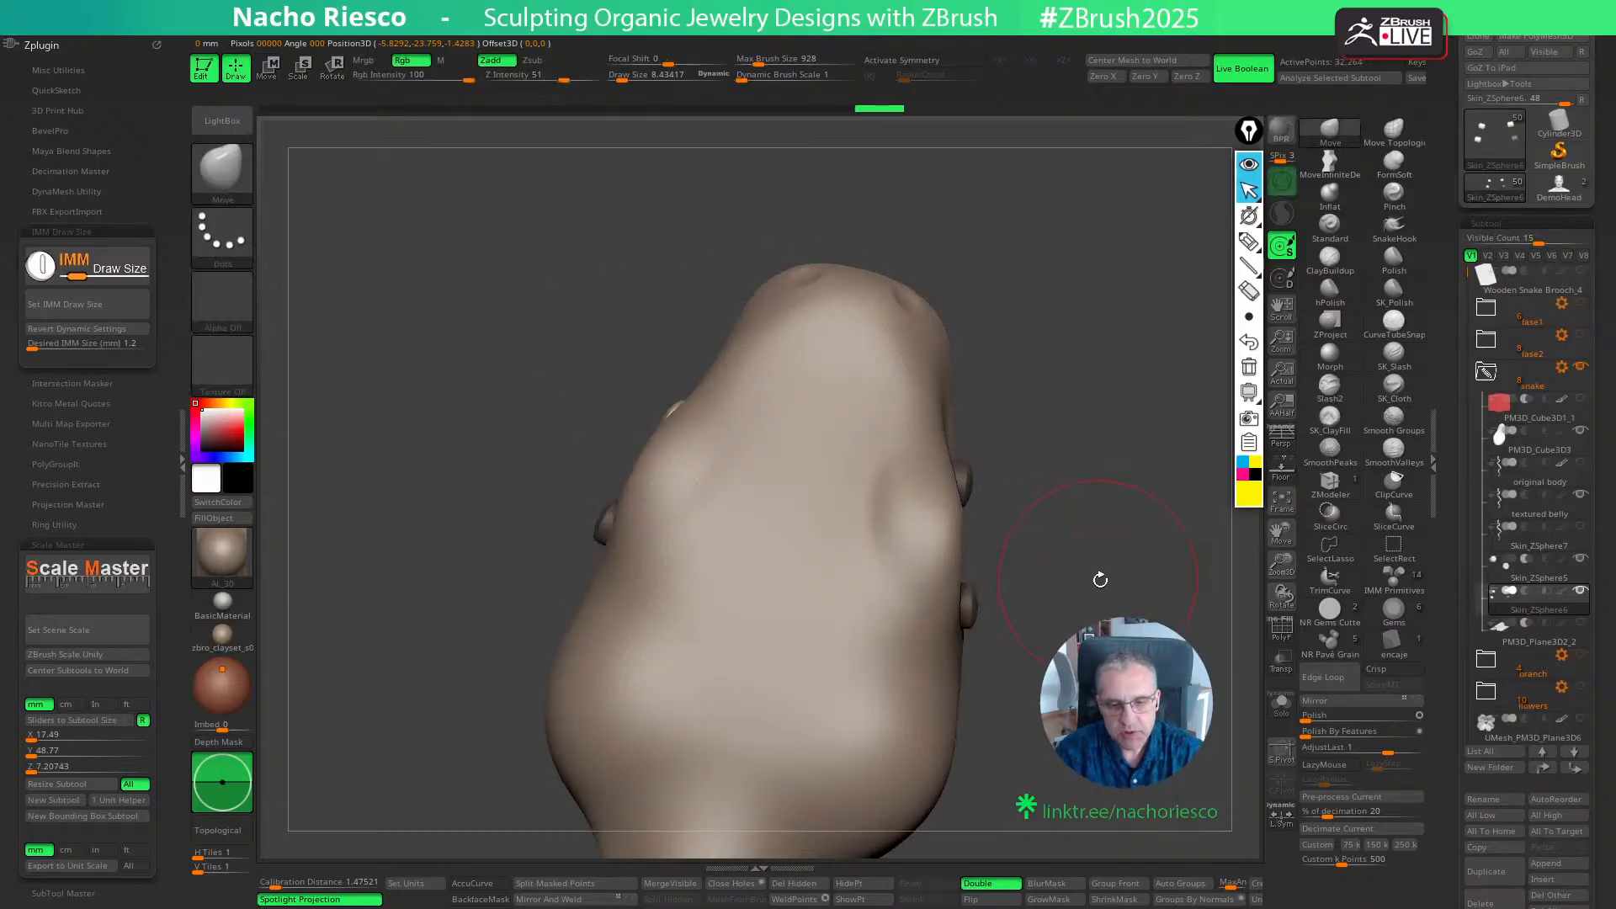
{"action": "left_click_drag", "start_coordinate": [1108, 589], "coordinate": [1132, 587]}
{"action": "key", "text": "w"}
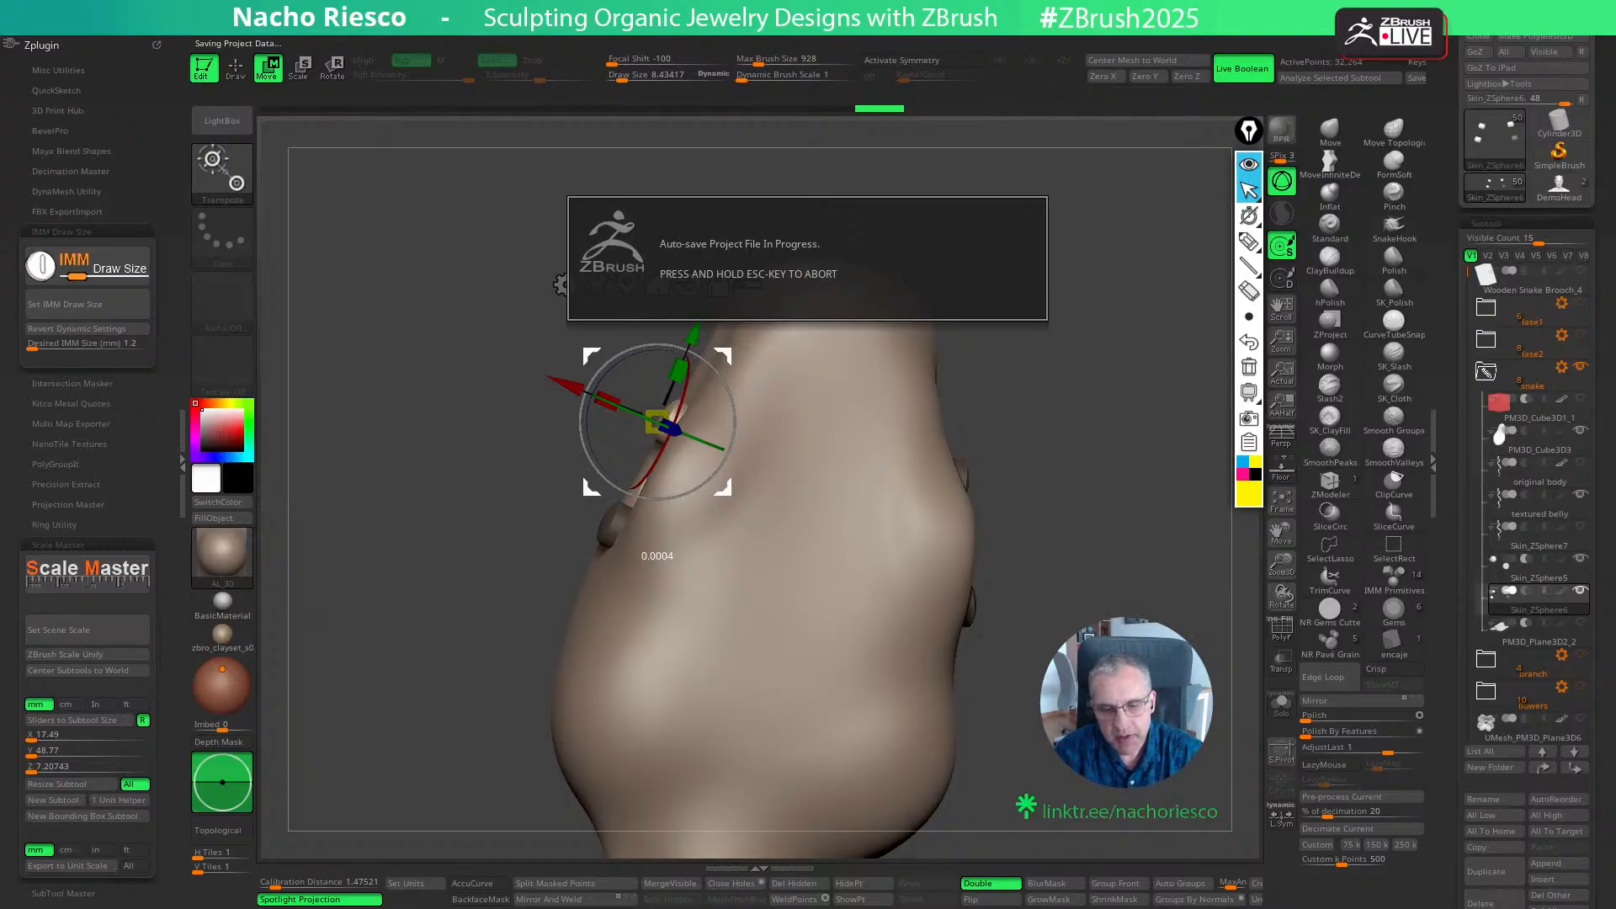
{"action": "key", "text": "q"}
{"action": "left_click_drag", "start_coordinate": [1118, 679], "coordinate": [1098, 689]}
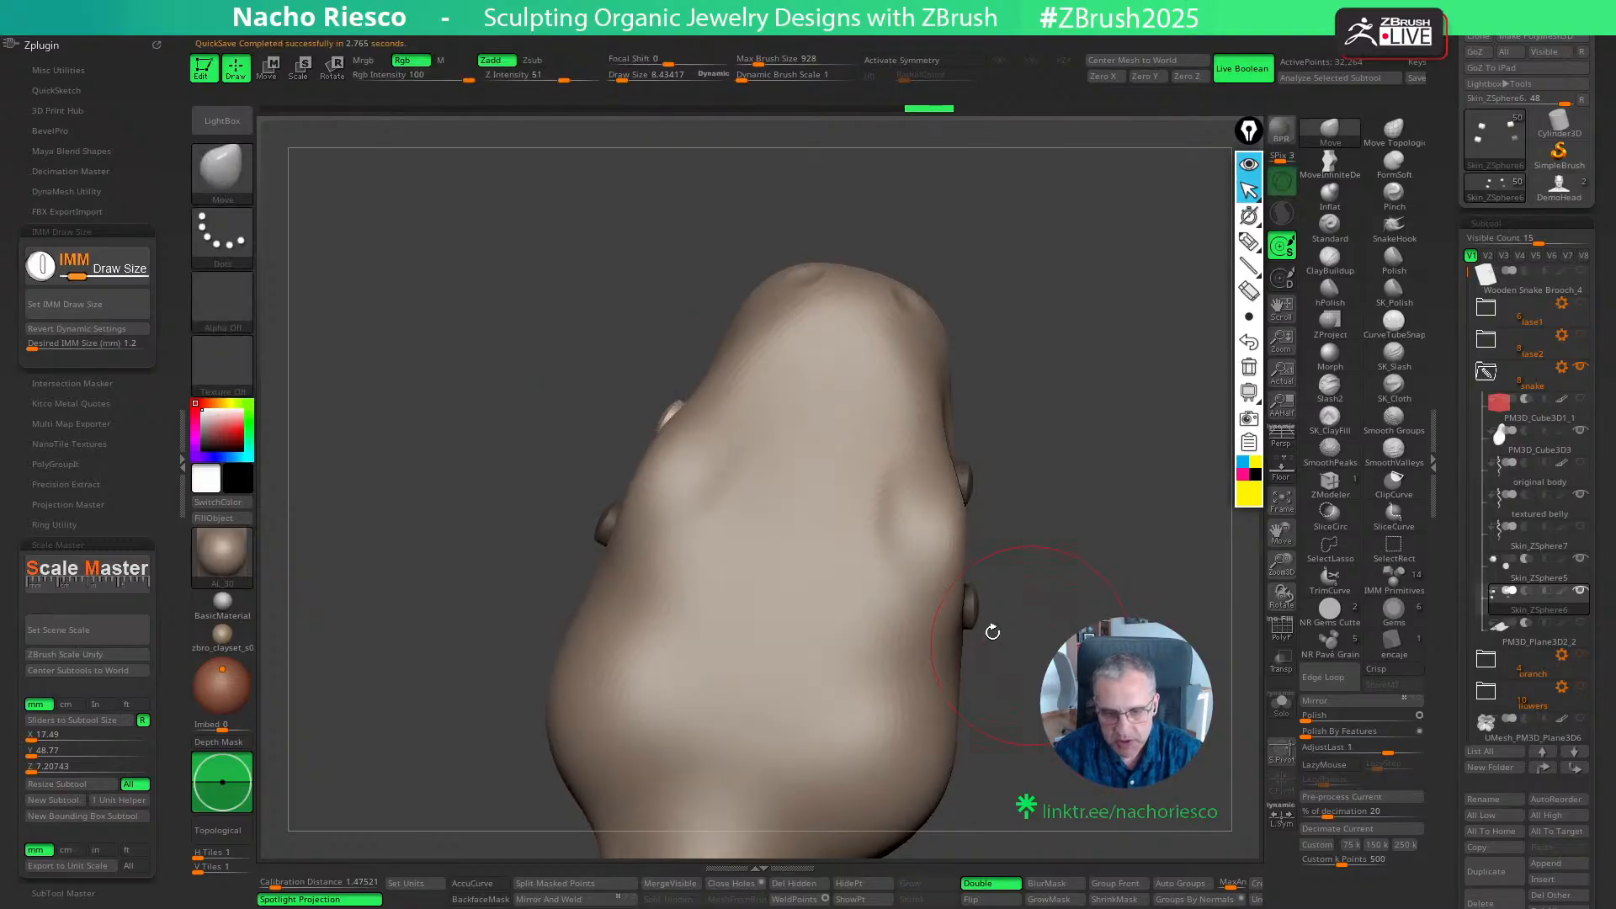
- Select the textured belly subtool and pull the head surface outward around the eye prongs with the Move brush
{"action": "left_click", "coordinate": [988, 634], "text": "alt"}
{"action": "mouse_move", "coordinate": [988, 635]}
{"action": "left_mouse_down"}
{"action": "mouse_move", "coordinate": [1171, 619]}
{"action": "mouse_move", "coordinate": [1083, 555]}
{"action": "mouse_move", "coordinate": [901, 516]}
{"action": "left_mouse_up"}
{"action": "key", "text": "s"}
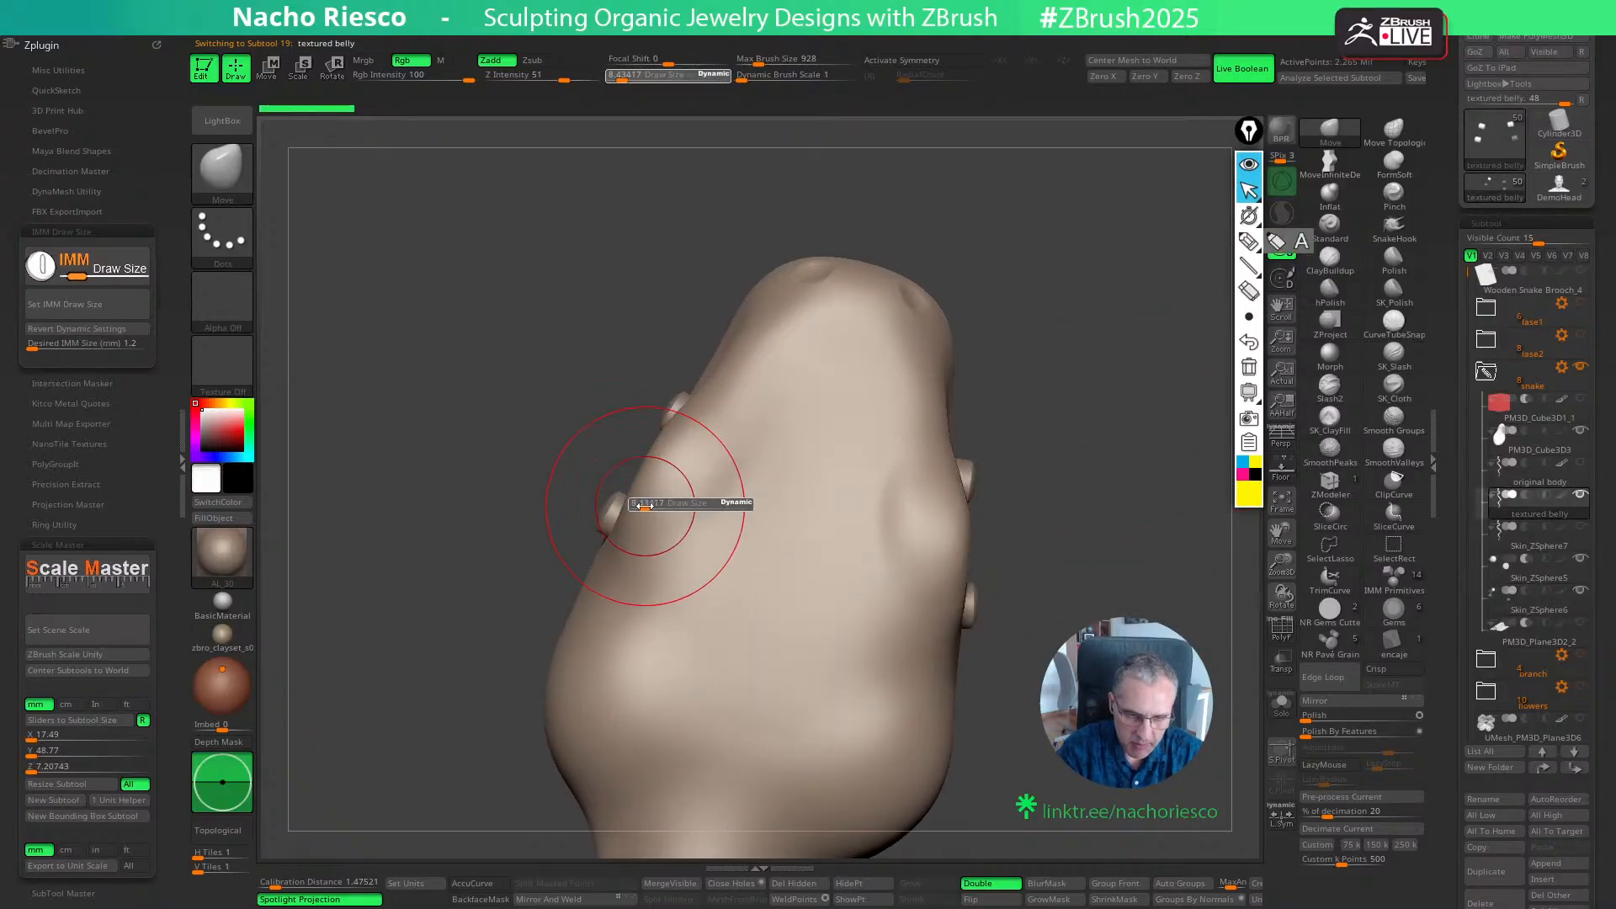
{"action": "left_click_drag", "start_coordinate": [643, 506], "coordinate": [622, 501]}
{"action": "left_click_drag", "start_coordinate": [685, 429], "coordinate": [663, 433]}
{"action": "left_click_drag", "start_coordinate": [957, 489], "coordinate": [965, 596]}
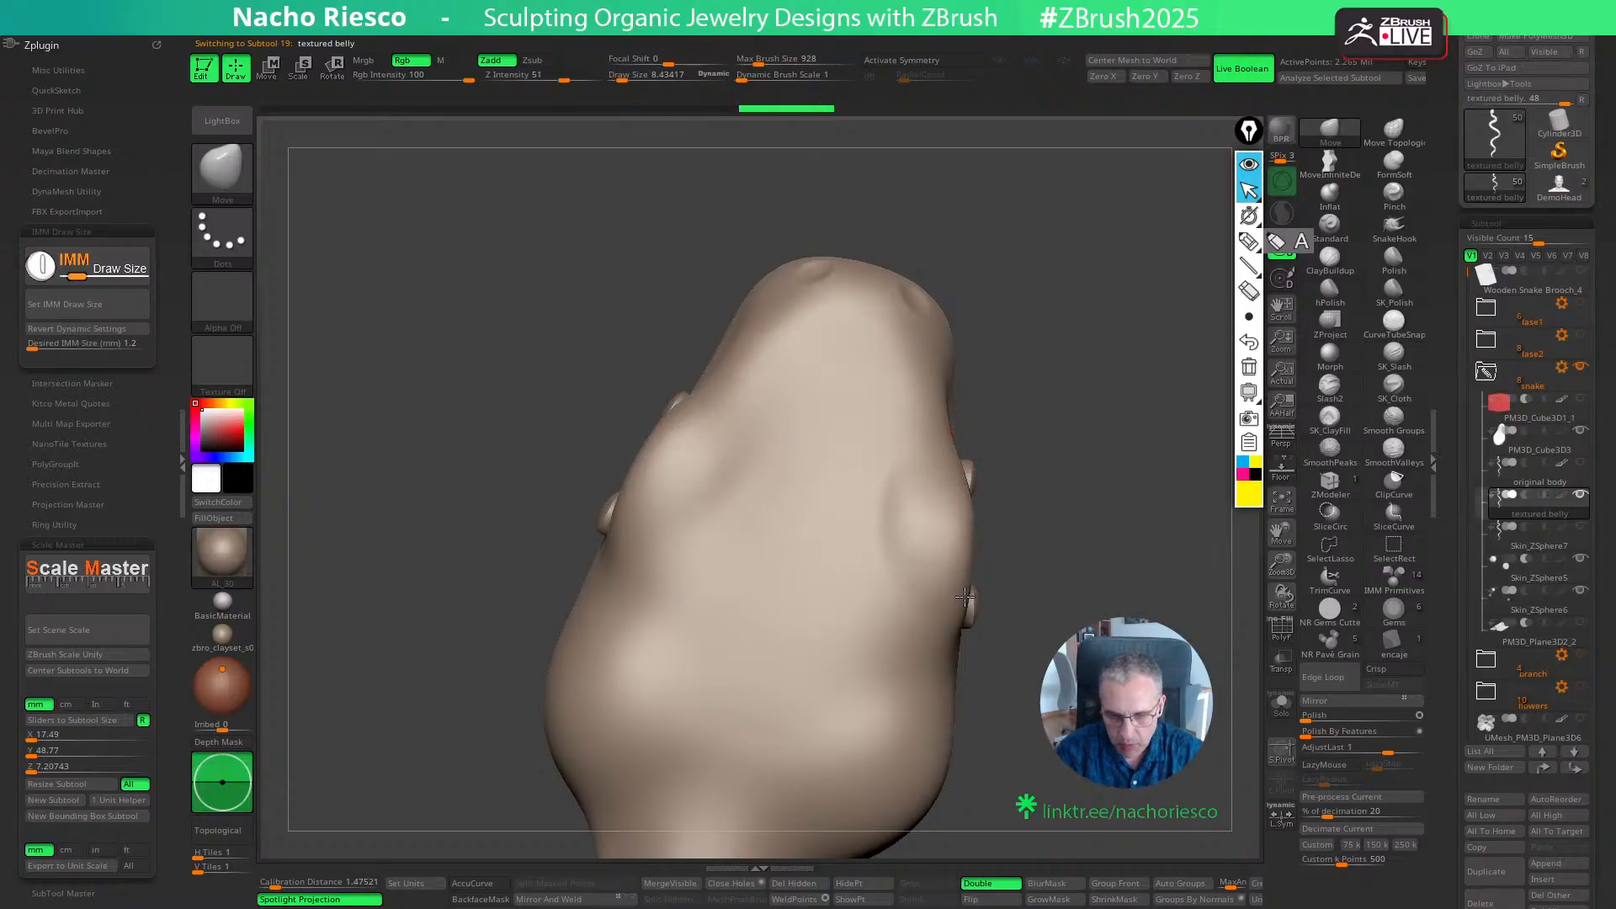
{"action": "mouse_move", "coordinate": [1057, 471]}
{"action": "left_mouse_down"}
{"action": "mouse_move", "coordinate": [879, 478]}
{"action": "mouse_move", "coordinate": [1044, 476]}
{"action": "left_mouse_up"}
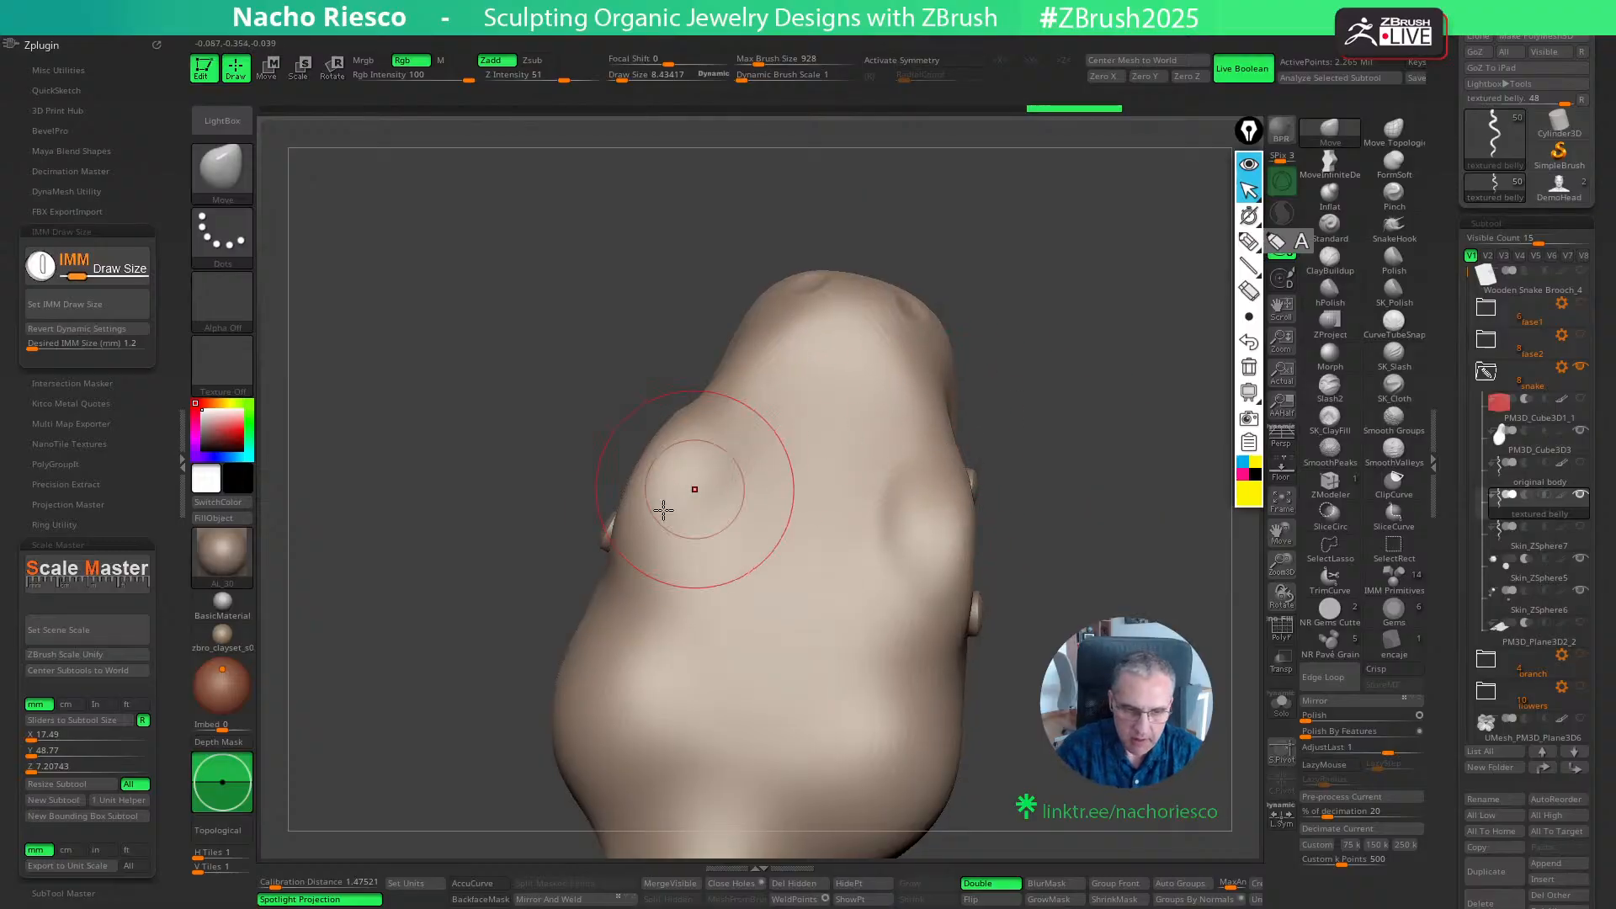
- Adjust the Move brush's draw size and pull the head surface further over the bases of the prongs
{"action": "key", "text": "s"}
{"action": "left_click_drag", "start_coordinate": [617, 577], "coordinate": [607, 583]}
{"action": "key", "text": "s"}
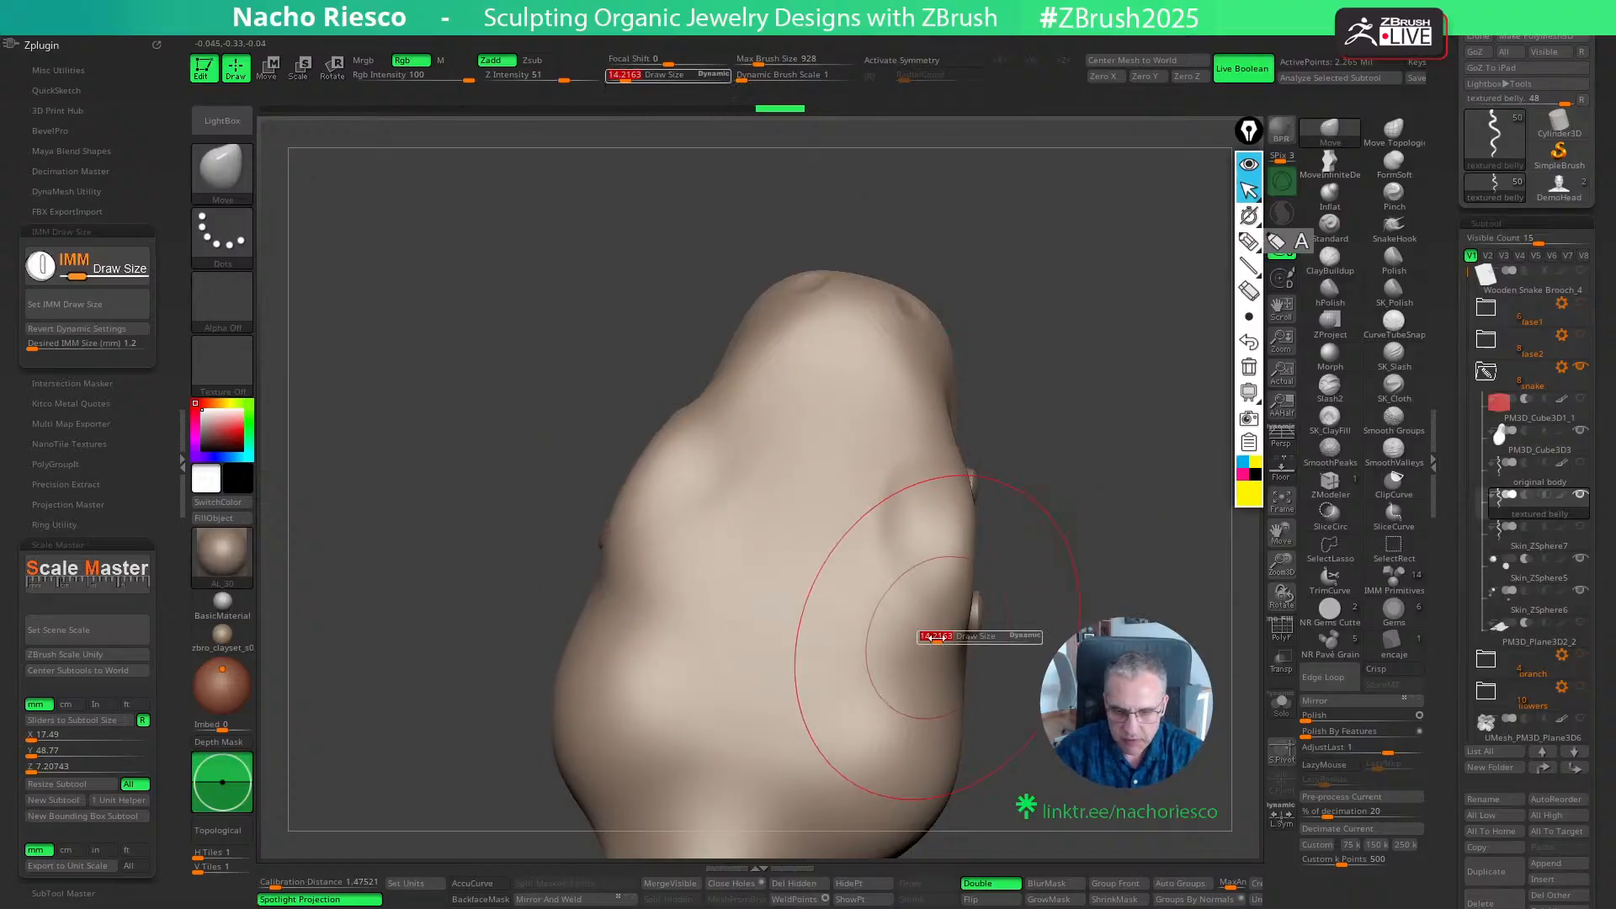
{"action": "left_click_drag", "start_coordinate": [933, 638], "coordinate": [931, 638]}
{"action": "left_click_drag", "start_coordinate": [942, 652], "coordinate": [947, 659]}
{"action": "key", "text": "s"}
{"action": "left_click_drag", "start_coordinate": [952, 657], "coordinate": [961, 656]}
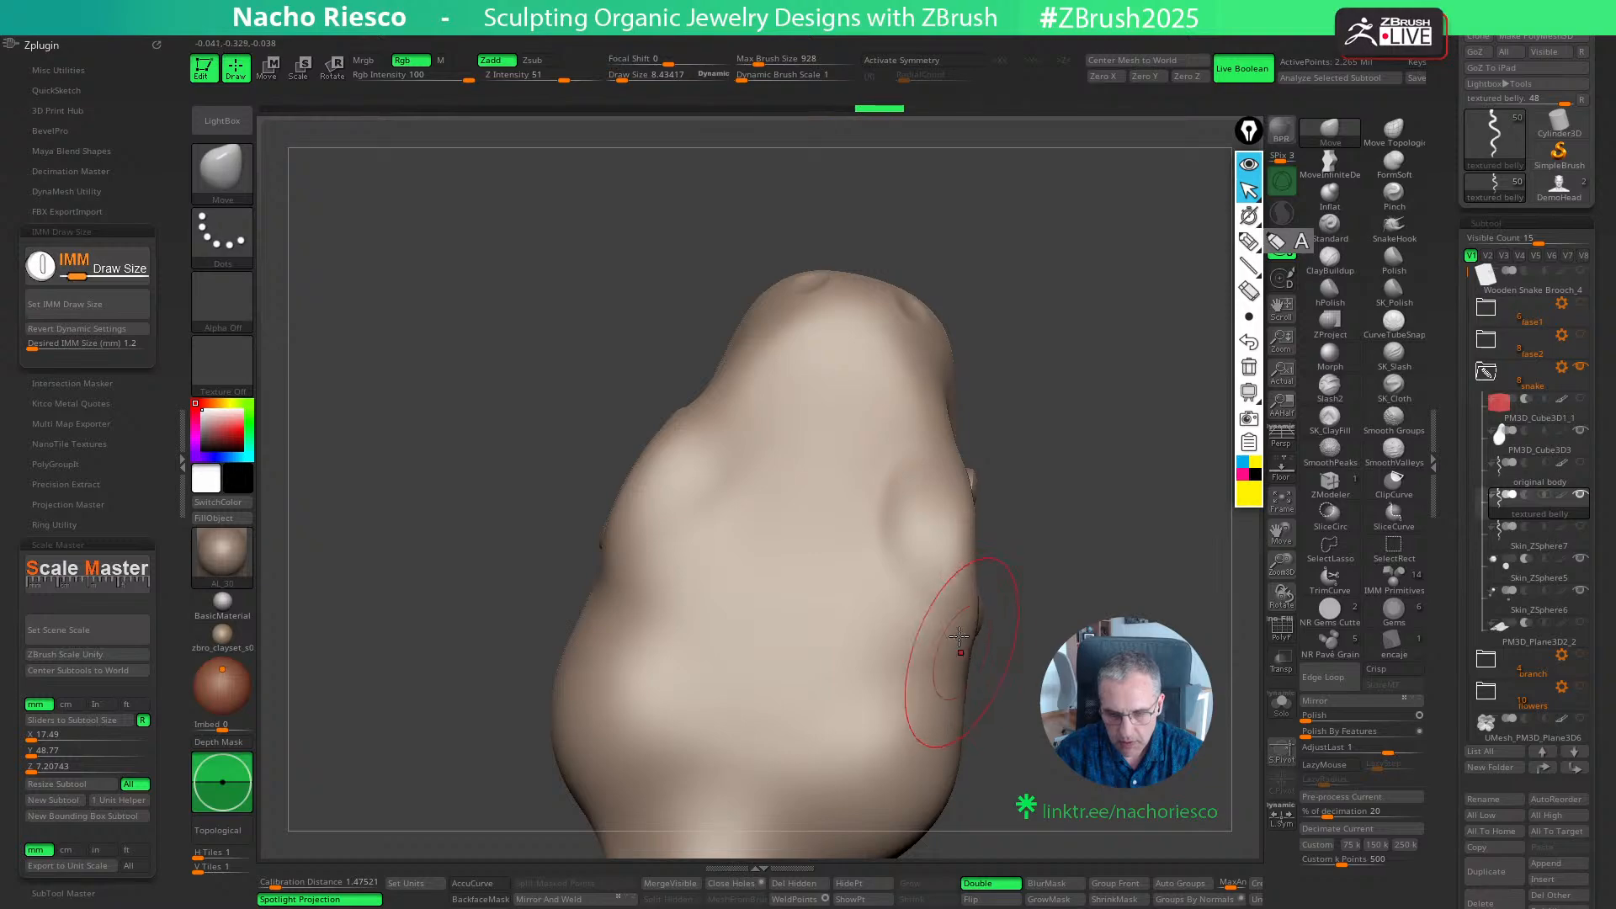
{"action": "left_click_drag", "start_coordinate": [943, 460], "coordinate": [949, 456]}
- Examine the reshaped snake head from several sides and check the textured belly's mesh with PolyFrame
{"action": "mouse_move", "coordinate": [1091, 467]}
{"action": "left_mouse_down"}
{"action": "mouse_move", "coordinate": [1068, 331]}
{"action": "mouse_move", "coordinate": [1170, 504]}
{"action": "left_mouse_up"}
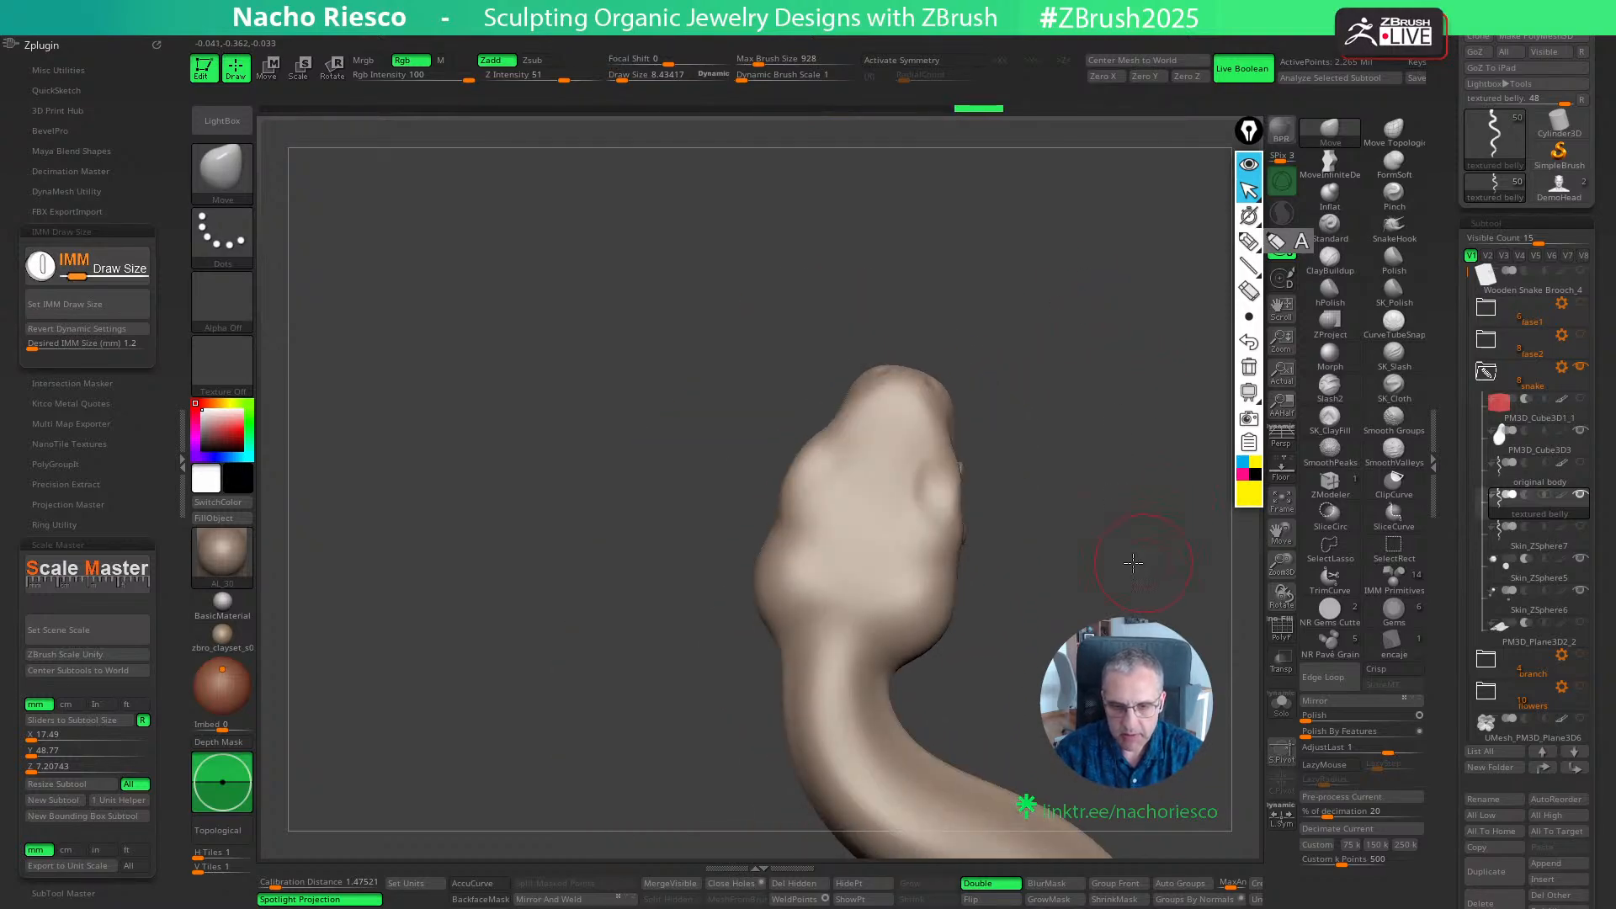
{"action": "mouse_move", "coordinate": [1132, 562]}
{"action": "left_mouse_down"}
{"action": "mouse_move", "coordinate": [1176, 588]}
{"action": "mouse_move", "coordinate": [1013, 550]}
{"action": "left_mouse_up"}
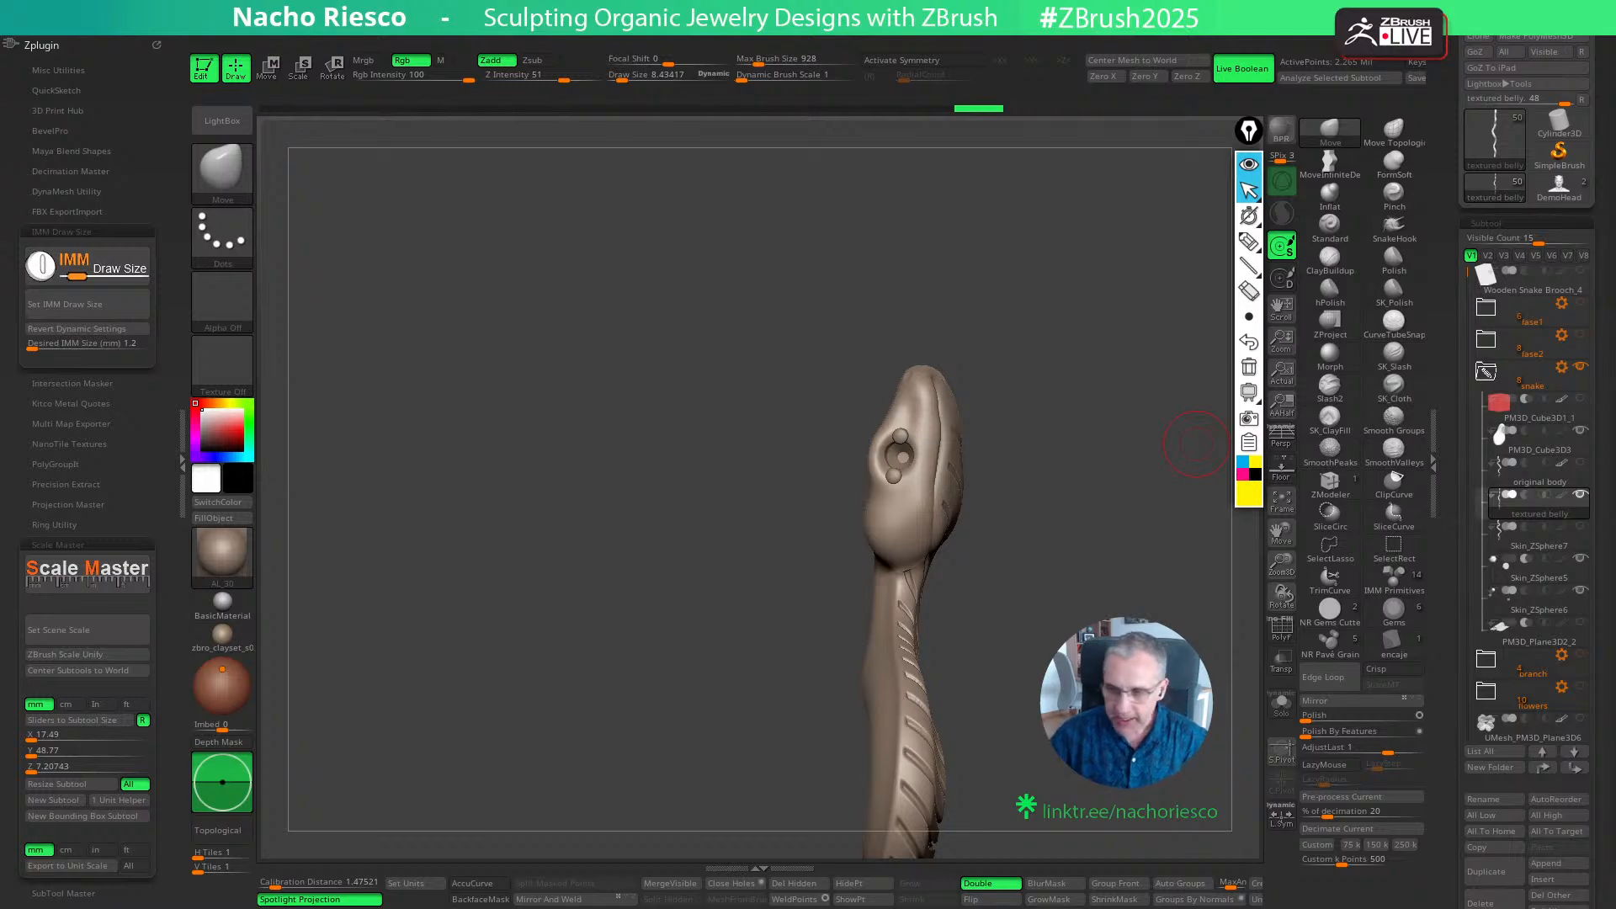
{"action": "left_click_drag", "start_coordinate": [1195, 444], "coordinate": [1057, 567]}
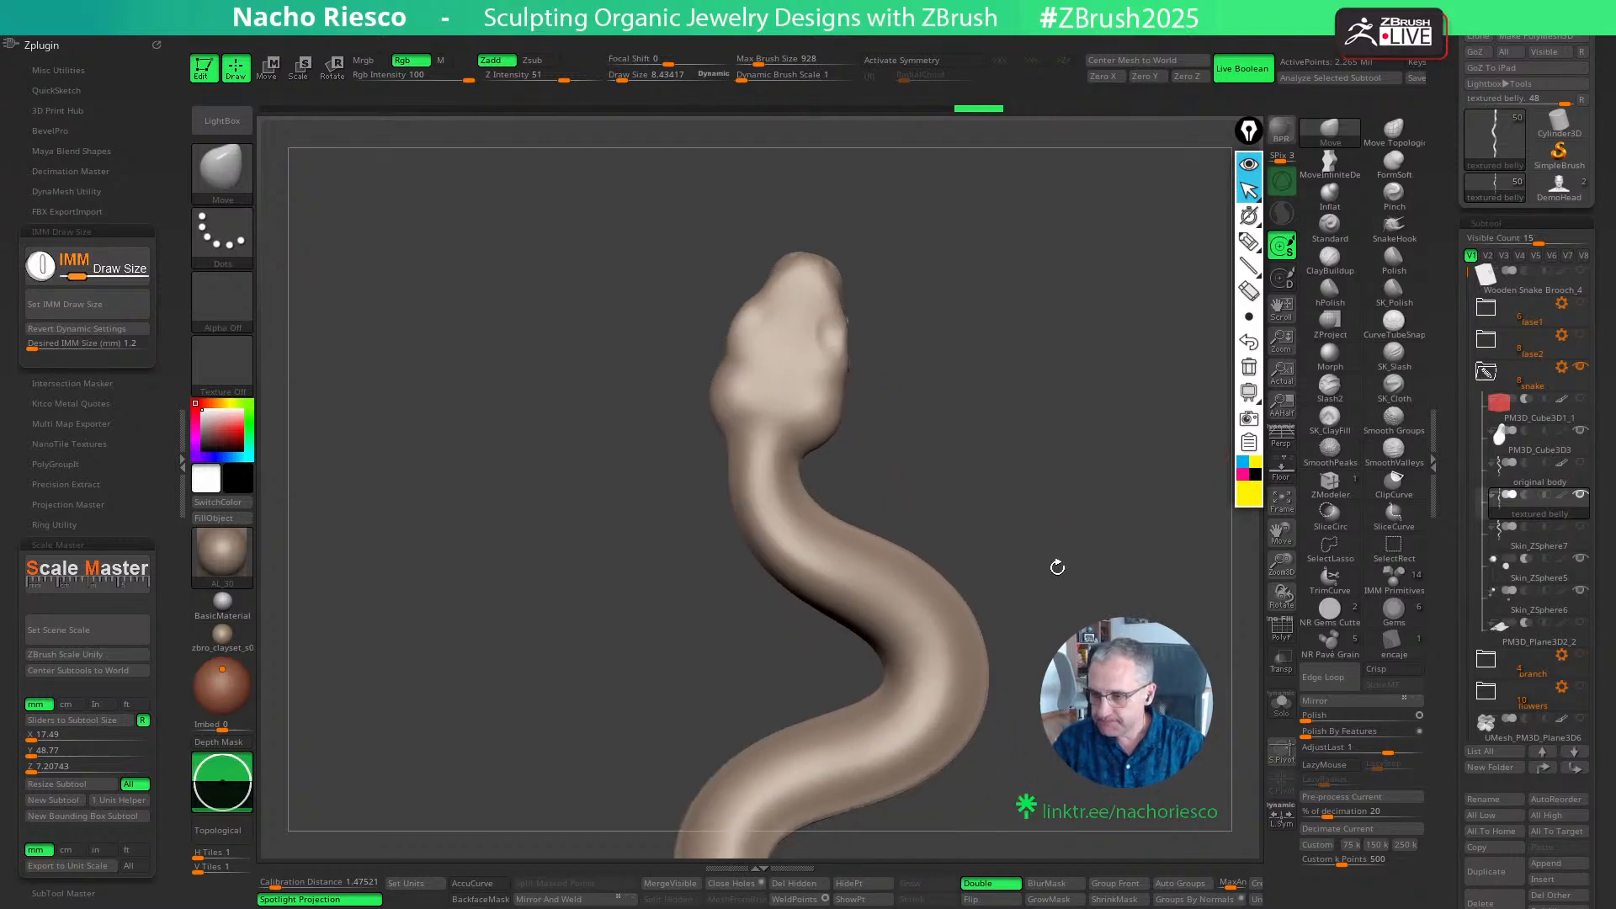
{"action": "mouse_move", "coordinate": [1281, 564]}
{"action": "left_mouse_down"}
{"action": "mouse_move", "coordinate": [1280, 505]}
{"action": "mouse_move", "coordinate": [1280, 562]}
{"action": "left_mouse_up"}
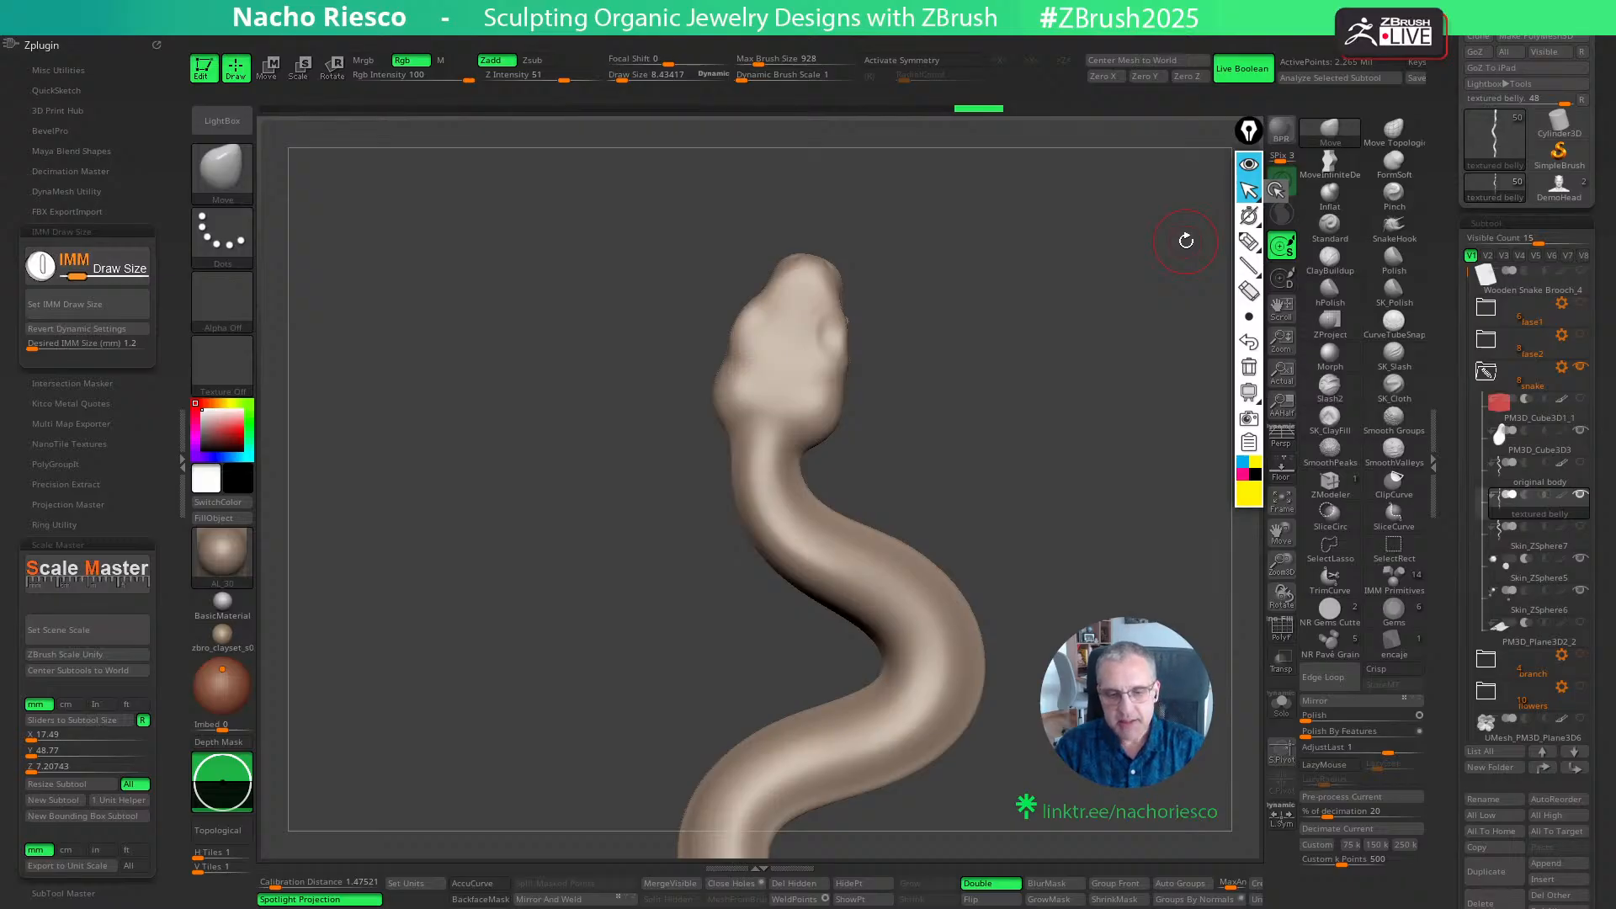
{"action": "left_click", "coordinate": [1281, 629]}
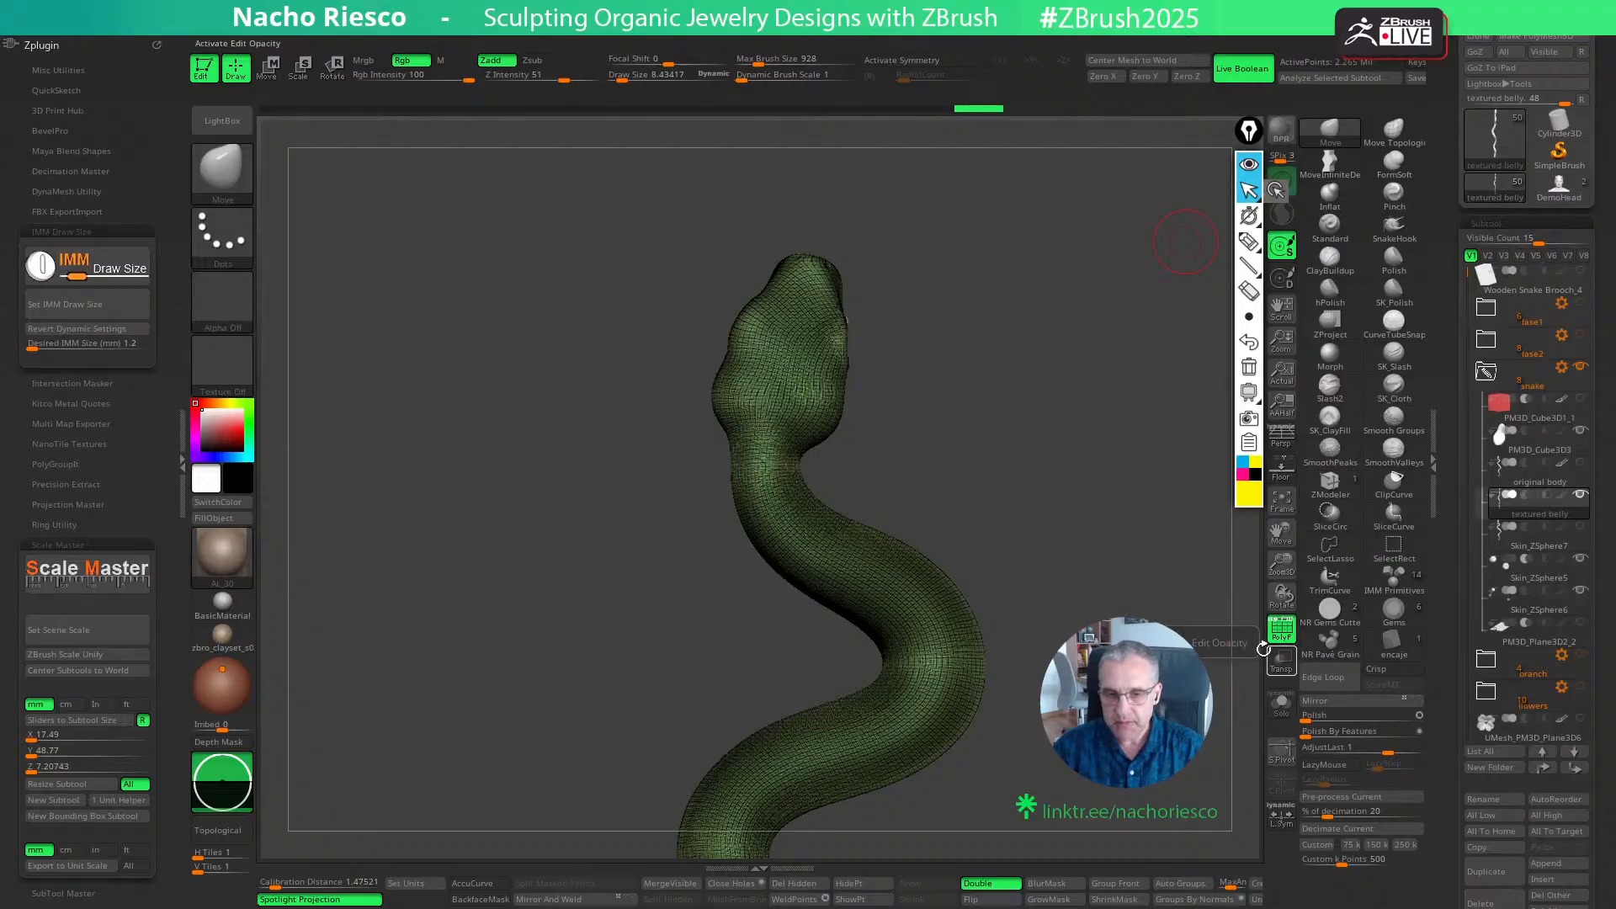
{"action": "left_click", "coordinate": [1285, 637]}
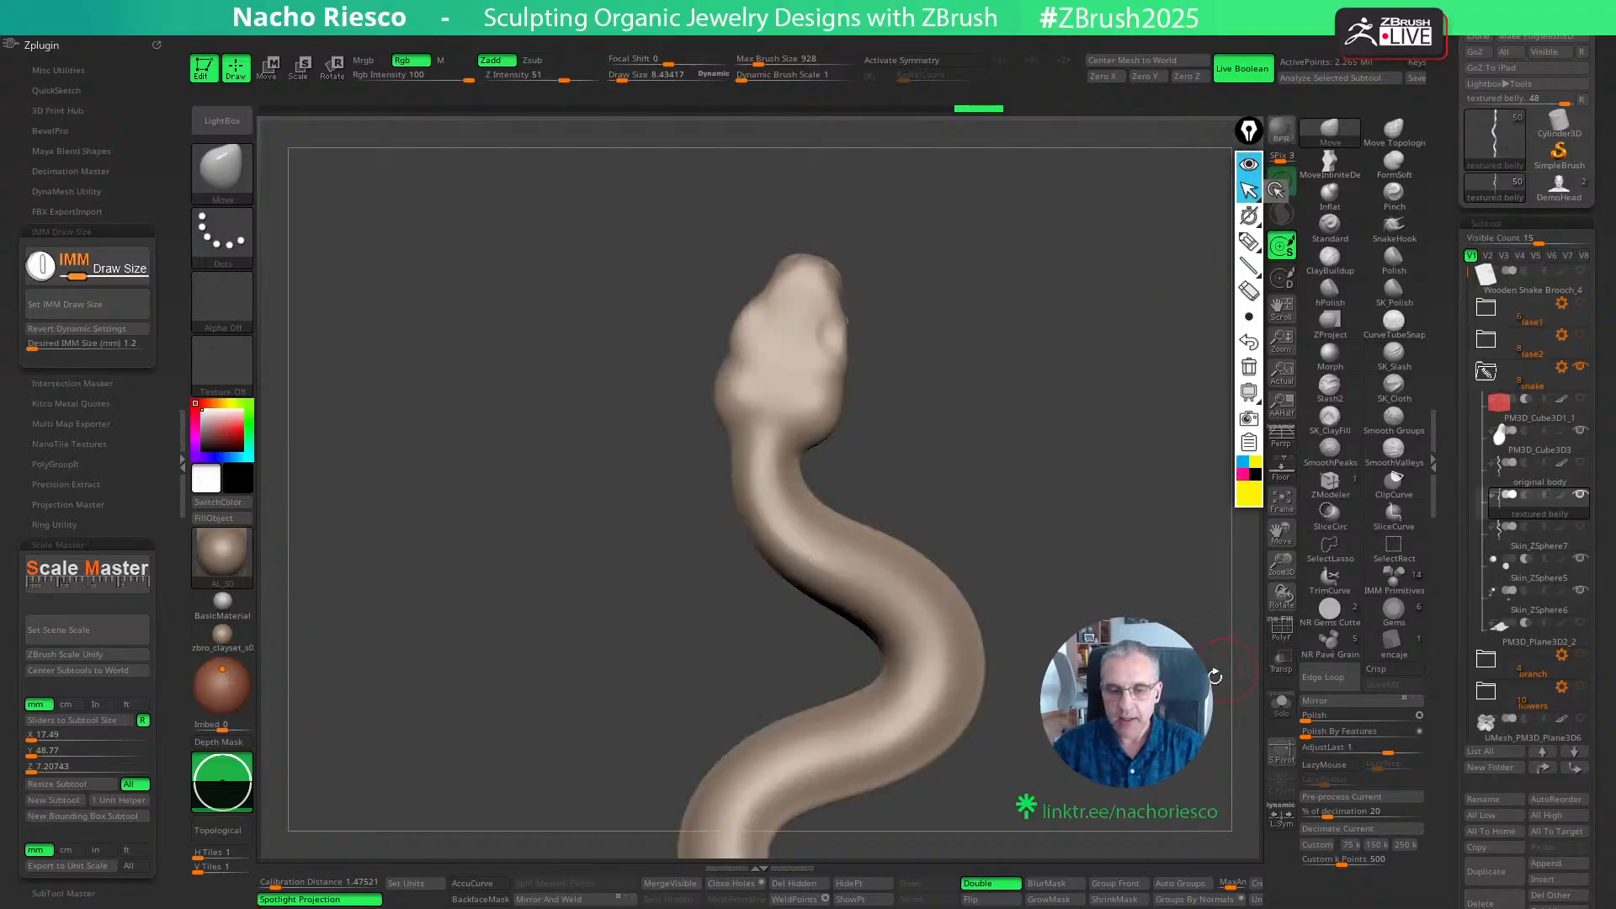
- Select the original body subtool and view it in Solo mode without the other snake parts
{"action": "left_click", "coordinate": [1519, 481]}
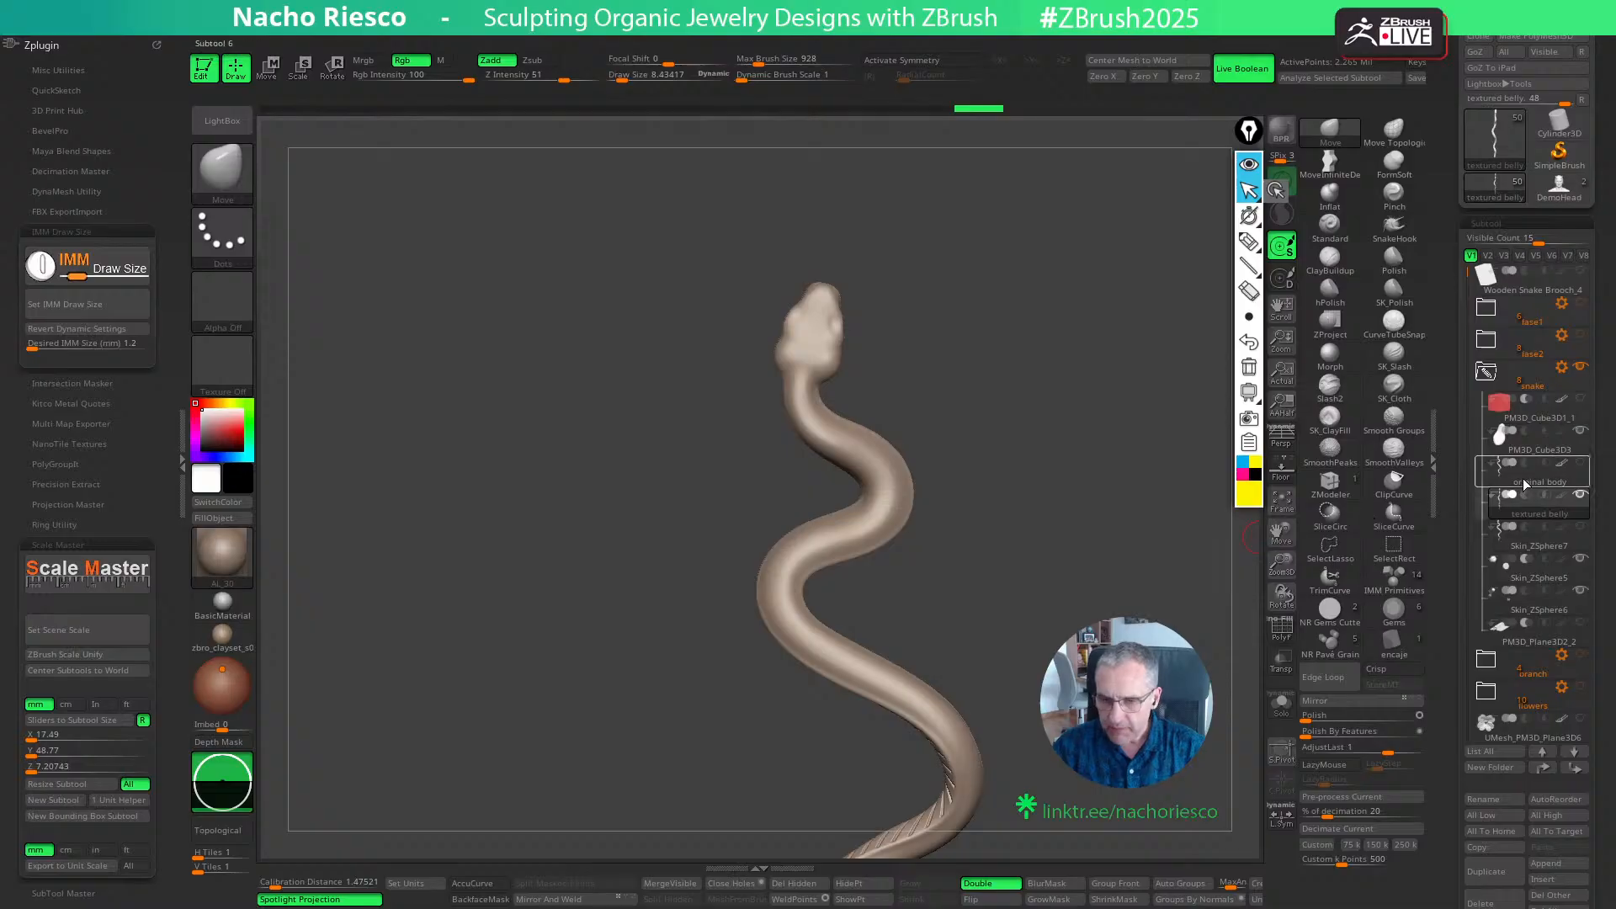
{"action": "left_click", "coordinate": [1281, 703]}
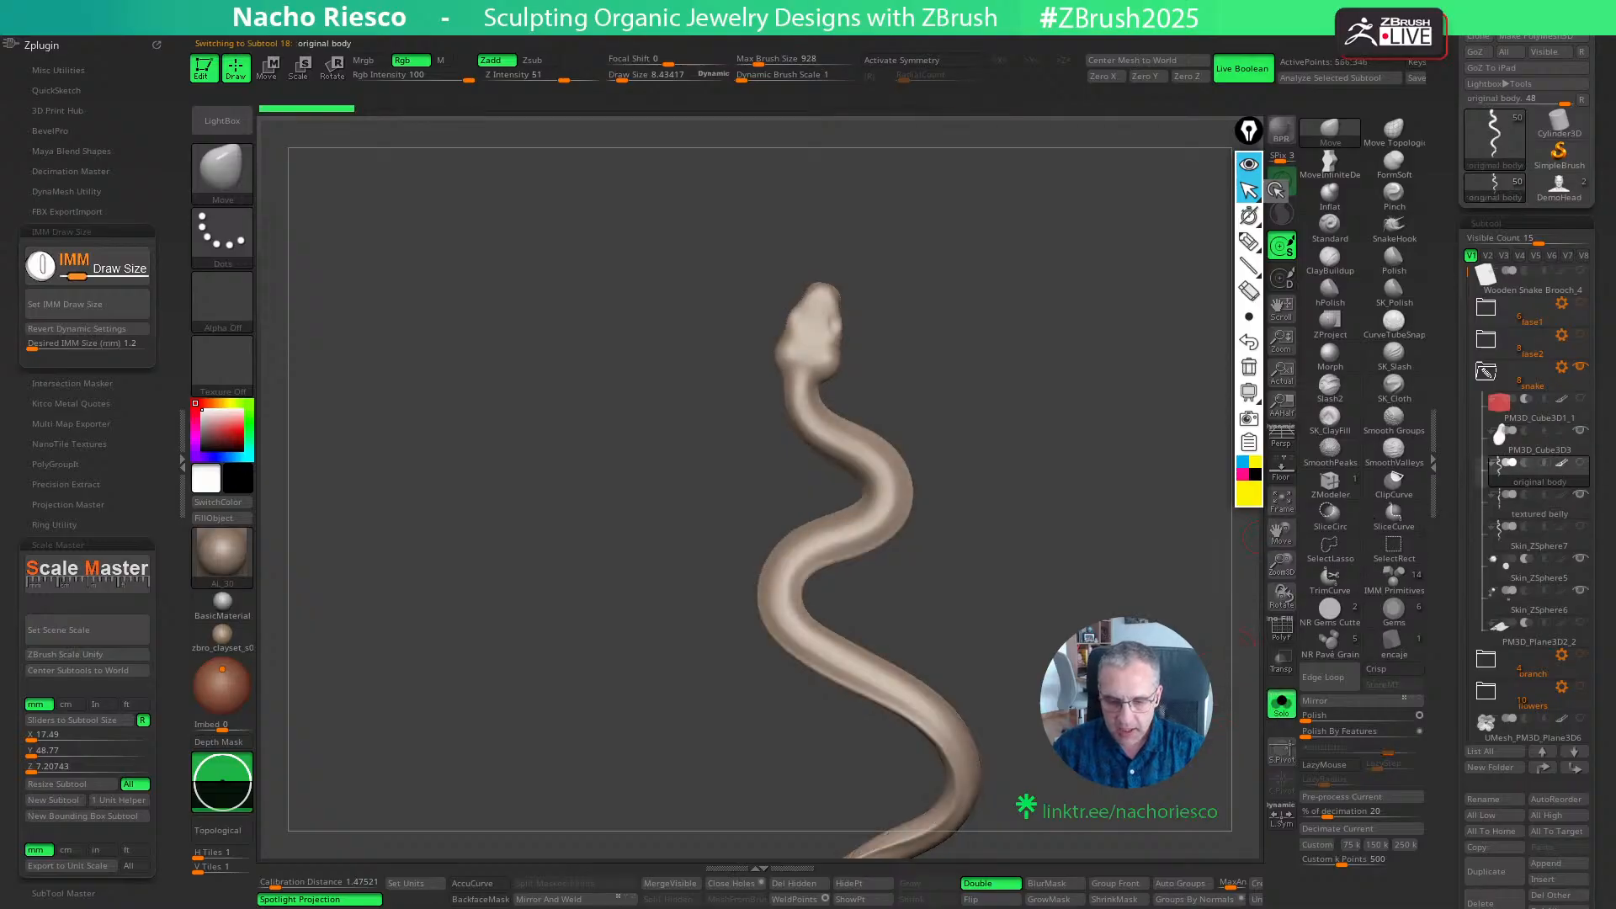
{"action": "mouse_move", "coordinate": [1145, 695]}
{"action": "left_mouse_down"}
{"action": "mouse_move", "coordinate": [1151, 717]}
{"action": "mouse_move", "coordinate": [1144, 701]}
{"action": "mouse_move", "coordinate": [1034, 715]}
{"action": "mouse_move", "coordinate": [1007, 538]}
{"action": "mouse_move", "coordinate": [963, 584]}
{"action": "mouse_move", "coordinate": [995, 593]}
{"action": "mouse_move", "coordinate": [1123, 552]}
{"action": "left_mouse_up"}
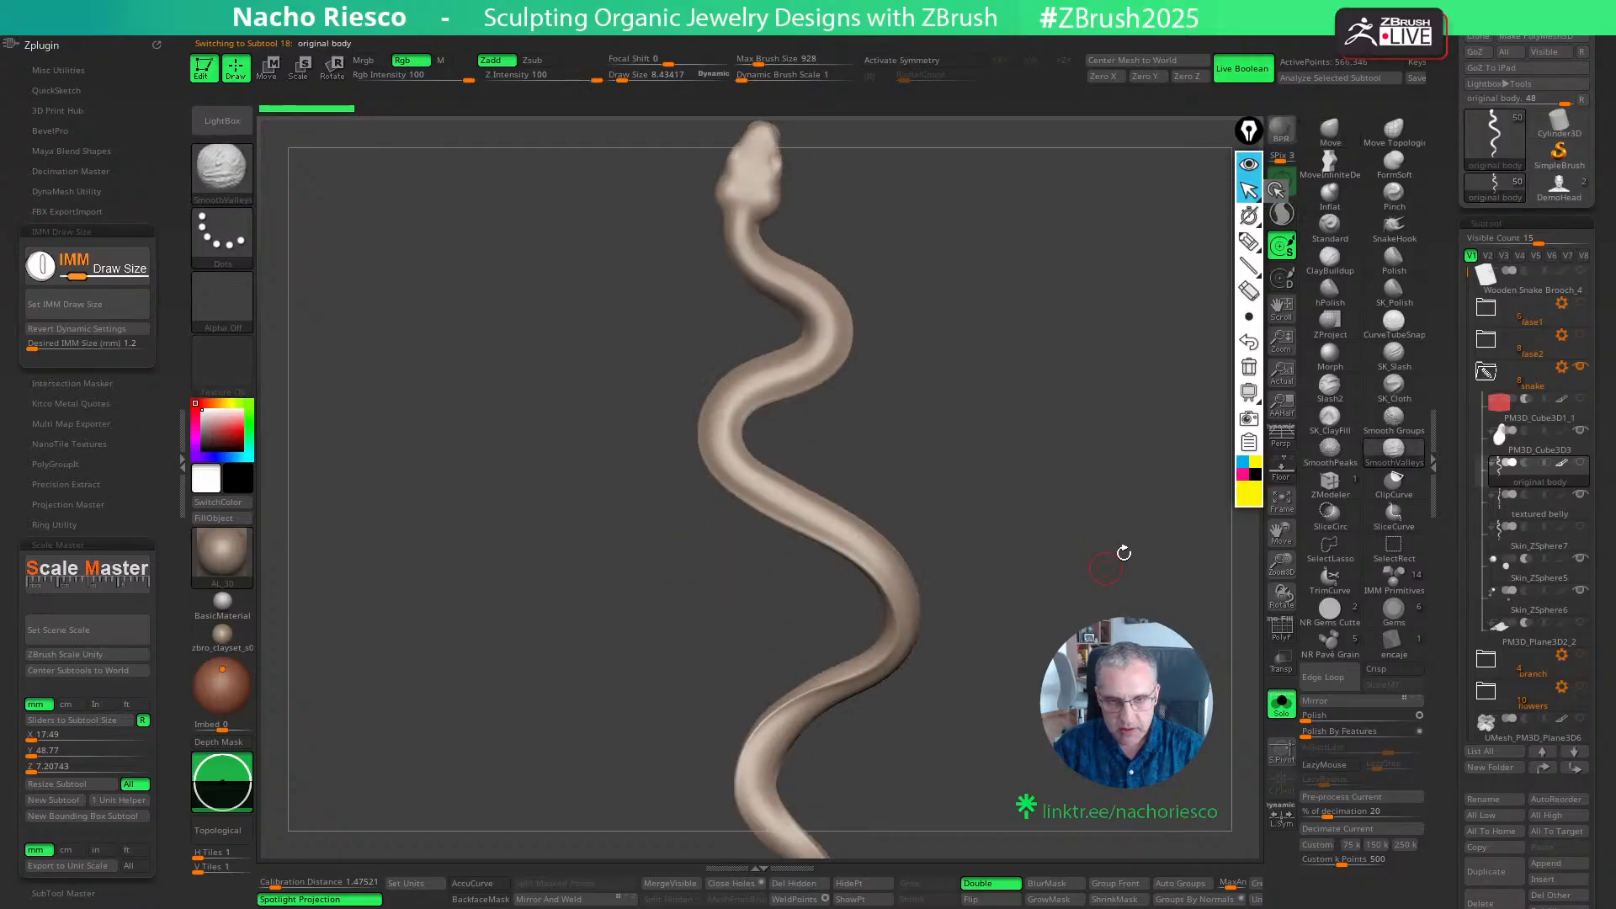
{"action": "left_click", "coordinate": [1284, 708]}
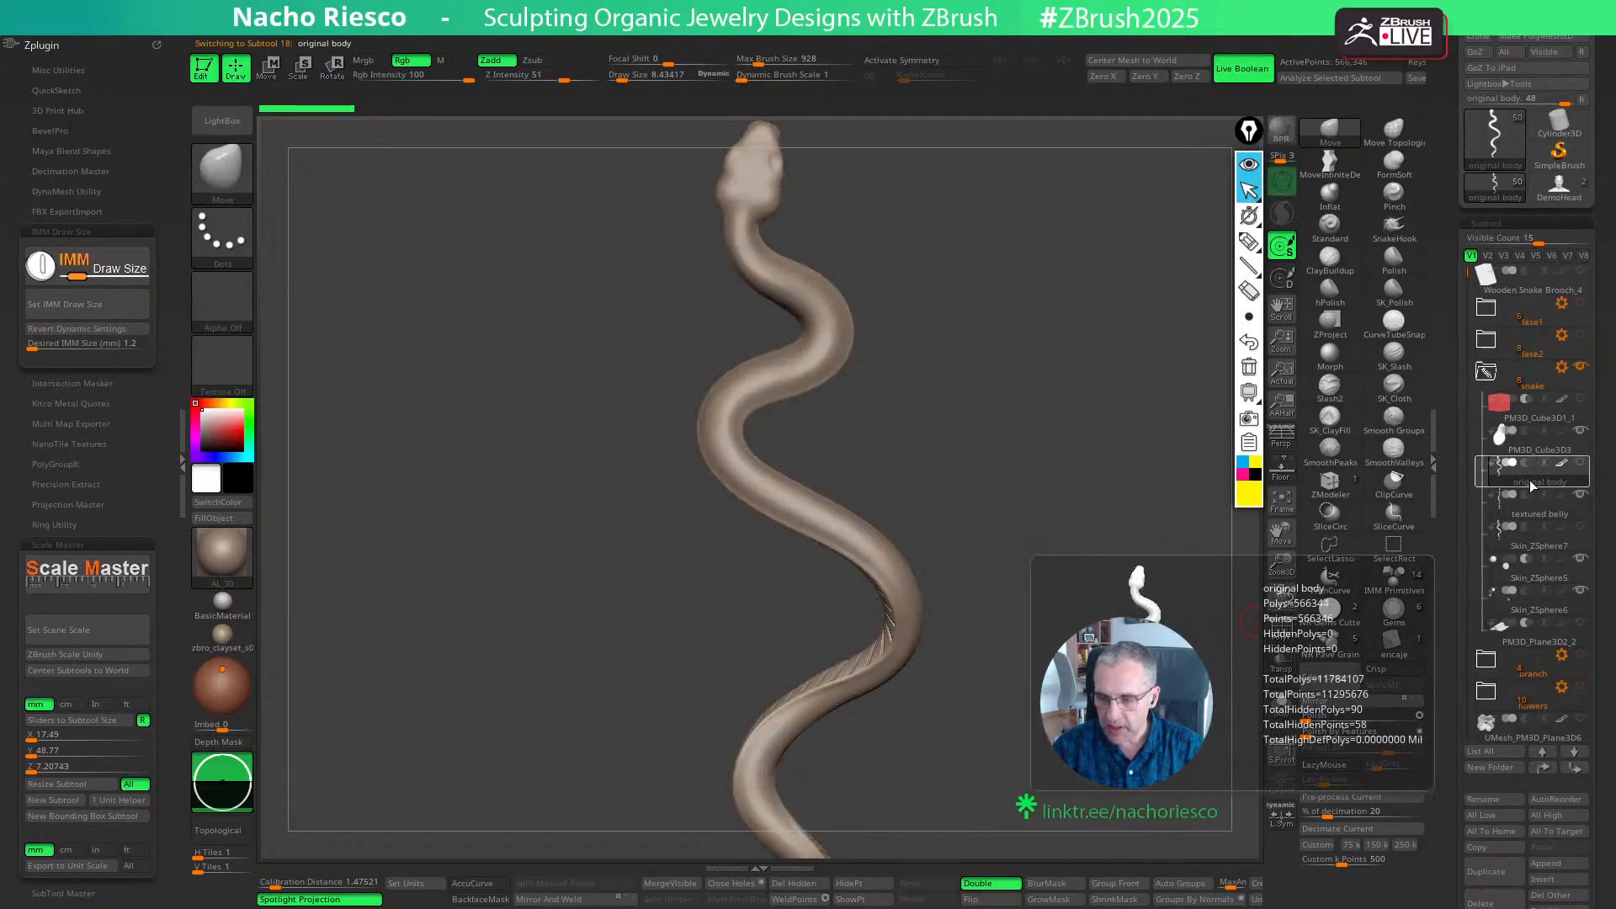
- Preview the original body at its lowest subdivision level and return it to SDiv 3
{"action": "scroll", "coordinate": [1470, 608], "scroll_direction": "down", "scroll_amount": 5}
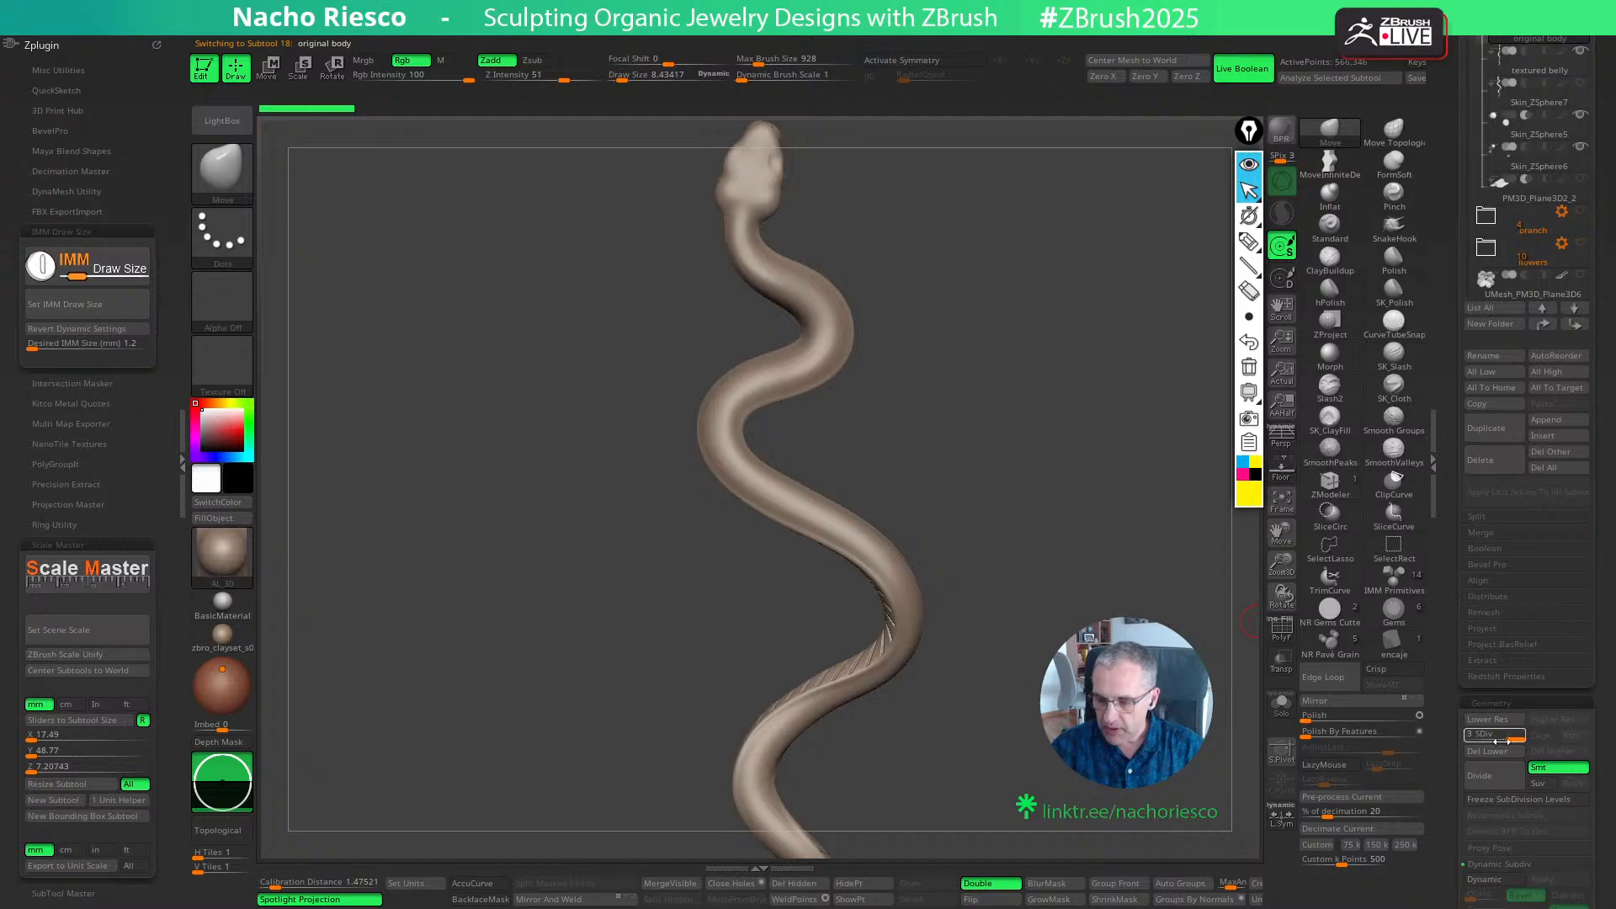
{"action": "left_click_drag", "start_coordinate": [1514, 737], "coordinate": [1452, 734]}
{"action": "left_click_drag", "start_coordinate": [1035, 505], "coordinate": [1027, 635], "text": "alt"}
{"action": "left_click_drag", "start_coordinate": [1069, 538], "coordinate": [1037, 679], "text": "alt"}
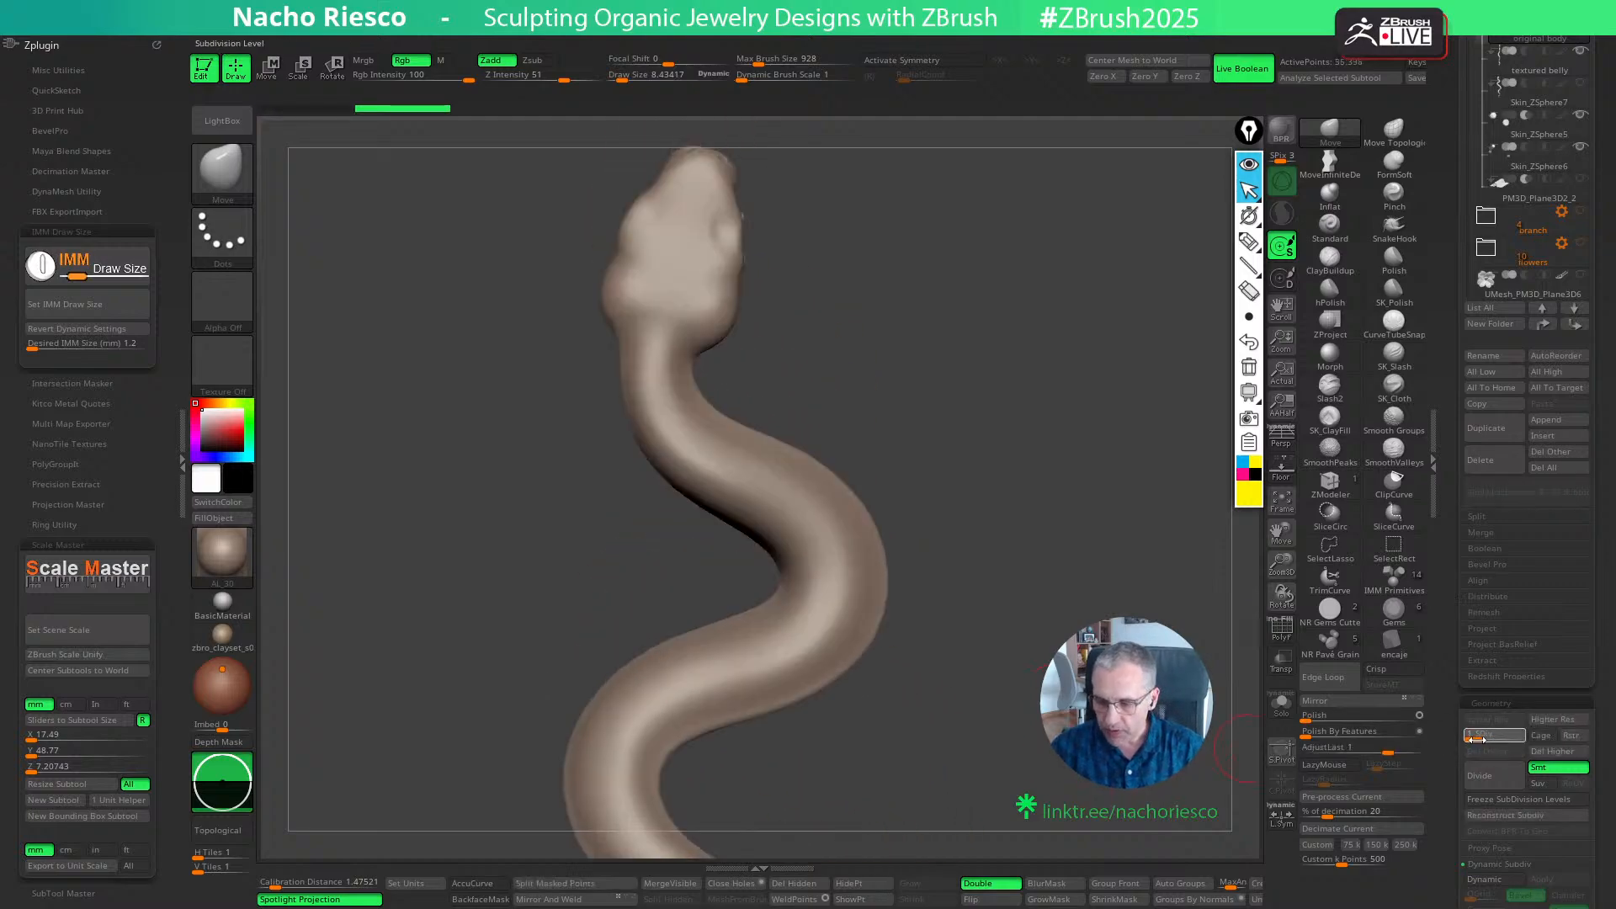
{"action": "left_click_drag", "start_coordinate": [1474, 738], "coordinate": [1521, 738]}
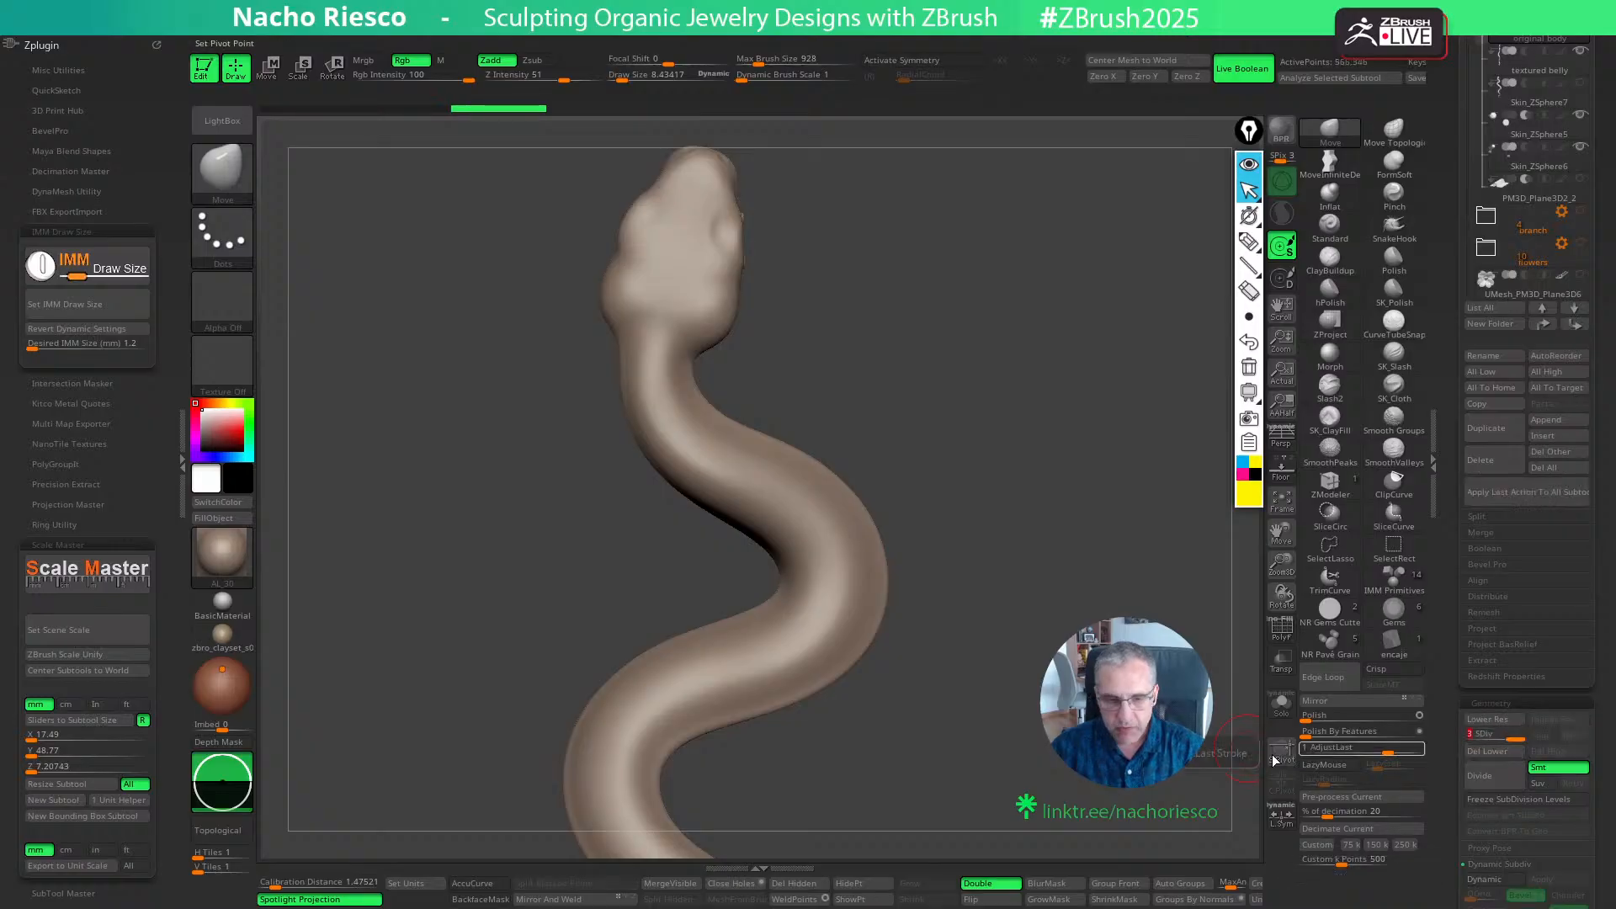
{"action": "left_click_drag", "start_coordinate": [993, 539], "coordinate": [1049, 584], "text": "alt"}
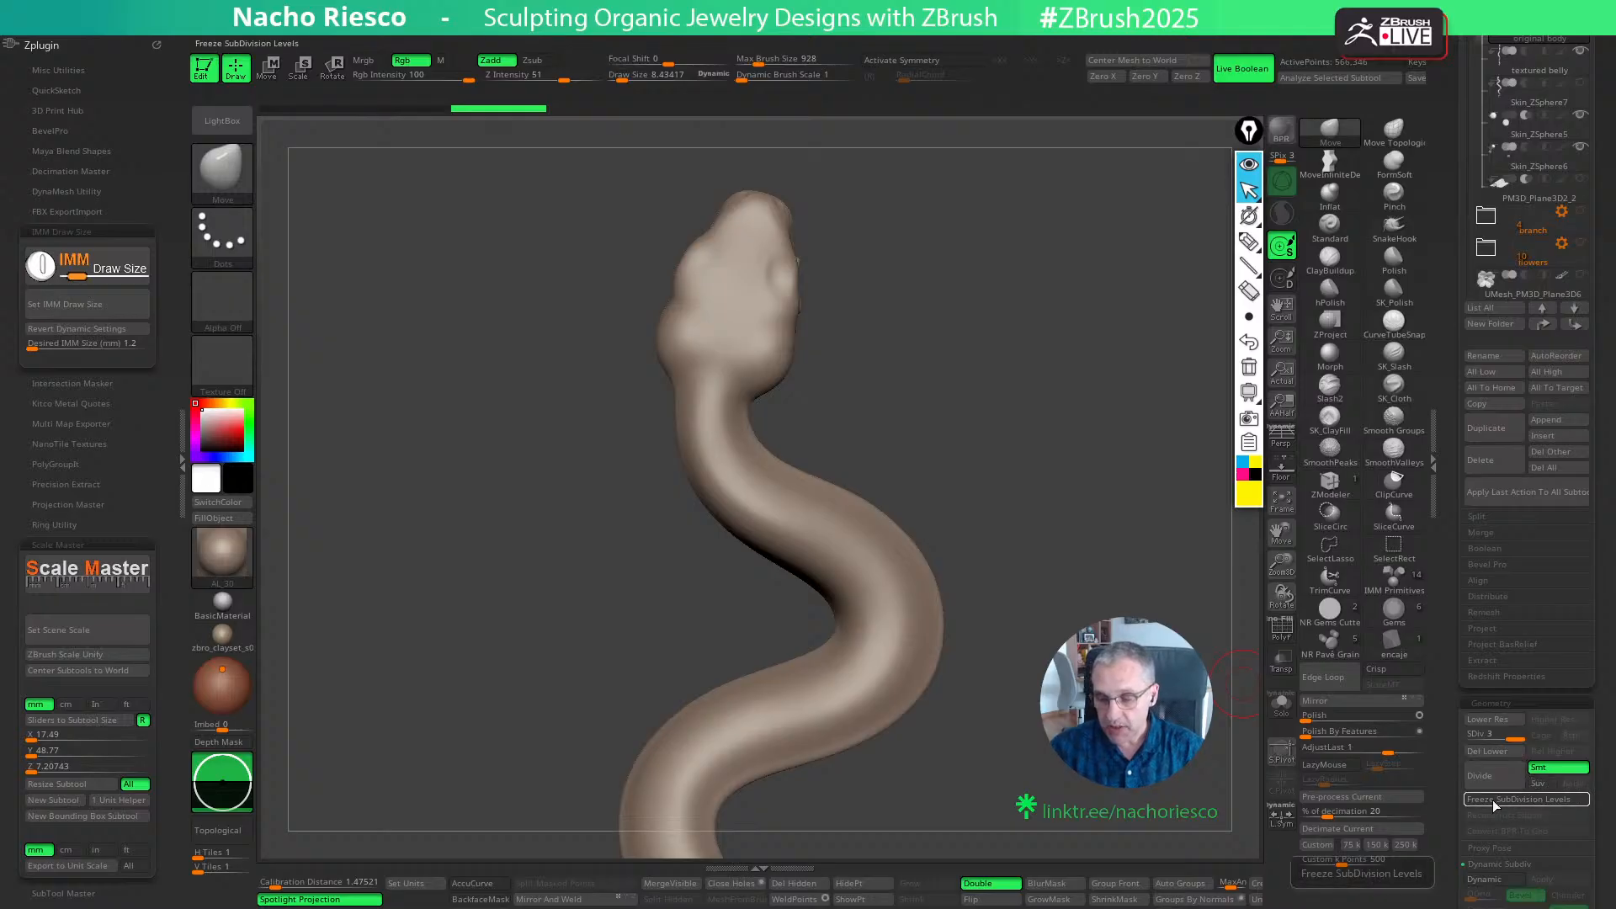
- Duplicate the original body subtool, and select the textured belly and isolate it in Solo mode
{"action": "left_click_drag", "start_coordinate": [1456, 477], "coordinate": [1459, 696]}
{"action": "left_click", "coordinate": [1486, 649]}
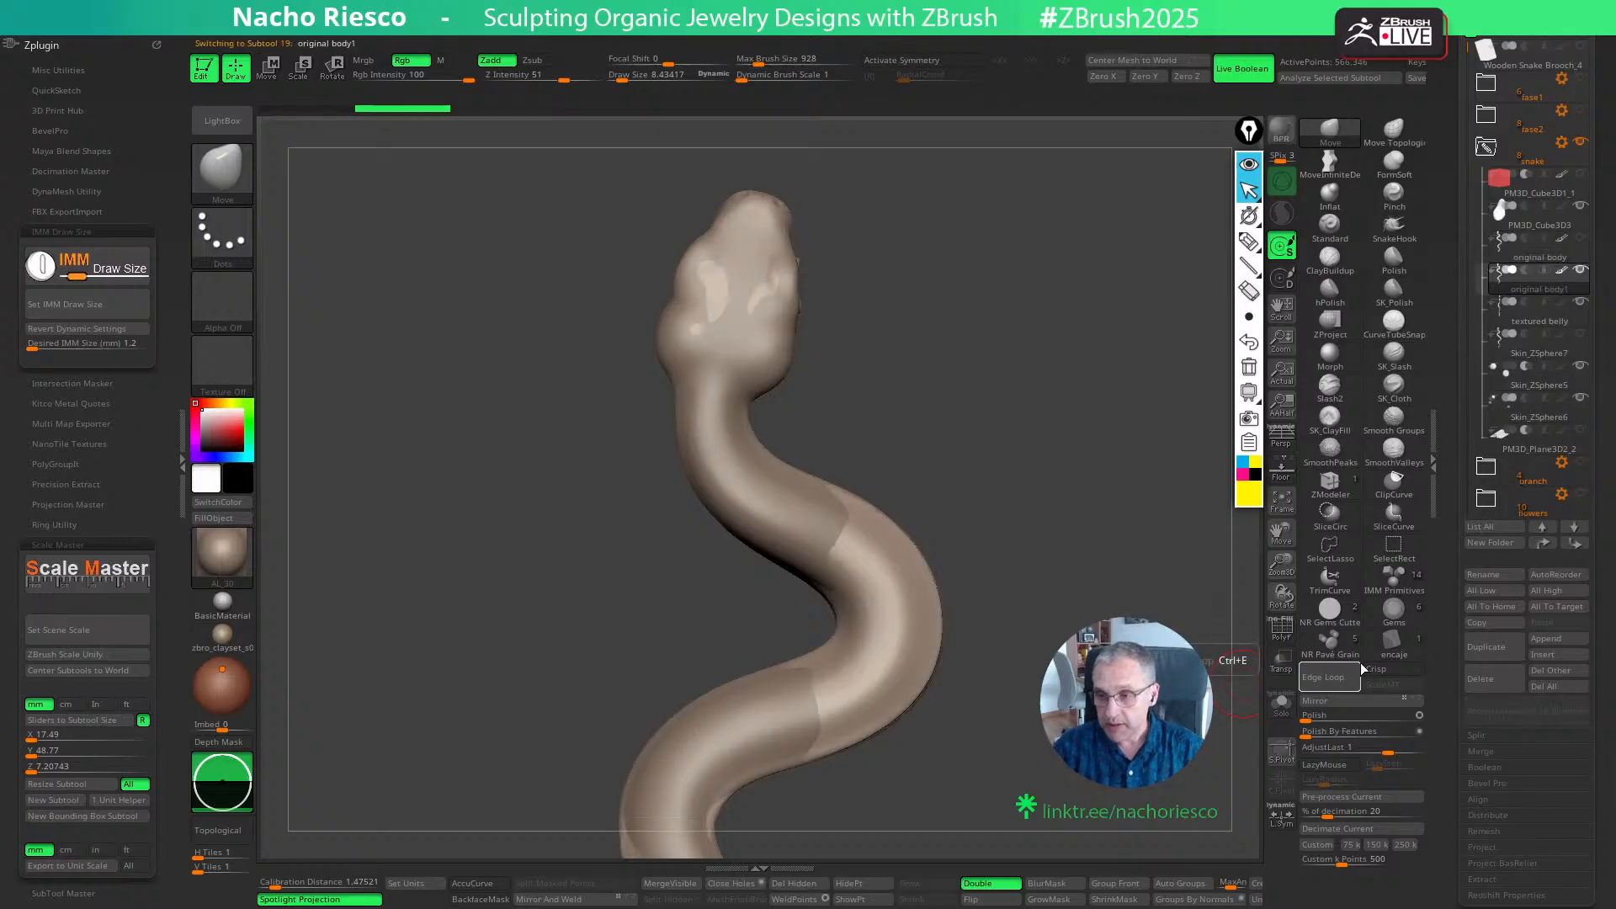
{"action": "mouse_move", "coordinate": [1562, 282]}
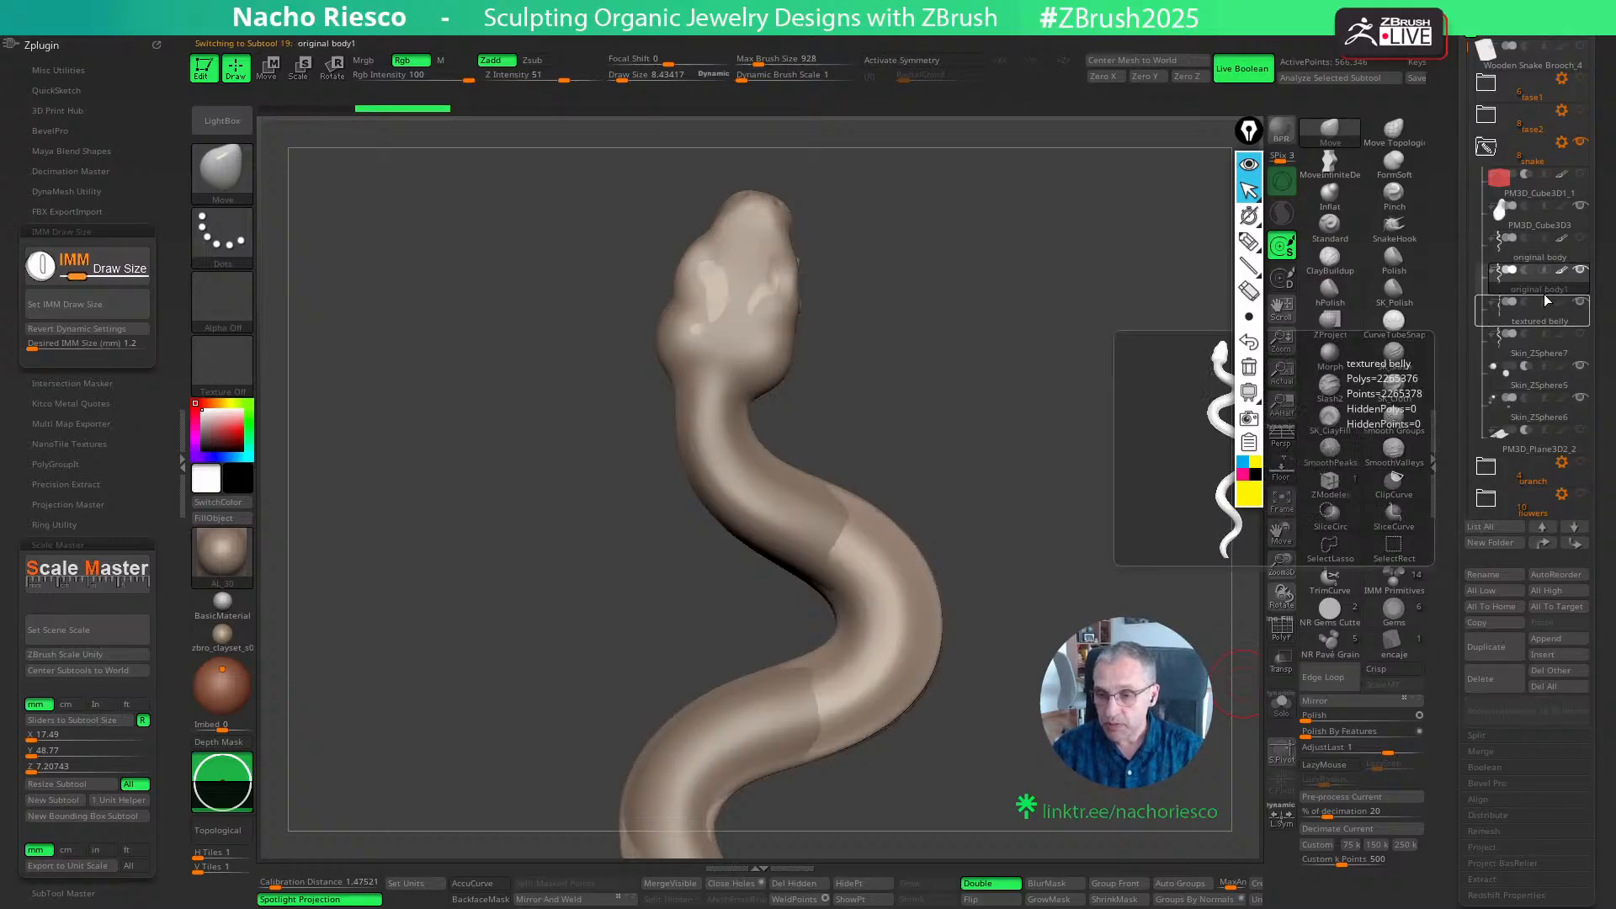
{"action": "mouse_move", "coordinate": [1533, 322]}
{"action": "left_click", "coordinate": [1529, 325]}
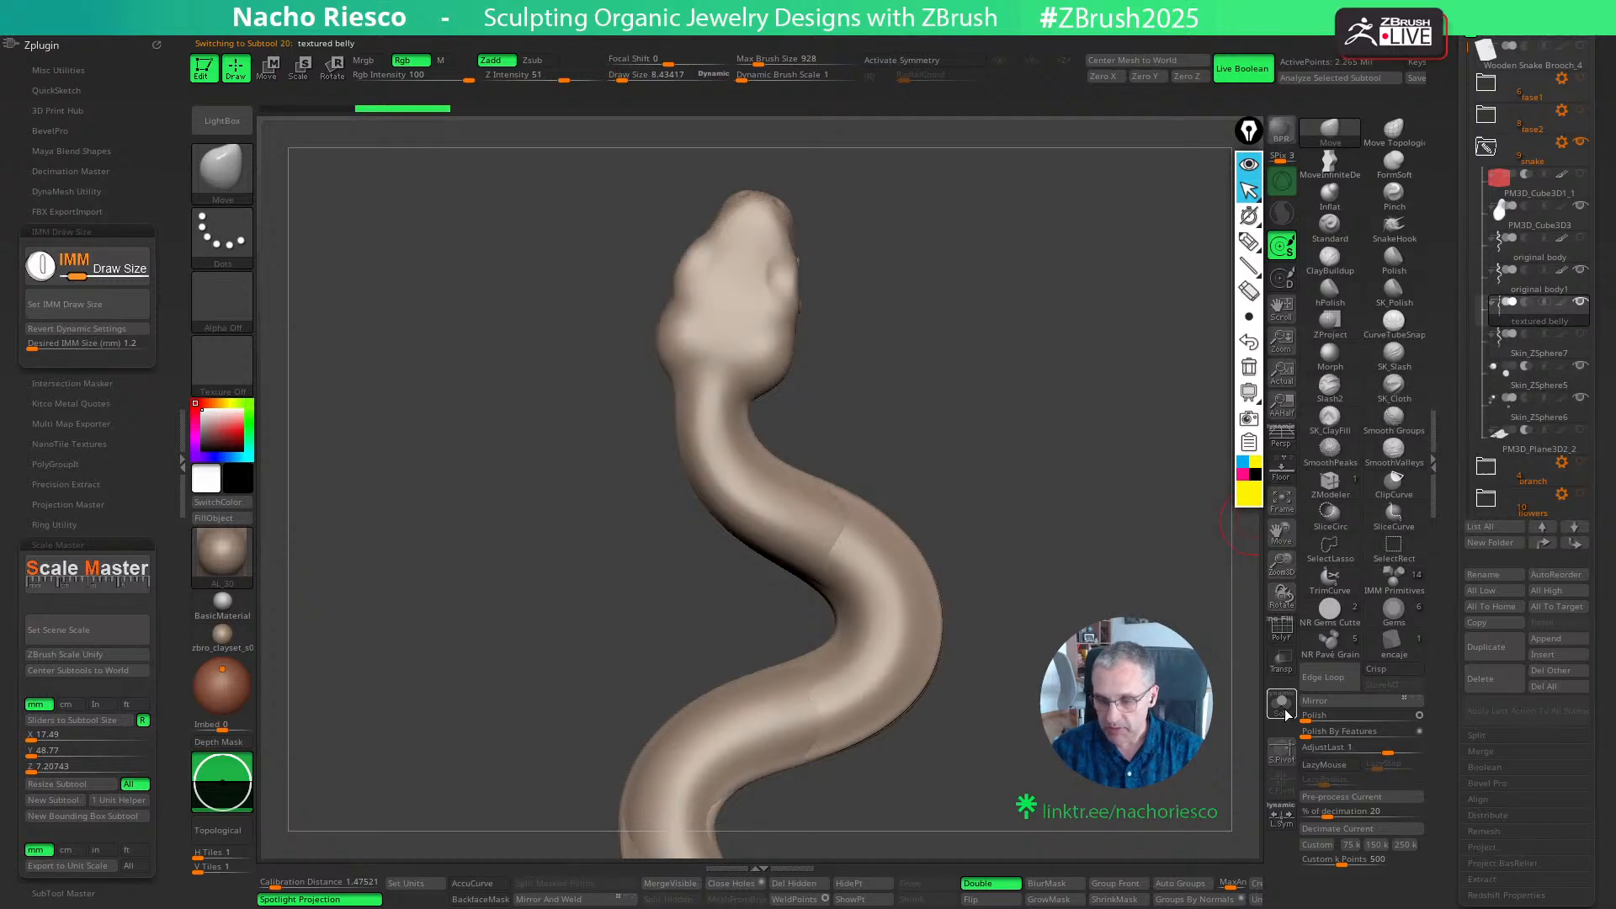
{"action": "left_click", "coordinate": [1280, 705]}
{"action": "left_click_drag", "start_coordinate": [1204, 734], "coordinate": [1032, 751]}
- Move the textured belly above the original body's copy in the subtool order and delete the Skin_ZSphere7 subtool
{"action": "left_click", "coordinate": [1536, 546]}
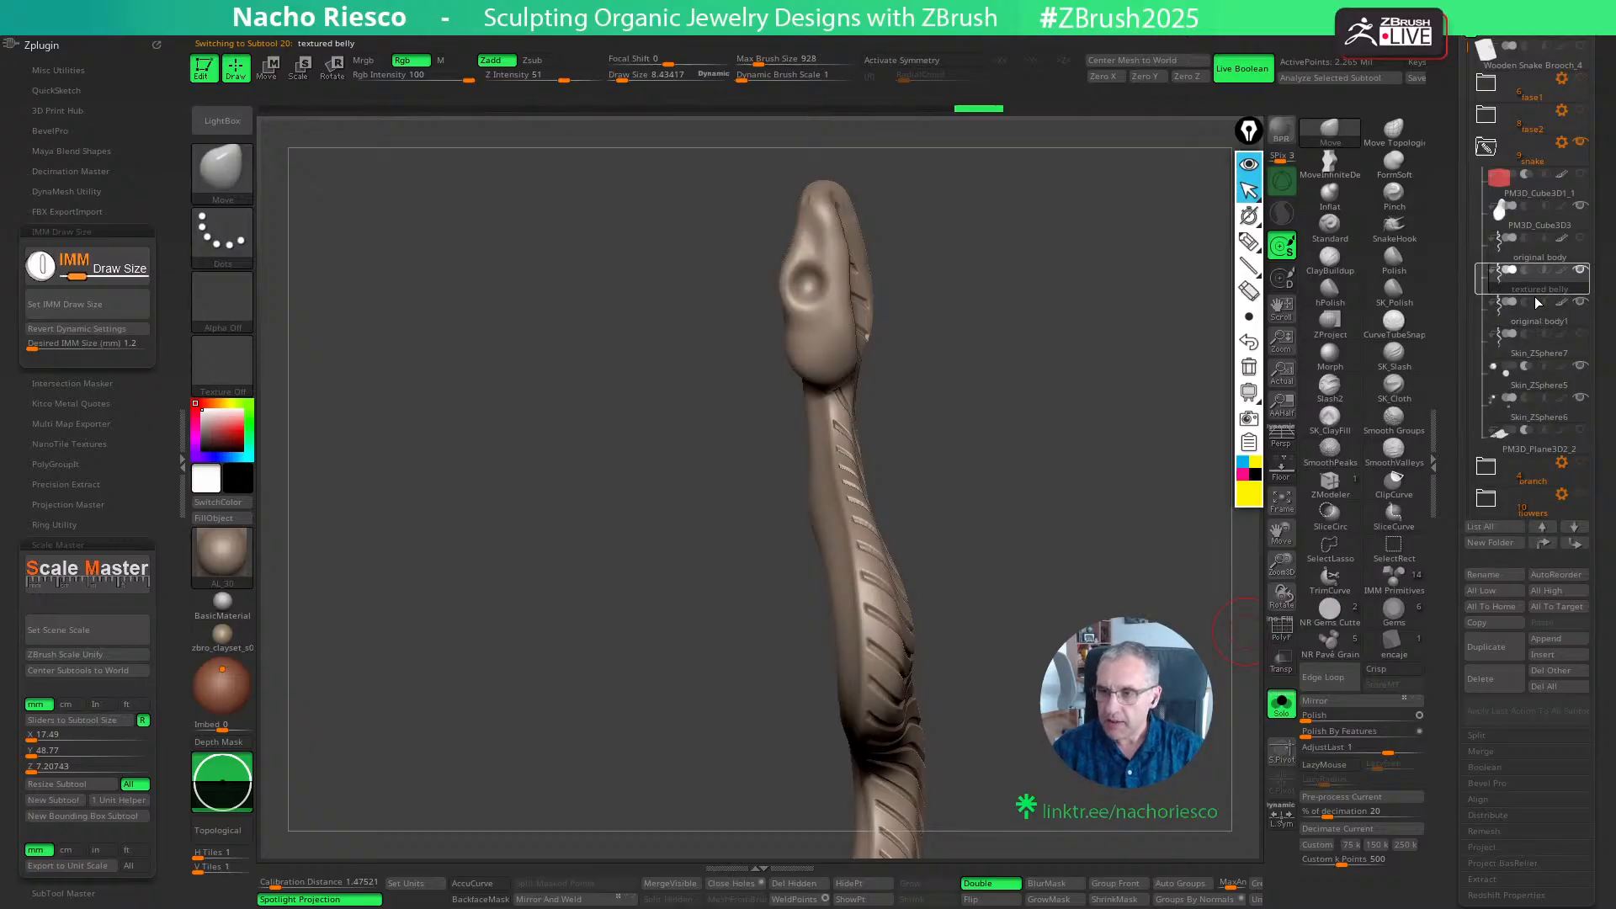
{"action": "left_click", "coordinate": [1535, 320]}
{"action": "left_click", "coordinate": [1519, 334]}
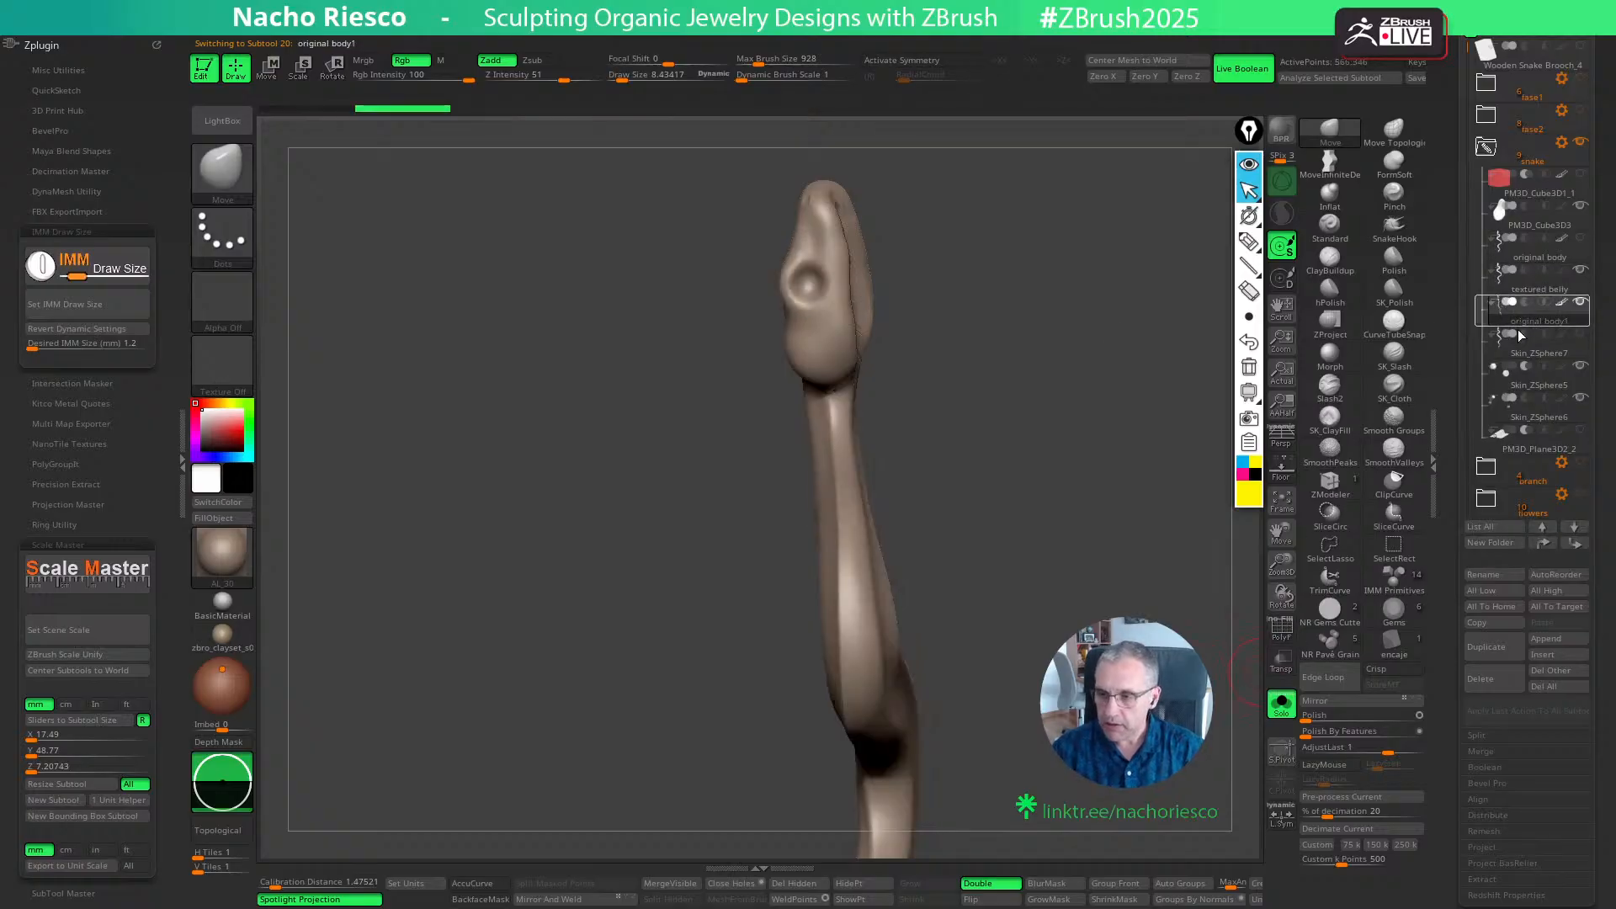
{"action": "left_click", "coordinate": [1490, 687]}
- Duplicate the textured belly subtool
{"action": "left_click", "coordinate": [1528, 288]}
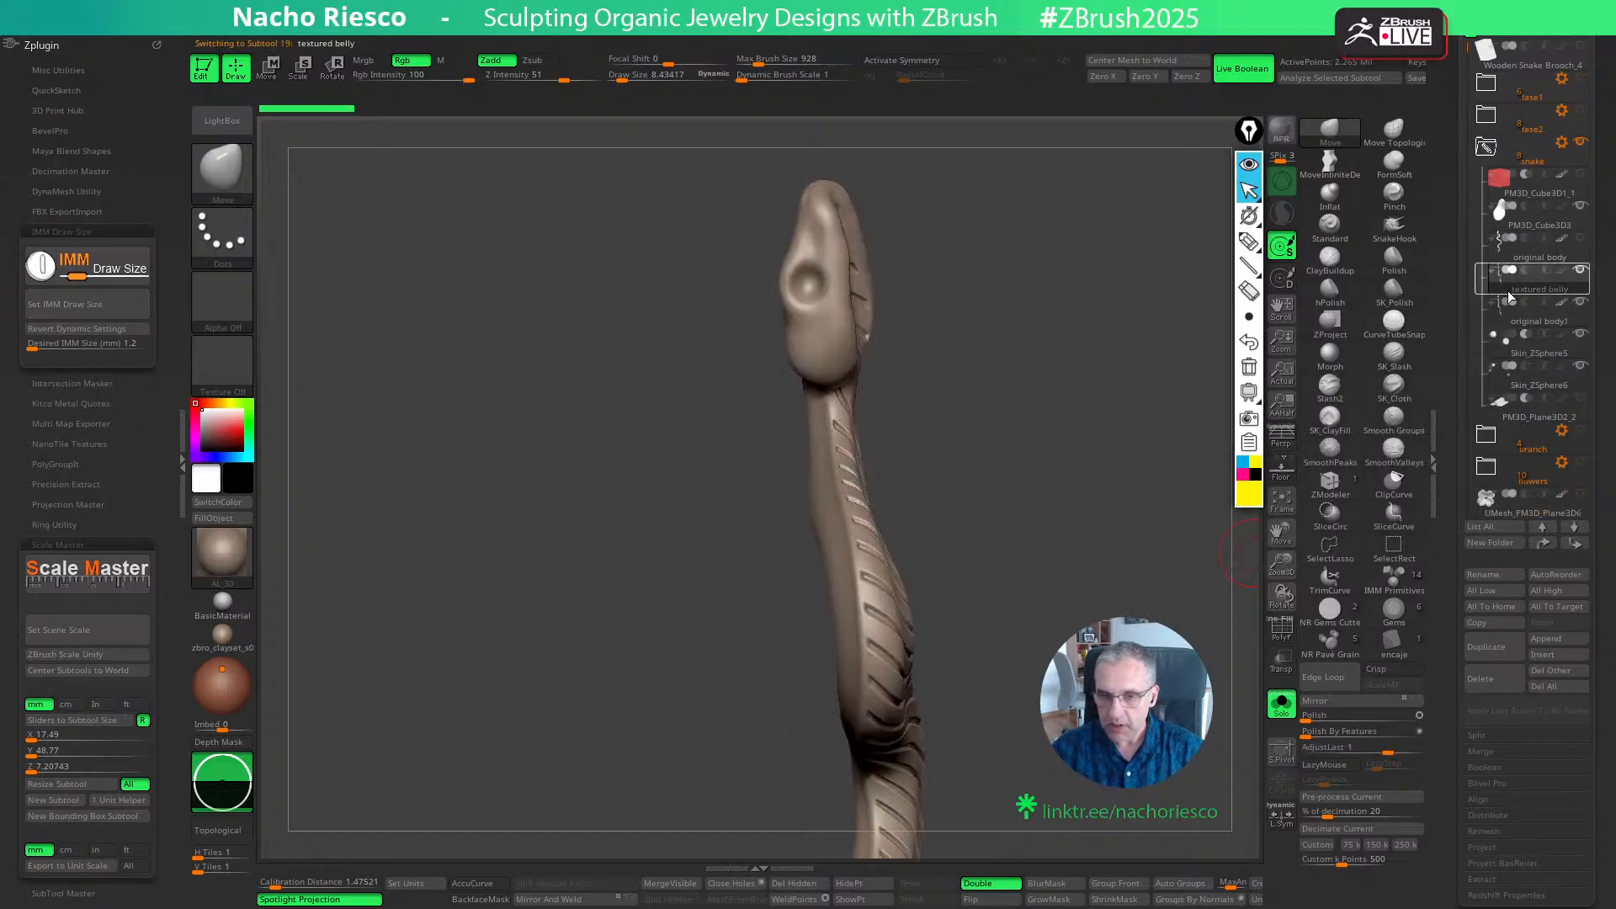
{"action": "left_click", "coordinate": [1494, 647]}
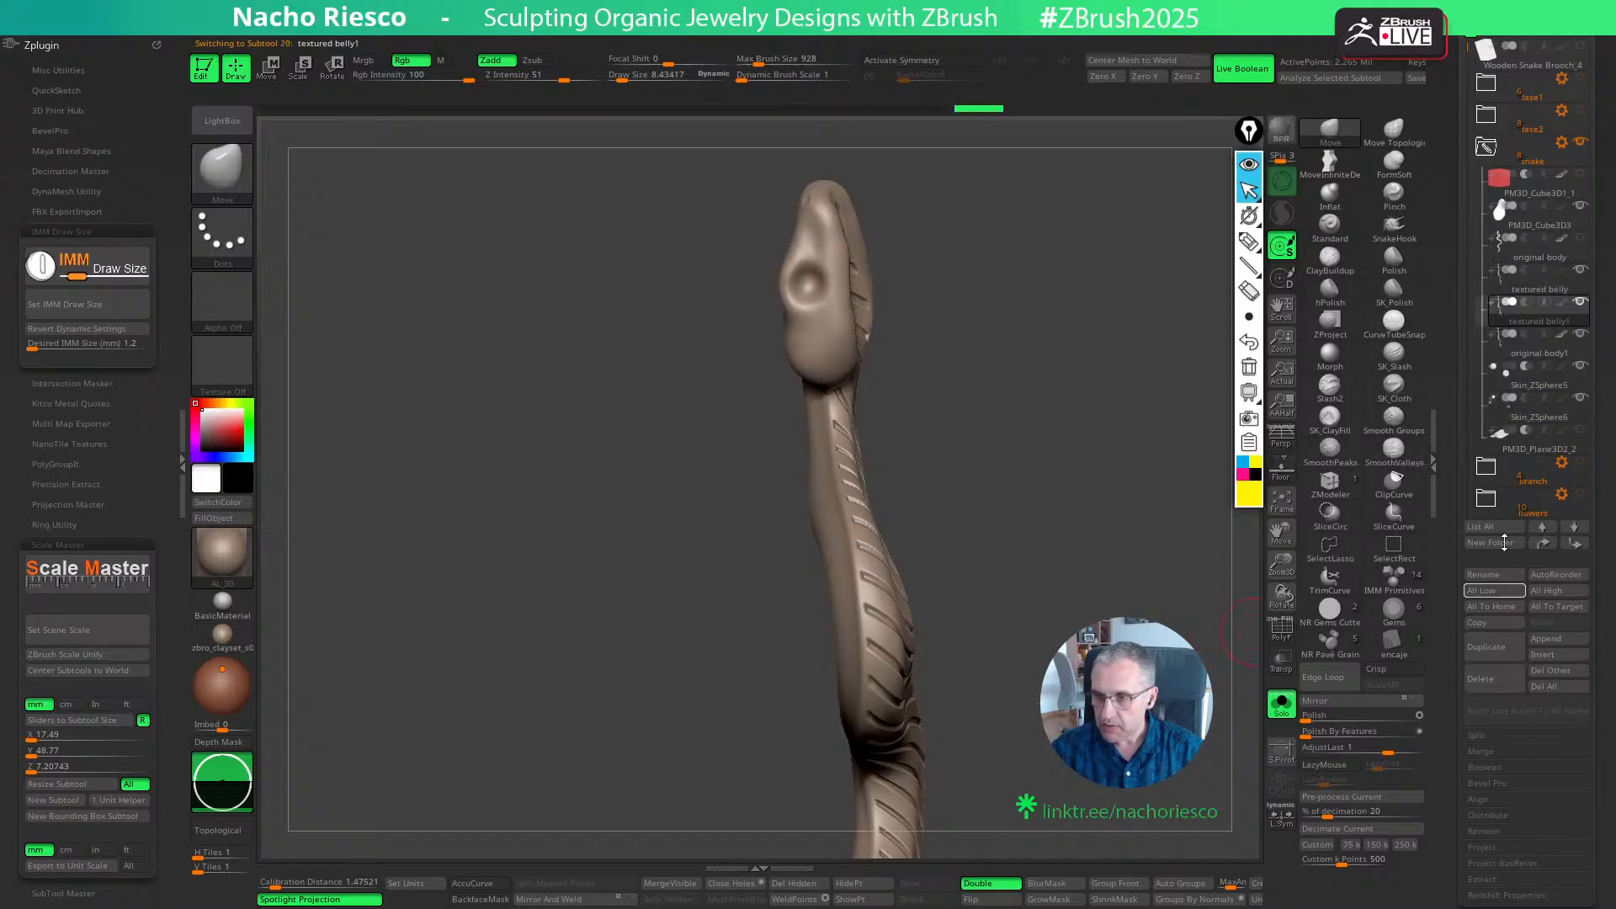
- Move original body1 up one place in the subtool order, and delete both it and the original body subtool
{"action": "left_click", "coordinate": [1537, 352]}
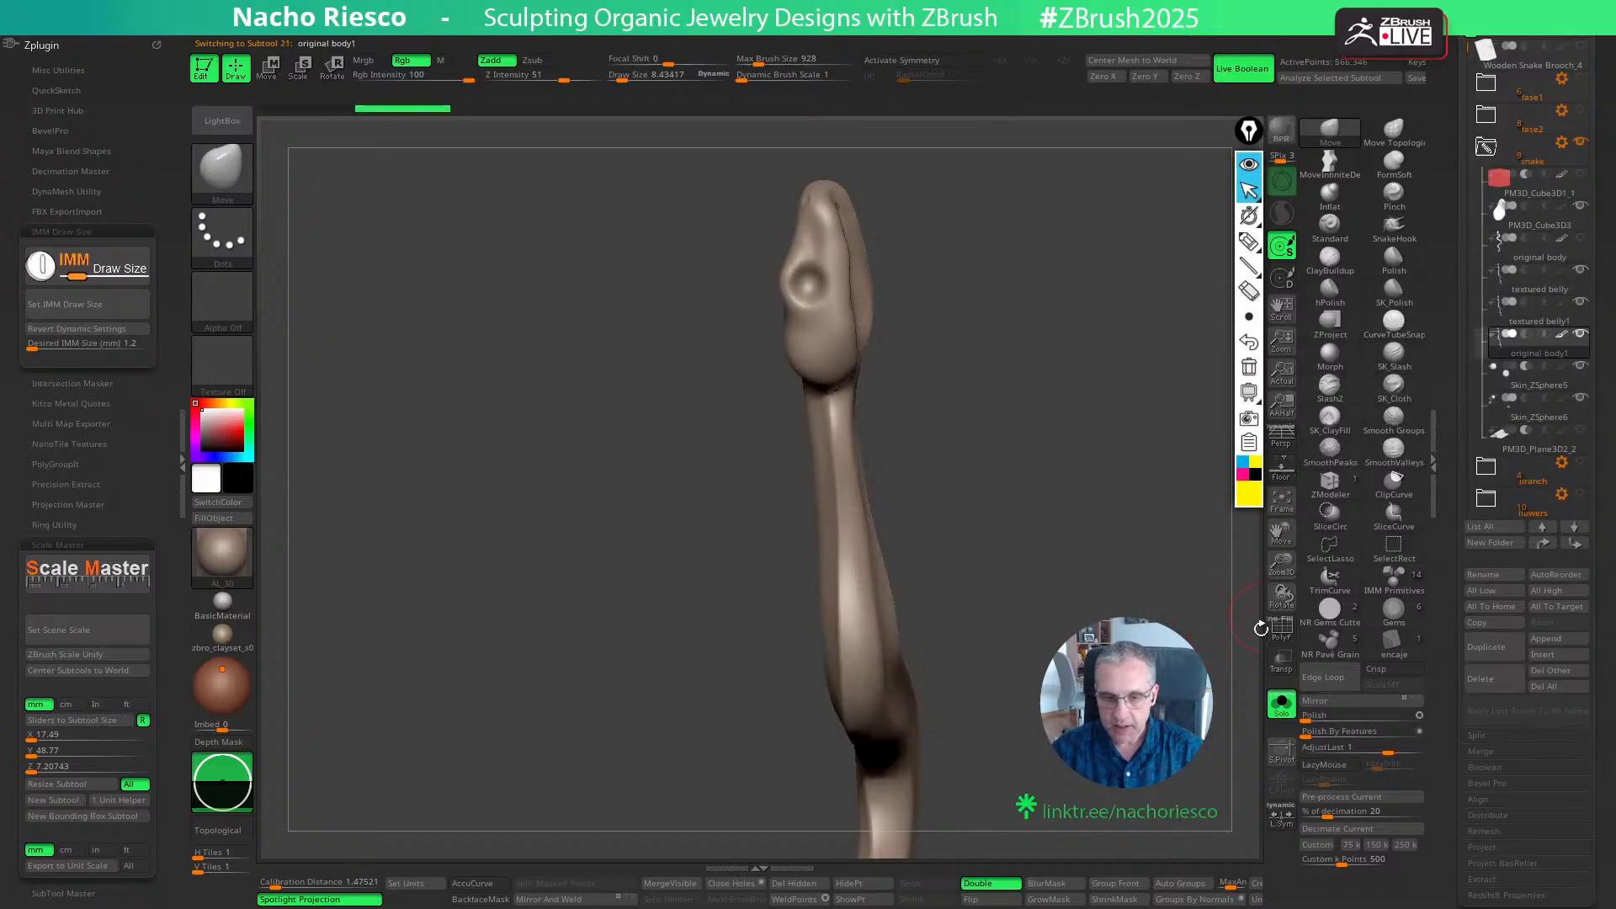
{"action": "left_click", "coordinate": [1542, 543]}
{"action": "mouse_move", "coordinate": [1521, 263]}
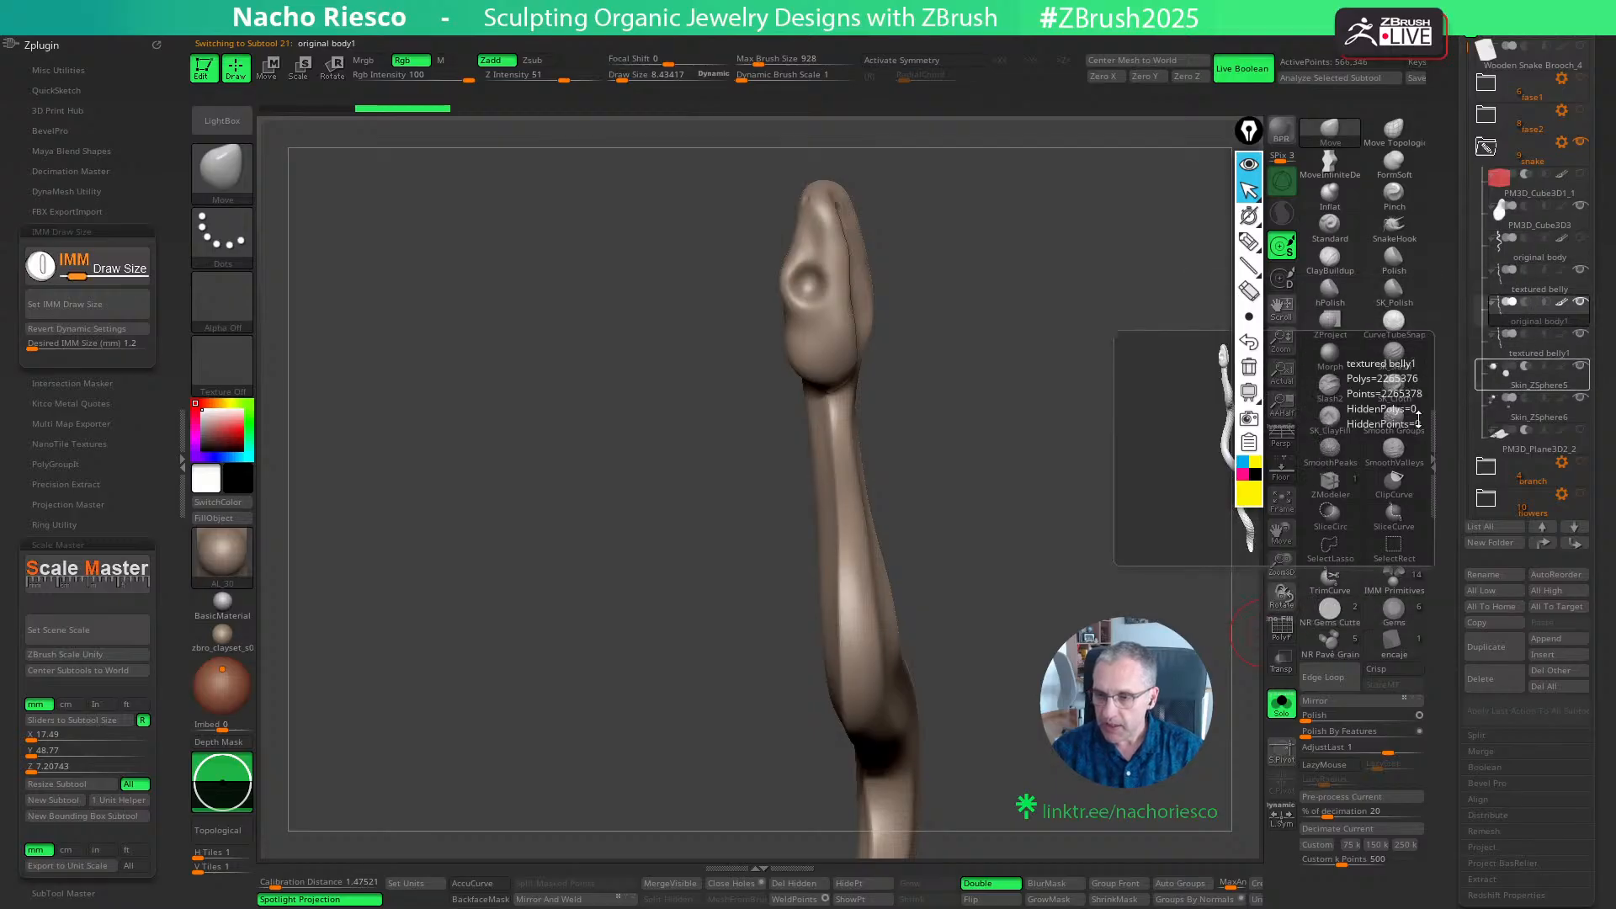
{"action": "left_click", "coordinate": [1494, 678]}
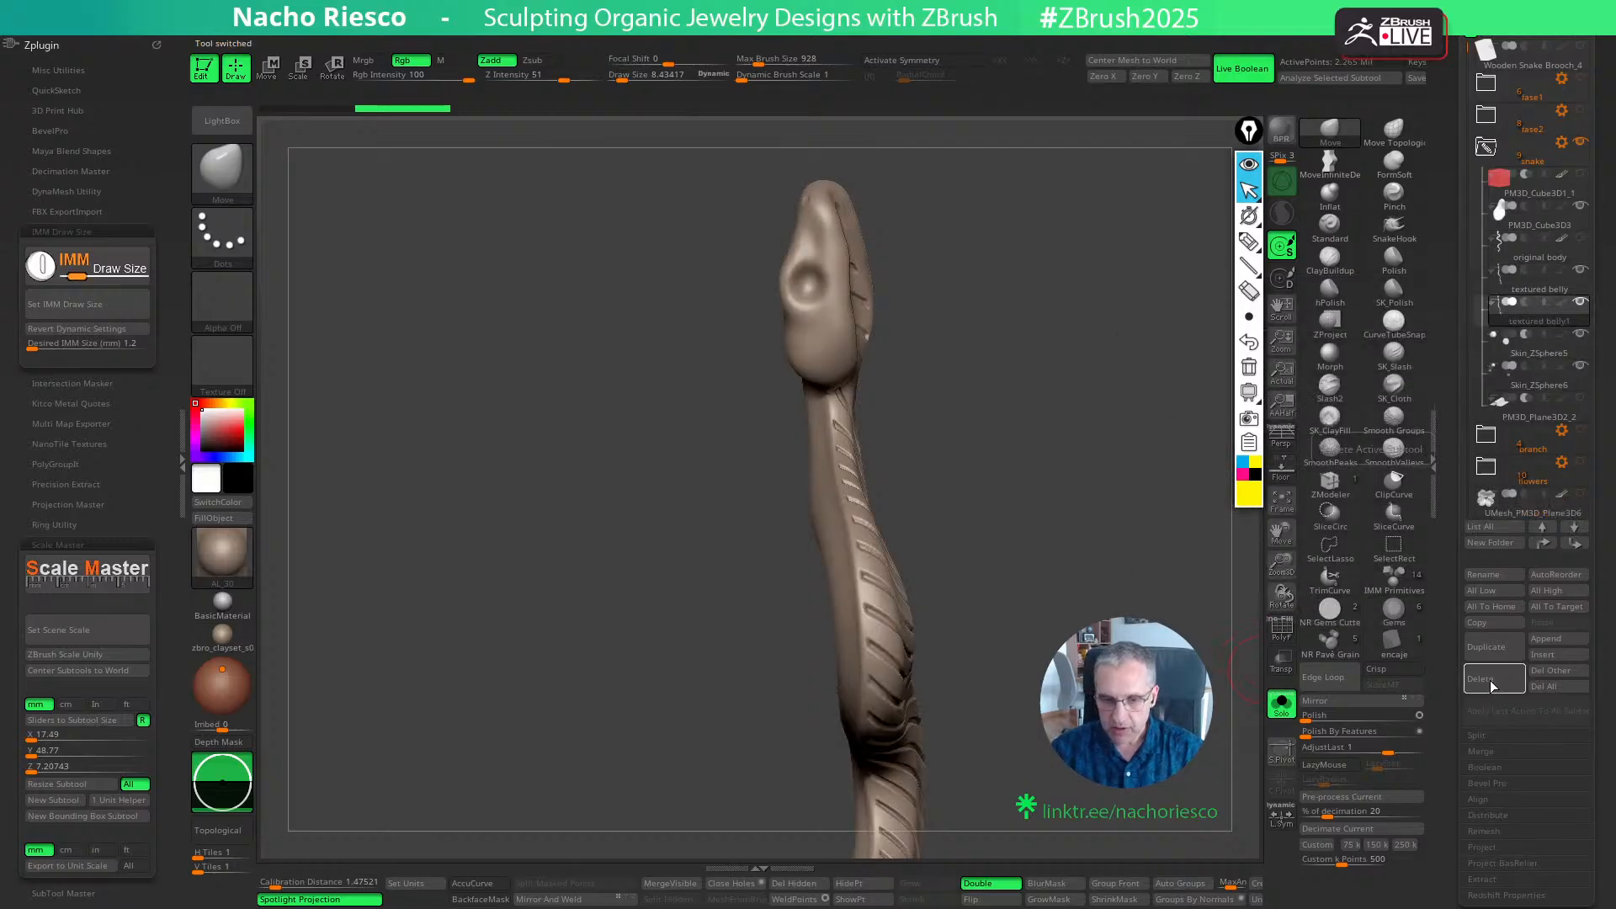
{"action": "left_click", "coordinate": [1528, 253]}
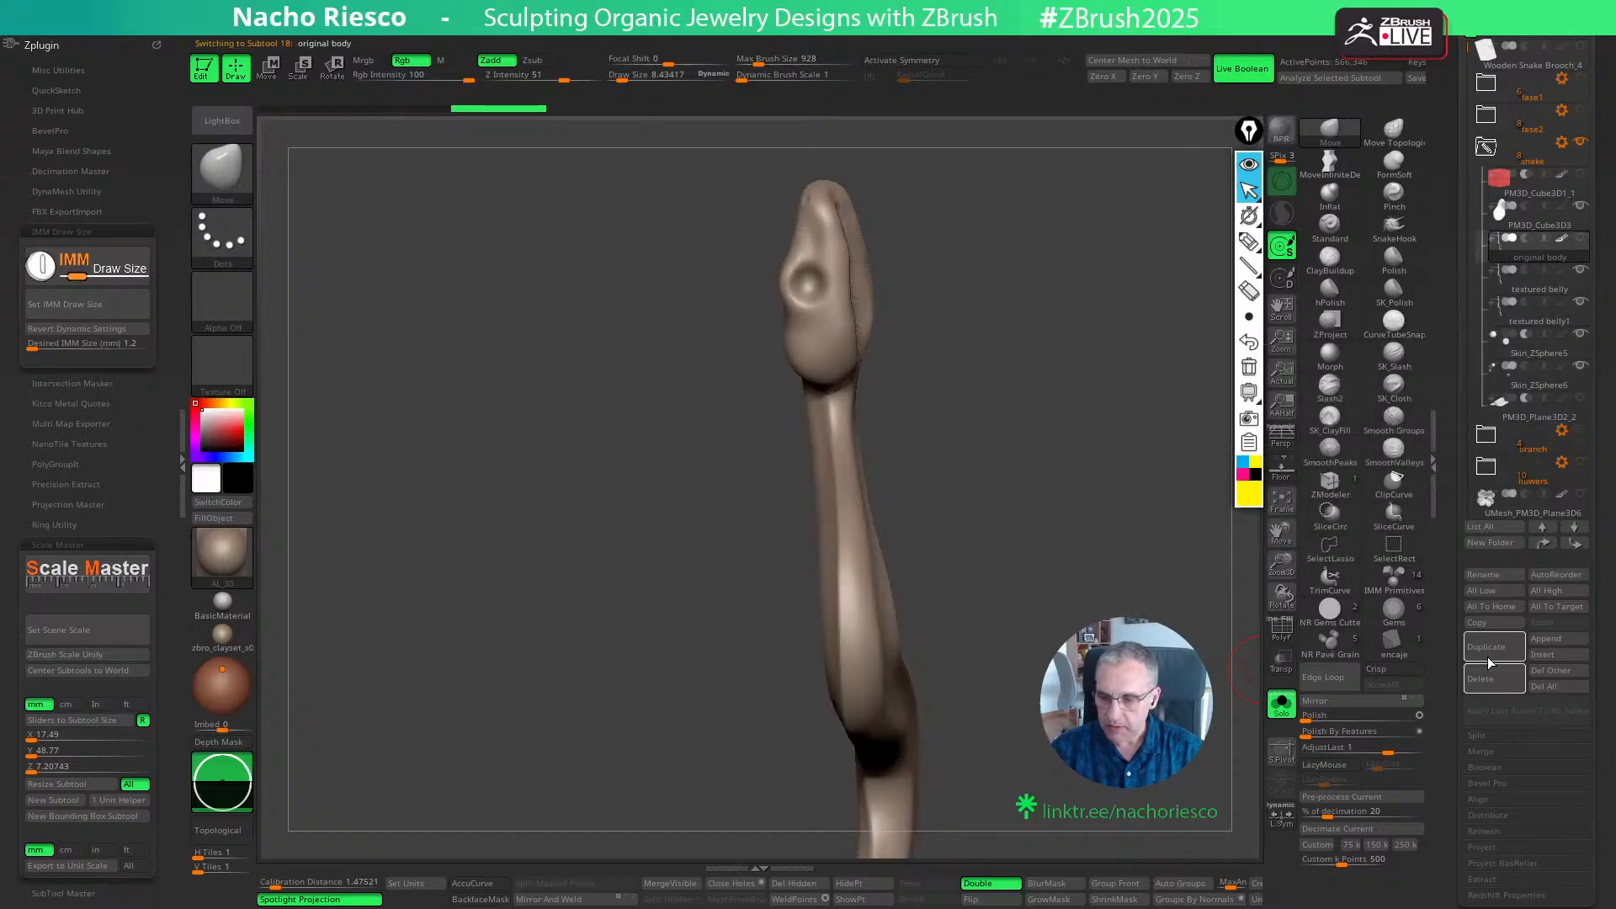
{"action": "left_click", "coordinate": [1492, 687]}
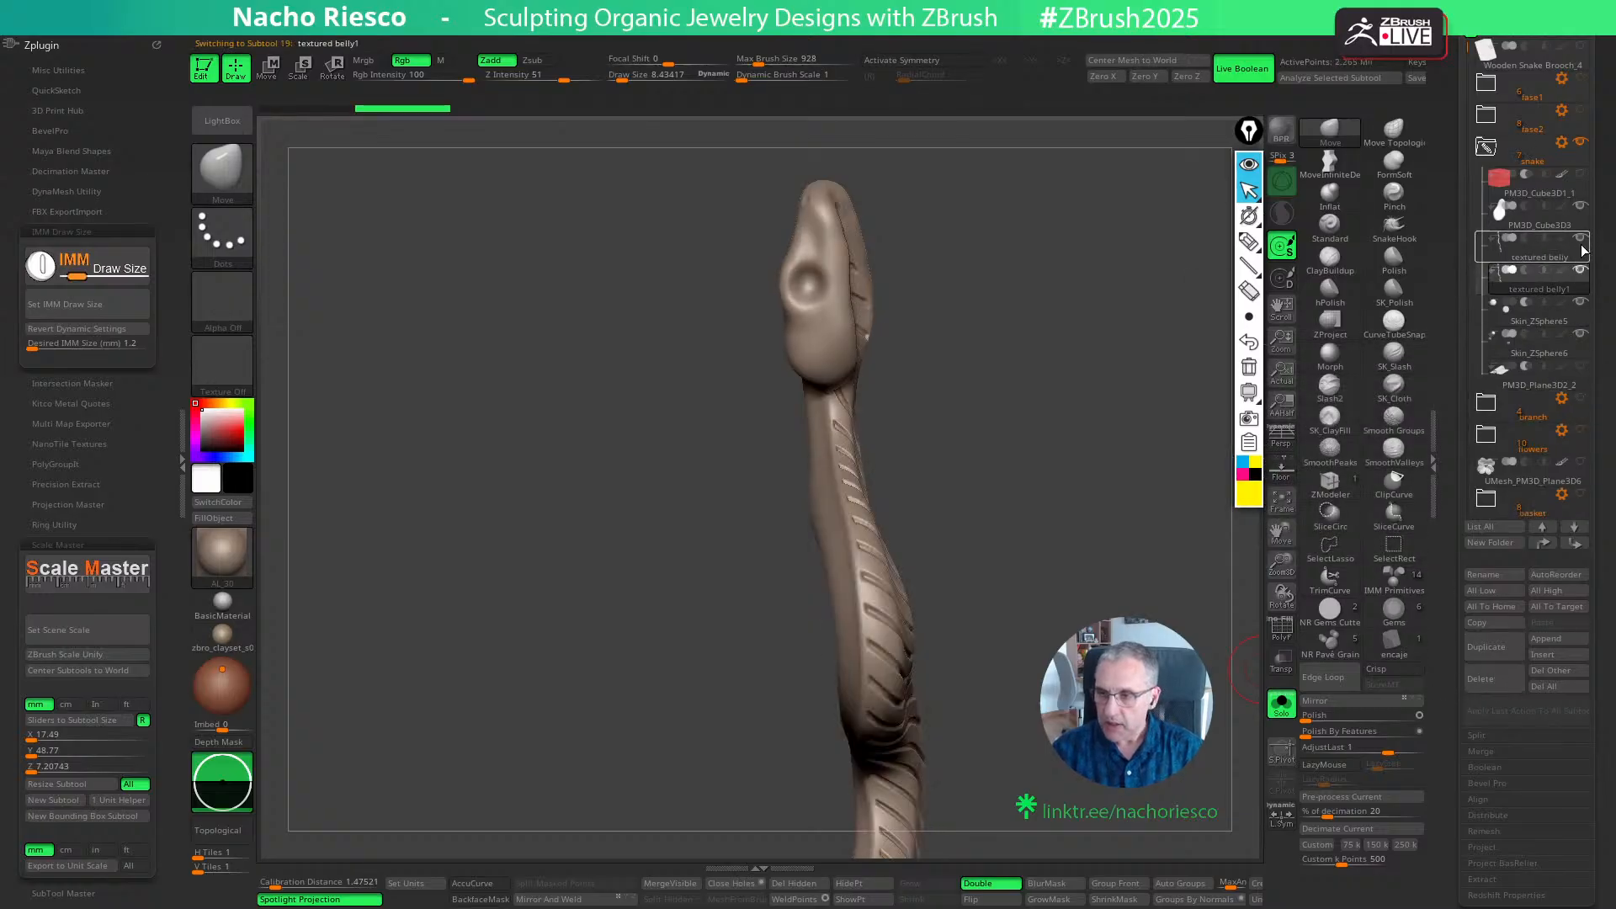
{"action": "mouse_move", "coordinate": [1582, 242]}
- Try deleting the lower subdivision levels of the textured belly copy, and undo the deletion
{"action": "left_click_drag", "start_coordinate": [1443, 711], "coordinate": [1443, 198]}
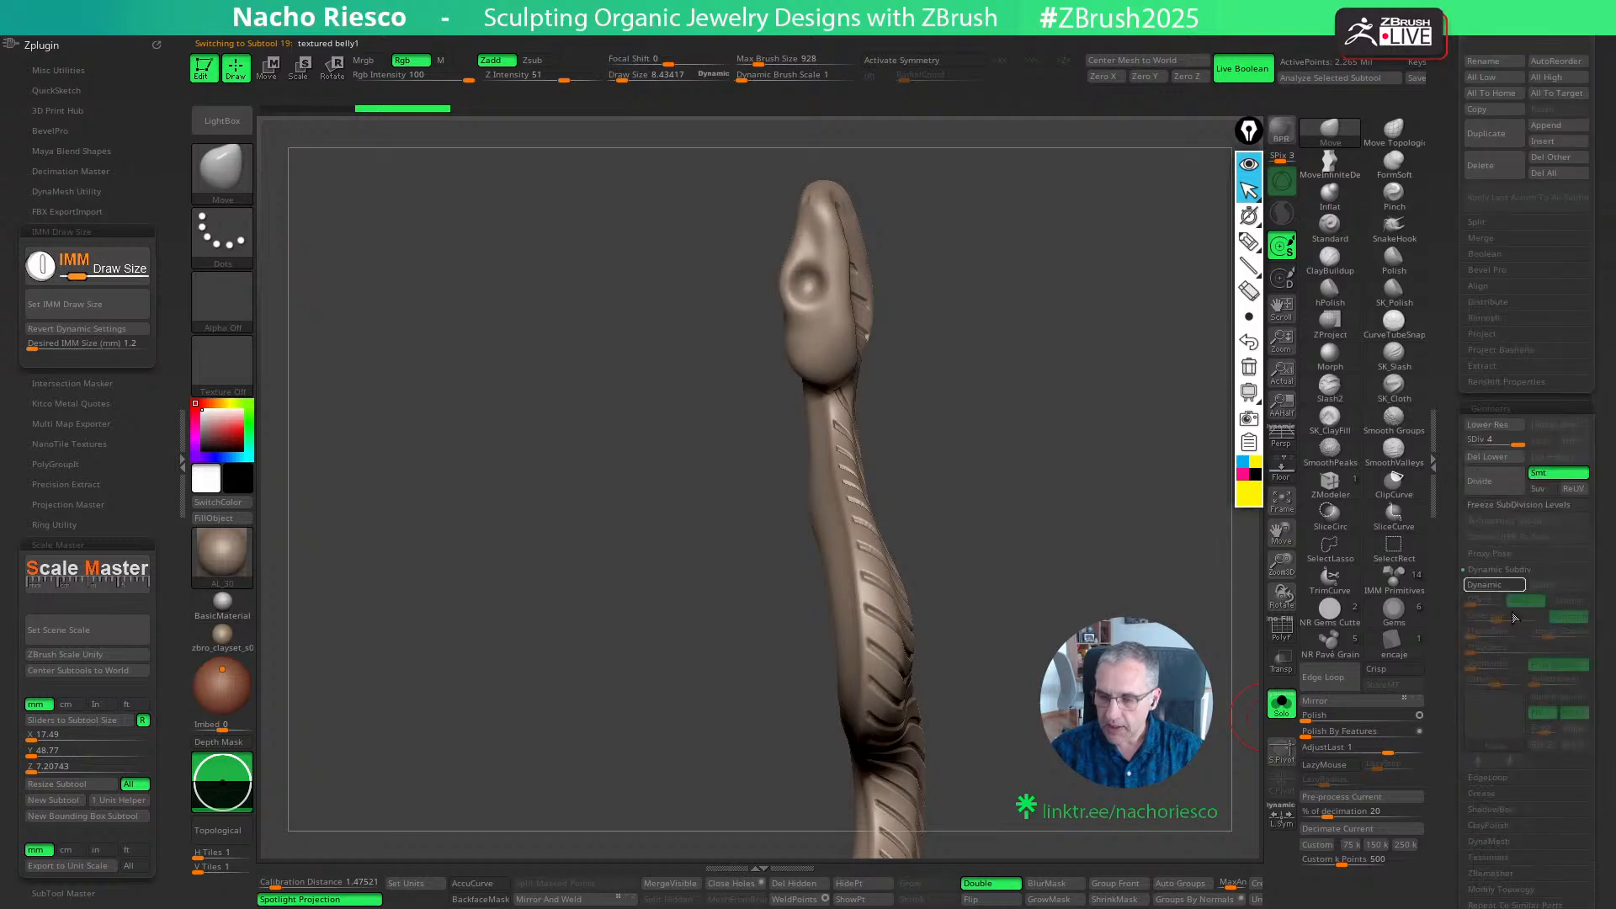
{"action": "left_click", "coordinate": [1494, 458]}
{"action": "left_click_drag", "start_coordinate": [1237, 622], "coordinate": [1321, 627]}
{"action": "key", "text": "ctrl+z"}
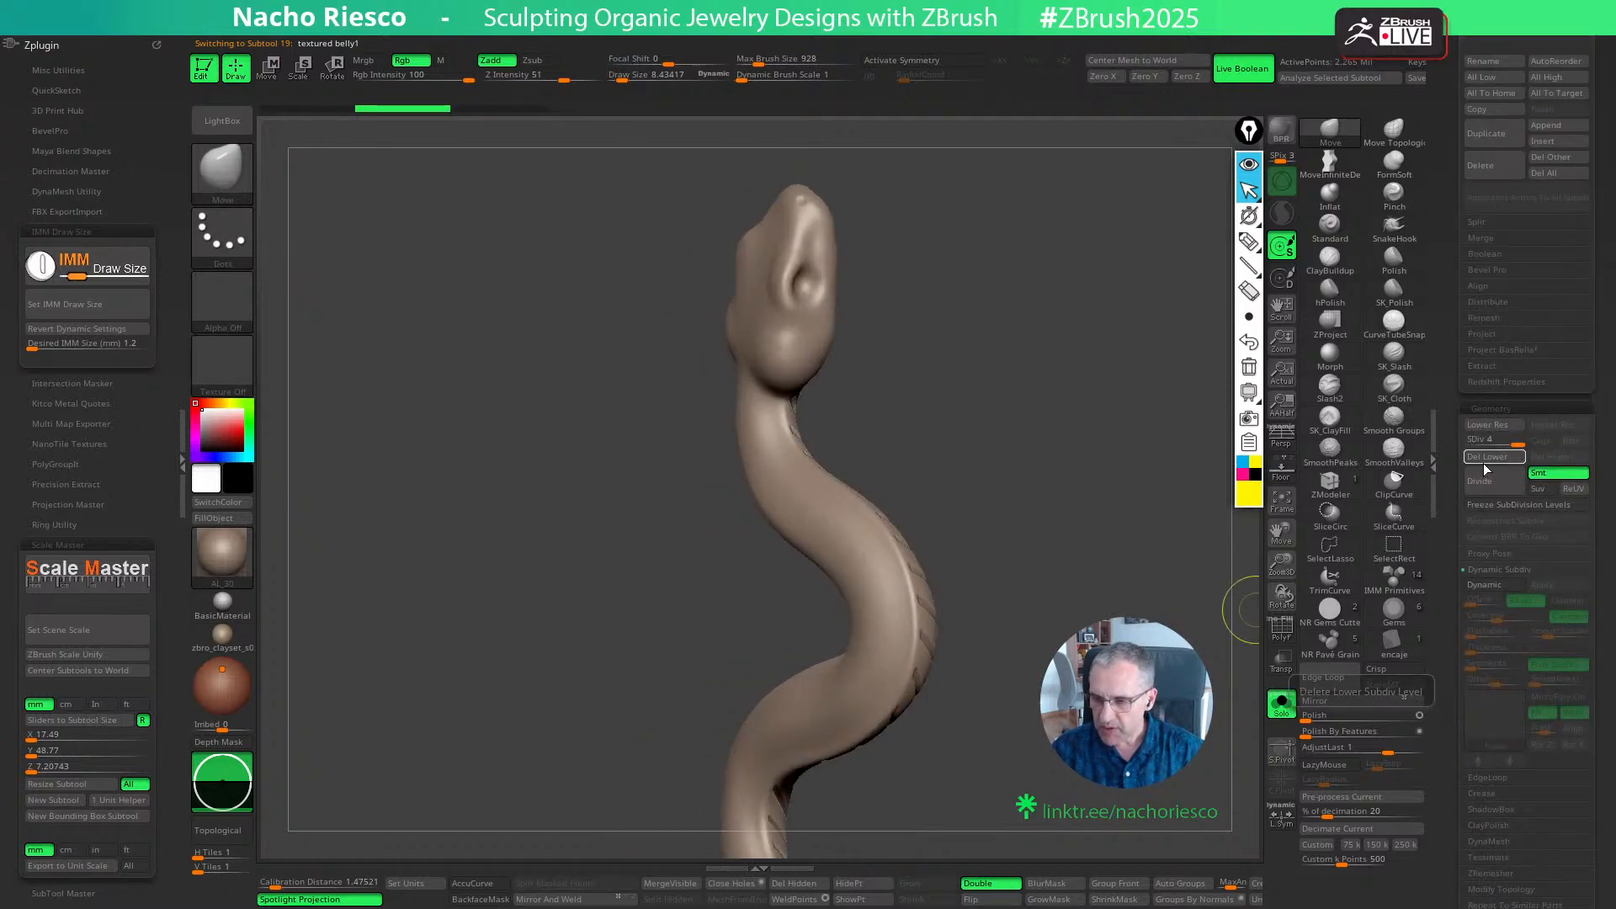
- Set the textured belly copy to SDiv 3 and delete its higher and lower subdivision levels
{"action": "left_click_drag", "start_coordinate": [1131, 614], "coordinate": [1087, 703], "text": "alt"}
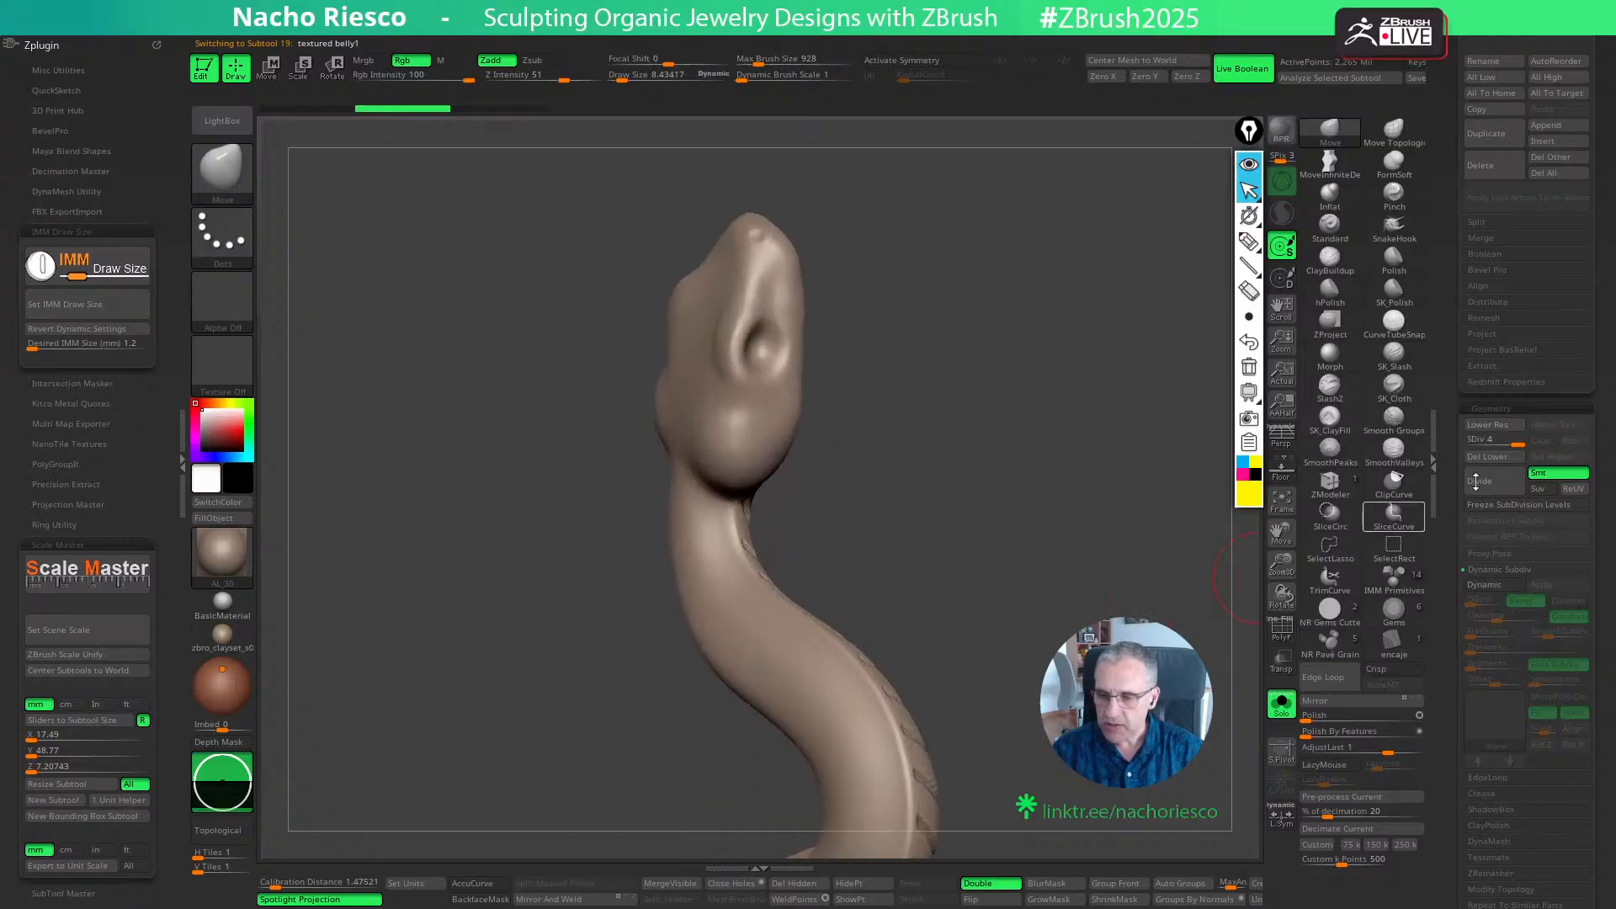
{"action": "left_click", "coordinate": [1504, 442]}
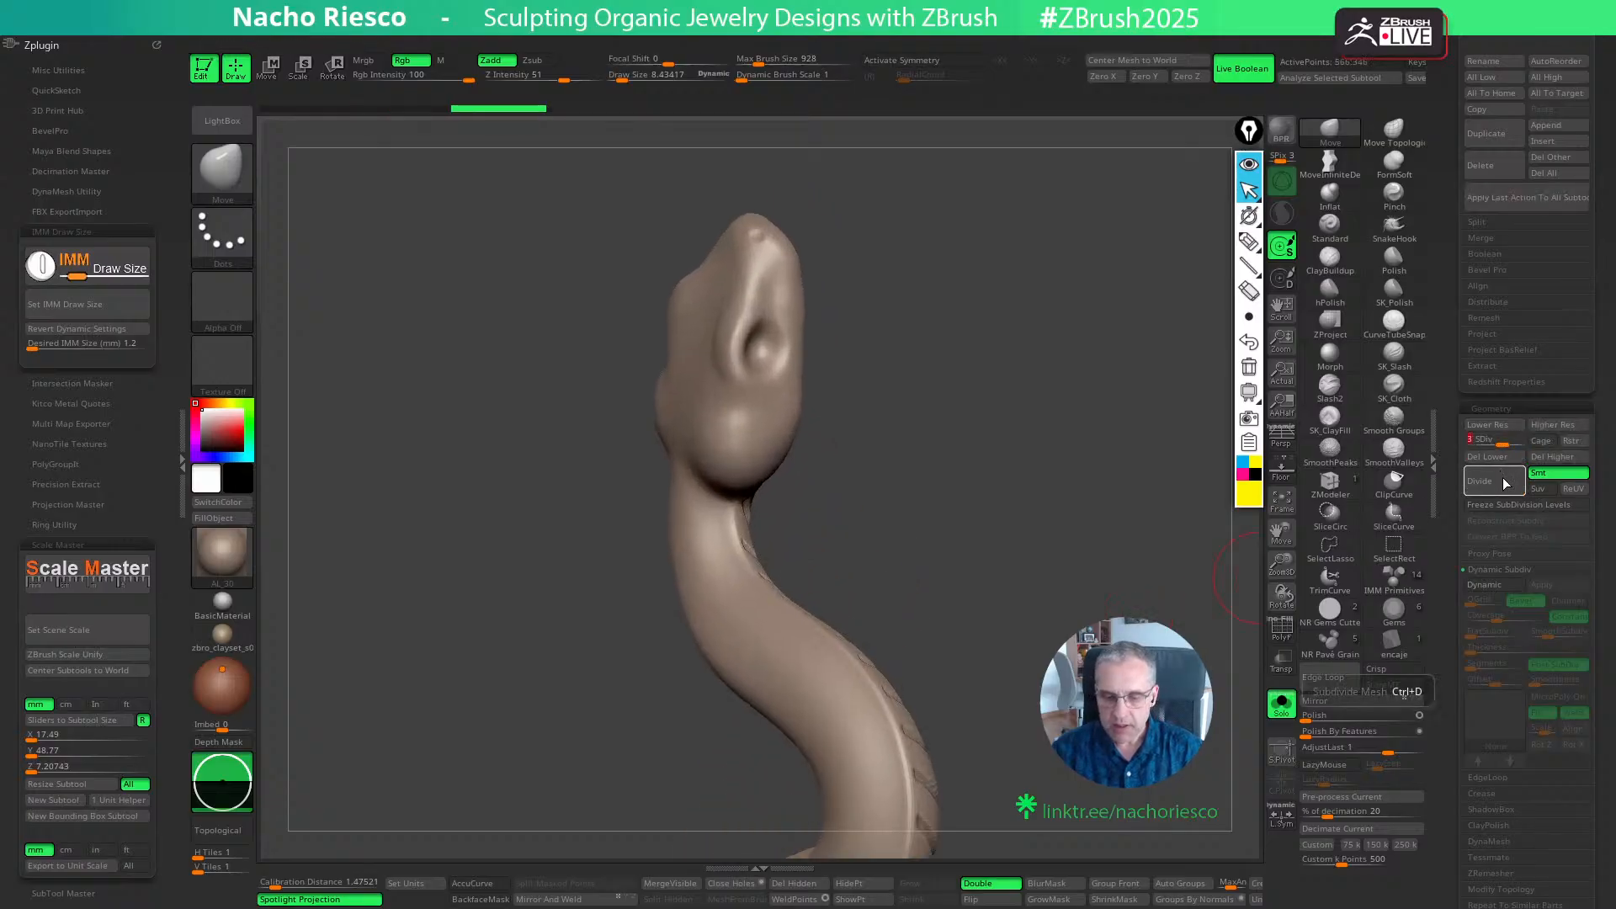
{"action": "left_click", "coordinate": [1553, 458]}
{"action": "left_click", "coordinate": [1509, 459]}
- Choose the NR Gems Cuts insert brush and try to place a gem on top of the snake's neck
{"action": "left_click_drag", "start_coordinate": [1128, 610], "coordinate": [1174, 635], "text": "shift"}
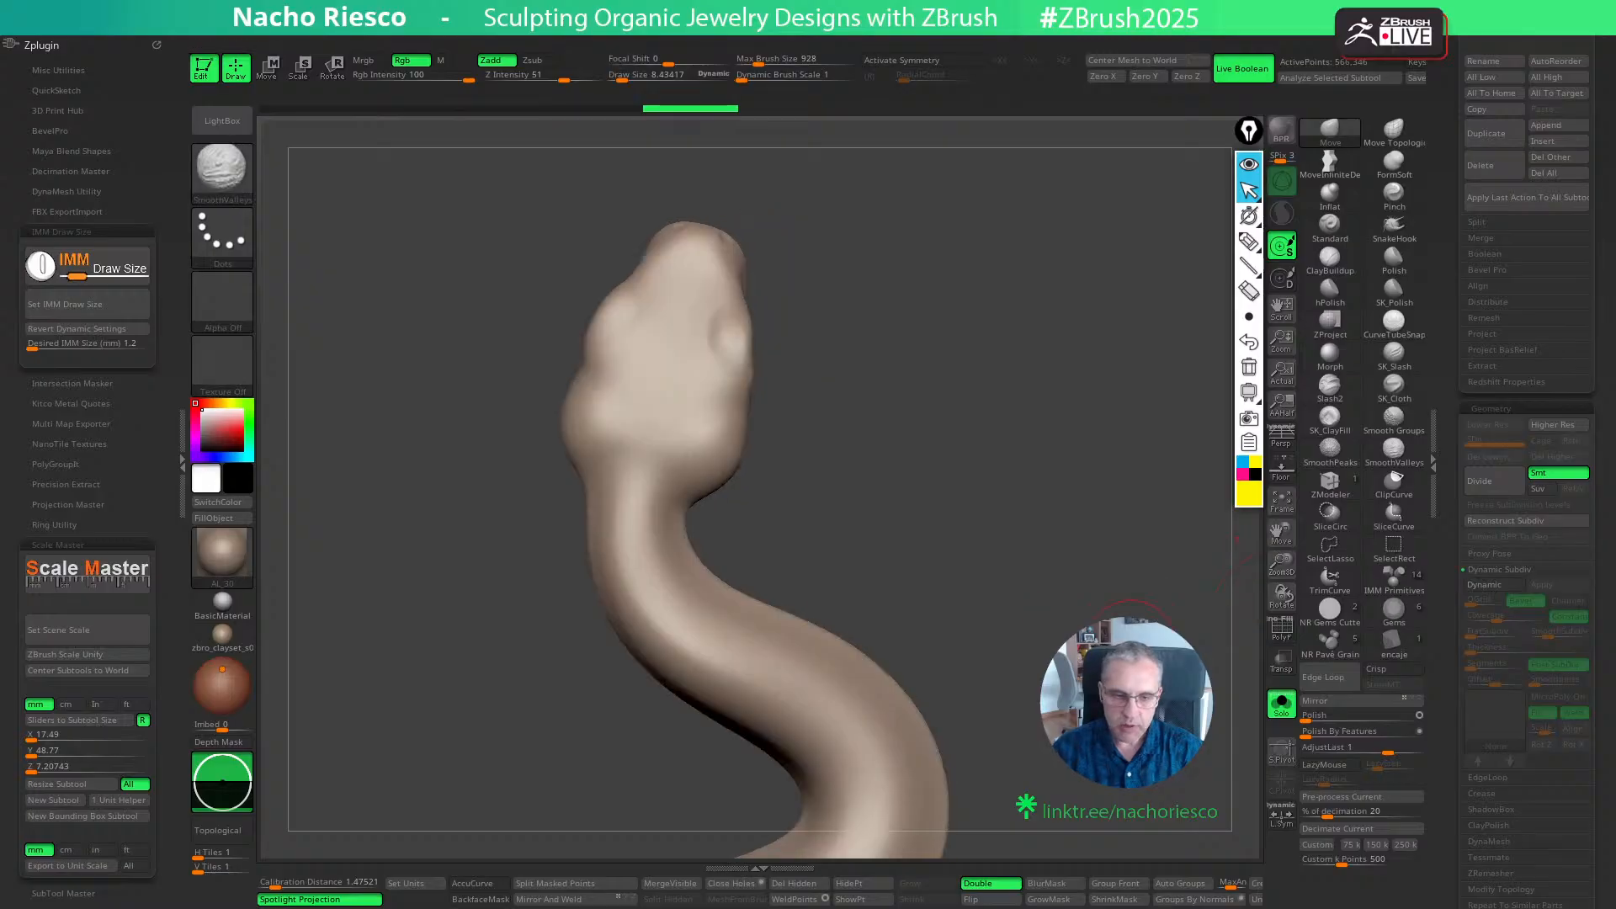
{"action": "left_click_drag", "start_coordinate": [1124, 690], "coordinate": [1067, 487], "text": "alt"}
{"action": "left_click_drag", "start_coordinate": [1067, 487], "coordinate": [1029, 572], "text": "alt"}
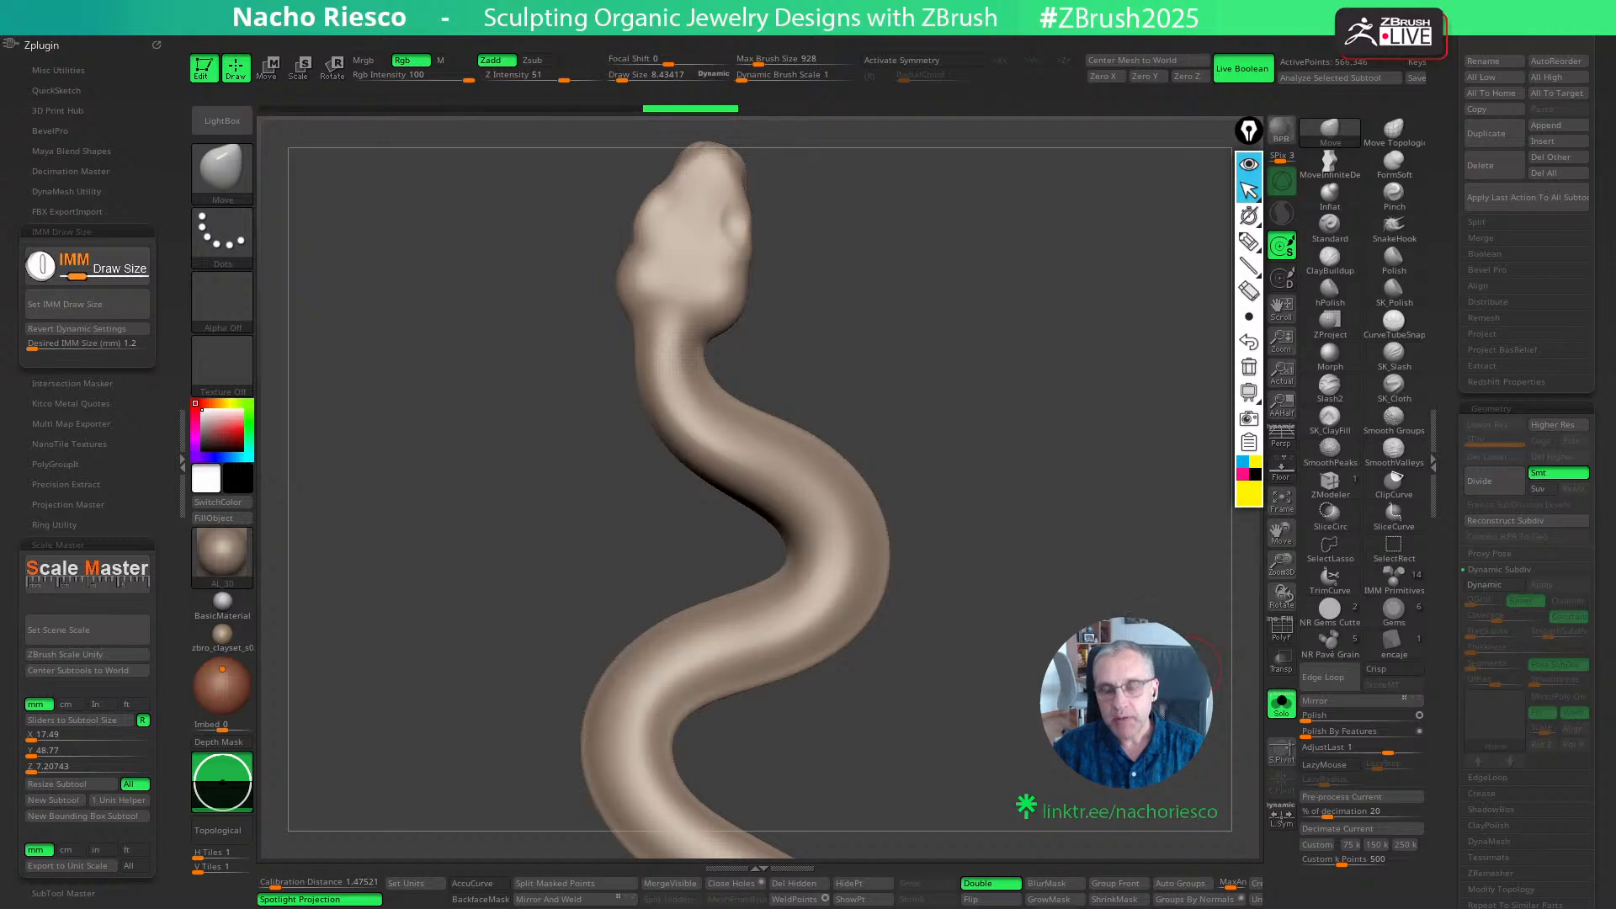
{"action": "left_click", "coordinate": [1330, 610]}
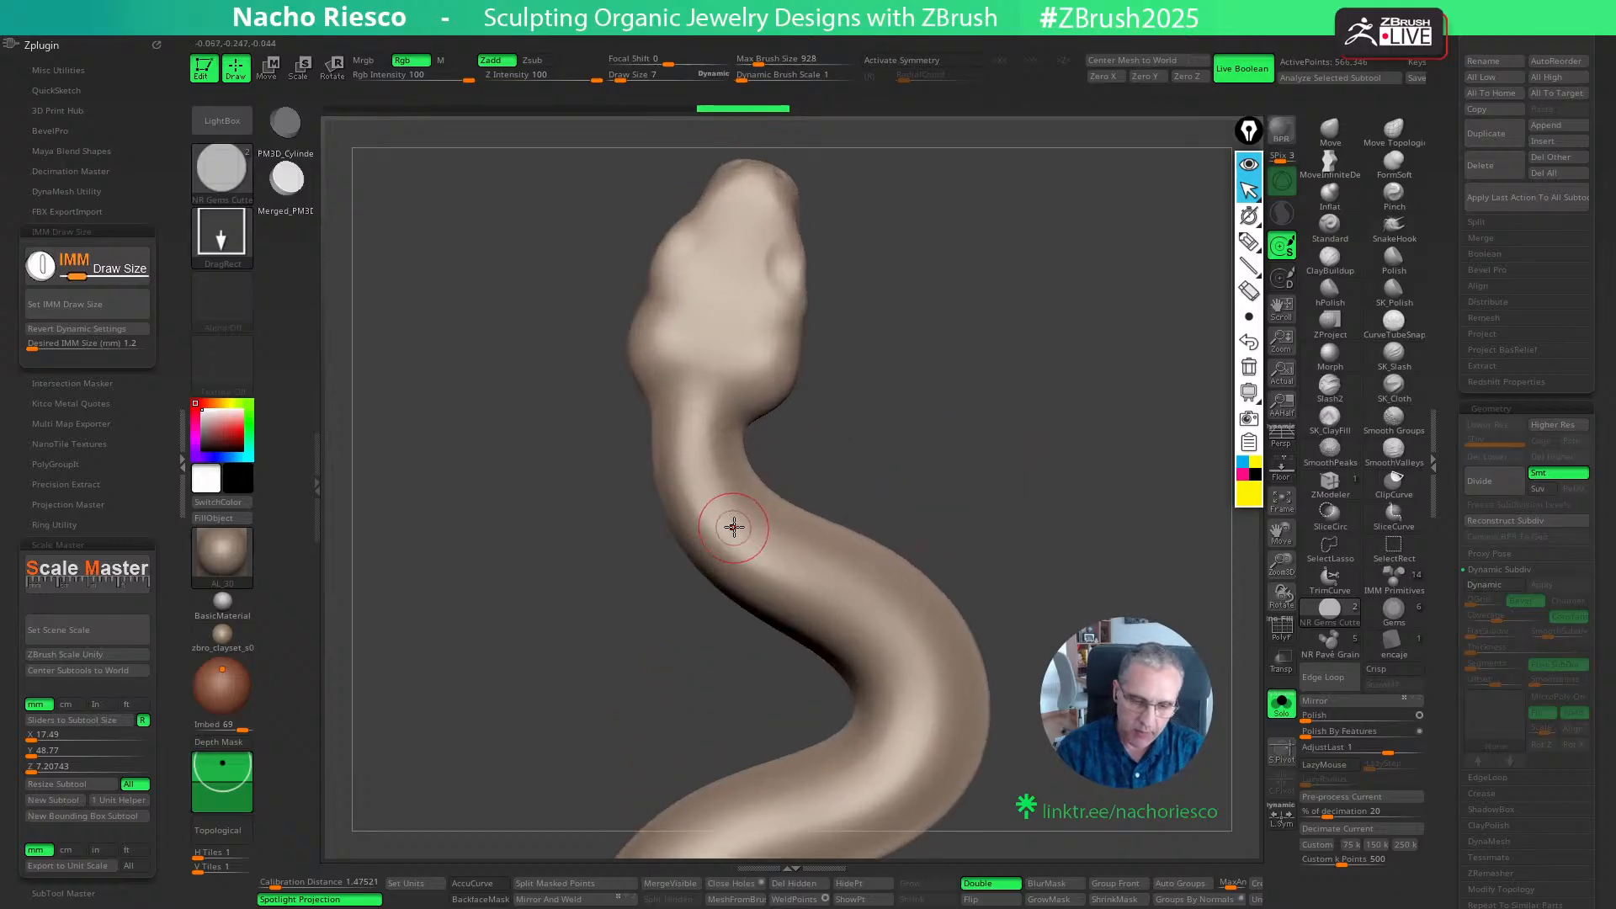
{"action": "left_click_drag", "start_coordinate": [734, 525], "coordinate": [748, 549]}
{"action": "left_click_drag", "start_coordinate": [951, 497], "coordinate": [999, 371]}
{"action": "mouse_move", "coordinate": [997, 455]}
{"action": "left_mouse_down"}
{"action": "mouse_move", "coordinate": [1006, 412]}
{"action": "mouse_move", "coordinate": [942, 514]}
{"action": "left_mouse_up"}
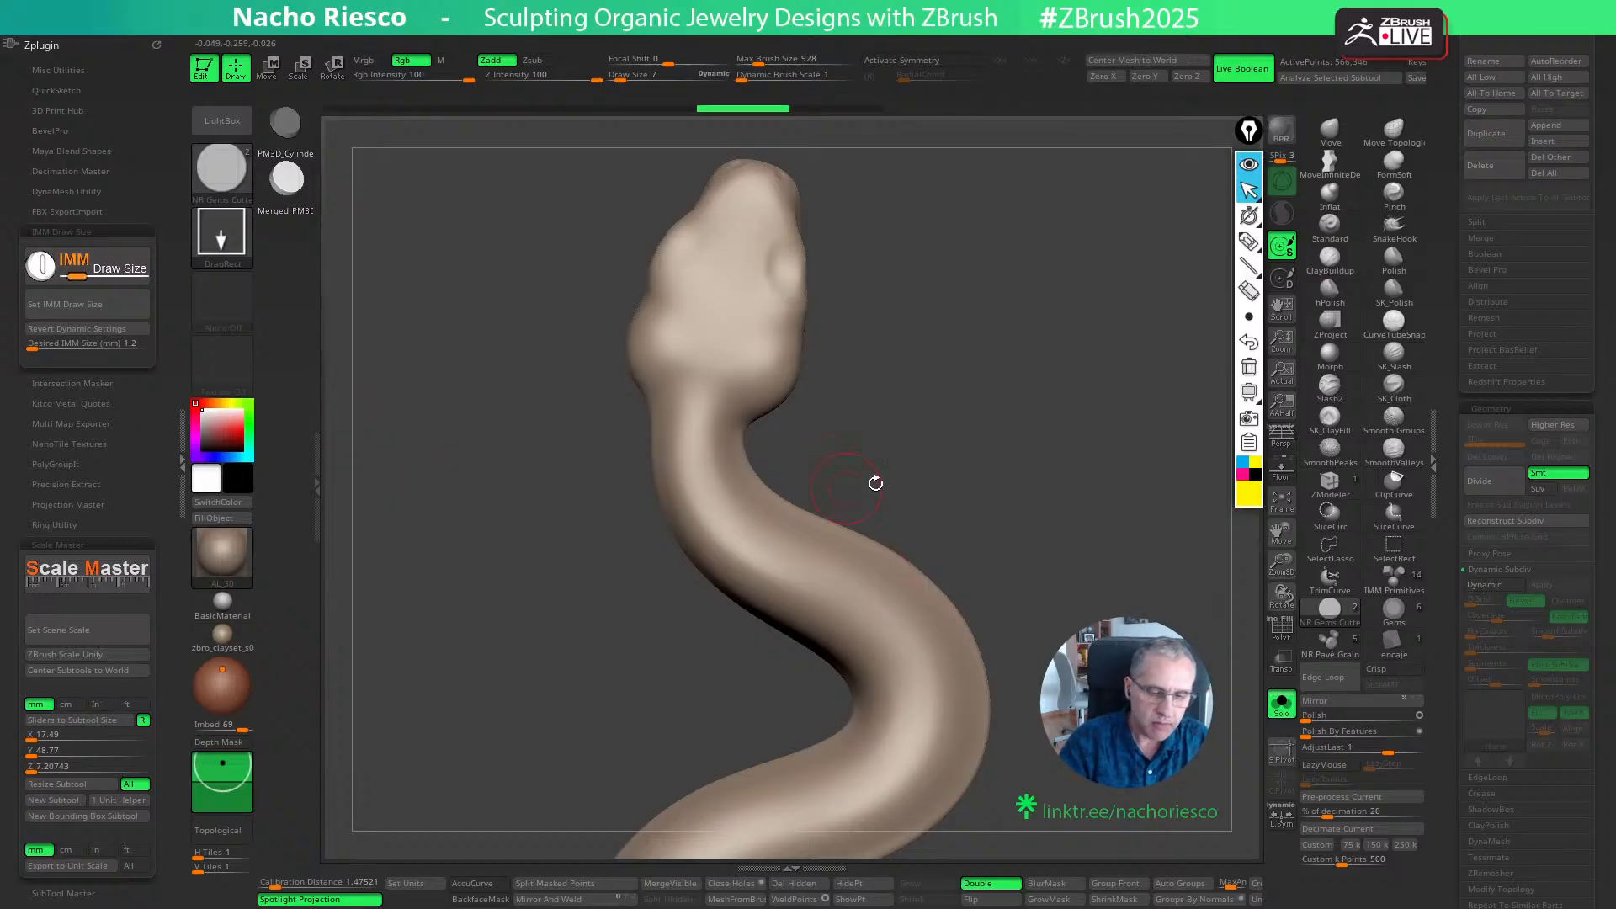
{"action": "left_click_drag", "start_coordinate": [876, 483], "coordinate": [1020, 473]}
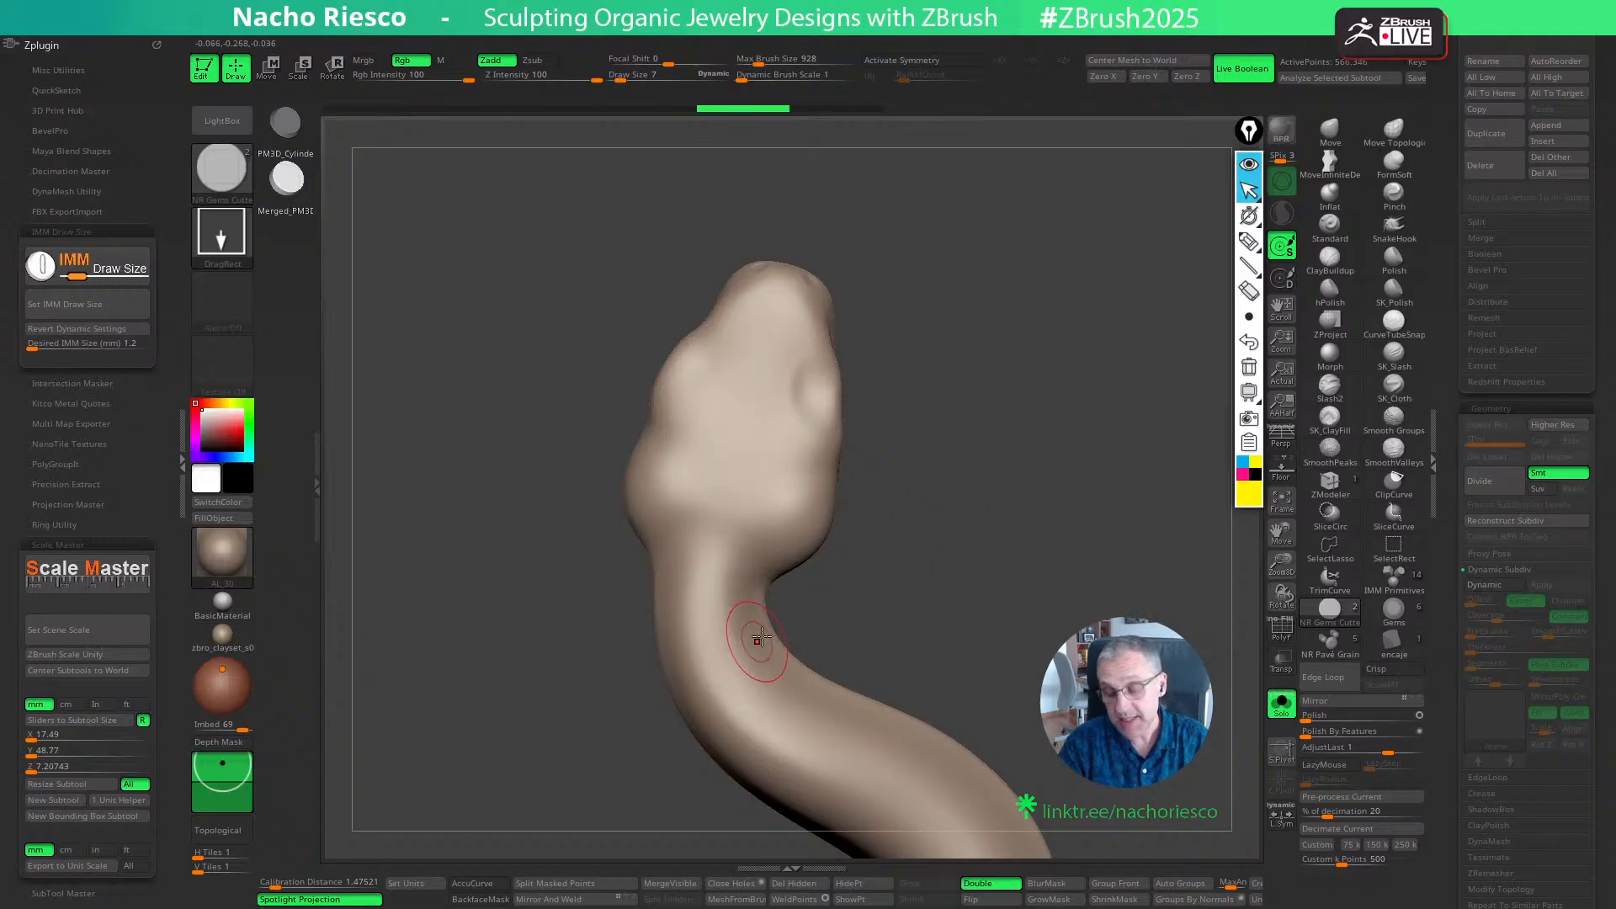
{"action": "left_click_drag", "start_coordinate": [937, 552], "coordinate": [863, 491]}
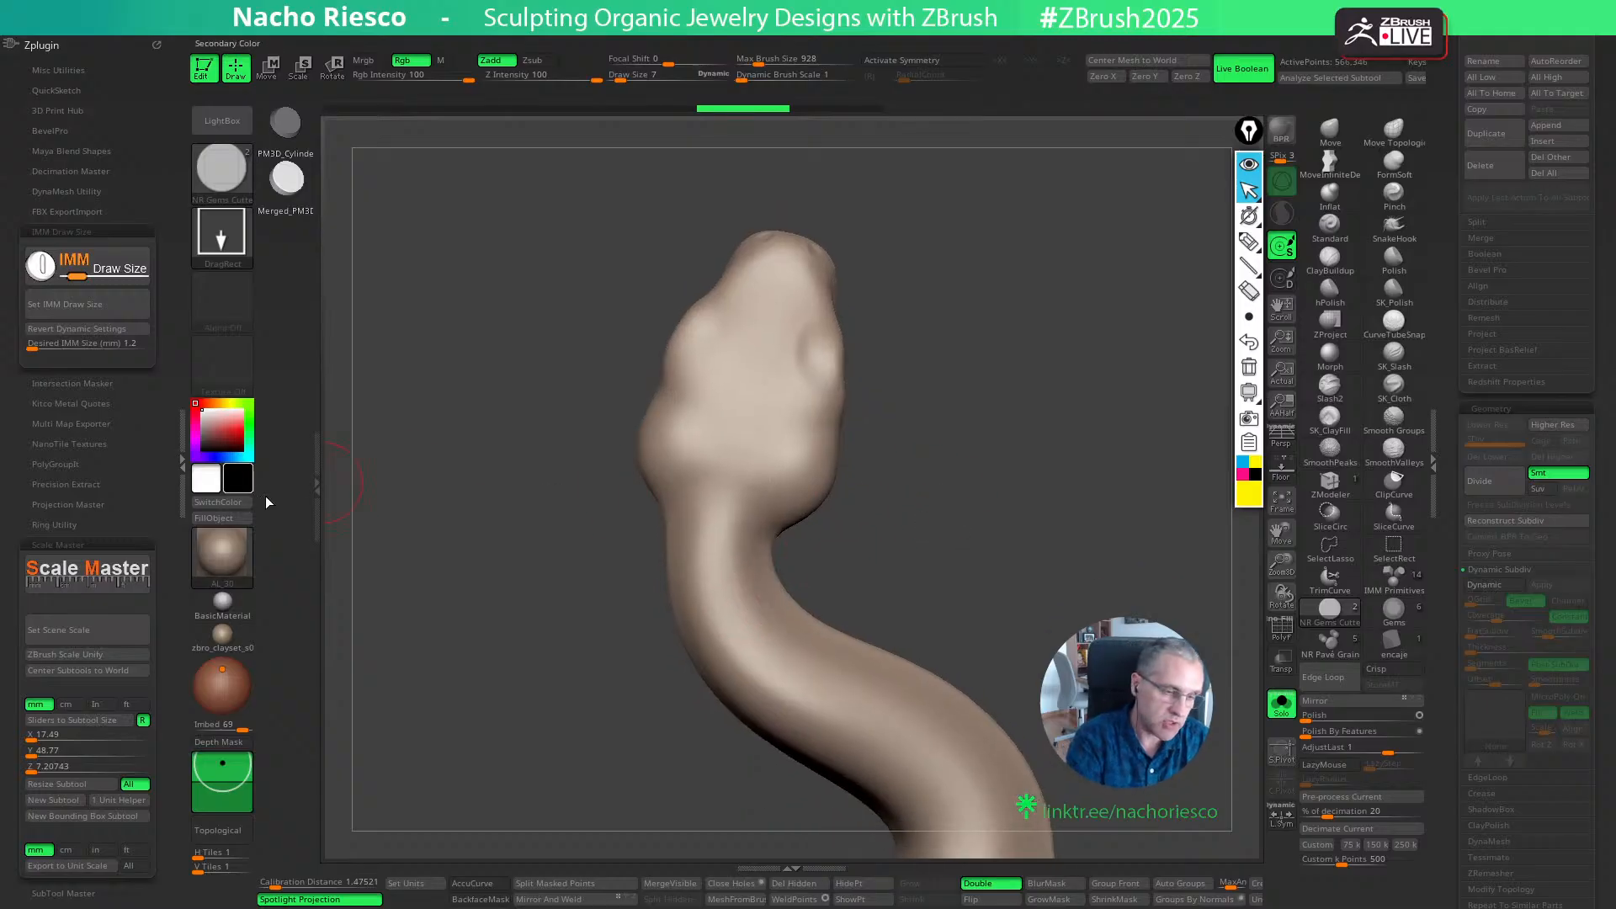
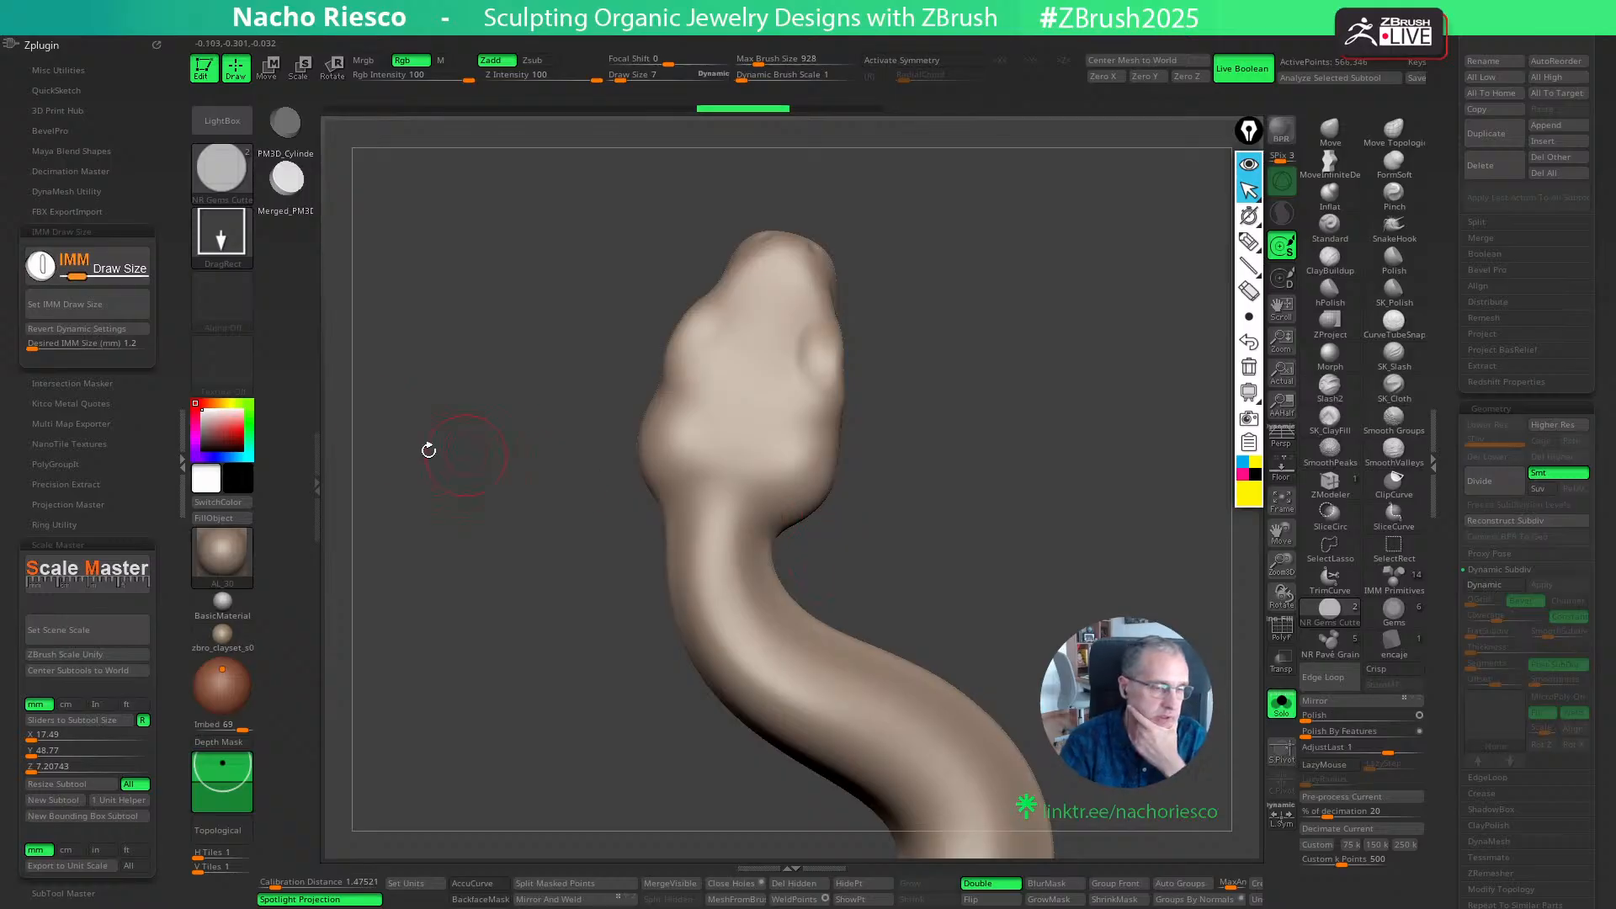
- Try placing a gem cutter with a desired IMM size of 2 mm on the back of the snake's head, and undo it
{"action": "left_click", "coordinate": [93, 344]}
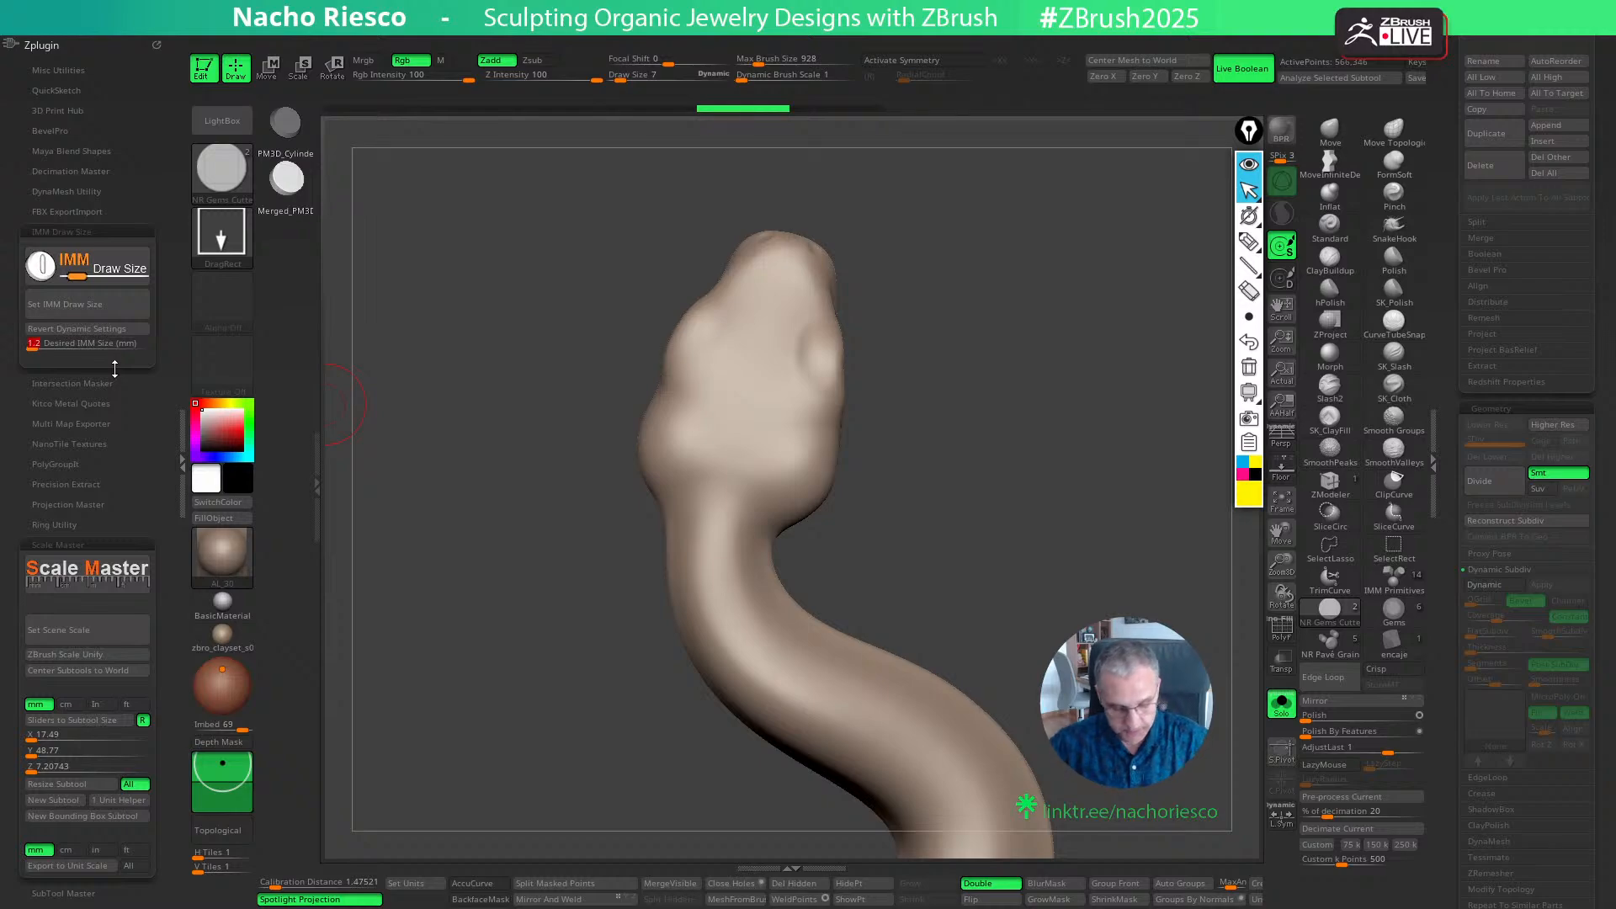
{"action": "type", "text": "2"}
{"action": "key", "text": "Return"}
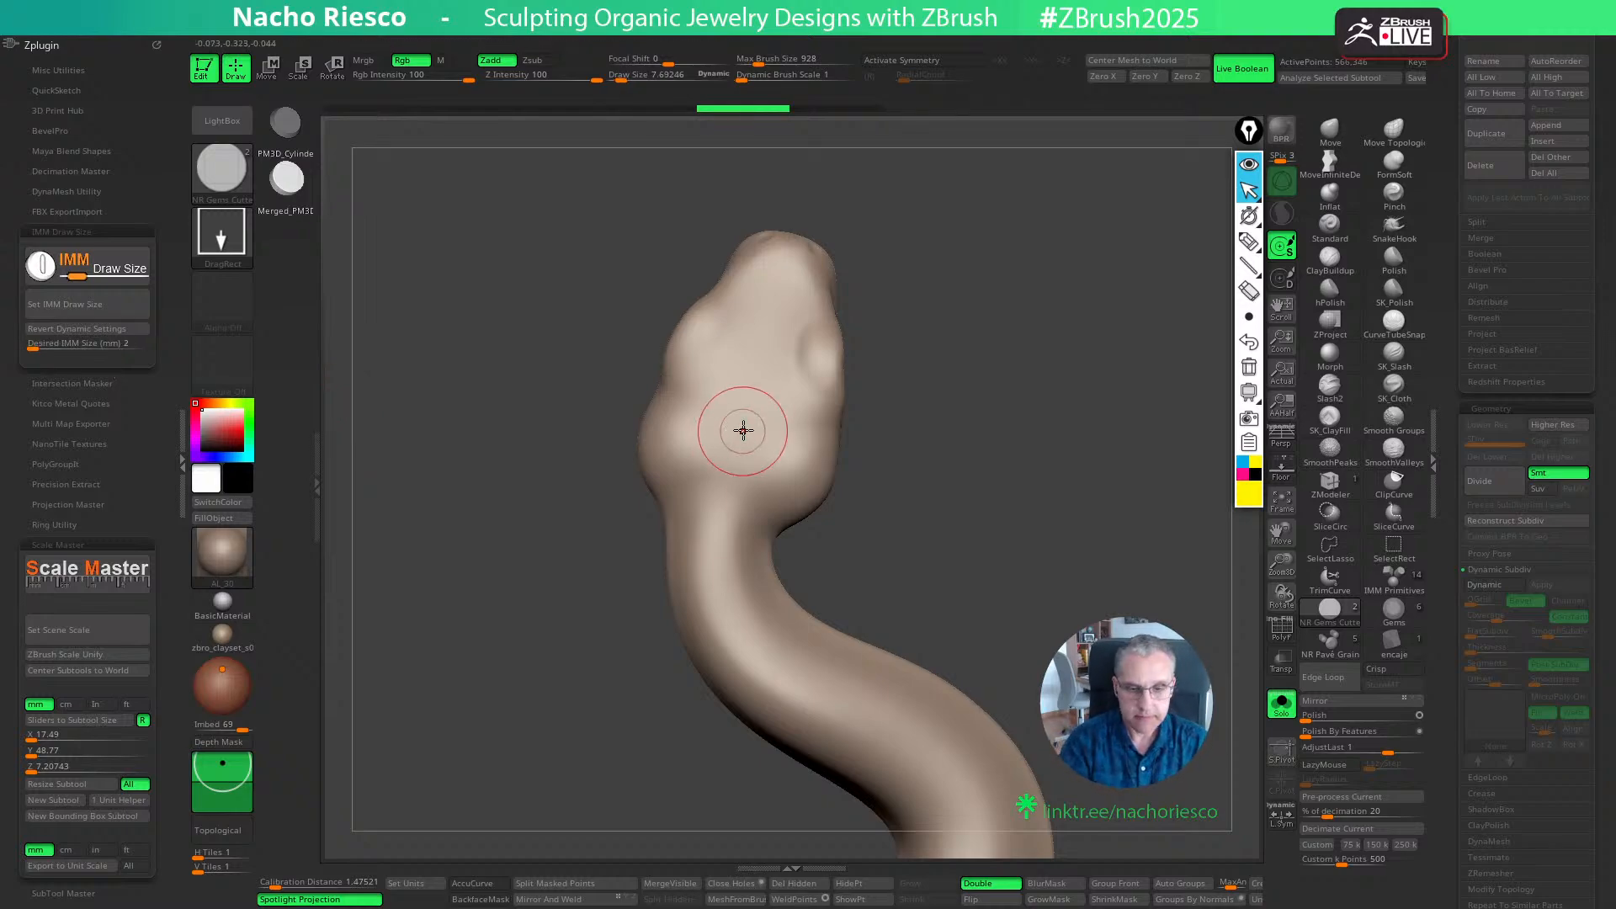
{"action": "left_click_drag", "start_coordinate": [743, 429], "coordinate": [744, 444]}
{"action": "mouse_move", "coordinate": [1037, 582]}
{"action": "left_mouse_down"}
{"action": "mouse_move", "coordinate": [1098, 570]}
{"action": "mouse_move", "coordinate": [1033, 580]}
{"action": "left_mouse_up"}
{"action": "key", "text": "ctrl+z"}
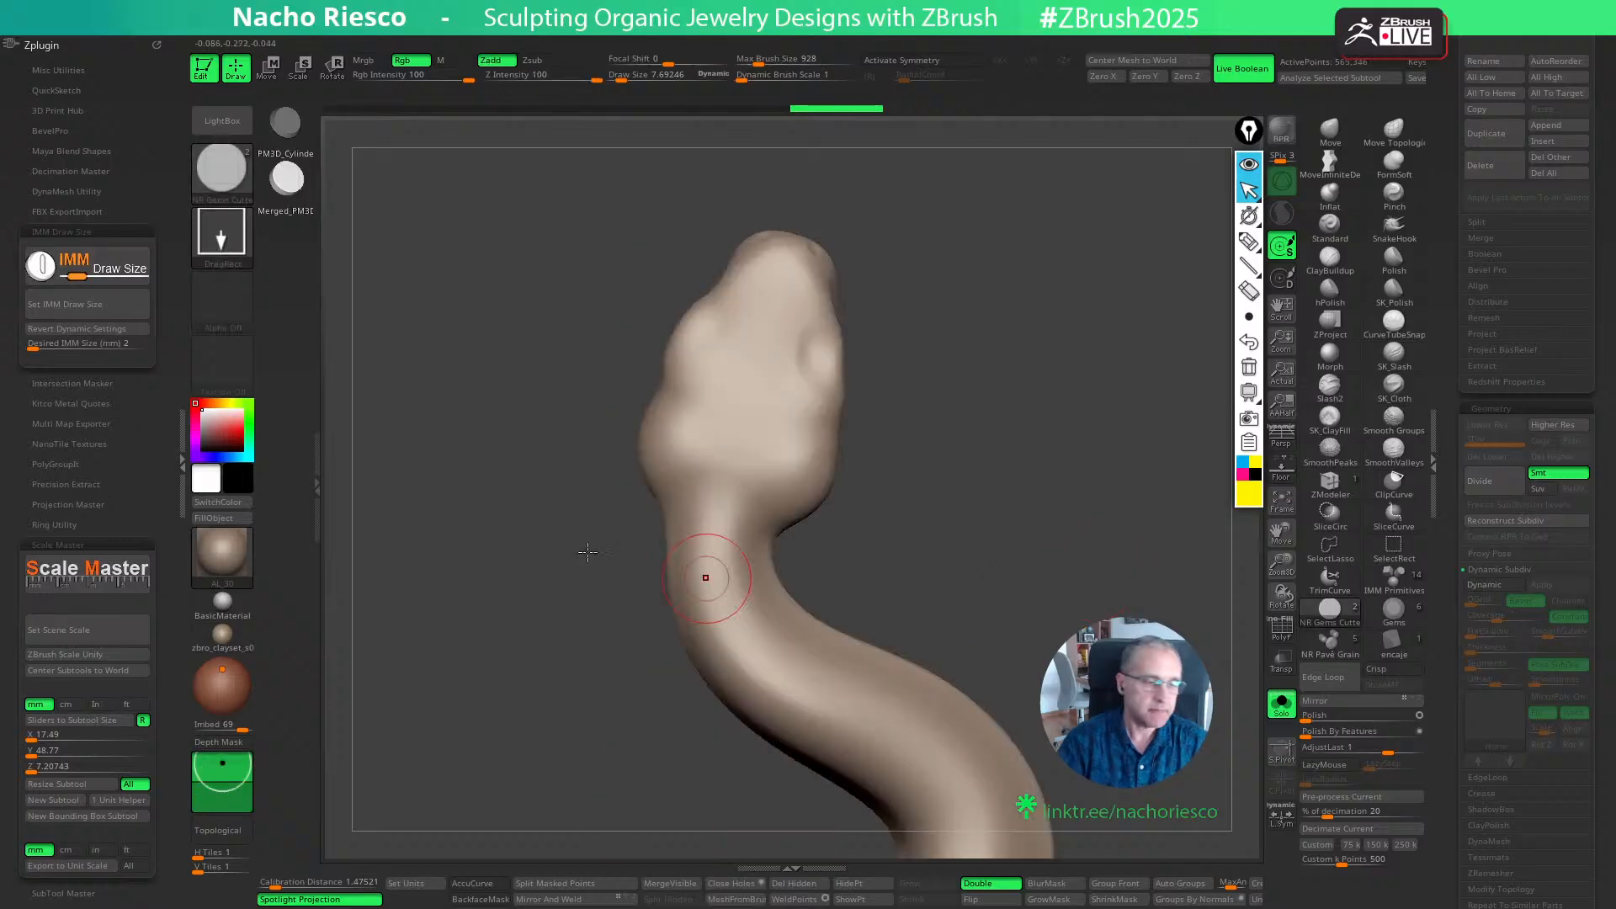
- Set the desired IMM size of the gem cutter brush to 1.5 mm and apply it as the draw size
{"action": "left_click", "coordinate": [101, 344]}
{"action": "type", "text": "1."}
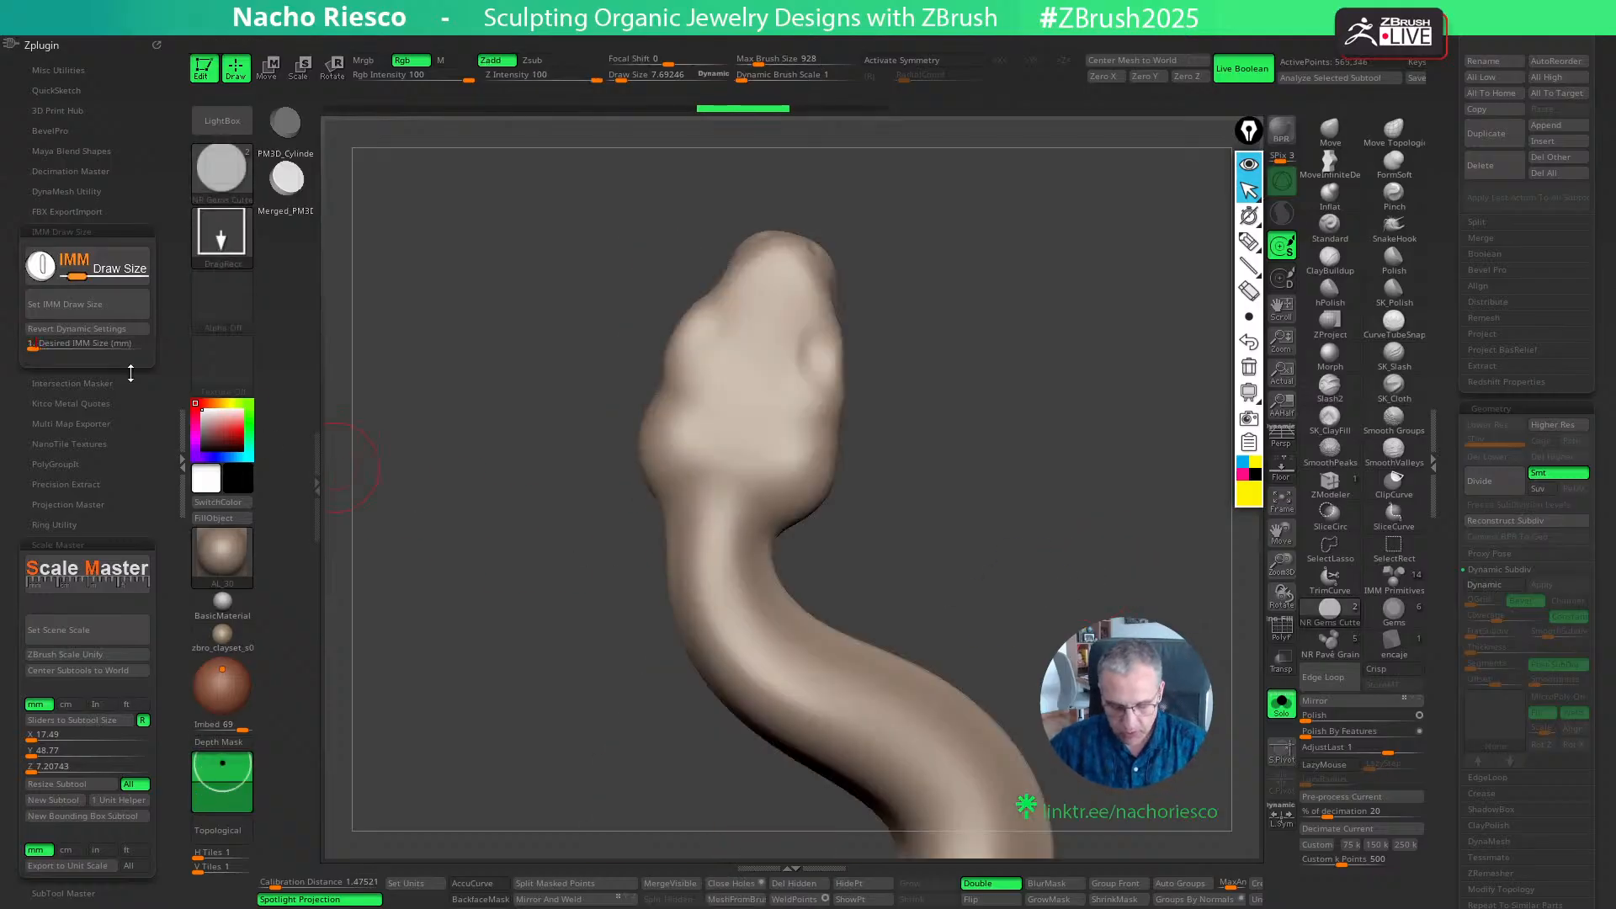
{"action": "type", "text": "5"}
{"action": "key", "text": "Return"}
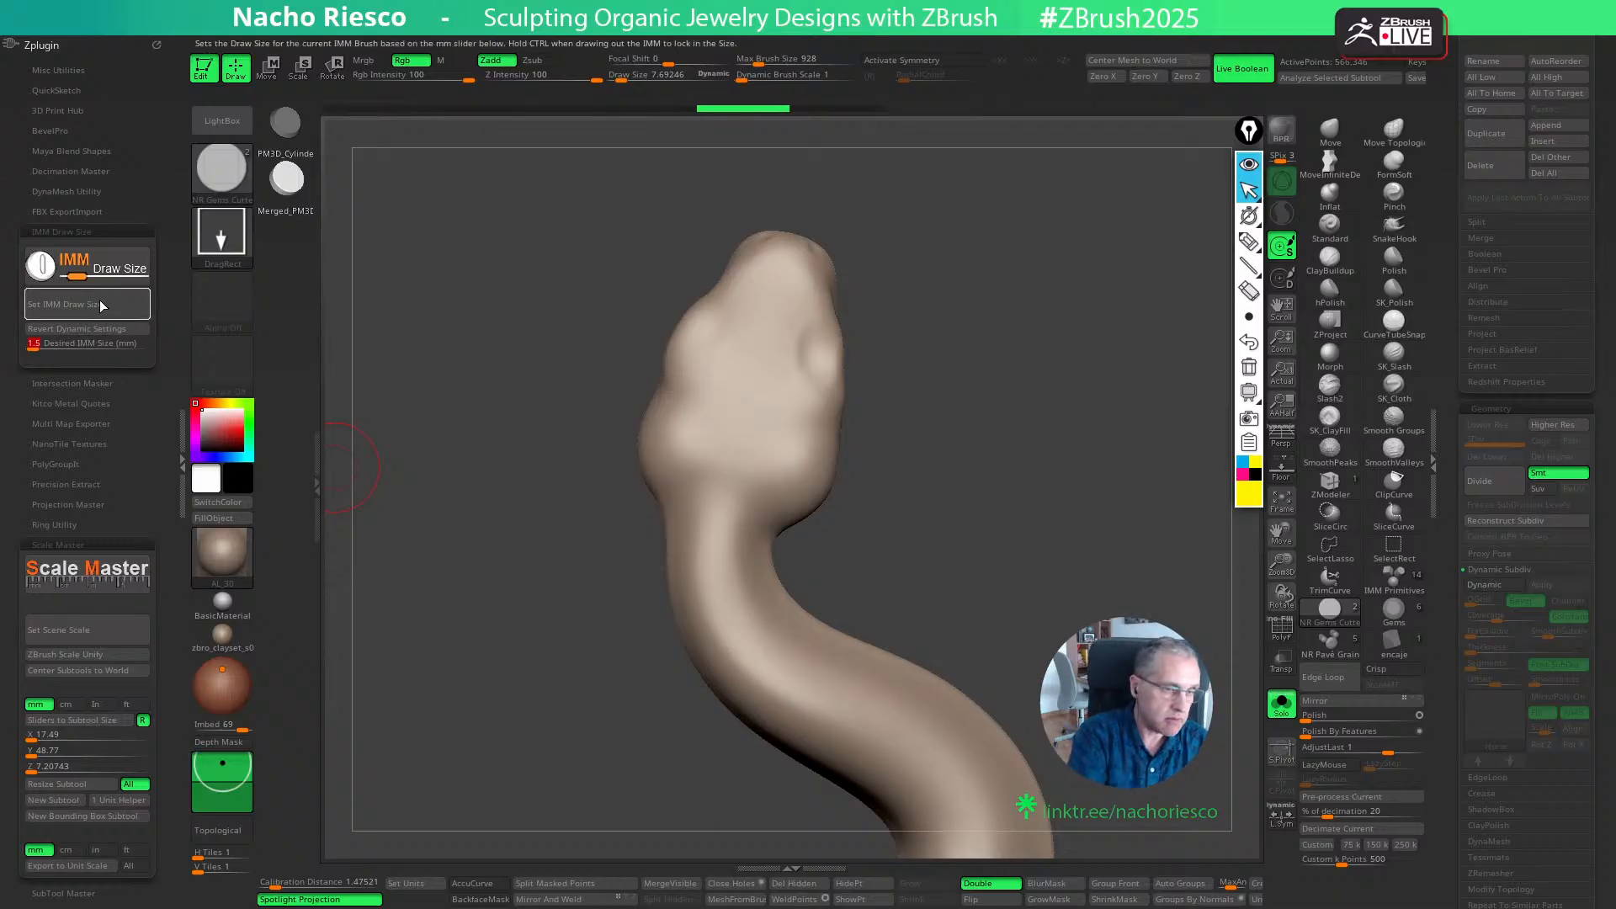
- Try placing the 1.5 mm gem cutter on the back of the head with Imbed depths such as 42 and -4, undoing each placement
{"action": "left_click_drag", "start_coordinate": [737, 439], "coordinate": [738, 438]}
{"action": "mouse_move", "coordinate": [1075, 589]}
{"action": "left_mouse_down"}
{"action": "mouse_move", "coordinate": [1114, 563]}
{"action": "mouse_move", "coordinate": [1064, 612]}
{"action": "mouse_move", "coordinate": [636, 595]}
{"action": "left_mouse_up"}
{"action": "key", "text": "ctrl+z"}
{"action": "left_click_drag", "start_coordinate": [949, 503], "coordinate": [944, 581]}
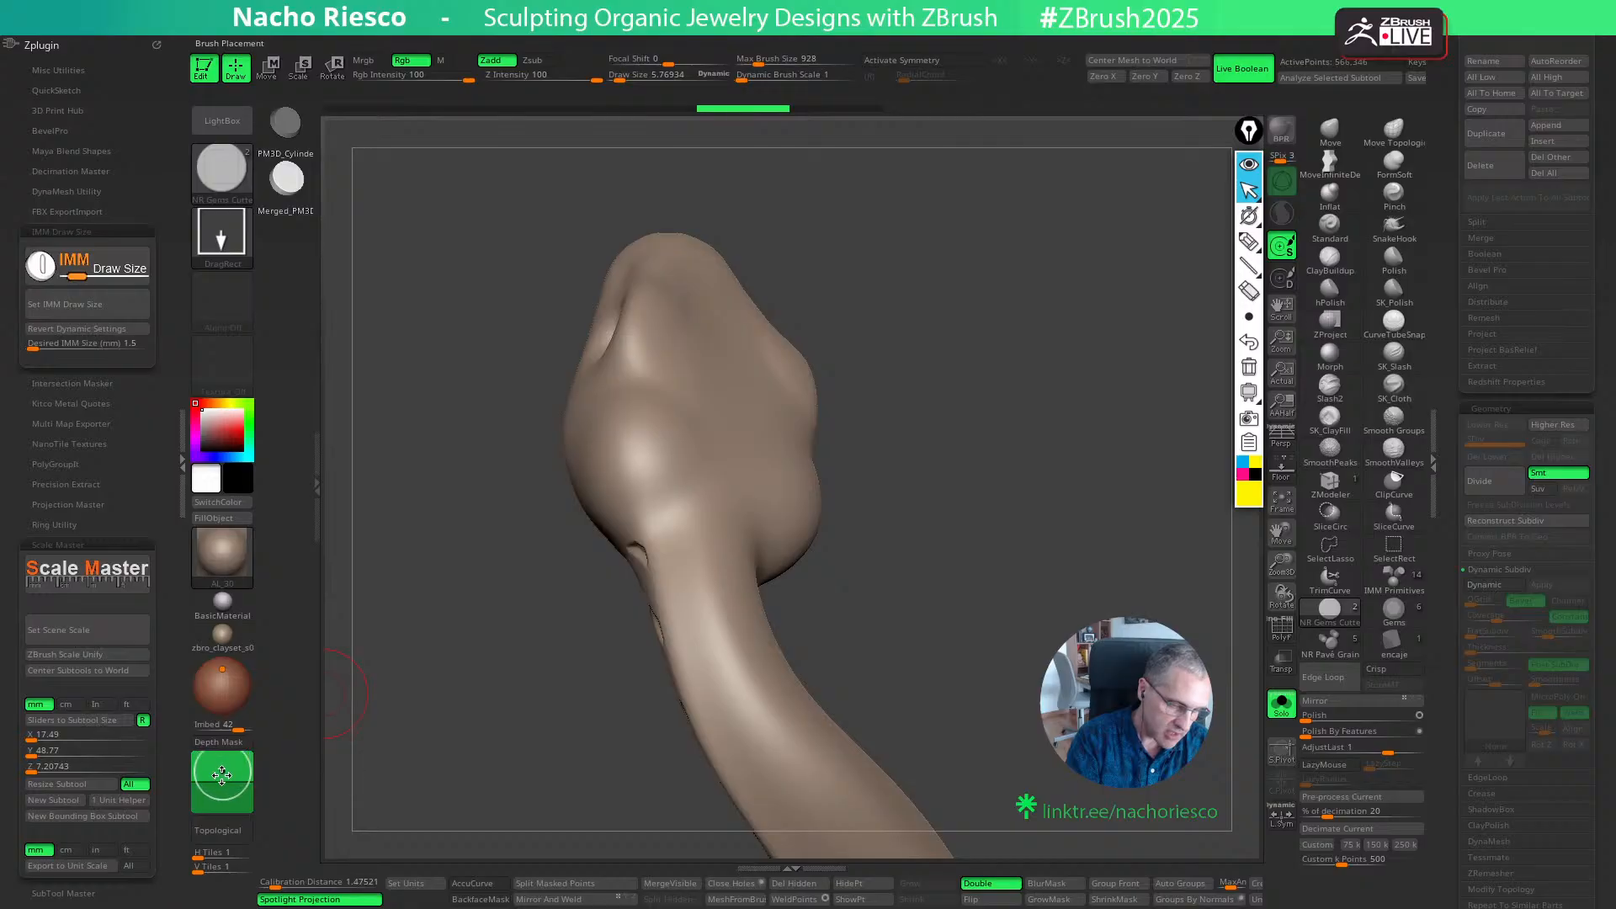
{"action": "left_click_drag", "start_coordinate": [730, 439], "coordinate": [734, 474]}
{"action": "mouse_move", "coordinate": [867, 471]}
{"action": "left_mouse_down"}
{"action": "mouse_move", "coordinate": [927, 404]}
{"action": "mouse_move", "coordinate": [883, 515]}
{"action": "mouse_move", "coordinate": [968, 572]}
{"action": "mouse_move", "coordinate": [1046, 547]}
{"action": "mouse_move", "coordinate": [968, 582]}
{"action": "mouse_move", "coordinate": [977, 569]}
{"action": "left_mouse_up"}
{"action": "key", "text": "ctrl+z"}
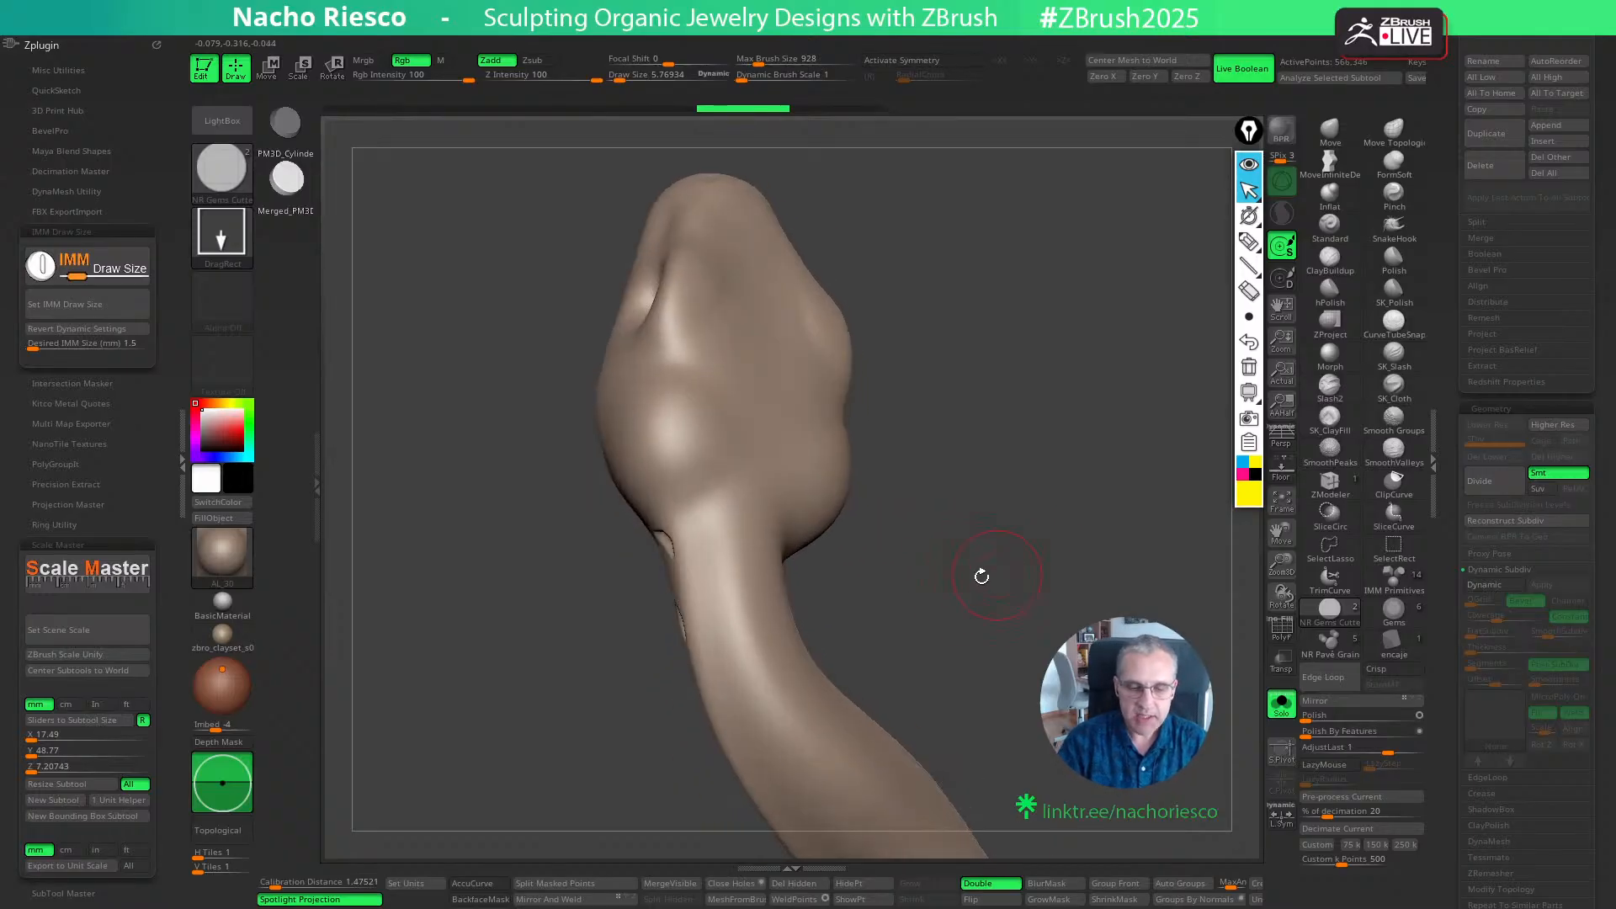
{"action": "left_click_drag", "start_coordinate": [764, 455], "coordinate": [912, 462]}
{"action": "key", "text": "ctrl+z"}
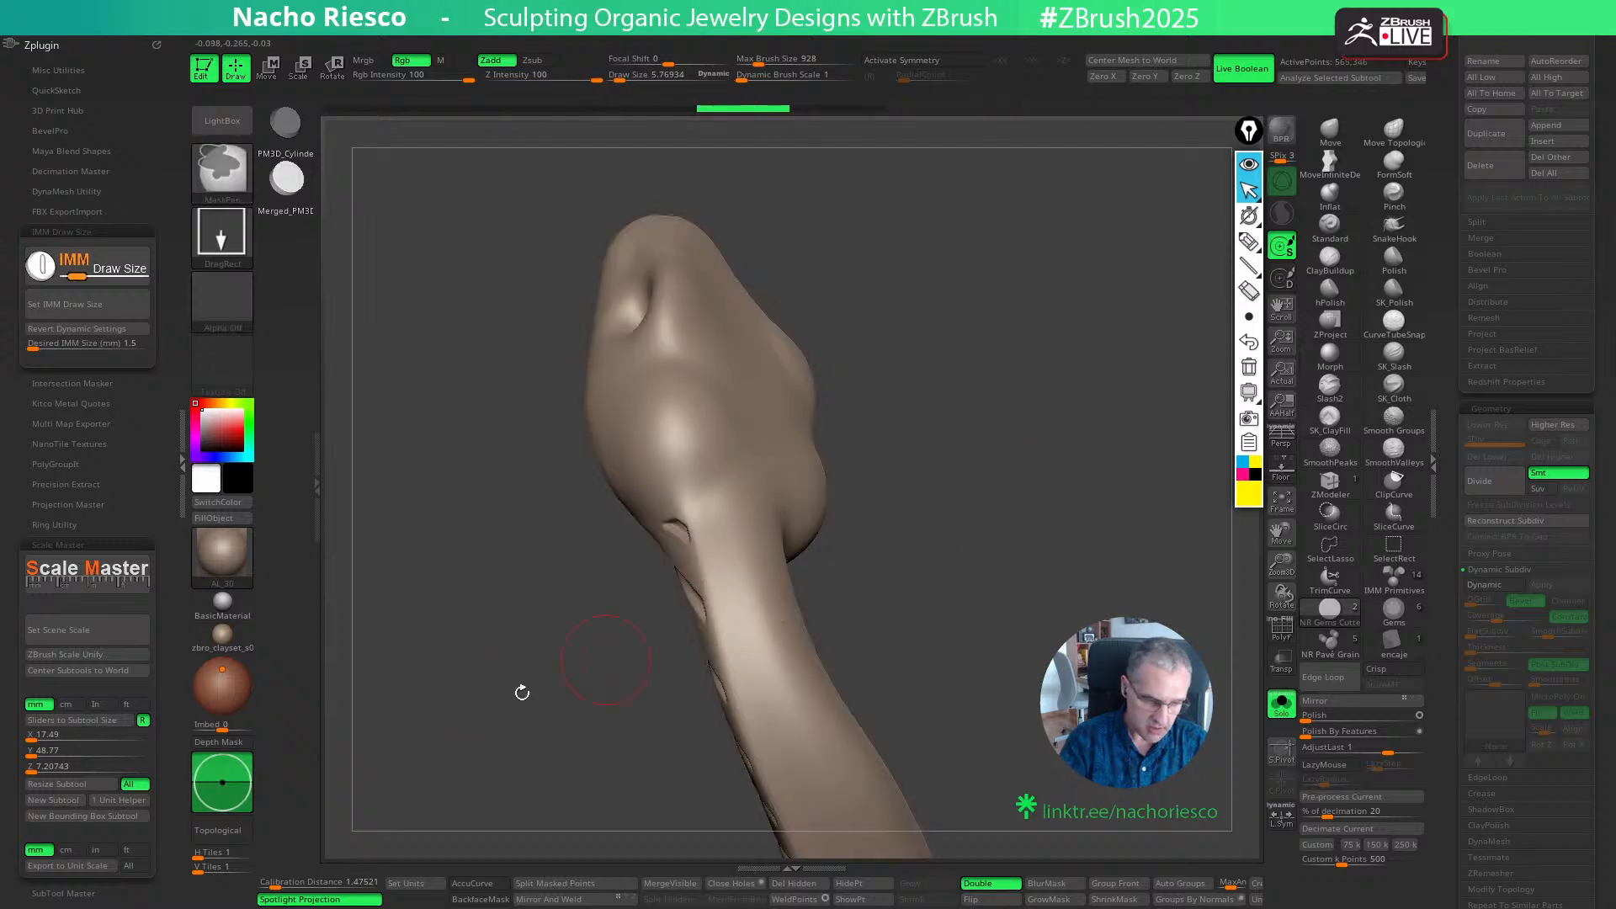
- Set the brush Imbed to 0, try placing the gem cutter on the back of the head, and undo it
{"action": "left_click_drag", "start_coordinate": [223, 784], "coordinate": [223, 786]}
{"action": "left_click_drag", "start_coordinate": [968, 582], "coordinate": [871, 575]}
{"action": "left_click_drag", "start_coordinate": [1014, 543], "coordinate": [1043, 563], "text": "ctrl"}
{"action": "left_click_drag", "start_coordinate": [773, 458], "coordinate": [812, 461]}
{"action": "left_click_drag", "start_coordinate": [985, 486], "coordinate": [961, 511]}
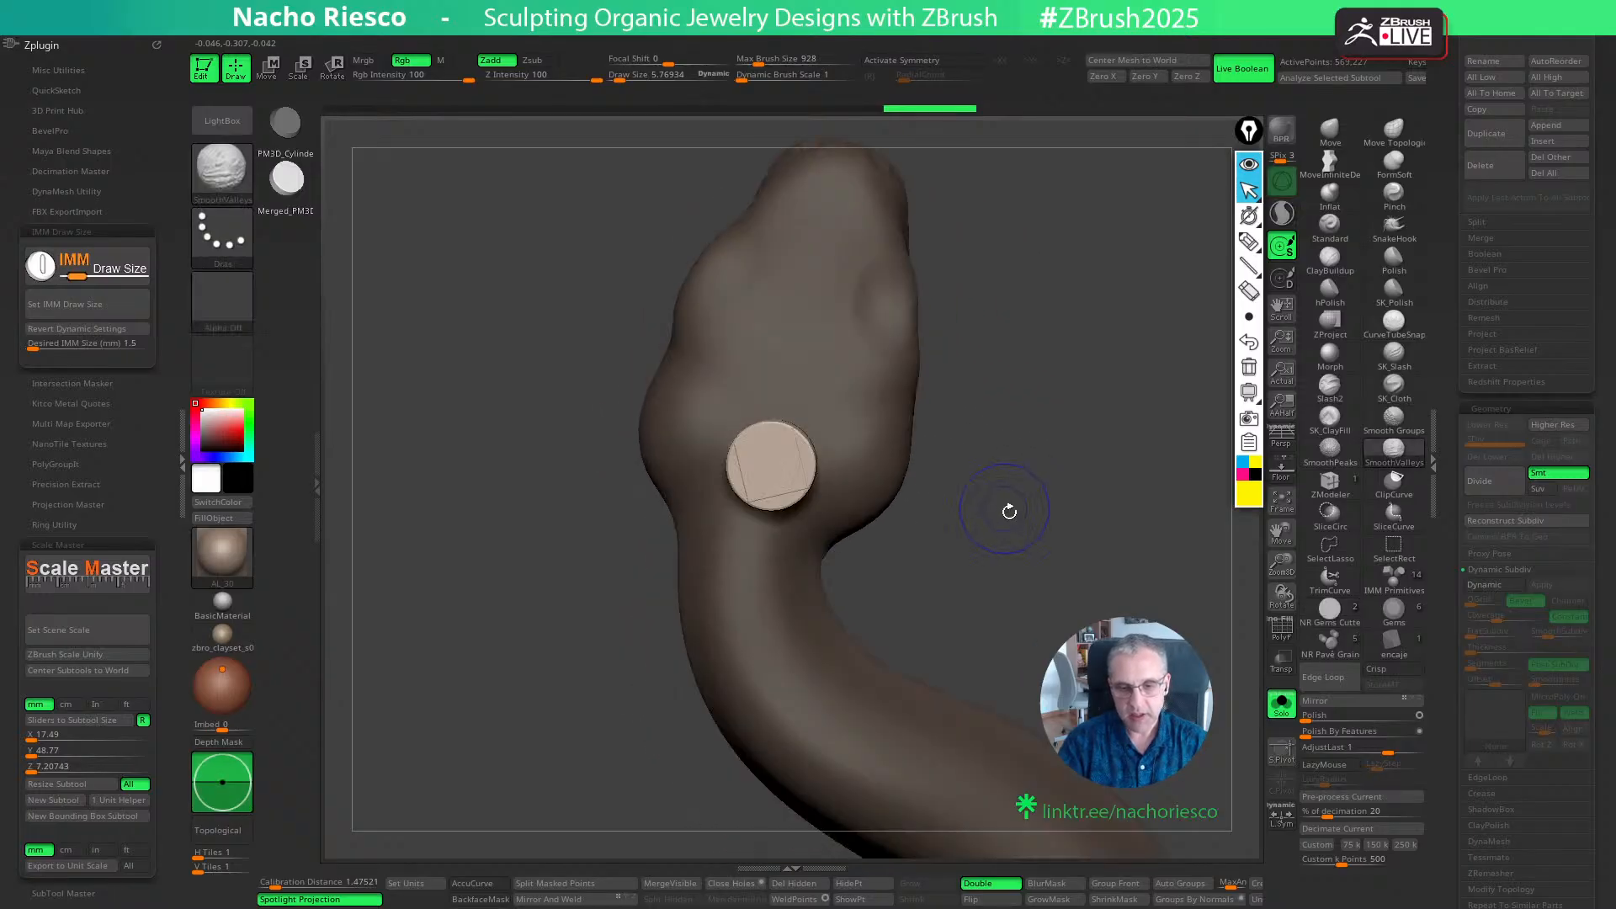
{"action": "mouse_move", "coordinate": [1103, 606]}
{"action": "left_mouse_down"}
{"action": "mouse_move", "coordinate": [1151, 439]}
{"action": "mouse_move", "coordinate": [1082, 444]}
{"action": "mouse_move", "coordinate": [1111, 498]}
{"action": "left_mouse_up"}
{"action": "key", "text": "ctrl+z"}
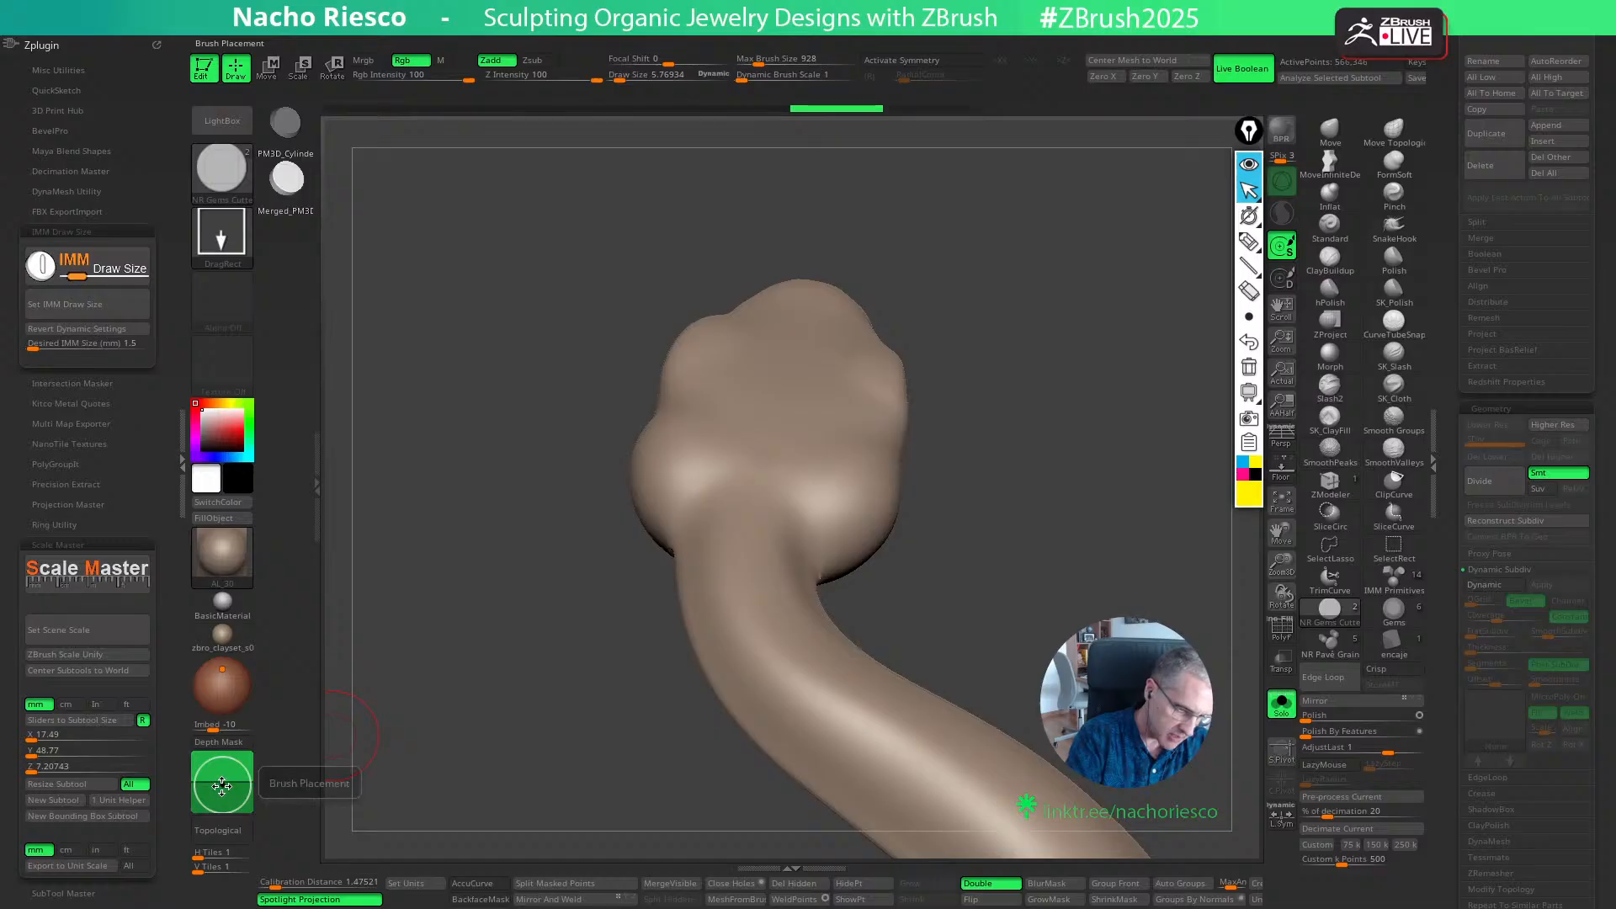
- Set the brush Imbed to -16 and place the 1.5 mm gem cutter where the snake's head meets the neck, undoing the first placement
{"action": "left_click_drag", "start_coordinate": [222, 786], "coordinate": [222, 790]}
{"action": "left_click_drag", "start_coordinate": [764, 479], "coordinate": [769, 496]}
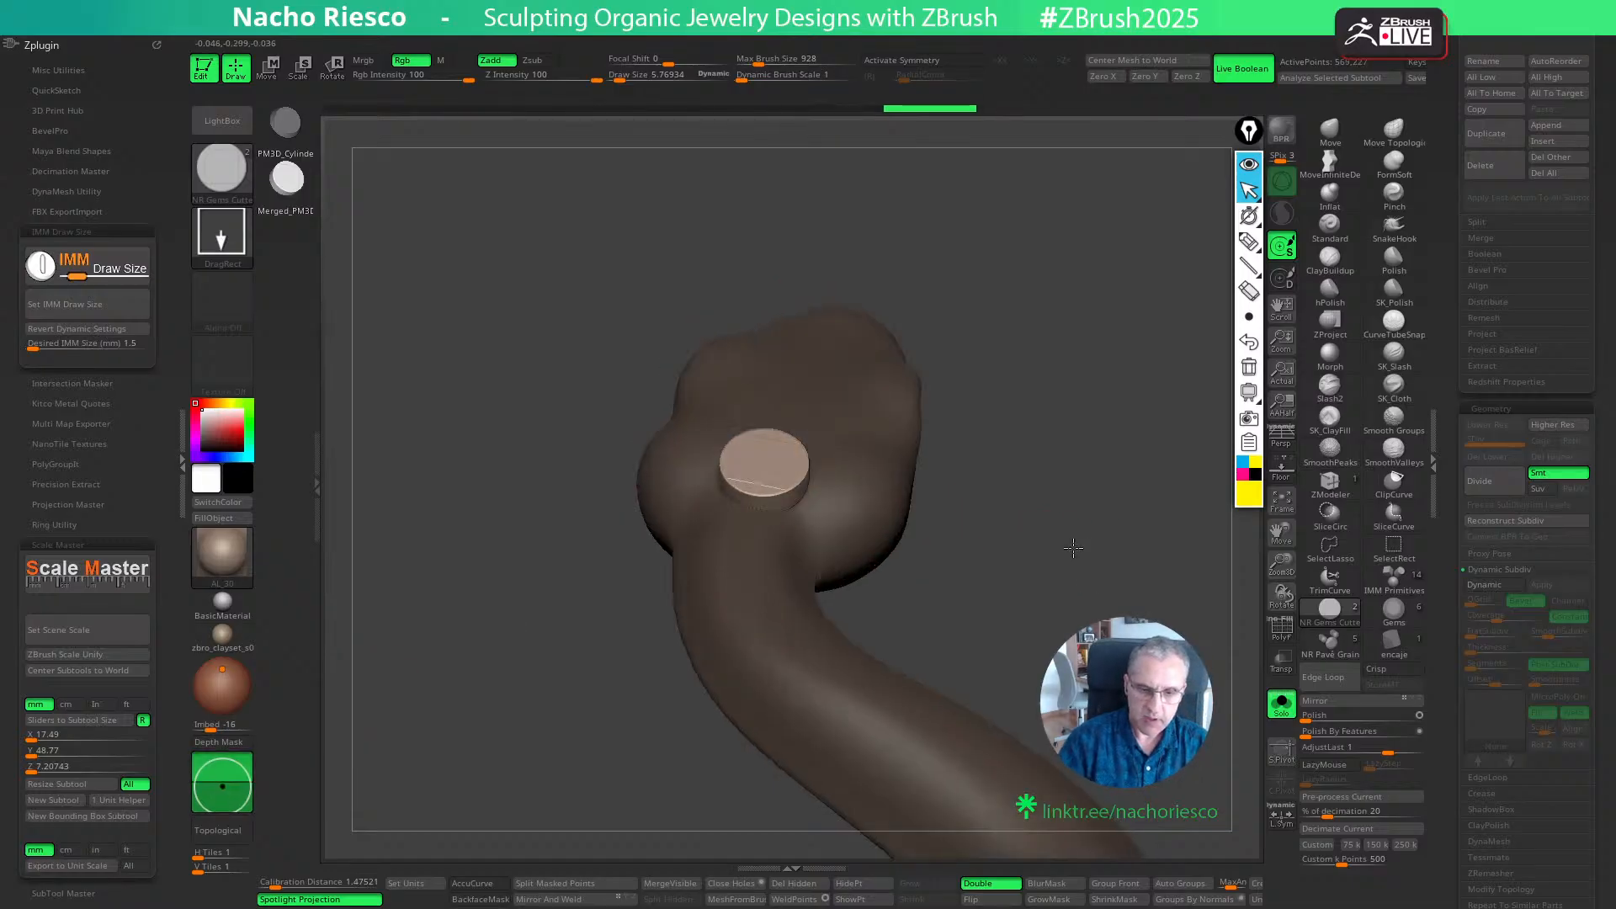
{"action": "left_click_drag", "start_coordinate": [1149, 547], "coordinate": [1129, 594]}
{"action": "key", "text": "ctrl+z"}
{"action": "left_click_drag", "start_coordinate": [1058, 497], "coordinate": [1067, 612]}
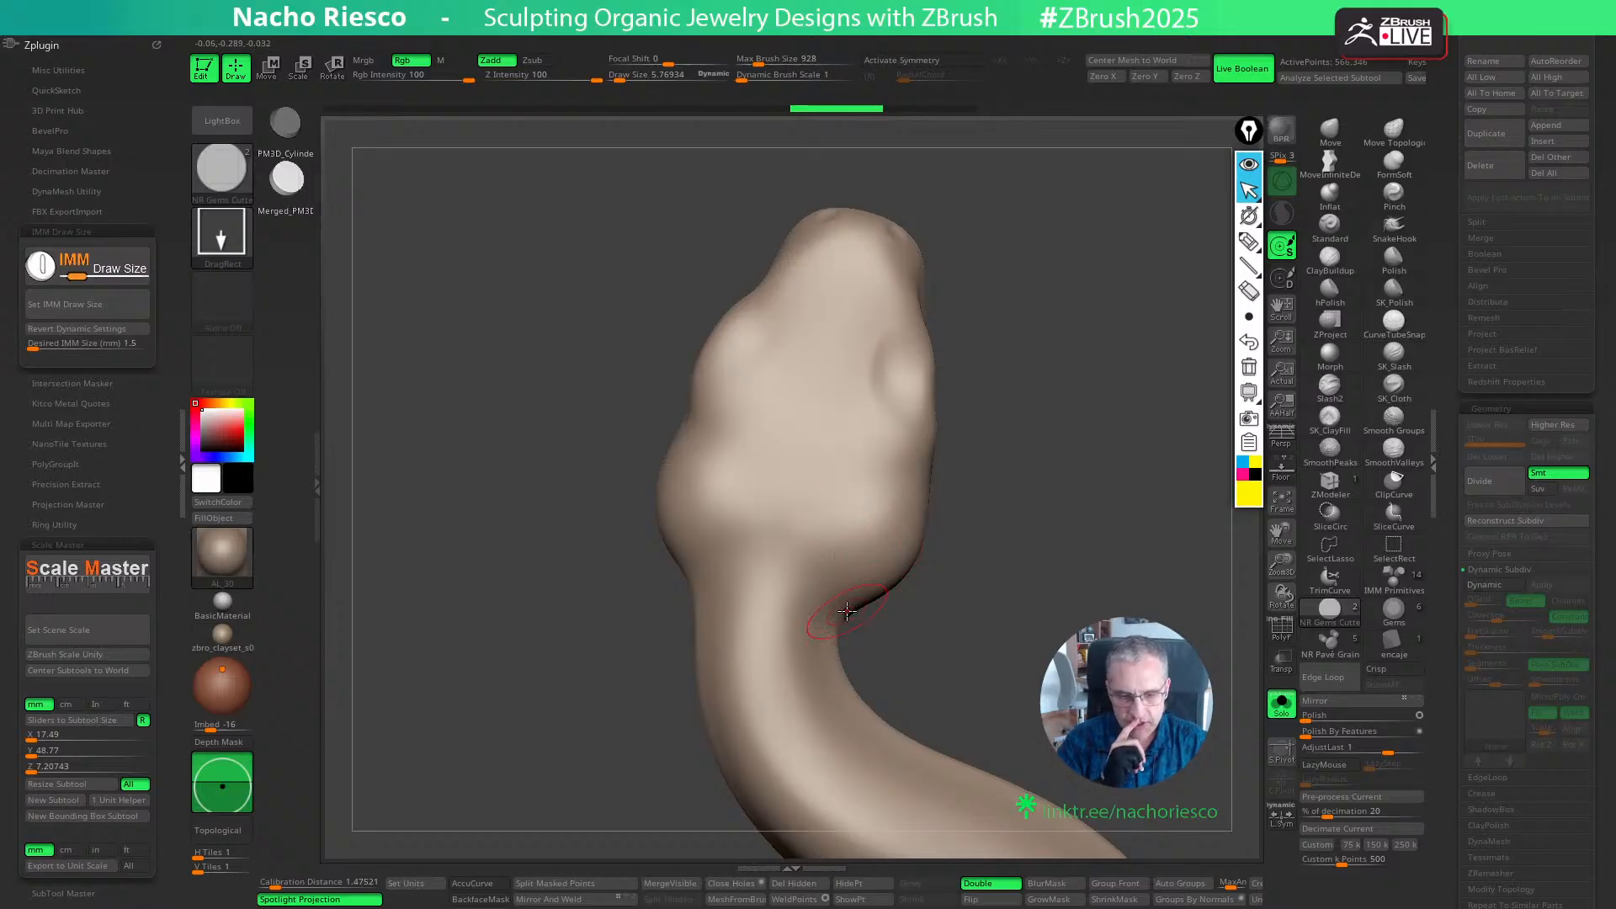
{"action": "left_click_drag", "start_coordinate": [765, 548], "coordinate": [768, 552]}
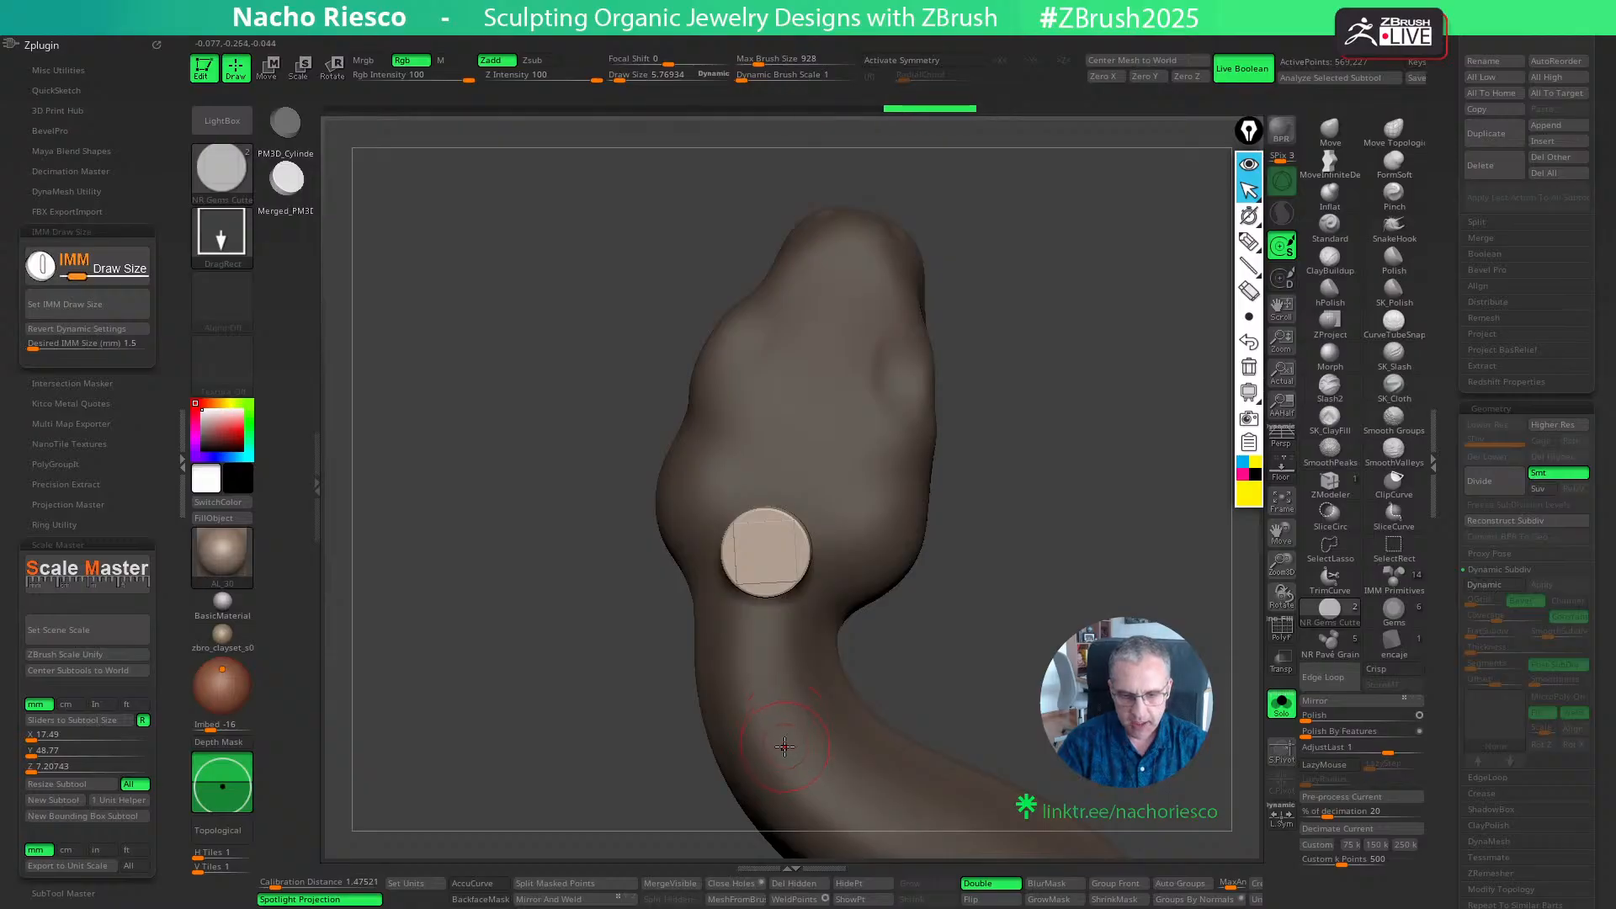
{"action": "left_click_drag", "start_coordinate": [925, 653], "coordinate": [997, 580]}
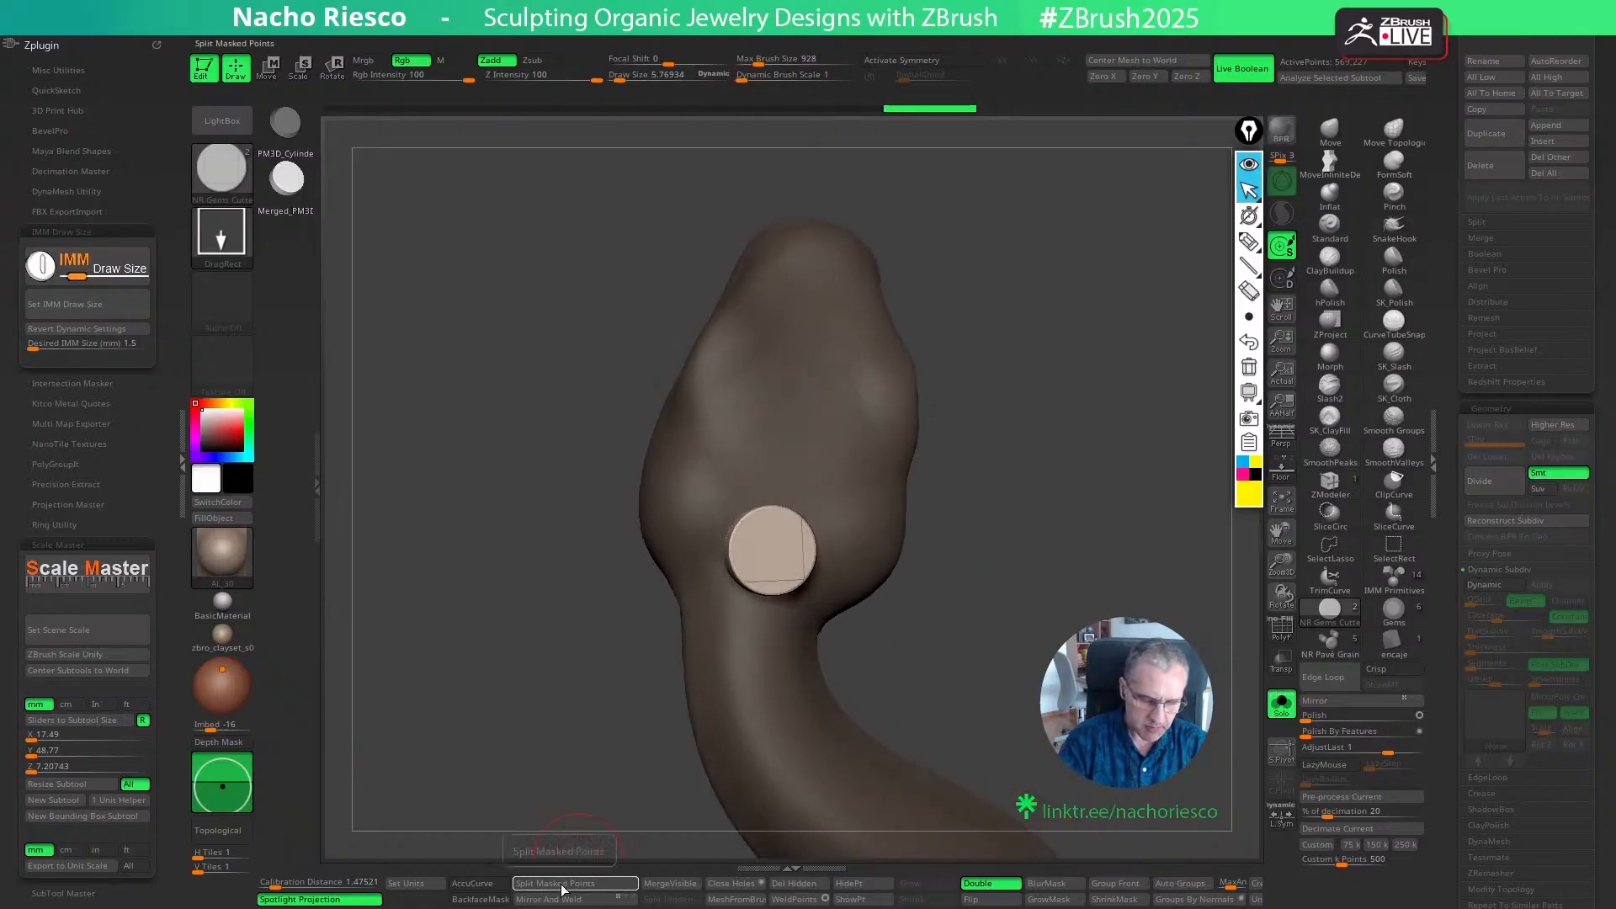
- Split the gem cutter from the snake's body into its own subtool with Split Masked Points, and turn off Solo mode
{"action": "left_click", "coordinate": [562, 884]}
{"action": "left_click_drag", "start_coordinate": [1451, 349], "coordinate": [1449, 686]}
{"action": "left_click", "coordinate": [1280, 703]}
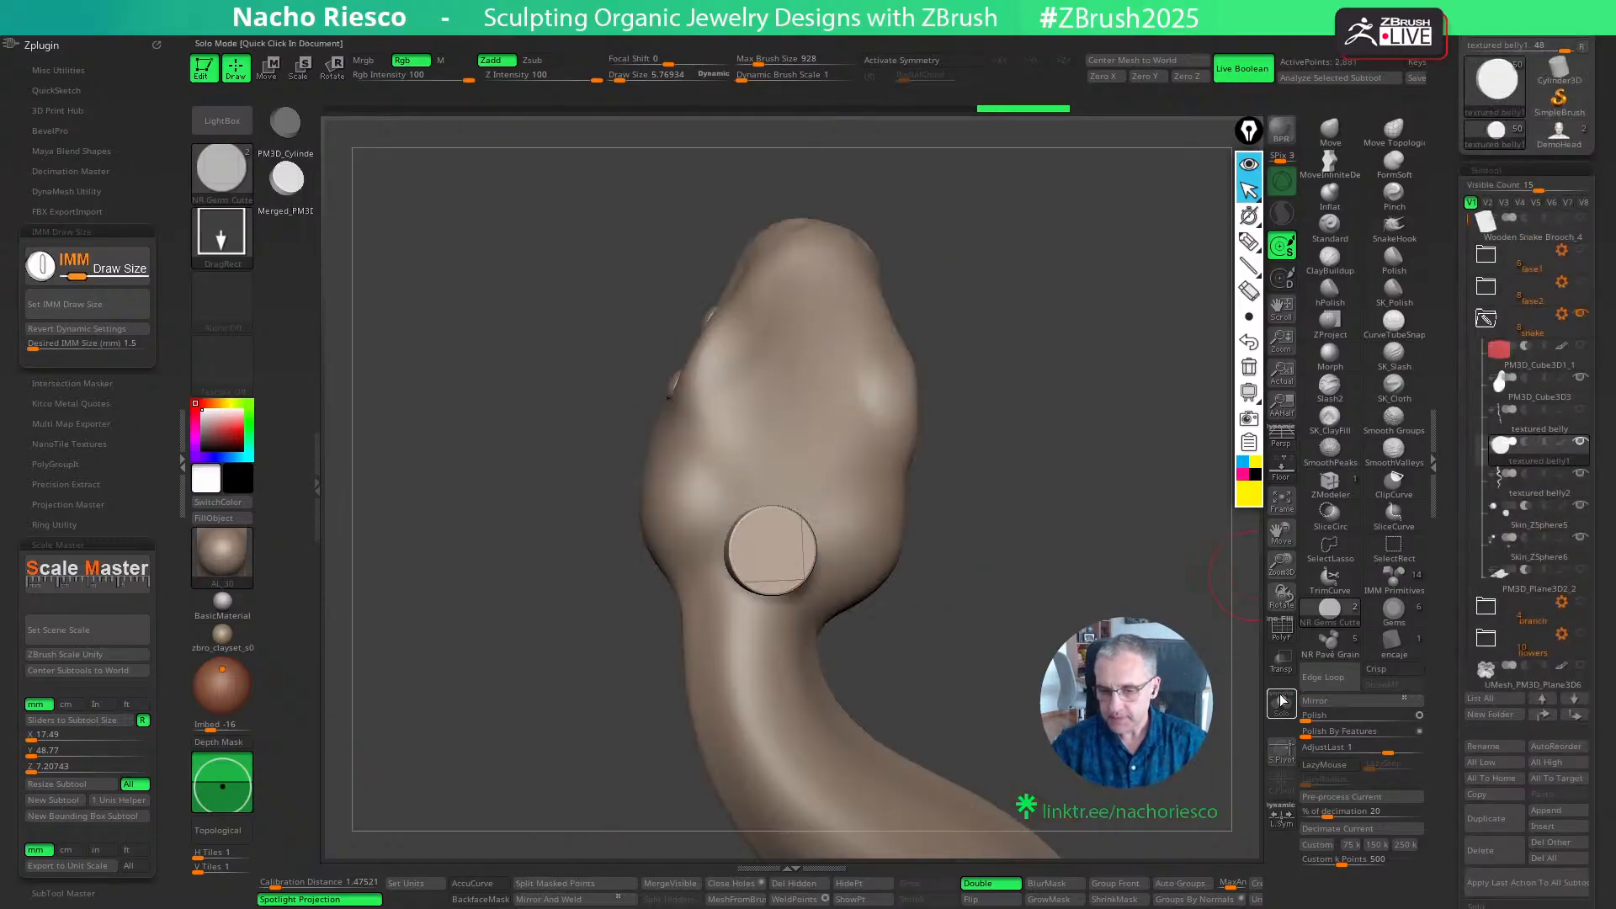
{"action": "left_click_drag", "start_coordinate": [1282, 596], "coordinate": [1346, 555]}
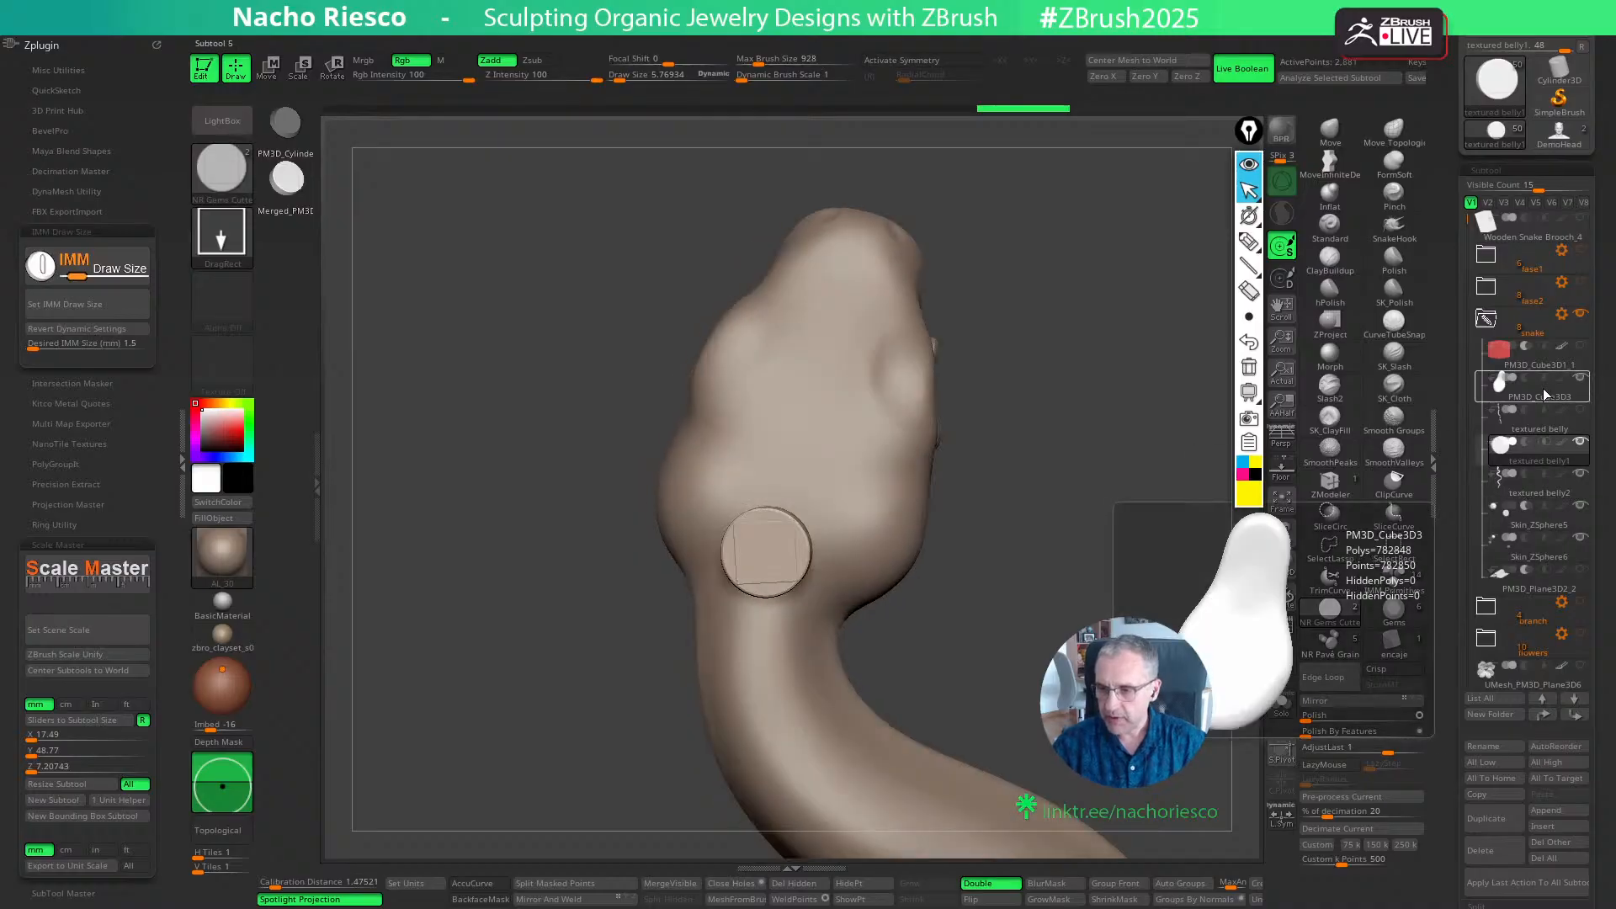
- Move the textured belly1 cutter subtool one place below textured belly2 and set it to Boolean subtraction to cut the gem seat
{"action": "mouse_move", "coordinate": [1551, 457]}
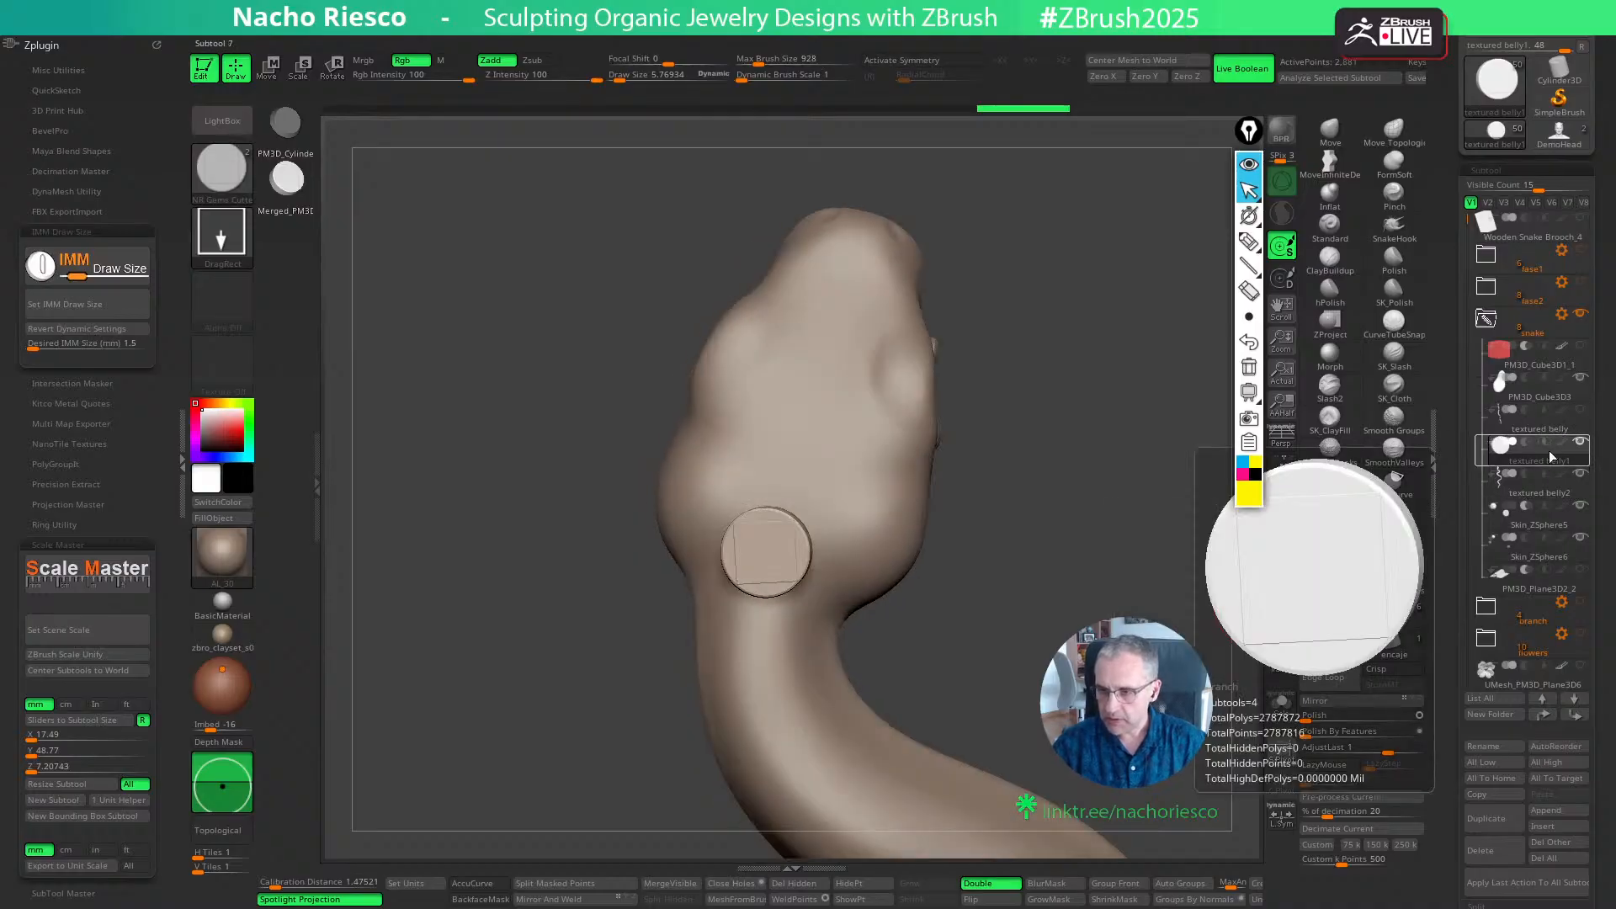
{"action": "left_click", "coordinate": [1575, 714]}
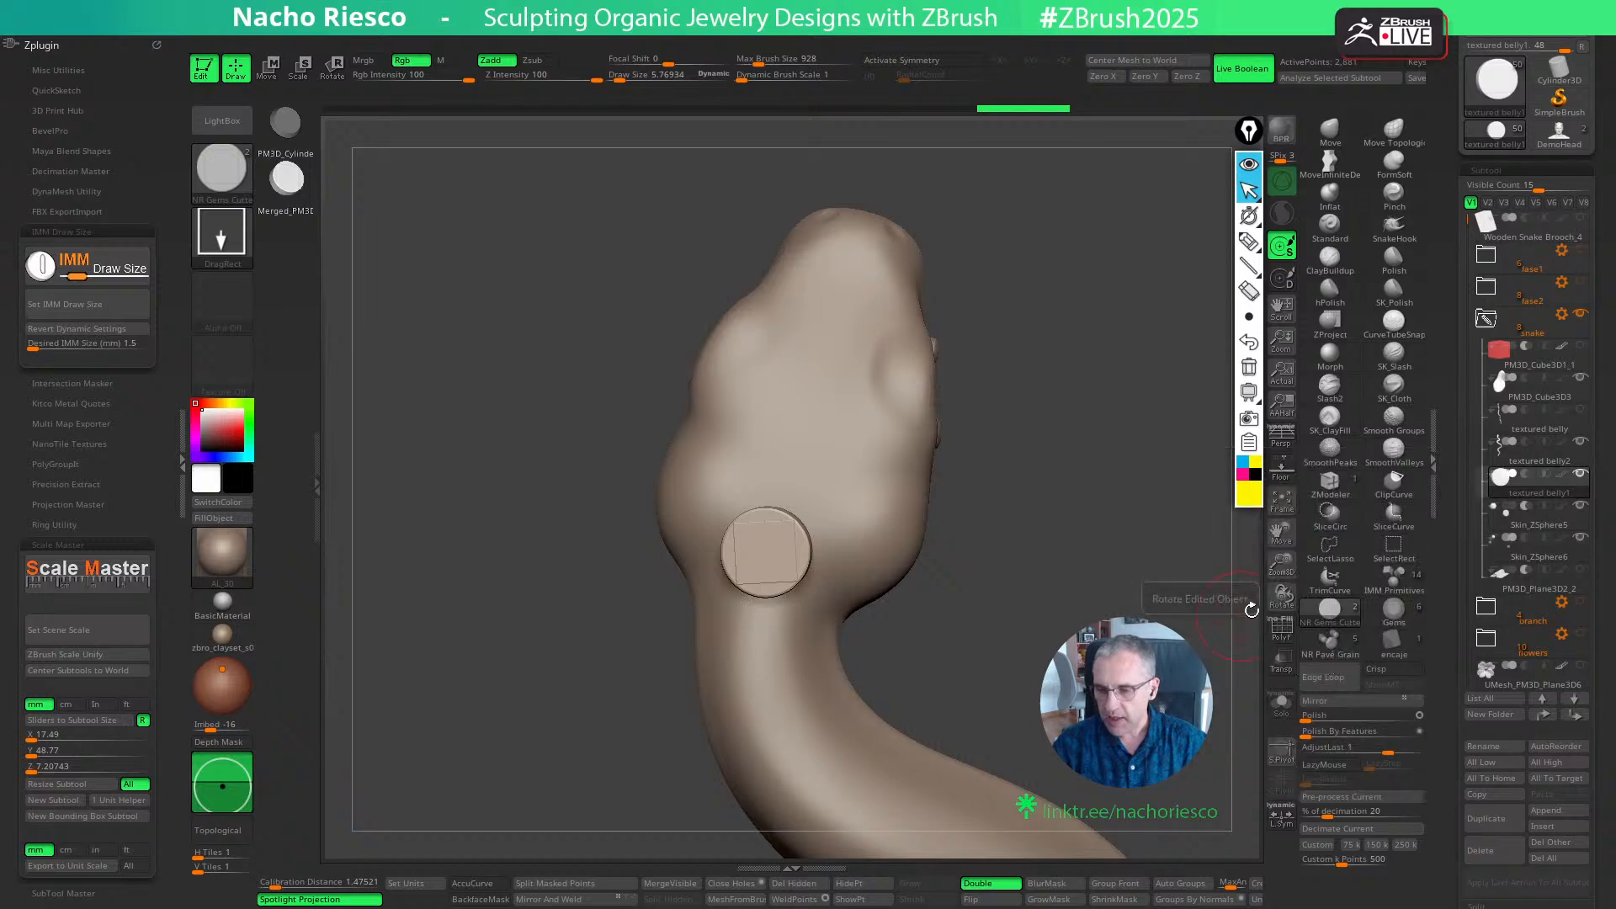
{"action": "left_click_drag", "start_coordinate": [968, 627], "coordinate": [1012, 636]}
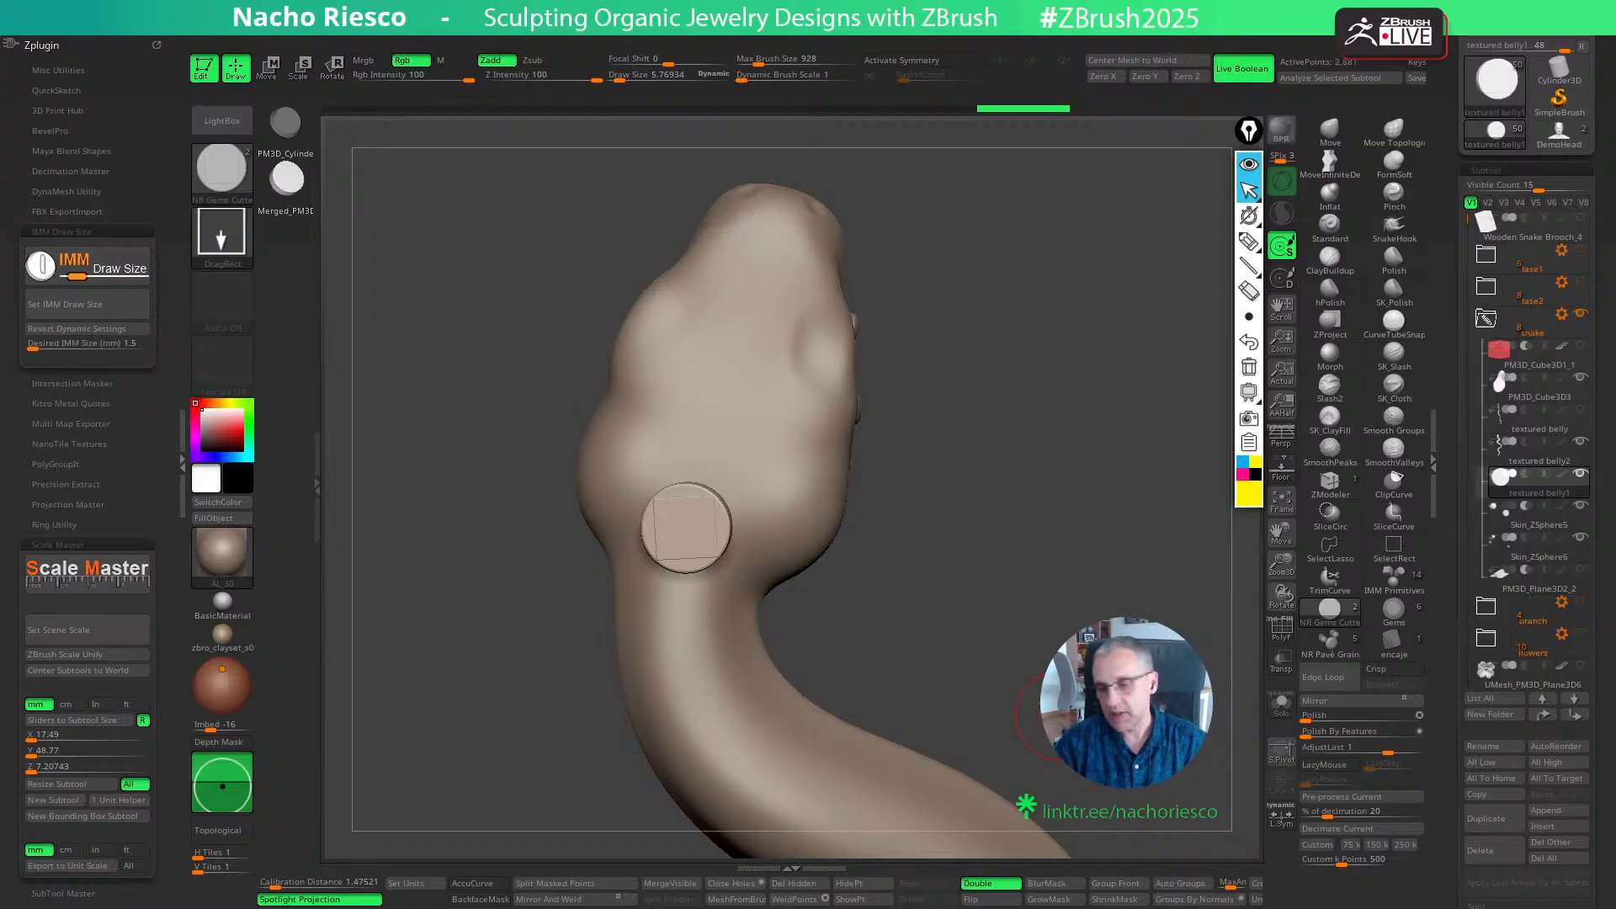
{"action": "mouse_move", "coordinate": [1529, 482]}
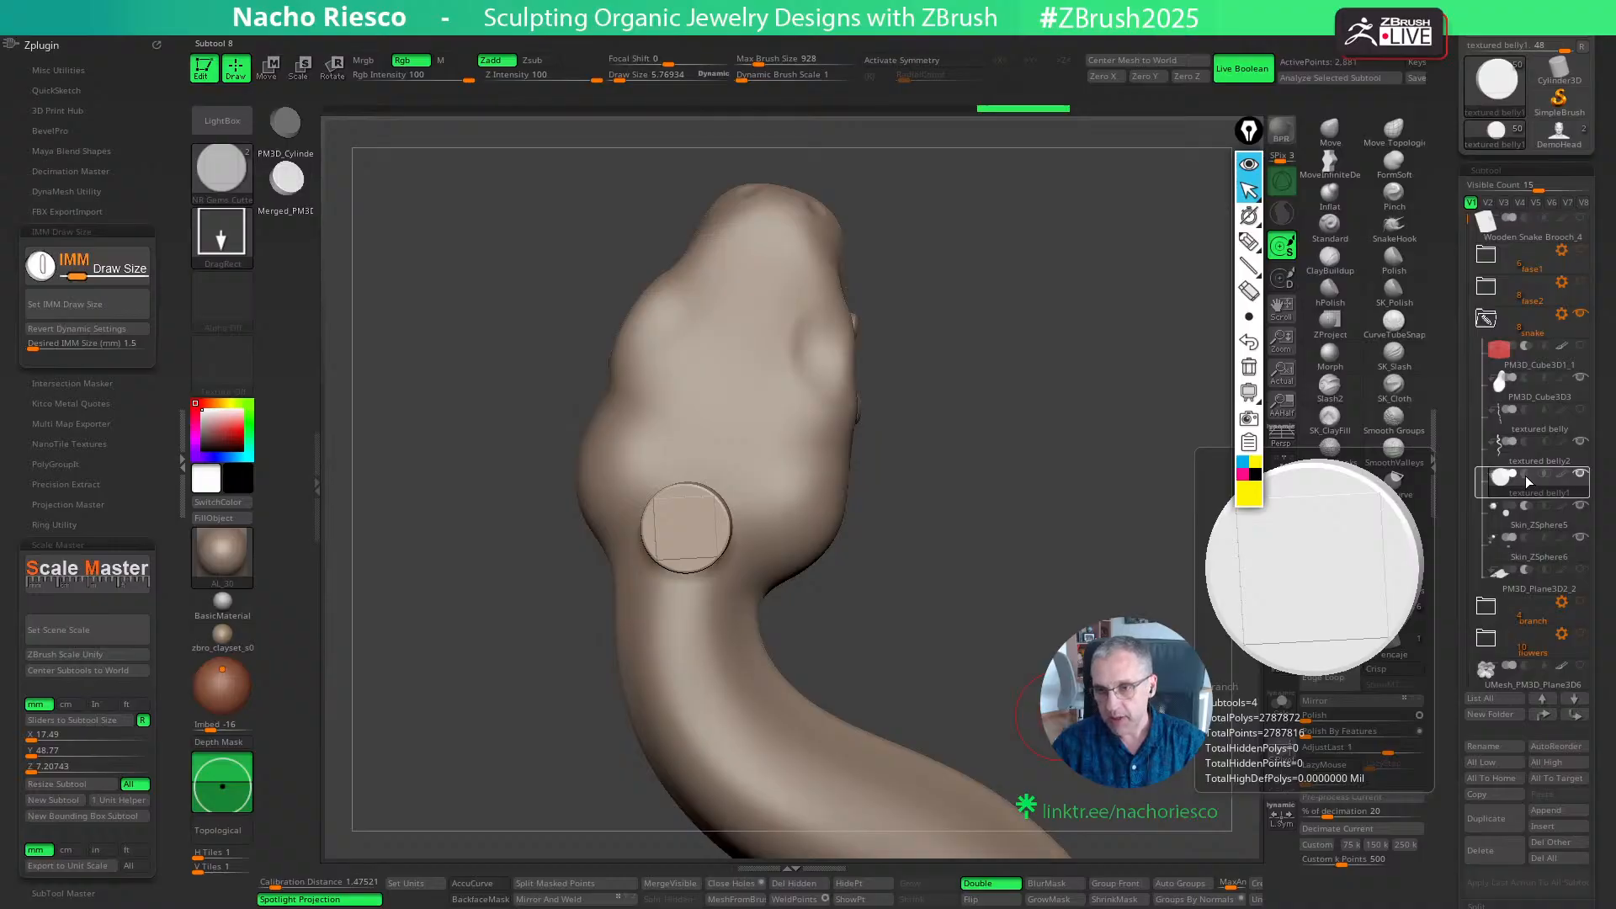
{"action": "left_click", "coordinate": [1526, 476]}
{"action": "left_click_drag", "start_coordinate": [913, 716], "coordinate": [1007, 680]}
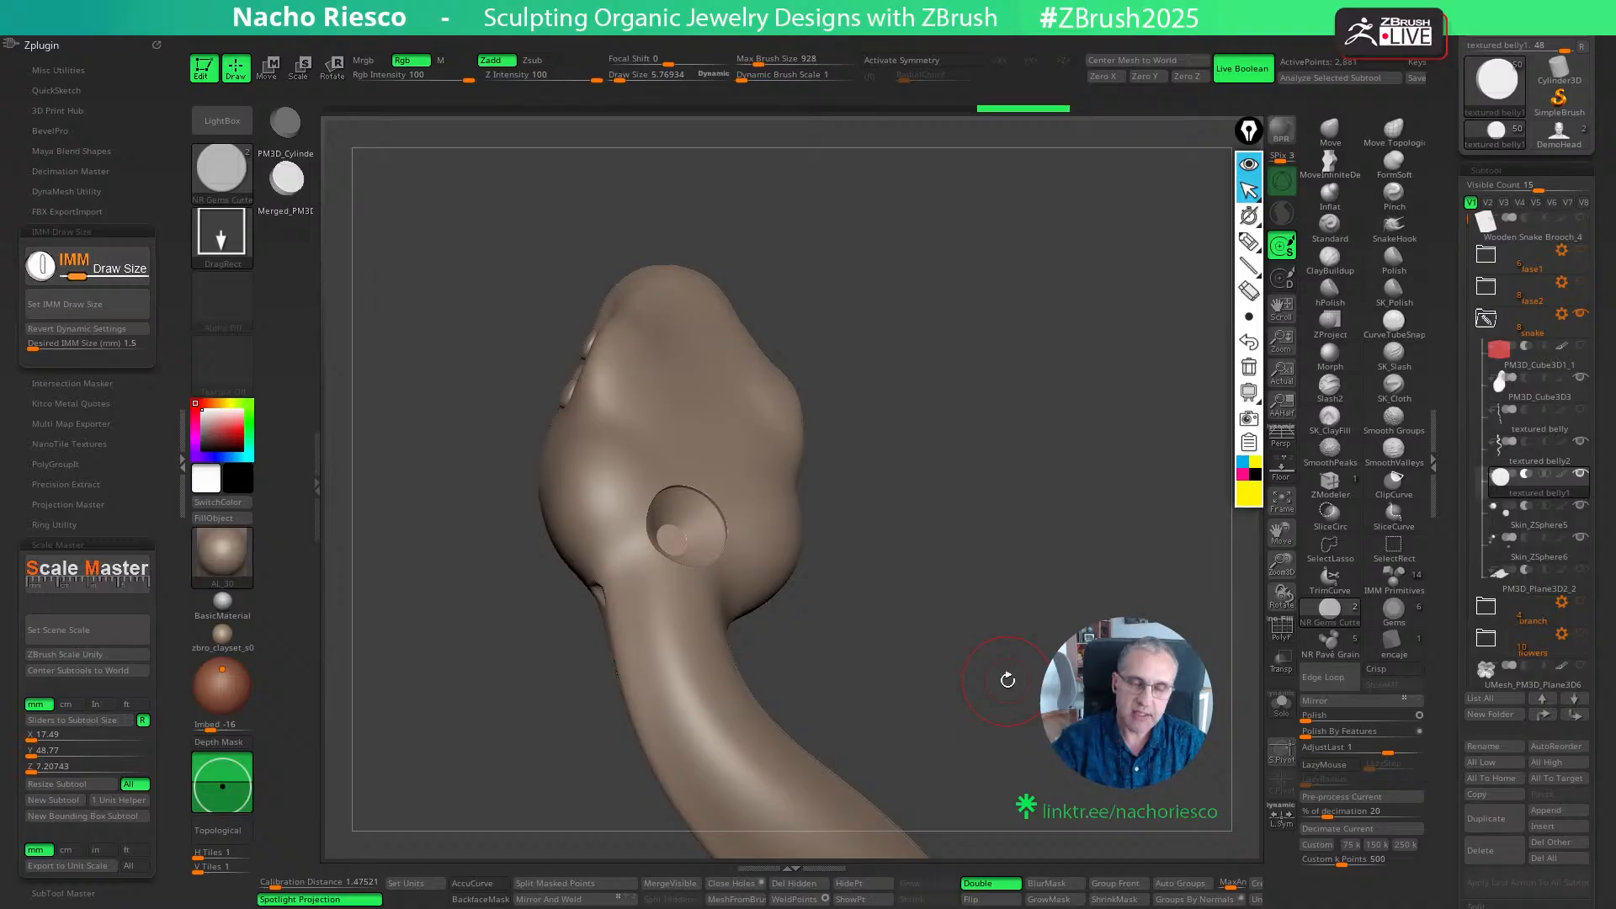
{"action": "left_click_drag", "start_coordinate": [1000, 629], "coordinate": [988, 656]}
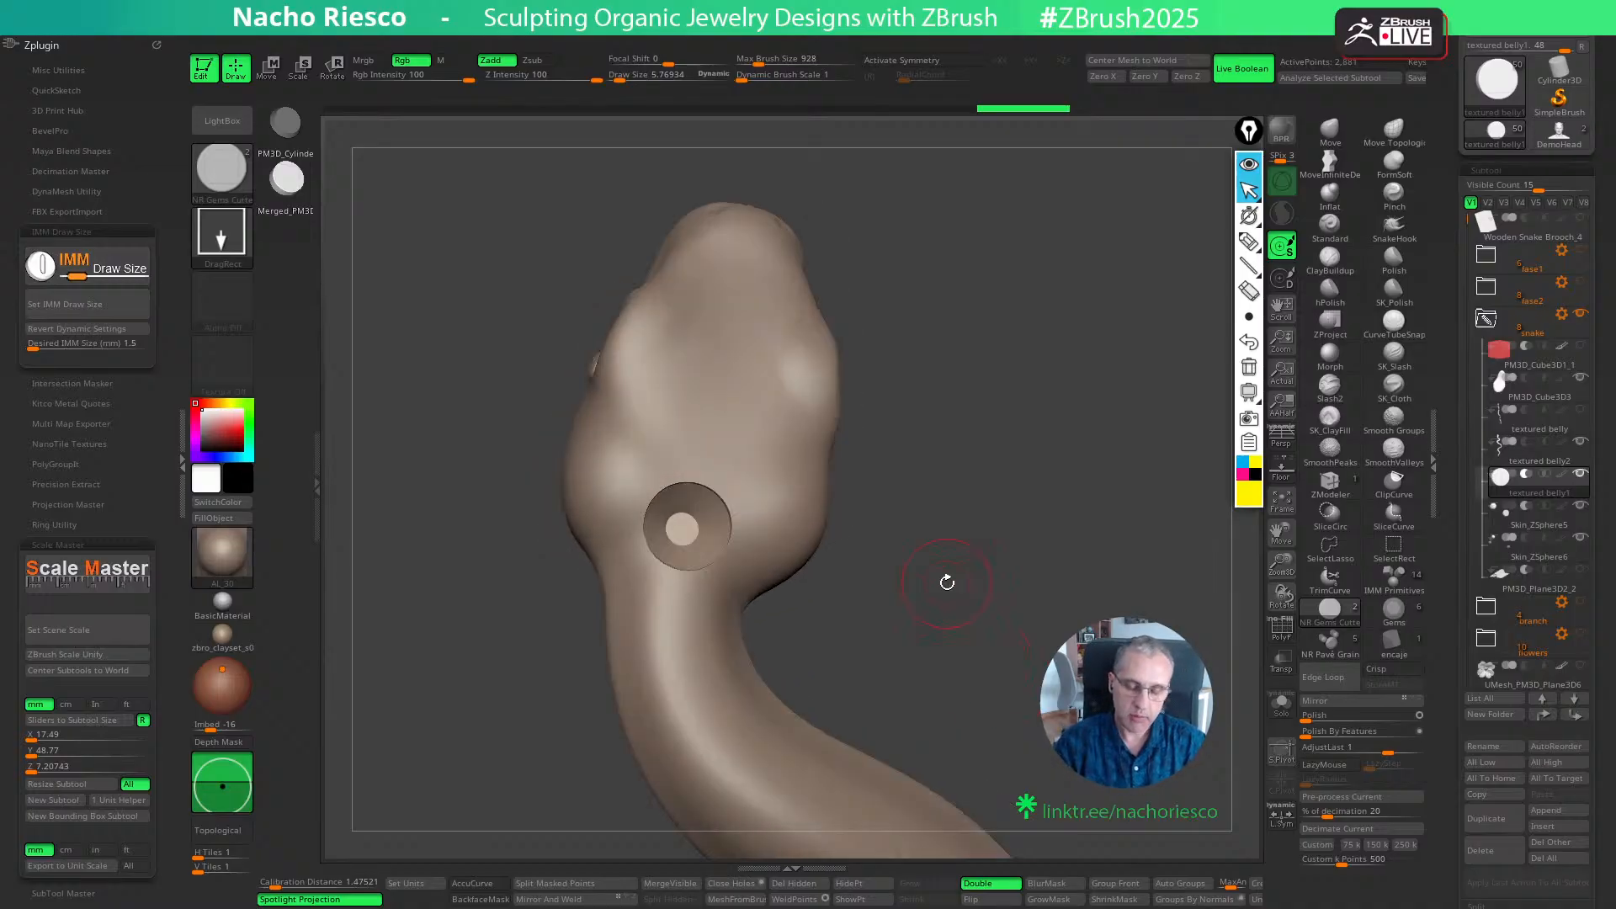
{"action": "mouse_move", "coordinate": [1004, 580]}
{"action": "left_mouse_down"}
{"action": "mouse_move", "coordinate": [981, 624]}
{"action": "mouse_move", "coordinate": [1085, 516]}
{"action": "mouse_move", "coordinate": [1065, 542]}
{"action": "left_mouse_up"}
{"action": "key", "text": "w"}
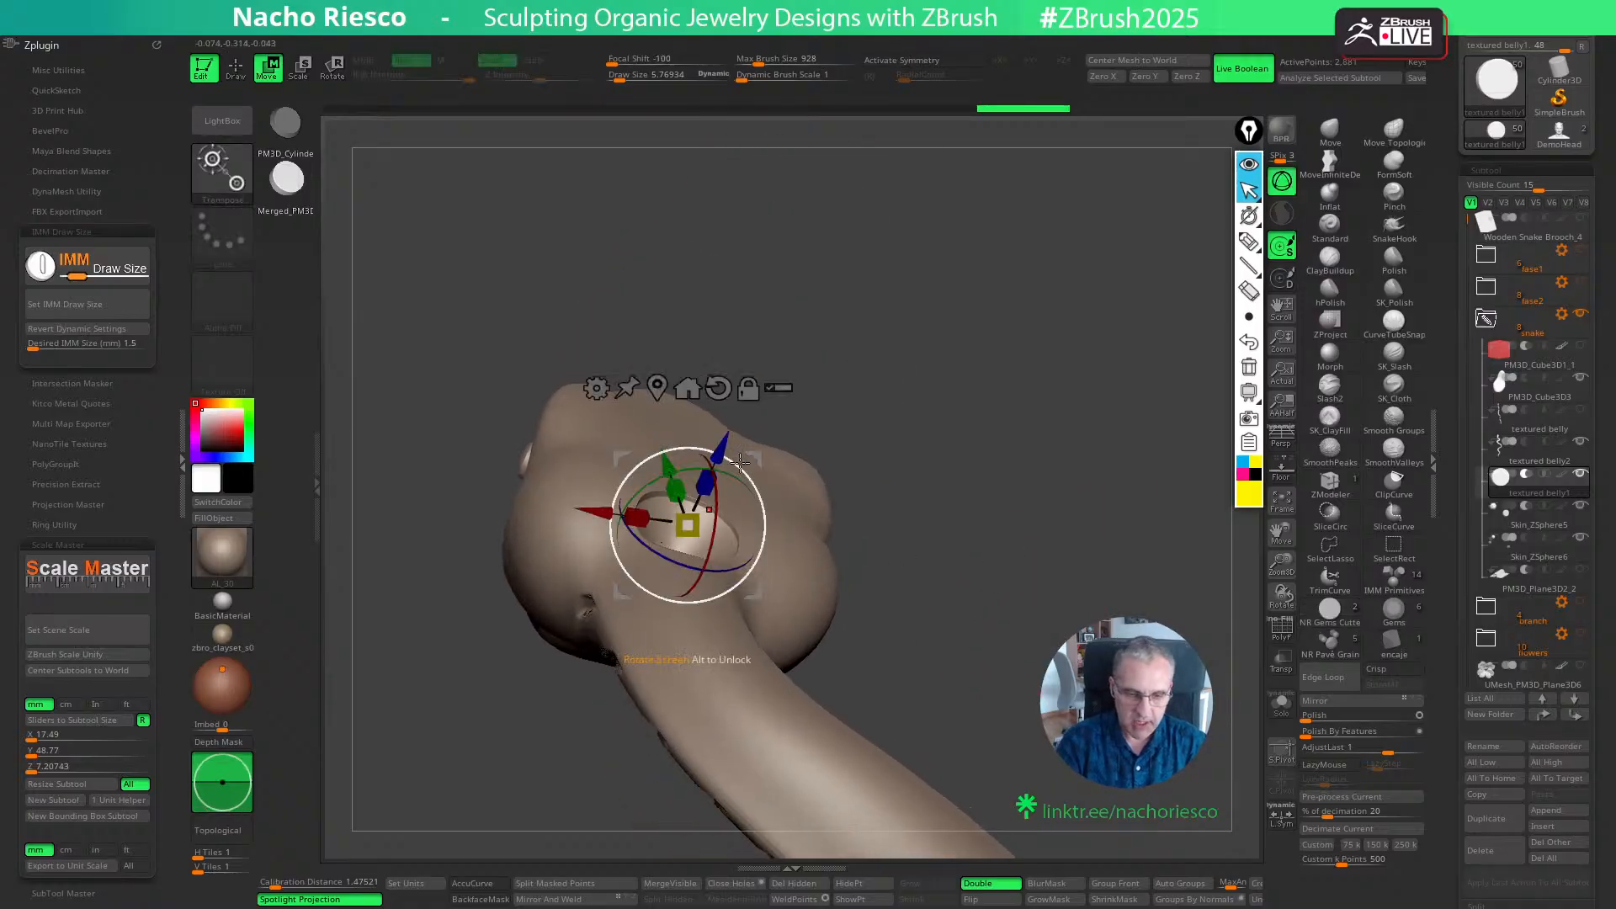
{"action": "key", "text": "q"}
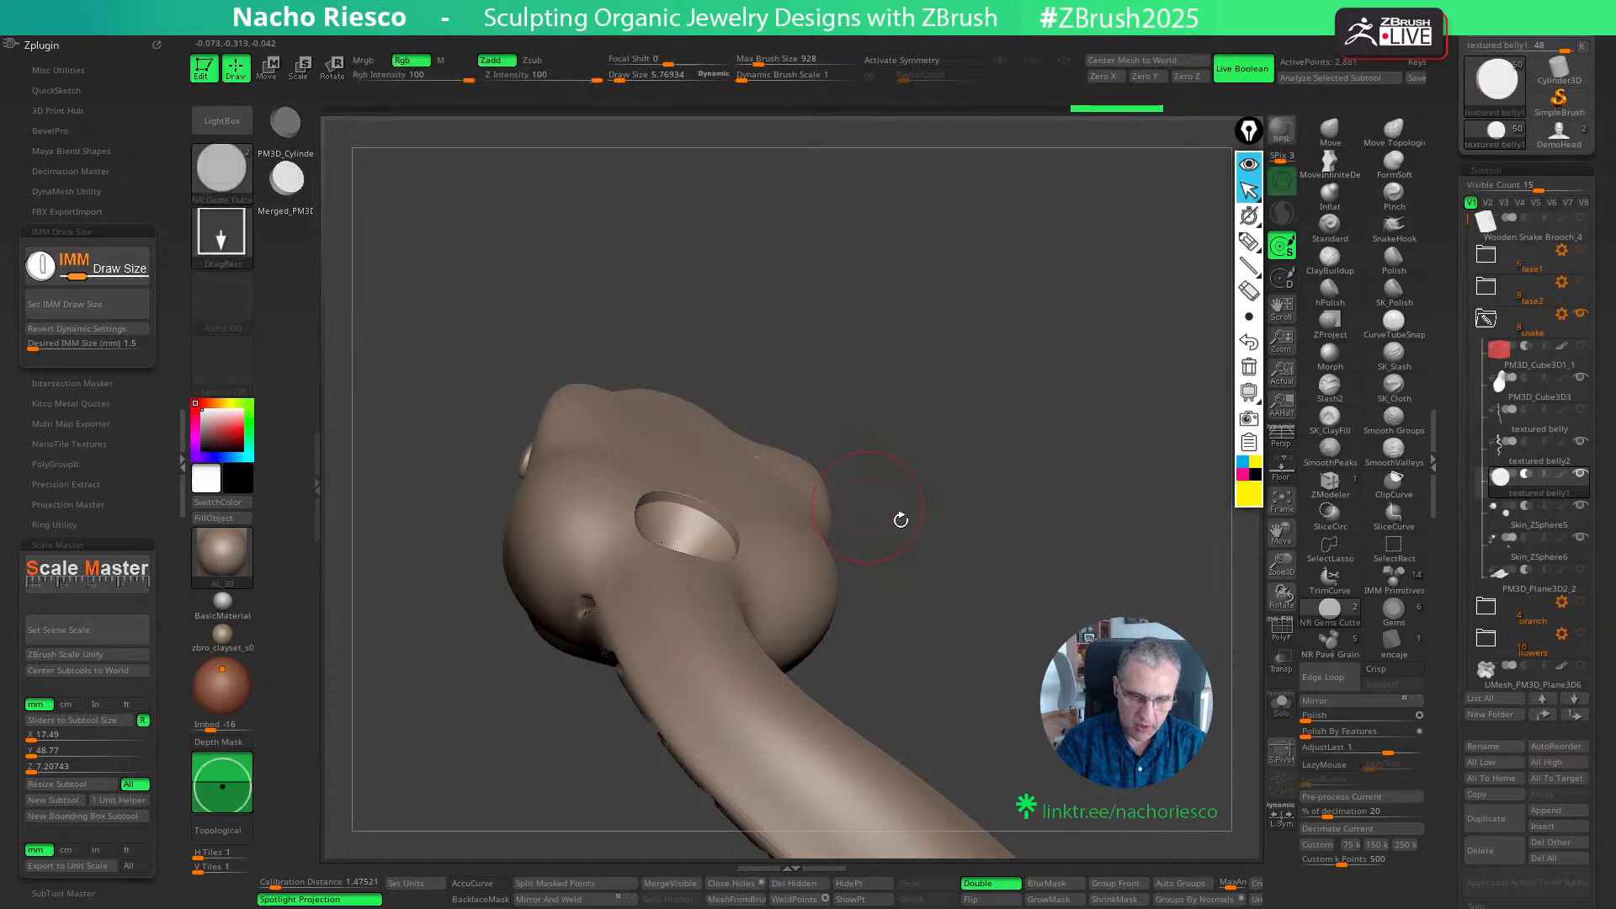
{"action": "mouse_move", "coordinate": [902, 523]}
{"action": "left_mouse_down"}
{"action": "mouse_move", "coordinate": [1017, 688]}
{"action": "mouse_move", "coordinate": [919, 710]}
{"action": "left_mouse_up"}
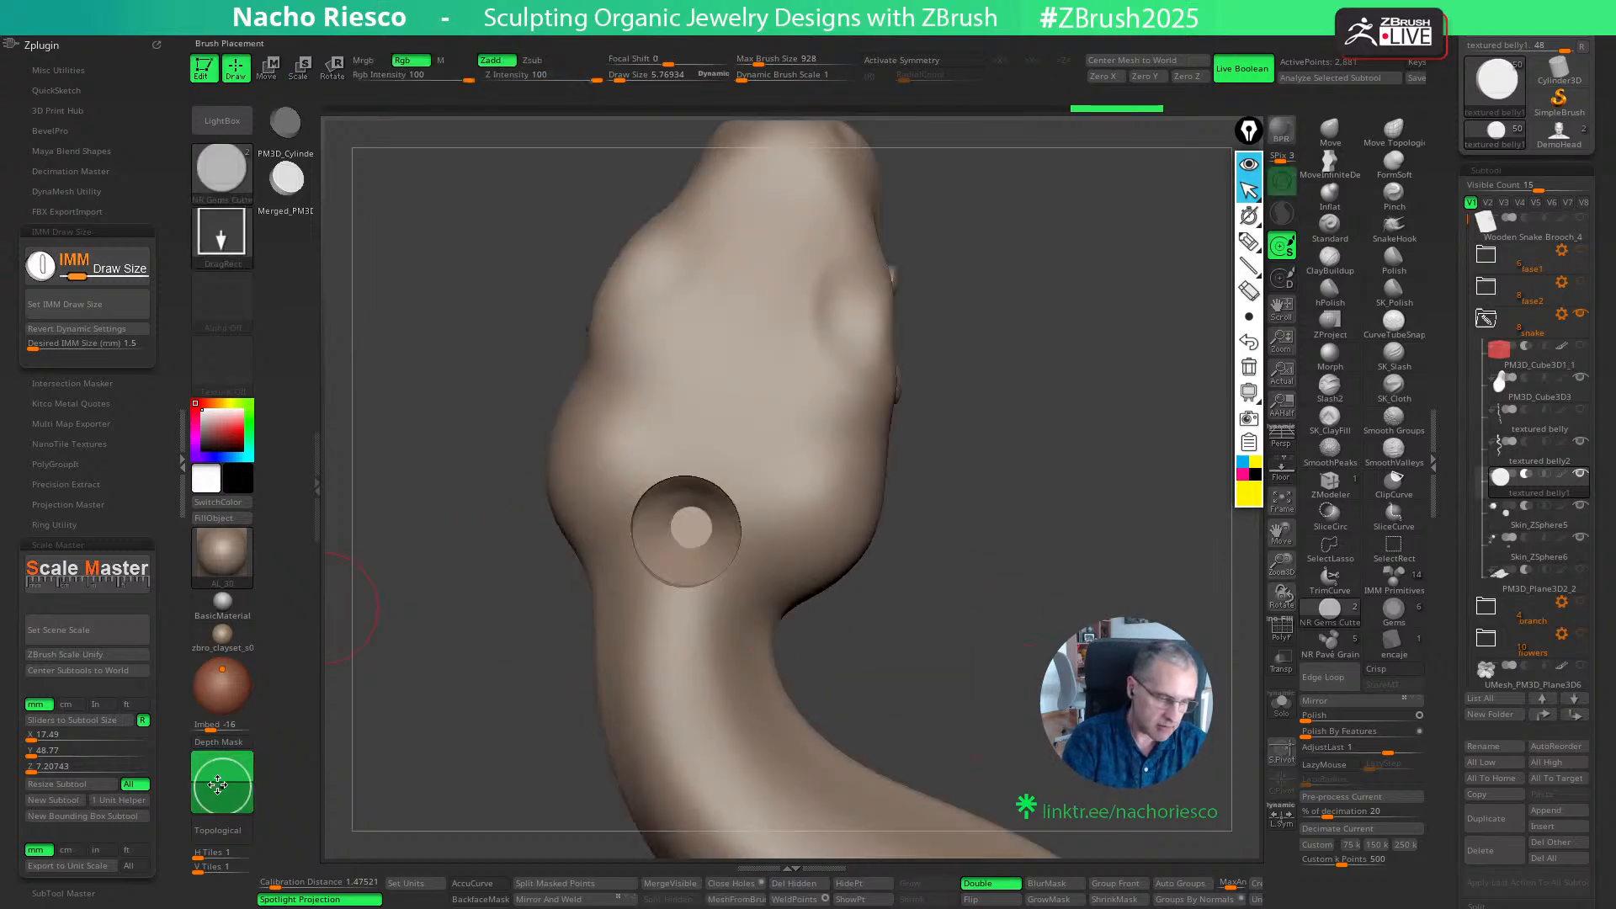
- Set the brush Imbed to -25 and the IMM draw size to 1.2 mm, and place a second gem cutter diagonally above the first
{"action": "left_click_drag", "start_coordinate": [220, 786], "coordinate": [221, 789]}
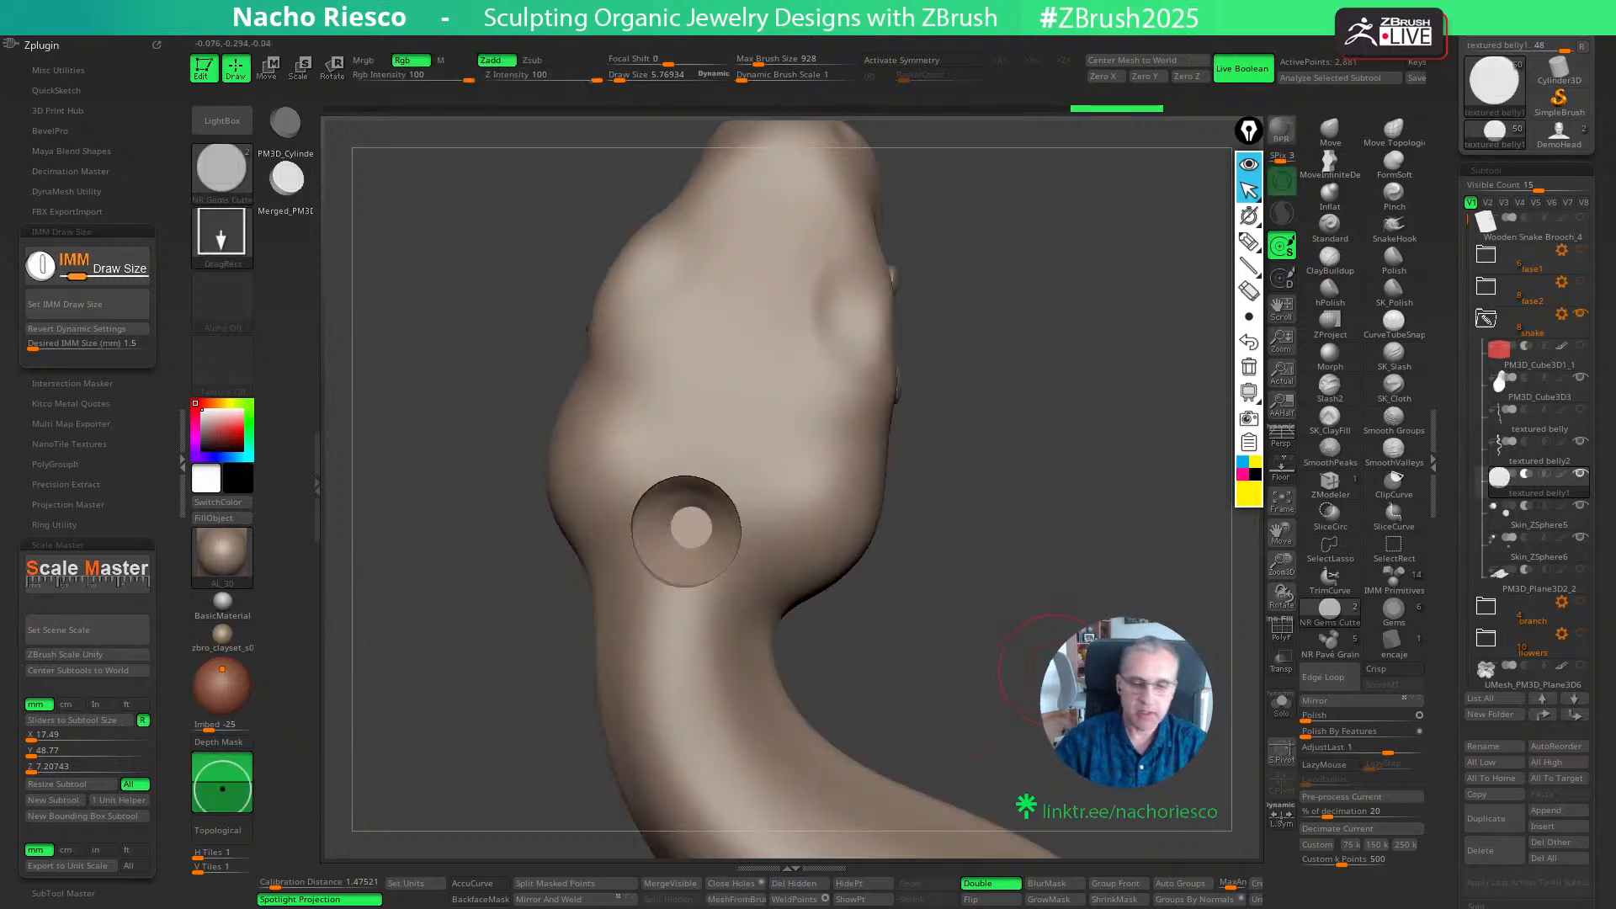
{"action": "mouse_move", "coordinate": [1069, 678]}
{"action": "left_mouse_down", "text": "alt"}
{"action": "mouse_move", "coordinate": [1048, 623]}
{"action": "mouse_move", "coordinate": [1075, 578]}
{"action": "mouse_move", "coordinate": [1072, 652]}
{"action": "mouse_move", "coordinate": [1044, 638]}
{"action": "left_mouse_up", "text": "alt"}
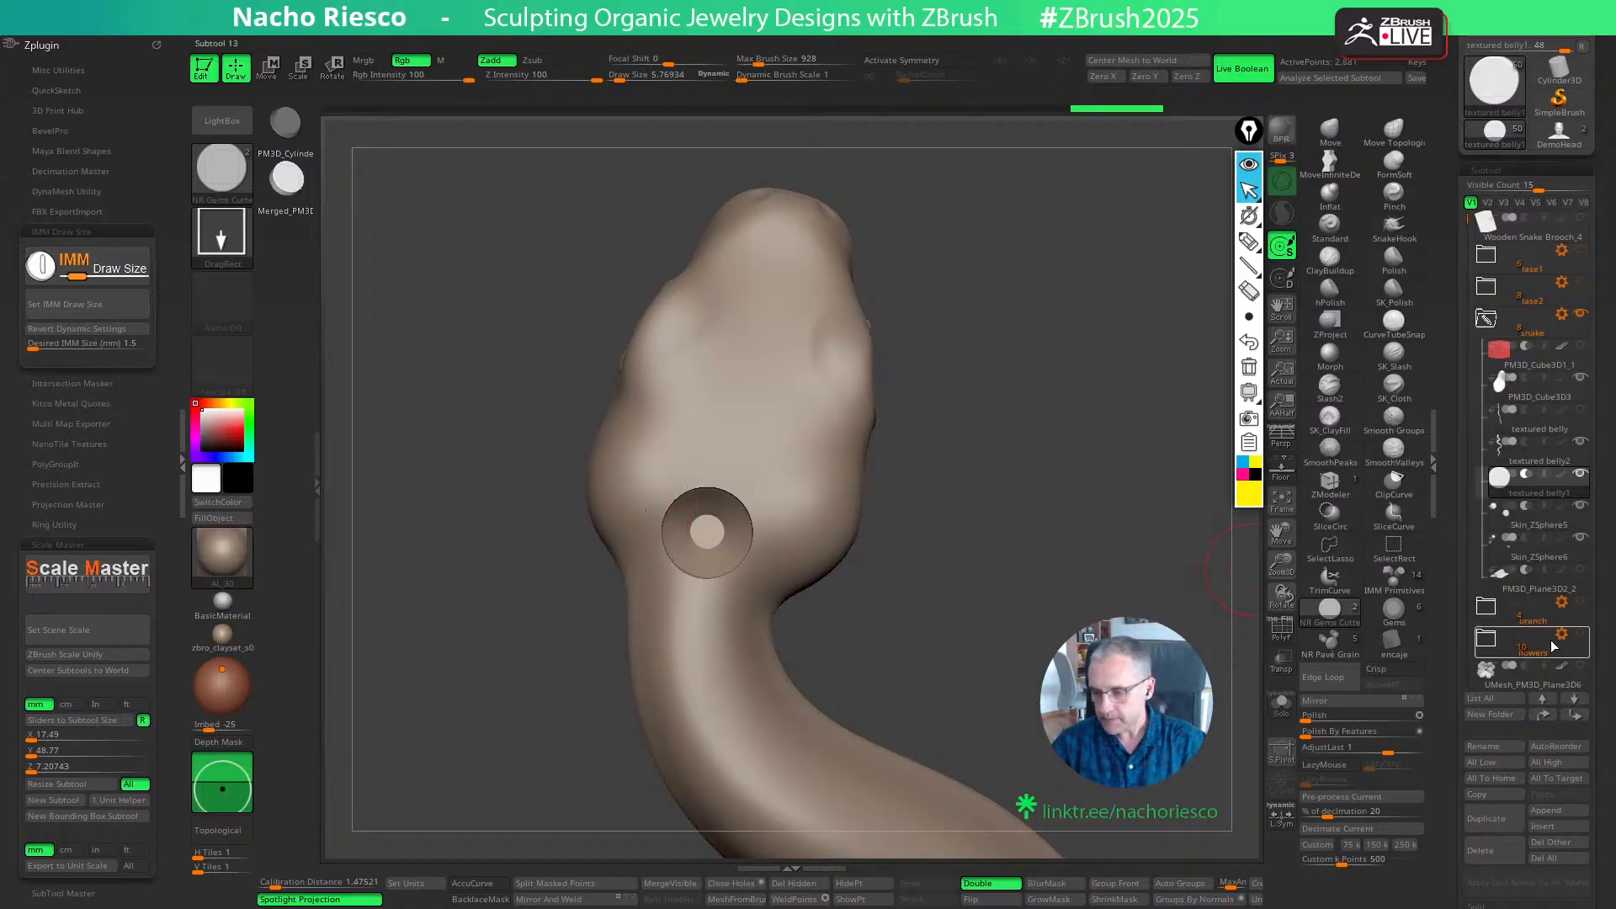
{"action": "left_click", "coordinate": [111, 344]}
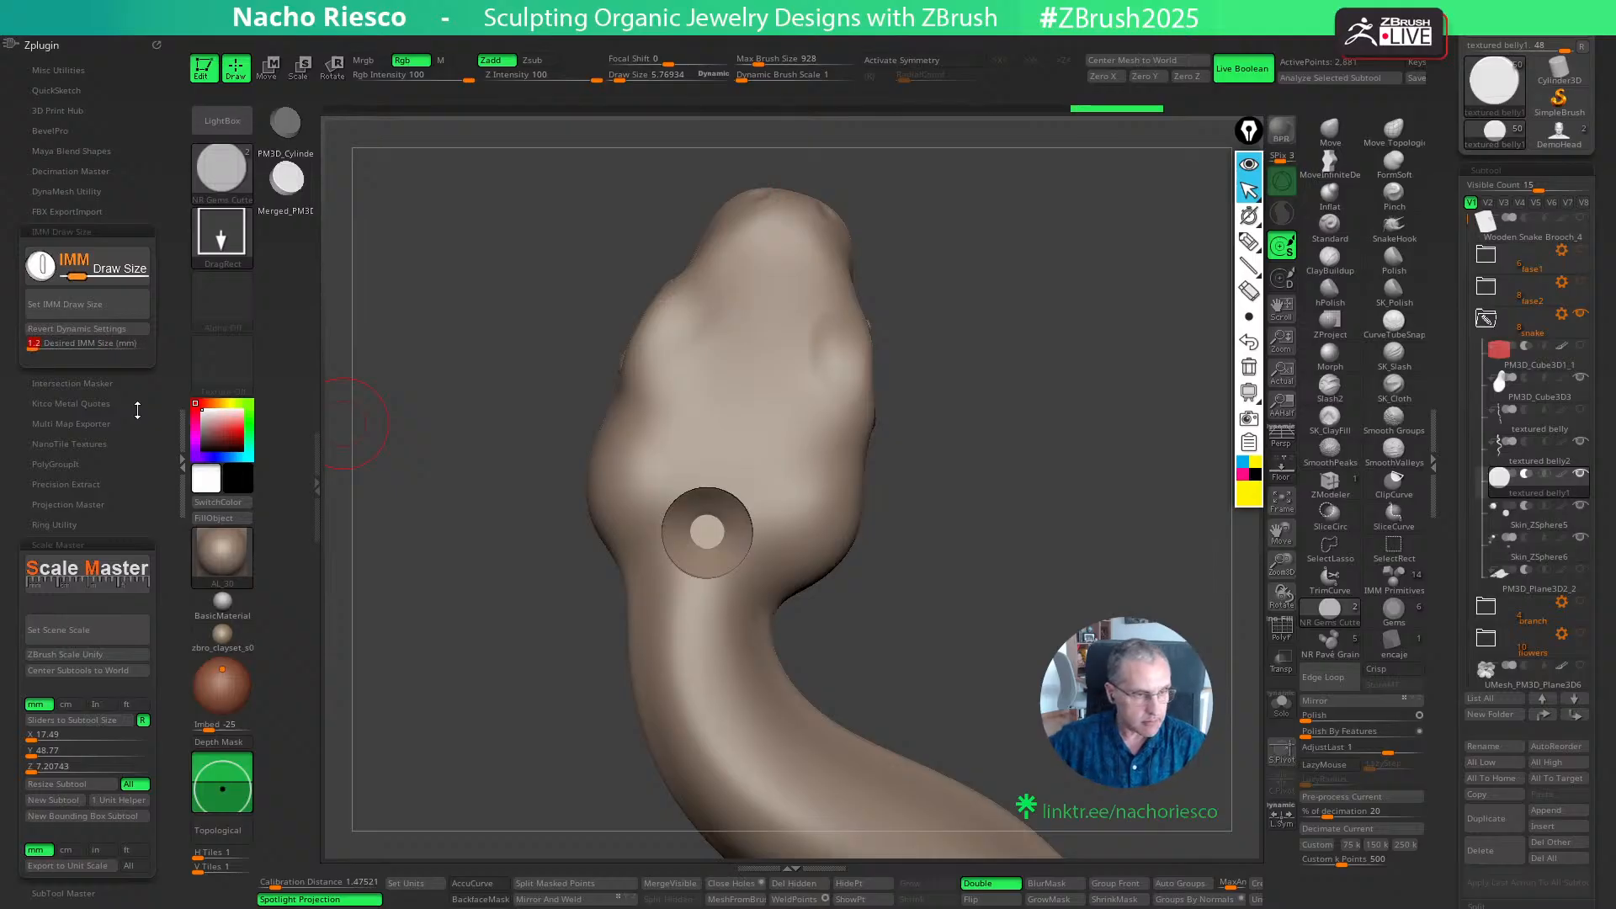
{"action": "left_click", "coordinate": [87, 304]}
{"action": "left_click", "coordinate": [776, 474]}
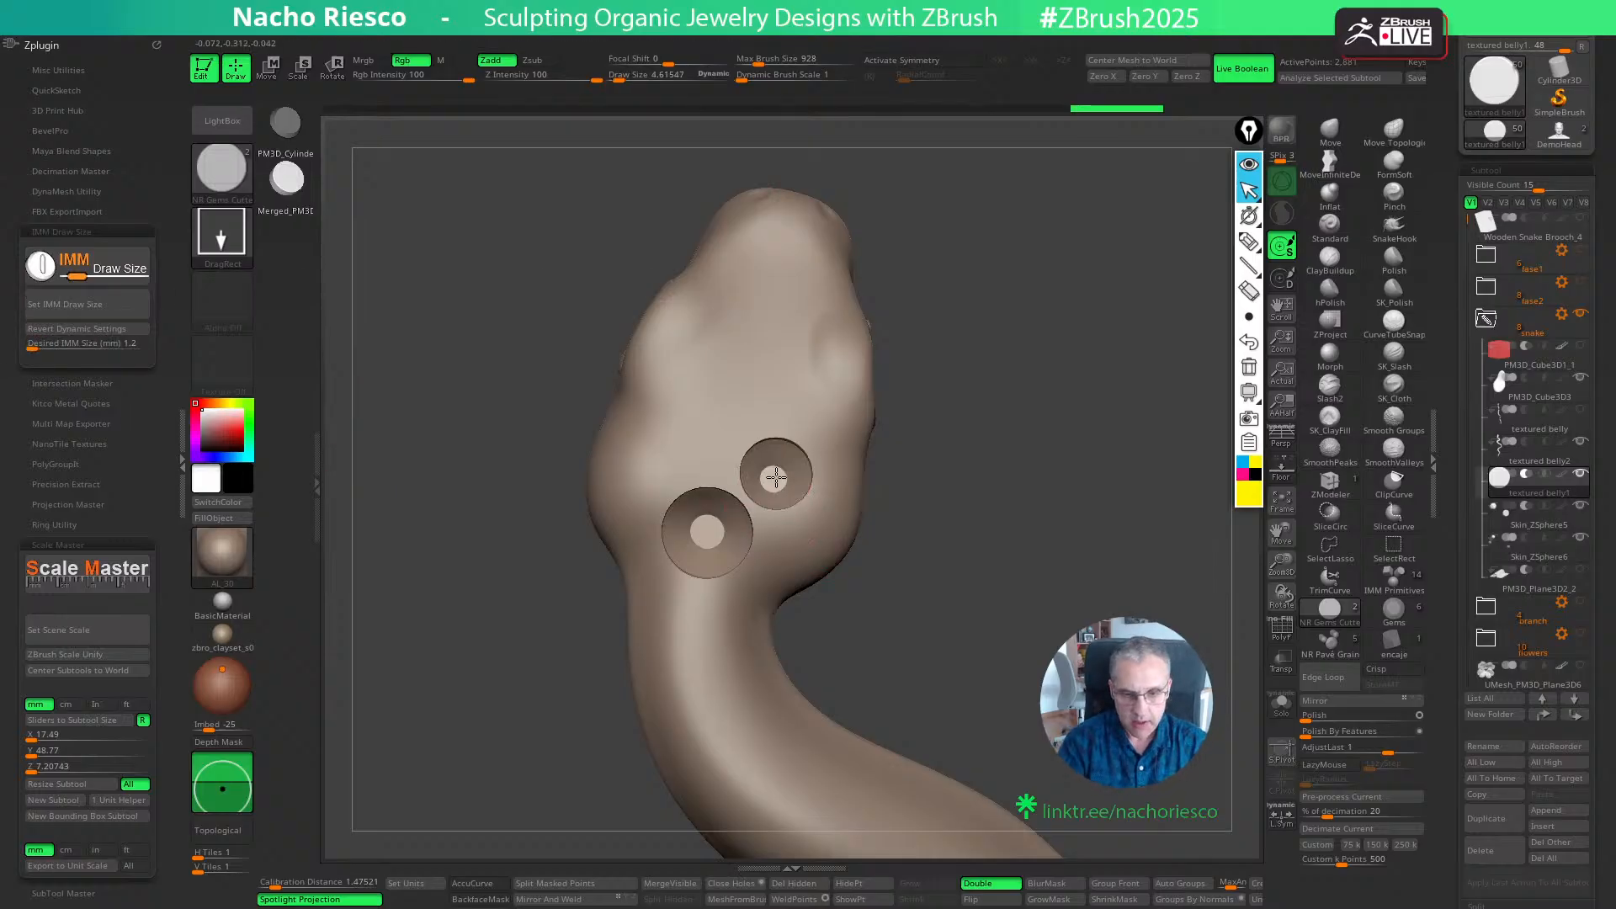
{"action": "mouse_move", "coordinate": [995, 530]}
{"action": "left_mouse_down"}
{"action": "mouse_move", "coordinate": [962, 558]}
{"action": "mouse_move", "coordinate": [996, 543]}
{"action": "mouse_move", "coordinate": [974, 581]}
{"action": "mouse_move", "coordinate": [990, 577]}
{"action": "mouse_move", "coordinate": [934, 606]}
{"action": "left_mouse_up"}
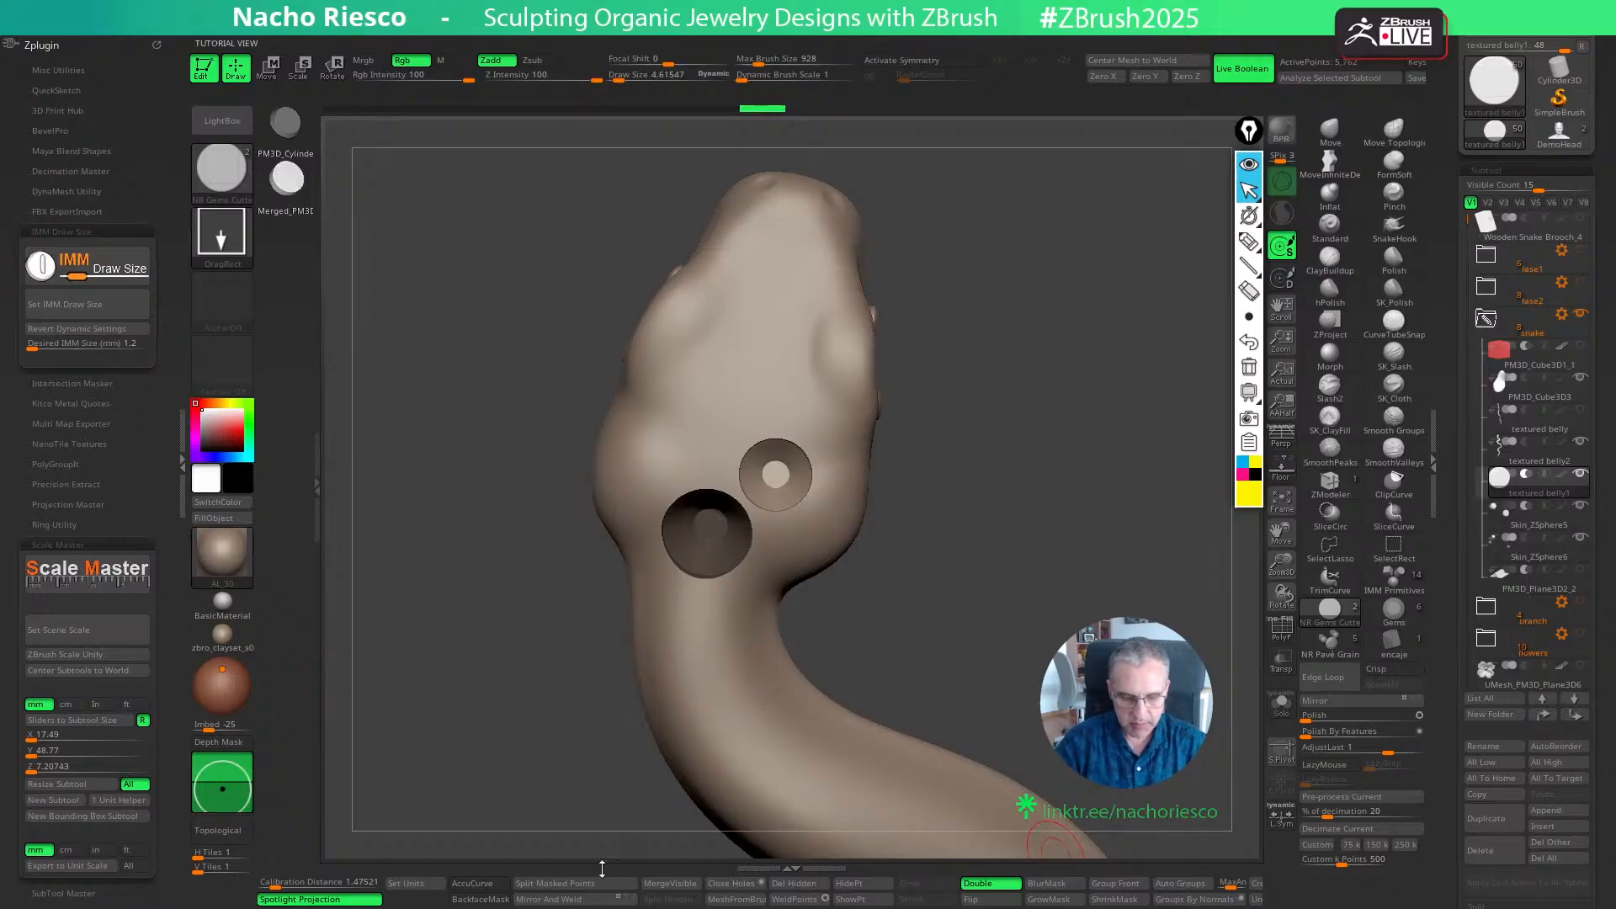
- Split the 1.2 mm cutter from the larger one into a separate subtool, and nudge the small cutter closer to the large seat
{"action": "left_click", "coordinate": [556, 883]}
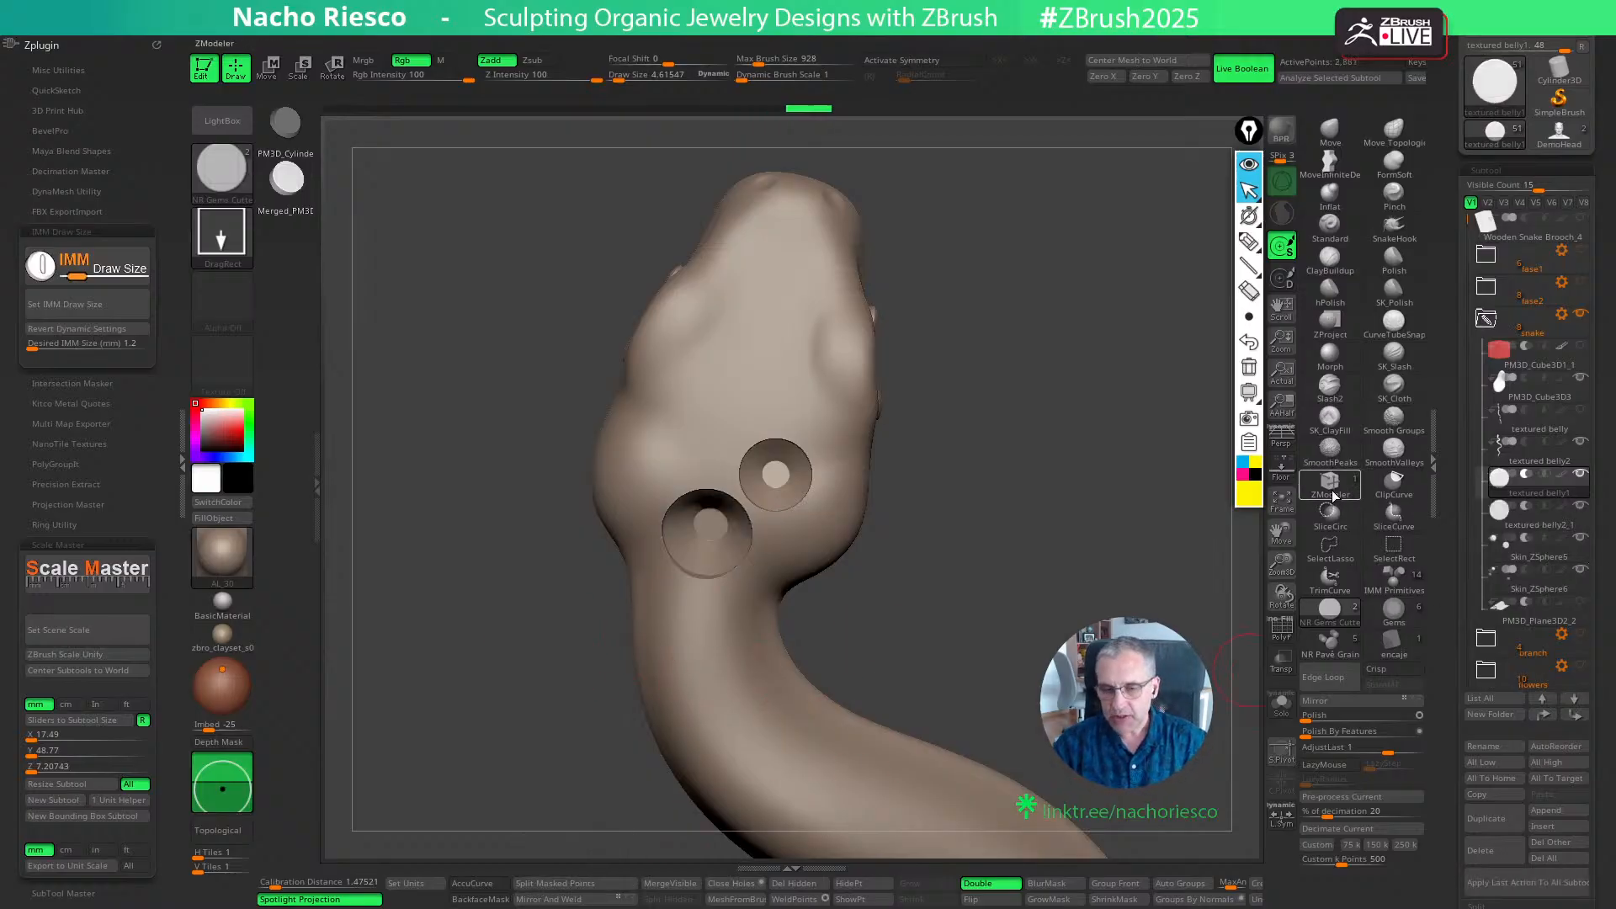
{"action": "mouse_move", "coordinate": [1506, 536]}
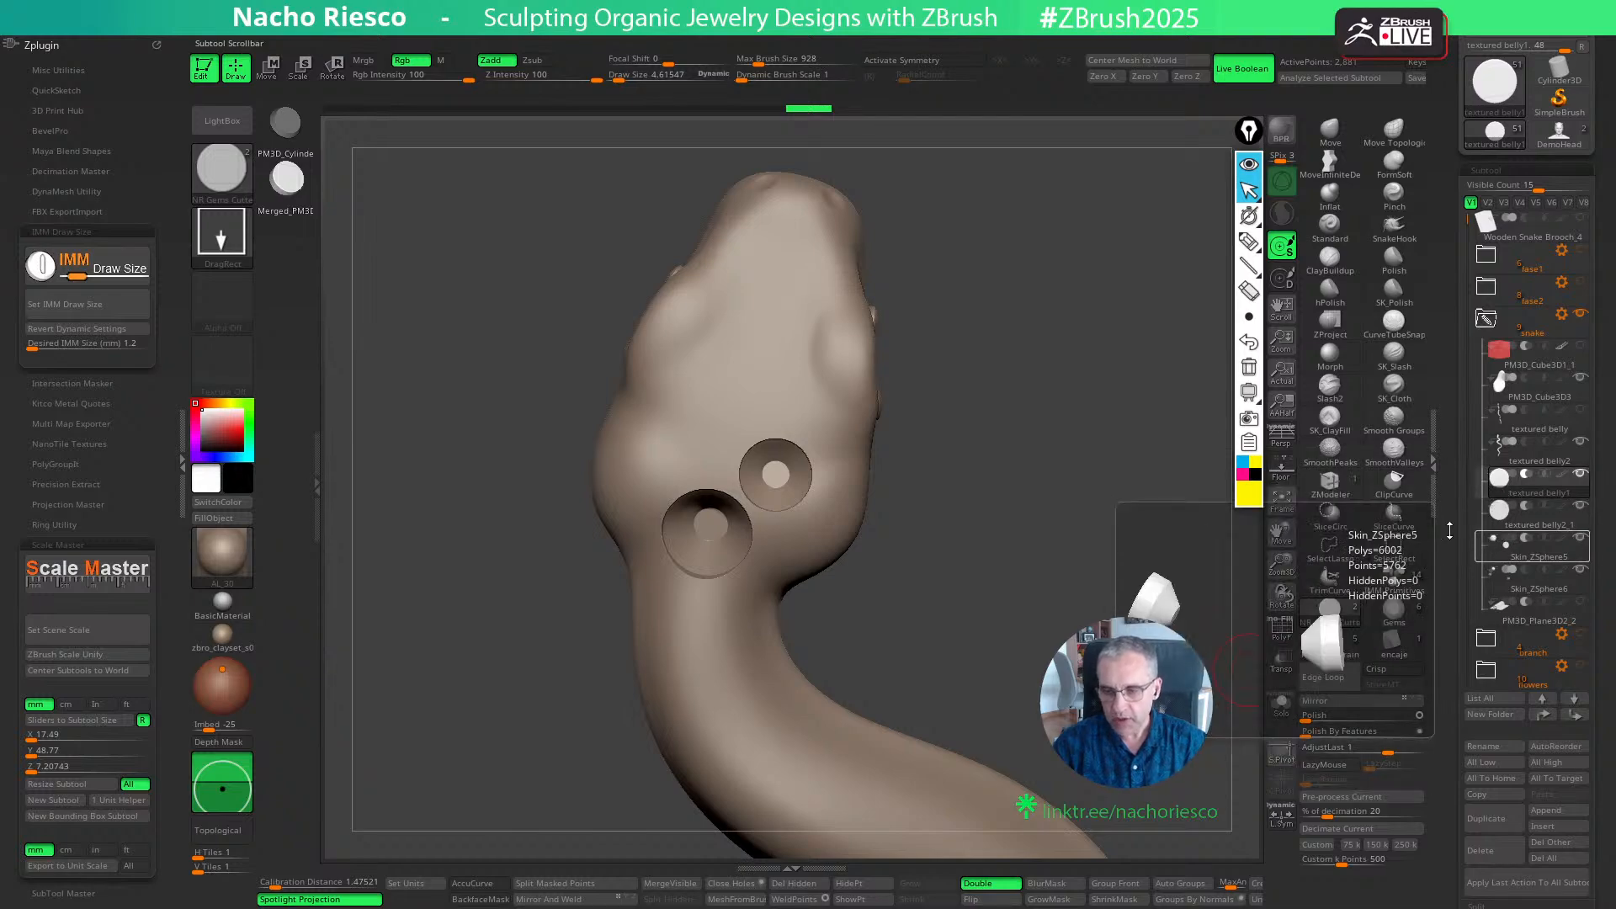
{"action": "left_click_drag", "start_coordinate": [1084, 583], "coordinate": [1057, 642]}
{"action": "key", "text": "w"}
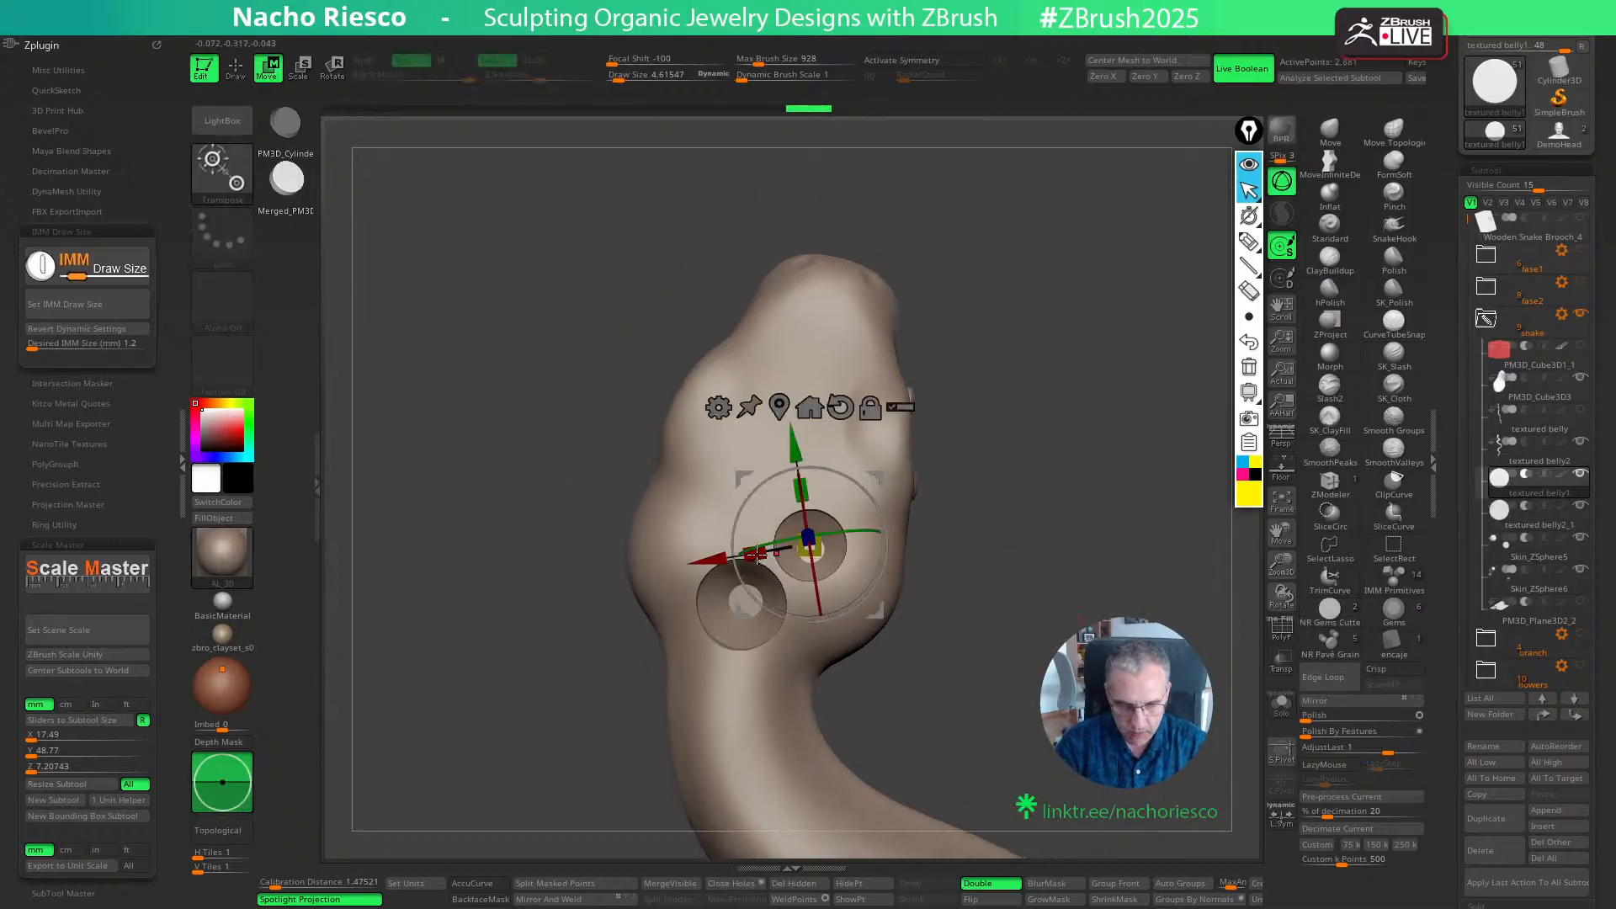
{"action": "left_click_drag", "start_coordinate": [877, 615], "coordinate": [870, 610]}
{"action": "key", "text": "q"}
{"action": "left_click_drag", "start_coordinate": [715, 520], "coordinate": [753, 562]}
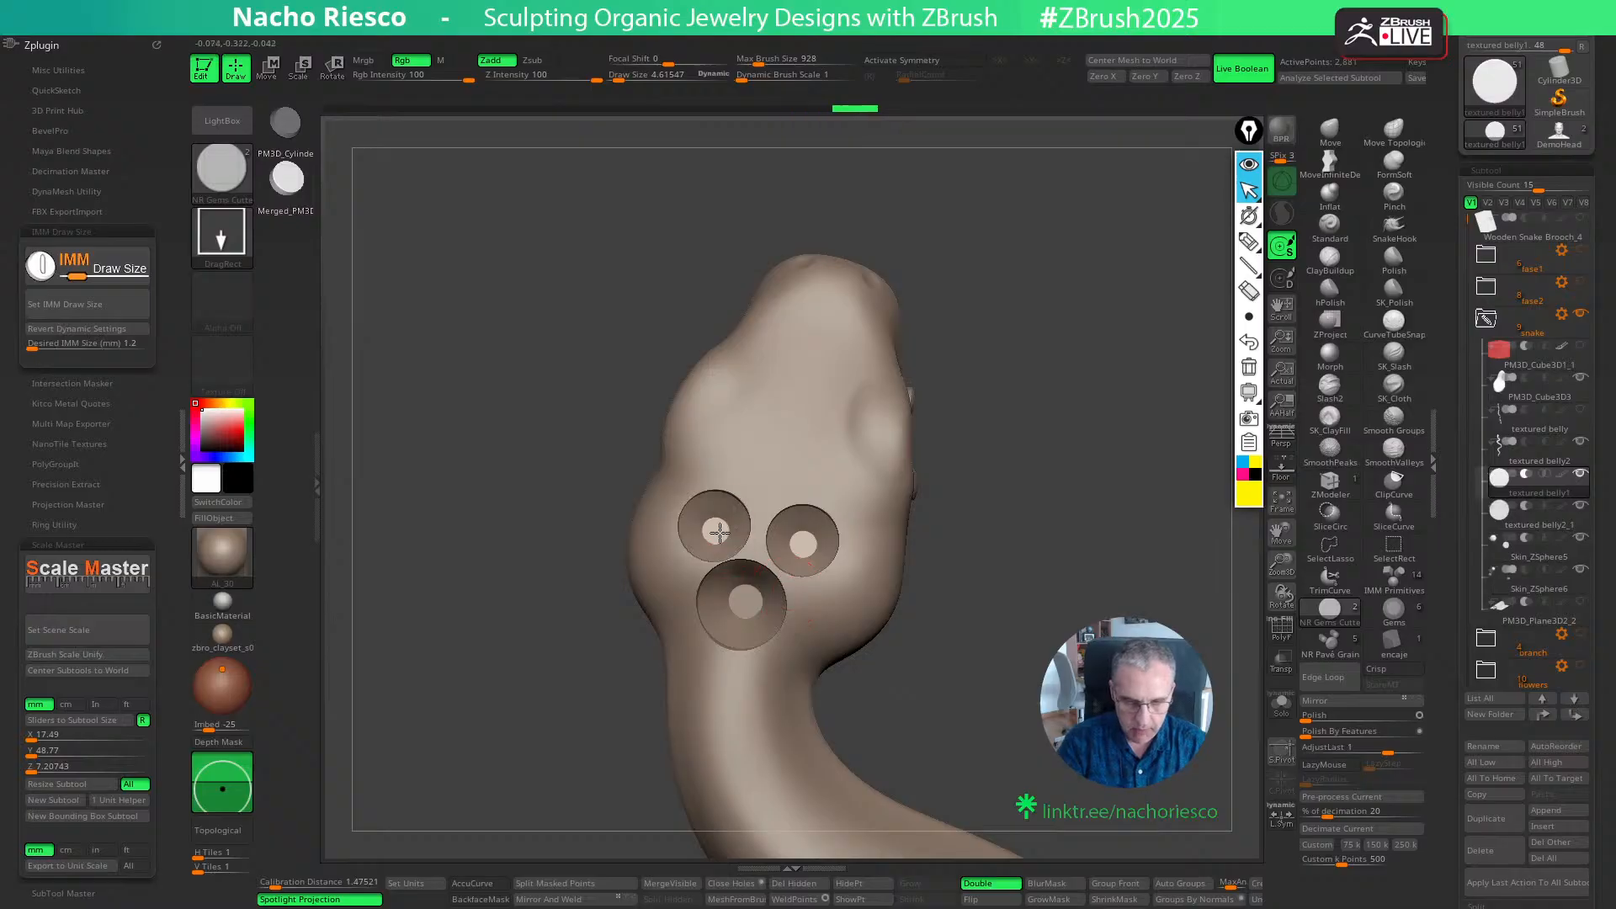
{"action": "key", "text": "w"}
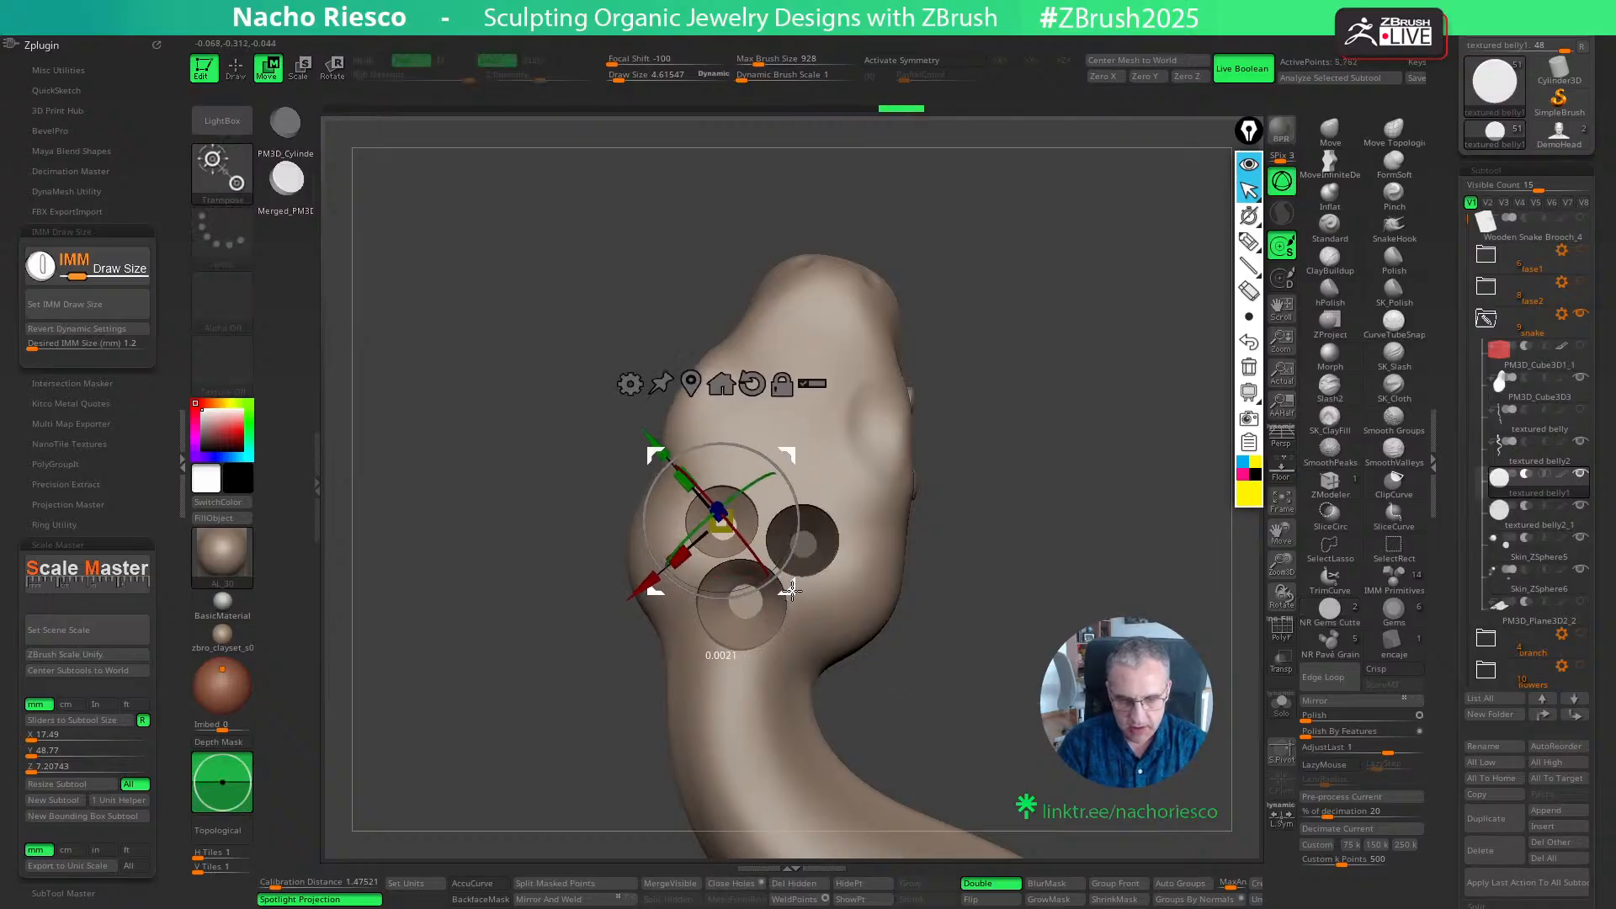
{"action": "key", "text": "ctrl+z"}
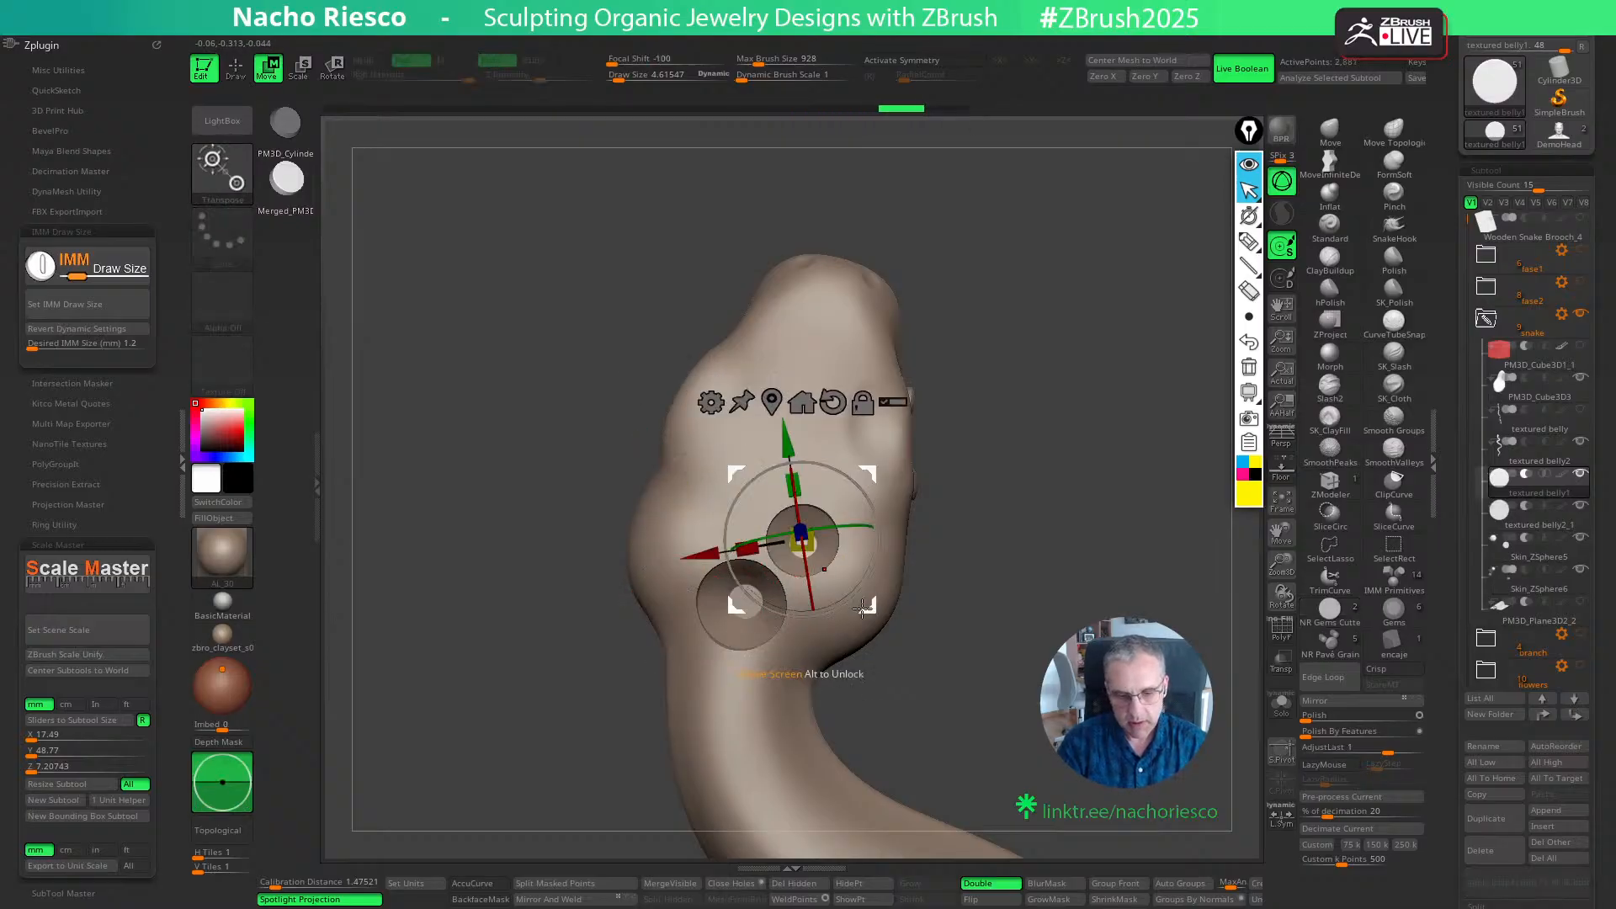
- Nudge the 1.2 mm gem cutter slightly down and outward, closer to the large seat
{"action": "left_click_drag", "start_coordinate": [869, 608], "coordinate": [874, 616]}
{"action": "key", "text": "q"}
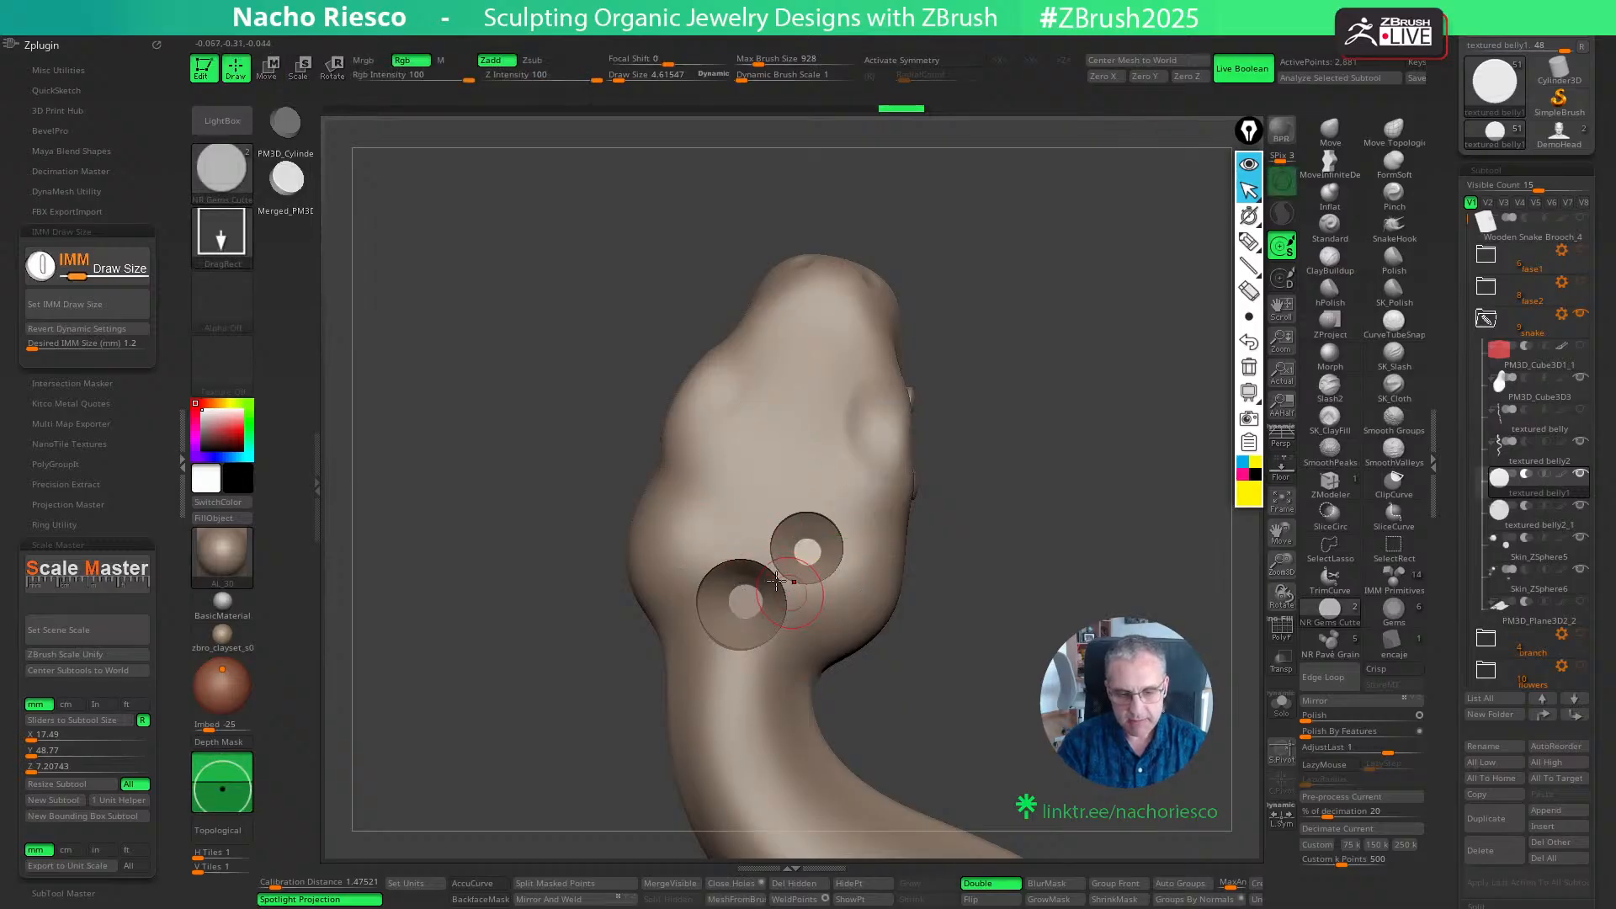
{"action": "left_click_drag", "start_coordinate": [732, 518], "coordinate": [793, 585]}
{"action": "key", "text": "w"}
{"action": "key", "text": "ctrl+z"}
{"action": "key", "text": "ctrl+z"}
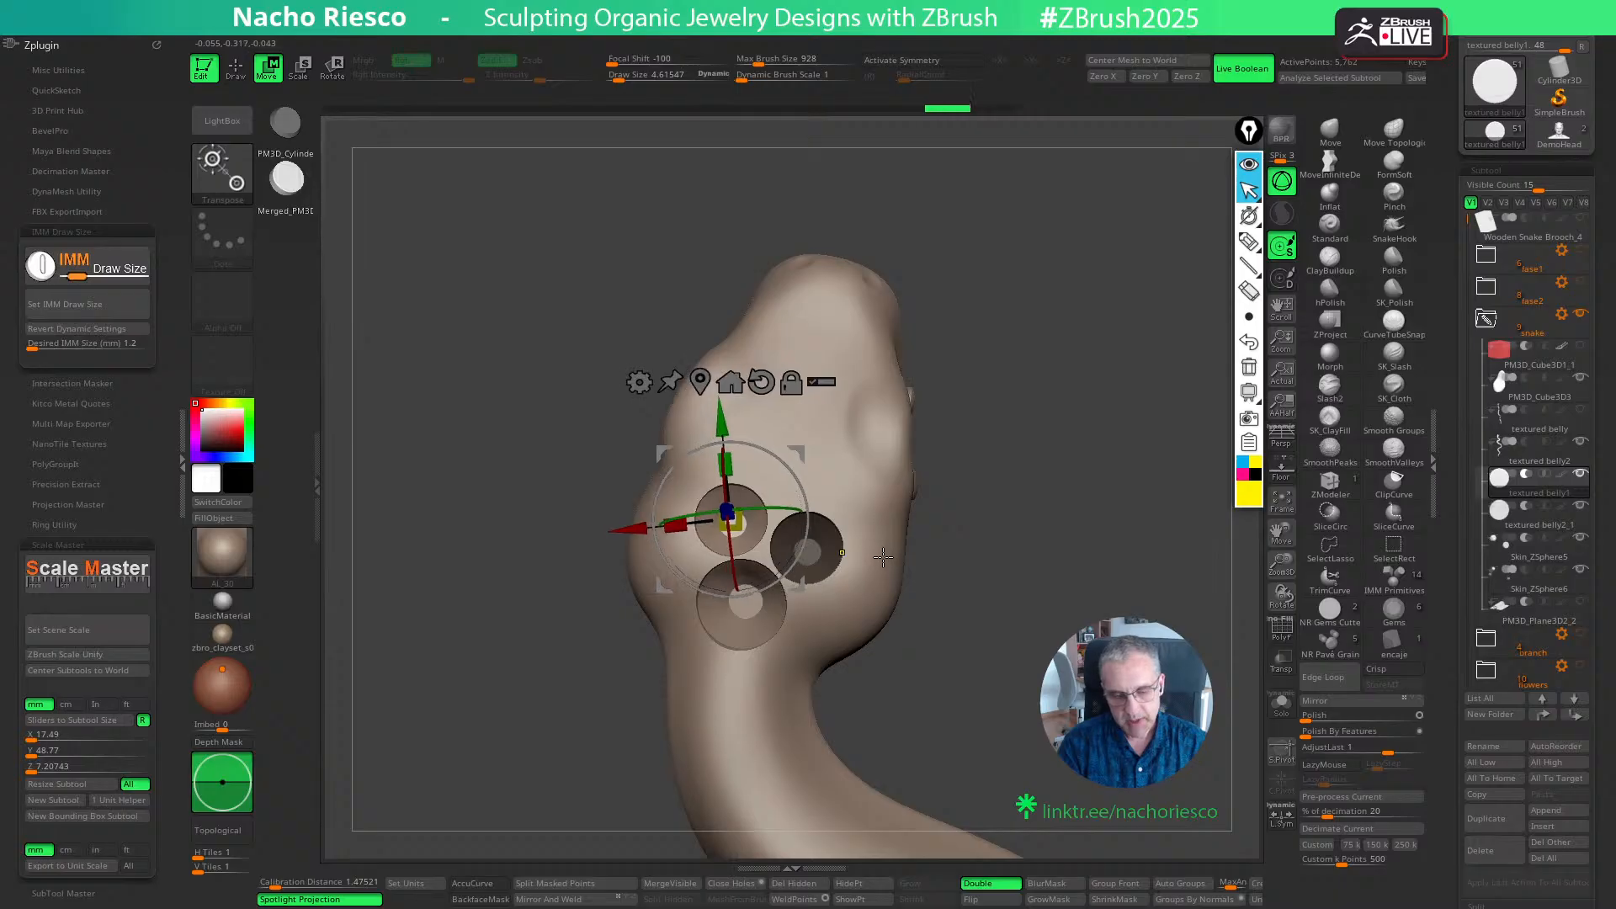
- Place a second 1.2 mm gem cutter on the opposite side of the head, level with the first small seat above the large one
{"action": "key", "text": "q"}
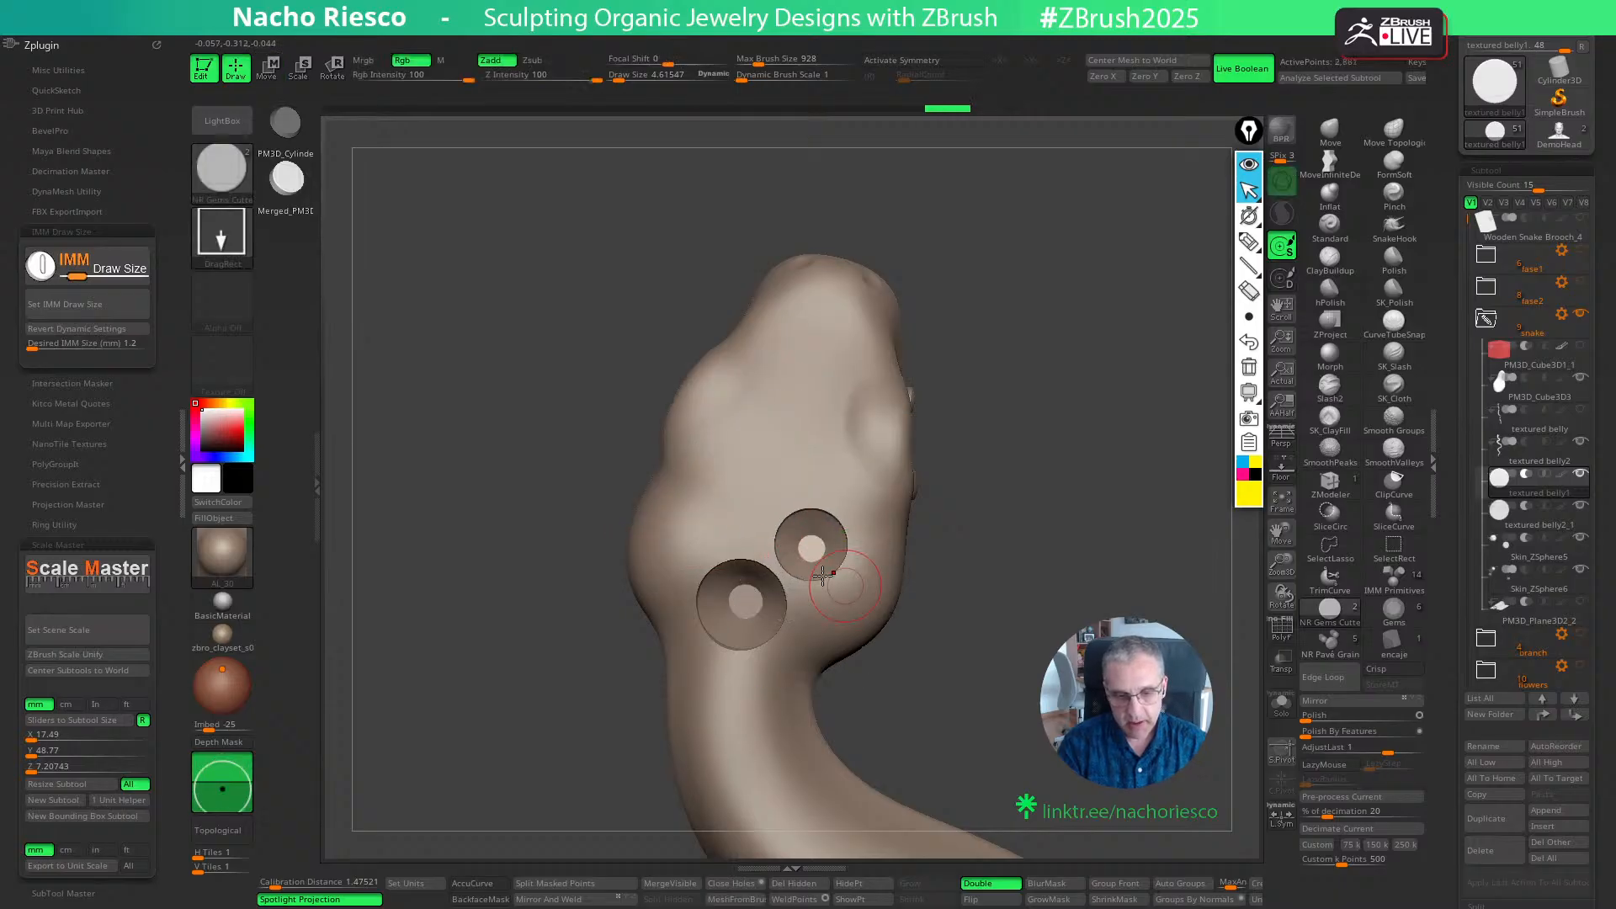
{"action": "left_click_drag", "start_coordinate": [718, 521], "coordinate": [788, 582]}
{"action": "key", "text": "w"}
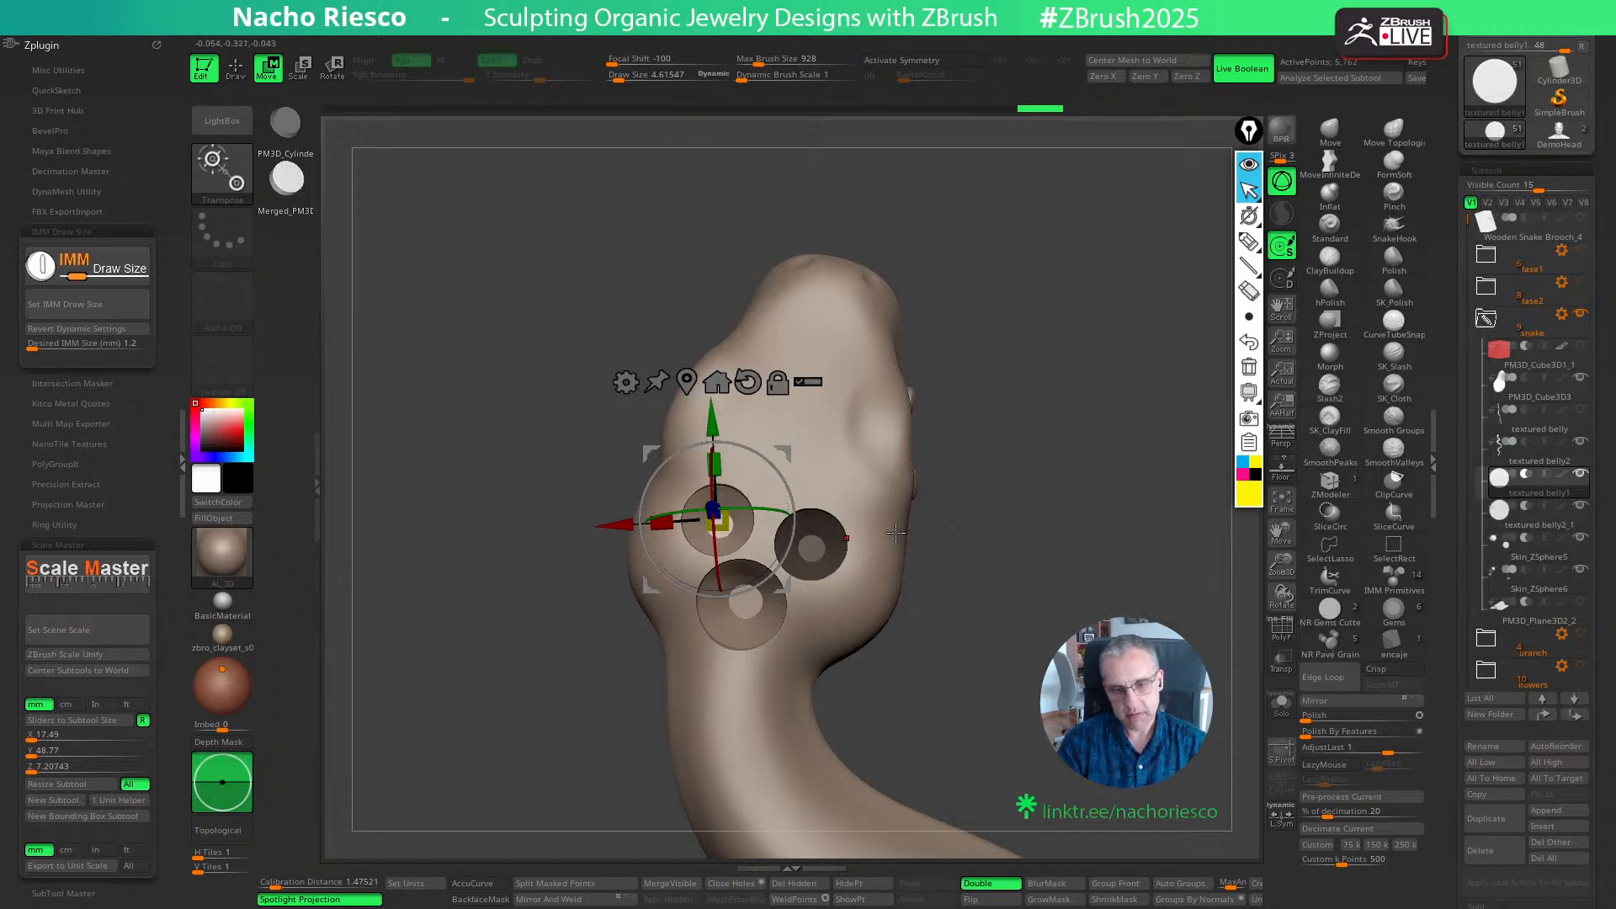
{"action": "mouse_move", "coordinate": [939, 513]}
{"action": "left_mouse_down", "text": "ctrl"}
{"action": "mouse_move", "coordinate": [970, 474]}
{"action": "mouse_move", "coordinate": [981, 484]}
{"action": "left_mouse_up", "text": "ctrl"}
{"action": "left_click_drag", "start_coordinate": [985, 480], "coordinate": [1060, 564], "text": "alt"}
{"action": "key", "text": "q"}
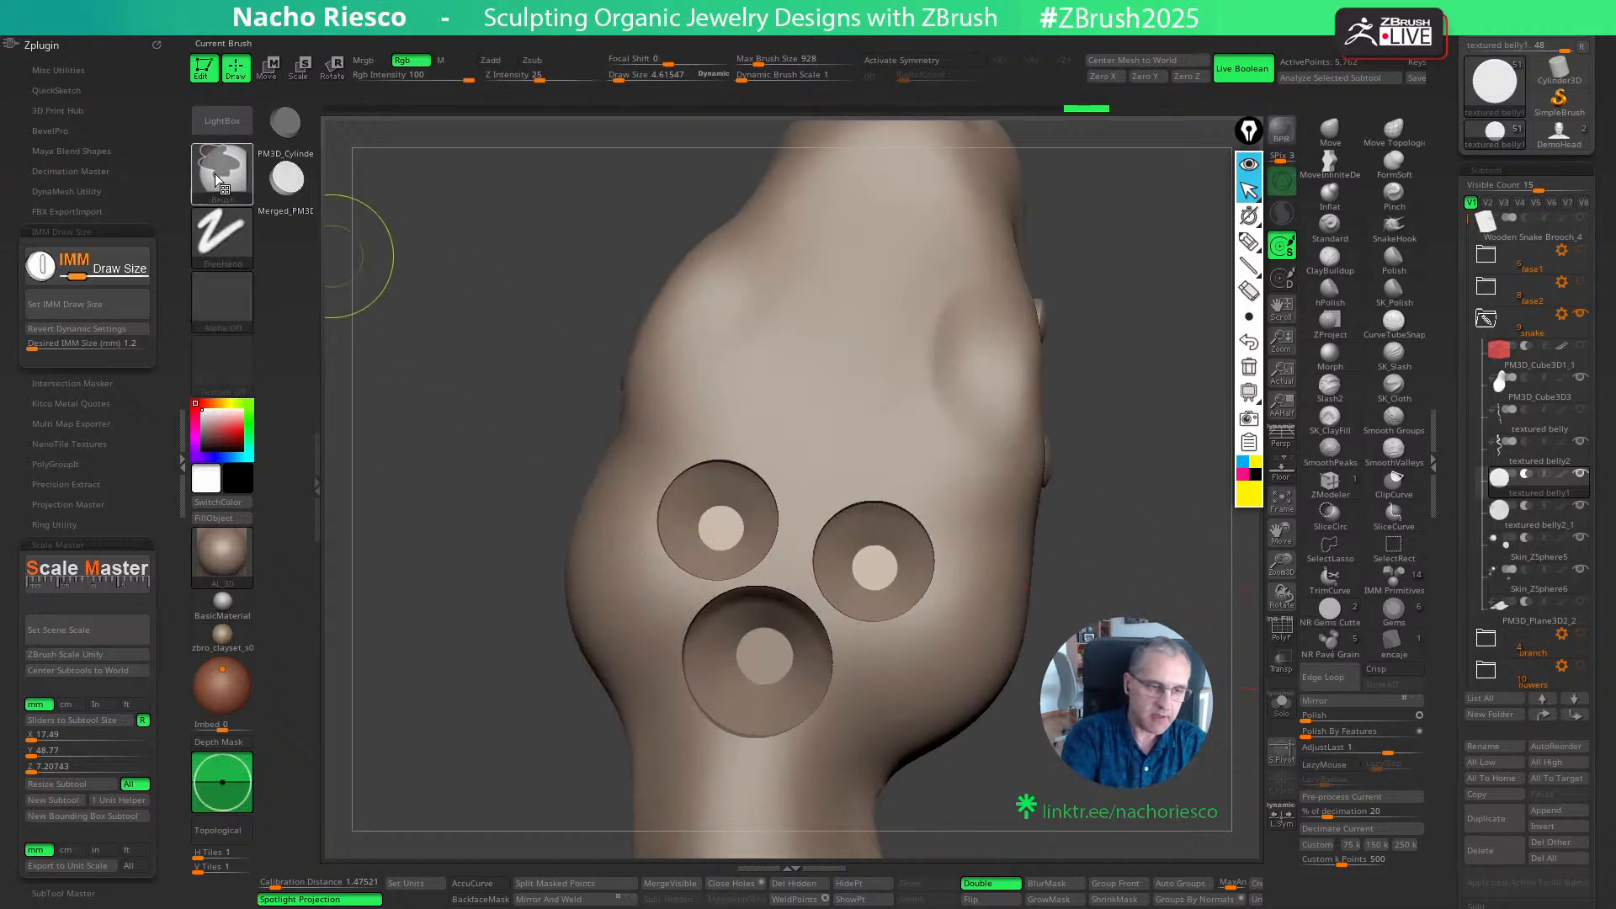
- Isolate the two small cutters in Solo mode, mask the right one with the MaskLasso brush, and show the whole model again
{"action": "key", "text": "b"}
{"action": "key", "text": "m"}
{"action": "key", "text": "l"}
{"action": "left_click", "coordinate": [1281, 702]}
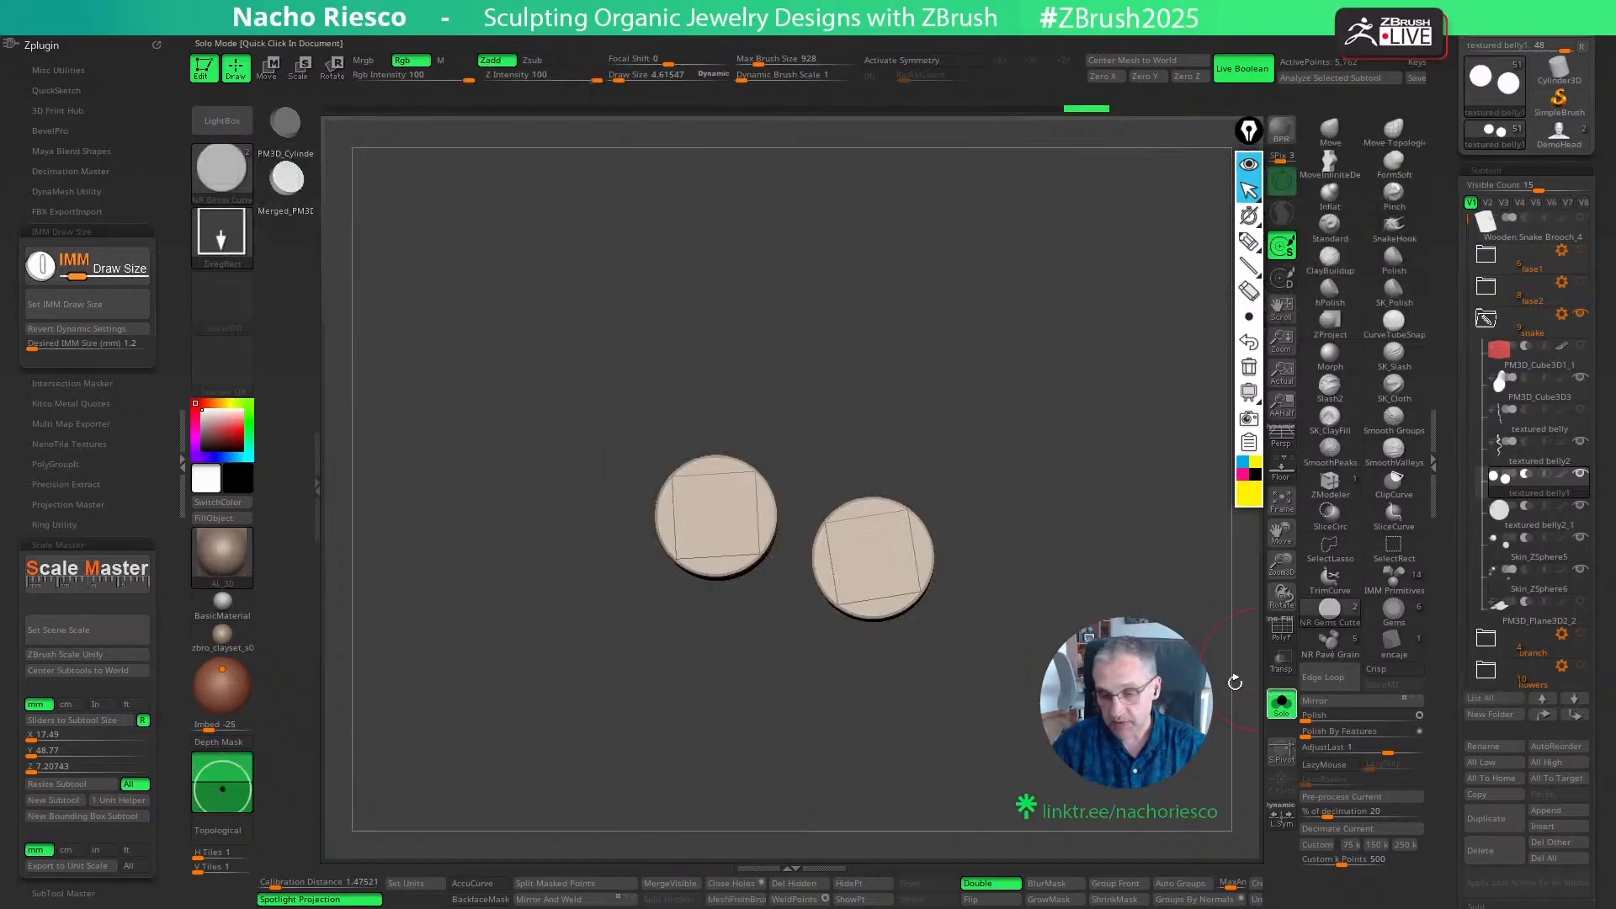
{"action": "mouse_move", "coordinate": [997, 402]}
{"action": "left_mouse_down", "text": "ctrl"}
{"action": "mouse_move", "coordinate": [798, 531]}
{"action": "mouse_move", "coordinate": [989, 729]}
{"action": "left_mouse_up", "text": "ctrl"}
{"action": "left_click", "coordinate": [1281, 702]}
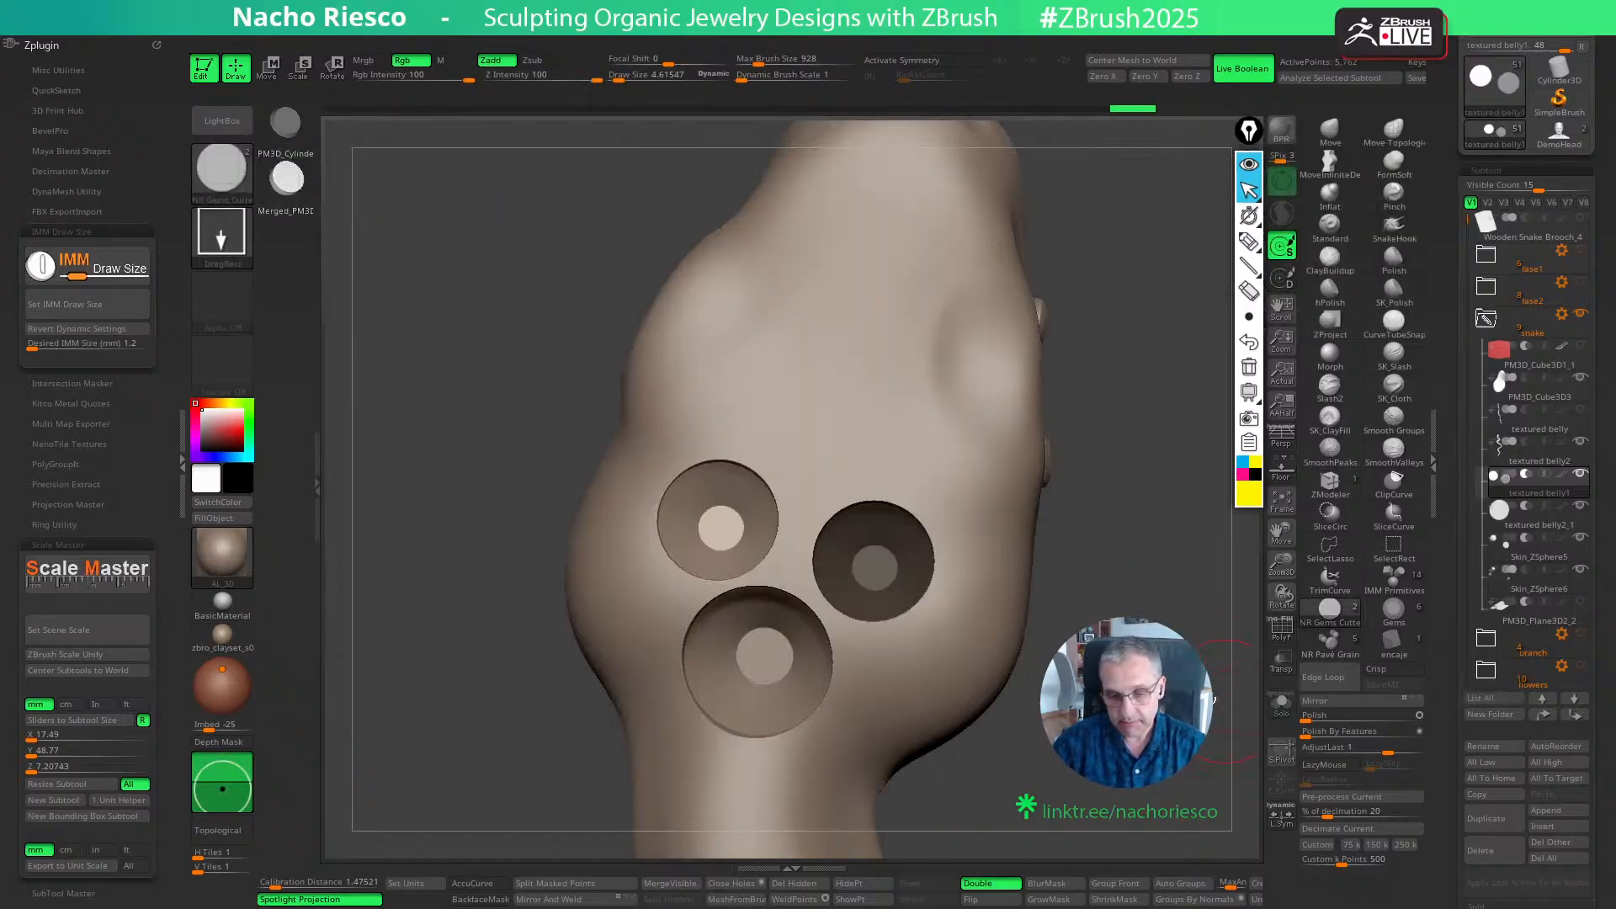
- Invert the mask, nudge the right 1.2 mm cutter slightly toward the other seats, and clear the mask
{"action": "key", "text": "w"}
{"action": "key", "text": "ctrl+i"}
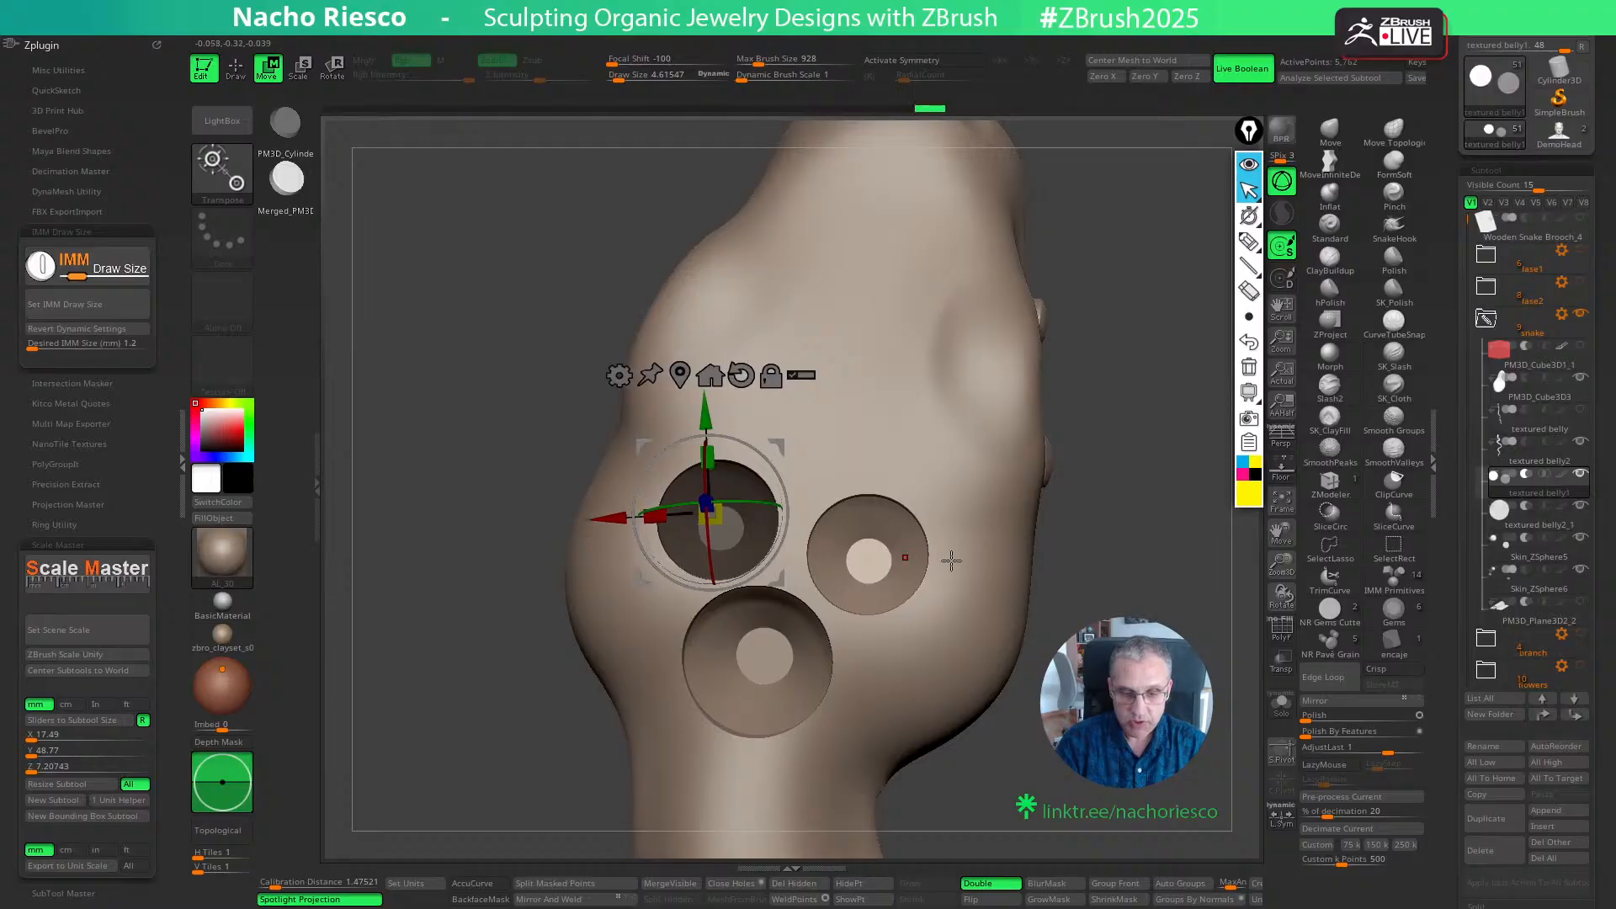
{"action": "key", "text": "q"}
{"action": "left_click_drag", "start_coordinate": [1122, 544], "coordinate": [1098, 576], "text": "alt"}
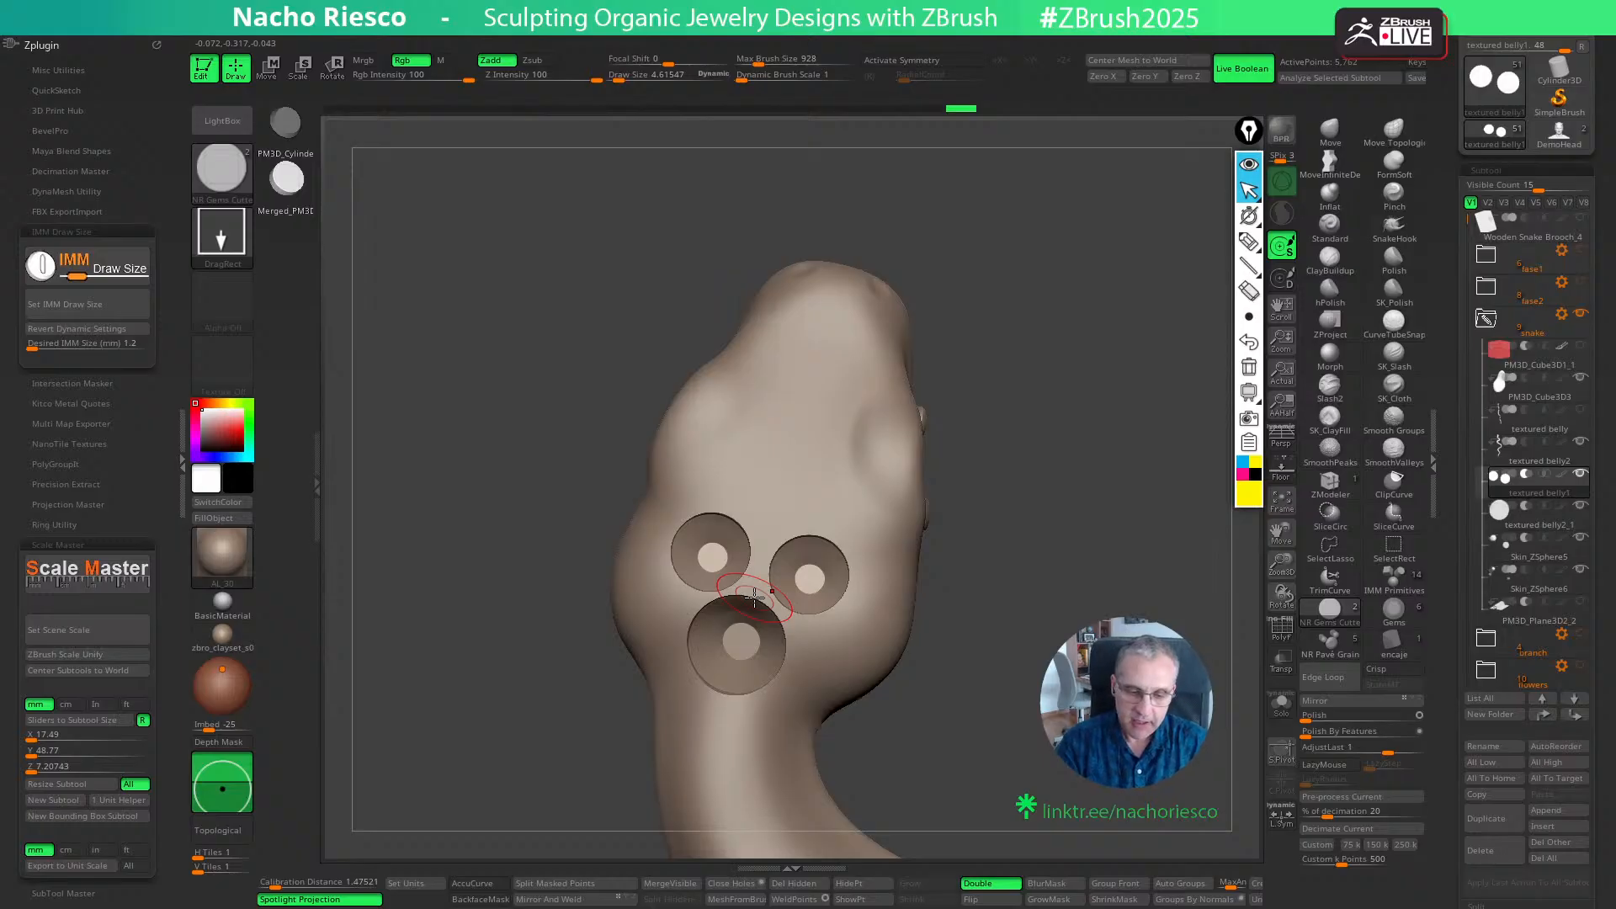
{"action": "left_click_drag", "start_coordinate": [775, 509], "coordinate": [776, 503]}
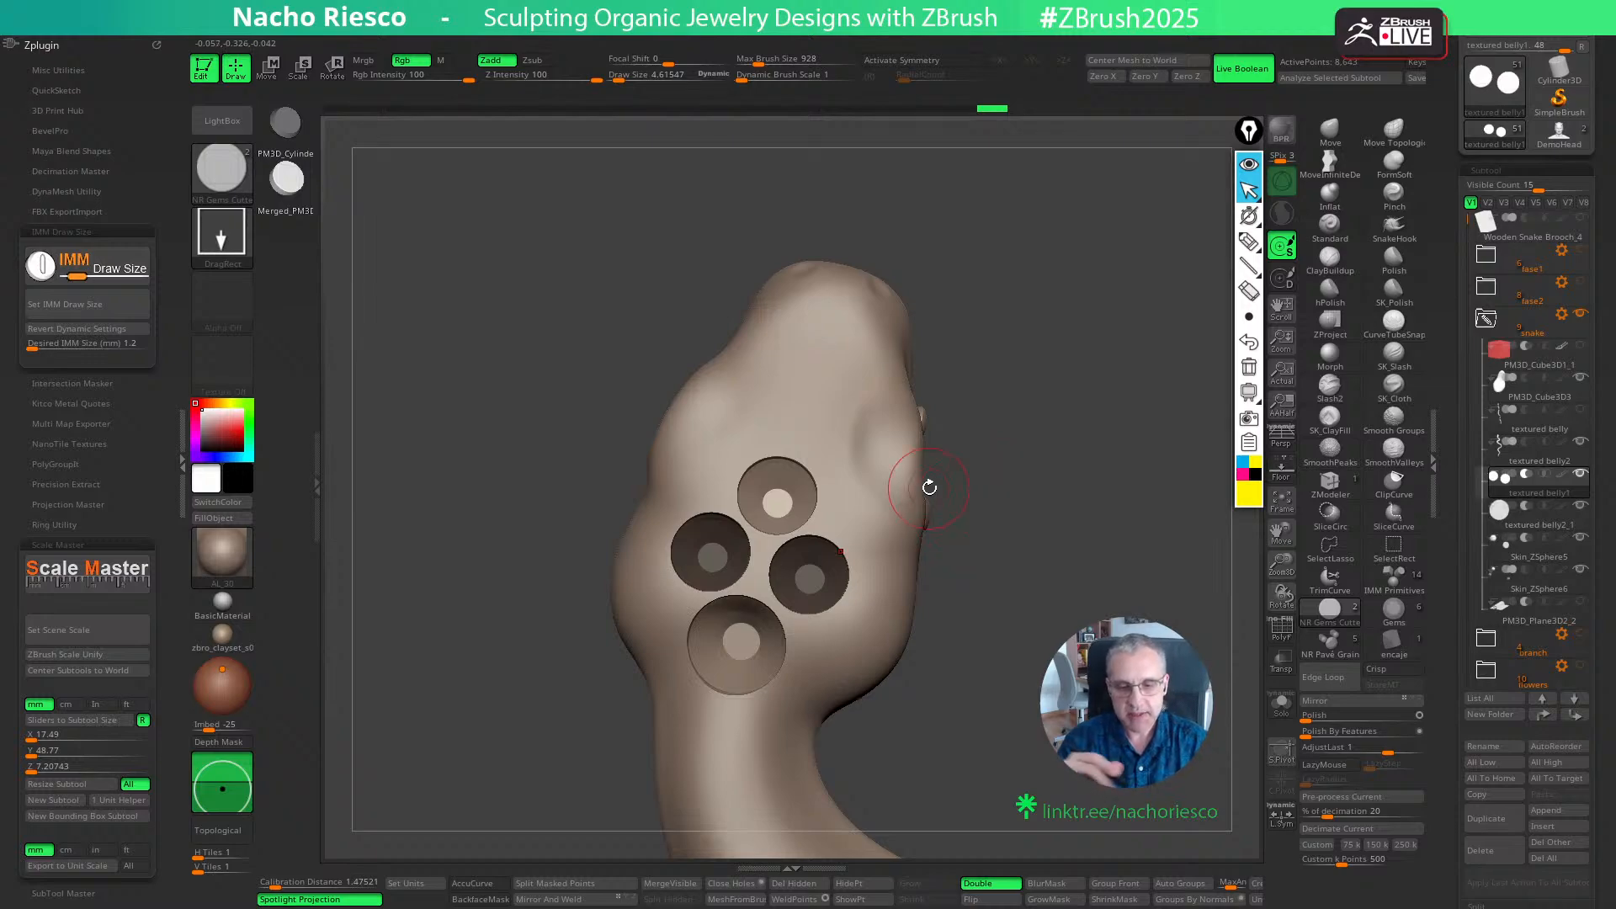
{"action": "mouse_move", "coordinate": [1035, 573]}
{"action": "left_mouse_down", "text": "alt"}
{"action": "mouse_move", "coordinate": [1041, 450]}
{"action": "mouse_move", "coordinate": [1046, 487]}
{"action": "mouse_move", "coordinate": [1068, 411]}
{"action": "mouse_move", "coordinate": [1068, 488]}
{"action": "left_mouse_up", "text": "alt"}
{"action": "key", "text": "ctrl+z"}
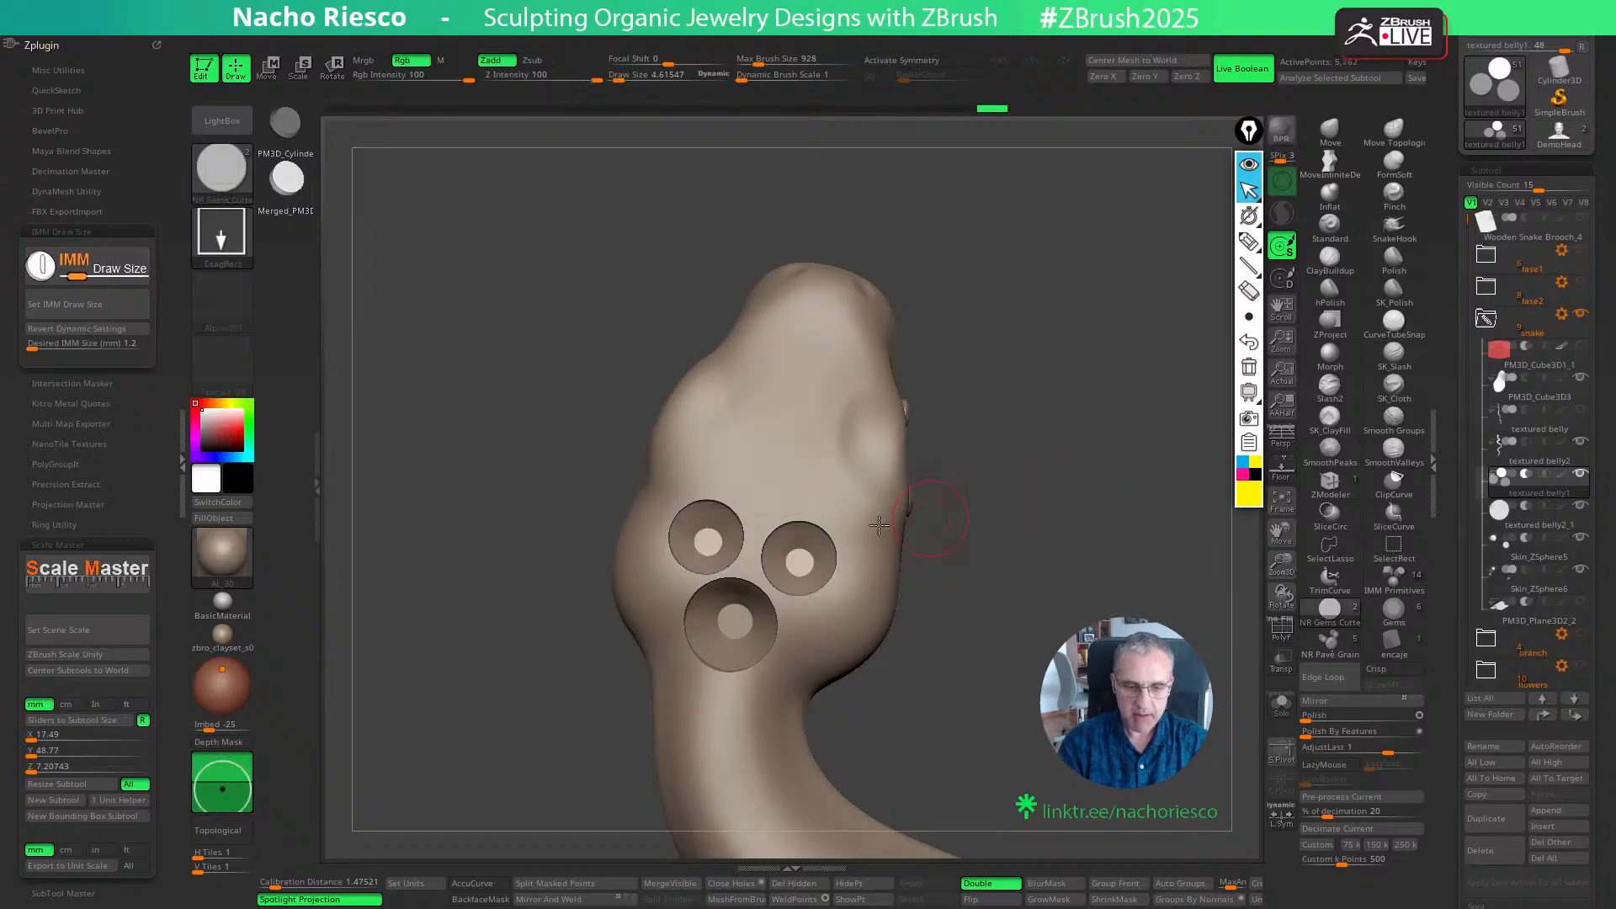
- Set the IMM draw size to 1 mm and try a gem cutter above the right 1.2 mm seat
{"action": "left_click", "coordinate": [130, 345]}
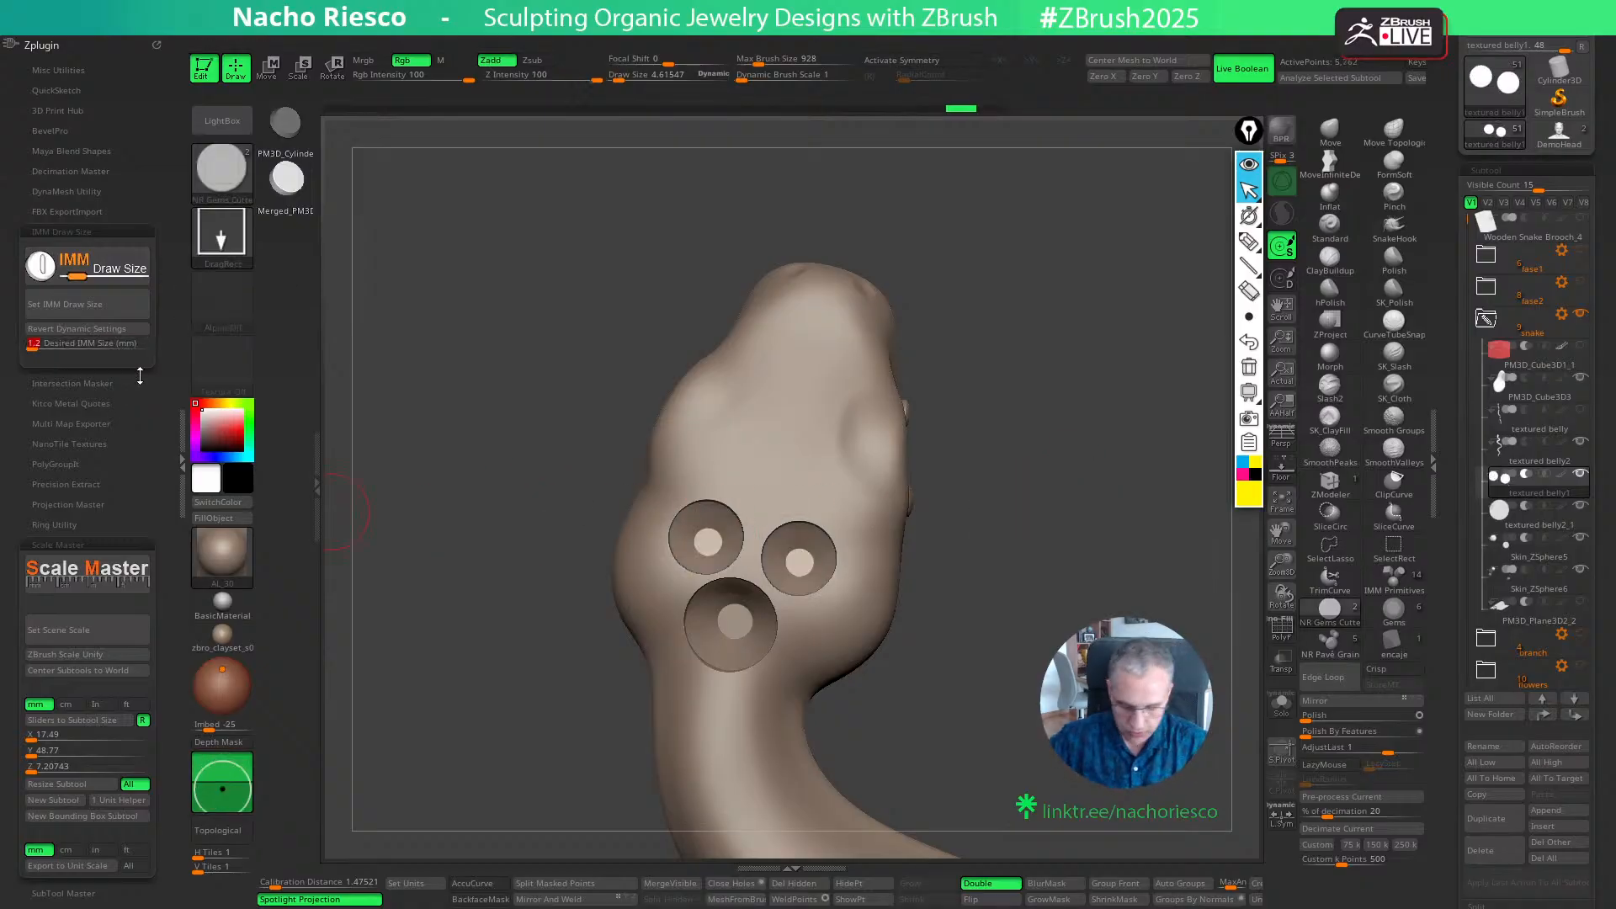
{"action": "left_click", "coordinate": [87, 304]}
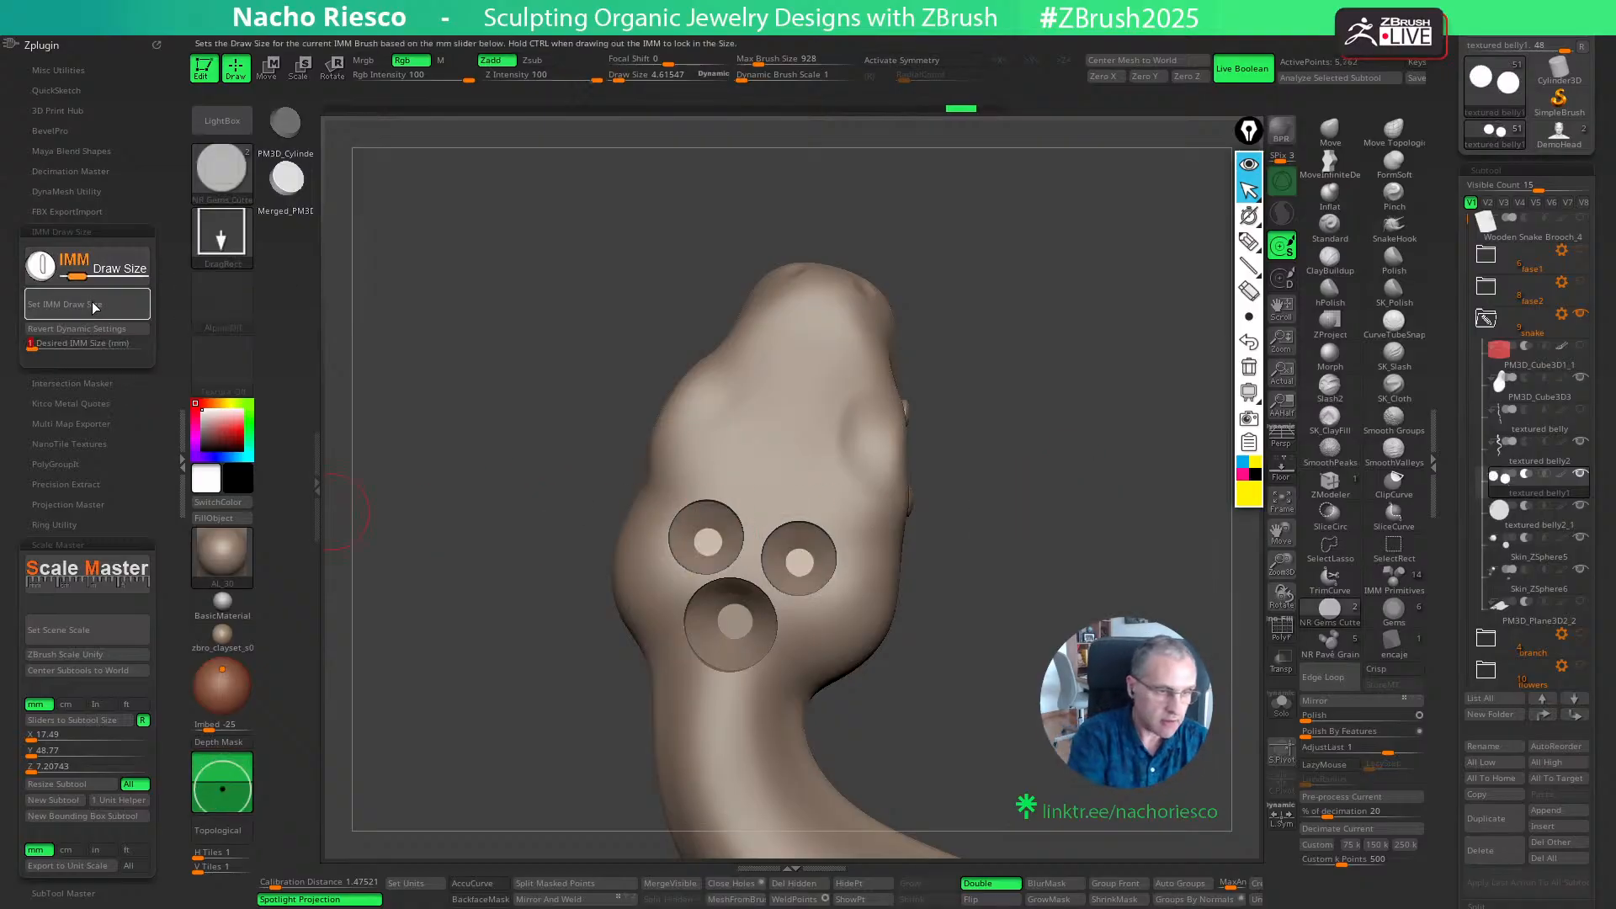
{"action": "left_click", "coordinate": [792, 494]}
{"action": "key", "text": "w"}
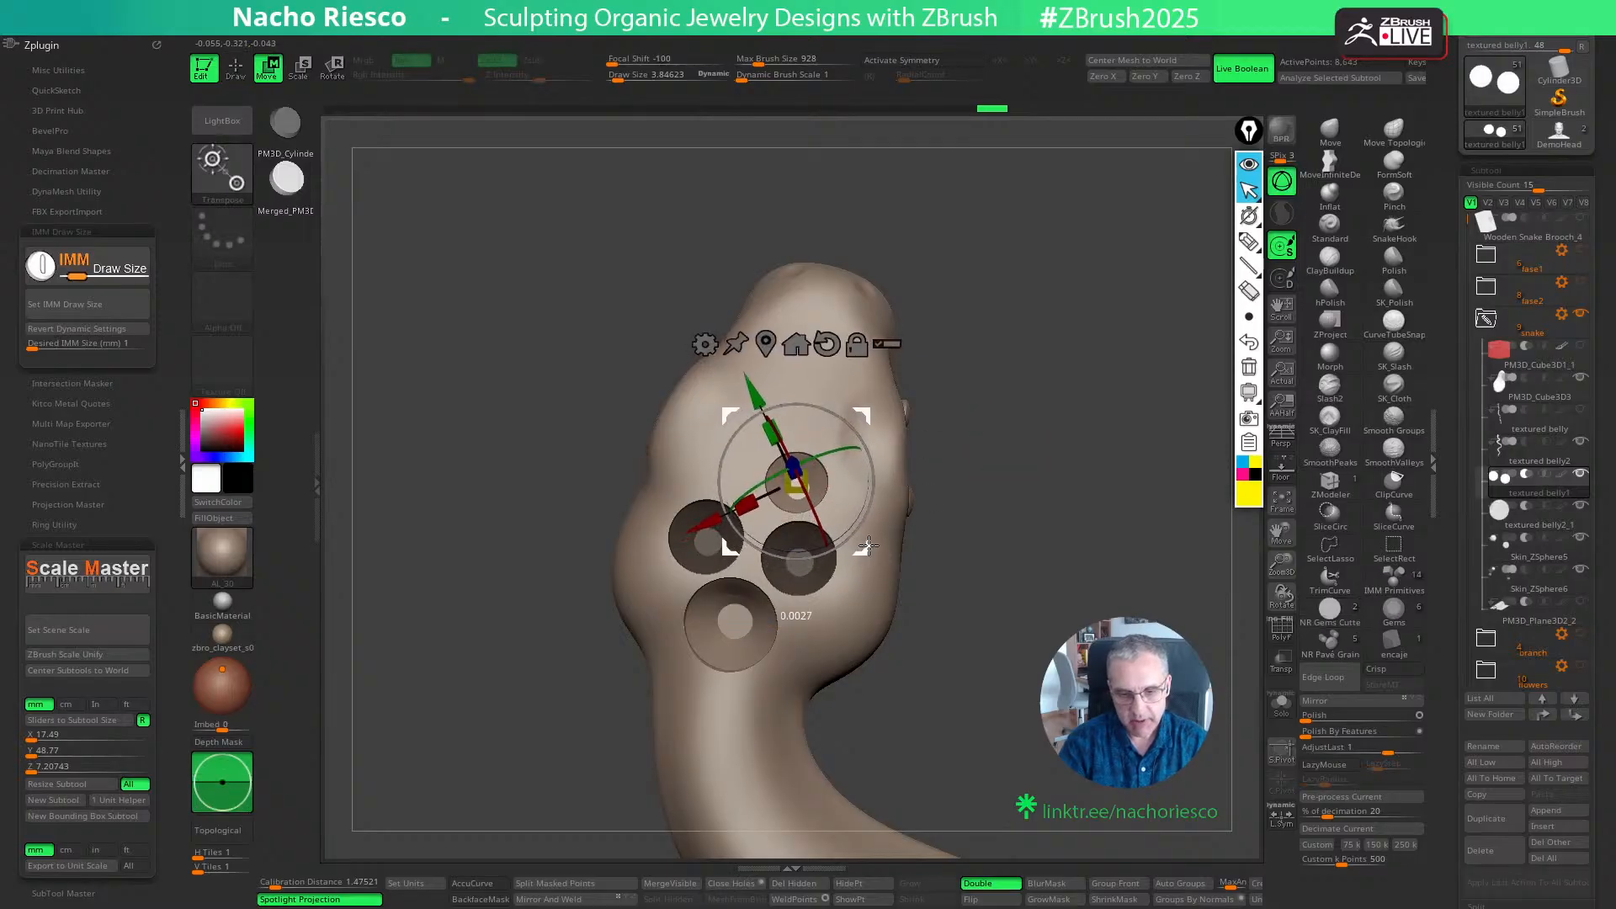
{"action": "right_click_drag", "start_coordinate": [1021, 447], "coordinate": [1021, 505], "text": "ctrl"}
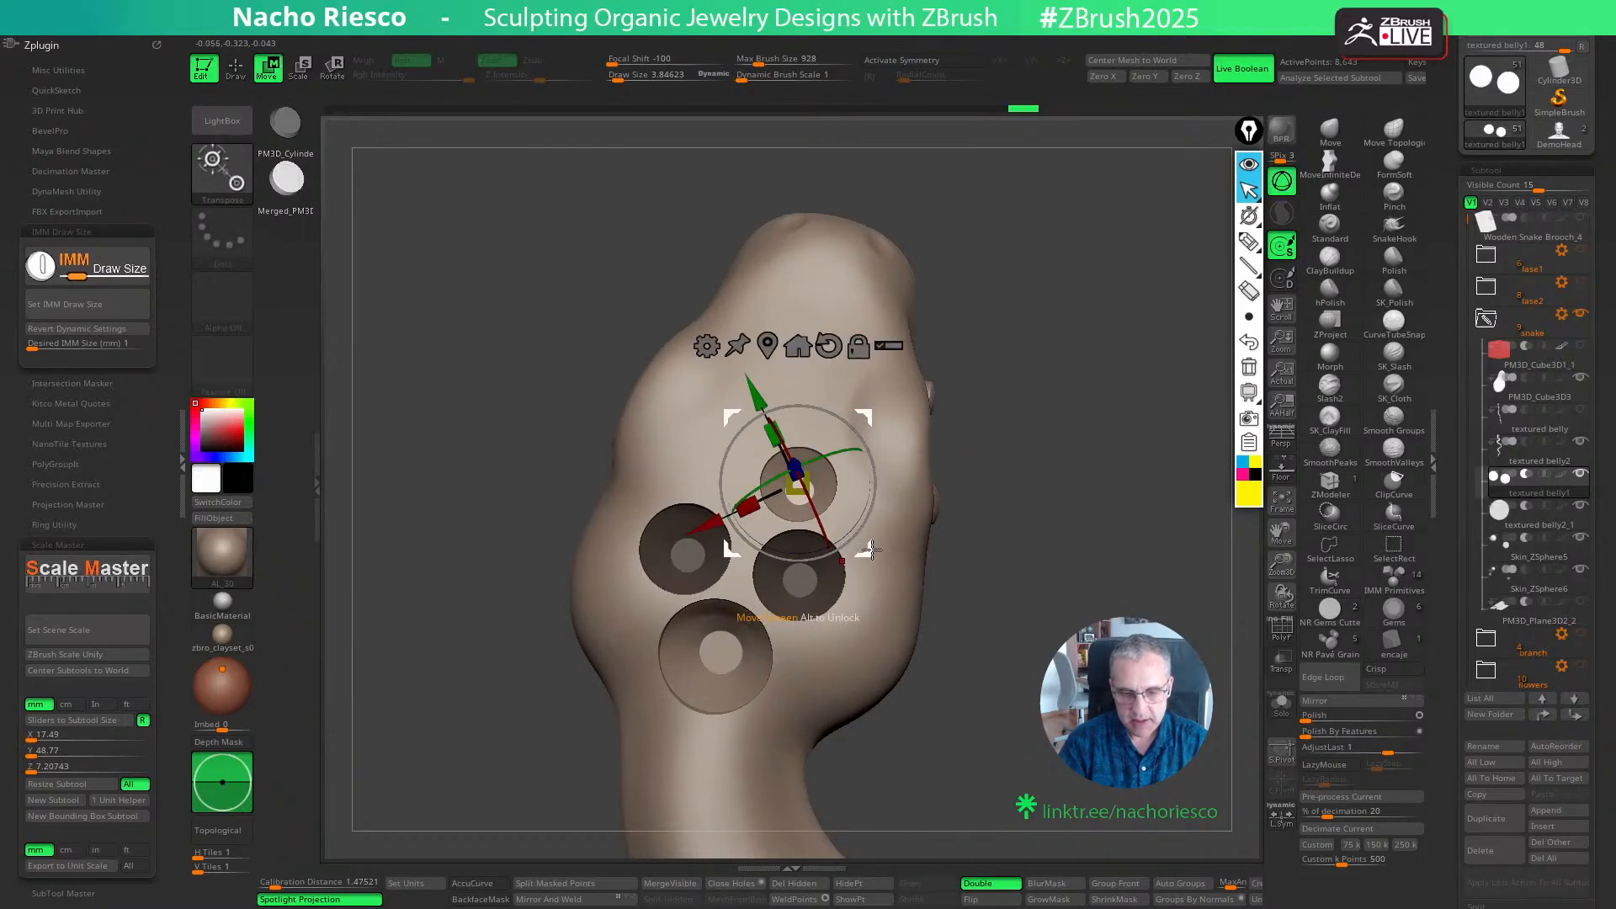
{"action": "left_click_drag", "start_coordinate": [871, 549], "coordinate": [788, 532]}
{"action": "key", "text": "q"}
{"action": "left_click", "coordinate": [719, 473]}
{"action": "key", "text": "w"}
{"action": "key", "text": "ctrl+z"}
{"action": "key", "text": "ctrl+z"}
{"action": "key", "text": "ctrl+z"}
{"action": "key", "text": "ctrl+z"}
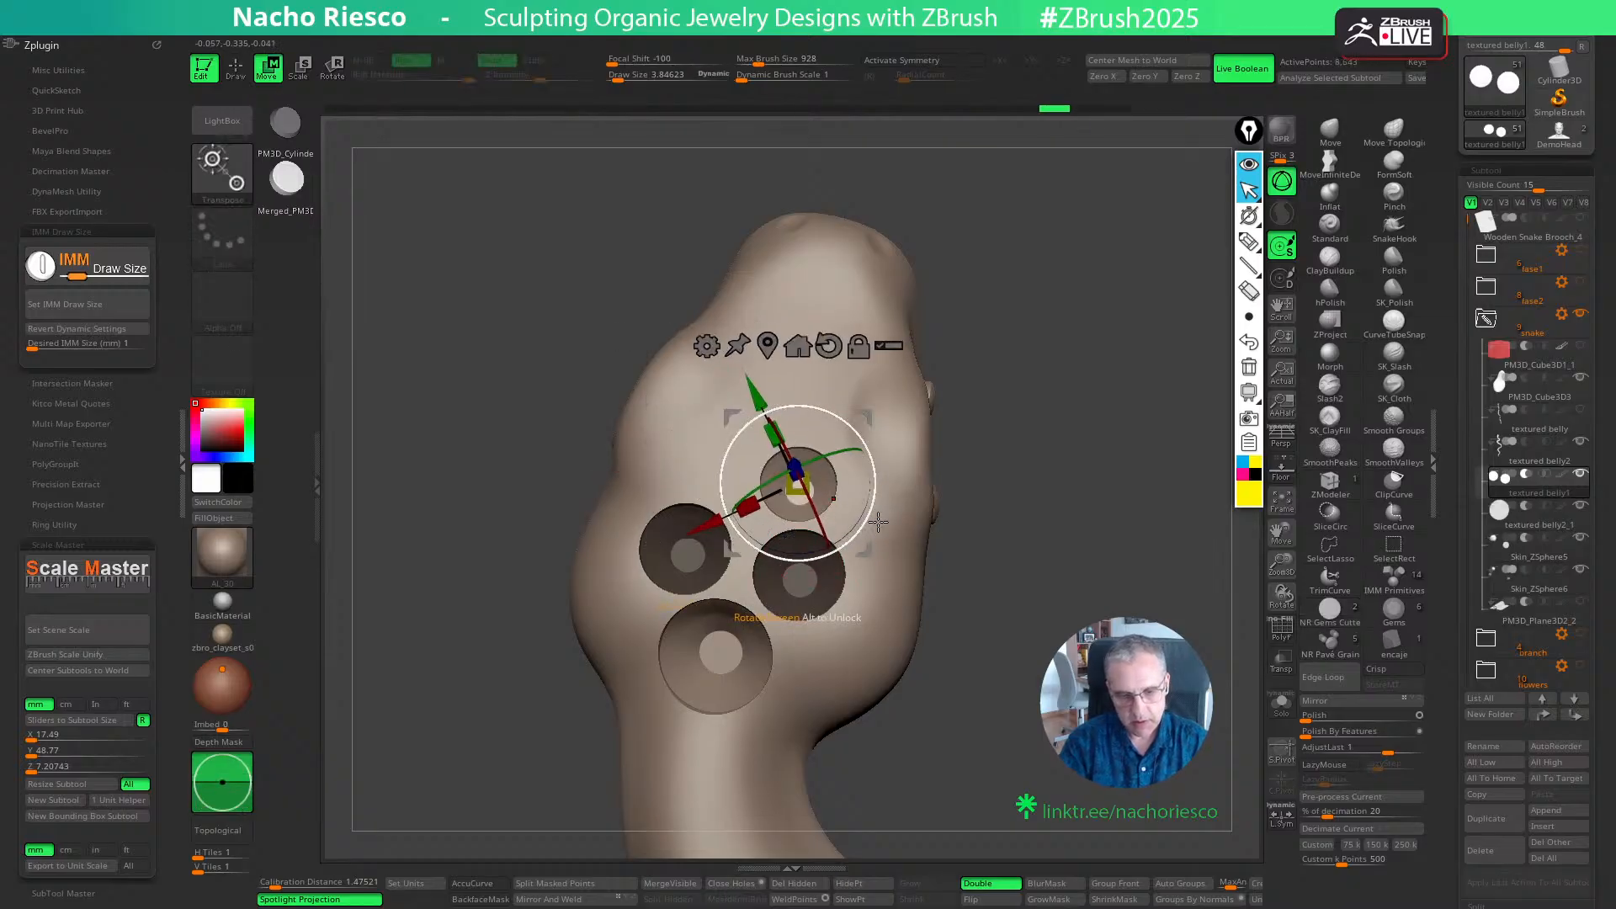
{"action": "key", "text": "ctrl+z"}
{"action": "key", "text": "q"}
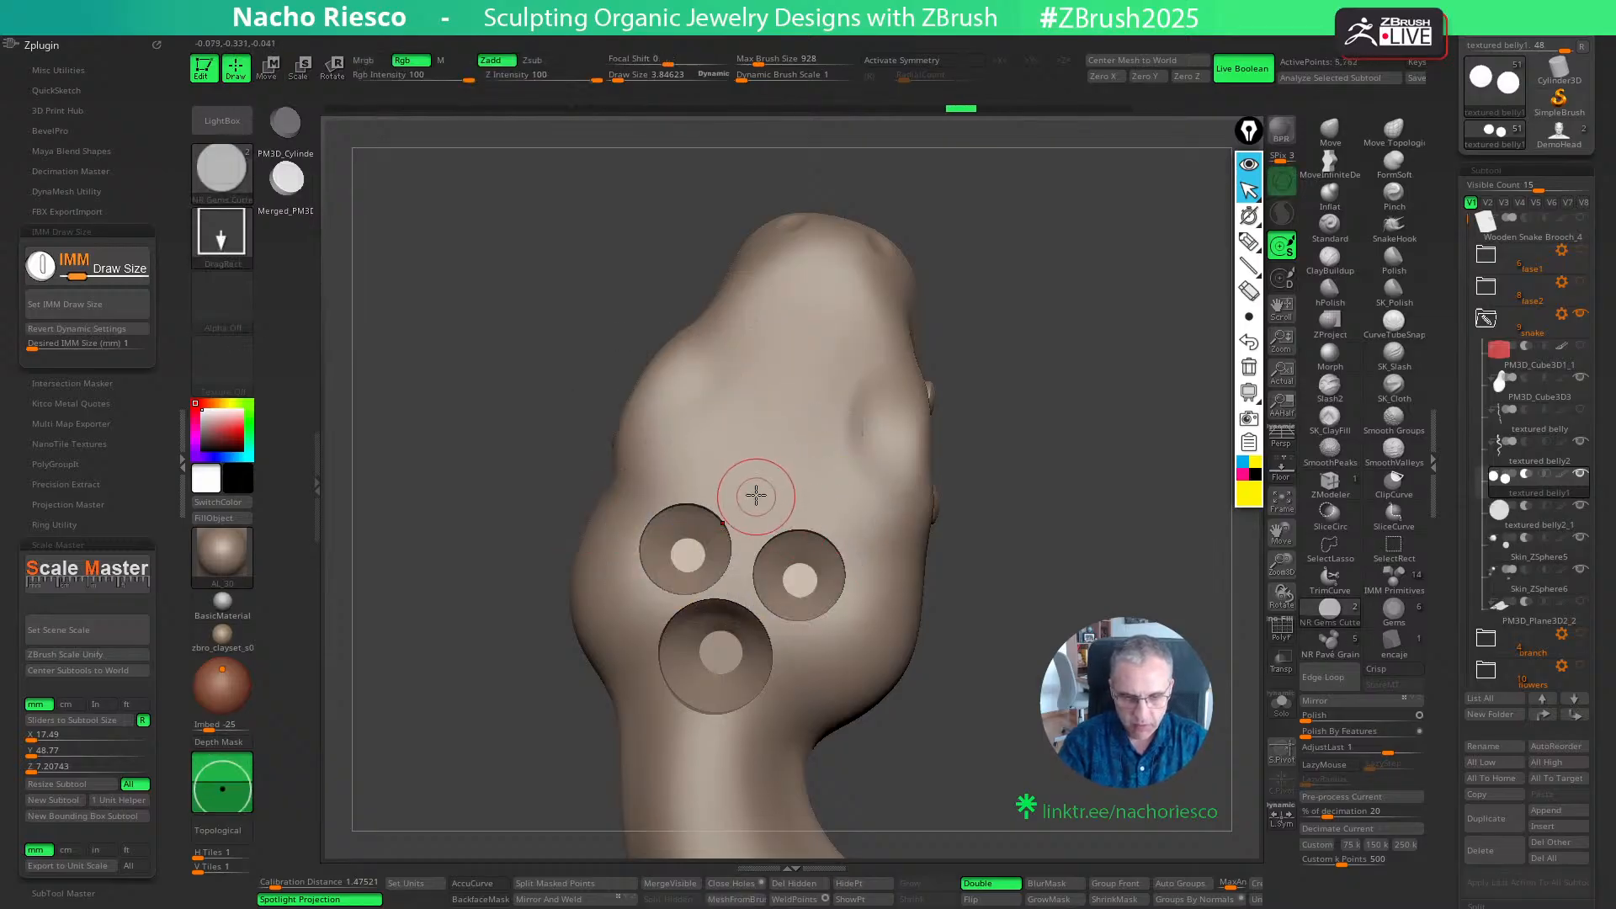
- Try a 1 mm gem cutter centred above the two 1.2 mm seats, then undo it
{"action": "left_click", "coordinate": [757, 497]}
{"action": "key", "text": "w"}
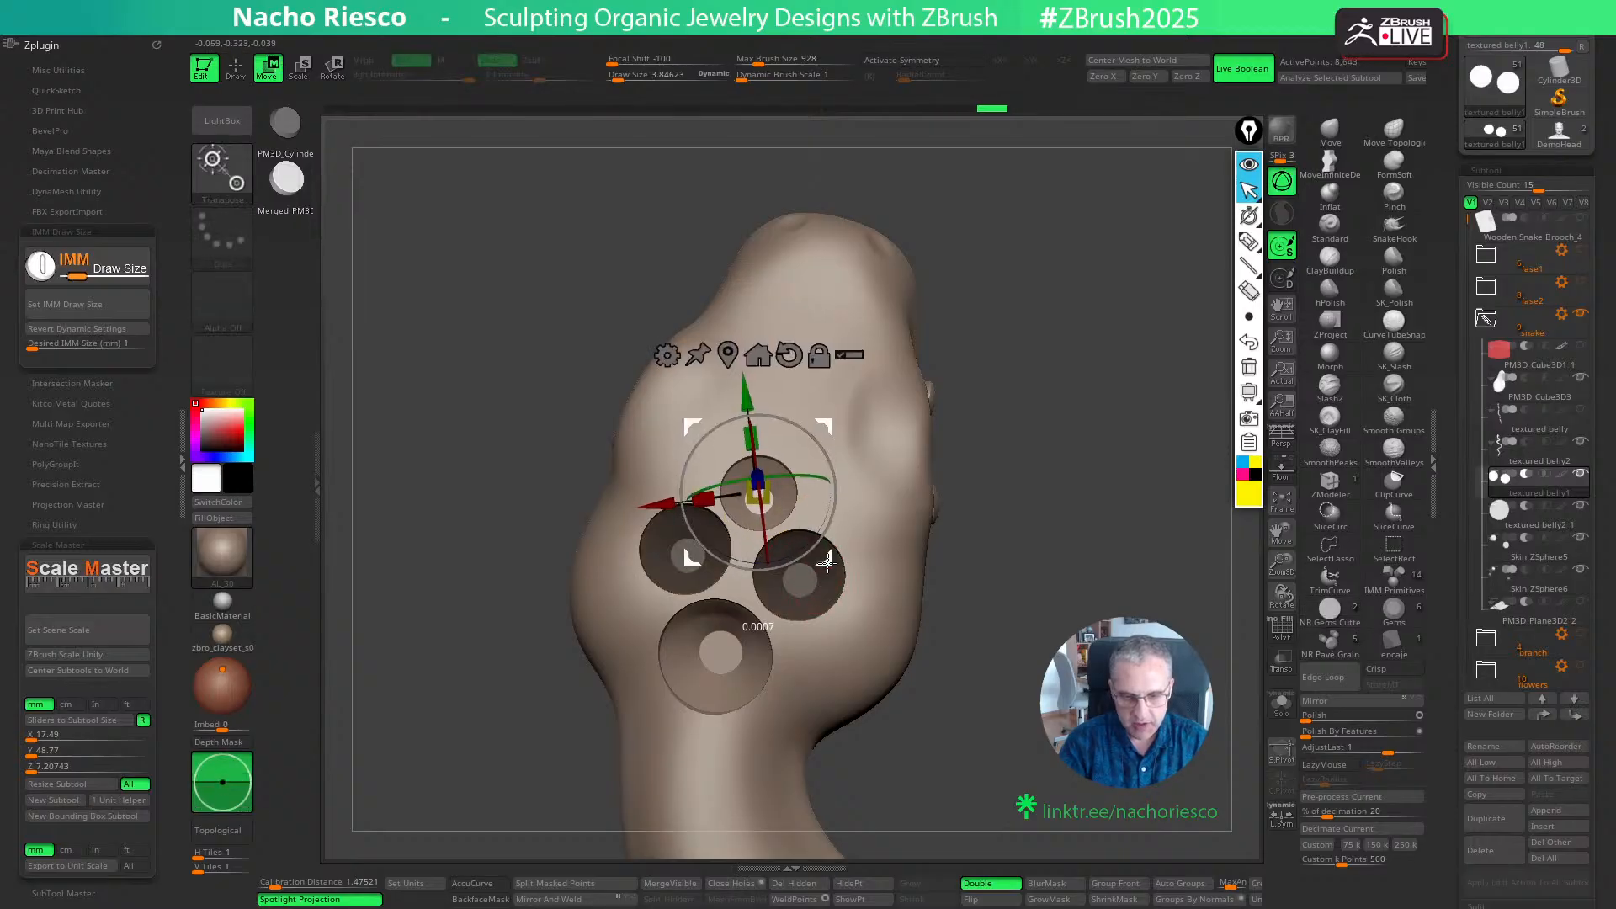
{"action": "key", "text": "q"}
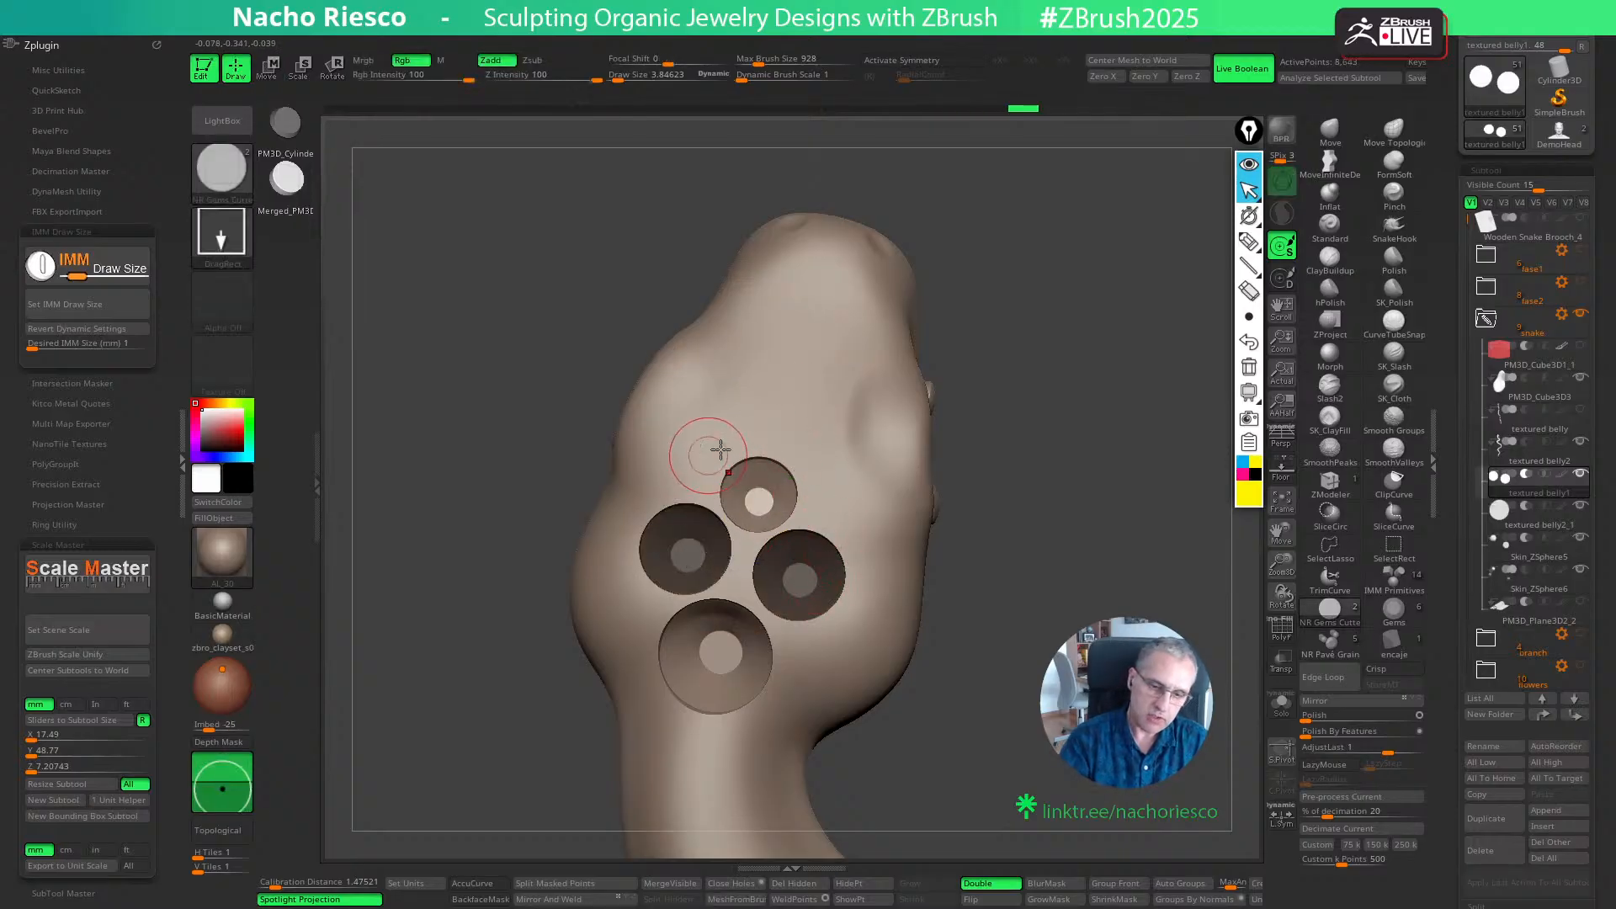
{"action": "mouse_move", "coordinate": [1043, 422]}
{"action": "left_mouse_down"}
{"action": "mouse_move", "coordinate": [1053, 367]}
{"action": "mouse_move", "coordinate": [1025, 484]}
{"action": "left_mouse_up"}
{"action": "key", "text": "ctrl+z"}
{"action": "key", "text": "ctrl+z"}
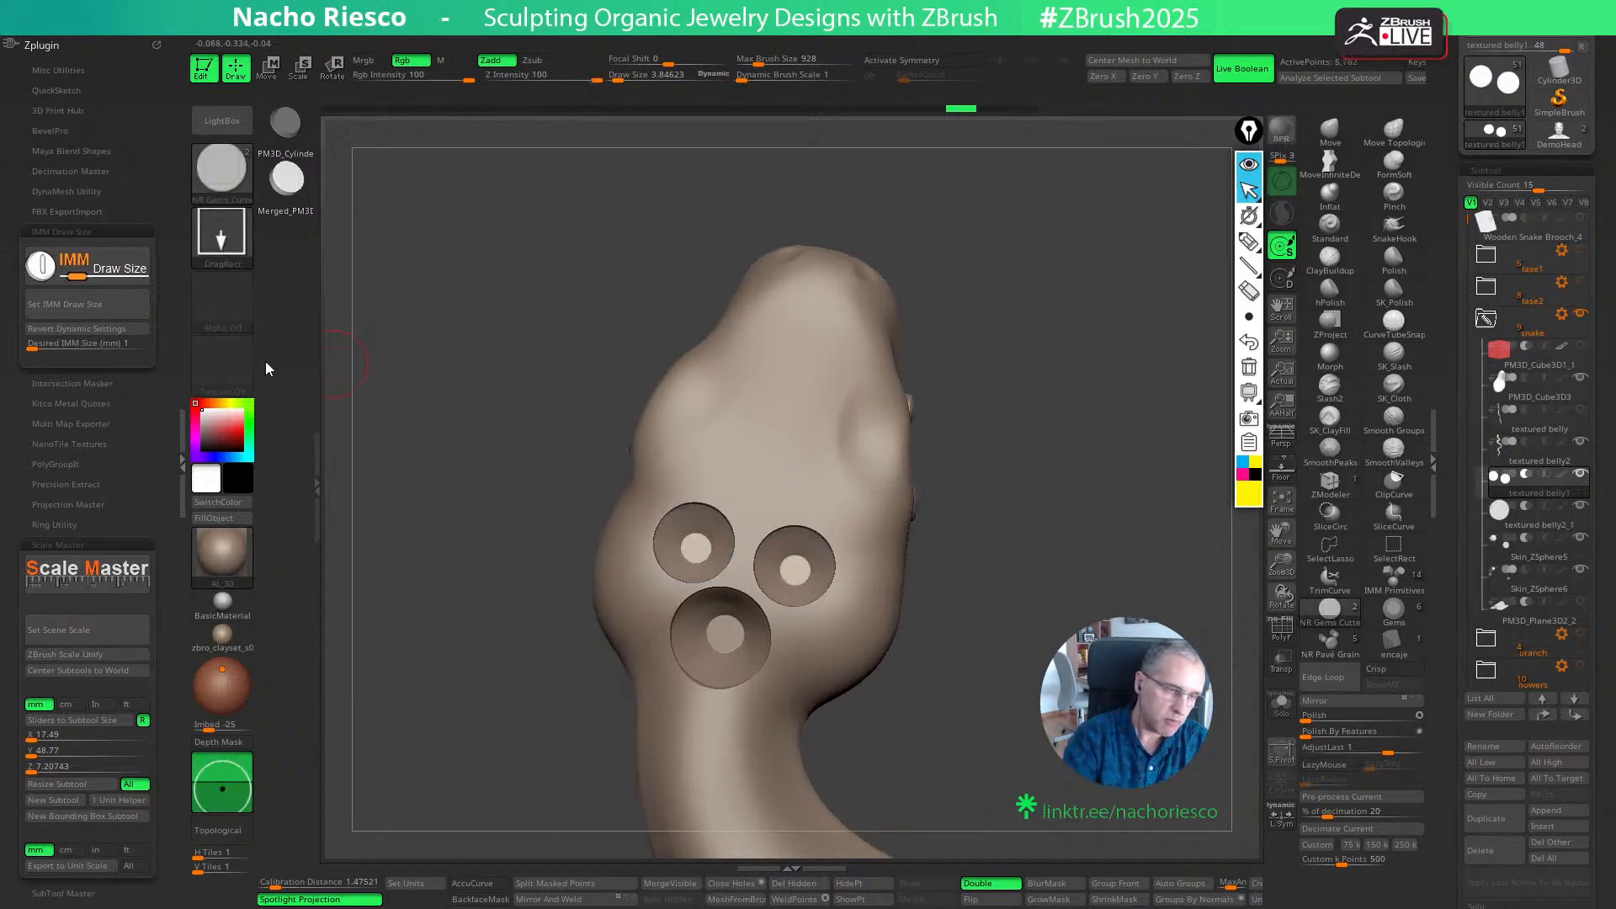
- Set the IMM draw size to 1.2 mm and place a third small gem cutter centred above the two small seats
{"action": "left_click", "coordinate": [139, 361]}
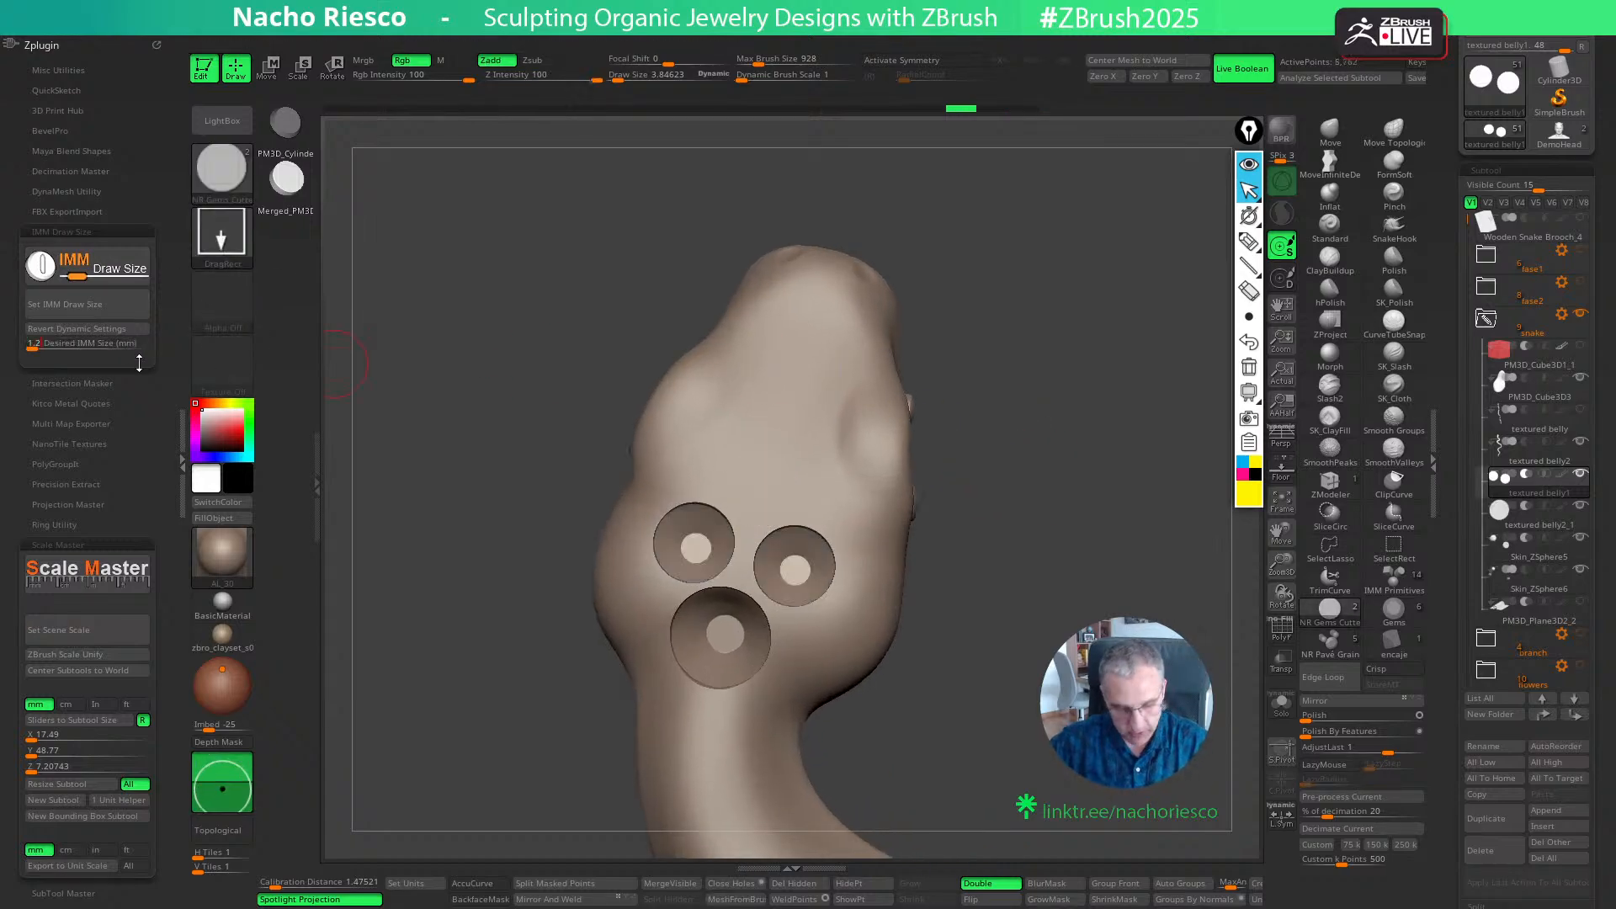
{"action": "key", "text": "Return"}
{"action": "left_click", "coordinate": [146, 313]}
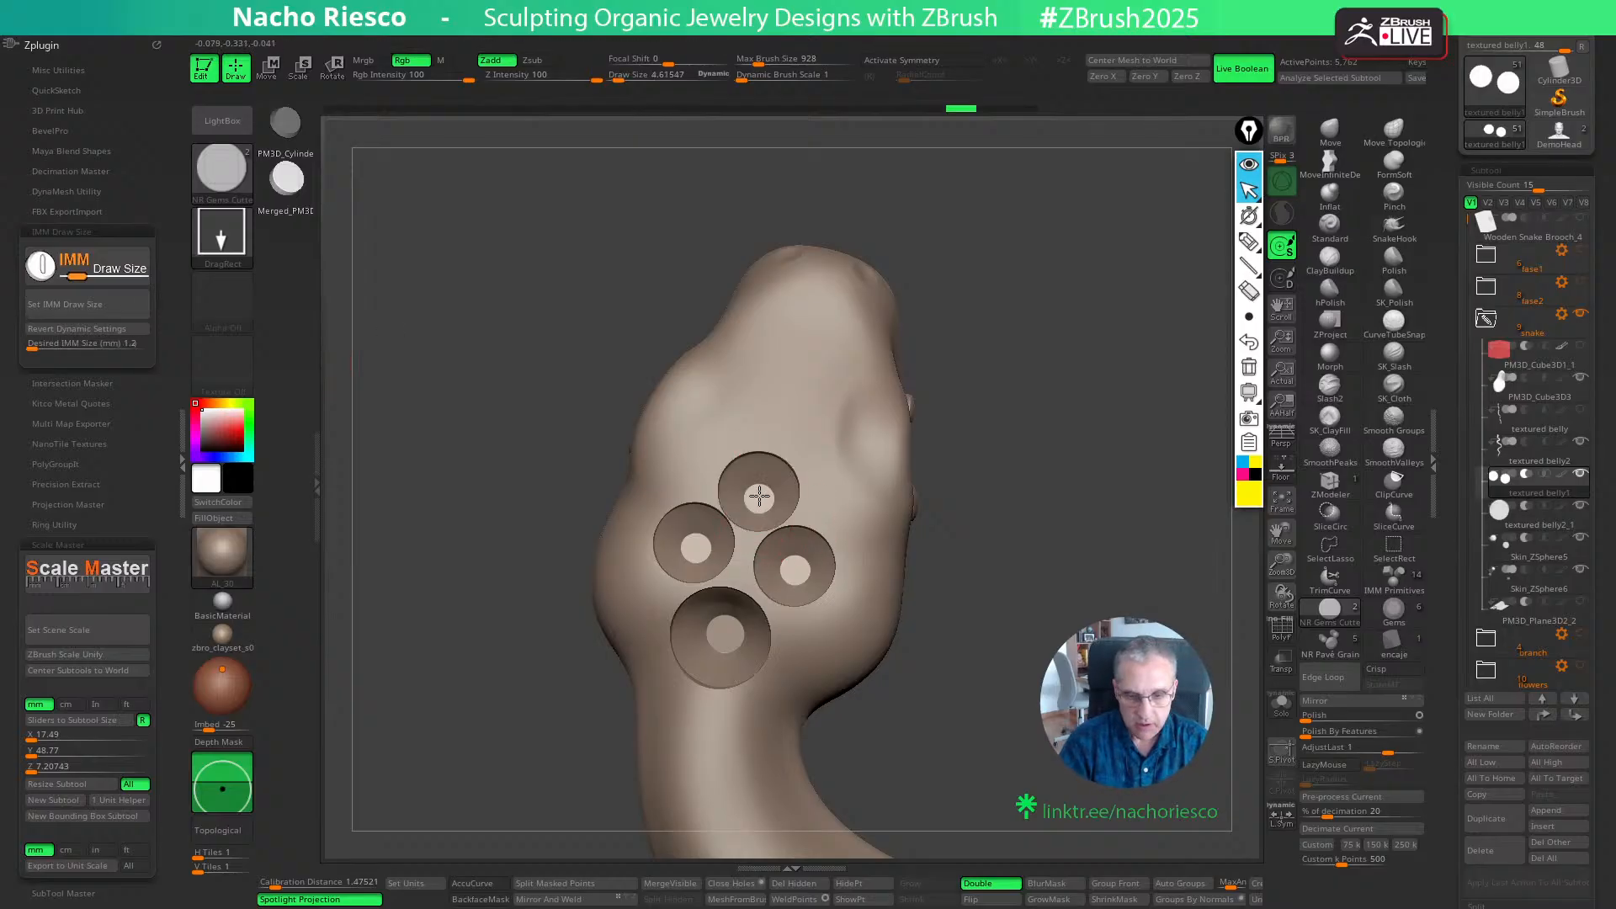
{"action": "left_click", "coordinate": [759, 497]}
{"action": "key", "text": "w"}
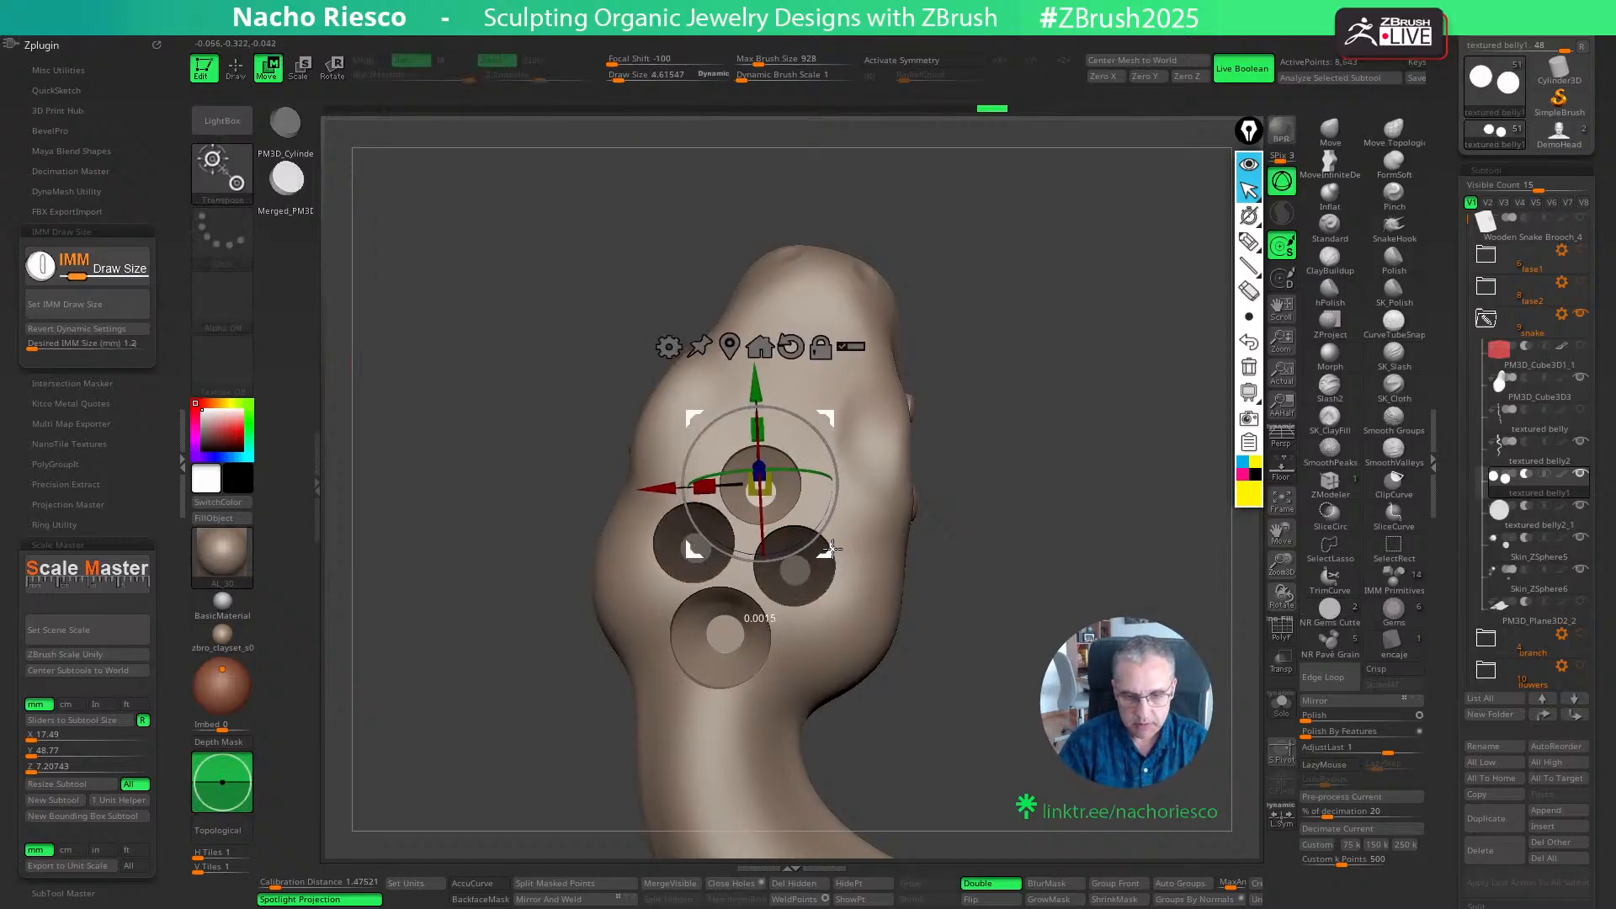
{"action": "left_click_drag", "start_coordinate": [831, 549], "coordinate": [831, 553]}
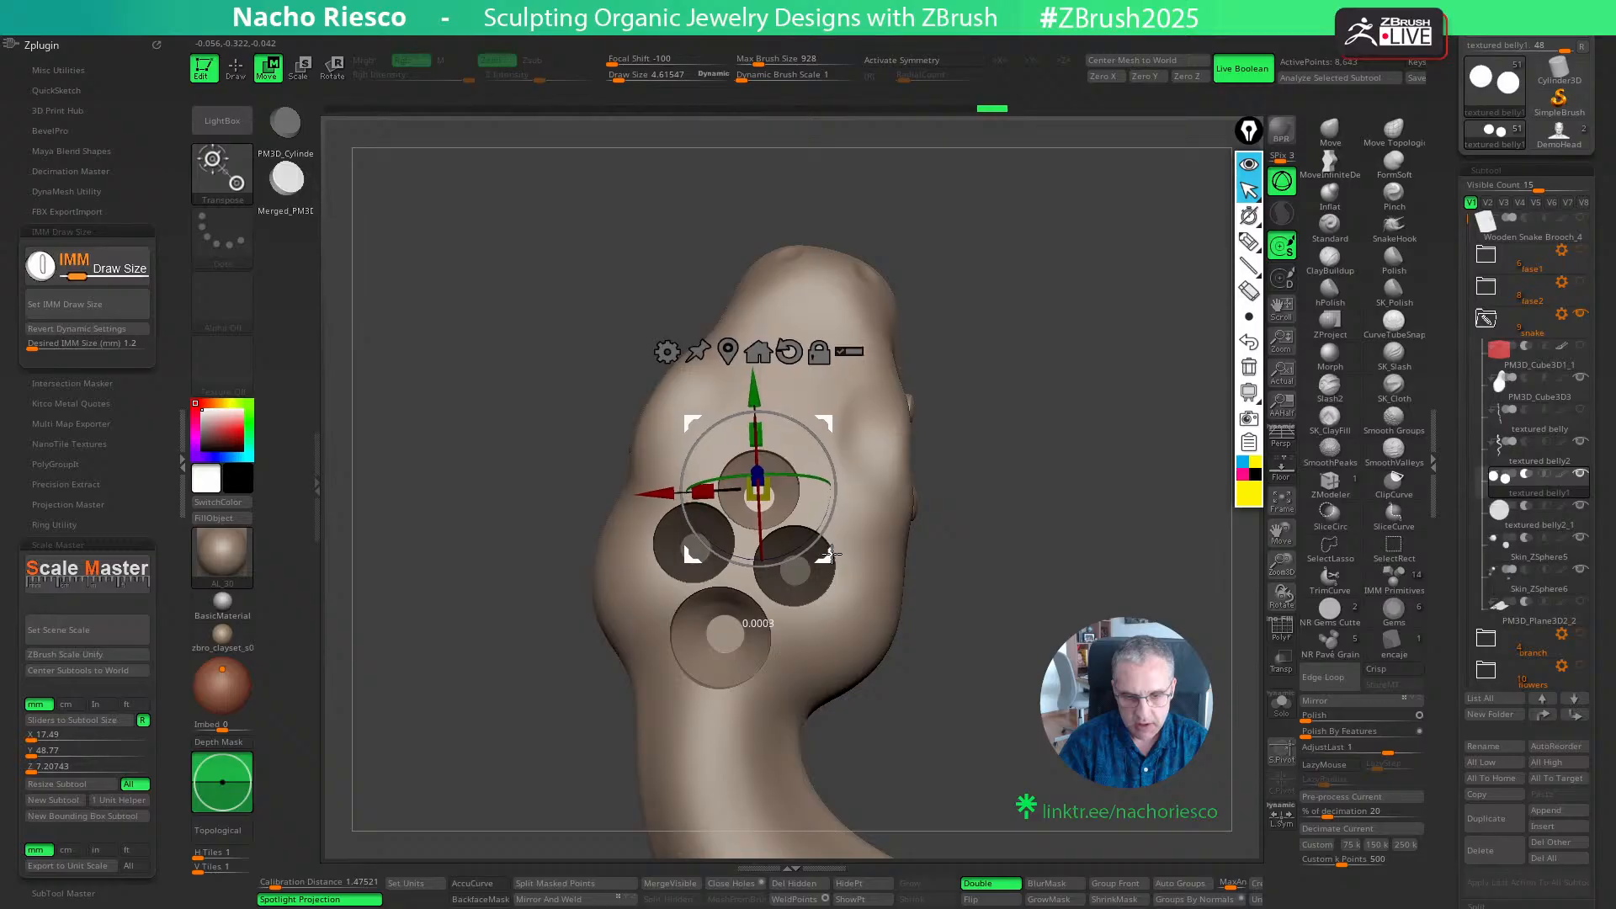
{"action": "key", "text": "q"}
- Select the large cutter's subtool, textured belly2_1, and nudge the cutter slightly closer to the small seats
{"action": "left_click_drag", "start_coordinate": [1006, 477], "coordinate": [1057, 413], "text": "alt"}
{"action": "left_click", "coordinate": [1512, 517]}
{"action": "key", "text": "w"}
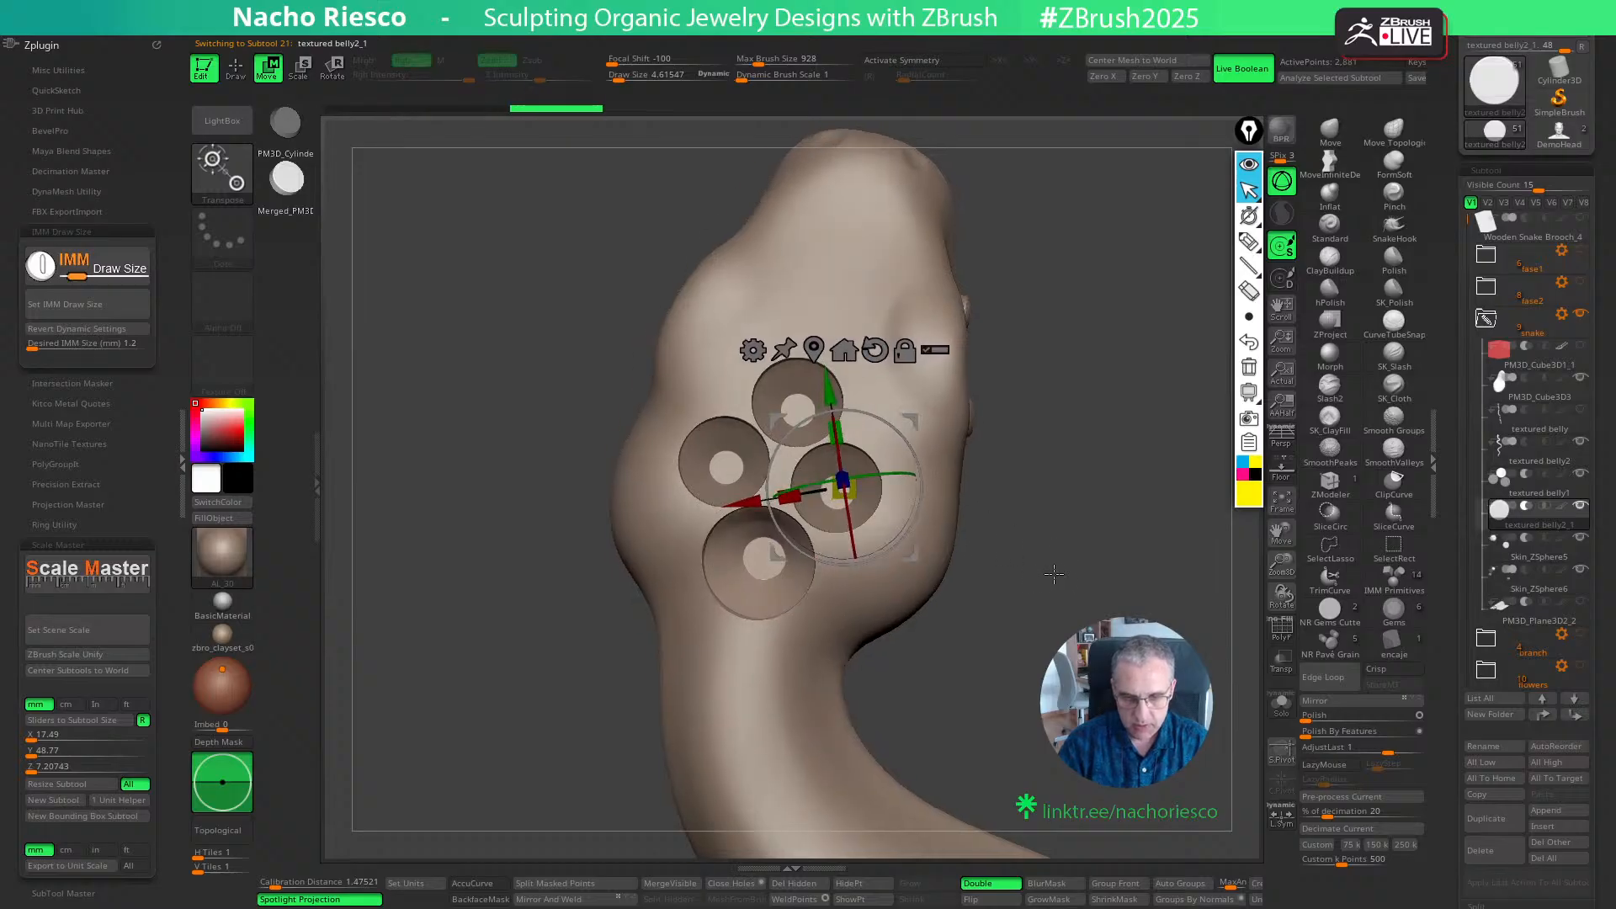
{"action": "key", "text": "q"}
{"action": "mouse_move", "coordinate": [1038, 581]}
{"action": "left_mouse_down"}
{"action": "mouse_move", "coordinate": [1012, 620]}
{"action": "mouse_move", "coordinate": [1018, 548]}
{"action": "mouse_move", "coordinate": [1029, 589]}
{"action": "mouse_move", "coordinate": [943, 598]}
{"action": "left_mouse_up"}
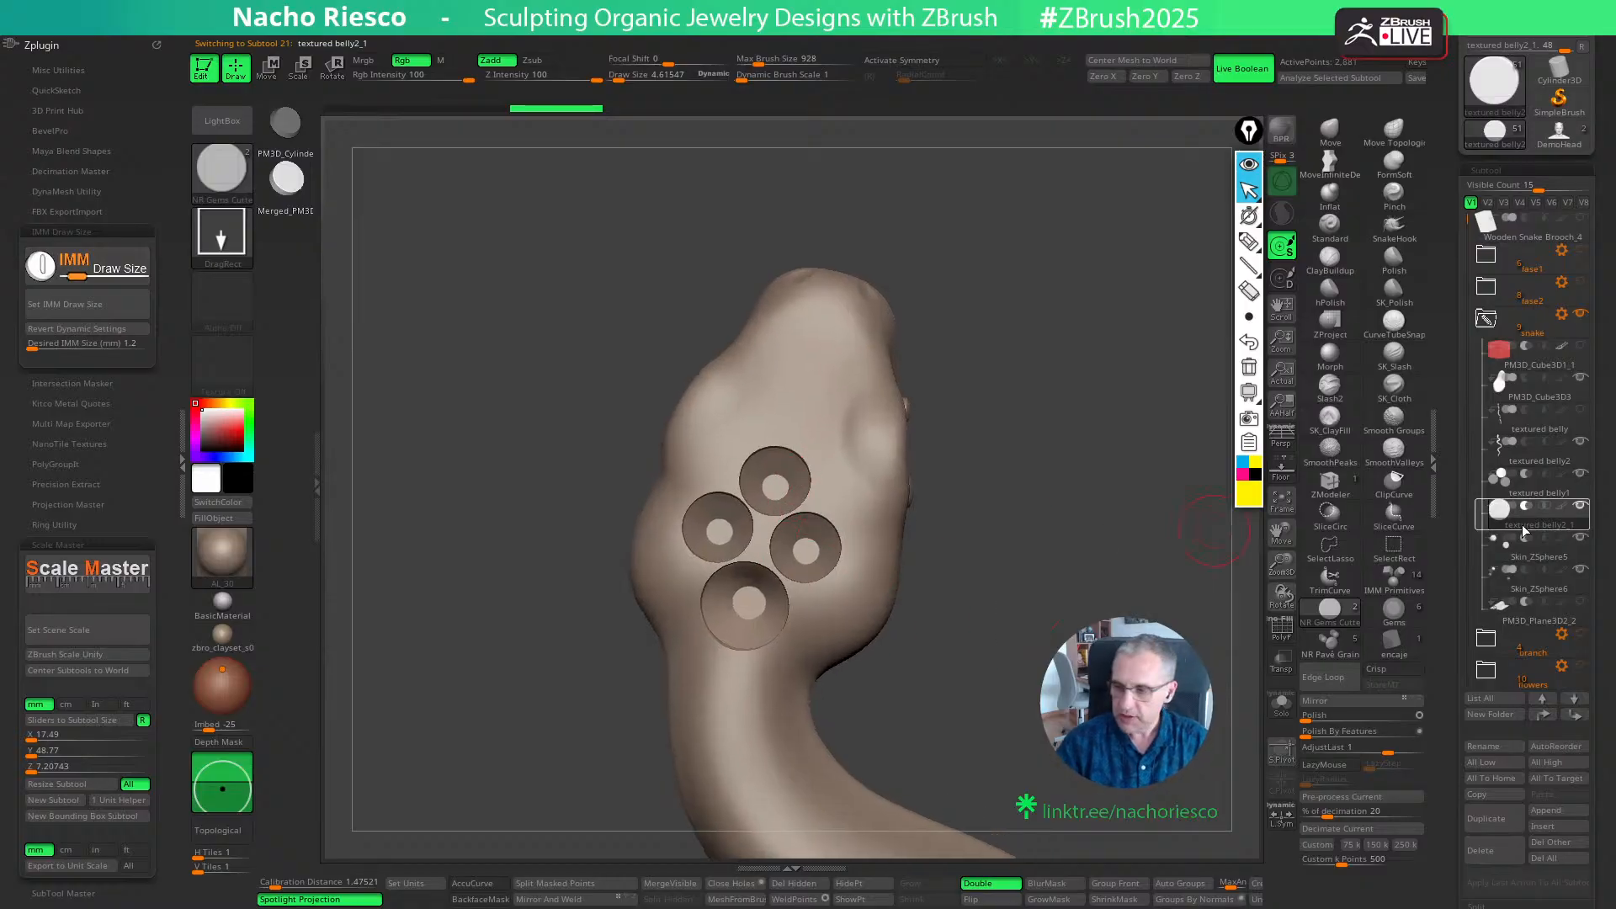
- In the textured belly1 subtool, place a gem cutter with a 1 mm IMM draw size above the topmost seat and nudge it into line
{"action": "left_click", "coordinate": [1496, 492]}
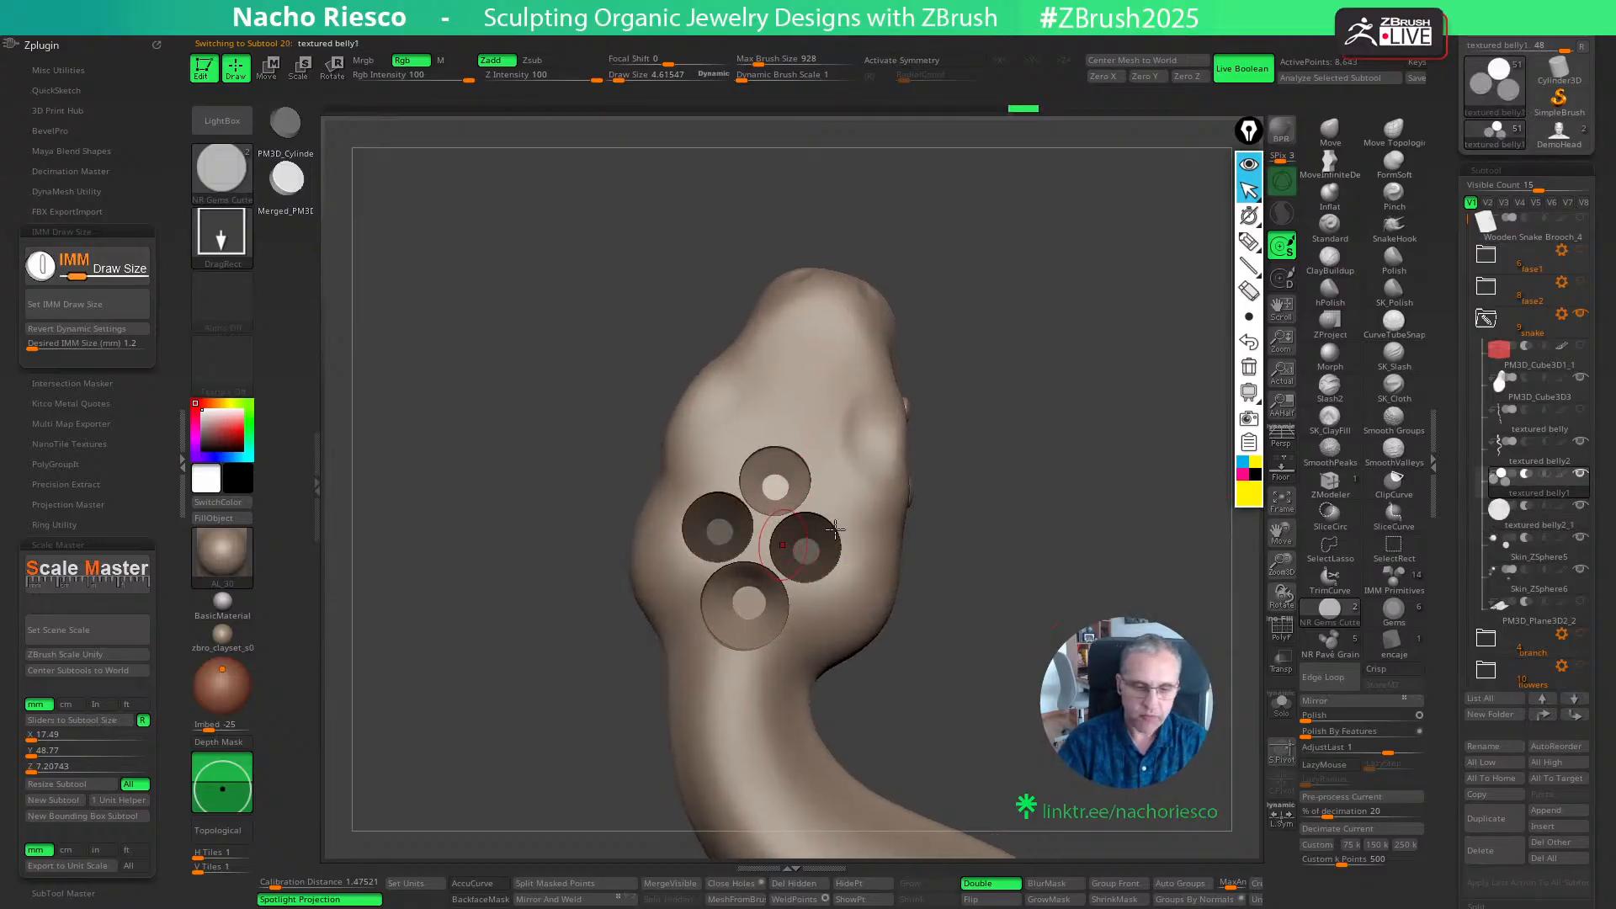
{"action": "left_click", "coordinate": [89, 346]}
{"action": "key", "text": "Return"}
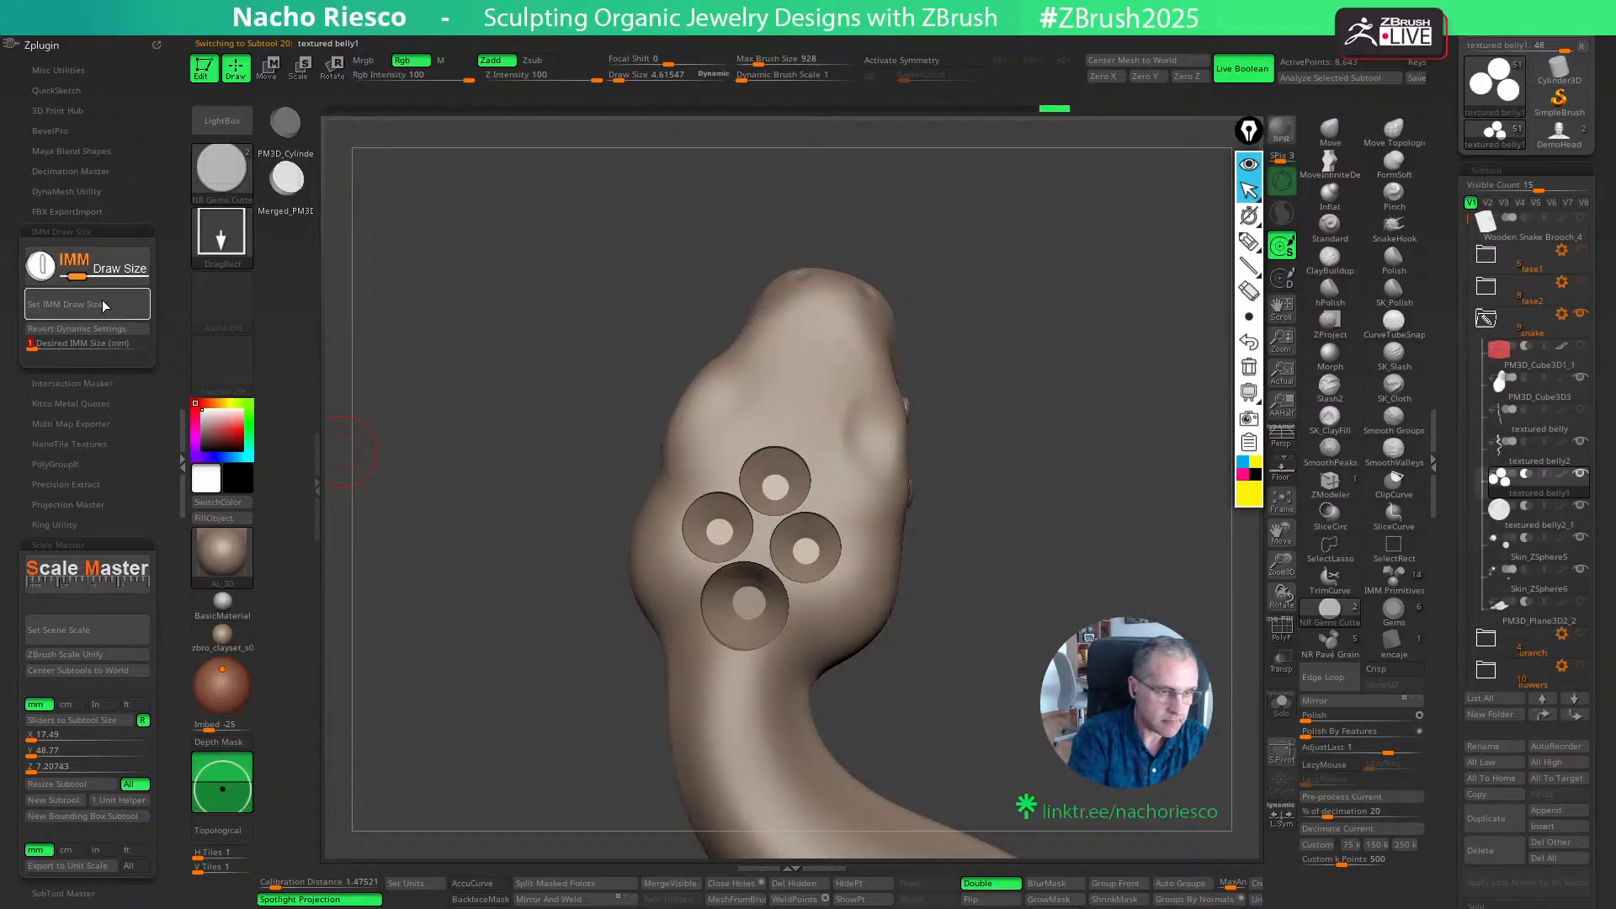
{"action": "left_click", "coordinate": [105, 305]}
{"action": "left_click_drag", "start_coordinate": [1057, 488], "coordinate": [1065, 618], "text": "alt"}
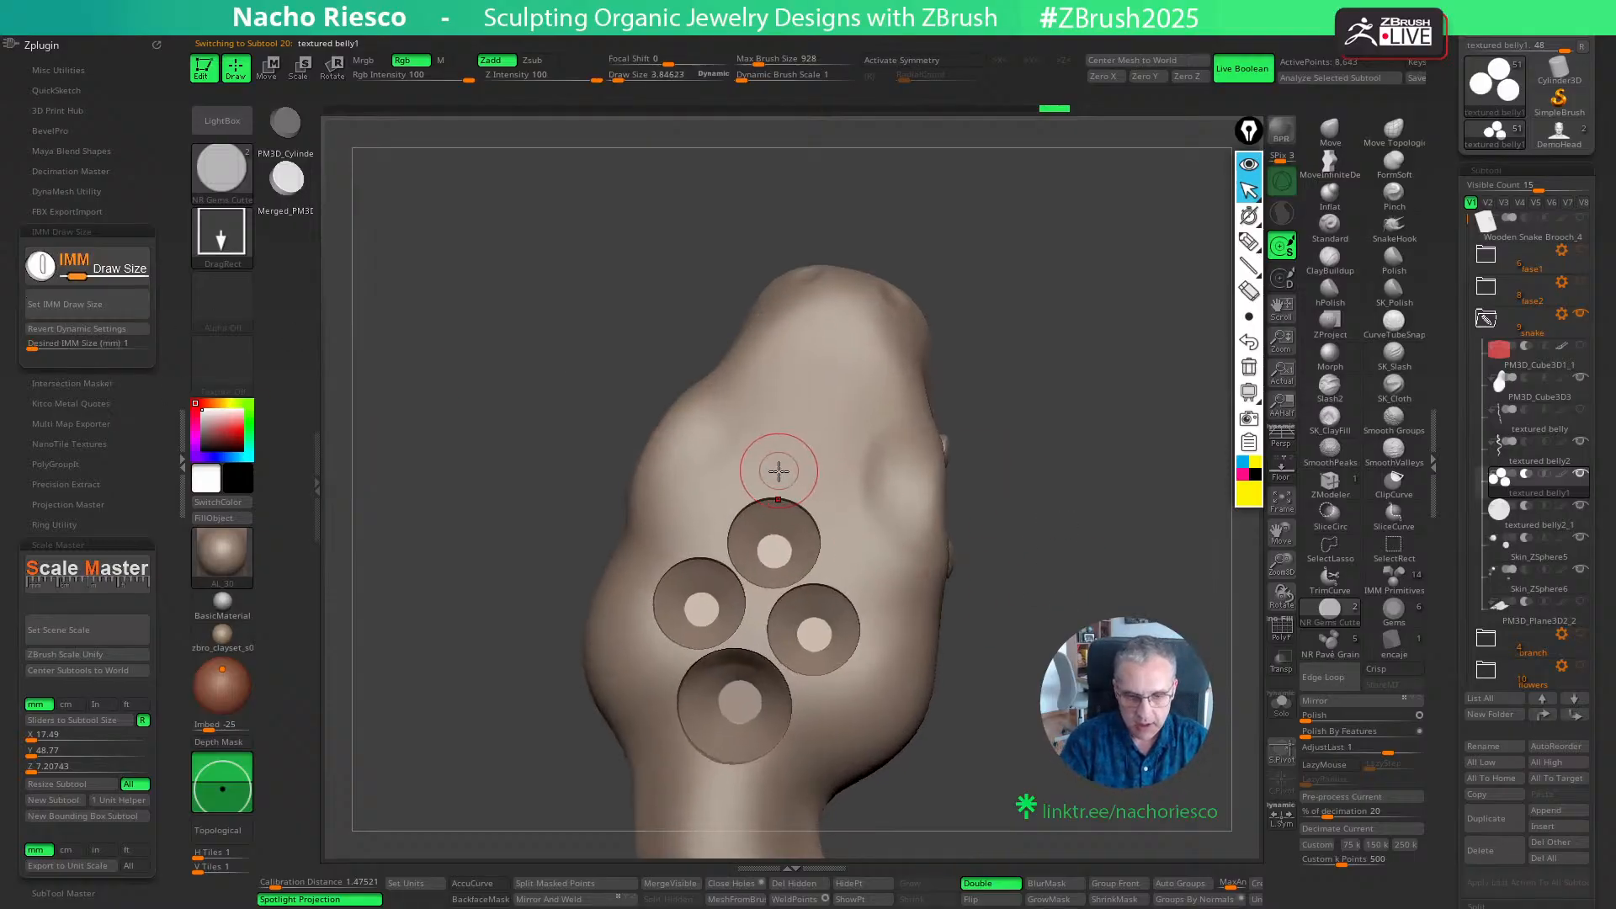
{"action": "left_click_drag", "start_coordinate": [798, 465], "coordinate": [802, 468]}
{"action": "key", "text": "w"}
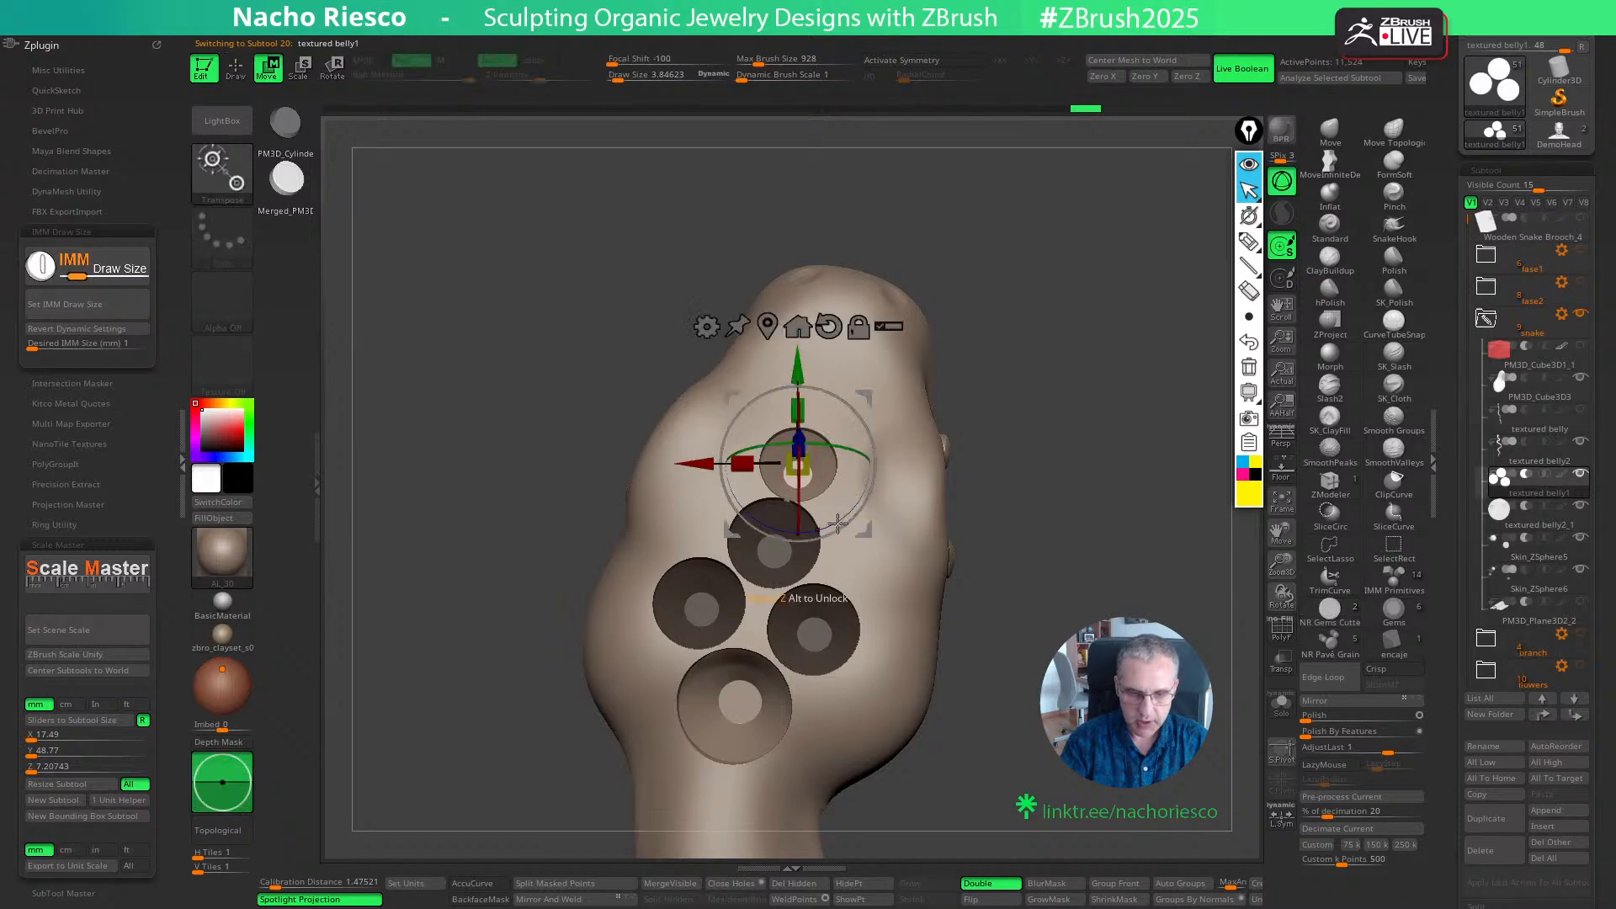
{"action": "left_click_drag", "start_coordinate": [868, 532], "coordinate": [870, 524]}
{"action": "key", "text": "q"}
{"action": "left_click_drag", "start_coordinate": [1013, 512], "coordinate": [1039, 398], "text": "alt"}
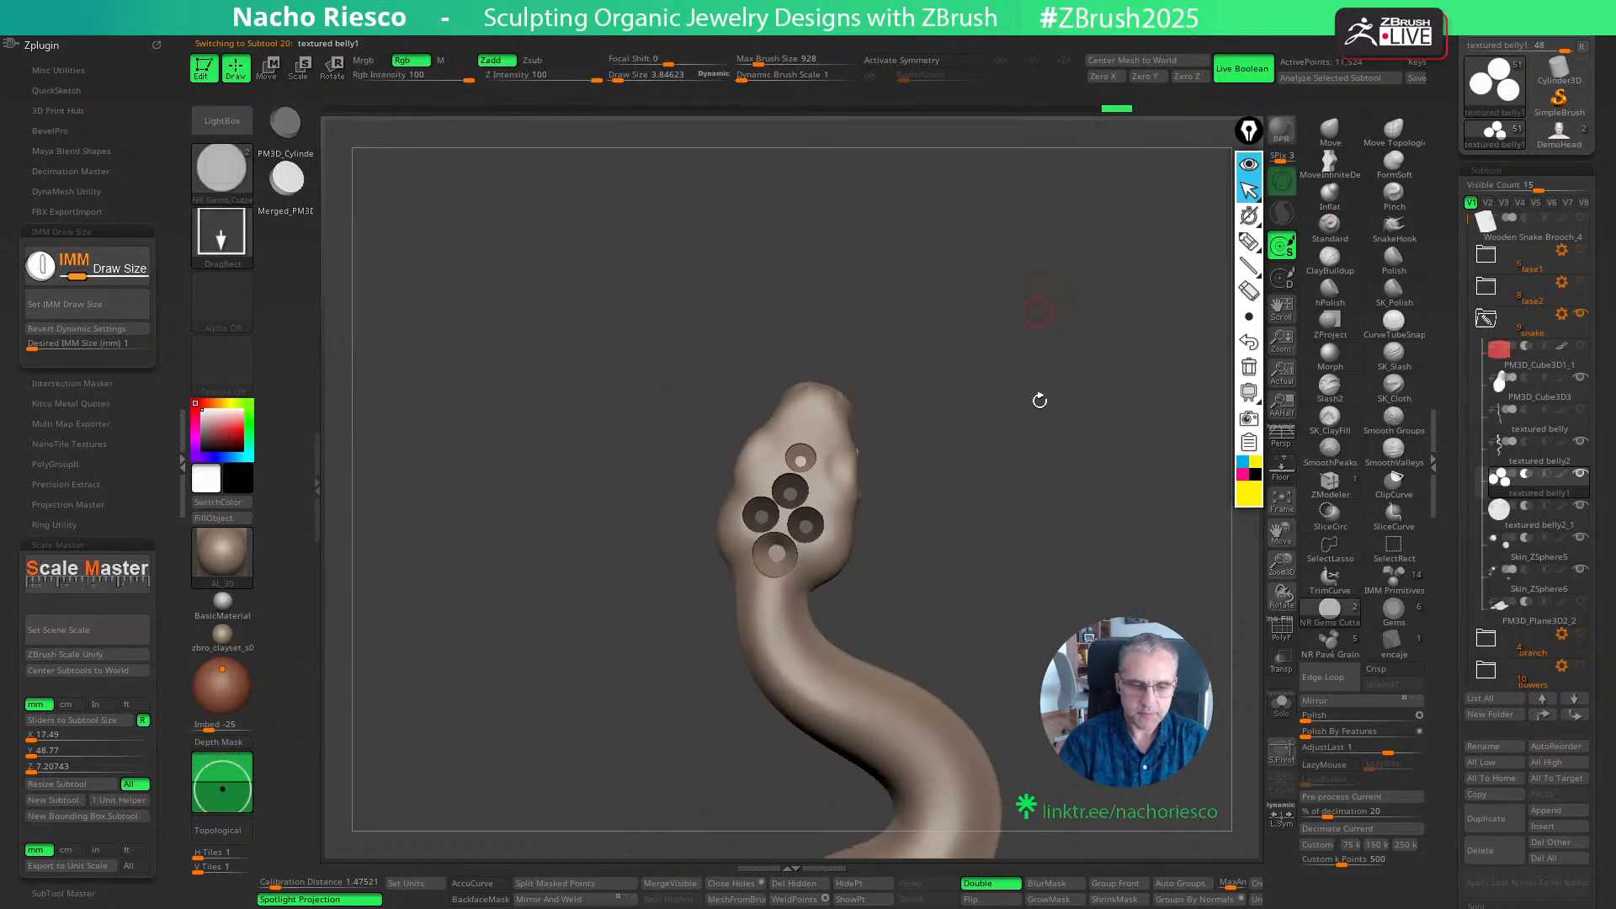
{"action": "left_click_drag", "start_coordinate": [1024, 562], "coordinate": [1013, 491], "text": "alt"}
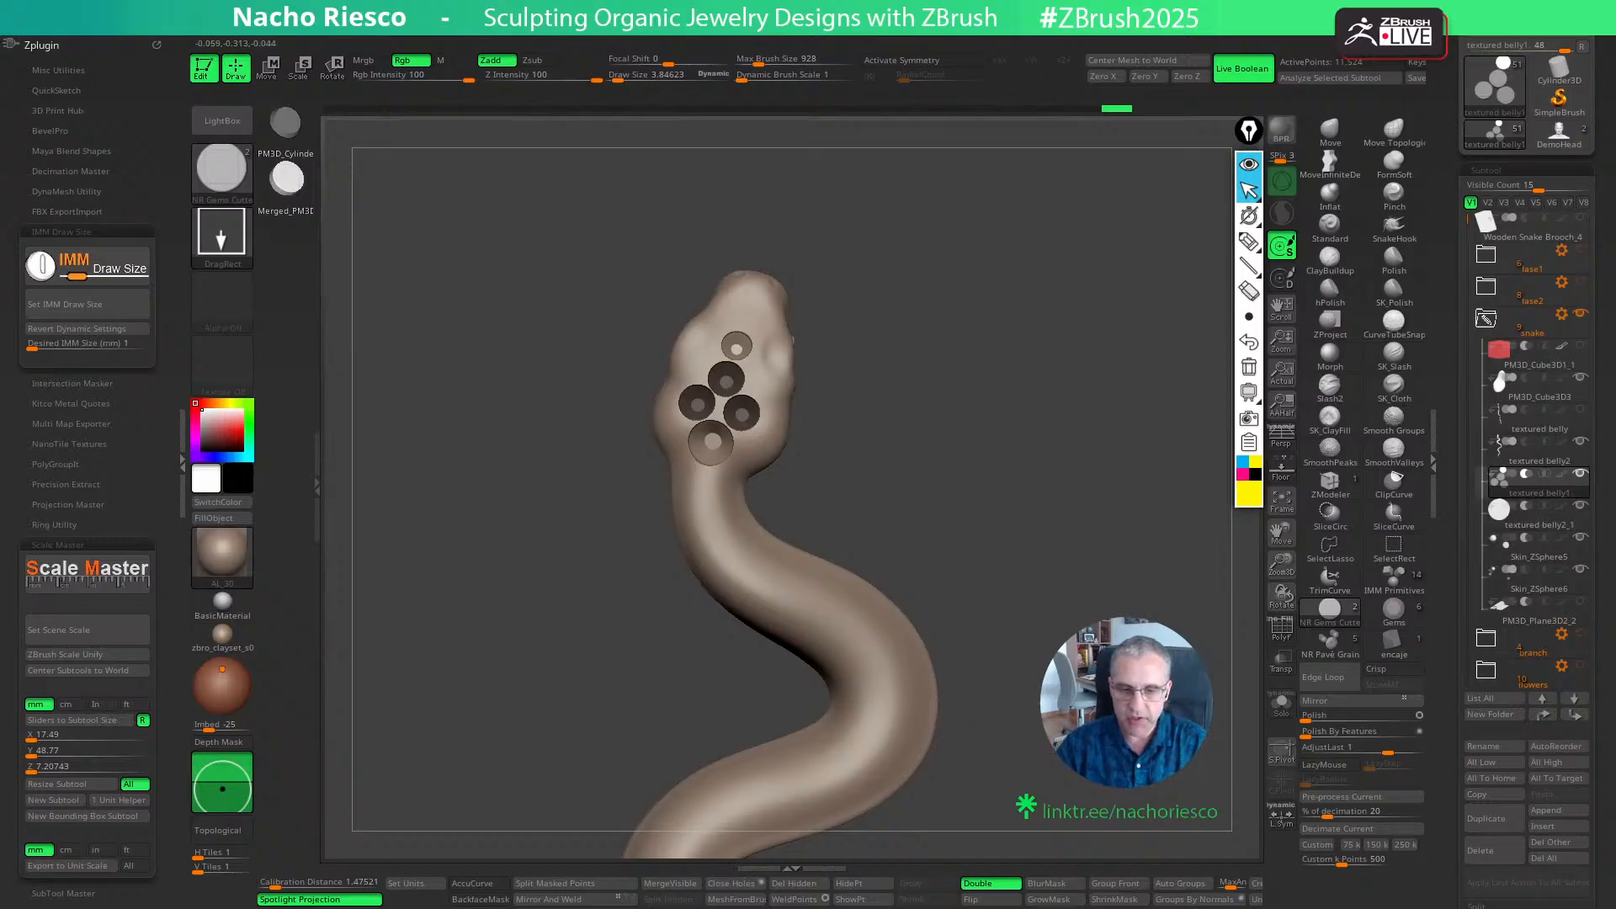
- Measure the width of the snake's neck just behind the head with a transpose line
{"action": "left_click_drag", "start_coordinate": [1114, 610], "coordinate": [1156, 572], "text": "alt"}
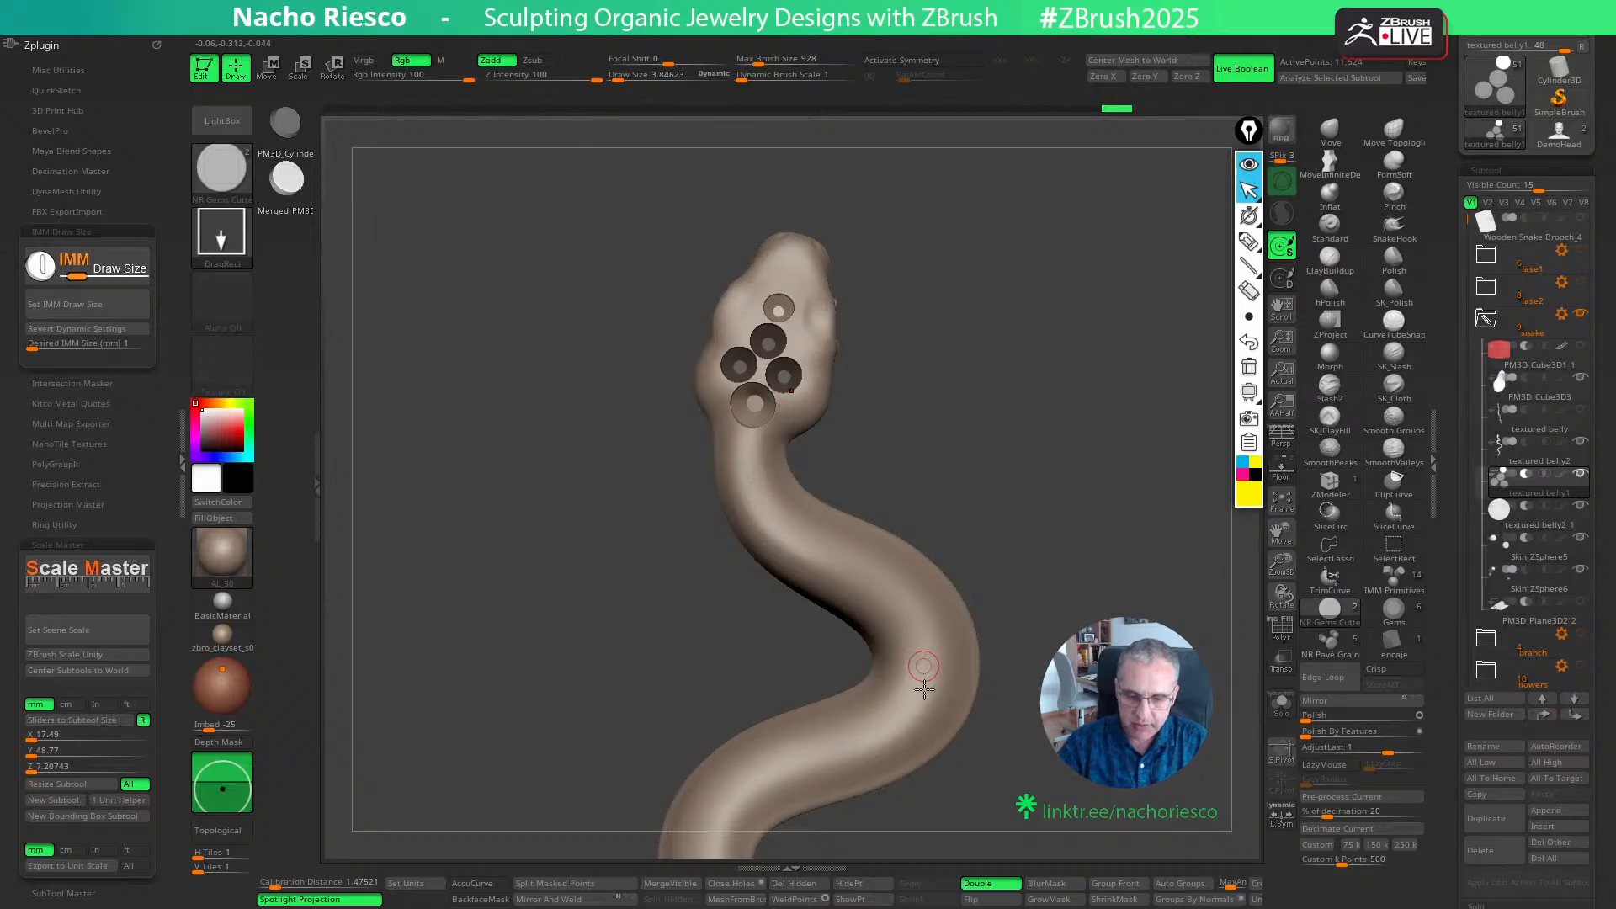
{"action": "left_click_drag", "start_coordinate": [1064, 632], "coordinate": [986, 649]}
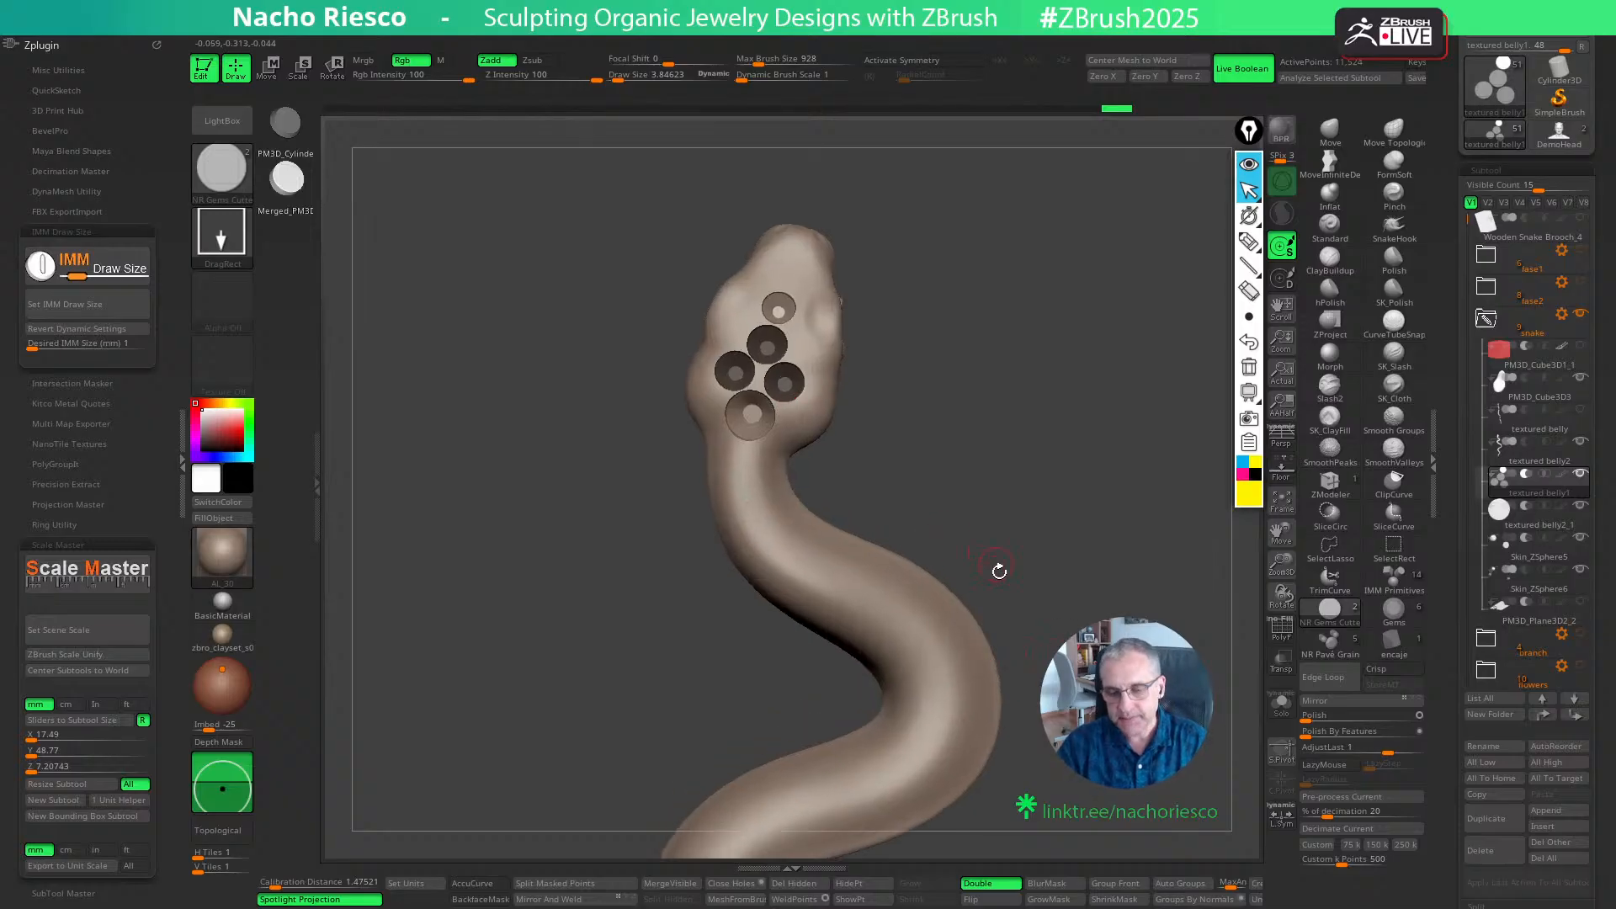
{"action": "left_click_drag", "start_coordinate": [1044, 613], "coordinate": [1071, 528]}
{"action": "key", "text": "w"}
{"action": "key", "text": "y"}
{"action": "mouse_move", "coordinate": [685, 612]}
{"action": "left_mouse_down"}
{"action": "mouse_move", "coordinate": [874, 533]}
{"action": "mouse_move", "coordinate": [849, 541]}
{"action": "left_mouse_up"}
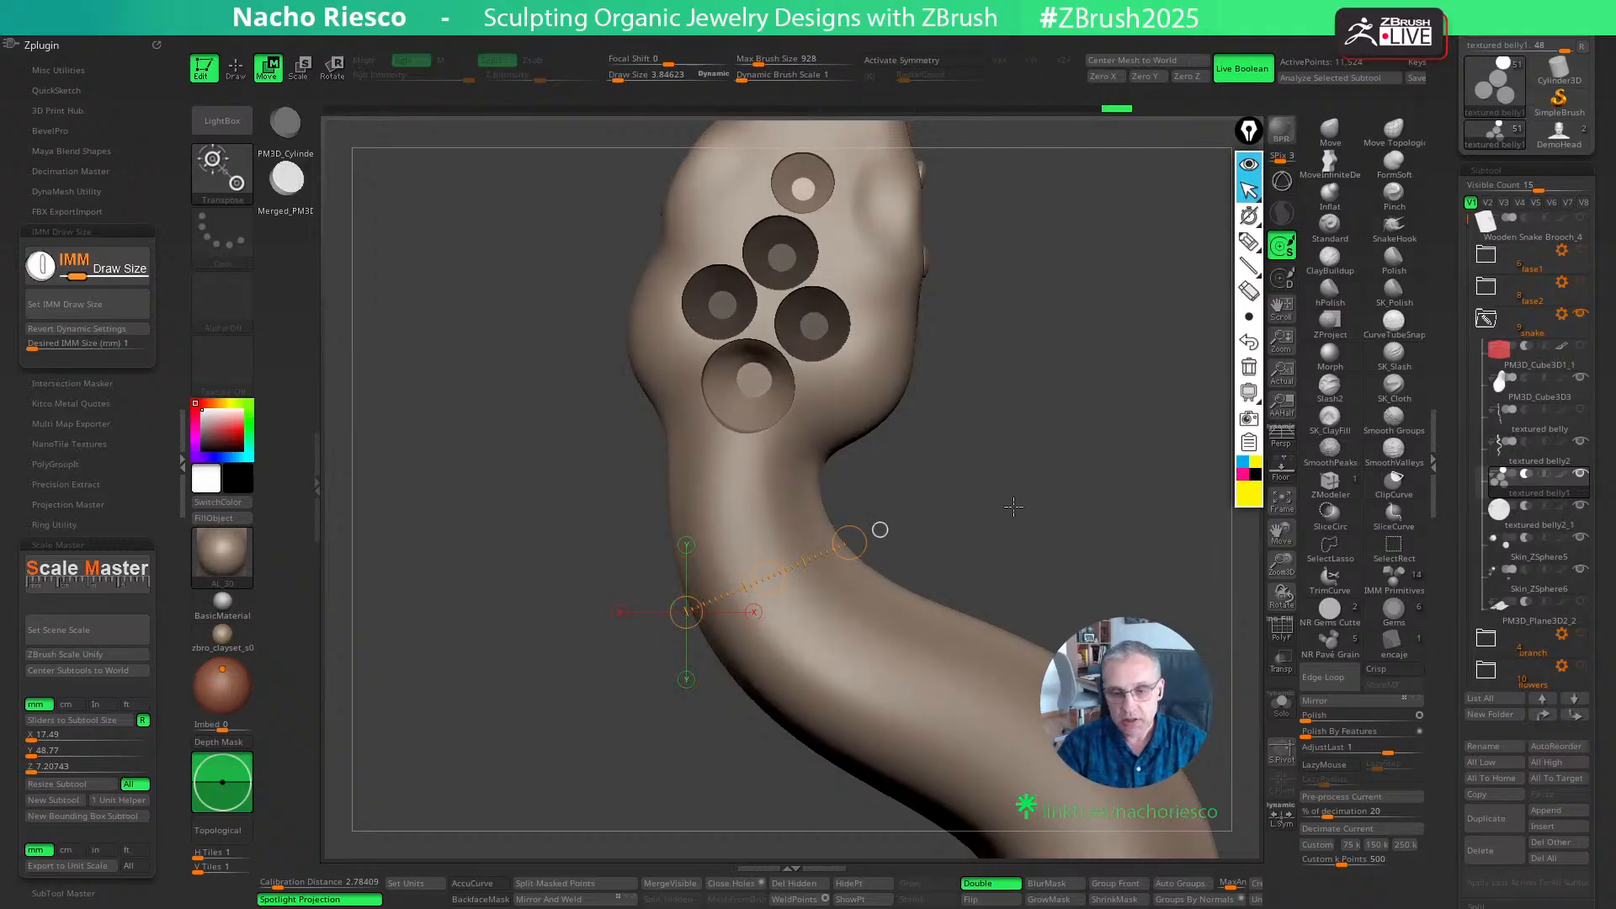
{"action": "key", "text": "q"}
- Set the IMM draw size to 1.2 mm and place a gem cutter on the neck just below the large seat
{"action": "right_click_drag", "start_coordinate": [1017, 558], "coordinate": [1039, 453], "text": "ctrl"}
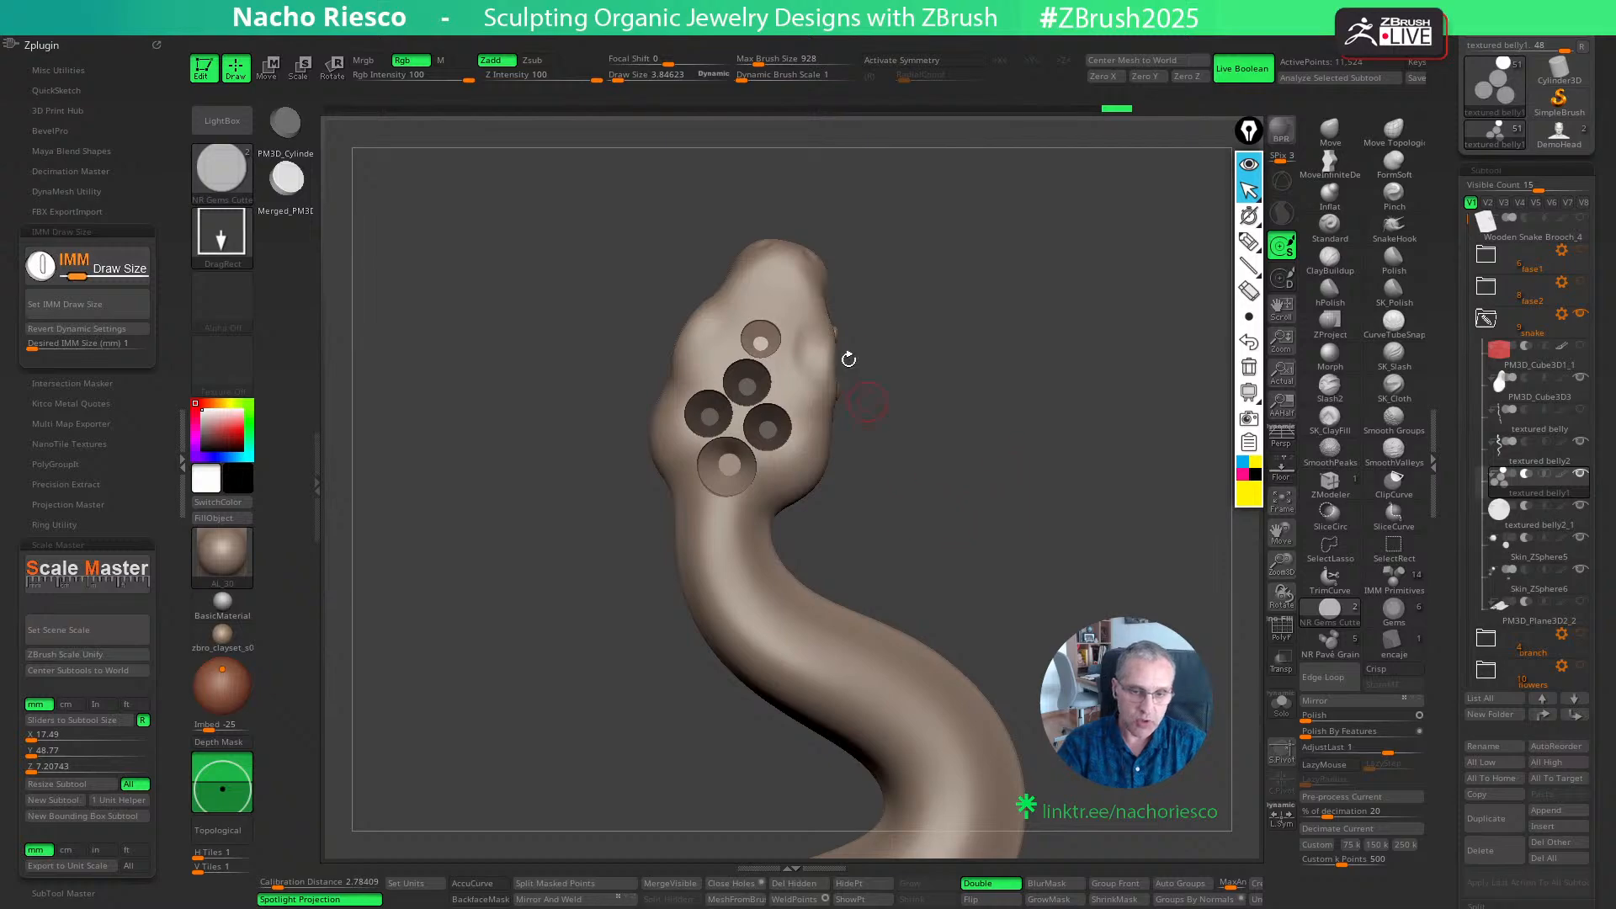
{"action": "right_click_drag", "start_coordinate": [934, 566], "coordinate": [934, 360], "text": "alt"}
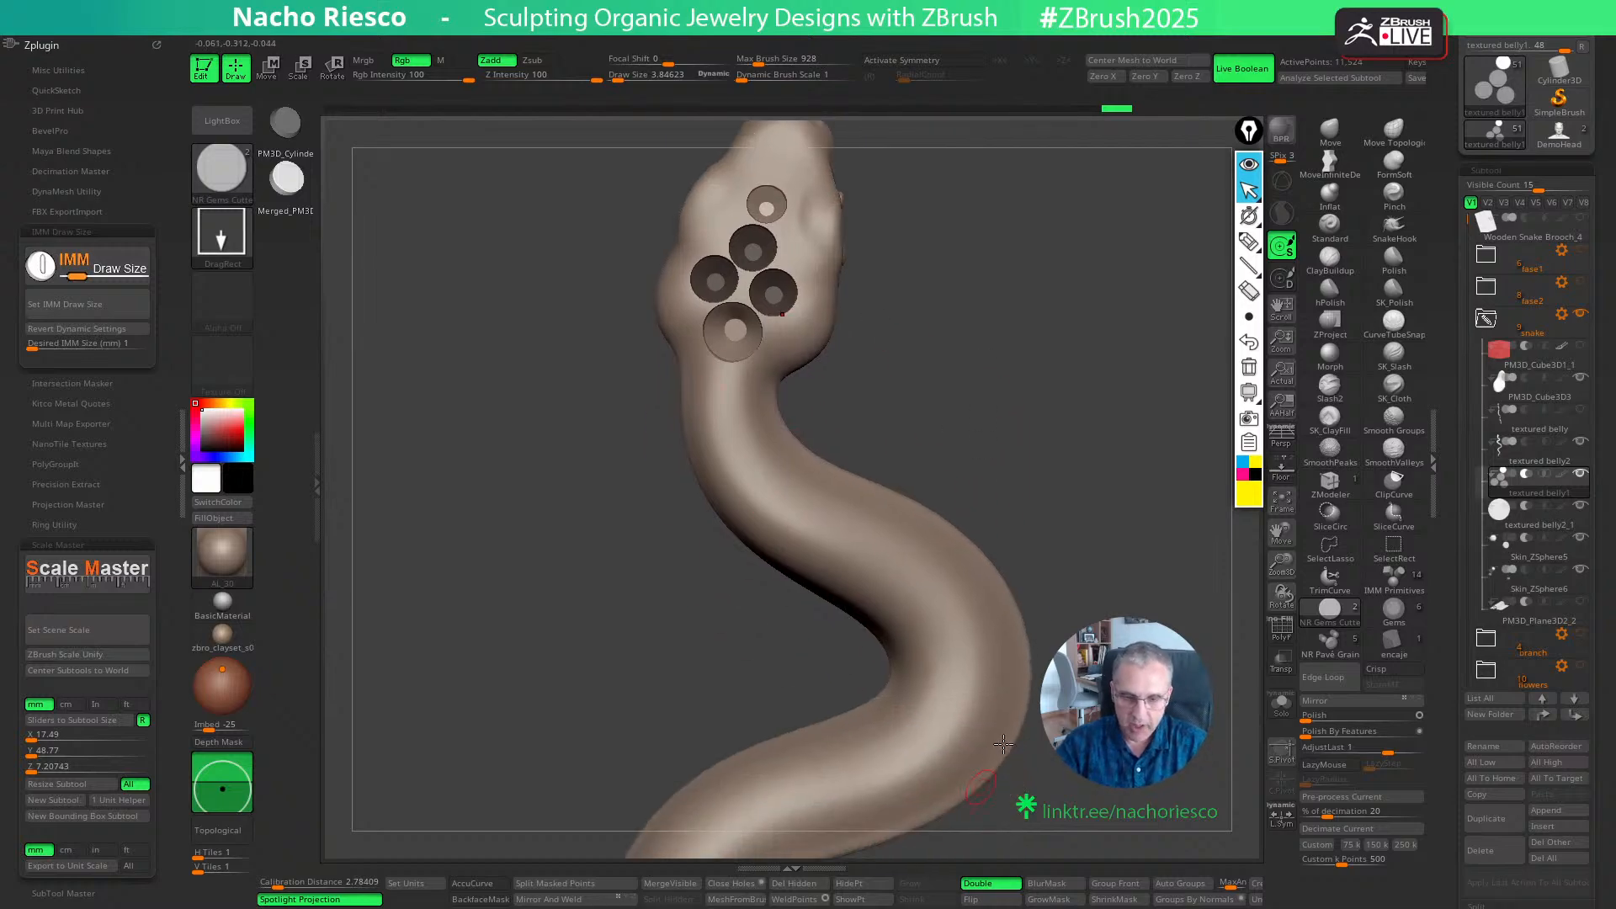
{"action": "right_click_drag", "start_coordinate": [1116, 534], "coordinate": [1120, 544]}
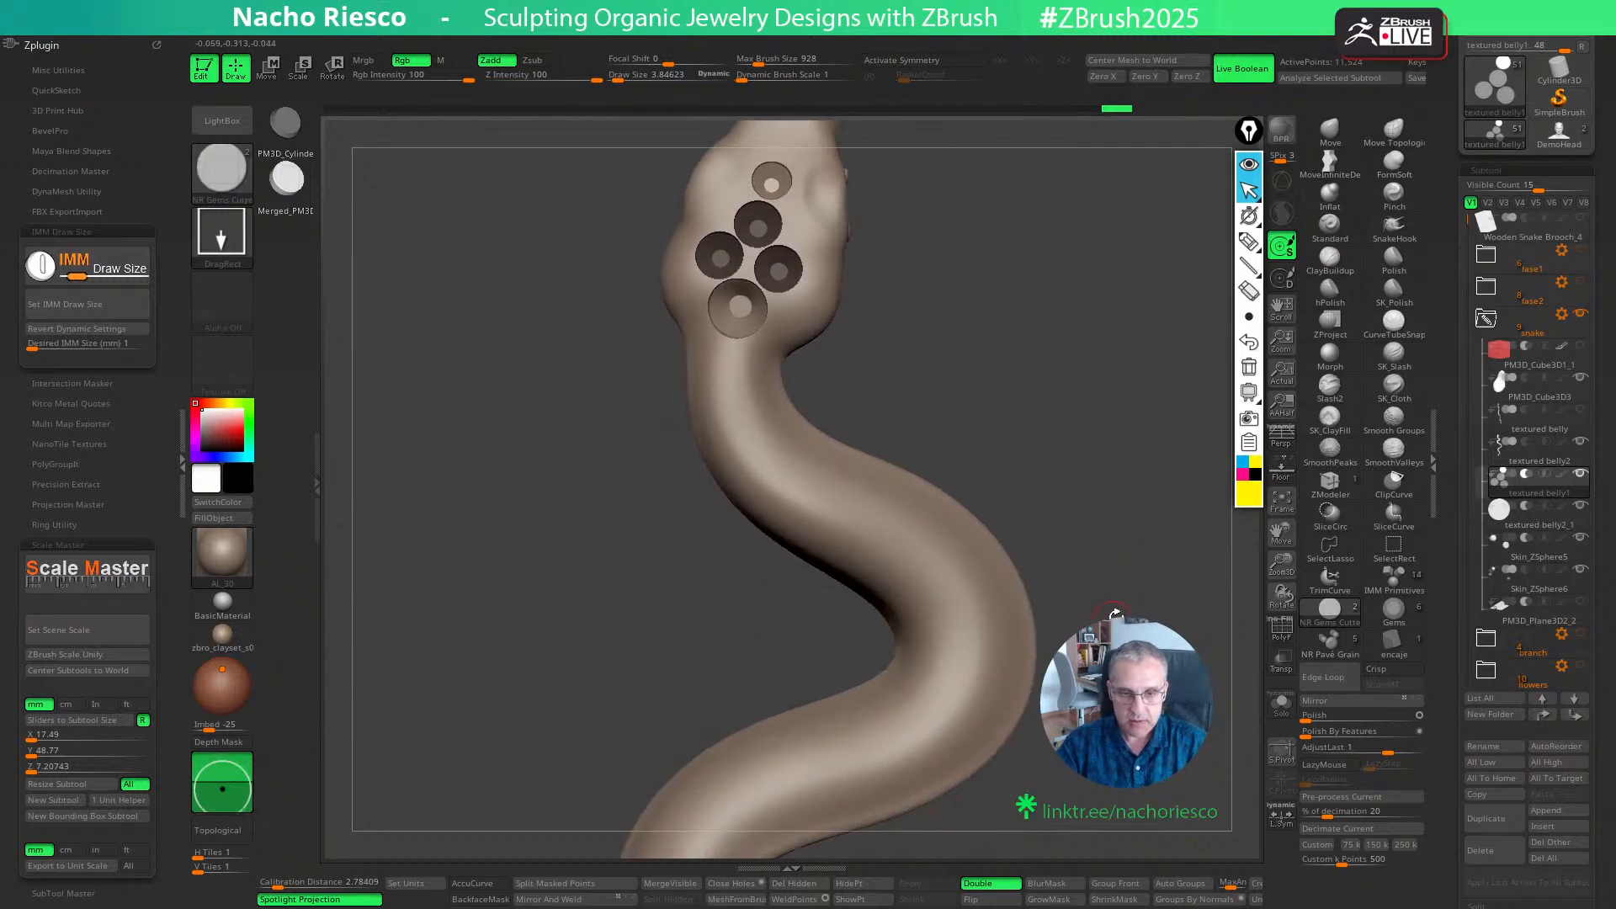
{"action": "right_click_drag", "start_coordinate": [1116, 618], "coordinate": [1119, 670], "text": "ctrl"}
{"action": "right_click_drag", "start_coordinate": [1138, 567], "coordinate": [1130, 678], "text": "alt"}
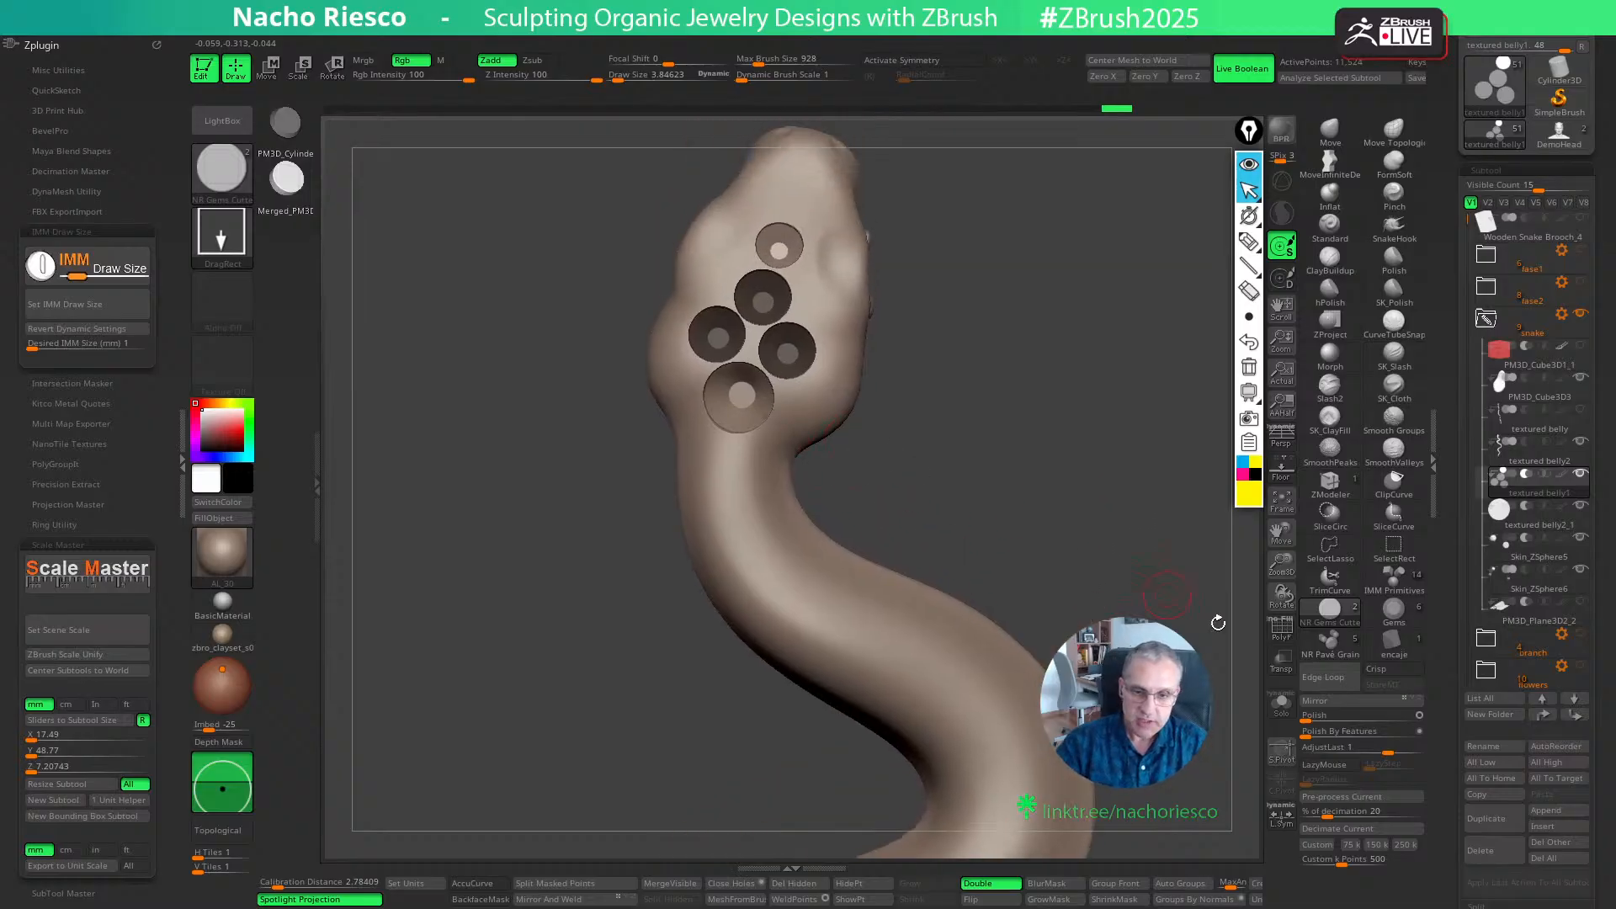
{"action": "left_click_drag", "start_coordinate": [1085, 543], "coordinate": [1112, 615], "text": "ctrl"}
{"action": "right_click_drag", "start_coordinate": [1136, 644], "coordinate": [1137, 683], "text": "ctrl"}
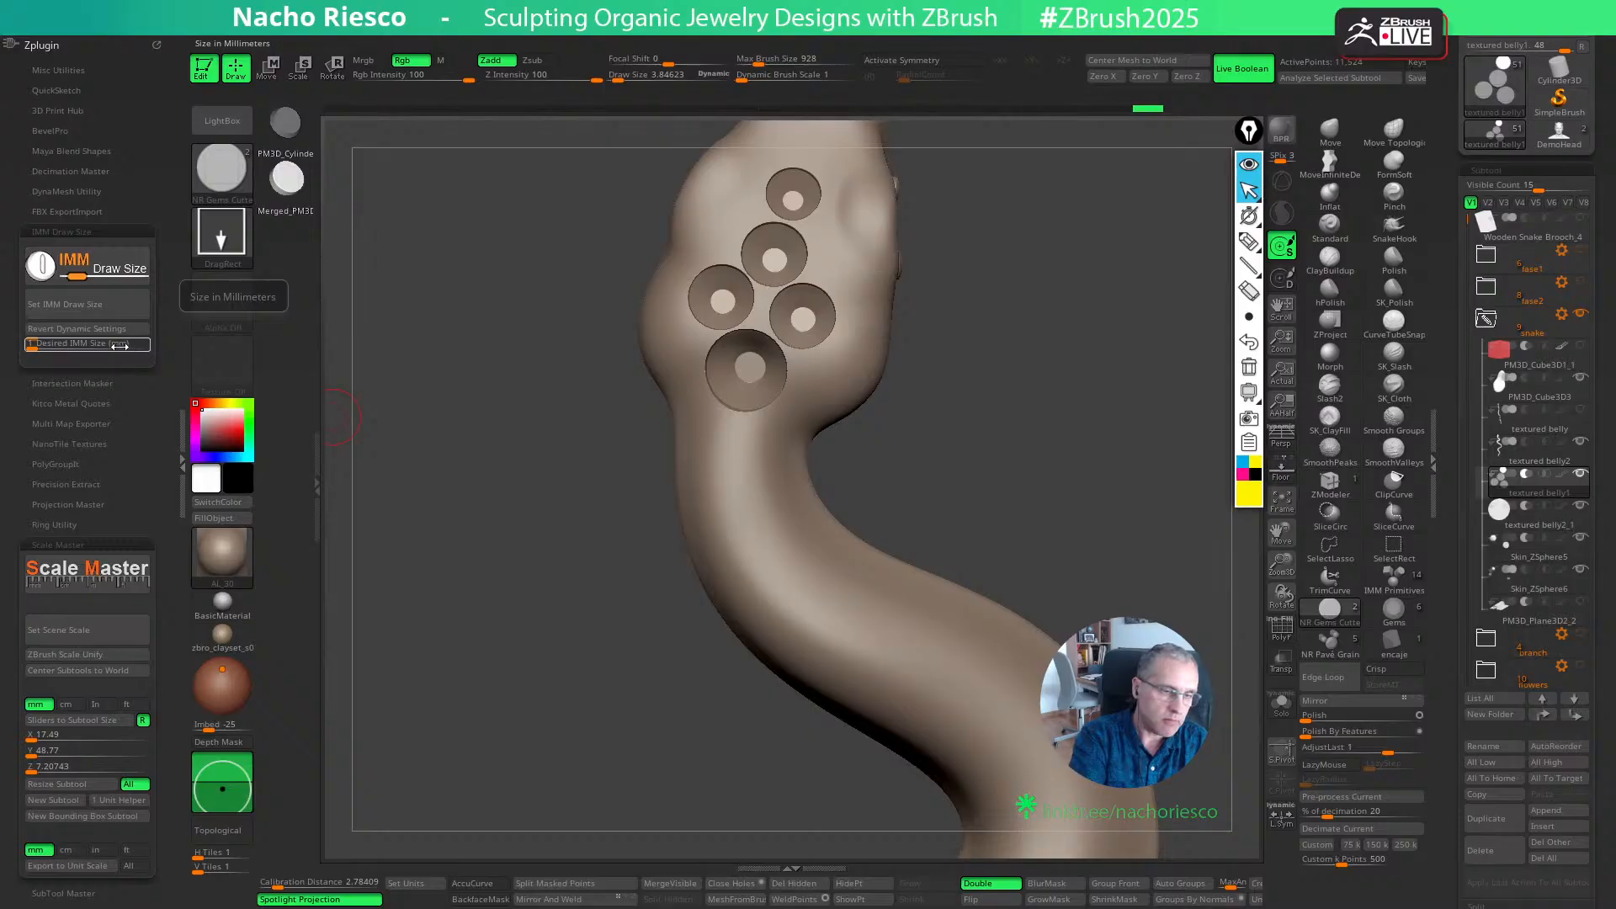
{"action": "left_click", "coordinate": [120, 345]}
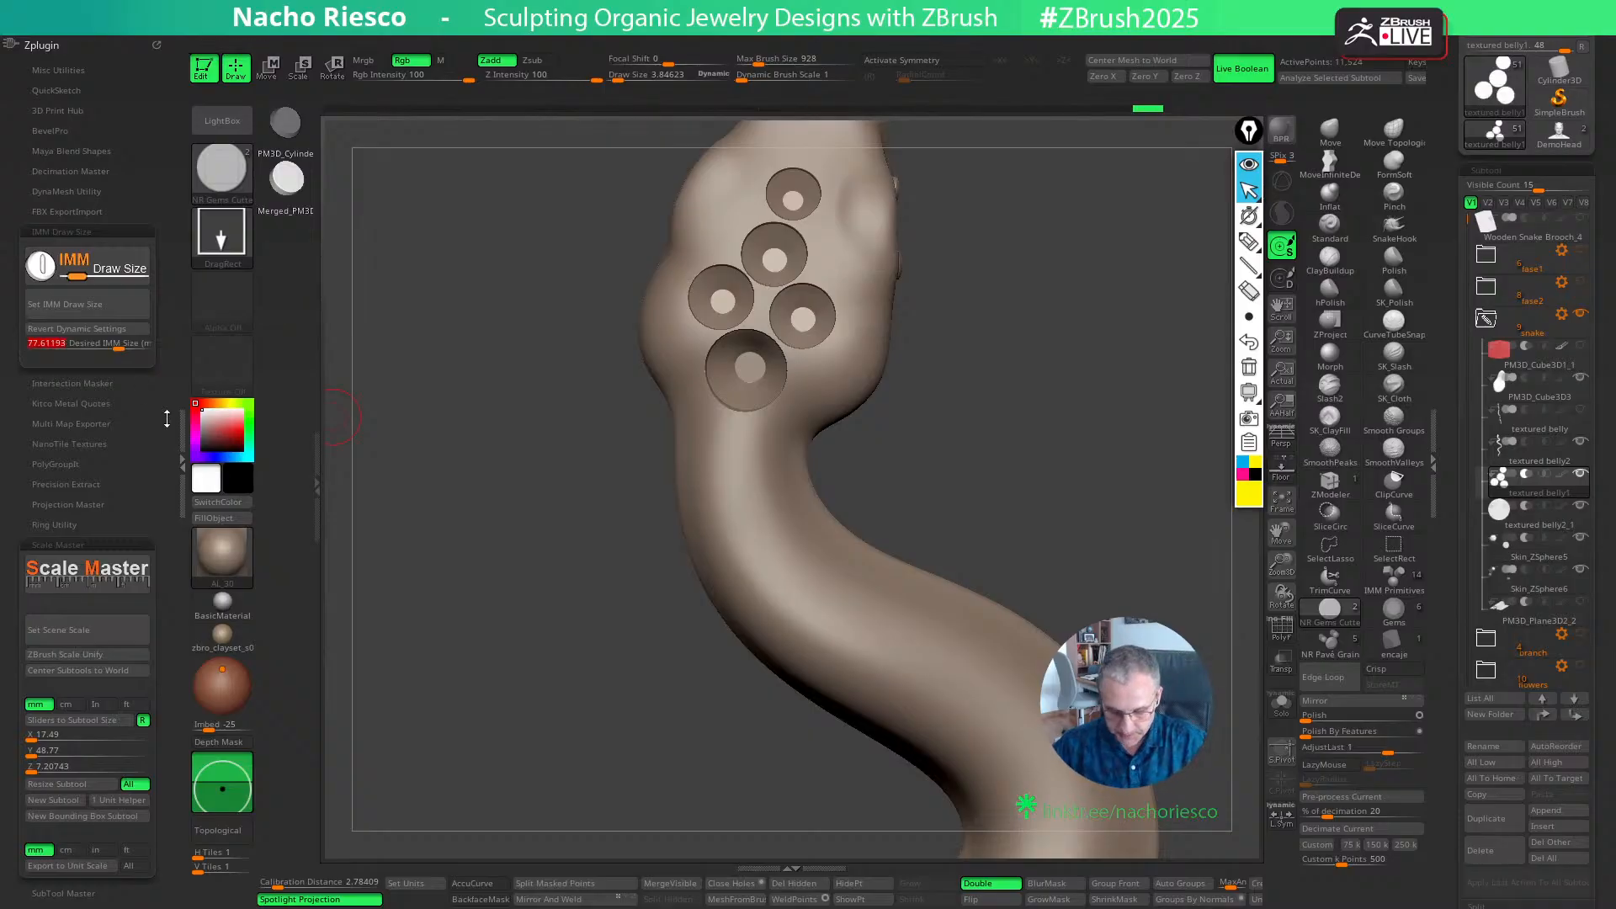
{"action": "left_click", "coordinate": [84, 304]}
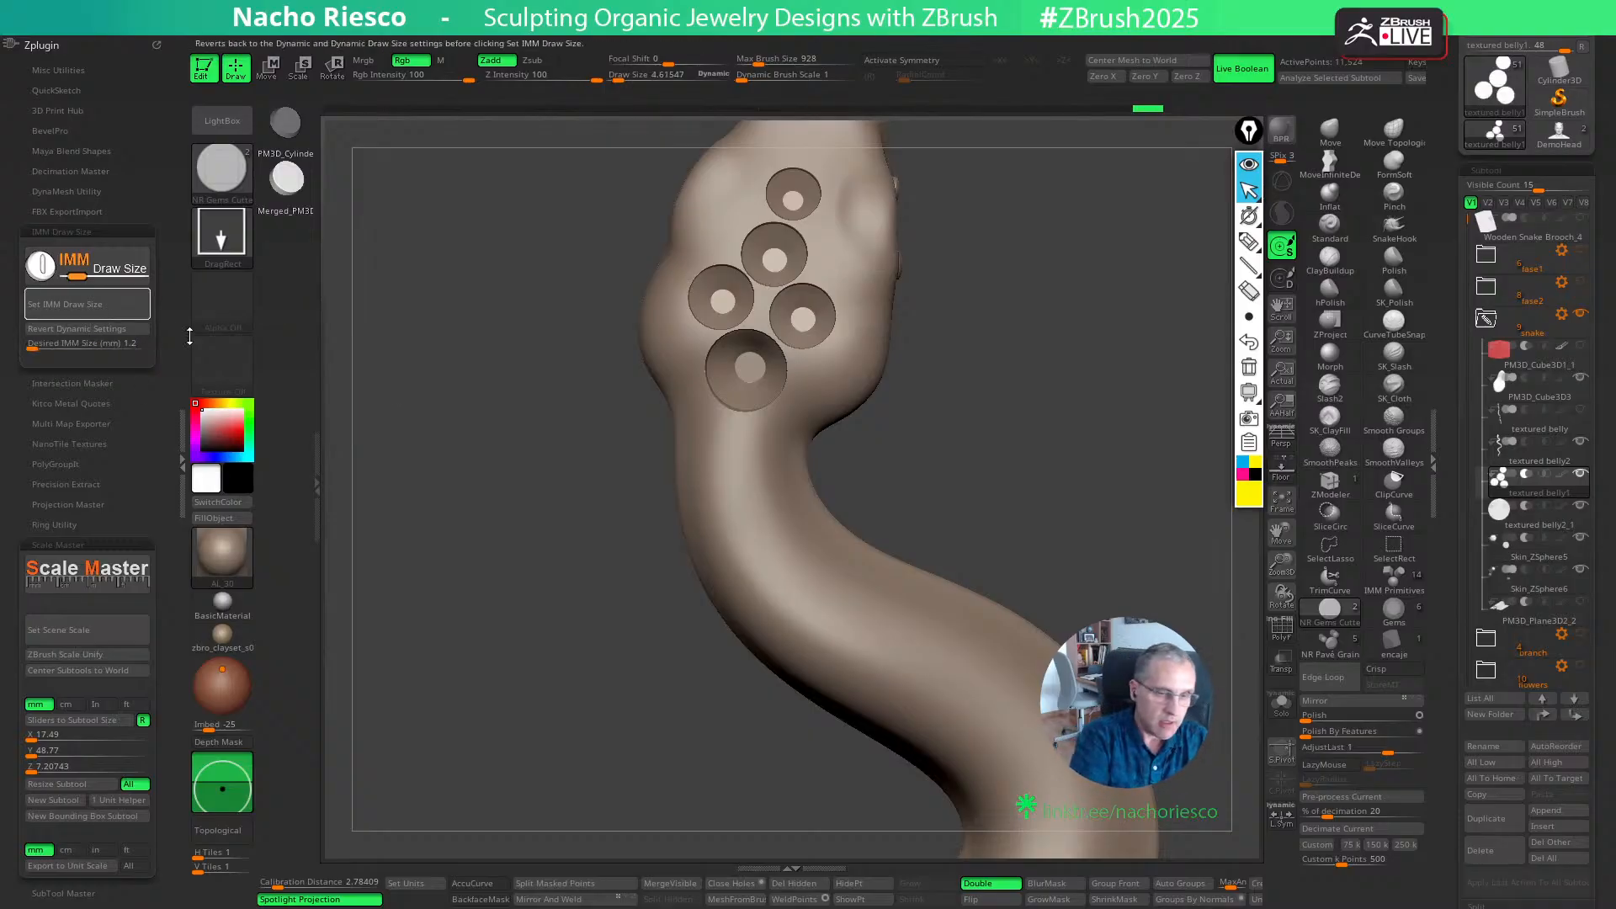
{"action": "left_click", "coordinate": [738, 450]}
- Sink the new neck cutter slightly deeper into the body along its own axis
{"action": "key", "text": "w"}
{"action": "mouse_move", "coordinate": [926, 448]}
{"action": "left_mouse_down"}
{"action": "mouse_move", "coordinate": [968, 441]}
{"action": "mouse_move", "coordinate": [935, 447]}
{"action": "mouse_move", "coordinate": [1039, 469]}
{"action": "mouse_move", "coordinate": [955, 436]}
{"action": "mouse_move", "coordinate": [1031, 400]}
{"action": "left_mouse_up"}
{"action": "key", "text": "y"}
{"action": "key", "text": "q"}
{"action": "key", "text": "w"}
{"action": "left_click_drag", "start_coordinate": [802, 390], "coordinate": [792, 399]}
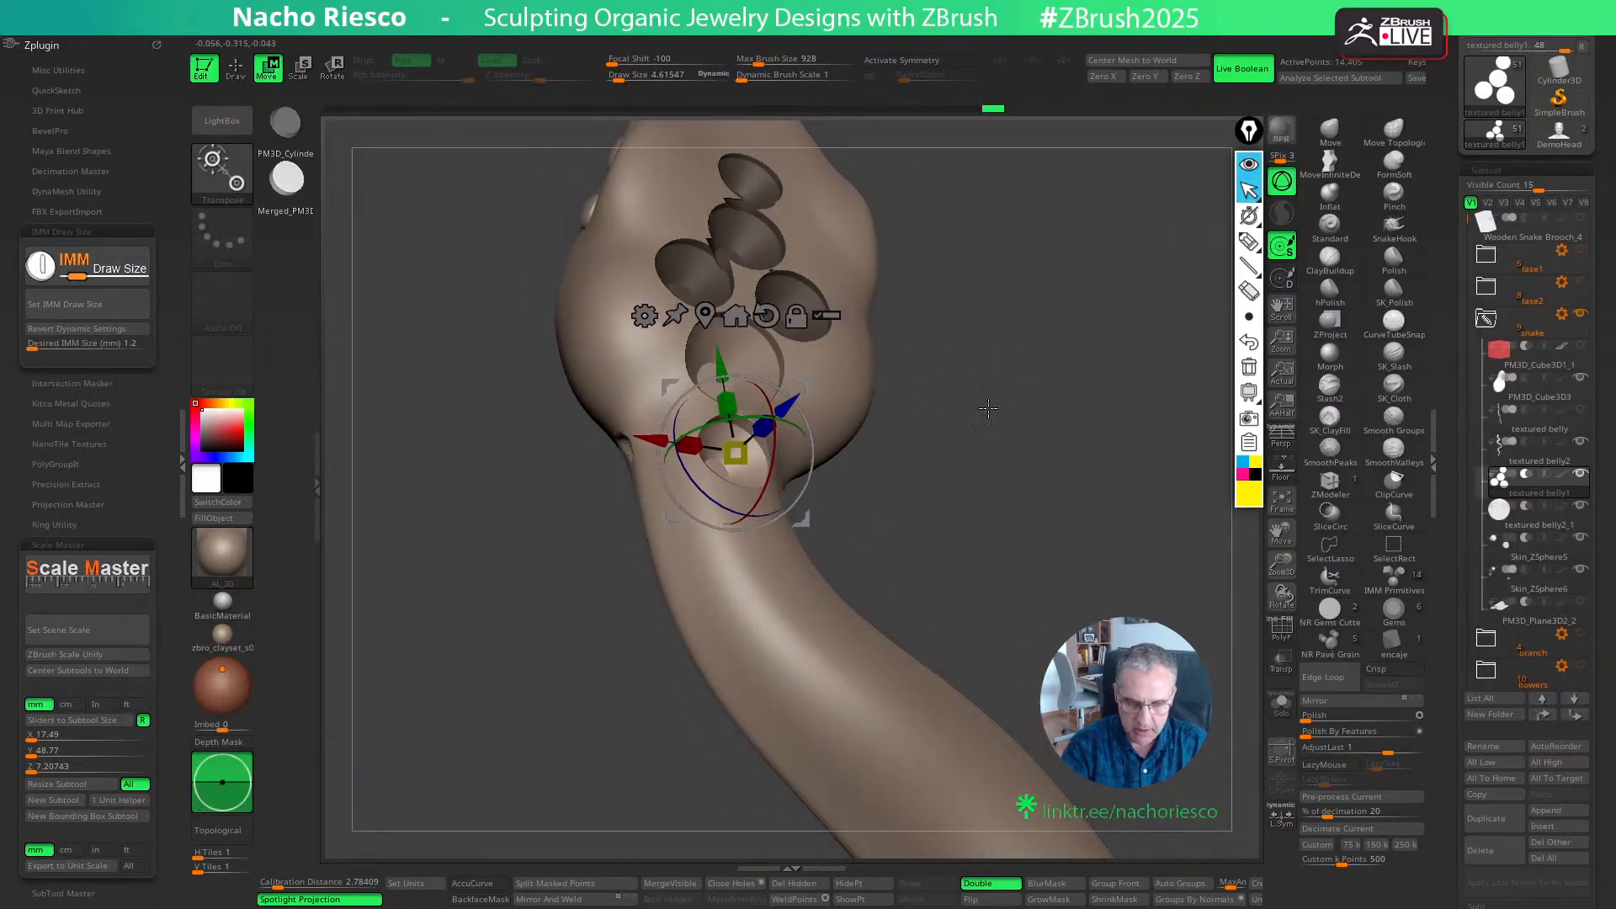
{"action": "left_click_drag", "start_coordinate": [989, 409], "coordinate": [974, 455], "text": "shift"}
{"action": "key", "text": "q"}
- Place a second 1.2 mm gem cutter below the first neck seat, space it from its neighbour and adjust its depth
{"action": "left_click_drag", "start_coordinate": [743, 539], "coordinate": [749, 547]}
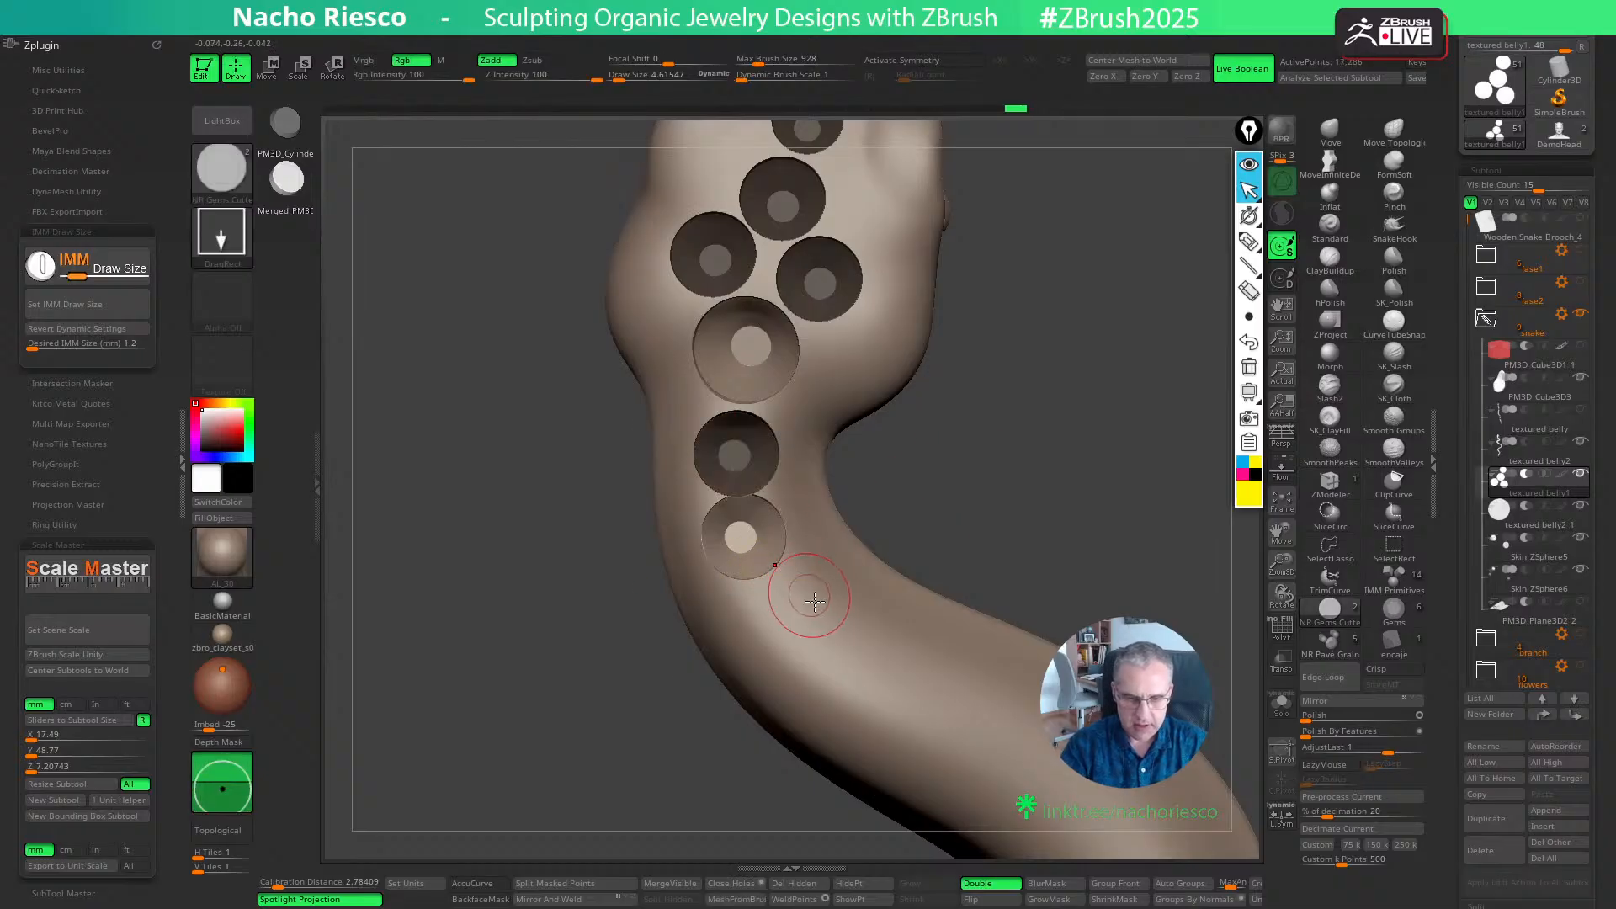
{"action": "key", "text": "w"}
{"action": "left_click_drag", "start_coordinate": [812, 598], "coordinate": [818, 602]}
{"action": "left_click_drag", "start_coordinate": [909, 538], "coordinate": [976, 497]}
{"action": "left_click_drag", "start_coordinate": [825, 512], "coordinate": [820, 515]}
{"action": "left_click_drag", "start_coordinate": [922, 488], "coordinate": [913, 510], "text": "shift"}
{"action": "key", "text": "q"}
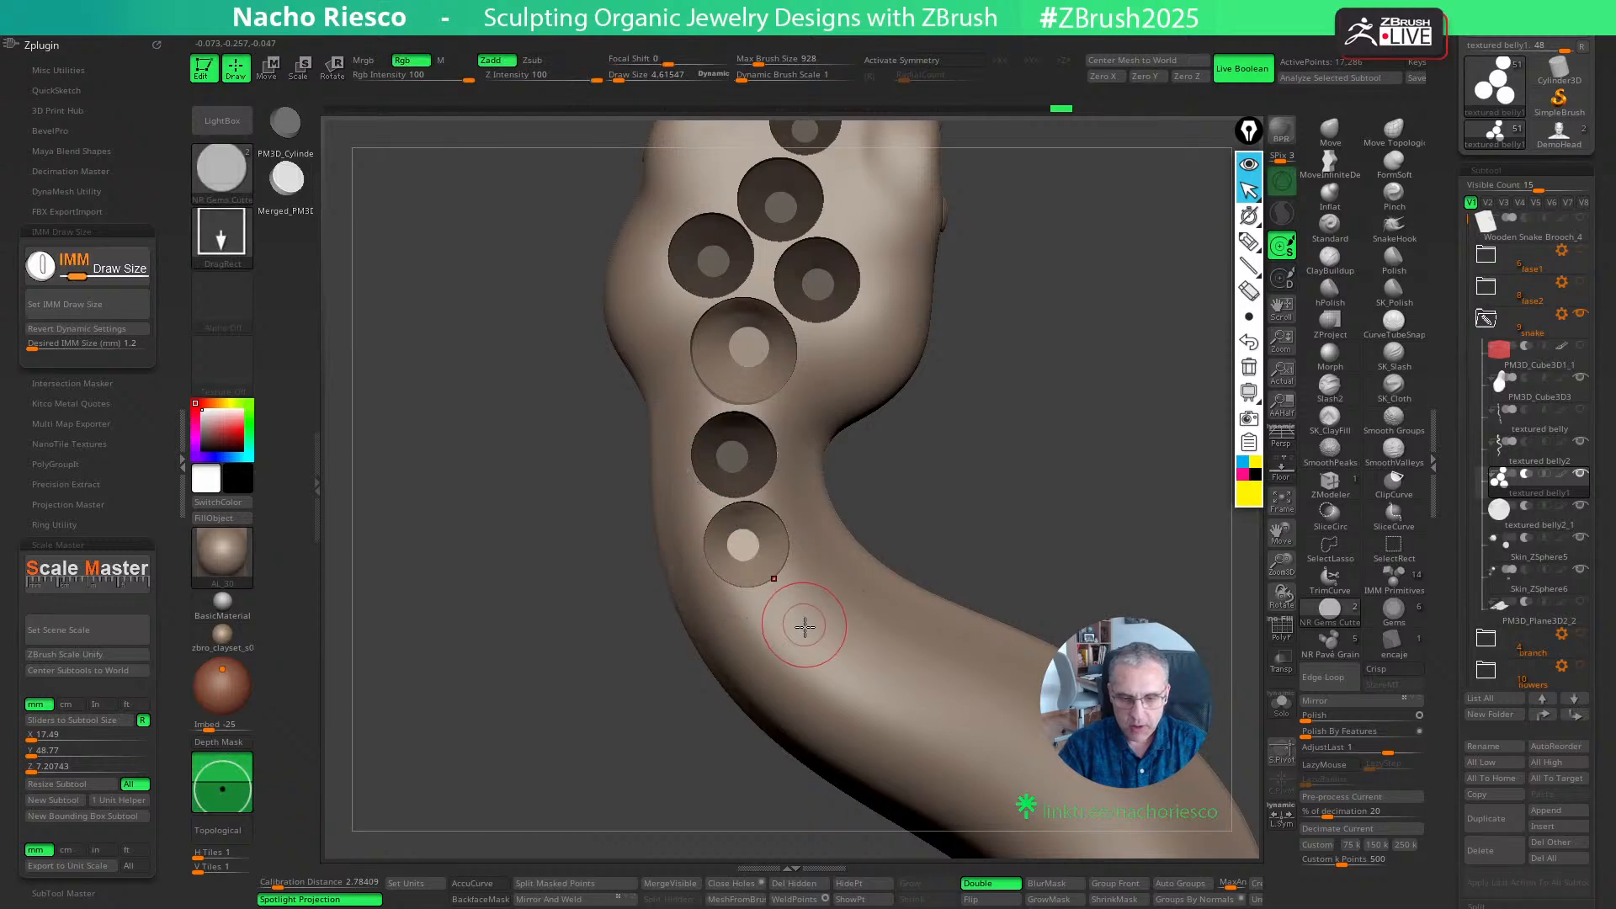
- Place a third 1.2 mm cutter where the neck starts to bend, nudge it towards the previous seat and adjust its depth
{"action": "left_click_drag", "start_coordinate": [805, 629], "coordinate": [815, 633]}
{"action": "key", "text": "w"}
{"action": "left_click_drag", "start_coordinate": [876, 696], "coordinate": [868, 685]}
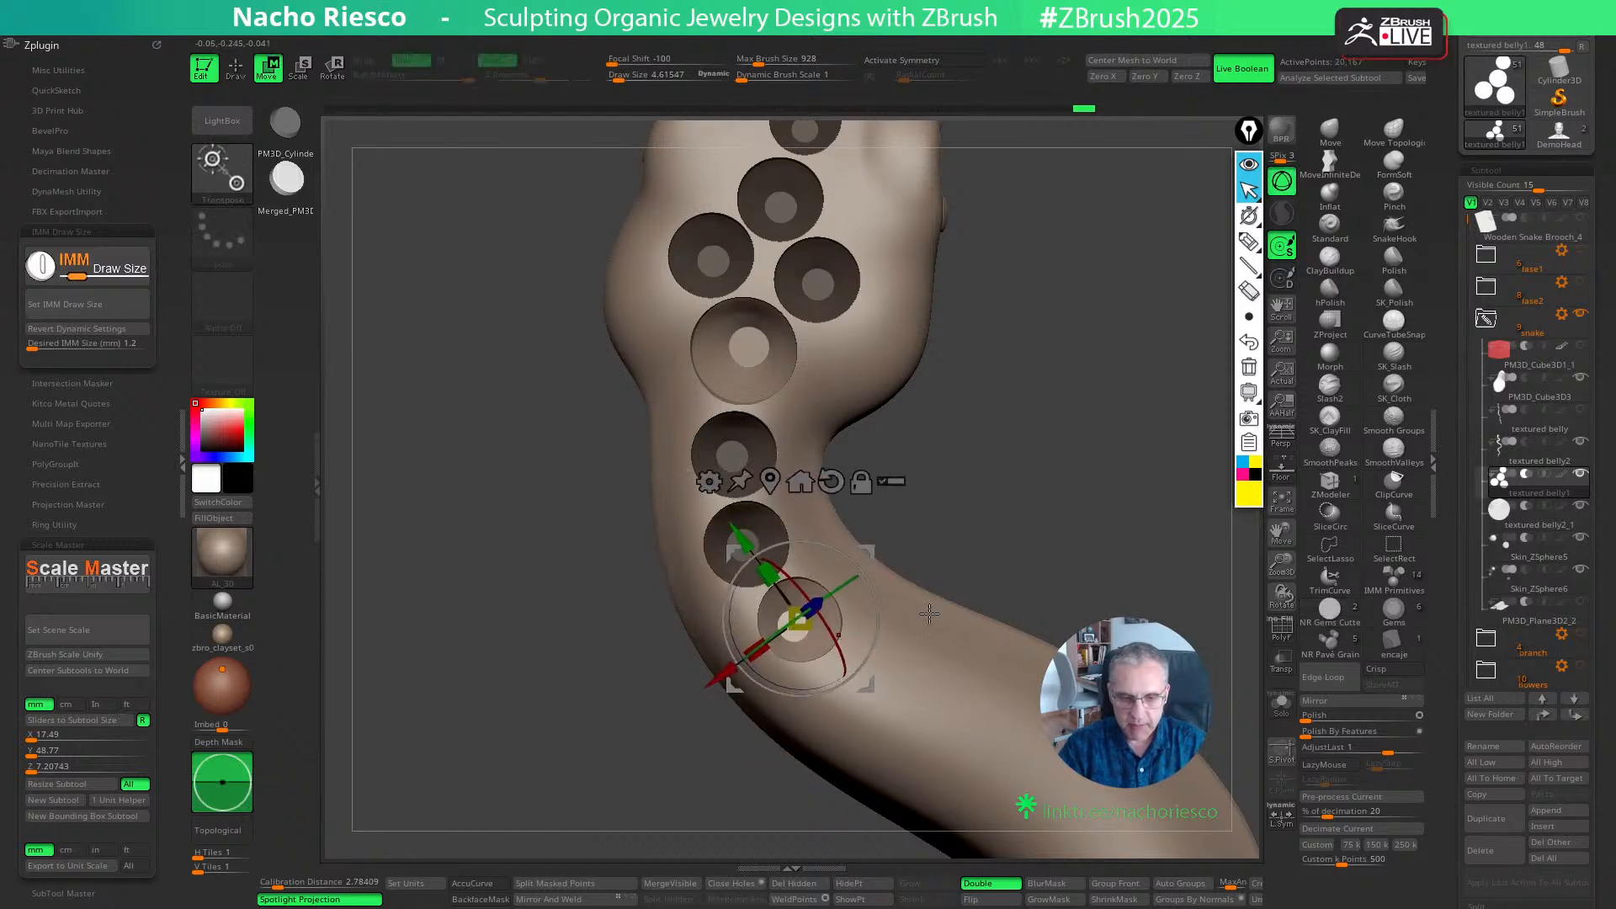
{"action": "left_click_drag", "start_coordinate": [947, 530], "coordinate": [1002, 455]}
{"action": "left_click_drag", "start_coordinate": [835, 548], "coordinate": [834, 551]}
{"action": "mouse_move", "coordinate": [997, 503]}
{"action": "left_mouse_down", "text": "shift"}
{"action": "mouse_move", "coordinate": [1014, 524]}
{"action": "mouse_move", "coordinate": [974, 530]}
{"action": "left_mouse_up", "text": "shift"}
{"action": "key", "text": "q"}
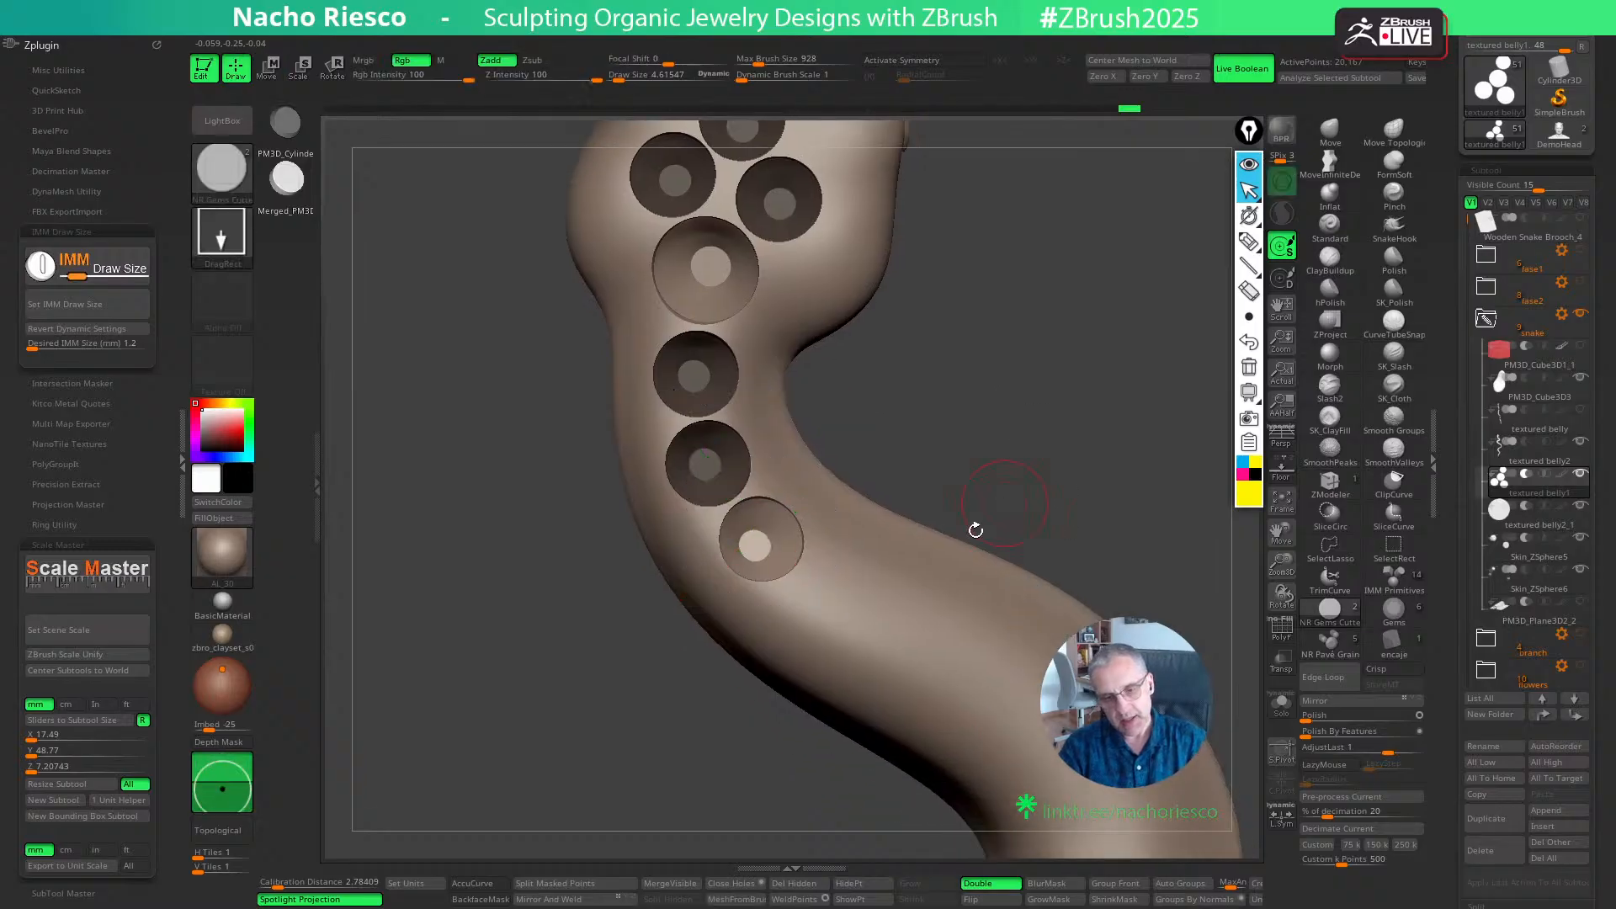
- Add a fourth 1.2 mm cutter further along the neck's bend and adjust its depth in the surface
{"action": "left_click", "coordinate": [837, 593]}
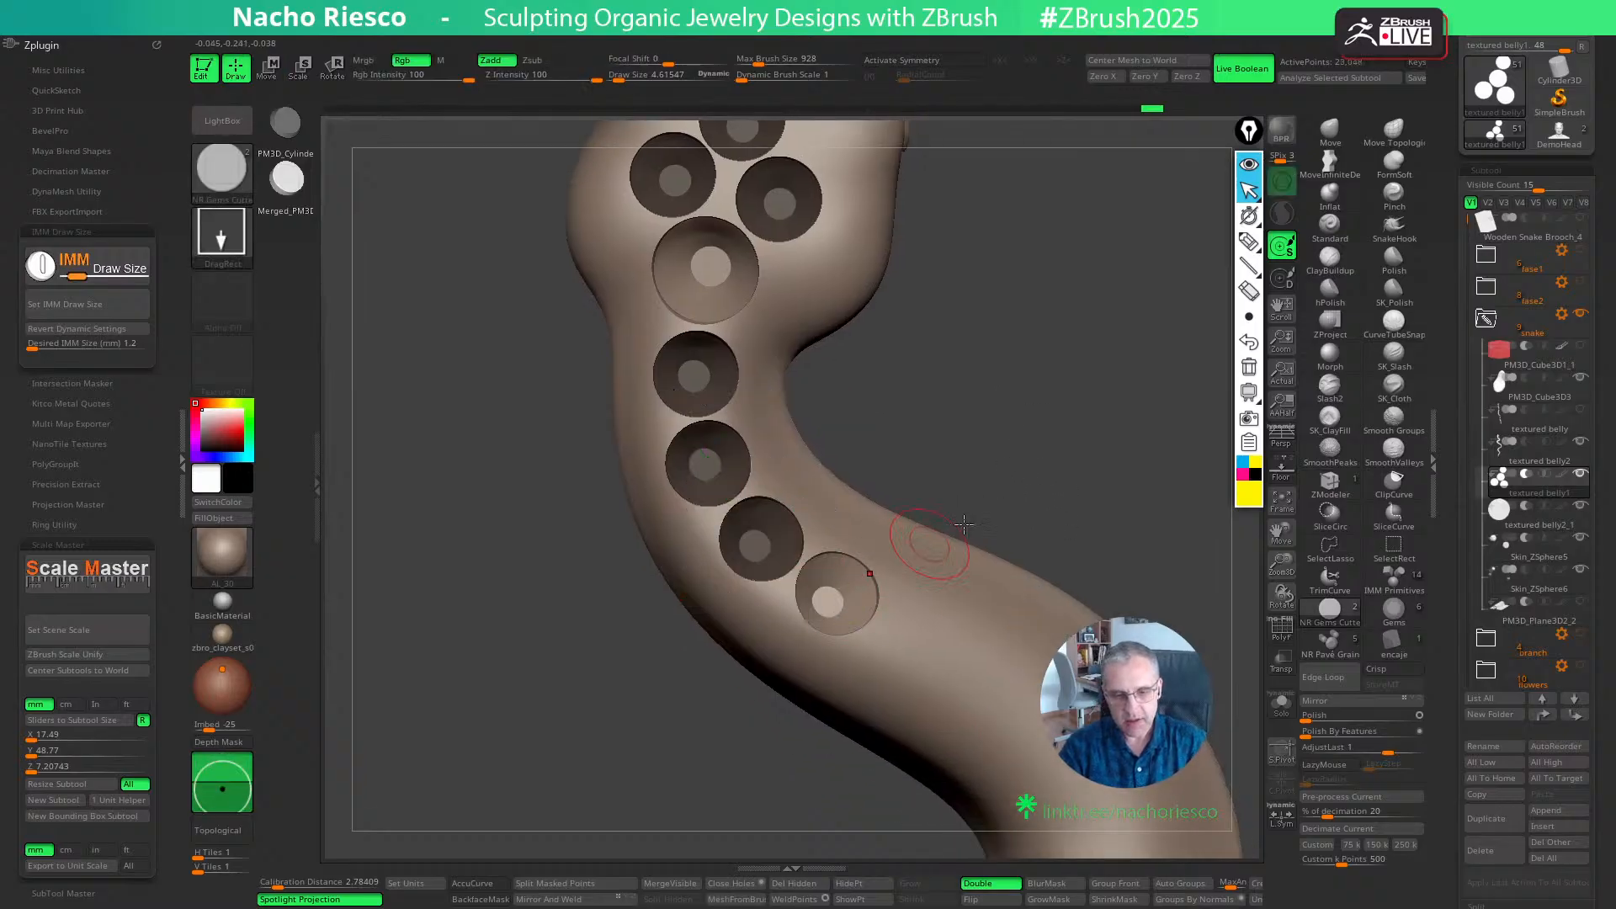
{"action": "mouse_move", "coordinate": [1081, 473]}
{"action": "left_mouse_down"}
{"action": "mouse_move", "coordinate": [1075, 426]}
{"action": "mouse_move", "coordinate": [1071, 494]}
{"action": "left_mouse_up"}
{"action": "key", "text": "w"}
{"action": "left_click_drag", "start_coordinate": [881, 517], "coordinate": [887, 512]}
{"action": "mouse_move", "coordinate": [1039, 463]}
{"action": "left_mouse_down"}
{"action": "mouse_move", "coordinate": [1027, 491]}
{"action": "mouse_move", "coordinate": [1082, 443]}
{"action": "mouse_move", "coordinate": [1042, 433]}
{"action": "mouse_move", "coordinate": [877, 295]}
{"action": "left_mouse_up"}
{"action": "key", "text": "q"}
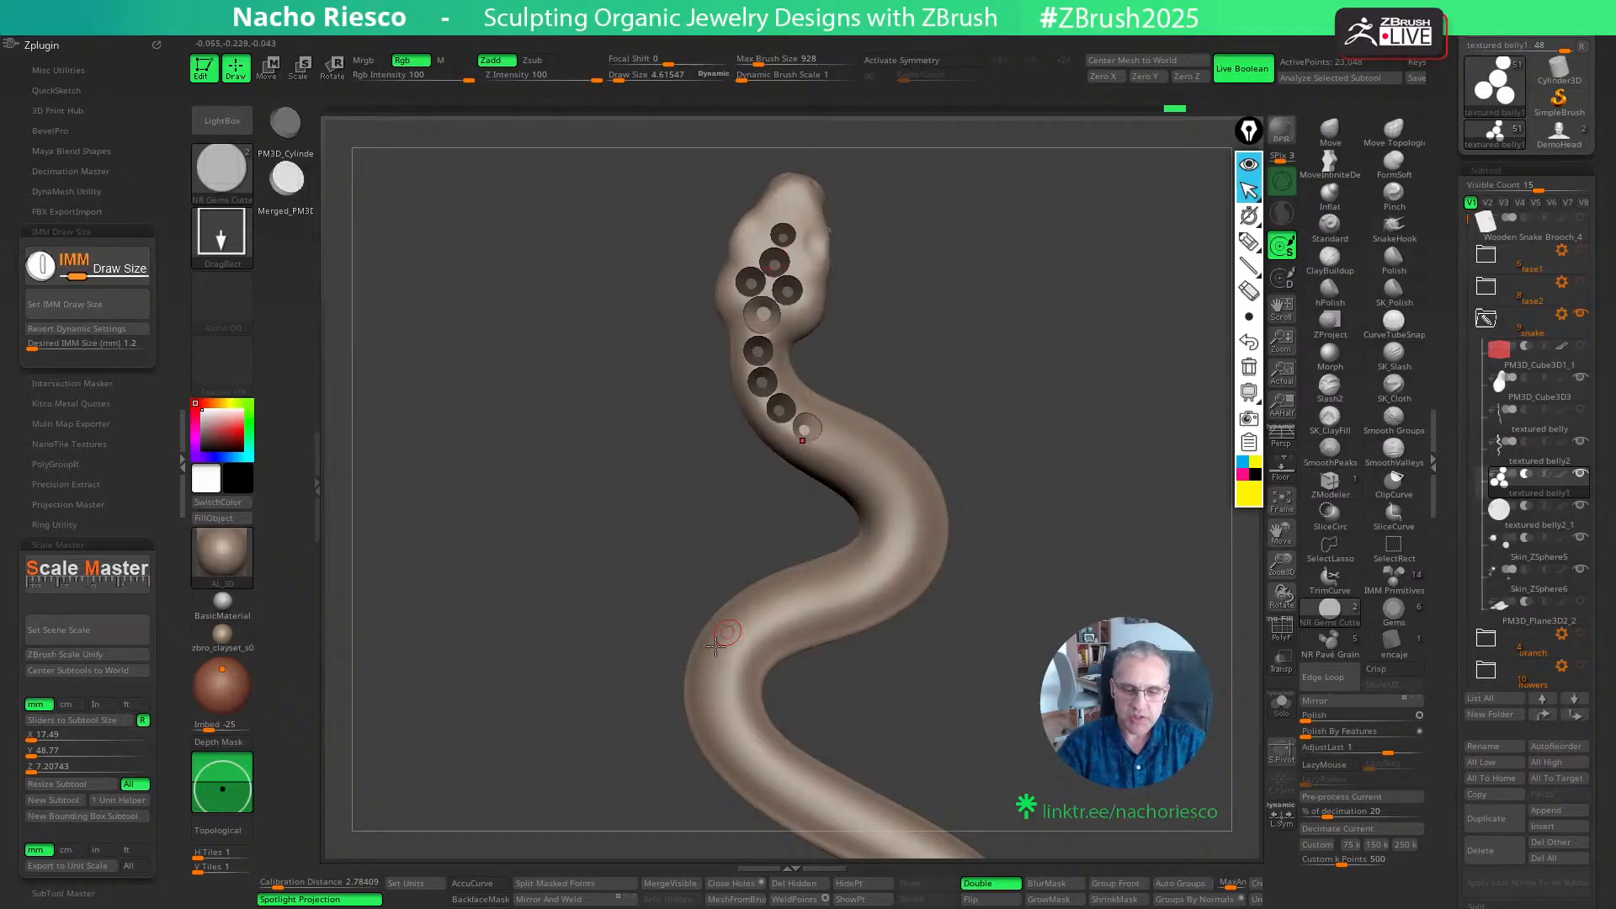
- Check the row of neck seats and fine-tune the placement of the last 1.2 mm cutter
{"action": "left_click_drag", "start_coordinate": [1044, 522], "coordinate": [1044, 555], "text": "alt"}
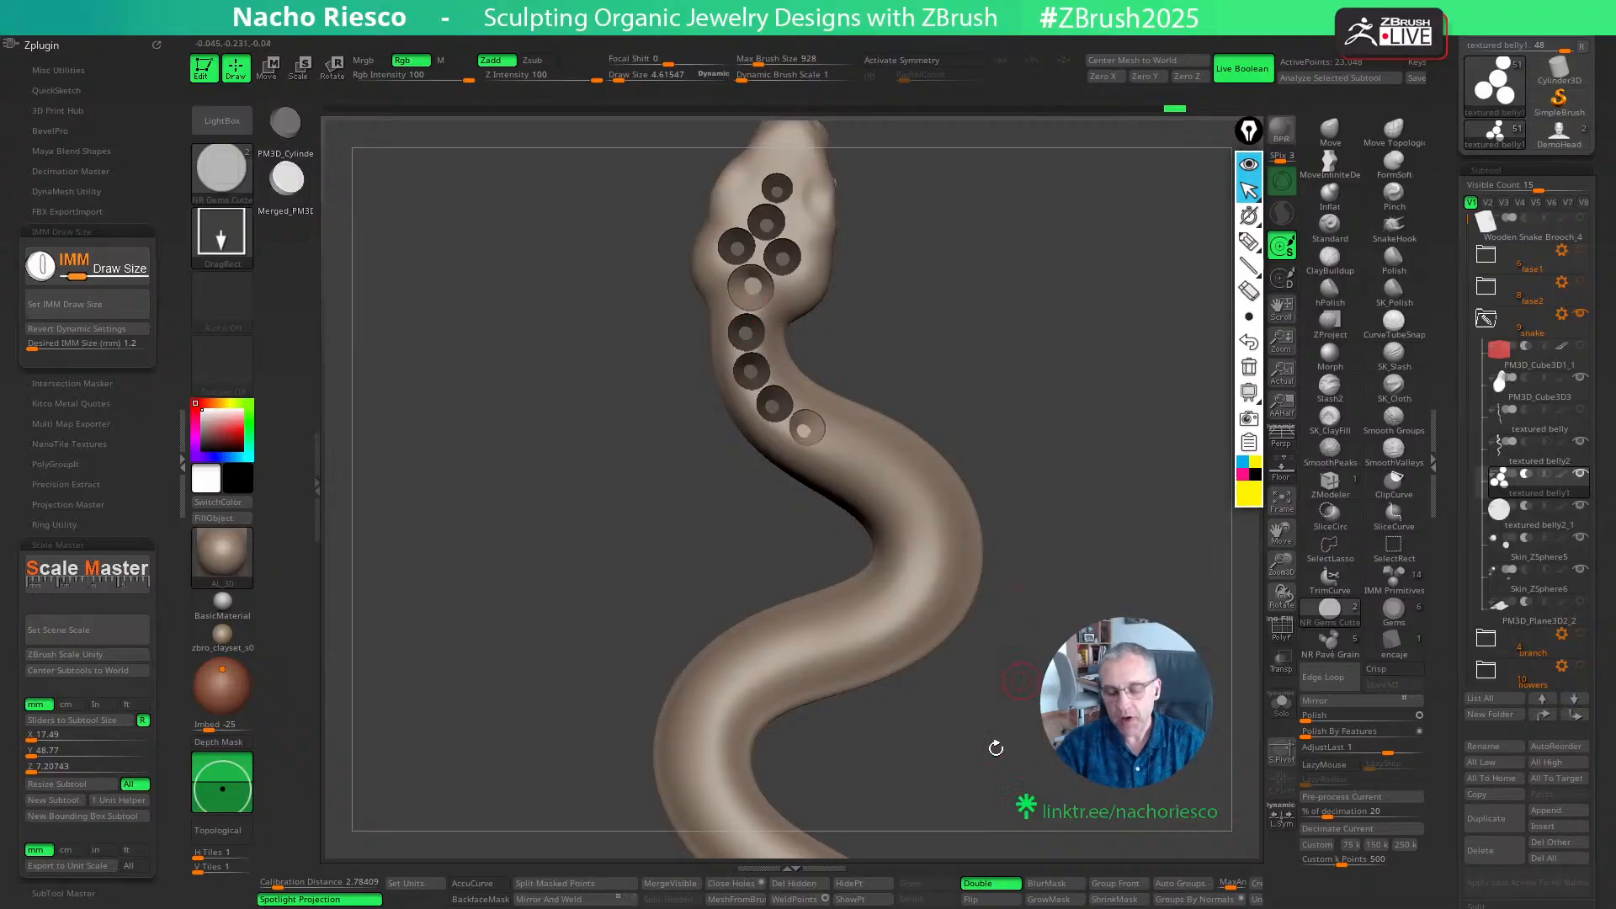
{"action": "mouse_move", "coordinate": [1020, 741]}
{"action": "left_mouse_down"}
{"action": "mouse_move", "coordinate": [954, 500]}
{"action": "mouse_move", "coordinate": [1013, 748]}
{"action": "left_mouse_up"}
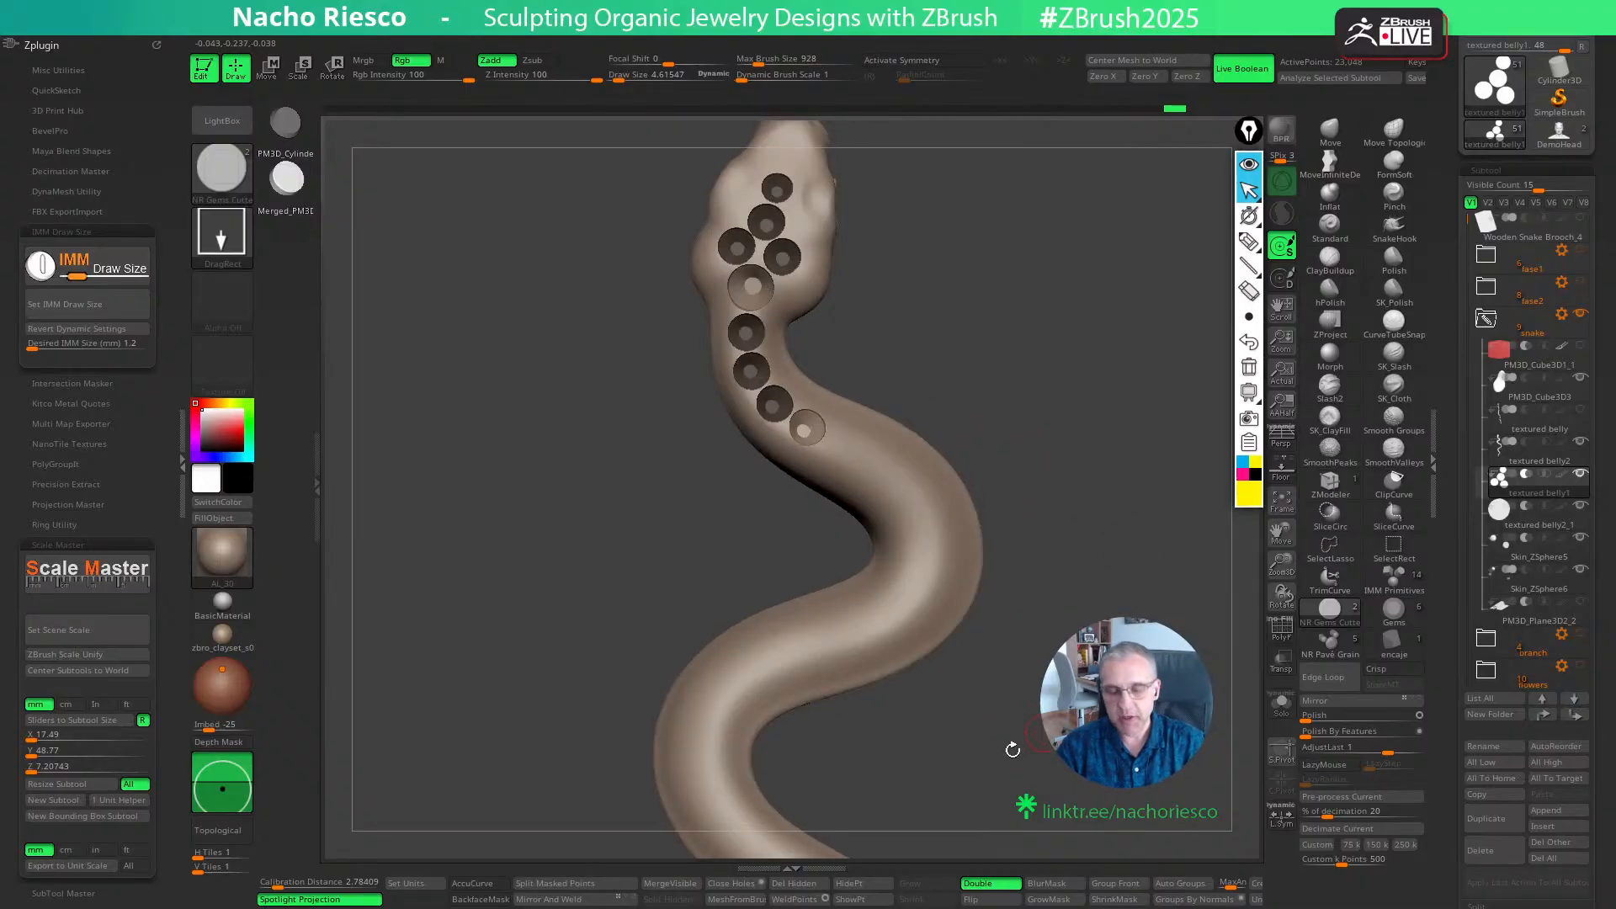
{"action": "left_click_drag", "start_coordinate": [1117, 498], "coordinate": [1111, 581], "text": "alt"}
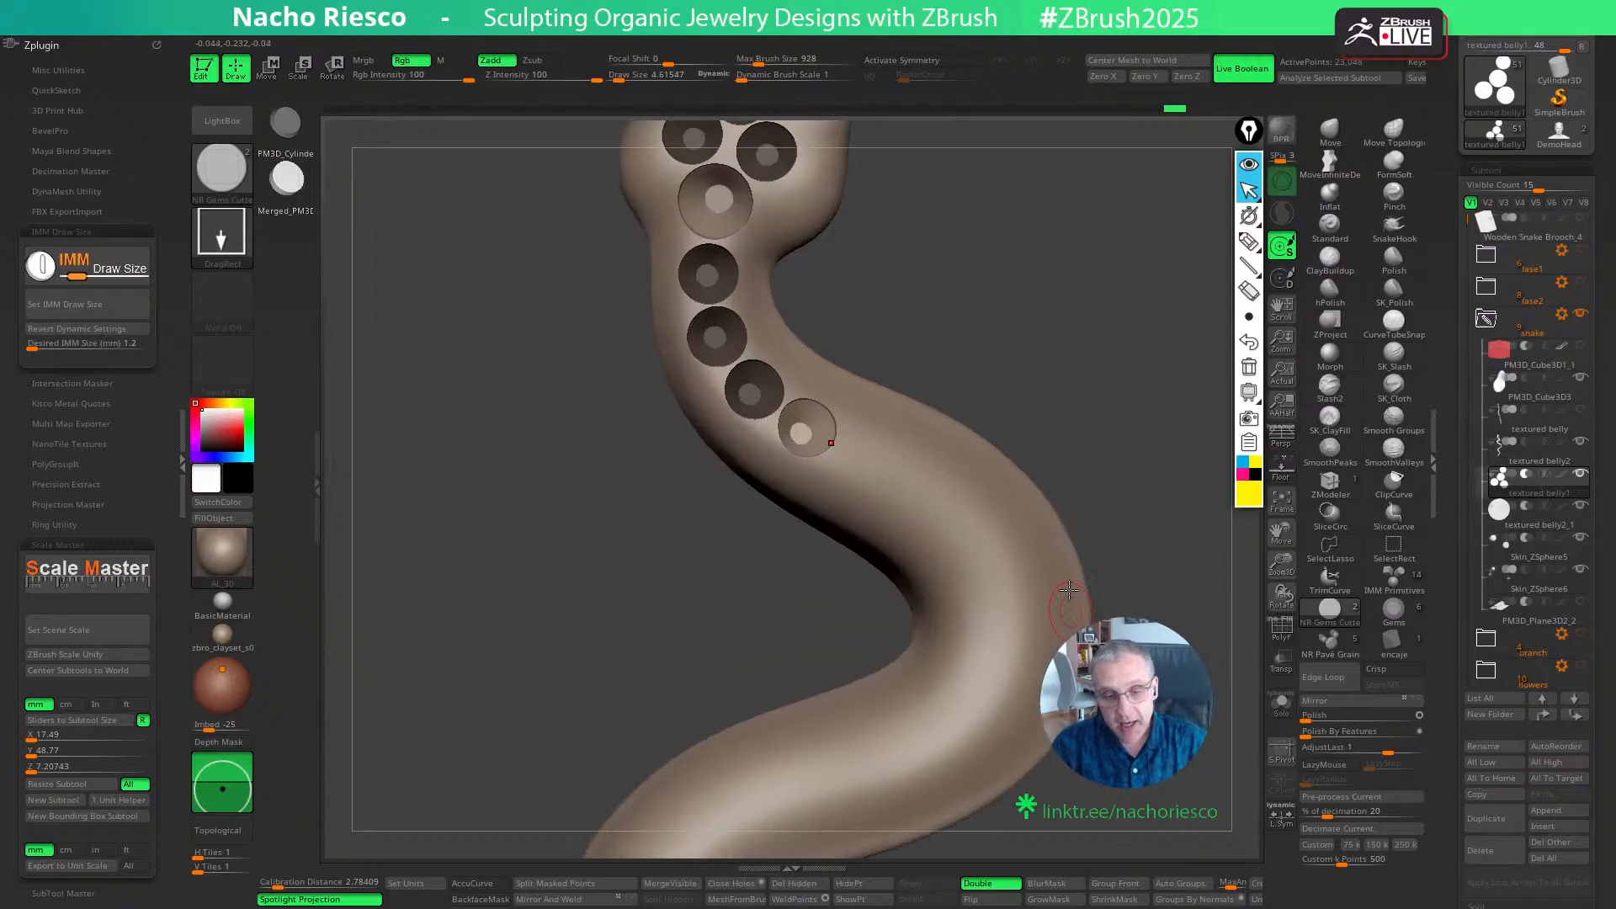
{"action": "key", "text": "w"}
{"action": "left_click_drag", "start_coordinate": [876, 324], "coordinate": [851, 385], "text": "alt"}
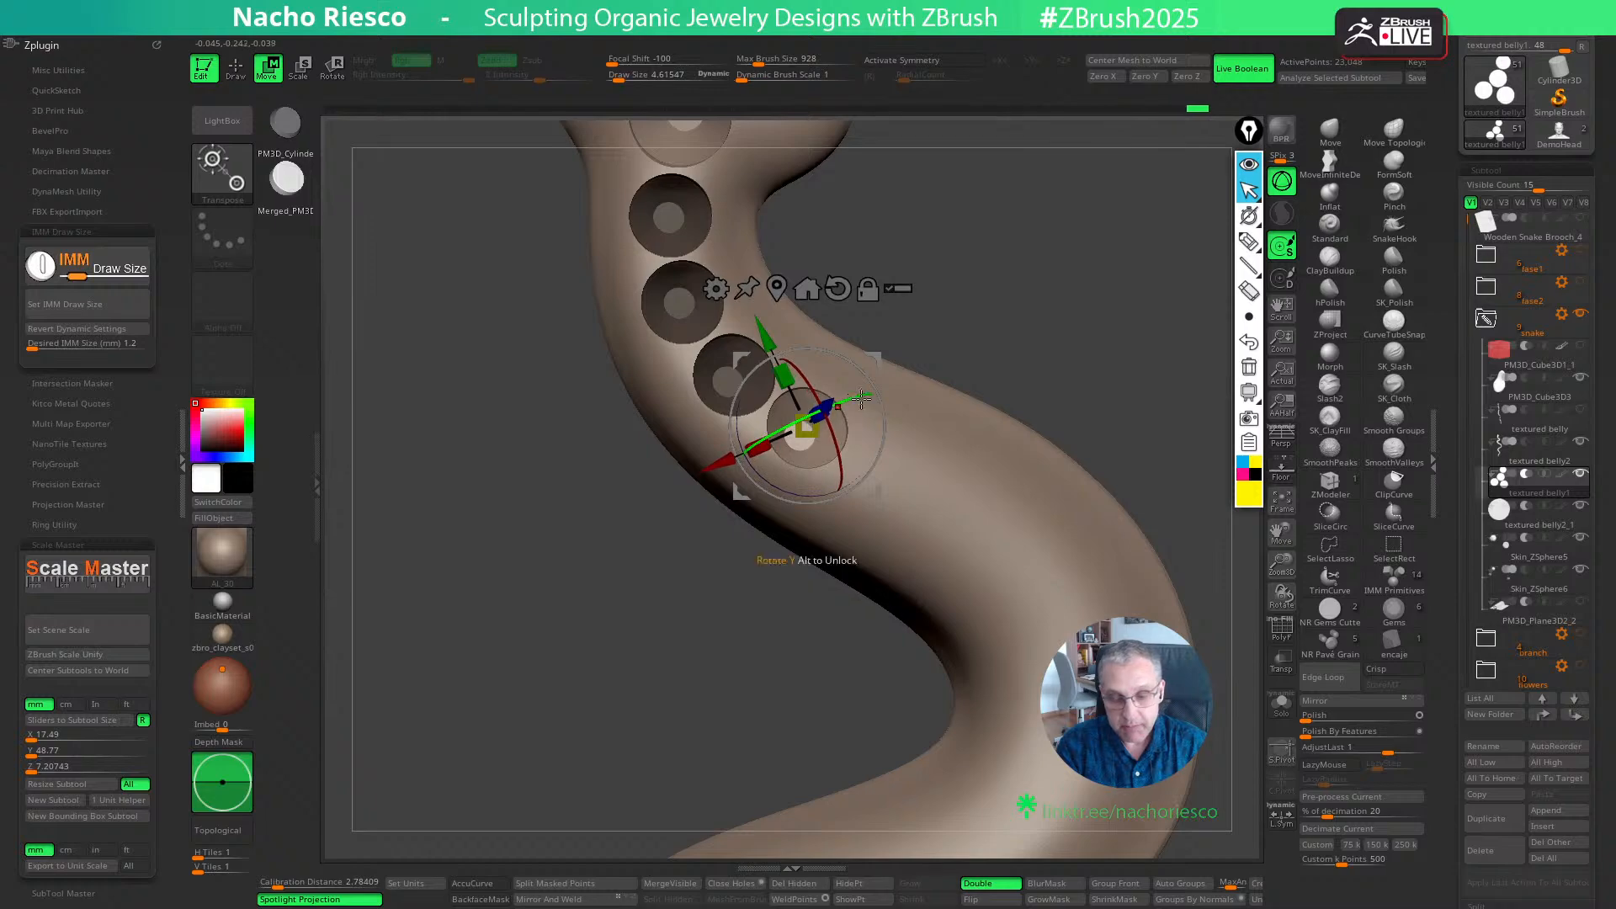
{"action": "key", "text": "q"}
{"action": "mouse_move", "coordinate": [1013, 409]}
{"action": "left_mouse_down"}
{"action": "mouse_move", "coordinate": [1101, 327]}
{"action": "mouse_move", "coordinate": [1062, 344]}
{"action": "left_mouse_up"}
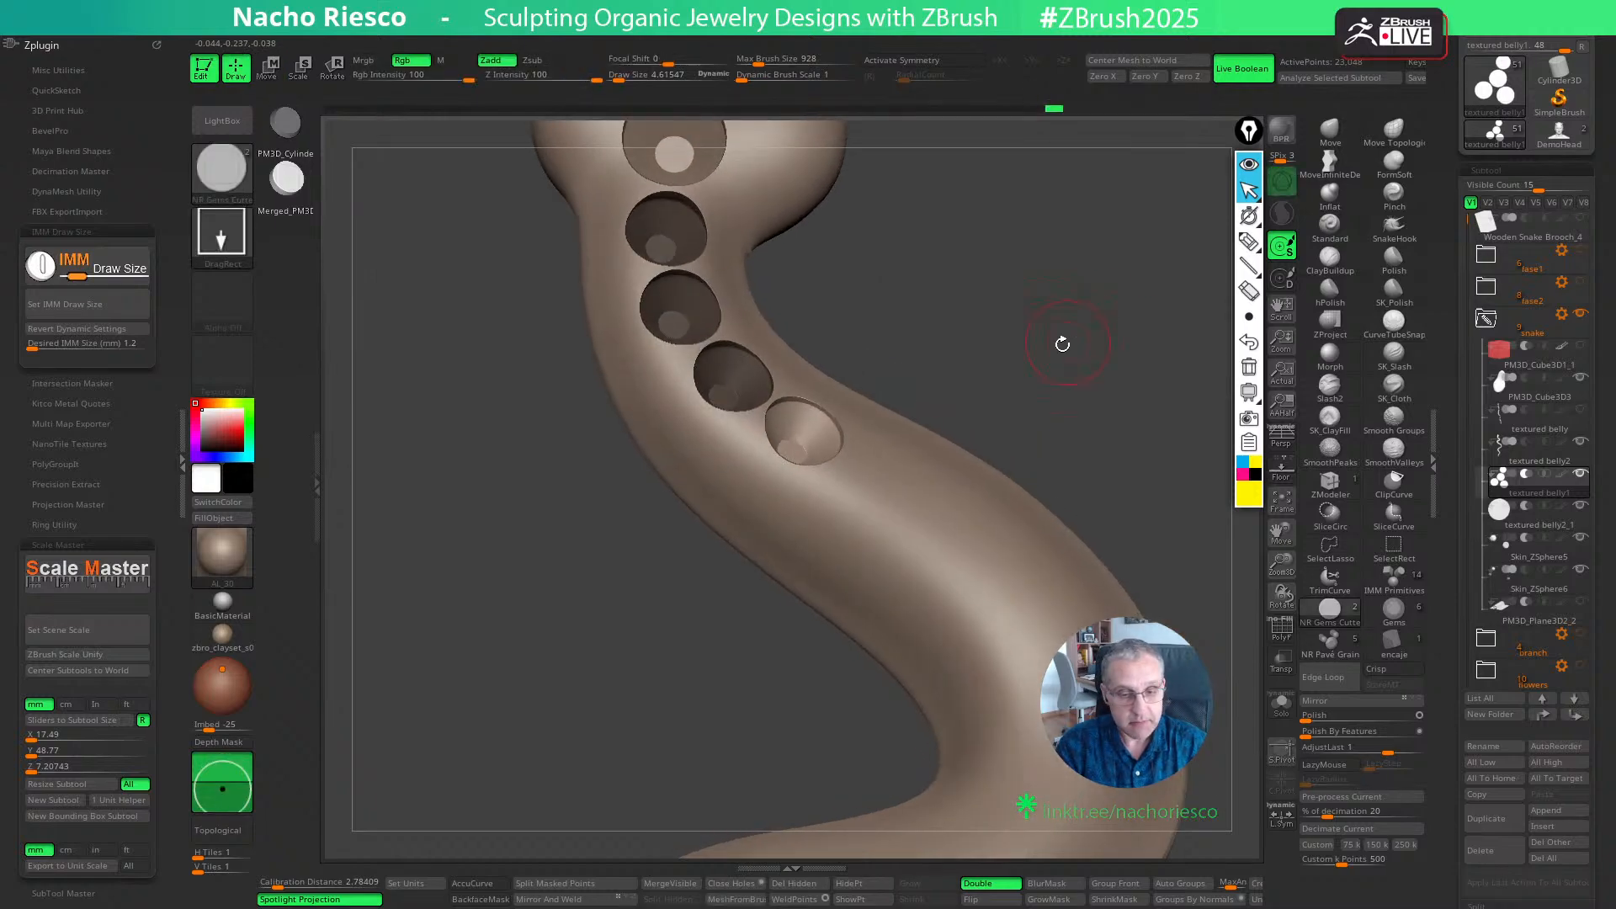
{"action": "key", "text": "w"}
{"action": "left_click_drag", "start_coordinate": [835, 473], "coordinate": [848, 481]}
{"action": "mouse_move", "coordinate": [1069, 294]}
{"action": "left_mouse_down"}
{"action": "mouse_move", "coordinate": [1071, 370]}
{"action": "mouse_move", "coordinate": [1093, 390]}
{"action": "mouse_move", "coordinate": [1053, 371]}
{"action": "mouse_move", "coordinate": [945, 435]}
{"action": "left_mouse_up"}
{"action": "key", "text": "q"}
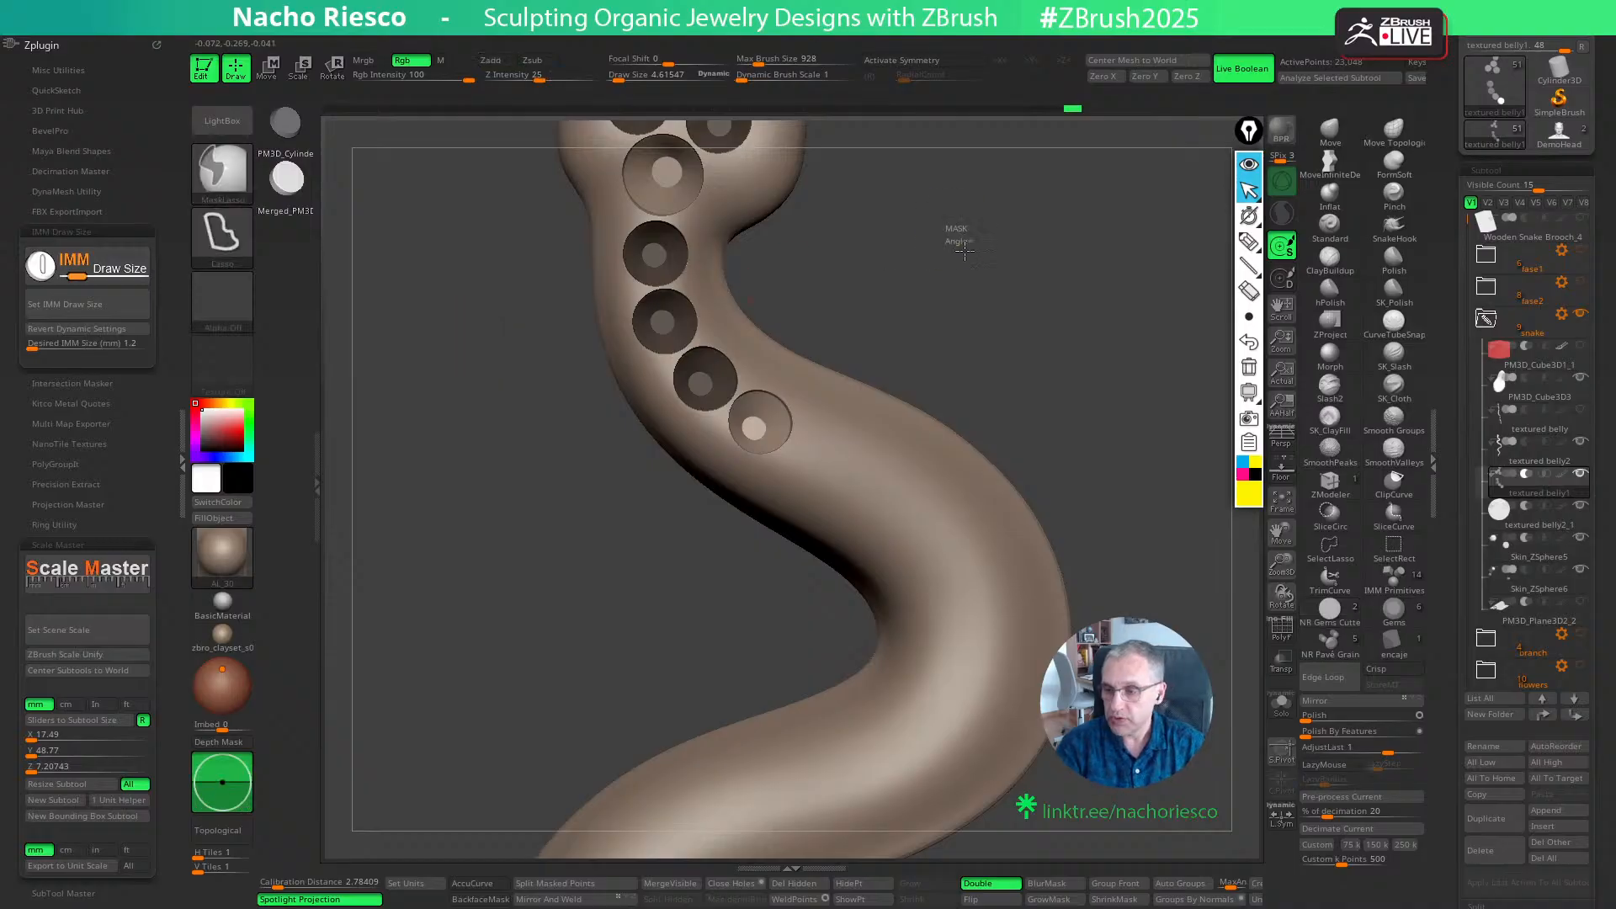
- In the textured belly2_1 subtool, place a gem cutter with a 1.5 mm IMM draw size after the last 1.2 mm seat and adjust its position
{"action": "left_click", "coordinate": [1513, 539]}
{"action": "left_click", "coordinate": [1515, 512]}
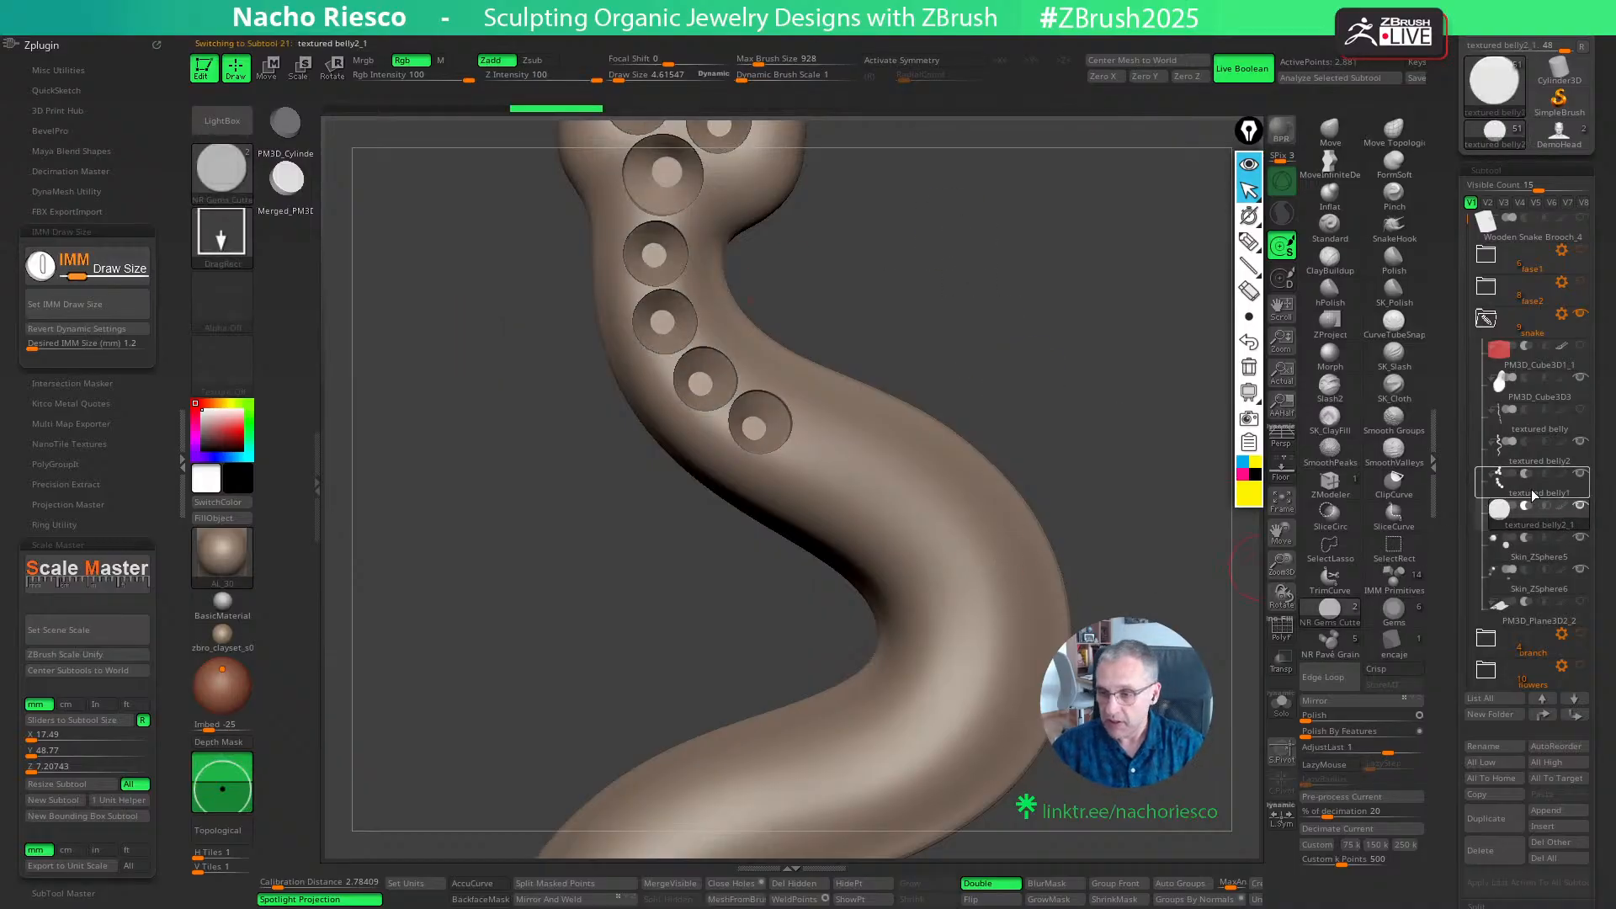
{"action": "left_click", "coordinate": [120, 342]}
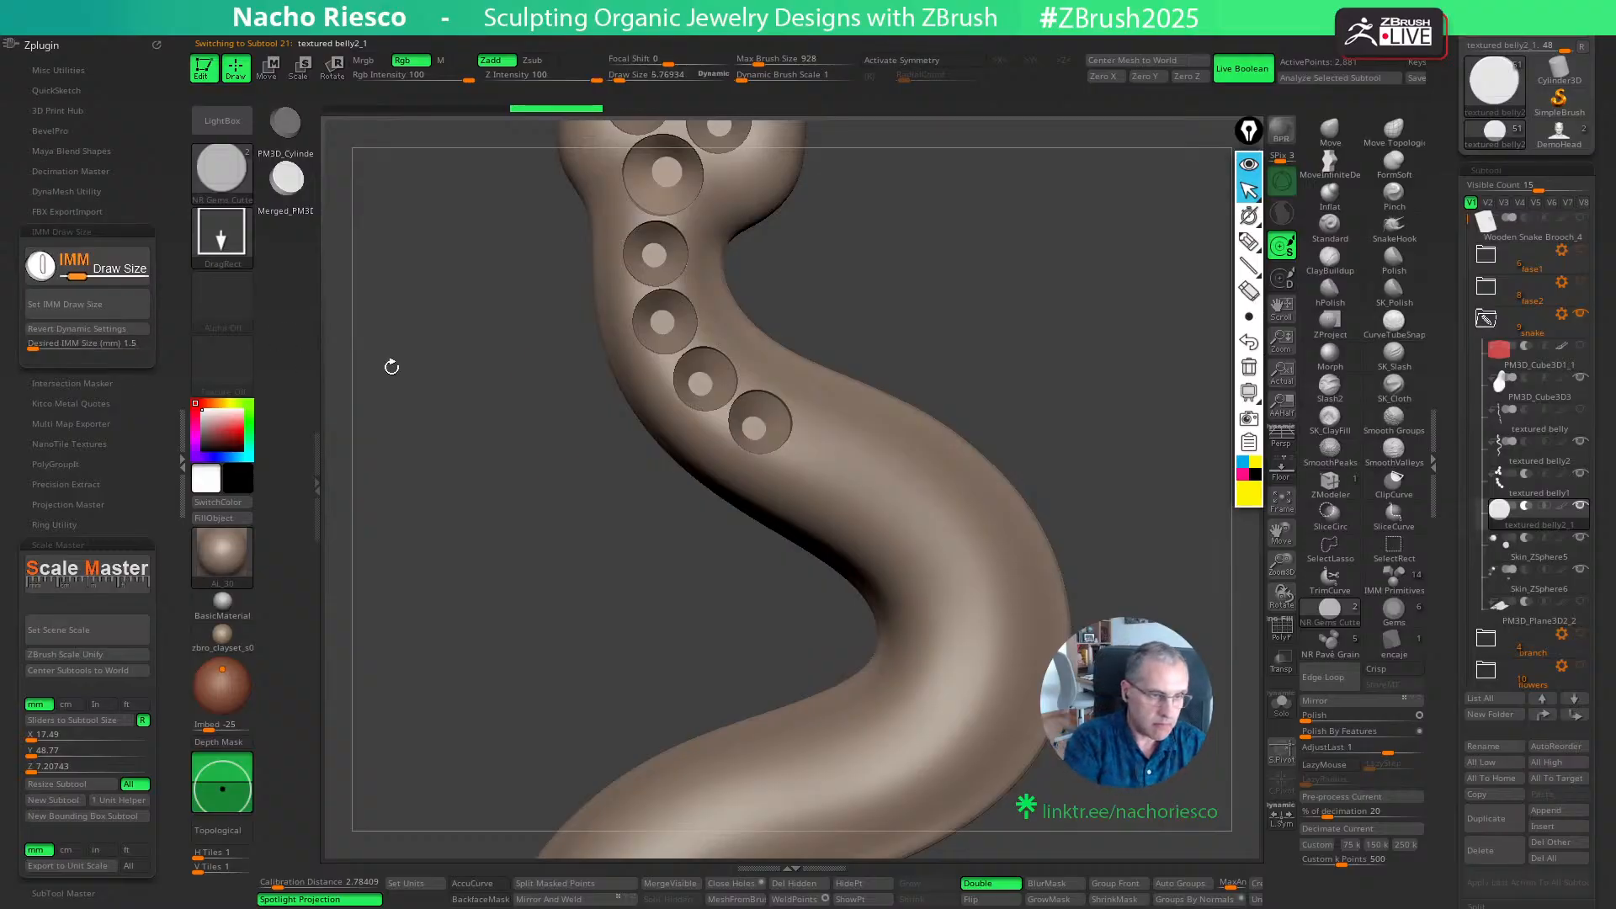
{"action": "left_click_drag", "start_coordinate": [831, 459], "coordinate": [835, 467]}
{"action": "key", "text": "w"}
{"action": "left_click_drag", "start_coordinate": [1050, 396], "coordinate": [985, 374]}
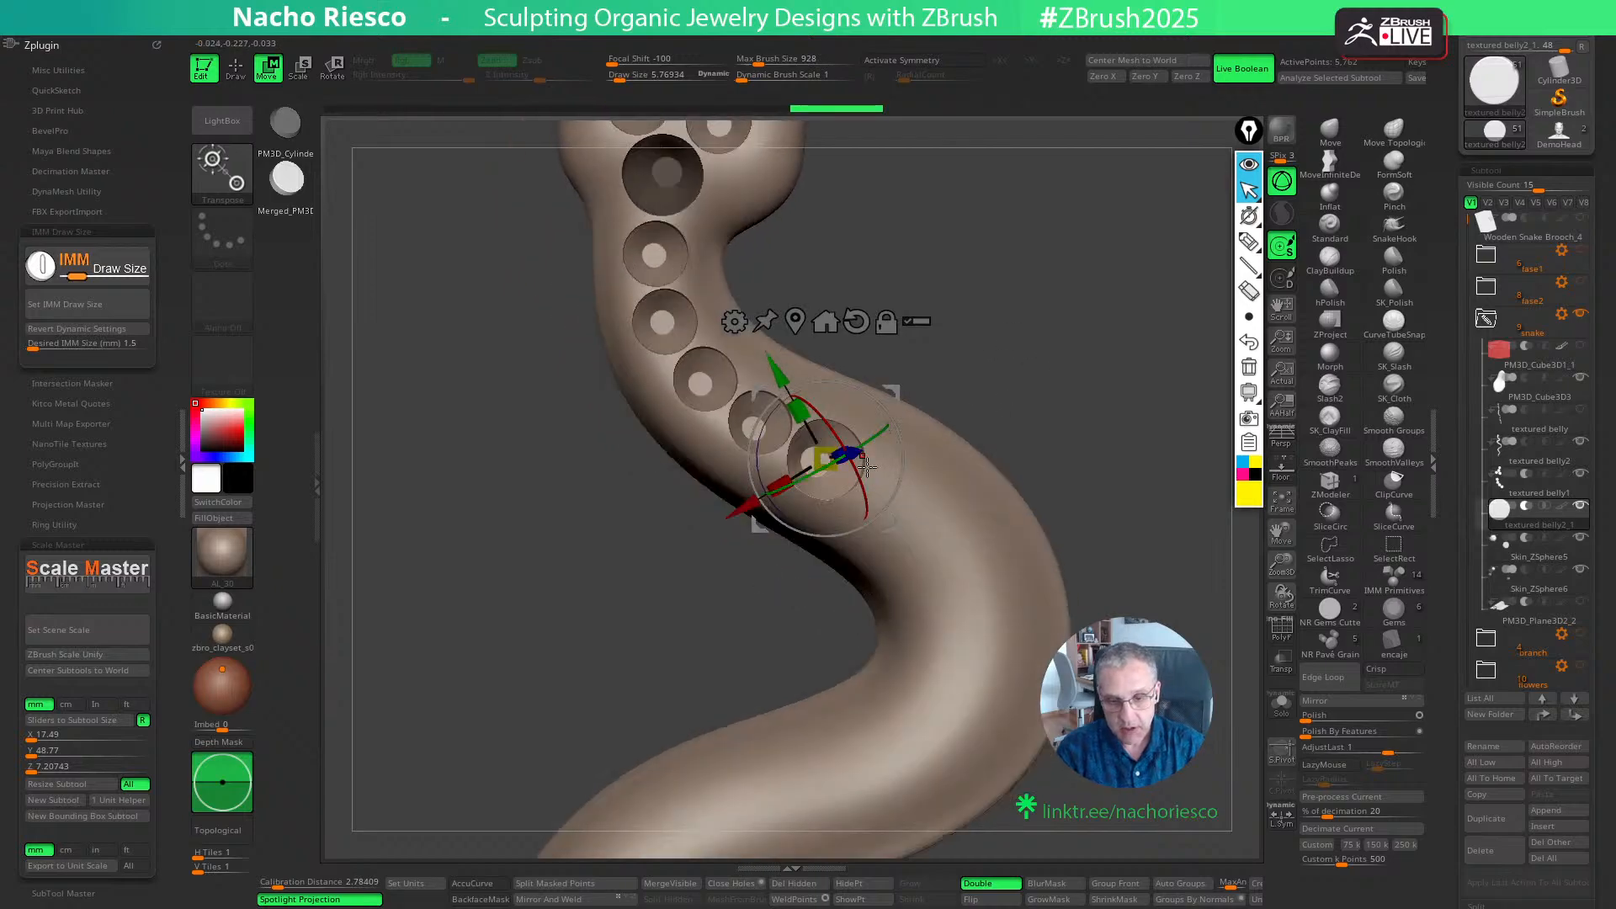
{"action": "right_click_drag", "start_coordinate": [870, 468], "coordinate": [880, 407]}
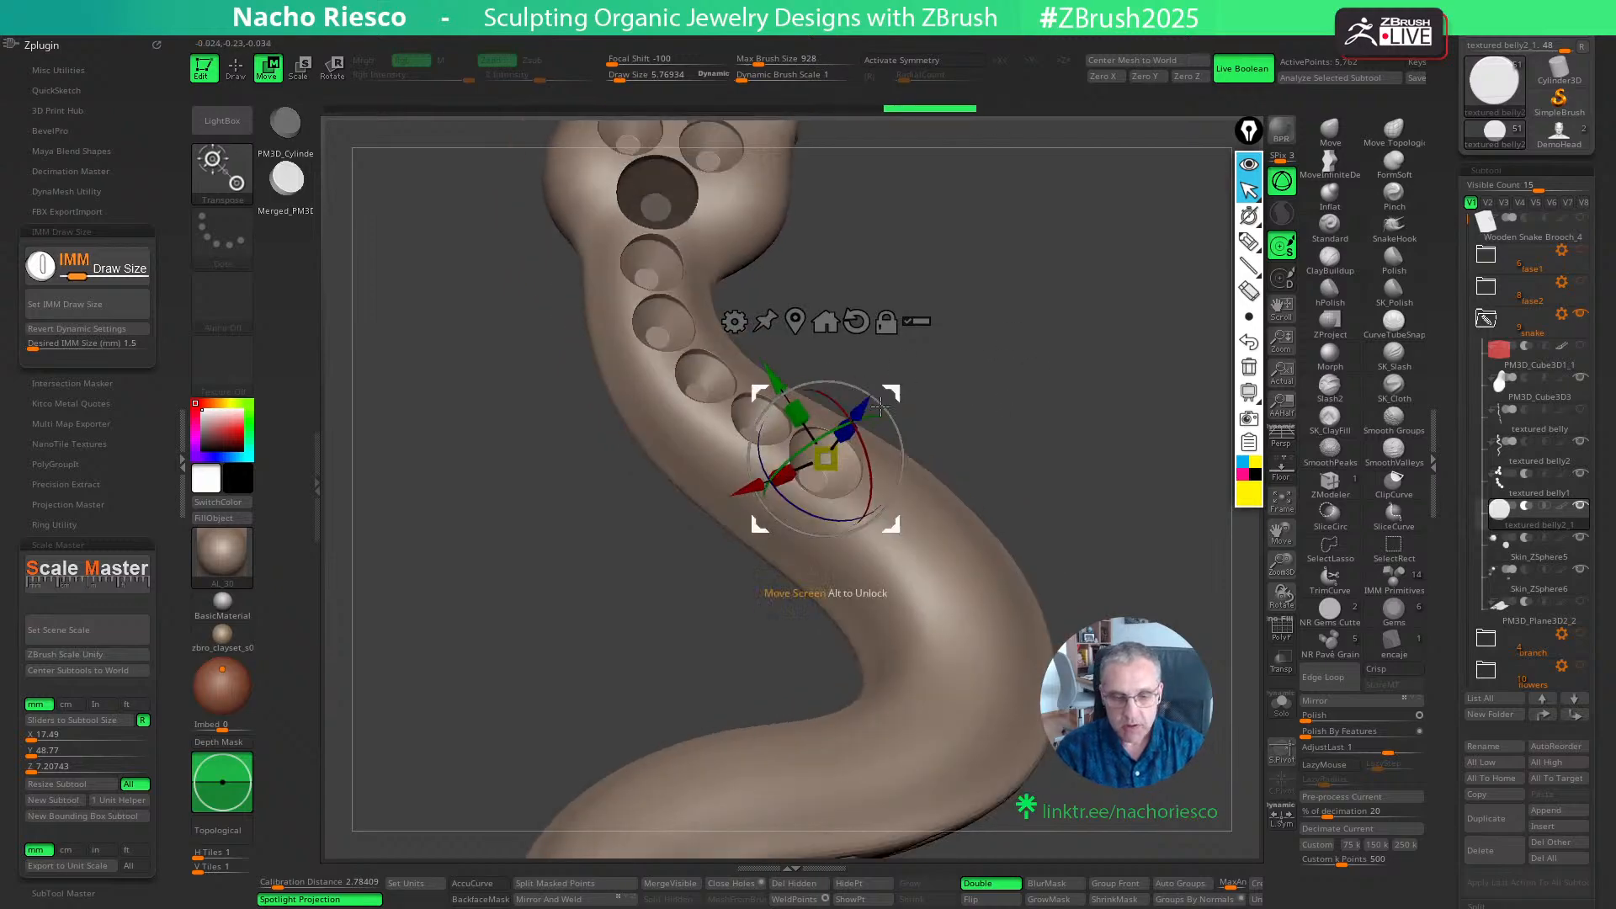
{"action": "mouse_move", "coordinate": [989, 367]}
{"action": "left_mouse_down"}
{"action": "mouse_move", "coordinate": [899, 508]}
{"action": "mouse_move", "coordinate": [930, 521]}
{"action": "left_mouse_up"}
- Place a second 1.5 mm cutter next along the body and nudge its spacing and depth
{"action": "key", "text": "q"}
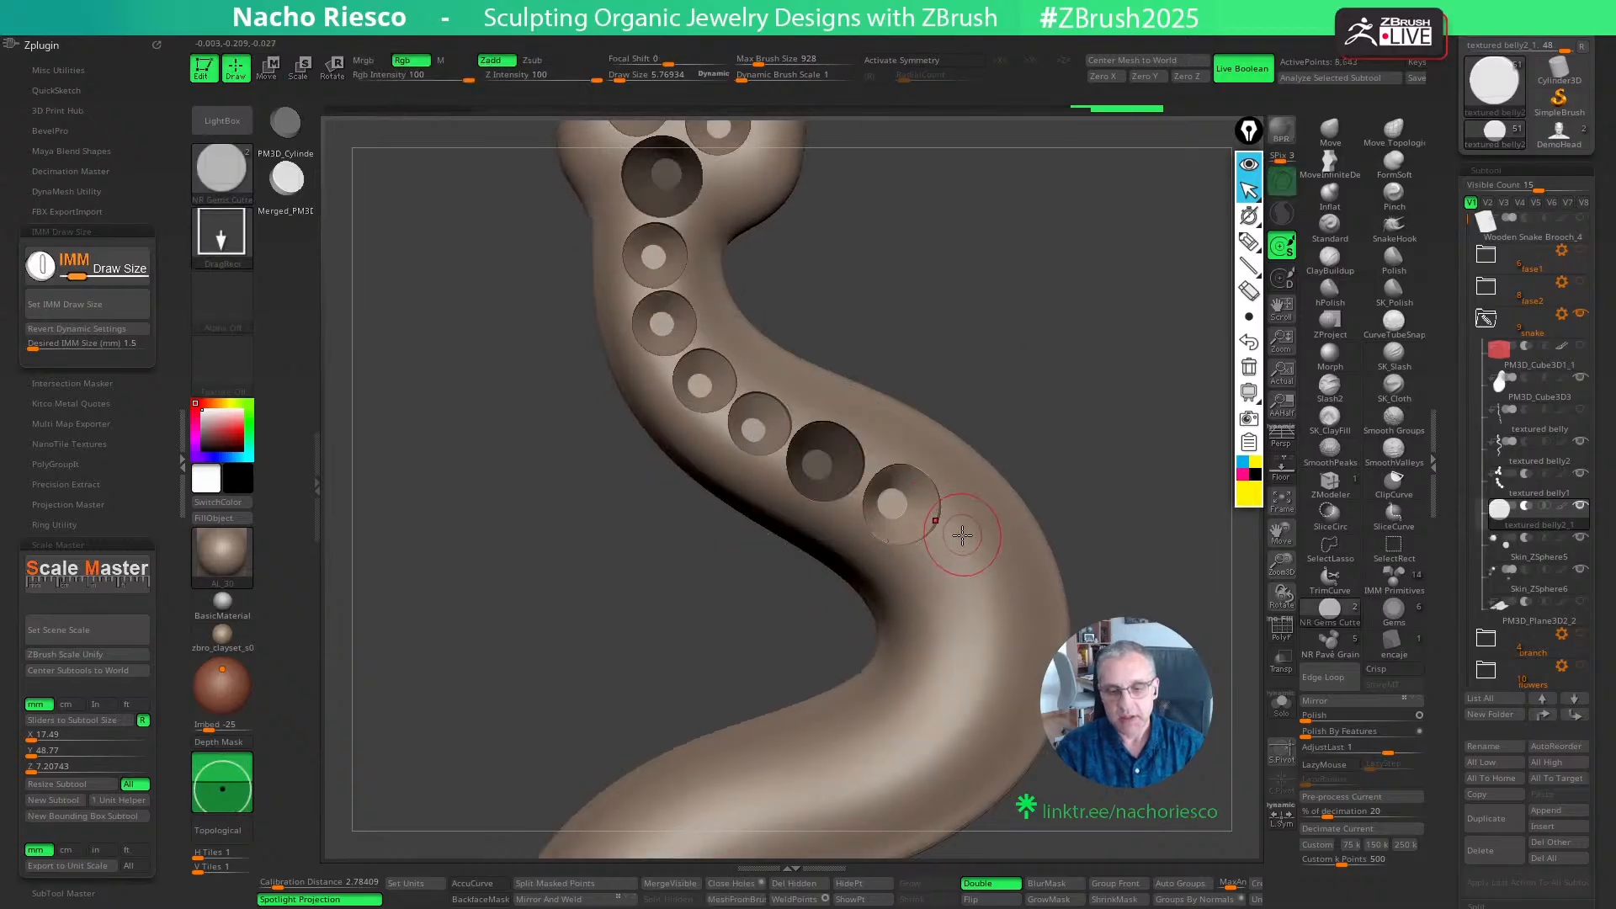
{"action": "key", "text": "w"}
{"action": "left_click_drag", "start_coordinate": [1023, 447], "coordinate": [1039, 389]}
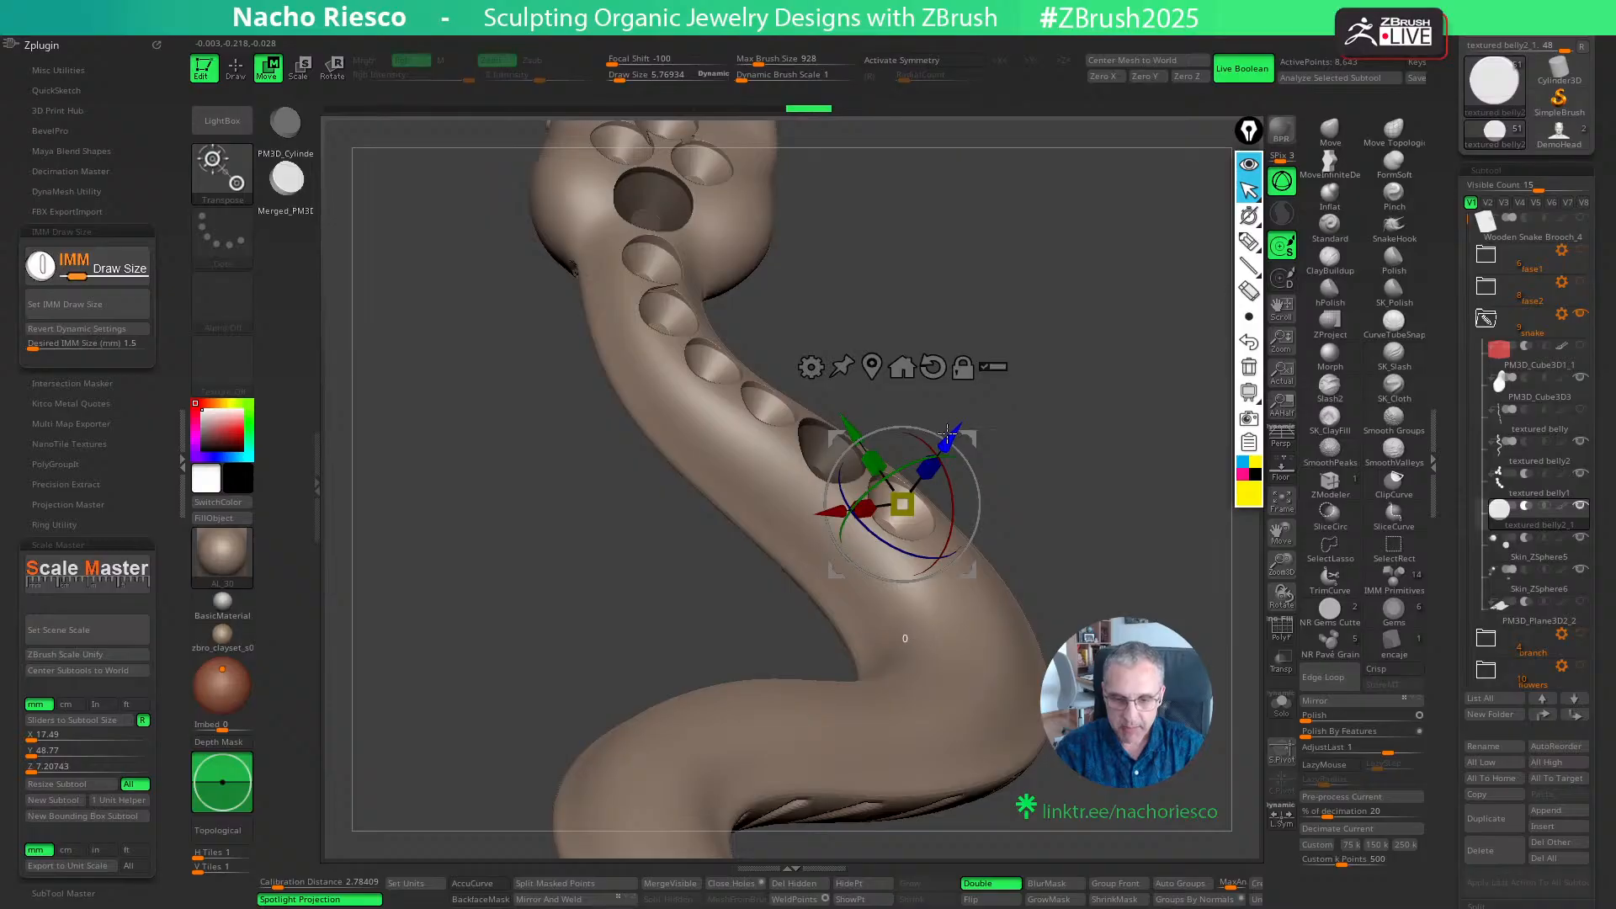
{"action": "left_click_drag", "start_coordinate": [947, 433], "coordinate": [943, 439]}
{"action": "left_click_drag", "start_coordinate": [1005, 454], "coordinate": [965, 570]}
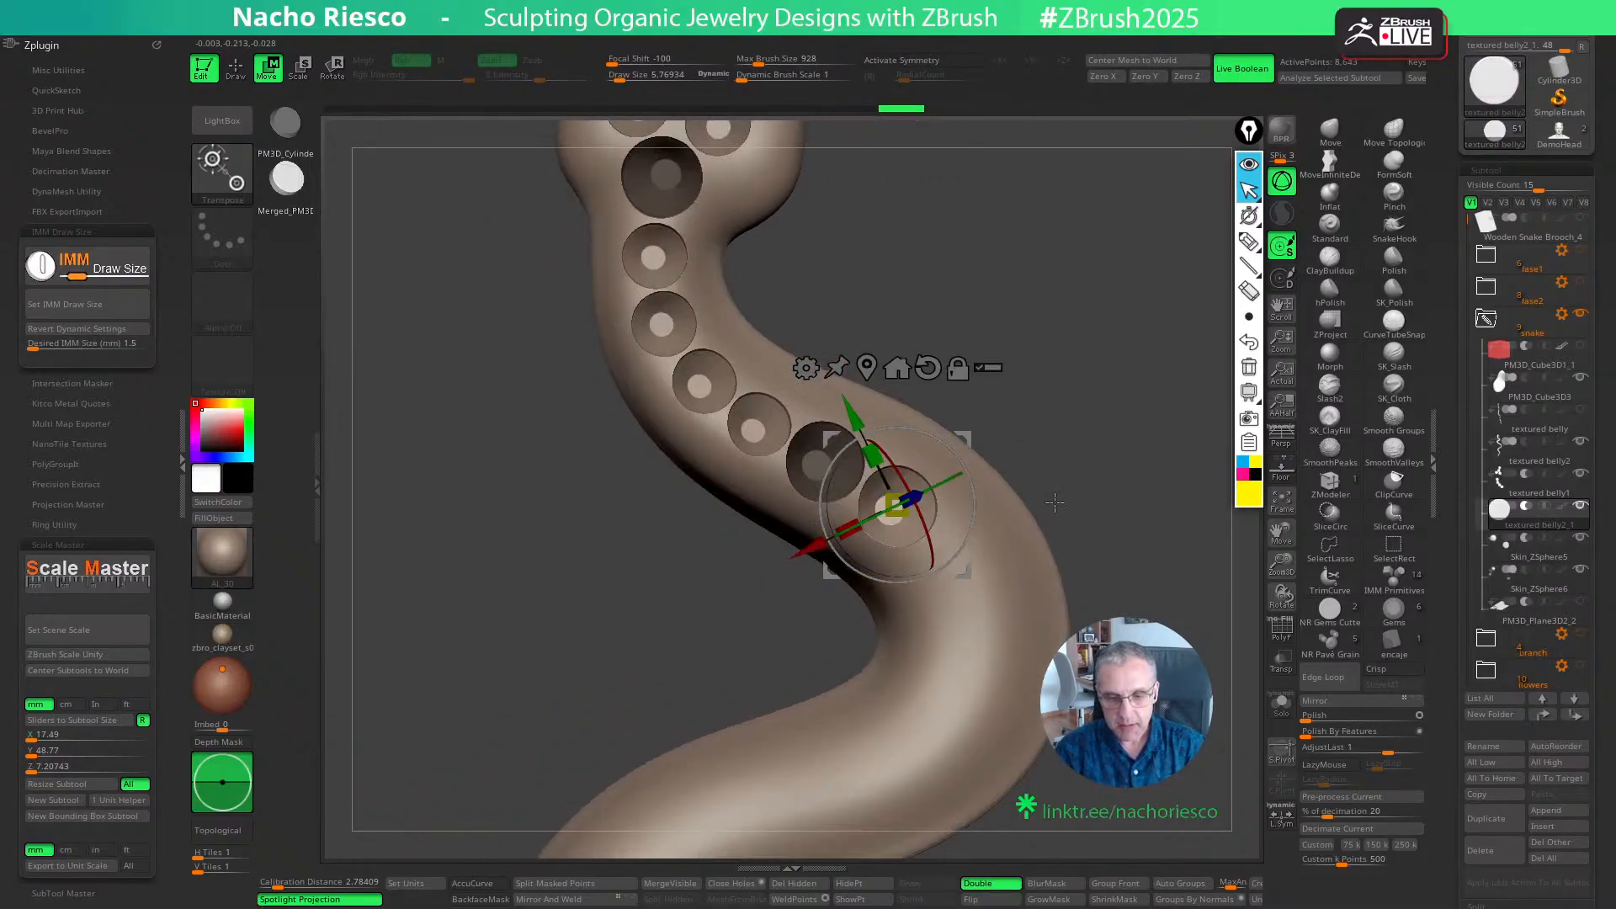
{"action": "key", "text": "q"}
- Place a third 1.5 mm cutter next along the body in textured belly2_1 and adjust its position and depth
{"action": "mouse_move", "coordinate": [1068, 404]}
{"action": "left_mouse_down", "text": "alt"}
{"action": "mouse_move", "coordinate": [1039, 329]}
{"action": "mouse_move", "coordinate": [1028, 363]}
{"action": "left_mouse_up", "text": "alt"}
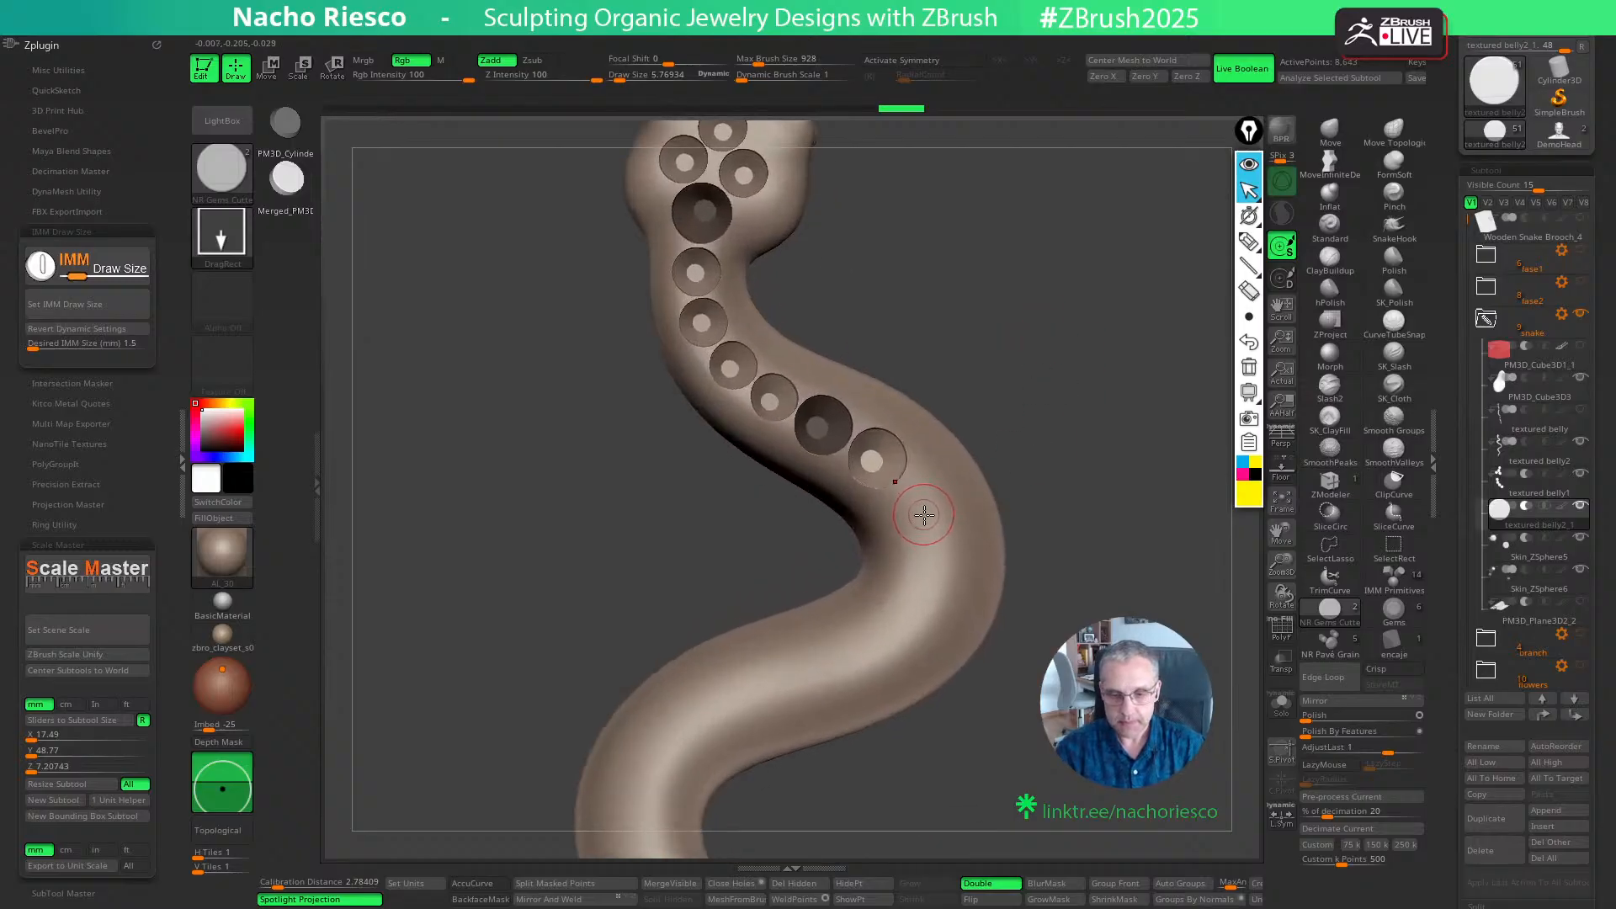
{"action": "left_click_drag", "start_coordinate": [1050, 466], "coordinate": [1069, 284]}
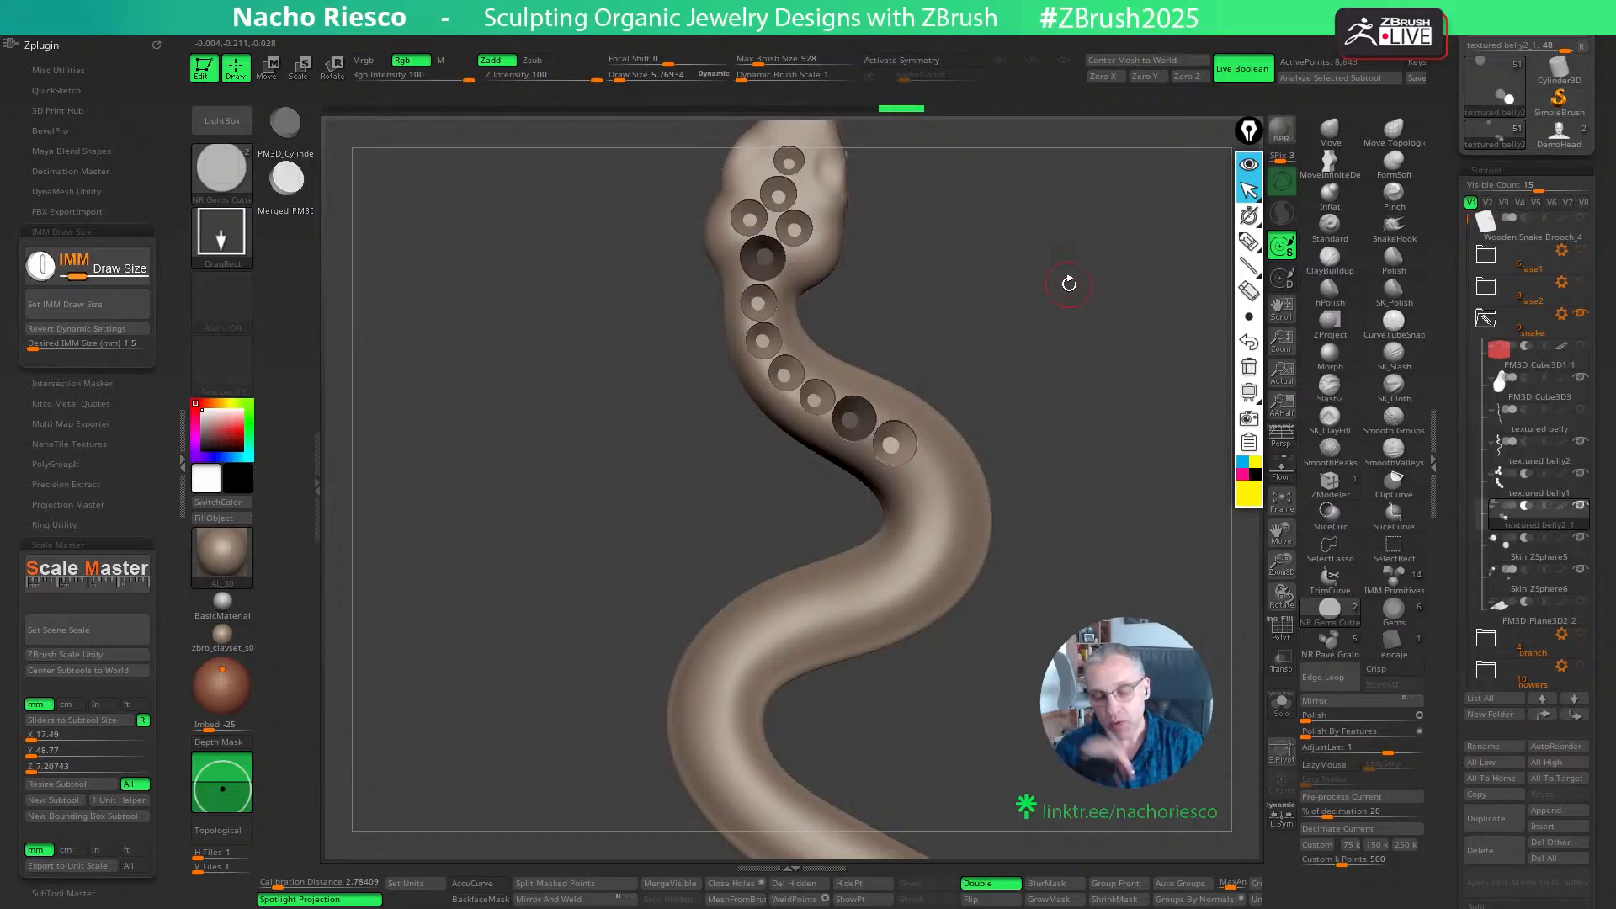
{"action": "left_click_drag", "start_coordinate": [1109, 432], "coordinate": [881, 393]}
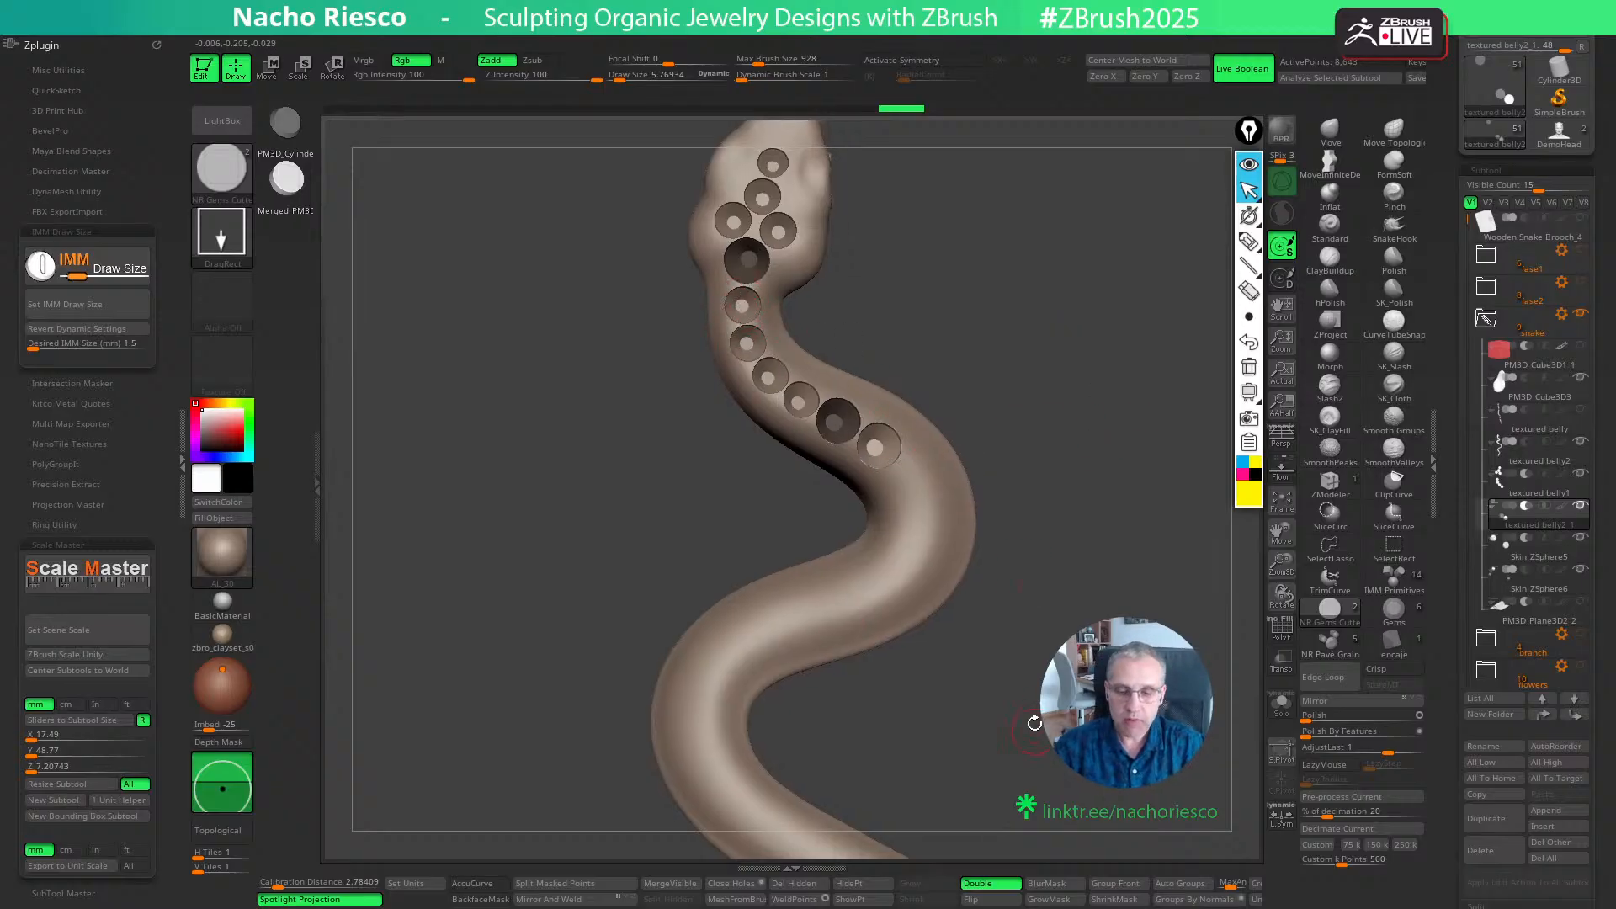
{"action": "mouse_move", "coordinate": [1034, 723]}
{"action": "left_mouse_down", "text": "alt"}
{"action": "mouse_move", "coordinate": [1050, 679]}
{"action": "mouse_move", "coordinate": [995, 653]}
{"action": "left_mouse_up", "text": "alt"}
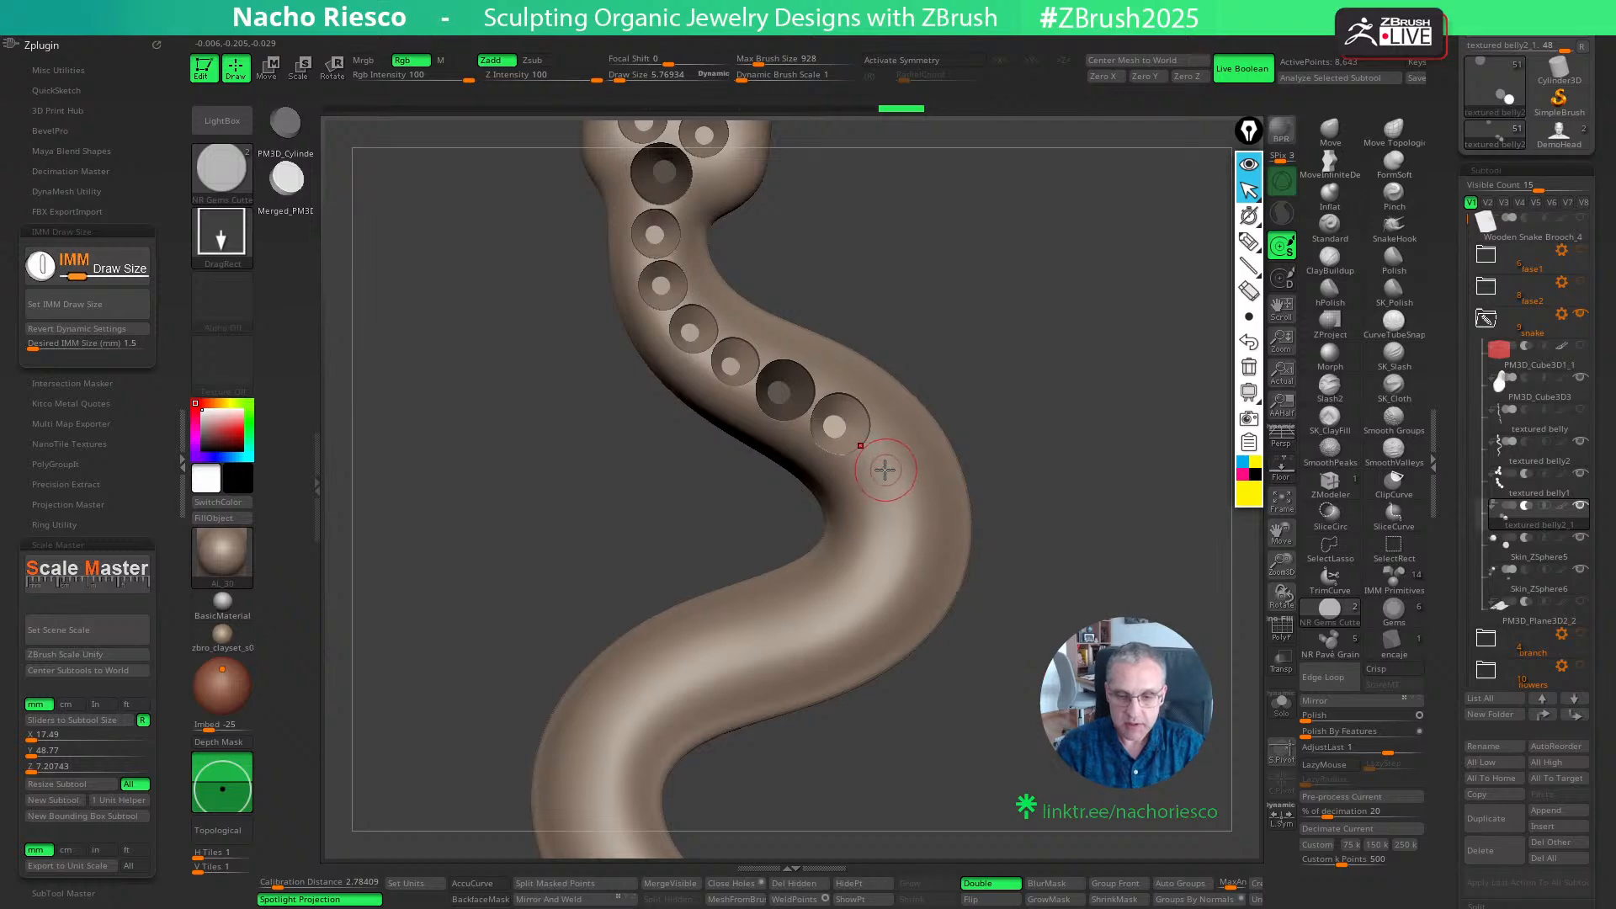
{"action": "key", "text": "w"}
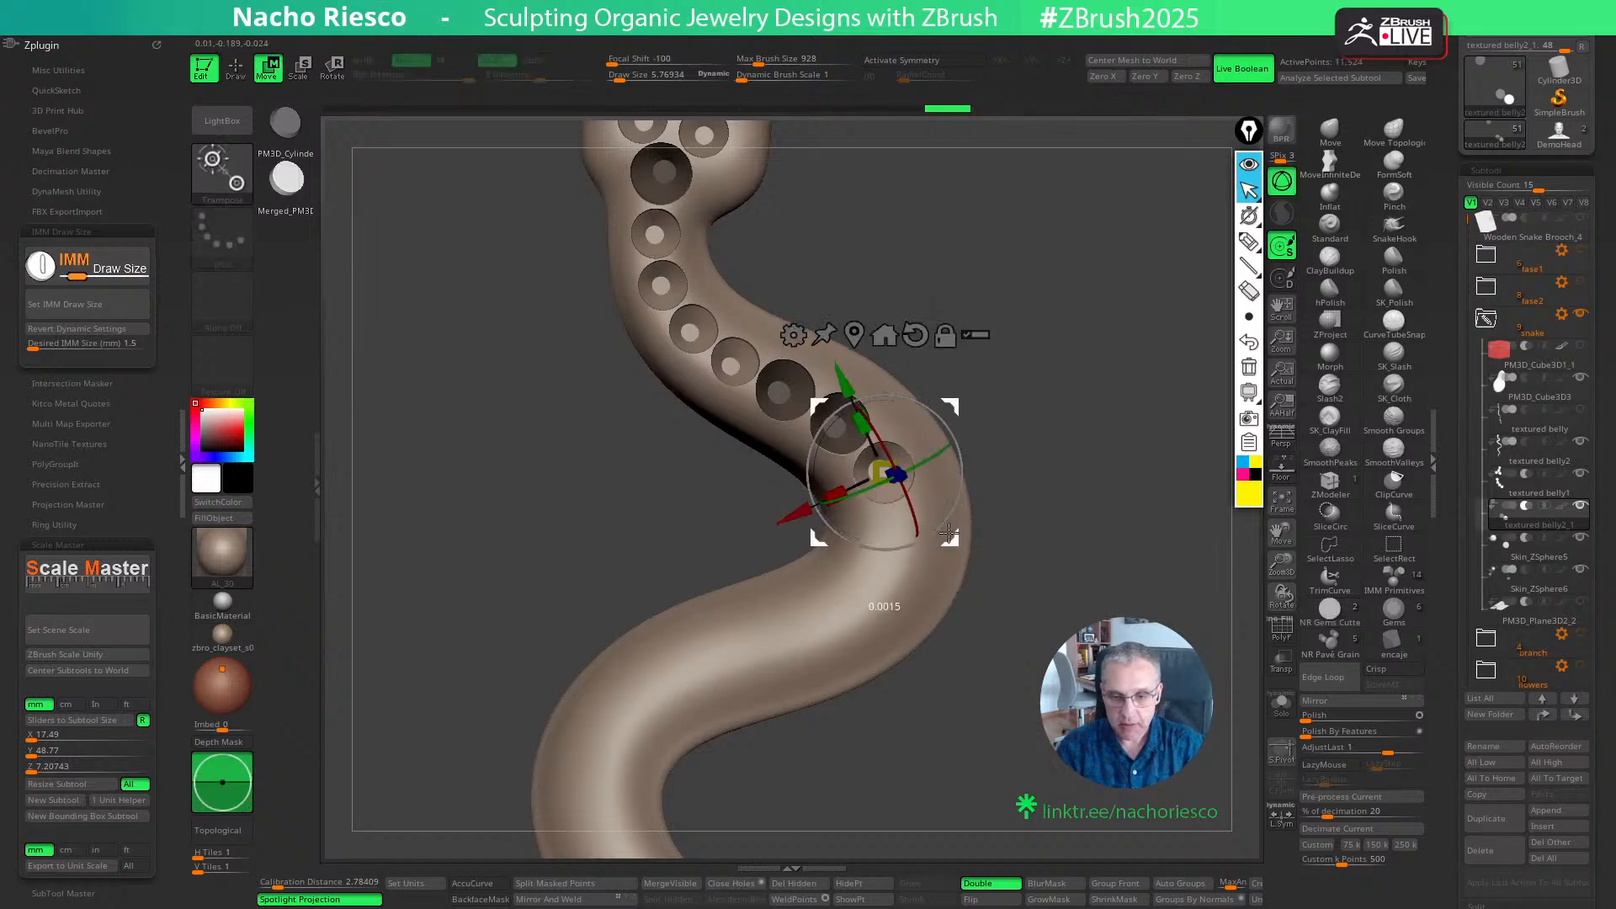
{"action": "key", "text": "q"}
{"action": "key", "text": "ctrl"}
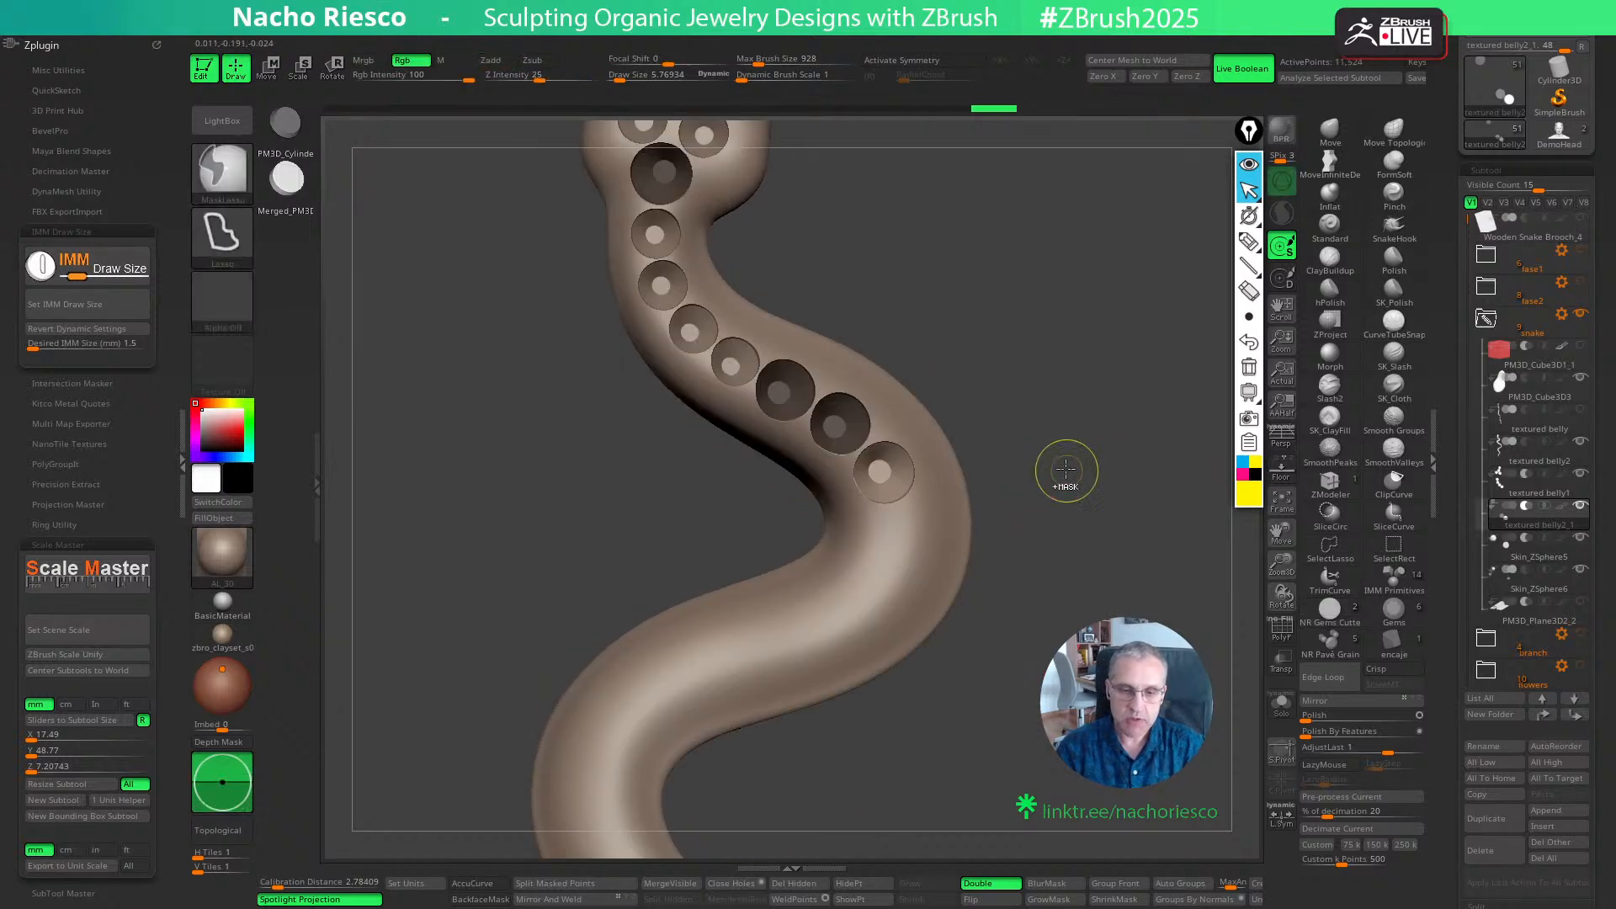
{"action": "left_click_drag", "start_coordinate": [1065, 470], "coordinate": [1055, 505], "text": "ctrl"}
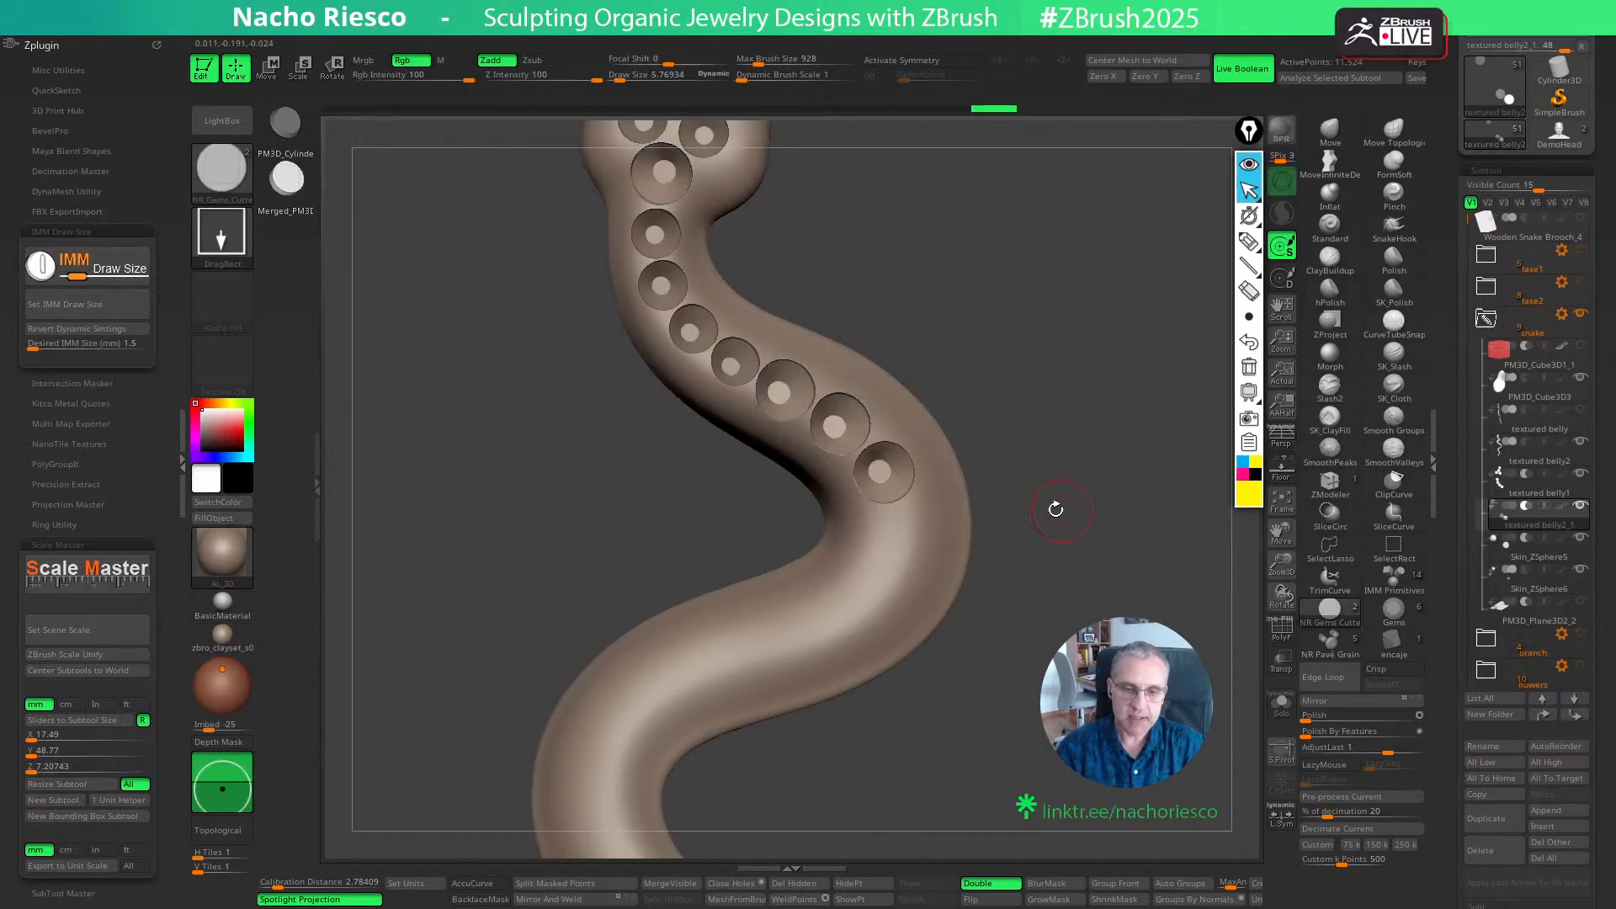
- In the textured belly1 subtool, place two 1.2 mm cutters side by side across the bend, after the third 1.5 mm seat
{"action": "left_click", "coordinate": [1538, 493]}
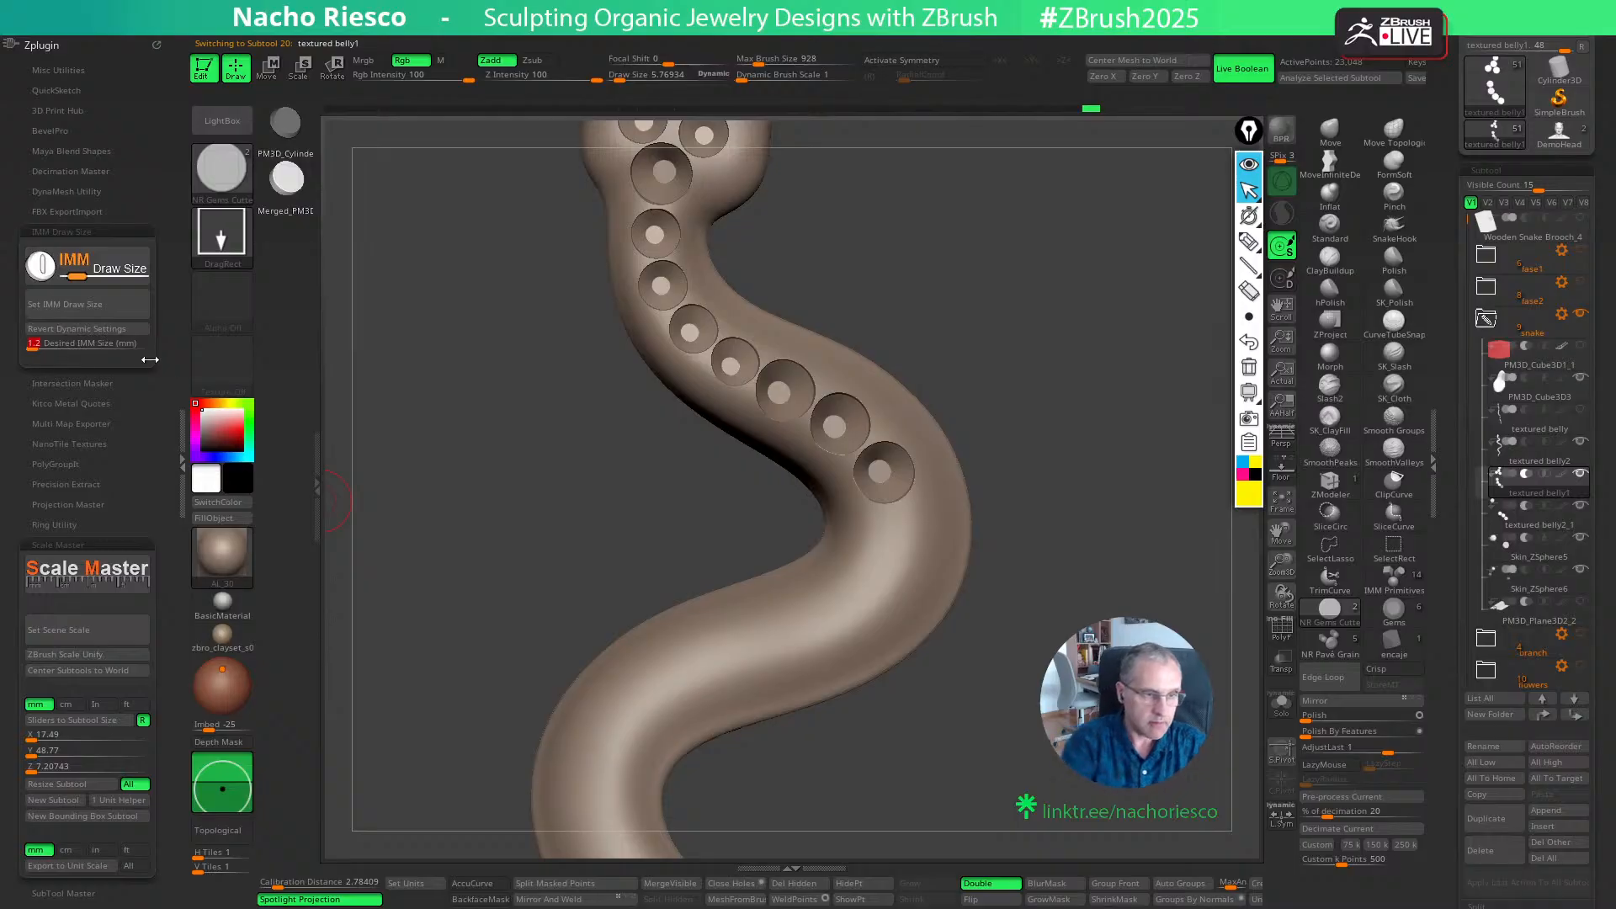
{"action": "left_click", "coordinate": [101, 305]}
{"action": "left_click_drag", "start_coordinate": [881, 534], "coordinate": [894, 552]}
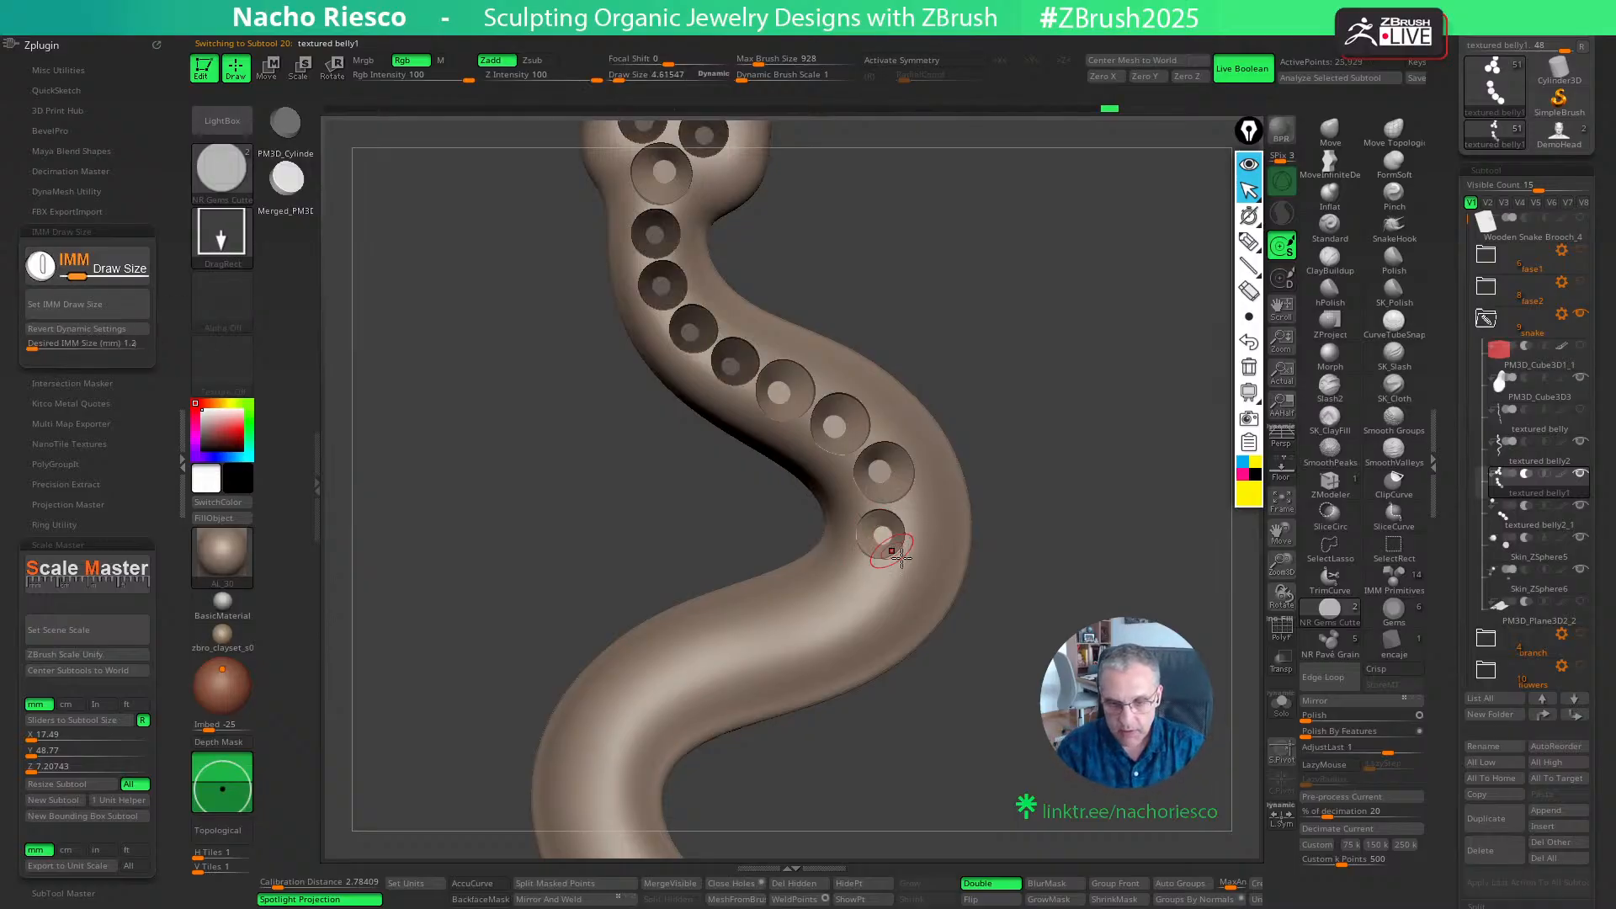
{"action": "key", "text": "w"}
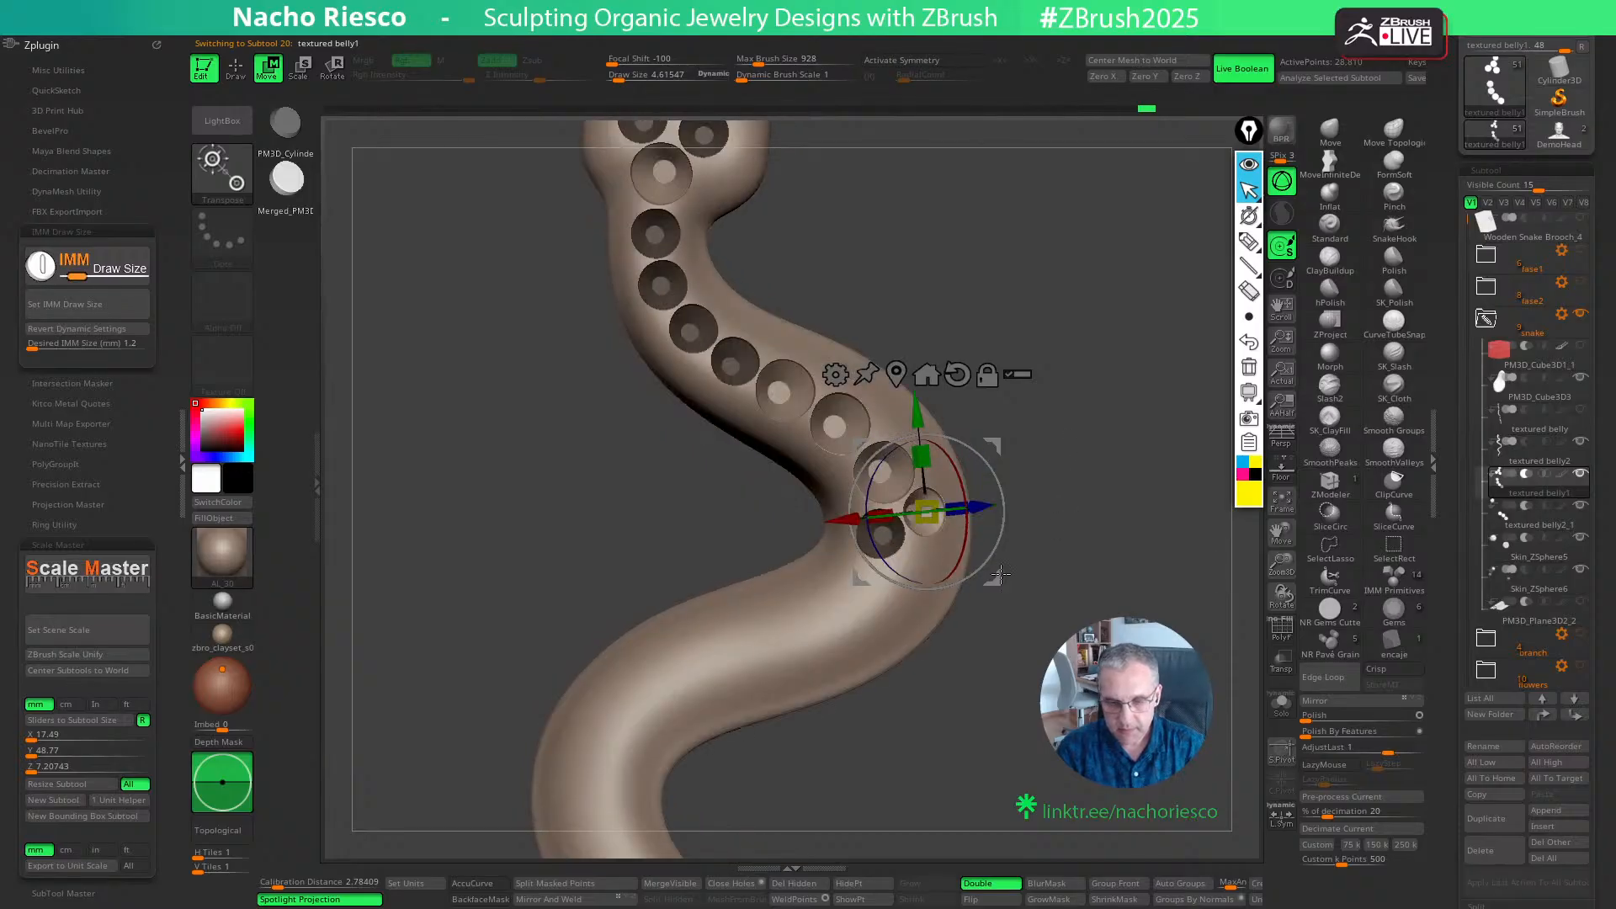
{"action": "key", "text": "q"}
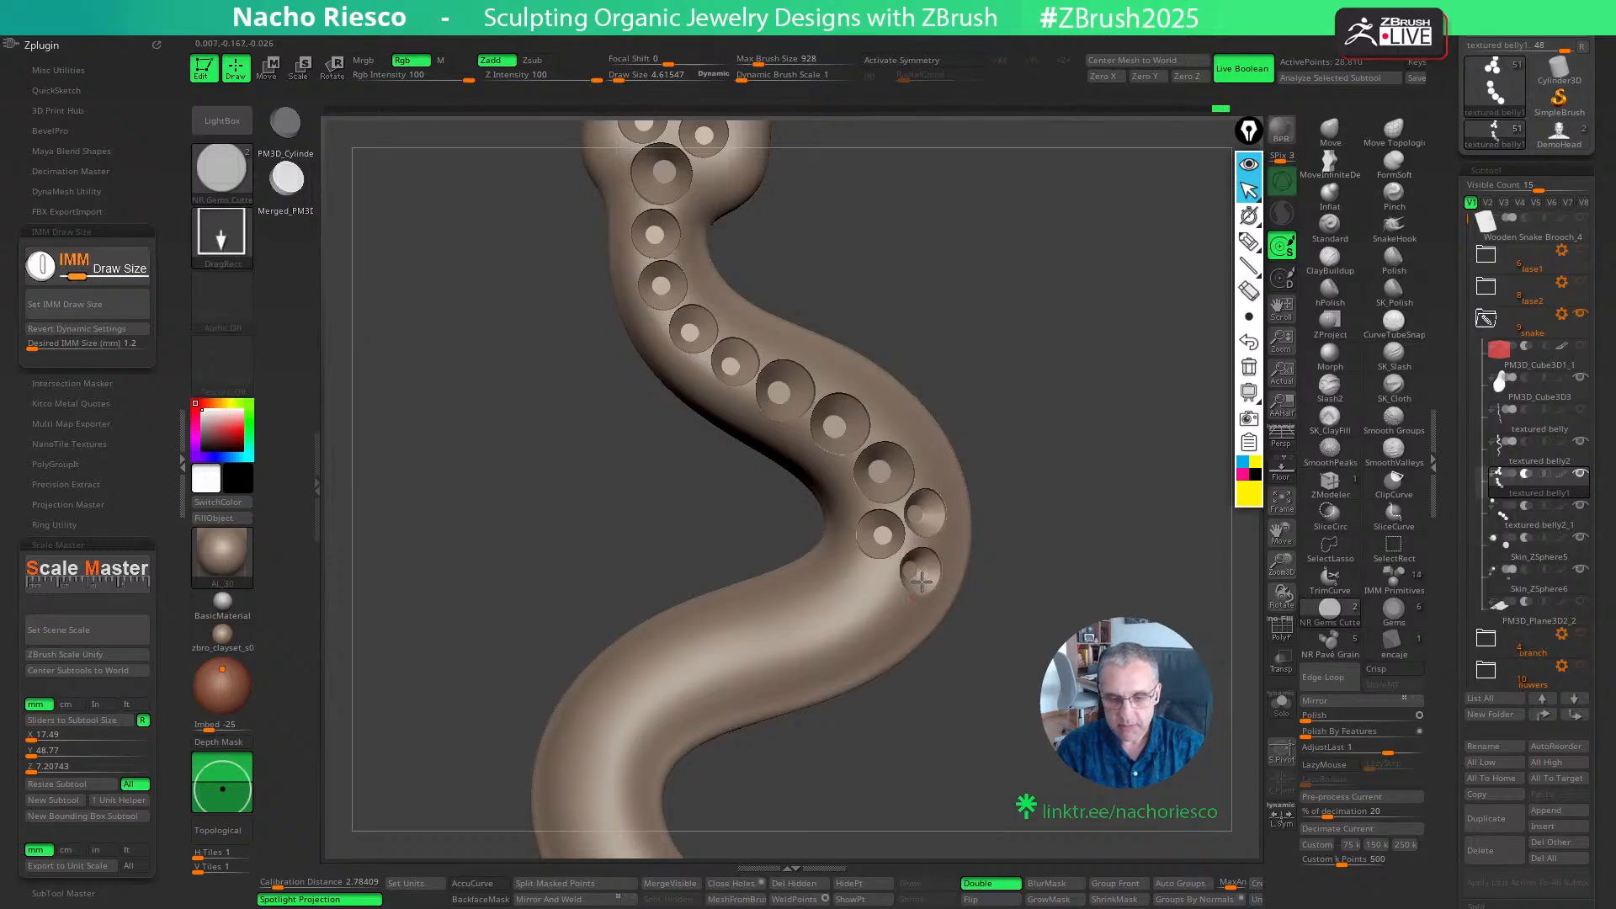
- Complete the bend's four-seat cluster with two more 1.2 mm cutters, one on the outer side and one leading on along the body
{"action": "key", "text": "w"}
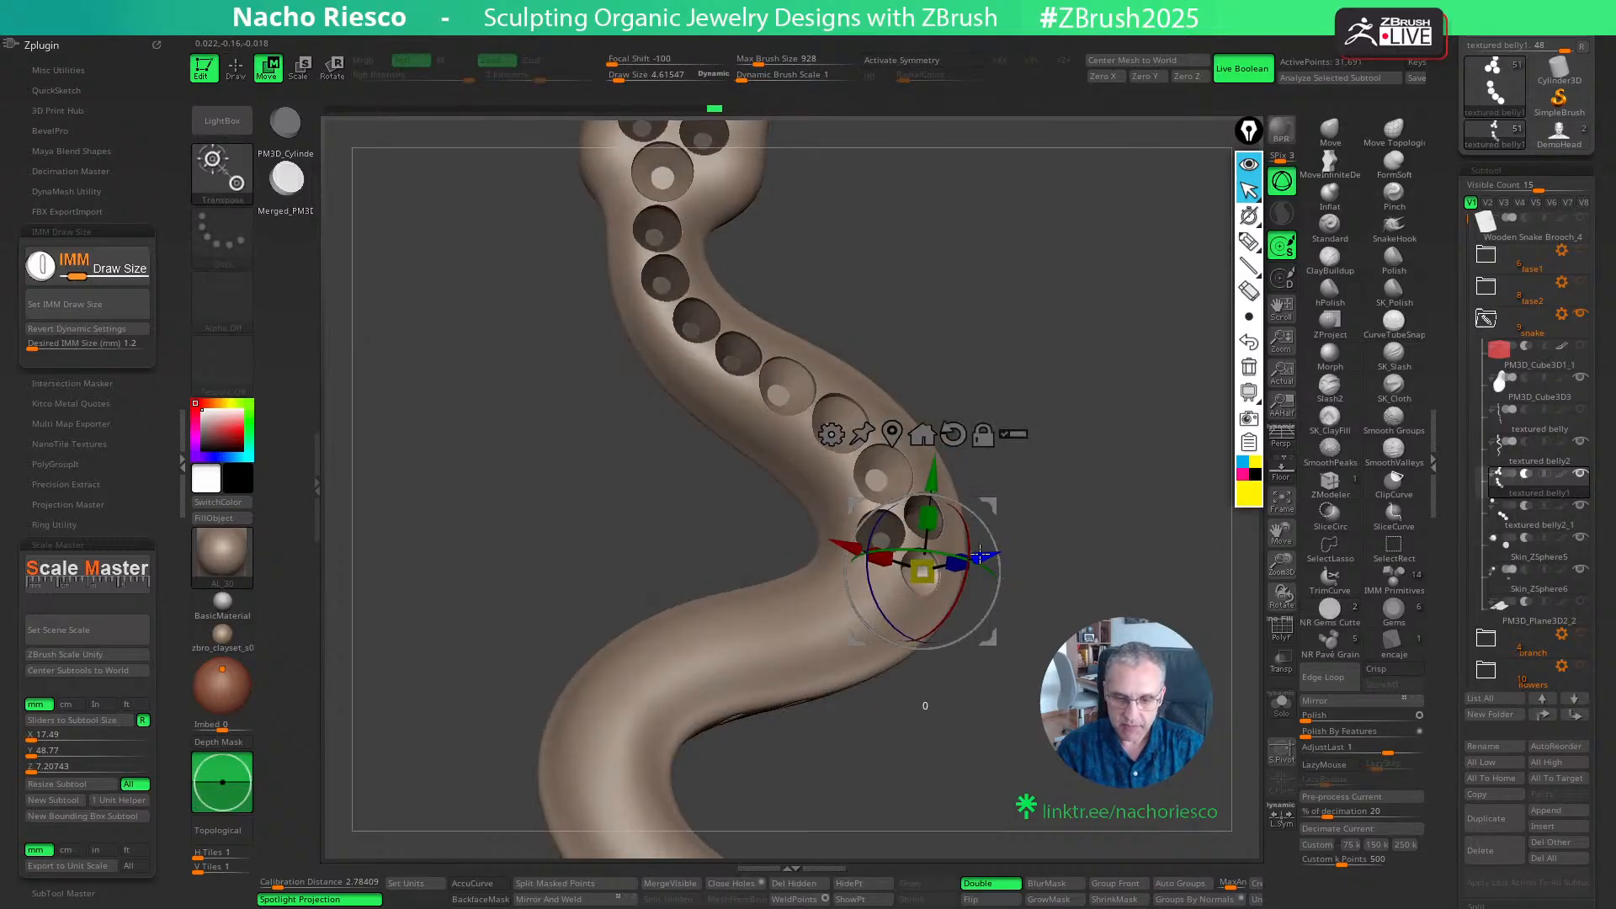
{"action": "key", "text": "q"}
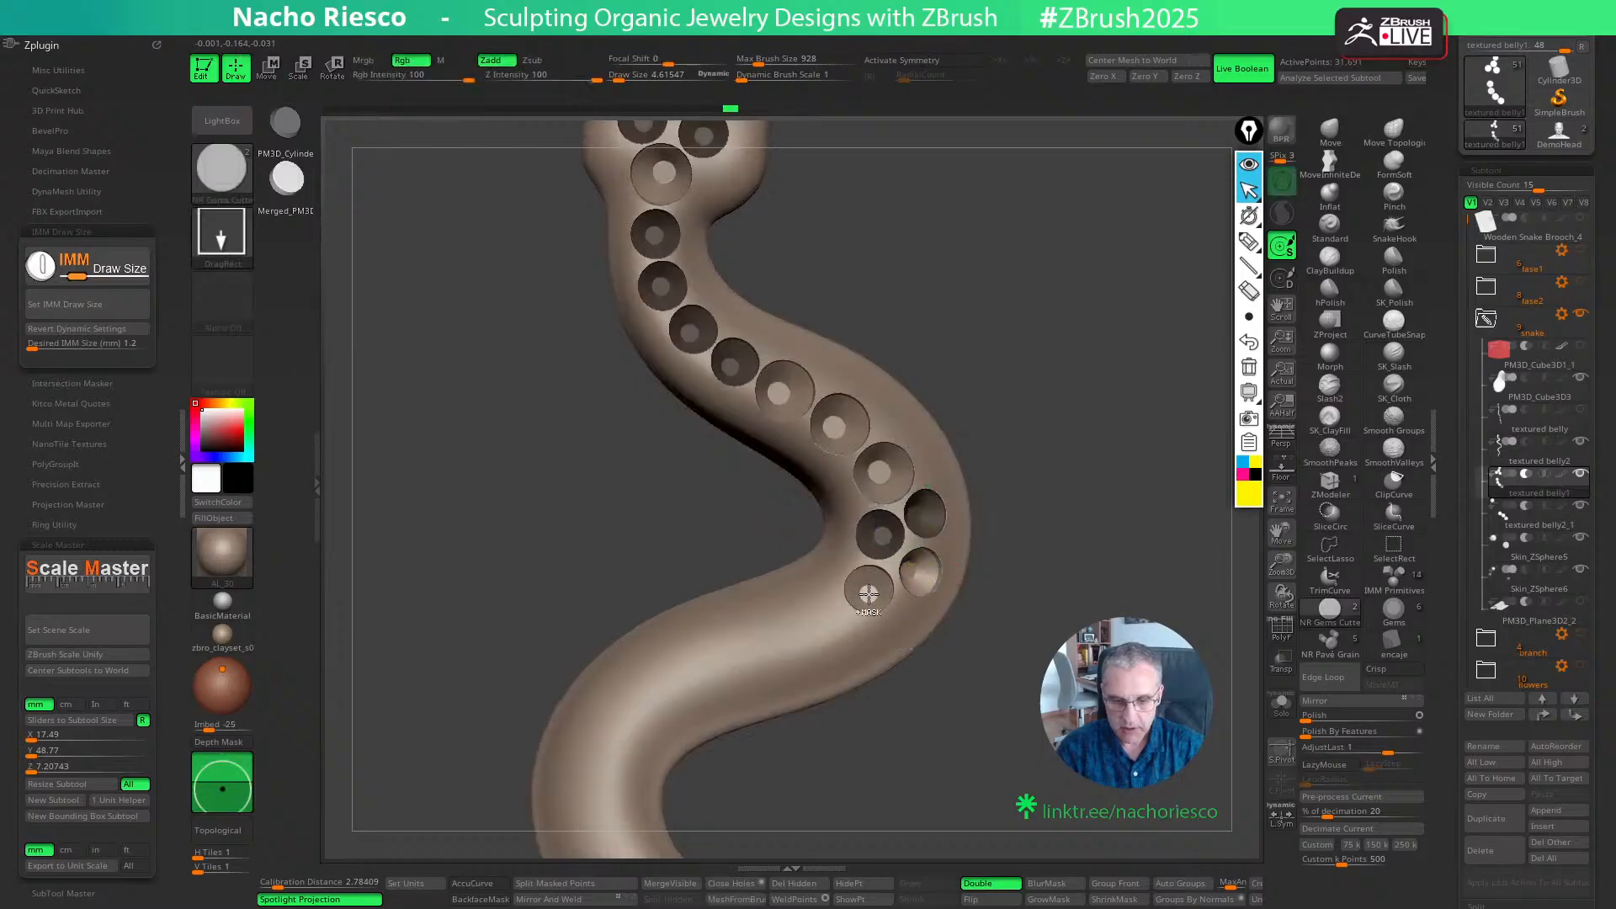
{"action": "key", "text": "w"}
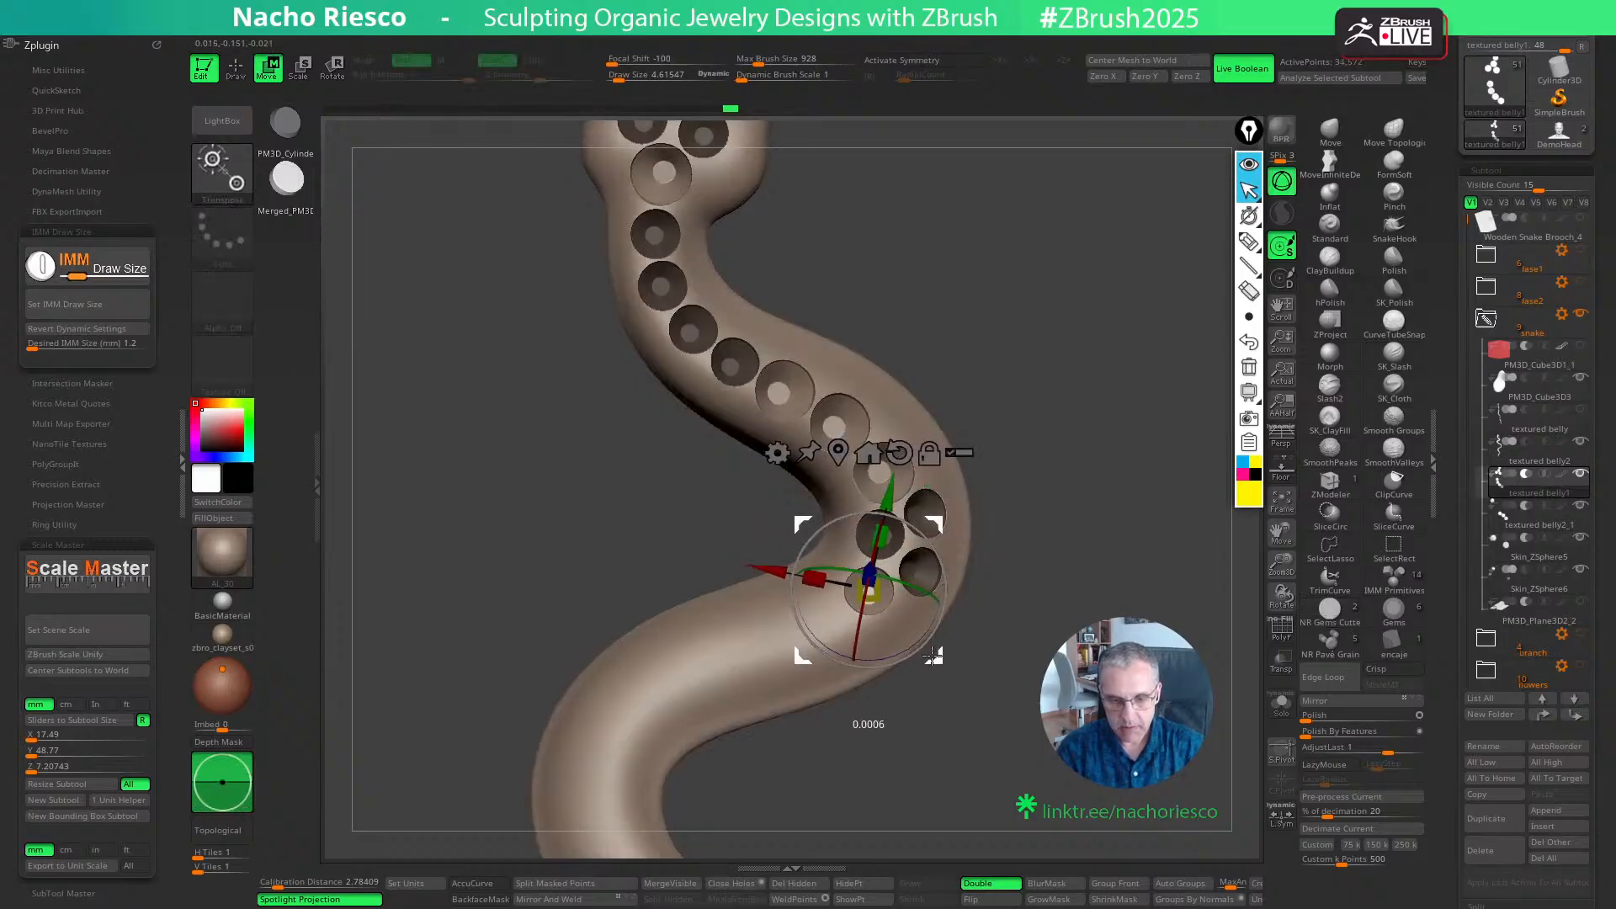
{"action": "key", "text": "q"}
{"action": "mouse_move", "coordinate": [1079, 505]}
{"action": "left_mouse_down"}
{"action": "mouse_move", "coordinate": [1096, 469]}
{"action": "mouse_move", "coordinate": [1106, 510]}
{"action": "mouse_move", "coordinate": [1068, 519]}
{"action": "left_mouse_up"}
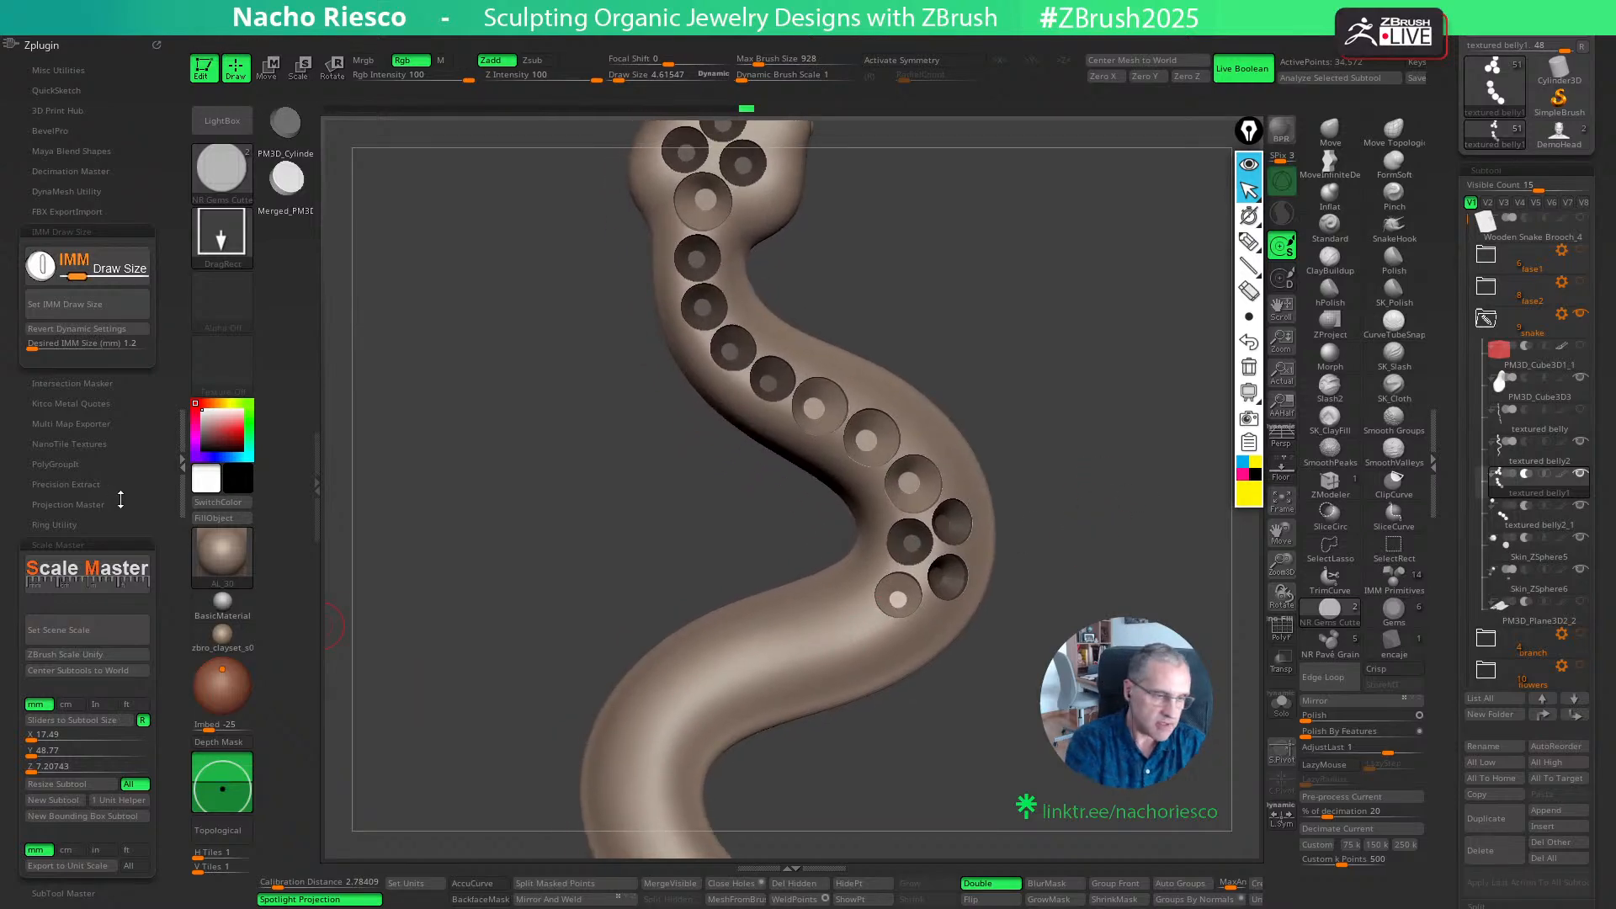
- Set the IMM draw size to 1.5 mm and, in textured belly2_1, place and adjust a cutter after the four-seat cluster
{"action": "left_click", "coordinate": [112, 349]}
{"action": "left_click_drag", "start_coordinate": [112, 349], "coordinate": [138, 353]}
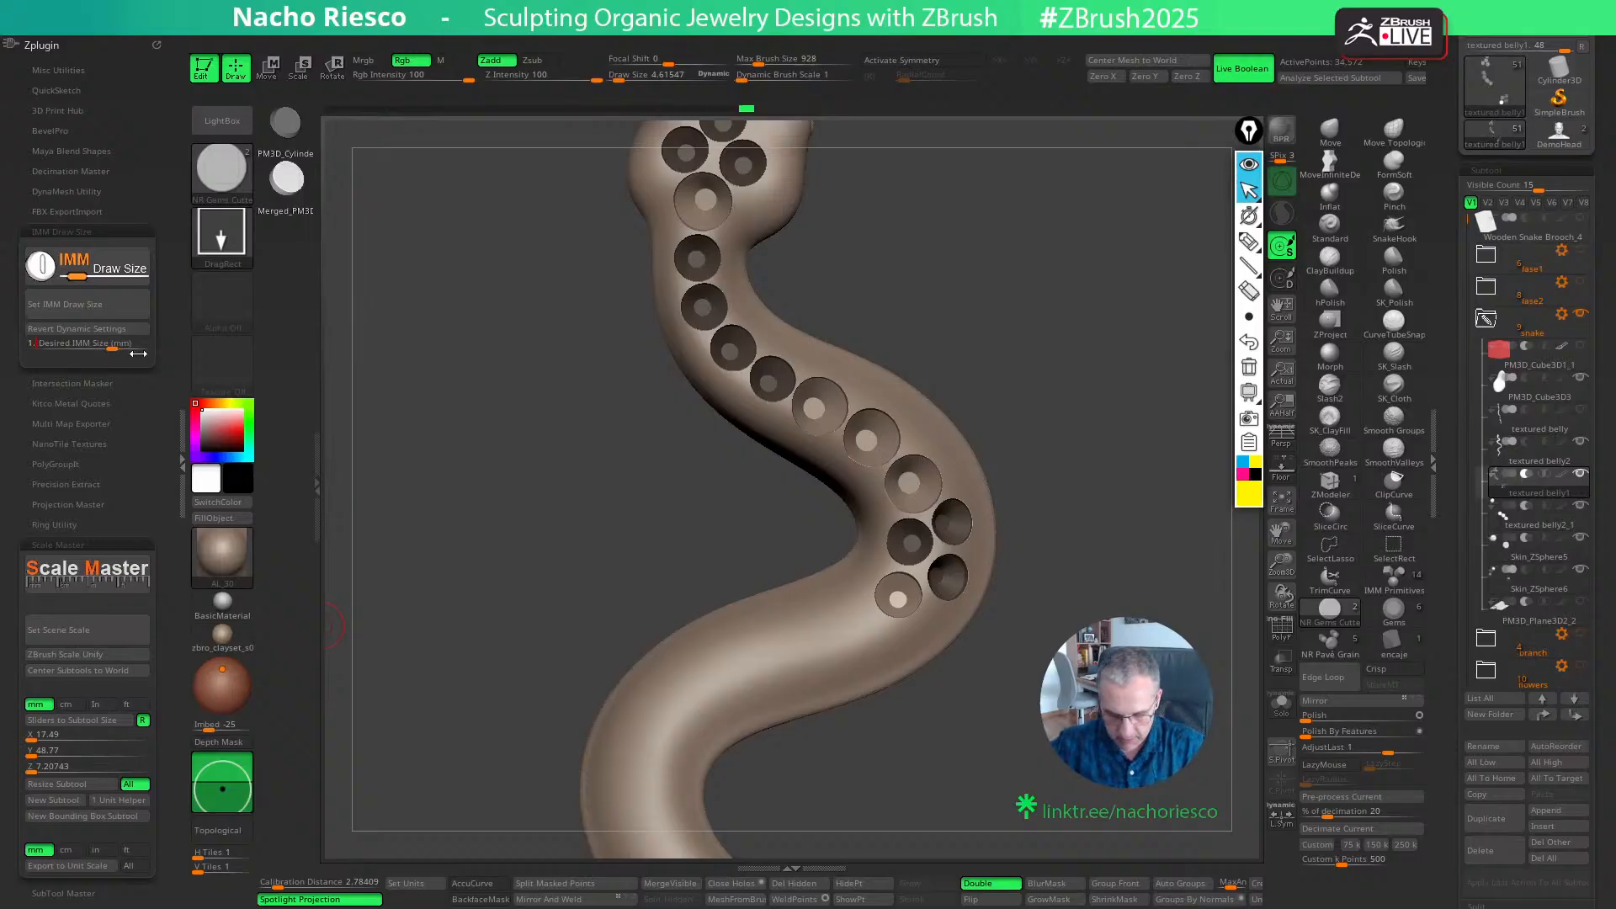
{"action": "left_click", "coordinate": [65, 304]}
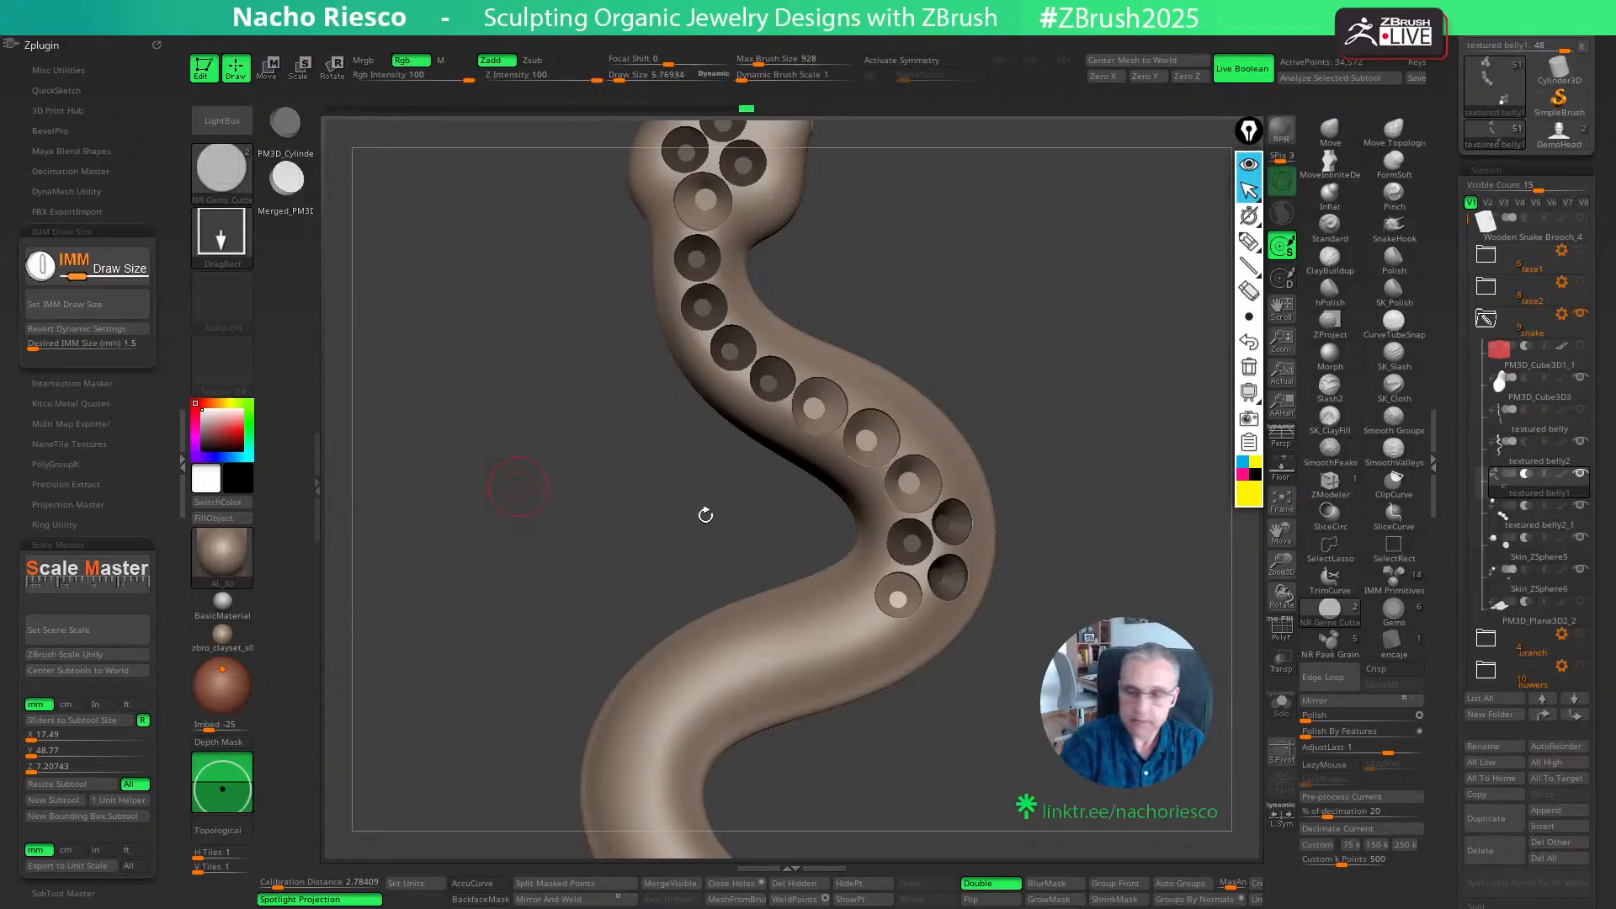
{"action": "left_click", "coordinate": [1528, 507]}
{"action": "key", "text": "w"}
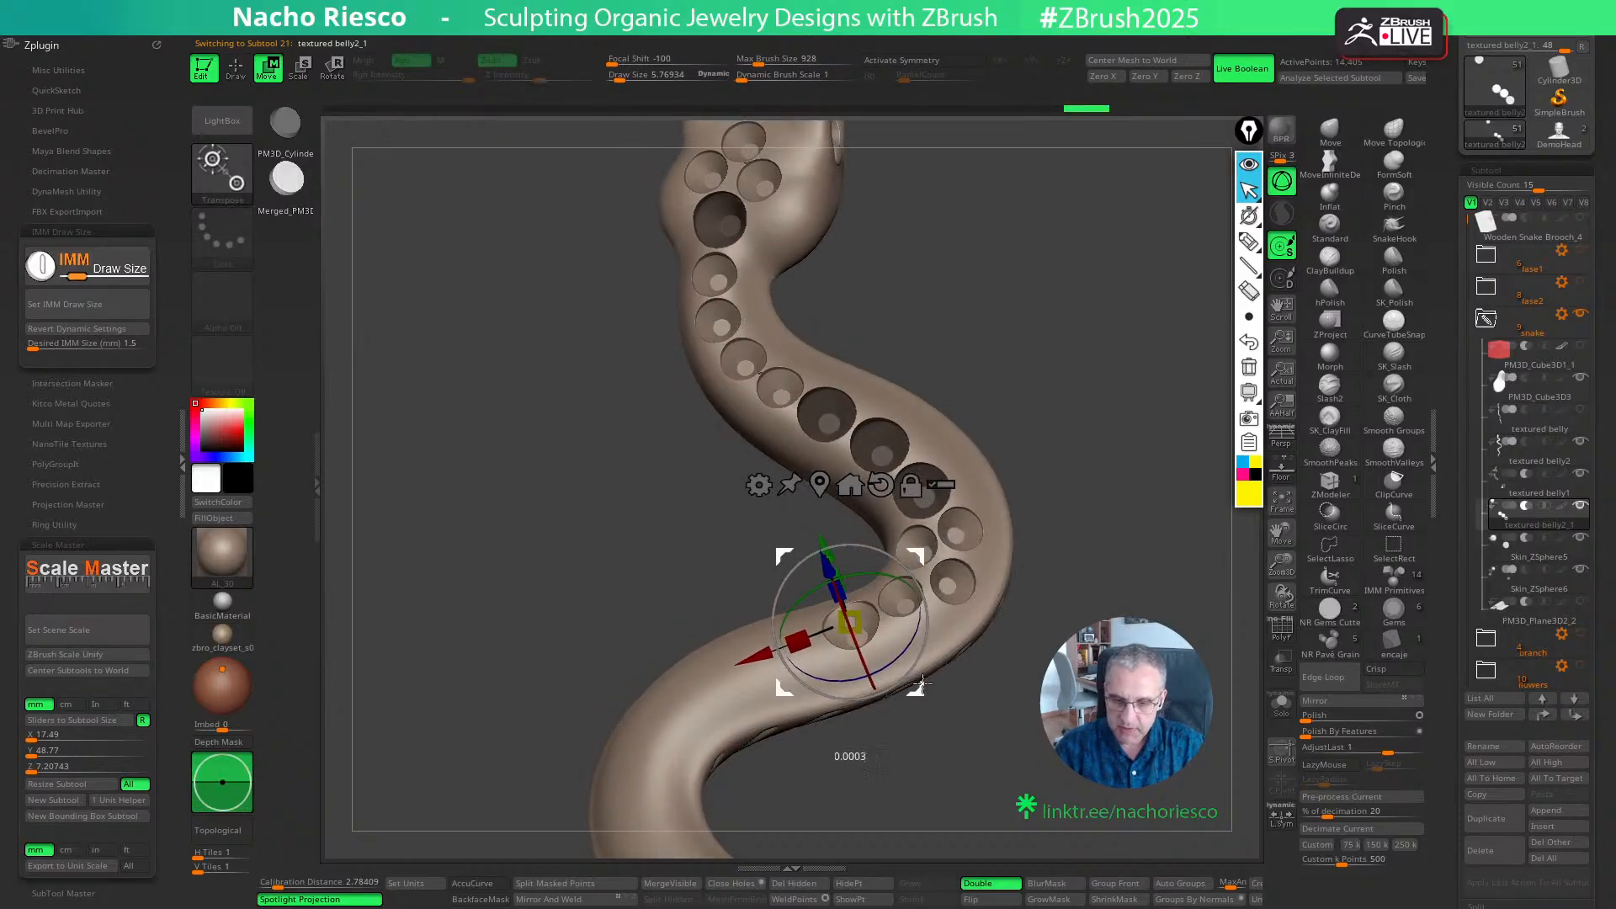
{"action": "key", "text": "q"}
{"action": "mouse_move", "coordinate": [1022, 718]}
{"action": "left_mouse_down", "text": "alt"}
{"action": "mouse_move", "coordinate": [1042, 790]}
{"action": "mouse_move", "coordinate": [1018, 672]}
{"action": "left_mouse_up", "text": "alt"}
{"action": "key", "text": "w"}
{"action": "left_click_drag", "start_coordinate": [1153, 462], "coordinate": [1133, 516]}
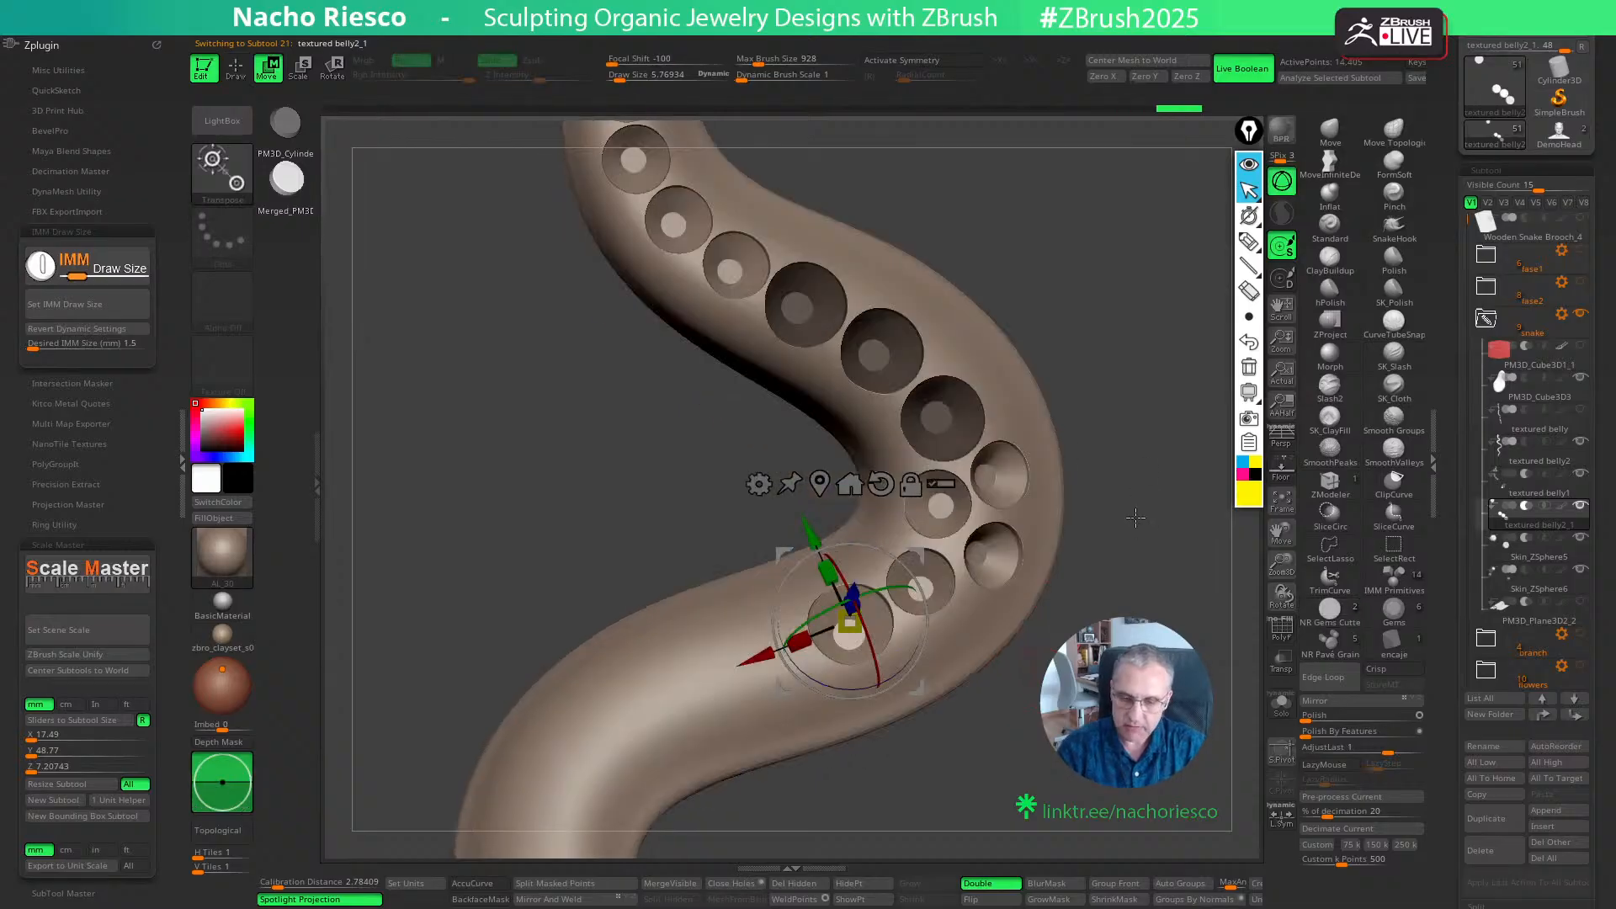
- Place another 1.5 mm cutter next along the body and adjust its rotation and position to follow the surface
{"action": "key", "text": "q"}
{"action": "key", "text": "w"}
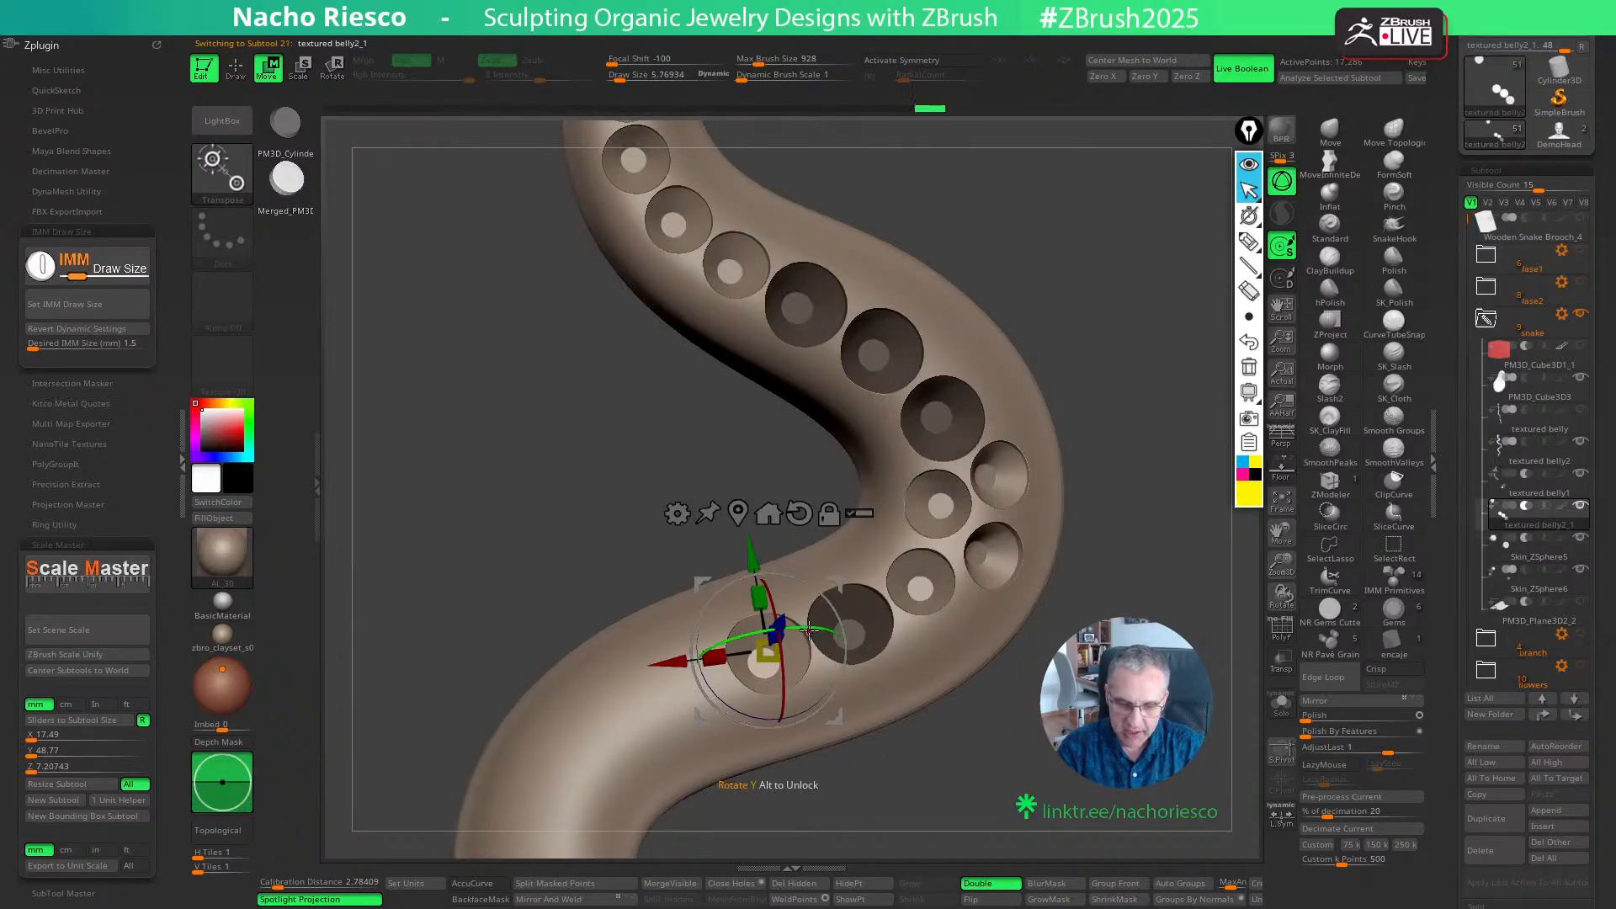
{"action": "left_click_drag", "start_coordinate": [839, 633], "coordinate": [835, 632]}
{"action": "left_click_drag", "start_coordinate": [779, 714], "coordinate": [783, 726]}
{"action": "key", "text": "q"}
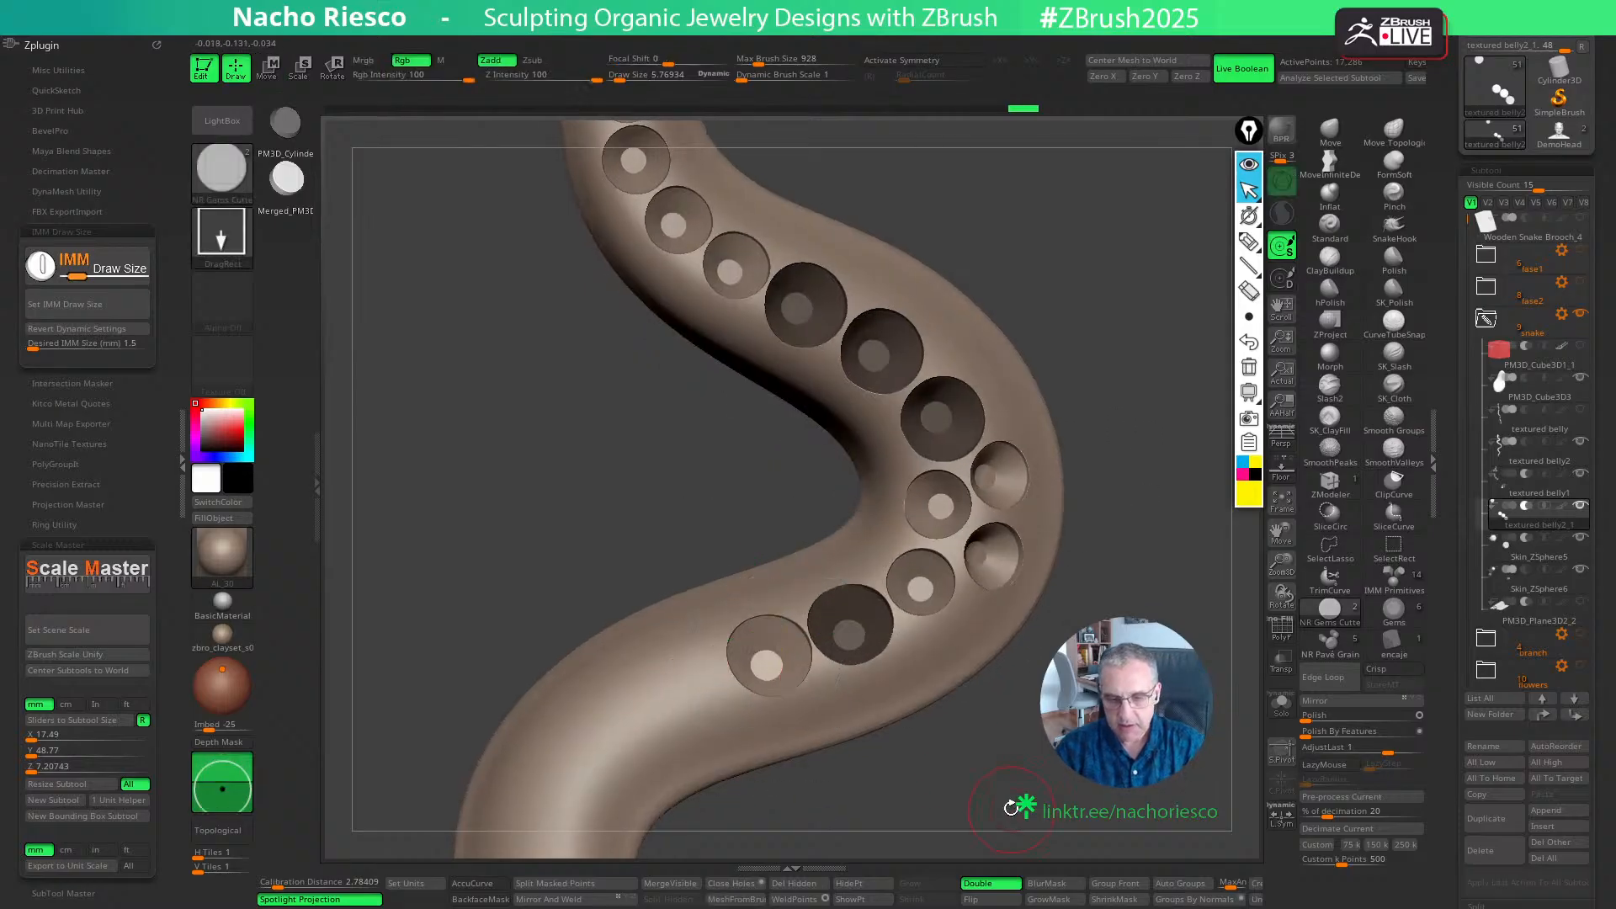
- Try one more 1.5 mm cutter after the last pair on the body and undo it
{"action": "left_click_drag", "start_coordinate": [1010, 804], "coordinate": [873, 685]}
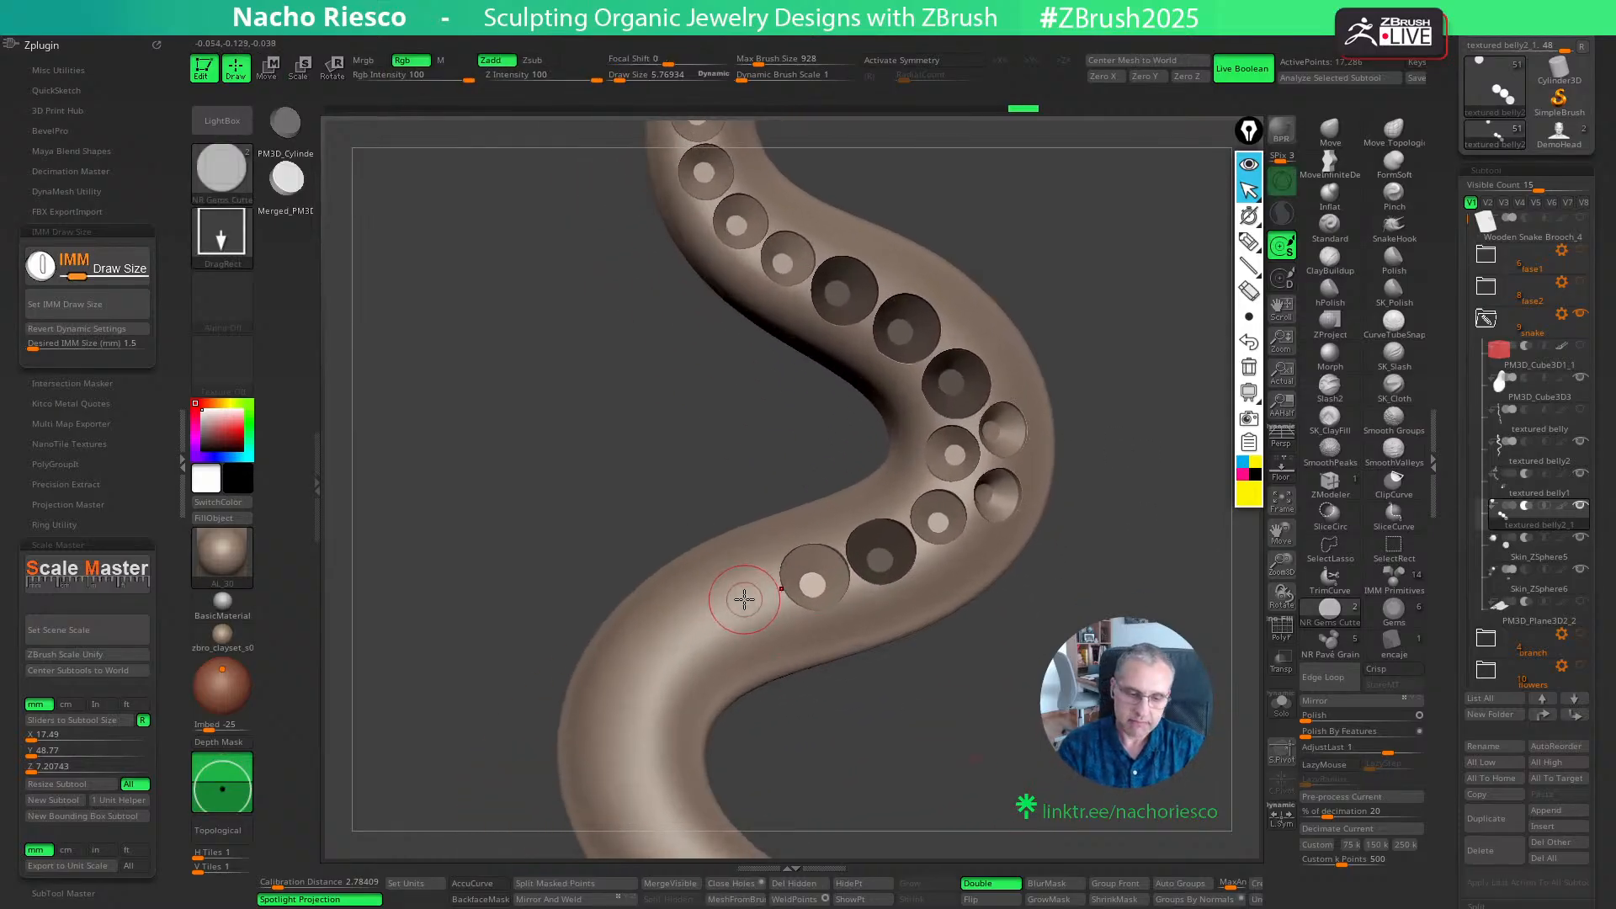
{"action": "key", "text": "ctrl"}
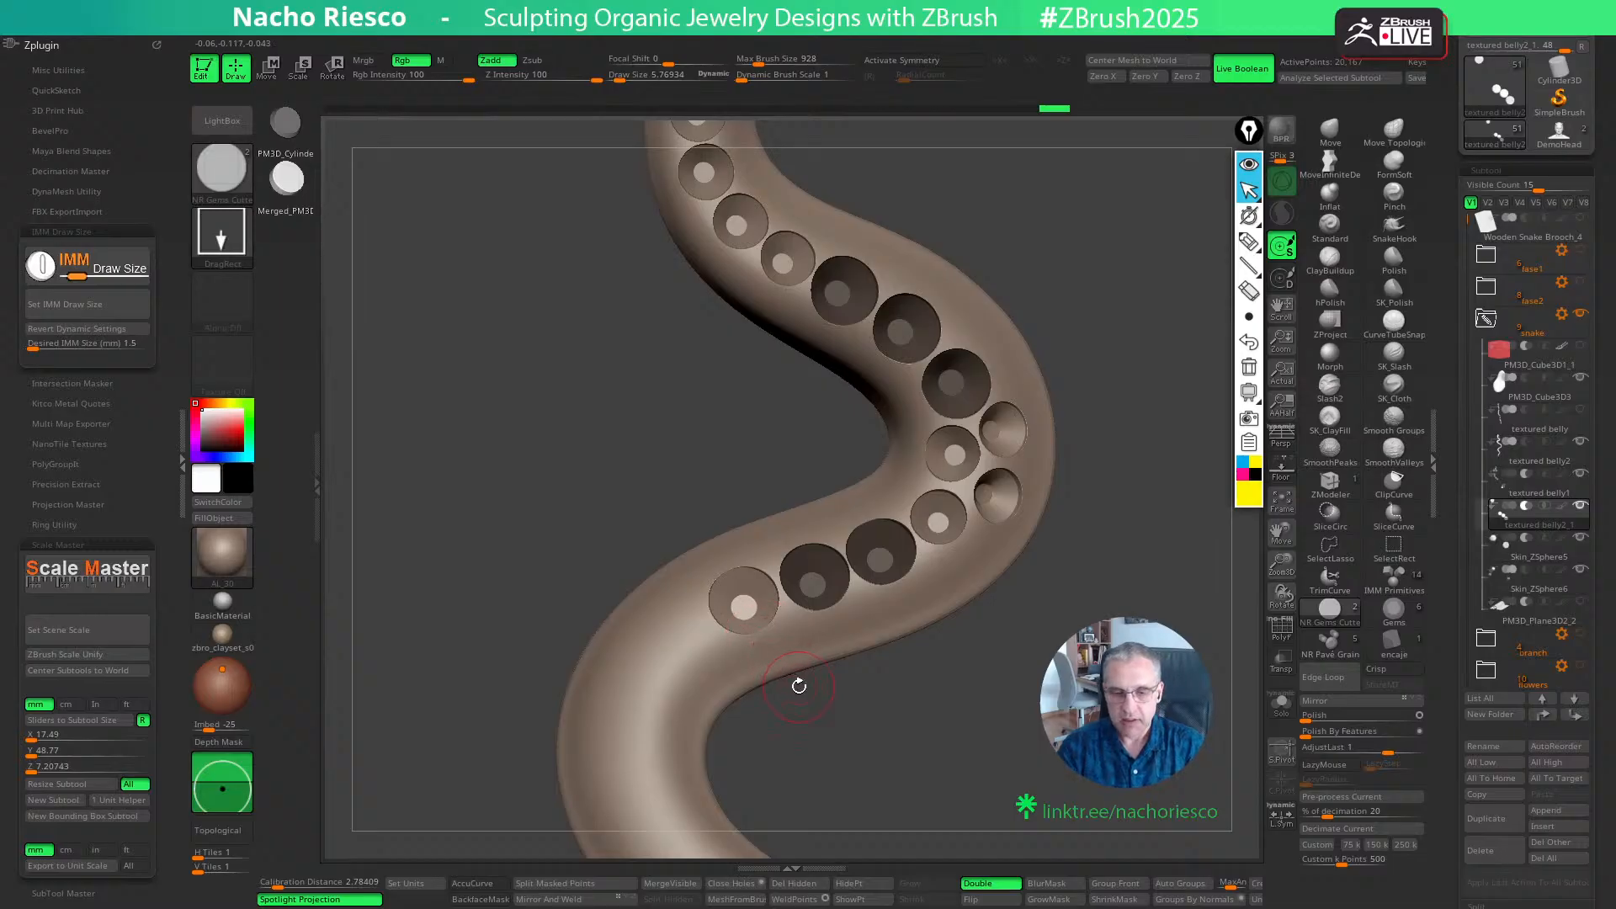
{"action": "key", "text": "ctrl"}
{"action": "key", "text": "ctrl+z"}
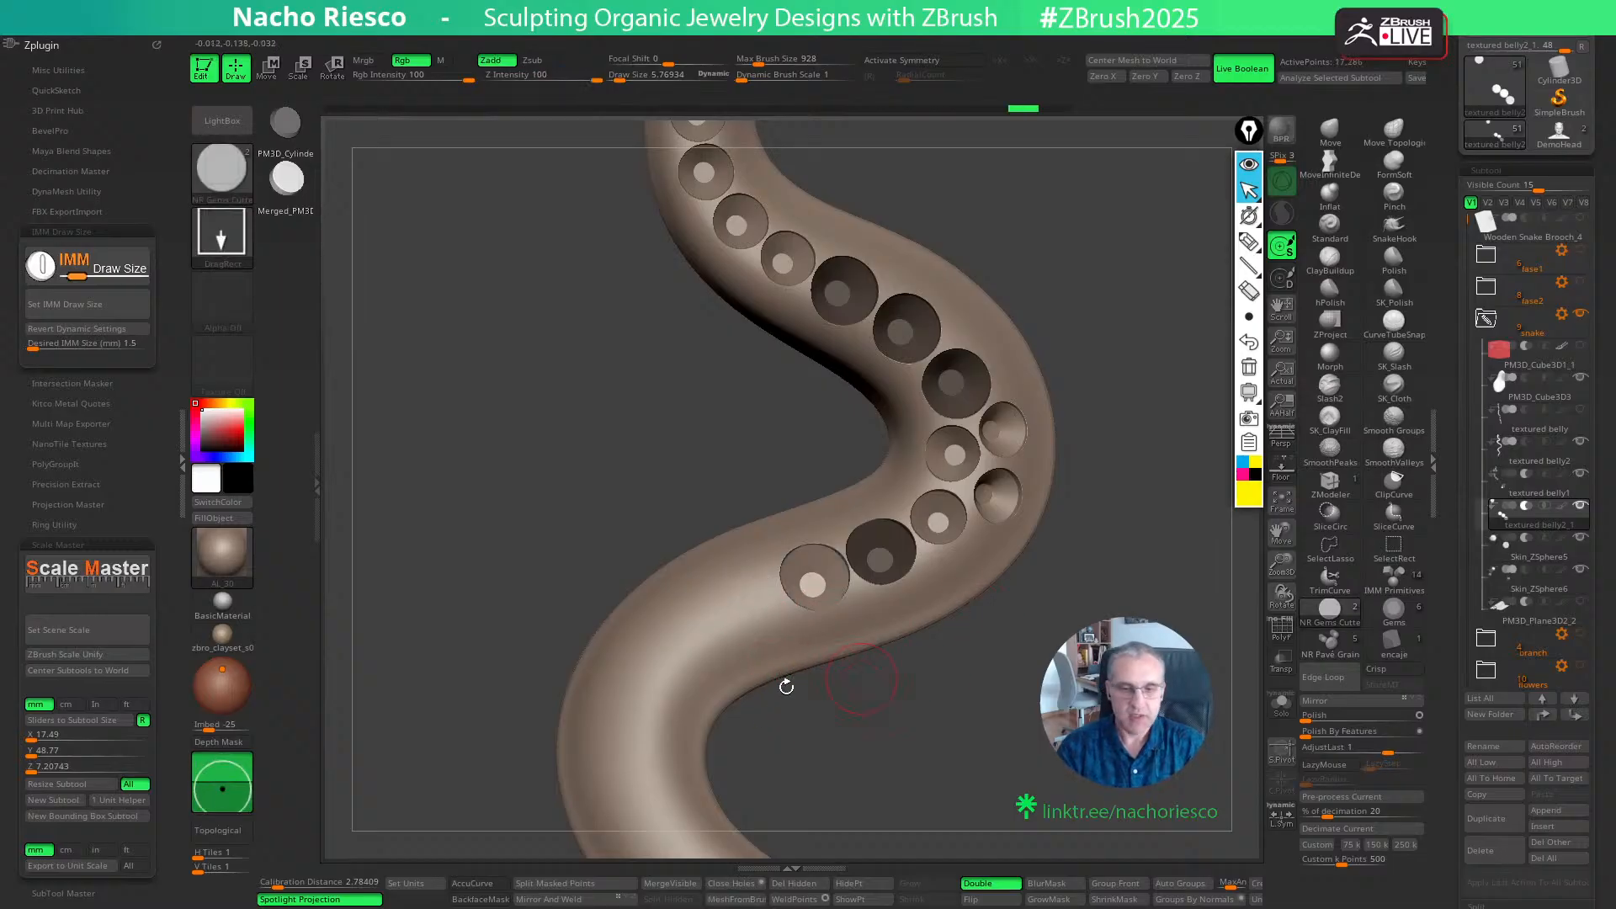
- Set the IMM draw size to 1.2 mm and, in textured belly1, place a cutter on the next bend's inner side after the 1.5 mm pair
{"action": "key", "text": "Return"}
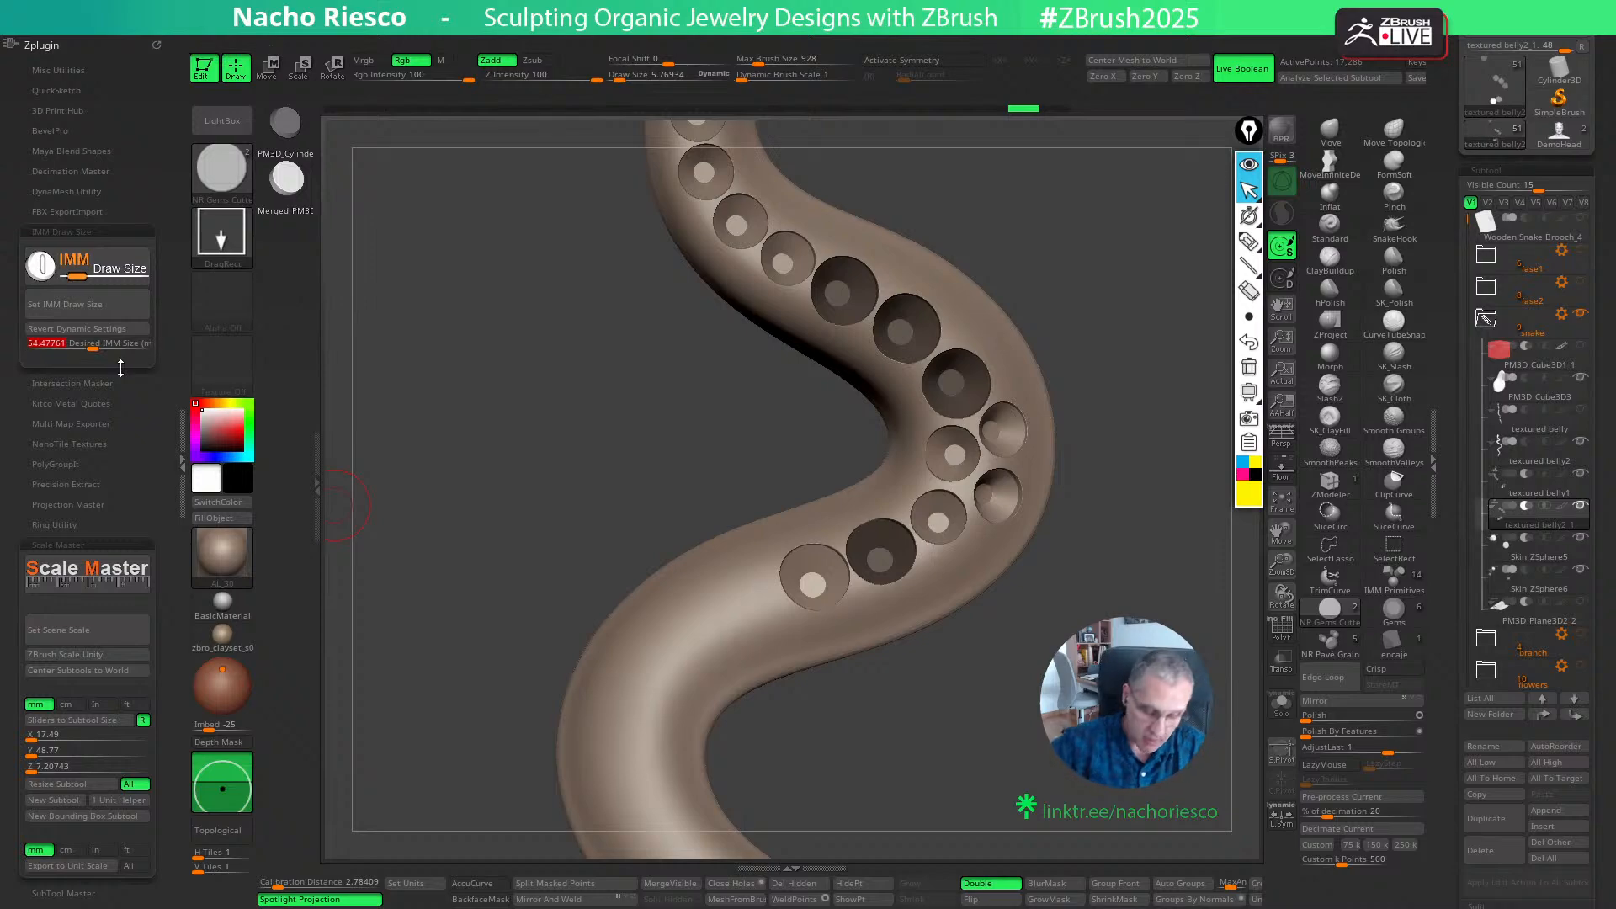
{"action": "key", "text": "Return"}
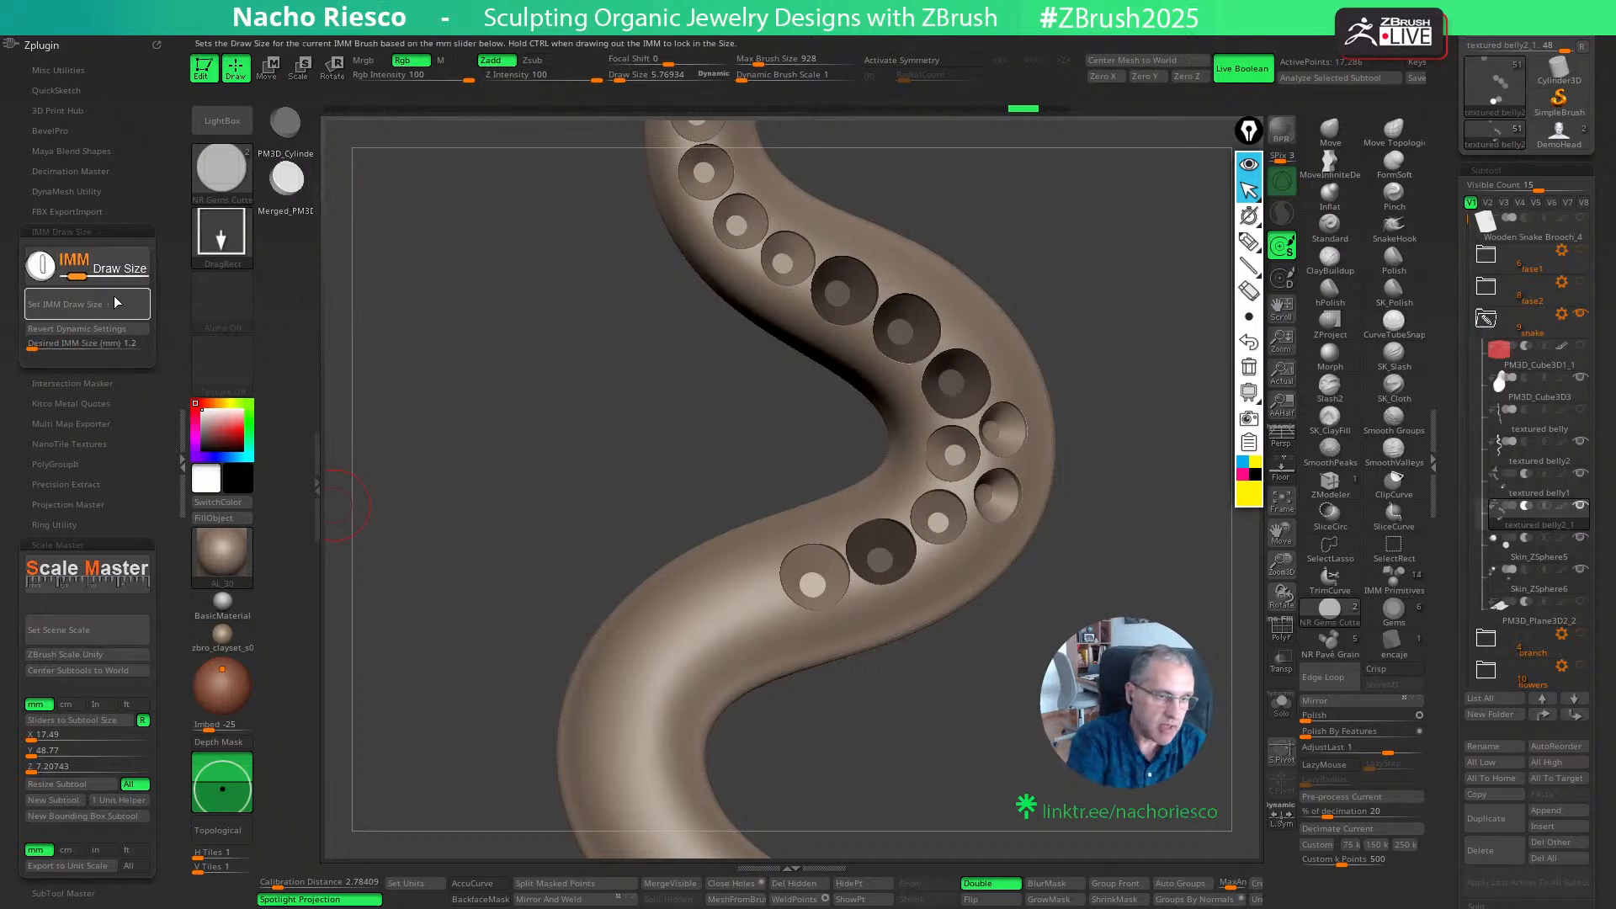
{"action": "left_click", "coordinate": [810, 572], "text": "alt"}
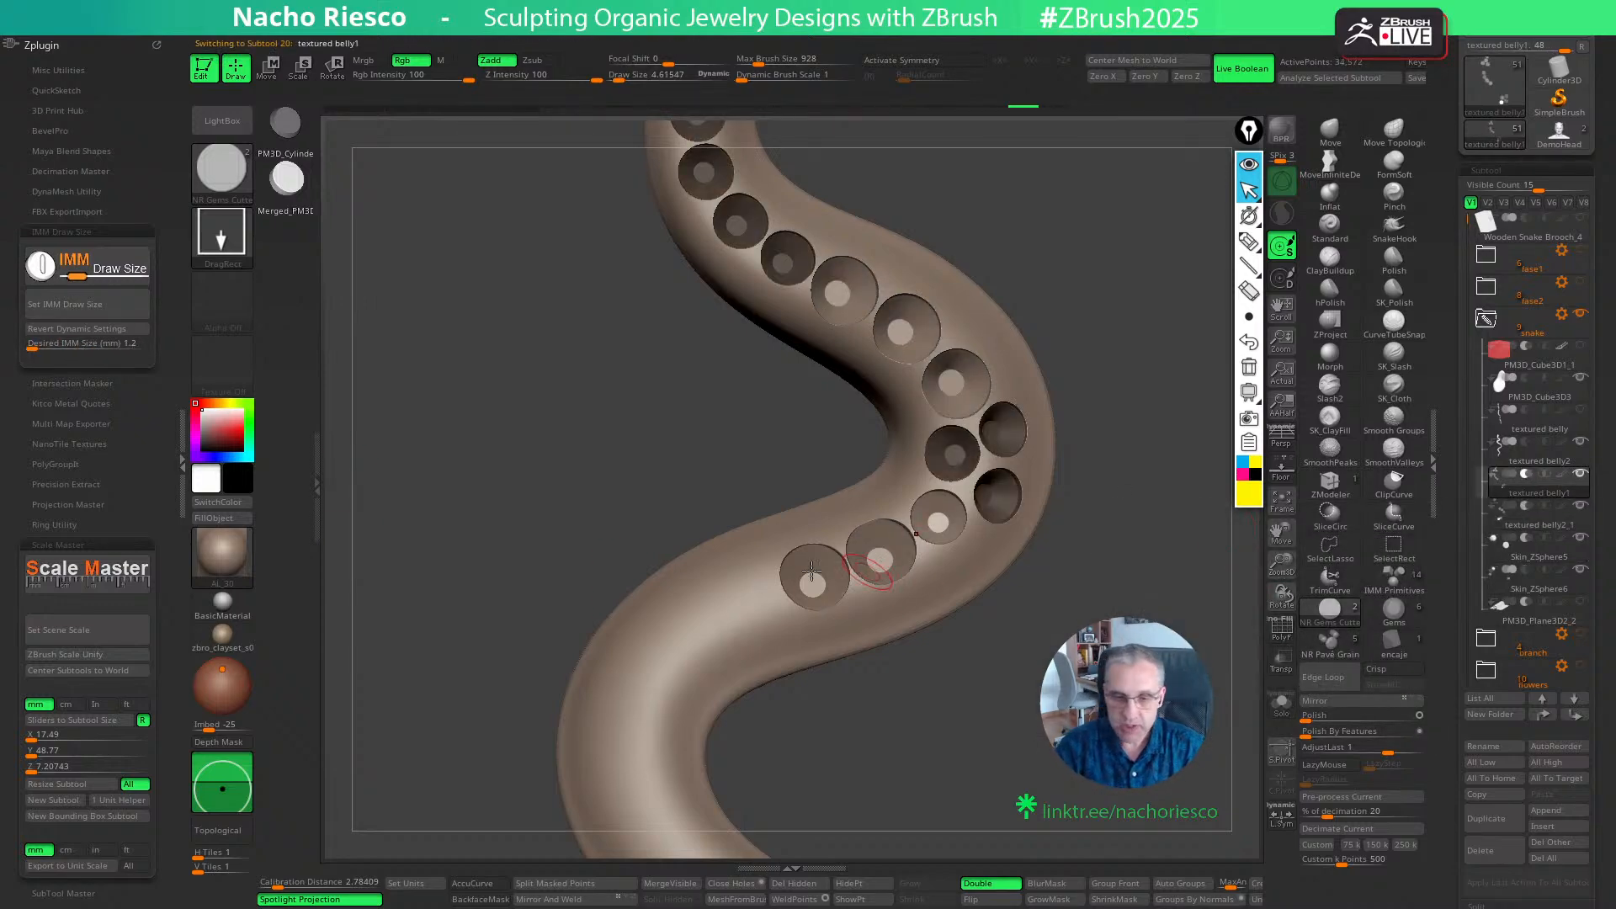
{"action": "key", "text": "w"}
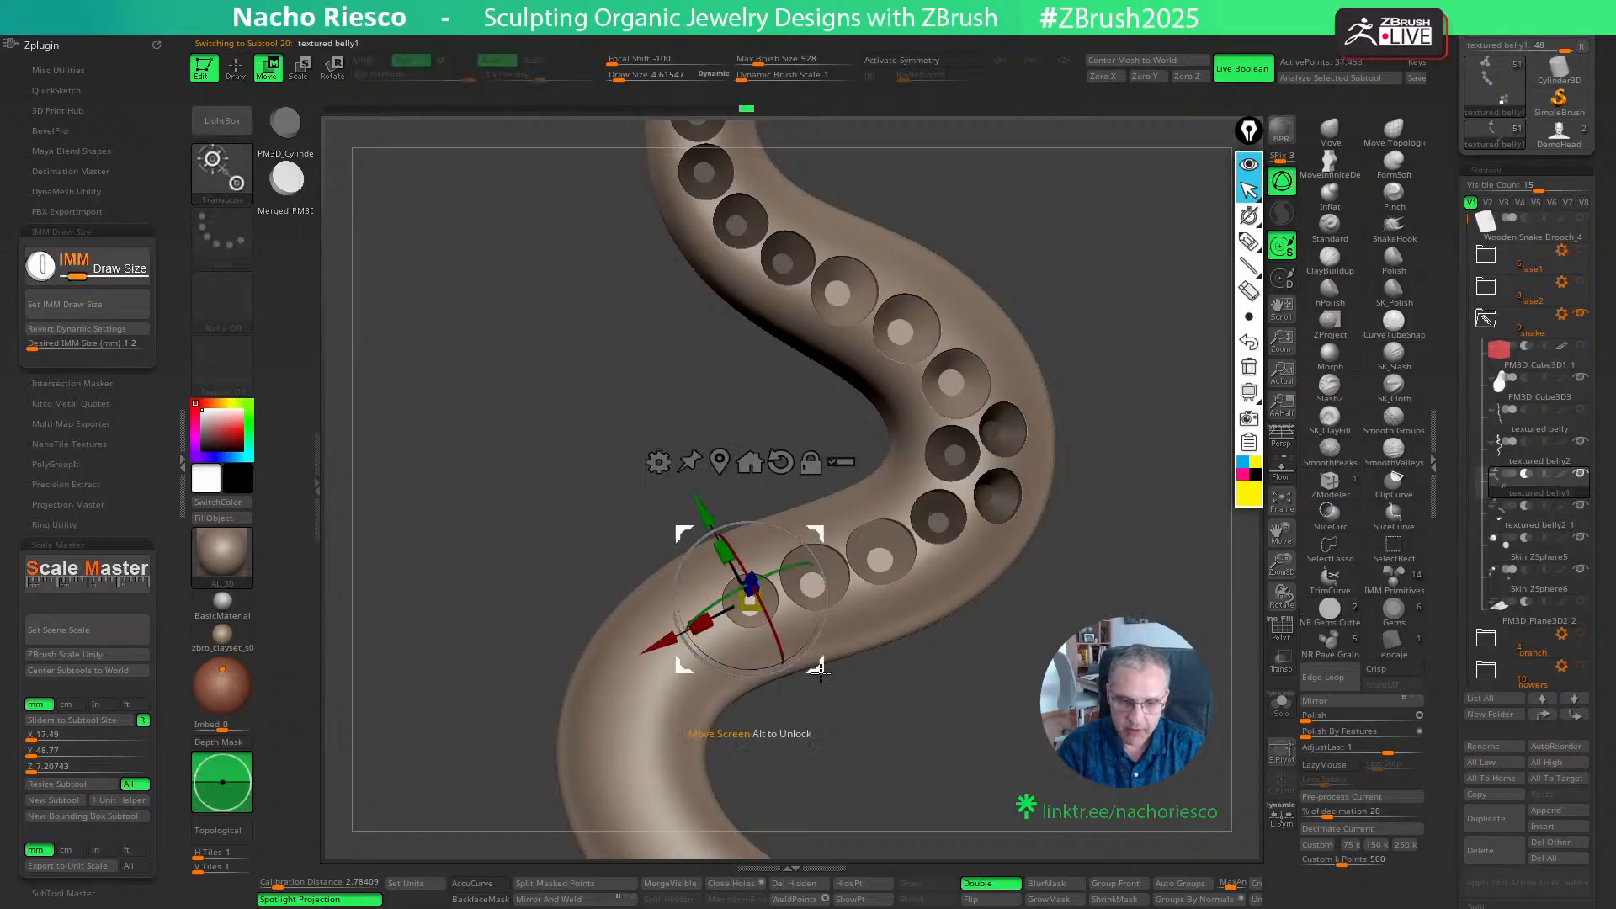
{"action": "key", "text": "ctrl+z"}
{"action": "key", "text": "q"}
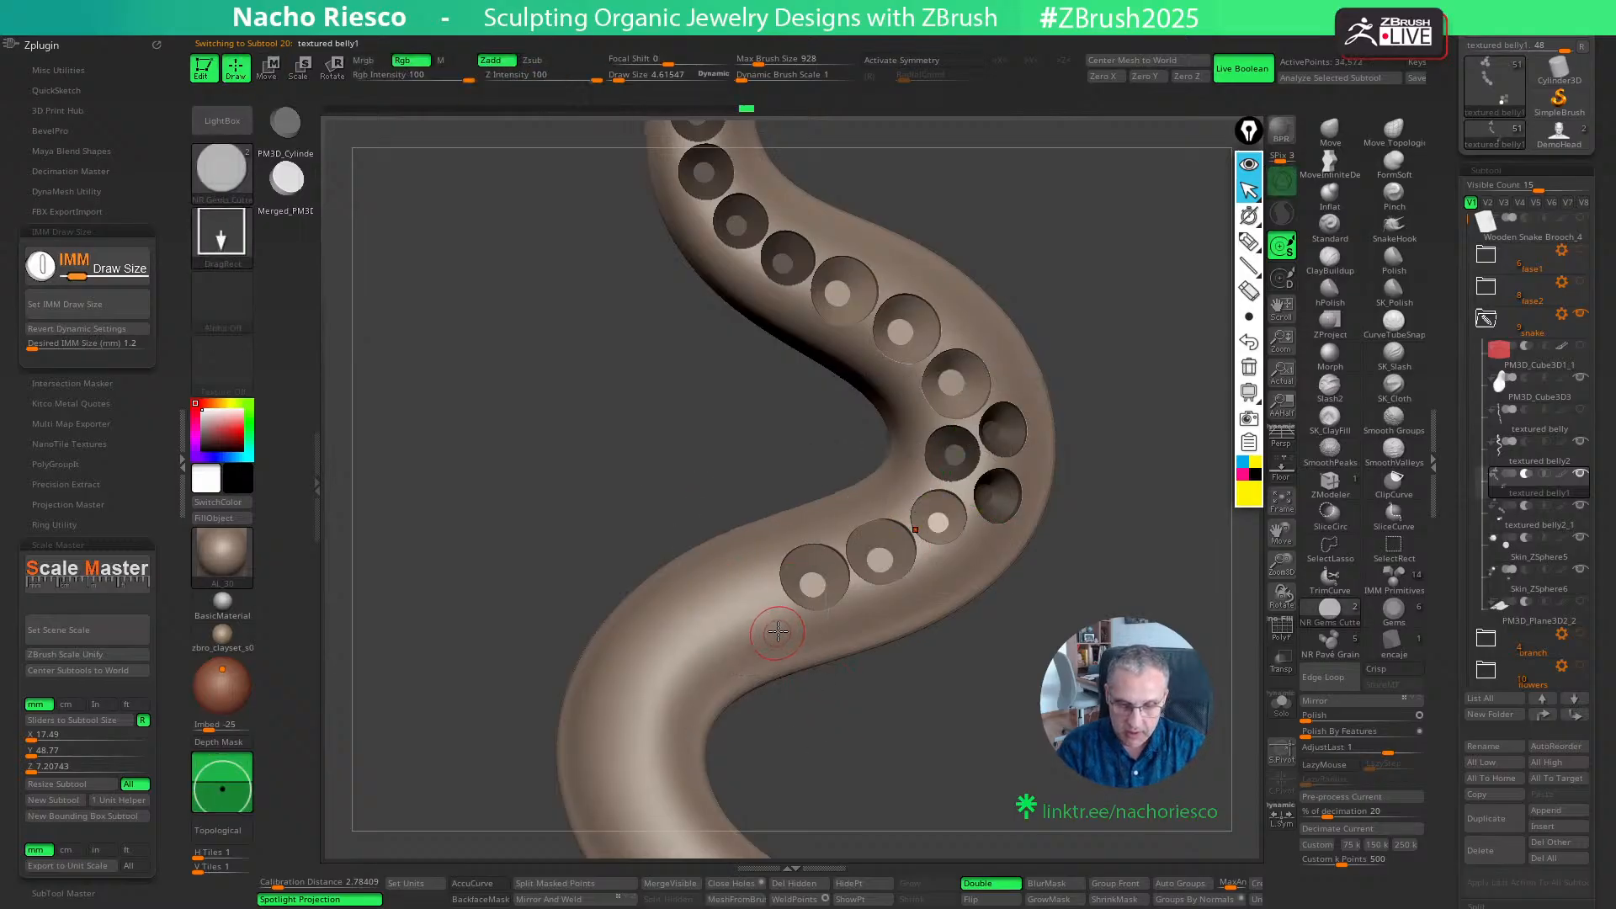
{"action": "left_click", "coordinate": [770, 618]}
{"action": "key", "text": "w"}
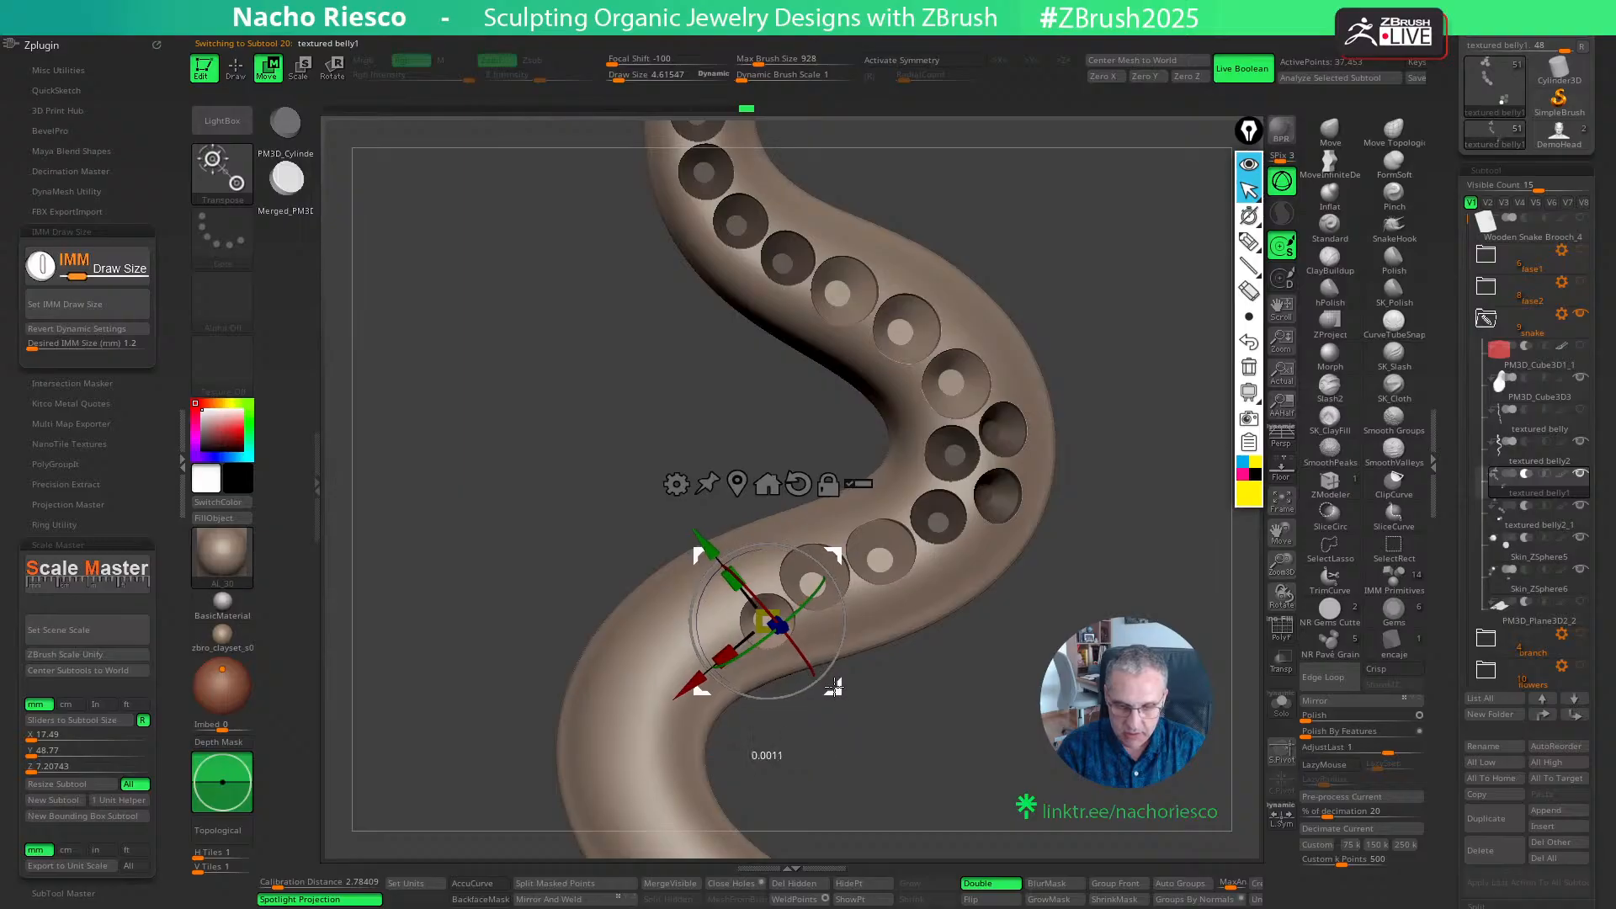
{"action": "key", "text": "q"}
{"action": "left_click_drag", "start_coordinate": [833, 691], "coordinate": [847, 713]}
- Place a second 1.2 mm cutter on the bend's outer side beside the first and adjust its spacing and depth
{"action": "left_click", "coordinate": [732, 574]}
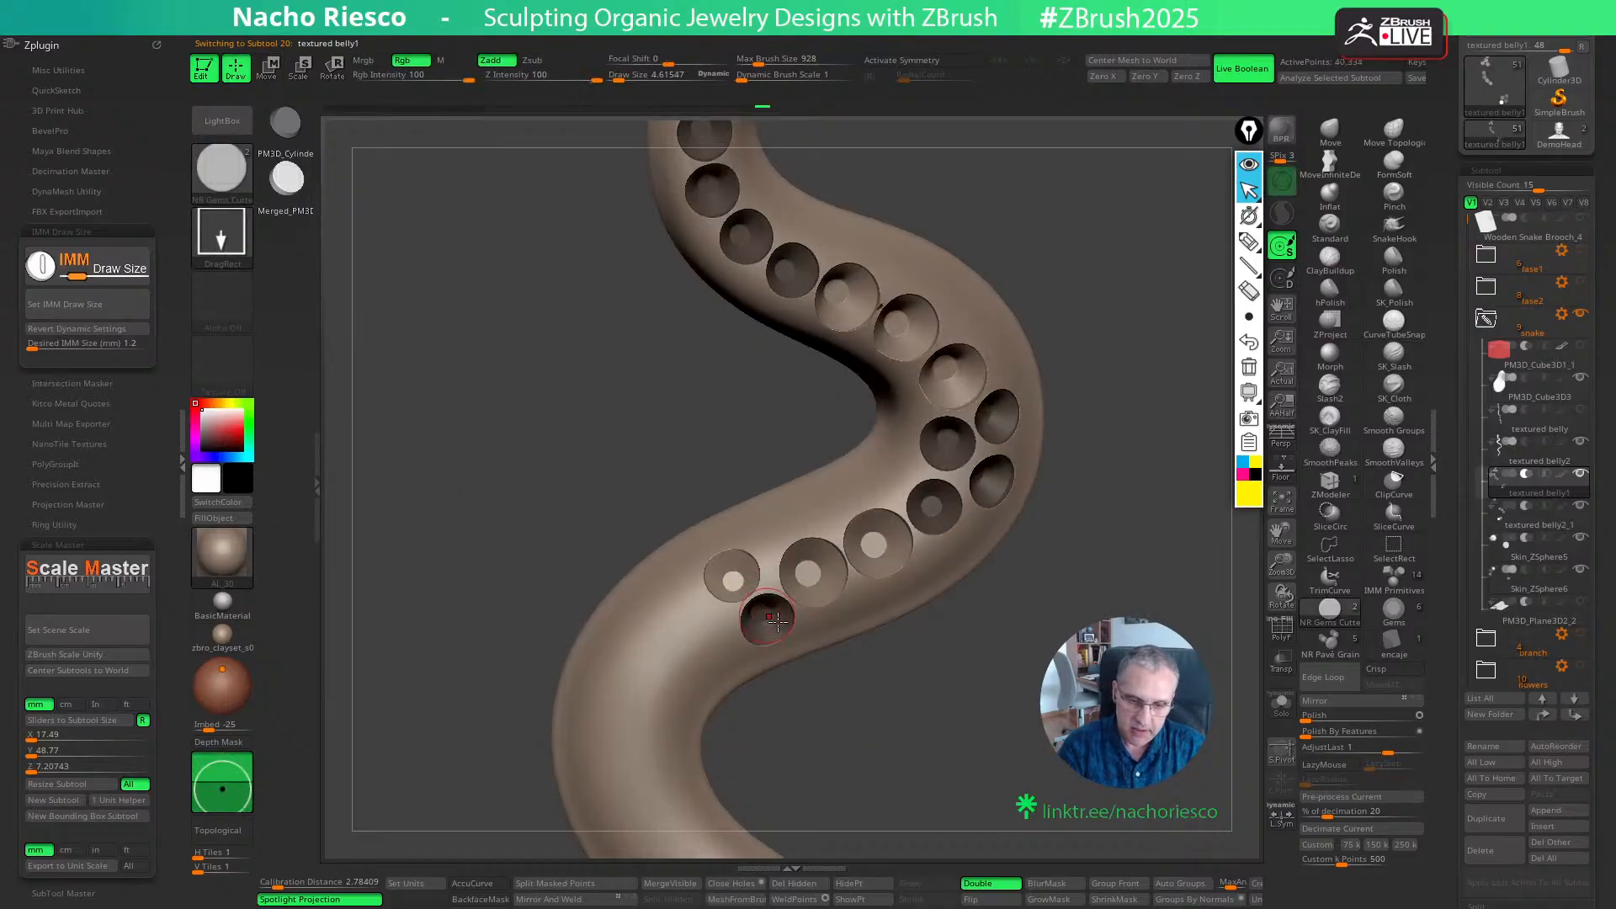
{"action": "key", "text": "w"}
{"action": "left_click_drag", "start_coordinate": [802, 635], "coordinate": [814, 629]}
{"action": "right_click_drag", "start_coordinate": [916, 548], "coordinate": [867, 594]}
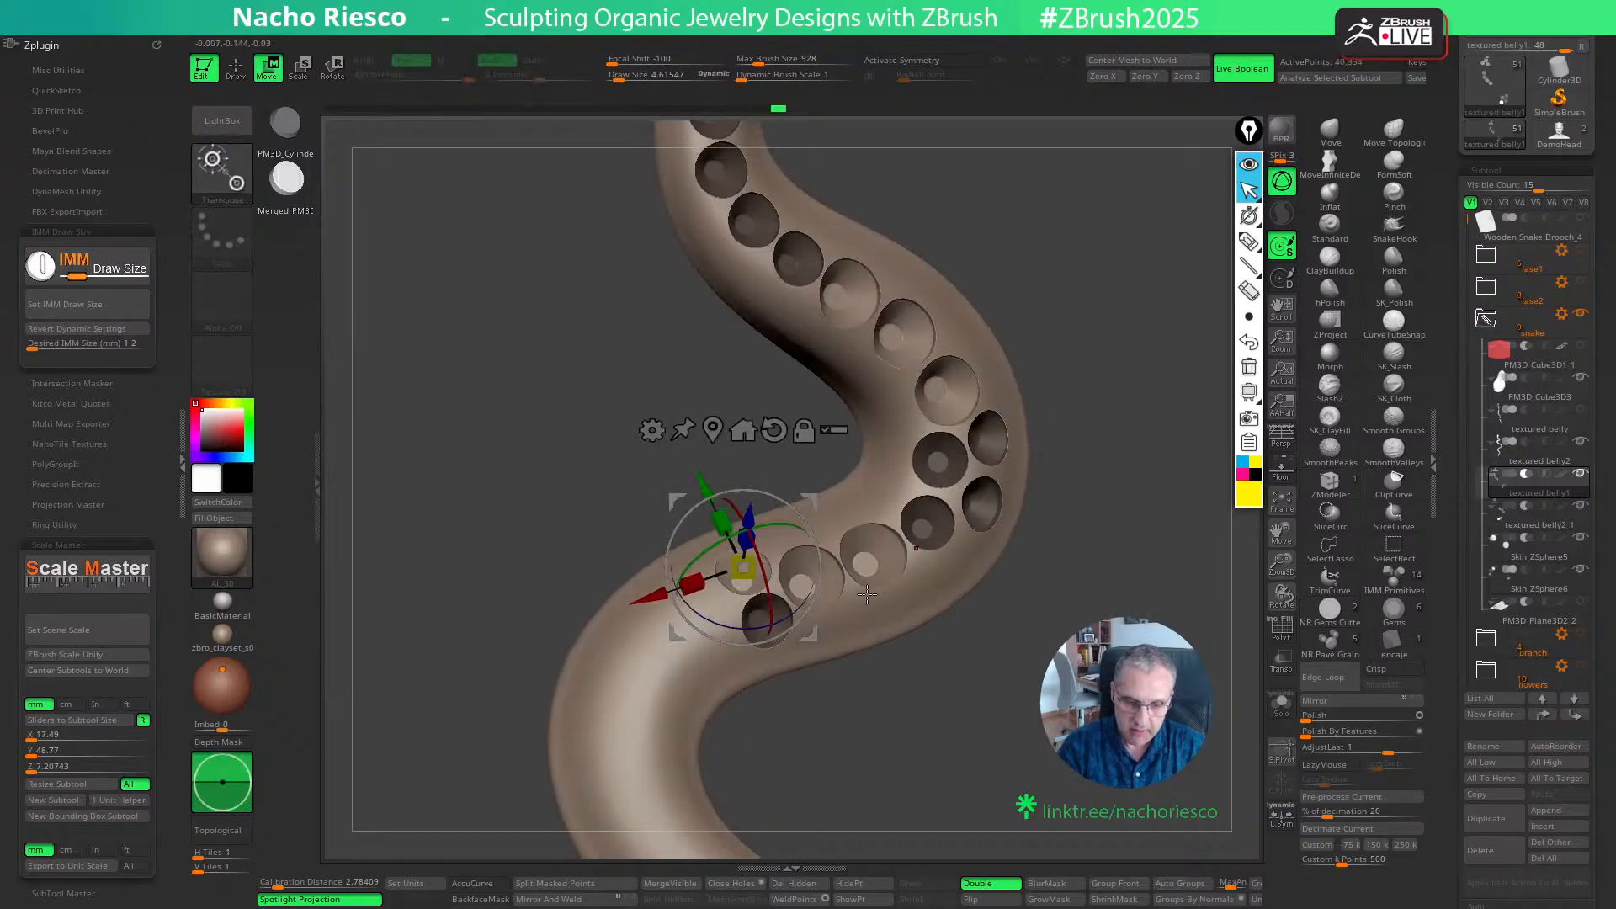
{"action": "left_click_drag", "start_coordinate": [747, 516], "coordinate": [747, 520]}
{"action": "left_click_drag", "start_coordinate": [1034, 722], "coordinate": [1005, 725]}
{"action": "key", "text": "q"}
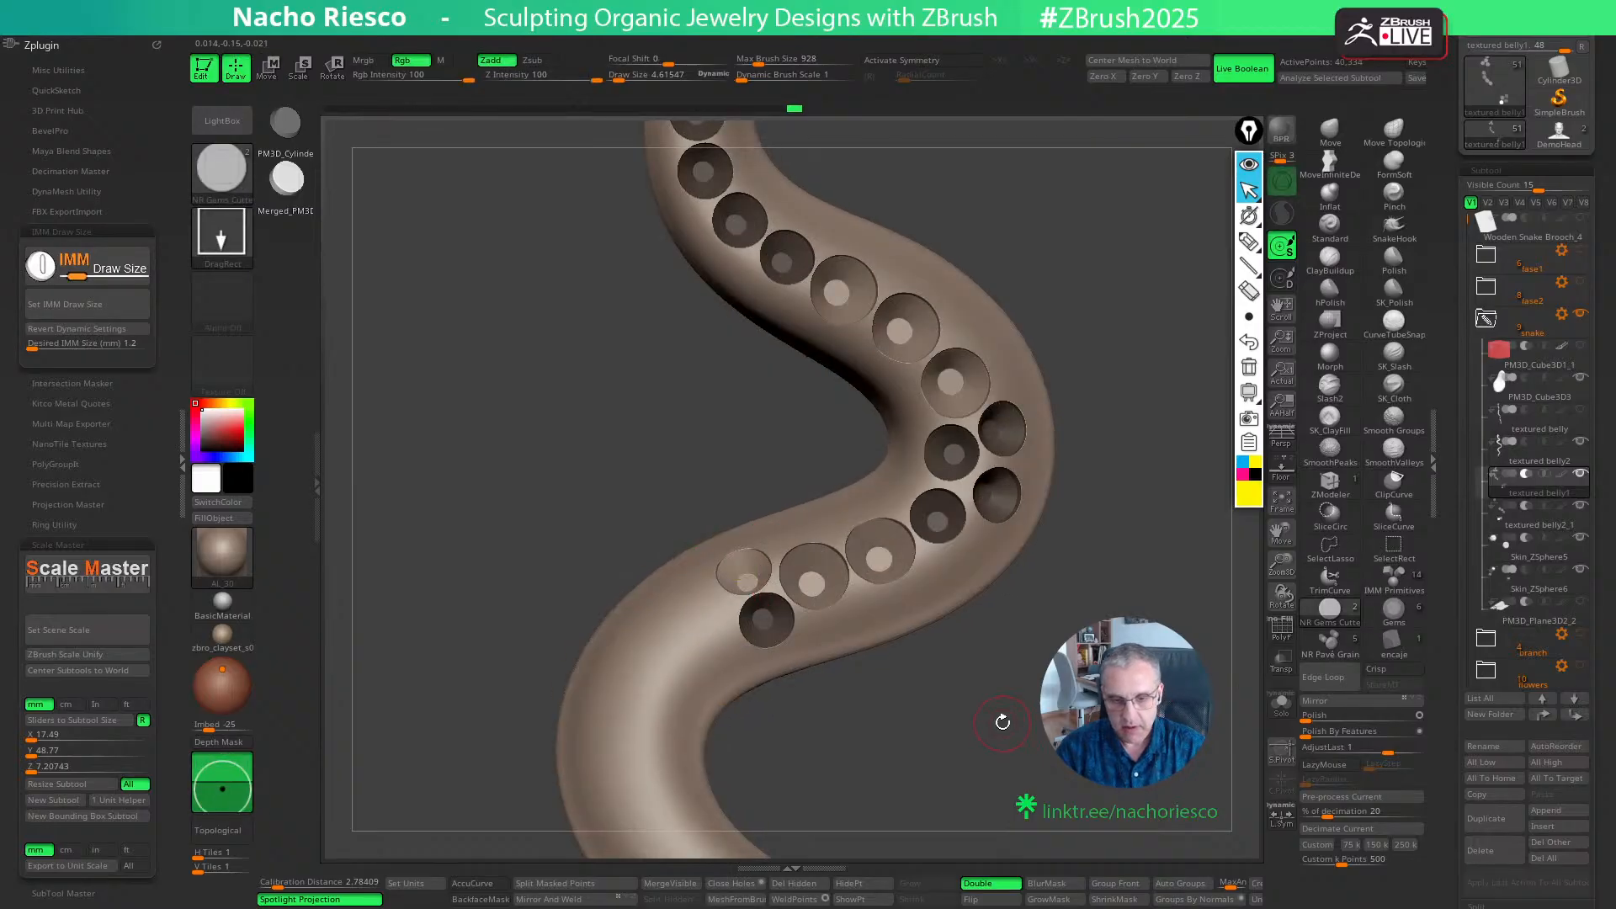
- Place a third 1.2 mm cutter next along the body, beyond the side-by-side pair, and fine-tune its position
{"action": "left_click", "coordinate": [707, 621]}
{"action": "key", "text": "w"}
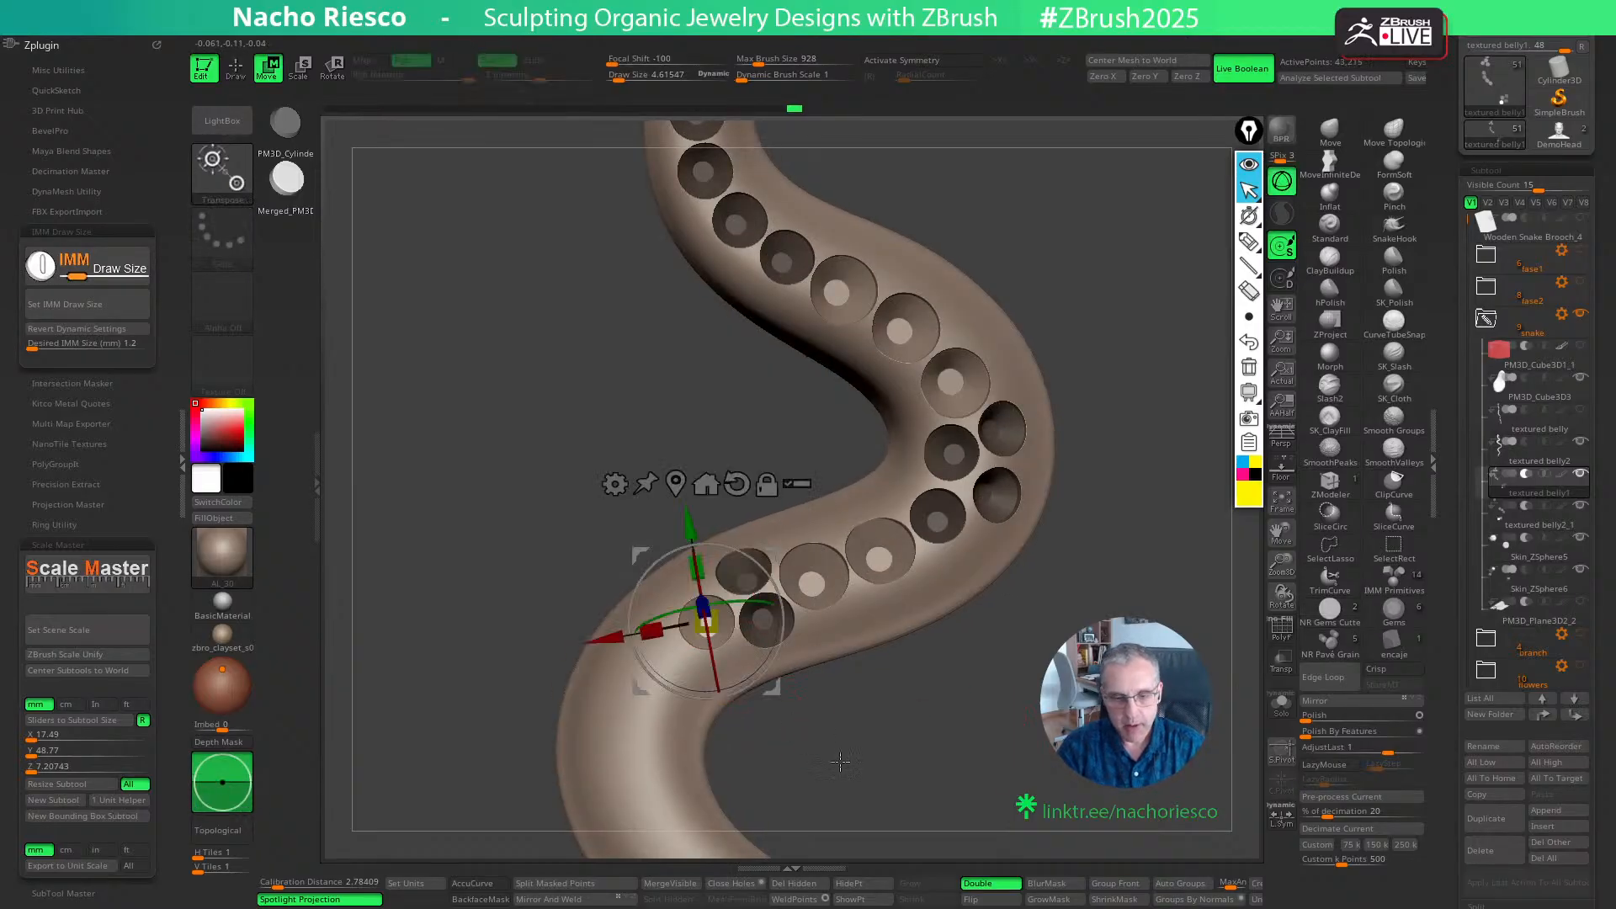
{"action": "left_click_drag", "start_coordinate": [840, 762], "coordinate": [863, 735]}
{"action": "left_click_drag", "start_coordinate": [720, 576], "coordinate": [719, 578]}
{"action": "key", "text": "q"}
{"action": "mouse_move", "coordinate": [894, 765]}
{"action": "left_mouse_down"}
{"action": "mouse_move", "coordinate": [928, 769]}
{"action": "mouse_move", "coordinate": [948, 703]}
{"action": "mouse_move", "coordinate": [950, 749]}
{"action": "mouse_move", "coordinate": [985, 710]}
{"action": "left_mouse_up"}
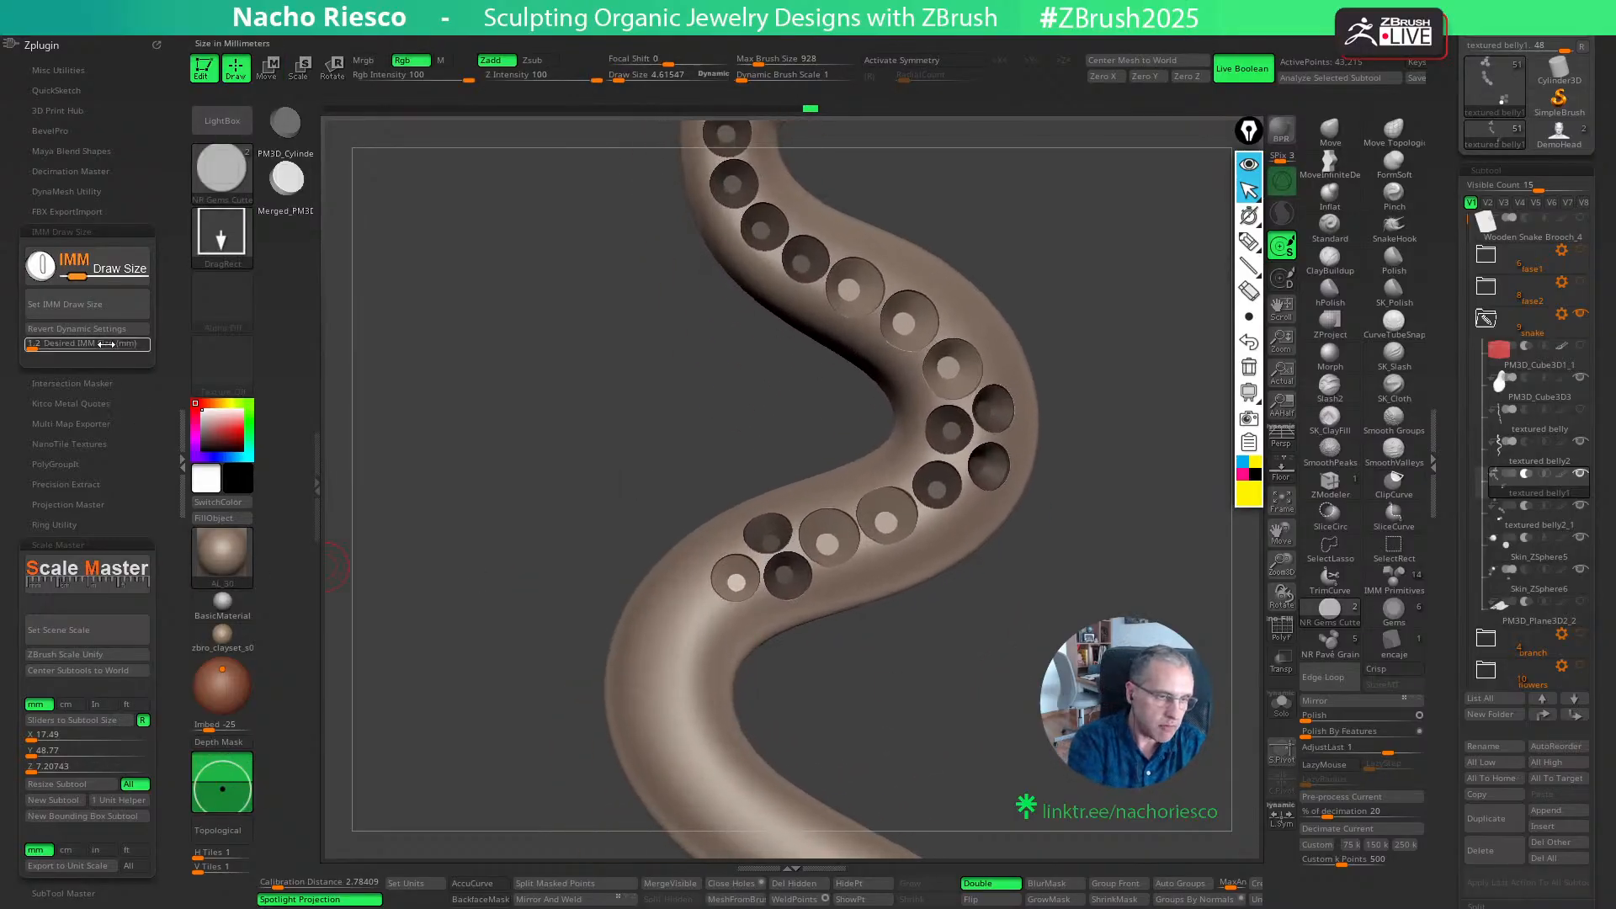
- Set the IMM draw size to 1 mm, place a cutter on the bend's inner side and adjust its depth
{"action": "key", "text": "Return"}
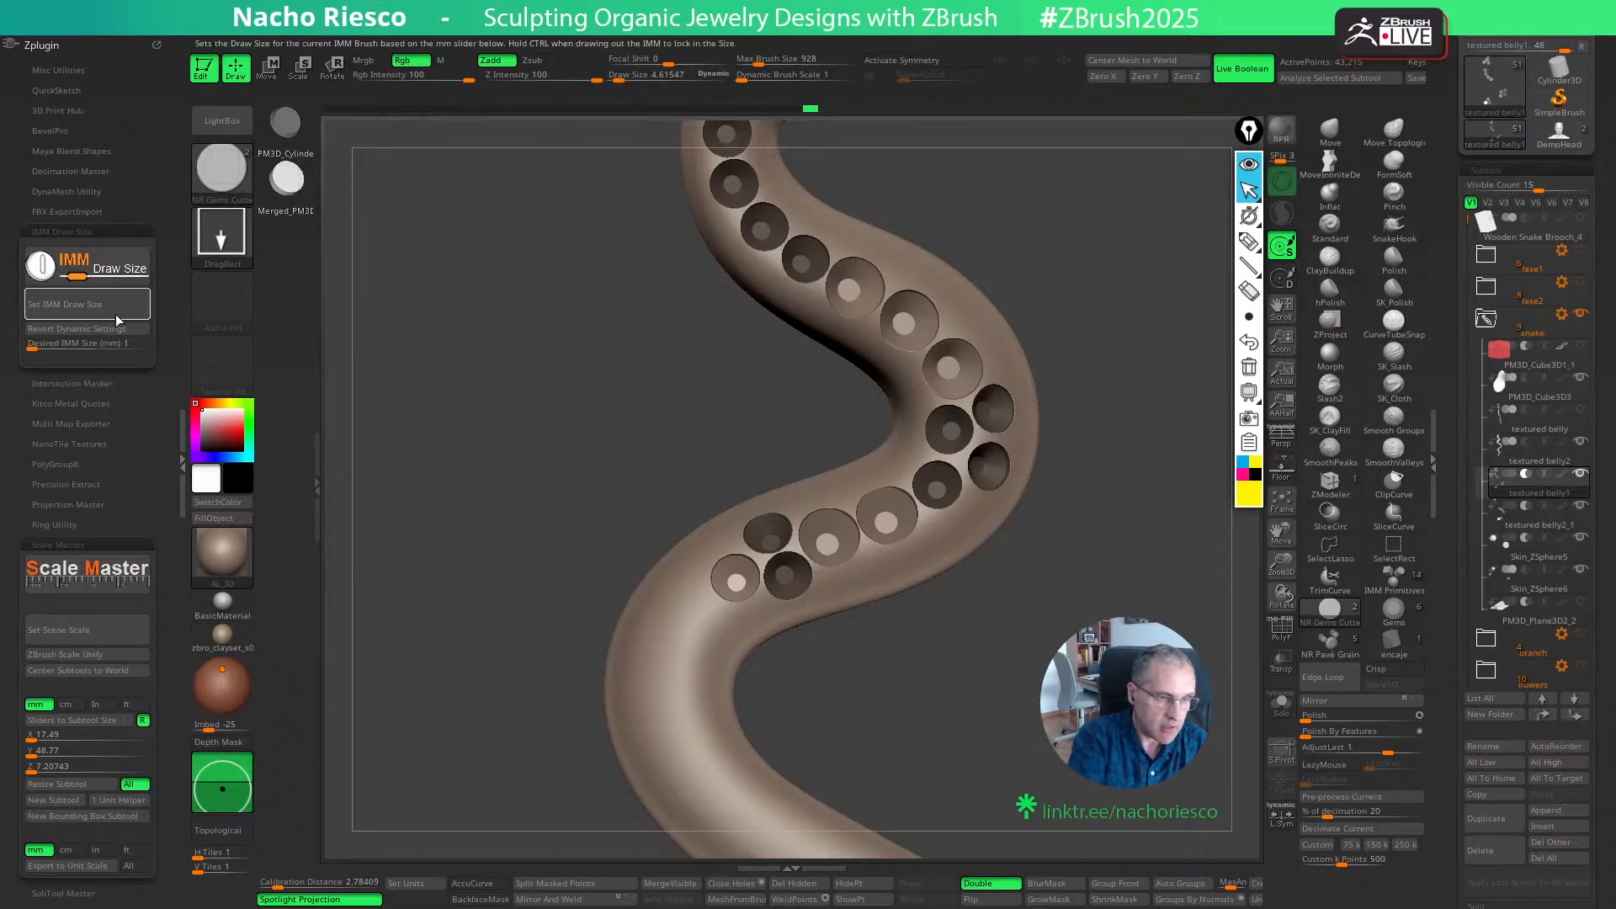
{"action": "left_click", "coordinate": [115, 315]}
{"action": "left_click_drag", "start_coordinate": [538, 379], "coordinate": [640, 388]}
{"action": "left_click_drag", "start_coordinate": [863, 448], "coordinate": [897, 477]}
{"action": "key", "text": "w"}
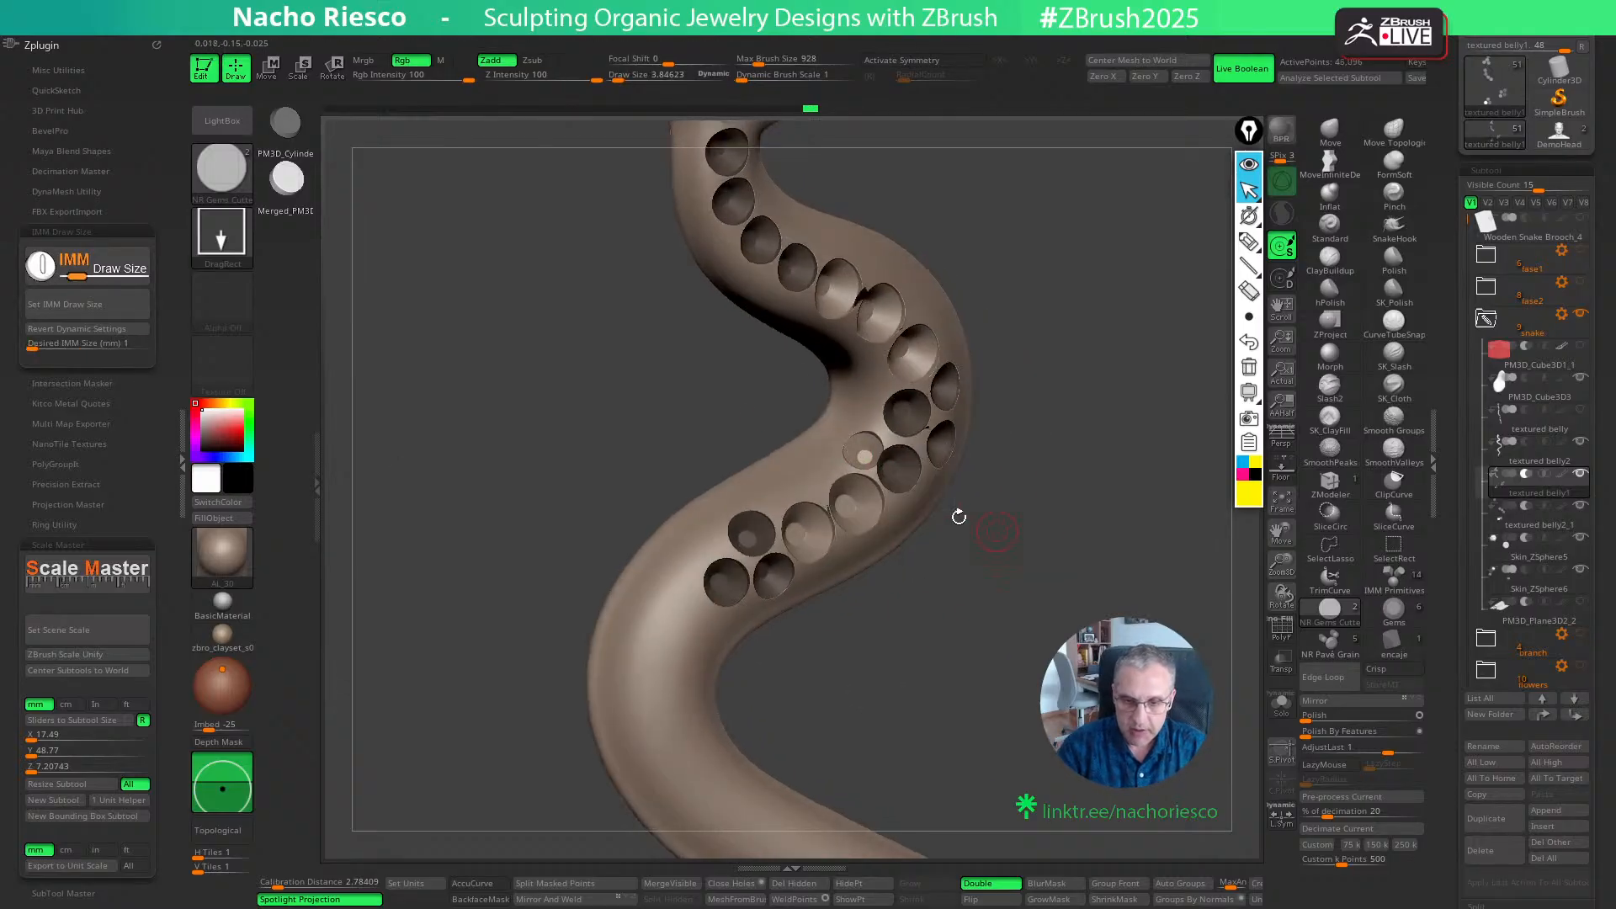
{"action": "left_click_drag", "start_coordinate": [1051, 447], "coordinate": [1090, 446]}
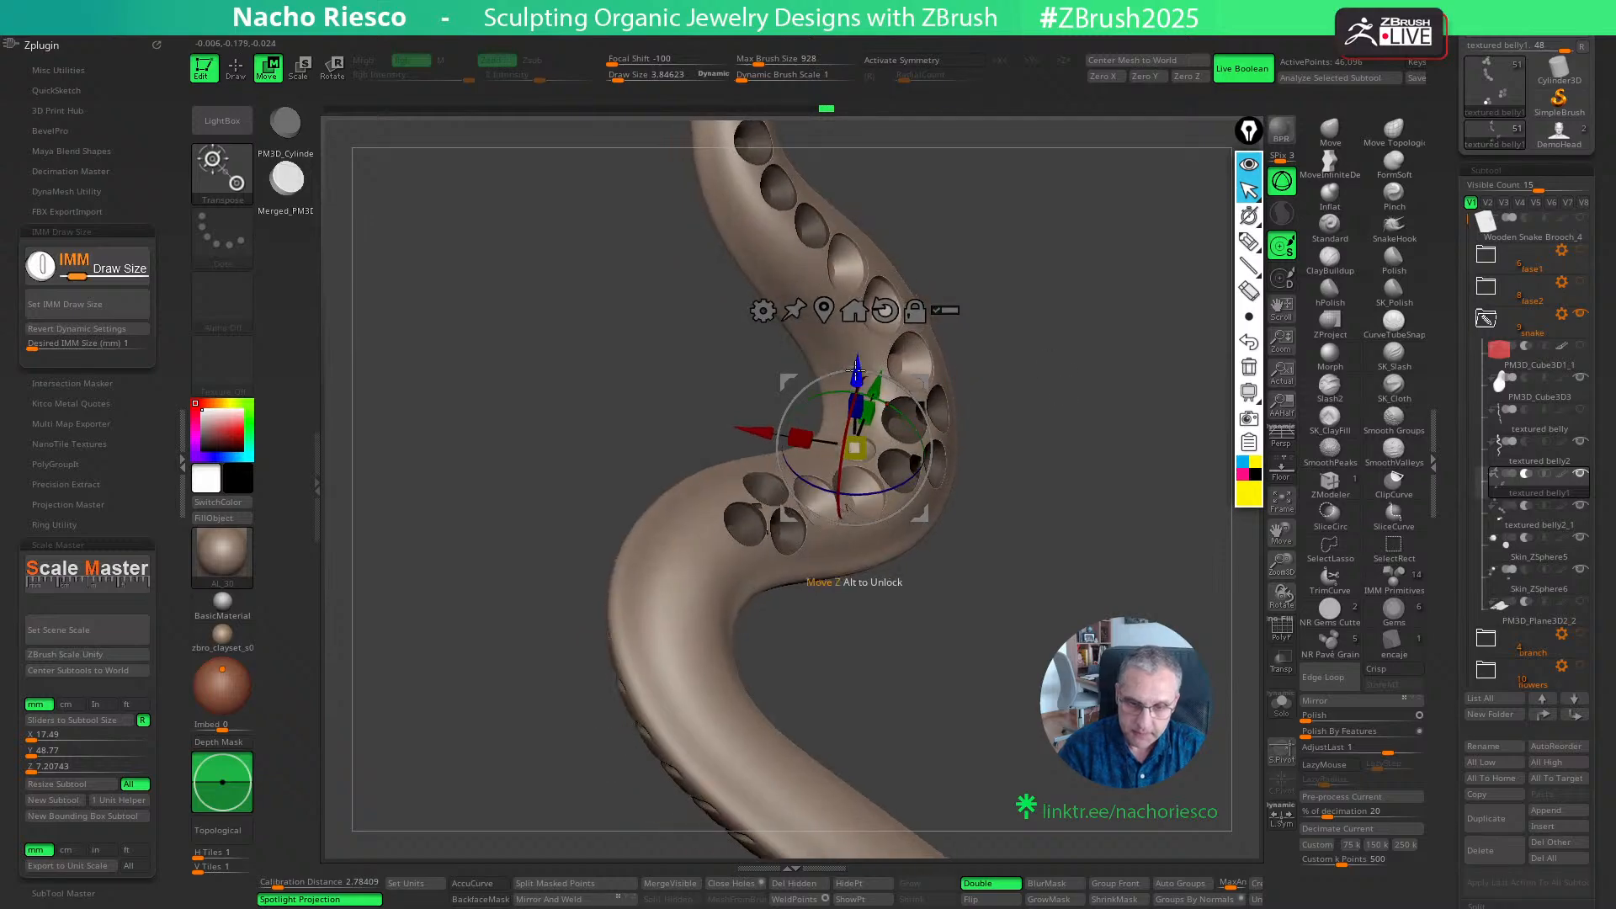
{"action": "left_click_drag", "start_coordinate": [856, 374], "coordinate": [857, 379]}
{"action": "left_click_drag", "start_coordinate": [1069, 451], "coordinate": [1001, 459]}
{"action": "key", "text": "q"}
{"action": "left_click_drag", "start_coordinate": [1067, 673], "coordinate": [1087, 698], "text": "alt"}
{"action": "left_click_drag", "start_coordinate": [1031, 599], "coordinate": [1008, 489]}
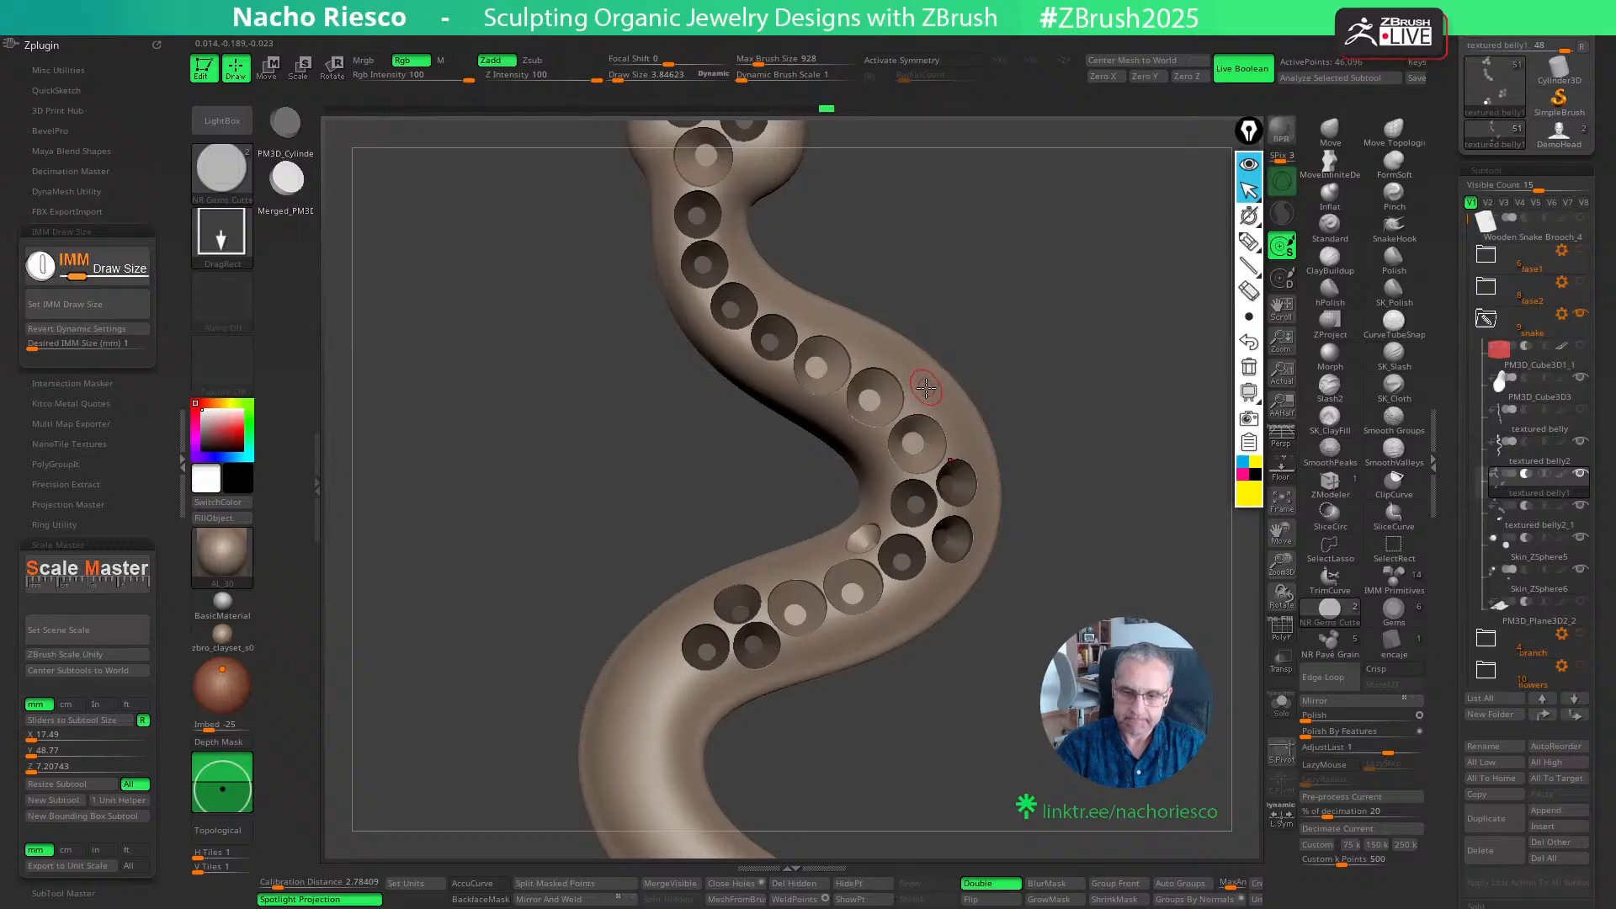
- Place a second 1 mm cutter on the body's opposite edge, beside the lower pair of 1.5 mm seats, and refine its depth
{"action": "mouse_move", "coordinate": [1081, 463]}
{"action": "left_mouse_down"}
{"action": "mouse_move", "coordinate": [1142, 350]}
{"action": "mouse_move", "coordinate": [1106, 477]}
{"action": "left_mouse_up"}
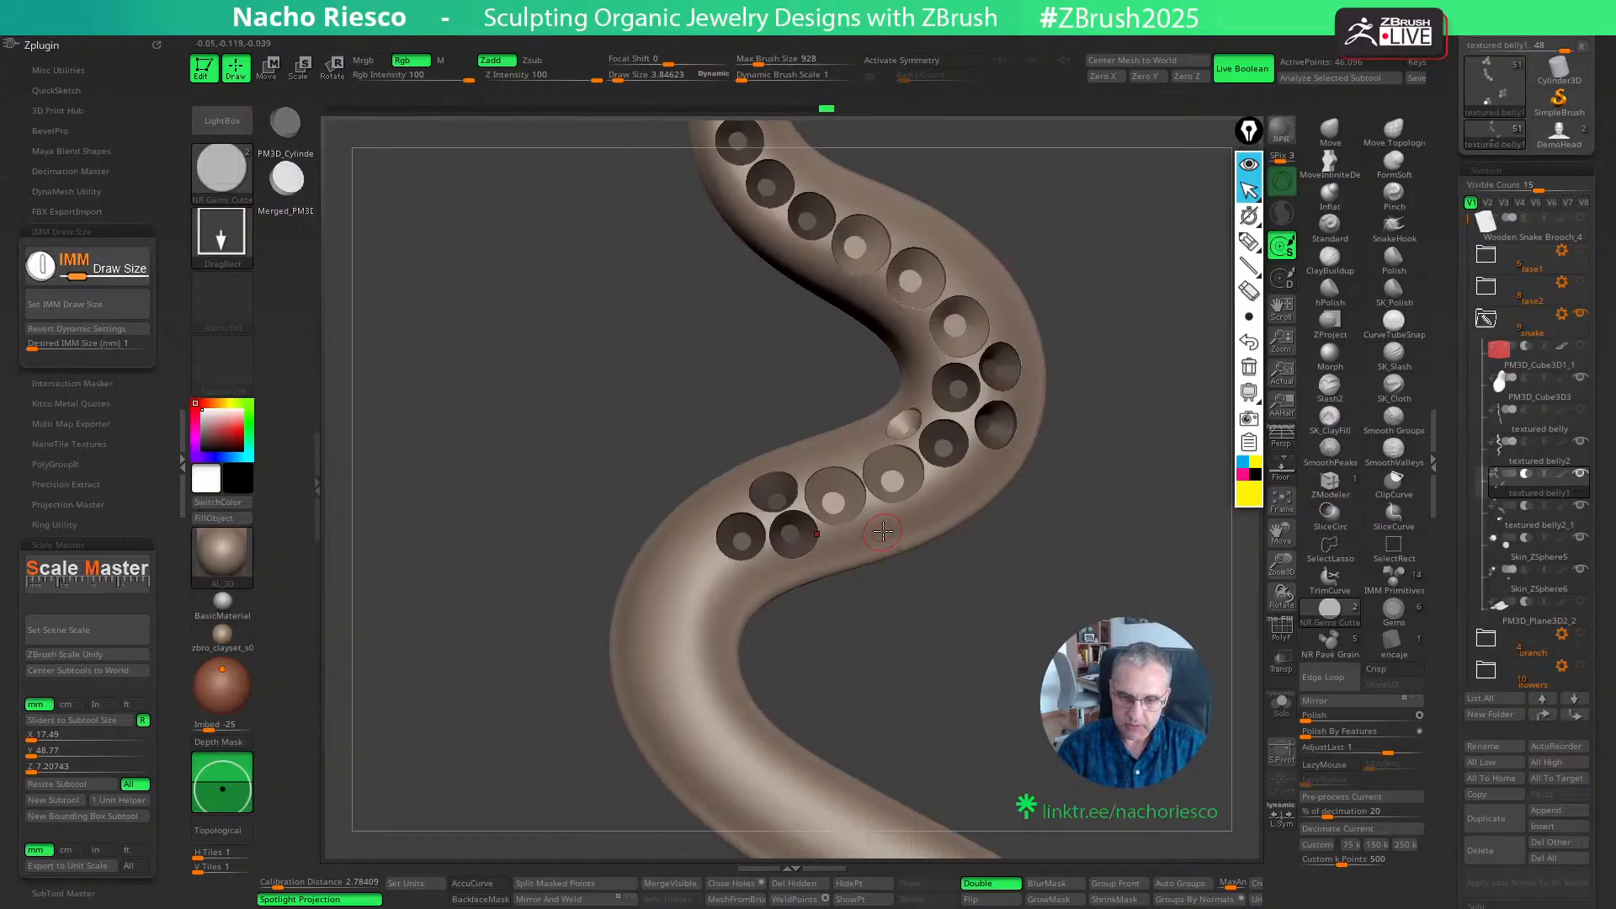
{"action": "left_click_drag", "start_coordinate": [883, 531], "coordinate": [883, 536], "text": "ctrl"}
{"action": "key", "text": "w"}
{"action": "left_click_drag", "start_coordinate": [945, 673], "coordinate": [993, 671]}
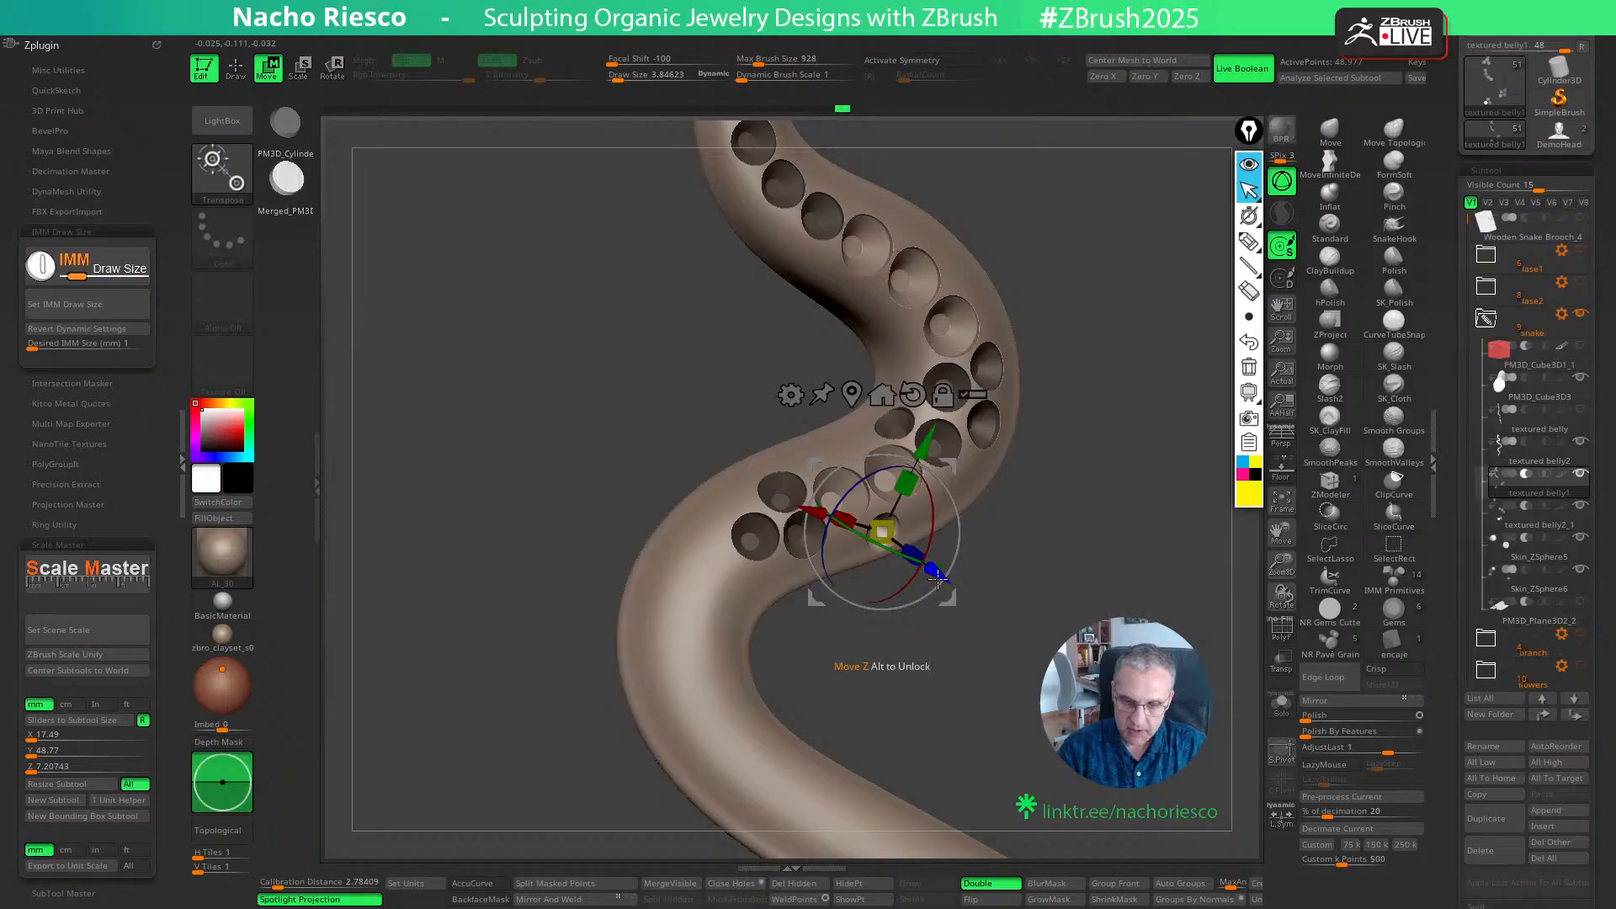
{"action": "left_click_drag", "start_coordinate": [937, 579], "coordinate": [940, 583]}
{"action": "key", "text": "q"}
{"action": "mouse_move", "coordinate": [1029, 641]}
{"action": "left_mouse_down"}
{"action": "mouse_move", "coordinate": [981, 642]}
{"action": "mouse_move", "coordinate": [1045, 646]}
{"action": "mouse_move", "coordinate": [1046, 559]}
{"action": "mouse_move", "coordinate": [1052, 635]}
{"action": "left_mouse_up"}
{"action": "left_click", "coordinate": [1043, 669], "text": "ctrl"}
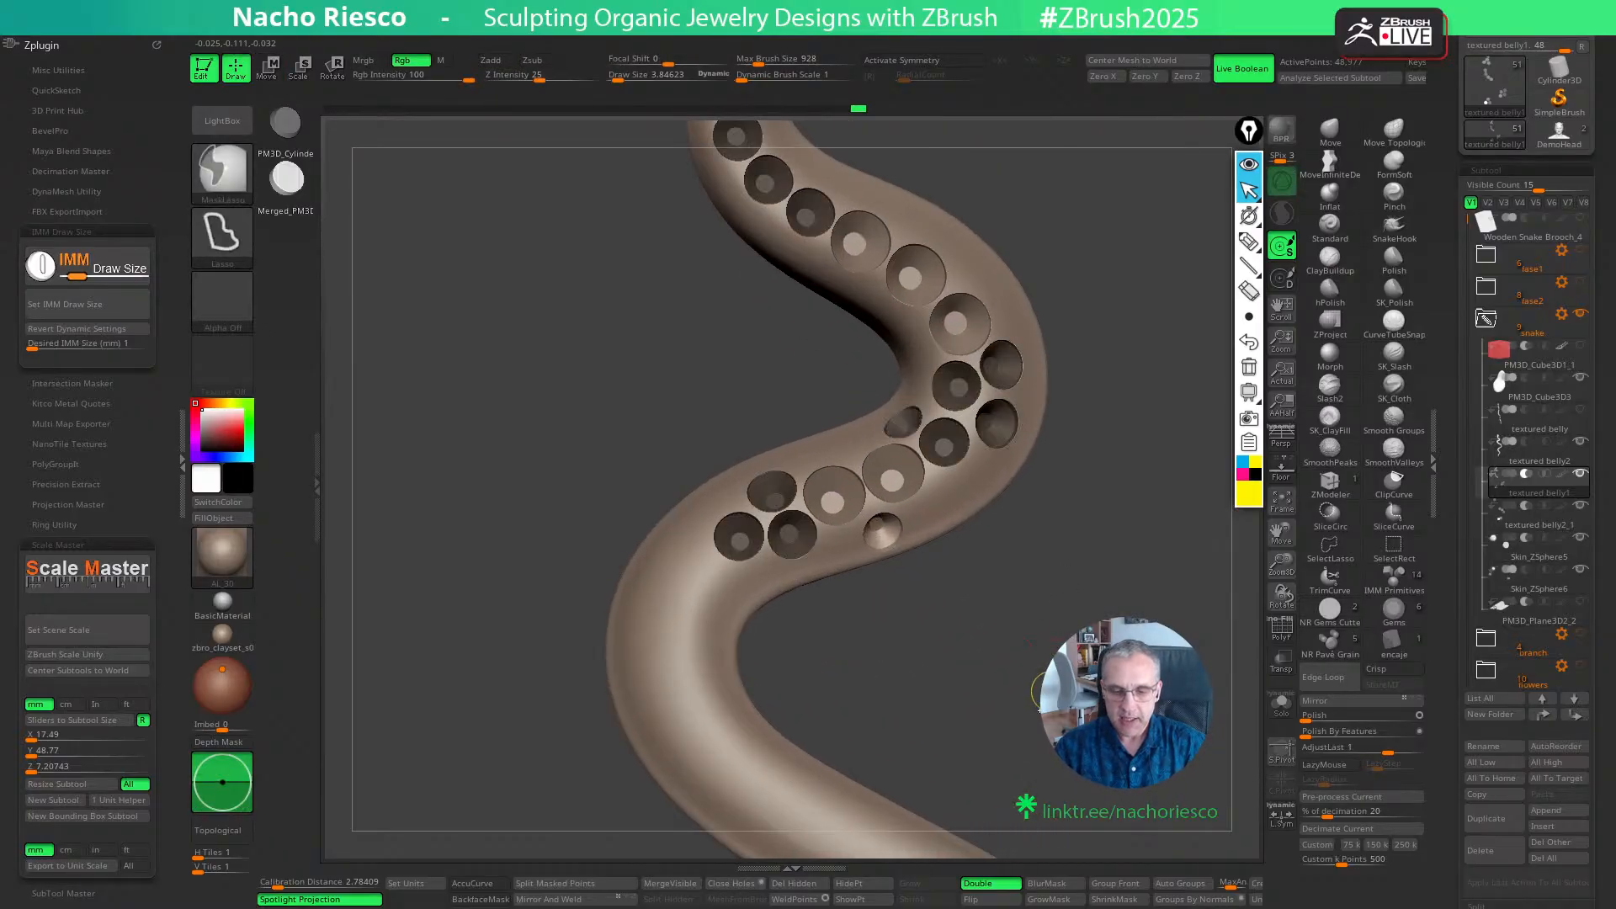
{"action": "key", "text": "ctrl+z"}
{"action": "left_click_drag", "start_coordinate": [1034, 706], "coordinate": [1028, 652]}
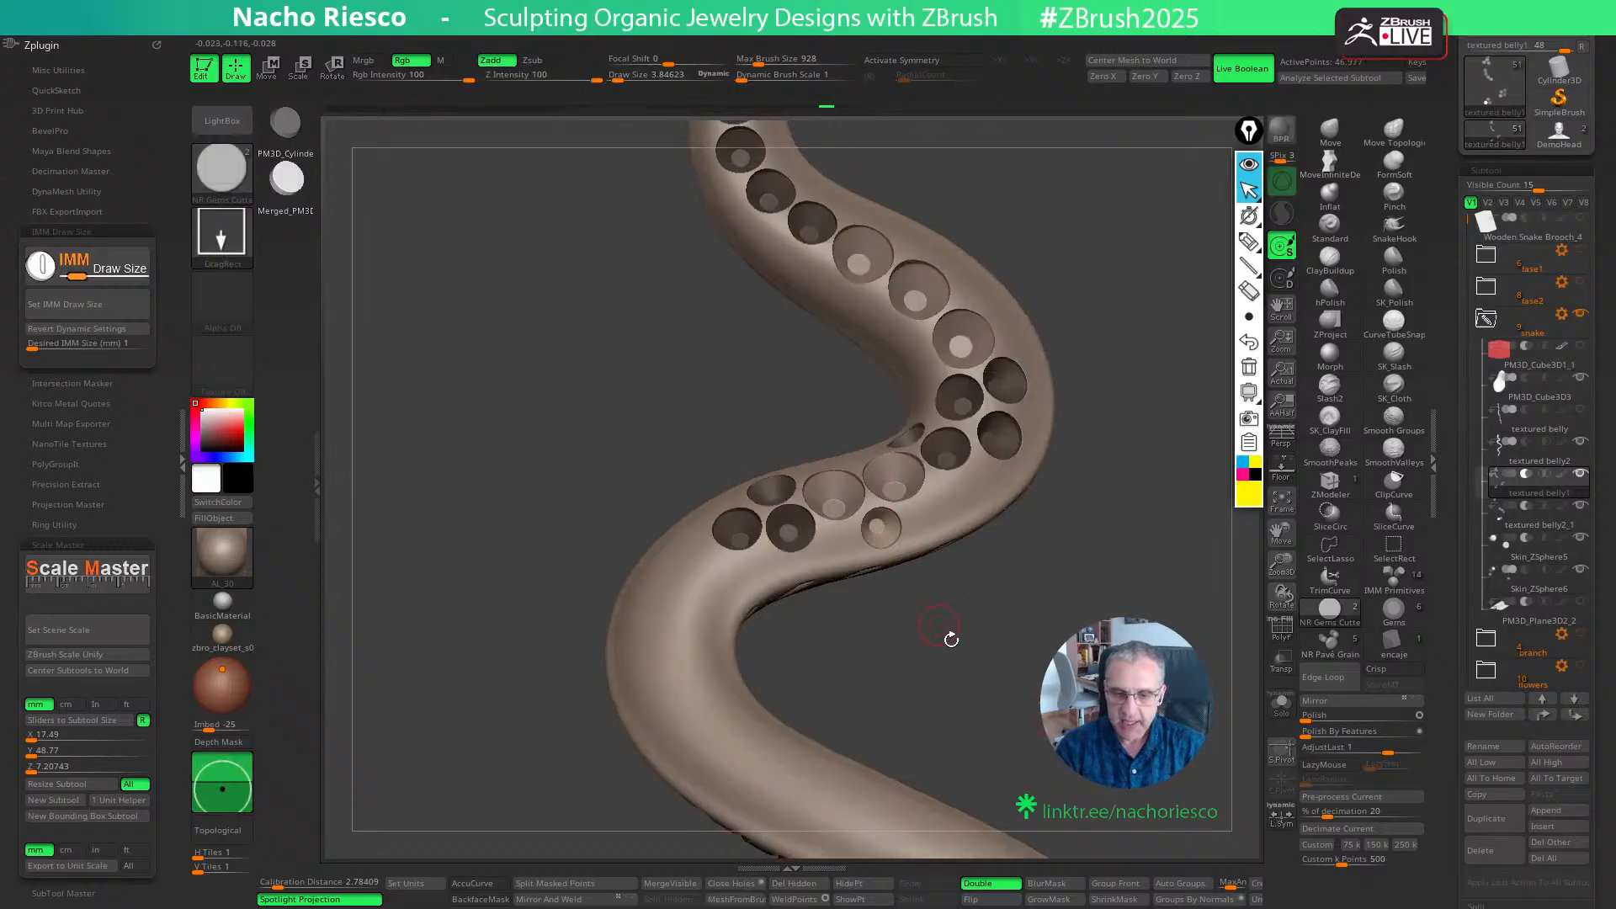
{"action": "key", "text": "w"}
{"action": "left_click_drag", "start_coordinate": [940, 586], "coordinate": [936, 576]}
{"action": "key", "text": "q"}
{"action": "mouse_move", "coordinate": [988, 627]}
{"action": "left_mouse_down"}
{"action": "mouse_move", "coordinate": [994, 666]}
{"action": "mouse_move", "coordinate": [1026, 656]}
{"action": "left_mouse_up"}
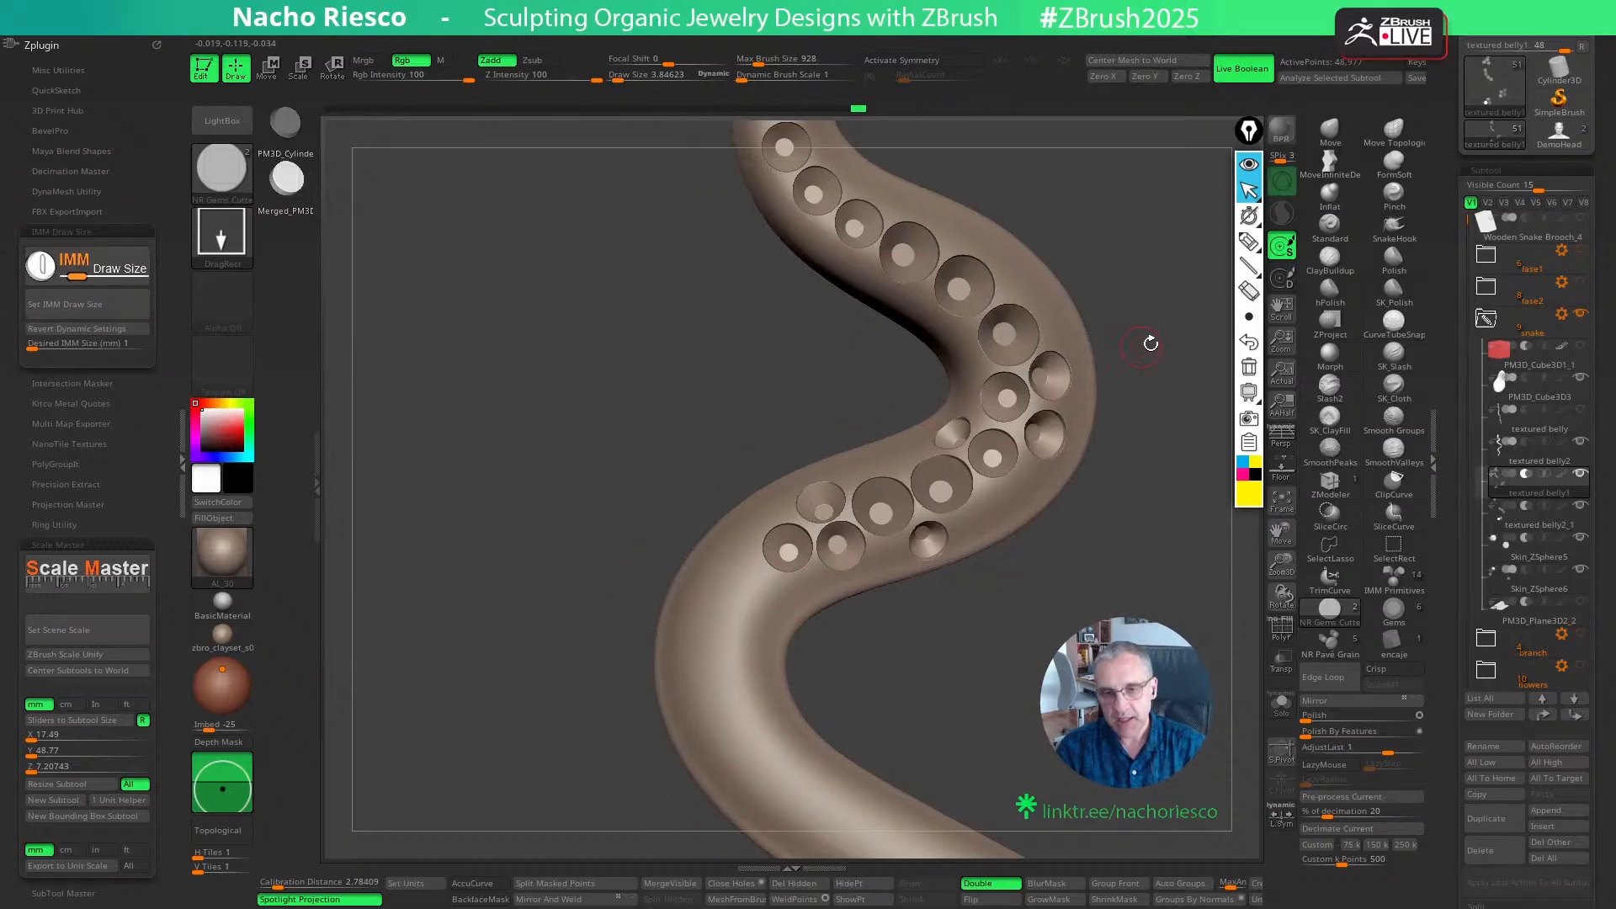
- Place a third 1 mm cutter on the outer edge beside the upper 1.5 mm seats and adjust its depth
{"action": "left_click_drag", "start_coordinate": [1150, 344], "coordinate": [1095, 420]}
{"action": "left_click_drag", "start_coordinate": [1006, 367], "coordinate": [1014, 365], "text": "ctrl"}
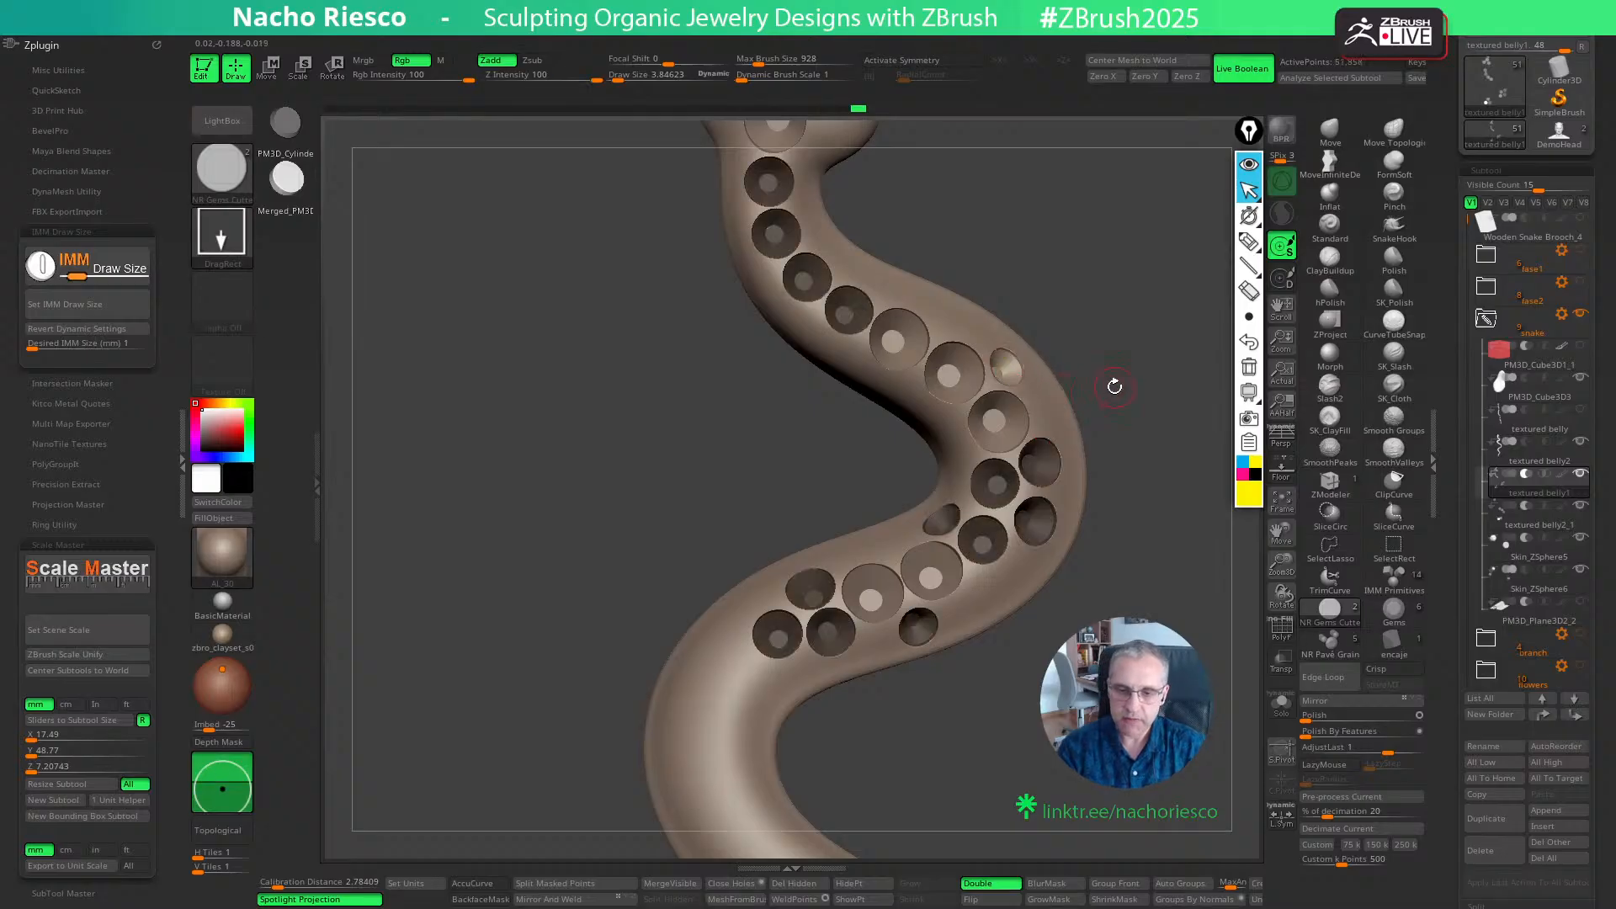
{"action": "key", "text": "w"}
{"action": "left_click_drag", "start_coordinate": [1132, 406], "coordinate": [1092, 414]}
{"action": "right_click_drag", "start_coordinate": [1021, 392], "coordinate": [1045, 320]}
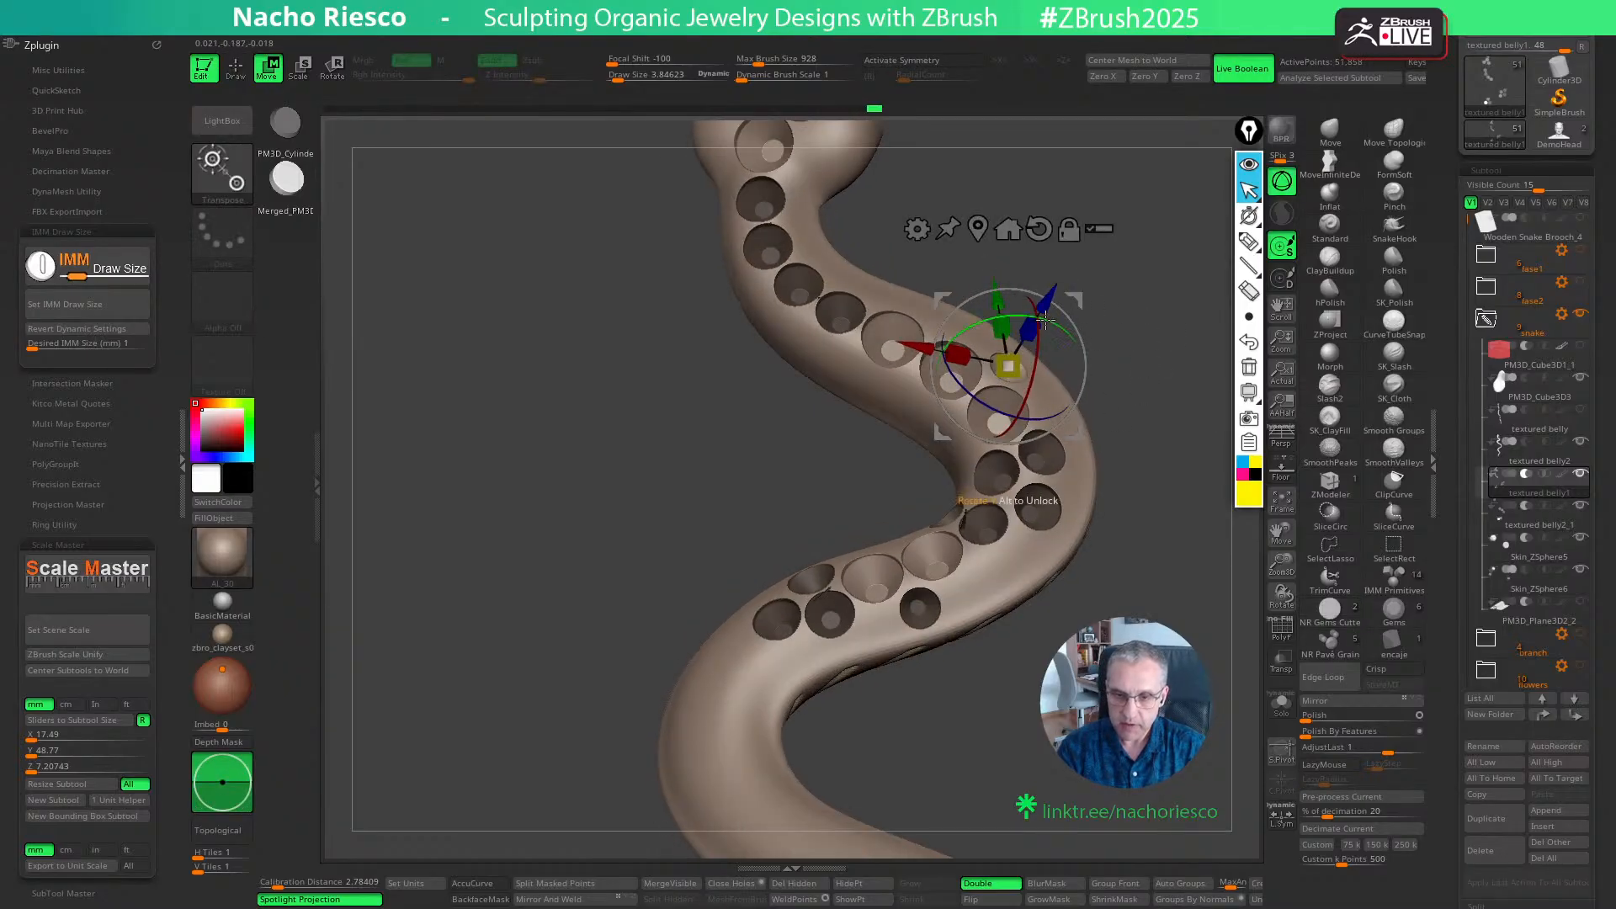
{"action": "mouse_move", "coordinate": [1158, 278]}
{"action": "left_mouse_down"}
{"action": "mouse_move", "coordinate": [1147, 475]}
{"action": "mouse_move", "coordinate": [1124, 341]}
{"action": "mouse_move", "coordinate": [1124, 357]}
{"action": "left_mouse_up"}
{"action": "key", "text": "q"}
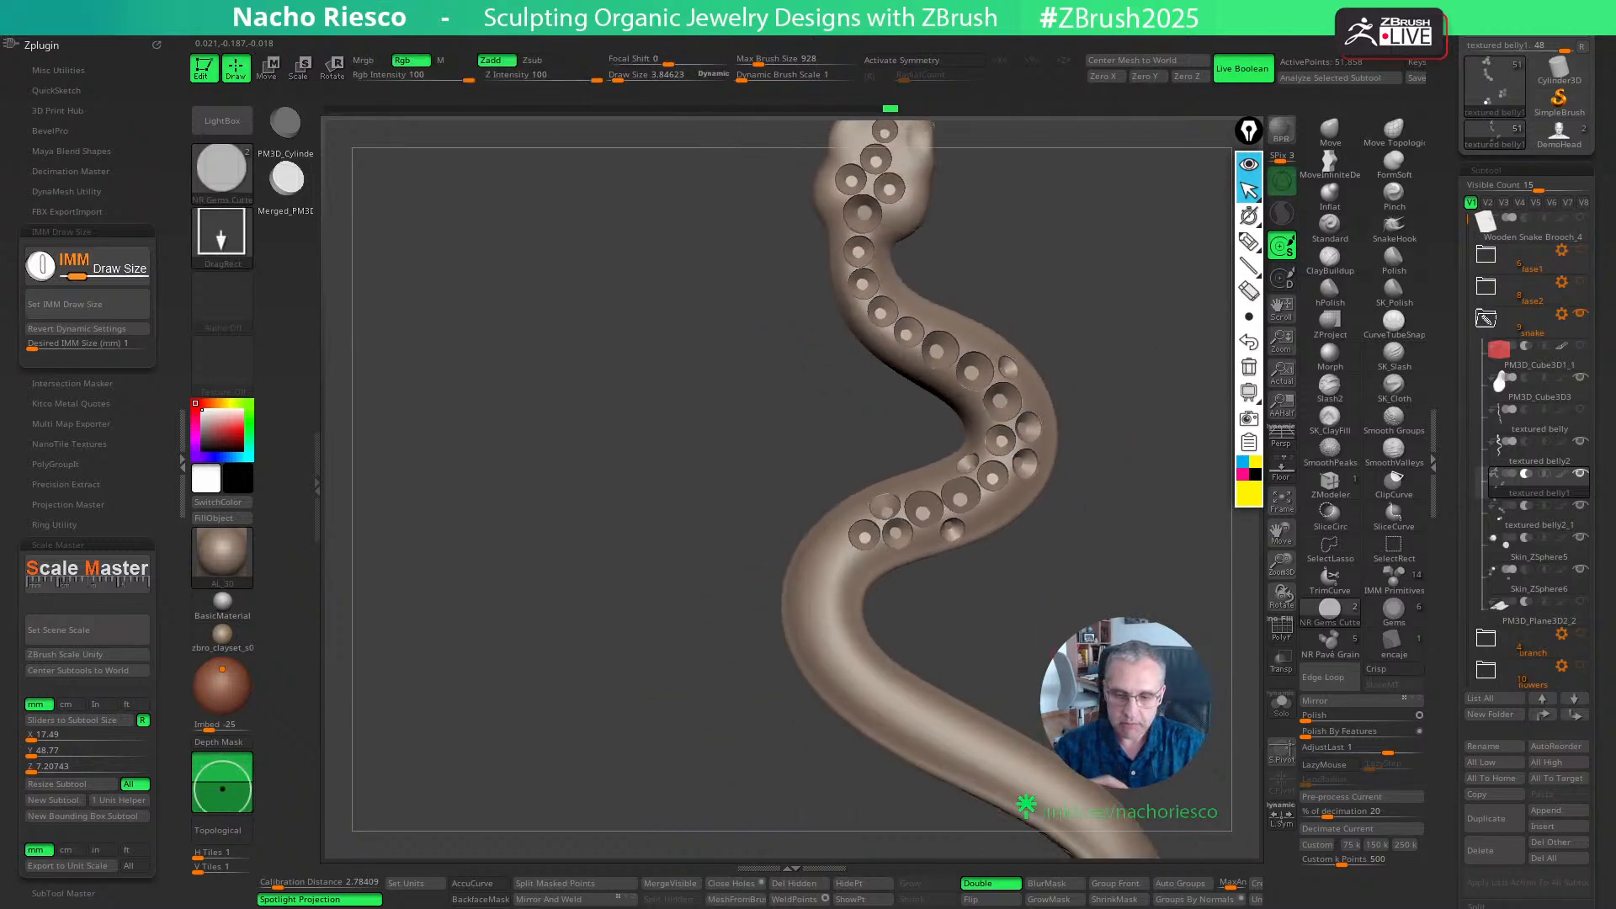
- Set the IMM draw size to 1.5 mm and, in textured belly2_1, place and position a cutter after the last 1.2 mm seats
{"action": "left_click_drag", "start_coordinate": [1102, 627], "coordinate": [974, 675], "text": "alt"}
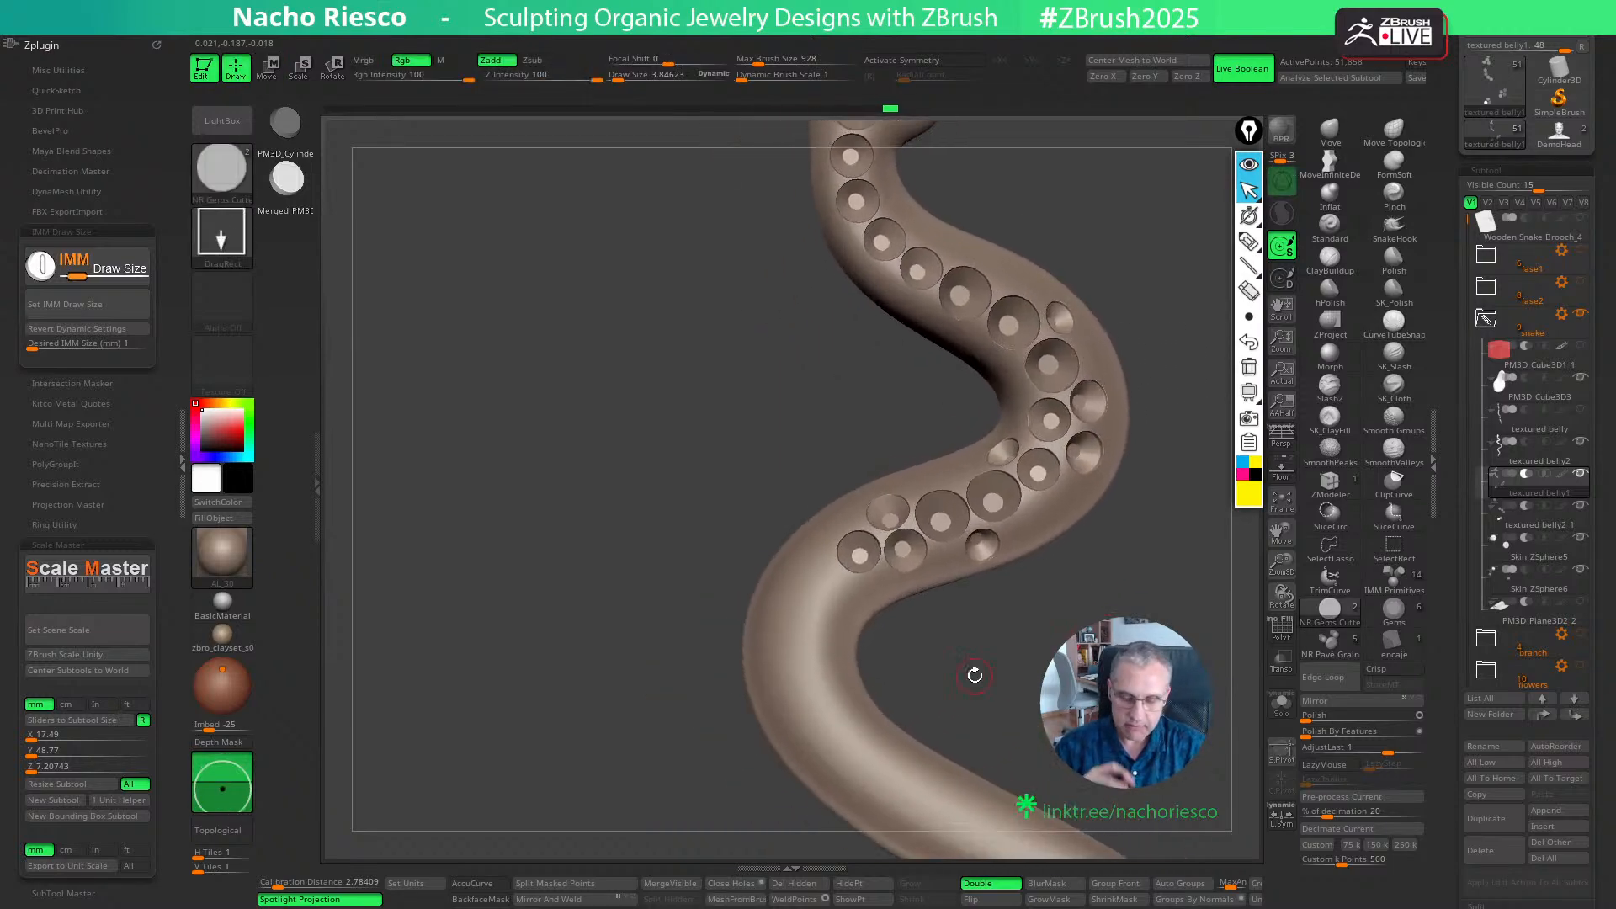
{"action": "left_click_drag", "start_coordinate": [1046, 714], "coordinate": [981, 670], "text": "alt"}
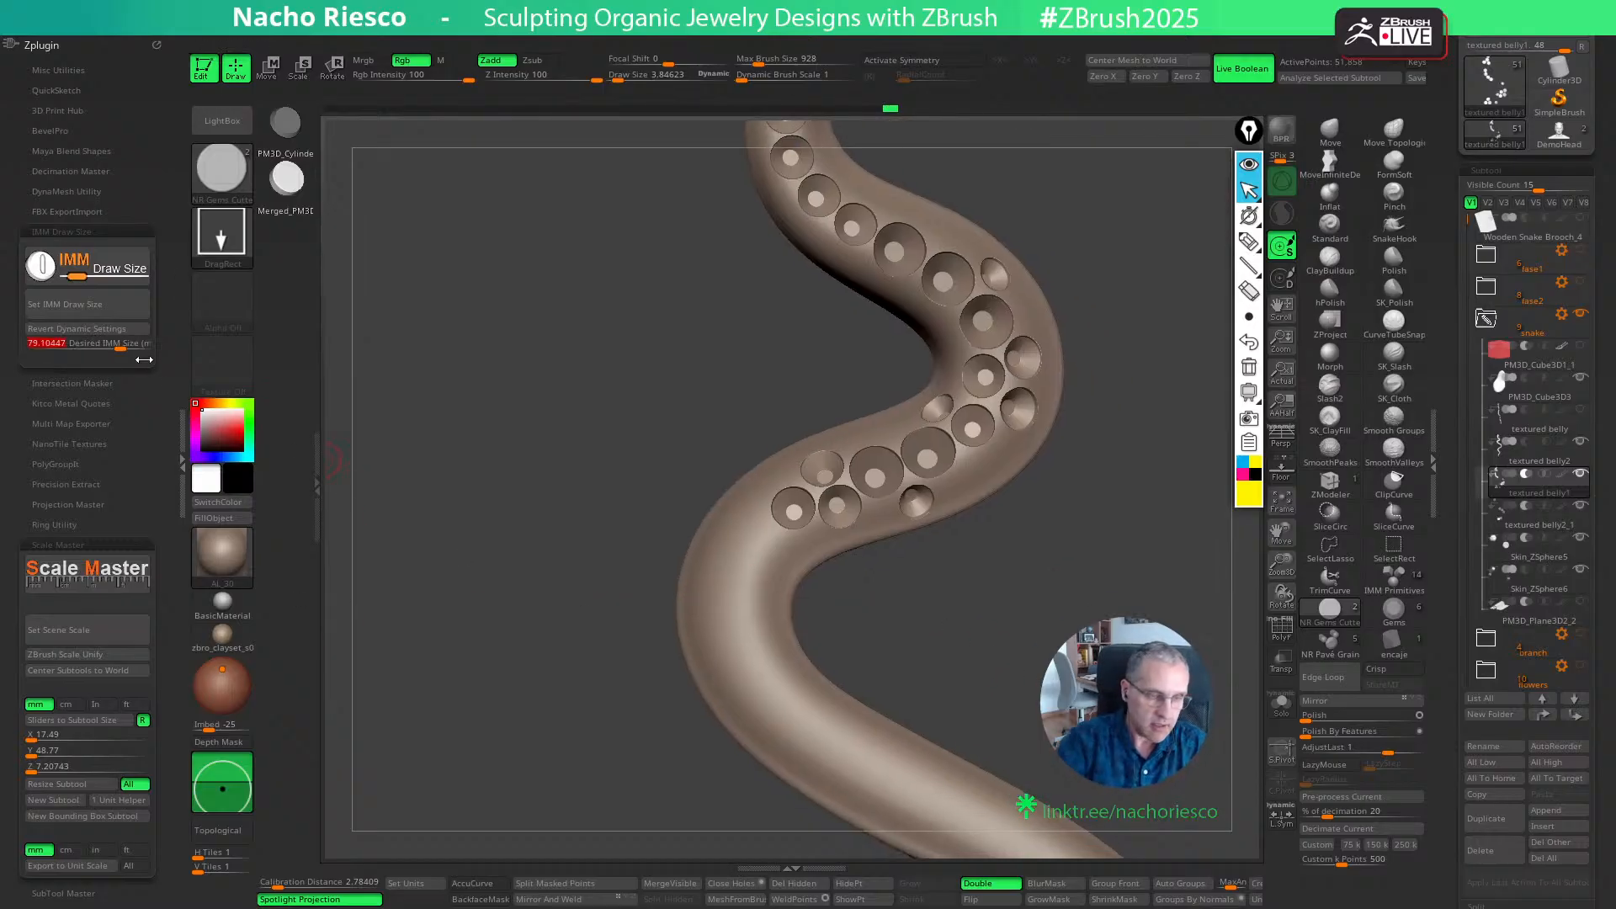
{"action": "left_click", "coordinate": [88, 311]}
{"action": "left_click", "coordinate": [1517, 523]}
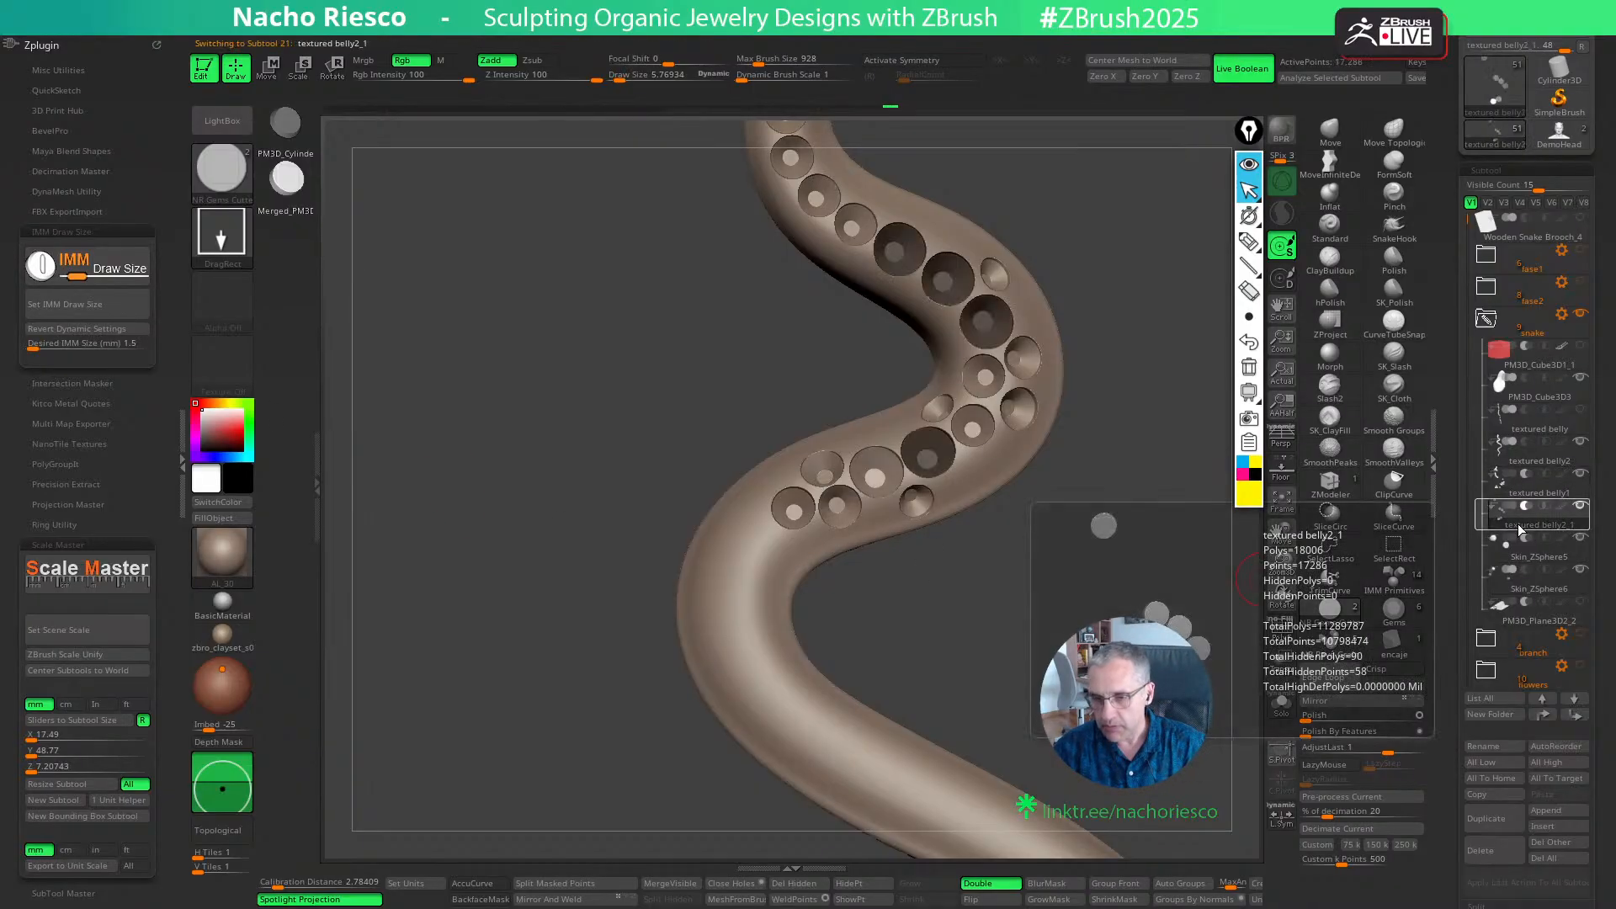
{"action": "left_click_drag", "start_coordinate": [749, 547], "coordinate": [752, 555], "text": "ctrl"}
{"action": "key", "text": "w"}
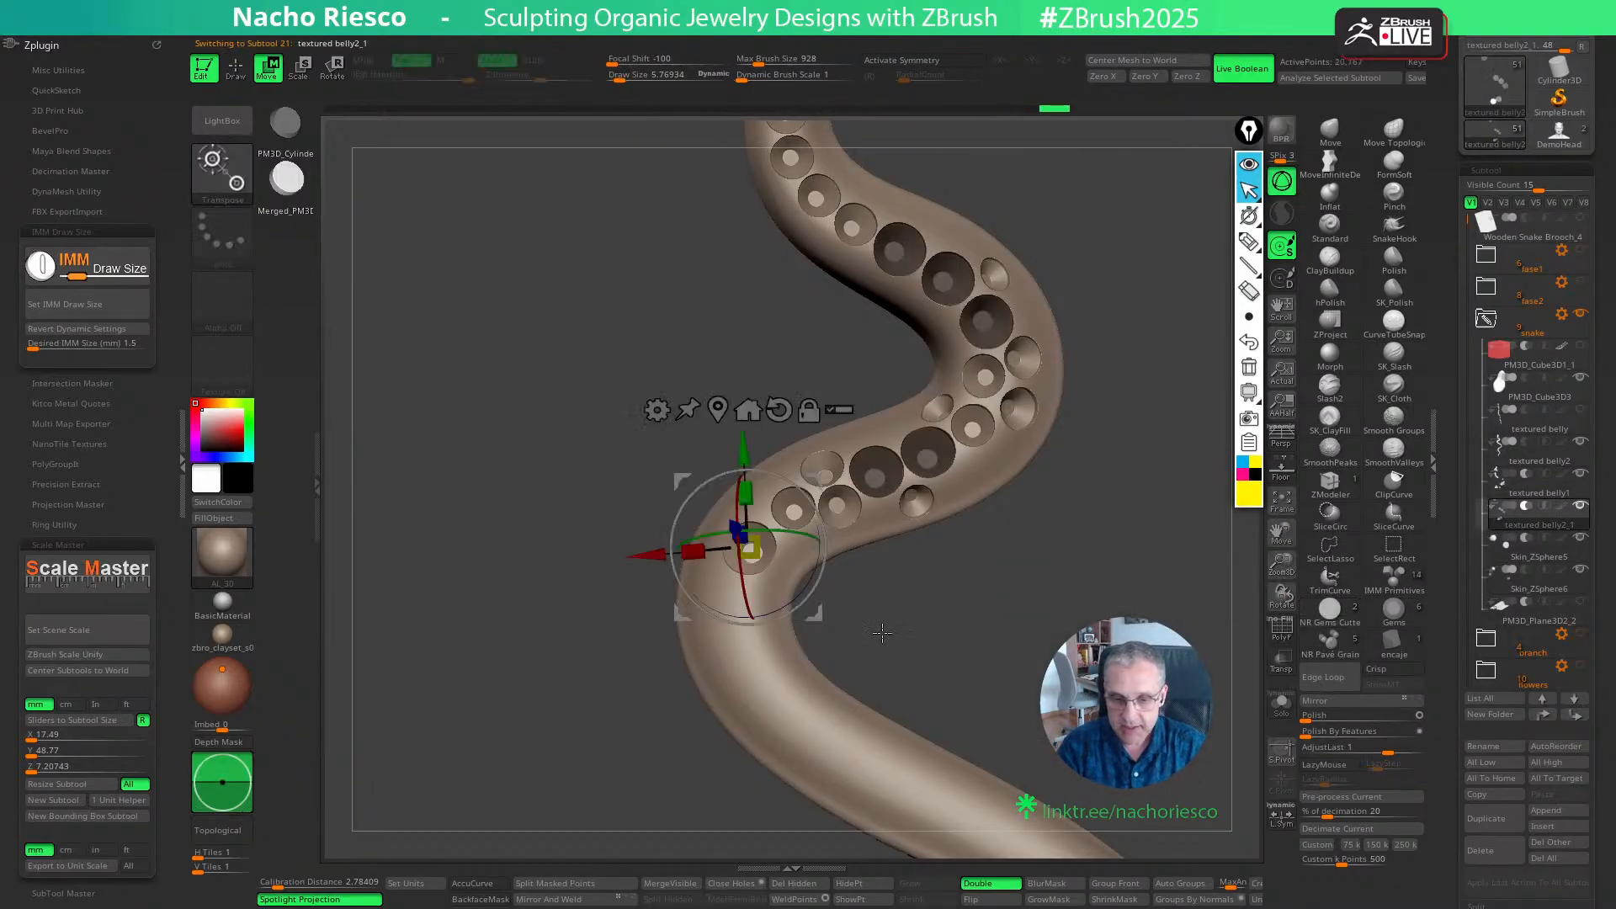
{"action": "left_click_drag", "start_coordinate": [924, 624], "coordinate": [865, 623]}
{"action": "left_click_drag", "start_coordinate": [820, 606], "coordinate": [823, 600]}
{"action": "left_click_drag", "start_coordinate": [682, 575], "coordinate": [742, 498]}
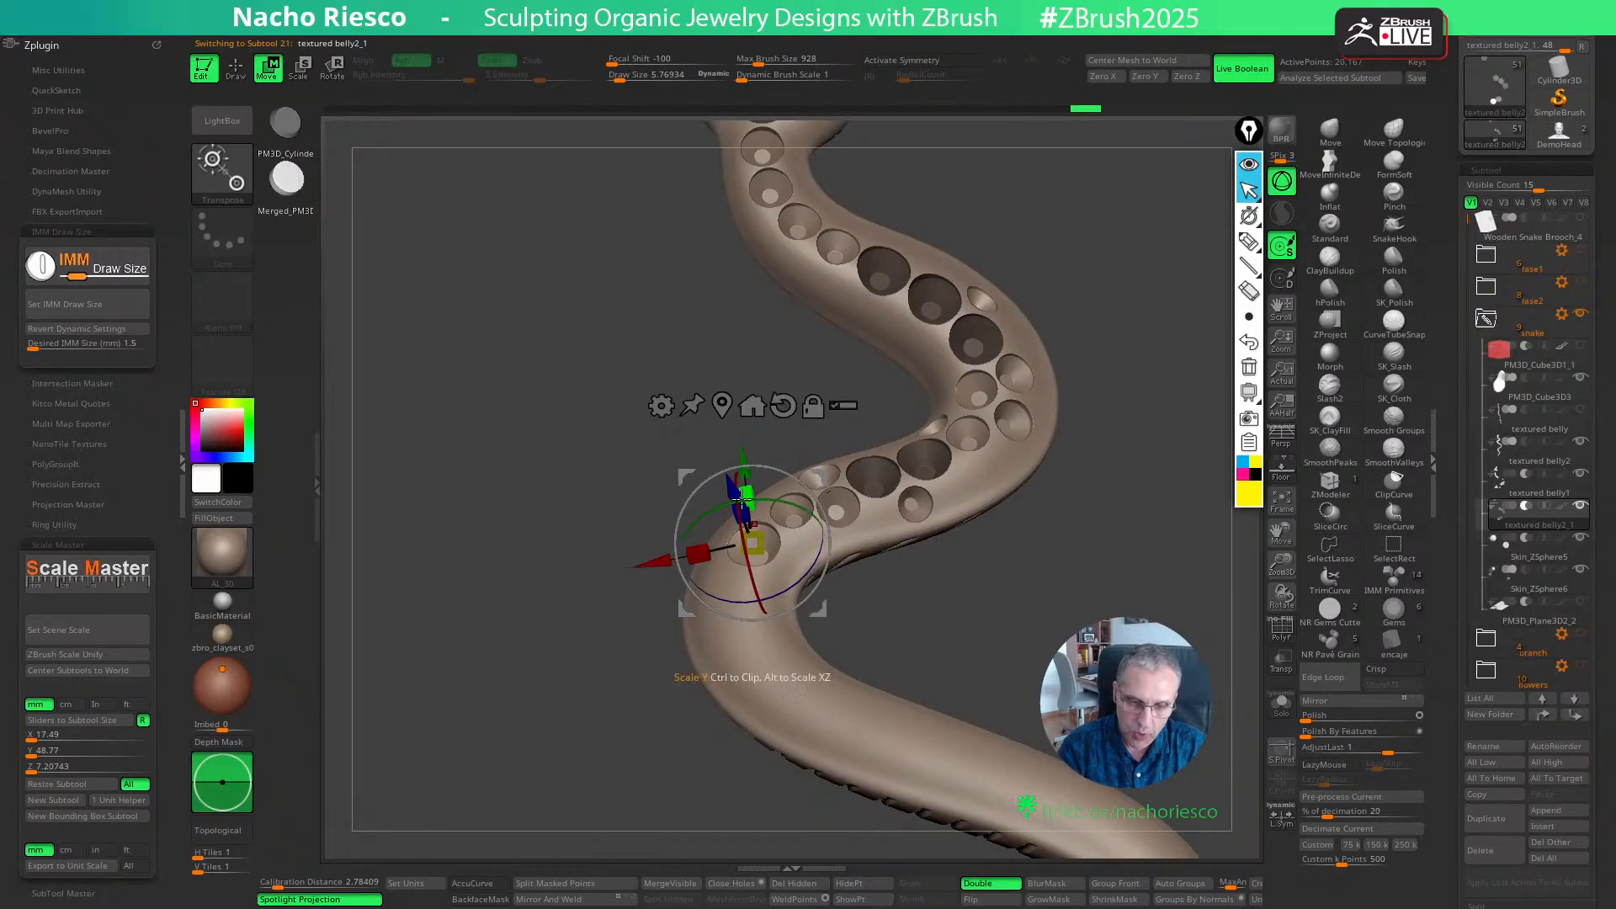
{"action": "left_click_drag", "start_coordinate": [891, 560], "coordinate": [930, 483]}
{"action": "left_click_drag", "start_coordinate": [751, 472], "coordinate": [752, 479]}
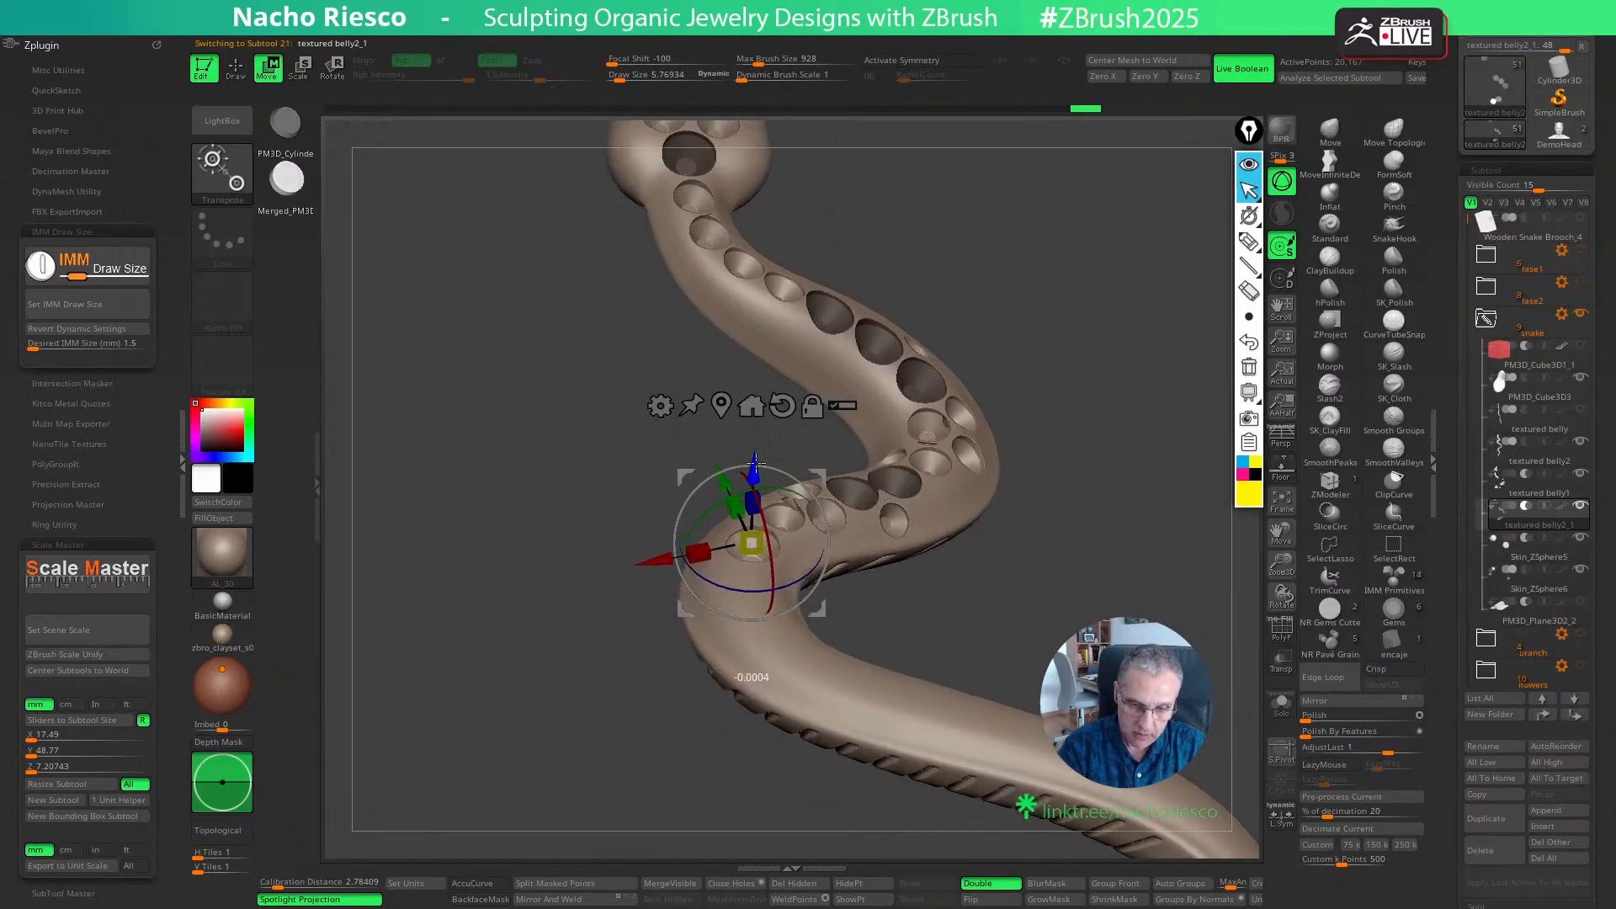
{"action": "left_click_drag", "start_coordinate": [964, 590], "coordinate": [956, 685]}
{"action": "key", "text": "q"}
- Place a second 1.5 mm cutter next along the lower bend and adjust its depth
{"action": "left_click_drag", "start_coordinate": [739, 605], "coordinate": [746, 613], "text": "ctrl"}
{"action": "key", "text": "w"}
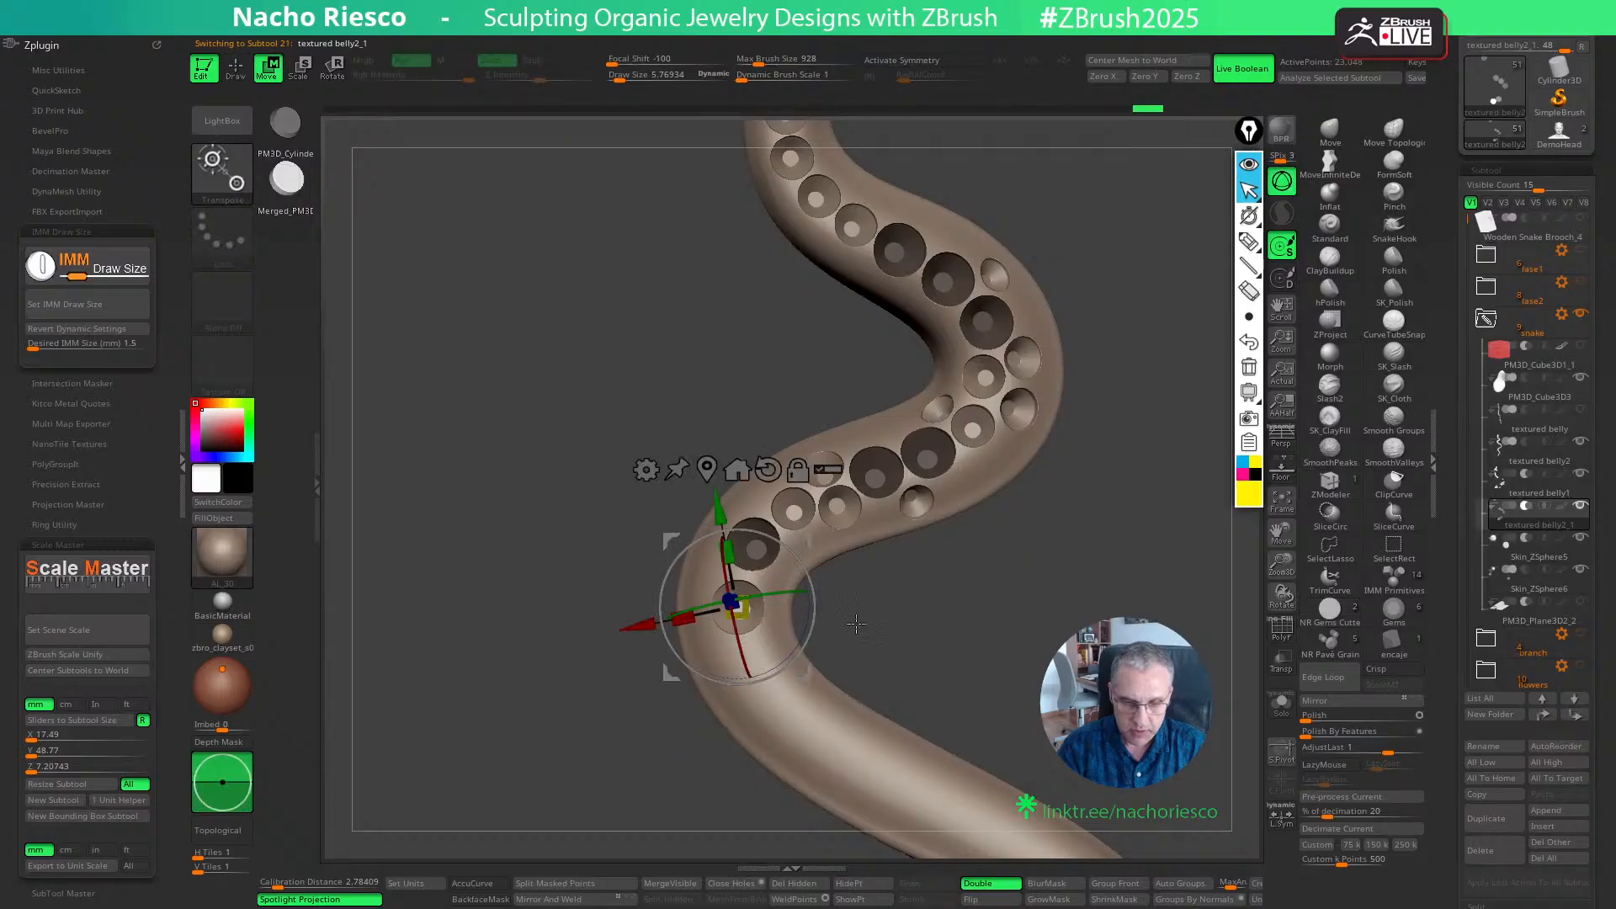
{"action": "left_click_drag", "start_coordinate": [804, 671], "coordinate": [918, 599]}
{"action": "left_click_drag", "start_coordinate": [796, 553], "coordinate": [793, 556]}
{"action": "key", "text": "q"}
{"action": "mouse_move", "coordinate": [930, 612]}
{"action": "left_mouse_down"}
{"action": "mouse_move", "coordinate": [948, 648]}
{"action": "mouse_move", "coordinate": [967, 570]}
{"action": "mouse_move", "coordinate": [1067, 497]}
{"action": "mouse_move", "coordinate": [1062, 578]}
{"action": "mouse_move", "coordinate": [1078, 558]}
{"action": "mouse_move", "coordinate": [1048, 588]}
{"action": "left_mouse_up"}
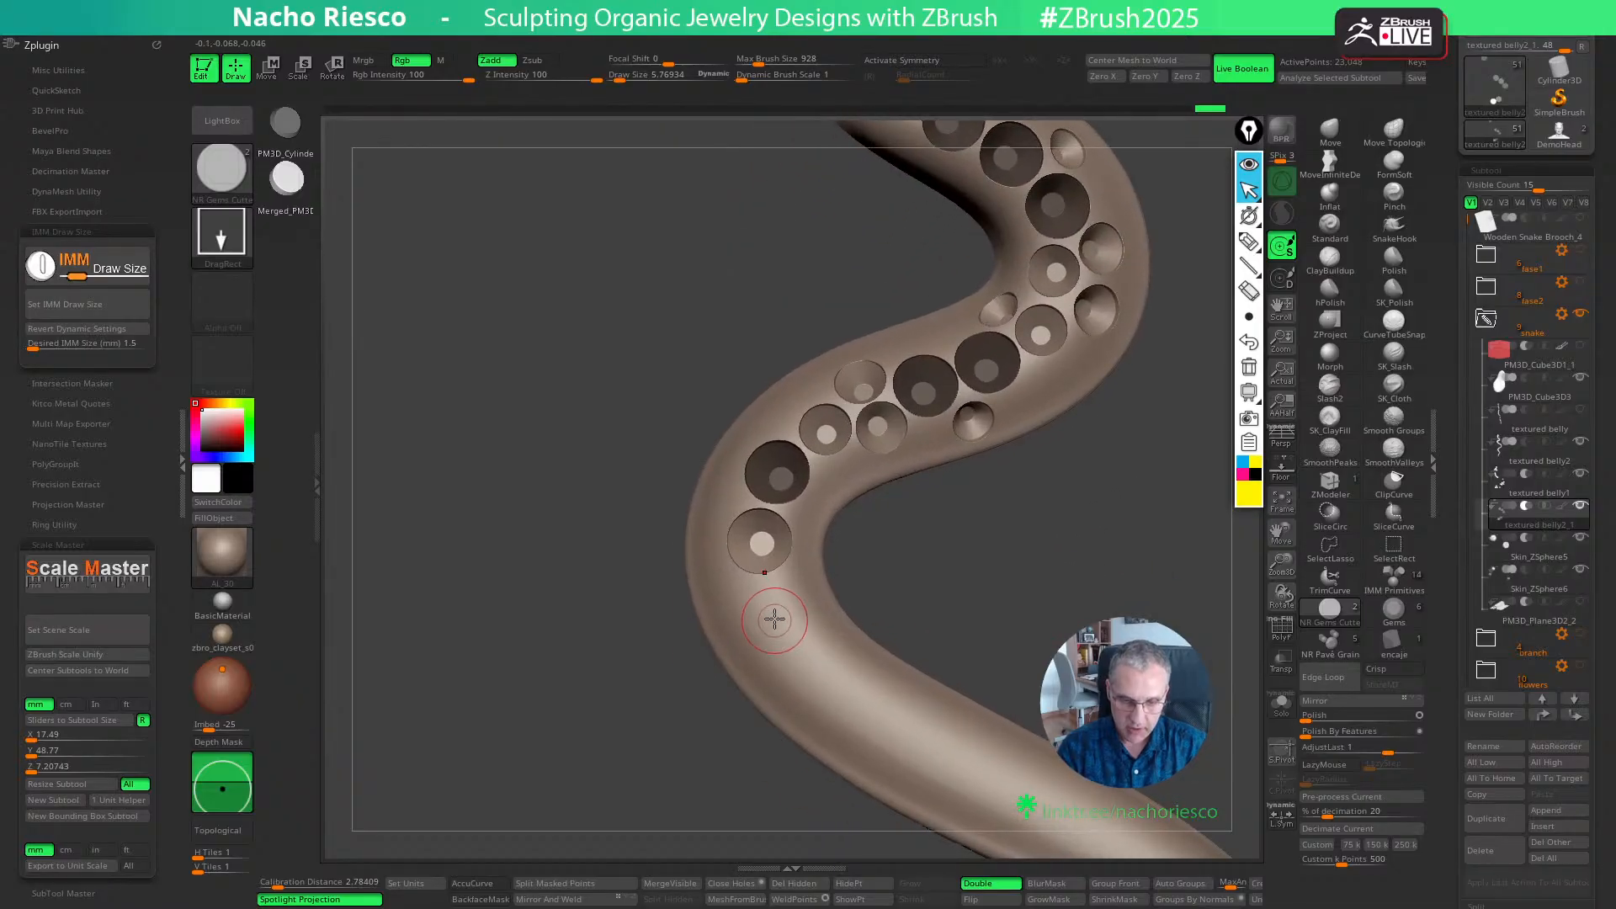
- Try a third 1.5 mm cutter below the two on the lower bend, adjust its position and undo it
{"action": "left_click_drag", "start_coordinate": [774, 619], "coordinate": [774, 623]}
{"action": "key", "text": "w"}
{"action": "left_click_drag", "start_coordinate": [934, 572], "coordinate": [1073, 562]}
{"action": "left_click_drag", "start_coordinate": [845, 677], "coordinate": [845, 675]}
{"action": "left_click_drag", "start_coordinate": [893, 621], "coordinate": [941, 612]}
{"action": "left_click_drag", "start_coordinate": [831, 576], "coordinate": [829, 577]}
{"action": "mouse_move", "coordinate": [998, 627]}
{"action": "left_mouse_down"}
{"action": "mouse_move", "coordinate": [844, 675]}
{"action": "mouse_move", "coordinate": [991, 590]}
{"action": "mouse_move", "coordinate": [984, 603]}
{"action": "left_mouse_up"}
{"action": "key", "text": "q"}
{"action": "key", "text": "ctrl"}
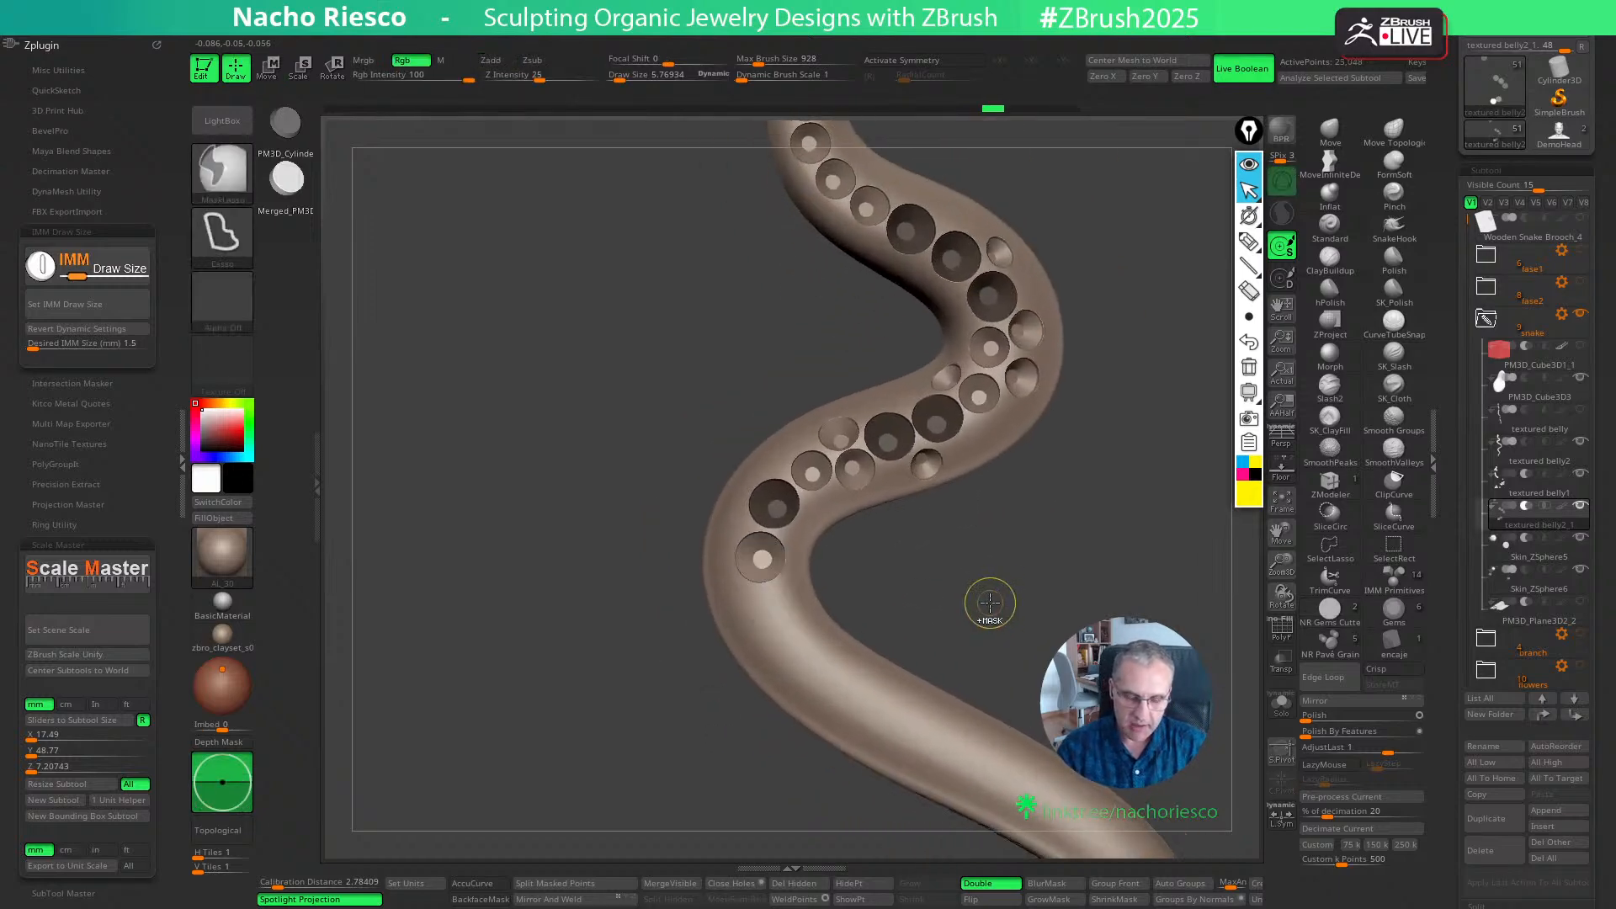
- Readjust the depth of the second 1.5 mm cutter on the lower bend
{"action": "key", "text": "w"}
{"action": "key", "text": "q"}
{"action": "left_click_drag", "start_coordinate": [923, 589], "coordinate": [956, 519]}
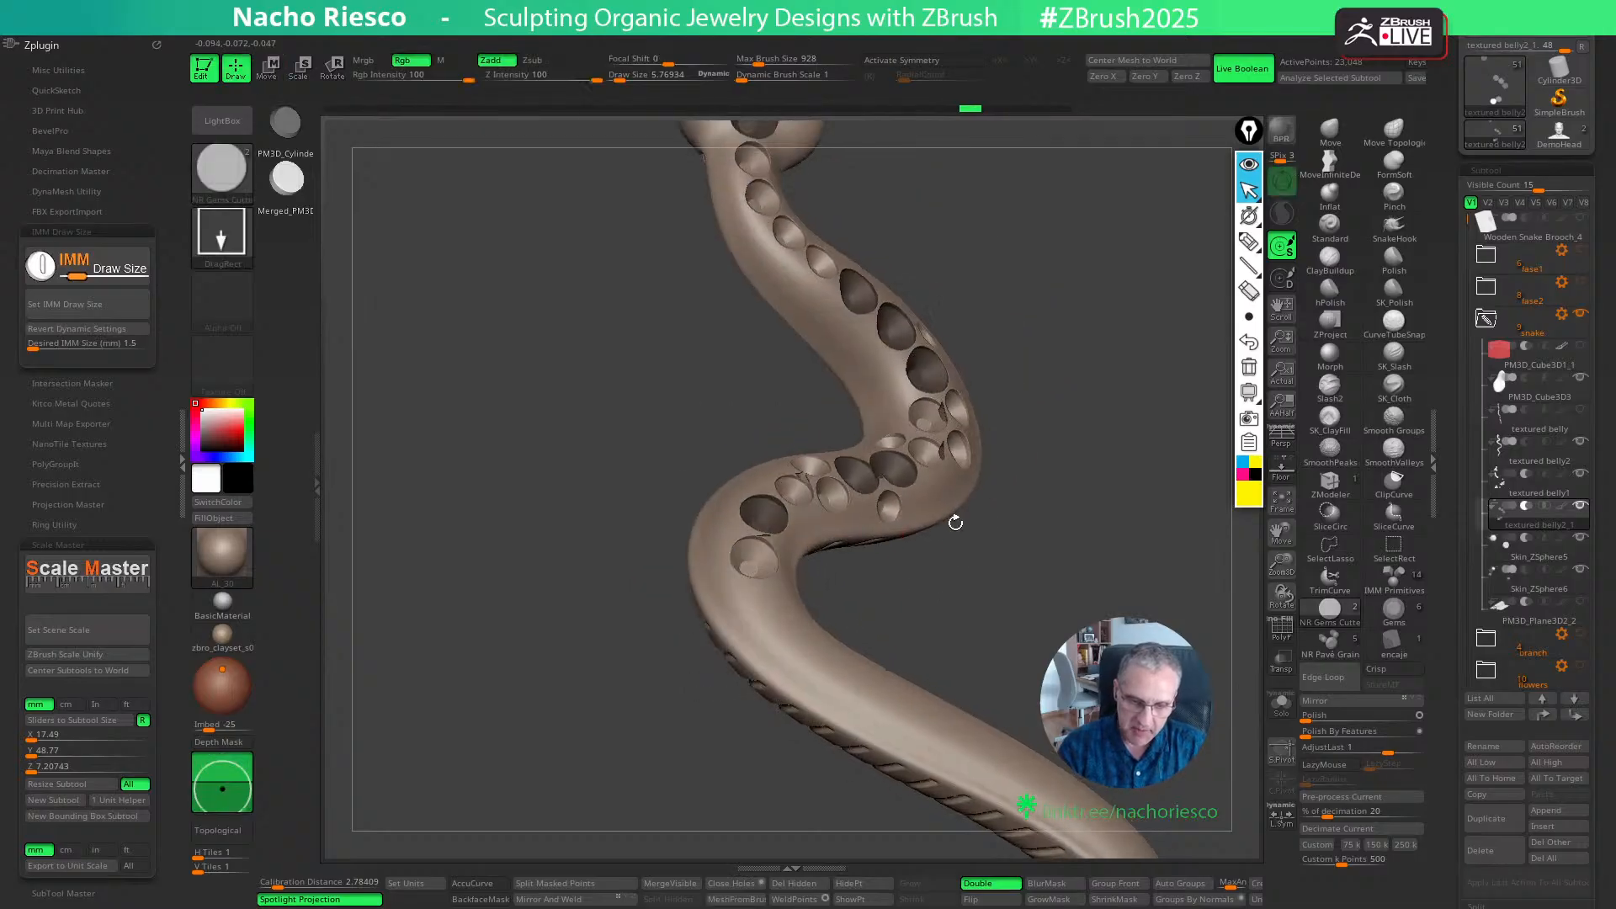
{"action": "key", "text": "w"}
{"action": "left_click_drag", "start_coordinate": [785, 498], "coordinate": [782, 503]}
{"action": "left_click_drag", "start_coordinate": [956, 562], "coordinate": [934, 648]}
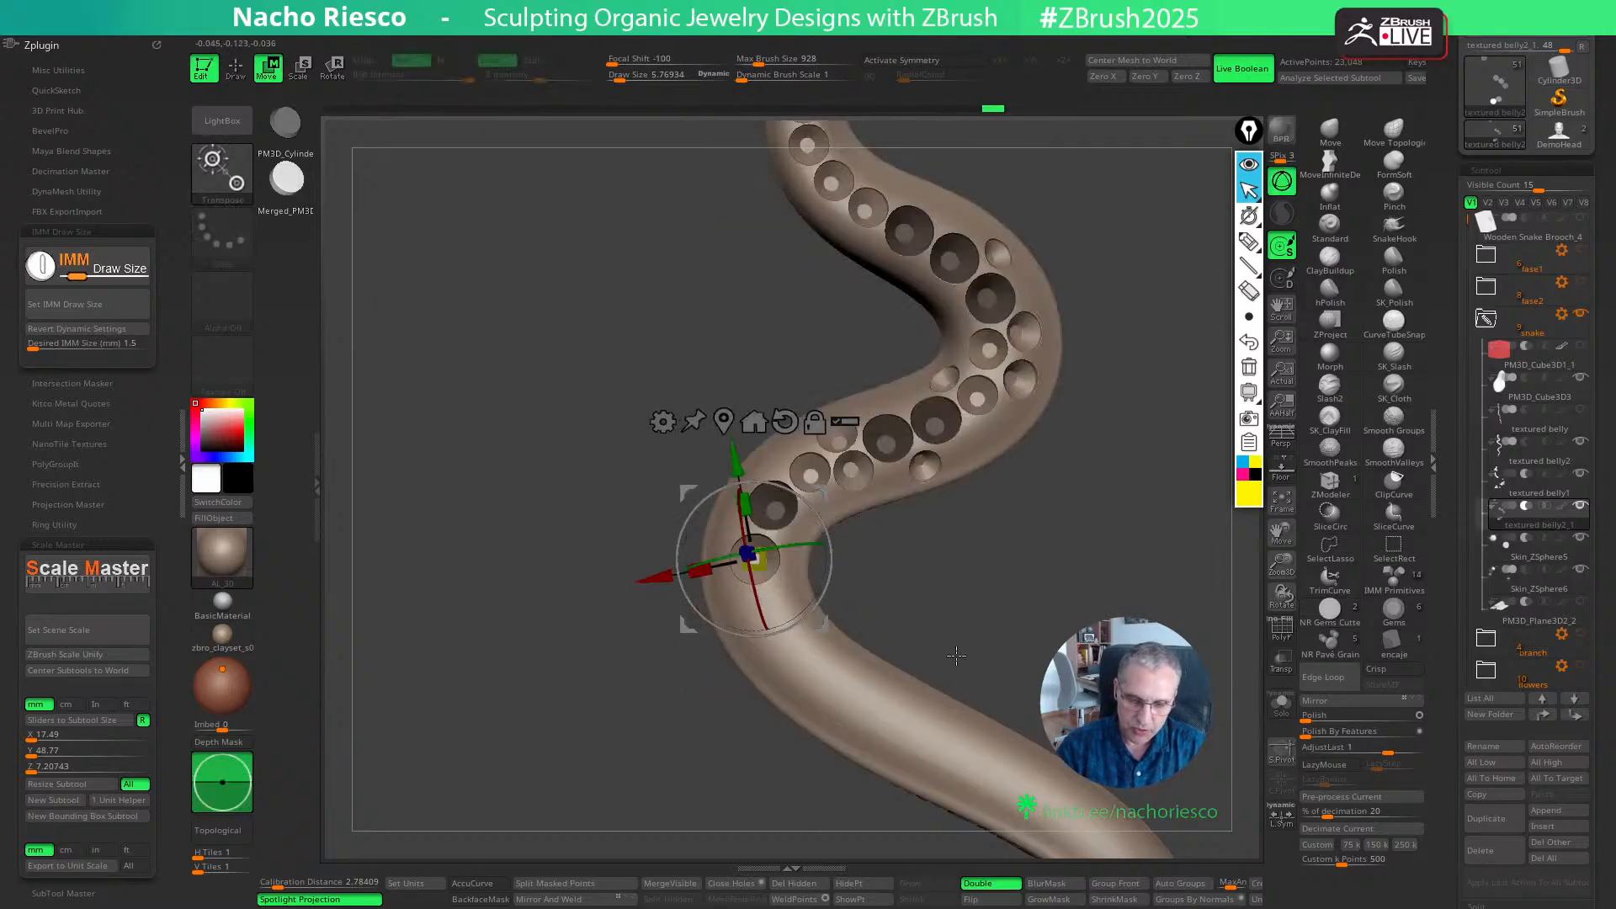
{"action": "key", "text": "q"}
- Try another 1.5 mm cutter following the second one, shift its depth and undo it
{"action": "left_click_drag", "start_coordinate": [775, 615], "coordinate": [912, 542]}
{"action": "key", "text": "w"}
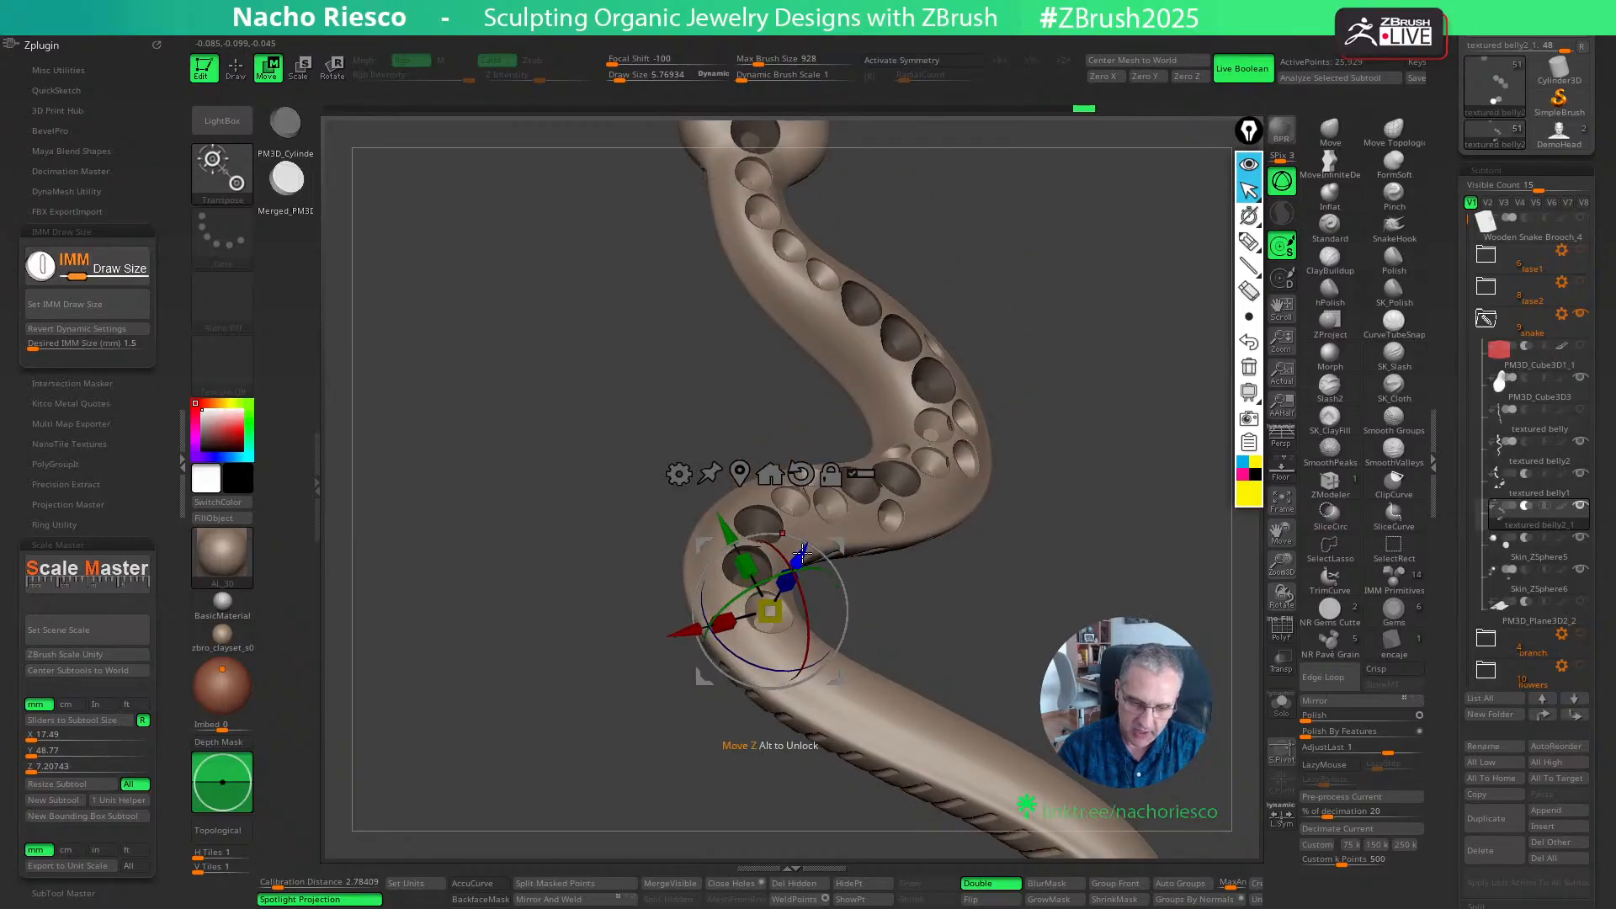
{"action": "left_click_drag", "start_coordinate": [801, 552], "coordinate": [854, 662]}
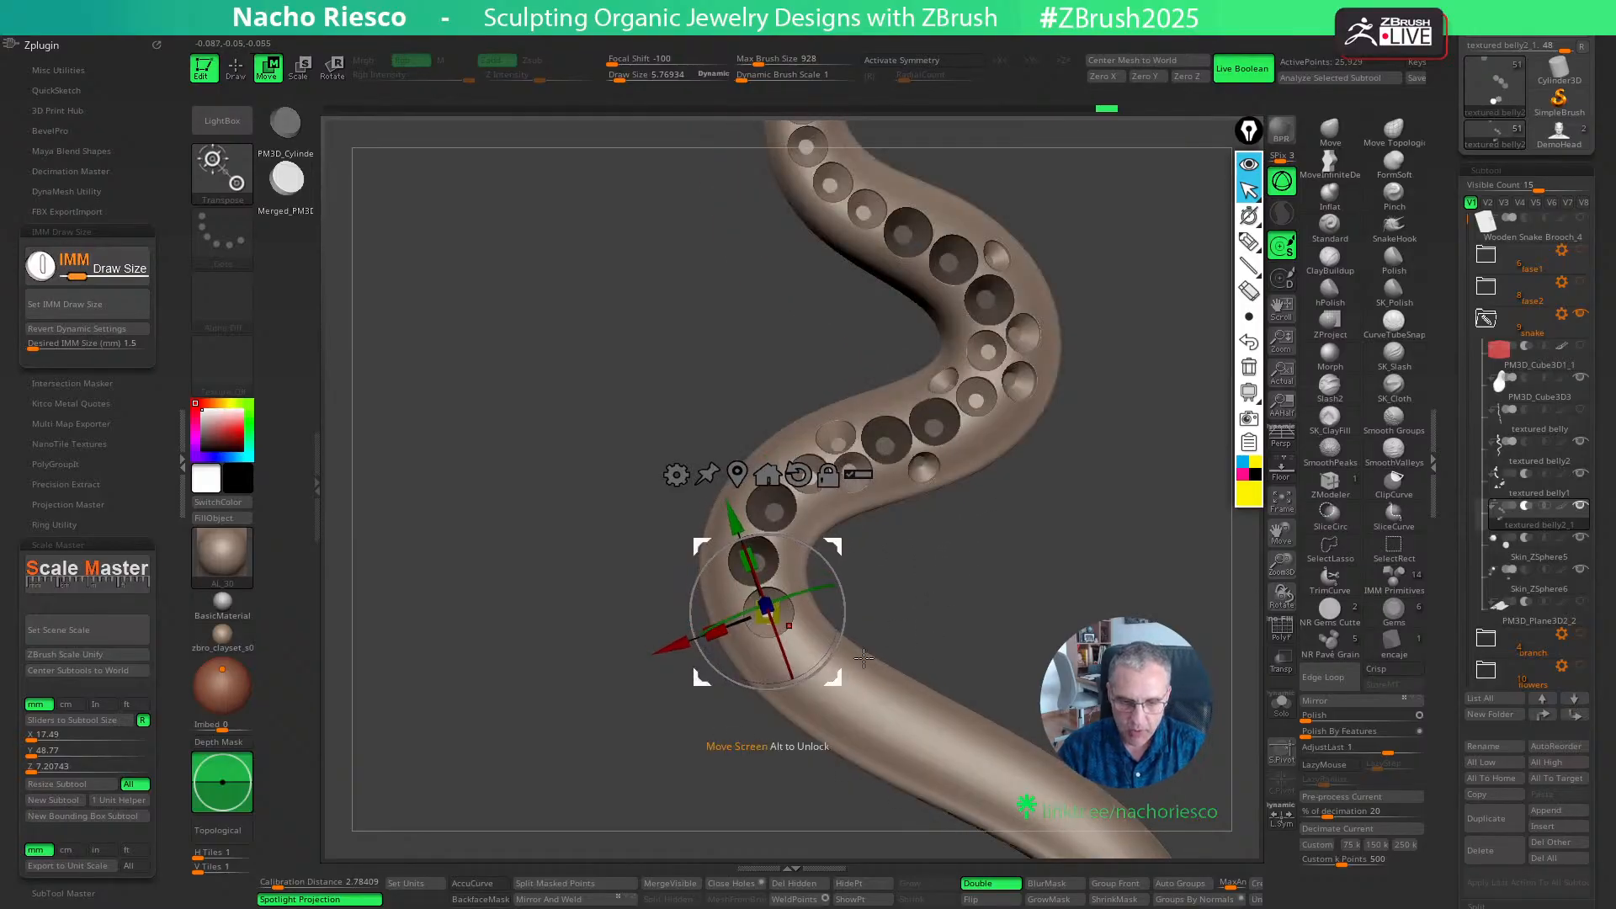
{"action": "key", "text": "q"}
{"action": "key", "text": "ctrl+shift+z"}
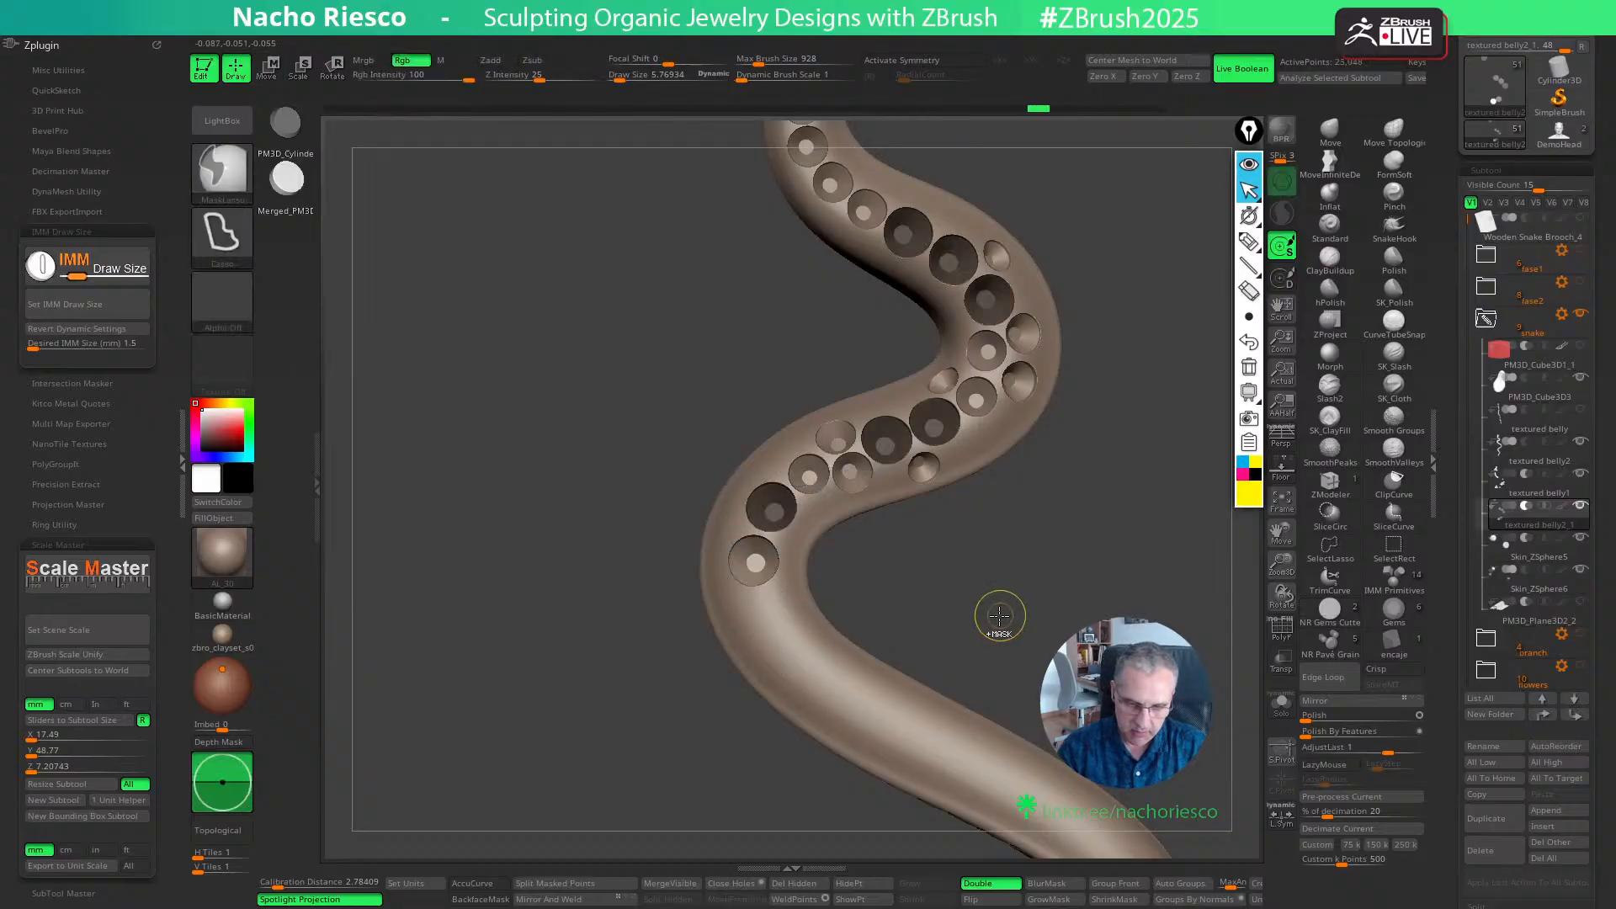
- Nudge the second 1.5 mm cutter on the lower bend closer to the first one
{"action": "key", "text": "w"}
{"action": "left_click_drag", "start_coordinate": [820, 623], "coordinate": [821, 623]}
{"action": "key", "text": "q"}
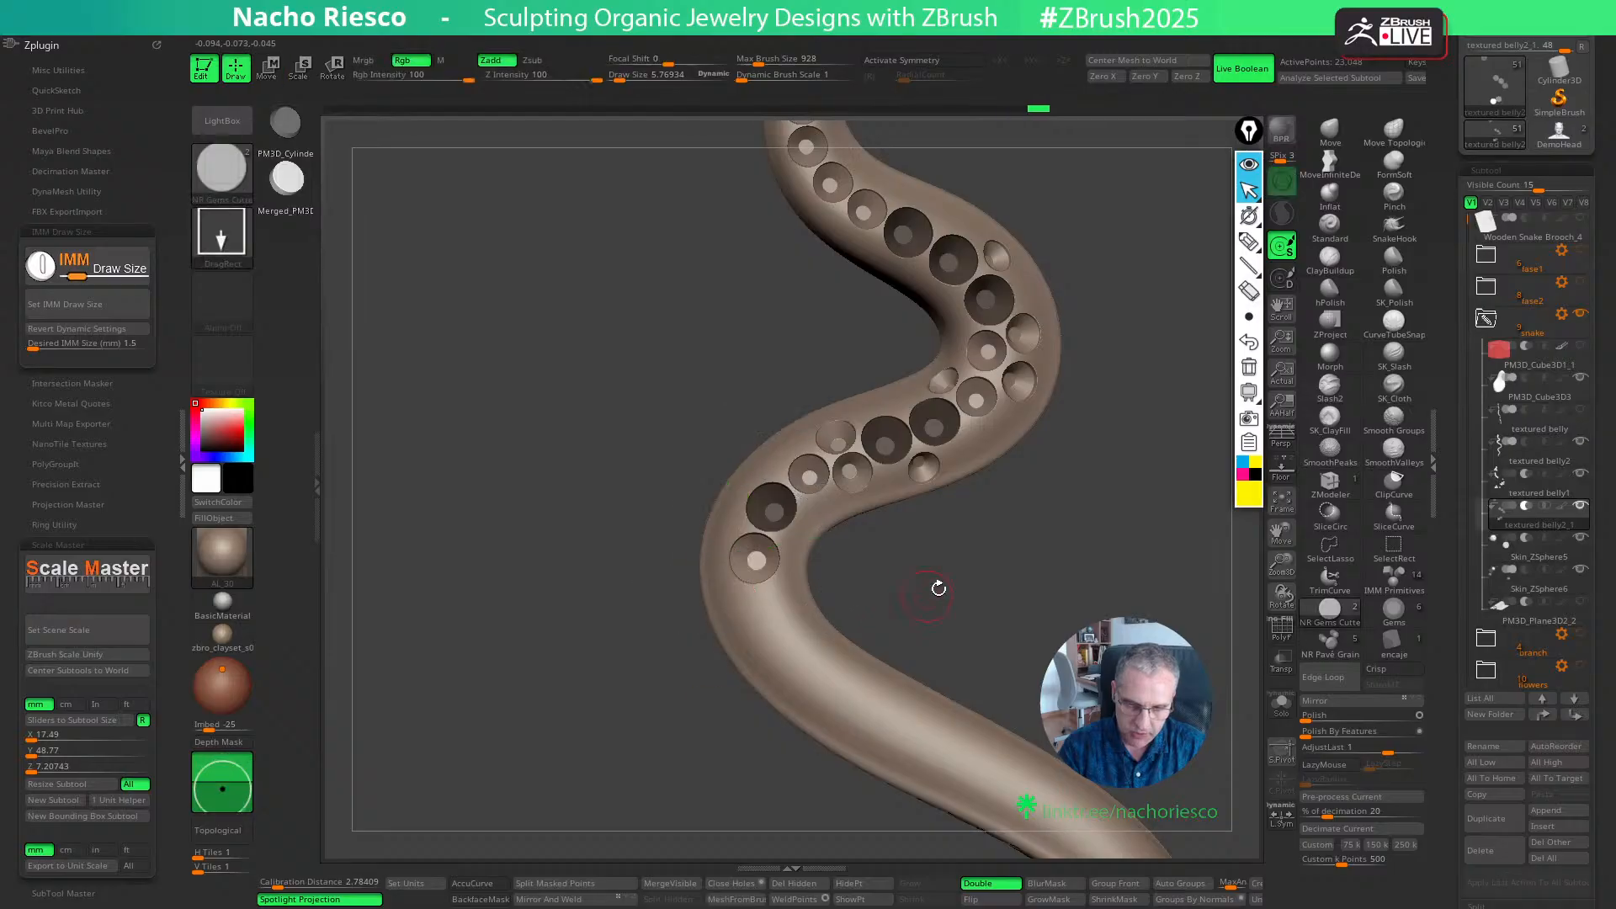
- Place the third 1.5 mm cutter below the second on the lower bend and fine-tune its depth
{"action": "left_click_drag", "start_coordinate": [938, 584], "coordinate": [776, 622]}
{"action": "left_click_drag", "start_coordinate": [942, 555], "coordinate": [1002, 560]}
{"action": "key", "text": "w"}
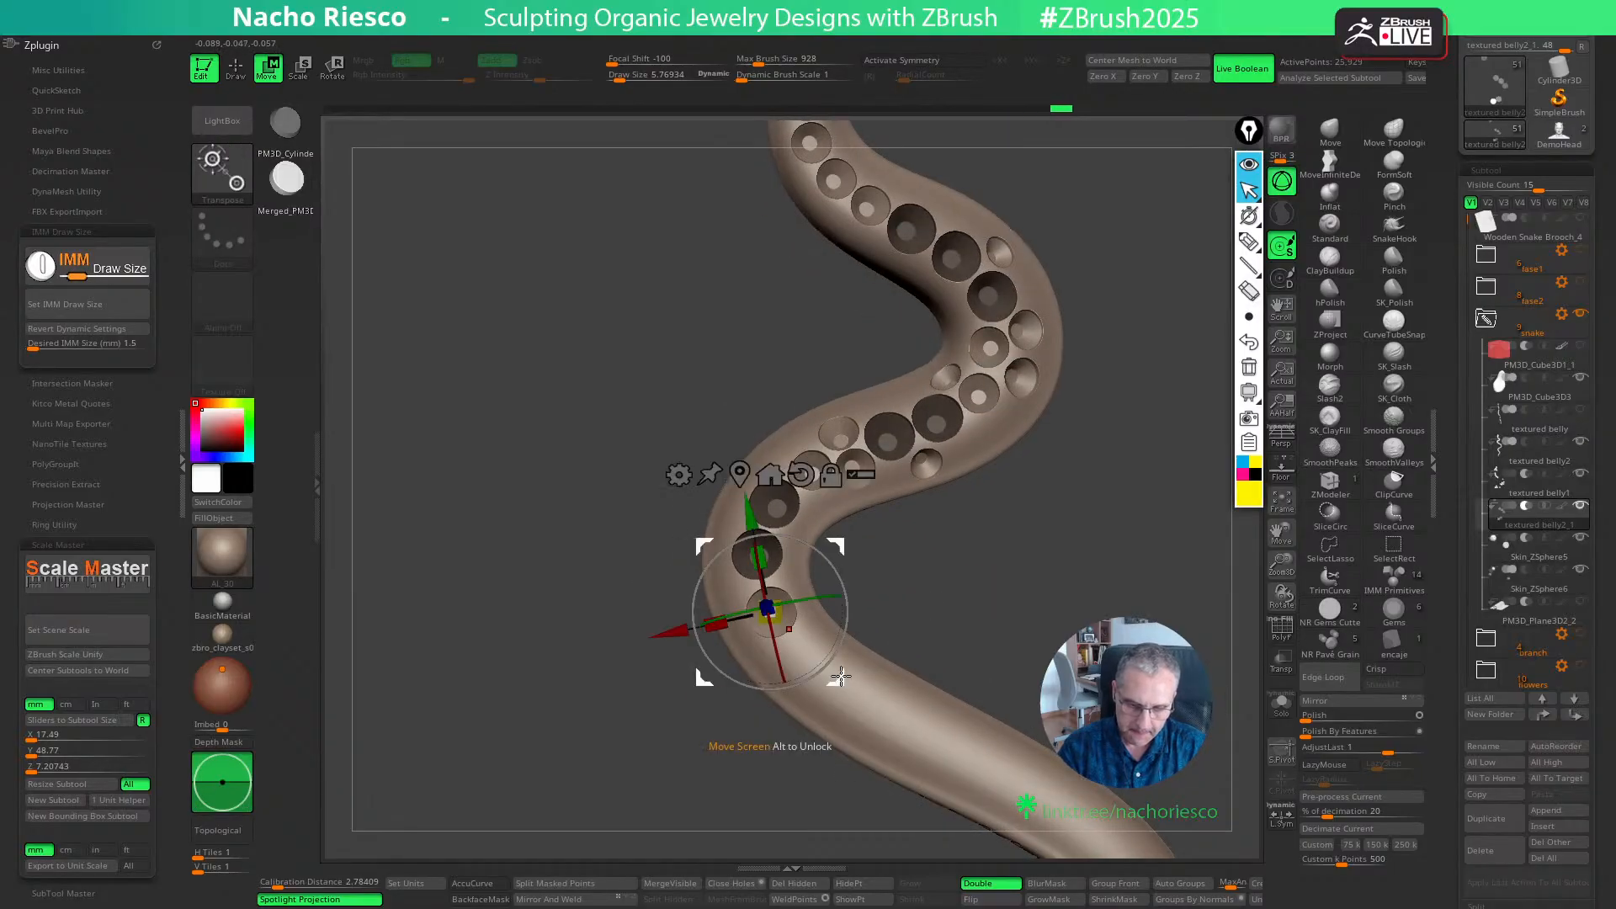
{"action": "left_click_drag", "start_coordinate": [895, 614], "coordinate": [949, 573]}
{"action": "left_click_drag", "start_coordinate": [796, 569], "coordinate": [791, 575]}
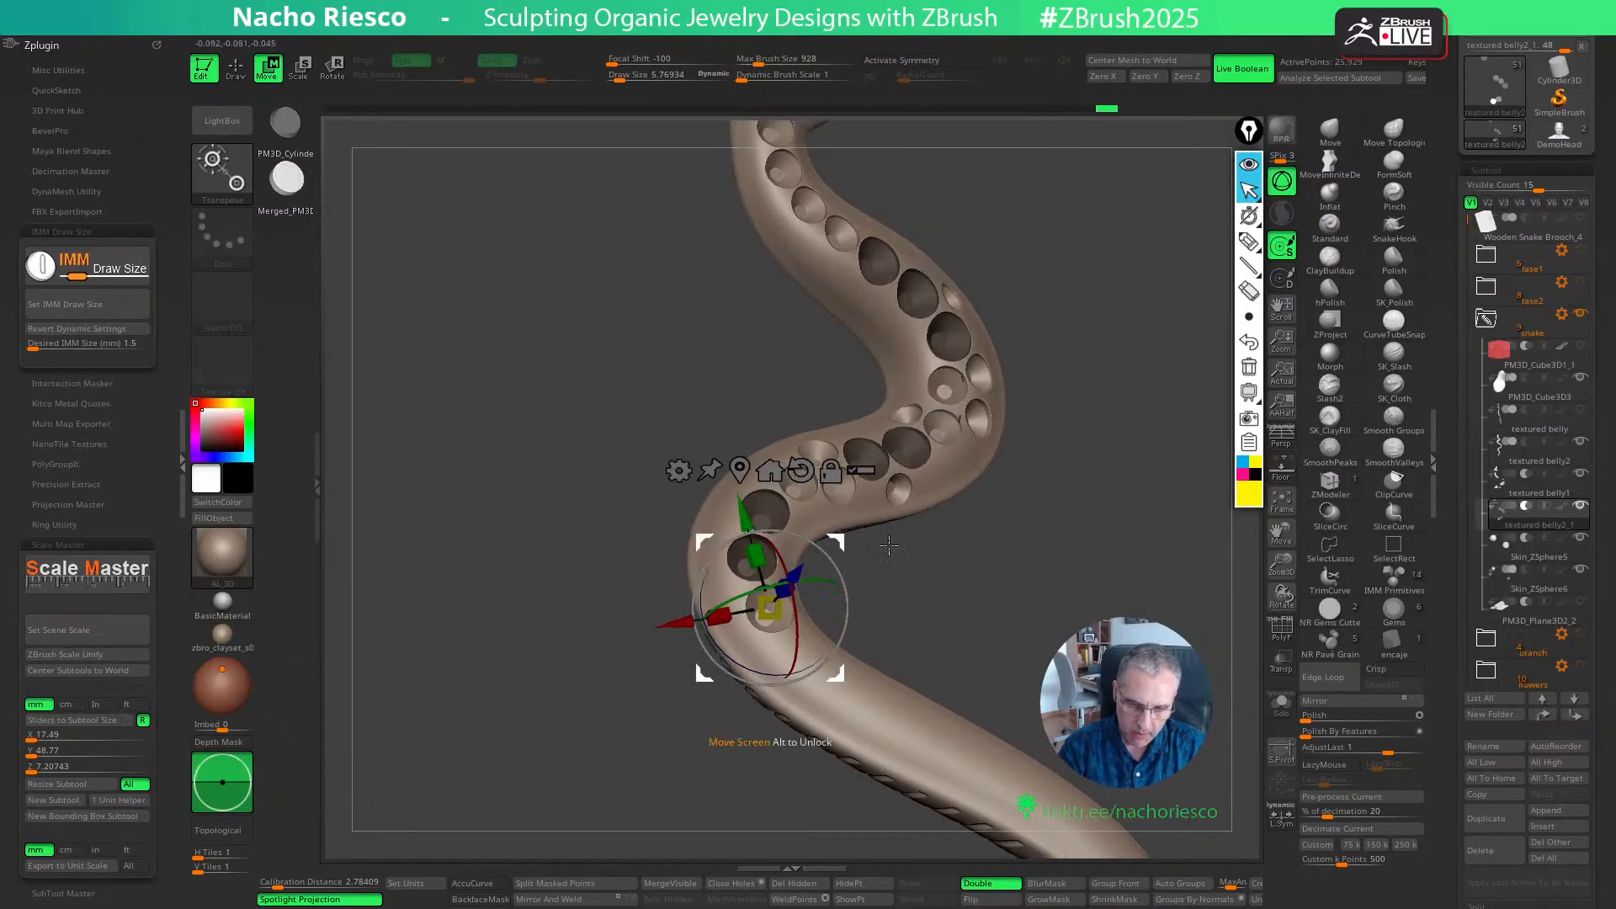
{"action": "mouse_move", "coordinate": [904, 580]}
{"action": "left_mouse_down"}
{"action": "mouse_move", "coordinate": [1015, 555]}
{"action": "mouse_move", "coordinate": [1035, 609]}
{"action": "left_mouse_up"}
{"action": "key", "text": "q"}
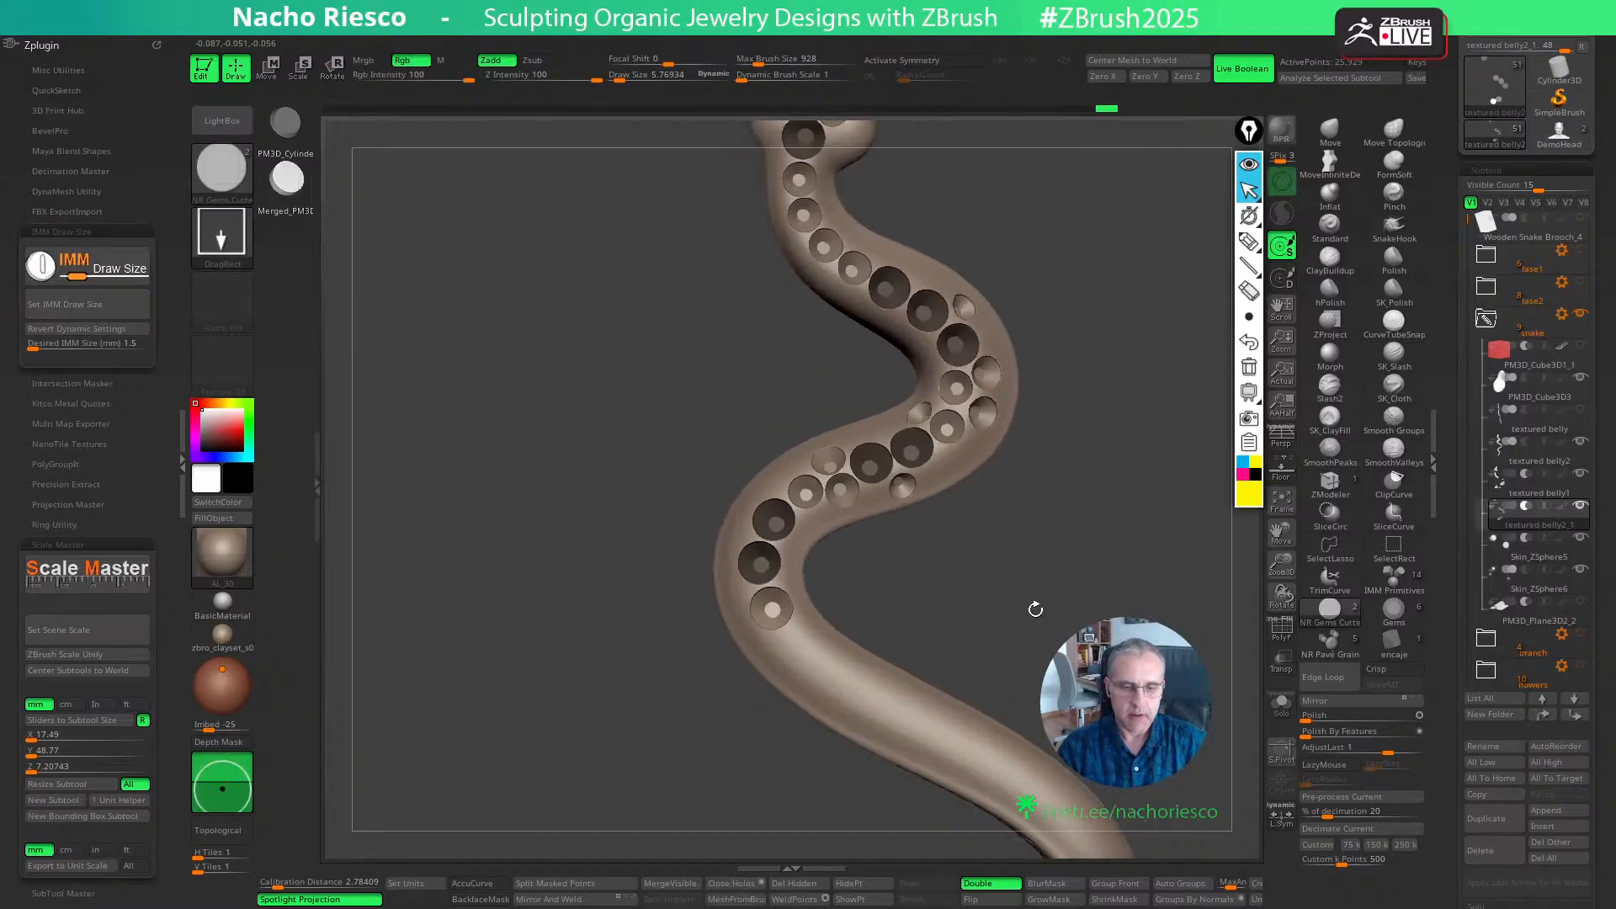
- Set the cutter size to 1.2 mm and place a cutter below the third 1.5 mm seat in the textured belly1 subtool
{"action": "left_click", "coordinate": [93, 345]}
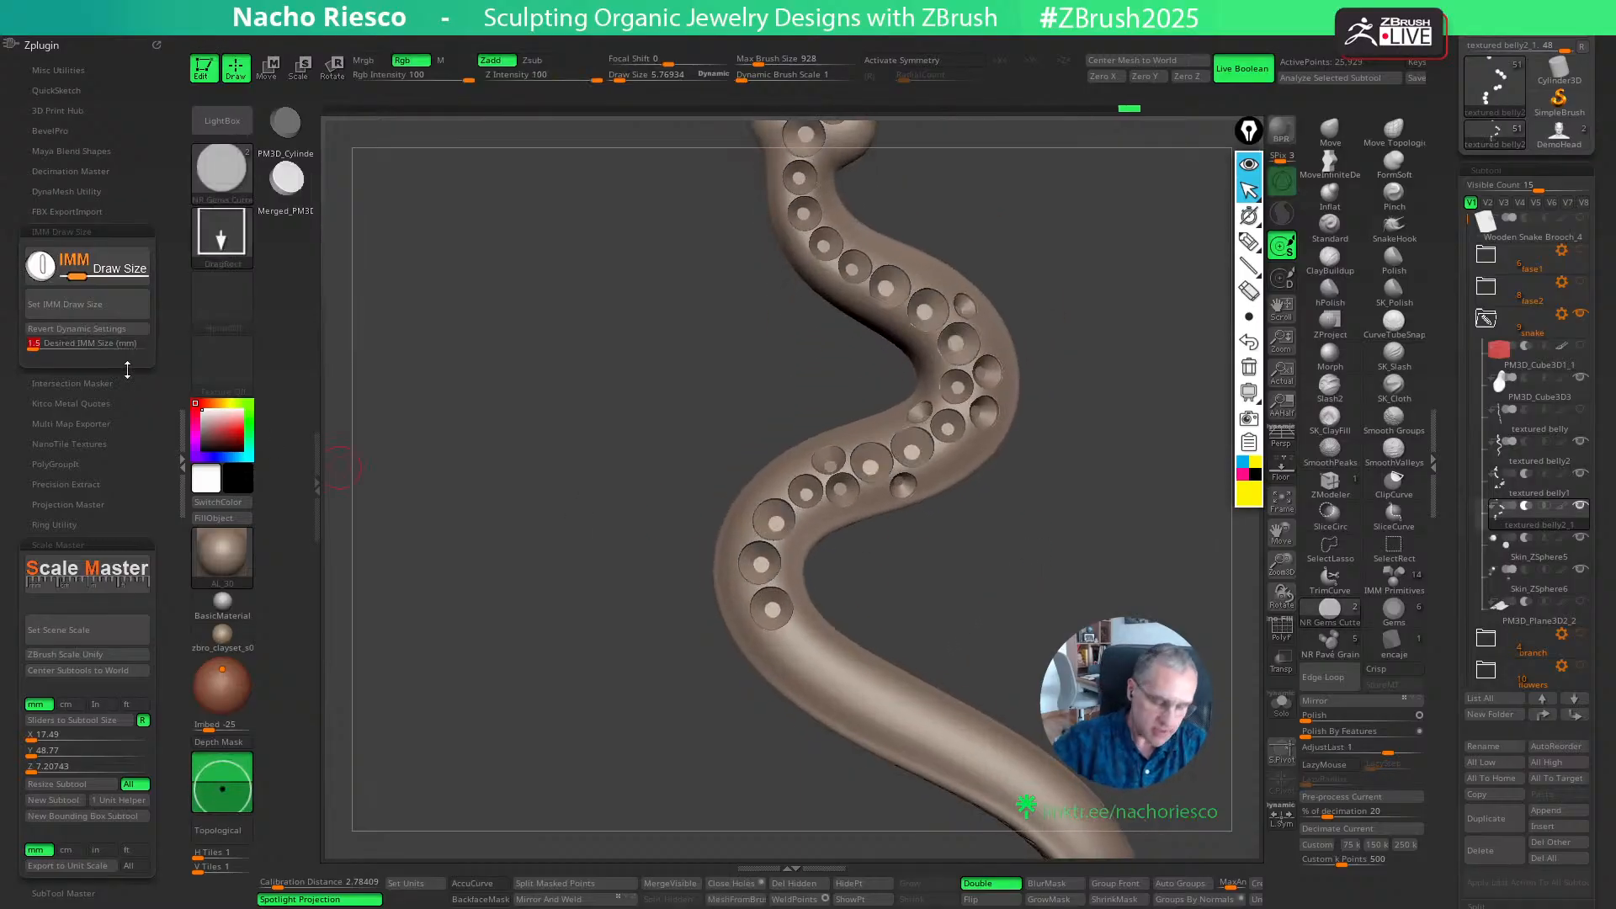
{"action": "type", "text": "1.2"}
{"action": "left_click", "coordinate": [106, 301]}
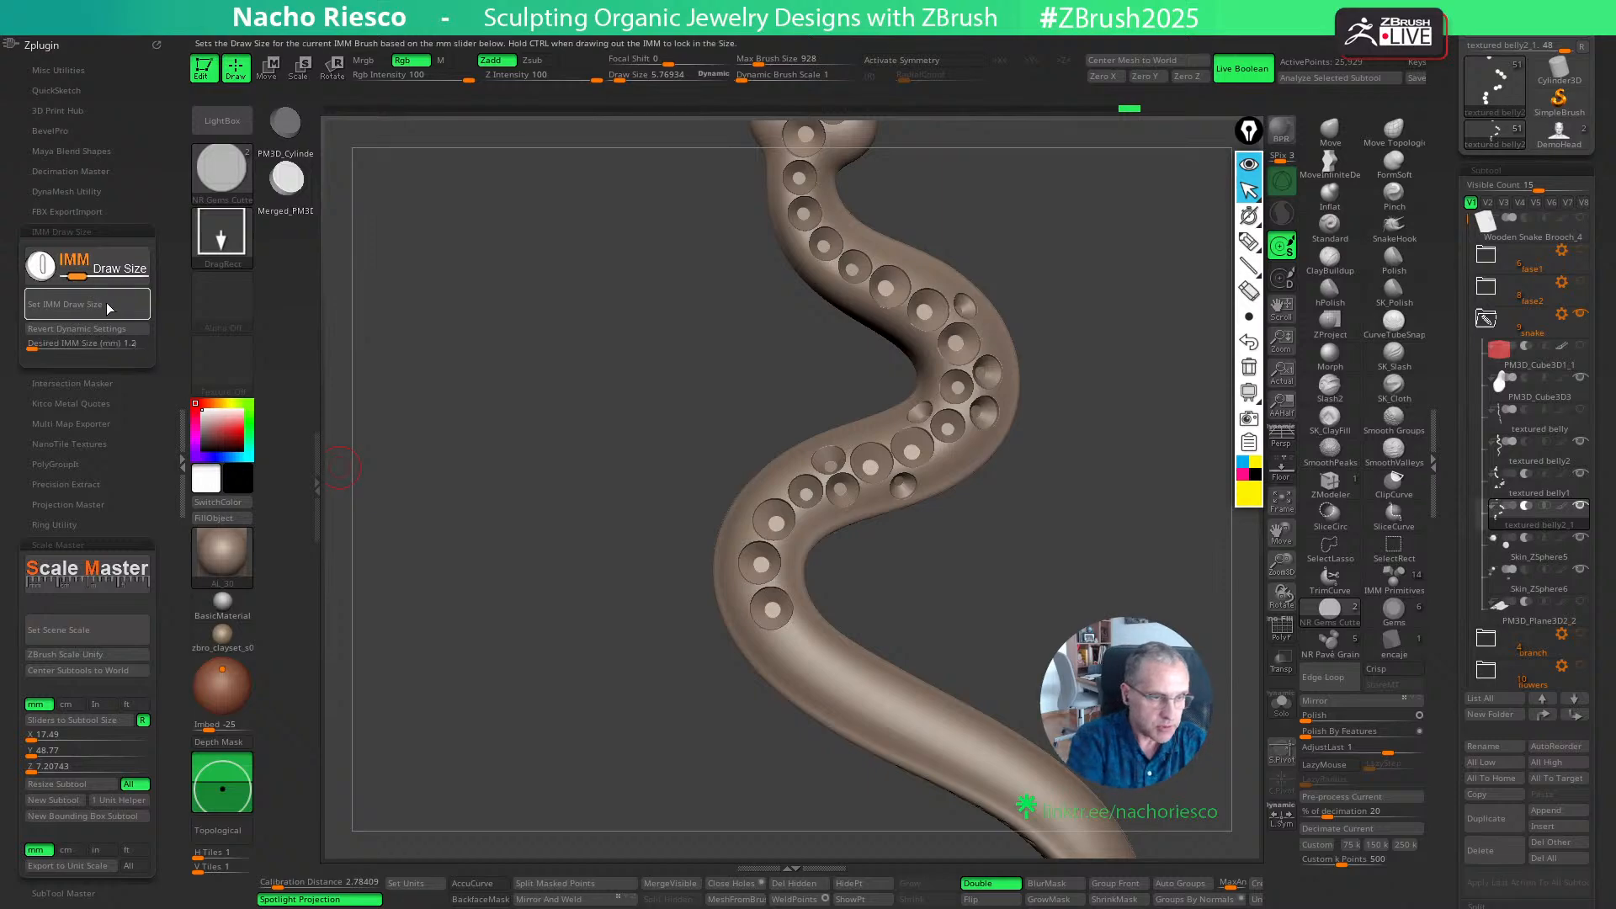
{"action": "left_click", "coordinate": [1522, 502]}
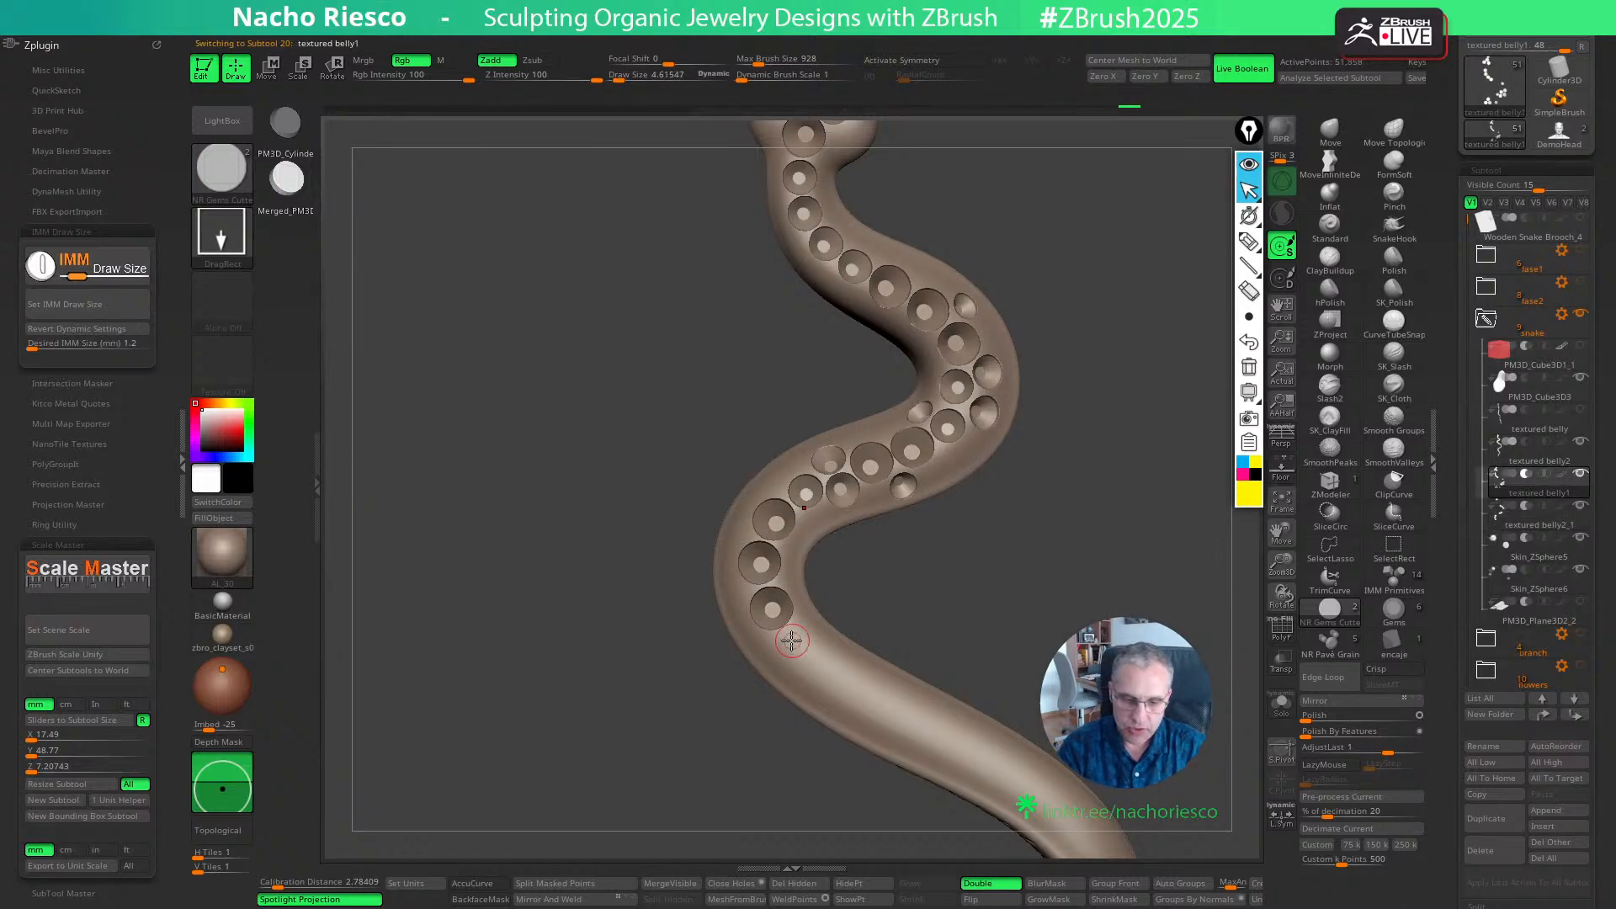
{"action": "left_click_drag", "start_coordinate": [924, 577], "coordinate": [796, 663]}
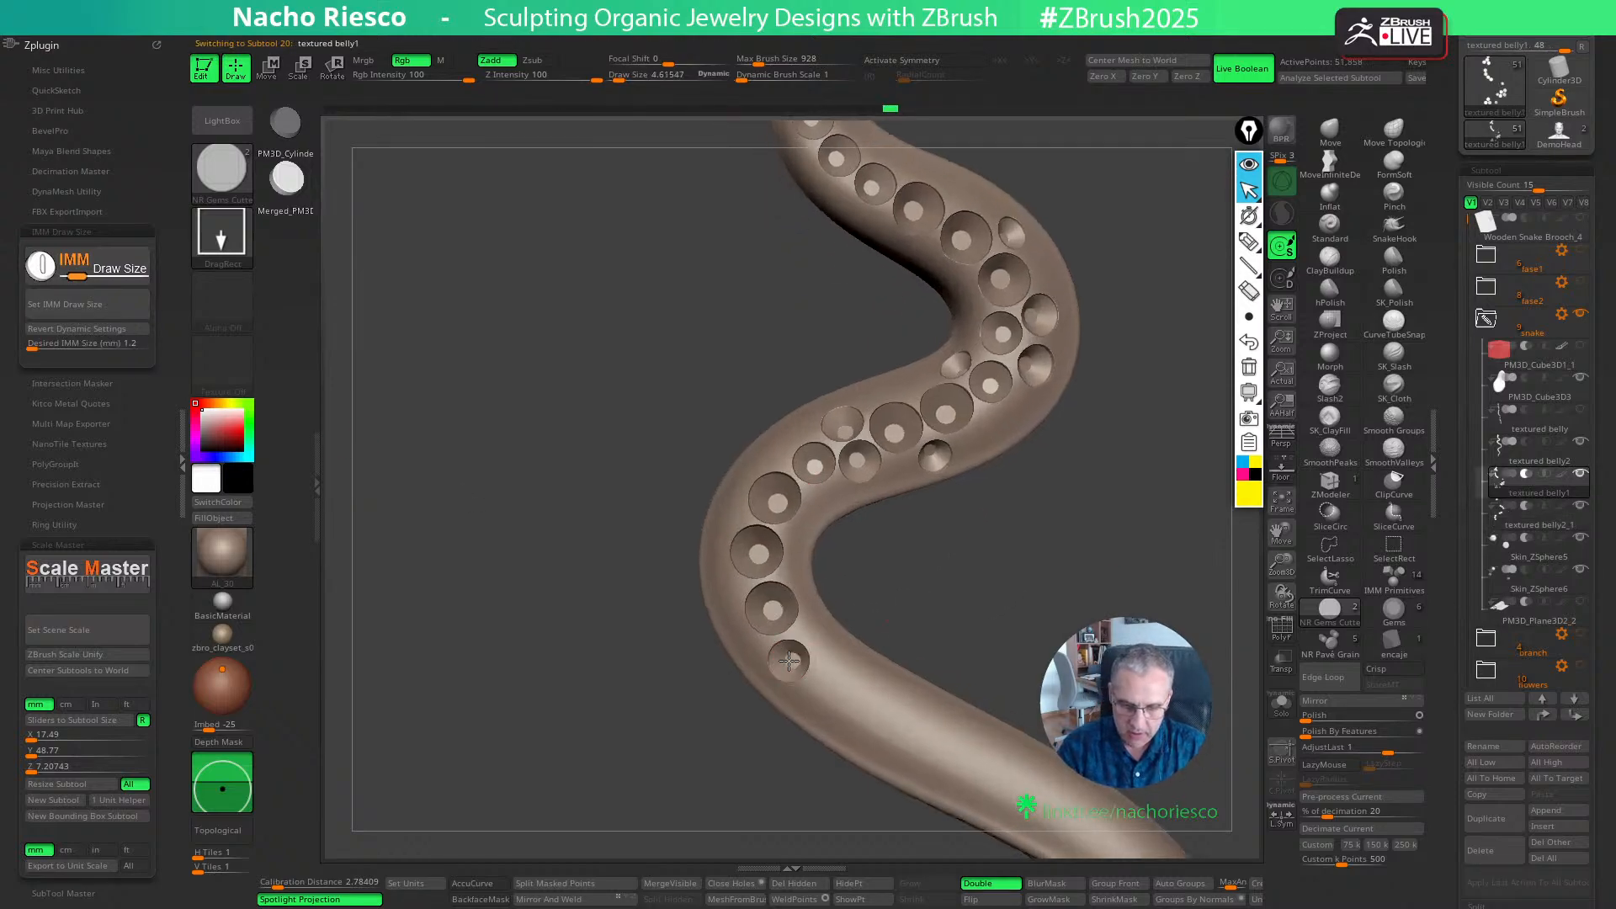
{"action": "key", "text": "w"}
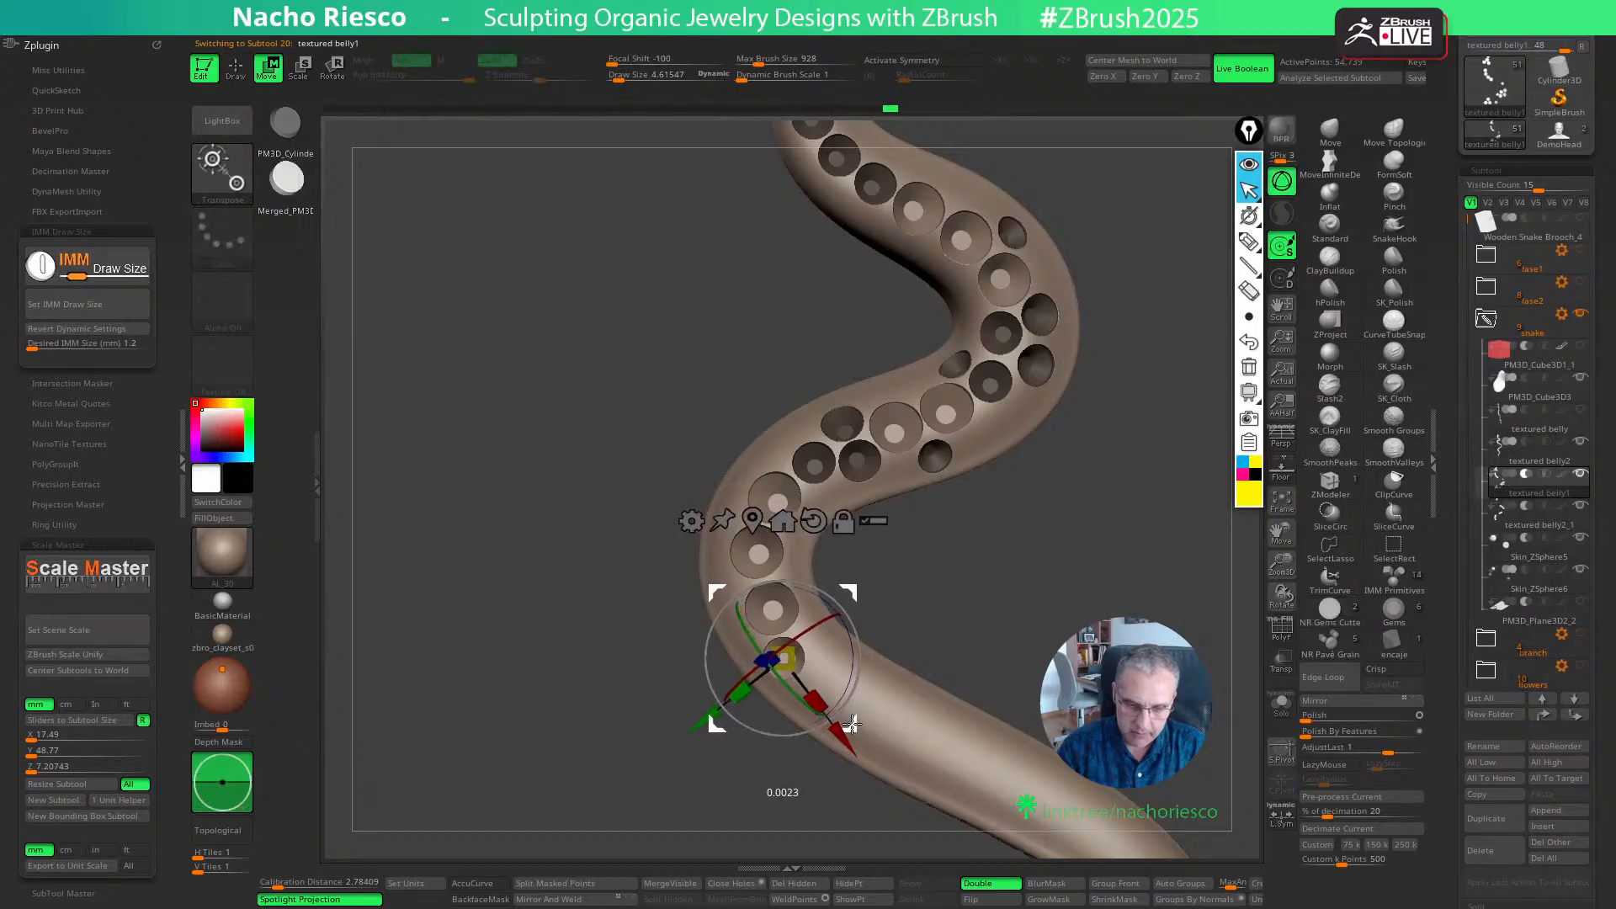
{"action": "key", "text": "q"}
- Replace the trial second 1.2 mm cutter with one beside the first, towards the tail, and fine-tune its position
{"action": "left_click_drag", "start_coordinate": [921, 587], "coordinate": [958, 584]}
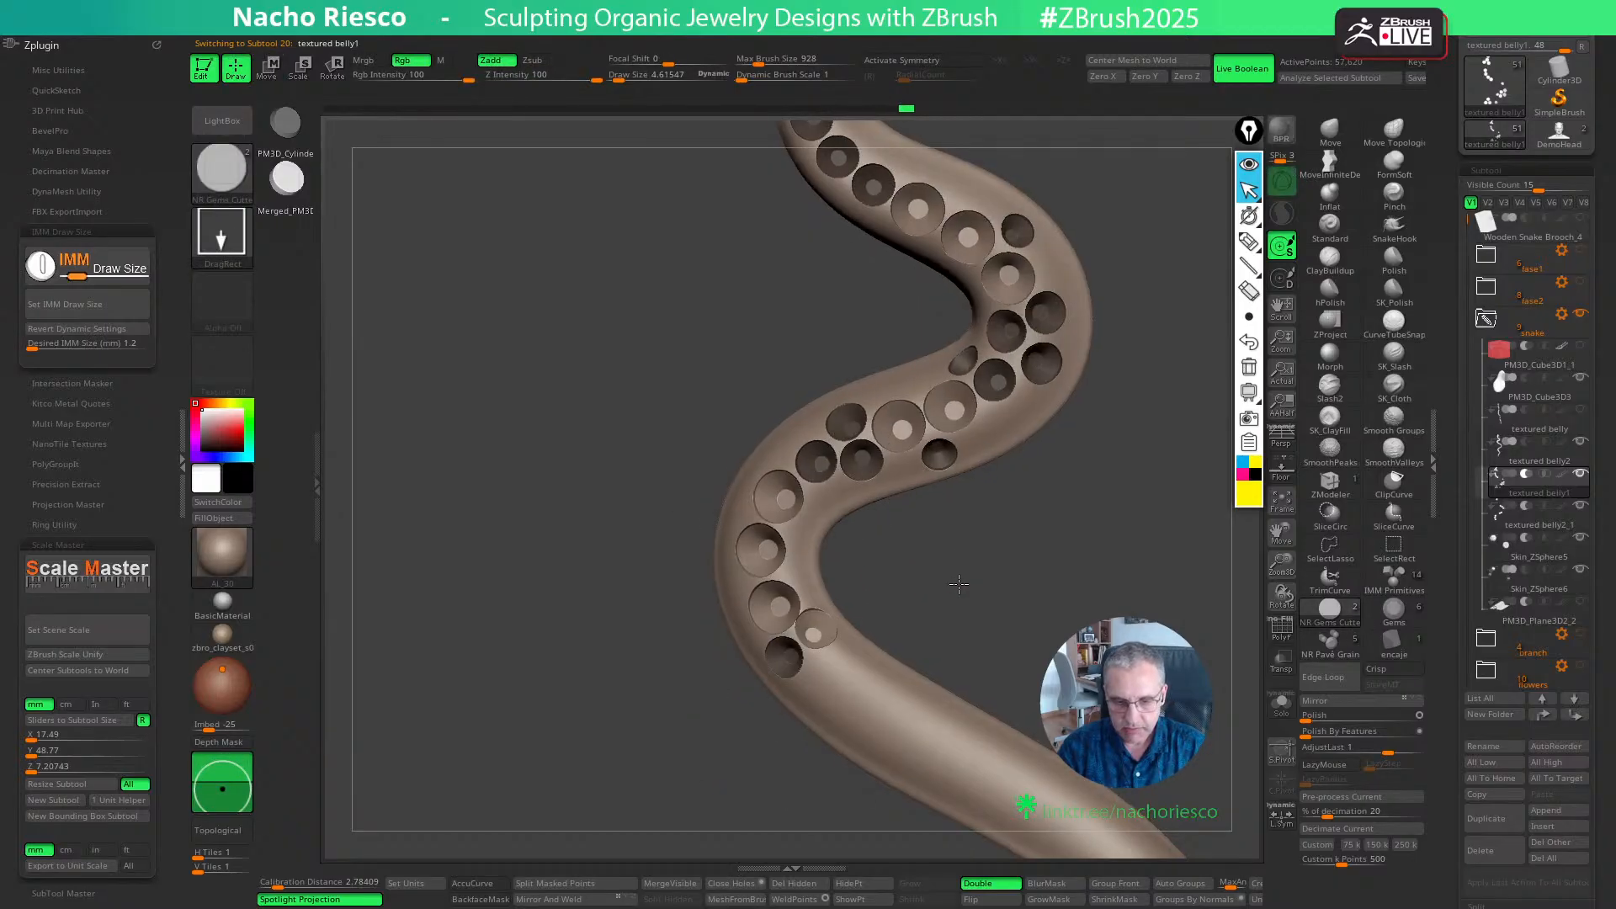
{"action": "key", "text": "ctrl+z"}
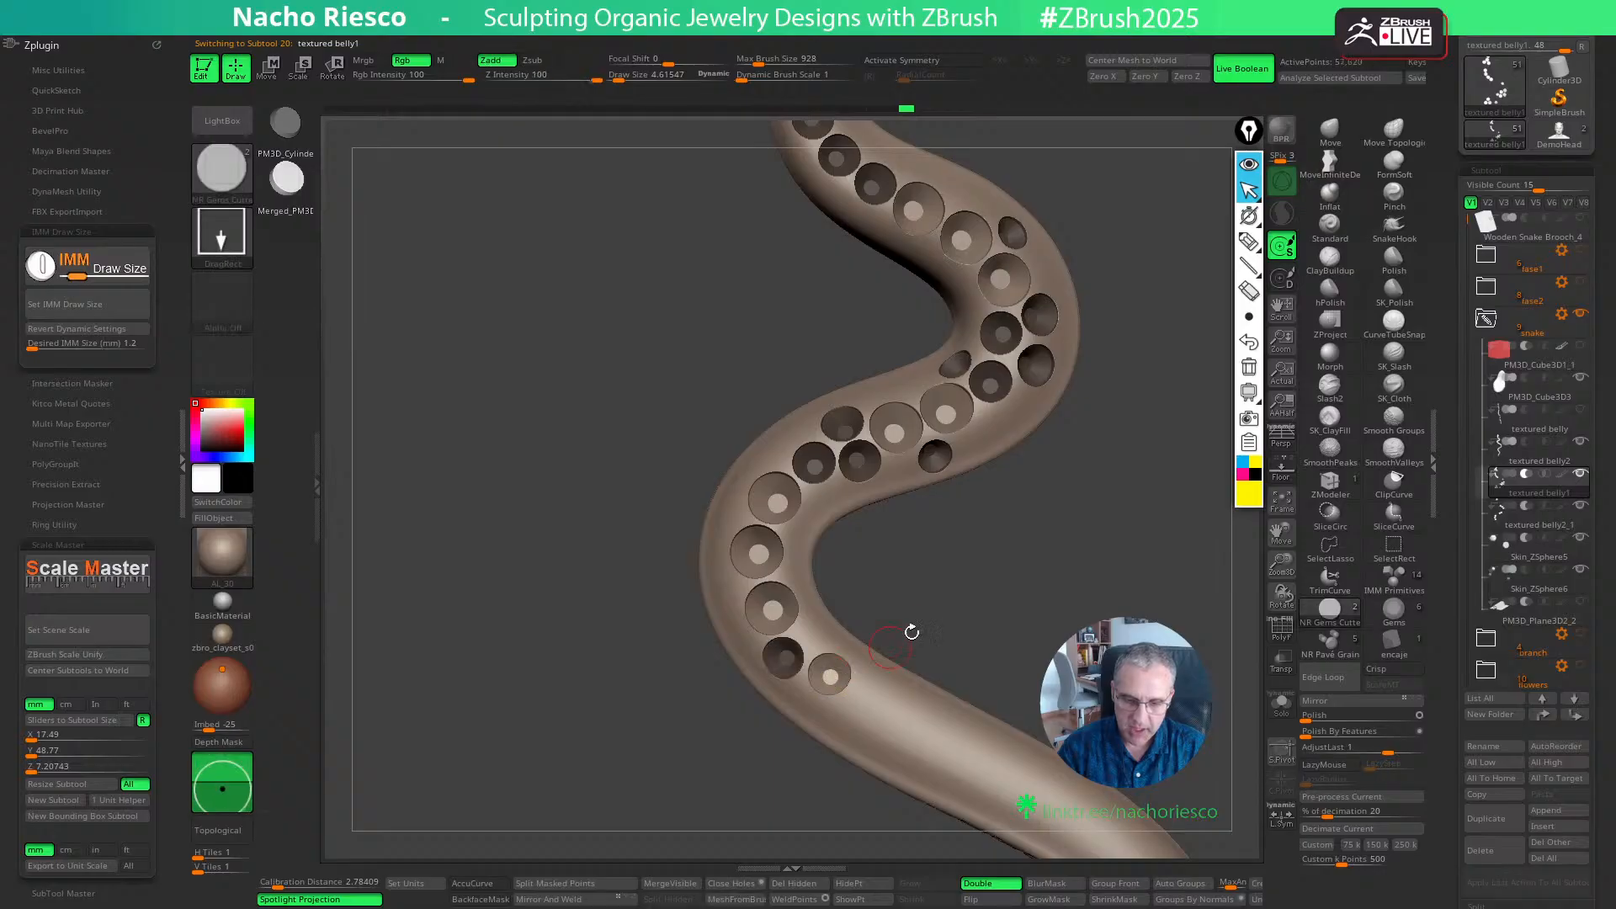
{"action": "key", "text": "w"}
{"action": "mouse_move", "coordinate": [914, 621]}
{"action": "left_mouse_down"}
{"action": "mouse_move", "coordinate": [951, 581]}
{"action": "mouse_move", "coordinate": [972, 628]}
{"action": "left_mouse_up"}
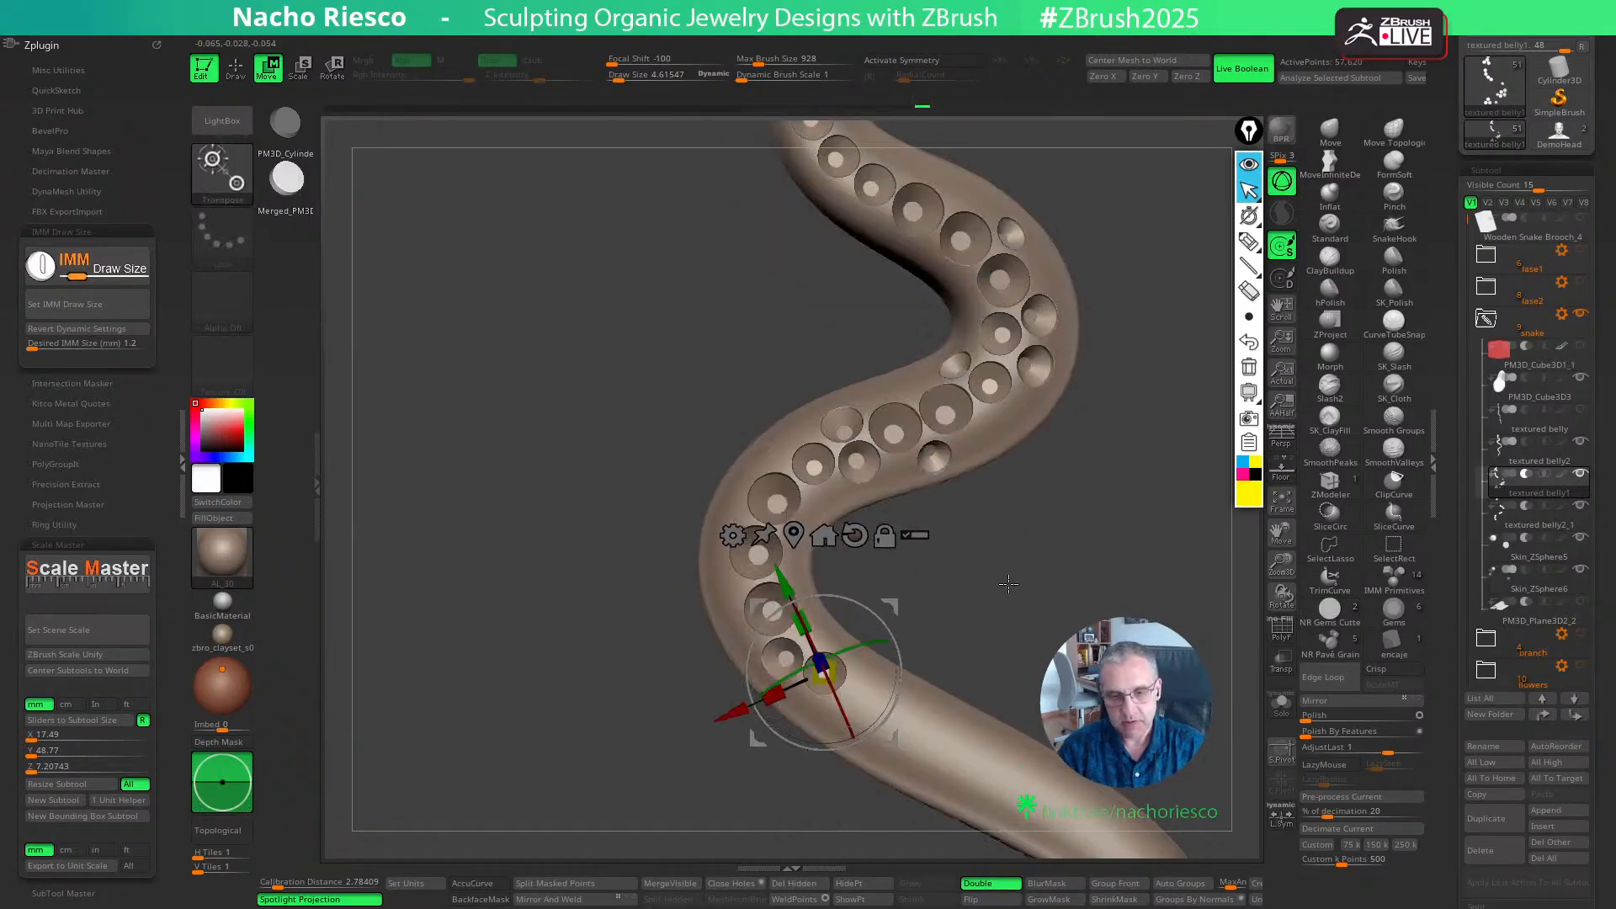
{"action": "key", "text": "q"}
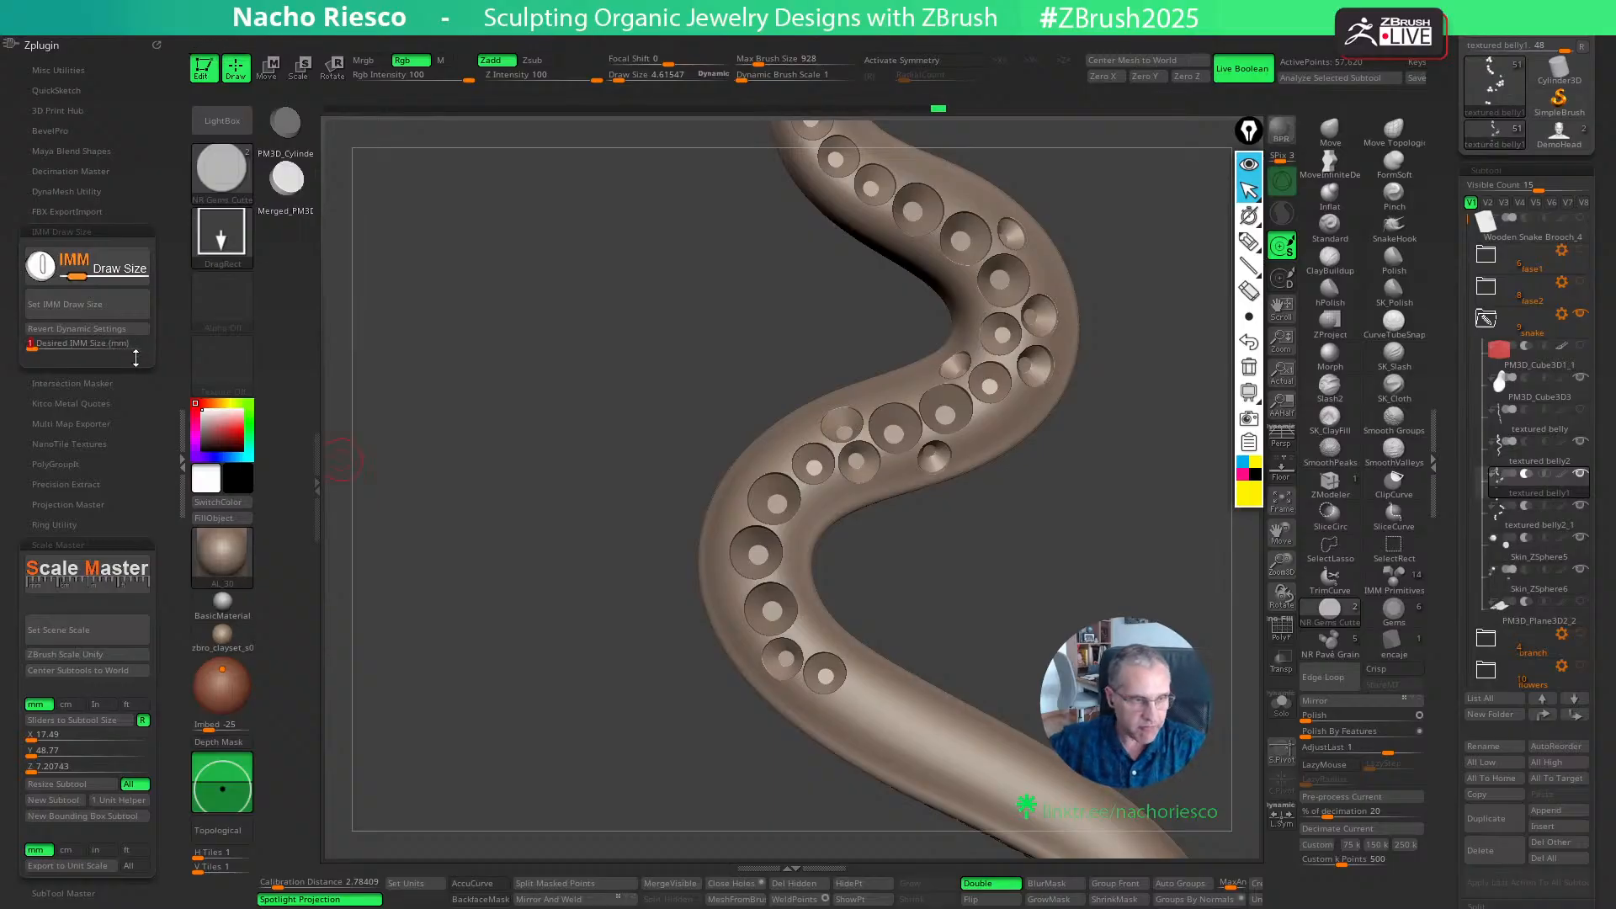
- Set the cutter size to 1 mm, place a cutter between the third 1.5 mm seat and the second 1.2 mm seat, and adjust its position and depth
{"action": "key", "text": "Return"}
{"action": "left_click", "coordinate": [108, 305]}
{"action": "right_click_drag", "start_coordinate": [869, 507], "coordinate": [846, 632], "text": "ctrl"}
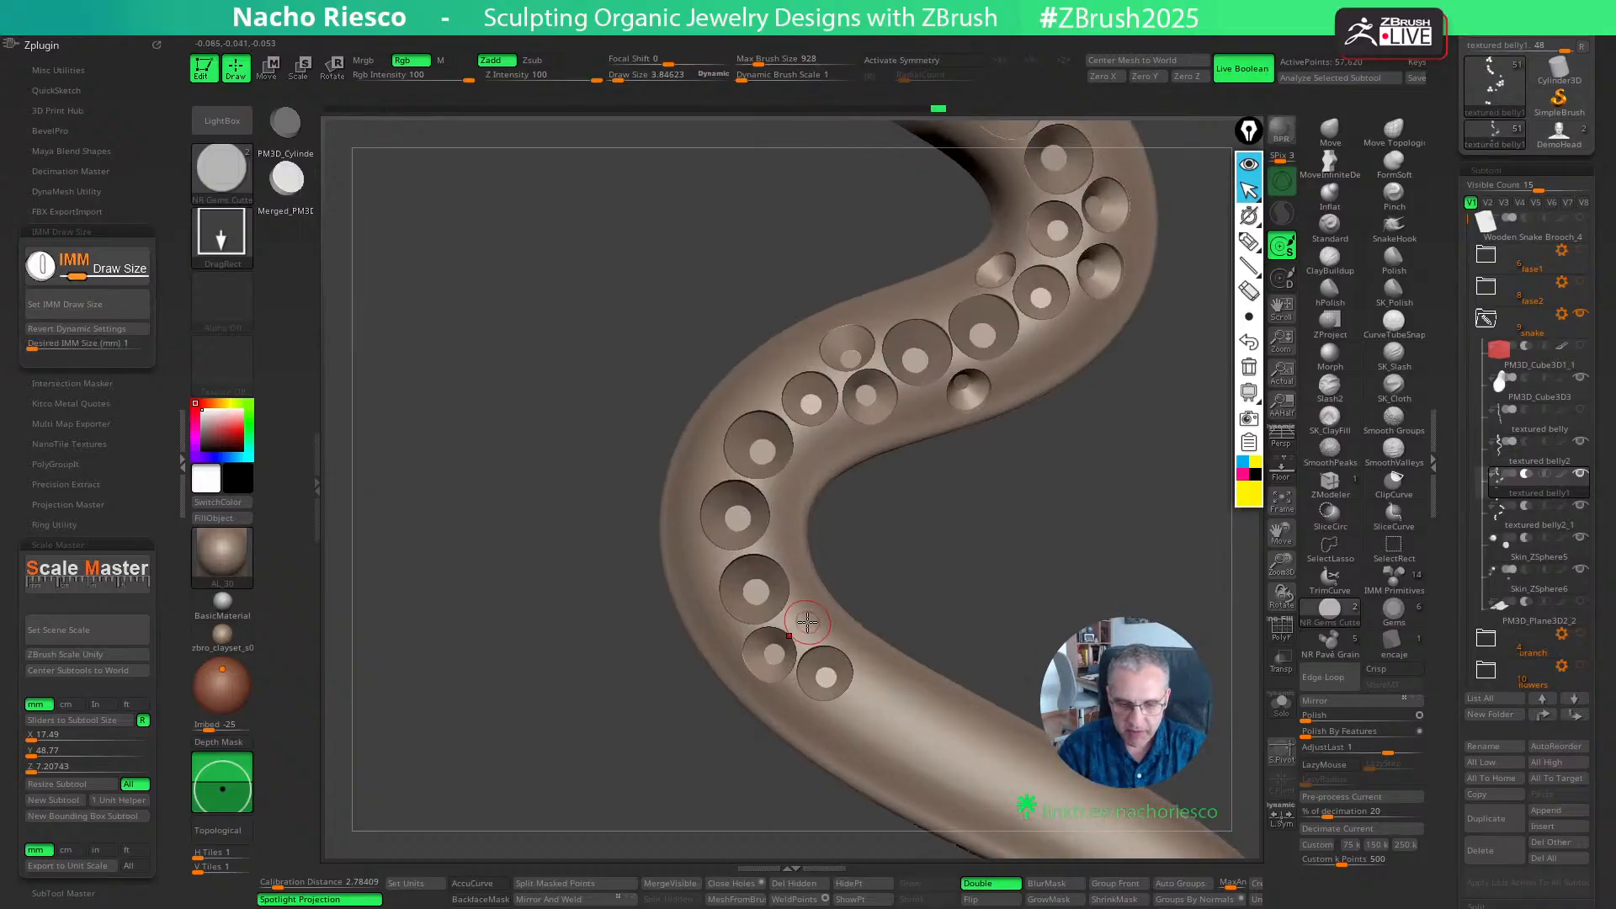
{"action": "key", "text": "w"}
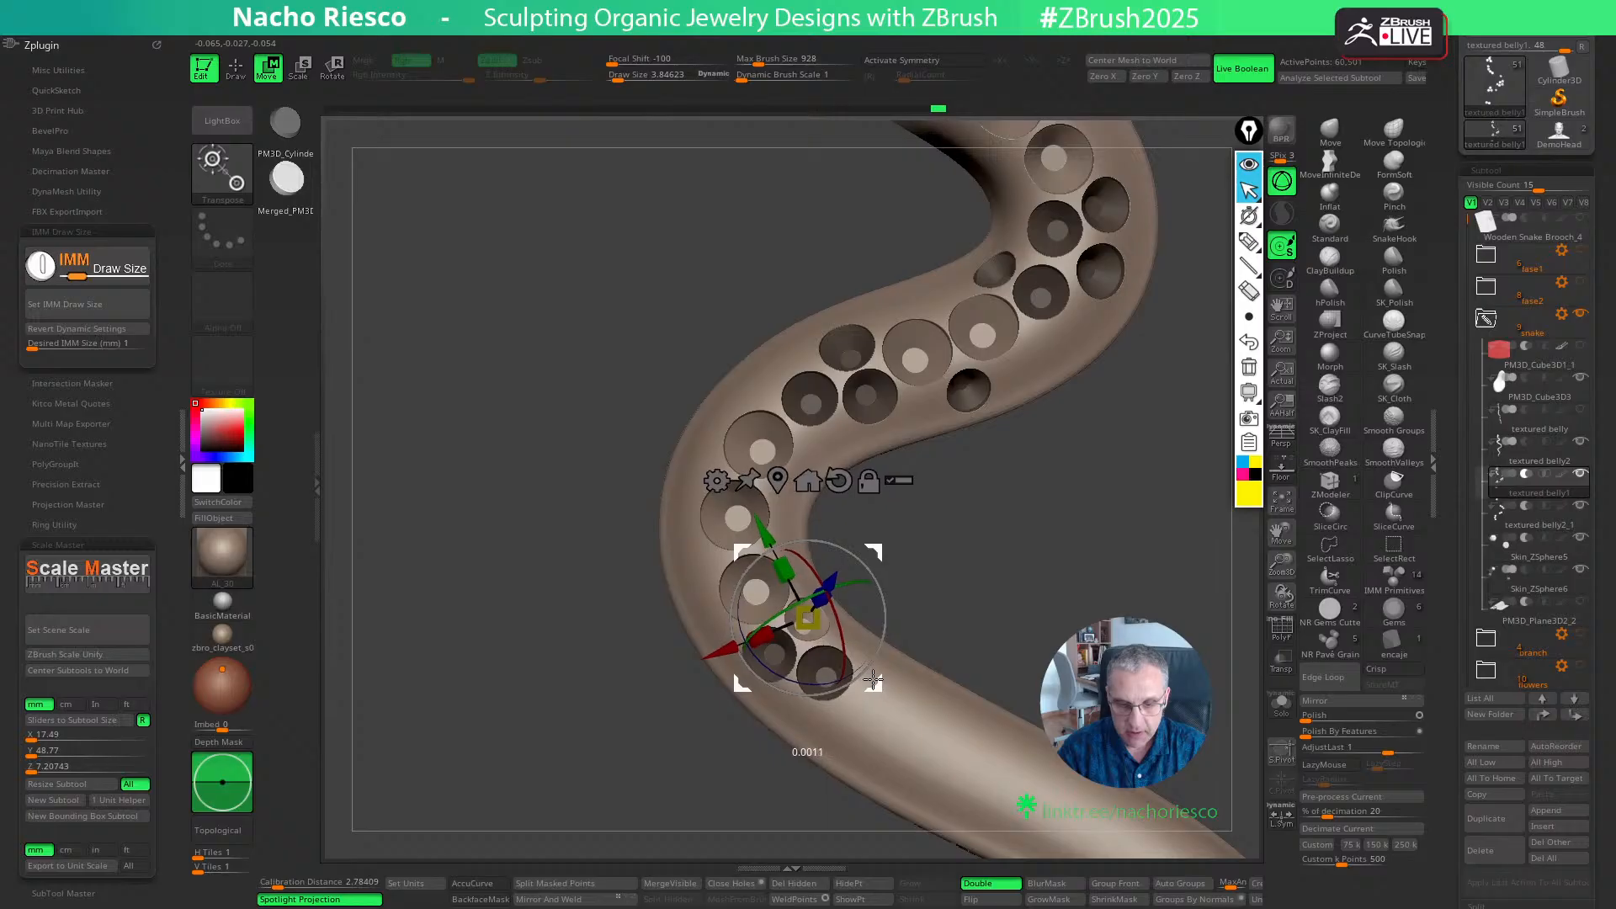
{"action": "left_click_drag", "start_coordinate": [873, 679], "coordinate": [872, 681]}
{"action": "right_click_drag", "start_coordinate": [877, 644], "coordinate": [852, 580]}
{"action": "left_click_drag", "start_coordinate": [817, 551], "coordinate": [817, 556]}
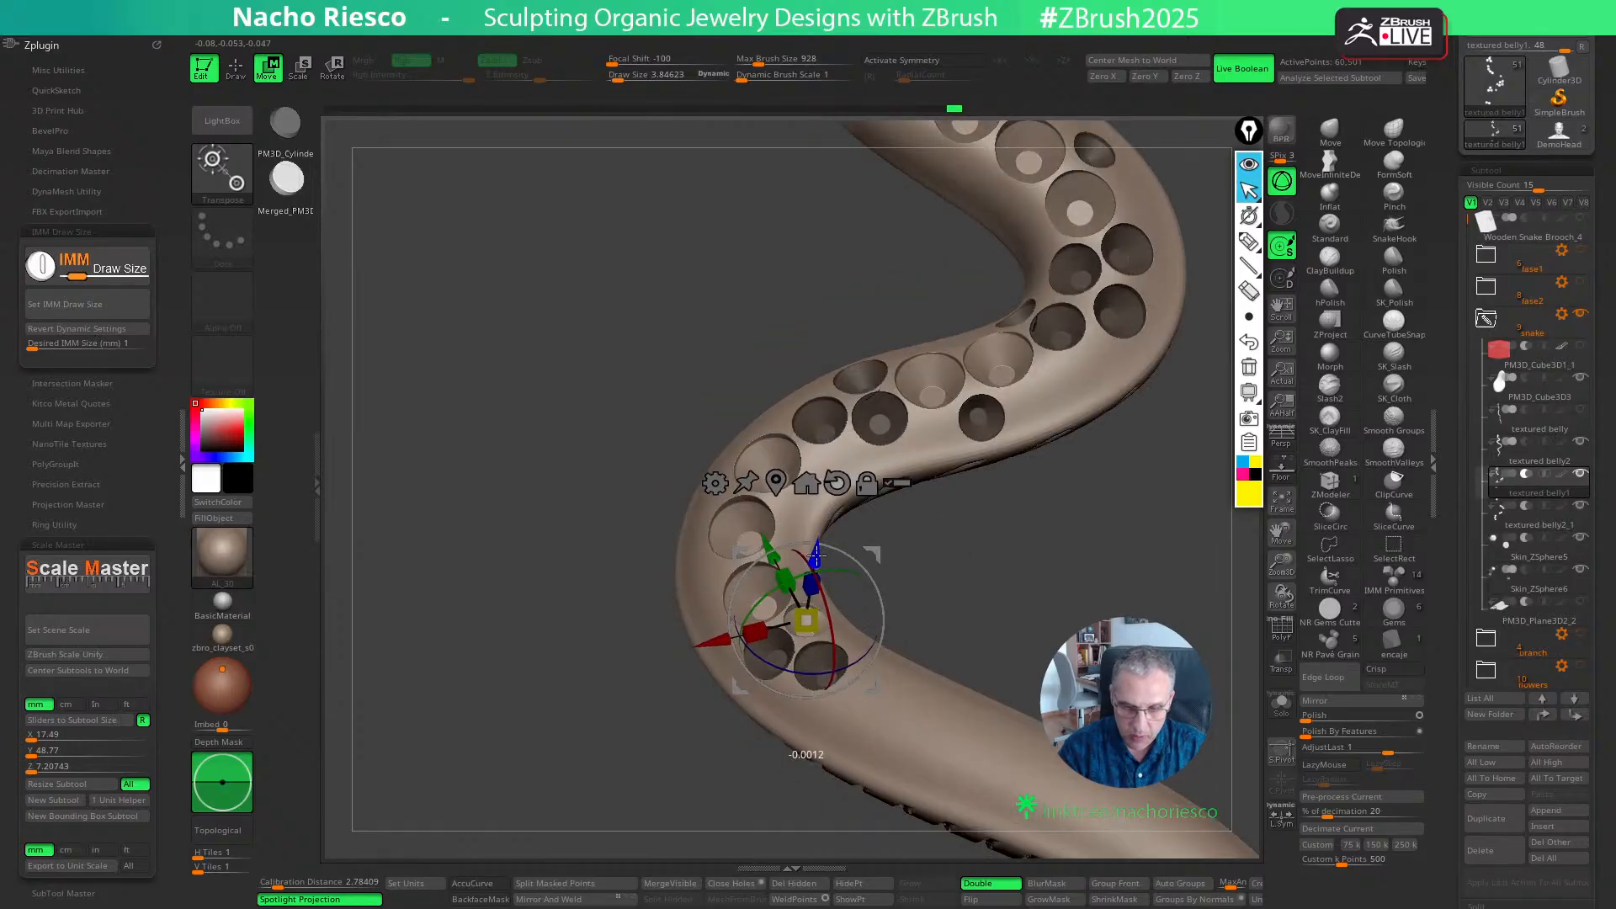
{"action": "mouse_move", "coordinate": [979, 523]}
{"action": "right_mouse_down"}
{"action": "mouse_move", "coordinate": [999, 585]}
{"action": "mouse_move", "coordinate": [793, 555]}
{"action": "right_mouse_up"}
{"action": "key", "text": "q"}
- Place a 1 mm cutter on the bend's outer edge between the first two 1.5 mm seats and adjust its position and depth
{"action": "left_click", "coordinate": [734, 526]}
{"action": "key", "text": "w"}
{"action": "right_click_drag", "start_coordinate": [957, 614], "coordinate": [989, 601]}
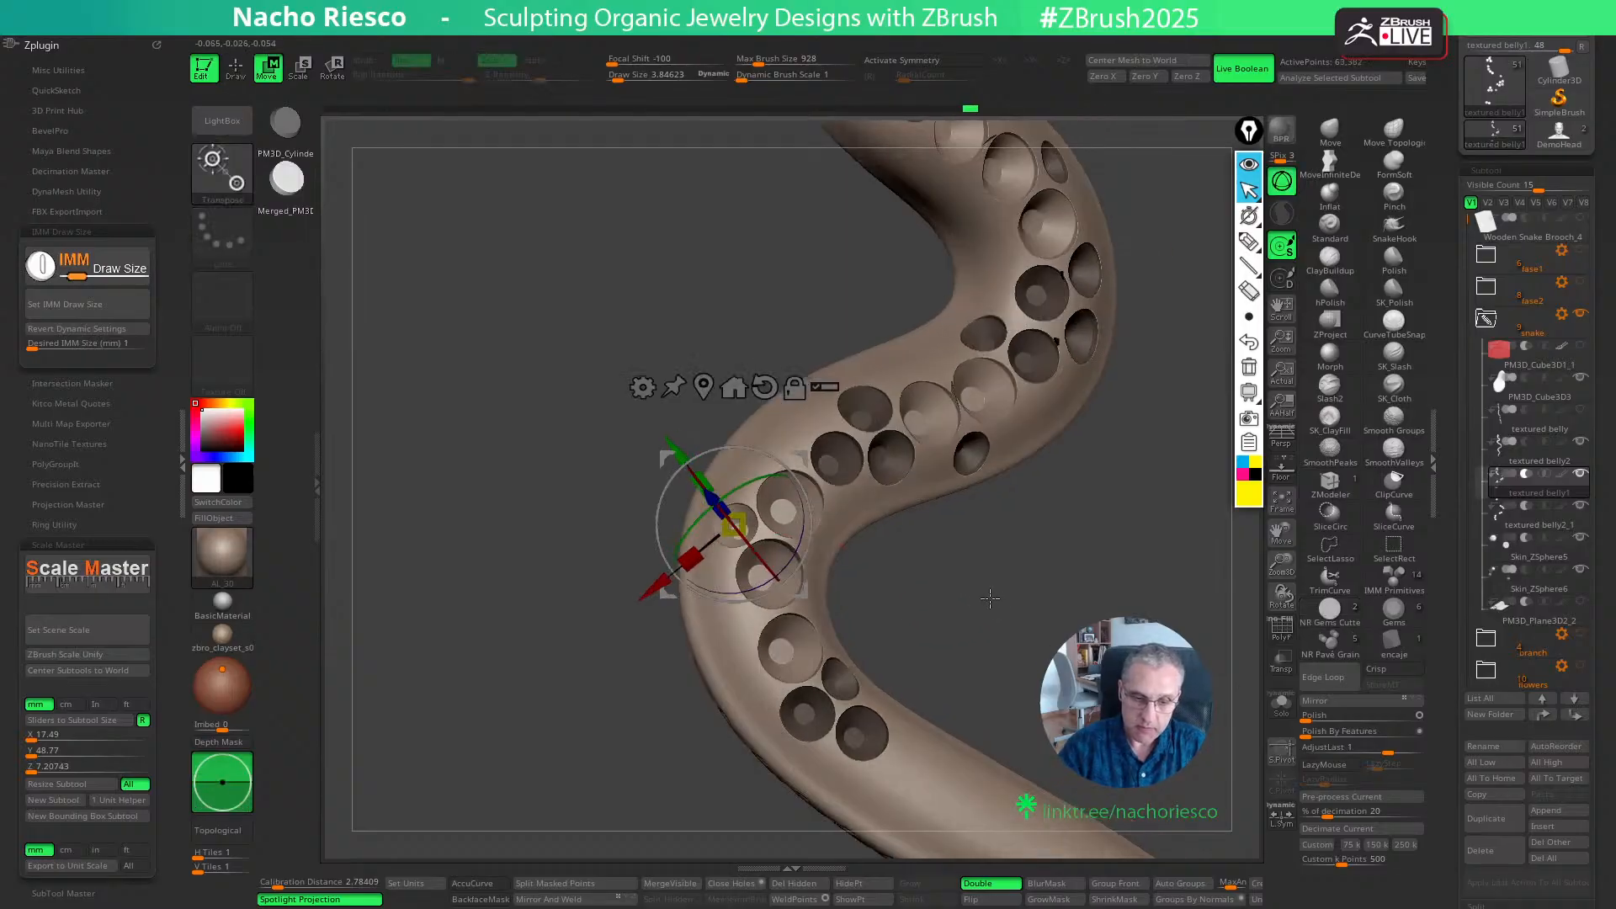
{"action": "left_click_drag", "start_coordinate": [800, 590], "coordinate": [800, 591]}
{"action": "right_click_drag", "start_coordinate": [800, 591], "coordinate": [948, 530]}
{"action": "left_click_drag", "start_coordinate": [708, 462], "coordinate": [708, 465]}
{"action": "key", "text": "q"}
{"action": "mouse_move", "coordinate": [1062, 607]}
{"action": "right_mouse_down"}
{"action": "mouse_move", "coordinate": [1035, 663]}
{"action": "mouse_move", "coordinate": [1053, 599]}
{"action": "mouse_move", "coordinate": [1021, 552]}
{"action": "mouse_move", "coordinate": [1028, 588]}
{"action": "mouse_move", "coordinate": [1013, 508]}
{"action": "mouse_move", "coordinate": [1021, 518]}
{"action": "right_mouse_up"}
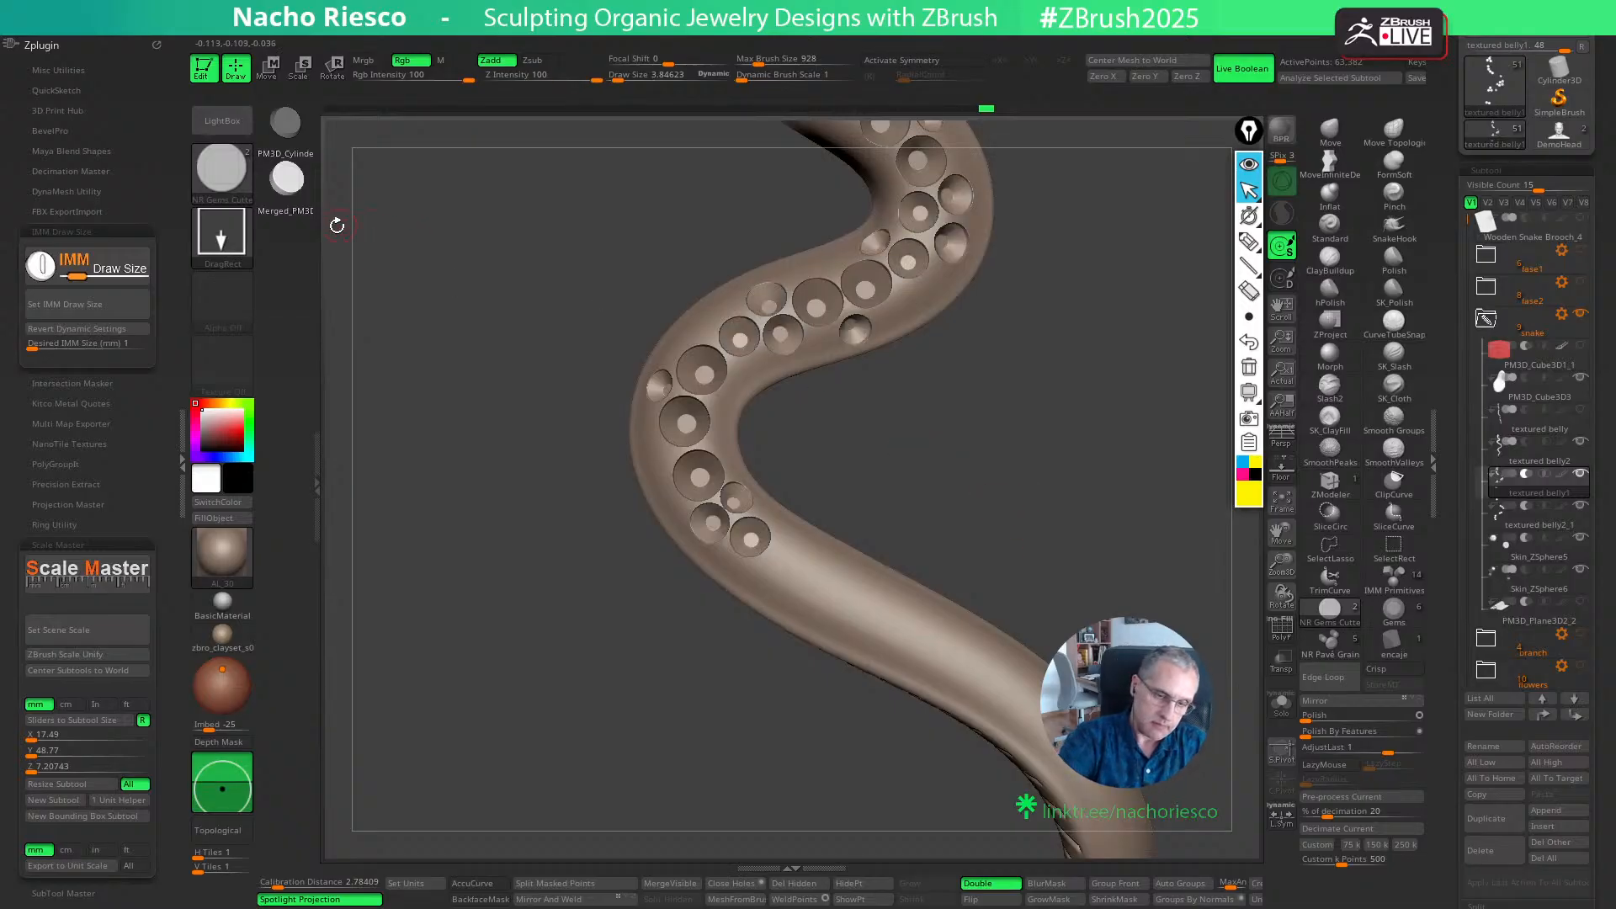
- Set the IMM draw size of the gem cutter brush to 1.2 mm
{"action": "left_click", "coordinate": [134, 348]}
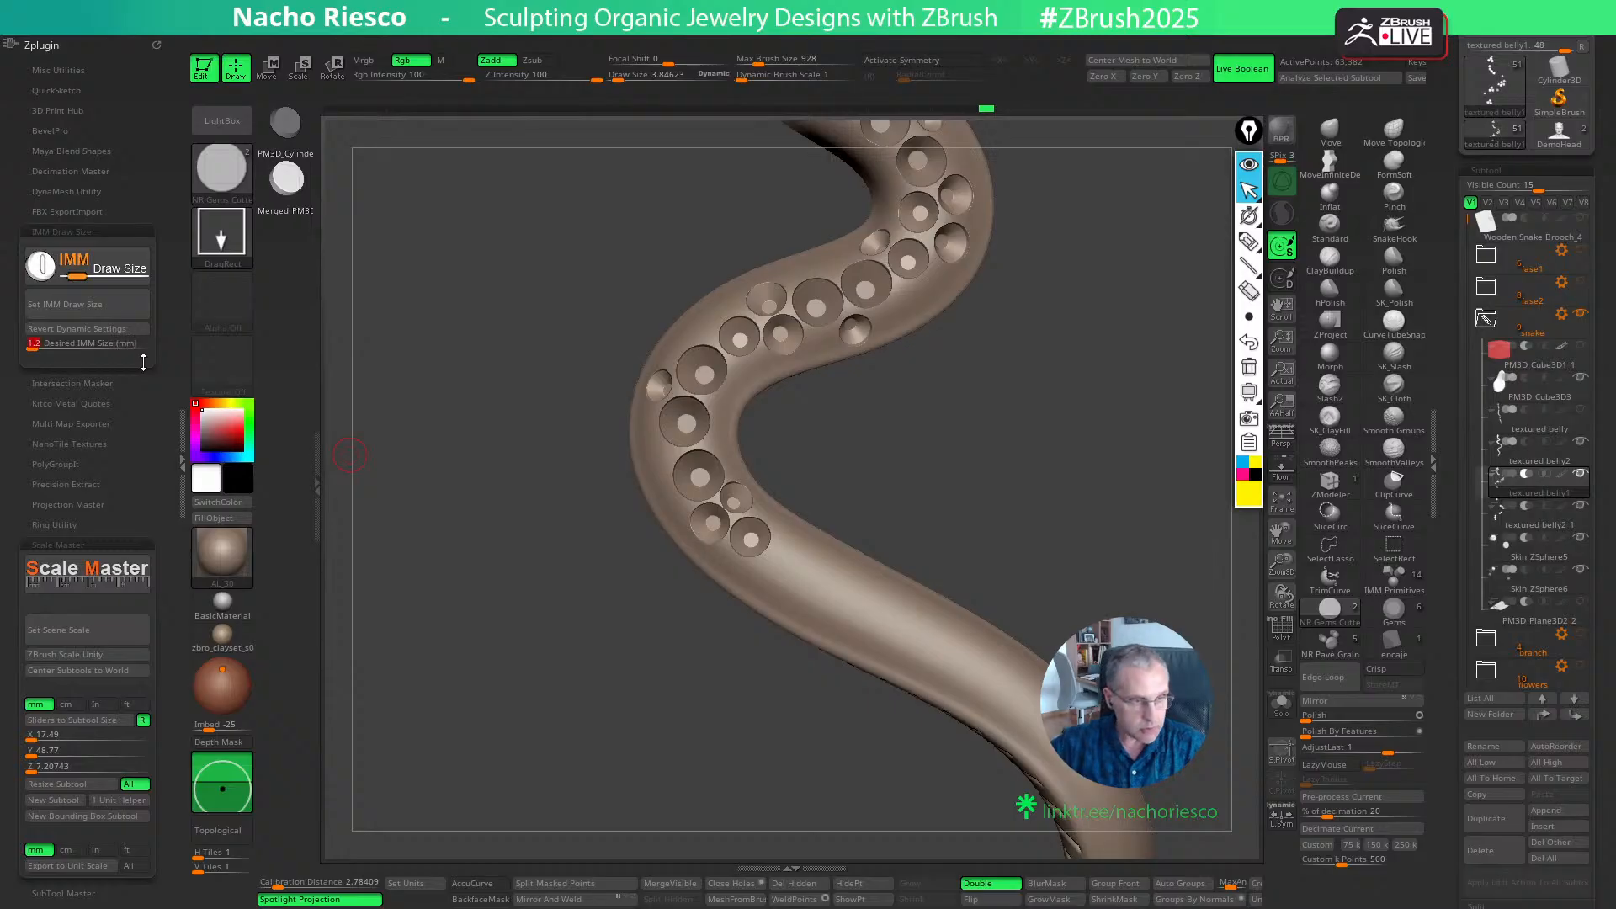
{"action": "left_click", "coordinate": [126, 313]}
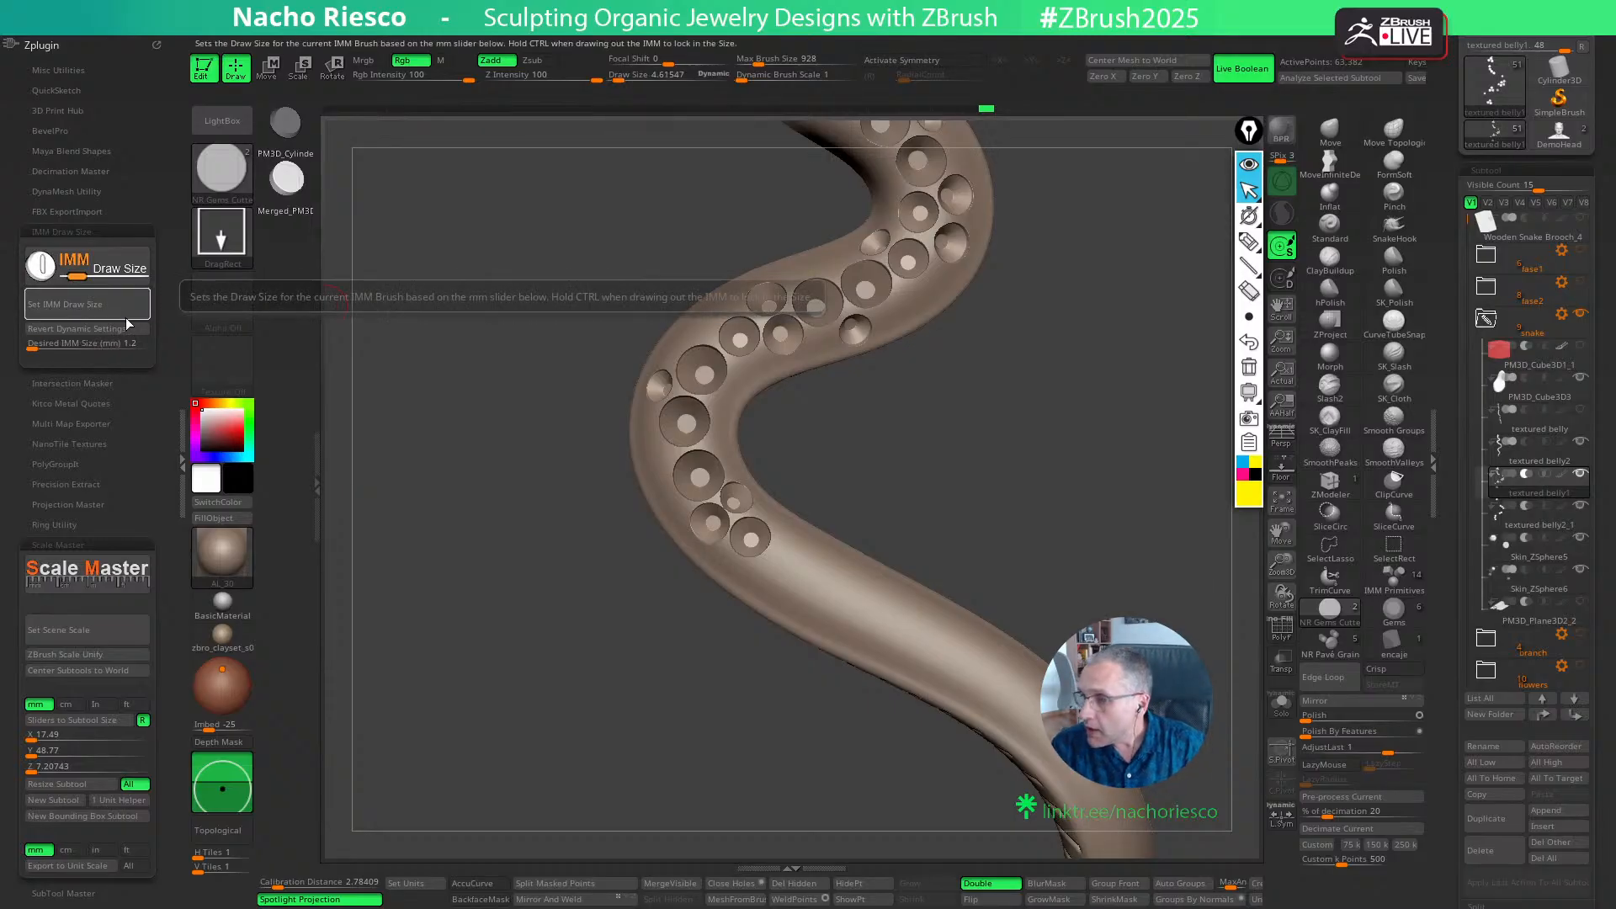
{"action": "right_click_drag", "start_coordinate": [1028, 546], "coordinate": [1013, 541]}
{"action": "mouse_move", "coordinate": [886, 495]}
{"action": "right_mouse_down", "text": "ctrl"}
{"action": "mouse_move", "coordinate": [909, 498]}
{"action": "mouse_move", "coordinate": [934, 567]}
{"action": "right_mouse_up", "text": "ctrl"}
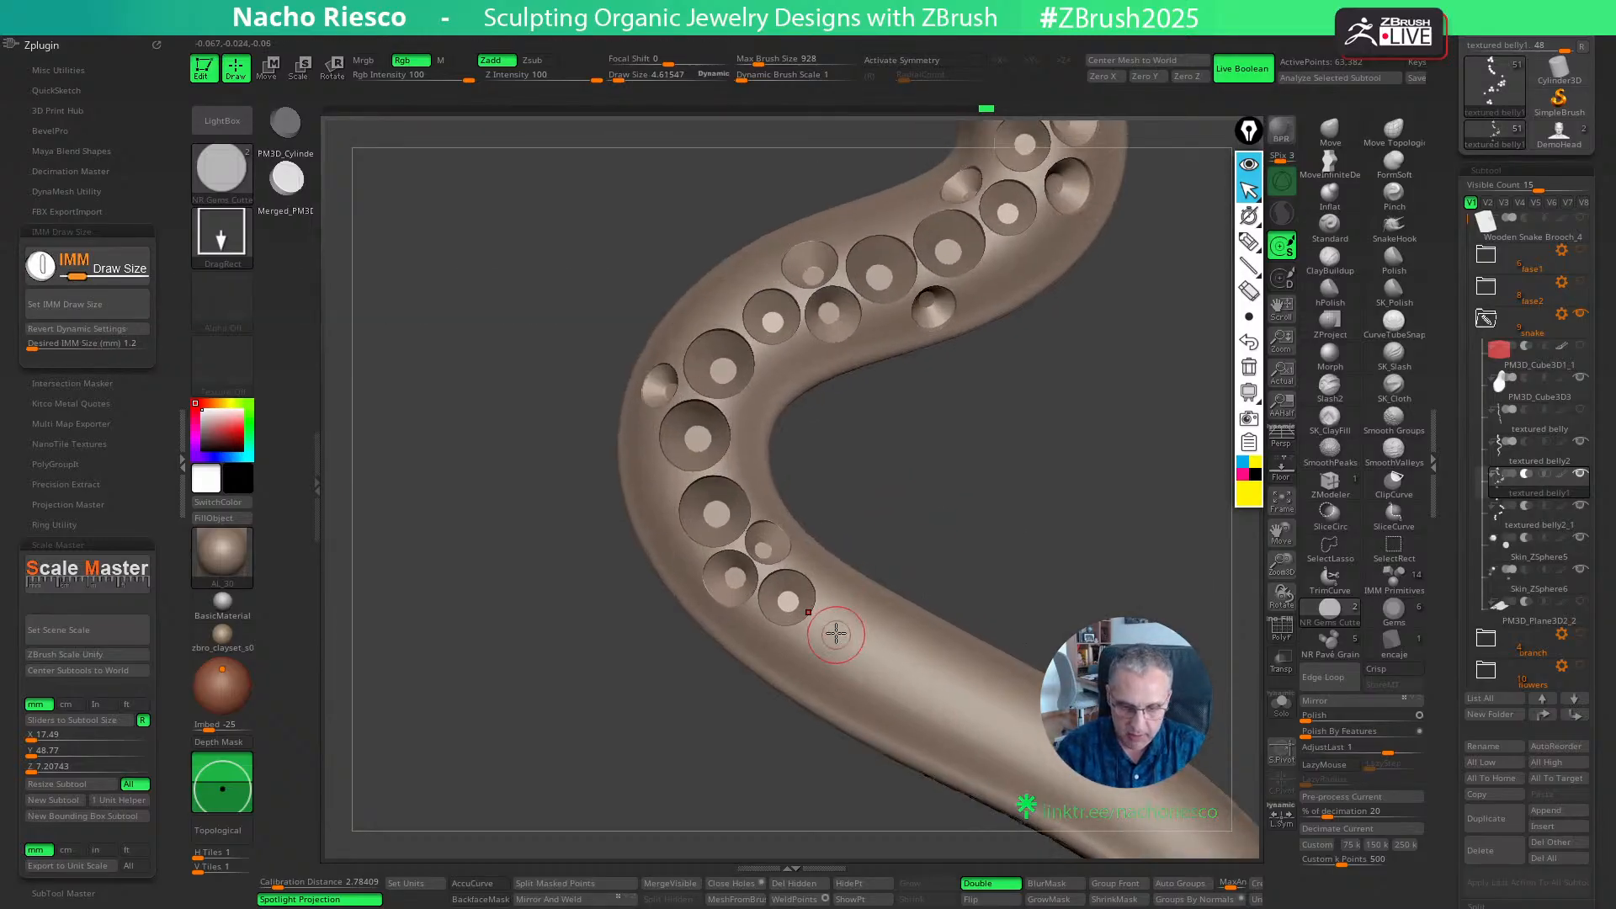
- Try a third 1.2 mm cutter following the second one along the lower bend and undo it
{"action": "left_click", "coordinate": [836, 634]}
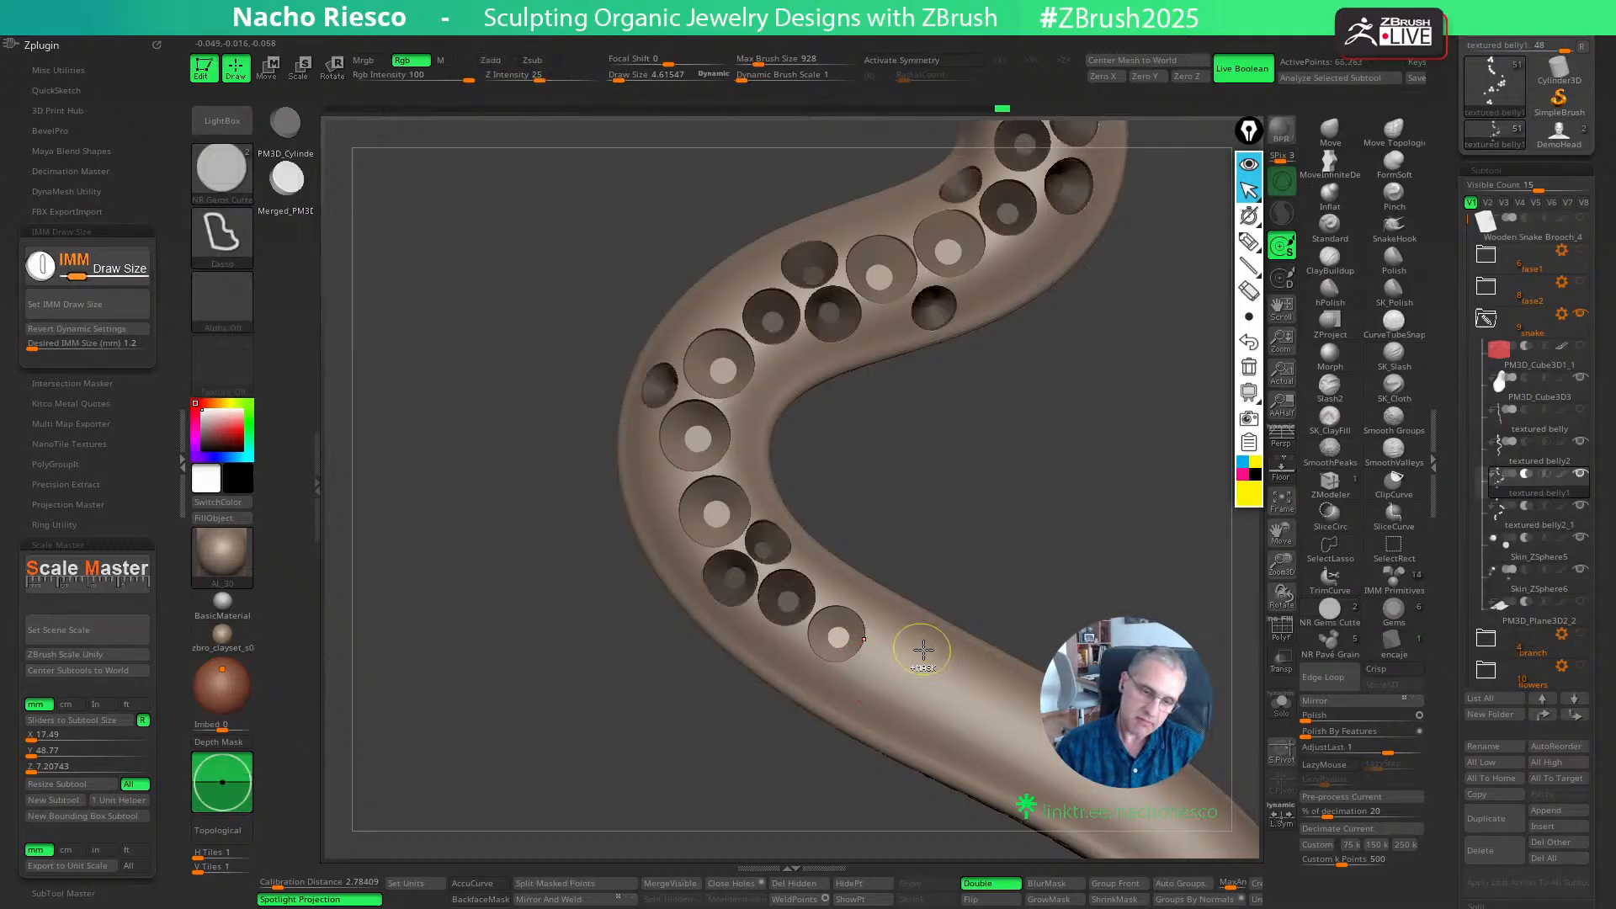
{"action": "key", "text": "ctrl+z"}
{"action": "key", "text": "w"}
{"action": "key", "text": "q"}
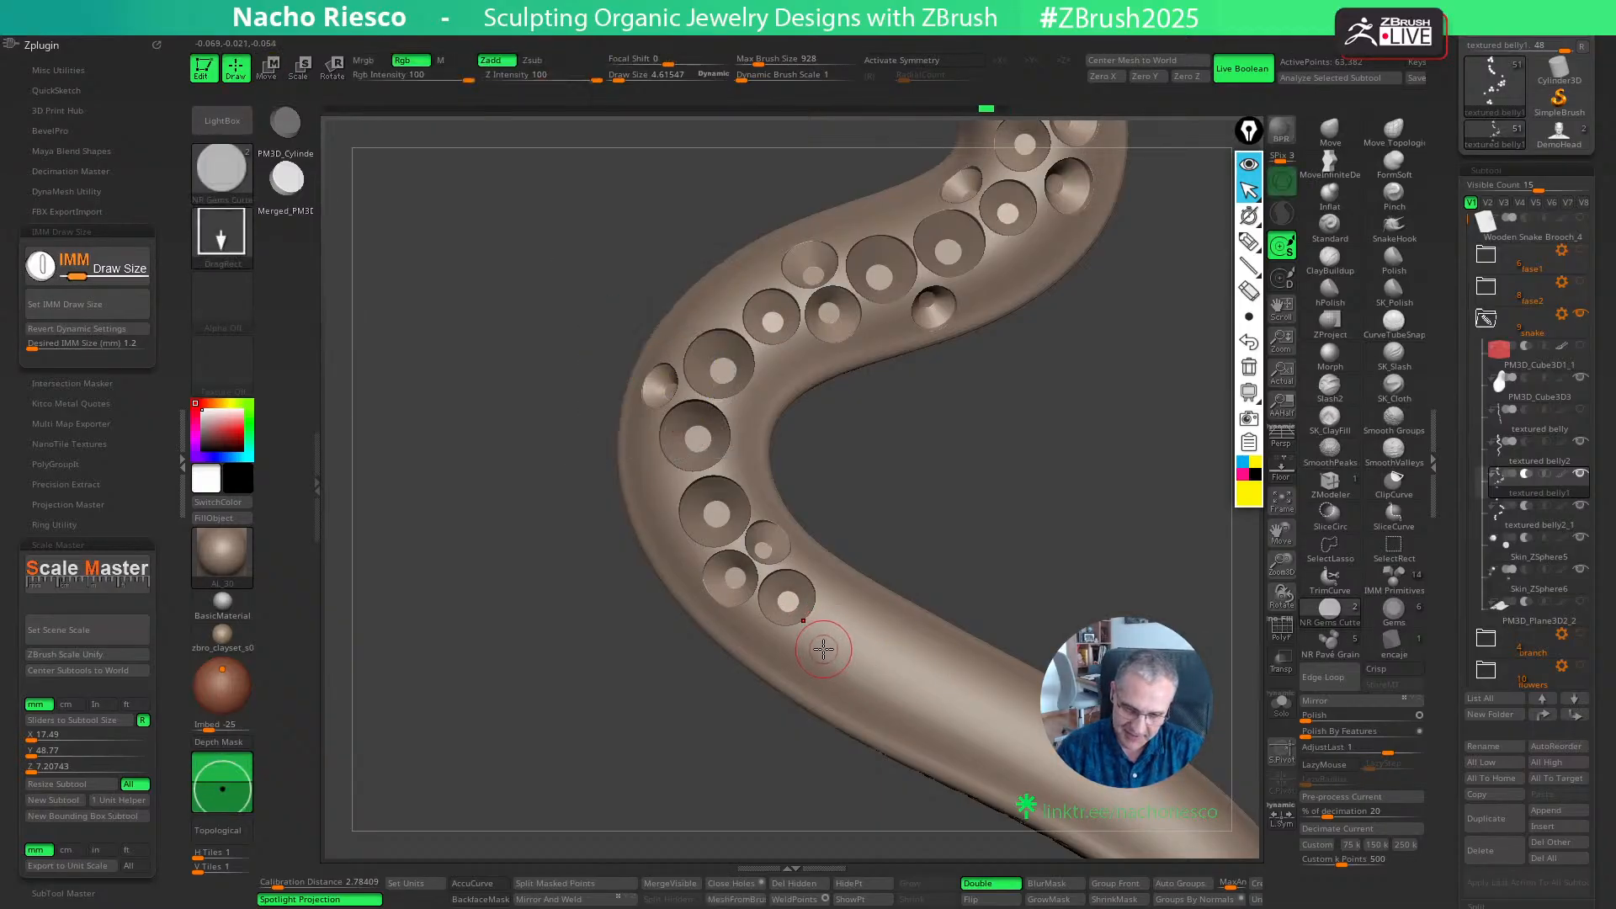
- Place the third 1.2 mm cutter slightly nearer the body's outer edge after the second and fine-tune its position and depth
{"action": "left_click", "coordinate": [825, 649]}
{"action": "key", "text": "w"}
{"action": "left_click_drag", "start_coordinate": [892, 715], "coordinate": [891, 713]}
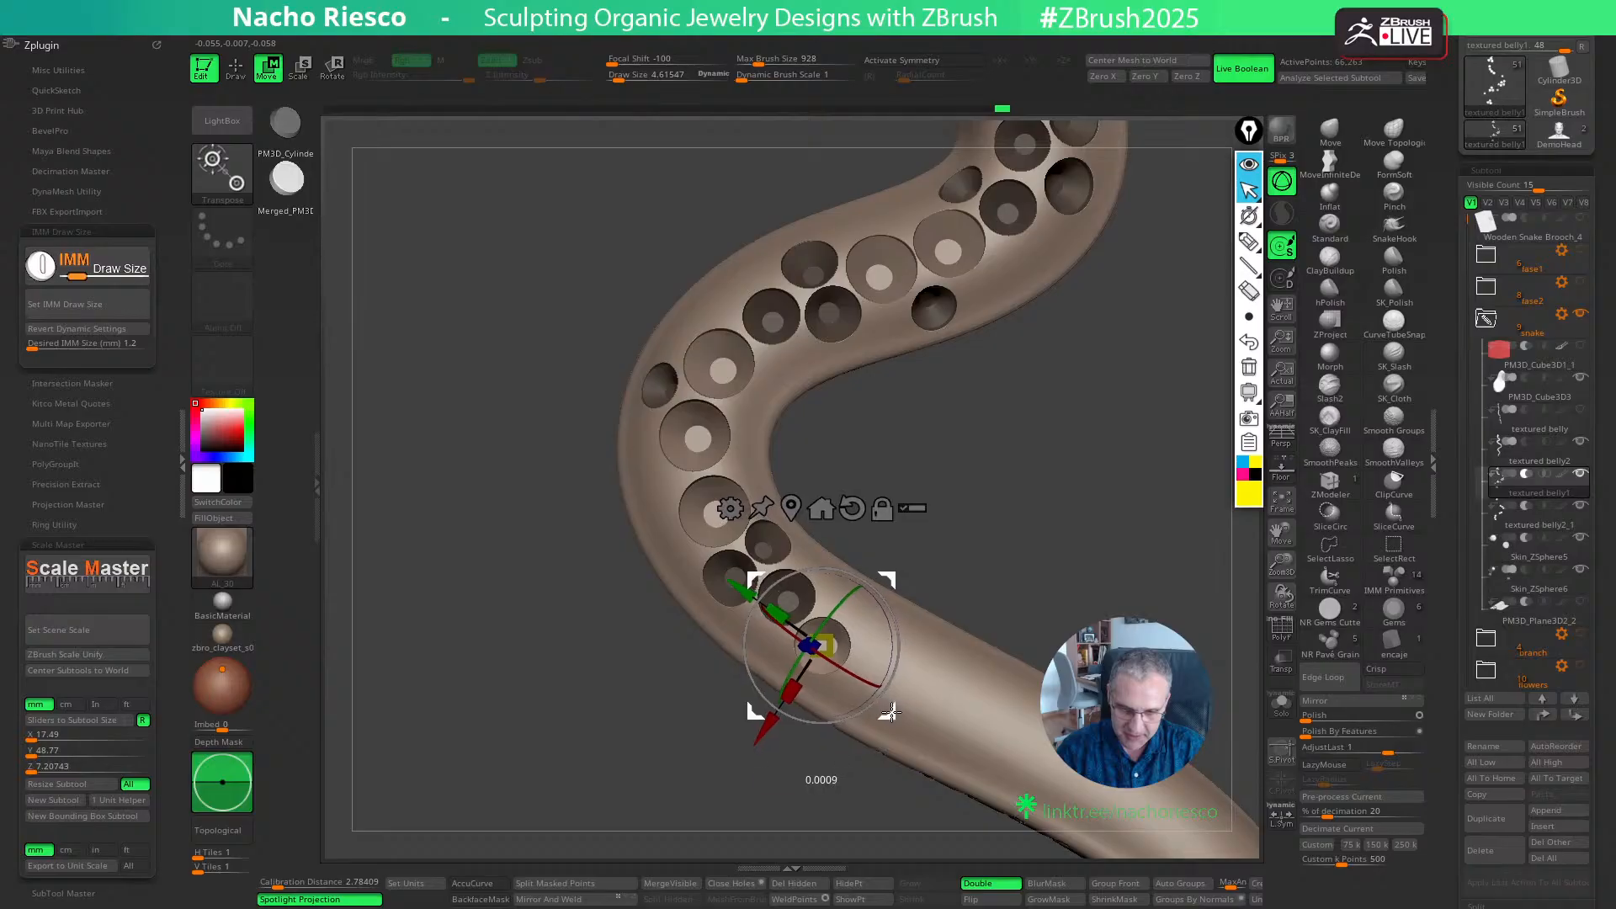
{"action": "left_click_drag", "start_coordinate": [951, 556], "coordinate": [1044, 490]}
{"action": "left_click_drag", "start_coordinate": [871, 580], "coordinate": [868, 583]}
{"action": "left_click_drag", "start_coordinate": [993, 539], "coordinate": [974, 578]}
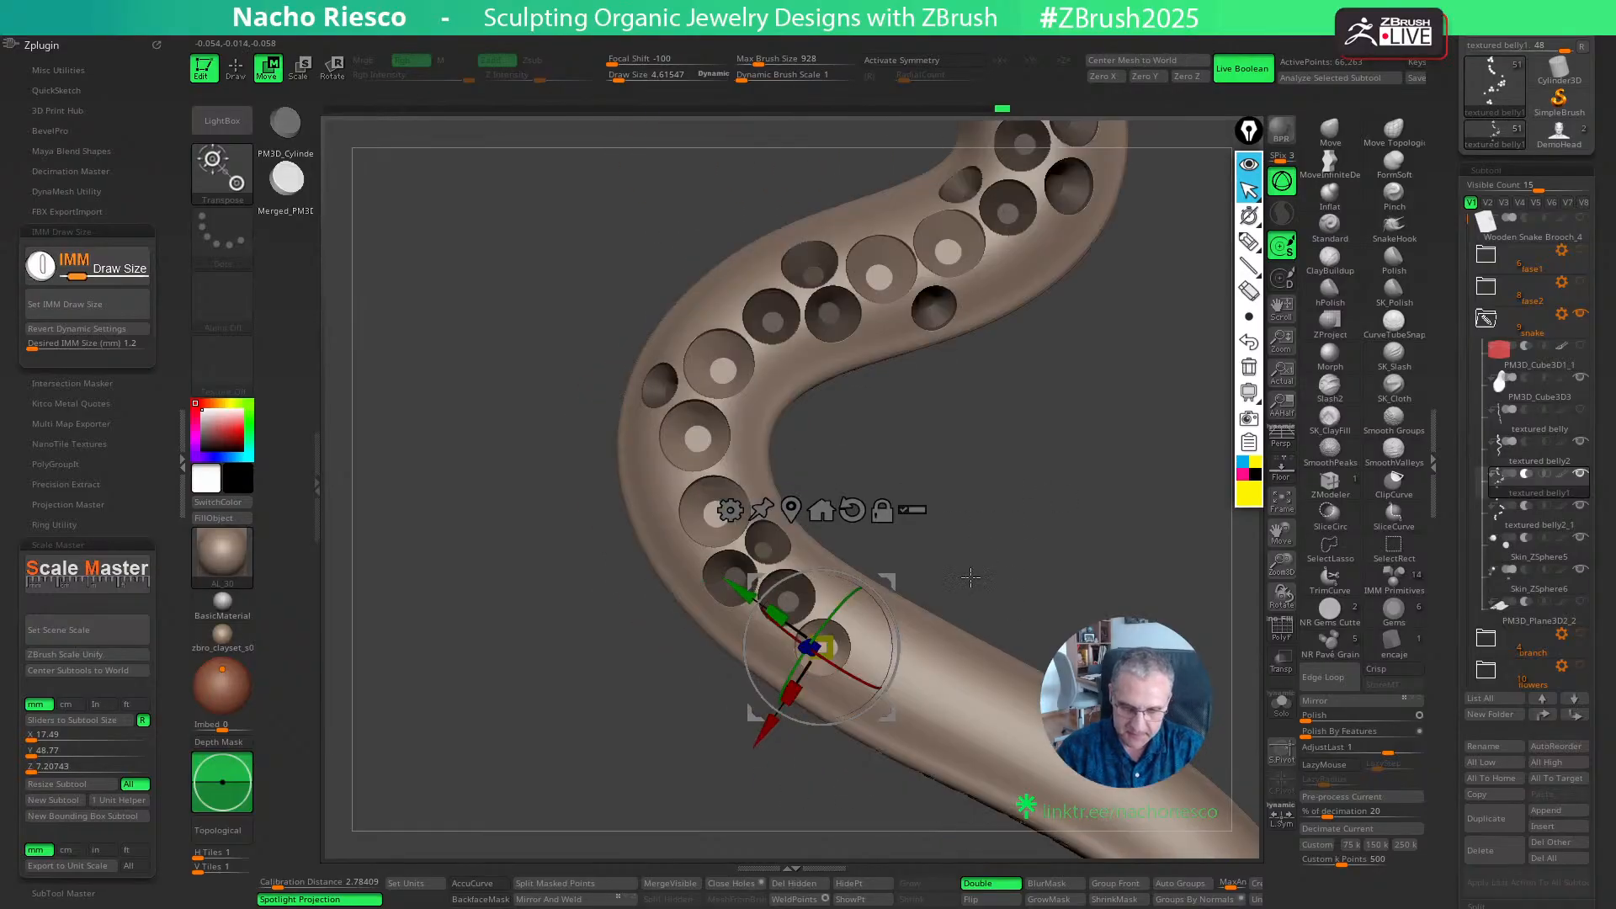
{"action": "key", "text": "q"}
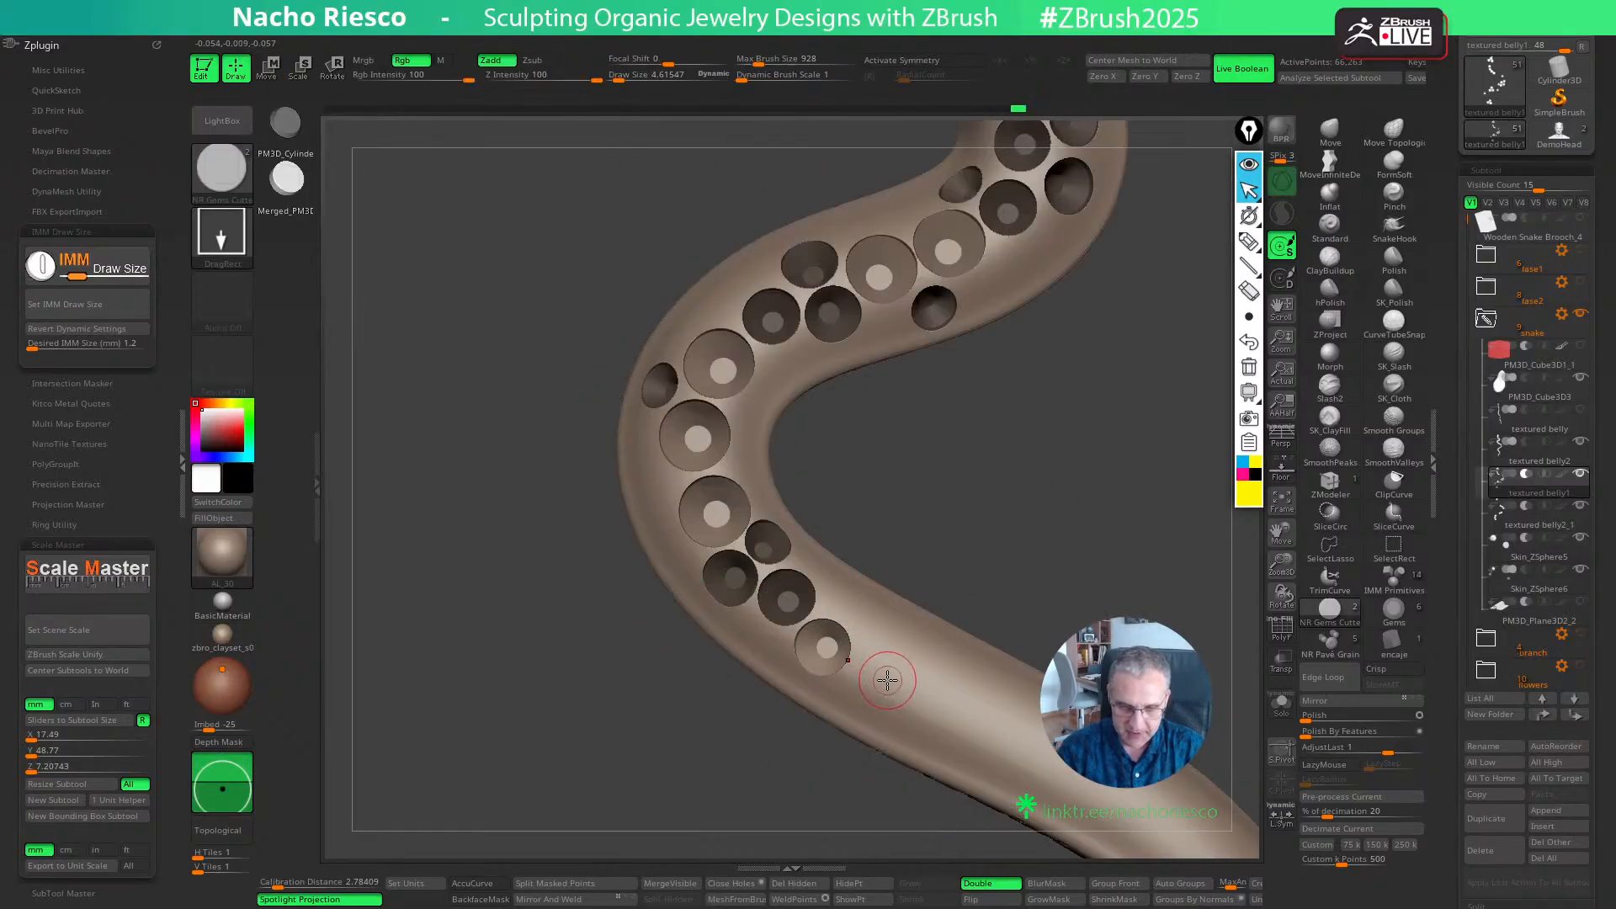
- Set the cutter size to 1 mm and place a cutter on the inner side beside the last two 1.2 mm seats, adjusting its position
{"action": "left_click_drag", "start_coordinate": [128, 344], "coordinate": [153, 356]}
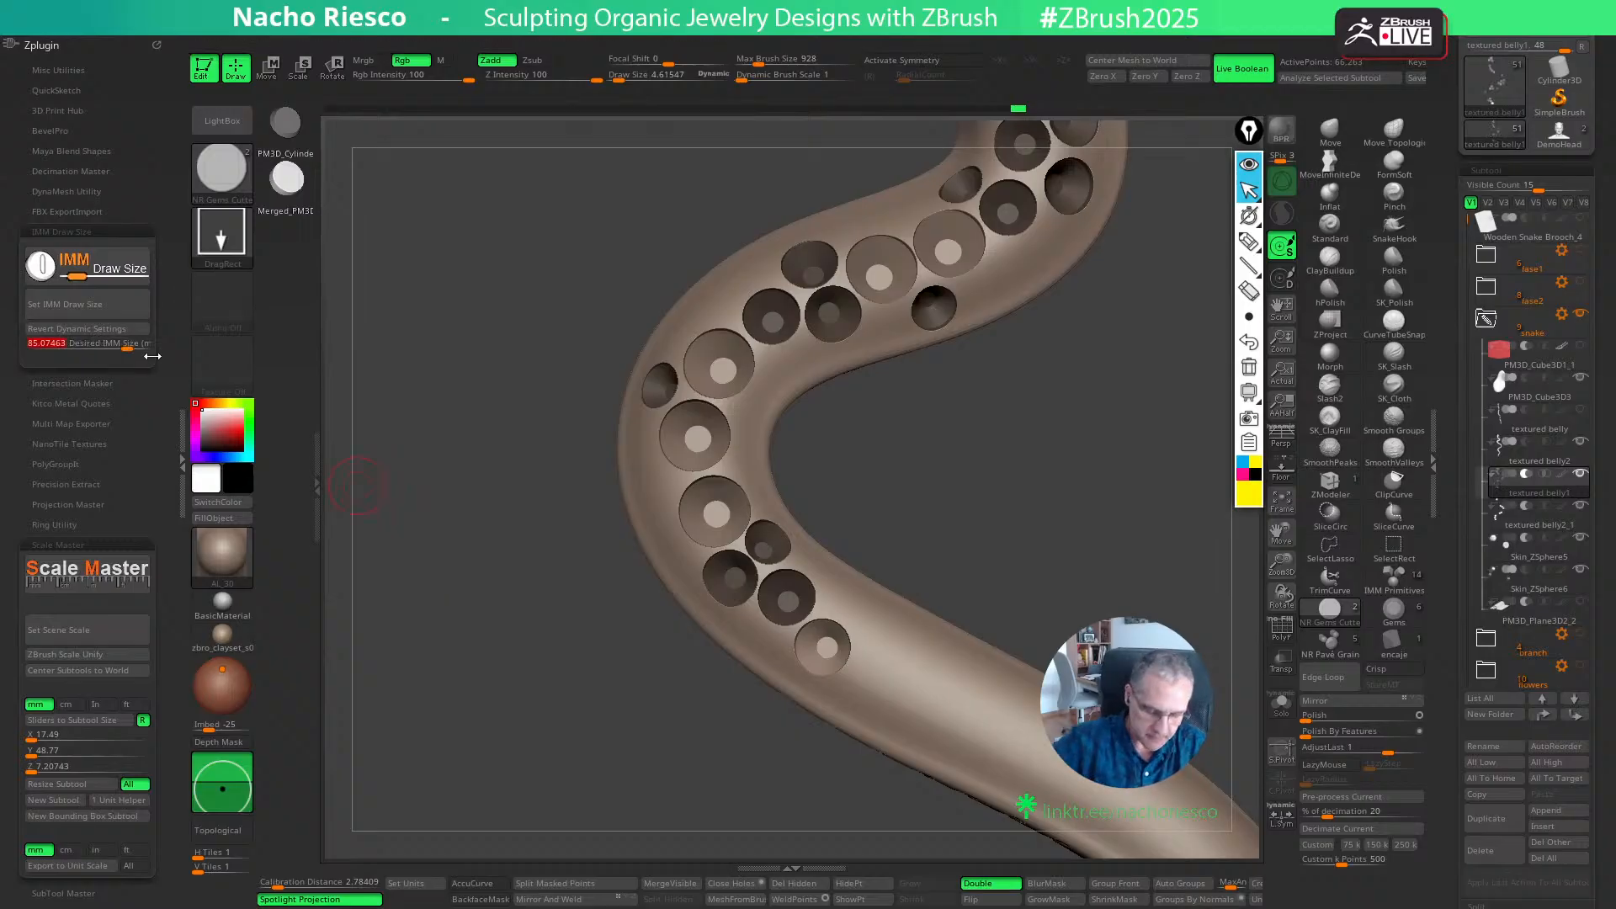
{"action": "key", "text": "Return"}
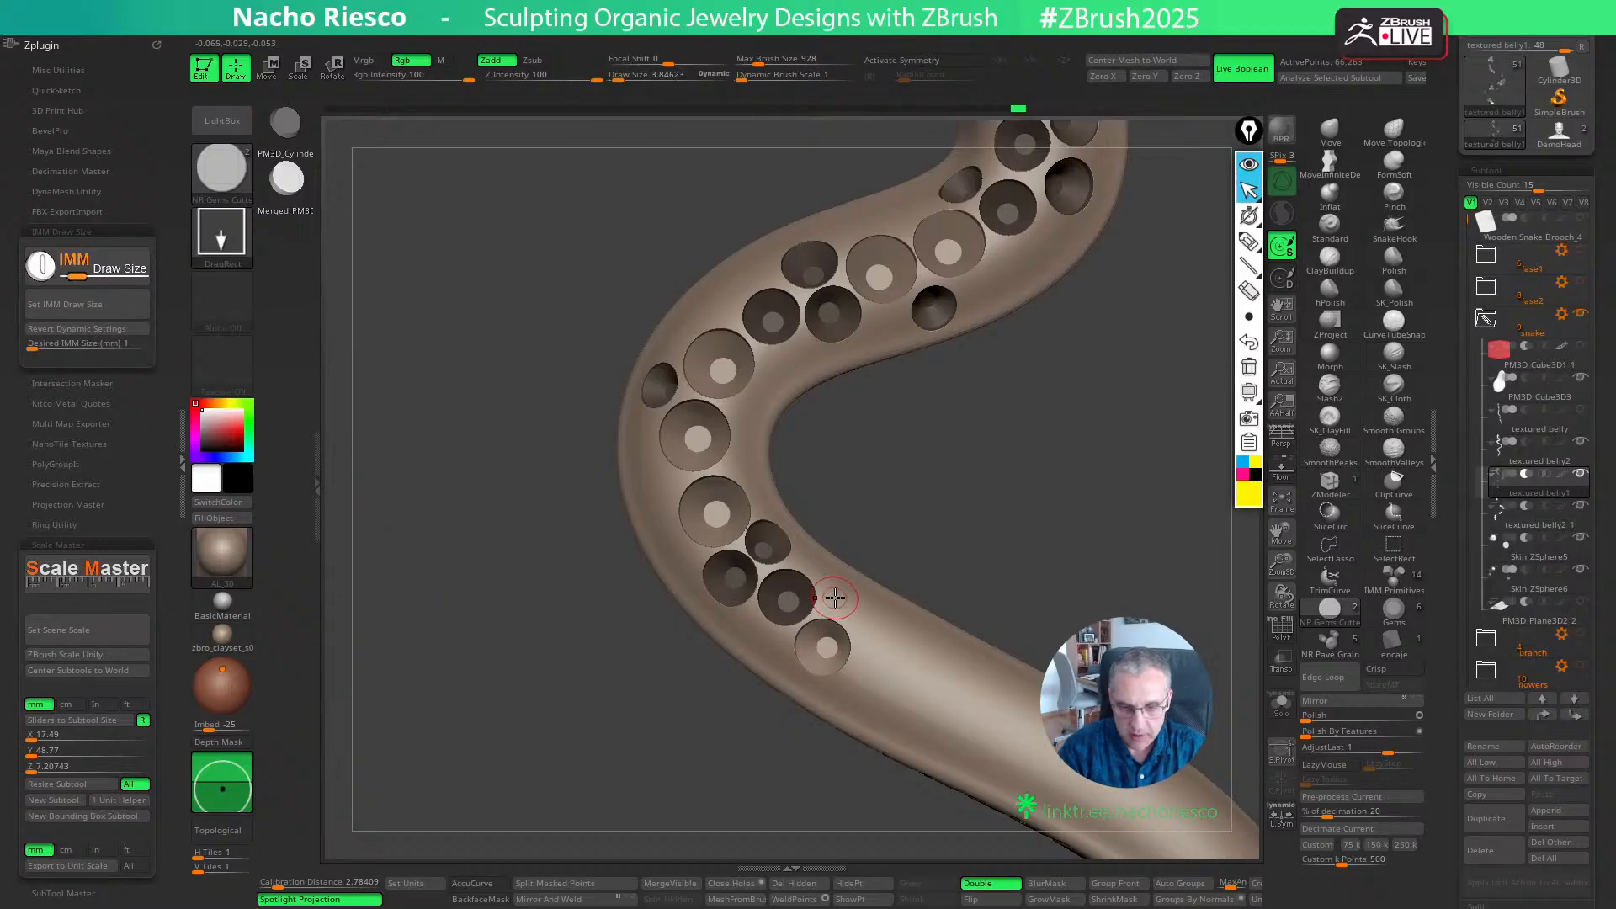
{"action": "key", "text": "w"}
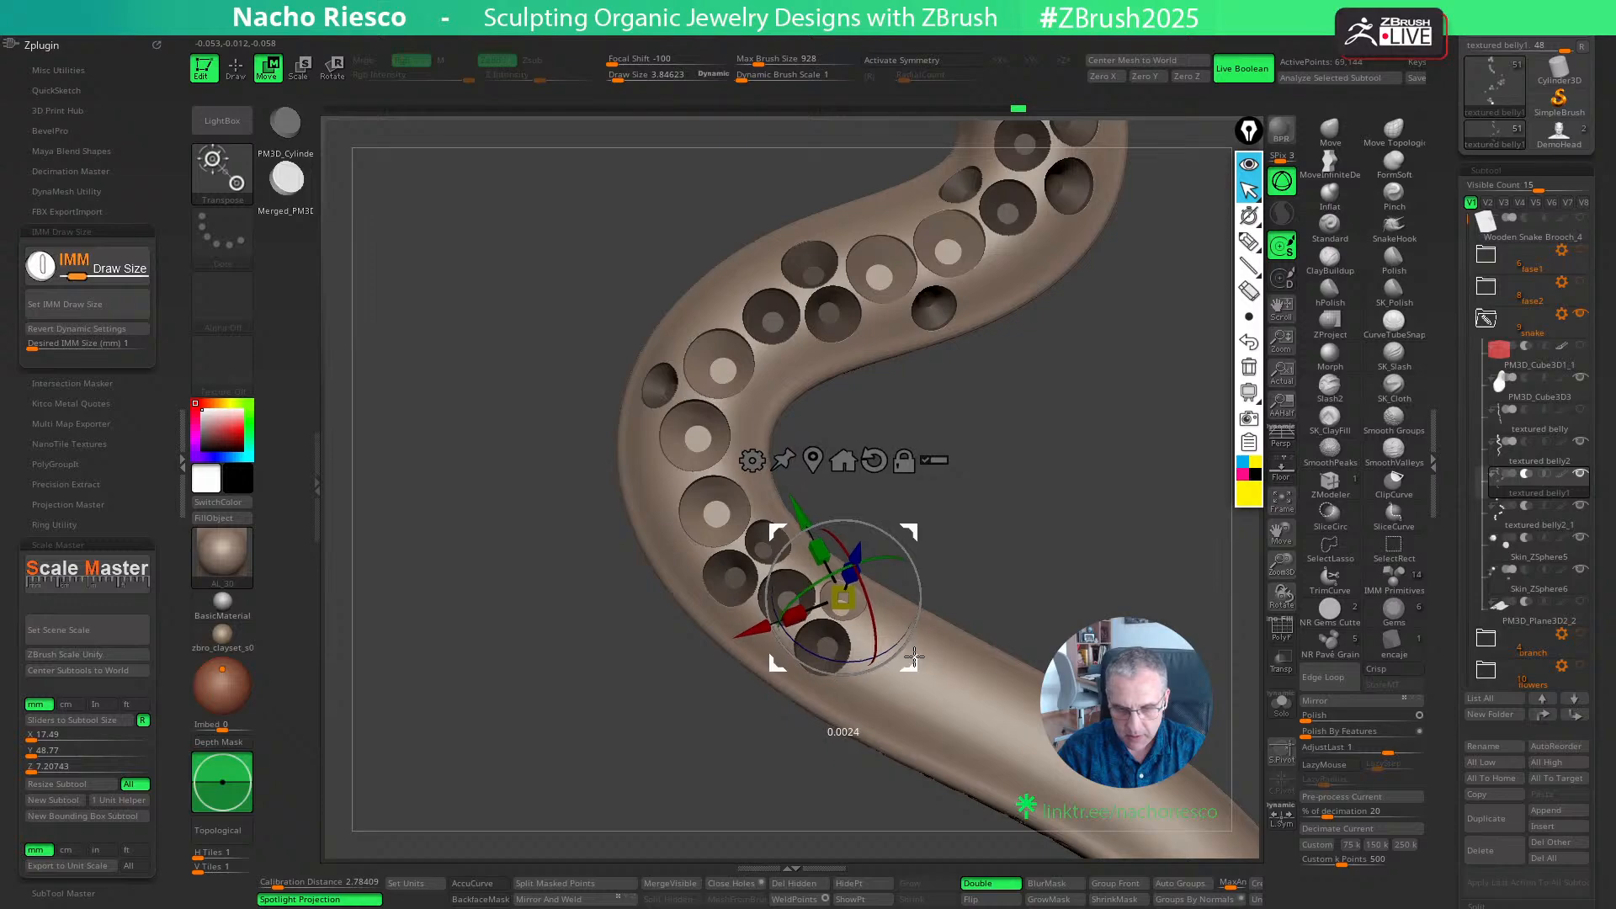
{"action": "left_click_drag", "start_coordinate": [914, 657], "coordinate": [915, 655]}
{"action": "mouse_move", "coordinate": [937, 503]}
{"action": "left_mouse_down"}
{"action": "mouse_move", "coordinate": [940, 520]}
{"action": "mouse_move", "coordinate": [858, 538]}
{"action": "mouse_move", "coordinate": [901, 573]}
{"action": "mouse_move", "coordinate": [1026, 571]}
{"action": "mouse_move", "coordinate": [1018, 464]}
{"action": "left_mouse_up"}
{"action": "key", "text": "q"}
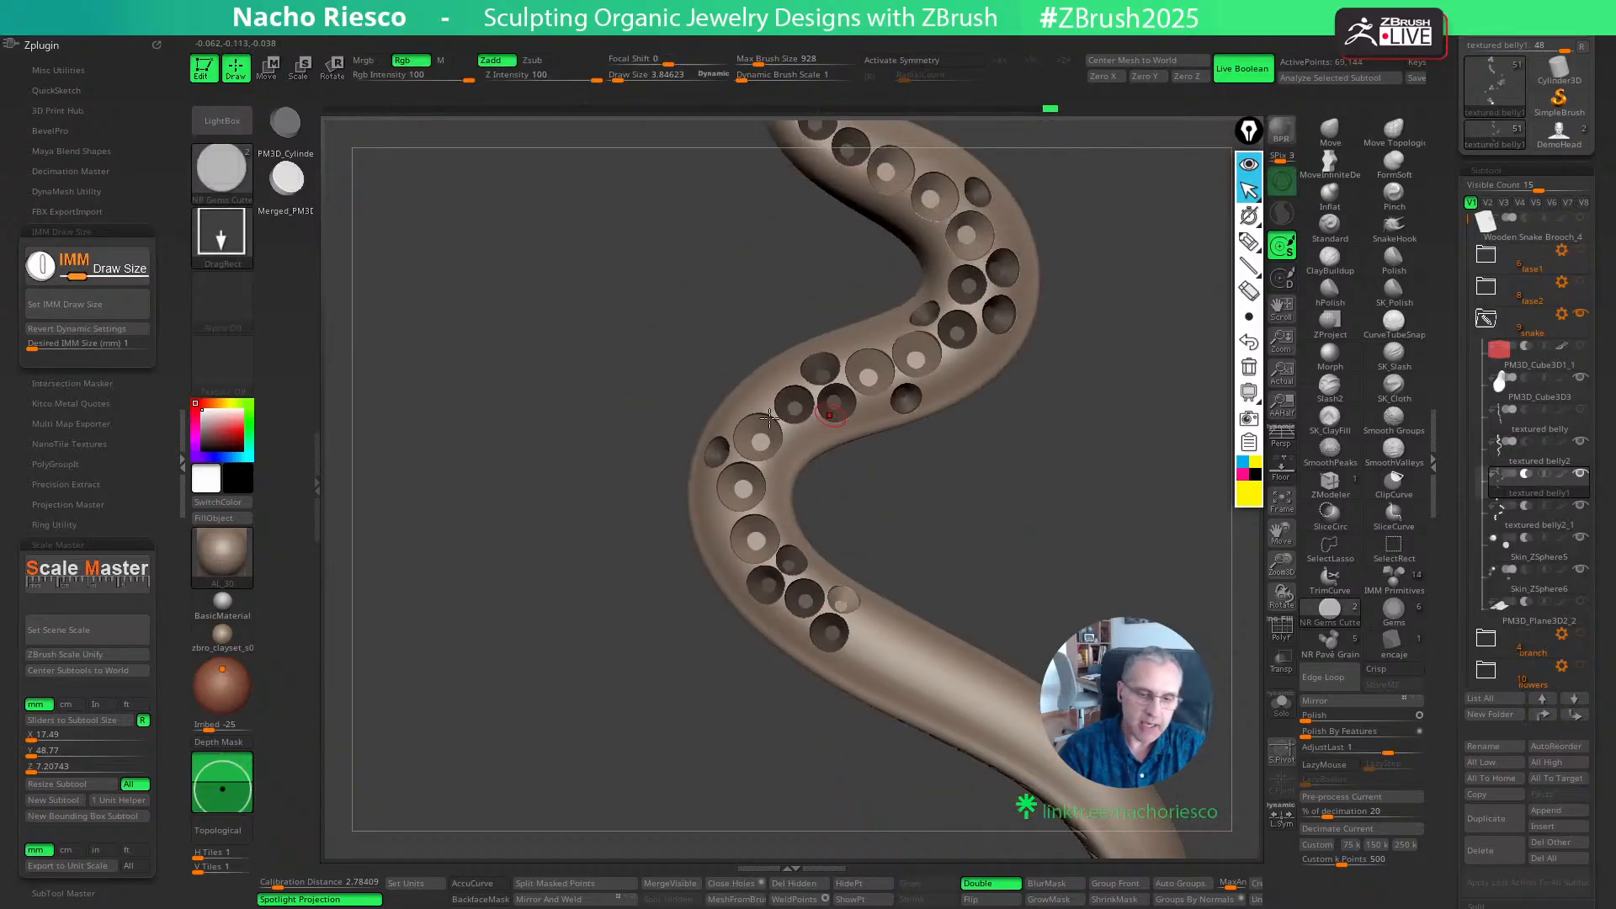
- Set the cutter size to 1.5 mm, place a cutter after the third 1.2 mm seat, and fine-tune its depth and position
{"action": "left_click", "coordinate": [120, 347]}
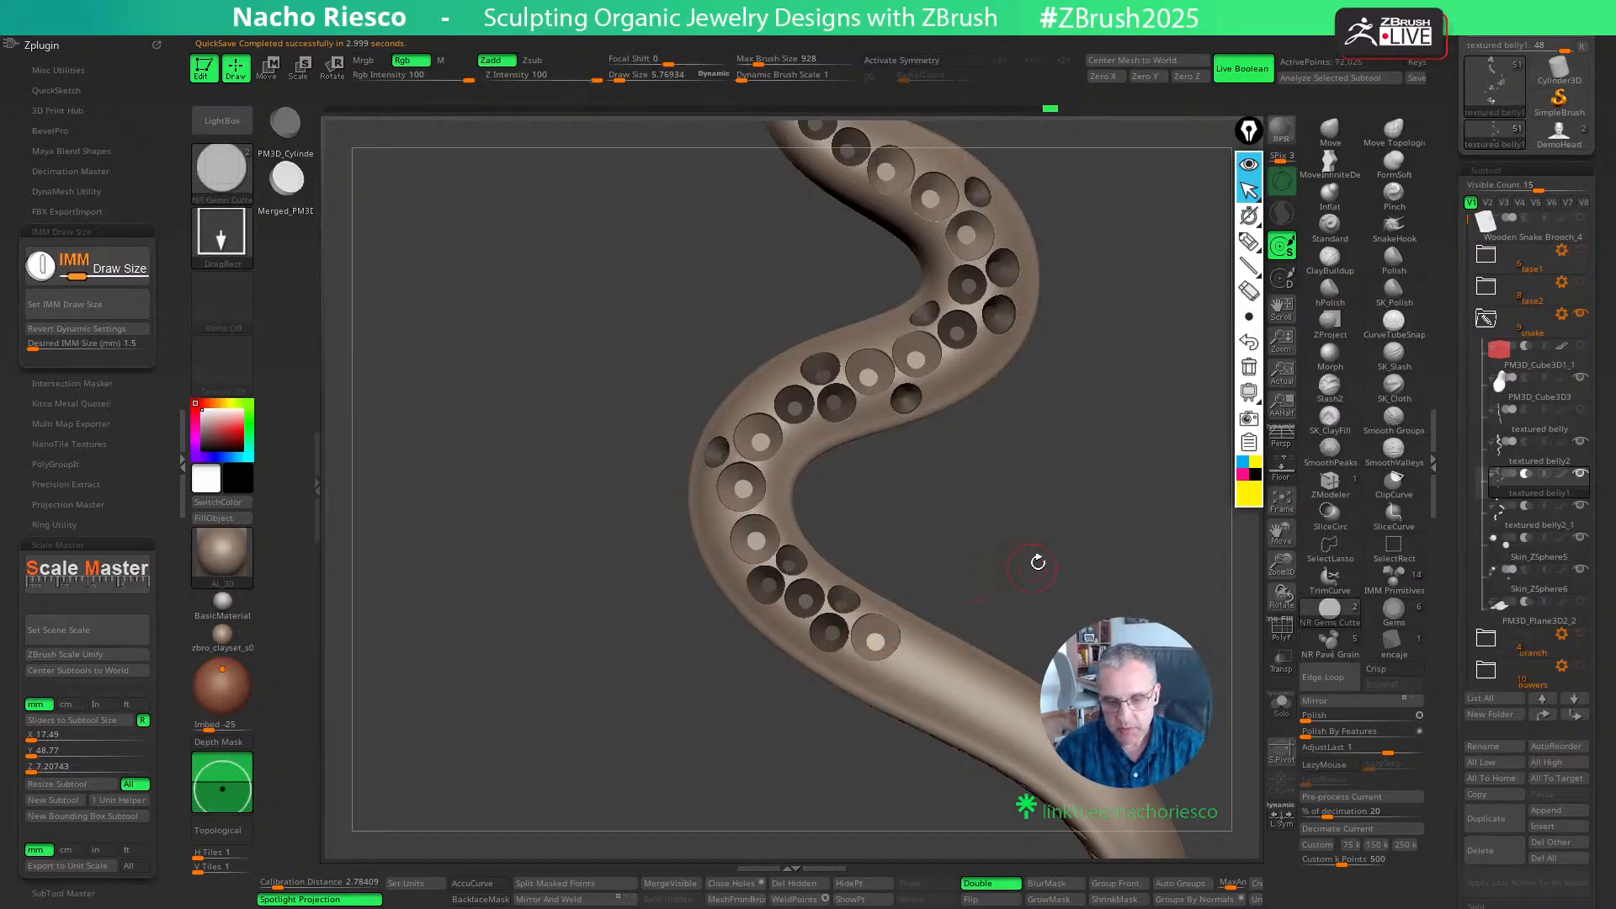
{"action": "key", "text": "w"}
{"action": "mouse_move", "coordinate": [1083, 530]}
{"action": "left_mouse_down", "text": "alt"}
{"action": "mouse_move", "coordinate": [1094, 559]}
{"action": "mouse_move", "coordinate": [1097, 526]}
{"action": "left_mouse_up", "text": "alt"}
{"action": "left_click_drag", "start_coordinate": [868, 582], "coordinate": [866, 587]}
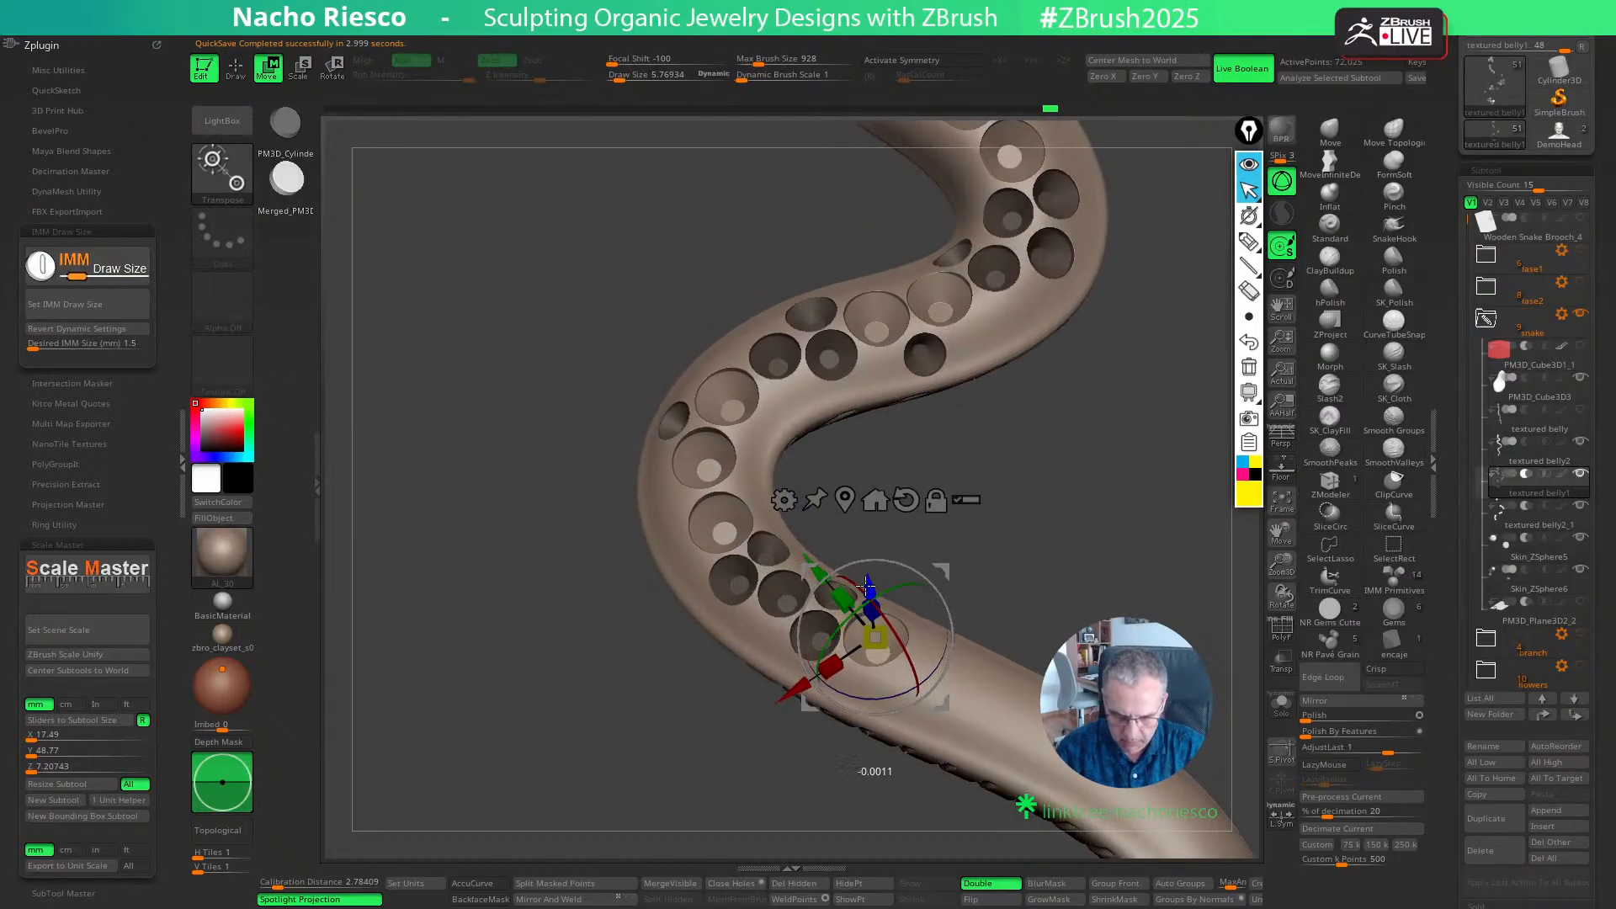
{"action": "left_click_drag", "start_coordinate": [1033, 545], "coordinate": [1039, 593]}
{"action": "left_click_drag", "start_coordinate": [944, 696], "coordinate": [946, 691]}
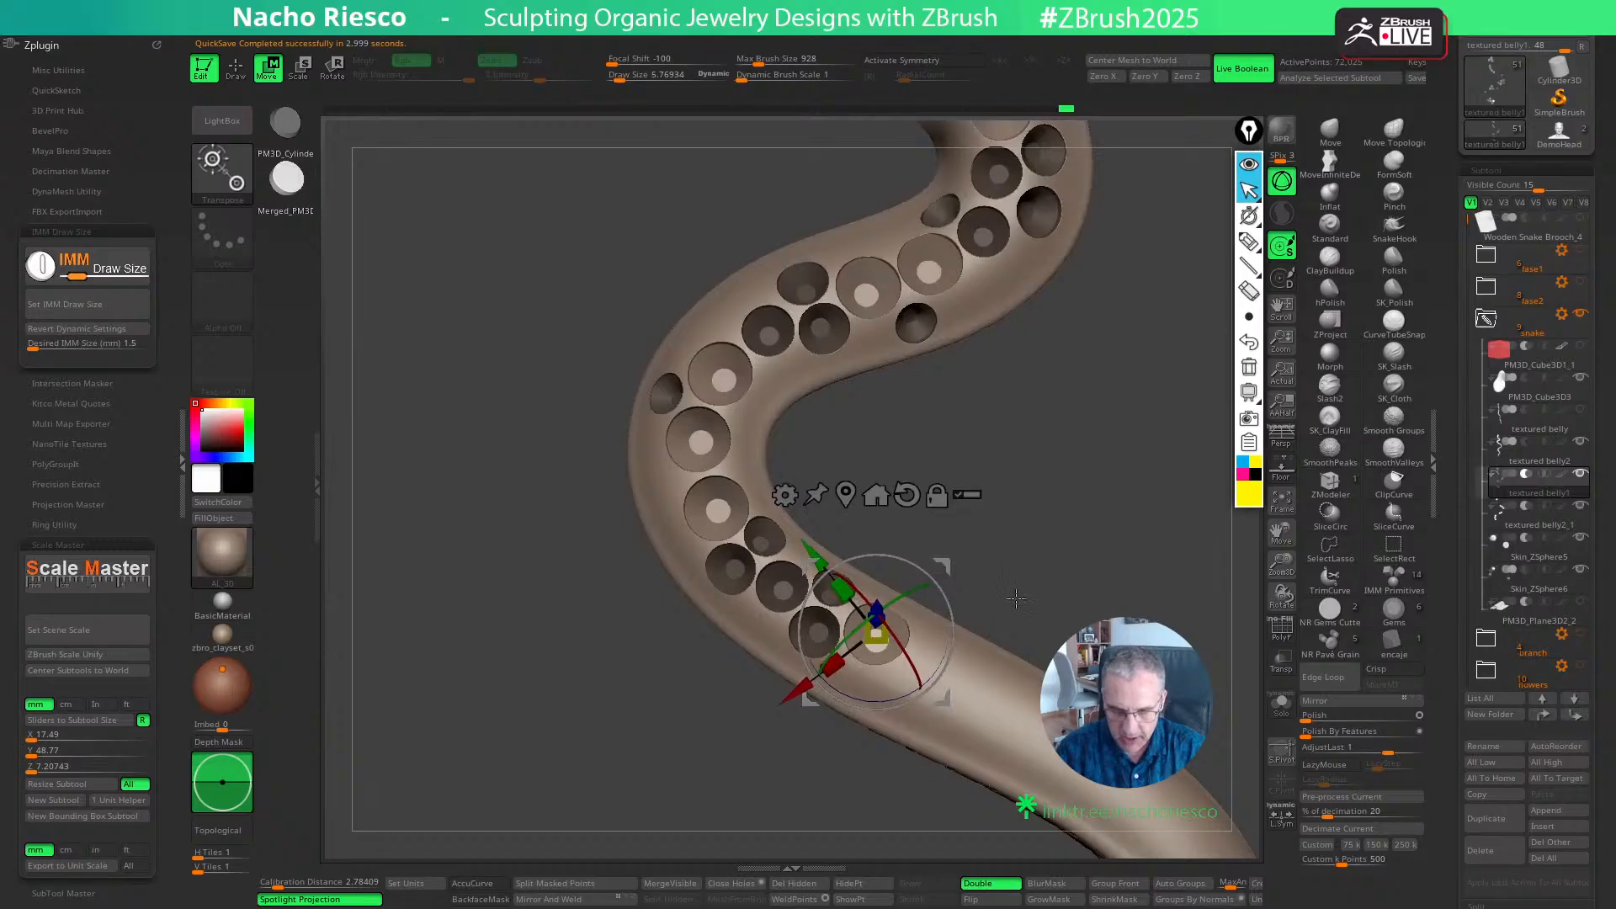
{"action": "key", "text": "q"}
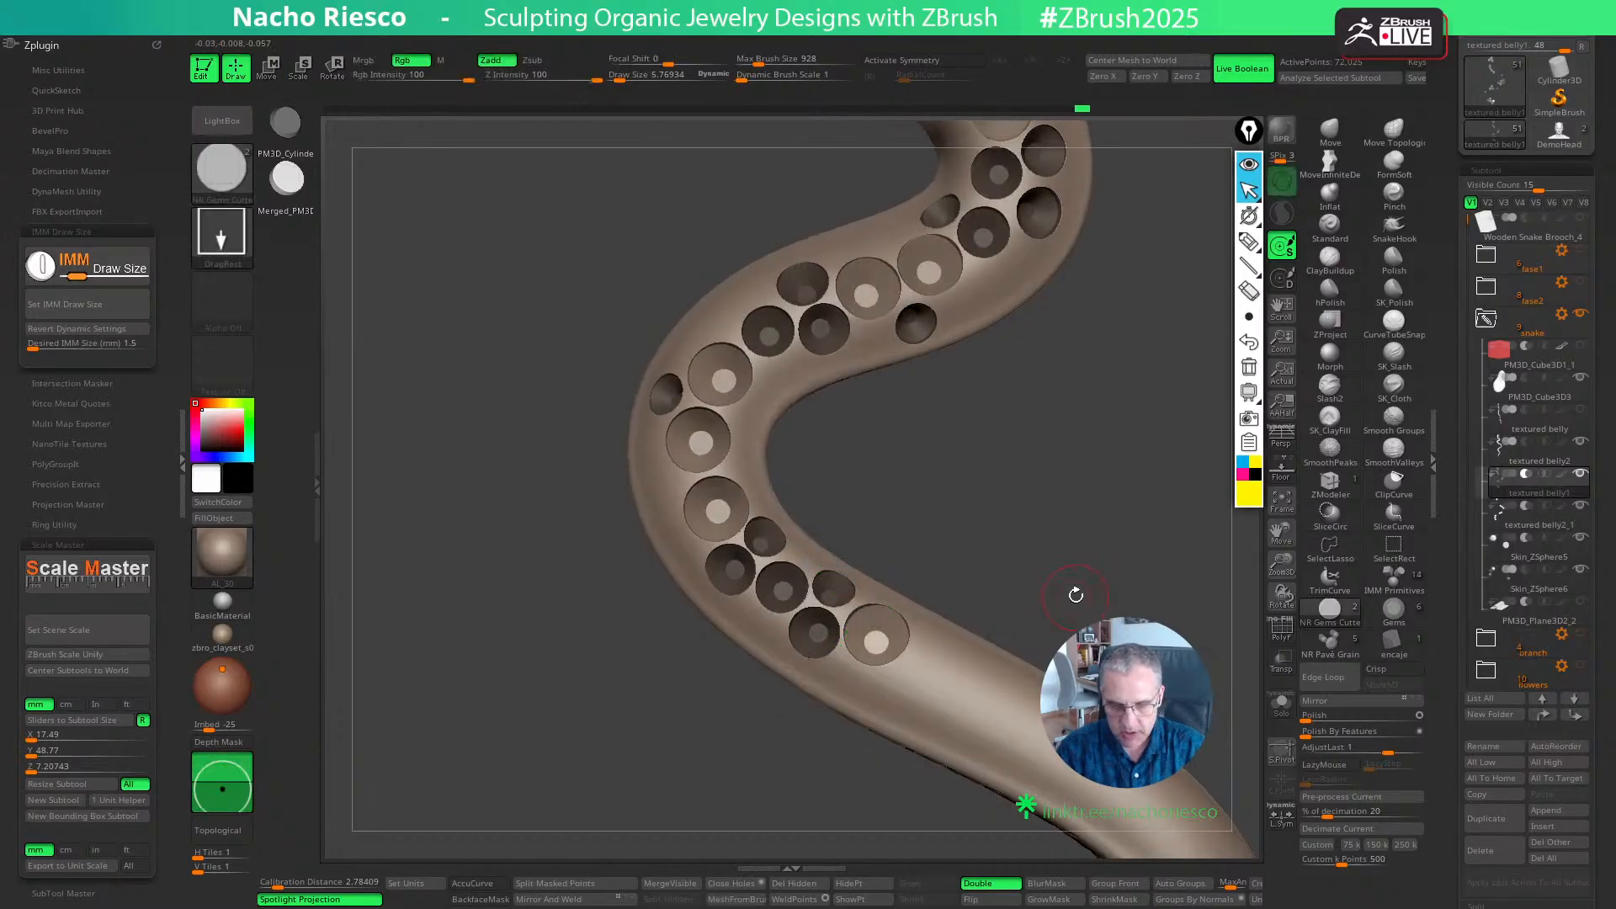
- Place another 1.5 mm cutter further towards the tail, next to the previous one, and adjust its position and depth
{"action": "left_click_drag", "start_coordinate": [1076, 595], "coordinate": [1025, 600], "text": "alt"}
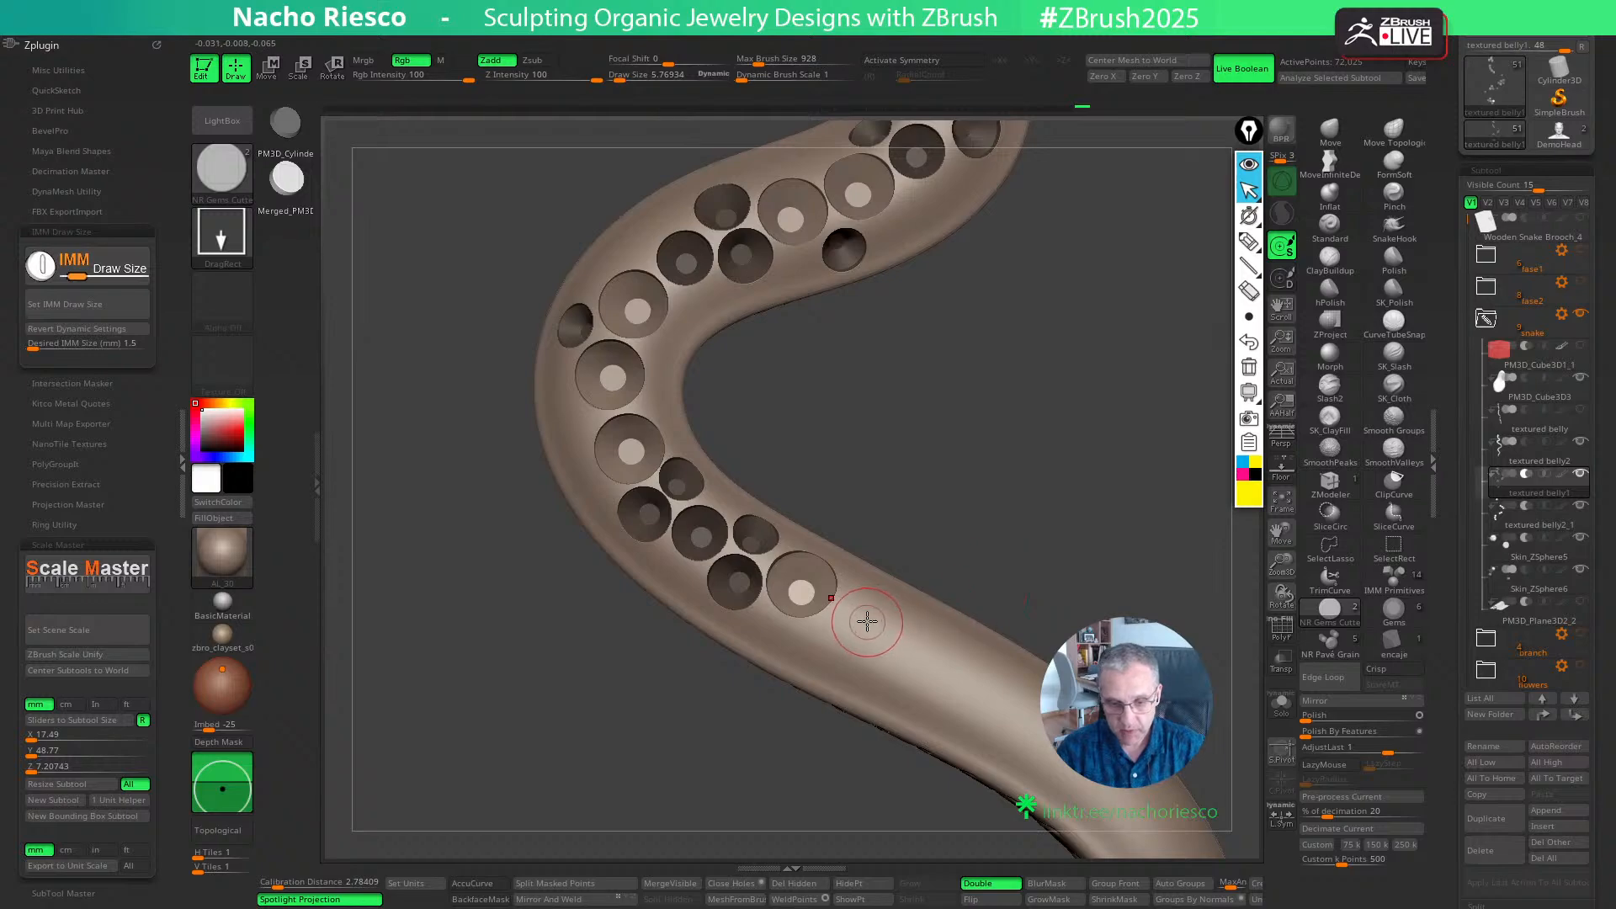
{"action": "left_click", "coordinate": [867, 627]}
{"action": "key", "text": "w"}
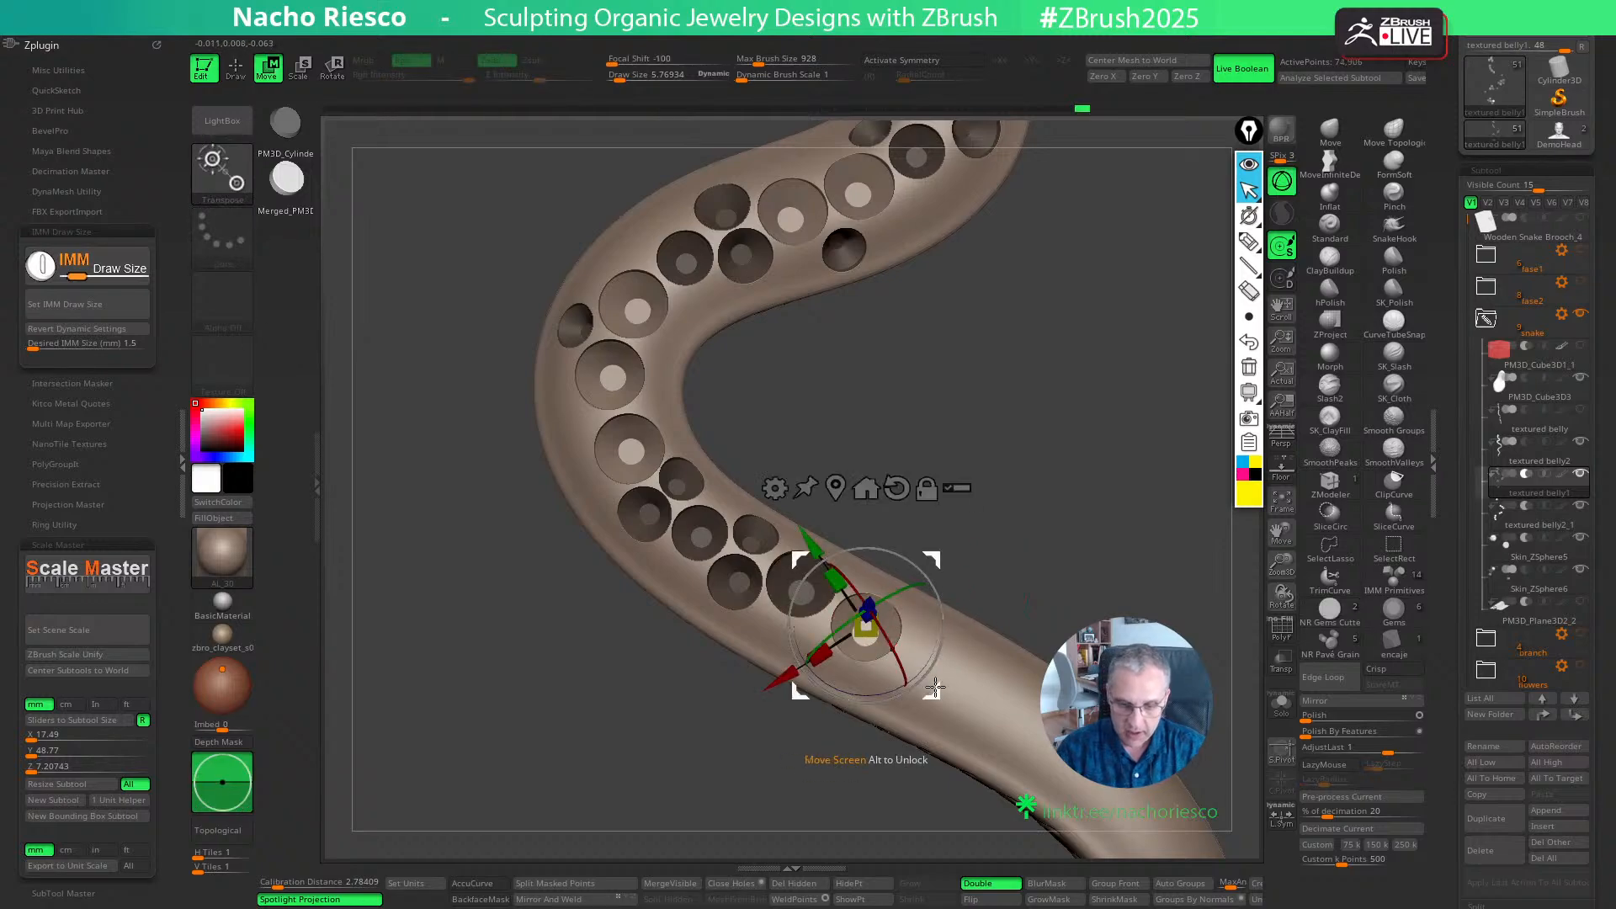
{"action": "right_click_drag", "start_coordinate": [909, 666], "coordinate": [932, 563]}
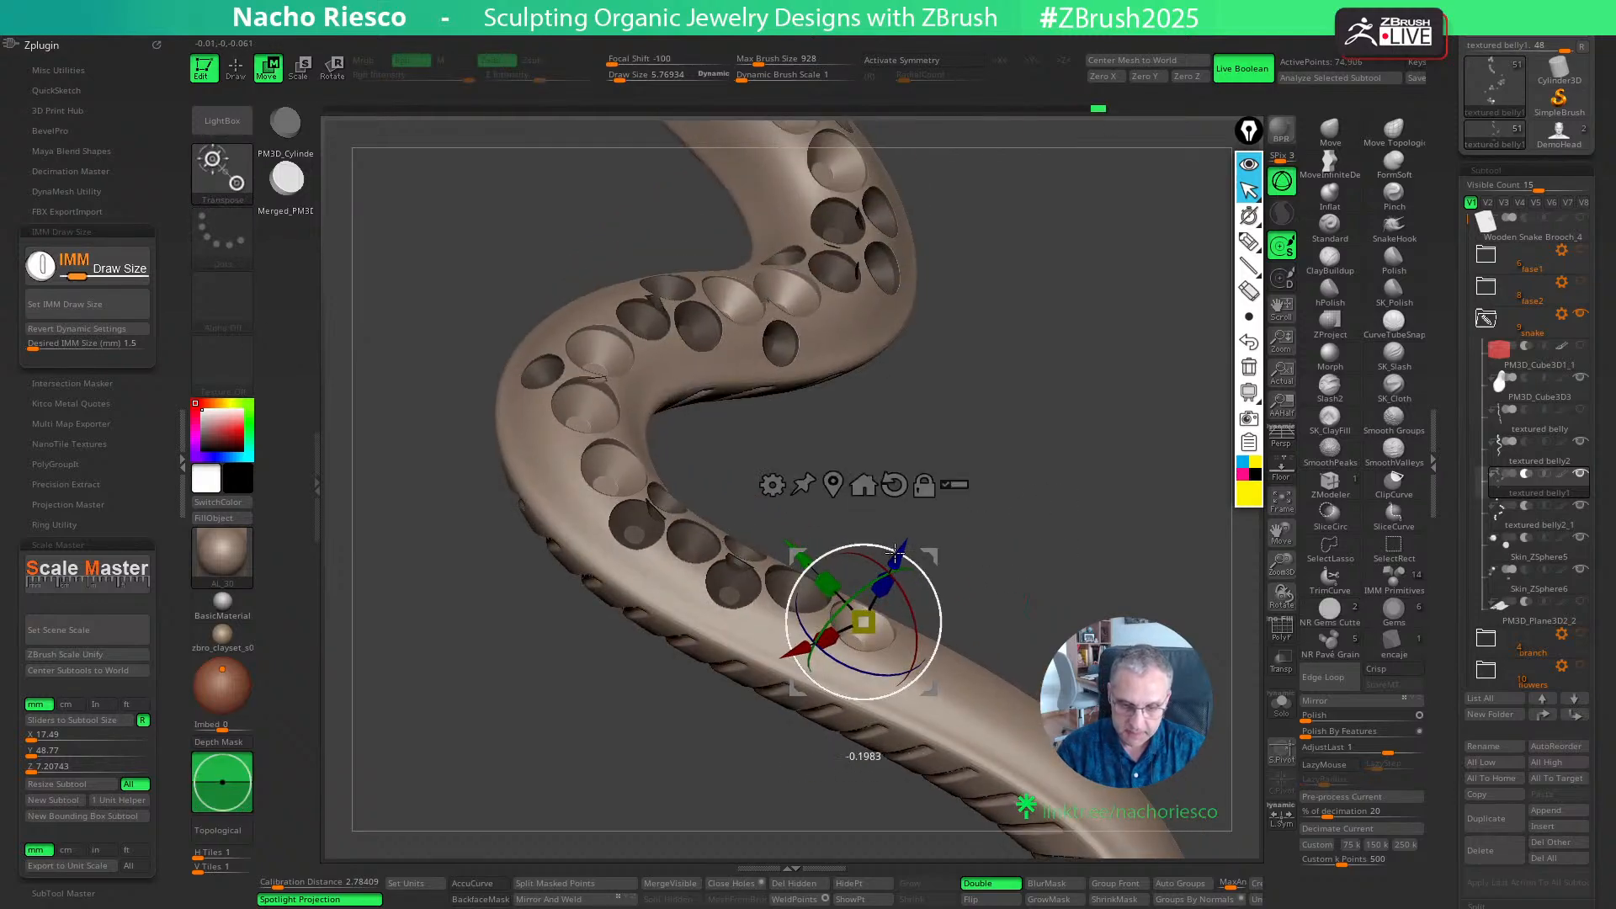
{"action": "left_click_drag", "start_coordinate": [899, 553], "coordinate": [893, 562]}
{"action": "left_click_drag", "start_coordinate": [986, 521], "coordinate": [1003, 565]}
{"action": "key", "text": "q"}
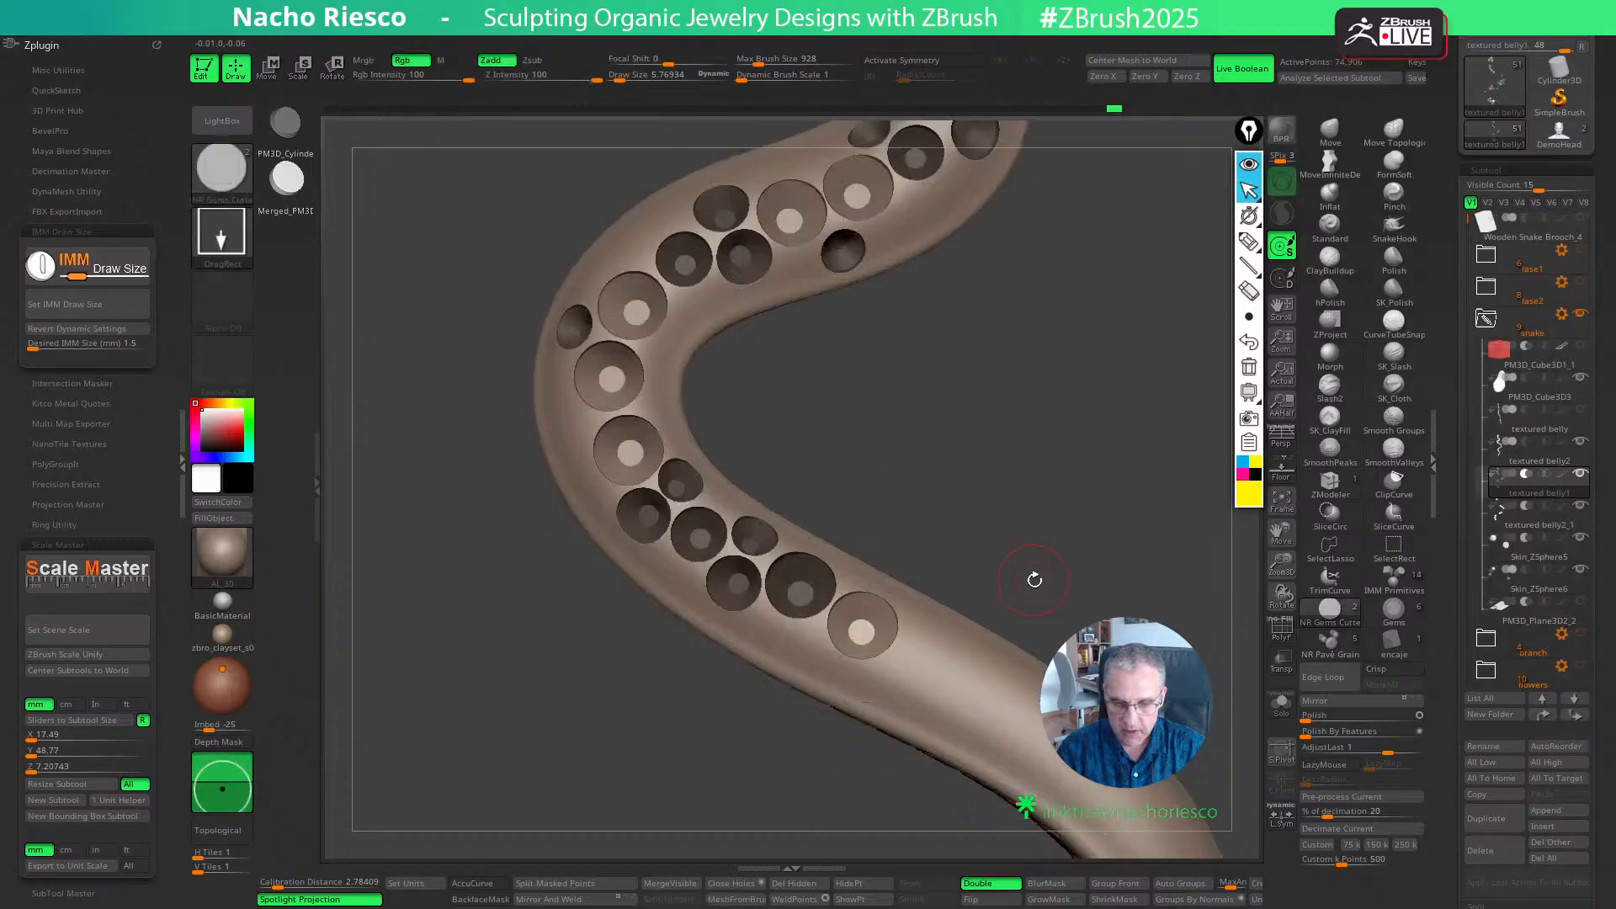
{"action": "right_click_drag", "start_coordinate": [1043, 585], "coordinate": [977, 579]}
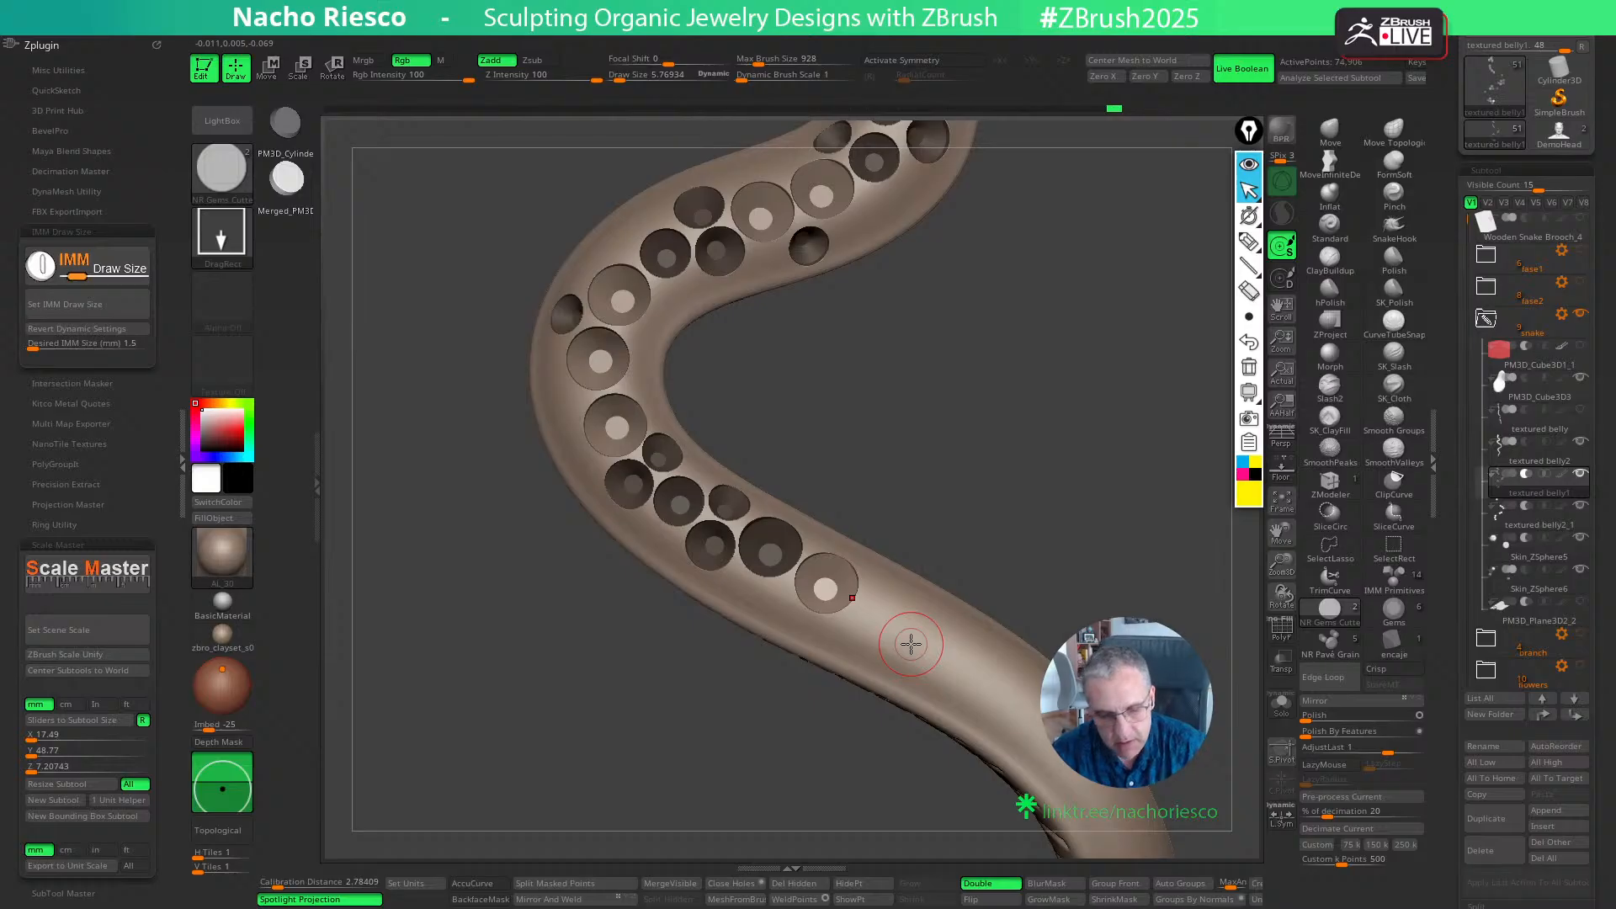
- Set the cutter size to 1.2 mm, place a cutter directly after the last 1.5 mm seat towards the tail, and fine-tune its depth
{"action": "left_click", "coordinate": [112, 343]}
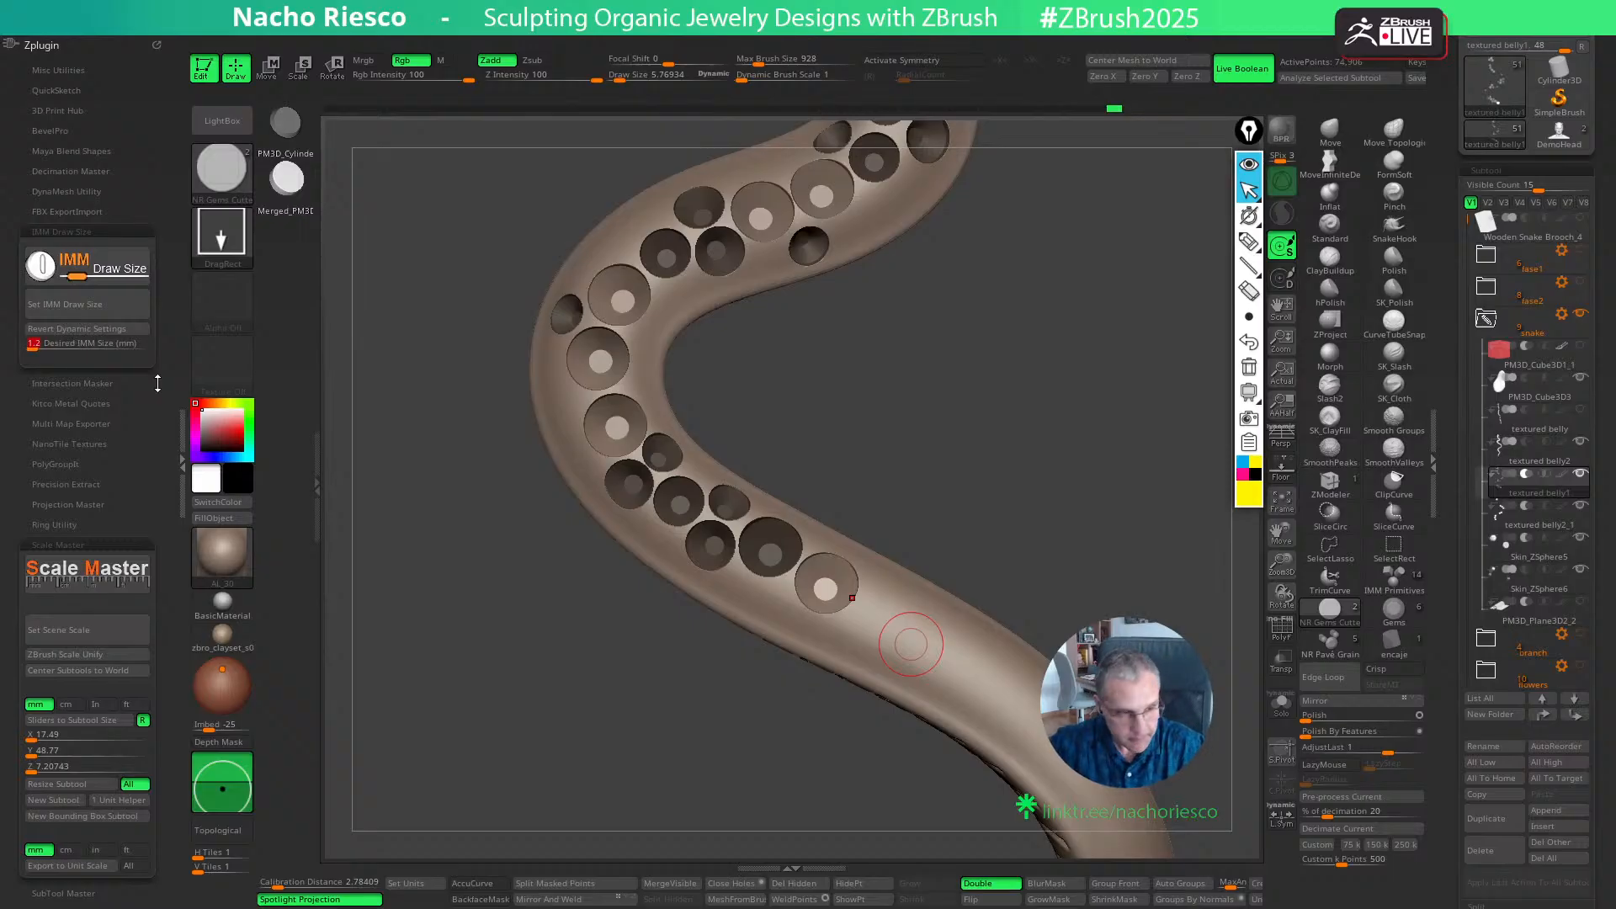
{"action": "type", "text": "1.2"}
{"action": "key", "text": "Return"}
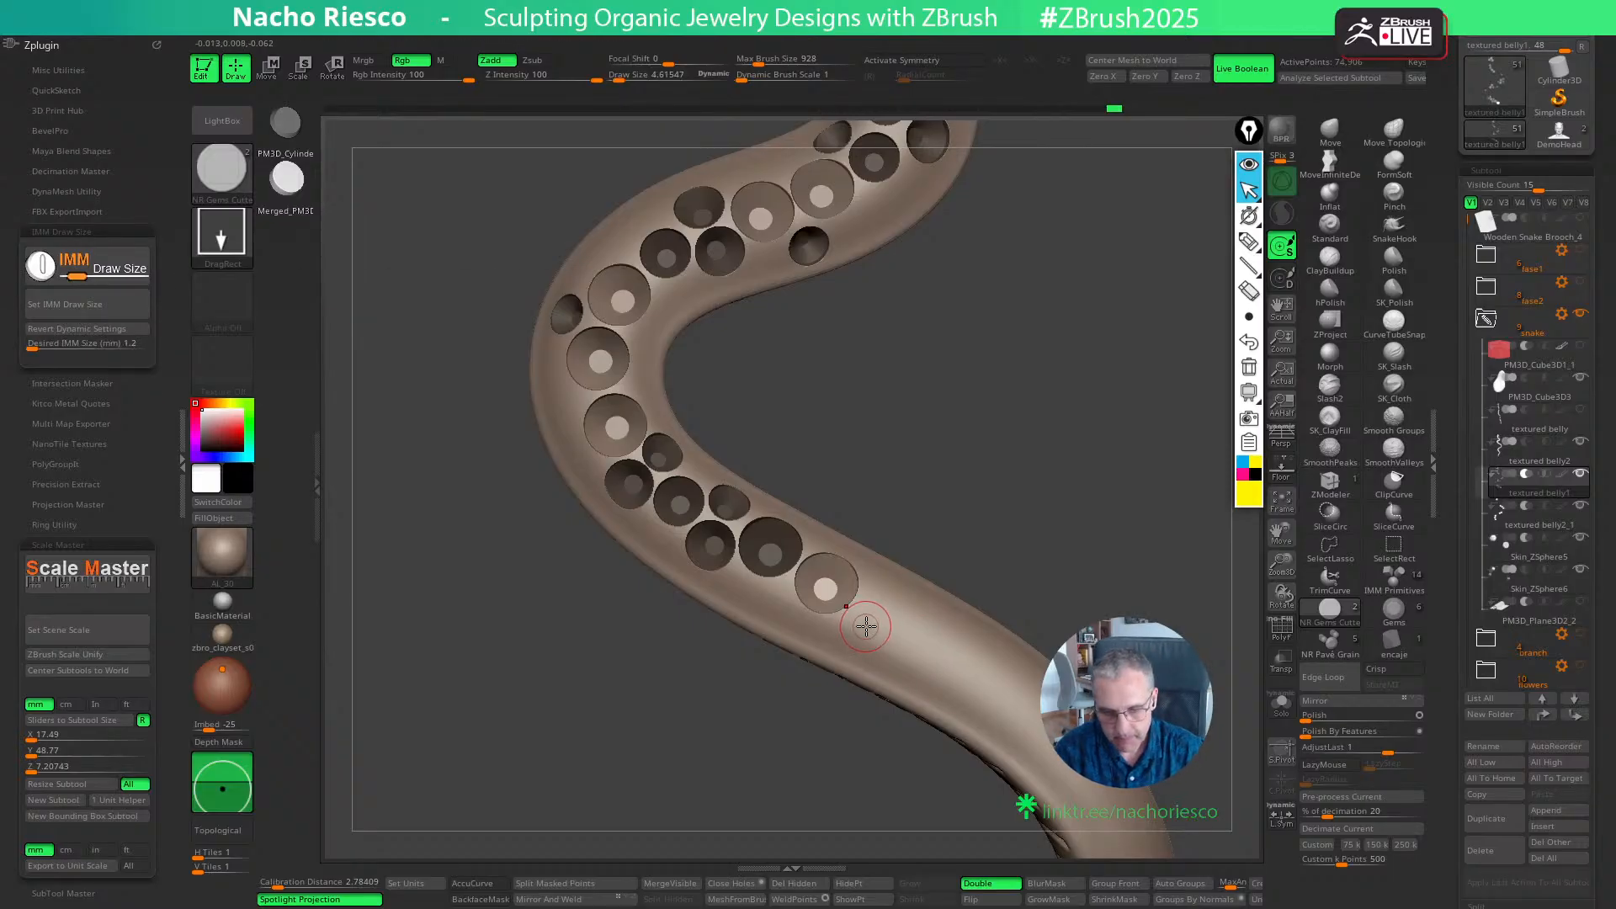
{"action": "left_click_drag", "start_coordinate": [872, 626], "coordinate": [876, 635], "text": "ctrl"}
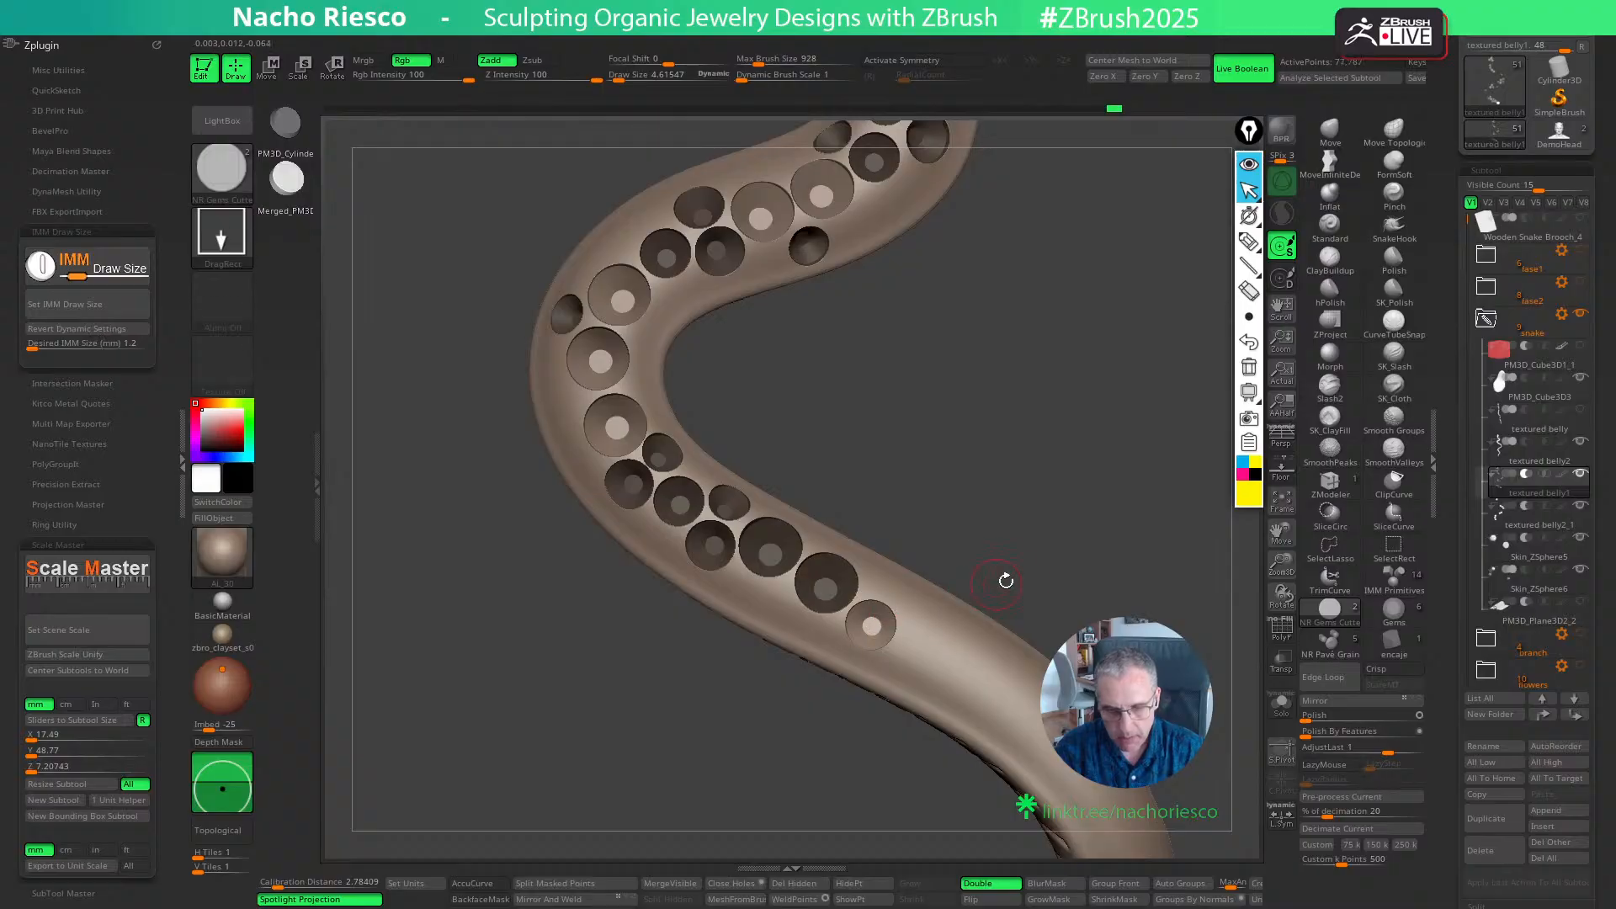
{"action": "key", "text": "w"}
{"action": "left_click_drag", "start_coordinate": [1064, 563], "coordinate": [1107, 534]}
{"action": "left_click_drag", "start_coordinate": [890, 608], "coordinate": [884, 614]}
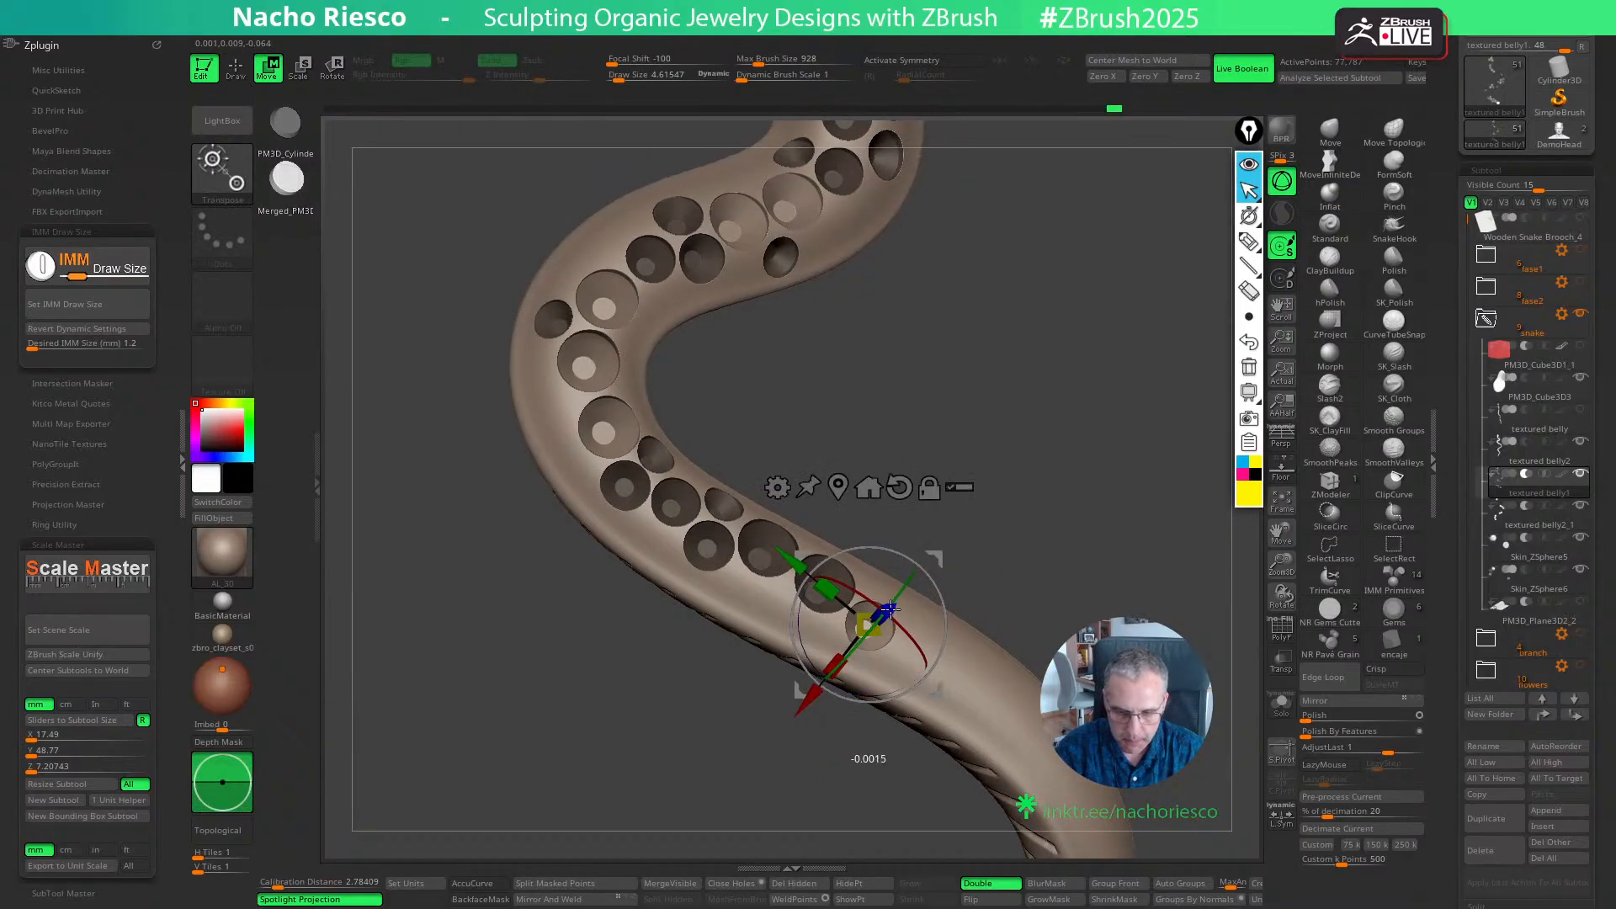
{"action": "left_click_drag", "start_coordinate": [1010, 580], "coordinate": [1046, 558]}
{"action": "key", "text": "q"}
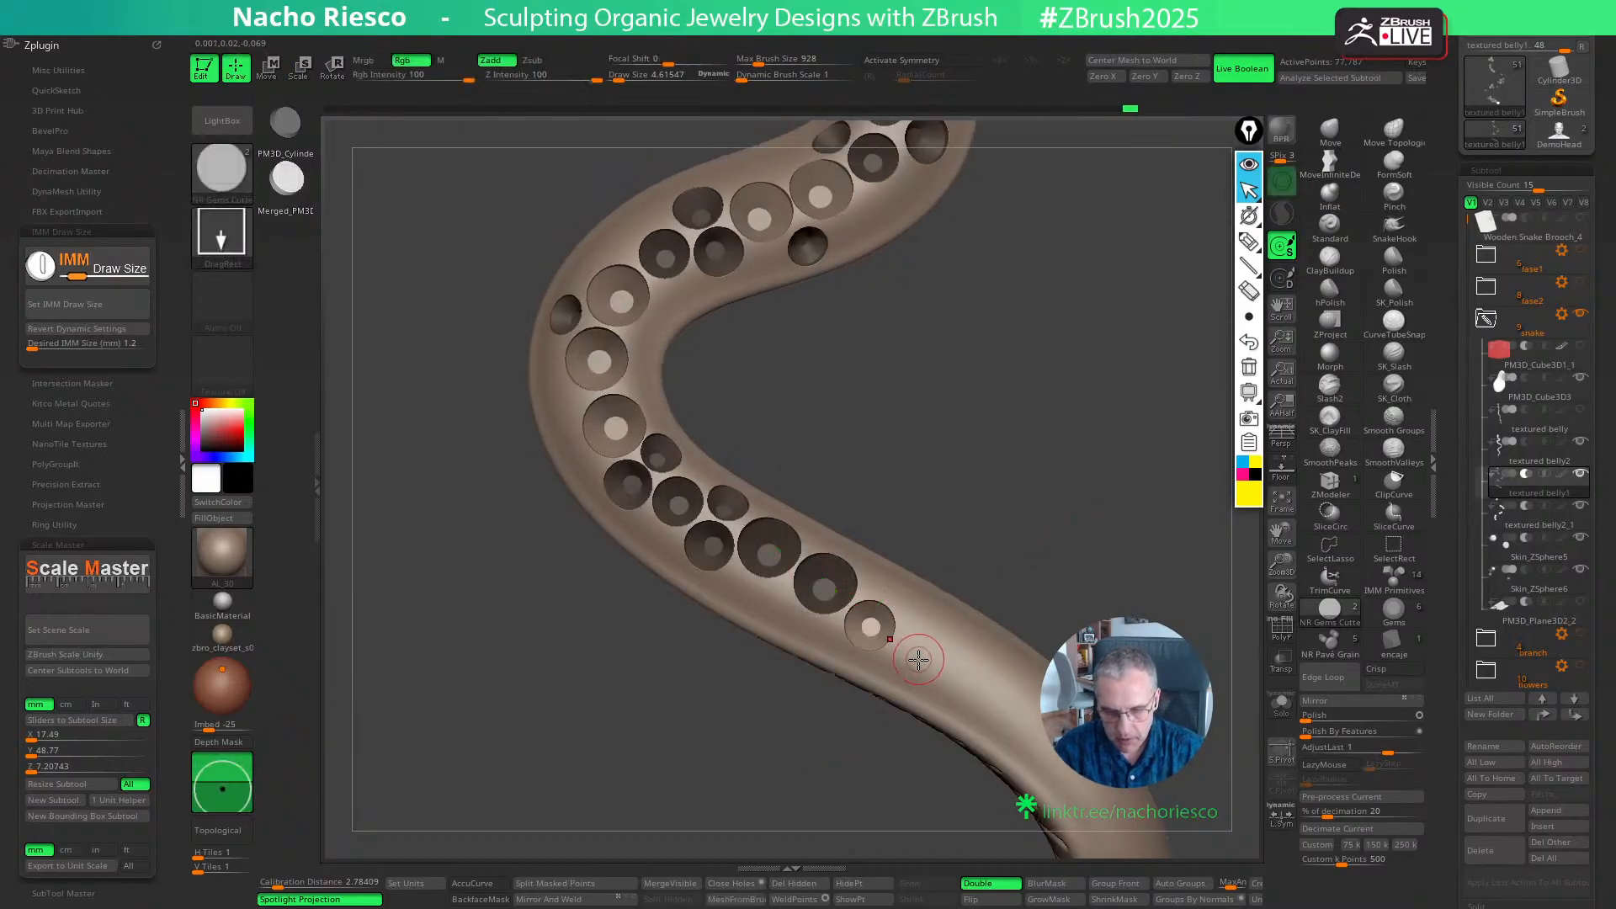
- Place a second 1.2 mm cutter further towards the tail, next to the previous one, and fine-tune its depth and position
{"action": "left_click_drag", "start_coordinate": [920, 661], "coordinate": [924, 669], "text": "ctrl"}
{"action": "key", "text": "w"}
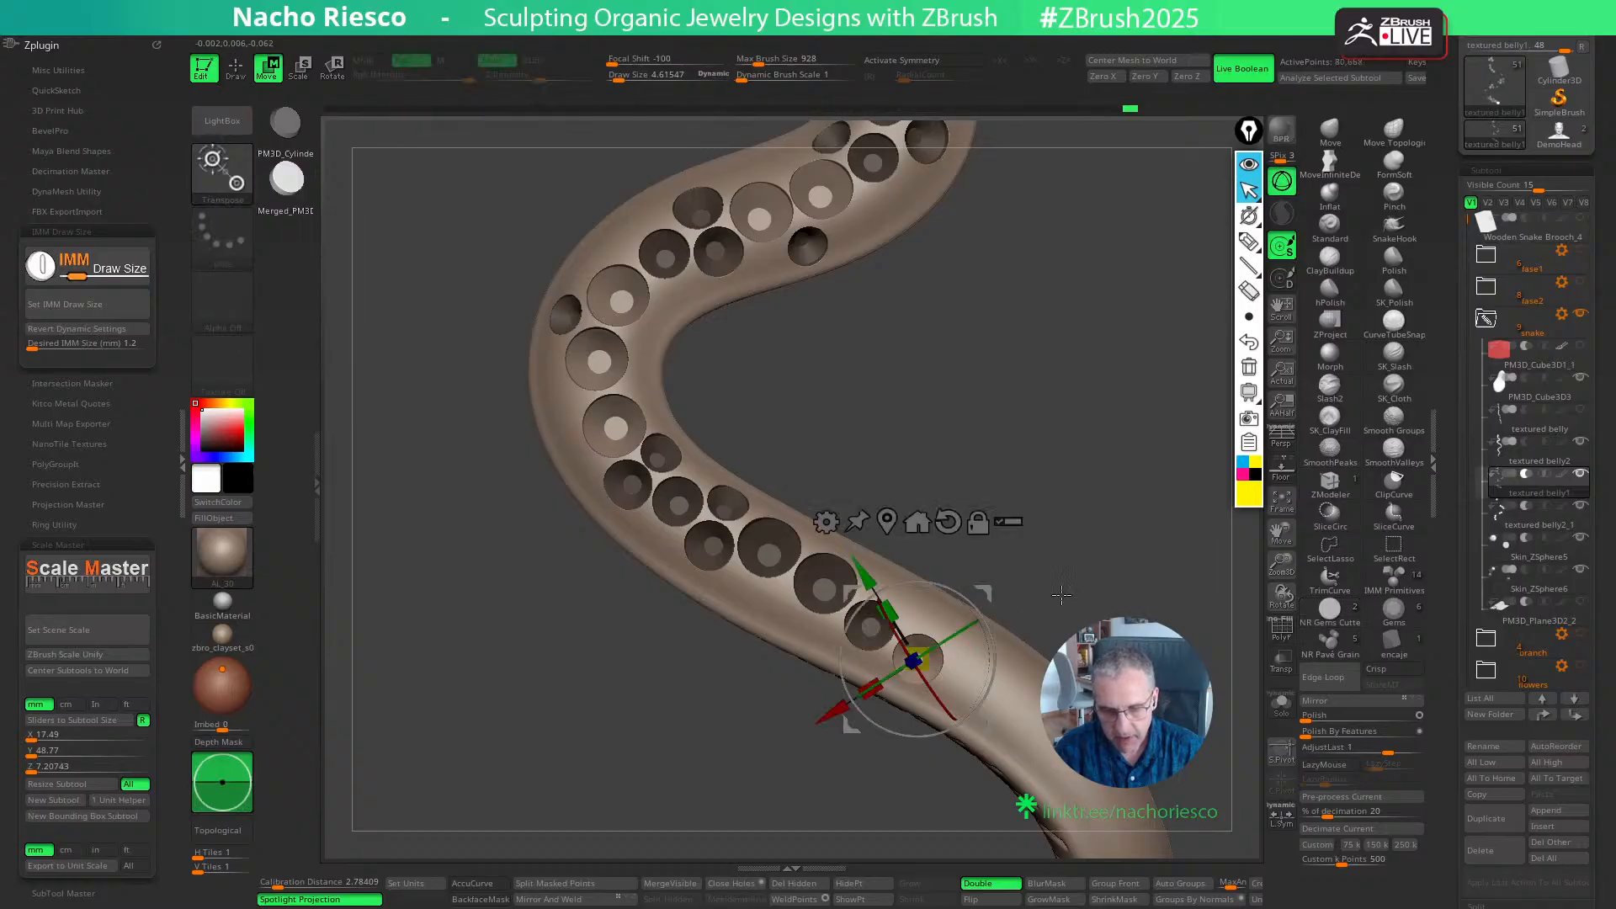
{"action": "left_click_drag", "start_coordinate": [1030, 600], "coordinate": [1005, 579]}
{"action": "left_click_drag", "start_coordinate": [989, 725], "coordinate": [1015, 632]}
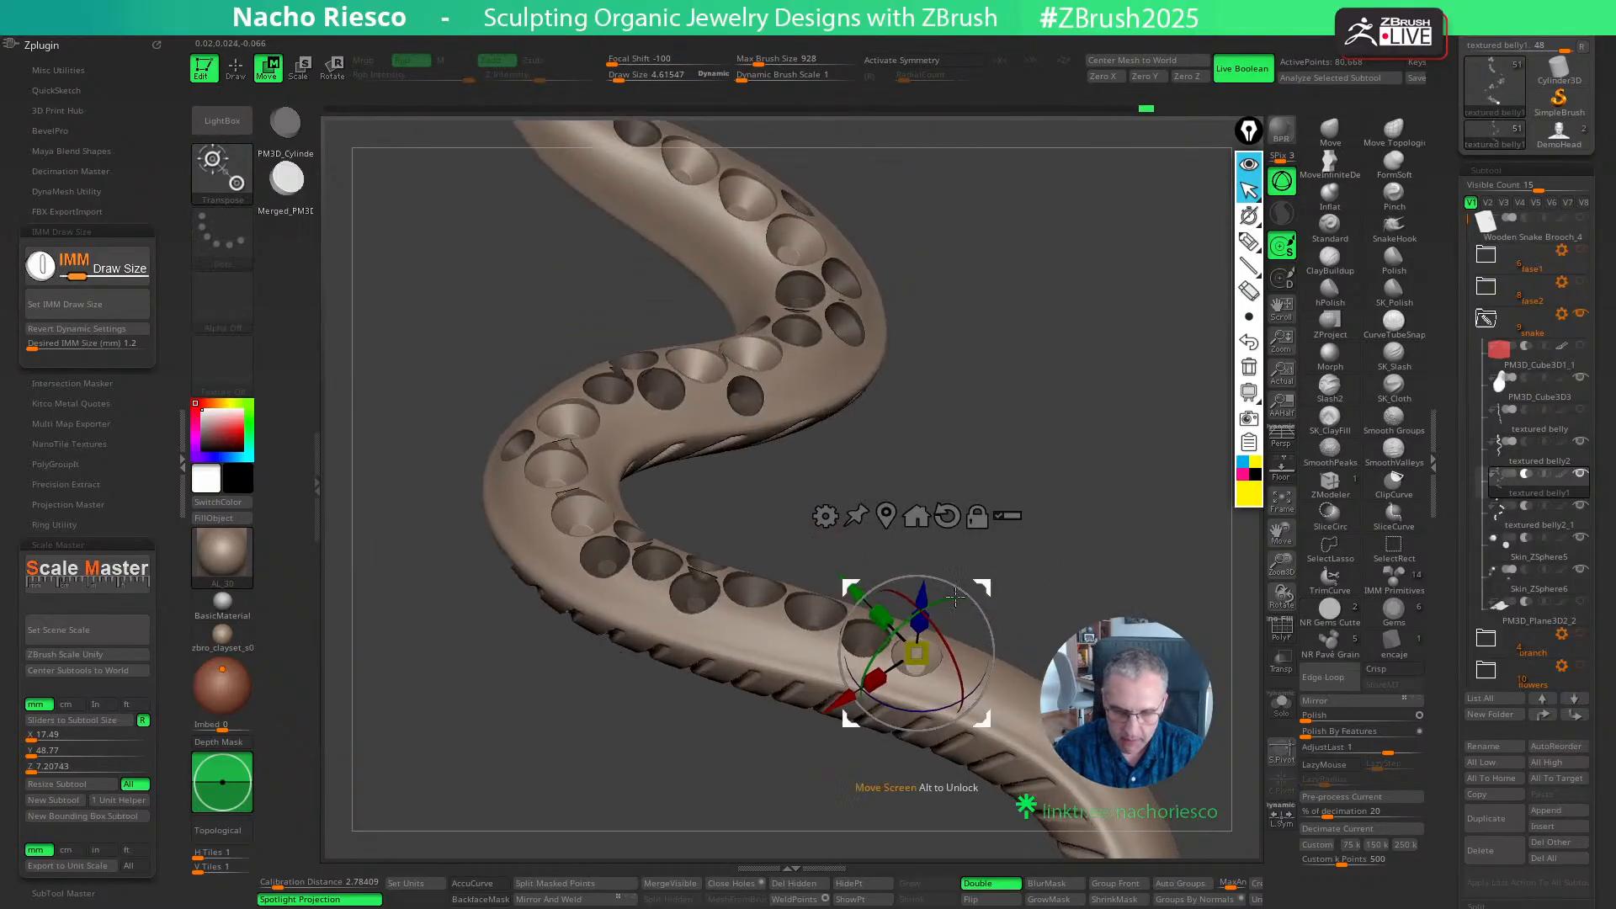
{"action": "left_click_drag", "start_coordinate": [919, 593], "coordinate": [919, 600]}
{"action": "left_click_drag", "start_coordinate": [1064, 538], "coordinate": [1077, 594]}
{"action": "left_click_drag", "start_coordinate": [995, 717], "coordinate": [992, 718]}
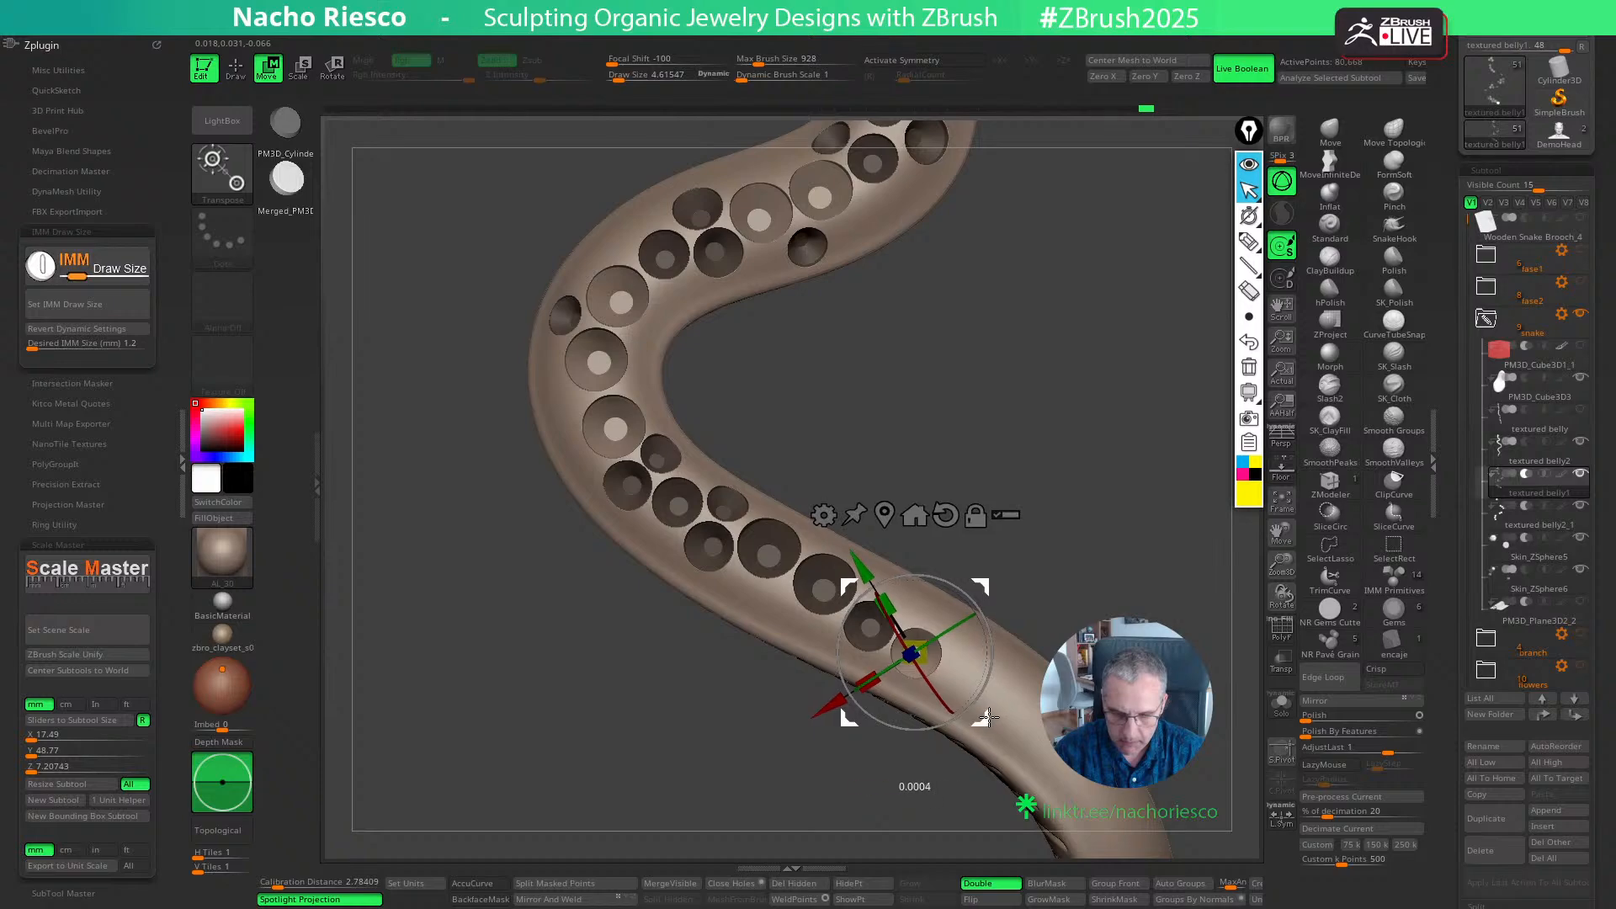
{"action": "key", "text": "q"}
- Place a third 1.2 mm cutter after the second, slightly nearer the body's inner edge, and adjust its position
{"action": "mouse_move", "coordinate": [1037, 555]}
{"action": "left_mouse_down"}
{"action": "mouse_move", "coordinate": [1012, 599]}
{"action": "mouse_move", "coordinate": [925, 609]}
{"action": "mouse_move", "coordinate": [1070, 495]}
{"action": "left_mouse_up"}
{"action": "key", "text": "ctrl+z"}
{"action": "key", "text": "ctrl+z"}
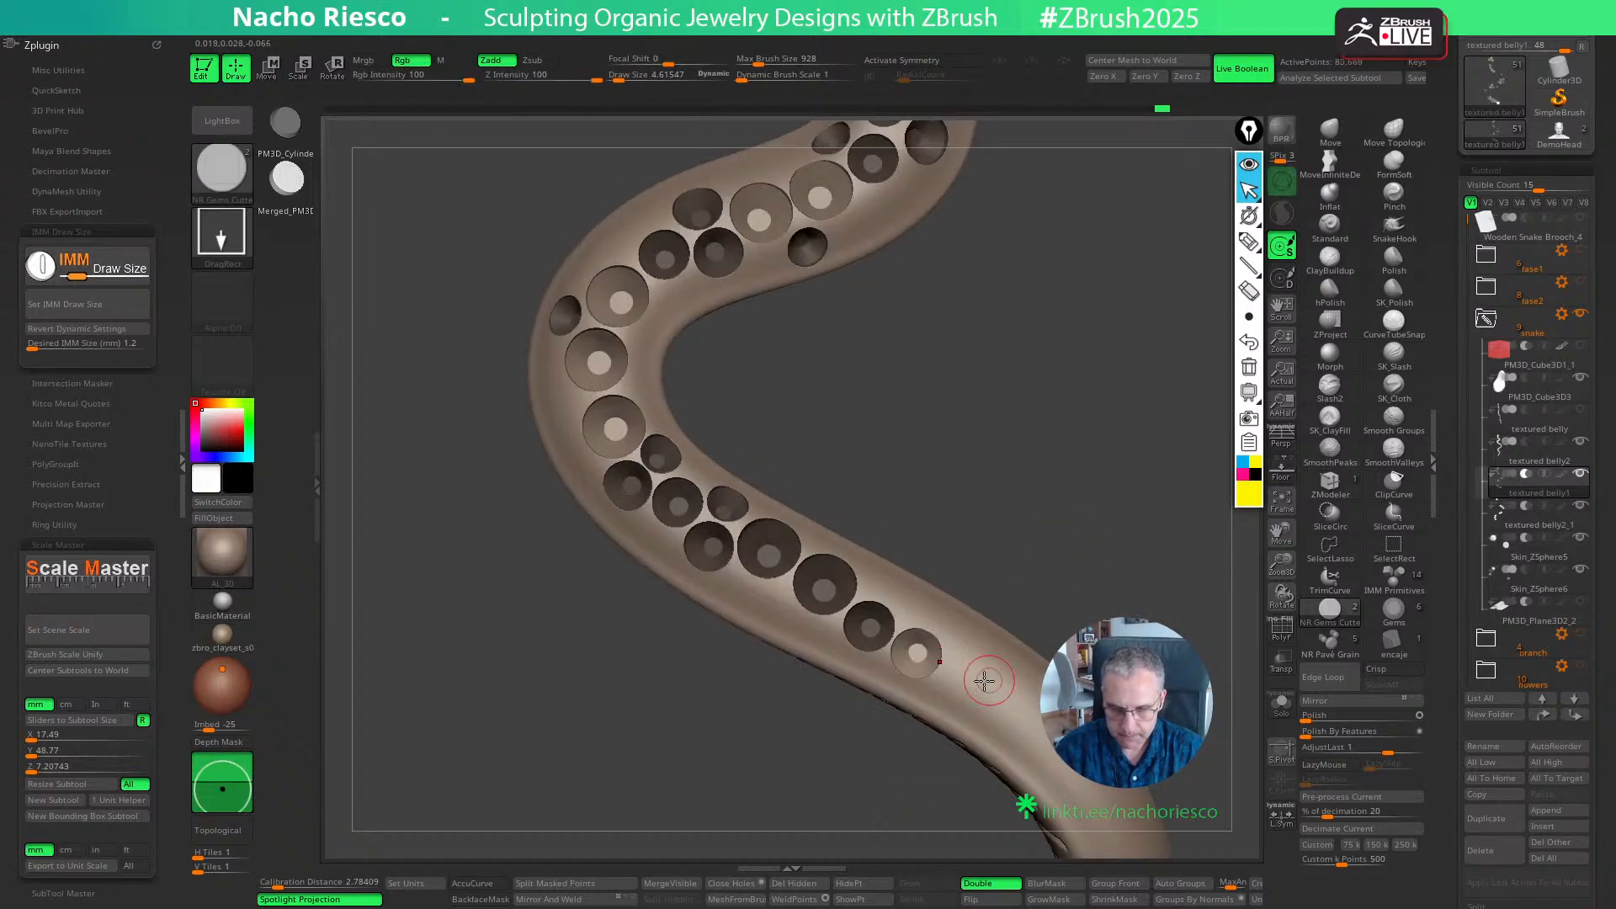
{"action": "left_click_drag", "start_coordinate": [976, 664], "coordinate": [981, 671], "text": "ctrl"}
{"action": "key", "text": "w"}
{"action": "mouse_move", "coordinate": [1071, 629]}
{"action": "left_mouse_down"}
{"action": "mouse_move", "coordinate": [1064, 581]}
{"action": "mouse_move", "coordinate": [1002, 589]}
{"action": "mouse_move", "coordinate": [1087, 627]}
{"action": "left_mouse_up"}
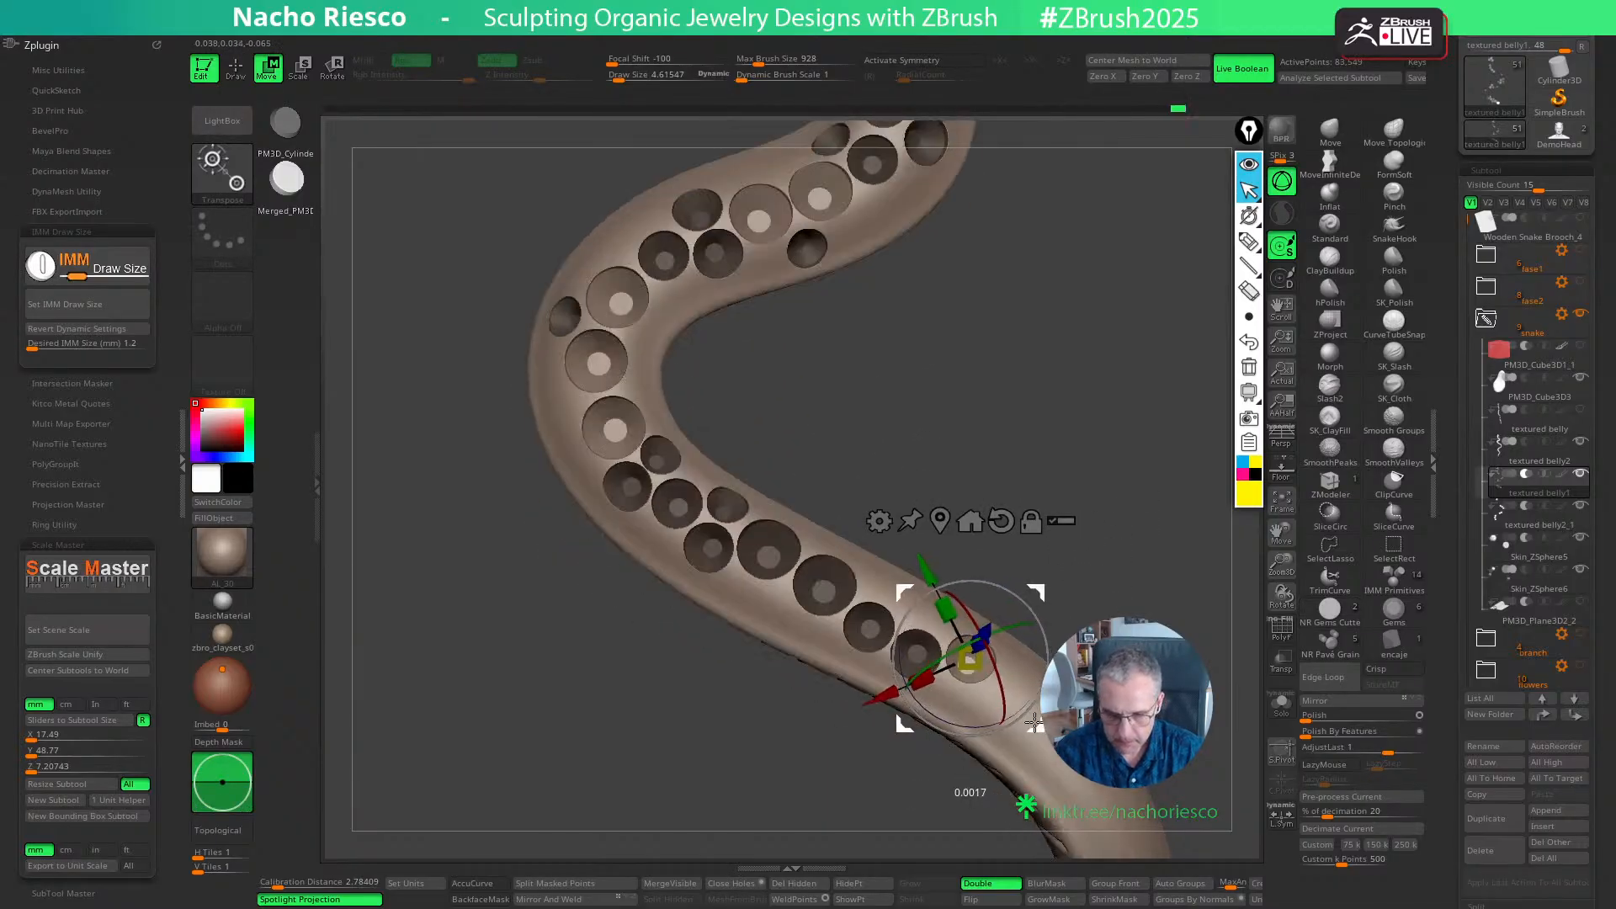
{"action": "key", "text": "q"}
- Set the cutter size to 1 mm, place a cutter on the inner side beside the first two 1.2 mm seats, and adjust its depth
{"action": "left_click", "coordinate": [118, 343]}
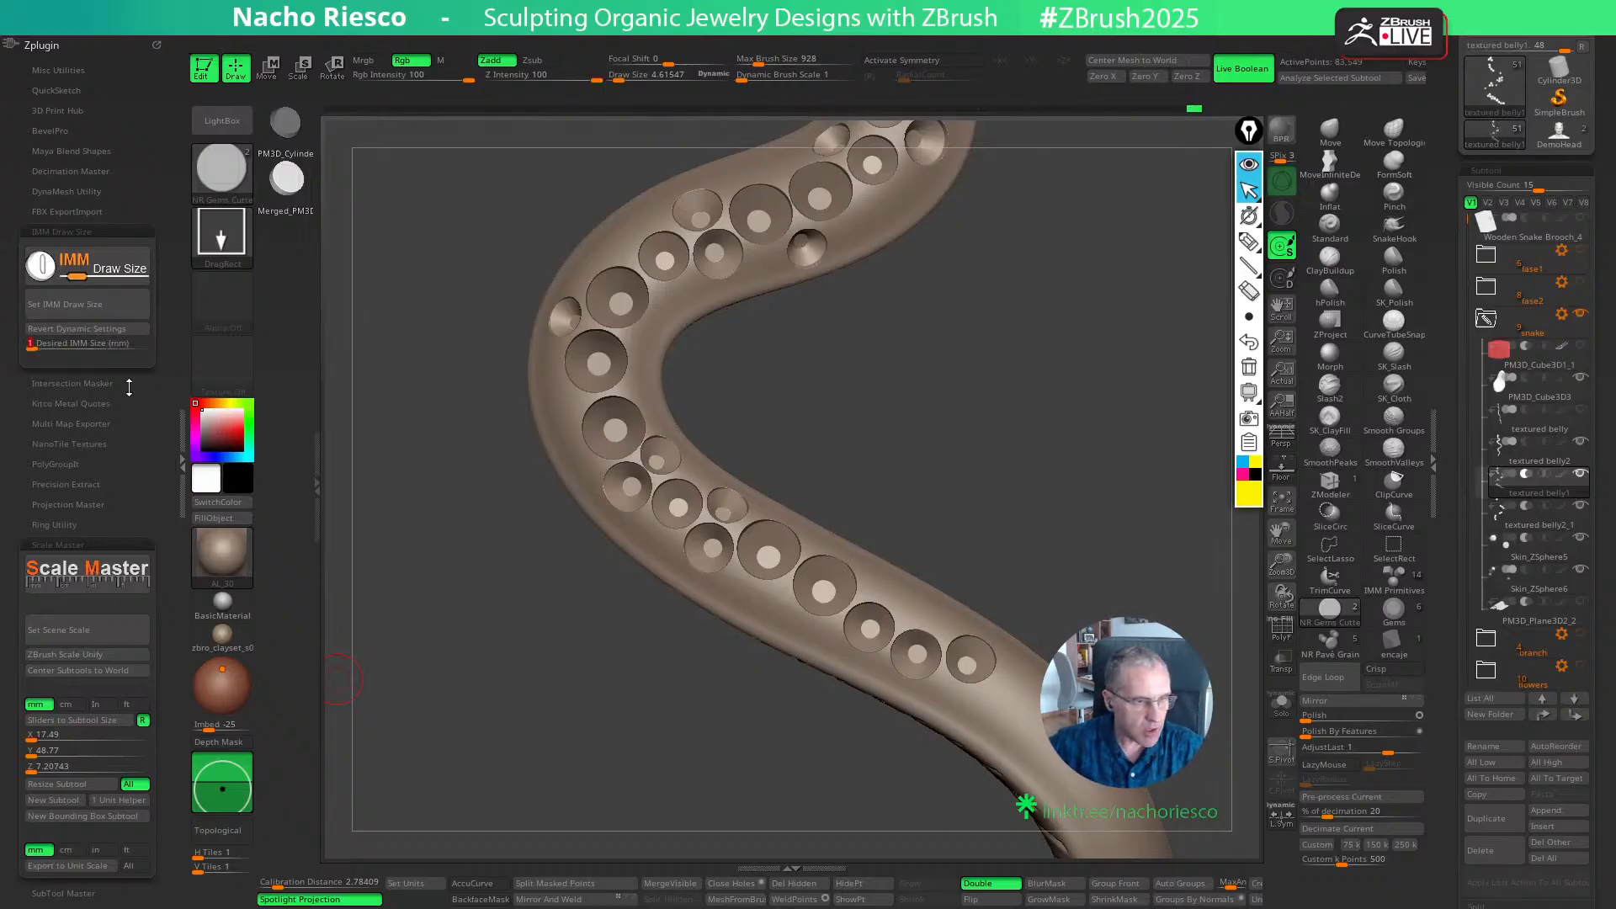
{"action": "key", "text": "Return"}
{"action": "left_click_drag", "start_coordinate": [1035, 564], "coordinate": [1056, 538]}
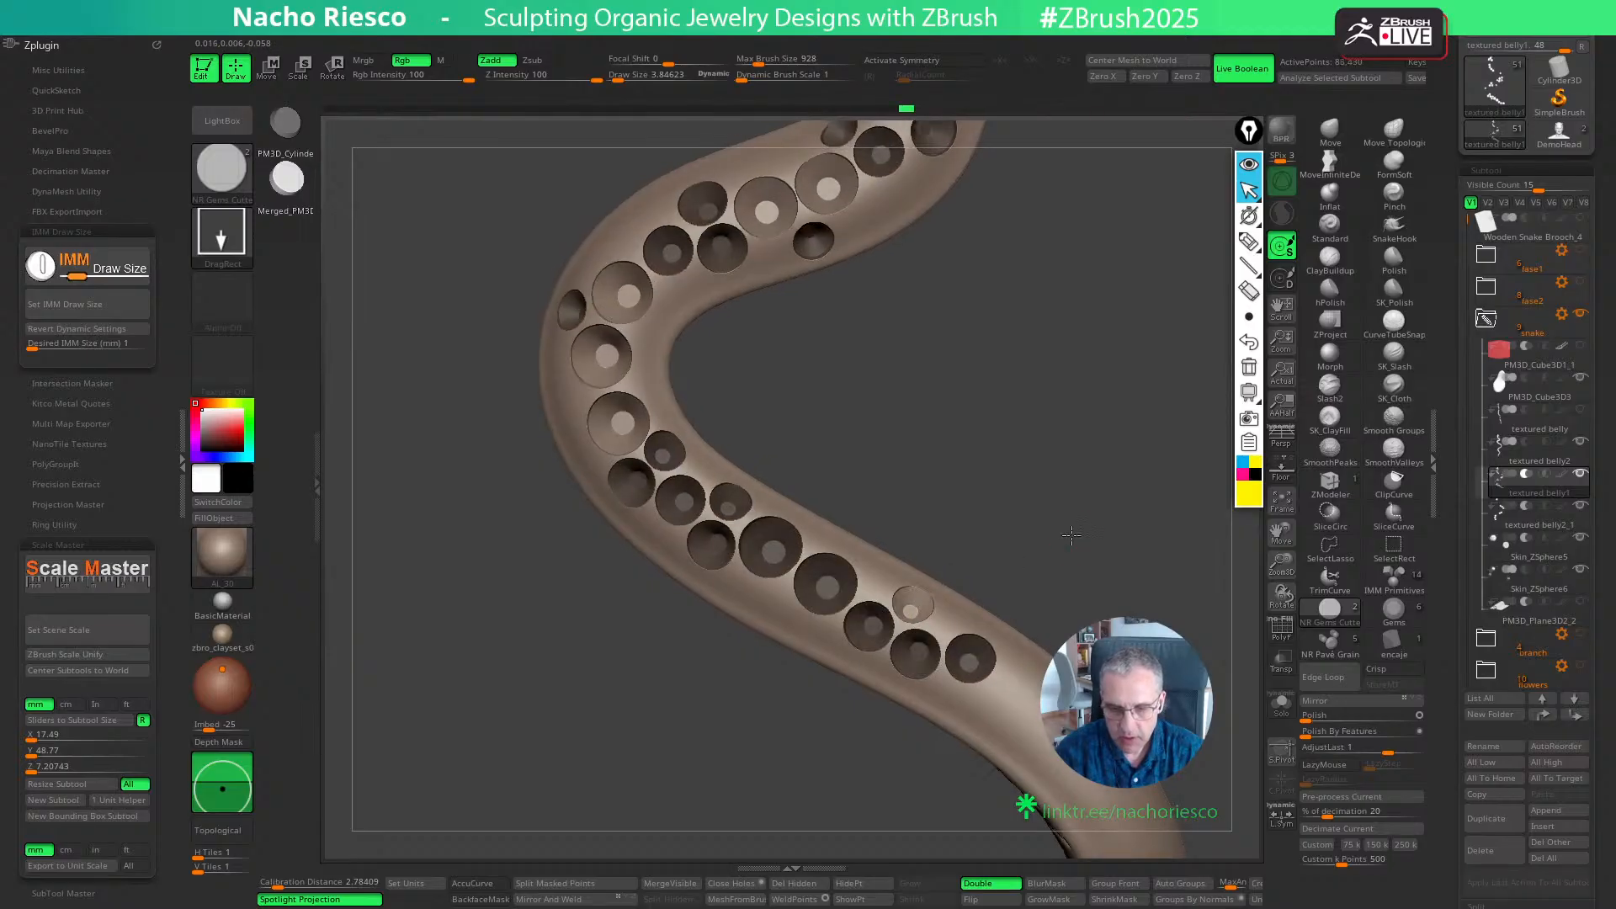
{"action": "key", "text": "w"}
{"action": "left_click_drag", "start_coordinate": [926, 557], "coordinate": [926, 560]}
{"action": "key", "text": "q"}
{"action": "mouse_move", "coordinate": [1097, 498]}
{"action": "left_mouse_down"}
{"action": "mouse_move", "coordinate": [1111, 541]}
{"action": "mouse_move", "coordinate": [1108, 462]}
{"action": "mouse_move", "coordinate": [1090, 606]}
{"action": "left_mouse_up"}
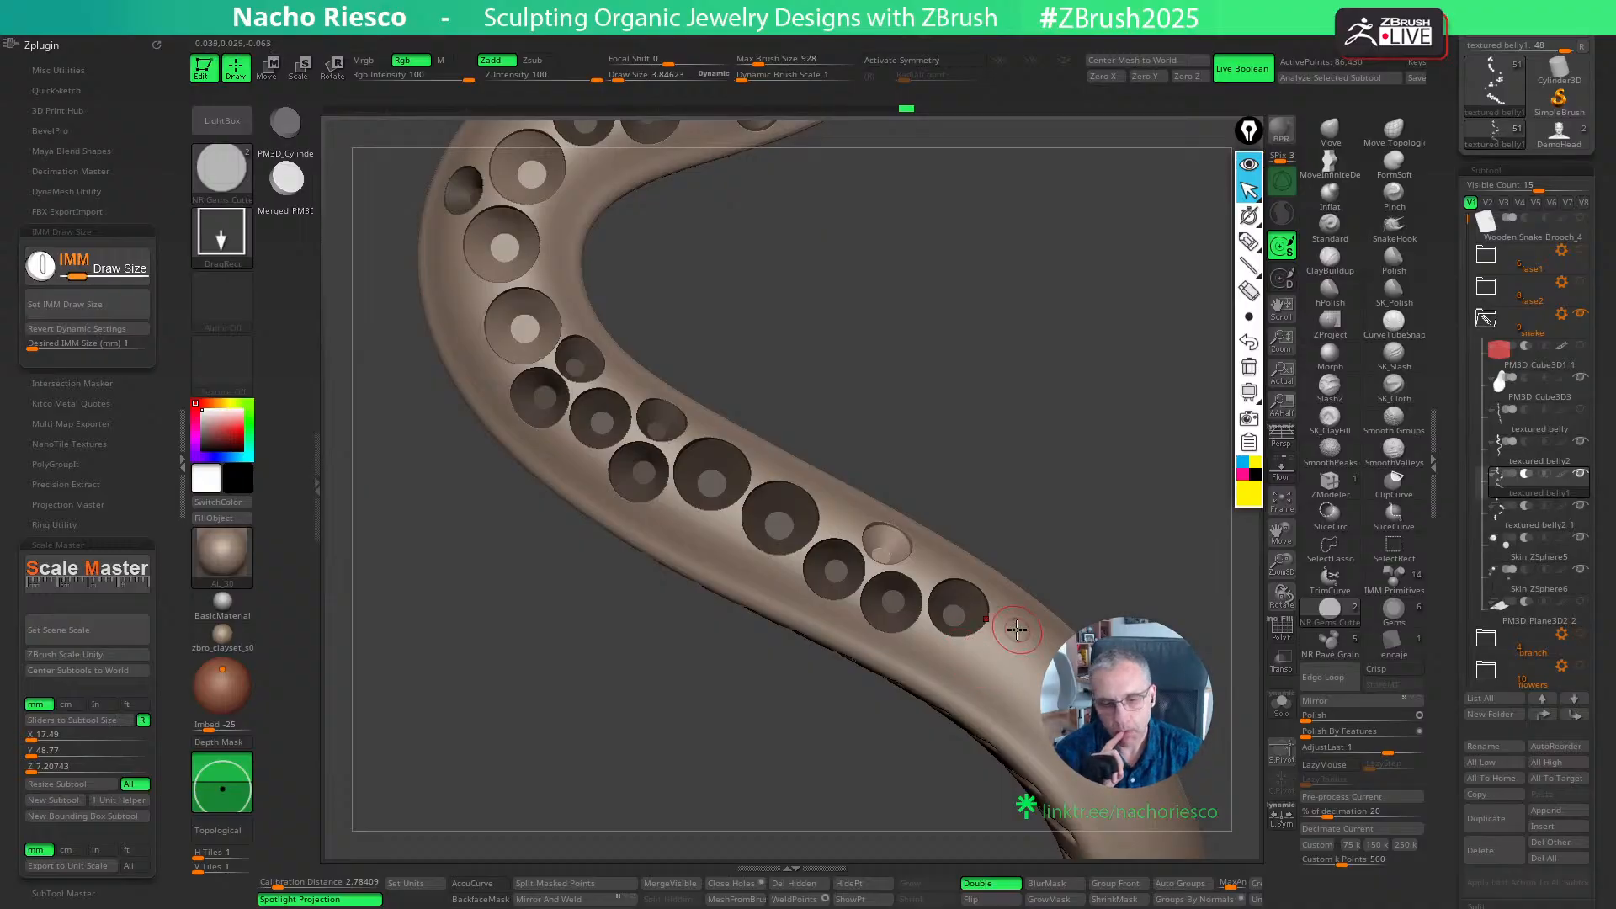
- Isolate the cutters to leave only the third 1.2 mm cutter unmasked, and show the snake body again
{"action": "left_click", "coordinate": [1281, 703]}
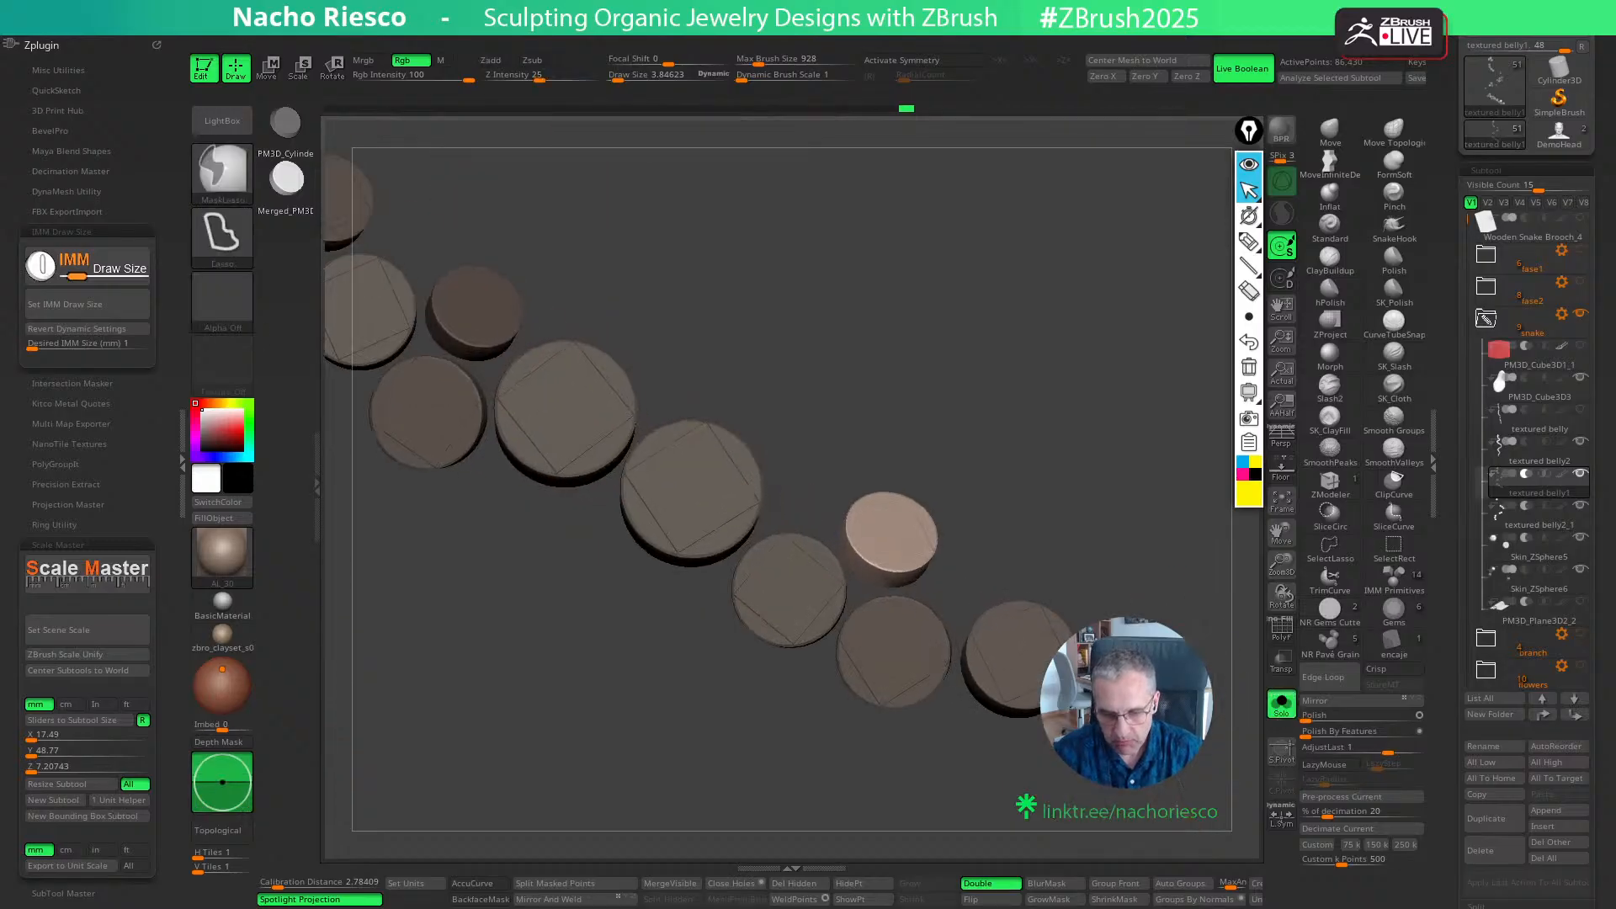
{"action": "left_click_drag", "start_coordinate": [1094, 455], "coordinate": [1124, 488], "text": "ctrl"}
{"action": "left_click_drag", "start_coordinate": [1115, 471], "coordinate": [1115, 500]}
{"action": "mouse_move", "coordinate": [1160, 635]}
{"action": "left_mouse_down", "text": "ctrl"}
{"action": "mouse_move", "coordinate": [994, 555]}
{"action": "mouse_move", "coordinate": [959, 623]}
{"action": "mouse_move", "coordinate": [957, 682]}
{"action": "mouse_move", "coordinate": [1166, 758]}
{"action": "left_mouse_up", "text": "ctrl"}
{"action": "left_click", "coordinate": [1280, 703]}
{"action": "left_click", "coordinate": [1164, 599], "text": "ctrl"}
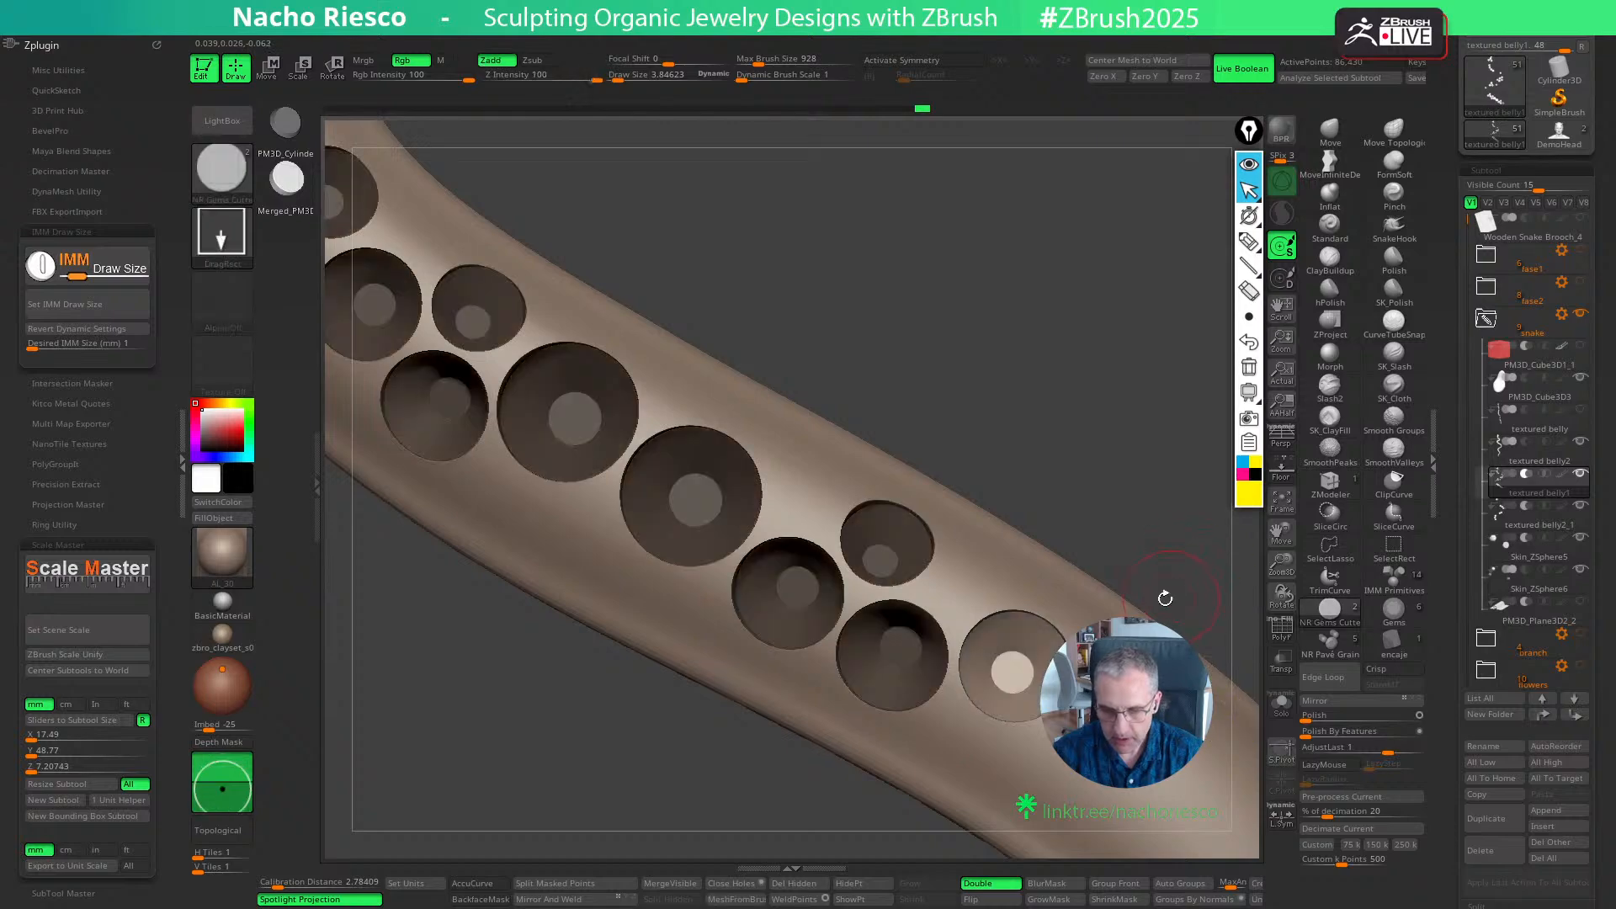
- Shift the third 1.2 mm cutter closer to the 1 mm seat and center the gizmo on it
{"action": "key", "text": "w"}
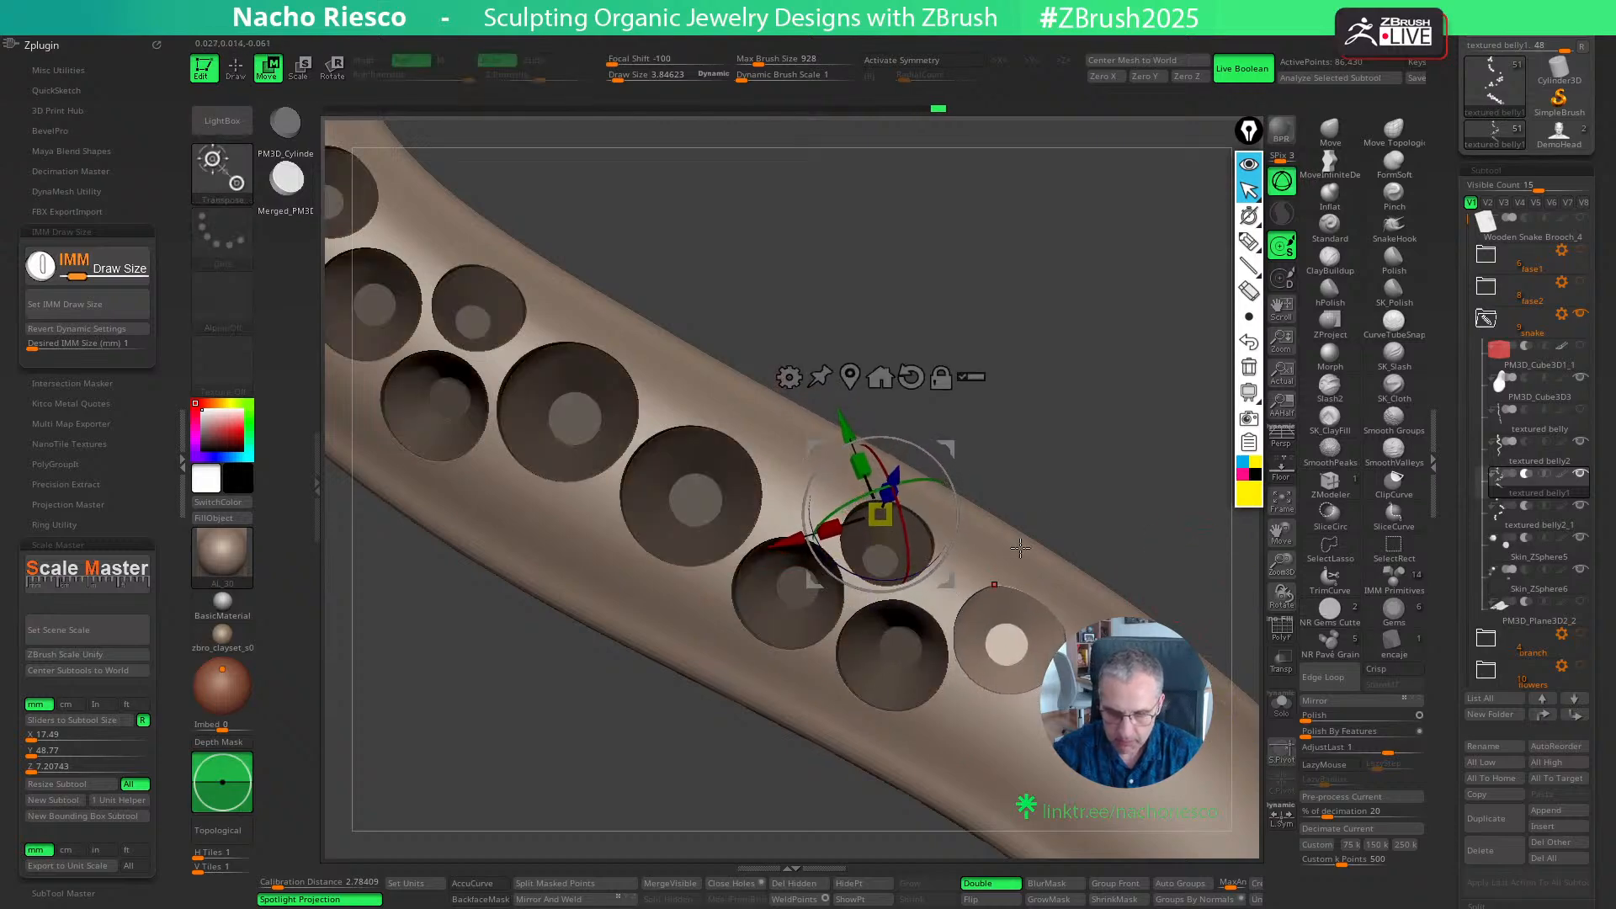
{"action": "left_click_drag", "start_coordinate": [1131, 487], "coordinate": [1133, 454]}
{"action": "left_click", "coordinate": [1276, 715]}
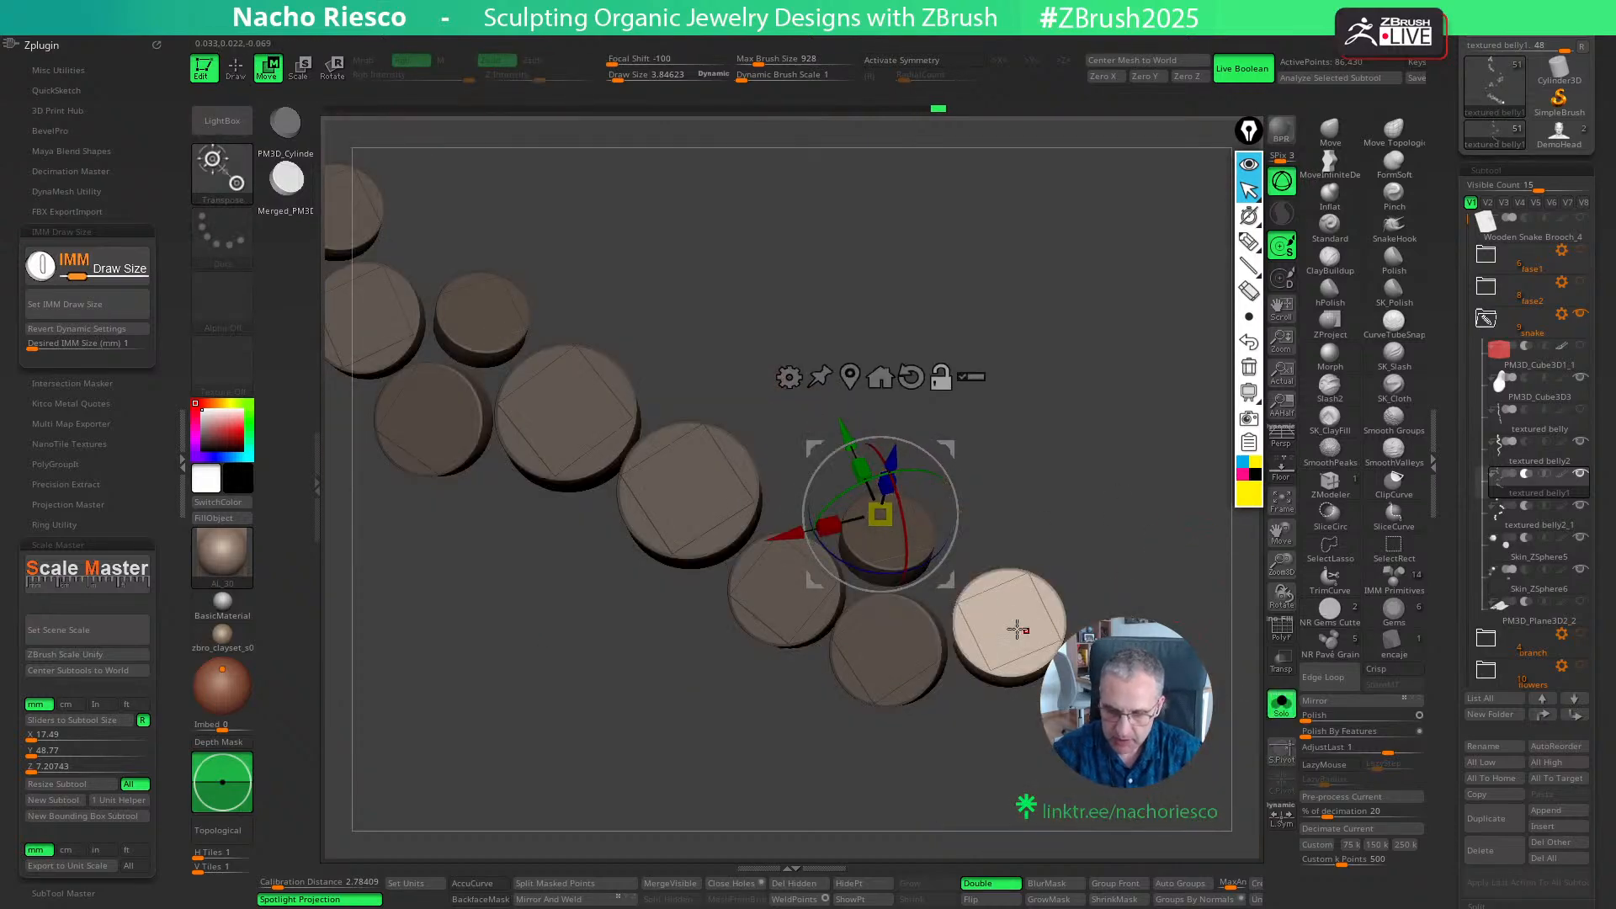
{"action": "left_click", "coordinate": [1016, 625], "text": "alt"}
{"action": "left_click", "coordinate": [1280, 705]}
{"action": "left_click_drag", "start_coordinate": [1132, 538], "coordinate": [1082, 508]}
{"action": "left_click_drag", "start_coordinate": [1047, 576], "coordinate": [1190, 584]}
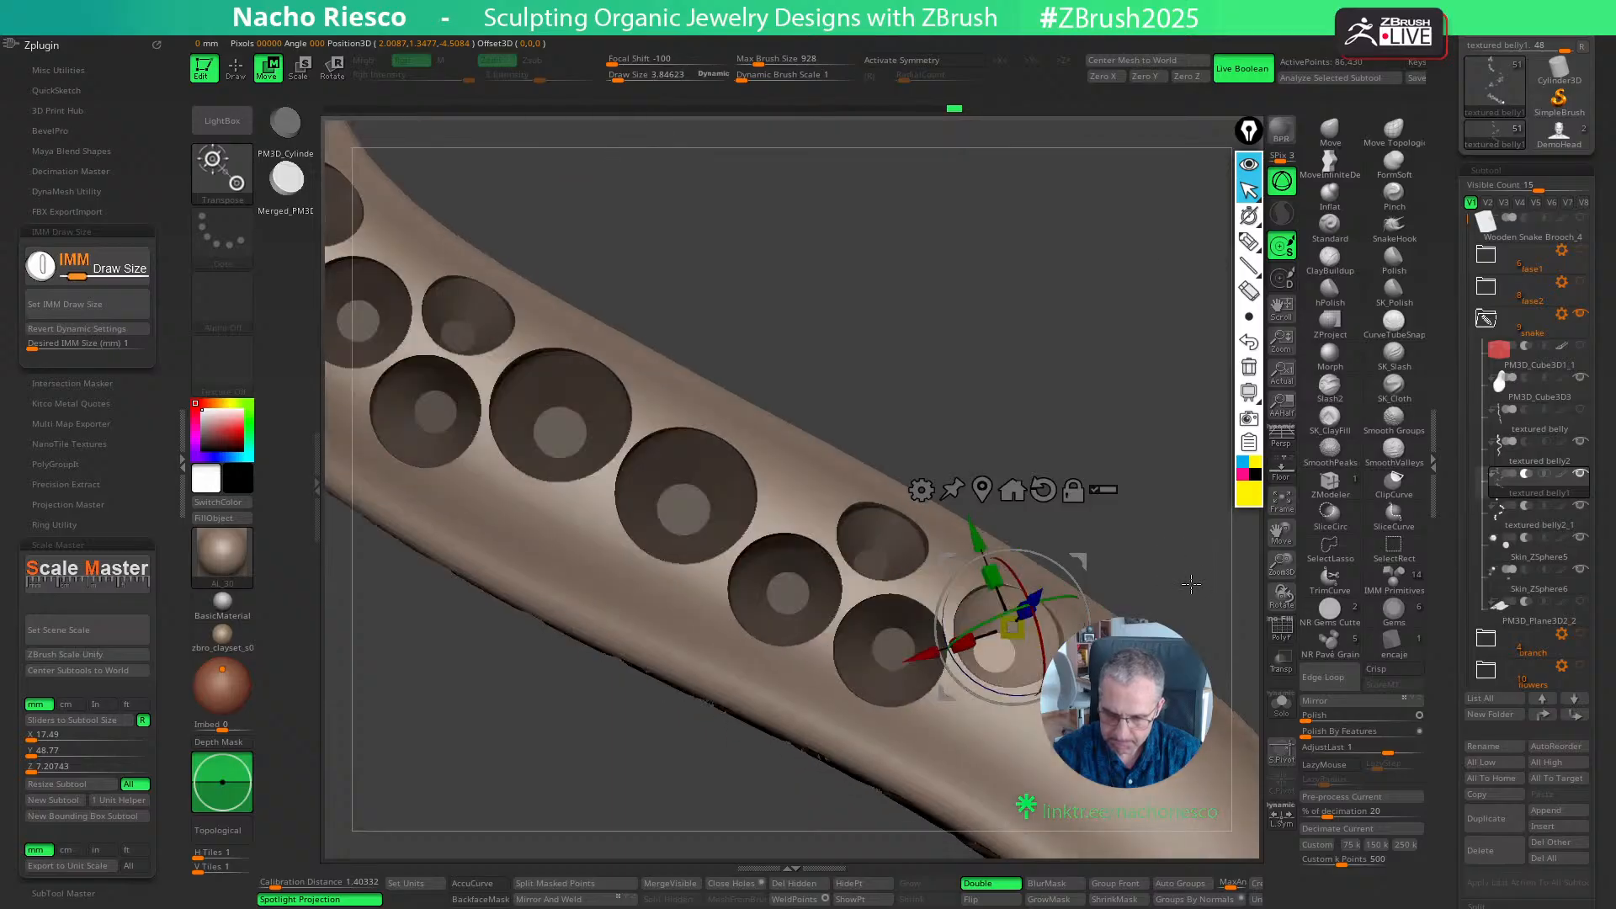
{"action": "mouse_move", "coordinate": [1079, 561]}
{"action": "left_mouse_down"}
{"action": "mouse_move", "coordinate": [1173, 563]}
{"action": "mouse_move", "coordinate": [1100, 422]}
{"action": "left_mouse_up"}
{"action": "key", "text": "q"}
- Undo the last change and refine the third 1.2 mm cutter's position and depth against the neighbouring seats
{"action": "left_click_drag", "start_coordinate": [932, 374], "coordinate": [887, 377]}
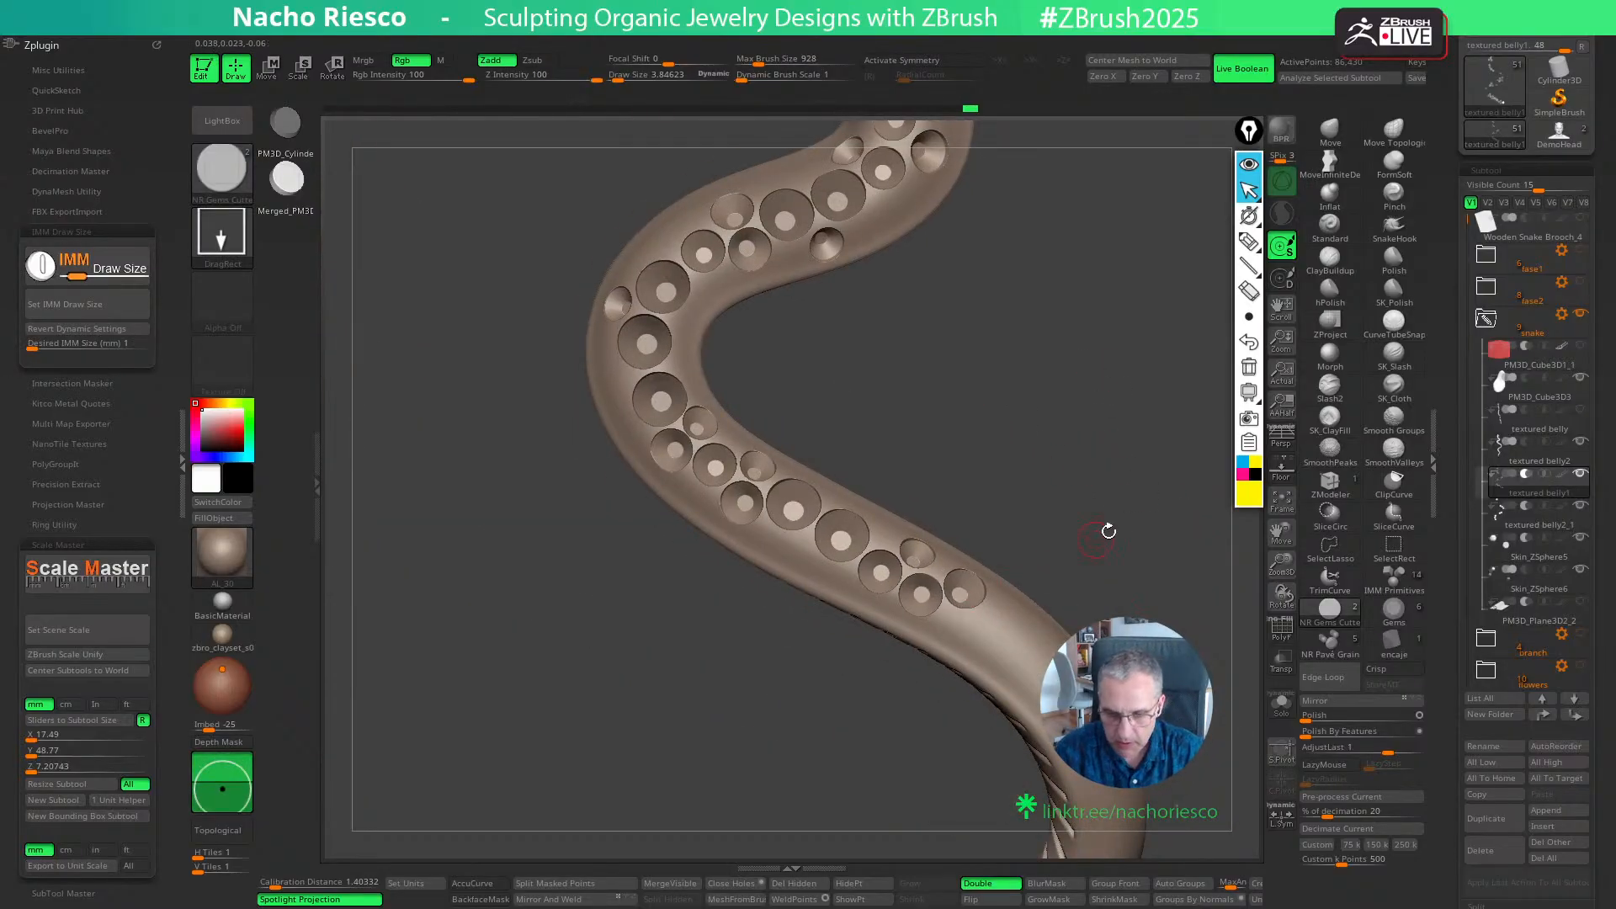
{"action": "key", "text": "ctrl+z"}
{"action": "left_click_drag", "start_coordinate": [1143, 488], "coordinate": [1190, 513], "text": "alt"}
{"action": "key", "text": "w"}
{"action": "left_click_drag", "start_coordinate": [1029, 645], "coordinate": [1026, 636]}
{"action": "left_click_drag", "start_coordinate": [1133, 509], "coordinate": [1136, 483]}
{"action": "left_click_drag", "start_coordinate": [982, 557], "coordinate": [987, 552]}
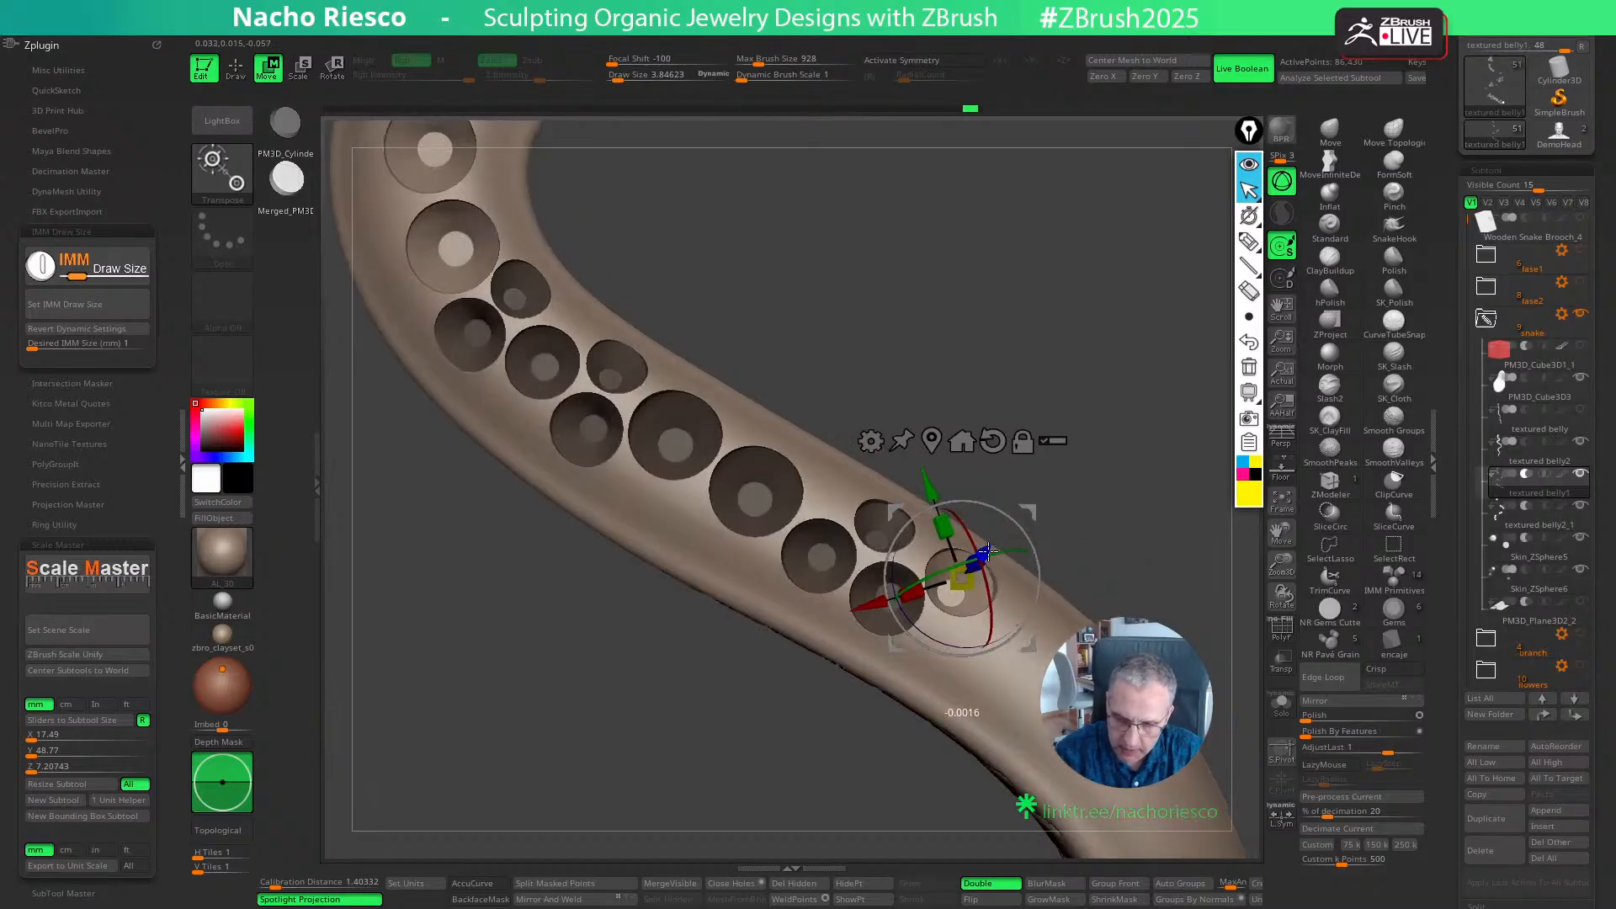
{"action": "left_click_drag", "start_coordinate": [1126, 515], "coordinate": [1115, 540]}
- Place a 1 mm cutter on the outer side beside the third 1.2 mm seat and adjust it
{"action": "key", "text": "q"}
{"action": "mouse_move", "coordinate": [958, 654]}
{"action": "left_mouse_down"}
{"action": "mouse_move", "coordinate": [968, 682]}
{"action": "mouse_move", "coordinate": [1023, 720]}
{"action": "left_mouse_up"}
{"action": "key", "text": "w"}
{"action": "key", "text": "q"}
{"action": "mouse_move", "coordinate": [1132, 562]}
{"action": "left_mouse_down"}
{"action": "mouse_move", "coordinate": [1141, 473]}
{"action": "mouse_move", "coordinate": [1111, 577]}
{"action": "mouse_move", "coordinate": [1147, 570]}
{"action": "mouse_move", "coordinate": [1139, 331]}
{"action": "left_mouse_up"}
{"action": "key", "text": "w"}
{"action": "key", "text": "q"}
{"action": "mouse_move", "coordinate": [1084, 438]}
{"action": "left_mouse_down", "text": "alt"}
{"action": "mouse_move", "coordinate": [1021, 463]}
{"action": "mouse_move", "coordinate": [583, 282]}
{"action": "left_mouse_up", "text": "alt"}
- Set the cutter size to 1.5 mm, place a cutter after the last 1.2 mm and 1 mm seats, and adjust its depth
{"action": "left_click", "coordinate": [98, 341]}
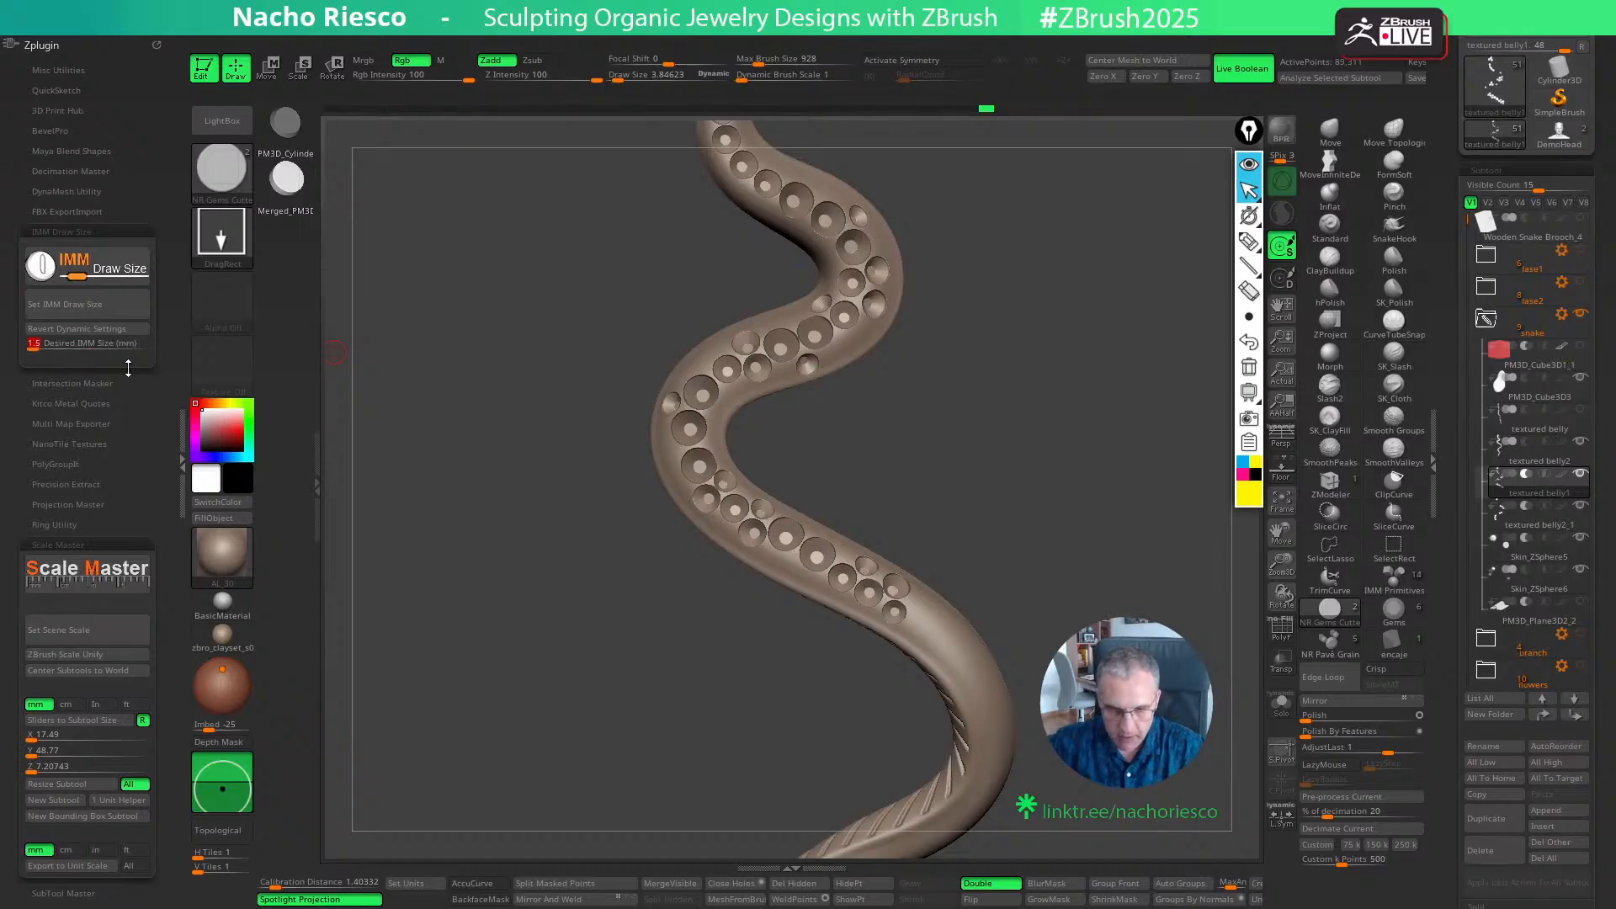
{"action": "type", "text": "1.5"}
{"action": "key", "text": "Return"}
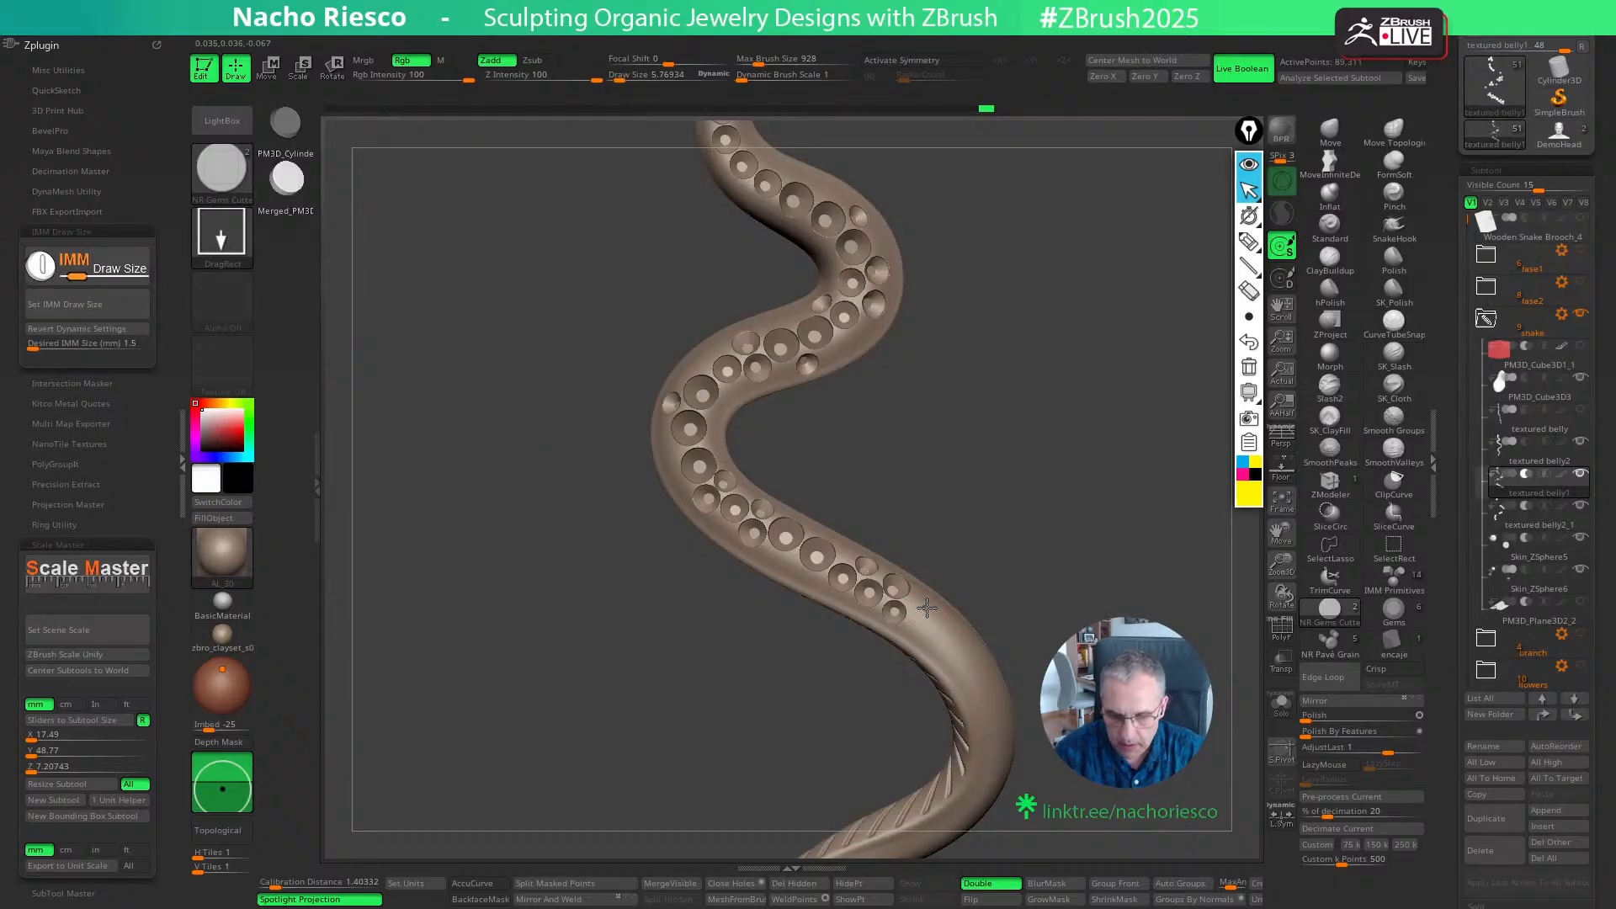
{"action": "left_click_drag", "start_coordinate": [926, 607], "coordinate": [951, 594], "text": "ctrl"}
{"action": "left_click_drag", "start_coordinate": [1058, 507], "coordinate": [1084, 551], "text": "alt"}
{"action": "key", "text": "w"}
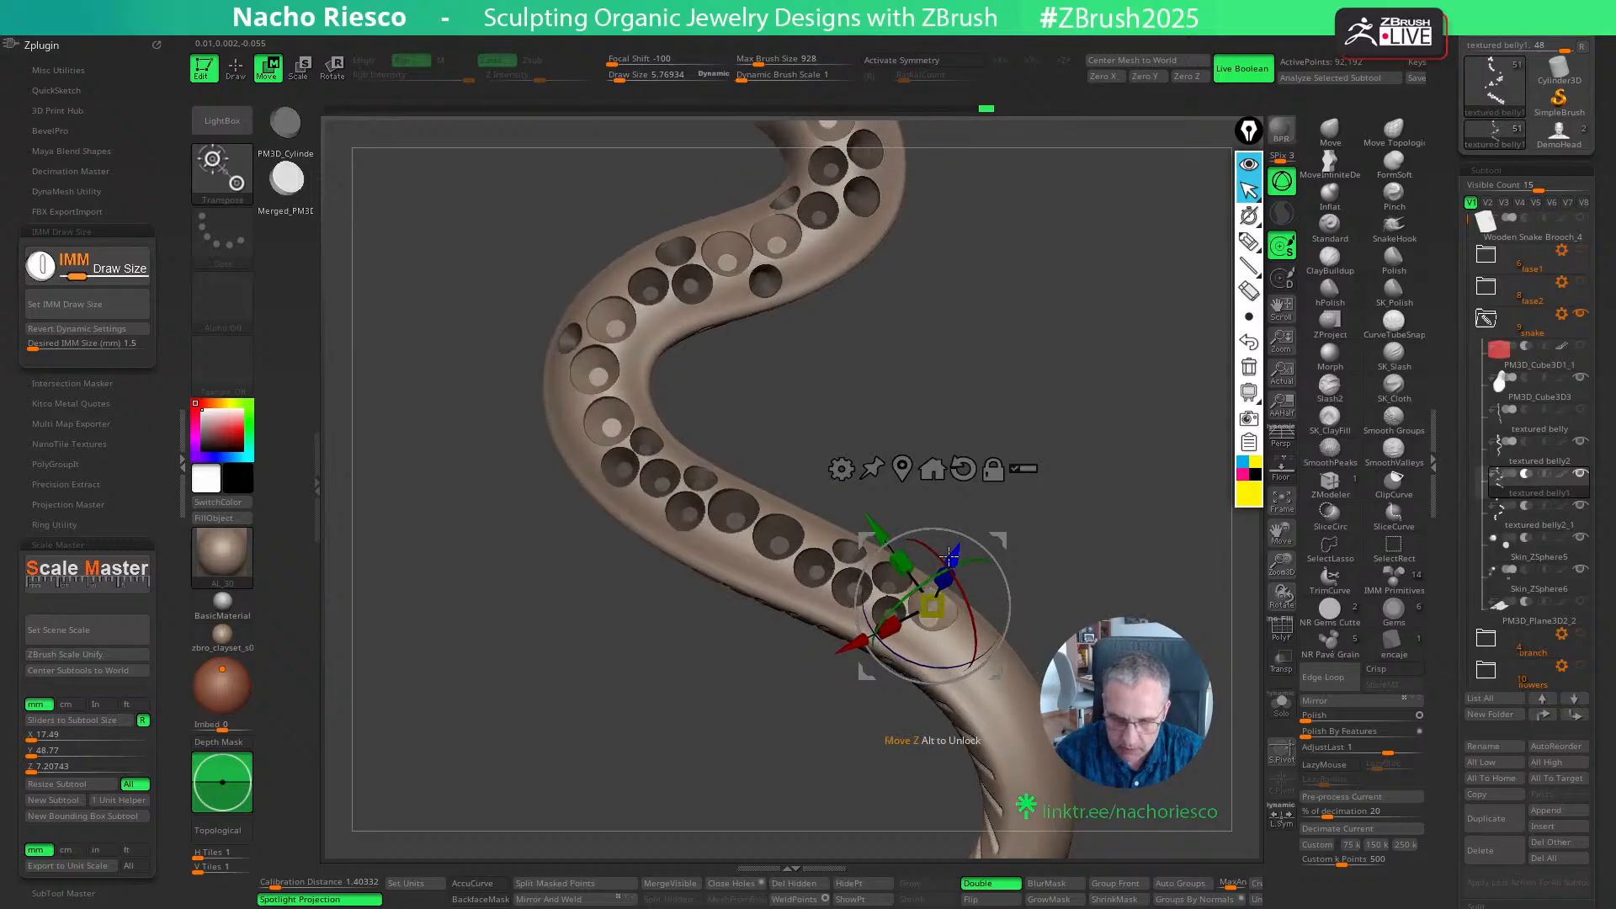
{"action": "left_click_drag", "start_coordinate": [948, 556], "coordinate": [946, 565]}
{"action": "right_click_drag", "start_coordinate": [977, 647], "coordinate": [983, 670]}
{"action": "key", "text": "q"}
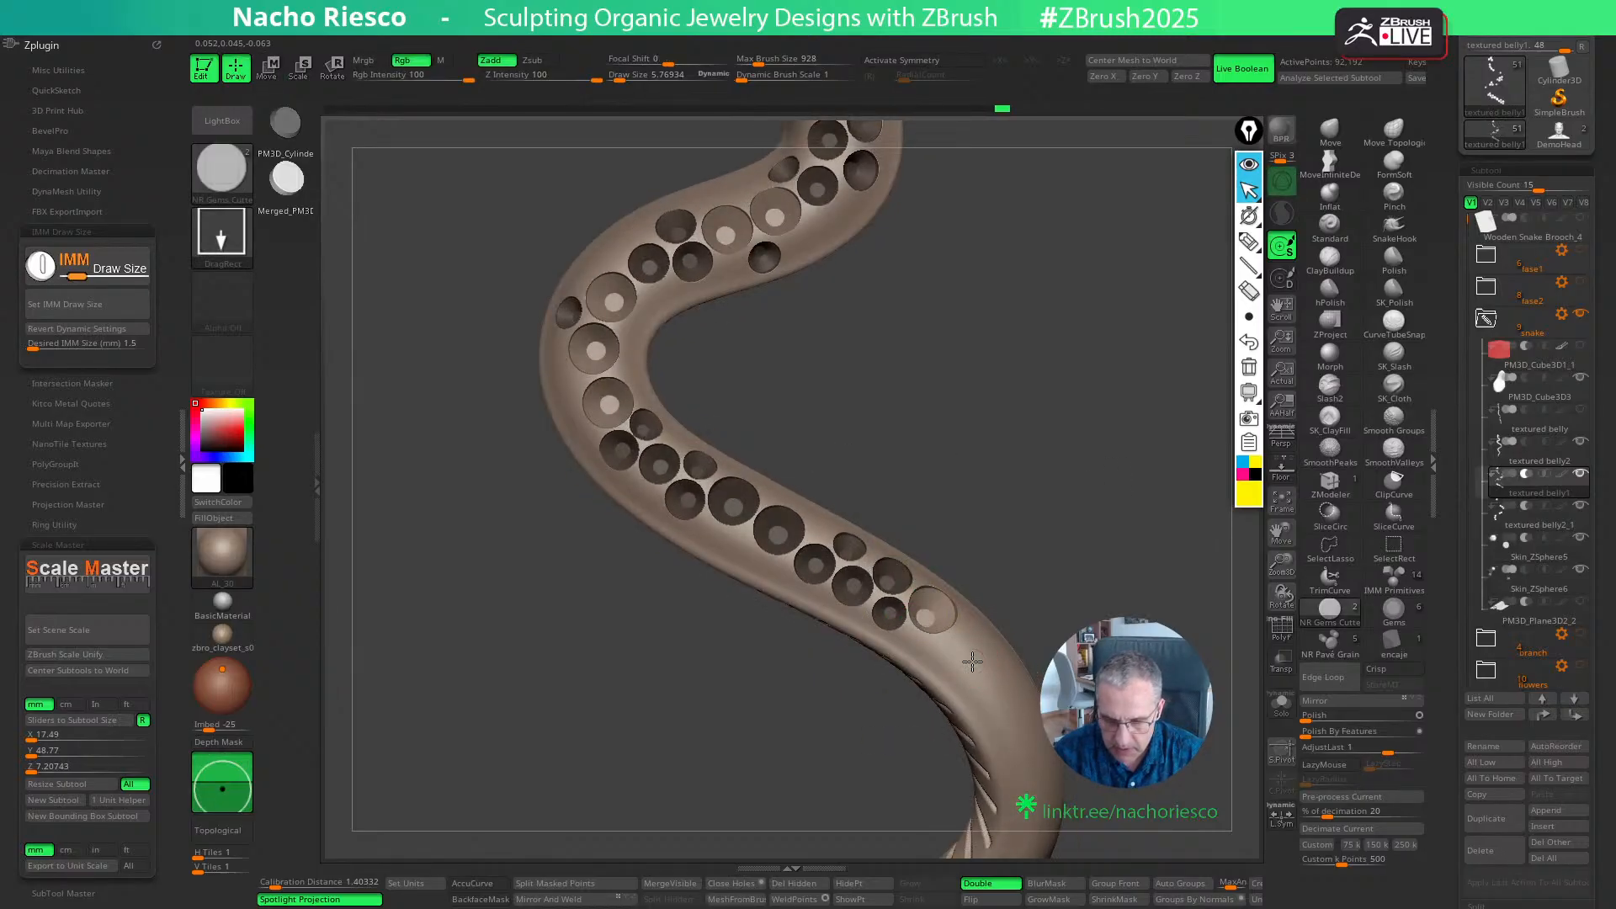
- Place a second 1.5 mm cutter next to the previous one along the curve and fine-tune its position and depth
{"action": "key", "text": "w"}
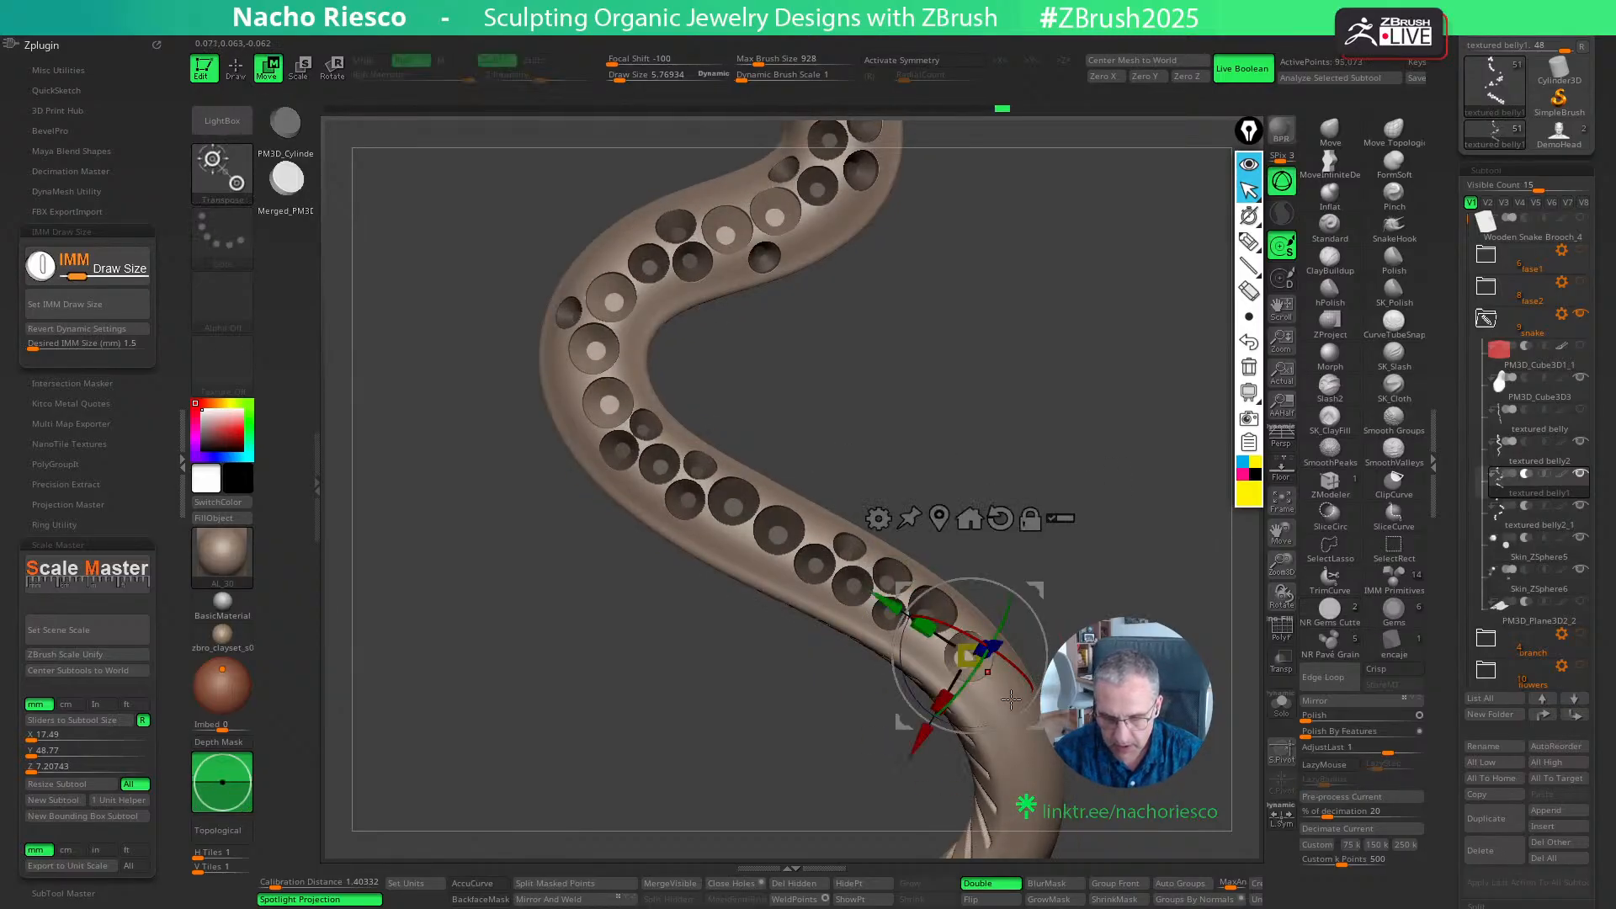
{"action": "left_click_drag", "start_coordinate": [1029, 712], "coordinate": [1035, 719]}
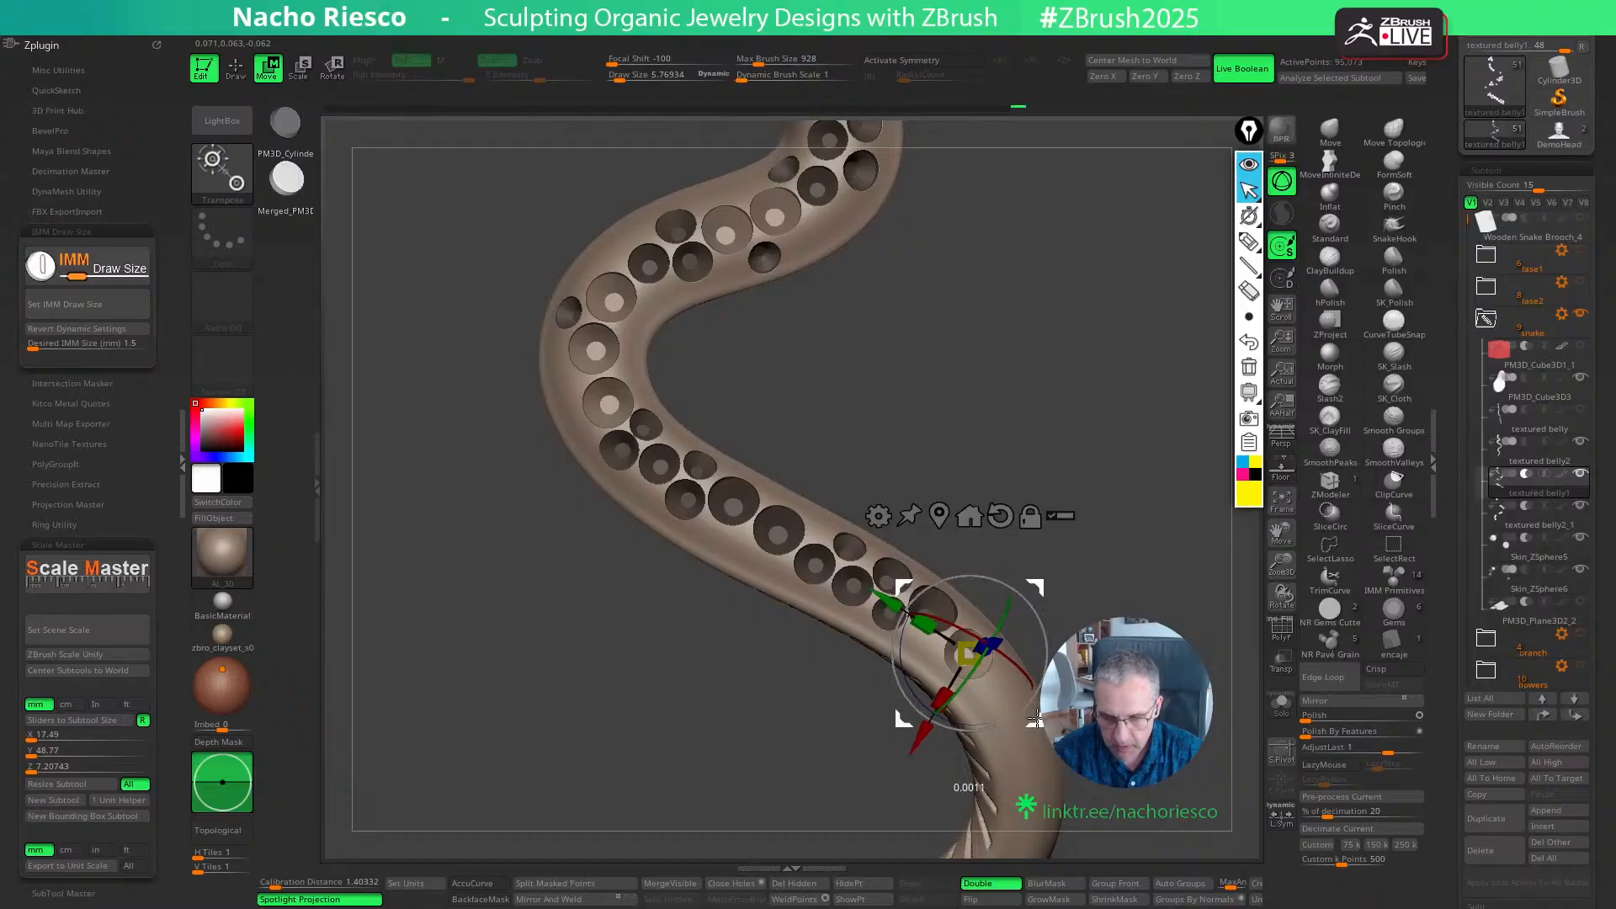
{"action": "right_click_drag", "start_coordinate": [987, 666], "coordinate": [1013, 627]}
{"action": "left_click_drag", "start_coordinate": [1014, 619], "coordinate": [1011, 614]}
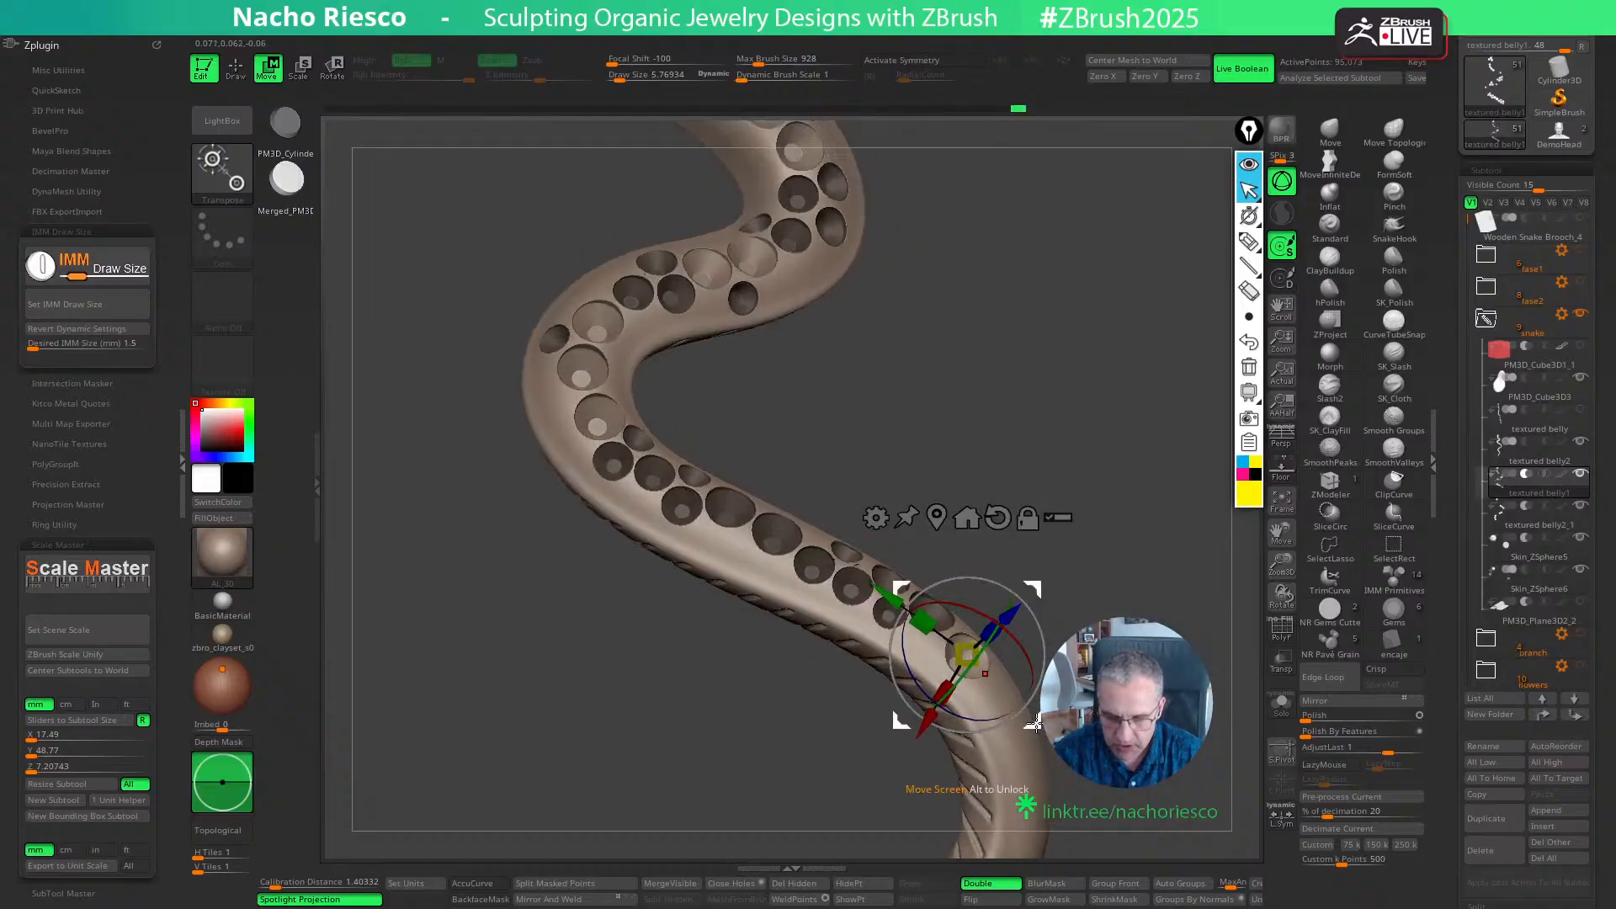
{"action": "left_click_drag", "start_coordinate": [1036, 723], "coordinate": [1036, 719]}
{"action": "mouse_move", "coordinate": [1032, 703]}
{"action": "right_mouse_down"}
{"action": "mouse_move", "coordinate": [1014, 669]}
{"action": "mouse_move", "coordinate": [1052, 537]}
{"action": "right_mouse_up"}
{"action": "key", "text": "q"}
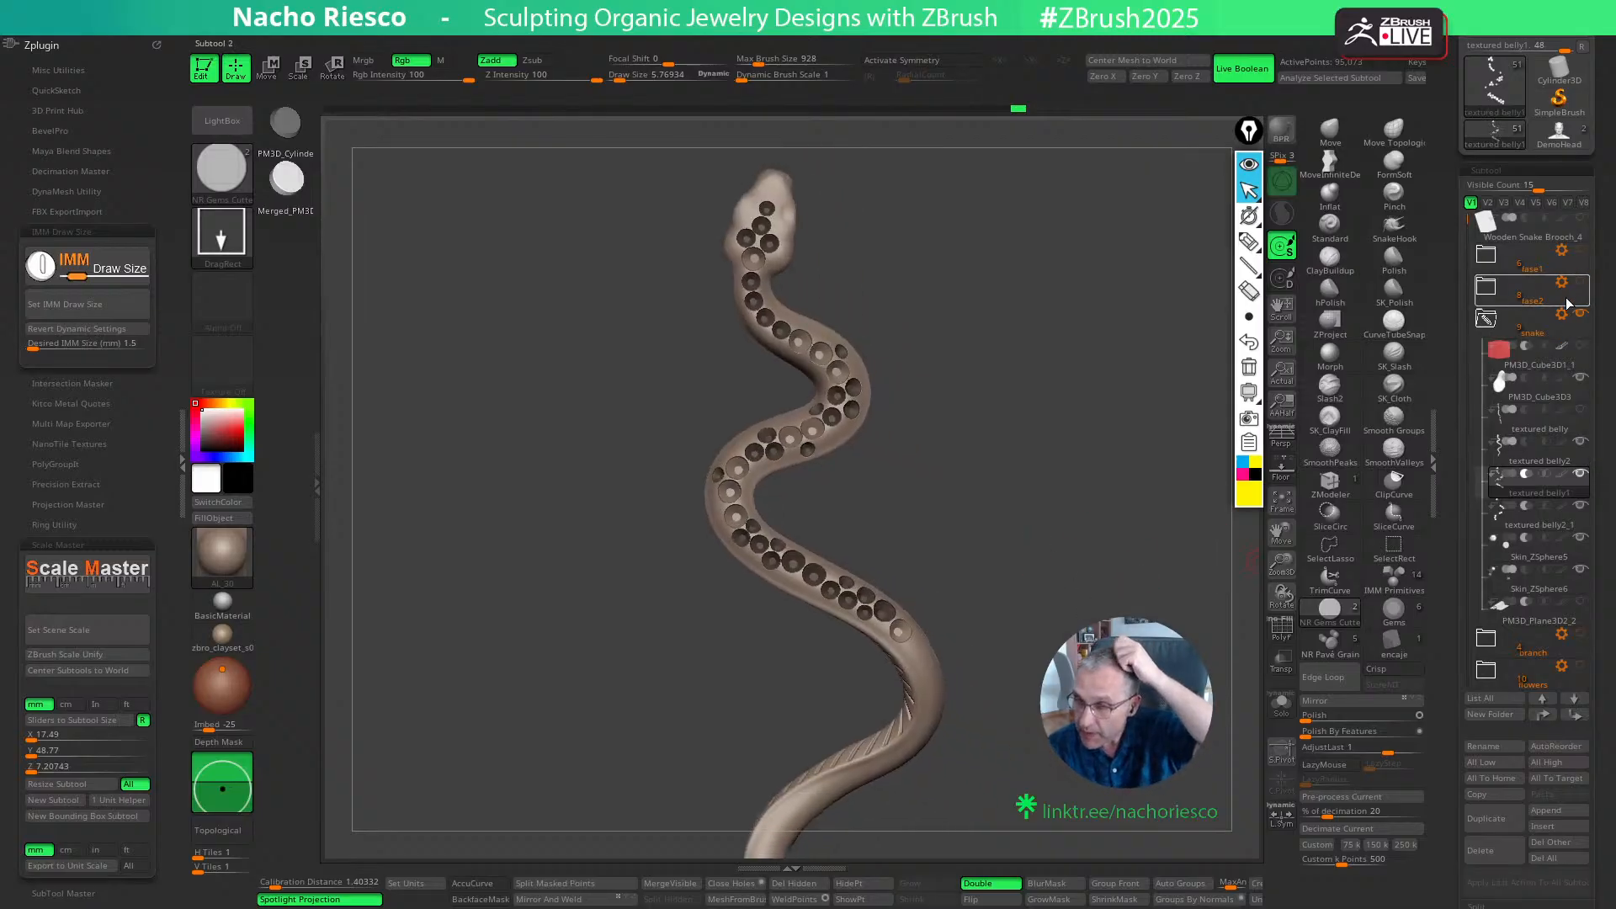
- Temporarily show the branch and flower subtools with the snake to check where they cover its body, and hide them again
{"action": "scroll", "coordinate": [1478, 258], "scroll_direction": "down", "scroll_amount": 2}
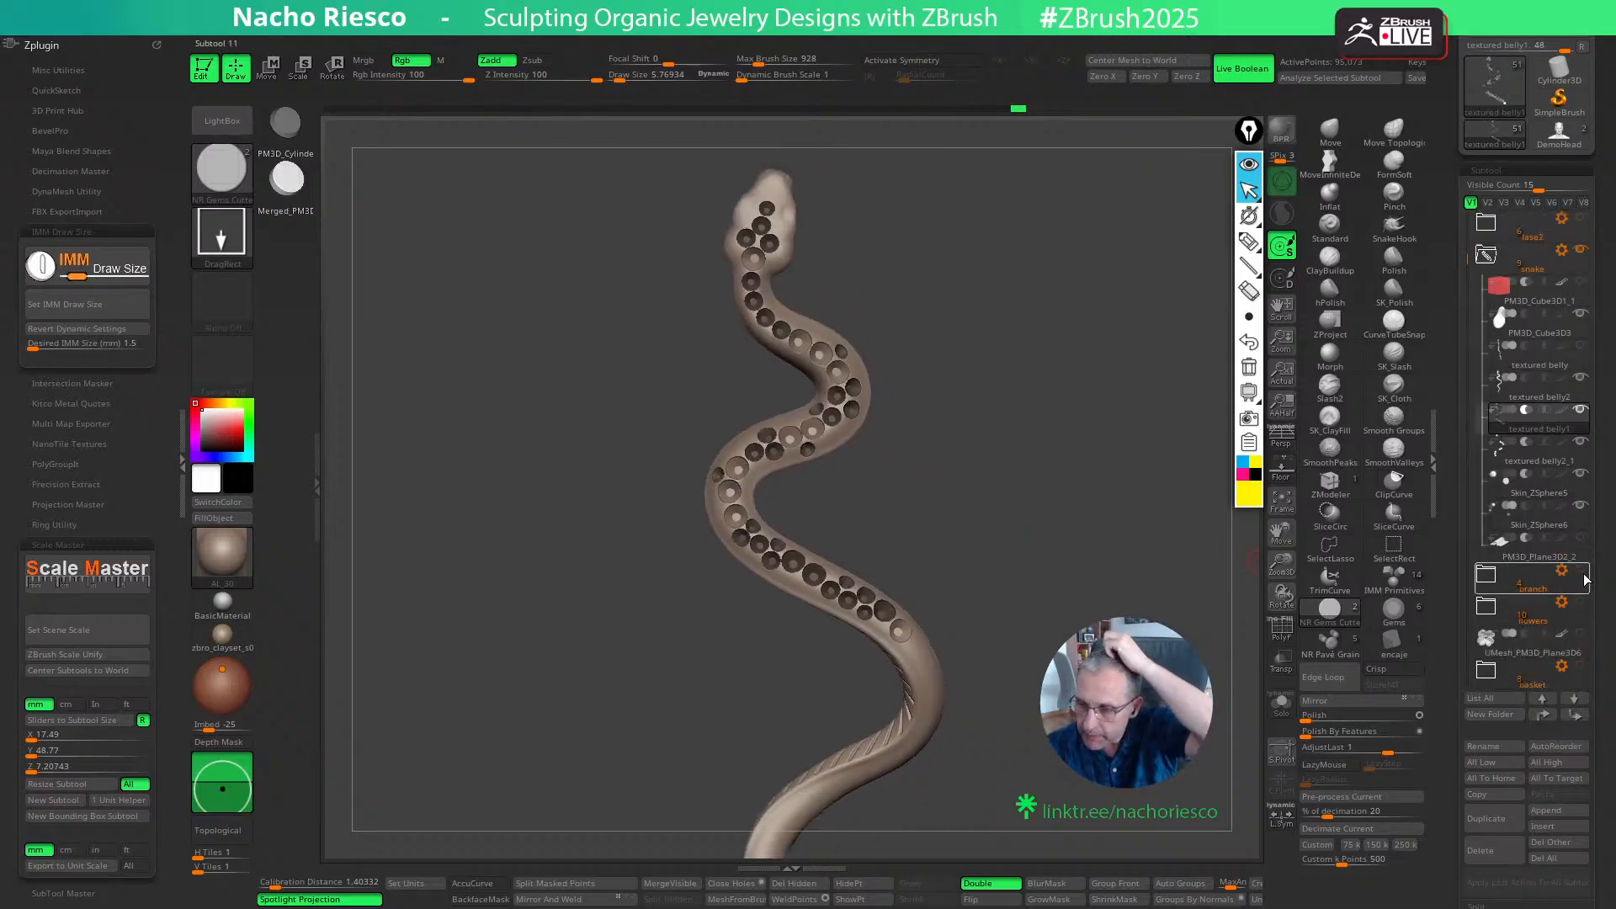
{"action": "left_click", "coordinate": [1580, 571]}
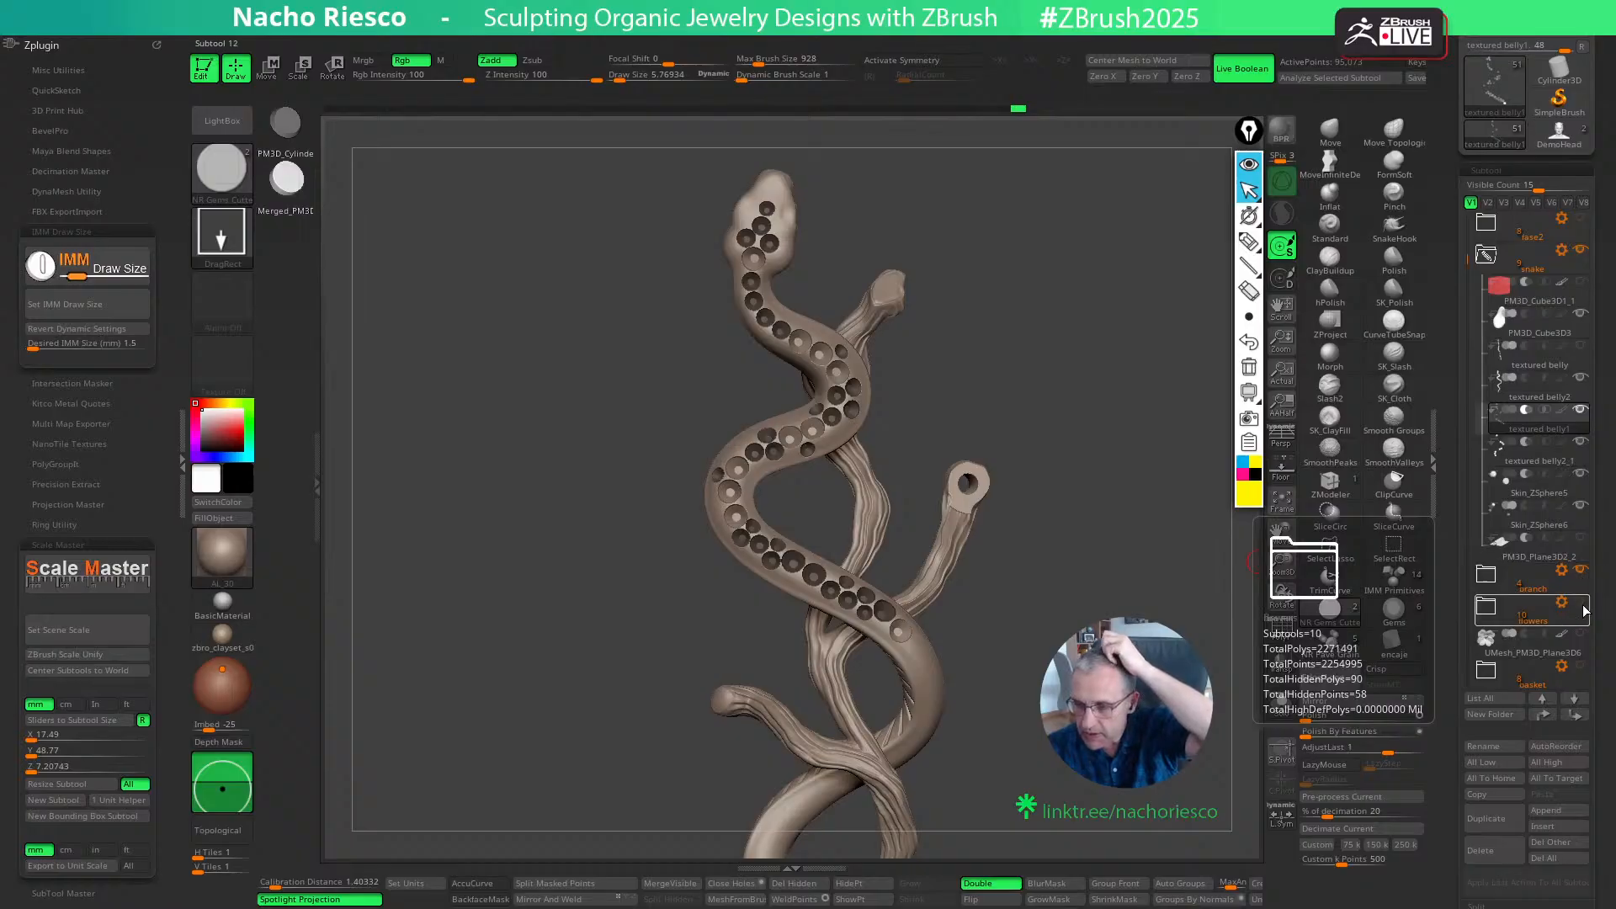
{"action": "left_click", "coordinate": [1581, 602]}
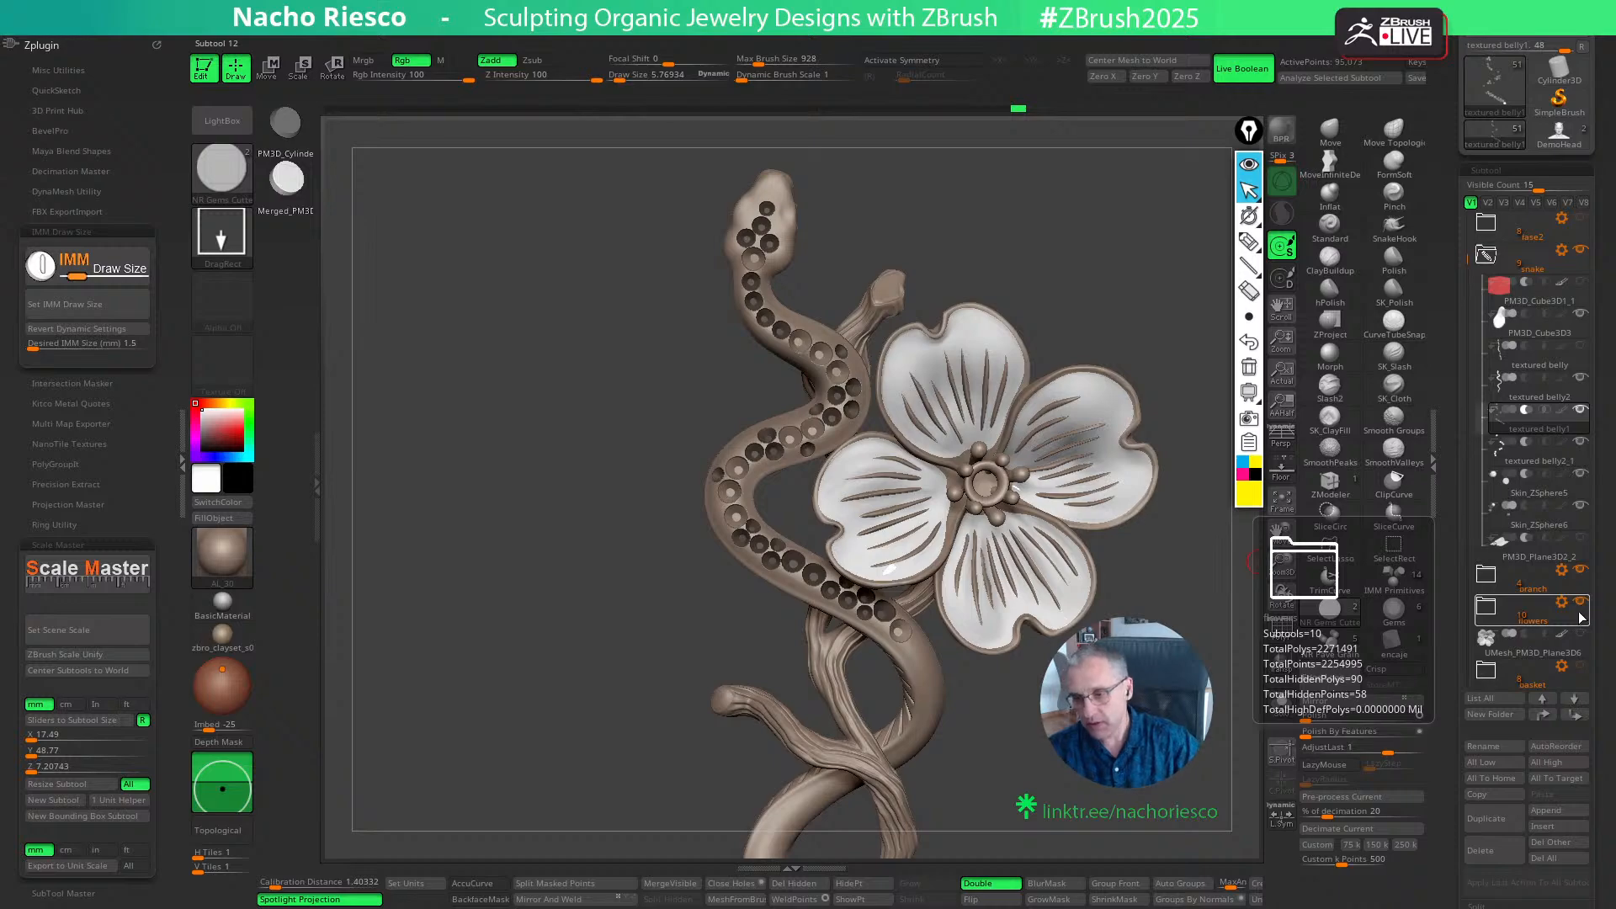
{"action": "left_click", "coordinate": [1580, 636]}
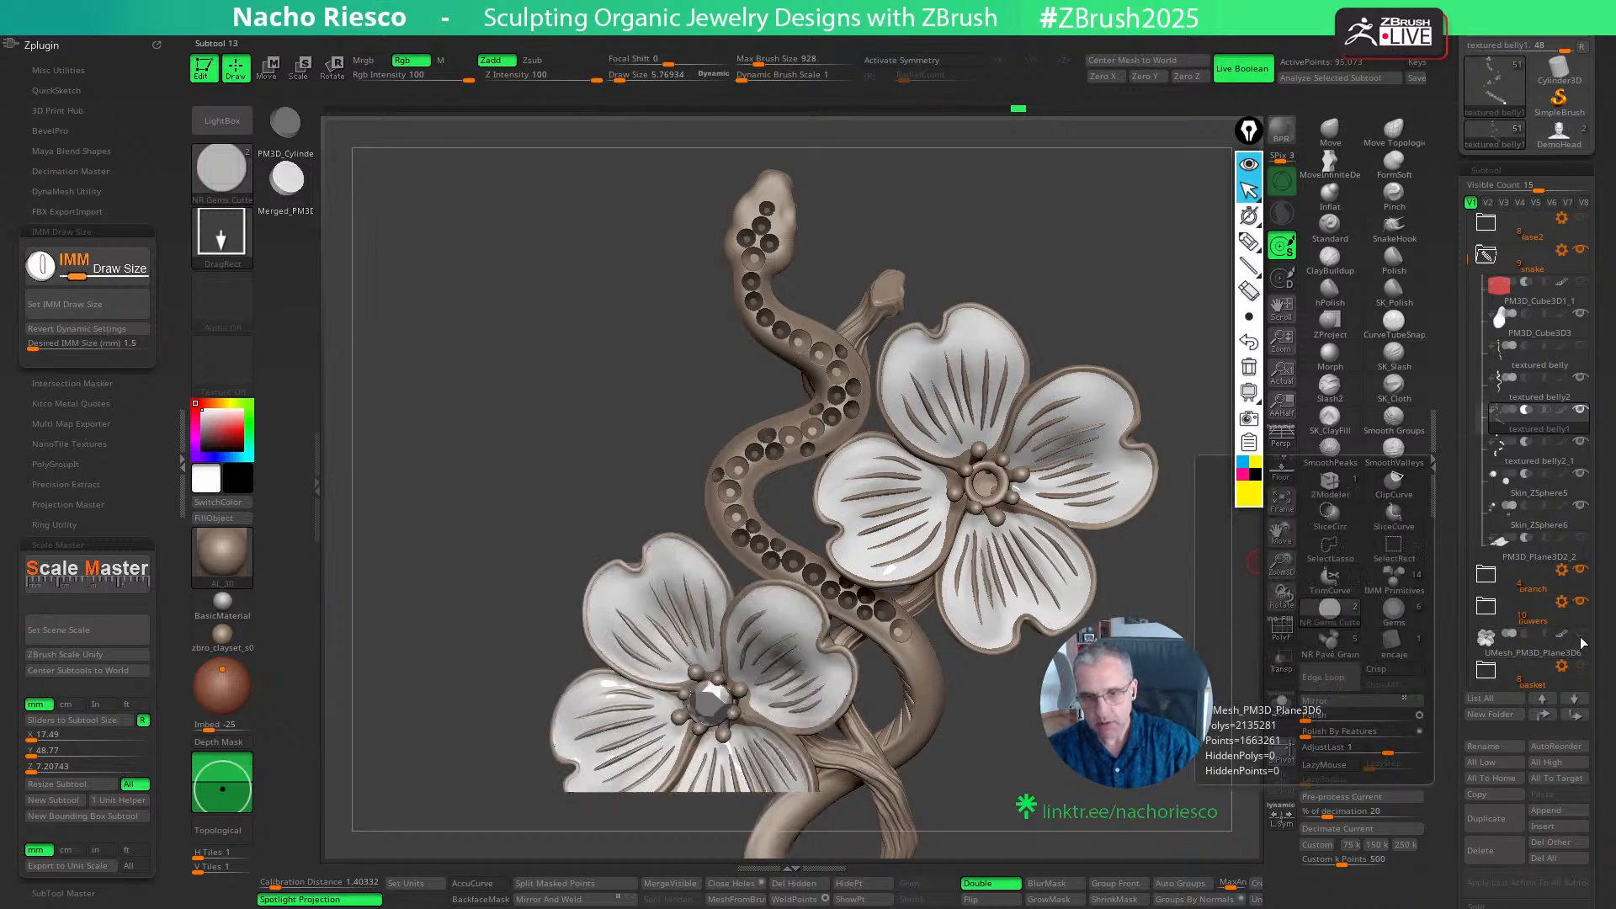
{"action": "left_click", "coordinate": [1580, 637]}
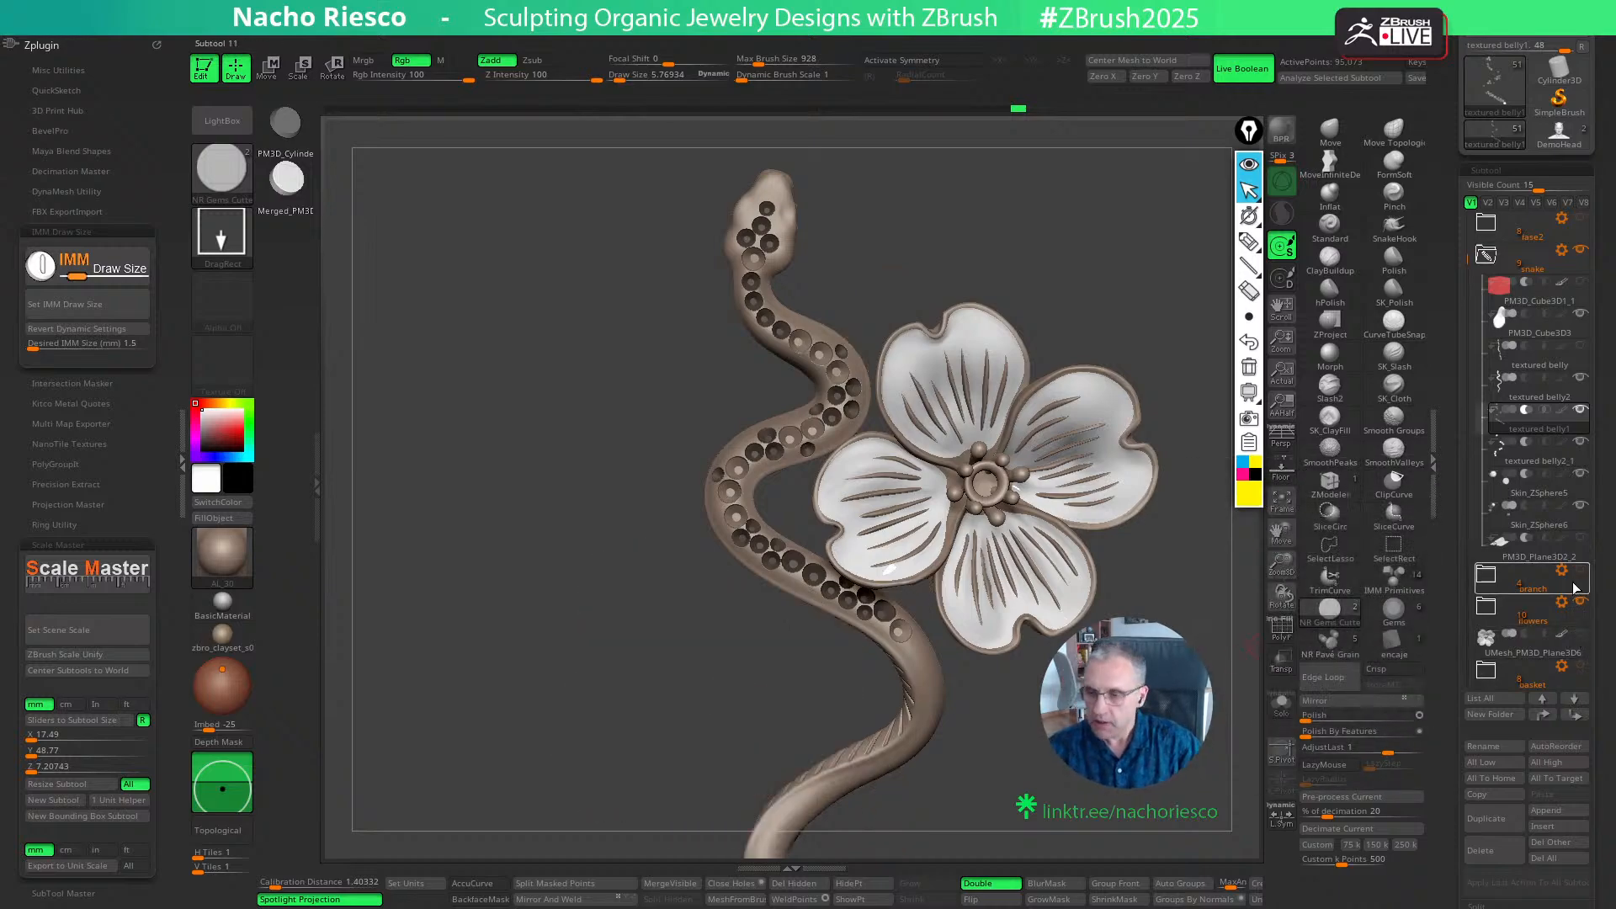
{"action": "left_click", "coordinate": [1582, 602]}
- Place a third 1.5 mm cutter after the second, where the body curves towards the tail, and adjust its position
{"action": "left_click_drag", "start_coordinate": [1123, 614], "coordinate": [1028, 497], "text": "alt"}
{"action": "left_click", "coordinate": [901, 558]}
{"action": "key", "text": "w"}
{"action": "mouse_move", "coordinate": [932, 508]}
{"action": "left_mouse_down"}
{"action": "mouse_move", "coordinate": [993, 559]}
{"action": "mouse_move", "coordinate": [995, 586]}
{"action": "left_mouse_up"}
{"action": "key", "text": "q"}
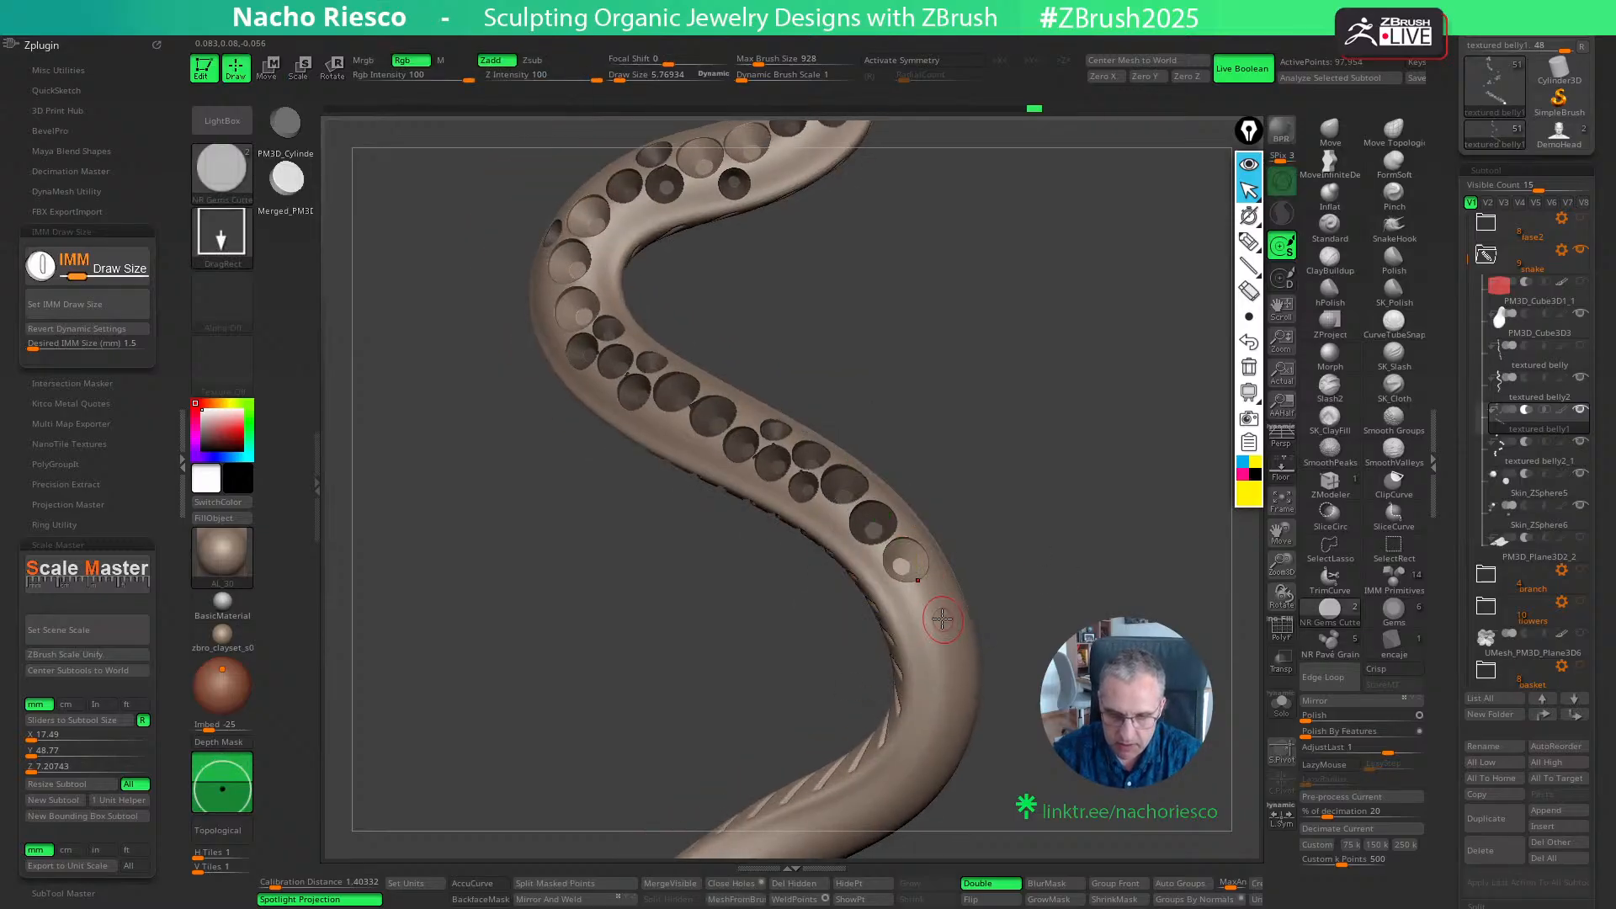
- Place a fourth 1.5 mm cutter further along the outer bend of the body and adjust its depth
{"action": "right_click_drag", "start_coordinate": [950, 598], "coordinate": [936, 604]}
{"action": "left_click_drag", "start_coordinate": [934, 608], "coordinate": [936, 608], "text": "ctrl"}
{"action": "right_click_drag", "start_coordinate": [936, 608], "coordinate": [968, 609]}
{"action": "key", "text": "w"}
{"action": "left_click_drag", "start_coordinate": [988, 584], "coordinate": [984, 586]}
{"action": "right_click_drag", "start_coordinate": [1023, 575], "coordinate": [1053, 566]}
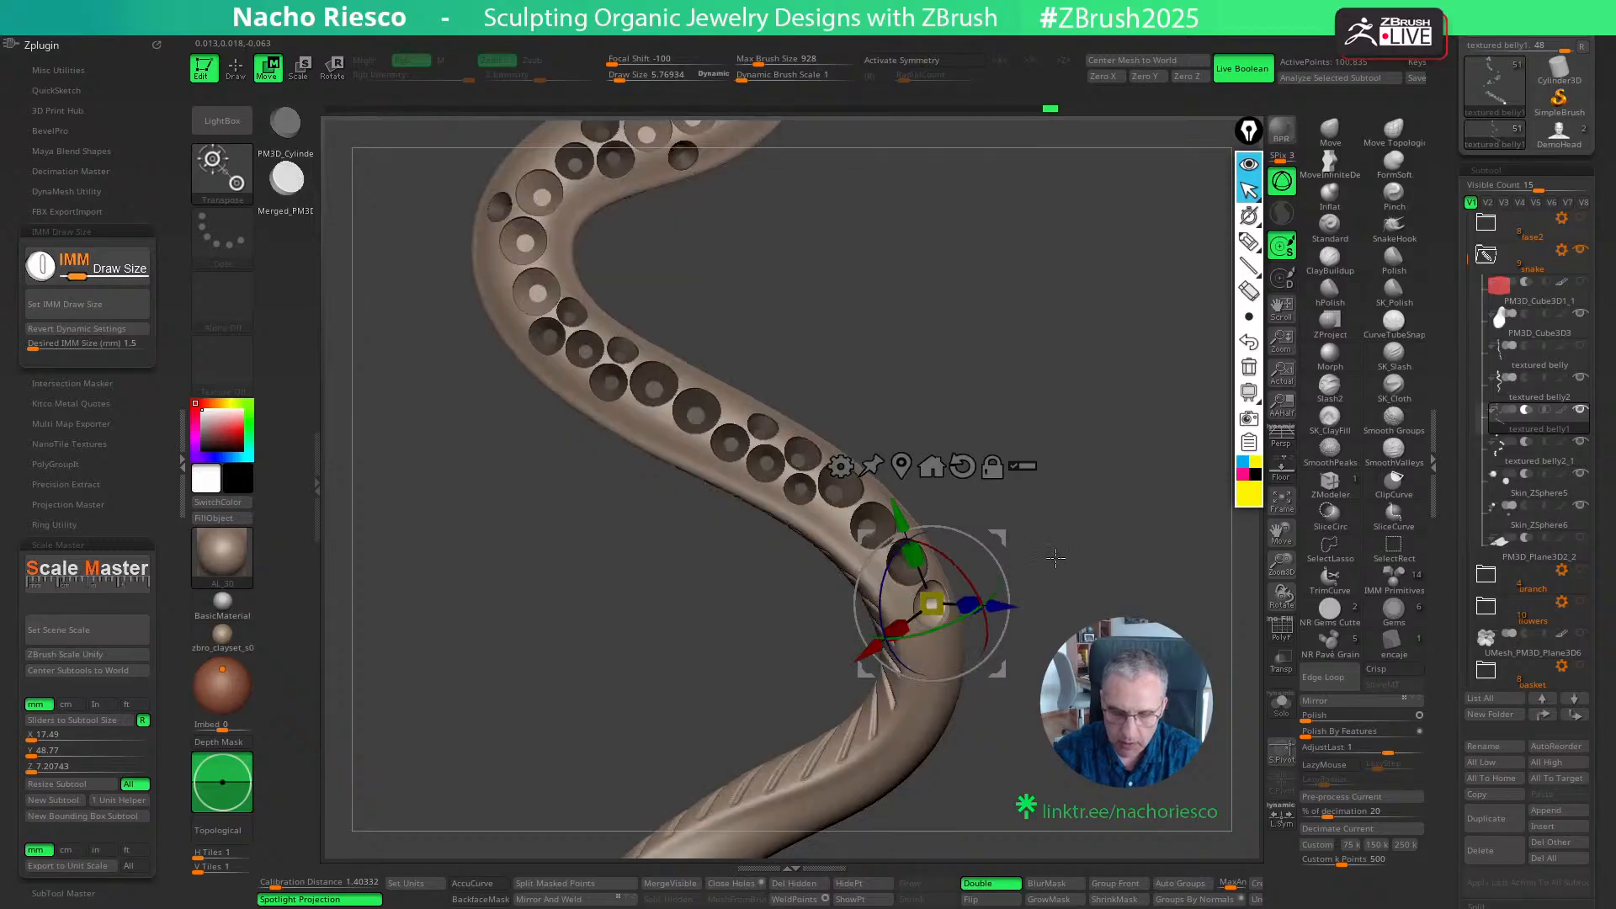
- Set the IMM cutter size to 1.2 mm and place a cutter just after the last 1.5 mm seat on the outer bend
{"action": "key", "text": "q"}
{"action": "left_click_drag", "start_coordinate": [1052, 562], "coordinate": [1081, 589], "text": "ctrl"}
{"action": "mouse_move", "coordinate": [1073, 580]}
{"action": "right_mouse_down"}
{"action": "mouse_move", "coordinate": [1052, 513]}
{"action": "mouse_move", "coordinate": [1000, 505]}
{"action": "right_mouse_up"}
{"action": "left_click", "coordinate": [114, 345]}
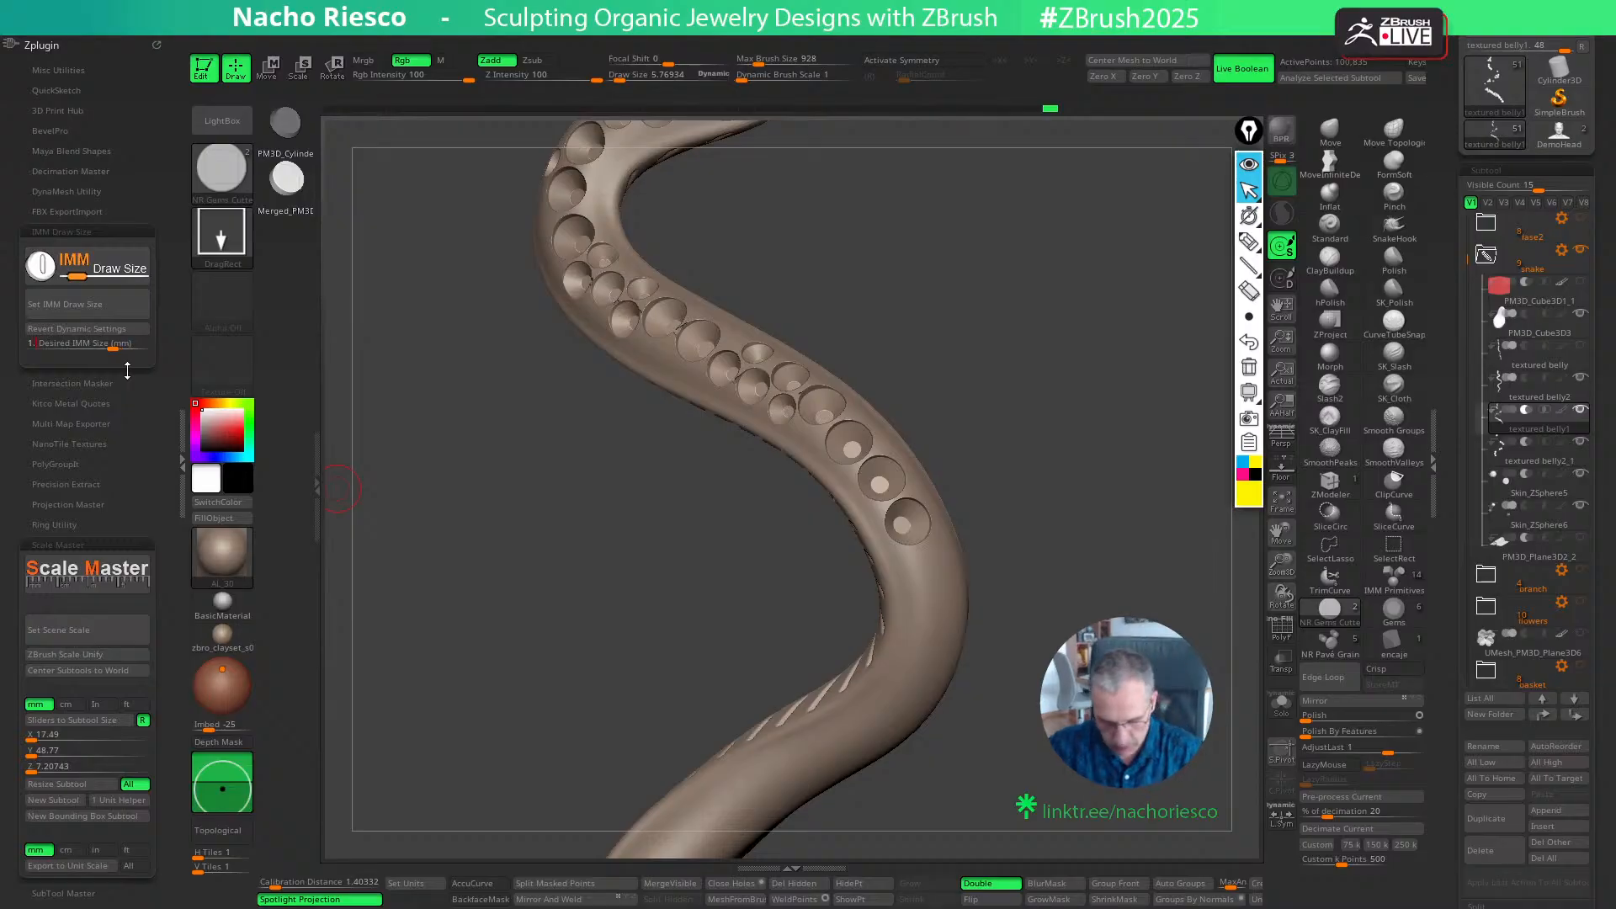
{"action": "type", "text": "1.2"}
{"action": "key", "text": "Return"}
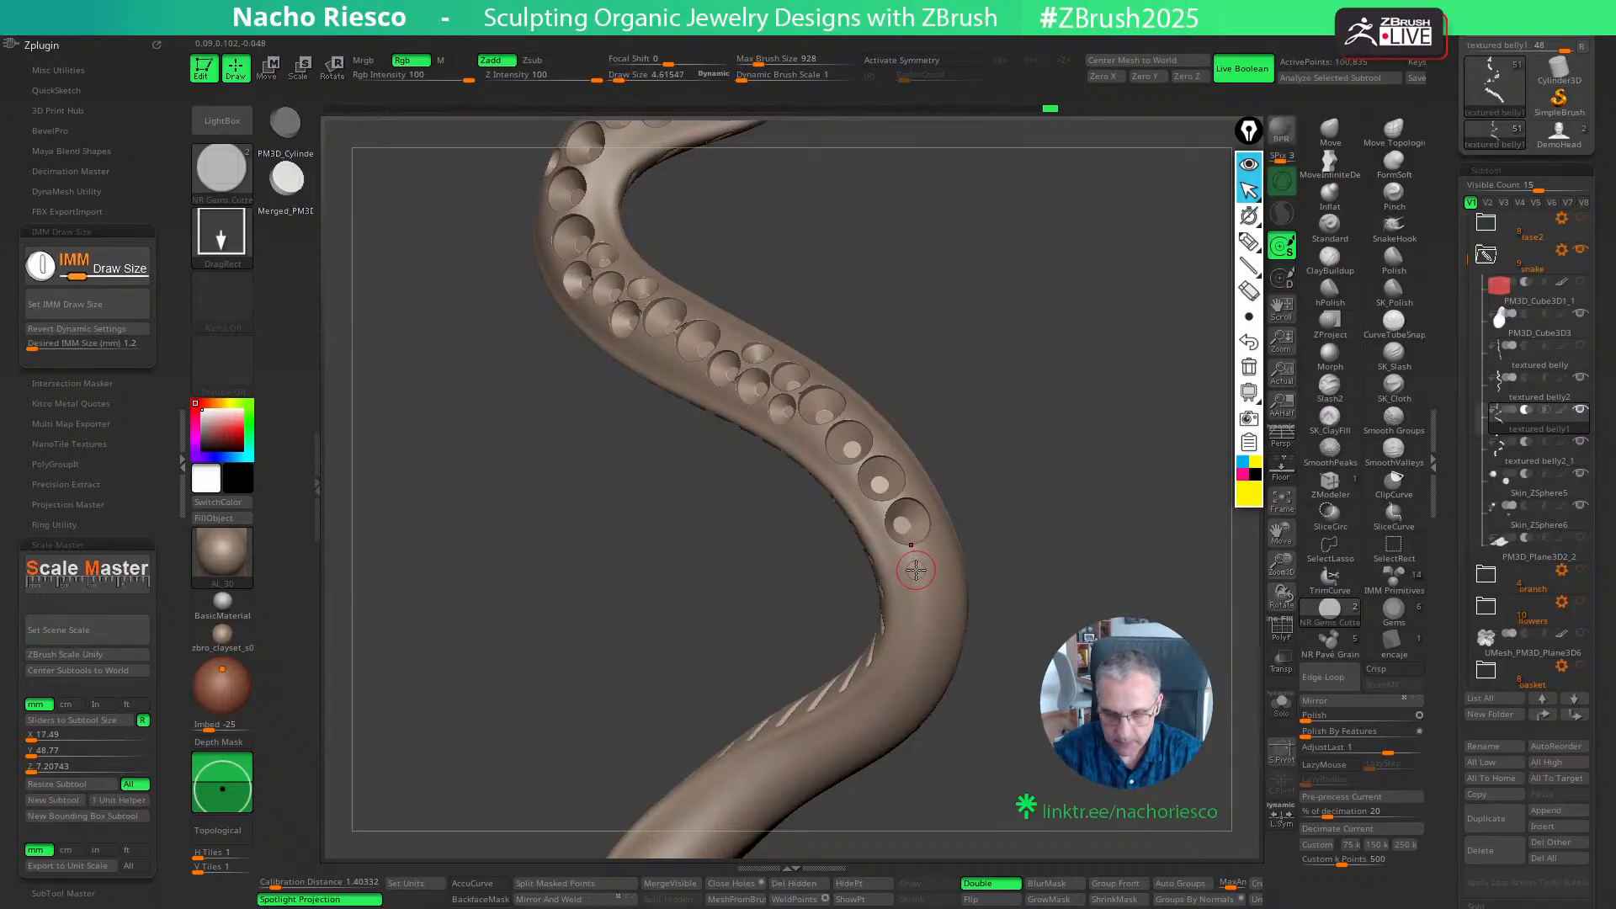
{"action": "right_click_drag", "start_coordinate": [1057, 567], "coordinate": [961, 603]}
{"action": "left_click", "coordinate": [956, 595]}
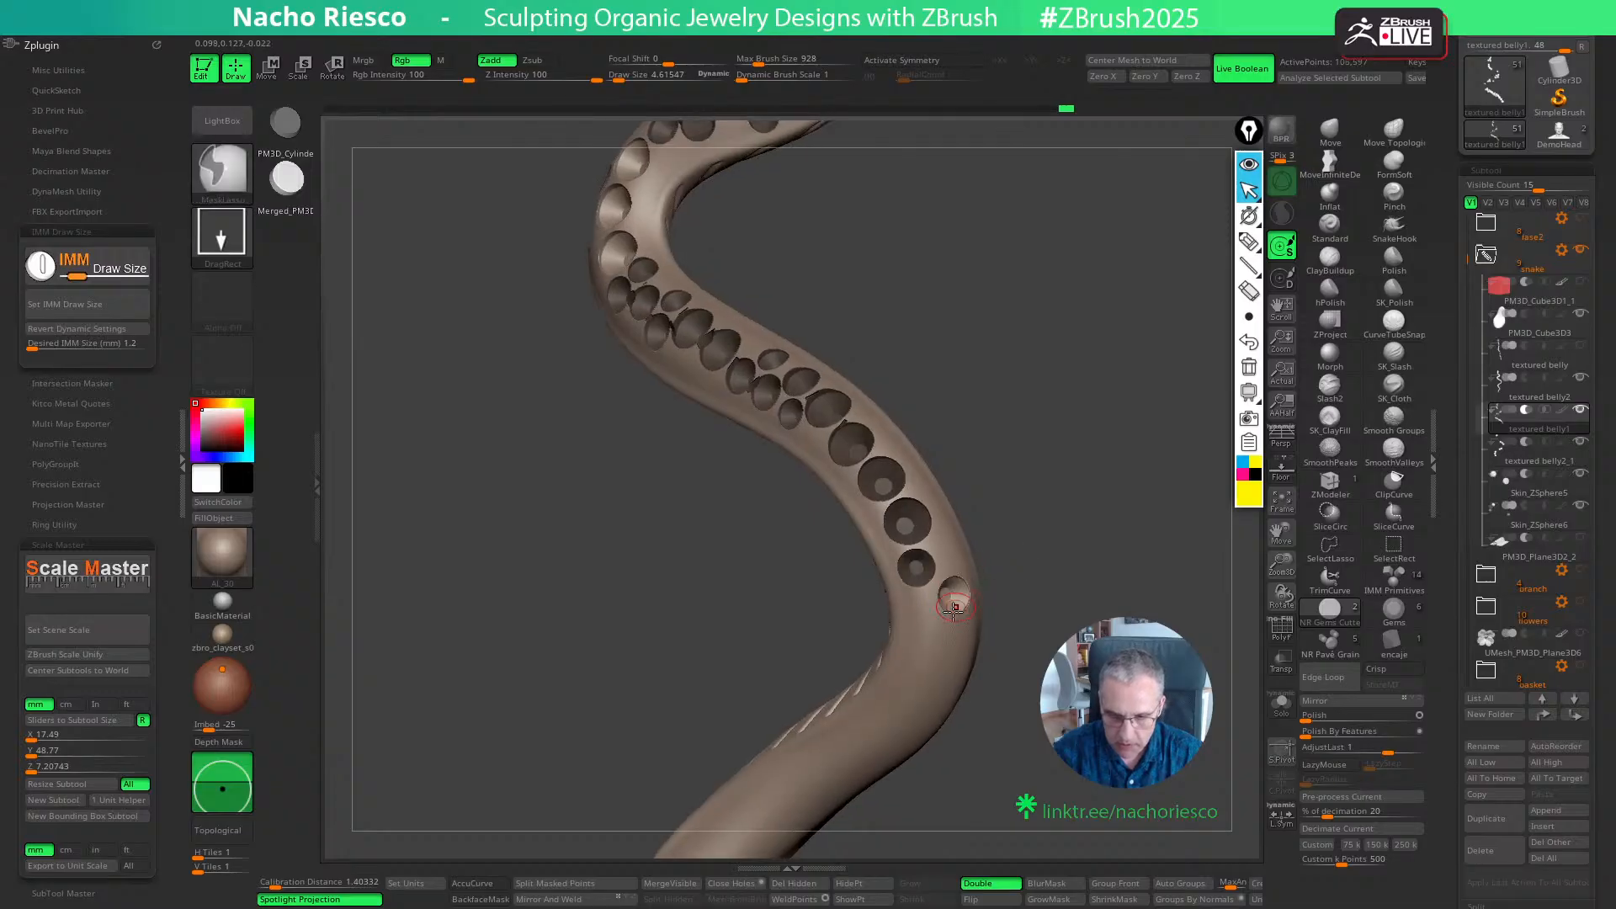
- Place a second 1.2 mm cutter after the previous one, try another beside the pair, and undo that side cutter
{"action": "right_click_drag", "start_coordinate": [1064, 537], "coordinate": [953, 589]}
{"action": "left_click", "coordinate": [925, 606]}
{"action": "left_click", "coordinate": [953, 581]}
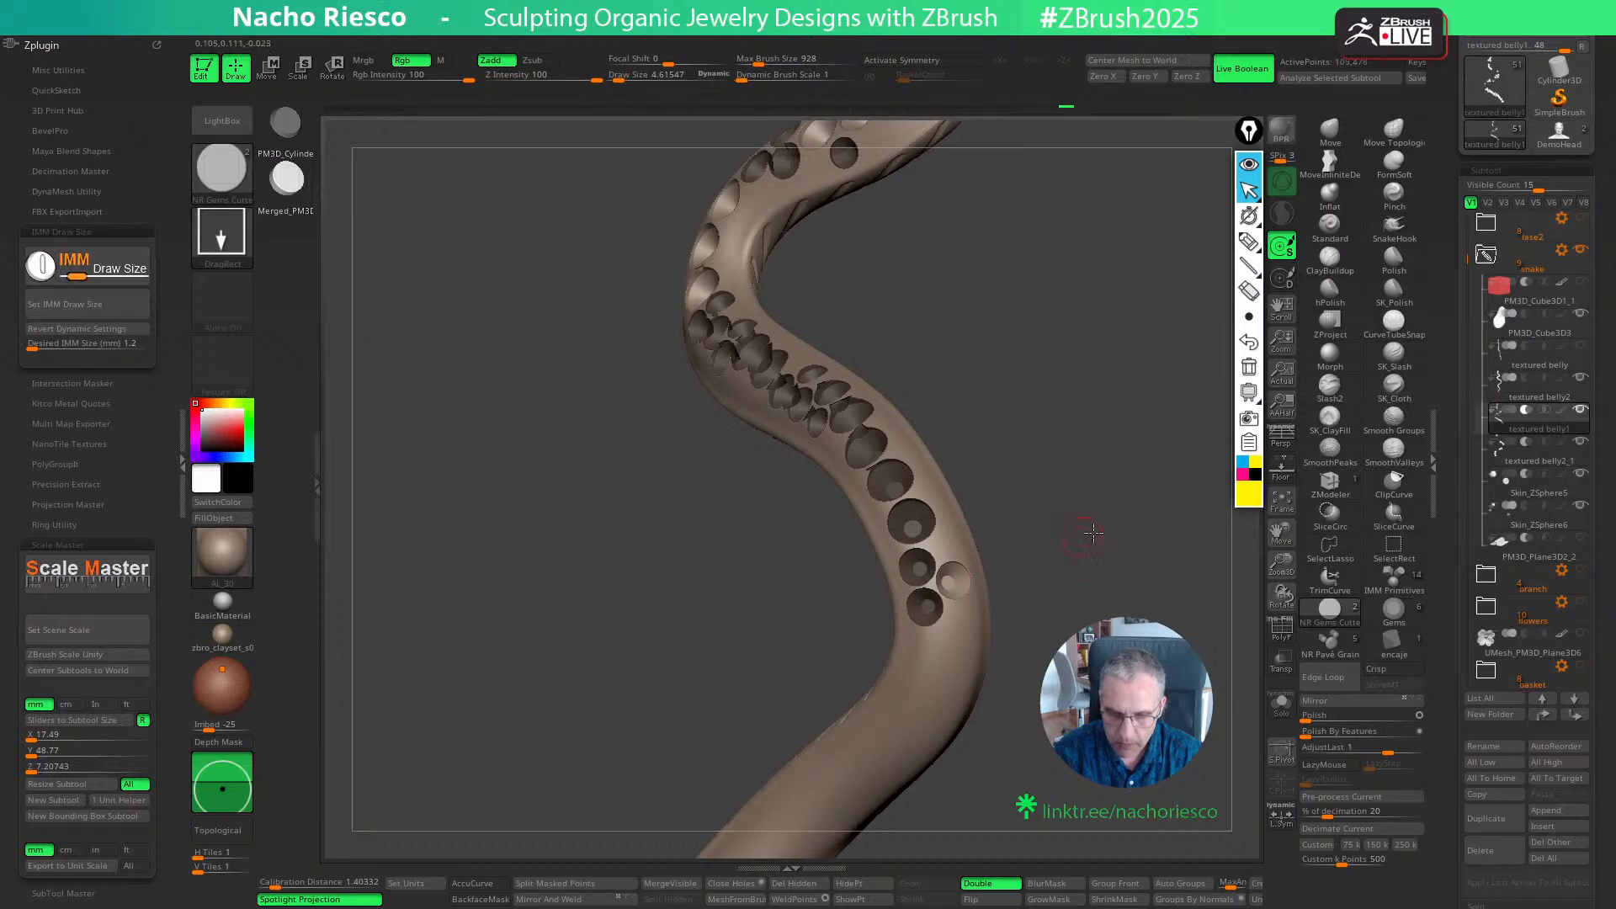
{"action": "right_click_drag", "start_coordinate": [1082, 533], "coordinate": [1003, 639]}
{"action": "key", "text": "ctrl+z"}
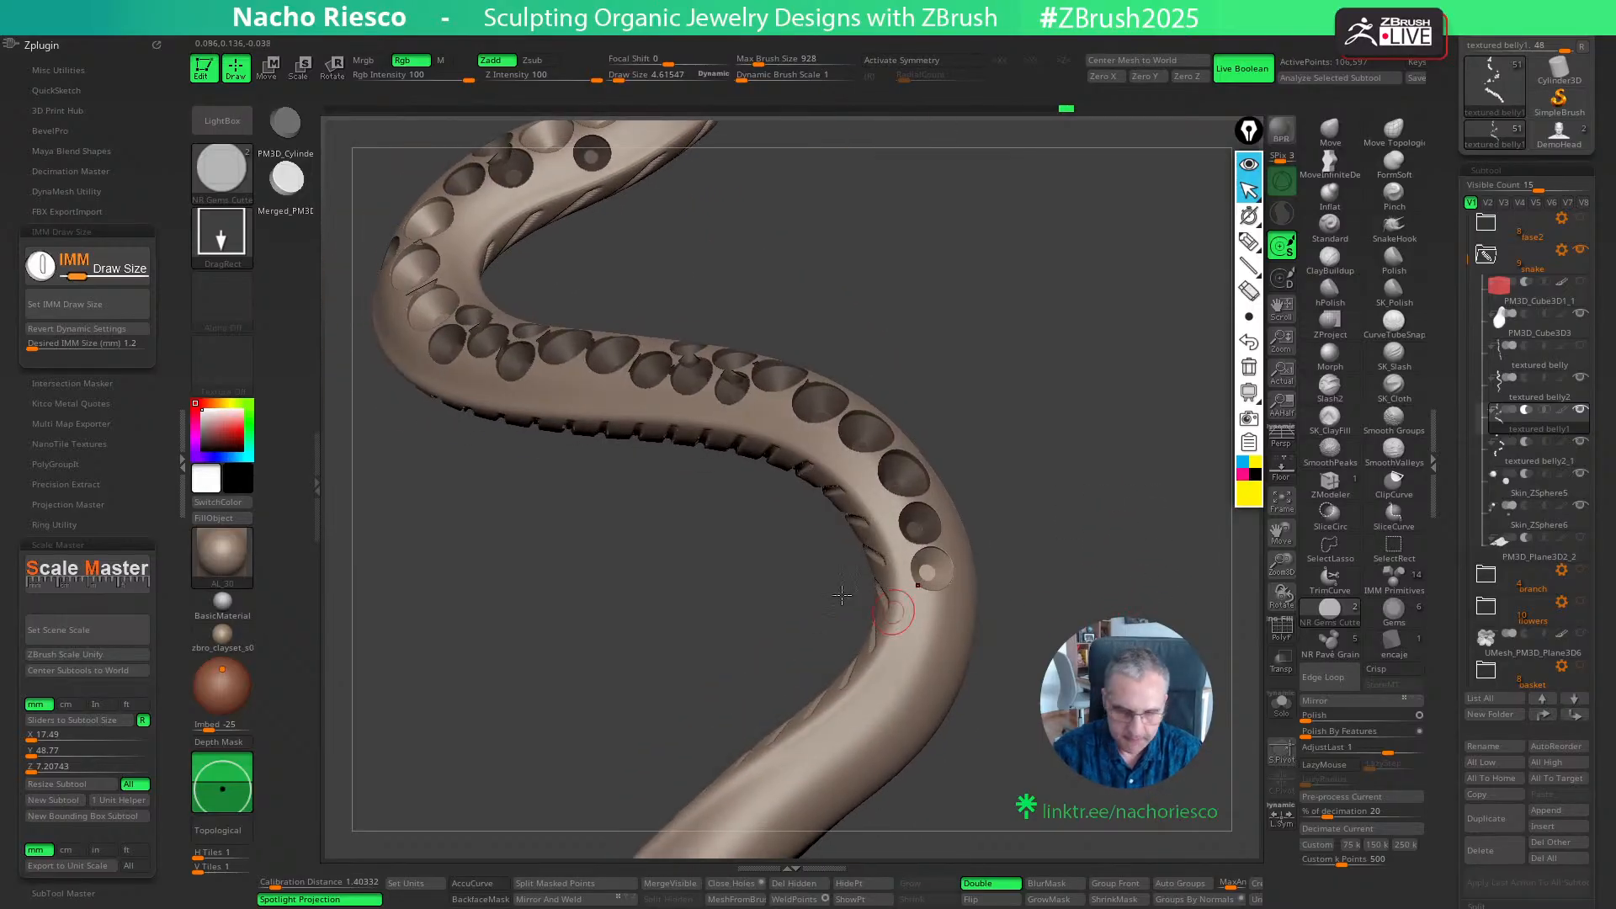
- Set the IMM cutter size to 1 mm and place a cutter on the outer side beside the two 1.2 mm seats
{"action": "left_click_drag", "start_coordinate": [95, 342], "coordinate": [125, 364]}
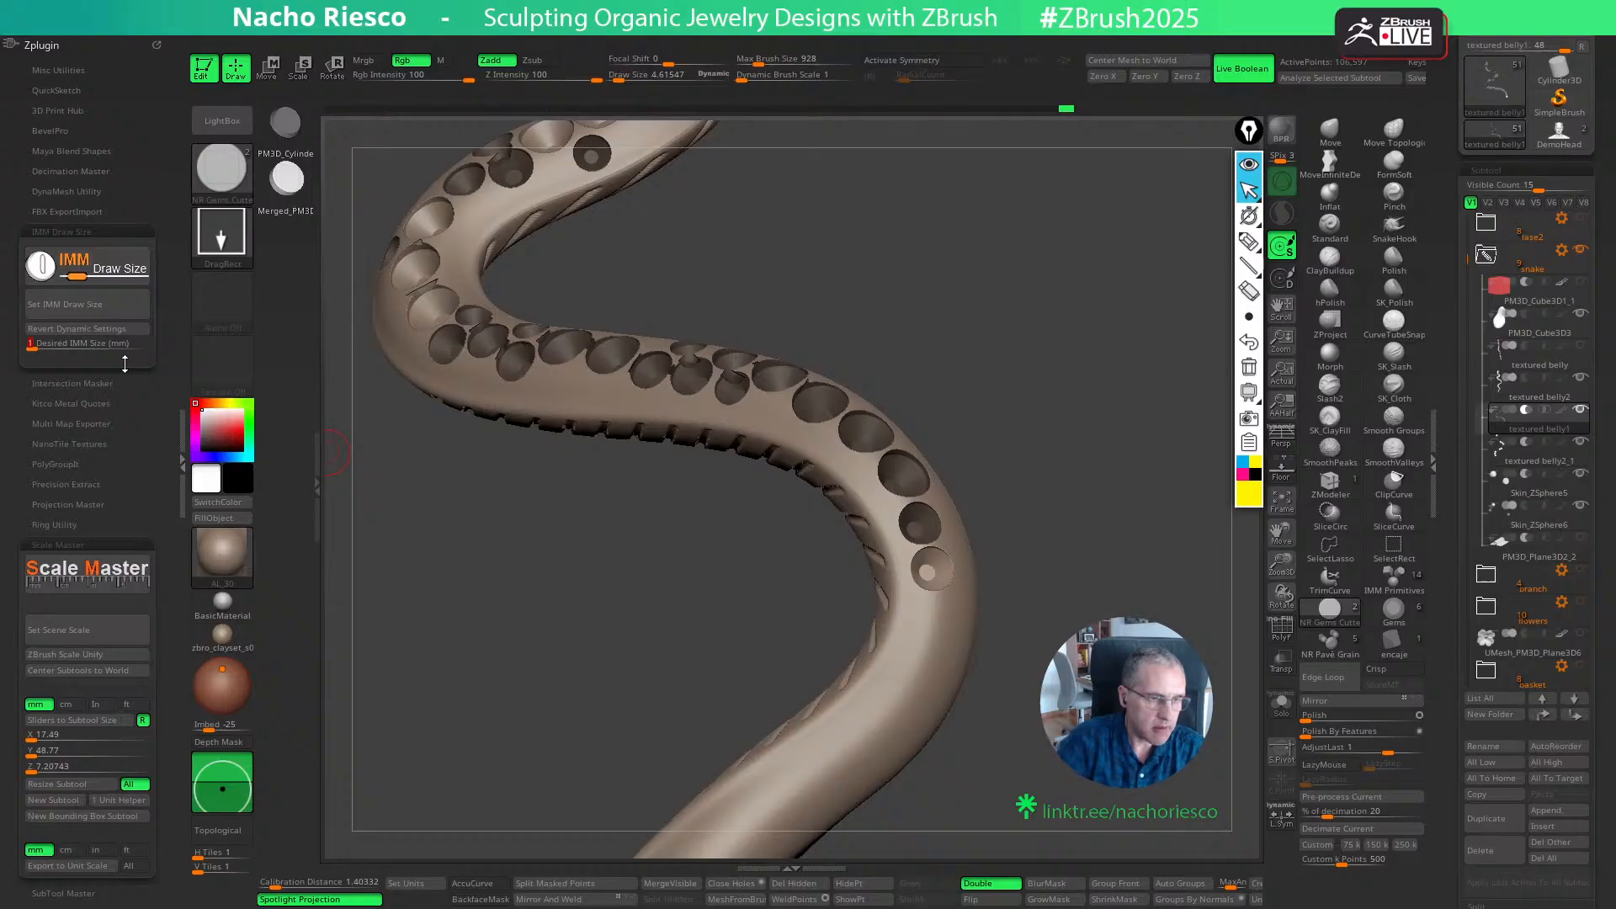
{"action": "key", "text": "Return"}
{"action": "left_click", "coordinate": [116, 306]}
{"action": "mouse_move", "coordinate": [909, 459]}
{"action": "right_mouse_down"}
{"action": "mouse_move", "coordinate": [983, 532]}
{"action": "mouse_move", "coordinate": [958, 541]}
{"action": "right_mouse_up"}
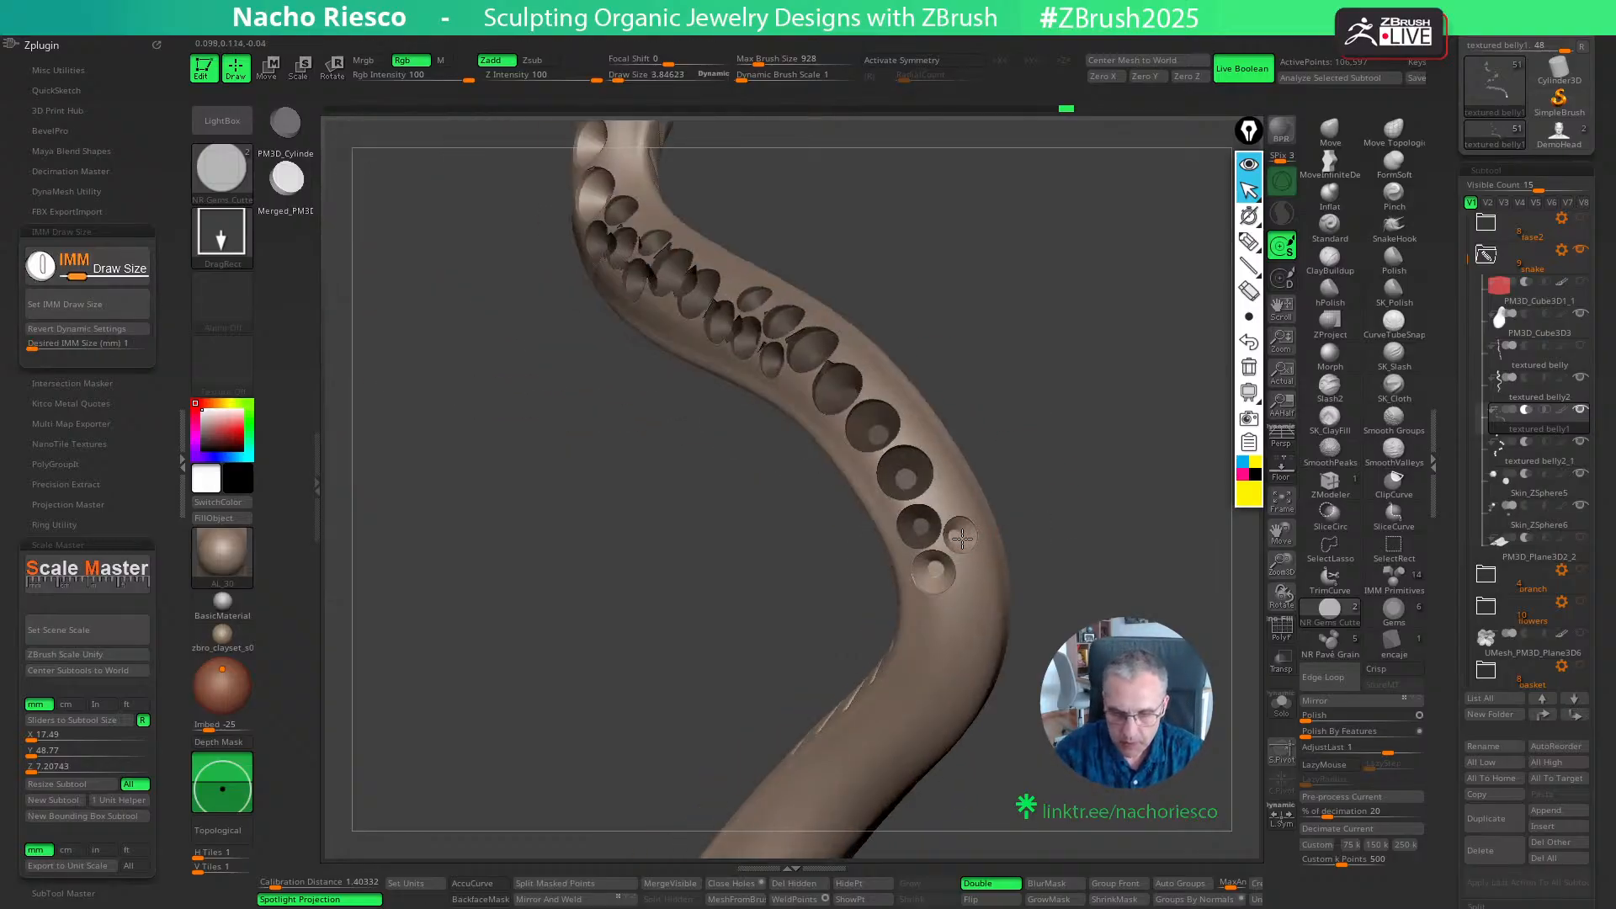
{"action": "right_click_drag", "start_coordinate": [1100, 530], "coordinate": [1056, 639]}
- Set the IMM cutter size to 1.5 mm, switch to the textured belly2_1 subtool, and add a cutter after the 1.2 mm pair
{"action": "left_click", "coordinate": [108, 345]}
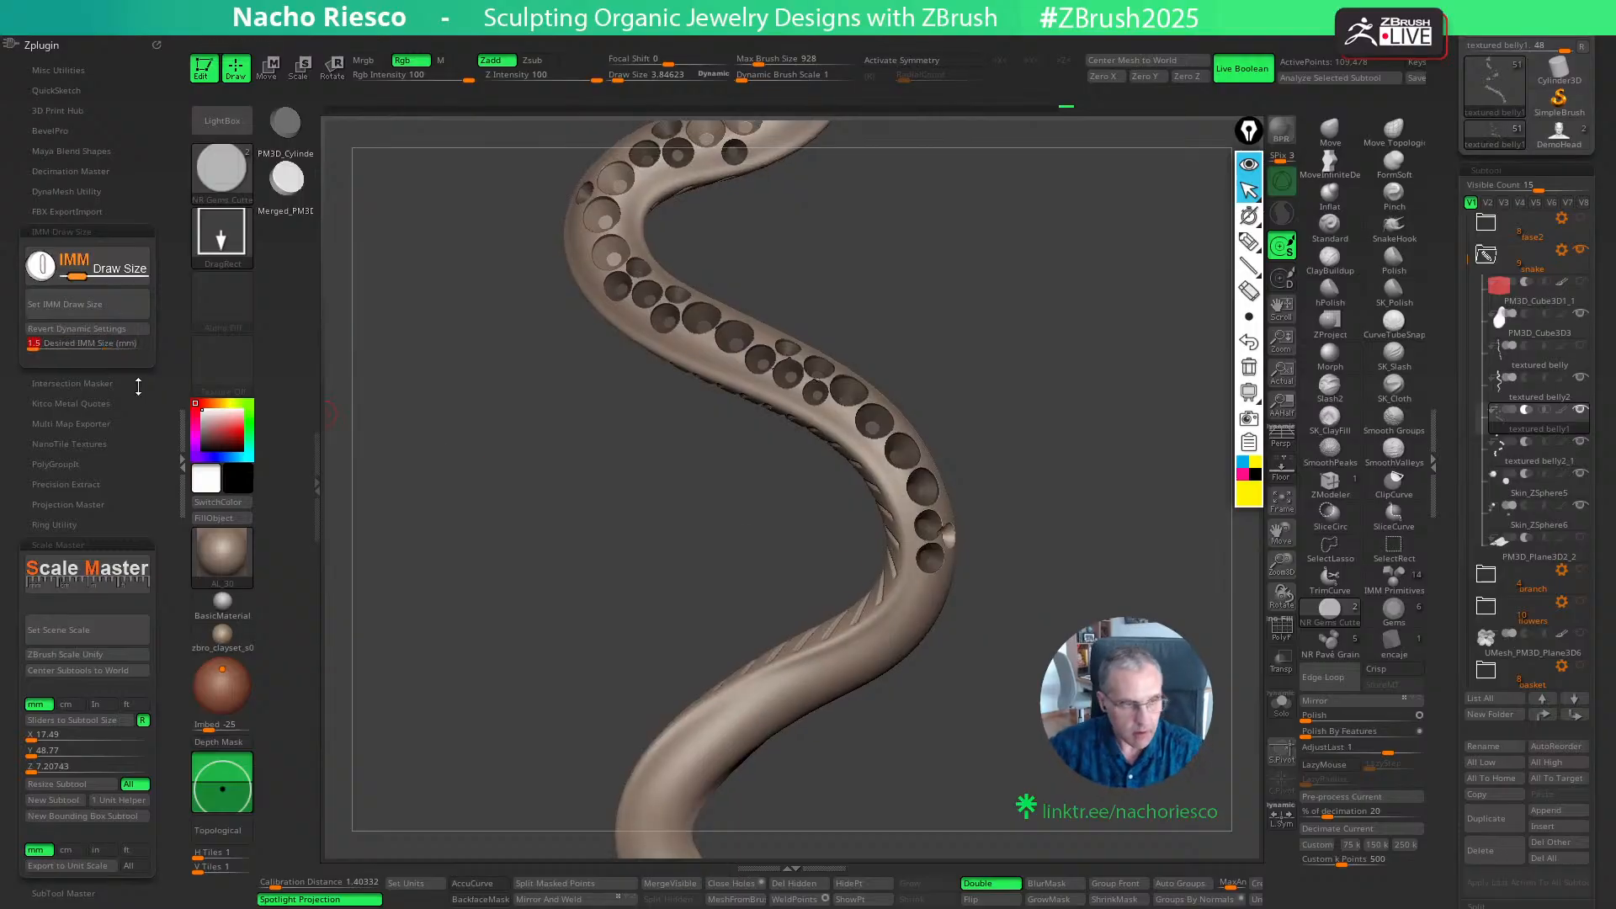
{"action": "type", "text": "1.5"}
{"action": "key", "text": "Return"}
{"action": "left_click", "coordinate": [99, 303]}
{"action": "left_click", "coordinate": [1533, 448]}
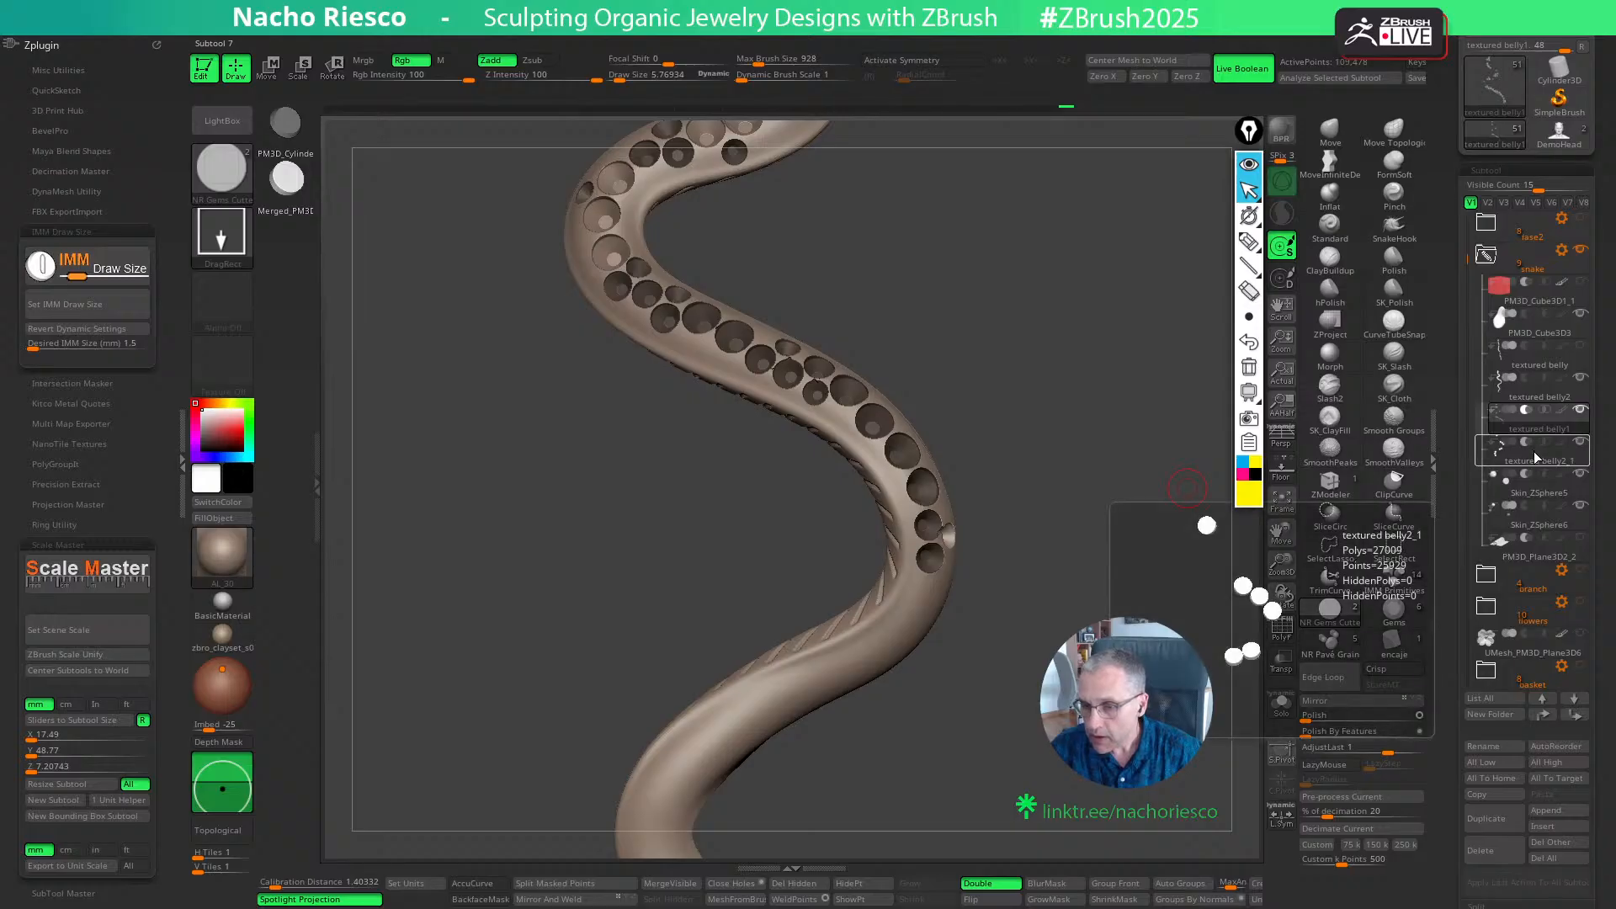
{"action": "mouse_move", "coordinate": [1060, 589]}
{"action": "right_mouse_down"}
{"action": "mouse_move", "coordinate": [1025, 621]}
{"action": "mouse_move", "coordinate": [1019, 581]}
{"action": "mouse_move", "coordinate": [973, 574]}
{"action": "mouse_move", "coordinate": [1092, 615]}
{"action": "mouse_move", "coordinate": [1035, 602]}
{"action": "mouse_move", "coordinate": [1046, 568]}
{"action": "mouse_move", "coordinate": [1040, 618]}
{"action": "mouse_move", "coordinate": [1131, 587]}
{"action": "mouse_move", "coordinate": [958, 583]}
{"action": "right_mouse_up"}
{"action": "key", "text": "w"}
{"action": "key", "text": "q"}
{"action": "key", "text": "ctrl"}
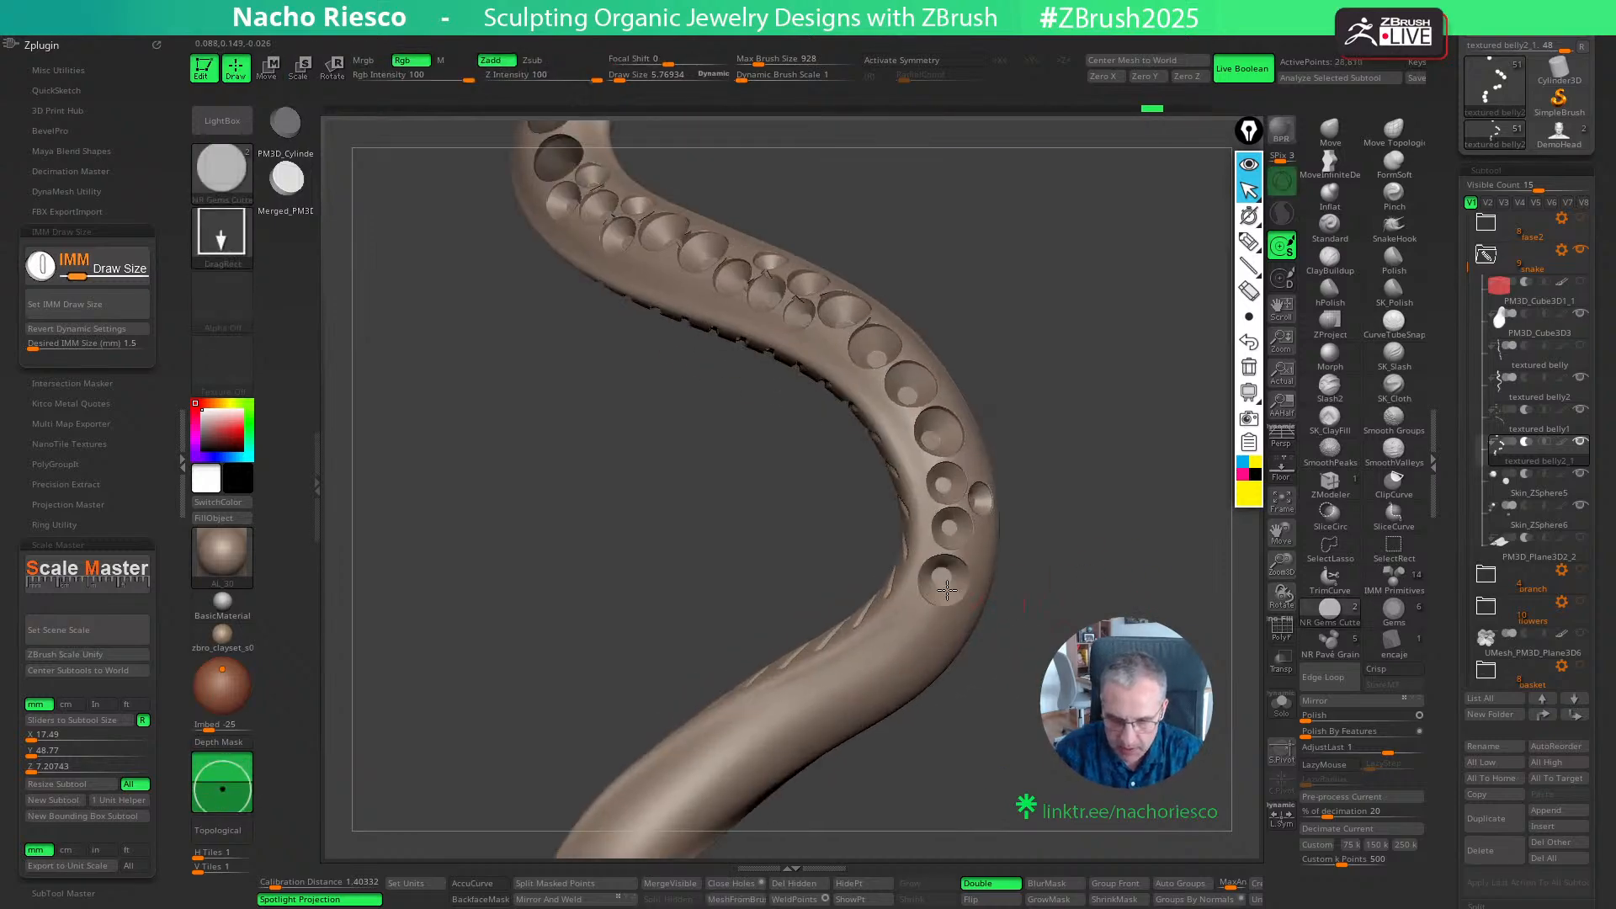
{"action": "key", "text": "w"}
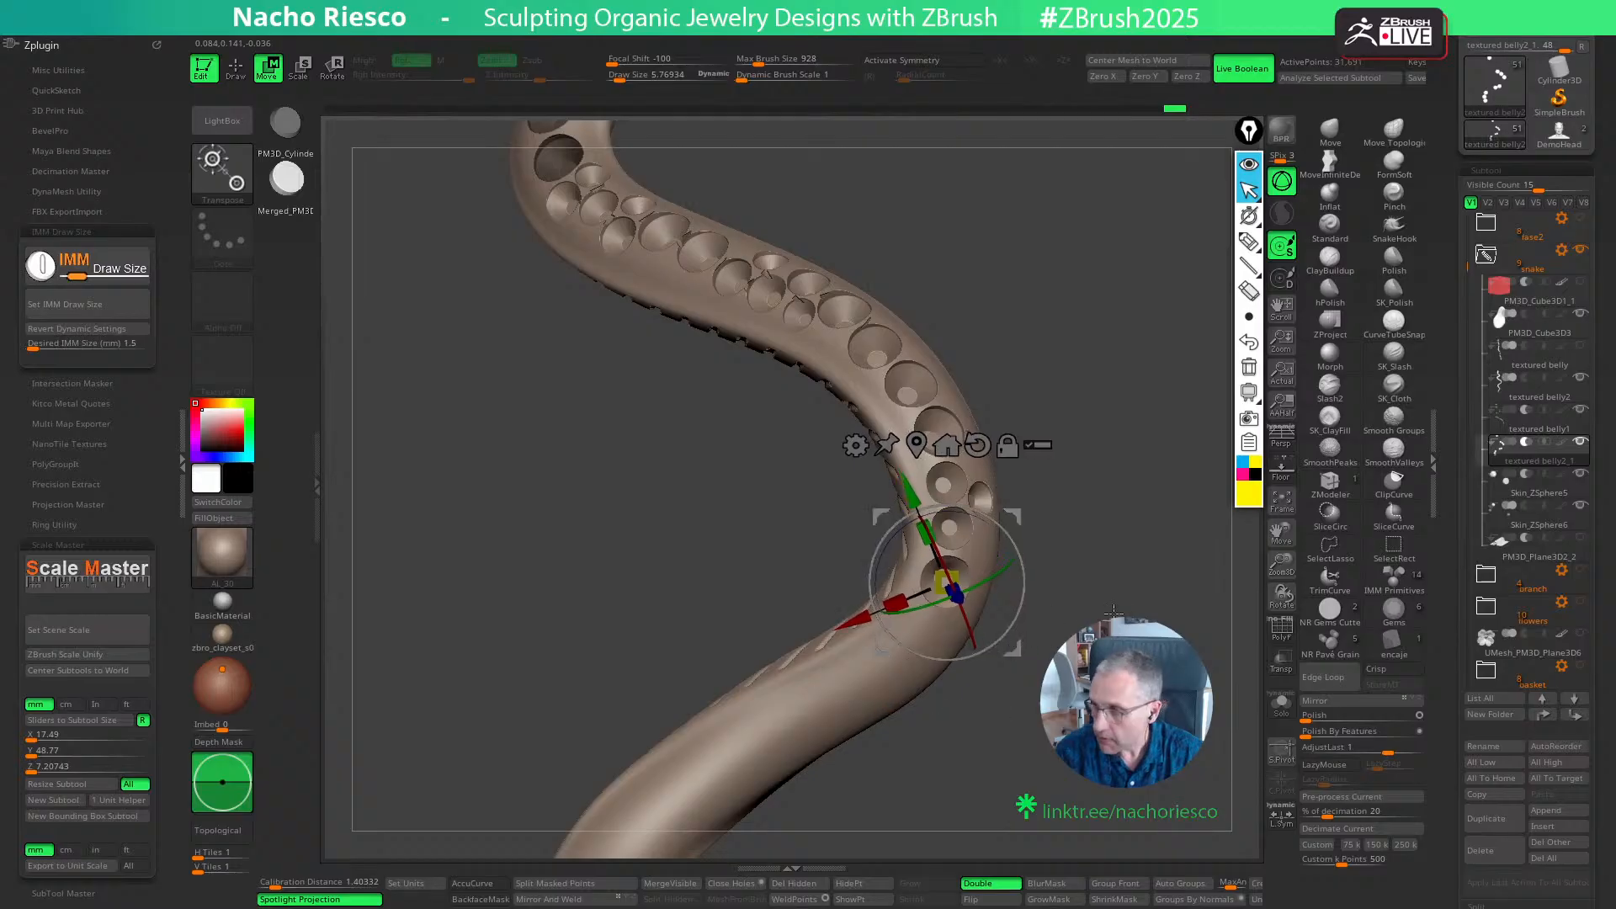
{"action": "mouse_move", "coordinate": [1113, 612]}
{"action": "right_mouse_down"}
{"action": "mouse_move", "coordinate": [1053, 555]}
{"action": "mouse_move", "coordinate": [1089, 552]}
{"action": "mouse_move", "coordinate": [1071, 561]}
{"action": "right_mouse_up"}
{"action": "key", "text": "q"}
- Place a second 1.5 mm cutter where the body turns towards the tail and fine-tune its depth
{"action": "left_click_drag", "start_coordinate": [1050, 526], "coordinate": [1003, 608]}
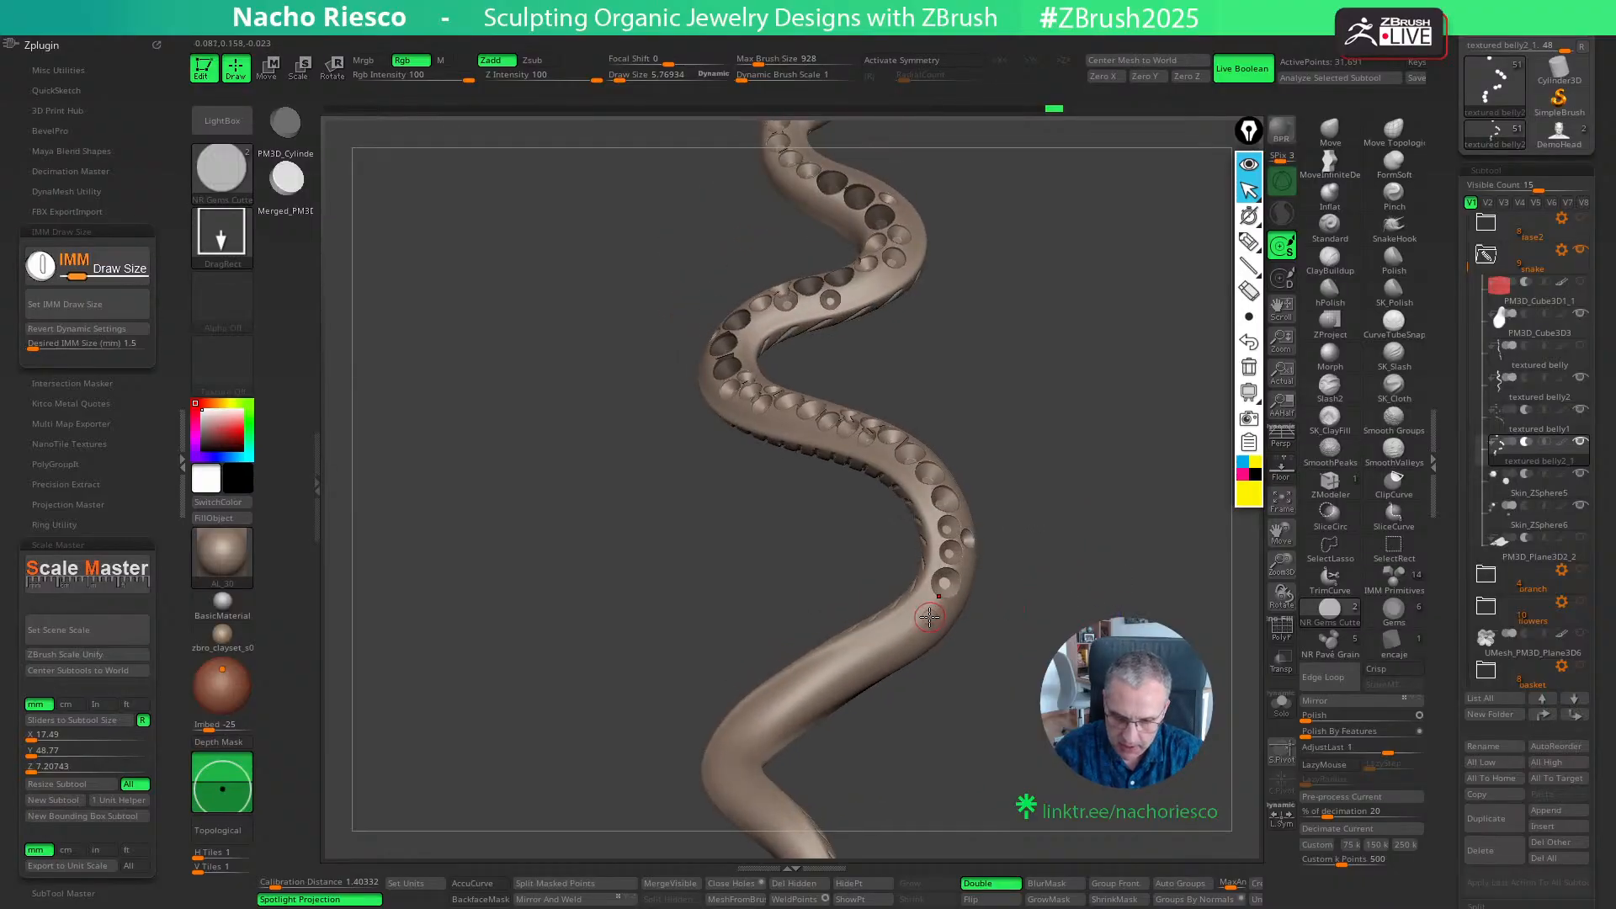
{"action": "key", "text": "w"}
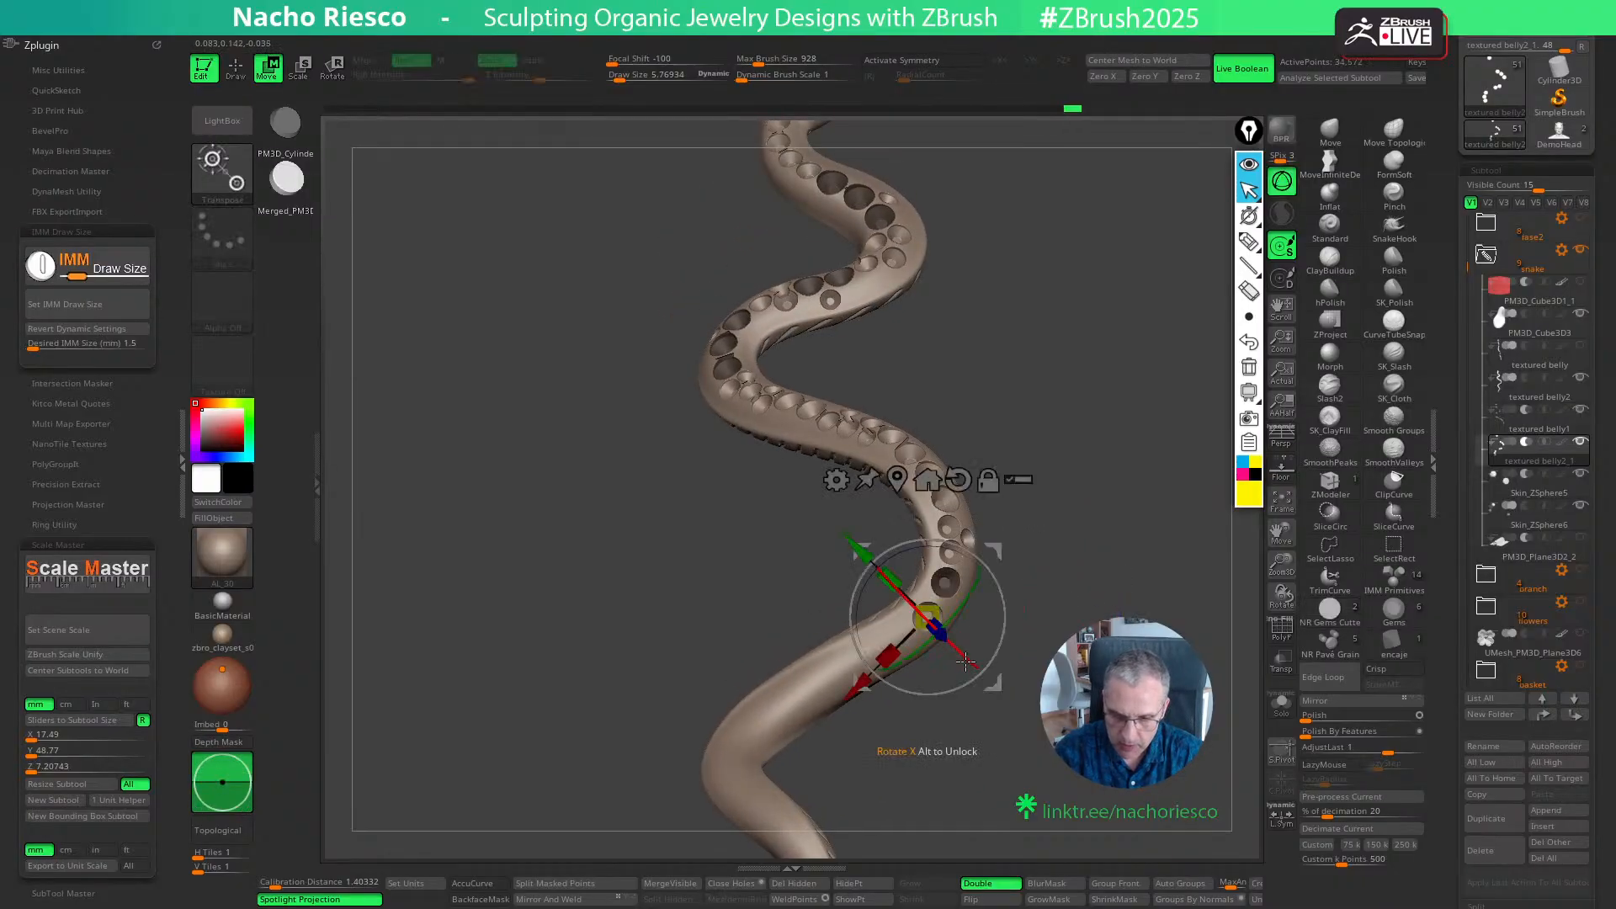
{"action": "mouse_move", "coordinate": [997, 675]}
{"action": "right_mouse_down", "text": "ctrl"}
{"action": "mouse_move", "coordinate": [1070, 598]}
{"action": "mouse_move", "coordinate": [1002, 667]}
{"action": "right_mouse_up", "text": "ctrl"}
{"action": "left_click_drag", "start_coordinate": [1003, 674], "coordinate": [999, 676]}
{"action": "key", "text": "q"}
- Place a third 1.5 mm cutter after the previous one along the lower part of the bend and adjust it
{"action": "right_click_drag", "start_coordinate": [998, 674], "coordinate": [900, 651]}
{"action": "left_click_drag", "start_coordinate": [878, 650], "coordinate": [949, 713]}
{"action": "key", "text": "w"}
{"action": "mouse_move", "coordinate": [951, 712]}
{"action": "right_mouse_down"}
{"action": "mouse_move", "coordinate": [995, 707]}
{"action": "mouse_move", "coordinate": [968, 757]}
{"action": "right_mouse_up"}
{"action": "key", "text": "q"}
{"action": "right_click_drag", "start_coordinate": [1086, 674], "coordinate": [1124, 582], "text": "ctrl"}
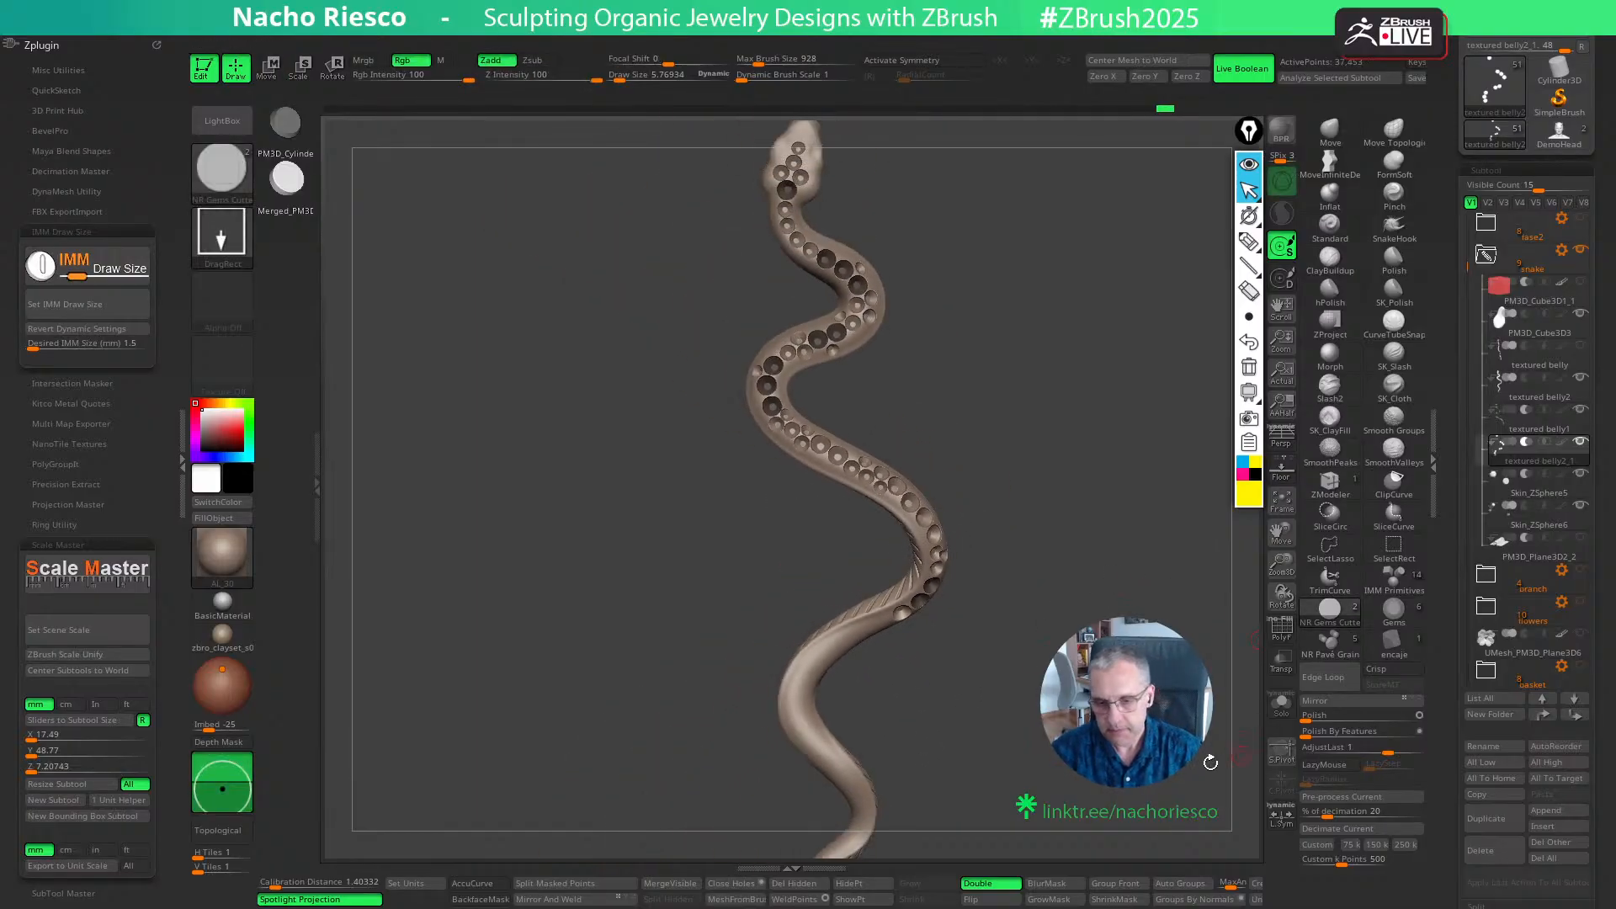
- Set the IMM cutter size to 1.2 mm and place a cutter after the last 1.5 mm seat on the narrowing body
{"action": "mouse_move", "coordinate": [1209, 757]}
{"action": "right_mouse_down"}
{"action": "mouse_move", "coordinate": [1103, 751]}
{"action": "mouse_move", "coordinate": [1182, 749]}
{"action": "mouse_move", "coordinate": [1124, 713]}
{"action": "mouse_move", "coordinate": [1123, 643]}
{"action": "right_mouse_up"}
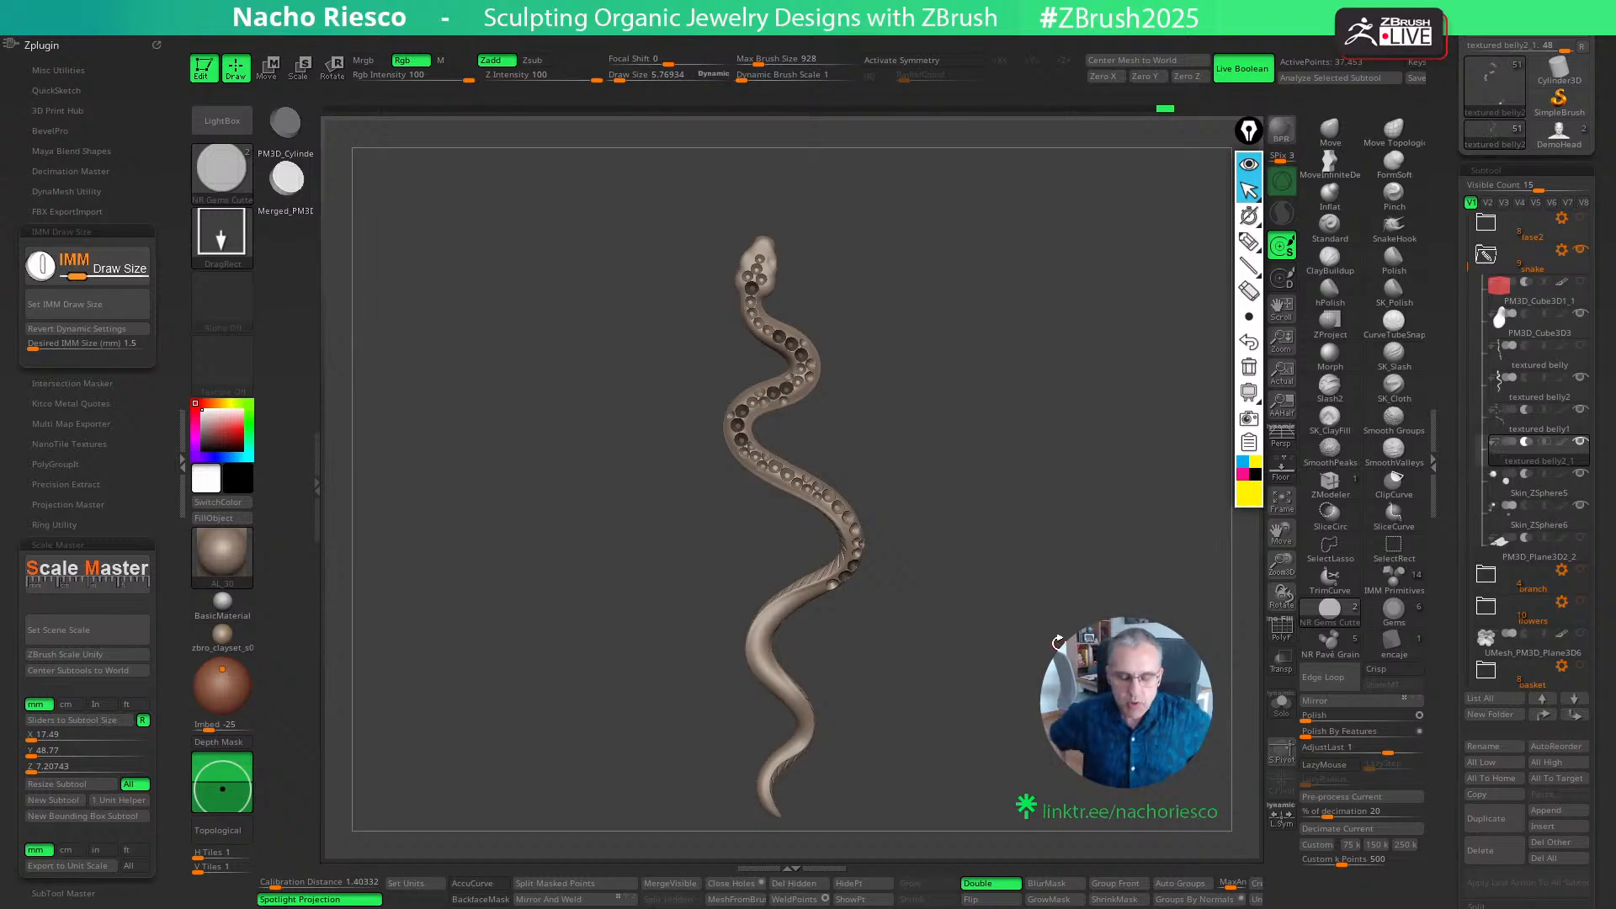
{"action": "right_click_drag", "start_coordinate": [1058, 642], "coordinate": [1076, 749]}
{"action": "right_click_drag", "start_coordinate": [917, 663], "coordinate": [944, 680], "text": "alt"}
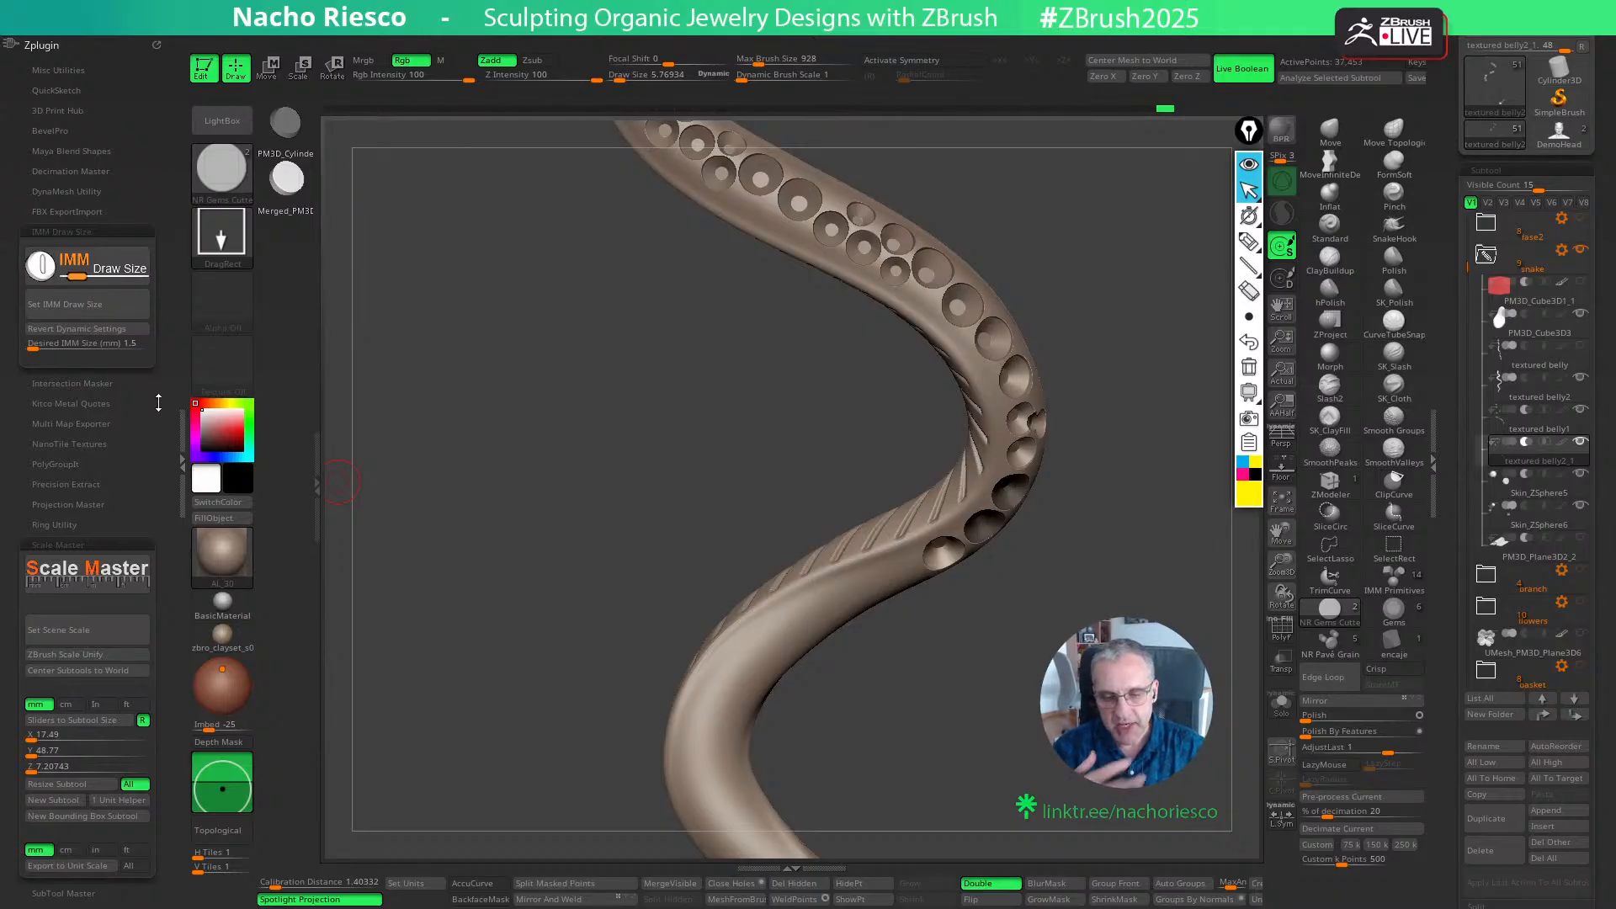
{"action": "right_click_drag", "start_coordinate": [1136, 508], "coordinate": [1156, 478]}
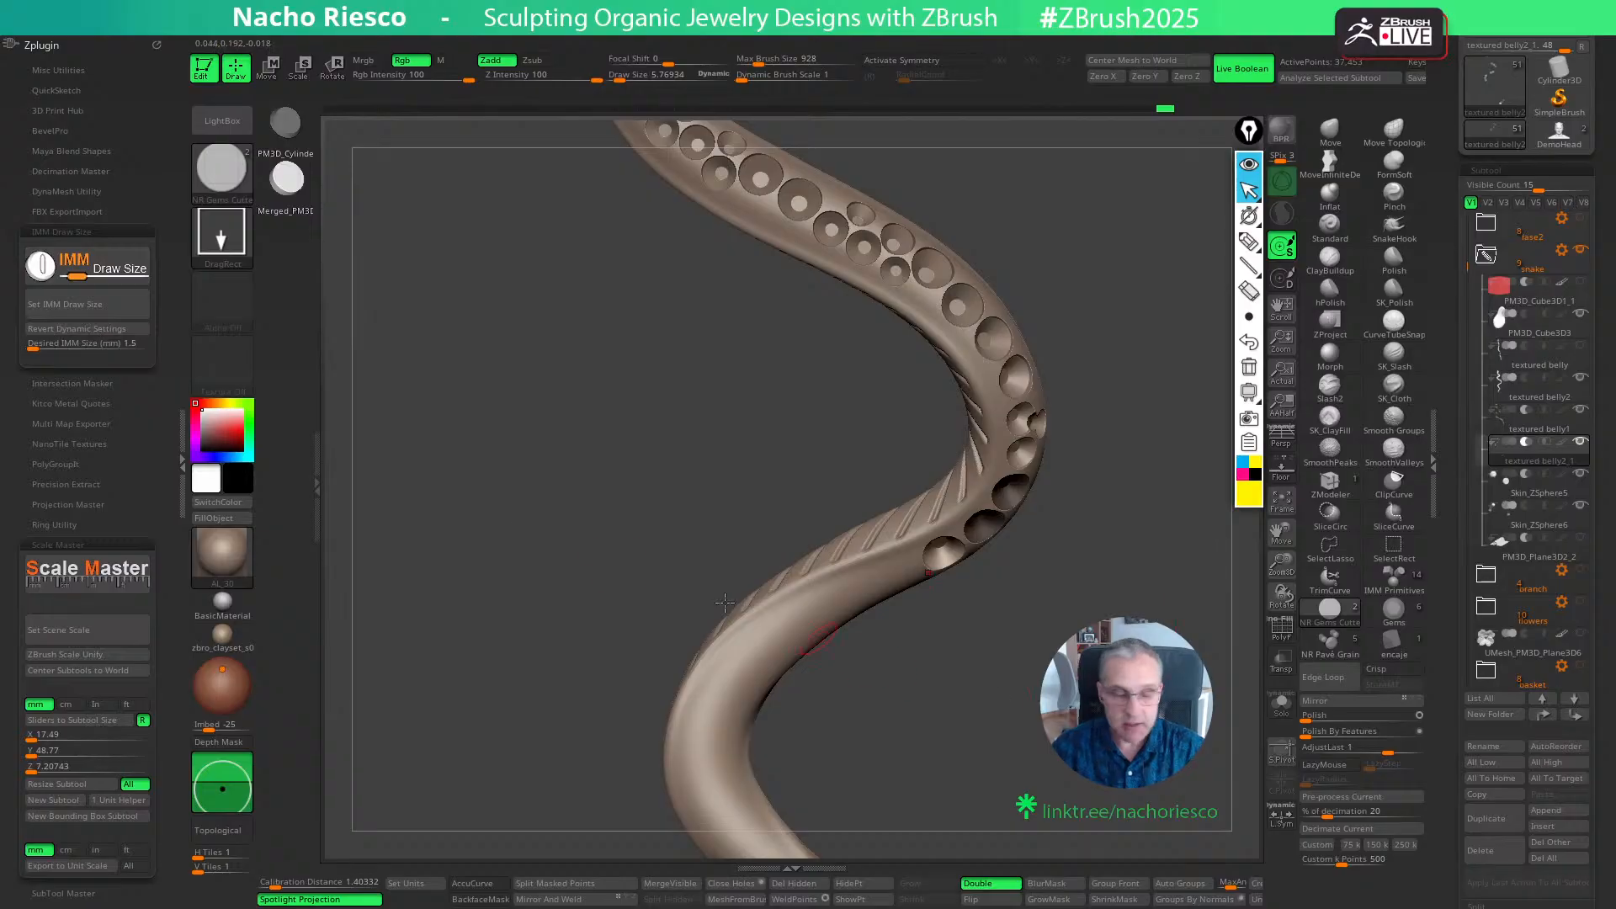
{"action": "left_click", "coordinate": [92, 344]}
{"action": "type", "text": "1.2"}
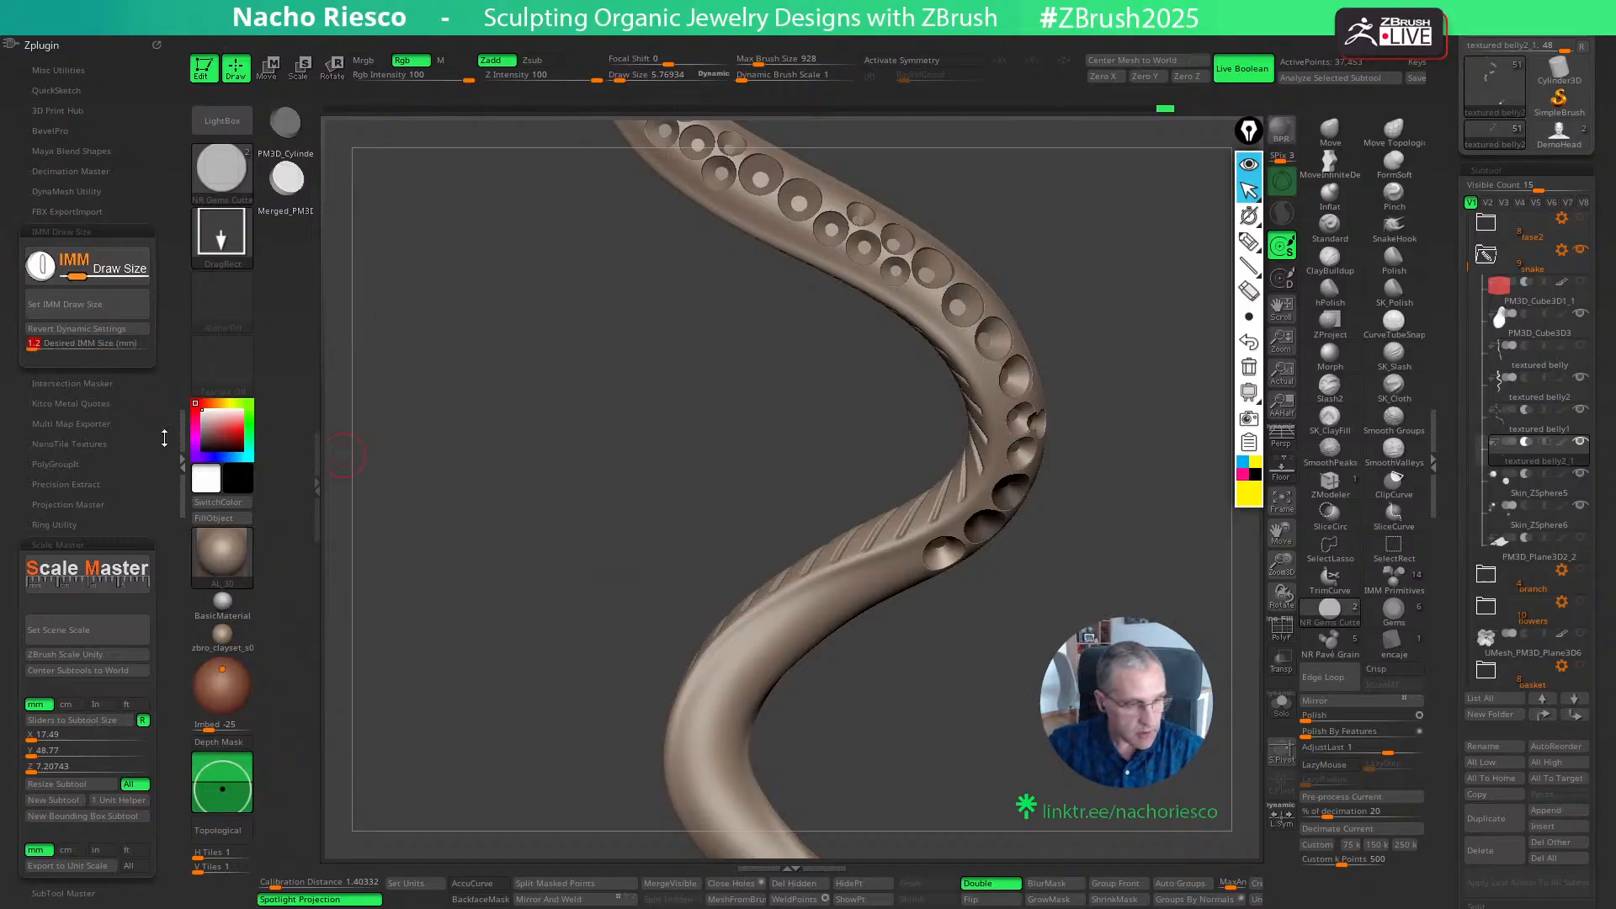
{"action": "left_click", "coordinate": [88, 304]}
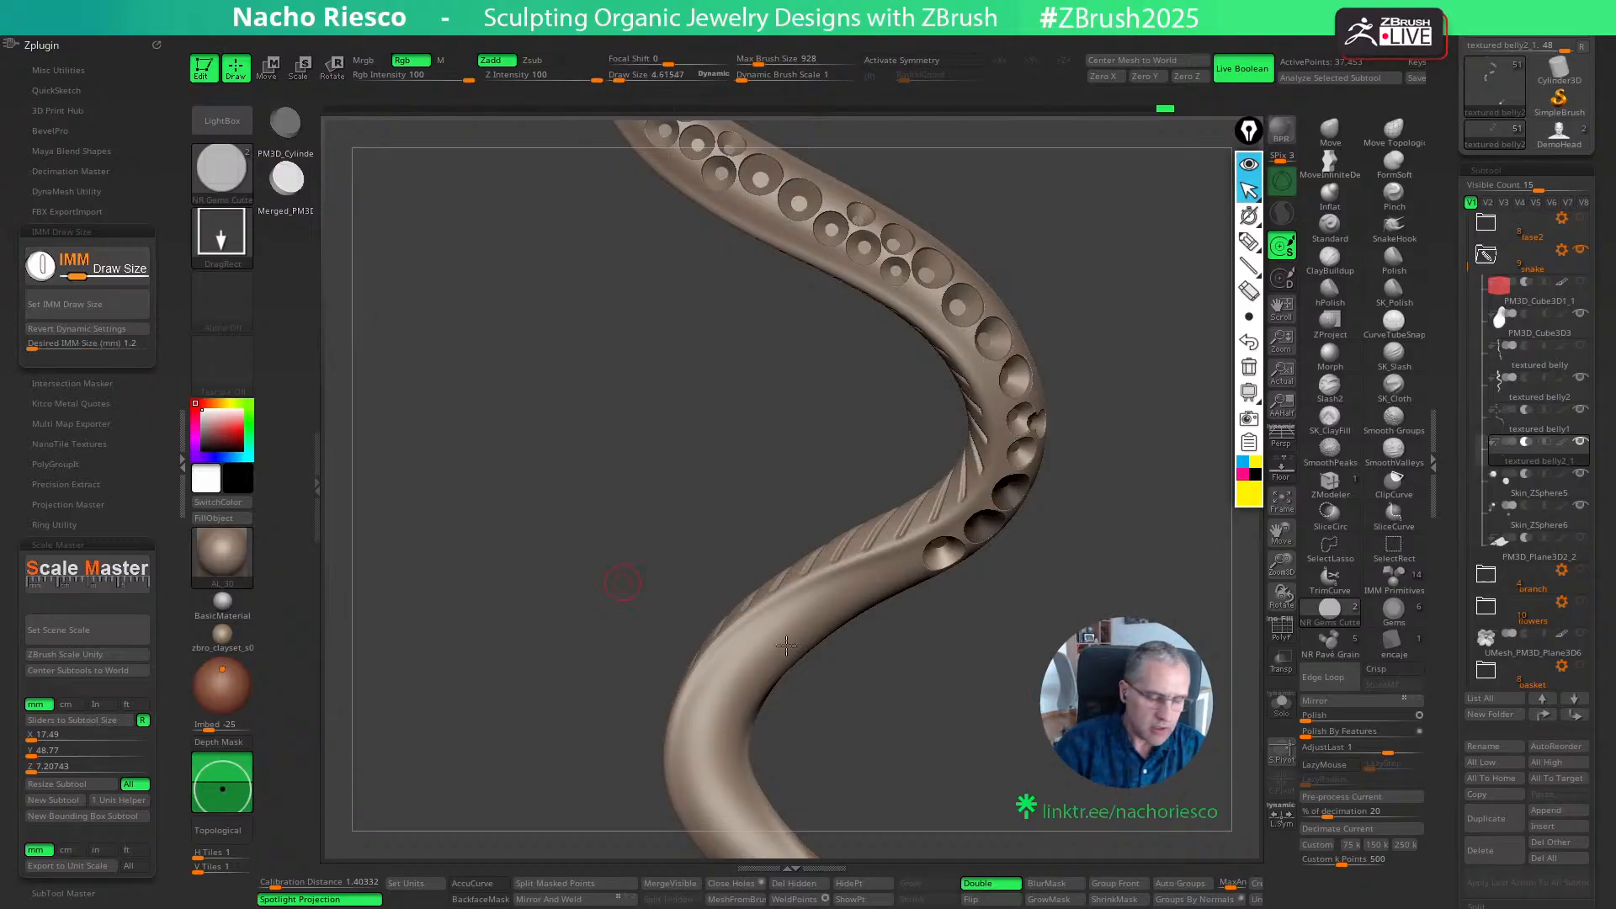
{"action": "right_click_drag", "start_coordinate": [620, 572], "coordinate": [938, 613]}
{"action": "key", "text": "w"}
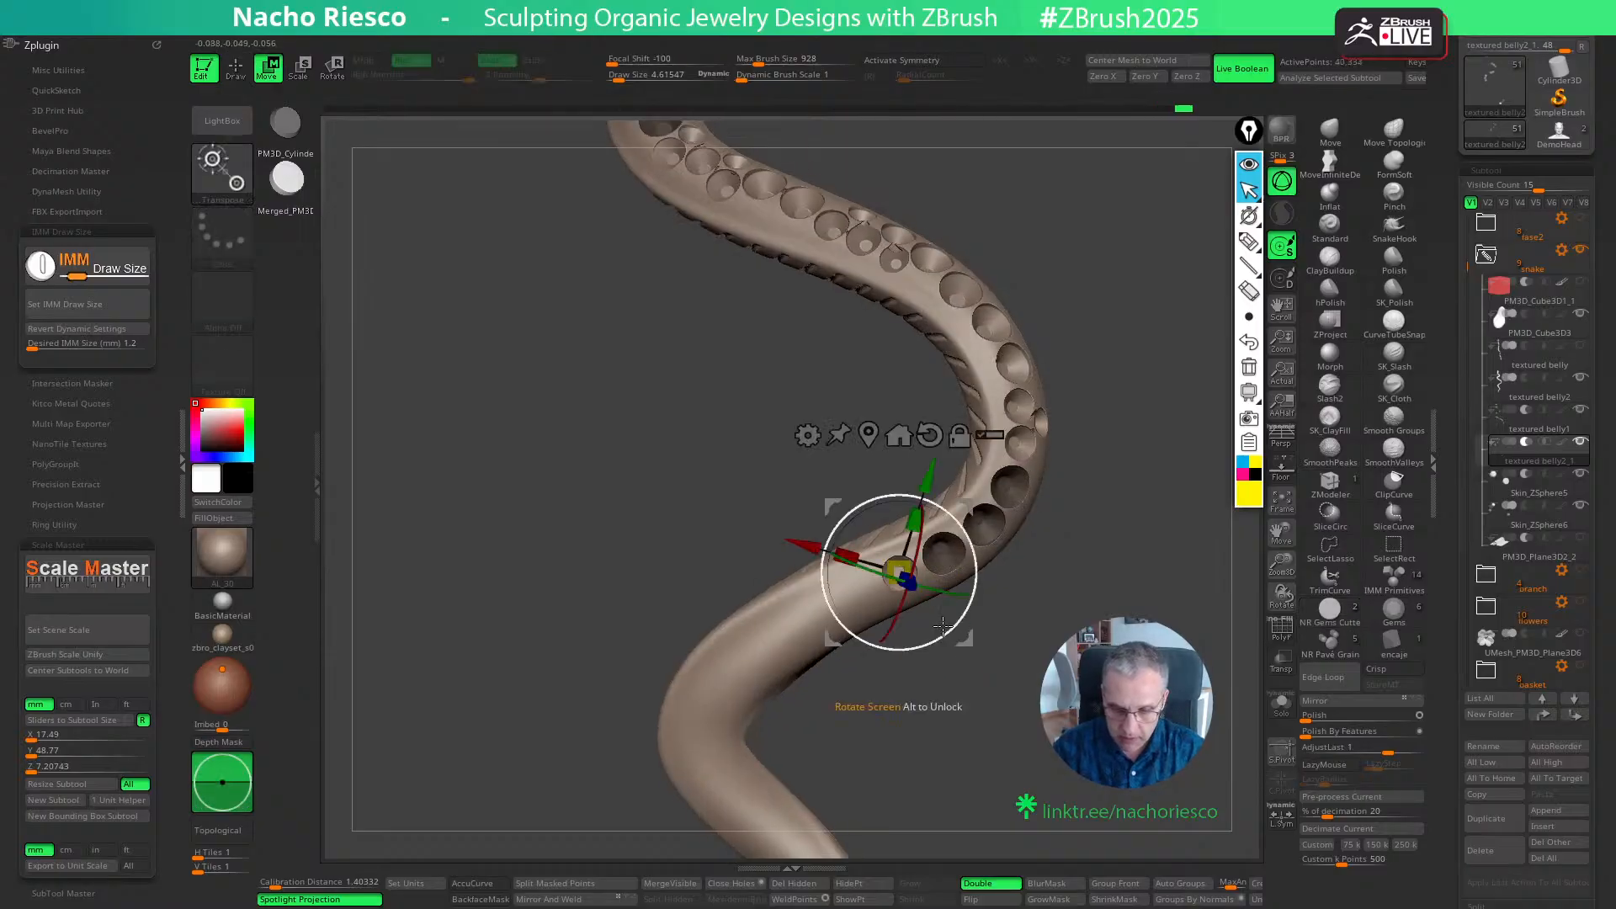
{"action": "key", "text": "q"}
- Place another 1.2 mm cutter next in the row towards the tail and fine-tune its depth
{"action": "mouse_move", "coordinate": [863, 585]}
{"action": "left_mouse_down"}
{"action": "mouse_move", "coordinate": [884, 606]}
{"action": "mouse_move", "coordinate": [876, 583]}
{"action": "left_mouse_up"}
{"action": "key", "text": "w"}
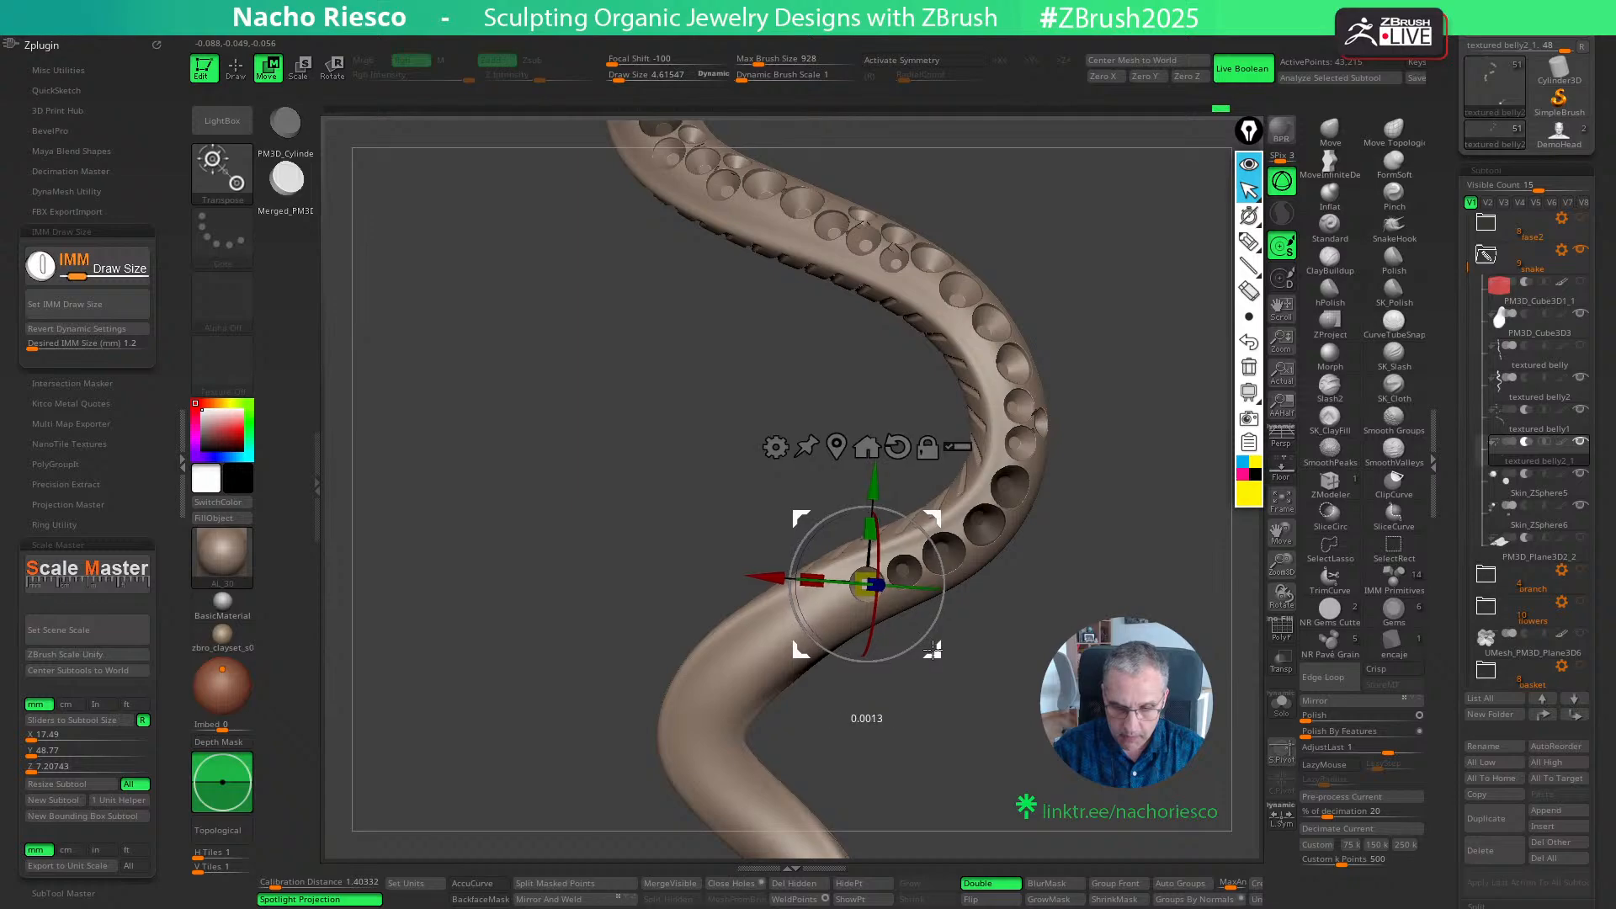
{"action": "key", "text": "q"}
{"action": "left_click_drag", "start_coordinate": [960, 680], "coordinate": [974, 738]}
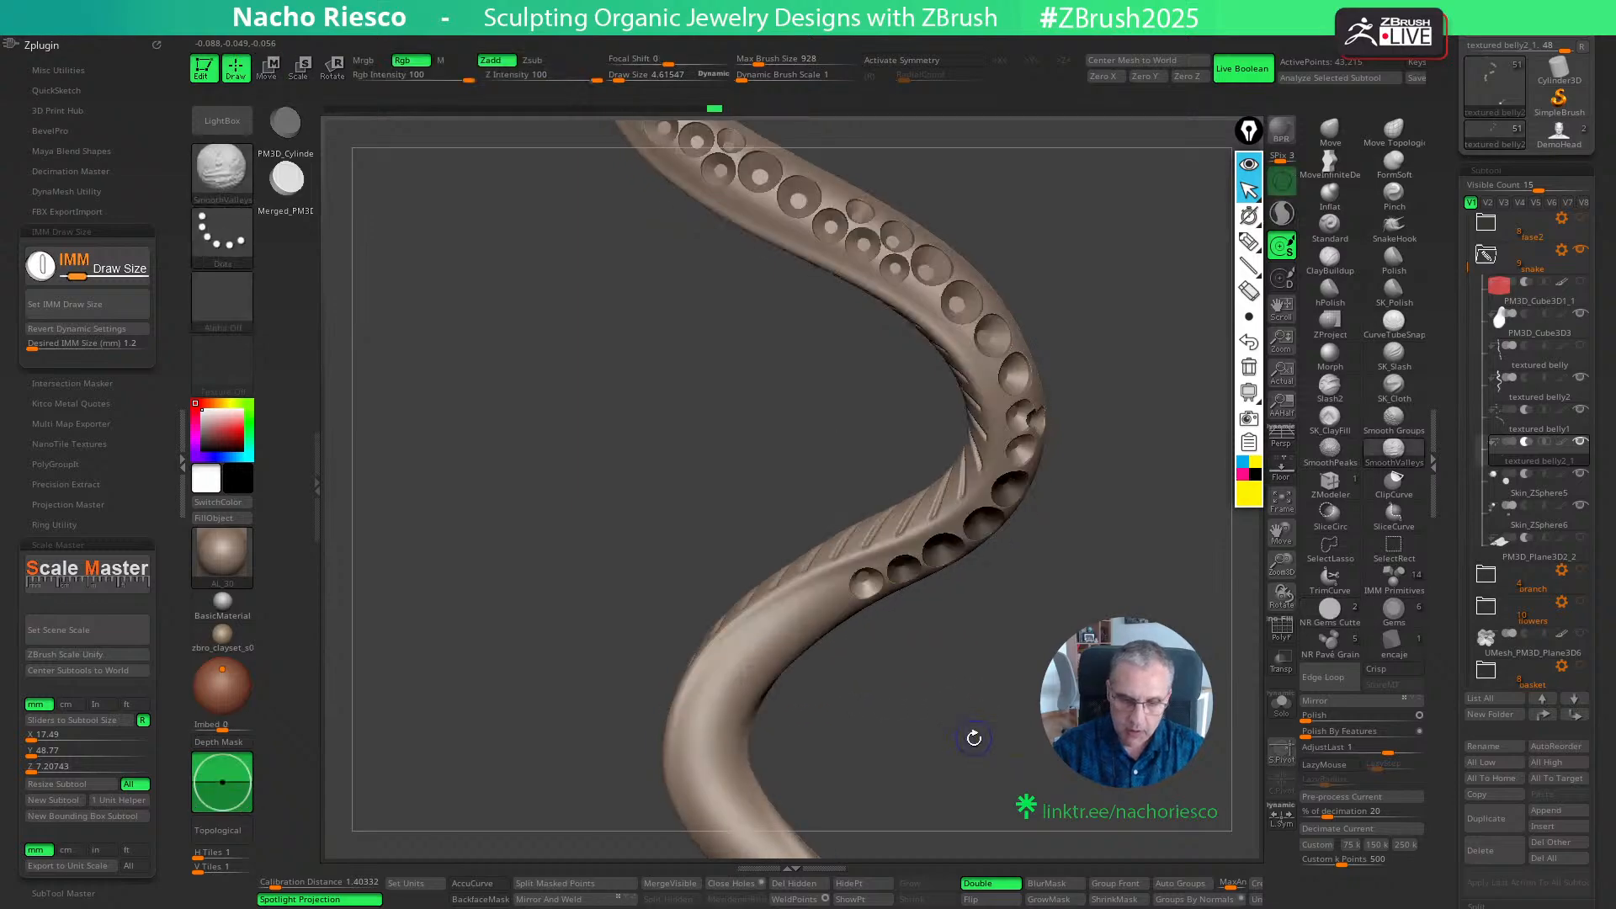
- Set the IMM cutter size to 1 mm, continue the row after the 1.2 mm seats, undo the extra cutter, and adjust the first
{"action": "left_click", "coordinate": [109, 345]}
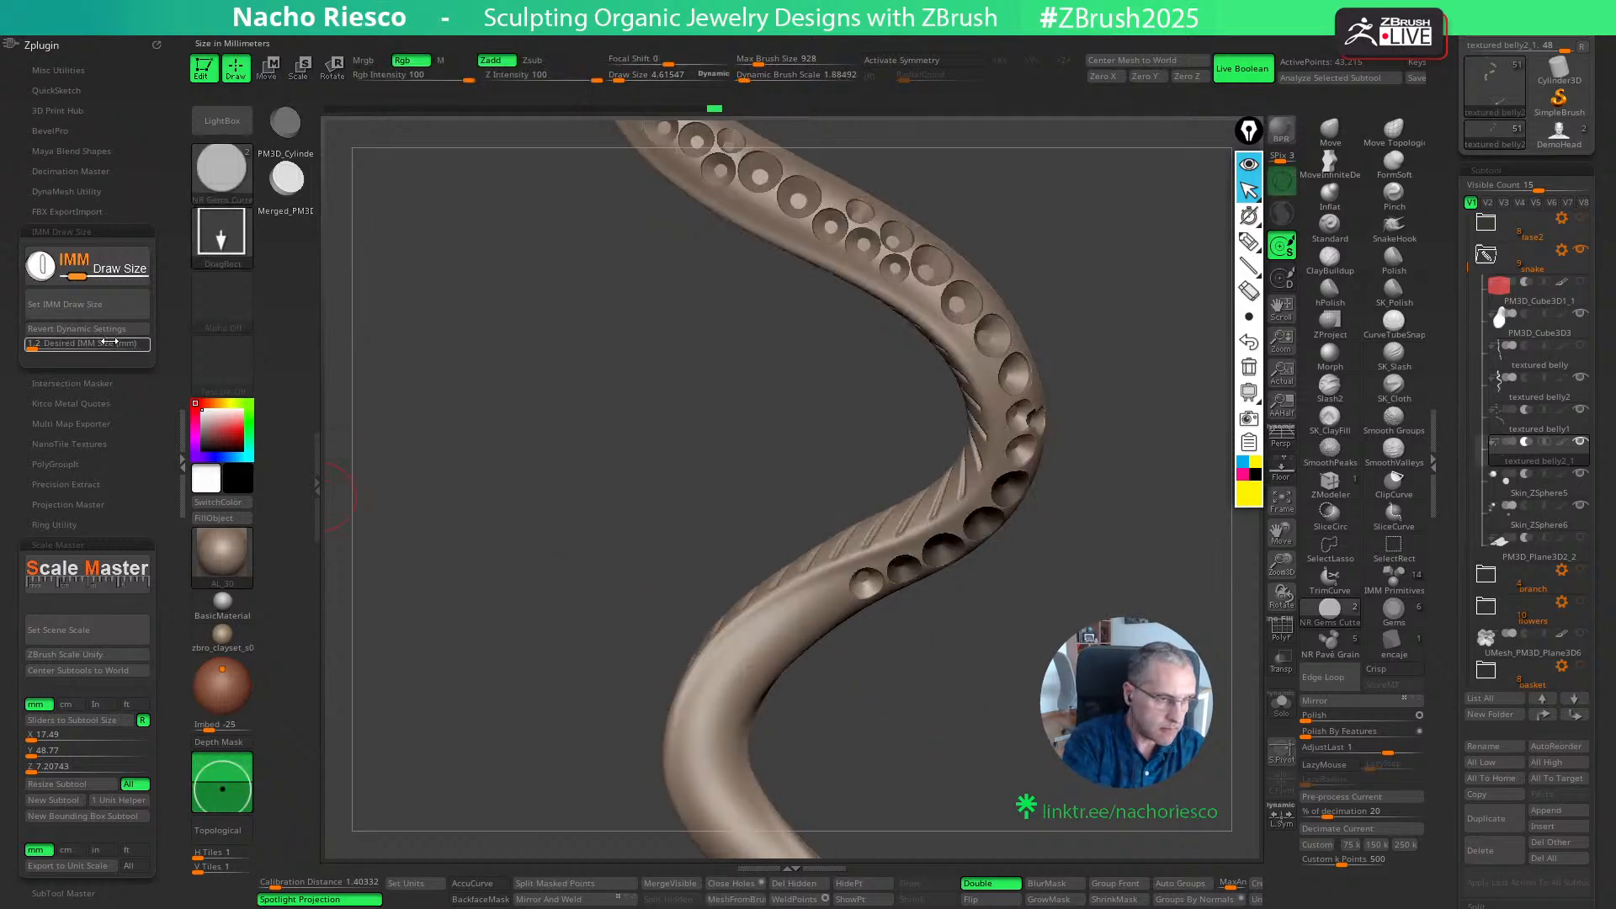
{"action": "type", "text": "1"}
{"action": "key", "text": "Return"}
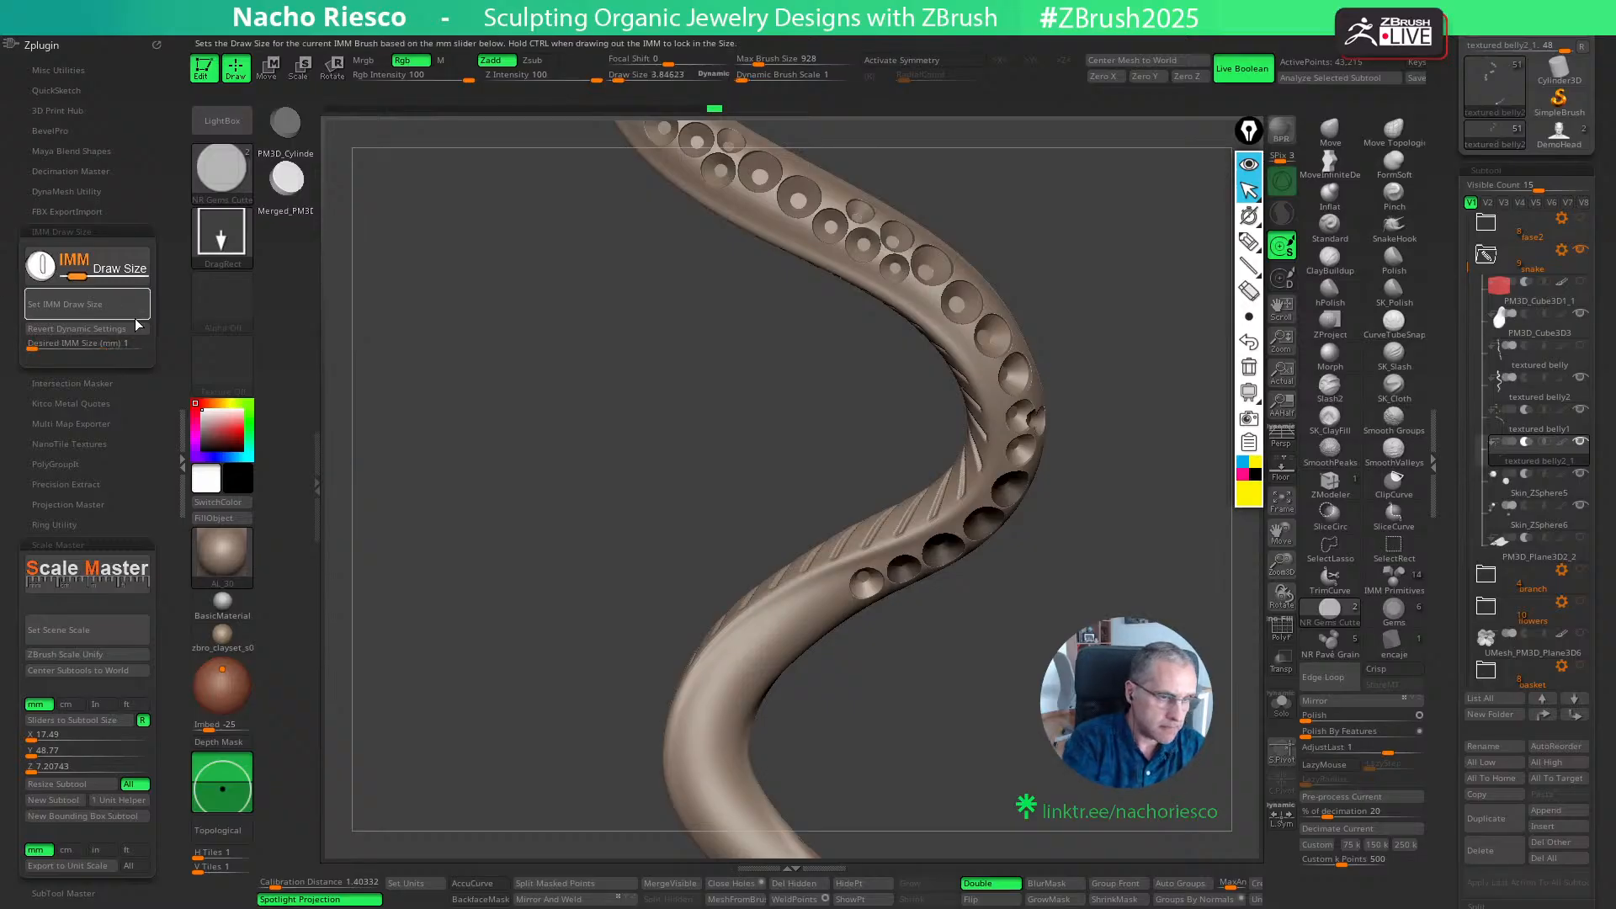
{"action": "left_click", "coordinate": [135, 311]}
{"action": "mouse_move", "coordinate": [884, 715]}
{"action": "left_mouse_down"}
{"action": "mouse_move", "coordinate": [883, 661]}
{"action": "mouse_move", "coordinate": [860, 663]}
{"action": "left_mouse_up"}
{"action": "key", "text": "w"}
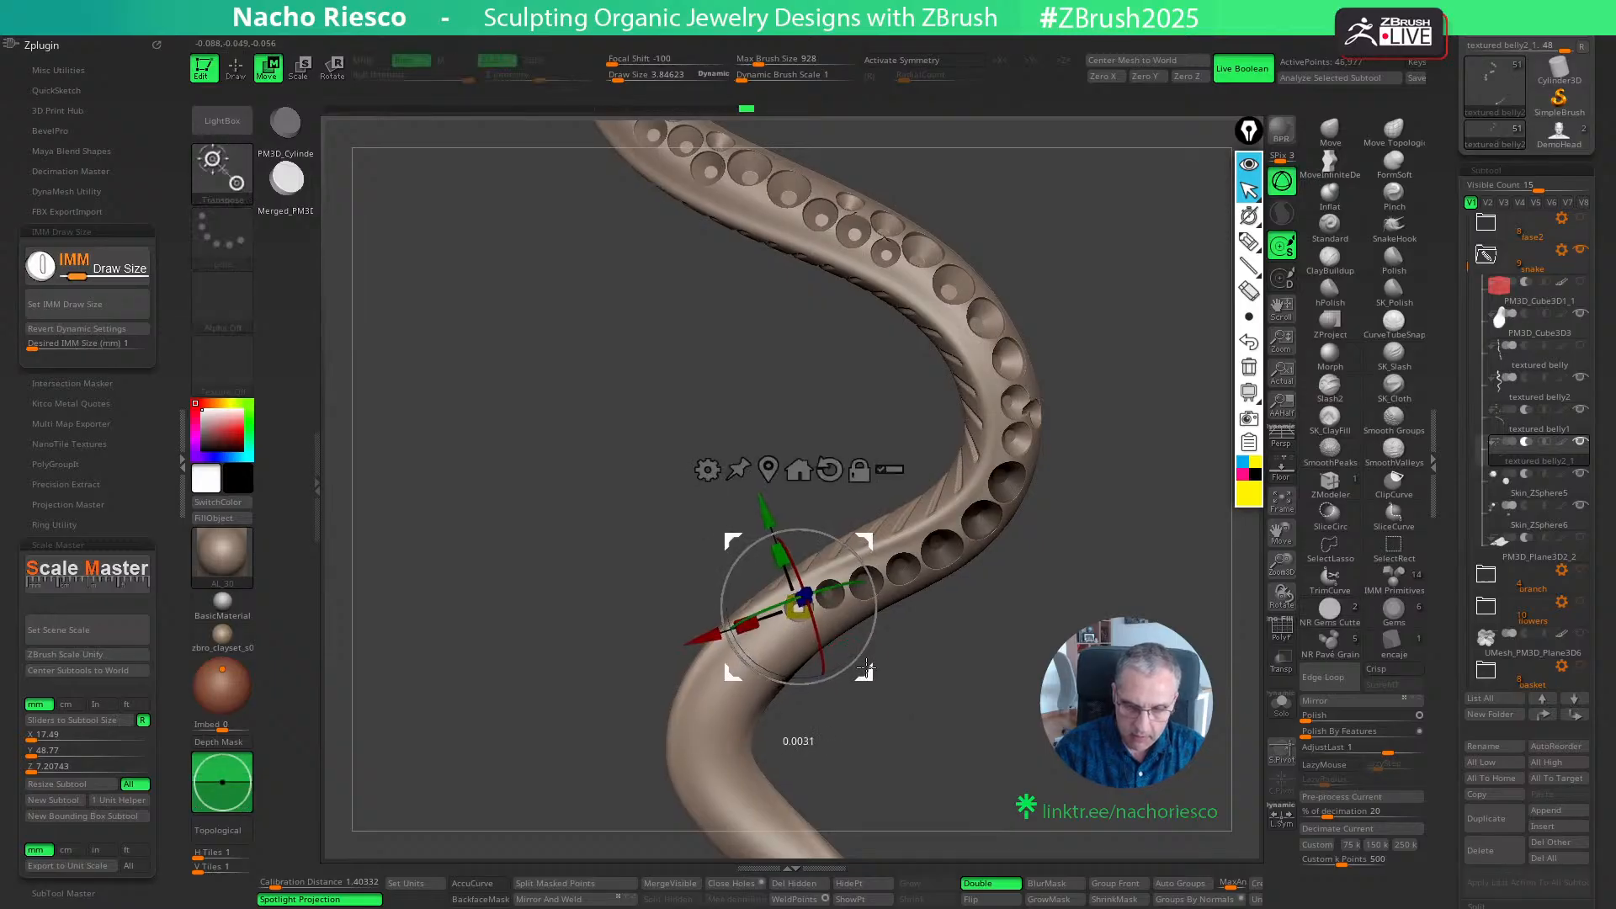
{"action": "key", "text": "ctrl"}
{"action": "key", "text": "ctrl+z"}
{"action": "left_click_drag", "start_coordinate": [927, 708], "coordinate": [955, 752], "text": "alt"}
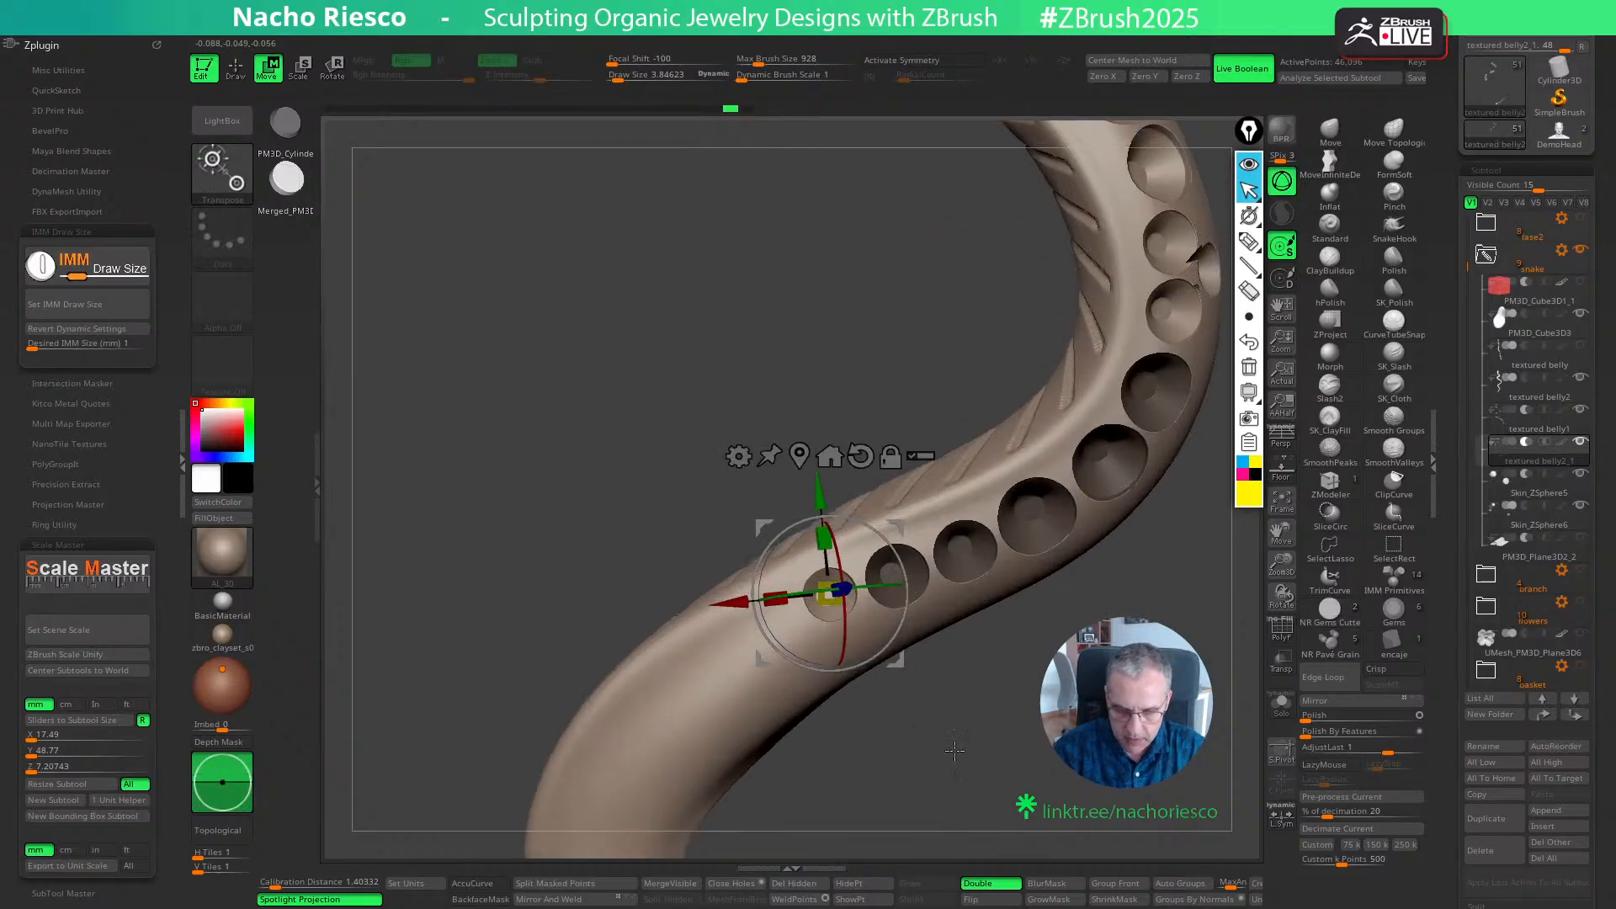
{"action": "left_click_drag", "start_coordinate": [903, 662], "coordinate": [905, 658]}
{"action": "key", "text": "q"}
- Place a second 1 mm cutter at the tail end of the row of seats
{"action": "mouse_move", "coordinate": [780, 614]}
{"action": "left_mouse_down"}
{"action": "mouse_move", "coordinate": [794, 650]}
{"action": "mouse_move", "coordinate": [852, 674]}
{"action": "left_mouse_up"}
{"action": "key", "text": "w"}
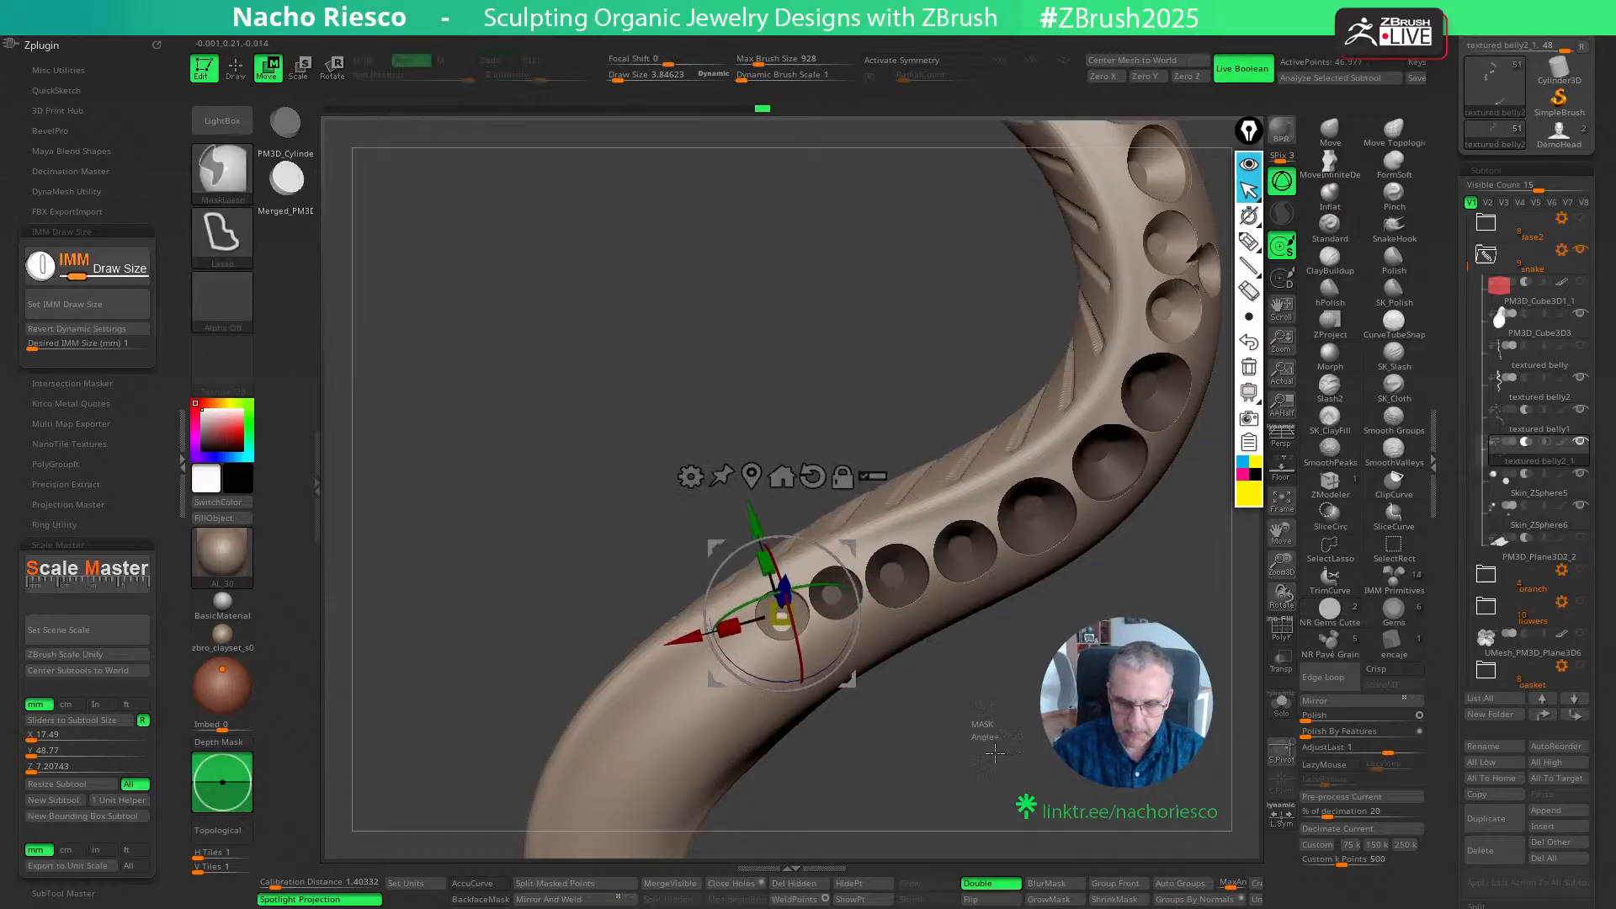
{"action": "left_click_drag", "start_coordinate": [976, 694], "coordinate": [993, 740], "text": "ctrl"}
{"action": "mouse_move", "coordinate": [989, 686]}
{"action": "left_mouse_down"}
{"action": "mouse_move", "coordinate": [997, 723]}
{"action": "mouse_move", "coordinate": [1028, 679]}
{"action": "mouse_move", "coordinate": [1003, 627]}
{"action": "left_mouse_up"}
{"action": "key", "text": "q"}
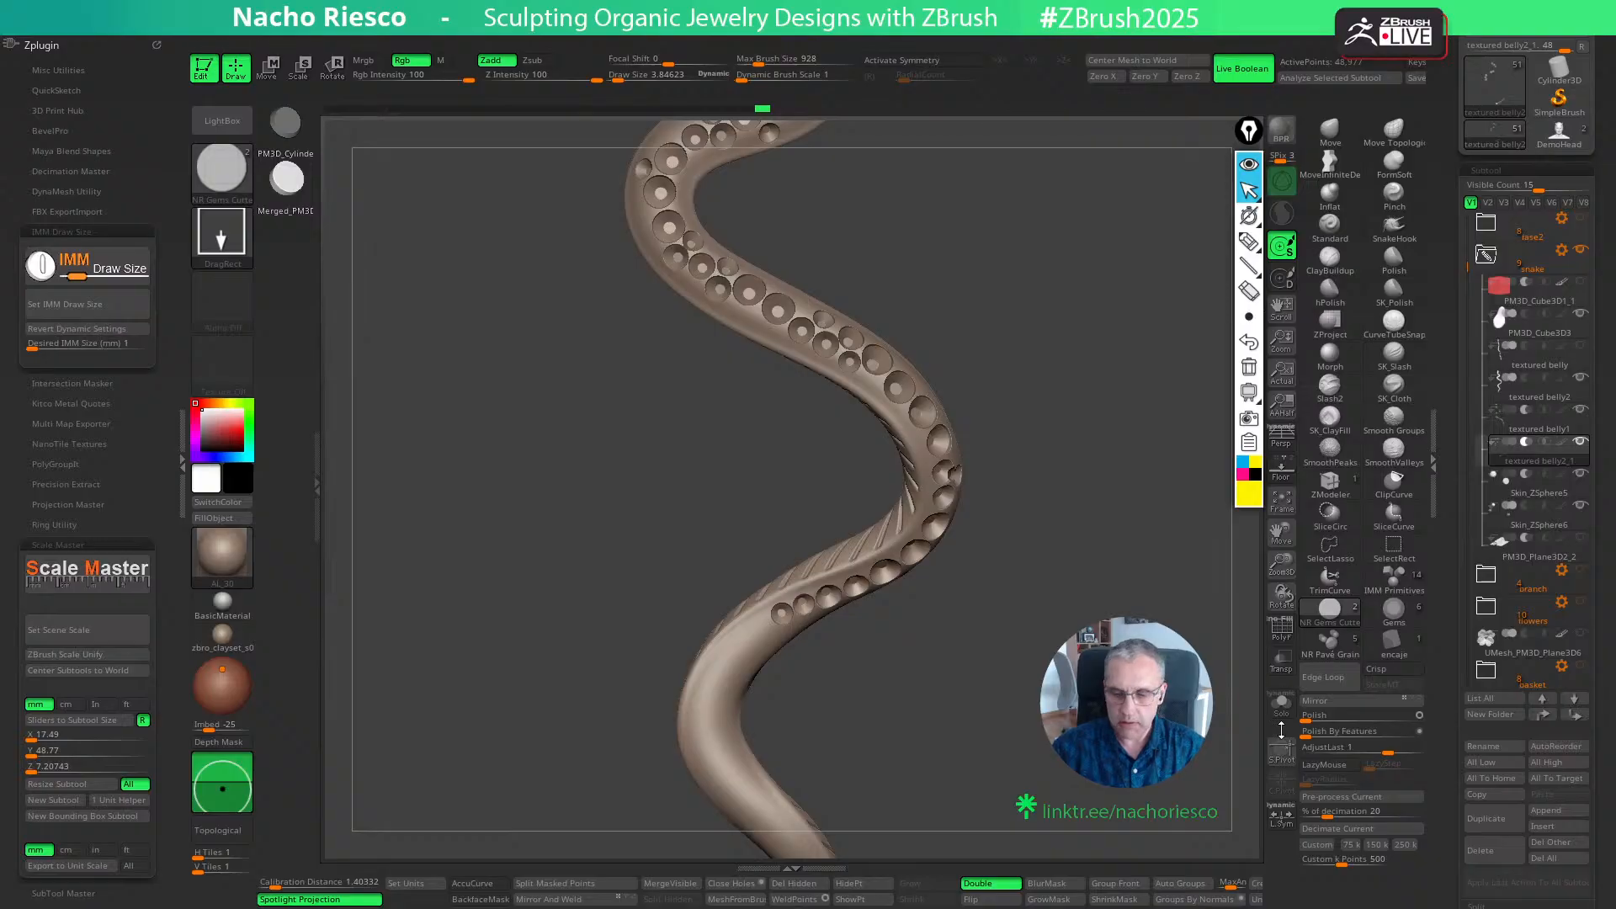
- Examine the size progression and spacing of the gem seats along the snake's body, temporarily showing the cutters' polyframe
{"action": "left_click_drag", "start_coordinate": [1275, 725], "coordinate": [1242, 734], "text": "alt"}
{"action": "left_click_drag", "start_coordinate": [1029, 686], "coordinate": [1031, 641], "text": "alt"}
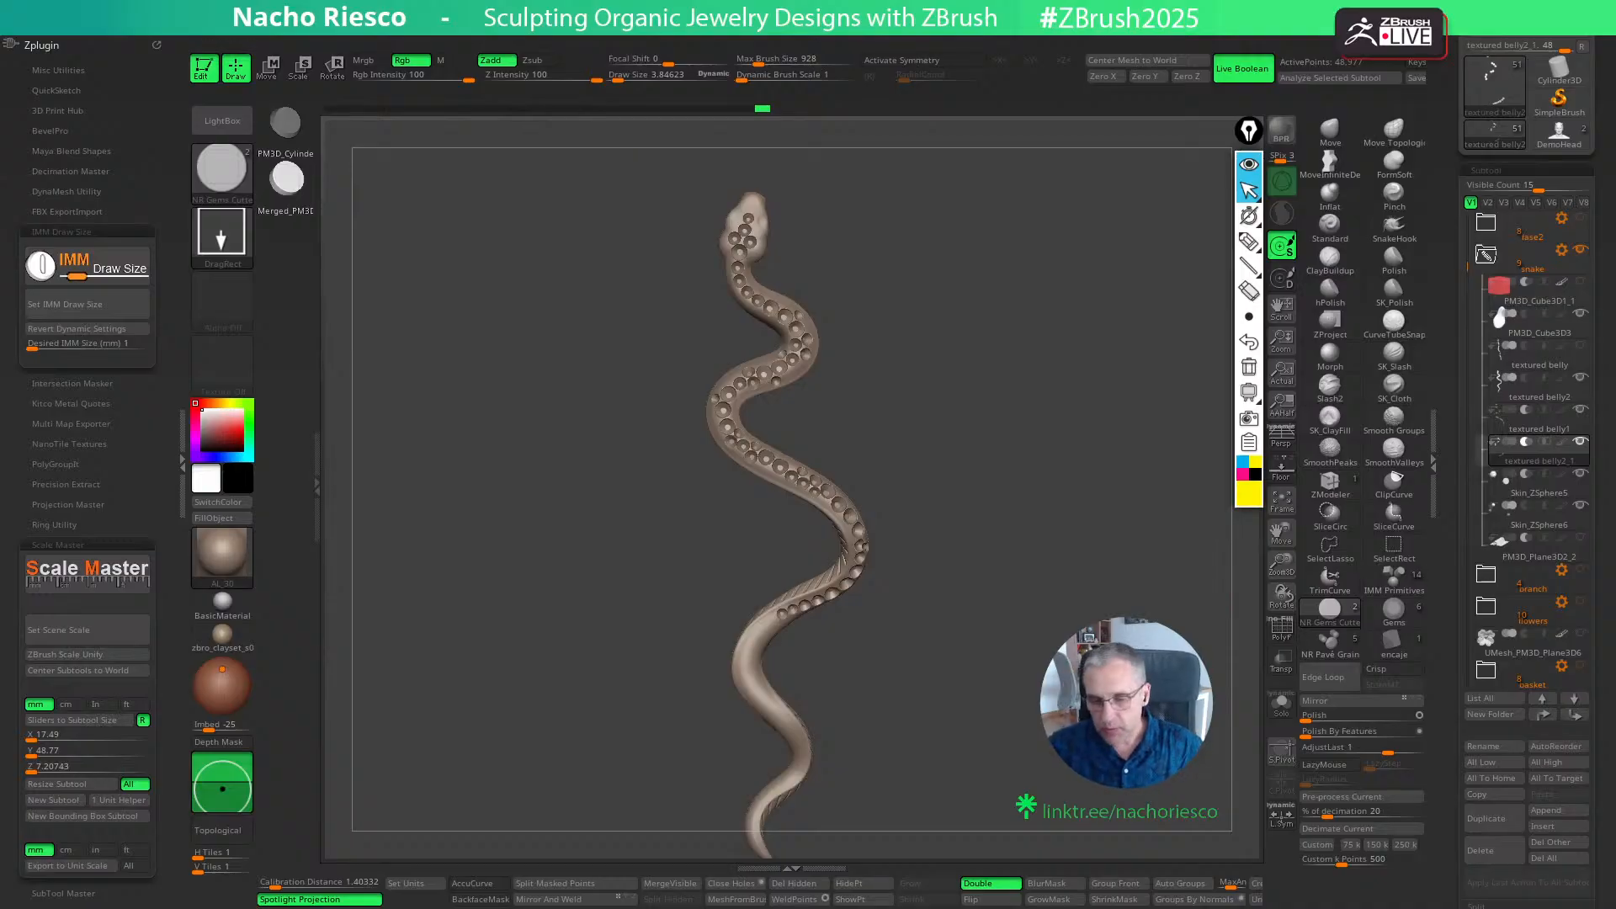
{"action": "right_click_drag", "start_coordinate": [1006, 454], "coordinate": [993, 508], "text": "ctrl"}
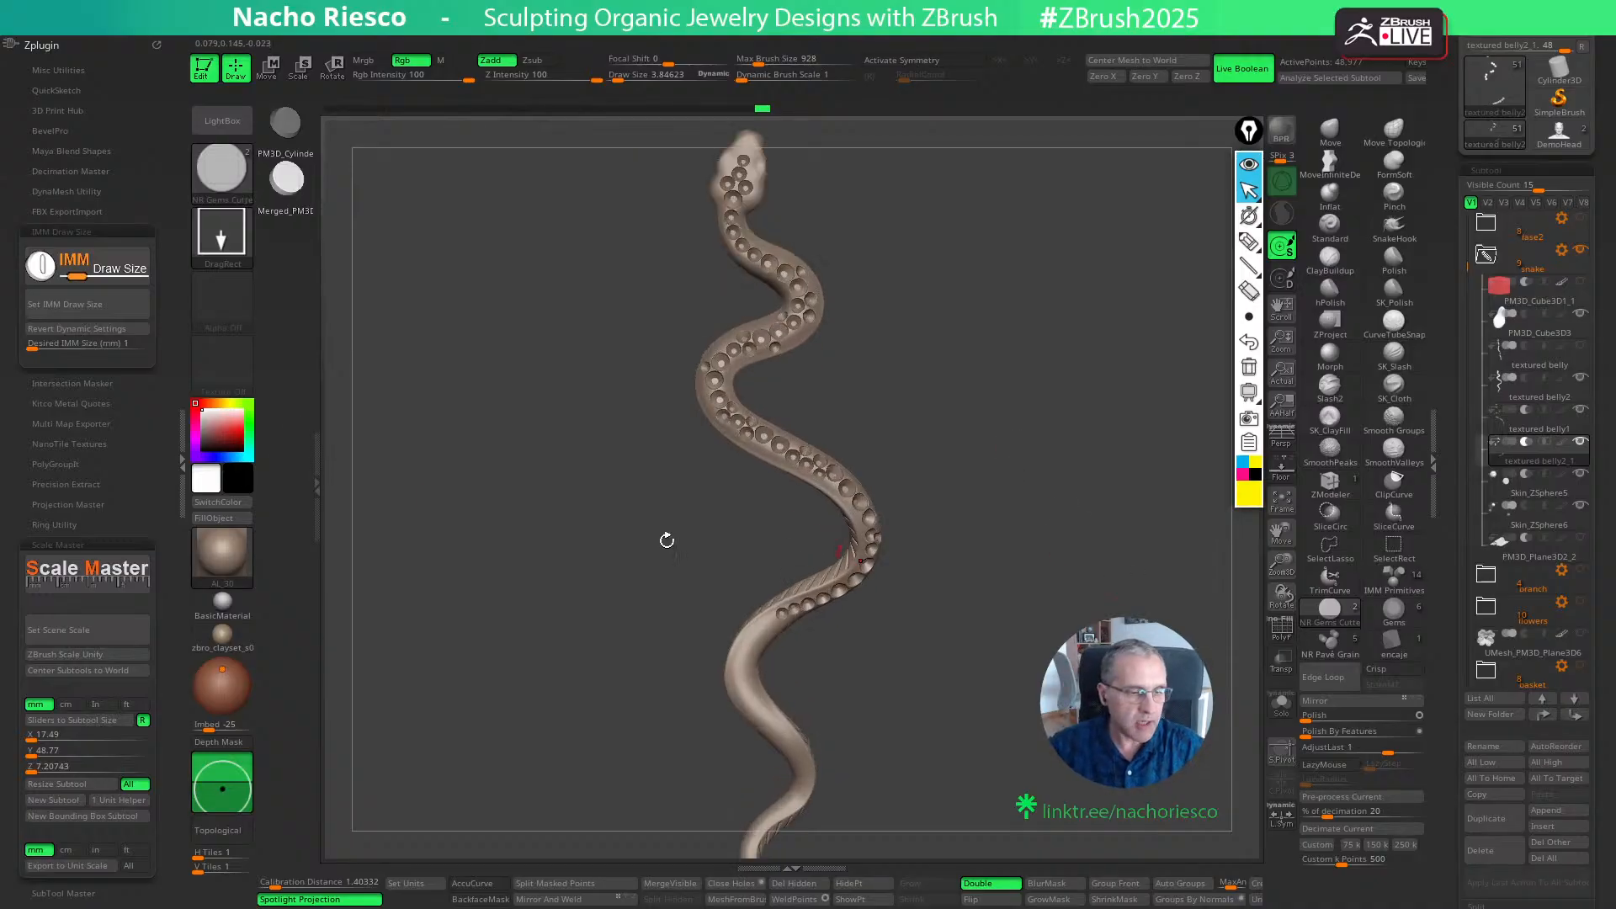
{"action": "left_click_drag", "start_coordinate": [1001, 481], "coordinate": [999, 513], "text": "alt"}
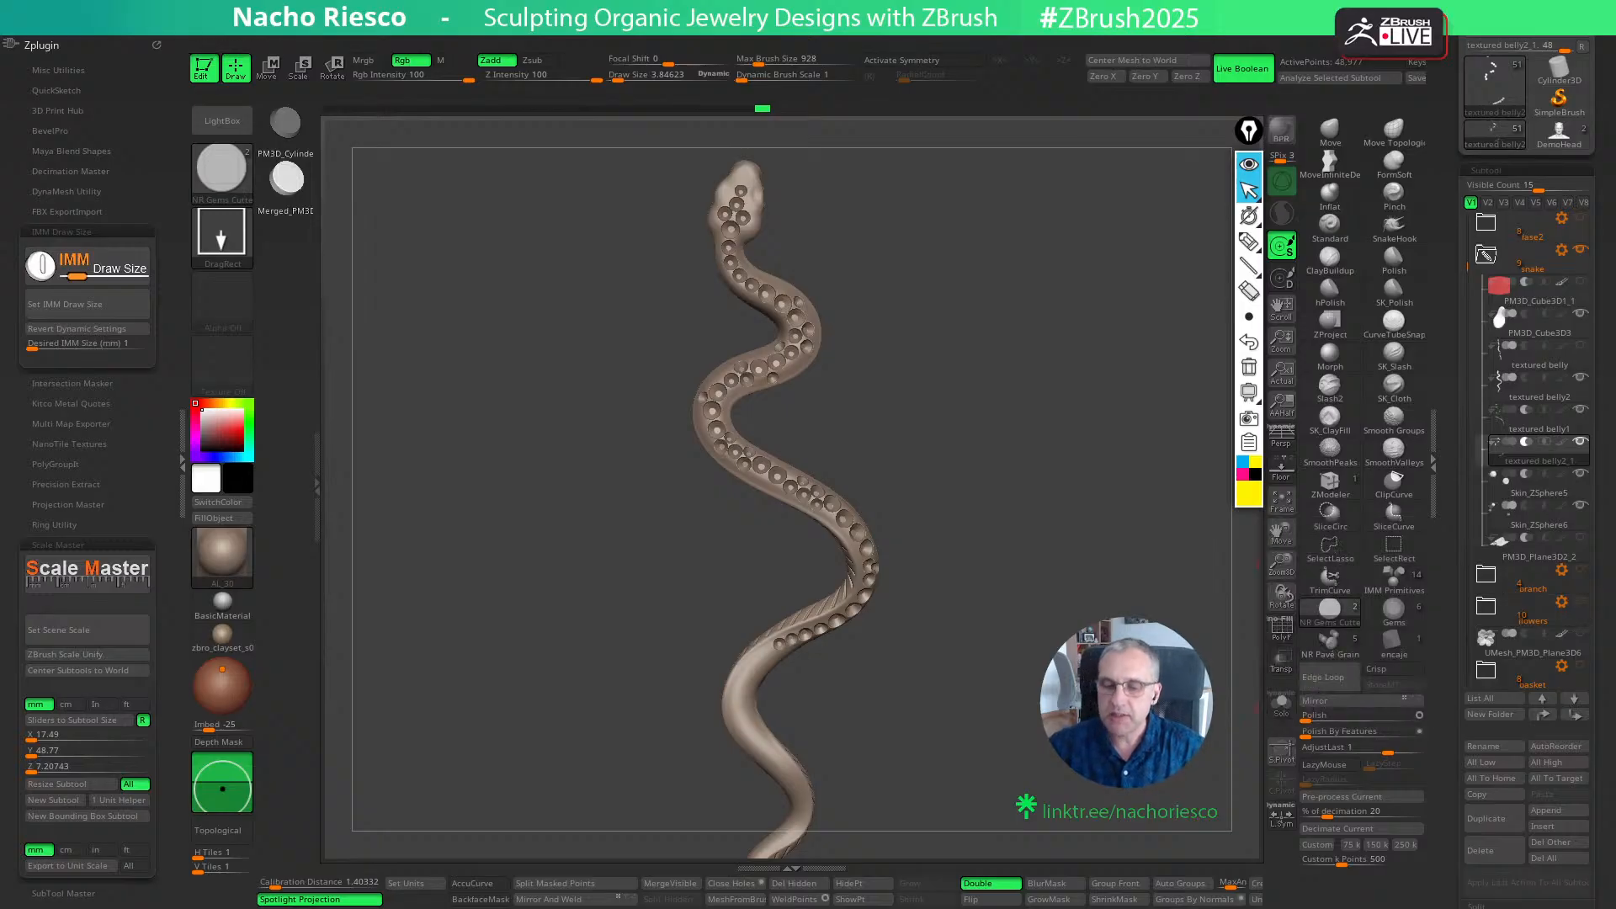
{"action": "left_click_drag", "start_coordinate": [1041, 581], "coordinate": [1049, 643], "text": "alt"}
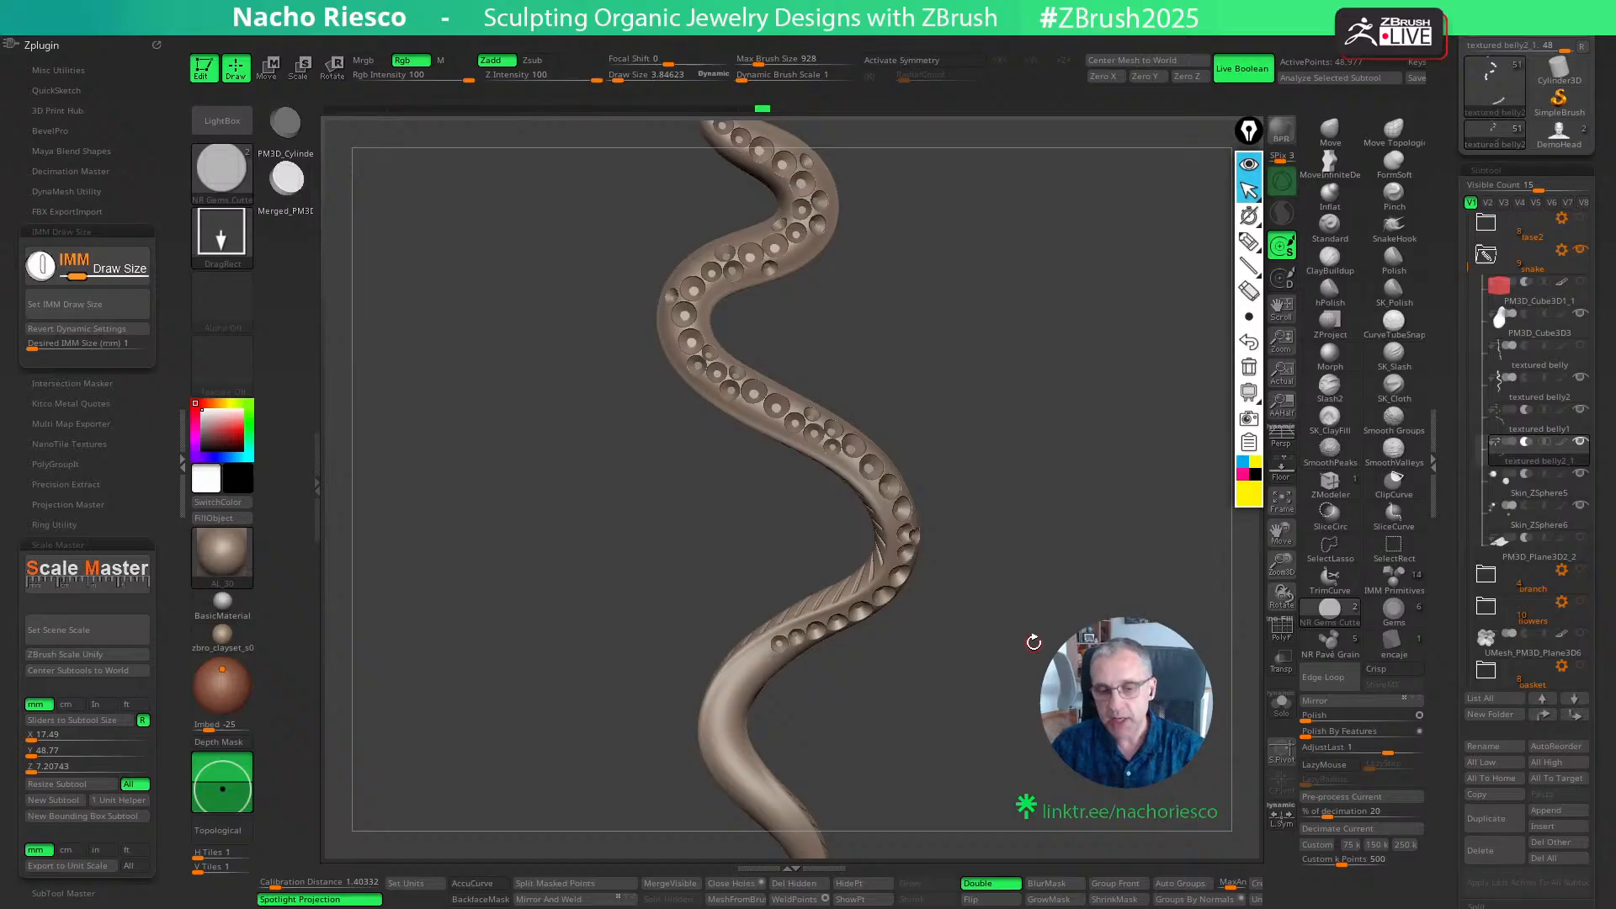
{"action": "left_click", "coordinate": [1285, 632]}
{"action": "right_click_drag", "start_coordinate": [1285, 635], "coordinate": [1287, 718], "text": "ctrl"}
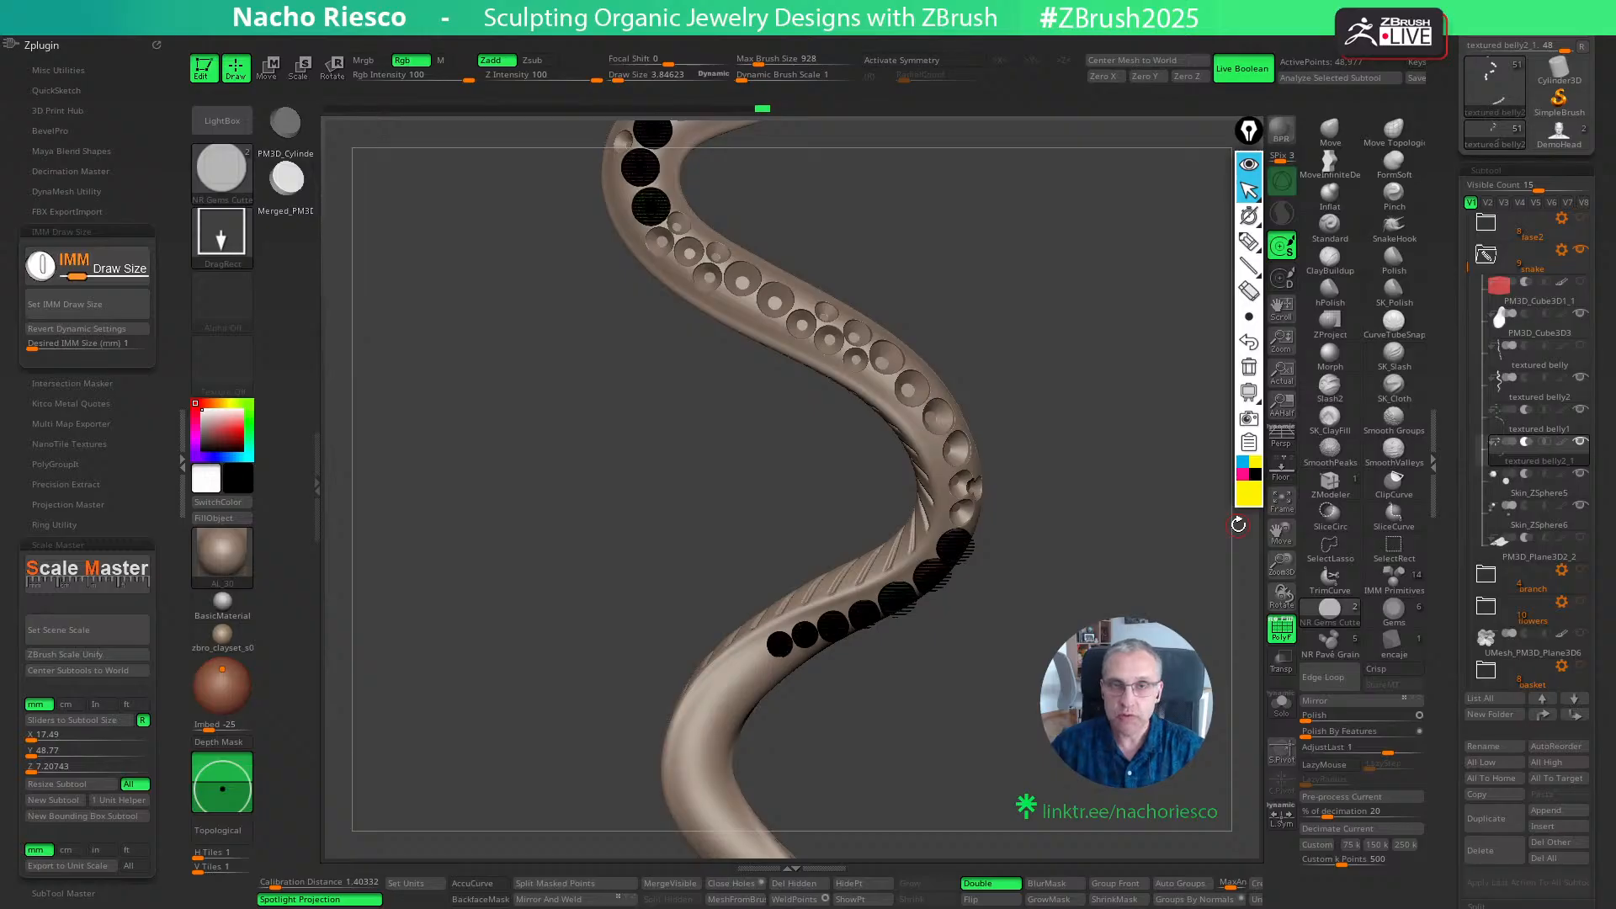
{"action": "left_click", "coordinate": [1281, 629]}
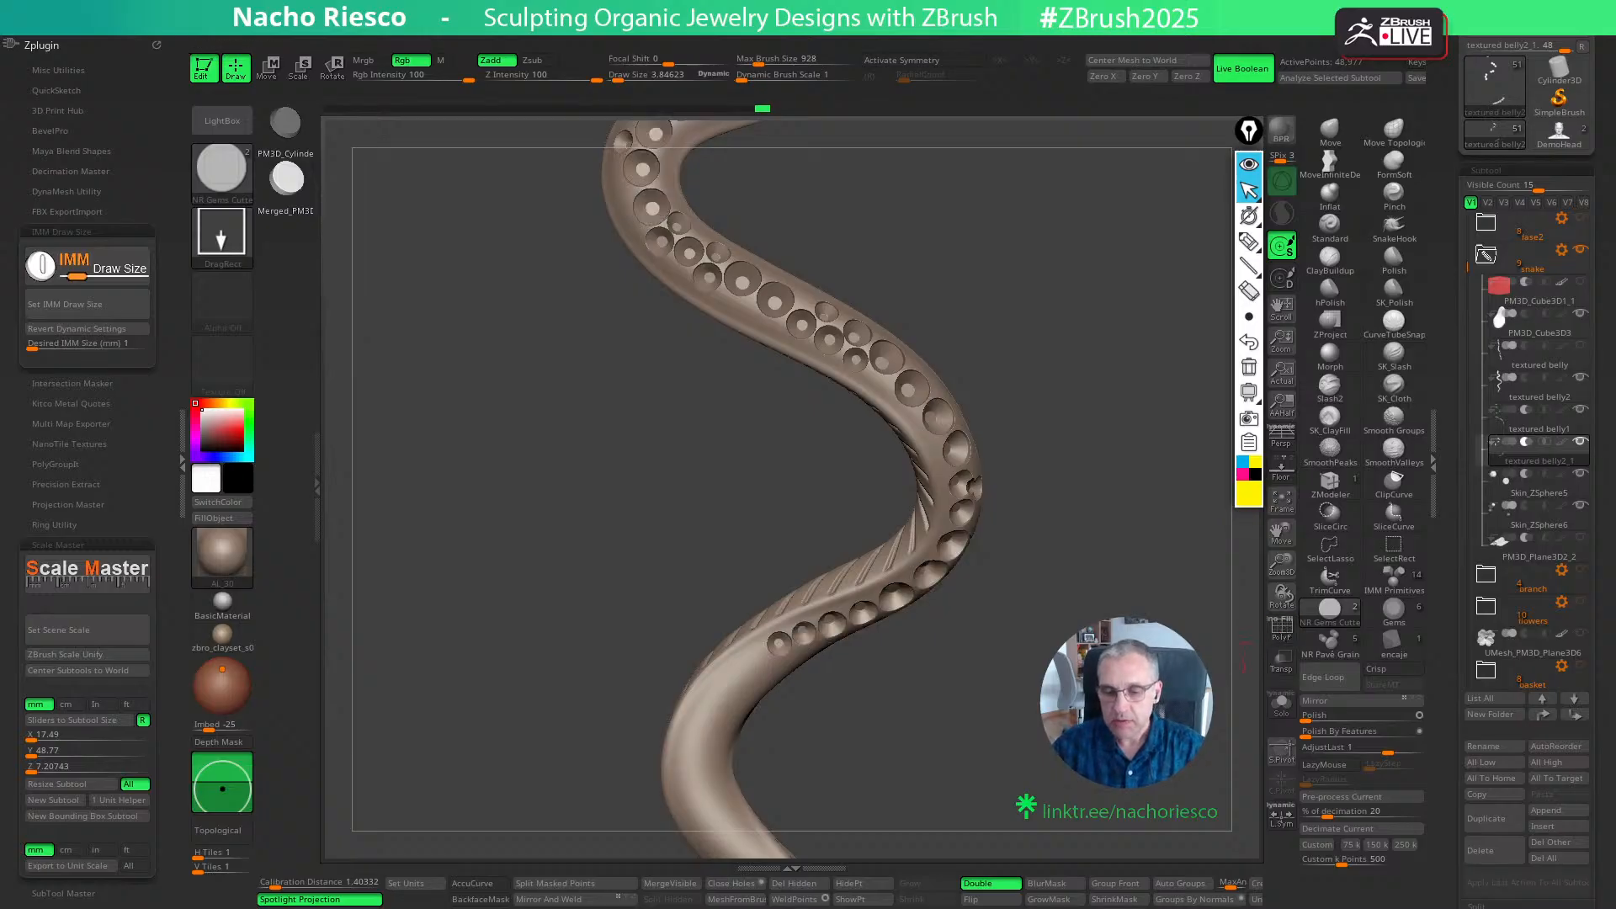
{"action": "left_click_drag", "start_coordinate": [1150, 829], "coordinate": [1142, 789]}
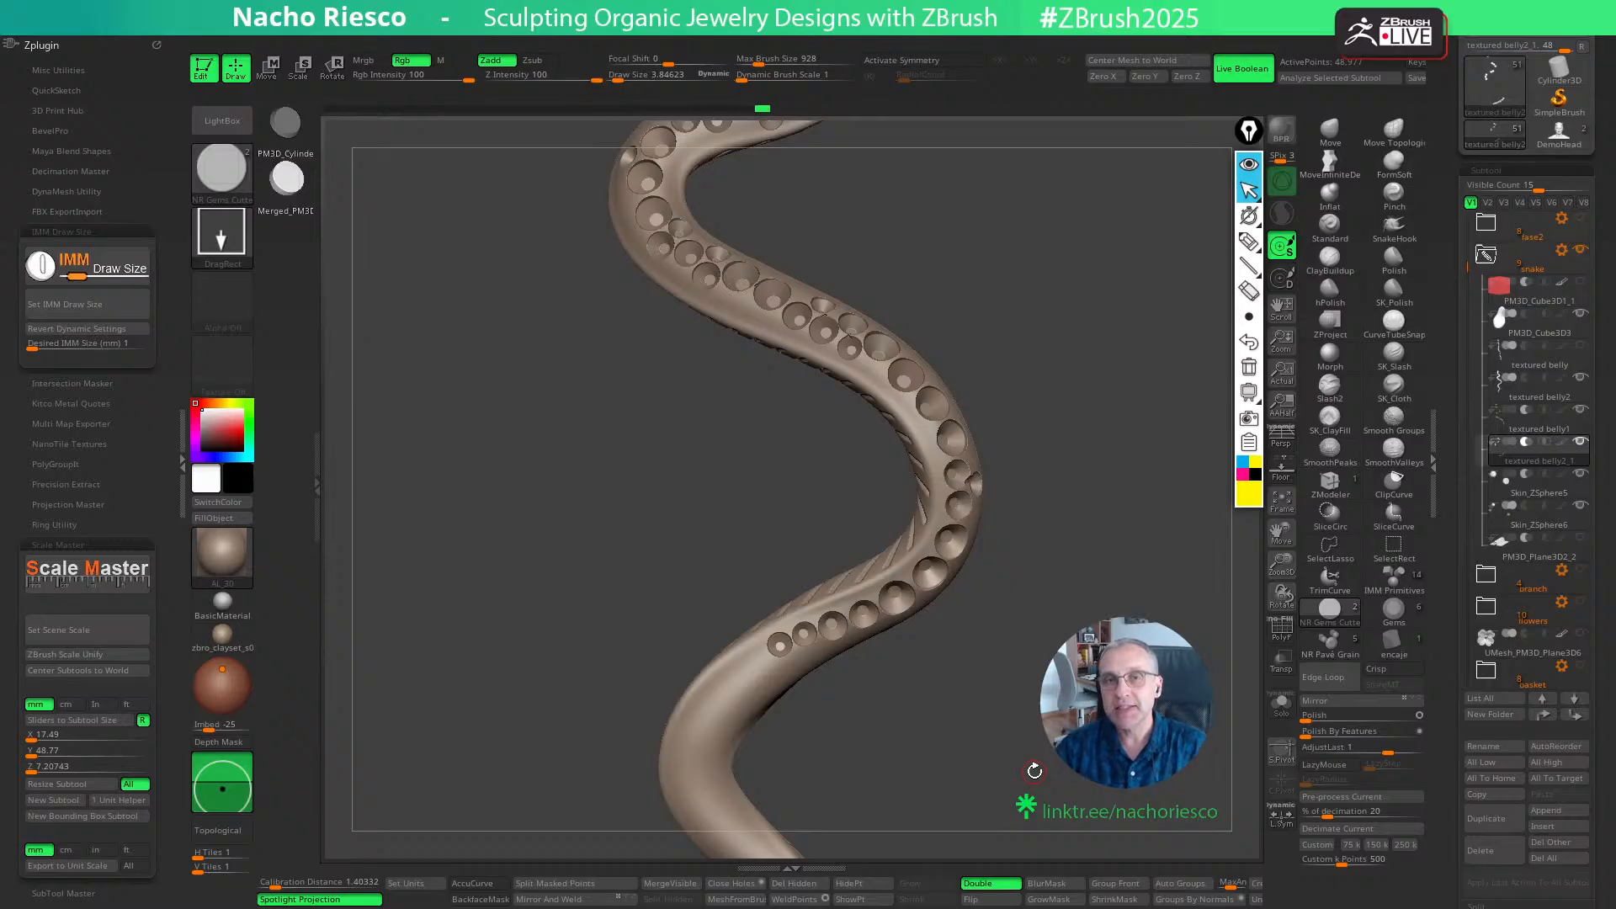
{"action": "left_click_drag", "start_coordinate": [1034, 770], "coordinate": [950, 770]}
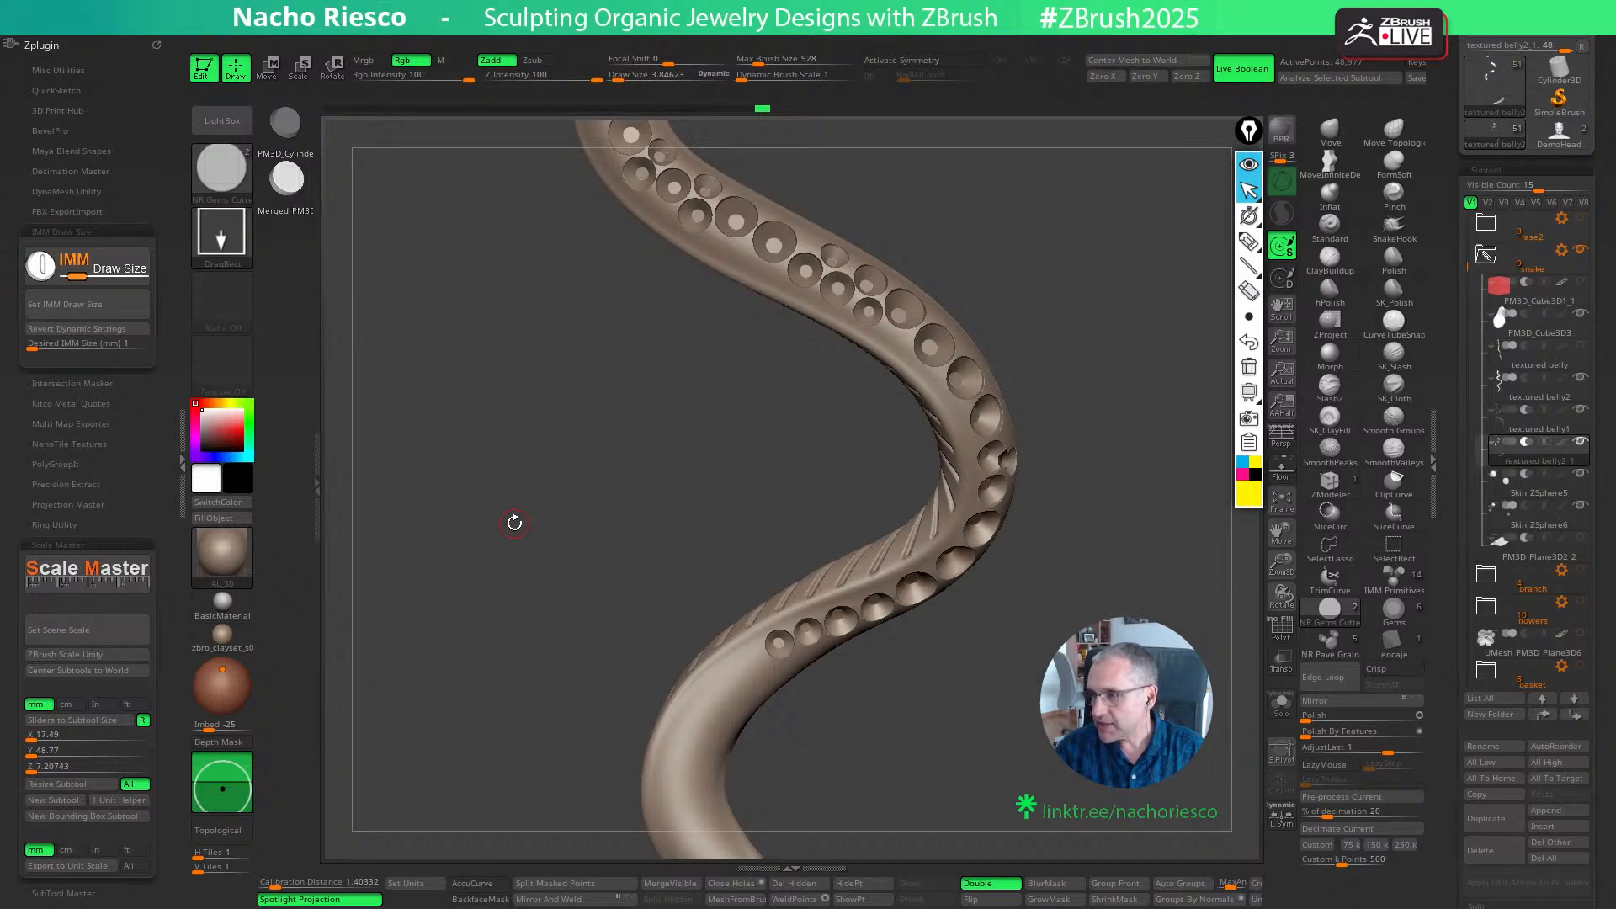
{"action": "left_click_drag", "start_coordinate": [514, 522], "coordinate": [962, 508]}
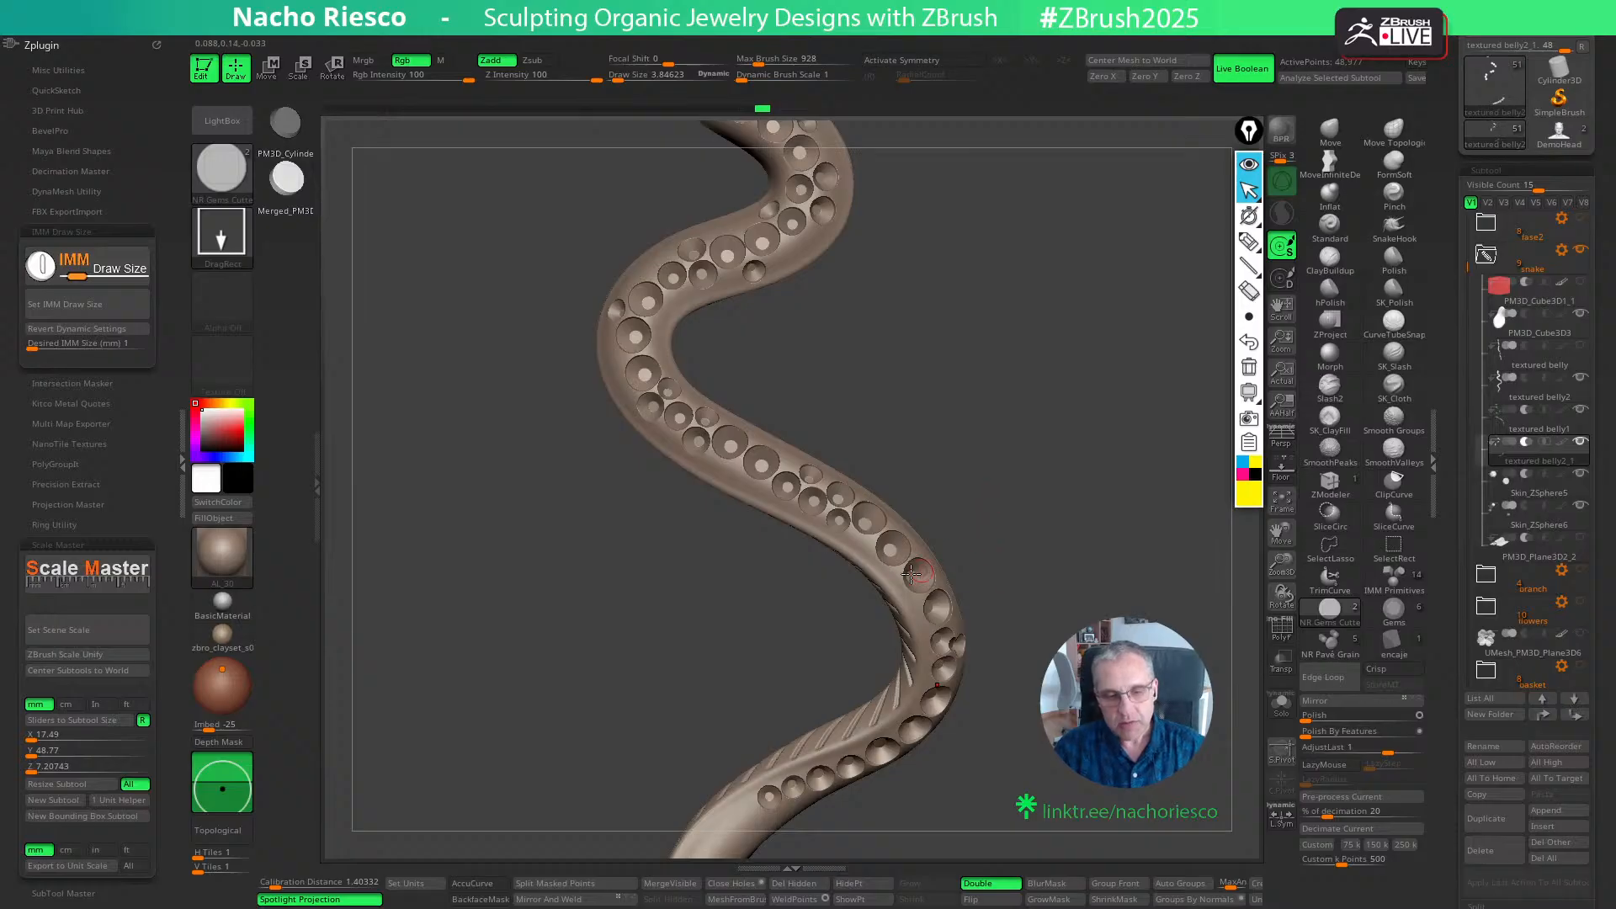
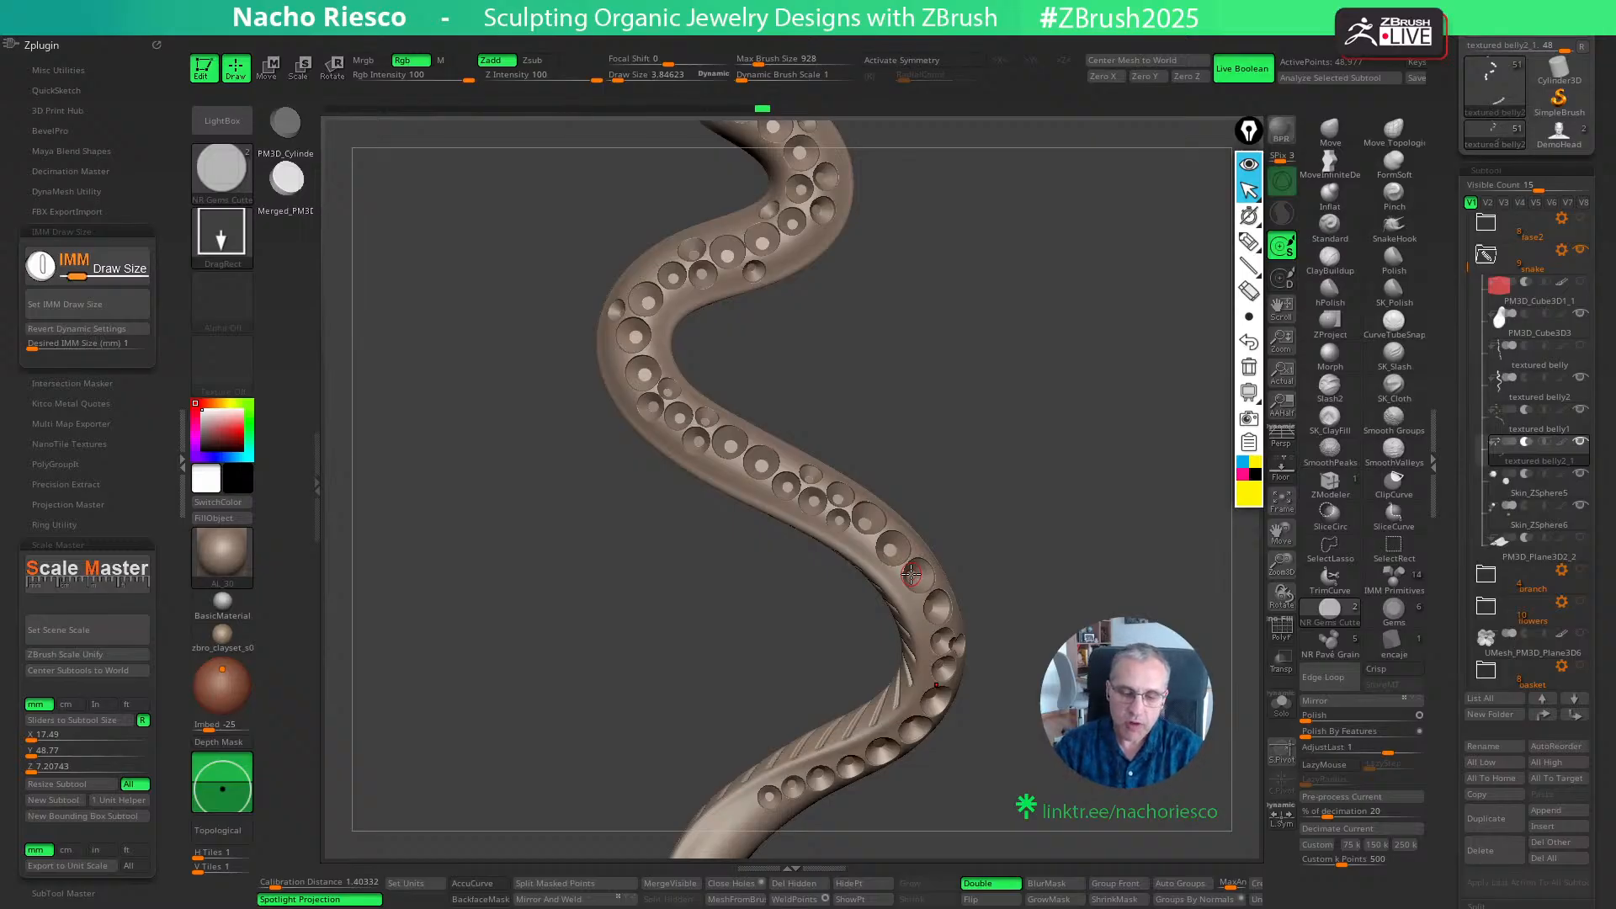
- Switch the active tool from the snake brooch to a new Cube3D primitive
{"action": "left_click_drag", "start_coordinate": [1004, 778], "coordinate": [1011, 694], "text": "alt"}
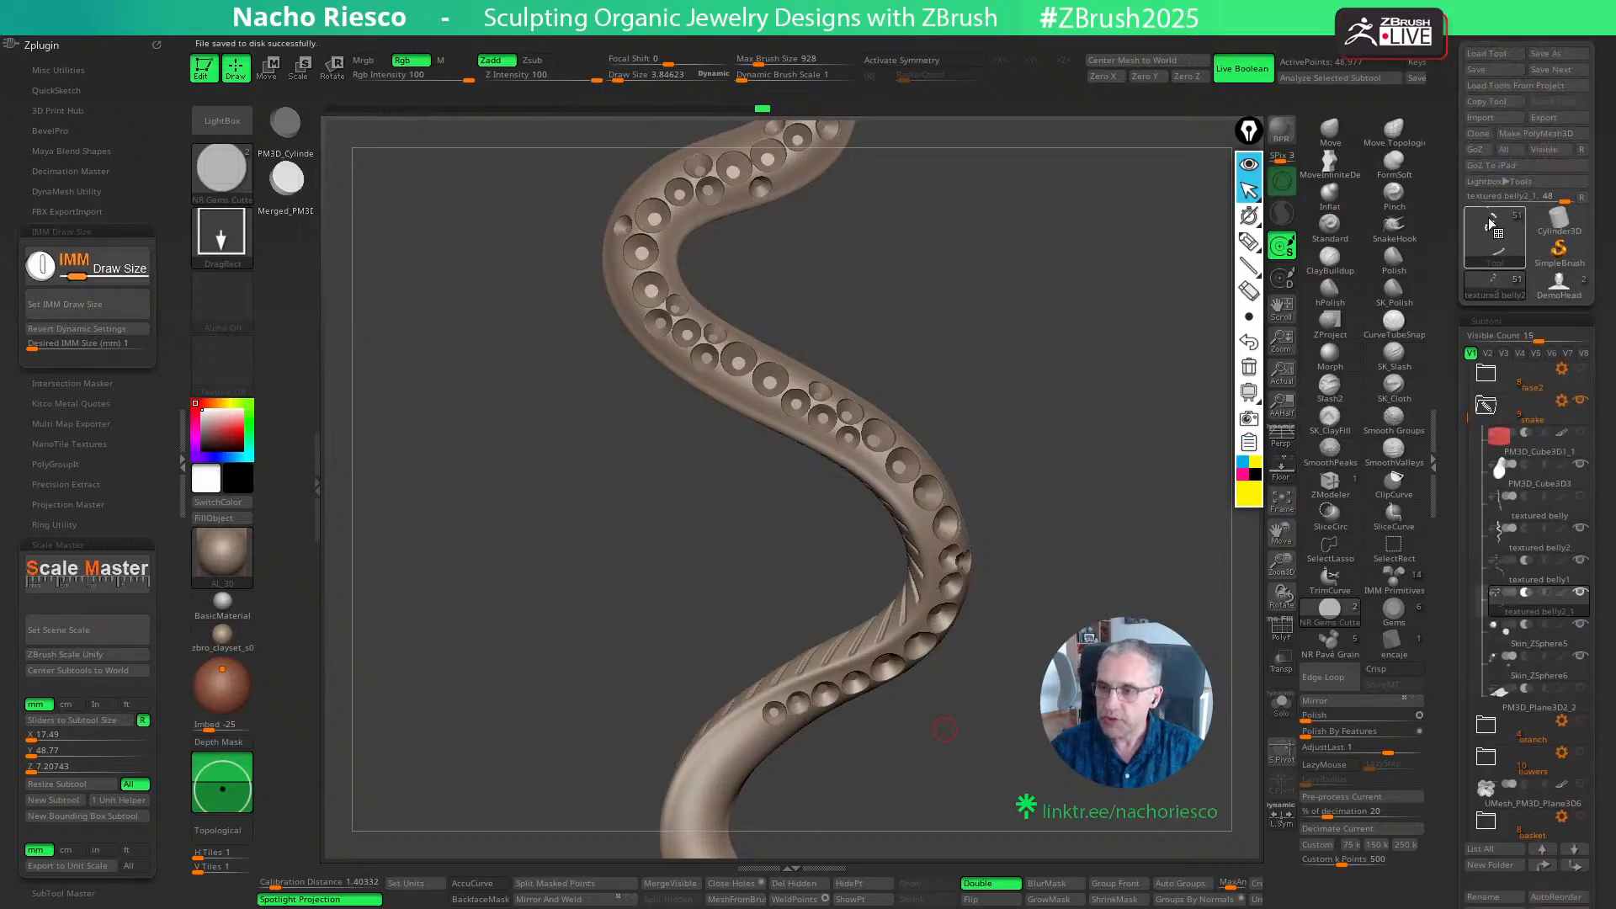
{"action": "left_click", "coordinate": [1489, 220]}
{"action": "left_click", "coordinate": [1498, 236]}
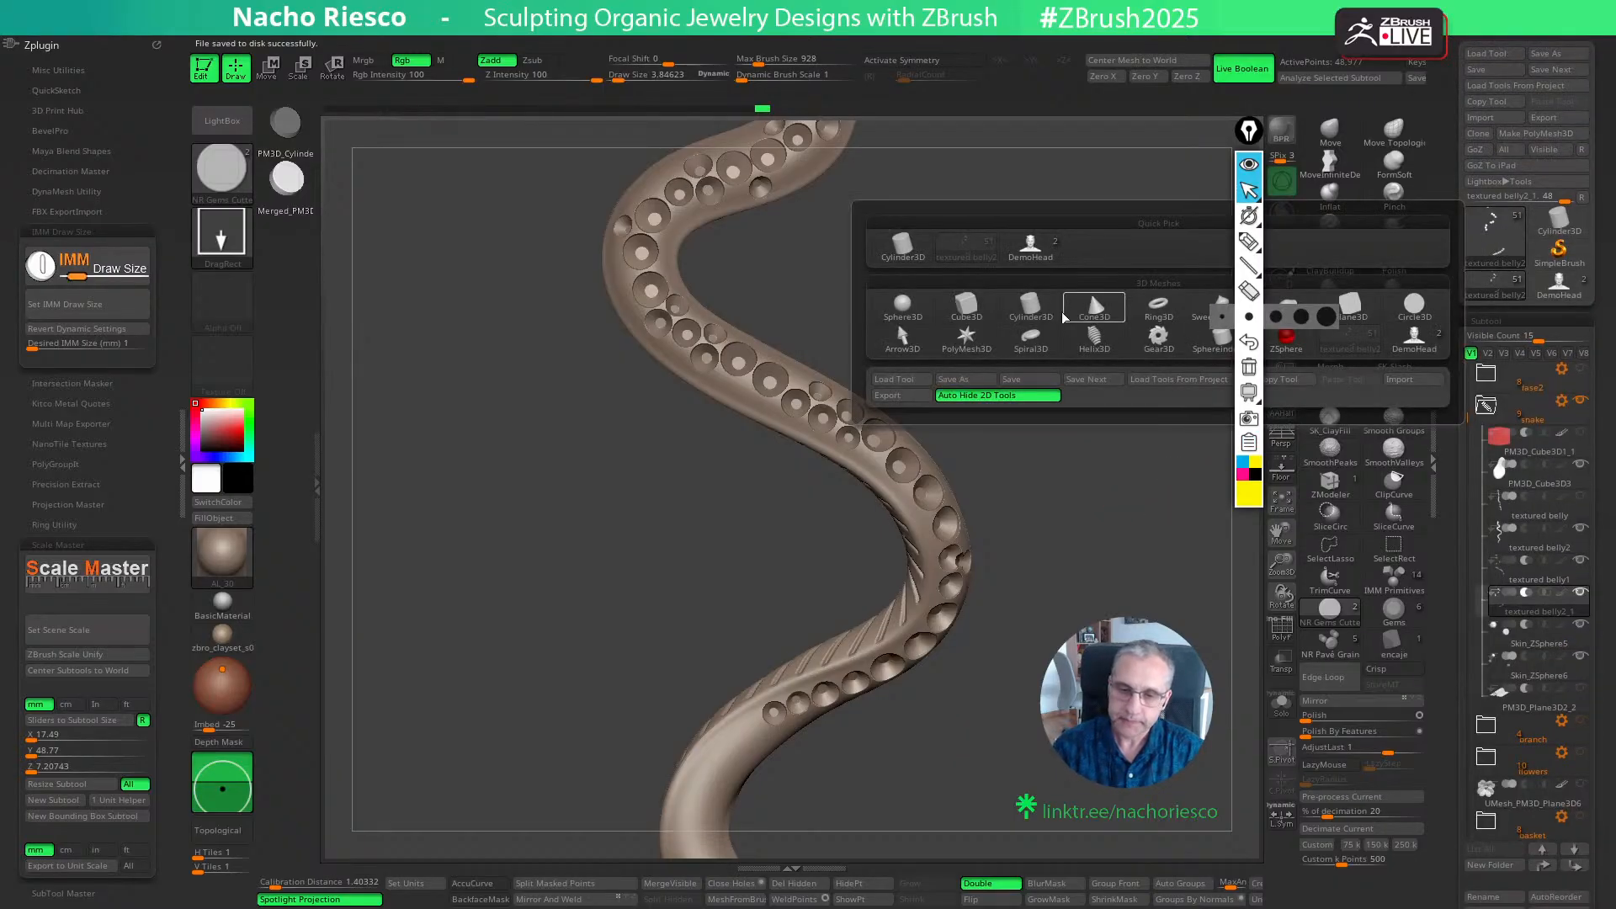
{"action": "left_click", "coordinate": [966, 305]}
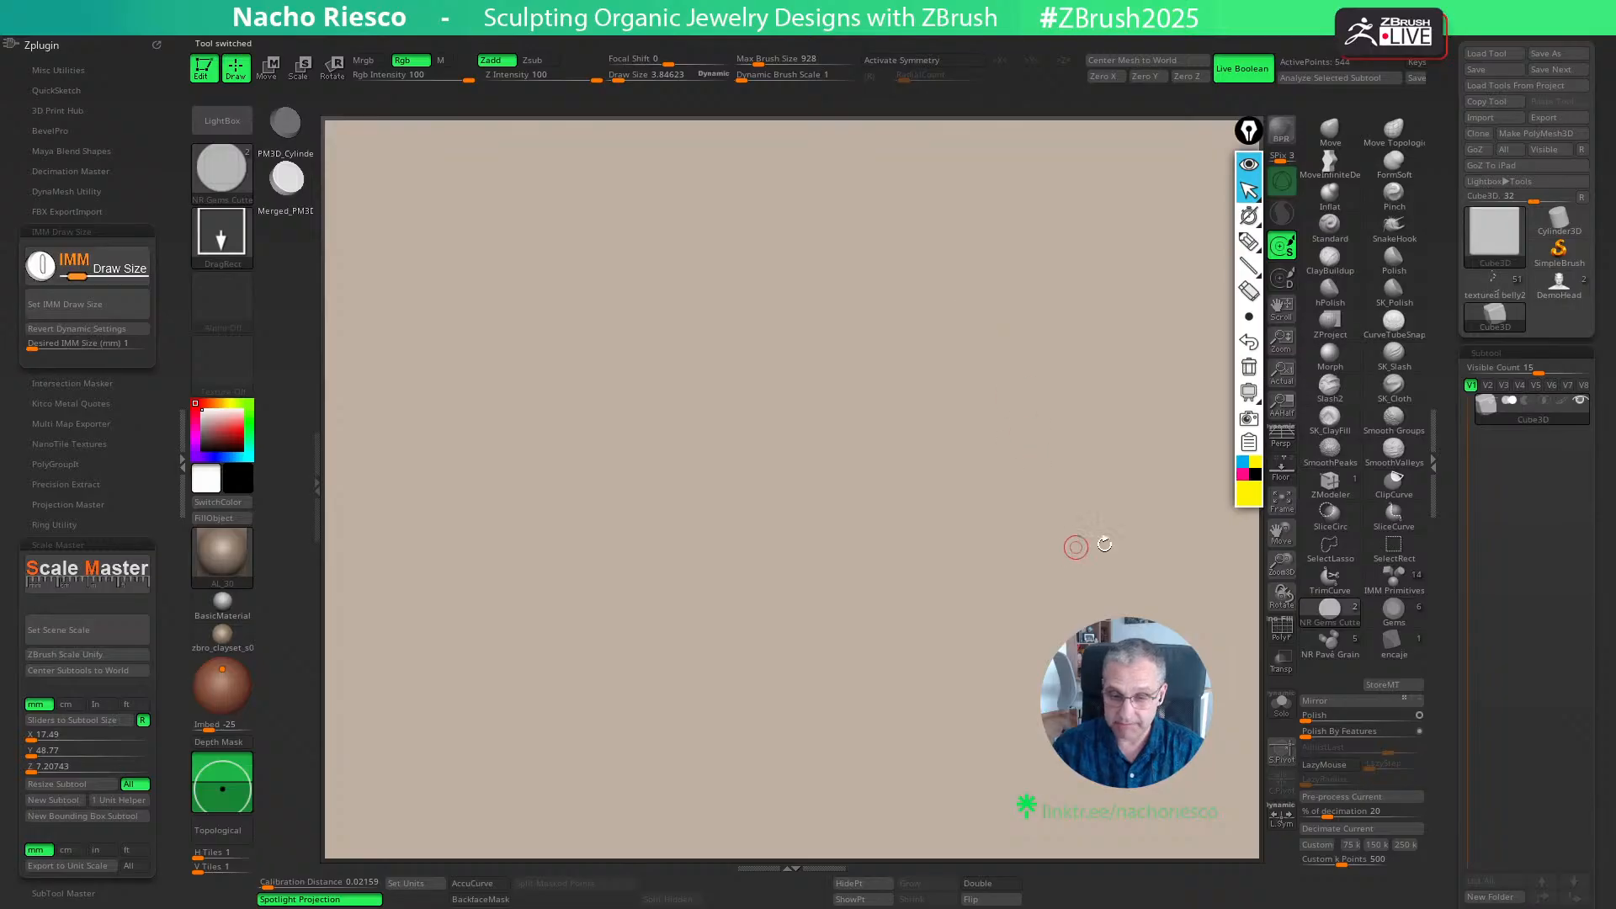
{"action": "left_click", "coordinate": [1290, 509]}
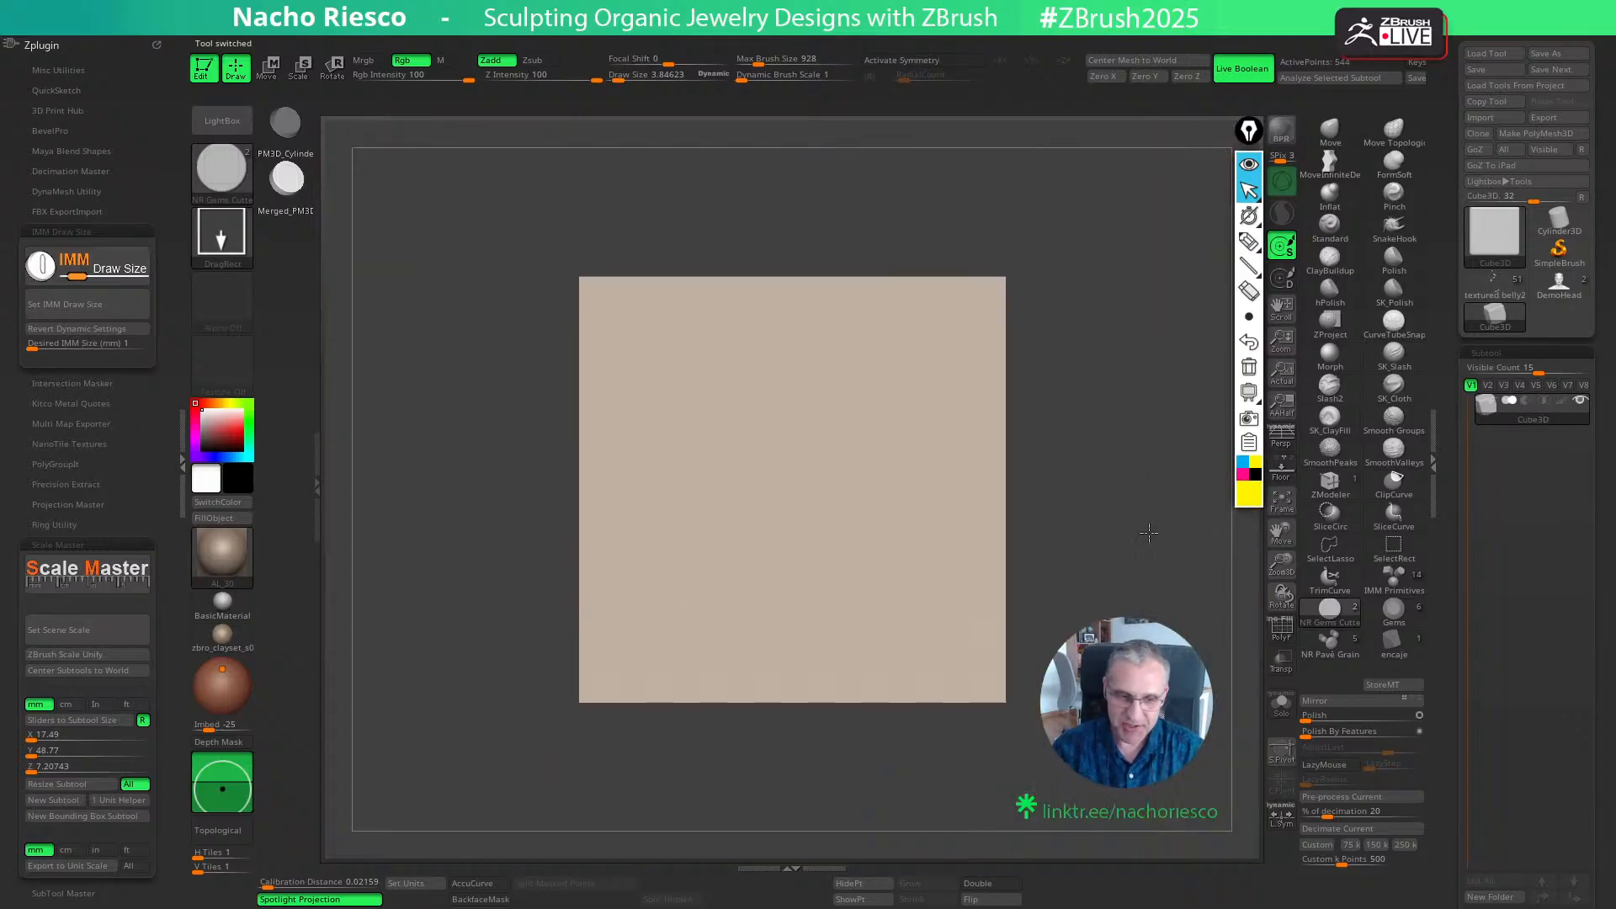
- Scale the cube down along its X axis to form a narrower rectangular box
{"action": "left_click", "coordinate": [182, 462]}
{"action": "left_click_drag", "start_coordinate": [931, 547], "coordinate": [1076, 598]}
{"action": "key", "text": "w"}
{"action": "left_click_drag", "start_coordinate": [761, 490], "coordinate": [755, 478]}
{"action": "left_click_drag", "start_coordinate": [913, 547], "coordinate": [1035, 639]}
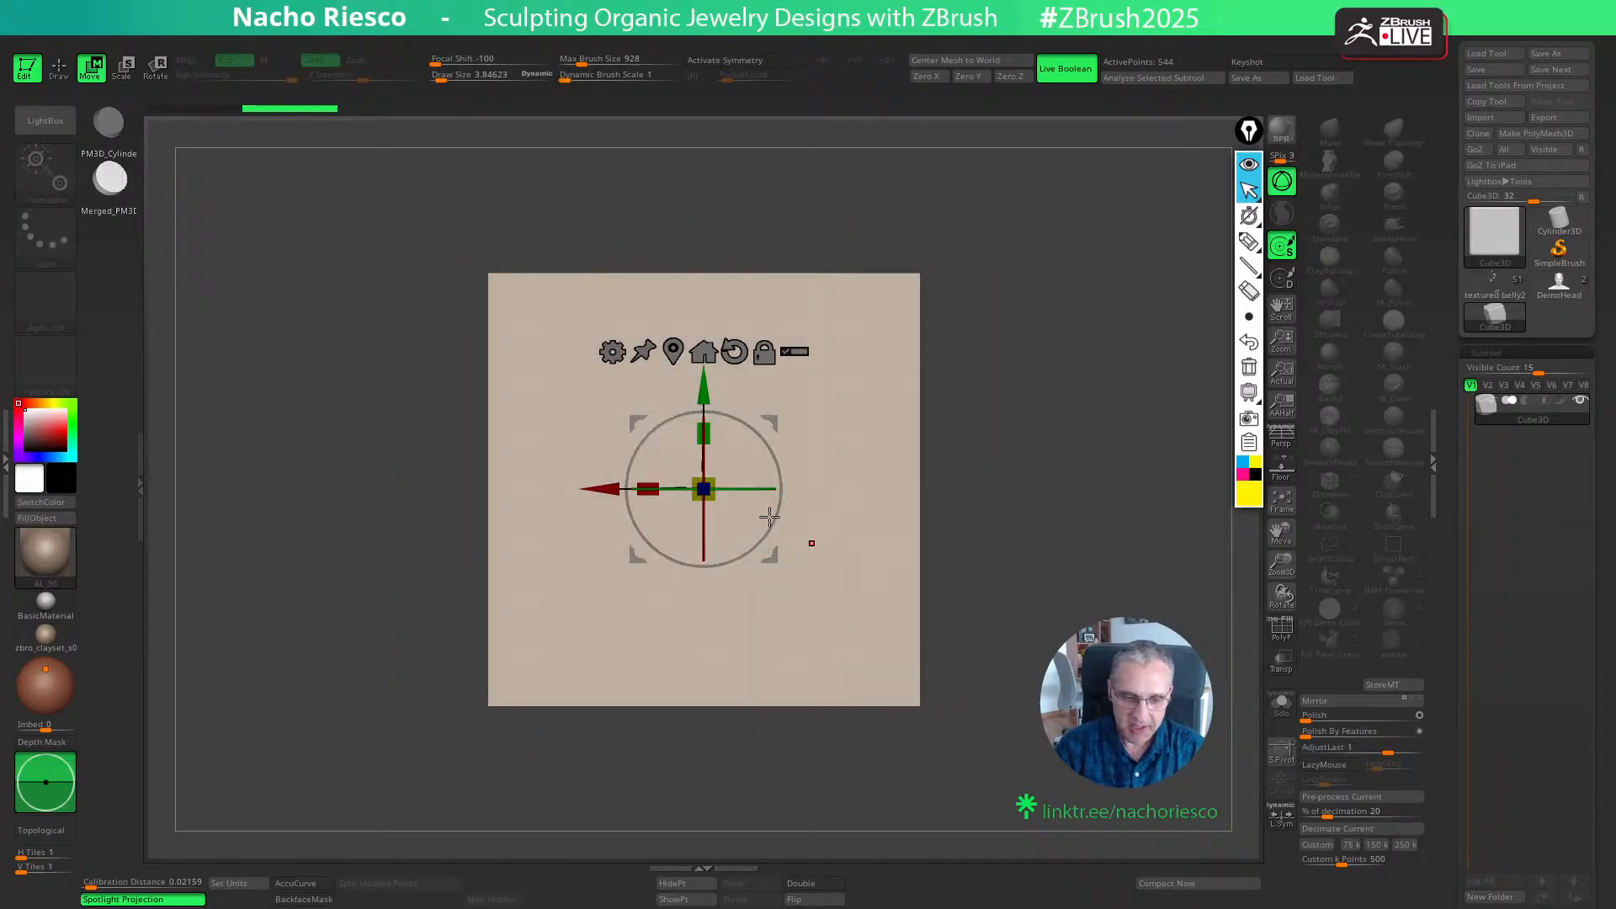
{"action": "left_click_drag", "start_coordinate": [649, 488], "coordinate": [699, 493]}
{"action": "key", "text": "ctrl+z"}
{"action": "key", "text": "ctrl+z"}
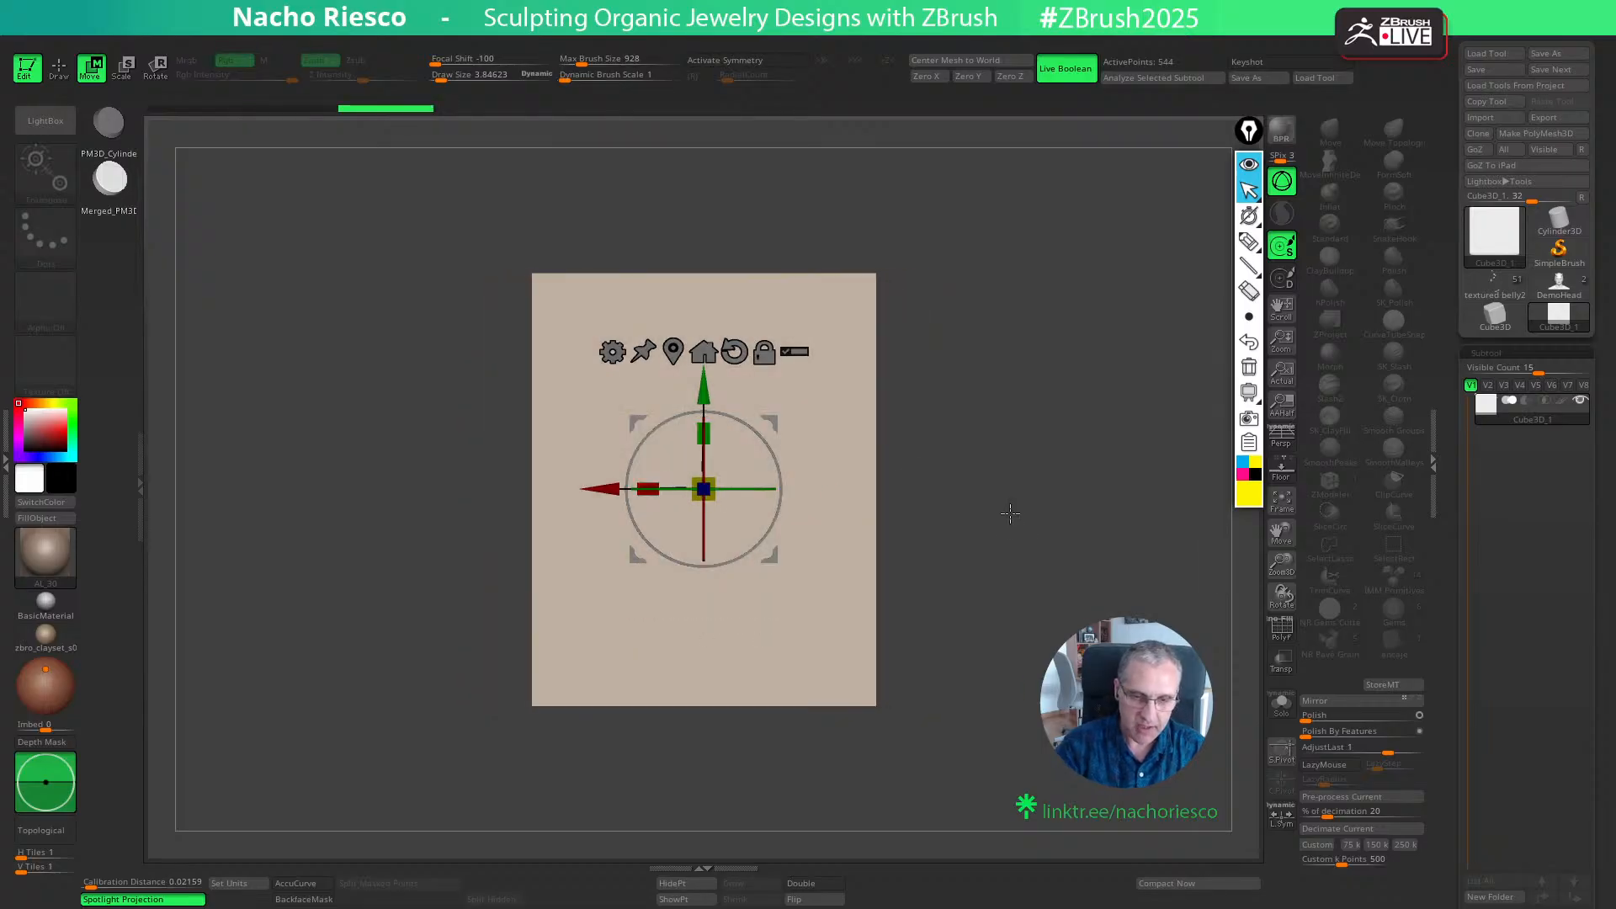
- Convert the box to a PolyMesh3D with its polyframe shown and assign its polygroups by normals
{"action": "left_click_drag", "start_coordinate": [1013, 513], "coordinate": [1098, 577]}
{"action": "left_click", "coordinate": [1282, 633]}
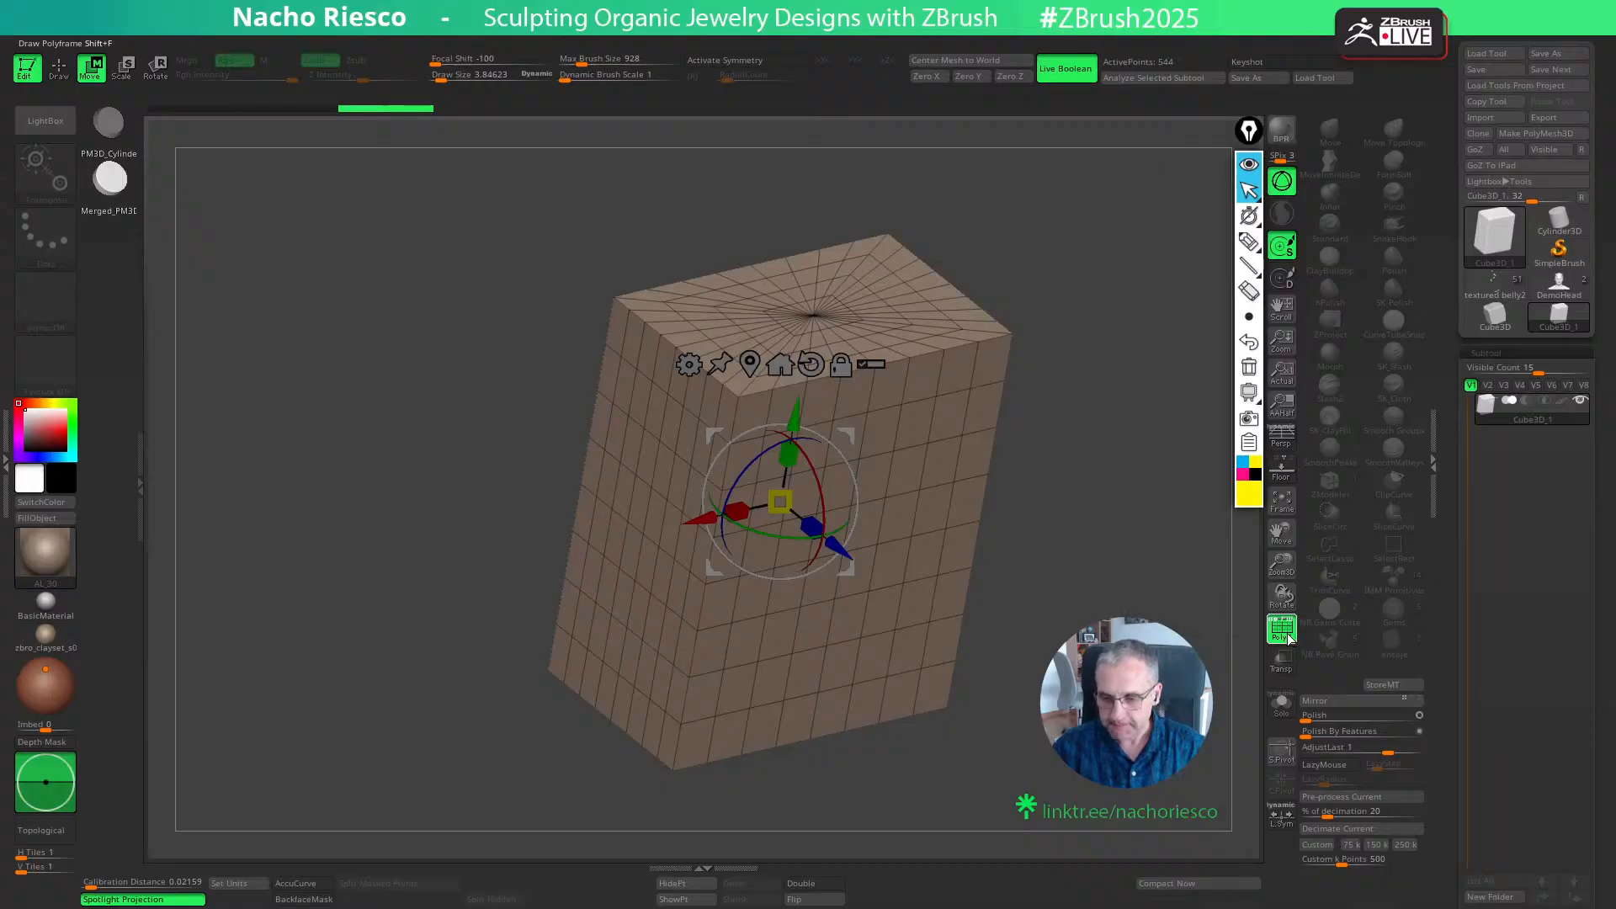
{"action": "left_click", "coordinate": [1535, 134]}
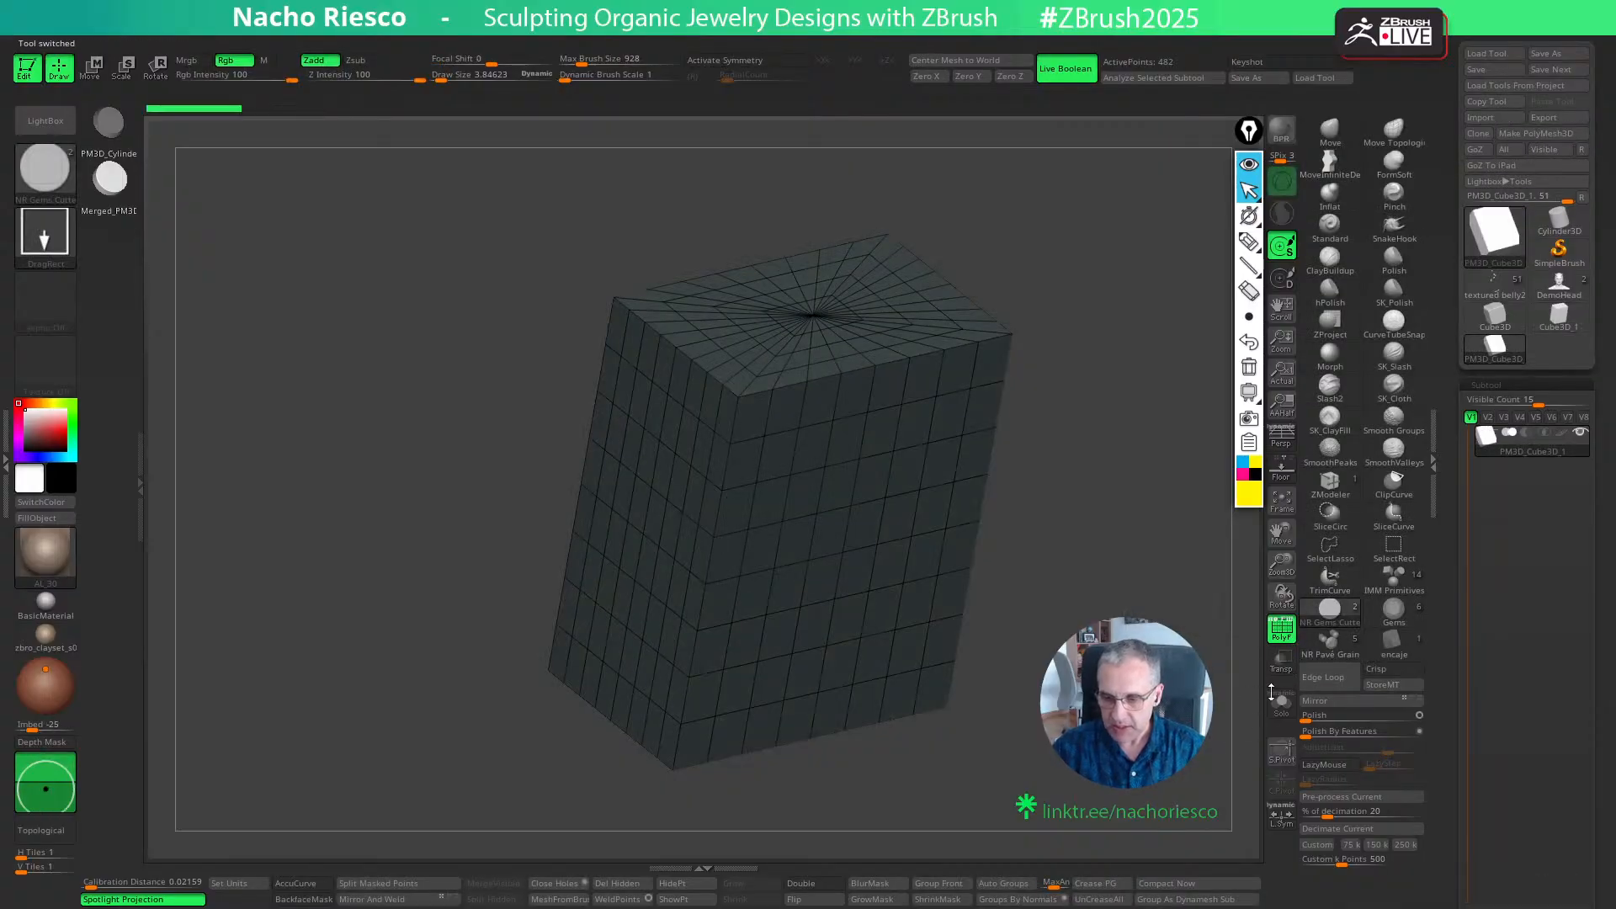
{"action": "left_click_drag", "start_coordinate": [1232, 746], "coordinate": [1151, 785]}
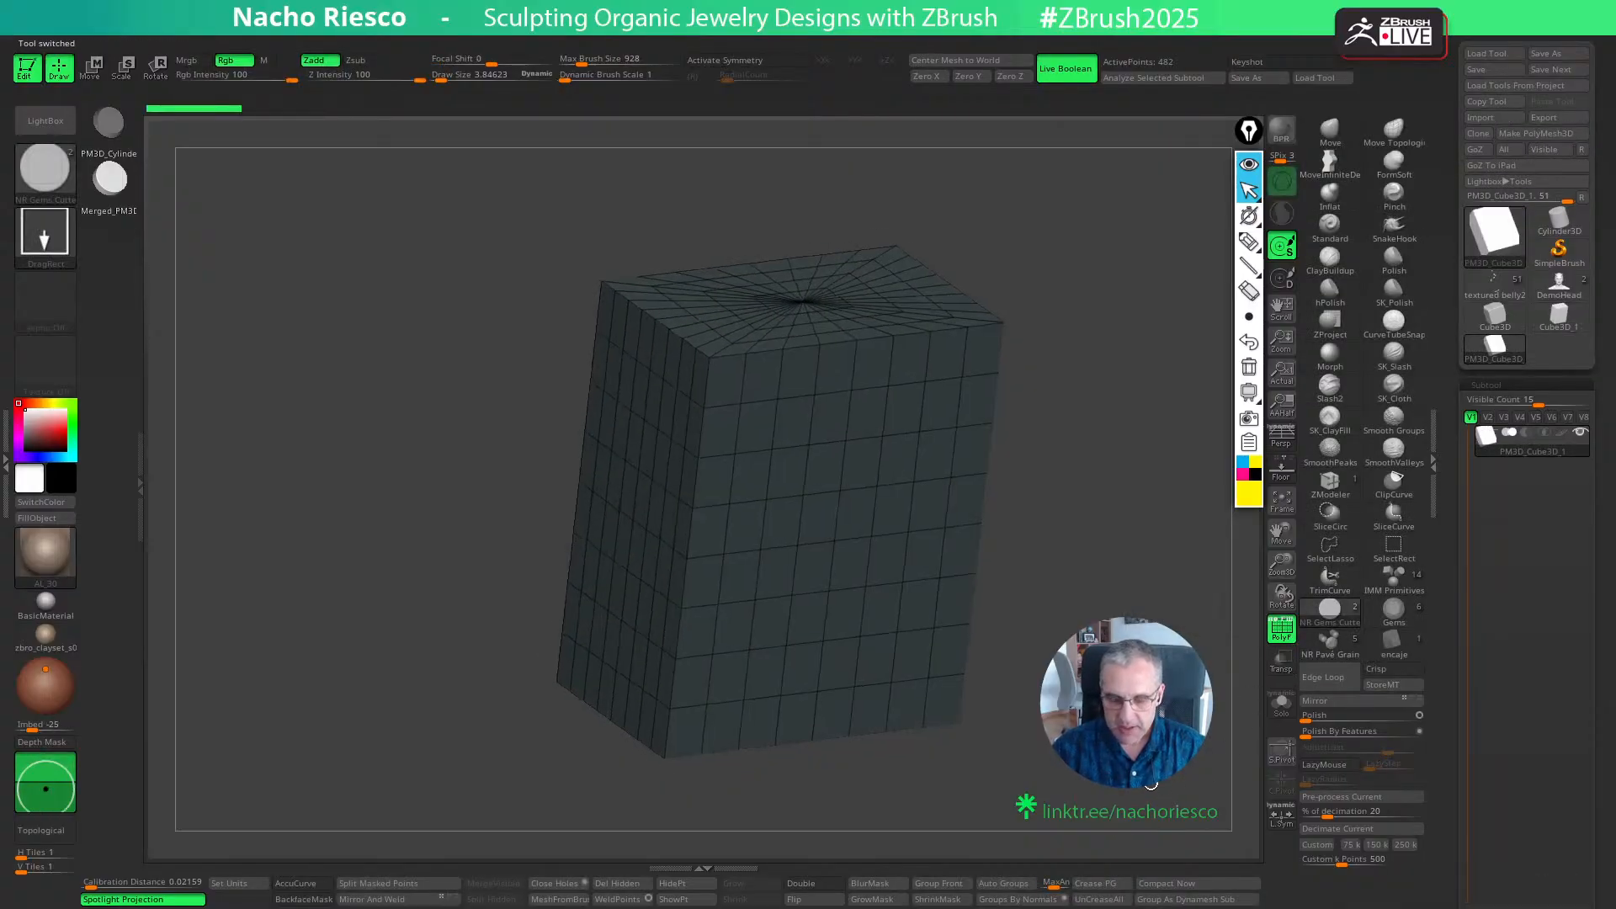
{"action": "left_click", "coordinate": [1041, 900]}
- Isolate and delete the box's top face polygroup, leaving the box open, and turn on double-sided display
{"action": "left_click_drag", "start_coordinate": [1023, 770], "coordinate": [1028, 812]}
{"action": "left_click", "coordinate": [813, 318], "text": "ctrl+shift"}
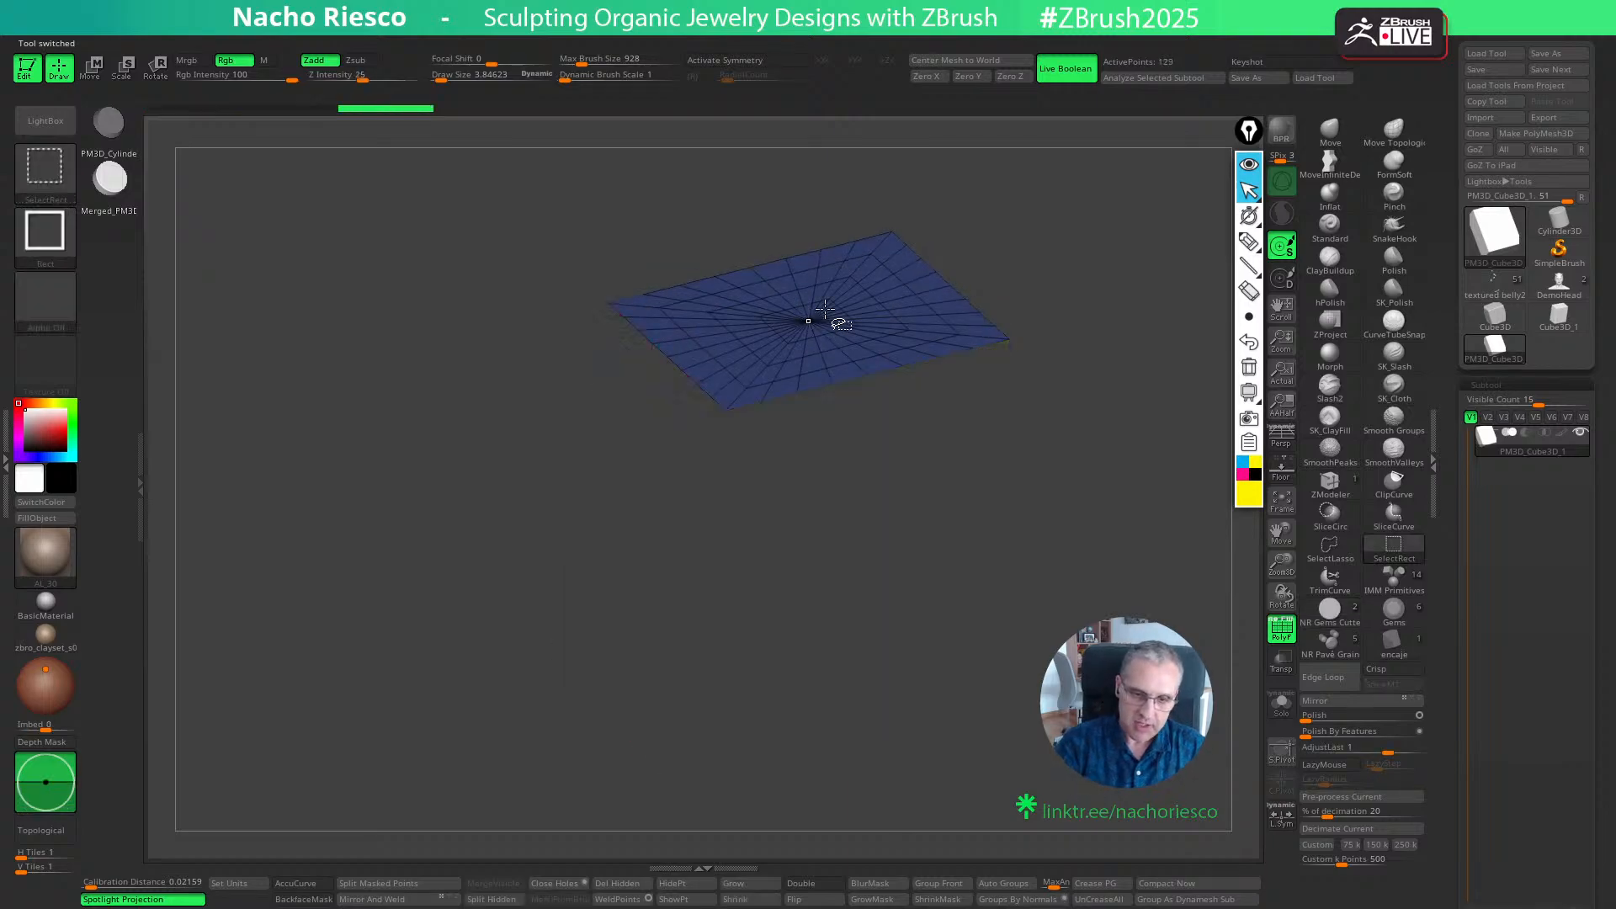
{"action": "left_click", "coordinate": [1103, 325], "text": "ctrl+shift"}
{"action": "left_click_drag", "start_coordinate": [1086, 766], "coordinate": [1084, 821]}
{"action": "left_click", "coordinate": [618, 886]}
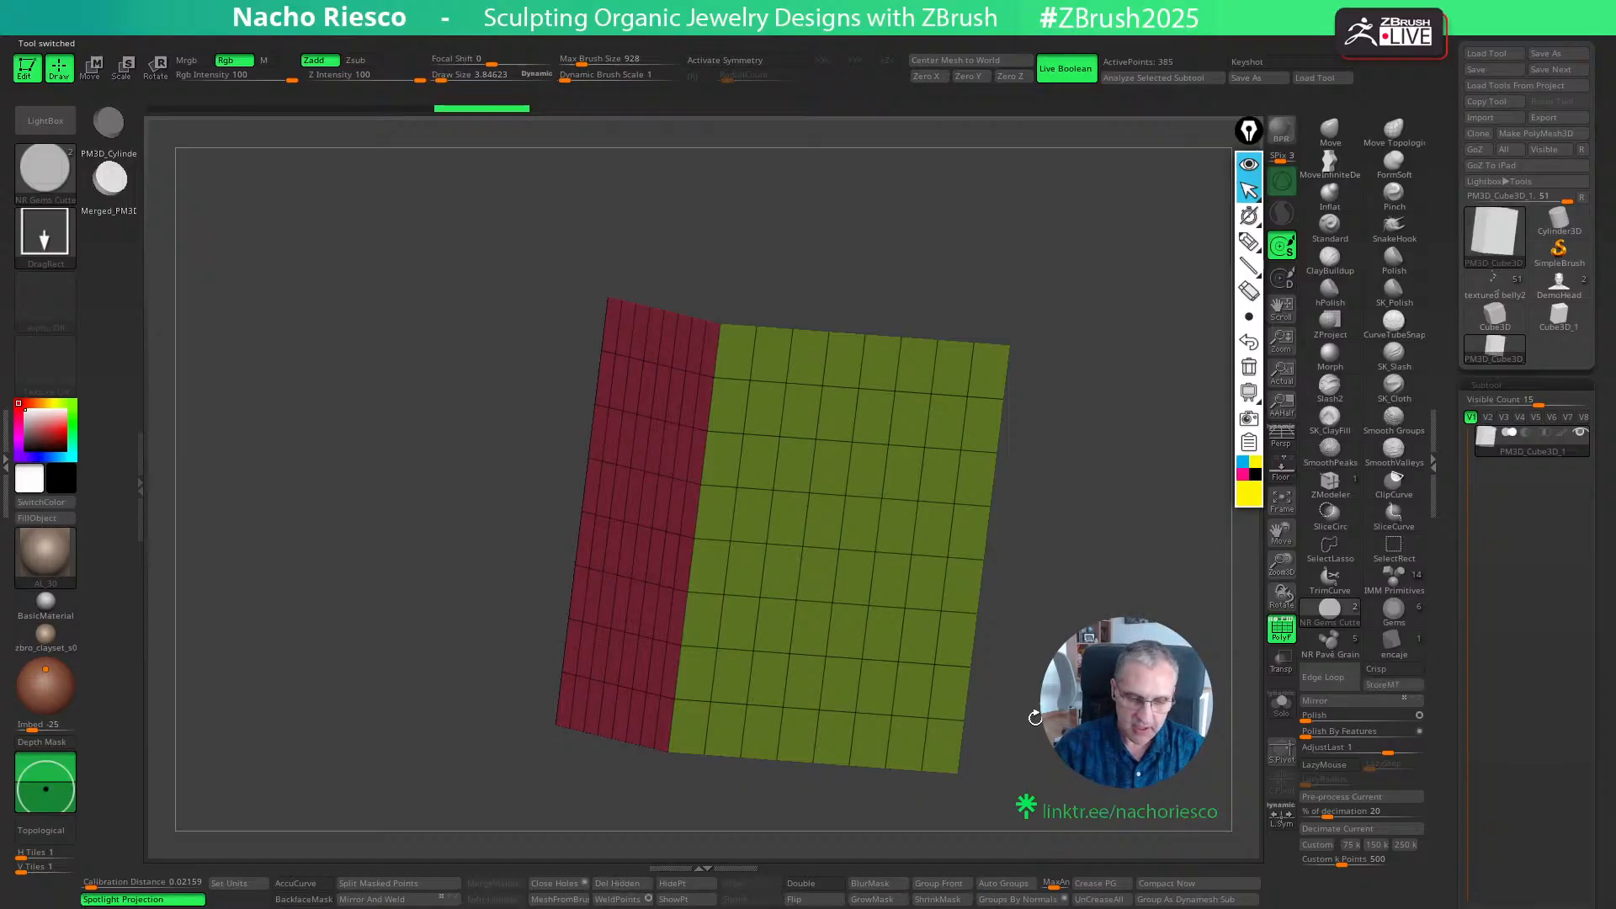
{"action": "left_click", "coordinate": [808, 884]}
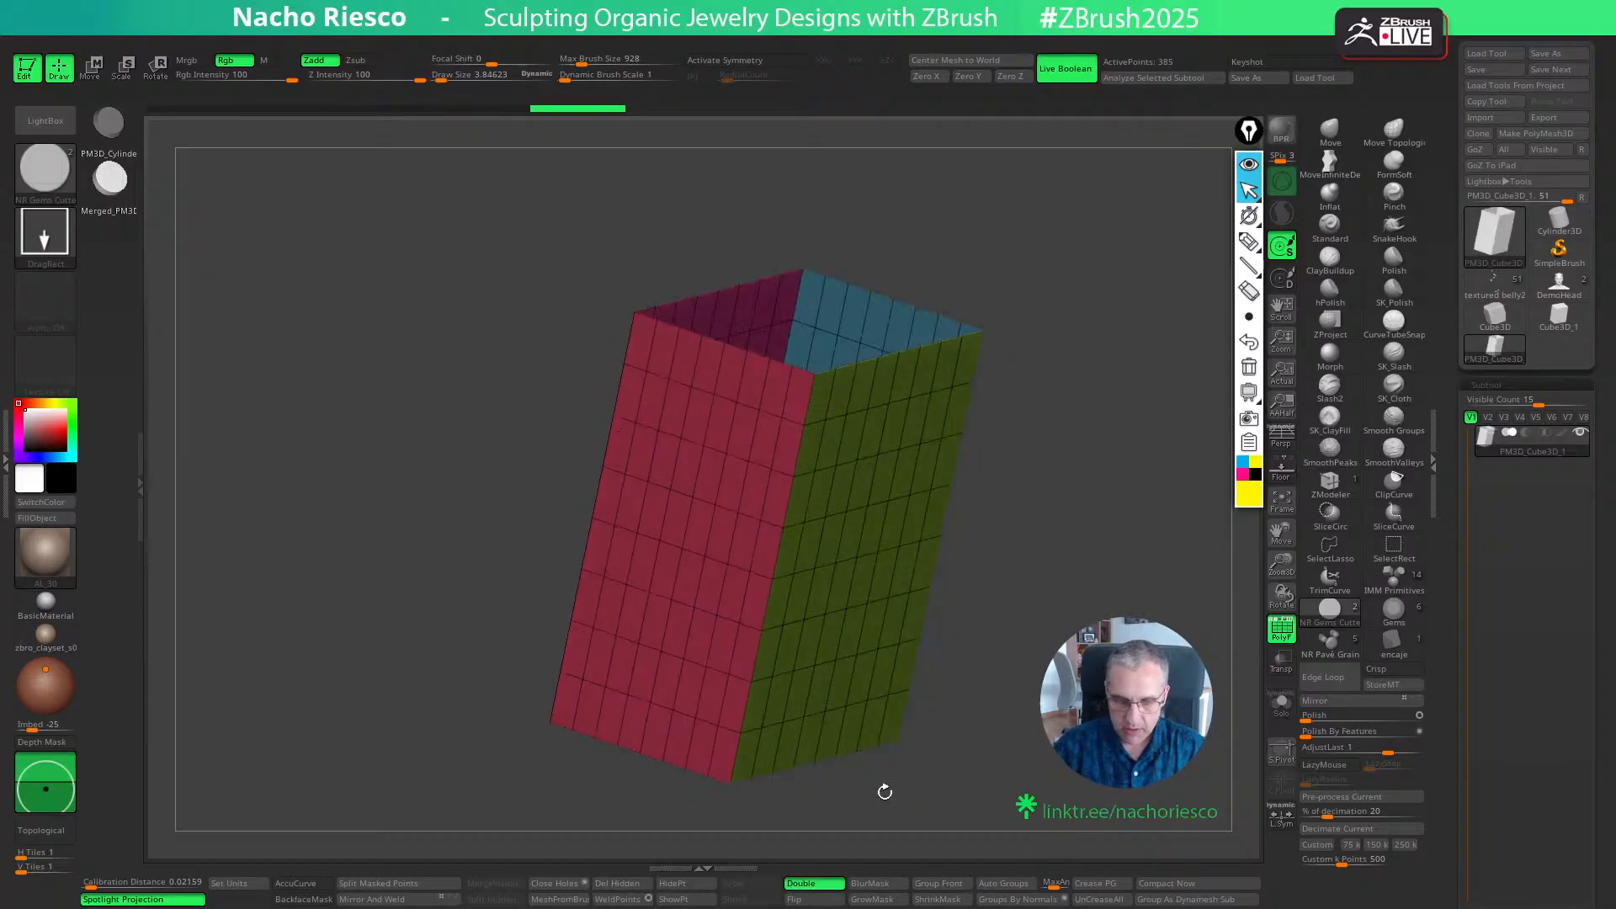
- ZRemesh the open box with Same and KeepGroups on, Adapt off, and SmoothGroups and AdaptiveSize set to 0
{"action": "left_click_drag", "start_coordinate": [884, 791], "coordinate": [852, 828]}
{"action": "left_click_drag", "start_coordinate": [1447, 750], "coordinate": [1430, 458]}
{"action": "left_click_drag", "start_coordinate": [1222, 711], "coordinate": [1262, 547]}
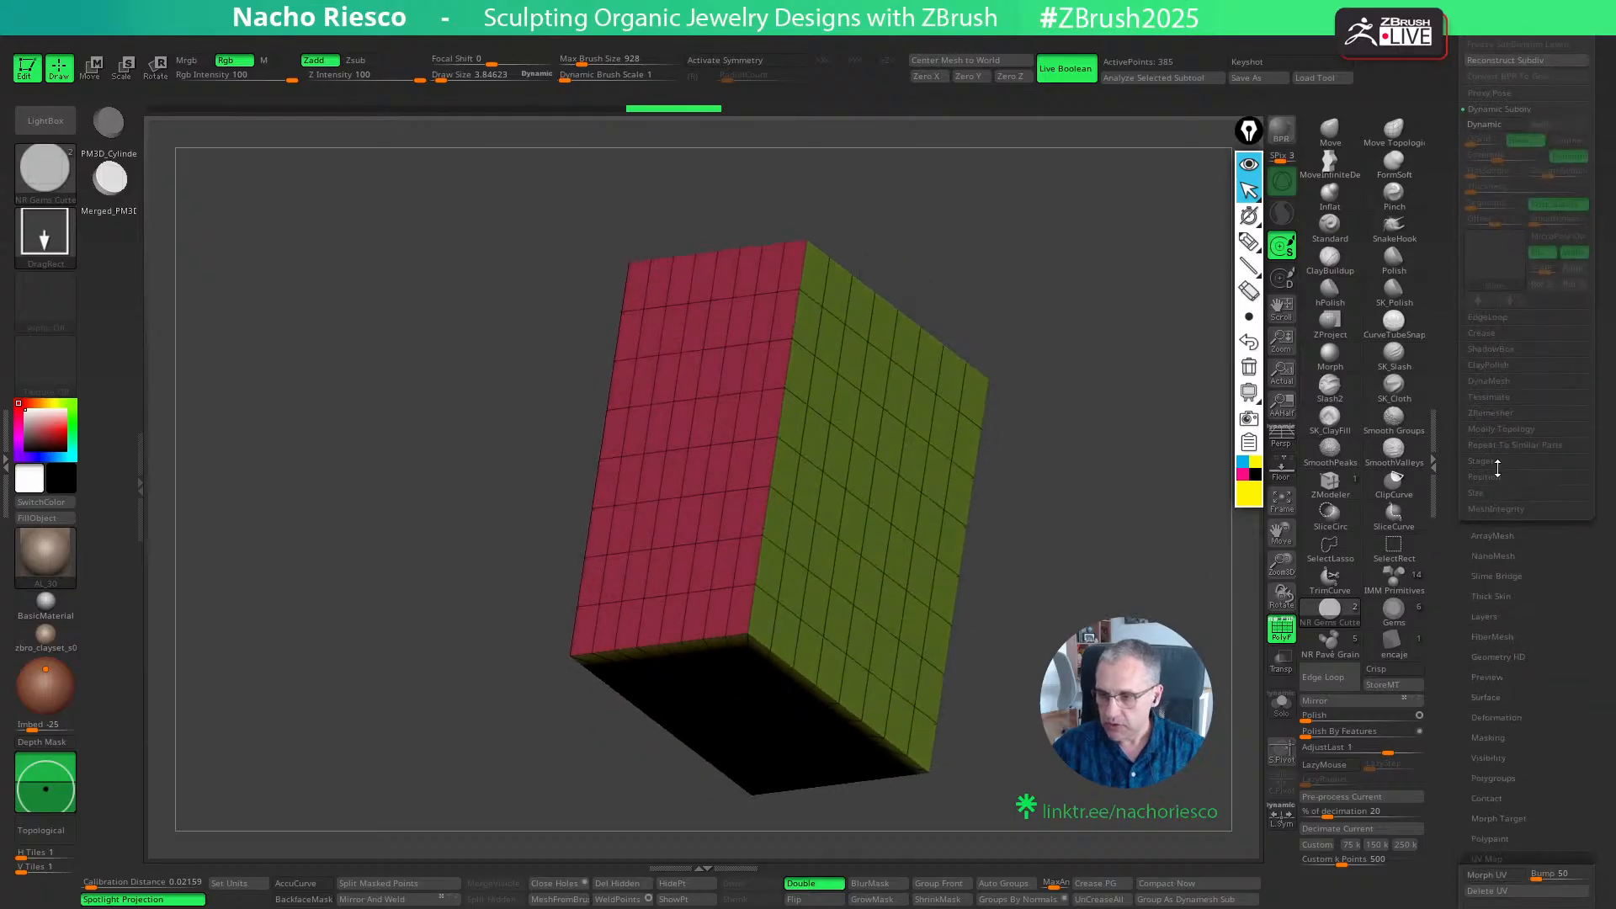
{"action": "left_click", "coordinate": [1506, 413]}
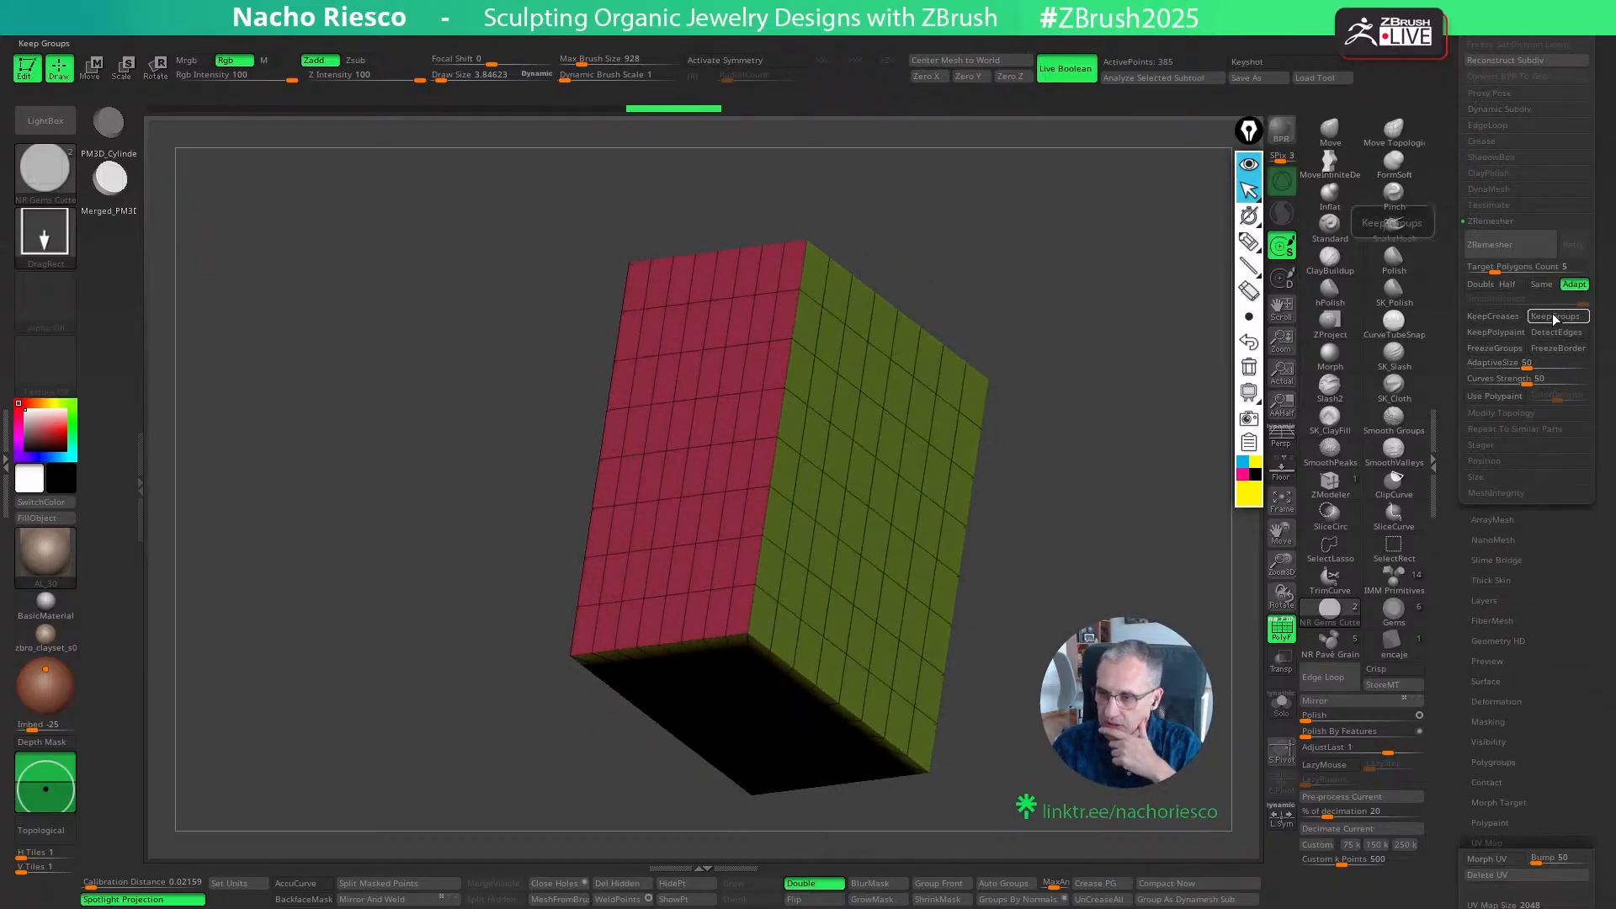
{"action": "left_click", "coordinate": [1540, 284]}
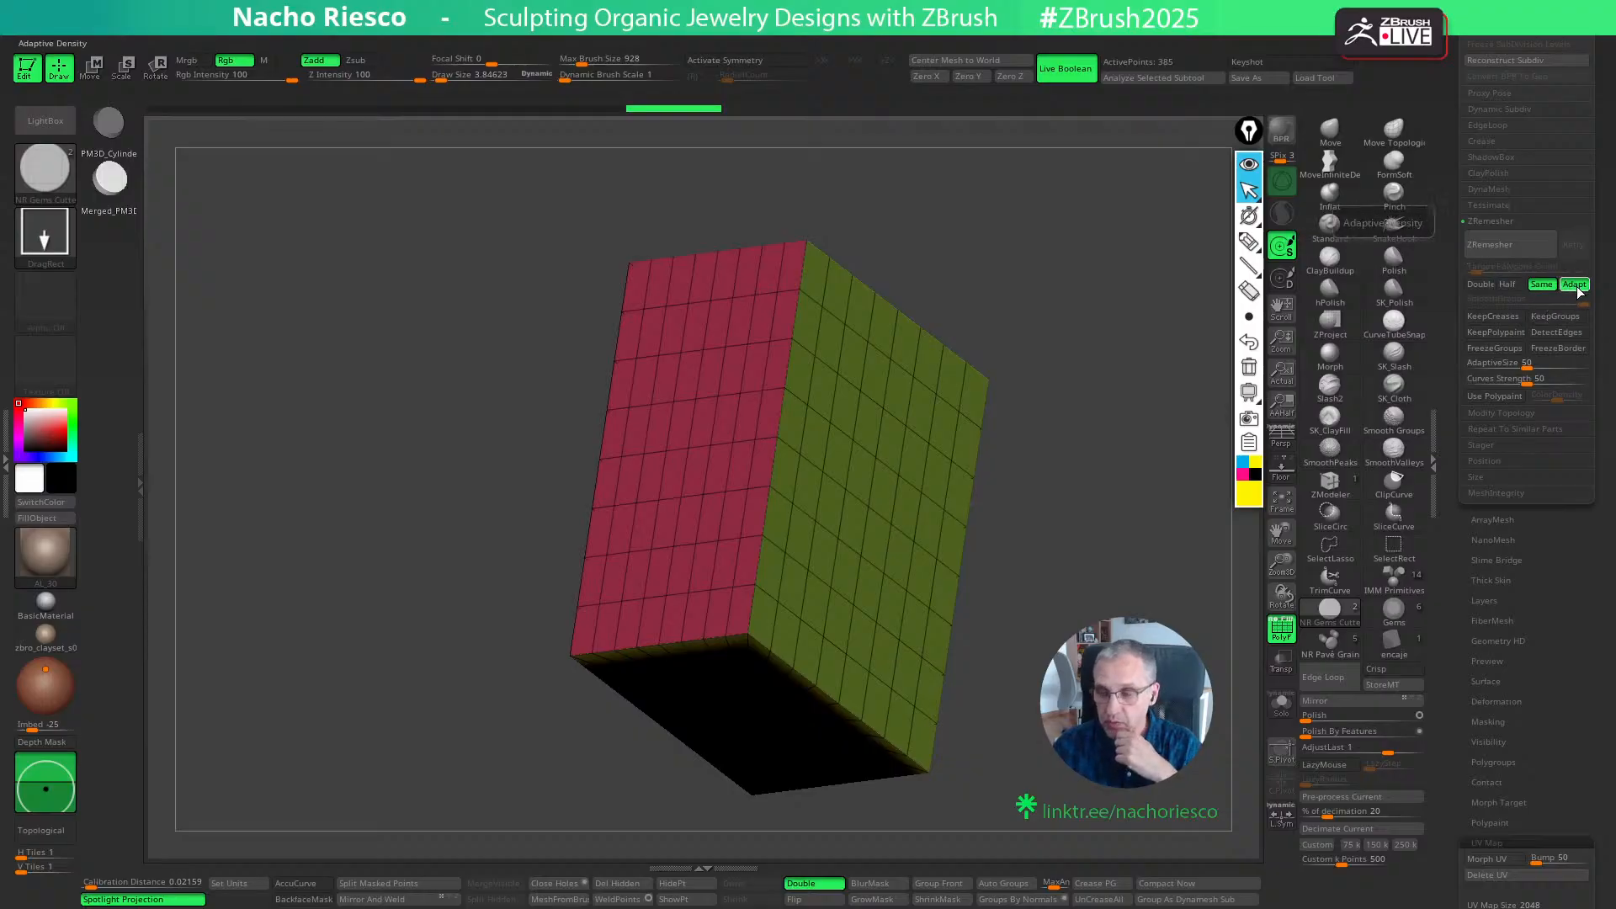
{"action": "left_click", "coordinate": [1556, 316]}
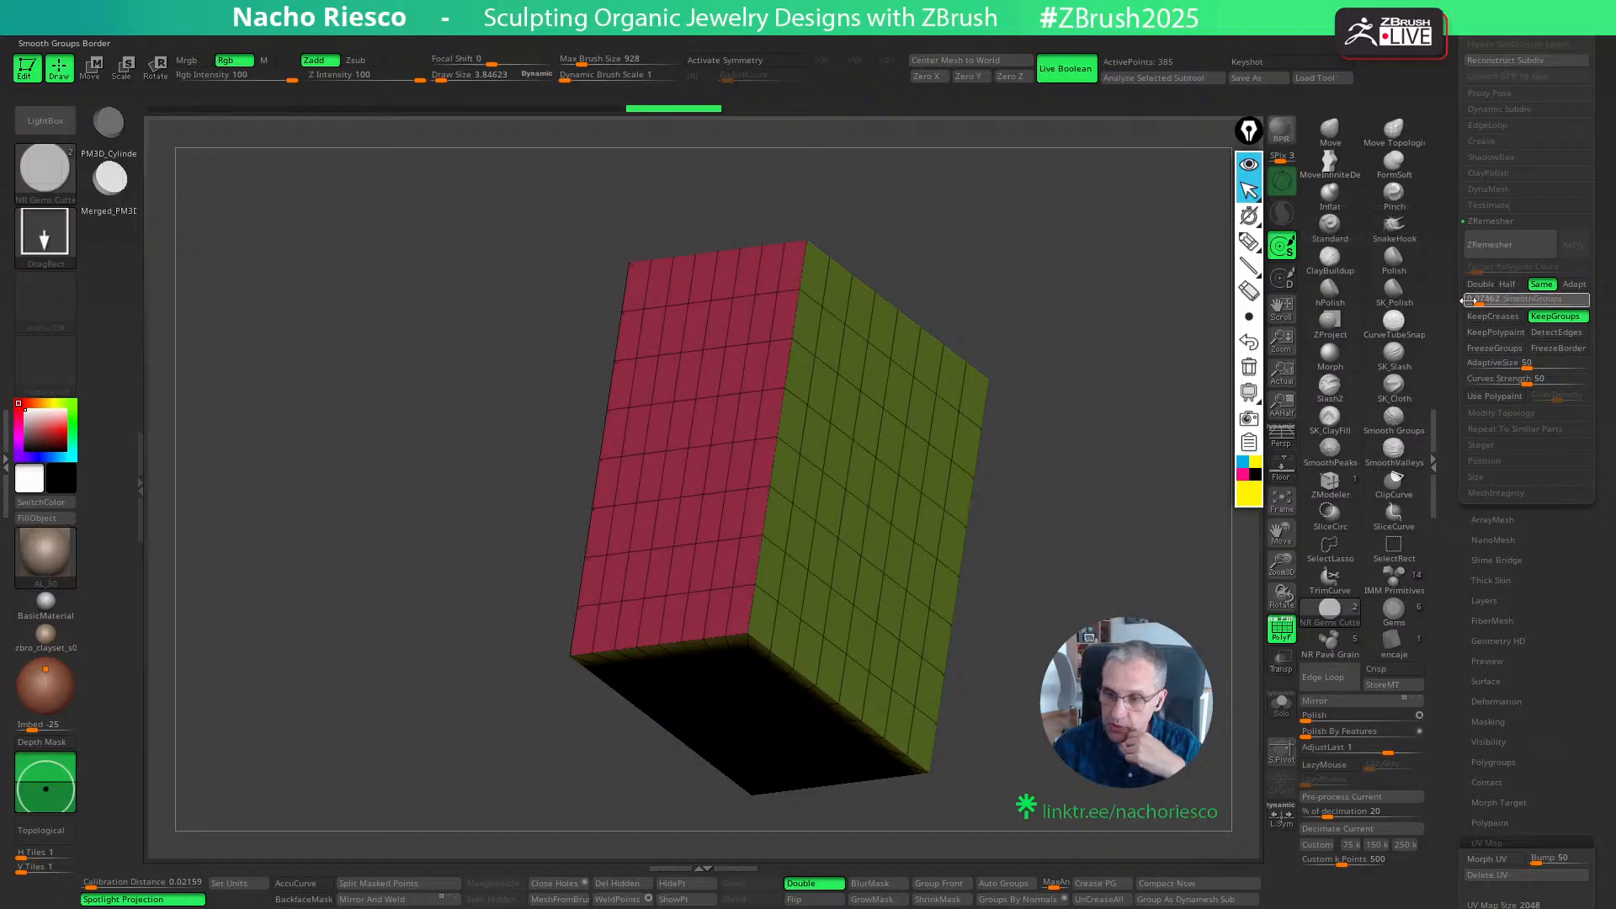
{"action": "left_click_drag", "start_coordinate": [1525, 368], "coordinate": [1454, 374]}
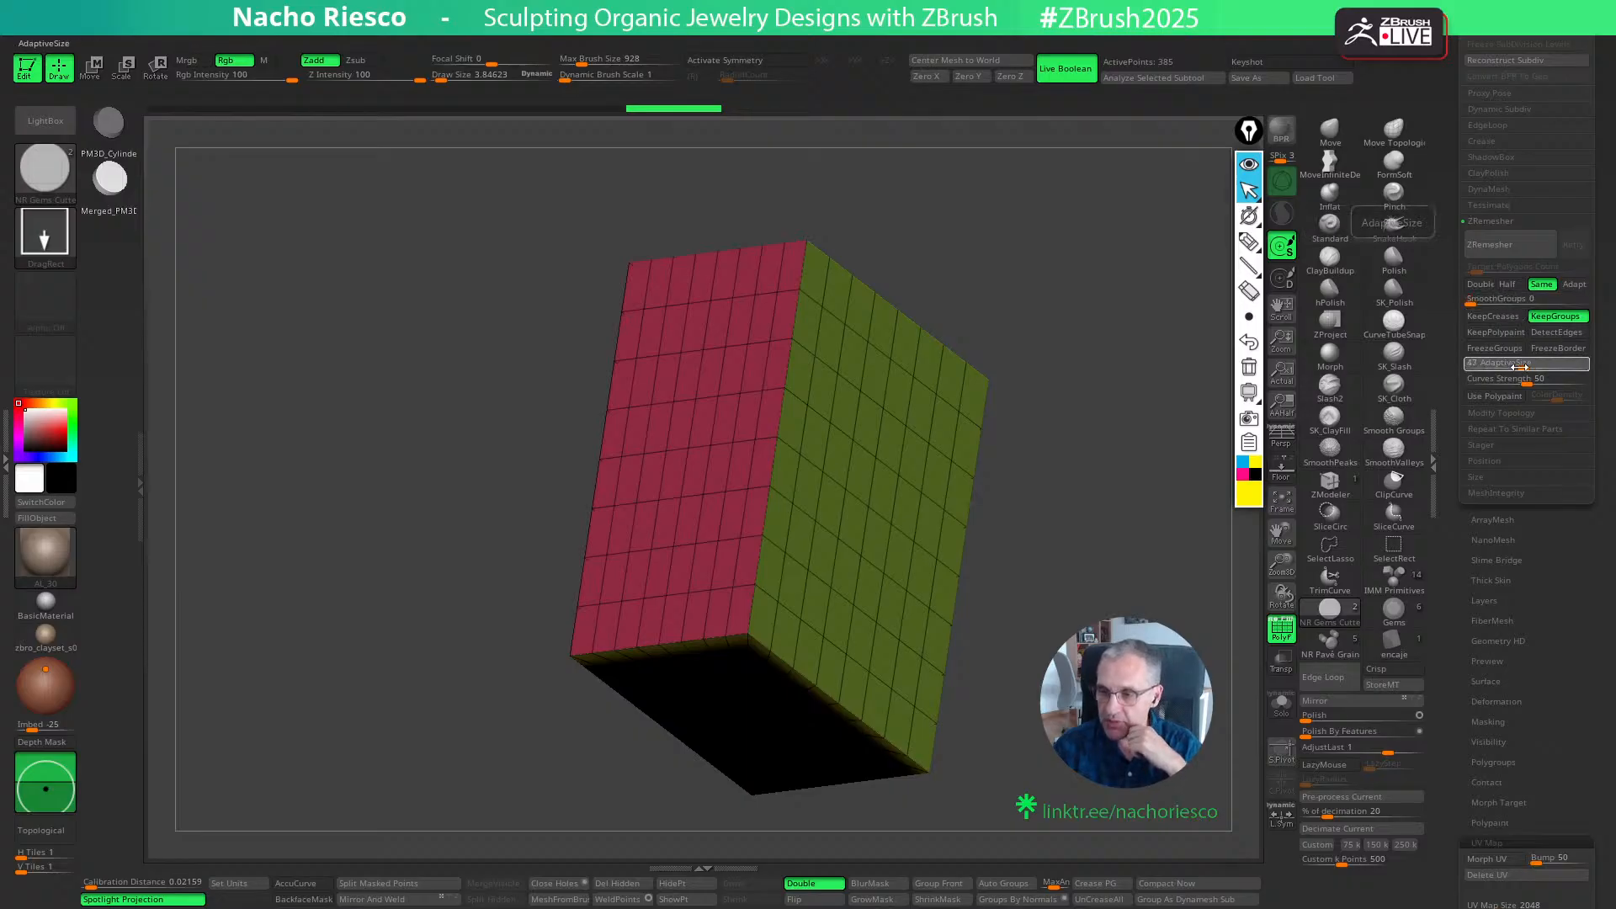
{"action": "left_click", "coordinate": [1488, 256]}
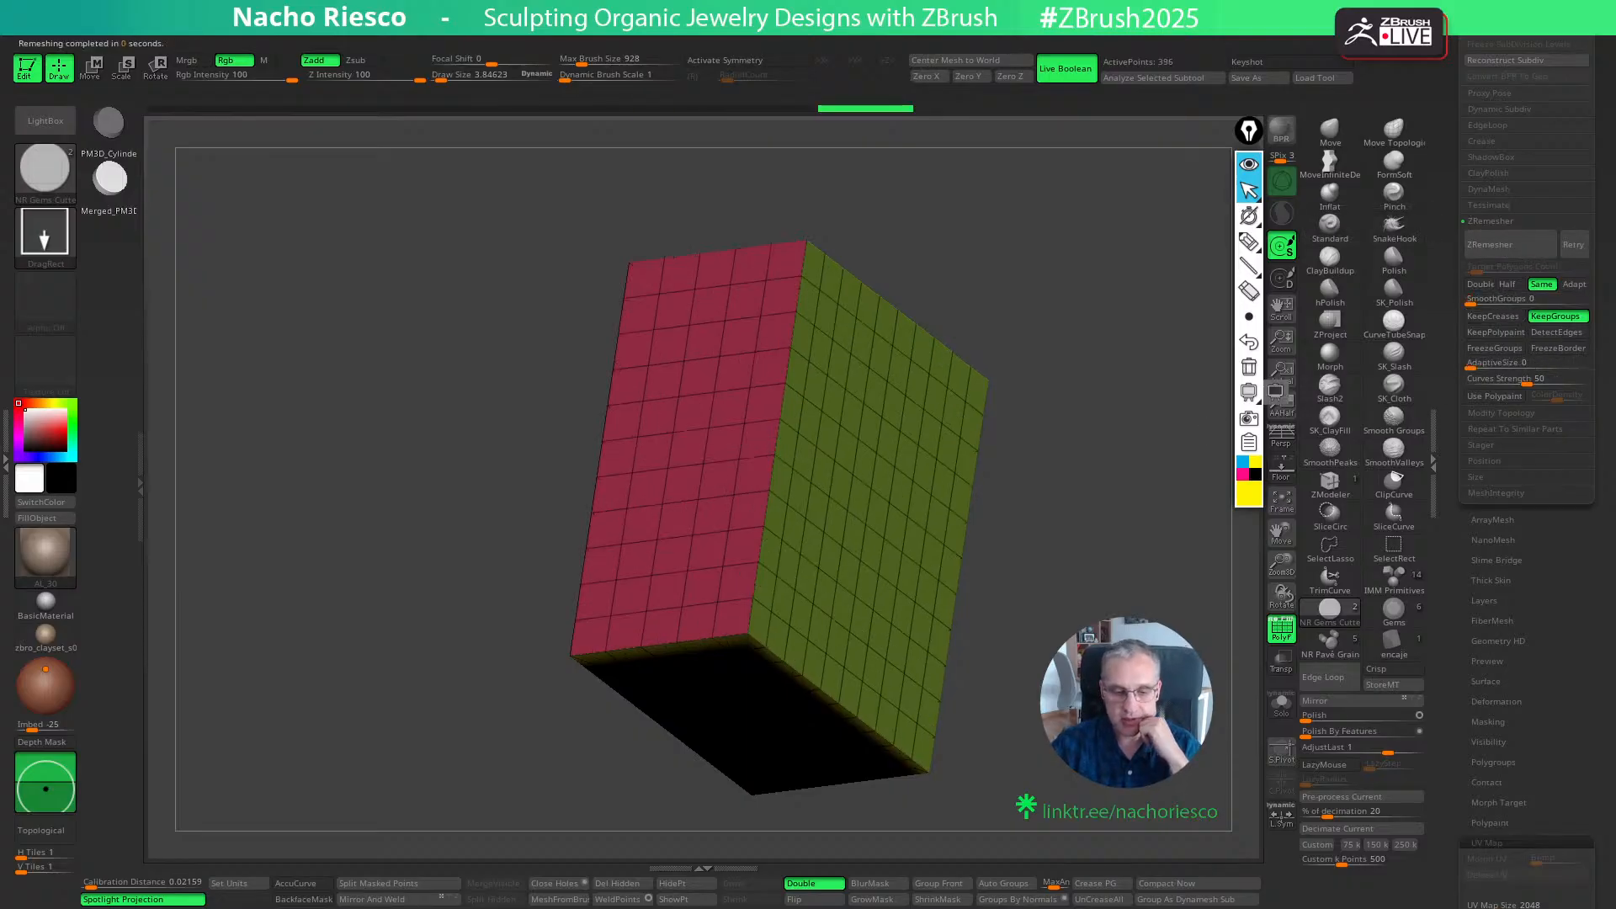
- Crease the remeshed box along its polygroup borders and subdivide it several times
{"action": "left_click_drag", "start_coordinate": [1204, 426], "coordinate": [1202, 328]}
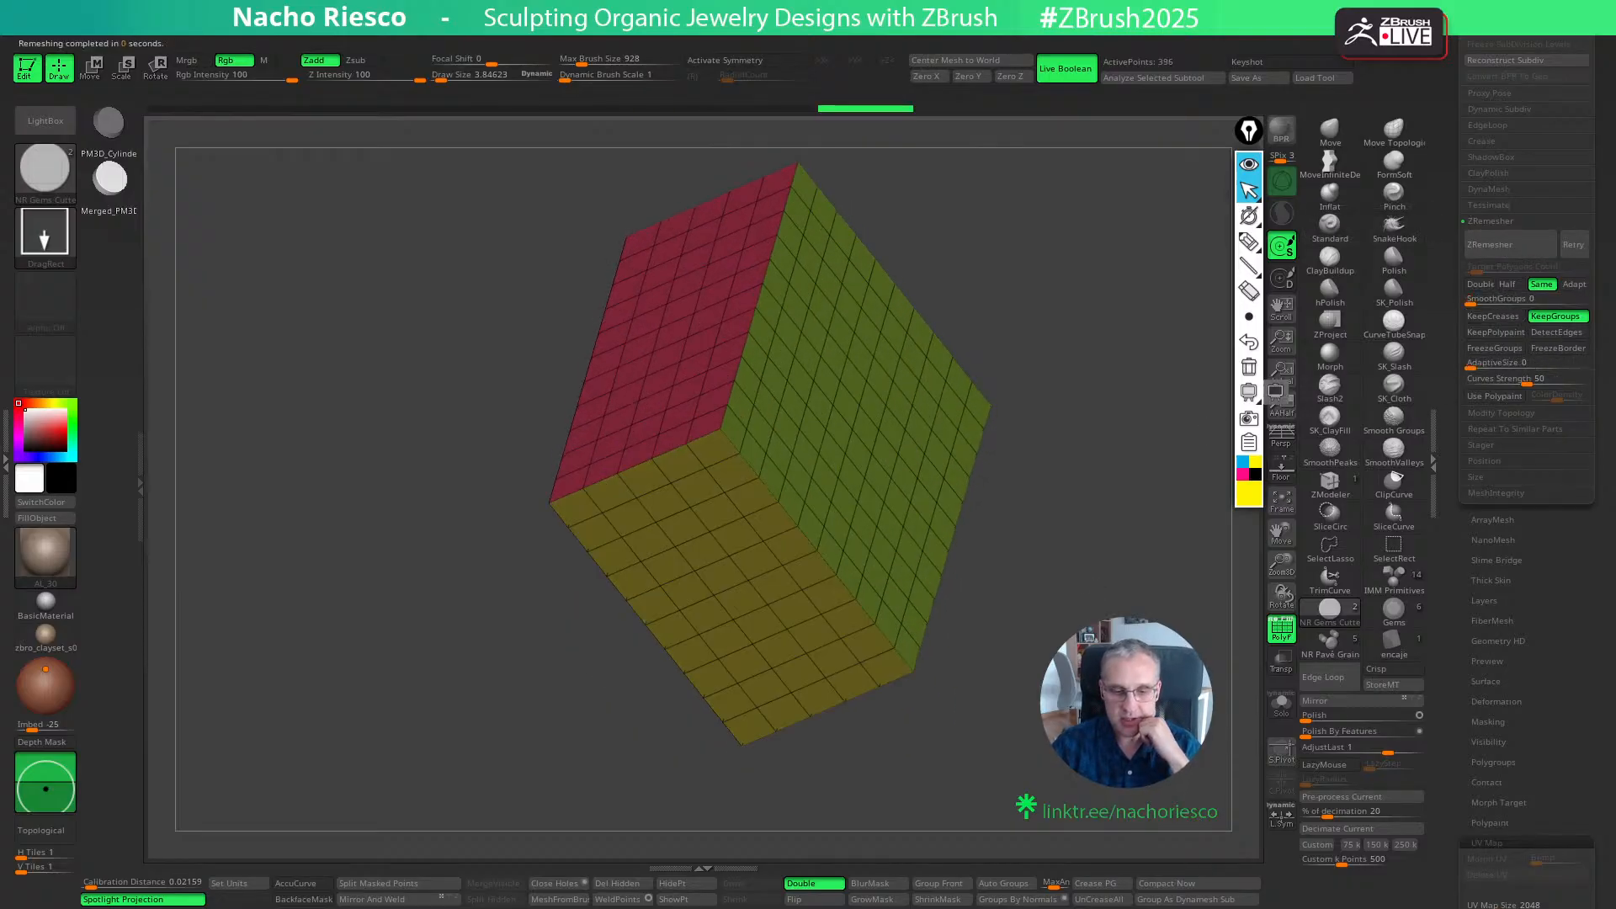
{"action": "left_click", "coordinate": [1102, 882]}
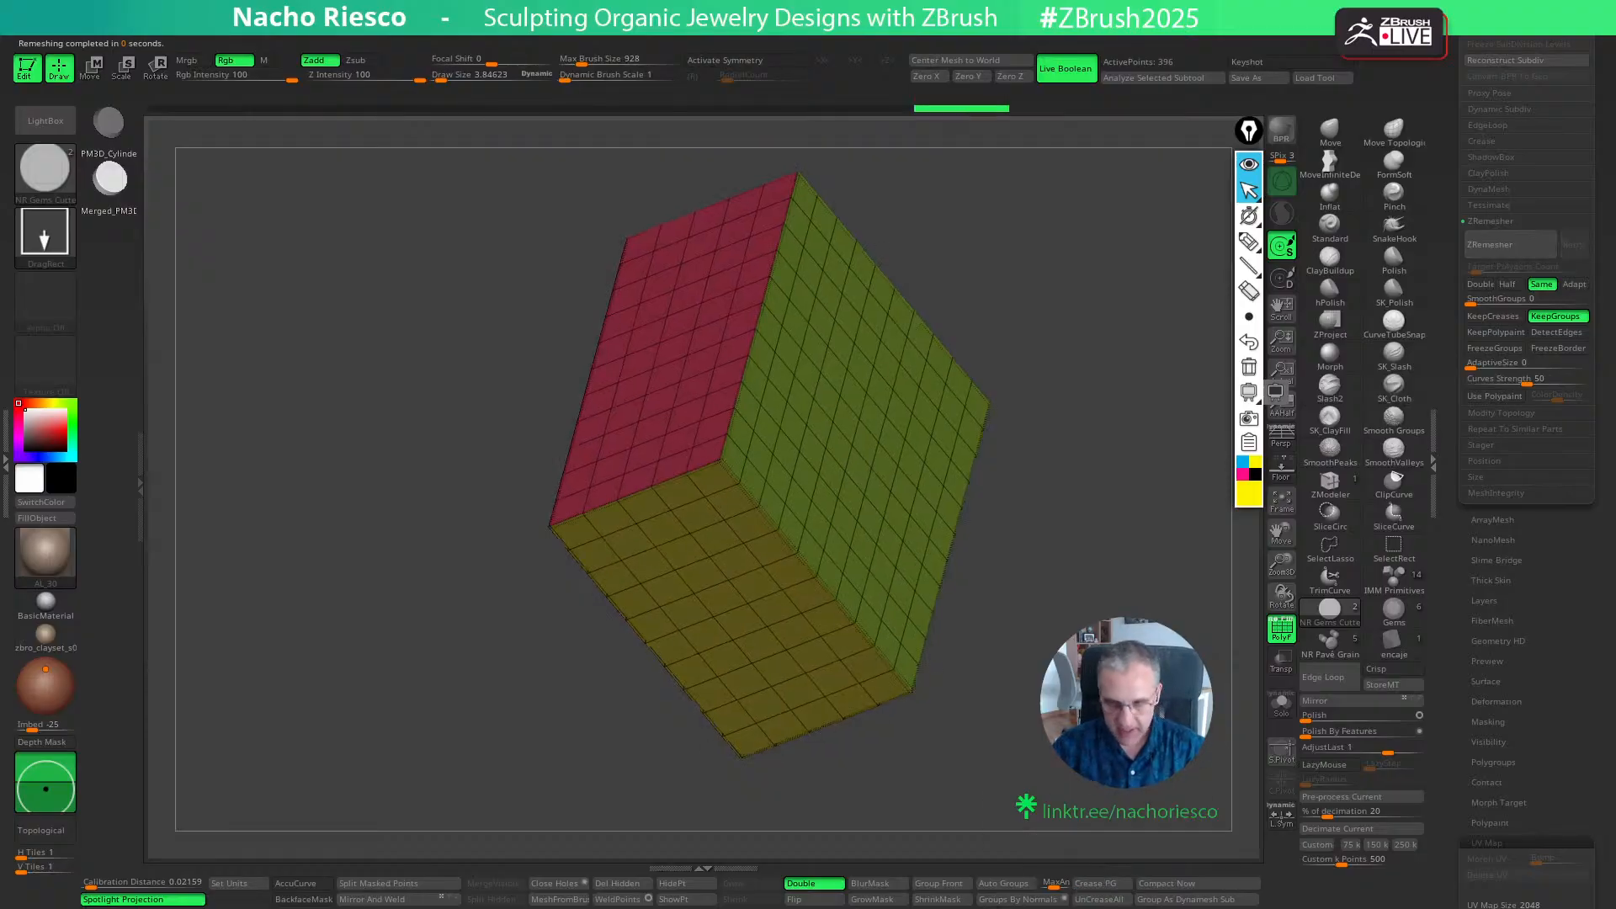
{"action": "left_click_drag", "start_coordinate": [1445, 290], "coordinate": [1438, 460]}
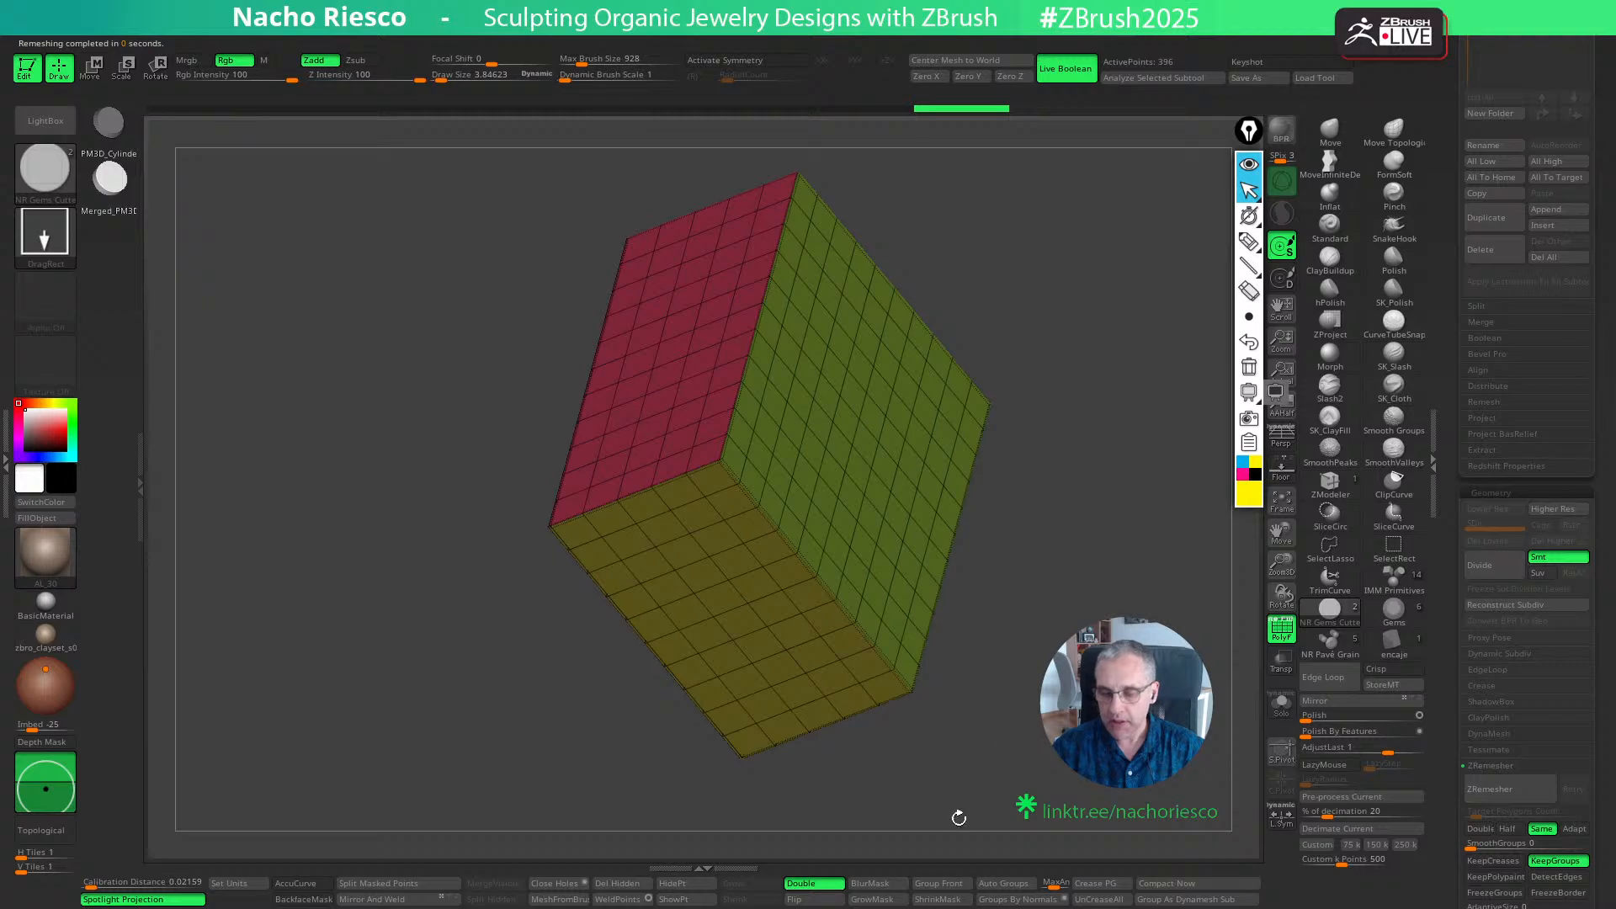
{"action": "left_click_drag", "start_coordinate": [1463, 356], "coordinate": [1464, 363]}
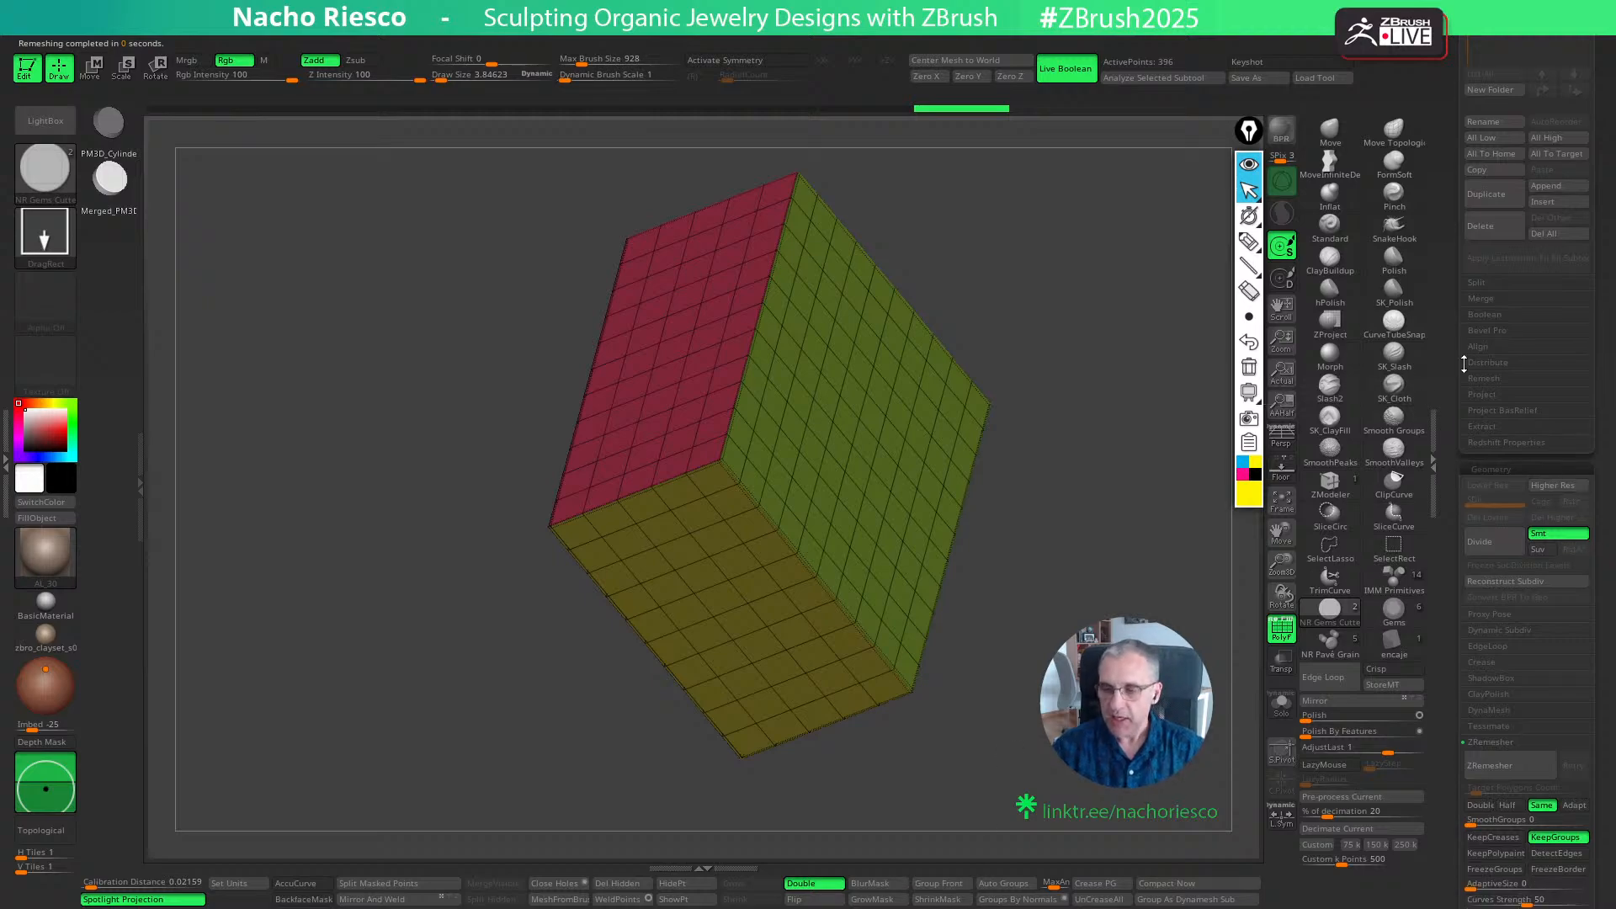
{"action": "left_click", "coordinate": [1491, 543]}
{"action": "left_click_drag", "start_coordinate": [1086, 471], "coordinate": [1085, 514]}
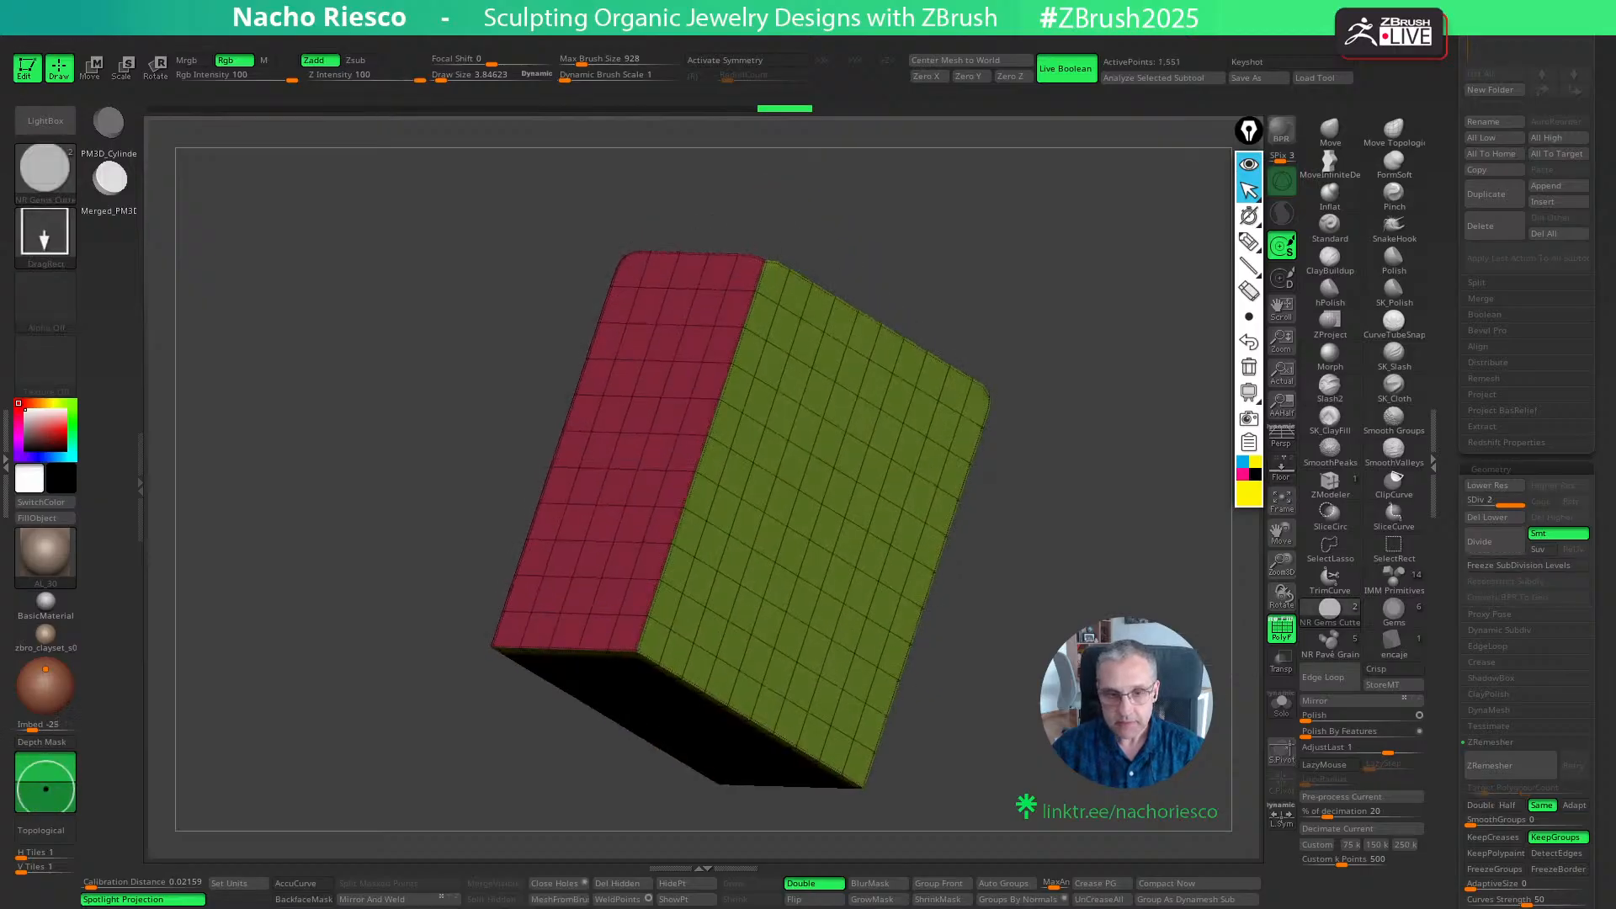
- Undo the last subdivisions and divide the box again up to subdivision level 7
{"action": "key", "text": "ctrl+z"}
{"action": "key", "text": "ctrl+z"}
{"action": "left_click", "coordinate": [1472, 578]}
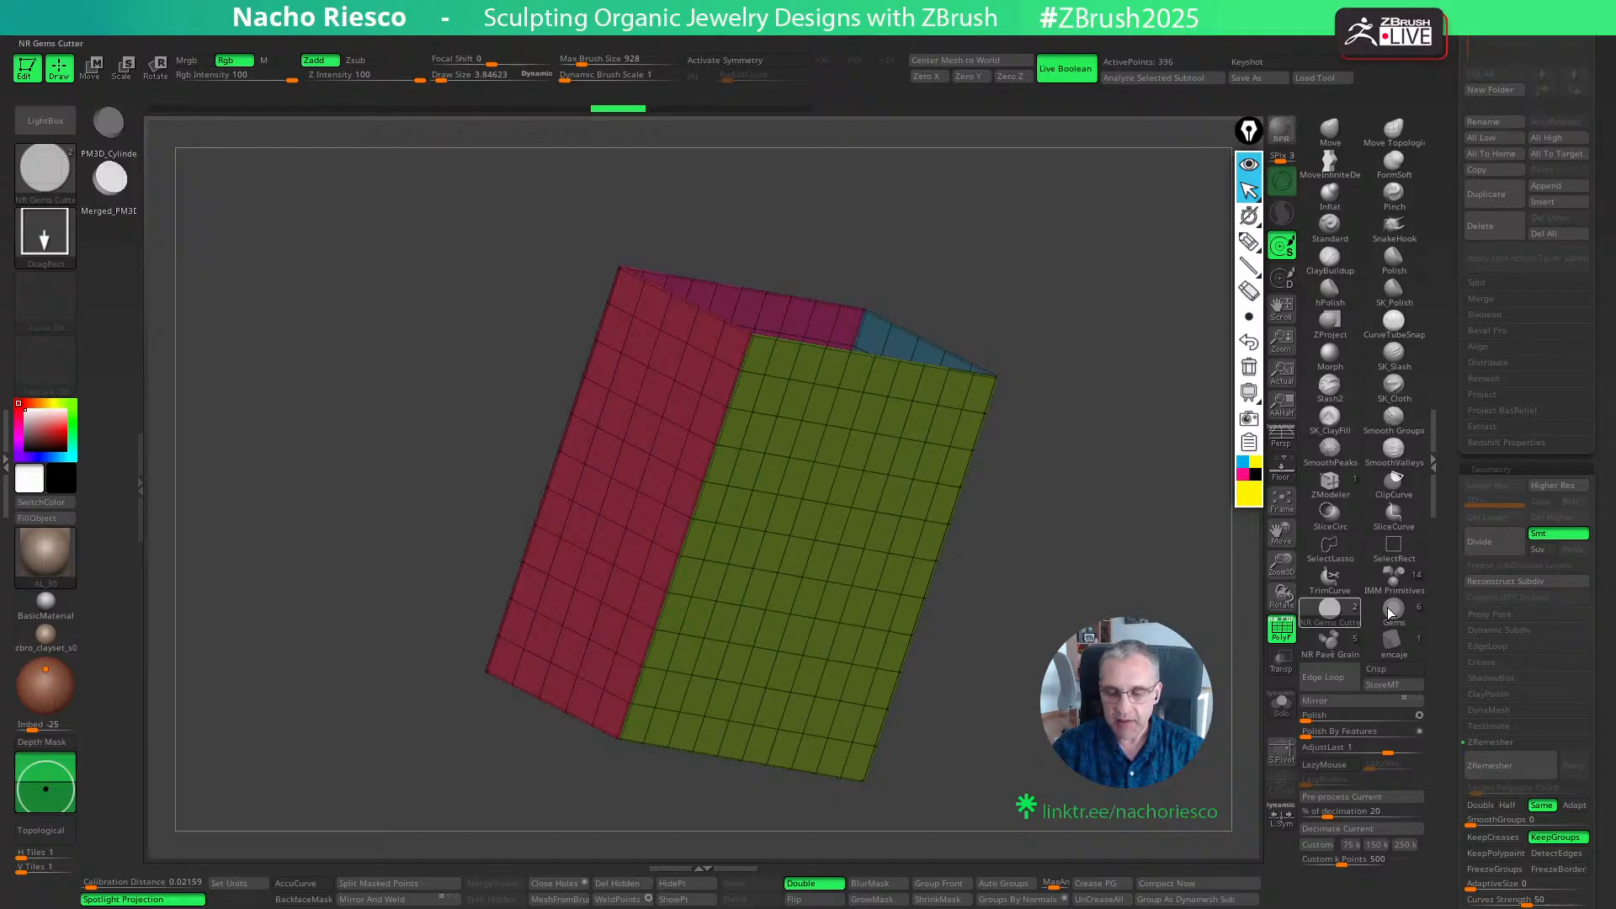
{"action": "left_click", "coordinate": [1495, 551]}
{"action": "left_click", "coordinate": [1495, 551]}
{"action": "left_click", "coordinate": [1495, 551]}
{"action": "left_click", "coordinate": [1495, 551]}
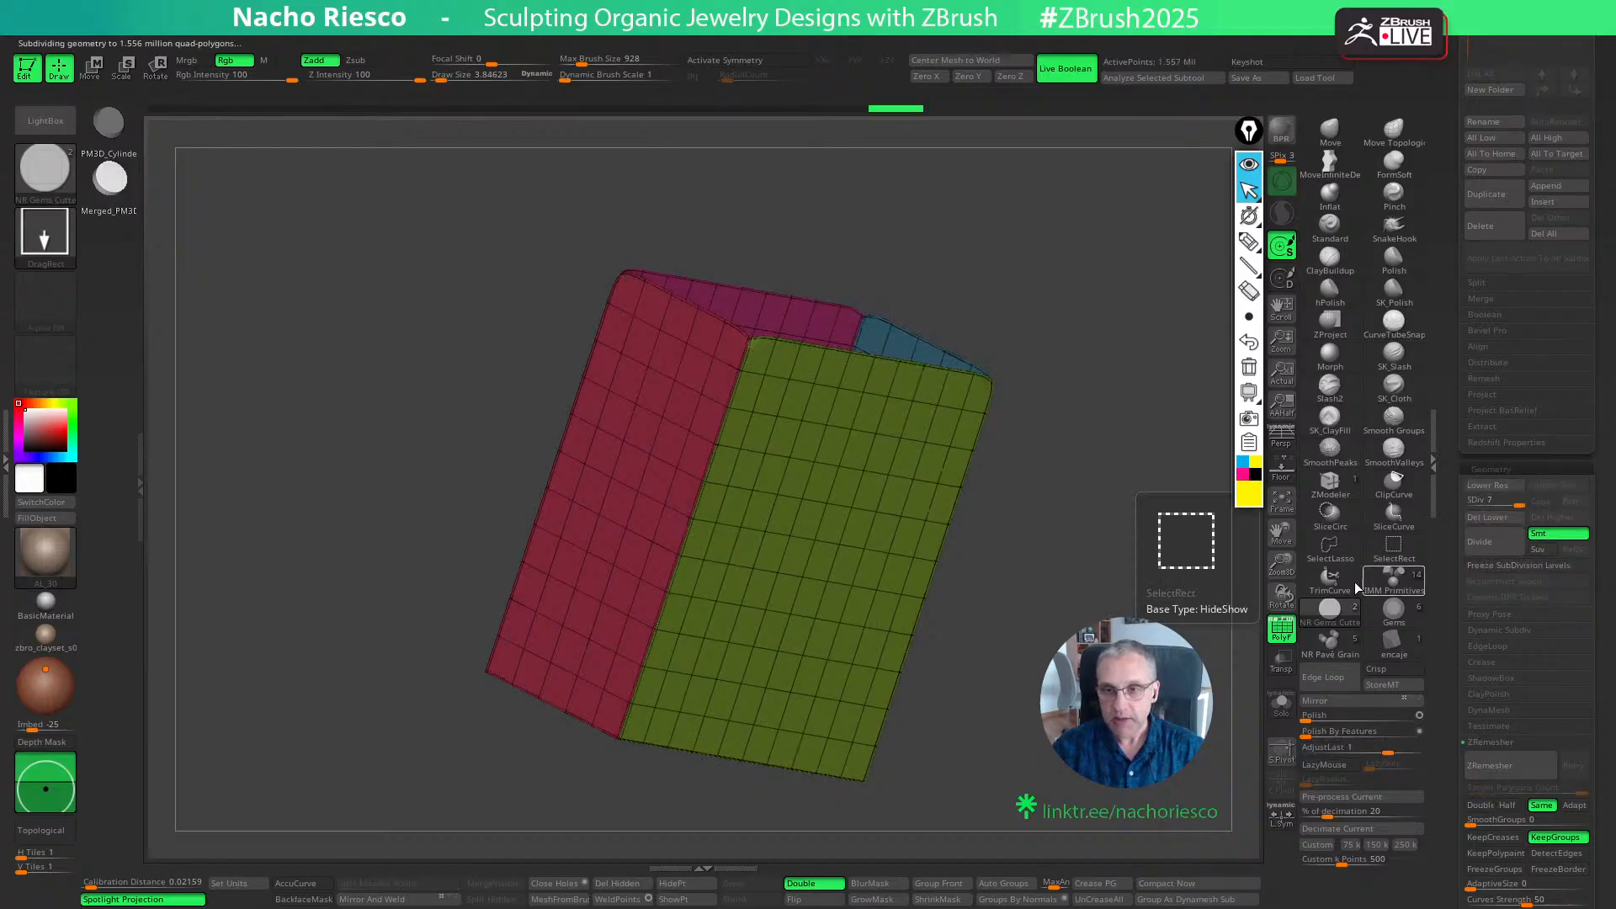
- Hide the polyframe and trim the rounded corners off the box's open rim with a straight horizontal ClipCurve cut
{"action": "left_click", "coordinate": [1282, 631]}
{"action": "left_click_drag", "start_coordinate": [1178, 539], "coordinate": [1149, 543], "text": "shift"}
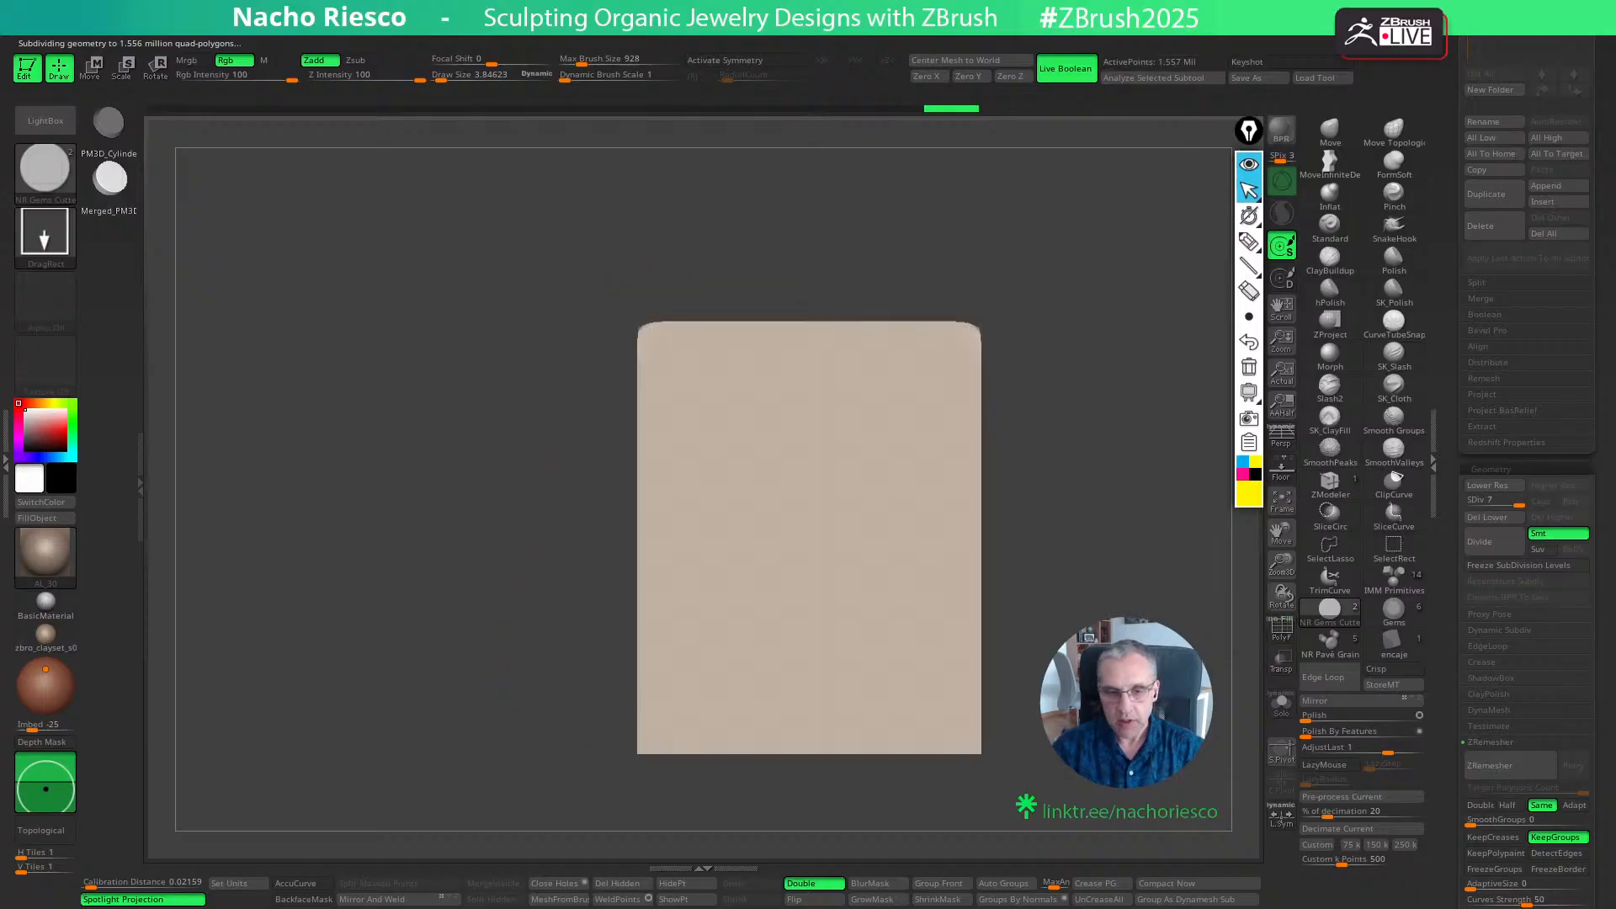
{"action": "left_click_drag", "start_coordinate": [1009, 489], "coordinate": [1012, 564], "text": "alt"}
{"action": "left_click_drag", "start_coordinate": [993, 566], "coordinate": [1005, 578]}
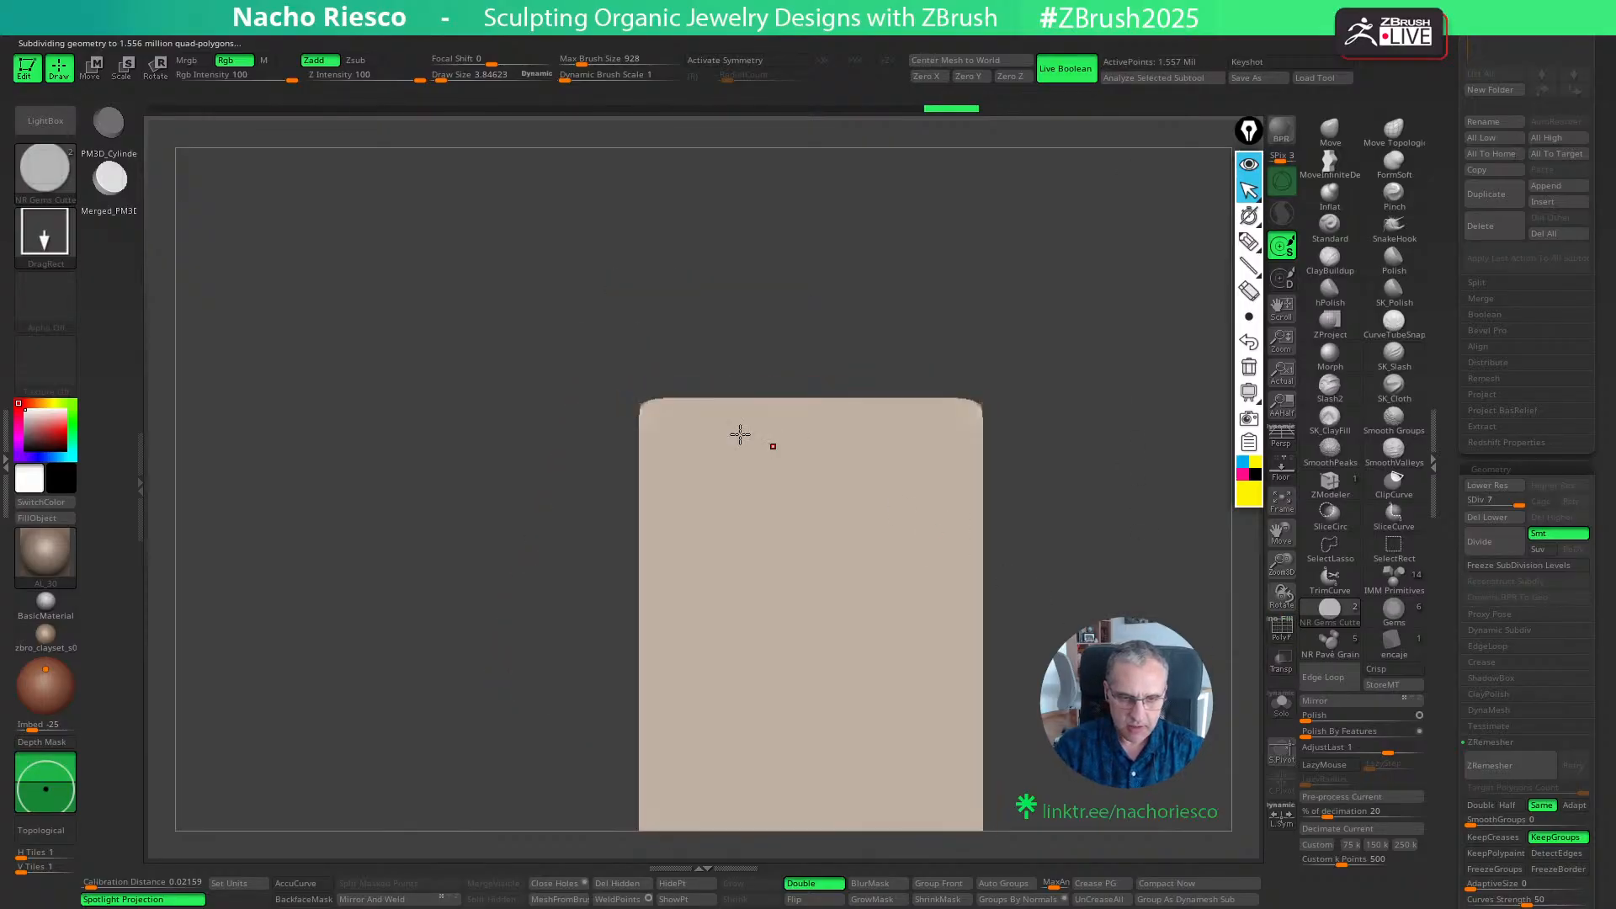
{"action": "key", "text": "ctrl+shift"}
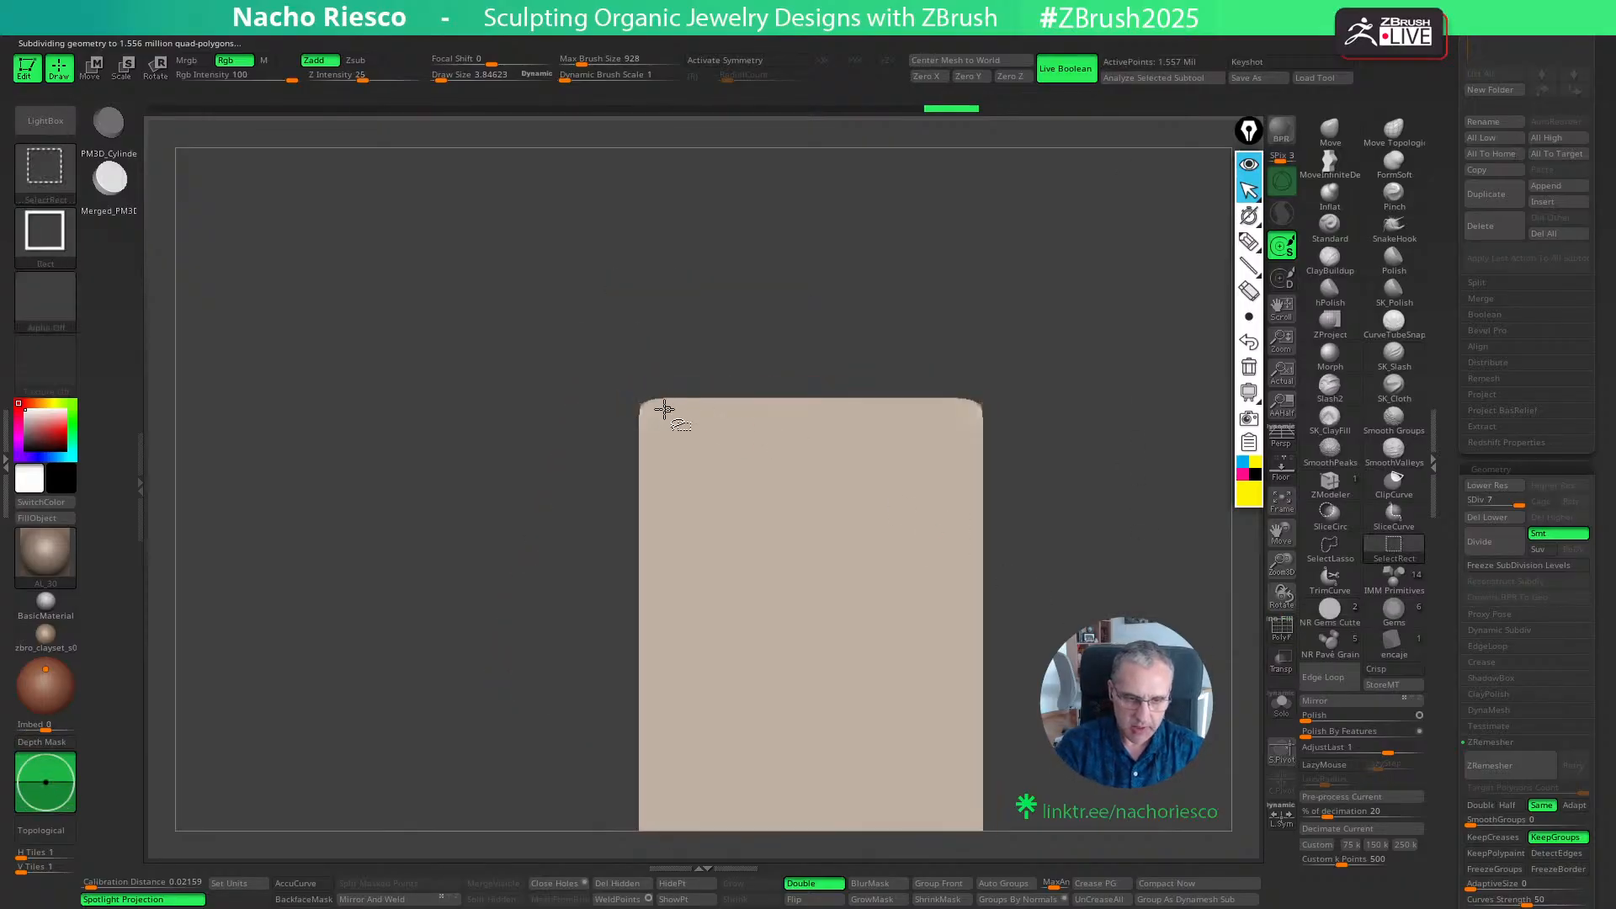
{"action": "left_click", "coordinate": [1401, 495], "text": "ctrl+shift"}
{"action": "left_click_drag", "start_coordinate": [548, 407], "coordinate": [1121, 403], "text": "ctrl+shift"}
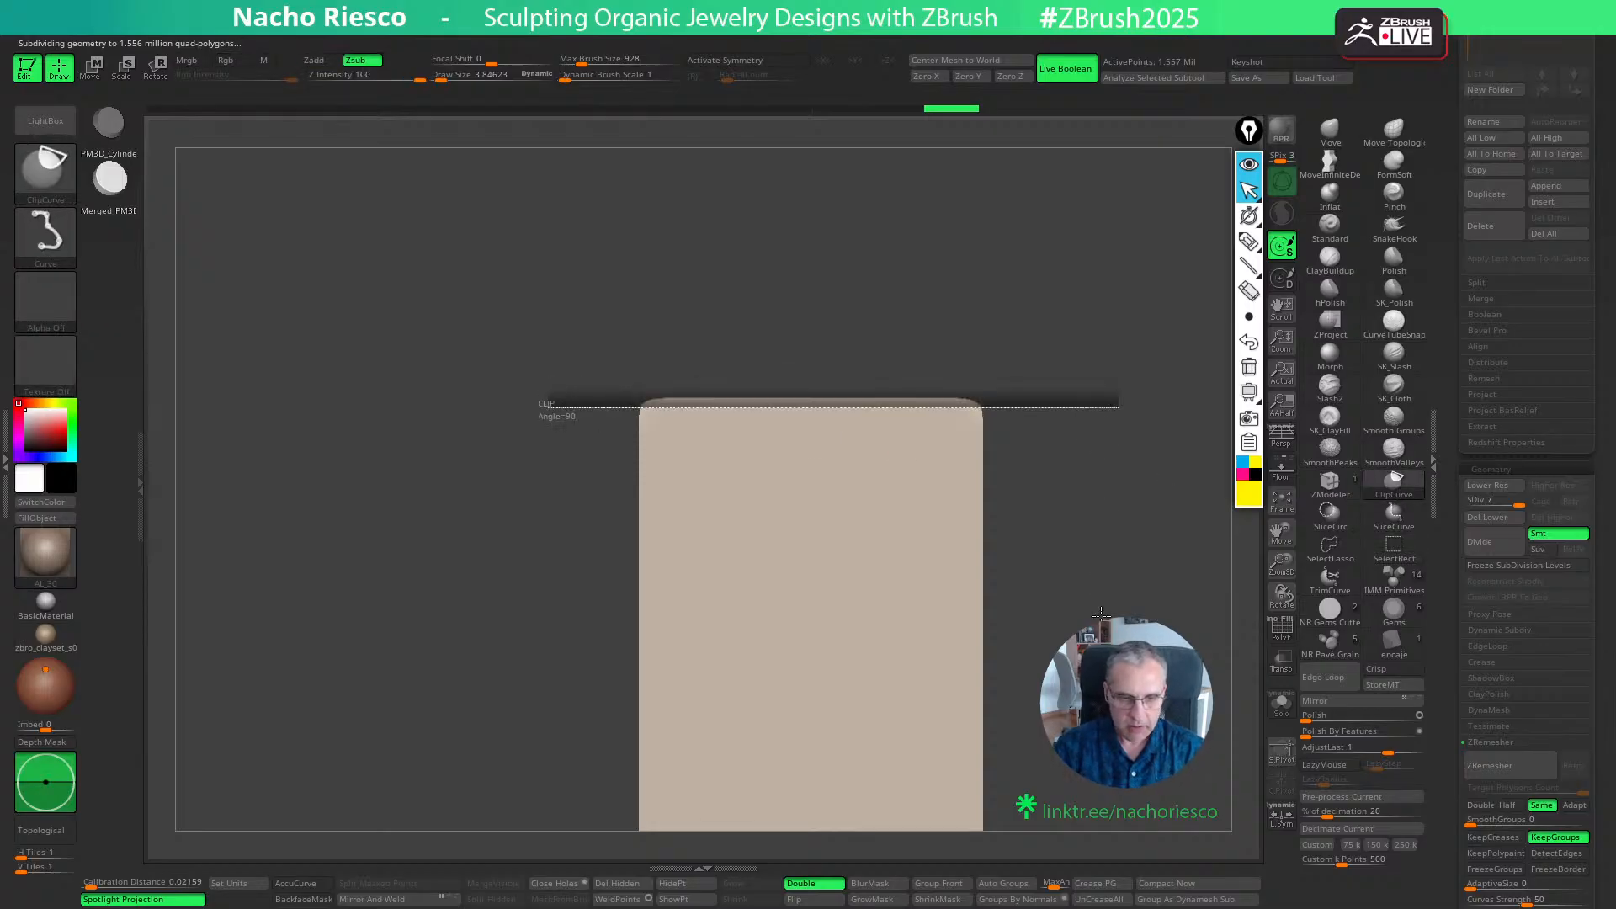
{"action": "mouse_move", "coordinate": [925, 766]}
{"action": "right_mouse_down"}
{"action": "mouse_move", "coordinate": [955, 795]}
{"action": "mouse_move", "coordinate": [1130, 619]}
{"action": "right_mouse_up"}
- Choose the ClayBuildup brush for sculpting on the subdivided box
{"action": "left_click", "coordinate": [1249, 419]}
{"action": "left_click", "coordinate": [1333, 265]}
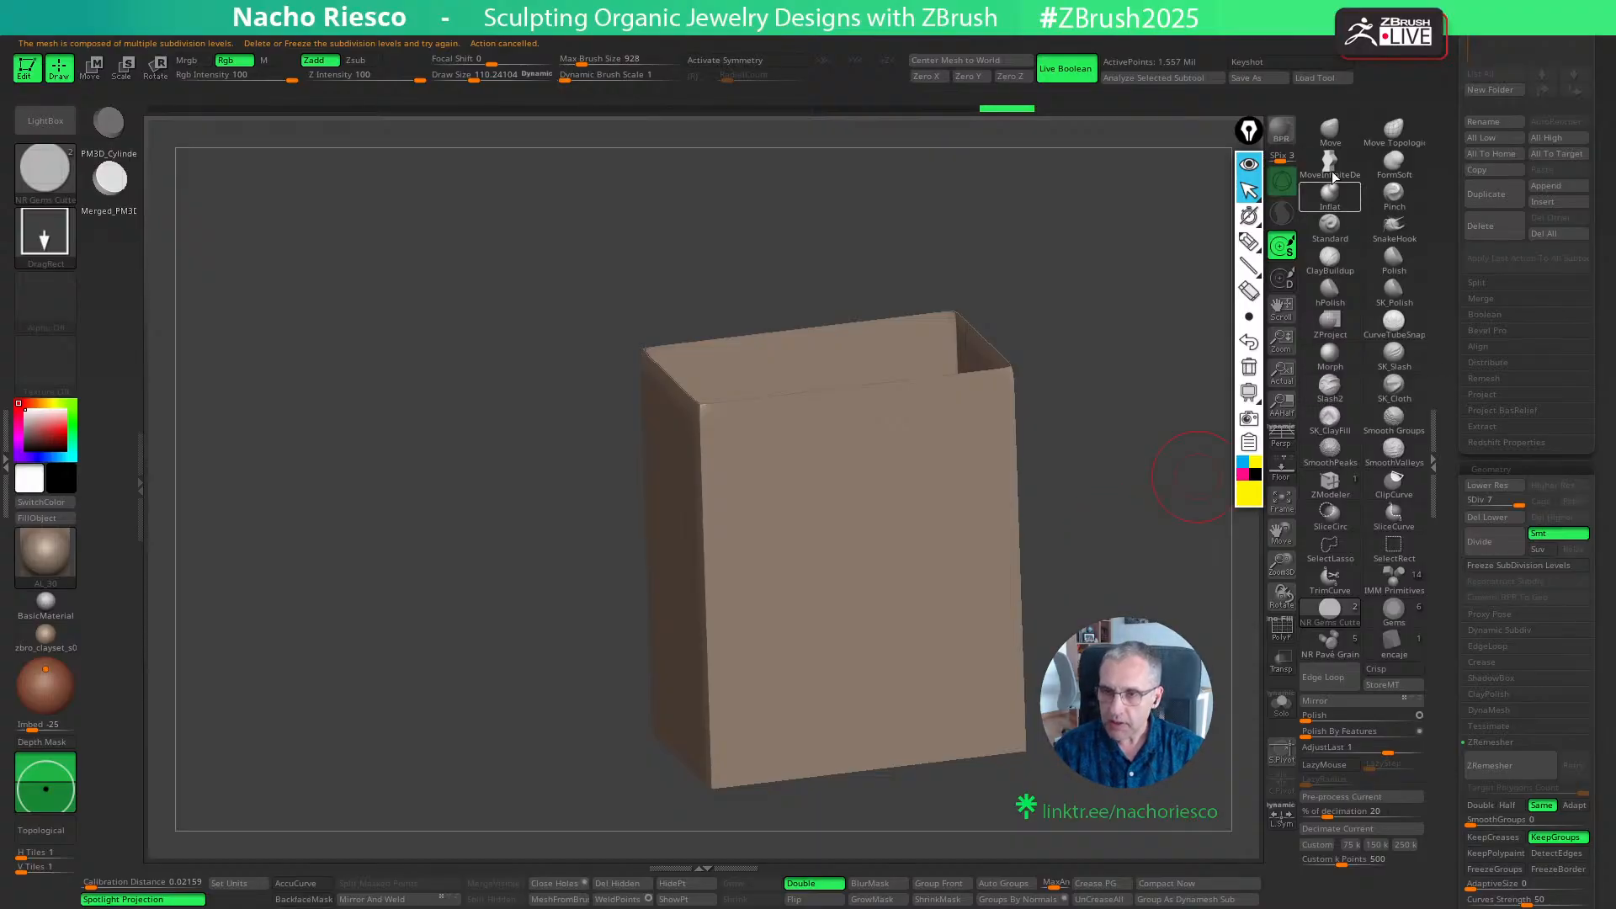
{"action": "left_click", "coordinate": [1330, 259]}
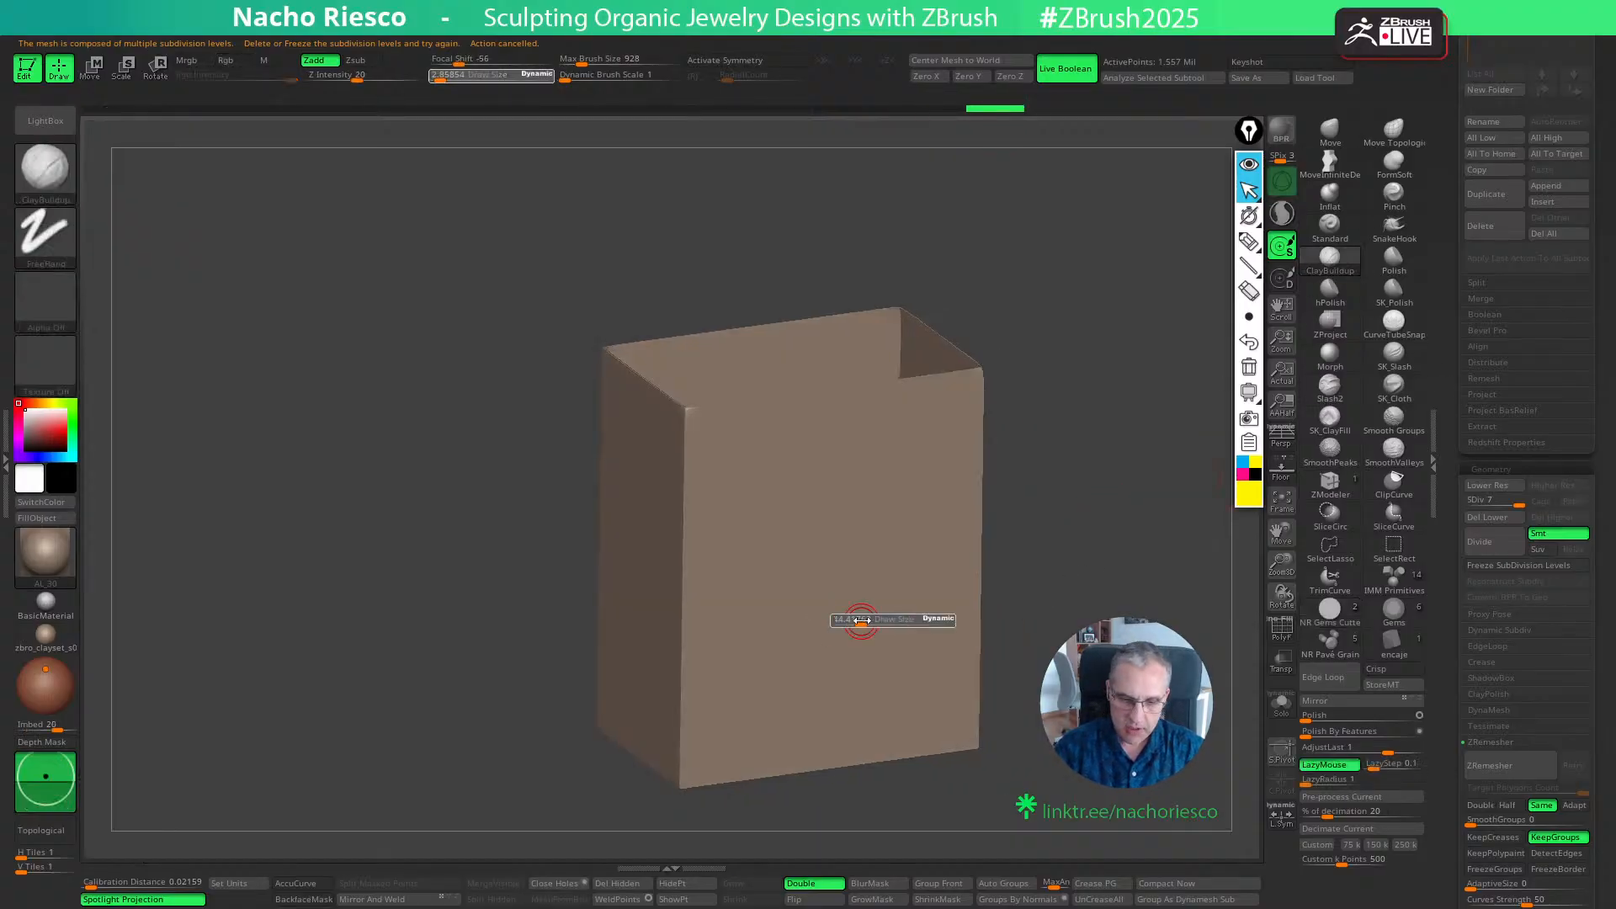
- Try ClayBuildup strokes on the box's front wall and undo them
{"action": "mouse_move", "coordinate": [793, 642]}
{"action": "left_mouse_down"}
{"action": "mouse_move", "coordinate": [876, 588]}
{"action": "mouse_move", "coordinate": [862, 732]}
{"action": "left_mouse_up"}
{"action": "mouse_move", "coordinate": [745, 556]}
{"action": "left_mouse_down"}
{"action": "mouse_move", "coordinate": [876, 527]}
{"action": "mouse_move", "coordinate": [880, 669]}
{"action": "left_mouse_up"}
{"action": "key", "text": "ctrl+z"}
{"action": "key", "text": "ctrl+z"}
{"action": "key", "text": "ctrl+z"}
{"action": "key", "text": "ctrl+z"}
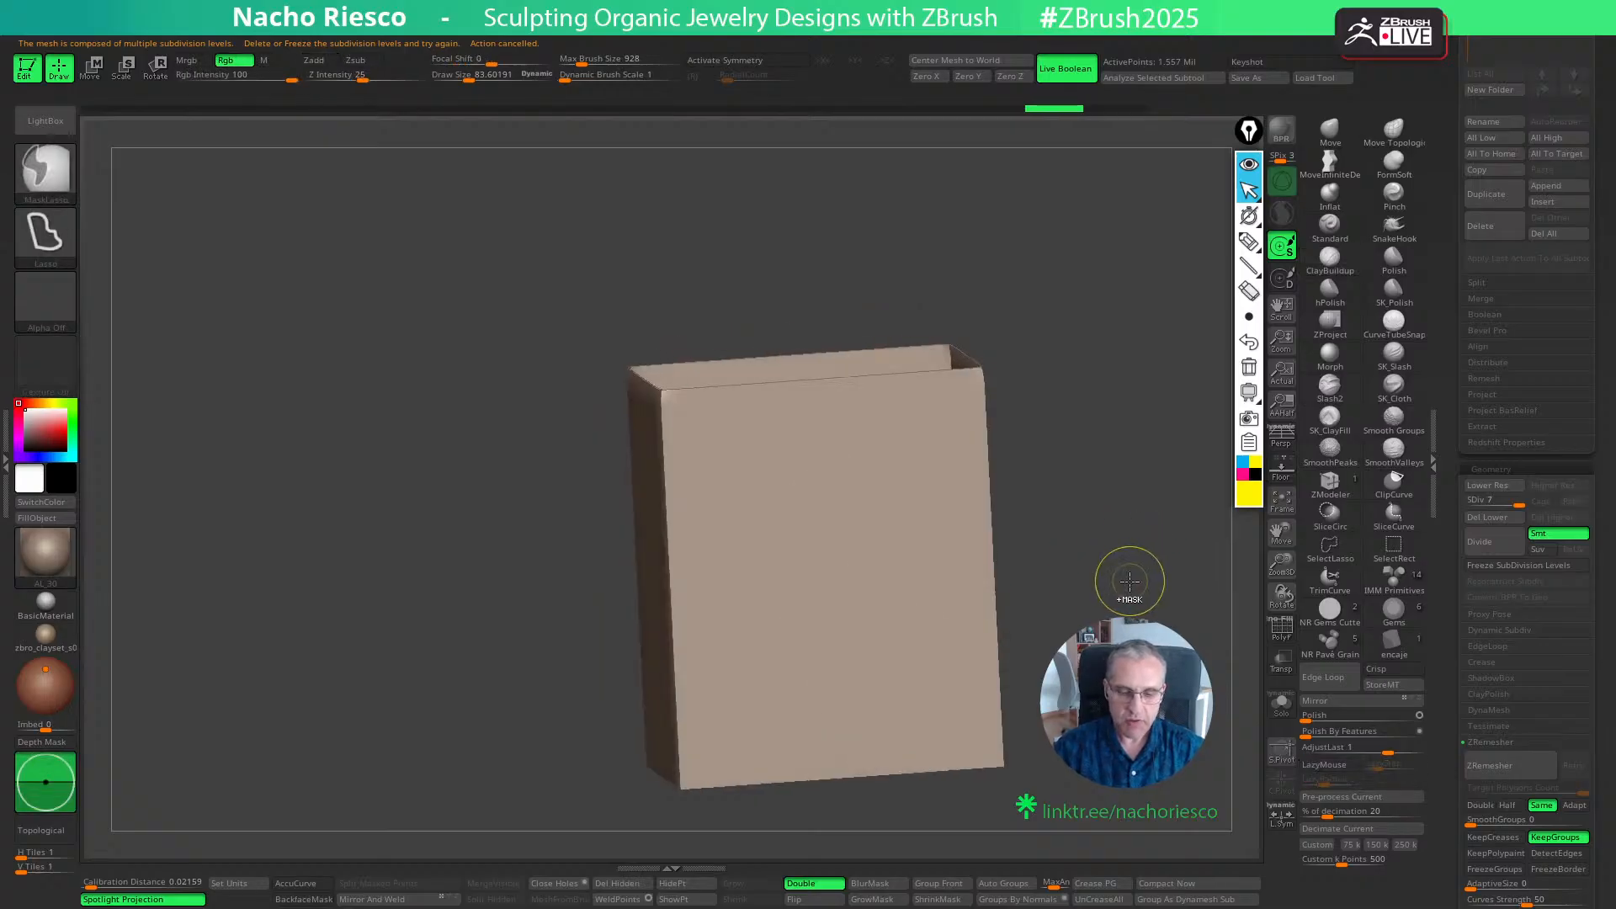
{"action": "key", "text": "ctrl+z"}
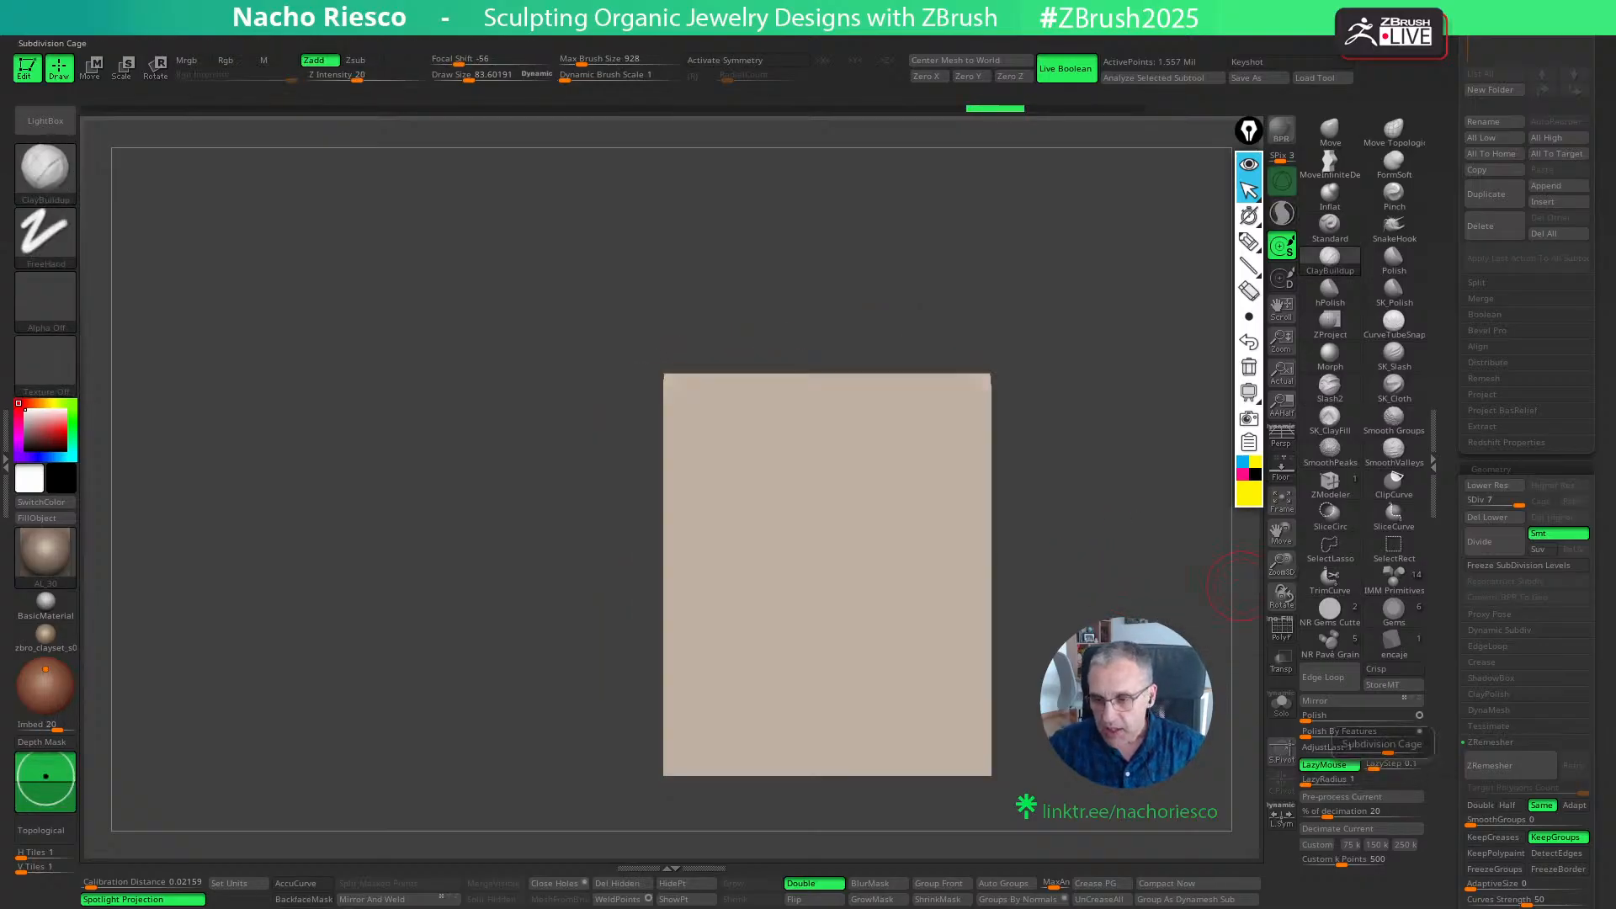
{"action": "mouse_move", "coordinate": [1094, 396]}
{"action": "left_mouse_down"}
{"action": "mouse_move", "coordinate": [1084, 407]}
{"action": "mouse_move", "coordinate": [1101, 408]}
{"action": "mouse_move", "coordinate": [995, 443]}
{"action": "mouse_move", "coordinate": [1007, 489]}
{"action": "left_mouse_up"}
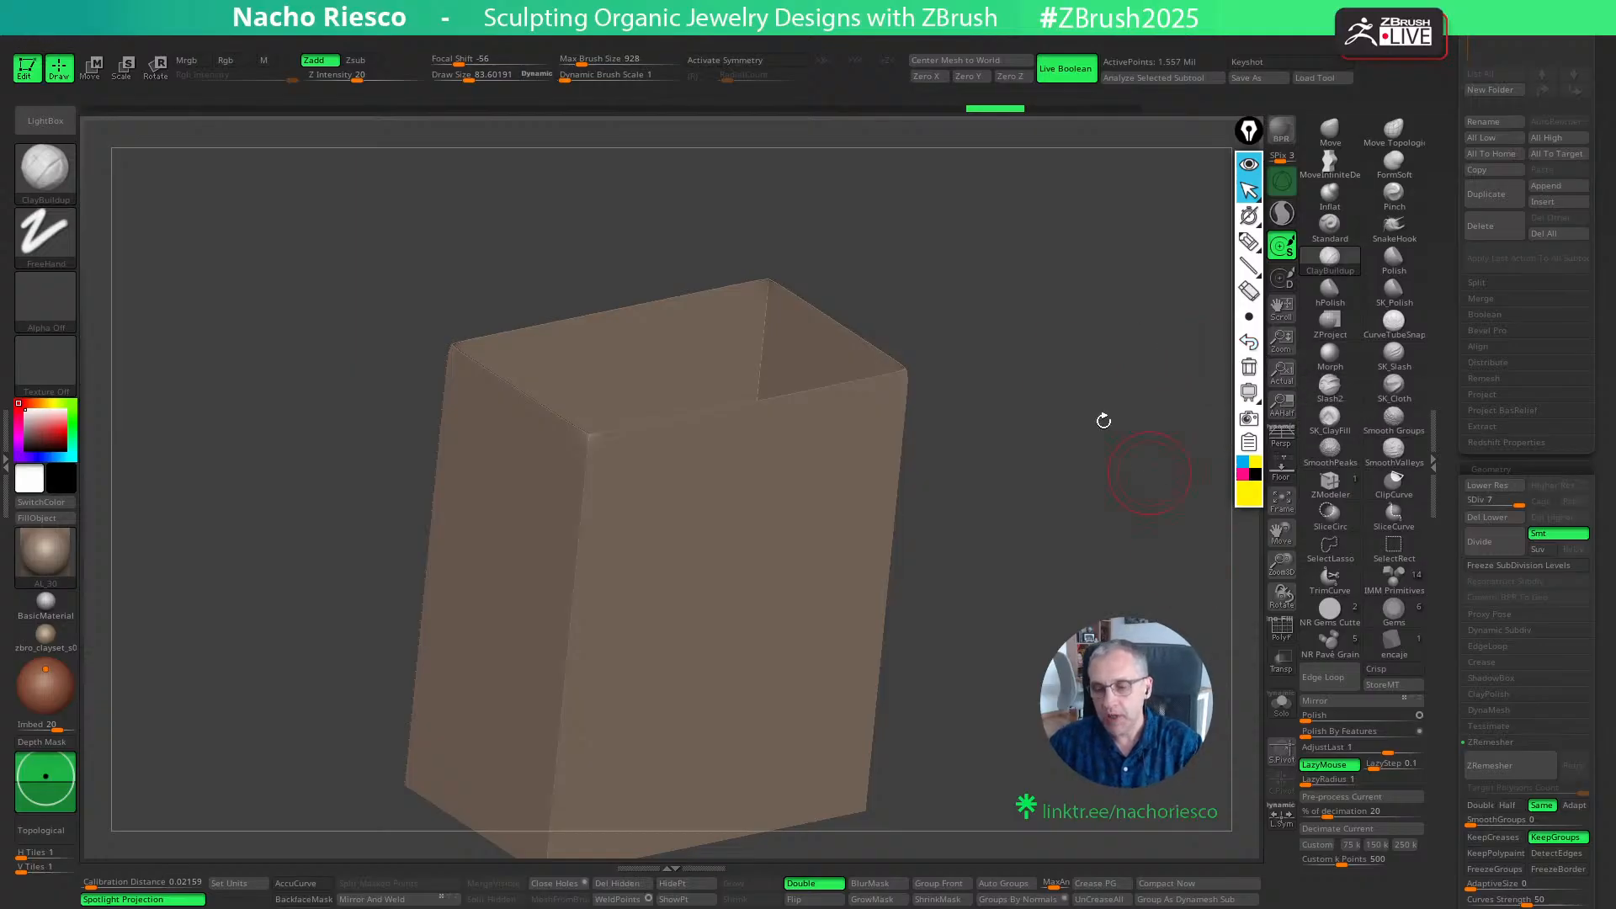
{"action": "mouse_move", "coordinate": [1069, 332]}
{"action": "left_mouse_down"}
{"action": "mouse_move", "coordinate": [1096, 393]}
{"action": "mouse_move", "coordinate": [1086, 335]}
{"action": "left_mouse_up"}
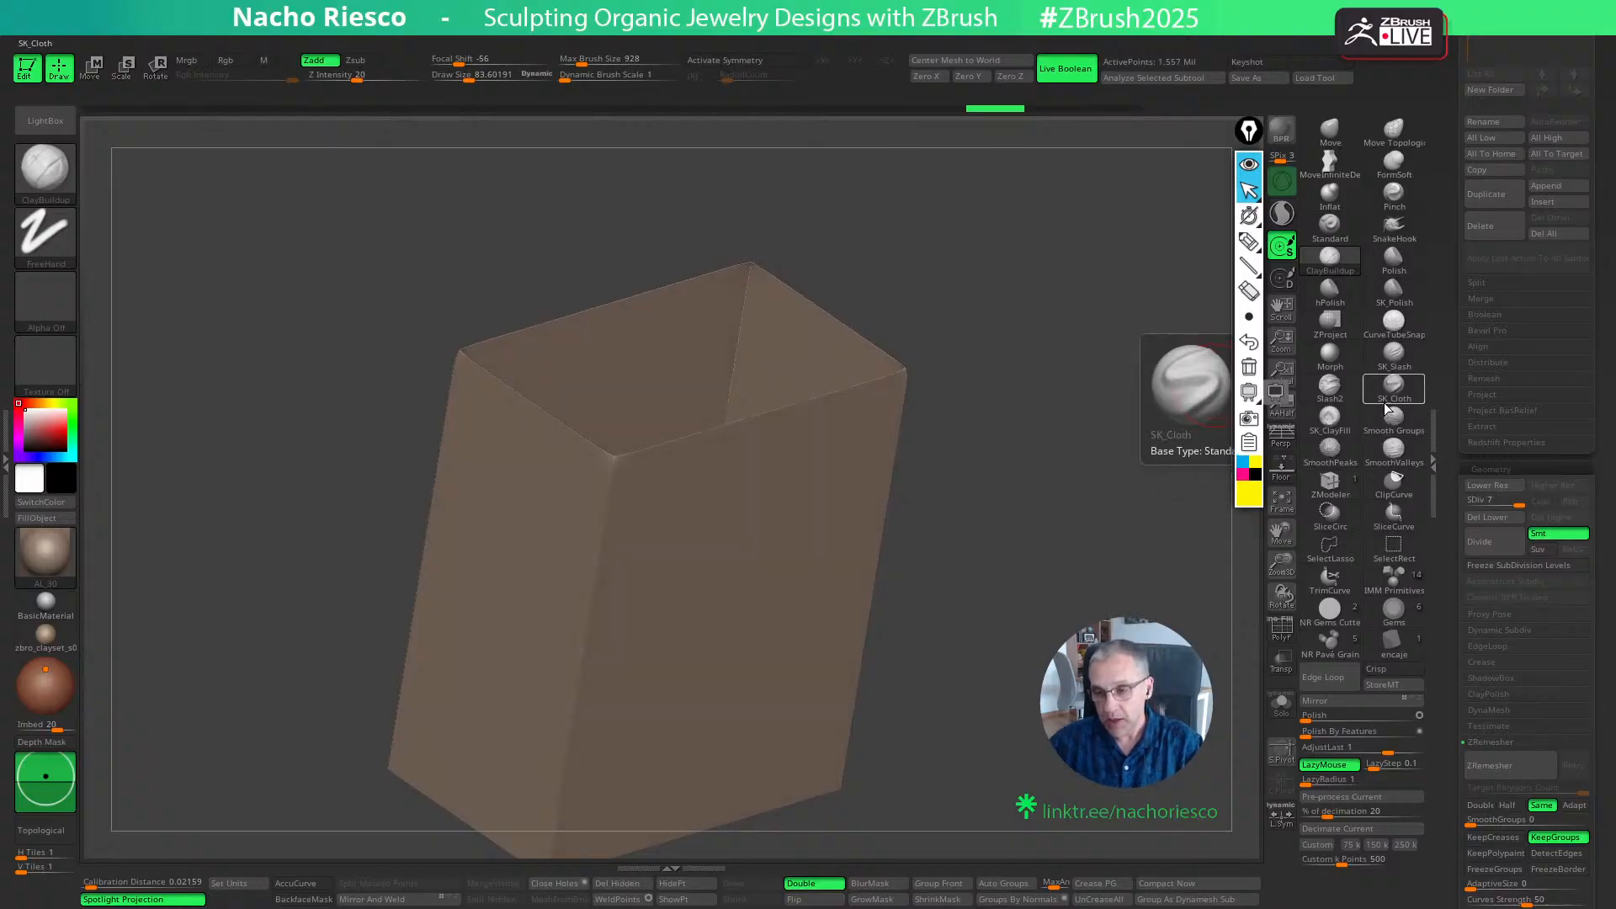
- Try a diagonal SK_Slash stroke with a Draw Size of about 181 on the box's front wall and undo it
{"action": "mouse_move", "coordinate": [1211, 415]}
{"action": "left_mouse_down"}
{"action": "mouse_move", "coordinate": [1132, 435]}
{"action": "mouse_move", "coordinate": [1132, 461]}
{"action": "left_mouse_up"}
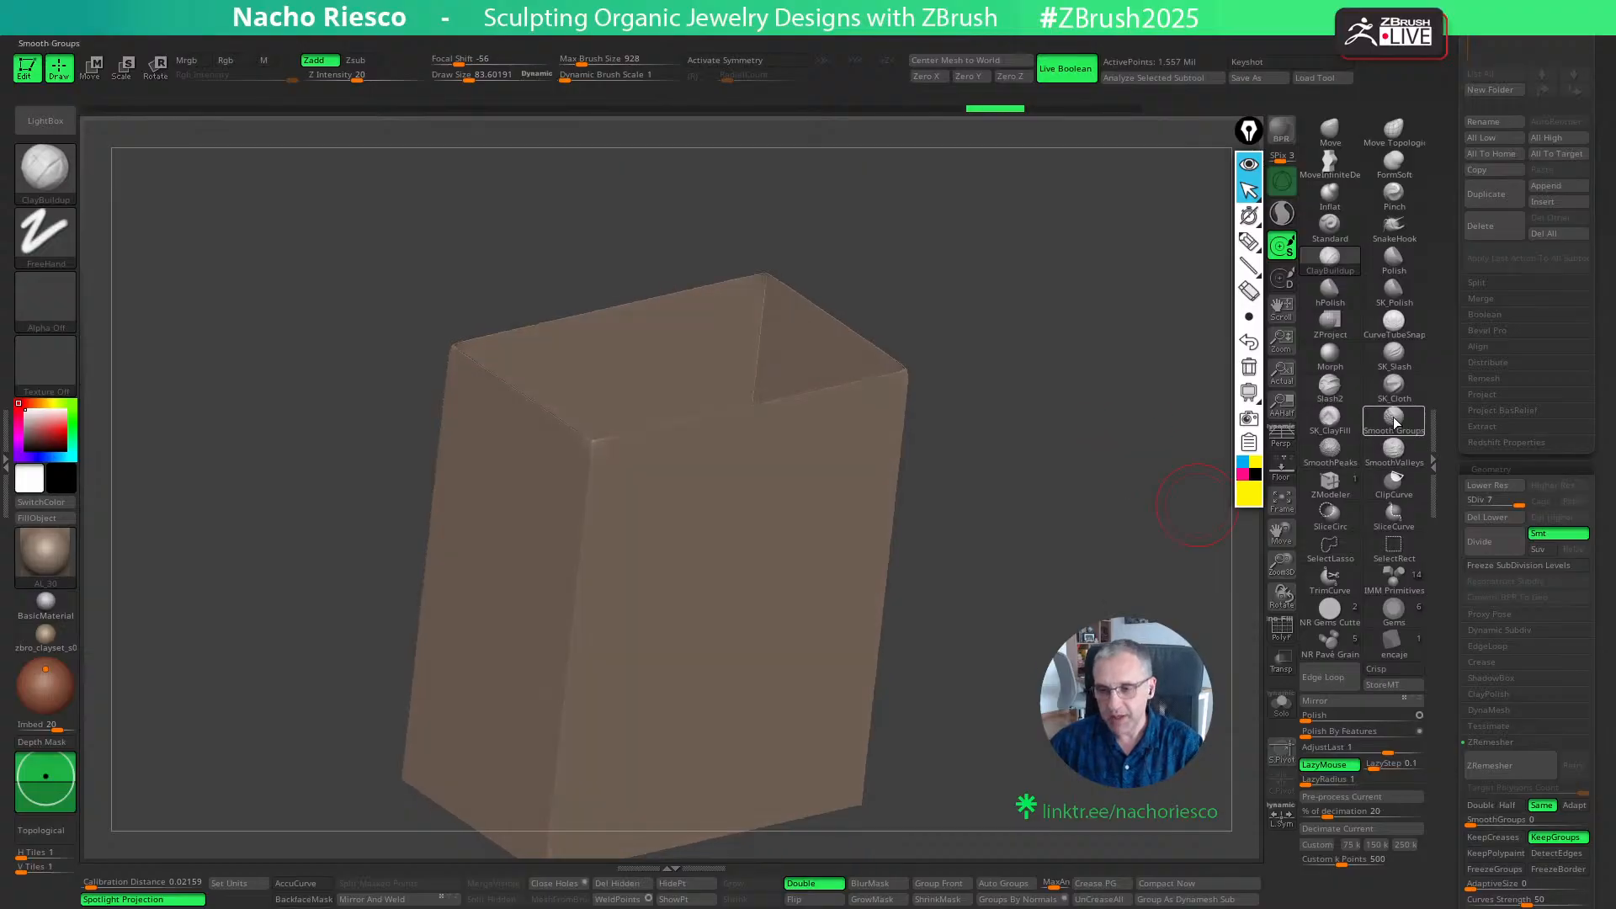
{"action": "left_click_drag", "start_coordinate": [1093, 404], "coordinate": [1113, 407]}
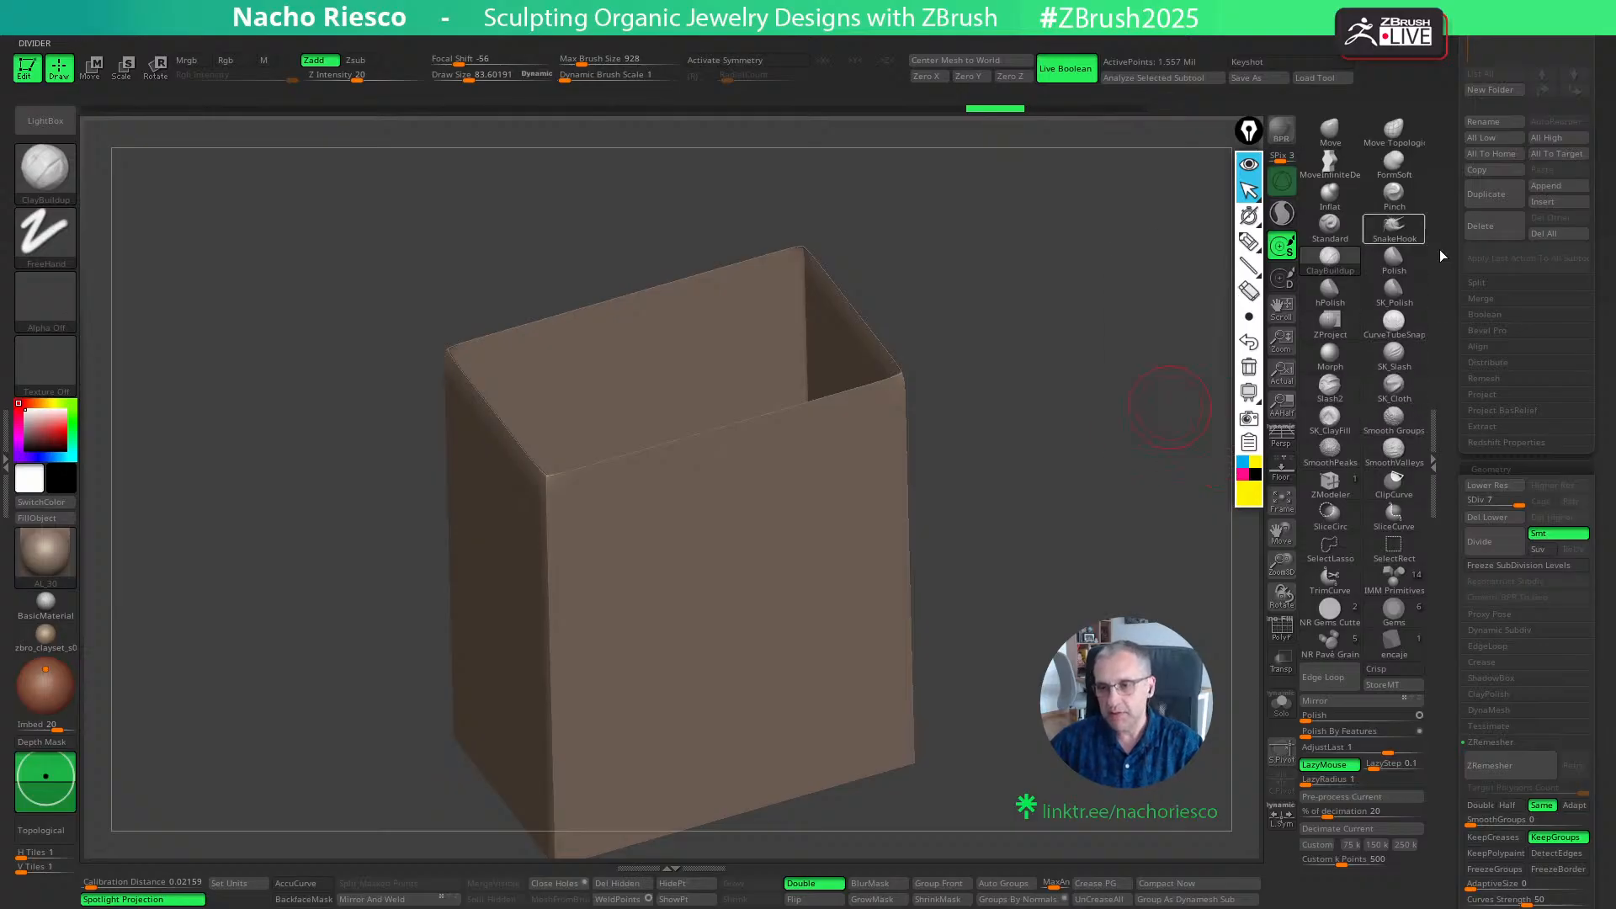
{"action": "left_click", "coordinate": [1394, 357]}
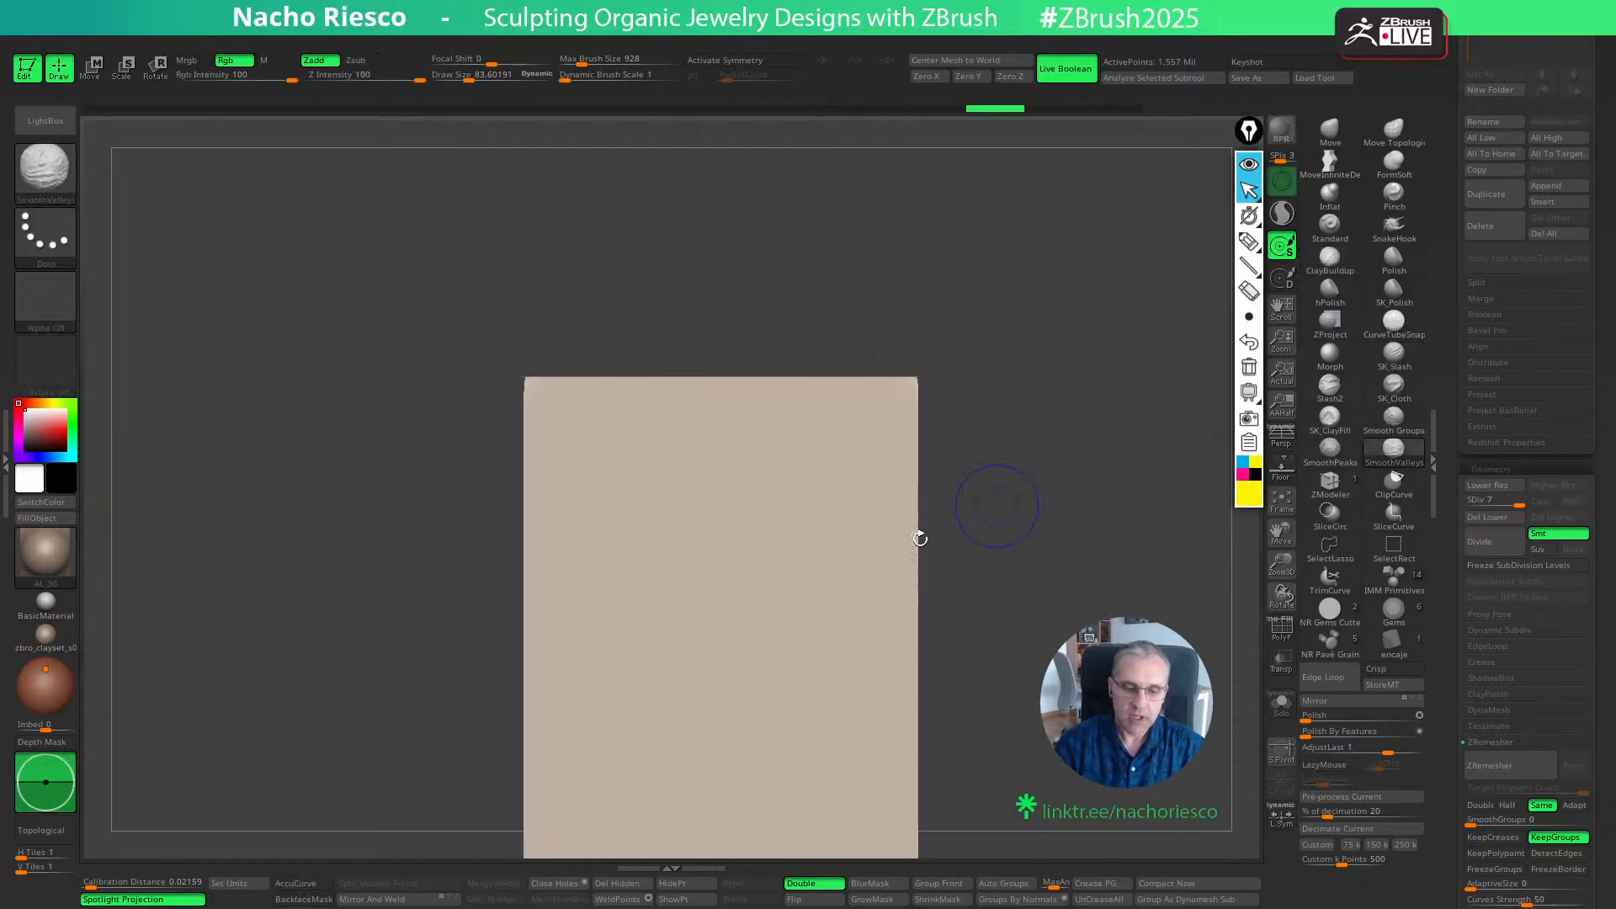
{"action": "key", "text": "s"}
{"action": "left_click_drag", "start_coordinate": [737, 618], "coordinate": [740, 619]}
{"action": "left_click_drag", "start_coordinate": [628, 734], "coordinate": [871, 495]}
{"action": "left_click_drag", "start_coordinate": [936, 502], "coordinate": [1015, 574]}
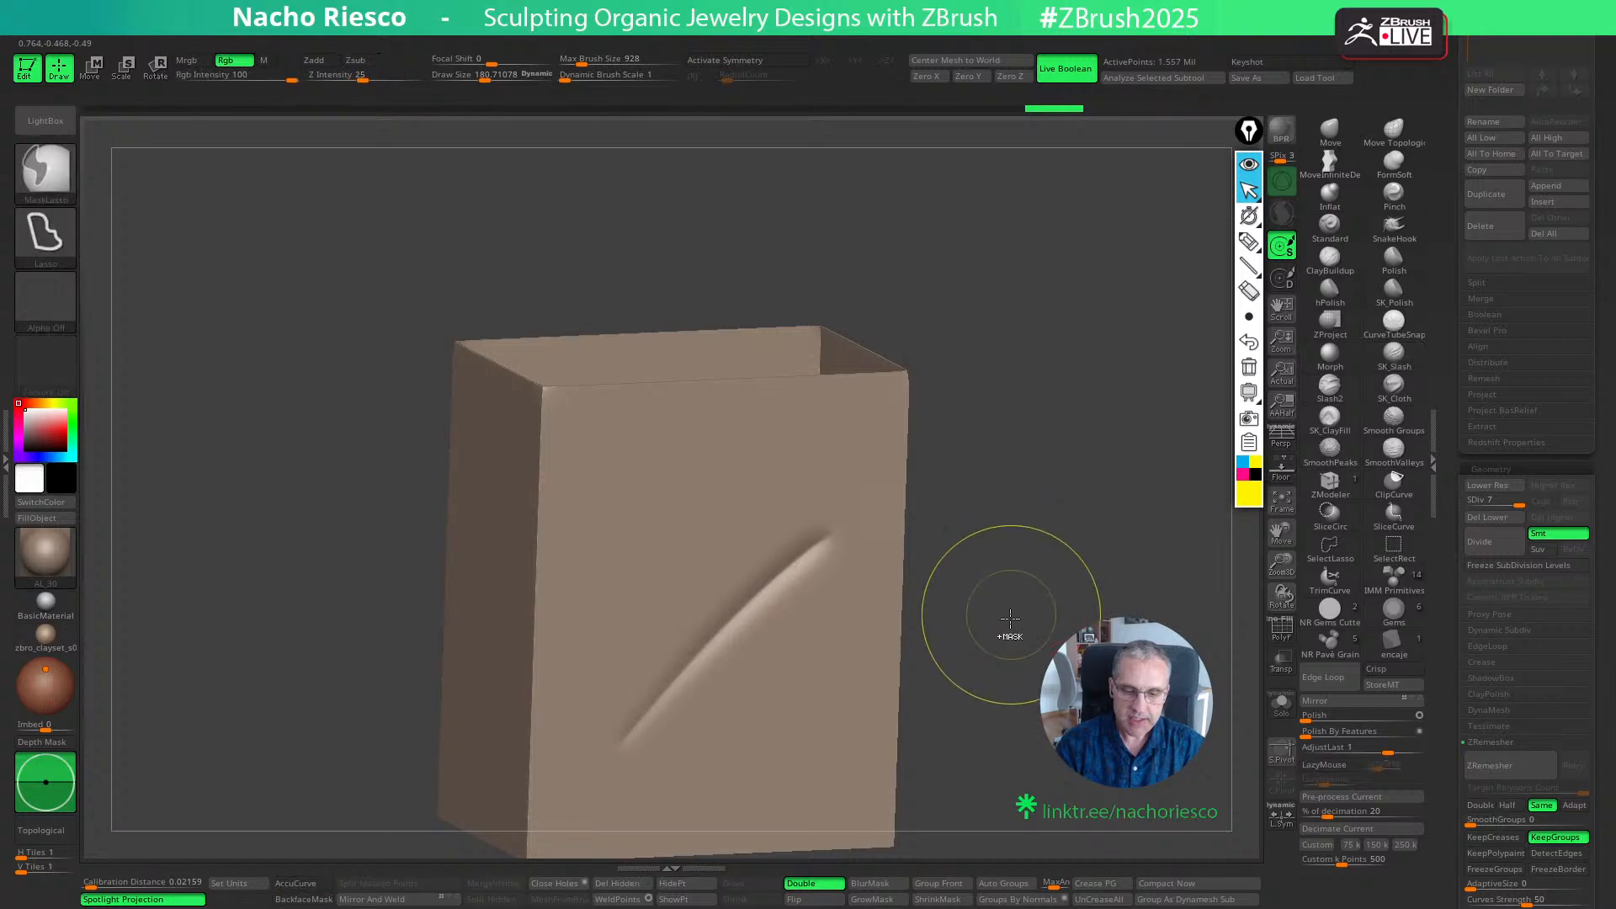
{"action": "key", "text": "ctrl+z"}
{"action": "key", "text": "ctrl+z"}
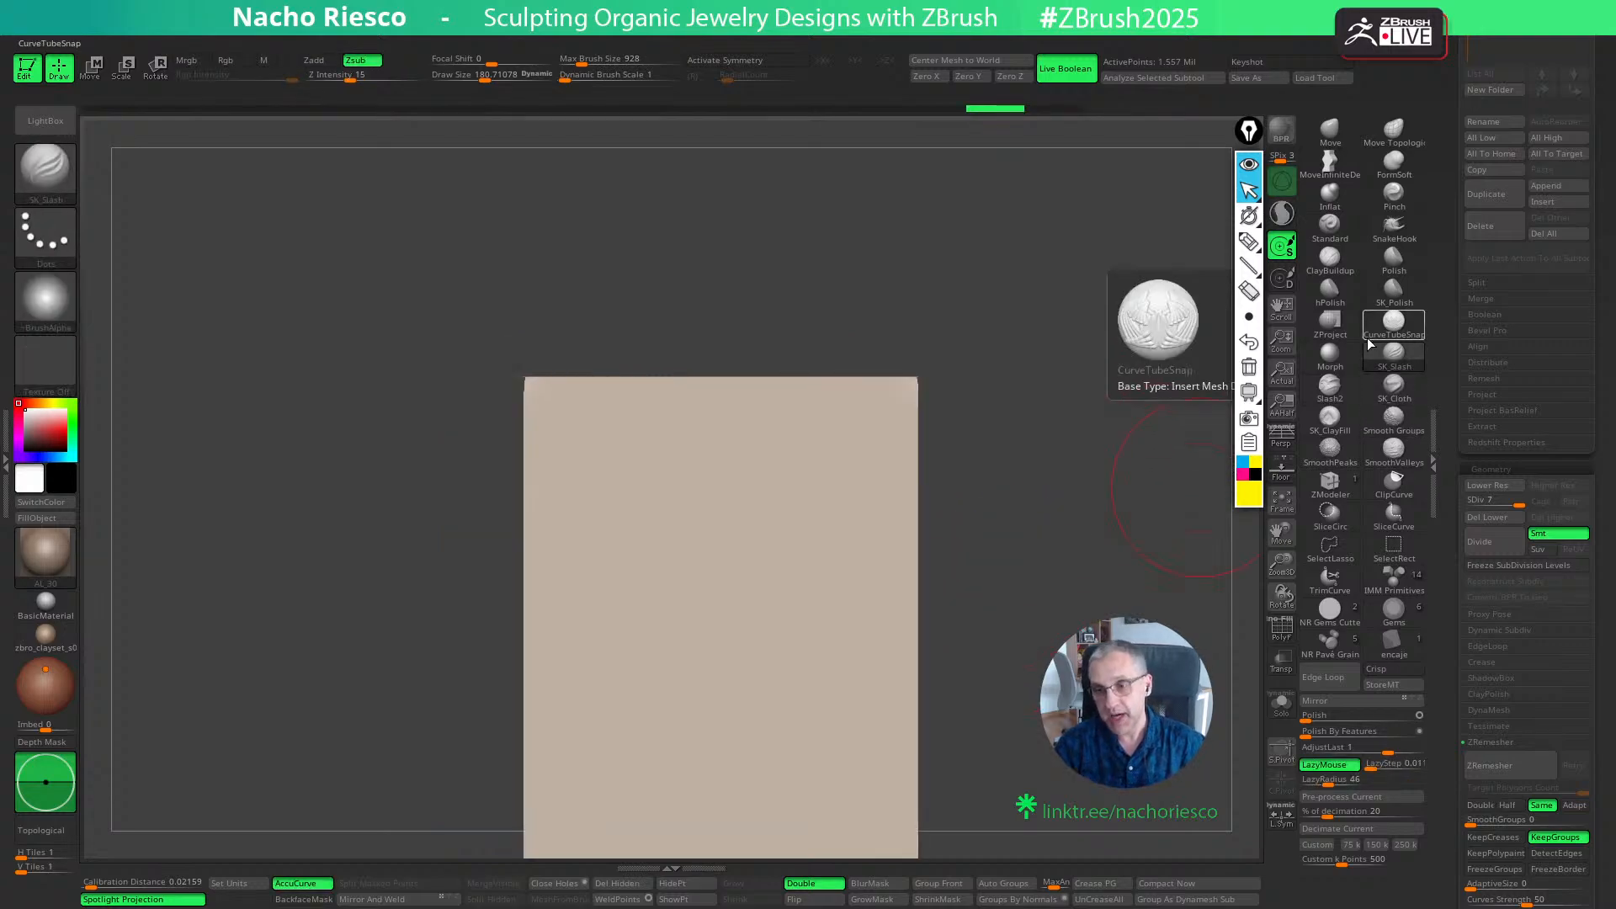
- Choose the Standard brush and assign Alpha 39 to it
{"action": "left_click", "coordinate": [1337, 234]}
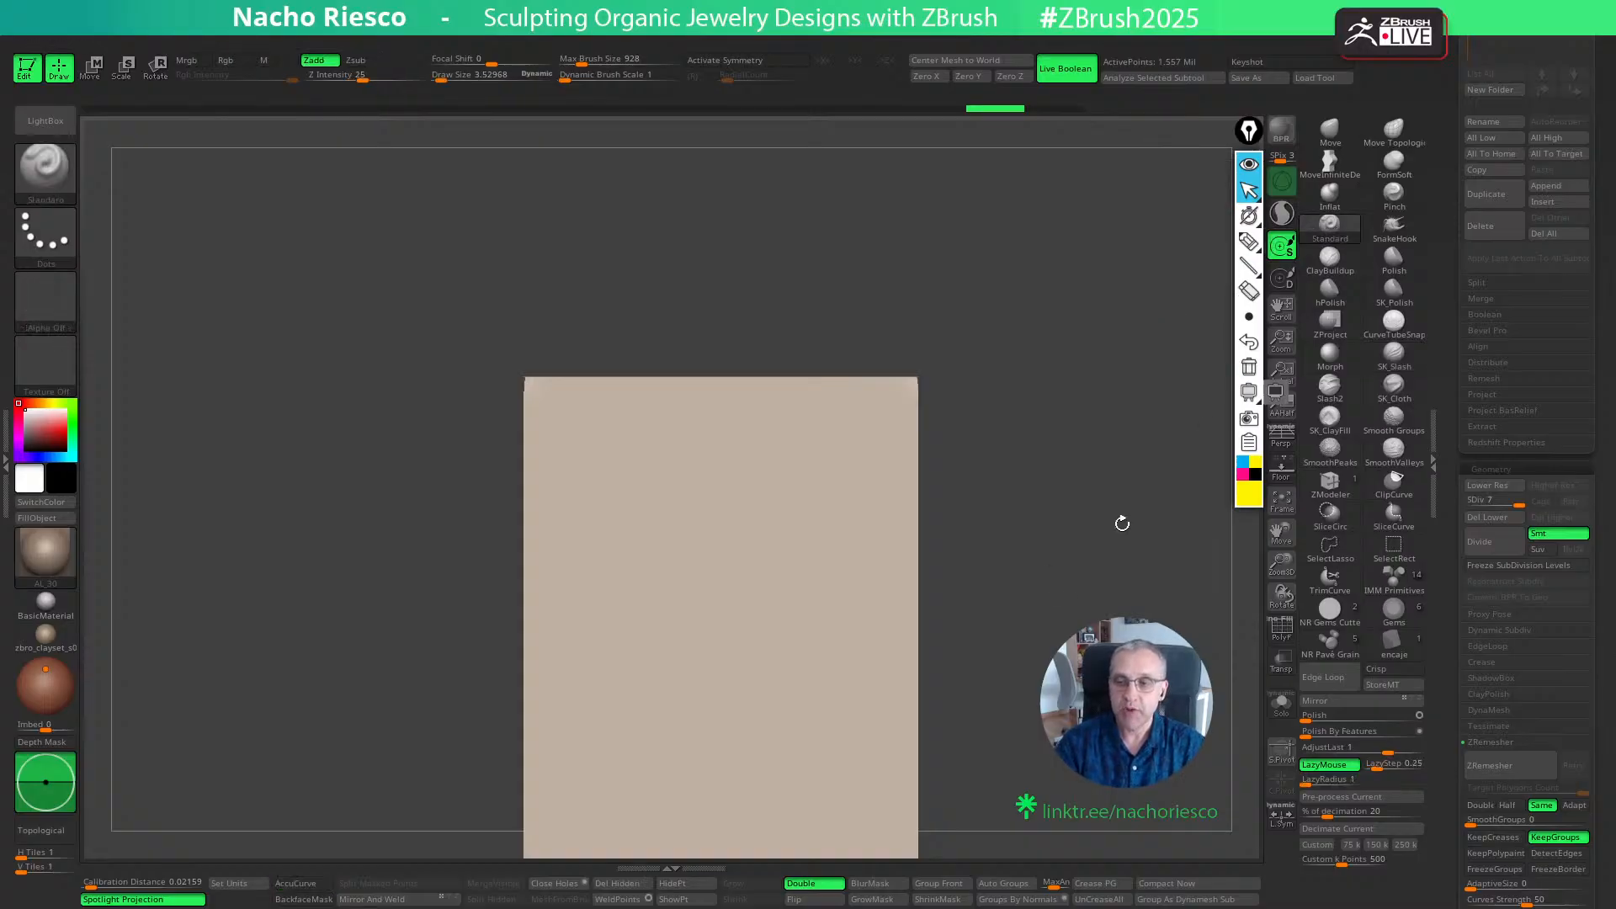
{"action": "left_click", "coordinate": [47, 305]}
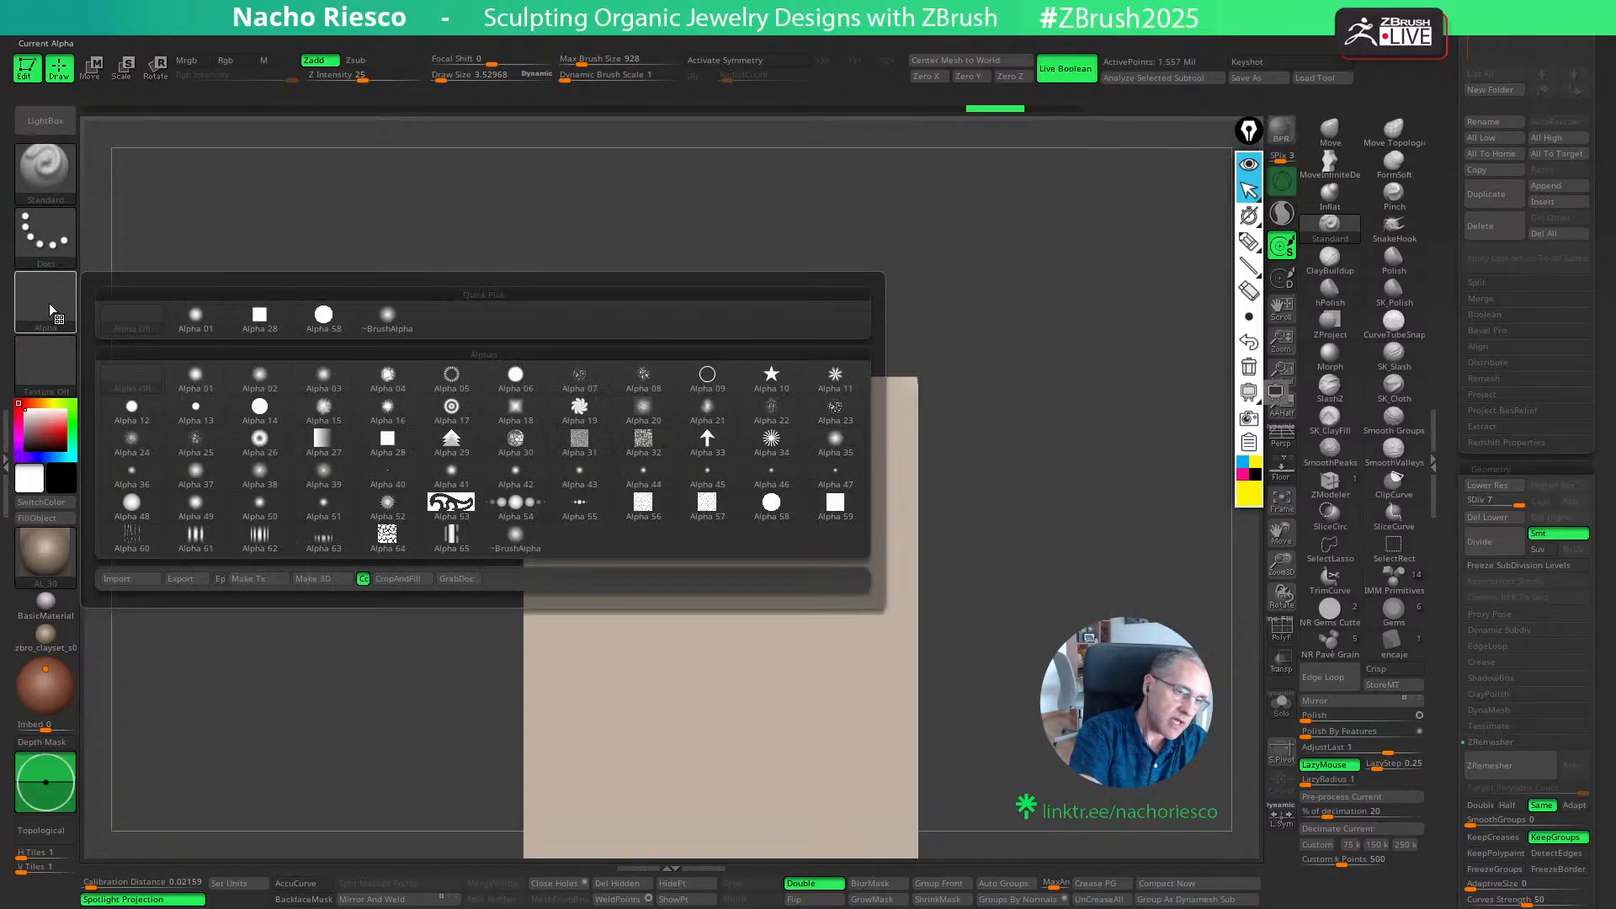
{"action": "left_click", "coordinate": [326, 478]}
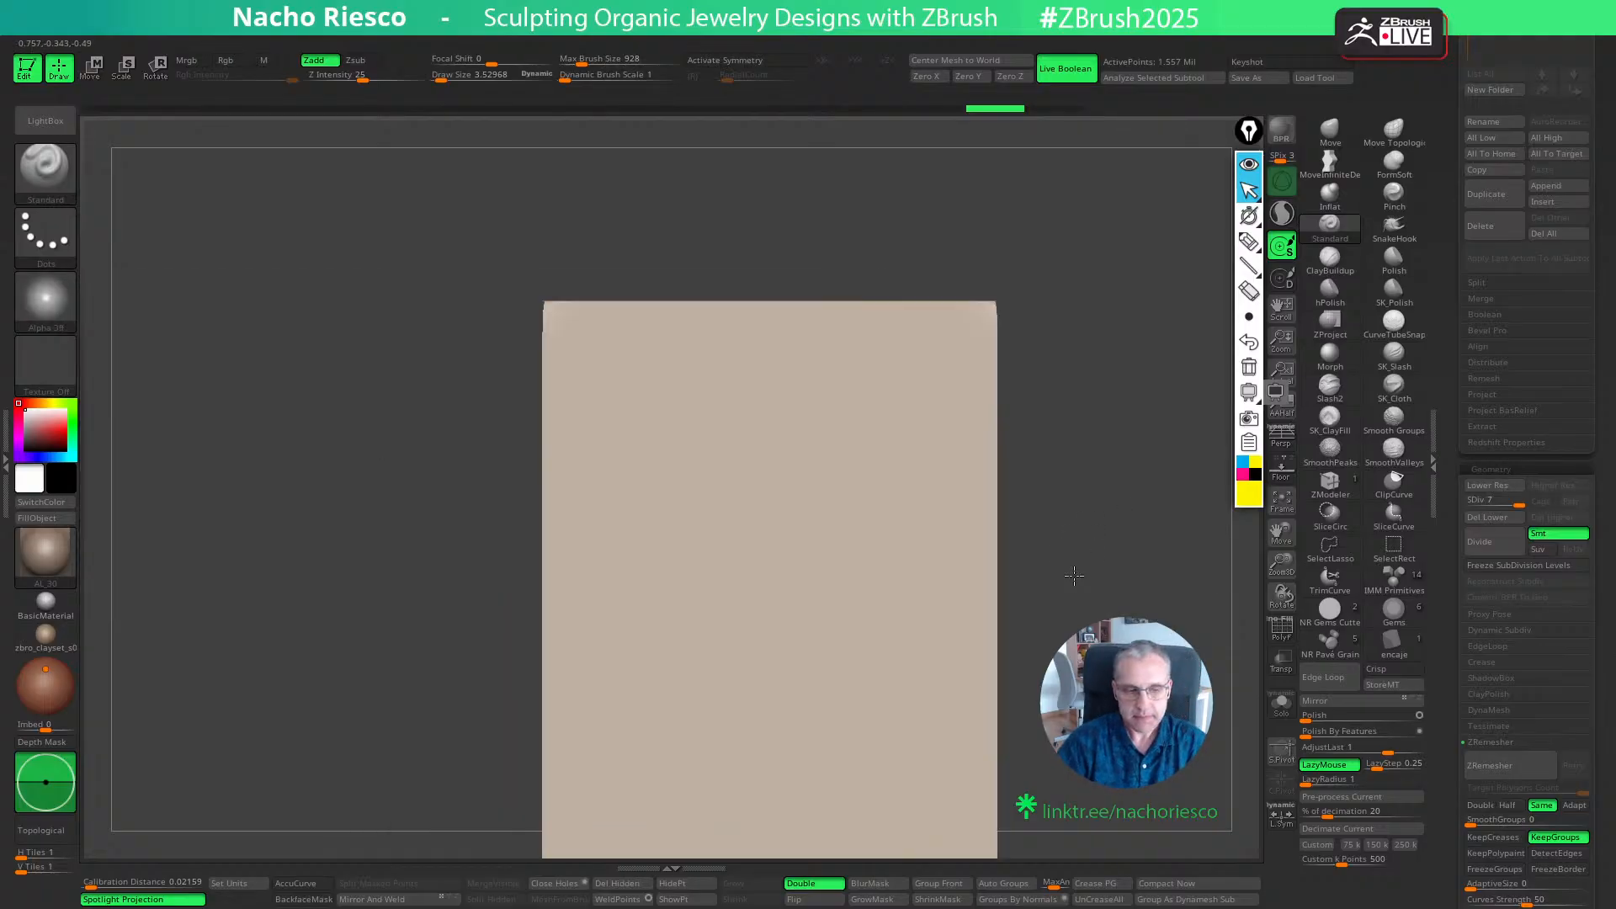
- Set the Draw Size to about 101, try diagonal Standard strokes on the front wall, and undo them
{"action": "key", "text": "s"}
{"action": "left_click_drag", "start_coordinate": [631, 703], "coordinate": [892, 463]}
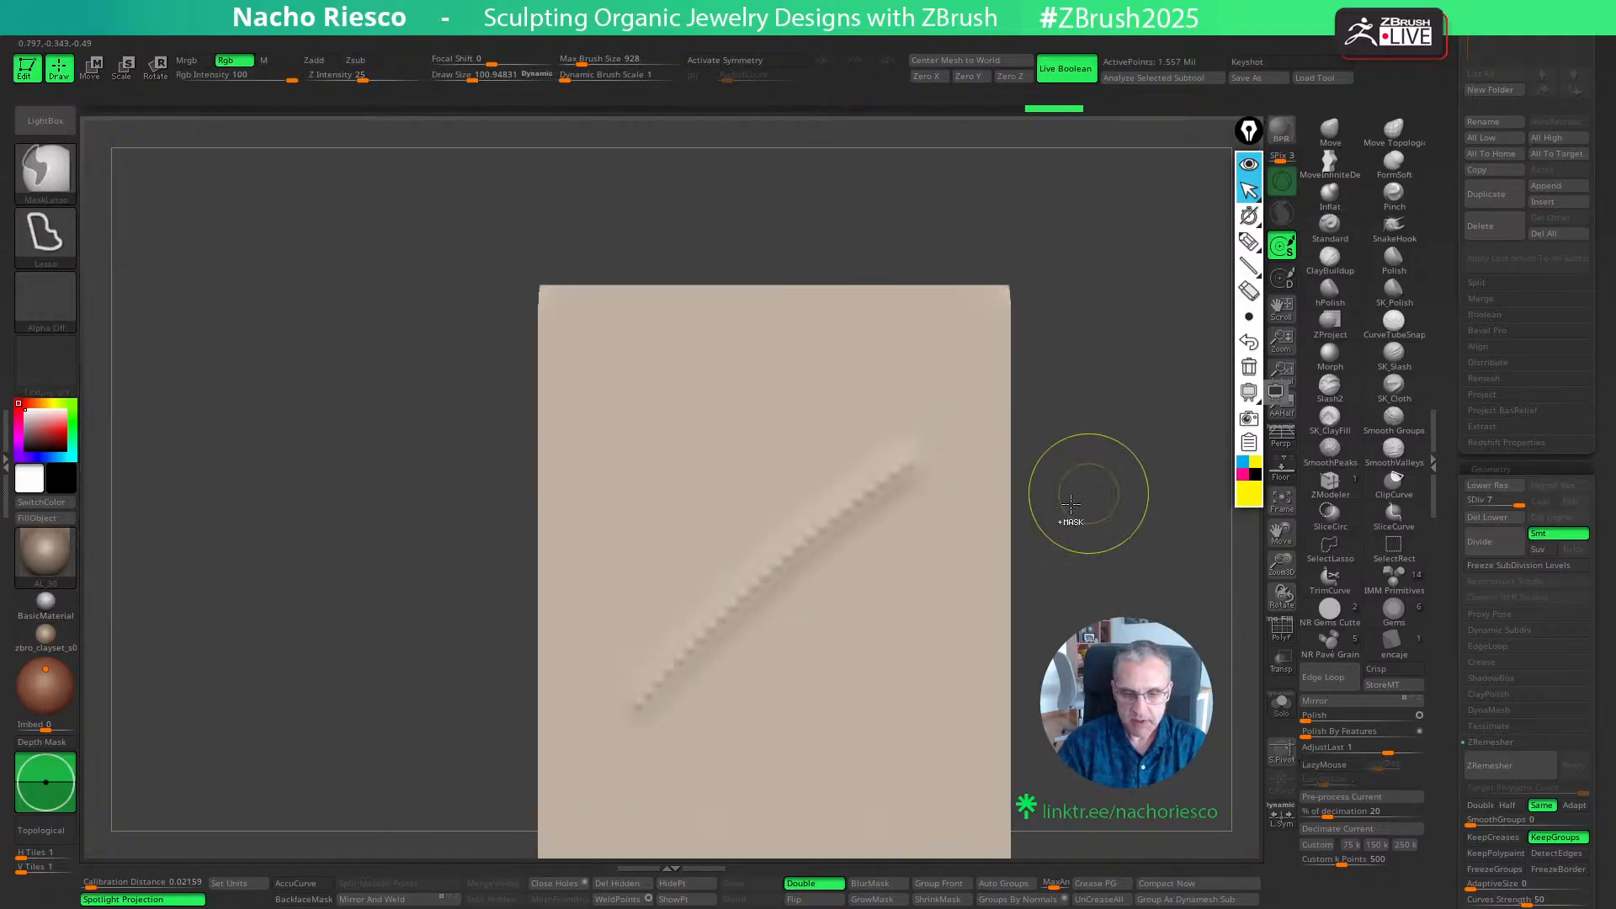
{"action": "key", "text": "ctrl+z"}
{"action": "left_click_drag", "start_coordinate": [631, 696], "coordinate": [915, 392]}
{"action": "left_click_drag", "start_coordinate": [1119, 468], "coordinate": [1113, 510]}
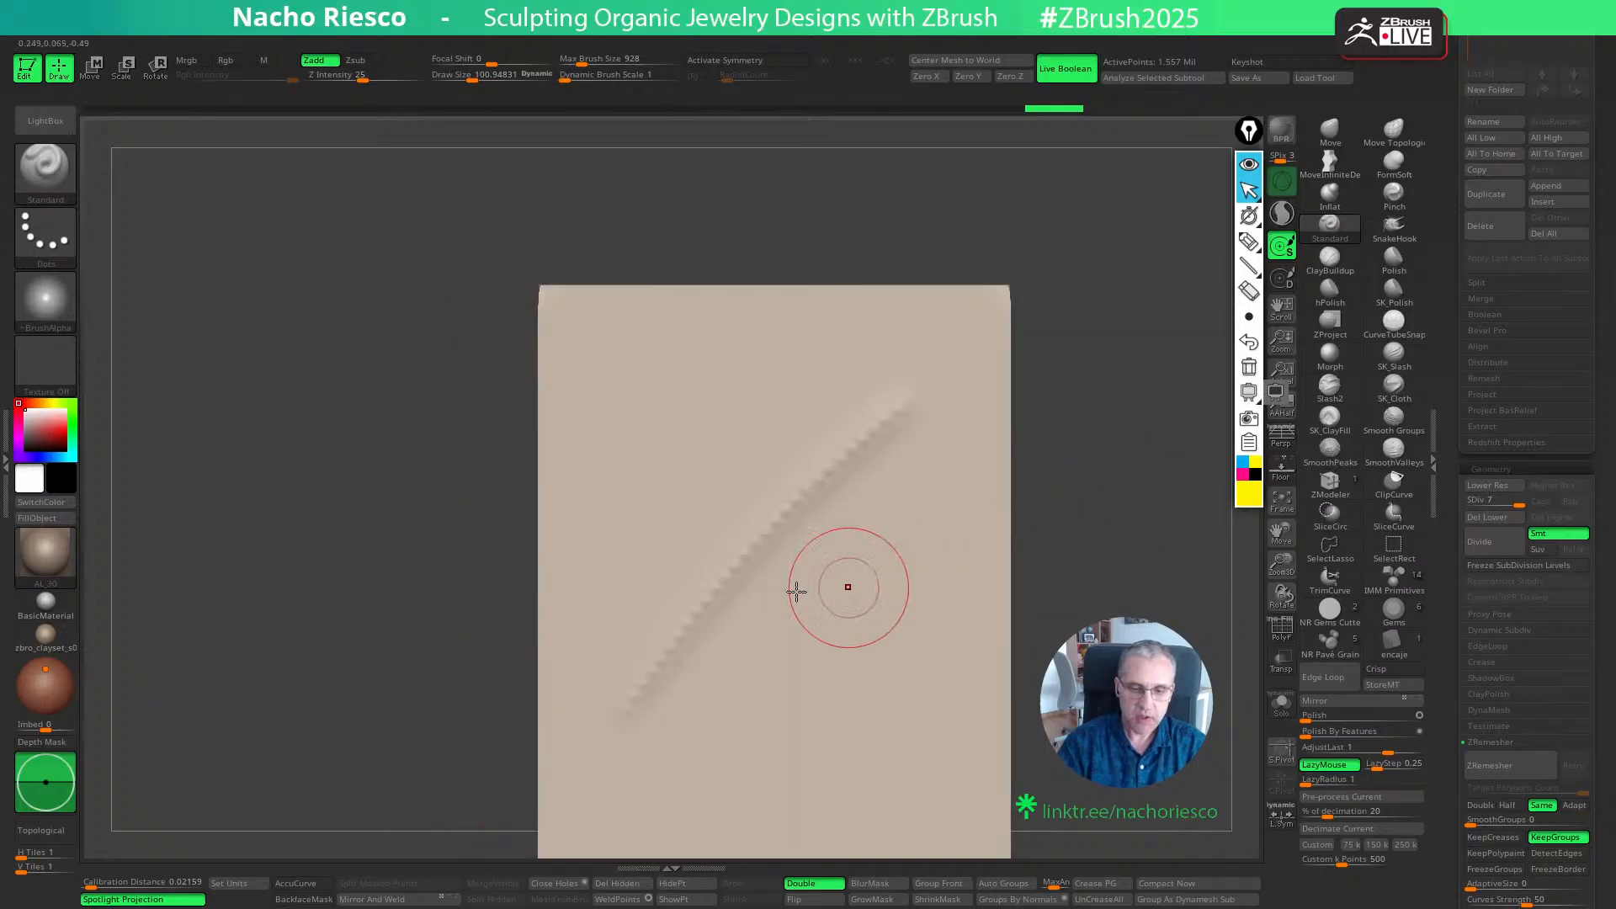
{"action": "key", "text": "ctrl+z"}
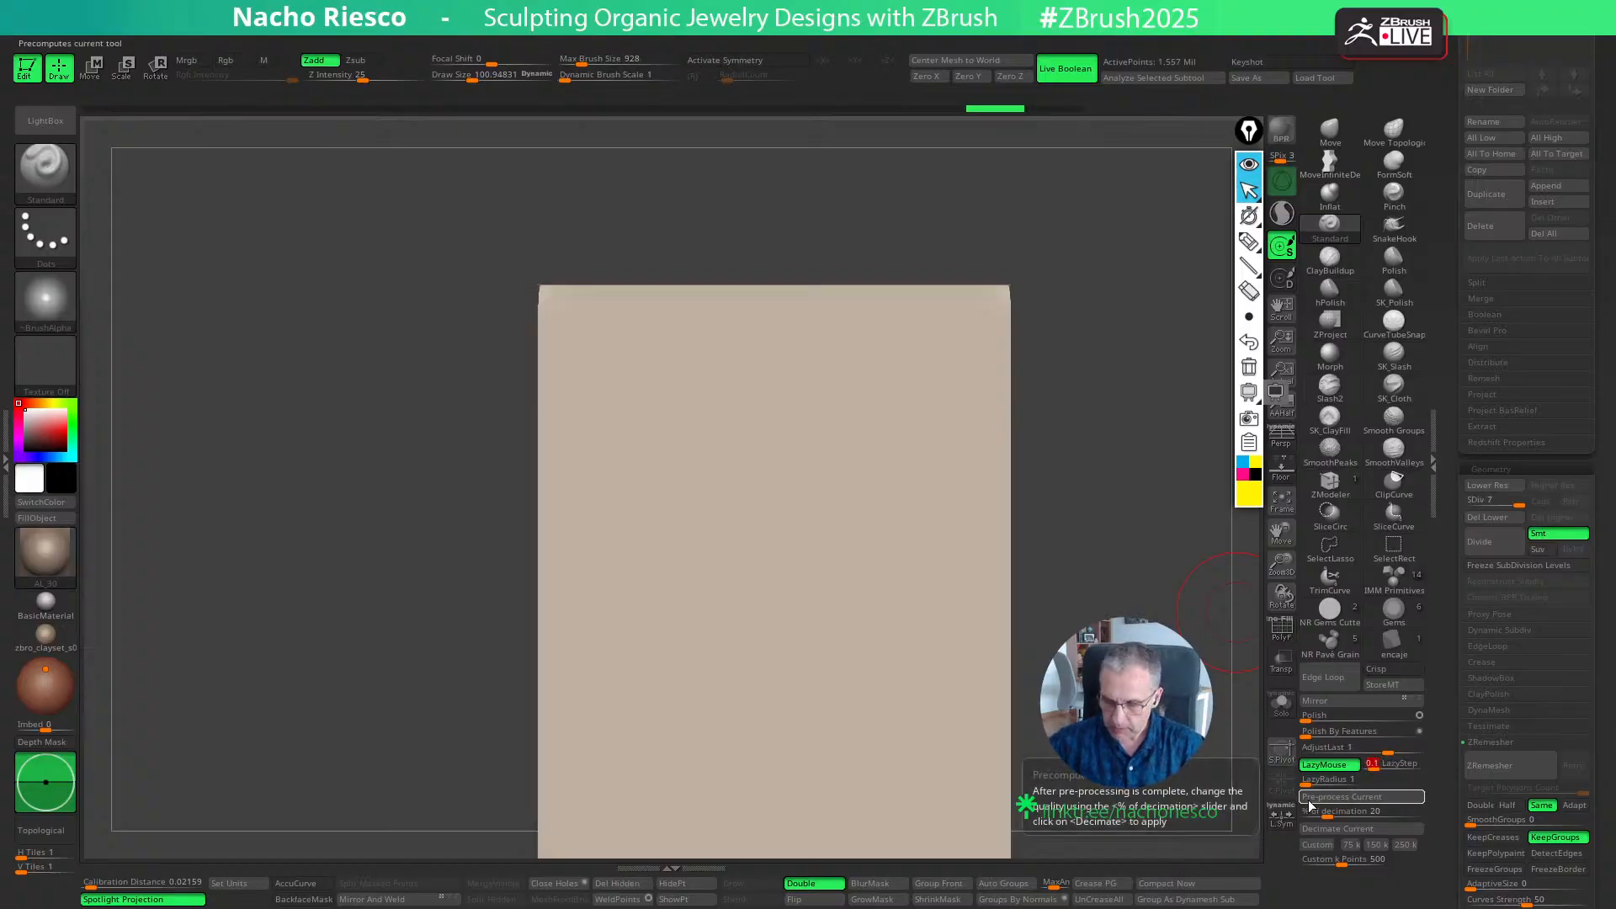
- Lower the Standard brush's LazyStep to 0.01, testing it with diagonal strokes that are undone
{"action": "left_click_drag", "start_coordinate": [639, 715], "coordinate": [888, 431]}
{"action": "key", "text": "ctrl+z"}
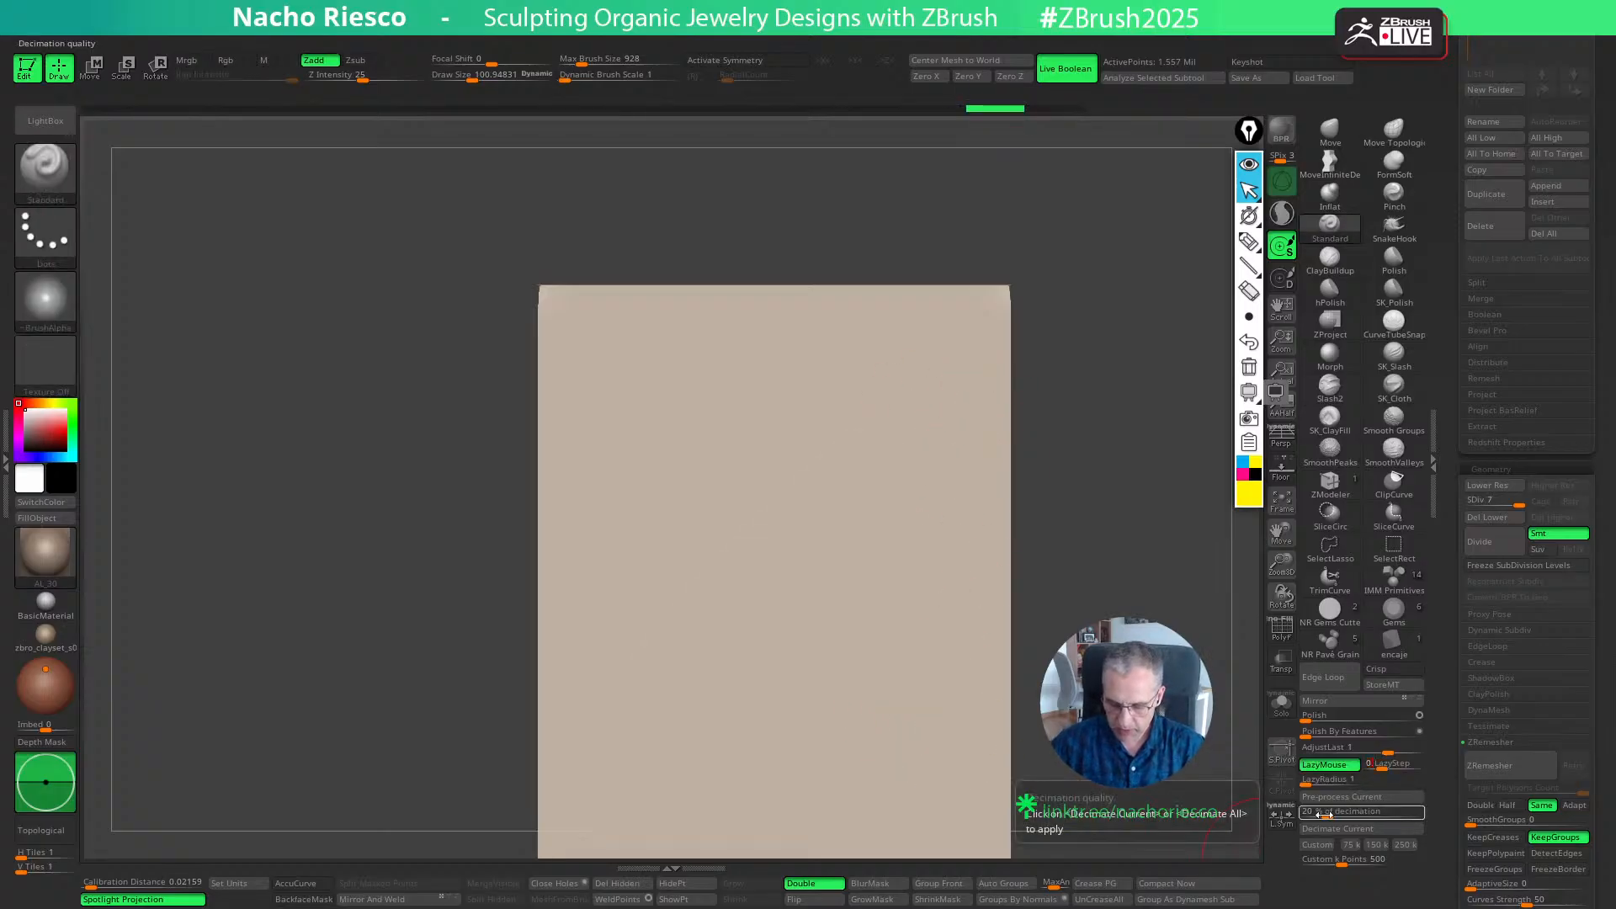
{"action": "left_click_drag", "start_coordinate": [726, 697], "coordinate": [944, 451]}
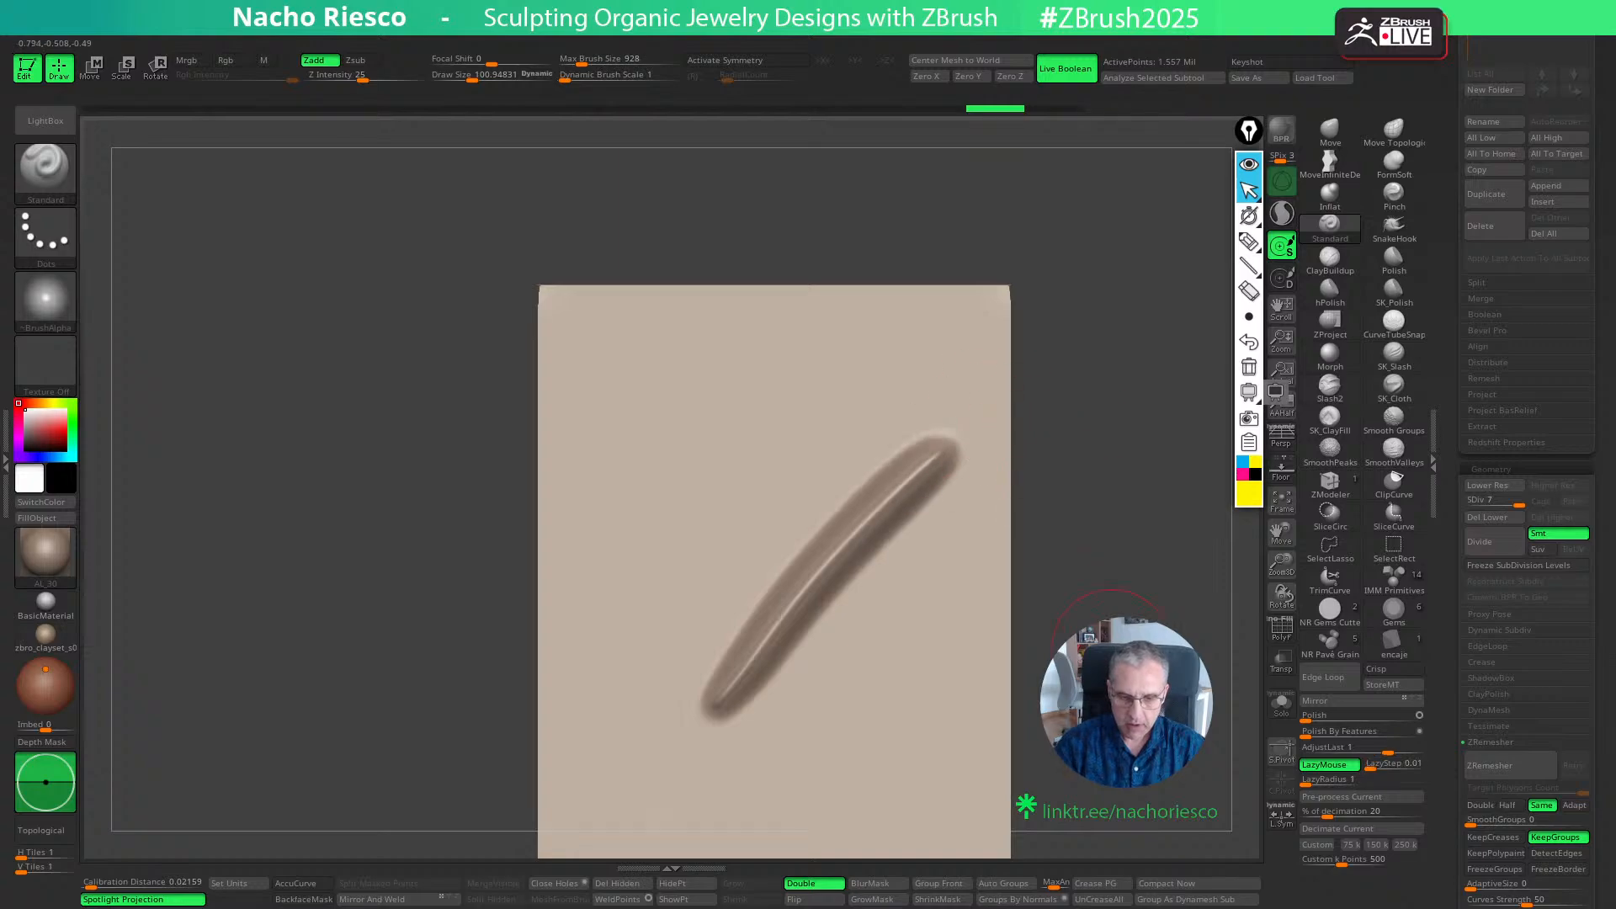
{"action": "mouse_move", "coordinate": [1069, 437]}
{"action": "left_mouse_down"}
{"action": "mouse_move", "coordinate": [1136, 441]}
{"action": "mouse_move", "coordinate": [1103, 483]}
{"action": "left_mouse_up"}
{"action": "key", "text": "ctrl+z"}
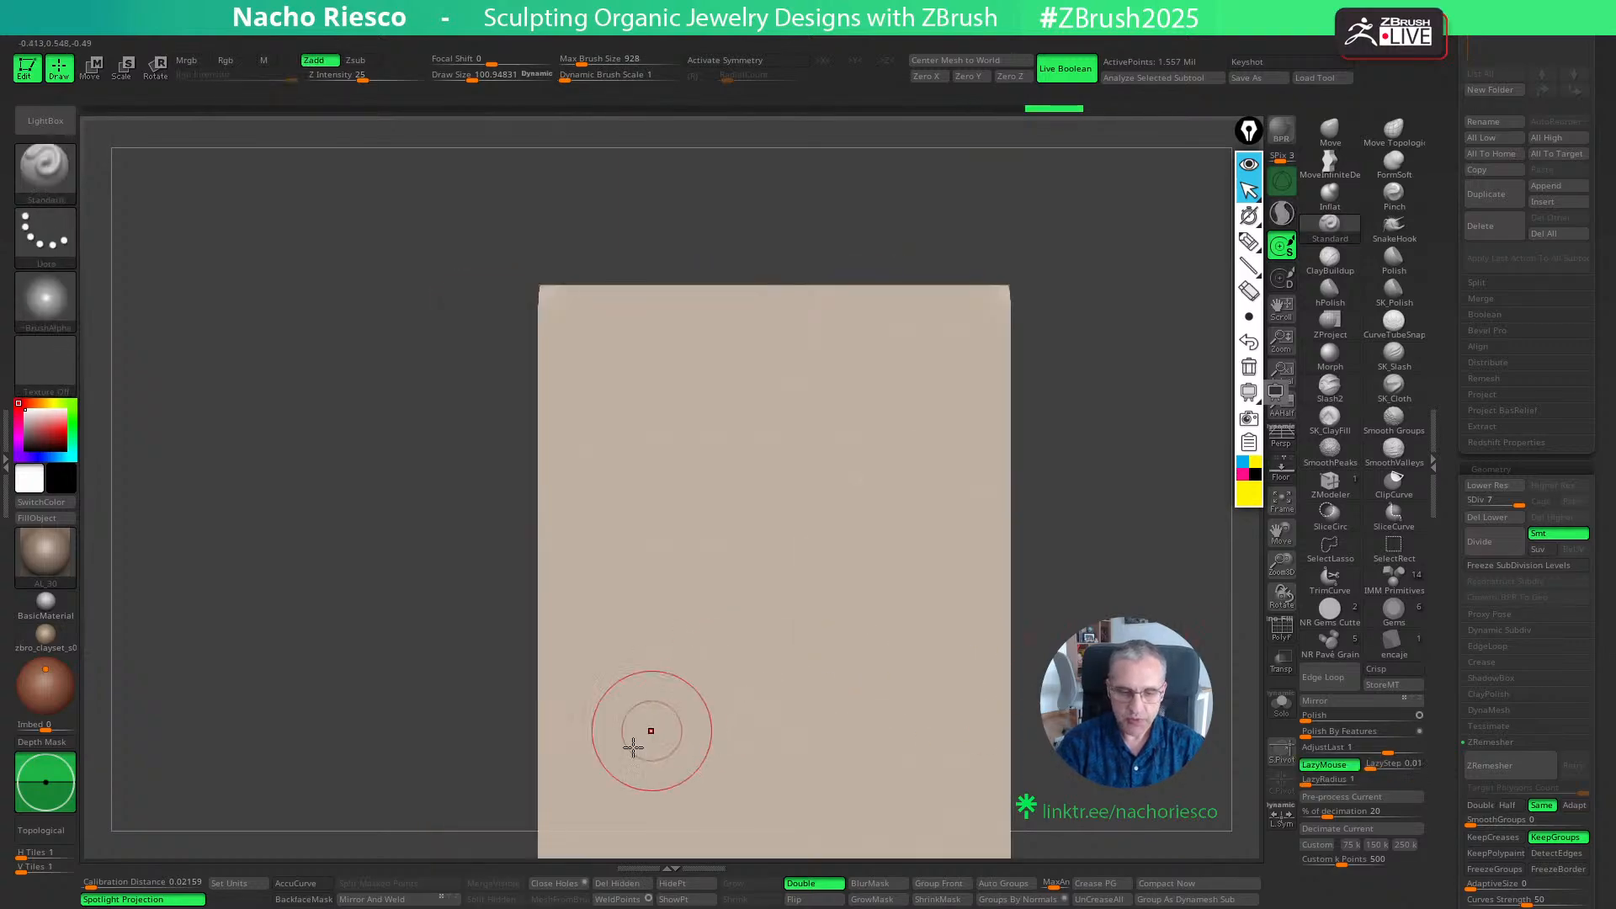
{"action": "left_click_drag", "start_coordinate": [625, 769], "coordinate": [924, 370]}
{"action": "key", "text": "ctrl+z"}
{"action": "key", "text": "ctrl+z"}
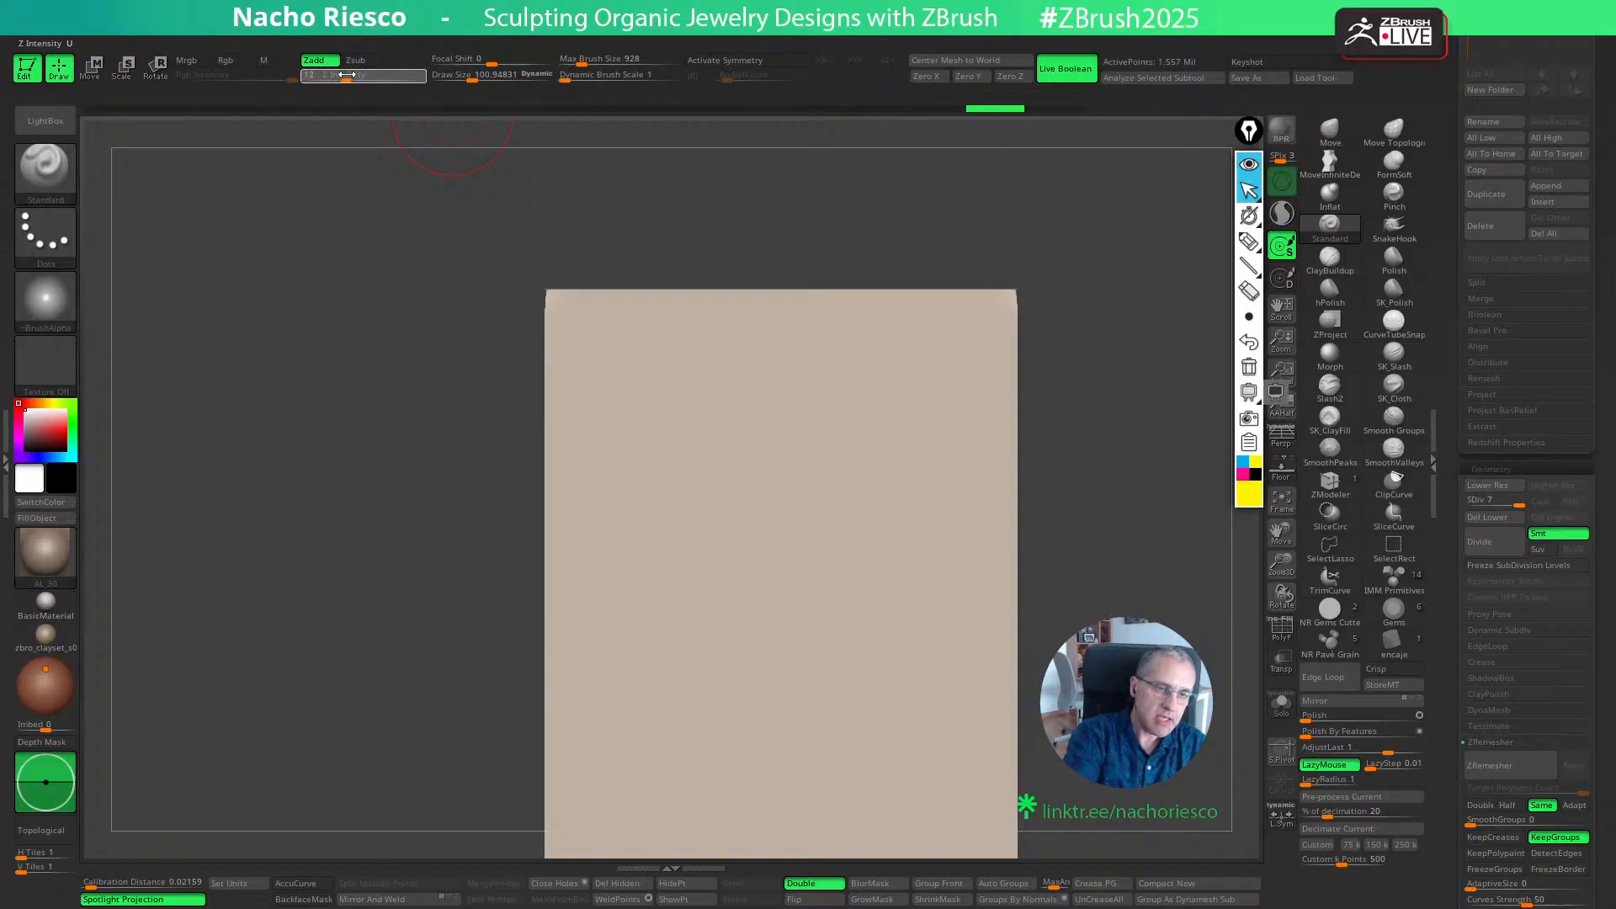
- Reduce the Standard brush's Z Intensity to 9, testing it with diagonal strokes that are undone
{"action": "left_click_drag", "start_coordinate": [661, 691], "coordinate": [952, 421]}
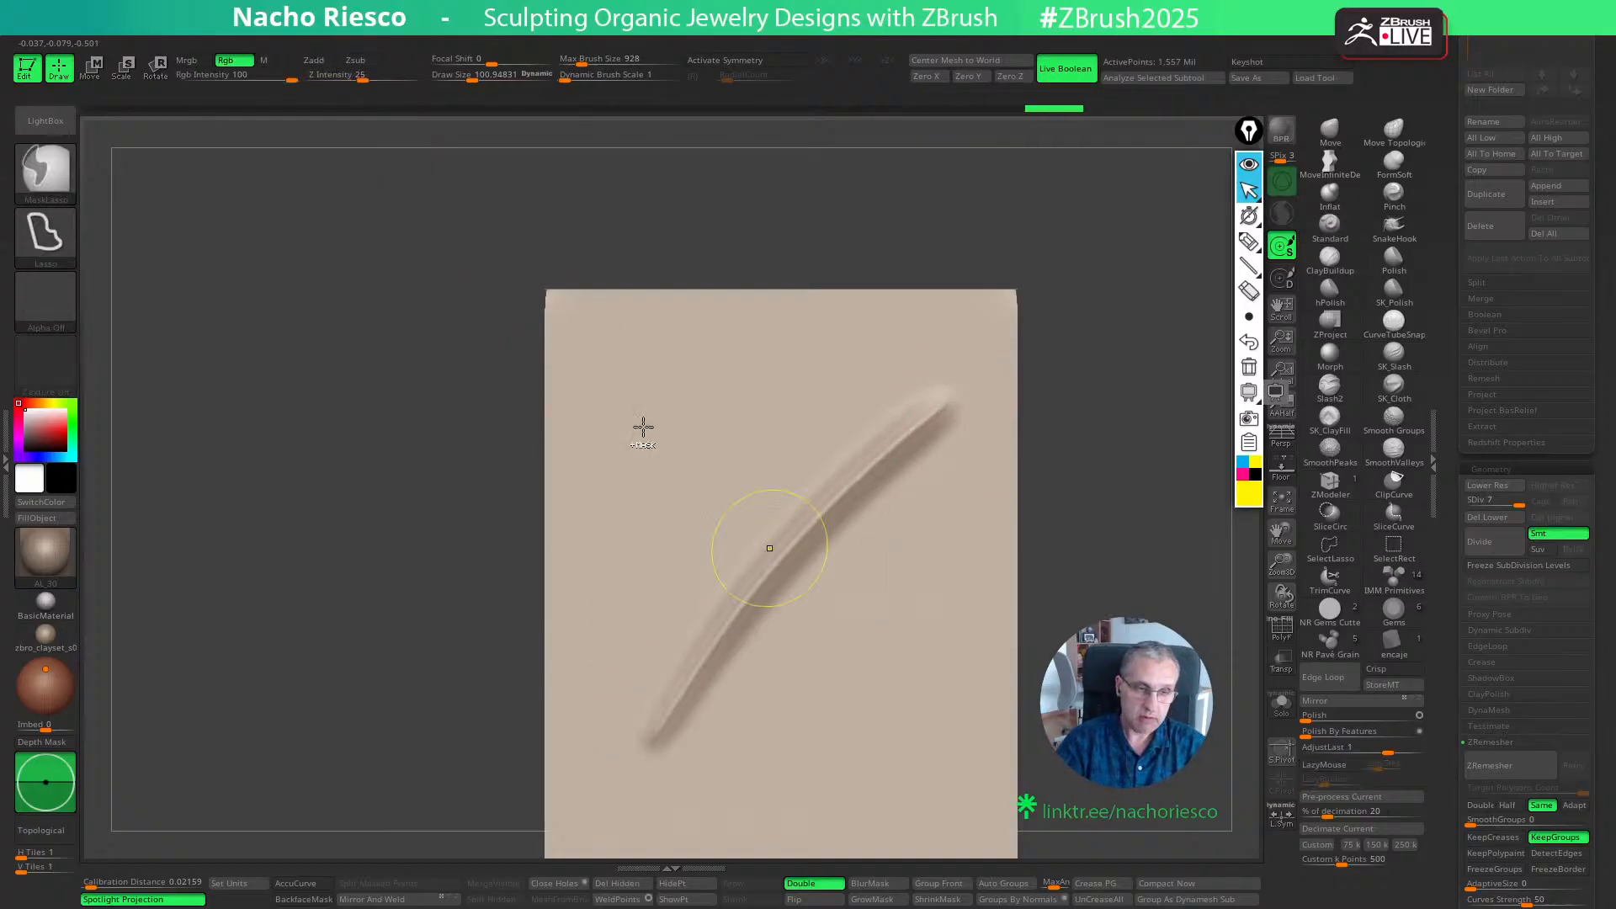
{"action": "key", "text": "ctrl+z"}
{"action": "left_click_drag", "start_coordinate": [641, 751], "coordinate": [934, 415]}
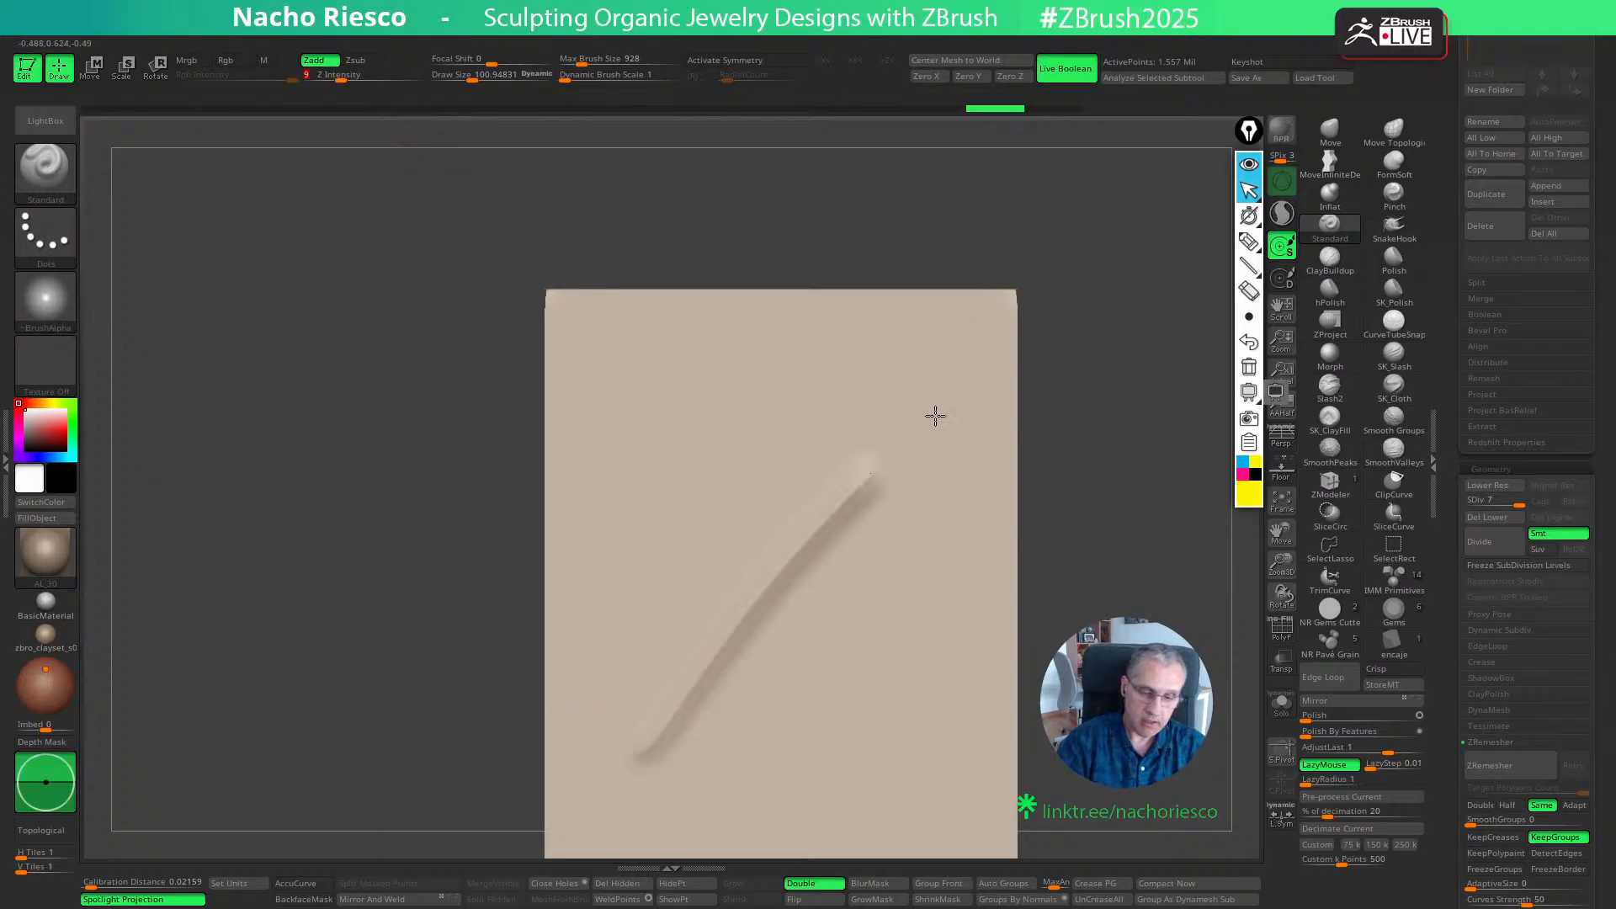
{"action": "key", "text": "ctrl+z"}
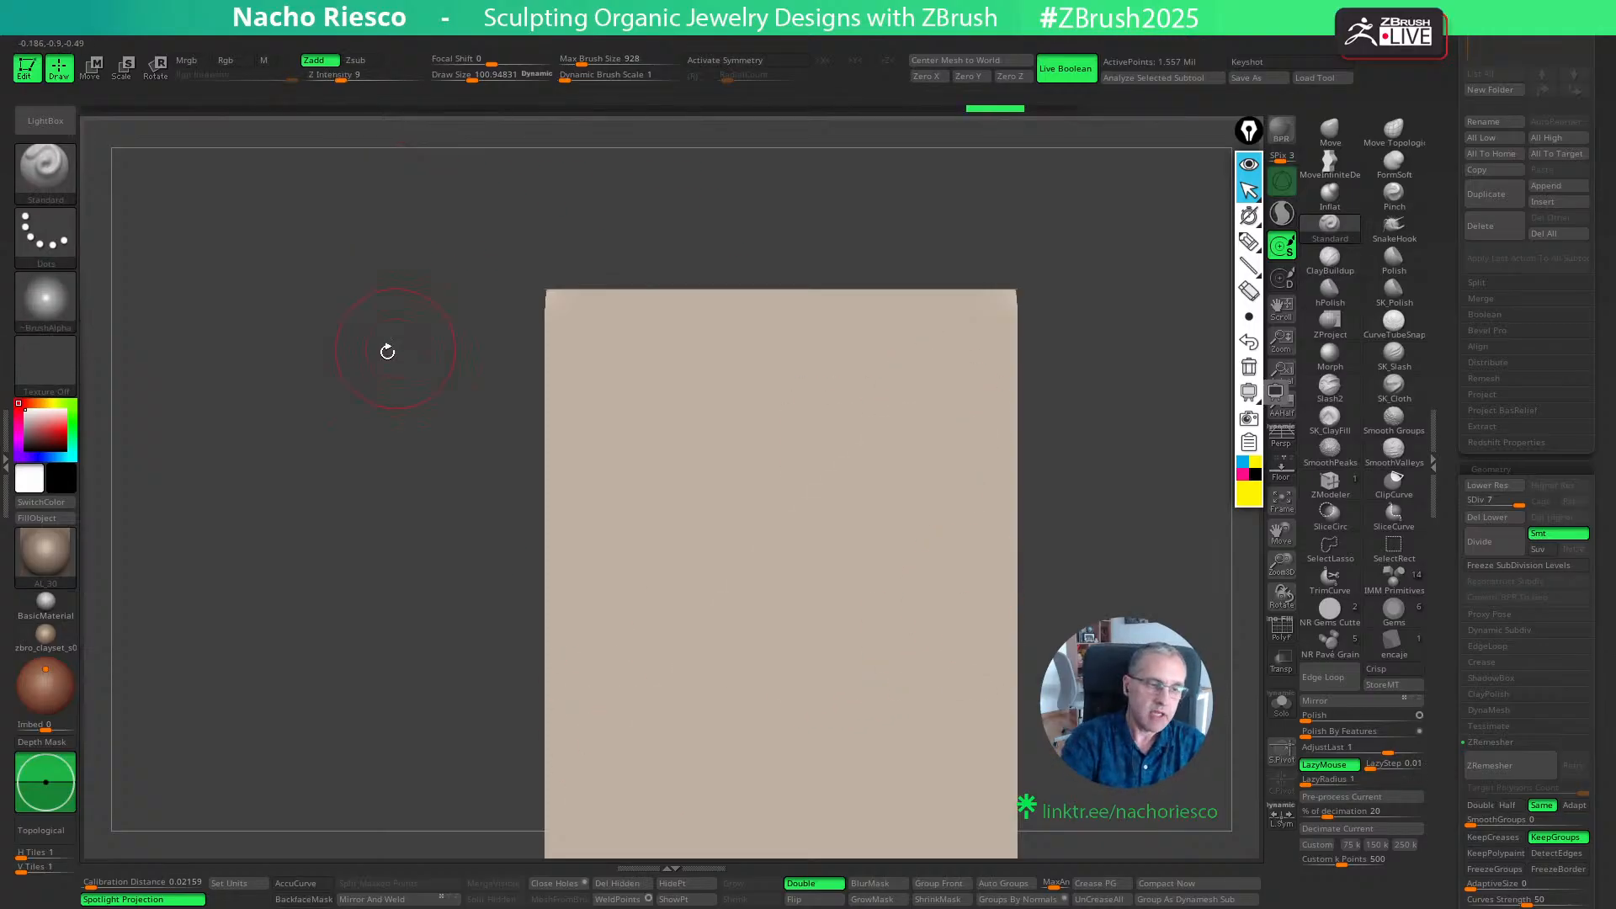
- Try a diagonal Standard stroke with Focal Shift -97 and Draw Size of about 135, and undo it
{"action": "left_click_drag", "start_coordinate": [387, 350], "coordinate": [435, 392], "text": "alt"}
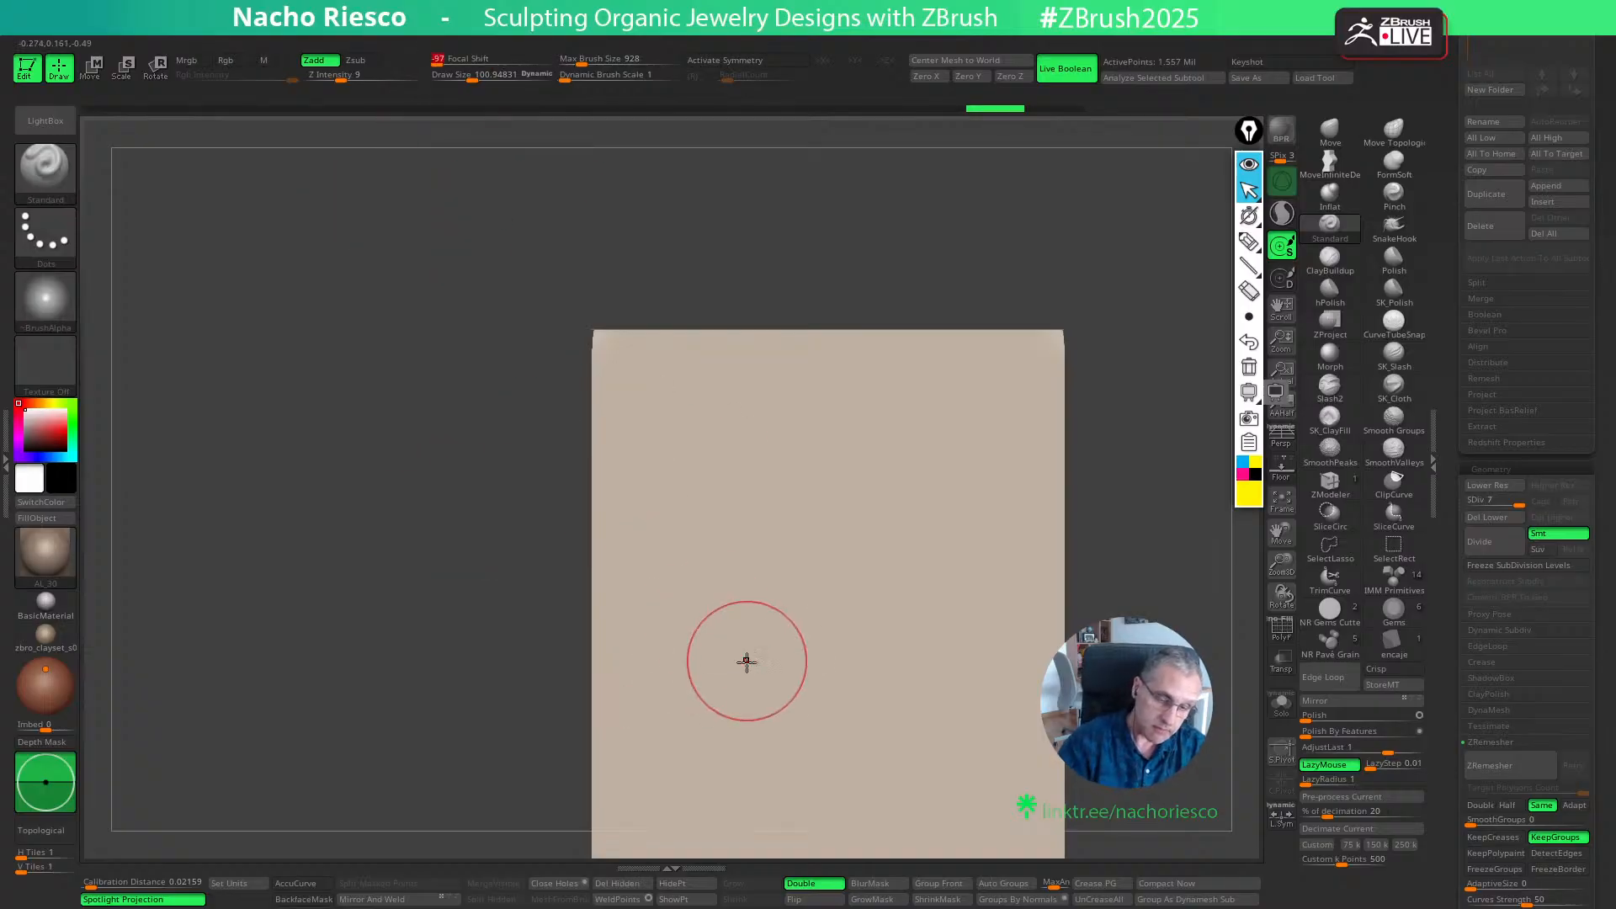
{"action": "key", "text": "bracketright"}
{"action": "key", "text": "bracketright"}
{"action": "left_click_drag", "start_coordinate": [673, 742], "coordinate": [941, 526]}
{"action": "left_click_drag", "start_coordinate": [1094, 568], "coordinate": [1148, 601]}
{"action": "key", "text": "ctrl+z"}
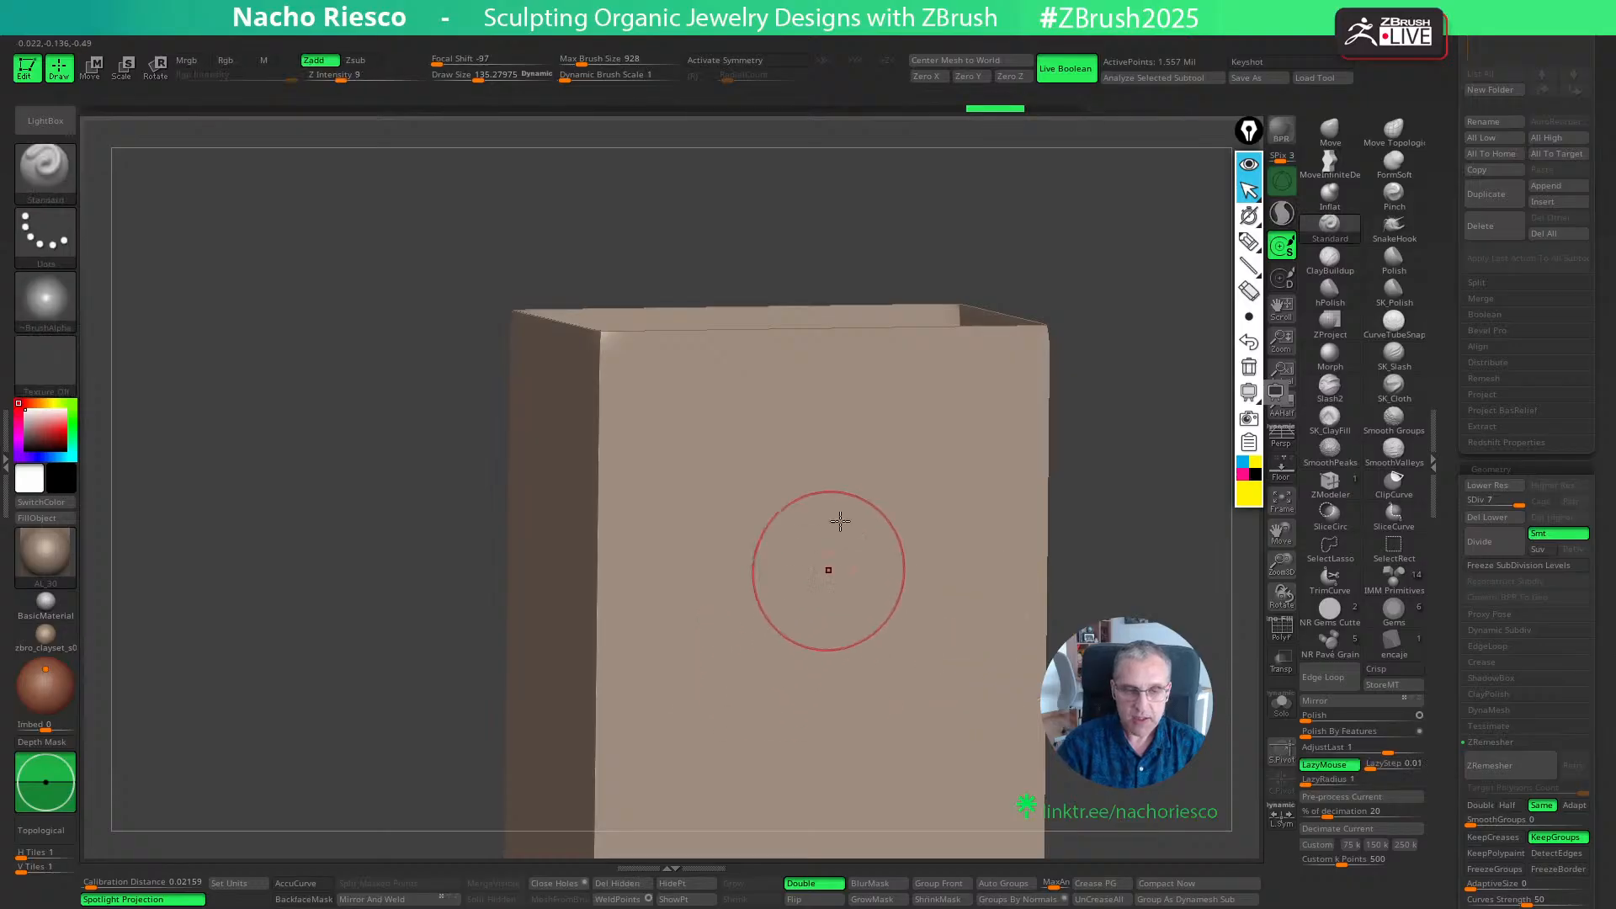
- Set the Standard brush's Focal Shift to -100 and Draw Size to about 163, undoing the diagonal test strokes
{"action": "key", "text": "s"}
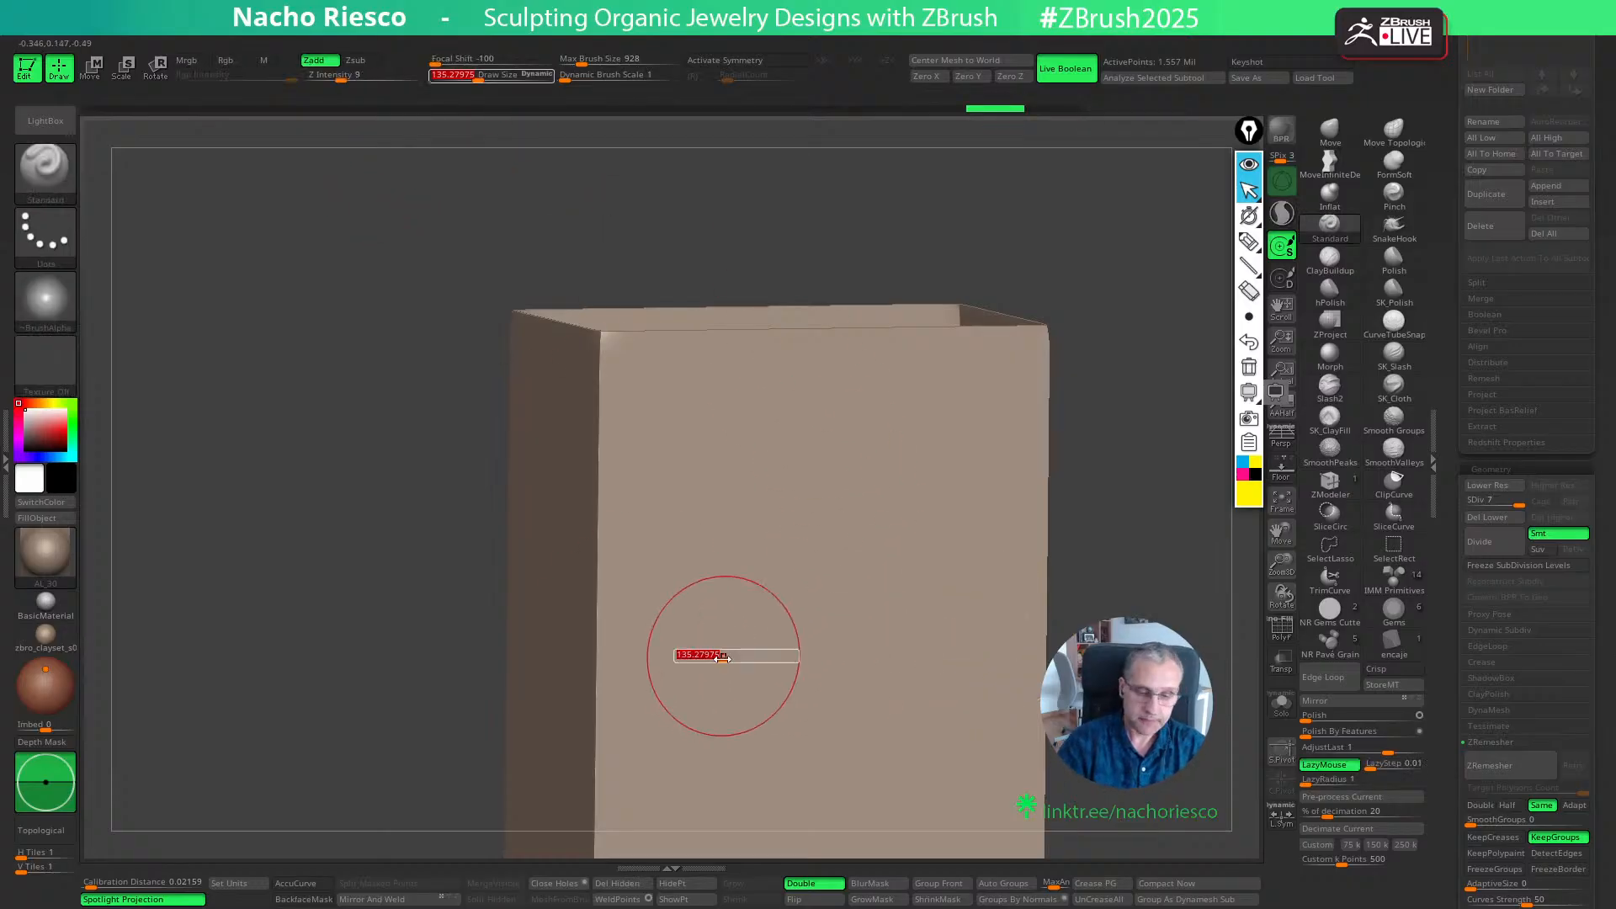
{"action": "left_click_drag", "start_coordinate": [670, 761], "coordinate": [915, 520]}
{"action": "key", "text": "s"}
{"action": "left_click_drag", "start_coordinate": [886, 573], "coordinate": [686, 842]}
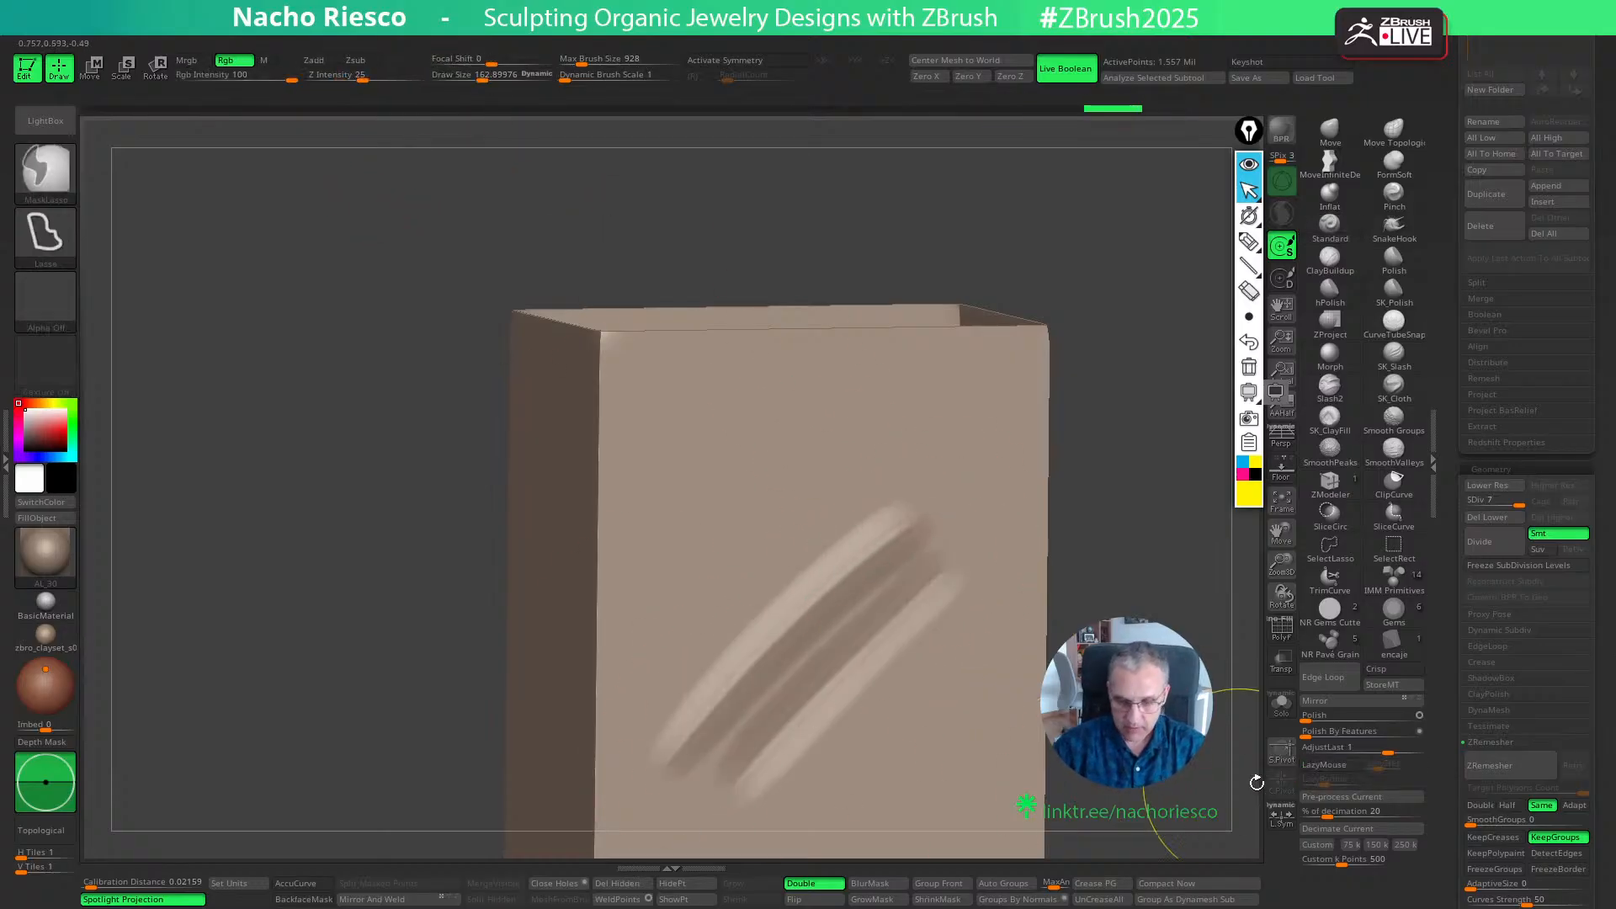
{"action": "key", "text": "ctrl+z"}
{"action": "key", "text": "ctrl+z"}
{"action": "mouse_move", "coordinate": [1252, 782]}
{"action": "left_mouse_down", "text": "shift"}
{"action": "mouse_move", "coordinate": [1132, 755]}
{"action": "mouse_move", "coordinate": [1104, 623]}
{"action": "left_mouse_up", "text": "shift"}
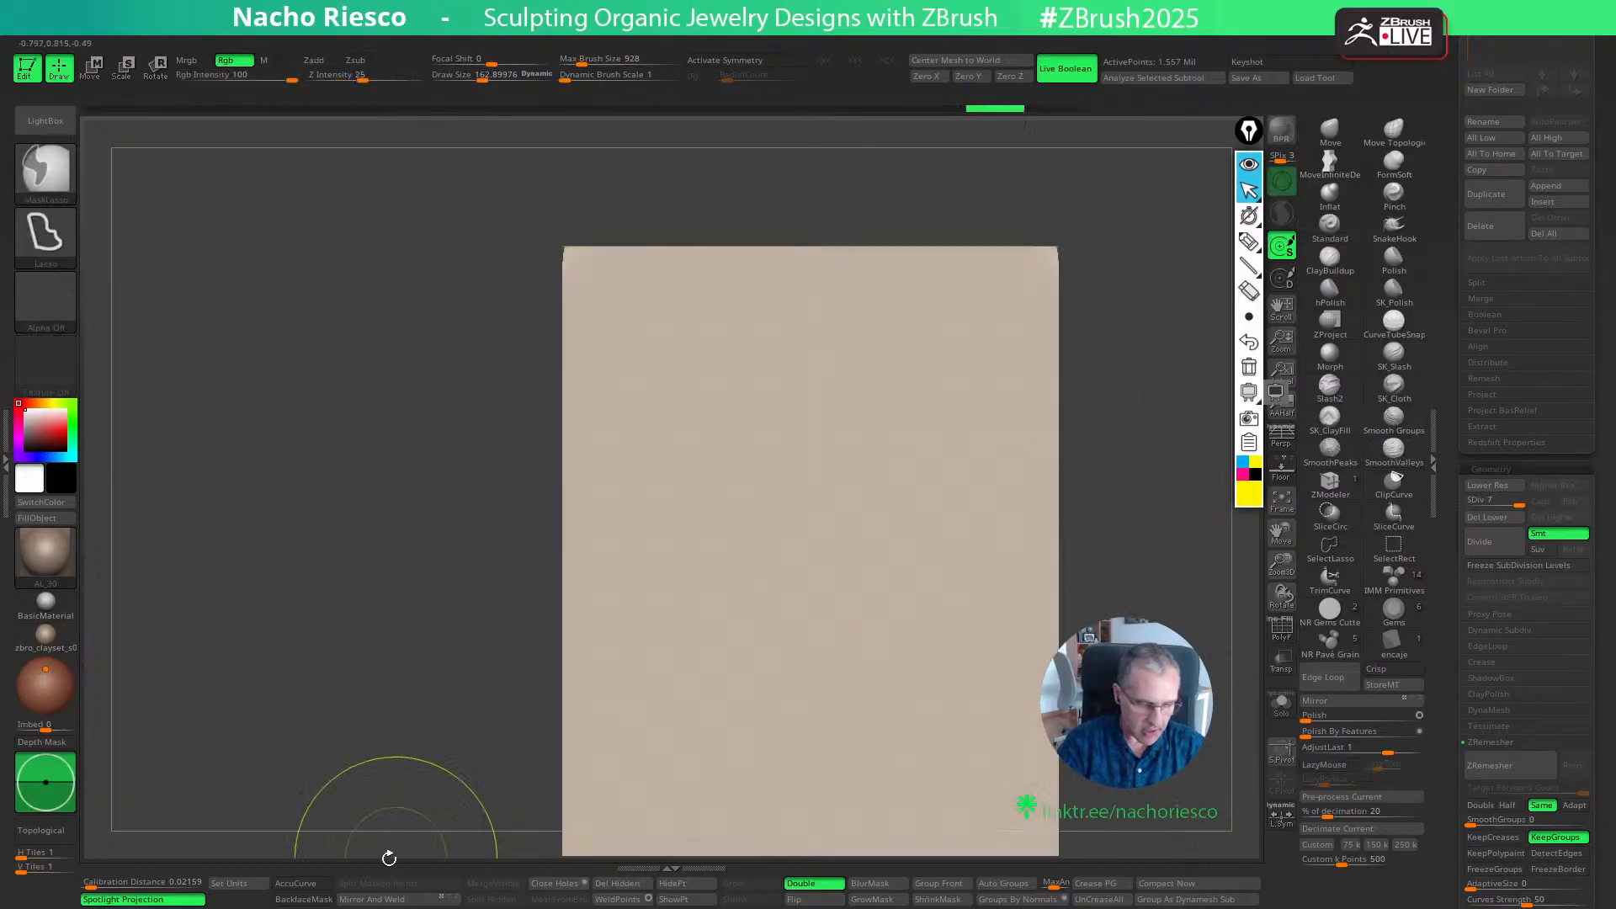
- Enable AccuCurve for the Standard brush, testing it with strokes on the front wall that are undone
{"action": "left_click", "coordinate": [317, 880]}
{"action": "left_click_drag", "start_coordinate": [696, 700], "coordinate": [1011, 475]}
{"action": "key", "text": "ctrl+z"}
{"action": "mouse_move", "coordinate": [650, 767]}
{"action": "left_mouse_down"}
{"action": "mouse_move", "coordinate": [743, 663]}
{"action": "mouse_move", "coordinate": [809, 674]}
{"action": "mouse_move", "coordinate": [722, 787]}
{"action": "left_mouse_up"}
{"action": "mouse_move", "coordinate": [716, 807]}
{"action": "left_mouse_down"}
{"action": "mouse_move", "coordinate": [1002, 534]}
{"action": "mouse_move", "coordinate": [758, 829]}
{"action": "left_mouse_up"}
{"action": "key", "text": "ctrl+z"}
{"action": "key", "text": "ctrl+z"}
{"action": "key", "text": "ctrl+z"}
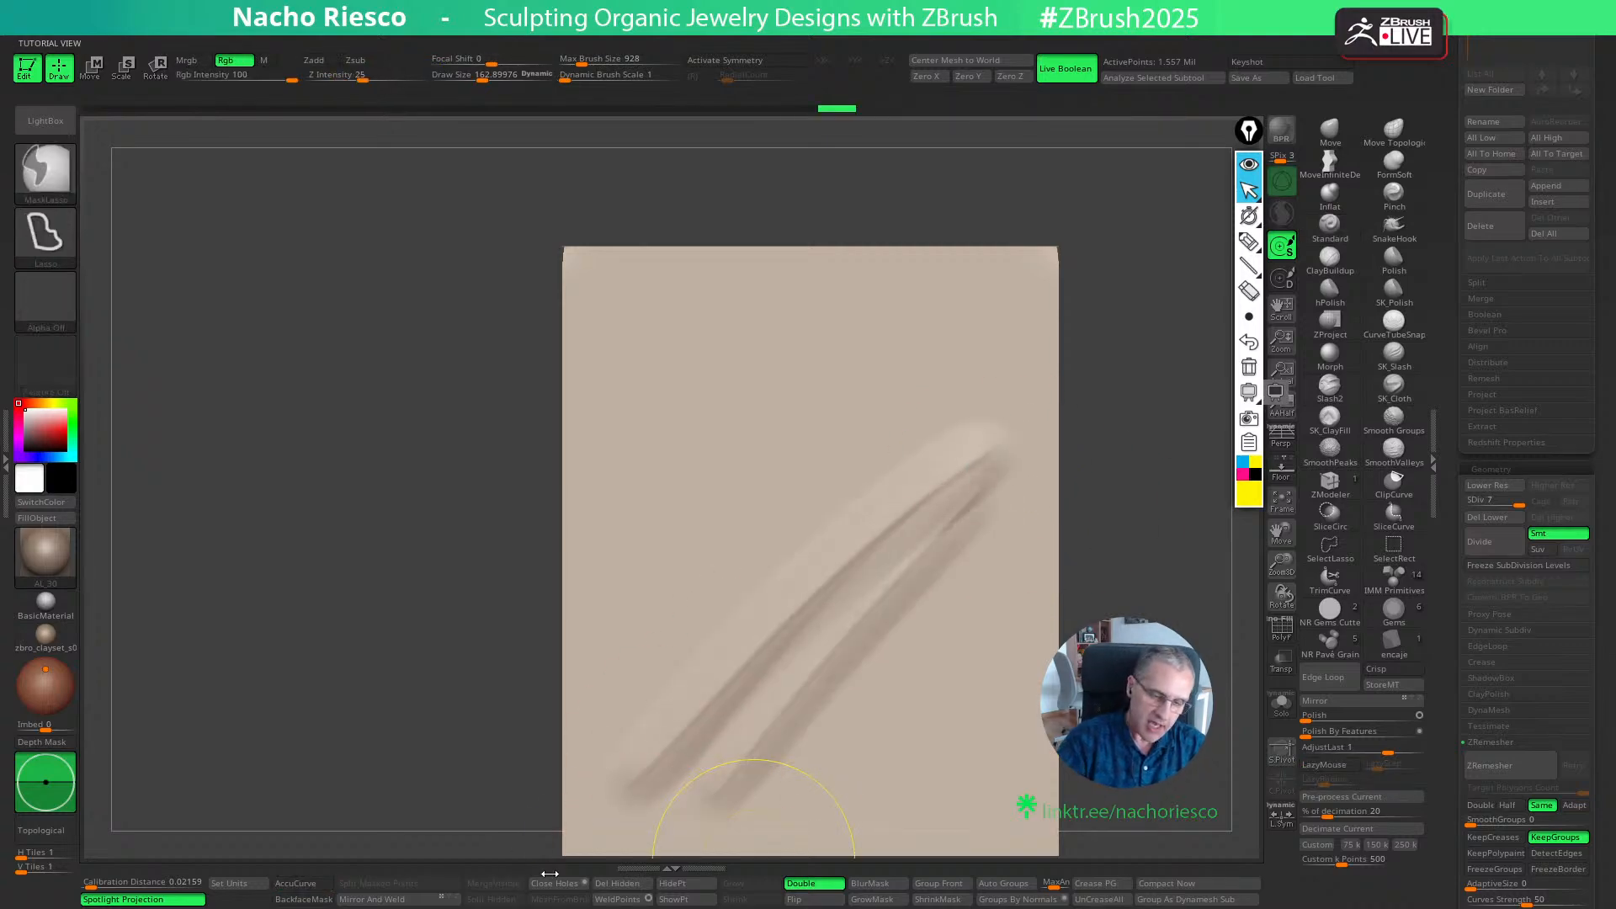
{"action": "key", "text": "ctrl+z"}
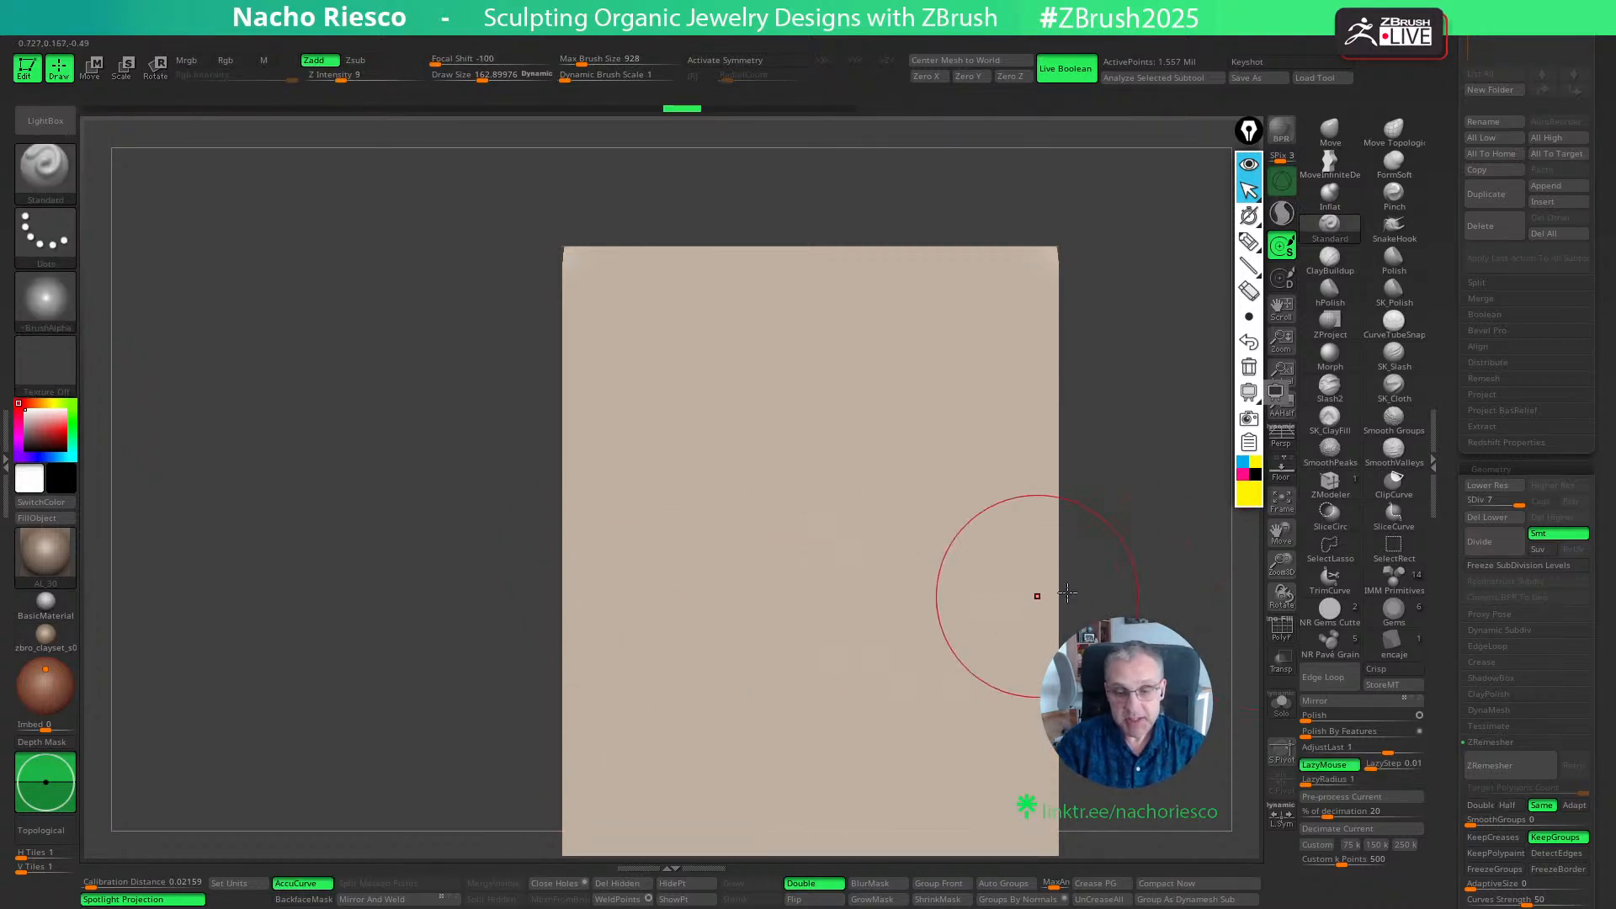
- Choose the SK_Slash brush and give it Alpha 39 and a Focal Shift of -100
{"action": "left_click_drag", "start_coordinate": [1093, 549], "coordinate": [1054, 518], "text": "alt"}
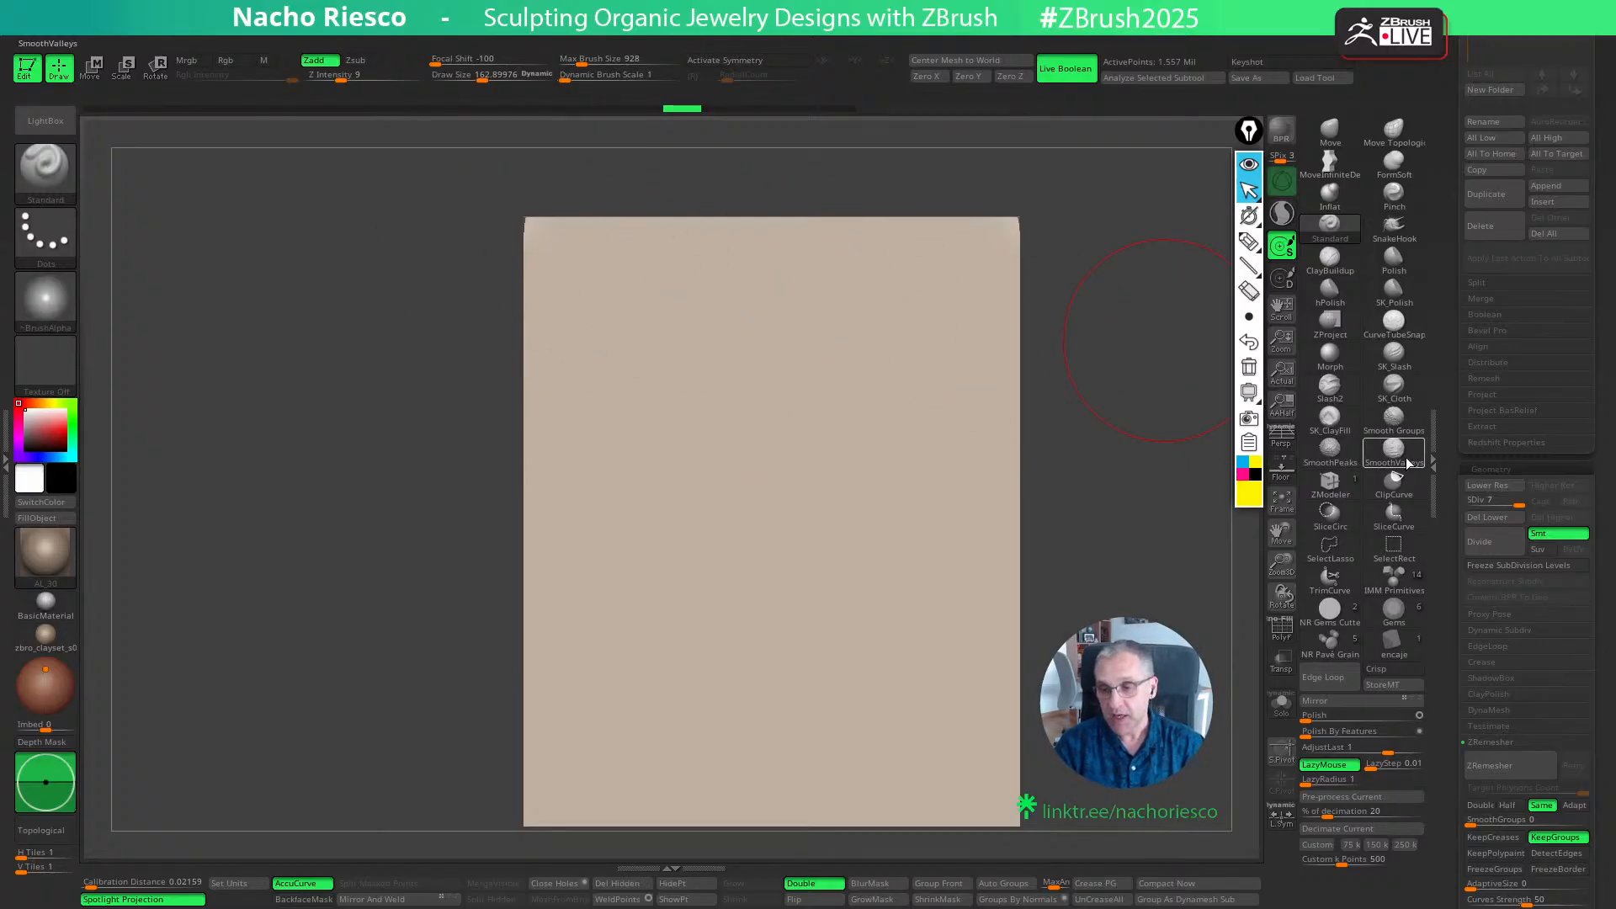
{"action": "left_click", "coordinate": [1389, 358]}
{"action": "left_click", "coordinate": [46, 298]}
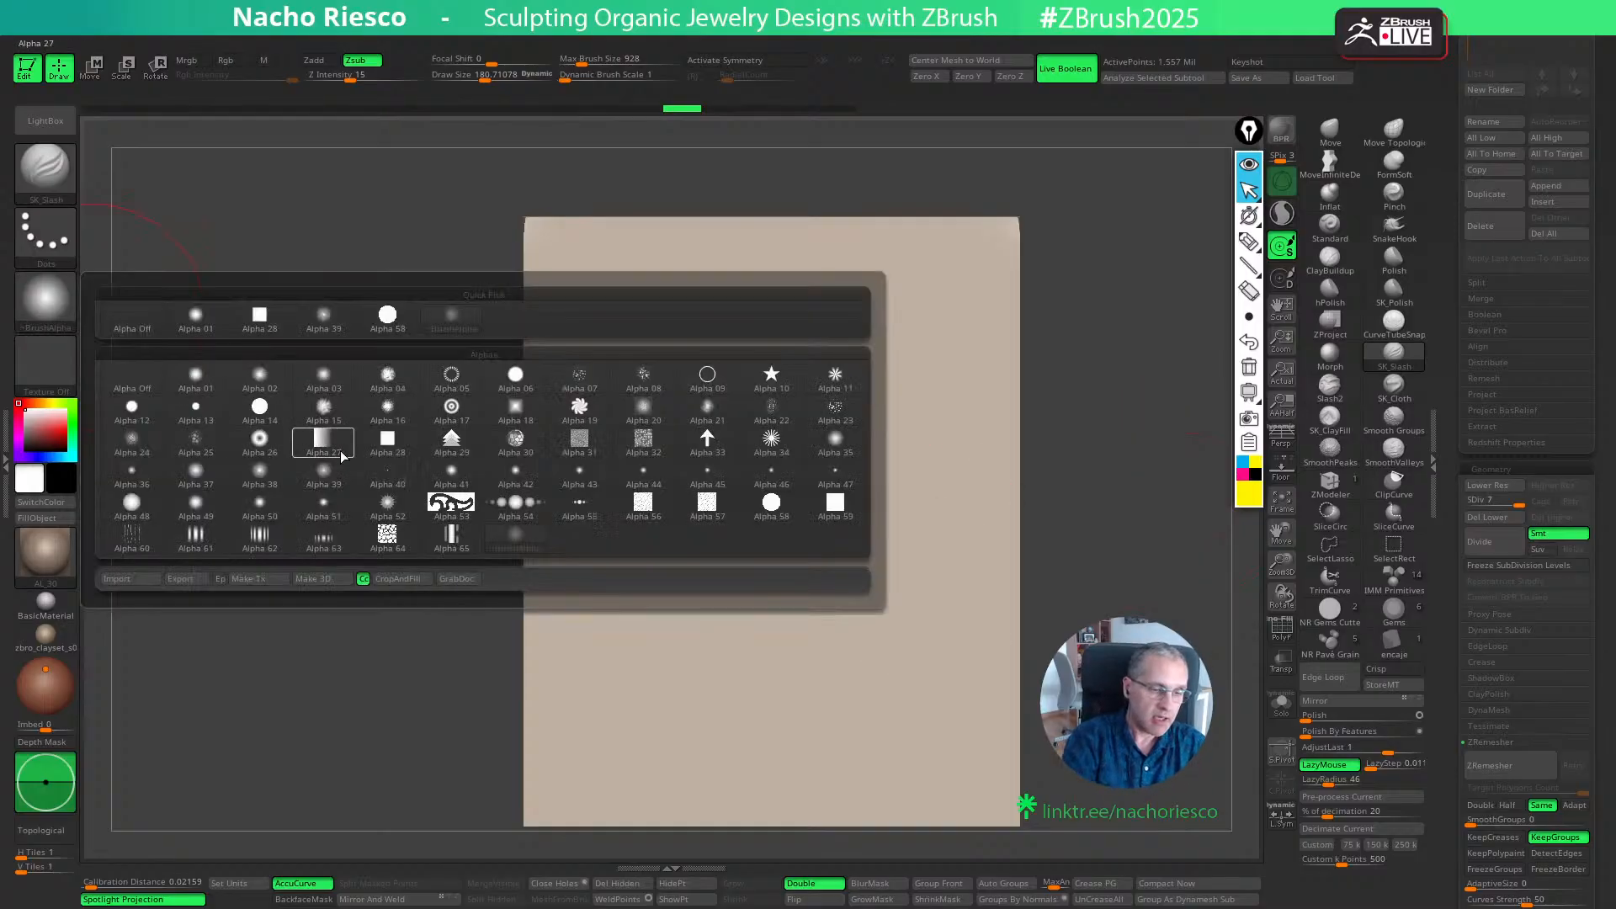
{"action": "left_click", "coordinate": [324, 474]}
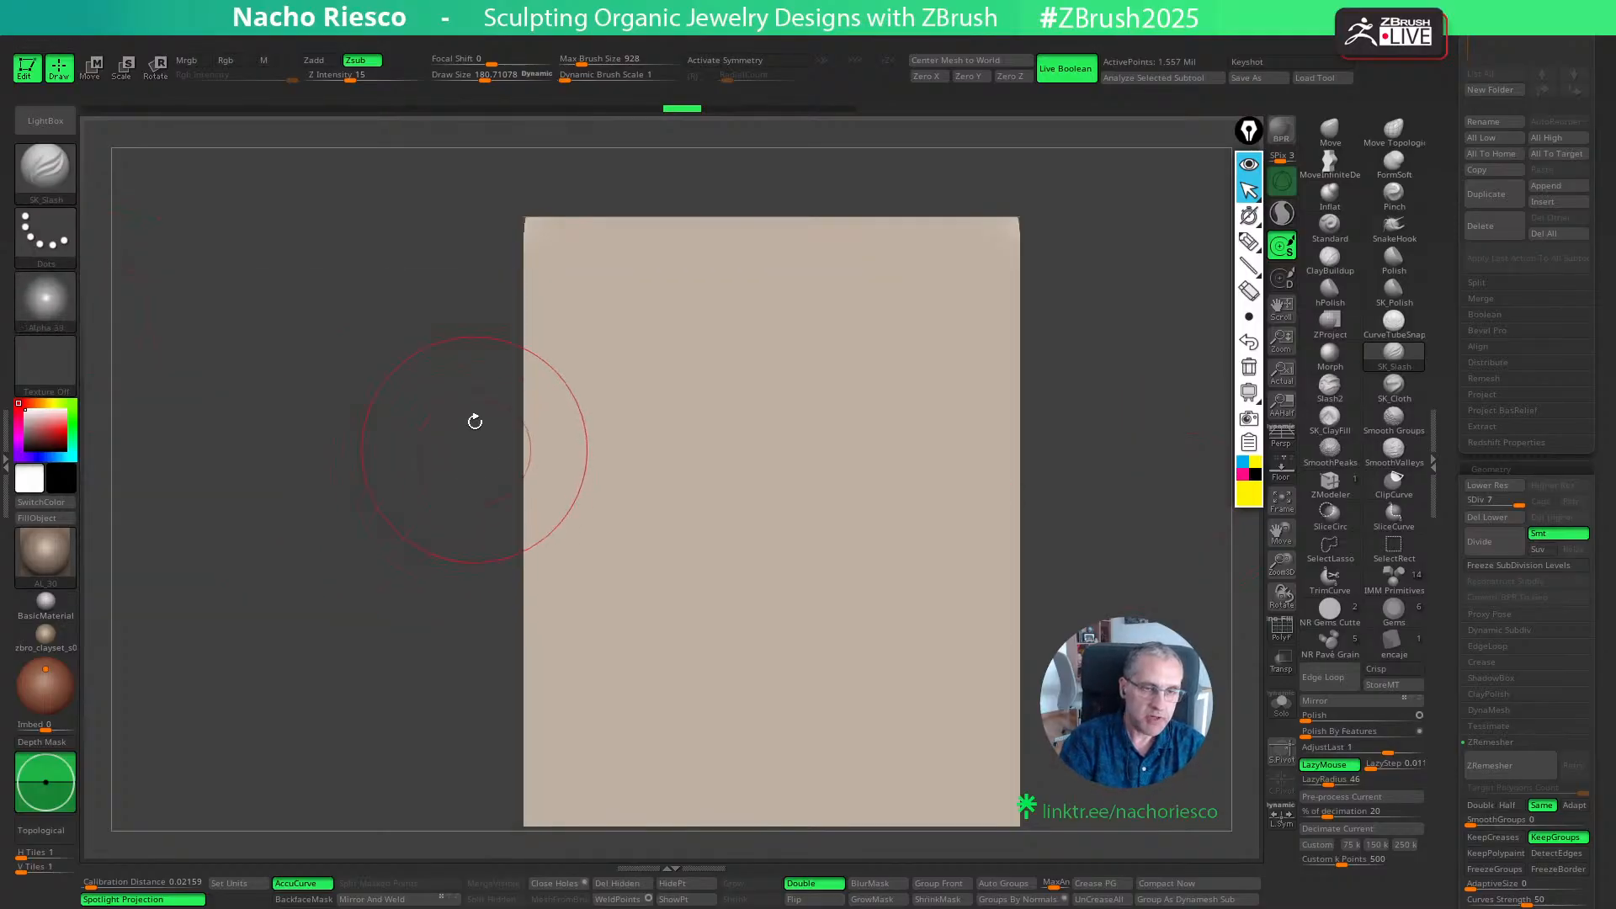
{"action": "left_click", "coordinate": [431, 60]}
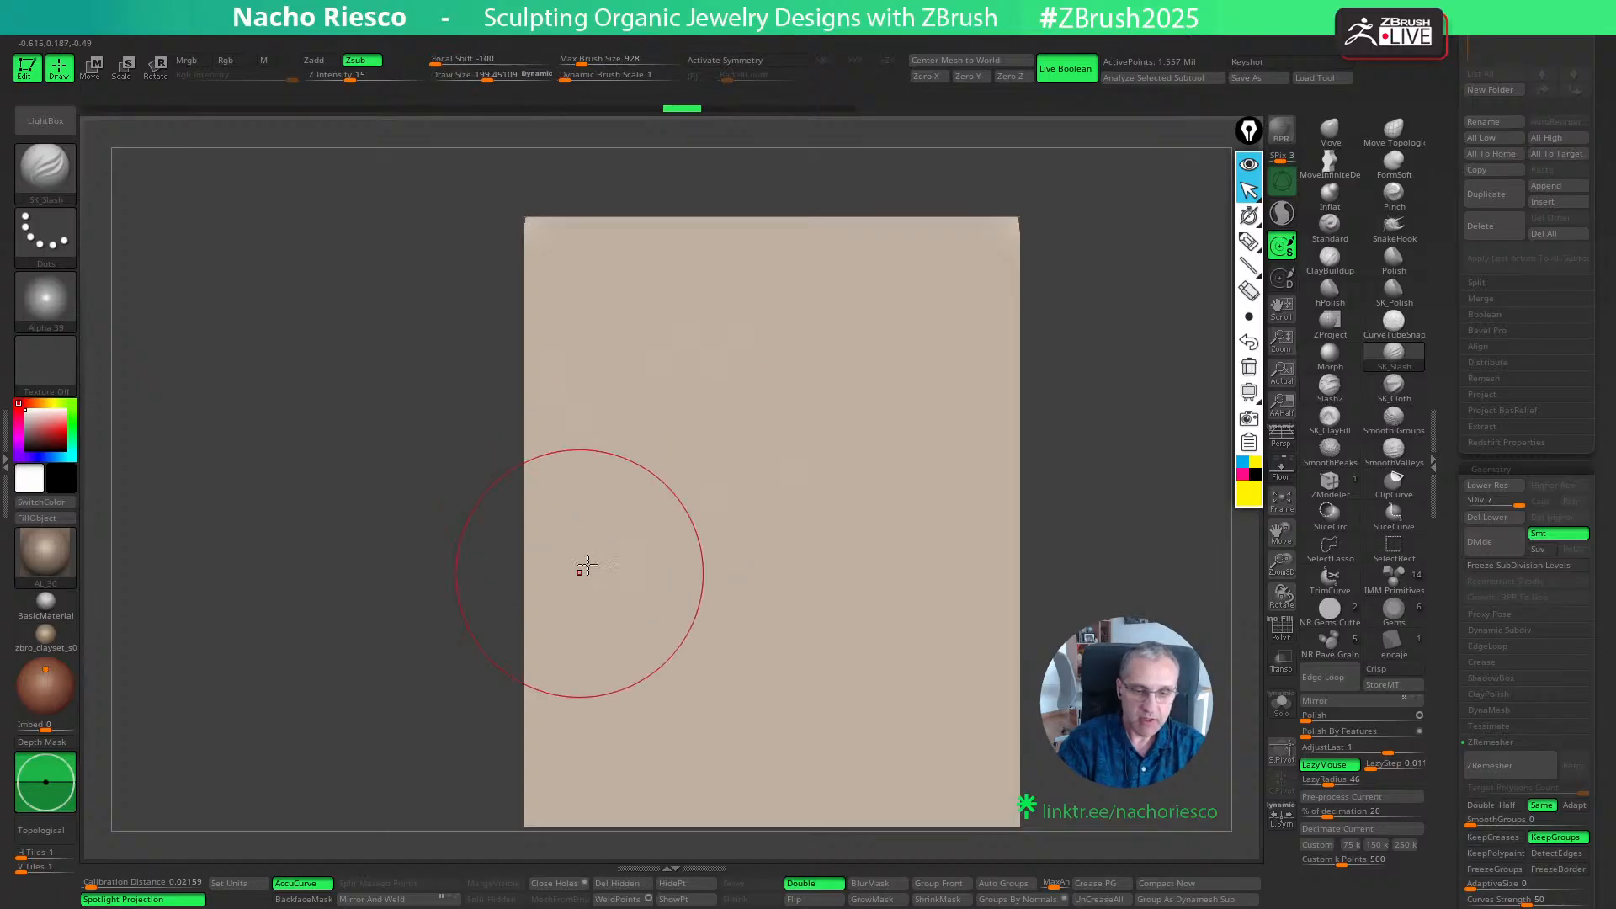
- Carve diagonal grooves across the box's front wall with SK_Slash at a Draw Size of about 254
{"action": "left_click_drag", "start_coordinate": [588, 555], "coordinate": [901, 350]}
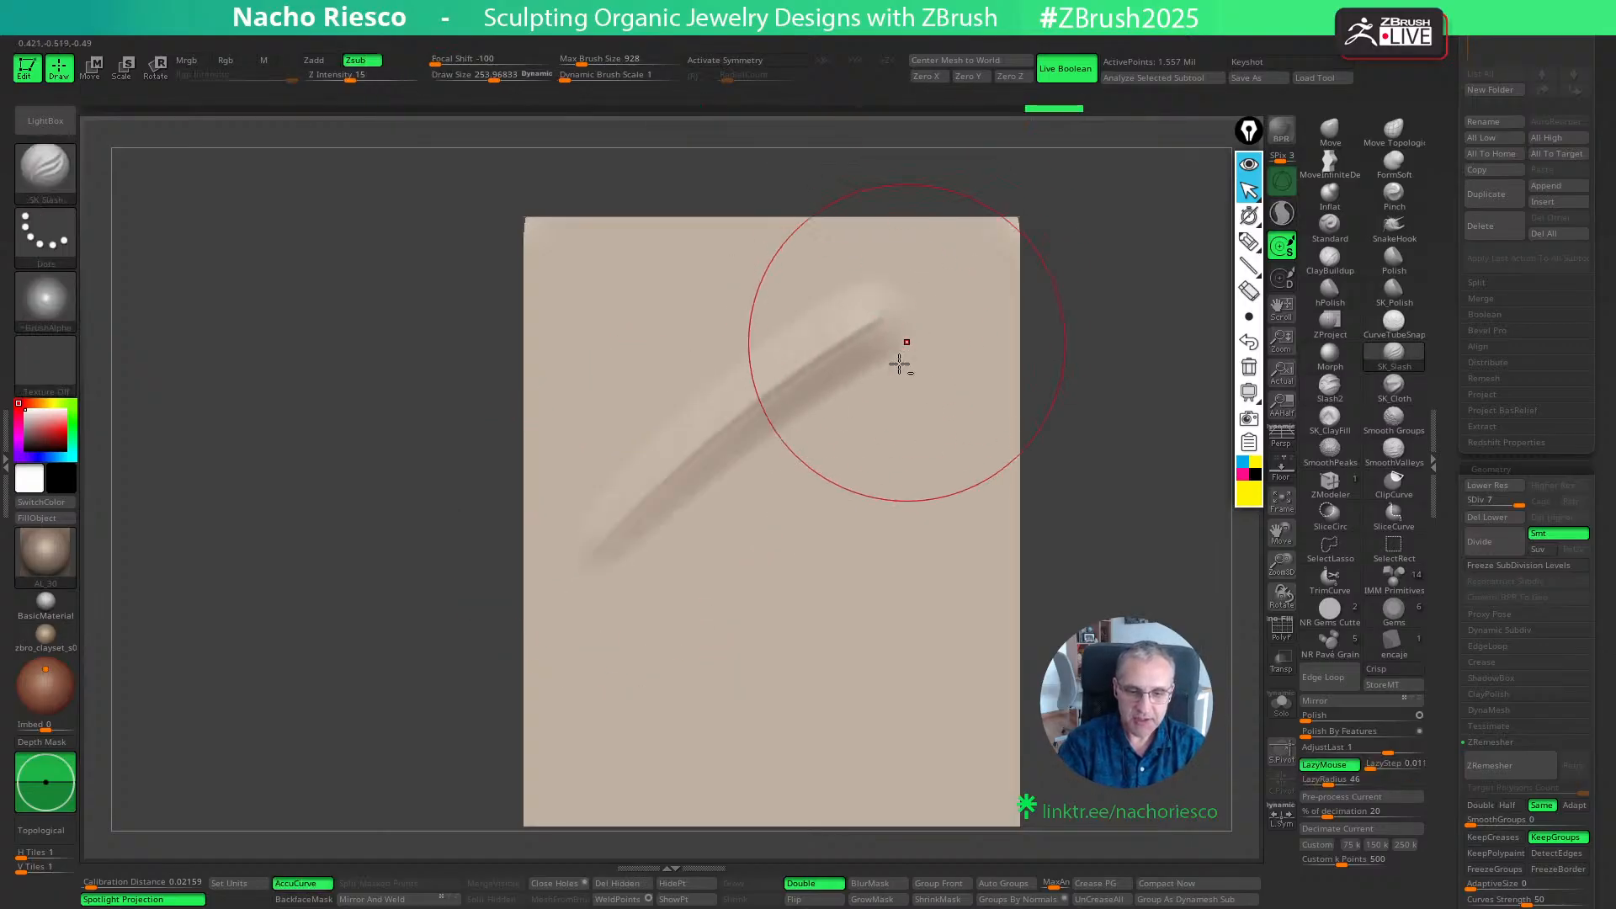
{"action": "key", "text": "ctrl+z"}
{"action": "left_click_drag", "start_coordinate": [560, 543], "coordinate": [895, 303]}
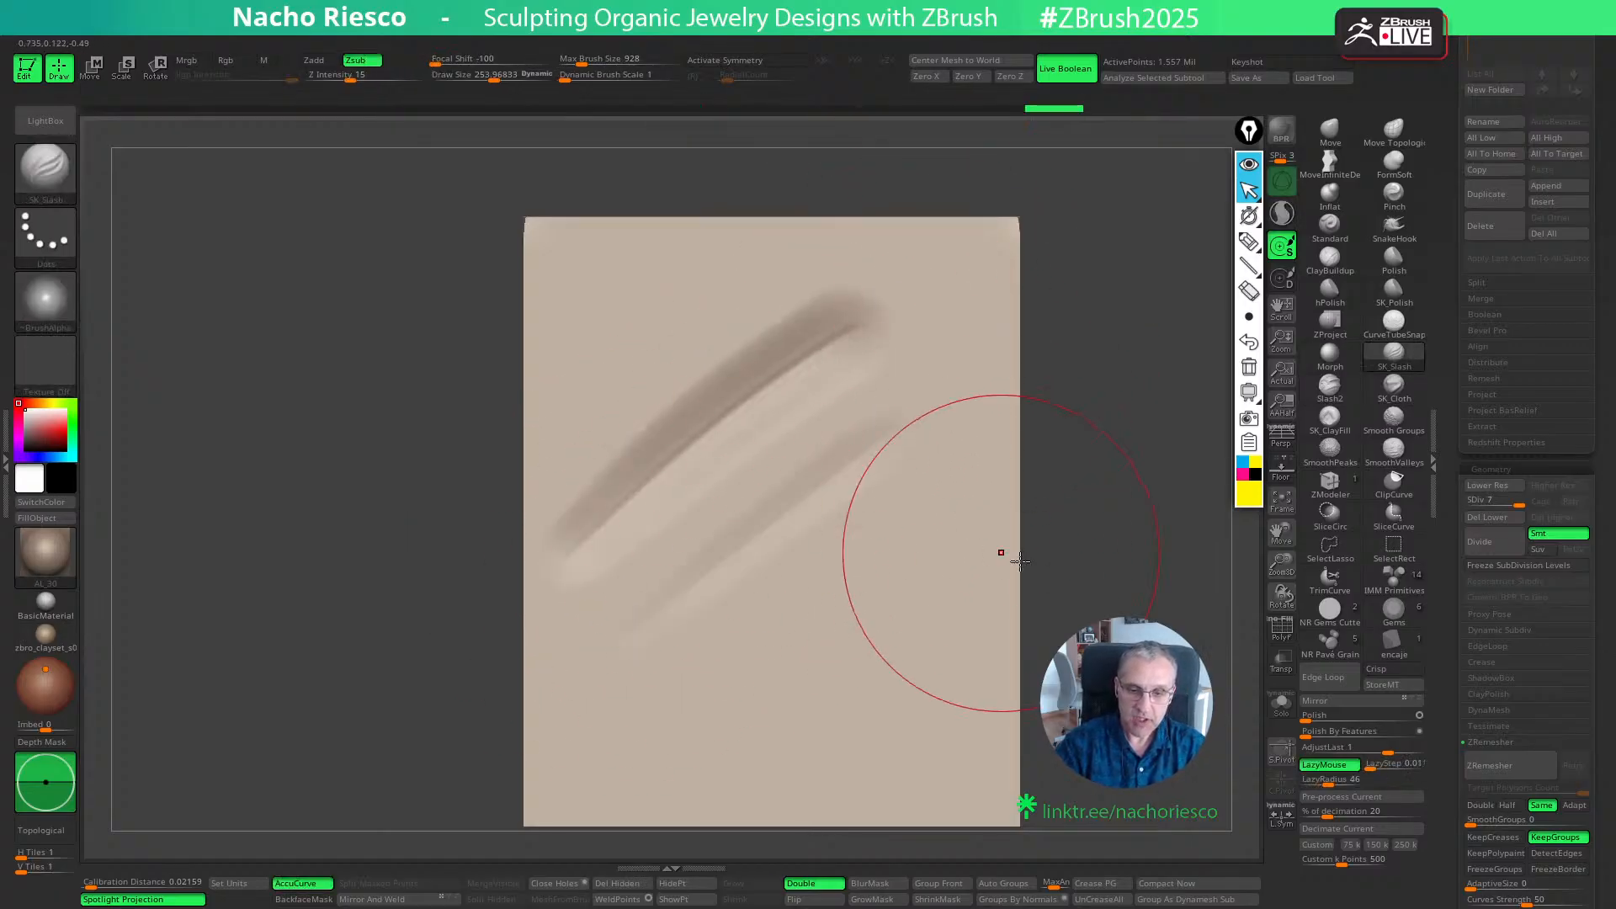
{"action": "left_click_drag", "start_coordinate": [628, 606], "coordinate": [919, 360]}
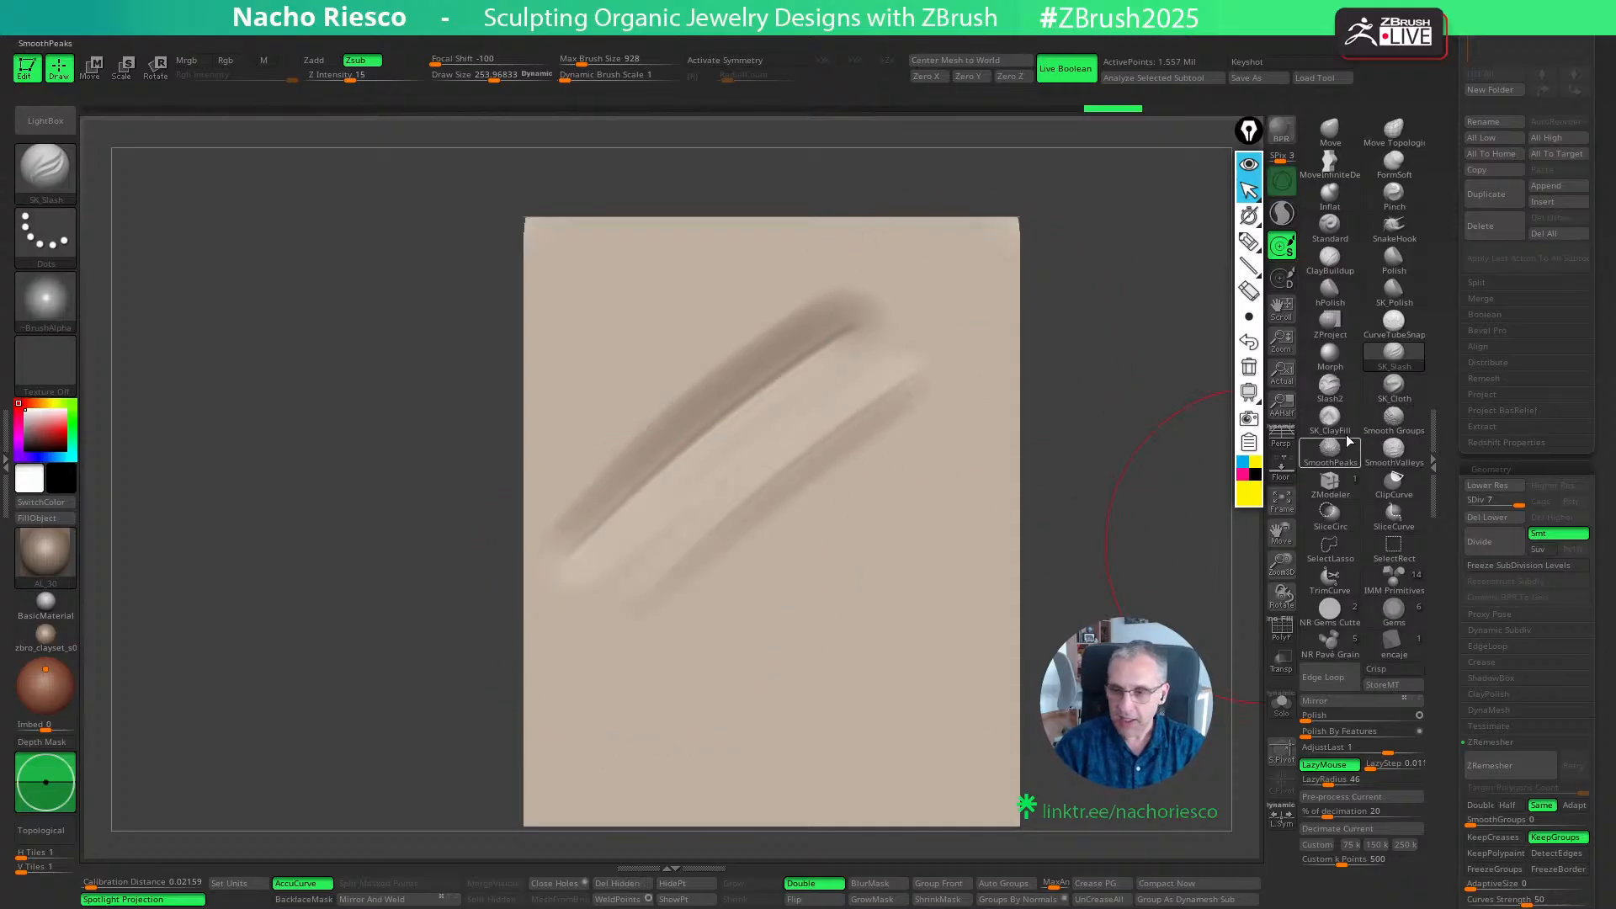
- Switch to the Standard brush at a Draw Size of about 181, undoing the raised test strokes beside the grooves
{"action": "left_click", "coordinate": [1329, 225]}
{"action": "key", "text": "s"}
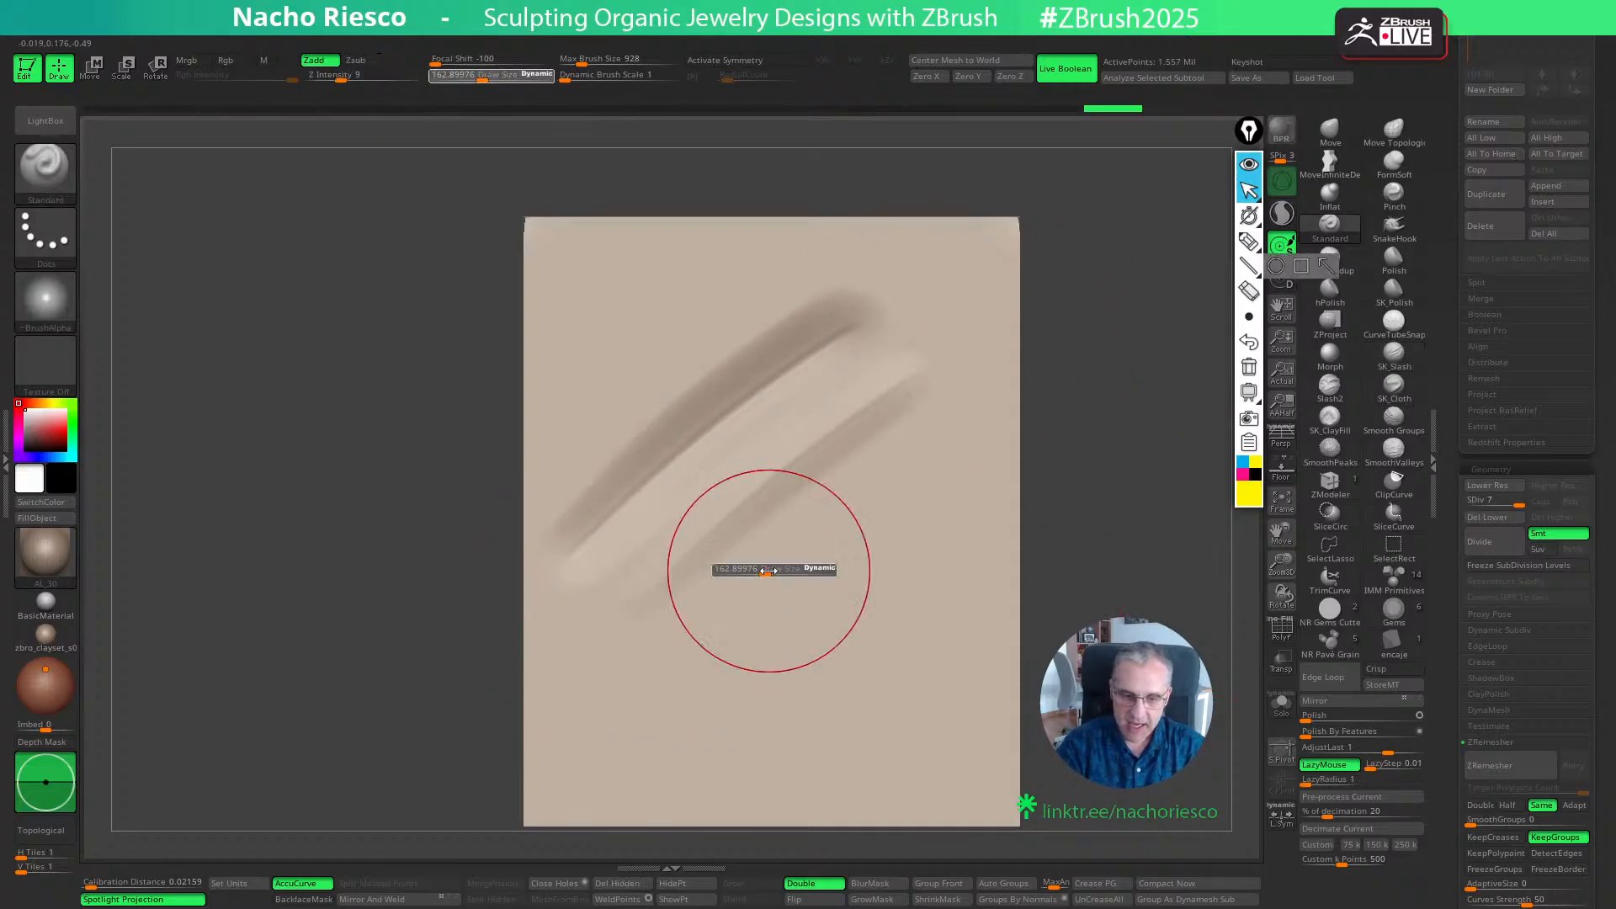
{"action": "left_click_drag", "start_coordinate": [648, 699], "coordinate": [968, 403]}
{"action": "key", "text": "ctrl+z"}
{"action": "left_click_drag", "start_coordinate": [665, 694], "coordinate": [987, 389]}
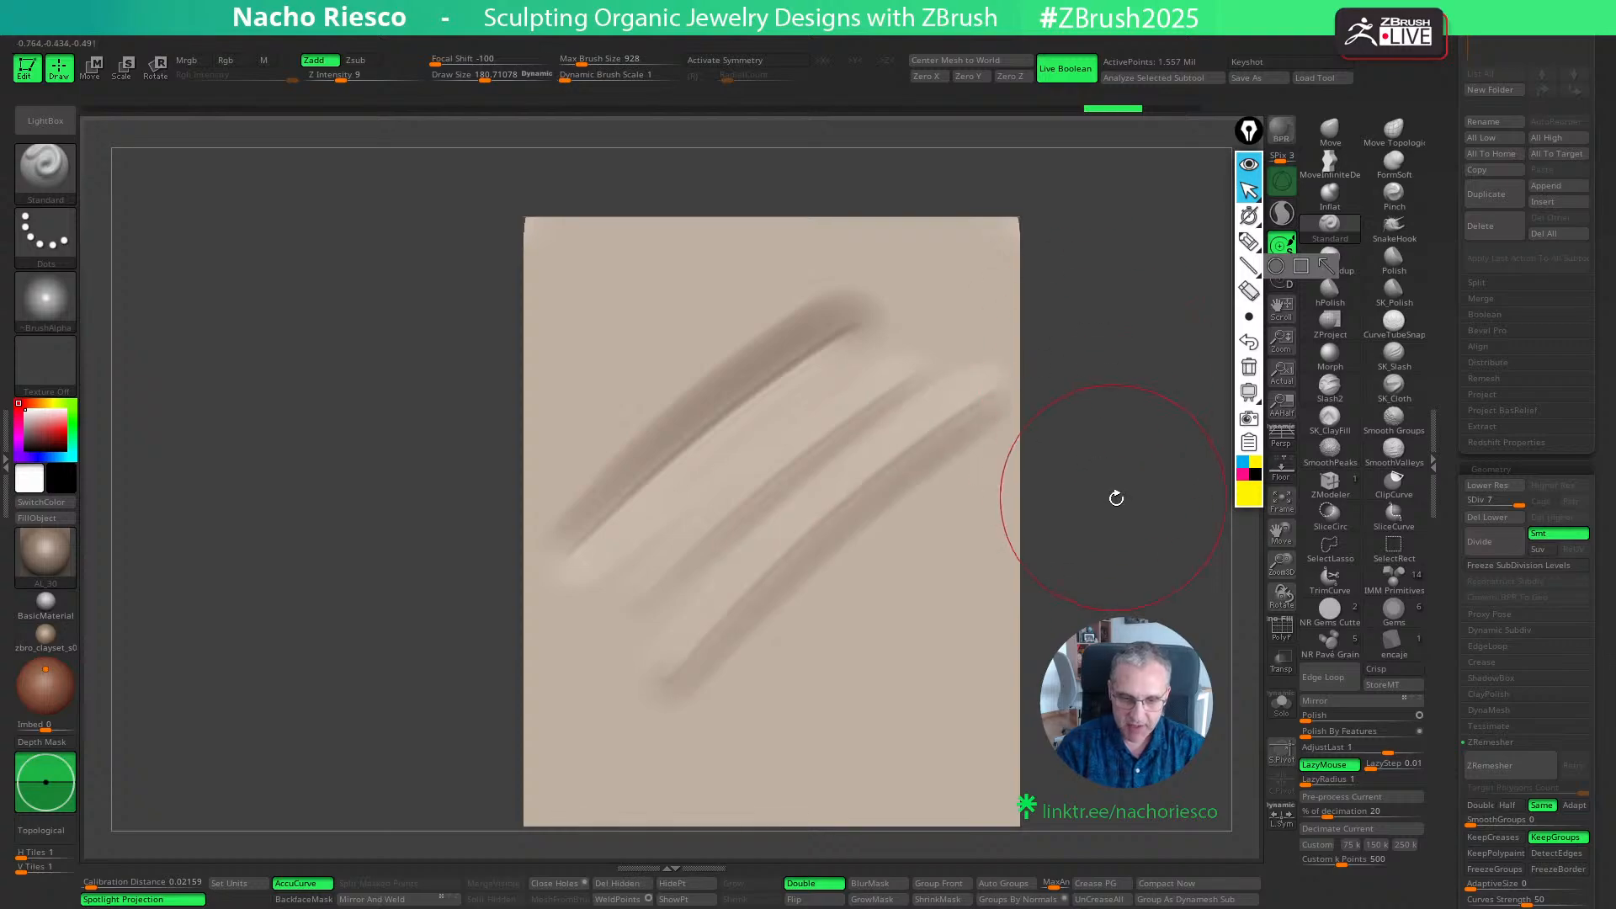
{"action": "key", "text": "ctrl+z"}
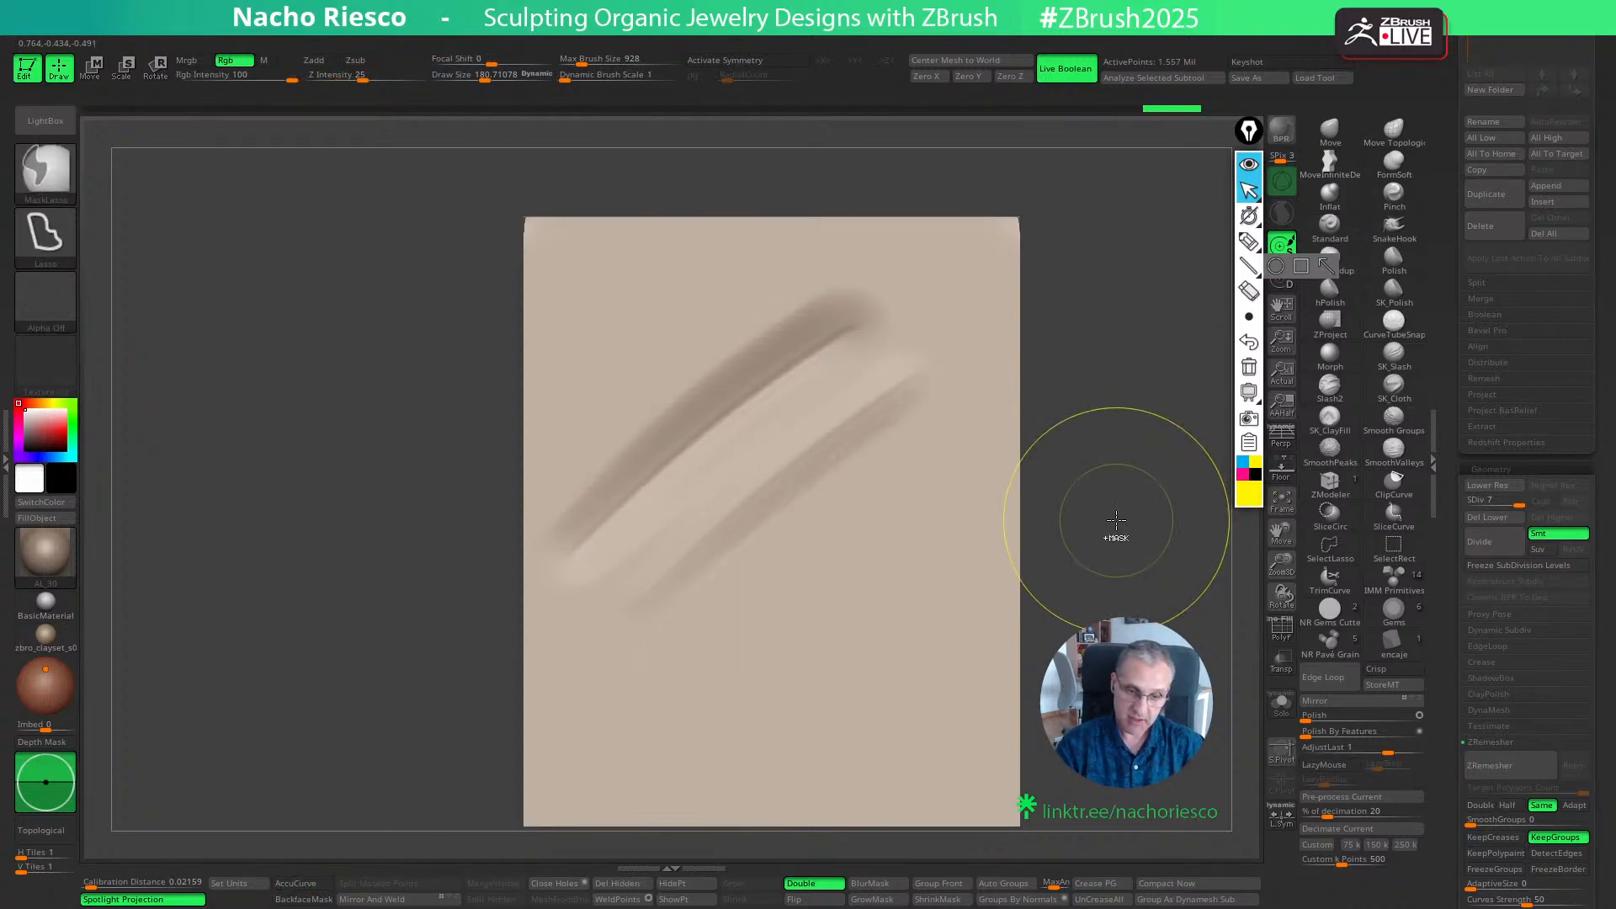
- Undo the remaining diagonal strokes on the front wall, along with one more Standard brush test stroke
{"action": "key", "text": "ctrl+z"}
{"action": "key", "text": "ctrl+z"}
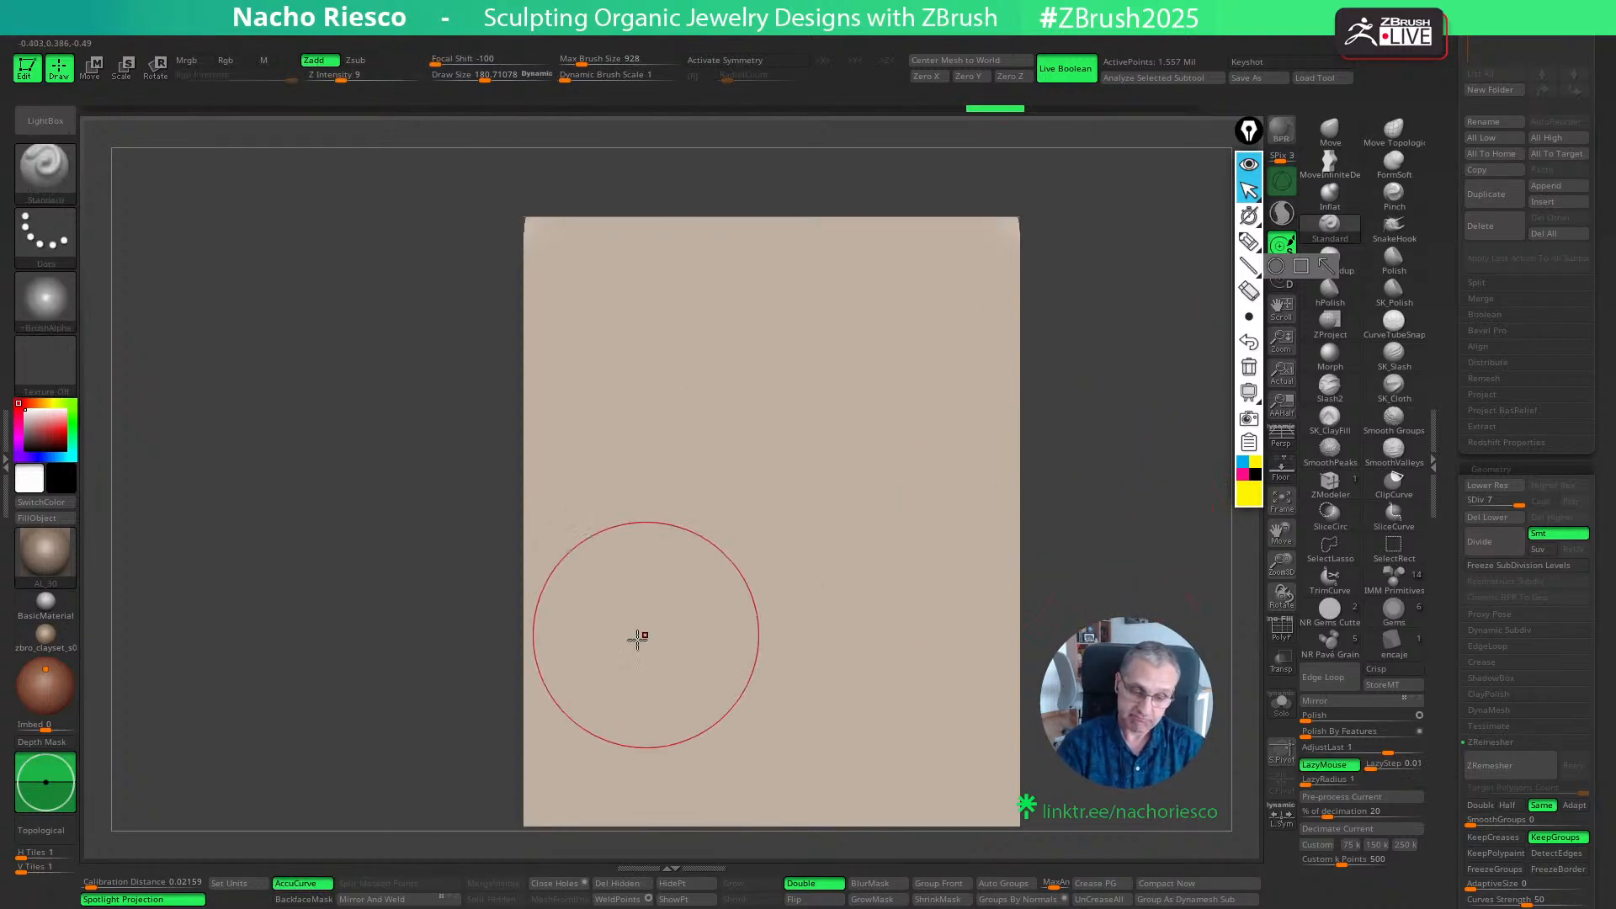
{"action": "mouse_move", "coordinate": [648, 636]}
{"action": "left_mouse_down"}
{"action": "mouse_move", "coordinate": [952, 364]}
{"action": "mouse_move", "coordinate": [714, 717]}
{"action": "mouse_move", "coordinate": [941, 492]}
{"action": "left_mouse_up"}
{"action": "key", "text": "ctrl+z"}
{"action": "key", "text": "ctrl+z"}
{"action": "key", "text": "ctrl+z"}
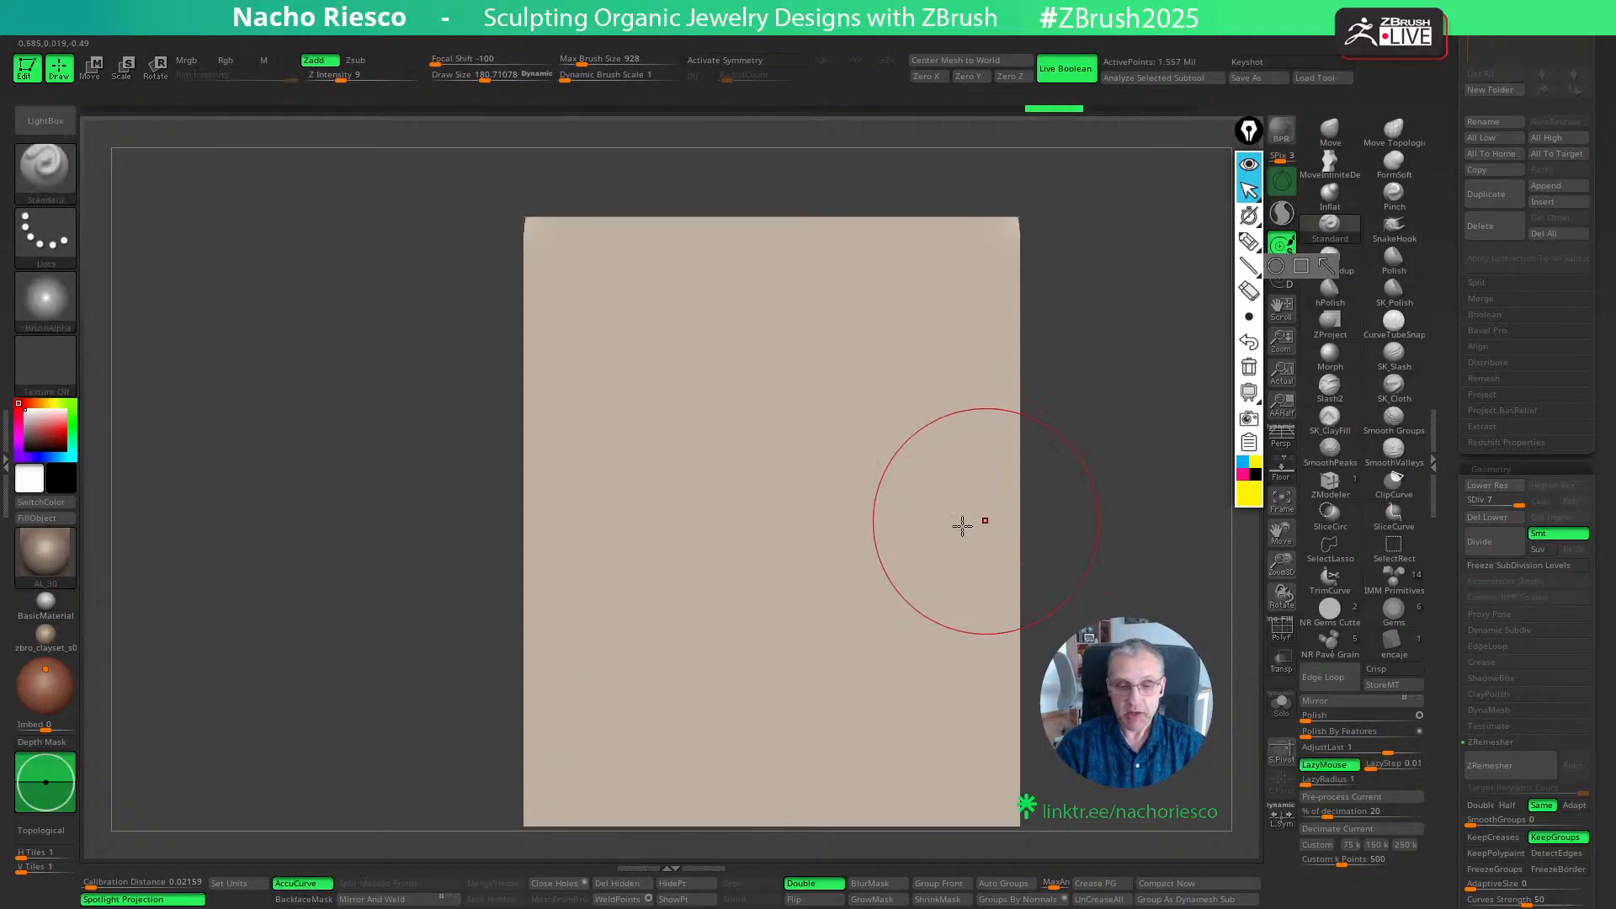
- Sculpt a series of diagonal back-and-forth Standard strokes down the front wall at a Draw Size of about 193
{"action": "key", "text": "s"}
{"action": "left_click", "coordinate": [693, 531]}
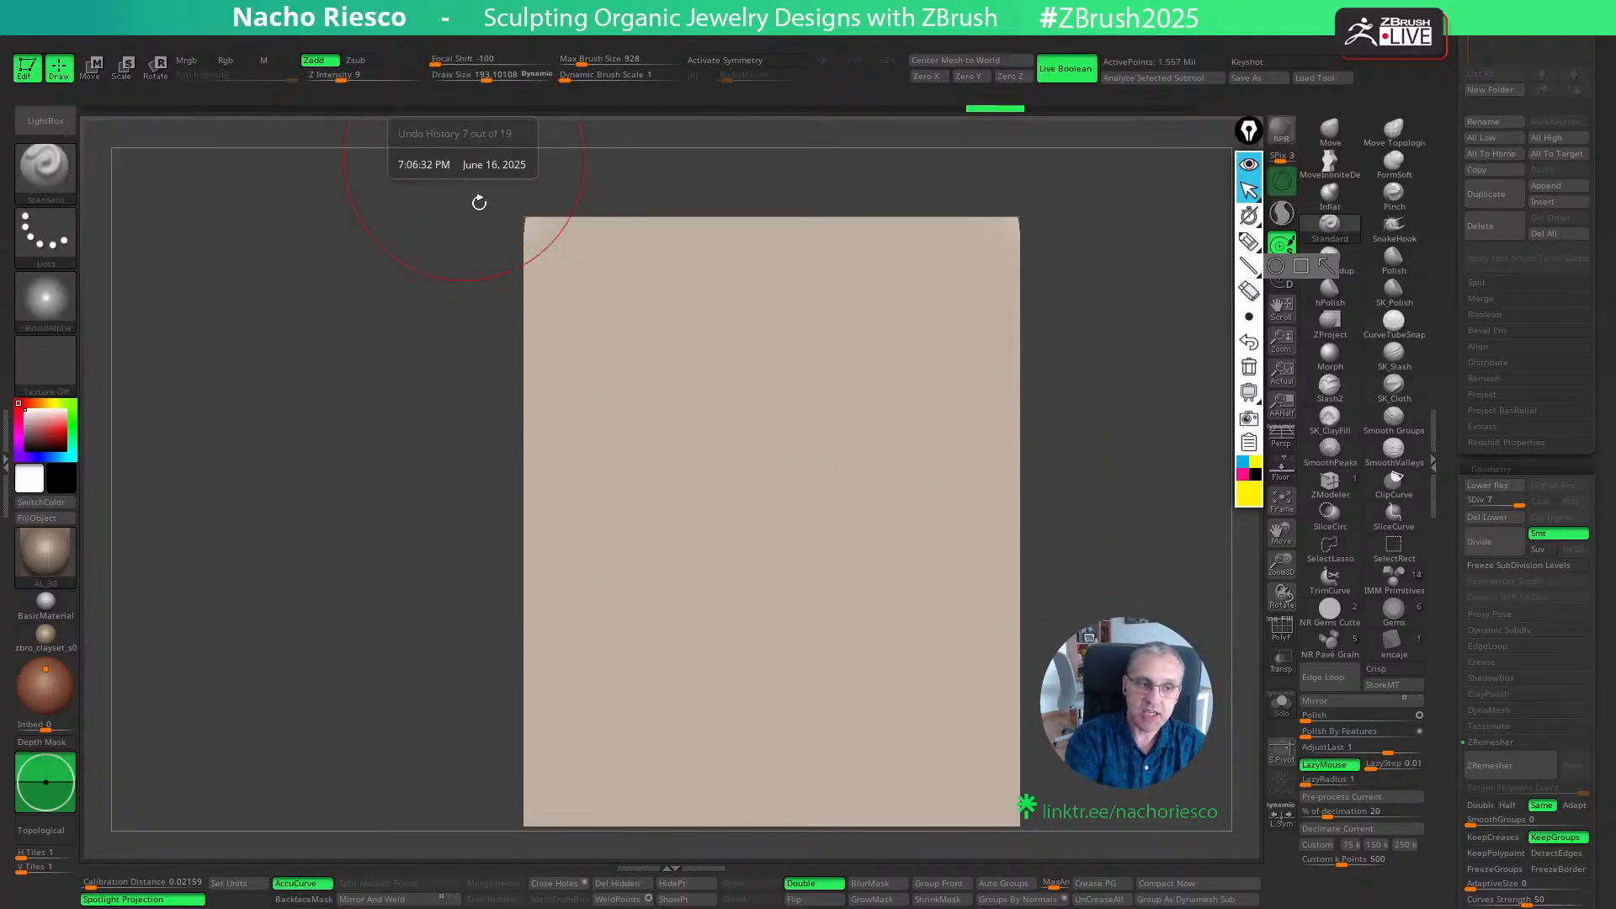
{"action": "left_click_drag", "start_coordinate": [541, 559], "coordinate": [963, 278]}
{"action": "left_click_drag", "start_coordinate": [945, 386], "coordinate": [523, 696]}
{"action": "mouse_move", "coordinate": [538, 631]}
{"action": "left_mouse_down", "text": "alt"}
{"action": "mouse_move", "coordinate": [667, 527]}
{"action": "mouse_move", "coordinate": [970, 346]}
{"action": "left_mouse_up", "text": "alt"}
{"action": "left_click_drag", "start_coordinate": [866, 519], "coordinate": [534, 712]}
{"action": "mouse_move", "coordinate": [530, 744]}
{"action": "left_mouse_down"}
{"action": "mouse_move", "coordinate": [873, 591]}
{"action": "mouse_move", "coordinate": [1002, 557]}
{"action": "left_mouse_up"}
{"action": "left_click_drag", "start_coordinate": [913, 635], "coordinate": [537, 754]}
{"action": "left_click_drag", "start_coordinate": [538, 779], "coordinate": [1018, 698]}
- Undo the lower strokes, sculpt another rising diagonal at a Draw Size of about 240, and inspect the relief at an angle
{"action": "left_click_drag", "start_coordinate": [1052, 644], "coordinate": [1132, 690]}
{"action": "key", "text": "ctrl+z"}
{"action": "left_click_drag", "start_coordinate": [1096, 529], "coordinate": [1088, 460]}
{"action": "key", "text": "ctrl+z"}
{"action": "key", "text": "ctrl+z"}
{"action": "key", "text": "ctrl+z"}
{"action": "key", "text": "ctrl+z"}
{"action": "key", "text": "]"}
{"action": "left_click_drag", "start_coordinate": [619, 746], "coordinate": [1100, 467]}
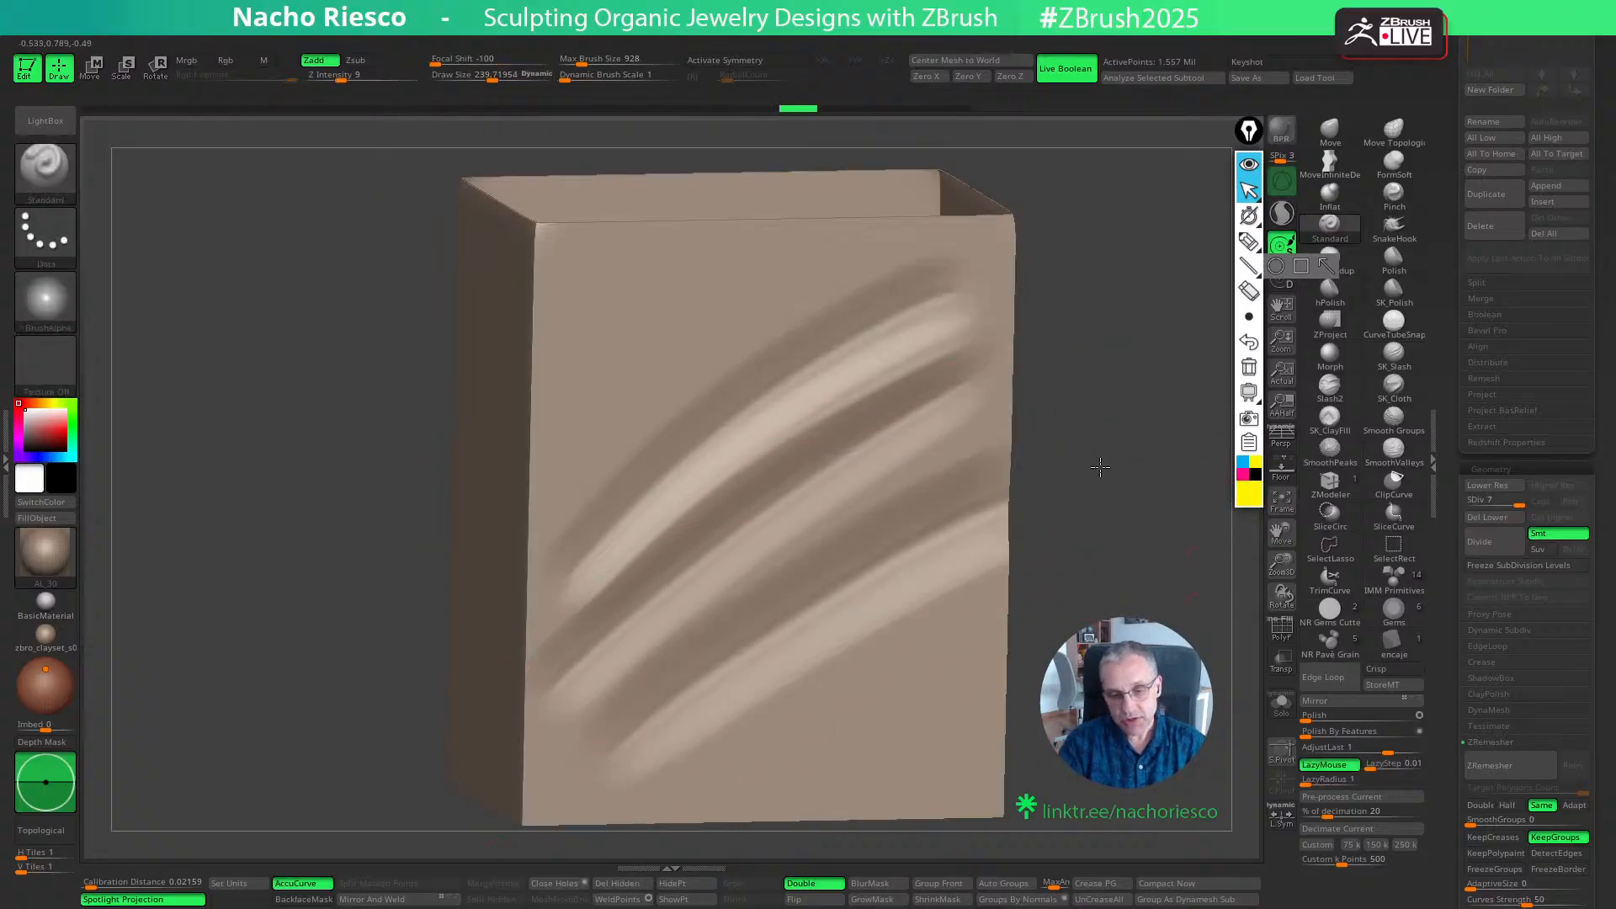
{"action": "left_click_drag", "start_coordinate": [407, 426], "coordinate": [400, 402]}
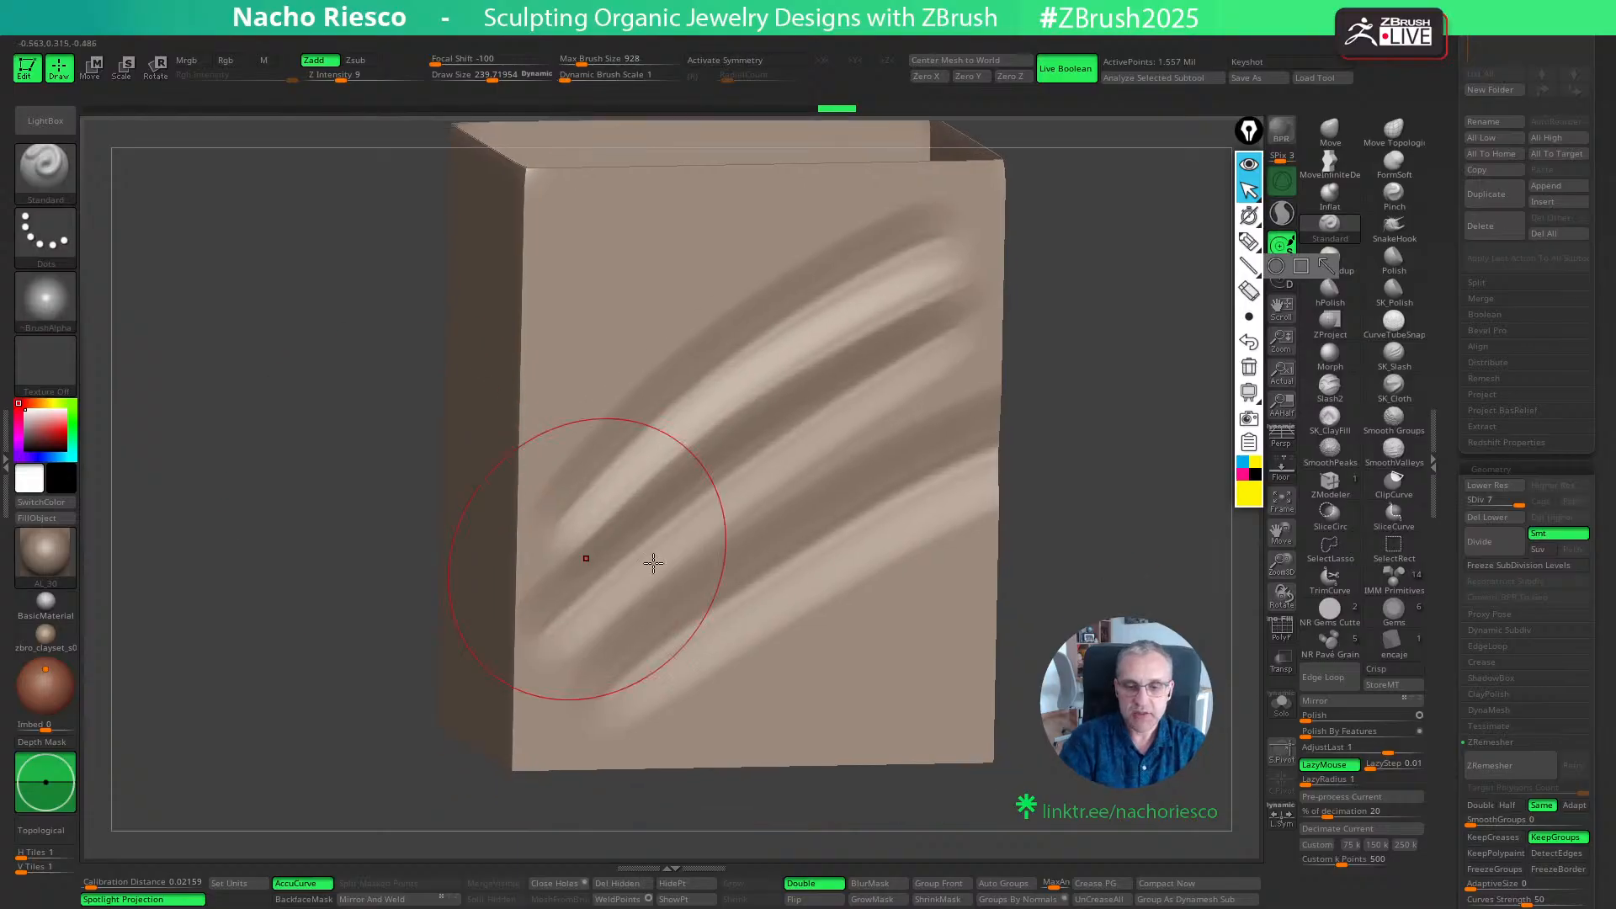
{"action": "left_click_drag", "start_coordinate": [1074, 552], "coordinate": [1118, 550], "text": "shift"}
- Undo the diagonal strokes on the front wall one after another
{"action": "key", "text": "ctrl+z"}
{"action": "key", "text": "ctrl+z"}
{"action": "key", "text": "ctrl+z"}
{"action": "key", "text": "ctrl+z"}
{"action": "key", "text": "ctrl+z"}
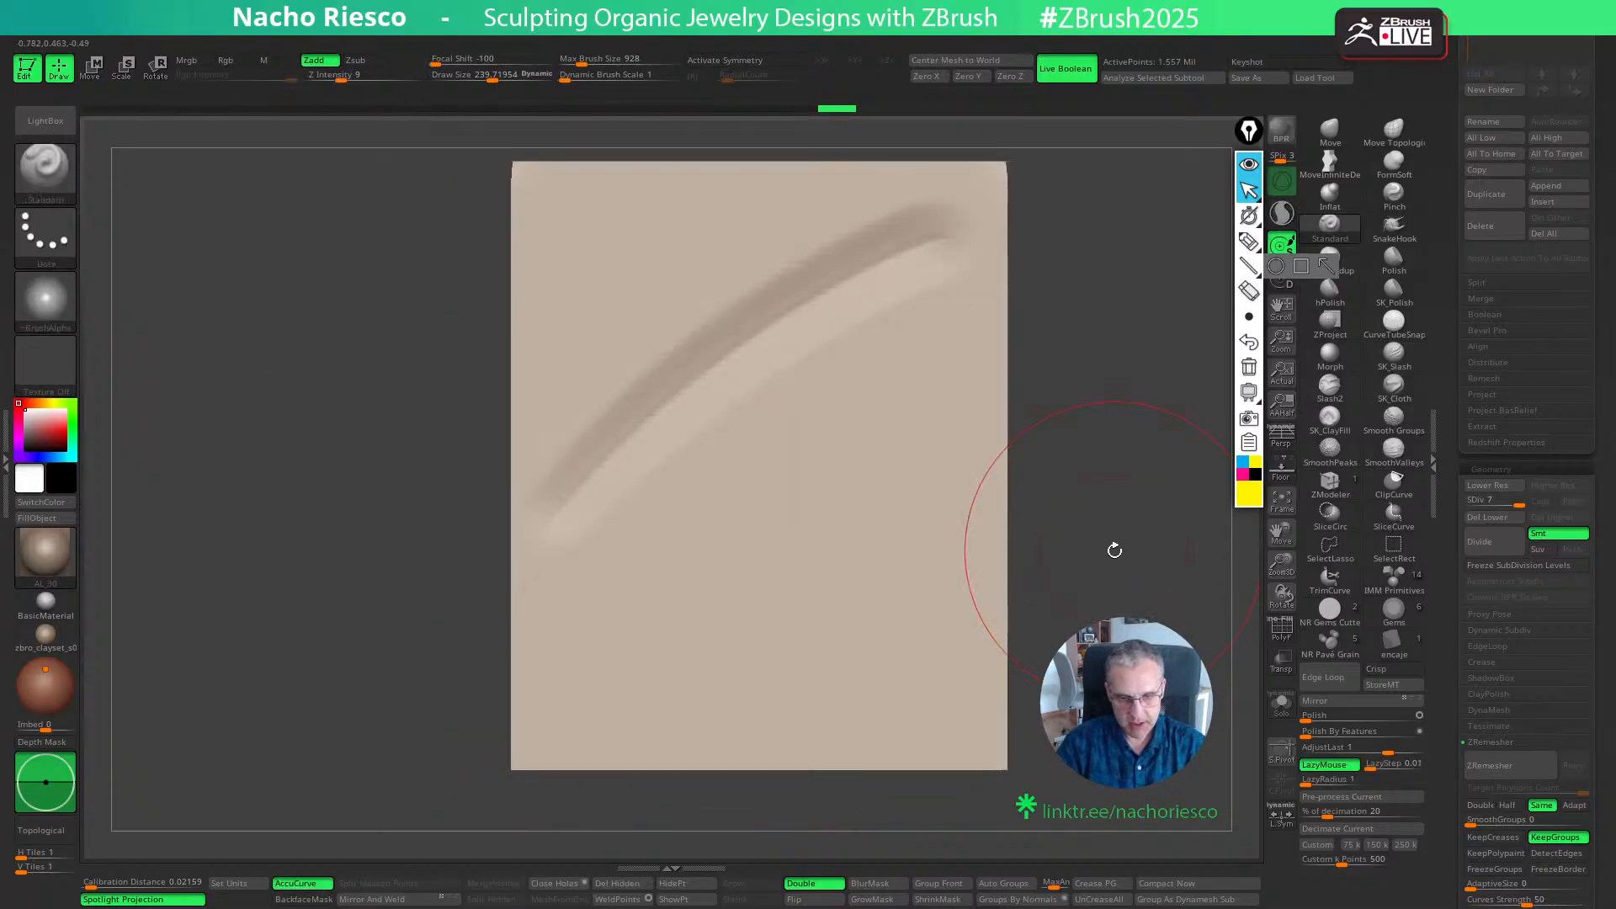
- Sculpt nearly horizontal Standard strokes across the lower and middle front wall at a Draw Size of about 240, undoing the unwanted ones
{"action": "mouse_move", "coordinate": [498, 709]}
{"action": "left_mouse_down", "text": "alt"}
{"action": "mouse_move", "coordinate": [793, 721]}
{"action": "mouse_move", "coordinate": [602, 711]}
{"action": "left_mouse_up", "text": "alt"}
{"action": "mouse_move", "coordinate": [1086, 678]}
{"action": "left_mouse_down", "text": "alt"}
{"action": "mouse_move", "coordinate": [580, 712]}
{"action": "mouse_move", "coordinate": [1163, 536]}
{"action": "mouse_move", "coordinate": [670, 548]}
{"action": "mouse_move", "coordinate": [506, 574]}
{"action": "left_mouse_up", "text": "alt"}
{"action": "mouse_move", "coordinate": [1173, 410]}
{"action": "left_mouse_down"}
{"action": "mouse_move", "coordinate": [668, 422]}
{"action": "mouse_move", "coordinate": [1108, 487]}
{"action": "mouse_move", "coordinate": [980, 511]}
{"action": "left_mouse_up"}
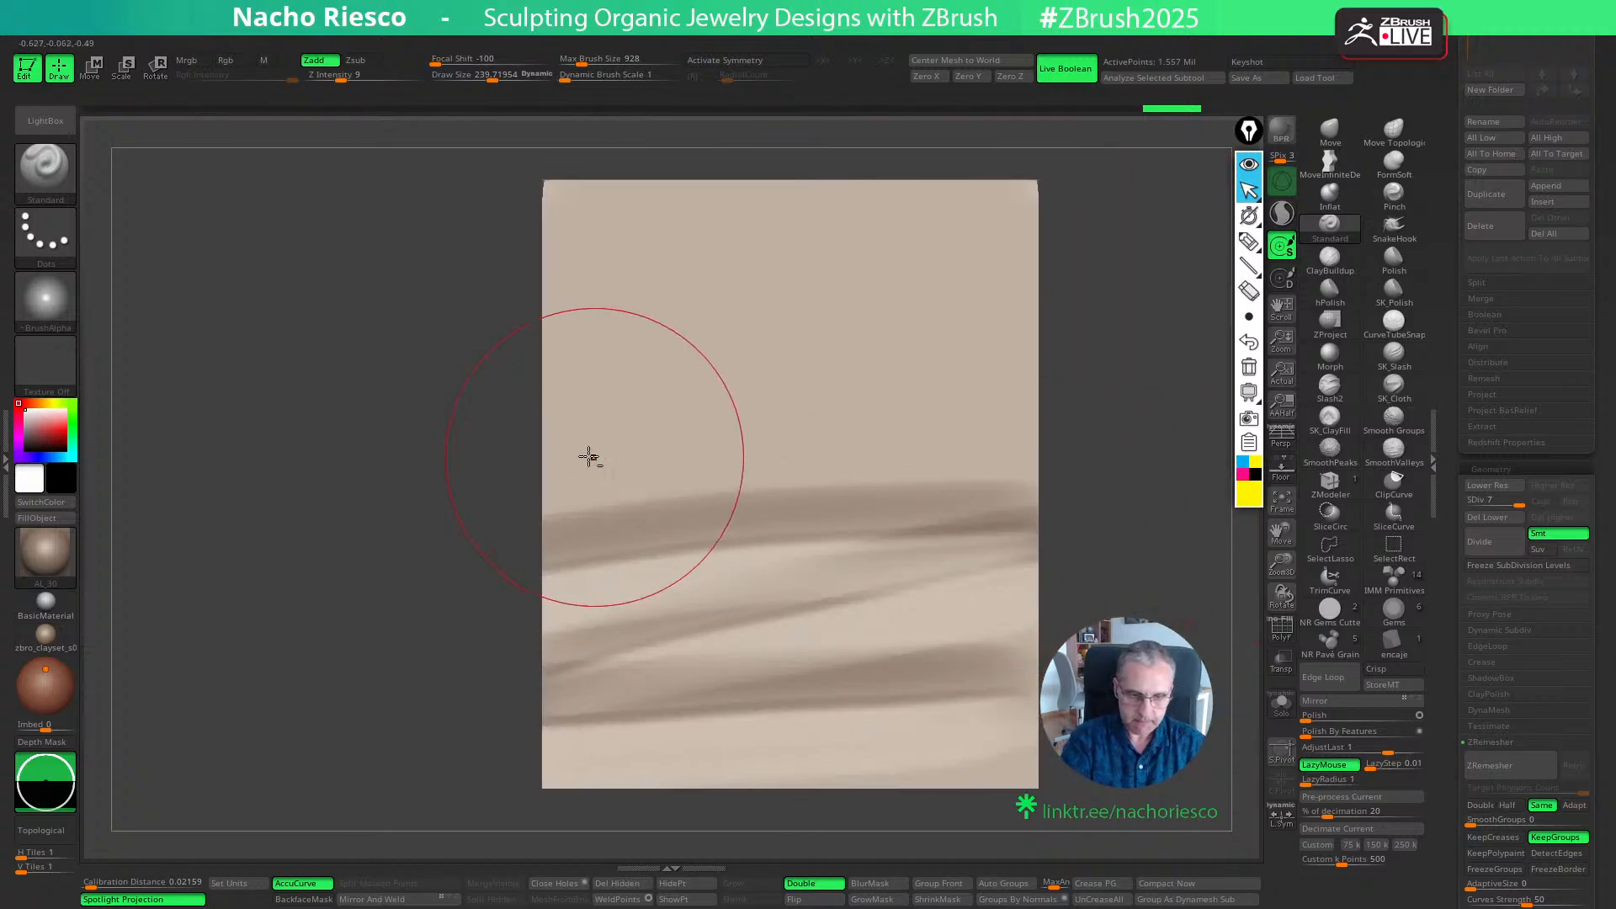
{"action": "left_click_drag", "start_coordinate": [579, 455], "coordinate": [1068, 489], "text": "alt"}
{"action": "key", "text": "ctrl+z"}
{"action": "left_click_drag", "start_coordinate": [562, 429], "coordinate": [1102, 478], "text": "alt"}
{"action": "left_click_drag", "start_coordinate": [644, 386], "coordinate": [1136, 335], "text": "alt"}
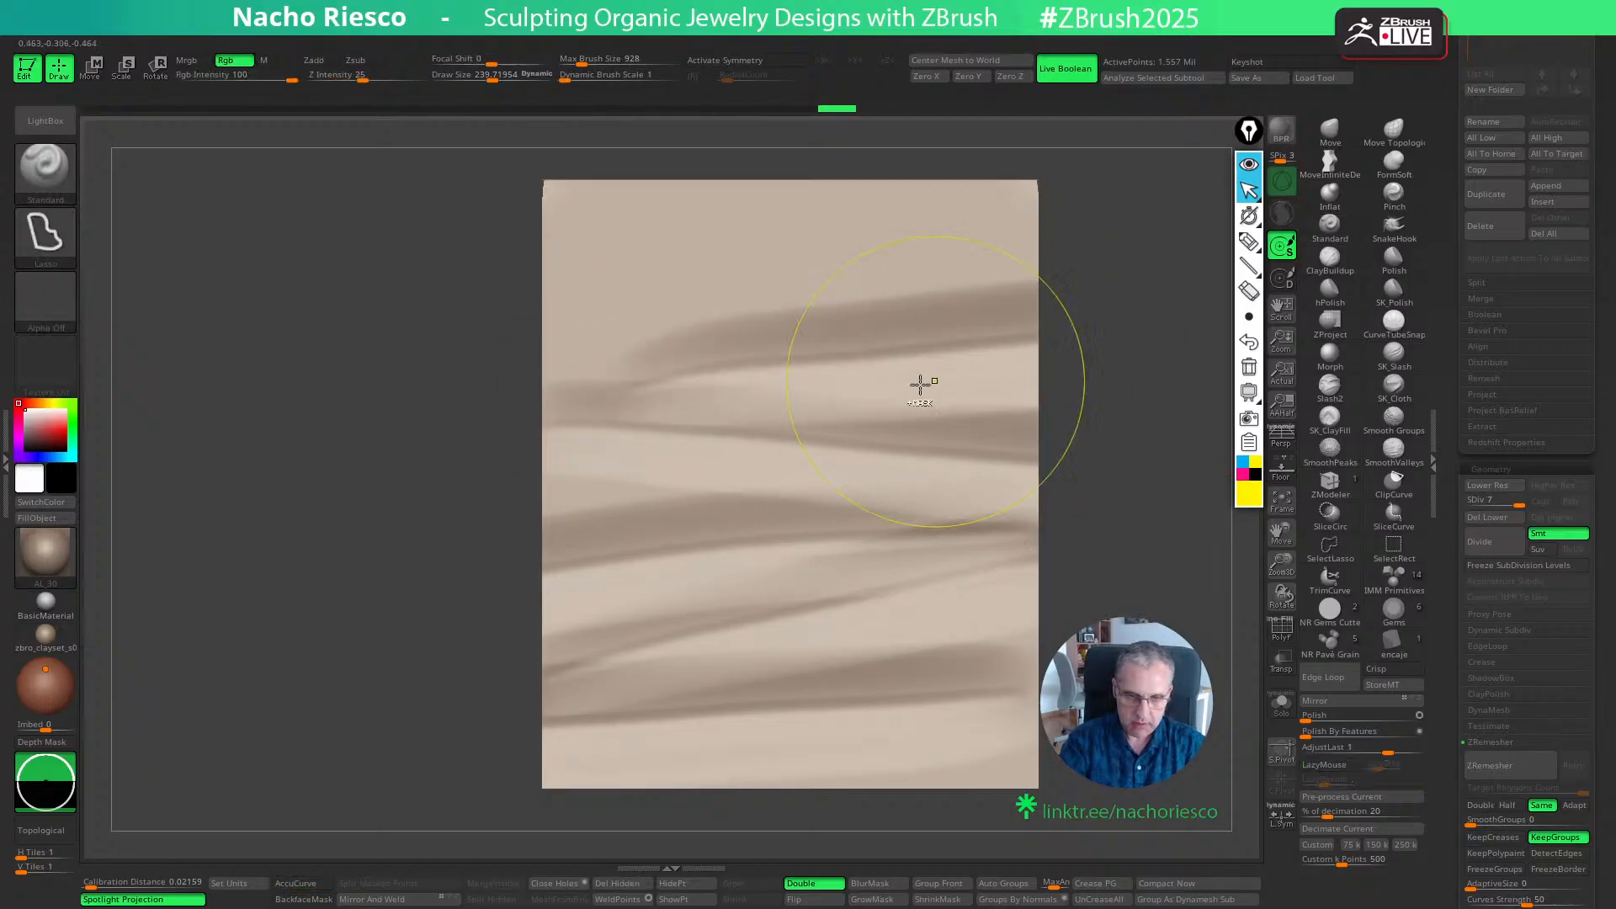
{"action": "key", "text": "ctrl+z"}
{"action": "mouse_move", "coordinate": [509, 392]}
{"action": "left_mouse_down", "text": "alt"}
{"action": "mouse_move", "coordinate": [1082, 350]}
{"action": "mouse_move", "coordinate": [556, 504]}
{"action": "mouse_move", "coordinate": [862, 458]}
{"action": "mouse_move", "coordinate": [1185, 444]}
{"action": "left_mouse_up", "text": "alt"}
{"action": "key", "text": "ctrl+z"}
- Add strokes across the front wall's upper part and bottom edge, varying the Draw Size from about 247 to about 219
{"action": "key", "text": "s"}
{"action": "left_click", "coordinate": [824, 515]}
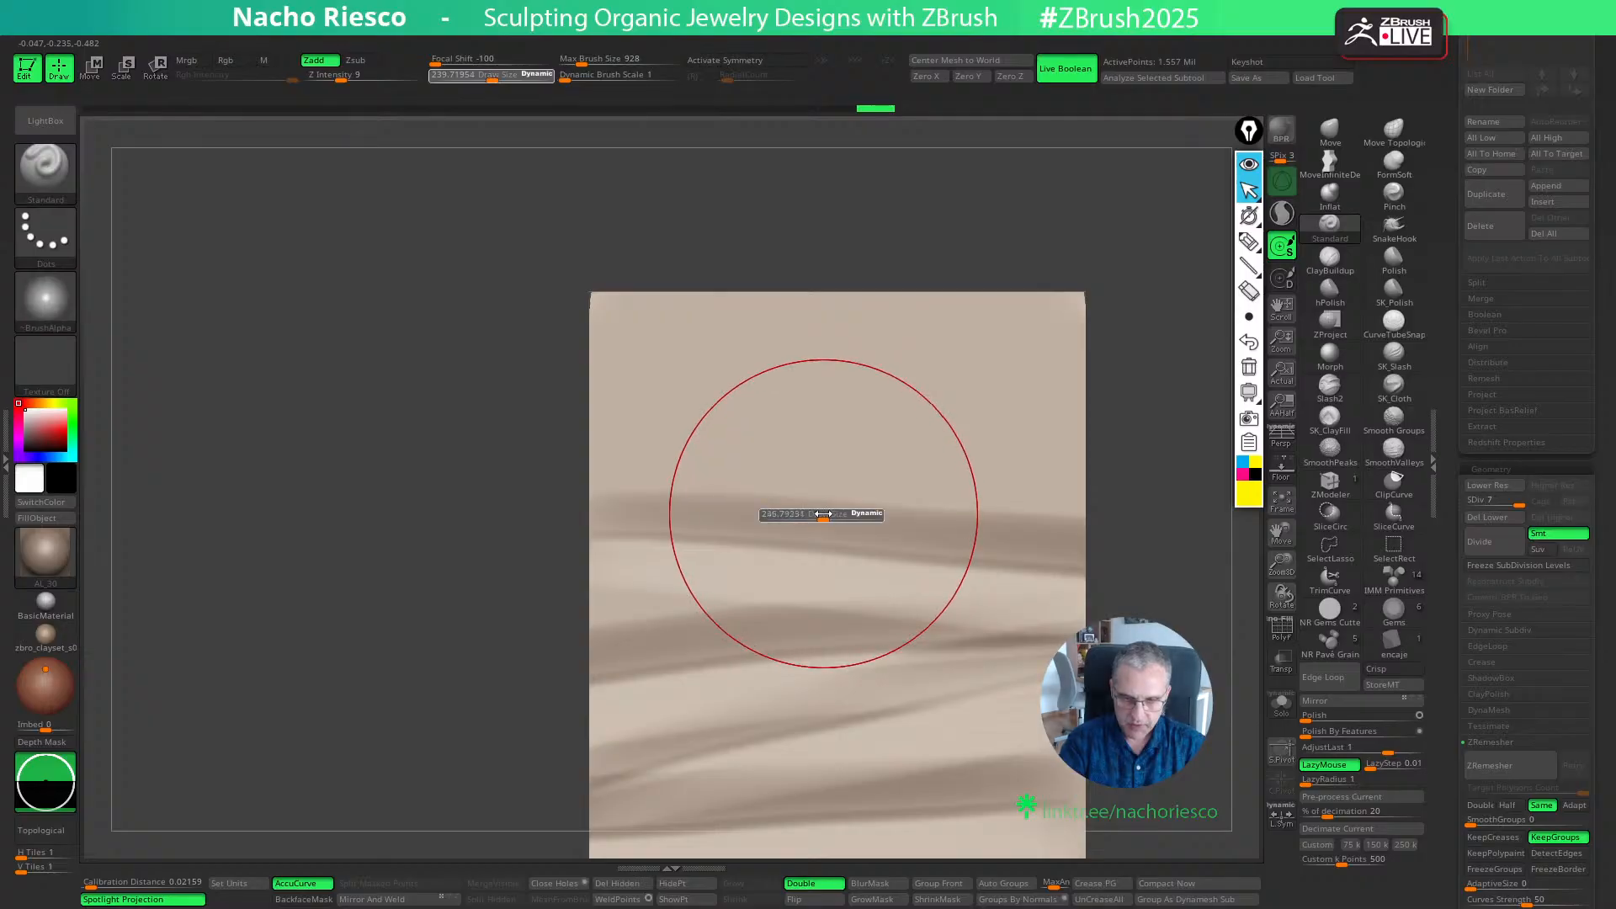
{"action": "left_click_drag", "start_coordinate": [612, 498], "coordinate": [1184, 433], "text": "alt"}
{"action": "key", "text": "s"}
{"action": "left_click", "coordinate": [781, 436]}
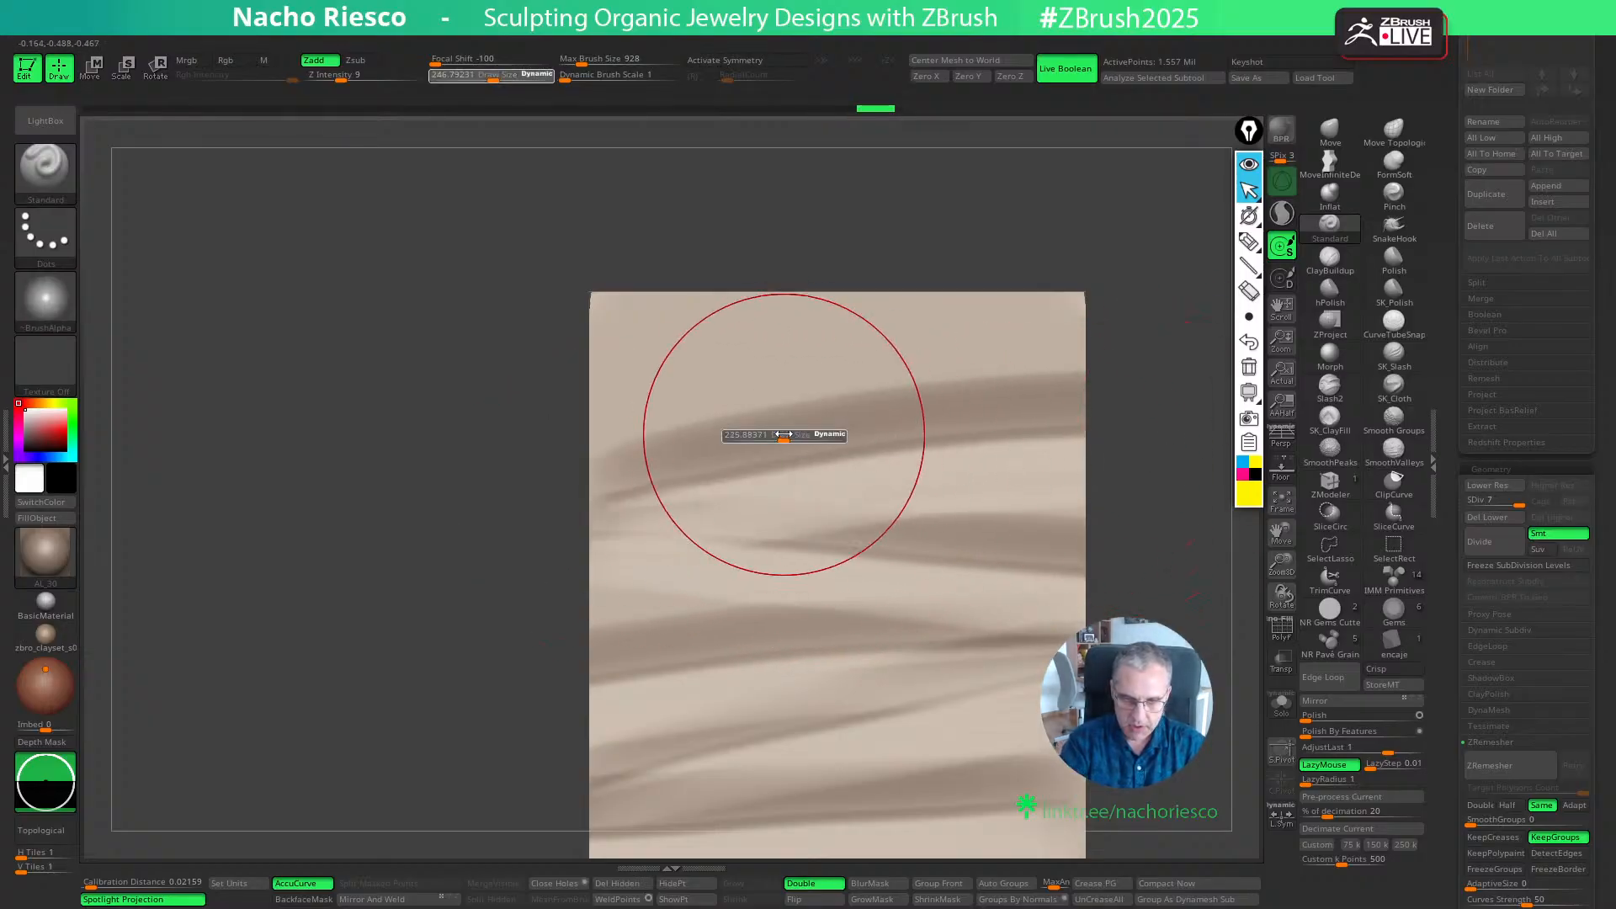
{"action": "mouse_move", "coordinate": [601, 426]}
{"action": "left_mouse_down", "text": "alt"}
{"action": "mouse_move", "coordinate": [1182, 408]}
{"action": "mouse_move", "coordinate": [1124, 267]}
{"action": "left_mouse_up", "text": "alt"}
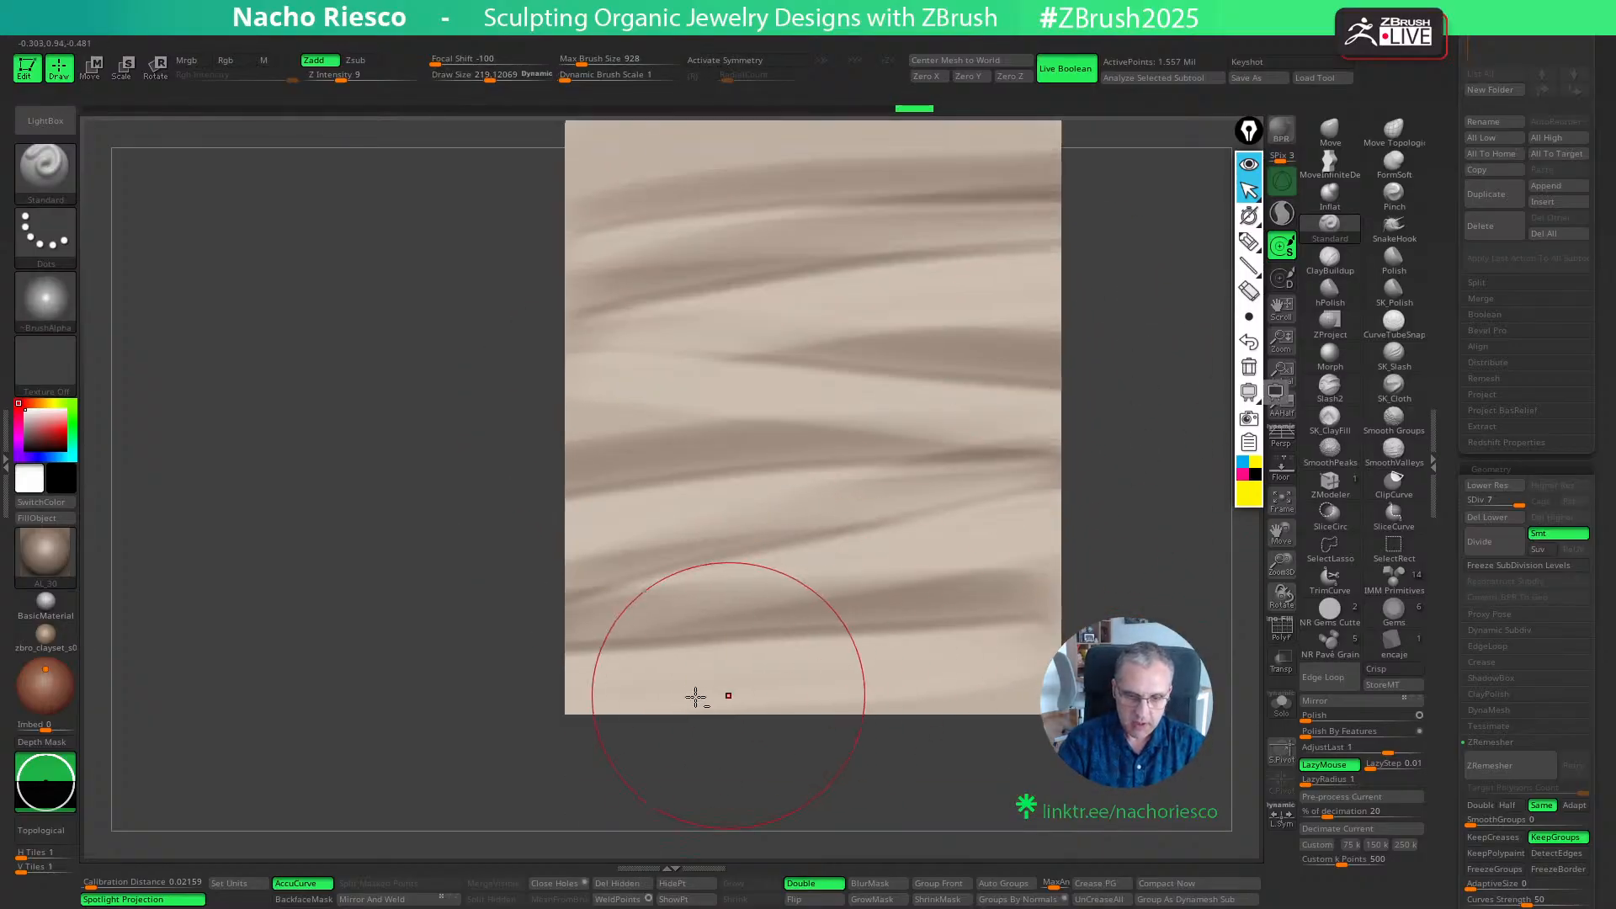
{"action": "left_click_drag", "start_coordinate": [592, 700], "coordinate": [1153, 671], "text": "alt"}
{"action": "left_click_drag", "start_coordinate": [1094, 657], "coordinate": [1178, 661]}
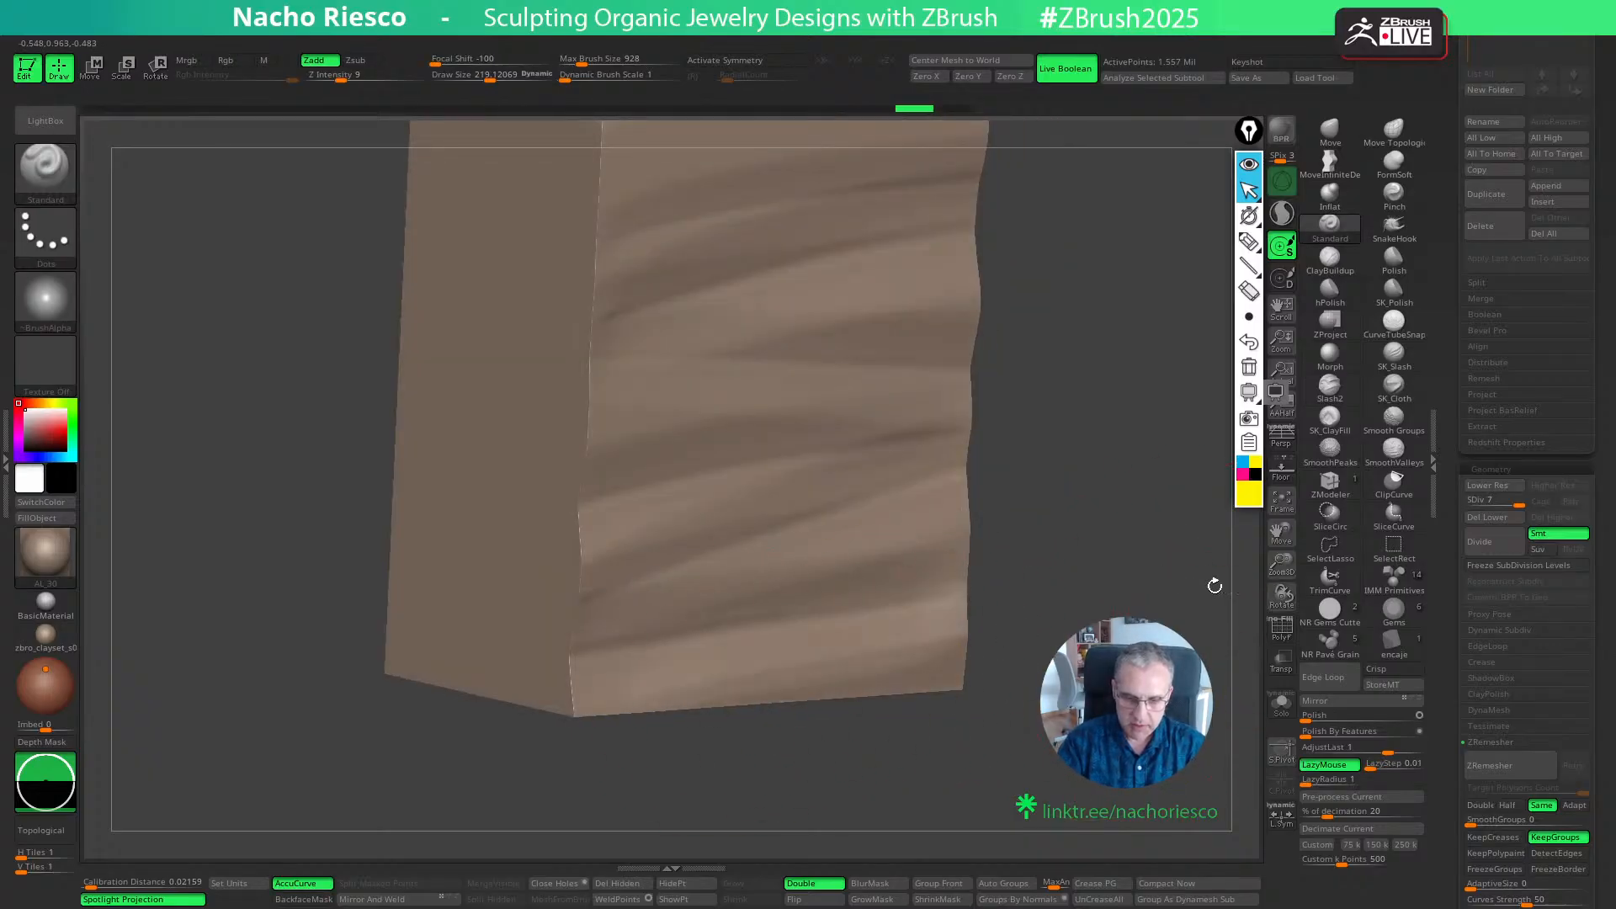
{"action": "left_click_drag", "start_coordinate": [1211, 584], "coordinate": [1088, 556]}
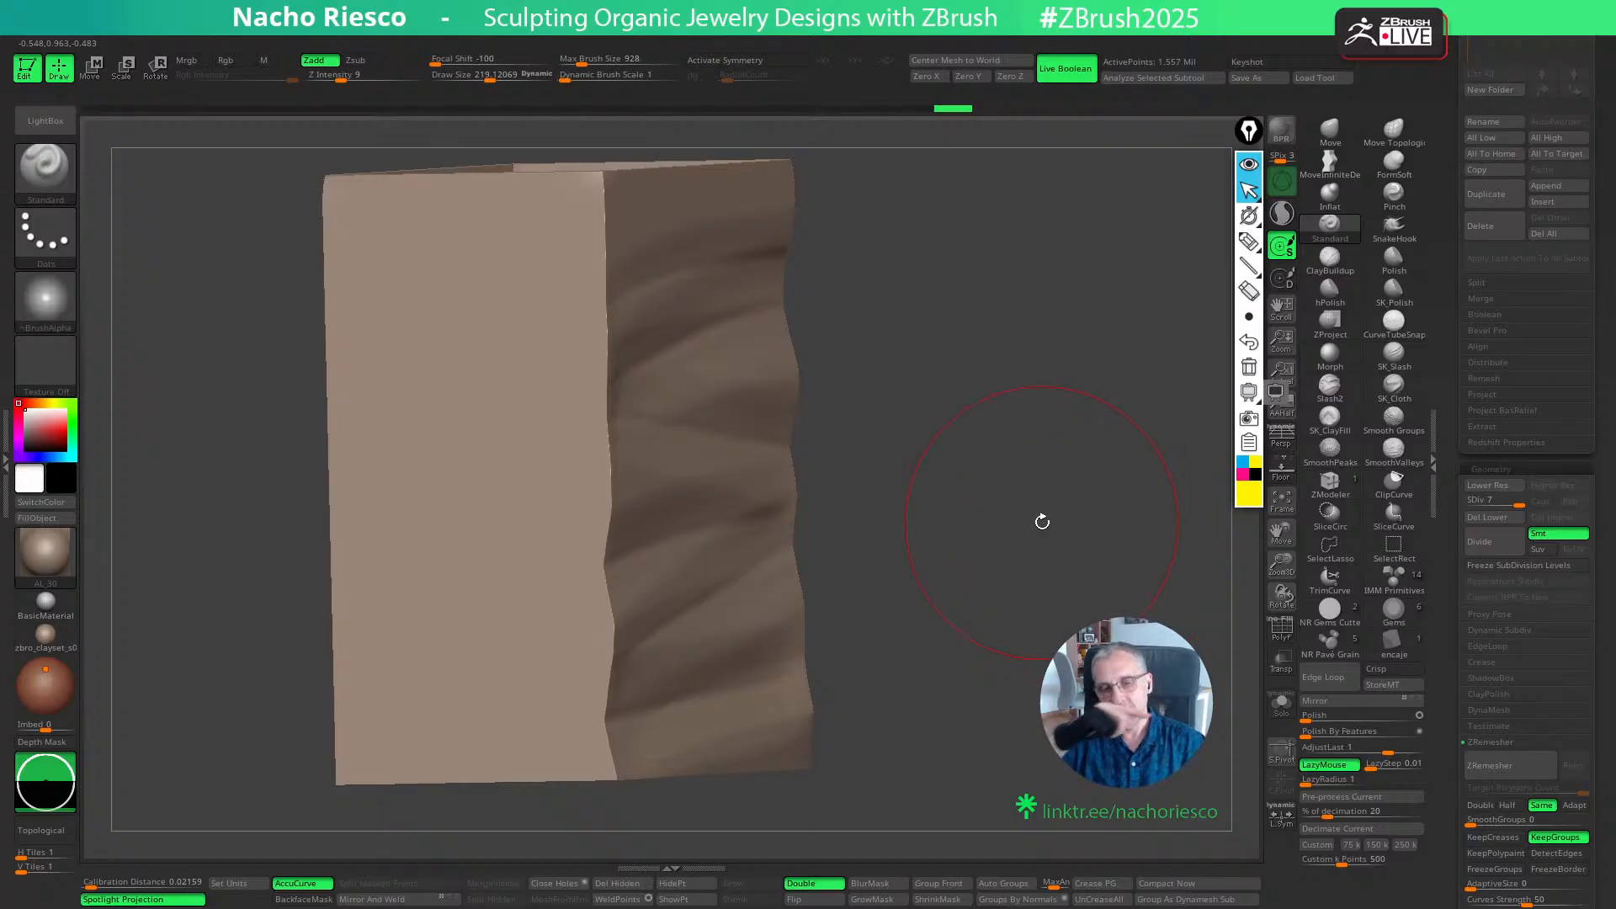
{"action": "mouse_move", "coordinate": [1132, 619]}
{"action": "left_mouse_down"}
{"action": "mouse_move", "coordinate": [1080, 579]}
{"action": "mouse_move", "coordinate": [1136, 642]}
{"action": "mouse_move", "coordinate": [1137, 687]}
{"action": "left_mouse_up"}
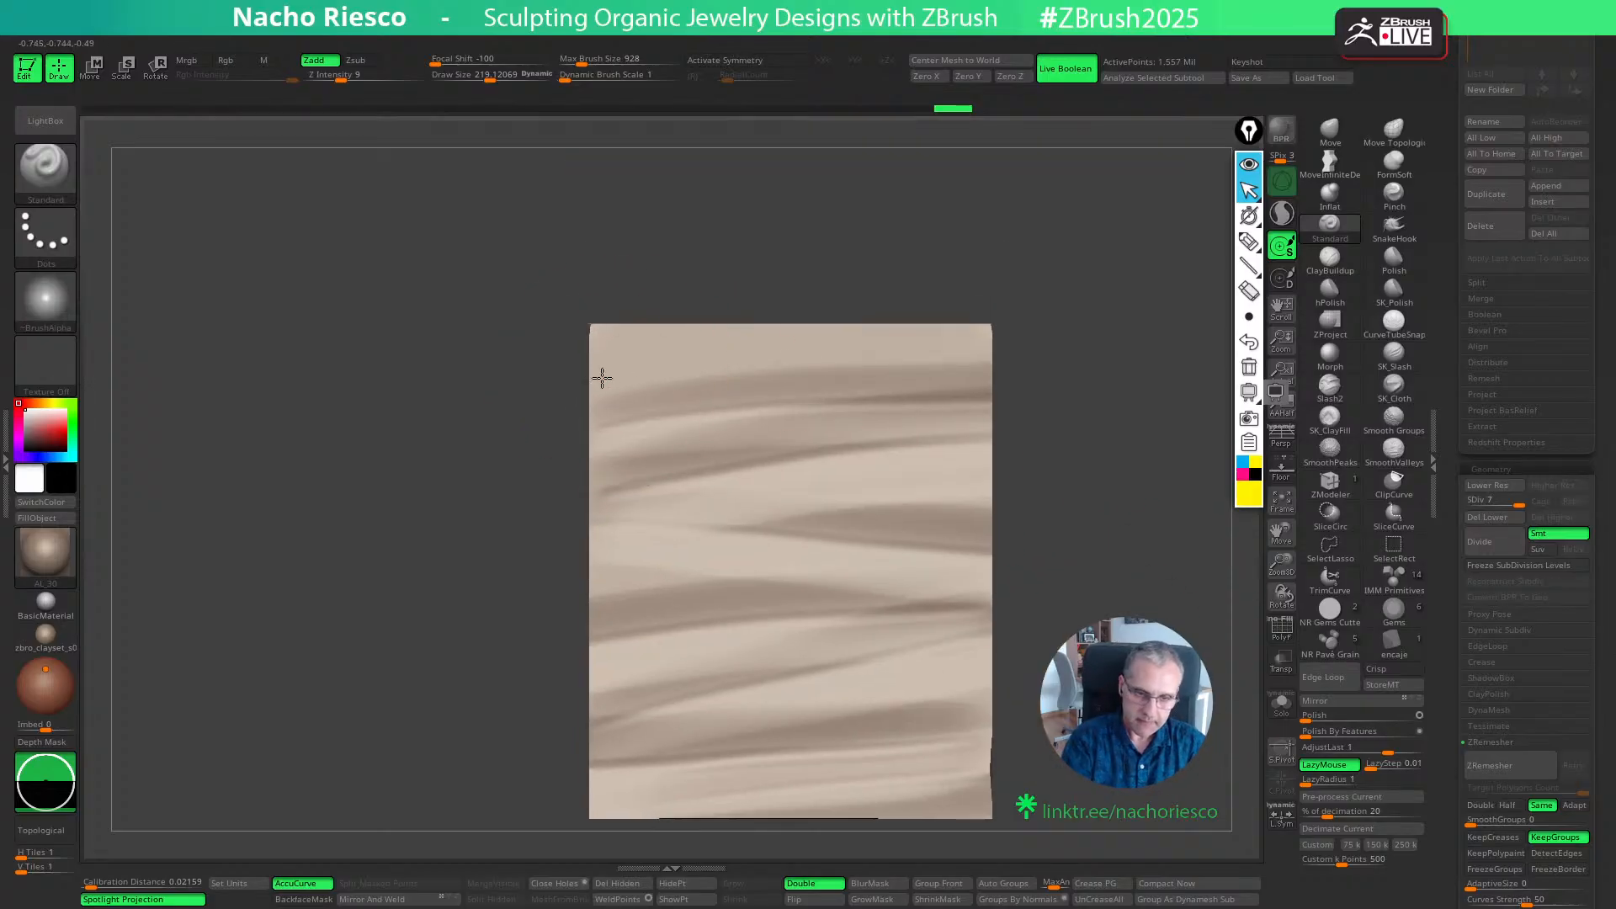
- Sculpt a rising stroke along the front wall's top edge at a Draw Size of about 269, undoing the earlier attempts
{"action": "mouse_move", "coordinate": [602, 377]}
{"action": "left_mouse_down"}
{"action": "mouse_move", "coordinate": [1122, 293]}
{"action": "mouse_move", "coordinate": [1095, 375]}
{"action": "left_mouse_up"}
{"action": "key", "text": "ctrl+z"}
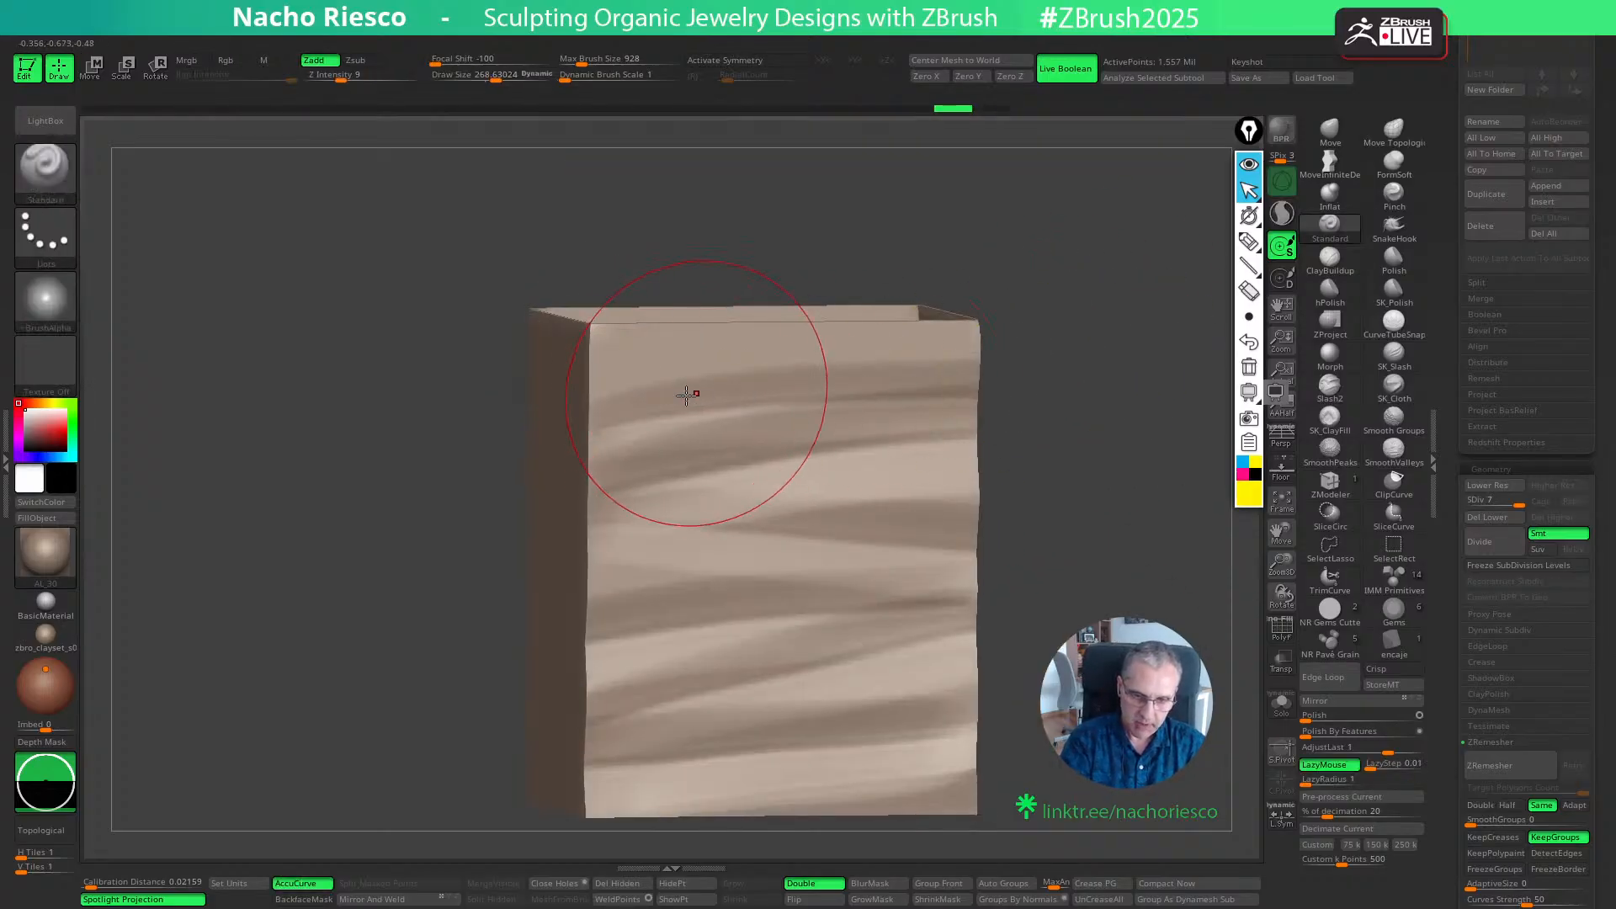
{"action": "left_click_drag", "start_coordinate": [618, 404], "coordinate": [1229, 274]}
{"action": "key", "text": "ctrl+z"}
{"action": "left_click_drag", "start_coordinate": [652, 404], "coordinate": [1392, 324]}
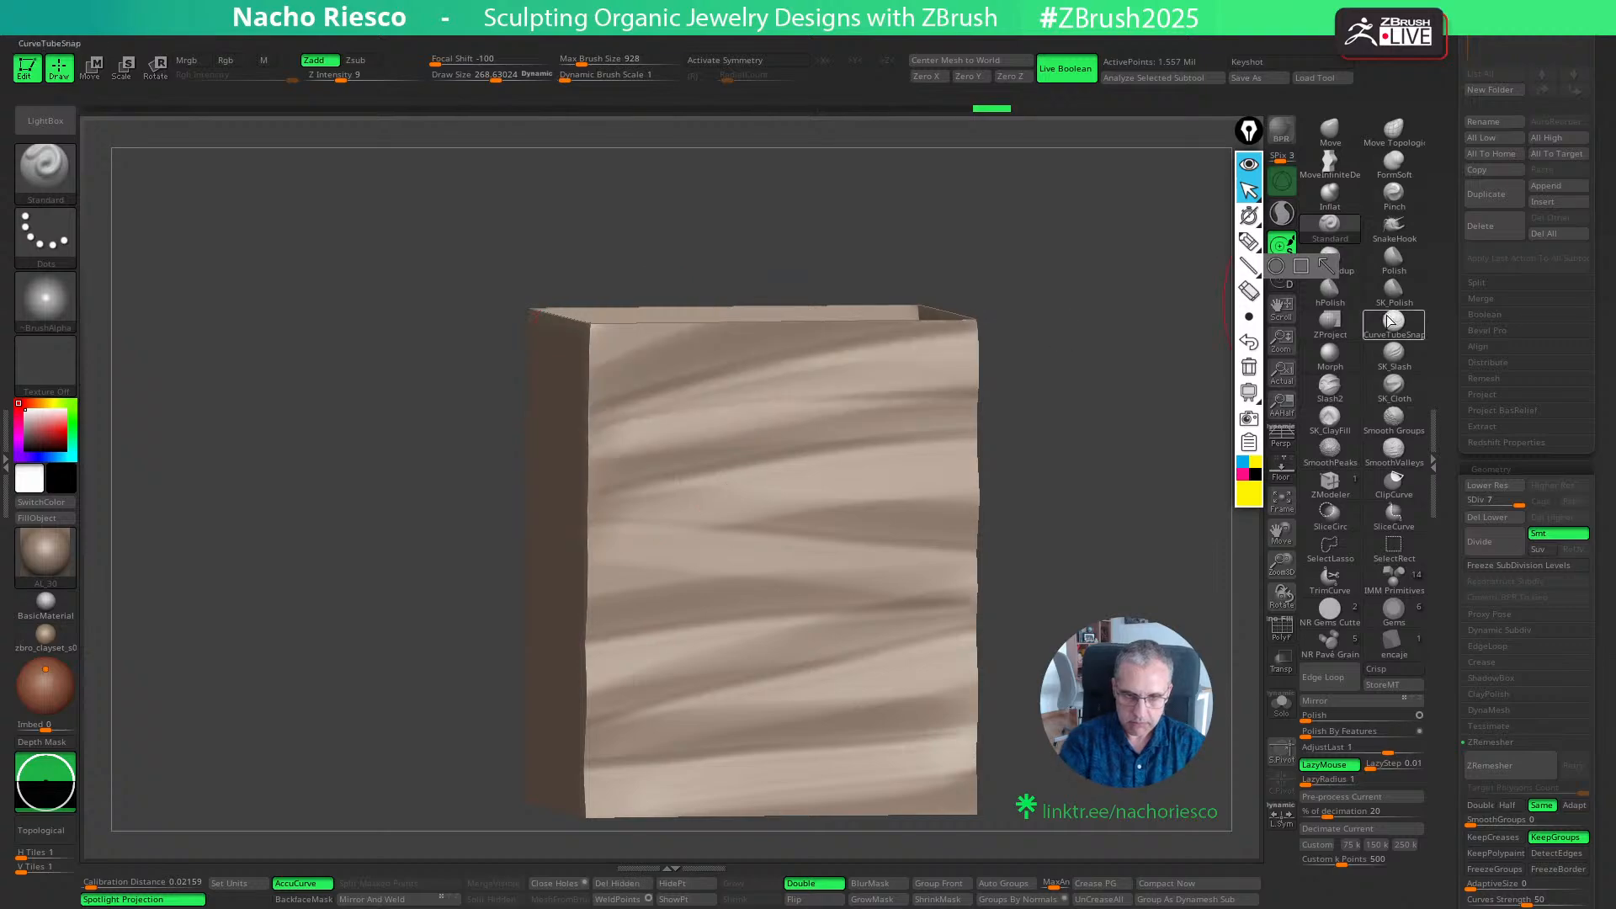
- Scale the box slightly along its depth with the gizmo, and return to Draw mode facing the sculpted wall
{"action": "mouse_move", "coordinate": [1165, 402]}
{"action": "left_mouse_down"}
{"action": "mouse_move", "coordinate": [1129, 397]}
{"action": "mouse_move", "coordinate": [1170, 475]}
{"action": "mouse_move", "coordinate": [1143, 515]}
{"action": "mouse_move", "coordinate": [1164, 534]}
{"action": "left_mouse_up"}
{"action": "key", "text": "w"}
{"action": "left_click_drag", "start_coordinate": [1028, 604], "coordinate": [1111, 569], "text": "alt"}
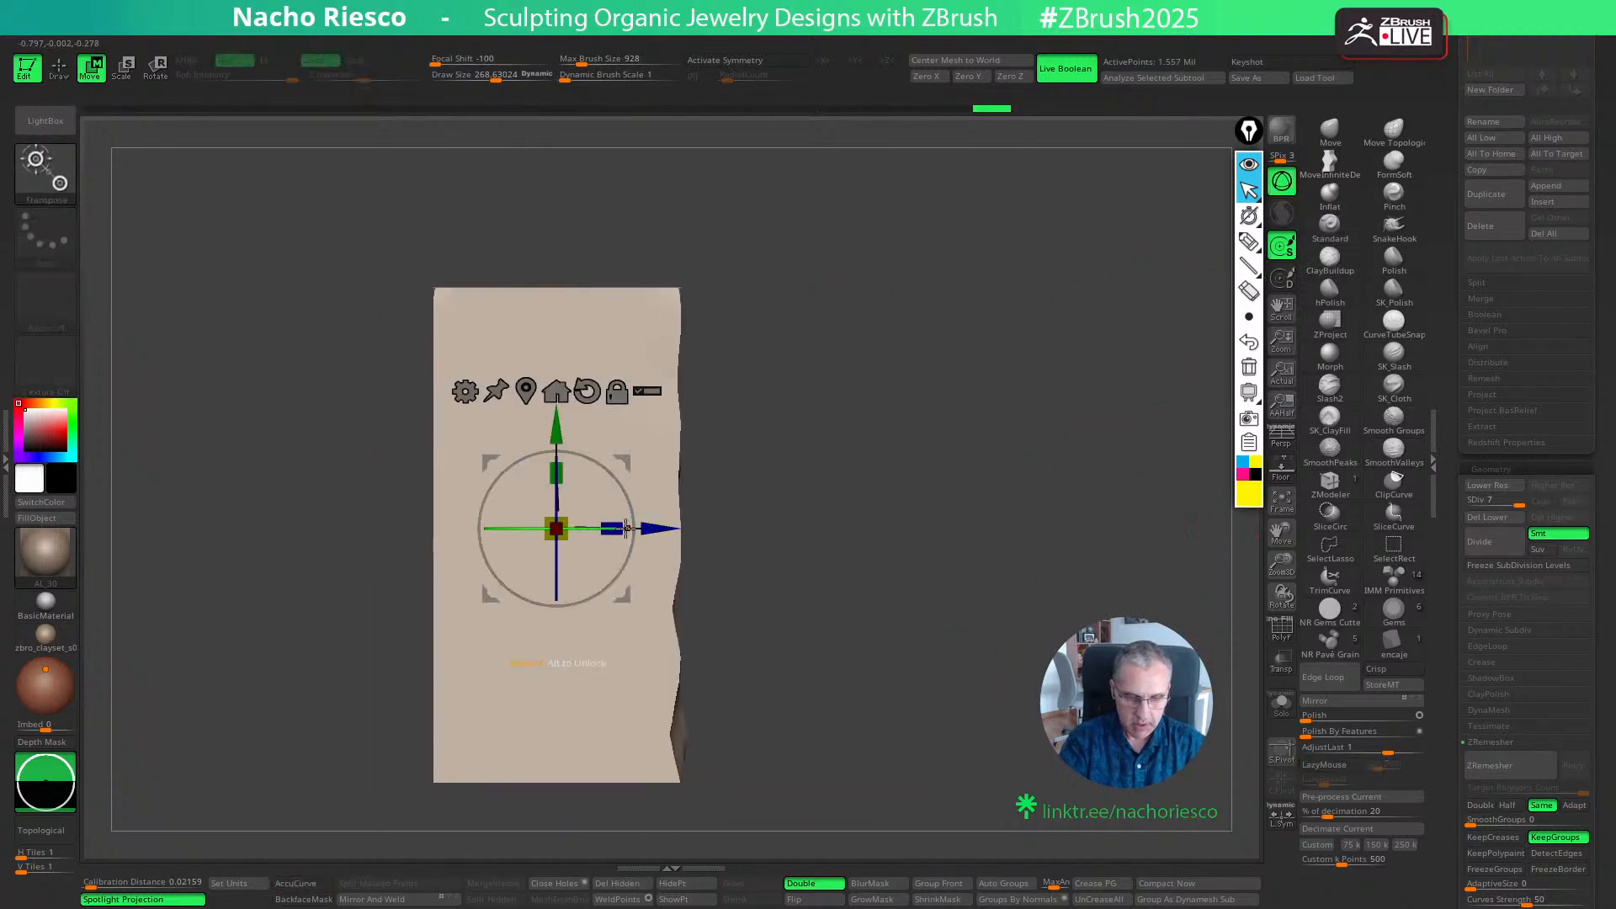
{"action": "left_click_drag", "start_coordinate": [621, 530], "coordinate": [626, 529]}
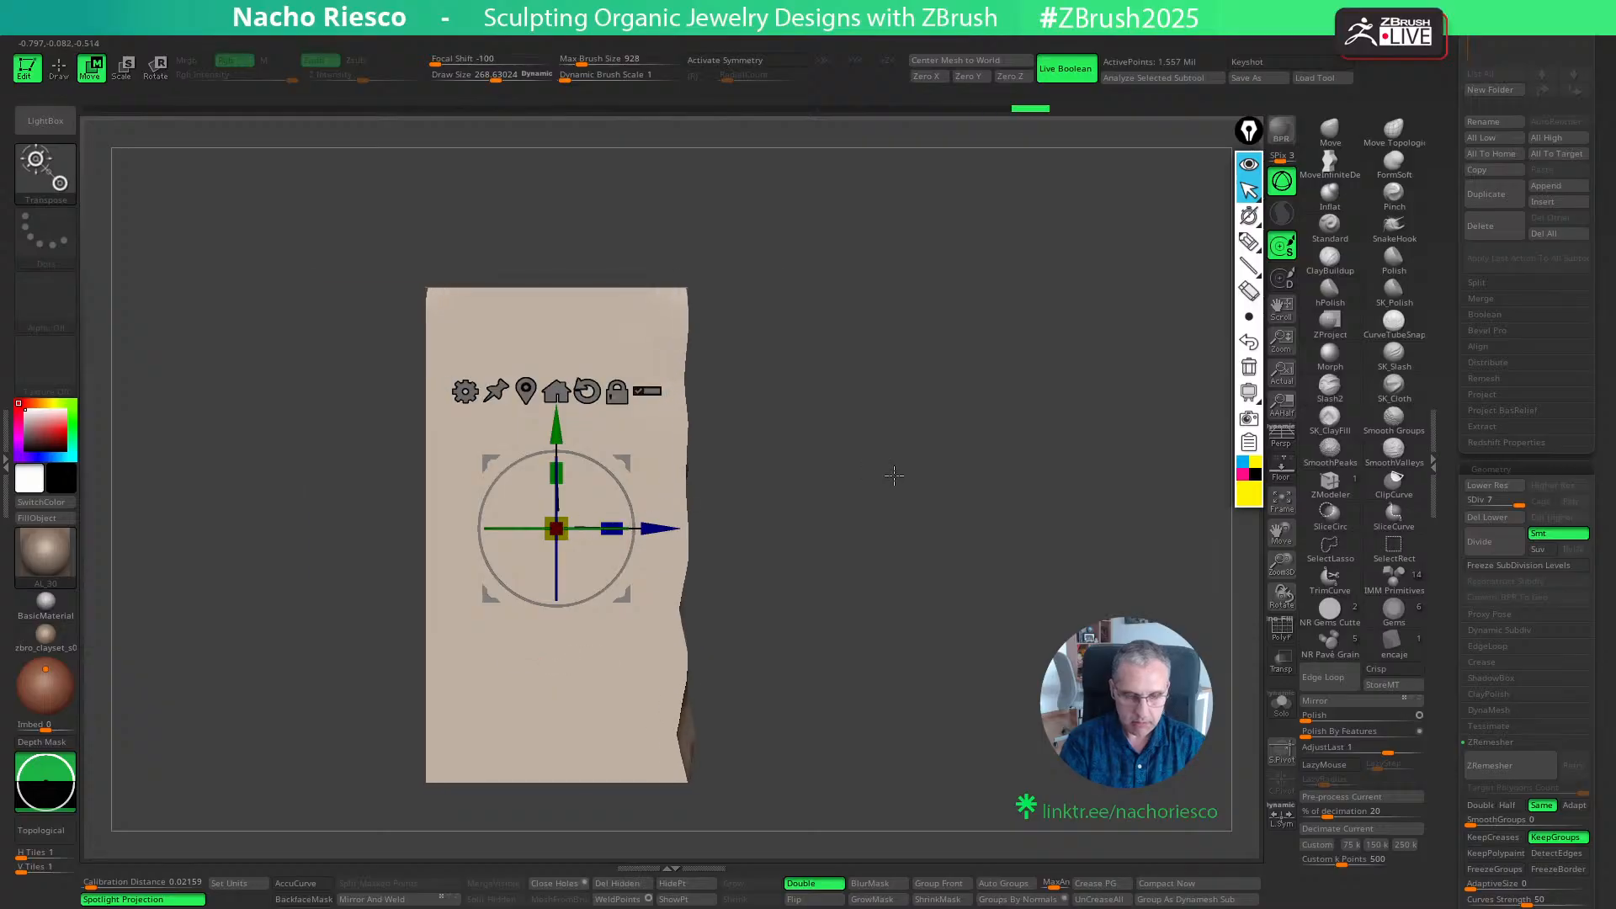
{"action": "key", "text": "q"}
{"action": "mouse_move", "coordinate": [895, 472]}
{"action": "left_mouse_down", "text": "shift"}
{"action": "mouse_move", "coordinate": [1034, 536]}
{"action": "mouse_move", "coordinate": [1047, 583]}
{"action": "left_mouse_up", "text": "shift"}
{"action": "left_click_drag", "start_coordinate": [1046, 583], "coordinate": [1000, 614], "text": "alt"}
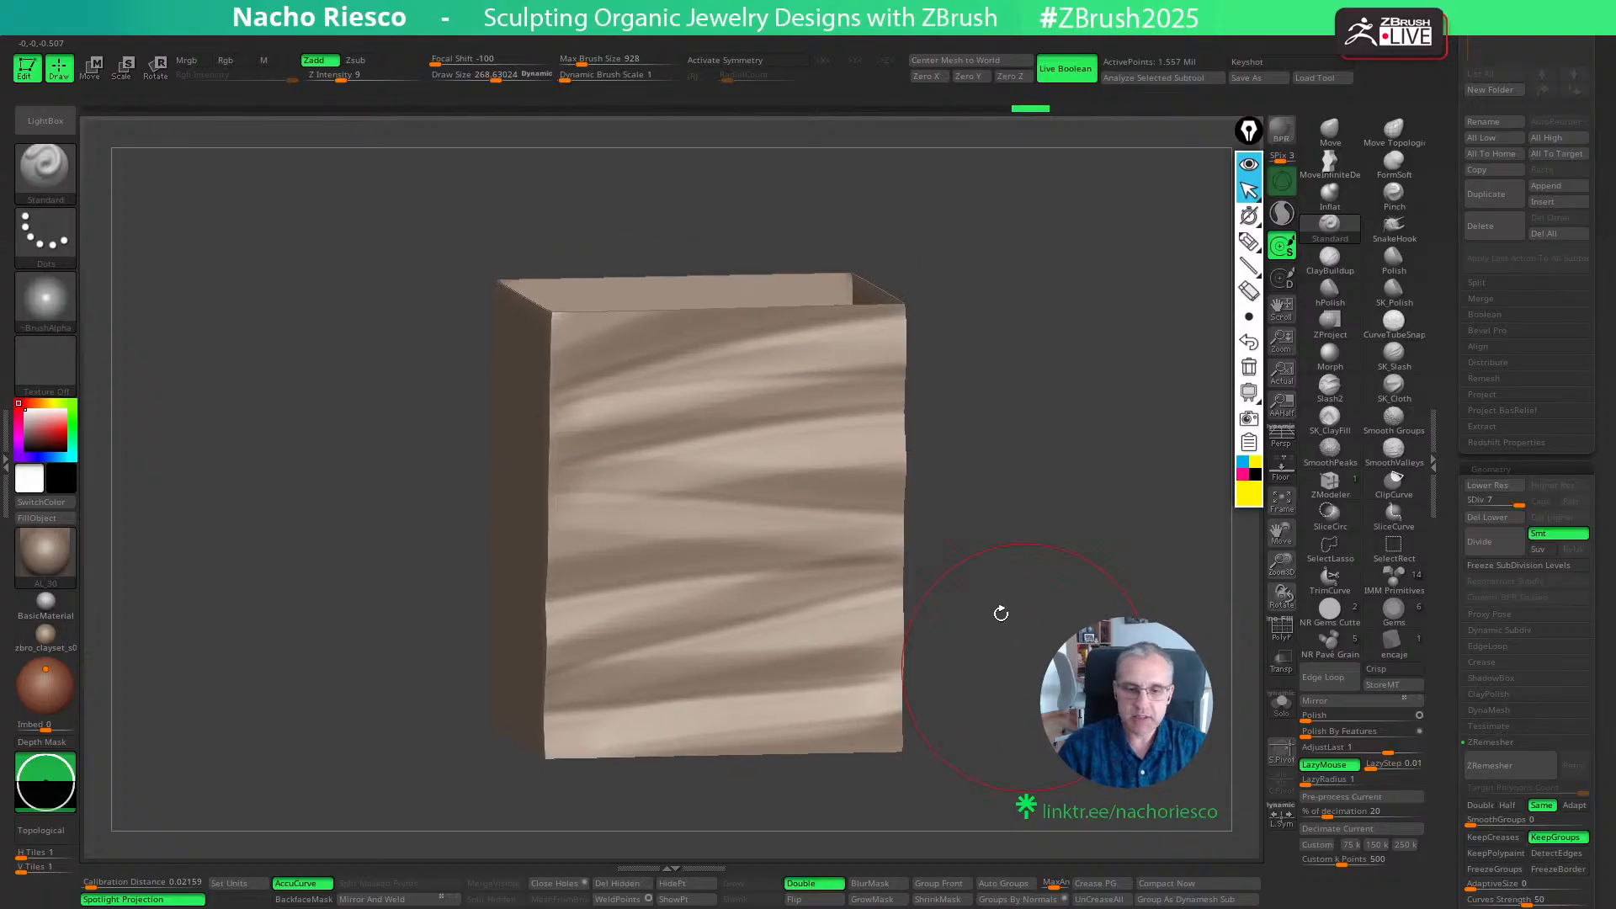
- Choose SmoothValleys as the smoothing brush and smooth the grooves on the lower front wall
{"action": "mouse_move", "coordinate": [1392, 447]}
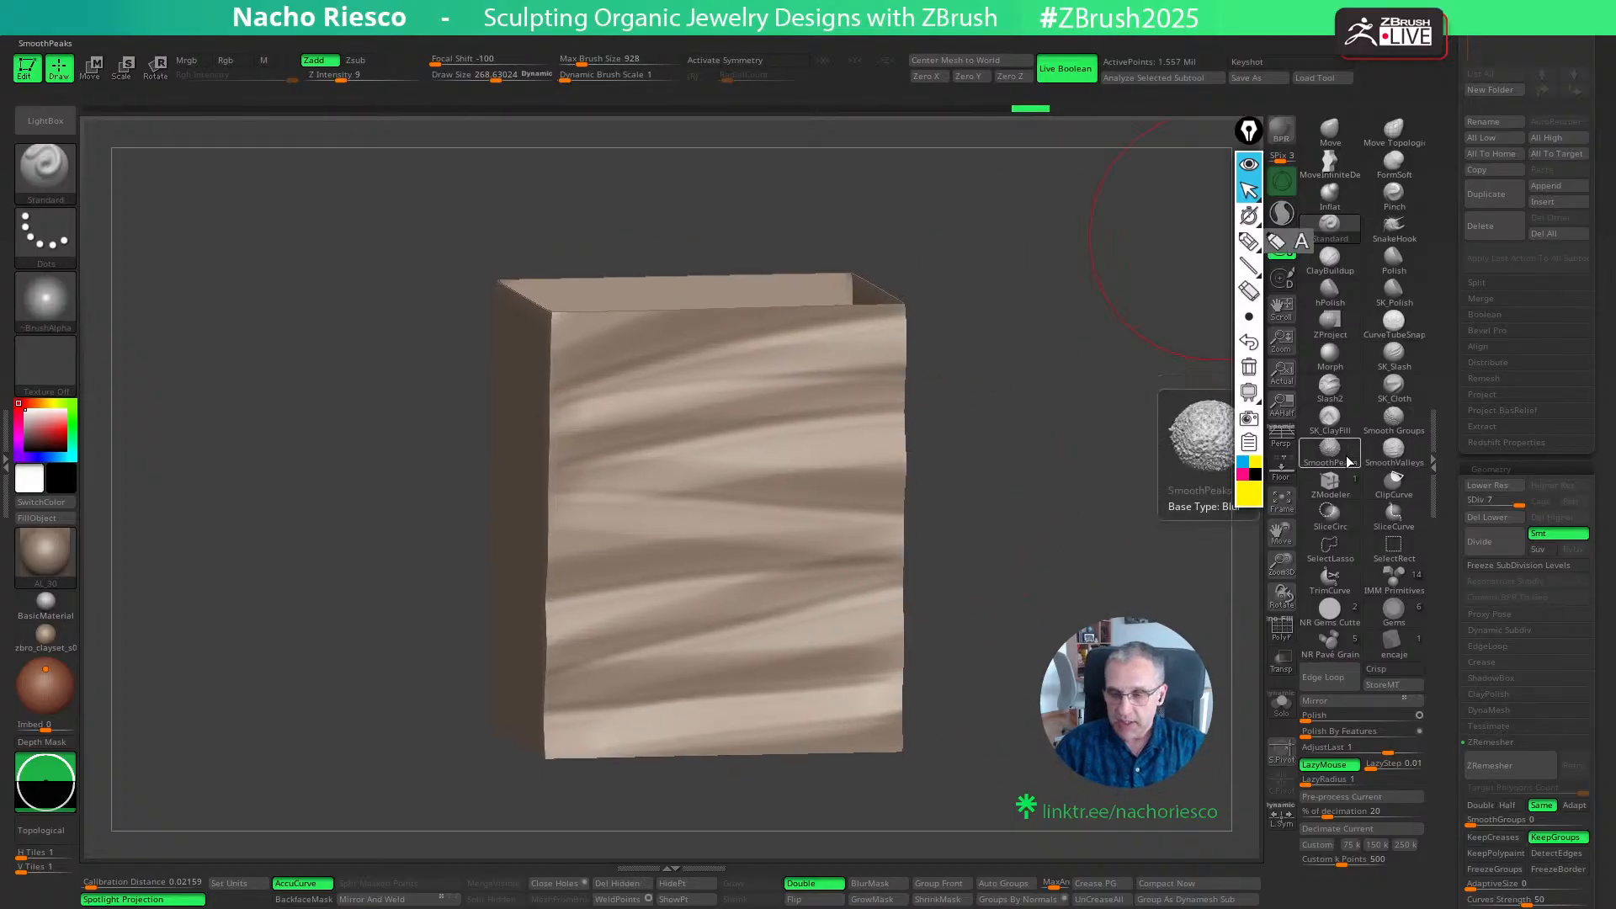
{"action": "left_click", "coordinate": [1394, 446]}
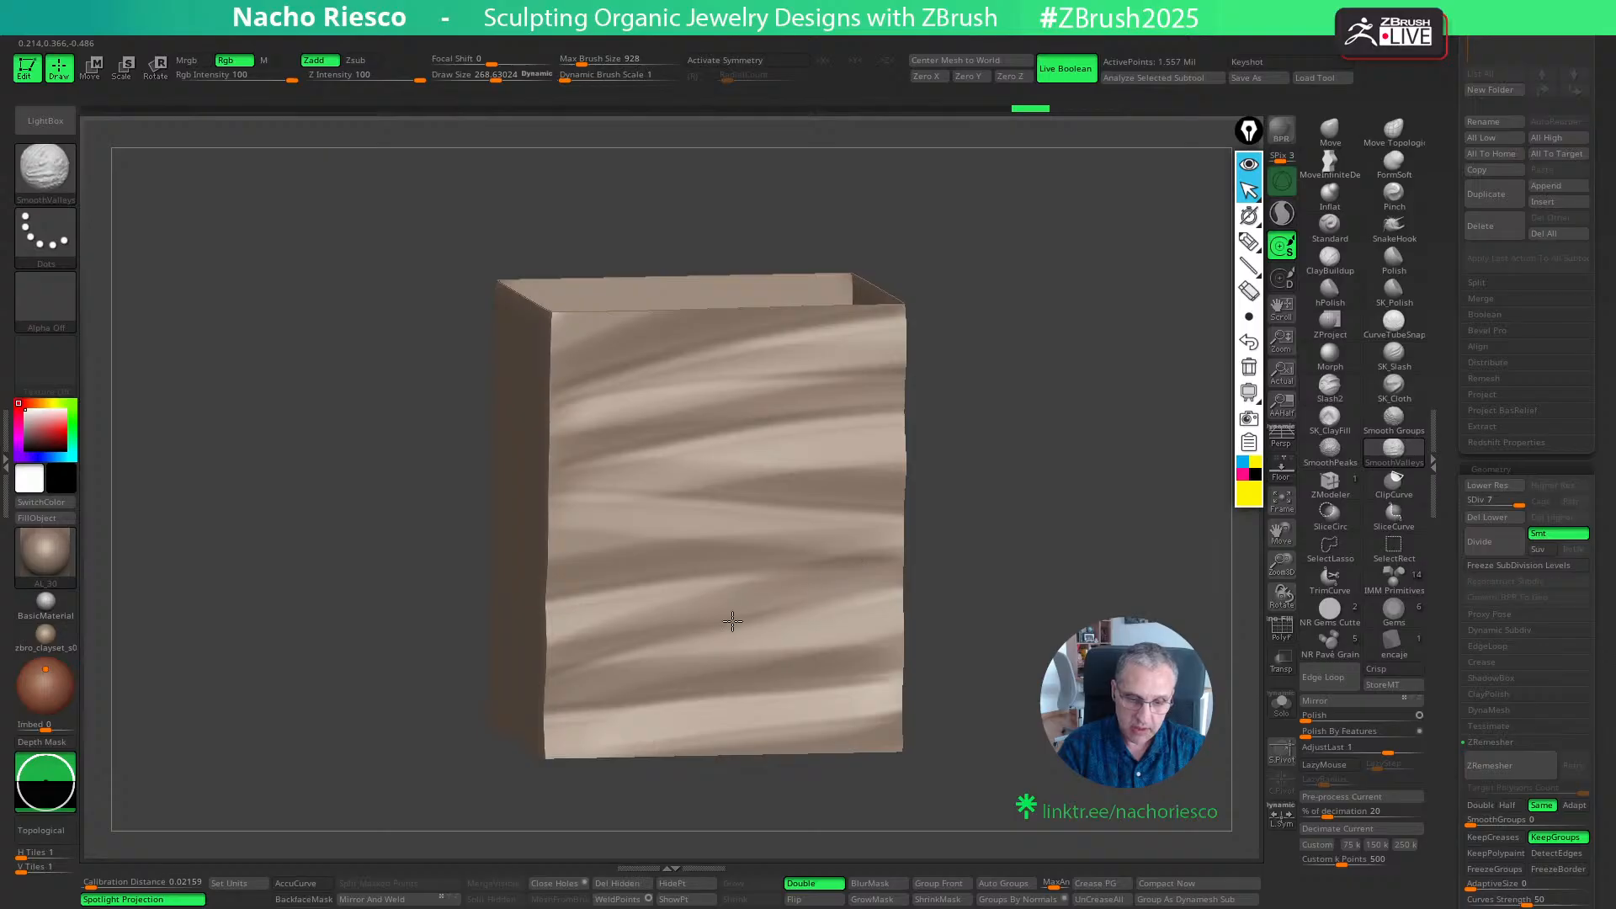
{"action": "left_click_drag", "start_coordinate": [597, 580], "coordinate": [606, 568], "text": "shift"}
{"action": "left_click_drag", "start_coordinate": [1025, 473], "coordinate": [1001, 455], "text": "shift"}
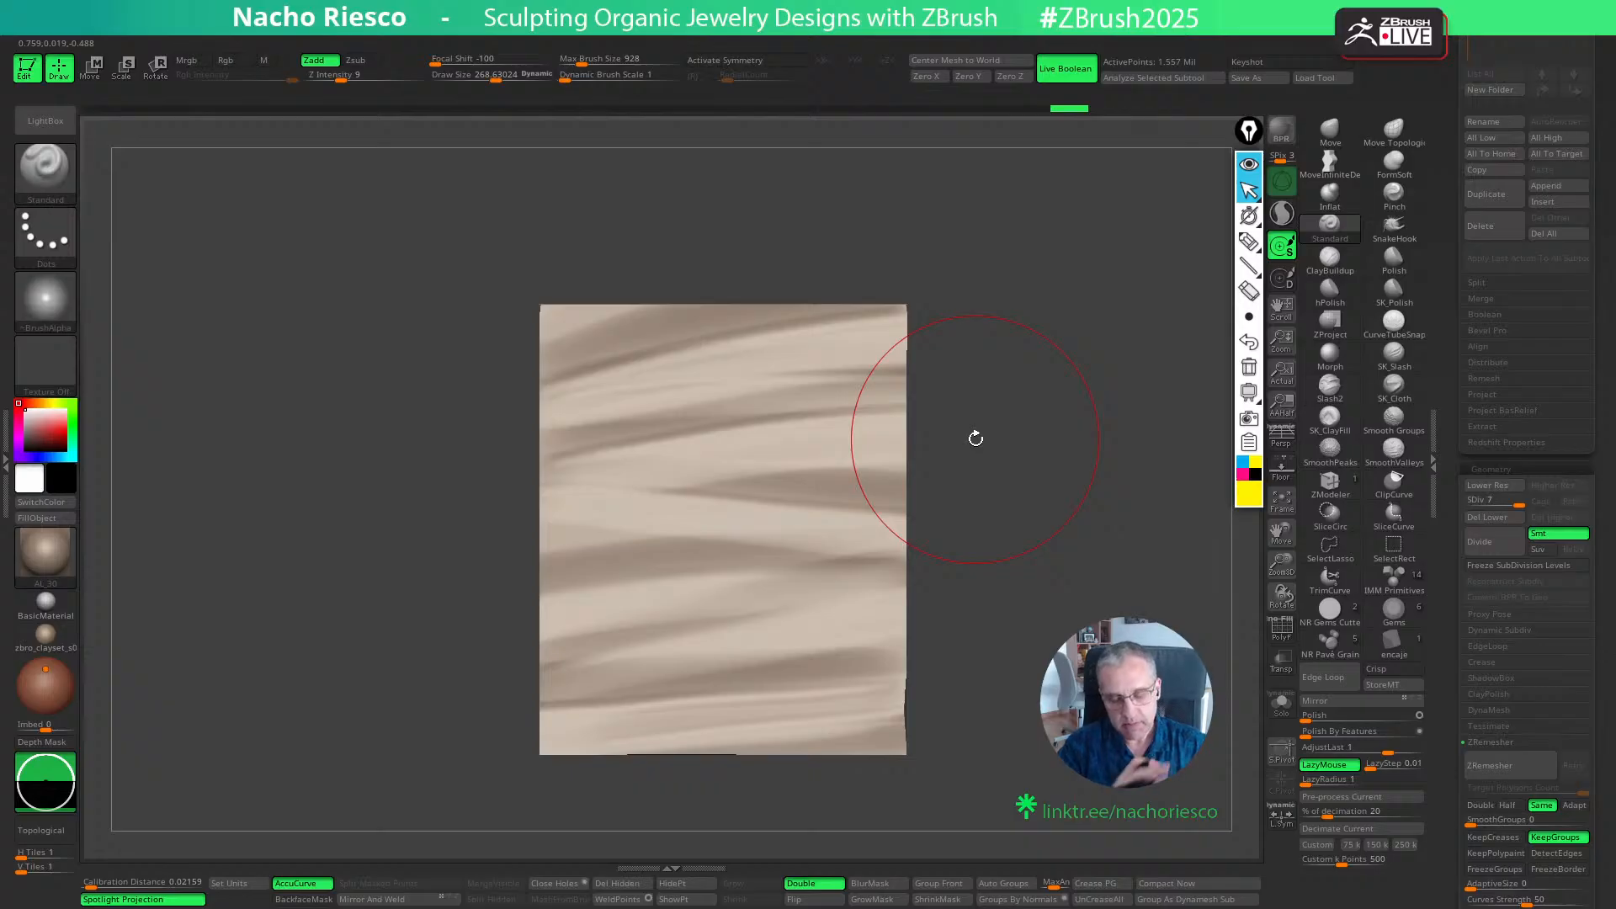
{"action": "left_click_drag", "start_coordinate": [975, 439], "coordinate": [1046, 481]}
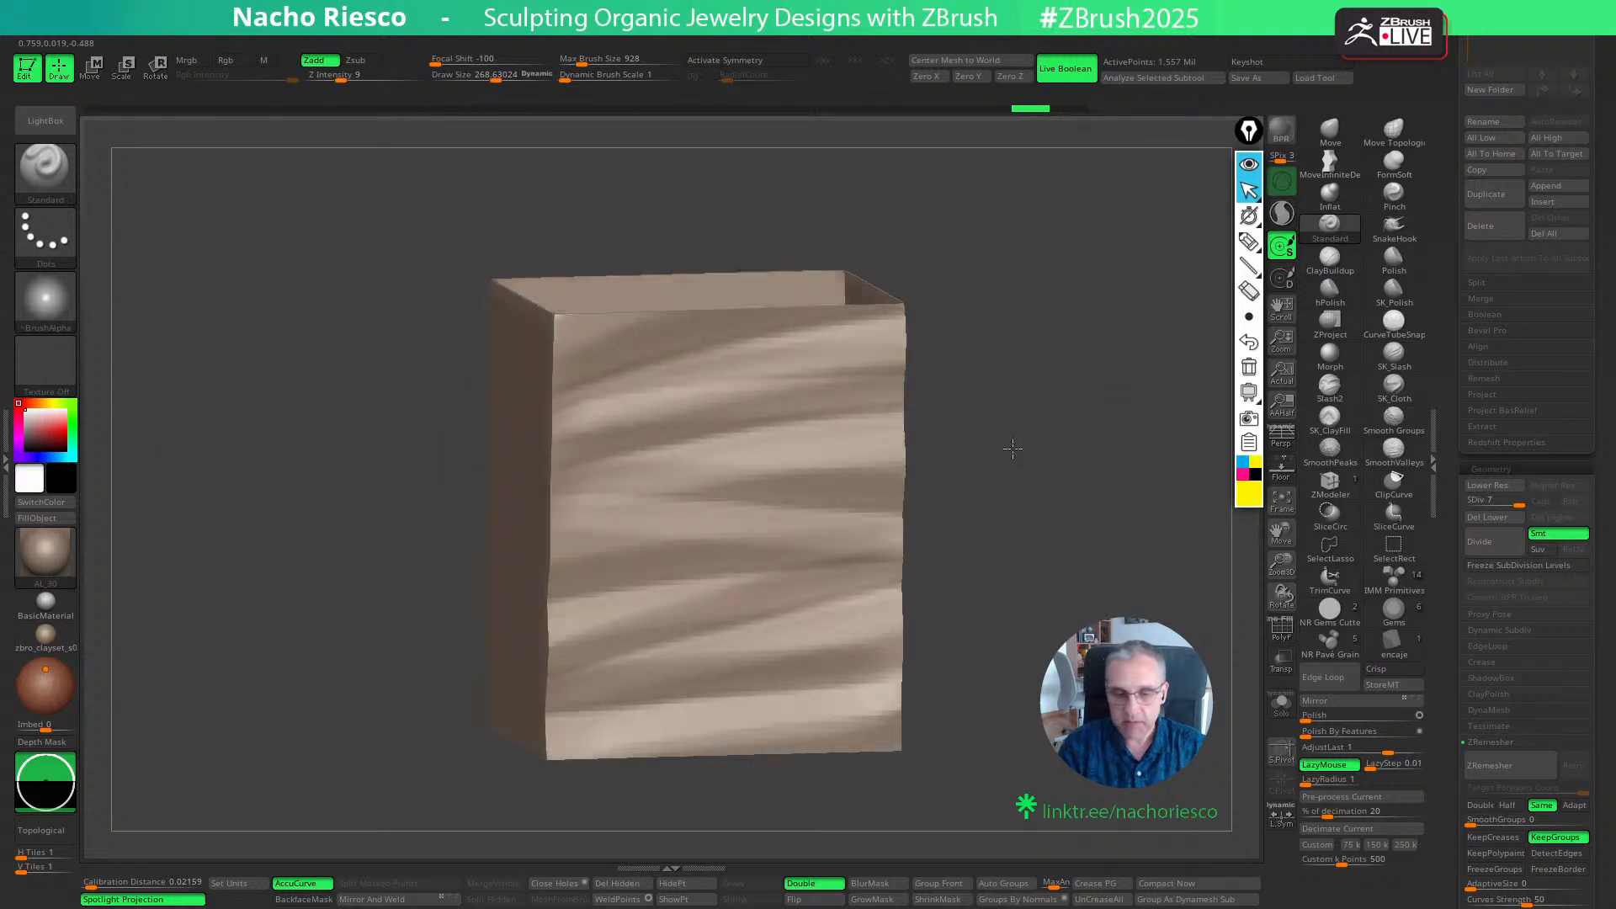
{"action": "left_click_drag", "start_coordinate": [1013, 451], "coordinate": [1168, 350], "text": "shift"}
- Lower the box to subdivision level 6 and smooth the front wall's grooves with SmoothValleys, checking the surface from several angles
{"action": "left_click", "coordinate": [1393, 447], "text": "shift"}
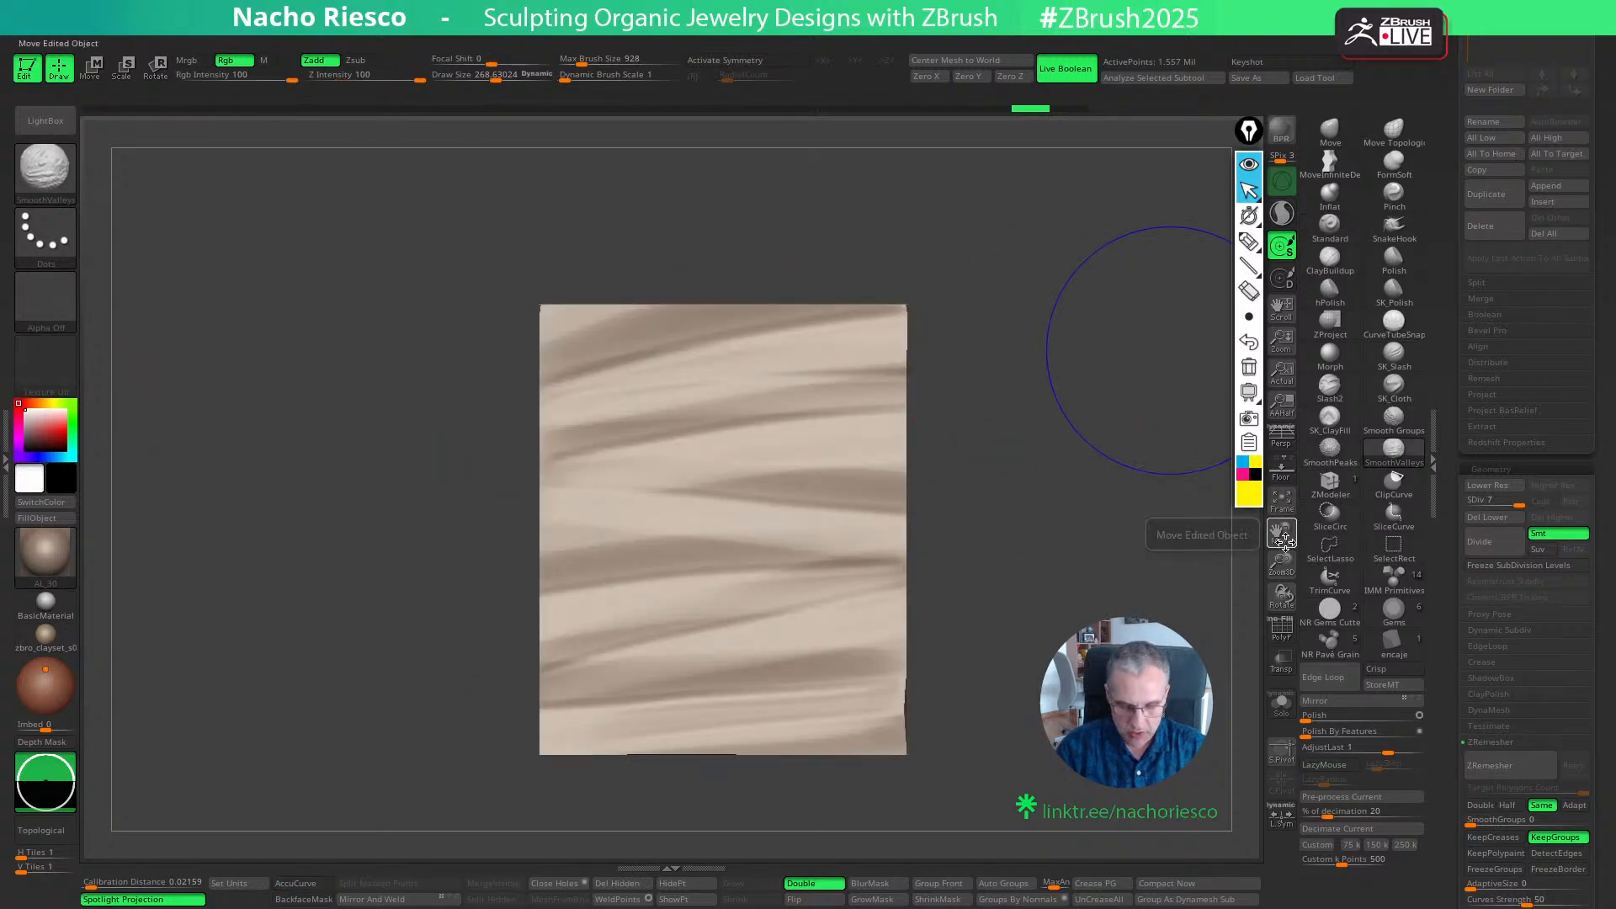
{"action": "left_click_drag", "start_coordinate": [1184, 528], "coordinate": [1216, 551]}
{"action": "key", "text": "shift+d"}
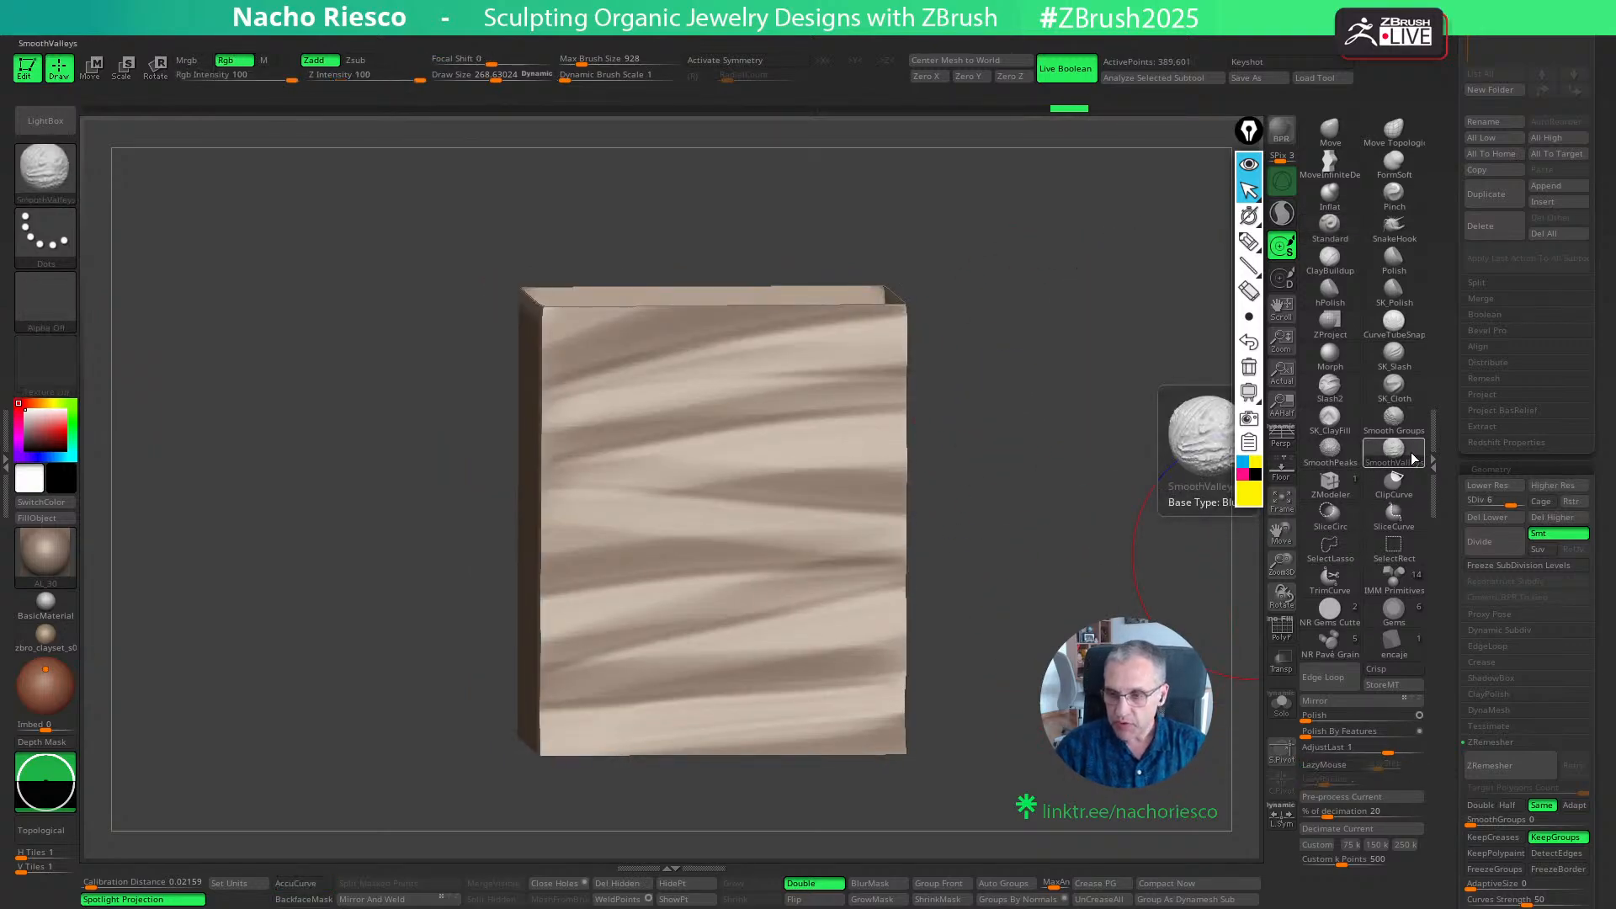
{"action": "key", "text": "shift"}
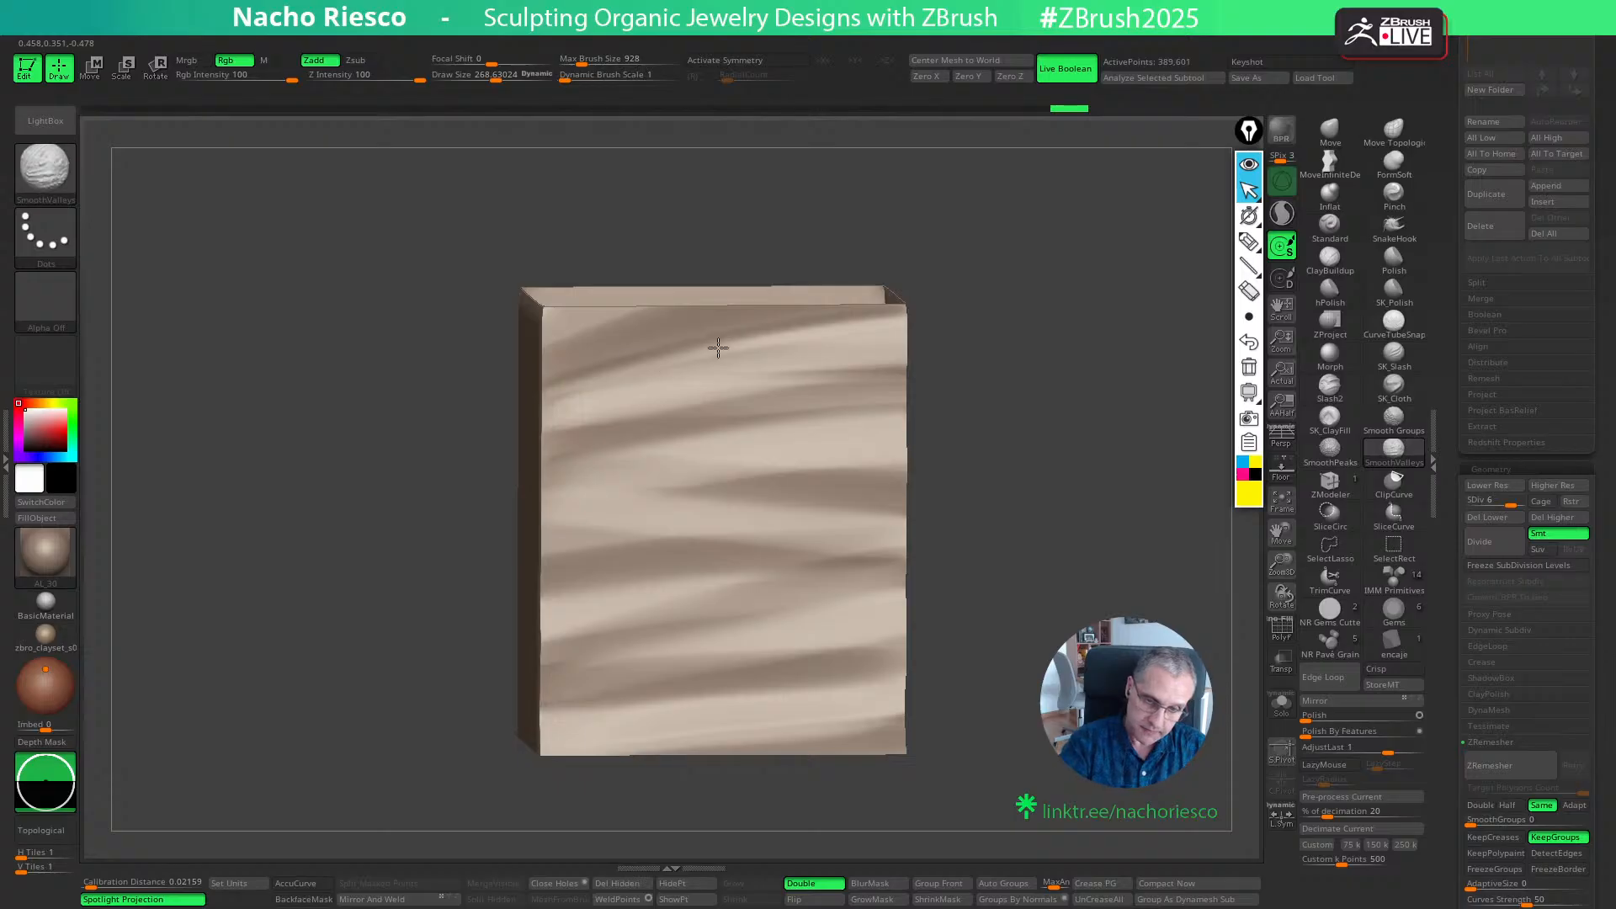
{"action": "left_click_drag", "start_coordinate": [893, 378], "coordinate": [926, 380], "text": "shift"}
{"action": "left_click_drag", "start_coordinate": [1048, 463], "coordinate": [1027, 521], "text": "shift"}
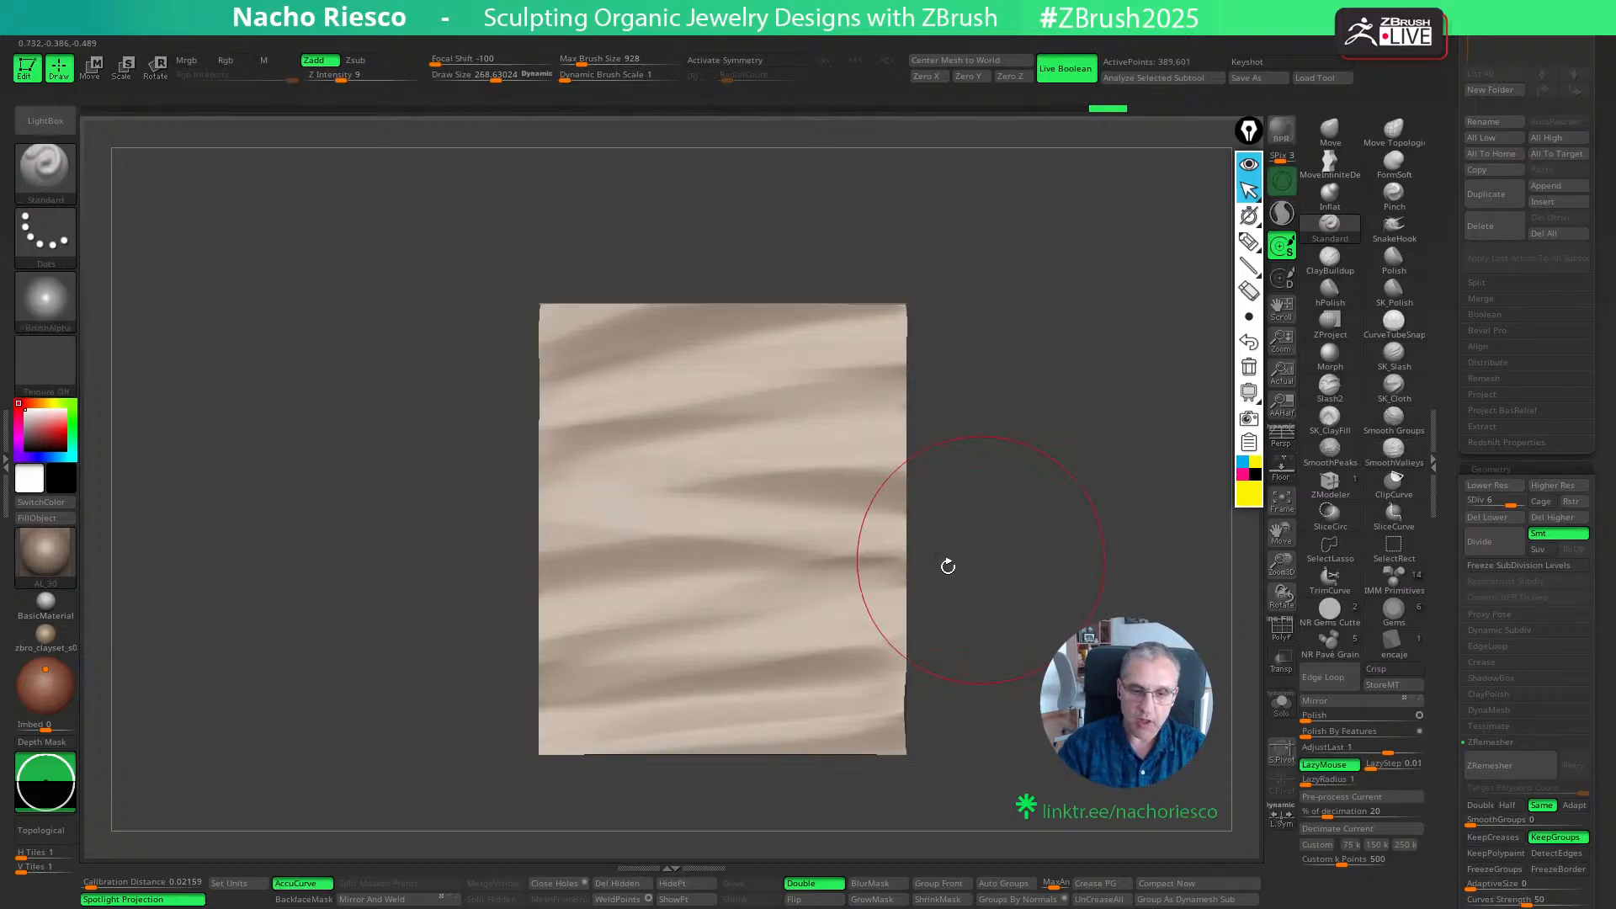
{"action": "left_click_drag", "start_coordinate": [754, 581], "coordinate": [914, 566], "text": "shift"}
{"action": "mouse_move", "coordinate": [1042, 549]}
{"action": "left_mouse_down", "text": "alt"}
{"action": "mouse_move", "coordinate": [1096, 530]}
{"action": "mouse_move", "coordinate": [1113, 558]}
{"action": "left_mouse_up", "text": "alt"}
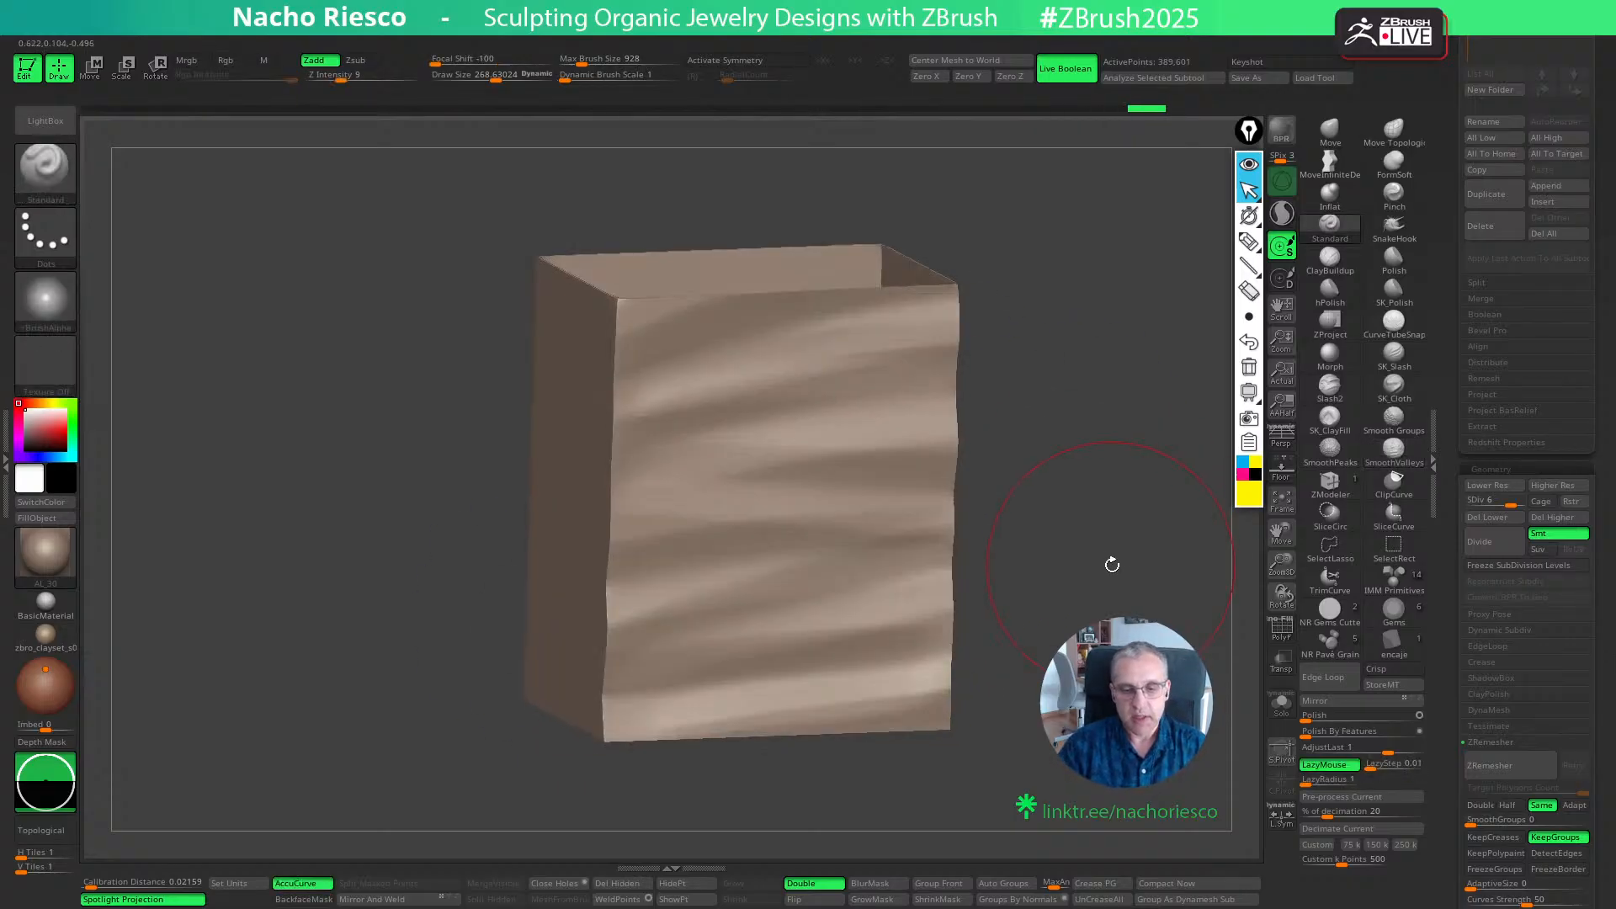
{"action": "left_click_drag", "start_coordinate": [1067, 425], "coordinate": [1072, 481], "text": "shift"}
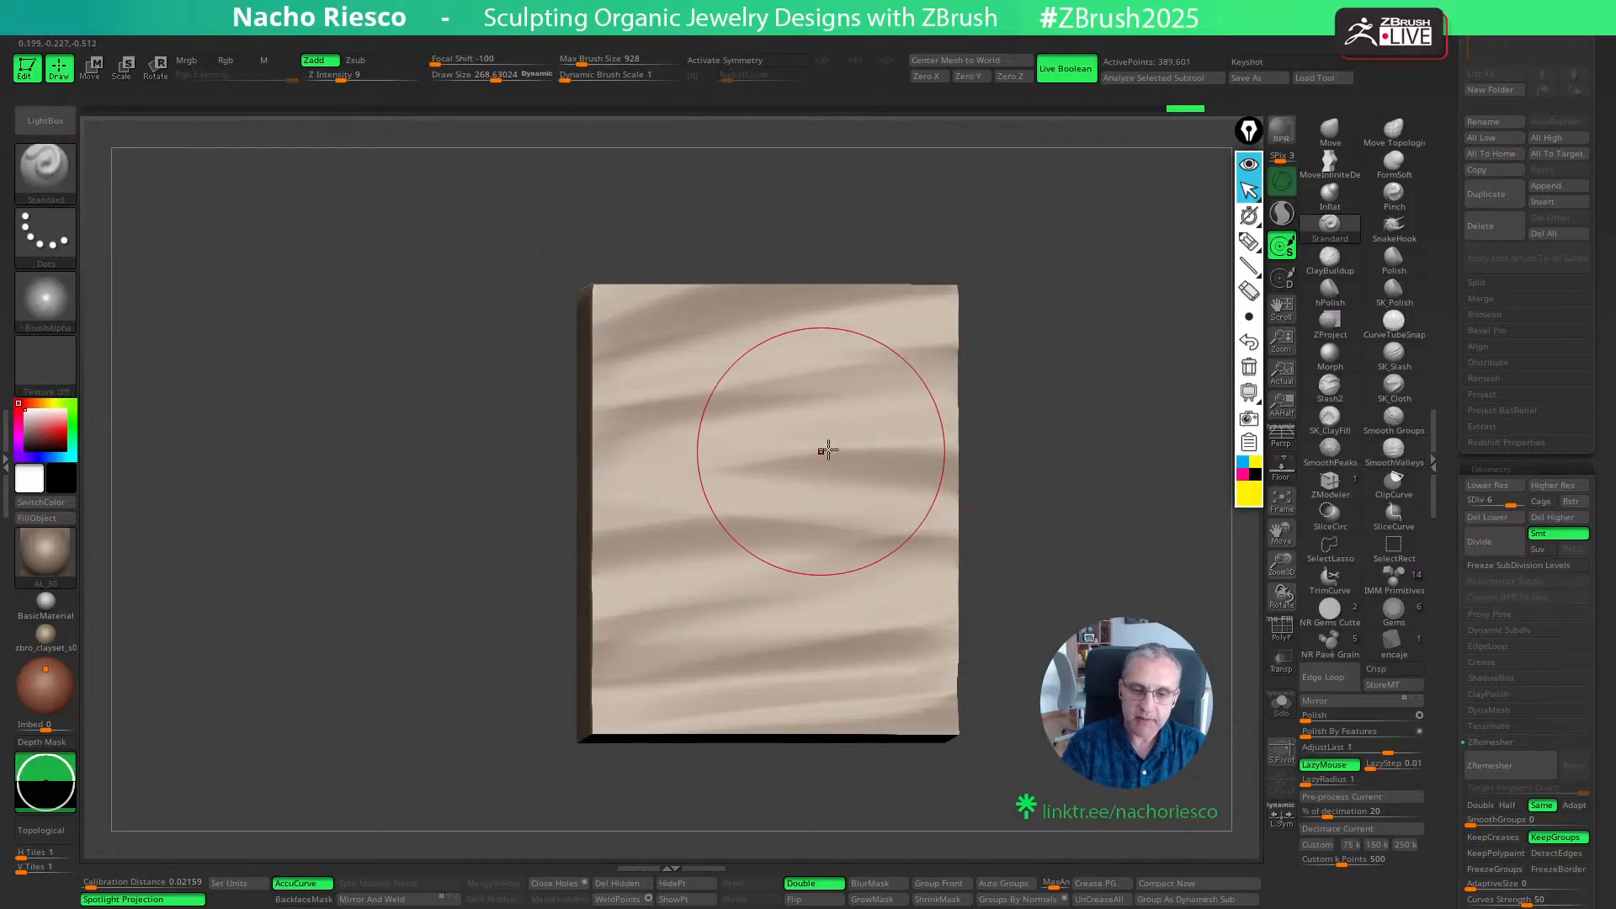
- Sculpt winding Standard strokes across the lower half of a blank box wall at a Draw Size of about 299, undoing unwanted passes
{"action": "mouse_move", "coordinate": [1025, 439]}
{"action": "left_mouse_down"}
{"action": "mouse_move", "coordinate": [1086, 457]}
{"action": "mouse_move", "coordinate": [1078, 476]}
{"action": "mouse_move", "coordinate": [1111, 426]}
{"action": "mouse_move", "coordinate": [1075, 455]}
{"action": "mouse_move", "coordinate": [1161, 435]}
{"action": "mouse_move", "coordinate": [1173, 386]}
{"action": "mouse_move", "coordinate": [1165, 458]}
{"action": "mouse_move", "coordinate": [1139, 469]}
{"action": "mouse_move", "coordinate": [1053, 462]}
{"action": "mouse_move", "coordinate": [967, 404]}
{"action": "mouse_move", "coordinate": [1187, 433]}
{"action": "left_mouse_up"}
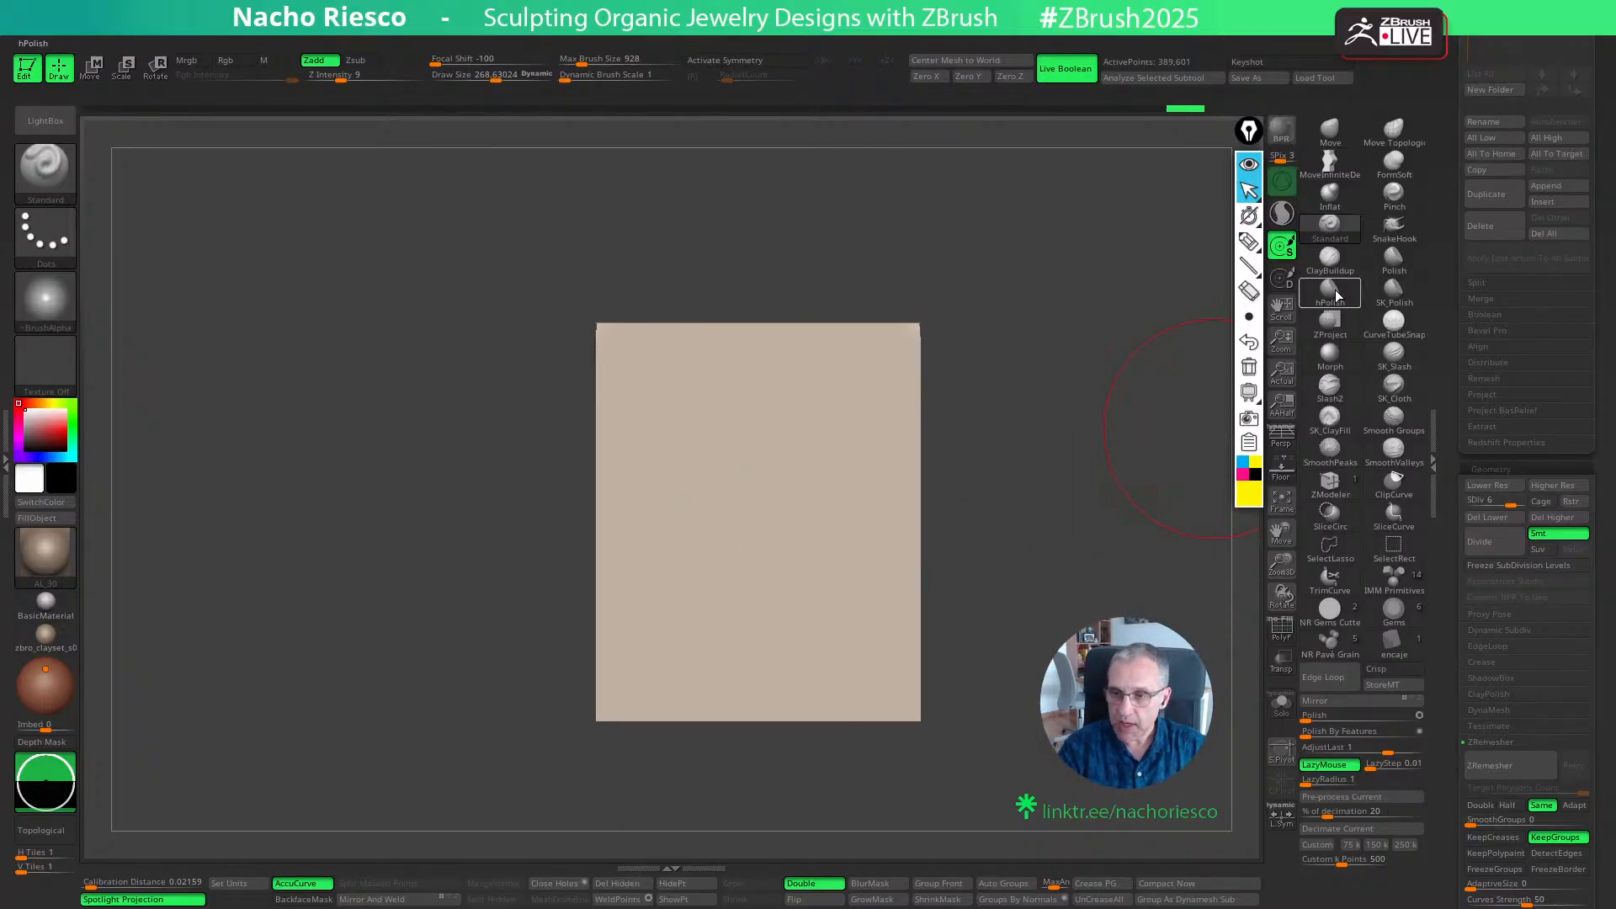
{"action": "key", "text": "s"}
{"action": "left_click", "coordinate": [723, 618]}
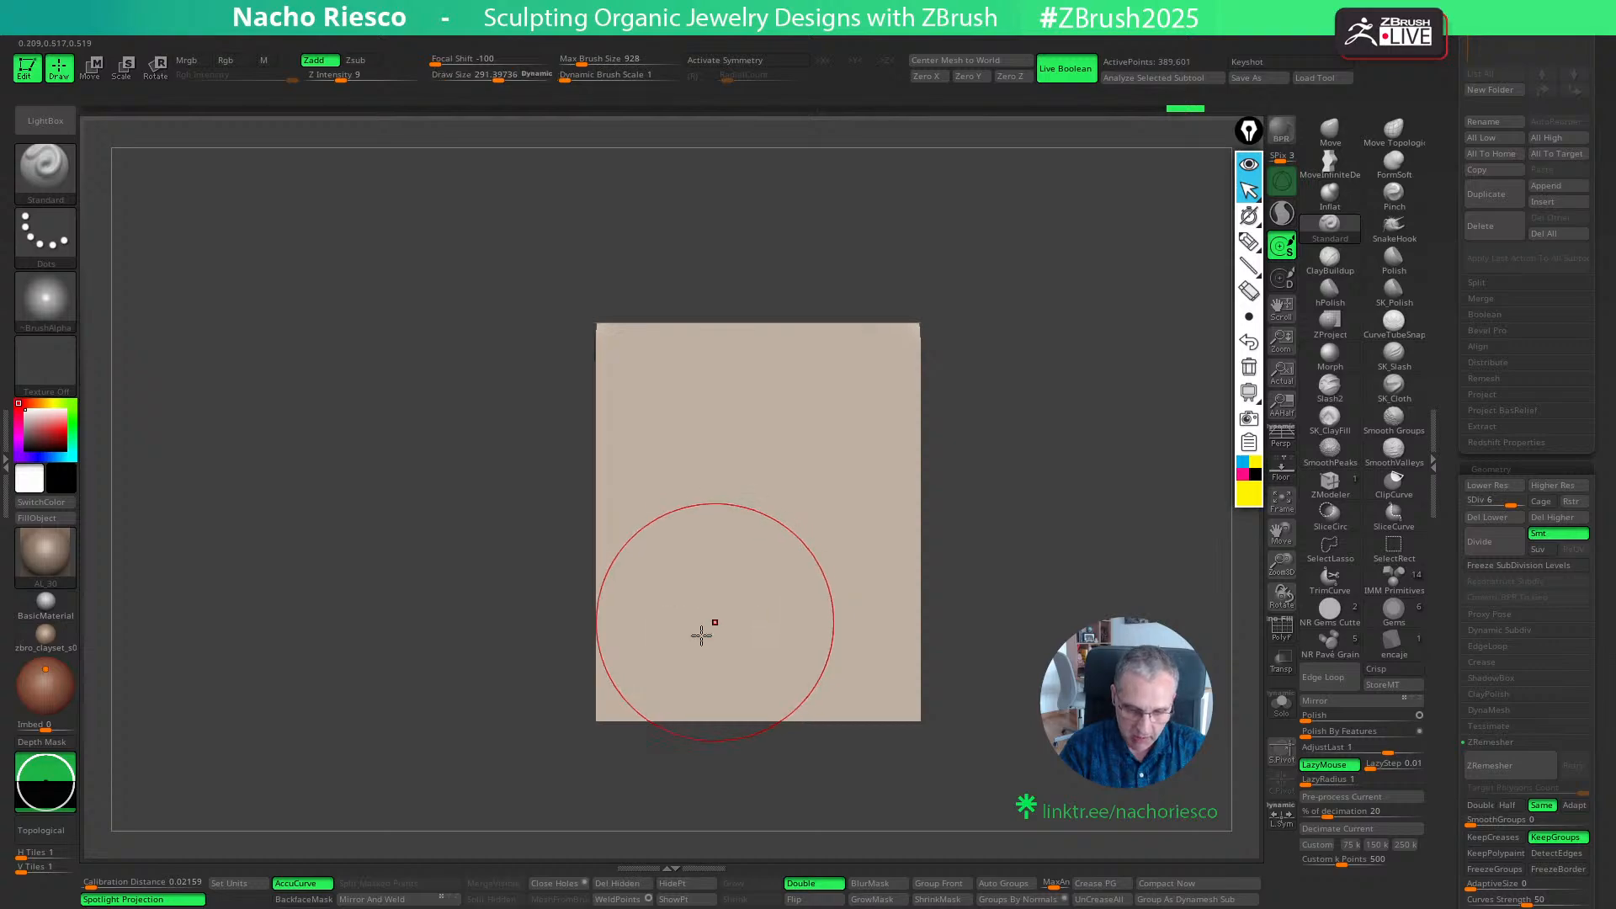
{"action": "mouse_move", "coordinate": [607, 688]}
{"action": "left_mouse_down"}
{"action": "mouse_move", "coordinate": [976, 595]}
{"action": "mouse_move", "coordinate": [415, 653]}
{"action": "left_mouse_up"}
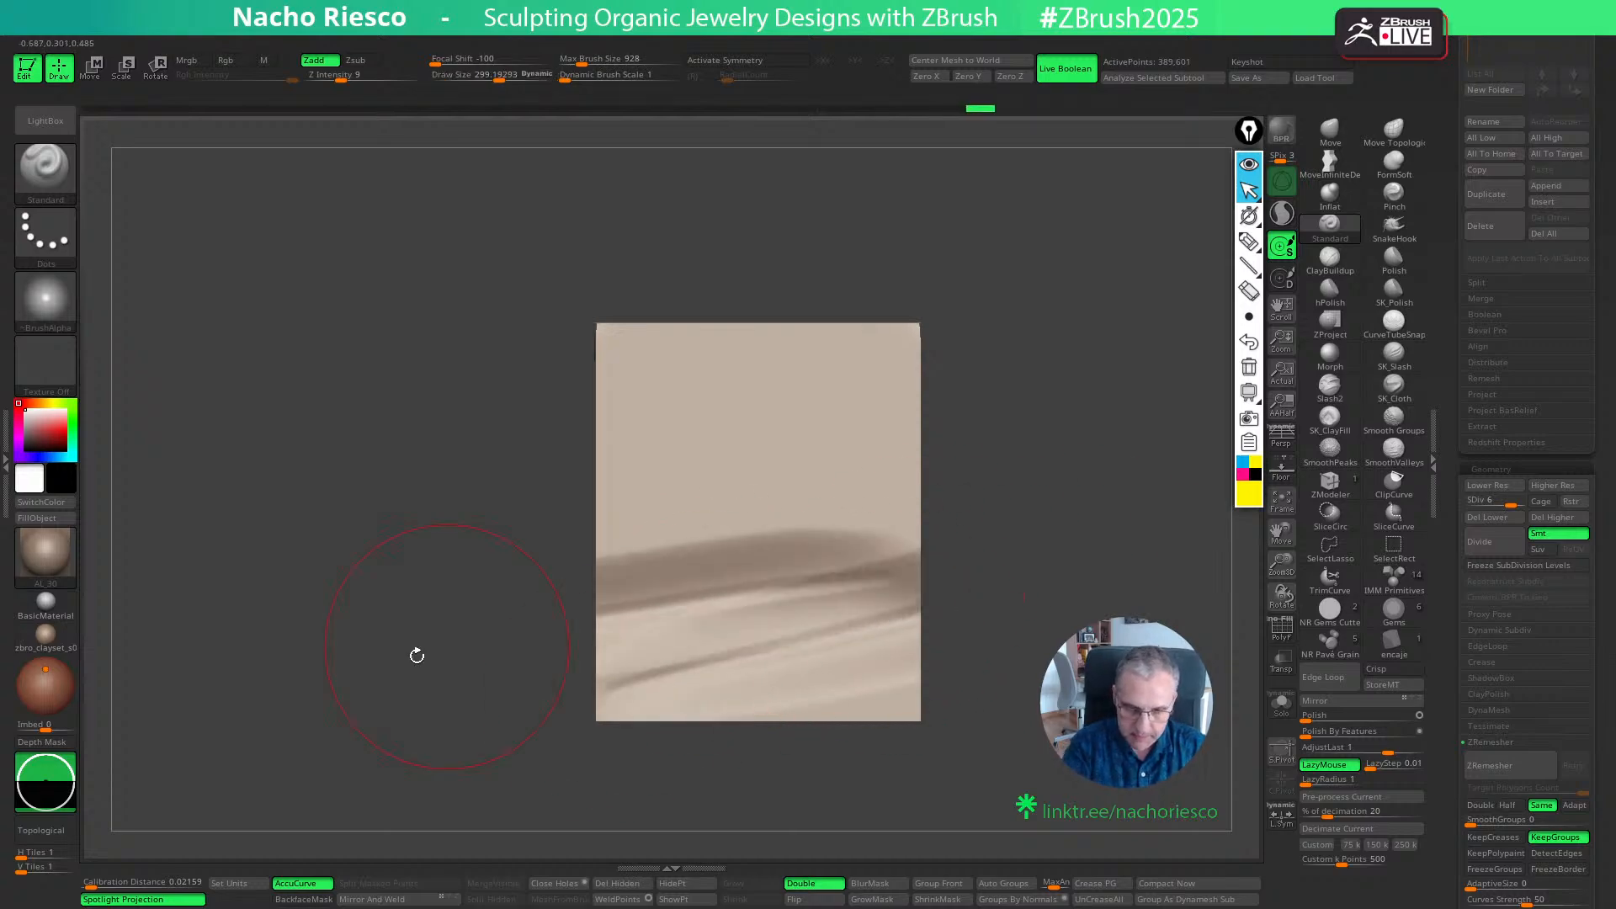
{"action": "key", "text": "ctrl+z"}
{"action": "mouse_move", "coordinate": [895, 576]}
{"action": "left_mouse_down"}
{"action": "mouse_move", "coordinate": [710, 581]}
{"action": "mouse_move", "coordinate": [521, 556]}
{"action": "mouse_move", "coordinate": [1048, 441]}
{"action": "mouse_move", "coordinate": [643, 600]}
{"action": "mouse_move", "coordinate": [952, 543]}
{"action": "mouse_move", "coordinate": [455, 535]}
{"action": "left_mouse_up"}
{"action": "key", "text": "ctrl+z"}
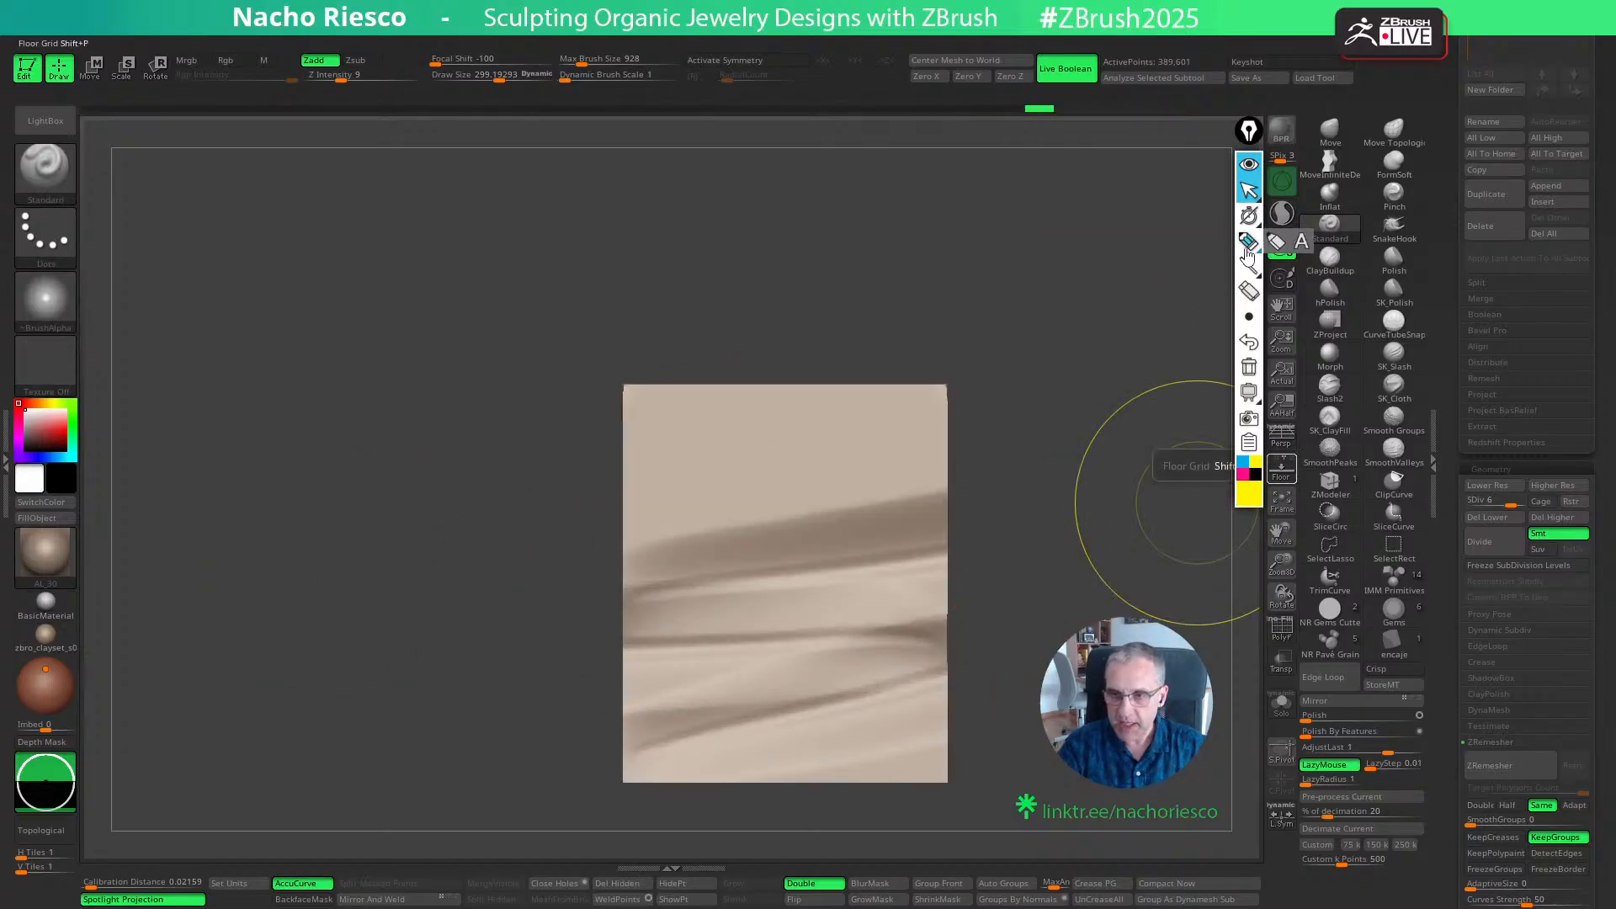
- Annotate the wall with the yellow screen pen, replacing a zigzag line with two rising curved lines
{"action": "mouse_move", "coordinate": [690, 753]}
{"action": "left_mouse_down"}
{"action": "mouse_move", "coordinate": [909, 665]}
{"action": "mouse_move", "coordinate": [613, 612]}
{"action": "mouse_move", "coordinate": [824, 498]}
{"action": "mouse_move", "coordinate": [1067, 424]}
{"action": "left_mouse_up"}
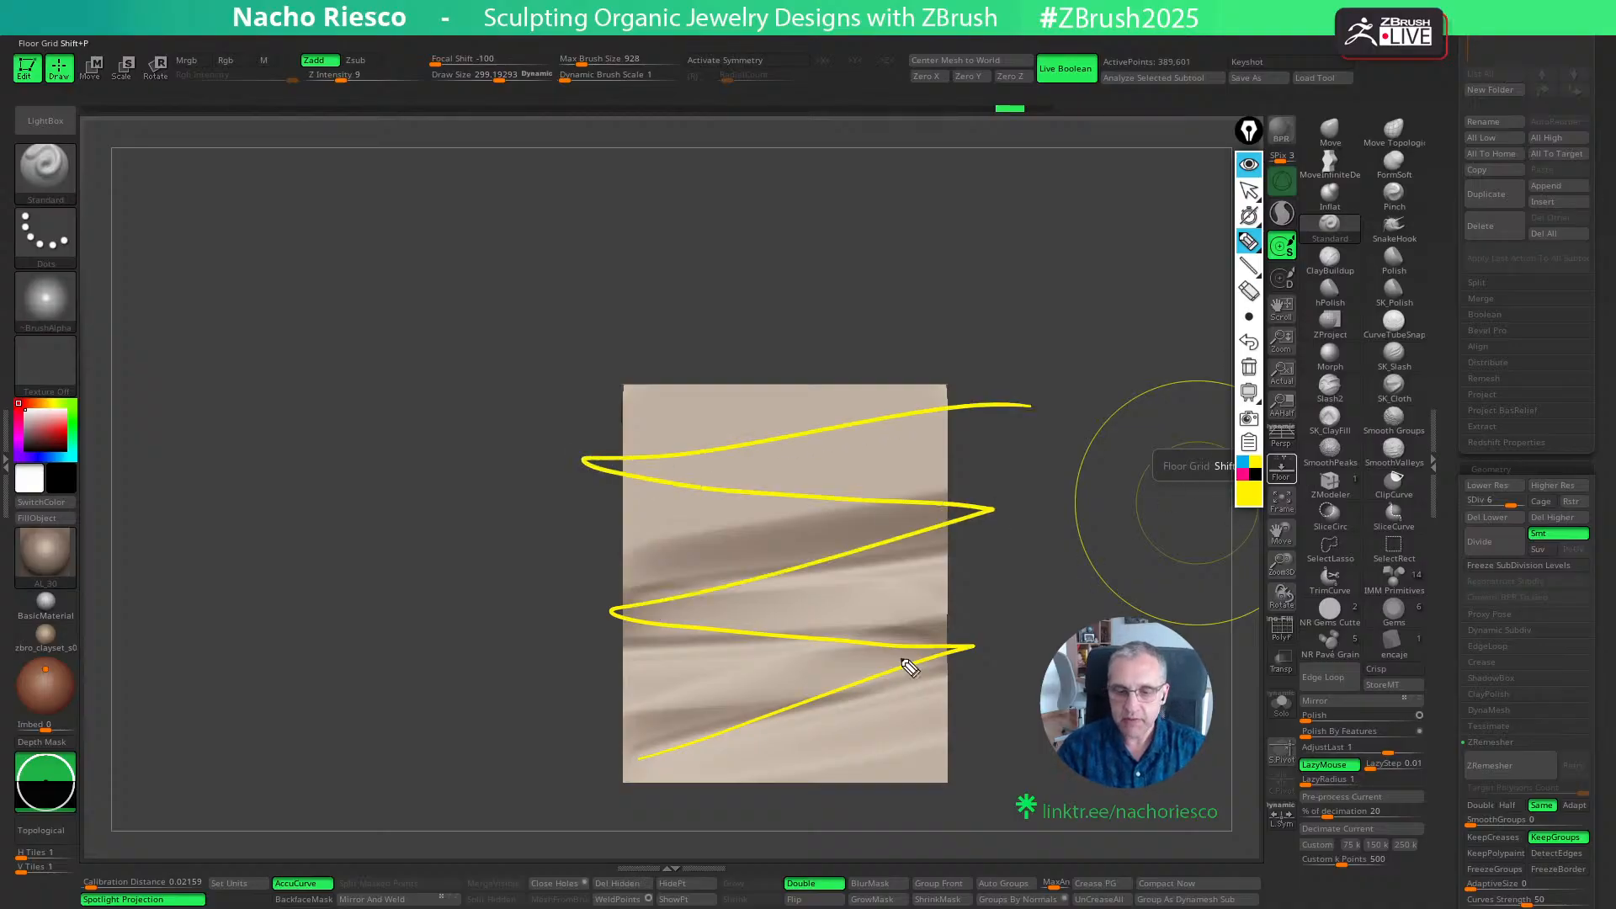
{"action": "key", "text": "ctrl+z"}
{"action": "mouse_move", "coordinate": [650, 776]}
{"action": "left_mouse_down"}
{"action": "mouse_move", "coordinate": [892, 619]}
{"action": "mouse_move", "coordinate": [1081, 634]}
{"action": "left_mouse_up"}
{"action": "left_click_drag", "start_coordinate": [607, 678], "coordinate": [1002, 504]}
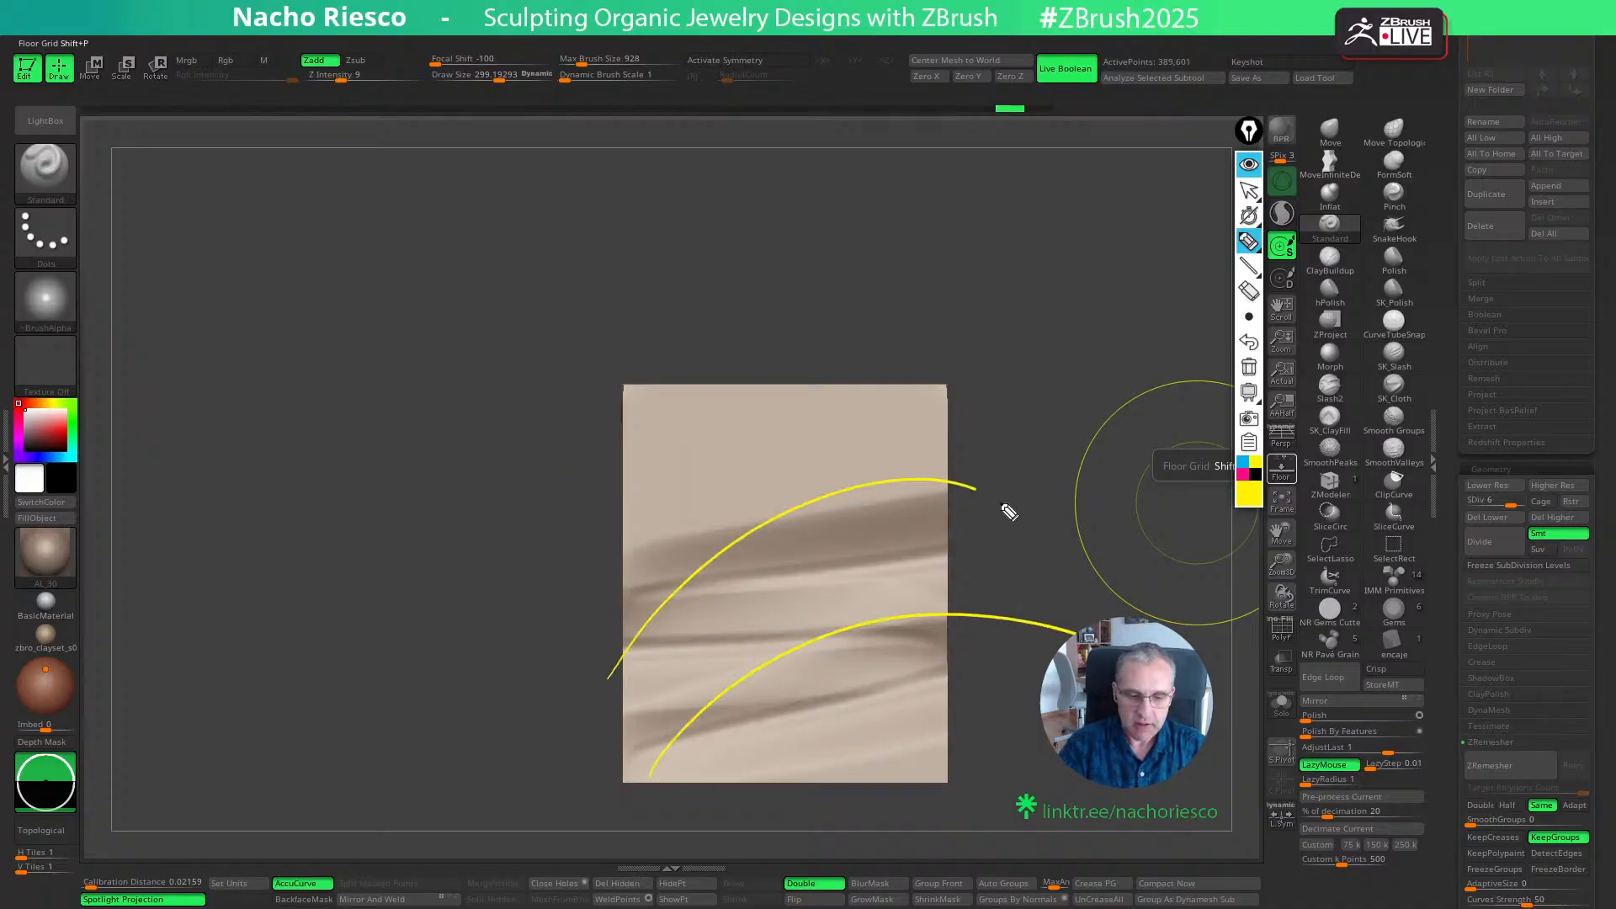
- Sketch a winding zigzag line over the wall with the yellow screen pen and clear all the pen marks
{"action": "left_click_drag", "start_coordinate": [770, 725], "coordinate": [1050, 641]}
{"action": "key", "text": "ctrl+z"}
{"action": "key", "text": "ctrl+z"}
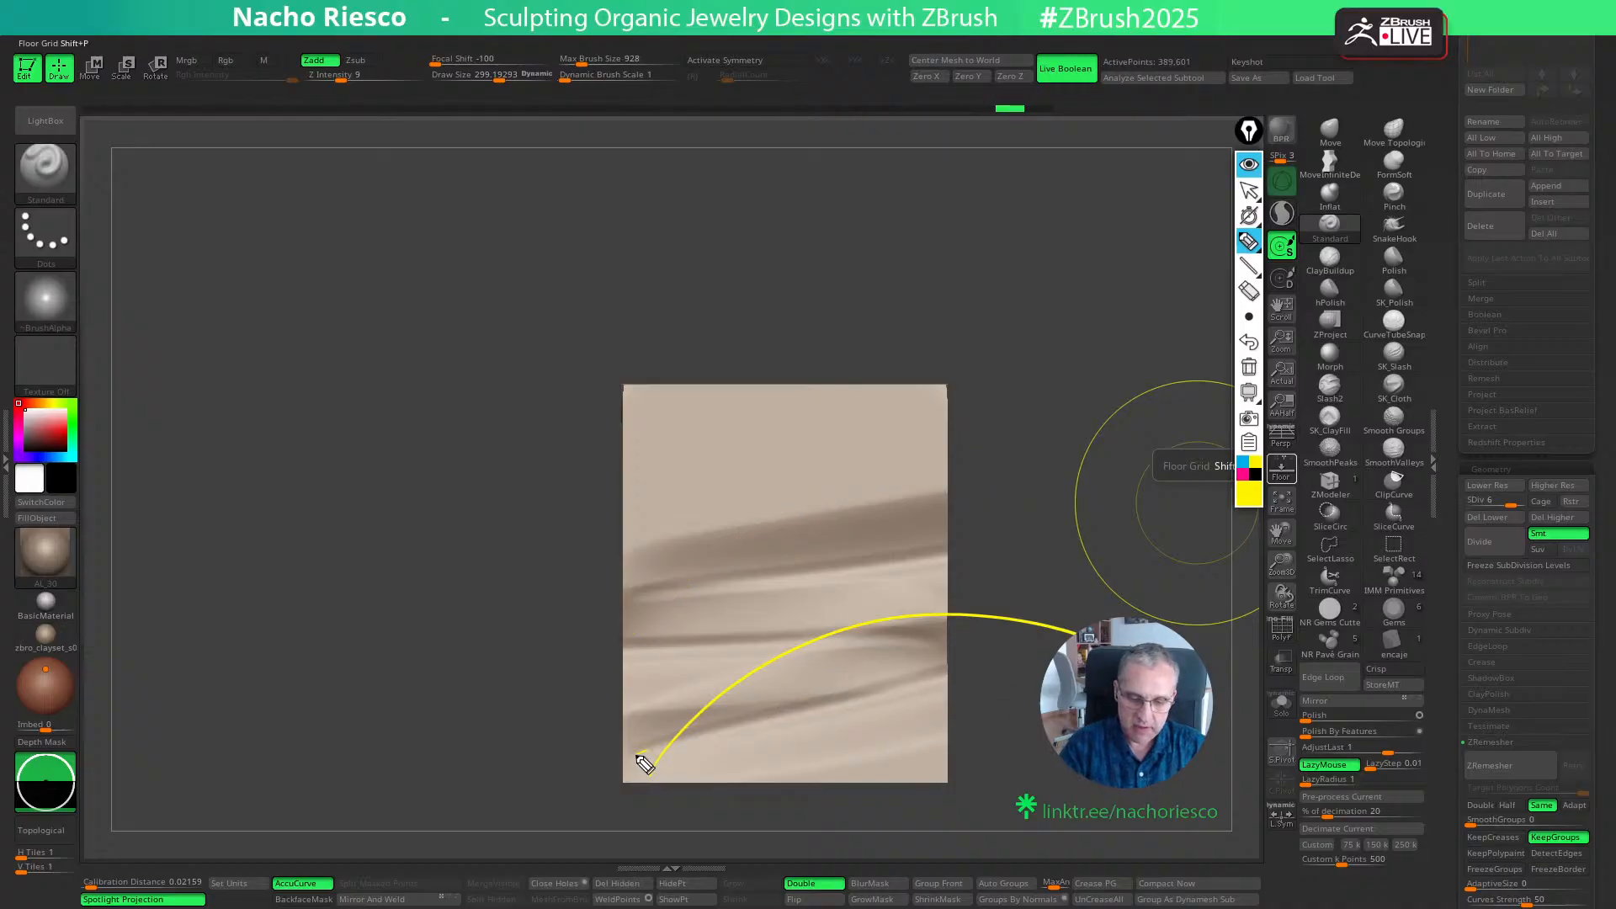
{"action": "mouse_move", "coordinate": [644, 764]}
{"action": "left_mouse_down"}
{"action": "mouse_move", "coordinate": [1048, 649]}
{"action": "mouse_move", "coordinate": [851, 660]}
{"action": "mouse_move", "coordinate": [995, 541]}
{"action": "mouse_move", "coordinate": [875, 450]}
{"action": "mouse_move", "coordinate": [572, 414]}
{"action": "left_mouse_up"}
{"action": "left_click", "coordinate": [1248, 191]}
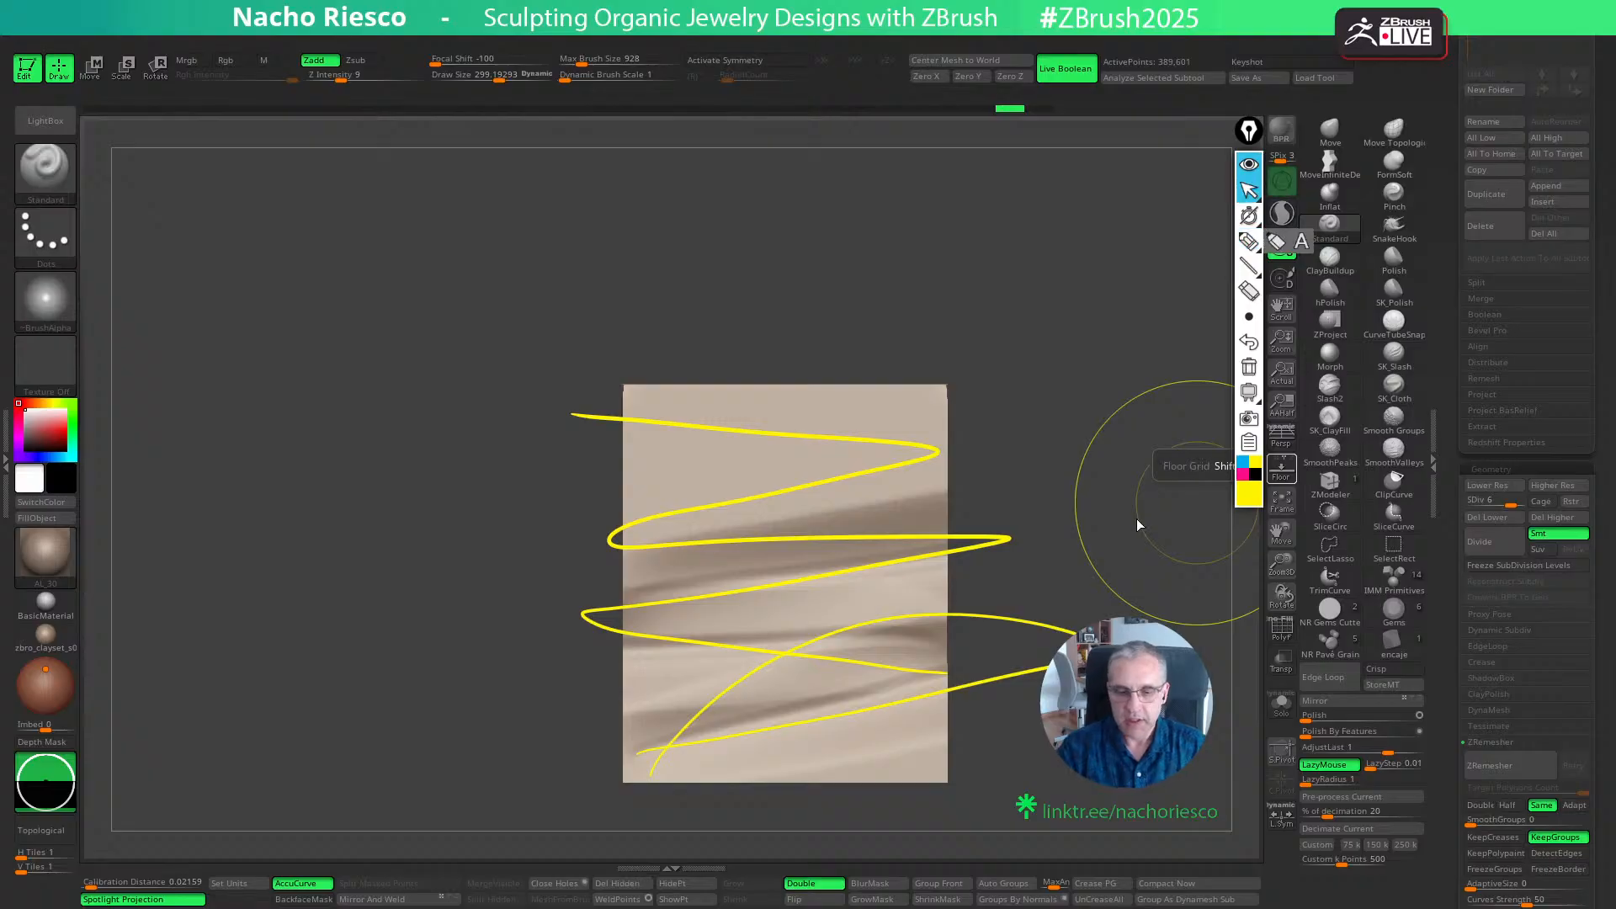
{"action": "left_click", "coordinate": [1249, 367]}
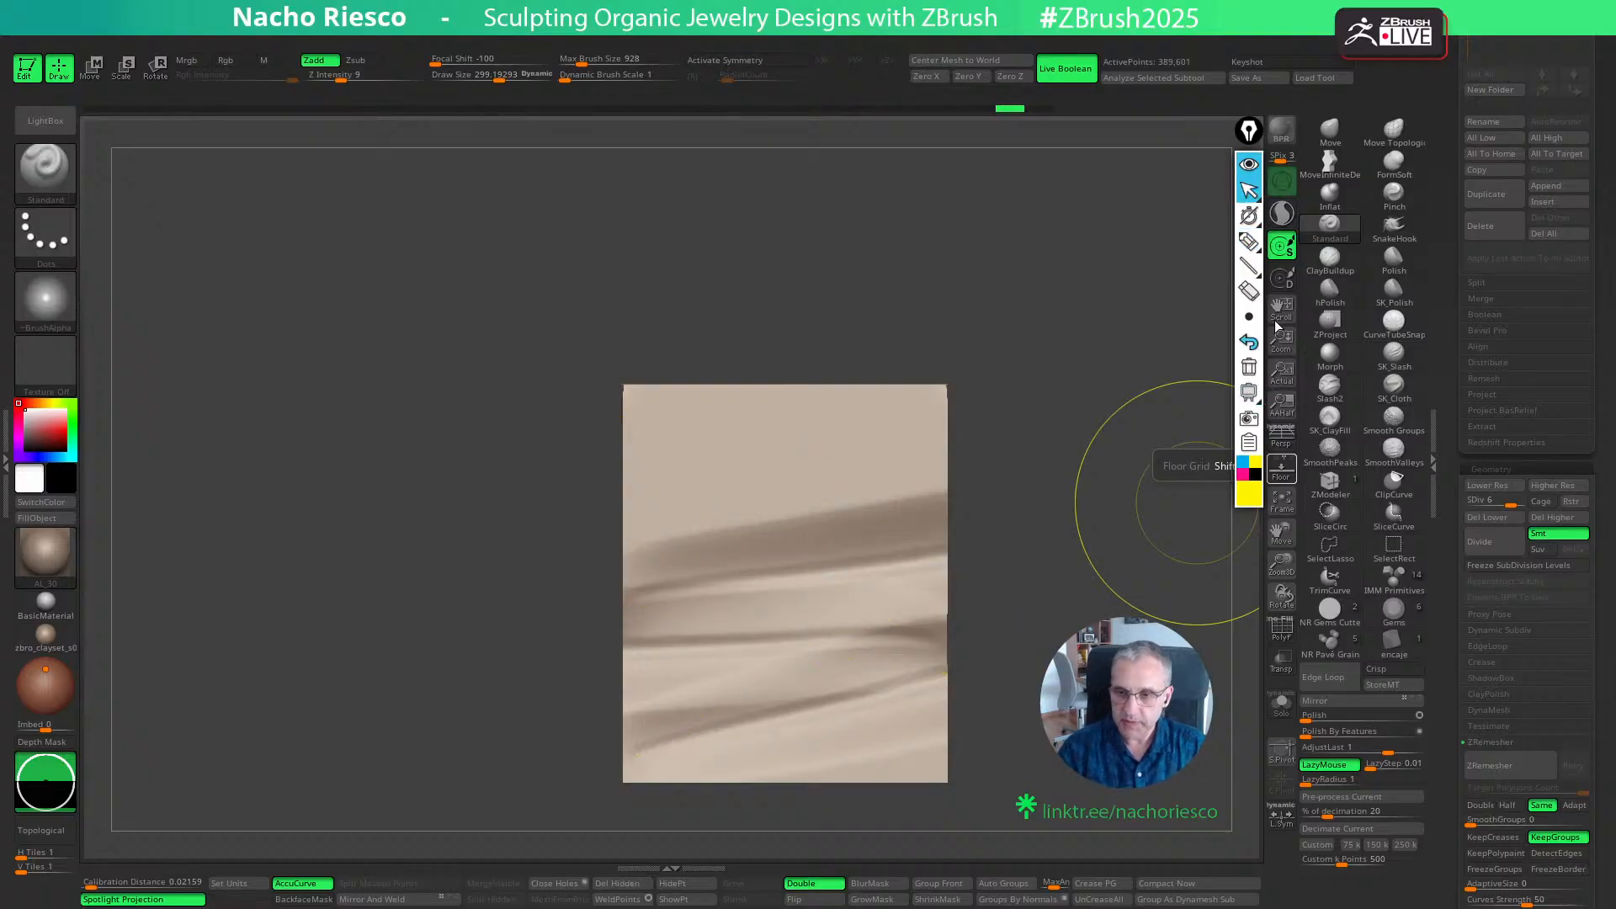
- Reselect the Standard brush and try two long strokes across the middle of the wall, undoing each one
{"action": "left_click", "coordinate": [1341, 300]}
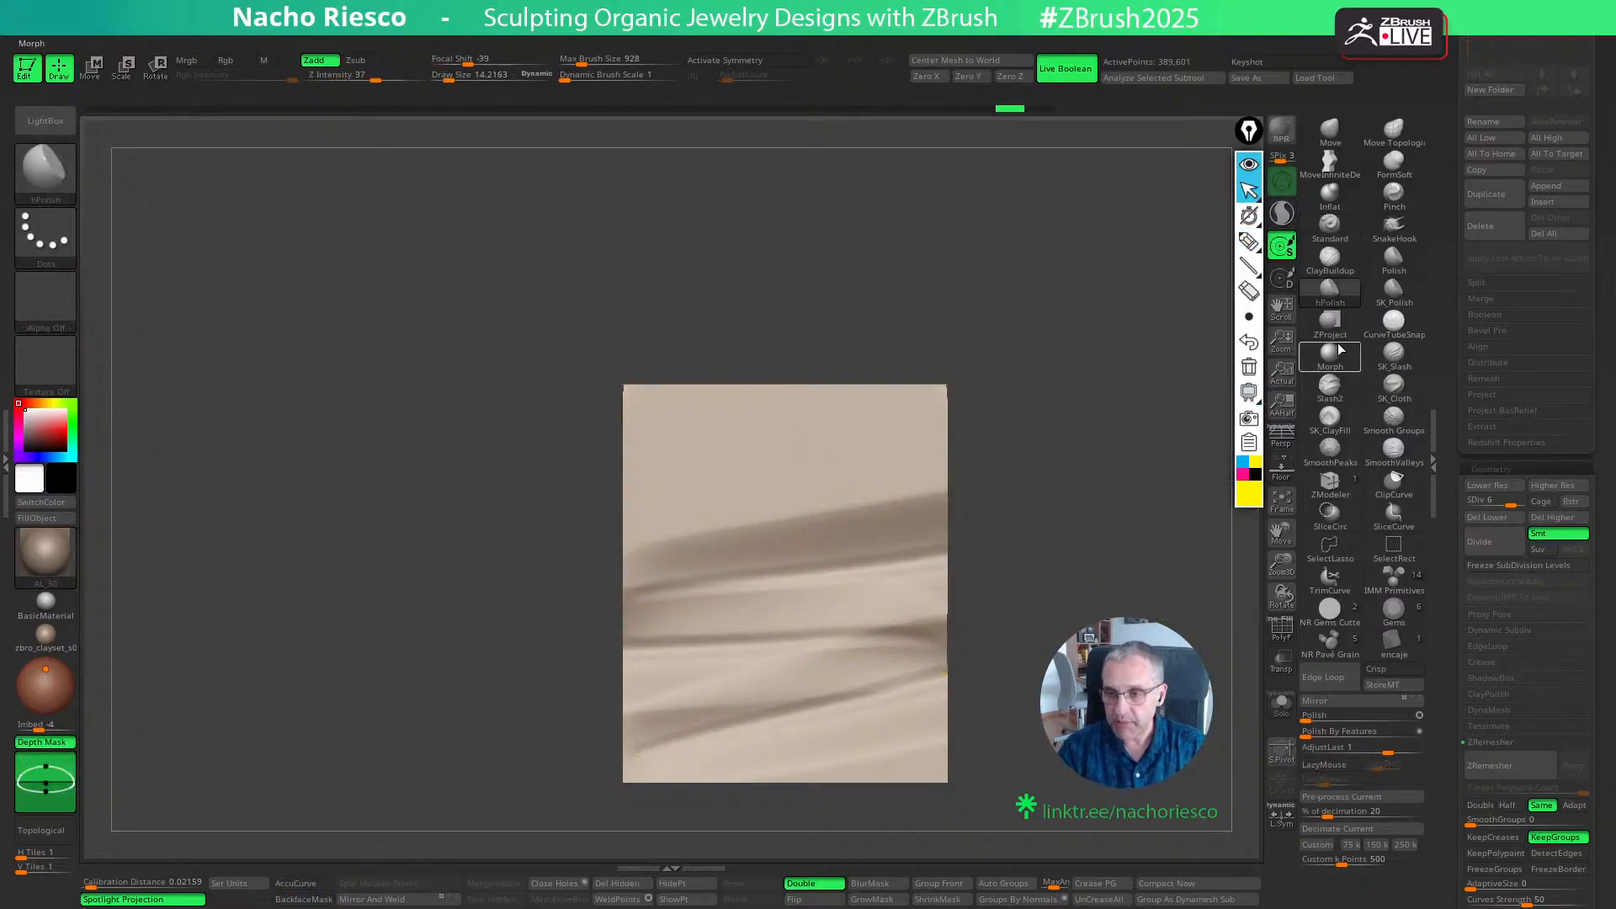
{"action": "left_click", "coordinate": [1330, 224]}
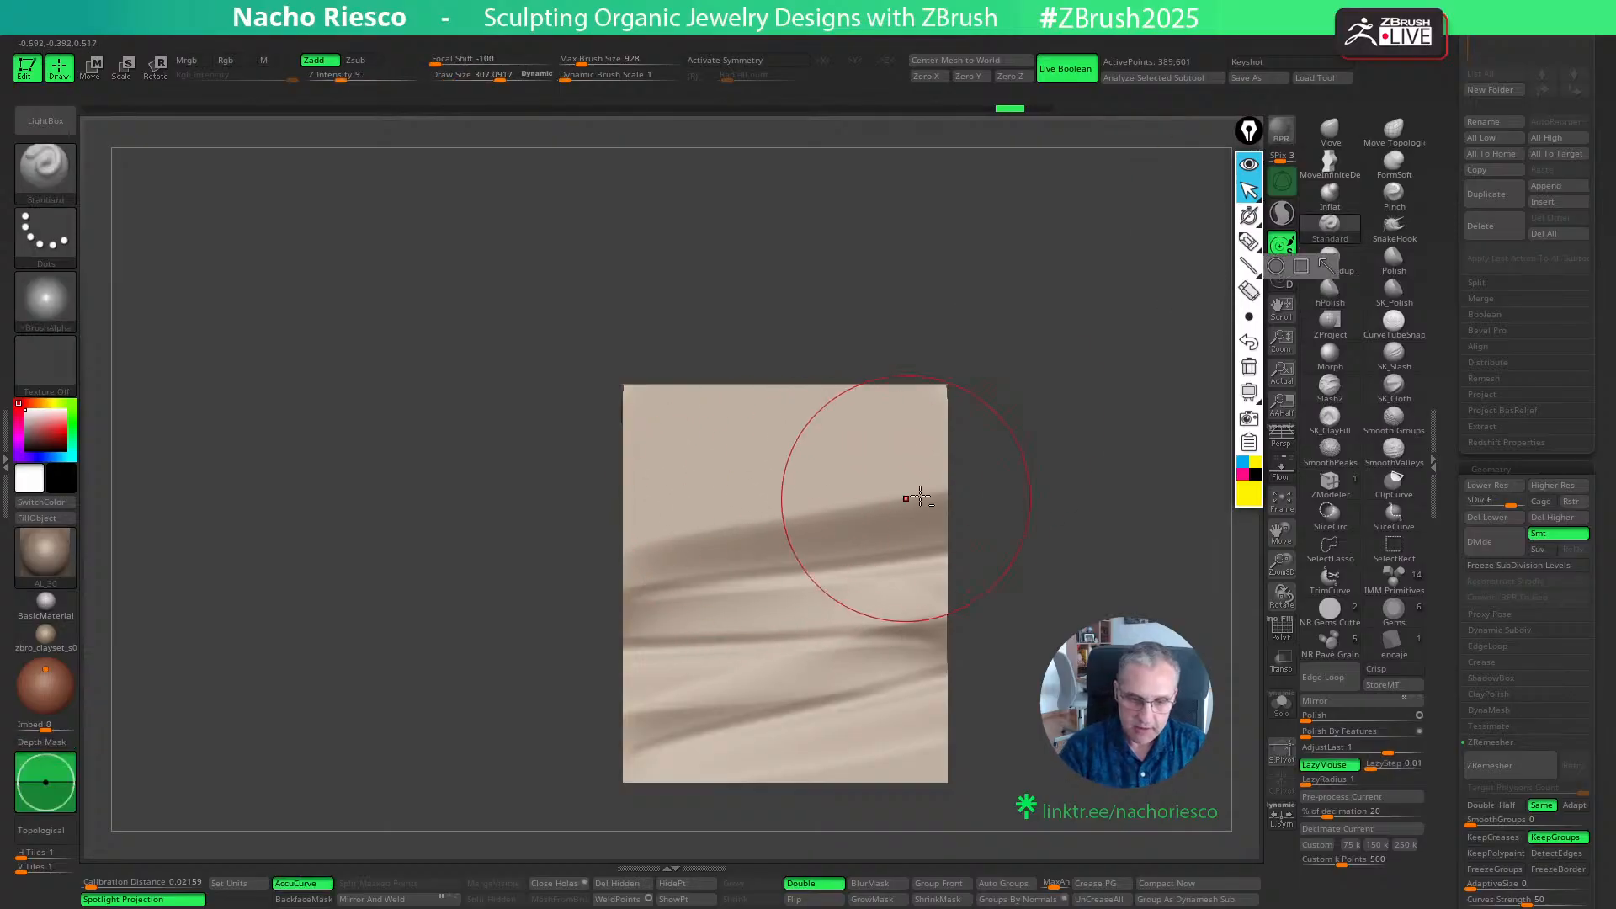
{"action": "left_click_drag", "start_coordinate": [939, 502], "coordinate": [177, 516]}
{"action": "key", "text": "ctrl+z"}
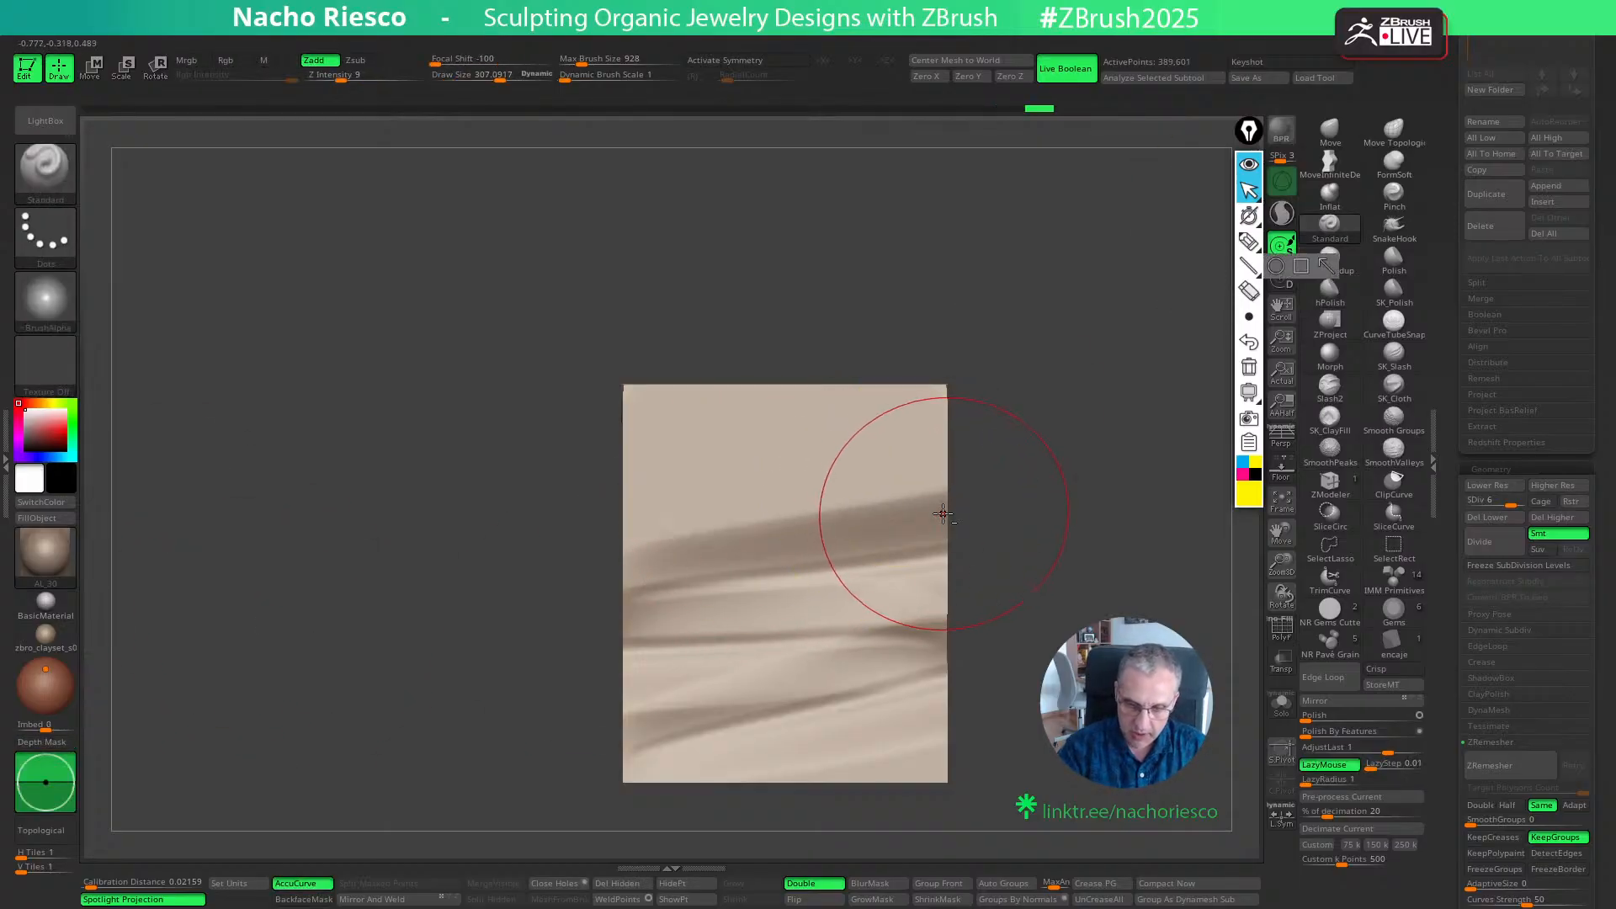
{"action": "left_click_drag", "start_coordinate": [944, 512], "coordinate": [65, 440]}
{"action": "key", "text": "ctrl+z"}
- Undo the earlier Standard strokes back to a blank wall, including a fresh trial stroke rising across its lower half
{"action": "key", "text": "w"}
{"action": "key", "text": "ctrl+z"}
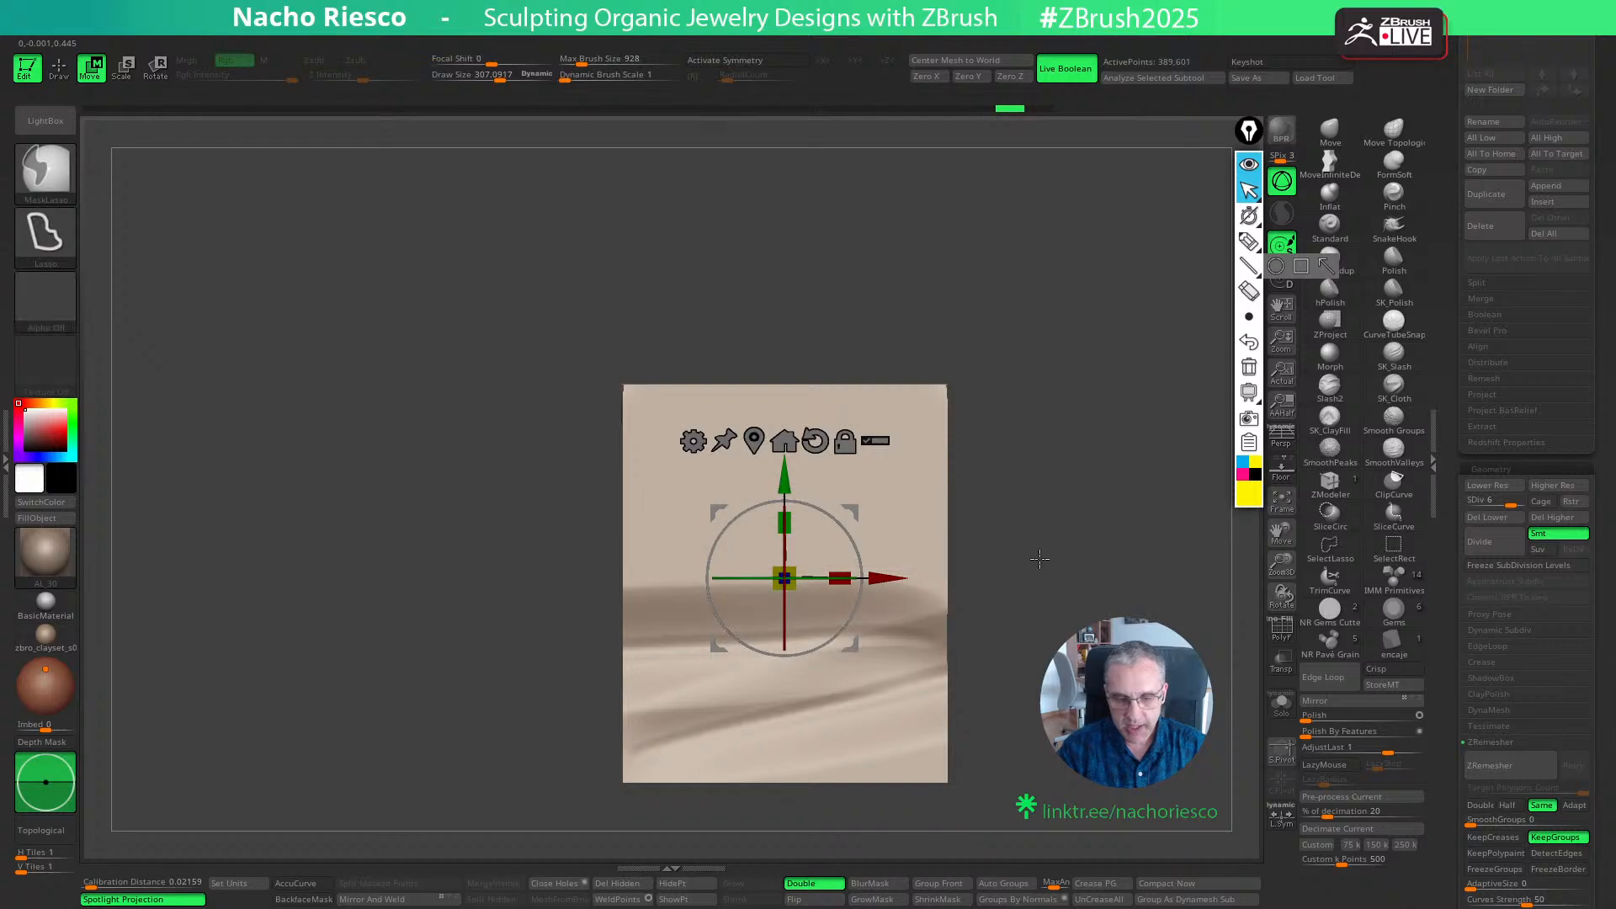
{"action": "key", "text": "ctrl+z"}
{"action": "key", "text": "ctrl+z"}
{"action": "left_click_drag", "start_coordinate": [1061, 580], "coordinate": [1030, 485], "text": "alt"}
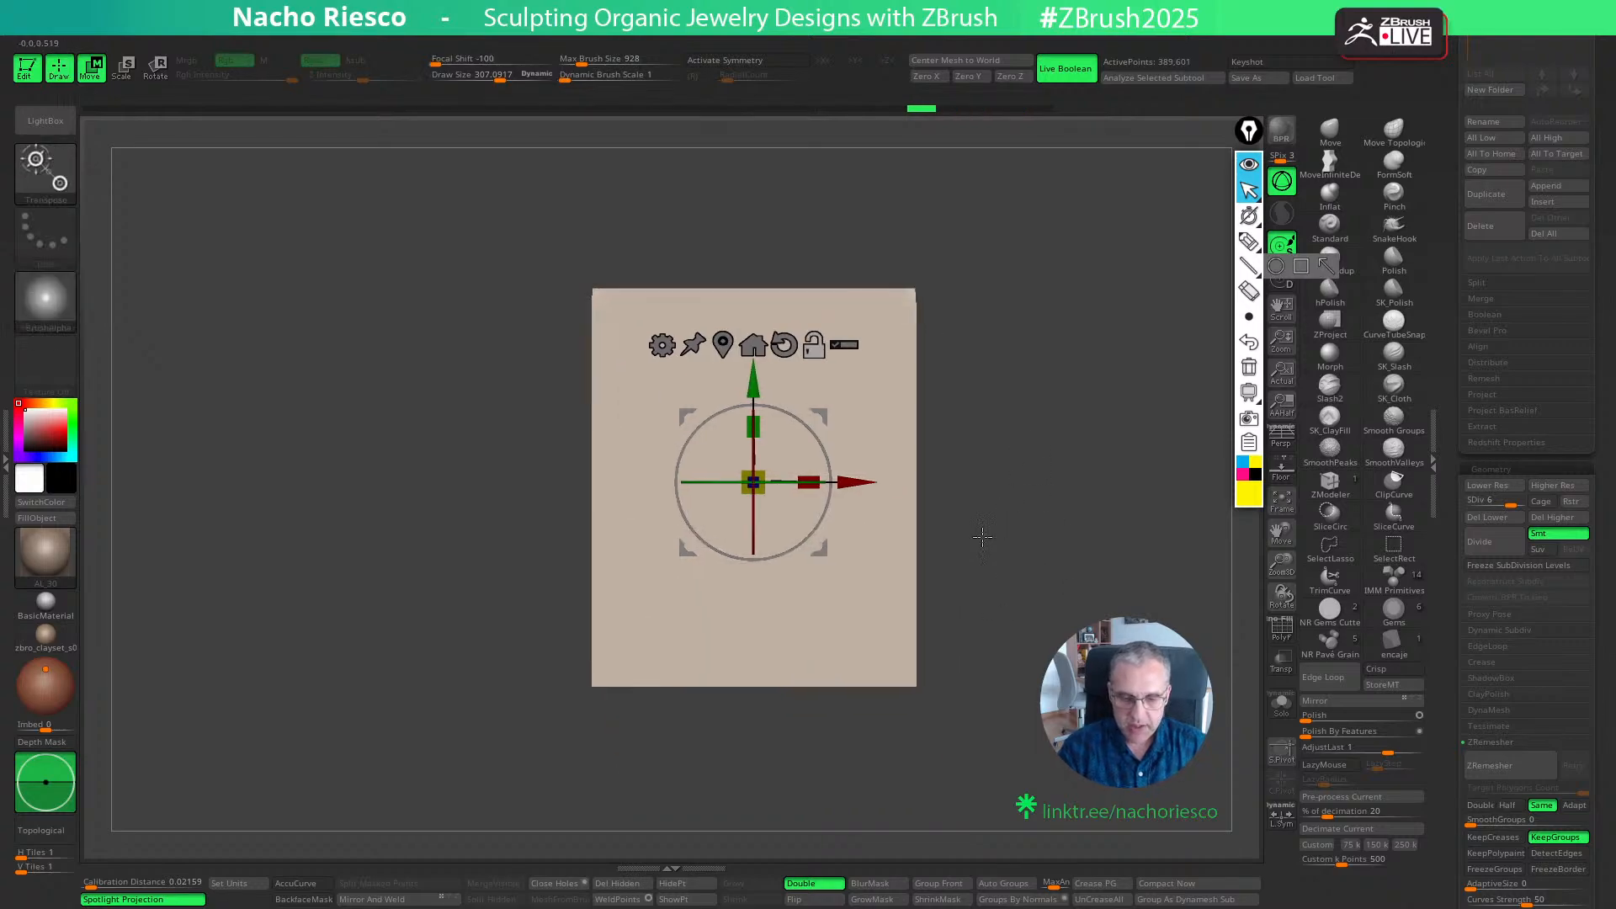
{"action": "key", "text": "q"}
{"action": "key", "text": "ctrl+z"}
{"action": "left_click_drag", "start_coordinate": [595, 674], "coordinate": [1010, 513]}
{"action": "key", "text": "ctrl+z"}
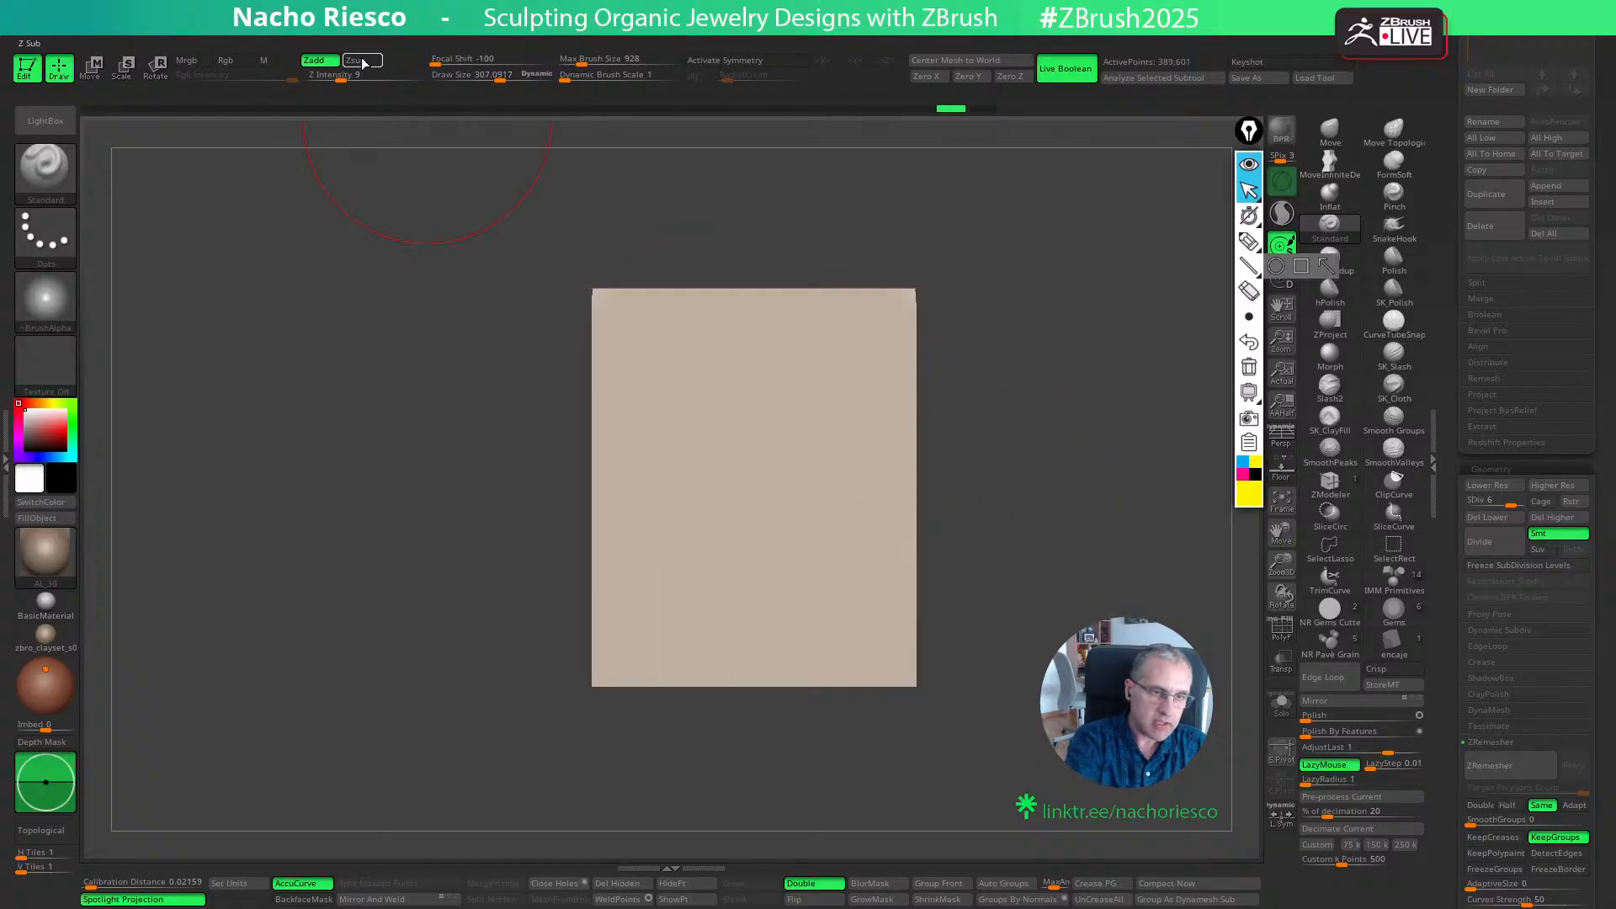
- Set the Standard brush to Zsub and carve alternating slanted grooves across the lower half of the wall, redoing the second one
{"action": "left_click_drag", "start_coordinate": [595, 677], "coordinate": [1021, 570], "text": "alt"}
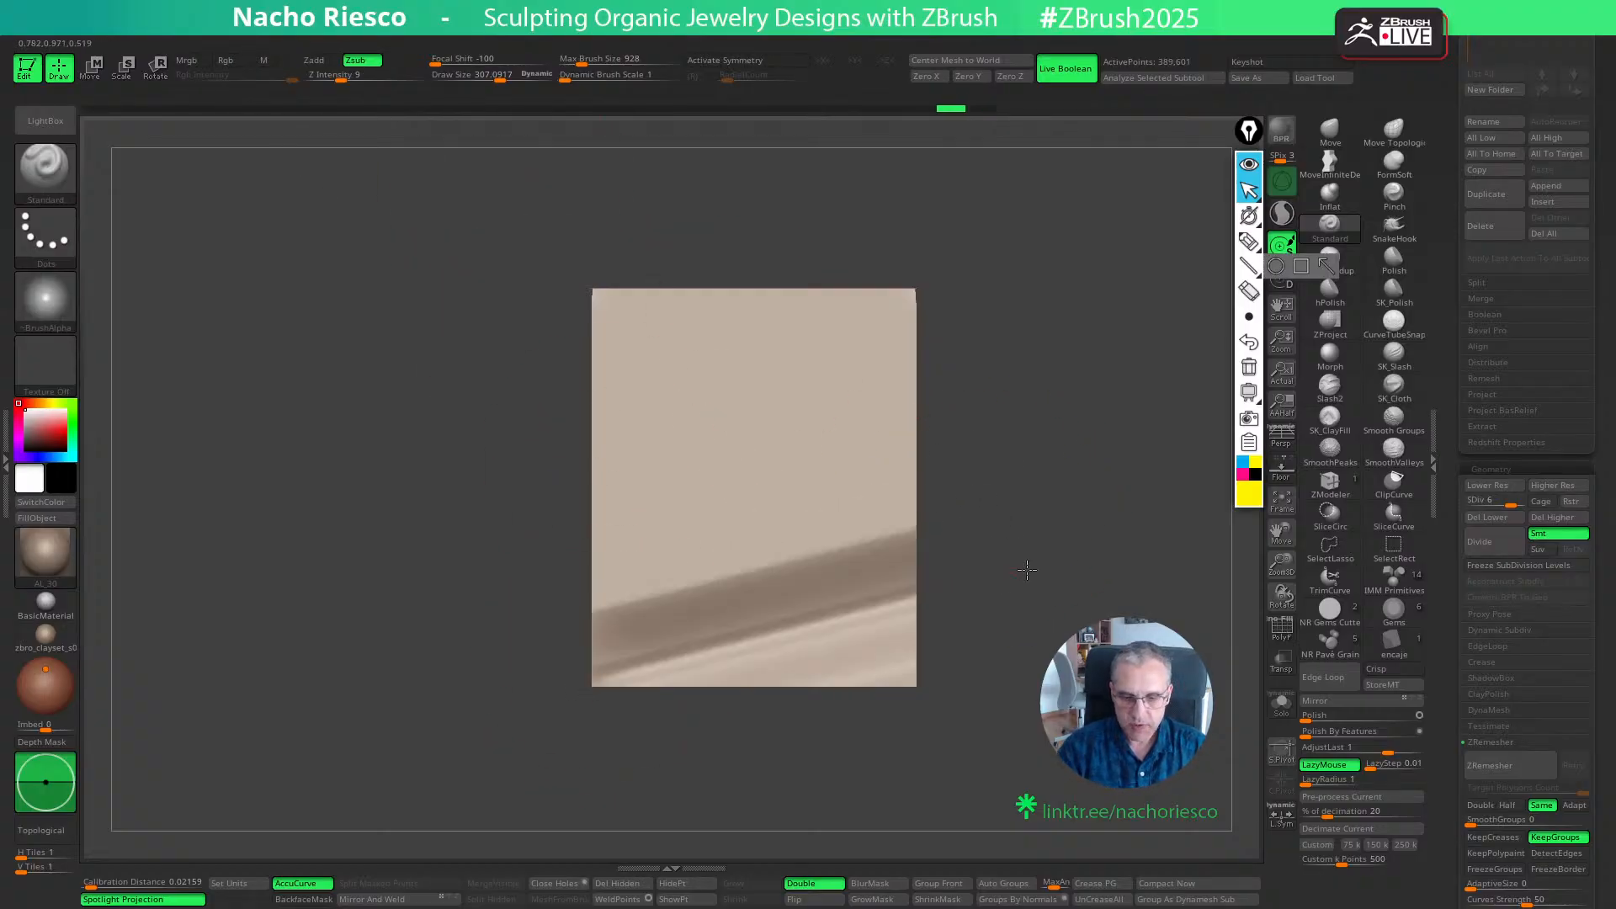
{"action": "left_click_drag", "start_coordinate": [904, 576], "coordinate": [390, 497], "text": "alt"}
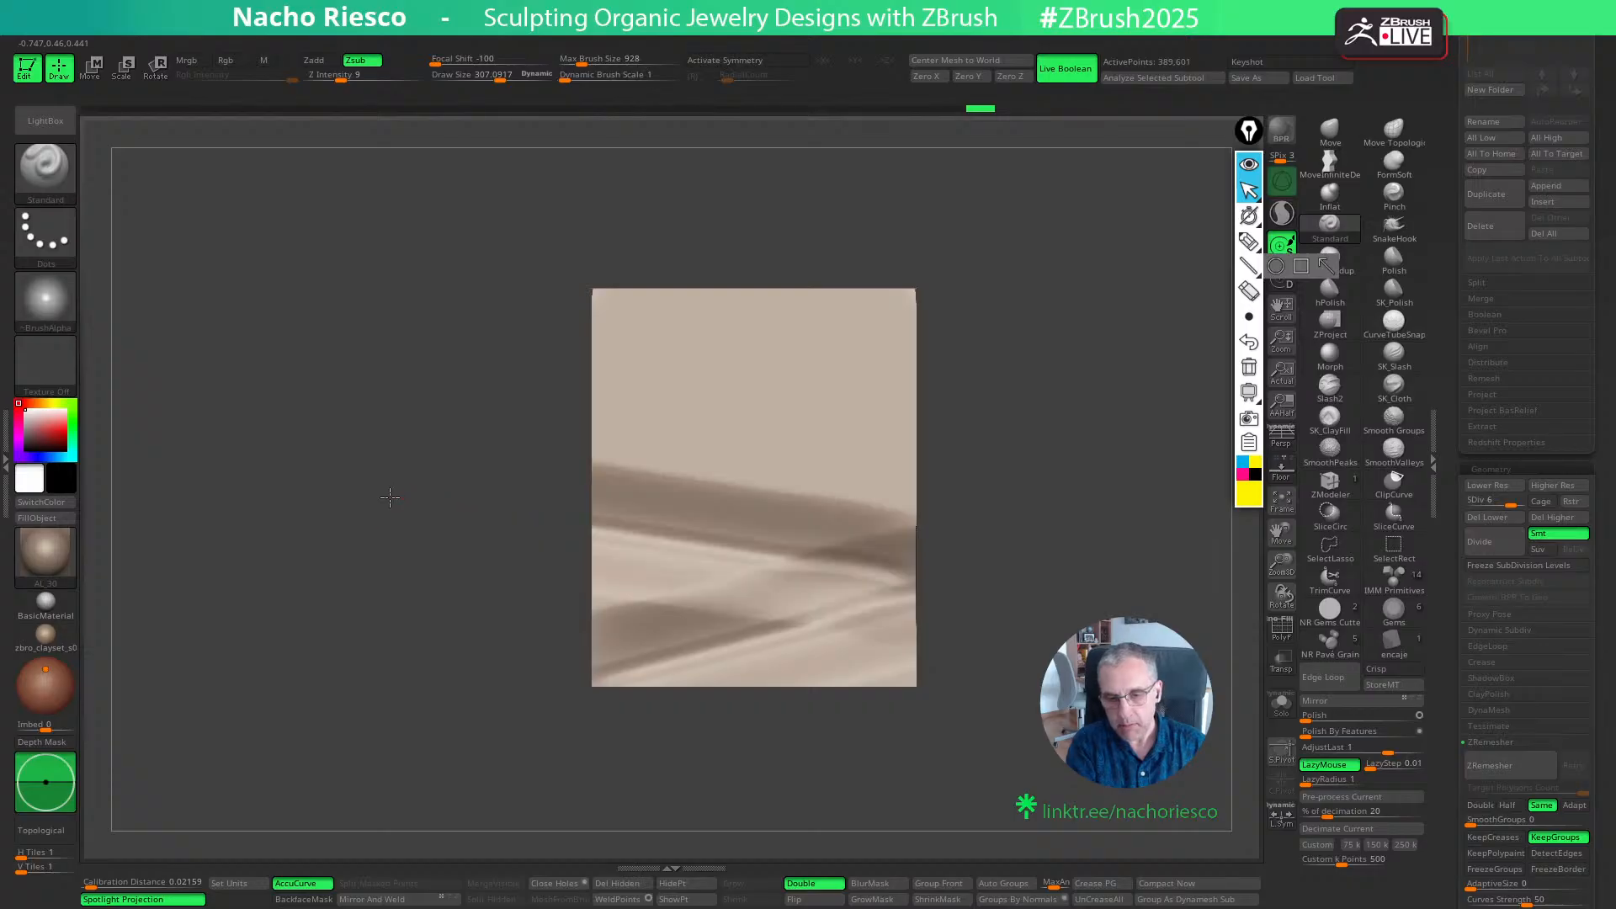
{"action": "key", "text": "ctrl+z"}
{"action": "key", "text": "s"}
{"action": "left_click_drag", "start_coordinate": [899, 545], "coordinate": [435, 507]}
{"action": "key", "text": "ctrl+z"}
{"action": "left_click_drag", "start_coordinate": [908, 527], "coordinate": [434, 494]}
- Reduce the Draw Size to about 206 and carve two more grooves across the upper half of the wall
{"action": "key", "text": "s"}
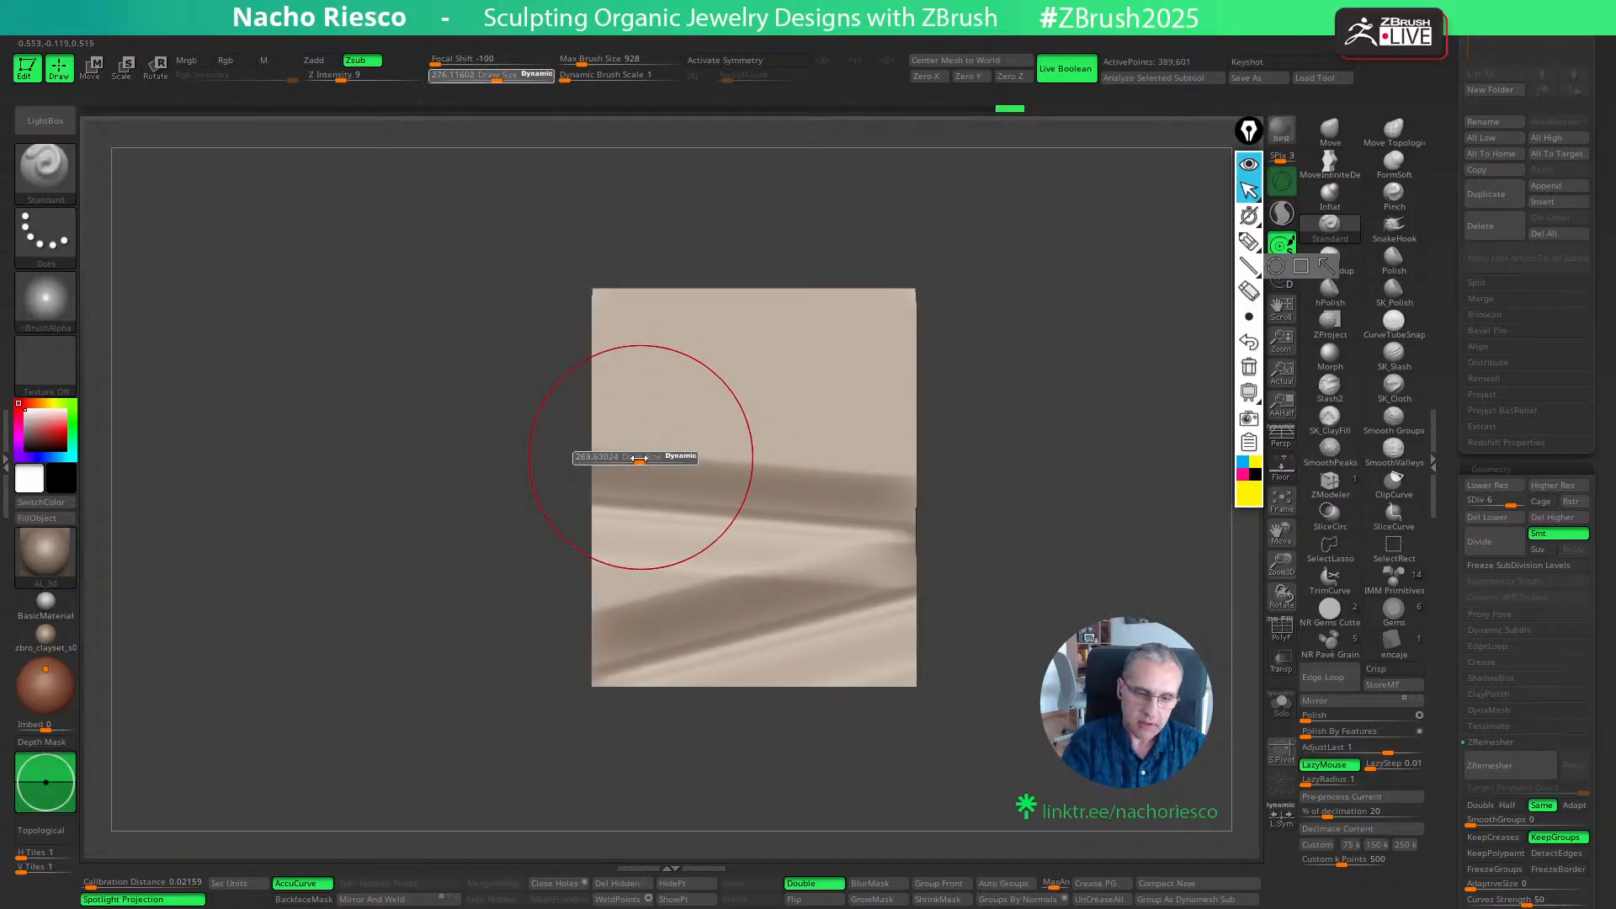
{"action": "left_click_drag", "start_coordinate": [653, 459], "coordinate": [606, 455]}
{"action": "left_click_drag", "start_coordinate": [981, 377], "coordinate": [982, 376]}
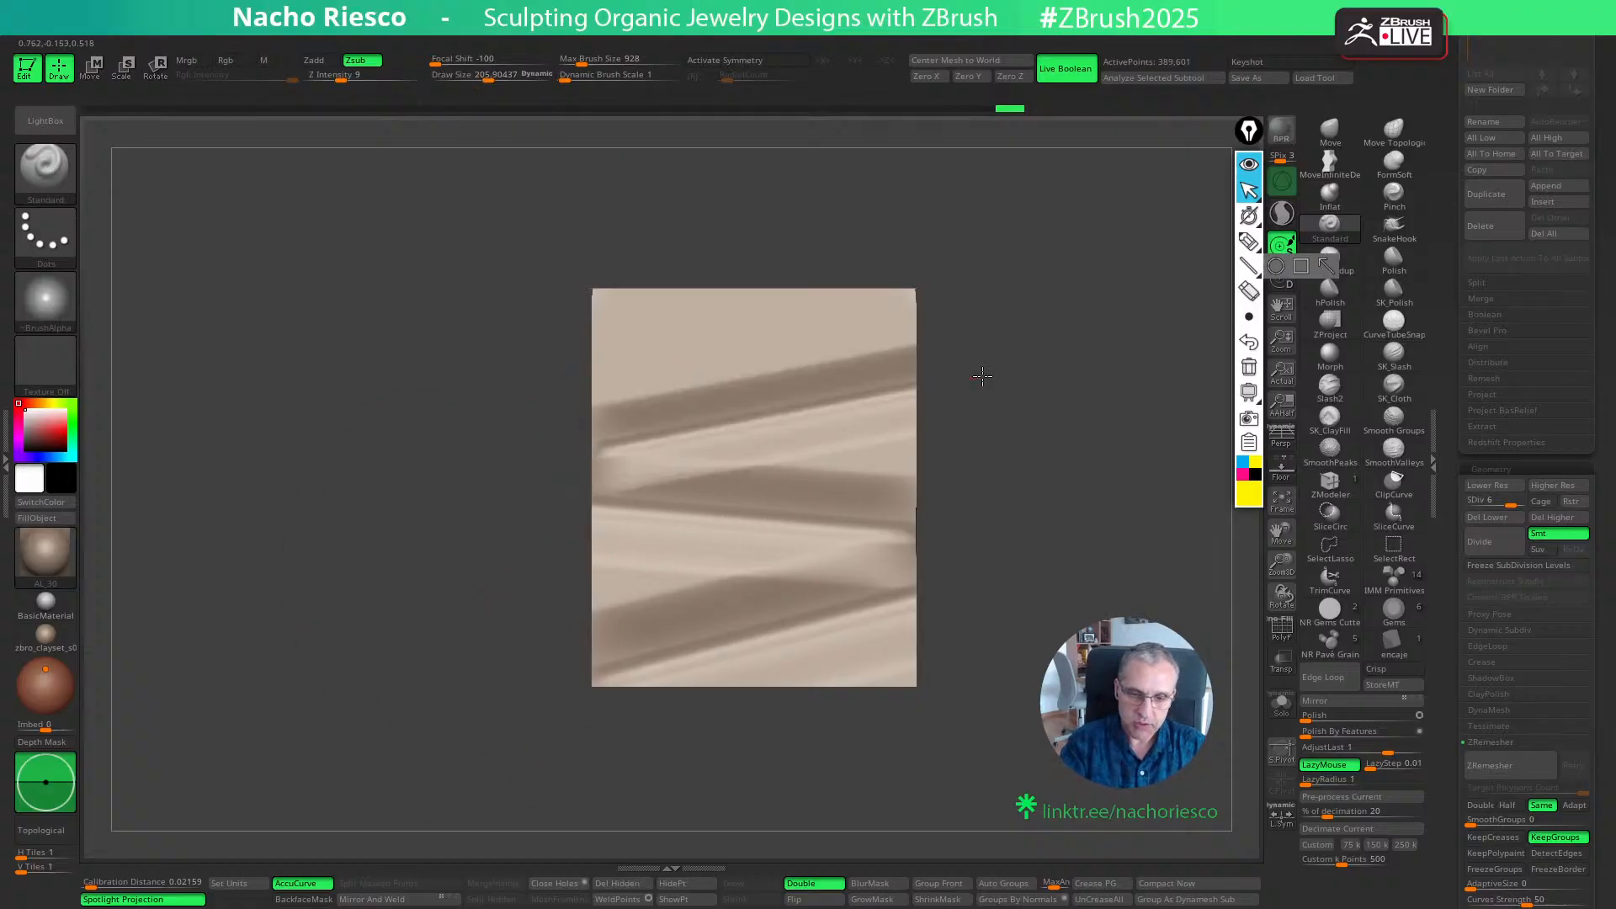
{"action": "key", "text": "shift"}
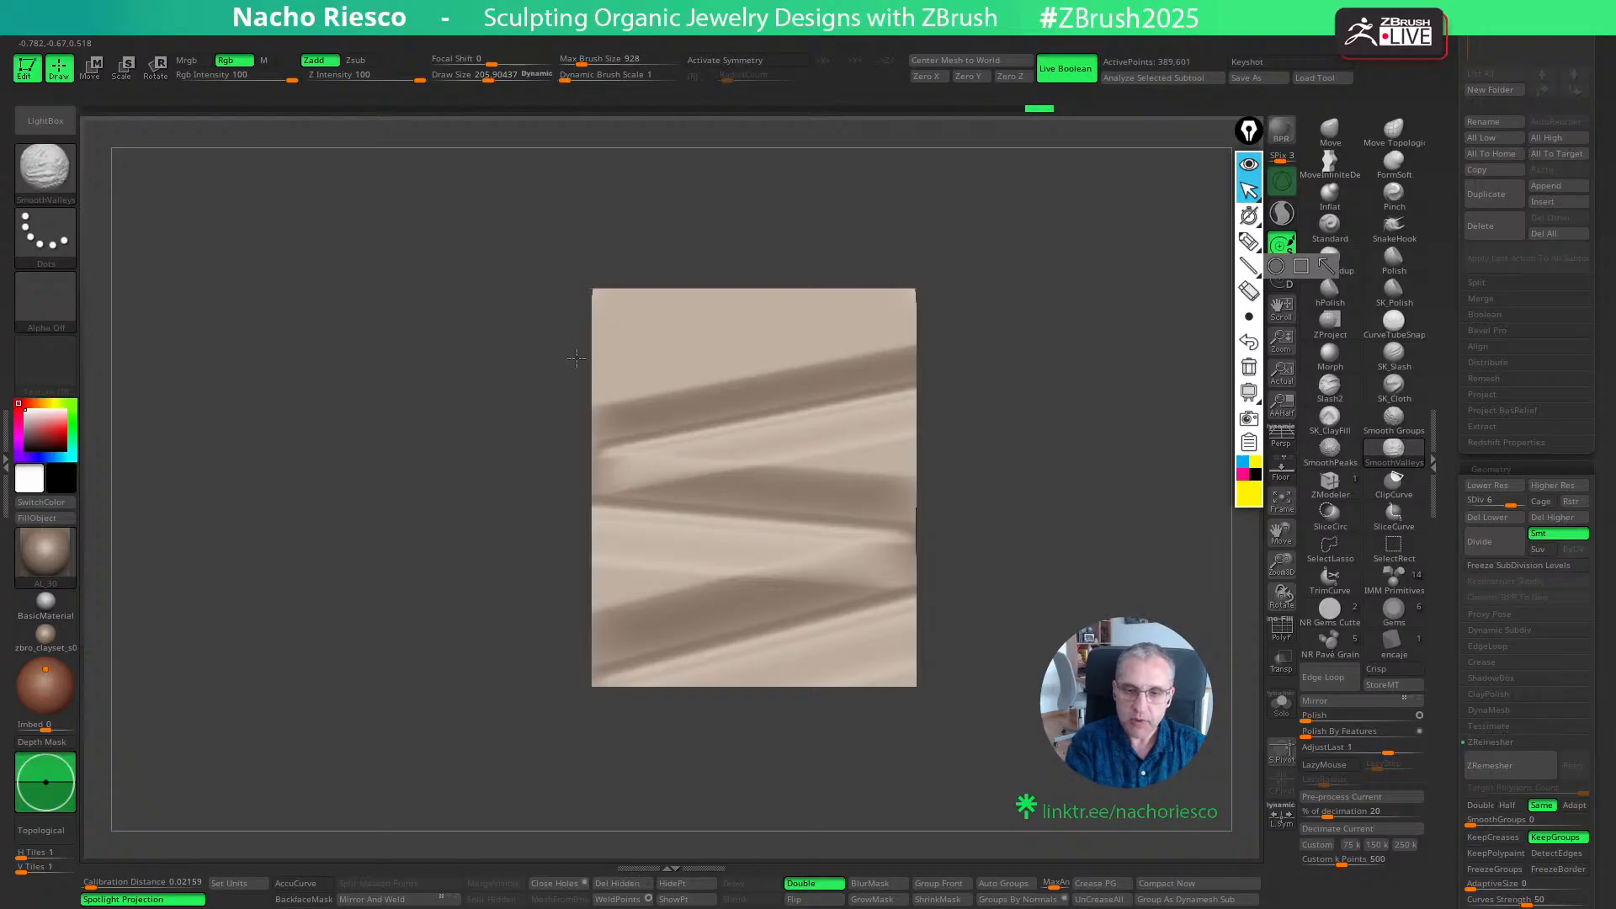
{"action": "left_click_drag", "start_coordinate": [520, 347], "coordinate": [524, 351]}
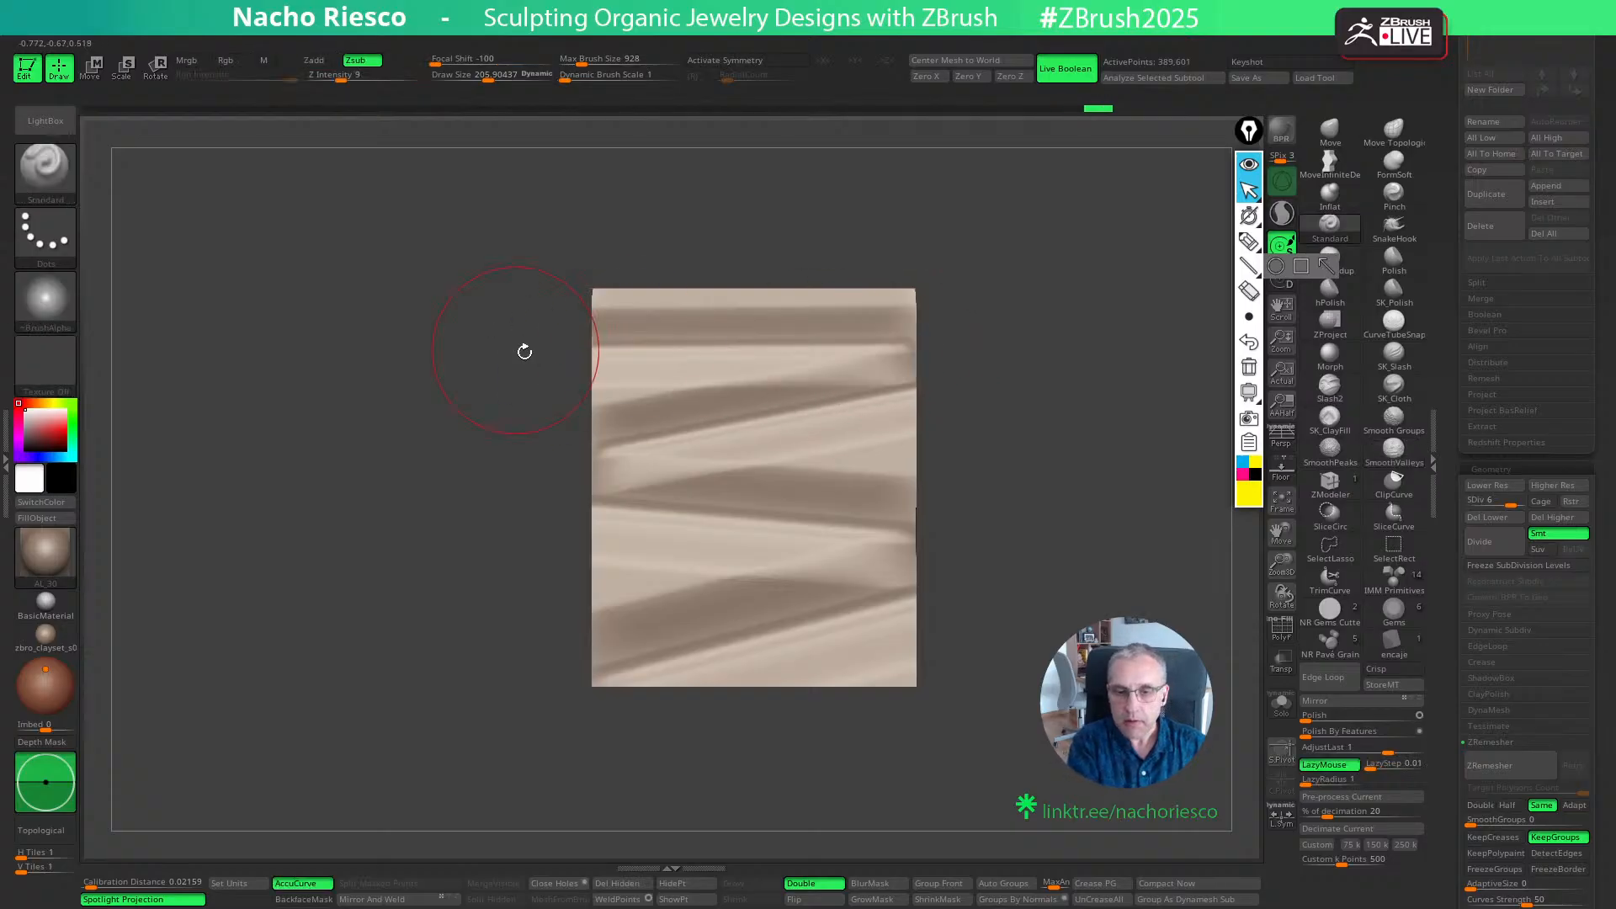
- Smooth the carved grooves with SmoothValleys at a Draw Size of about 226 and inspect the box from several angles
{"action": "mouse_move", "coordinate": [1018, 537]}
{"action": "left_mouse_down"}
{"action": "mouse_move", "coordinate": [1056, 593]}
{"action": "mouse_move", "coordinate": [1041, 581]}
{"action": "left_mouse_up"}
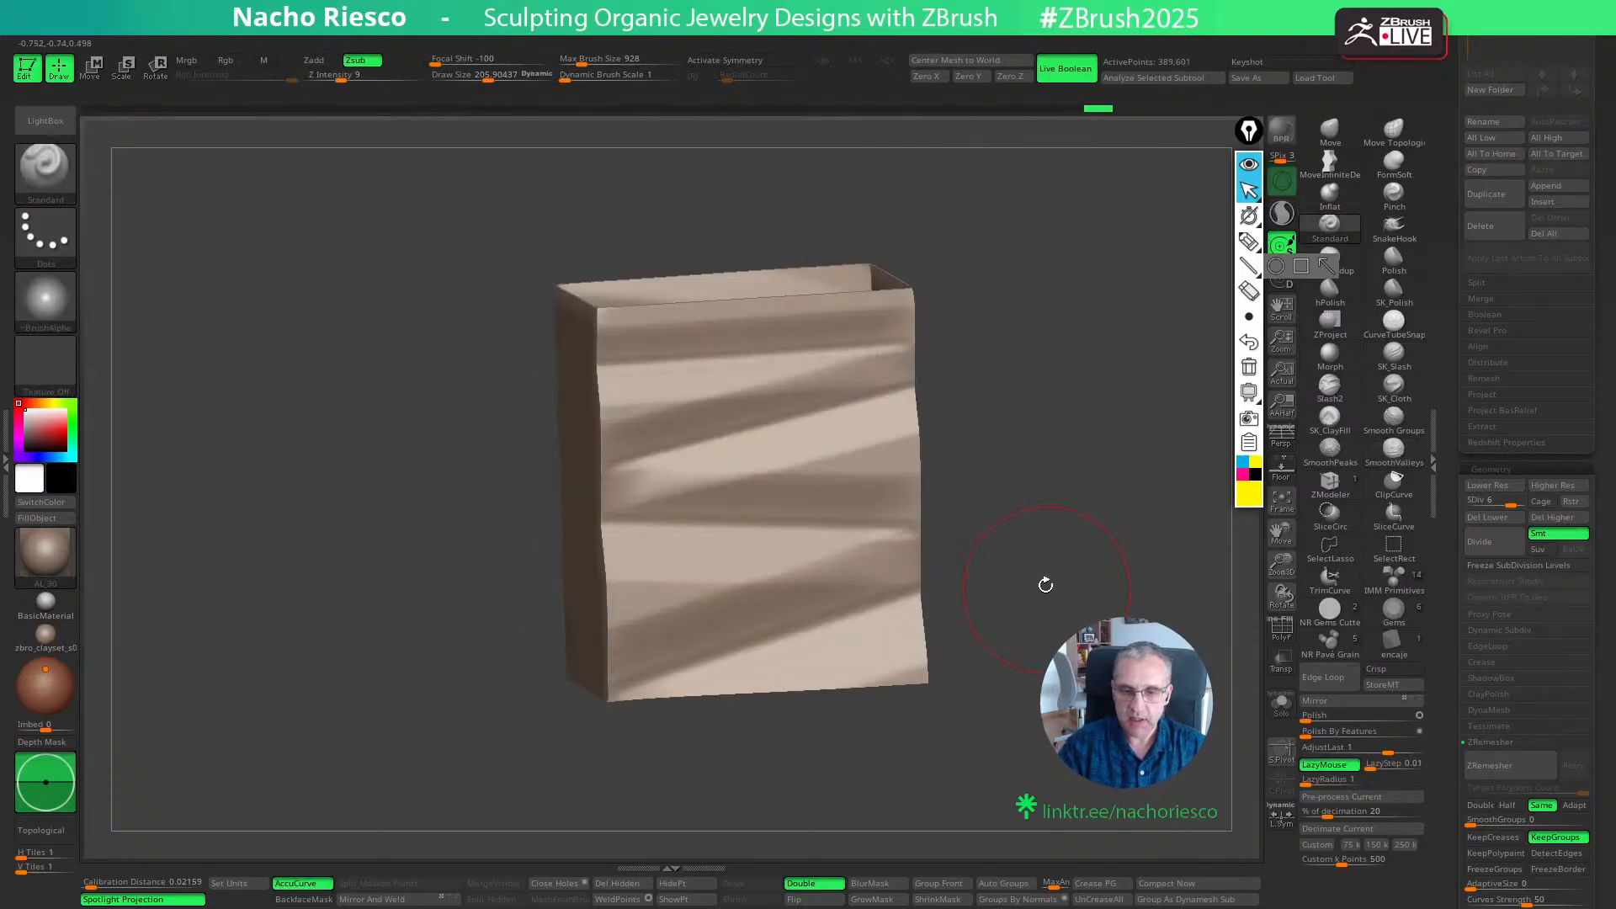
{"action": "key", "text": "shift"}
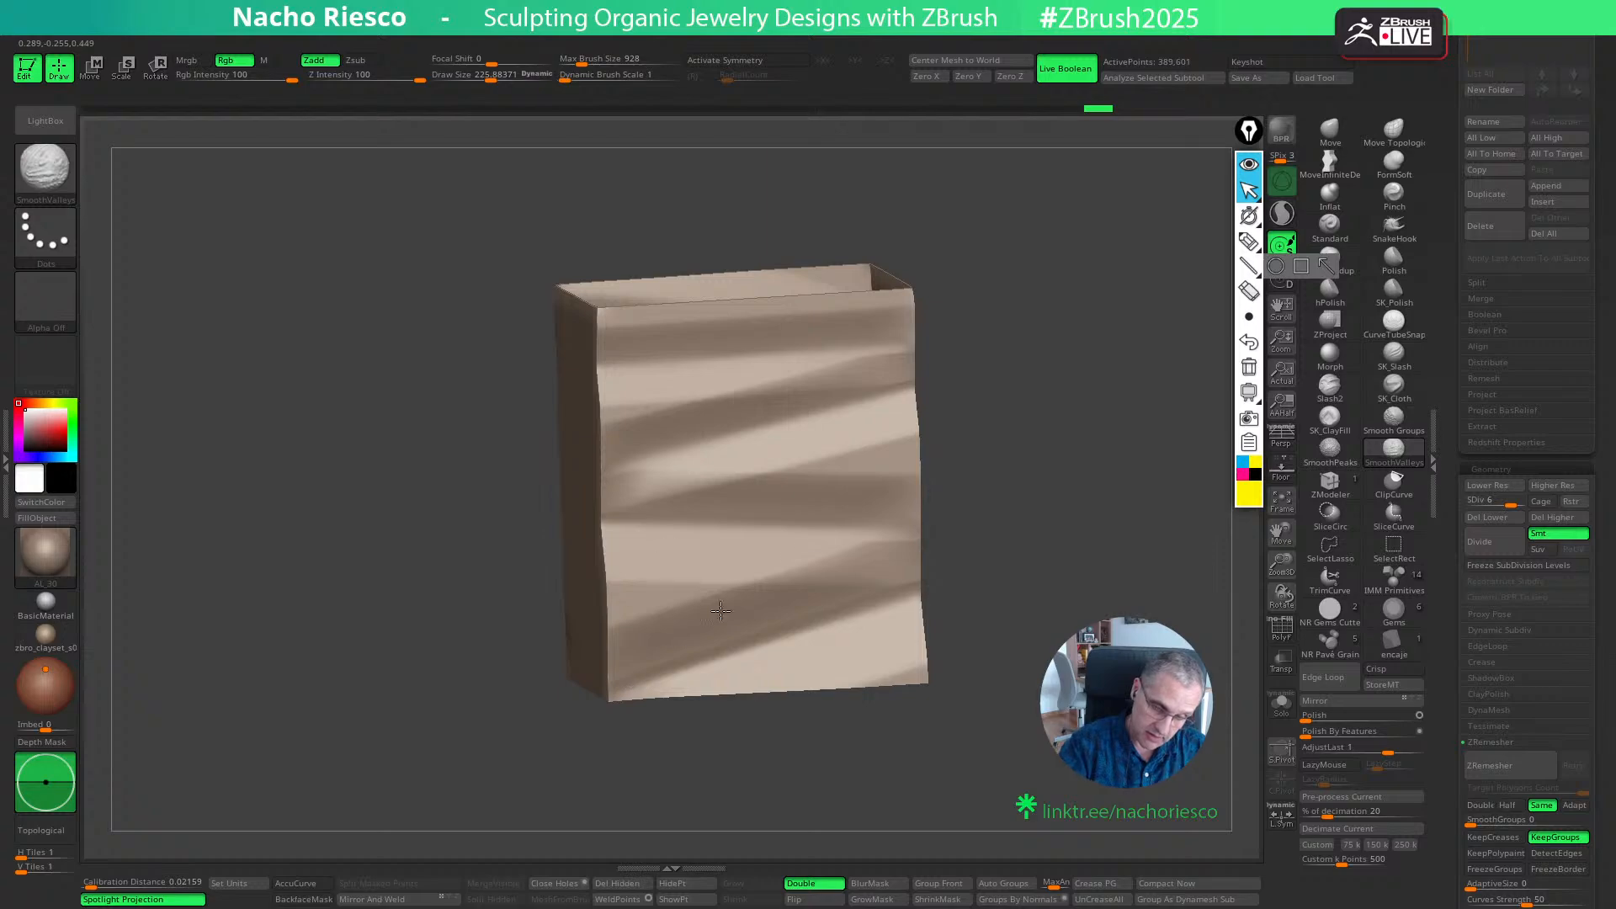
{"action": "mouse_move", "coordinate": [1052, 578]}
{"action": "left_mouse_down"}
{"action": "mouse_move", "coordinate": [1074, 602]}
{"action": "mouse_move", "coordinate": [1078, 520]}
{"action": "mouse_move", "coordinate": [1048, 645]}
{"action": "mouse_move", "coordinate": [1083, 611]}
{"action": "mouse_move", "coordinate": [1136, 608]}
{"action": "mouse_move", "coordinate": [1101, 607]}
{"action": "mouse_move", "coordinate": [981, 671]}
{"action": "mouse_move", "coordinate": [977, 758]}
{"action": "mouse_move", "coordinate": [1040, 685]}
{"action": "mouse_move", "coordinate": [926, 728]}
{"action": "left_mouse_up"}
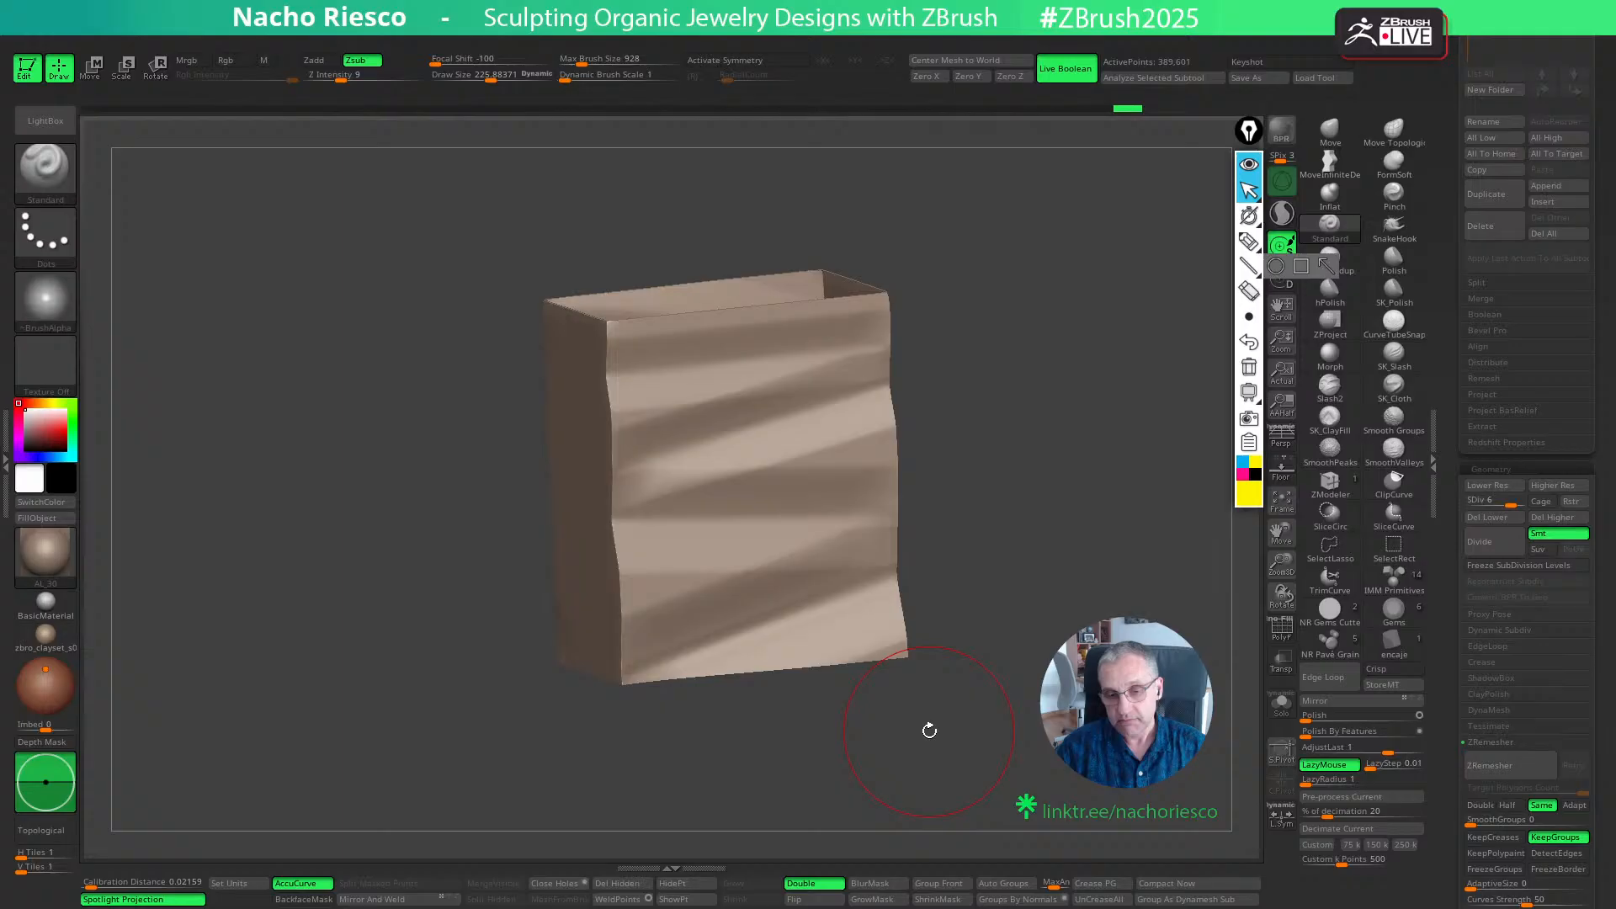
{"action": "mouse_move", "coordinate": [929, 731]}
{"action": "left_mouse_down"}
{"action": "mouse_move", "coordinate": [1043, 778]}
{"action": "mouse_move", "coordinate": [942, 753]}
{"action": "mouse_move", "coordinate": [989, 770]}
{"action": "mouse_move", "coordinate": [969, 772]}
{"action": "mouse_move", "coordinate": [1146, 754]}
{"action": "mouse_move", "coordinate": [1131, 772]}
{"action": "mouse_move", "coordinate": [1023, 770]}
{"action": "mouse_move", "coordinate": [1120, 745]}
{"action": "mouse_move", "coordinate": [1041, 778]}
{"action": "mouse_move", "coordinate": [1038, 759]}
{"action": "mouse_move", "coordinate": [978, 797]}
{"action": "left_mouse_up"}
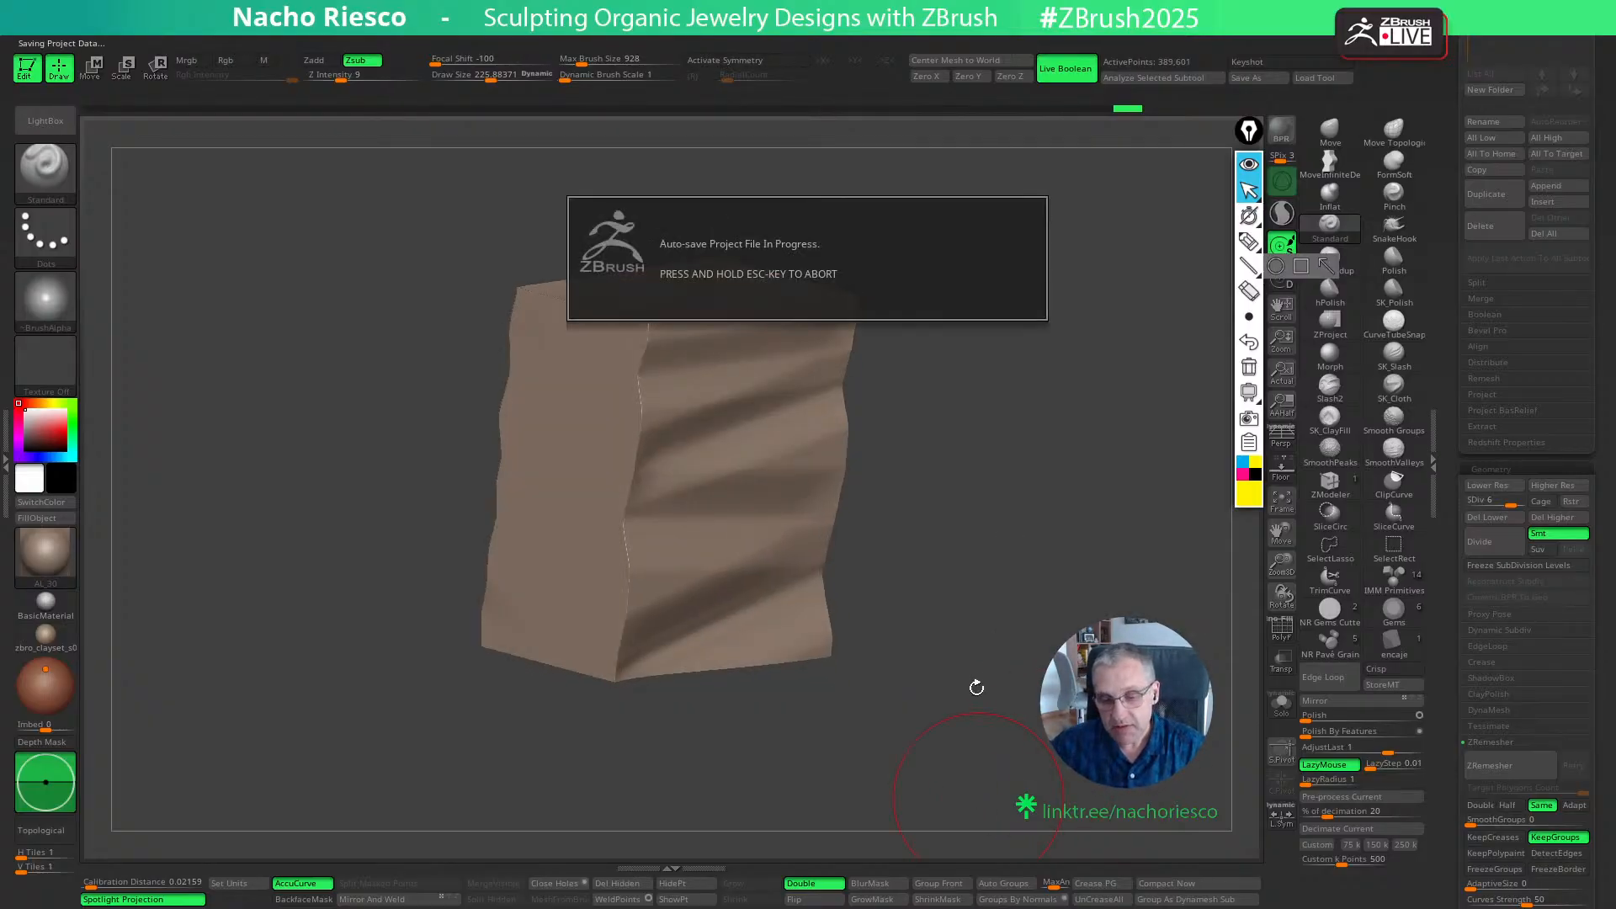
{"action": "left_click_drag", "start_coordinate": [976, 688], "coordinate": [876, 631]}
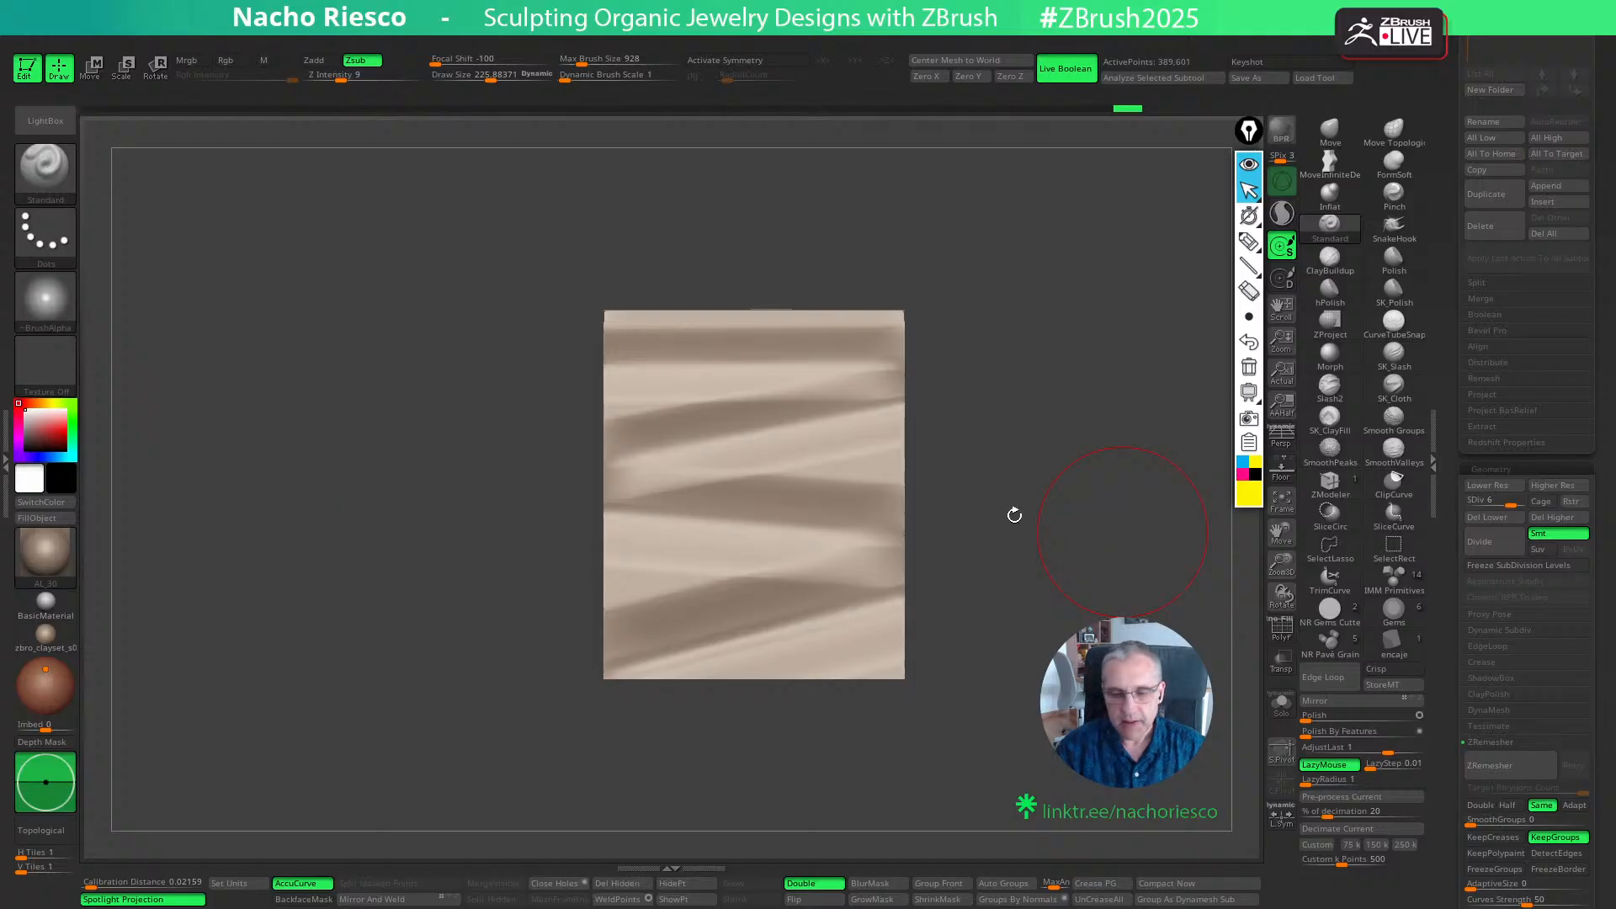
{"action": "left_click_drag", "start_coordinate": [1013, 512], "coordinate": [1111, 567]}
- Switch to the Ring3D primitive, convert it to a PolyMesh3D and subdivide it several times
{"action": "left_click_drag", "start_coordinate": [1444, 327], "coordinate": [1414, 412]}
{"action": "left_click_drag", "start_coordinate": [1133, 551], "coordinate": [1157, 529]}
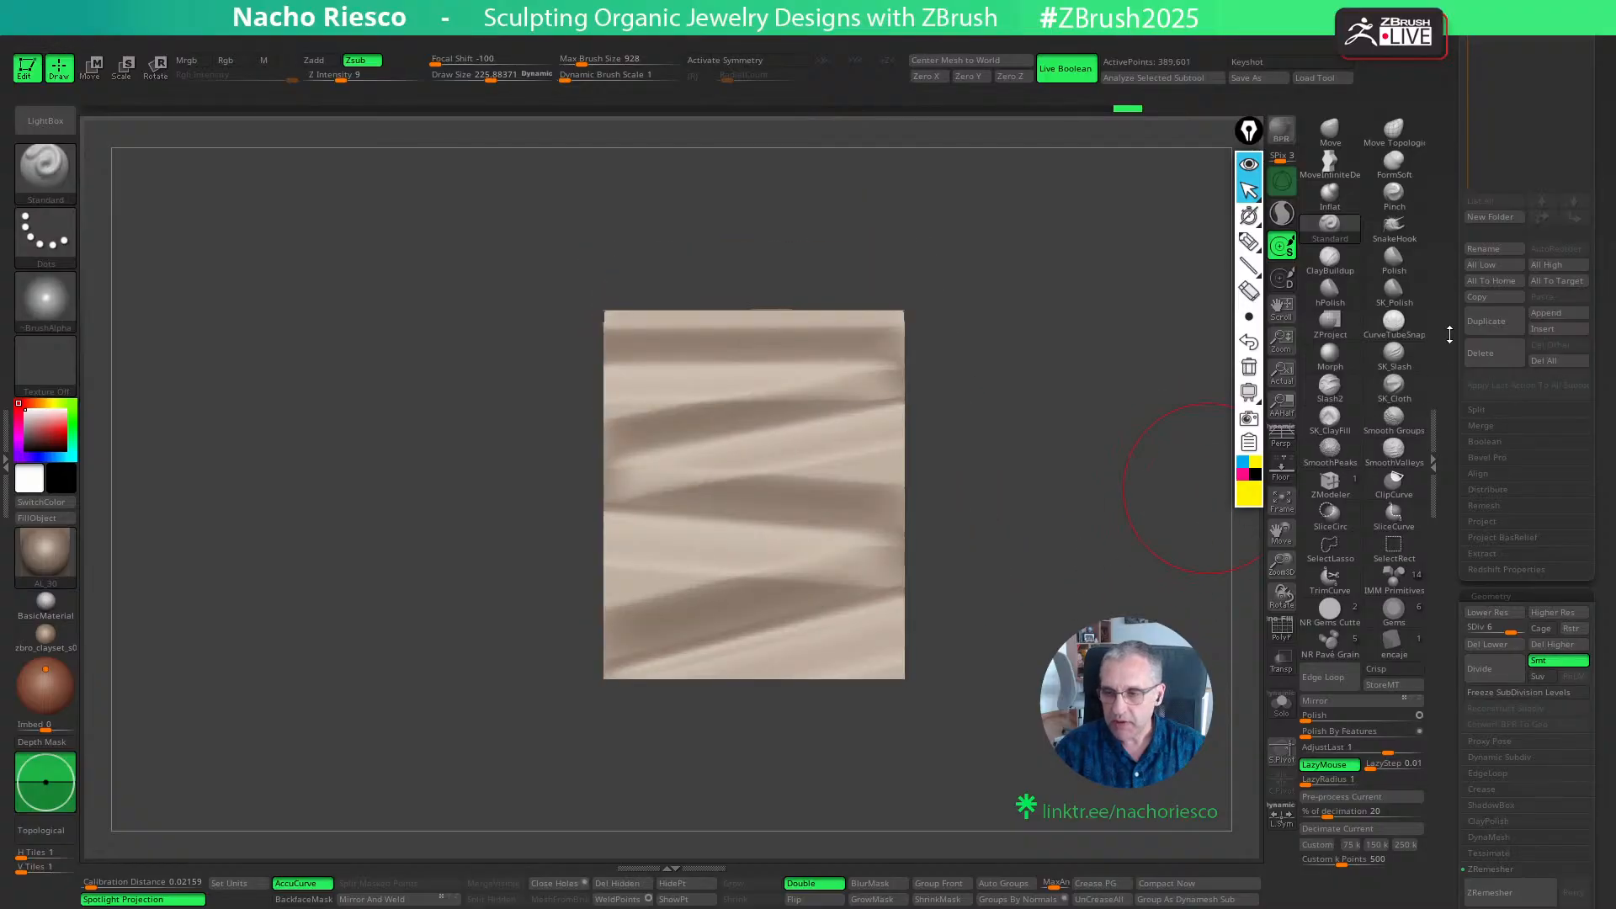
{"action": "left_click_drag", "start_coordinate": [1450, 335], "coordinate": [1450, 514]}
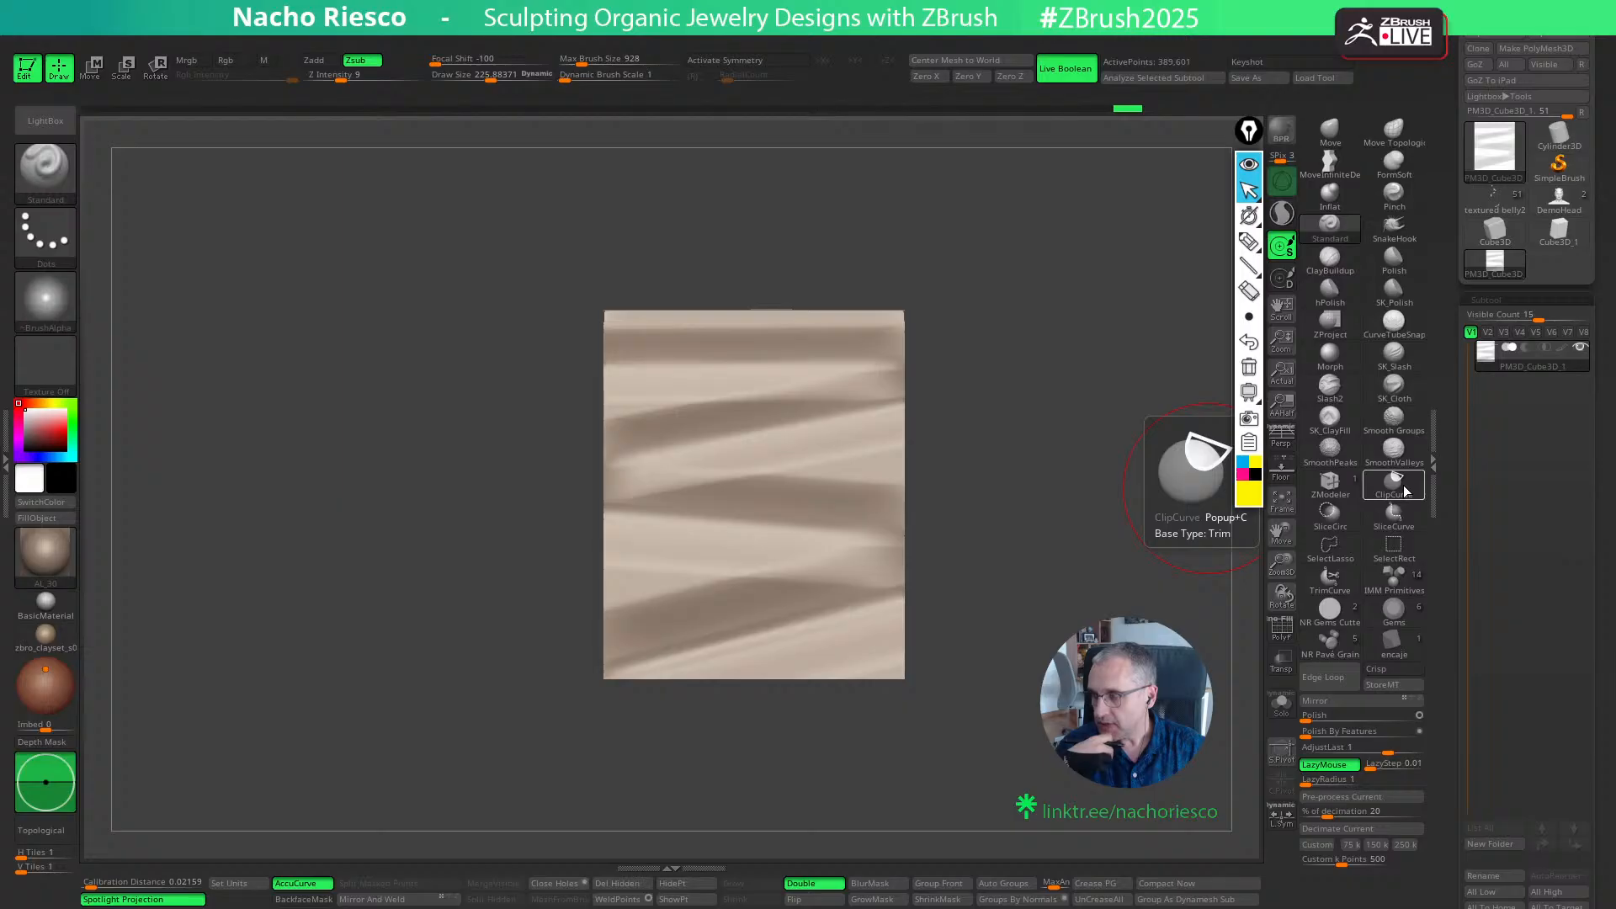
{"action": "scroll", "coordinate": [1440, 457], "scroll_direction": "up", "scroll_amount": 2}
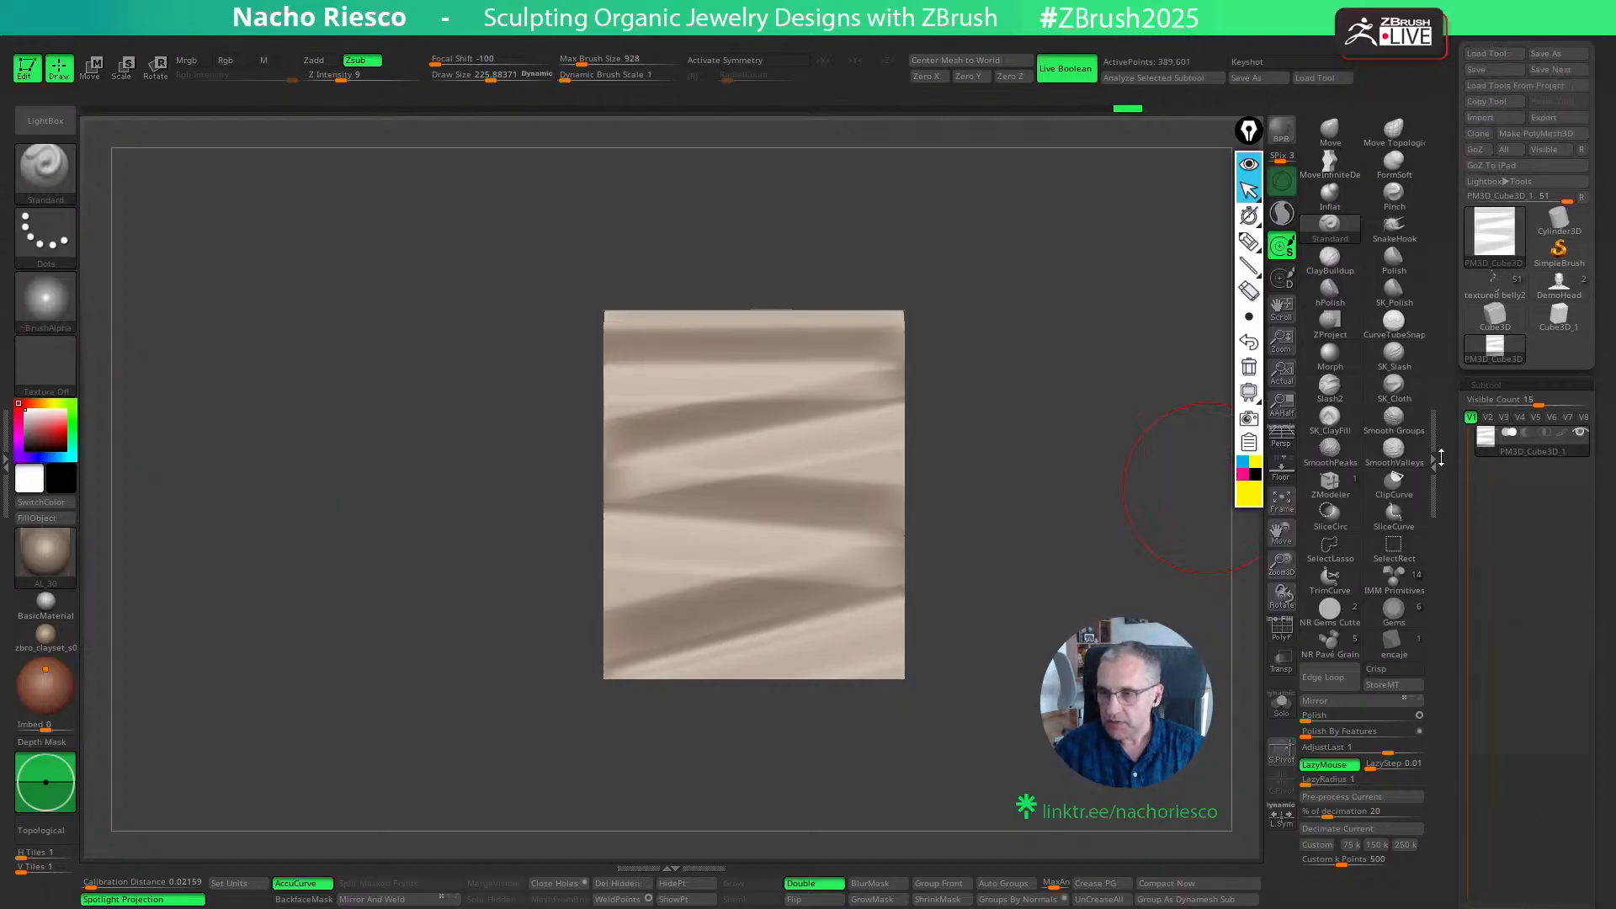
{"action": "left_click", "coordinate": [1508, 260]}
{"action": "left_click", "coordinate": [1206, 303]}
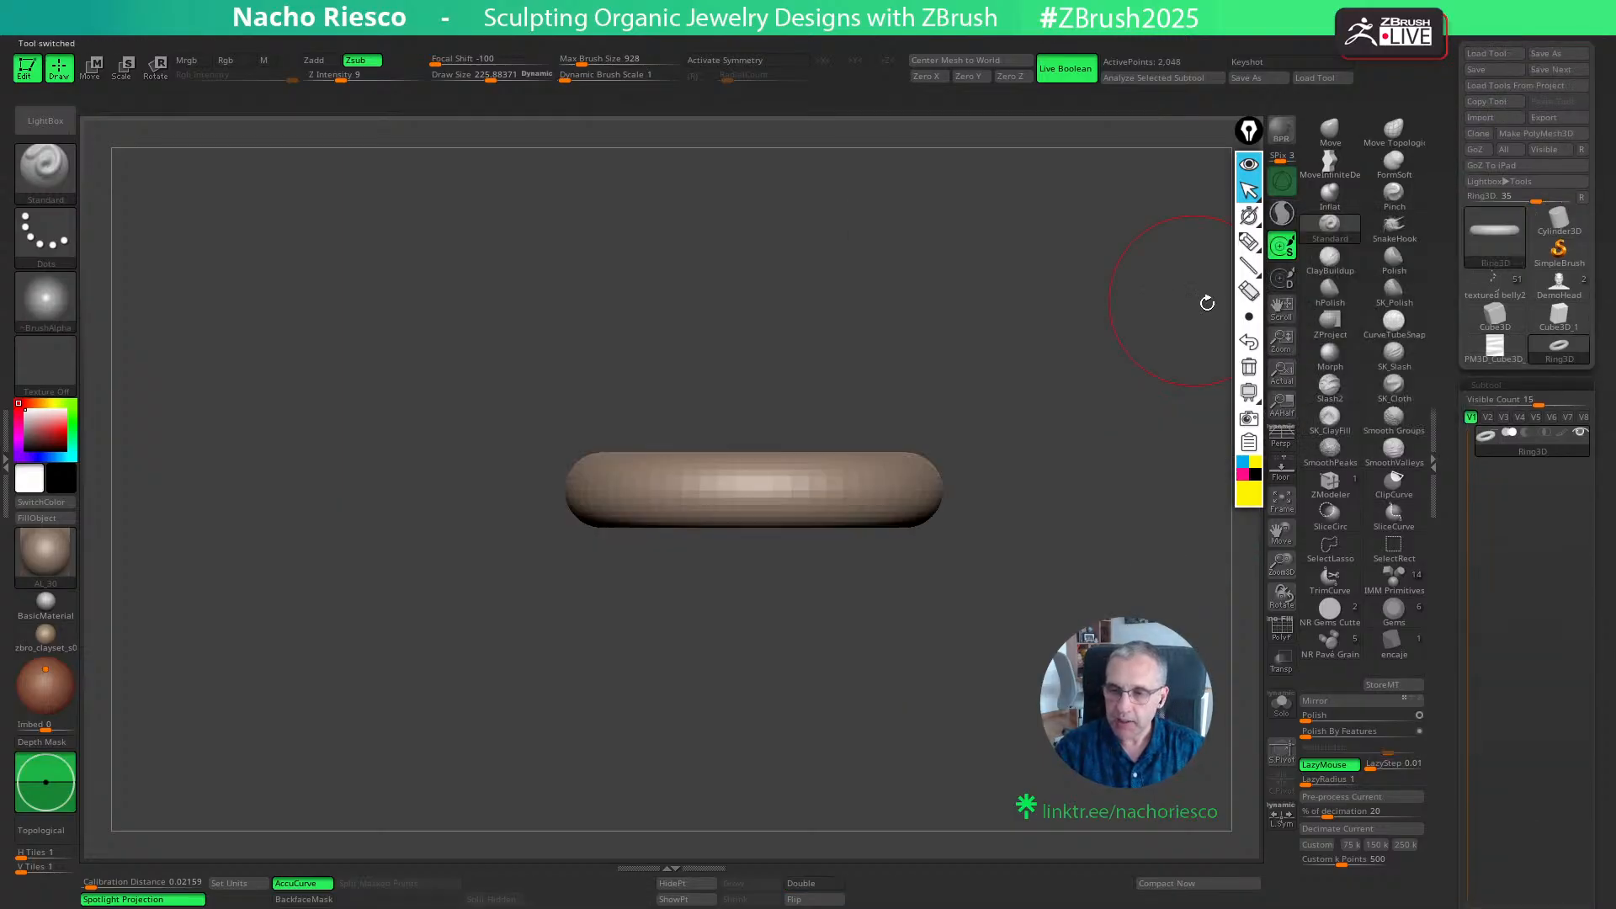
{"action": "left_click", "coordinate": [1535, 133]}
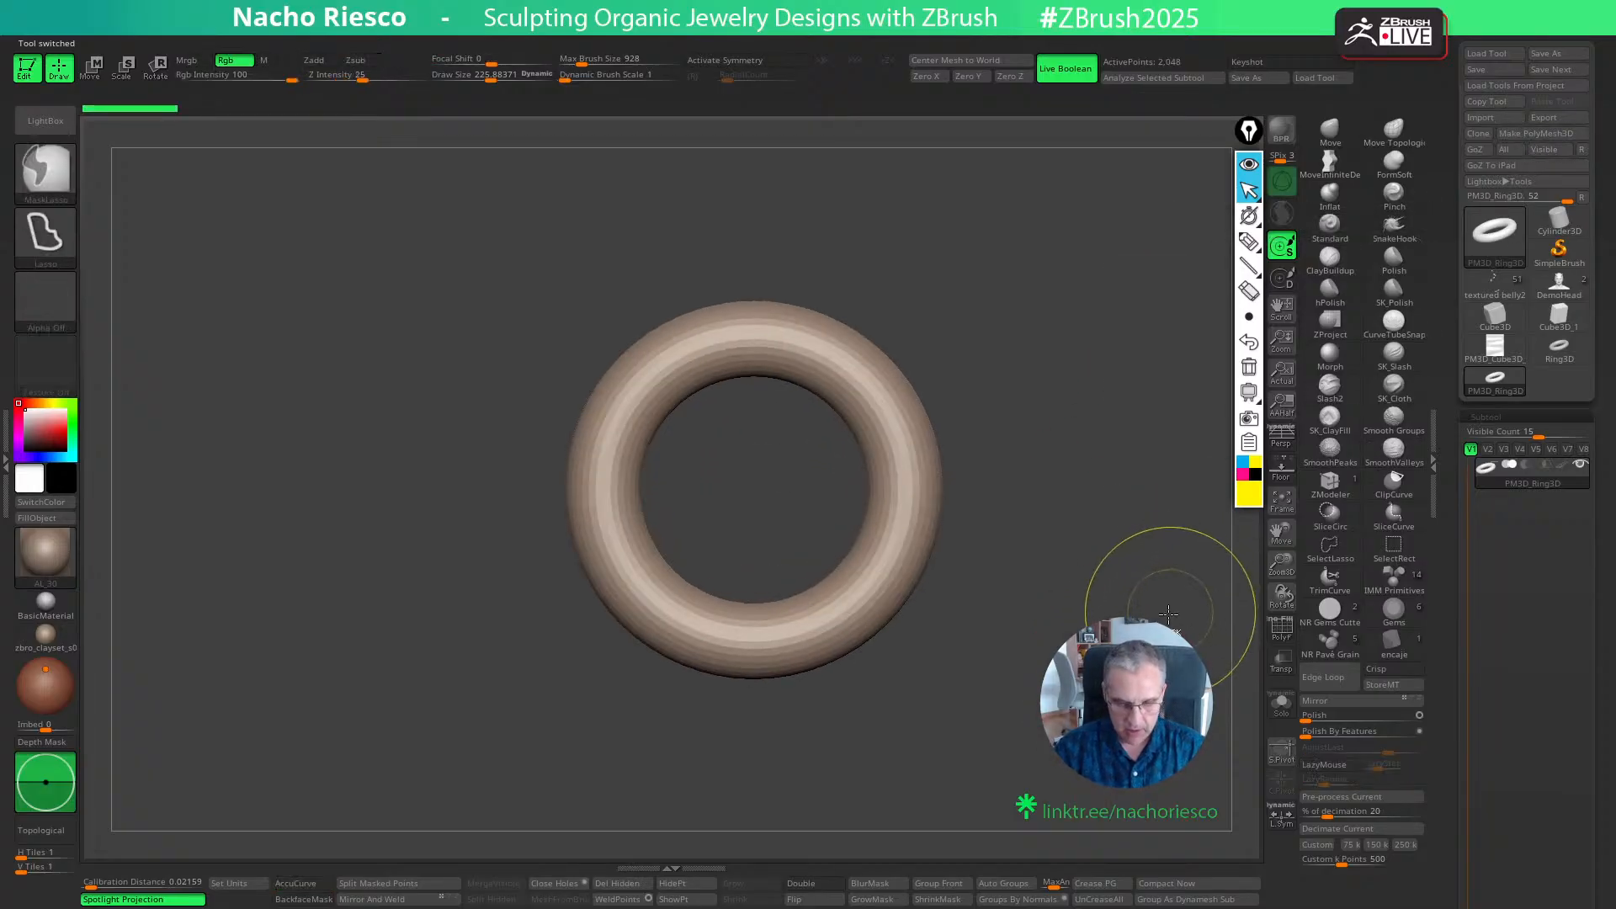
{"action": "key", "text": "ctrl+d"}
{"action": "key", "text": "ctrl+d"}
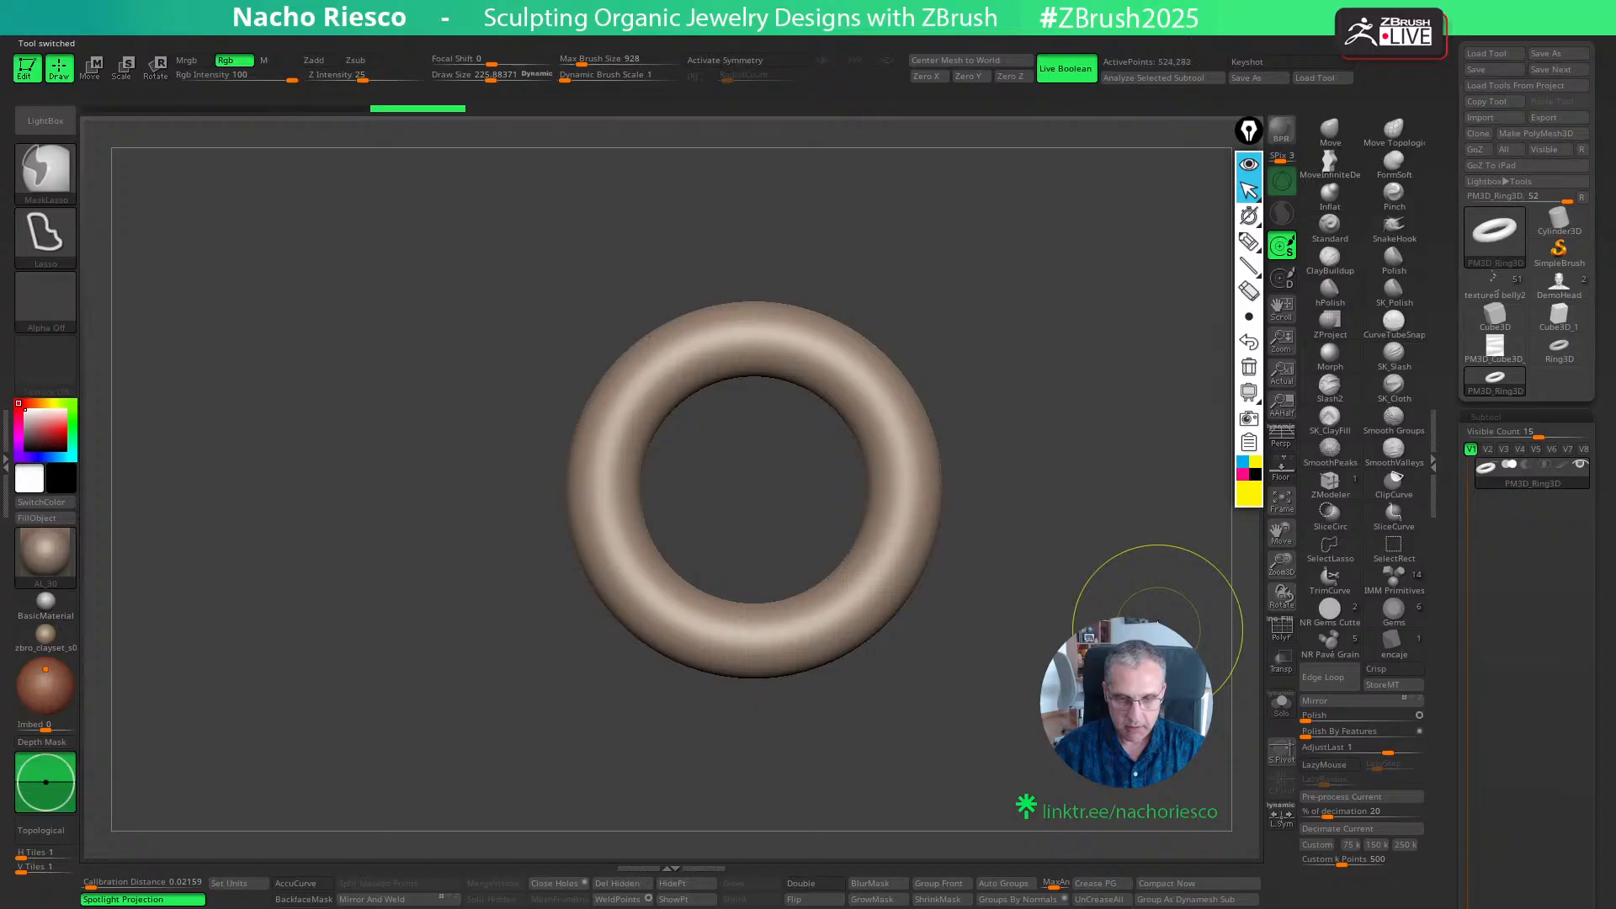
- Try reshaping the dense ring with the gizmo centred and its orientation reset, undoing back to a lower-density mesh
{"action": "key", "text": "w"}
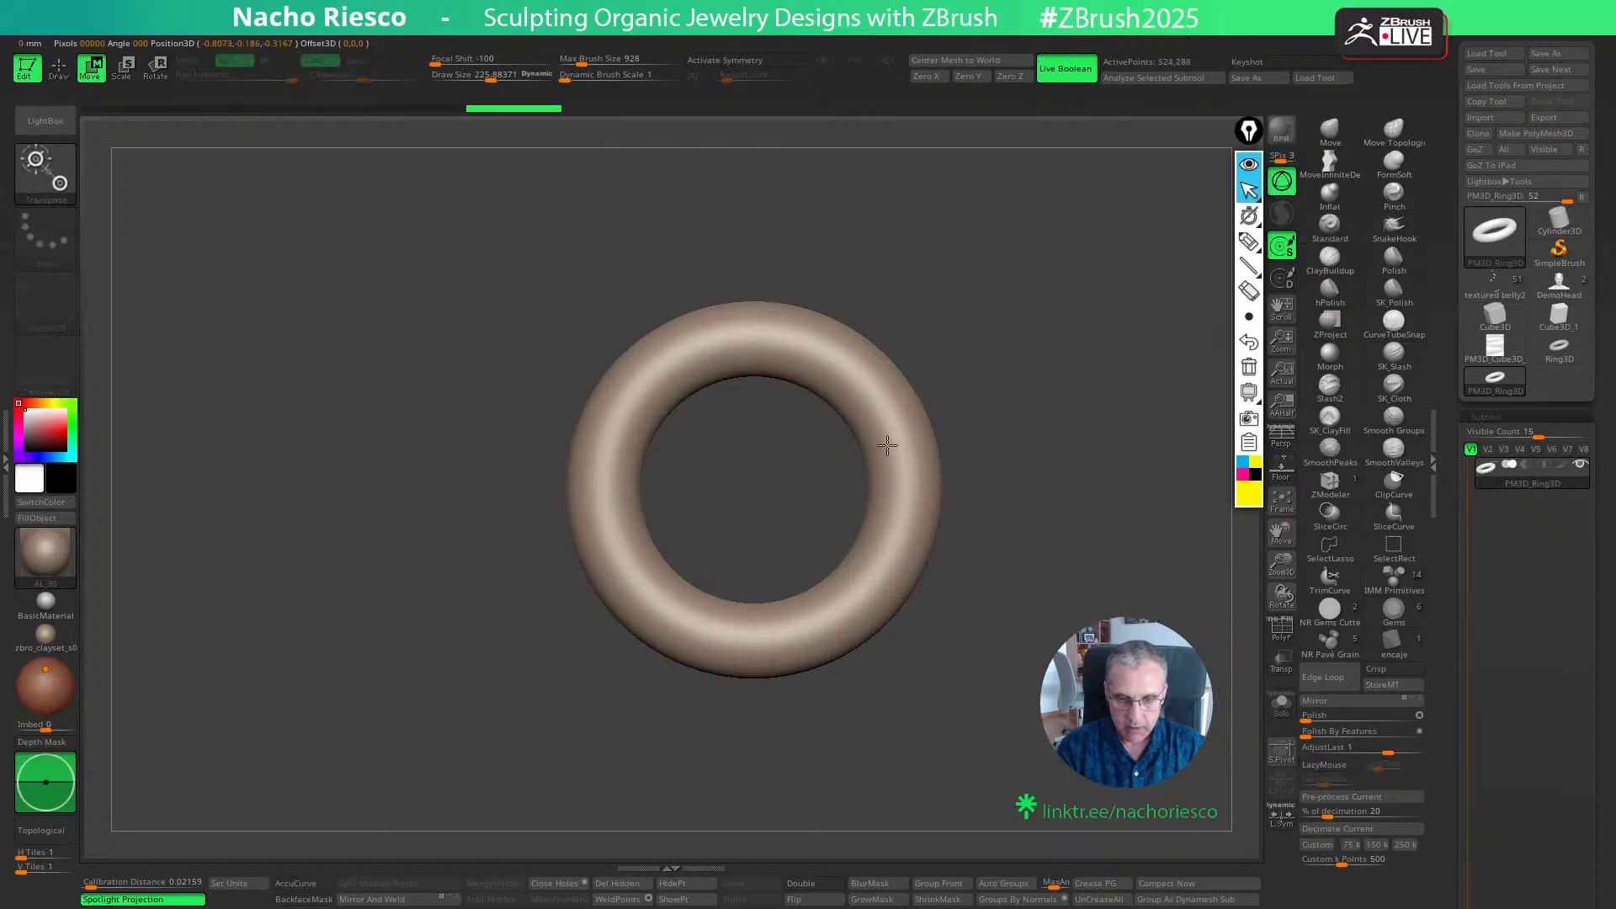
{"action": "left_click", "coordinate": [876, 444]}
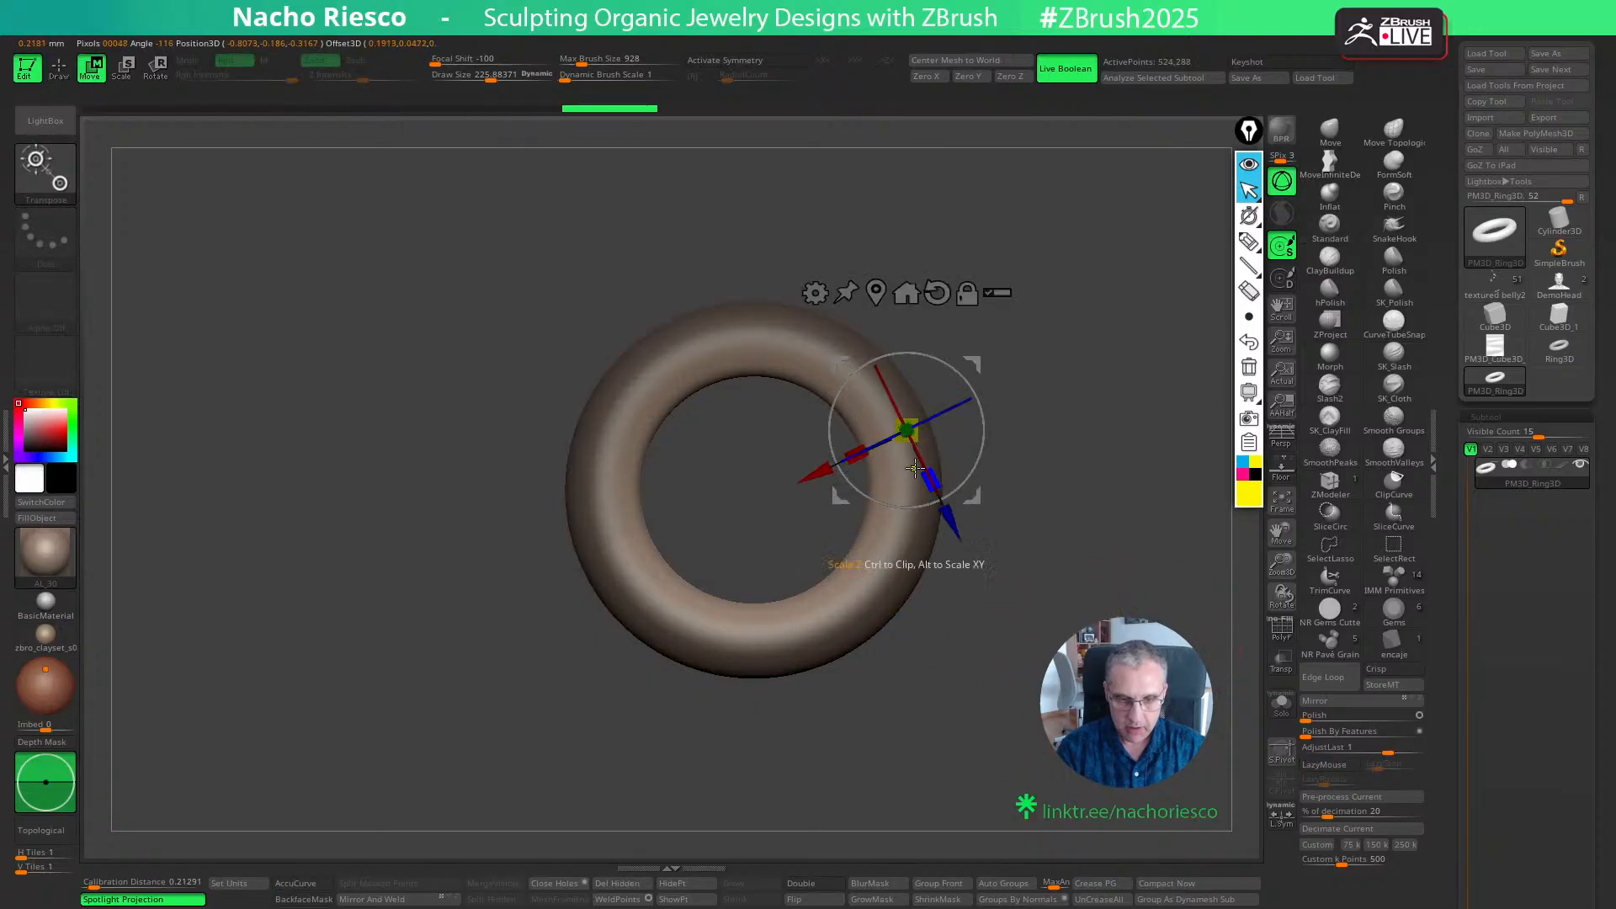
{"action": "key", "text": "ctrl+z"}
{"action": "left_click_drag", "start_coordinate": [852, 621], "coordinate": [826, 567], "text": "ctrl"}
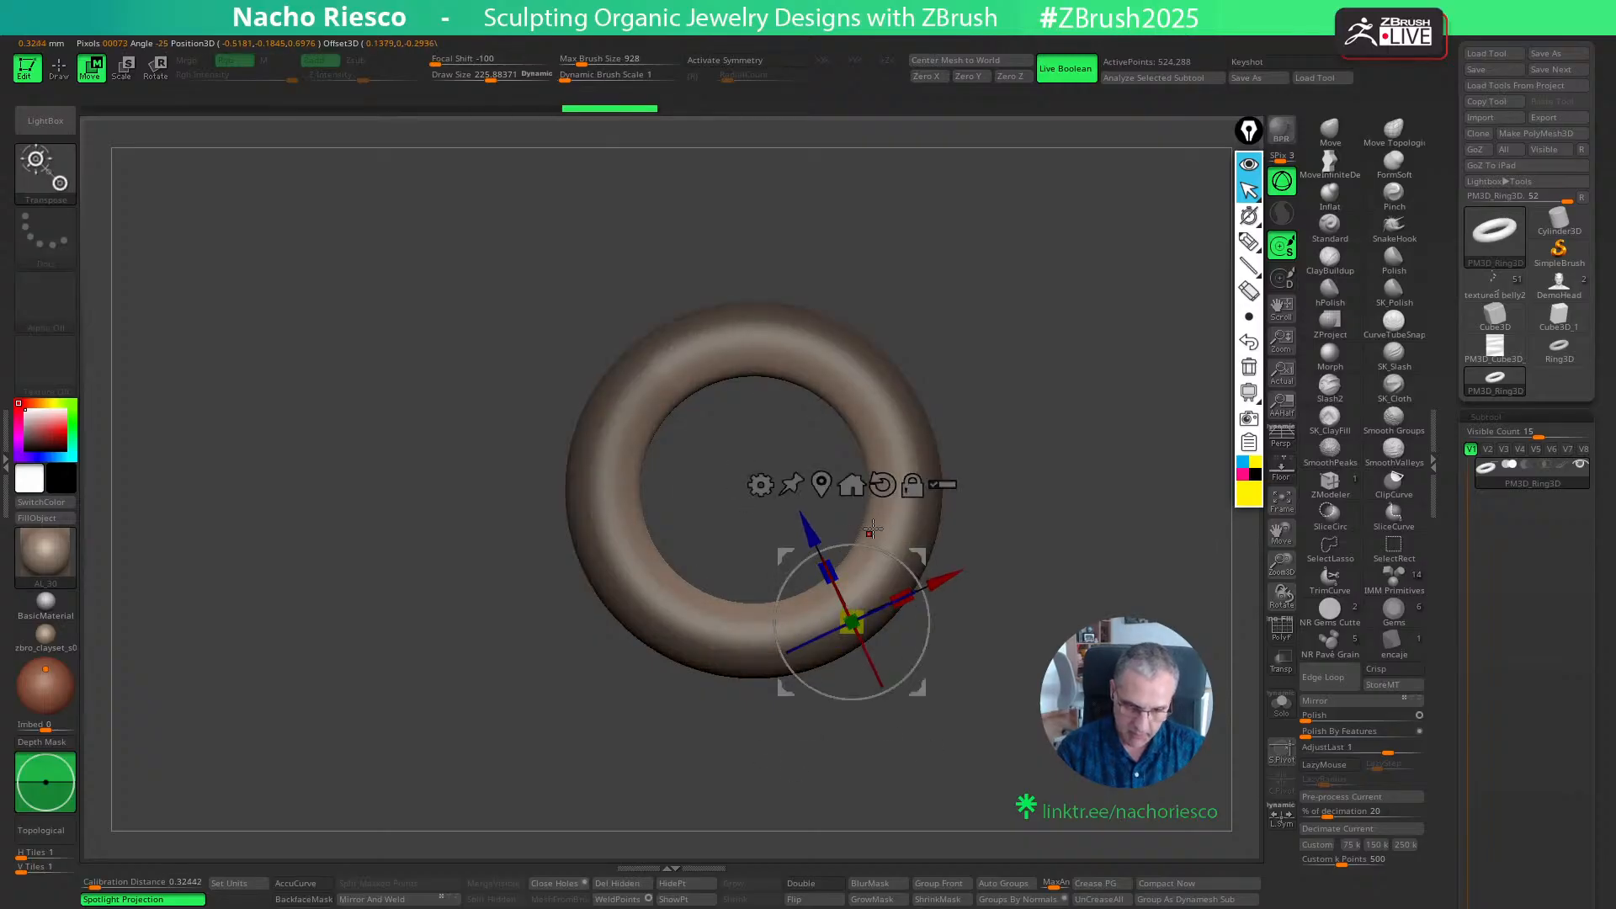
{"action": "left_click", "coordinate": [882, 484]}
{"action": "left_click", "coordinate": [821, 485]}
{"action": "left_click_drag", "start_coordinate": [765, 492], "coordinate": [789, 495]}
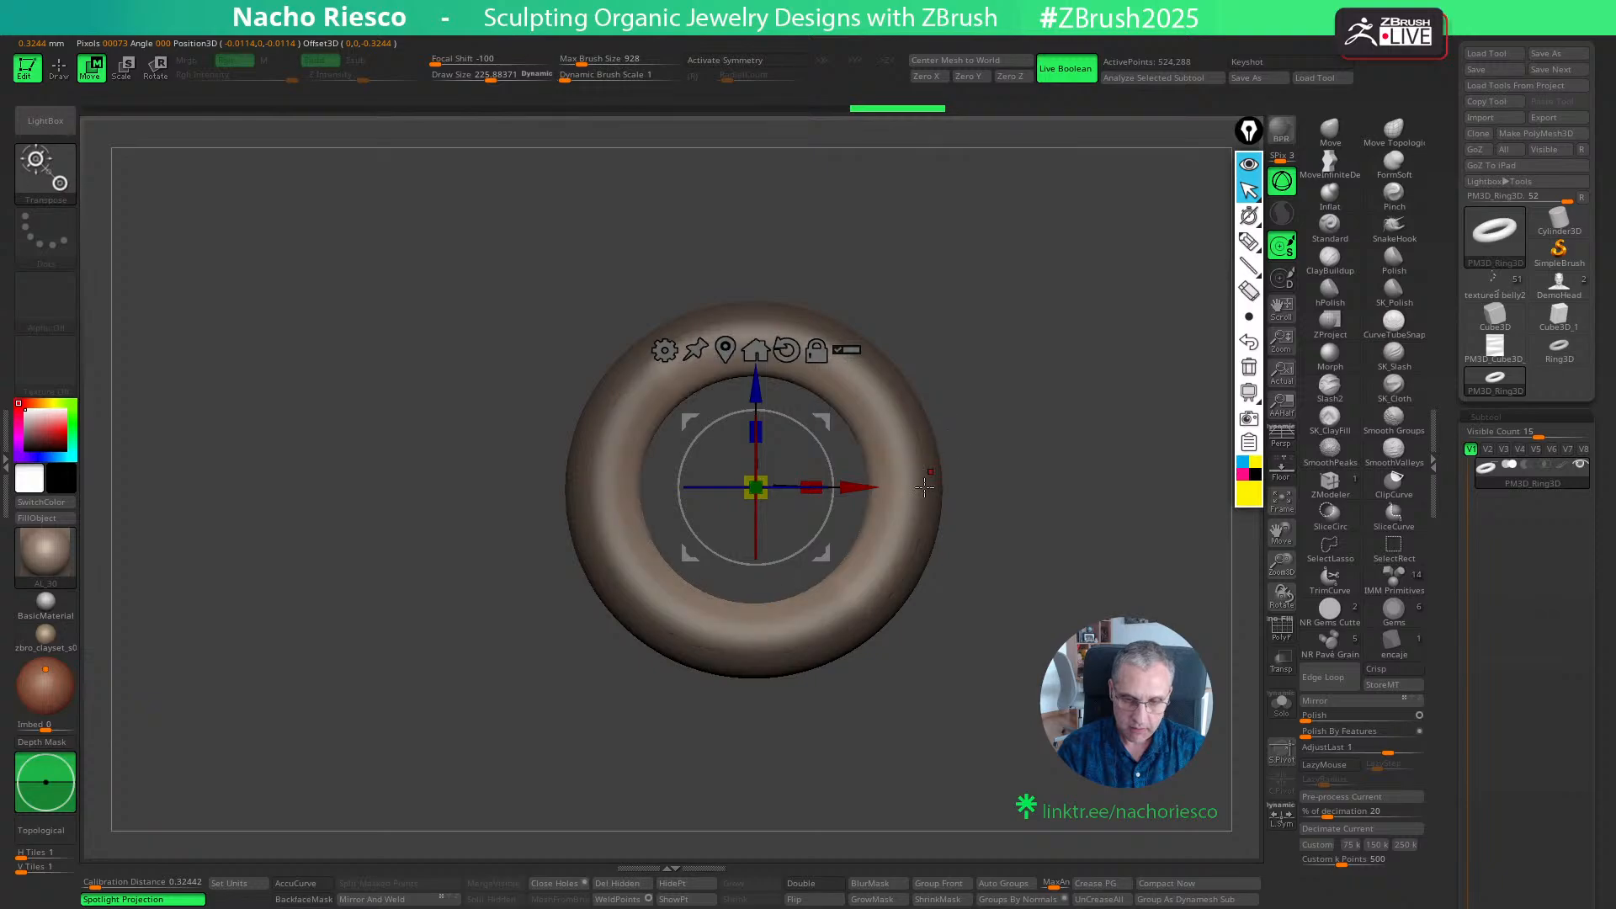
{"action": "key", "text": "ctrl+z"}
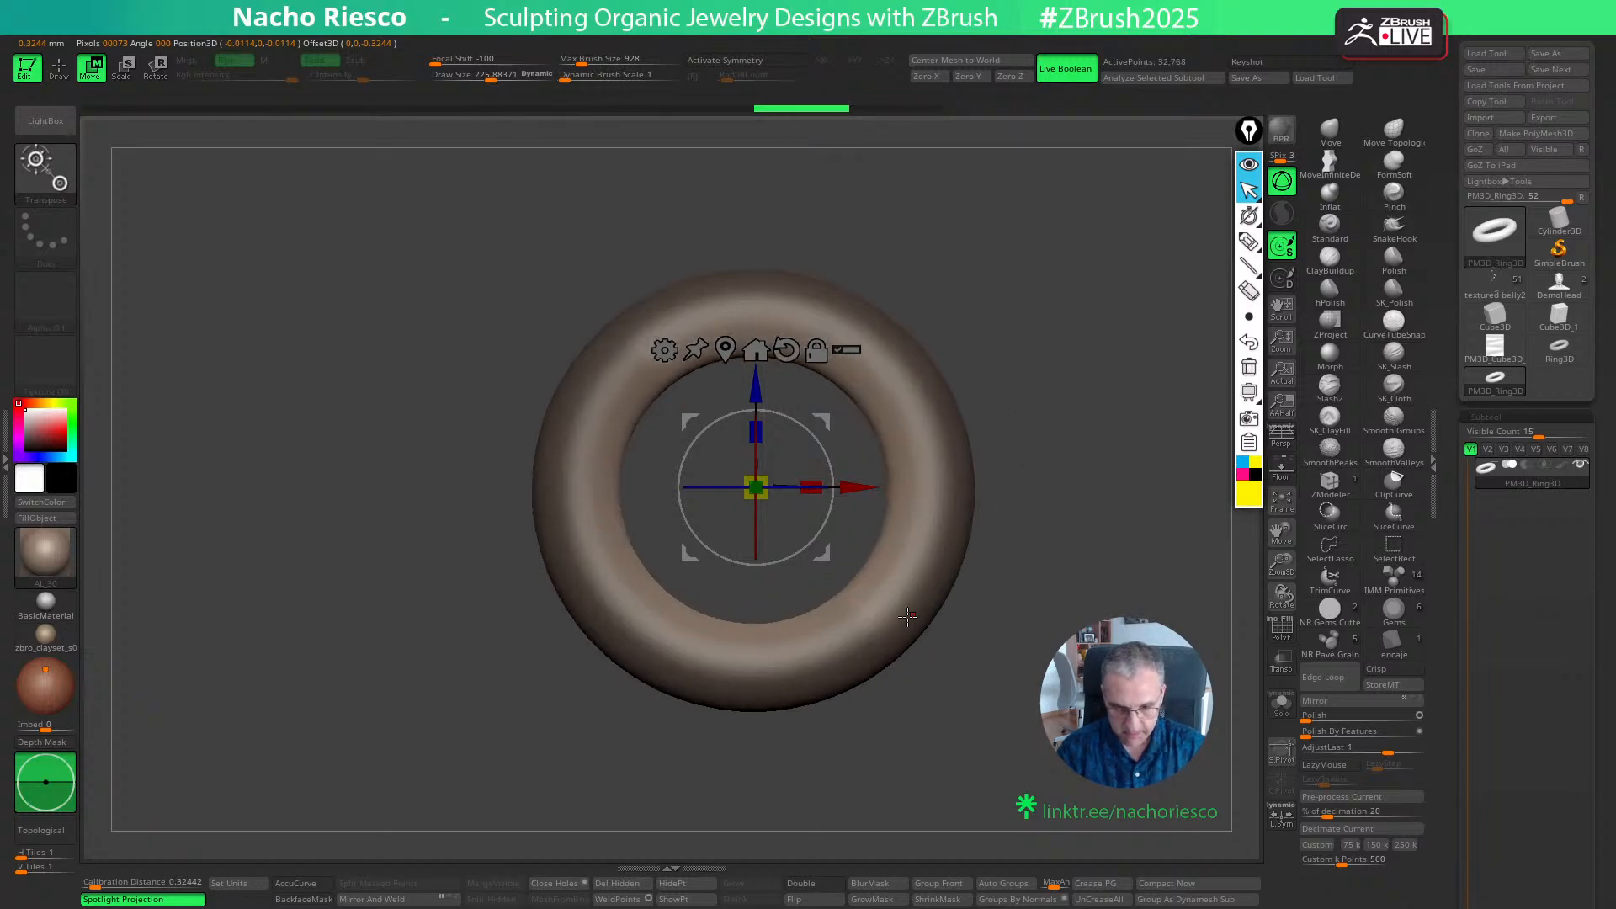
{"action": "key", "text": "ctrl+z"}
- Centre the gizmo on the ring with its orientation reset and widen the opening, leaving a thinner band with a flatter inner face
{"action": "left_click", "coordinate": [886, 575], "text": "alt"}
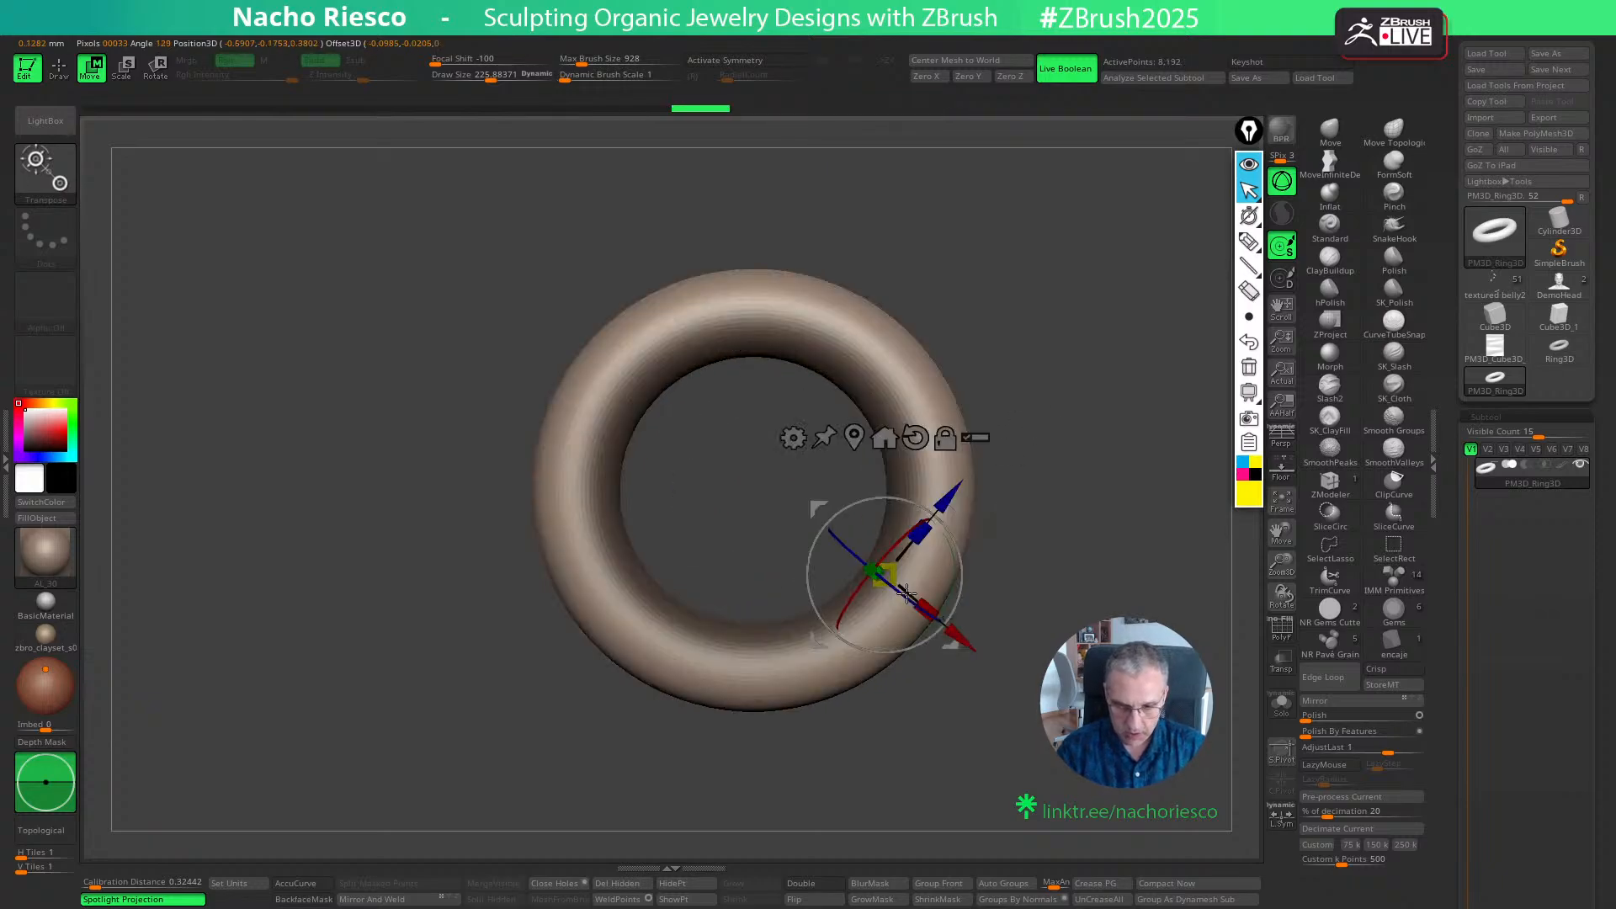
{"action": "left_click", "coordinate": [1046, 495], "text": "ctrl"}
{"action": "left_click", "coordinate": [915, 438]}
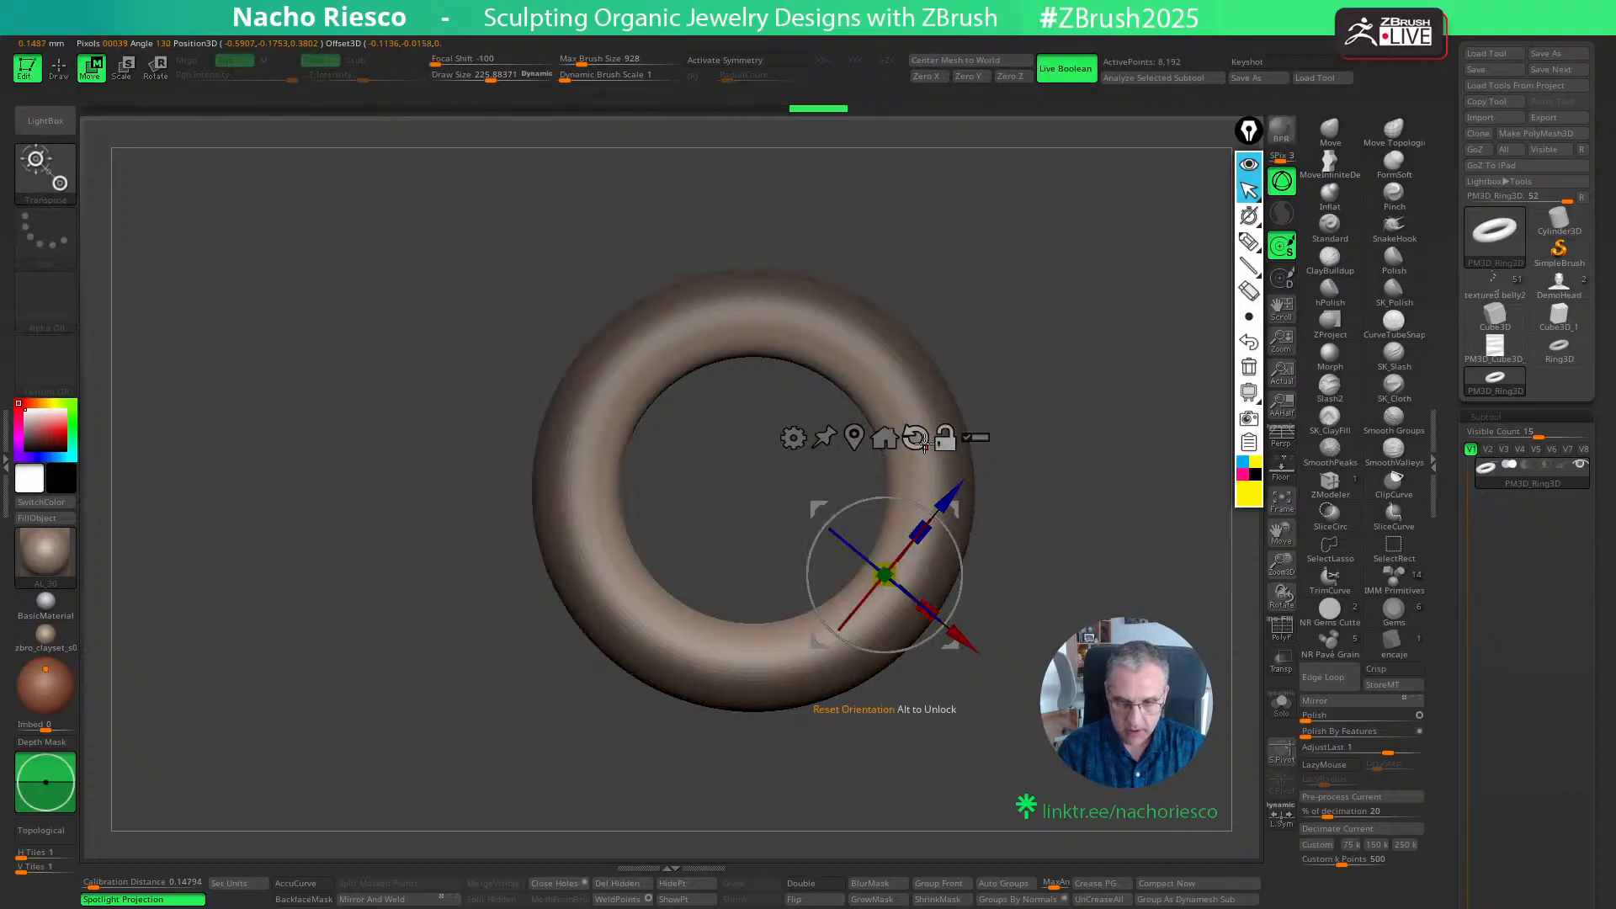
{"action": "left_click", "coordinate": [854, 437]}
{"action": "left_click_drag", "start_coordinate": [753, 491], "coordinate": [817, 495]}
{"action": "key", "text": "q"}
{"action": "left_click_drag", "start_coordinate": [1029, 411], "coordinate": [1105, 461]}
{"action": "left_click_drag", "start_coordinate": [1103, 599], "coordinate": [1227, 538]}
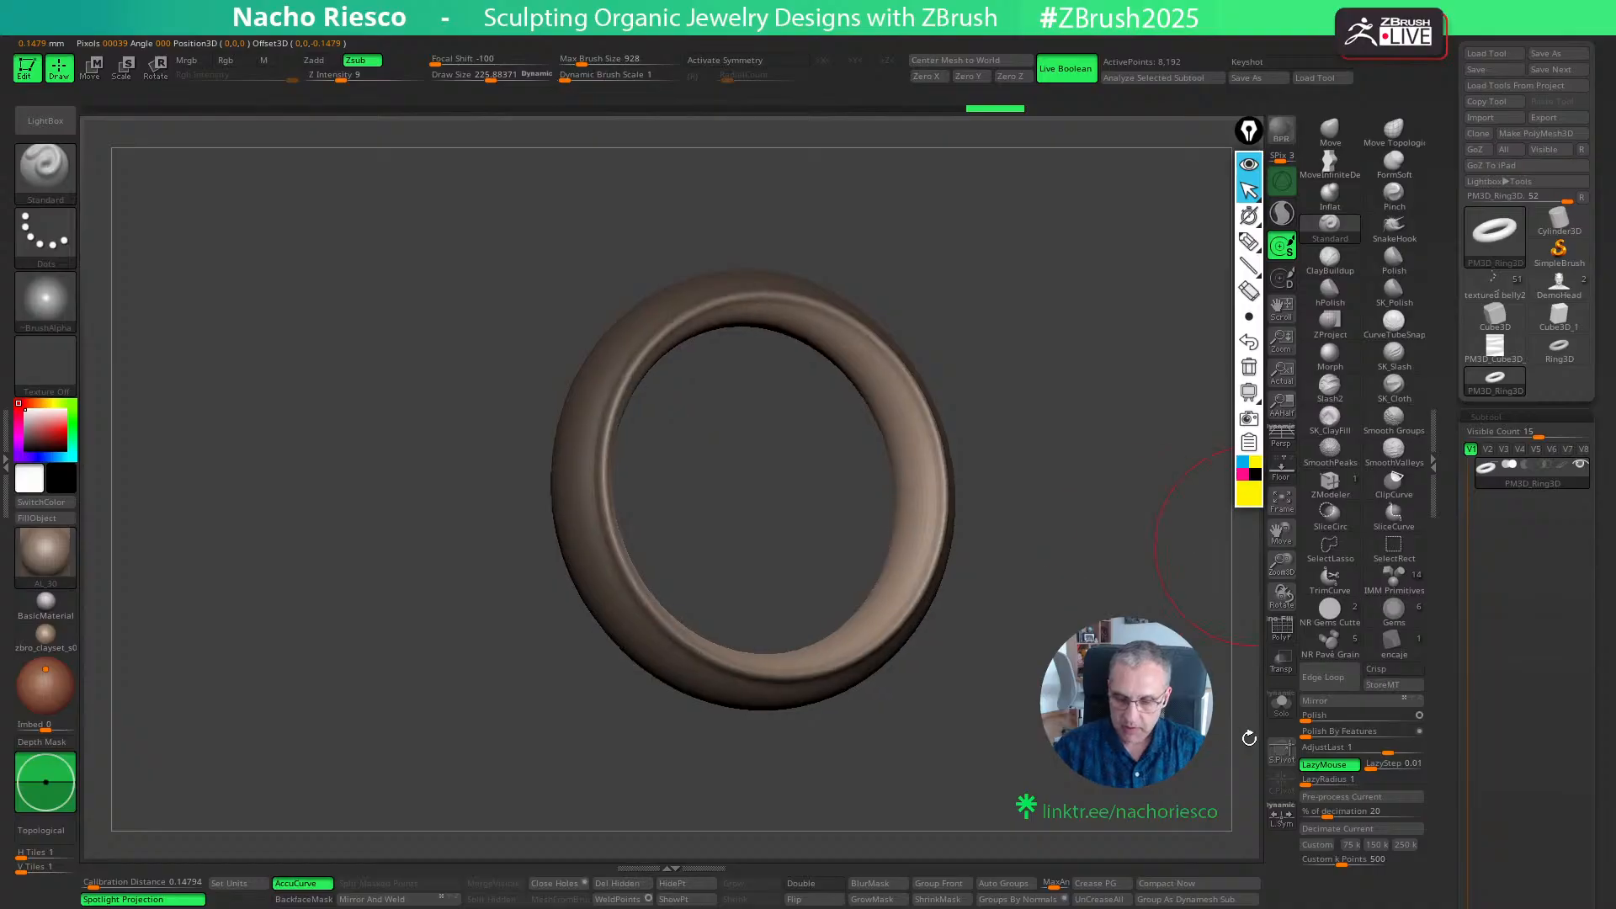
- Toggle the Polish By Features mode and apply the polish to the reshaped ring
{"action": "left_click", "coordinate": [1230, 767], "text": "ctrl"}
{"action": "mouse_move", "coordinate": [1222, 779]}
{"action": "left_mouse_down", "text": "ctrl"}
{"action": "mouse_move", "coordinate": [1253, 793]}
{"action": "mouse_move", "coordinate": [1153, 796]}
{"action": "left_mouse_up", "text": "ctrl"}
{"action": "left_click", "coordinate": [1419, 731]}
{"action": "left_click", "coordinate": [1340, 737]}
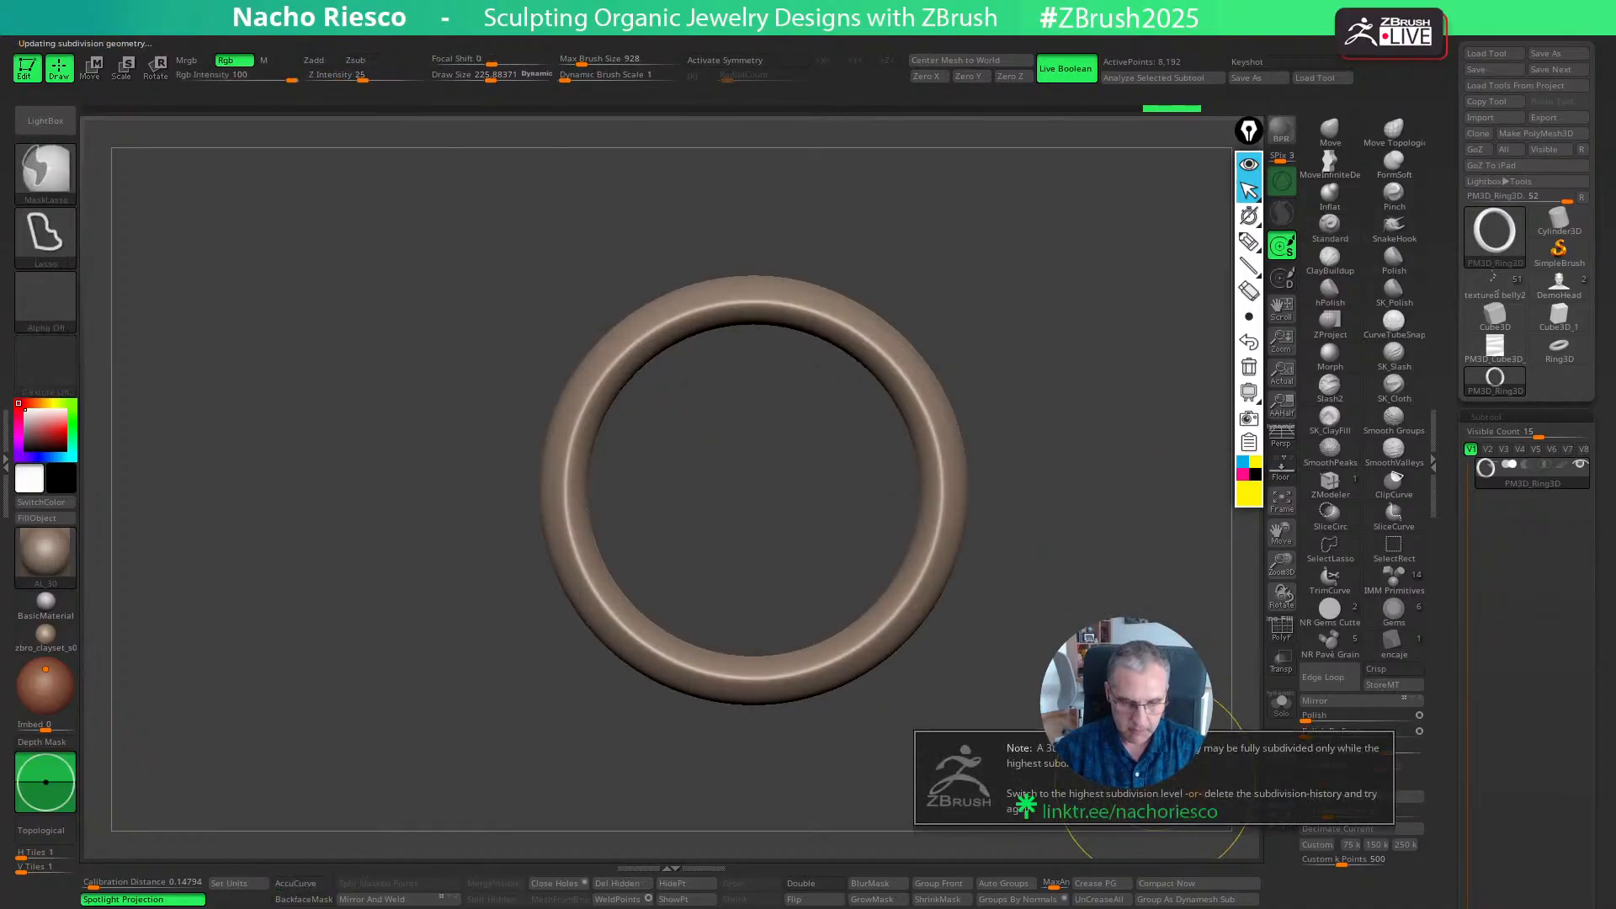
- Subdivide the ring up to subdivision level 5
{"action": "left_click_drag", "start_coordinate": [1446, 720], "coordinate": [1447, 99]}
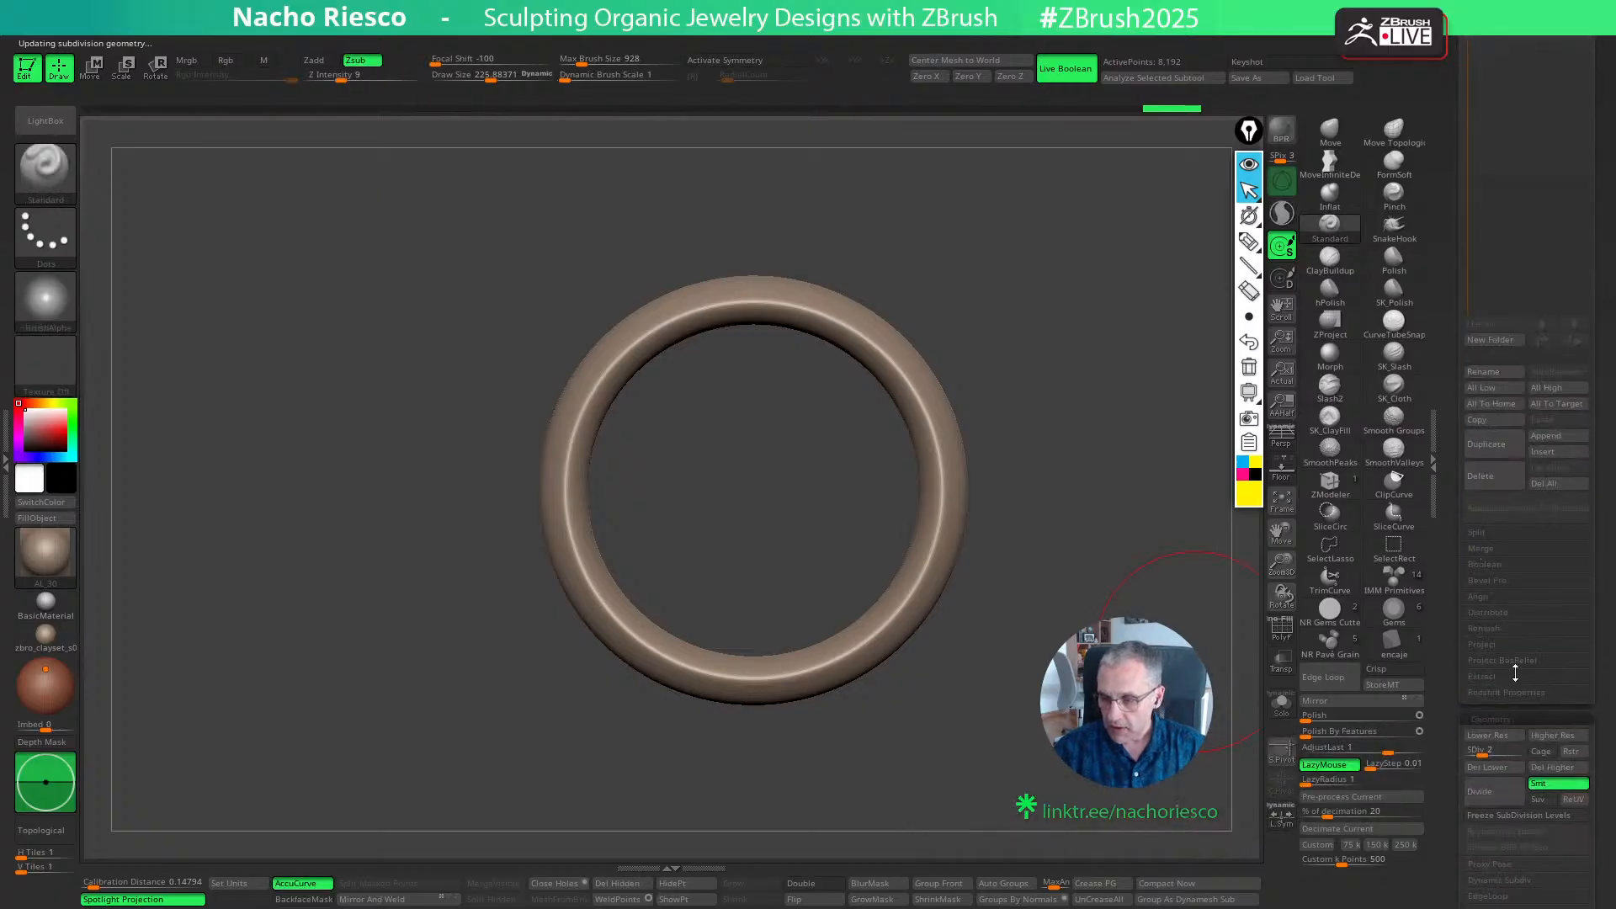
{"action": "left_click_drag", "start_coordinate": [1489, 755], "coordinate": [1521, 754]}
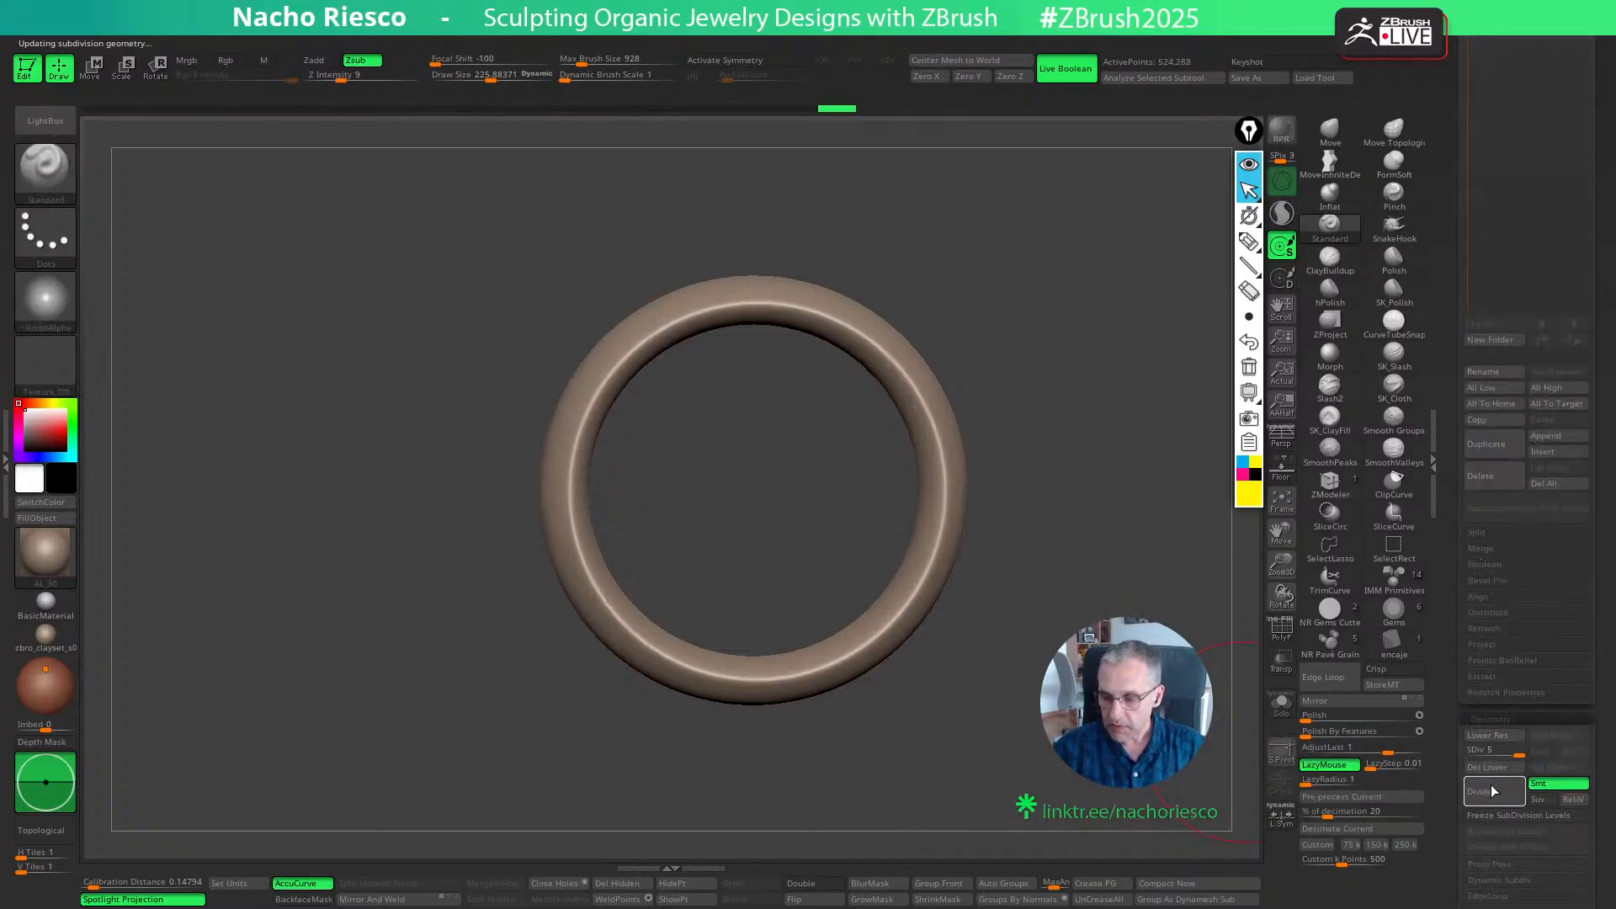
{"action": "left_click_drag", "start_coordinate": [1204, 755], "coordinate": [1341, 712]}
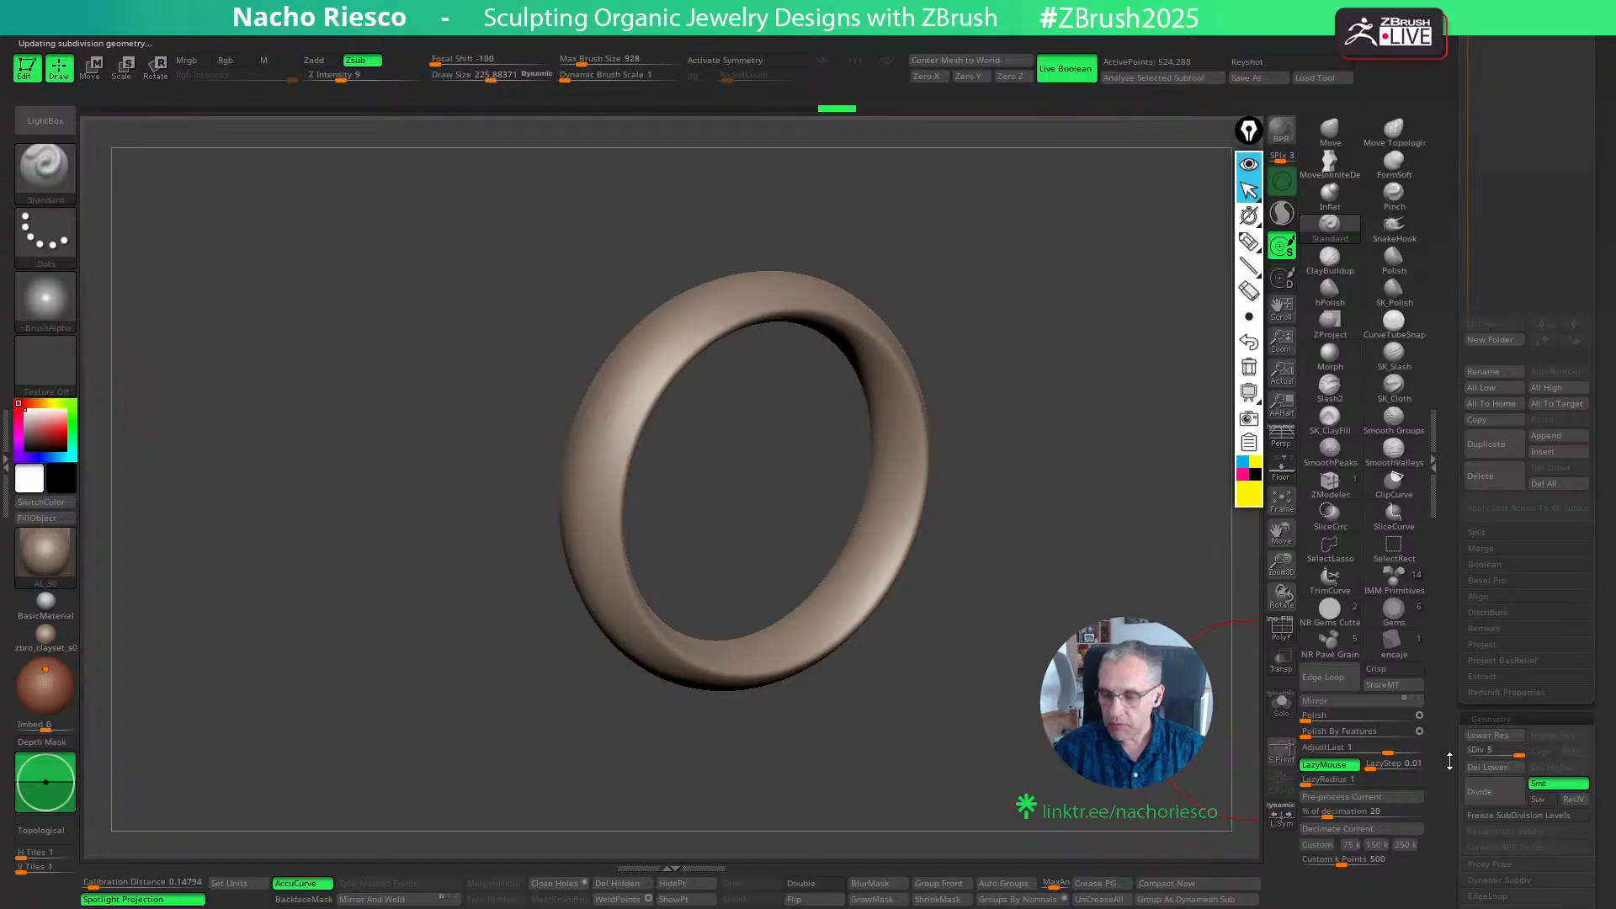
- Add surface noise to the ring and assign the Voronoi pattern through NoisePlug
{"action": "left_click_drag", "start_coordinate": [1449, 760], "coordinate": [1487, 631]}
{"action": "left_click", "coordinate": [1482, 703]}
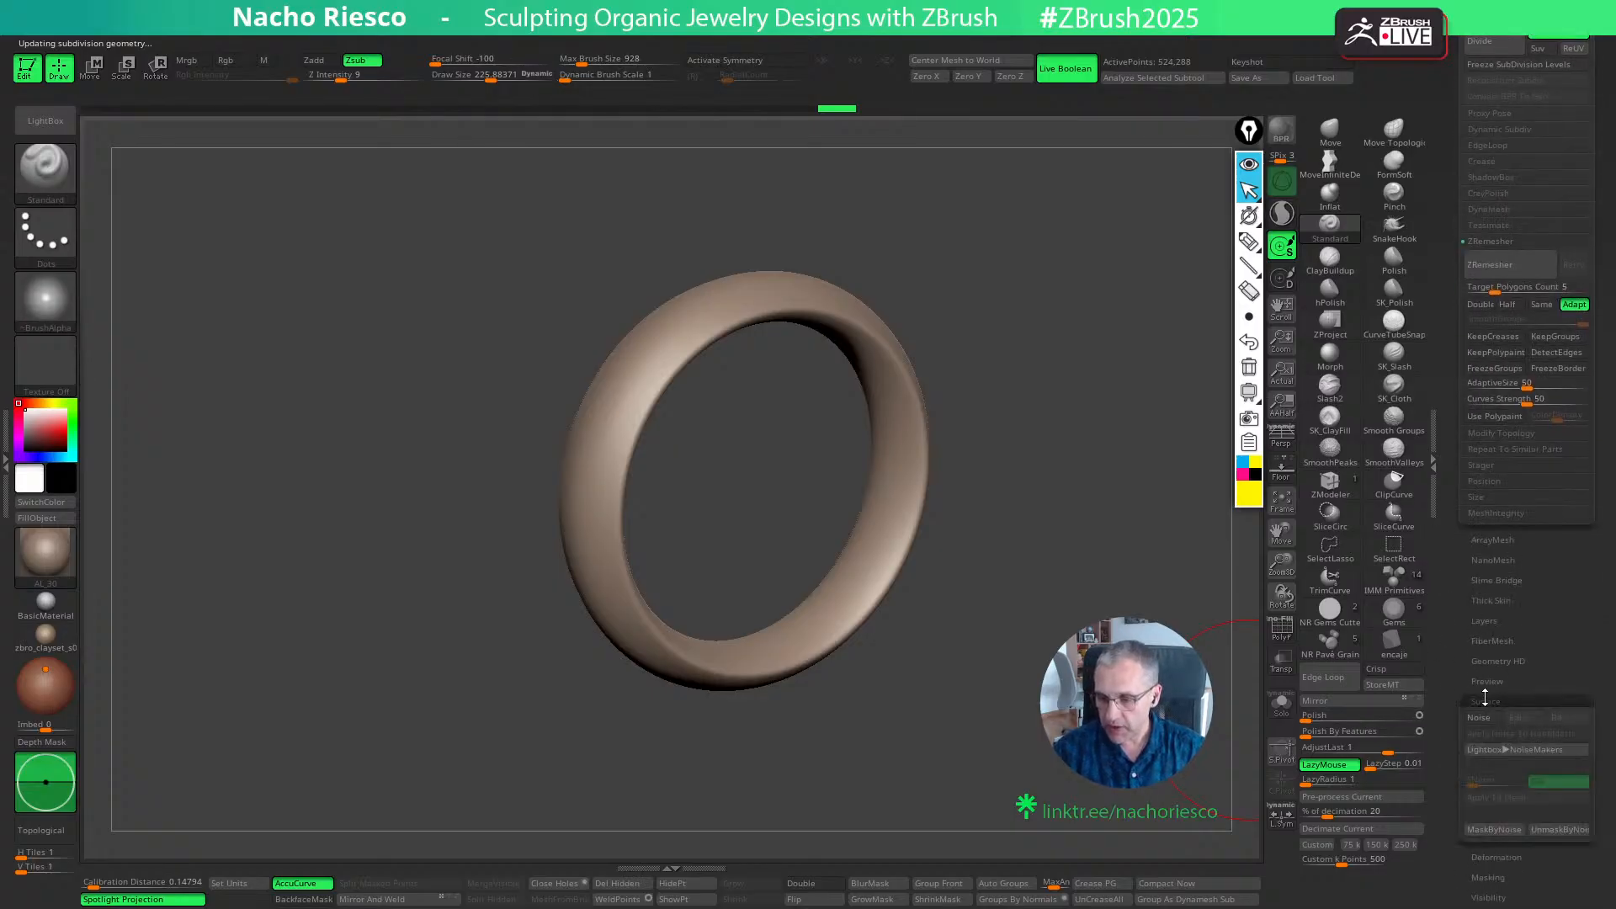
{"action": "left_click", "coordinate": [1481, 719]}
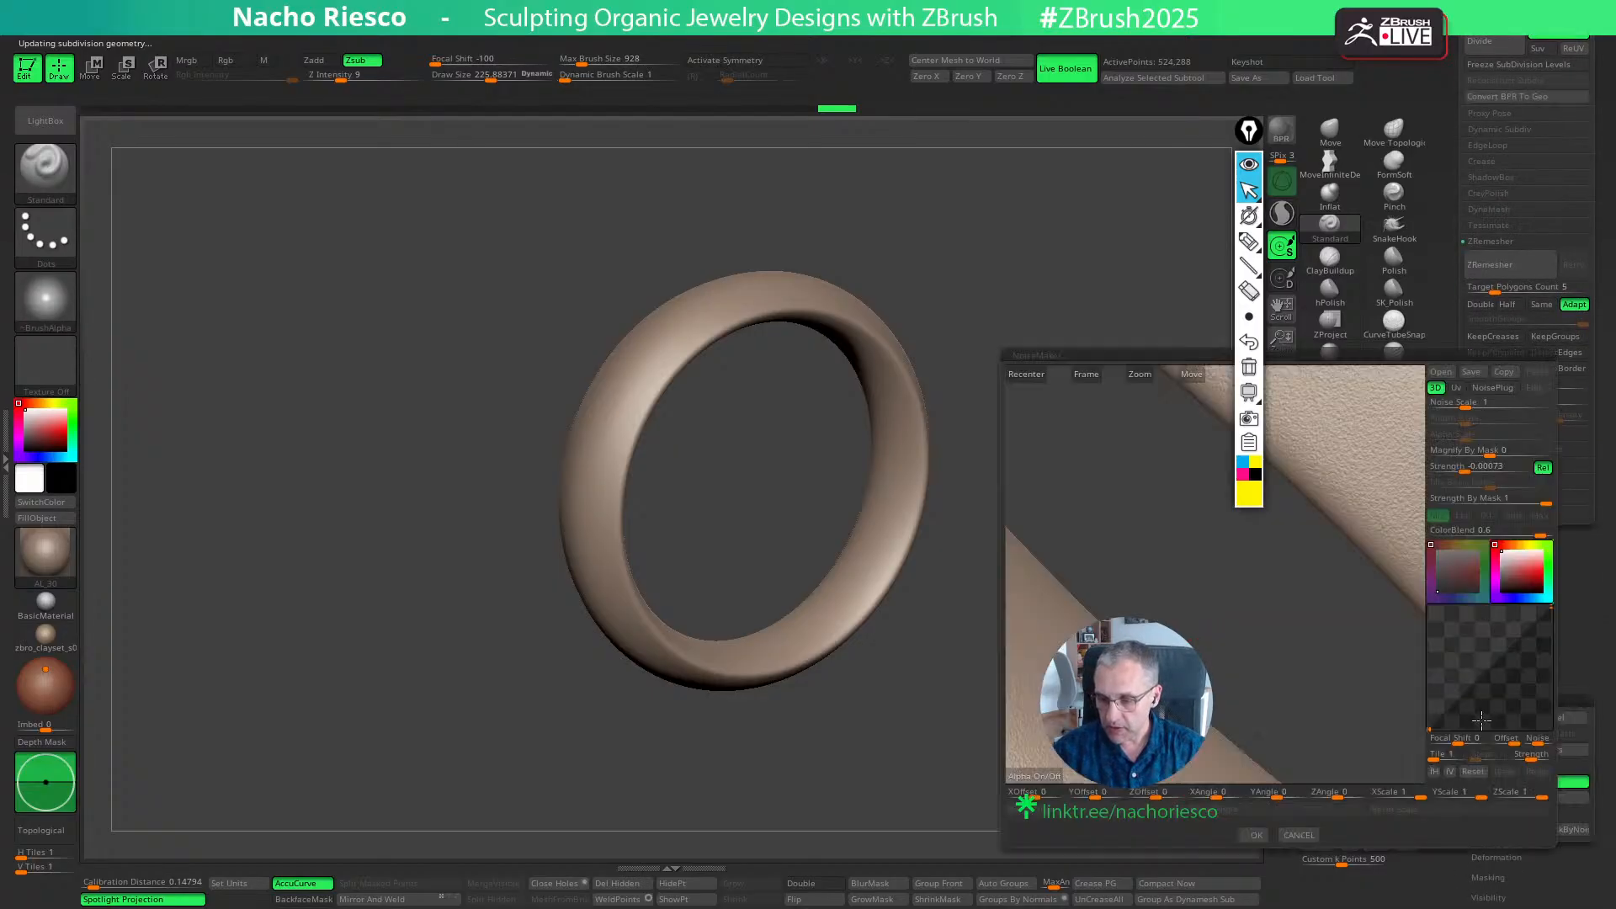
{"action": "left_click", "coordinate": [1487, 390]}
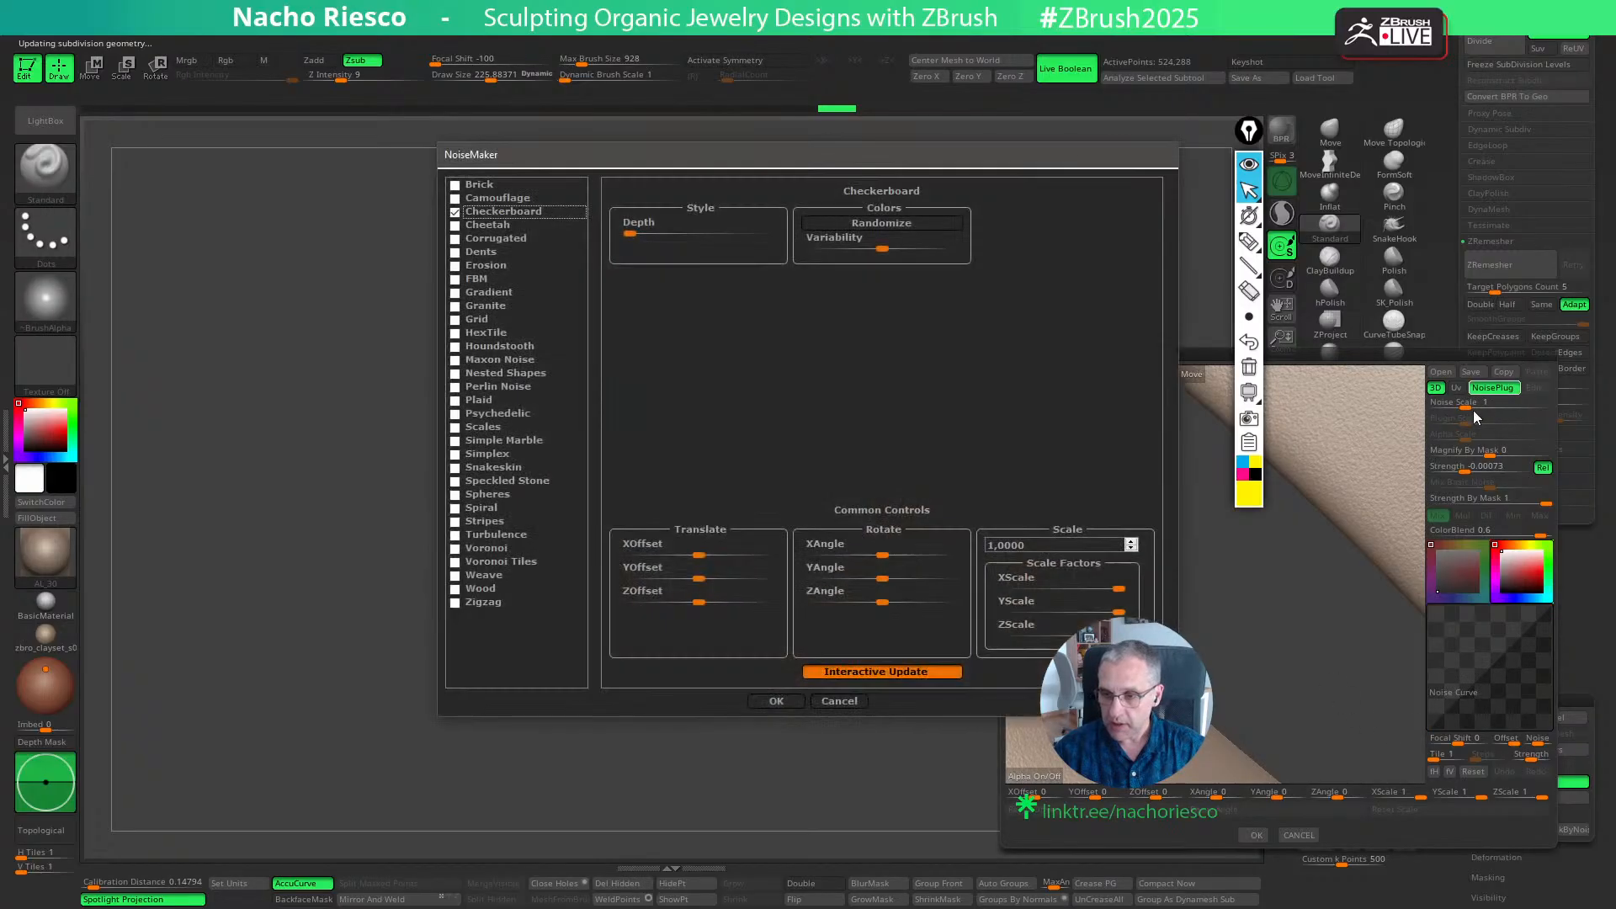
{"action": "left_click", "coordinate": [490, 547]}
{"action": "left_click", "coordinate": [785, 701]}
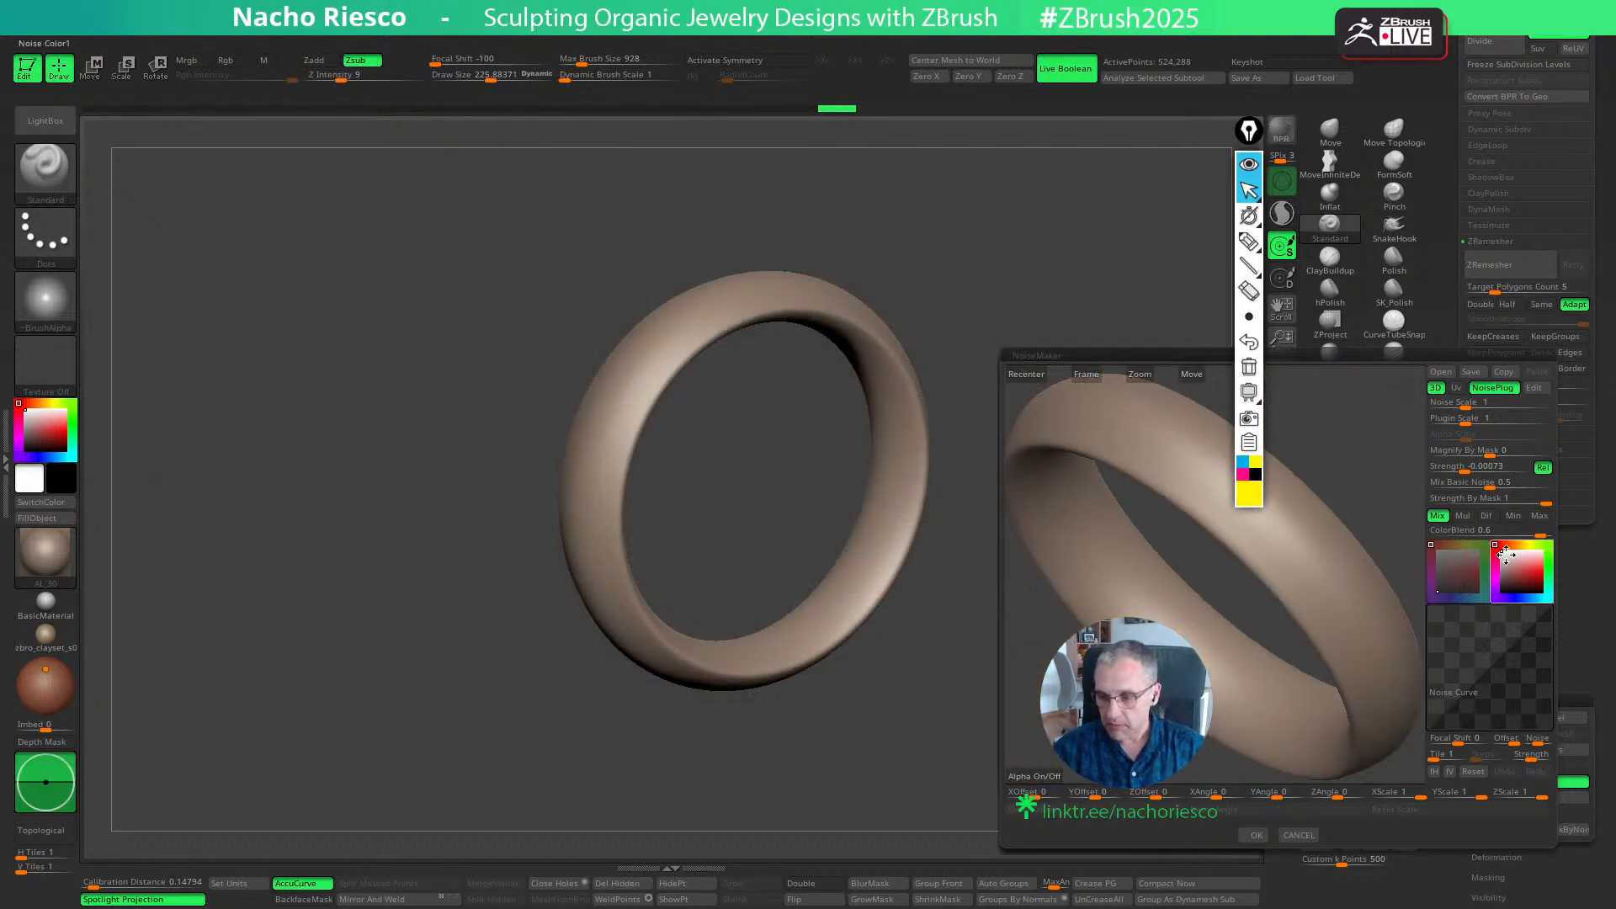
- Darken Noise Color1, set Mix Basic Noise to 0 and accept the Voronoi noise
{"action": "left_click", "coordinate": [1249, 166]}
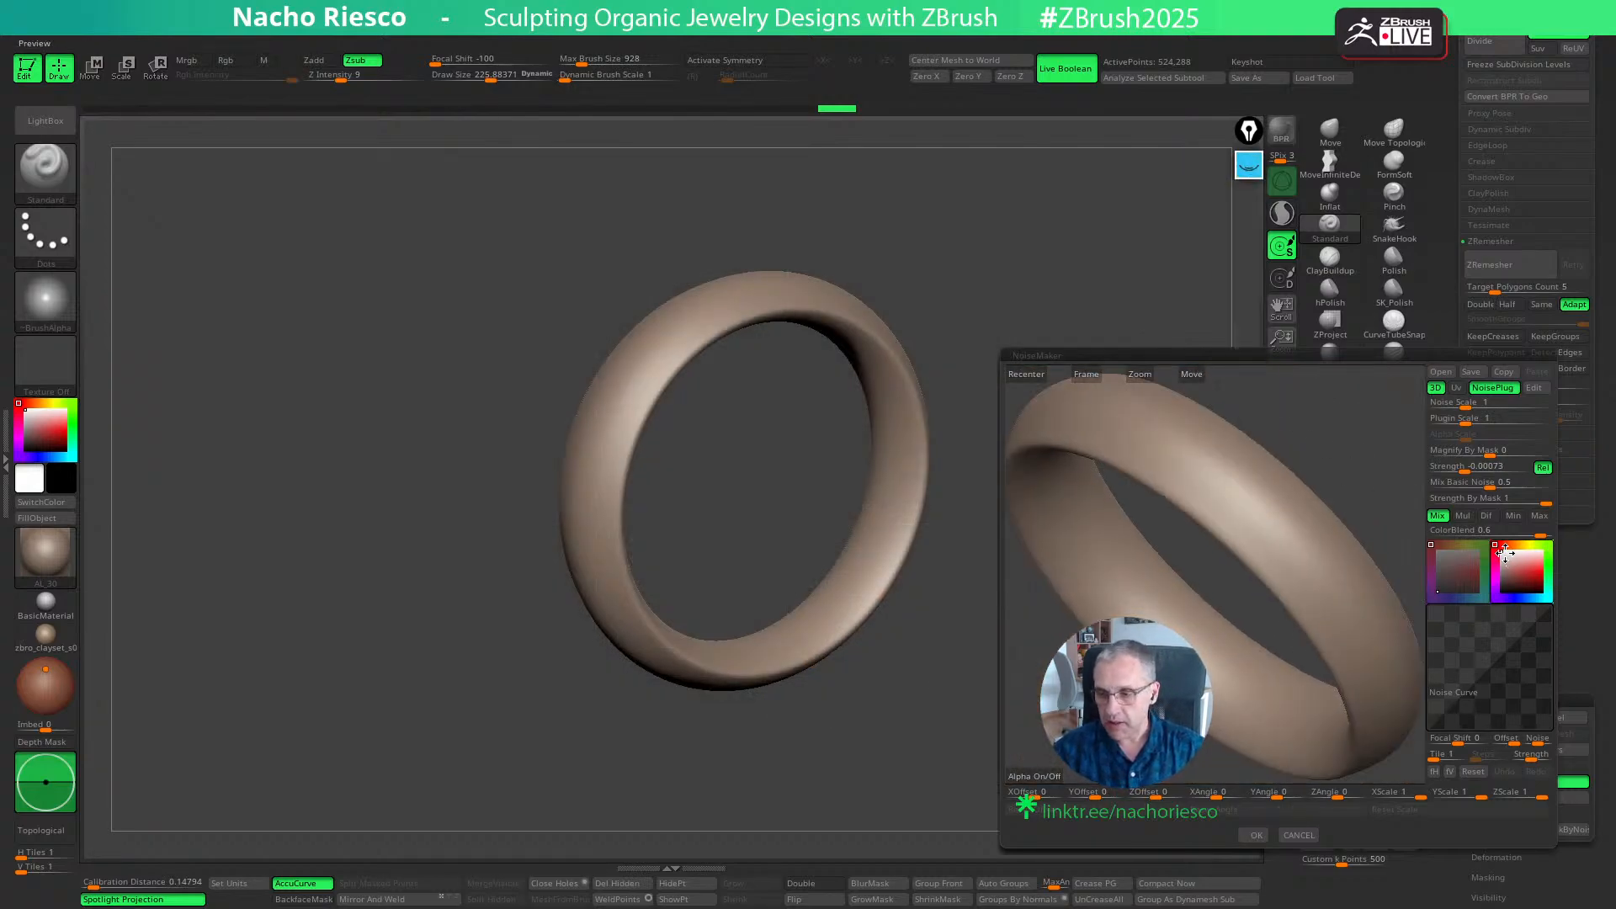
{"action": "left_click_drag", "start_coordinate": [1503, 550], "coordinate": [1498, 595]}
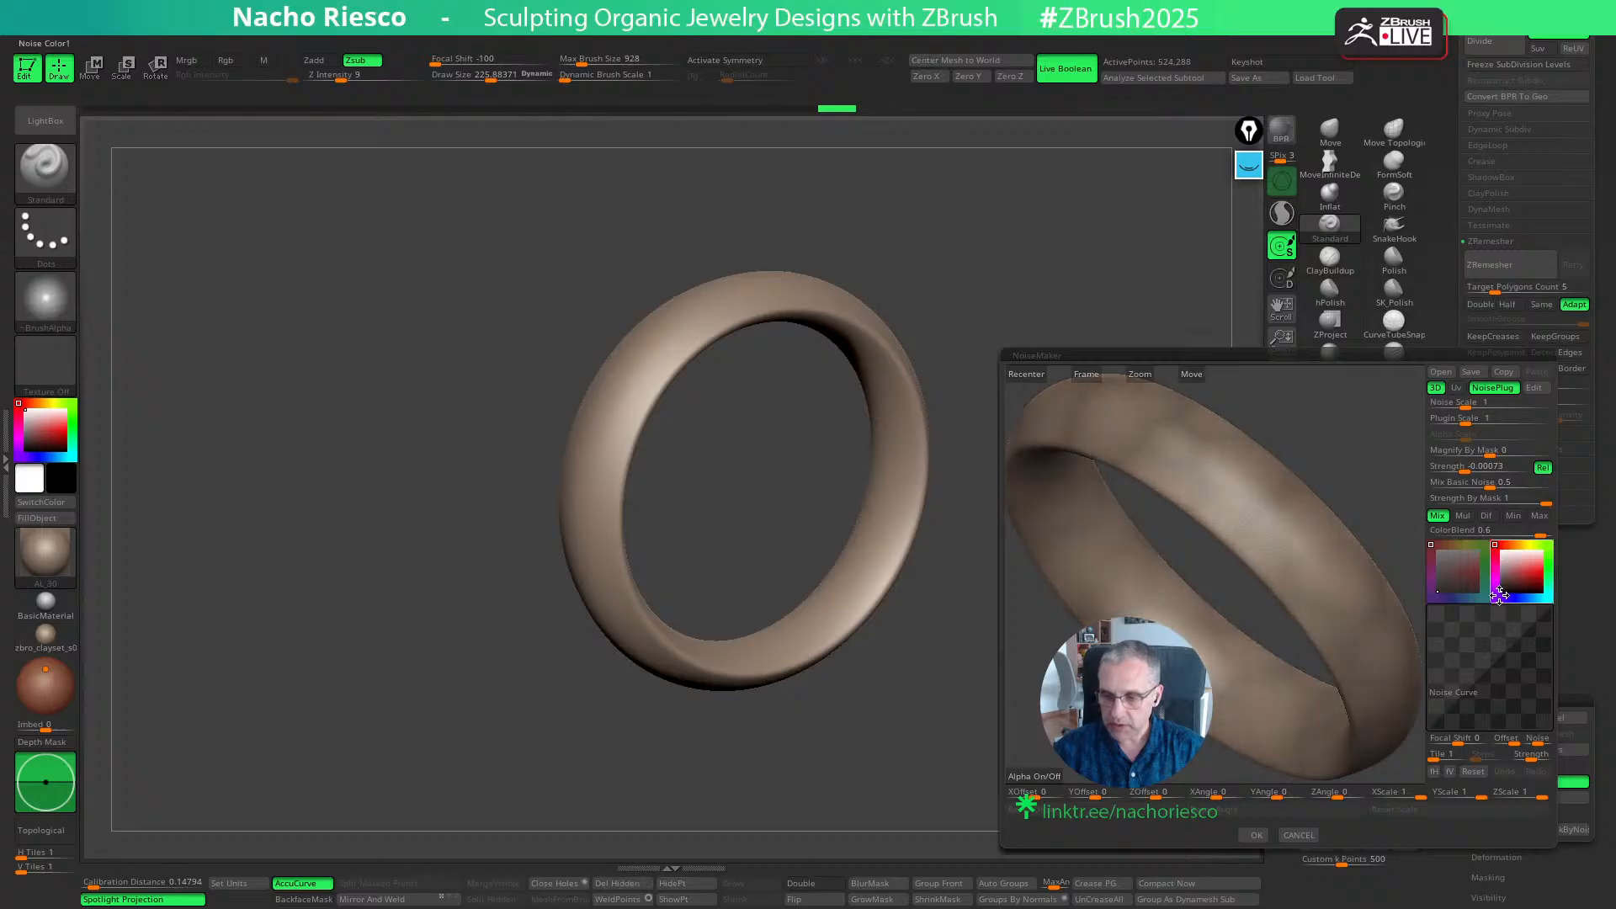
{"action": "left_click", "coordinate": [1491, 483]}
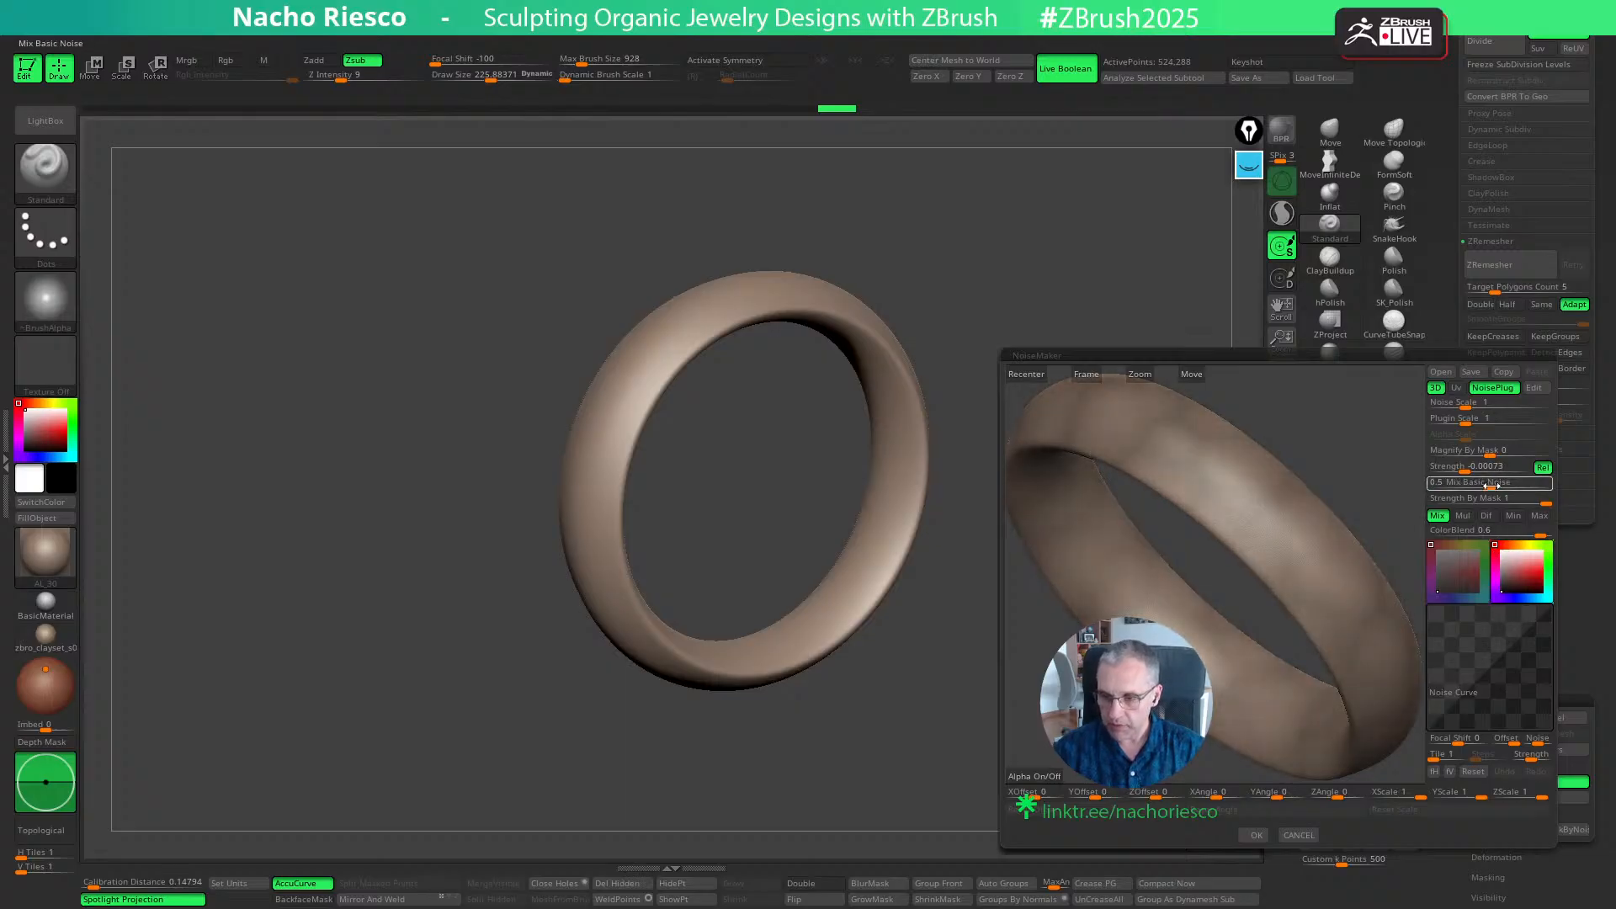
{"action": "left_click_drag", "start_coordinate": [1491, 485], "coordinate": [1269, 707]}
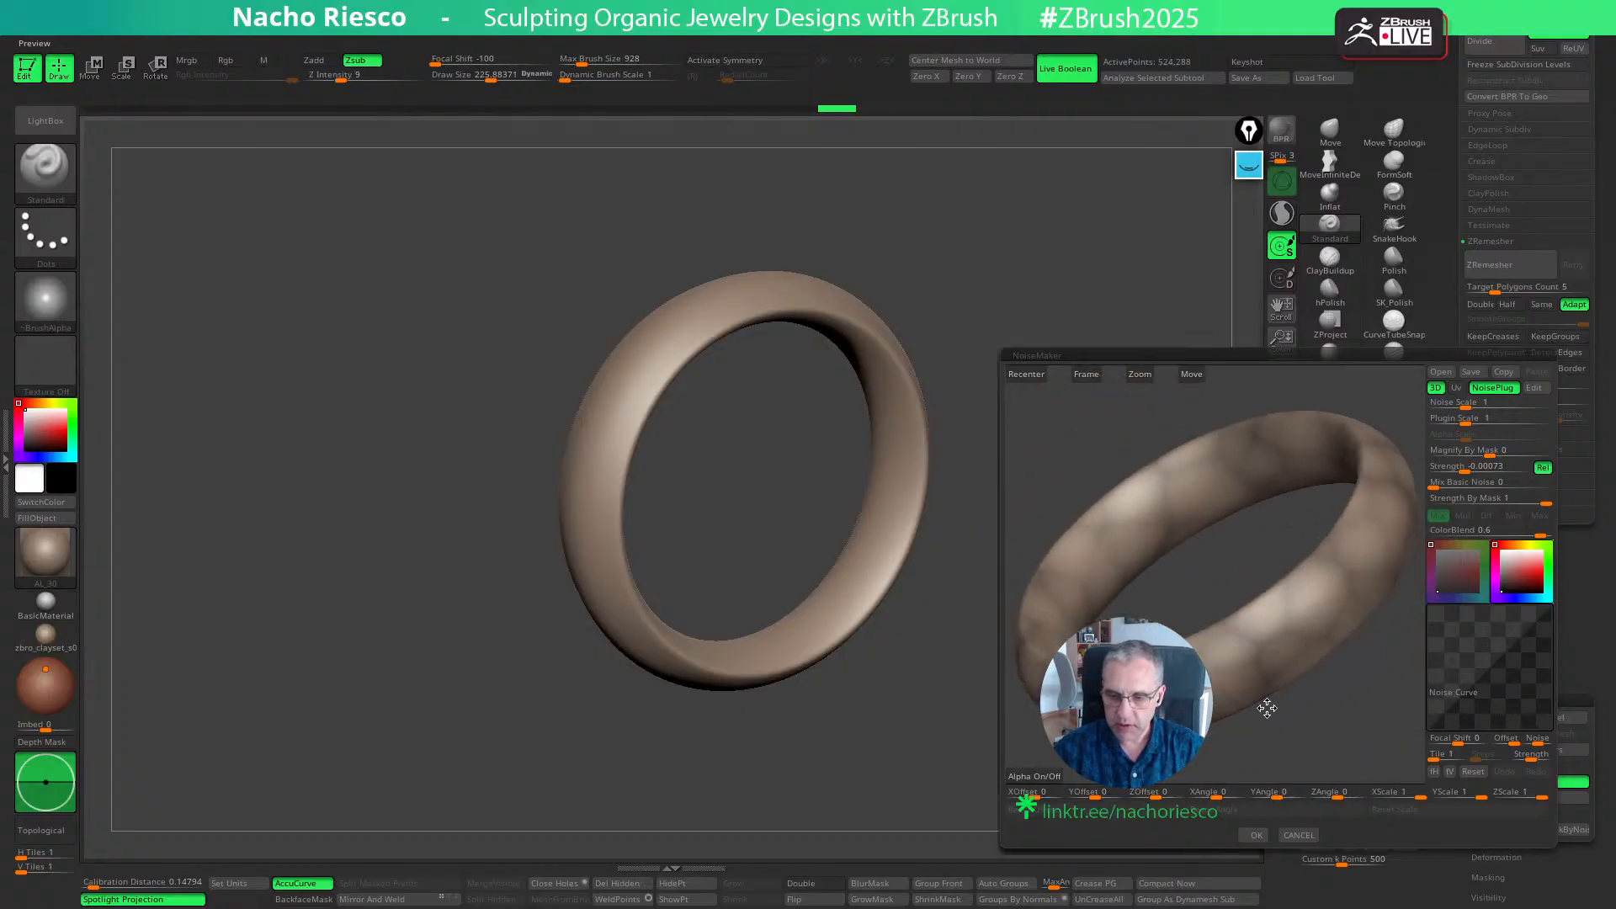
{"action": "left_click", "coordinate": [1253, 835]}
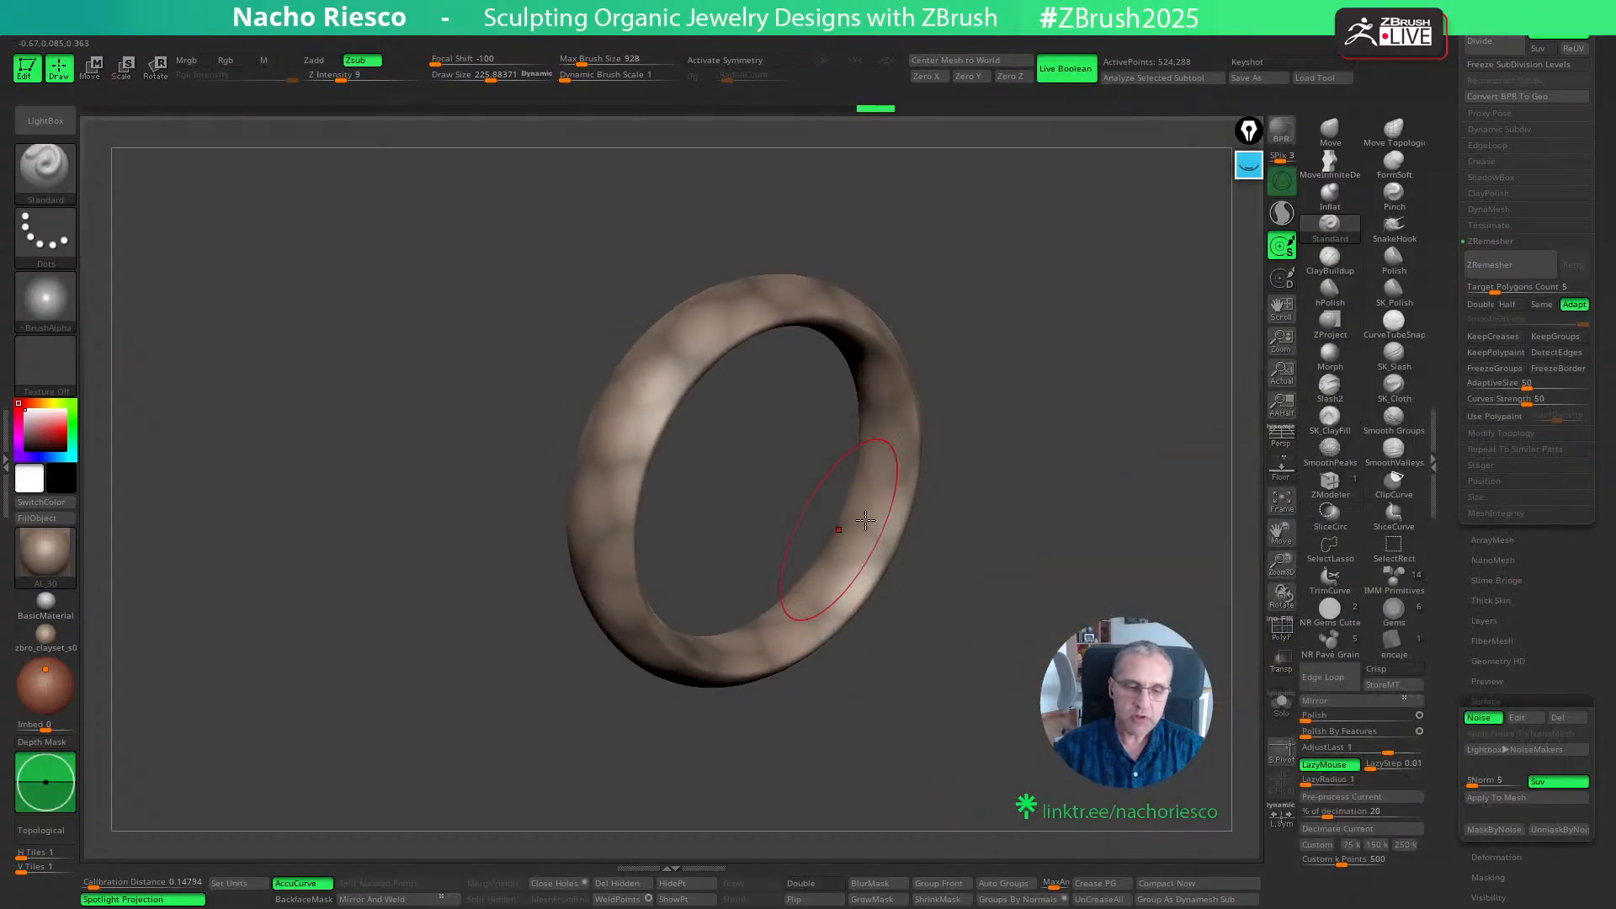
- Store a morph target of the smooth ring and mask the mesh by its Voronoi noise
{"action": "left_click", "coordinate": [1392, 684]}
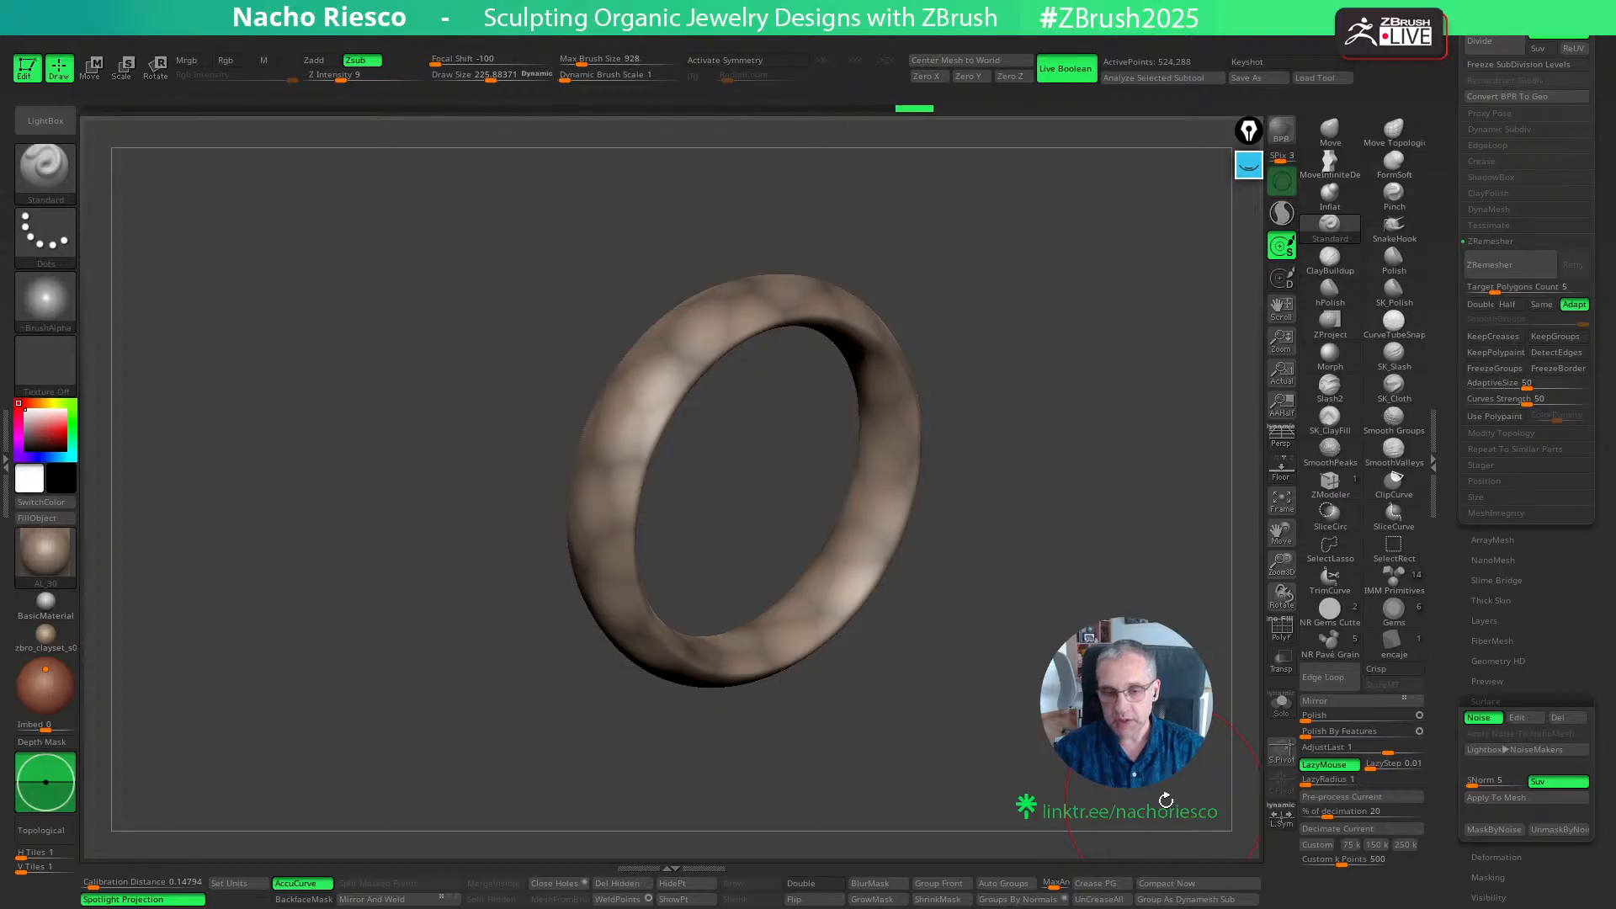
{"action": "scroll", "coordinate": [1476, 698], "scroll_direction": "down", "scroll_amount": 3}
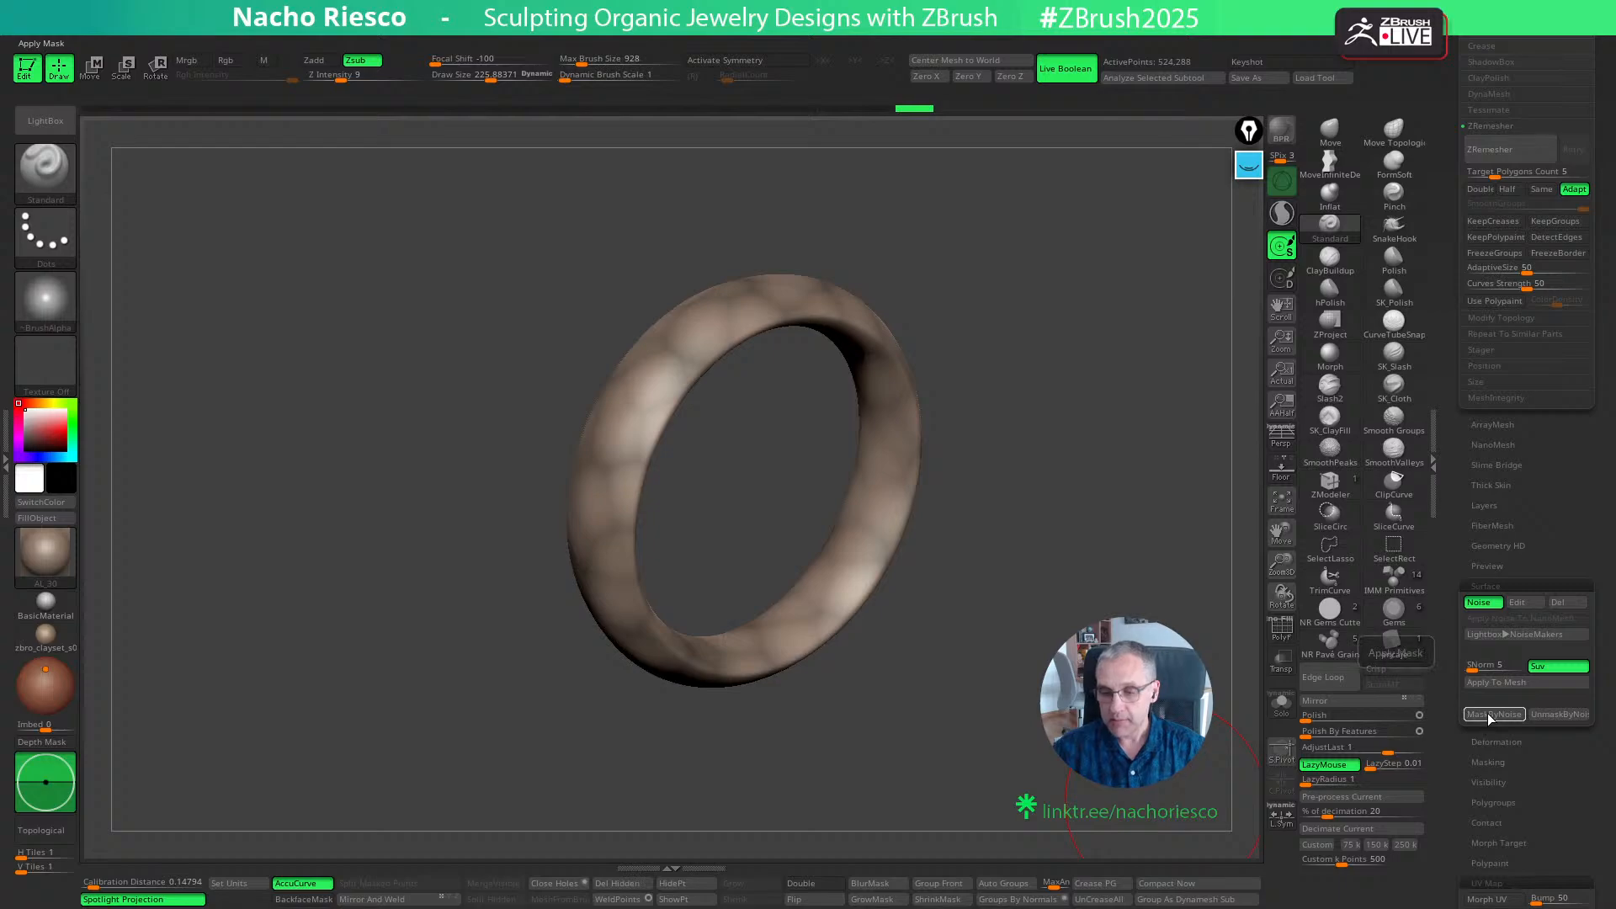
{"action": "left_click", "coordinate": [1488, 716]}
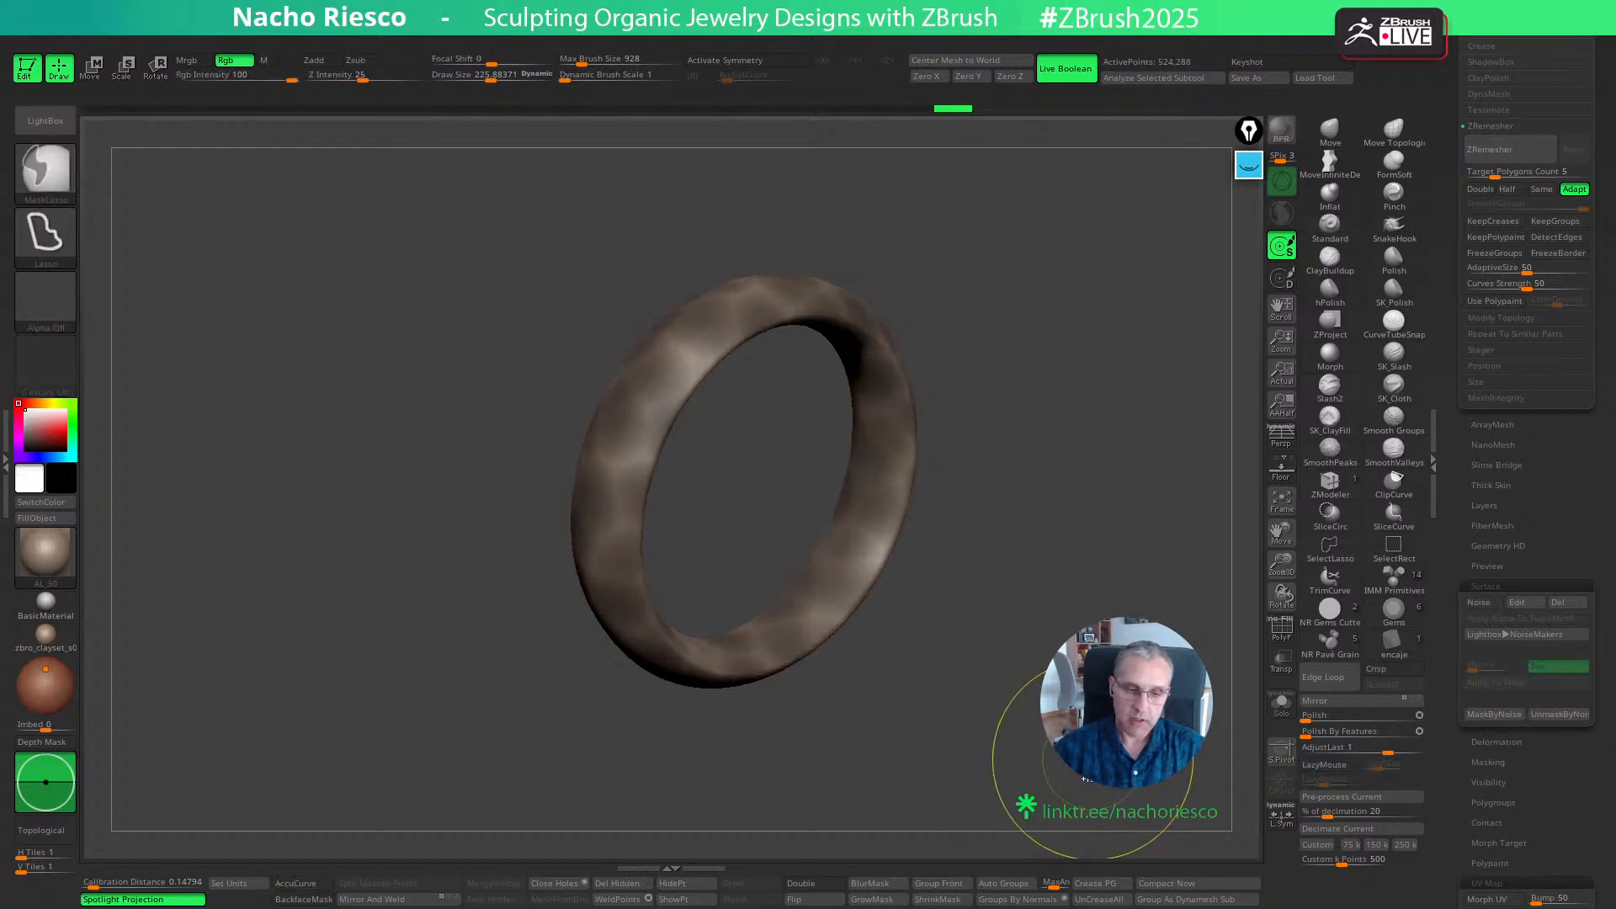
- Invert the noise mask and inflate the ring with the centred gizmo, undoing weaker attempts, until the Voronoi cells form facets
{"action": "key", "text": "w"}
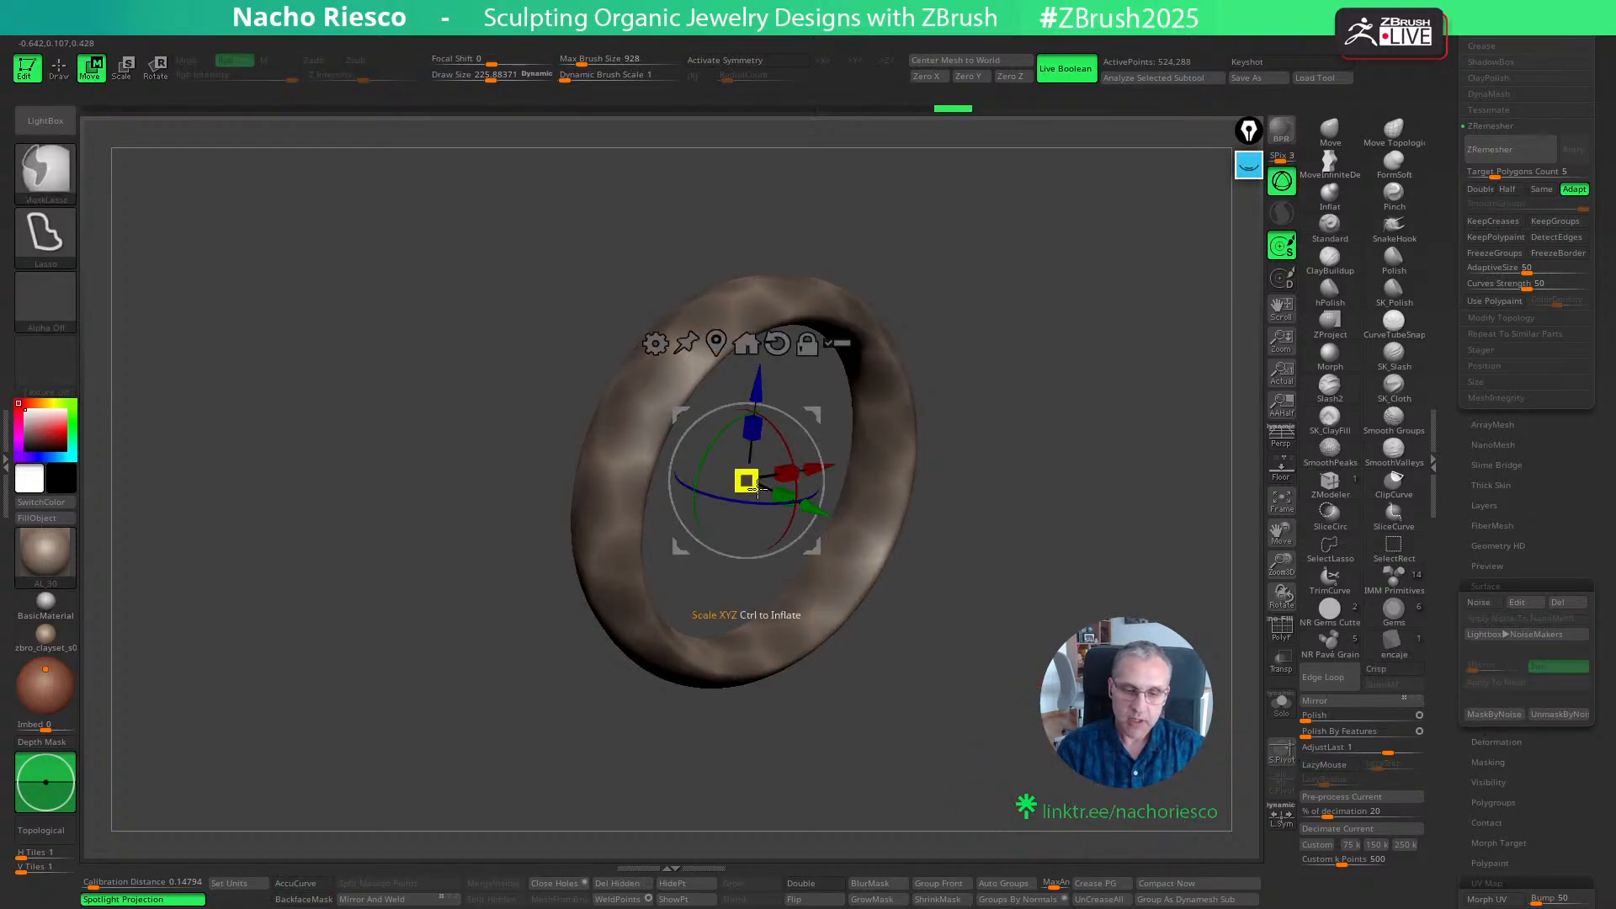
{"action": "mouse_move", "coordinate": [756, 489]}
{"action": "left_mouse_down", "text": "ctrl"}
{"action": "mouse_move", "coordinate": [893, 837]}
{"action": "mouse_move", "coordinate": [796, 583]}
{"action": "left_mouse_up", "text": "ctrl"}
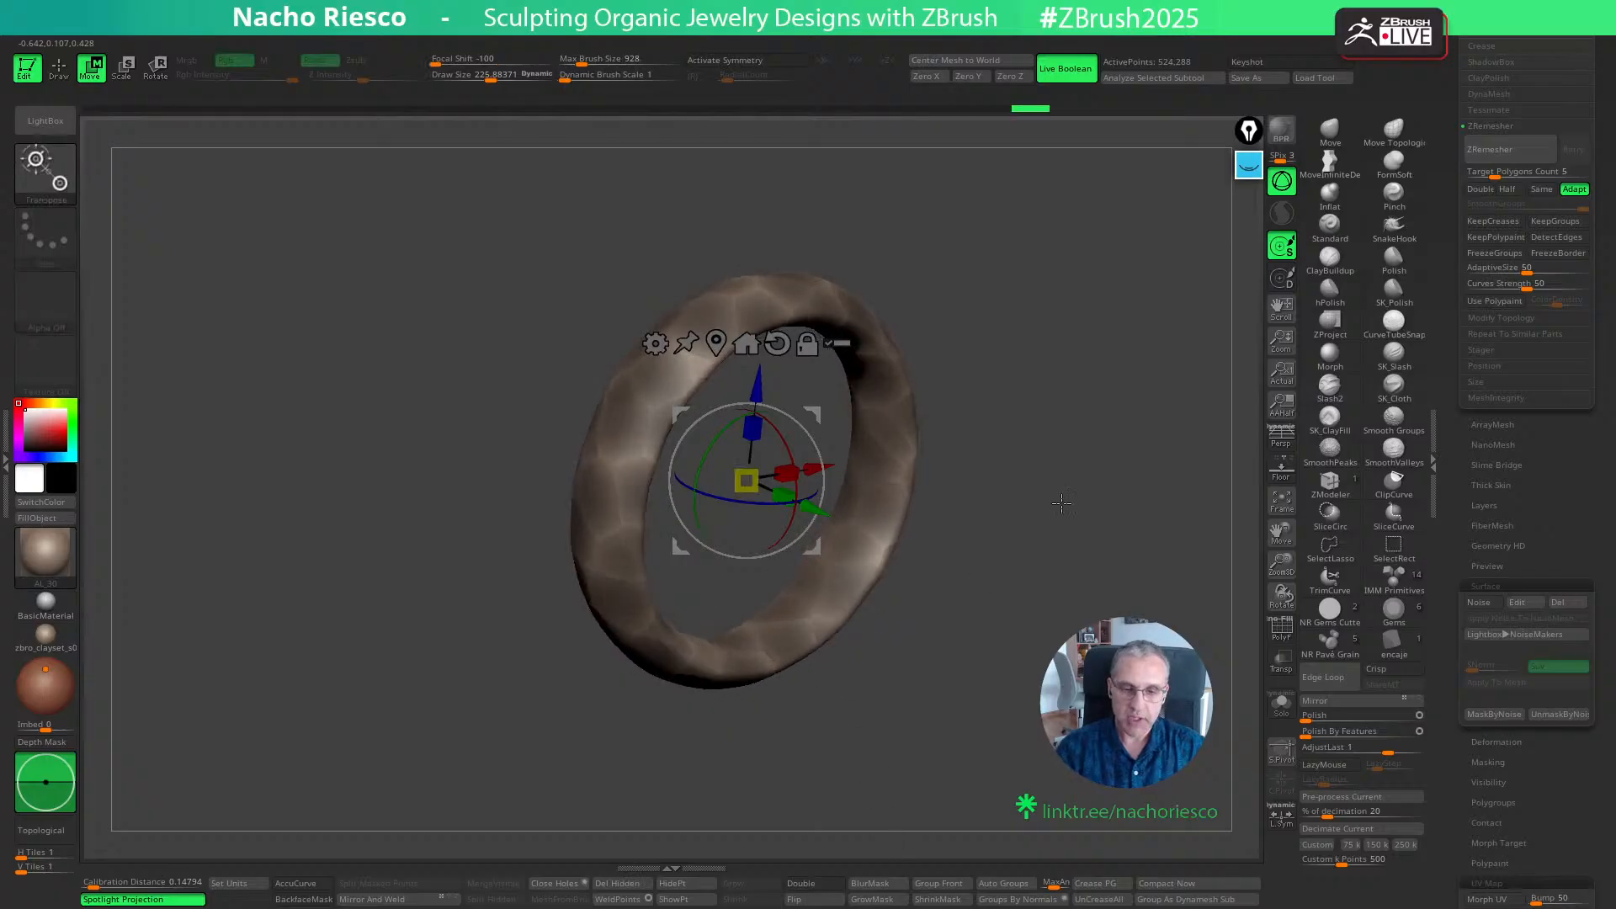
{"action": "key", "text": "ctrl+z"}
{"action": "key", "text": "ctrl+i"}
{"action": "key", "text": "ctrl+i"}
{"action": "left_click_drag", "start_coordinate": [747, 481], "coordinate": [742, 414], "text": "ctrl"}
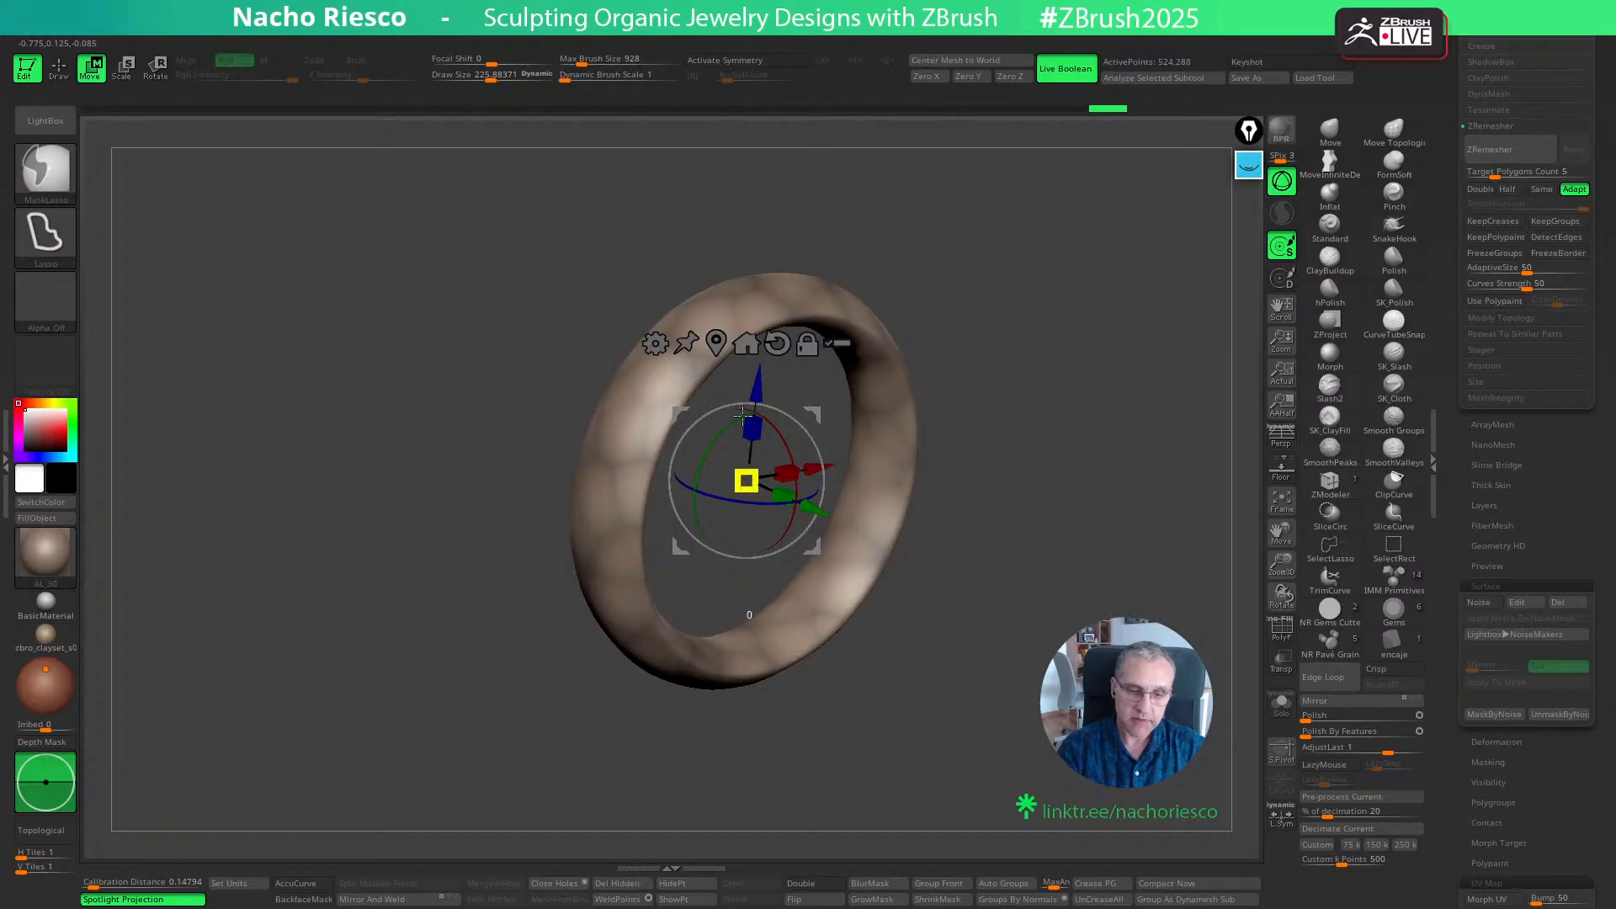
{"action": "left_click_drag", "start_coordinate": [717, 341], "coordinate": [716, 337], "text": "ctrl"}
{"action": "mouse_move", "coordinate": [749, 474]}
{"action": "left_mouse_down", "text": "ctrl"}
{"action": "mouse_move", "coordinate": [781, 645]}
{"action": "mouse_move", "coordinate": [766, 663]}
{"action": "mouse_move", "coordinate": [735, 649]}
{"action": "mouse_move", "coordinate": [751, 496]}
{"action": "mouse_move", "coordinate": [736, 729]}
{"action": "left_mouse_up", "text": "ctrl"}
{"action": "key", "text": "ctrl+z"}
{"action": "left_click", "coordinate": [1059, 474], "text": "ctrl"}
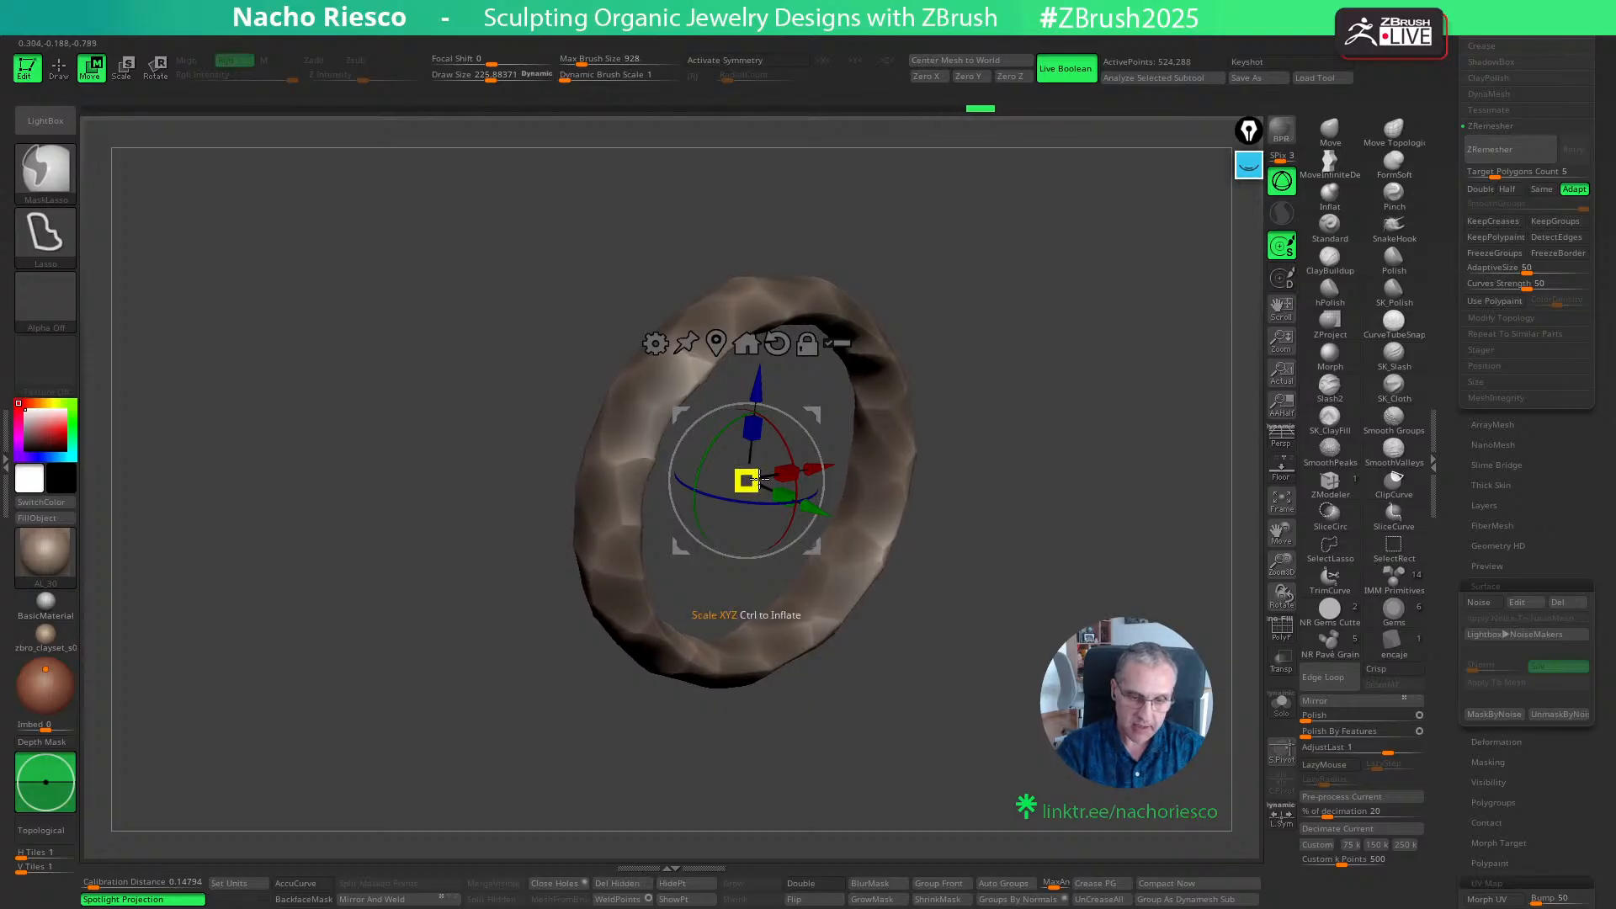
- Clear the noise mask and use MaskPerfectCircle from the front to mask the ring's outer surface, leaving the inner band unmasked
{"action": "key", "text": "q"}
{"action": "left_click_drag", "start_coordinate": [1020, 437], "coordinate": [1071, 523], "text": "ctrl"}
{"action": "mouse_move", "coordinate": [1072, 522]}
{"action": "left_mouse_down"}
{"action": "mouse_move", "coordinate": [1090, 566]}
{"action": "mouse_move", "coordinate": [1027, 624]}
{"action": "mouse_move", "coordinate": [1052, 621]}
{"action": "mouse_move", "coordinate": [999, 609]}
{"action": "left_mouse_up"}
{"action": "left_click", "coordinate": [45, 169], "text": "ctrl"}
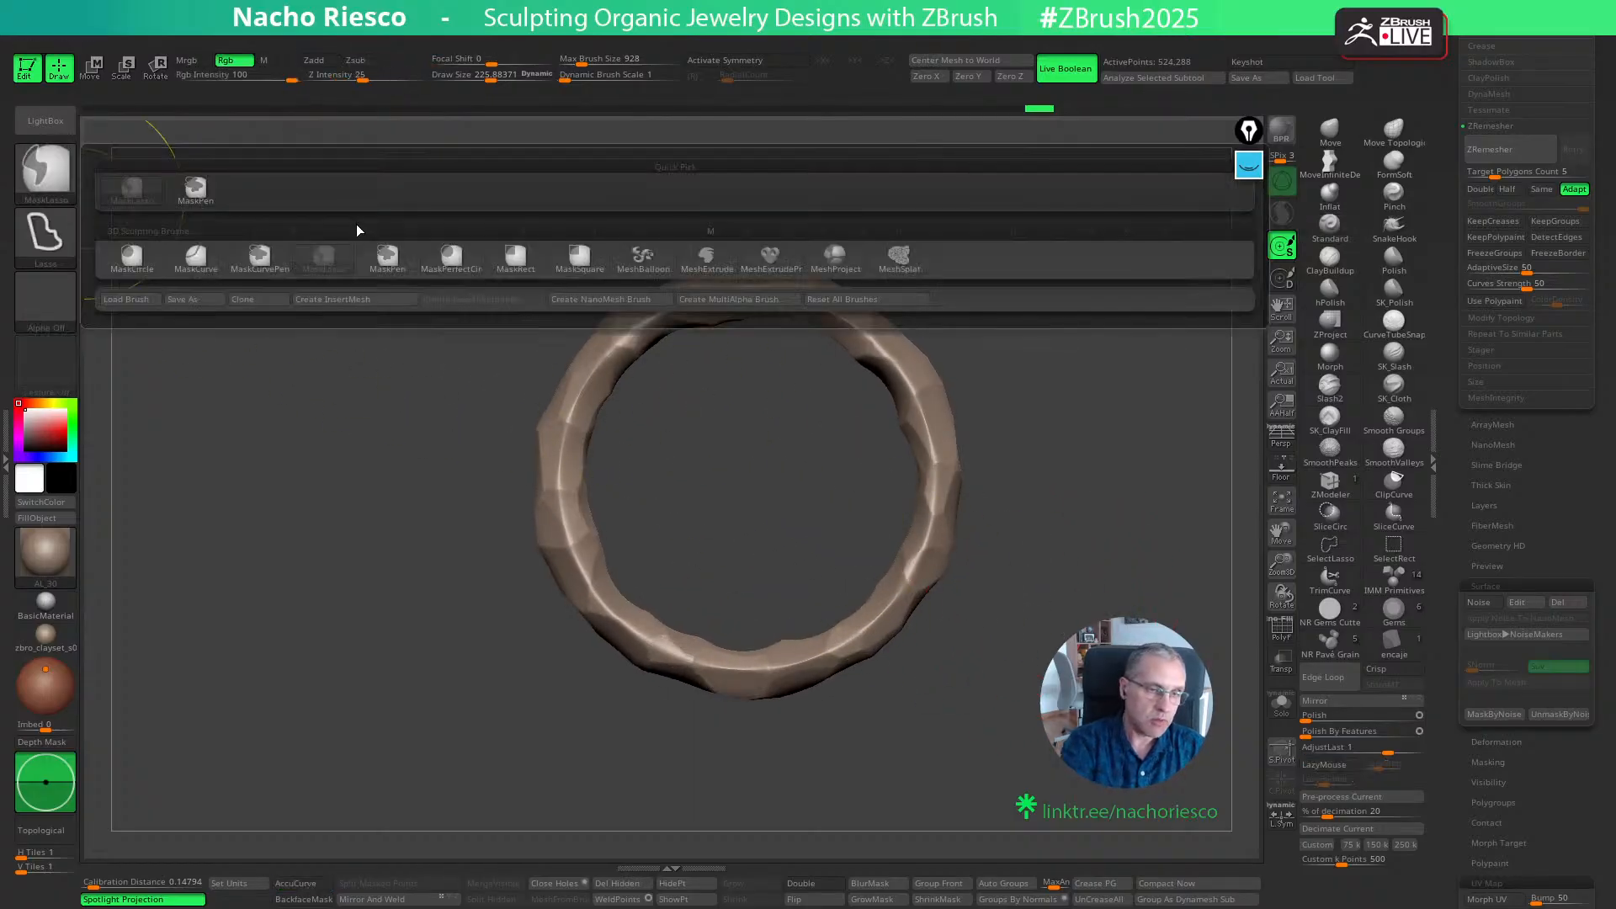
{"action": "left_click", "coordinate": [463, 259]}
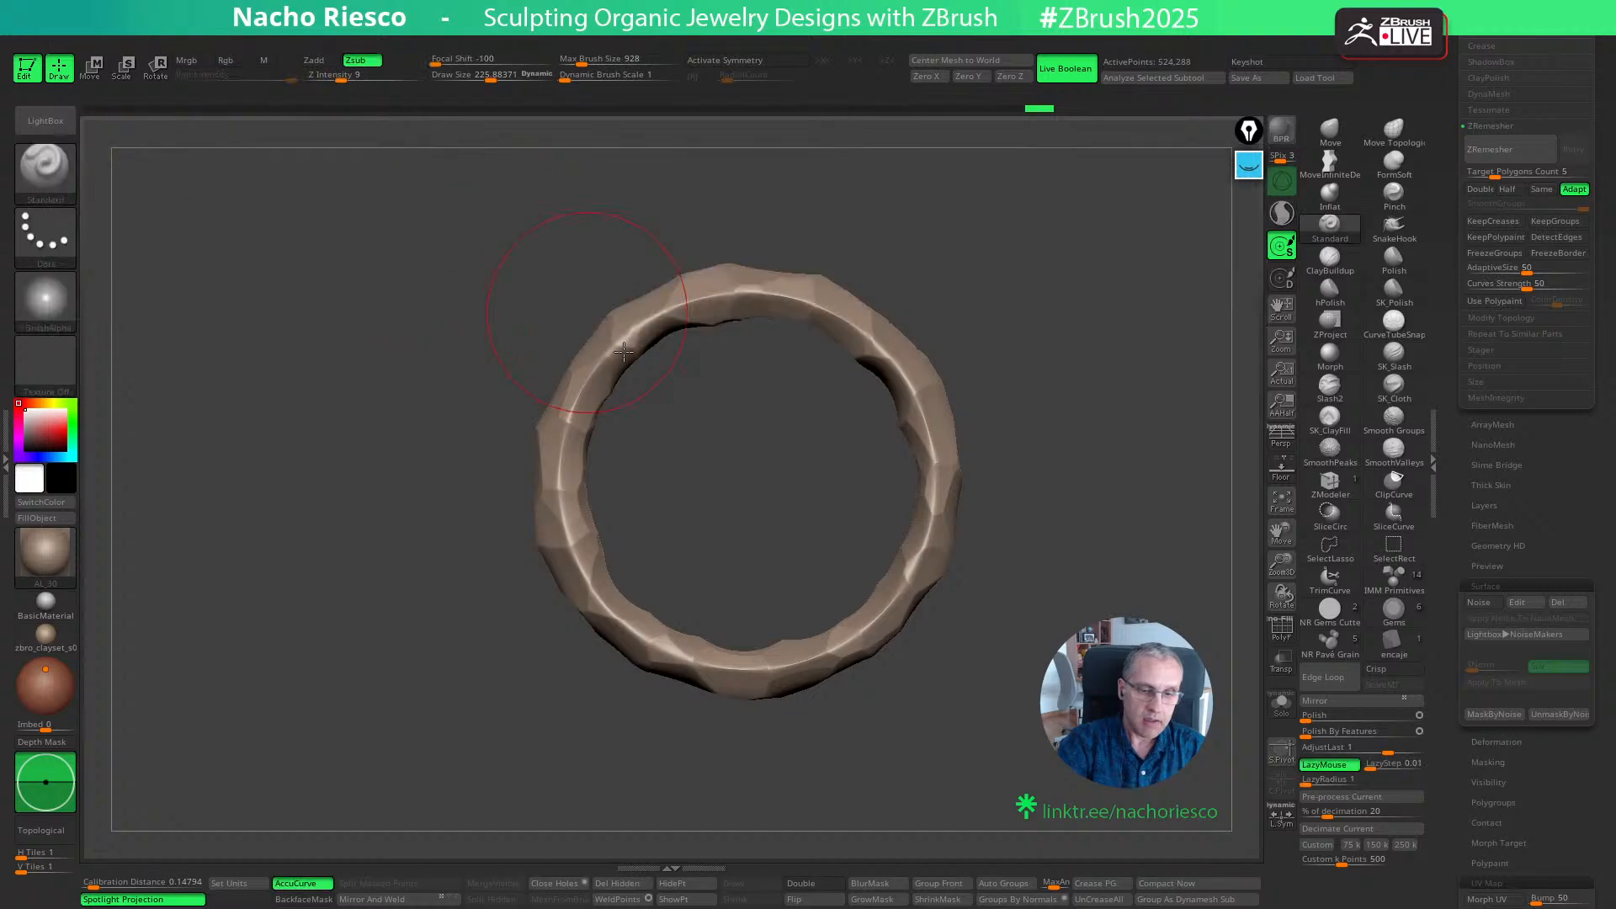
{"action": "mouse_move", "coordinate": [747, 481]}
{"action": "left_mouse_down", "text": "ctrl"}
{"action": "mouse_move", "coordinate": [963, 683]}
{"action": "mouse_move", "coordinate": [1014, 678]}
{"action": "left_mouse_up", "text": "ctrl"}
{"action": "left_click", "coordinate": [880, 628], "text": "ctrl"}
- Select the Morph brush and try restoring the ring's inner face with it, undoing the last stroke
{"action": "left_click", "coordinate": [1330, 365]}
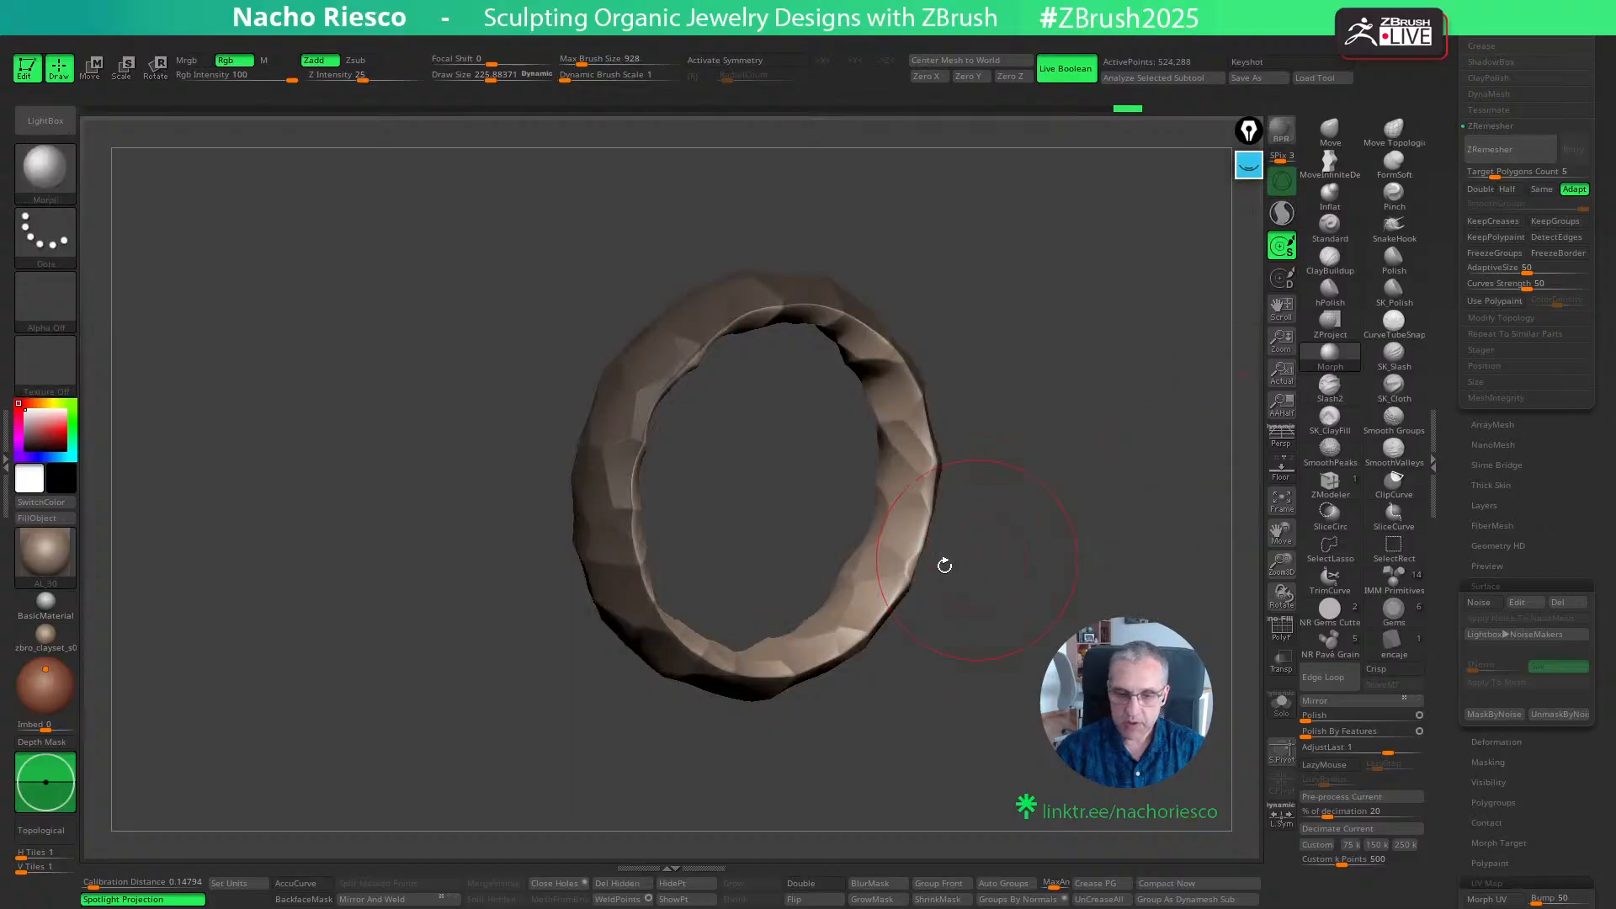
{"action": "mouse_move", "coordinate": [898, 509]}
{"action": "left_mouse_down"}
{"action": "mouse_move", "coordinate": [894, 421]}
{"action": "mouse_move", "coordinate": [860, 349]}
{"action": "mouse_move", "coordinate": [783, 313]}
{"action": "left_mouse_up"}
{"action": "left_click_drag", "start_coordinate": [897, 267], "coordinate": [869, 267]}
{"action": "mouse_move", "coordinate": [744, 342]}
{"action": "left_mouse_down"}
{"action": "mouse_move", "coordinate": [670, 399]}
{"action": "mouse_move", "coordinate": [993, 638]}
{"action": "left_mouse_up"}
{"action": "key", "text": "ctrl+z"}
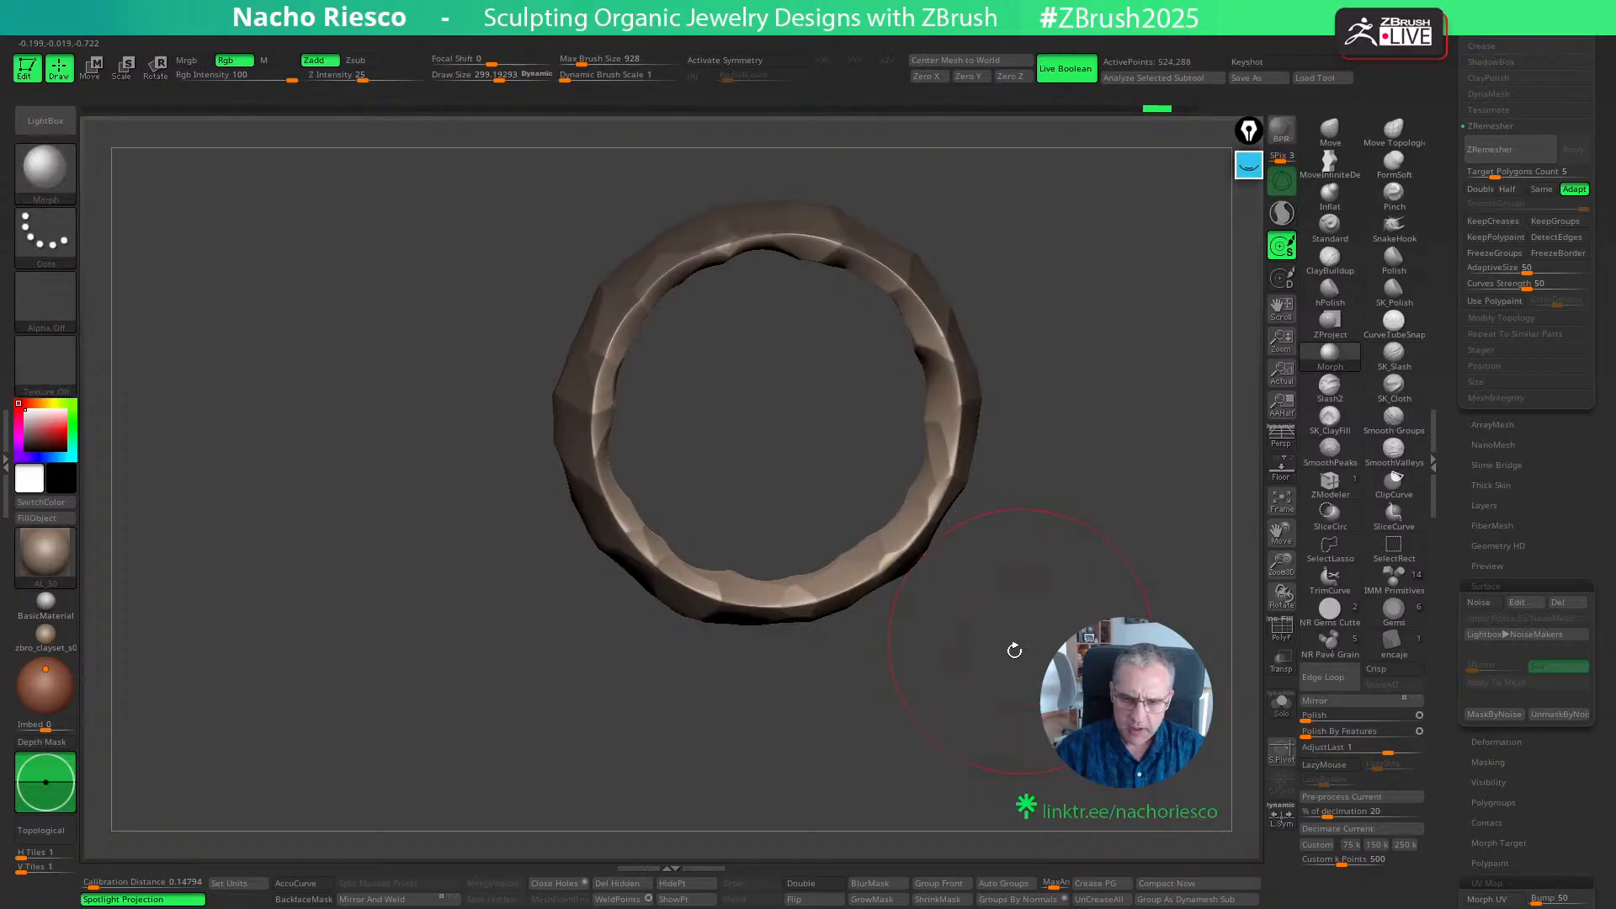
- Blur the mask and brush the whole inner face with the Morph brush to restore its smooth surface
{"action": "left_click", "coordinate": [882, 888]}
{"action": "left_click_drag", "start_coordinate": [953, 677], "coordinate": [934, 676]}
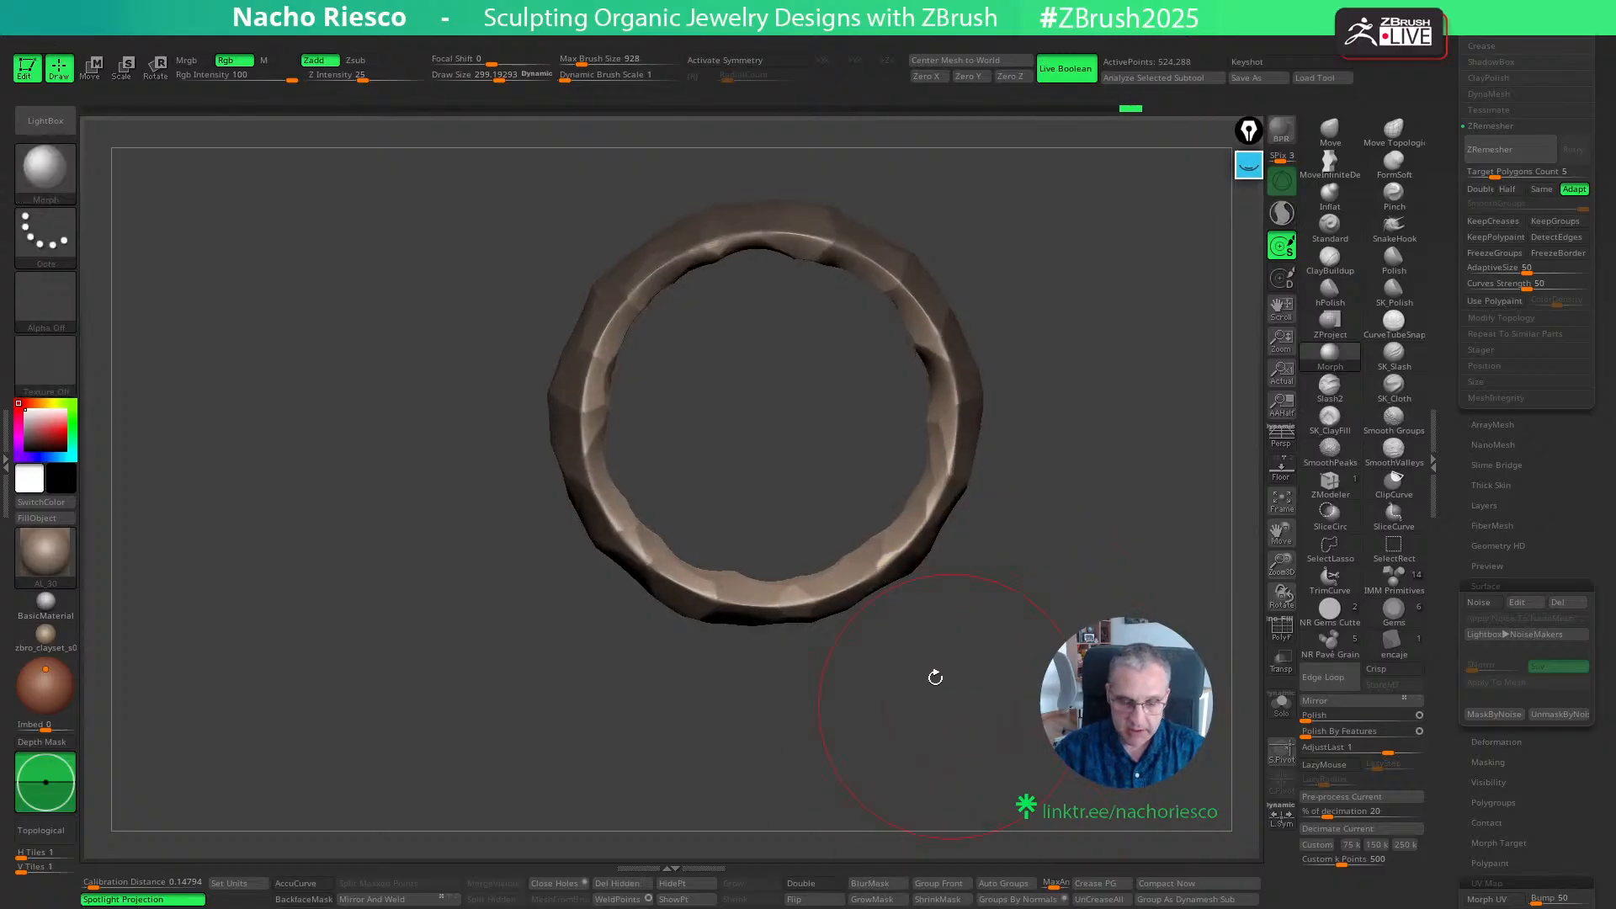
{"action": "mouse_move", "coordinate": [599, 467]}
{"action": "left_mouse_down"}
{"action": "mouse_move", "coordinate": [604, 374]}
{"action": "mouse_move", "coordinate": [707, 260]}
{"action": "mouse_move", "coordinate": [922, 336]}
{"action": "mouse_move", "coordinate": [821, 579]}
{"action": "mouse_move", "coordinate": [665, 556]}
{"action": "left_mouse_up"}
{"action": "left_click_drag", "start_coordinate": [1002, 401], "coordinate": [1052, 382]}
{"action": "left_click_drag", "start_coordinate": [967, 352], "coordinate": [1094, 332]}
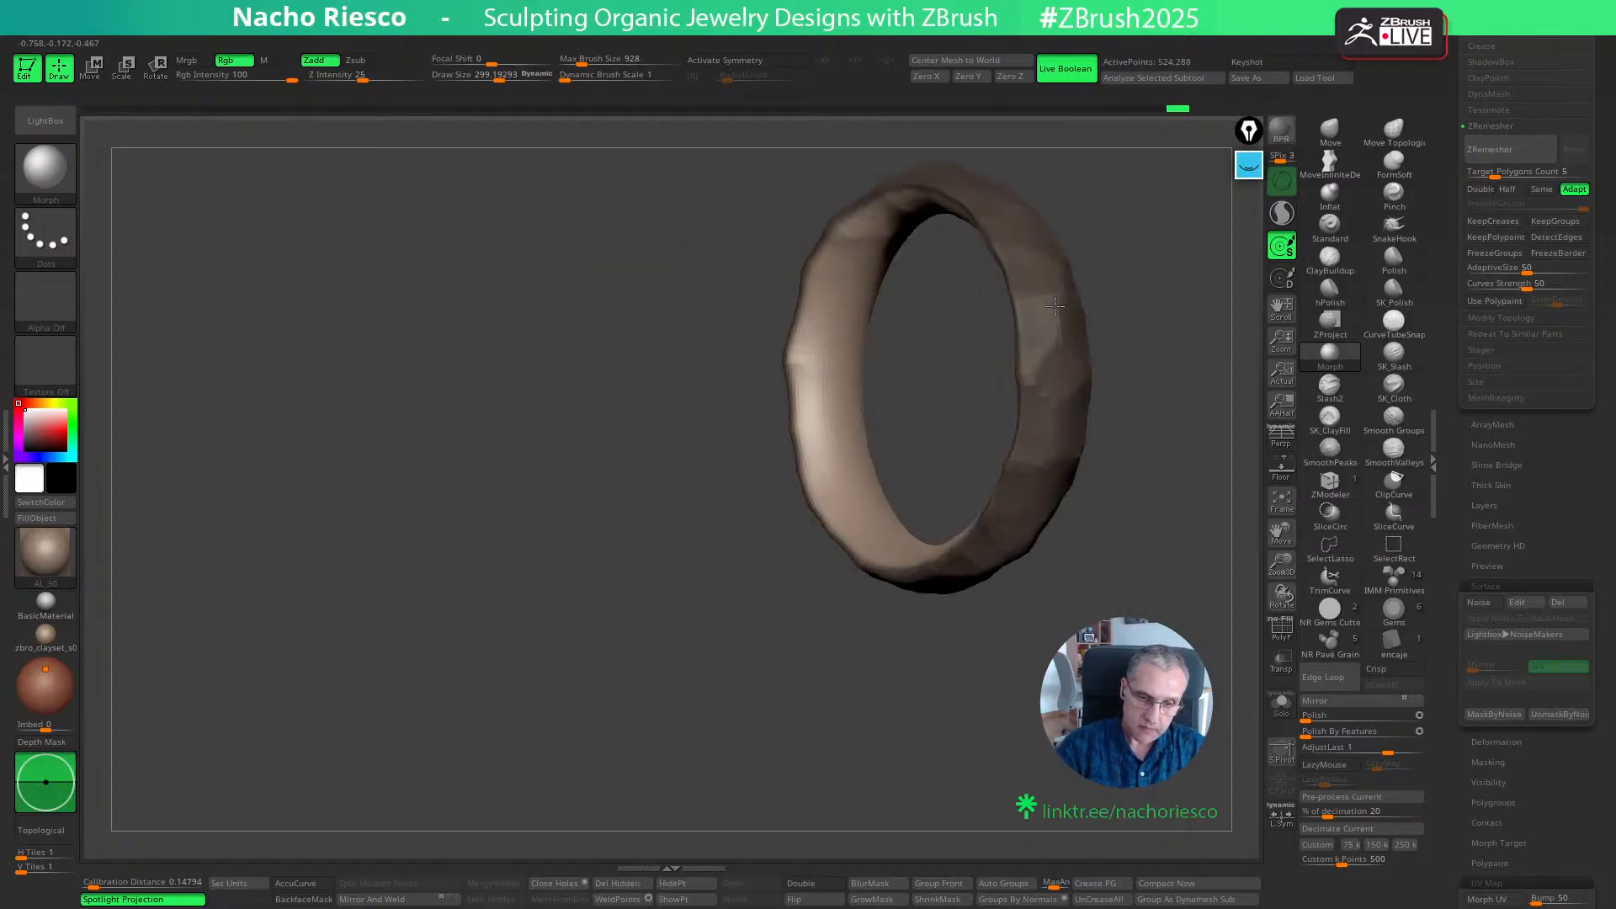
{"action": "mouse_move", "coordinate": [828, 372]}
{"action": "left_mouse_down"}
{"action": "mouse_move", "coordinate": [891, 250]}
{"action": "mouse_move", "coordinate": [868, 258]}
{"action": "left_mouse_up"}
{"action": "mouse_move", "coordinate": [1094, 244]}
{"action": "left_mouse_down"}
{"action": "mouse_move", "coordinate": [1171, 244]}
{"action": "mouse_move", "coordinate": [1100, 488]}
{"action": "mouse_move", "coordinate": [1069, 495]}
{"action": "mouse_move", "coordinate": [999, 748]}
{"action": "left_mouse_up"}
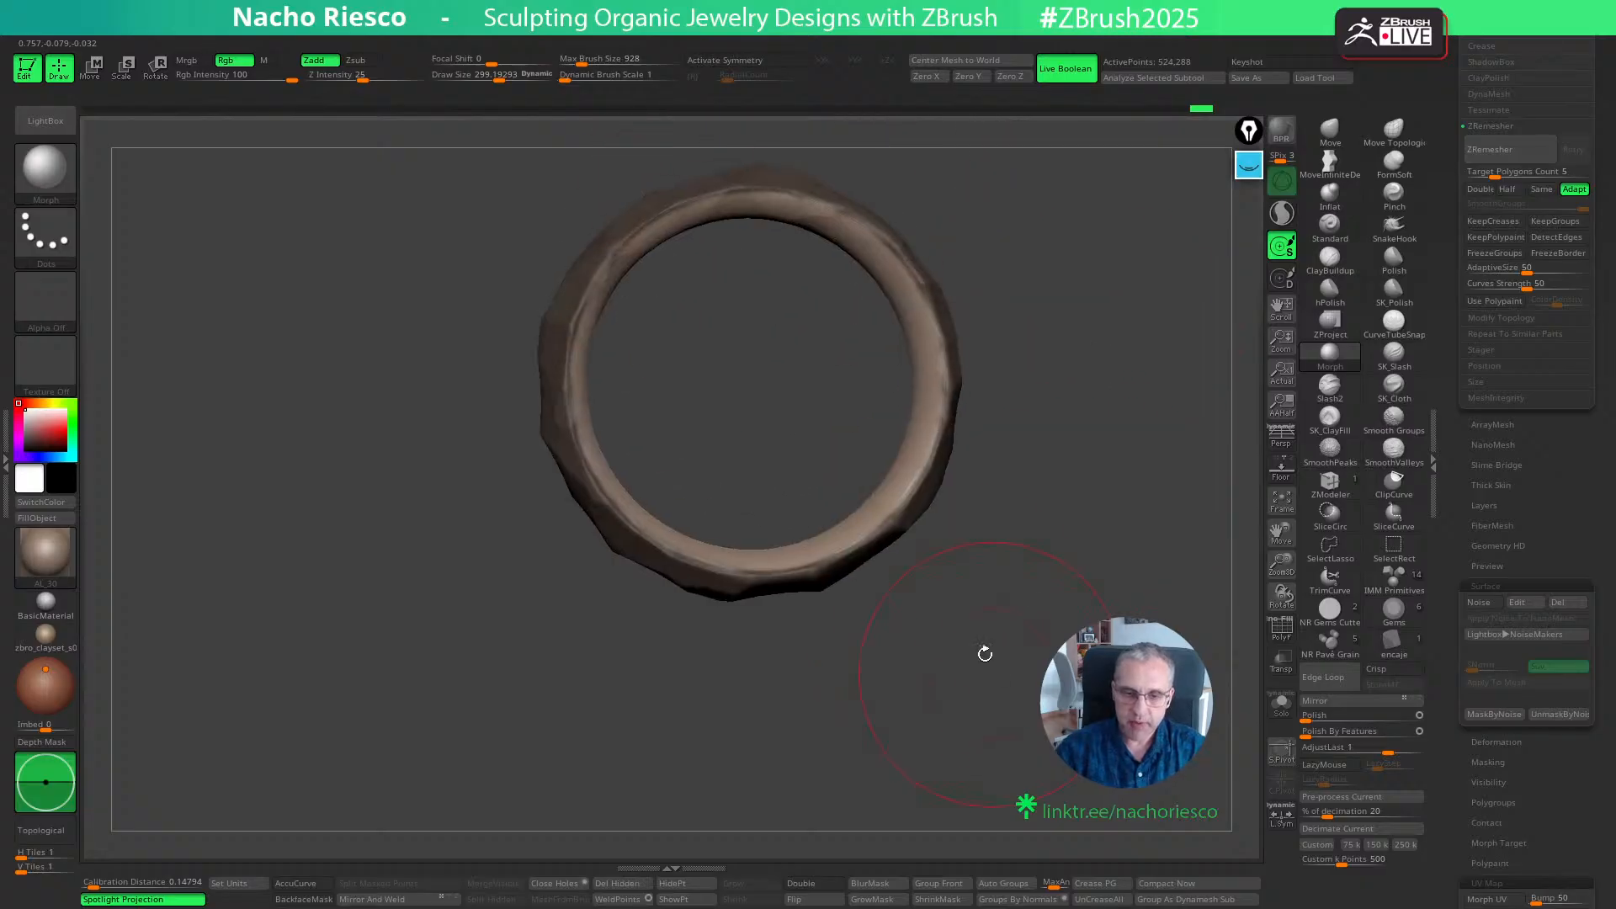
{"action": "mouse_move", "coordinate": [601, 299]}
{"action": "left_mouse_down"}
{"action": "mouse_move", "coordinate": [681, 212]}
{"action": "mouse_move", "coordinate": [877, 242]}
{"action": "left_mouse_up"}
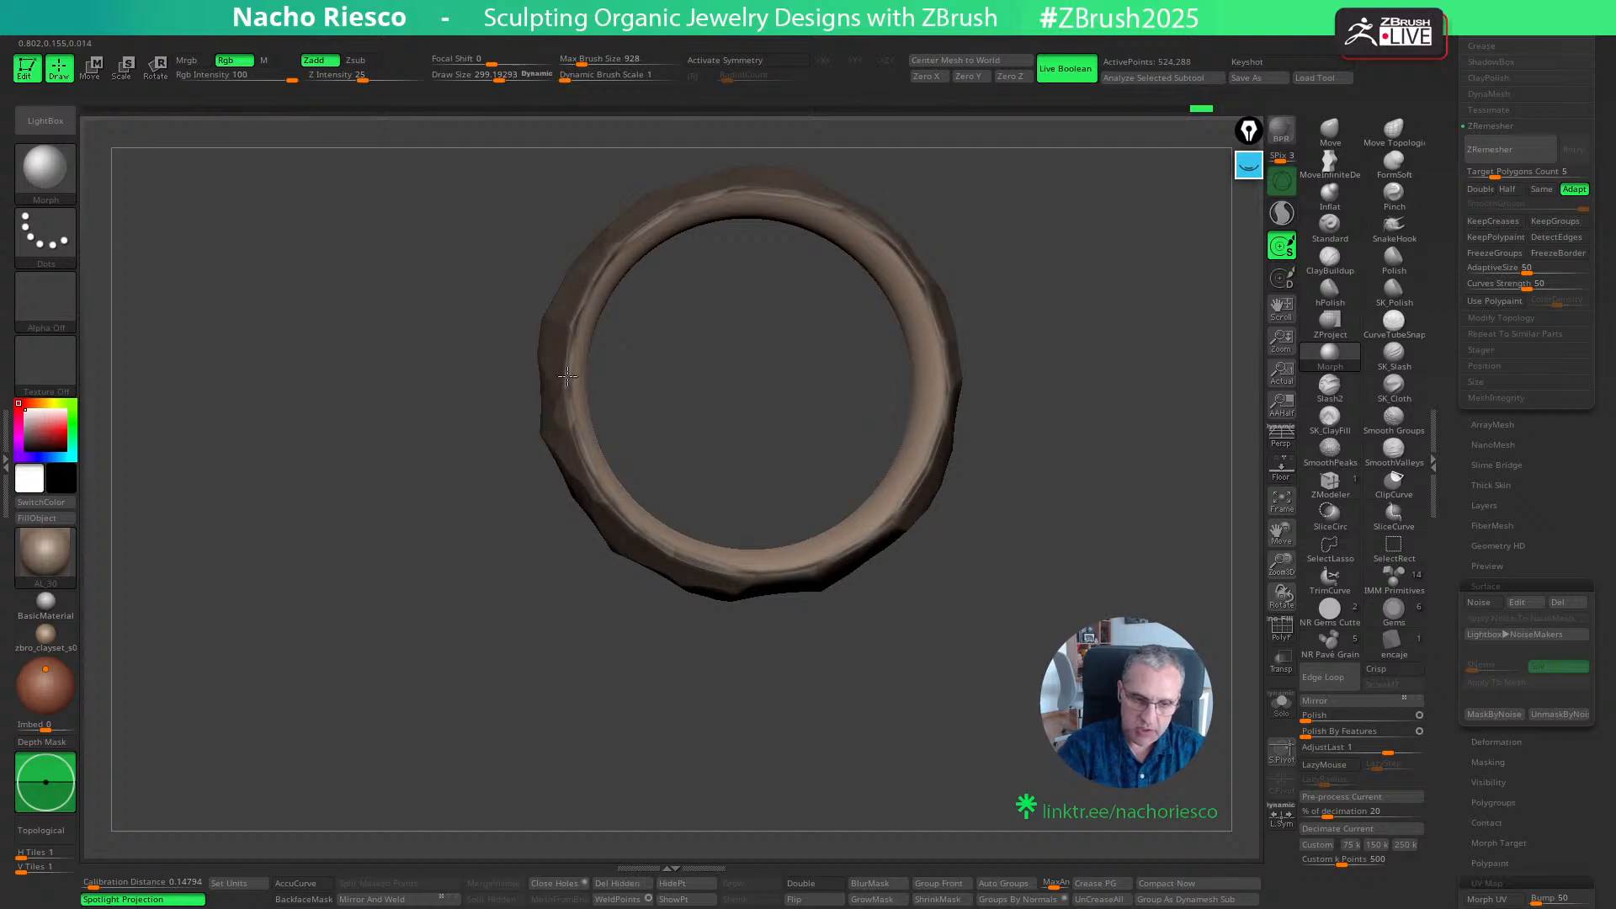
{"action": "mouse_move", "coordinate": [1046, 350]}
{"action": "left_mouse_down"}
{"action": "mouse_move", "coordinate": [1103, 472]}
{"action": "mouse_move", "coordinate": [1128, 487]}
{"action": "mouse_move", "coordinate": [918, 825]}
{"action": "mouse_move", "coordinate": [1049, 613]}
{"action": "mouse_move", "coordinate": [926, 625]}
{"action": "mouse_move", "coordinate": [995, 696]}
{"action": "mouse_move", "coordinate": [929, 730]}
{"action": "left_mouse_up"}
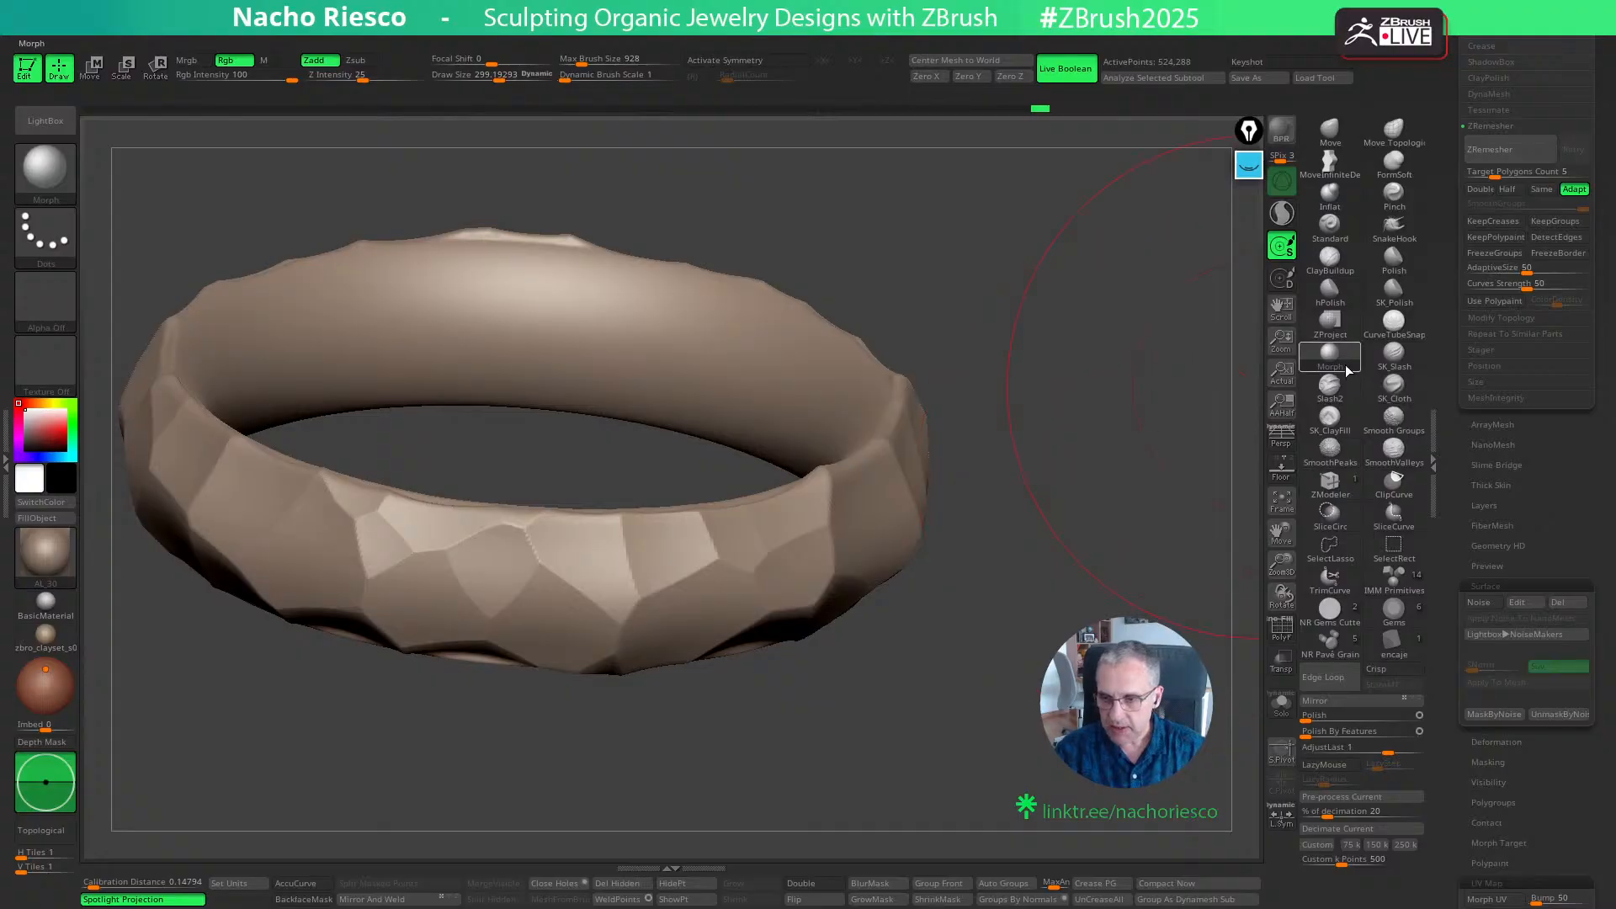
- Sketch yellow on-screen annotations comparing scalloped and flat facet profiles, and trace the scalloped front rim of the ring
{"action": "left_click", "coordinate": [1250, 169]}
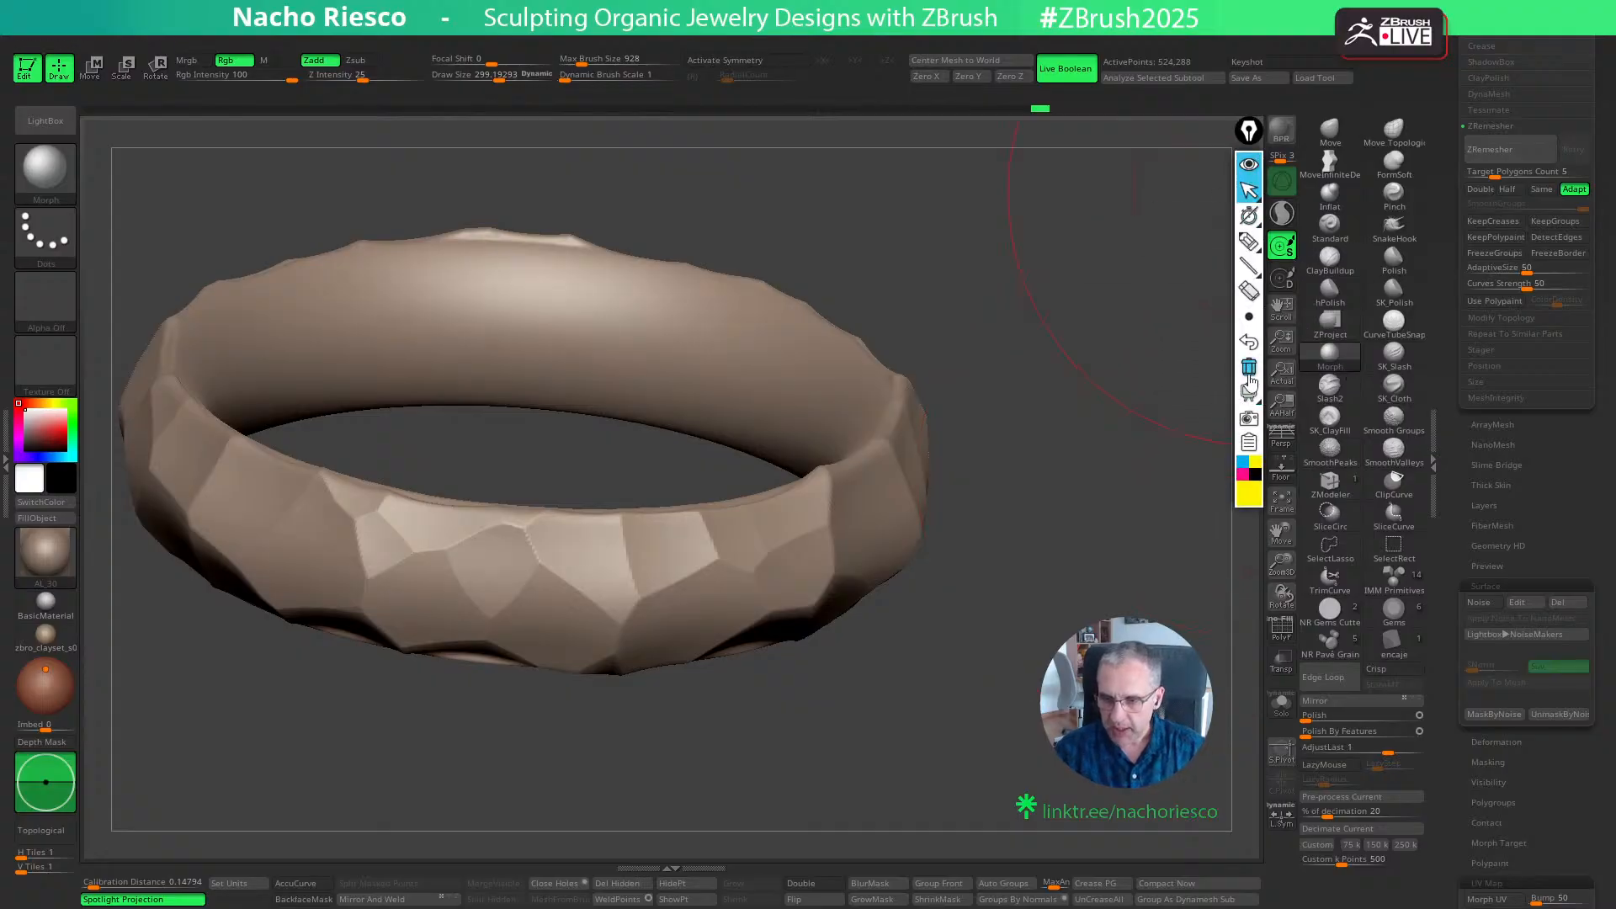
{"action": "left_click", "coordinate": [1251, 243]}
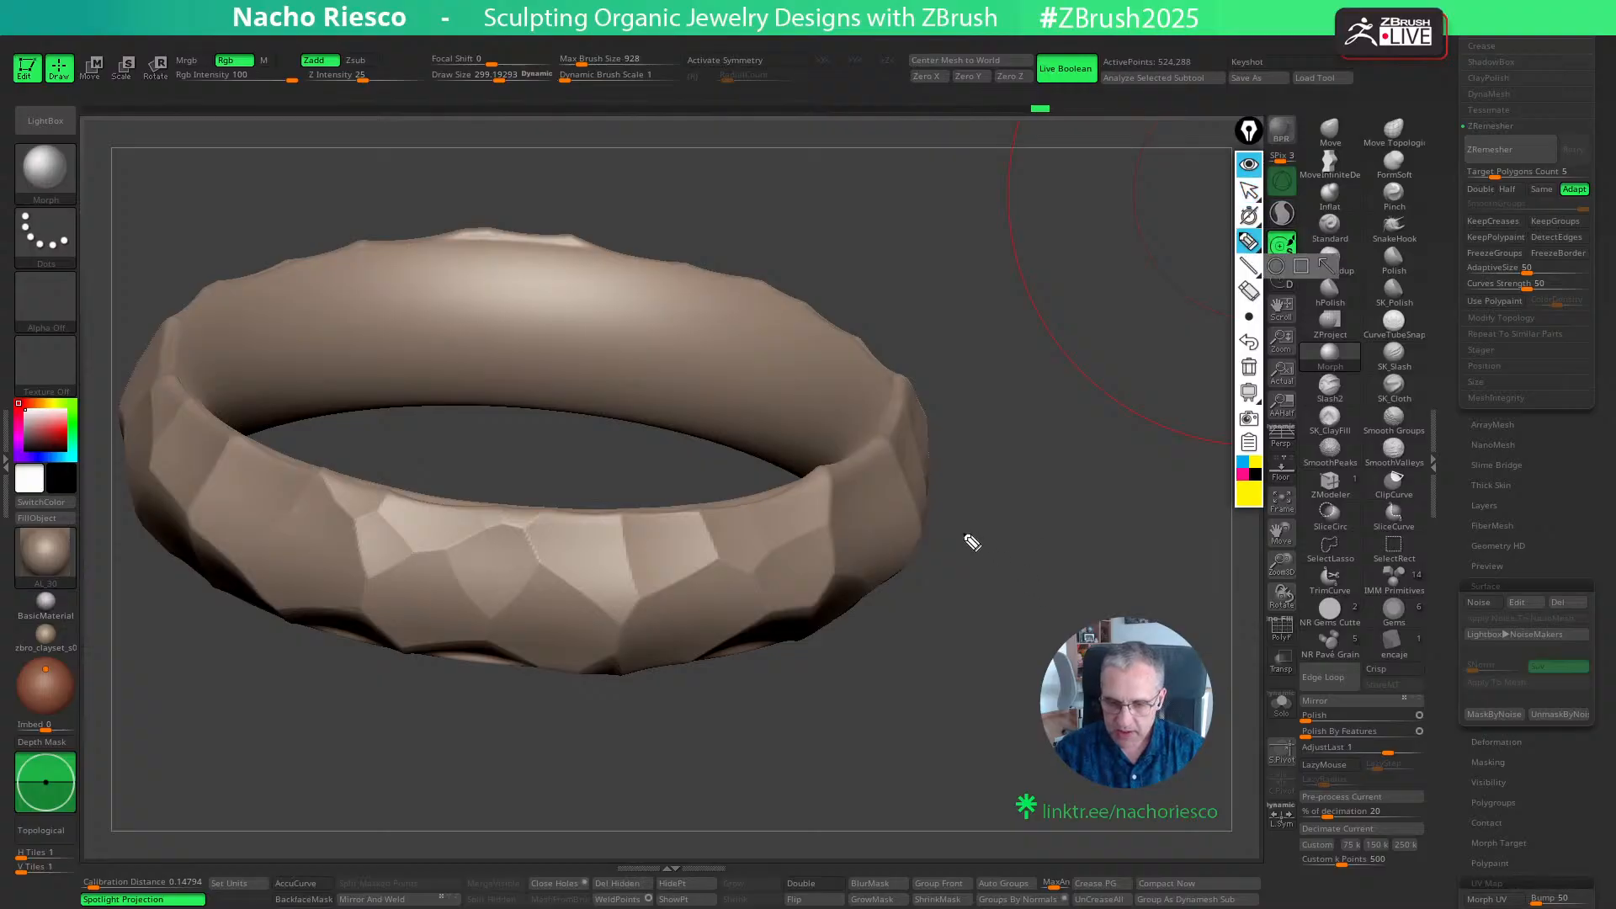
{"action": "mouse_move", "coordinate": [966, 537]}
{"action": "left_mouse_down"}
{"action": "mouse_move", "coordinate": [1014, 547]}
{"action": "mouse_move", "coordinate": [1079, 522]}
{"action": "mouse_move", "coordinate": [1242, 516]}
{"action": "left_mouse_up"}
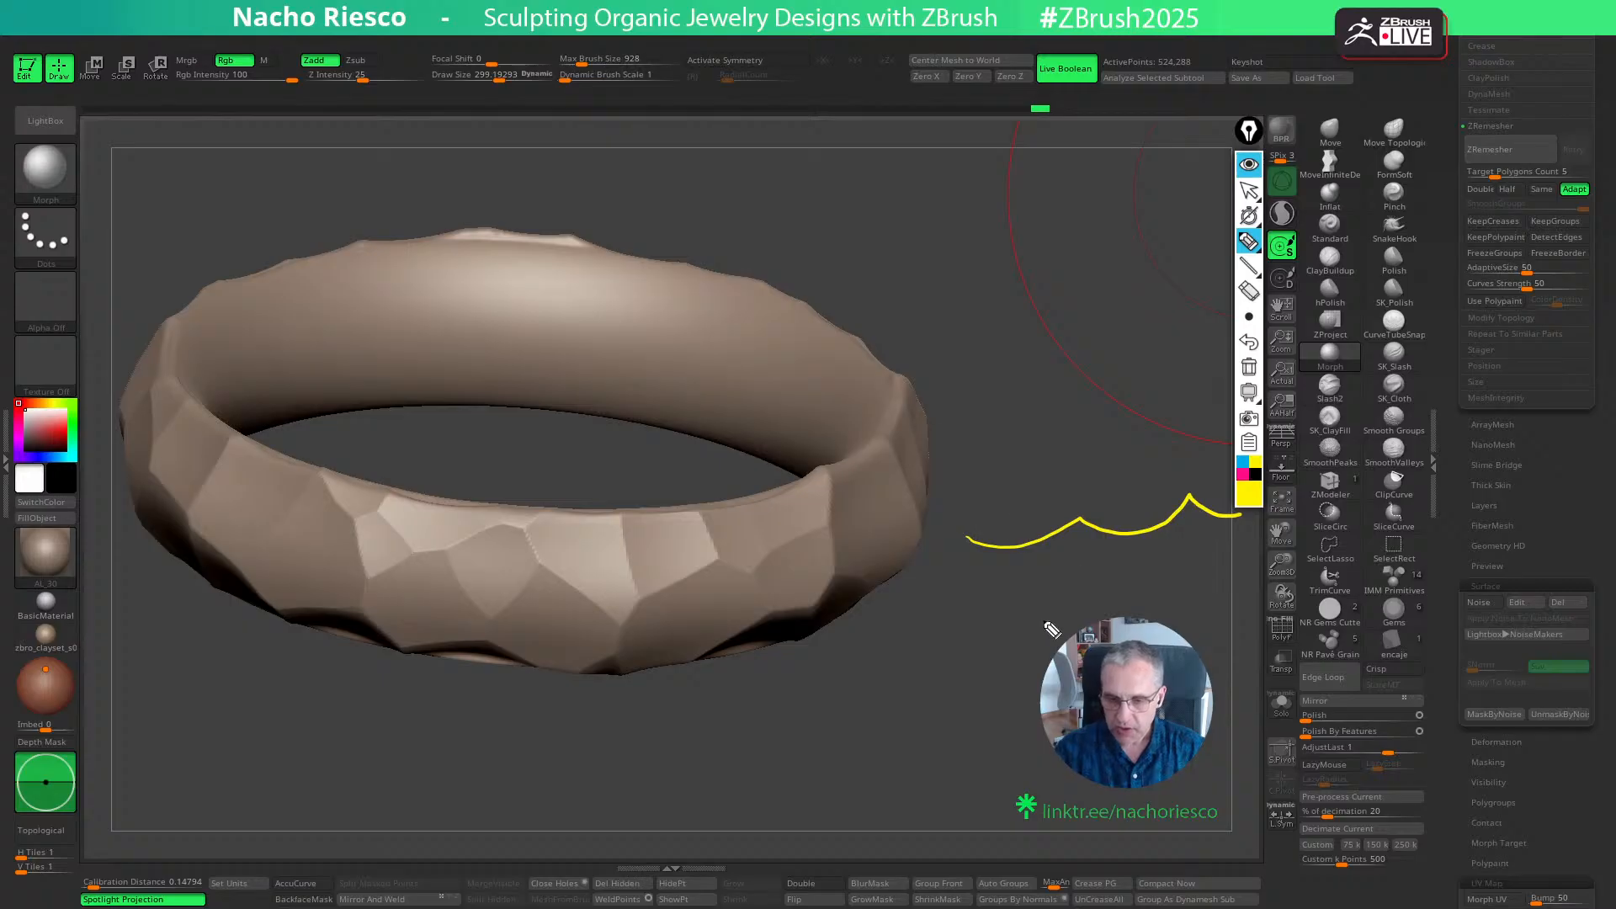
{"action": "mouse_move", "coordinate": [930, 693]}
{"action": "left_mouse_down"}
{"action": "mouse_move", "coordinate": [968, 642]}
{"action": "mouse_move", "coordinate": [1029, 645]}
{"action": "left_mouse_up"}
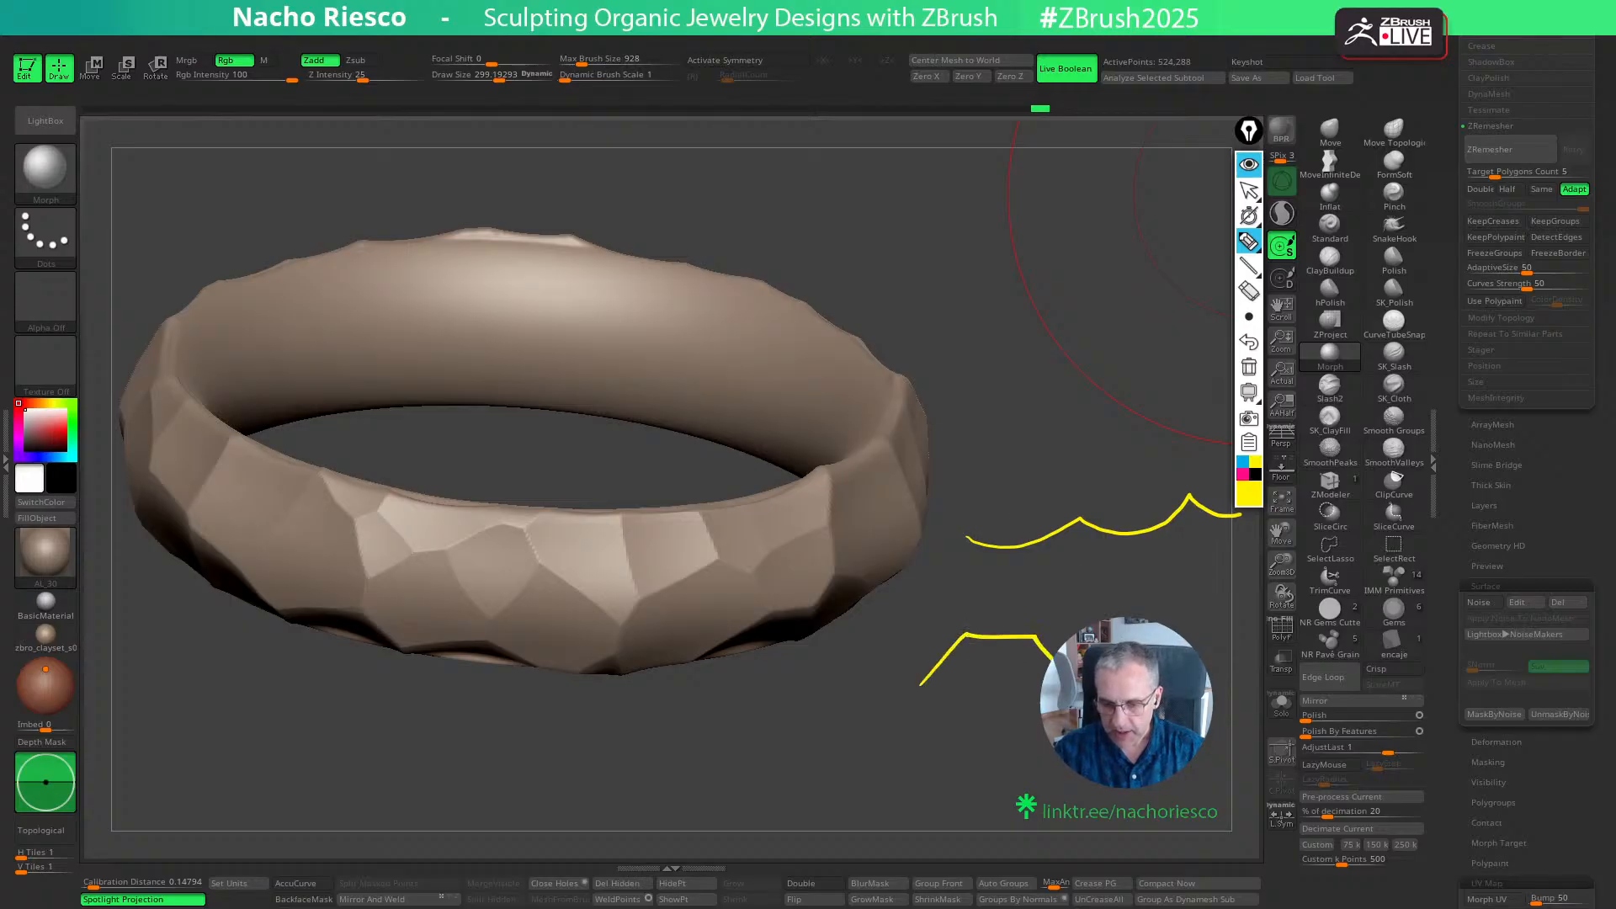
{"action": "left_click_drag", "start_coordinate": [1052, 708], "coordinate": [1009, 746]}
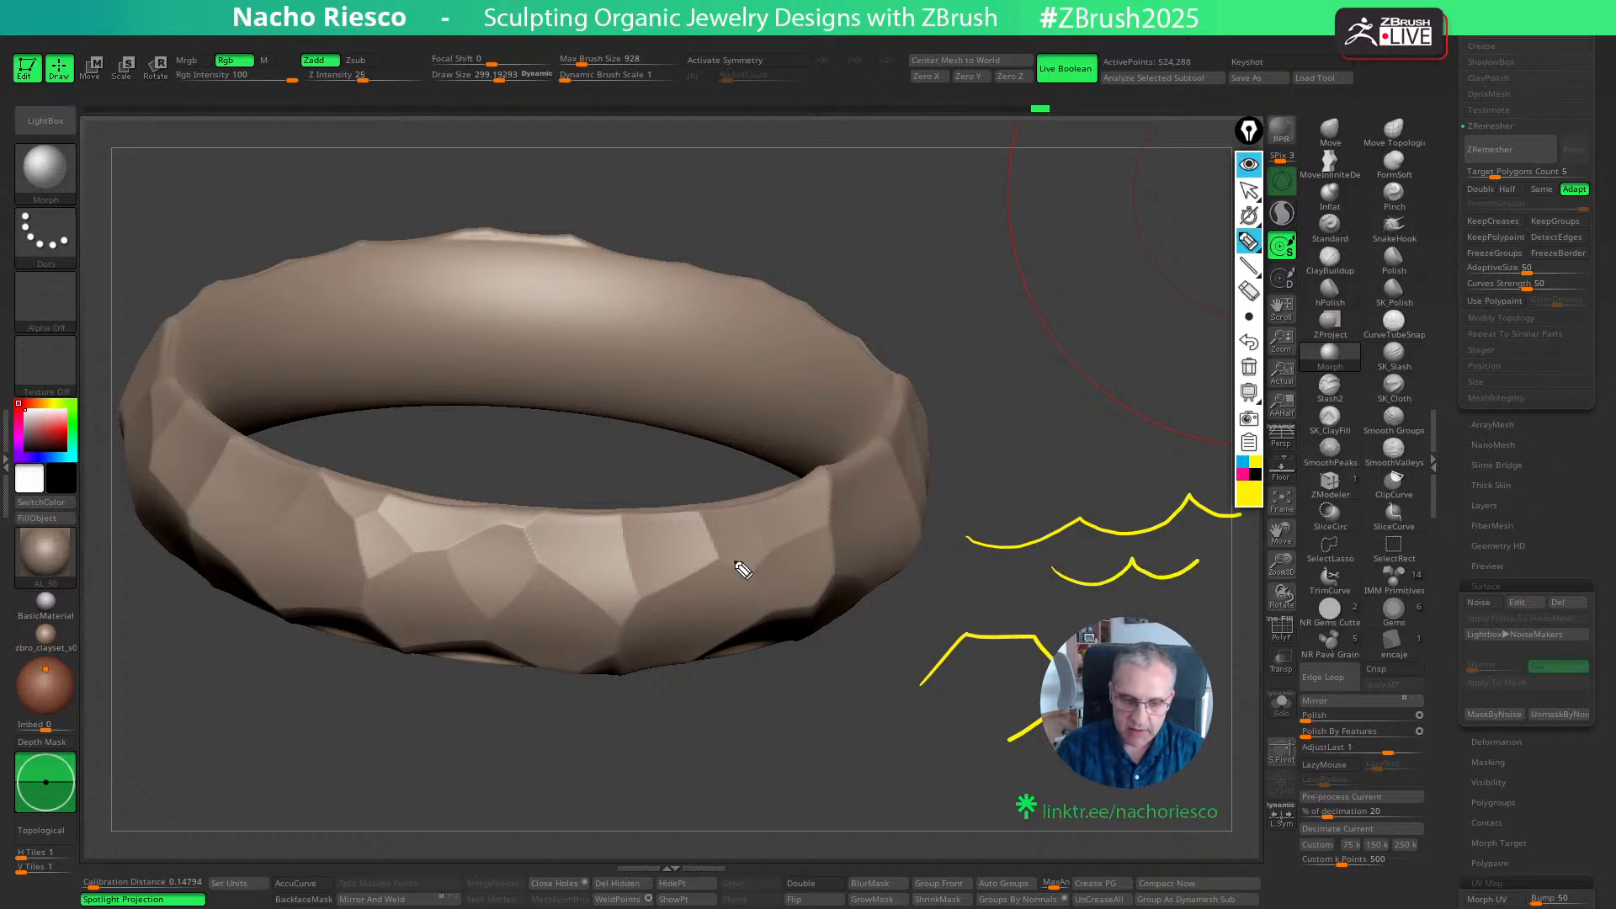
{"action": "mouse_move", "coordinate": [627, 512]}
{"action": "left_mouse_down"}
{"action": "mouse_move", "coordinate": [779, 496]}
{"action": "mouse_move", "coordinate": [889, 455]}
{"action": "left_mouse_up"}
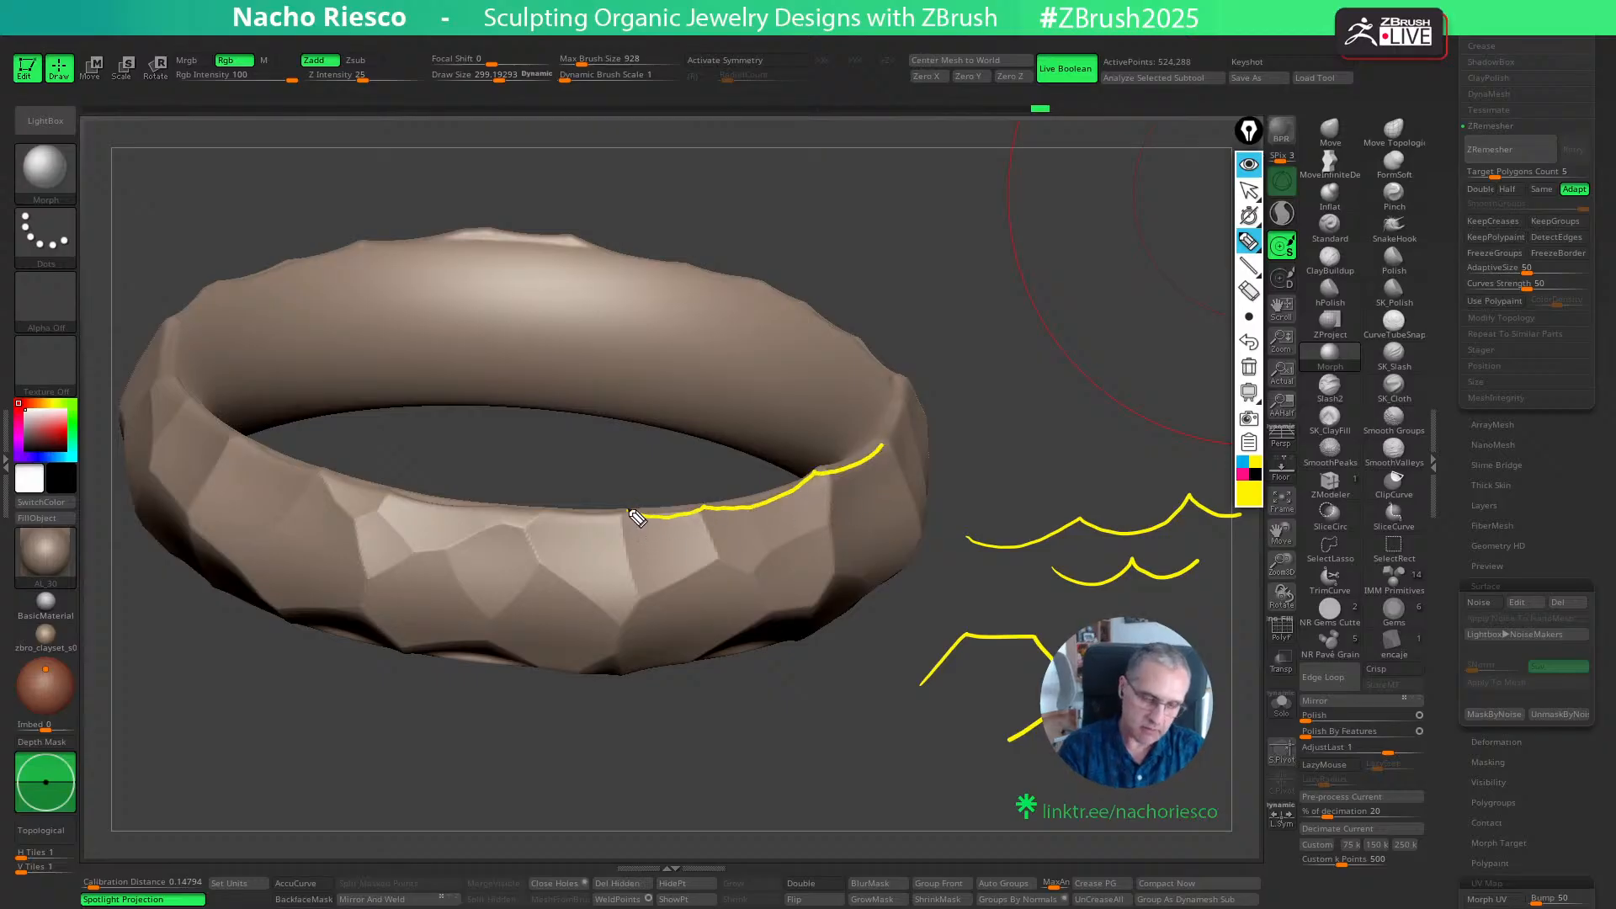
{"action": "left_click_drag", "start_coordinate": [629, 513], "coordinate": [564, 515]}
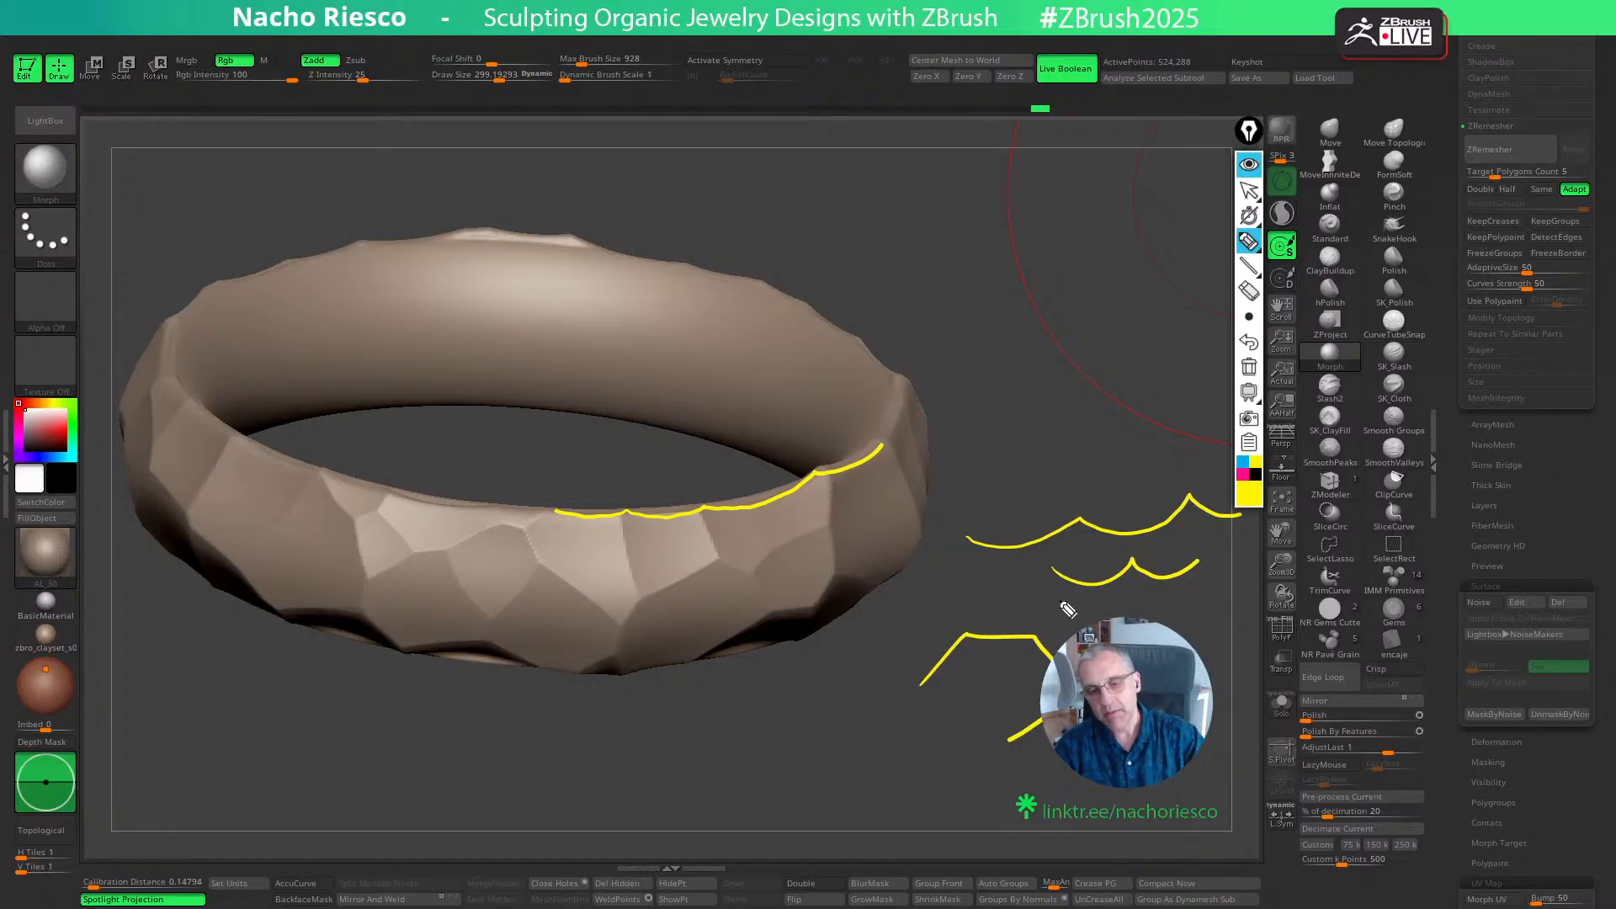
- Sketch a straight-faceted ring outline and cross out the scalloped profile on screen, and clear all annotations
{"action": "mouse_move", "coordinate": [1015, 420]}
{"action": "left_mouse_down"}
{"action": "mouse_move", "coordinate": [1083, 404]}
{"action": "mouse_move", "coordinate": [1136, 440]}
{"action": "mouse_move", "coordinate": [1164, 489]}
{"action": "left_mouse_up"}
{"action": "mouse_move", "coordinate": [991, 403]}
{"action": "left_mouse_down"}
{"action": "mouse_move", "coordinate": [1084, 373]}
{"action": "mouse_move", "coordinate": [1155, 411]}
{"action": "mouse_move", "coordinate": [1178, 501]}
{"action": "left_mouse_up"}
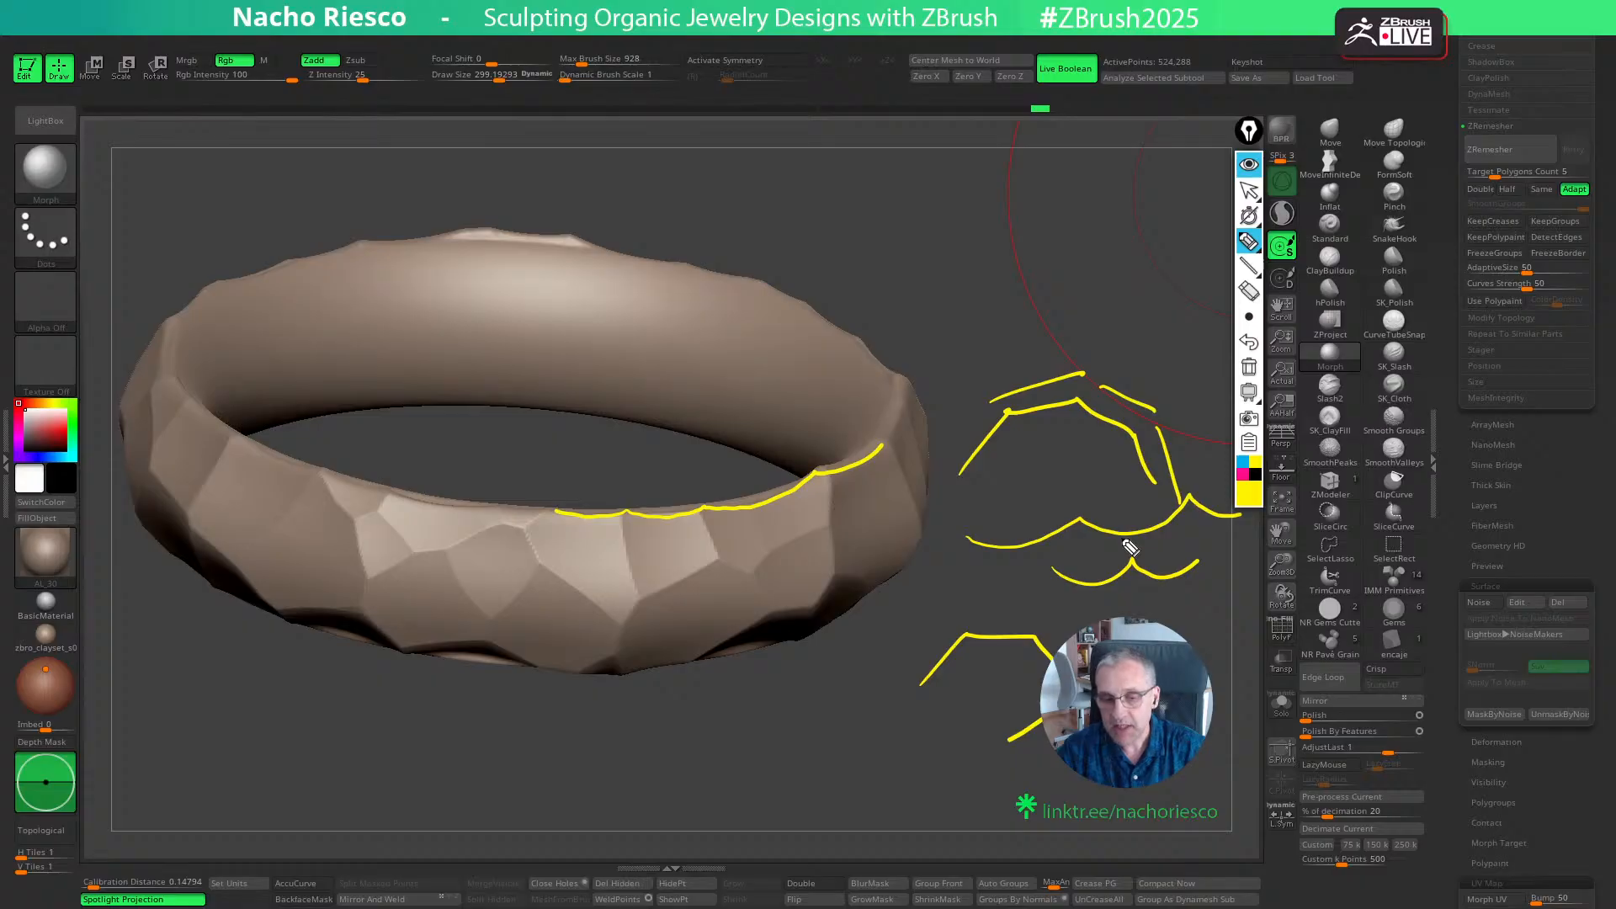
{"action": "left_click_drag", "start_coordinate": [1121, 340], "coordinate": [1074, 326]}
{"action": "left_click_drag", "start_coordinate": [1165, 506], "coordinate": [1092, 586]}
{"action": "left_click_drag", "start_coordinate": [1110, 507], "coordinate": [1189, 612]}
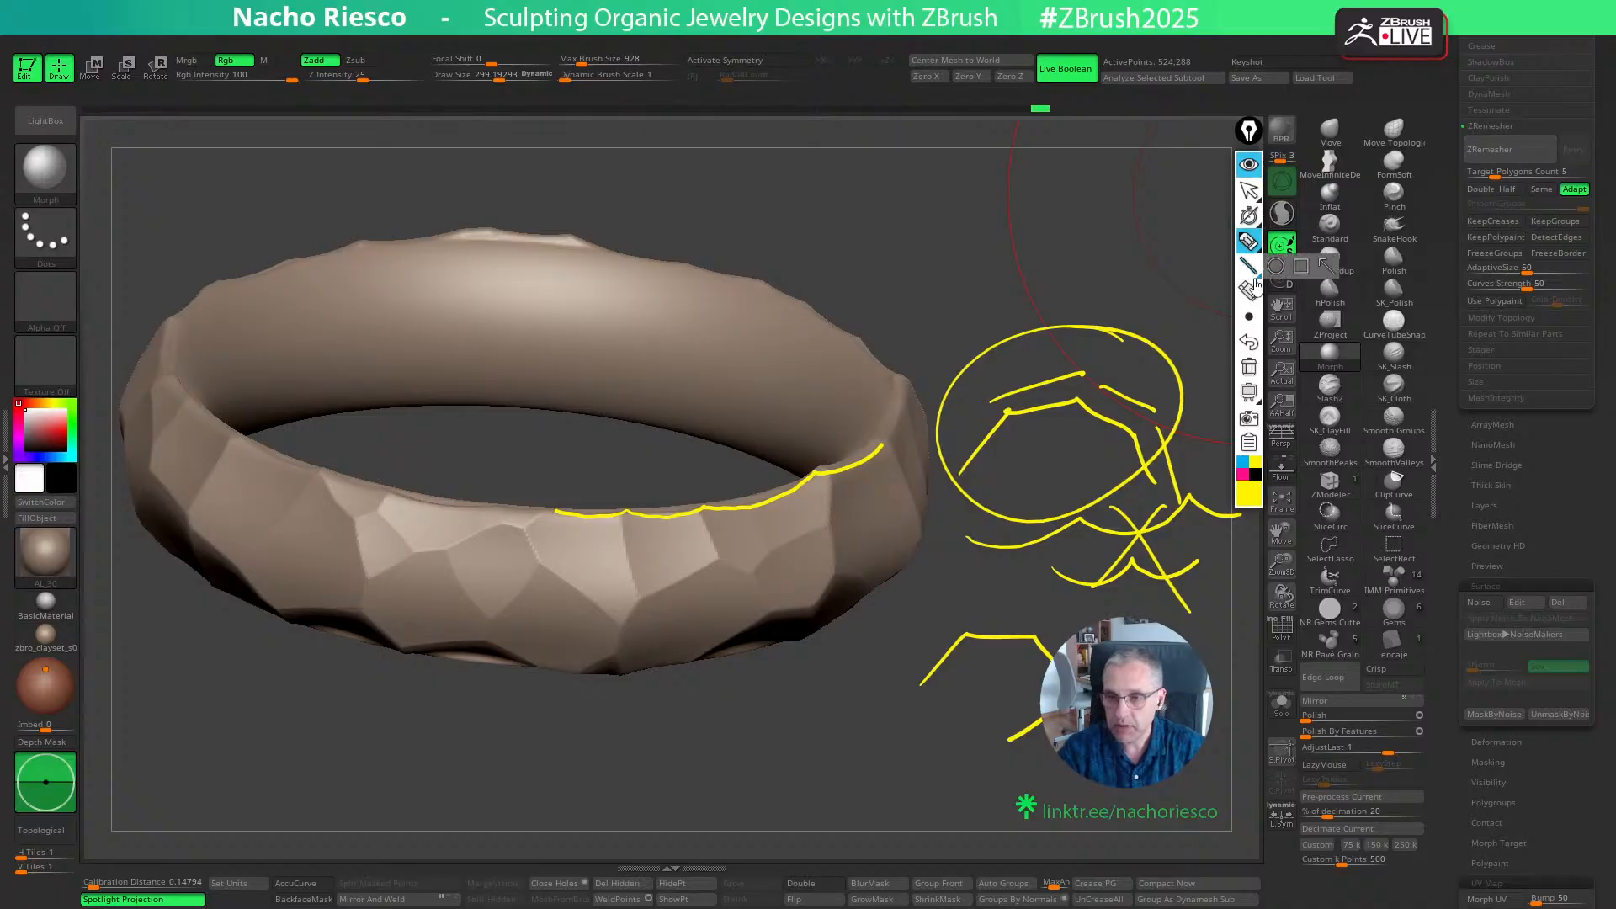
{"action": "left_click", "coordinate": [1249, 366]}
{"action": "left_click", "coordinate": [1249, 191]}
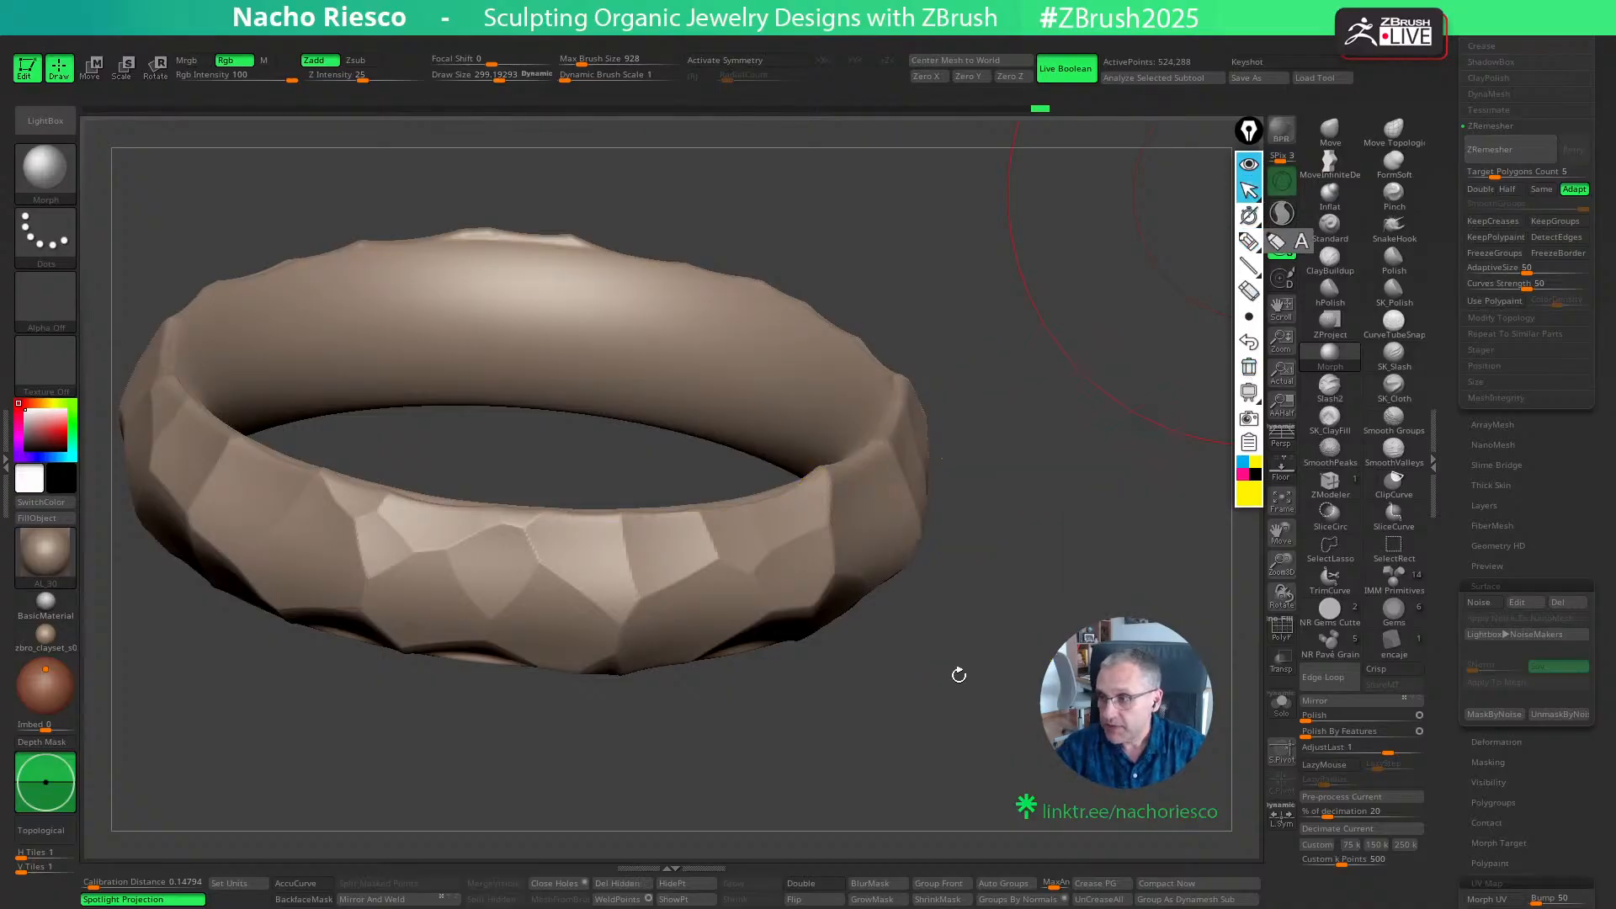
- Undo the Morph brushing of the inner face, returning to the faceted inner band with the outer surface masked
{"action": "left_click_drag", "start_coordinate": [1450, 412], "coordinate": [1450, 519]}
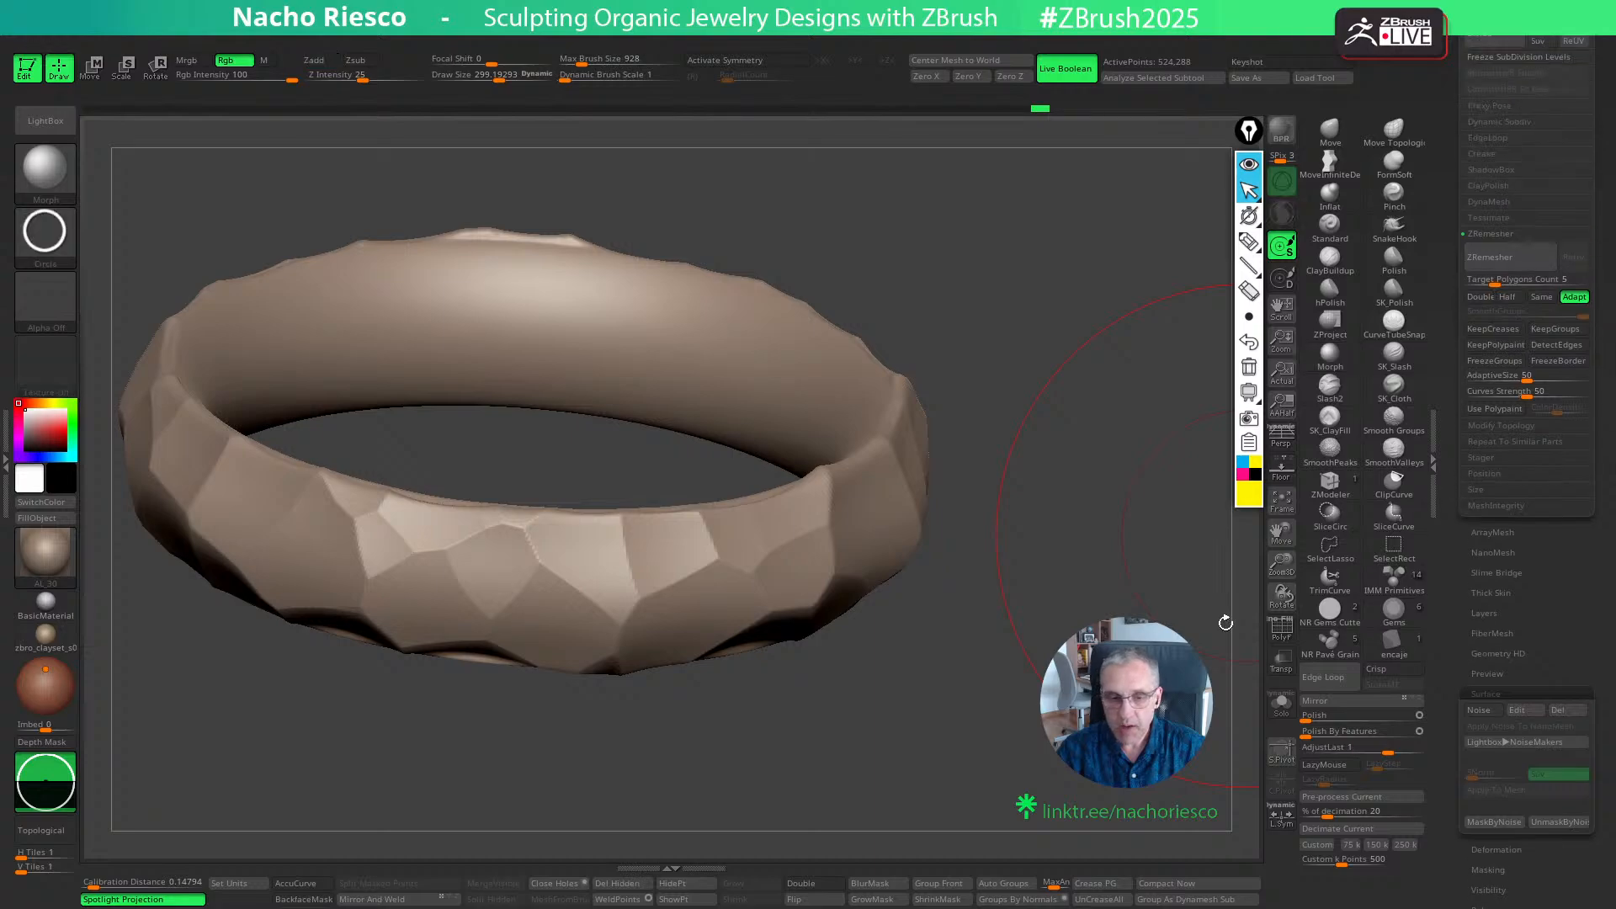
{"action": "key", "text": "ctrl+z"}
{"action": "key", "text": "ctrl+z"}
{"action": "key", "text": "ctrl+z"}
{"action": "key", "text": "ctrl+z"}
{"action": "key", "text": "ctrl+z"}
{"action": "key", "text": "ctrl+z"}
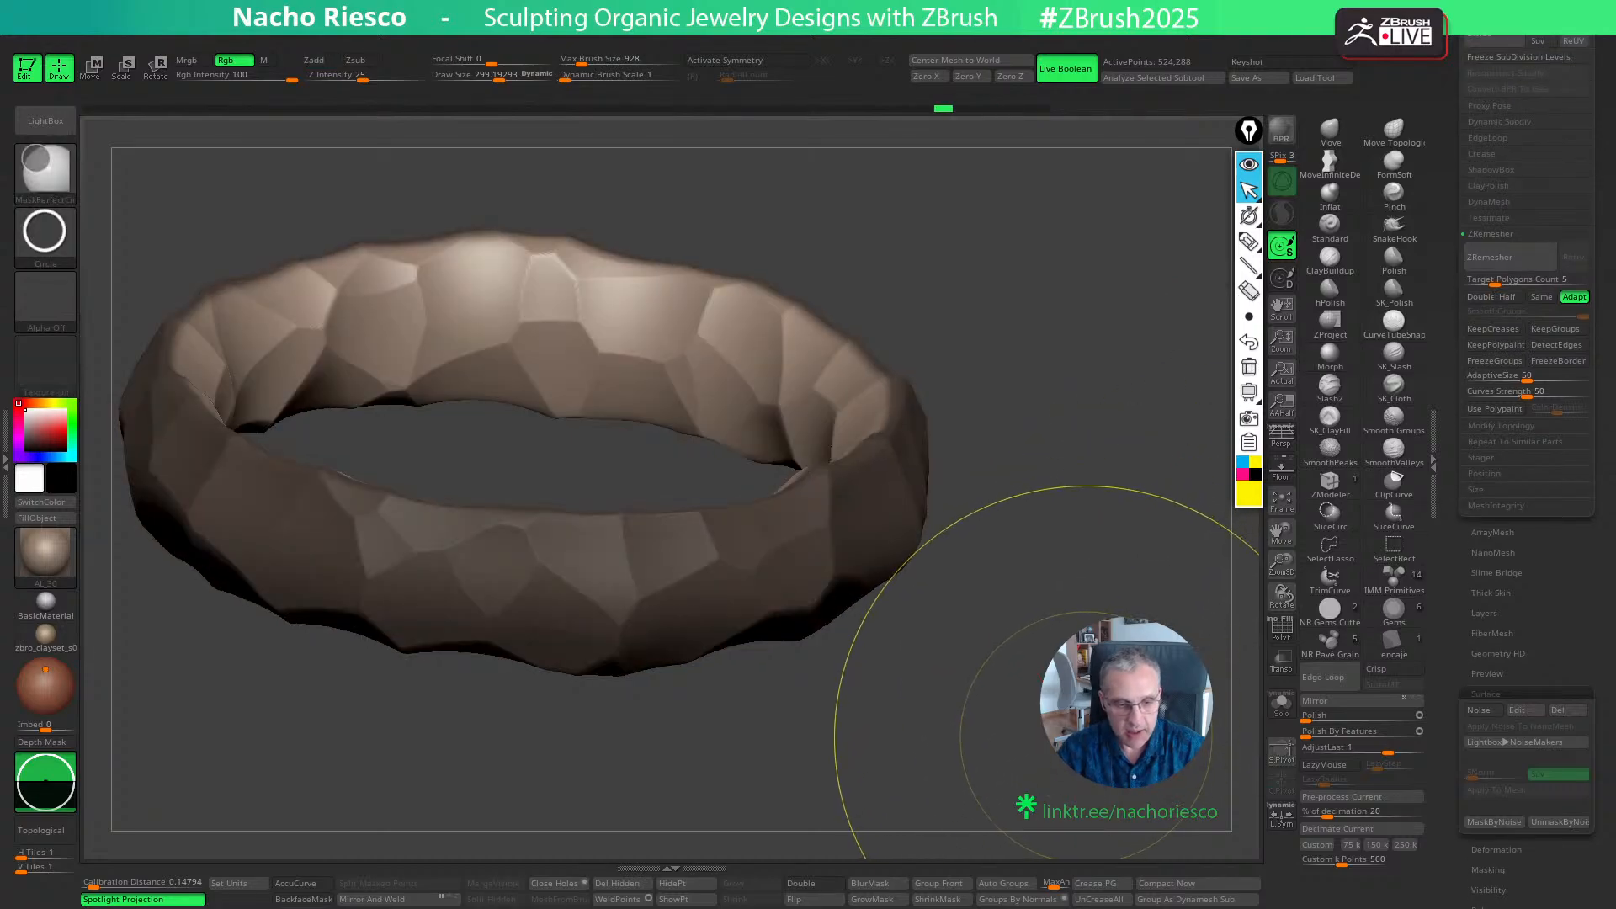
{"action": "key", "text": "ctrl+z"}
{"action": "key", "text": "ctrl+z"}
{"action": "key", "text": "ctrl+z"}
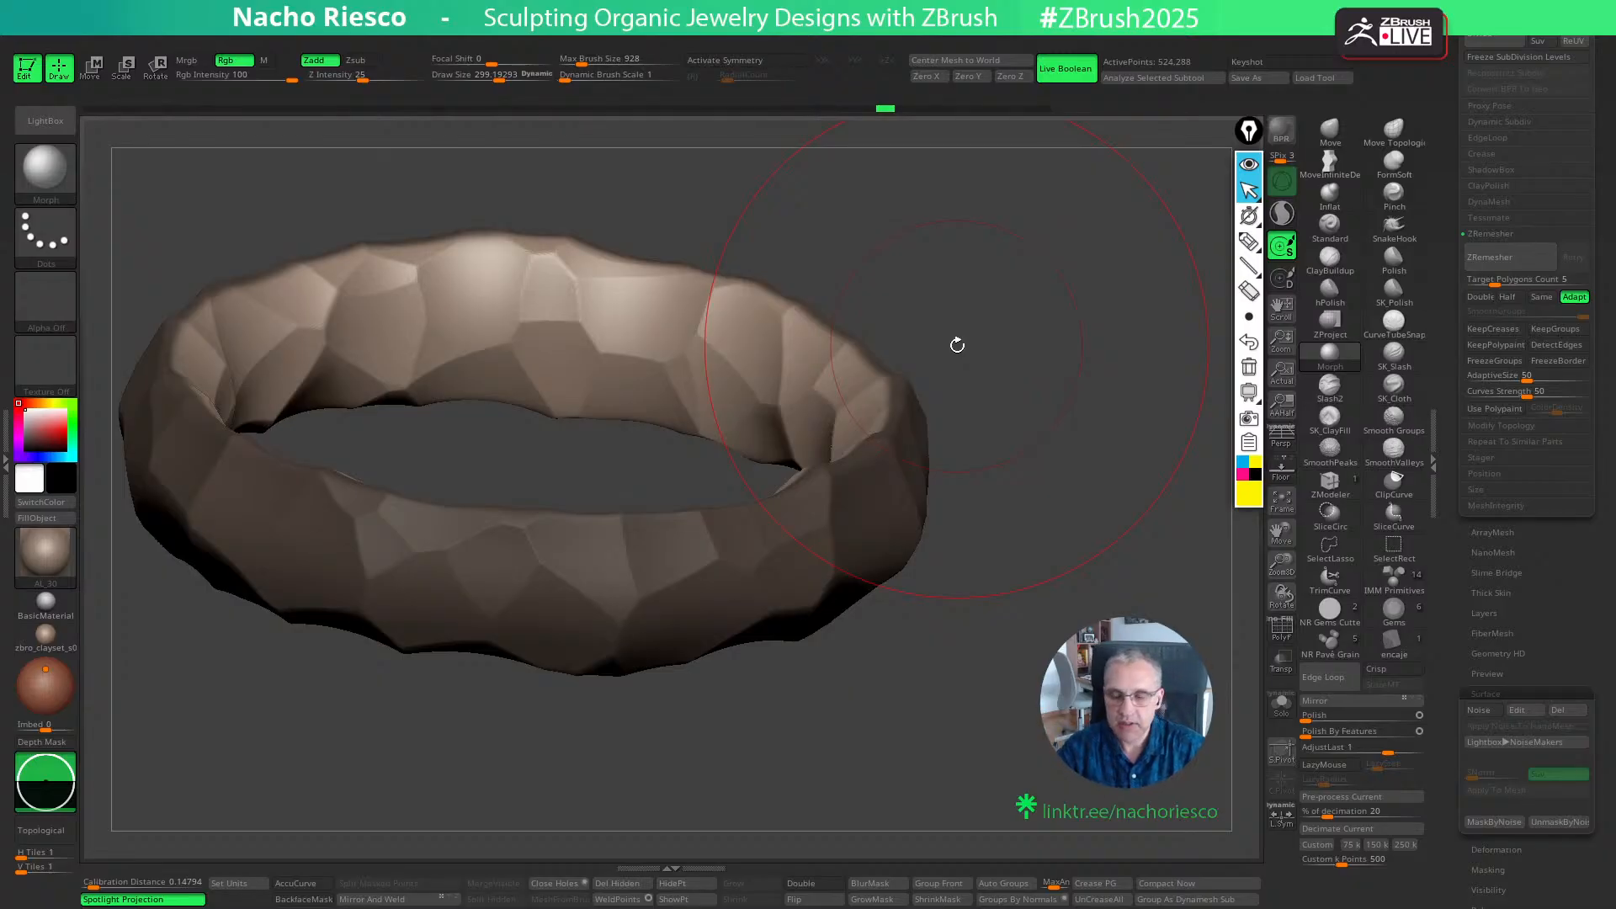
- Sketch a jeweler's hammer with round and flat faces beside curved and flat profiles, and erase the annotations
{"action": "left_click", "coordinate": [1249, 242]}
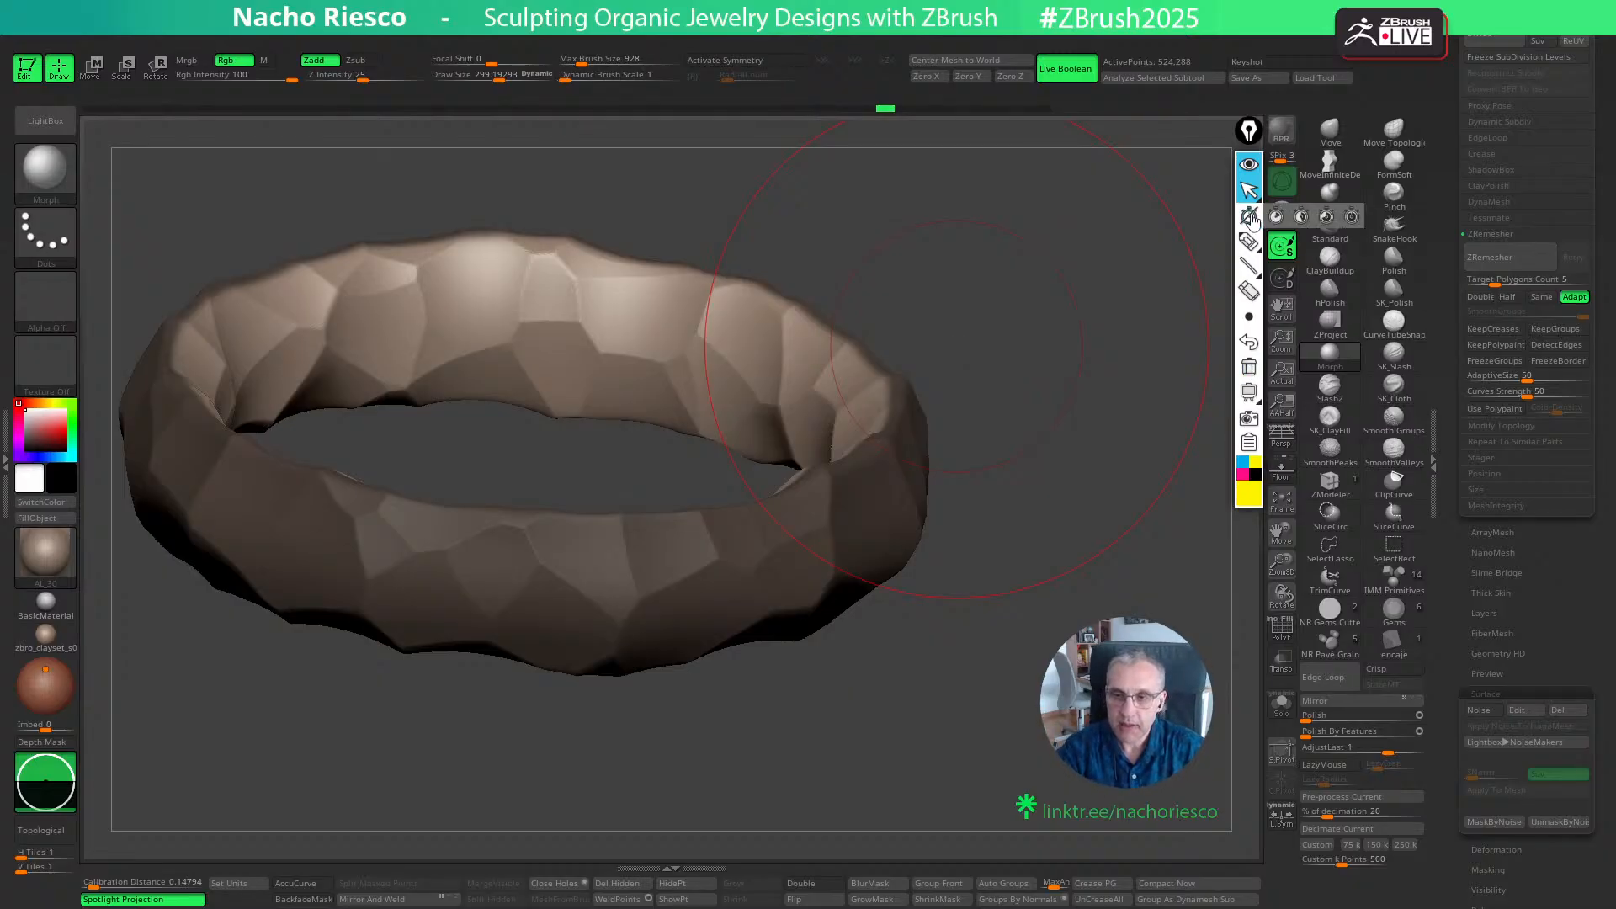
{"action": "mouse_move", "coordinate": [1060, 627]}
{"action": "left_mouse_down"}
{"action": "mouse_move", "coordinate": [1068, 430]}
{"action": "mouse_move", "coordinate": [1084, 425]}
{"action": "mouse_move", "coordinate": [1027, 427]}
{"action": "mouse_move", "coordinate": [1015, 397]}
{"action": "mouse_move", "coordinate": [1093, 396]}
{"action": "left_mouse_up"}
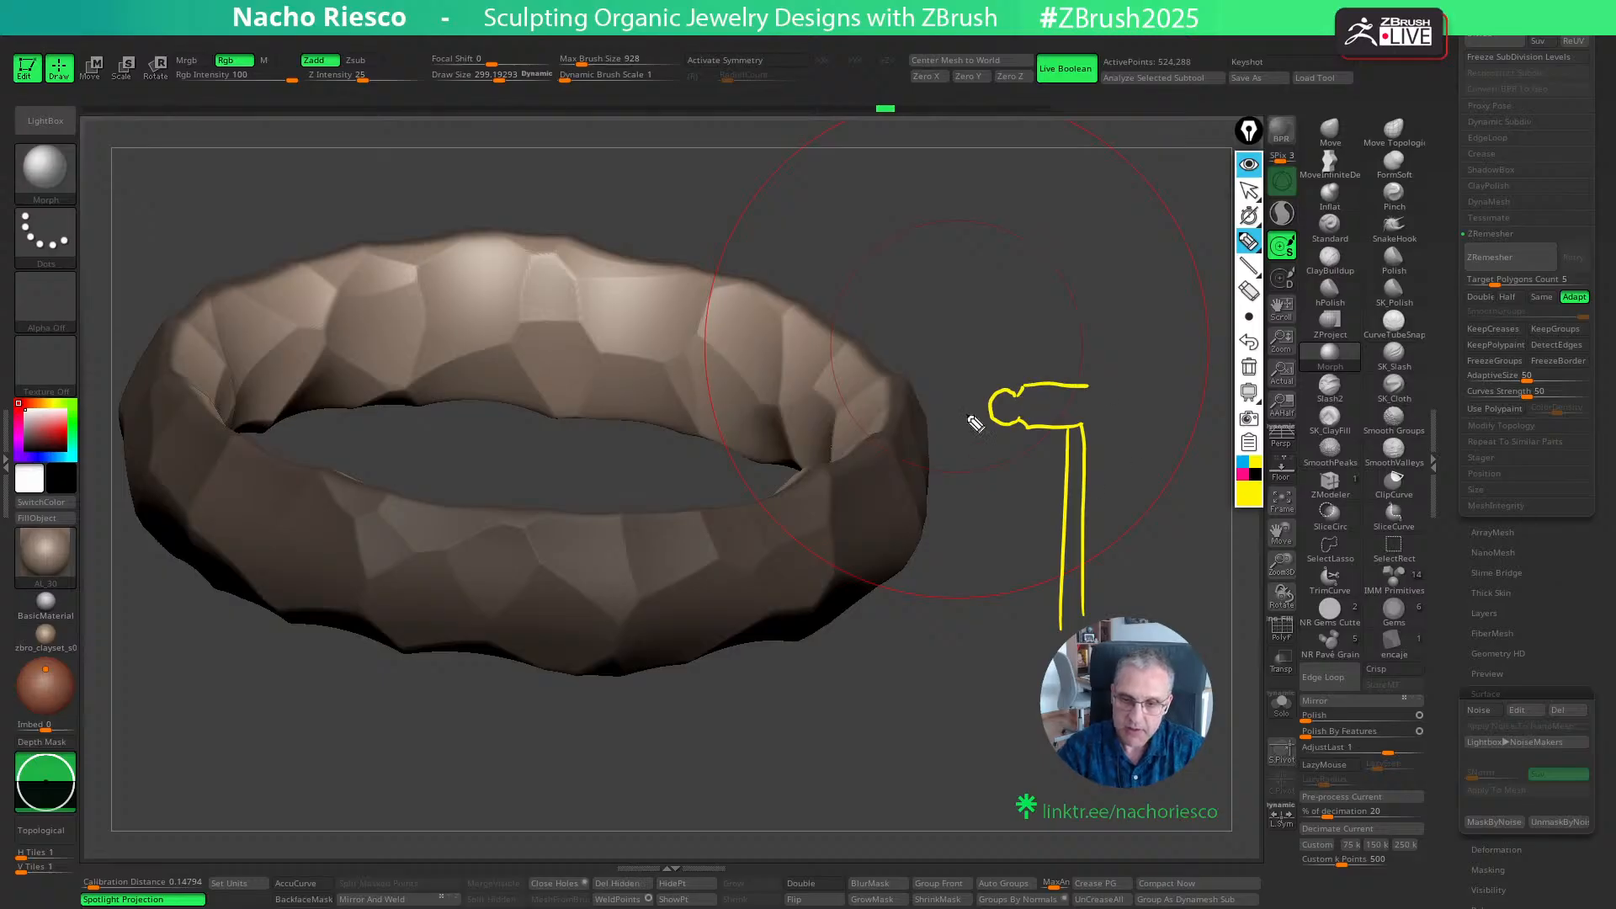
{"action": "left_click_drag", "start_coordinate": [993, 419], "coordinate": [890, 473]}
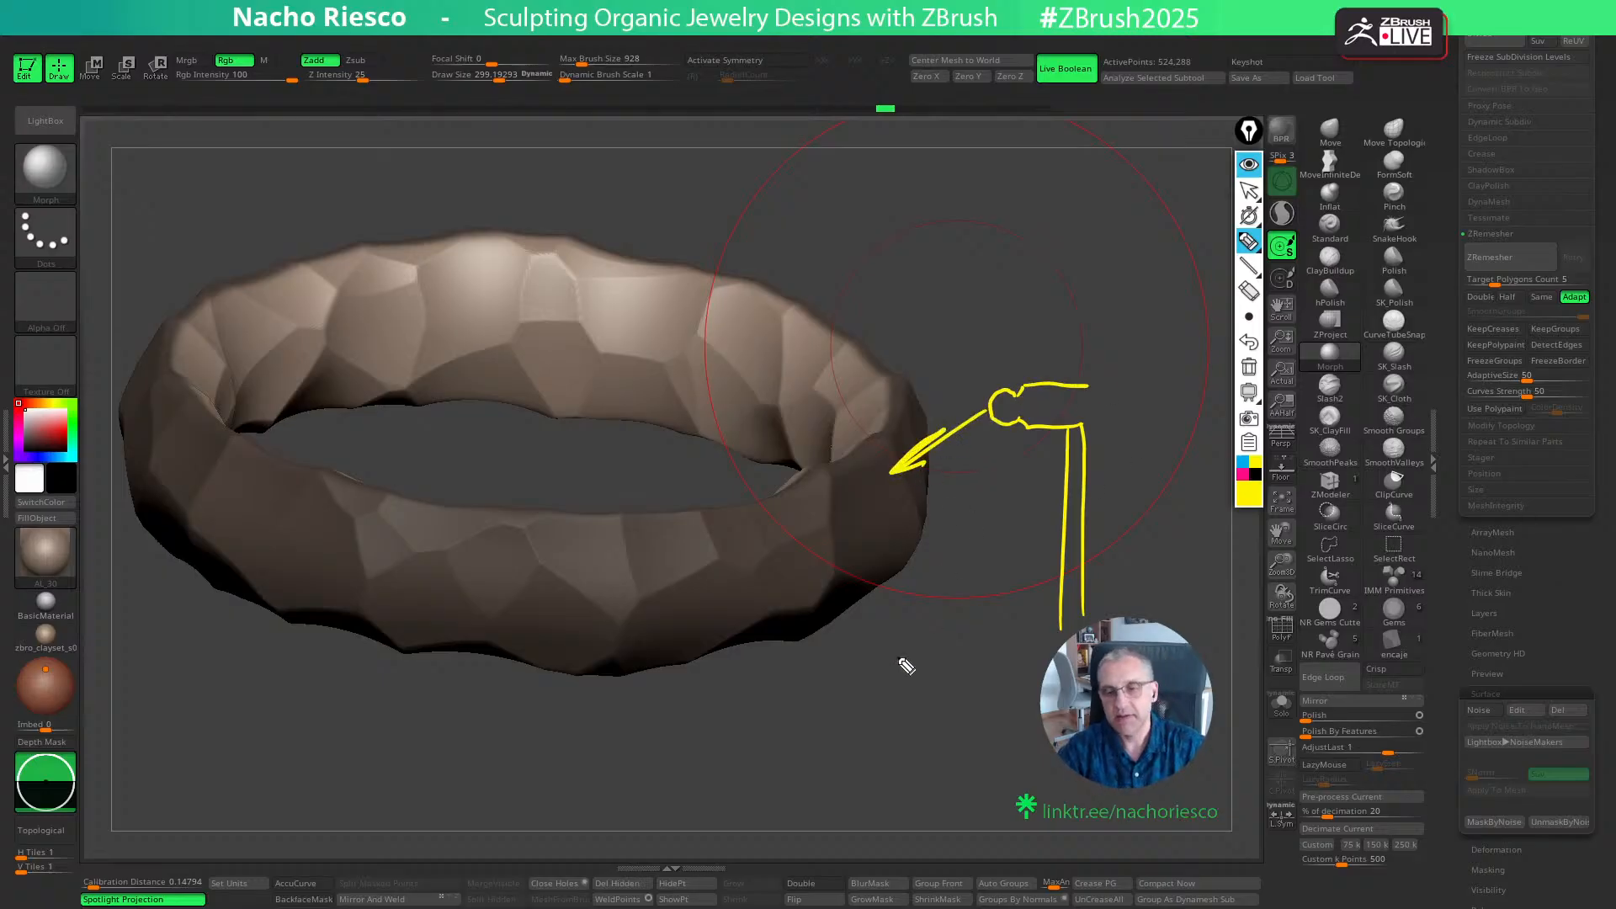
{"action": "left_click_drag", "start_coordinate": [936, 252], "coordinate": [1157, 264]}
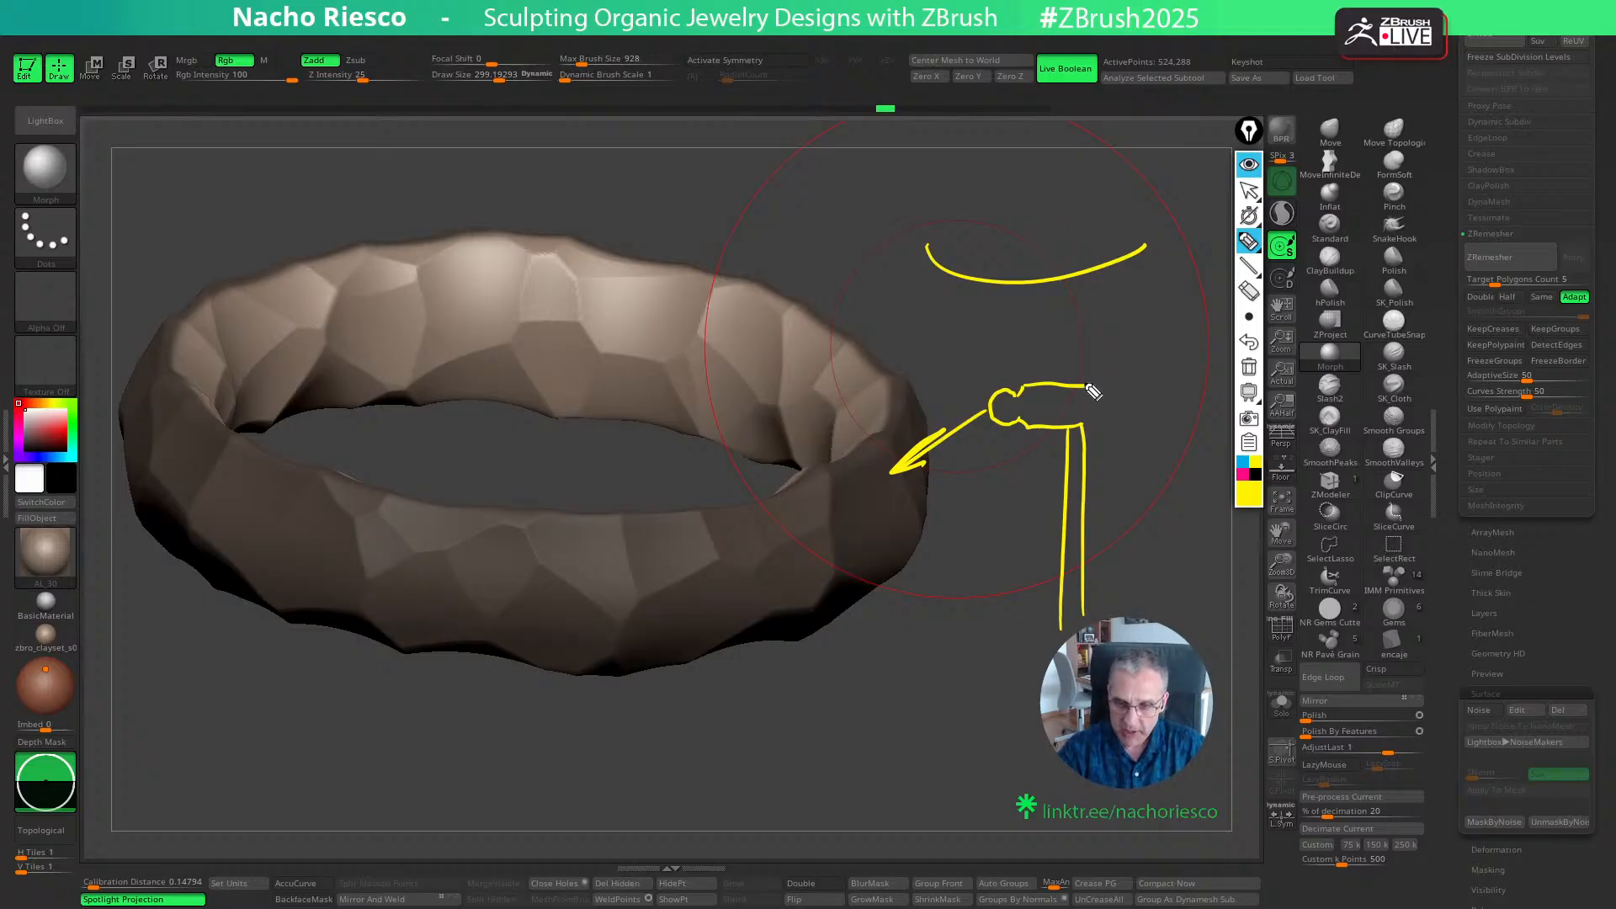
{"action": "mouse_move", "coordinate": [1093, 391]}
{"action": "left_mouse_down"}
{"action": "mouse_move", "coordinate": [1151, 389]}
{"action": "mouse_move", "coordinate": [1154, 430]}
{"action": "mouse_move", "coordinate": [1168, 430]}
{"action": "mouse_move", "coordinate": [1169, 396]}
{"action": "mouse_move", "coordinate": [1187, 403]}
{"action": "left_mouse_up"}
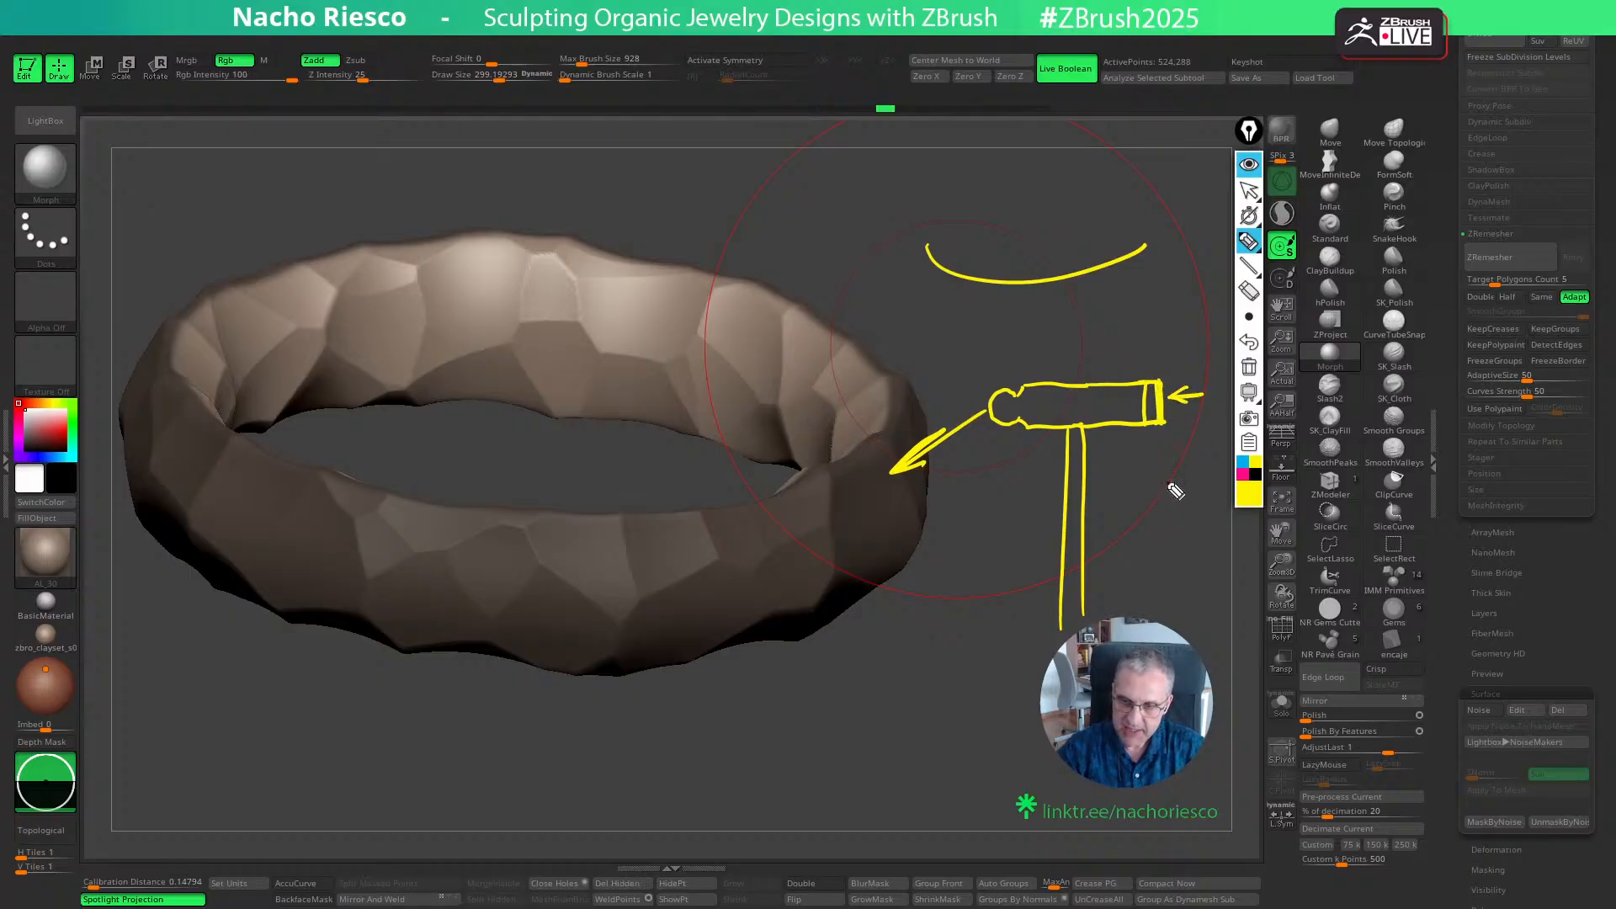
{"action": "left_click_drag", "start_coordinate": [927, 314], "coordinate": [1127, 310]}
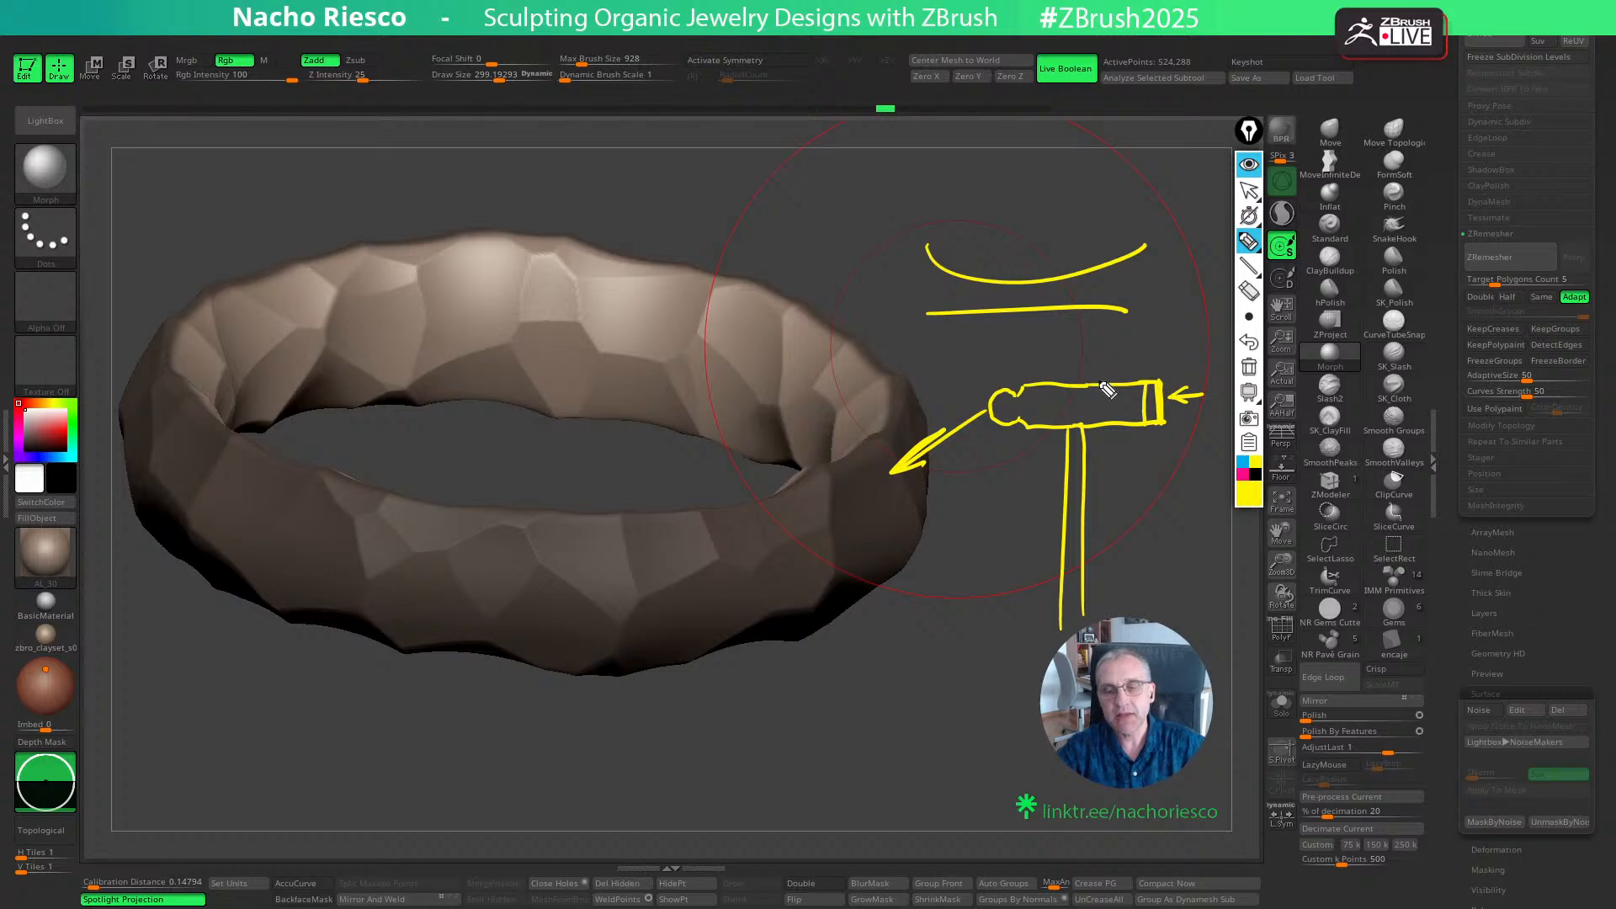
{"action": "left_click", "coordinate": [1249, 367]}
{"action": "left_click", "coordinate": [1249, 190]}
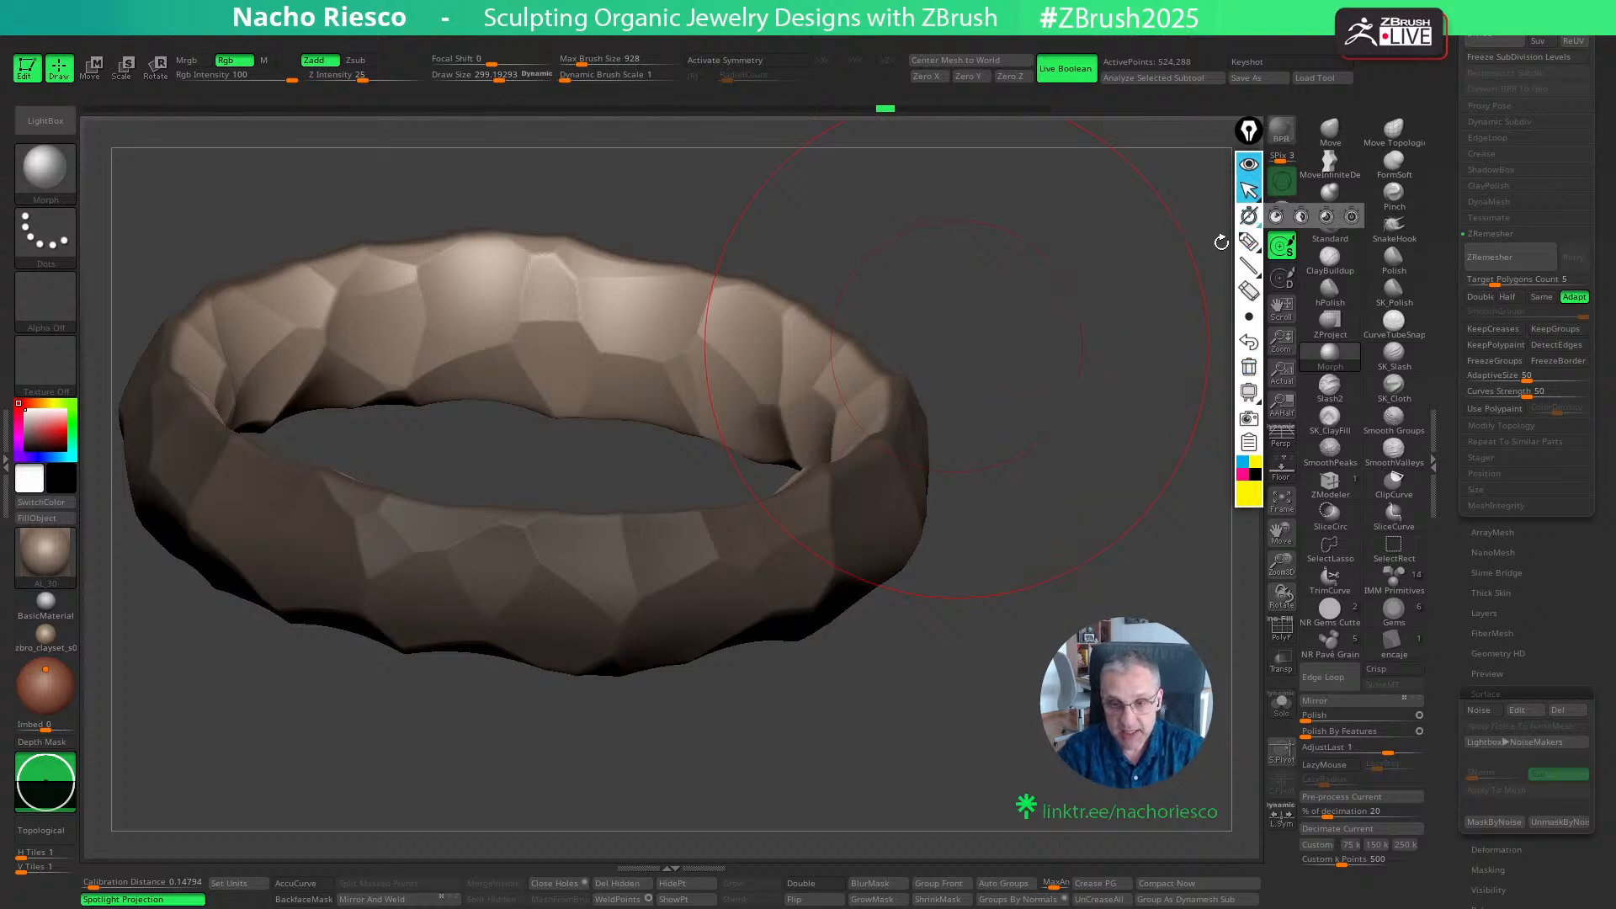
- Clear the ring's mask, duplicate the faceted ring subtool and hide the copy
{"action": "left_click_drag", "start_coordinate": [1062, 665], "coordinate": [1075, 595]}
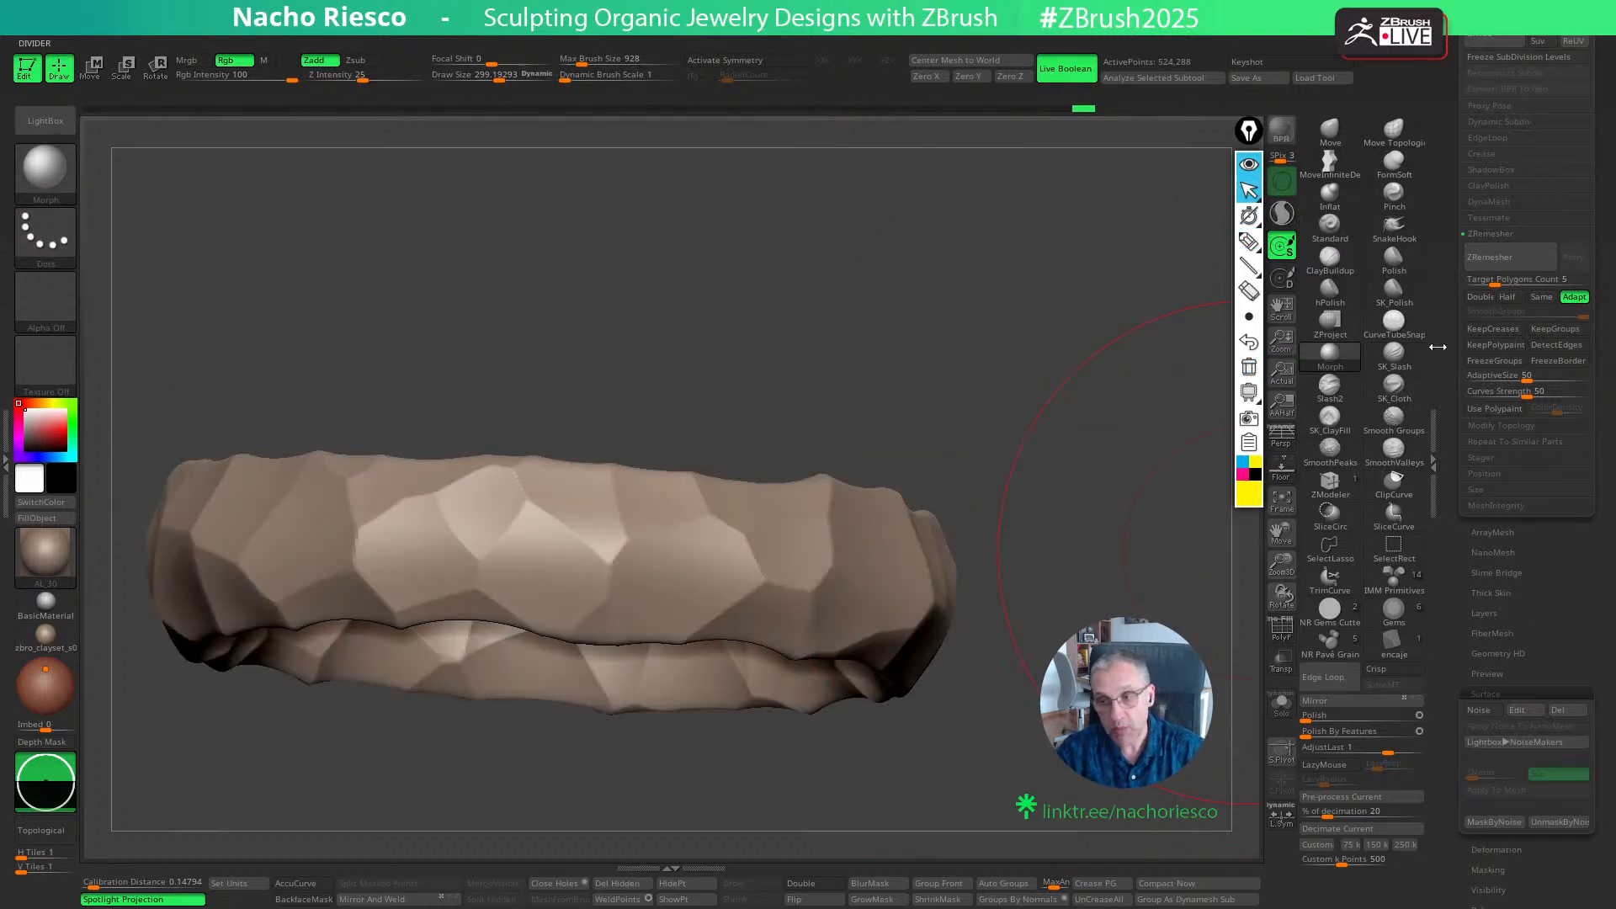
{"action": "scroll", "coordinate": [1468, 451], "scroll_direction": "up", "scroll_amount": 8}
{"action": "scroll", "coordinate": [1481, 413], "scroll_direction": "up", "scroll_amount": 8}
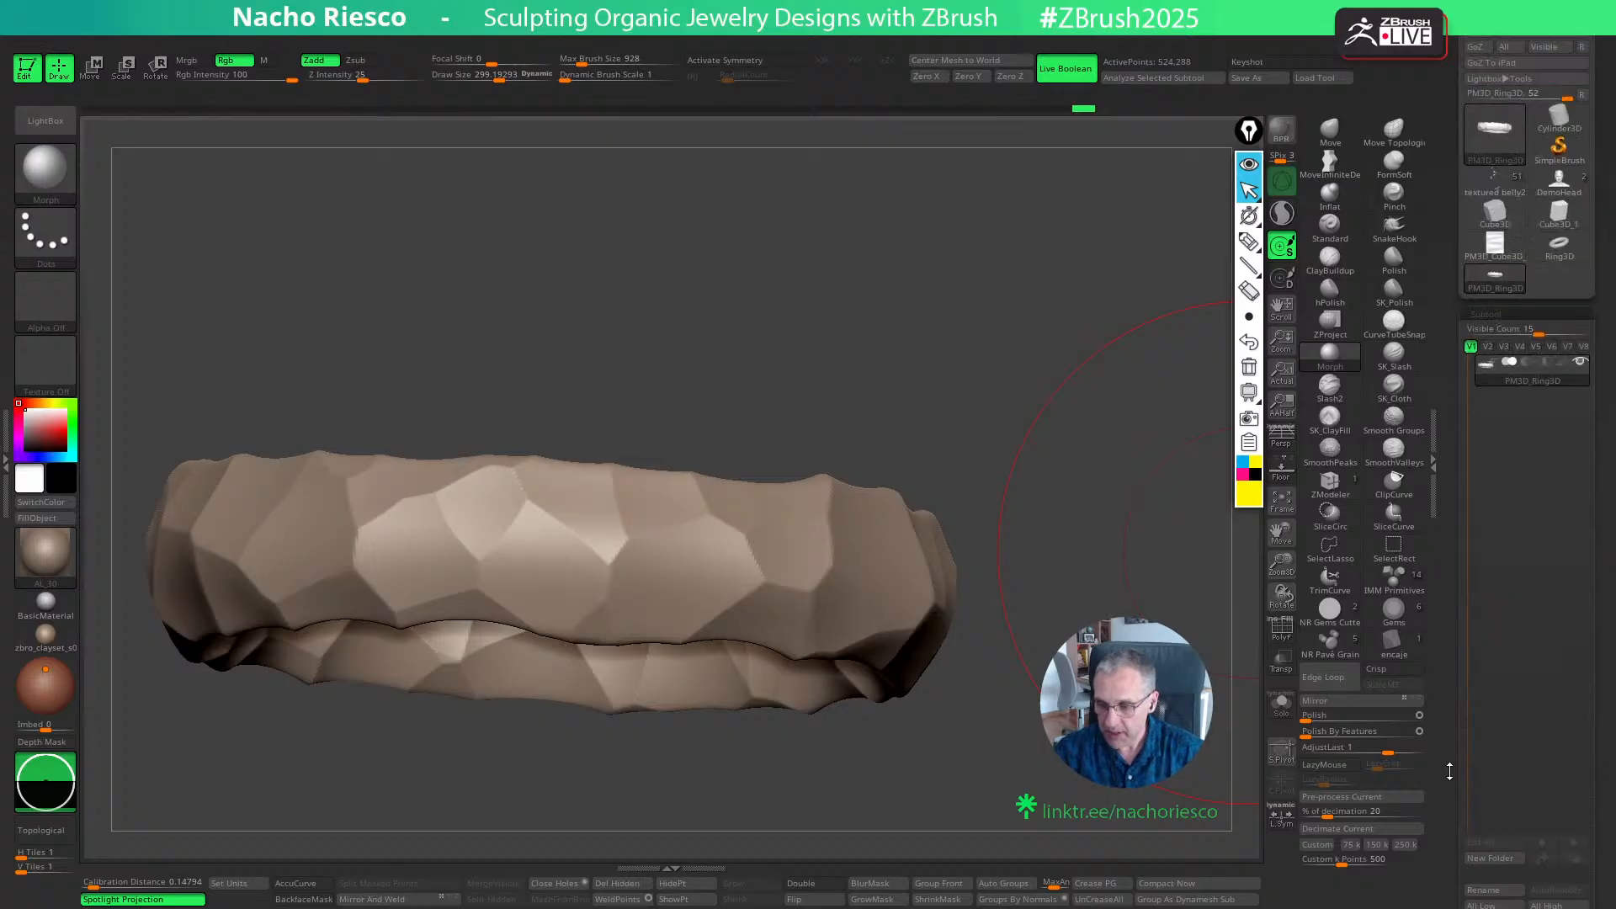
{"action": "scroll", "coordinate": [1468, 783], "scroll_direction": "down", "scroll_amount": 3}
{"action": "left_click", "coordinate": [1488, 815]}
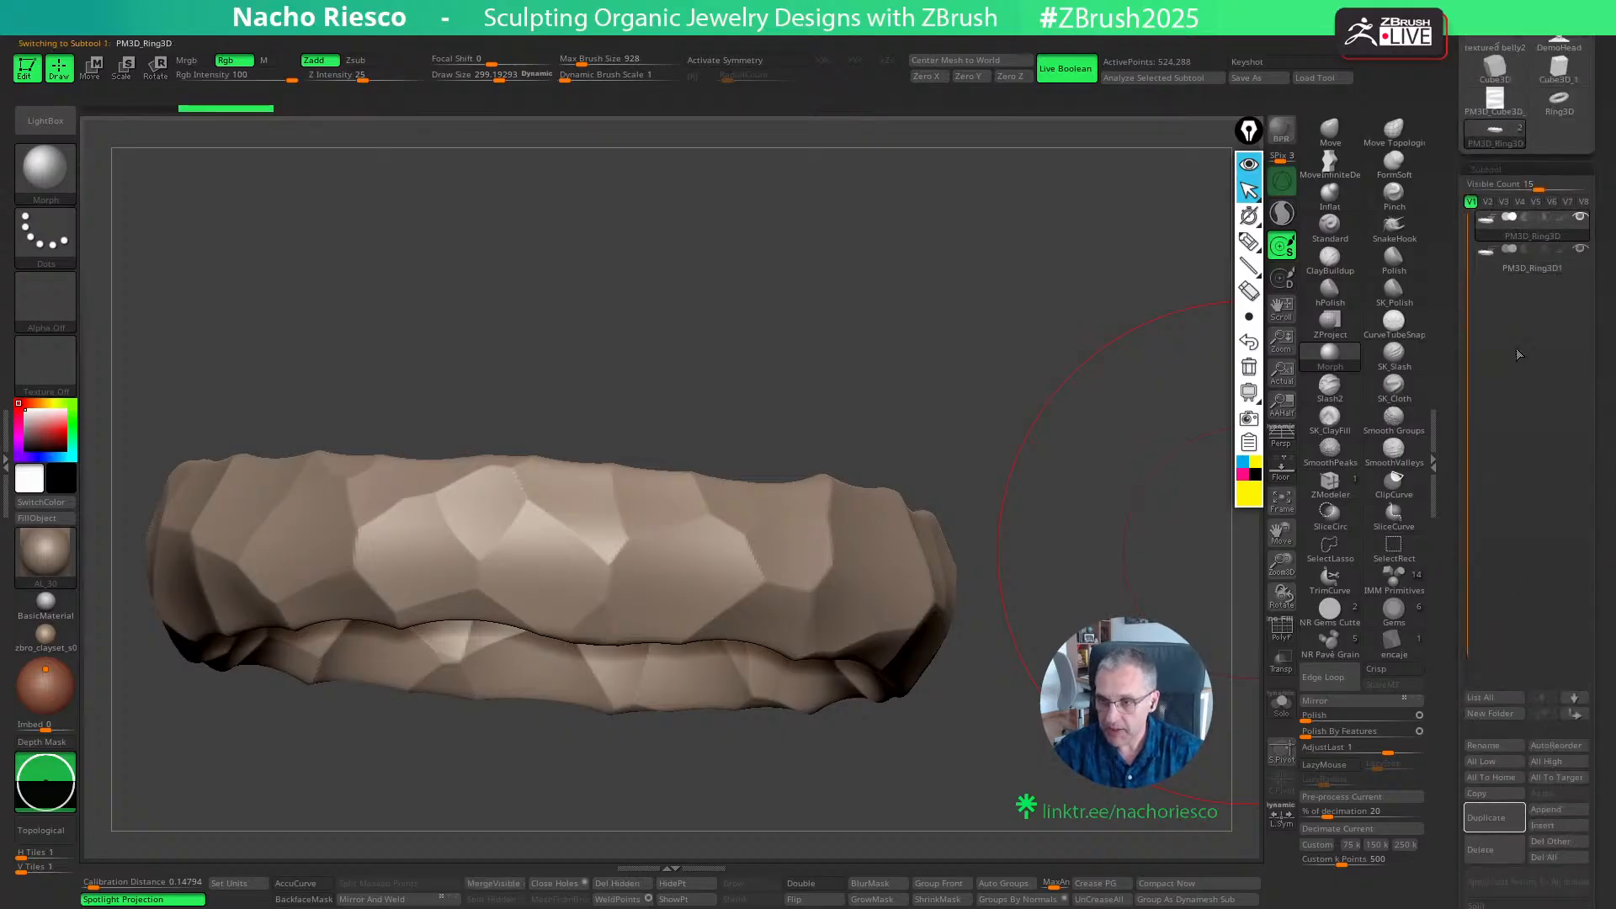
{"action": "left_click", "coordinate": [1579, 248]}
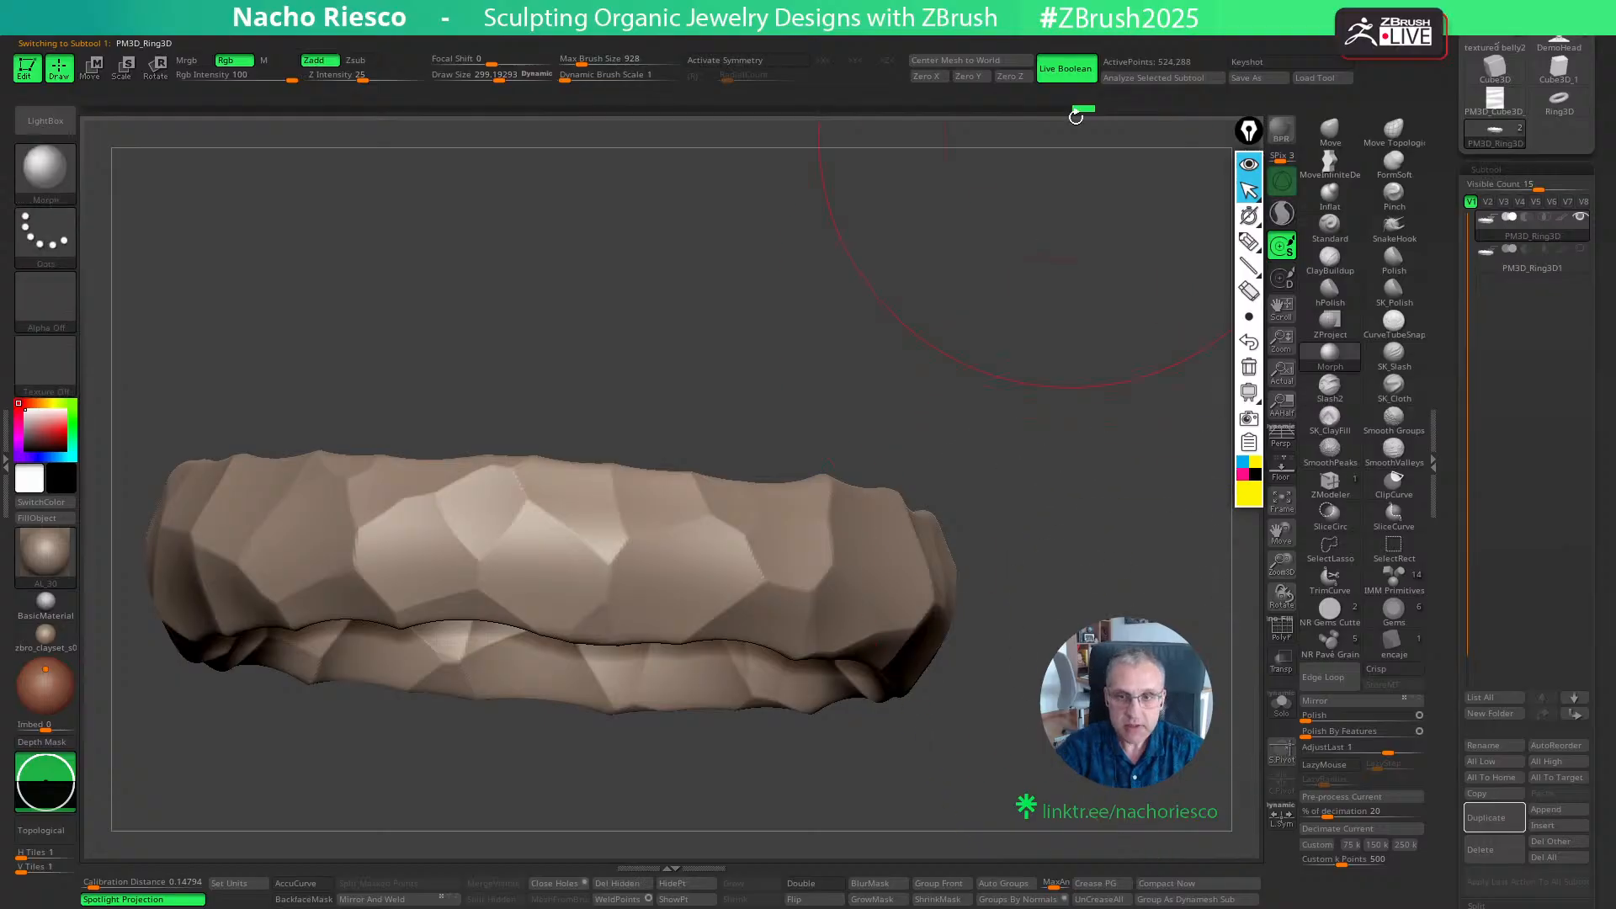
- Step the ring's undo history back to its smooth, unmasked state before the Voronoi facets
{"action": "left_click_drag", "start_coordinate": [1077, 112], "coordinate": [686, 122]}
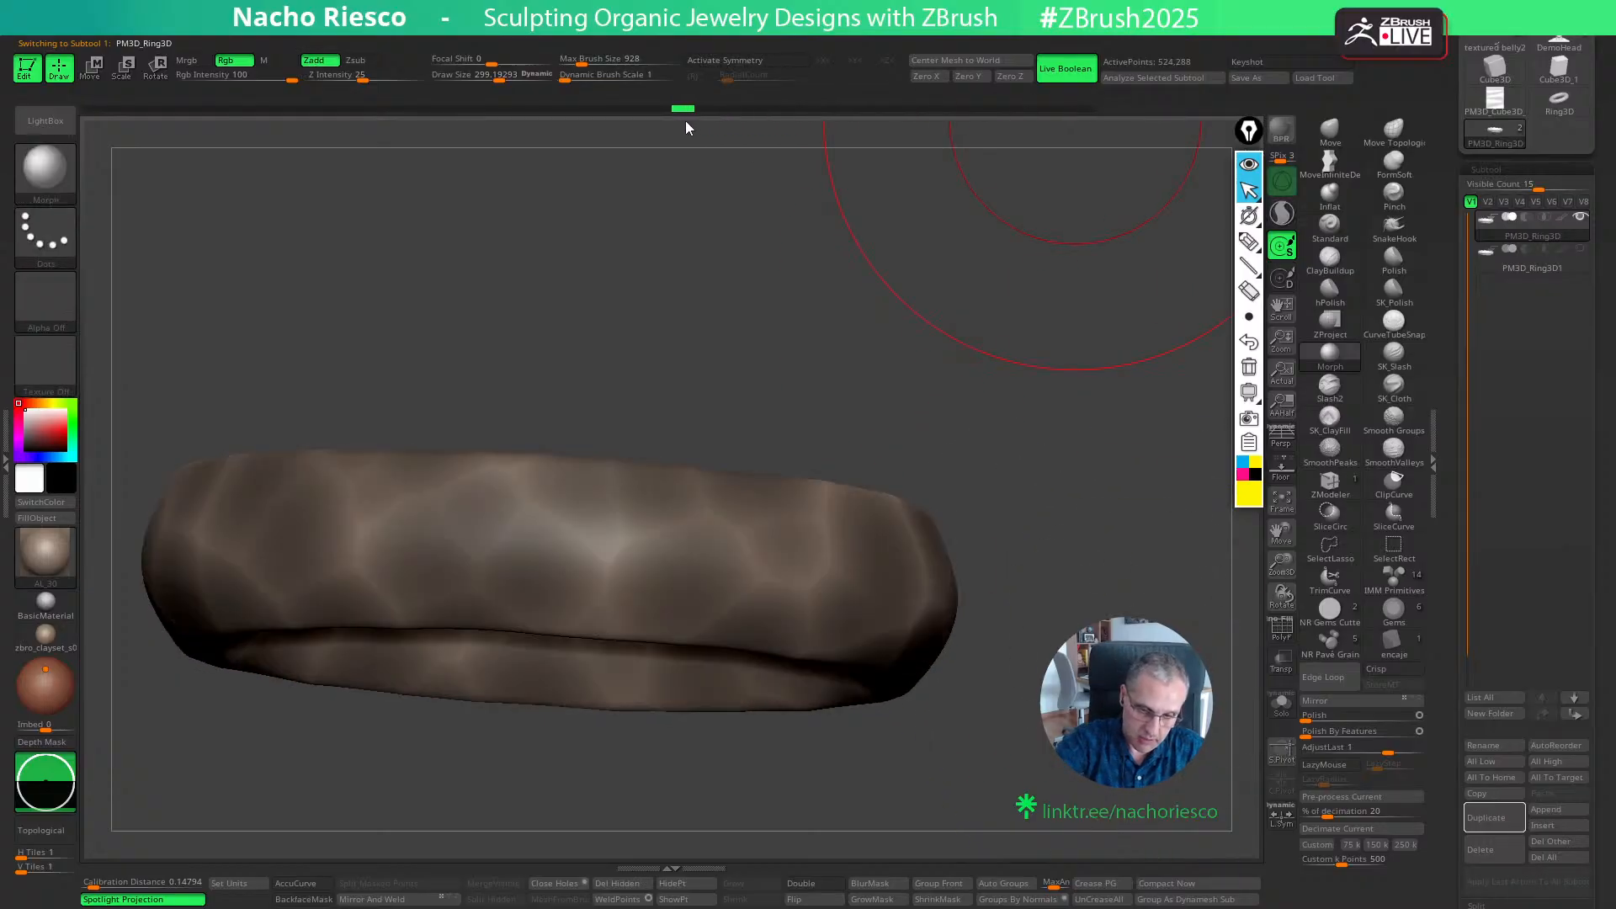
{"action": "left_click_drag", "start_coordinate": [809, 257], "coordinate": [926, 370], "text": "ctrl"}
{"action": "left_click_drag", "start_coordinate": [1107, 108], "coordinate": [858, 118]}
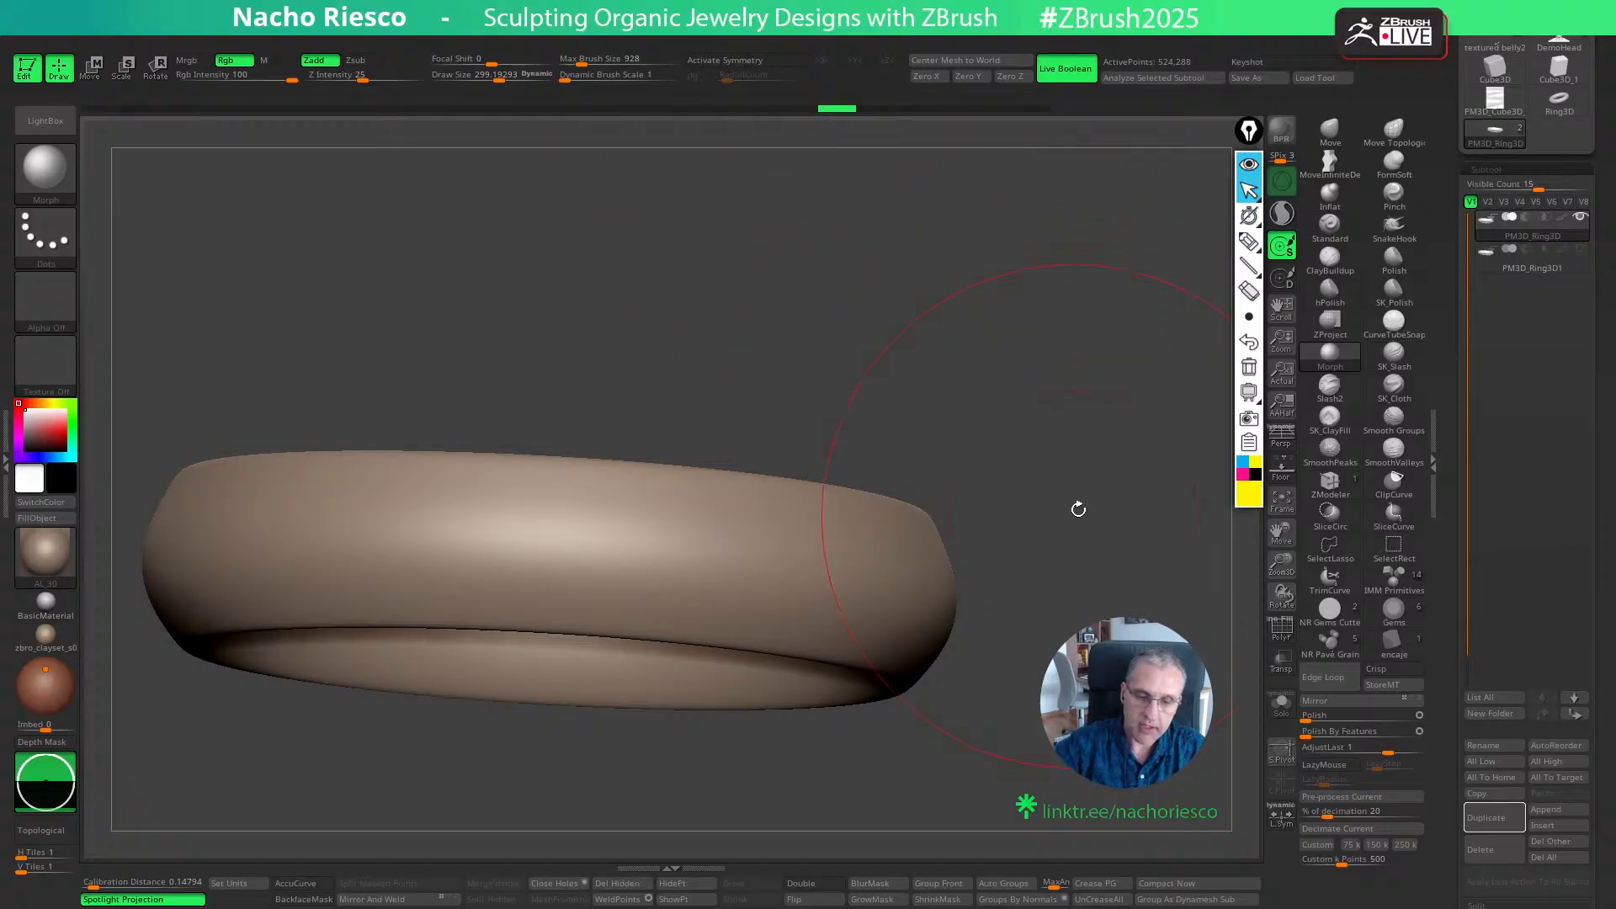
- Subdivide the smooth ring once and choose the hPolish brush with a draw size of about 115
{"action": "left_click_drag", "start_coordinate": [1078, 510], "coordinate": [1082, 623], "text": "shift"}
{"action": "left_click", "coordinate": [1034, 436]}
{"action": "left_click_drag", "start_coordinate": [1053, 547], "coordinate": [1069, 686]}
{"action": "left_click", "coordinate": [968, 710]}
{"action": "left_click", "coordinate": [1330, 291]}
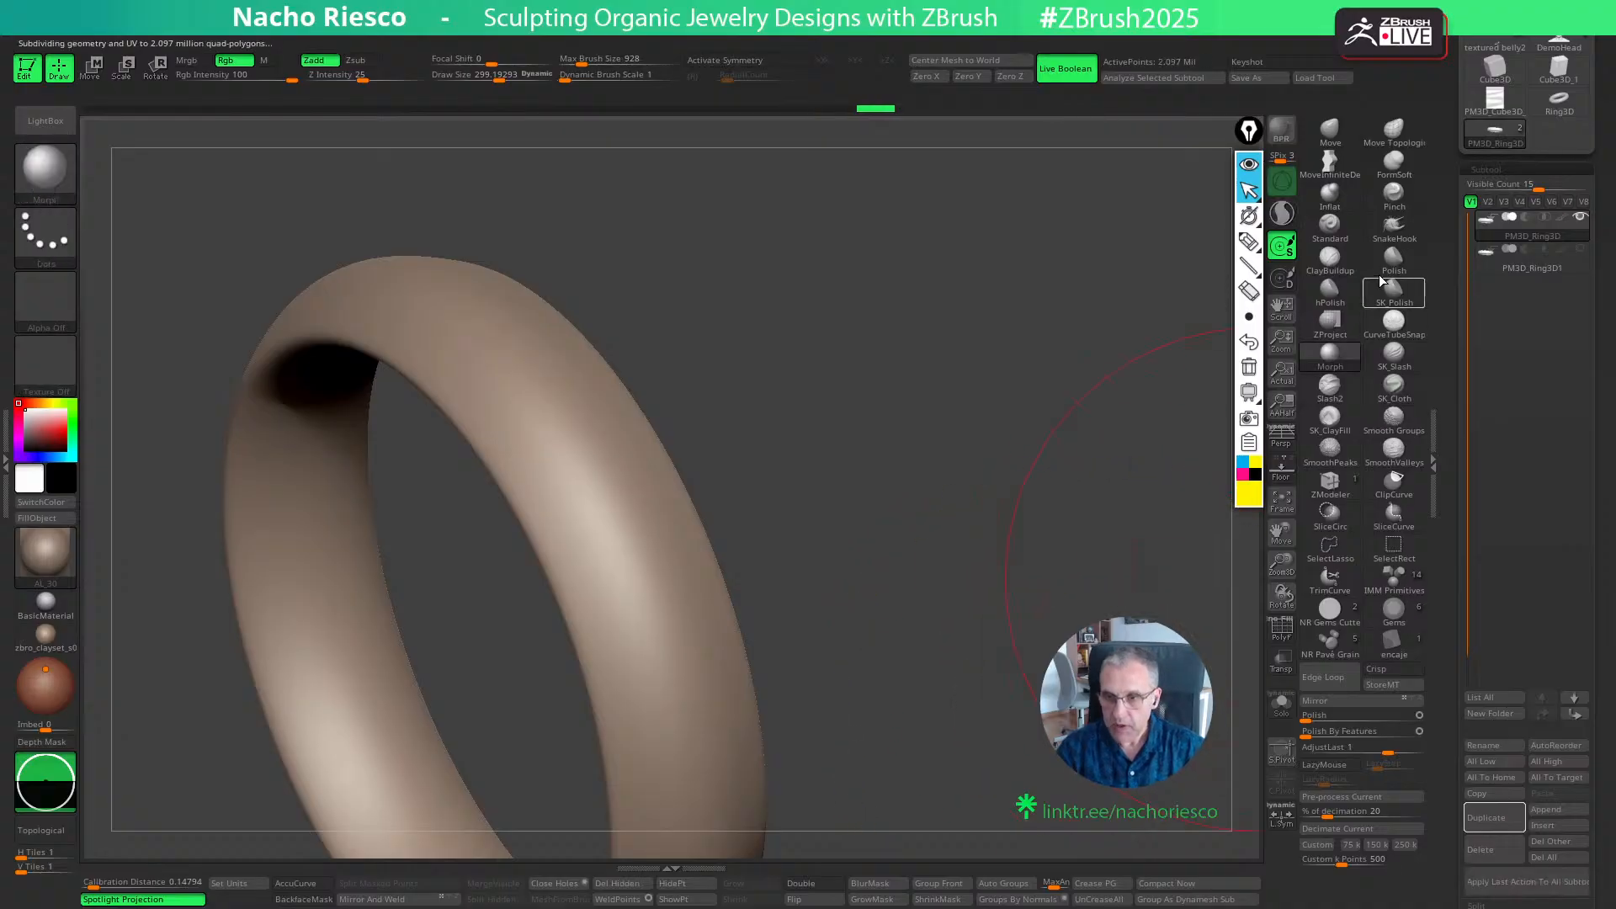
{"action": "key", "text": "ctrl+d"}
{"action": "left_click_drag", "start_coordinate": [901, 685], "coordinate": [981, 642], "text": "alt"}
{"action": "key", "text": "s"}
{"action": "mouse_move", "coordinate": [1249, 317]}
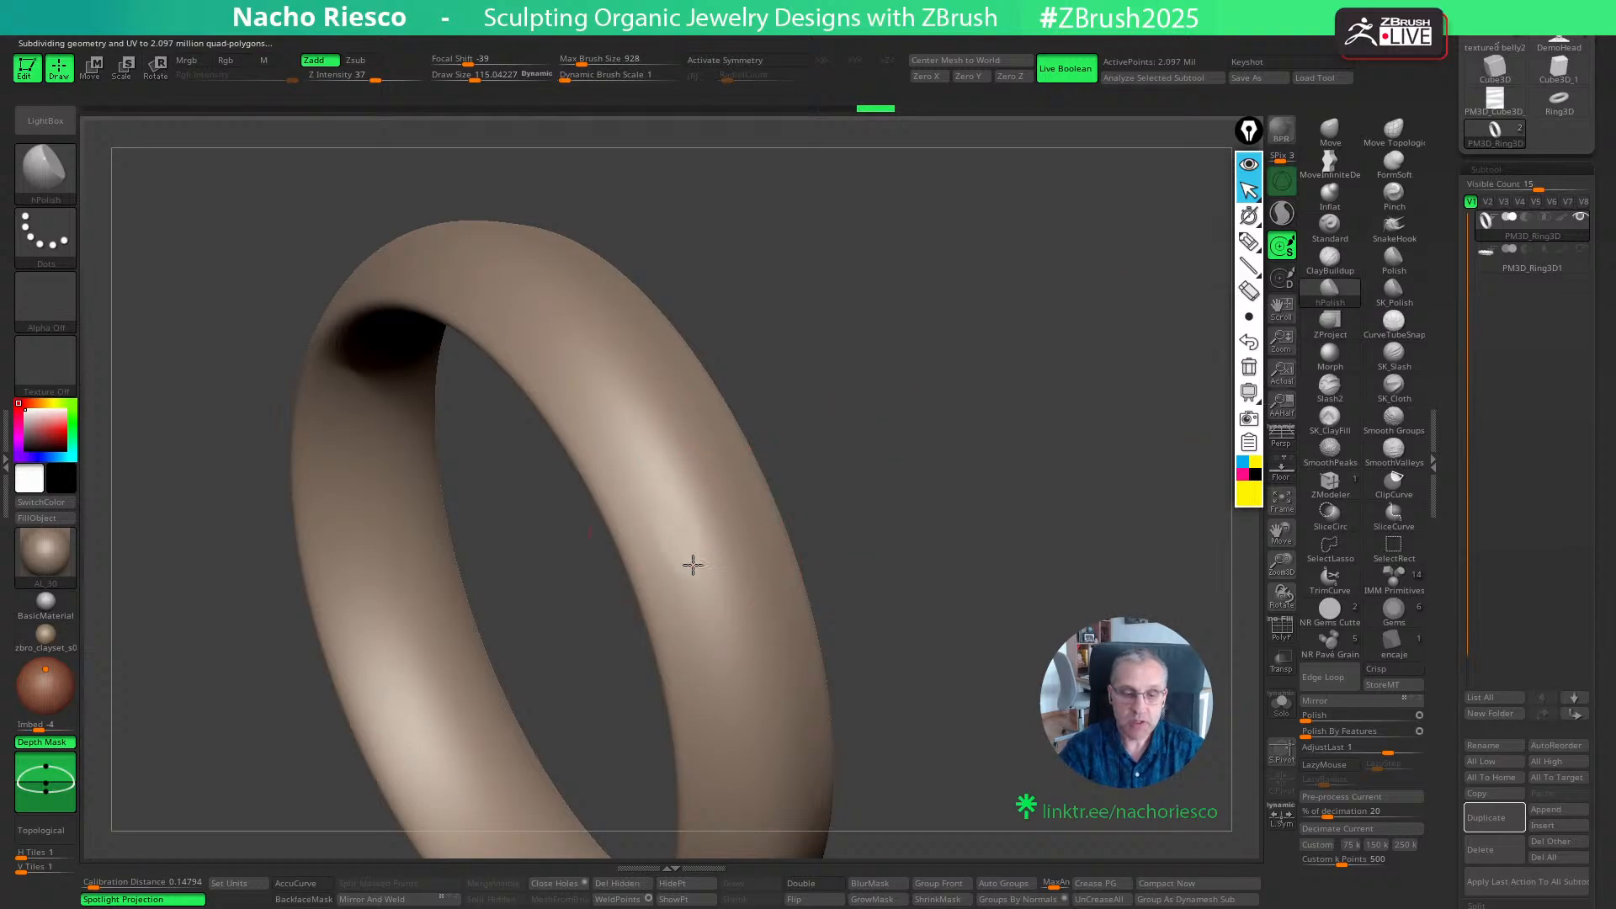
- Flatten several adjoining hammered facets on the band's outer surface with hPolish at a draw size of about 135
{"action": "left_click_drag", "start_coordinate": [693, 562], "coordinate": [686, 547]}
{"action": "left_click_drag", "start_coordinate": [677, 451], "coordinate": [670, 417]}
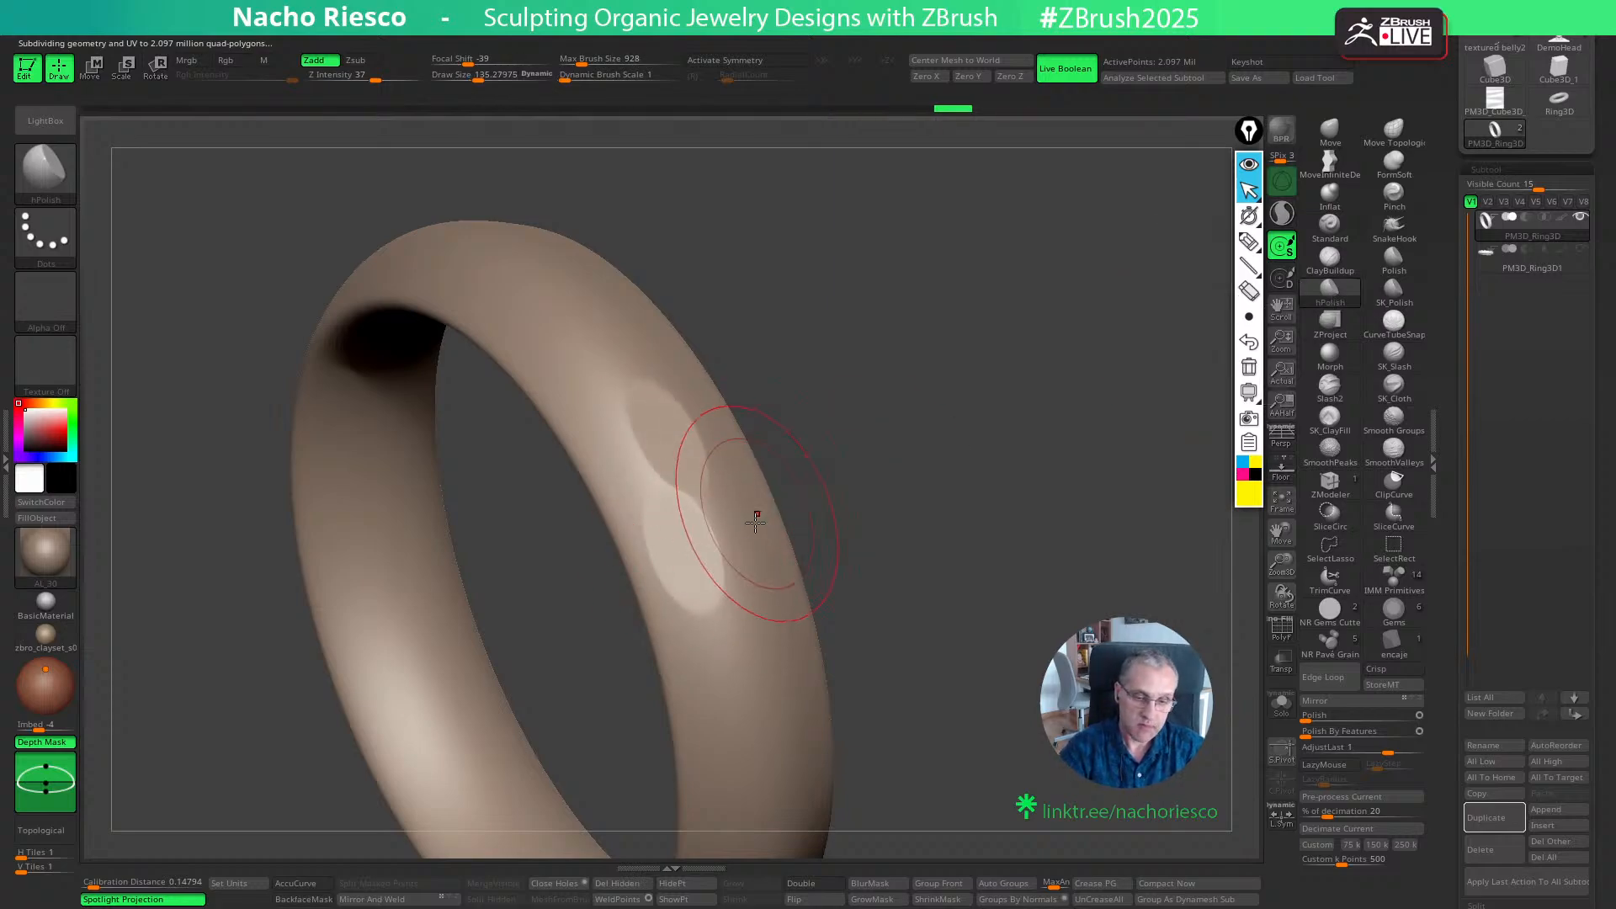
{"action": "left_click_drag", "start_coordinate": [754, 521], "coordinate": [757, 582]}
{"action": "mouse_move", "coordinate": [595, 473]}
{"action": "left_mouse_down"}
{"action": "mouse_move", "coordinate": [606, 444]}
{"action": "mouse_move", "coordinate": [595, 458]}
{"action": "left_mouse_up"}
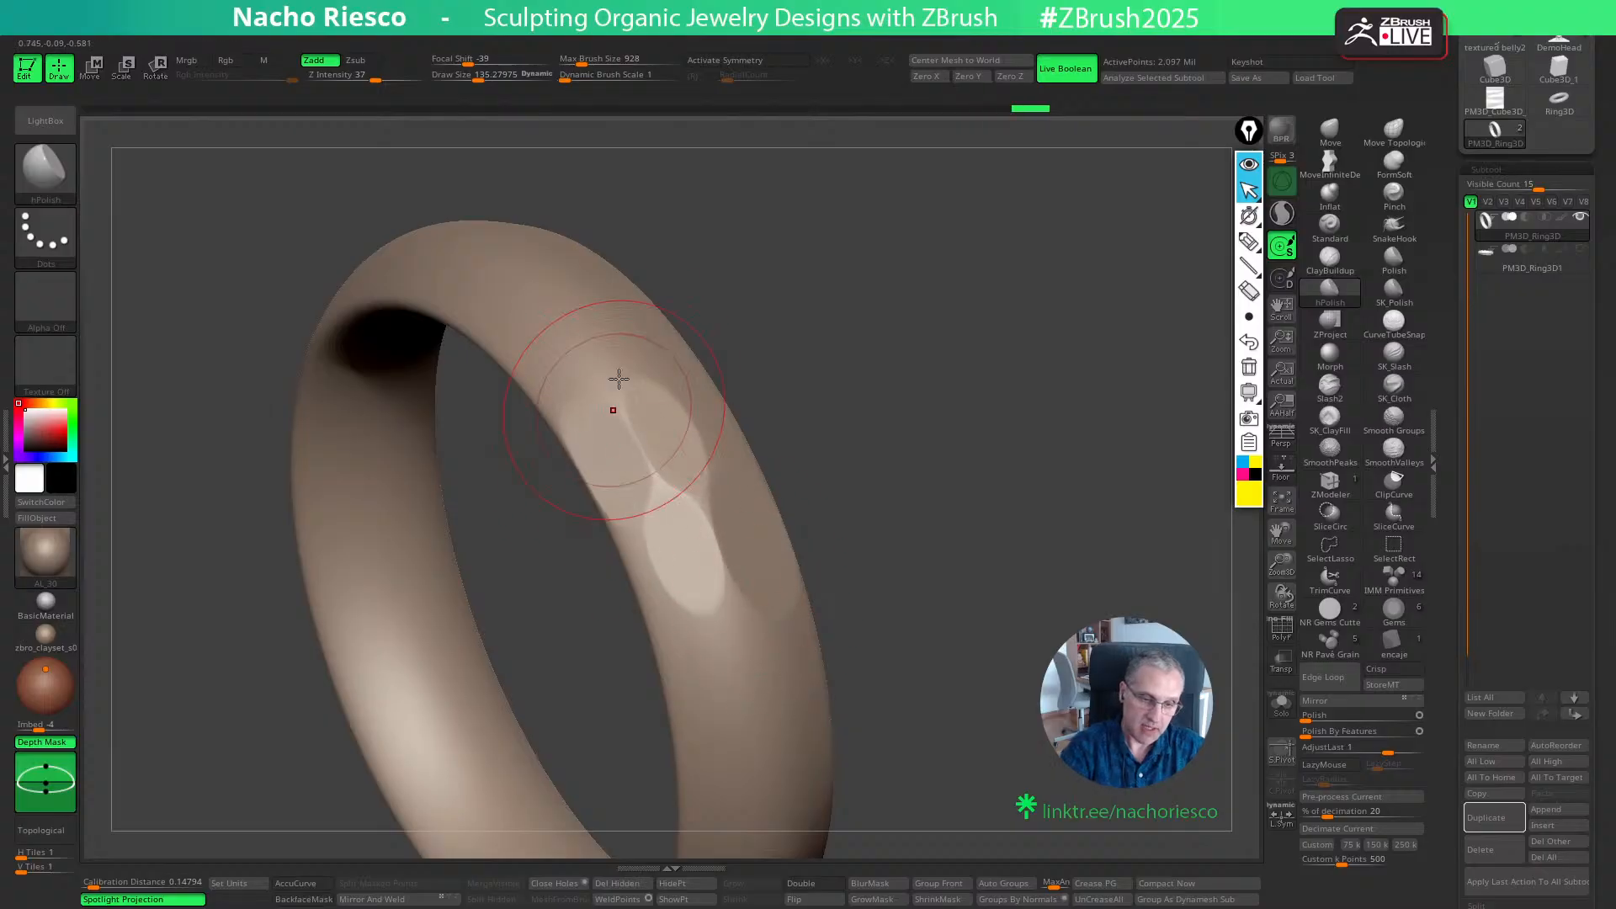
{"action": "left_click_drag", "start_coordinate": [587, 339], "coordinate": [597, 362]}
- Set the brush's focal shift to -83 and flatten more facets along the outer band
{"action": "left_click_drag", "start_coordinate": [468, 61], "coordinate": [444, 60]}
{"action": "mouse_move", "coordinate": [984, 371]}
{"action": "left_mouse_down"}
{"action": "mouse_move", "coordinate": [867, 408]}
{"action": "mouse_move", "coordinate": [854, 379]}
{"action": "left_mouse_up"}
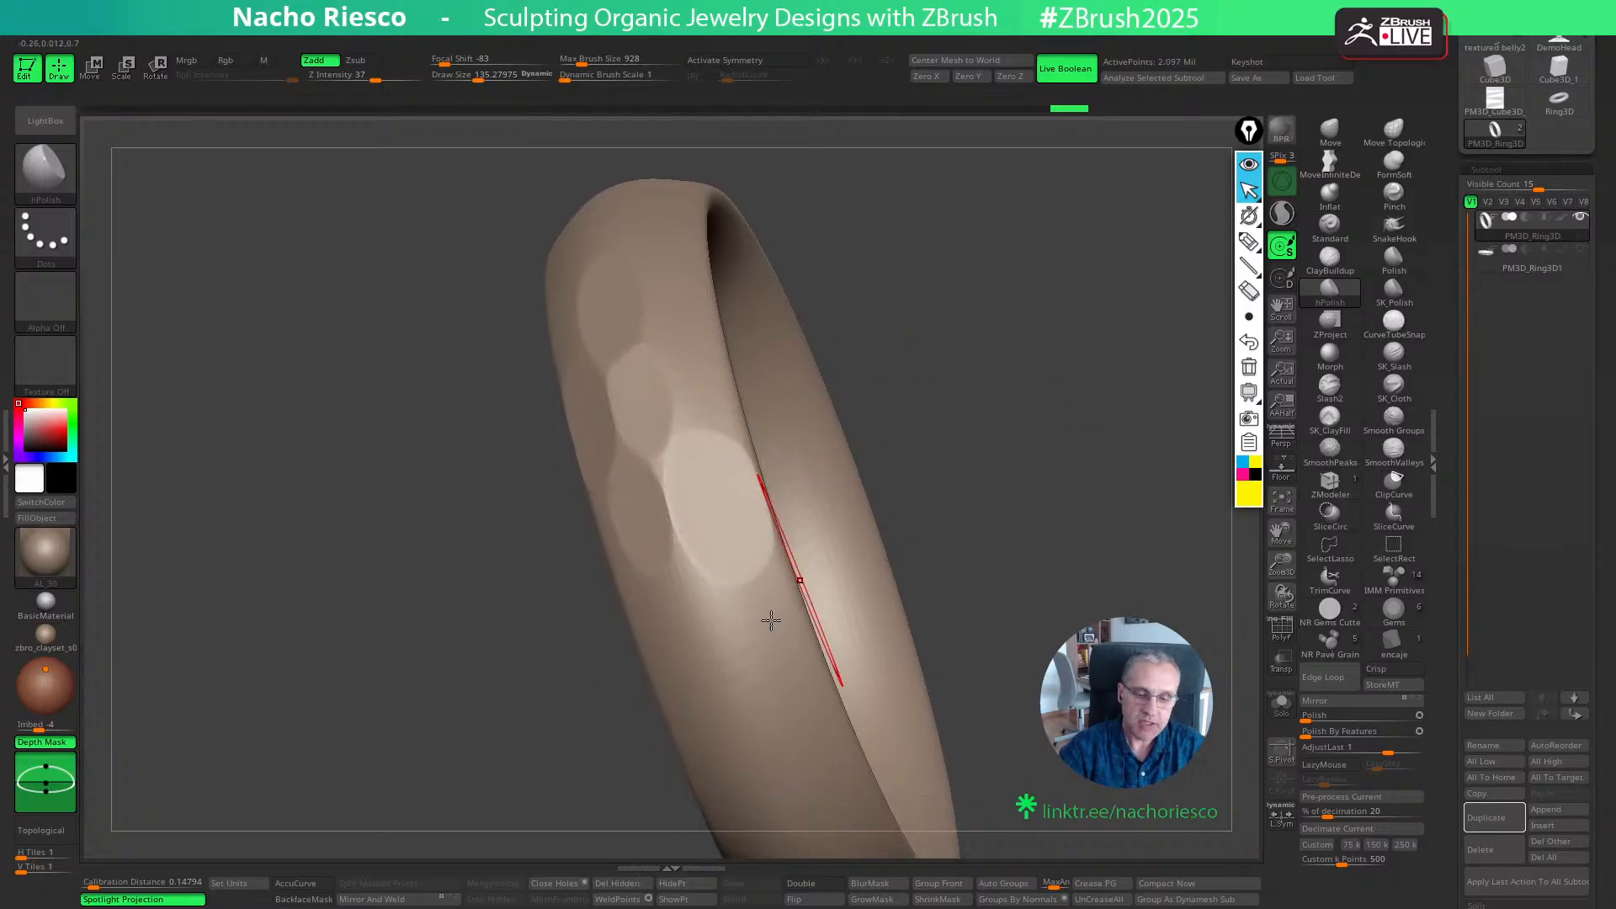
{"action": "mouse_move", "coordinate": [772, 620]}
{"action": "left_mouse_down"}
{"action": "mouse_move", "coordinate": [726, 650]}
{"action": "mouse_move", "coordinate": [746, 686]}
{"action": "mouse_move", "coordinate": [675, 688]}
{"action": "mouse_move", "coordinate": [678, 631]}
{"action": "left_mouse_up"}
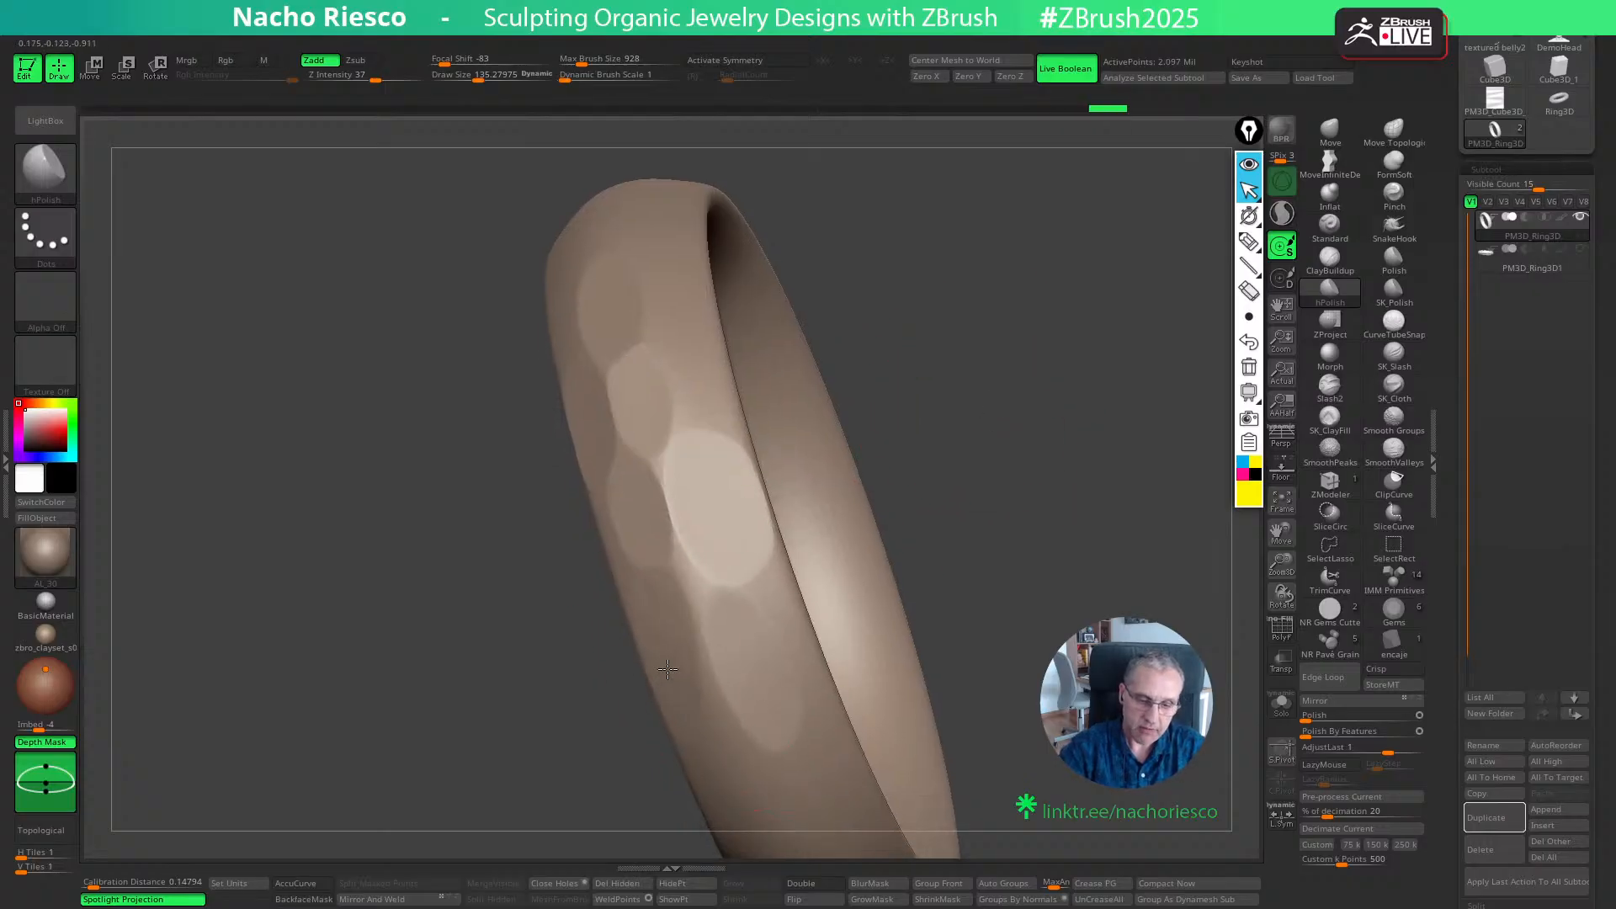
{"action": "left_click_drag", "start_coordinate": [974, 468], "coordinate": [927, 472]}
{"action": "left_click_drag", "start_coordinate": [690, 398], "coordinate": [648, 335]}
- Reduce the draw size to about 68 and polish smaller facets between and below the existing ones
{"action": "key", "text": "s"}
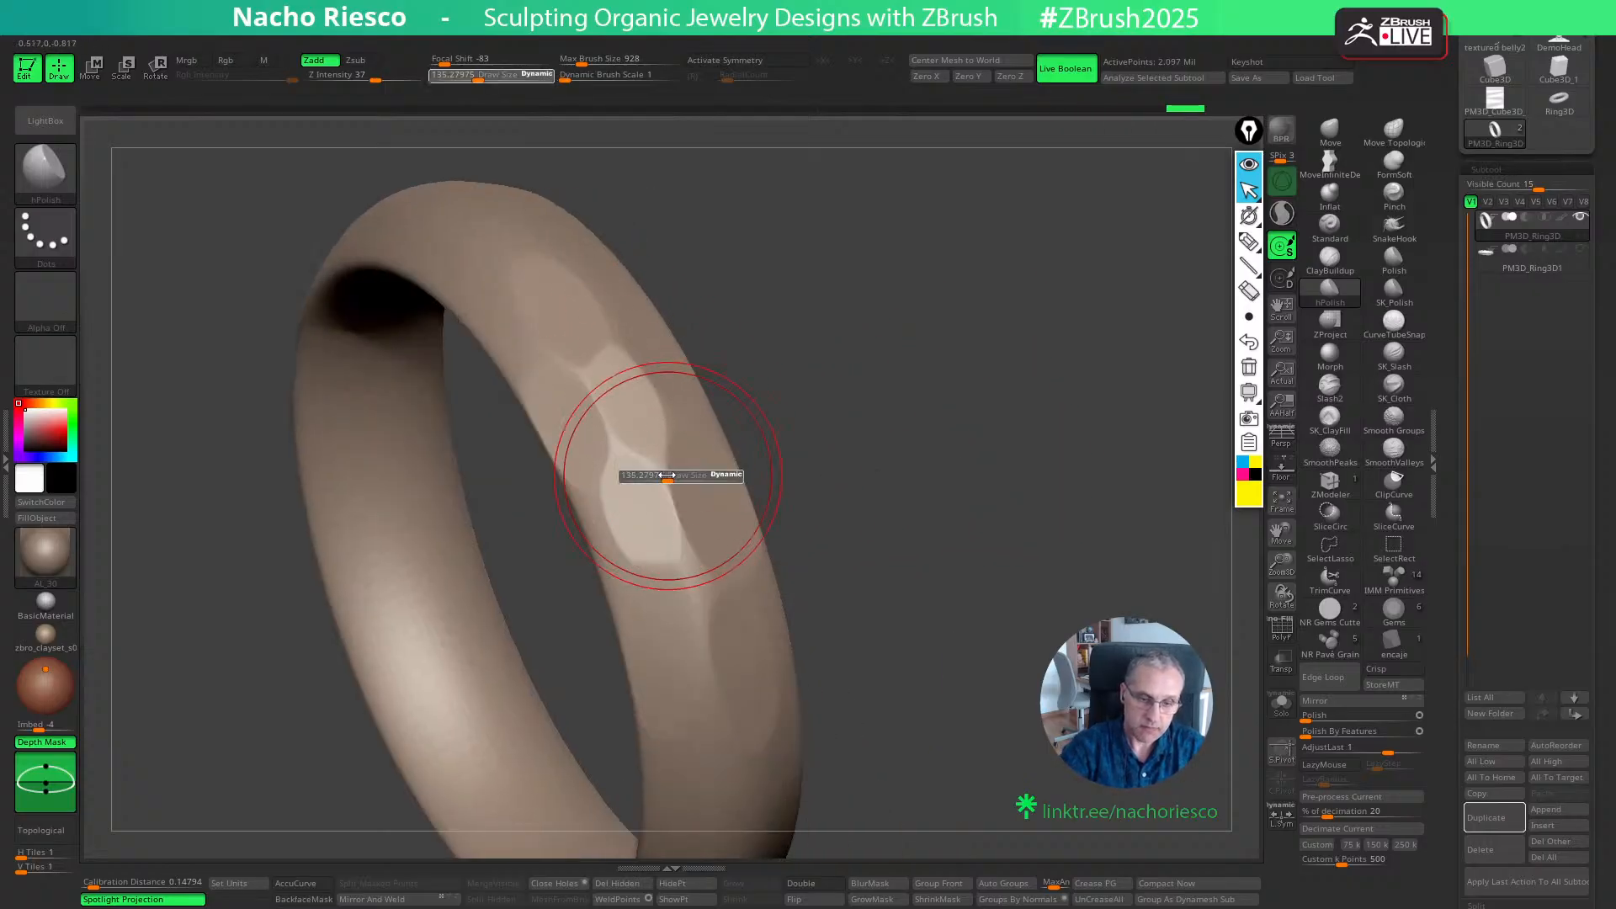
{"action": "left_click_drag", "start_coordinate": [667, 473], "coordinate": [668, 476]}
{"action": "key", "text": "s"}
{"action": "left_click_drag", "start_coordinate": [673, 476], "coordinate": [664, 477]}
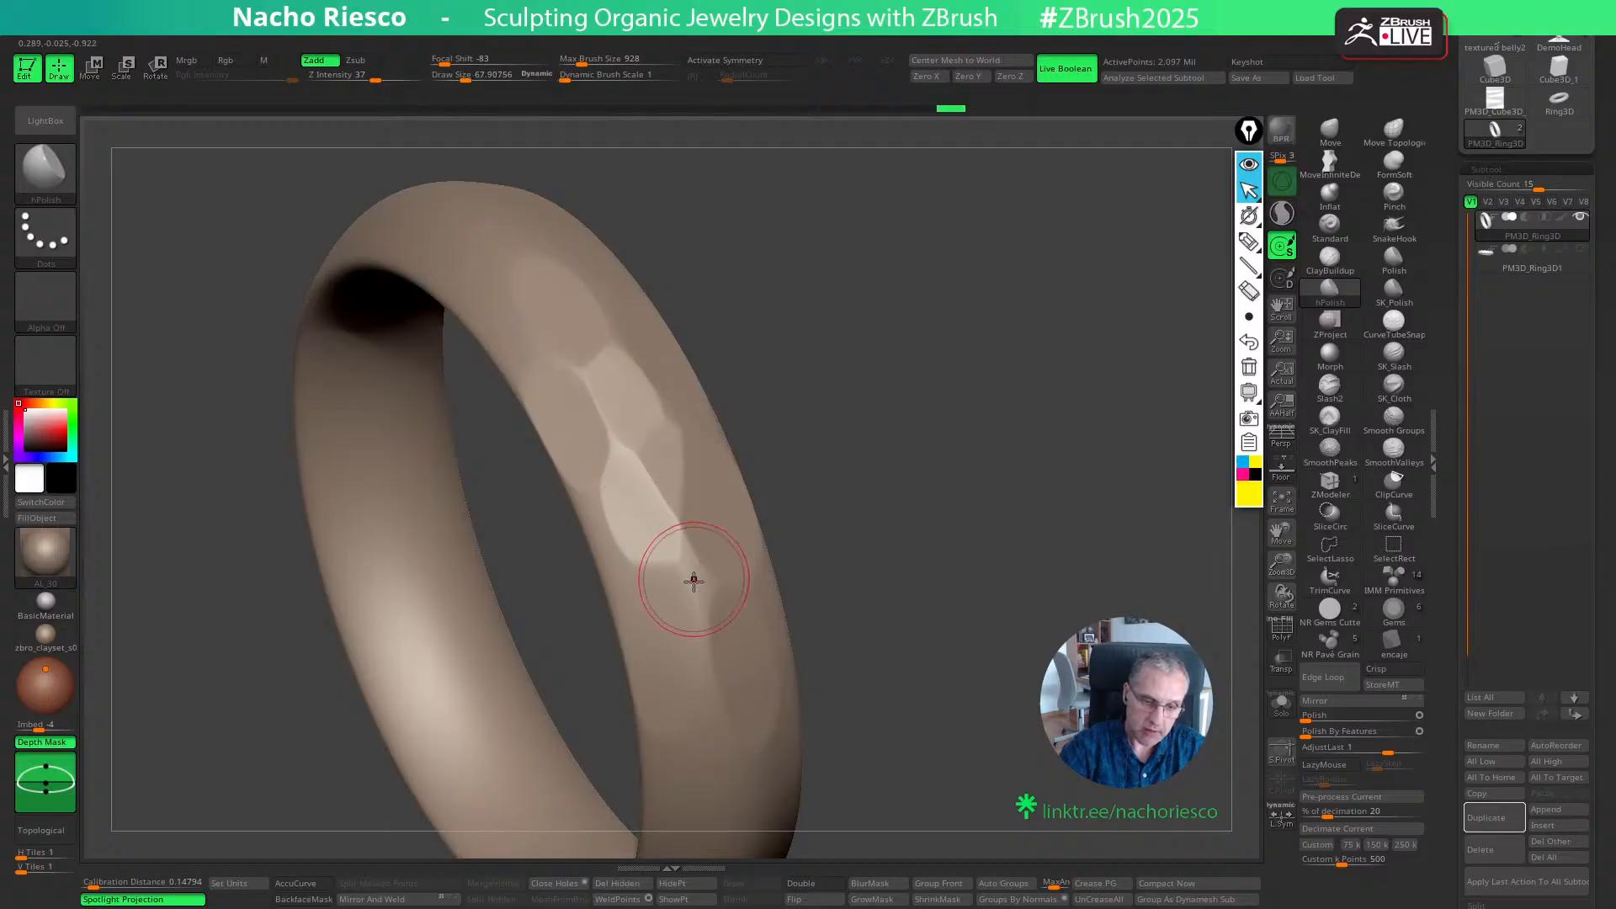
{"action": "left_click_drag", "start_coordinate": [693, 579], "coordinate": [702, 603]}
{"action": "left_click_drag", "start_coordinate": [804, 441], "coordinate": [879, 444]}
{"action": "left_click_drag", "start_coordinate": [606, 534], "coordinate": [621, 566]}
{"action": "left_click_drag", "start_coordinate": [755, 462], "coordinate": [850, 471]}
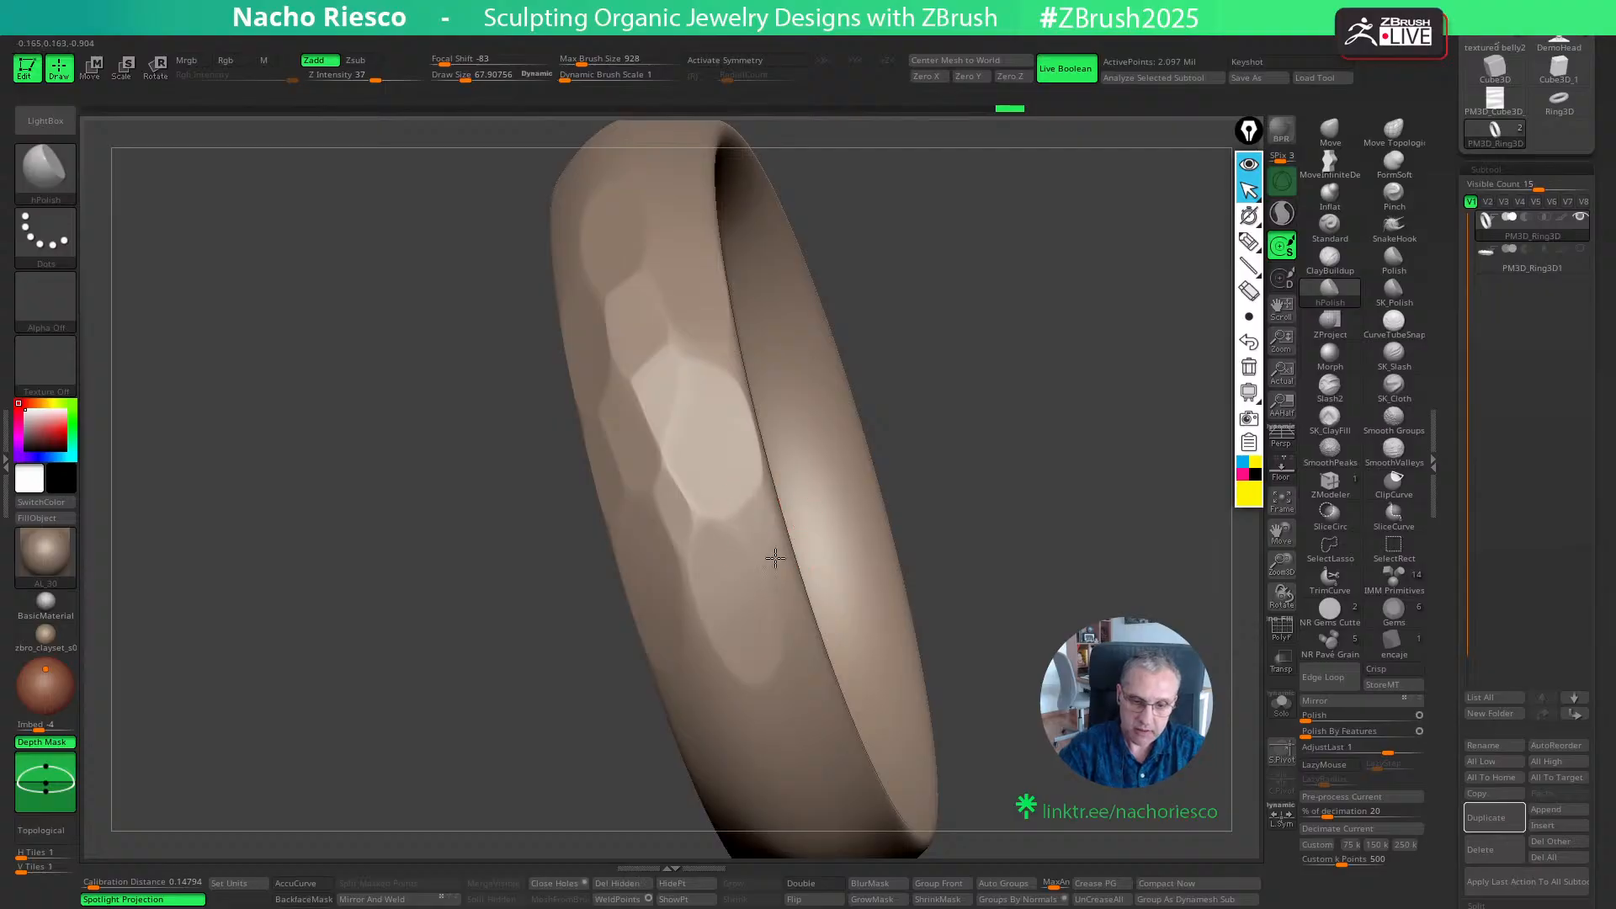
{"action": "left_click_drag", "start_coordinate": [780, 576], "coordinate": [787, 678]}
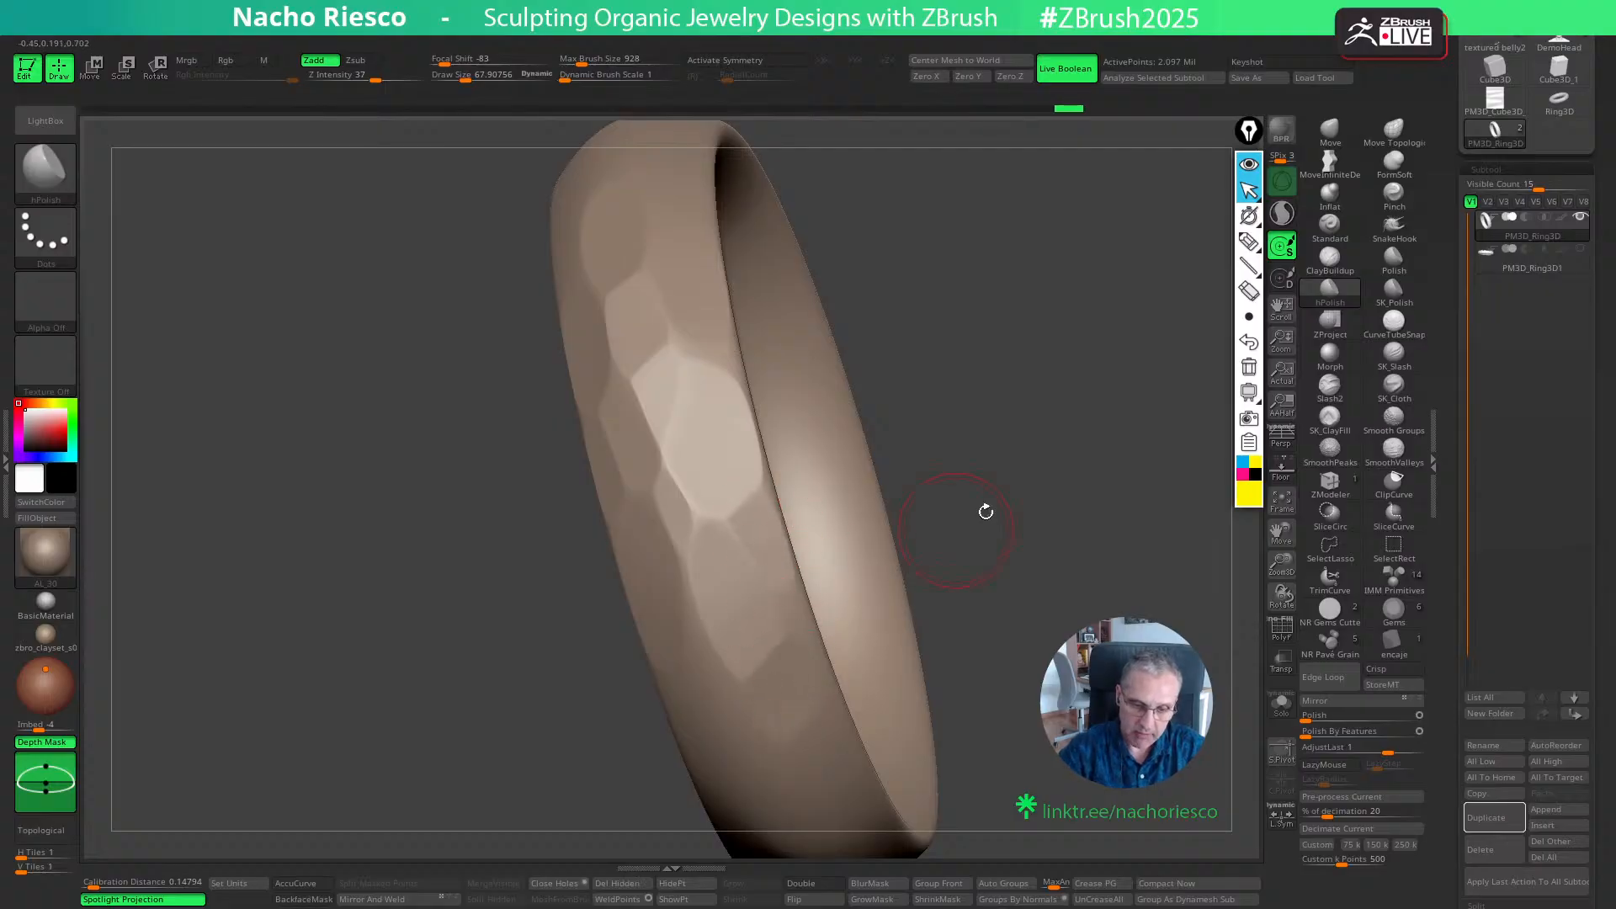
- Set the draw size to about 88 and extend the small facets along the band's outer surface
{"action": "mouse_move", "coordinate": [984, 508]}
{"action": "left_mouse_down"}
{"action": "mouse_move", "coordinate": [718, 657]}
{"action": "mouse_move", "coordinate": [710, 584]}
{"action": "mouse_move", "coordinate": [954, 384]}
{"action": "mouse_move", "coordinate": [707, 678]}
{"action": "mouse_move", "coordinate": [717, 718]}
{"action": "mouse_move", "coordinate": [731, 689]}
{"action": "left_mouse_up"}
{"action": "key", "text": "s"}
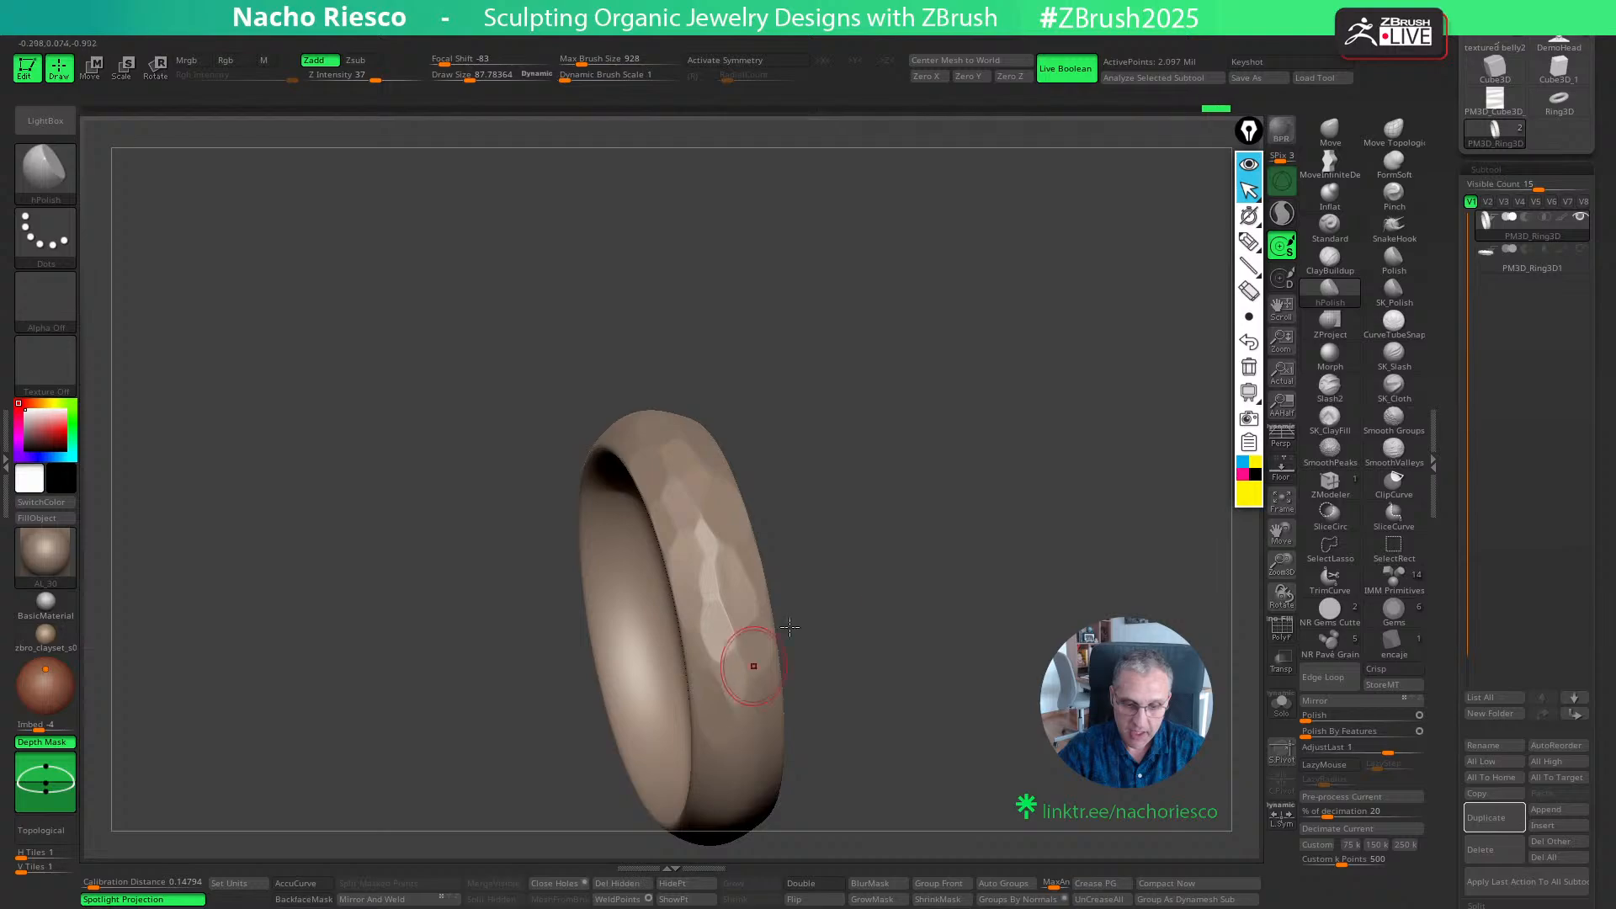
{"action": "left_click_drag", "start_coordinate": [775, 620], "coordinate": [844, 571]}
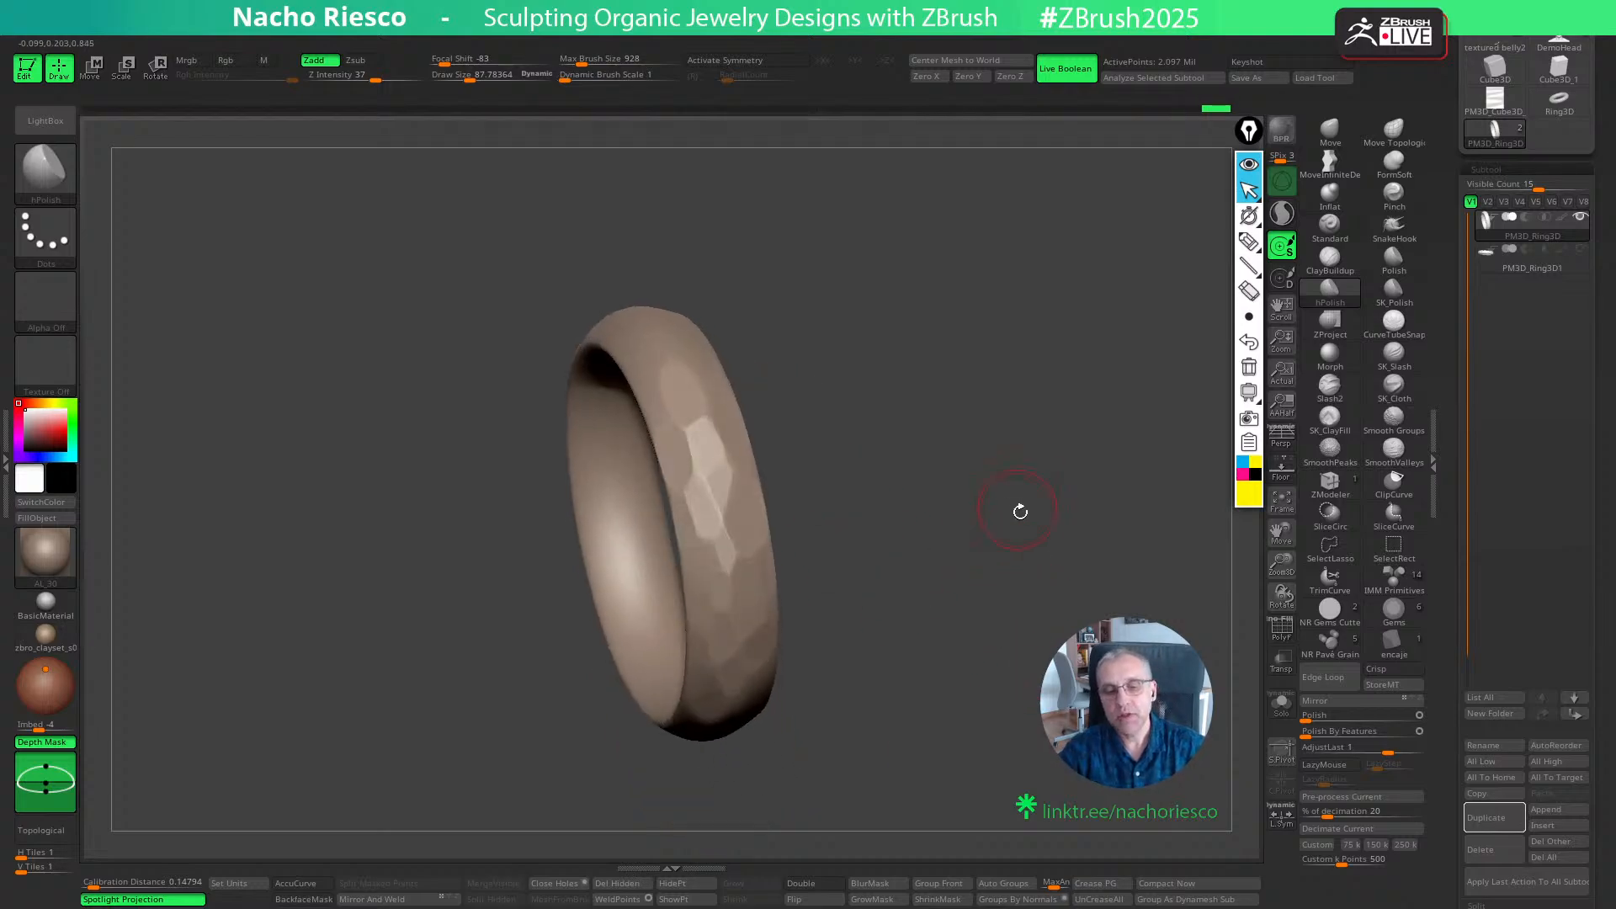
- Set the draw size to about 254 and flatten larger hPolish facets on a smooth stretch of the outer band
{"action": "mouse_move", "coordinate": [1020, 511]}
{"action": "left_mouse_down"}
{"action": "mouse_move", "coordinate": [992, 516]}
{"action": "mouse_move", "coordinate": [1018, 479]}
{"action": "mouse_move", "coordinate": [1007, 433]}
{"action": "mouse_move", "coordinate": [969, 486]}
{"action": "mouse_move", "coordinate": [1010, 335]}
{"action": "mouse_move", "coordinate": [1005, 370]}
{"action": "left_mouse_up"}
{"action": "key", "text": "s"}
{"action": "mouse_move", "coordinate": [764, 624]}
{"action": "left_mouse_down"}
{"action": "mouse_move", "coordinate": [784, 624]}
{"action": "mouse_move", "coordinate": [861, 533]}
{"action": "mouse_move", "coordinate": [724, 653]}
{"action": "left_mouse_up"}
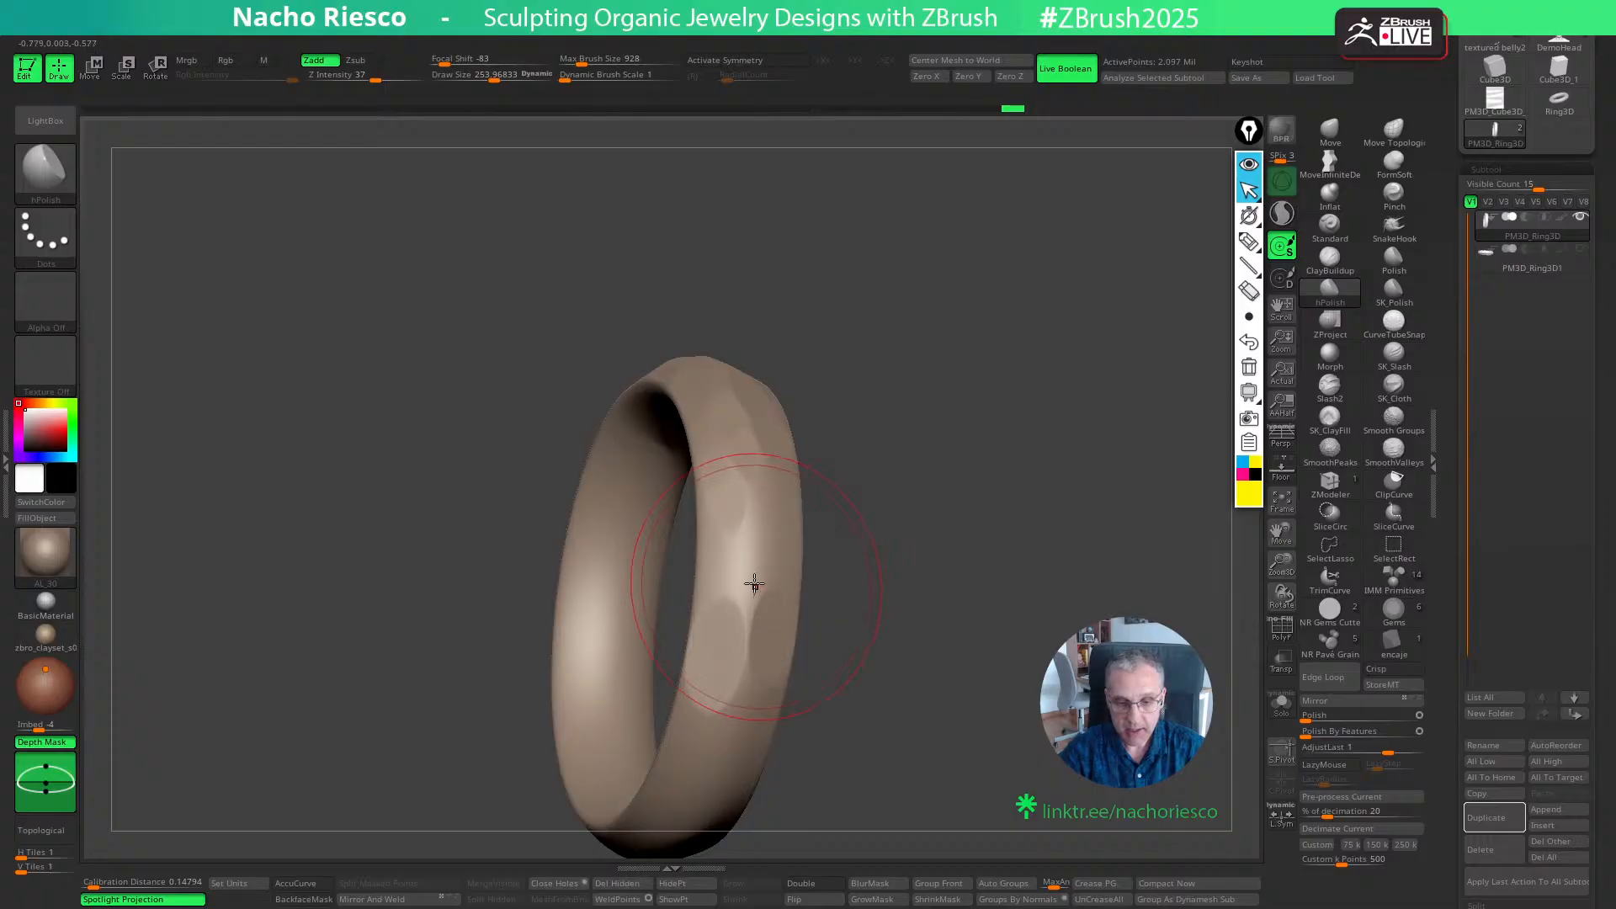
{"action": "left_click_drag", "start_coordinate": [754, 583], "coordinate": [783, 572]}
{"action": "left_click_drag", "start_coordinate": [927, 547], "coordinate": [948, 411]}
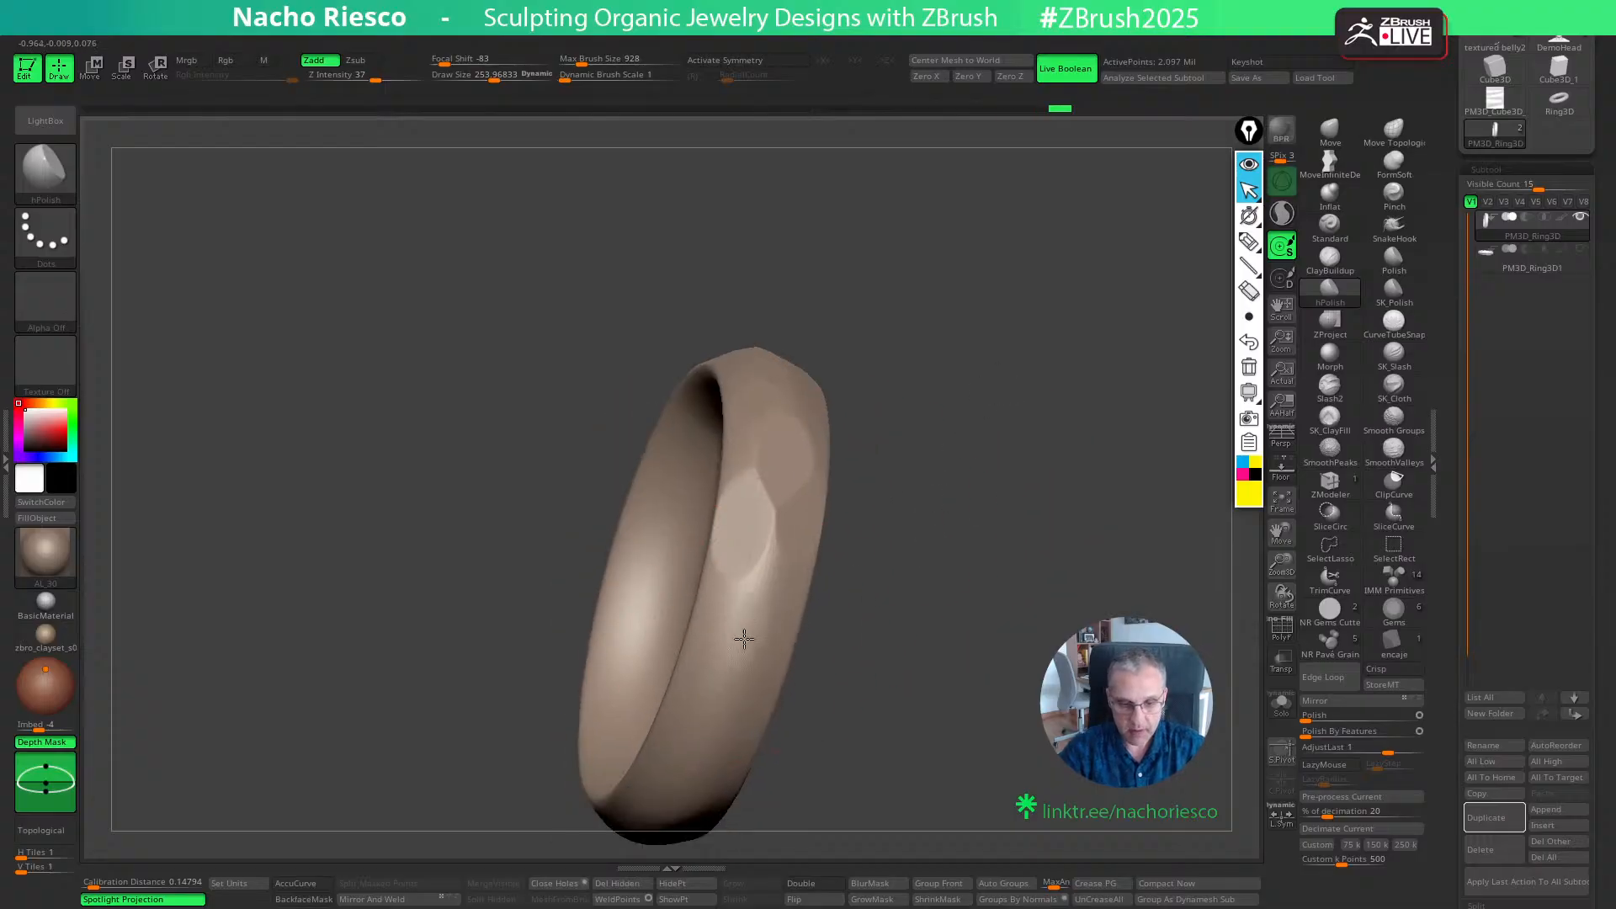
{"action": "left_click_drag", "start_coordinate": [744, 639], "coordinate": [743, 642]}
- Flatten adjoining large facets between and below the first ones, down the band's outer surface
{"action": "left_click_drag", "start_coordinate": [934, 580], "coordinate": [796, 592]}
{"action": "left_click_drag", "start_coordinate": [777, 536], "coordinate": [775, 541]}
{"action": "left_click_drag", "start_coordinate": [955, 574], "coordinate": [818, 617]}
{"action": "left_click_drag", "start_coordinate": [710, 650], "coordinate": [705, 659]}
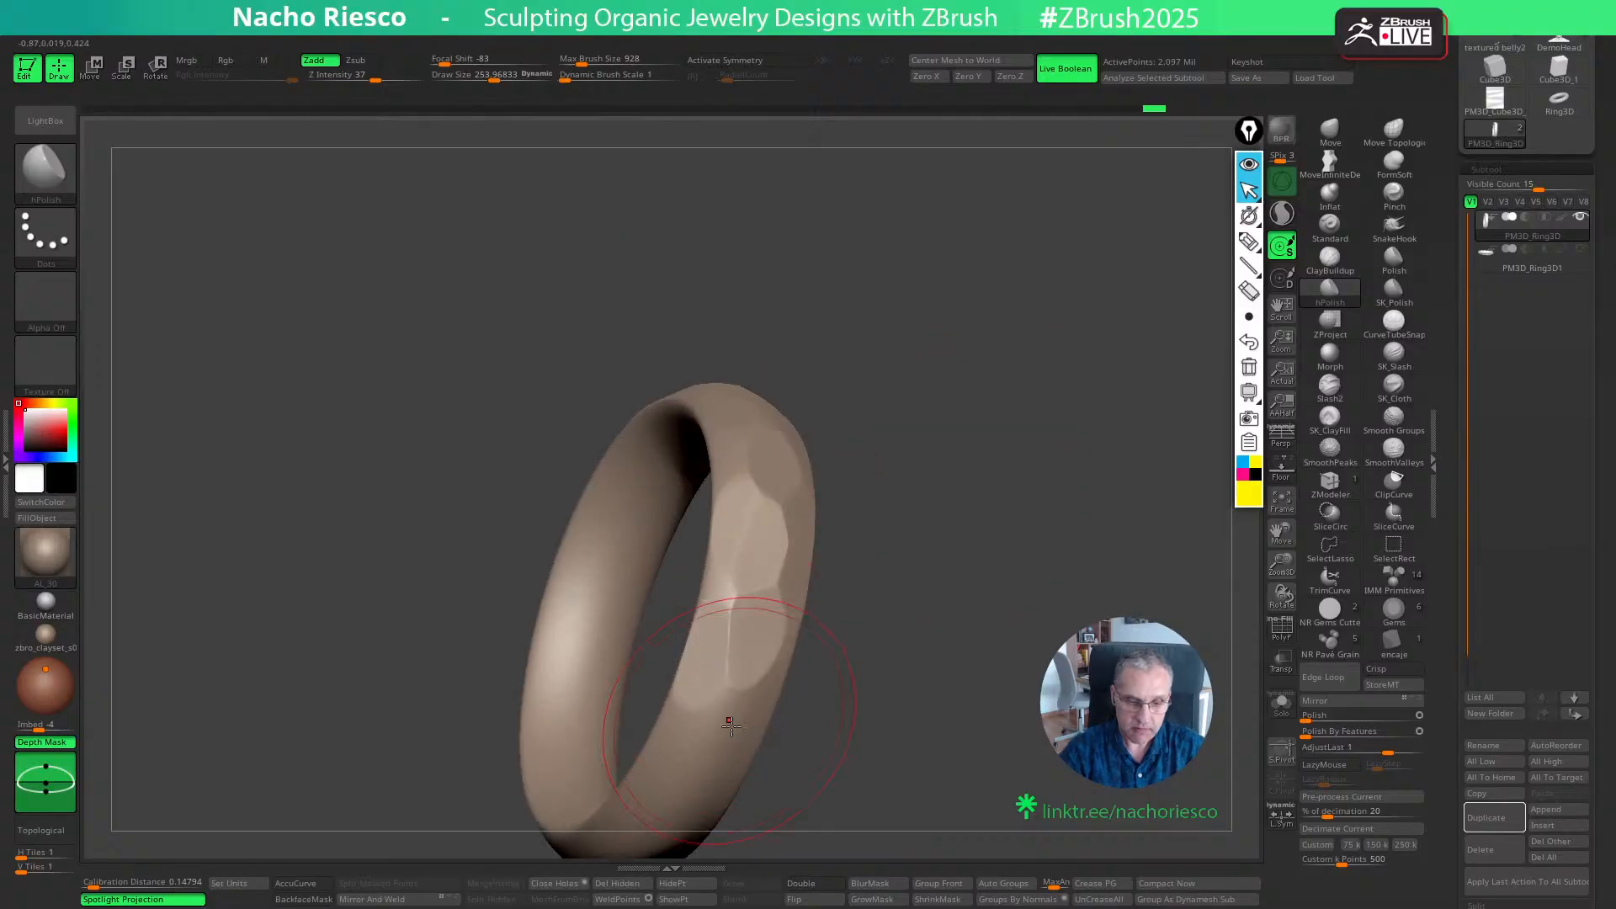
{"action": "left_click_drag", "start_coordinate": [730, 724], "coordinate": [740, 750]}
{"action": "mouse_move", "coordinate": [911, 584]}
{"action": "left_mouse_down"}
{"action": "mouse_move", "coordinate": [793, 608]}
{"action": "mouse_move", "coordinate": [771, 668]}
{"action": "left_mouse_up"}
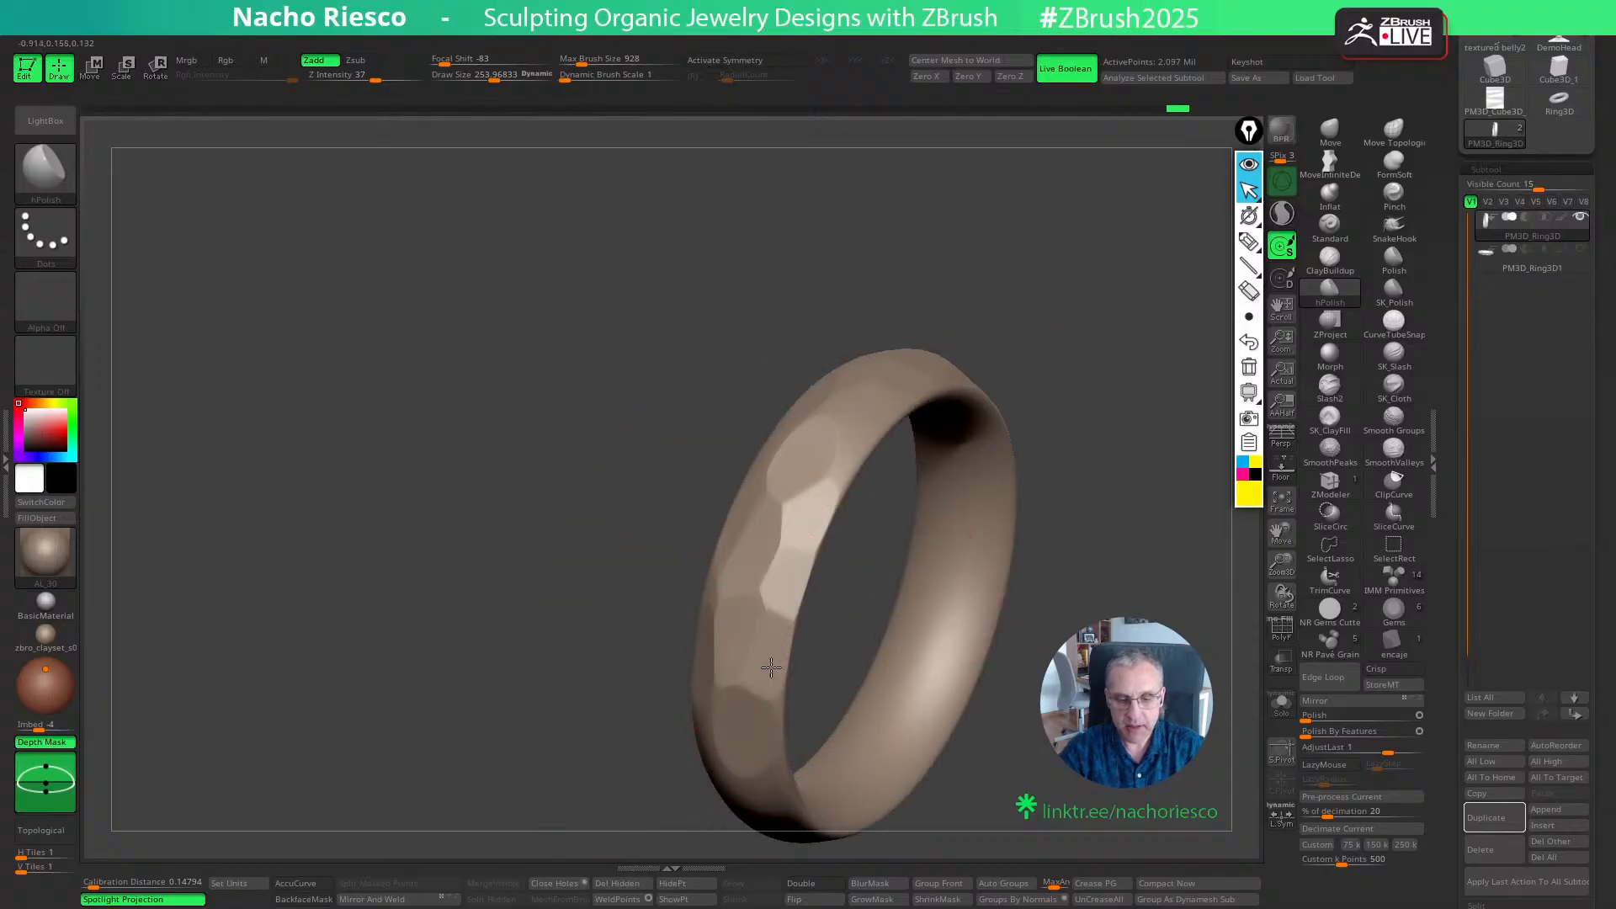
- Extend the large facets to the lower and upper ends of the worked stretch, covering the band's full width
{"action": "left_click_drag", "start_coordinate": [581, 644], "coordinate": [700, 652]}
{"action": "left_click_drag", "start_coordinate": [672, 744], "coordinate": [695, 710]}
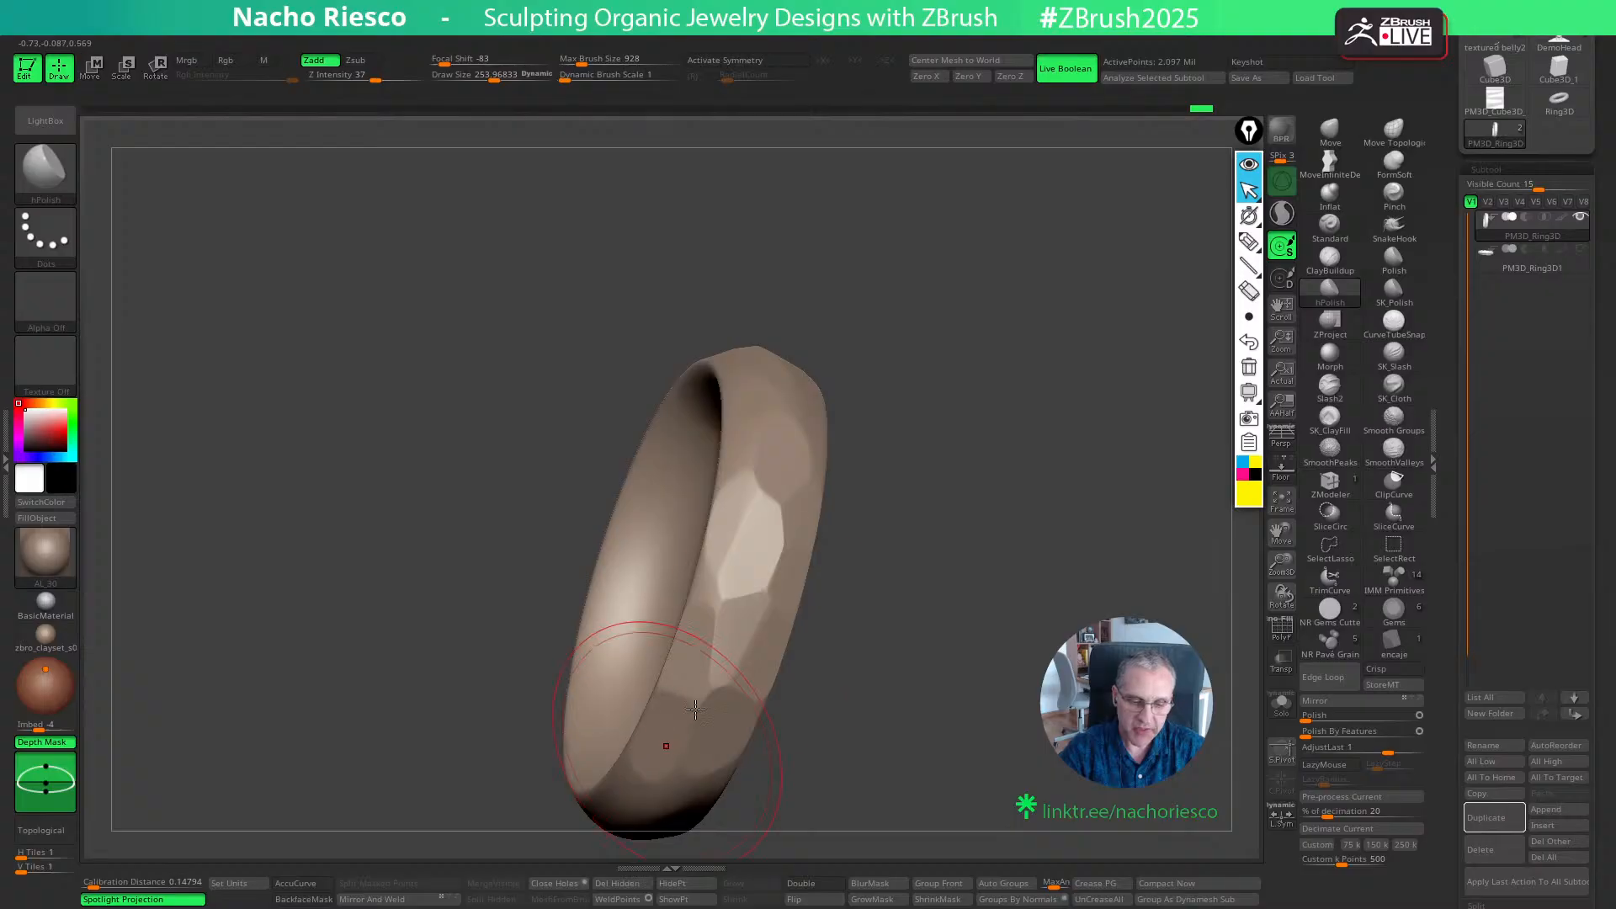
{"action": "left_click_drag", "start_coordinate": [850, 640], "coordinate": [931, 528]}
{"action": "left_click_drag", "start_coordinate": [971, 687], "coordinate": [999, 578], "text": "alt"}
{"action": "left_click_drag", "start_coordinate": [999, 578], "coordinate": [892, 597]}
{"action": "left_click_drag", "start_coordinate": [740, 367], "coordinate": [795, 297]}
{"action": "left_click_drag", "start_coordinate": [1014, 472], "coordinate": [928, 504]}
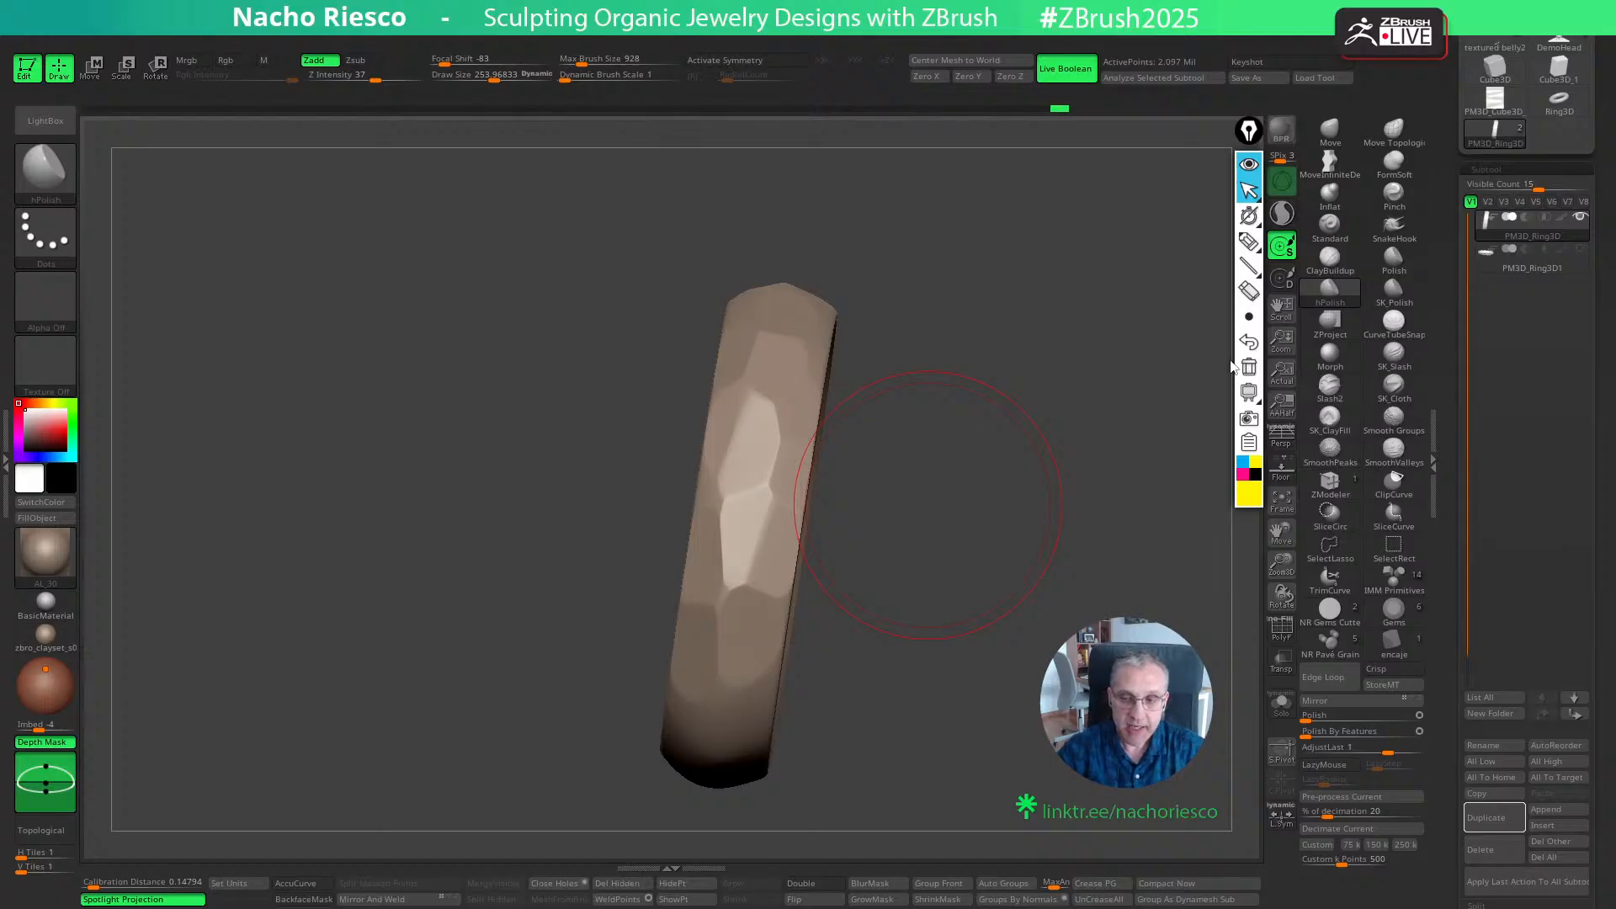
- Annotate a scalloped surface profile in yellow beside the ring, with arrows marking its ridge and its valley
{"action": "left_click", "coordinate": [1249, 242]}
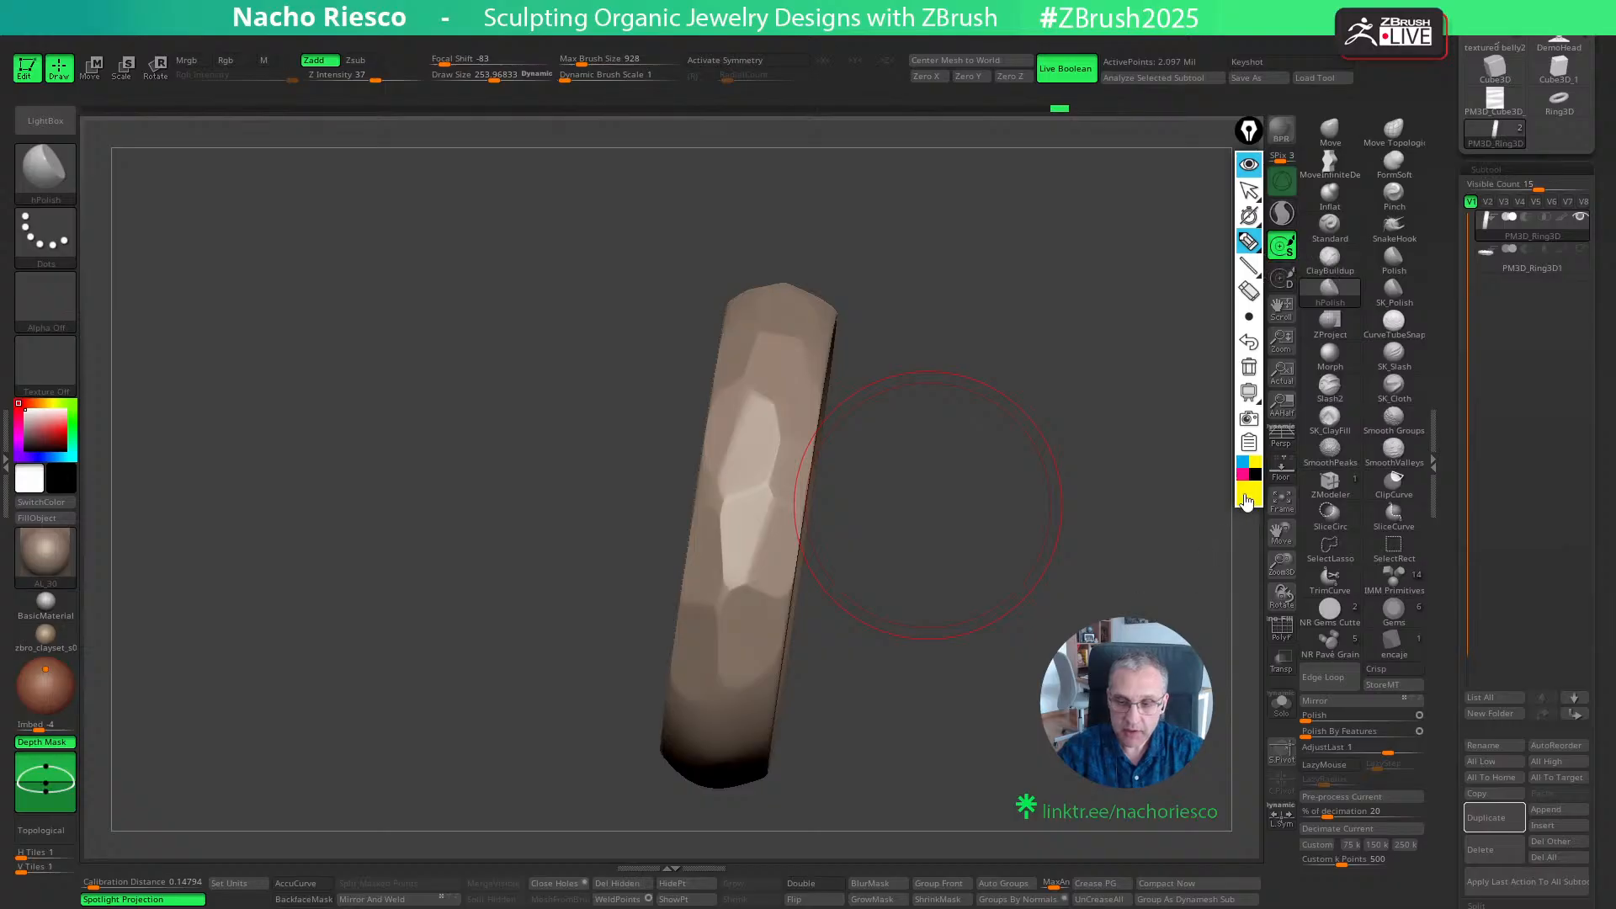
{"action": "mouse_move", "coordinate": [856, 216]}
{"action": "left_mouse_down"}
{"action": "mouse_move", "coordinate": [949, 243]}
{"action": "mouse_move", "coordinate": [1062, 207]}
{"action": "mouse_move", "coordinate": [1173, 239]}
{"action": "left_mouse_up"}
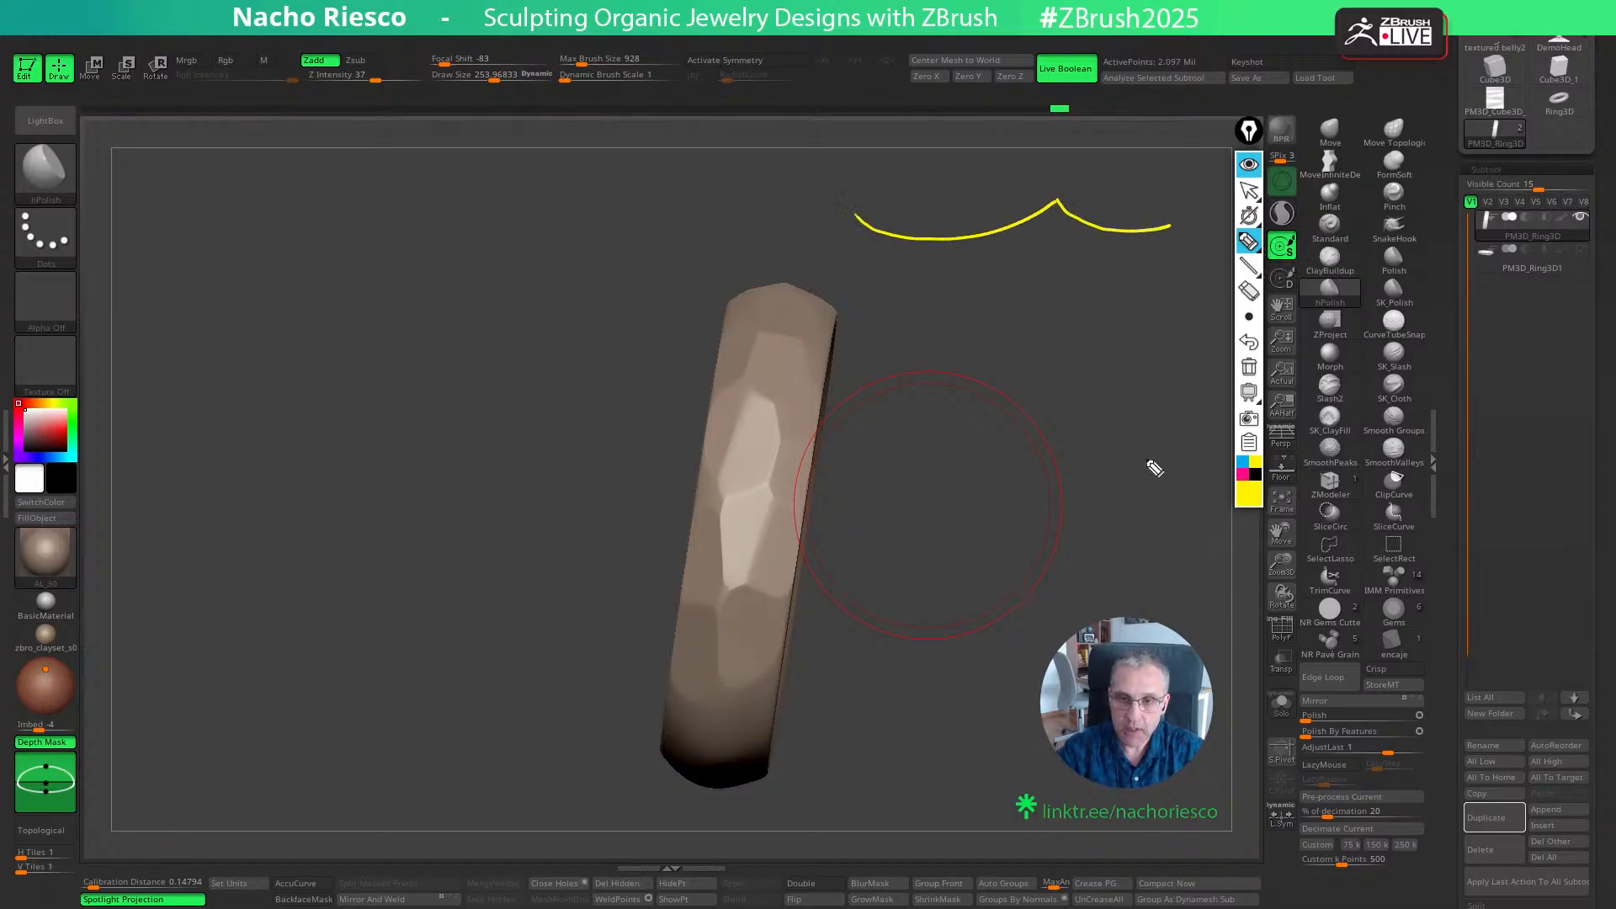
{"action": "left_click_drag", "start_coordinate": [1065, 196], "coordinate": [1063, 175]}
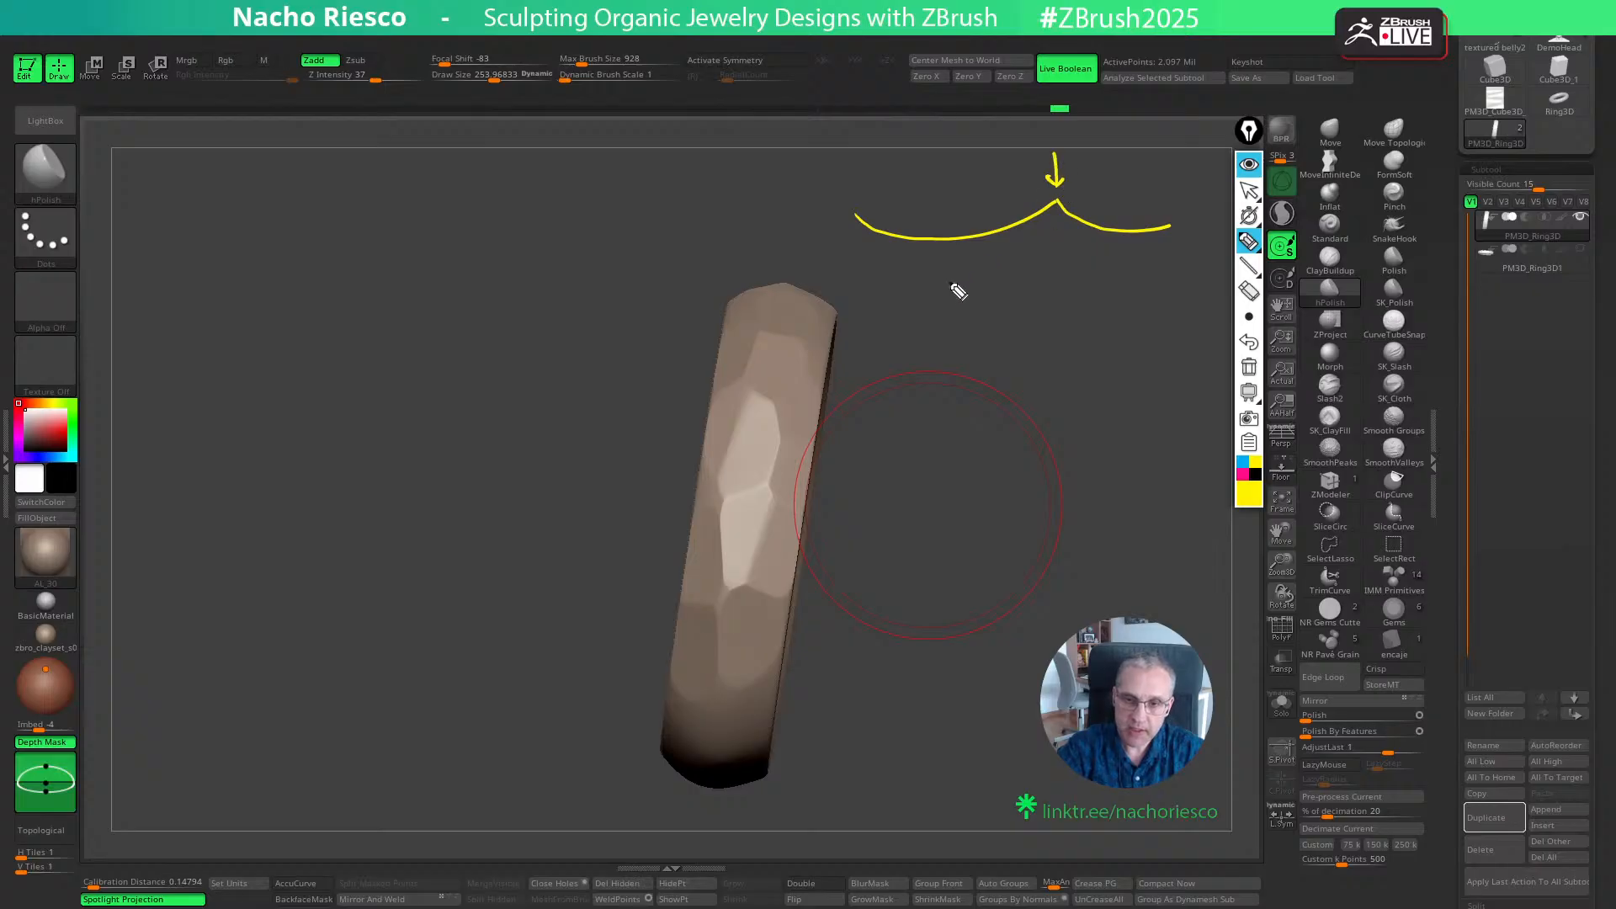
{"action": "left_click_drag", "start_coordinate": [956, 289], "coordinate": [954, 261]}
- Annotate two angular flat-faceted profiles, labelling one corner with an arrow, and clear all annotations from the canvas
{"action": "mouse_move", "coordinate": [878, 339]}
{"action": "left_mouse_down"}
{"action": "mouse_move", "coordinate": [1020, 340]}
{"action": "mouse_move", "coordinate": [1100, 422]}
{"action": "mouse_move", "coordinate": [1113, 525]}
{"action": "left_mouse_up"}
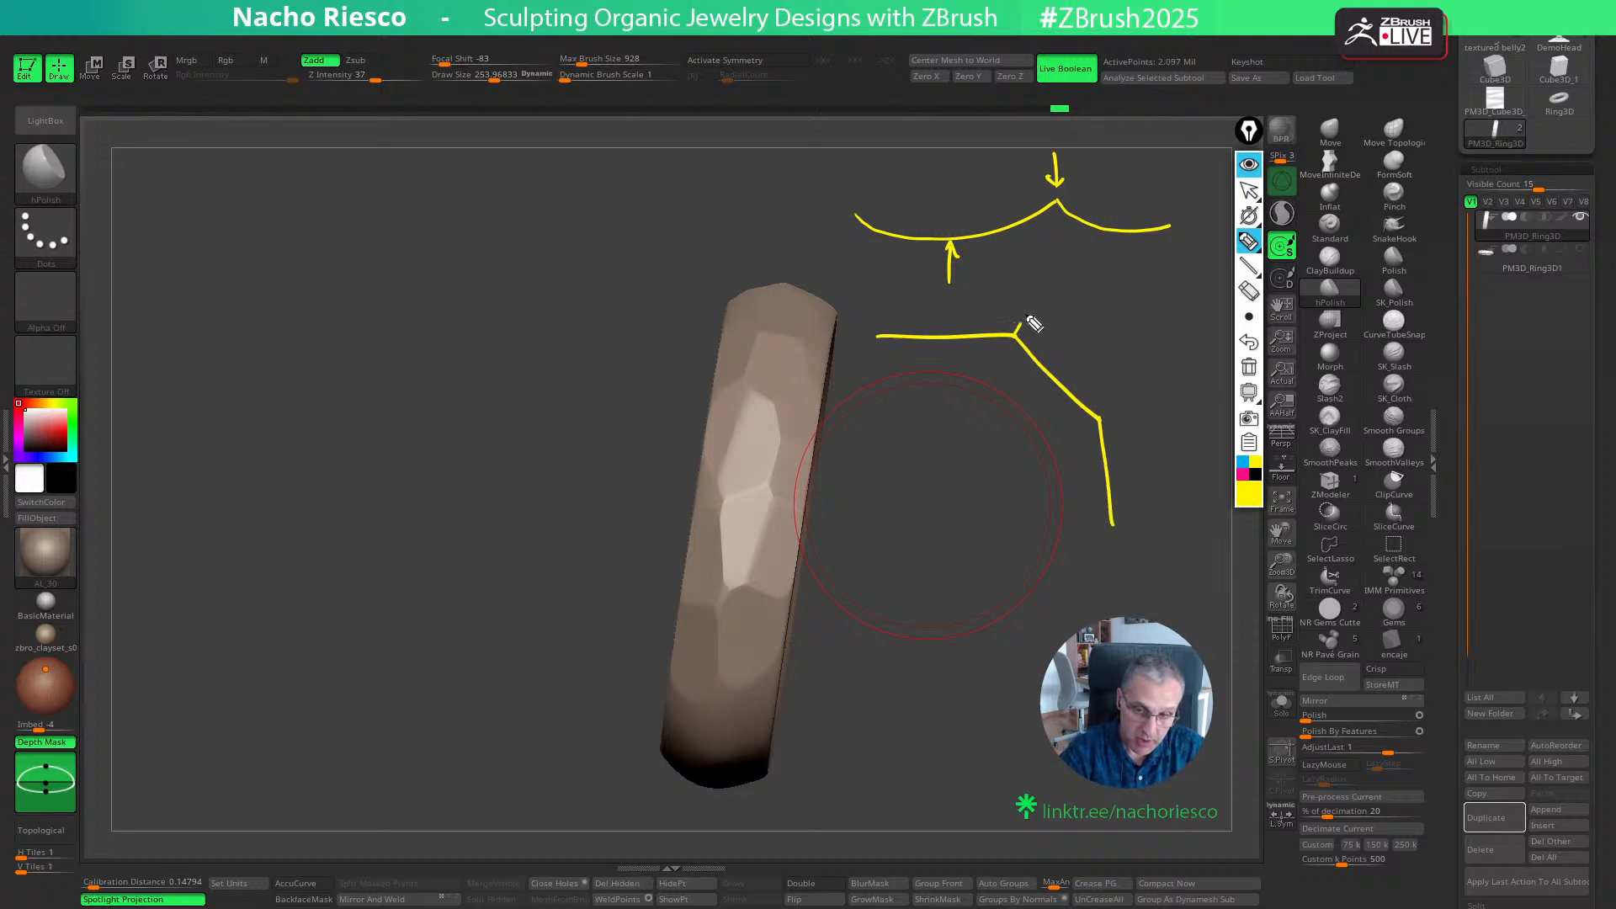
{"action": "left_click_drag", "start_coordinate": [1017, 335], "coordinate": [1042, 276]}
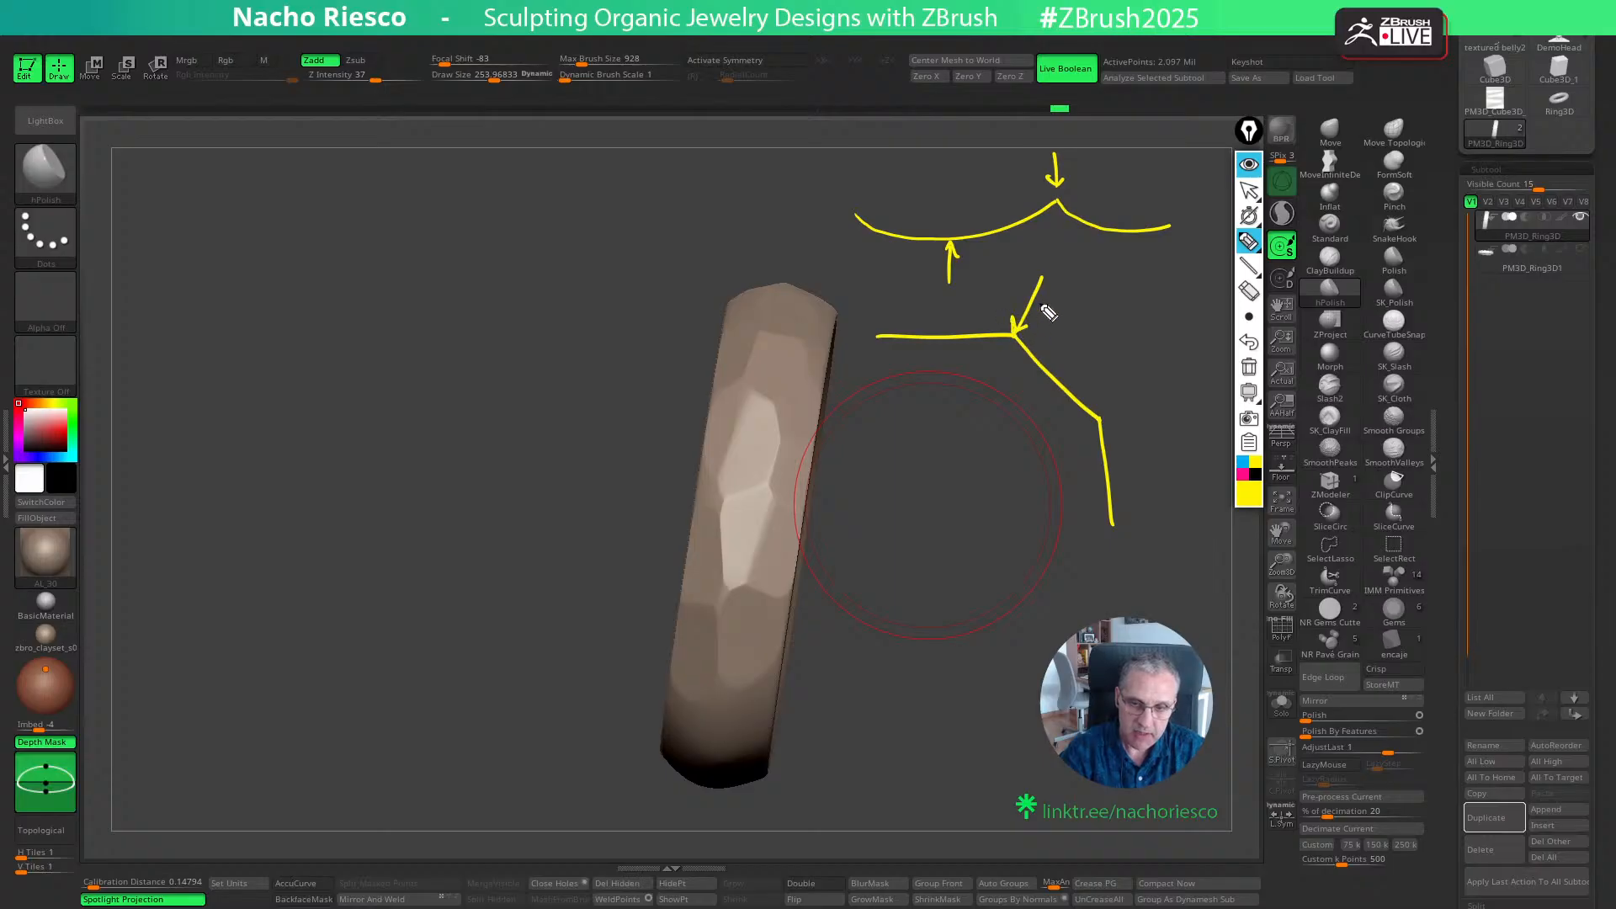
{"action": "left_click_drag", "start_coordinate": [1059, 265], "coordinate": [1062, 251]}
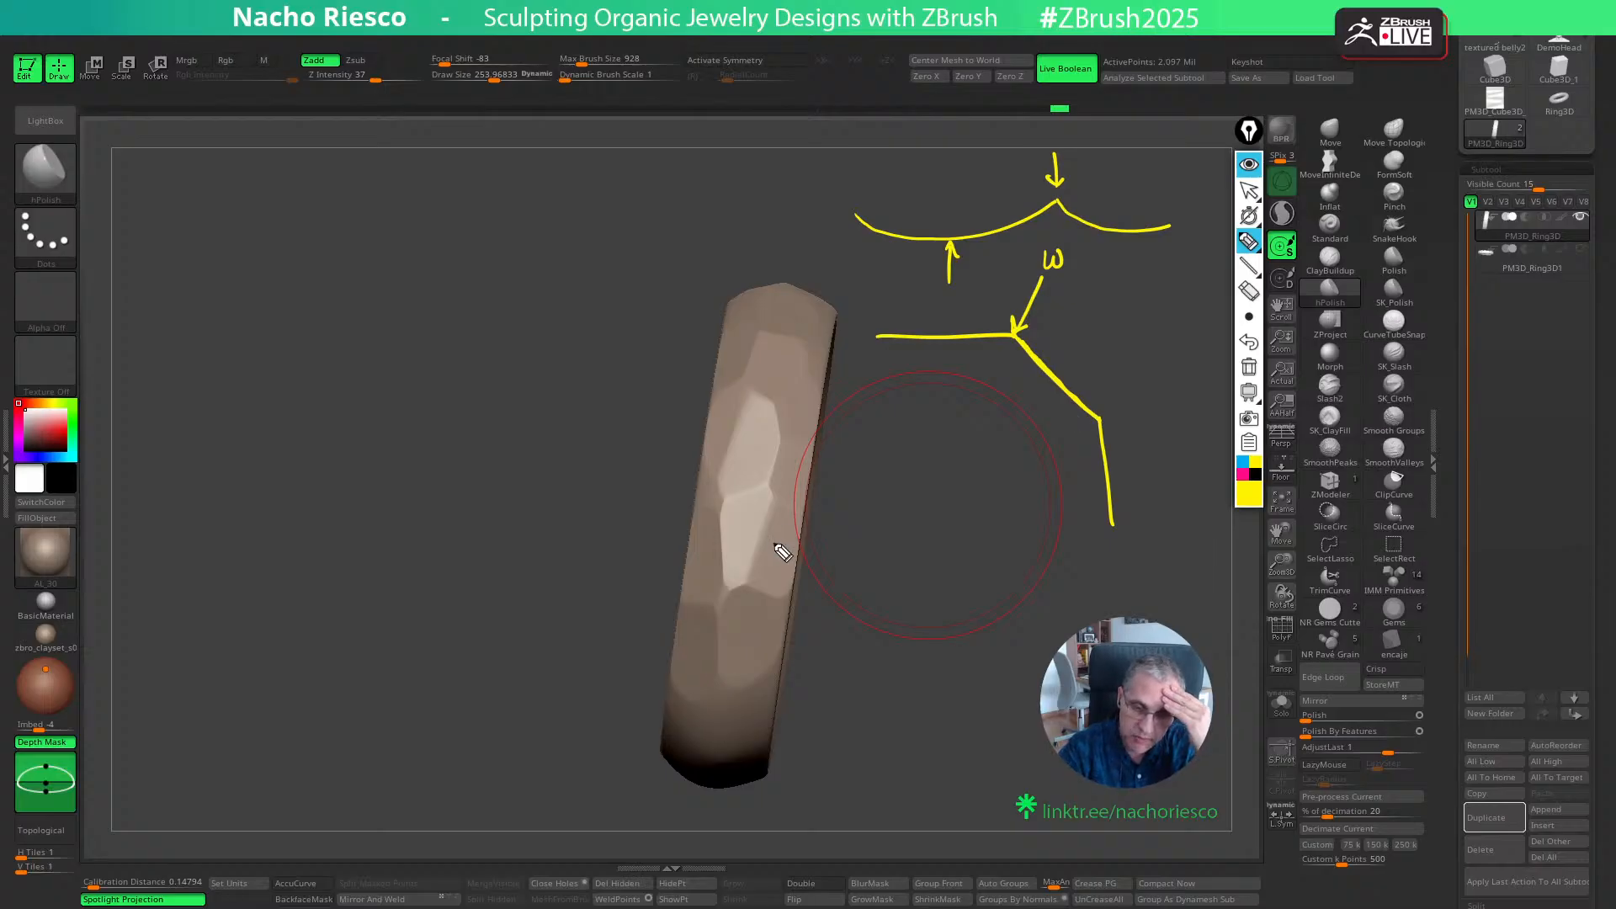
{"action": "mouse_move", "coordinate": [866, 488]}
{"action": "left_mouse_down"}
{"action": "mouse_move", "coordinate": [927, 477]}
{"action": "mouse_move", "coordinate": [980, 516]}
{"action": "mouse_move", "coordinate": [991, 595]}
{"action": "left_mouse_up"}
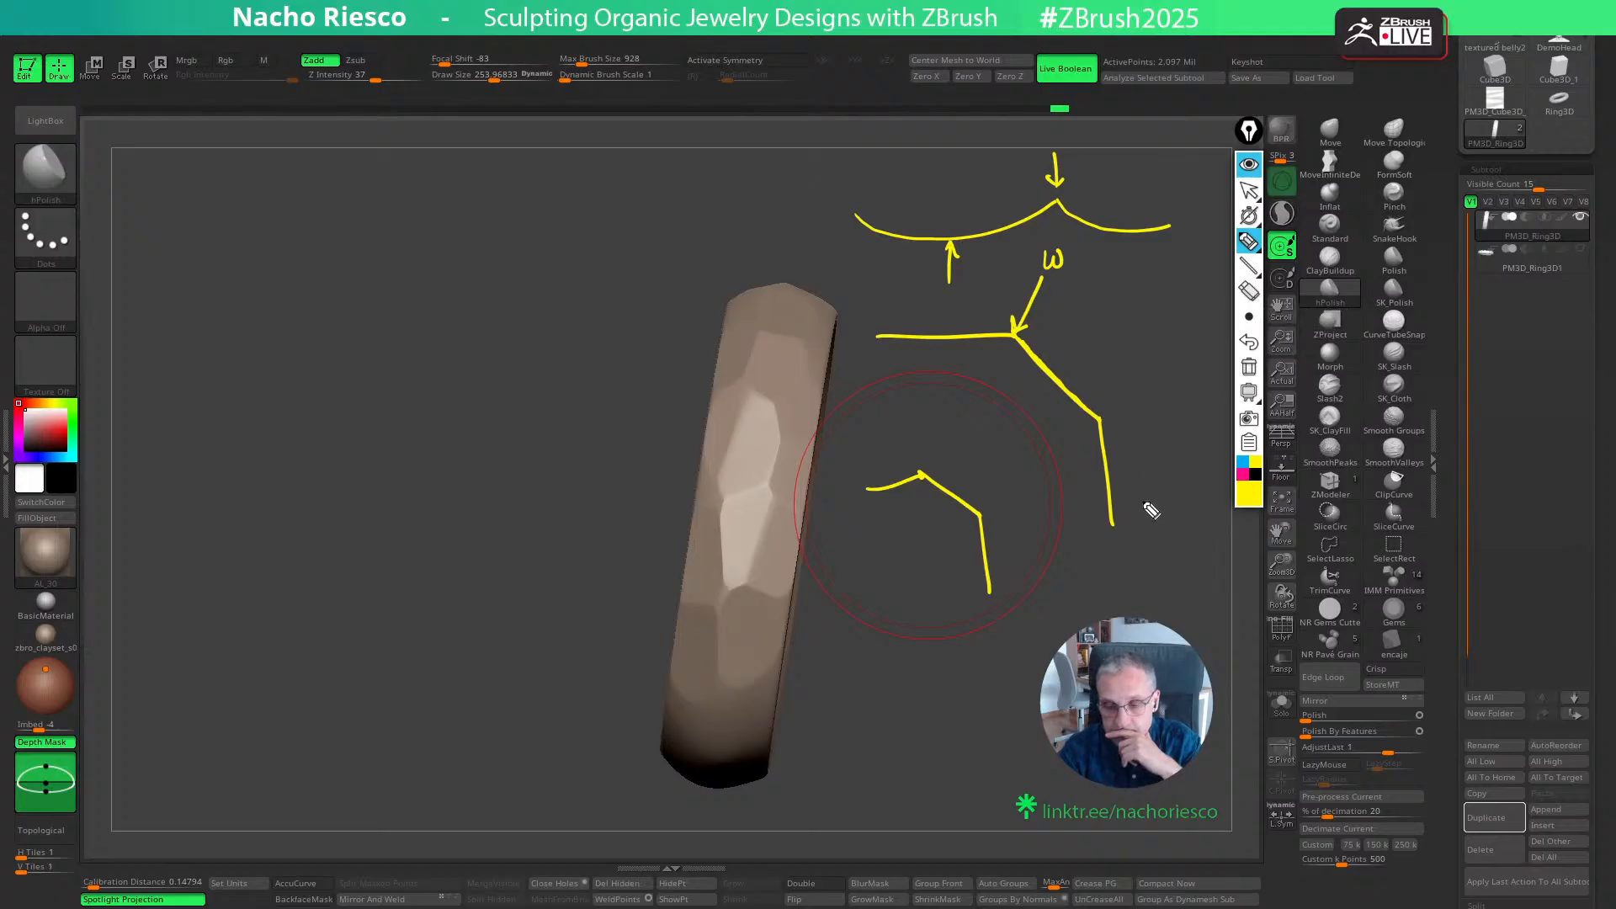
{"action": "left_click", "coordinate": [1249, 368]}
{"action": "left_click", "coordinate": [1250, 192]}
- Try flattening facets with hPolish along another smooth stretch of the band, following the ring's curve
{"action": "mouse_move", "coordinate": [1005, 585]}
{"action": "left_mouse_down"}
{"action": "mouse_move", "coordinate": [1060, 547]}
{"action": "mouse_move", "coordinate": [984, 716]}
{"action": "left_mouse_up"}
{"action": "left_click", "coordinate": [1385, 495]}
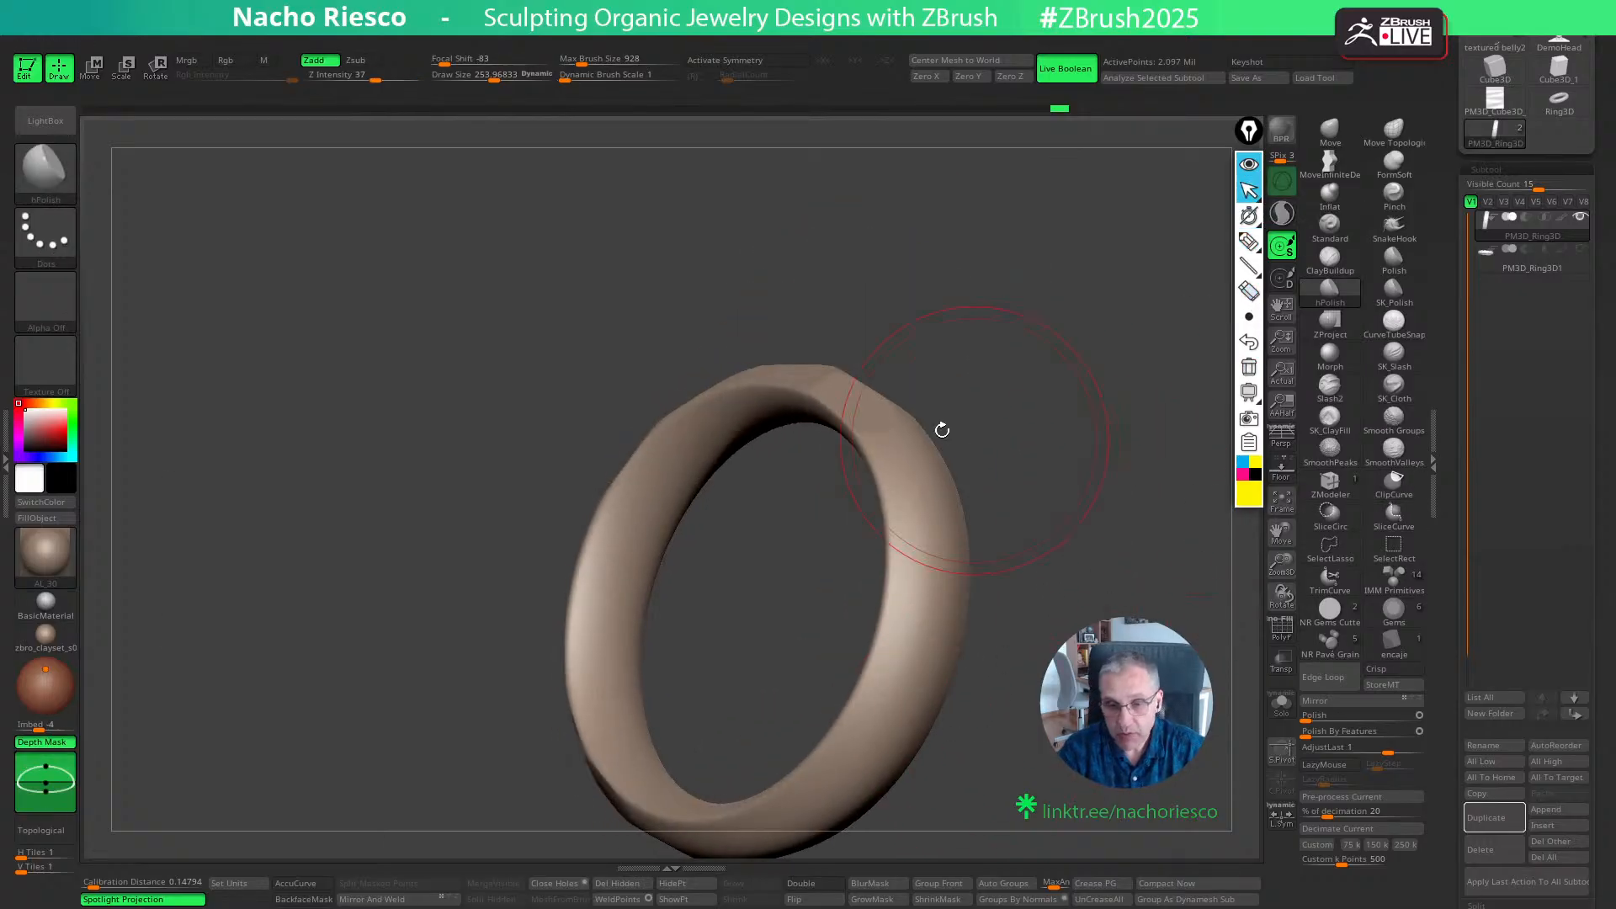
{"action": "left_click_drag", "start_coordinate": [895, 412], "coordinate": [970, 475], "text": "ctrl+shift"}
{"action": "left_click_drag", "start_coordinate": [1077, 478], "coordinate": [956, 451]}
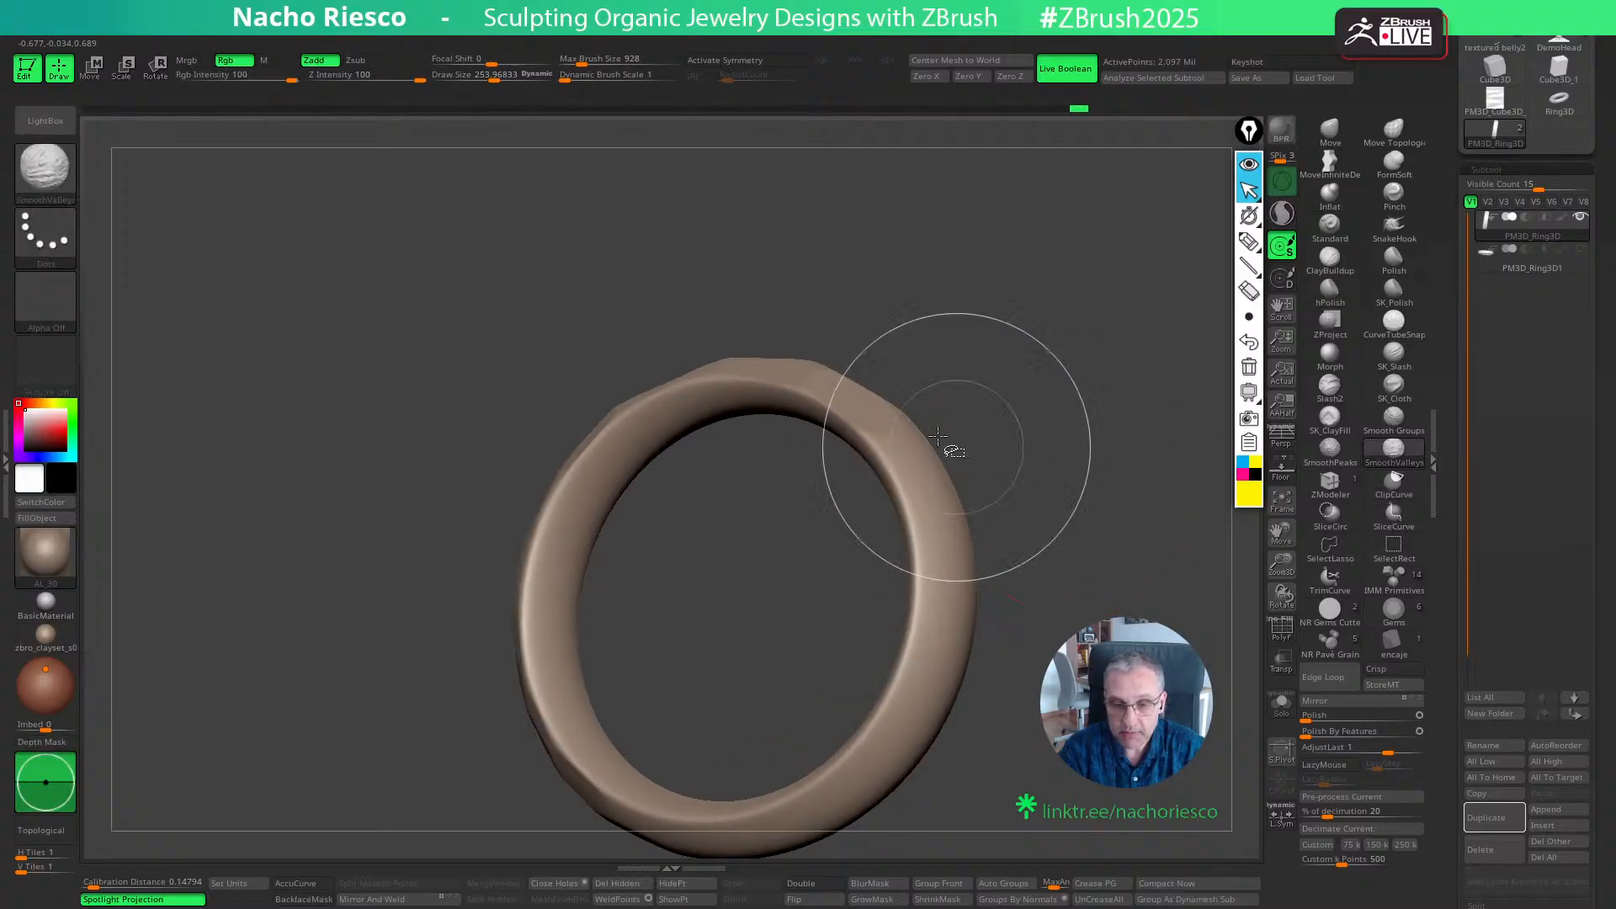
{"action": "left_click_drag", "start_coordinate": [1121, 468], "coordinate": [991, 454]}
{"action": "left_click_drag", "start_coordinate": [807, 505], "coordinate": [899, 417], "text": "ctrl+shift"}
{"action": "mouse_move", "coordinate": [1097, 321]}
{"action": "left_mouse_down"}
{"action": "mouse_move", "coordinate": [1168, 375]}
{"action": "mouse_move", "coordinate": [1093, 436]}
{"action": "left_mouse_up"}
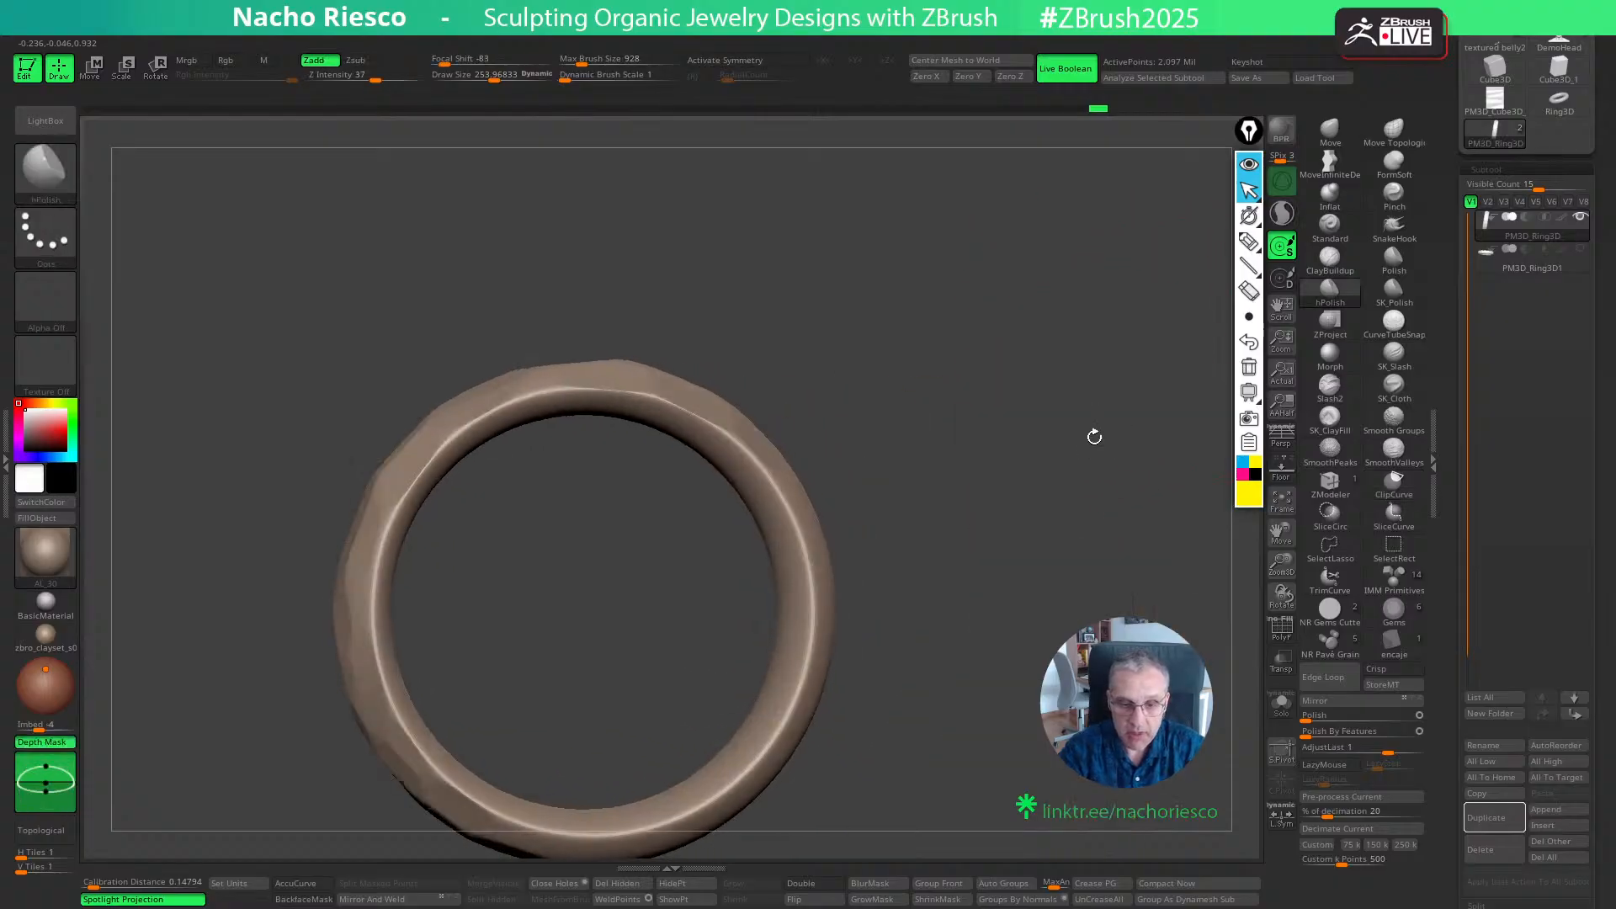
- Try continuing the hPolish facets further around the band, adding flats toward its rim
{"action": "left_click_drag", "start_coordinate": [775, 439], "coordinate": [841, 581], "text": "ctrl+shift"}
{"action": "mouse_move", "coordinate": [1063, 476]}
{"action": "left_mouse_down"}
{"action": "mouse_move", "coordinate": [1010, 479]}
{"action": "mouse_move", "coordinate": [948, 452]}
{"action": "left_mouse_up"}
{"action": "mouse_move", "coordinate": [1169, 408]}
{"action": "left_mouse_down"}
{"action": "mouse_move", "coordinate": [1193, 384]}
{"action": "mouse_move", "coordinate": [1101, 455]}
{"action": "mouse_move", "coordinate": [981, 488]}
{"action": "left_mouse_up"}
{"action": "left_click_drag", "start_coordinate": [804, 453], "coordinate": [890, 646], "text": "ctrl+shift"}
{"action": "mouse_move", "coordinate": [1111, 488]}
{"action": "left_mouse_down"}
{"action": "mouse_move", "coordinate": [1129, 473]}
{"action": "mouse_move", "coordinate": [1101, 514]}
{"action": "left_mouse_up"}
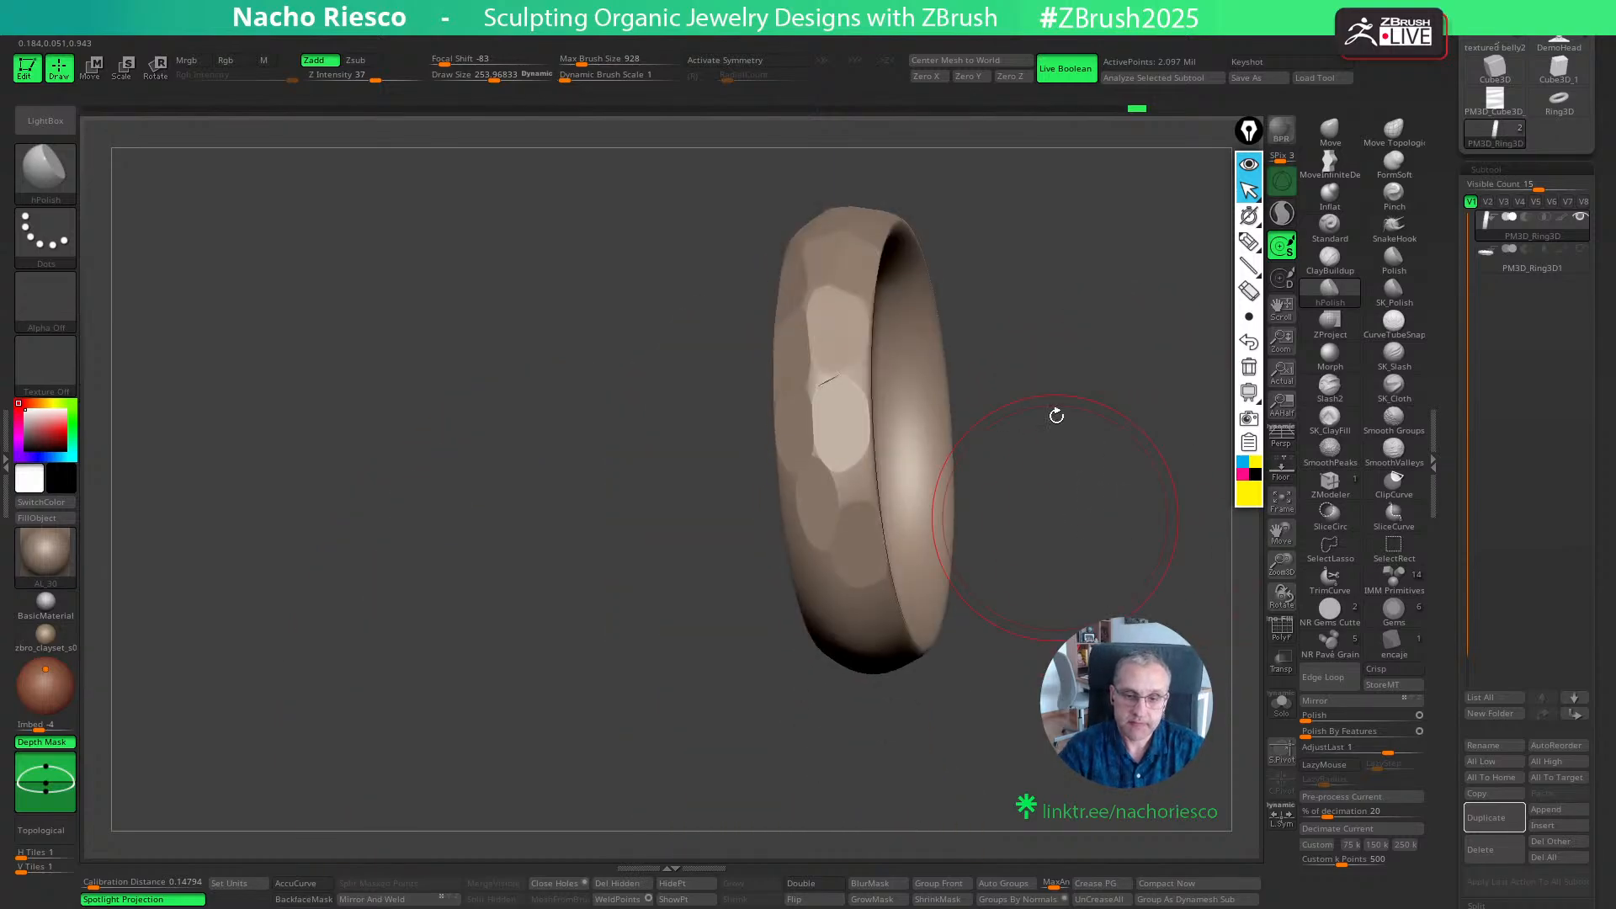
{"action": "left_click_drag", "start_coordinate": [1056, 415], "coordinate": [975, 489]}
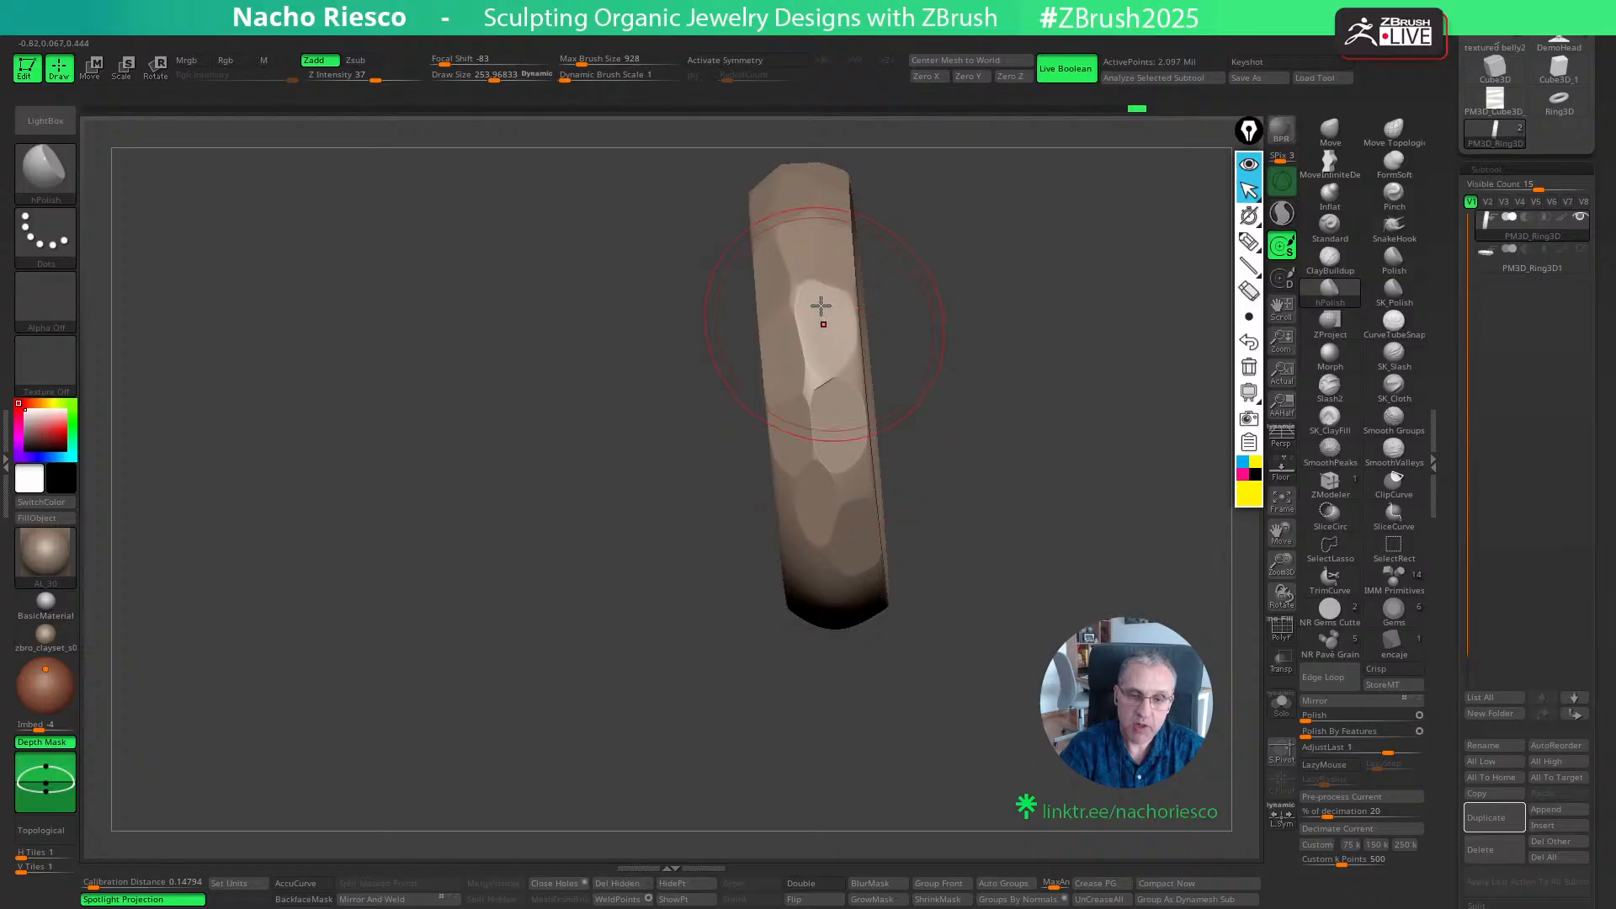
{"action": "left_click_drag", "start_coordinate": [909, 320], "coordinate": [991, 703]}
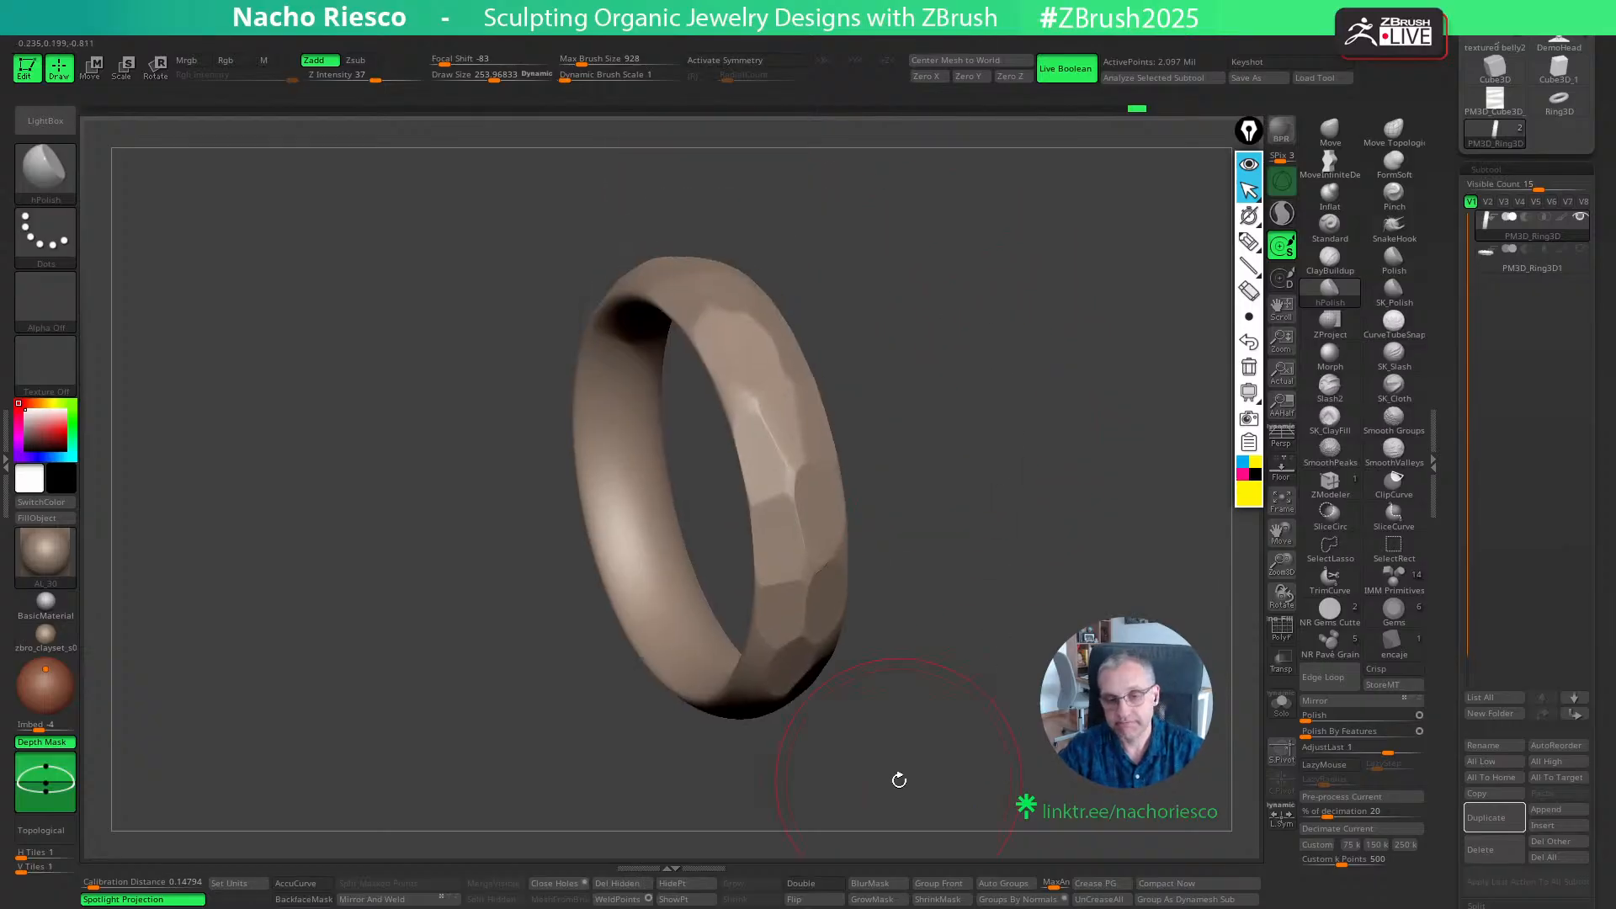
{"action": "mouse_move", "coordinate": [1037, 625]}
{"action": "left_mouse_down"}
{"action": "mouse_move", "coordinate": [1058, 521]}
{"action": "mouse_move", "coordinate": [1078, 589]}
{"action": "mouse_move", "coordinate": [1067, 665]}
{"action": "mouse_move", "coordinate": [1024, 718]}
{"action": "left_mouse_up"}
- Undo the most recent facet strokes on the band
{"action": "key", "text": "ctrl+z"}
{"action": "key", "text": "ctrl+z"}
{"action": "key", "text": "ctrl+z"}
{"action": "key", "text": "ctrl+z"}
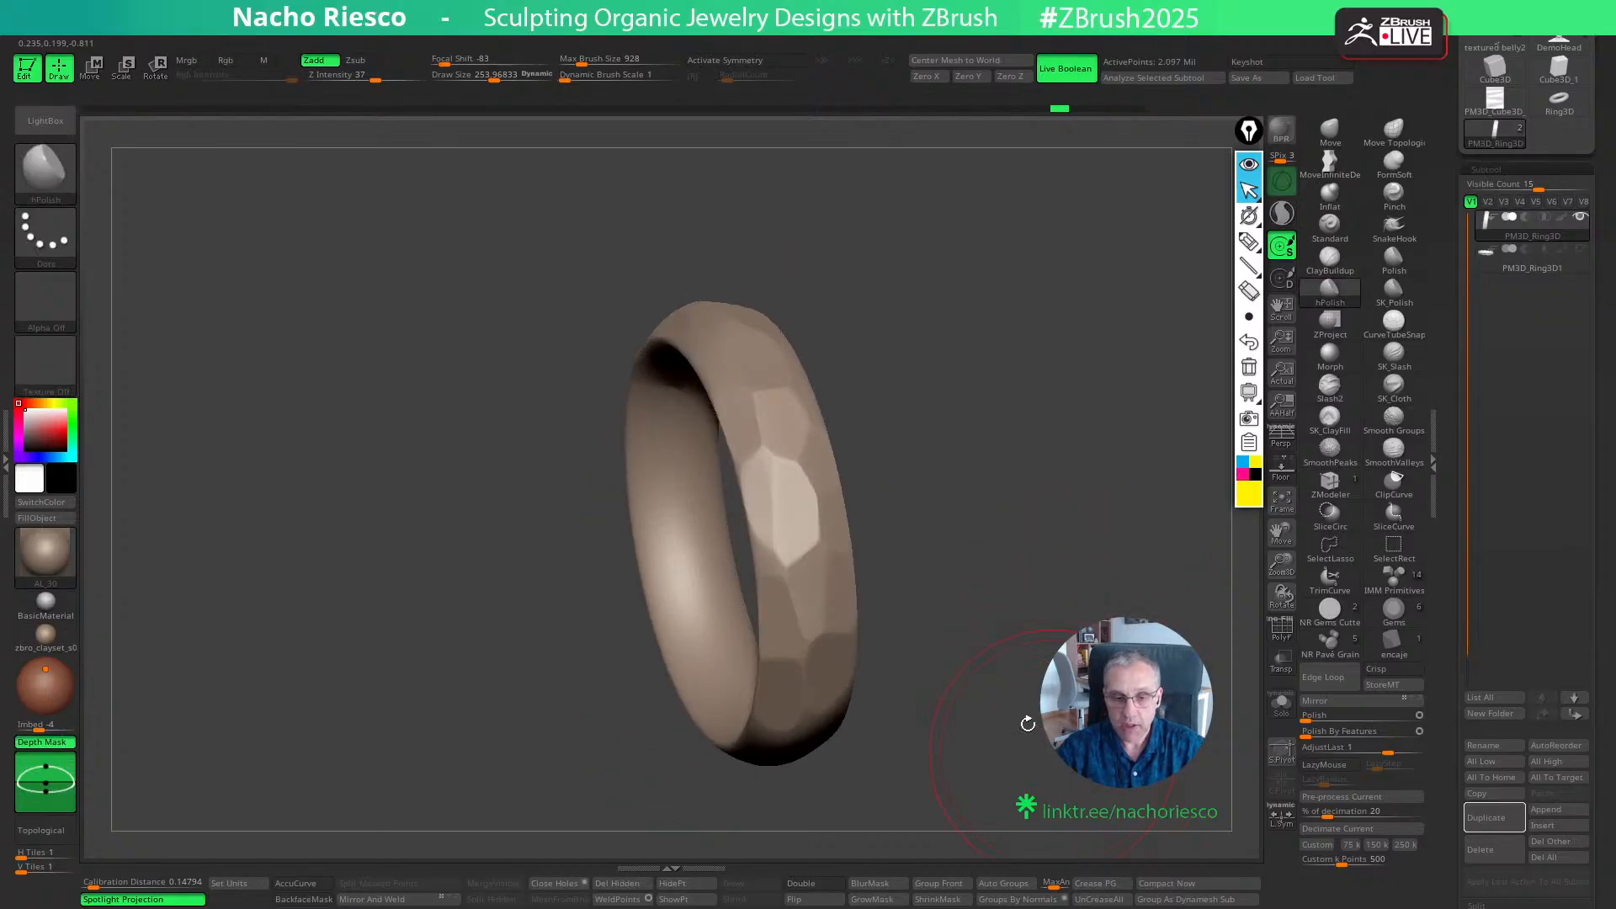
- Apply ClayPolish to the hand-faceted ring from its Geometry settings
{"action": "left_click_drag", "start_coordinate": [850, 371], "coordinate": [946, 412]}
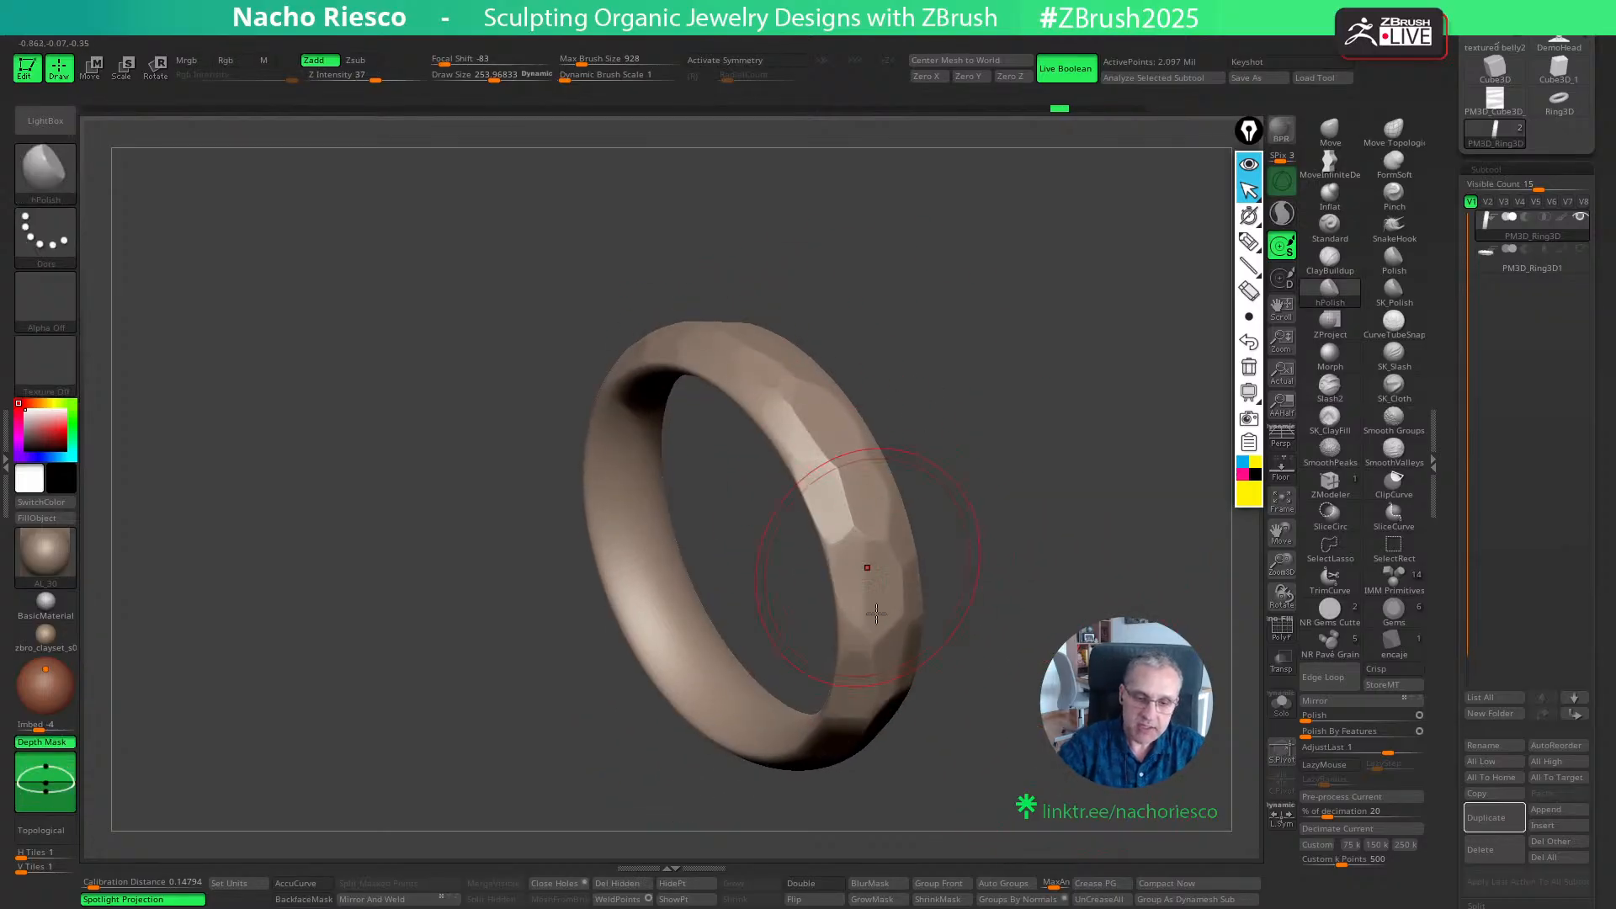
{"action": "left_click_drag", "start_coordinate": [1225, 644], "coordinate": [1237, 554]}
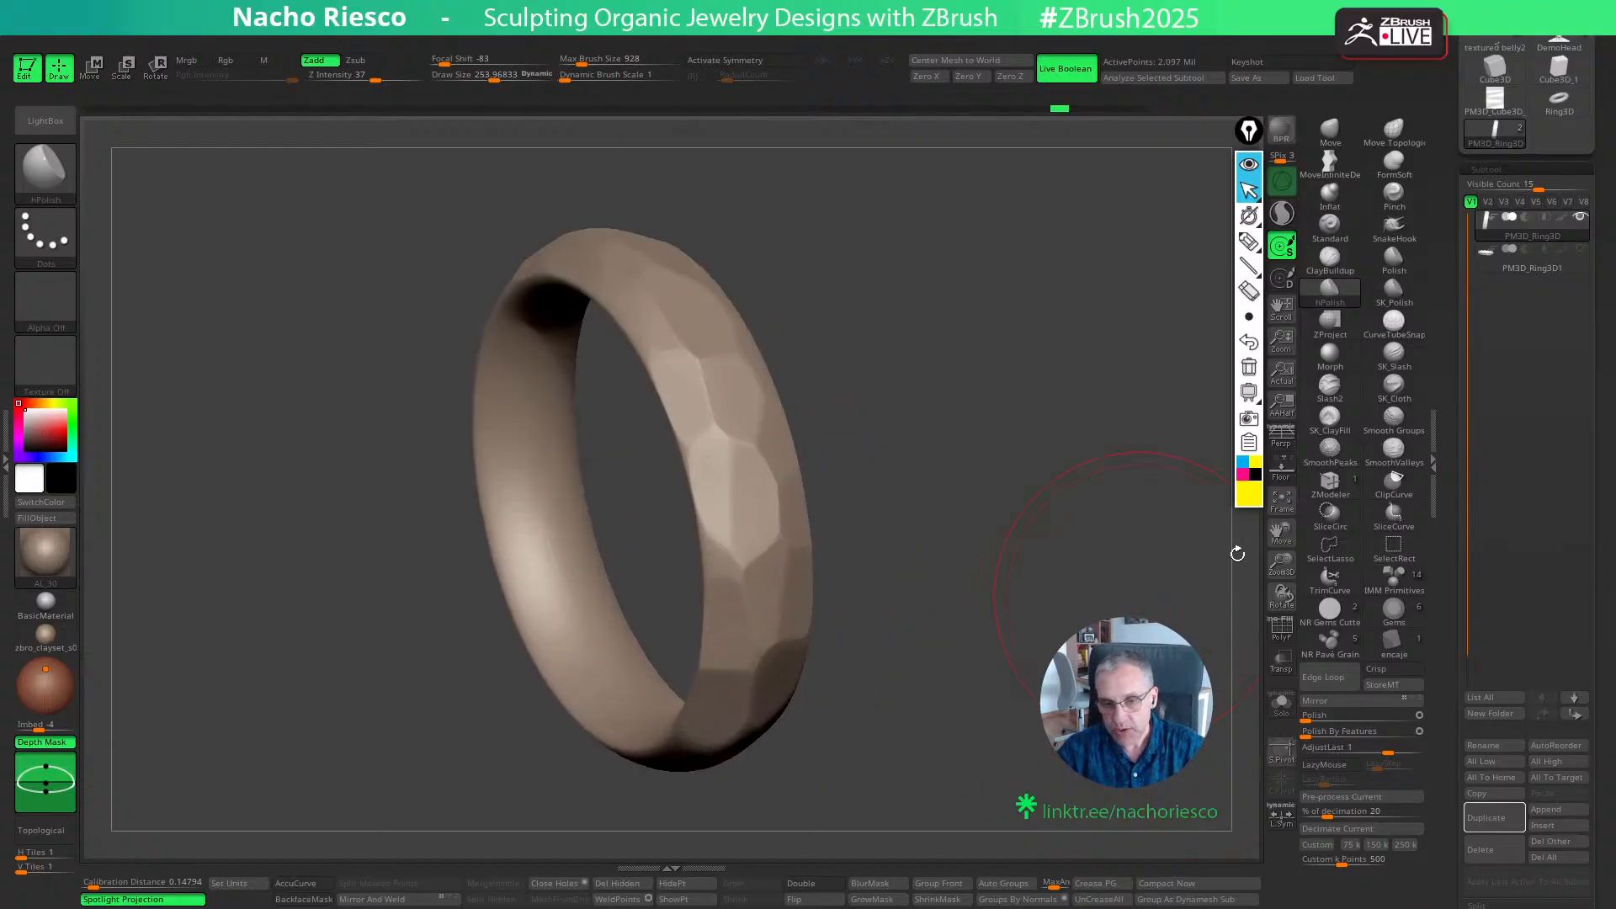
{"action": "scroll", "coordinate": [1446, 692], "scroll_direction": "down", "scroll_amount": 8}
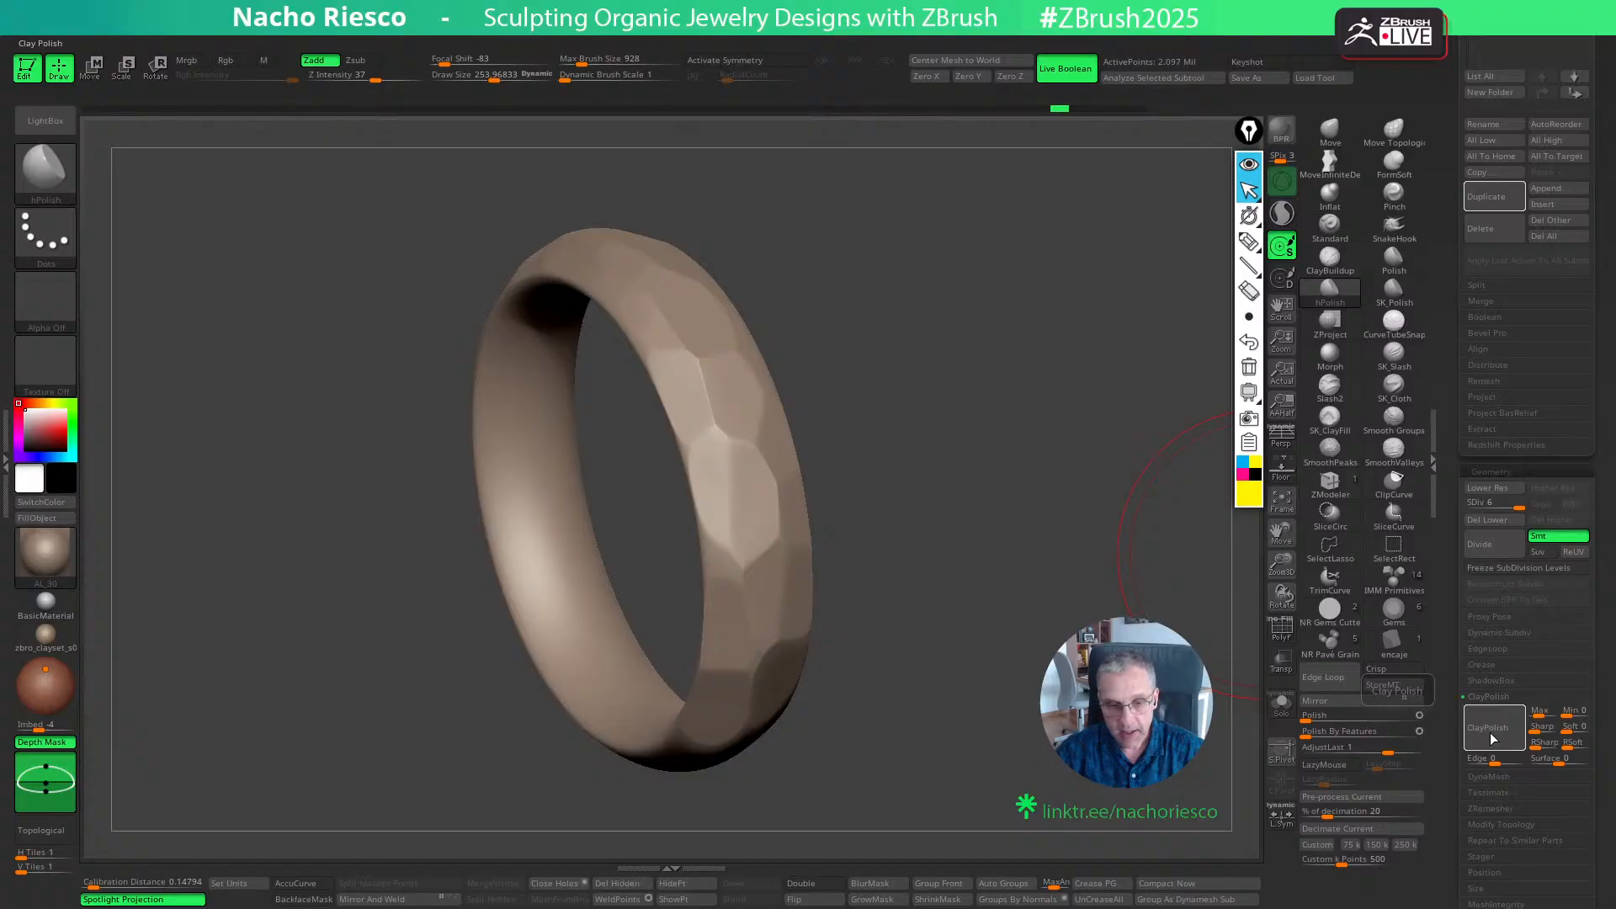
{"action": "left_click", "coordinate": [1490, 737]}
{"action": "mouse_move", "coordinate": [1220, 734]}
{"action": "left_mouse_down"}
{"action": "mouse_move", "coordinate": [1102, 721]}
{"action": "mouse_move", "coordinate": [1119, 786]}
{"action": "mouse_move", "coordinate": [1071, 833]}
{"action": "mouse_move", "coordinate": [1128, 799]}
{"action": "mouse_move", "coordinate": [1153, 741]}
{"action": "mouse_move", "coordinate": [1043, 775]}
{"action": "mouse_move", "coordinate": [1124, 578]}
{"action": "left_mouse_up"}
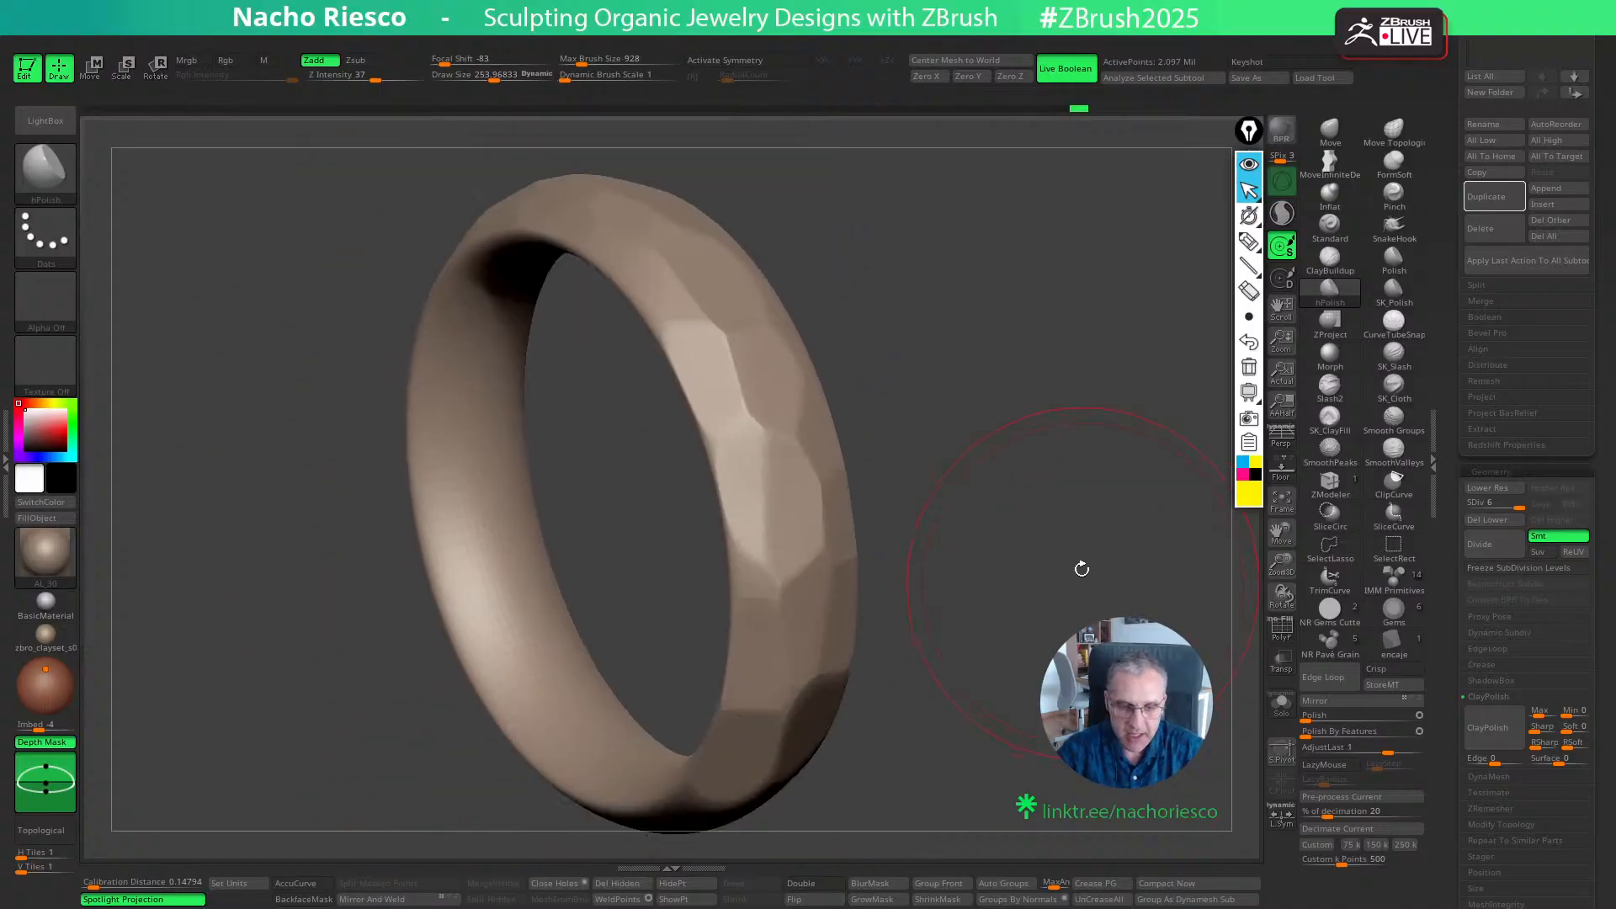
- Mask the whole ring and try inflating it uniformly with the transform gizmo before returning to draw mode
{"action": "left_click", "coordinate": [1082, 552], "text": "ctrl"}
{"action": "key", "text": "w"}
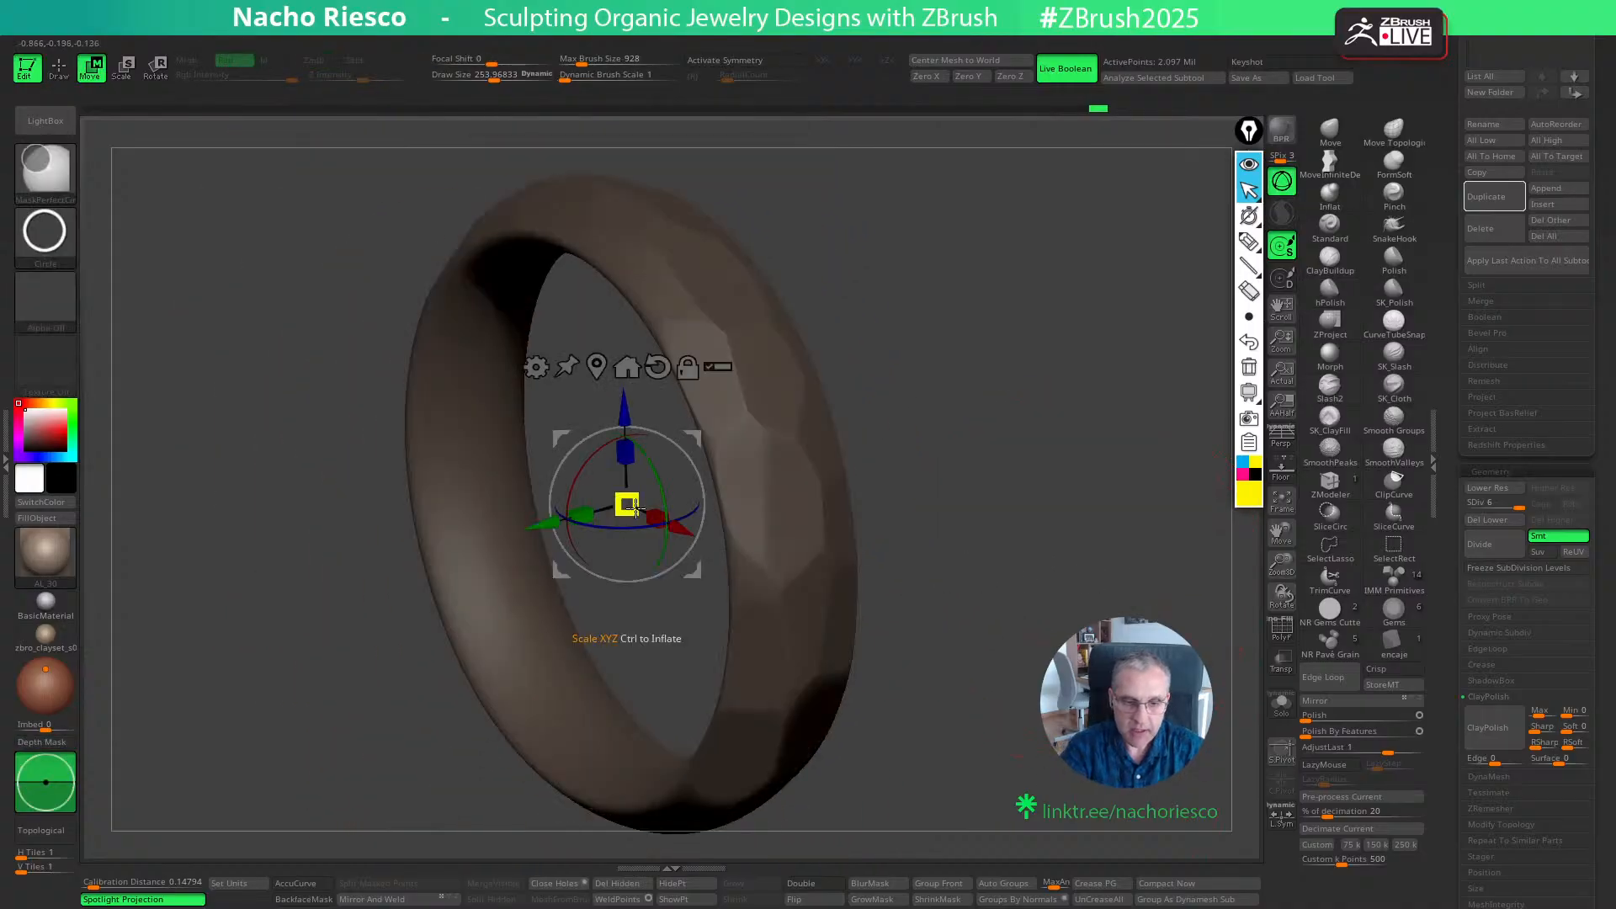
{"action": "left_click_drag", "start_coordinate": [627, 505], "coordinate": [650, 566], "text": "ctrl"}
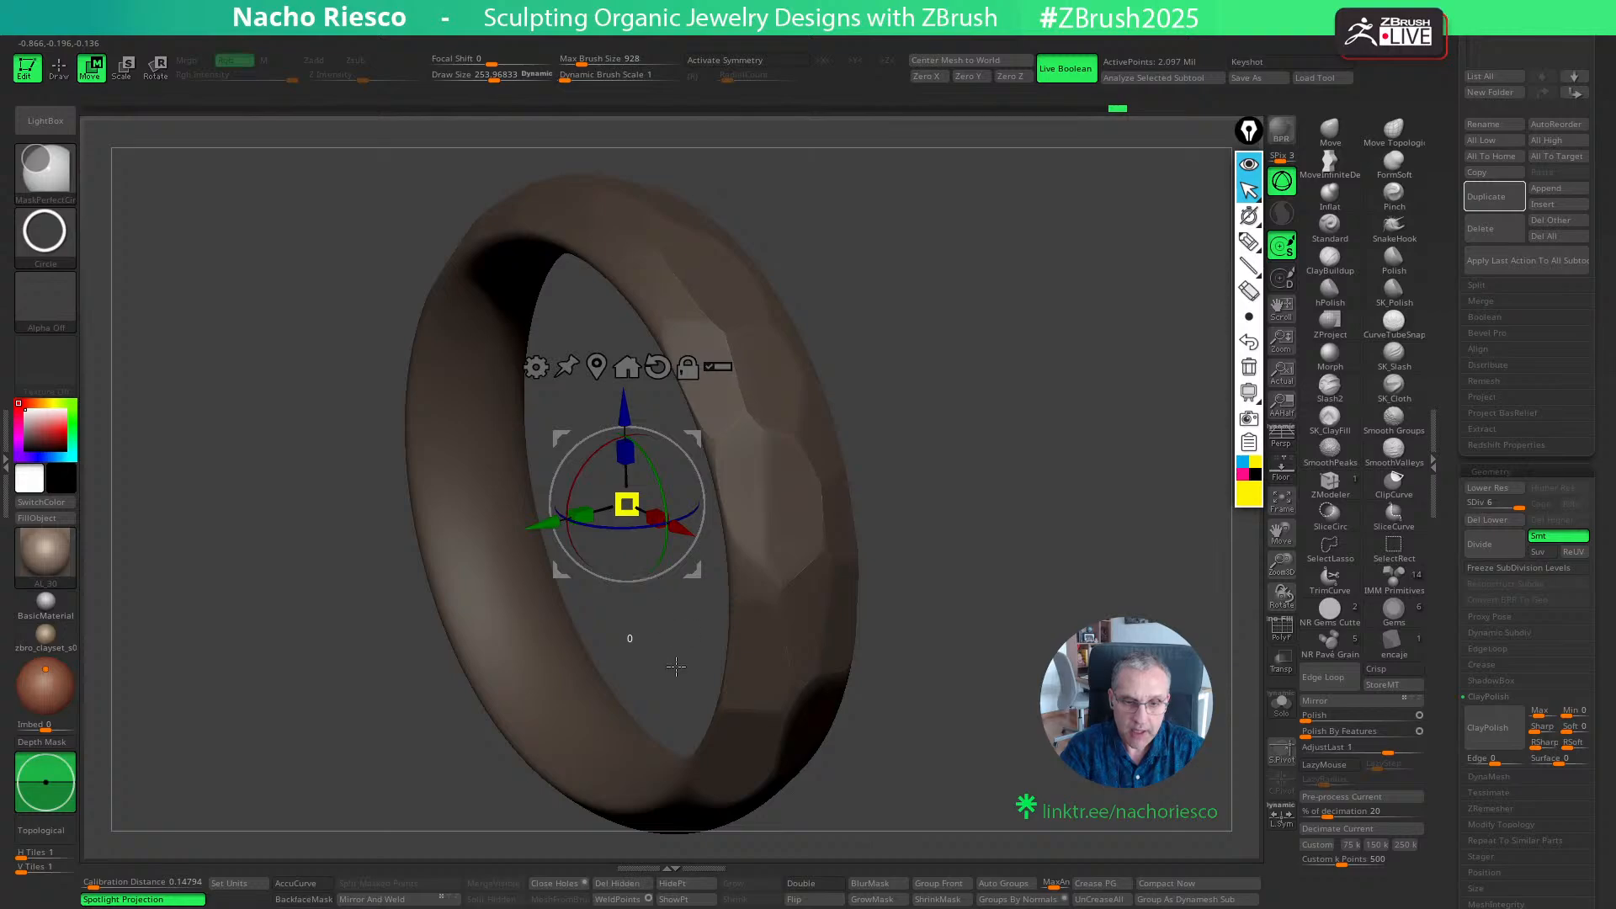
{"action": "key", "text": "q"}
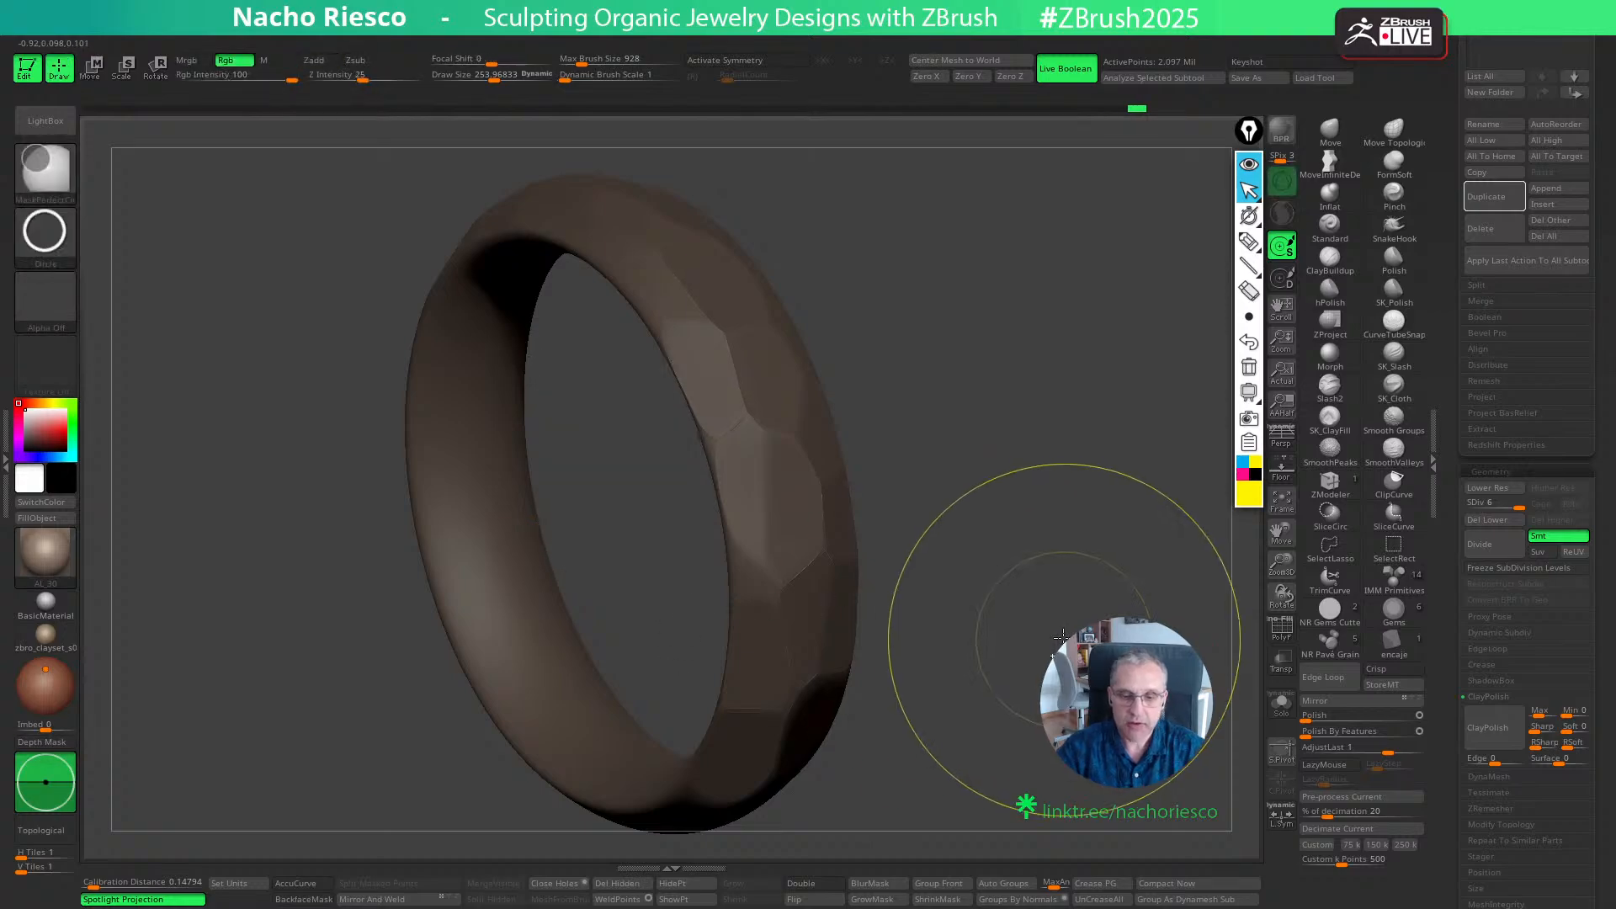
{"action": "left_click", "coordinate": [1043, 737], "text": "ctrl"}
{"action": "left_click_drag", "start_coordinate": [1043, 737], "coordinate": [939, 583]}
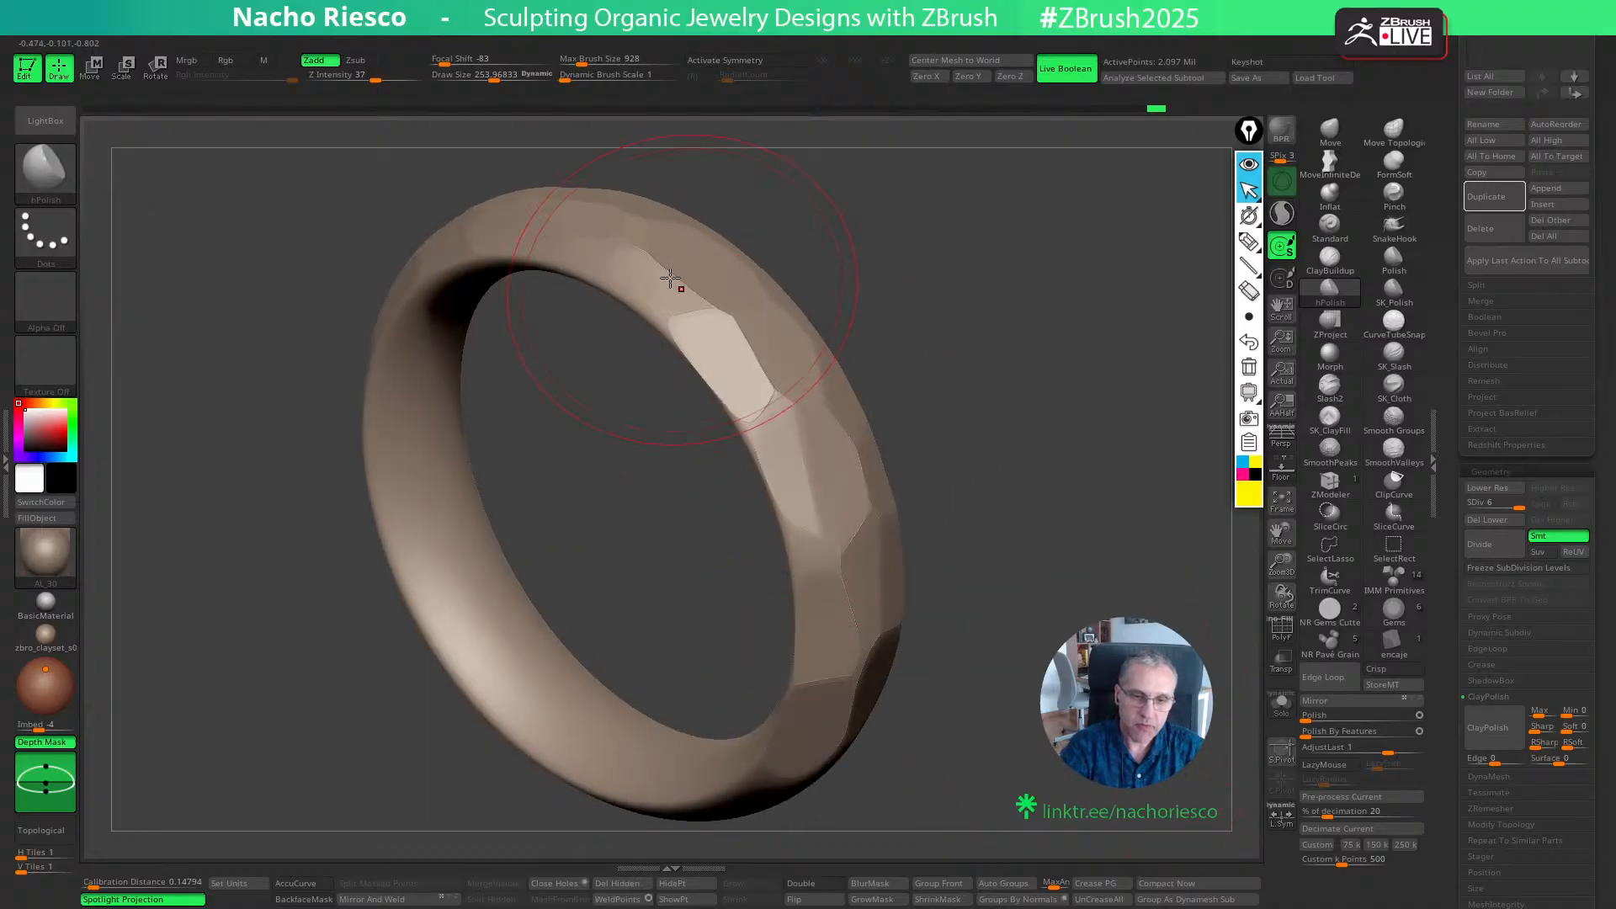
{"action": "key", "text": "ctrl+z"}
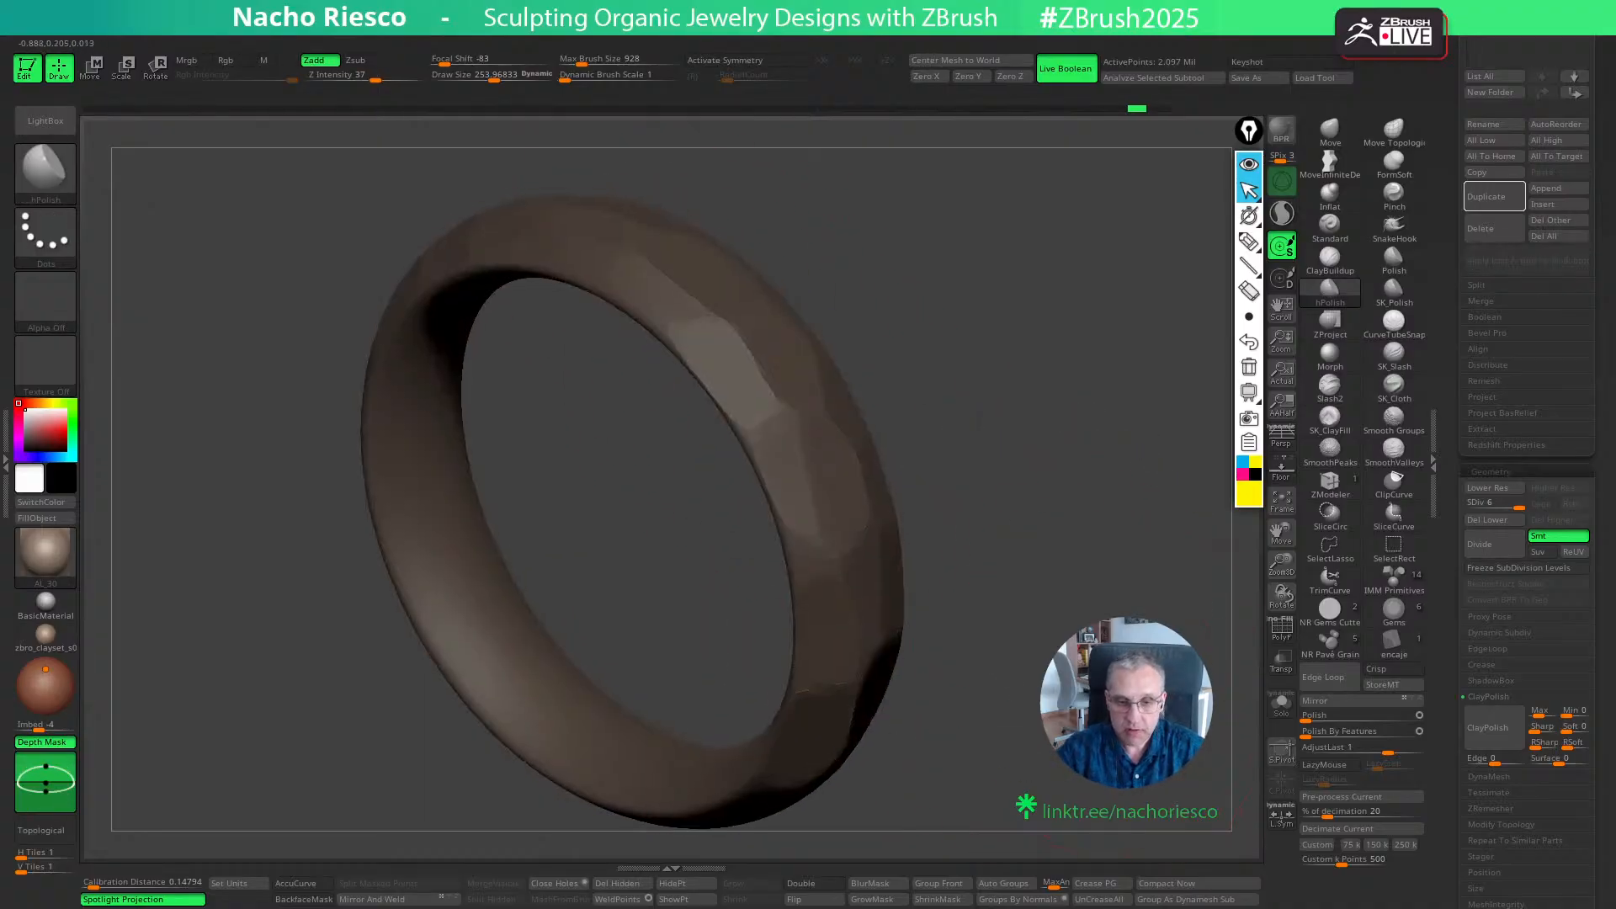
- Apply Polish By Features to the faceted ring and clear its mask
{"action": "left_click_drag", "start_coordinate": [1116, 699], "coordinate": [1210, 669], "text": "alt"}
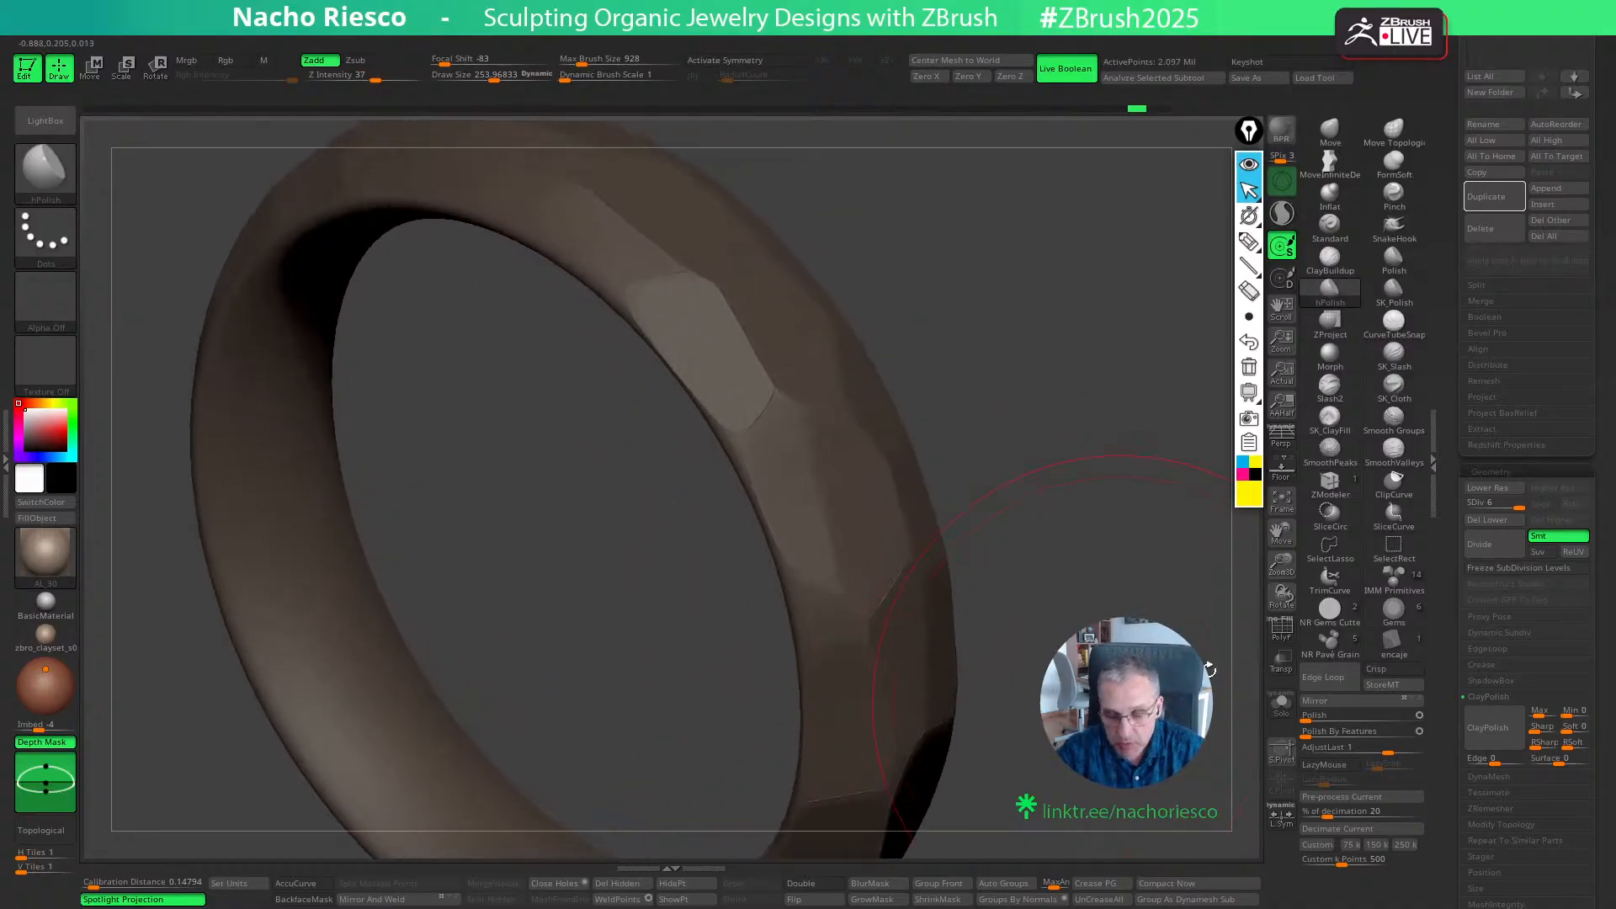
{"action": "left_click", "coordinate": [1324, 733]}
{"action": "mouse_move", "coordinate": [1174, 757]}
{"action": "left_mouse_down", "text": "ctrl"}
{"action": "mouse_move", "coordinate": [1161, 785]}
{"action": "mouse_move", "coordinate": [1170, 715]}
{"action": "mouse_move", "coordinate": [1098, 732]}
{"action": "mouse_move", "coordinate": [1124, 689]}
{"action": "mouse_move", "coordinate": [1102, 739]}
{"action": "left_mouse_up", "text": "ctrl"}
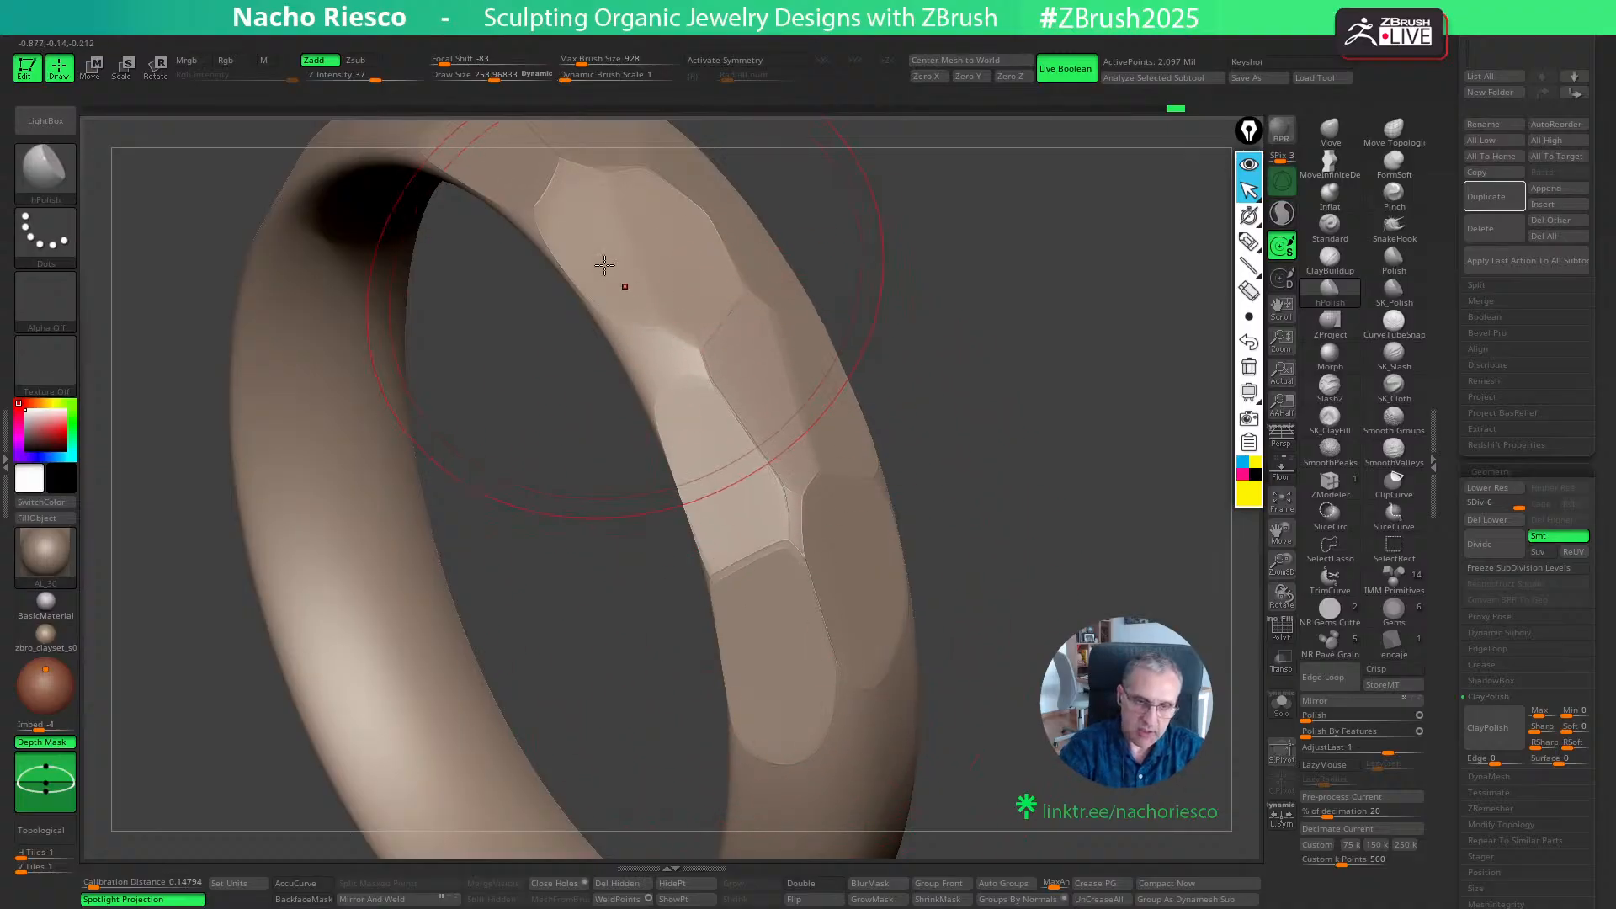
{"action": "left_click_drag", "start_coordinate": [1007, 412], "coordinate": [1079, 579]}
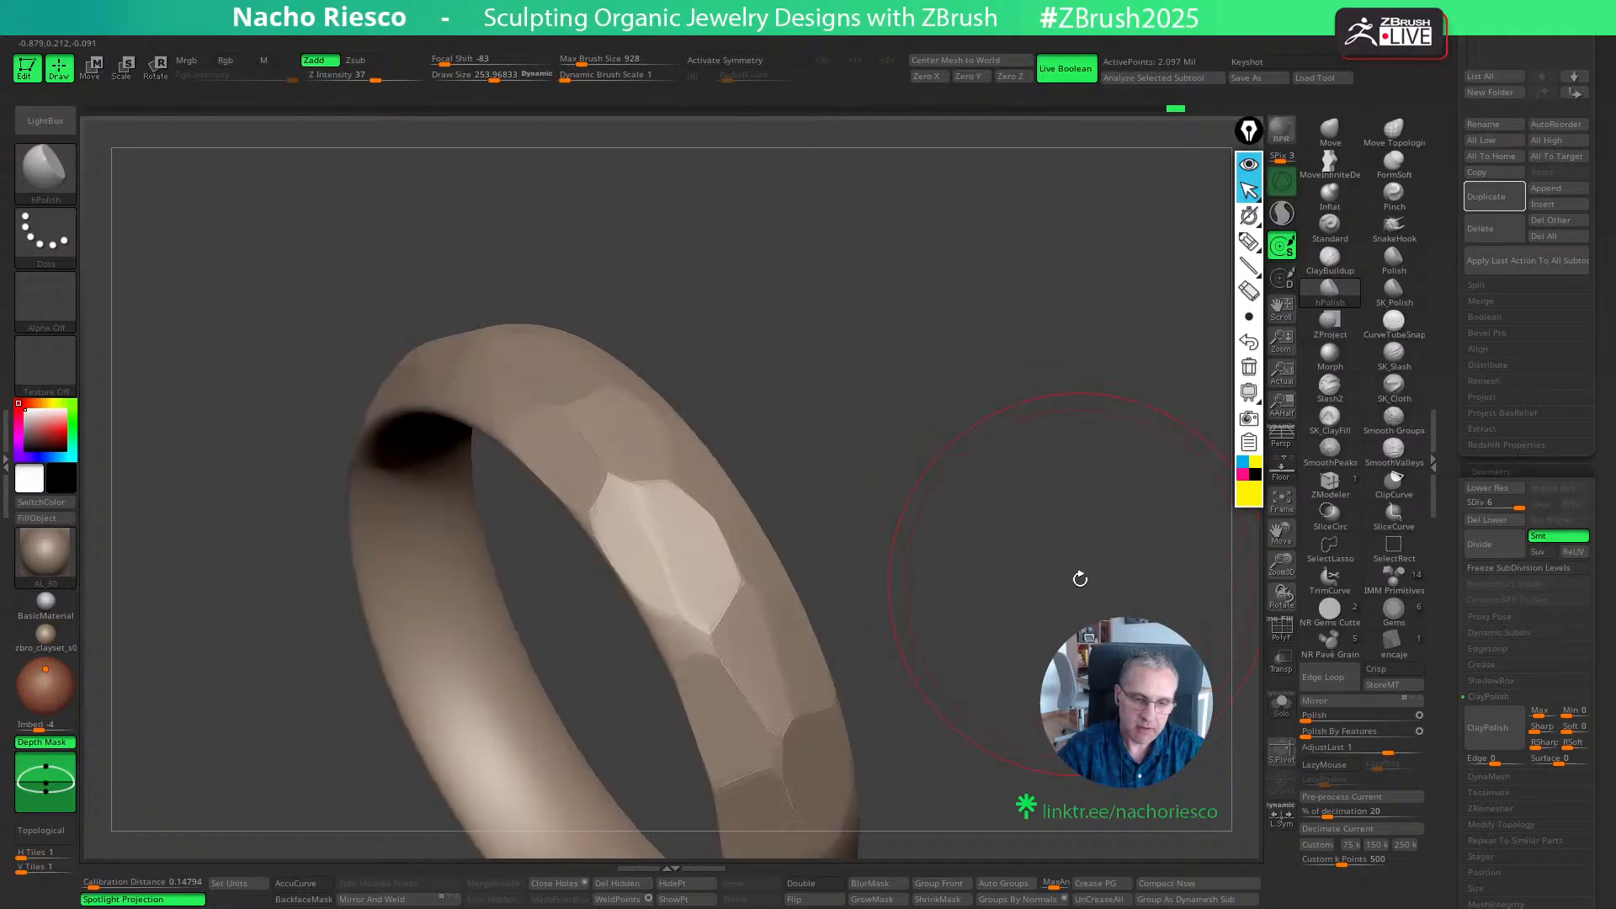
{"action": "mouse_move", "coordinate": [1066, 635]}
{"action": "left_mouse_down"}
{"action": "mouse_move", "coordinate": [1115, 679]}
{"action": "mouse_move", "coordinate": [1069, 648]}
{"action": "mouse_move", "coordinate": [1068, 716]}
{"action": "mouse_move", "coordinate": [1027, 765]}
{"action": "mouse_move", "coordinate": [1017, 750]}
{"action": "left_mouse_up"}
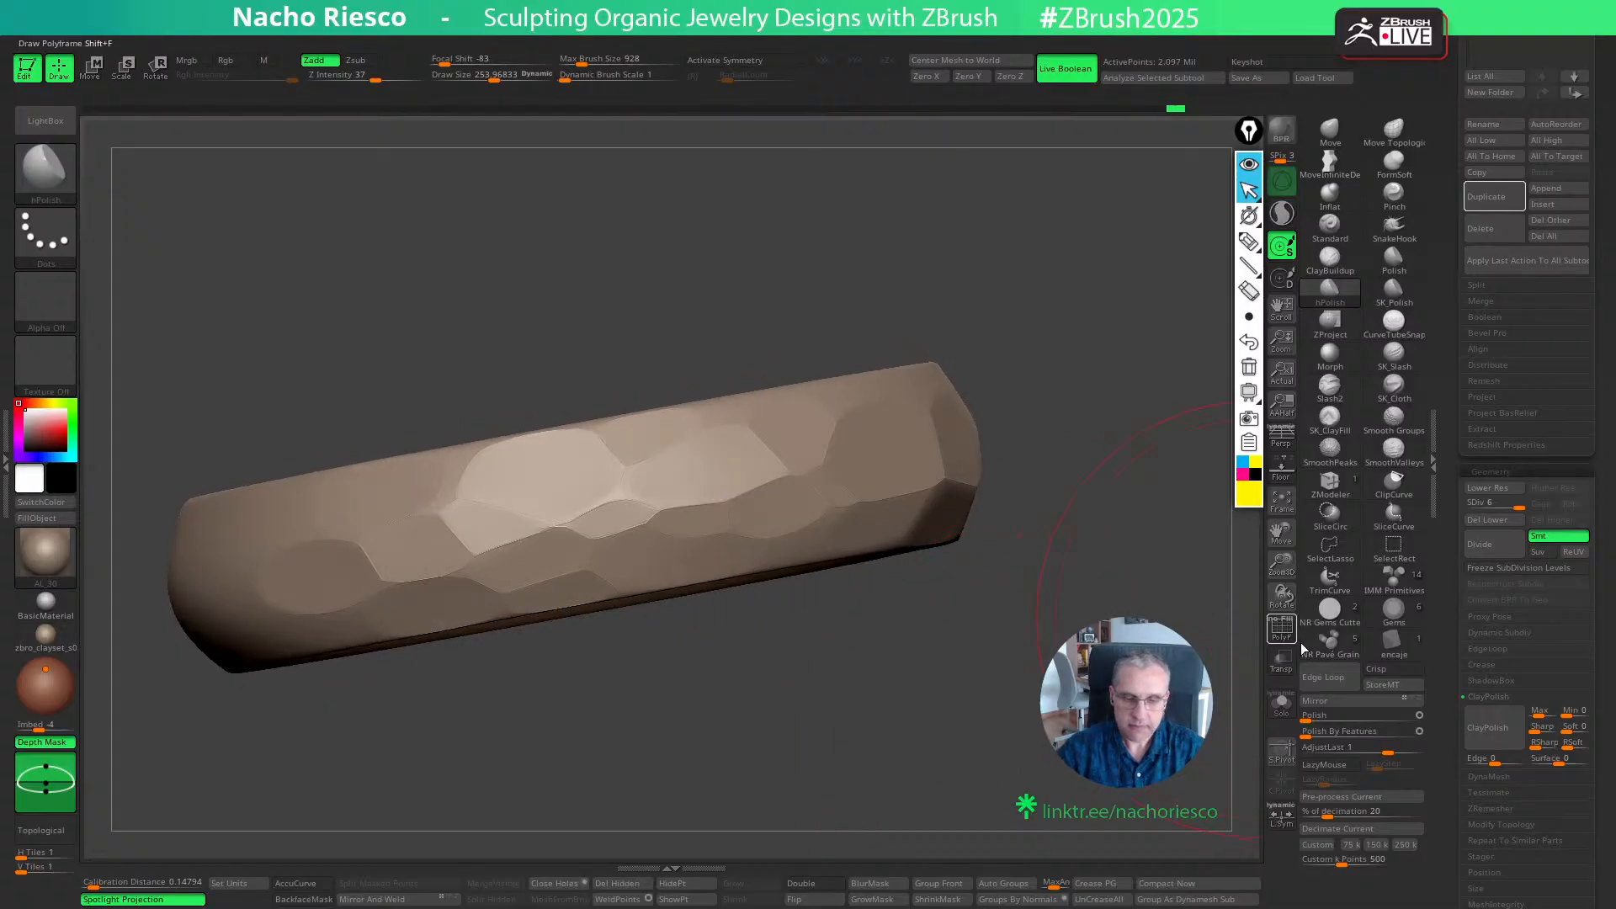
- Apply the Polish deformation to the ring to soften the edges between its facets
{"action": "left_click", "coordinate": [1324, 717]}
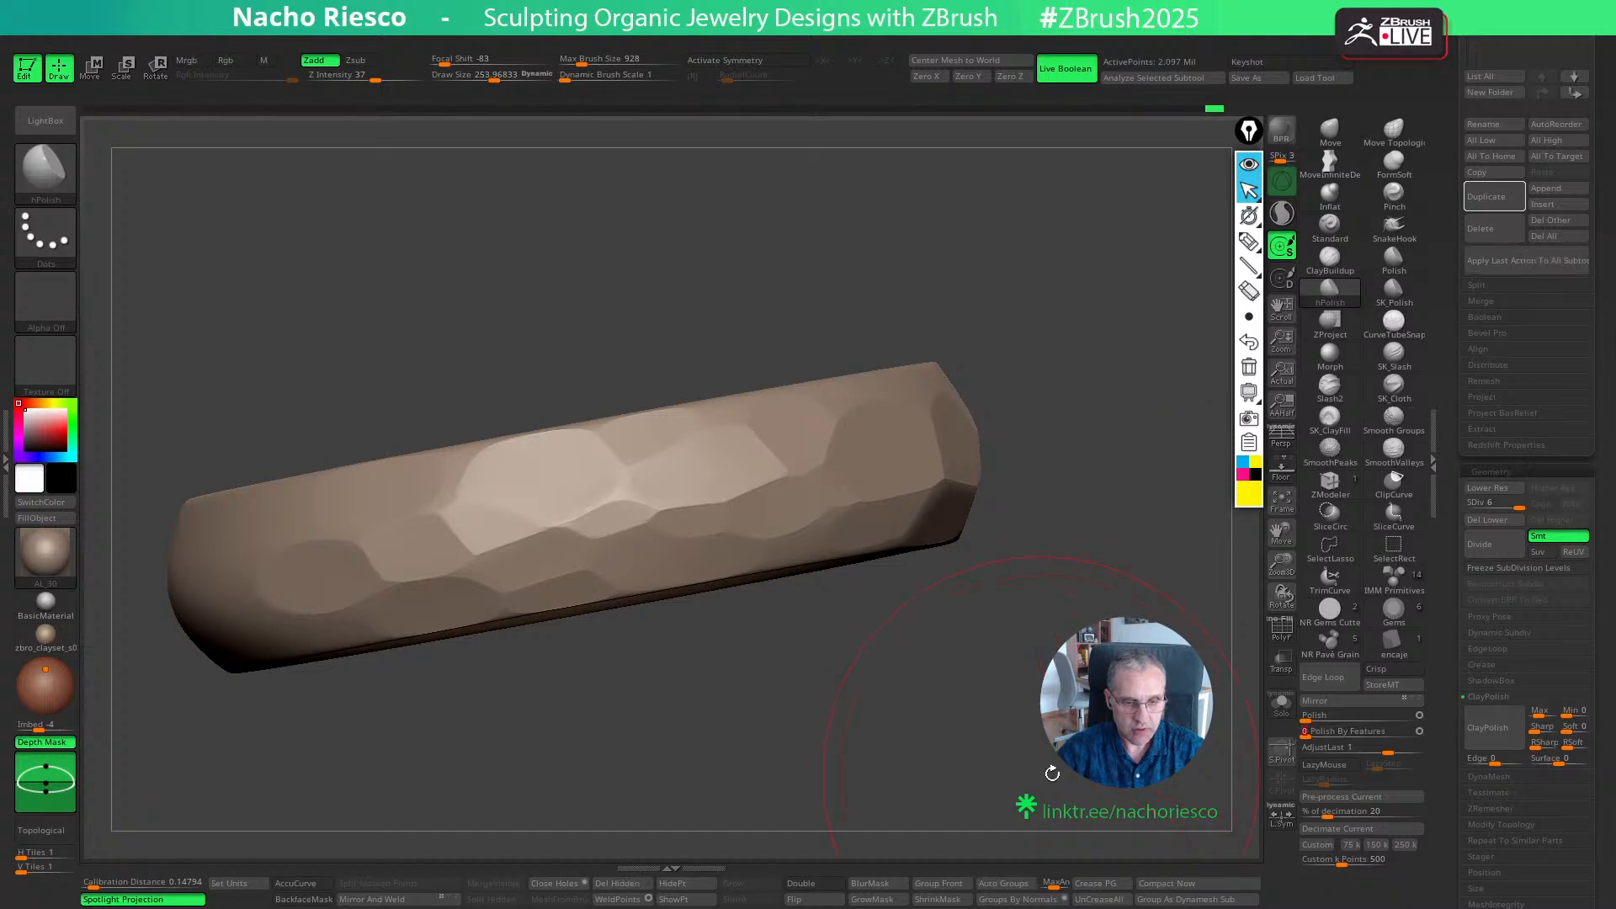
{"action": "key", "text": "ctrl"}
{"action": "left_click_drag", "start_coordinate": [1199, 784], "coordinate": [1012, 536]}
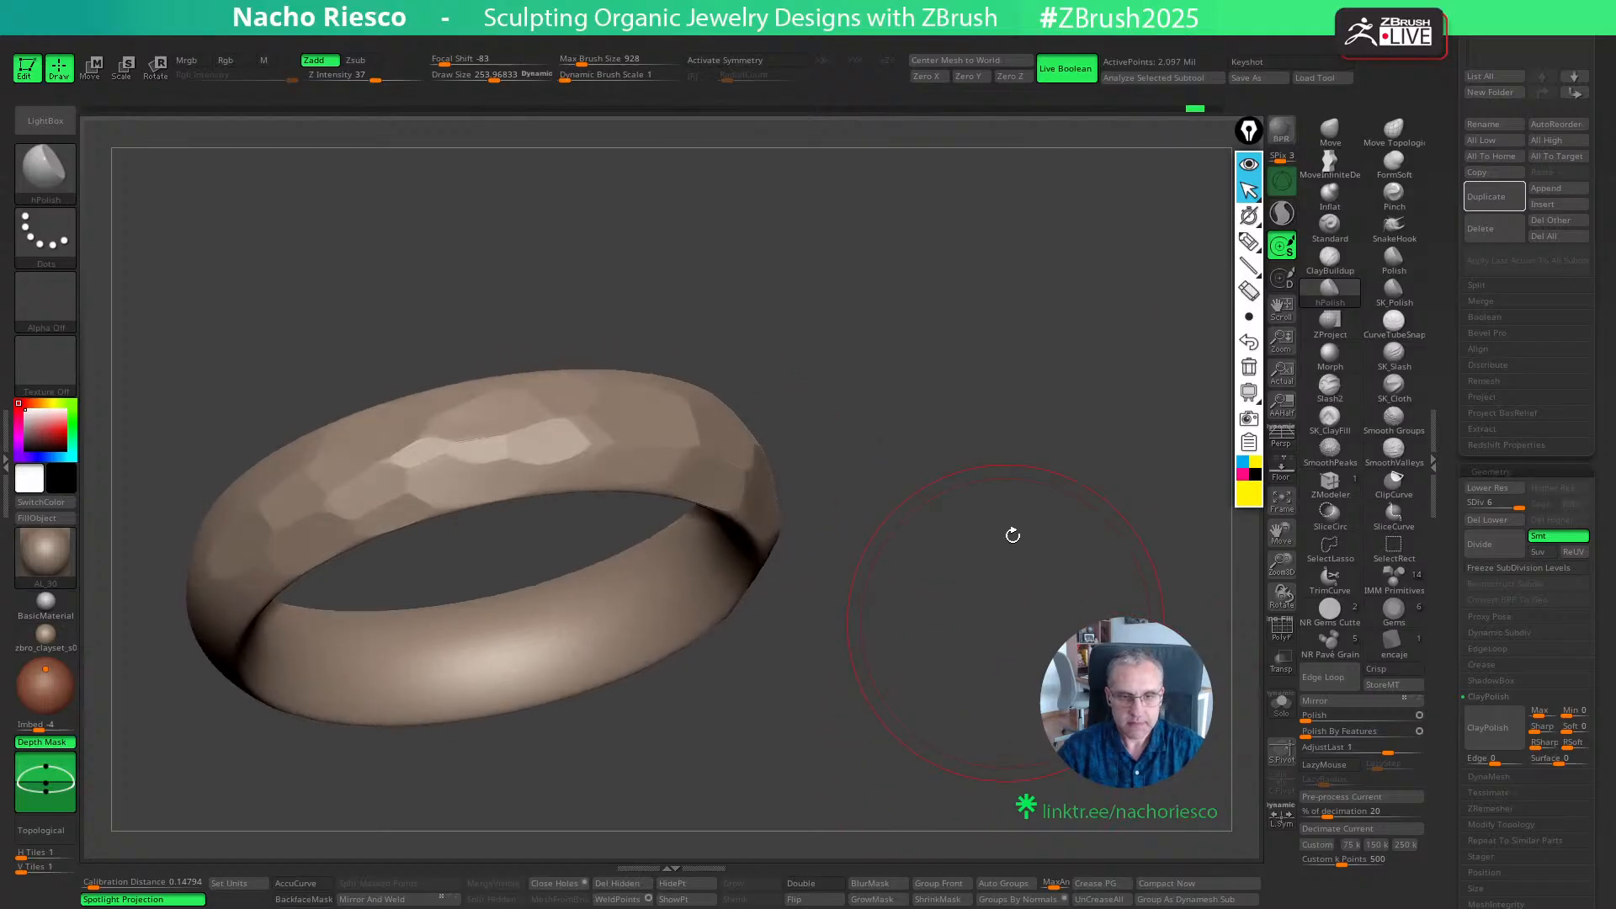
- Turn off the Live Boolean preview for the faceted ring
{"action": "left_click", "coordinate": [1075, 71]}
{"action": "left_click_drag", "start_coordinate": [908, 497], "coordinate": [848, 433], "text": "alt"}
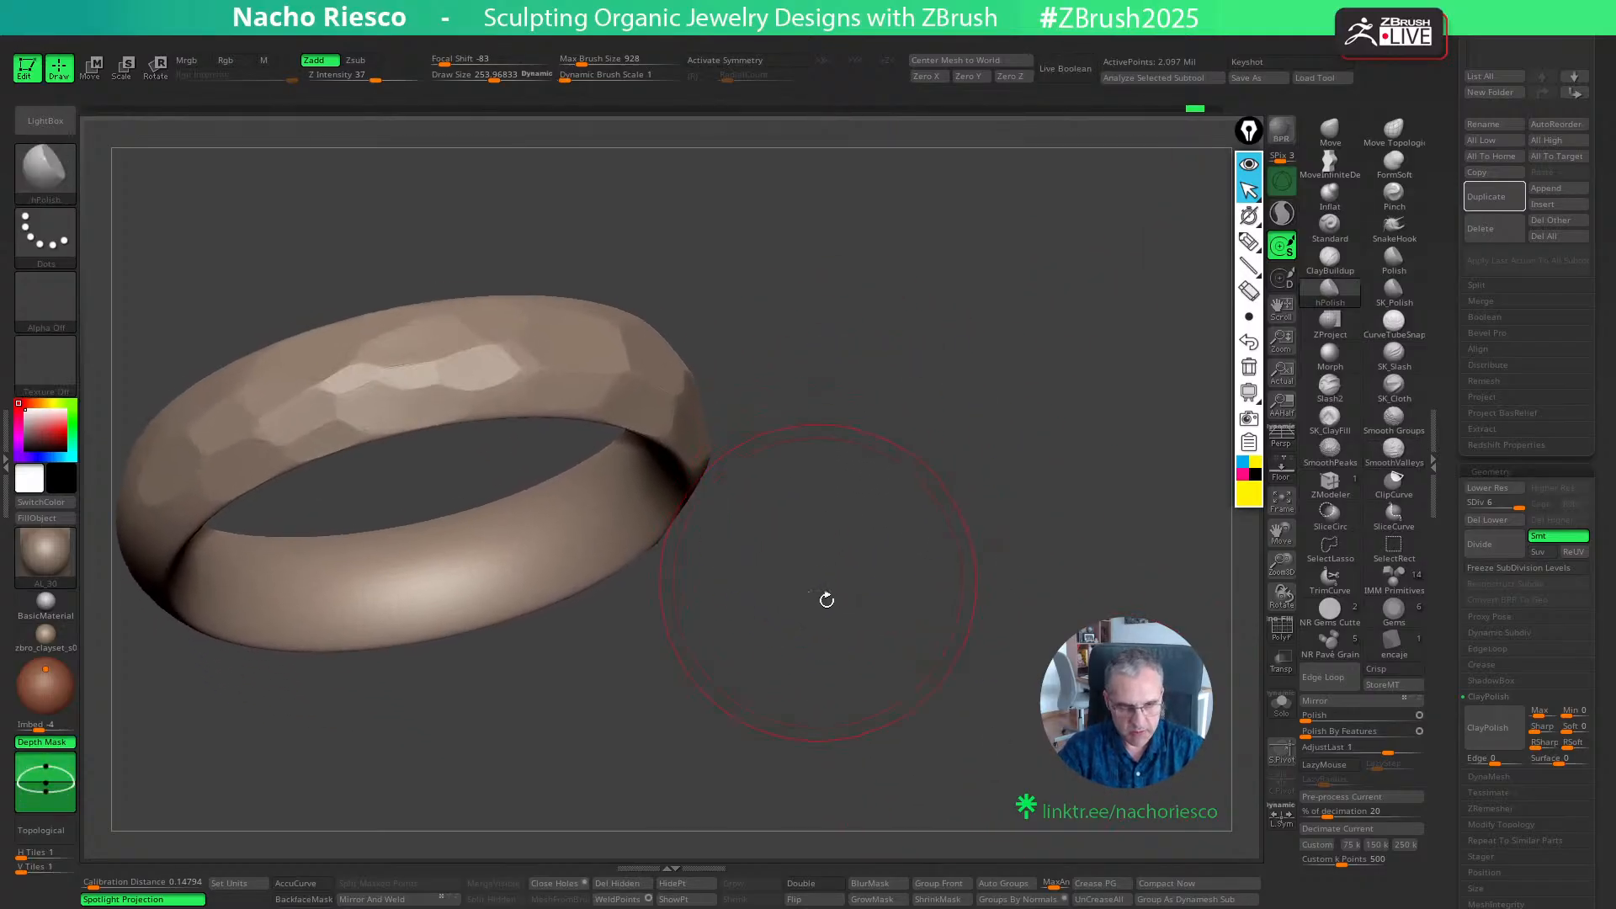
{"action": "left_click_drag", "start_coordinate": [825, 598], "coordinate": [926, 584]}
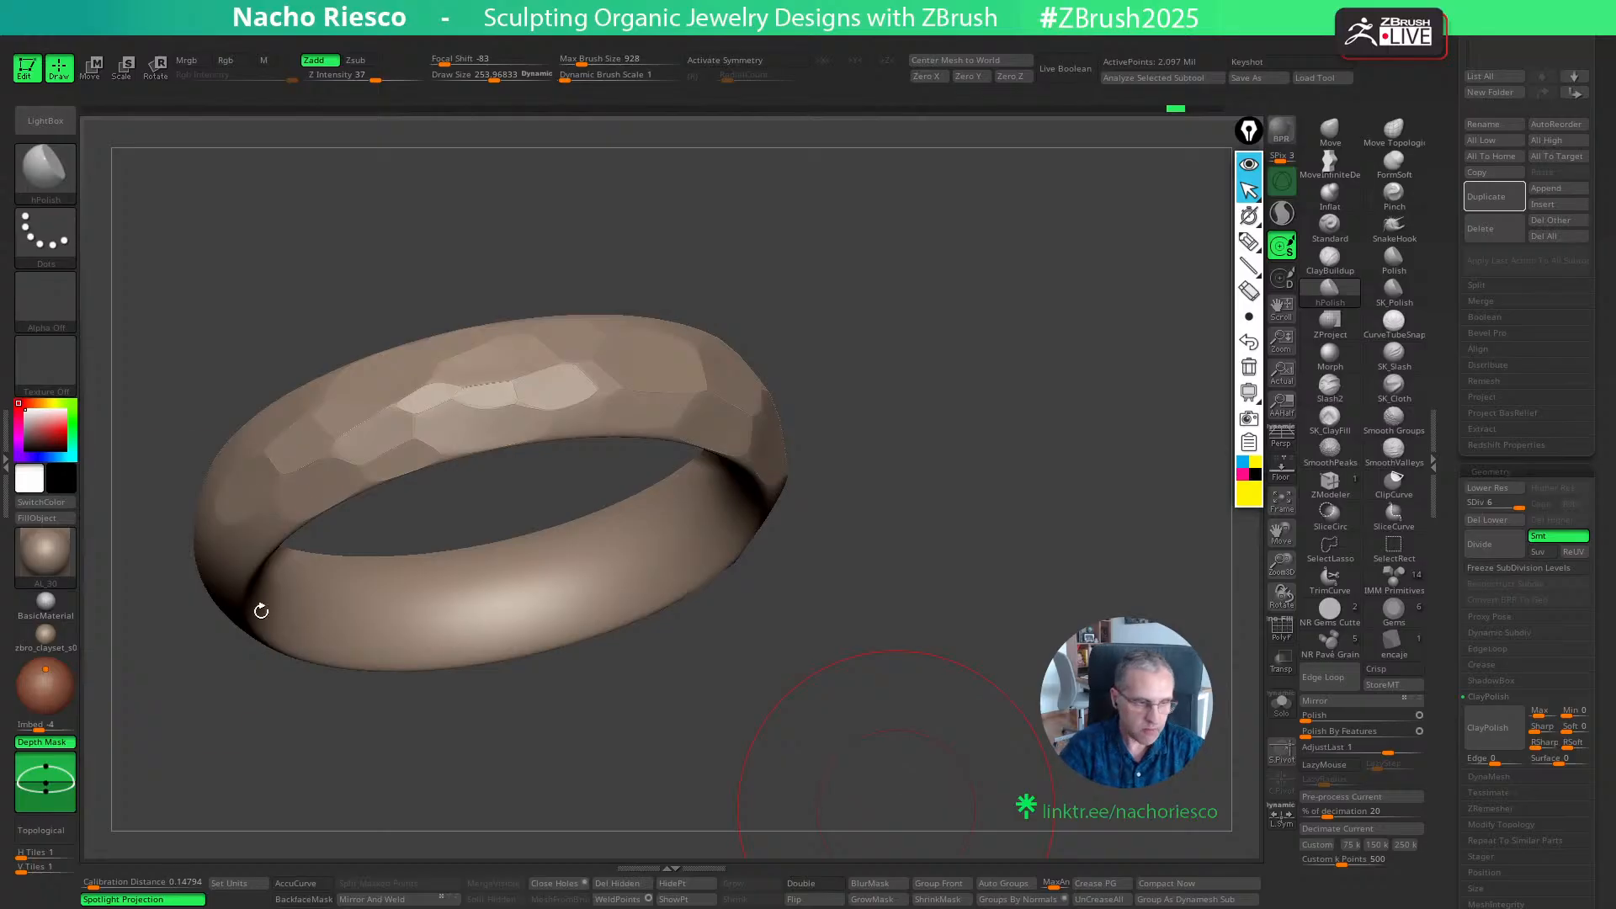
- Try a polished gold material on the faceted ring and replace it with the reflective MAH_Shiny material
{"action": "left_click", "coordinate": [45, 551]}
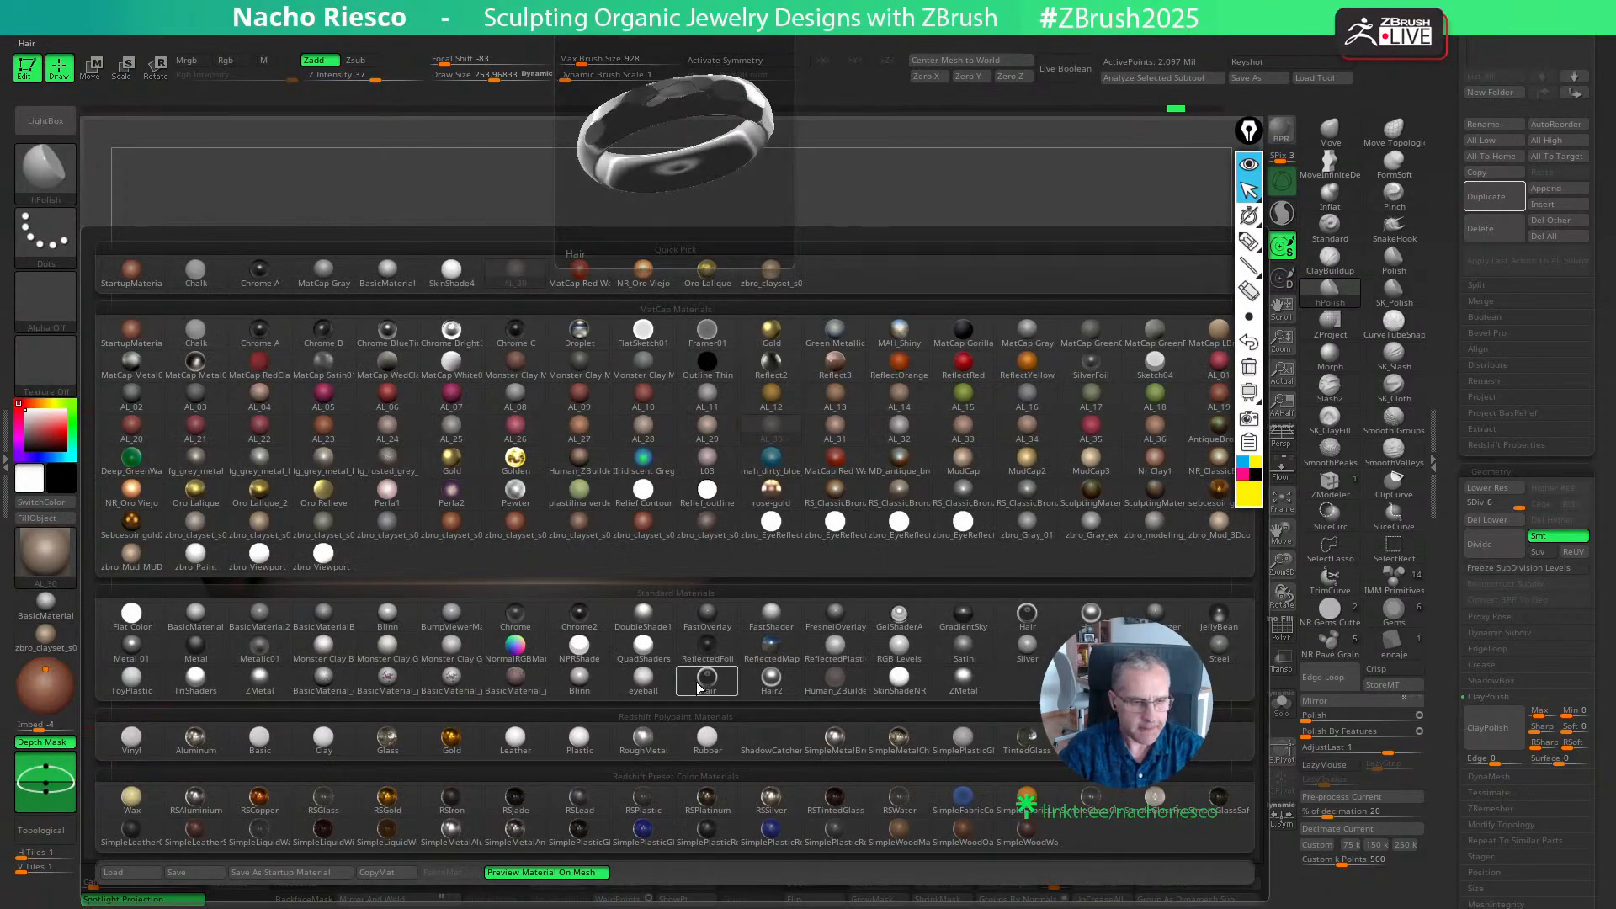
{"action": "left_click", "coordinate": [132, 524]}
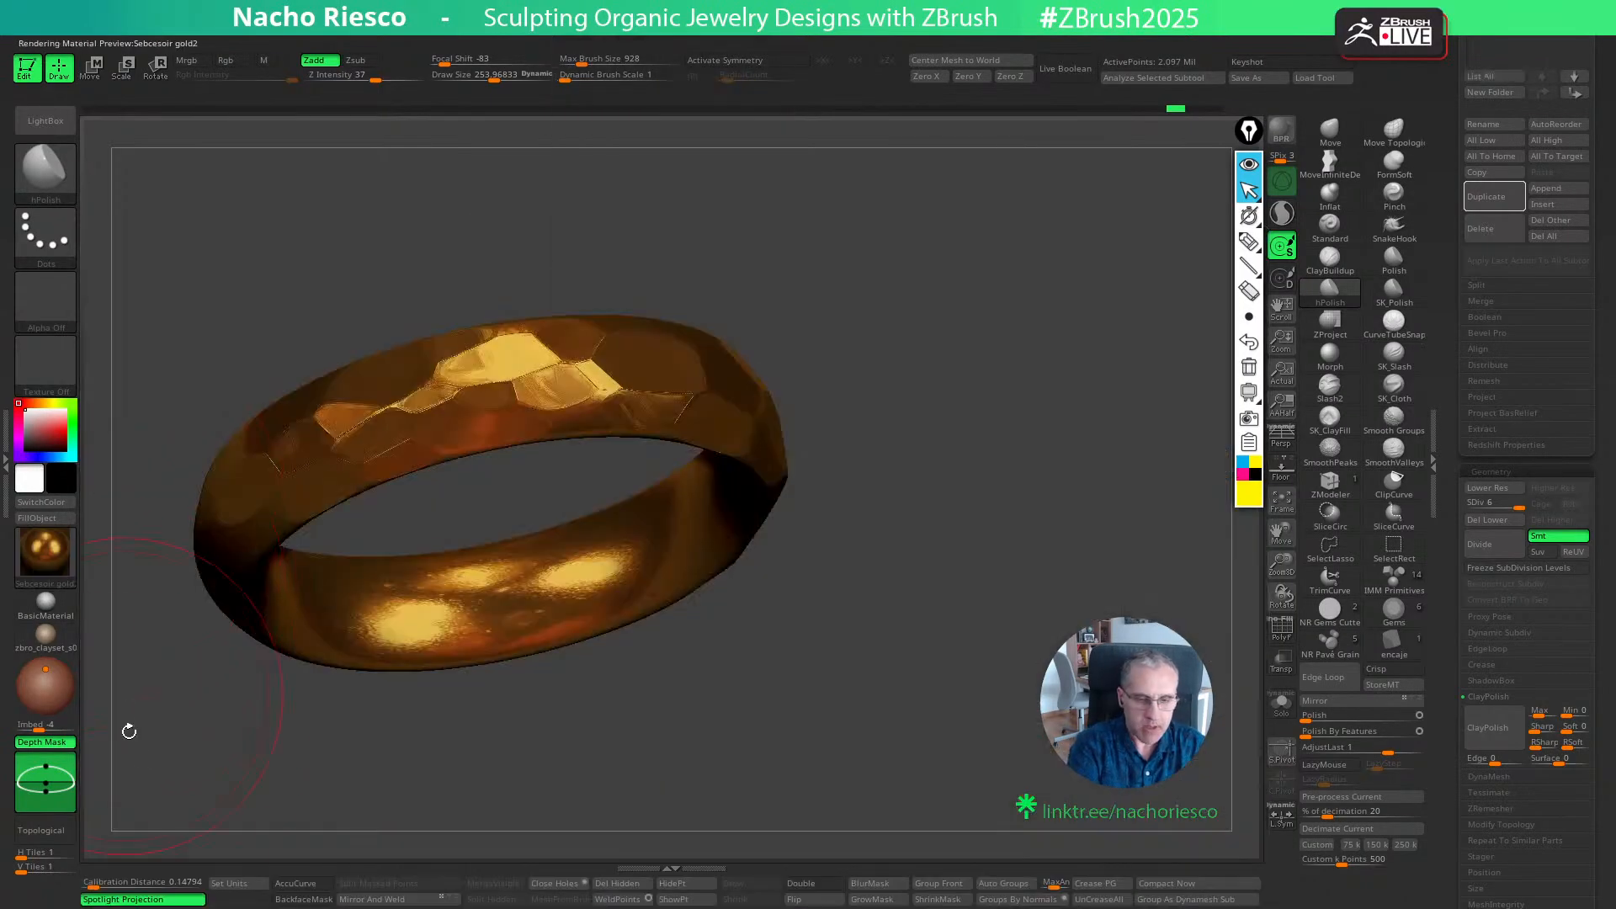
{"action": "left_click", "coordinate": [45, 551]}
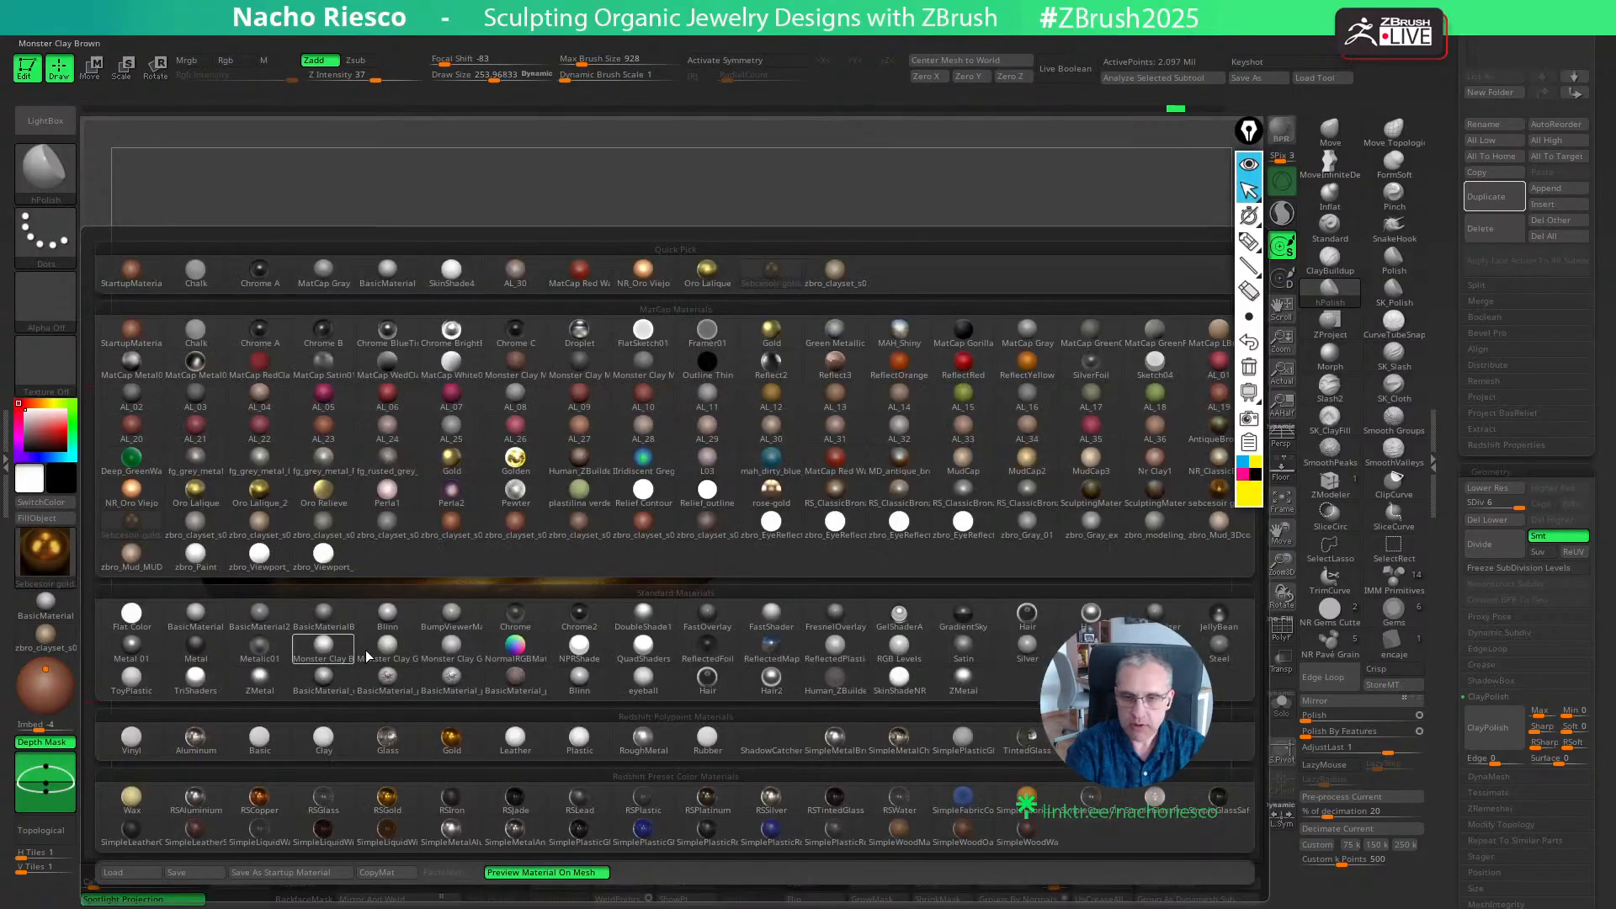
{"action": "left_click", "coordinate": [898, 353]}
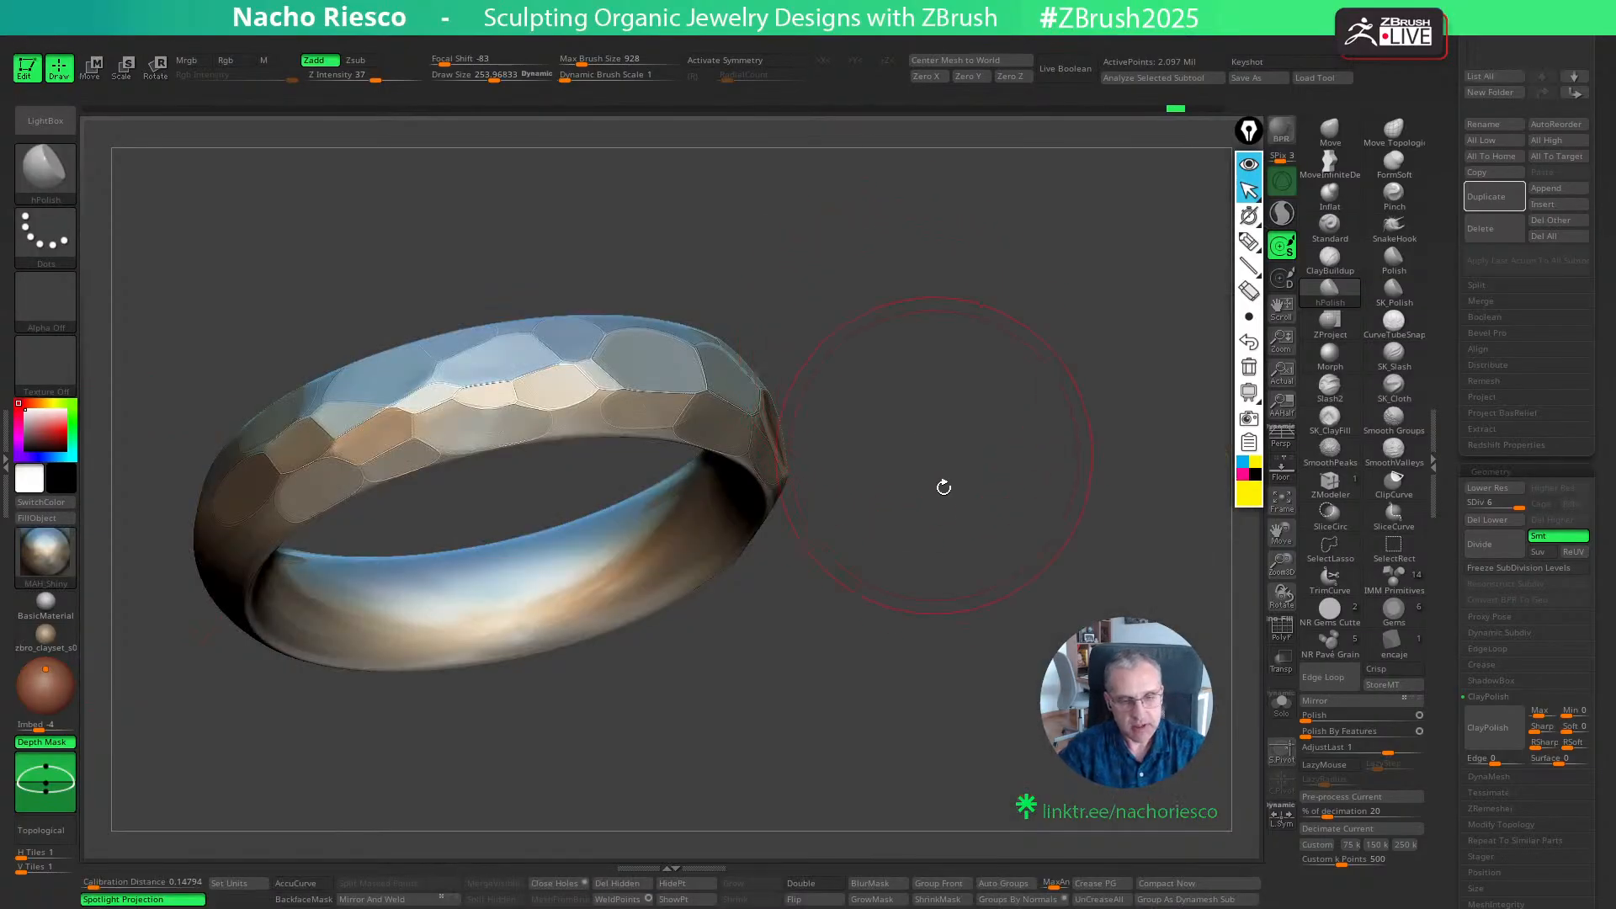
- Leave a canvas snapshot of the hand-faceted ring for comparison and show the second ring subtool, PM3D_Ring3D1, alone in Solo beside it
{"action": "key", "text": "shift+s"}
{"action": "left_click_drag", "start_coordinate": [912, 704], "coordinate": [1162, 809], "text": "alt"}
{"action": "left_click_drag", "start_coordinate": [1445, 331], "coordinate": [1504, 440]}
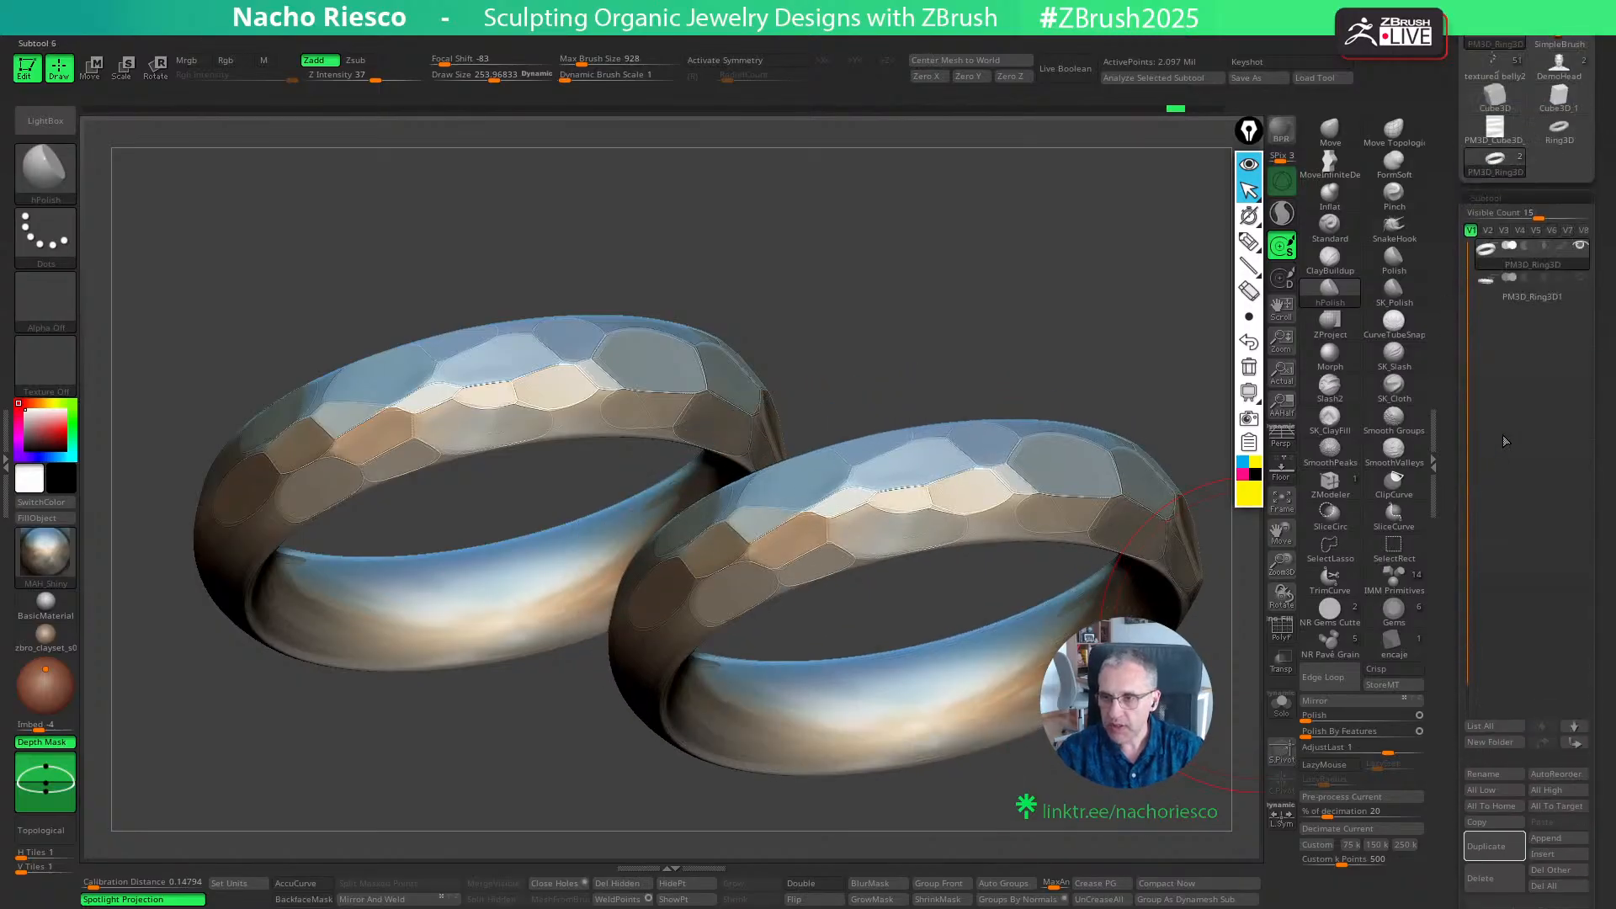
{"action": "left_click", "coordinate": [1576, 296]}
{"action": "left_click", "coordinate": [1280, 710]}
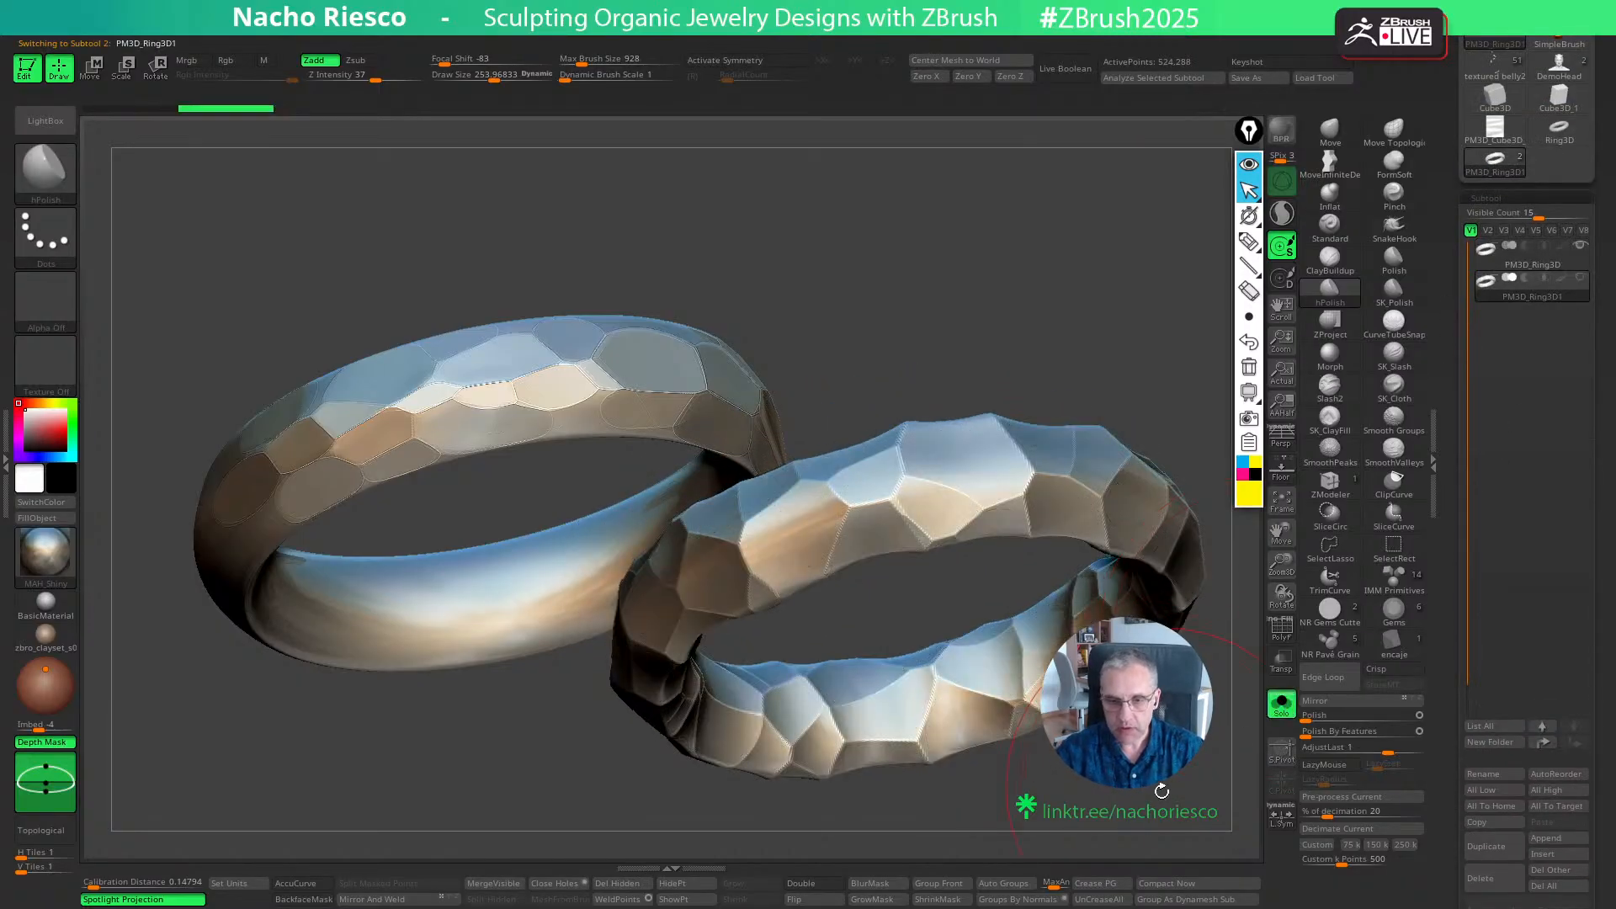
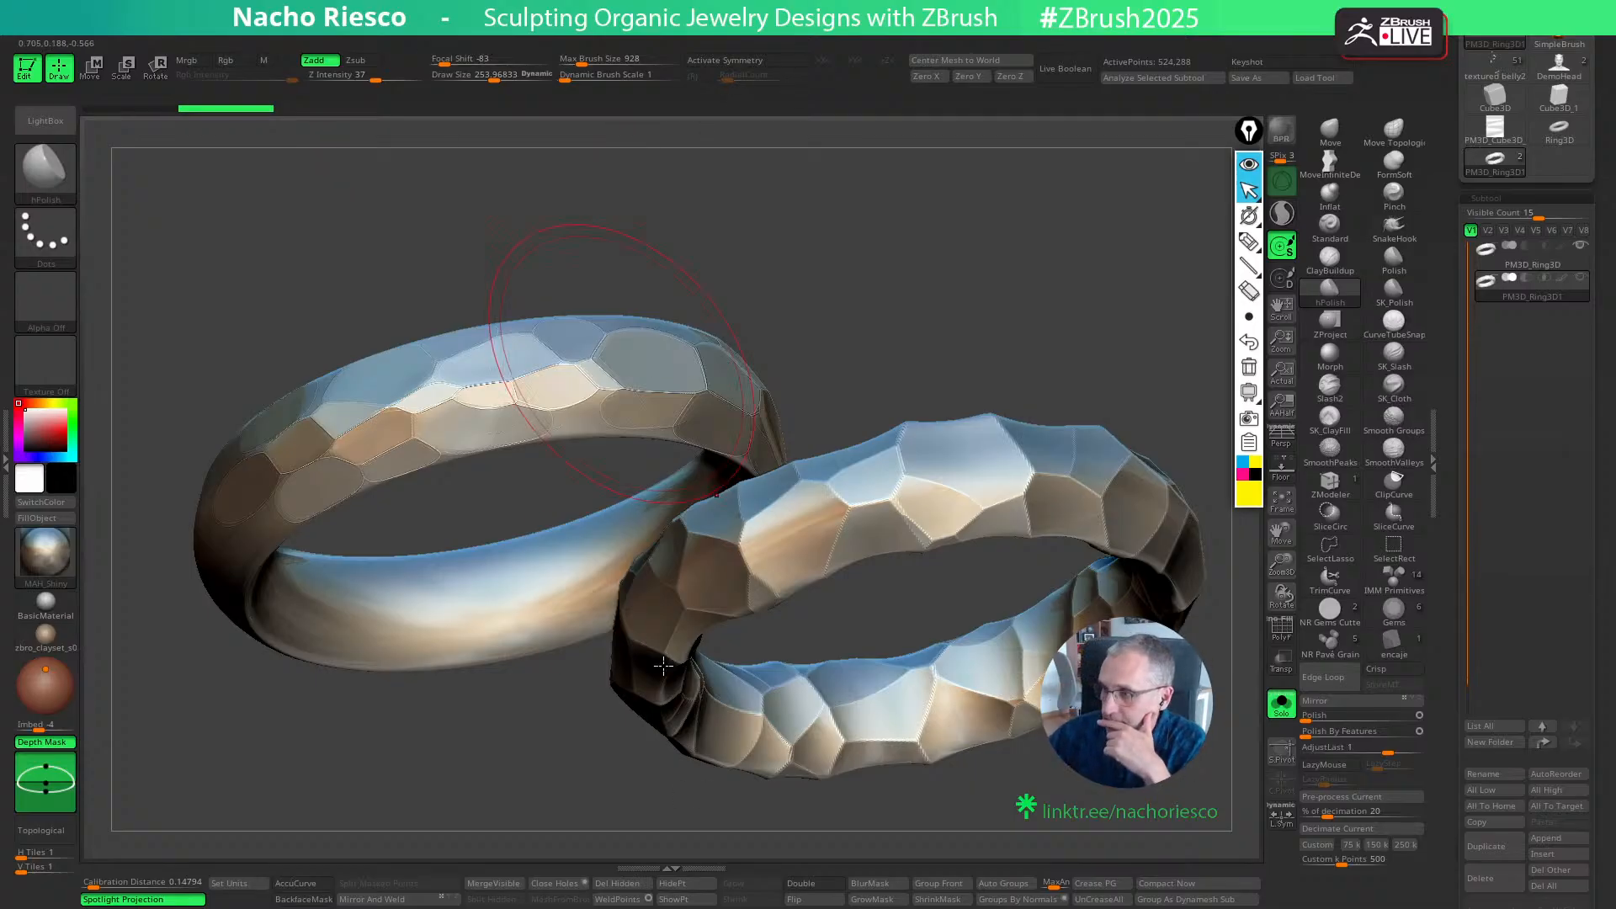
- Duplicate the plain ring subtool, select the original one and clear the dropped ring snapshot from the canvas
{"action": "left_click", "coordinate": [1394, 710]}
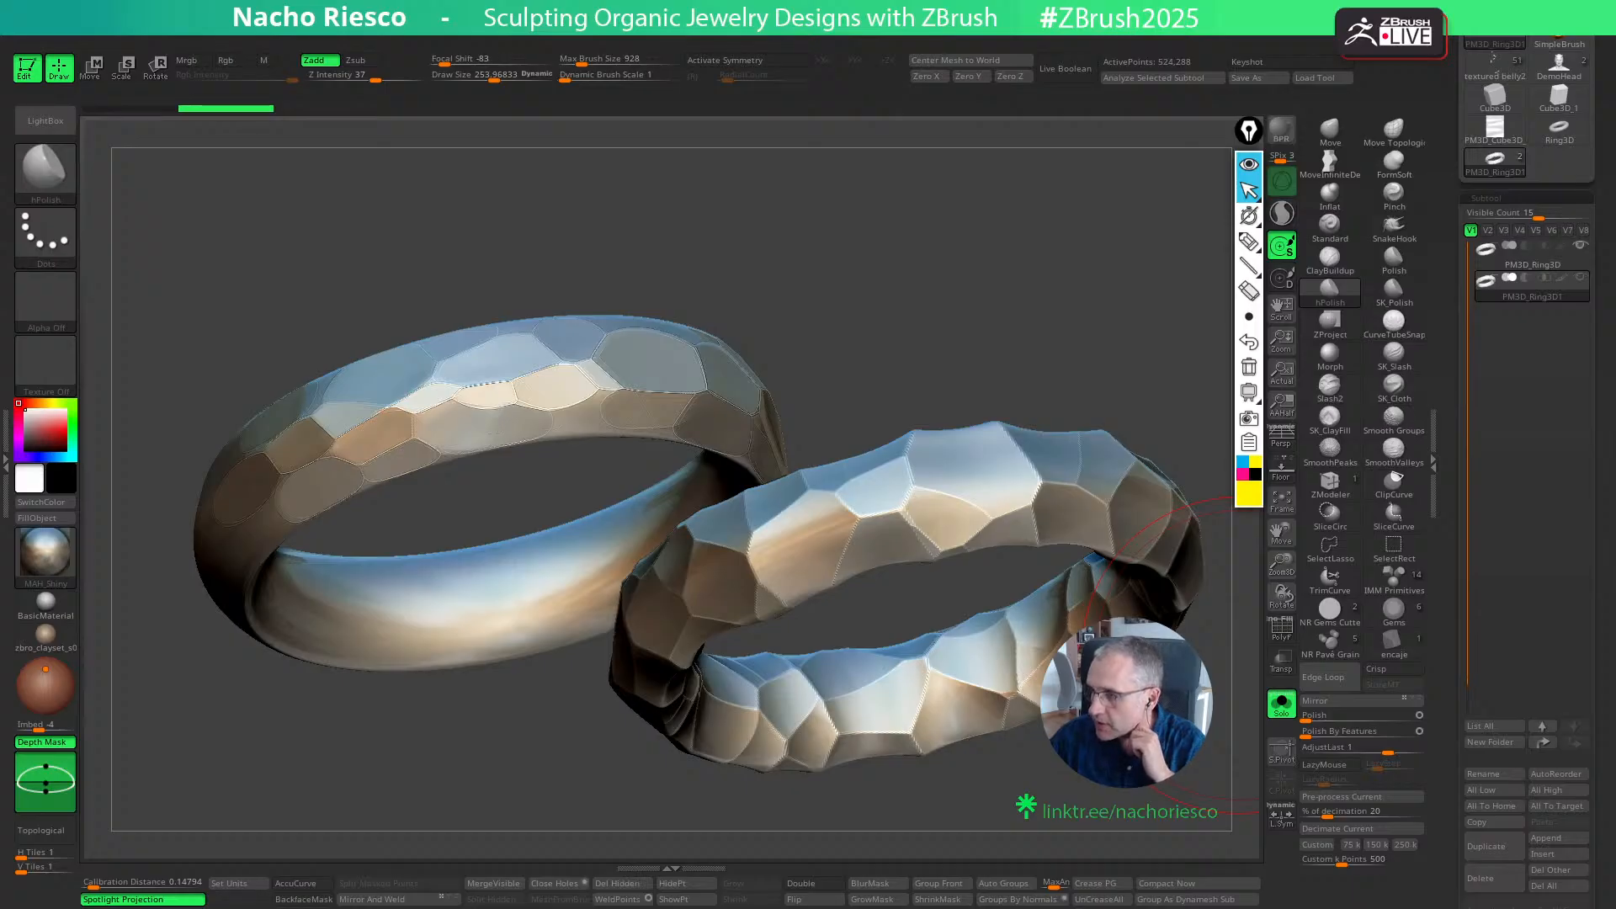
{"action": "mouse_move", "coordinate": [936, 253]}
{"action": "left_mouse_down"}
{"action": "mouse_move", "coordinate": [933, 329]}
{"action": "mouse_move", "coordinate": [956, 376]}
{"action": "left_mouse_up"}
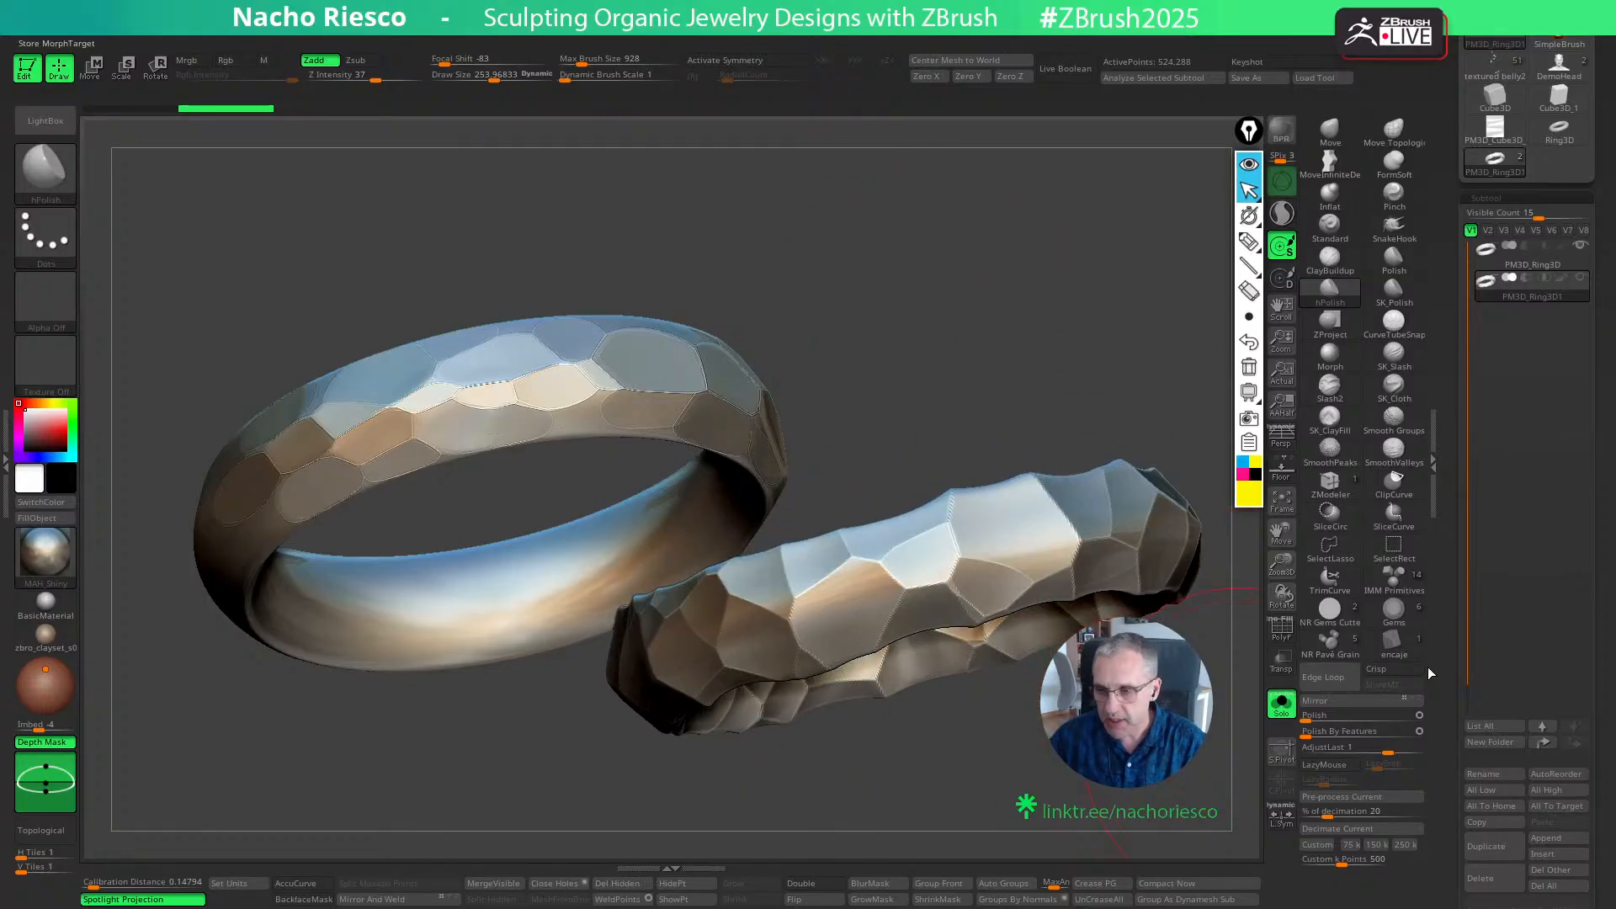
{"action": "left_click", "coordinate": [1511, 269]}
{"action": "left_click", "coordinate": [1481, 845]}
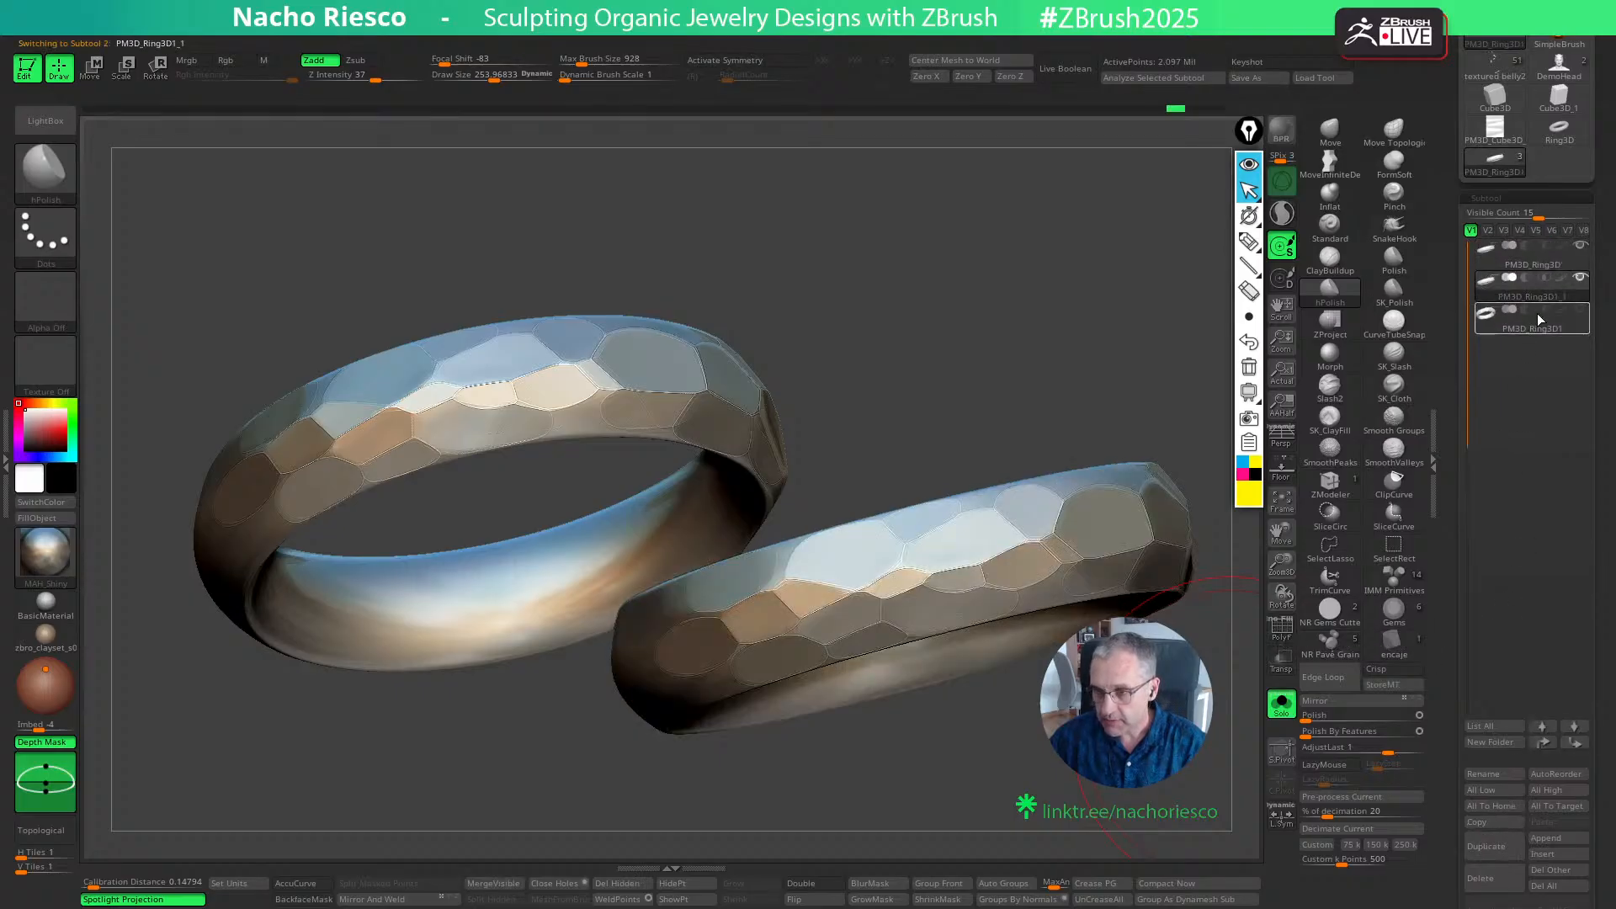
{"action": "left_click", "coordinate": [1524, 253]}
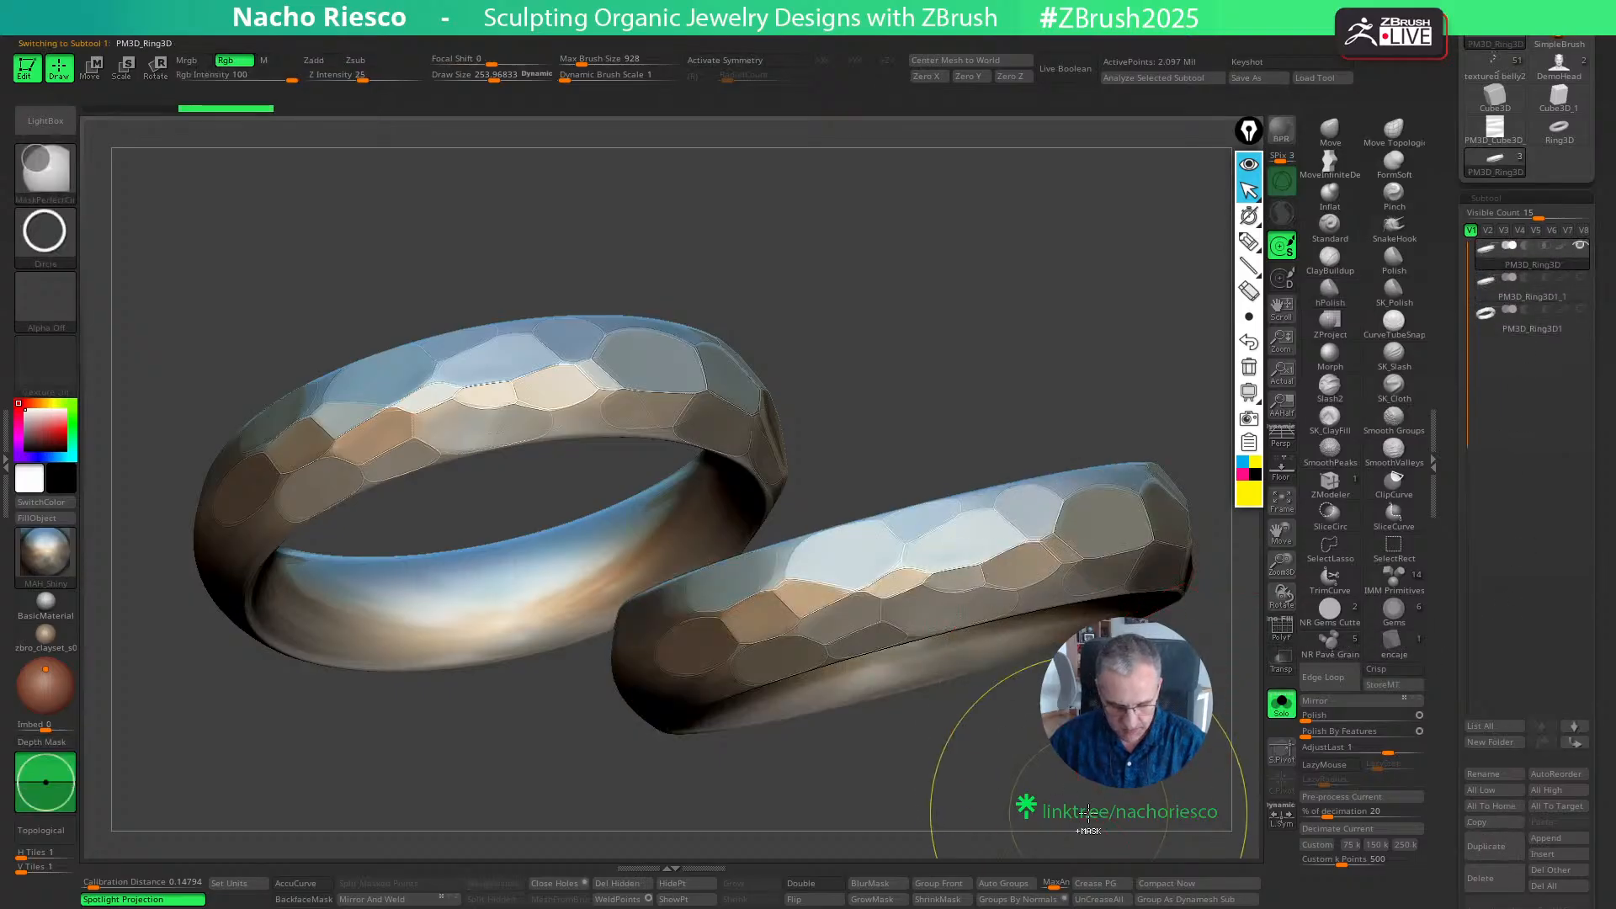
{"action": "key", "text": "ctrl+n"}
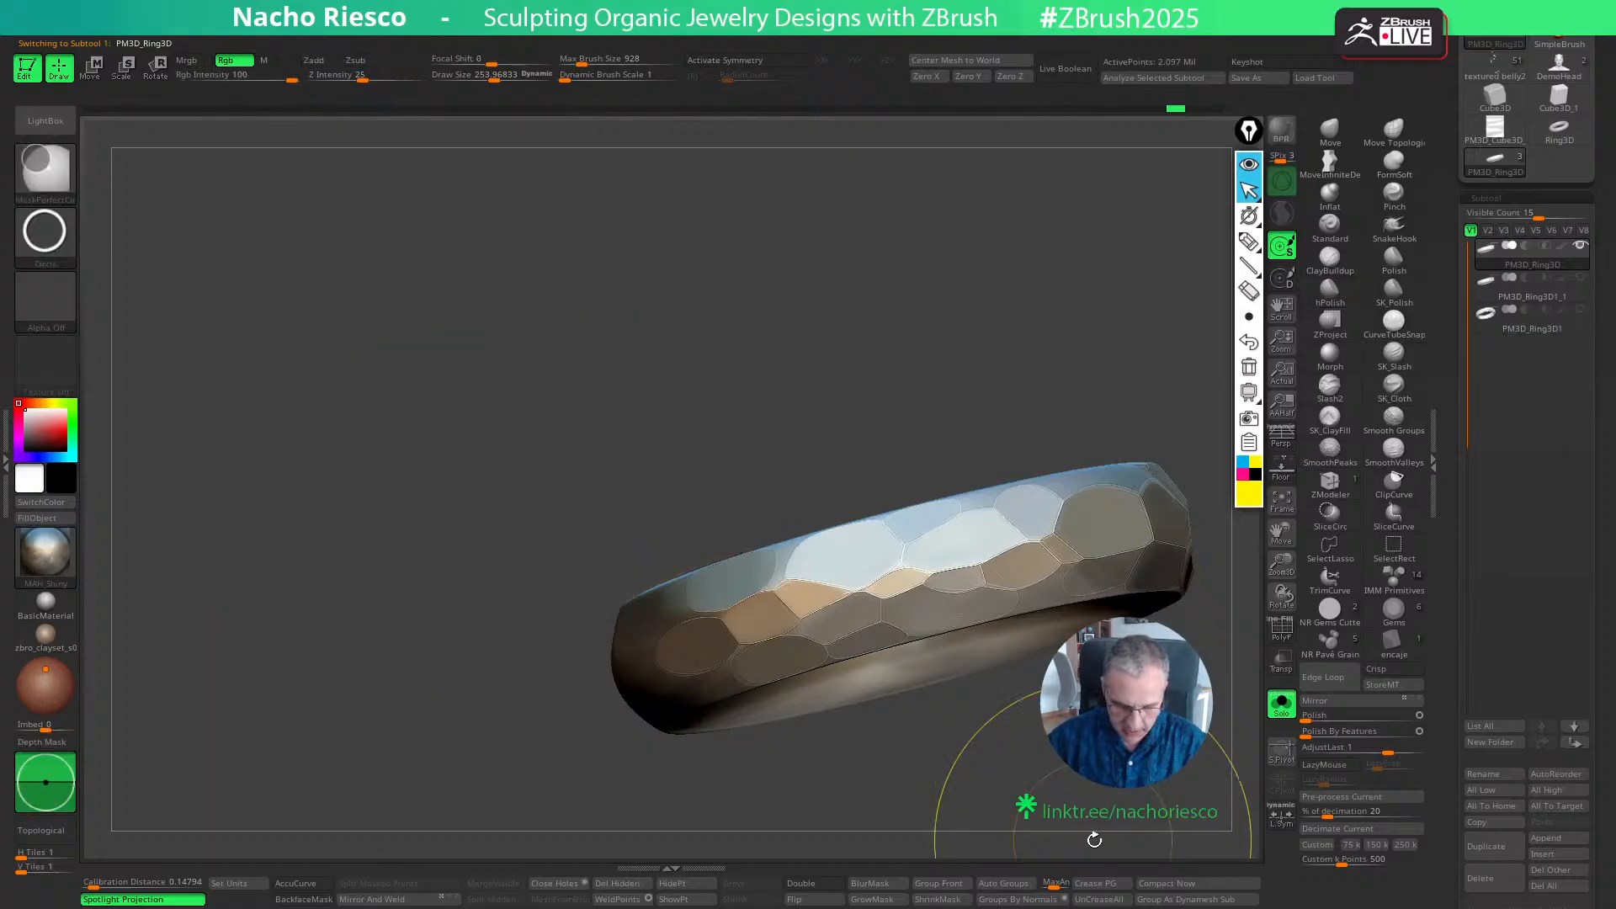
- Switch the ring to an RS_Classic MatCap material and view the band edge-on
{"action": "mouse_move", "coordinate": [1176, 108]}
{"action": "left_mouse_down"}
{"action": "mouse_move", "coordinate": [366, 158]}
{"action": "mouse_move", "coordinate": [596, 123]}
{"action": "mouse_move", "coordinate": [480, 133]}
{"action": "left_mouse_up"}
{"action": "left_click_drag", "start_coordinate": [815, 278], "coordinate": [739, 290]}
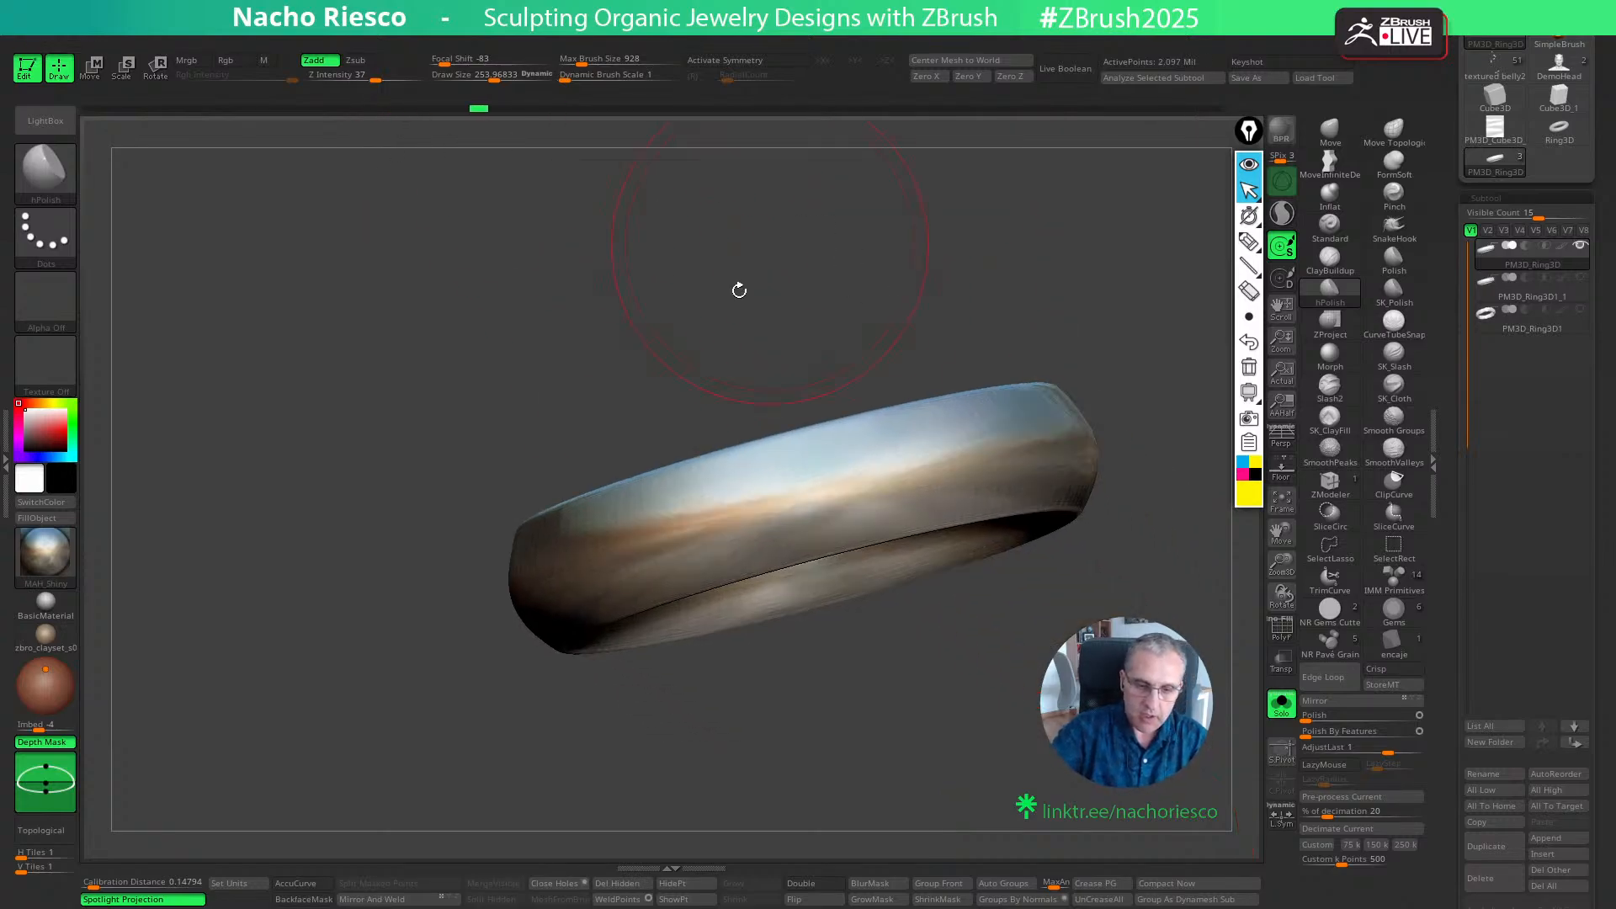
{"action": "left_click", "coordinate": [46, 557]}
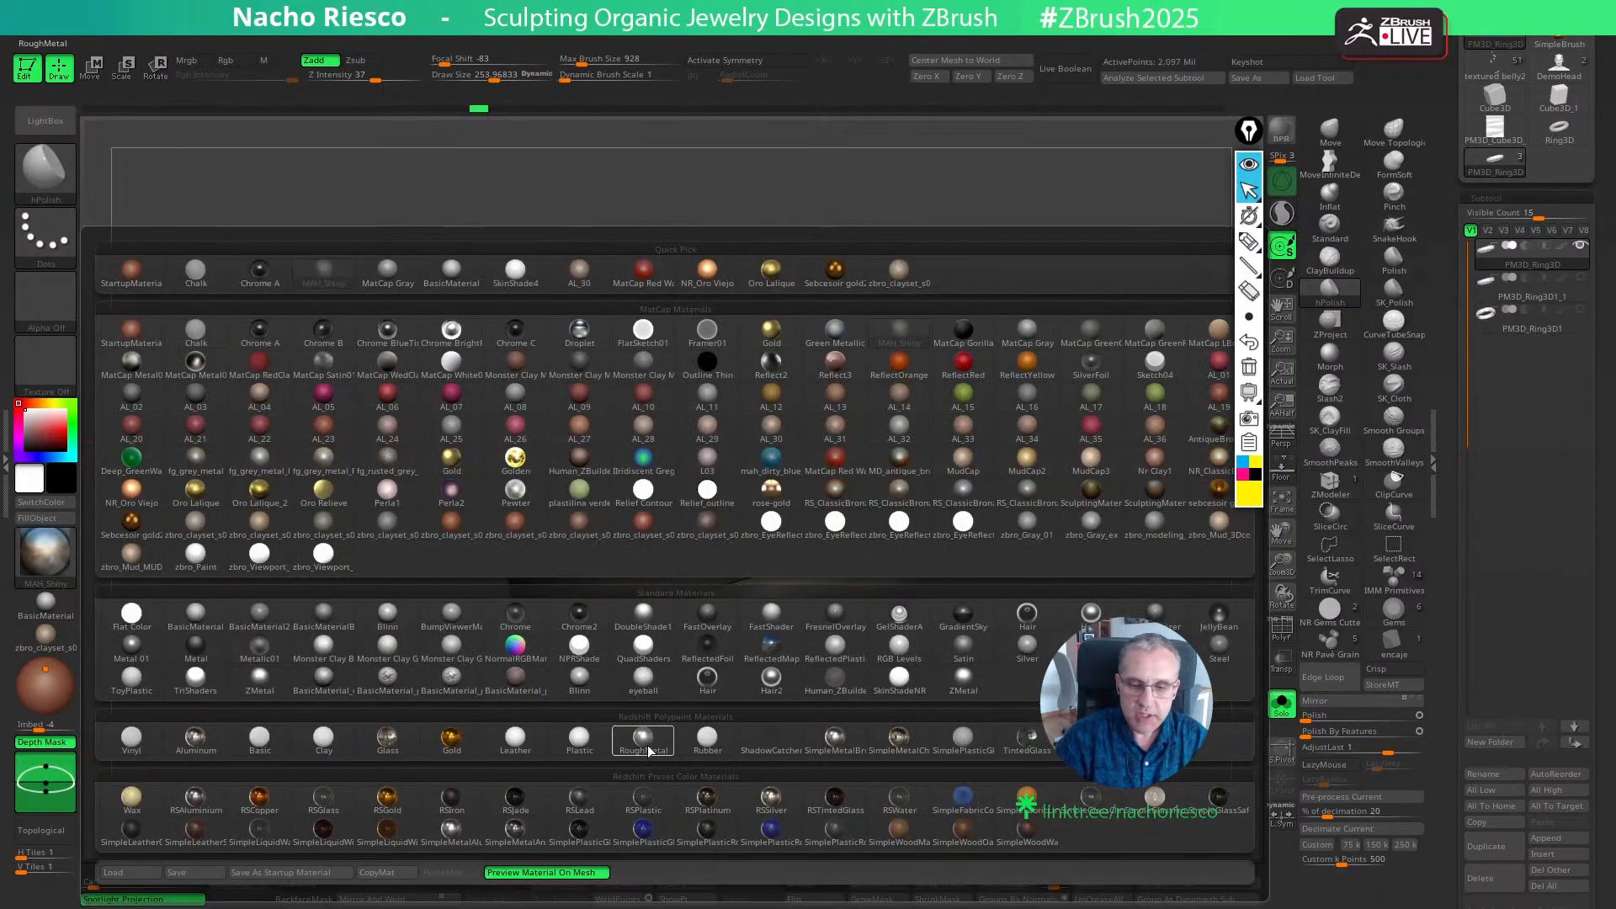
{"action": "left_click", "coordinate": [1025, 491]}
{"action": "left_click_drag", "start_coordinate": [1035, 724], "coordinate": [1073, 653]}
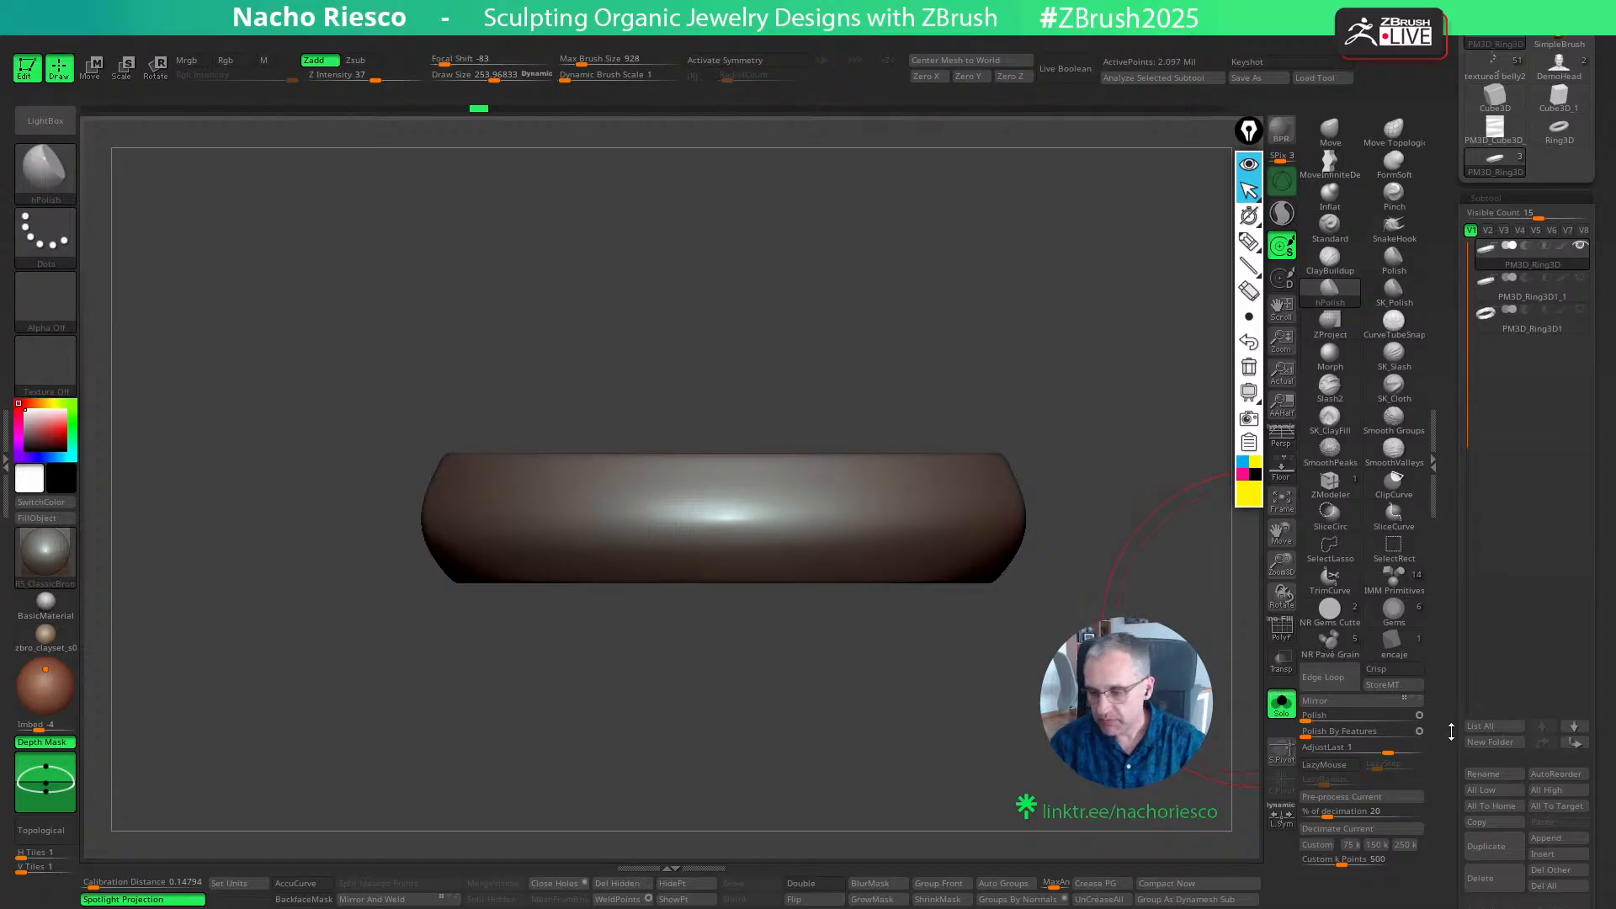
- Try adding surface noise to the ring with the Wood pattern from NoisePlug
{"action": "left_click_drag", "start_coordinate": [1451, 732], "coordinate": [1466, 525]}
{"action": "left_click_drag", "start_coordinate": [1452, 729], "coordinate": [1474, 589]}
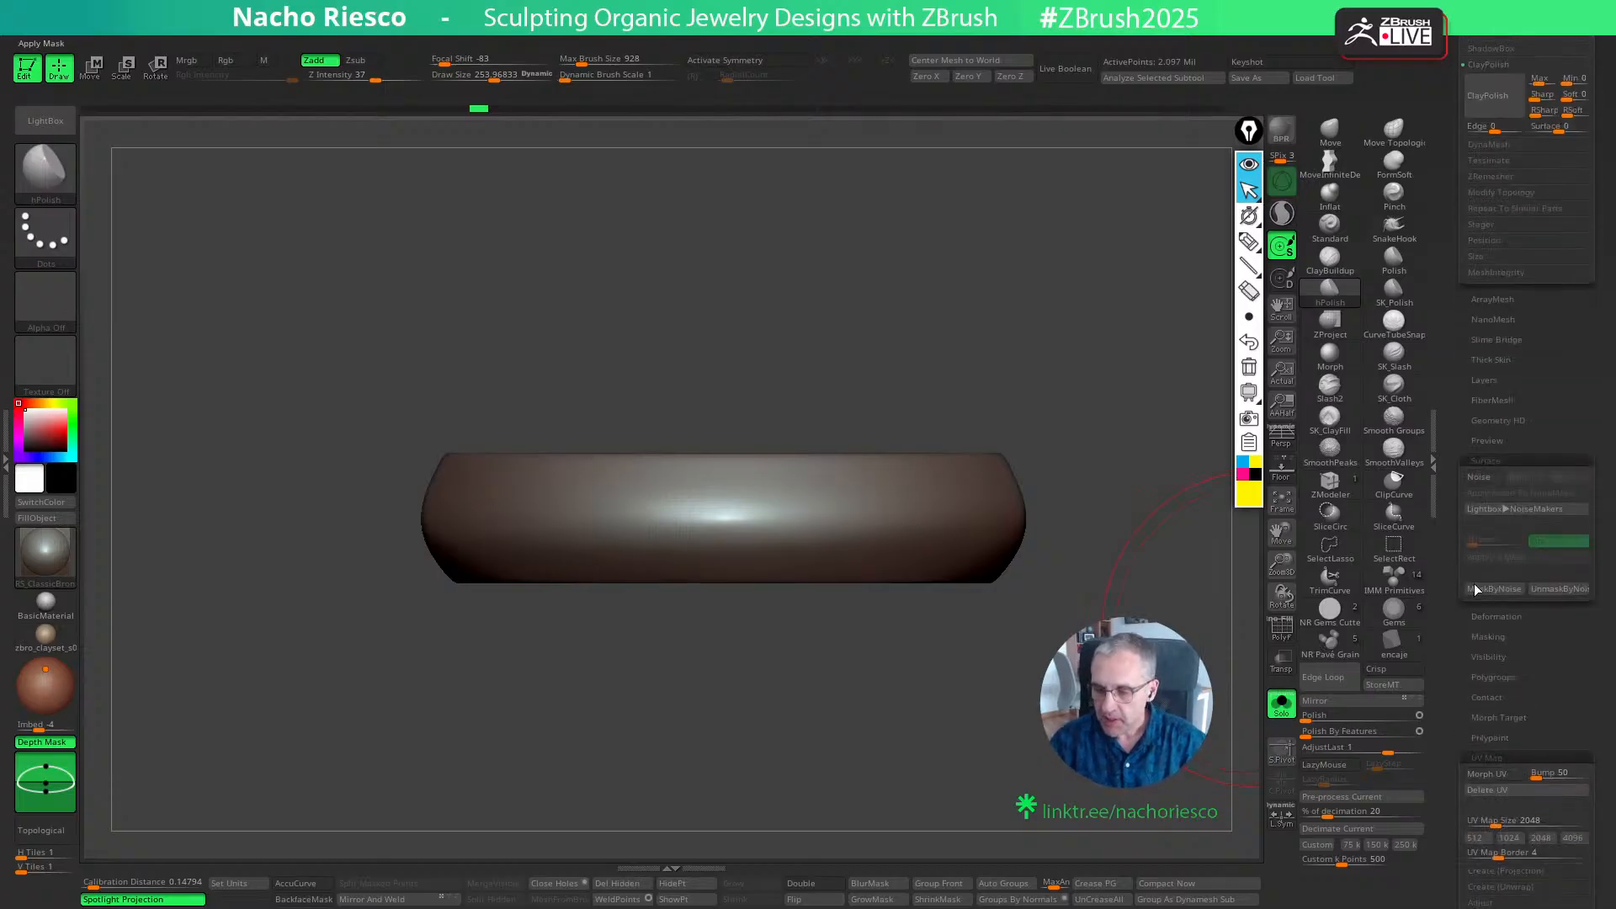
{"action": "left_click", "coordinate": [1485, 478]}
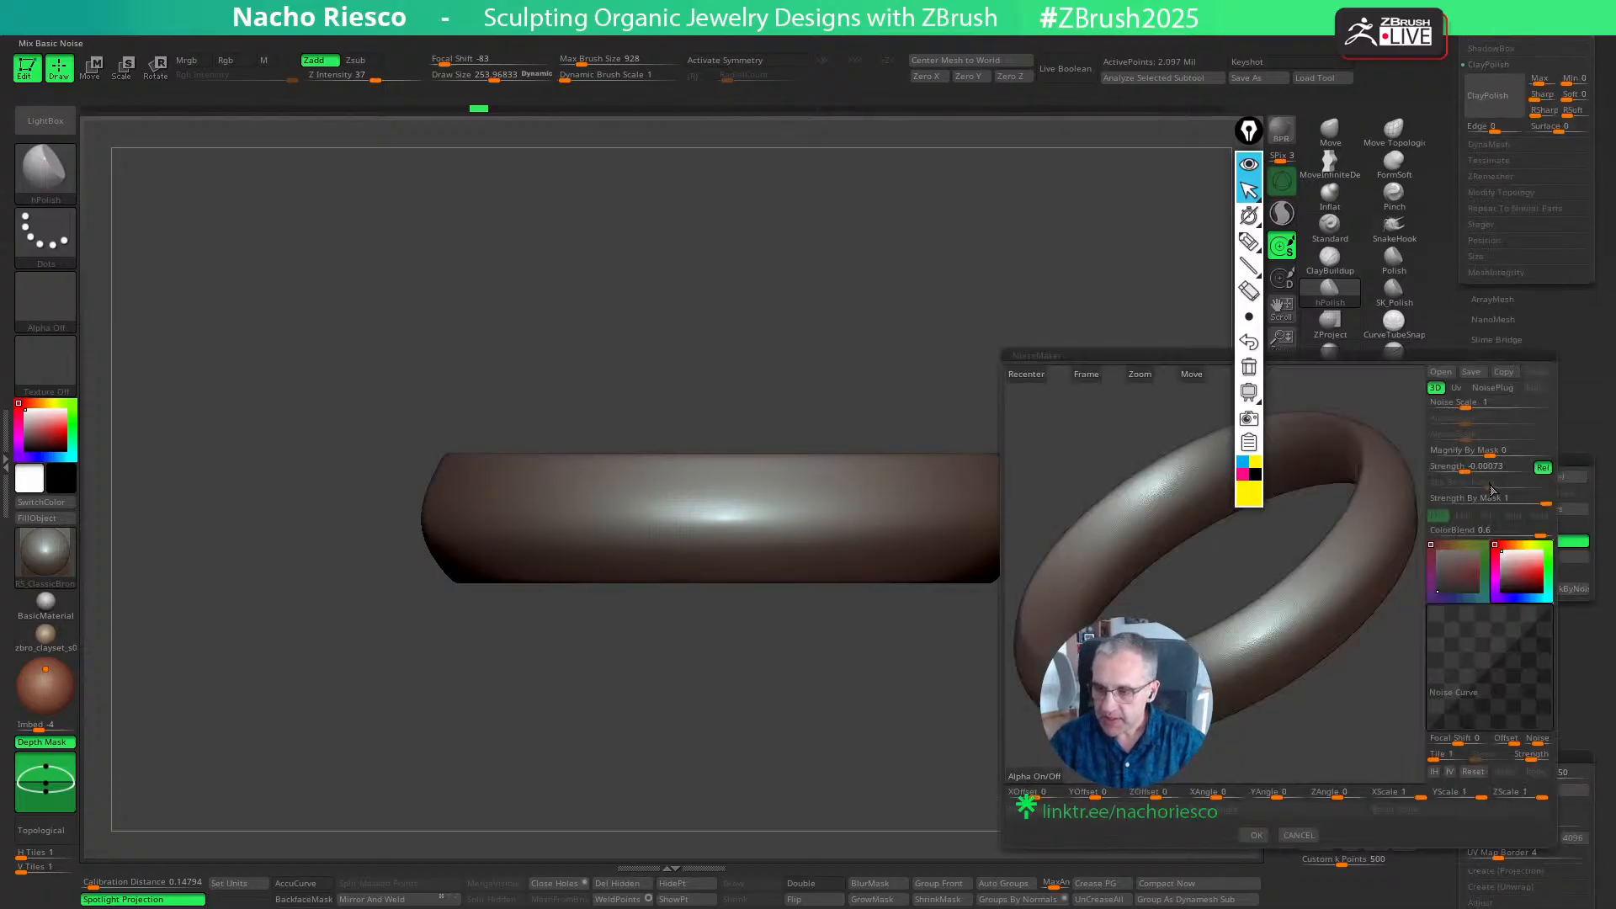
{"action": "left_click", "coordinate": [1489, 389]}
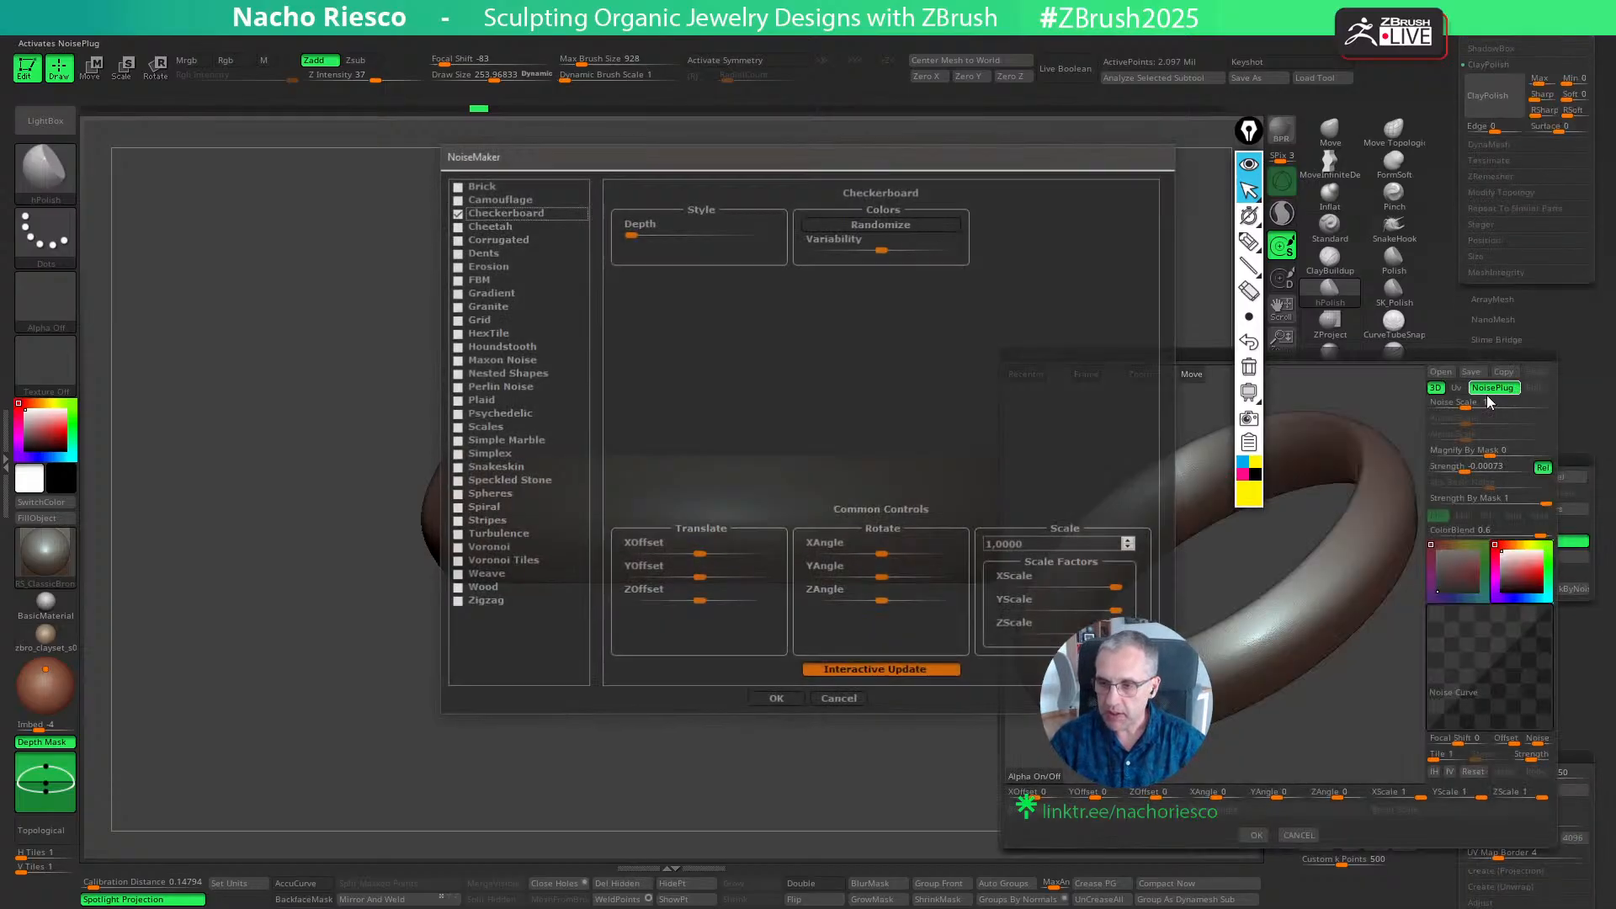
{"action": "left_click", "coordinate": [456, 589]}
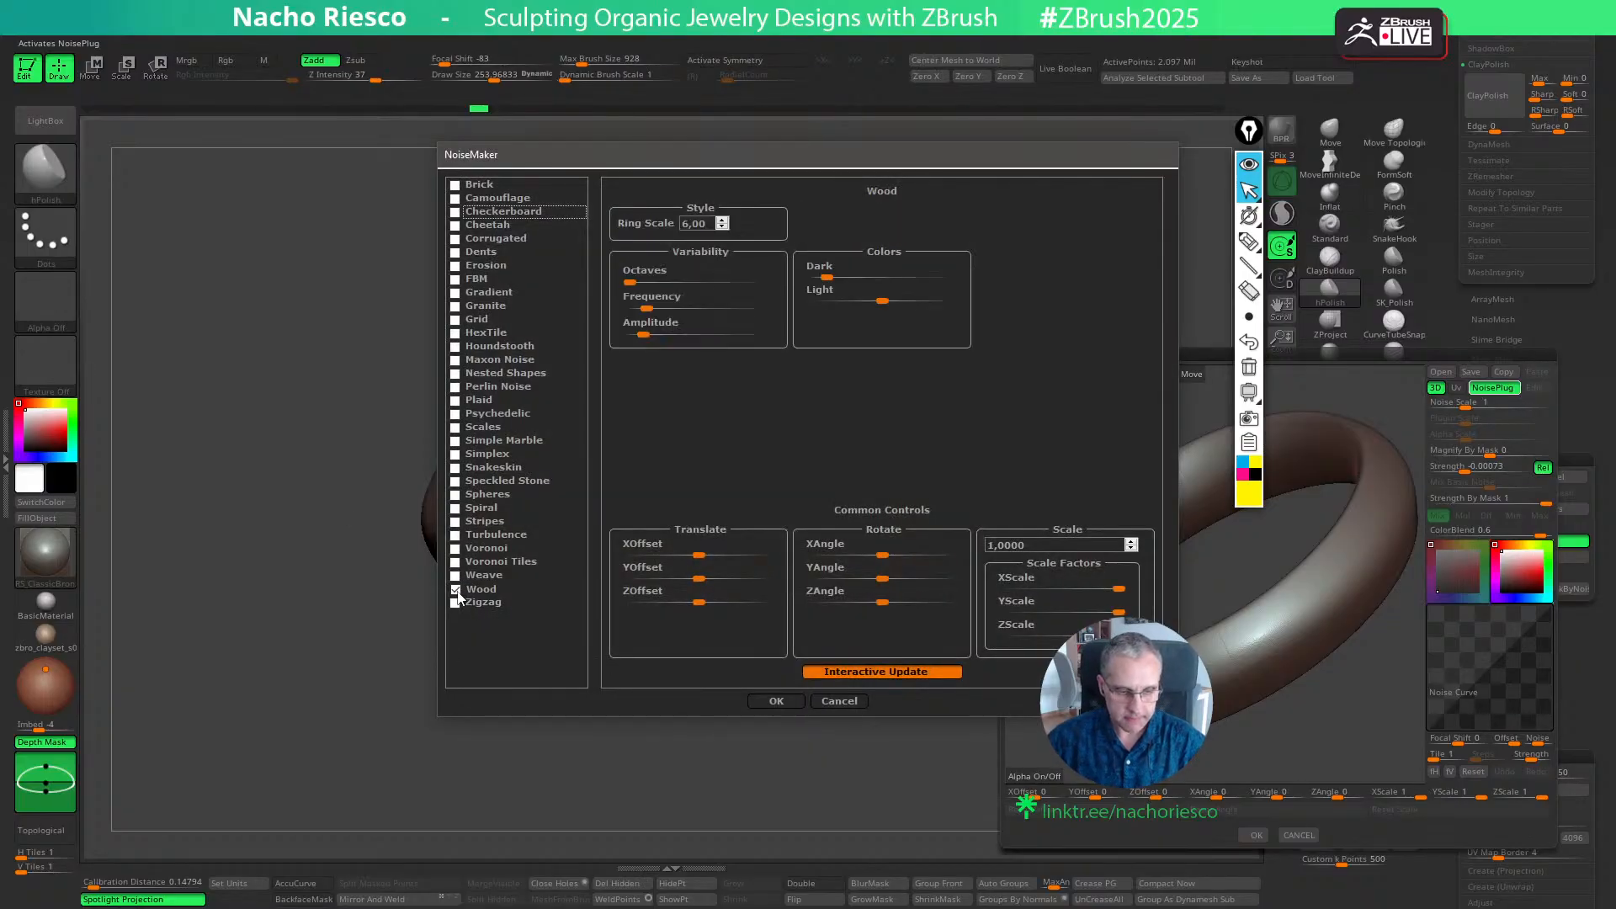
{"action": "left_click", "coordinate": [773, 702]}
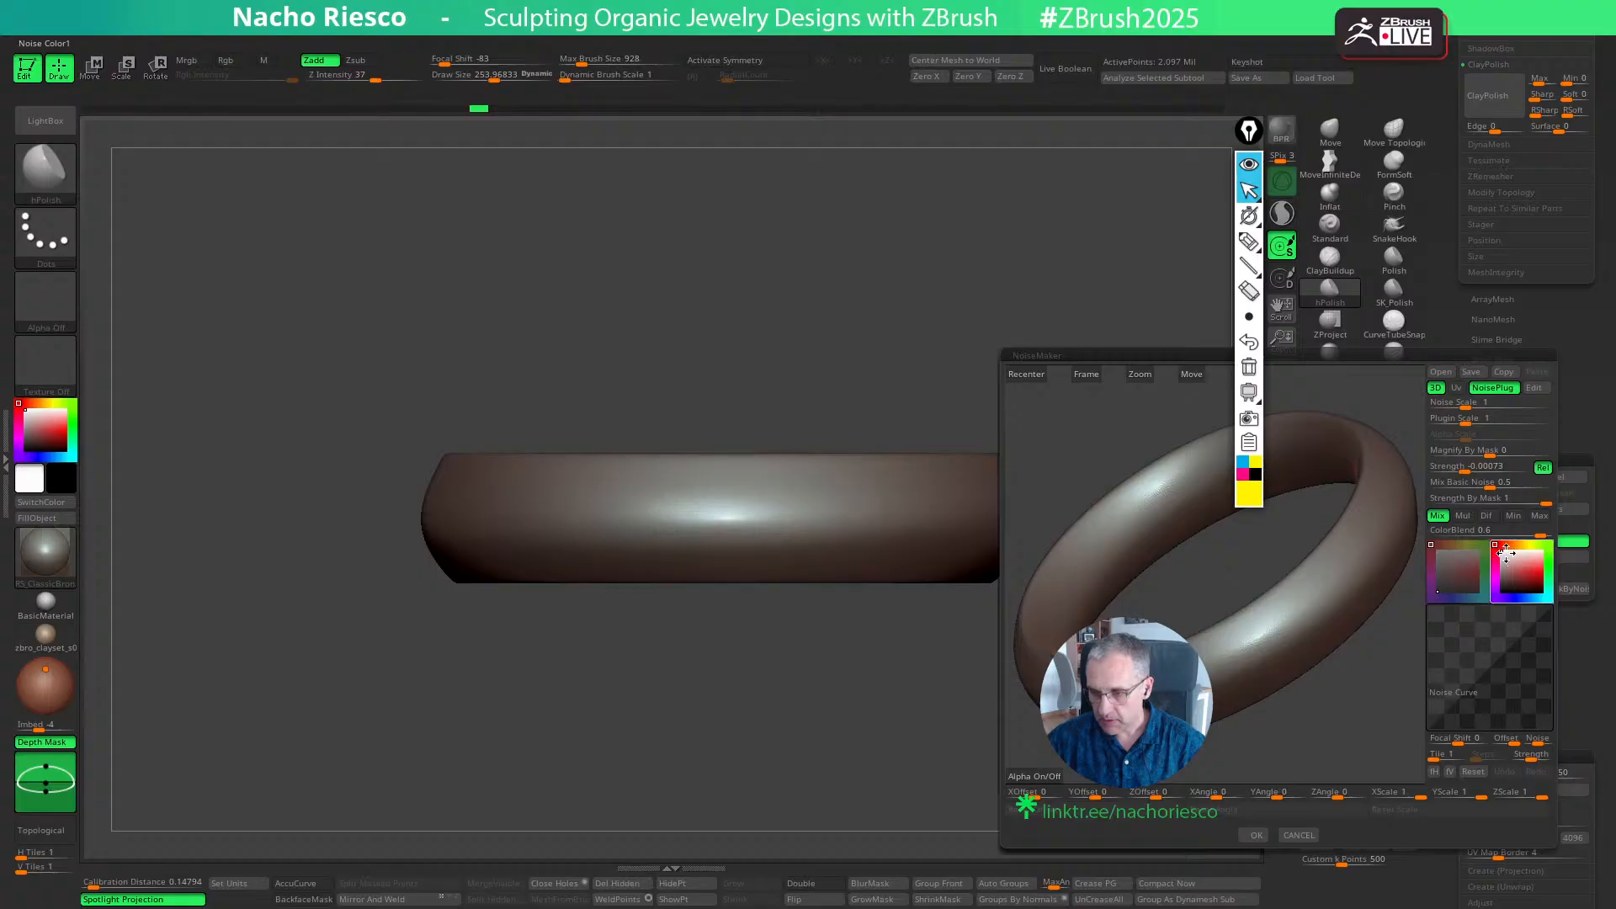
- Set the second noise colour to black and Mix Basic Noise to 0
{"action": "left_click_drag", "start_coordinate": [1503, 553], "coordinate": [1498, 595]}
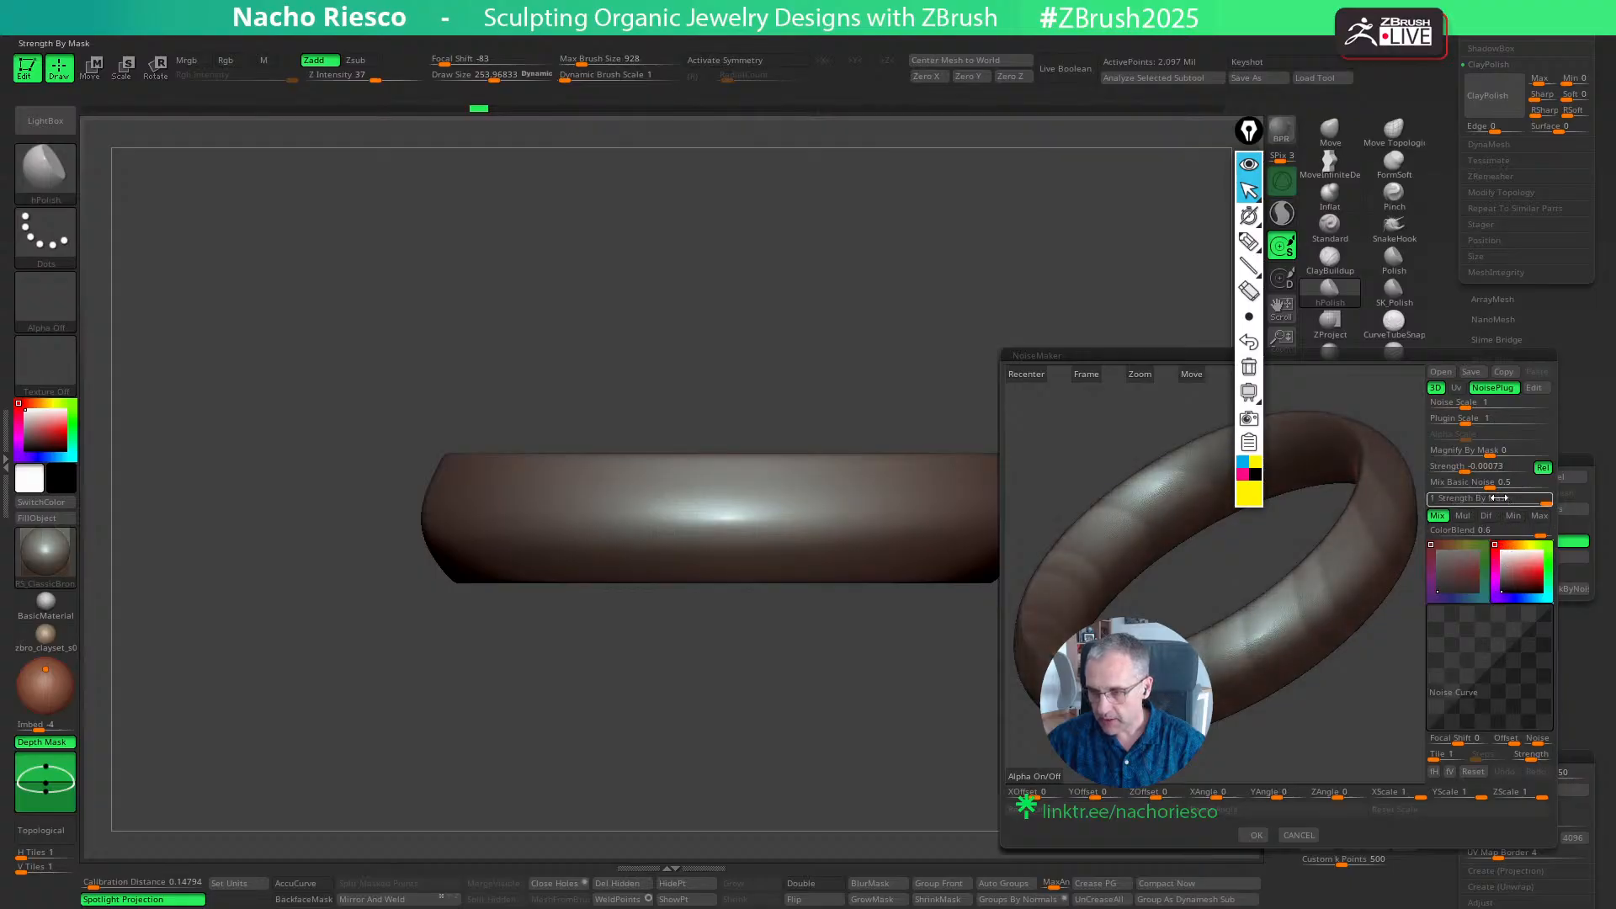
{"action": "left_click_drag", "start_coordinate": [1493, 489], "coordinate": [1429, 488]}
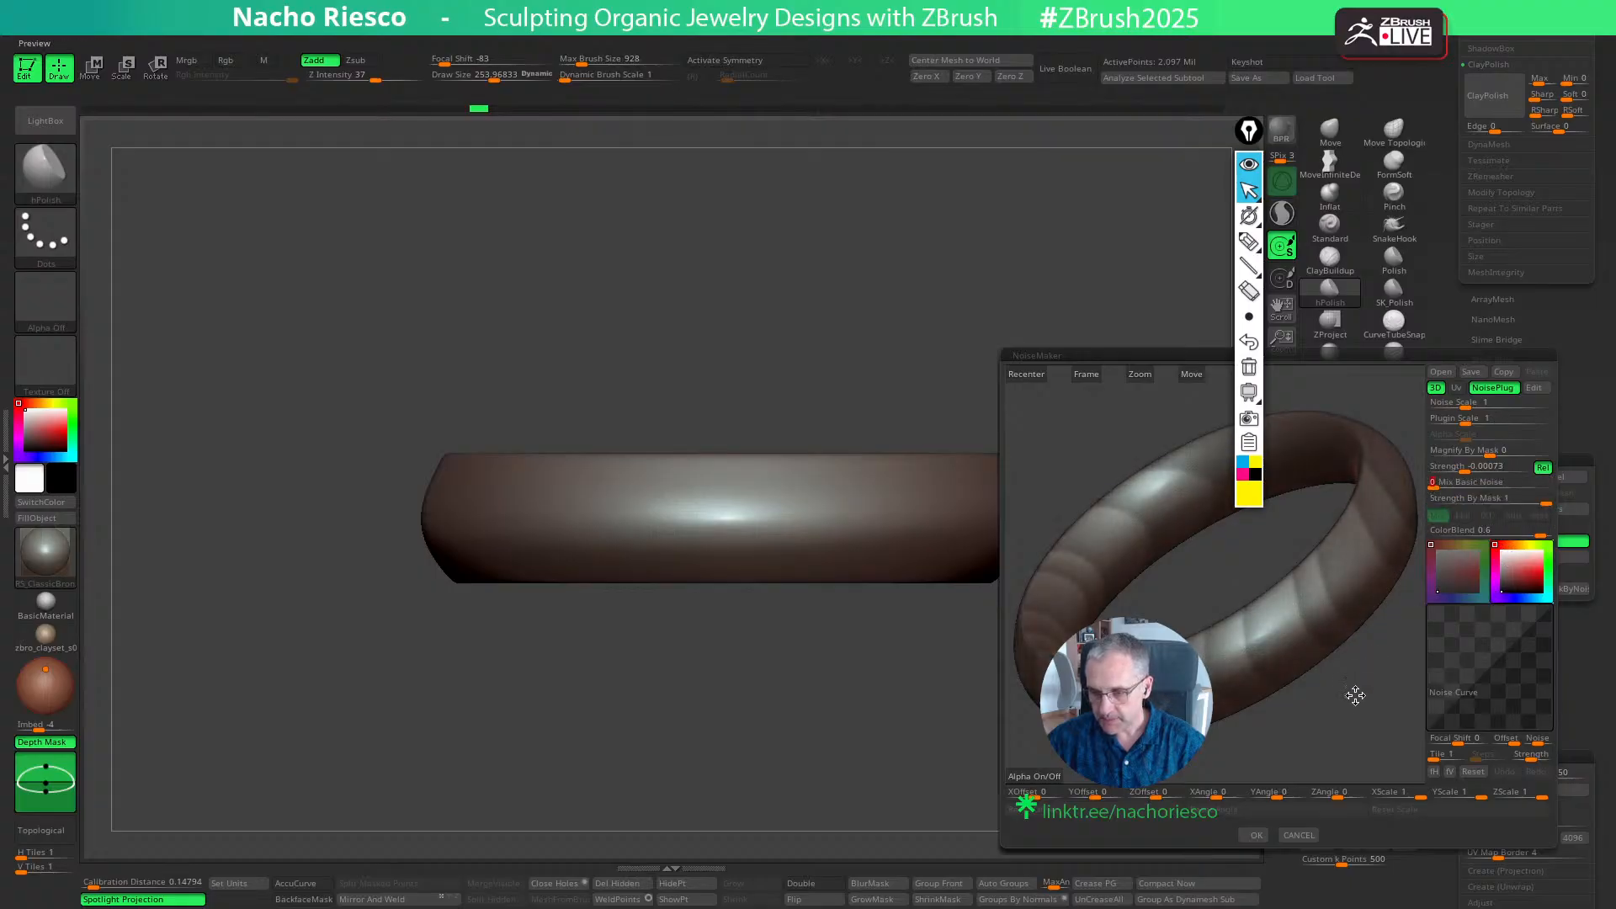
{"action": "left_click_drag", "start_coordinate": [1355, 695], "coordinate": [1348, 693], "text": "shift"}
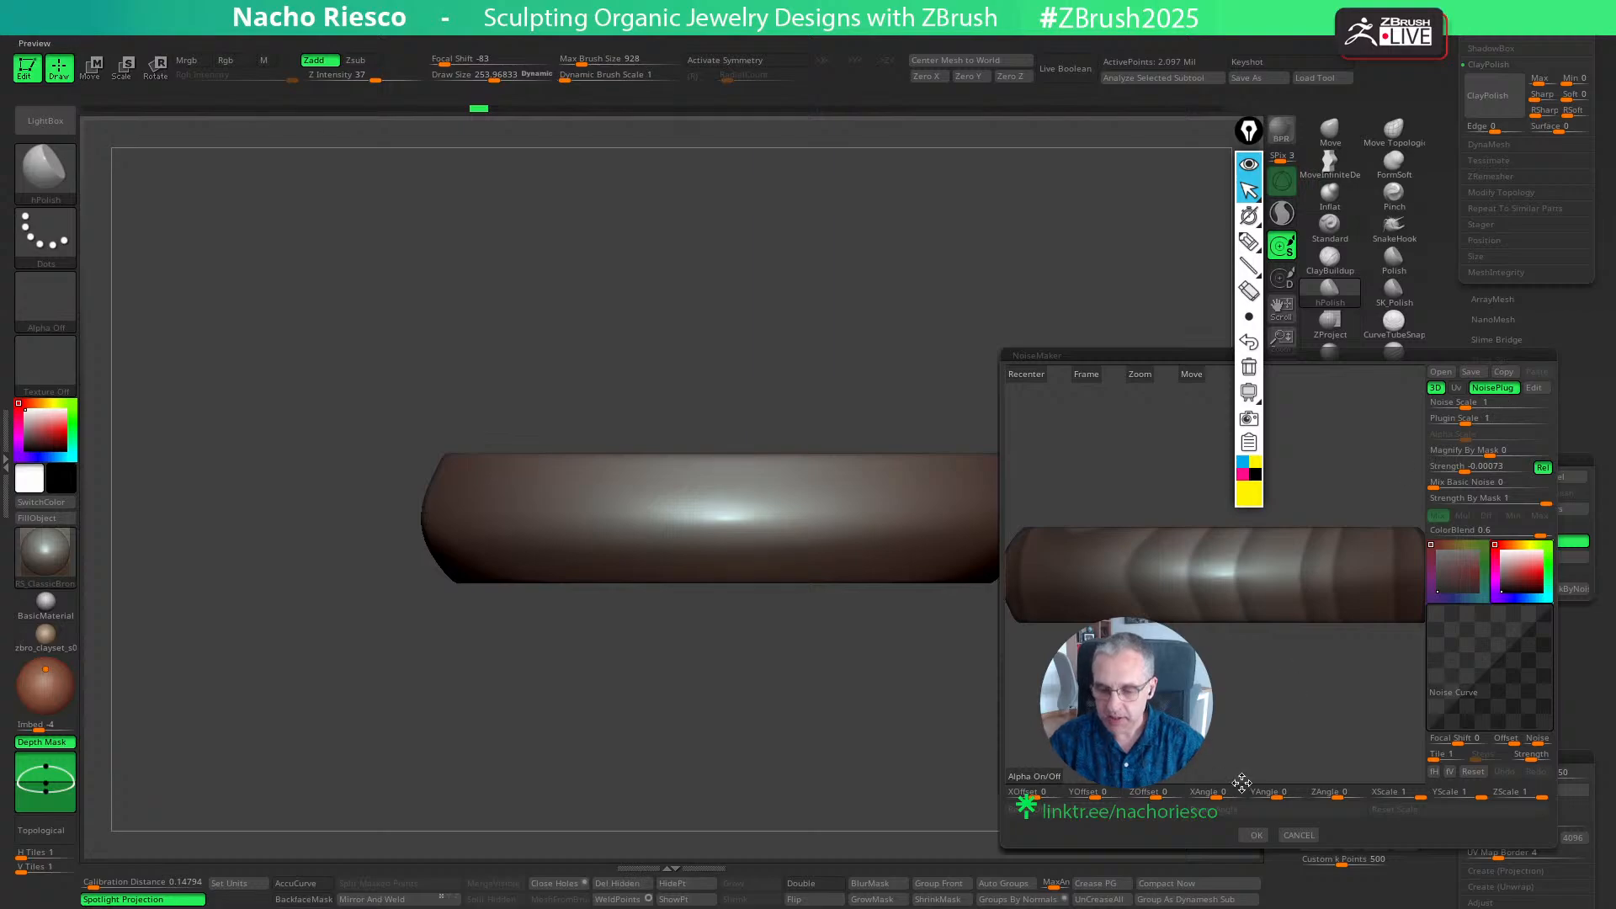
- Try rotating the wood noise with XAngle 143, YAngle 0 and ZAngle 114, and discard the noise
{"action": "left_click_drag", "start_coordinate": [1221, 796], "coordinate": [1283, 796]}
{"action": "left_click_drag", "start_coordinate": [1278, 708], "coordinate": [1237, 754]}
{"action": "left_click_drag", "start_coordinate": [1338, 796], "coordinate": [1272, 796]}
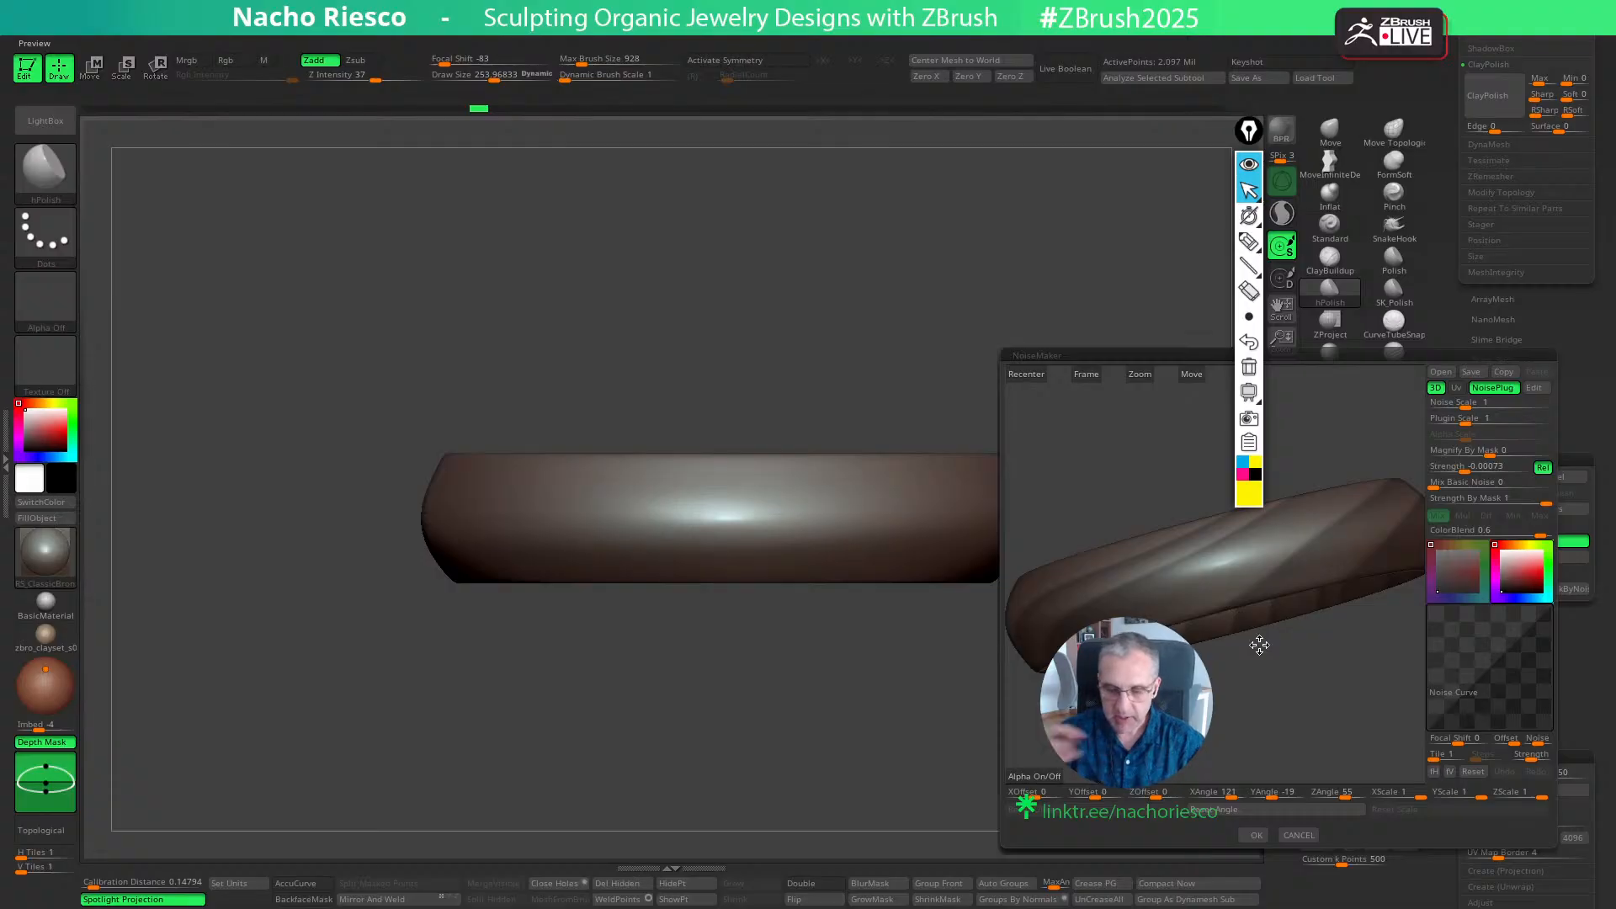
{"action": "left_click_drag", "start_coordinate": [1303, 697], "coordinate": [1290, 754]}
{"action": "left_click_drag", "start_coordinate": [1221, 796], "coordinate": [1233, 795]}
{"action": "left_click_drag", "start_coordinate": [1303, 734], "coordinate": [1260, 752]}
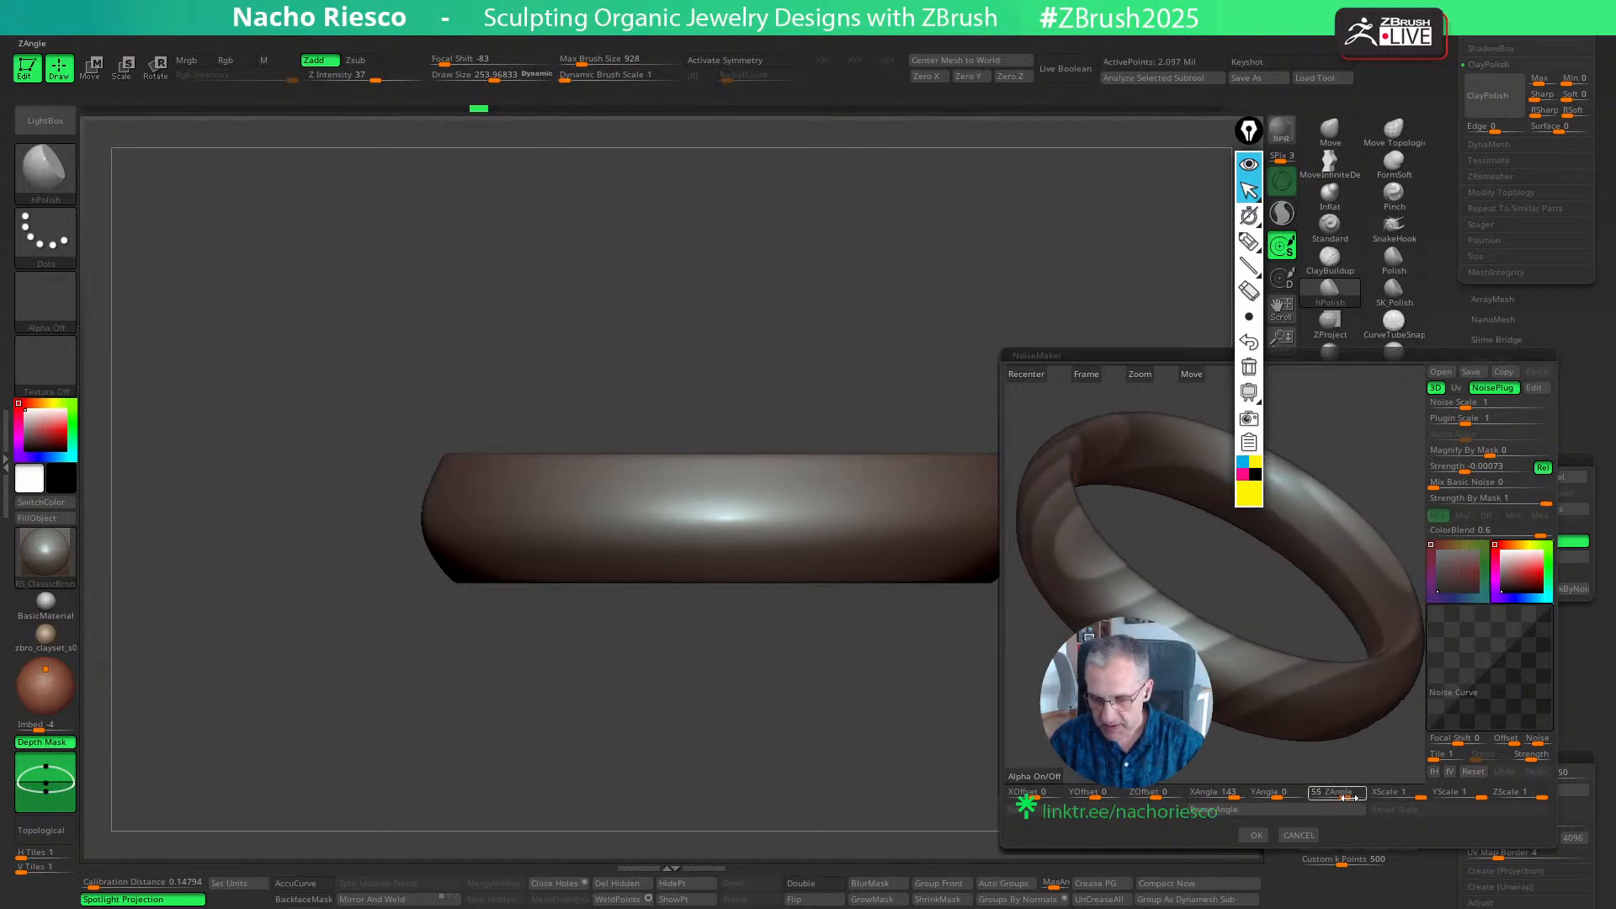
{"action": "left_click_drag", "start_coordinate": [1346, 797], "coordinate": [1350, 797]}
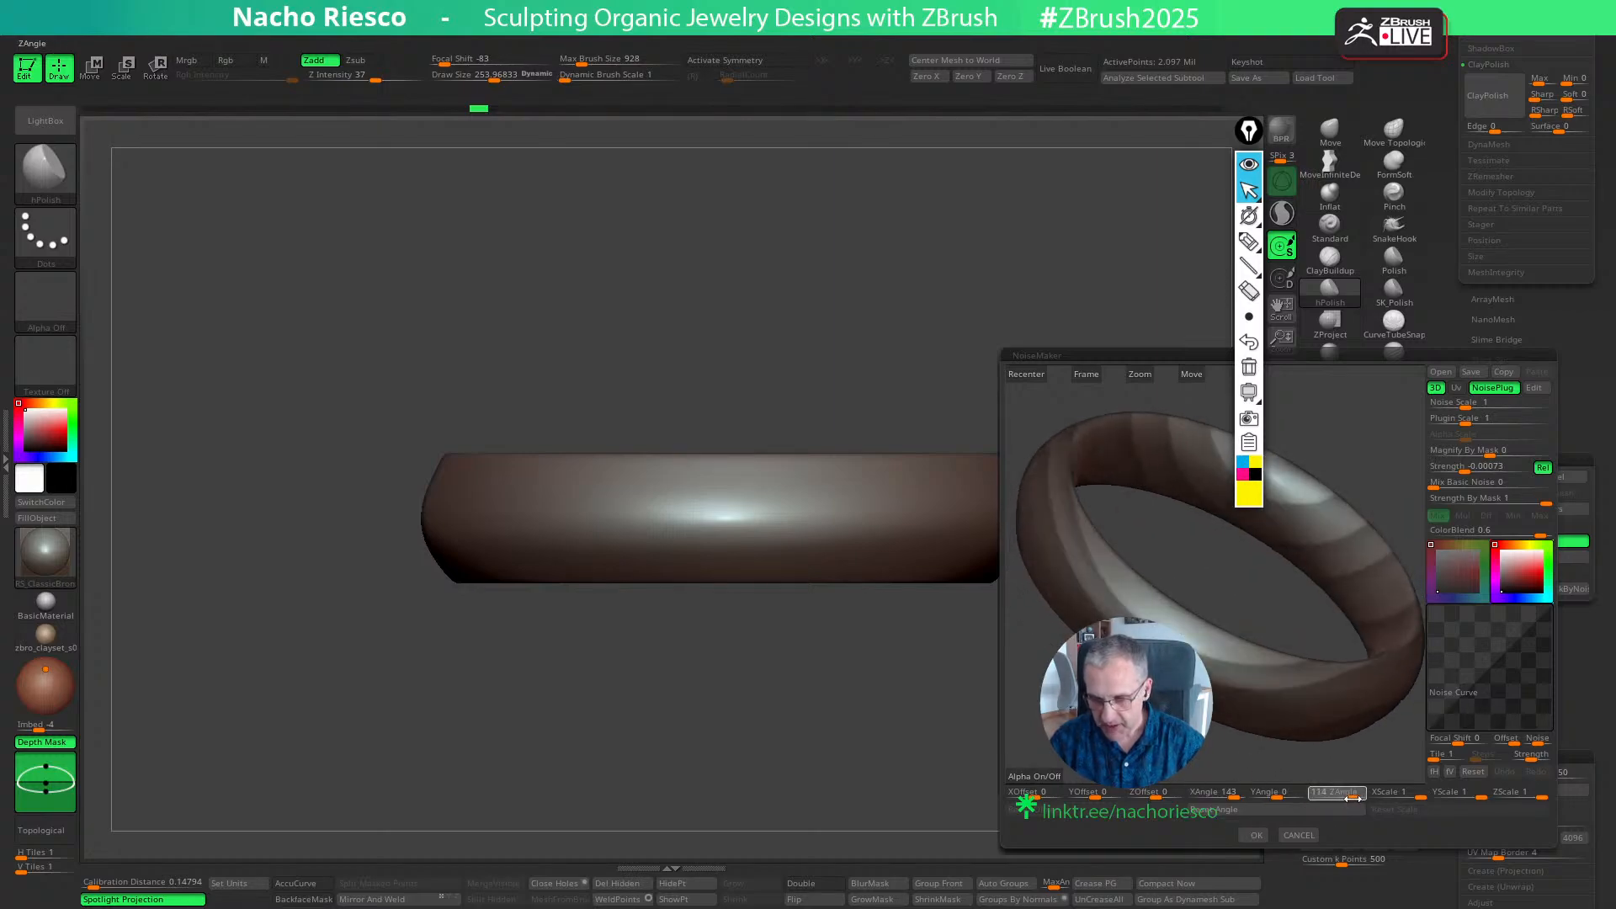
{"action": "left_click", "coordinate": [1351, 798]}
{"action": "left_click", "coordinate": [1299, 834]}
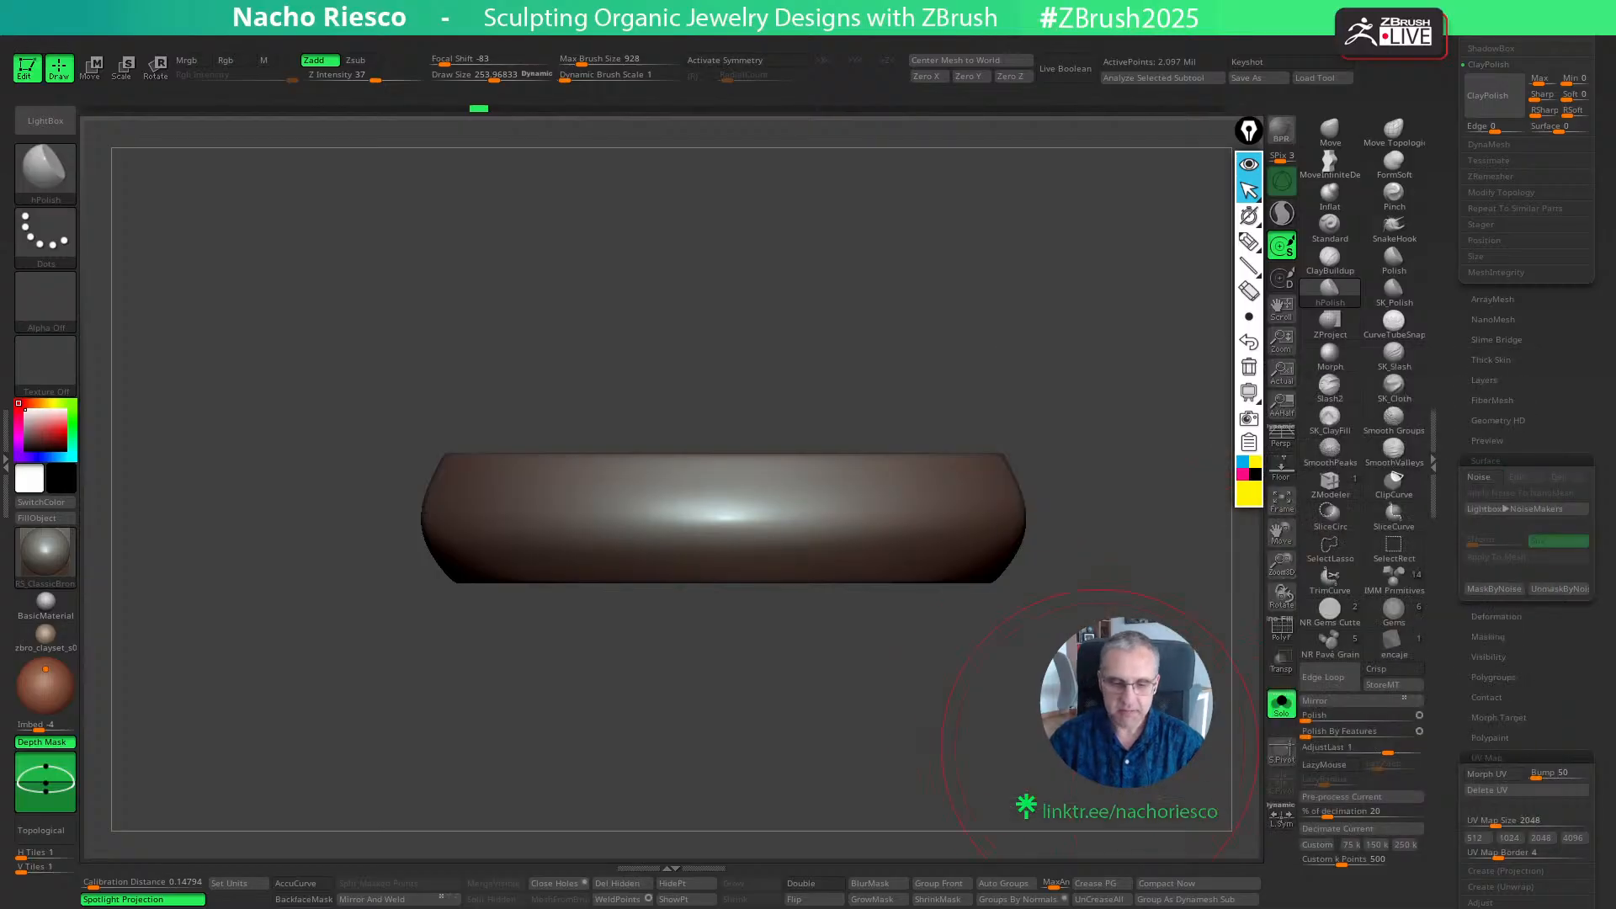
- Examine the ring's wireframe and polygroups facing its circular opening
{"action": "left_click_drag", "start_coordinate": [1077, 745], "coordinate": [1066, 848]}
{"action": "left_click_drag", "start_coordinate": [1070, 783], "coordinate": [992, 649], "text": "alt"}
{"action": "left_click_drag", "start_coordinate": [665, 463], "coordinate": [946, 746], "text": "ctrl"}
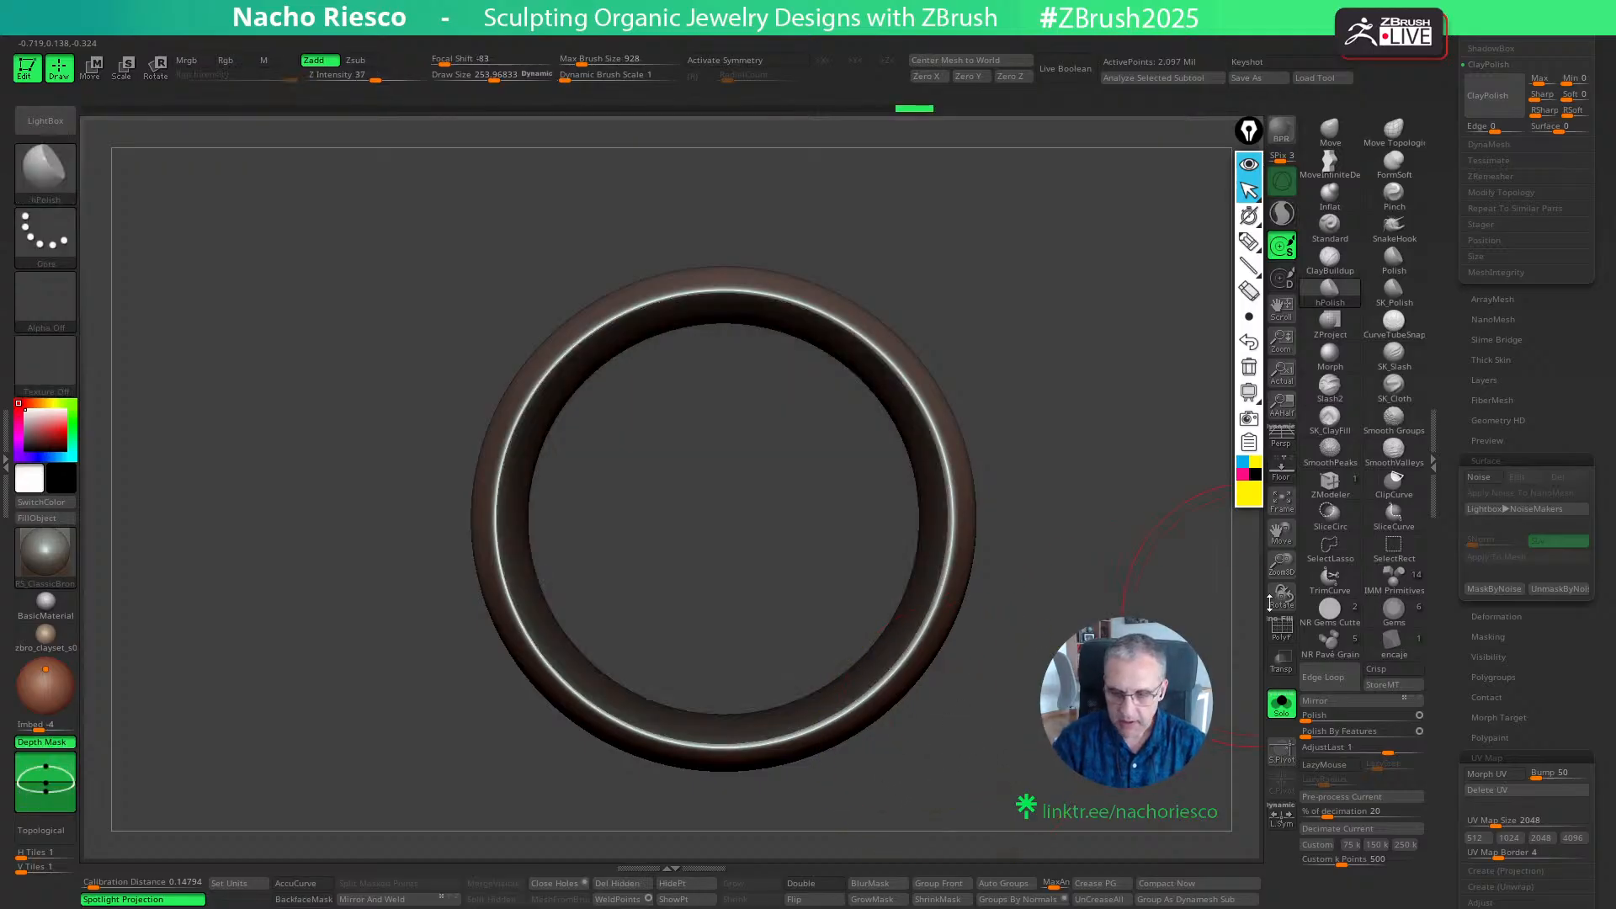
{"action": "left_click", "coordinate": [1281, 629]}
{"action": "key", "text": "ctrl+w"}
{"action": "left_click_drag", "start_coordinate": [1172, 675], "coordinate": [1220, 694]}
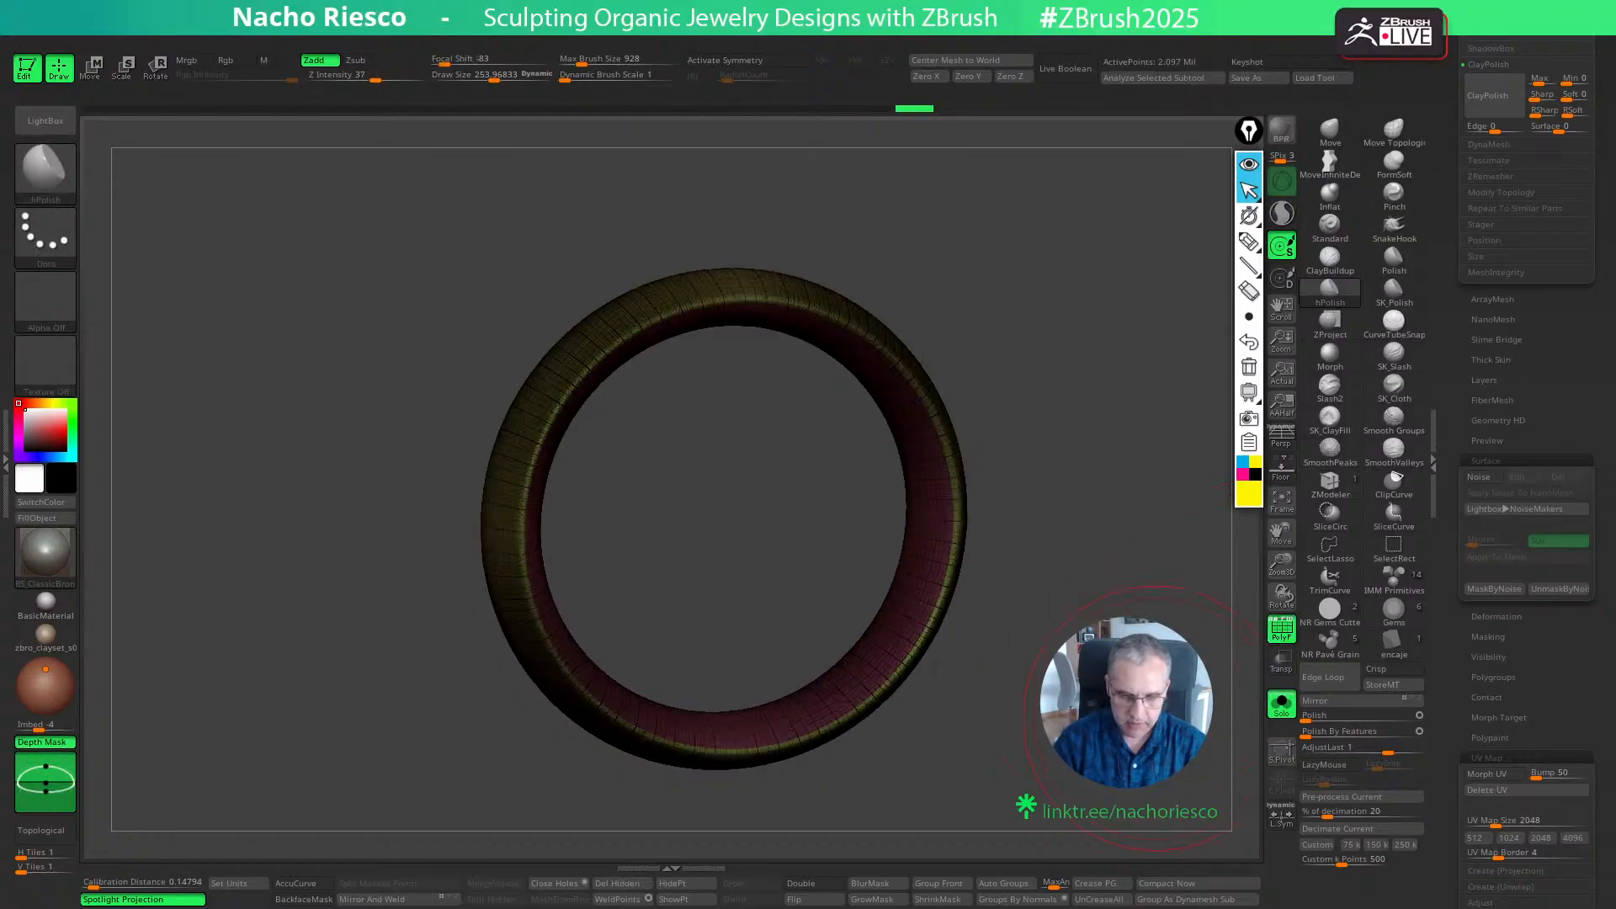
{"action": "key", "text": "shift+f"}
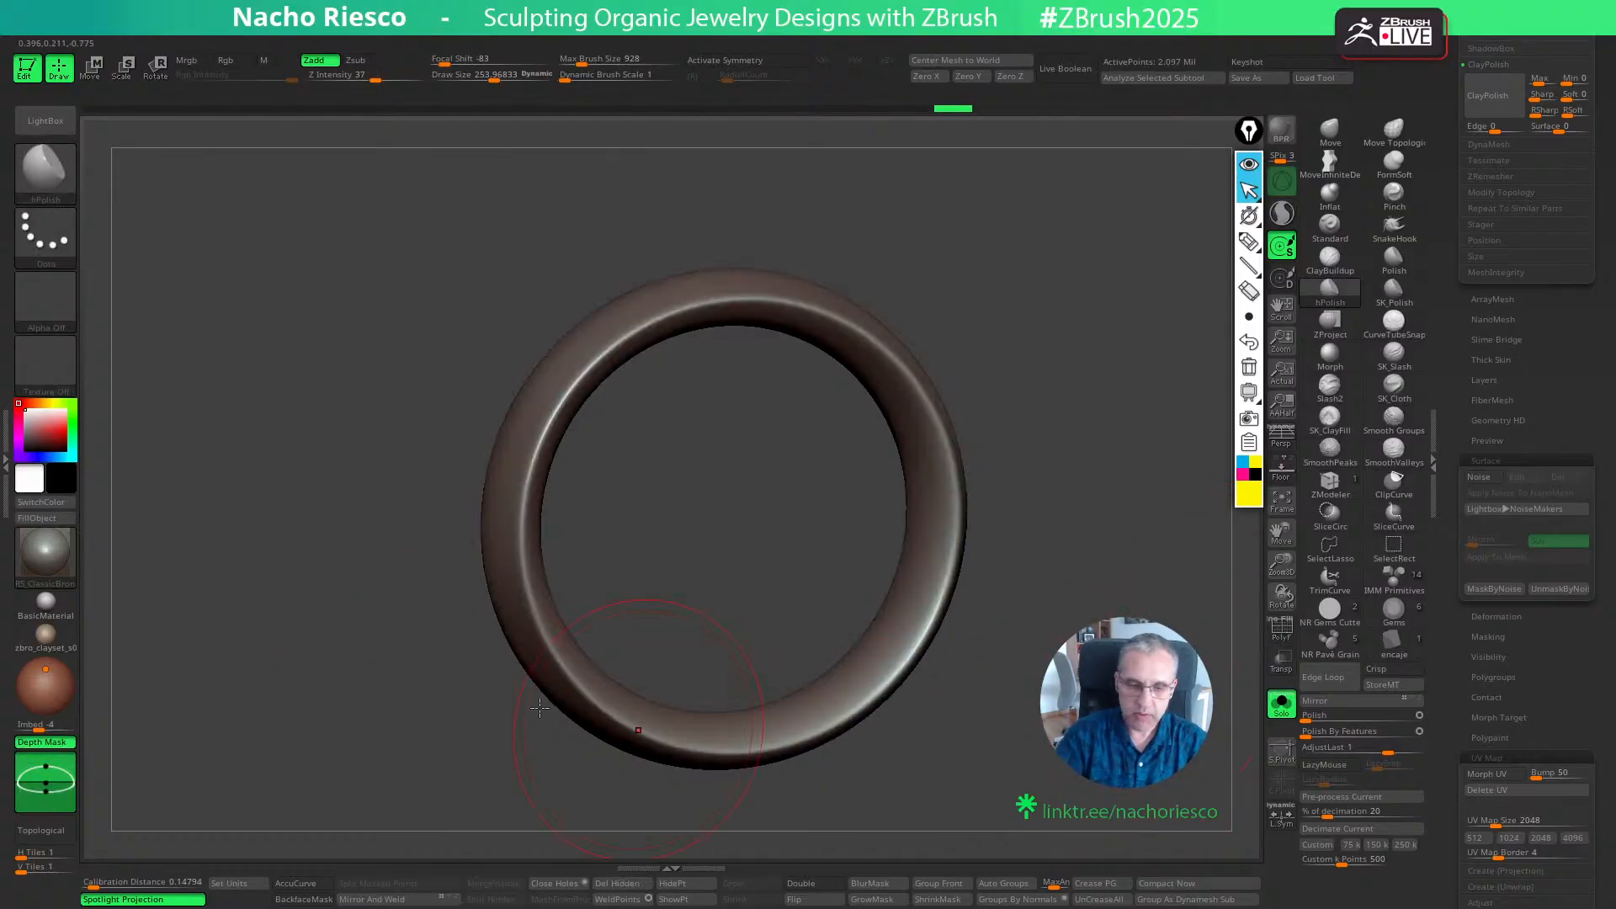
- Create a working clone of the ring in UV Master and unwrap it using symmetry and polygroups
{"action": "left_click", "coordinate": [14, 490]}
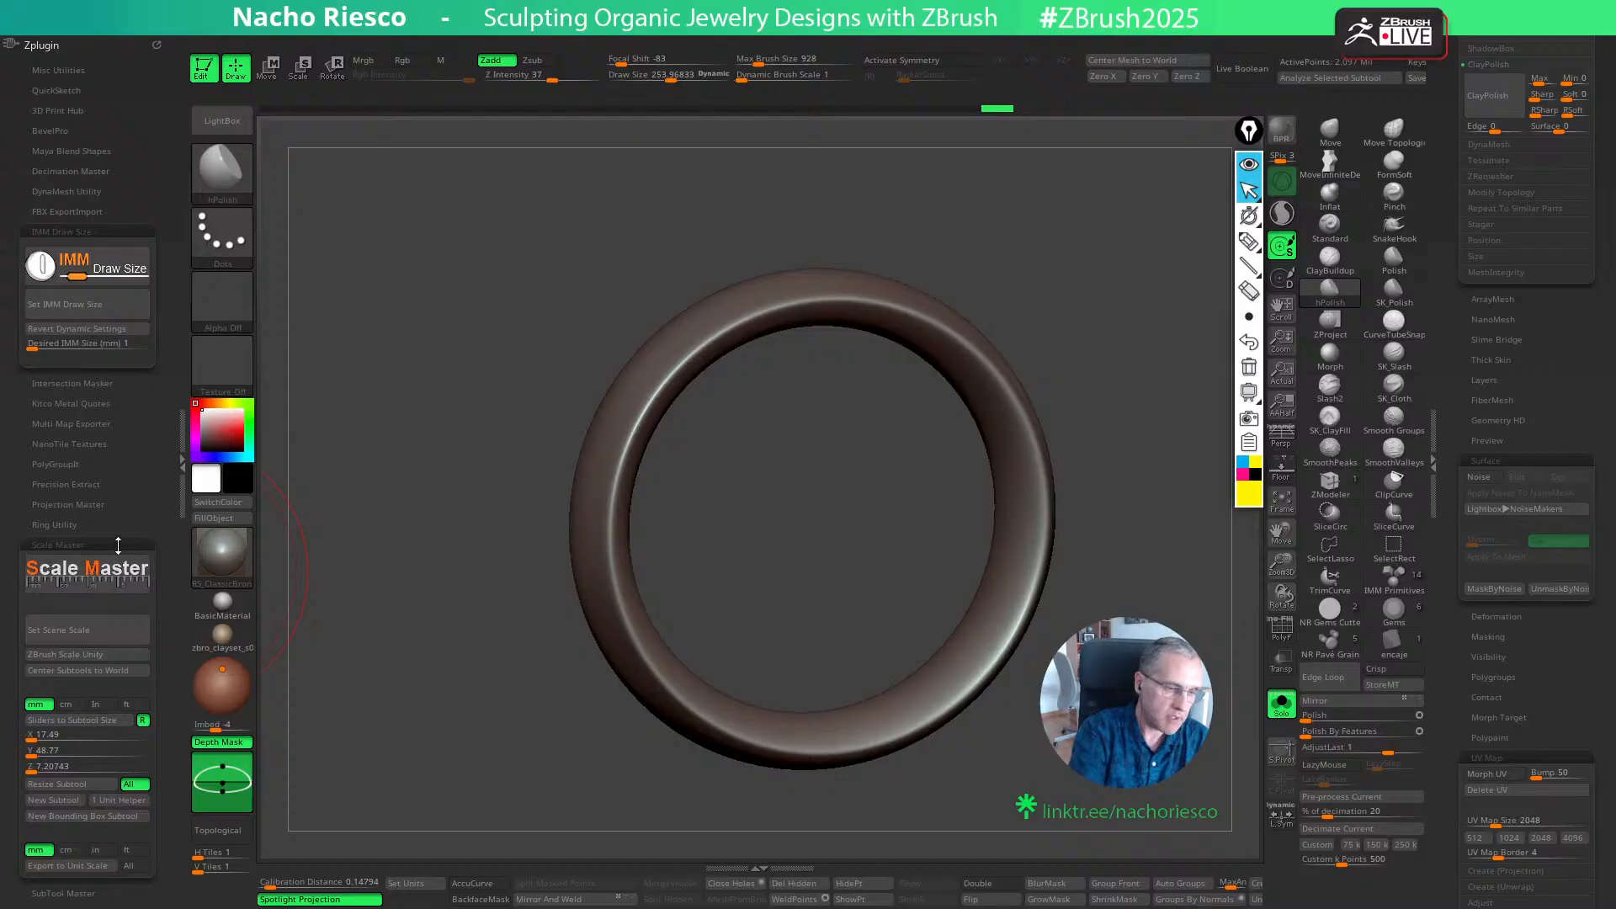
{"action": "left_click", "coordinate": [75, 644]}
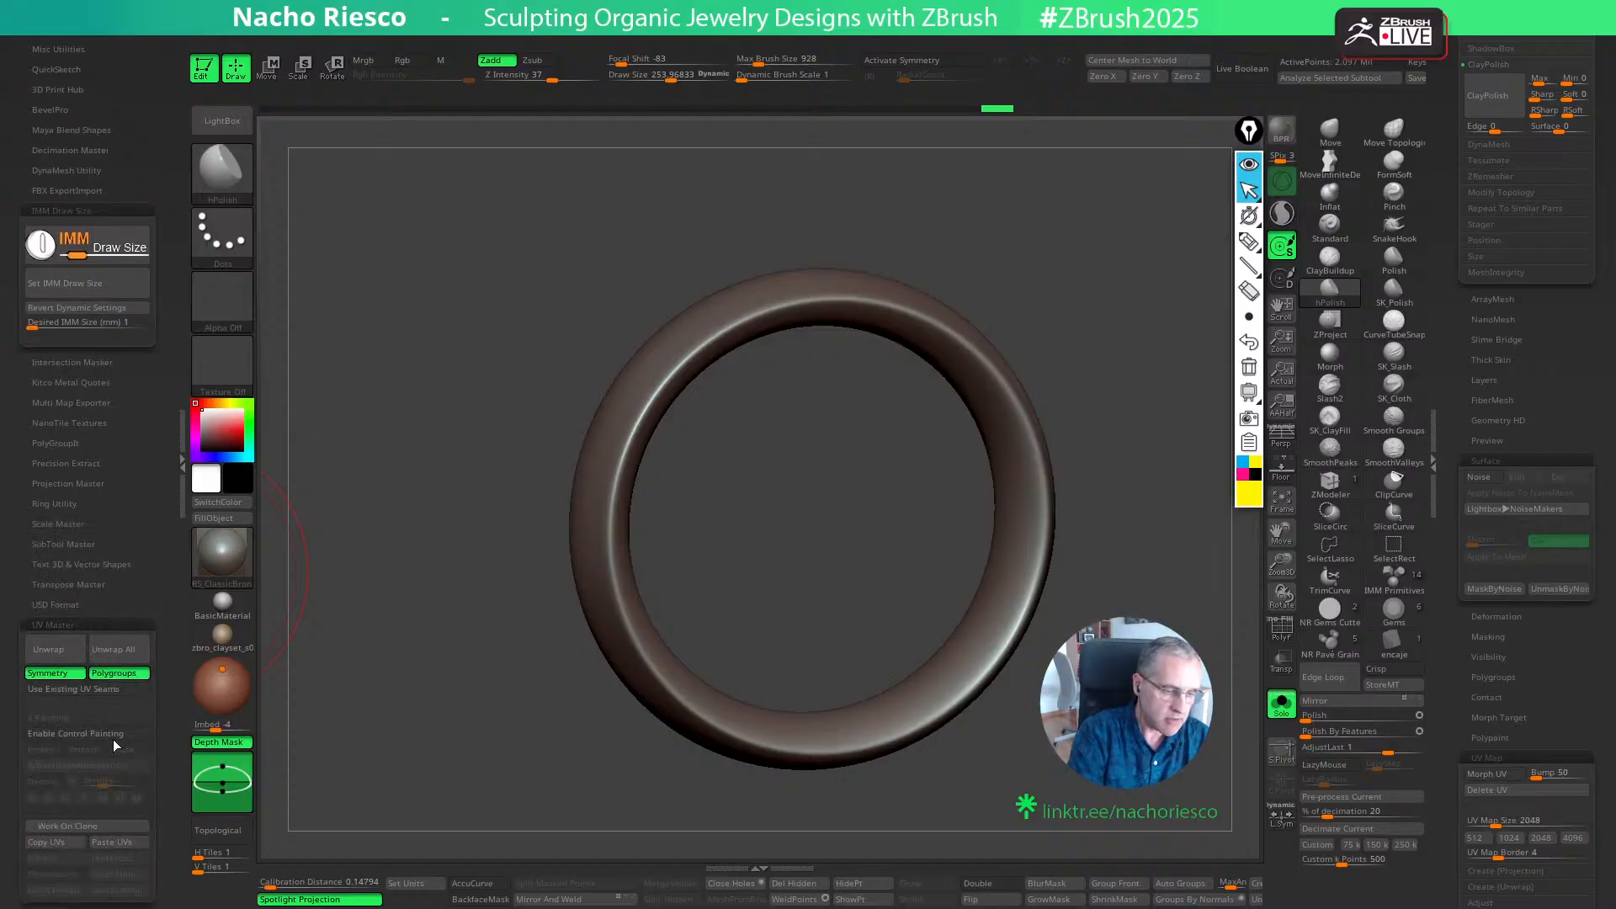
{"action": "left_click", "coordinate": [95, 828]}
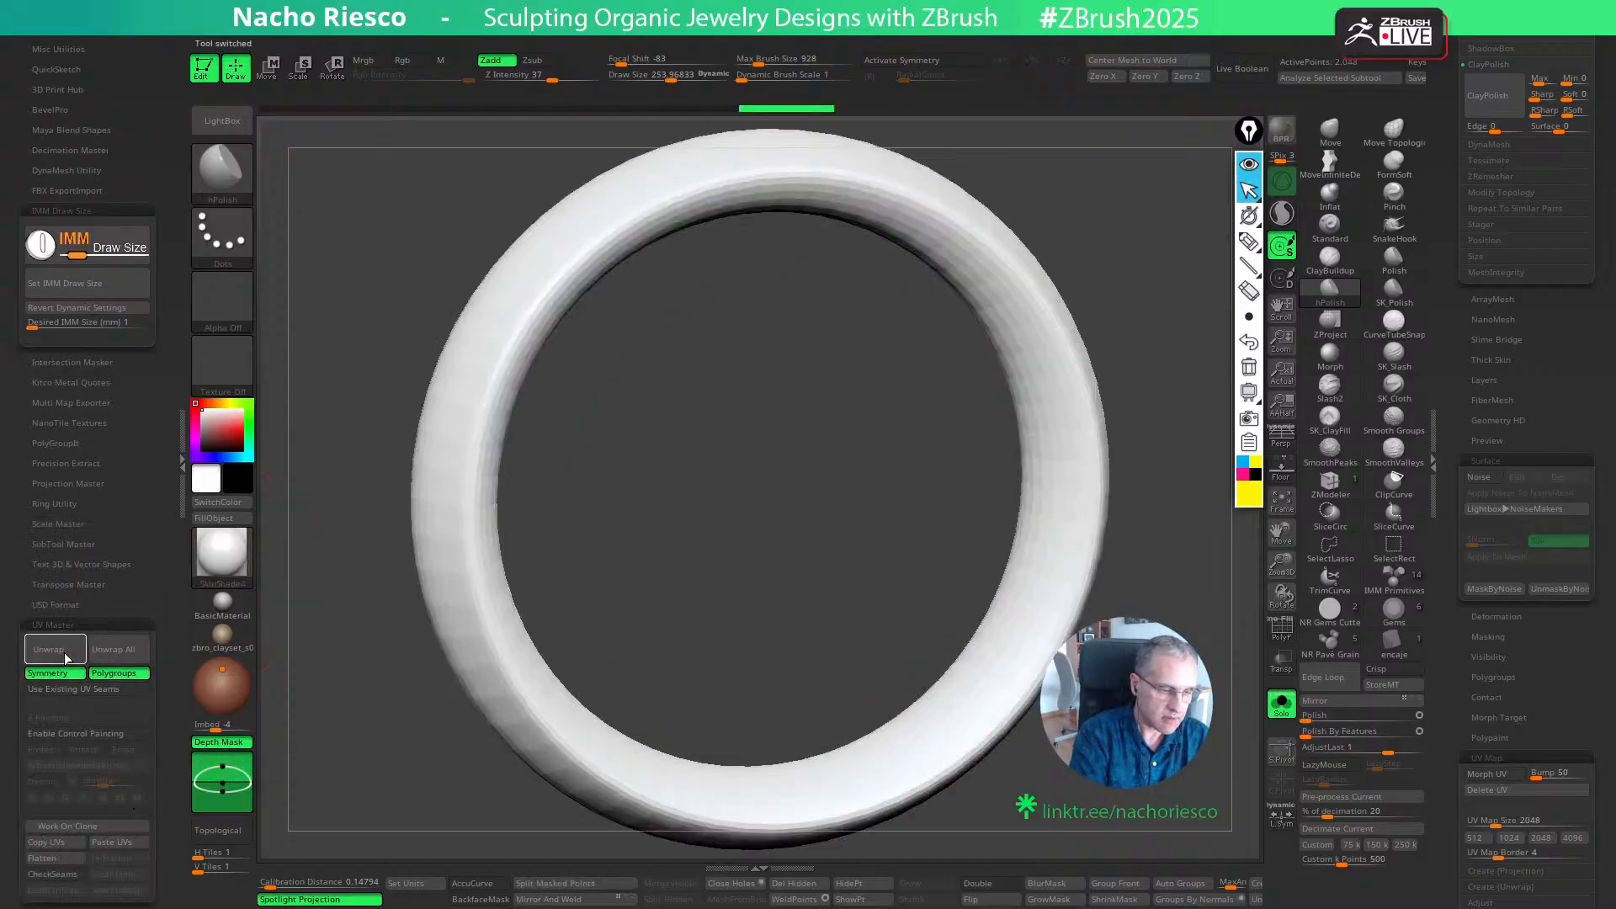
{"action": "left_click", "coordinate": [66, 656]}
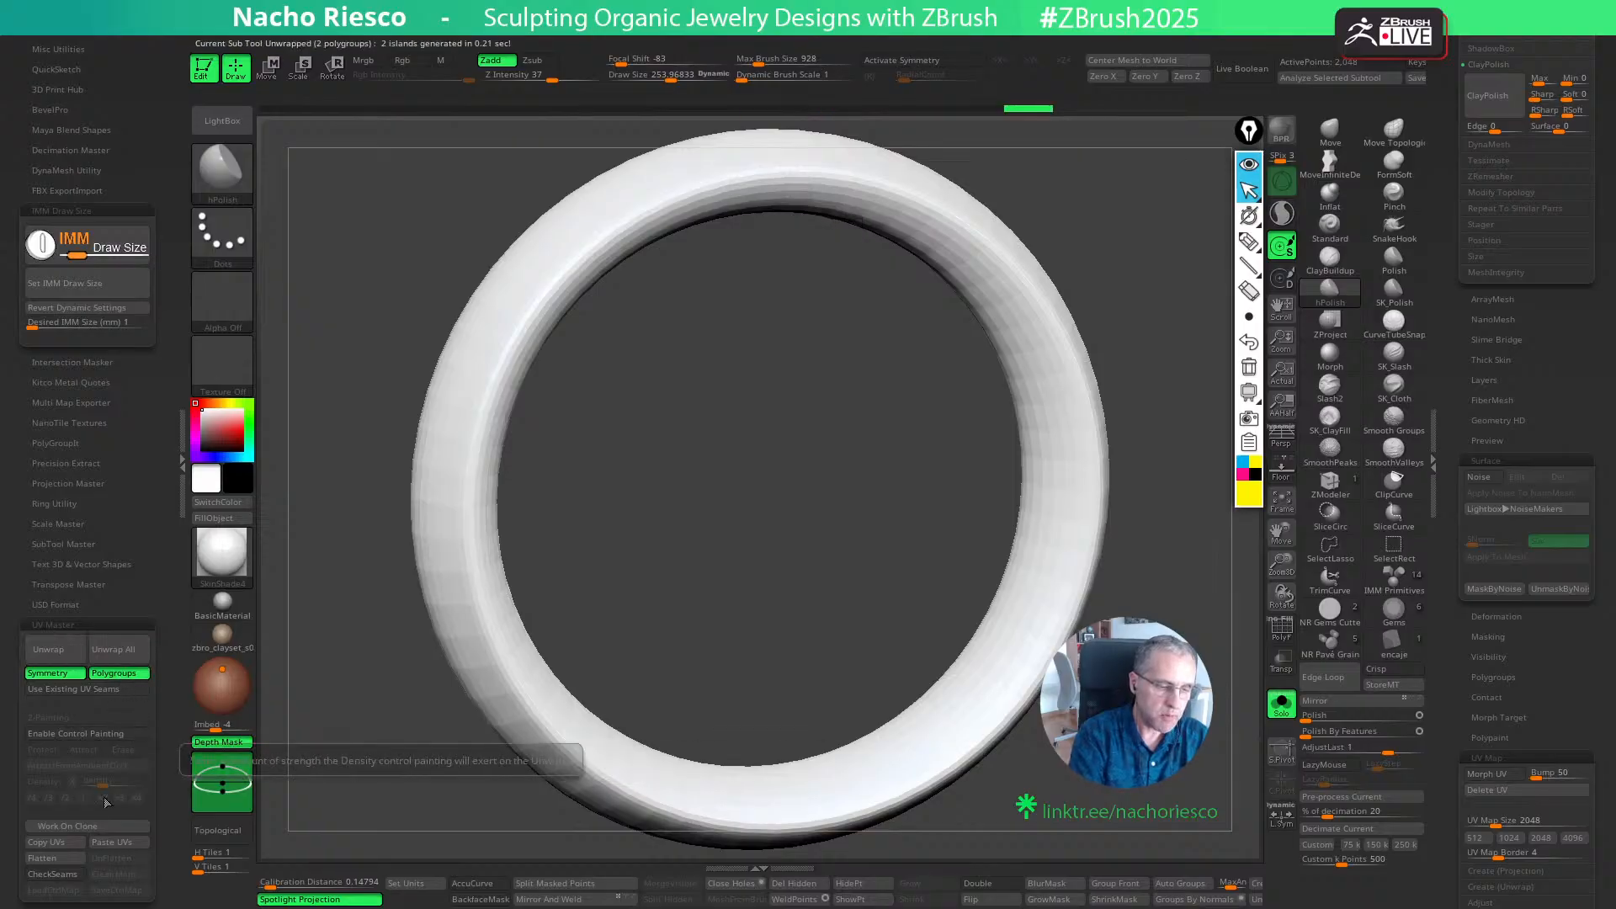
- Flatten the clone's UVs to inspect the islands, and restore the 3D shape
{"action": "left_click", "coordinate": [66, 858]}
{"action": "right_click_drag", "start_coordinate": [1178, 458], "coordinate": [1151, 514], "text": "ctrl"}
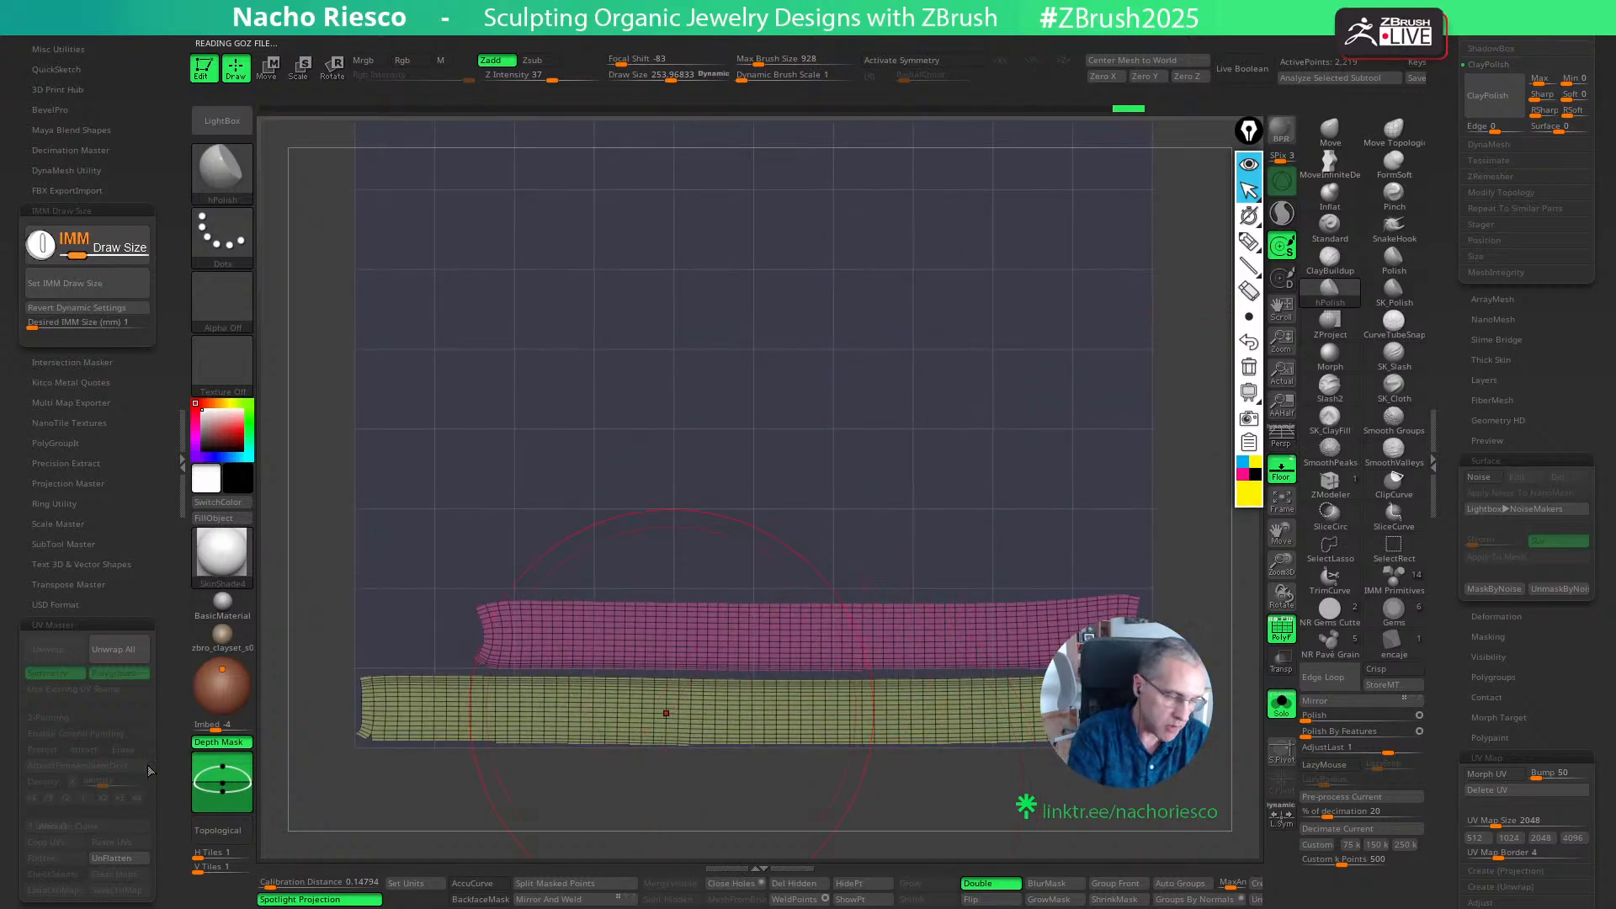
{"action": "left_click", "coordinate": [120, 860]}
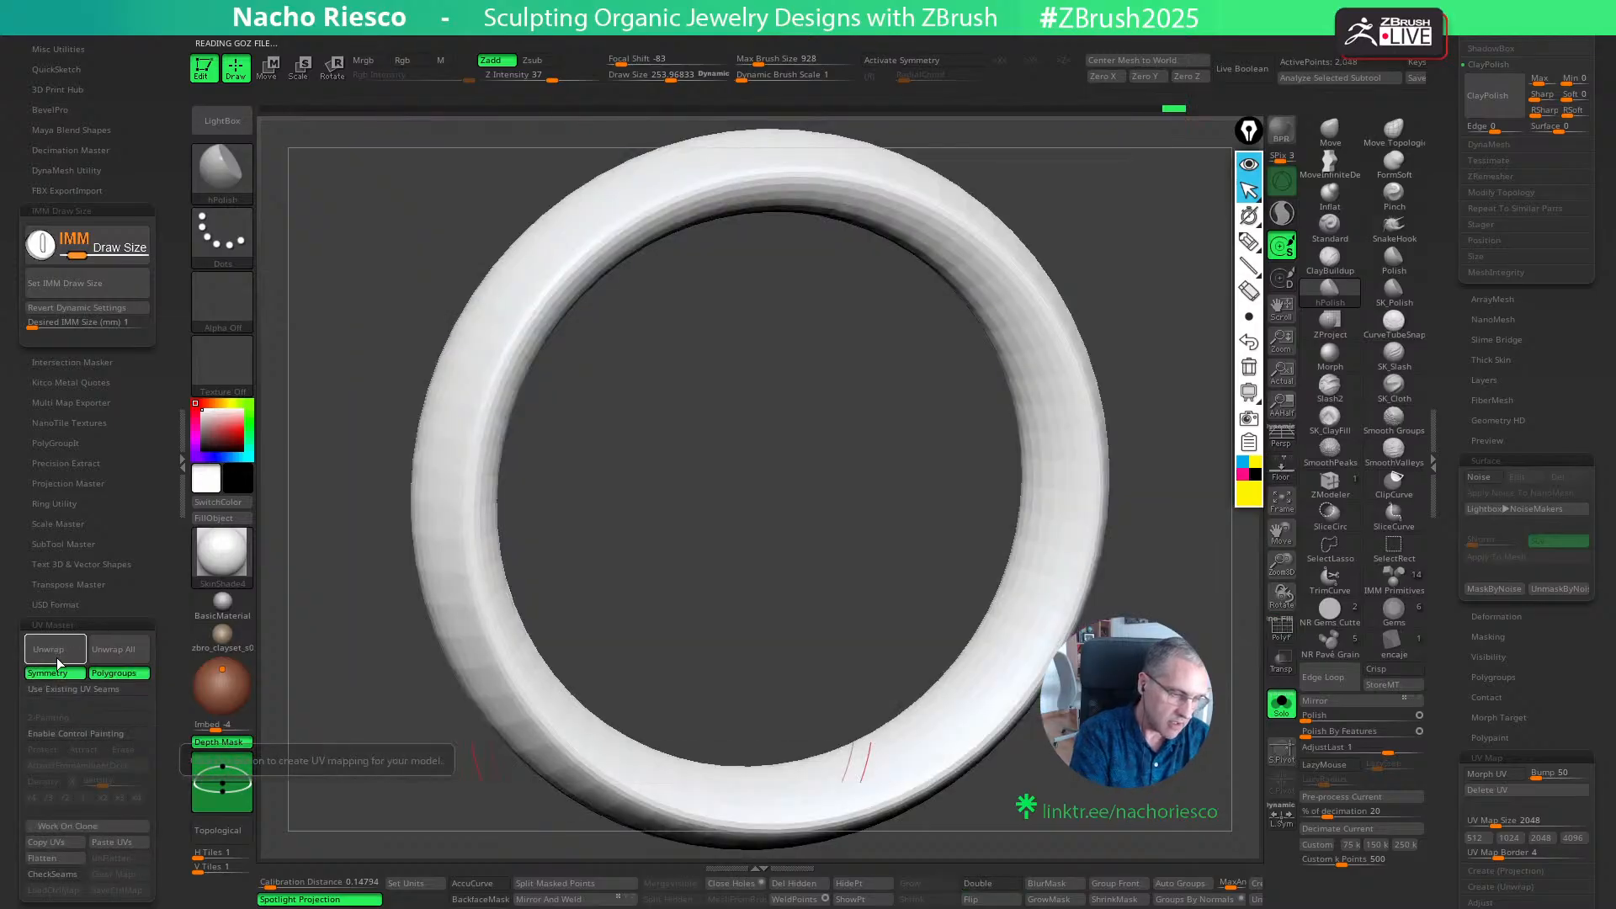
- Copy the clone's UVs and paste them onto the original high-resolution ring
{"action": "left_click", "coordinate": [55, 842]}
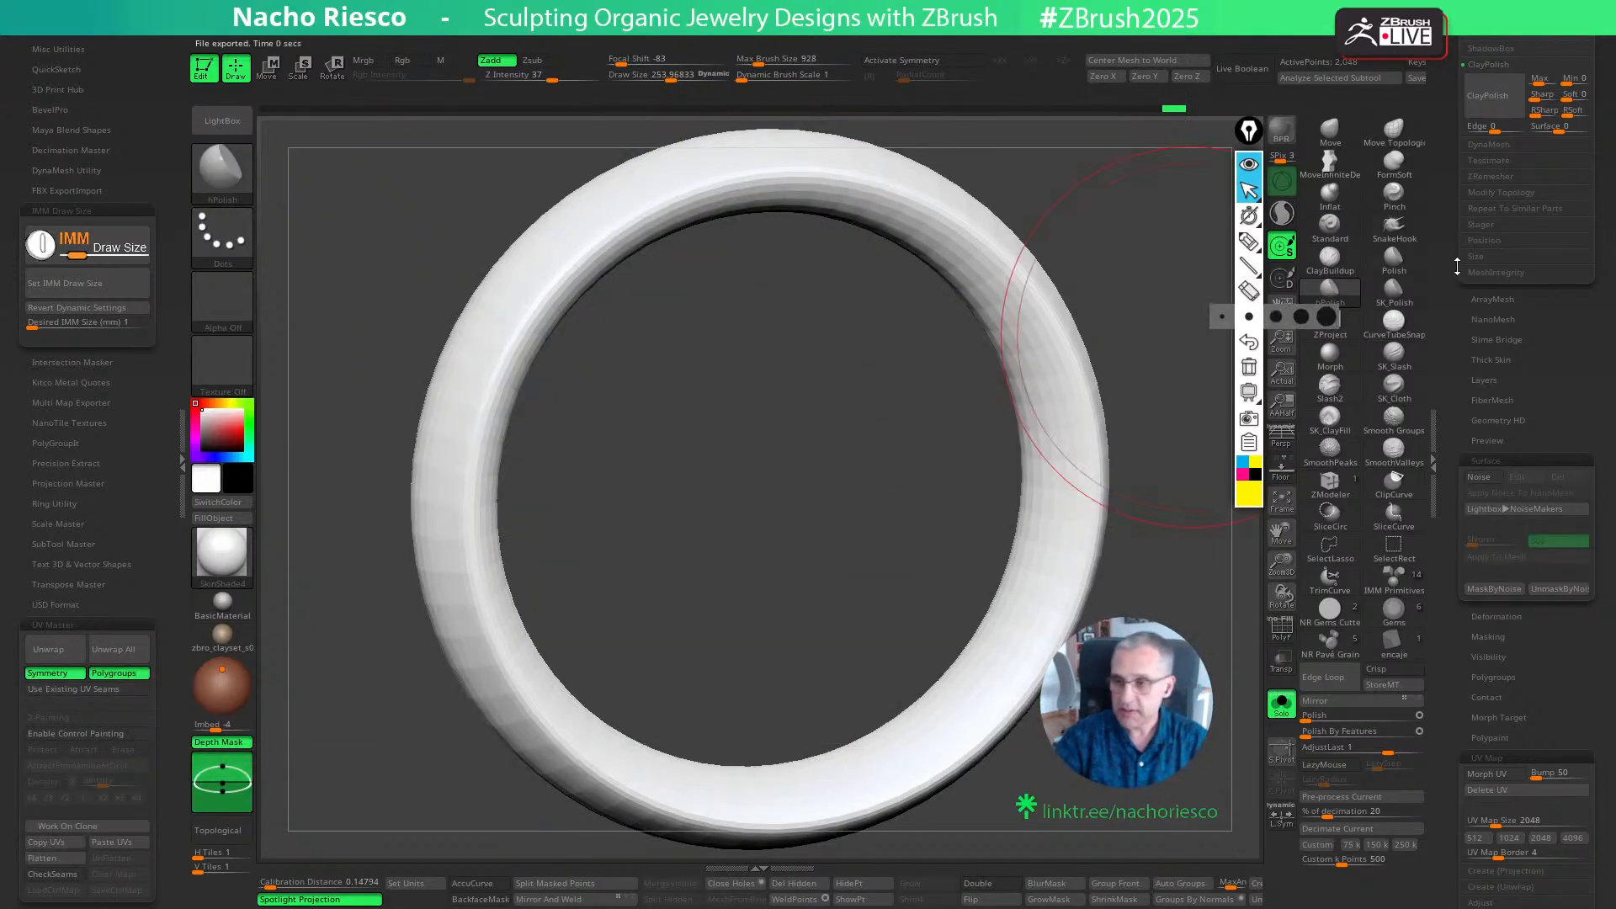
{"action": "left_click_drag", "start_coordinate": [1456, 261], "coordinate": [1447, 532]}
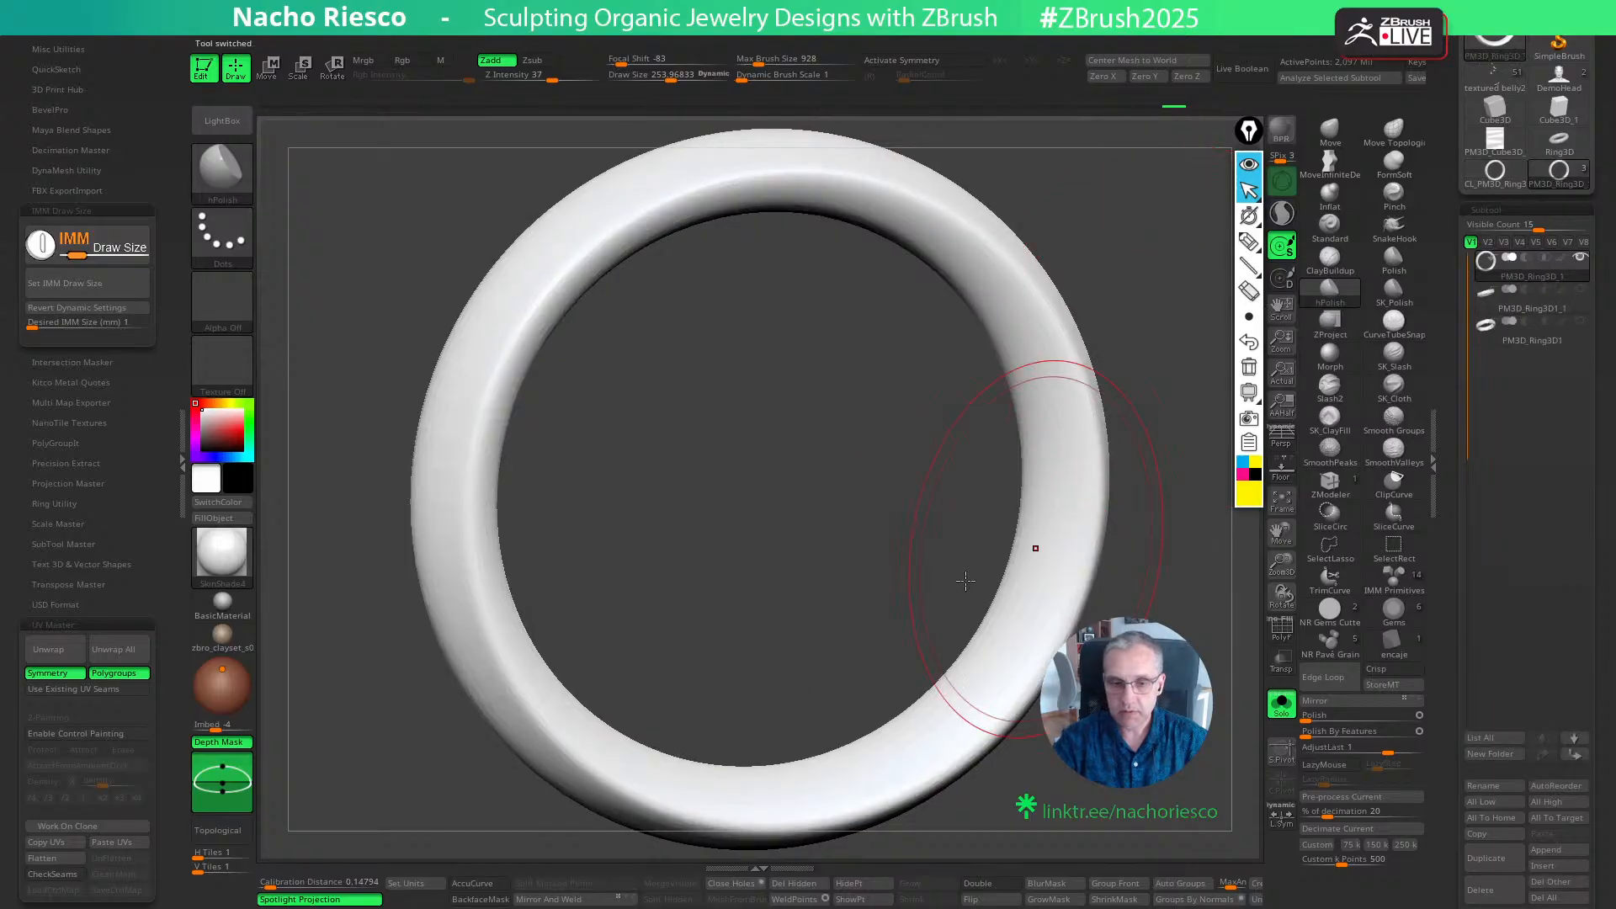
{"action": "left_click", "coordinate": [118, 842]}
- Apply the AL_30 material to the ring and turn off the subtool's polypaint display
{"action": "left_click", "coordinate": [223, 563]}
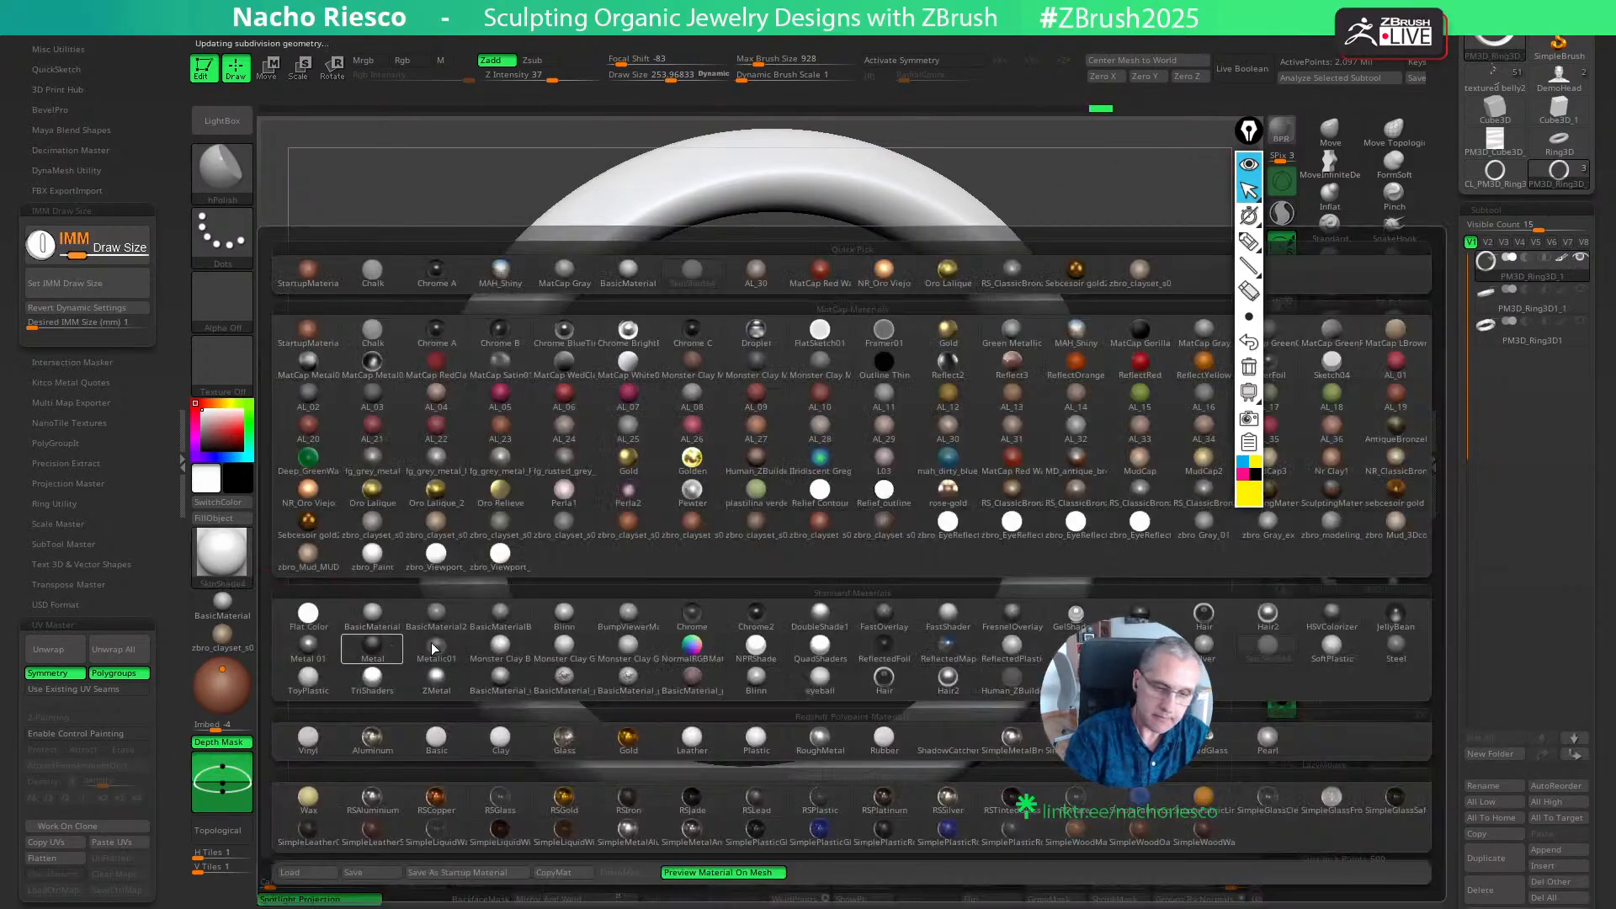
{"action": "left_click", "coordinate": [948, 425]}
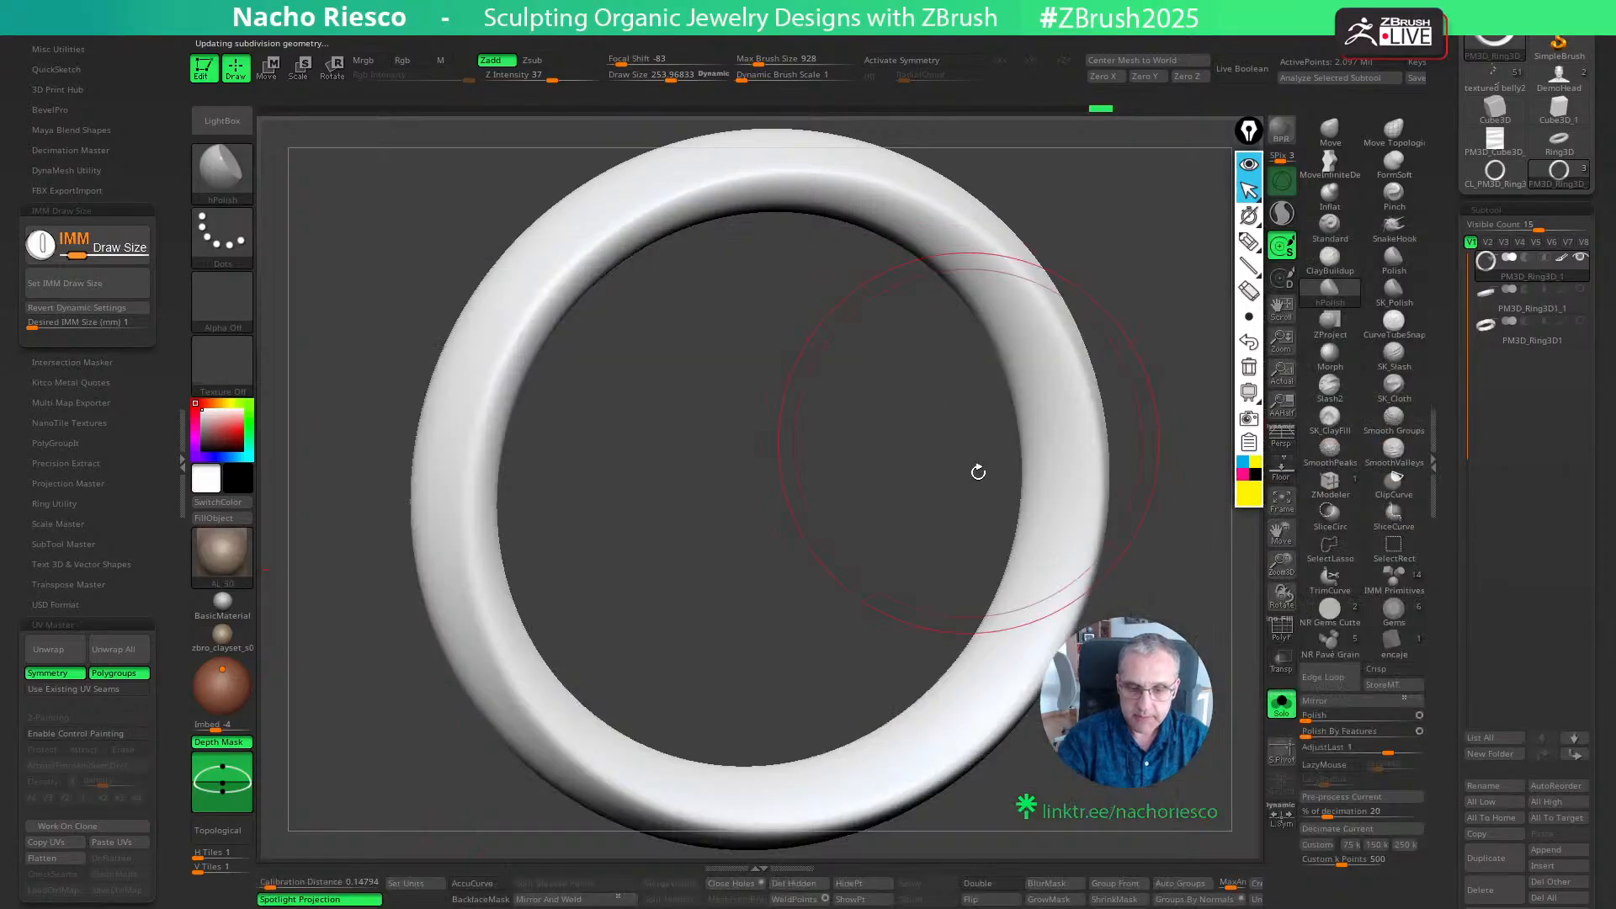
{"action": "left_click_drag", "start_coordinate": [1178, 505], "coordinate": [1195, 421]}
{"action": "left_click", "coordinate": [1561, 257]}
{"action": "left_click_drag", "start_coordinate": [1241, 606], "coordinate": [1231, 734], "text": "shift"}
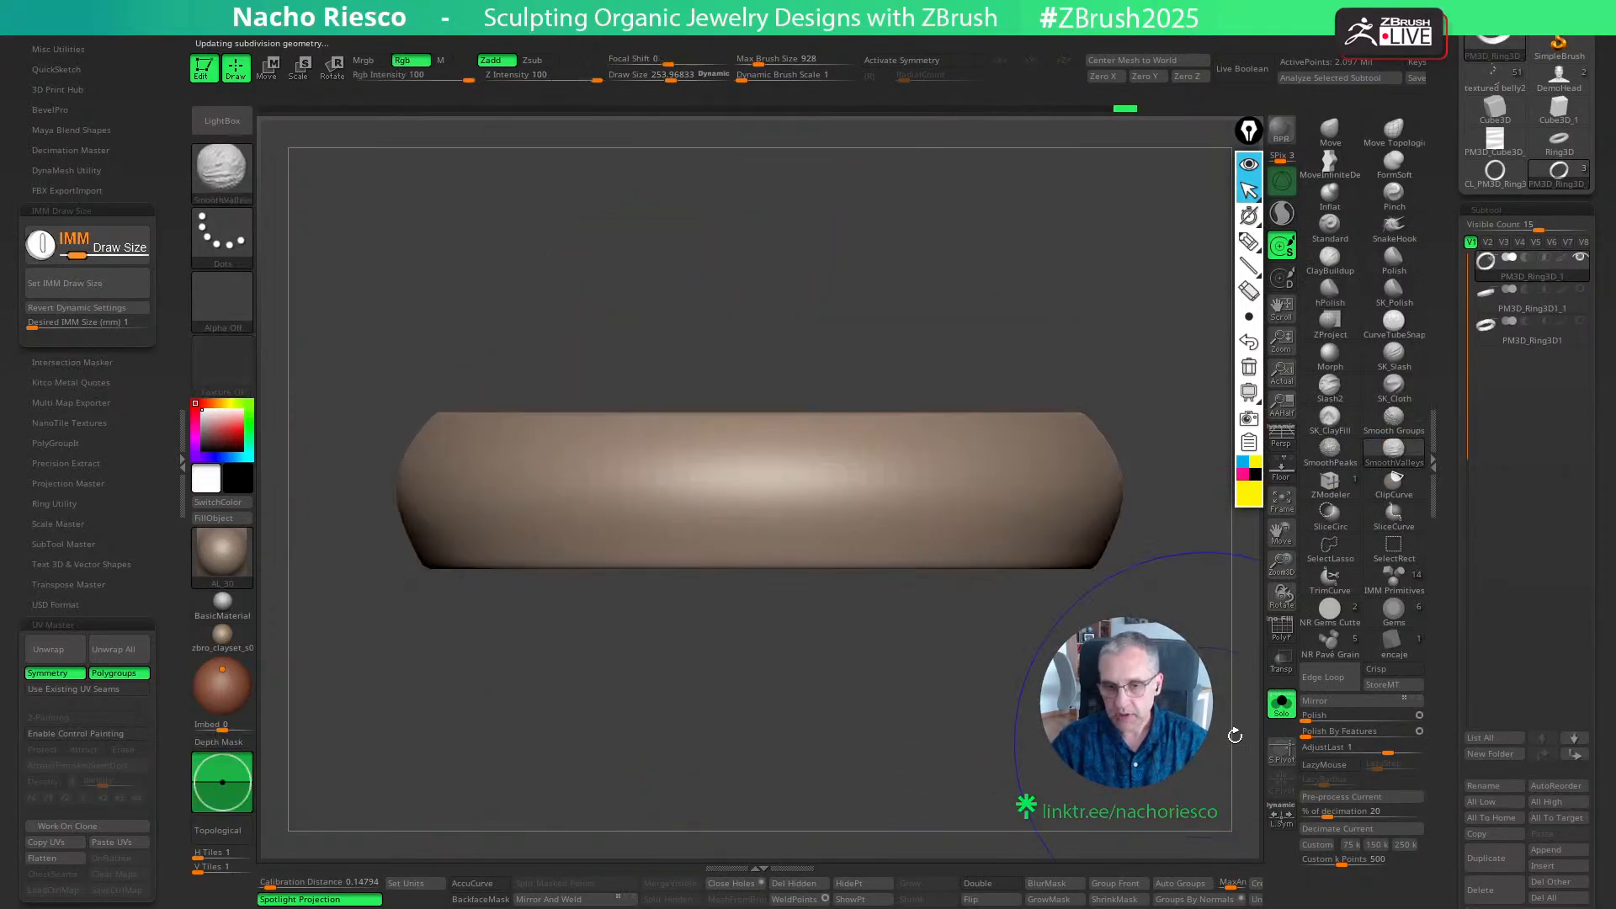
- Open the surface noise settings for the ring and select the Wood pattern as its noise plug-in
{"action": "left_click_drag", "start_coordinate": [1446, 772], "coordinate": [1437, 535]}
{"action": "left_click_drag", "start_coordinate": [1450, 690], "coordinate": [1449, 635]}
{"action": "left_click", "coordinate": [1485, 653]}
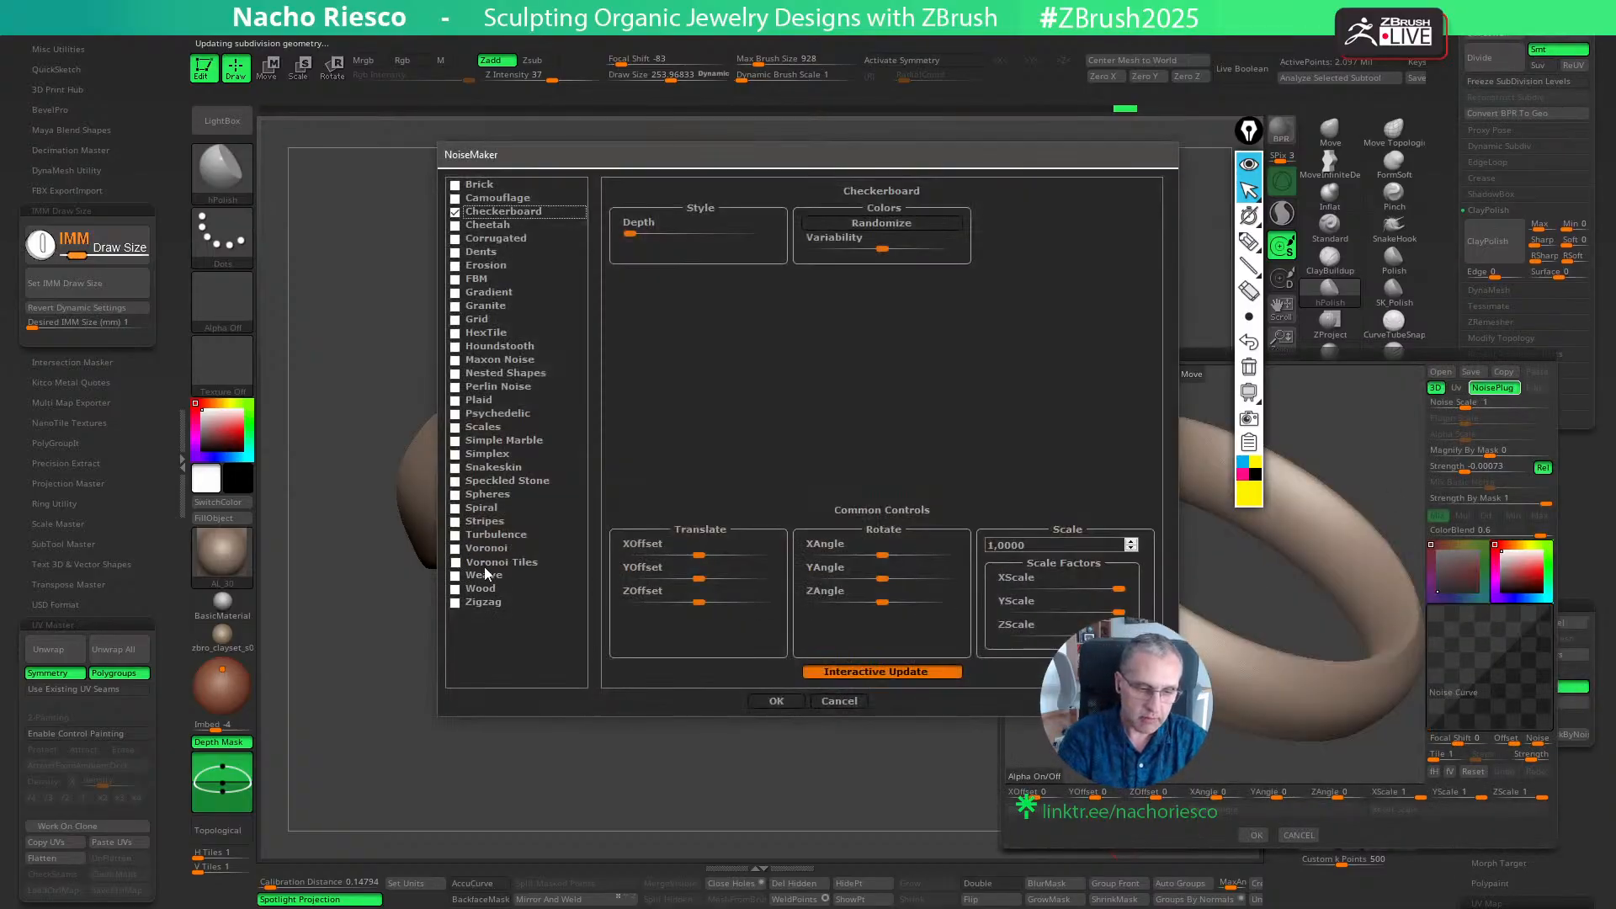
{"action": "left_click", "coordinate": [476, 589]}
{"action": "left_click", "coordinate": [776, 701]}
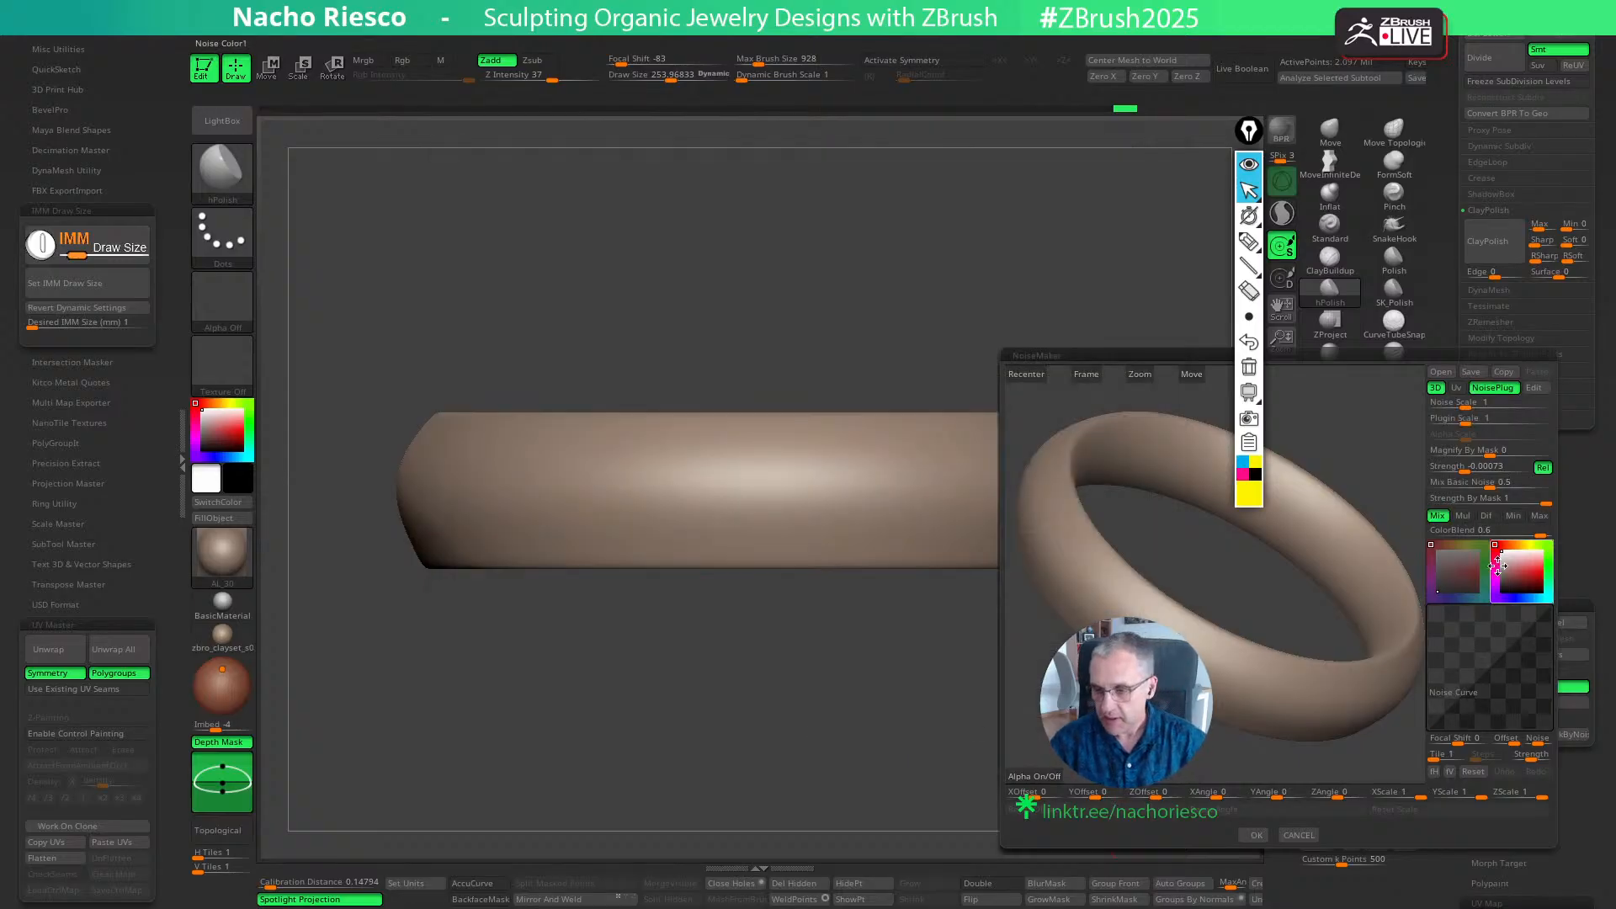
- Set the basic noise mix to 0, map the noise by UV, and reduce the plug-in scale to about 0.048
{"action": "left_click", "coordinate": [1490, 486]}
{"action": "type", "text": "0"}
{"action": "key", "text": "Return"}
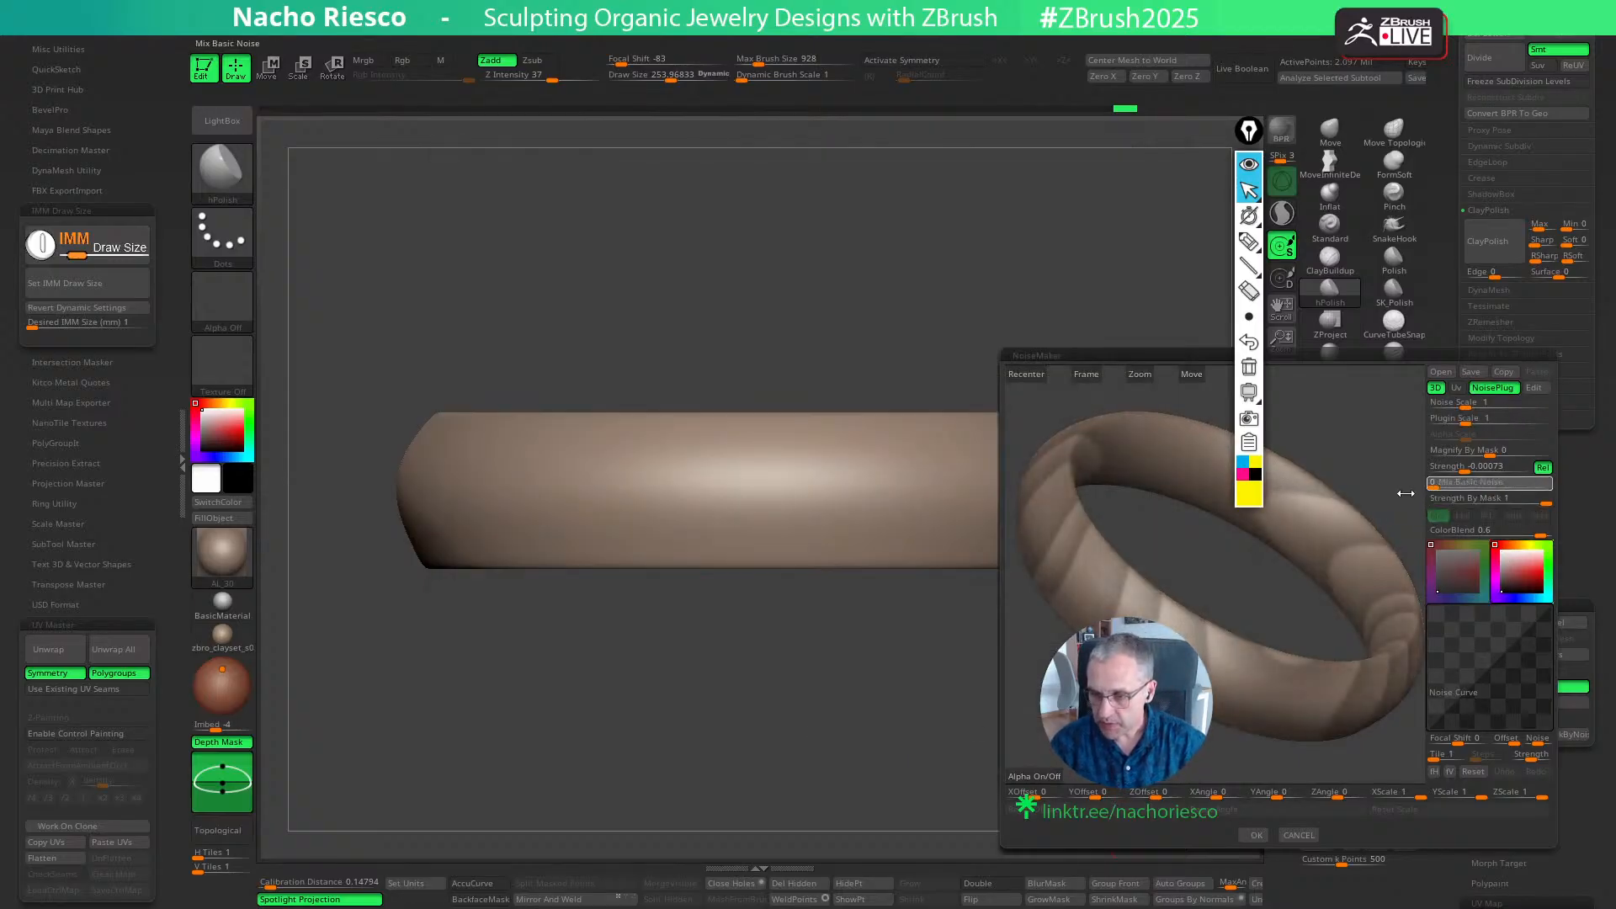
{"action": "left_click", "coordinate": [1455, 388]}
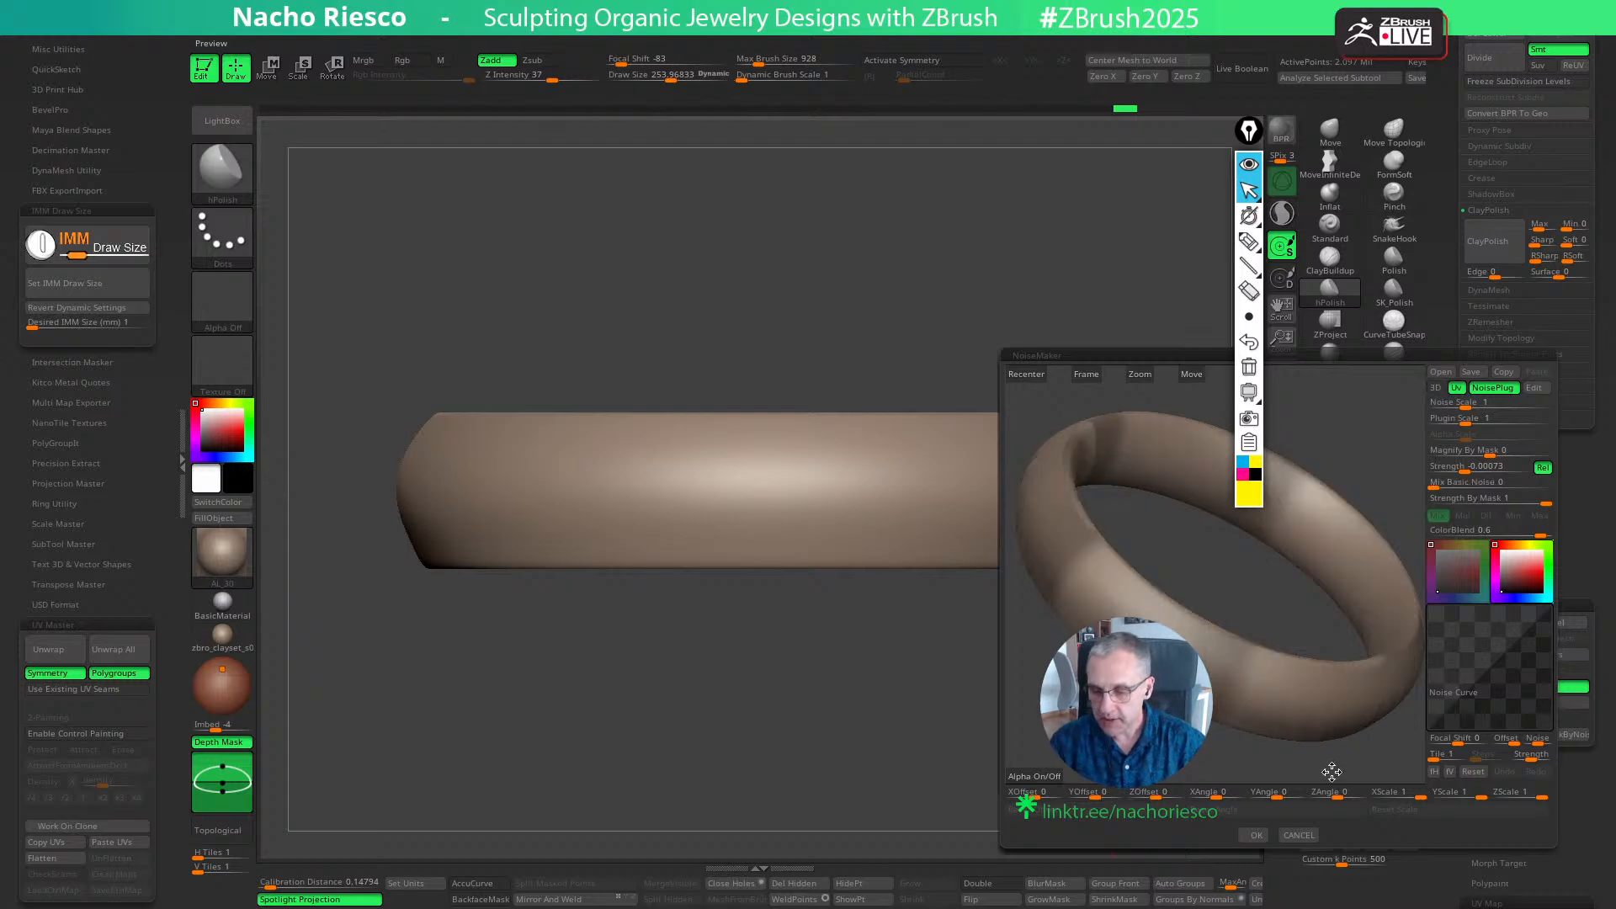
{"action": "left_click", "coordinate": [1466, 448]}
{"action": "left_click_drag", "start_coordinate": [1465, 422], "coordinate": [1451, 422]}
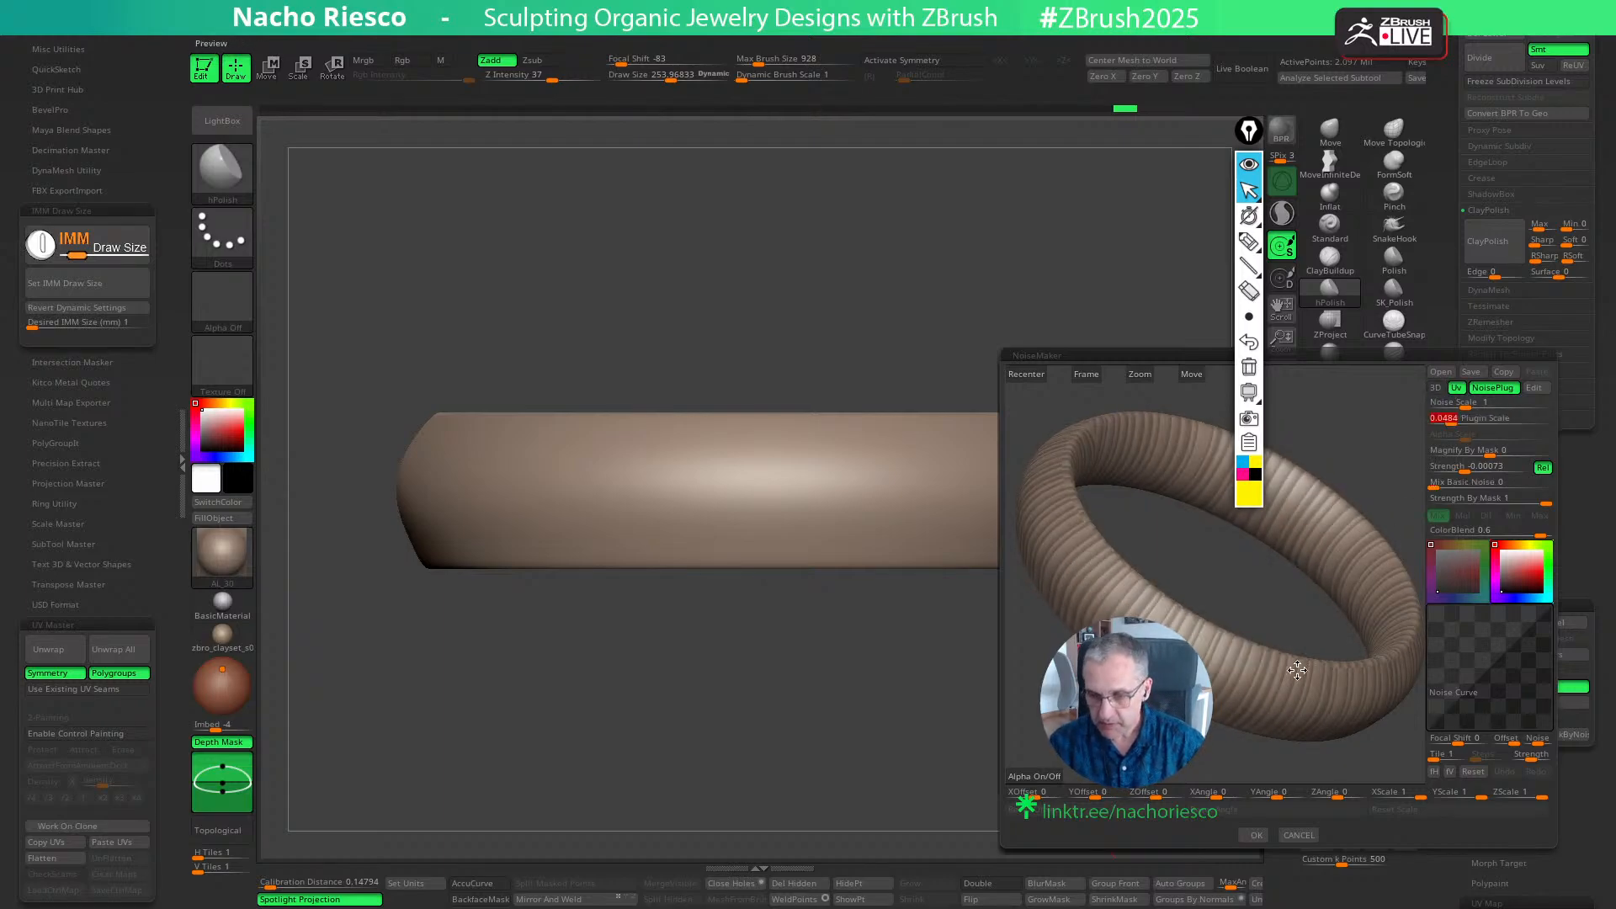
- Rotate the wood pattern with a Y angle of 180 and a Z angle of 90 so its grain follows the band
{"action": "left_click_drag", "start_coordinate": [1334, 794], "coordinate": [1349, 793]}
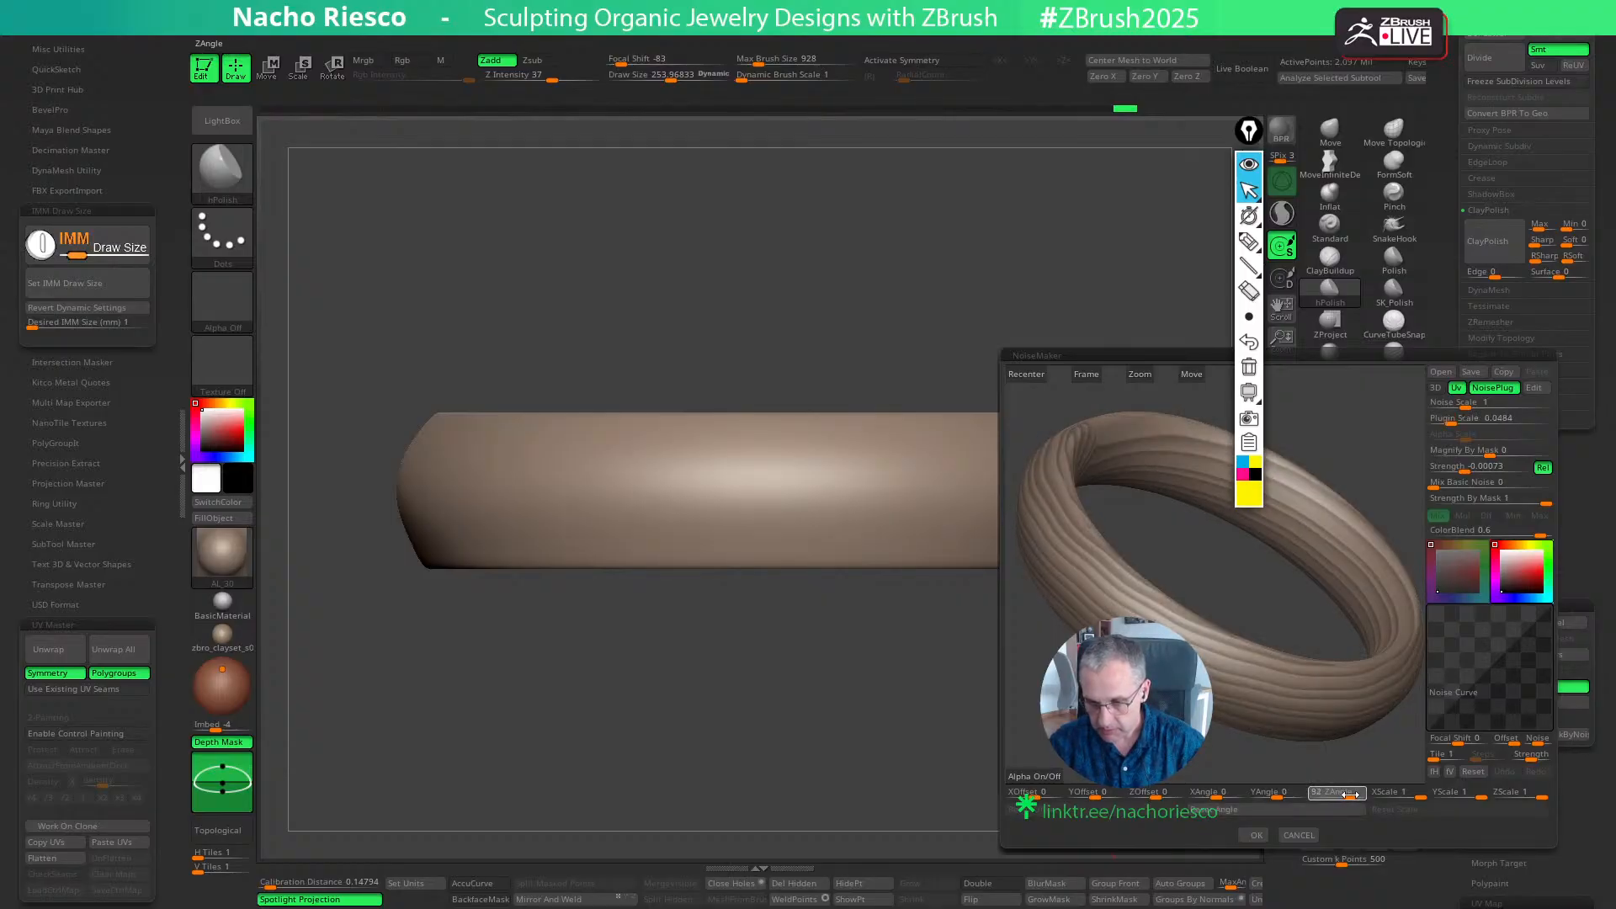
{"action": "left_click_drag", "start_coordinate": [1259, 764], "coordinate": [1277, 794], "text": "shift"}
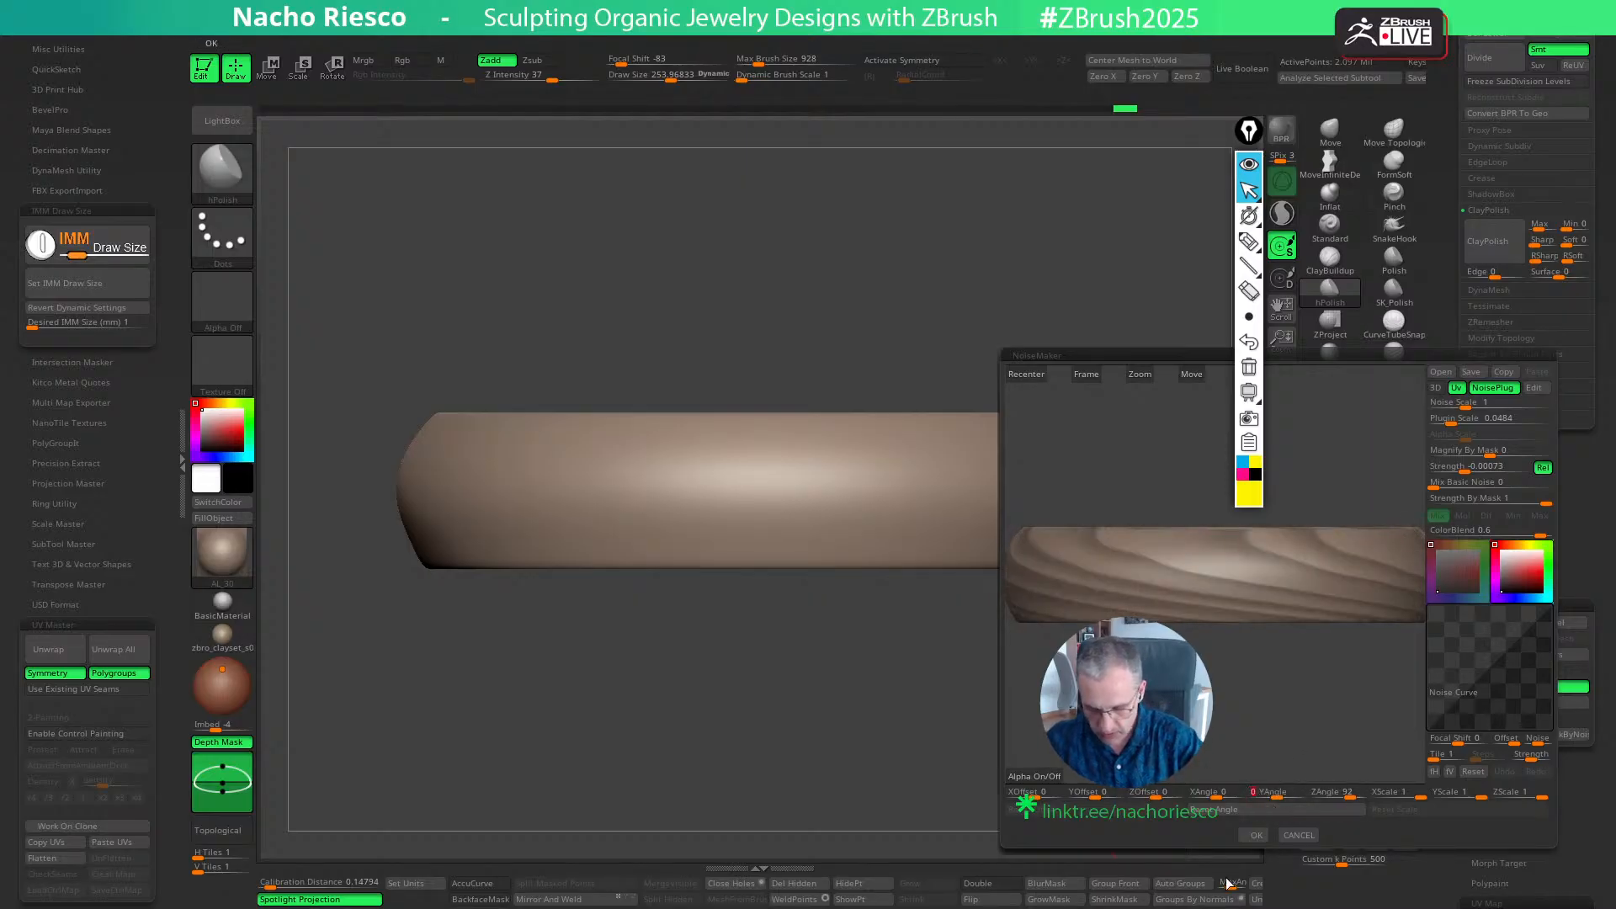
{"action": "type", "text": "90"}
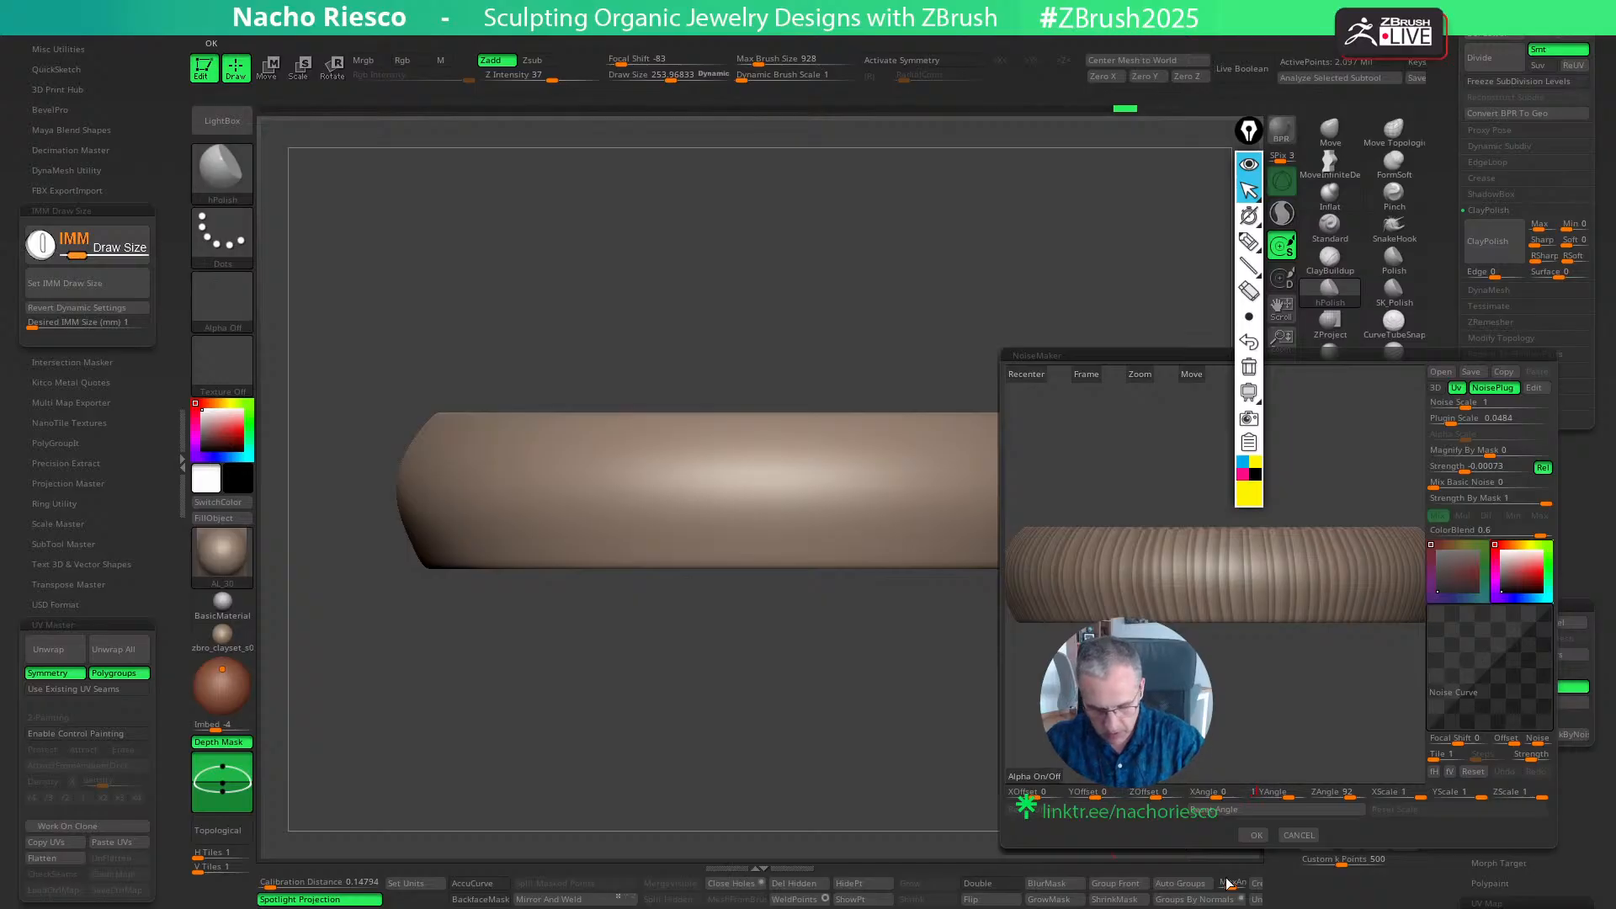
{"action": "type", "text": "180"}
{"action": "left_click", "coordinate": [1338, 791]}
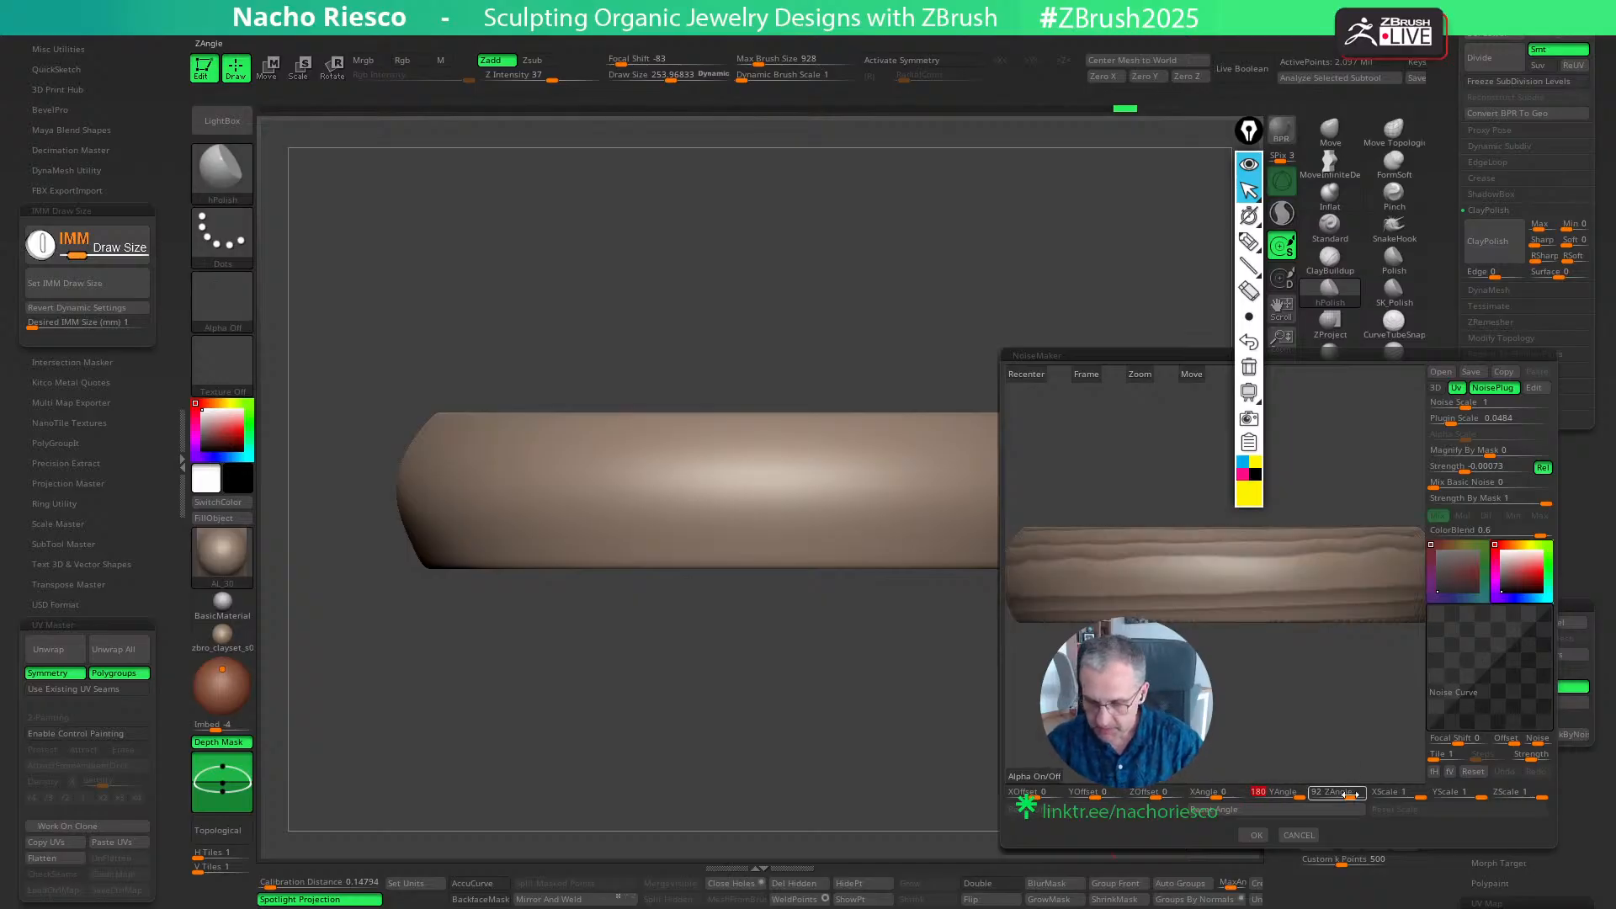
{"action": "type", "text": "77"}
{"action": "key", "text": "BackSpace"}
{"action": "key", "text": "BackSpace"}
{"action": "type", "text": "90"}
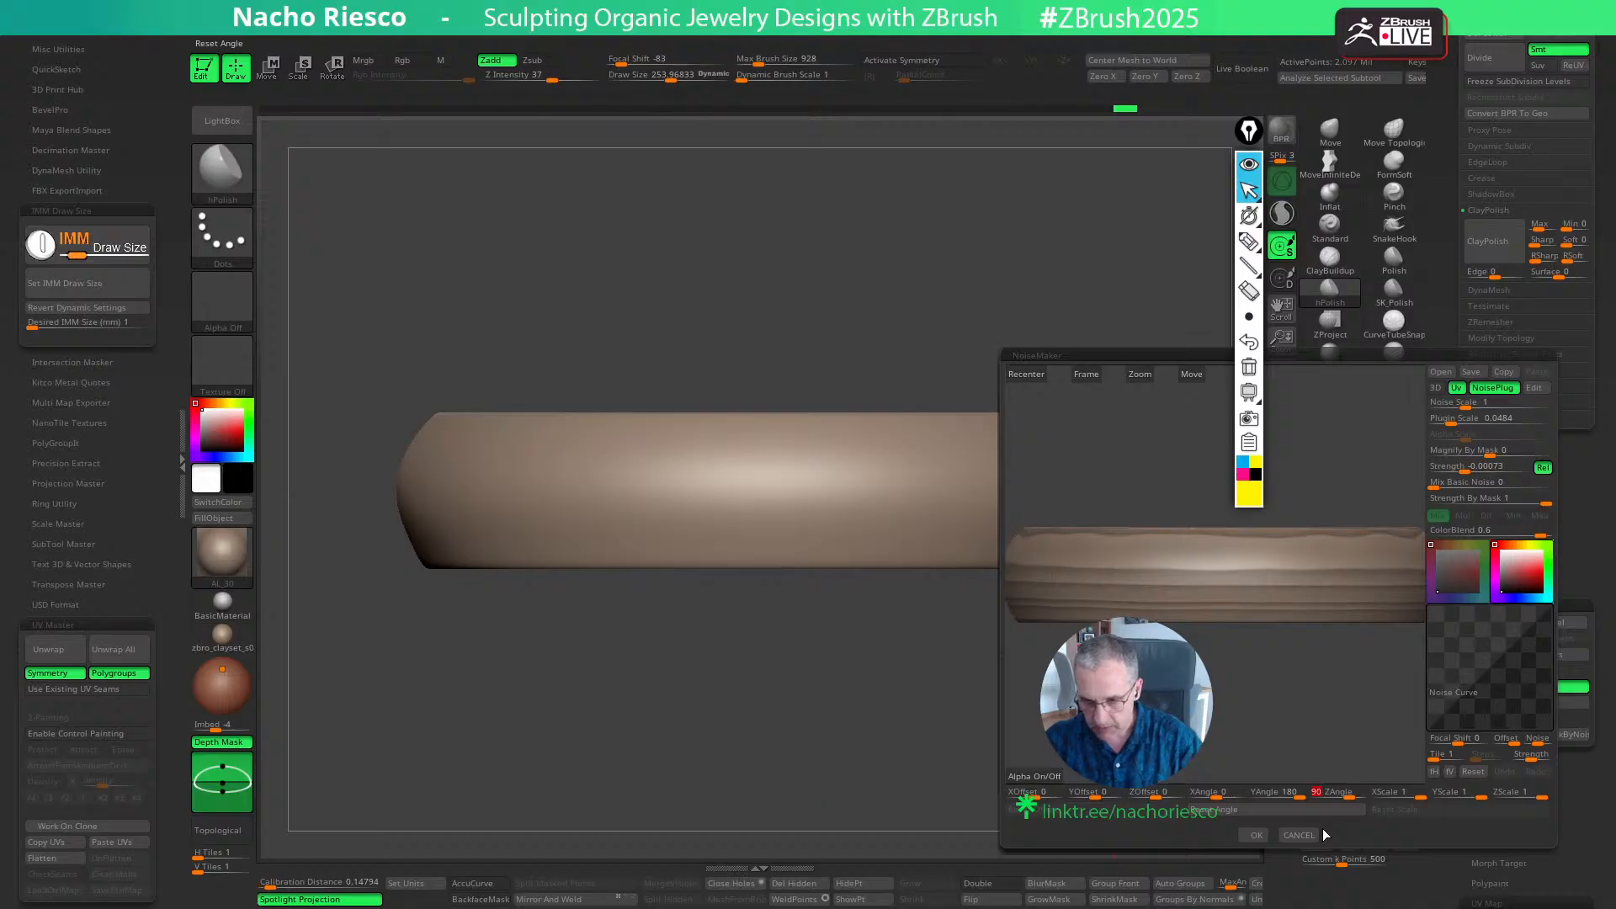
- Reduce the wood pattern's plug-in scale to about 0.029 and check the finer grain around the ring
{"action": "left_click", "coordinate": [1445, 418]}
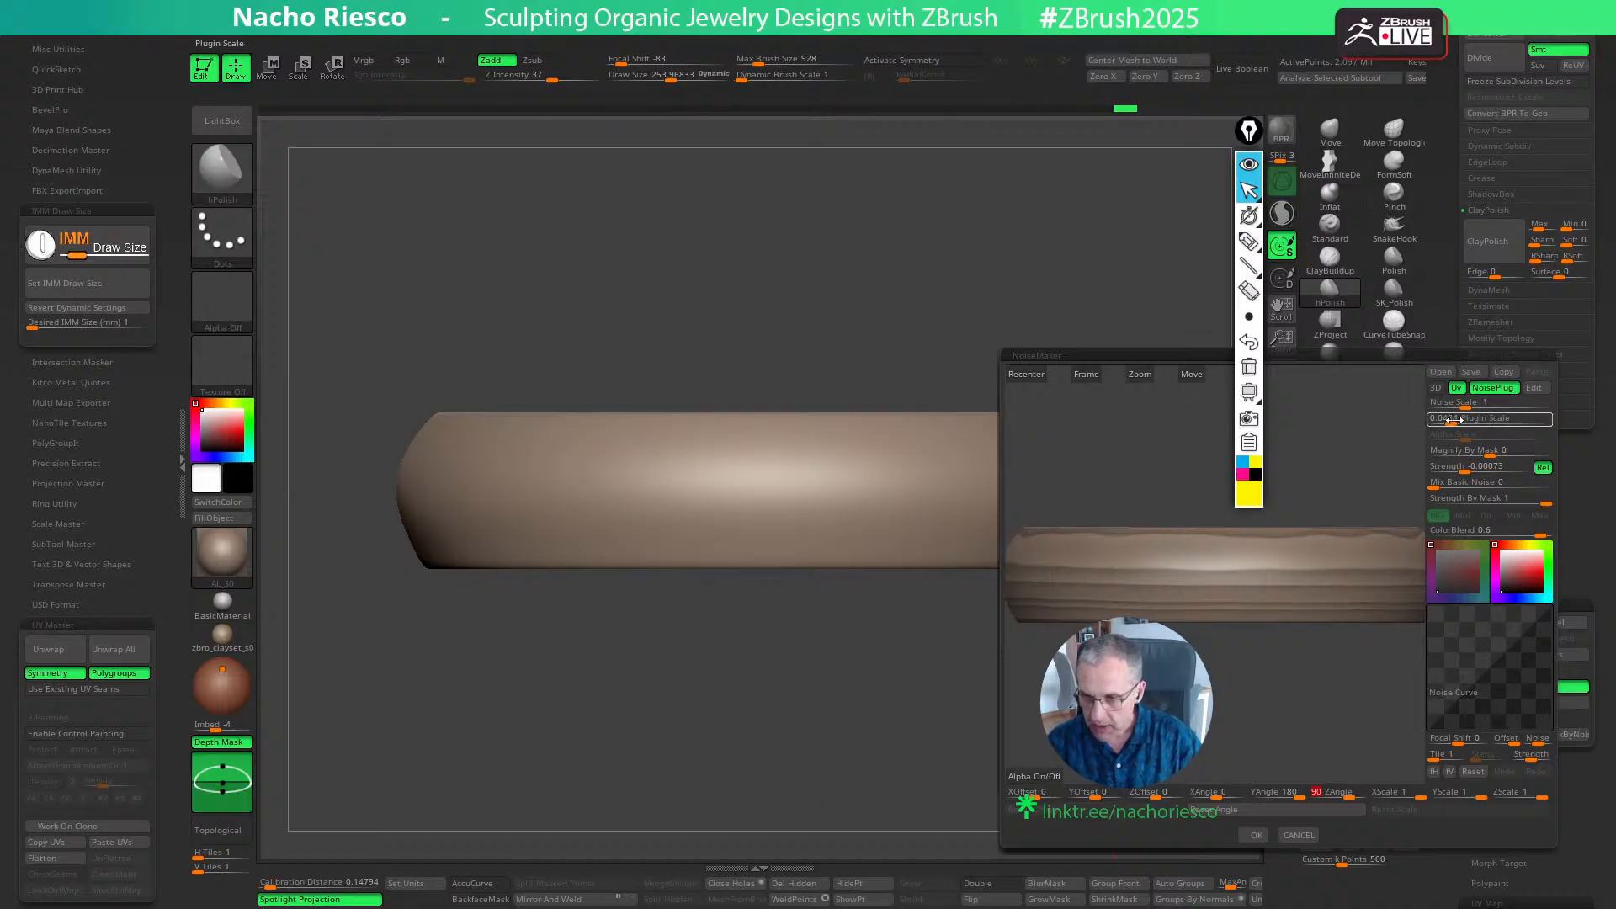
{"action": "left_click_drag", "start_coordinate": [1449, 420], "coordinate": [1449, 420]}
{"action": "left_click_drag", "start_coordinate": [1300, 661], "coordinate": [1310, 695]}
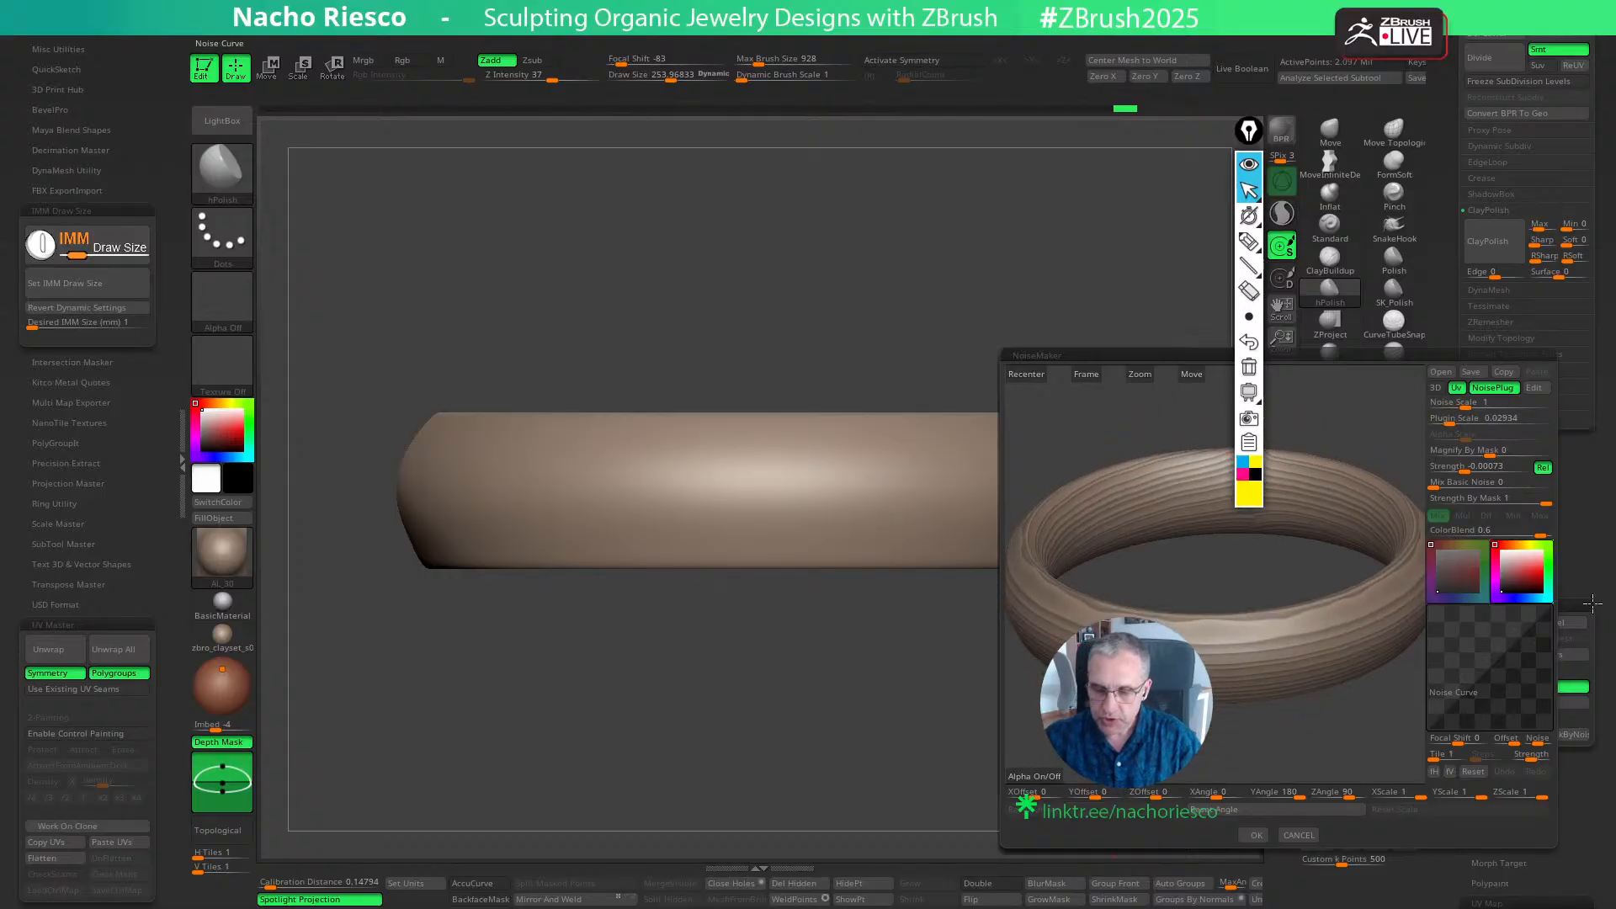
- Edit the Wood noise by trying higher octaves, and set both octaves and frequency to their minimum
{"action": "left_click", "coordinate": [1533, 387]}
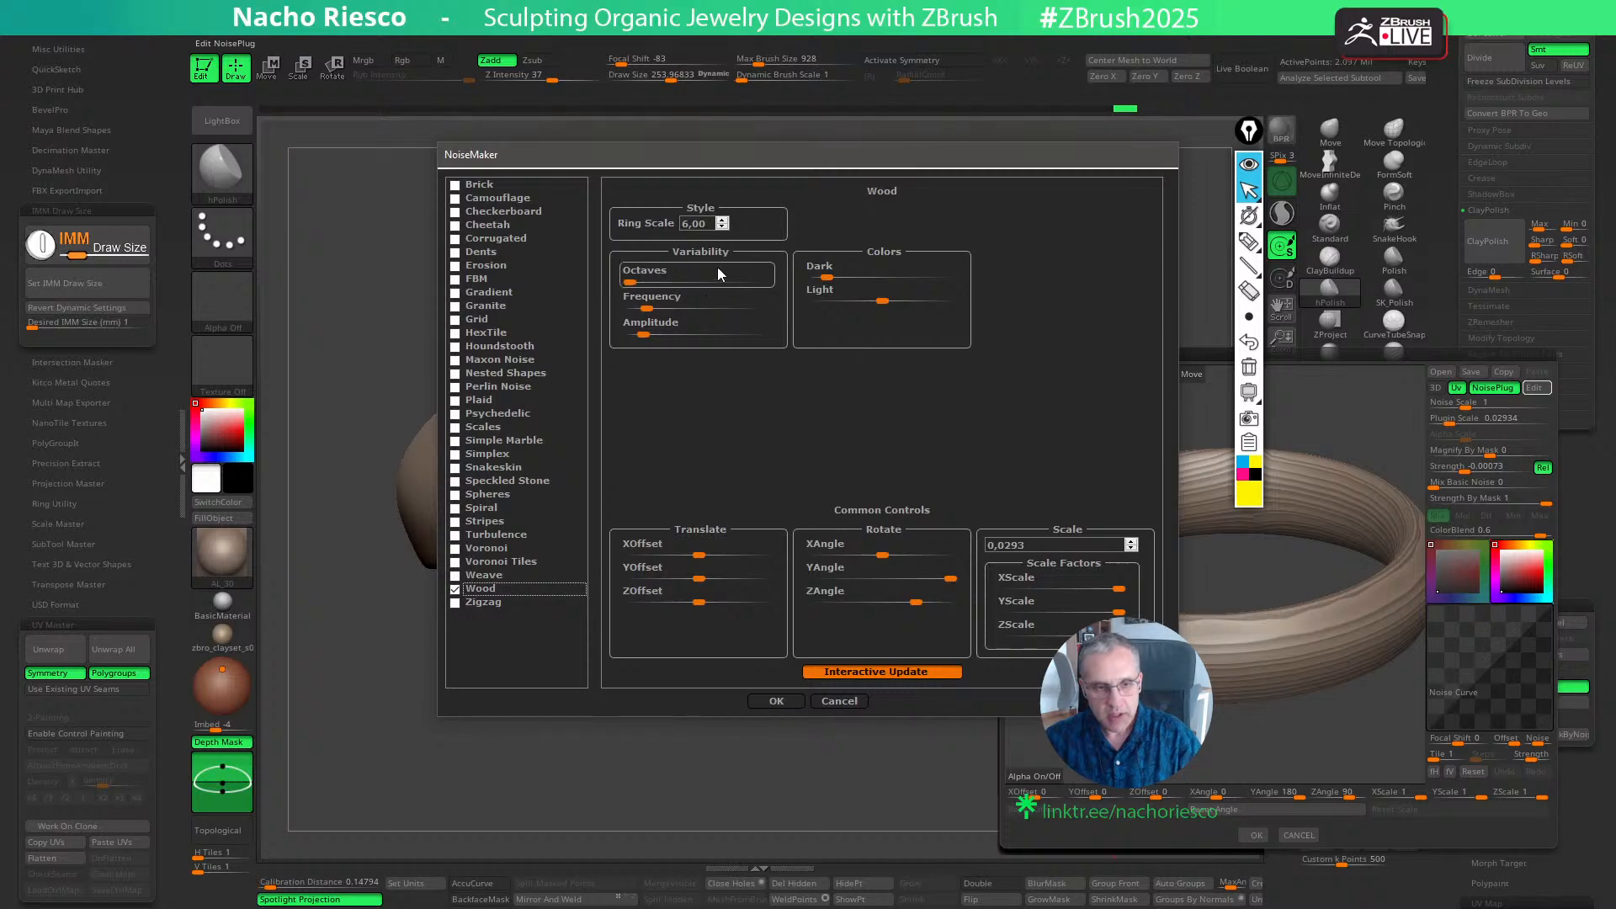
{"action": "left_click_drag", "start_coordinate": [747, 155], "coordinate": [646, 182]}
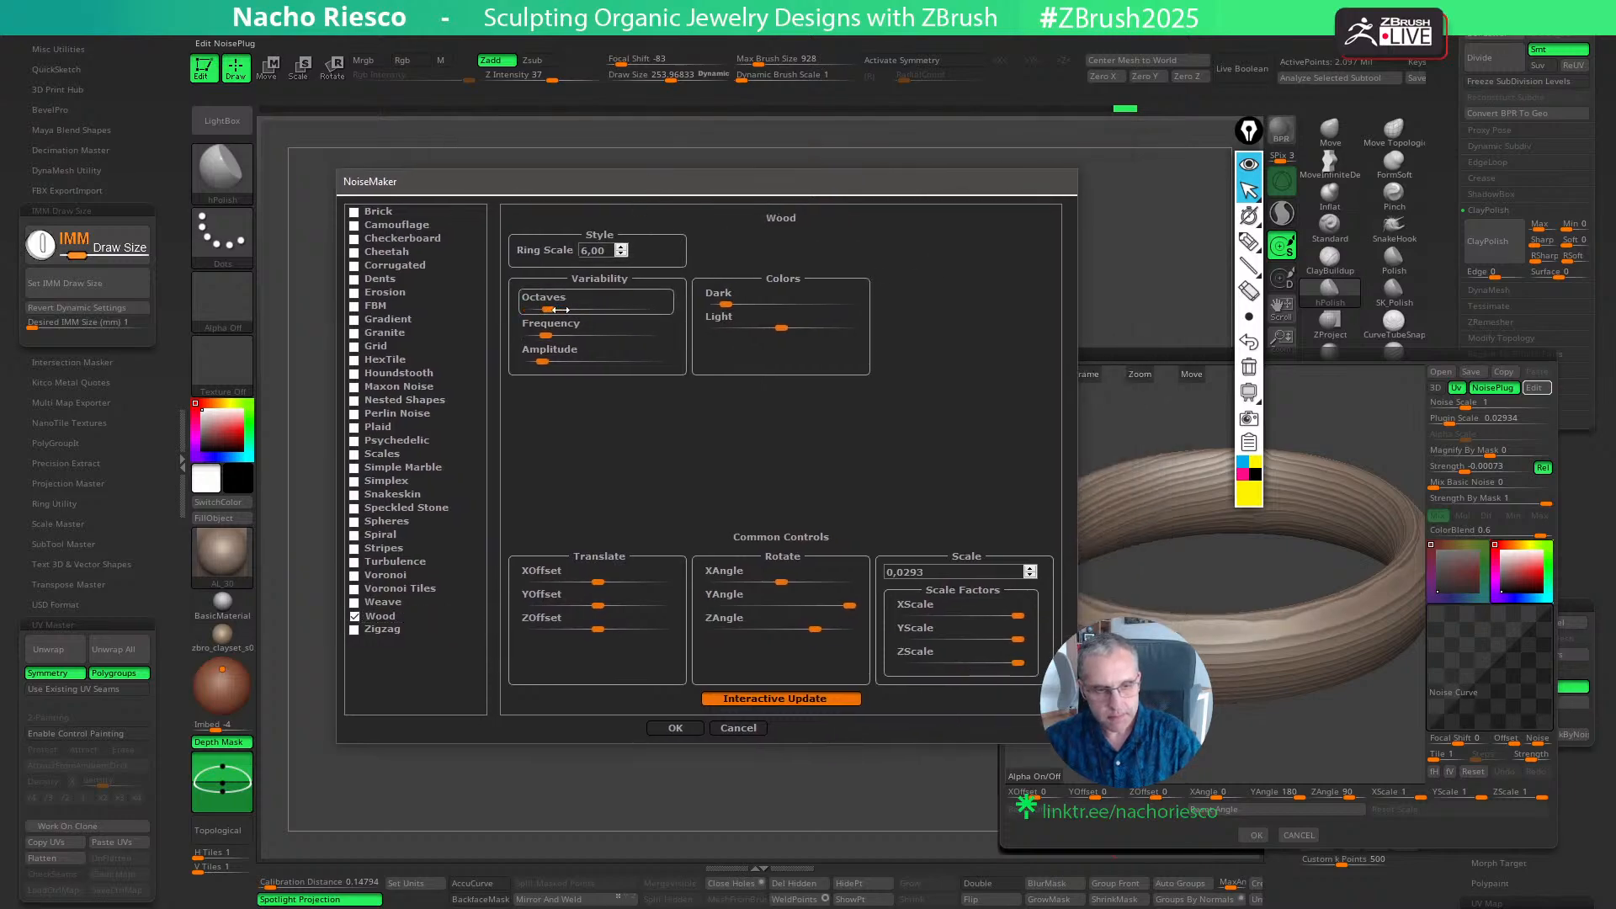
{"action": "left_click_drag", "start_coordinate": [560, 309], "coordinate": [599, 310]}
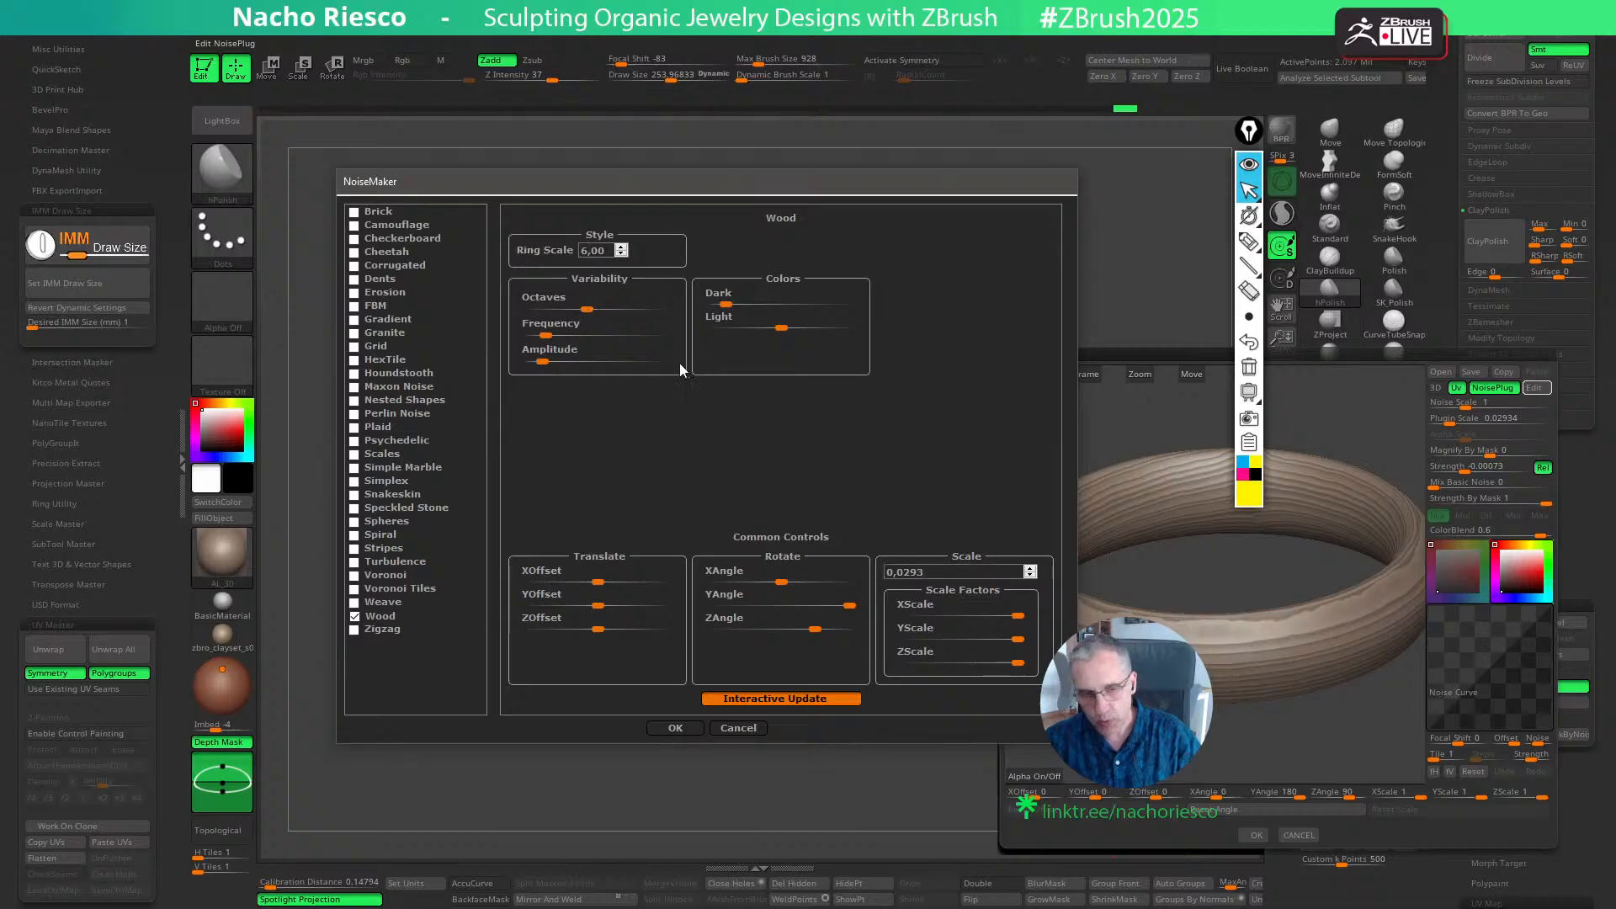
{"action": "left_click_drag", "start_coordinate": [535, 310], "coordinate": [516, 310]}
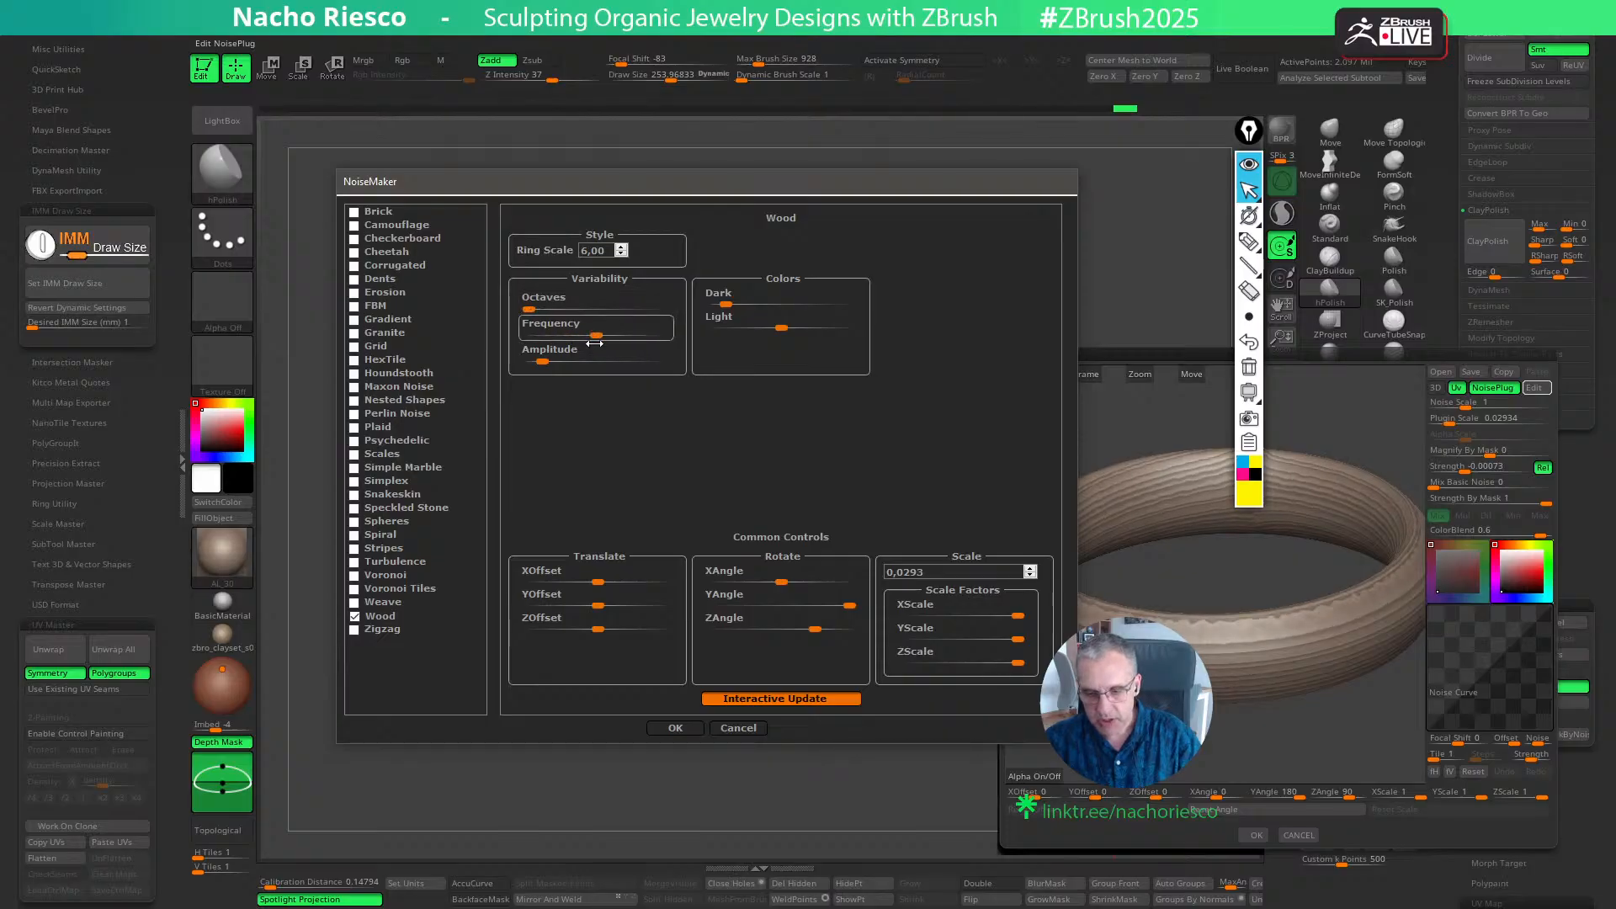
{"action": "left_click_drag", "start_coordinate": [565, 346], "coordinate": [509, 333]}
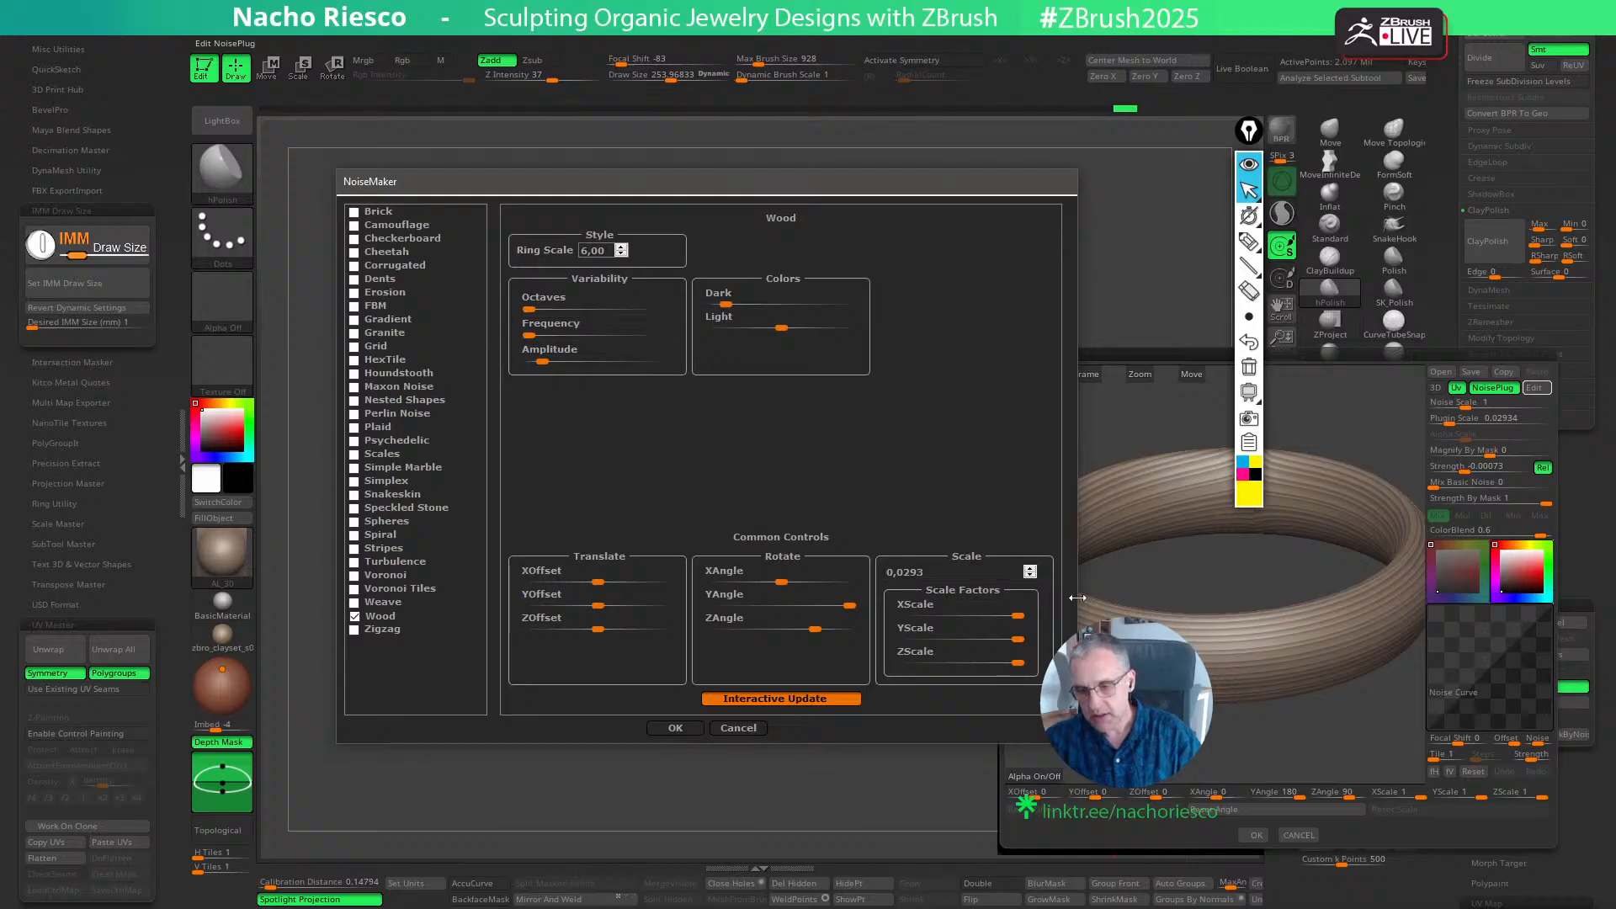
{"action": "left_click", "coordinate": [675, 728]}
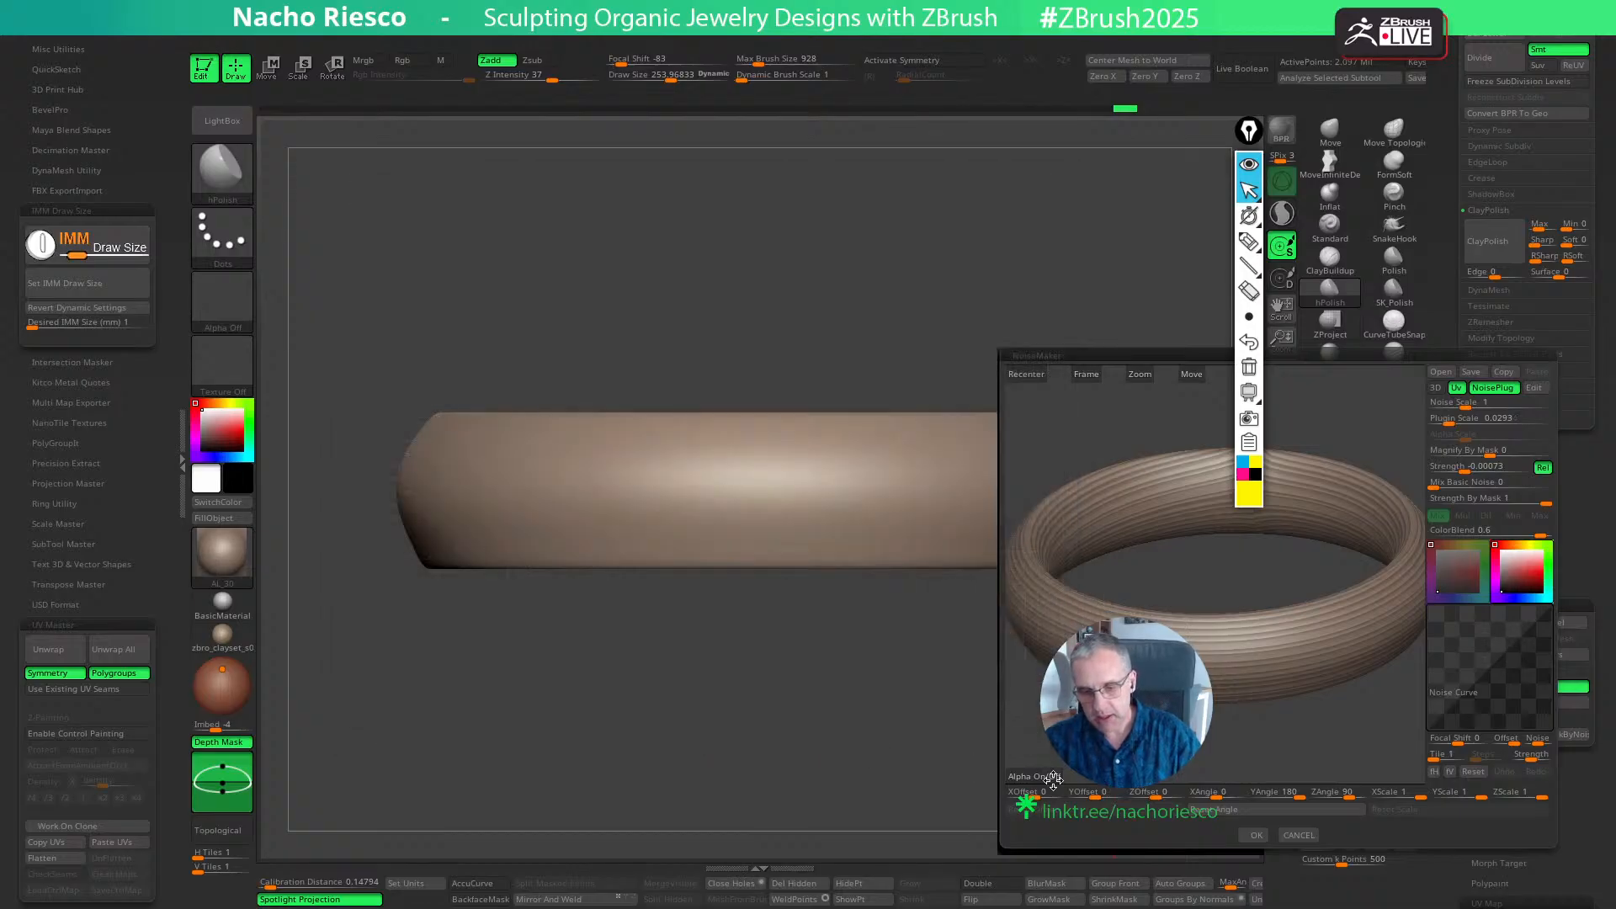
- Accept the NoiseMaker settings and check the groove pattern and its seam around the ring
{"action": "left_click", "coordinate": [1254, 834]}
{"action": "left_click_drag", "start_coordinate": [1134, 710], "coordinate": [1027, 732]}
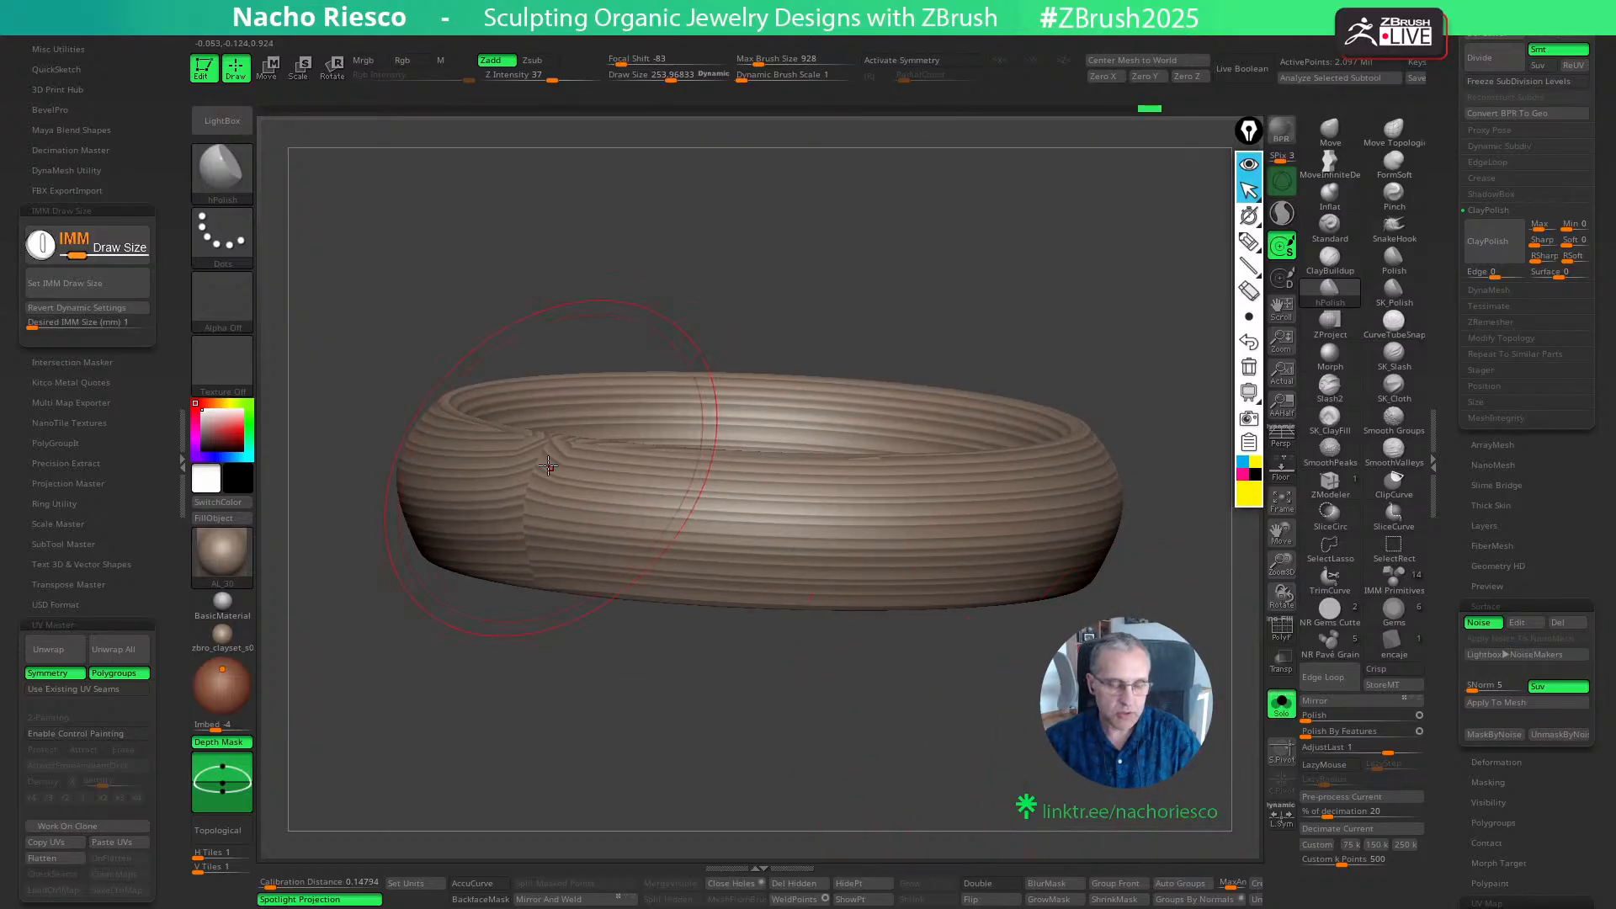
{"action": "left_click_drag", "start_coordinate": [925, 774], "coordinate": [768, 765]}
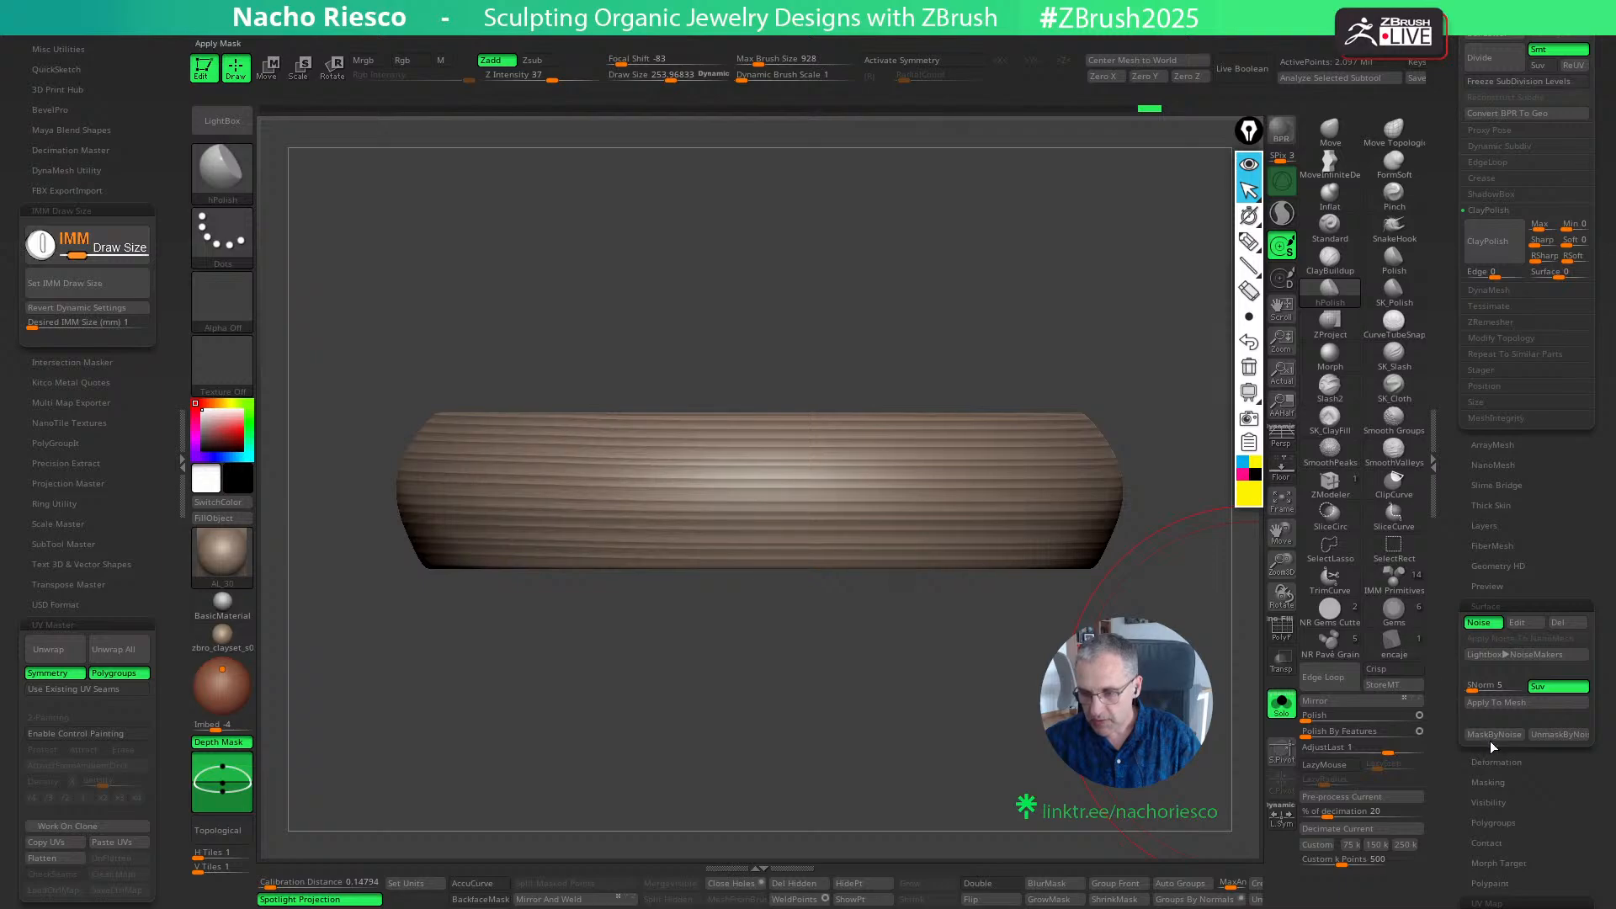
- Apply the surface noise to the ring's mesh and deepen the grooves with the Gizmo's centre handle
{"action": "left_click", "coordinate": [1492, 701]}
{"action": "key", "text": "w"}
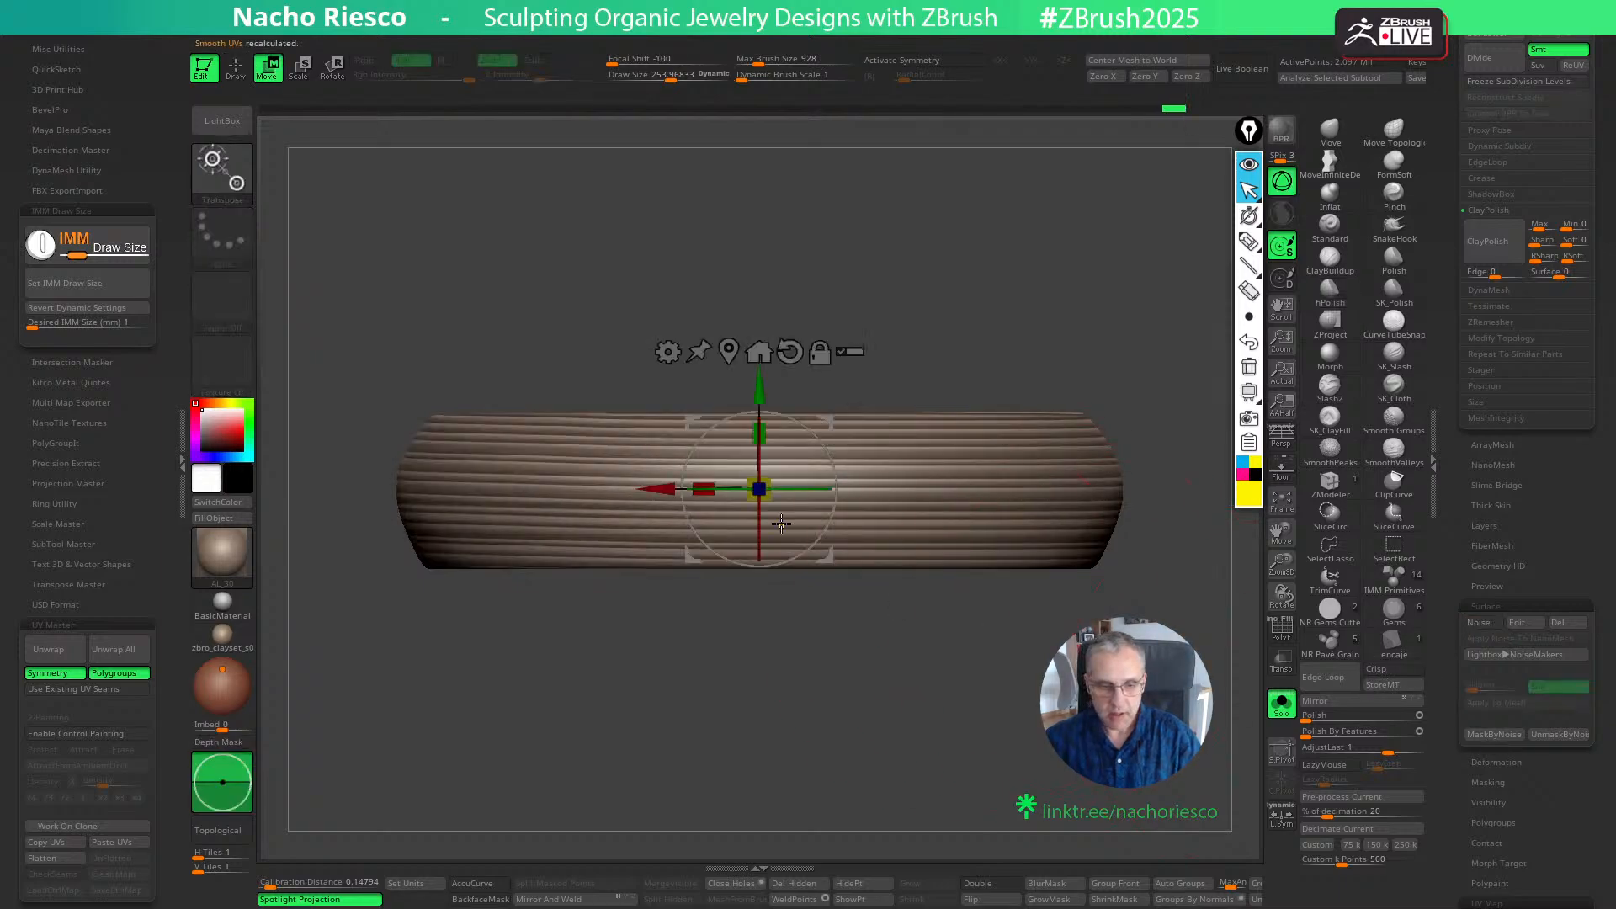
{"action": "left_click_drag", "start_coordinate": [763, 493], "coordinate": [772, 496], "text": "ctrl"}
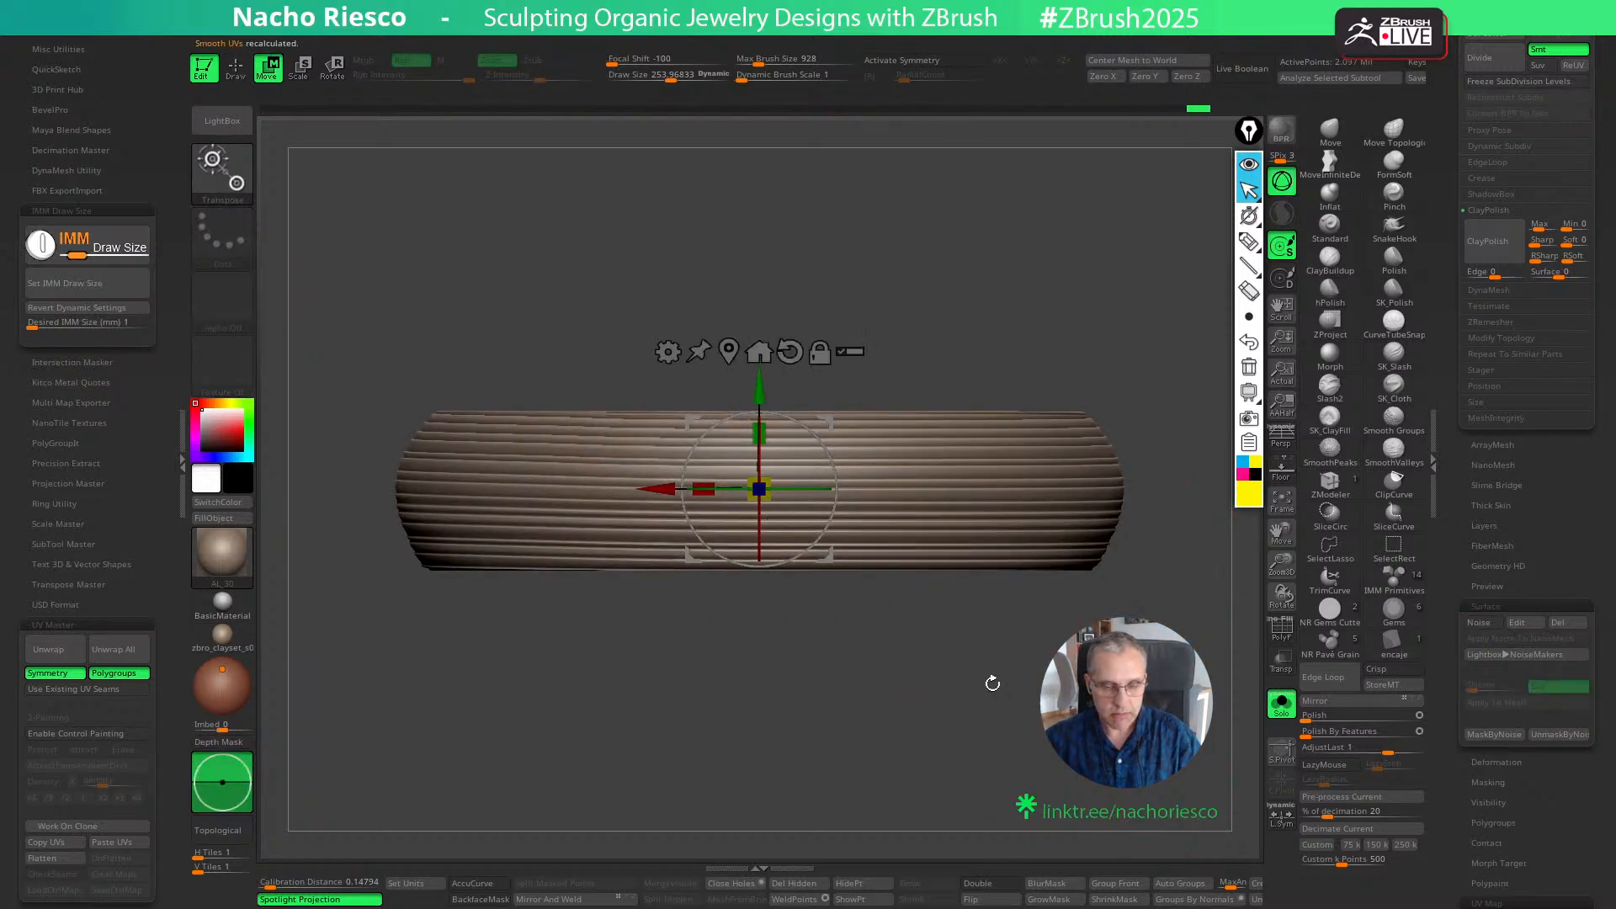
{"action": "key", "text": "q"}
- Annotate the ring's stepped edge profile with black strokes and sketch a circled notched profile beside it
{"action": "mouse_move", "coordinate": [1021, 701]}
{"action": "left_mouse_down"}
{"action": "mouse_move", "coordinate": [1032, 754]}
{"action": "mouse_move", "coordinate": [1000, 701]}
{"action": "left_mouse_up"}
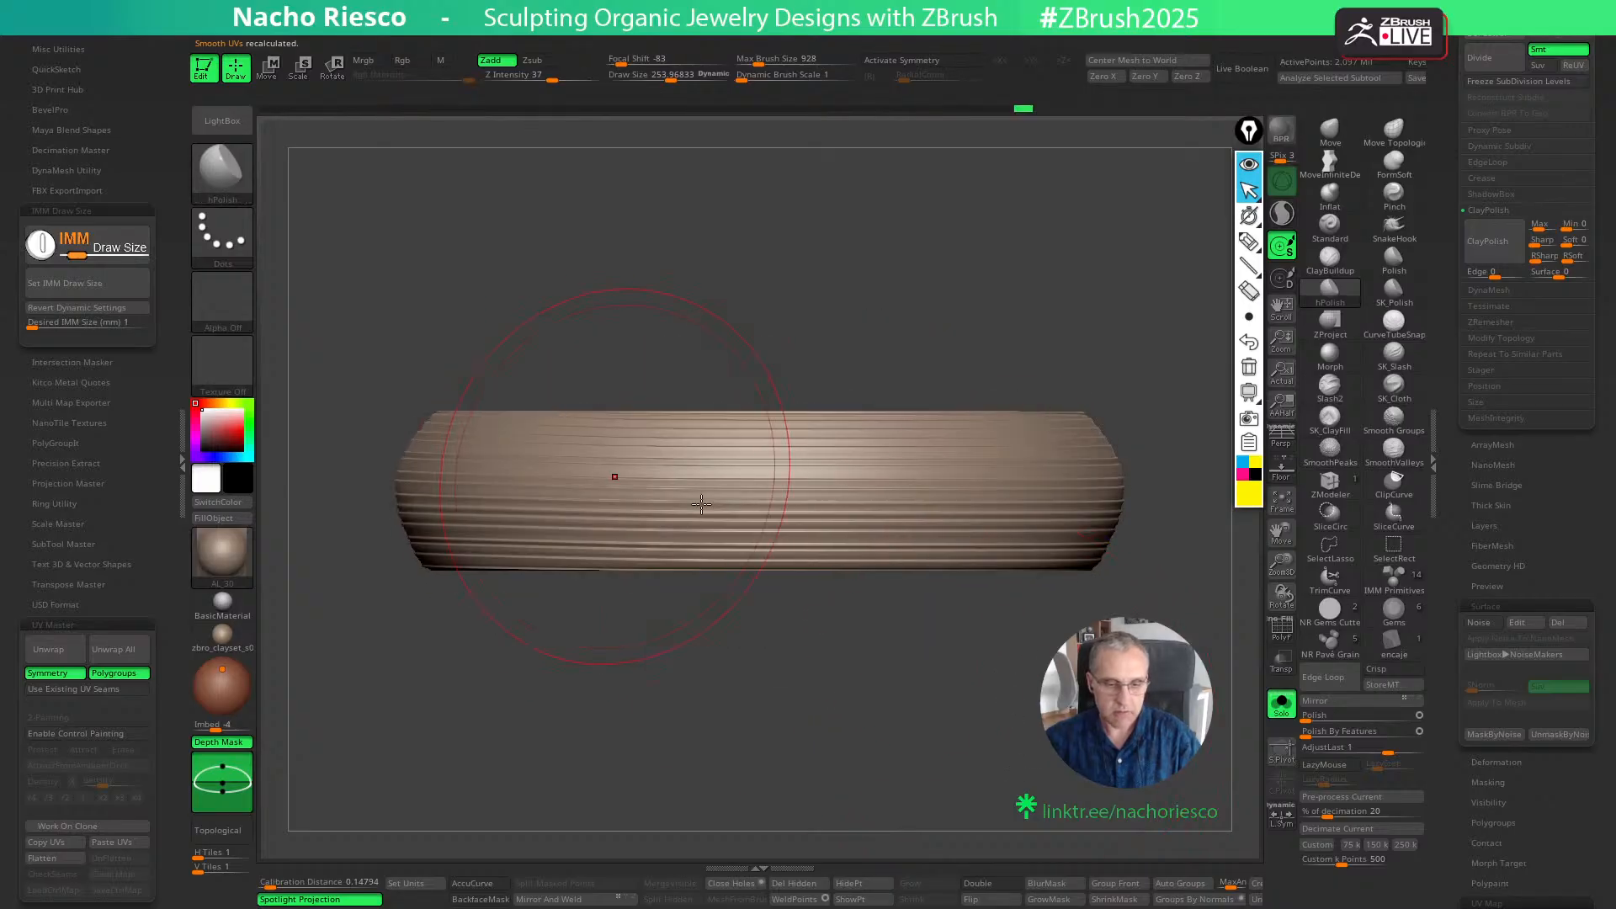
{"action": "left_click_drag", "start_coordinate": [844, 710], "coordinate": [854, 644]}
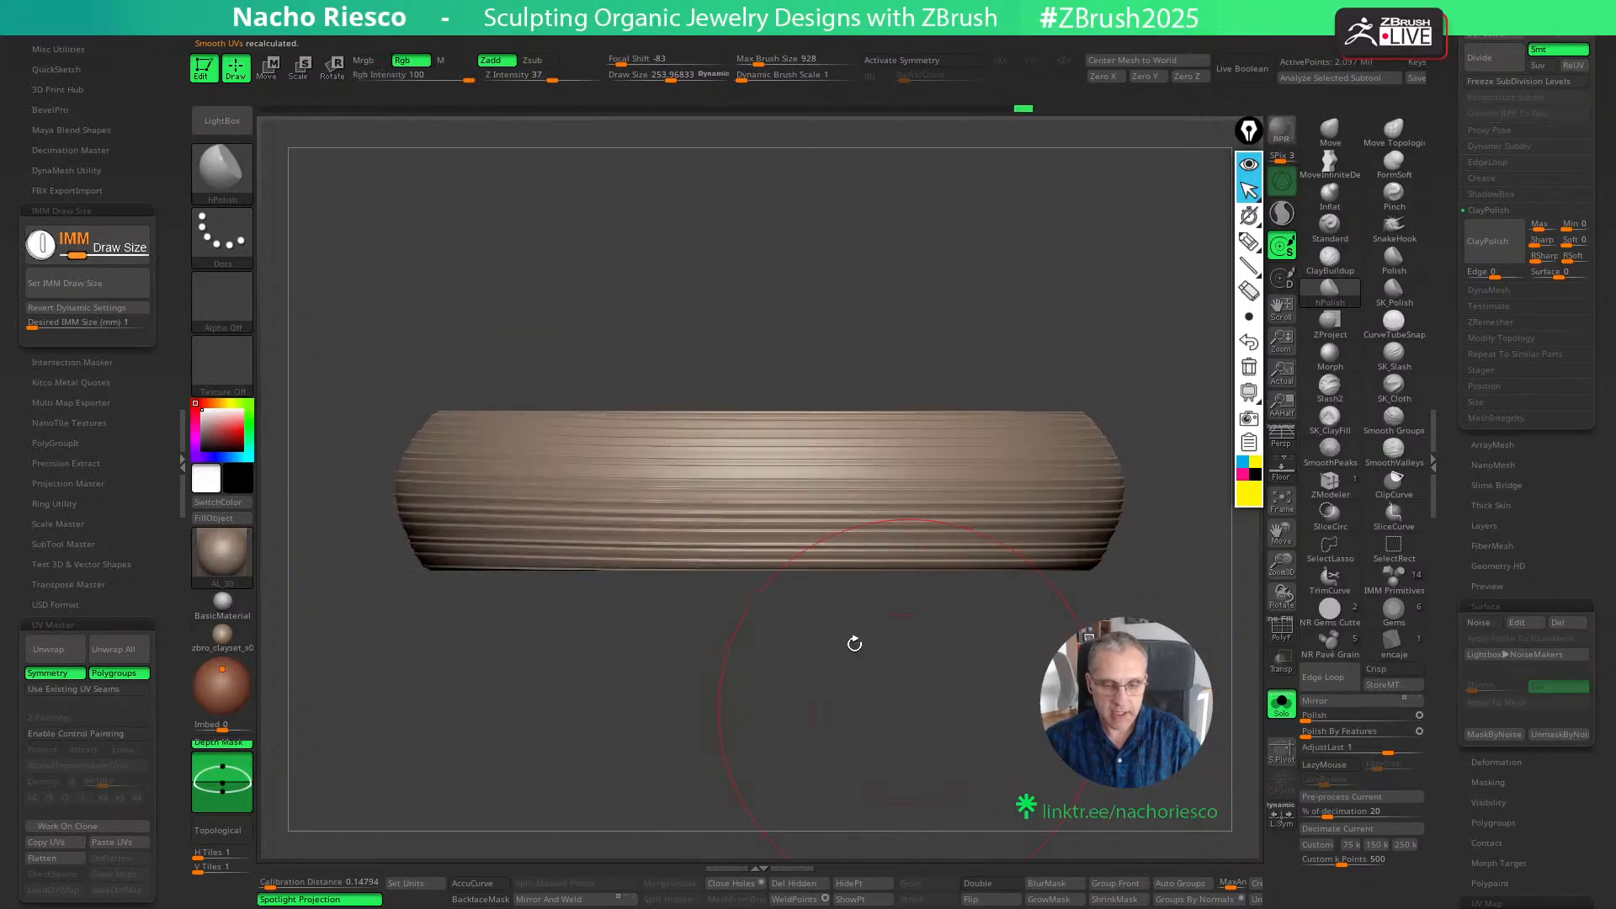
{"action": "right_click_drag", "start_coordinate": [490, 497], "coordinate": [462, 563], "text": "ctrl"}
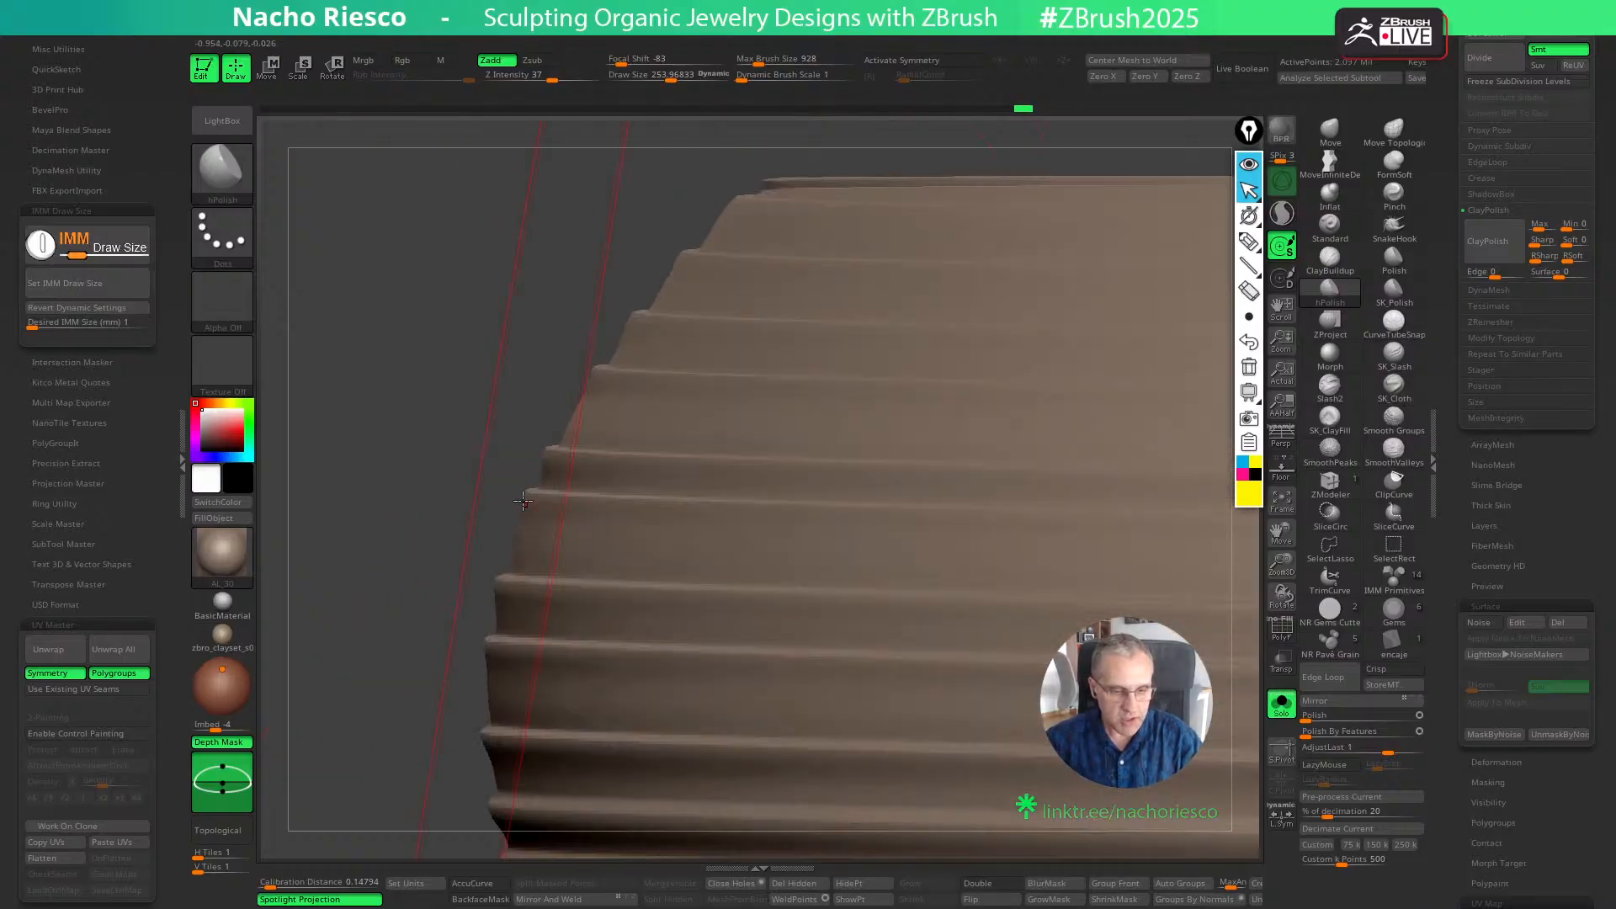
{"action": "key", "text": "a"}
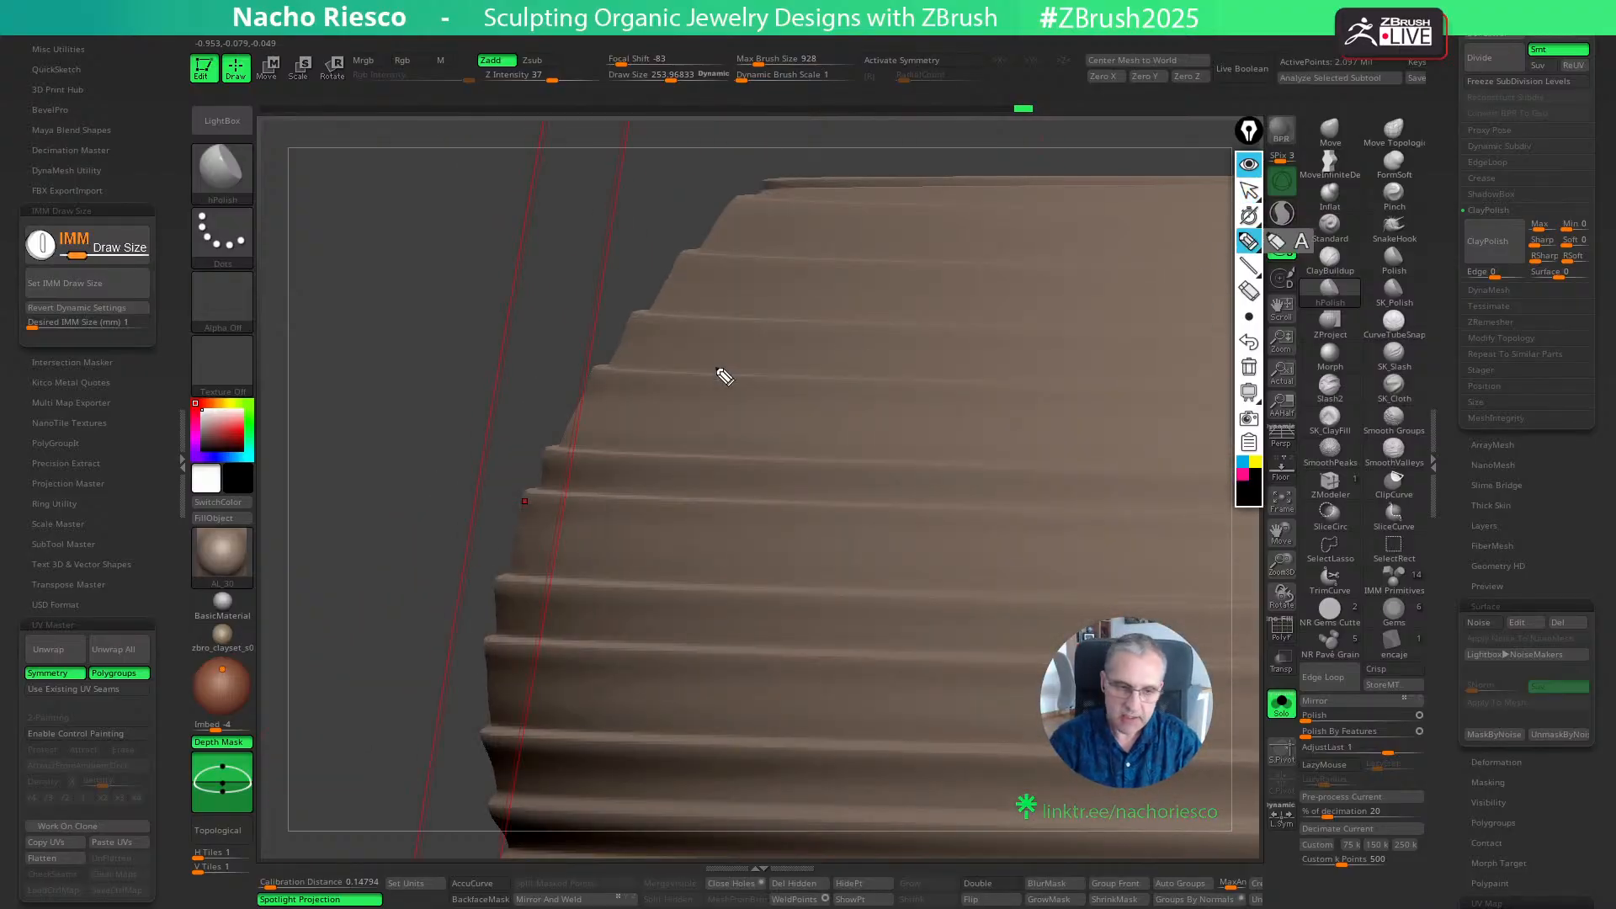
{"action": "mouse_move", "coordinate": [702, 248]}
{"action": "left_mouse_down"}
{"action": "mouse_move", "coordinate": [631, 311]}
{"action": "mouse_move", "coordinate": [564, 425]}
{"action": "left_mouse_up"}
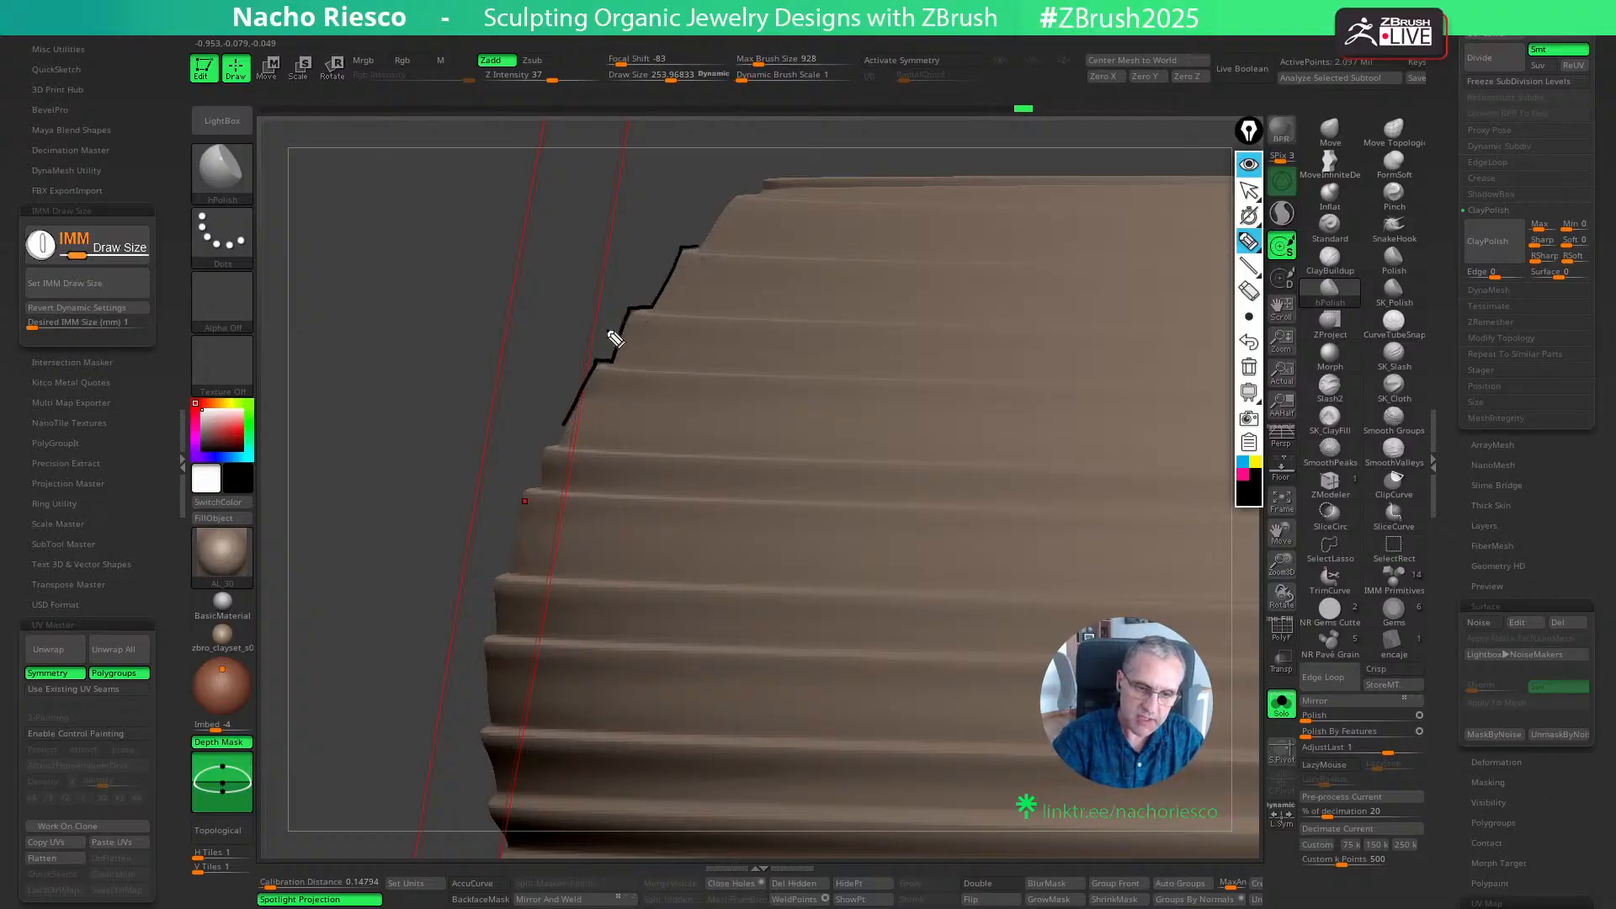
{"action": "left_click_drag", "start_coordinate": [509, 258], "coordinate": [710, 182]}
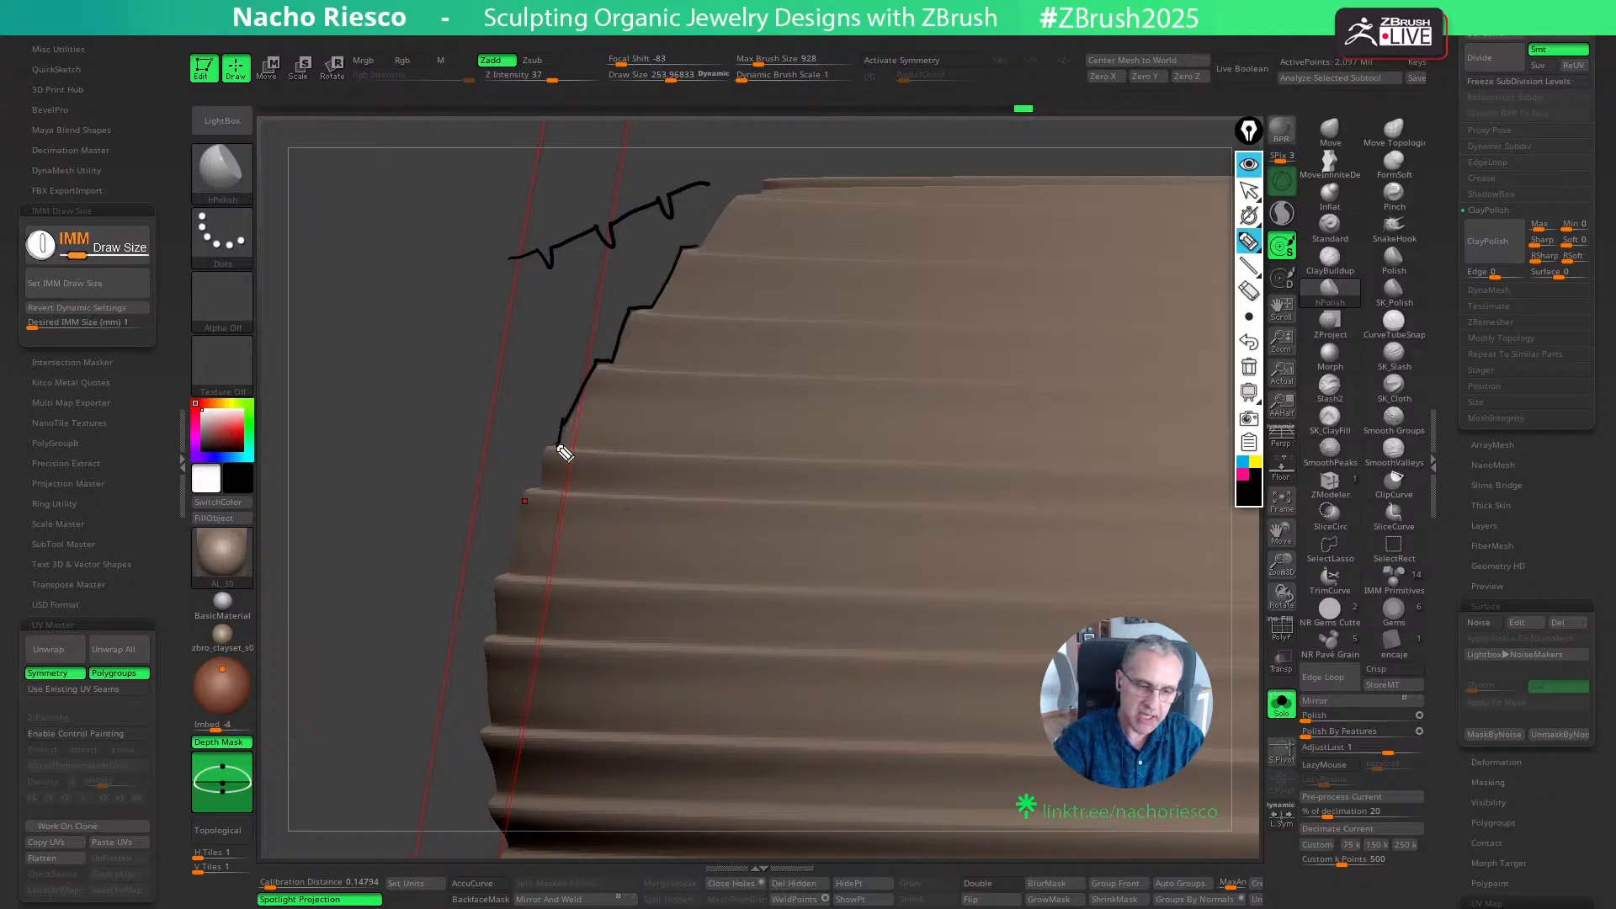
{"action": "left_click_drag", "start_coordinate": [562, 451], "coordinate": [546, 490]}
{"action": "mouse_move", "coordinate": [615, 190]}
{"action": "left_mouse_down"}
{"action": "mouse_move", "coordinate": [668, 137]}
{"action": "mouse_move", "coordinate": [496, 202]}
{"action": "left_mouse_up"}
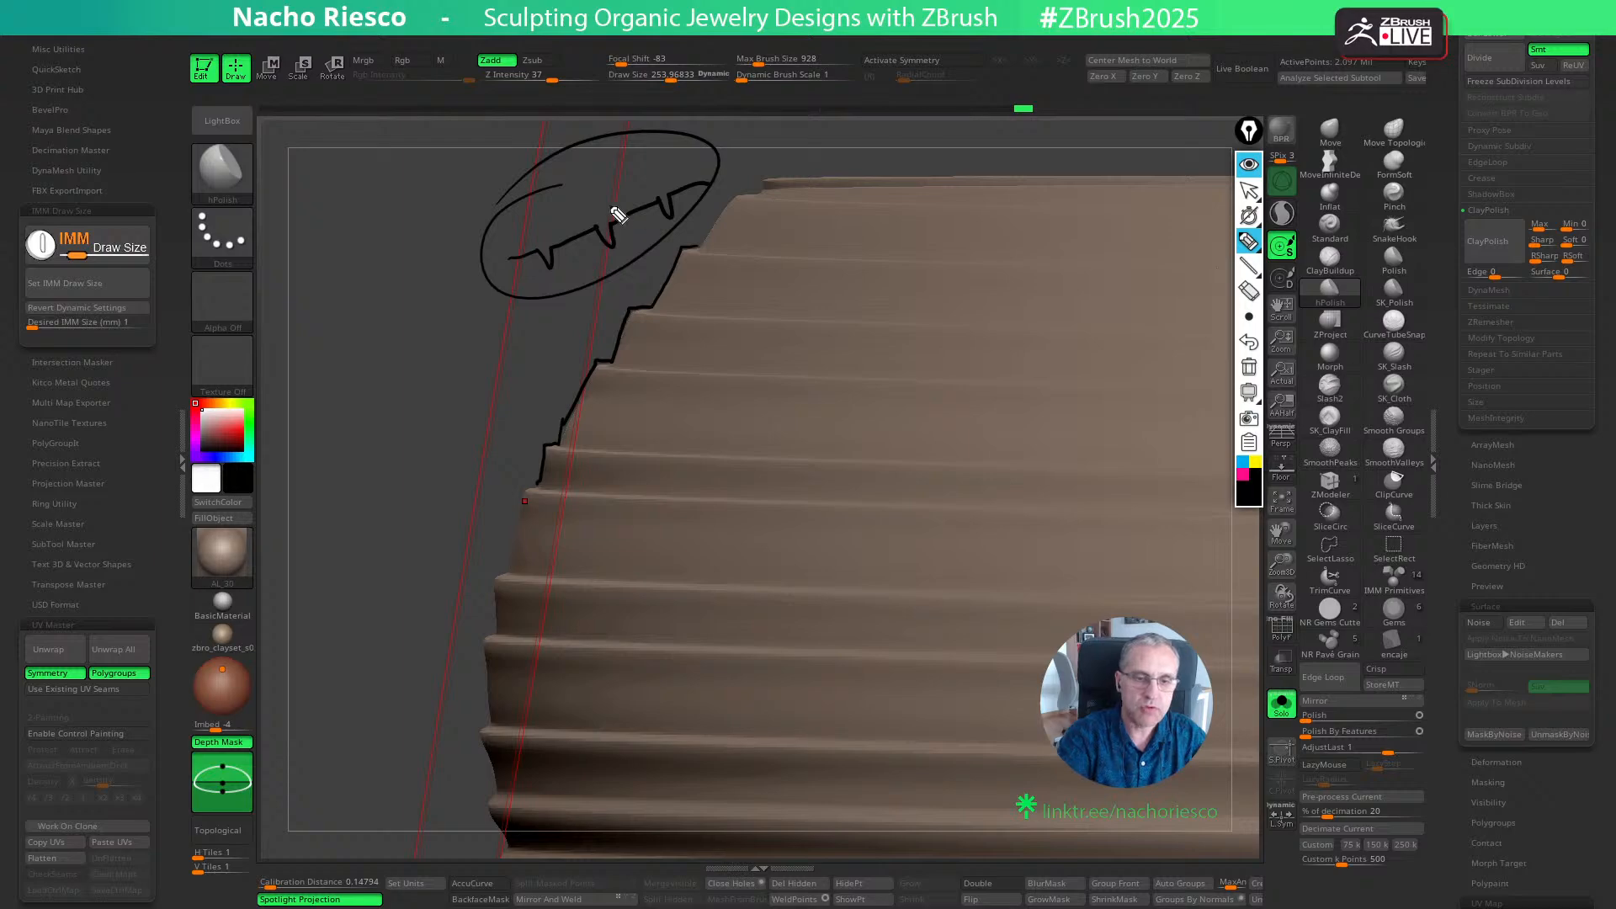
{"action": "mouse_move", "coordinate": [617, 215]}
{"action": "left_mouse_down"}
{"action": "mouse_move", "coordinate": [589, 223]}
{"action": "mouse_move", "coordinate": [657, 210]}
{"action": "left_mouse_up"}
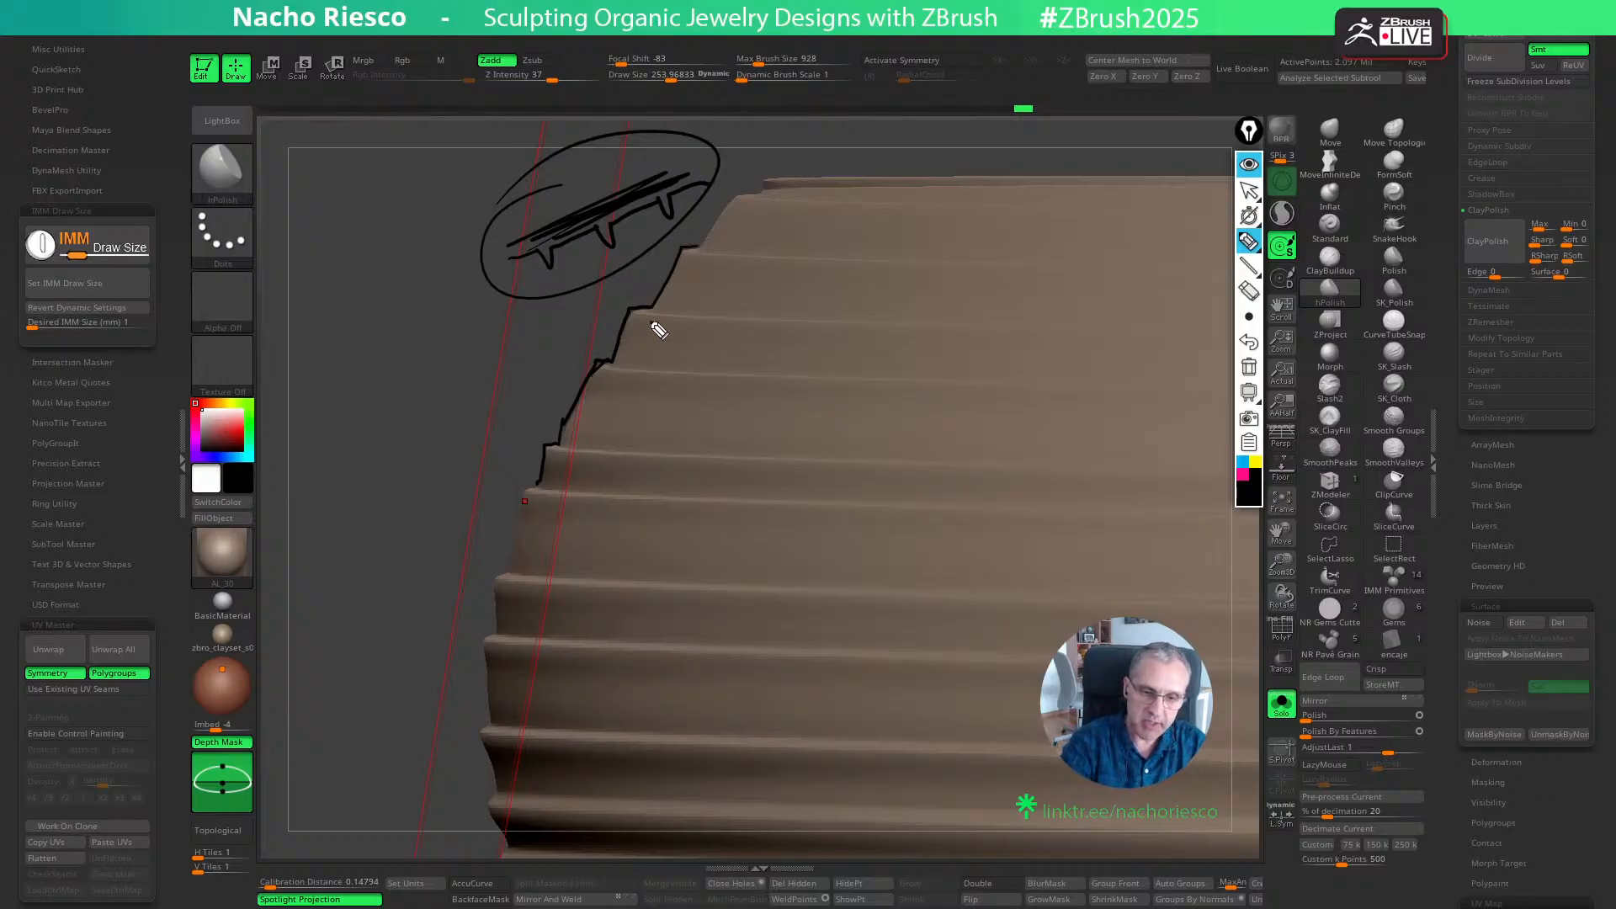
- Mark four groove edges across the ring with black lines, and sketch a stepped and a notched profile for comparison
{"action": "left_click_drag", "start_coordinate": [648, 313], "coordinate": [958, 317]}
{"action": "left_click_drag", "start_coordinate": [684, 262], "coordinate": [1069, 265]}
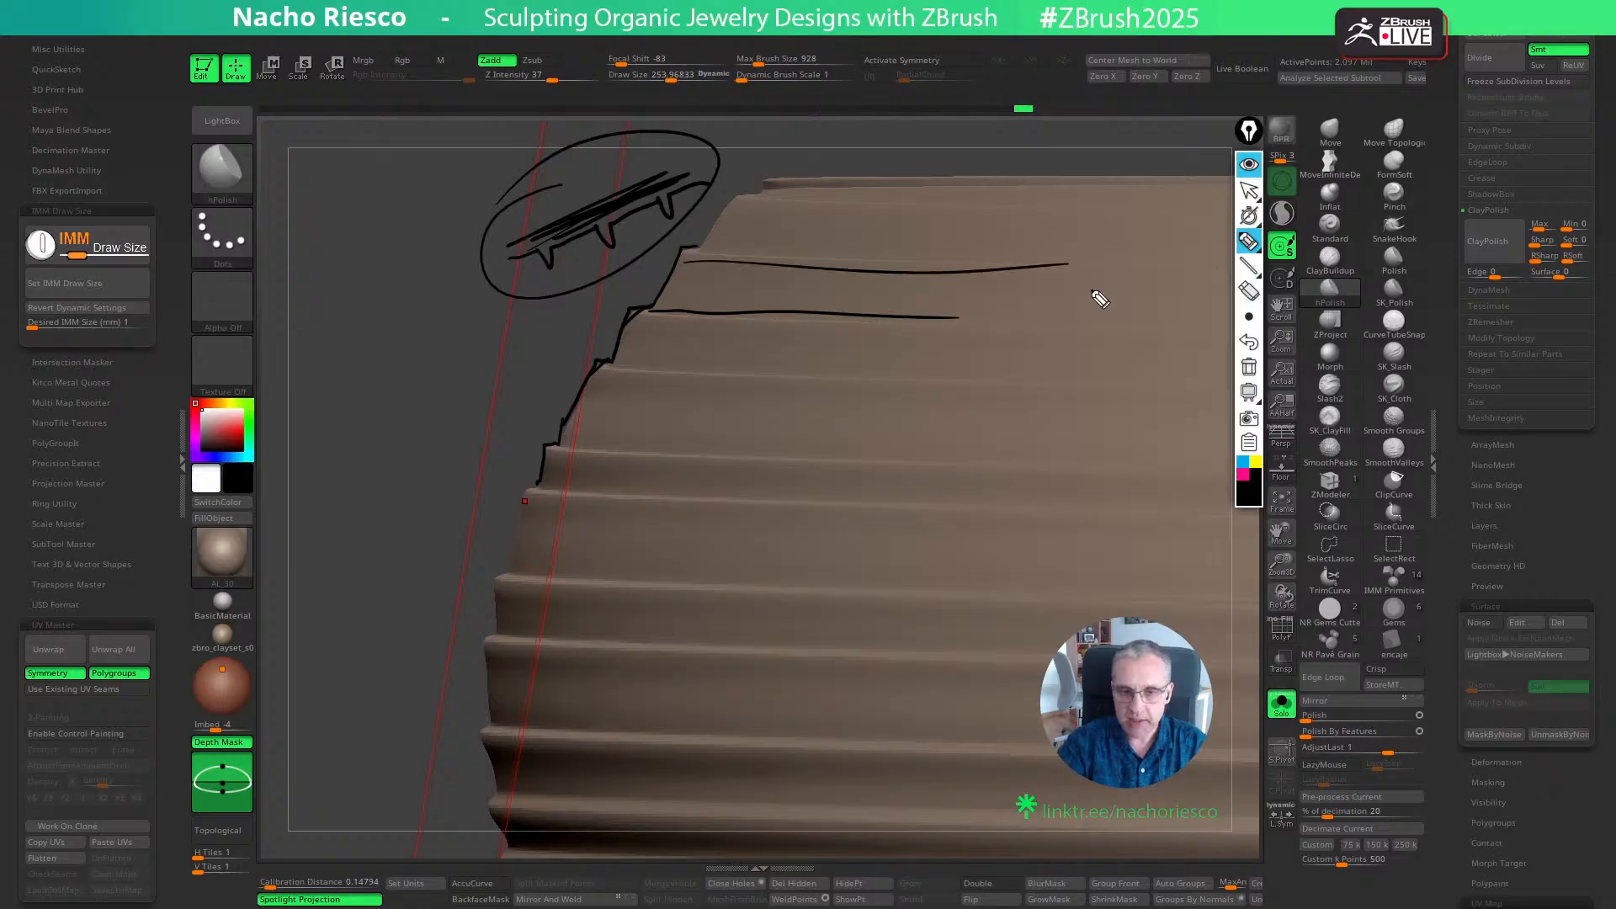
{"action": "left_click_drag", "start_coordinate": [567, 442], "coordinate": [961, 439]}
{"action": "left_click_drag", "start_coordinate": [503, 492], "coordinate": [844, 507]}
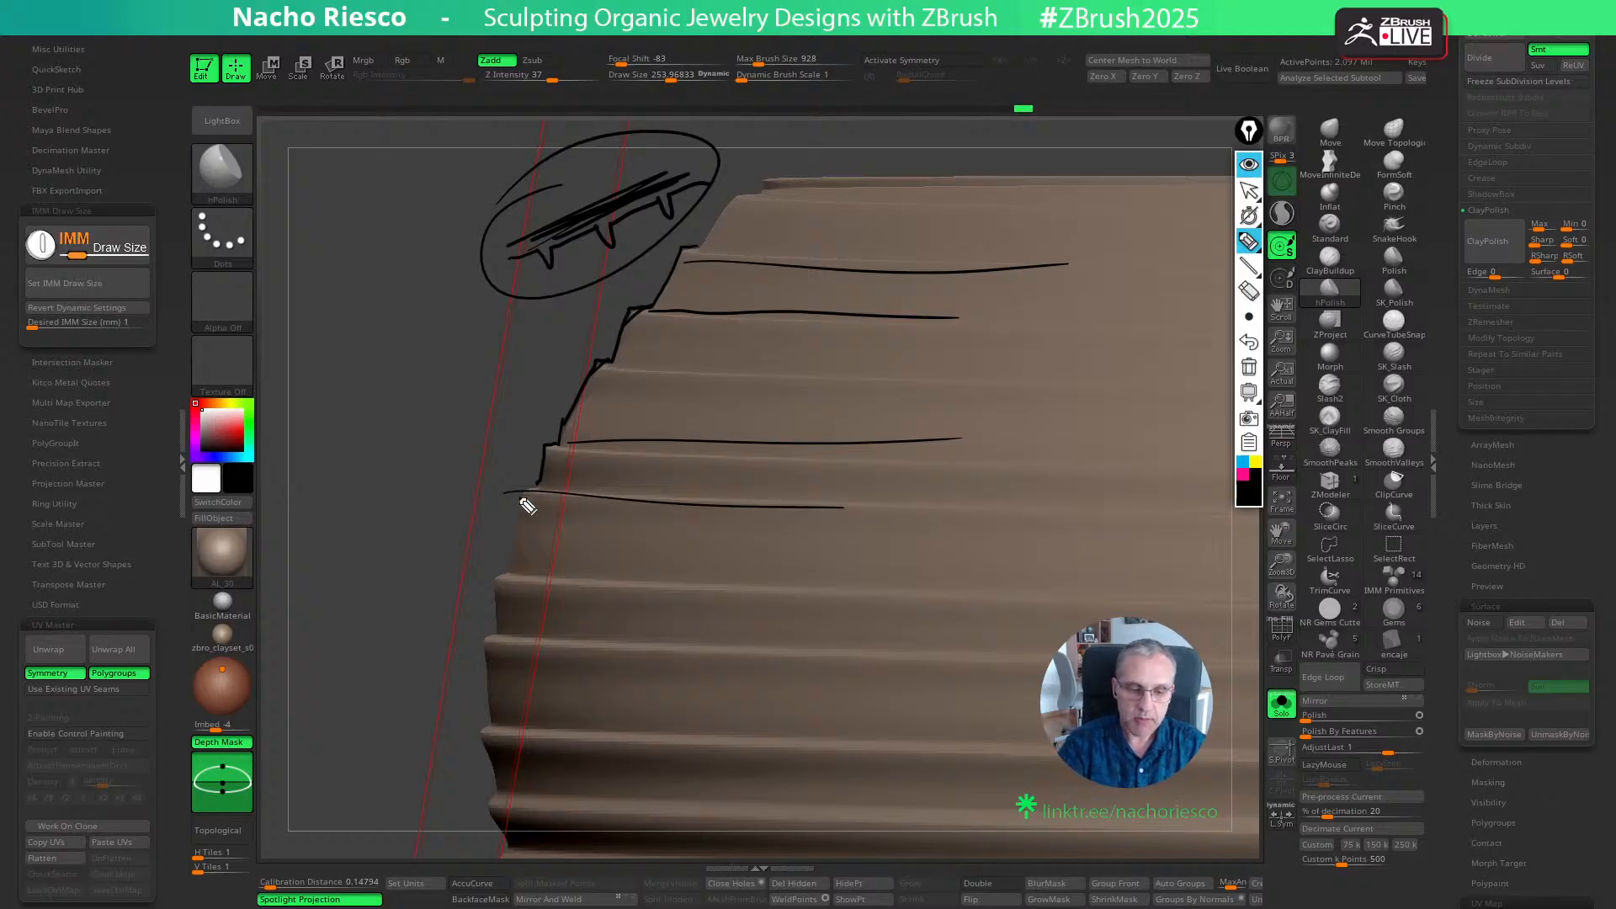
{"action": "mouse_move", "coordinate": [416, 421]}
{"action": "left_mouse_down"}
{"action": "mouse_move", "coordinate": [535, 412]}
{"action": "mouse_move", "coordinate": [611, 365]}
{"action": "mouse_move", "coordinate": [712, 345]}
{"action": "mouse_move", "coordinate": [754, 354]}
{"action": "mouse_move", "coordinate": [801, 321]}
{"action": "mouse_move", "coordinate": [810, 347]}
{"action": "left_mouse_up"}
{"action": "mouse_move", "coordinate": [430, 318]}
{"action": "left_mouse_down"}
{"action": "mouse_move", "coordinate": [494, 303]}
{"action": "mouse_move", "coordinate": [559, 325]}
{"action": "mouse_move", "coordinate": [597, 279]}
{"action": "left_mouse_up"}
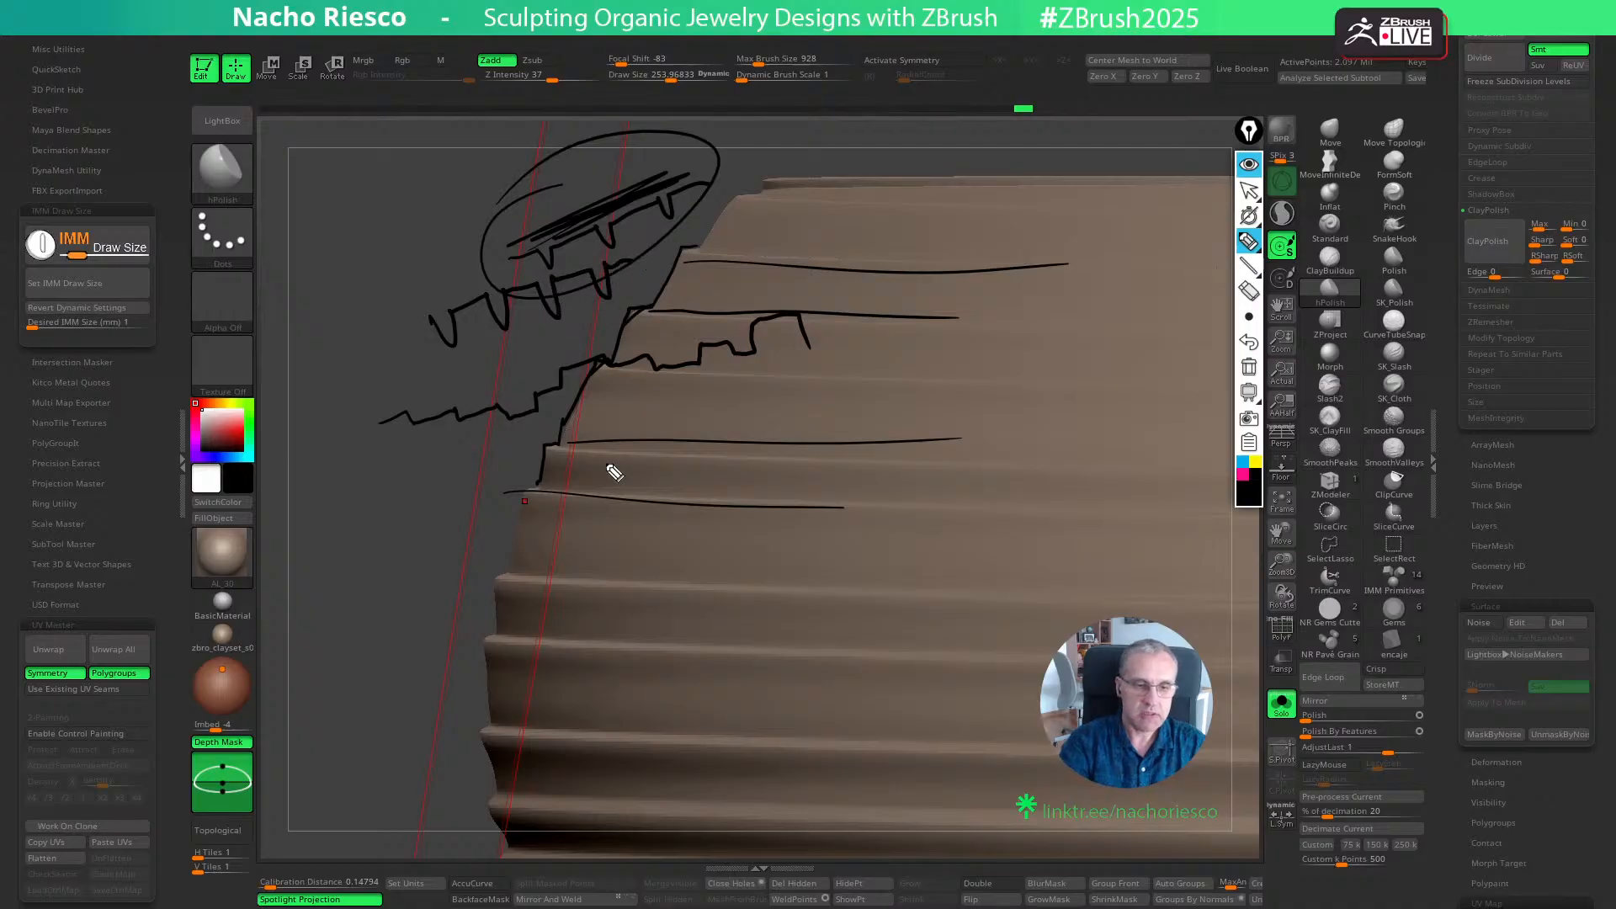
- Clear all the drawn annotations and return to normal pointer control of the model
{"action": "left_click", "coordinate": [1248, 366]}
{"action": "left_click", "coordinate": [1248, 190]}
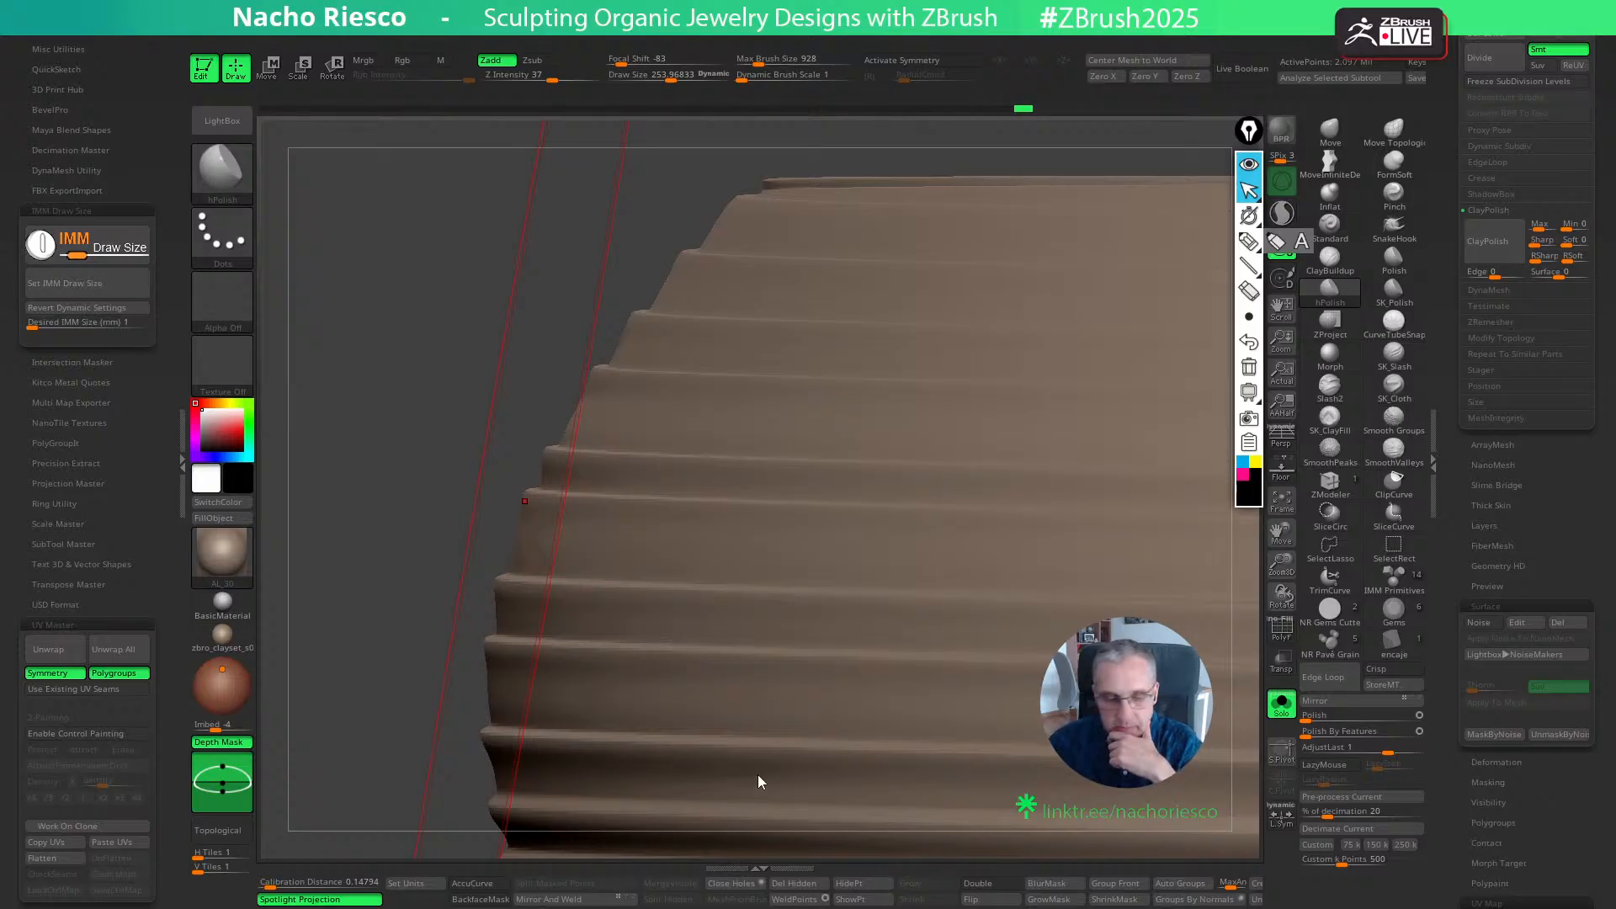
{"action": "scroll", "coordinate": [1465, 347], "scroll_direction": "up", "scroll_amount": 5}
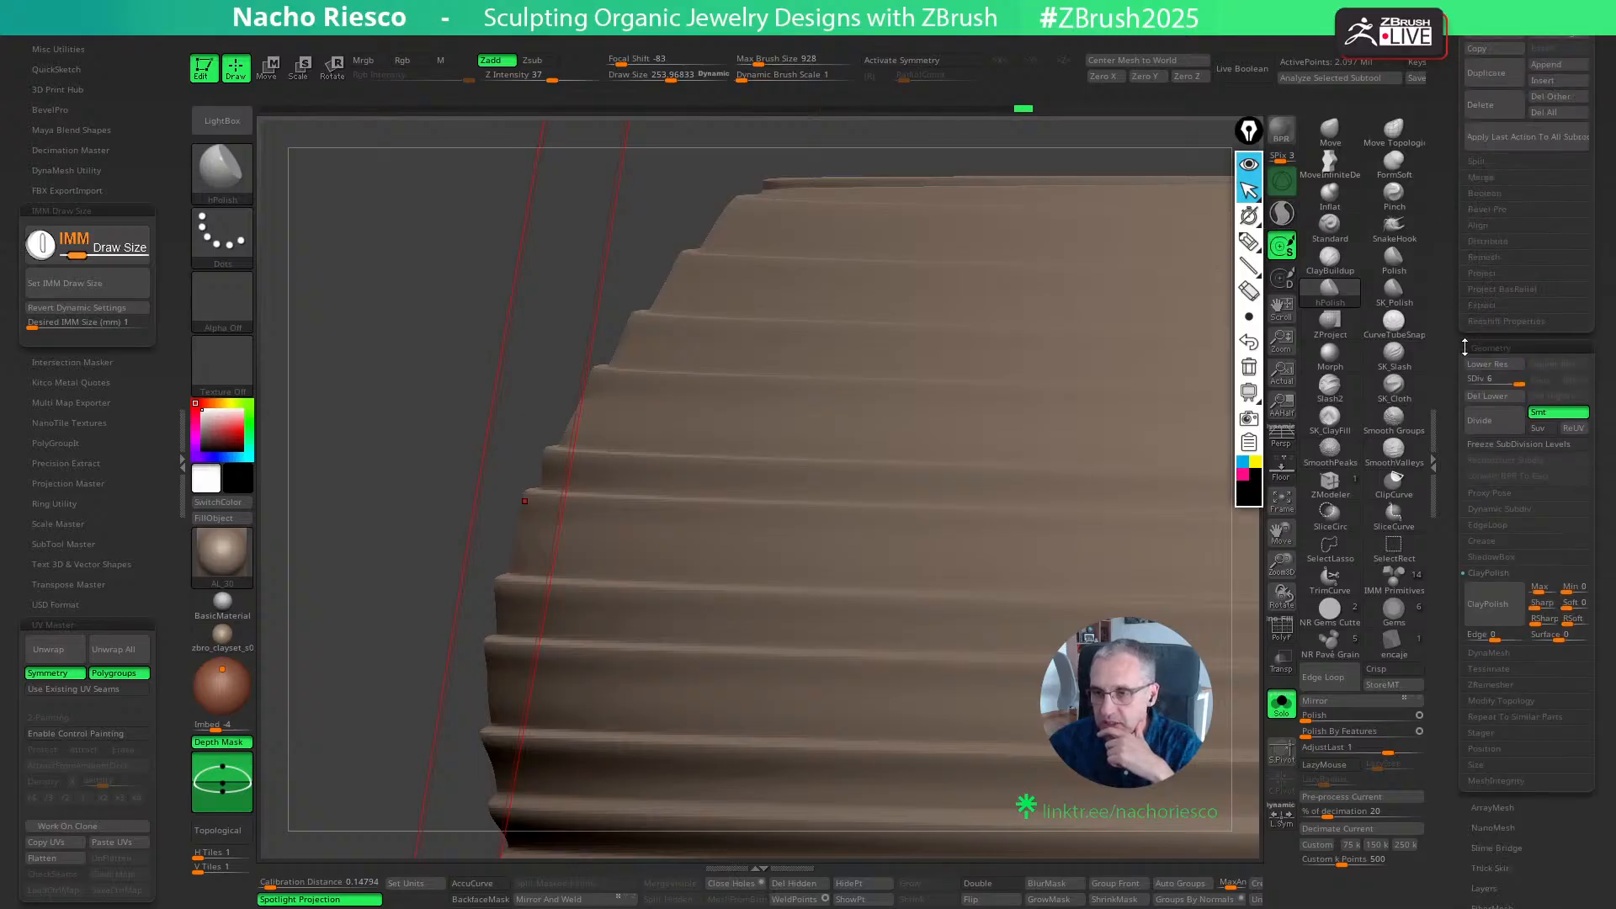
- Switch to the snake model, frame it with all its visible subtools, and preview the stone seats with Live Boolean
{"action": "left_click", "coordinate": [1253, 167]}
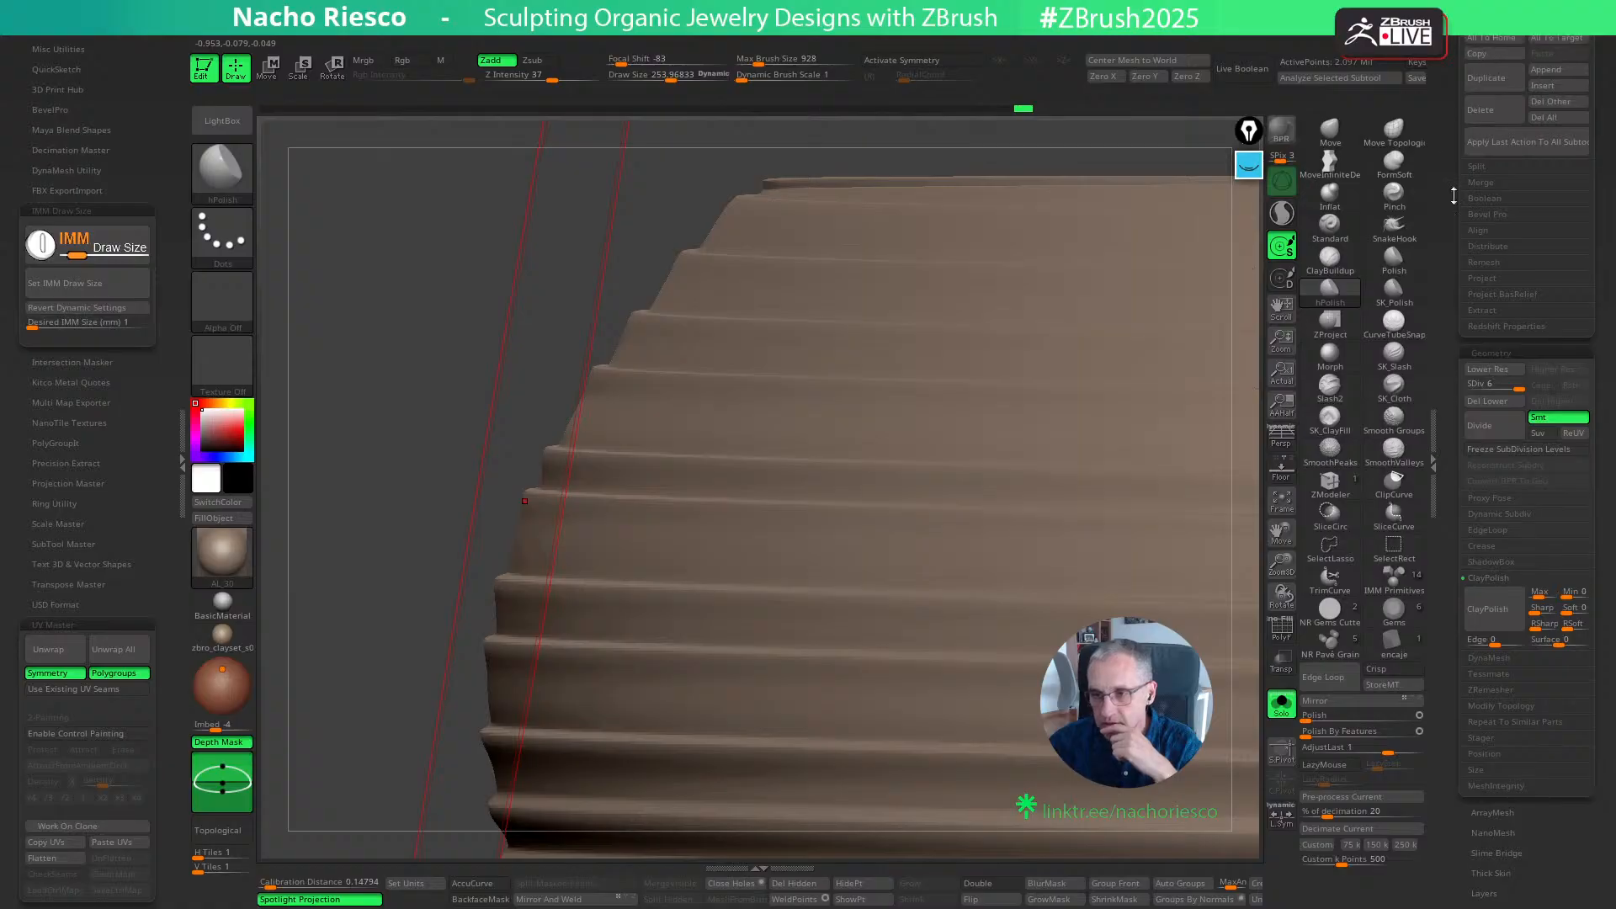
{"action": "scroll", "coordinate": [1466, 313], "scroll_direction": "up", "scroll_amount": 10}
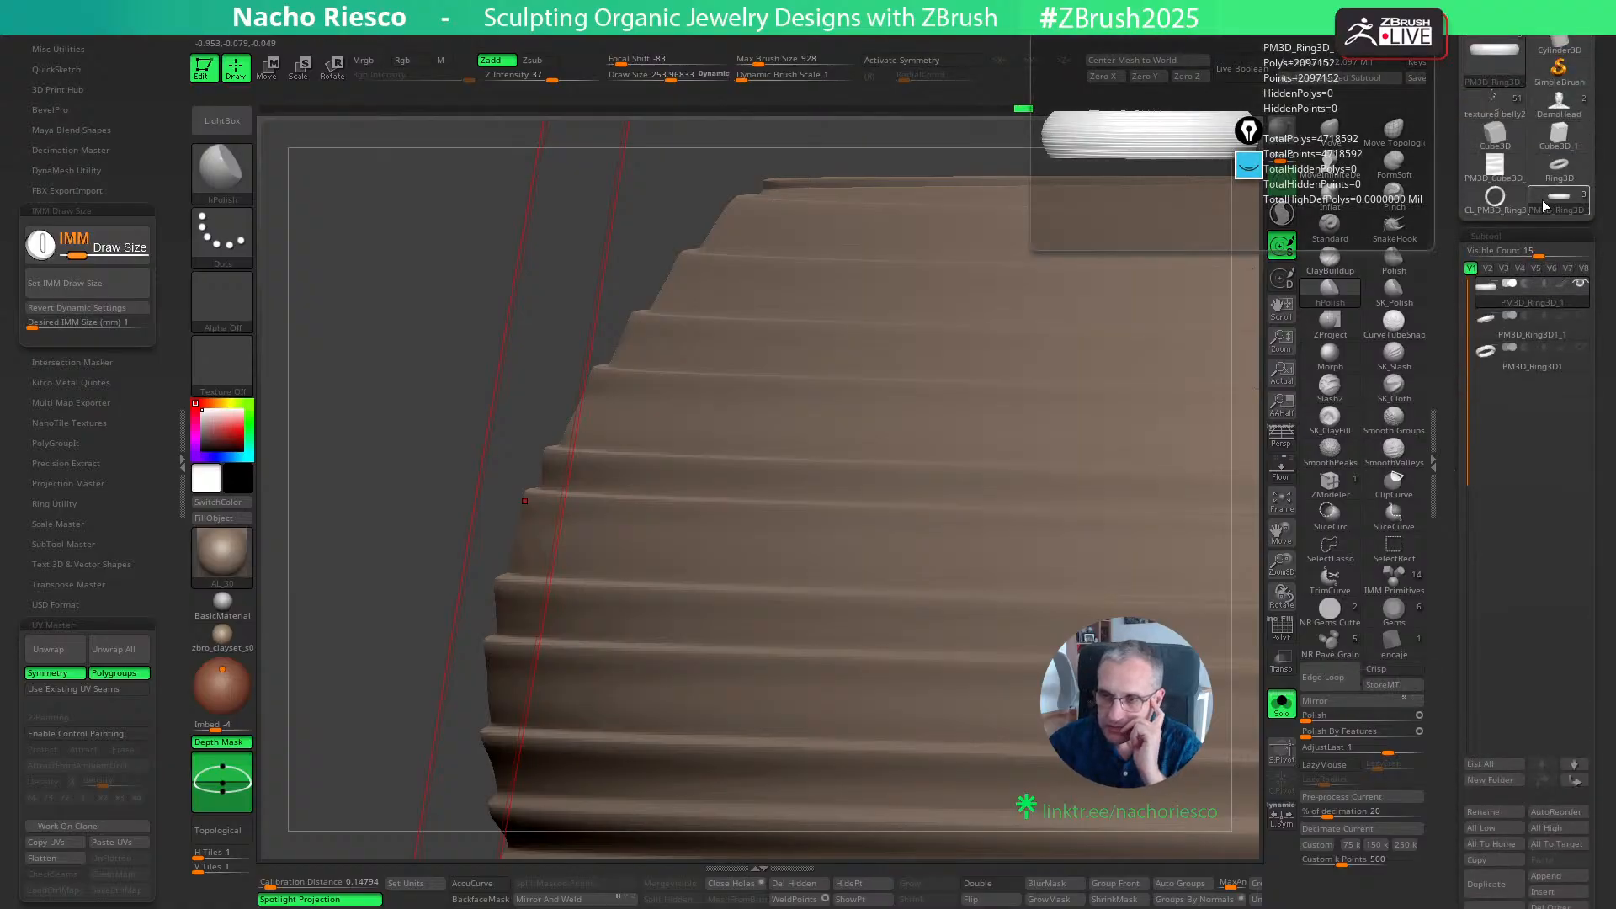
{"action": "left_click", "coordinate": [1494, 106]}
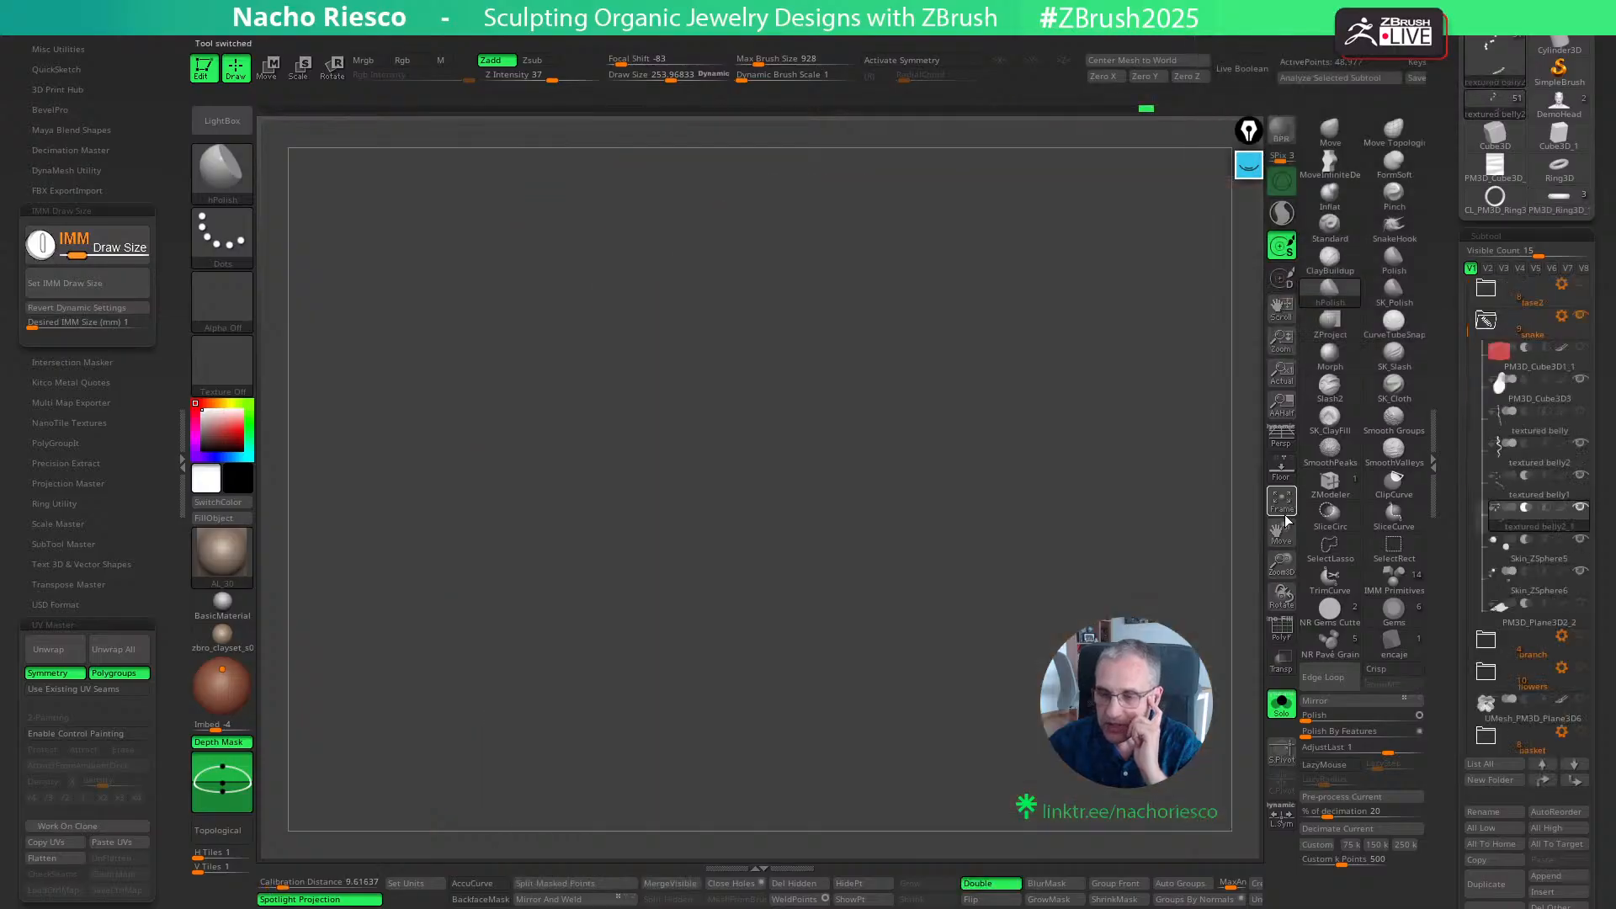
{"action": "left_click", "coordinate": [1283, 506]}
{"action": "left_click", "coordinate": [1276, 712]}
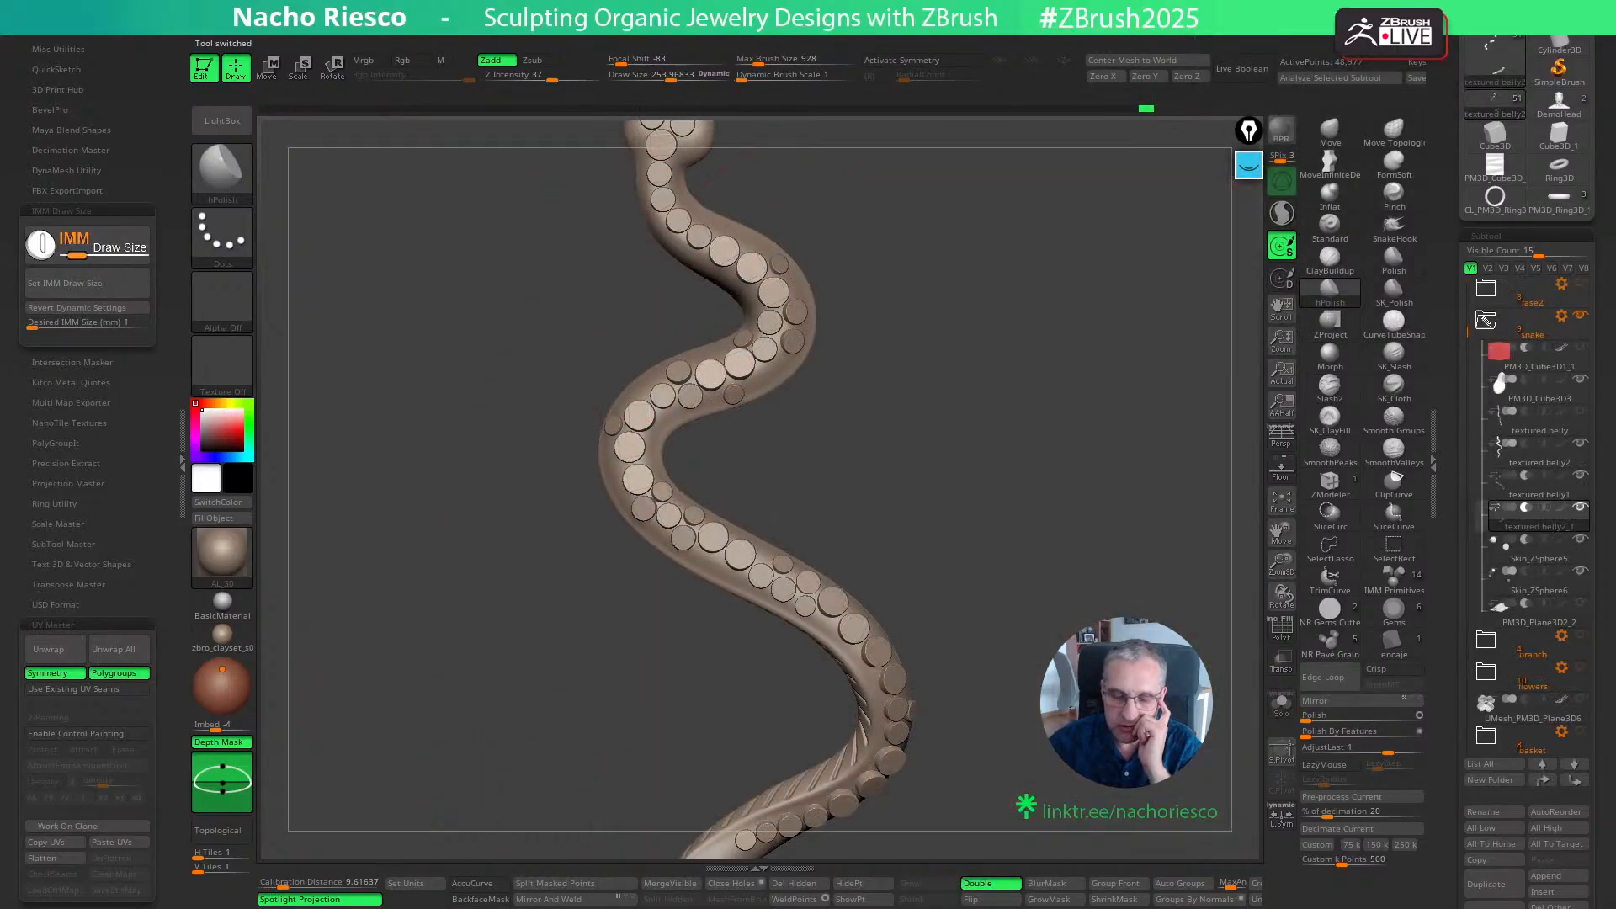
{"action": "left_click", "coordinate": [1243, 69]}
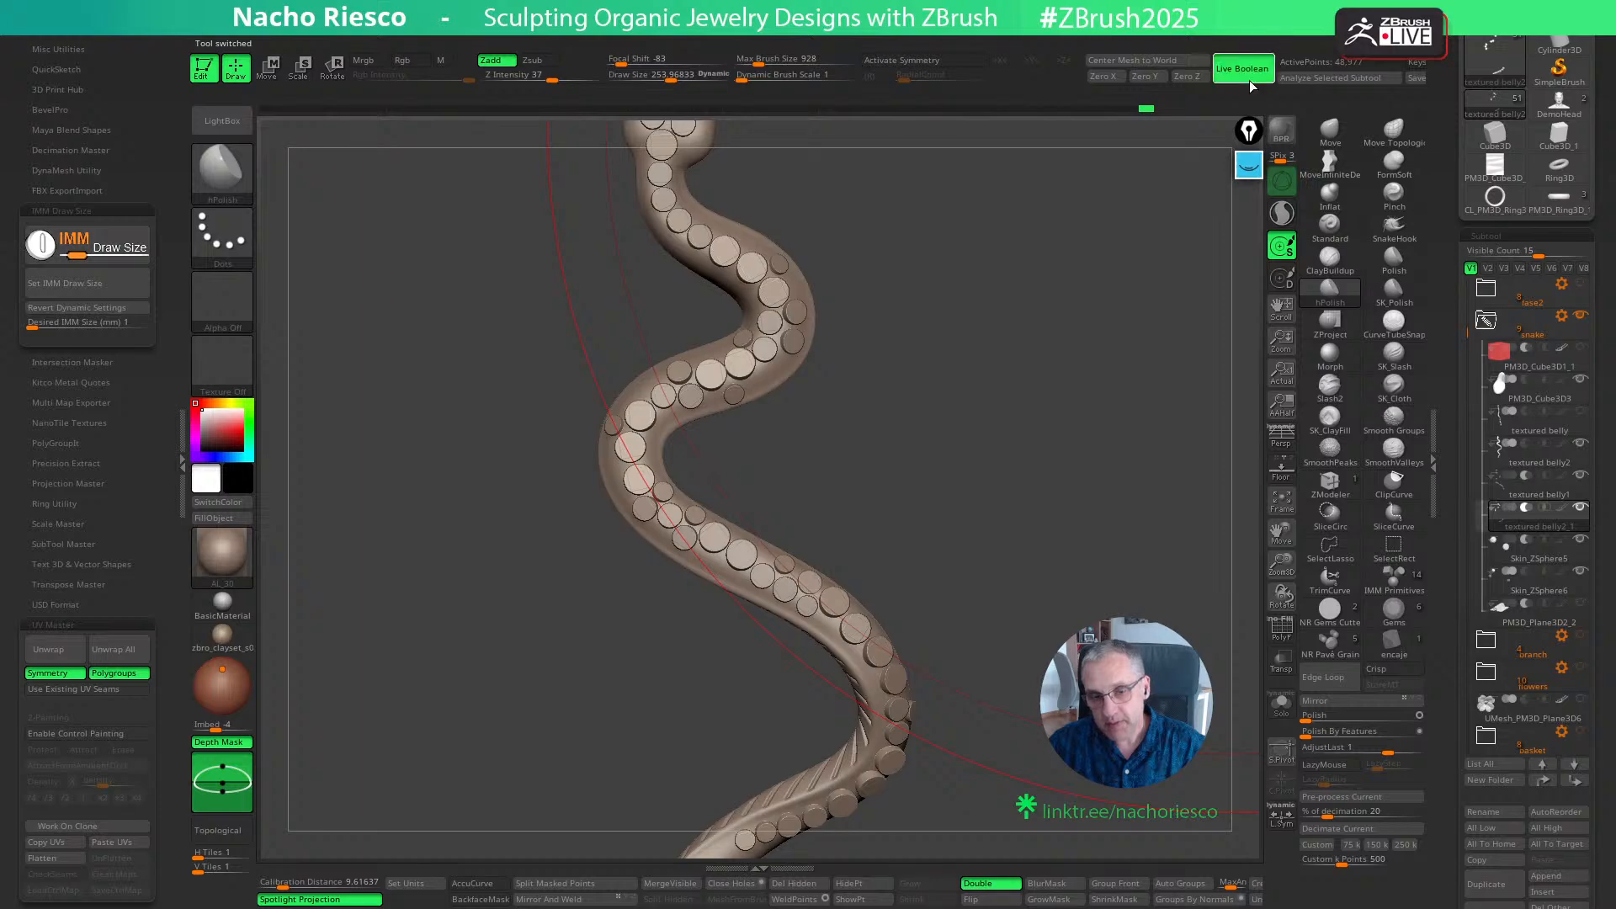
{"action": "right_click_drag", "start_coordinate": [1027, 492], "coordinate": [1022, 423], "text": "ctrl"}
{"action": "right_click_drag", "start_coordinate": [988, 546], "coordinate": [1061, 455], "text": "alt"}
{"action": "right_click_drag", "start_coordinate": [1061, 455], "coordinate": [1049, 520], "text": "ctrl"}
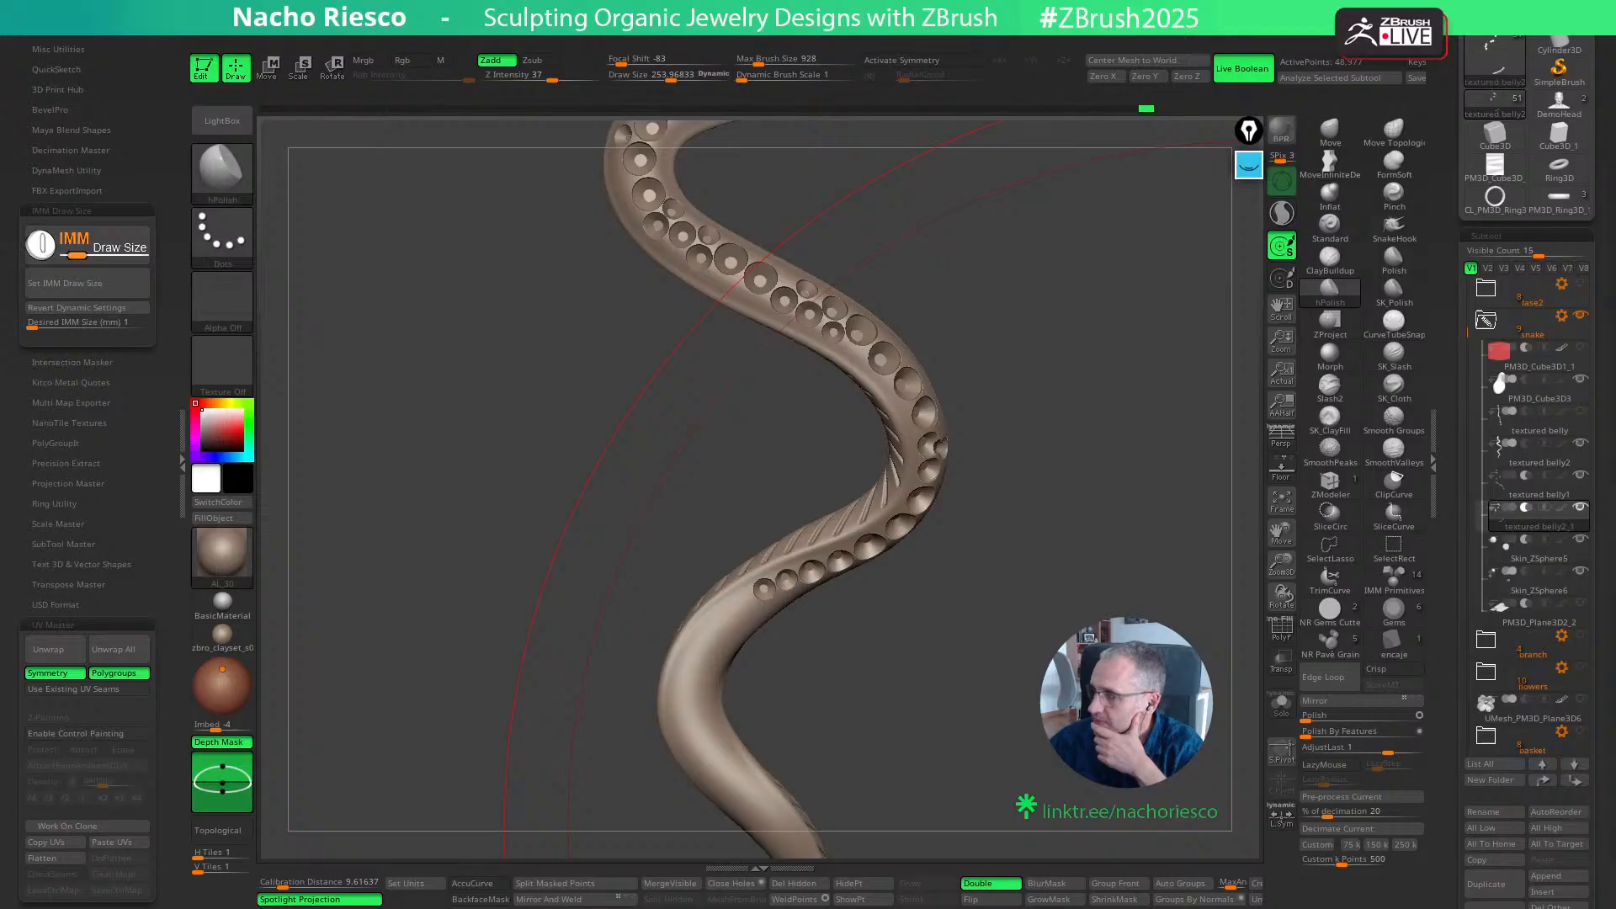
- Switch to the browser, open the YouTube channel from the Linktree page, and find its previous live streams
{"action": "left_click_drag", "start_coordinate": [1615, 157], "coordinate": [827, 169]}
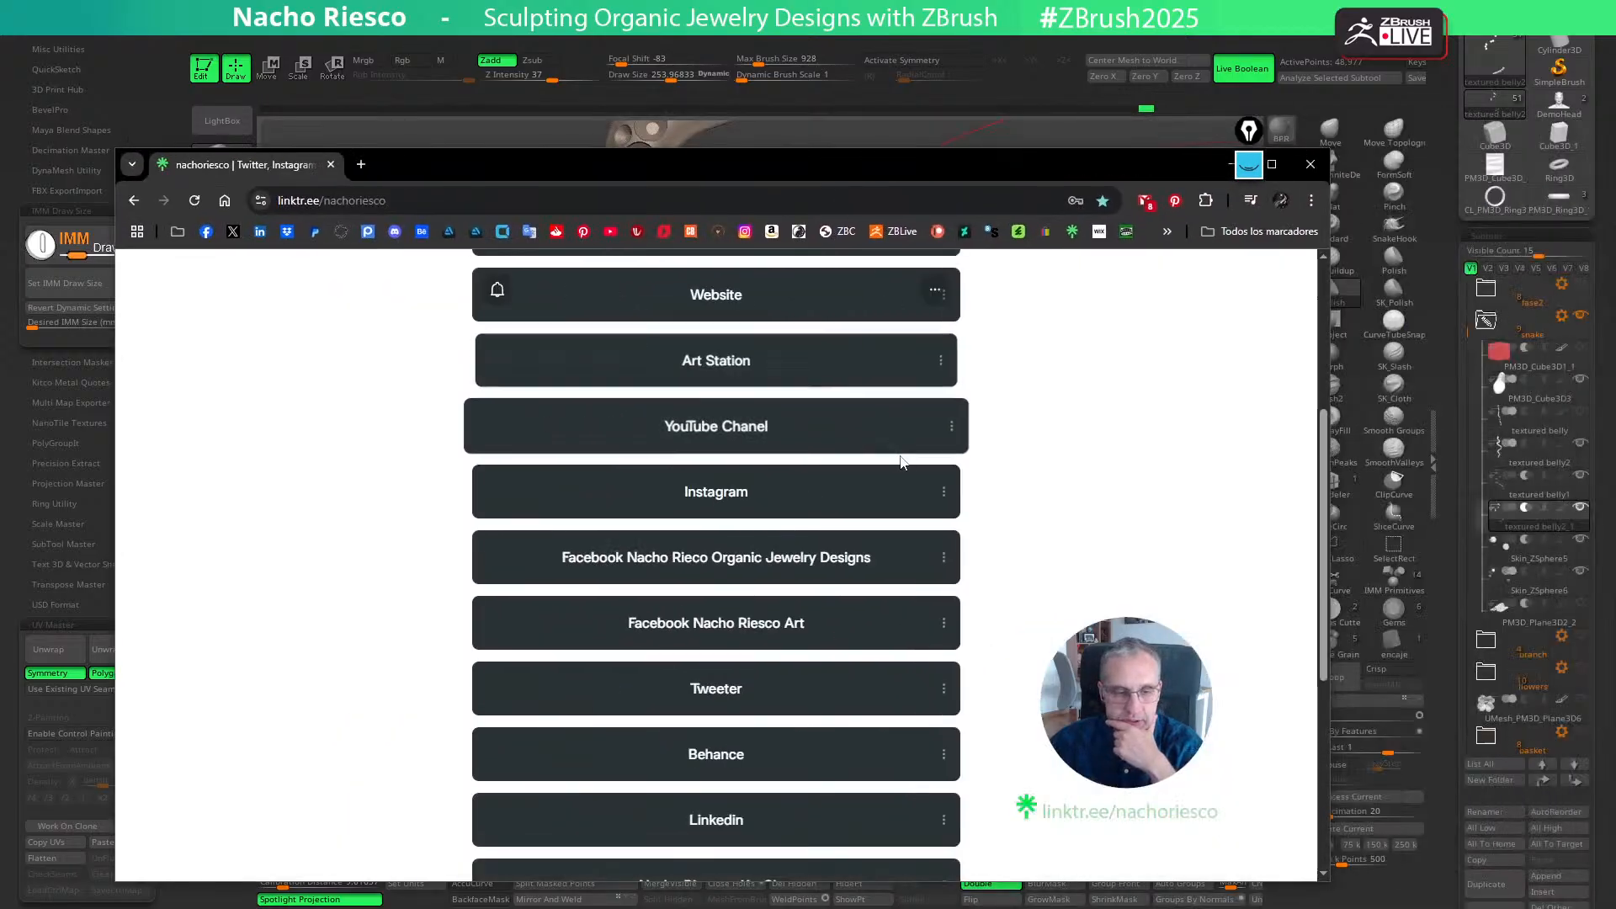
{"action": "left_click", "coordinate": [729, 427]}
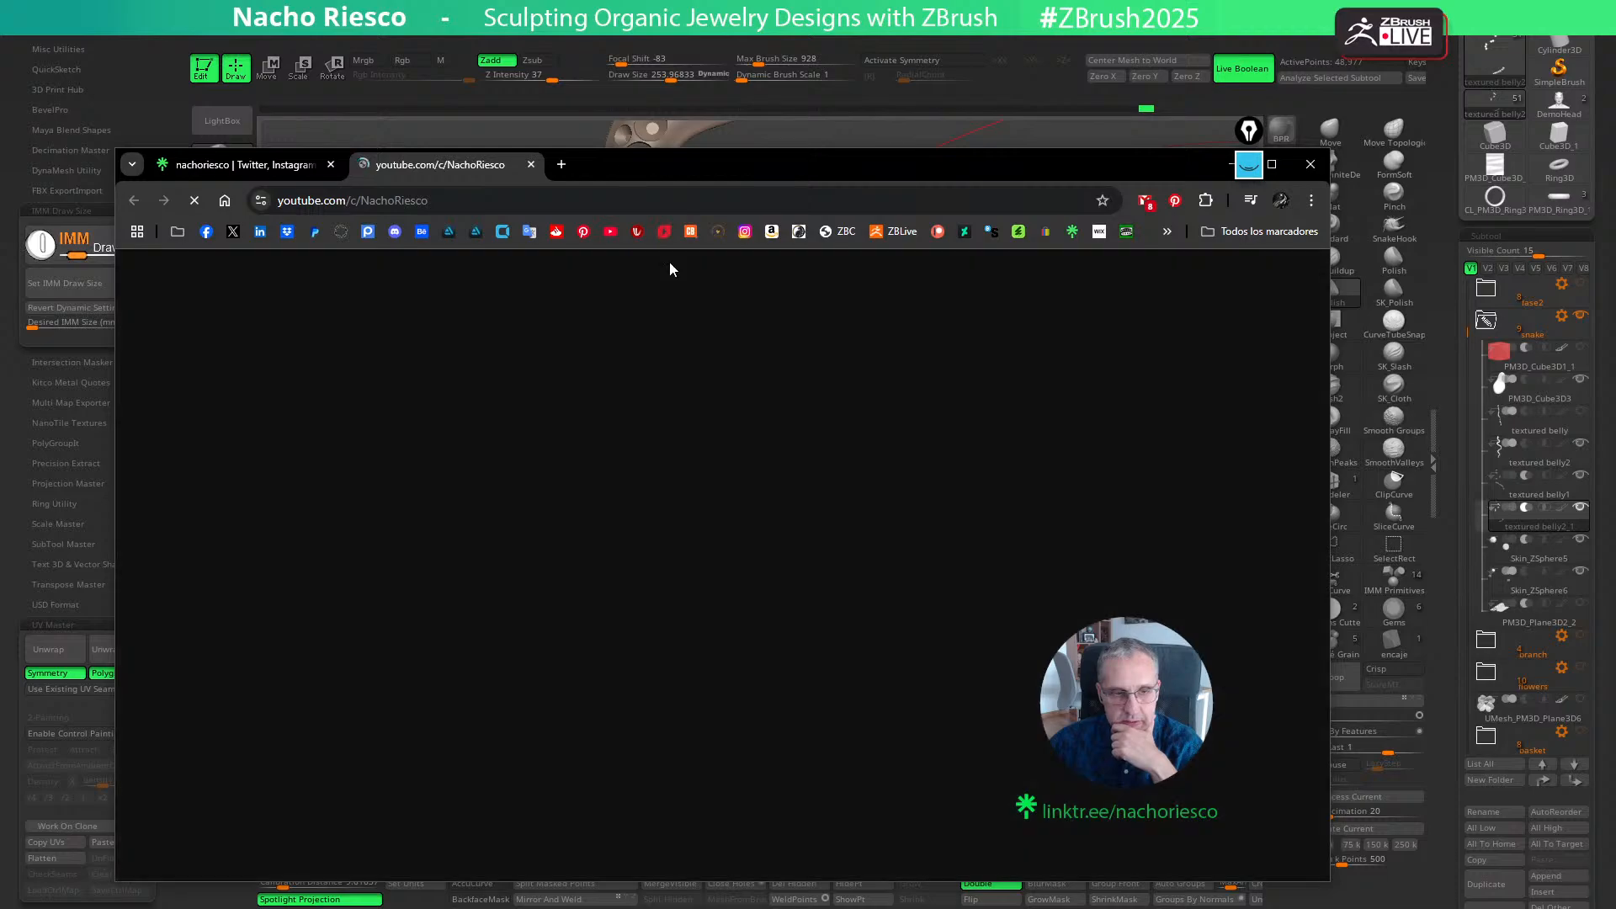
{"action": "left_click_drag", "start_coordinate": [680, 159], "coordinate": [721, 48]}
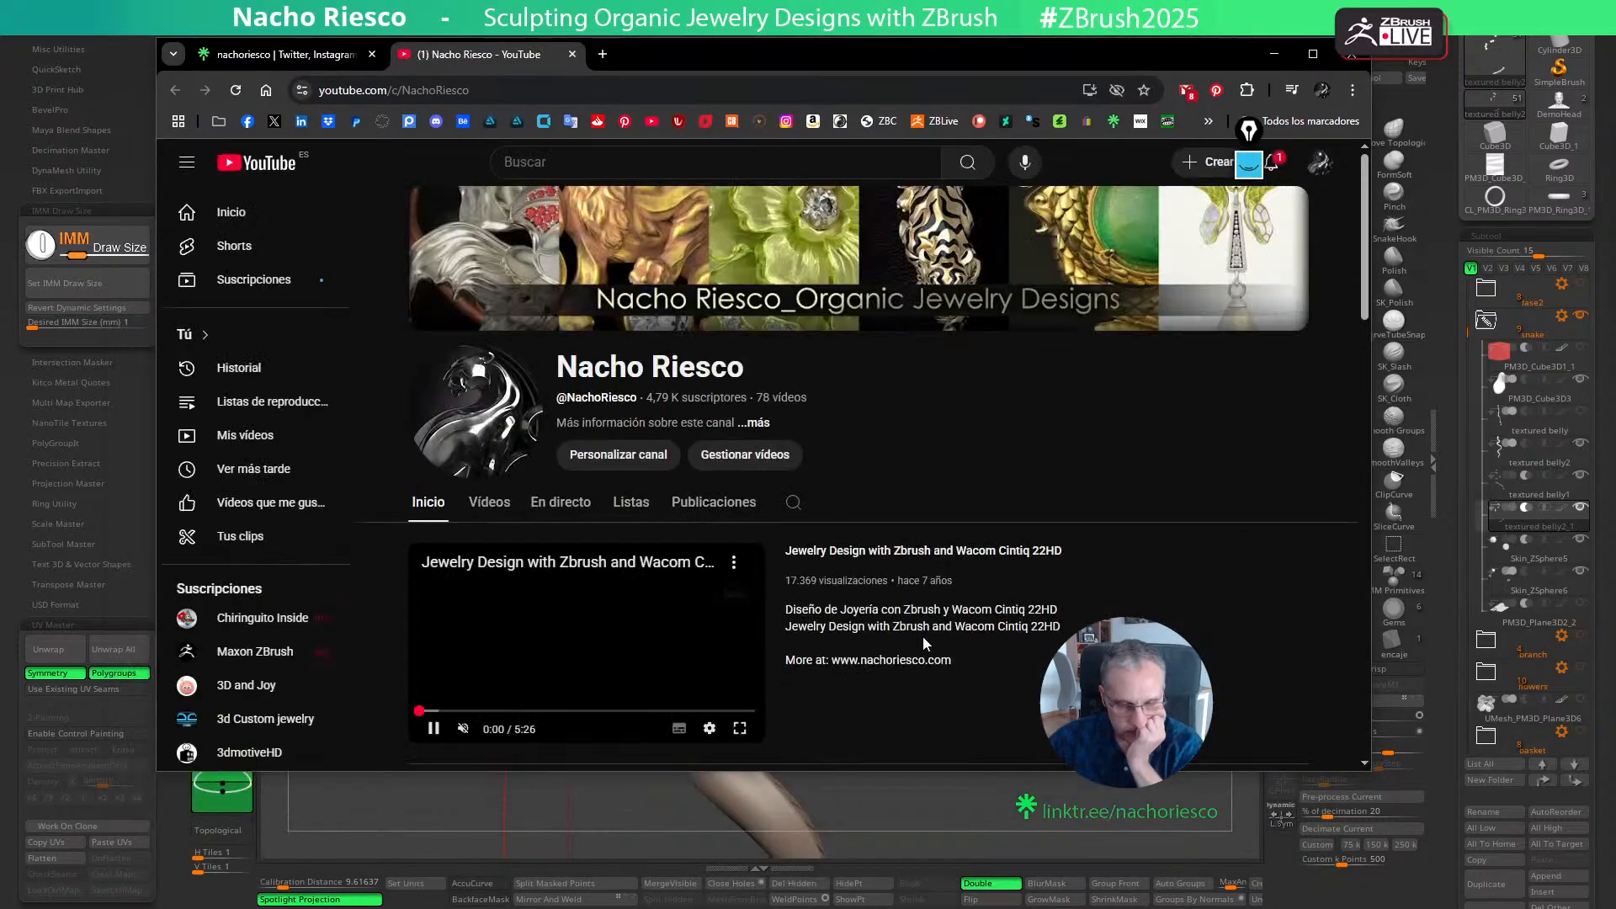
{"action": "left_click_drag", "start_coordinate": [940, 780], "coordinate": [940, 809]}
{"action": "scroll", "coordinate": [903, 691], "scroll_direction": "down", "scroll_amount": 3}
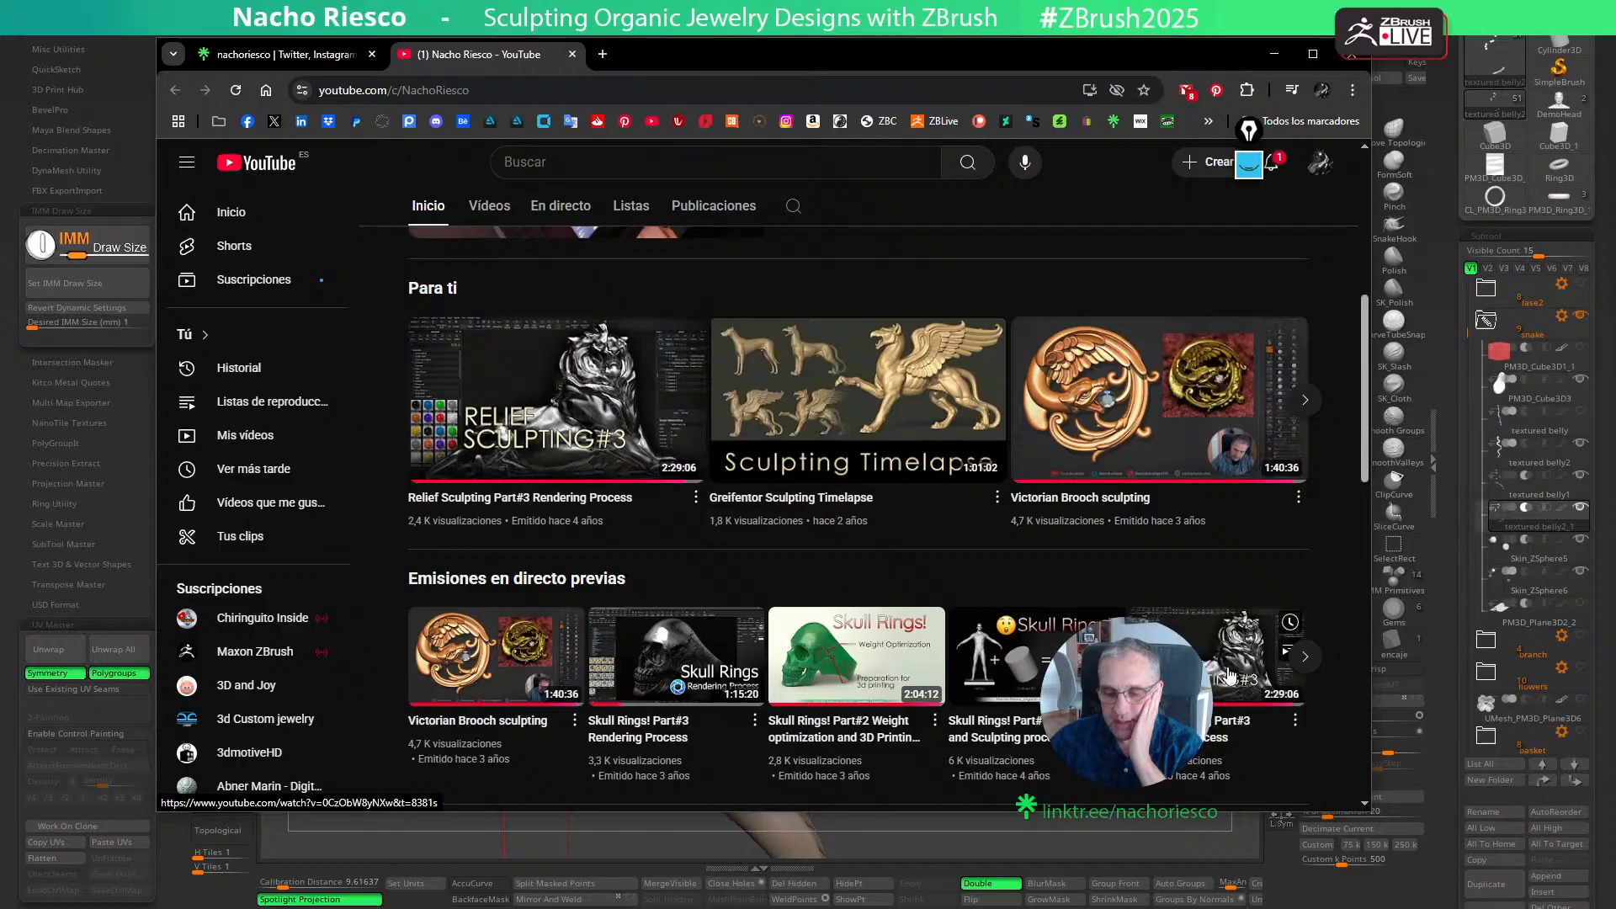
- Open the "Skull Rings! Part#3 Rendering Process" video, skip the ad, and scan through its KeyShot rendering sections
{"action": "left_click", "coordinate": [719, 662]}
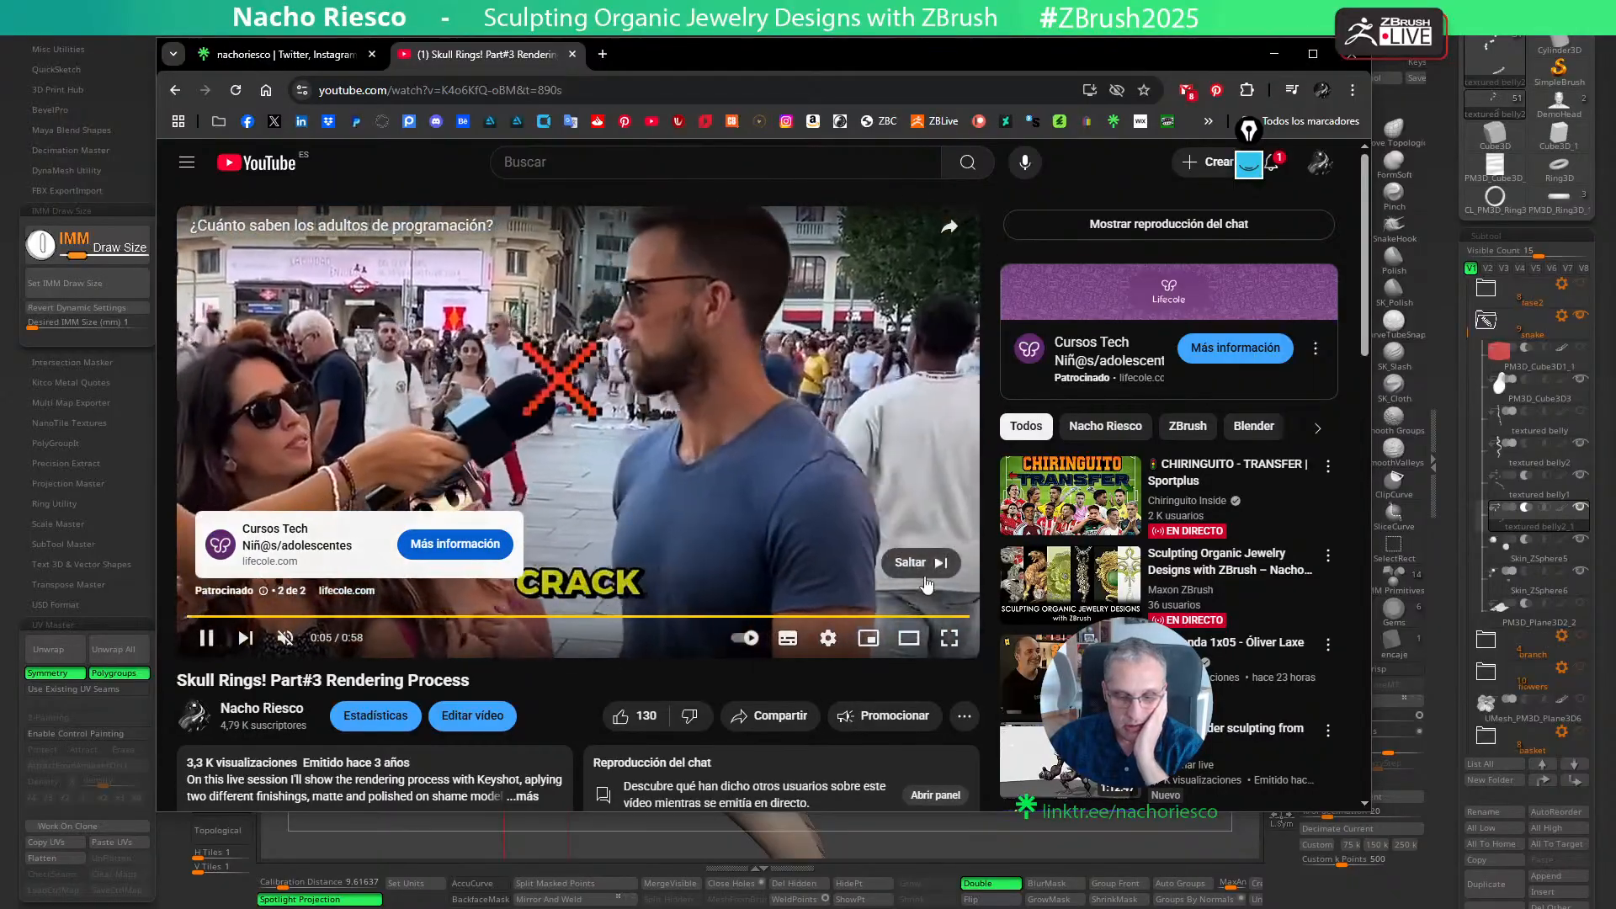
{"action": "left_click", "coordinate": [923, 574]}
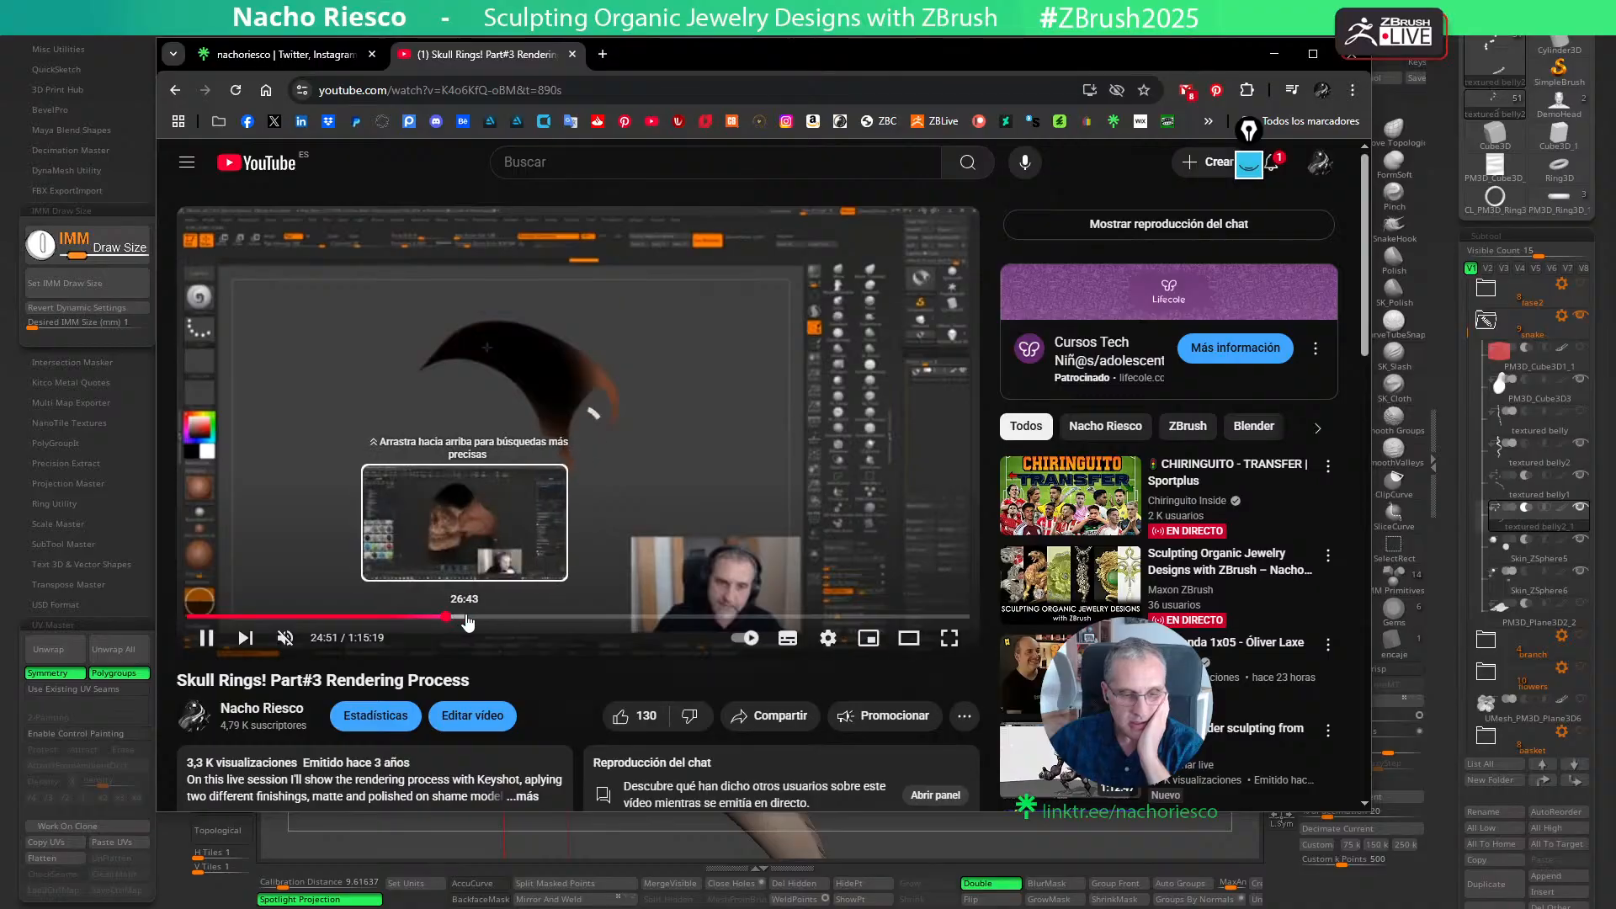
{"action": "left_click", "coordinate": [510, 617]}
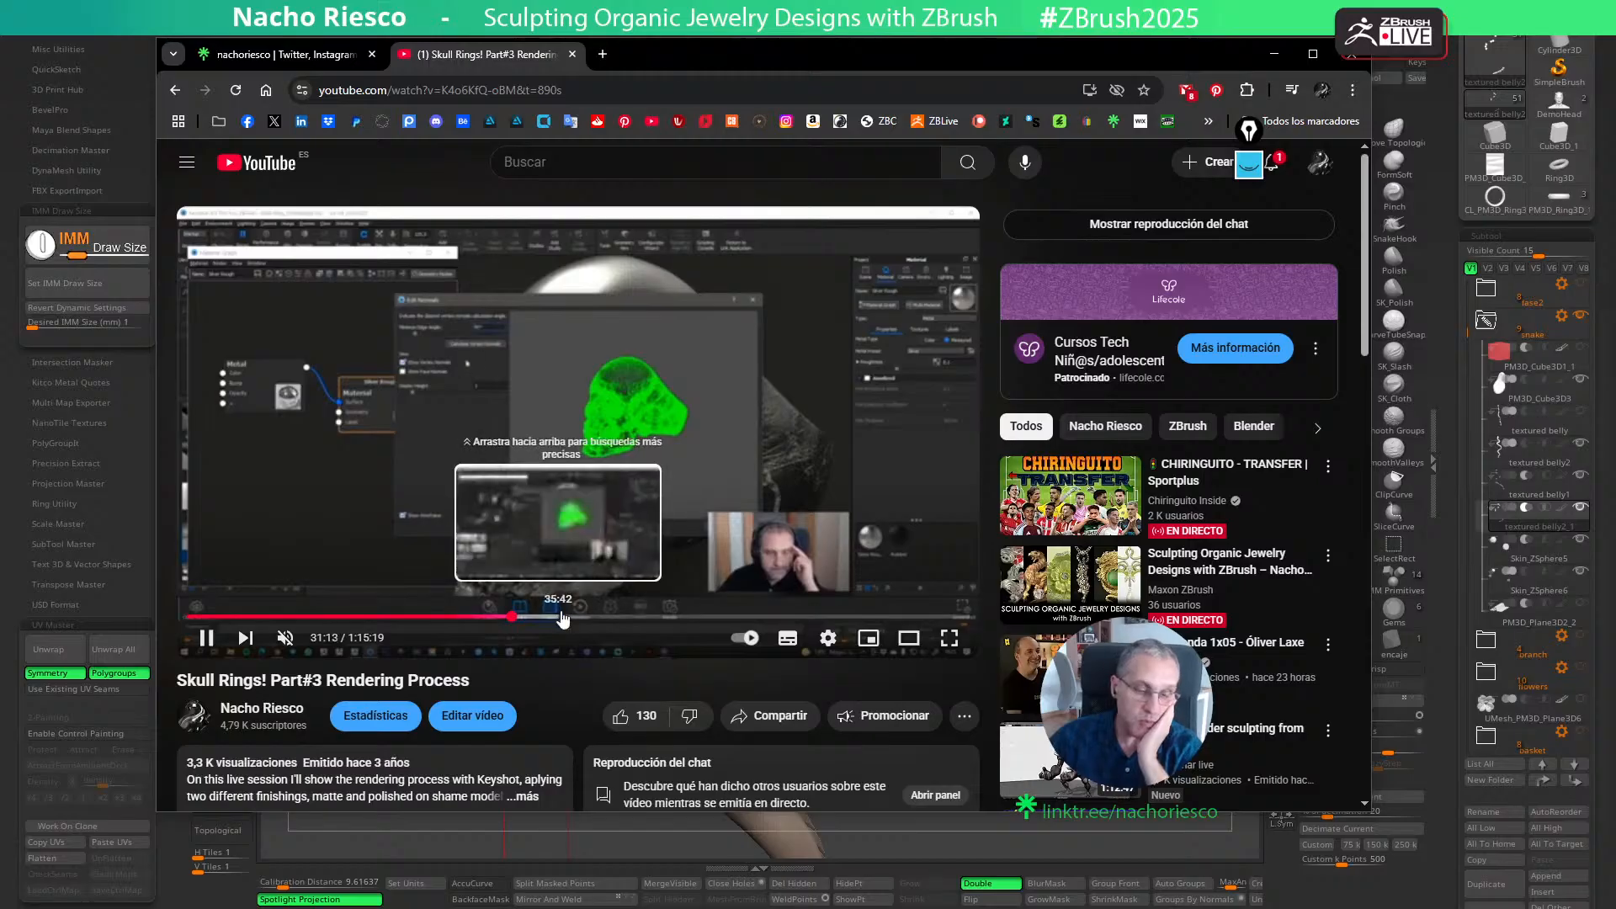
{"action": "left_click", "coordinate": [568, 616]}
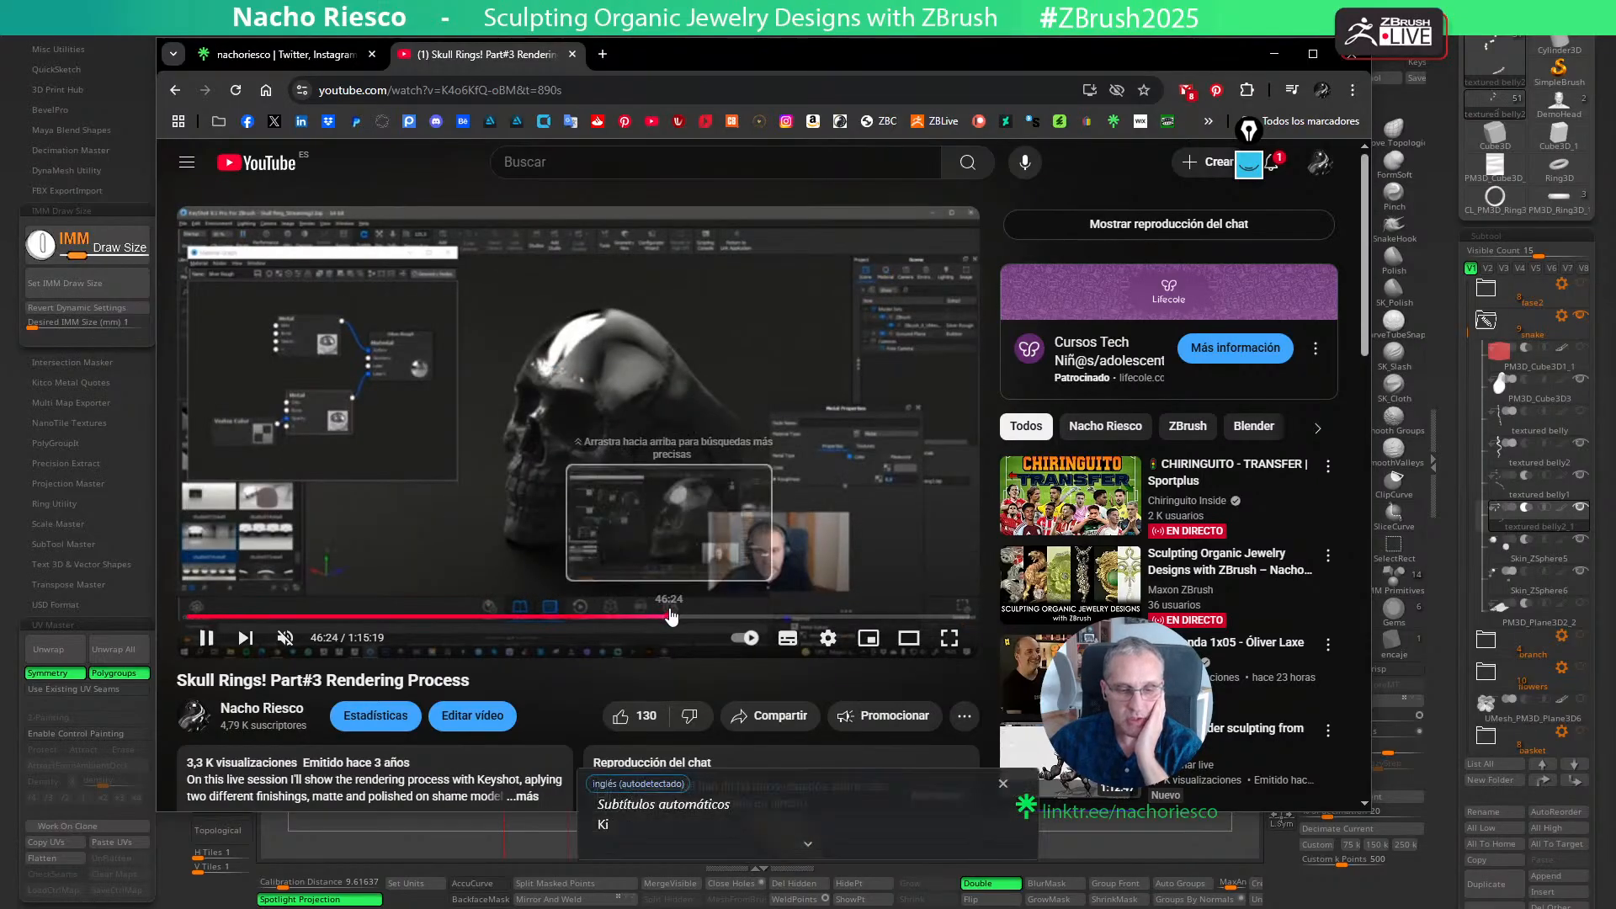
{"action": "left_click", "coordinate": [670, 617]}
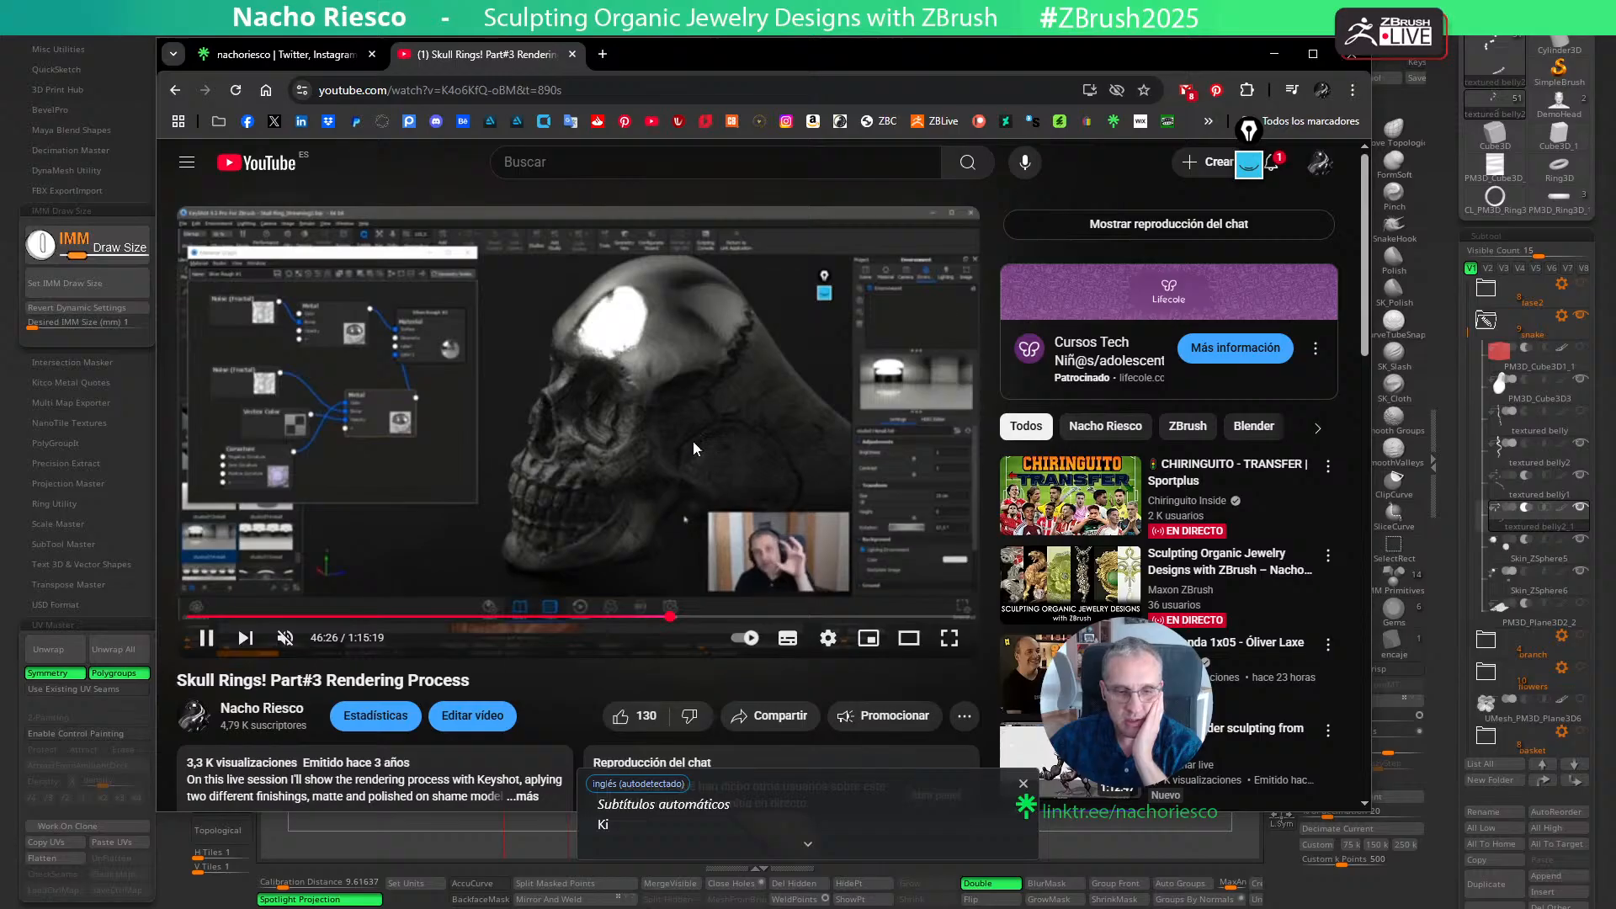
{"action": "scroll", "coordinate": [730, 486], "scroll_direction": "down", "scroll_amount": 6}
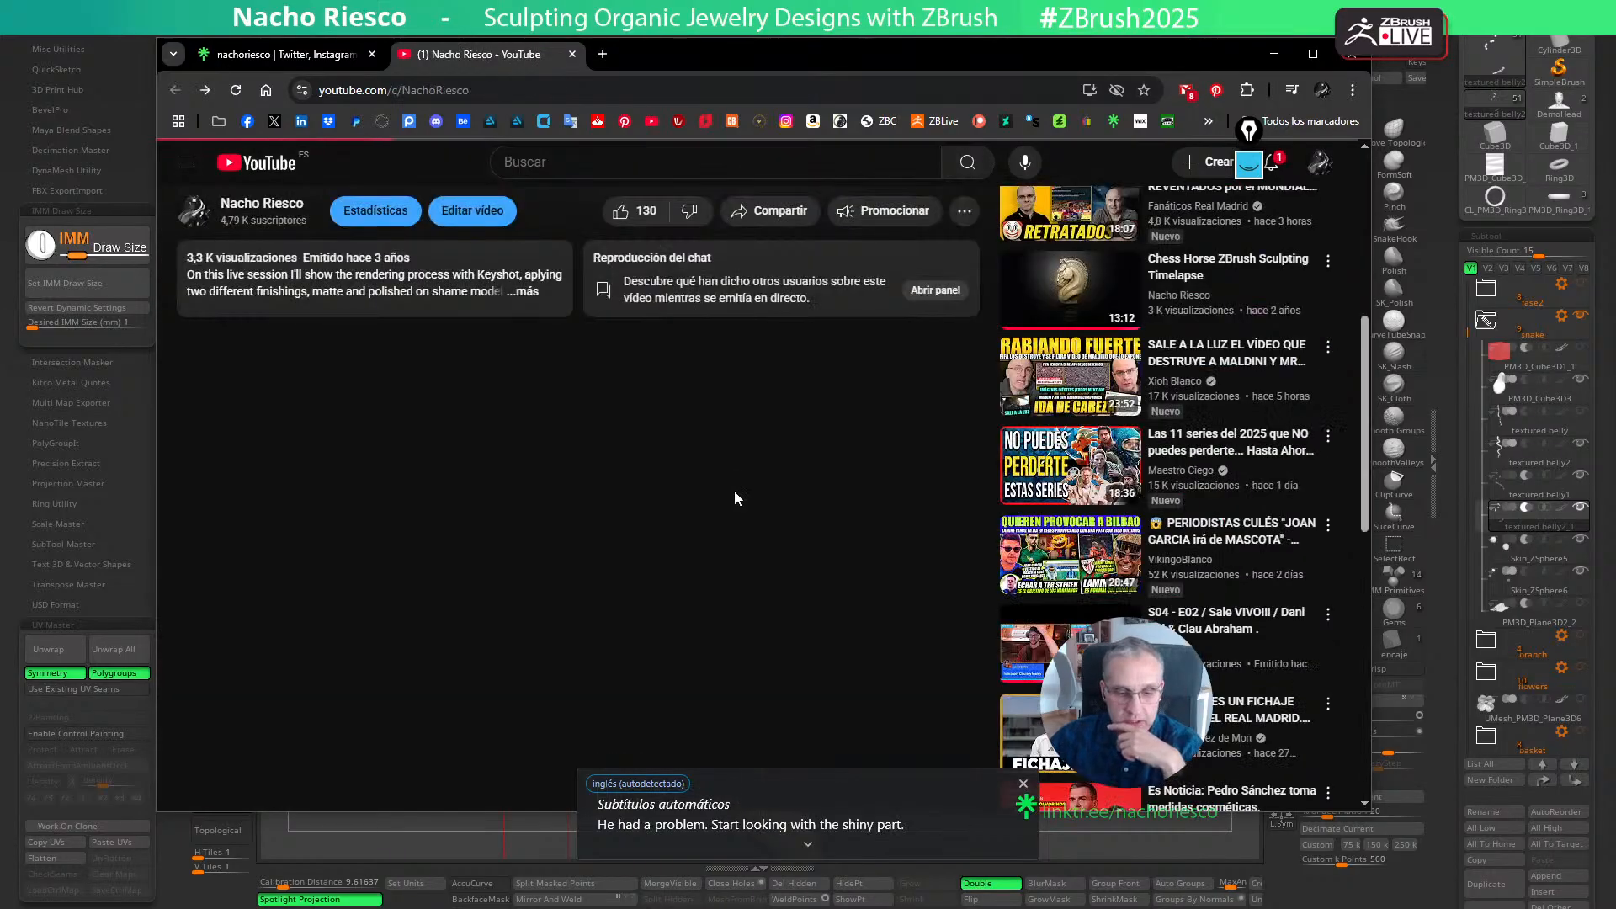
- Return to the channel, view "Relief Sculpting Part#3 Rendering Process" around 59:57, and dismiss the browser to get back to ZBrush
{"action": "key", "text": "alt+Left"}
{"action": "scroll", "coordinate": [766, 510], "scroll_direction": "down", "scroll_amount": 4}
{"action": "scroll", "coordinate": [830, 579], "scroll_direction": "down", "scroll_amount": 3}
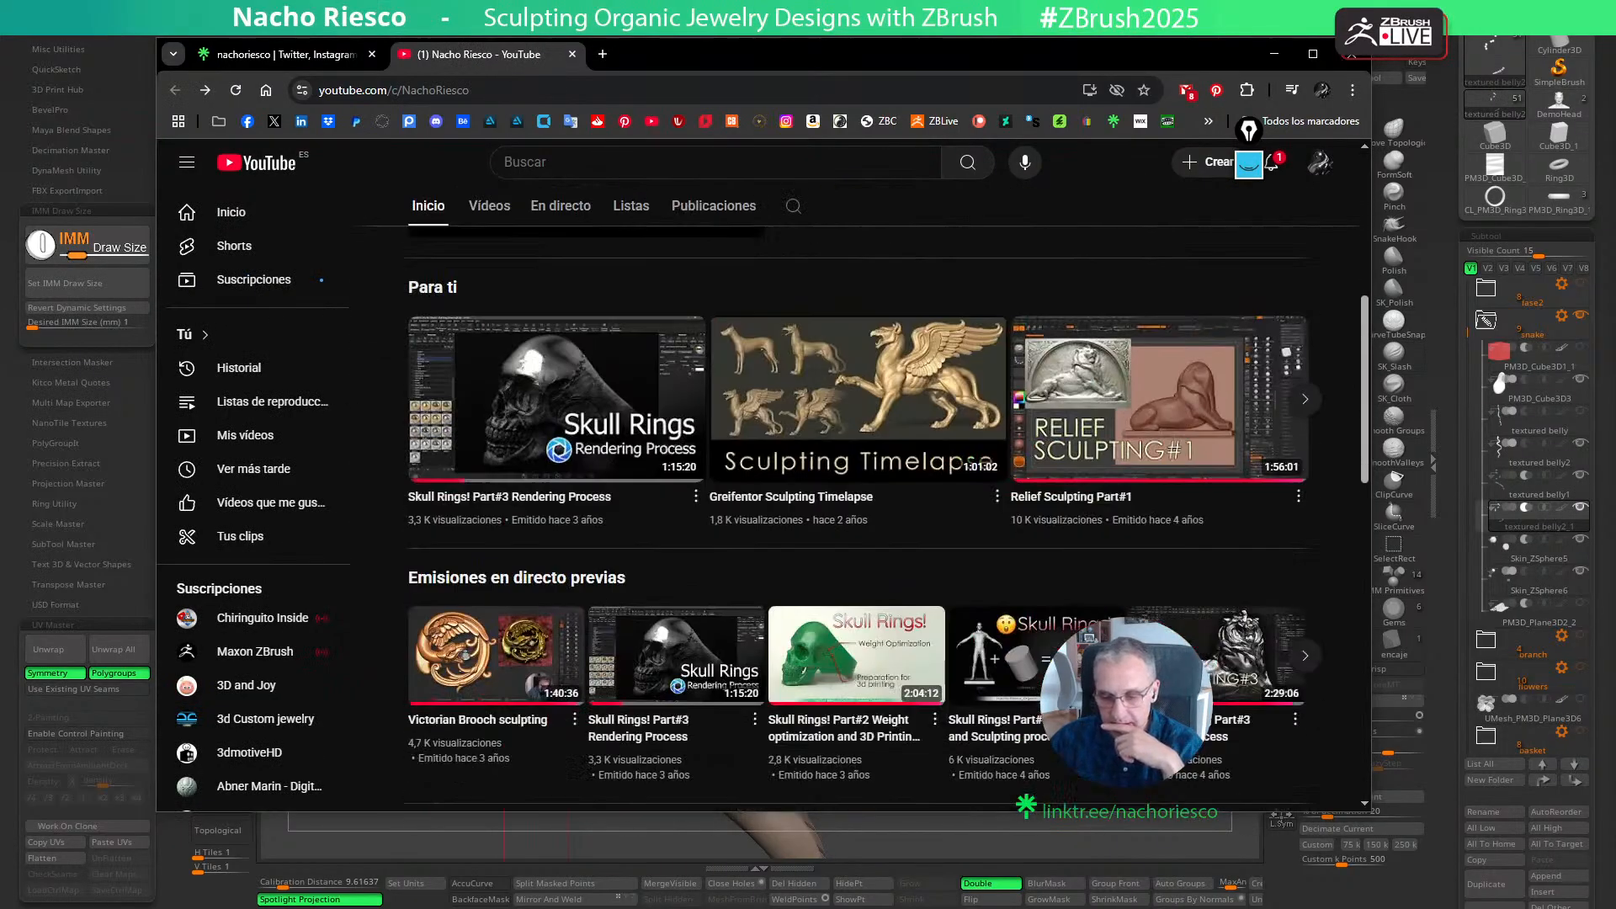
{"action": "left_click", "coordinate": [1222, 582]}
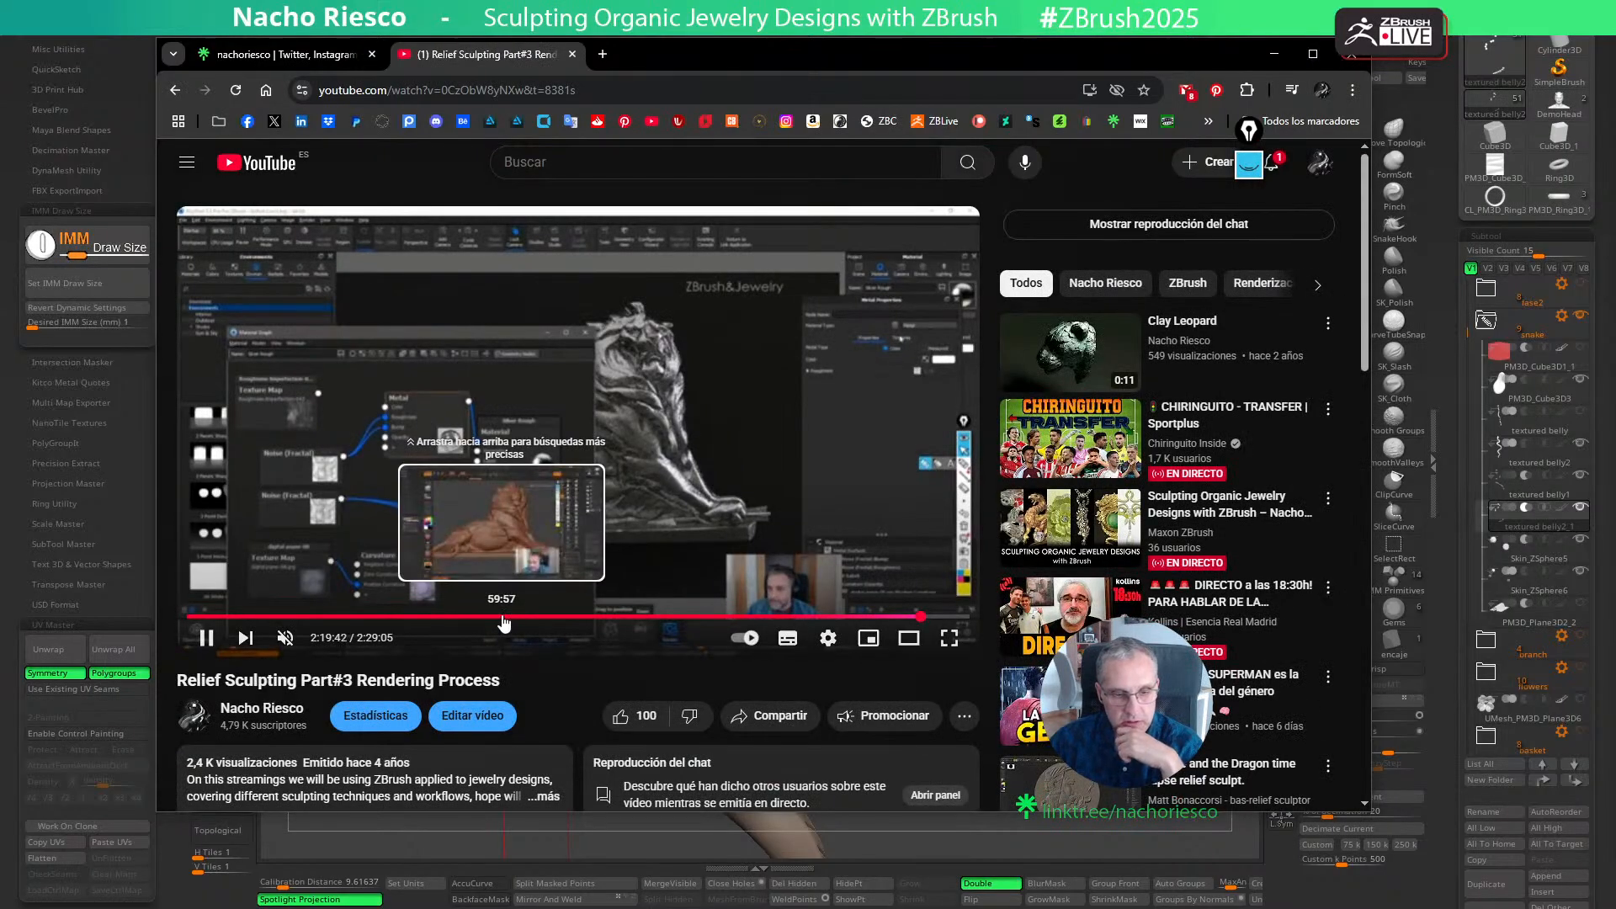
{"action": "left_click", "coordinate": [501, 618]}
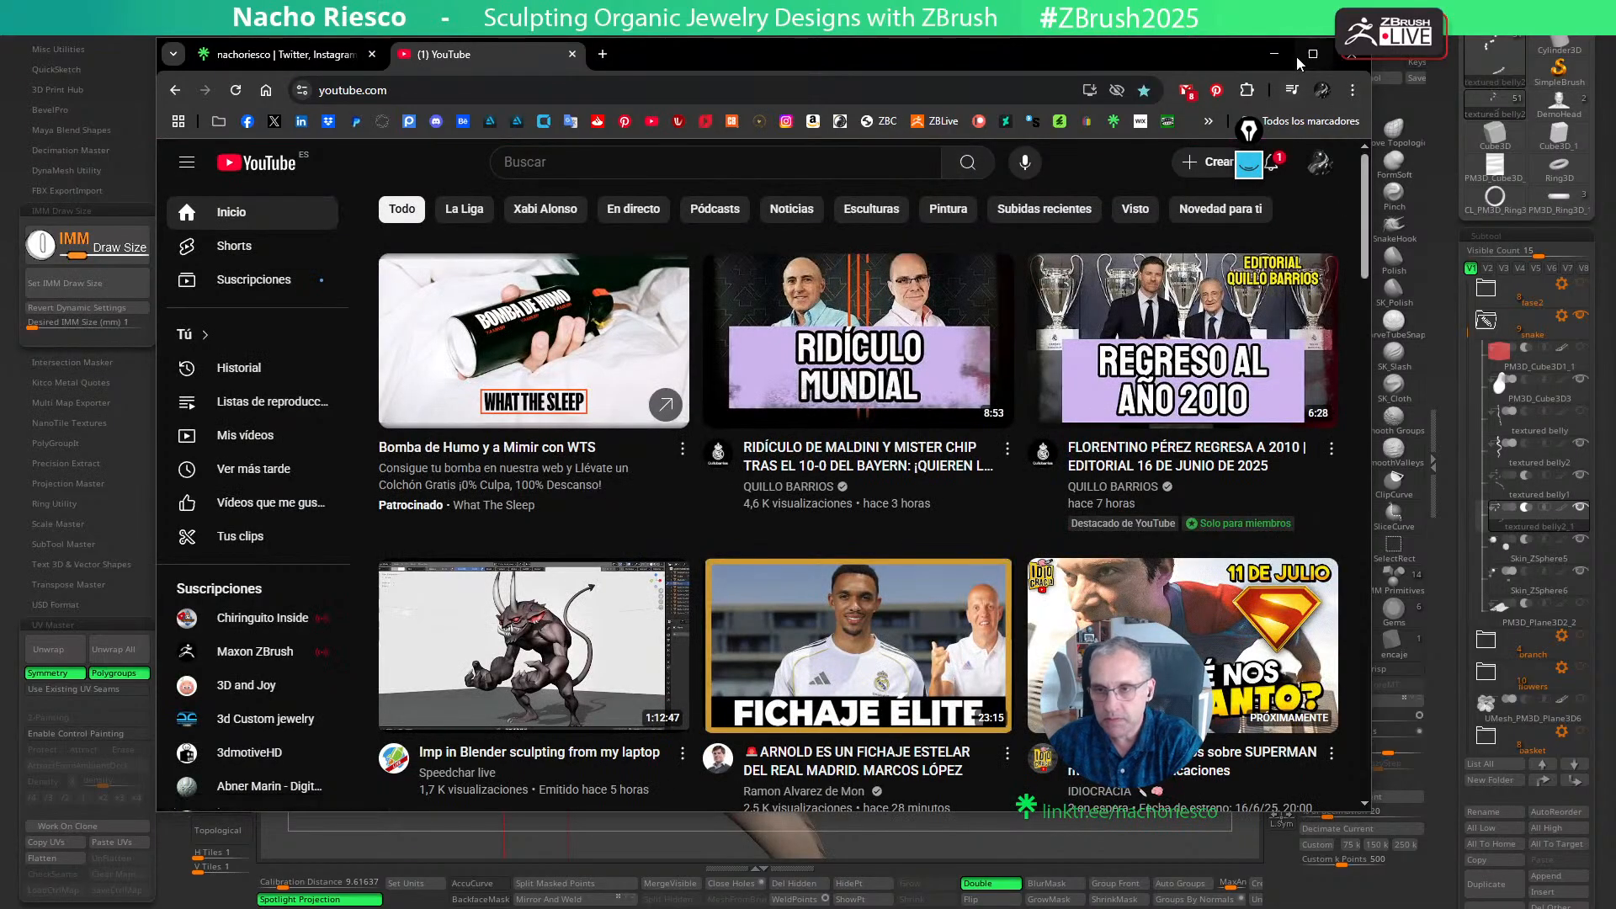
{"action": "left_click", "coordinate": [1347, 56]}
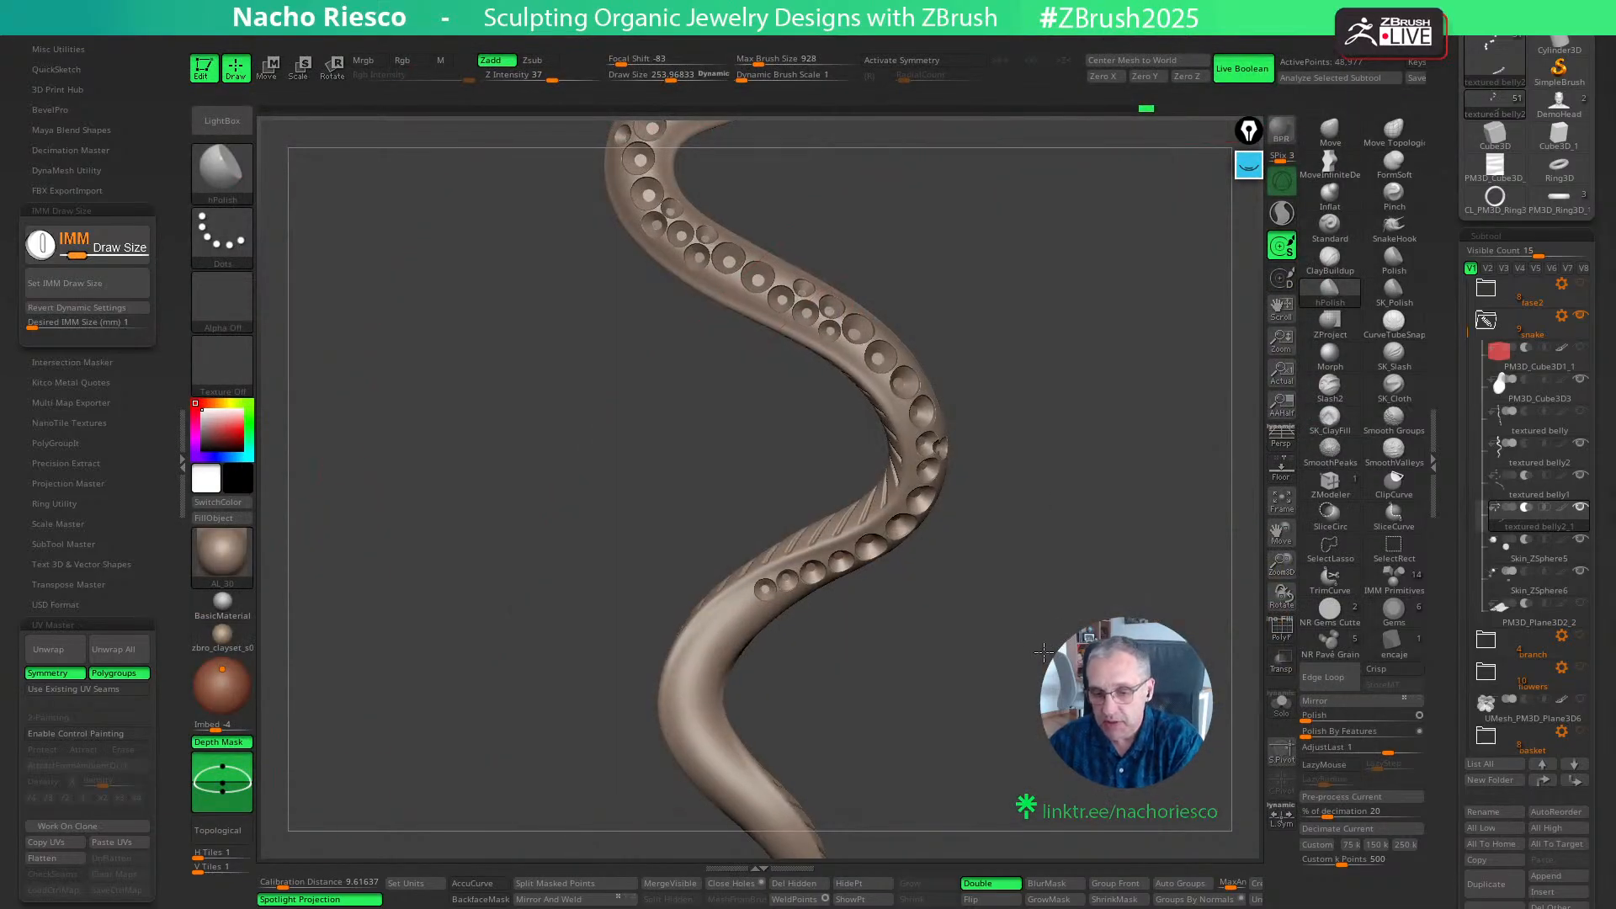
- Place a 1.2 mm NR Gems Cutter stone seat below the tail end of the snake's seat row and adjust its position
{"action": "left_click_drag", "start_coordinate": [1012, 604], "coordinate": [967, 577]}
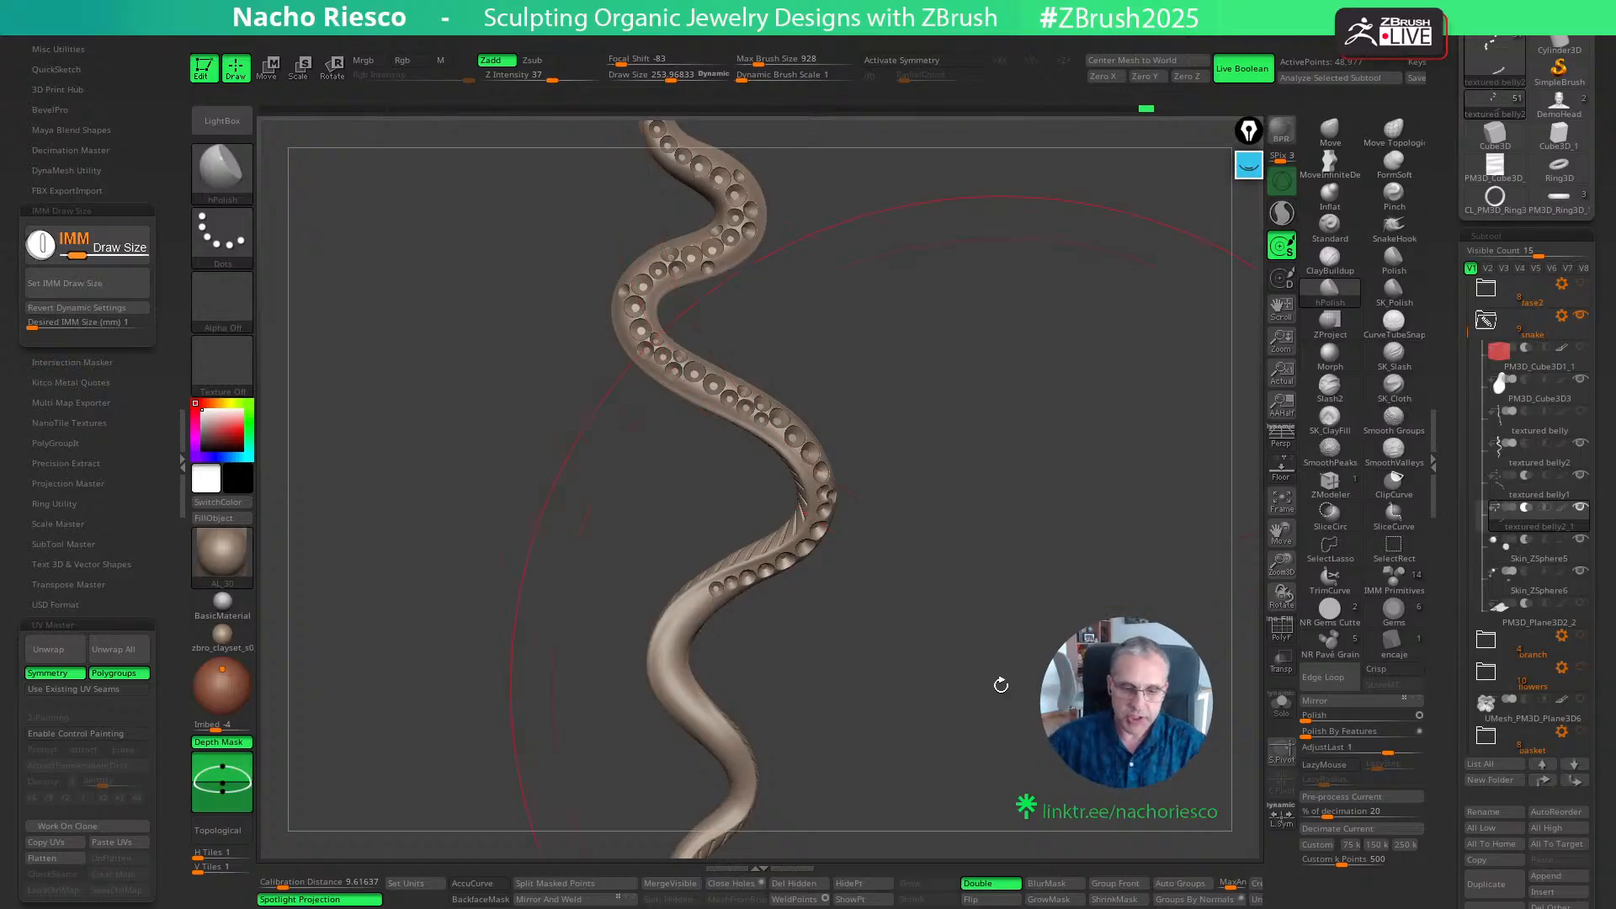
{"action": "left_click_drag", "start_coordinate": [995, 699], "coordinate": [849, 623], "text": "alt"}
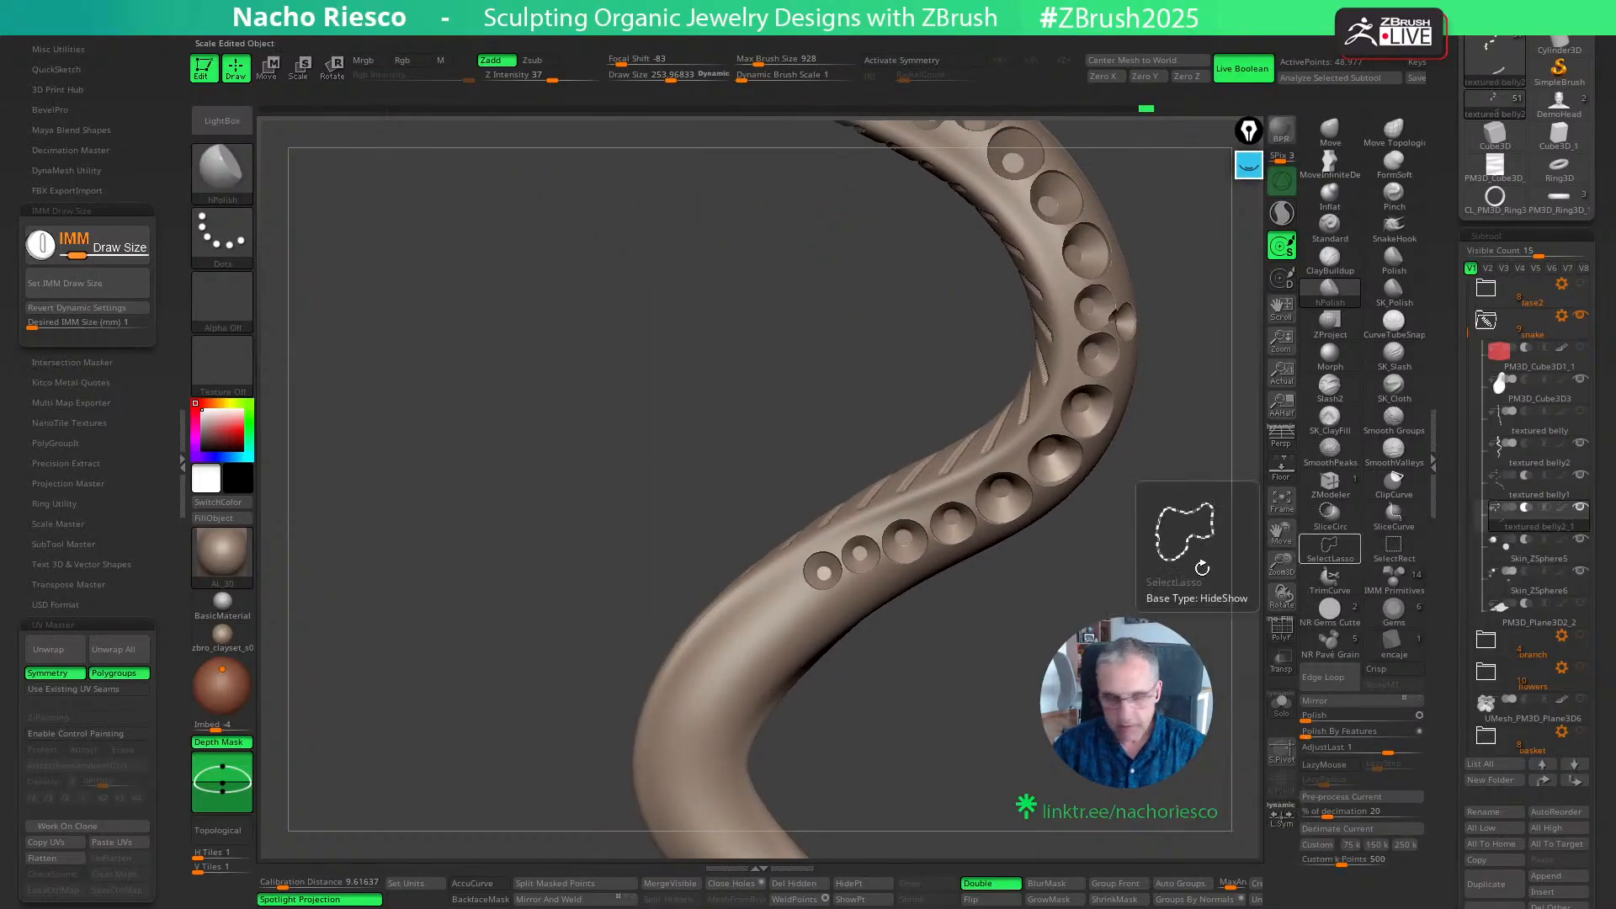
{"action": "left_click", "coordinate": [1343, 621]}
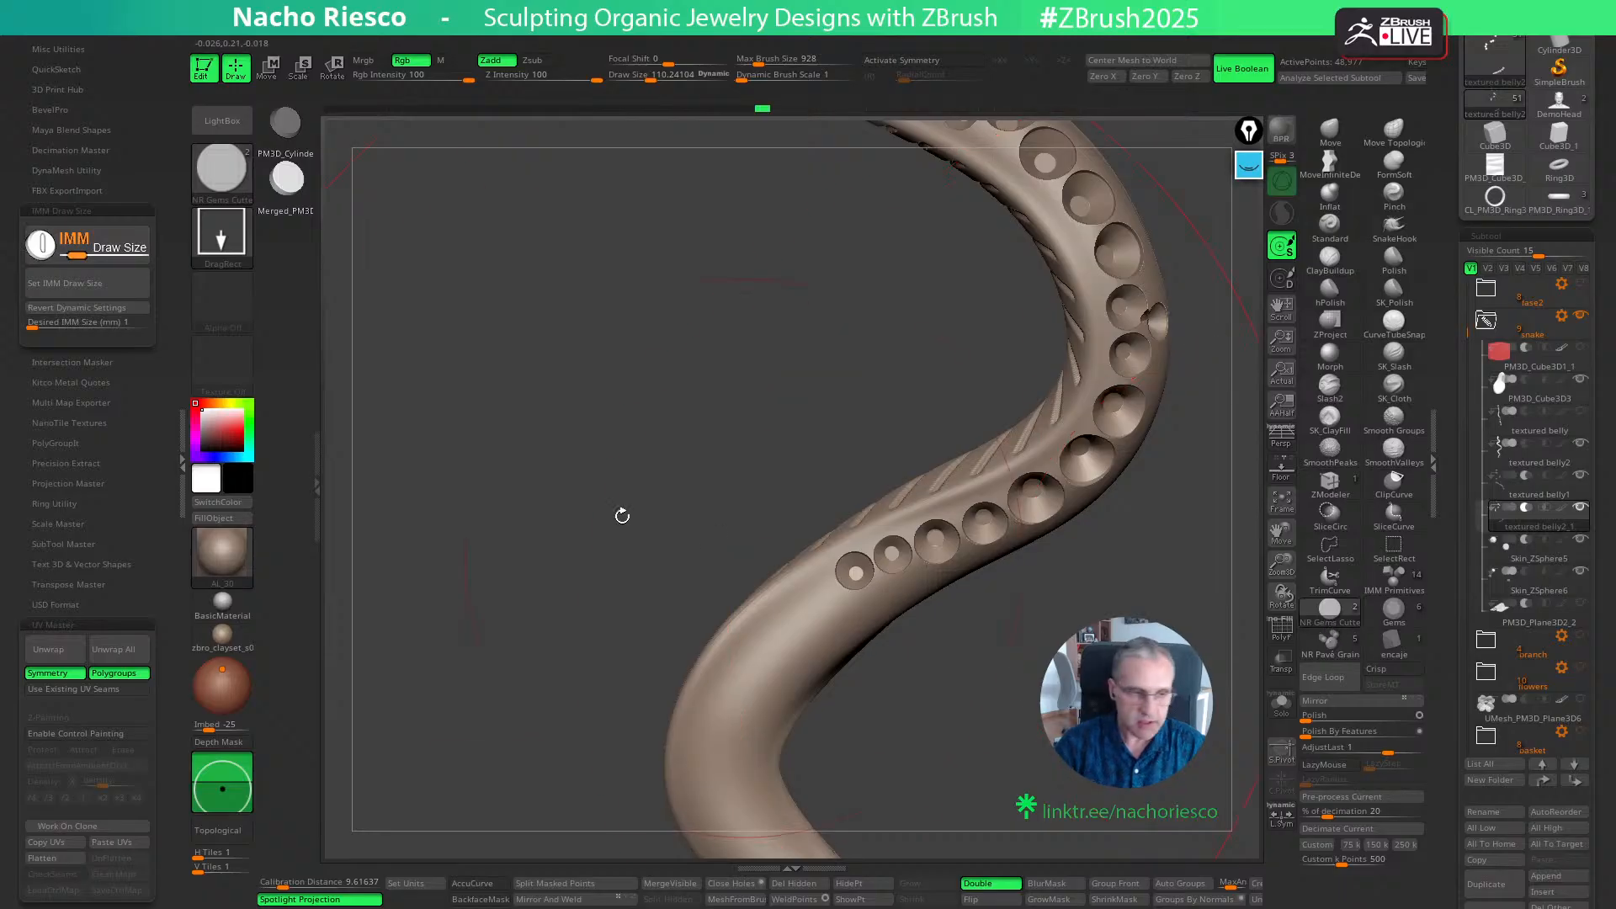
{"action": "left_click_drag", "start_coordinate": [868, 617], "coordinate": [919, 615]}
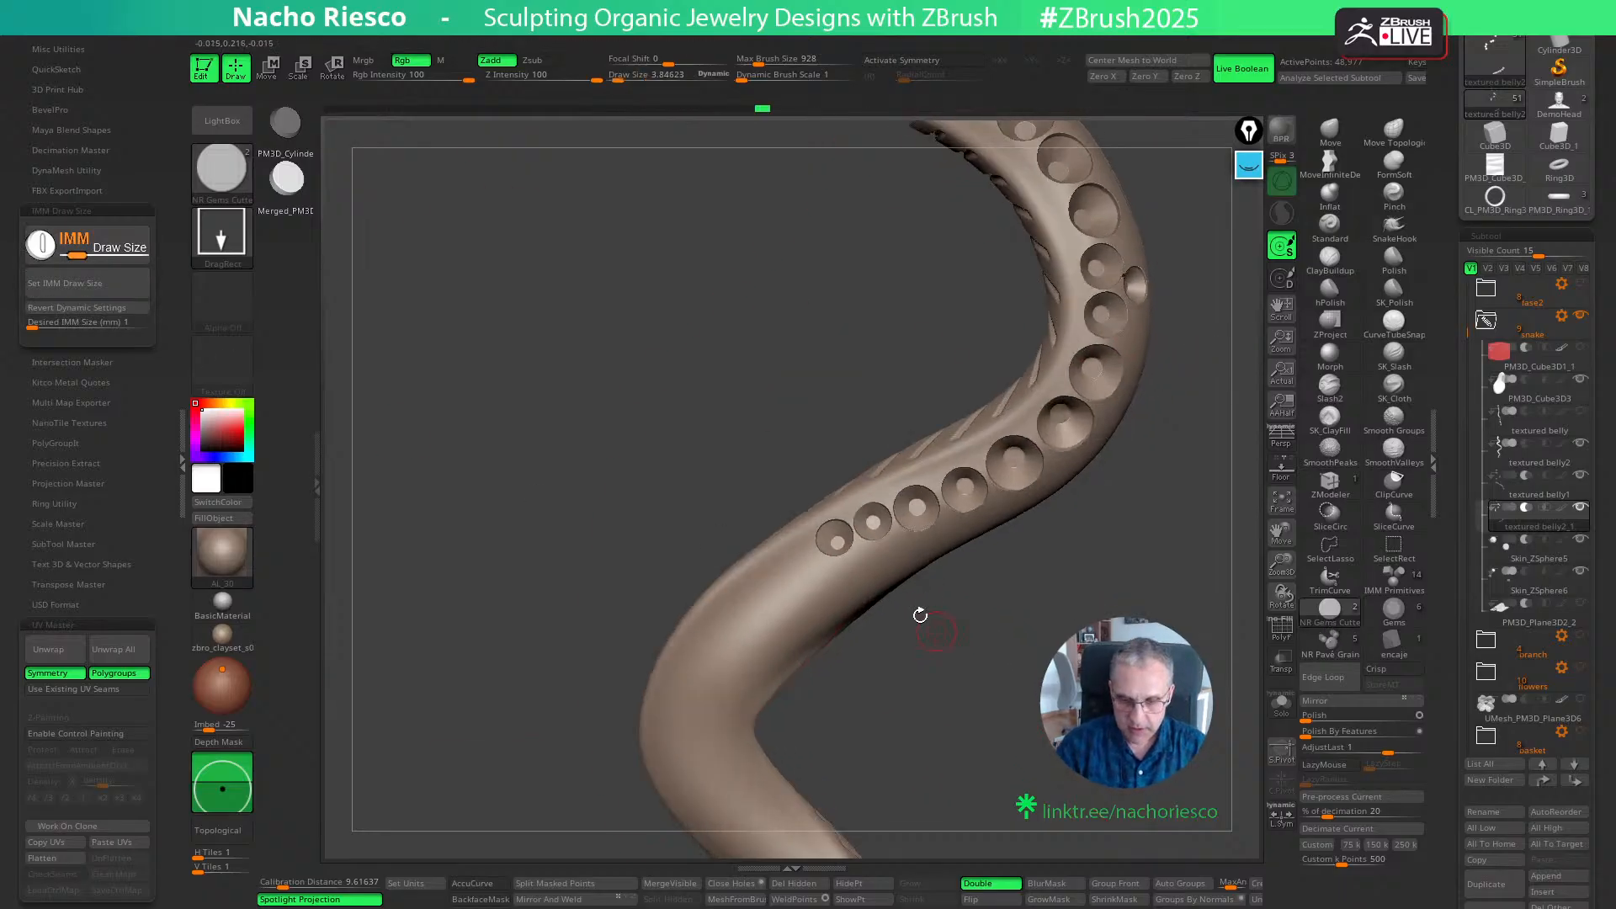
{"action": "left_click", "coordinate": [119, 323]}
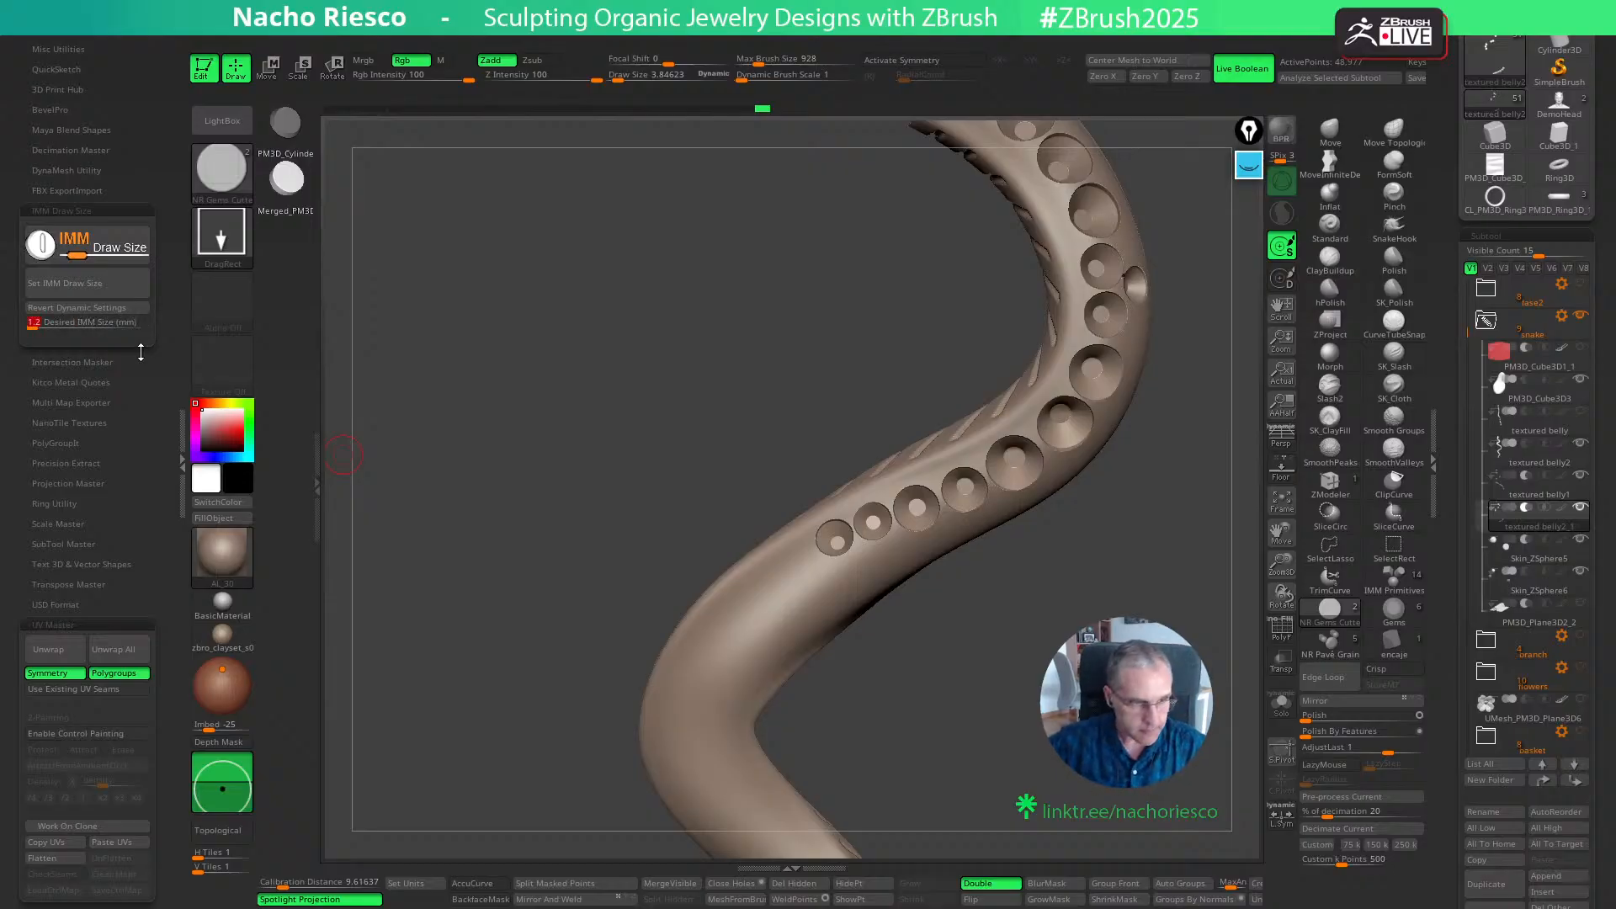
{"action": "key", "text": "Return"}
{"action": "left_click", "coordinate": [100, 284]}
{"action": "left_click_drag", "start_coordinate": [869, 563], "coordinate": [888, 589]}
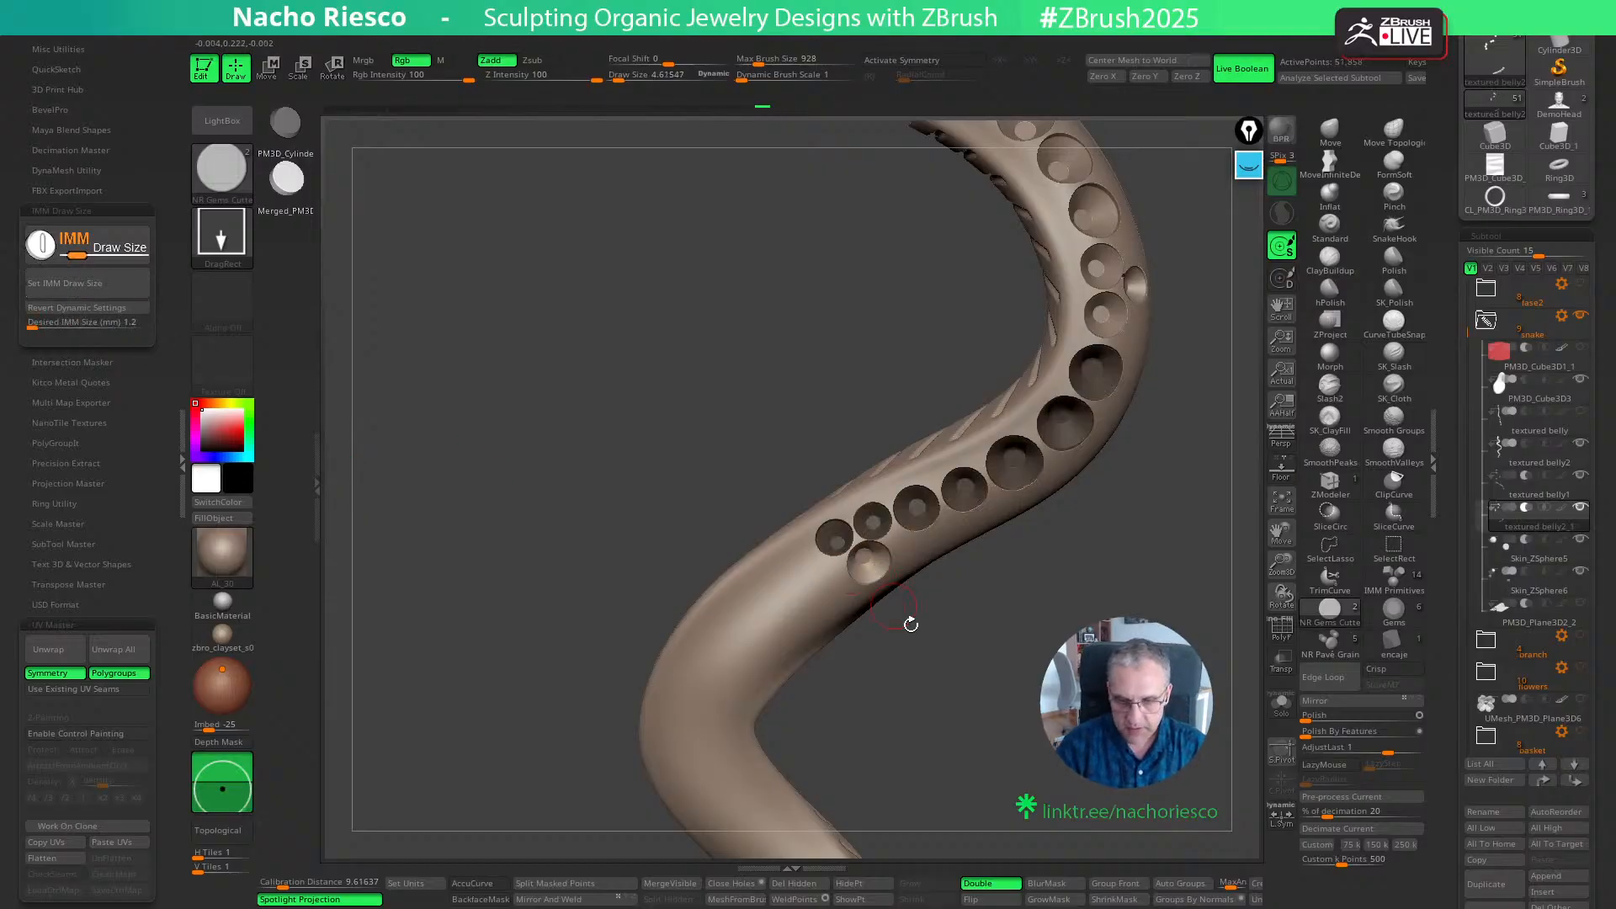
{"action": "left_click_drag", "start_coordinate": [988, 700], "coordinate": [973, 715], "text": "alt"}
{"action": "key", "text": "w"}
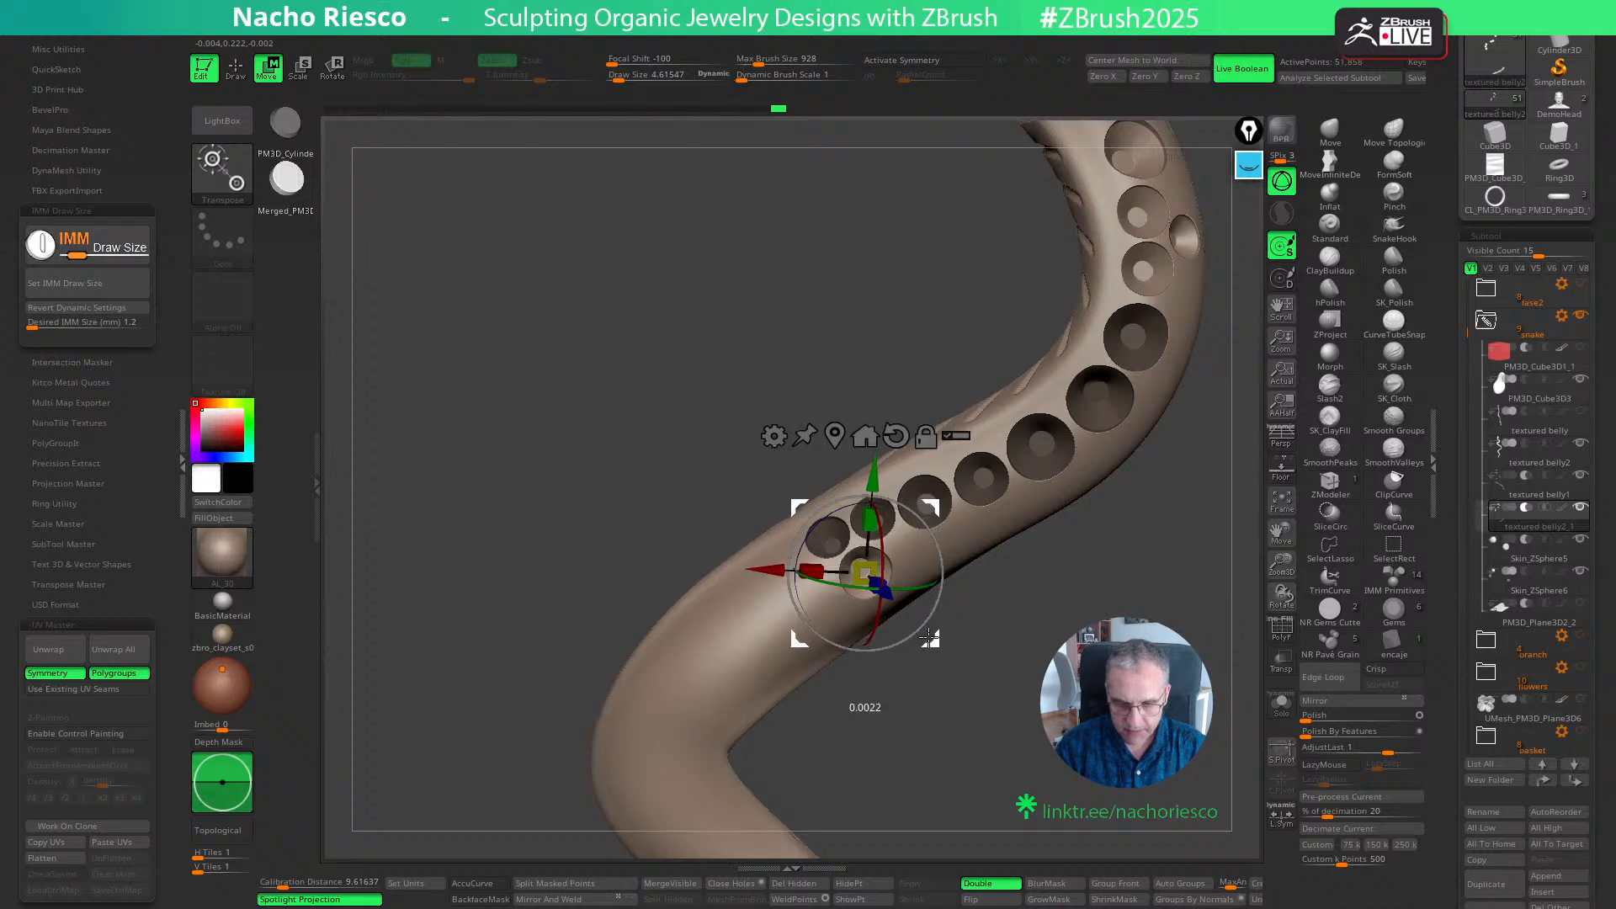
- Try another 1.2 mm cutter next to the newly placed seat, further along the snake's body
{"action": "key", "text": "q"}
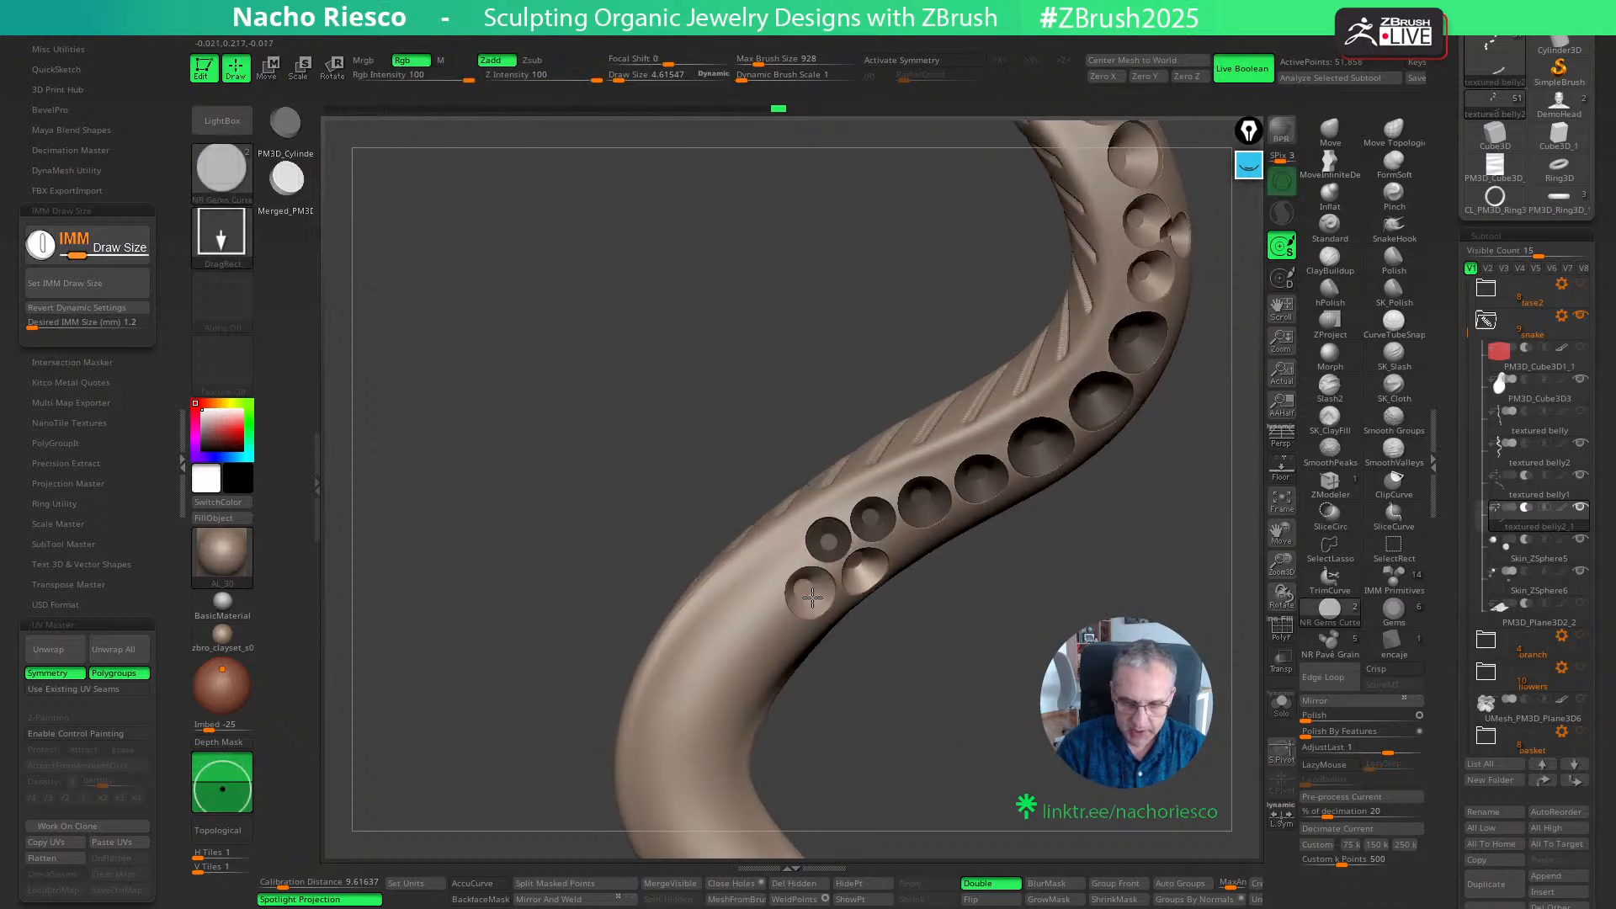
{"action": "key", "text": "w"}
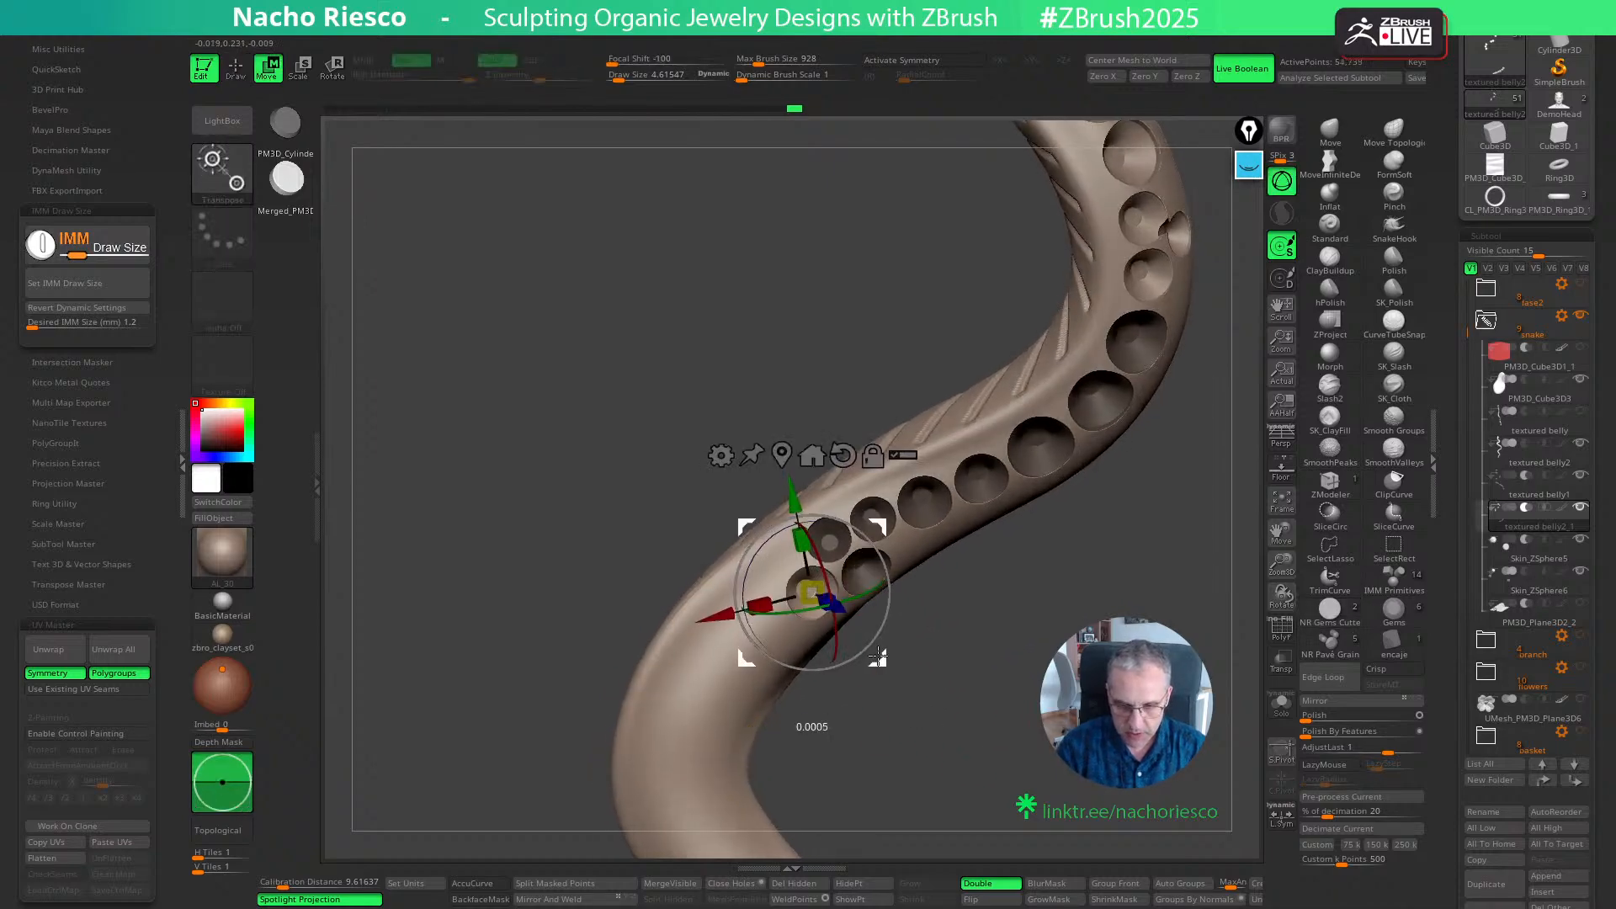
{"action": "key", "text": "q"}
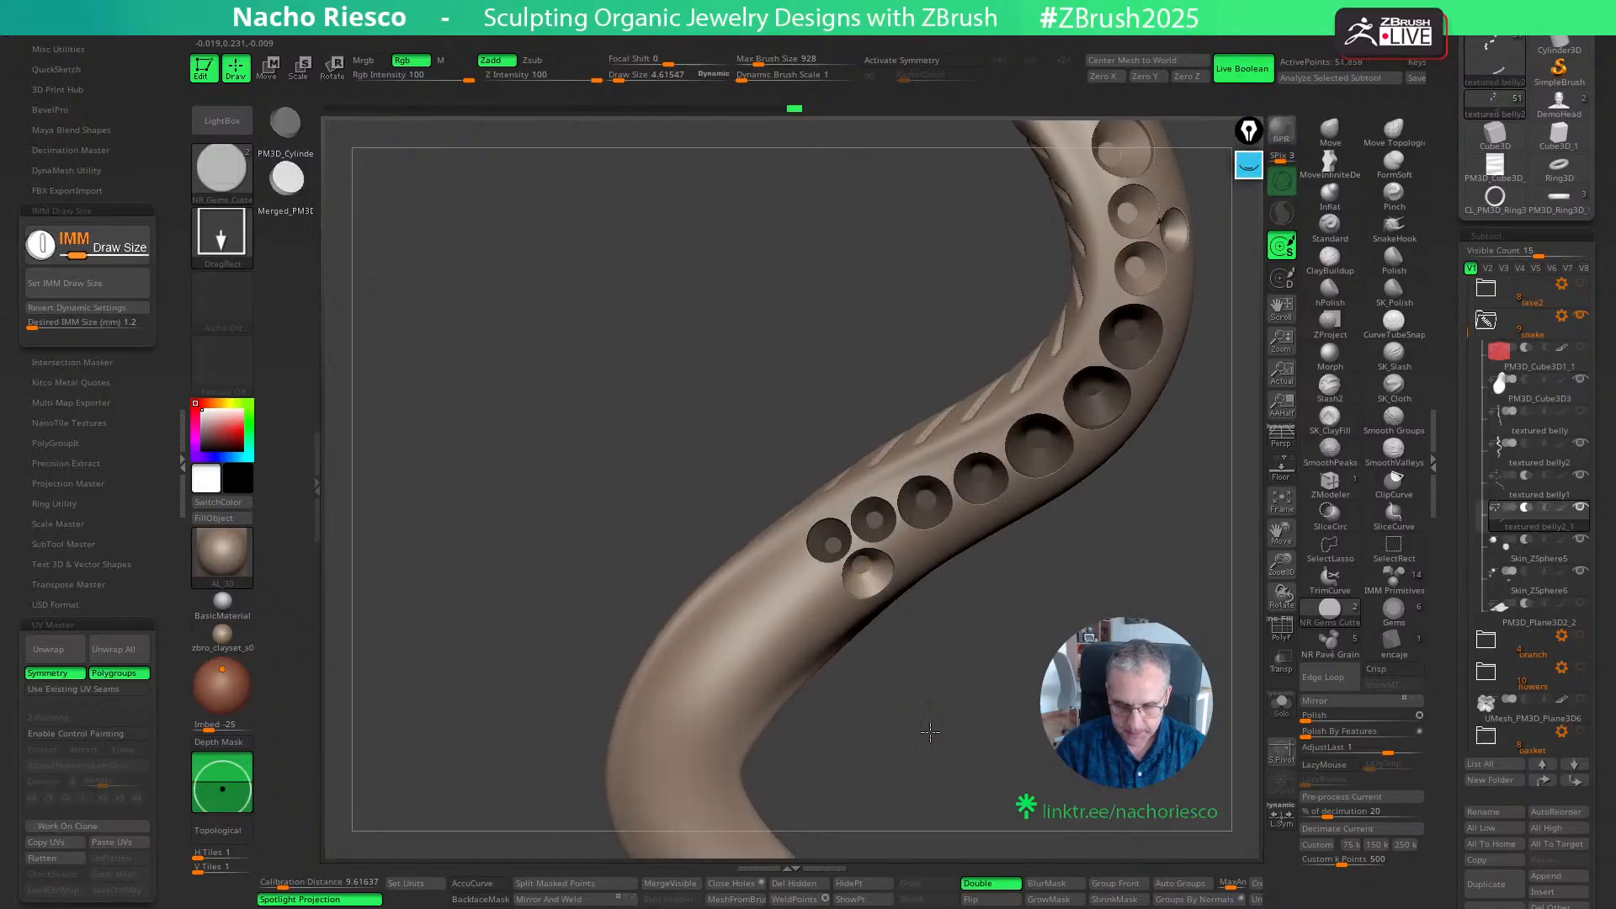
{"action": "key", "text": "w"}
{"action": "key", "text": "q"}
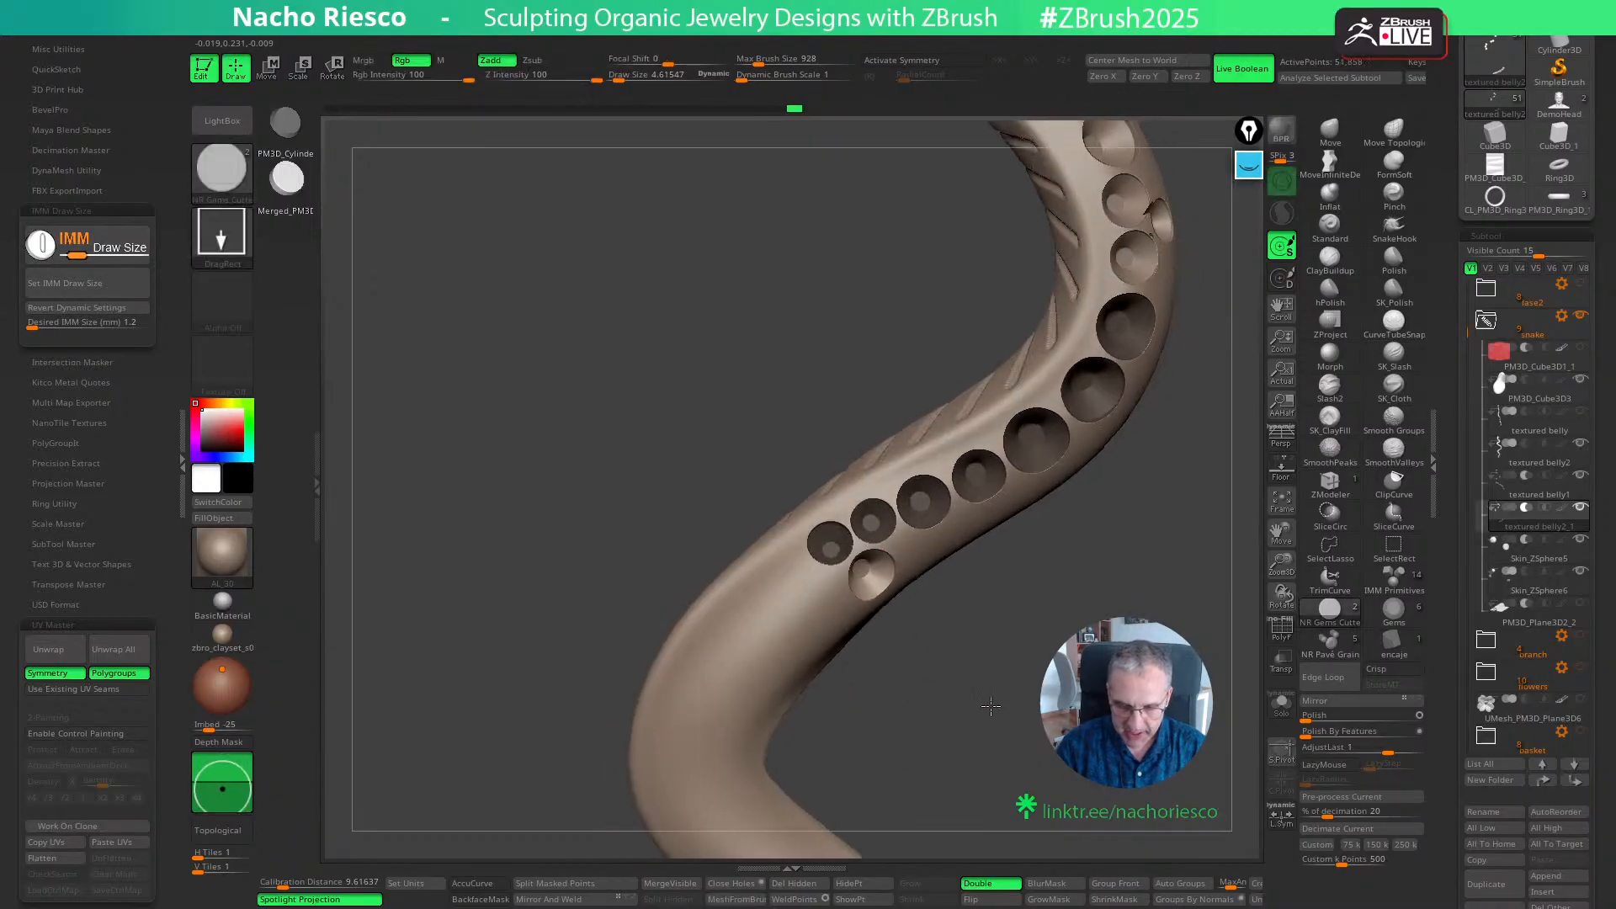
- Add two more 1.2 mm cutters in line after the first new seat and fit them to the body with the Gizmo
{"action": "left_click_drag", "start_coordinate": [990, 706], "coordinate": [976, 703]}
{"action": "left_click_drag", "start_coordinate": [808, 596], "coordinate": [823, 618]}
{"action": "key", "text": "w"}
{"action": "mouse_move", "coordinate": [901, 714]}
{"action": "left_mouse_down"}
{"action": "mouse_move", "coordinate": [886, 711]}
{"action": "mouse_move", "coordinate": [883, 662]}
{"action": "mouse_move", "coordinate": [958, 725]}
{"action": "mouse_move", "coordinate": [923, 667]}
{"action": "mouse_move", "coordinate": [891, 669]}
{"action": "left_mouse_up"}
{"action": "key", "text": "q"}
{"action": "key", "text": "w"}
{"action": "mouse_move", "coordinate": [934, 678]}
{"action": "left_mouse_down"}
{"action": "mouse_move", "coordinate": [978, 718]}
{"action": "mouse_move", "coordinate": [781, 651]}
{"action": "left_mouse_up"}
{"action": "key", "text": "q"}
{"action": "key", "text": "w"}
{"action": "left_click_drag", "start_coordinate": [891, 729], "coordinate": [845, 705]}
{"action": "left_click_drag", "start_coordinate": [894, 714], "coordinate": [960, 722]}
{"action": "key", "text": "q"}
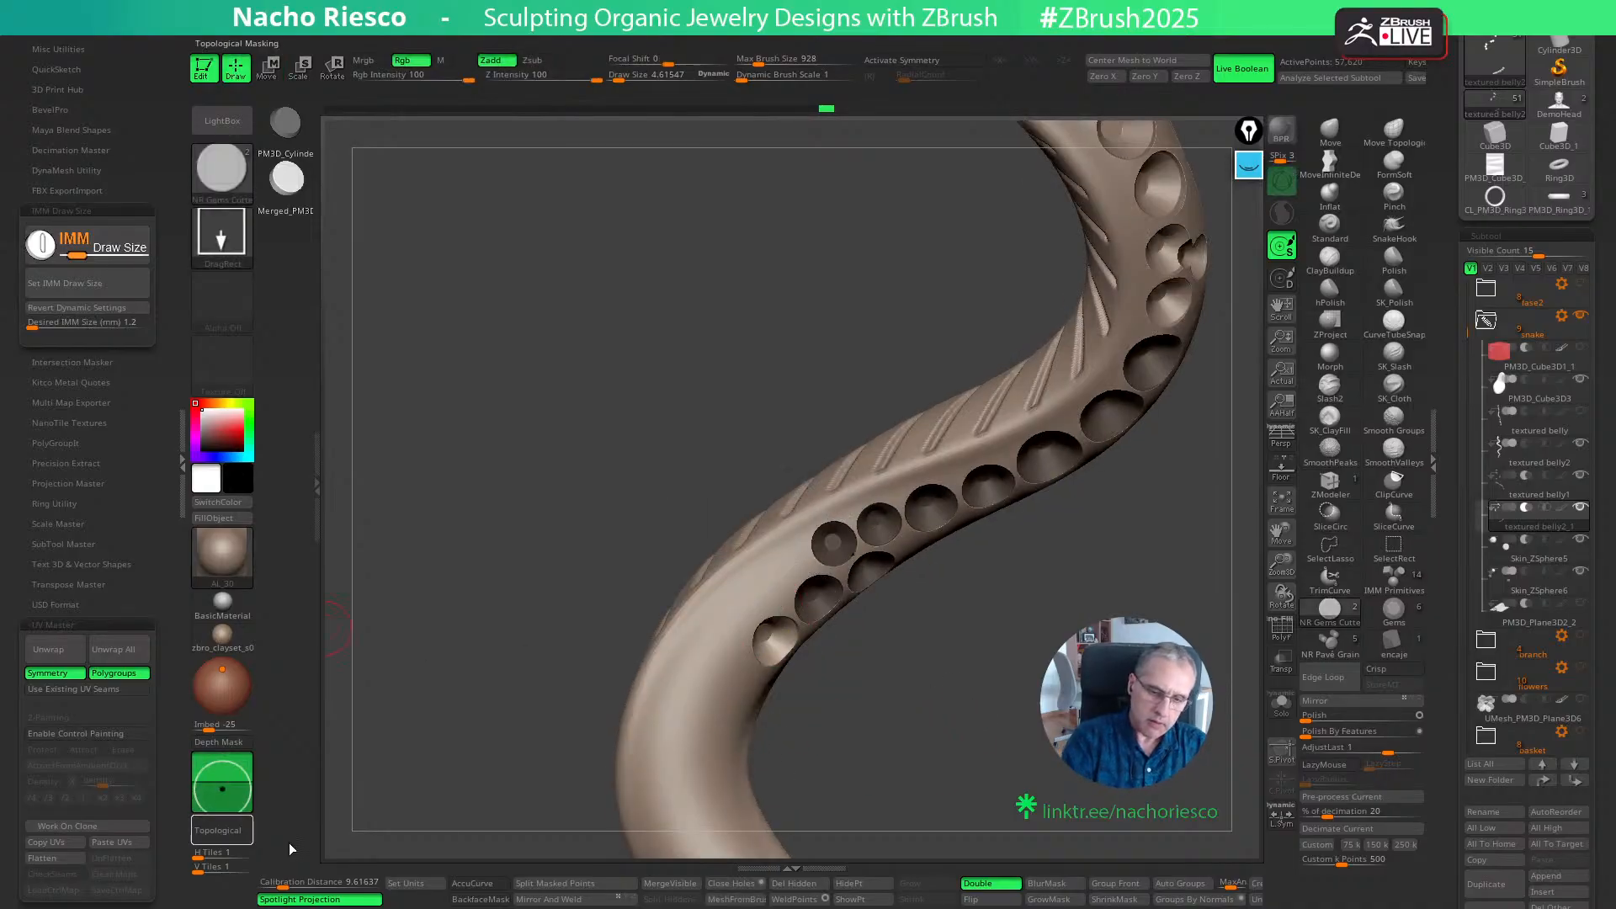
- Set the desired IMM size to 1.5 mm and place a larger cutter at the end of the new seat row
{"action": "left_click", "coordinate": [128, 323]}
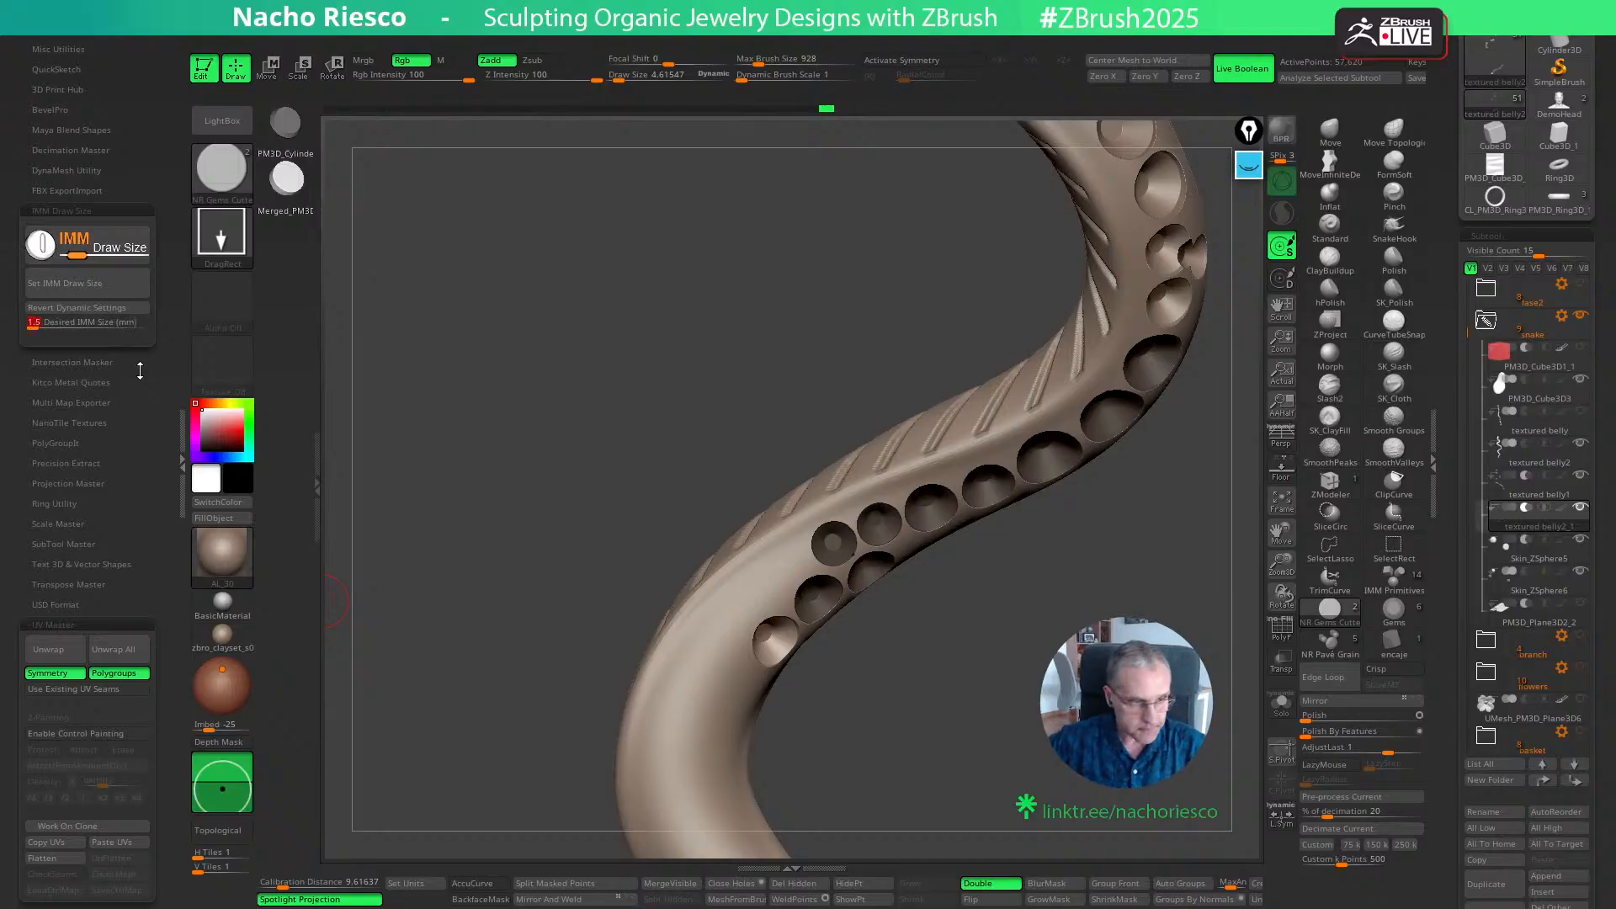
{"action": "type", "text": "1.5"}
{"action": "key", "text": "Return"}
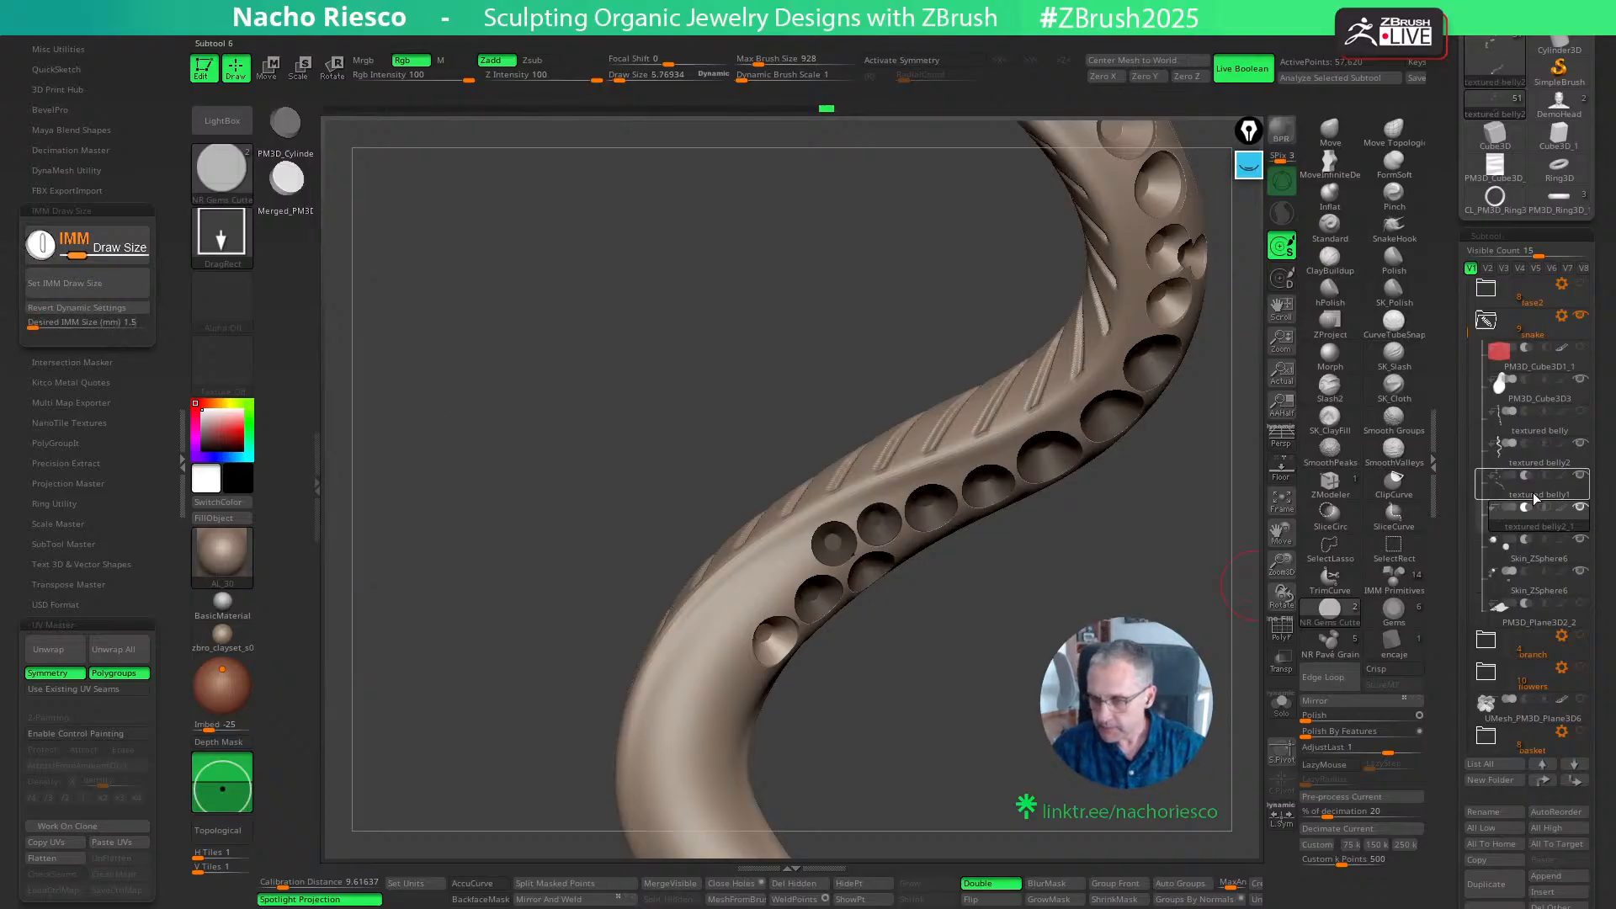
{"action": "mouse_move", "coordinate": [729, 684]}
{"action": "left_mouse_down", "text": "ctrl"}
{"action": "mouse_move", "coordinate": [764, 722]}
{"action": "mouse_move", "coordinate": [745, 727]}
{"action": "mouse_move", "coordinate": [798, 757]}
{"action": "mouse_move", "coordinate": [881, 762]}
{"action": "left_mouse_up", "text": "ctrl"}
{"action": "key", "text": "w"}
{"action": "key", "text": "q"}
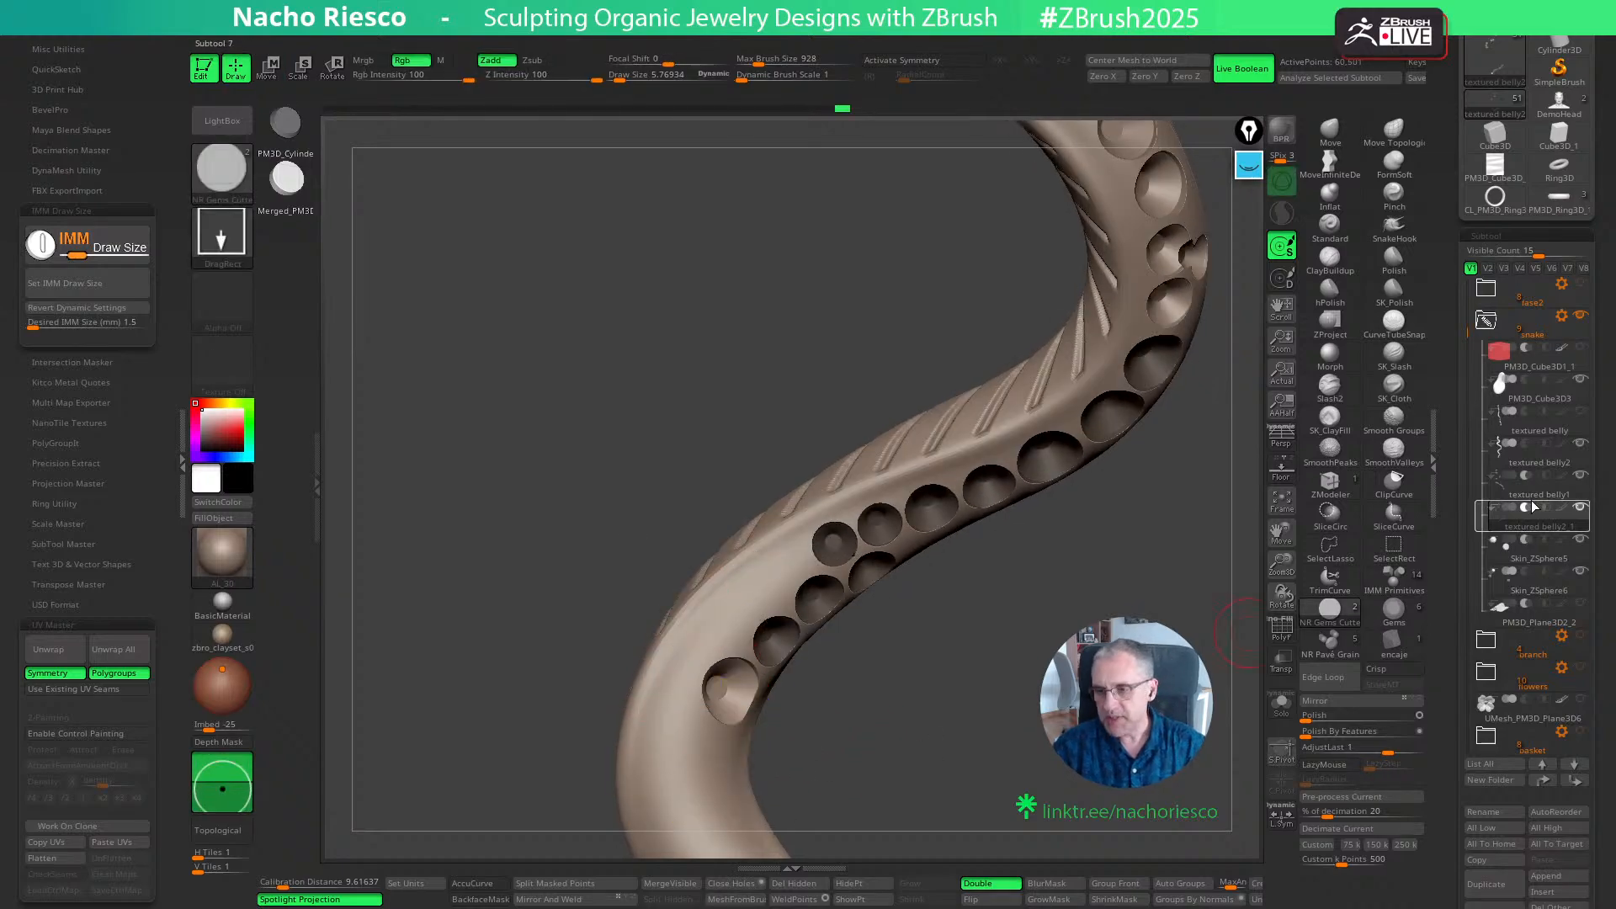
- Merge the textured belly1 cutter subtool down with textured belly2_1, accepting the irreversible operation for the rest of the session
{"action": "mouse_move", "coordinate": [1532, 500]}
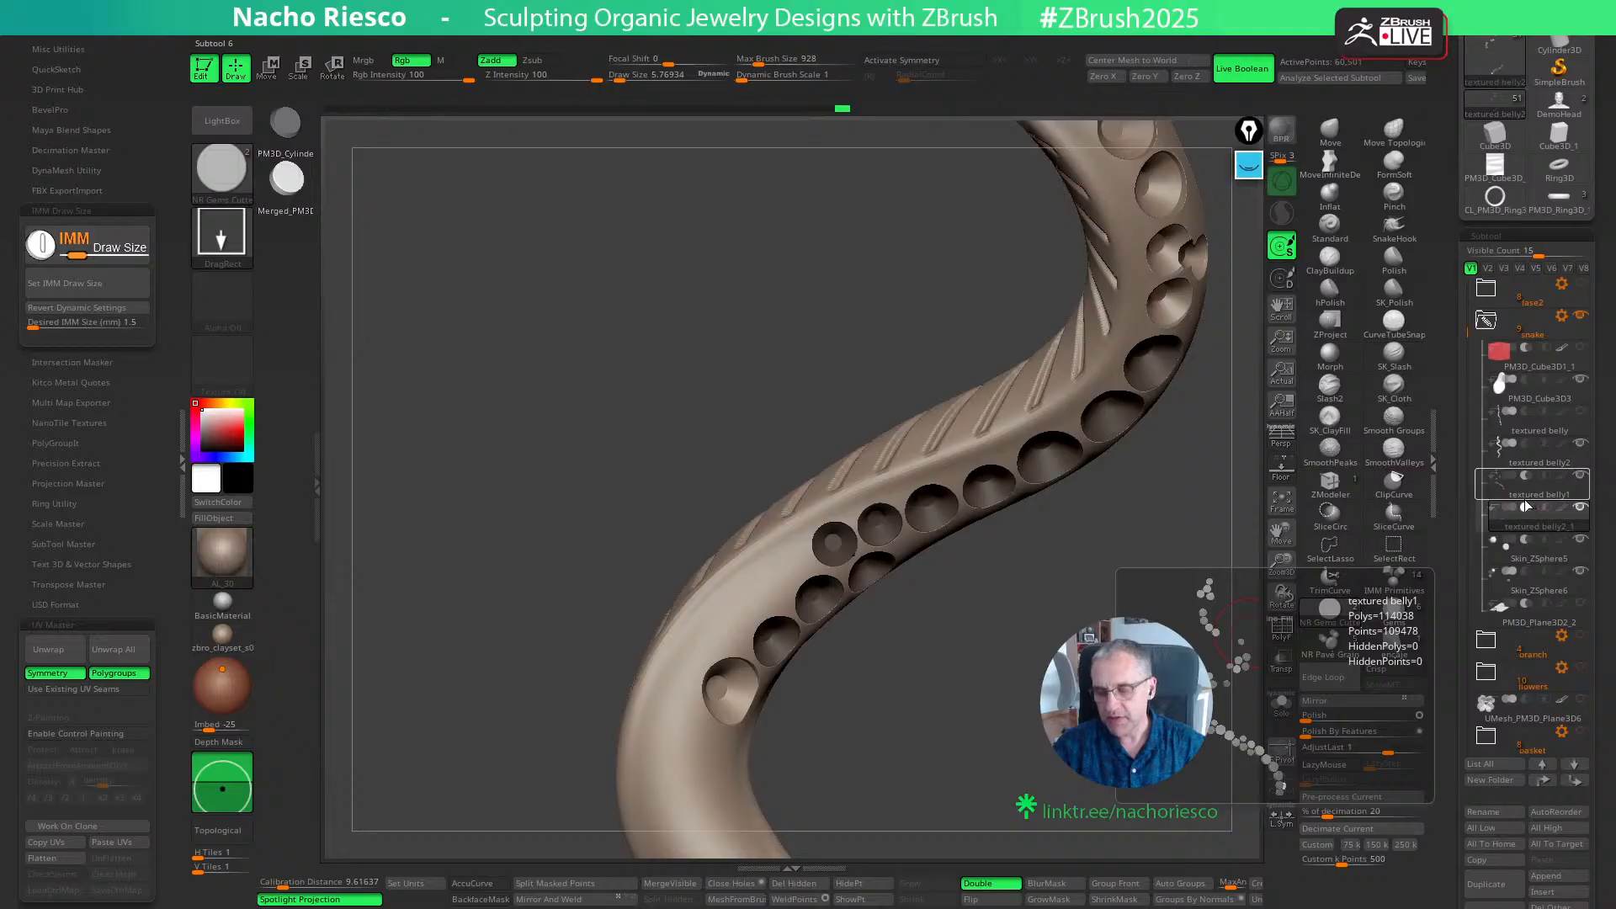
{"action": "left_click", "coordinate": [1507, 496]}
{"action": "mouse_move", "coordinate": [967, 730]}
{"action": "left_mouse_down", "text": "alt"}
{"action": "mouse_move", "coordinate": [955, 676]}
{"action": "mouse_move", "coordinate": [1015, 738]}
{"action": "left_mouse_up", "text": "alt"}
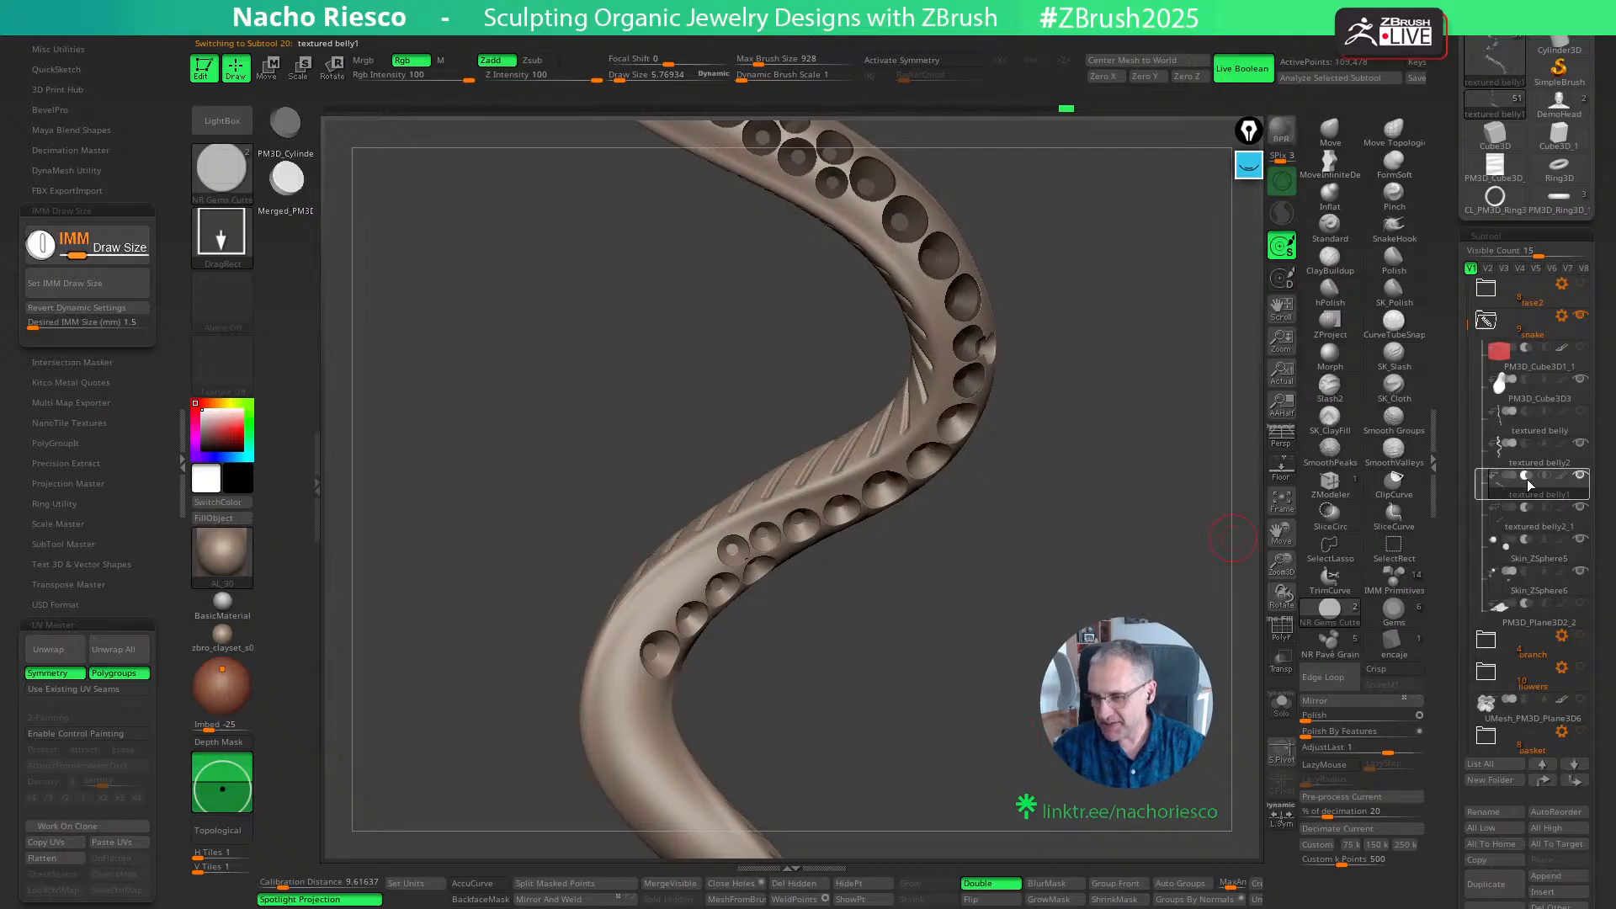
{"action": "left_click_drag", "start_coordinate": [1450, 707], "coordinate": [1440, 605]}
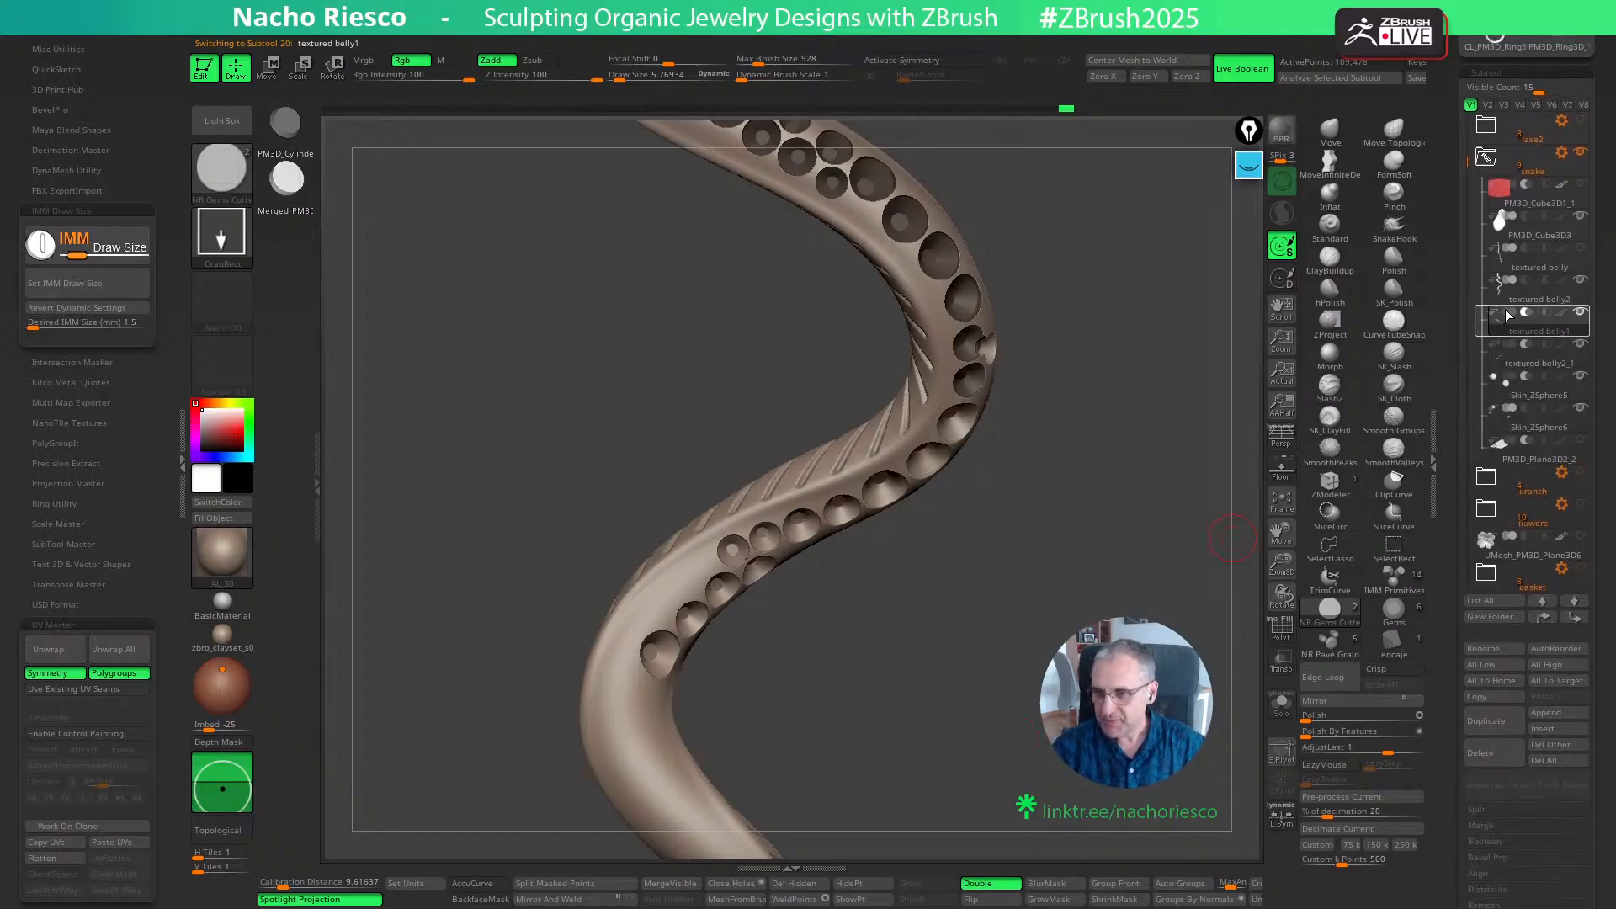
{"action": "mouse_move", "coordinate": [1506, 316]}
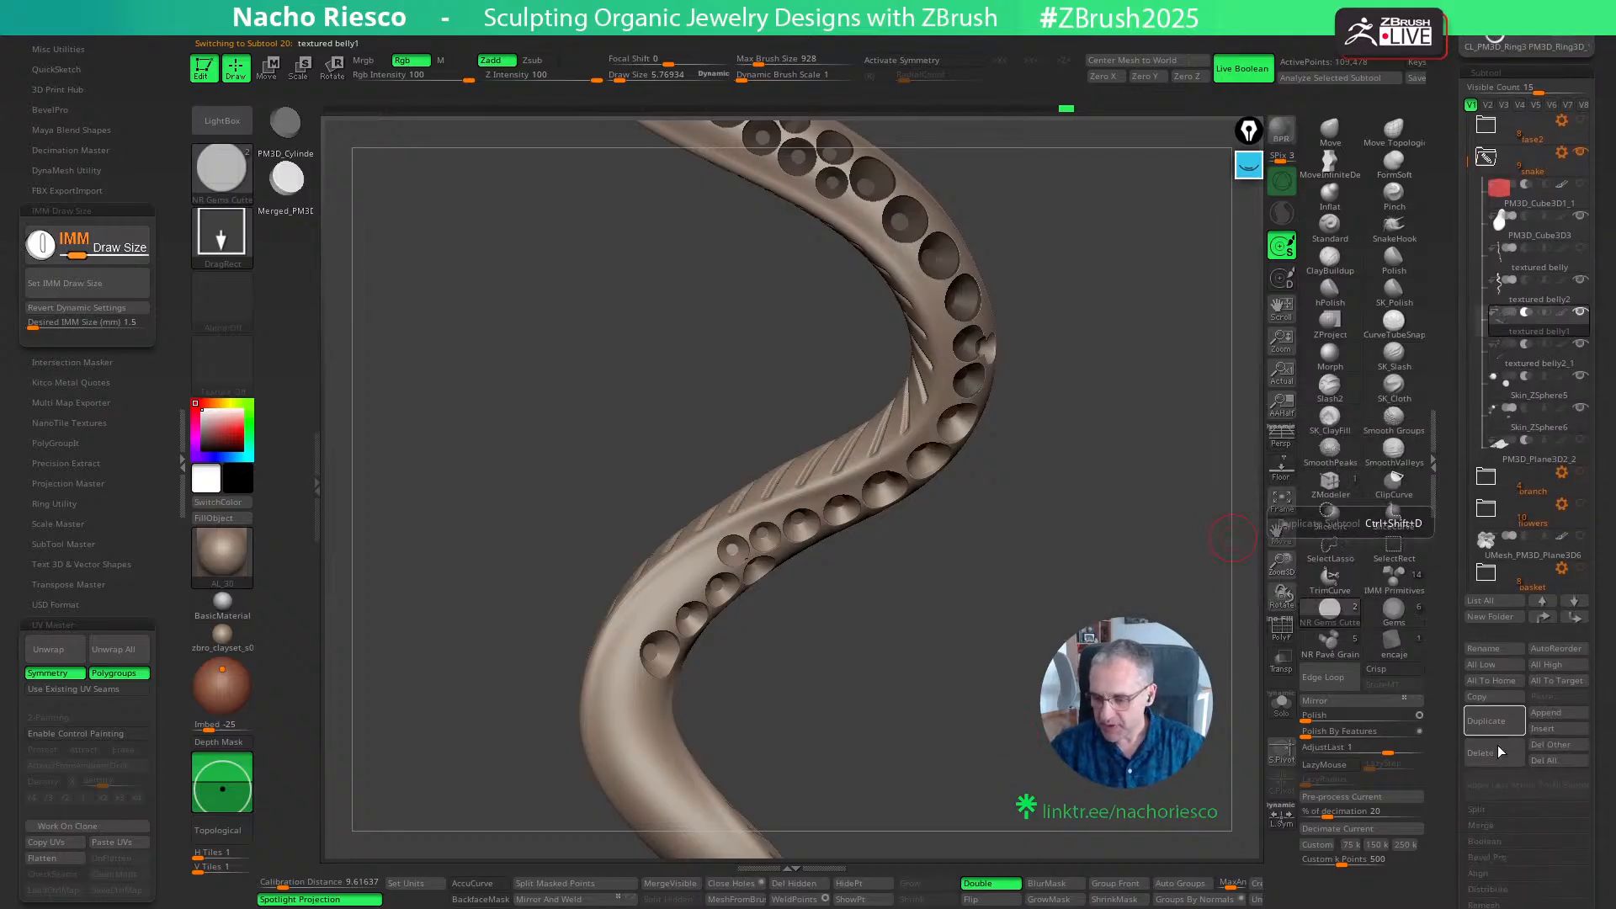
{"action": "left_click", "coordinate": [1495, 826]}
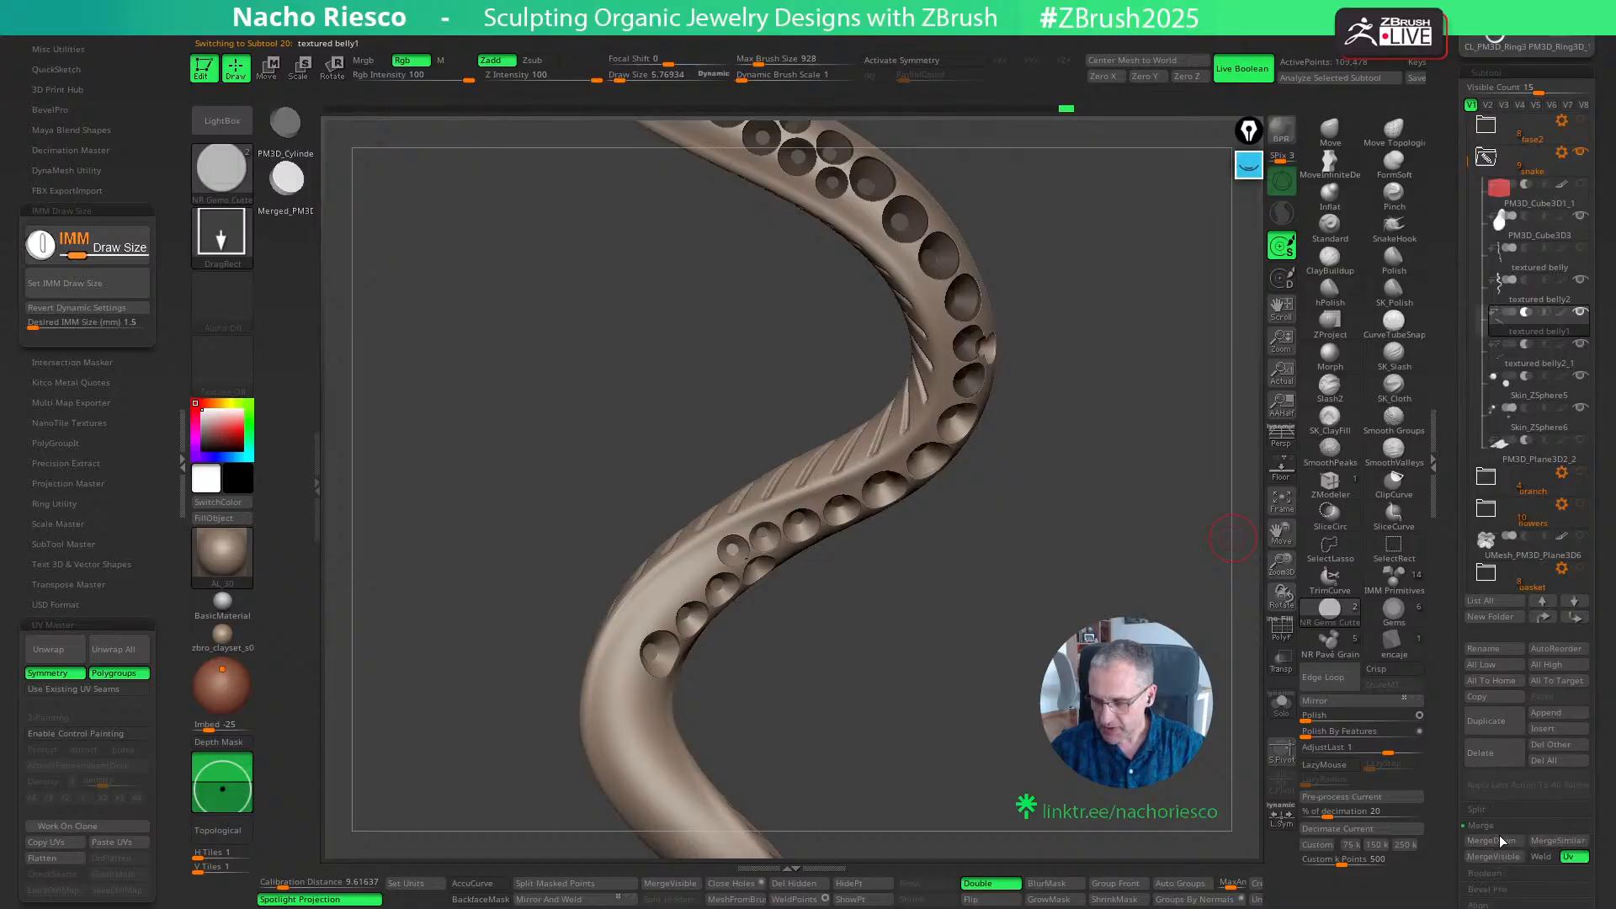
{"action": "left_click", "coordinate": [1491, 840]}
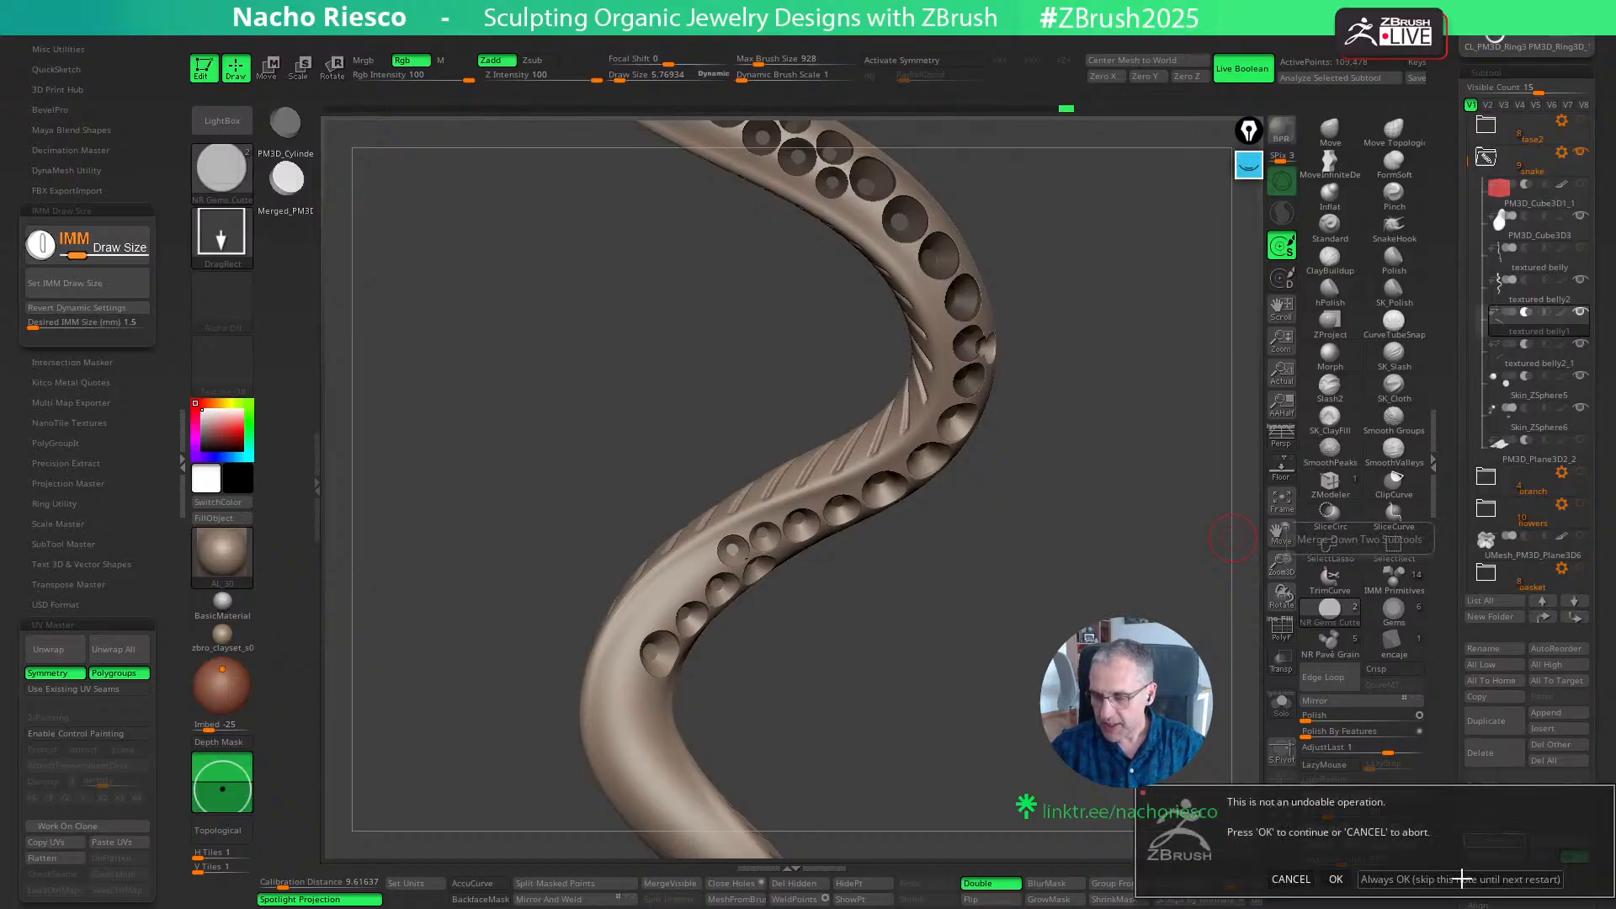
{"action": "left_click", "coordinate": [1460, 872]}
- Isolate the merged cutters, lasso-mask the last two at the end of the seat row and delete them
{"action": "mouse_move", "coordinate": [1136, 748]}
{"action": "right_mouse_down", "text": "ctrl"}
{"action": "mouse_move", "coordinate": [1094, 648]}
{"action": "mouse_move", "coordinate": [1035, 670]}
{"action": "right_mouse_up", "text": "ctrl"}
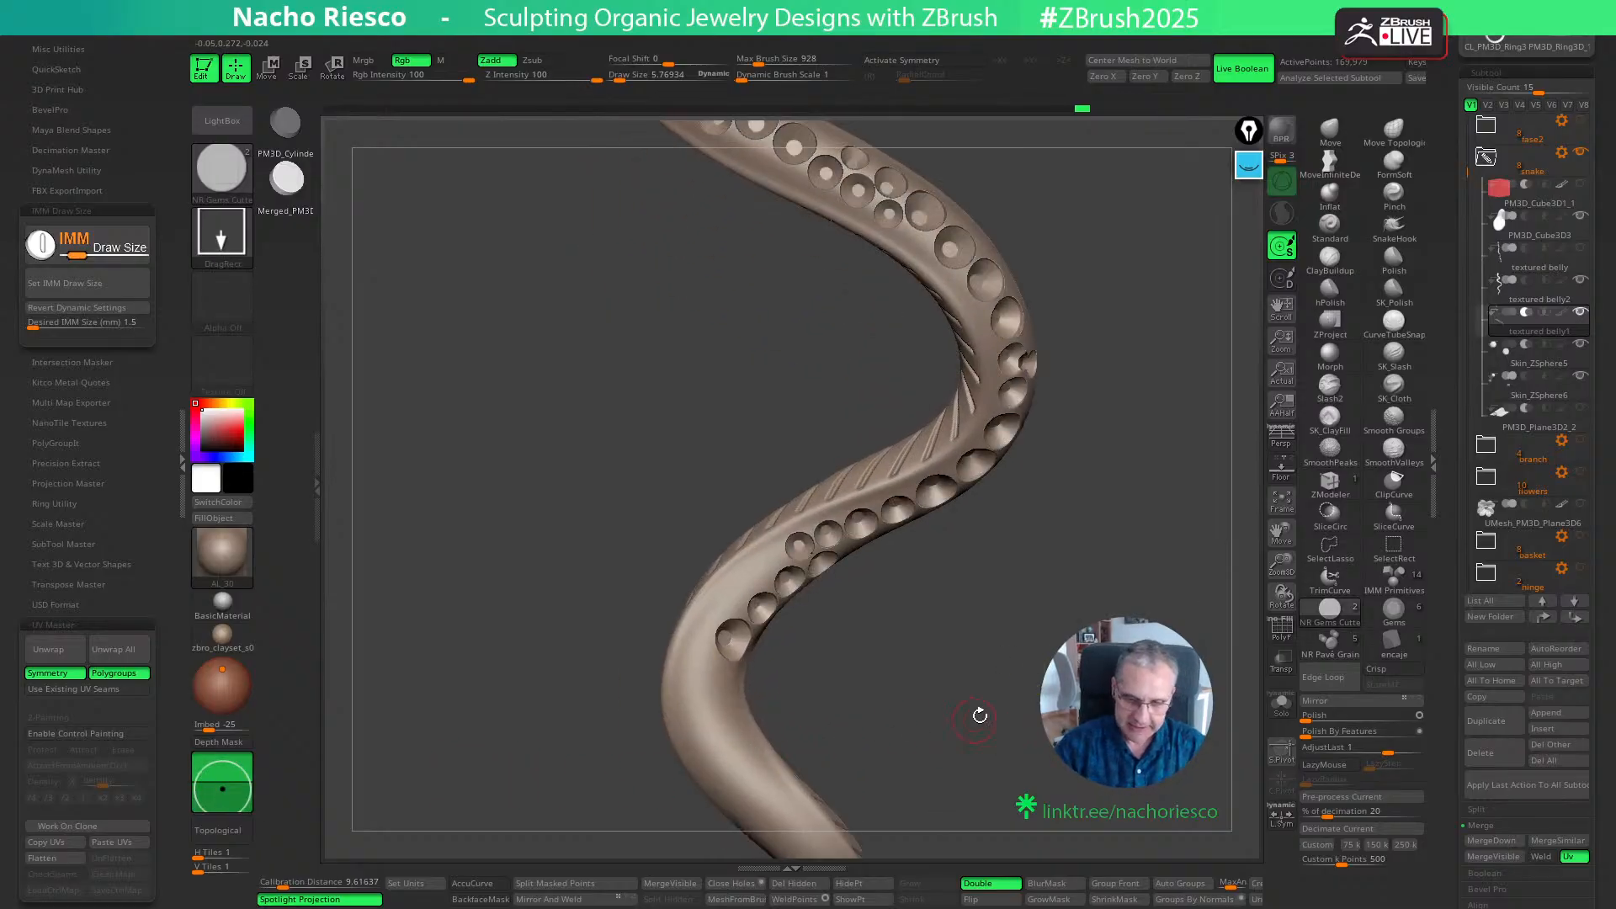
{"action": "right_click_drag", "start_coordinate": [980, 716], "coordinate": [1044, 677]}
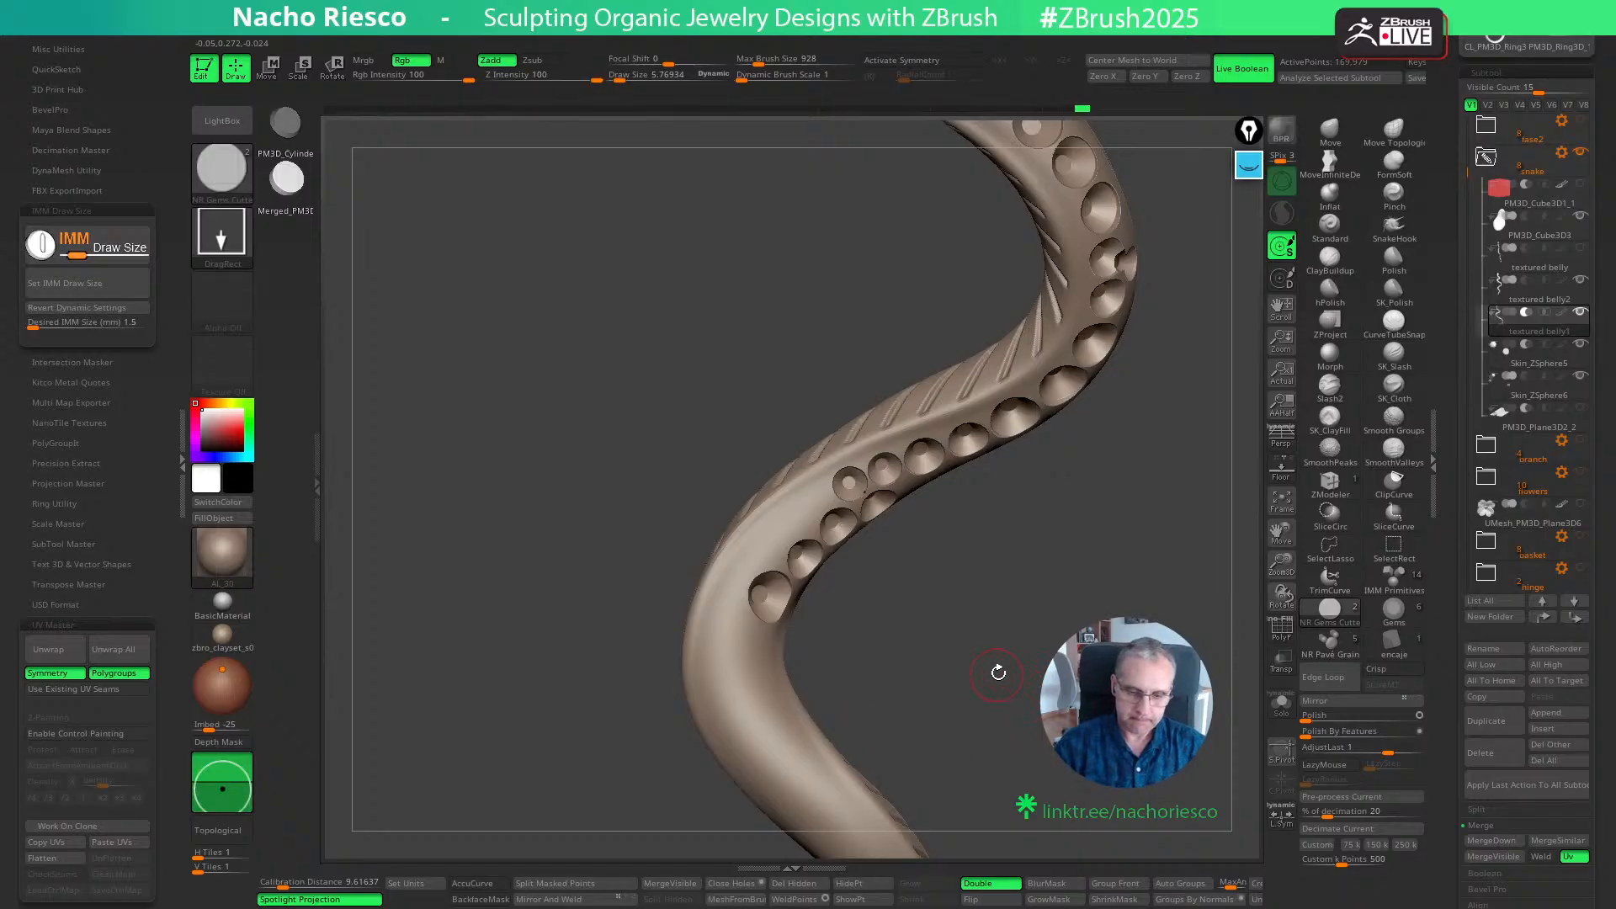
{"action": "right_click_drag", "start_coordinate": [999, 673], "coordinate": [1032, 769], "text": "ctrl"}
{"action": "left_click", "coordinate": [1279, 712]}
{"action": "mouse_move", "coordinate": [942, 677]}
{"action": "left_mouse_down", "text": "ctrl"}
{"action": "mouse_move", "coordinate": [967, 623]}
{"action": "mouse_move", "coordinate": [968, 509]}
{"action": "left_mouse_up", "text": "ctrl"}
{"action": "key", "text": "ctrl+b"}
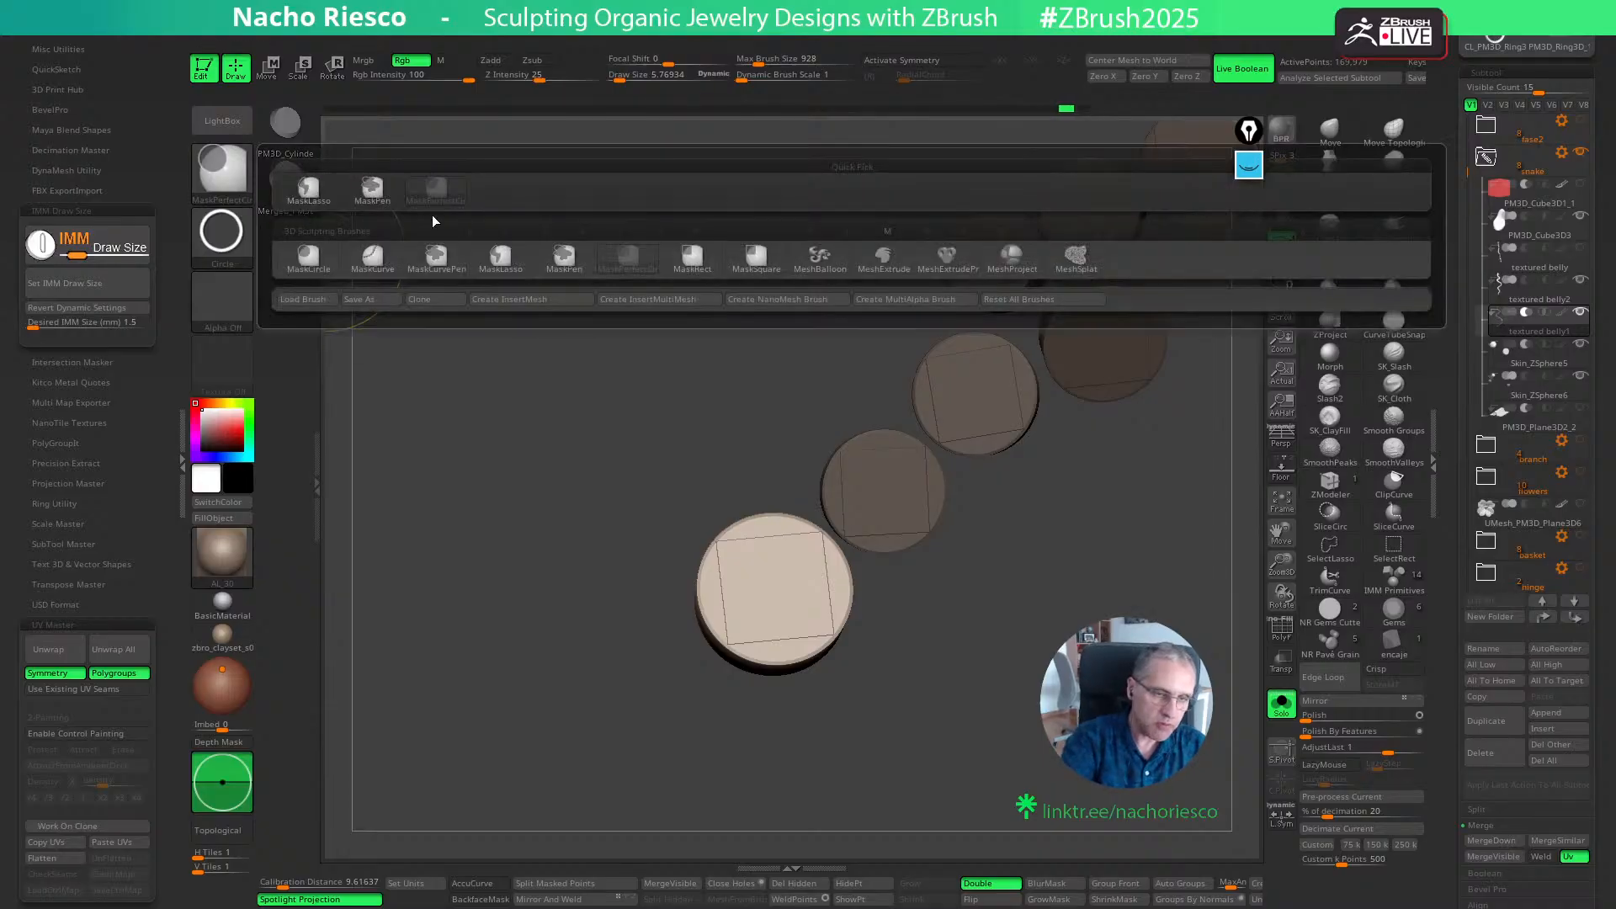
{"action": "left_click", "coordinate": [310, 202], "text": "ctrl"}
{"action": "mouse_move", "coordinate": [545, 634]}
{"action": "left_mouse_down", "text": "ctrl"}
{"action": "mouse_move", "coordinate": [844, 686]}
{"action": "mouse_move", "coordinate": [986, 637]}
{"action": "mouse_move", "coordinate": [944, 779]}
{"action": "mouse_move", "coordinate": [991, 551]}
{"action": "mouse_move", "coordinate": [940, 450]}
{"action": "left_mouse_up", "text": "ctrl"}
{"action": "mouse_move", "coordinate": [914, 429]}
{"action": "left_mouse_down", "text": "ctrl"}
{"action": "mouse_move", "coordinate": [702, 407]}
{"action": "mouse_move", "coordinate": [592, 444]}
{"action": "left_mouse_up", "text": "ctrl"}
{"action": "mouse_move", "coordinate": [962, 747]}
{"action": "left_mouse_down"}
{"action": "mouse_move", "coordinate": [987, 782]}
{"action": "mouse_move", "coordinate": [1082, 578]}
{"action": "left_mouse_up"}
{"action": "left_click", "coordinate": [892, 788], "text": "ctrl"}
{"action": "left_click", "coordinate": [857, 886]}
{"action": "left_click", "coordinate": [798, 883]}
{"action": "left_click", "coordinate": [1273, 716]}
{"action": "left_click", "coordinate": [1274, 716]}
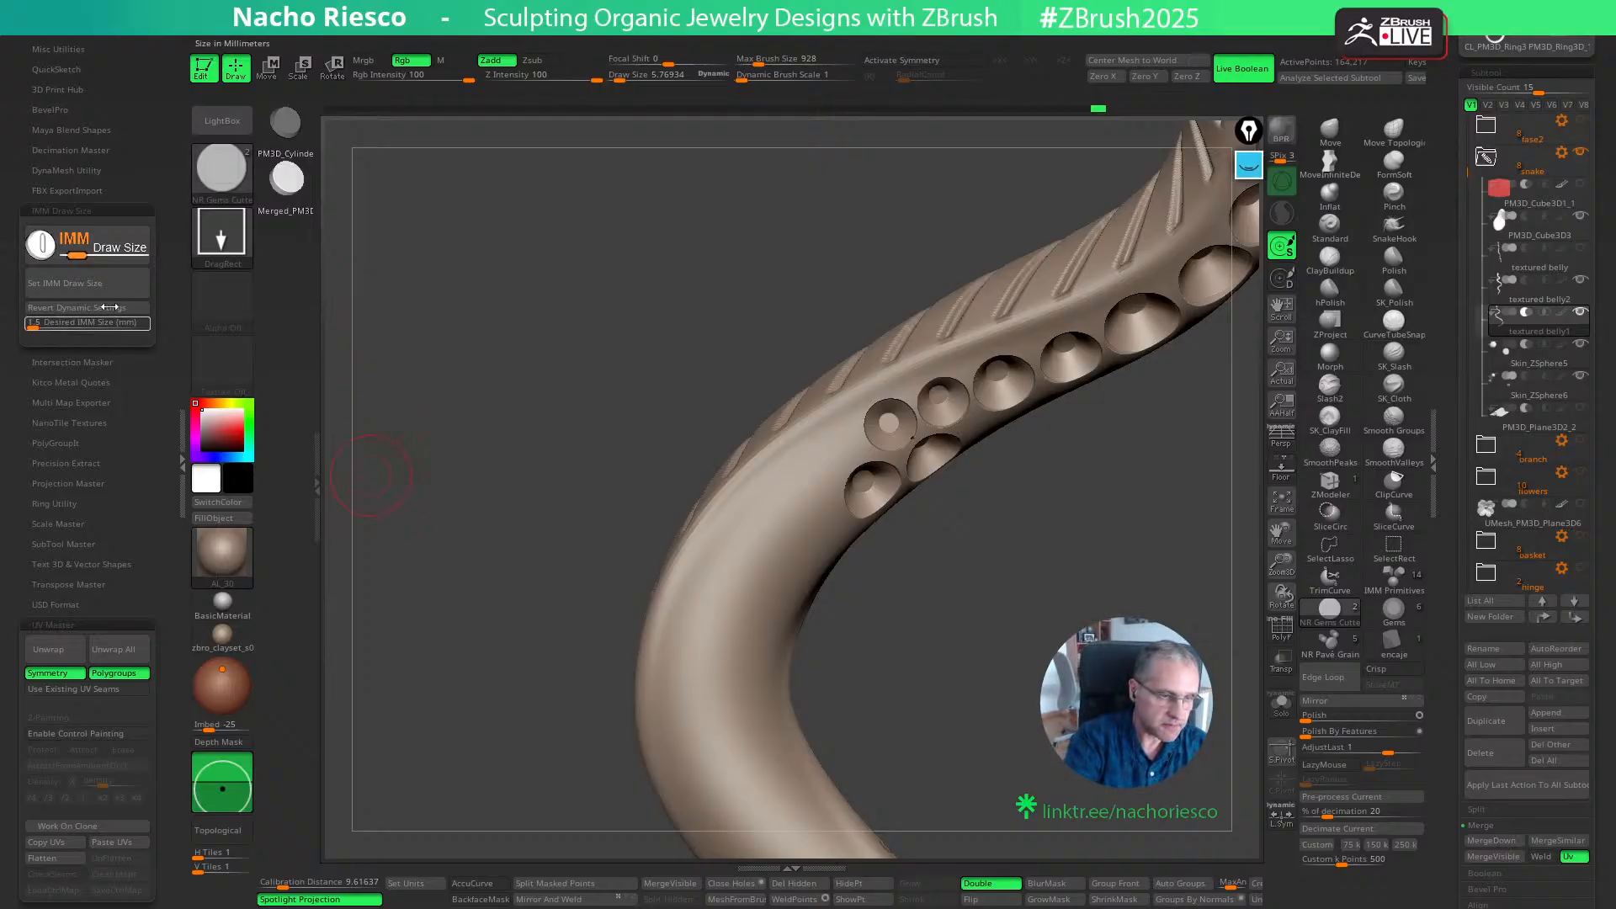
- Place two 1.5 mm NR Gems Cutter seats in line at the open end of the row and adjust their positions
{"action": "left_click_drag", "start_coordinate": [799, 510], "coordinate": [799, 511]}
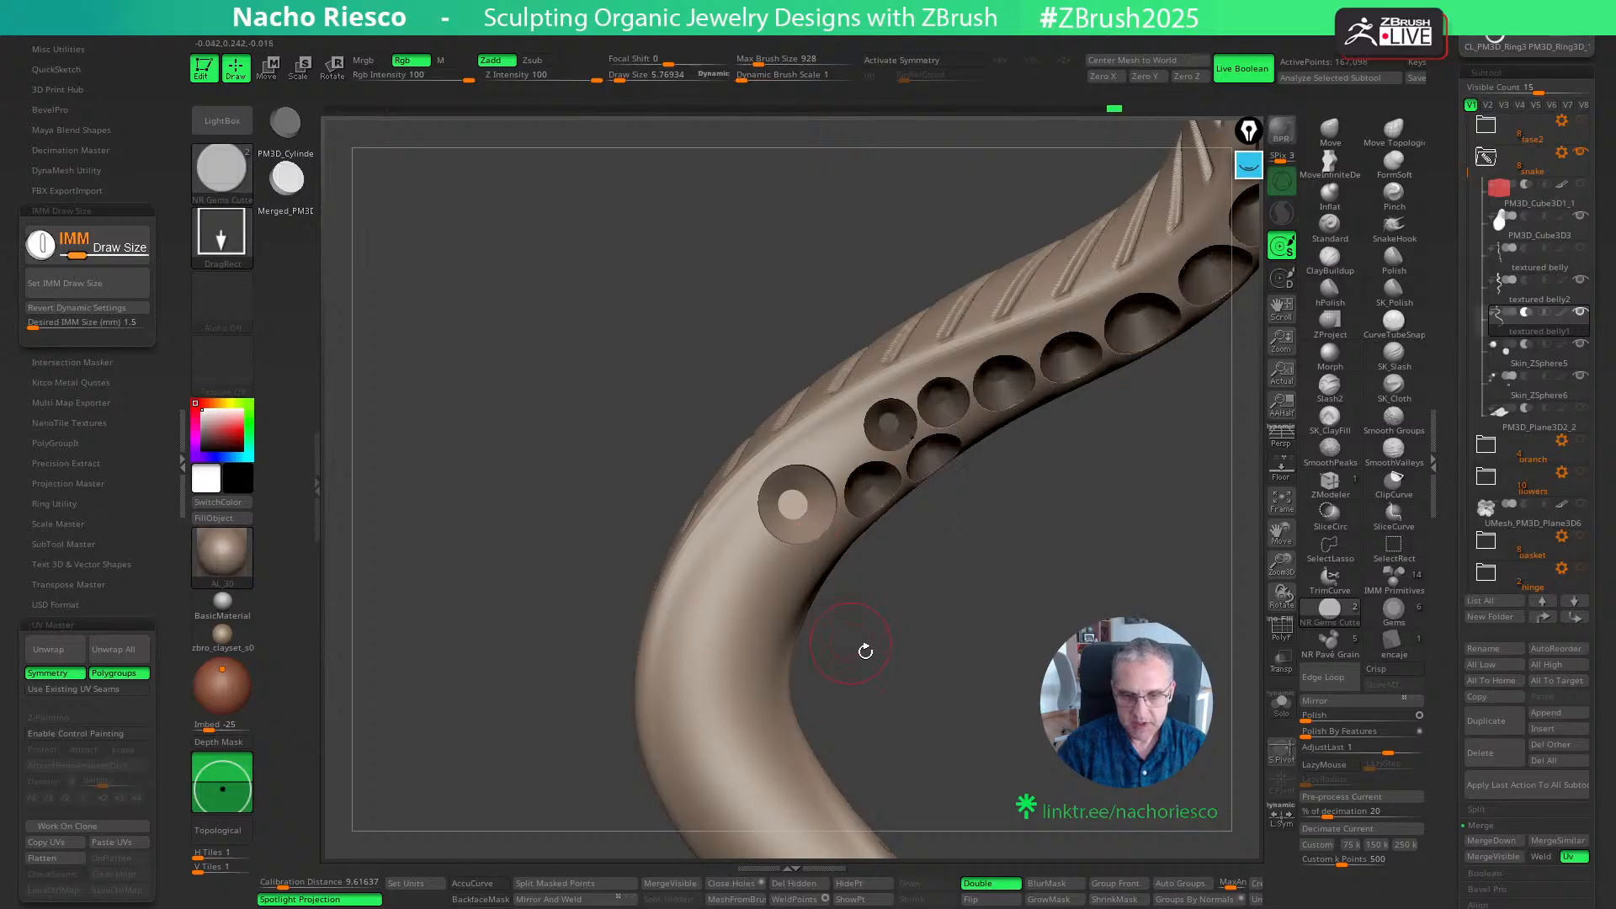
{"action": "key", "text": "w"}
{"action": "left_click_drag", "start_coordinate": [866, 573], "coordinate": [870, 573]}
{"action": "key", "text": "q"}
{"action": "key", "text": "w"}
{"action": "key", "text": "q"}
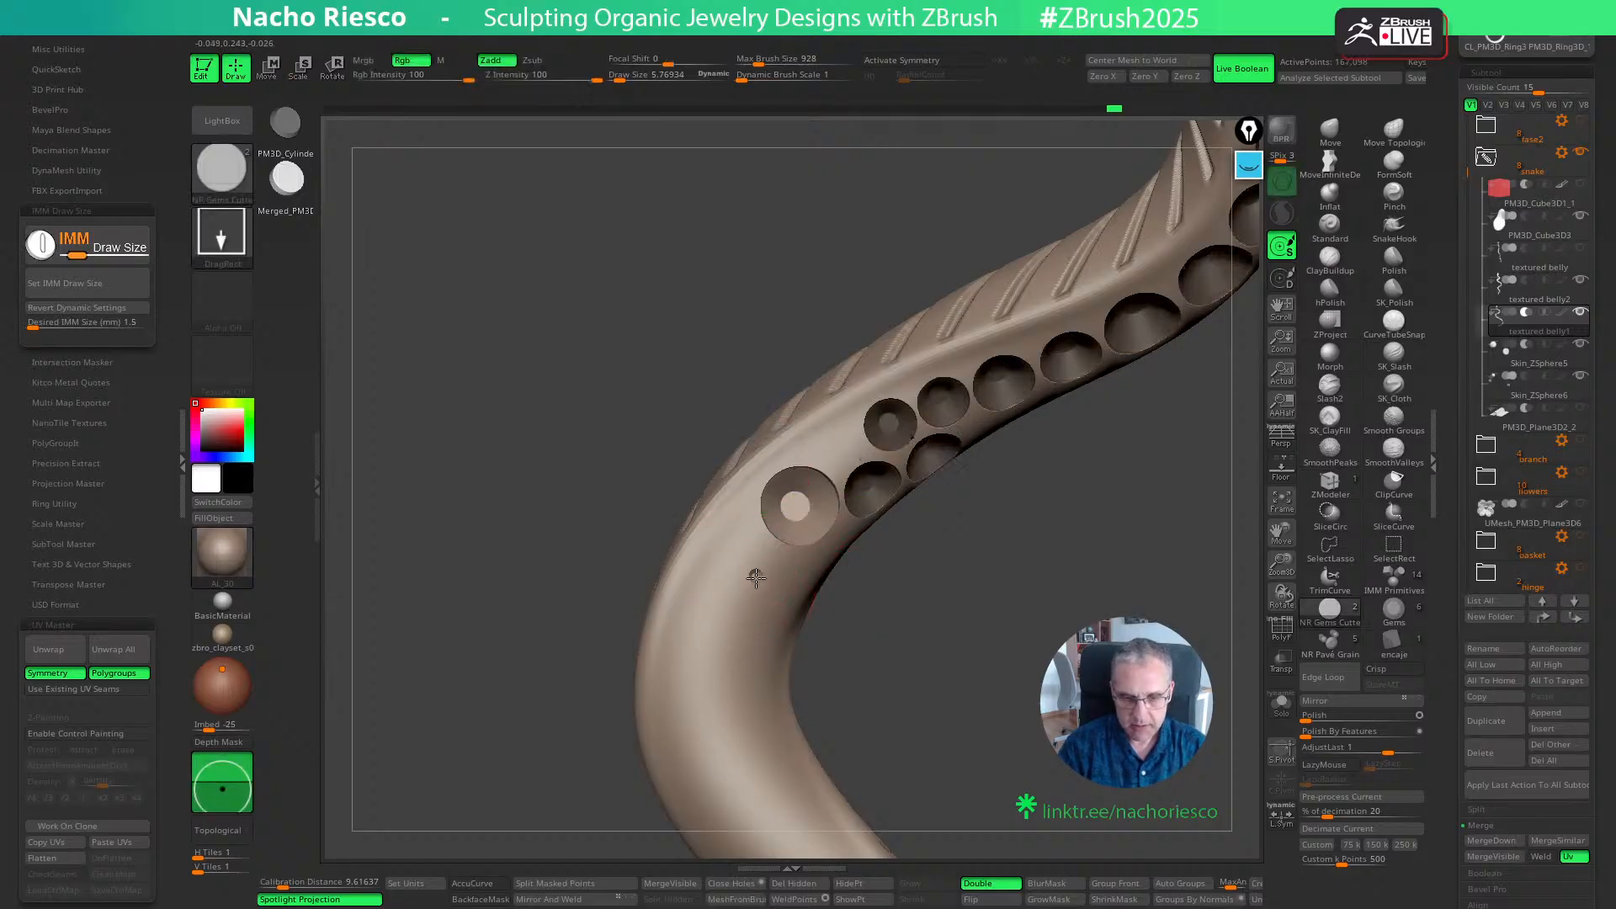
{"action": "mouse_move", "coordinate": [755, 578]}
{"action": "left_mouse_down"}
{"action": "mouse_move", "coordinate": [818, 647]}
{"action": "mouse_move", "coordinate": [828, 567]}
{"action": "left_mouse_up"}
{"action": "key", "text": "w"}
{"action": "key", "text": "q"}
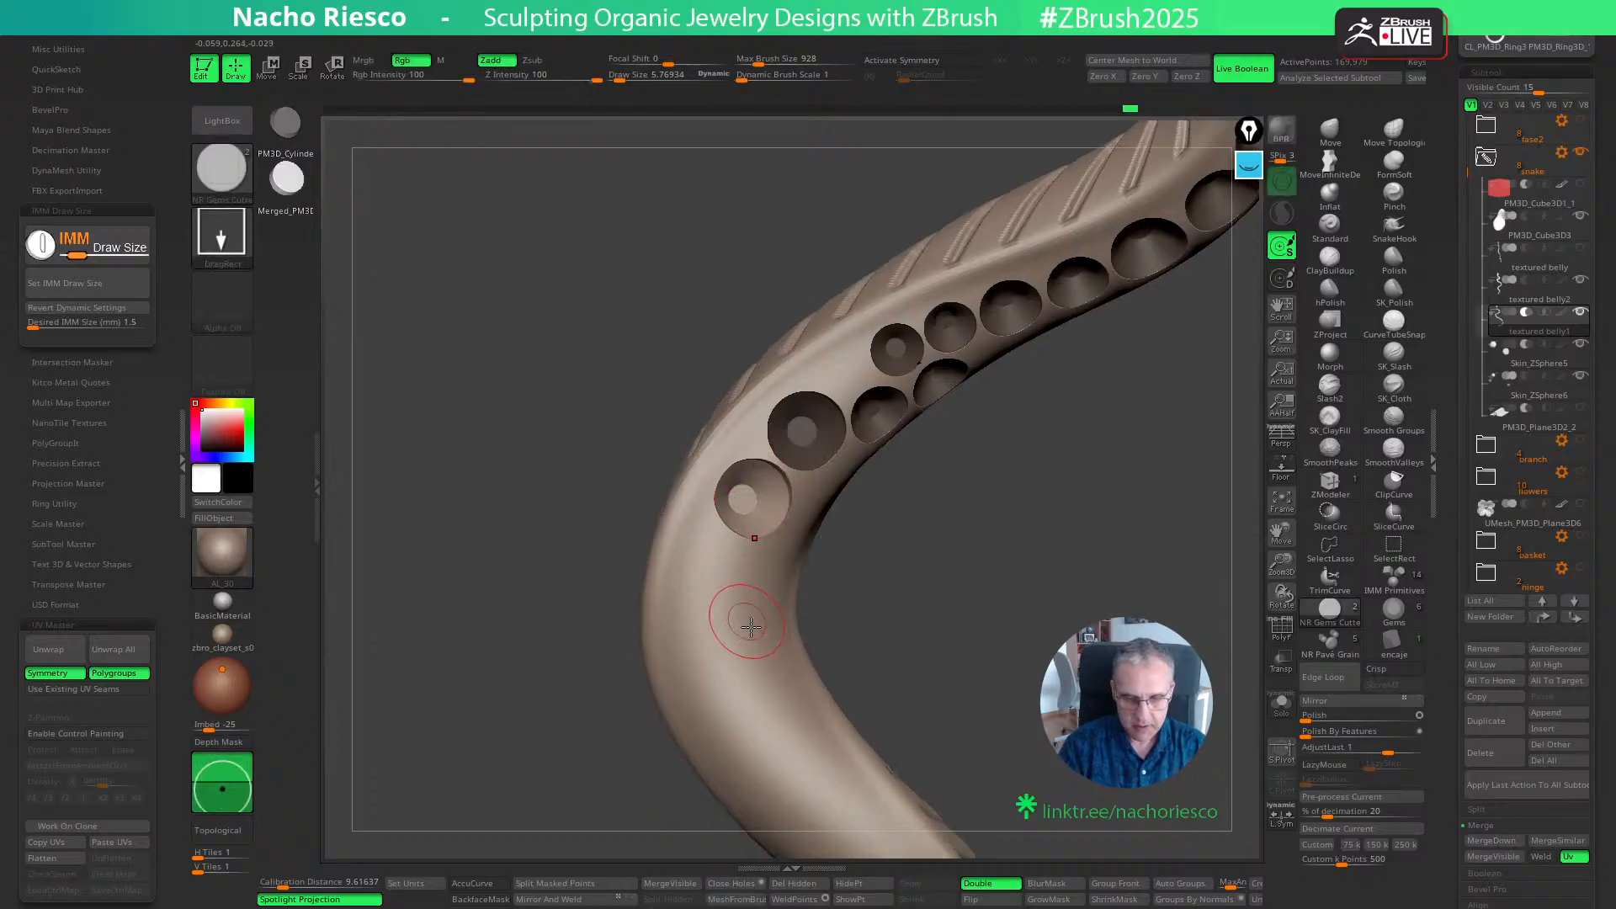
- Add a third 1.5 mm cutter after the two large seats and fit it to the body with the Gizmo
{"action": "mouse_move", "coordinate": [726, 599]}
{"action": "left_mouse_down"}
{"action": "mouse_move", "coordinate": [799, 665]}
{"action": "mouse_move", "coordinate": [795, 643]}
{"action": "mouse_move", "coordinate": [855, 603]}
{"action": "mouse_move", "coordinate": [795, 644]}
{"action": "left_mouse_up"}
{"action": "key", "text": "w"}
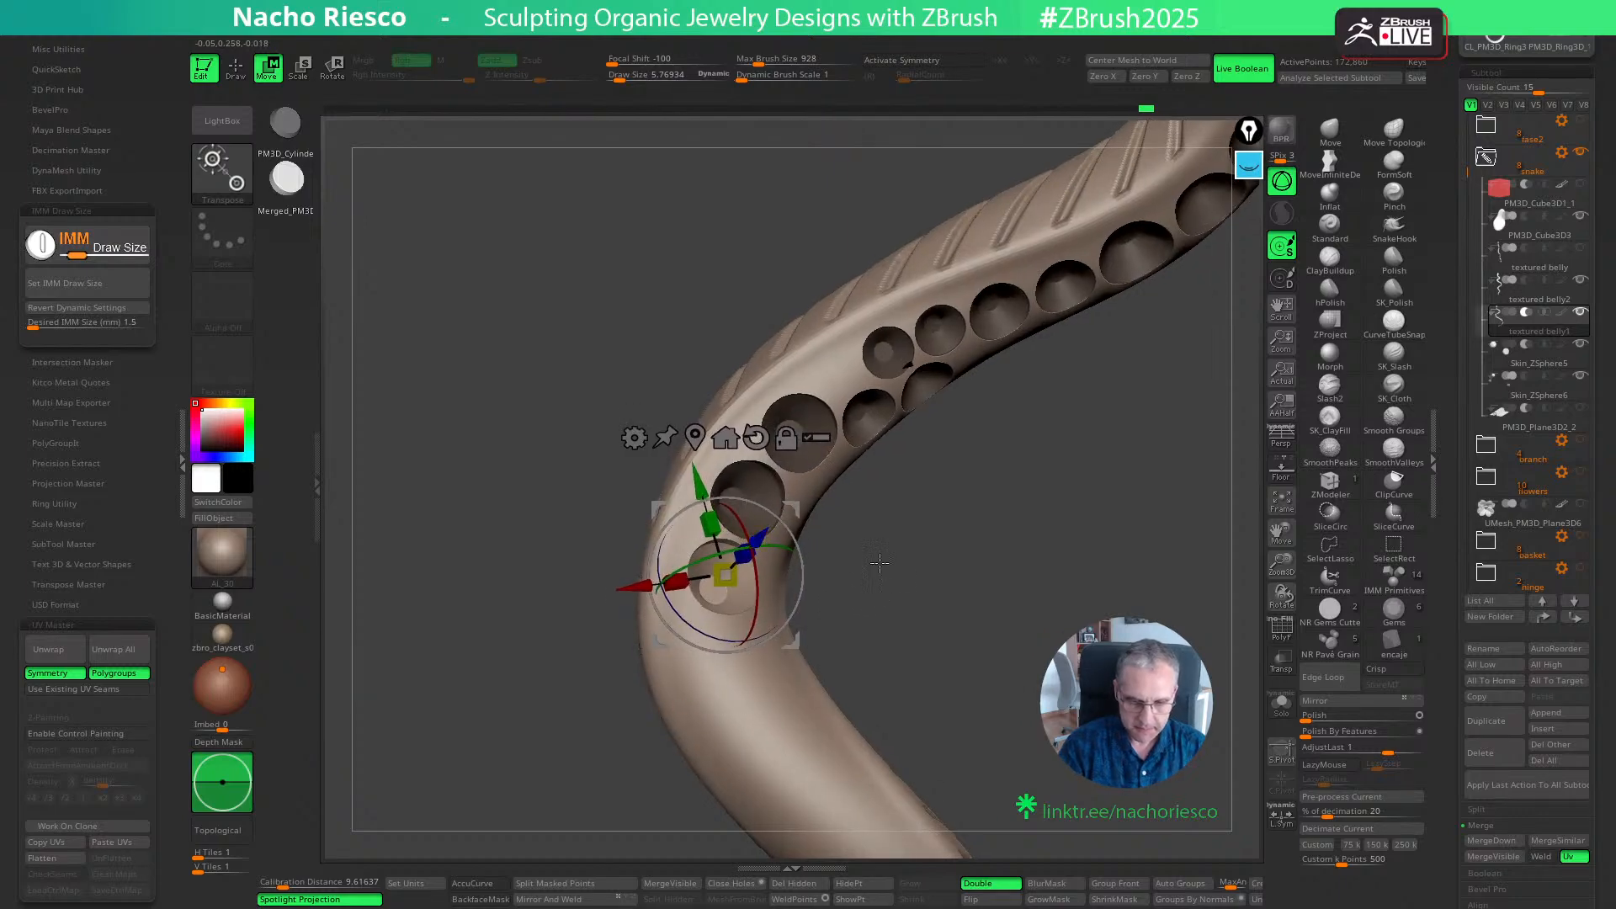
{"action": "left_click_drag", "start_coordinate": [876, 563], "coordinate": [883, 582]}
{"action": "mouse_move", "coordinate": [800, 643]}
{"action": "left_mouse_down"}
{"action": "mouse_move", "coordinate": [909, 686]}
{"action": "mouse_move", "coordinate": [924, 544]}
{"action": "mouse_move", "coordinate": [911, 584]}
{"action": "left_mouse_up"}
{"action": "key", "text": "q"}
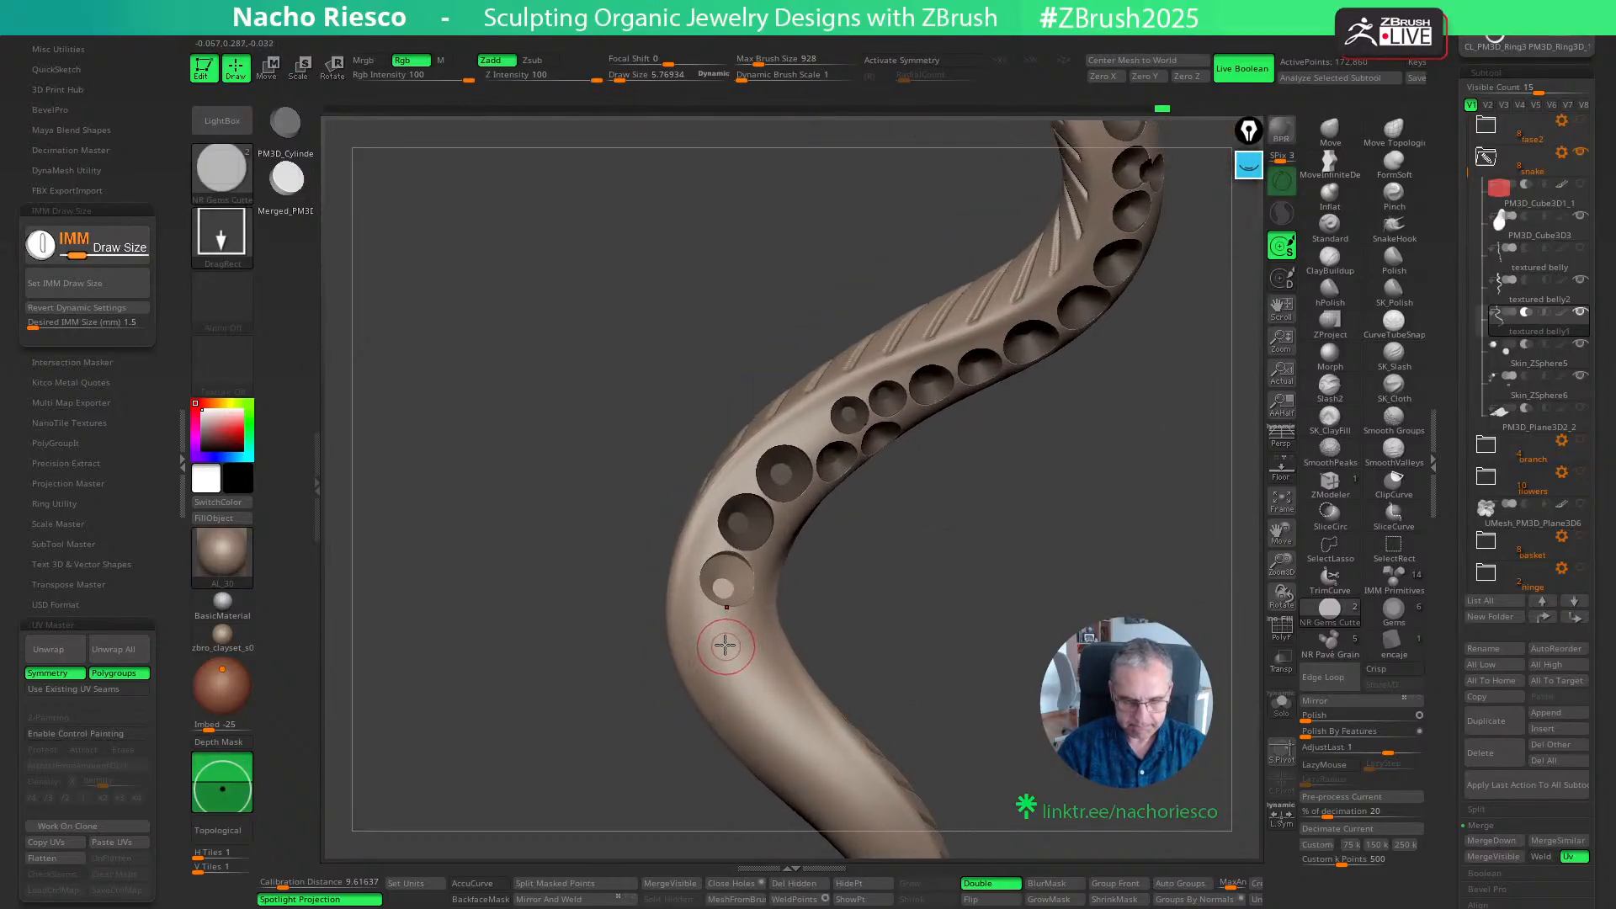
- Set the desired IMM size to 1.2 mm and place two cutters side by side below the three large seats
{"action": "left_click", "coordinate": [127, 324]}
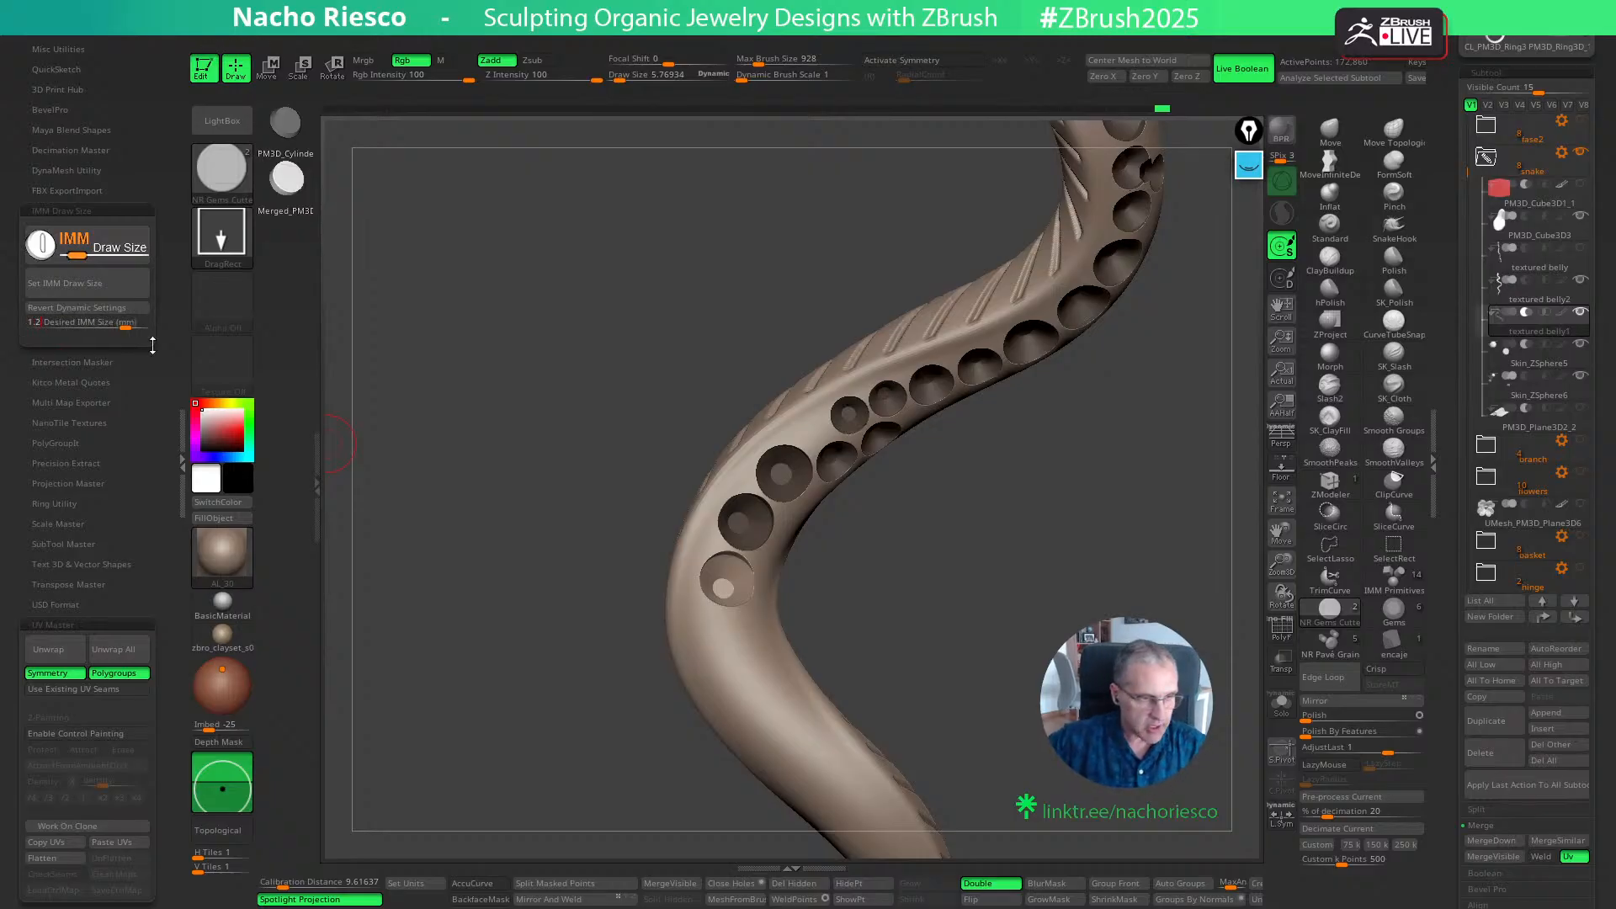
{"action": "type", "text": "1.2"}
{"action": "key", "text": "Return"}
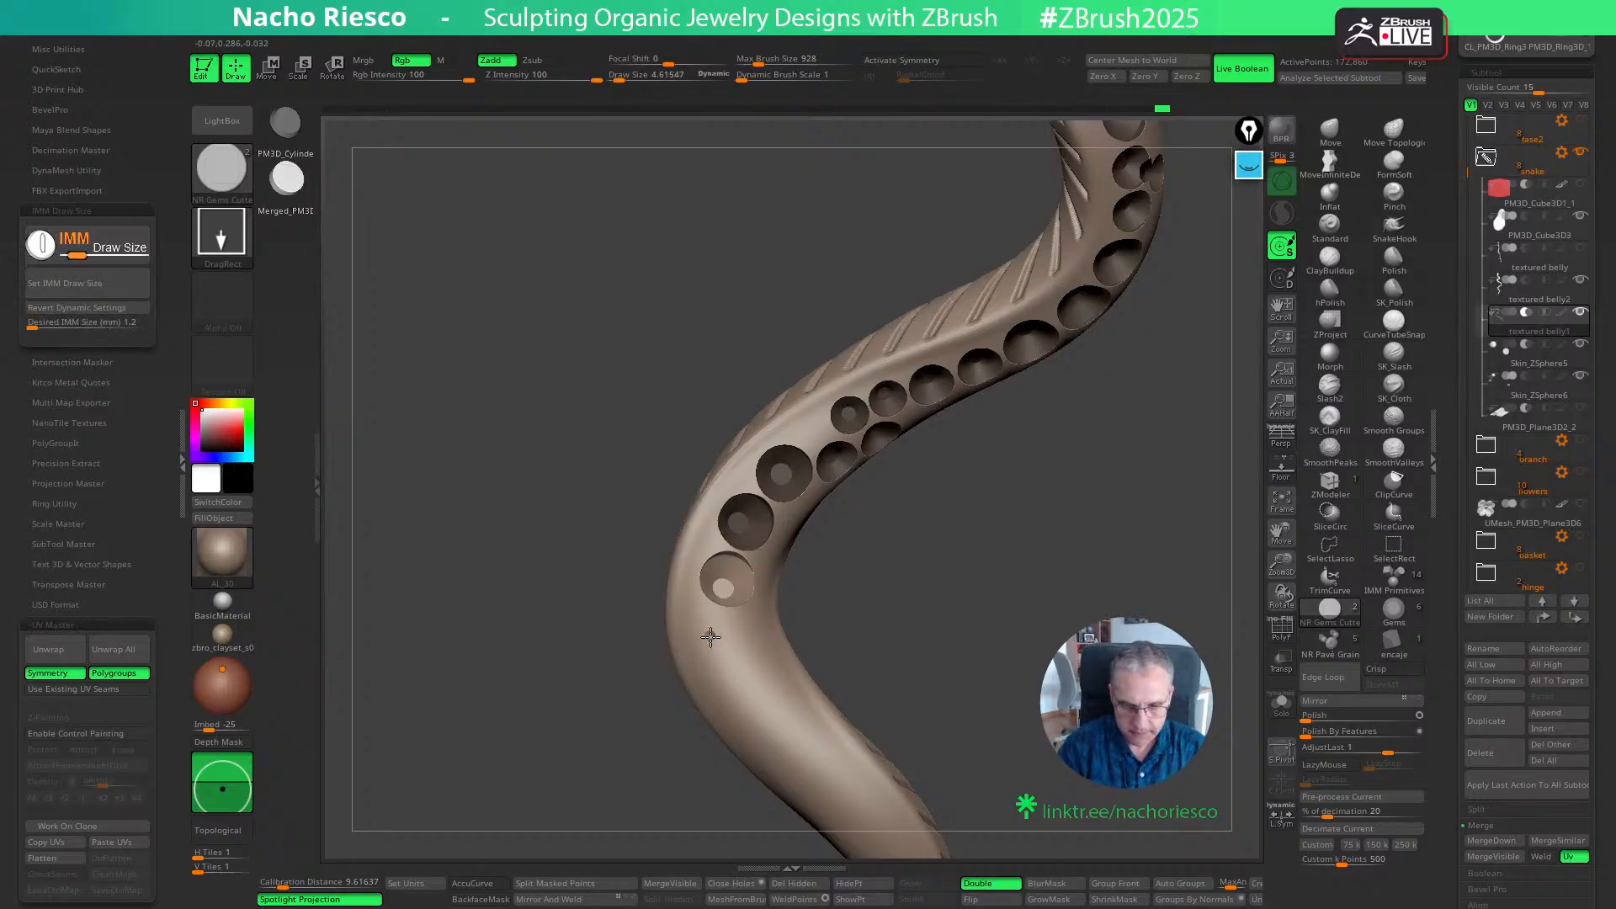
{"action": "key", "text": "w"}
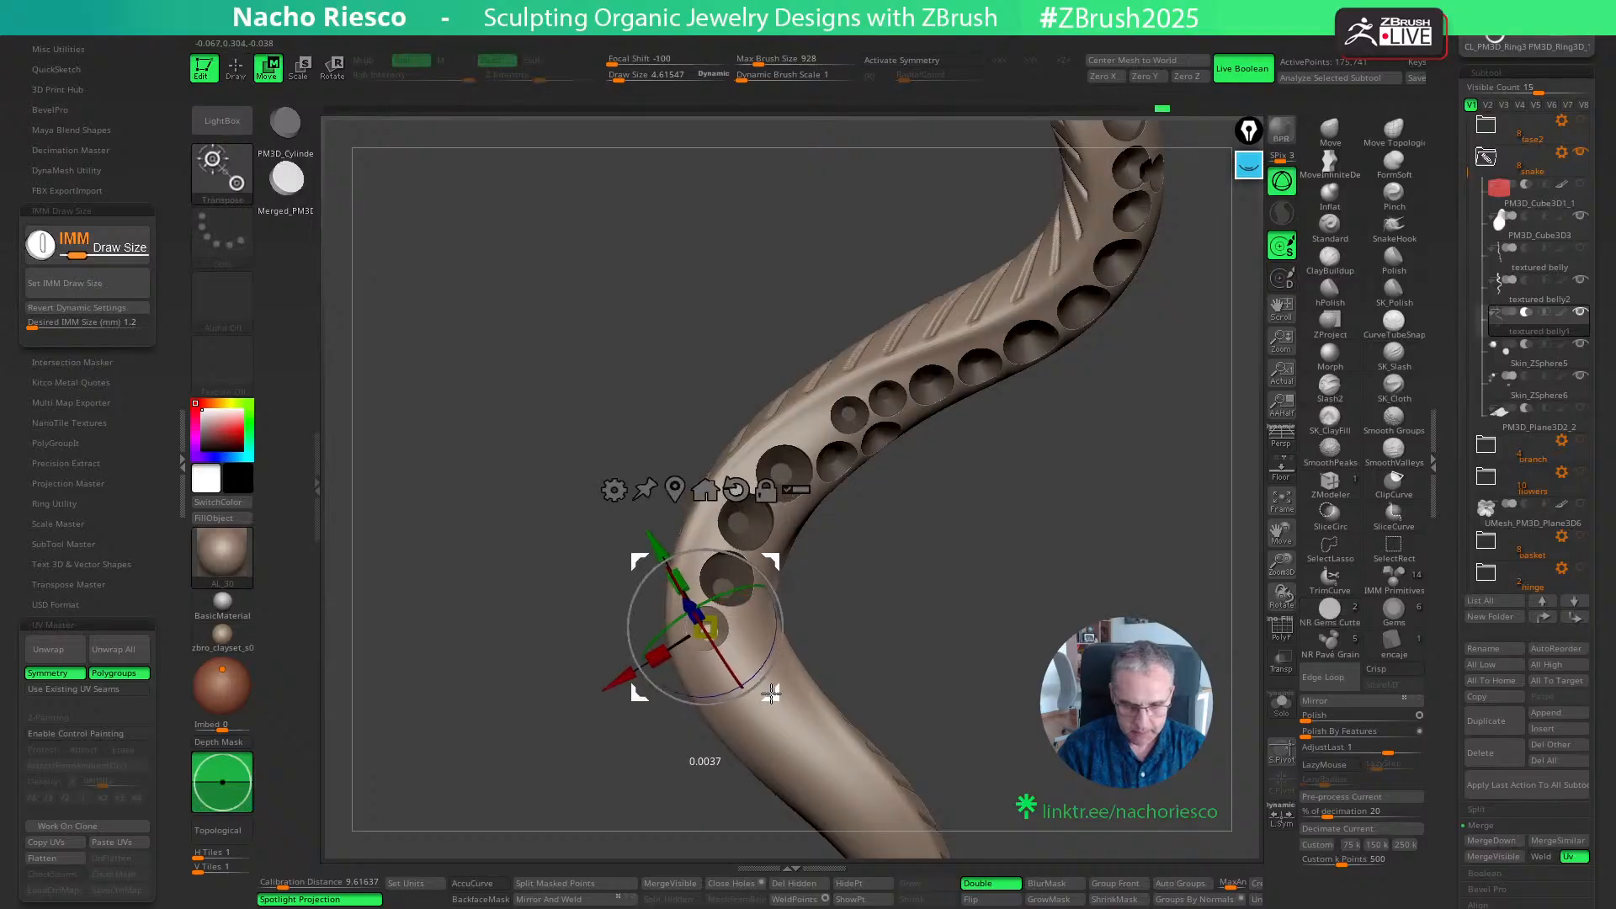
{"action": "key", "text": "q"}
{"action": "left_click_drag", "start_coordinate": [913, 602], "coordinate": [876, 595]}
{"action": "mouse_move", "coordinate": [756, 633]}
{"action": "left_mouse_down", "text": "ctrl"}
{"action": "mouse_move", "coordinate": [841, 635]}
{"action": "mouse_move", "coordinate": [838, 695]}
{"action": "mouse_move", "coordinate": [810, 565]}
{"action": "mouse_move", "coordinate": [805, 616]}
{"action": "left_mouse_up", "text": "ctrl"}
{"action": "key", "text": "w"}
{"action": "left_click_drag", "start_coordinate": [894, 589], "coordinate": [908, 603]}
{"action": "key", "text": "q"}
- Place another 1.2 mm cutter centred below the side-by-side pair and adjust its position on the snake's body
{"action": "left_click_drag", "start_coordinate": [970, 708], "coordinate": [957, 597], "text": "alt"}
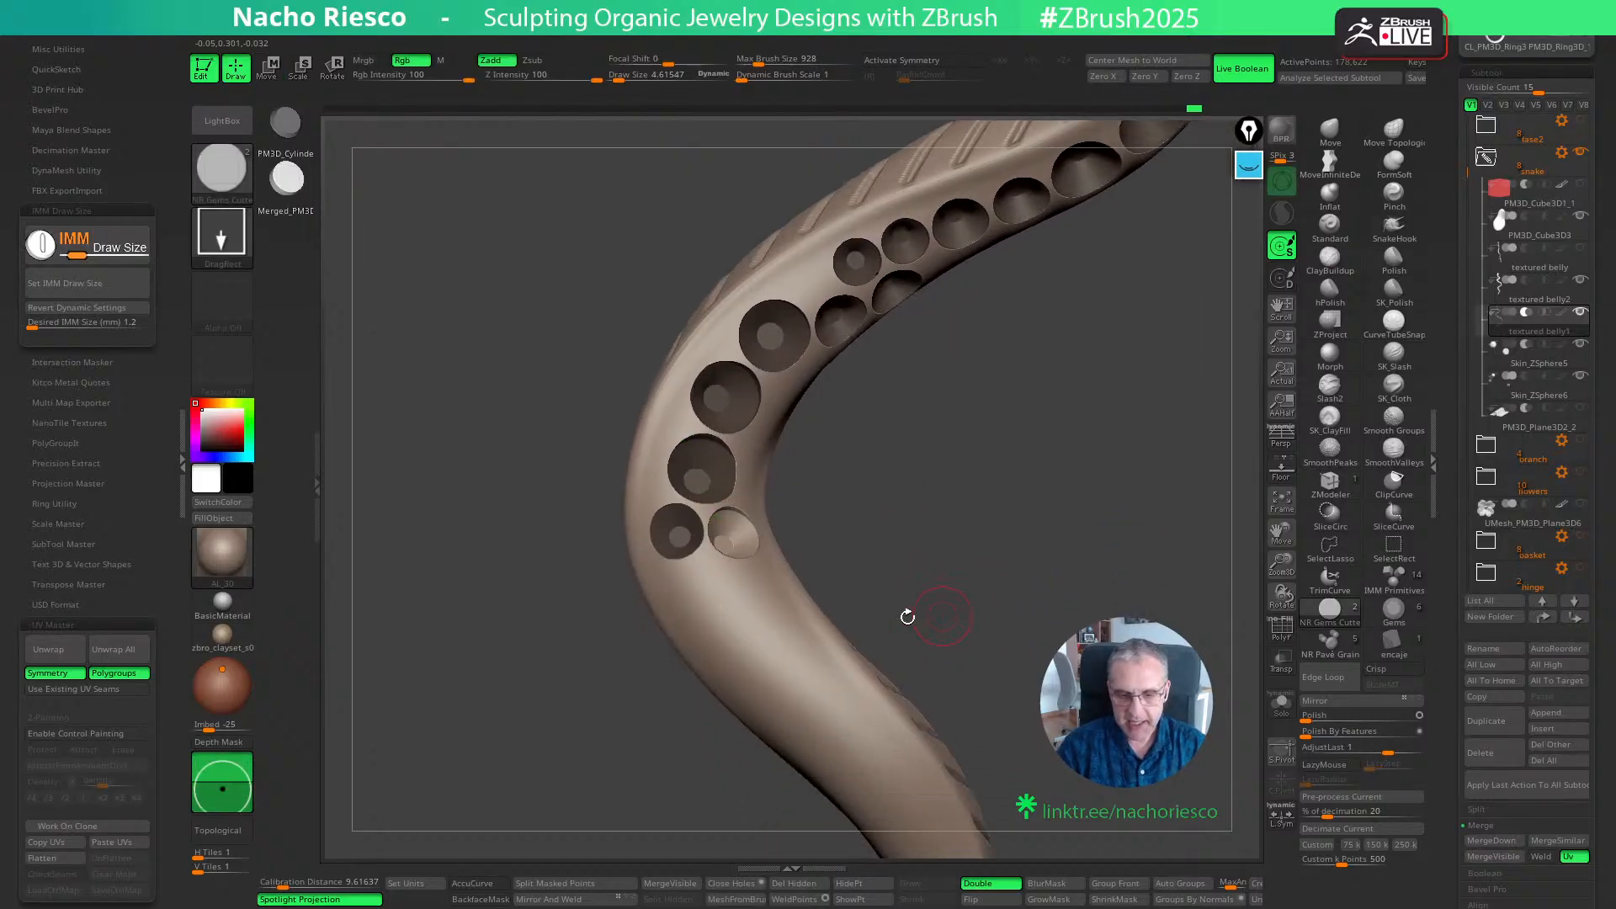
{"action": "left_click_drag", "start_coordinate": [710, 581], "coordinate": [739, 620], "text": "ctrl"}
{"action": "key", "text": "w"}
{"action": "left_click_drag", "start_coordinate": [853, 607], "coordinate": [943, 496]}
{"action": "left_click_drag", "start_coordinate": [775, 516], "coordinate": [778, 520]}
{"action": "mouse_move", "coordinate": [913, 514]}
{"action": "left_mouse_down"}
{"action": "mouse_move", "coordinate": [955, 581]}
{"action": "mouse_move", "coordinate": [984, 564]}
{"action": "mouse_move", "coordinate": [952, 599]}
{"action": "mouse_move", "coordinate": [926, 678]}
{"action": "mouse_move", "coordinate": [977, 559]}
{"action": "mouse_move", "coordinate": [997, 720]}
{"action": "left_mouse_up"}
{"action": "key", "text": "q"}
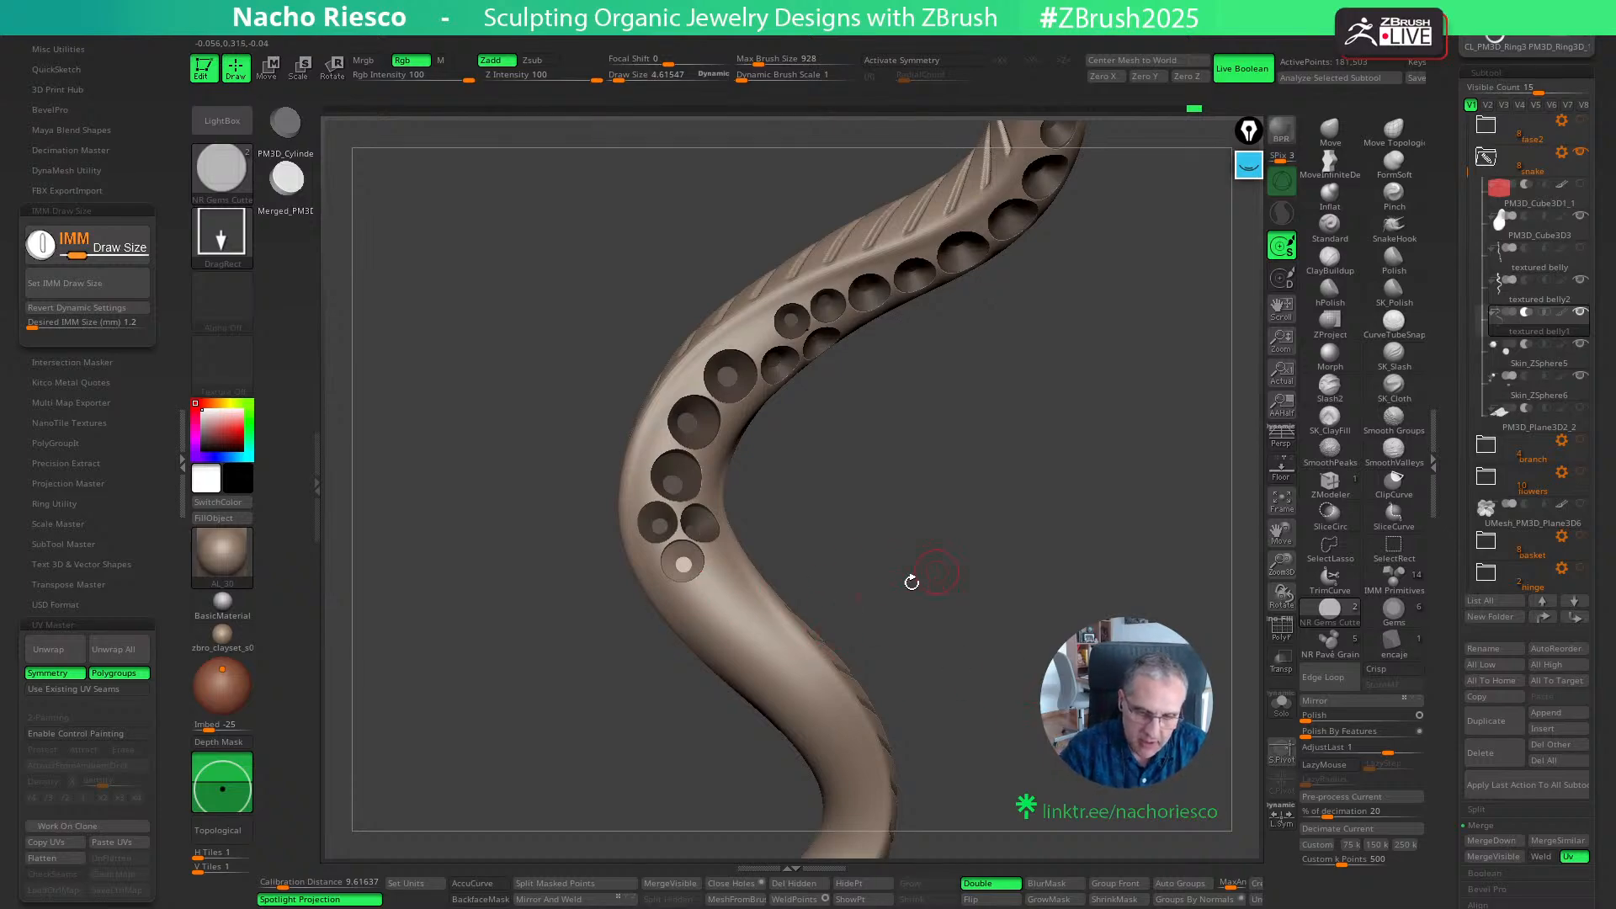
- Set the desired IMM size to 1.5 mm and place a cutter below the cluster of three small seats
{"action": "left_click", "coordinate": [116, 323]}
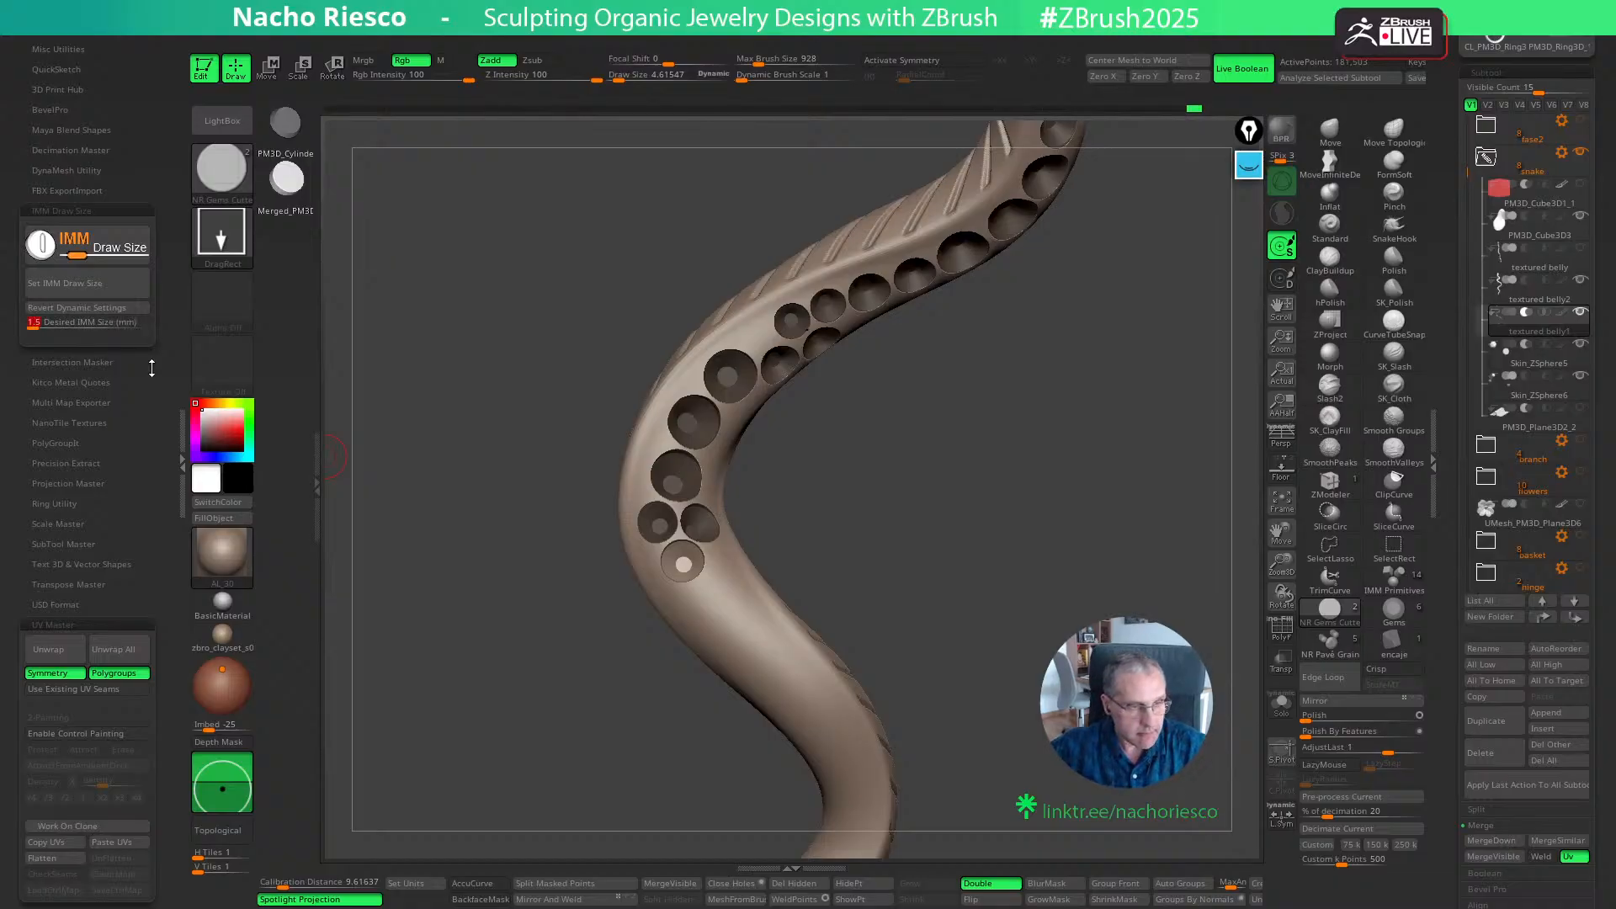
{"action": "type", "text": "1.5"}
{"action": "key", "text": "Return"}
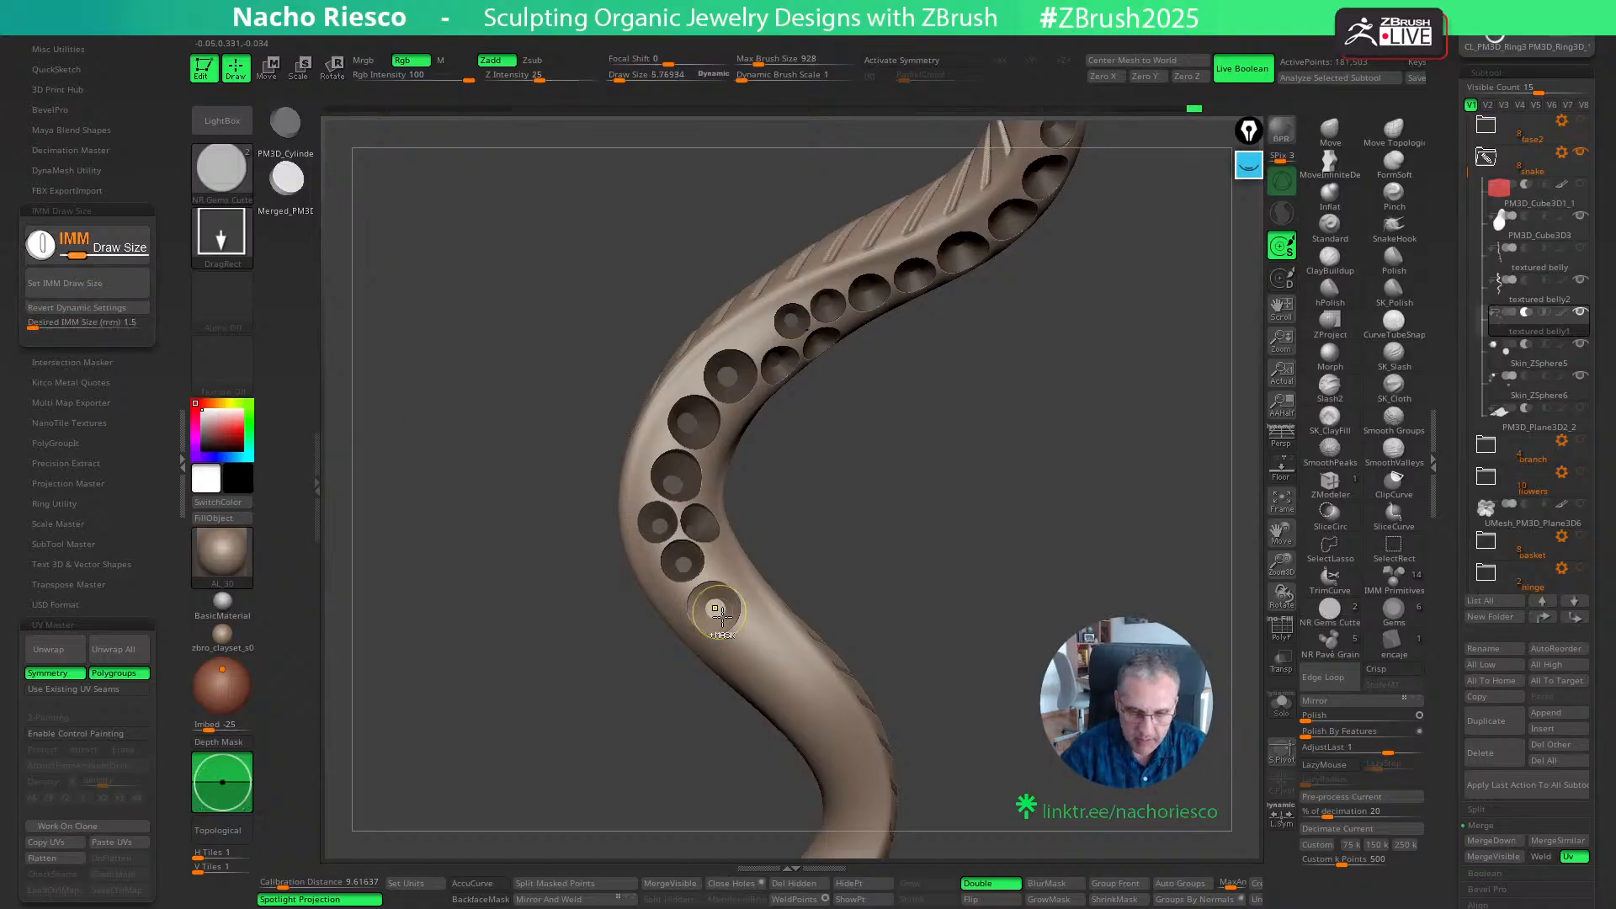
{"action": "key", "text": "w"}
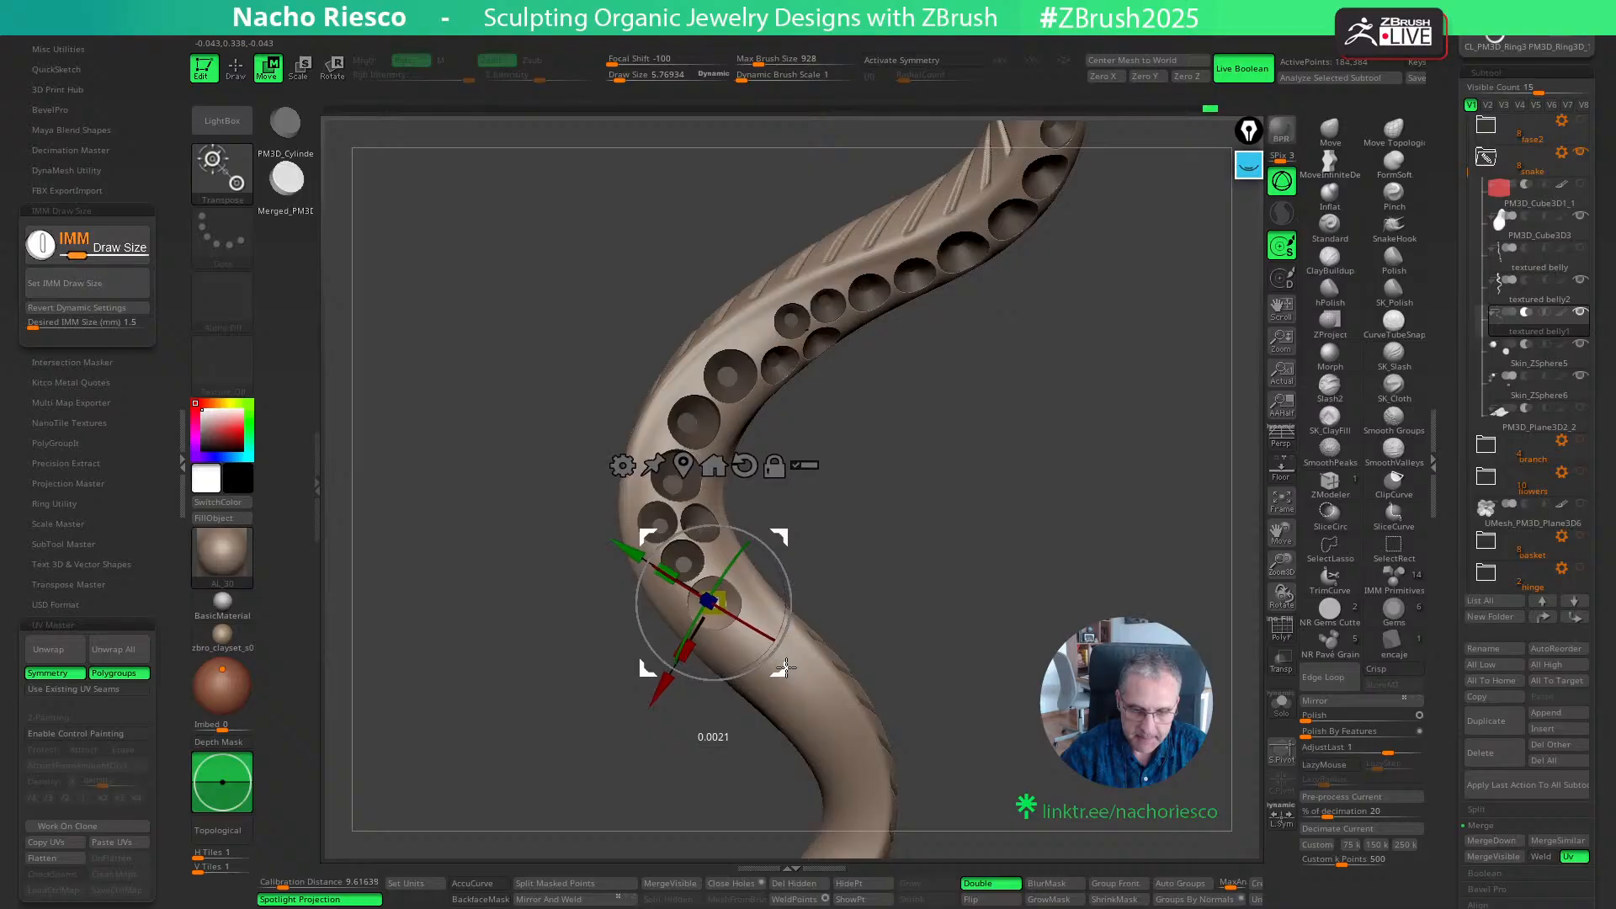
{"action": "left_click_drag", "start_coordinate": [762, 647], "coordinate": [731, 556]}
{"action": "left_click_drag", "start_coordinate": [877, 559], "coordinate": [857, 596]}
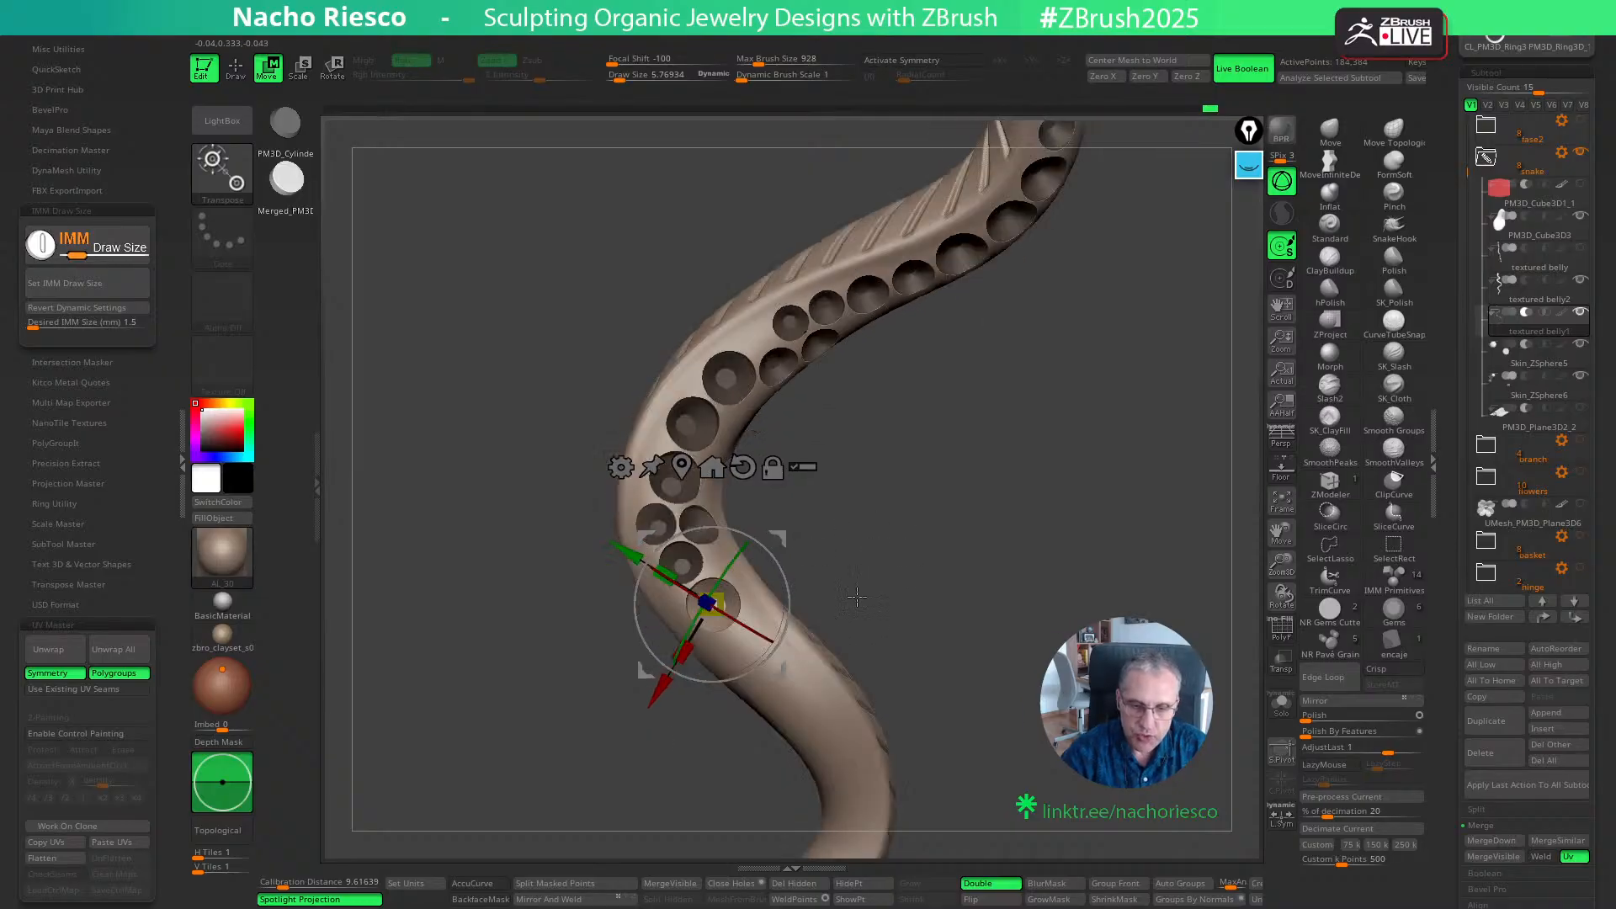
{"action": "left_click_drag", "start_coordinate": [783, 671], "coordinate": [784, 668]}
{"action": "key", "text": "q"}
{"action": "mouse_move", "coordinate": [894, 563]}
{"action": "left_mouse_down", "text": "alt"}
{"action": "mouse_move", "coordinate": [895, 631]}
{"action": "mouse_move", "coordinate": [864, 371]}
{"action": "left_mouse_up", "text": "alt"}
{"action": "key", "text": "w"}
{"action": "key", "text": "q"}
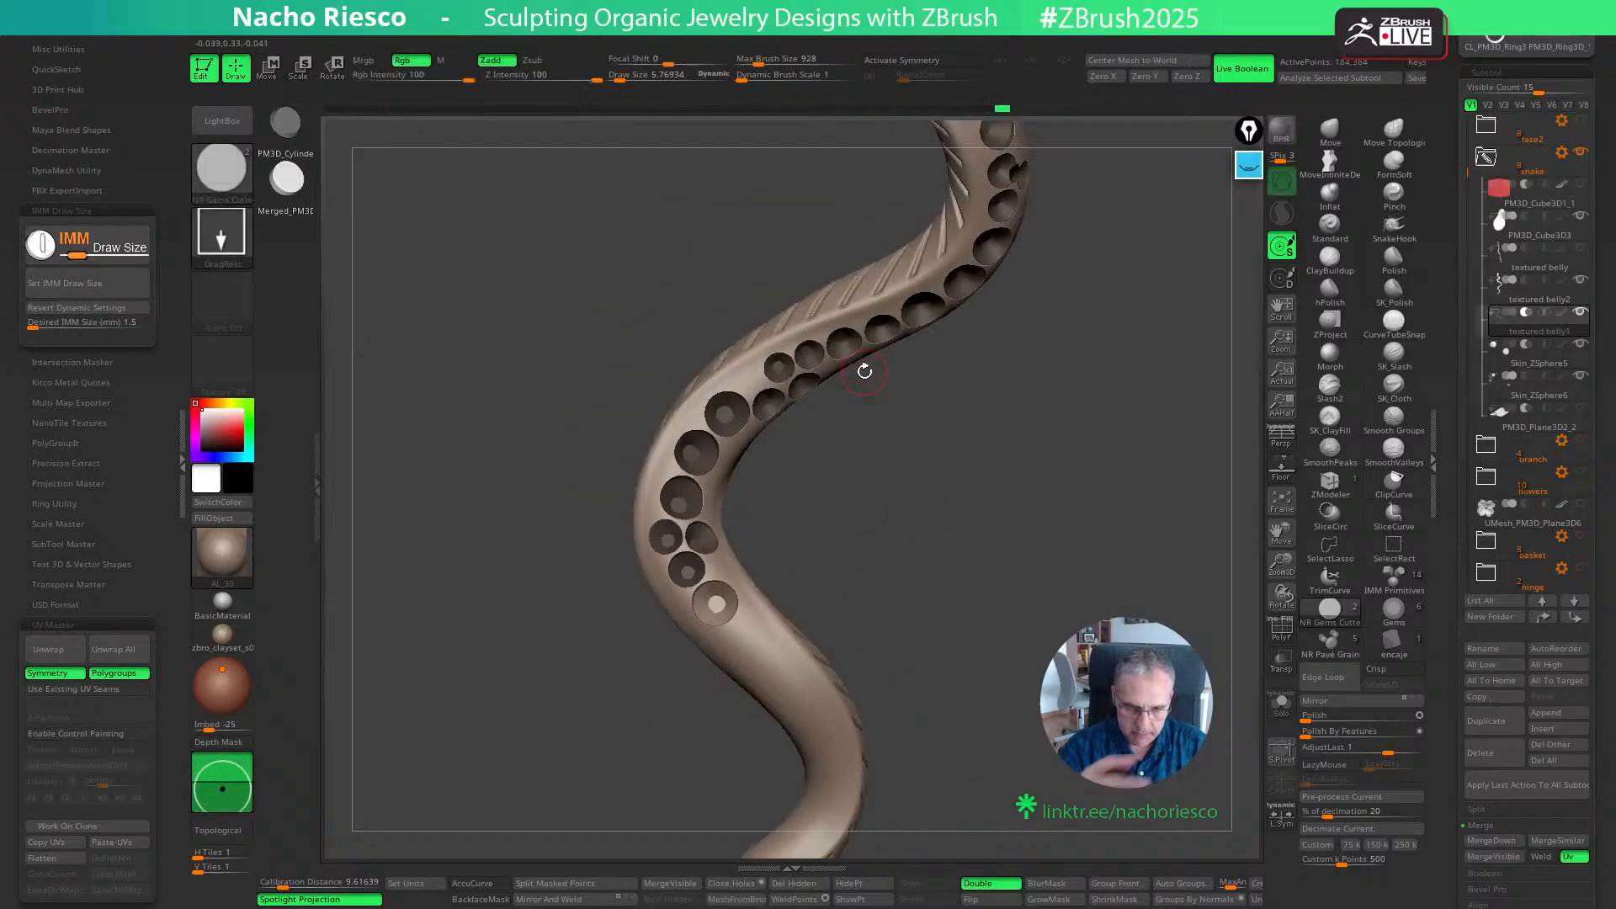
- Add a second 1.5 mm cutter further down the body and rotate it to follow the surface
{"action": "left_click_drag", "start_coordinate": [1043, 547], "coordinate": [1064, 610]}
{"action": "left_click", "coordinate": [774, 569]}
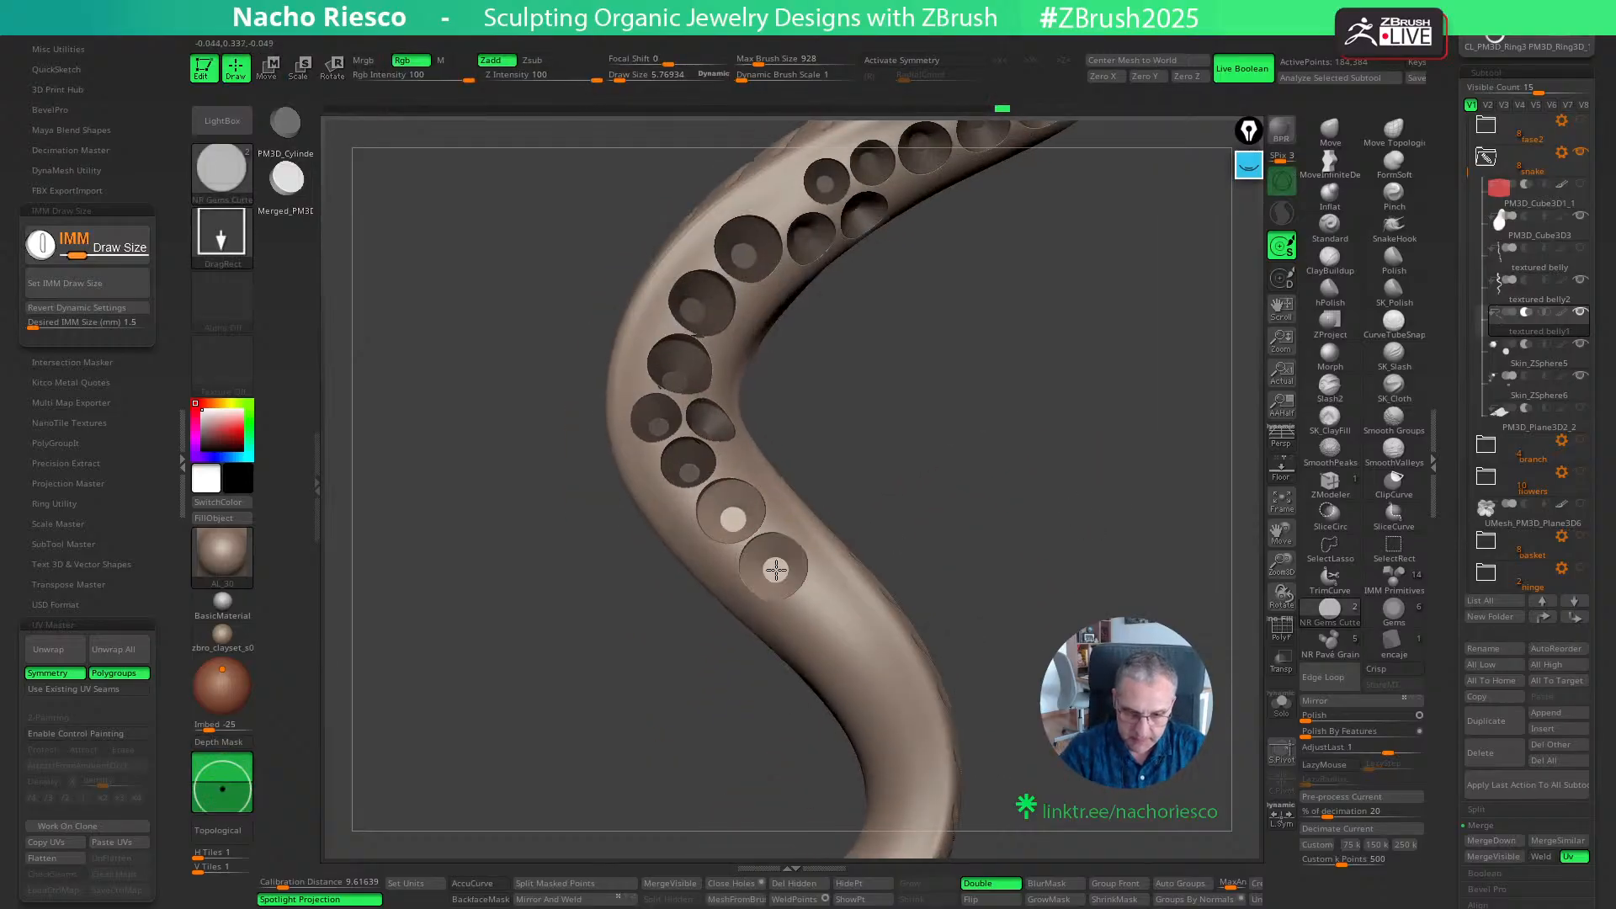
{"action": "key", "text": "w"}
{"action": "right_click_drag", "start_coordinate": [779, 579], "coordinate": [798, 524]}
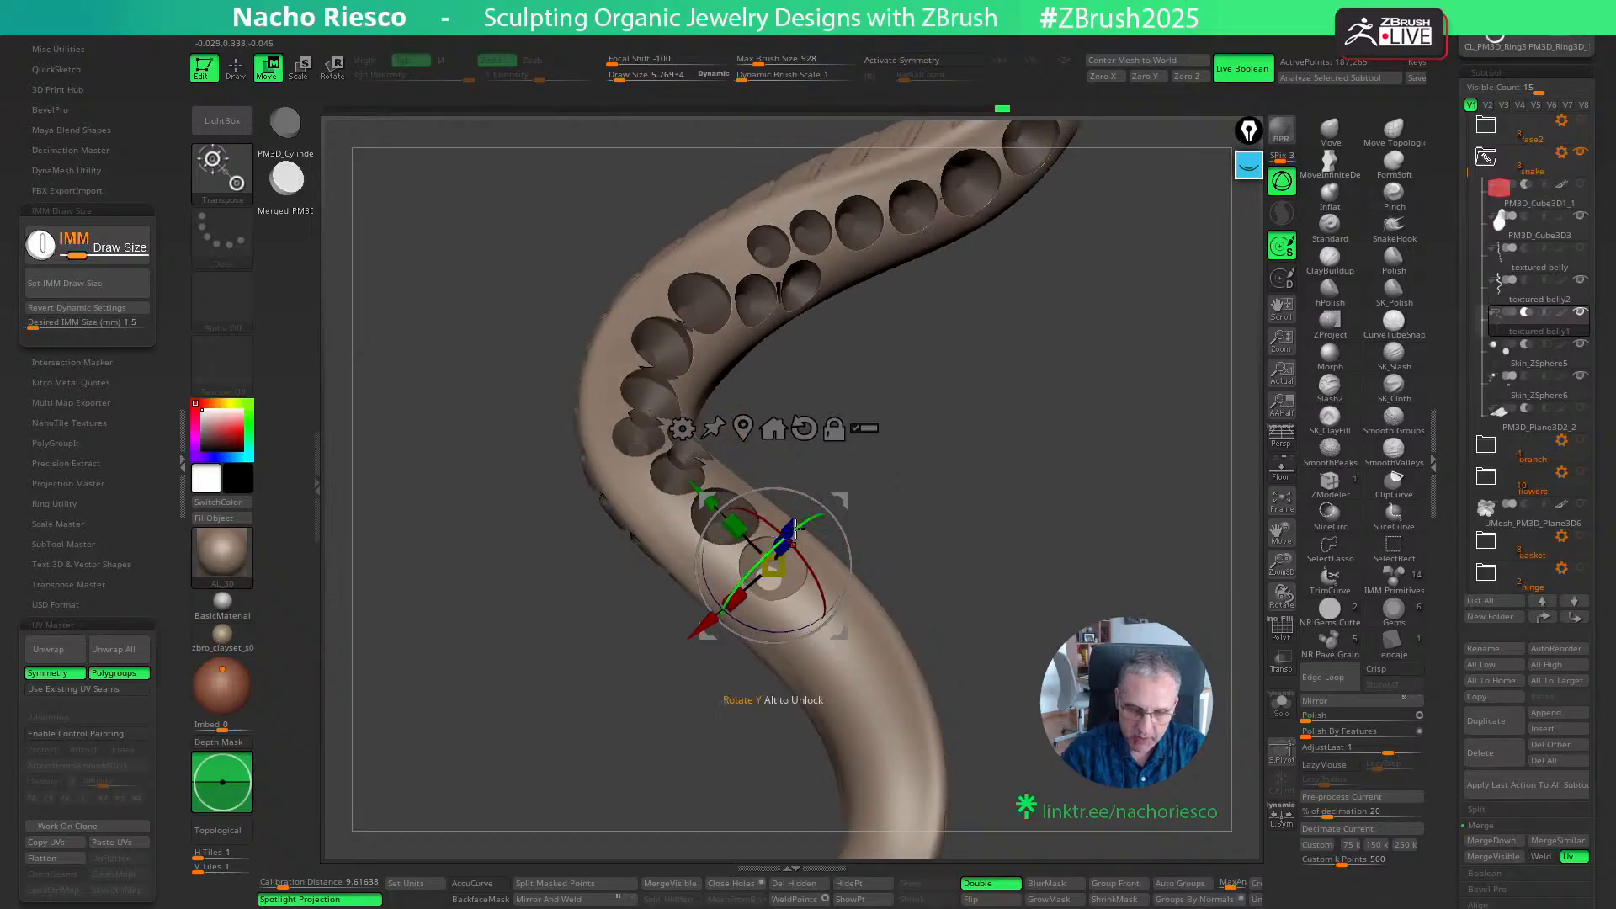
{"action": "left_click_drag", "start_coordinate": [786, 529], "coordinate": [785, 532]}
{"action": "key", "text": "q"}
- Continue the row toward the tail with two more 1.5 mm cutters positioned along the body's curve
{"action": "mouse_move", "coordinate": [951, 516]}
{"action": "left_mouse_down"}
{"action": "mouse_move", "coordinate": [942, 584]}
{"action": "mouse_move", "coordinate": [956, 539]}
{"action": "mouse_move", "coordinate": [948, 555]}
{"action": "mouse_move", "coordinate": [880, 500]}
{"action": "mouse_move", "coordinate": [937, 487]}
{"action": "mouse_move", "coordinate": [816, 516]}
{"action": "left_mouse_up"}
{"action": "key", "text": "w"}
{"action": "mouse_move", "coordinate": [924, 535]}
{"action": "left_mouse_down"}
{"action": "mouse_move", "coordinate": [850, 589]}
{"action": "mouse_move", "coordinate": [822, 515]}
{"action": "mouse_move", "coordinate": [783, 522]}
{"action": "left_mouse_up"}
{"action": "key", "text": "q"}
{"action": "mouse_move", "coordinate": [895, 506]}
{"action": "left_mouse_down"}
{"action": "mouse_move", "coordinate": [942, 606]}
{"action": "mouse_move", "coordinate": [811, 580]}
{"action": "left_mouse_up"}
{"action": "key", "text": "w"}
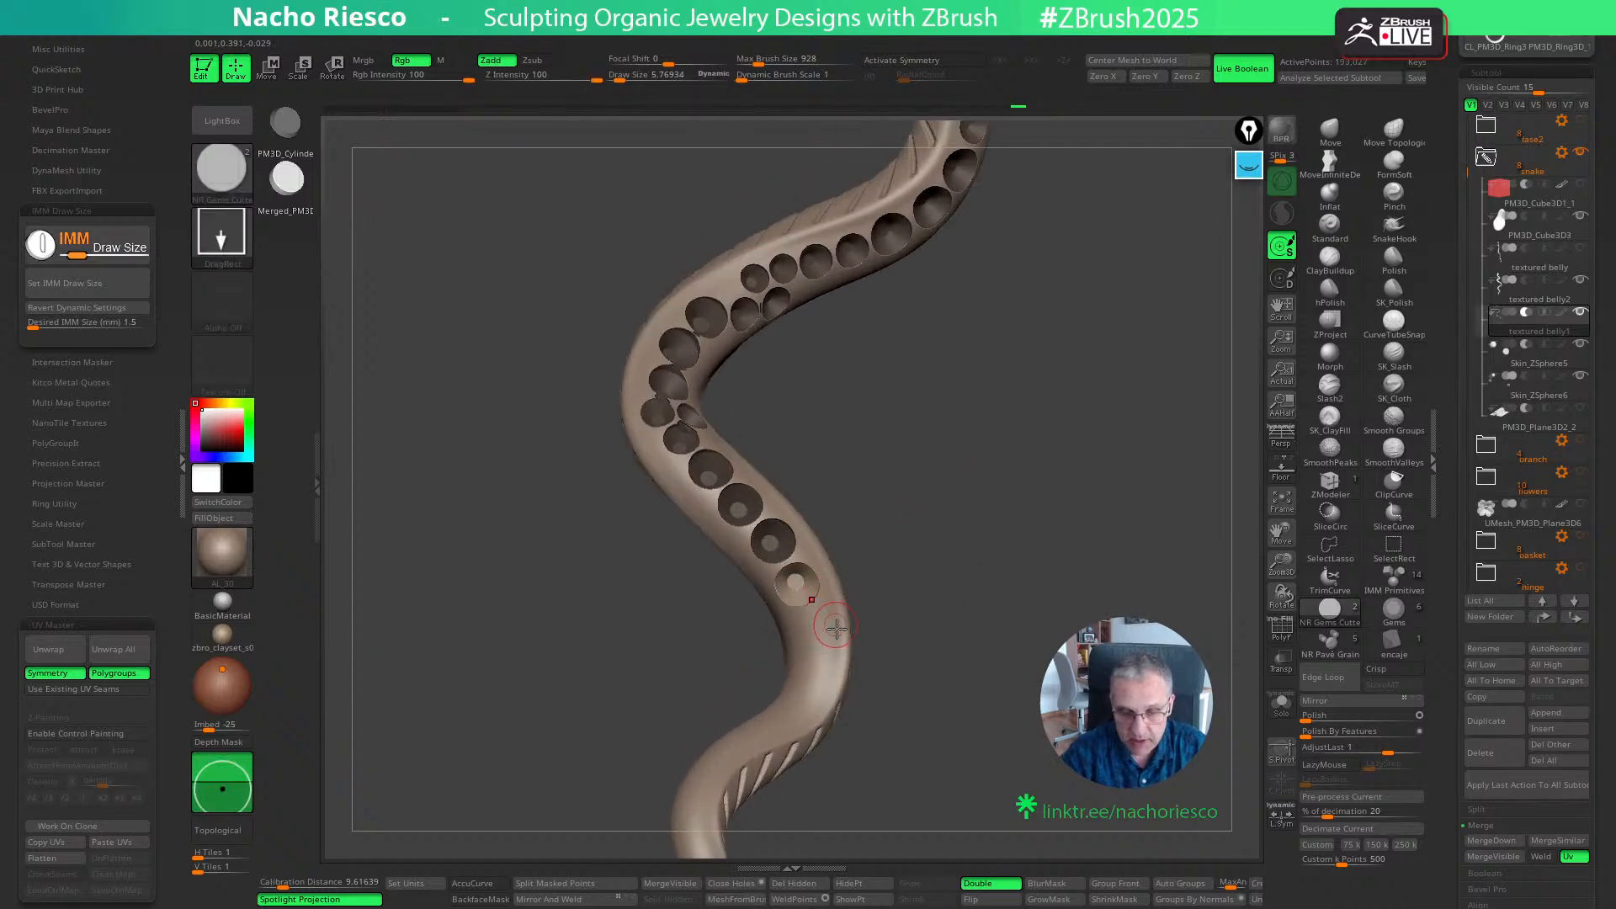
{"action": "left_click", "coordinate": [798, 587]}
{"action": "key", "text": "q"}
- Set the desired IMM size to 1.2 mm and place two cutters in line after the last 1.5 mm seat
{"action": "mouse_move", "coordinate": [951, 589]}
{"action": "left_mouse_down"}
{"action": "mouse_move", "coordinate": [959, 624]}
{"action": "mouse_move", "coordinate": [965, 526]}
{"action": "left_mouse_up"}
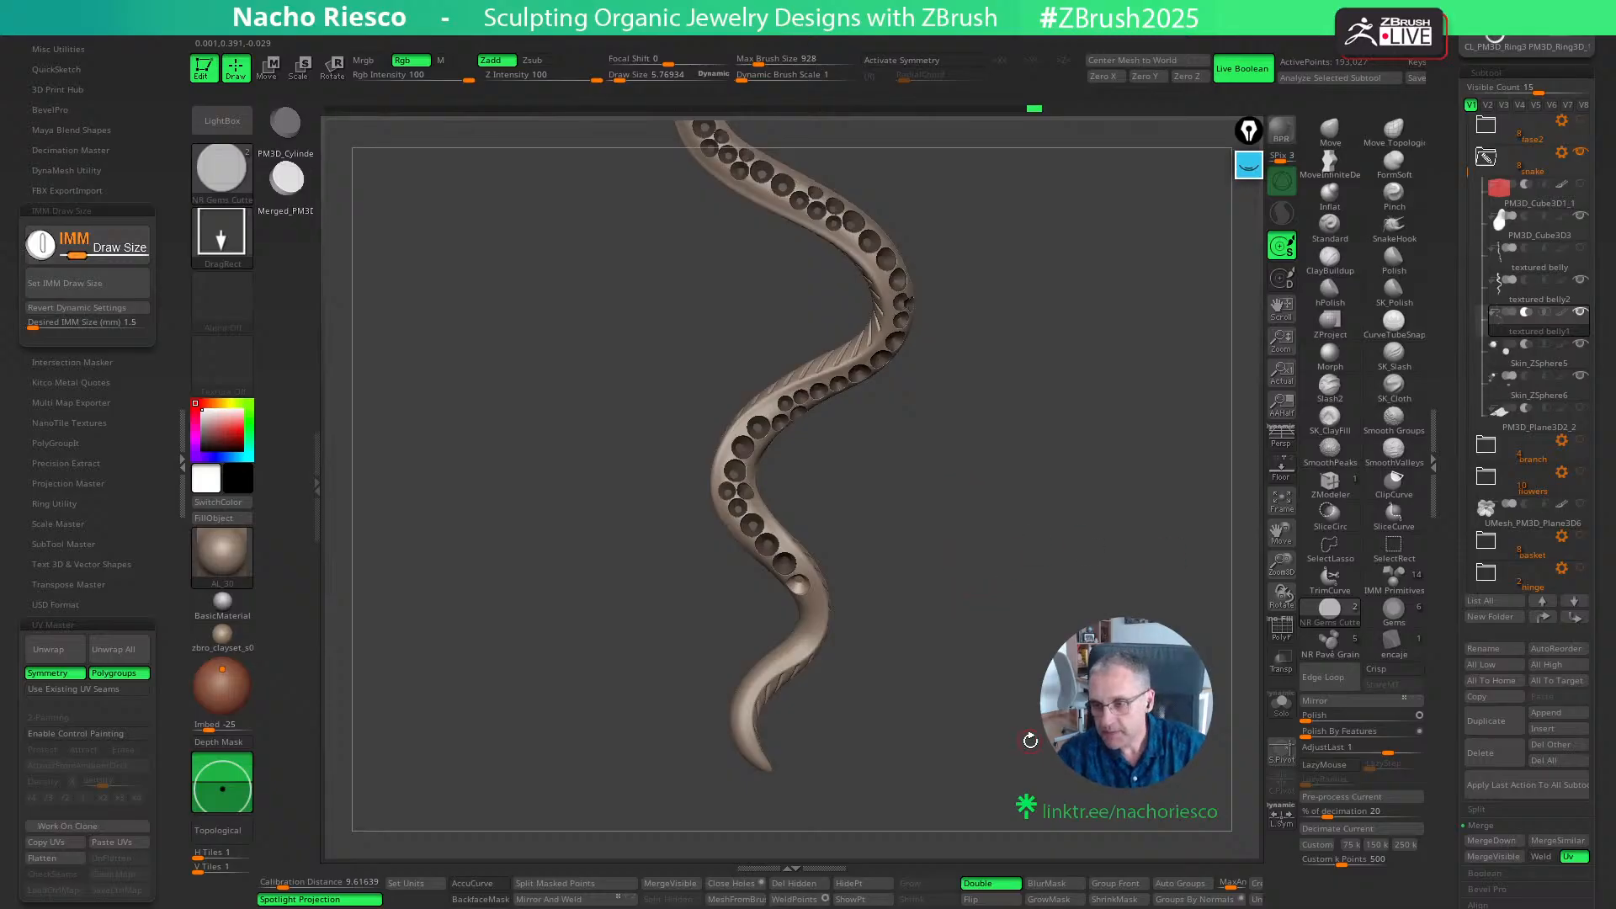
{"action": "left_click_drag", "start_coordinate": [1027, 604], "coordinate": [1037, 707], "text": "alt"}
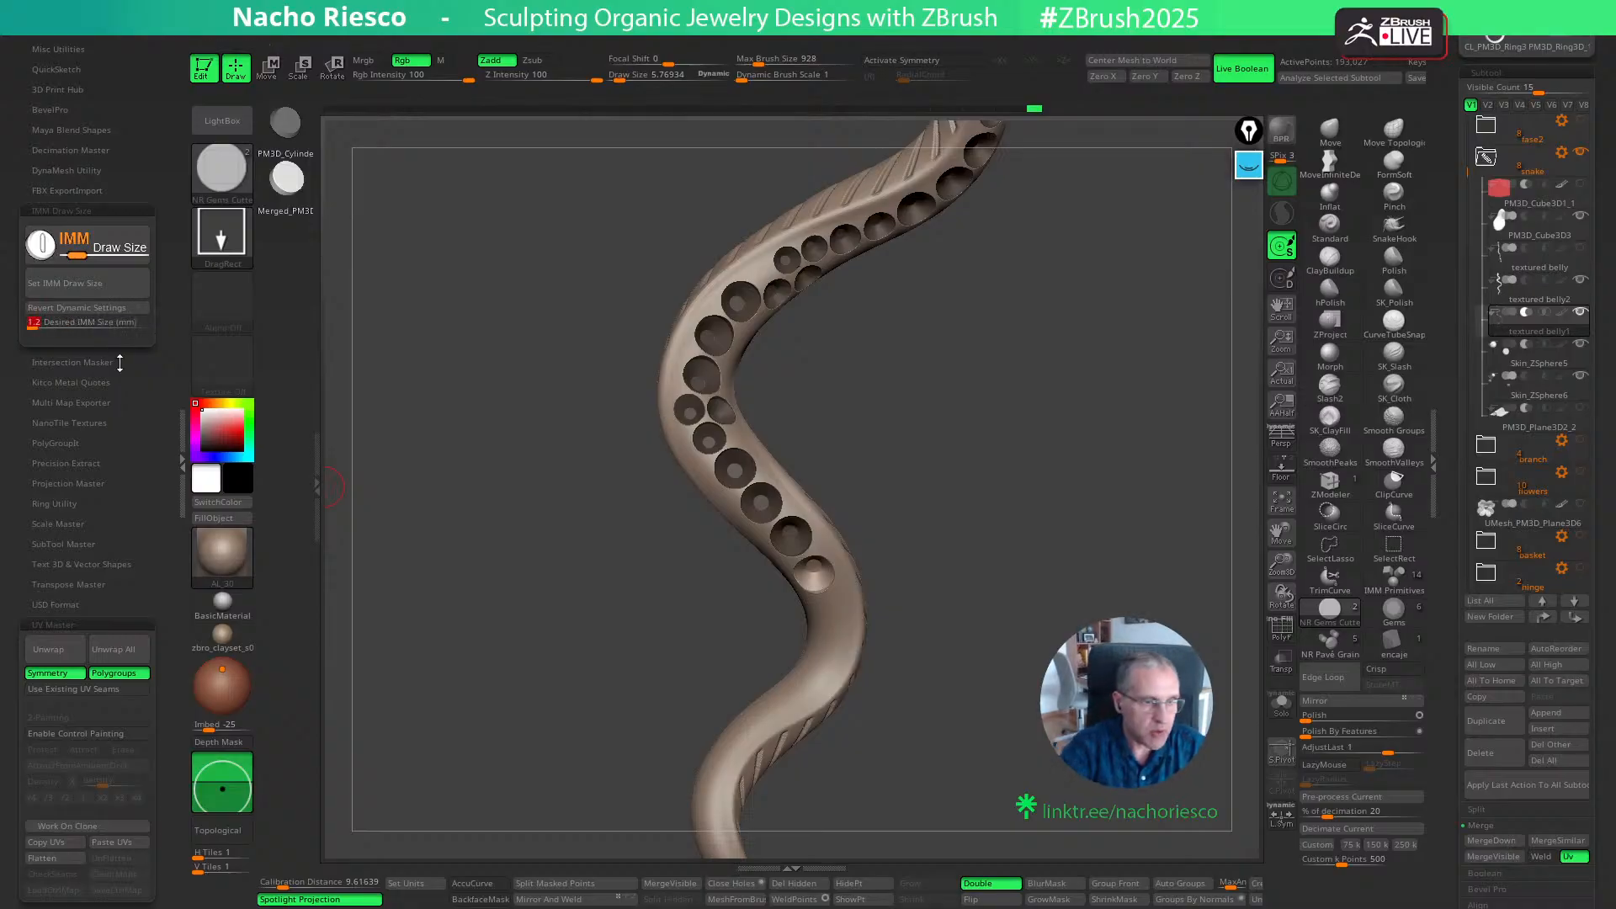
{"action": "left_click_drag", "start_coordinate": [913, 531], "coordinate": [952, 533]}
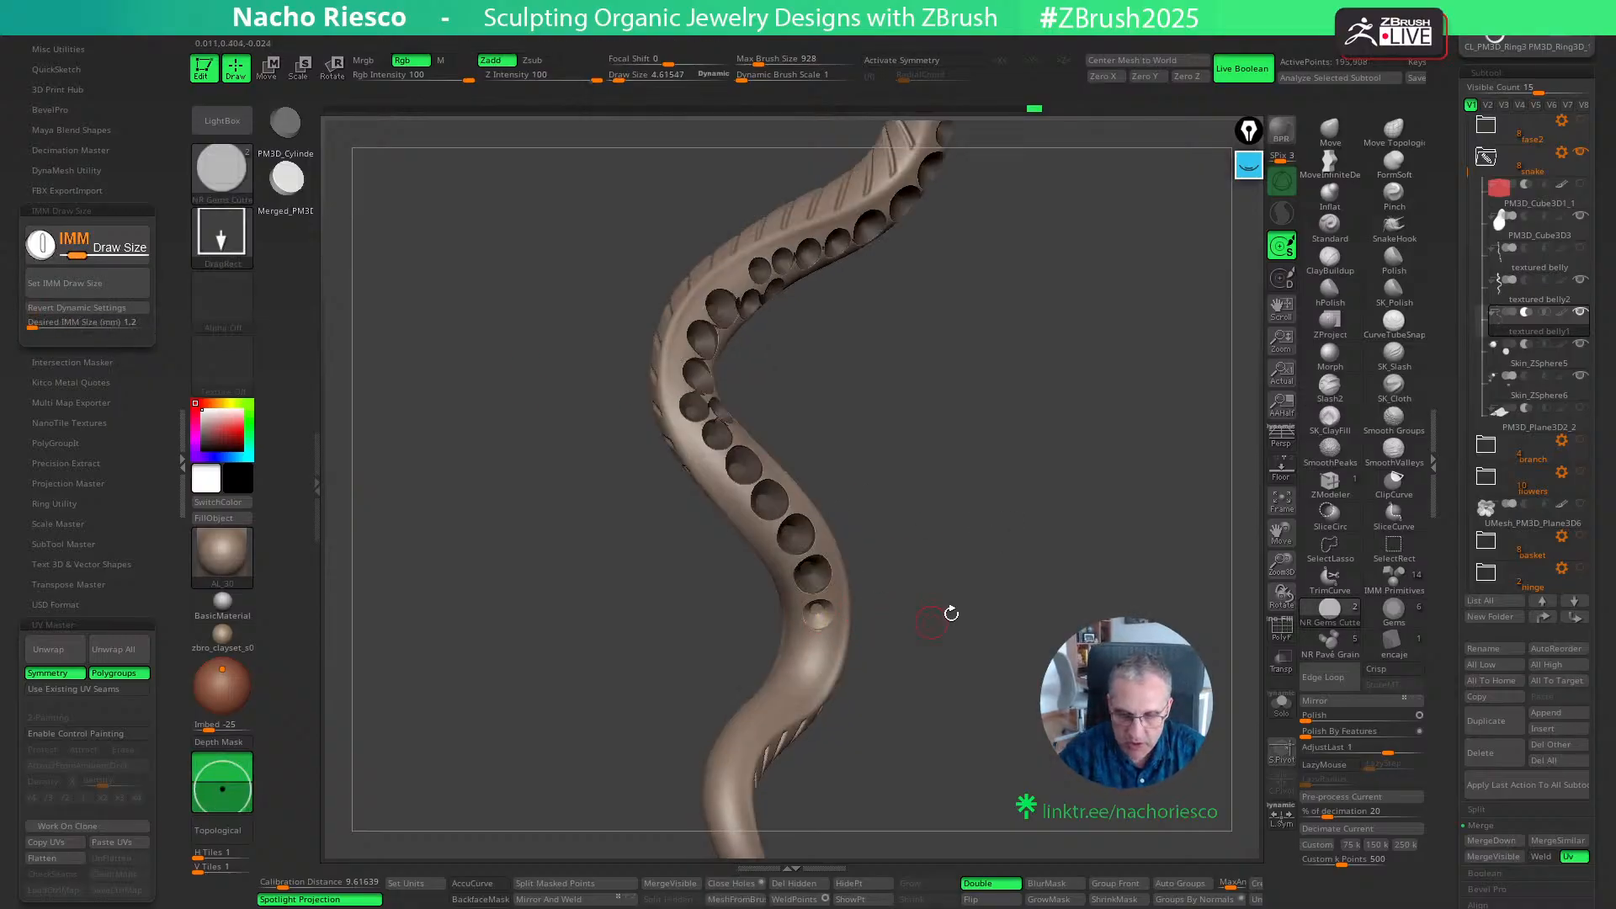
{"action": "mouse_move", "coordinate": [951, 614]}
{"action": "left_mouse_down"}
{"action": "mouse_move", "coordinate": [886, 657]}
{"action": "mouse_move", "coordinate": [818, 650]}
{"action": "left_mouse_up"}
{"action": "key", "text": "w"}
{"action": "key", "text": "q"}
{"action": "left_click_drag", "start_coordinate": [926, 634], "coordinate": [911, 641]}
{"action": "key", "text": "w"}
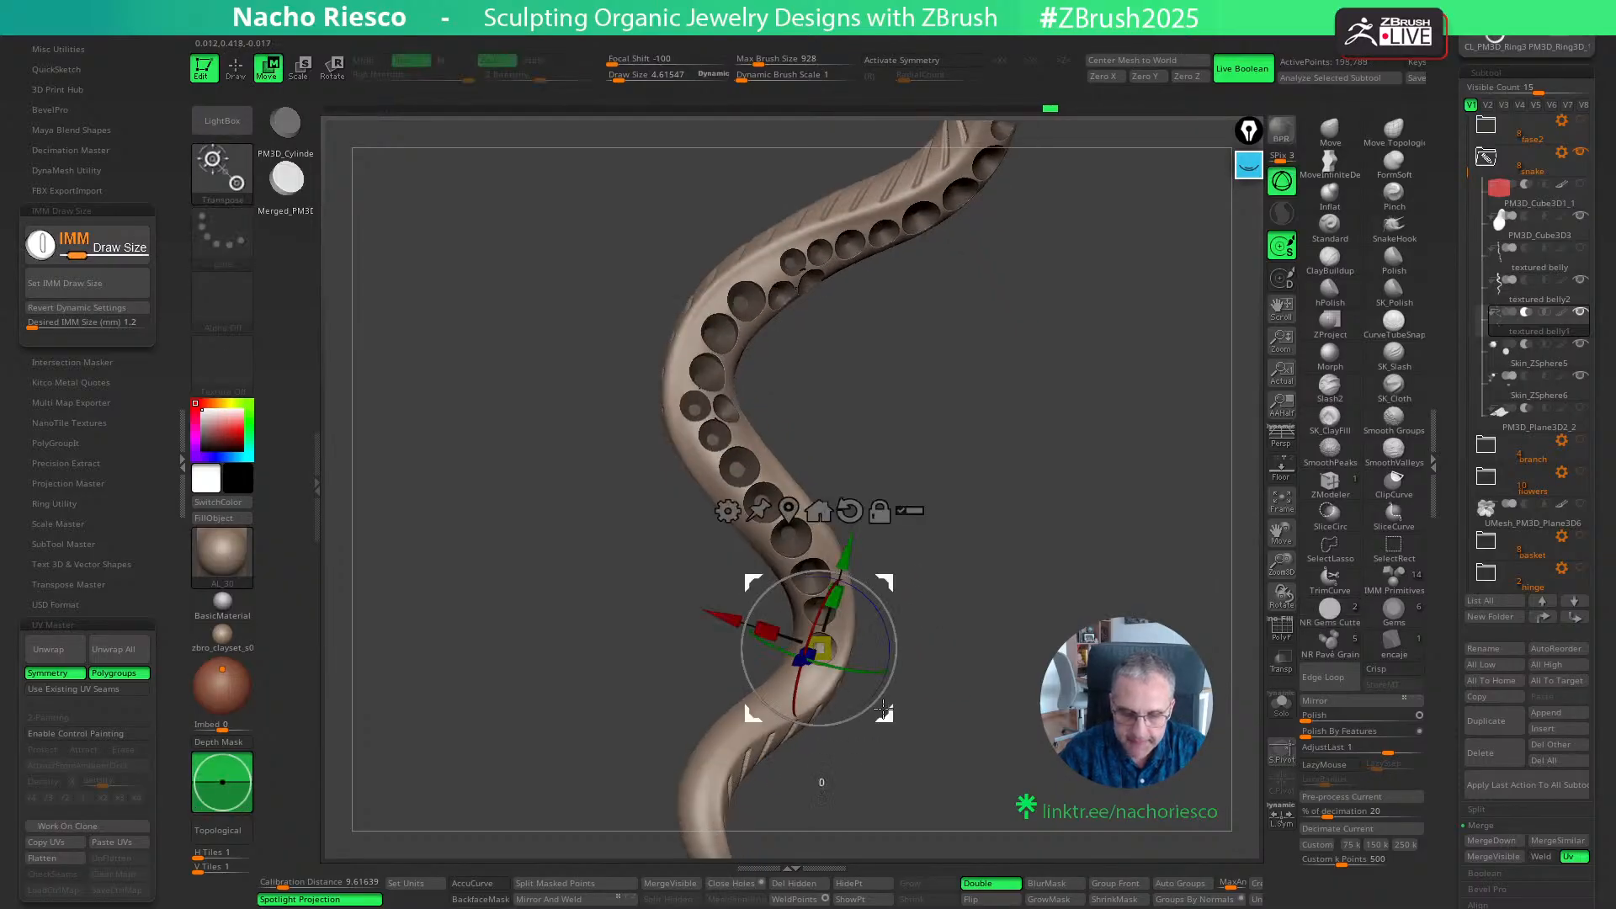
{"action": "mouse_move", "coordinate": [892, 720]}
{"action": "left_mouse_down"}
{"action": "mouse_move", "coordinate": [952, 701]}
{"action": "mouse_move", "coordinate": [974, 631]}
{"action": "mouse_move", "coordinate": [974, 681]}
{"action": "mouse_move", "coordinate": [1020, 637]}
{"action": "mouse_move", "coordinate": [982, 656]}
{"action": "left_mouse_up"}
- Add a third 1.2 mm cutter at the tail end of the row and adjust its placement
{"action": "key", "text": "q"}
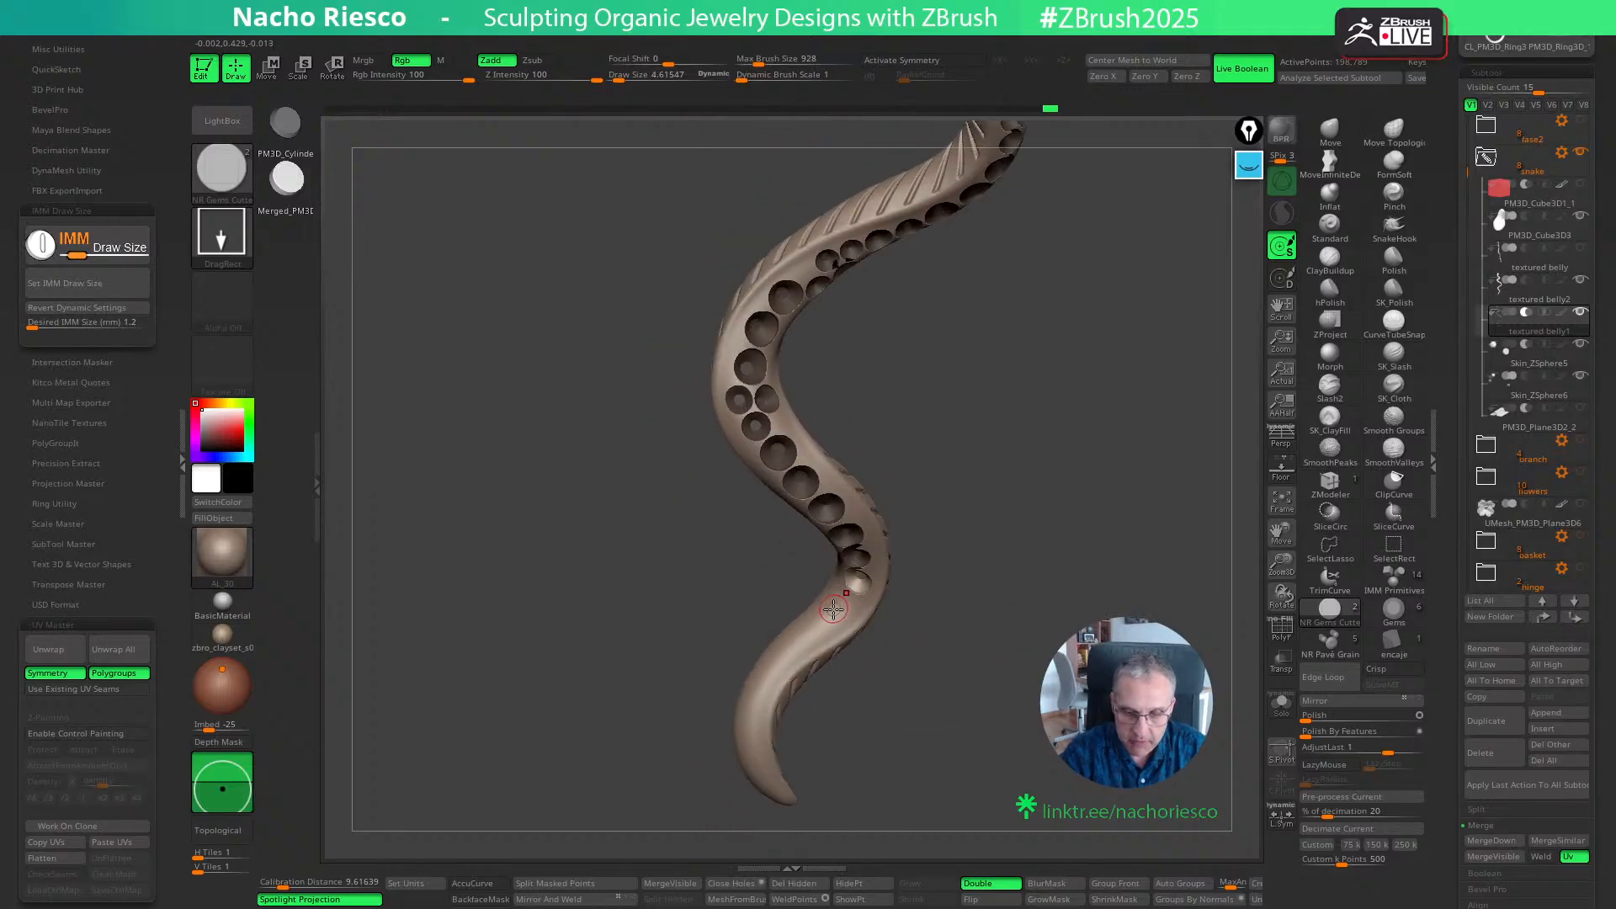
{"action": "key", "text": "w"}
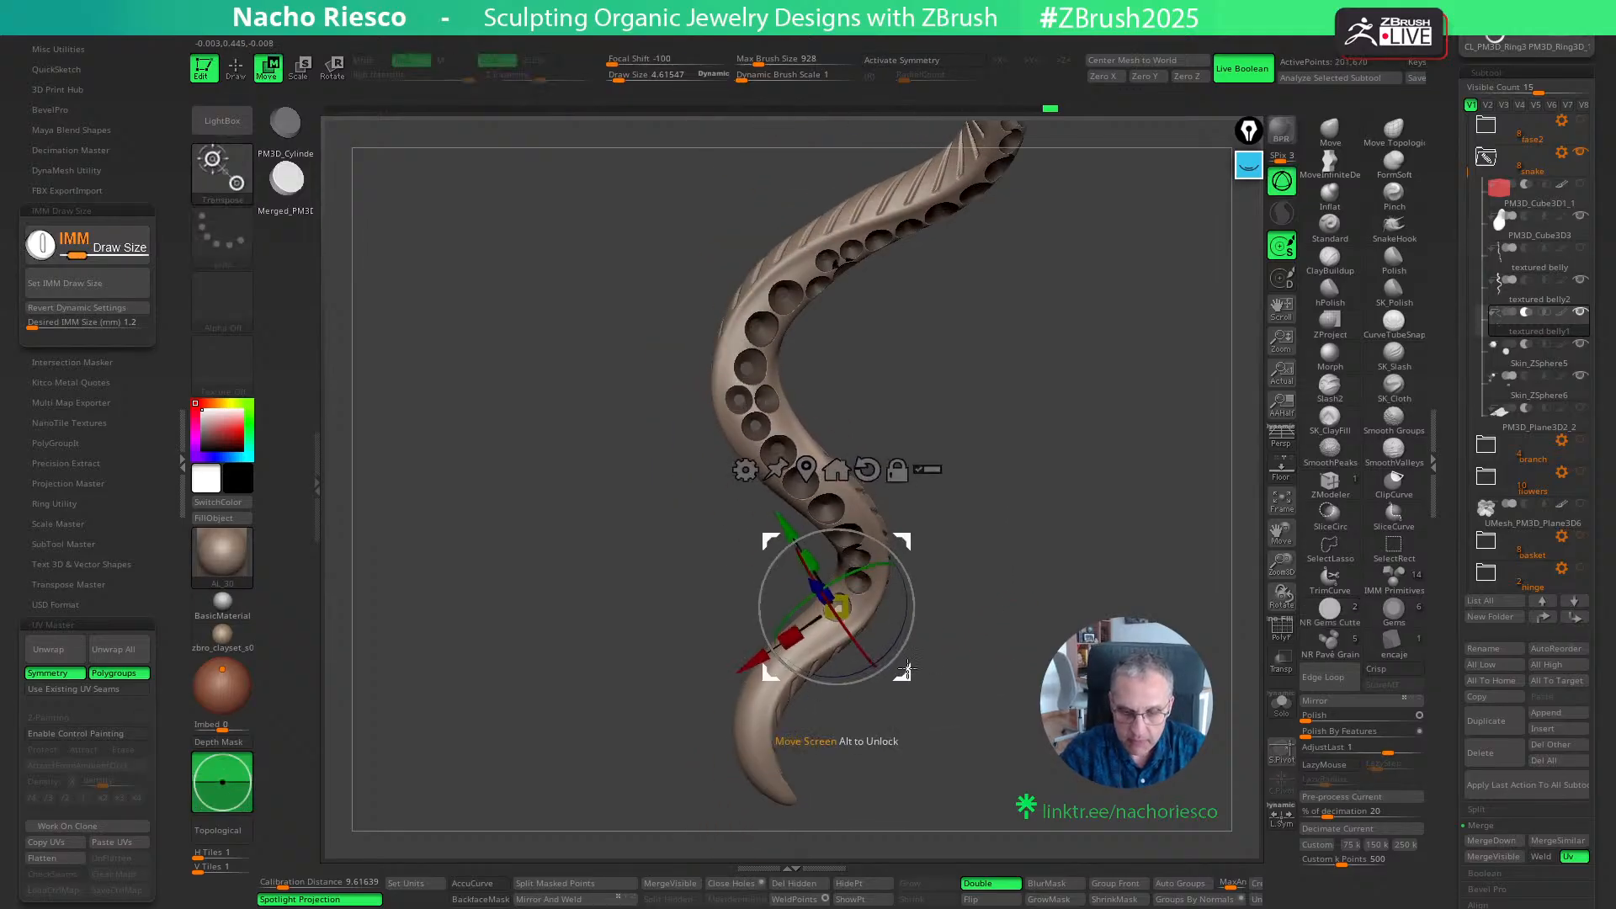
{"action": "mouse_move", "coordinate": [943, 648]}
{"action": "left_mouse_down"}
{"action": "mouse_move", "coordinate": [976, 610]}
{"action": "mouse_move", "coordinate": [1220, 471]}
{"action": "left_mouse_up"}
{"action": "key", "text": "q"}
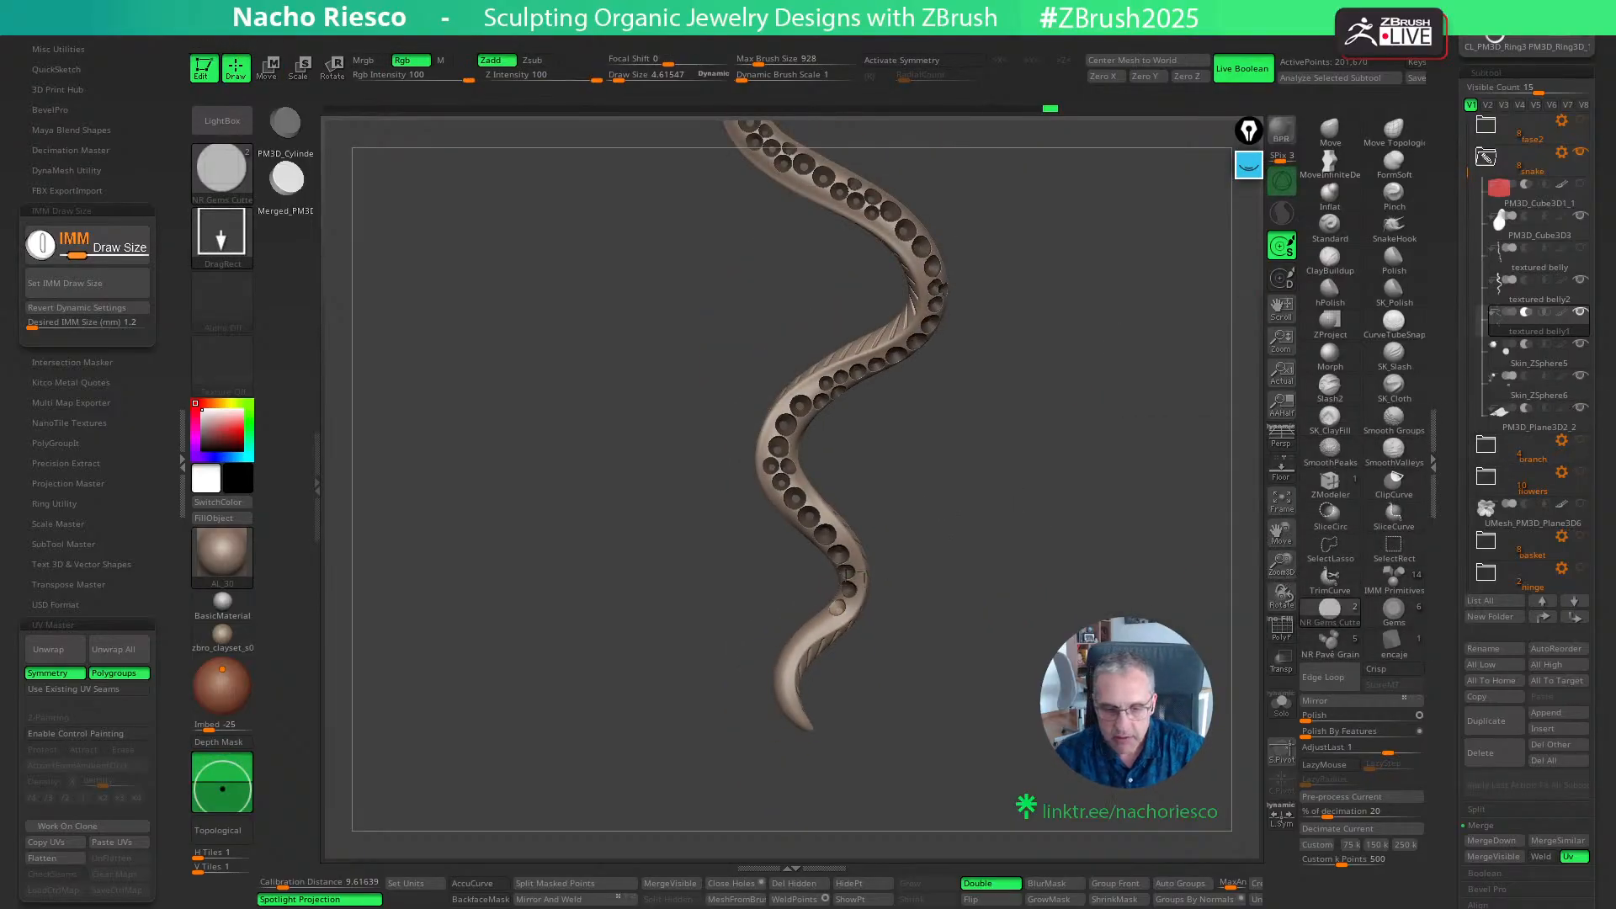
- Undo the last three 1.2 mm cutters that run across the joint near the snake's tail
{"action": "mouse_move", "coordinate": [1069, 580]}
{"action": "right_mouse_down"}
{"action": "mouse_move", "coordinate": [1109, 605]}
{"action": "mouse_move", "coordinate": [1113, 690]}
{"action": "right_mouse_up"}
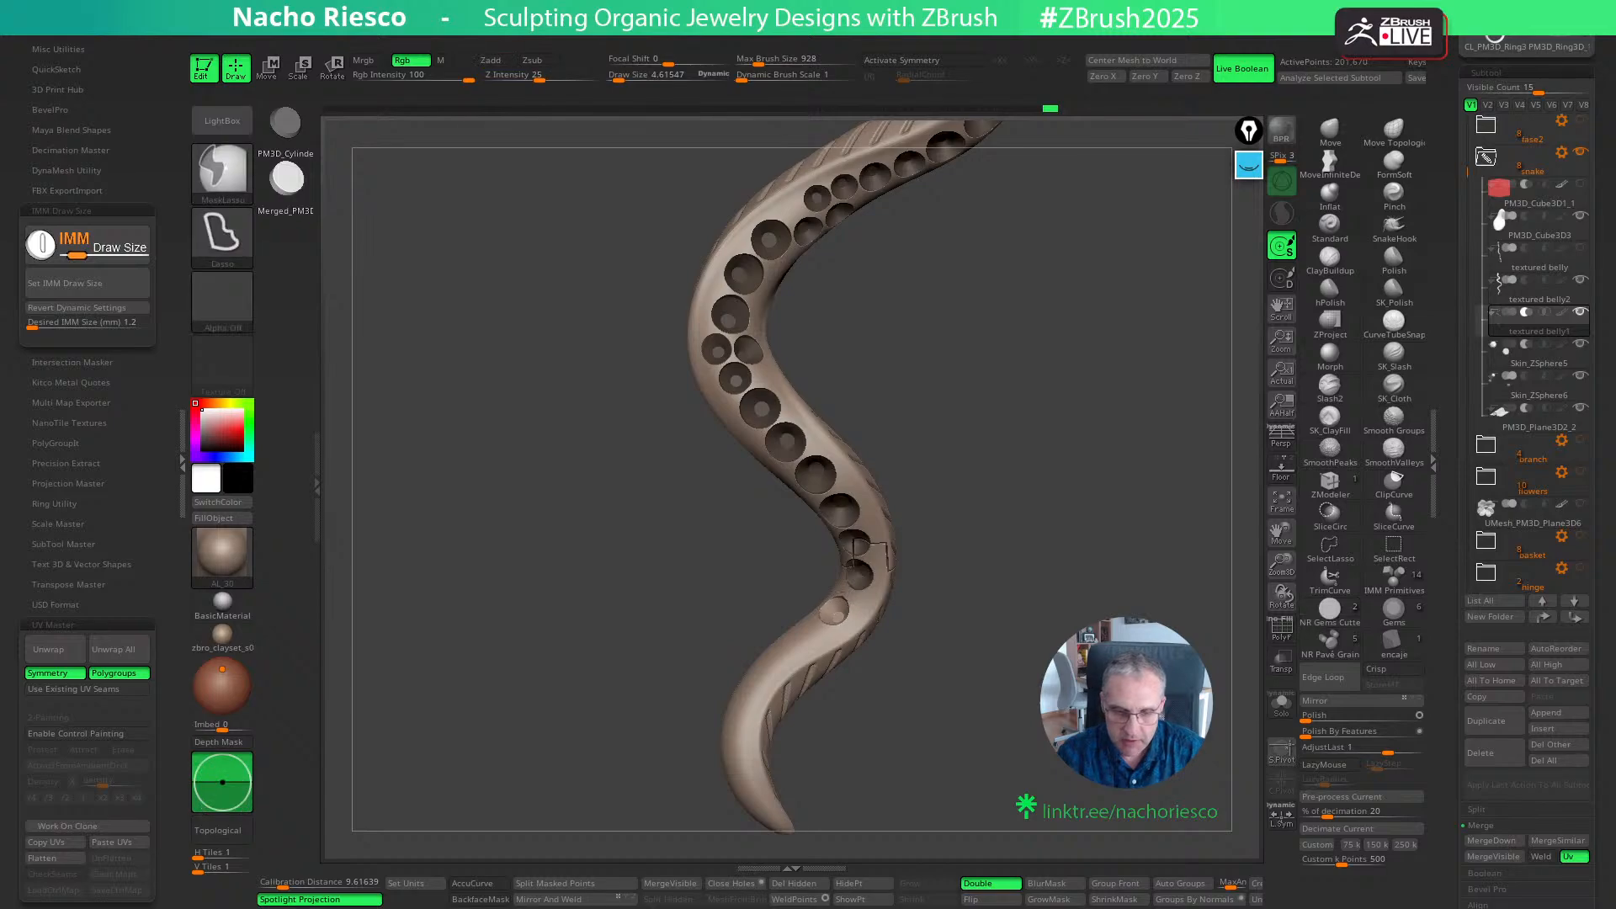
{"action": "key", "text": "ctrl+z"}
{"action": "key", "text": "ctrl+z"}
{"action": "key", "text": "ctrl+z"}
{"action": "mouse_move", "coordinate": [1069, 589]}
{"action": "right_mouse_down"}
{"action": "mouse_move", "coordinate": [1085, 589]}
{"action": "mouse_move", "coordinate": [1094, 639]}
{"action": "mouse_move", "coordinate": [1030, 589]}
{"action": "mouse_move", "coordinate": [1081, 594]}
{"action": "right_mouse_up"}
{"action": "mouse_move", "coordinate": [987, 698]}
{"action": "right_mouse_down"}
{"action": "mouse_move", "coordinate": [938, 696]}
{"action": "mouse_move", "coordinate": [987, 695]}
{"action": "mouse_move", "coordinate": [1007, 620]}
{"action": "mouse_move", "coordinate": [968, 707]}
{"action": "mouse_move", "coordinate": [981, 749]}
{"action": "mouse_move", "coordinate": [973, 674]}
{"action": "mouse_move", "coordinate": [938, 719]}
{"action": "mouse_move", "coordinate": [849, 563]}
{"action": "mouse_move", "coordinate": [968, 553]}
{"action": "right_mouse_up"}
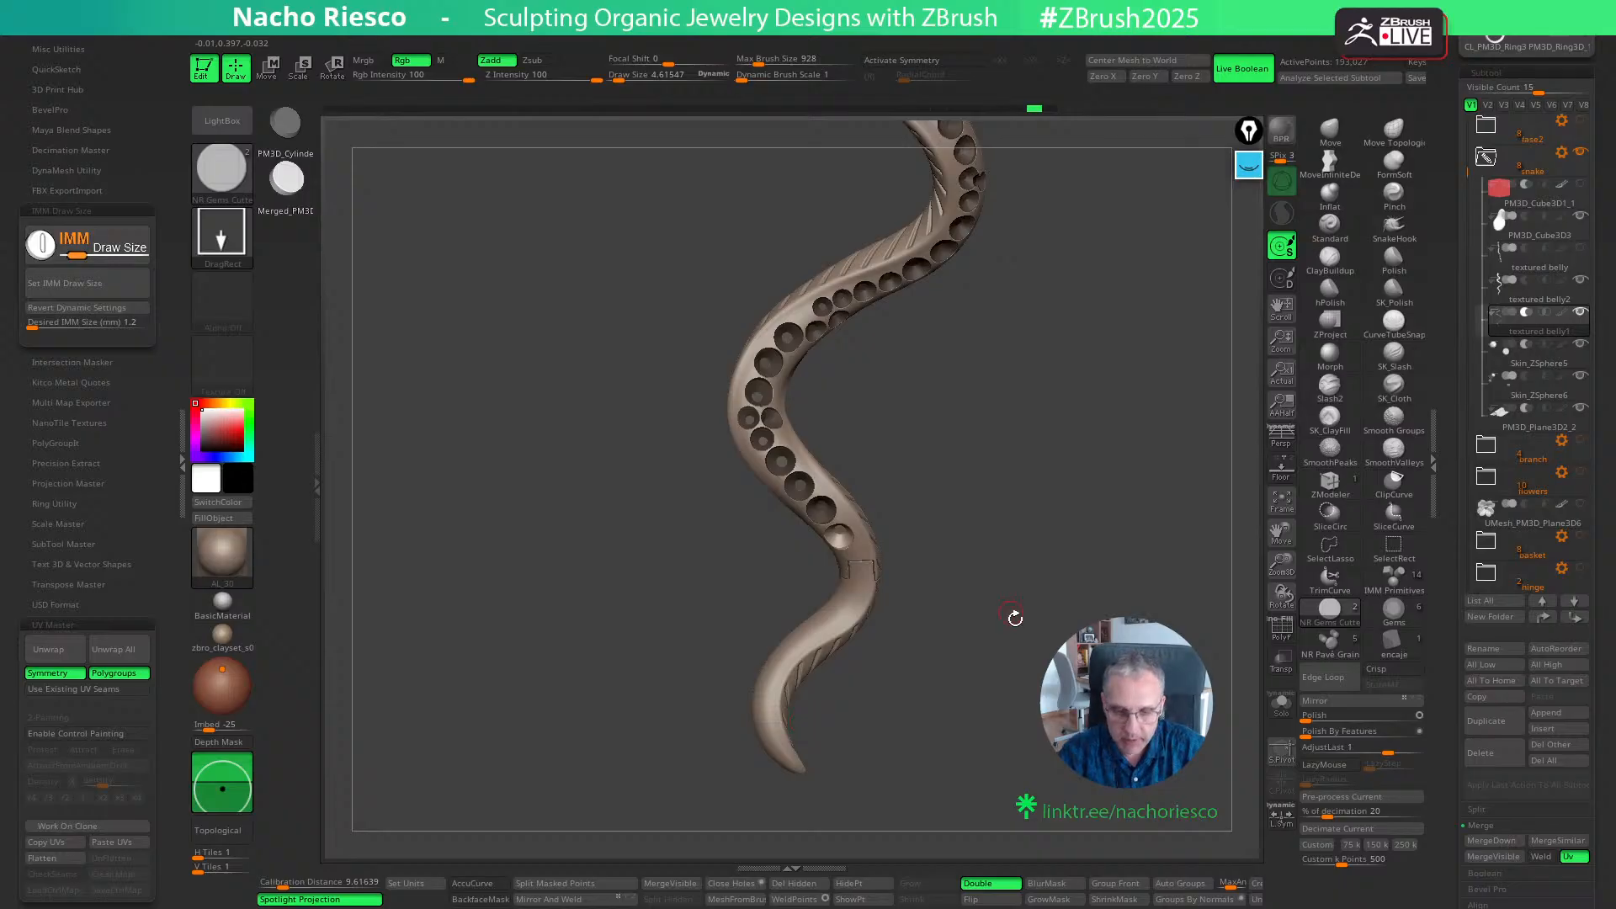
- Place a 1.2 mm cutter just past the joint on the tail side and adjust how it sits in the surface
{"action": "mouse_move", "coordinate": [1015, 617]}
{"action": "right_mouse_down", "text": "ctrl"}
{"action": "mouse_move", "coordinate": [1013, 674]}
{"action": "mouse_move", "coordinate": [976, 648]}
{"action": "mouse_move", "coordinate": [1001, 610]}
{"action": "mouse_move", "coordinate": [981, 592]}
{"action": "right_mouse_up", "text": "ctrl"}
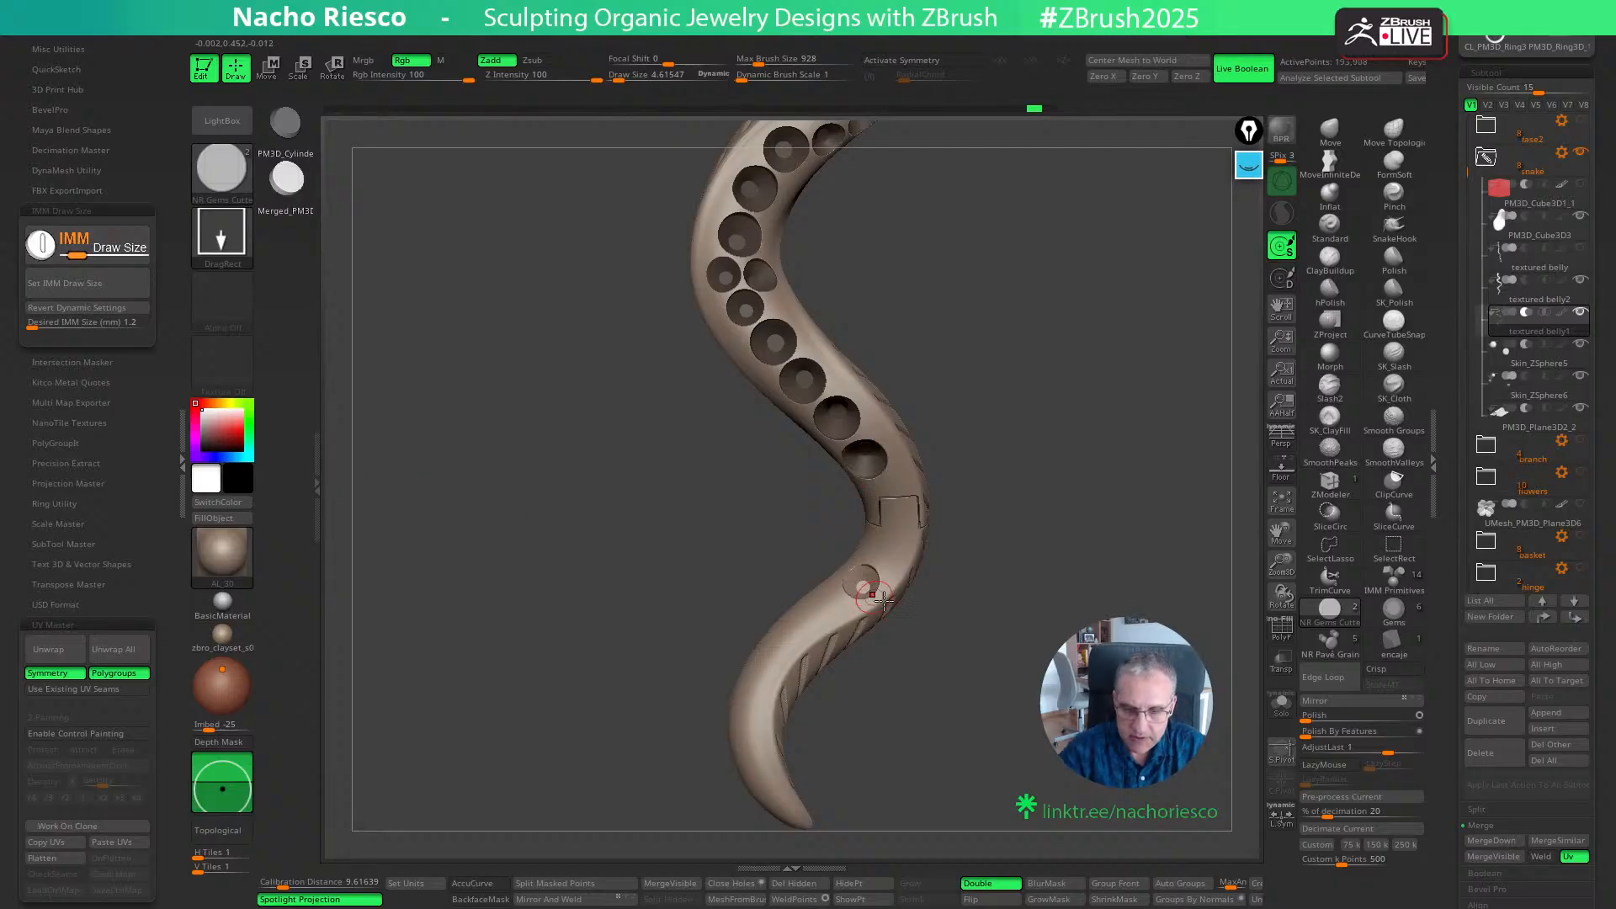
{"action": "key", "text": "w"}
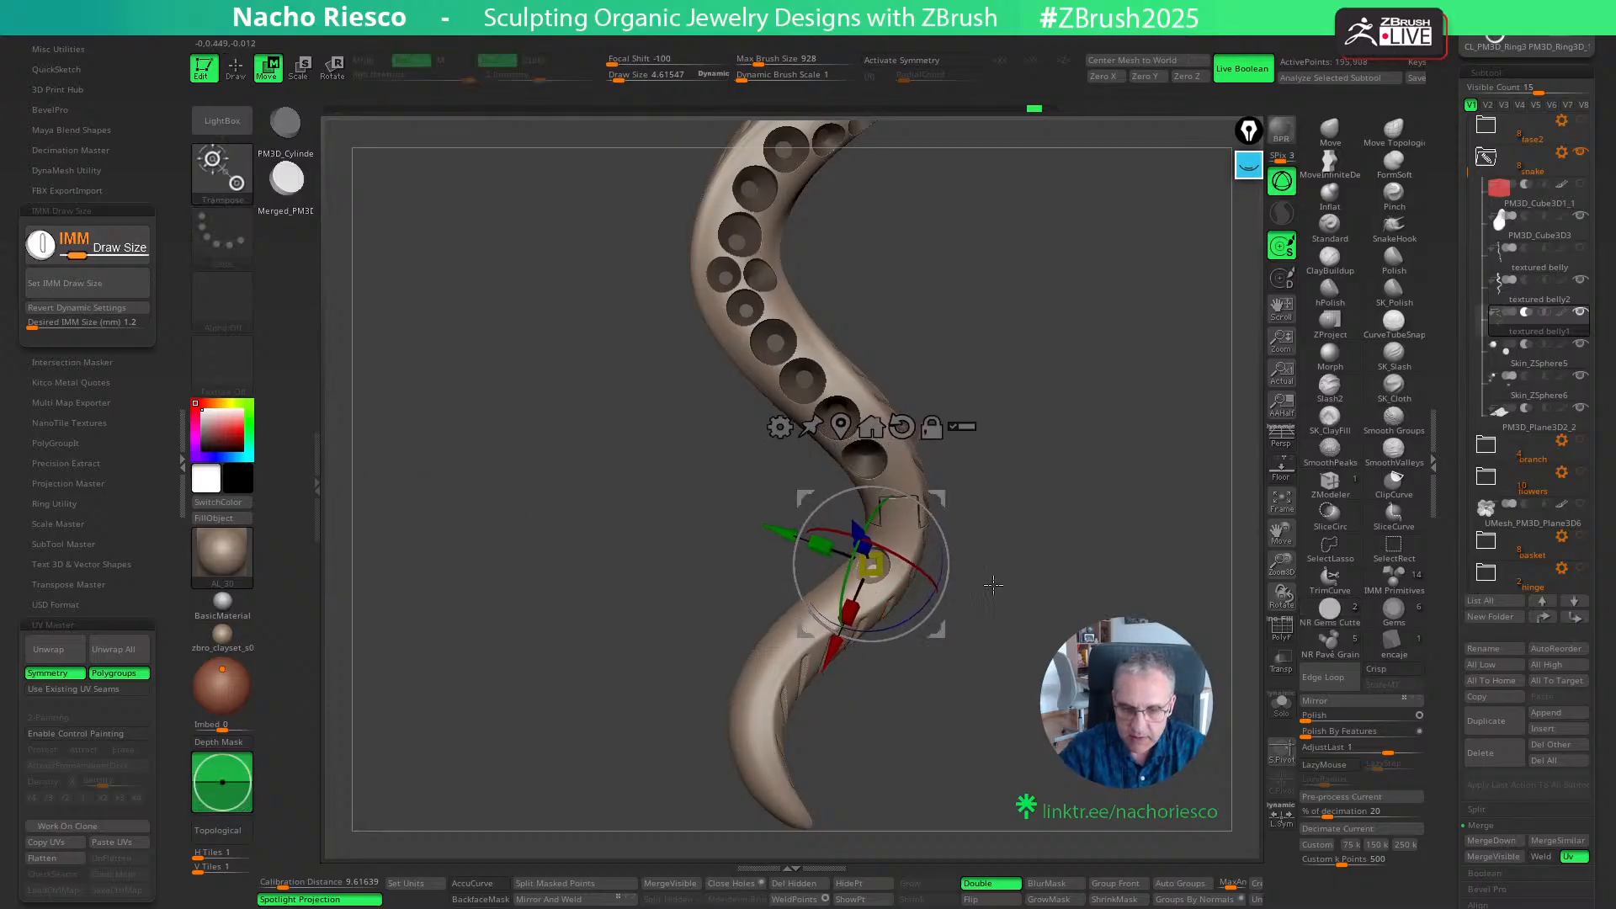
{"action": "right_click_drag", "start_coordinate": [936, 627], "coordinate": [986, 520]}
{"action": "left_click_drag", "start_coordinate": [885, 505], "coordinate": [886, 500]}
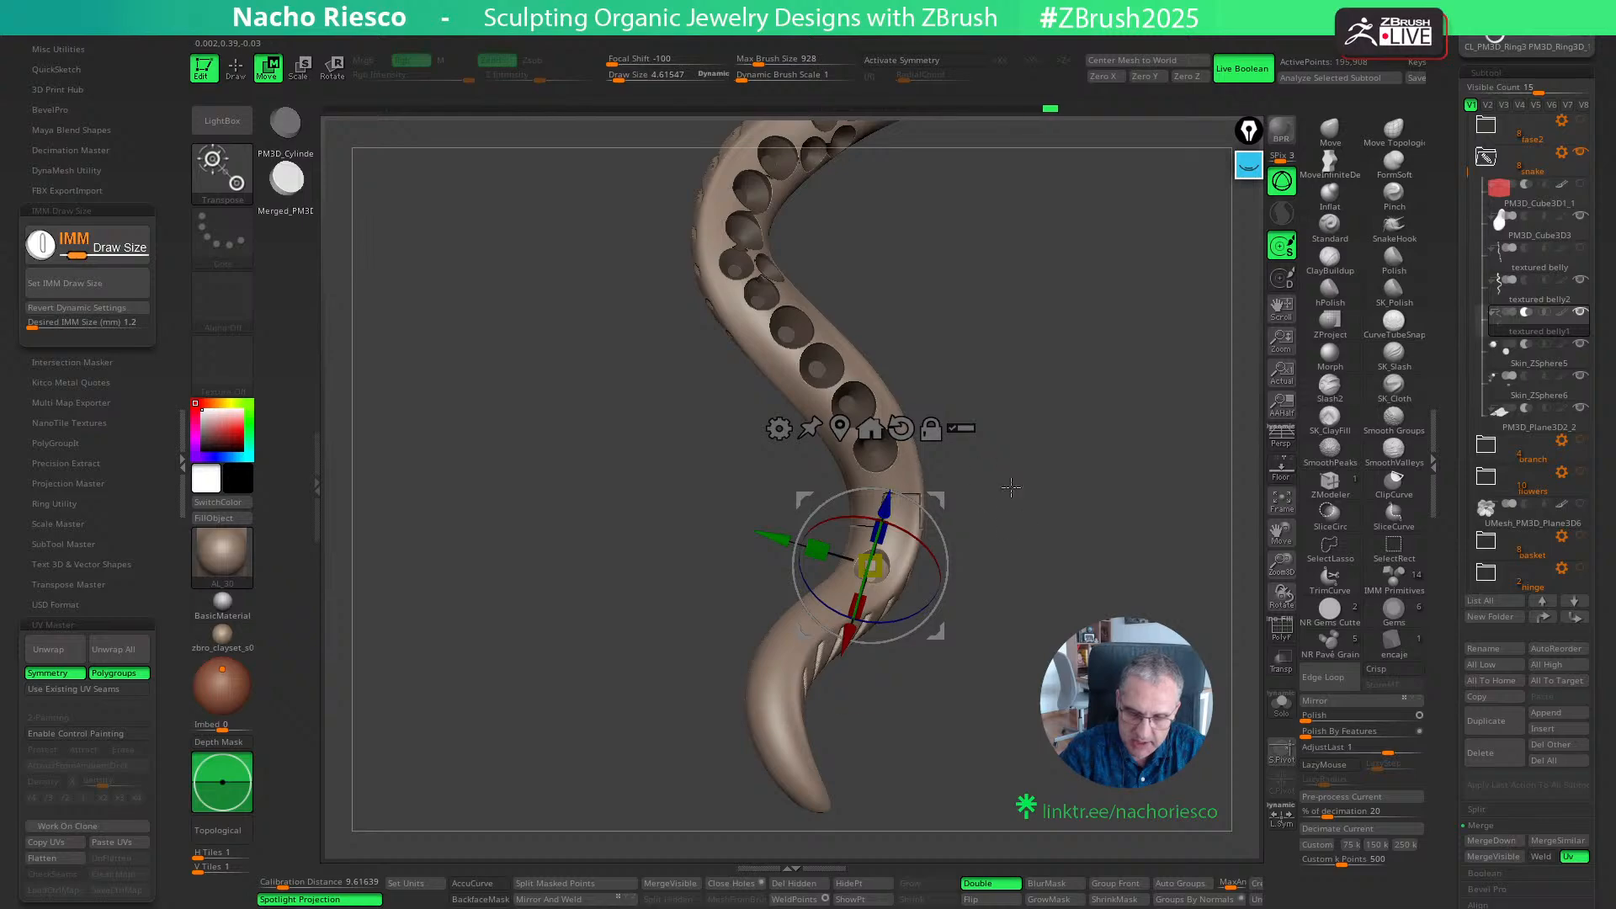
{"action": "right_click_drag", "start_coordinate": [1009, 491], "coordinate": [944, 613]}
{"action": "left_click_drag", "start_coordinate": [935, 627], "coordinate": [939, 617]}
{"action": "key", "text": "q"}
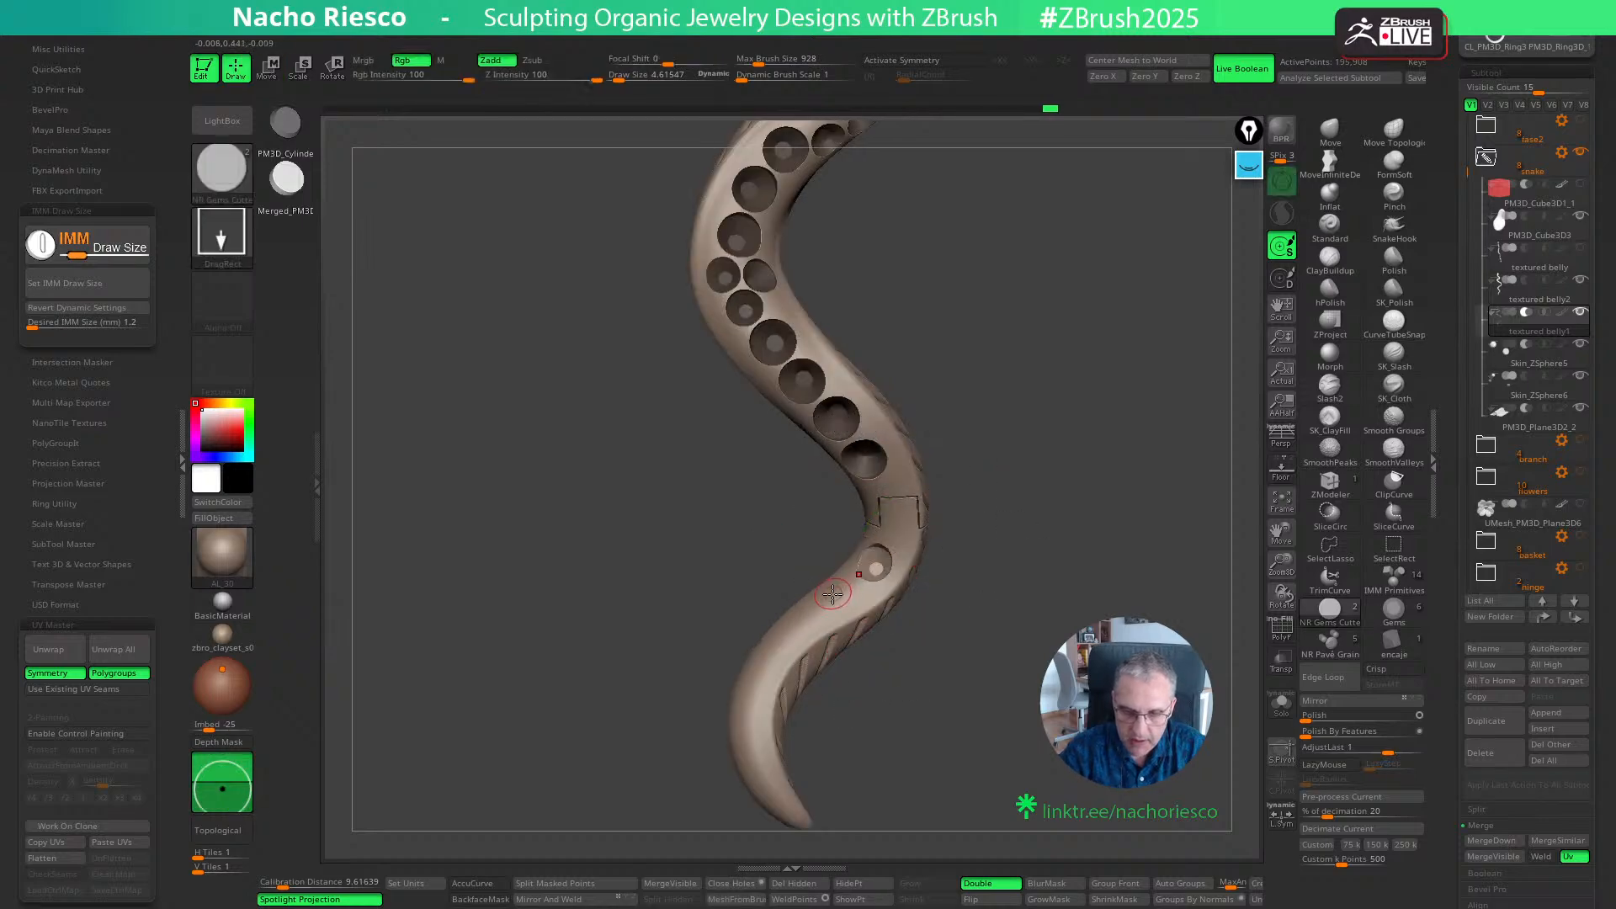
- Add a second 1.2 mm cutter beside it toward the tail and adjust its depth
{"action": "left_click_drag", "start_coordinate": [833, 594], "coordinate": [840, 599], "text": "ctrl"}
{"action": "key", "text": "w"}
{"action": "right_click_drag", "start_coordinate": [947, 589], "coordinate": [927, 551]}
{"action": "left_click_drag", "start_coordinate": [852, 529], "coordinate": [850, 537]}
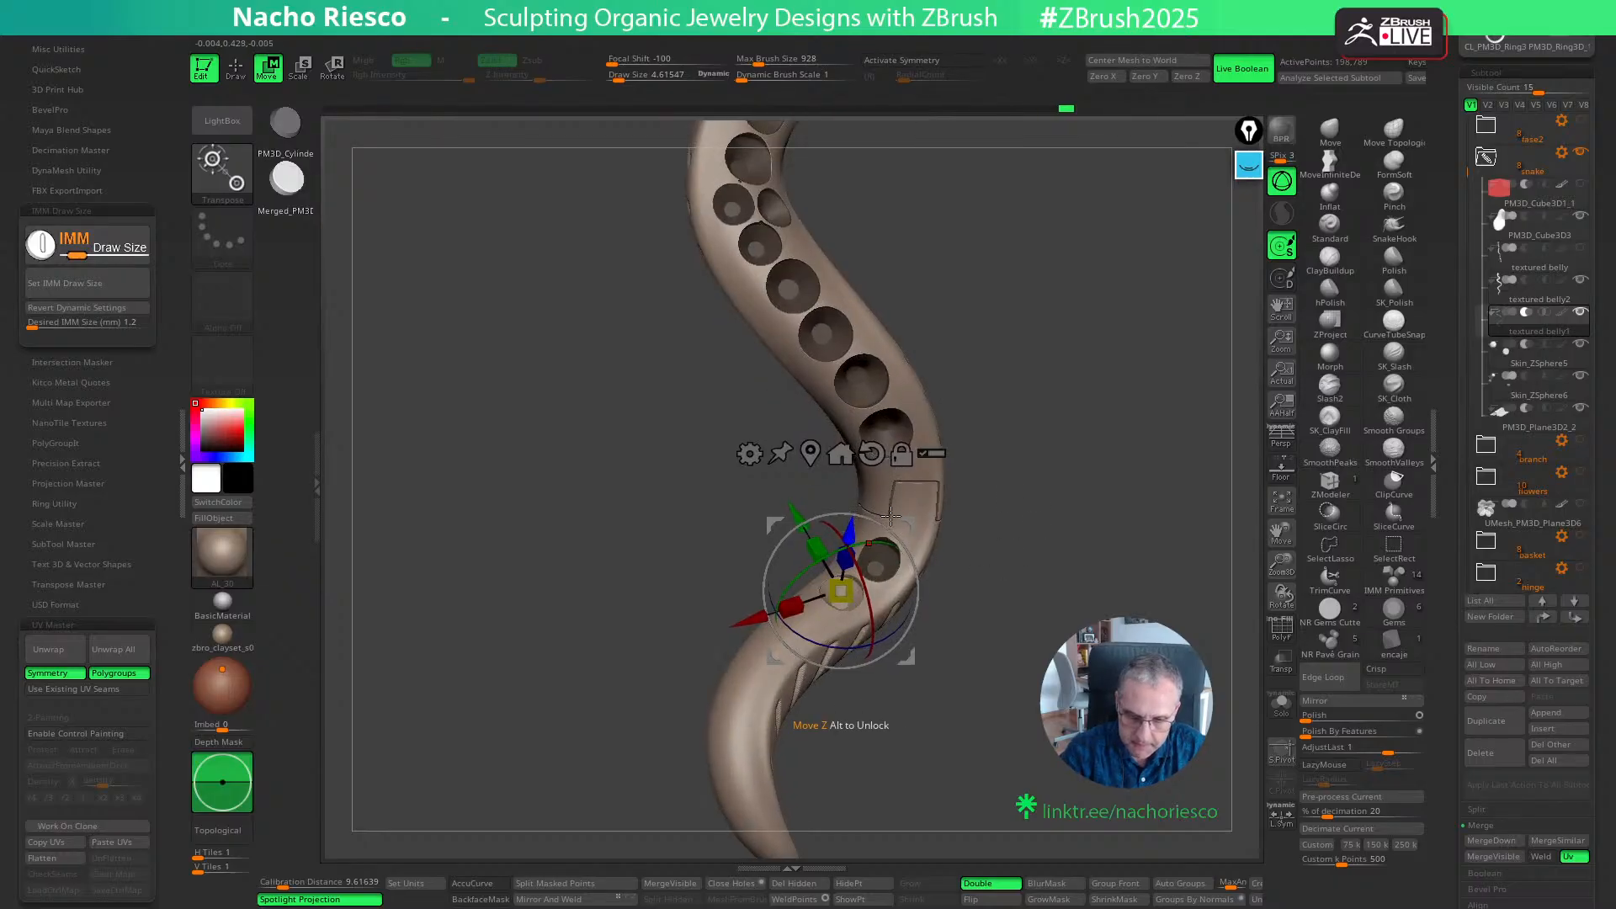
{"action": "mouse_move", "coordinate": [955, 525]}
{"action": "right_mouse_down"}
{"action": "mouse_move", "coordinate": [1044, 565]}
{"action": "mouse_move", "coordinate": [830, 611]}
{"action": "right_mouse_up"}
{"action": "key", "text": "q"}
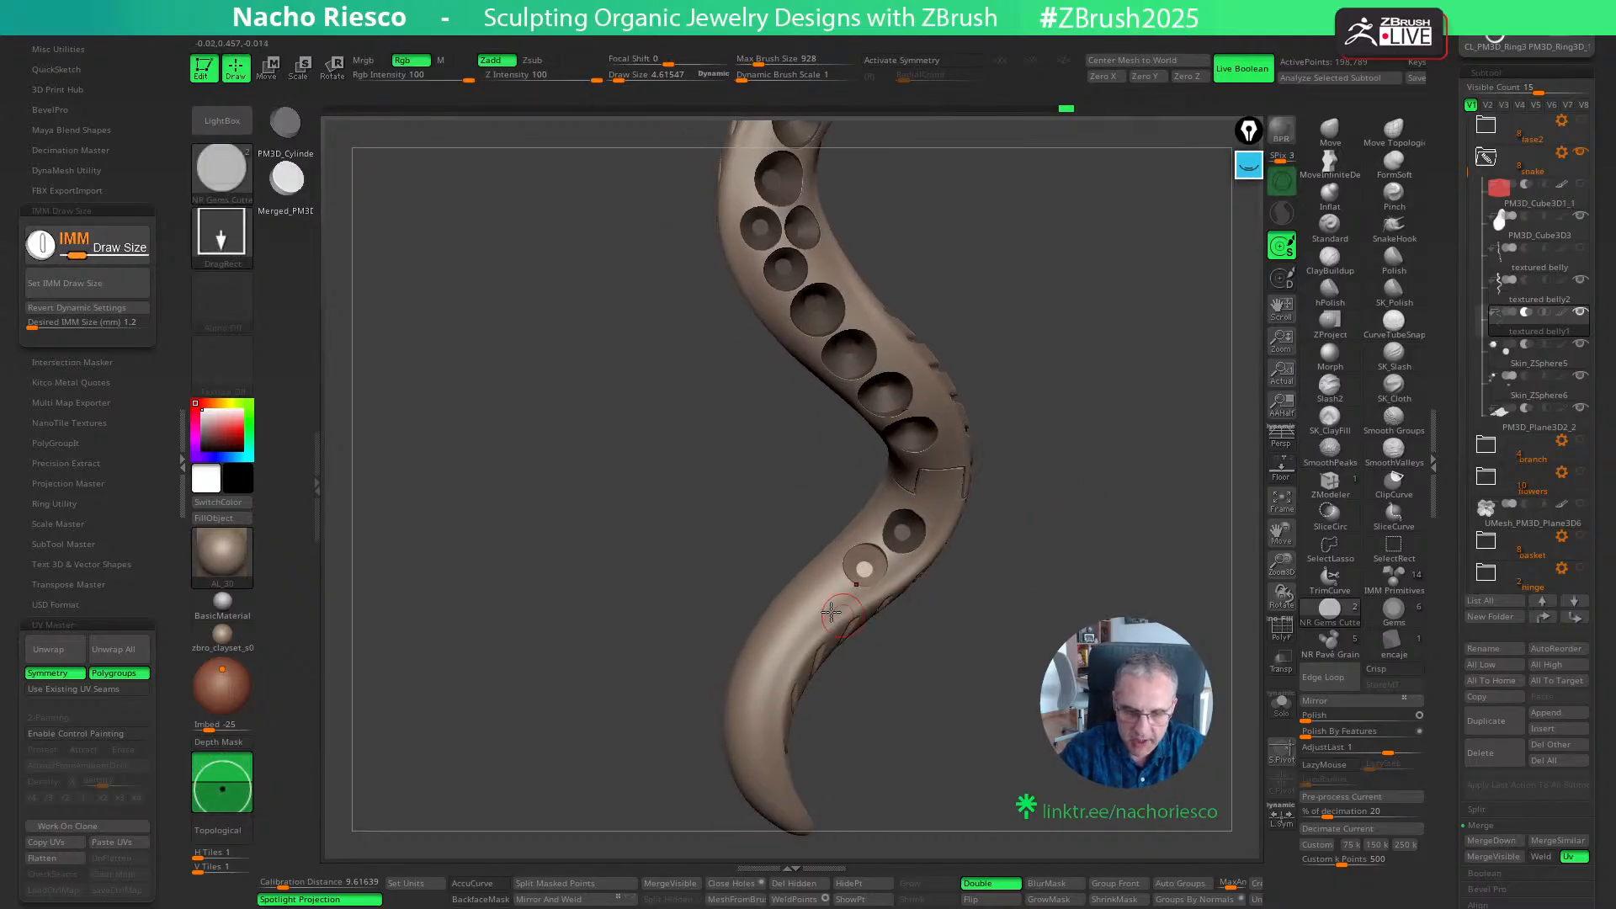
- Set the desired IMM size to 1 mm and place a cutter after the two 1.2 mm seats, adjusting its placement
{"action": "left_click", "coordinate": [100, 325]}
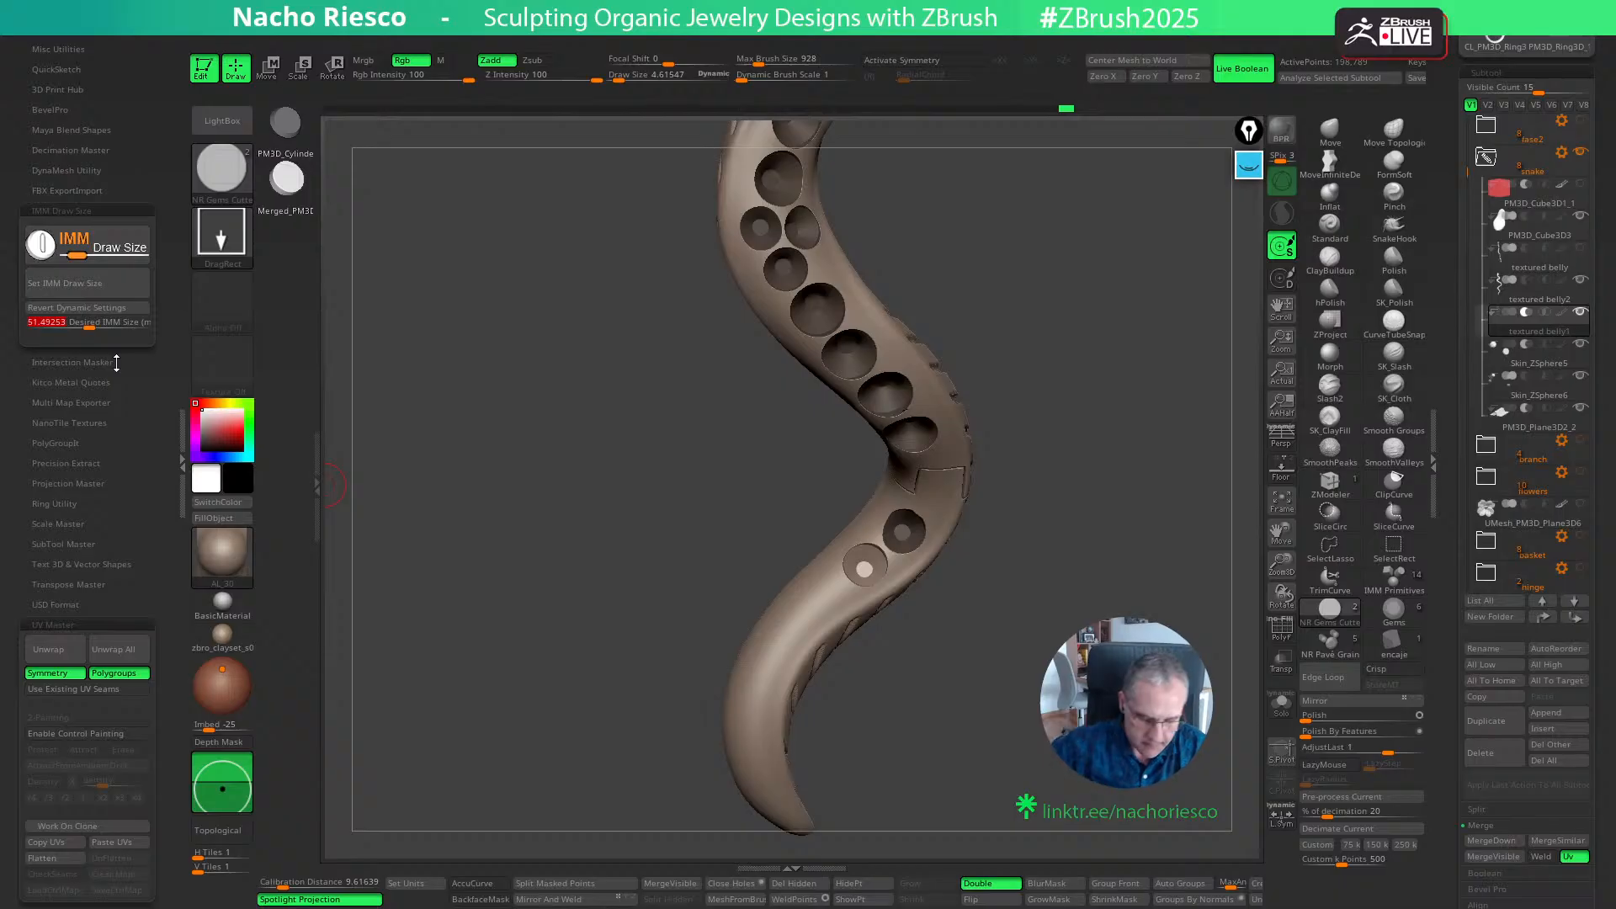
{"action": "key", "text": "Return"}
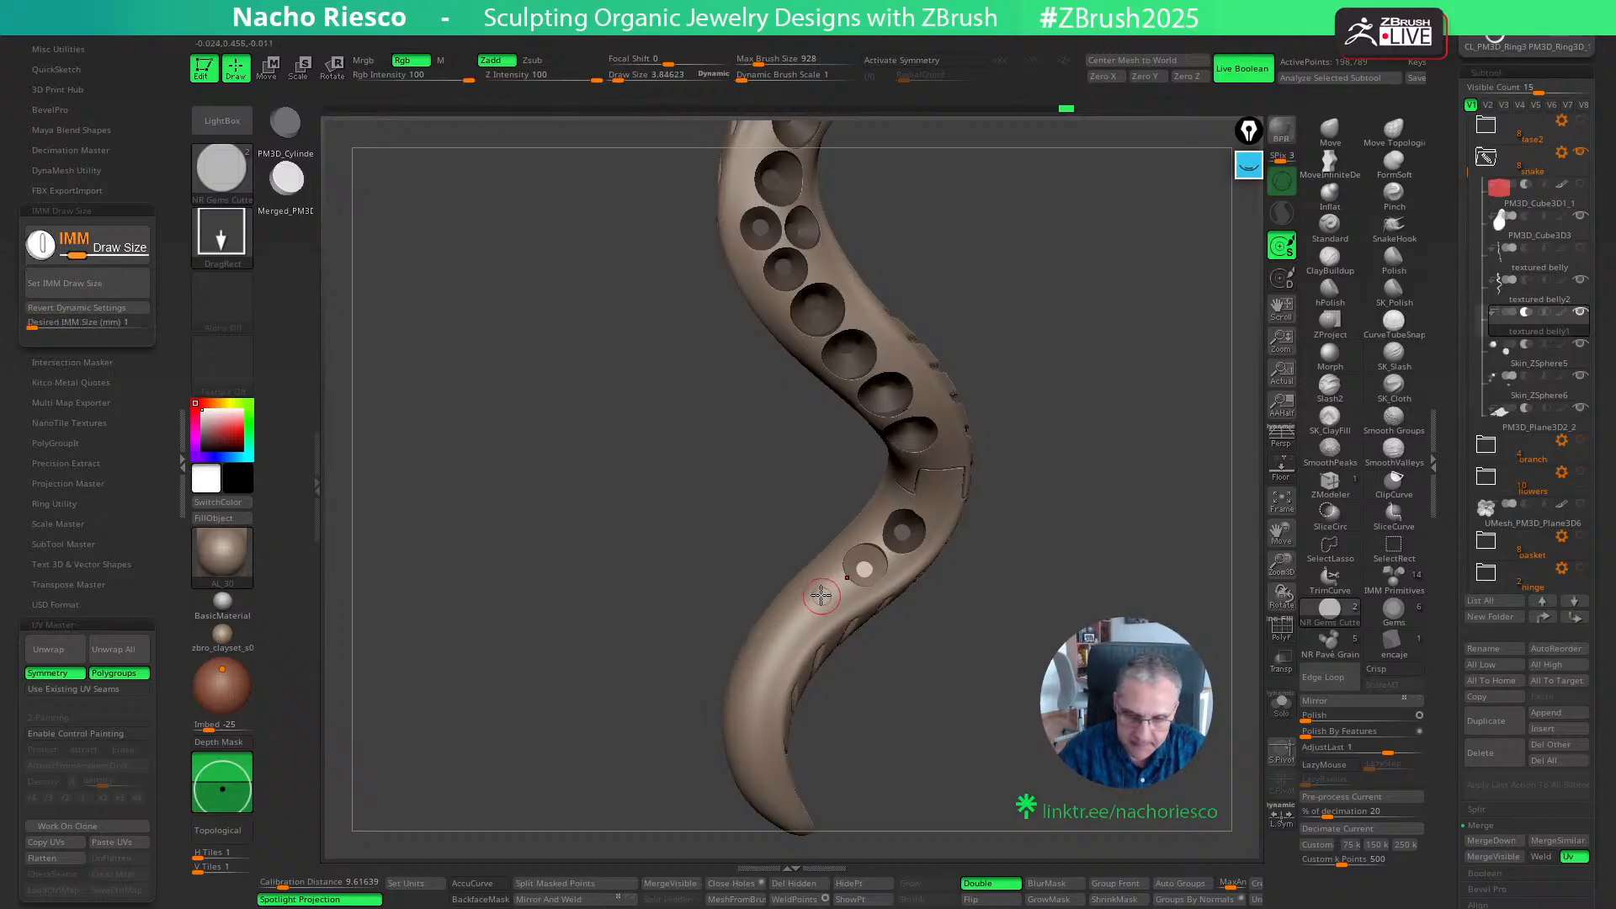
{"action": "key", "text": "w"}
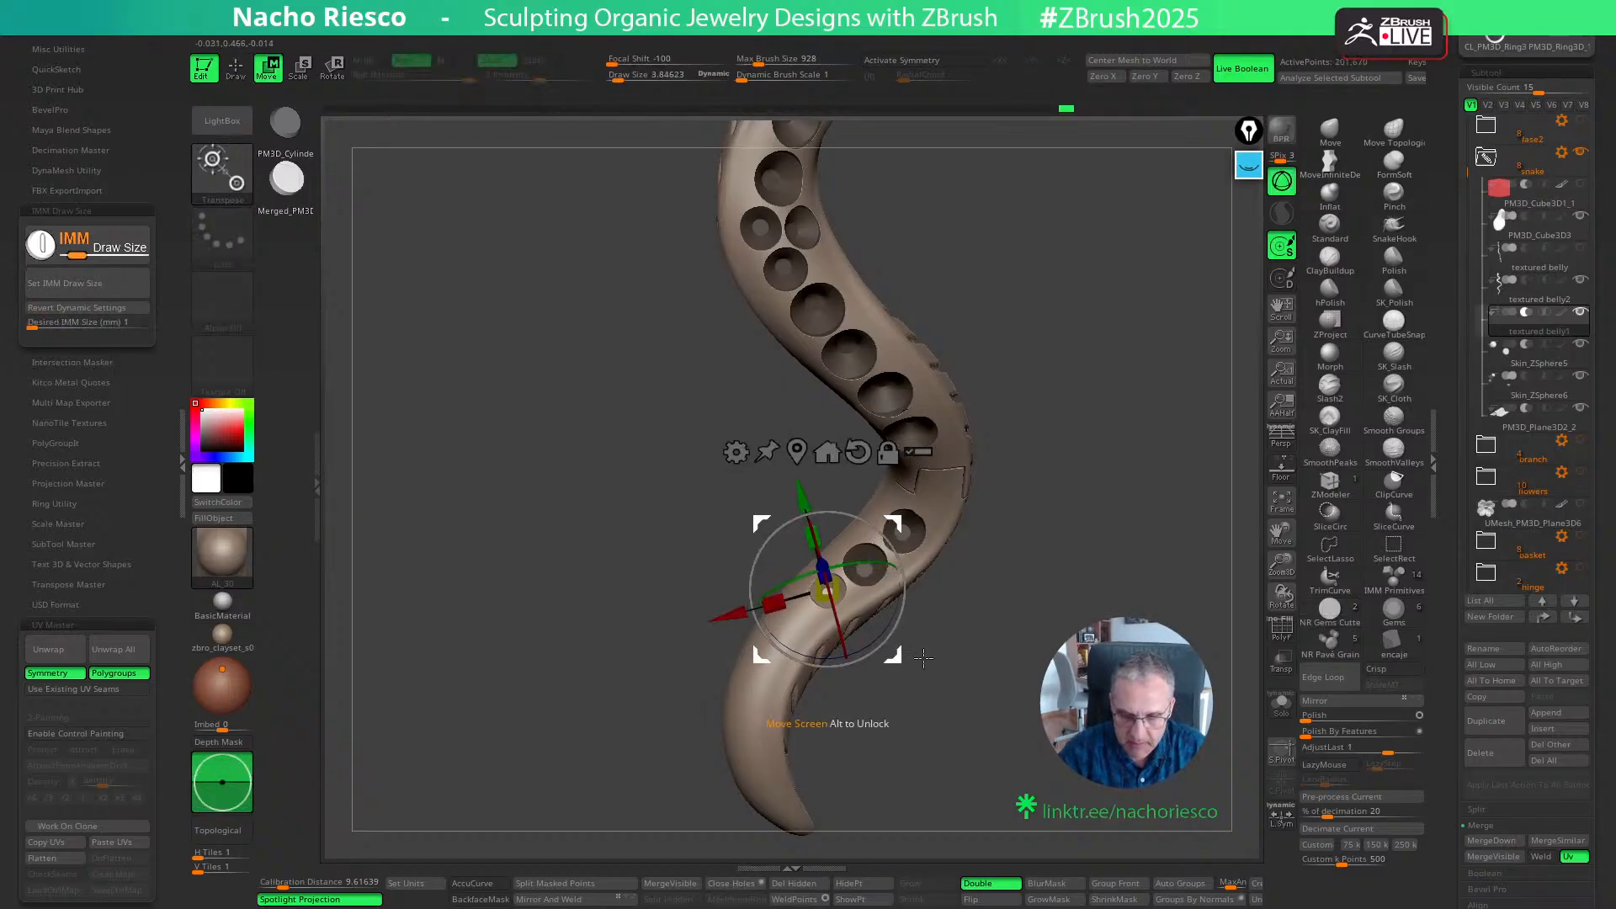
{"action": "left_click_drag", "start_coordinate": [923, 658], "coordinate": [945, 577]}
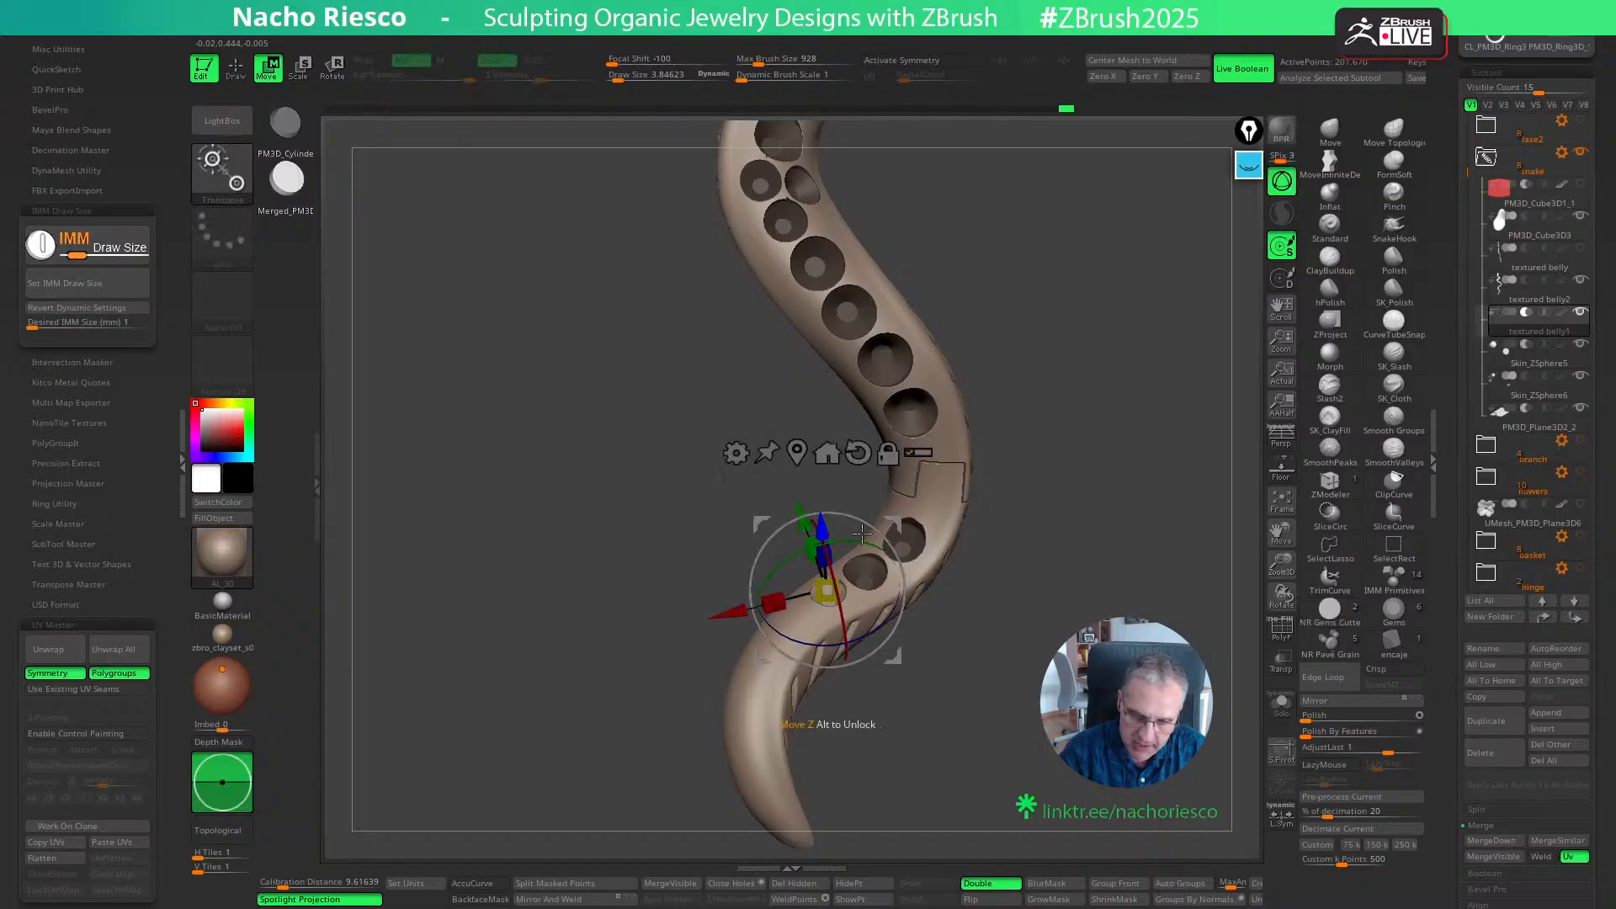
{"action": "key", "text": "q"}
- Add a second 1 mm cutter further toward the tail and fine-tune its position and size against the surface
{"action": "left_click_drag", "start_coordinate": [1029, 728], "coordinate": [1006, 733]}
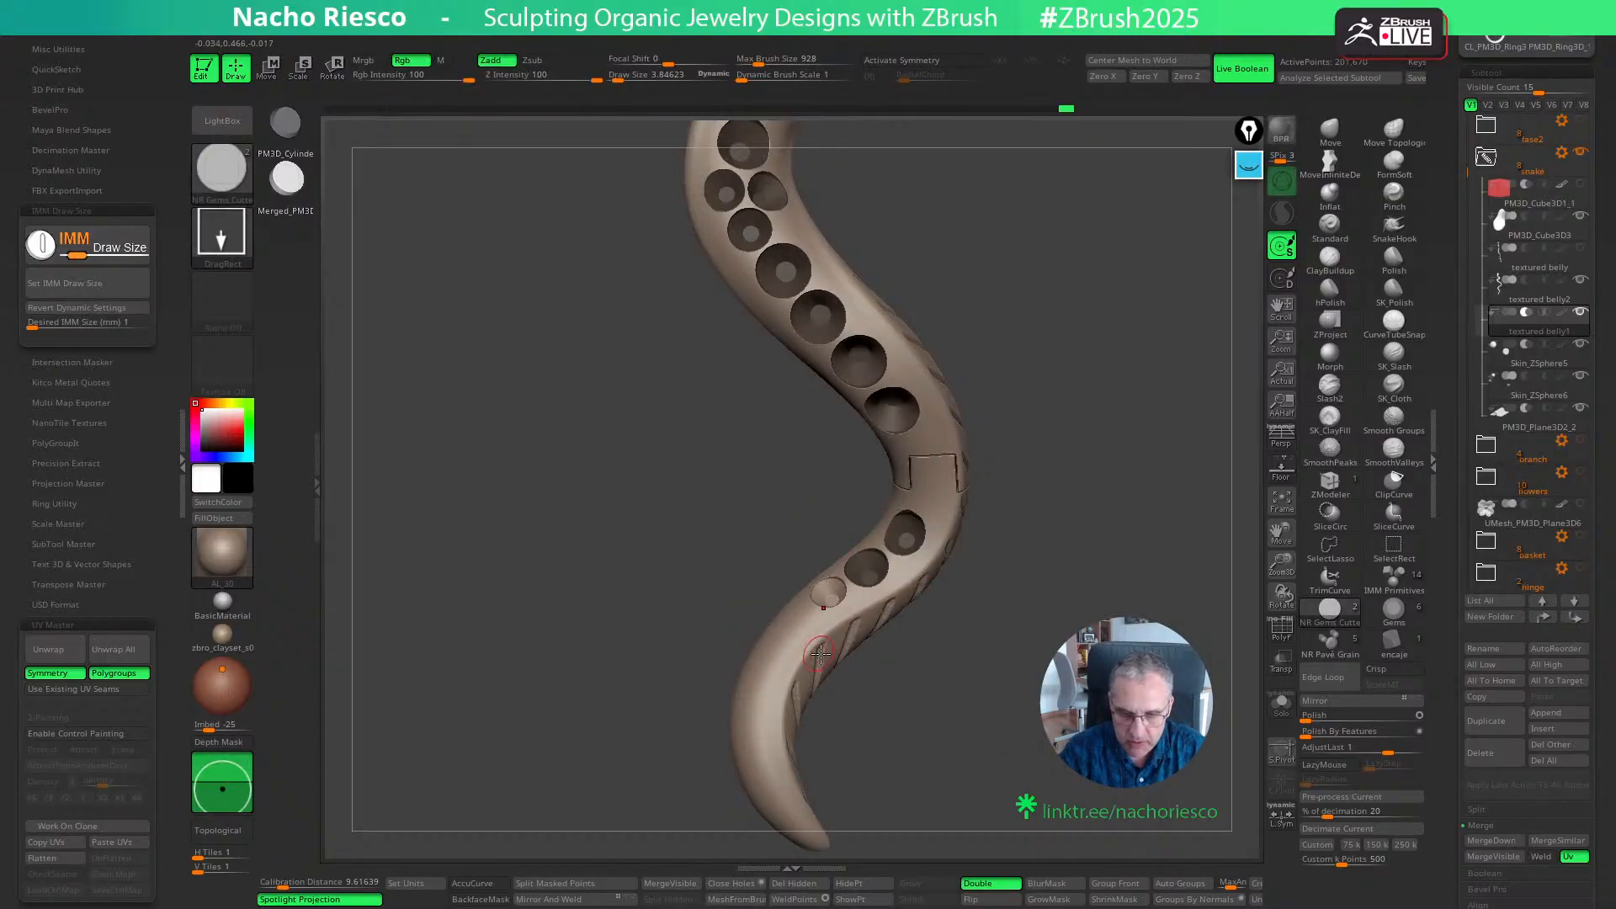
{"action": "key", "text": "w"}
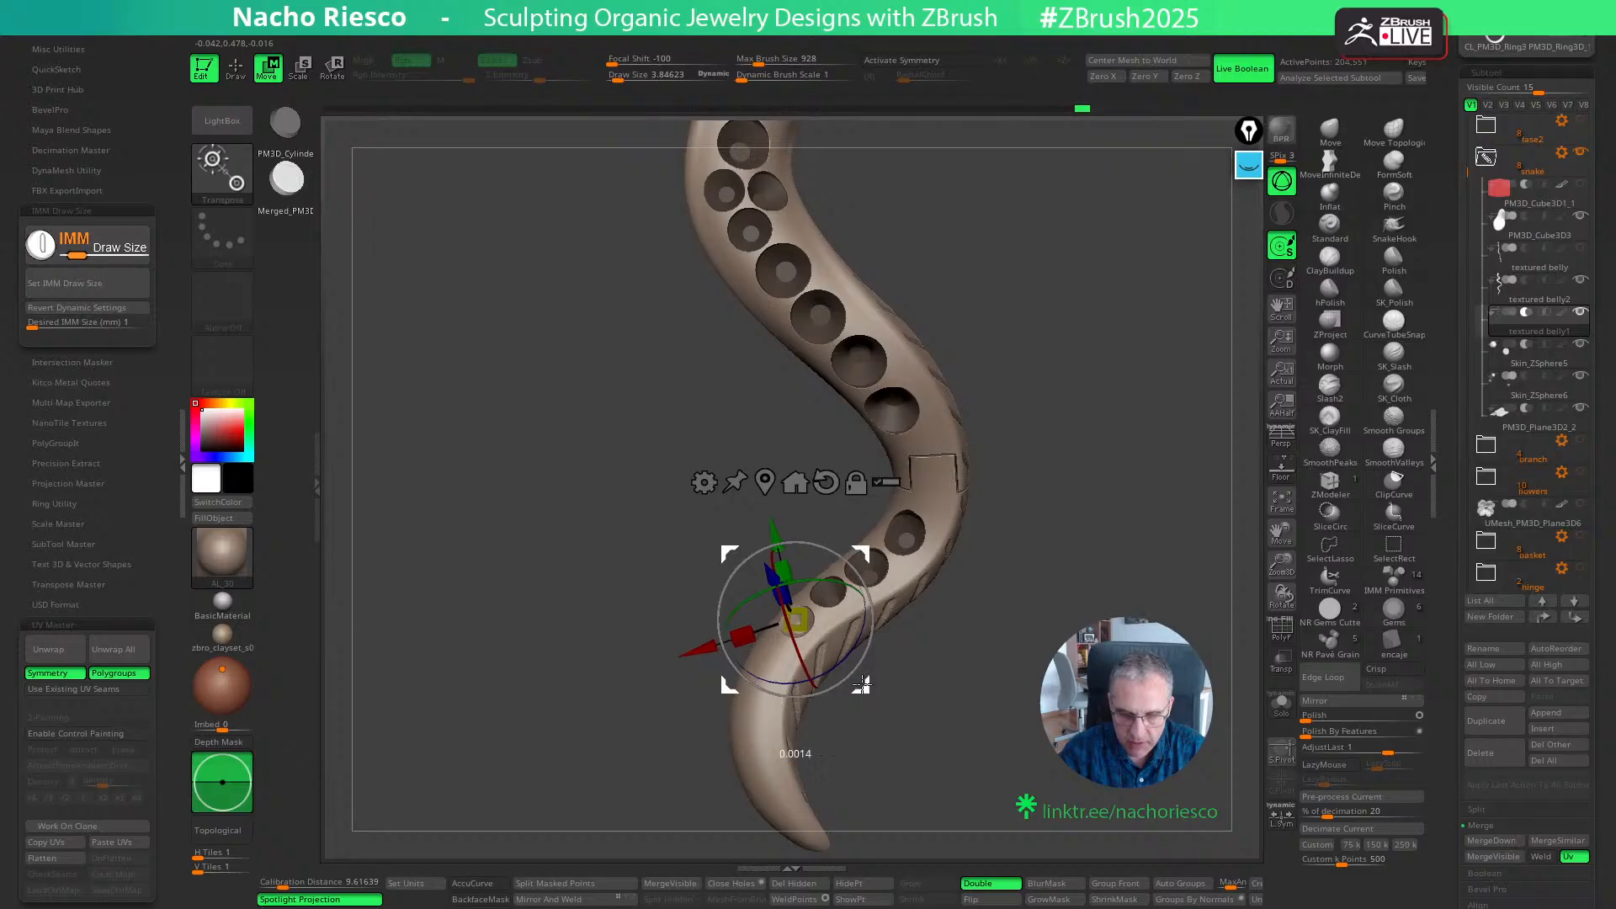
{"action": "key", "text": "q"}
{"action": "mouse_move", "coordinate": [911, 683]}
{"action": "left_mouse_down"}
{"action": "mouse_move", "coordinate": [938, 703]}
{"action": "mouse_move", "coordinate": [941, 685]}
{"action": "left_mouse_up"}
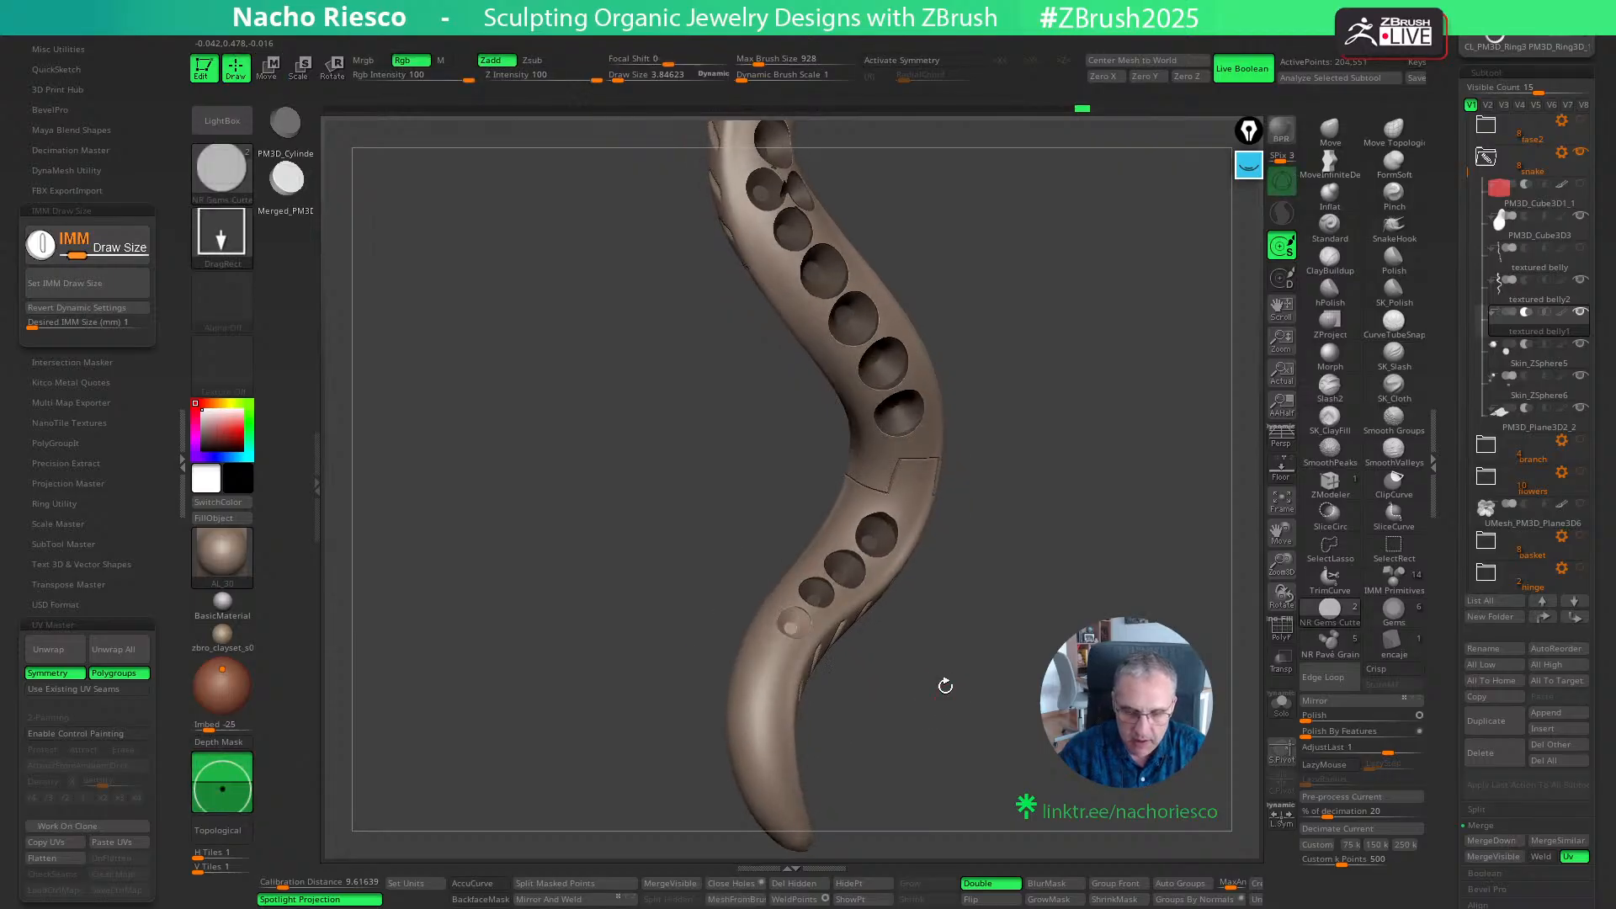
{"action": "key", "text": "w"}
{"action": "left_click_drag", "start_coordinate": [816, 573], "coordinate": [815, 575]}
{"action": "left_click_drag", "start_coordinate": [999, 658], "coordinate": [968, 658]}
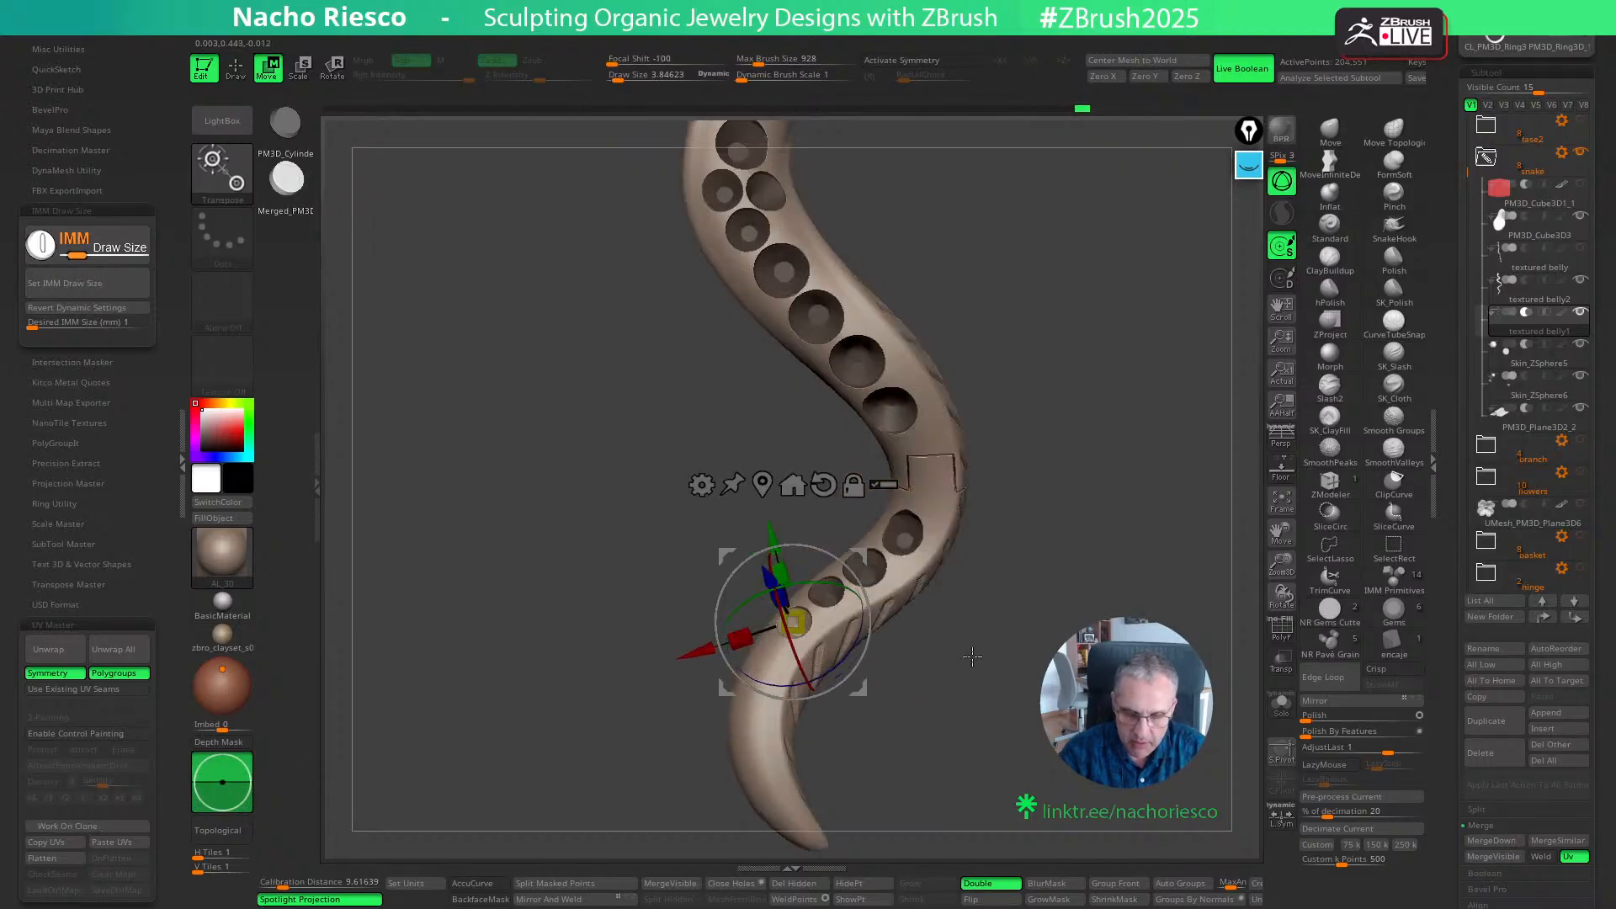
{"action": "key", "text": "q"}
{"action": "key", "text": "w"}
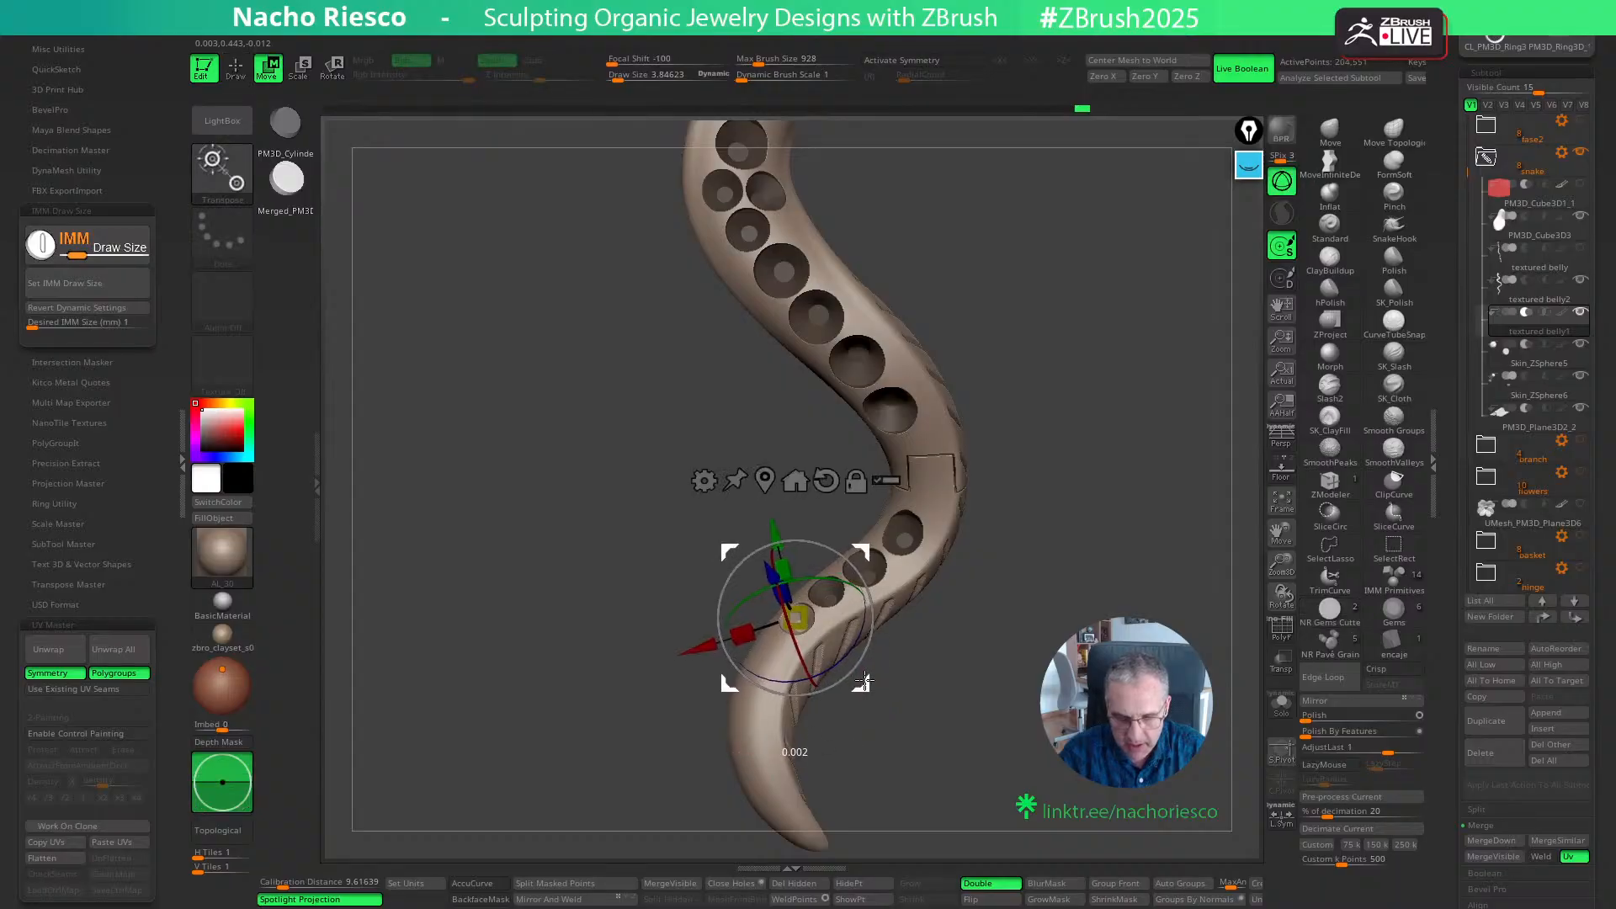
{"action": "key", "text": "q"}
- Continue the row toward the tail tip with three more 1 mm cutters placed along the curve
{"action": "mouse_move", "coordinate": [919, 707]}
{"action": "left_mouse_down"}
{"action": "mouse_move", "coordinate": [937, 729]}
{"action": "mouse_move", "coordinate": [894, 744]}
{"action": "mouse_move", "coordinate": [834, 716]}
{"action": "mouse_move", "coordinate": [778, 601]}
{"action": "left_mouse_up"}
{"action": "key", "text": "w"}
{"action": "key", "text": "q"}
{"action": "mouse_move", "coordinate": [922, 692]}
{"action": "left_mouse_down"}
{"action": "mouse_move", "coordinate": [937, 811]}
{"action": "mouse_move", "coordinate": [972, 700]}
{"action": "mouse_move", "coordinate": [981, 770]}
{"action": "left_mouse_up"}
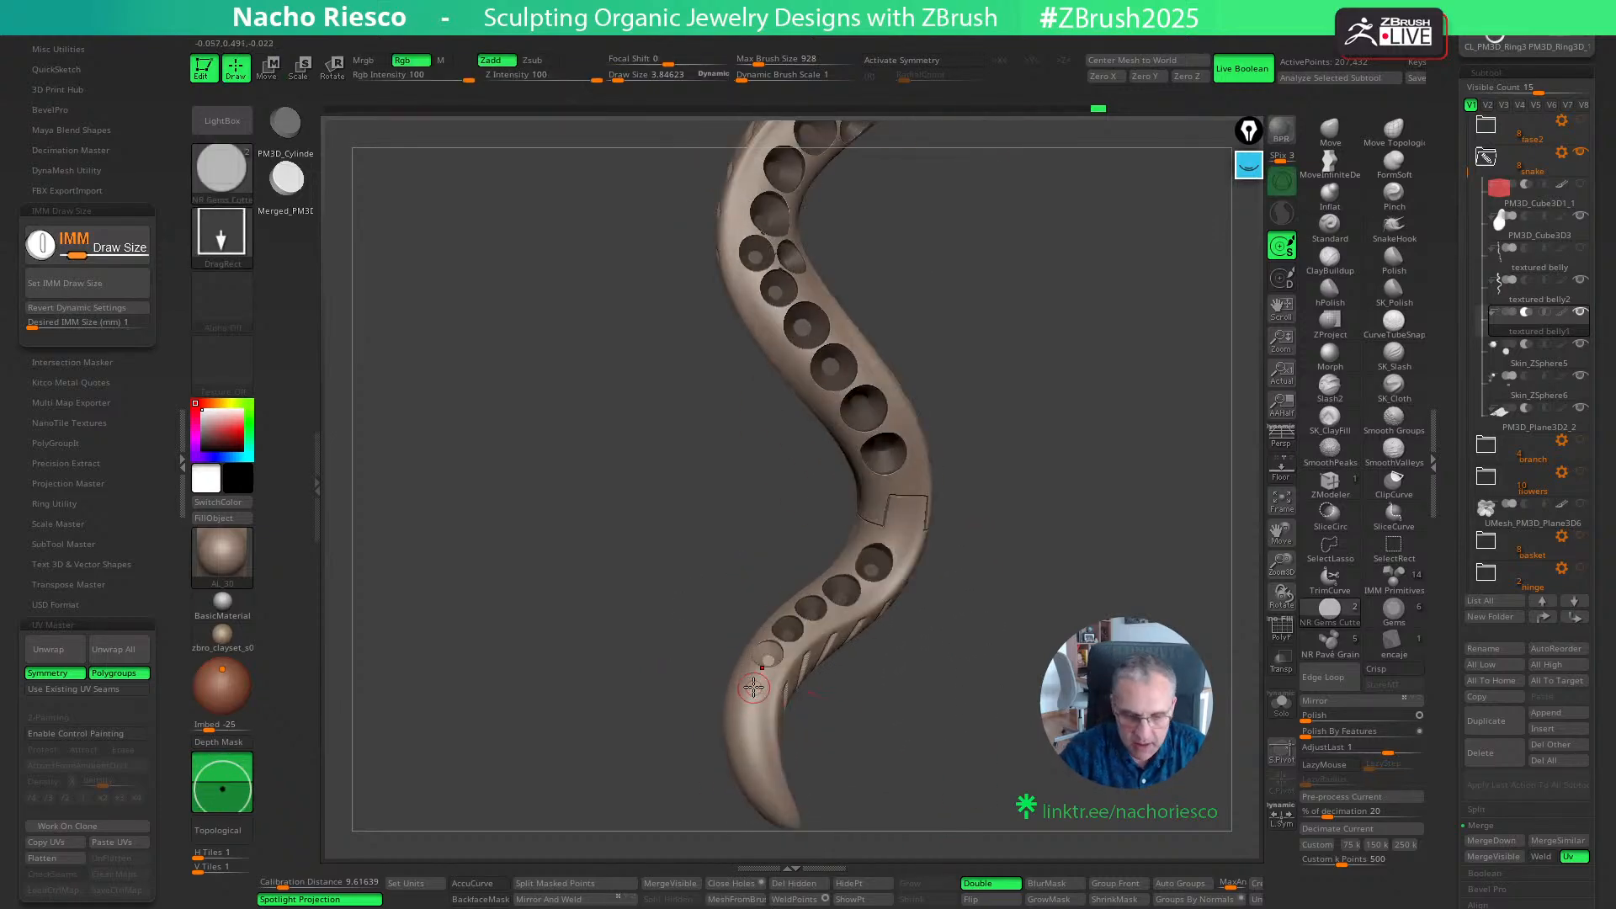
{"action": "left_click_drag", "start_coordinate": [752, 689], "coordinate": [755, 702]}
{"action": "left_click_drag", "start_coordinate": [875, 741], "coordinate": [758, 737]}
{"action": "key", "text": "w"}
{"action": "key", "text": "q"}
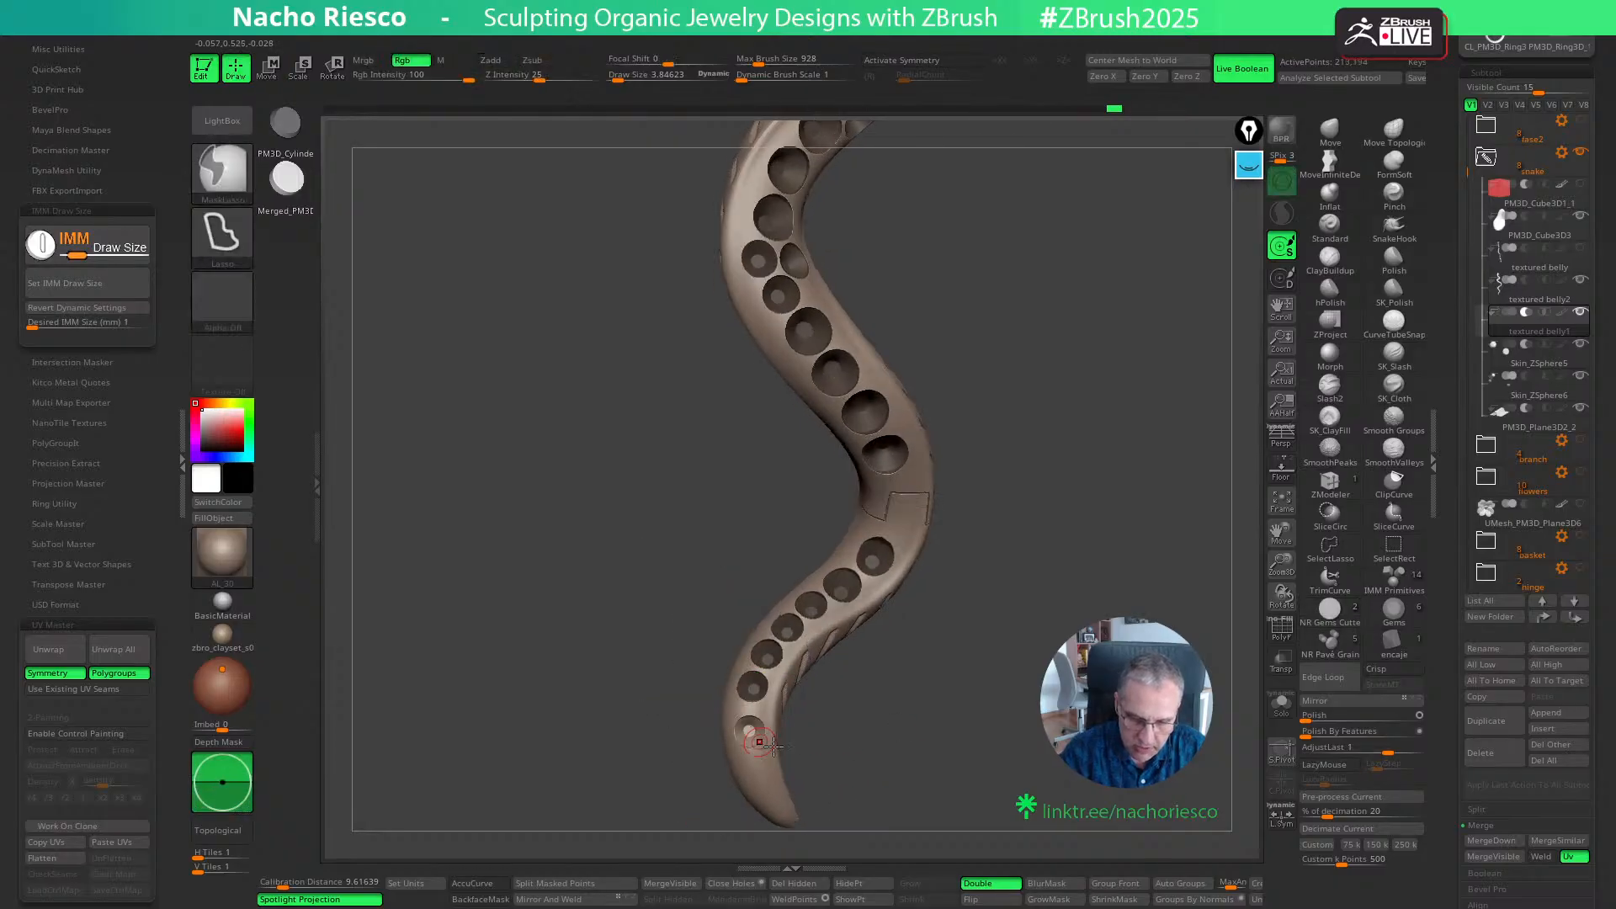
{"action": "key", "text": "w"}
{"action": "mouse_move", "coordinate": [816, 783]}
{"action": "left_mouse_down"}
{"action": "mouse_move", "coordinate": [844, 691]}
{"action": "mouse_move", "coordinate": [858, 749]}
{"action": "mouse_move", "coordinate": [957, 810]}
{"action": "mouse_move", "coordinate": [990, 629]}
{"action": "mouse_move", "coordinate": [976, 605]}
{"action": "left_mouse_up"}
{"action": "key", "text": "q"}
{"action": "mouse_move", "coordinate": [976, 623]}
{"action": "left_mouse_down", "text": "alt"}
{"action": "mouse_move", "coordinate": [988, 682]}
{"action": "mouse_move", "coordinate": [968, 682]}
{"action": "mouse_move", "coordinate": [993, 653]}
{"action": "mouse_move", "coordinate": [1027, 725]}
{"action": "left_mouse_up", "text": "alt"}
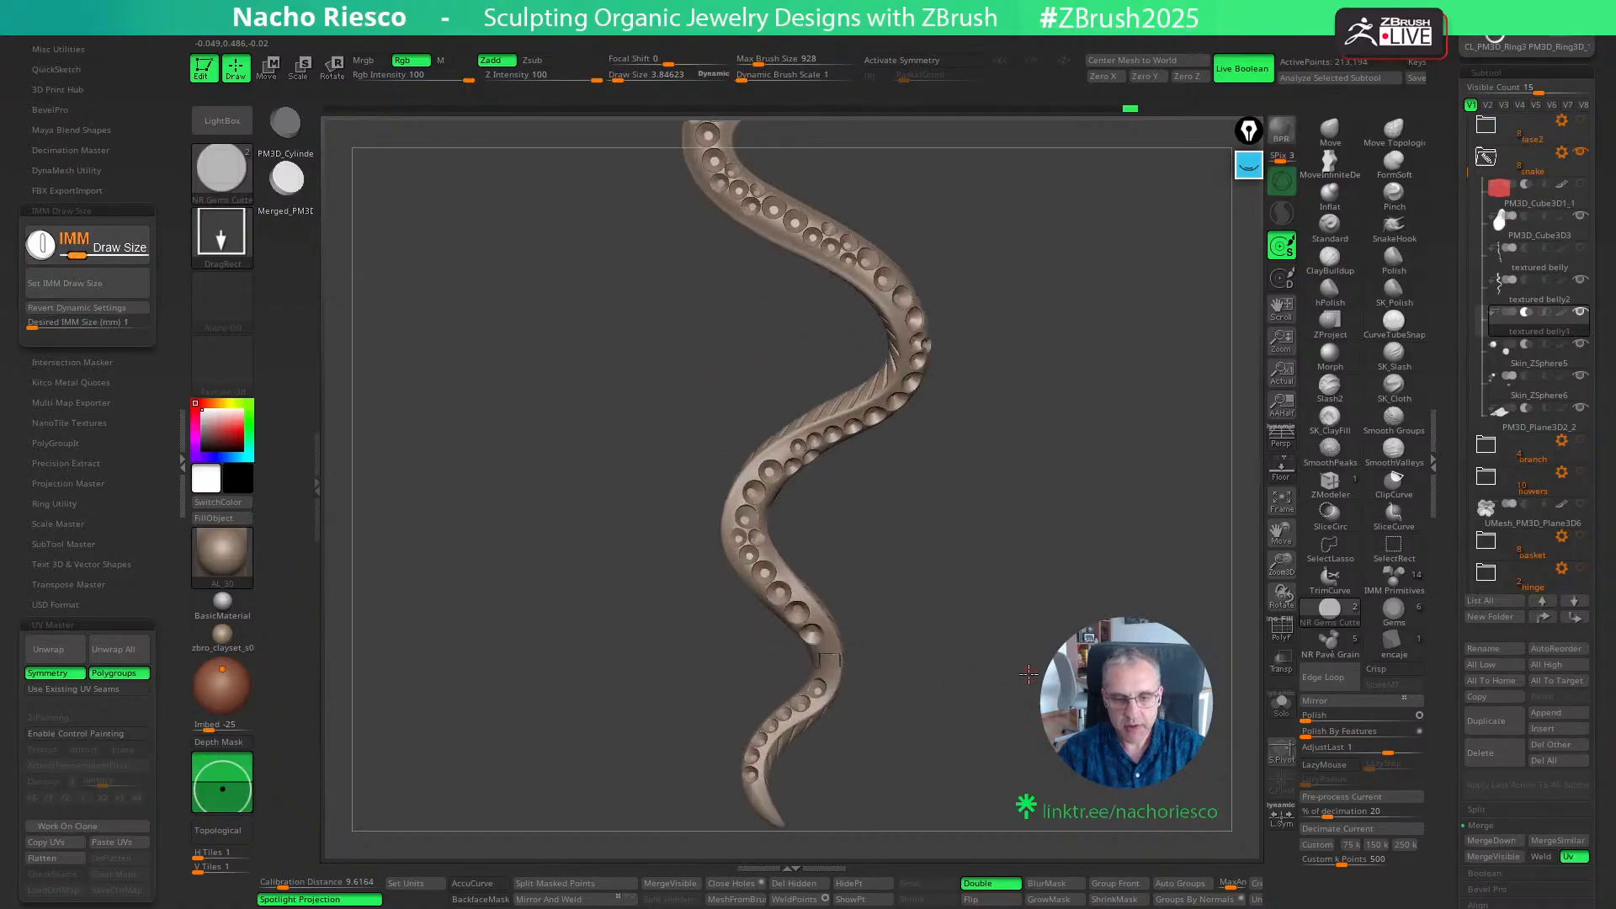
- Isolate the cutters, mask the lower one in the small pair beside the large seats mid-body, and delete it
{"action": "left_click_drag", "start_coordinate": [1017, 628], "coordinate": [1029, 673]}
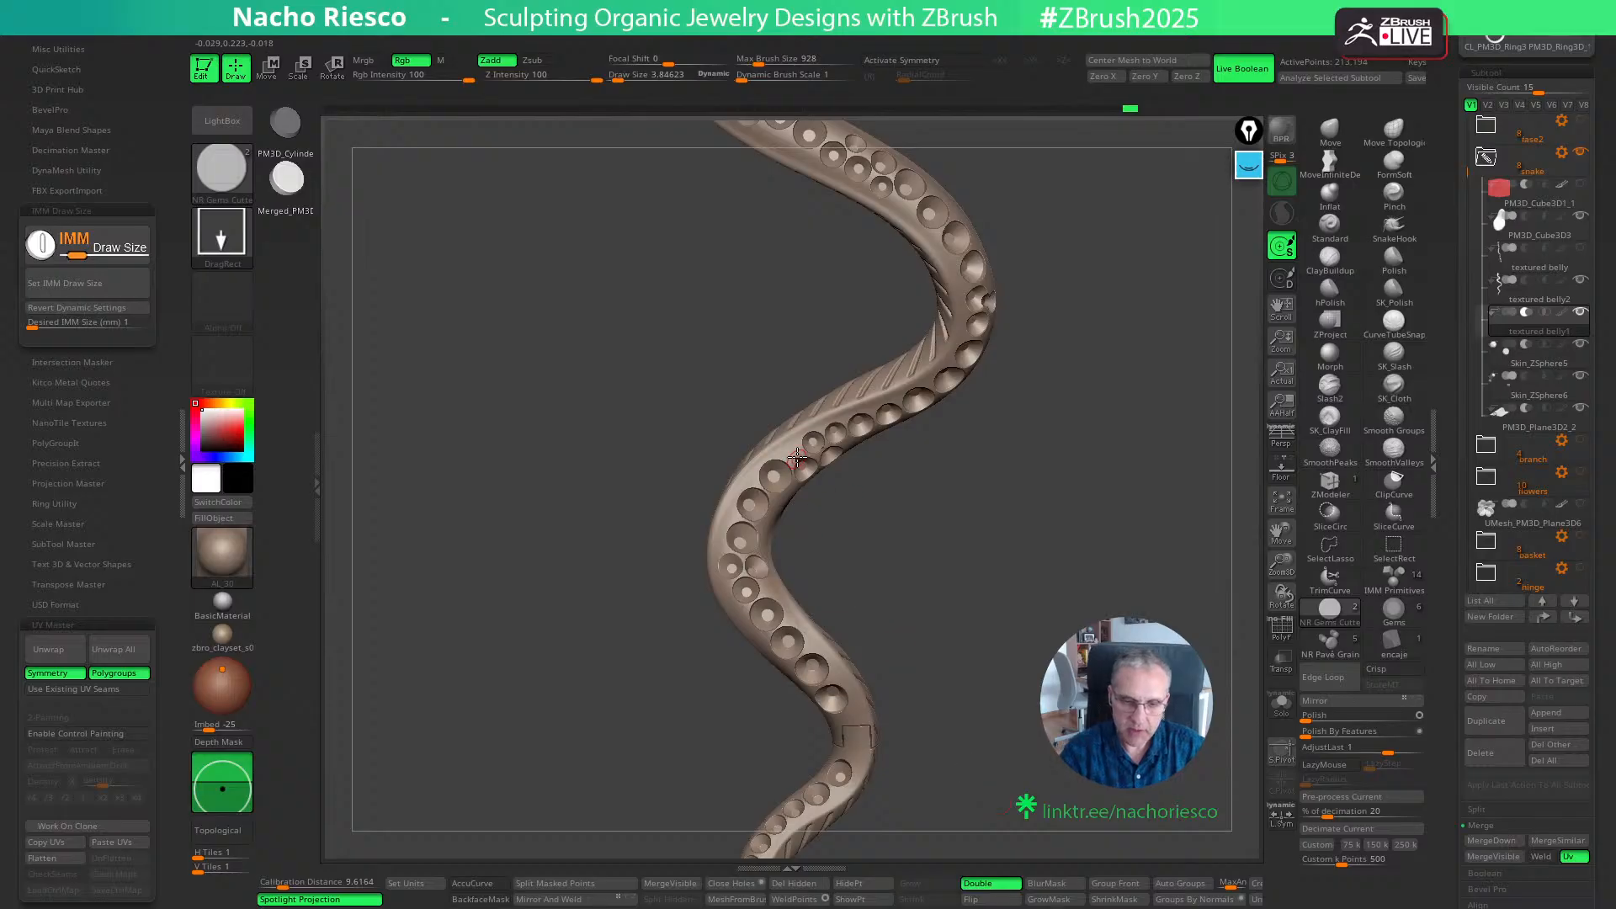
{"action": "left_click_drag", "start_coordinate": [892, 568], "coordinate": [880, 551]}
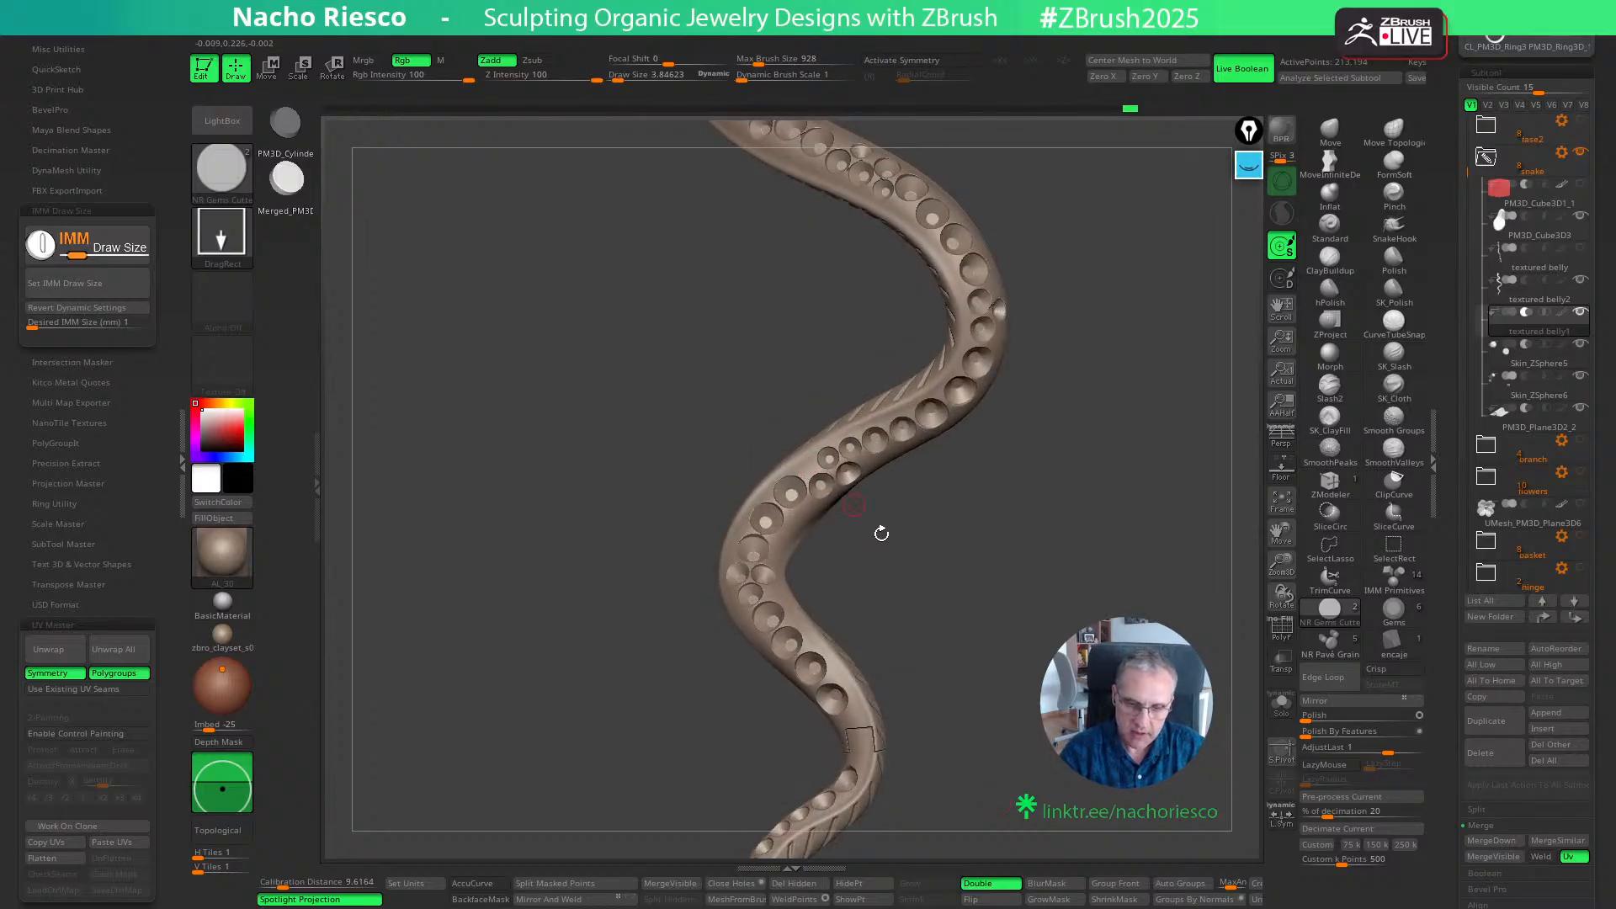
{"action": "left_click", "coordinate": [1281, 705]}
{"action": "left_click_drag", "start_coordinate": [1136, 336], "coordinate": [926, 824], "text": "alt"}
{"action": "left_click_drag", "start_coordinate": [831, 599], "coordinate": [914, 726]}
{"action": "key", "text": "ctrl"}
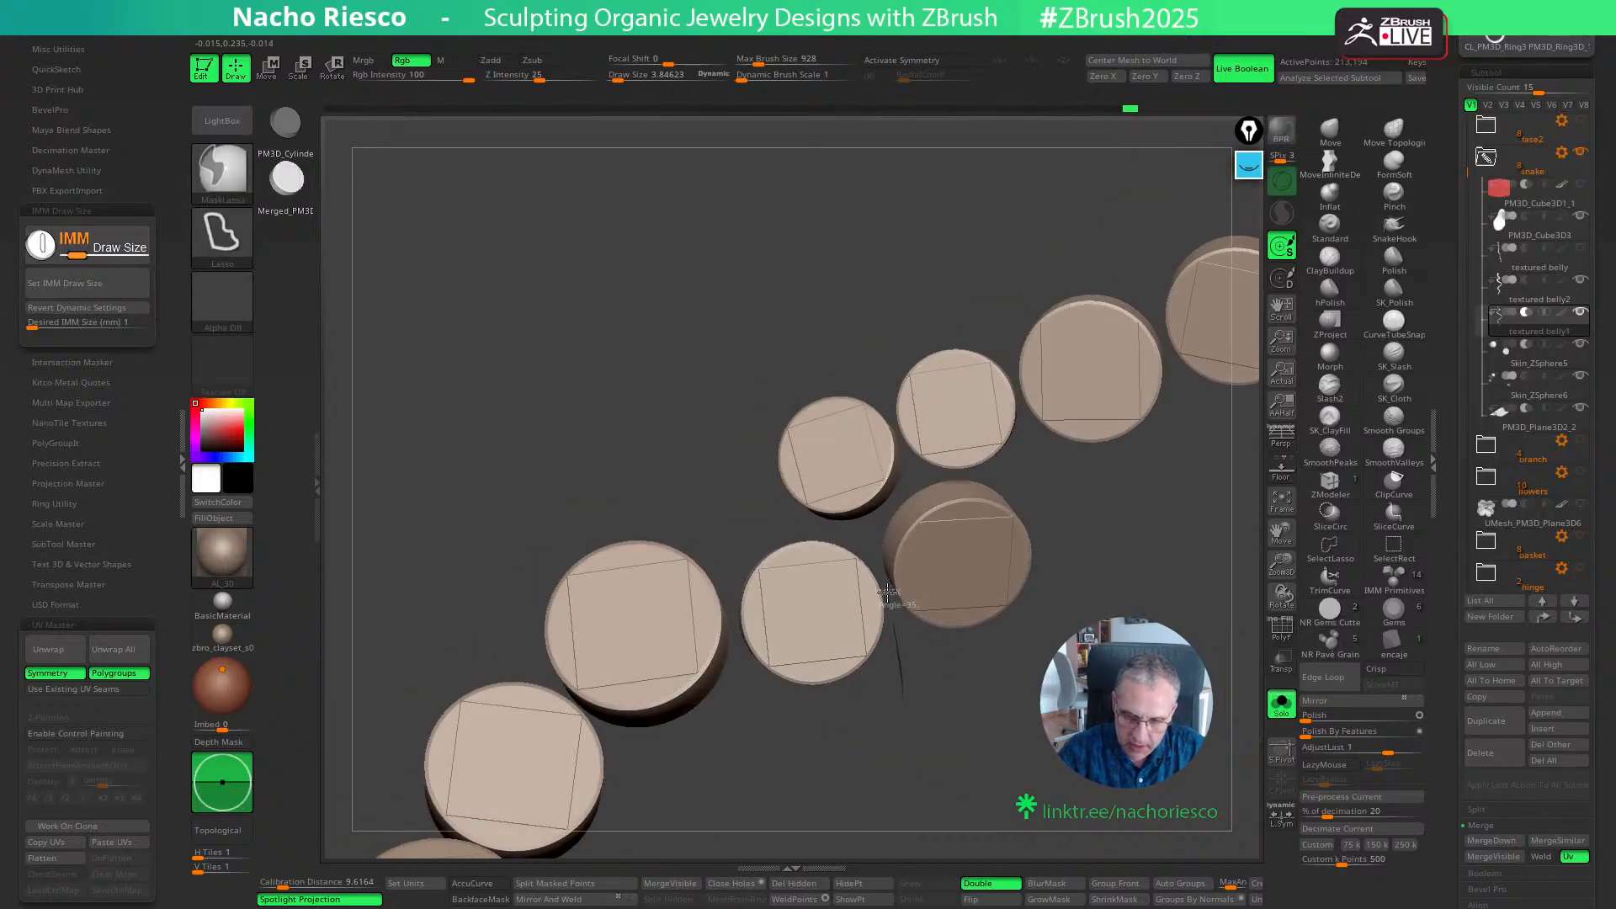
{"action": "mouse_move", "coordinate": [887, 592]}
{"action": "left_mouse_down", "text": "ctrl"}
{"action": "mouse_move", "coordinate": [841, 531]}
{"action": "mouse_move", "coordinate": [738, 544]}
{"action": "left_mouse_up", "text": "ctrl"}
{"action": "left_click_drag", "start_coordinate": [731, 608], "coordinate": [910, 769], "text": "ctrl"}
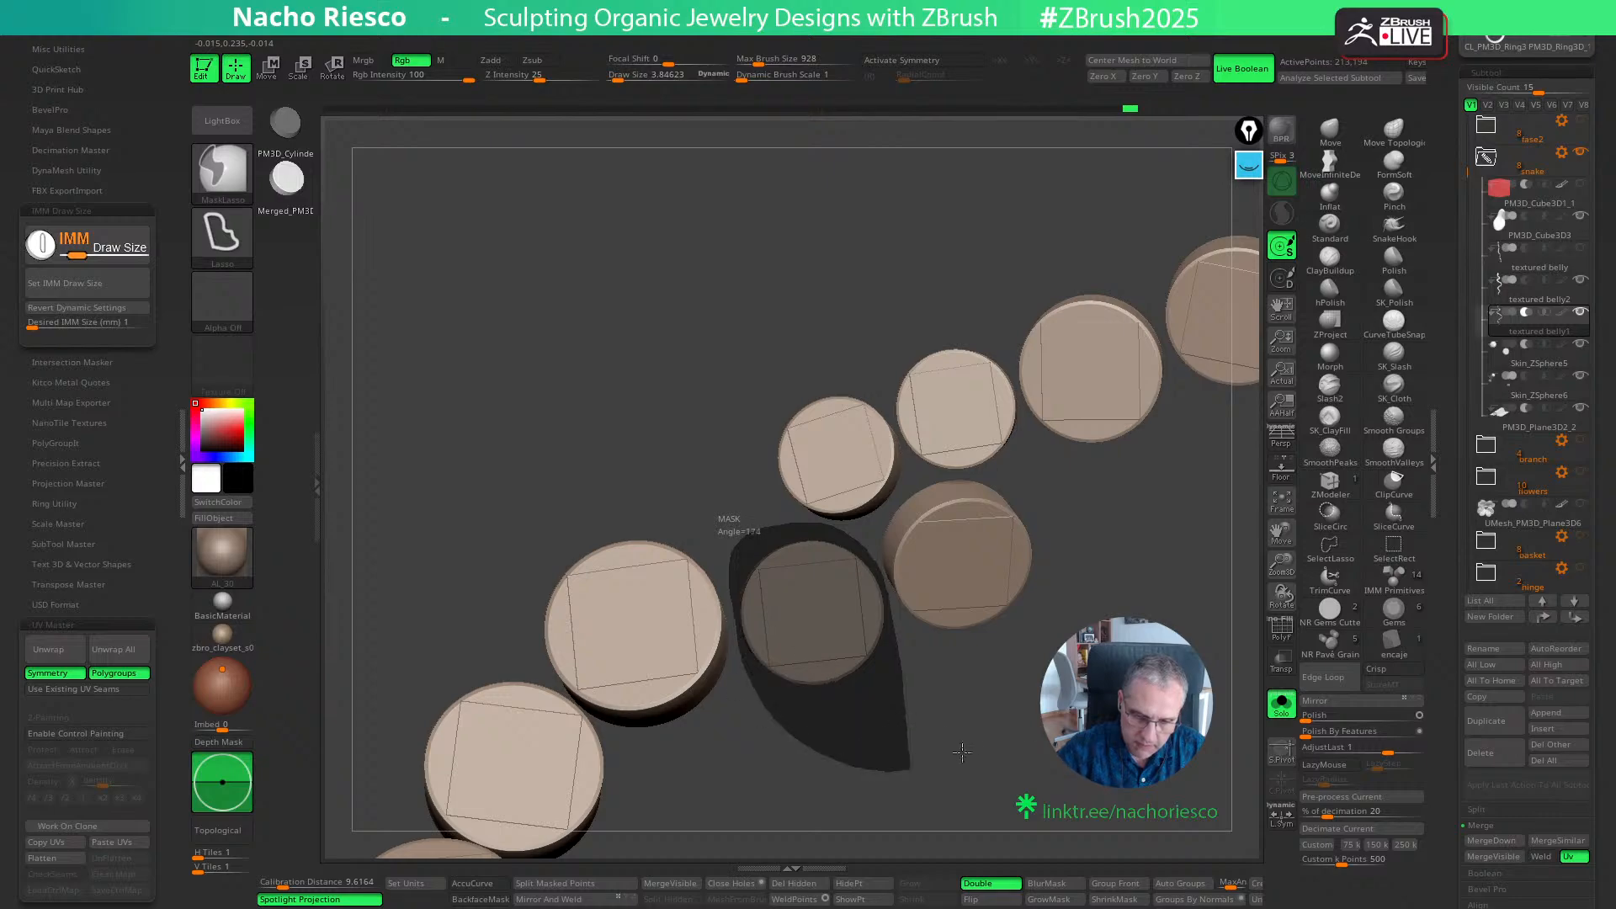
{"action": "left_click", "coordinate": [974, 812], "text": "ctrl"}
{"action": "left_click", "coordinate": [870, 885]}
{"action": "left_click", "coordinate": [806, 882]}
{"action": "left_click", "coordinate": [1281, 705]}
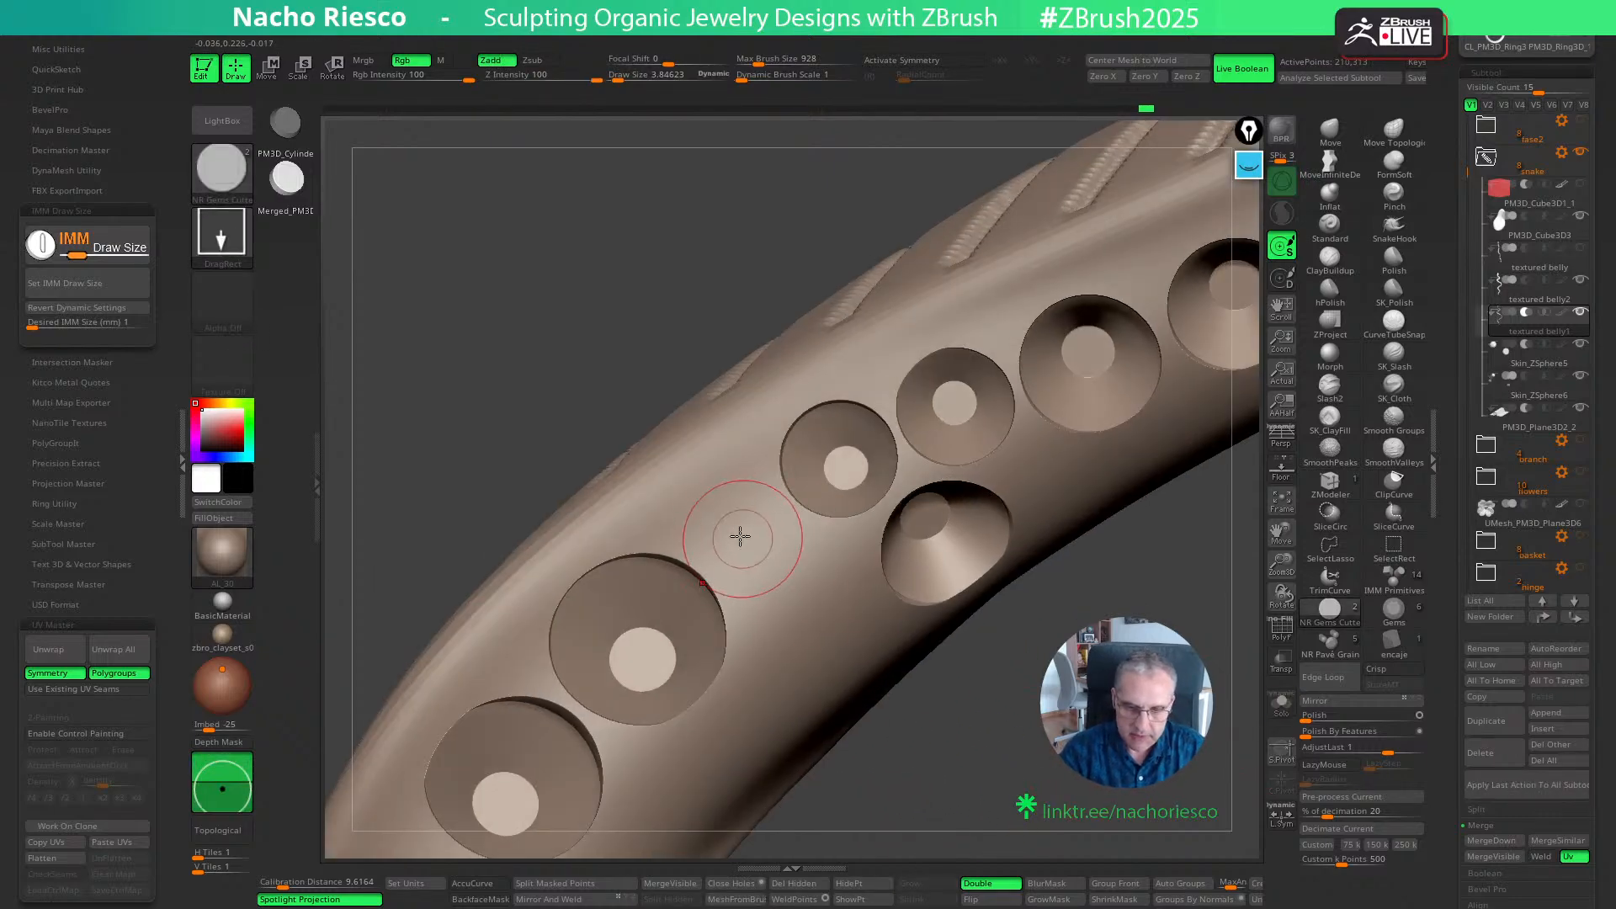
- Try a 1 mm cutter at two positions in the gap mid-body, undoing each placement
{"action": "left_click", "coordinate": [745, 547]}
{"action": "left_click_drag", "start_coordinate": [961, 775], "coordinate": [956, 764]}
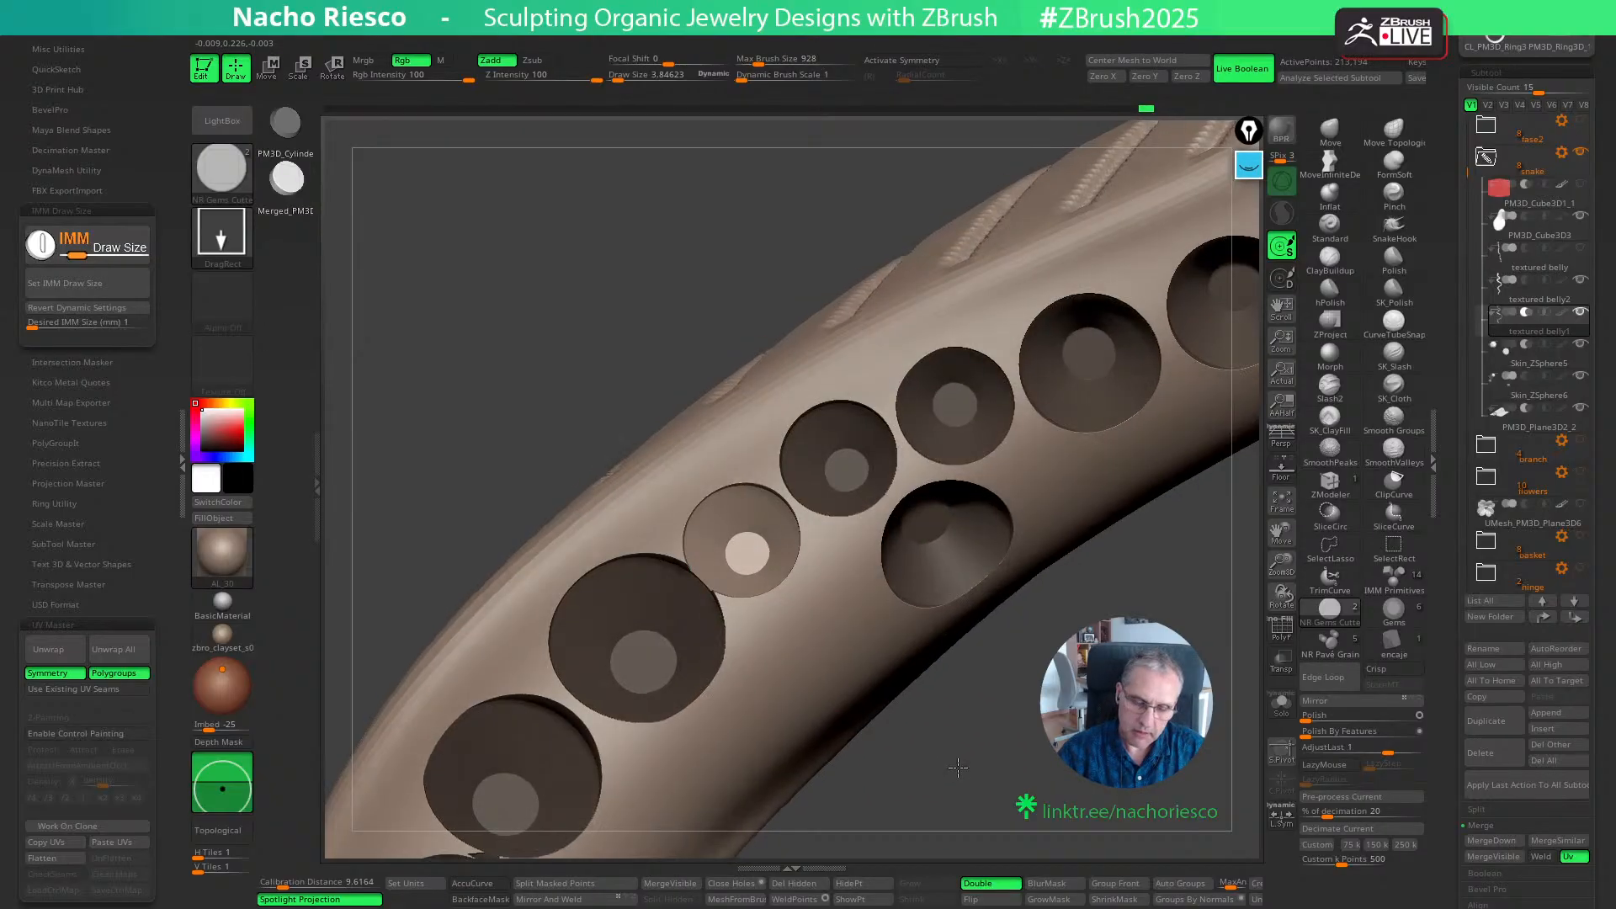
{"action": "key", "text": "ctrl+z"}
{"action": "left_click_drag", "start_coordinate": [767, 567], "coordinate": [784, 576]}
{"action": "key", "text": "w"}
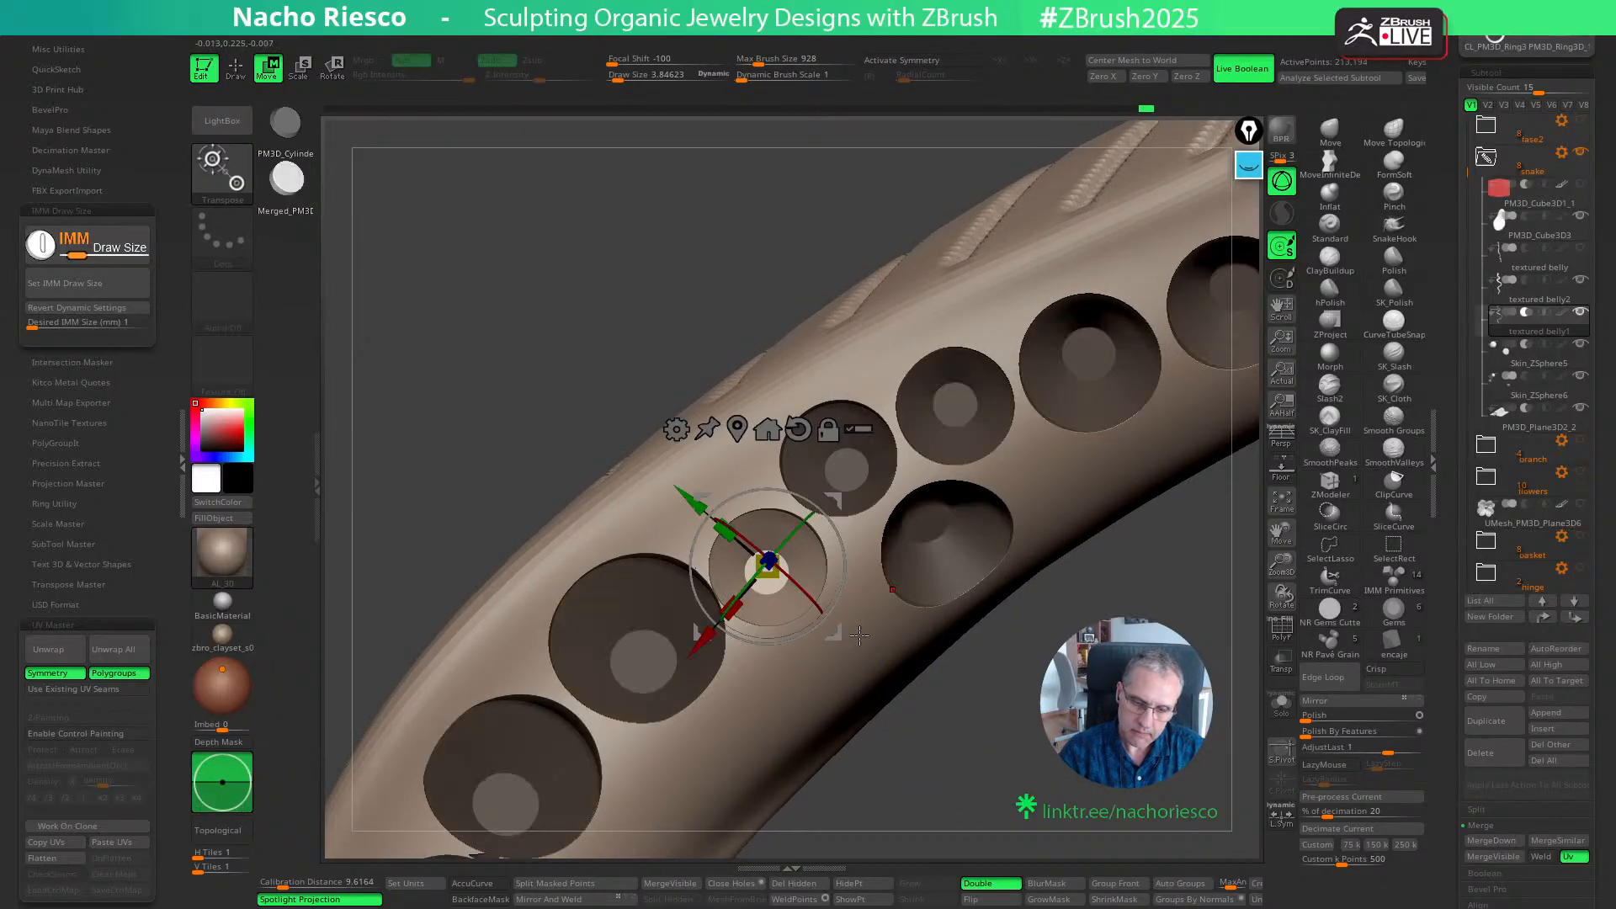
{"action": "key", "text": "q"}
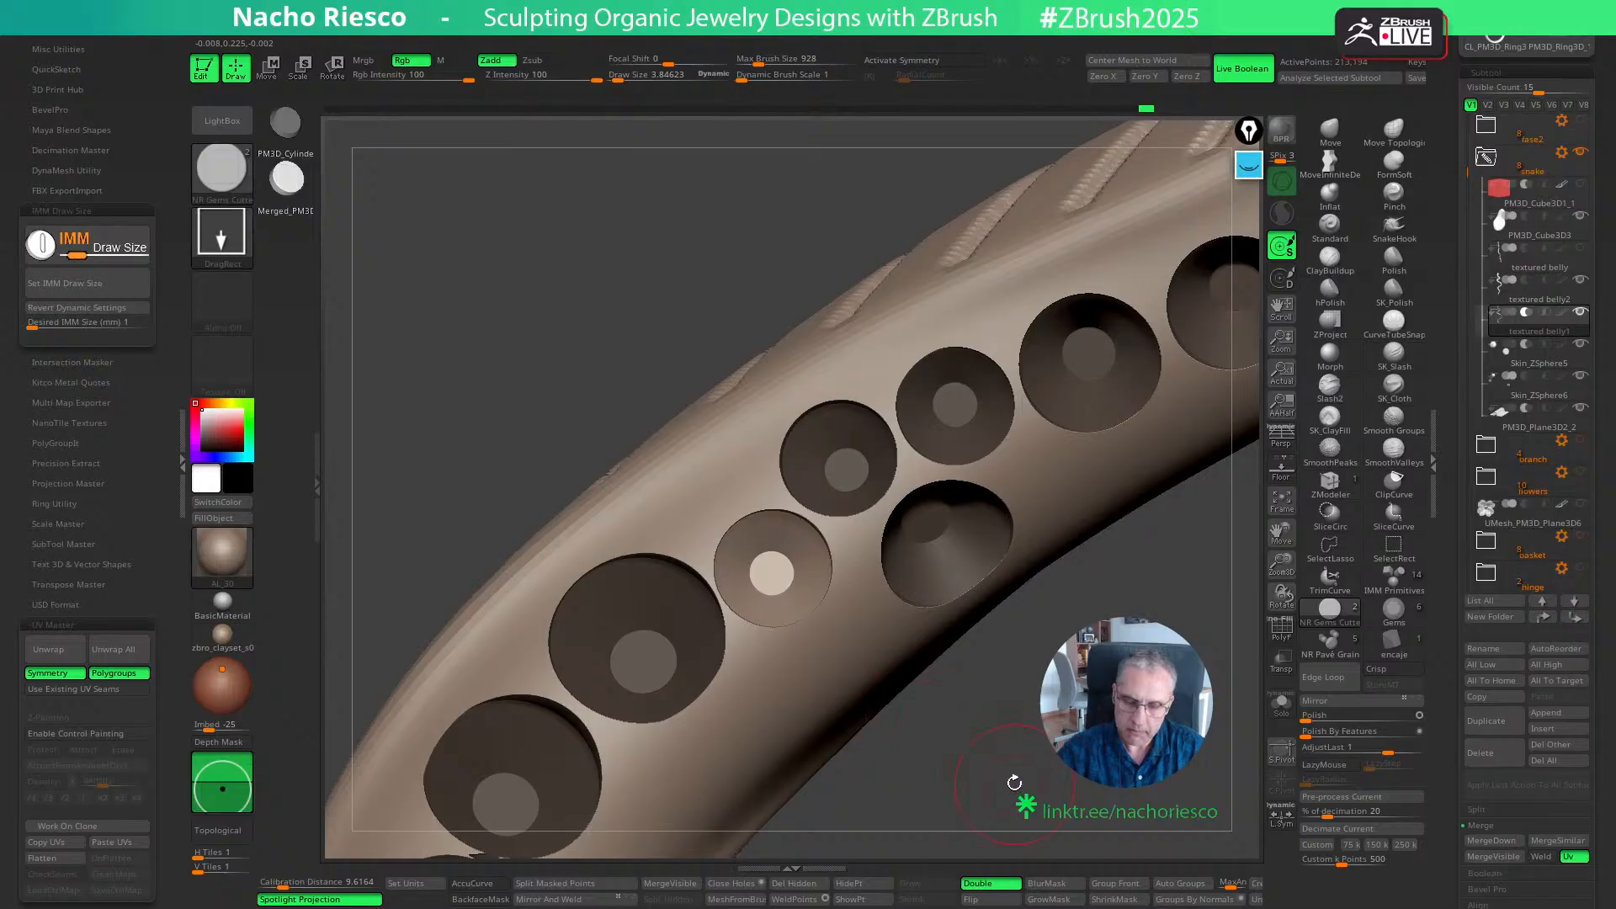
{"action": "left_click_drag", "start_coordinate": [1005, 782], "coordinate": [1008, 709]}
{"action": "key", "text": "ctrl+z"}
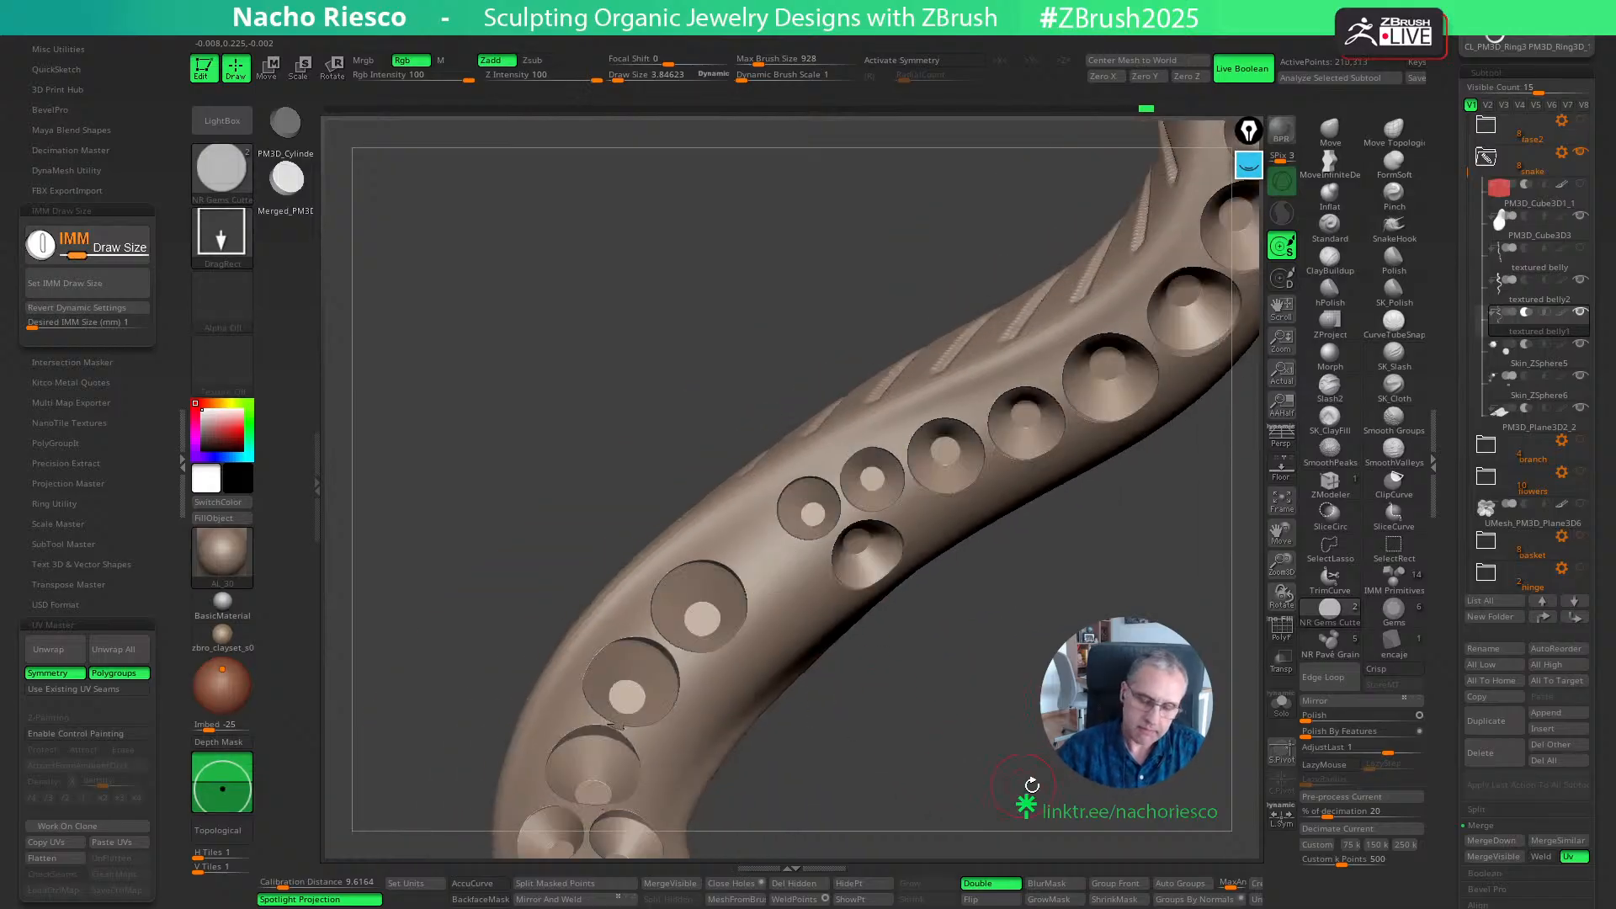
- Isolate the cutters again and delete the small one at the upper edge of the gap to widen it
{"action": "left_click_drag", "start_coordinate": [1048, 772], "coordinate": [1093, 786]}
{"action": "left_click", "coordinate": [1280, 709]}
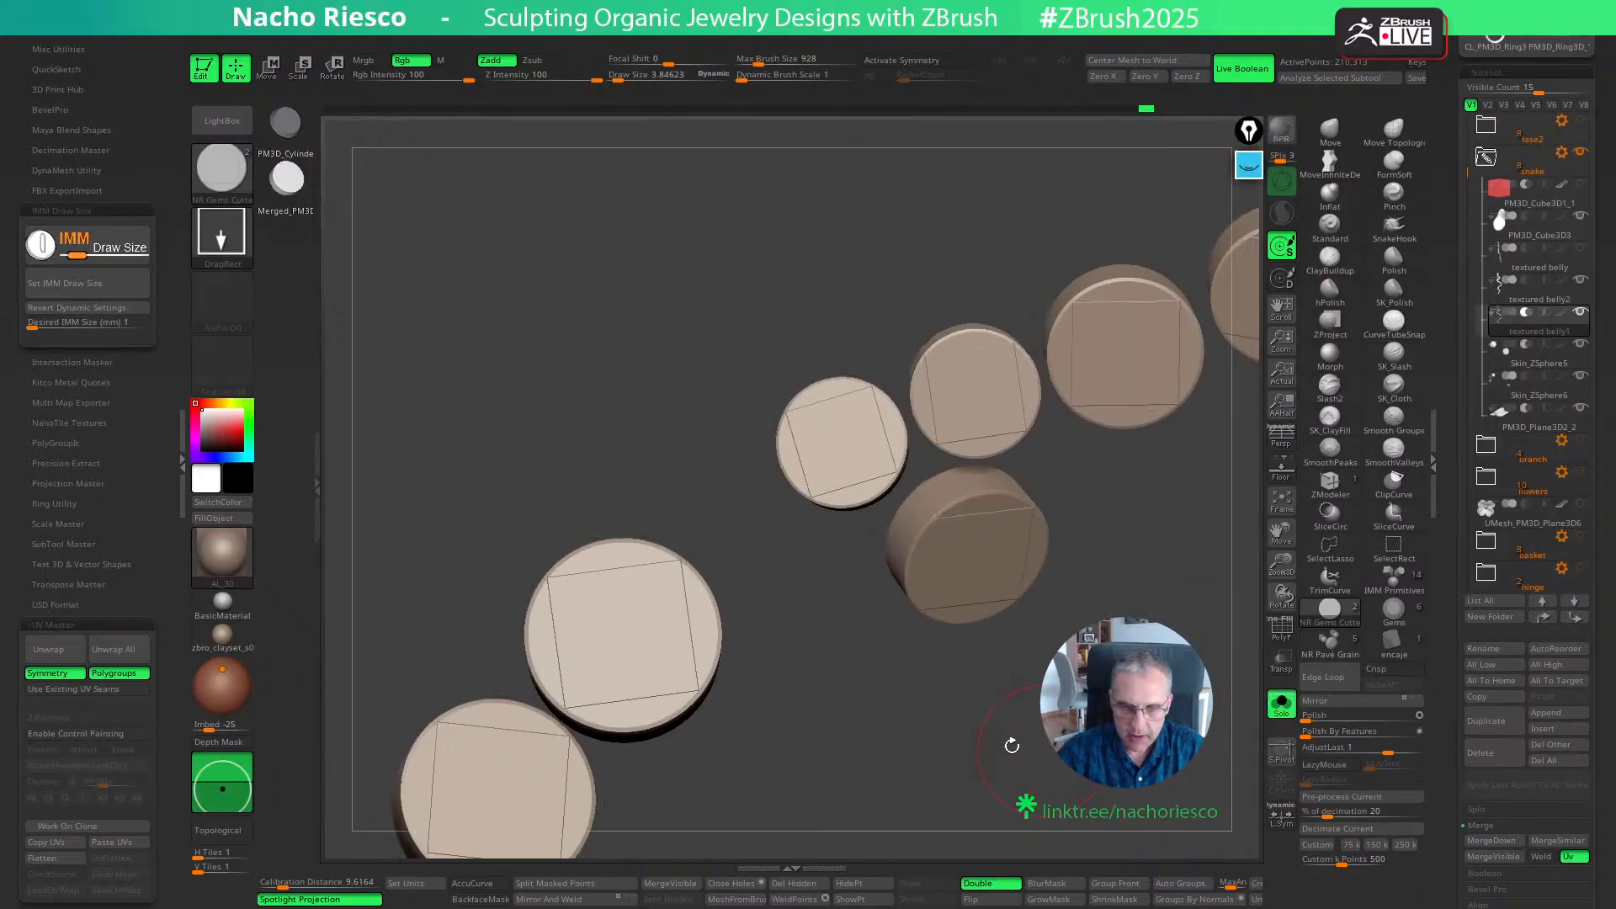
{"action": "mouse_move", "coordinate": [828, 621]}
{"action": "left_mouse_down", "text": "alt"}
{"action": "mouse_move", "coordinate": [829, 552]}
{"action": "mouse_move", "coordinate": [956, 444]}
{"action": "mouse_move", "coordinate": [801, 407]}
{"action": "mouse_move", "coordinate": [800, 367]}
{"action": "mouse_move", "coordinate": [732, 273]}
{"action": "mouse_move", "coordinate": [741, 286]}
{"action": "left_mouse_up", "text": "alt"}
{"action": "left_click", "coordinate": [845, 886]}
{"action": "left_click", "coordinate": [810, 884]}
{"action": "left_click_drag", "start_coordinate": [938, 829], "coordinate": [976, 732]}
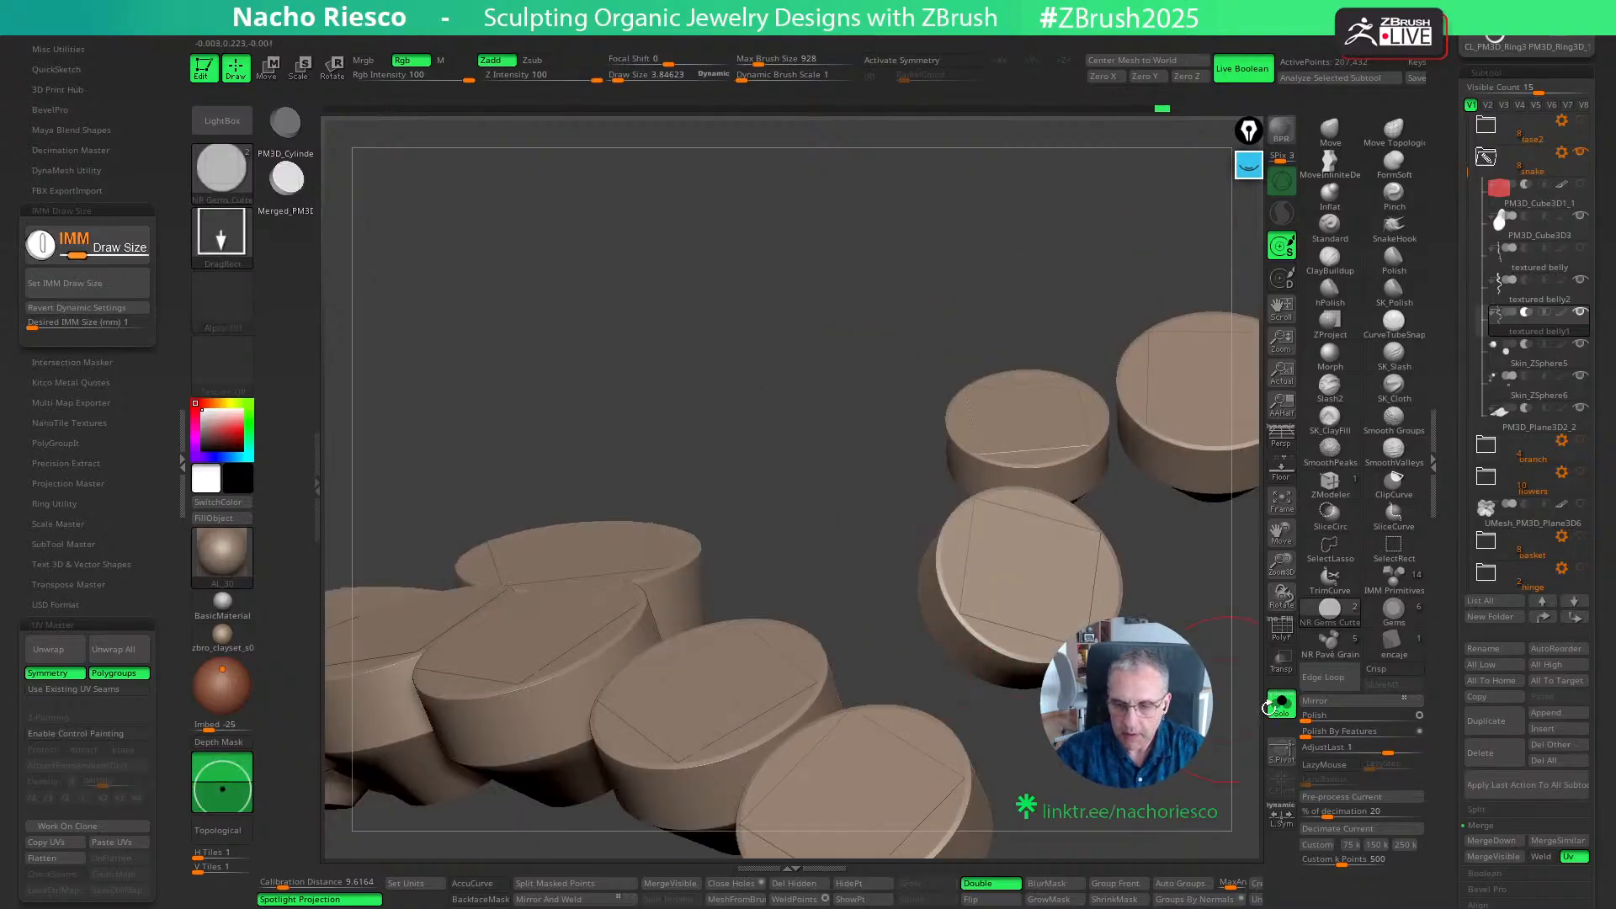
{"action": "left_click", "coordinate": [1279, 705]}
- Set the desired IMM size to 1.5 mm and place a cutter in the widened gap, adjusting its fit
{"action": "mouse_move", "coordinate": [884, 316]}
{"action": "left_mouse_down"}
{"action": "mouse_move", "coordinate": [876, 357]}
{"action": "mouse_move", "coordinate": [1021, 609]}
{"action": "mouse_move", "coordinate": [1014, 539]}
{"action": "left_mouse_up"}
{"action": "mouse_move", "coordinate": [1070, 658]}
{"action": "left_mouse_down"}
{"action": "mouse_move", "coordinate": [1052, 644]}
{"action": "mouse_move", "coordinate": [1072, 665]}
{"action": "left_mouse_up"}
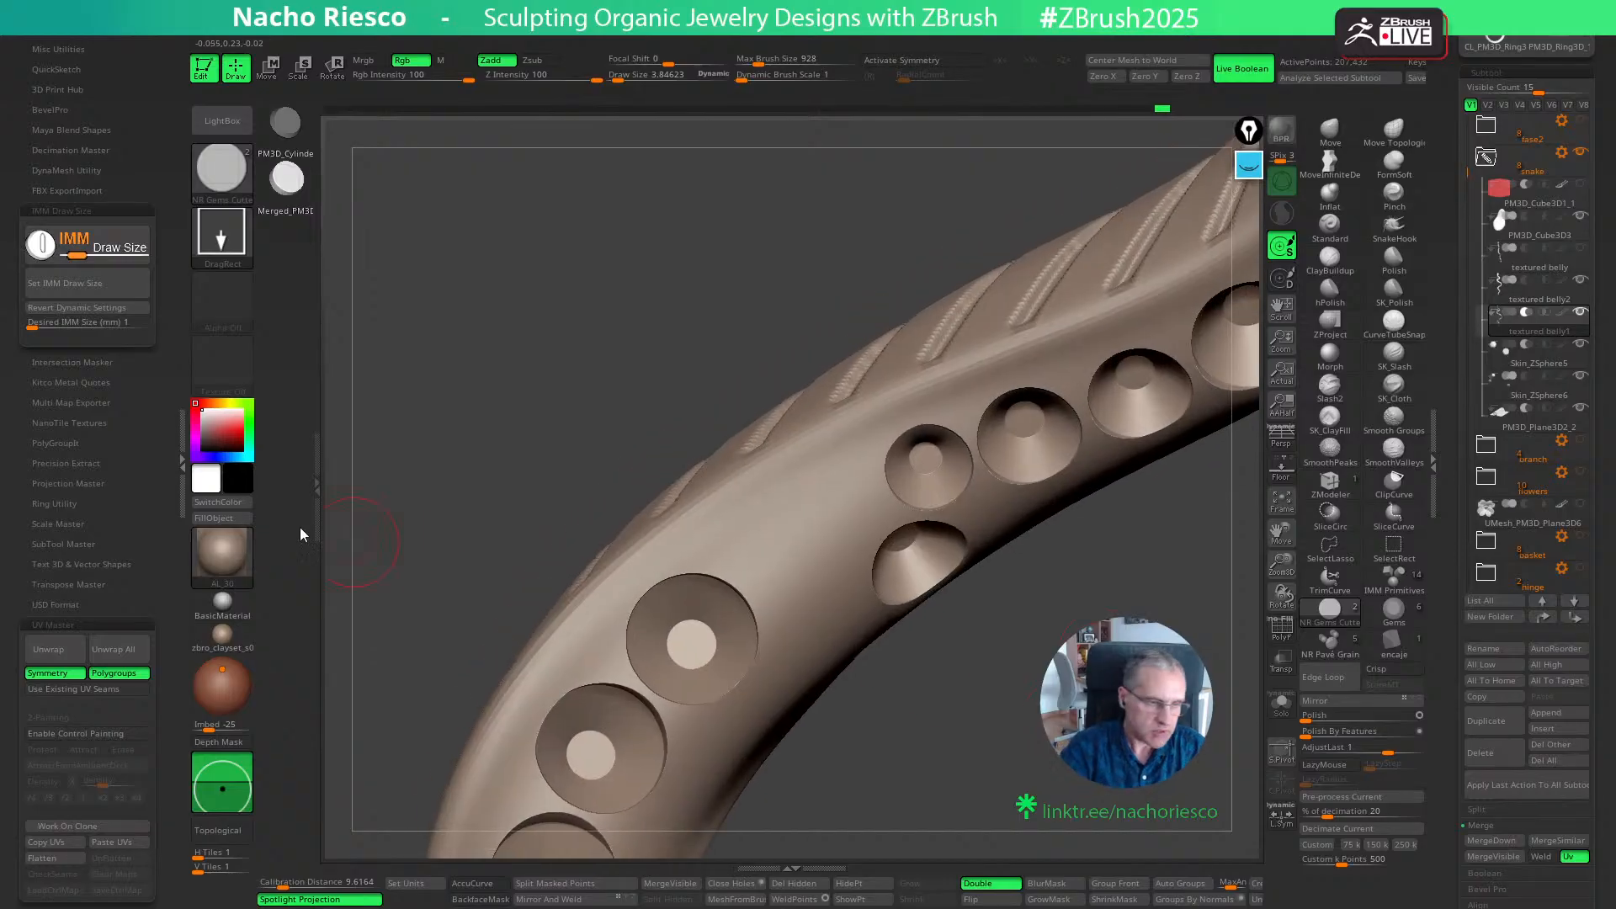
{"action": "left_click", "coordinate": [84, 322]}
{"action": "type", "text": "1.5"}
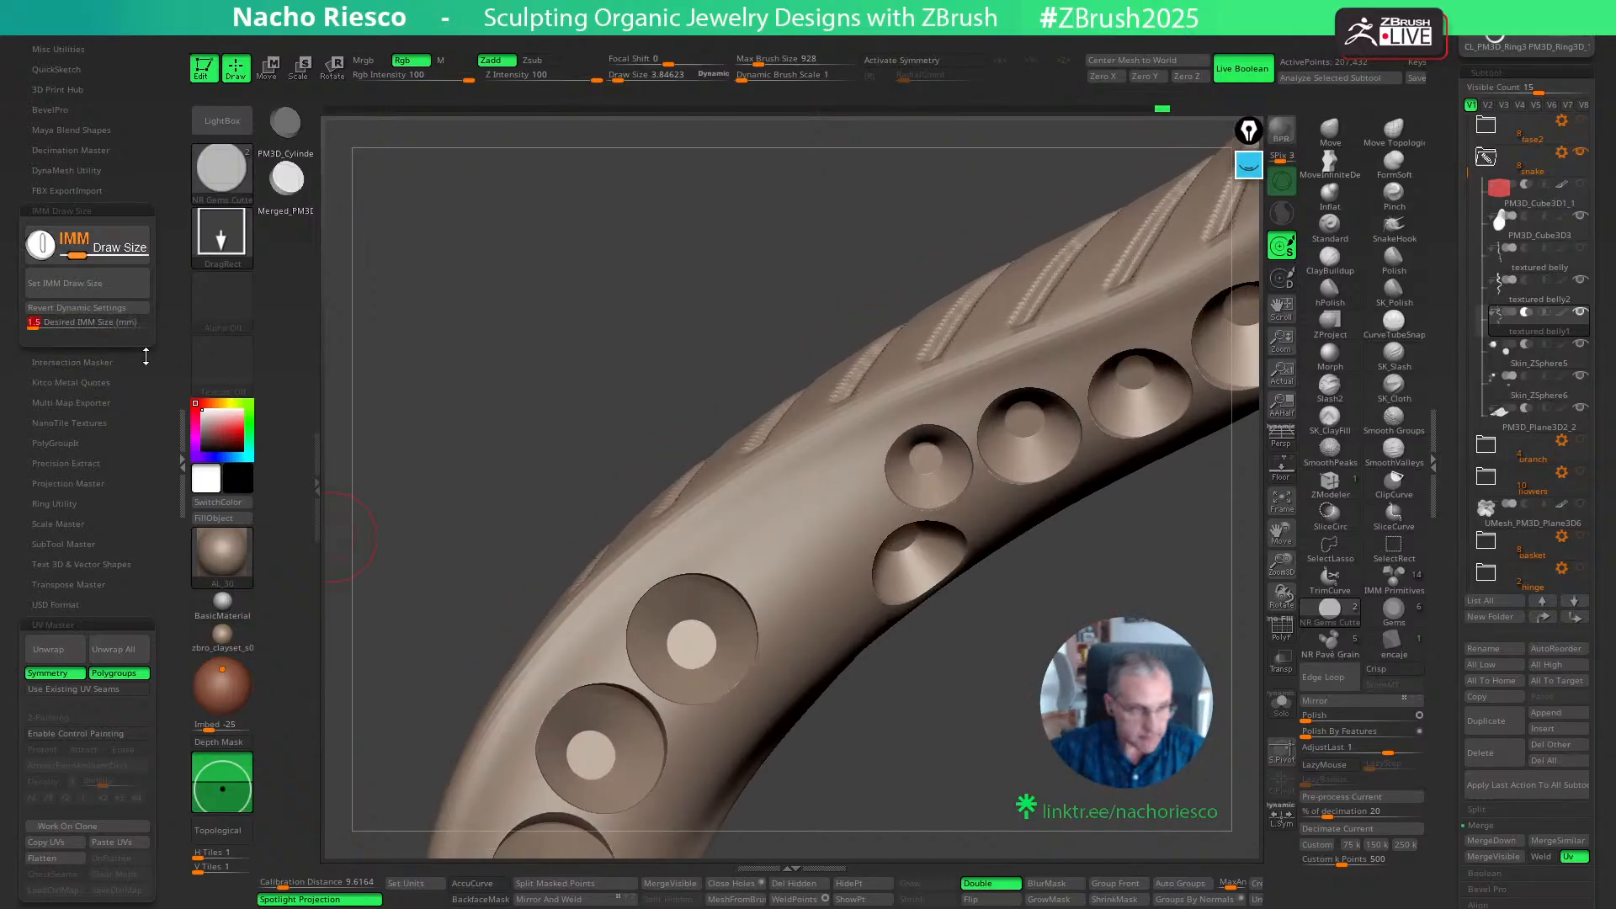
{"action": "left_click", "coordinate": [115, 291]}
{"action": "left_click_drag", "start_coordinate": [795, 554], "coordinate": [797, 564], "text": "ctrl"}
{"action": "key", "text": "w"}
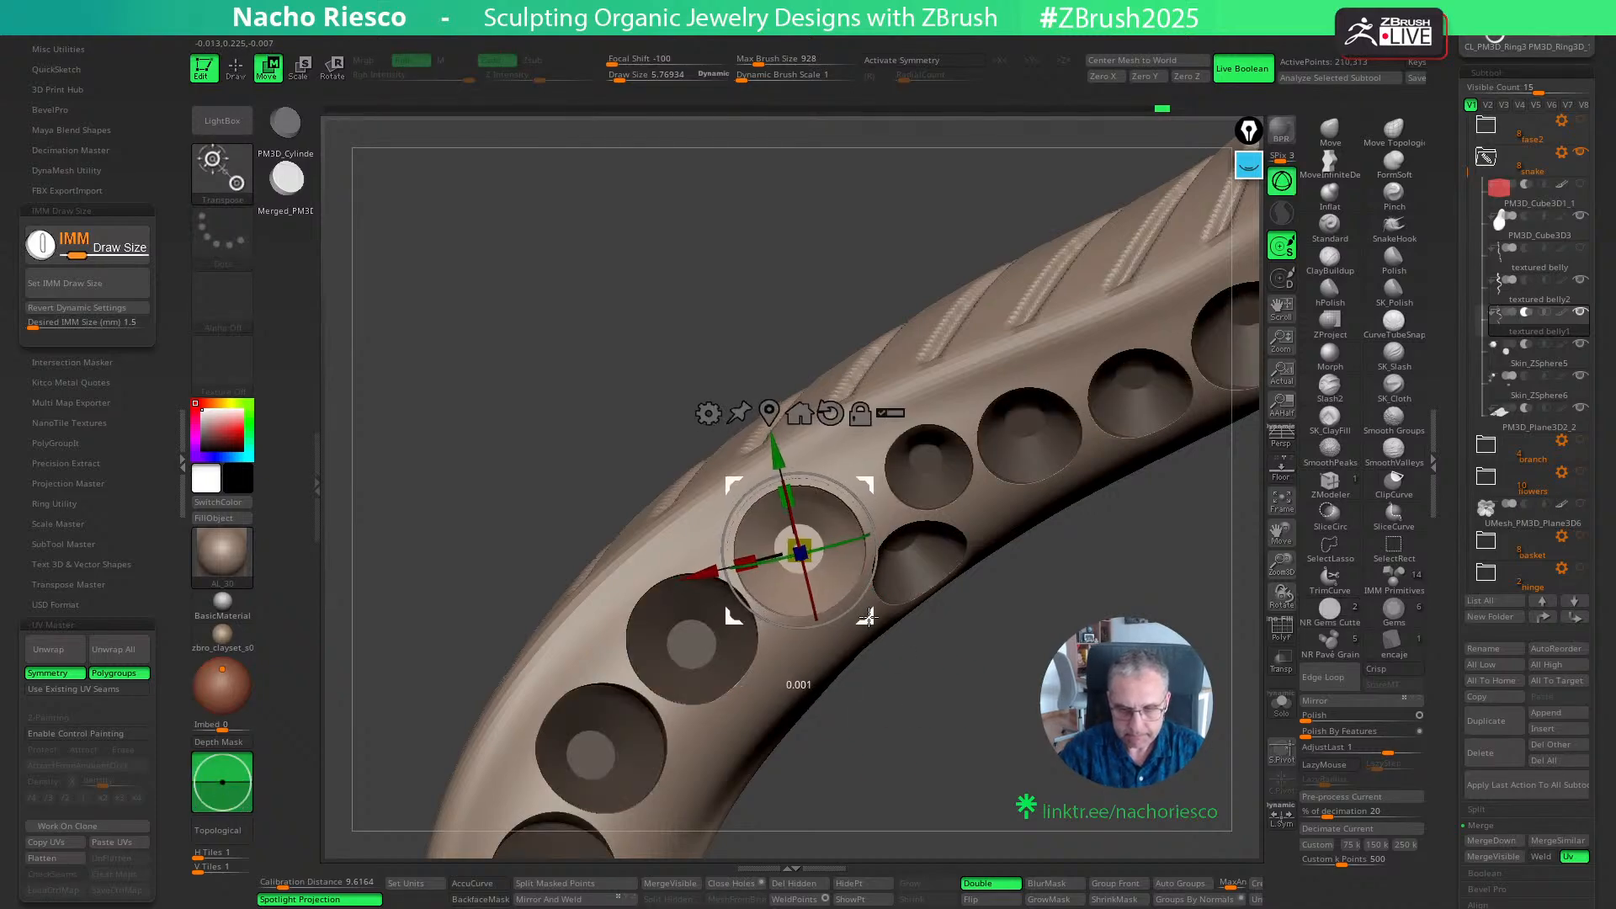
{"action": "key", "text": "ctrl"}
{"action": "key", "text": "q"}
{"action": "mouse_move", "coordinate": [977, 714]}
{"action": "left_mouse_down", "text": "ctrl"}
{"action": "mouse_move", "coordinate": [991, 730]}
{"action": "mouse_move", "coordinate": [1024, 580]}
{"action": "left_mouse_up", "text": "ctrl"}
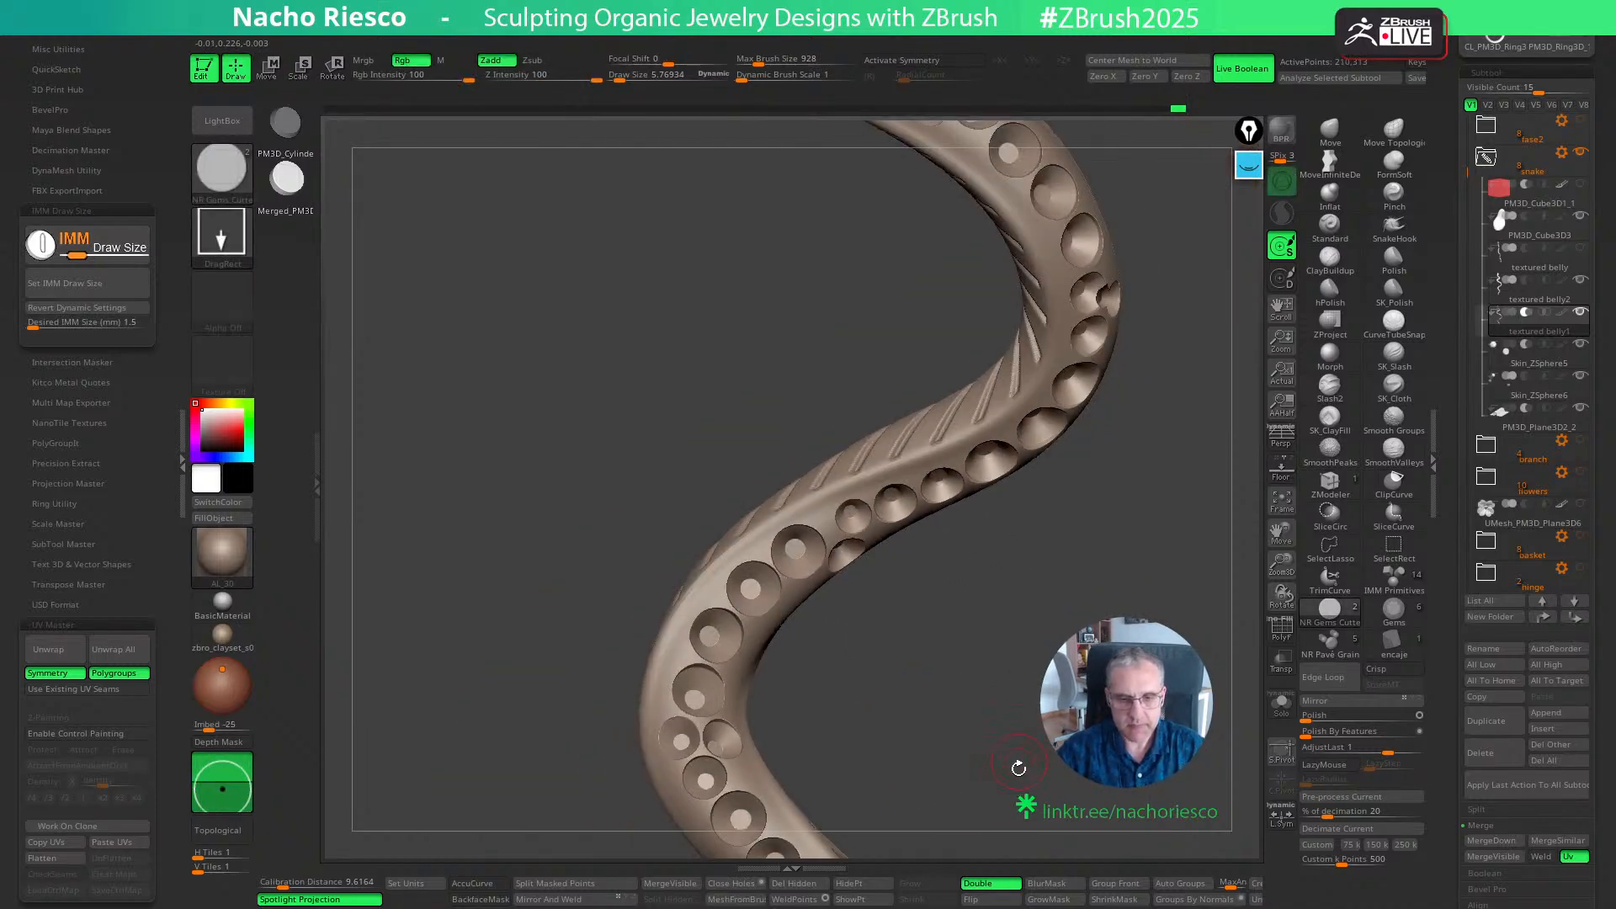
- Save the tool with the gem-seat cutters placed along the snake's body
{"action": "left_click_drag", "start_coordinate": [1016, 764], "coordinate": [1004, 570], "text": "alt"}
{"action": "left_click_drag", "start_coordinate": [1045, 725], "coordinate": [1049, 631], "text": "alt"}
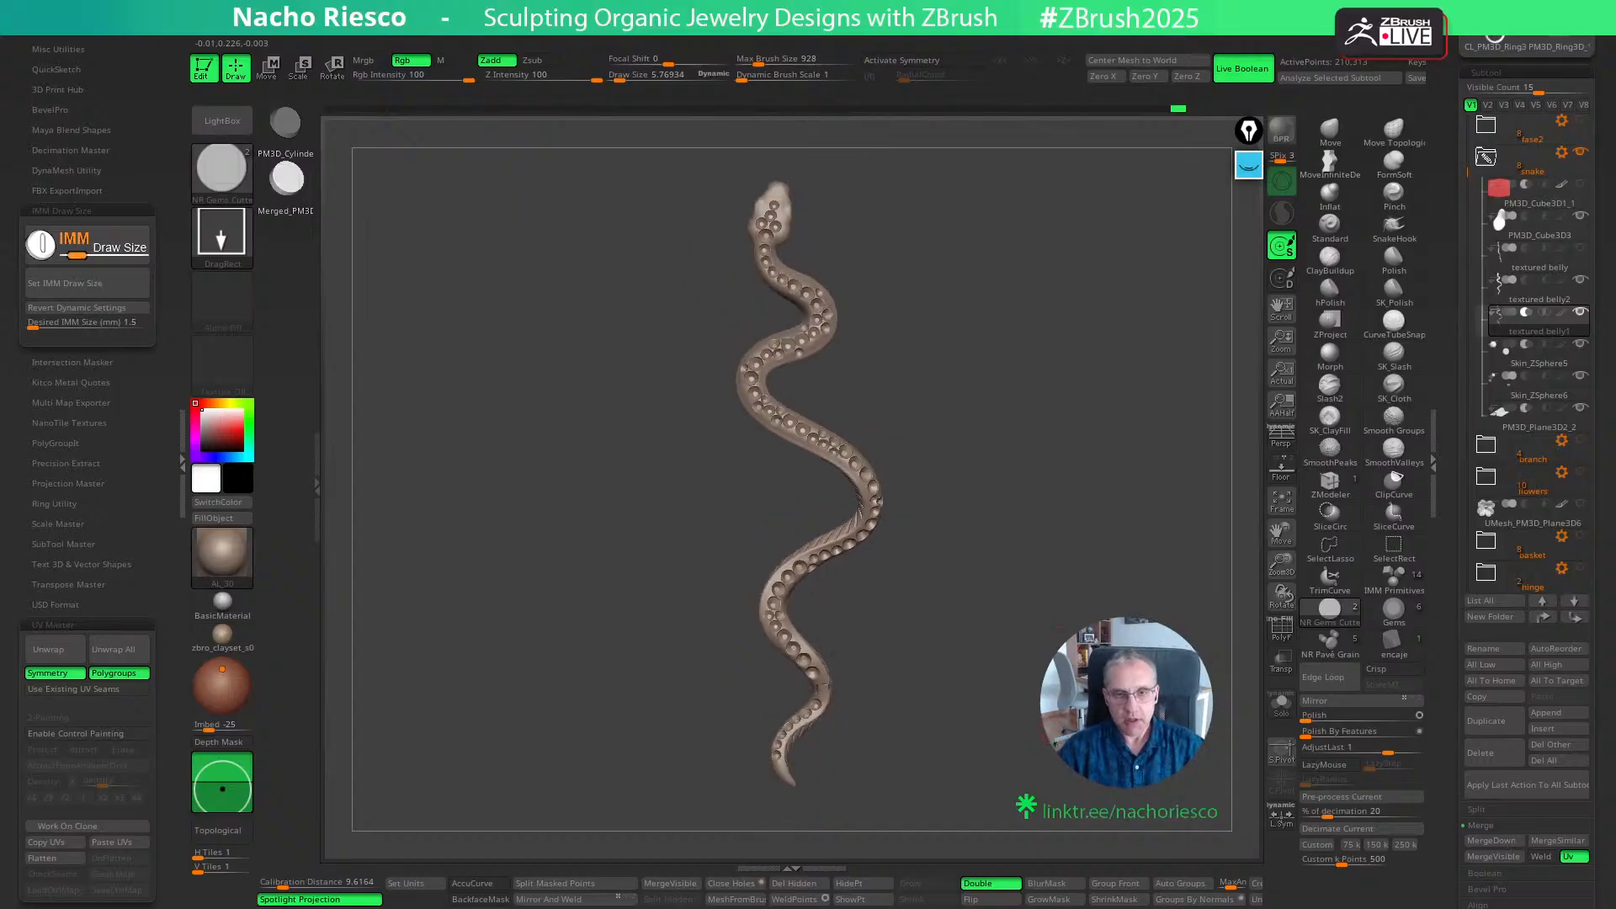
{"action": "mouse_move", "coordinate": [1049, 715]}
{"action": "left_mouse_down"}
{"action": "mouse_move", "coordinate": [997, 720]}
{"action": "mouse_move", "coordinate": [1045, 722]}
{"action": "left_mouse_up"}
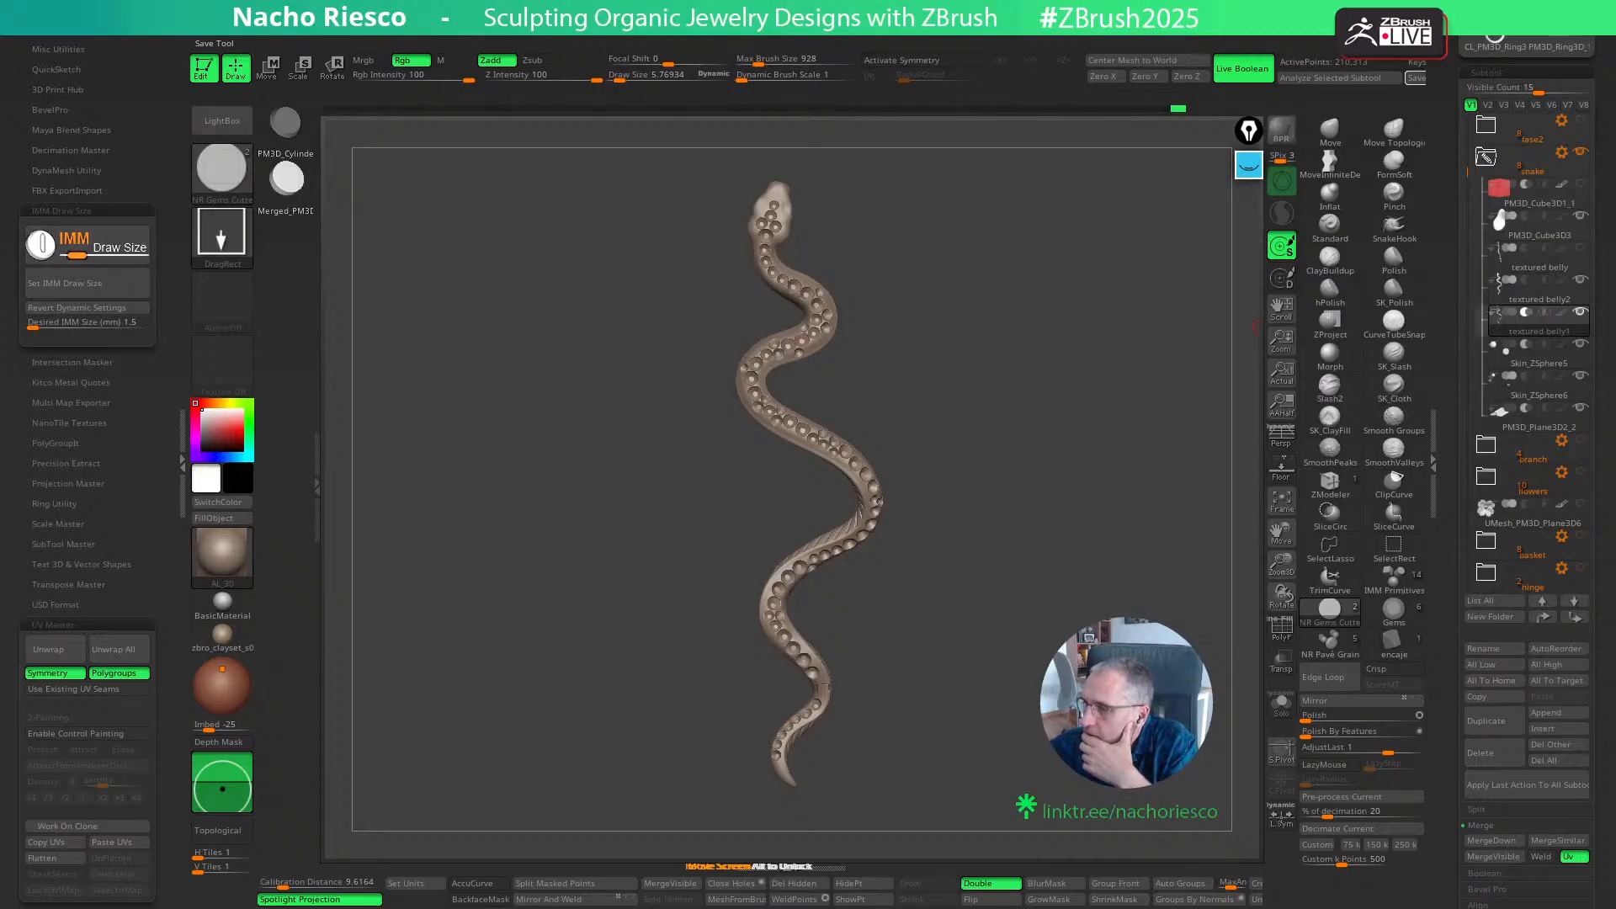
{"action": "left_click", "coordinate": [1416, 78]}
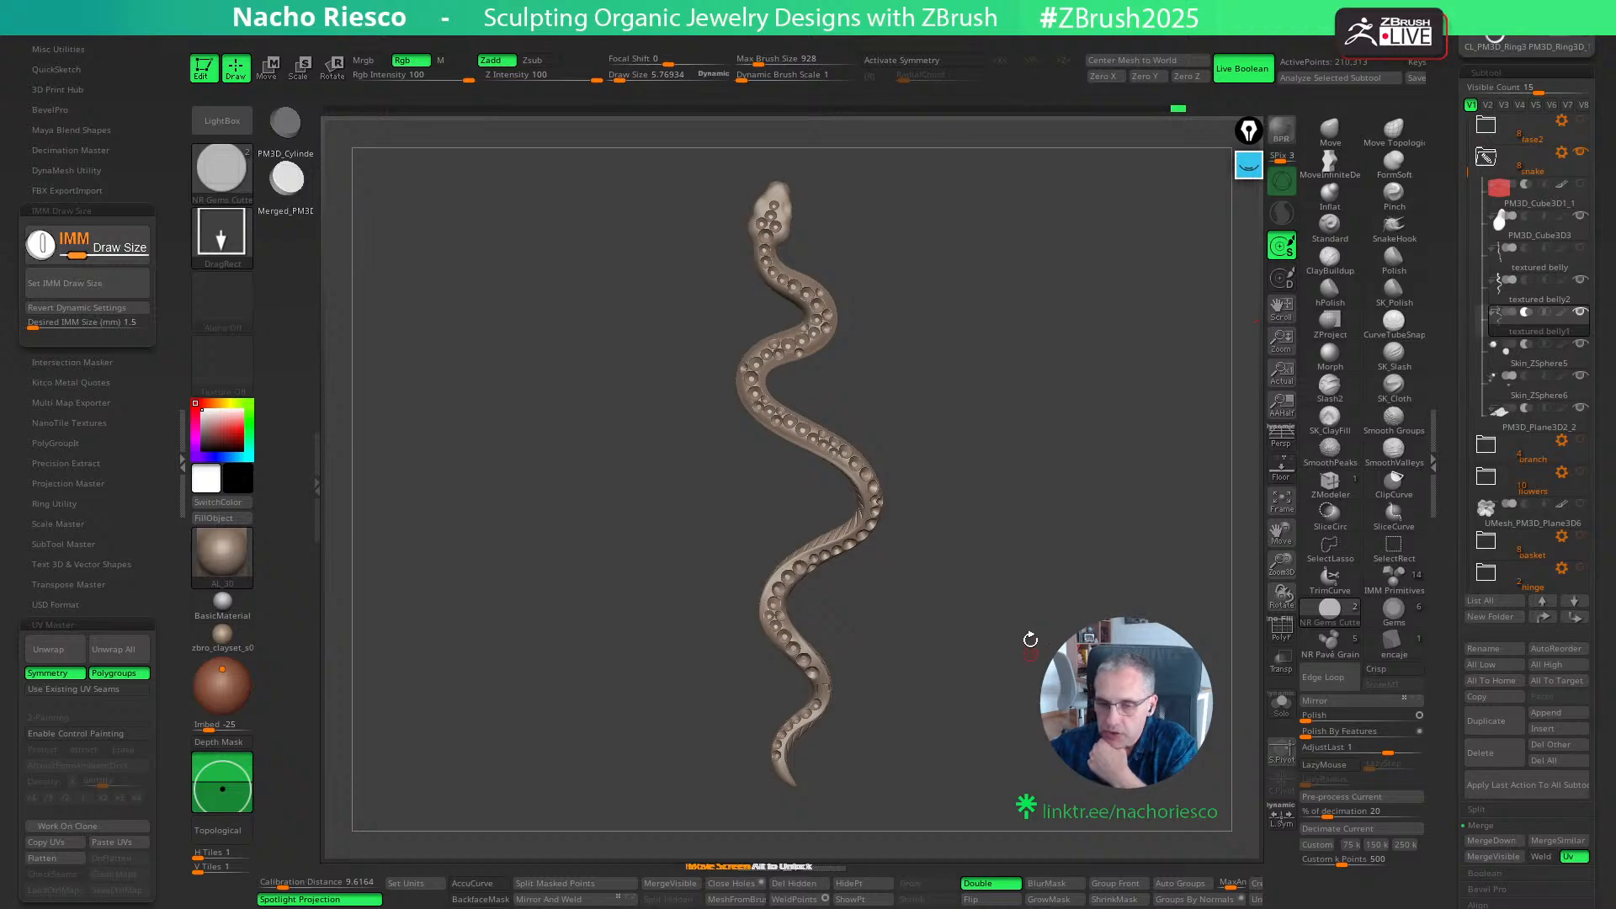
- Switch to the browser, view the Vertex School jewelry course from nachoriesco.com's Courses page, and close the browser
{"action": "mouse_move", "coordinate": [1486, 508]}
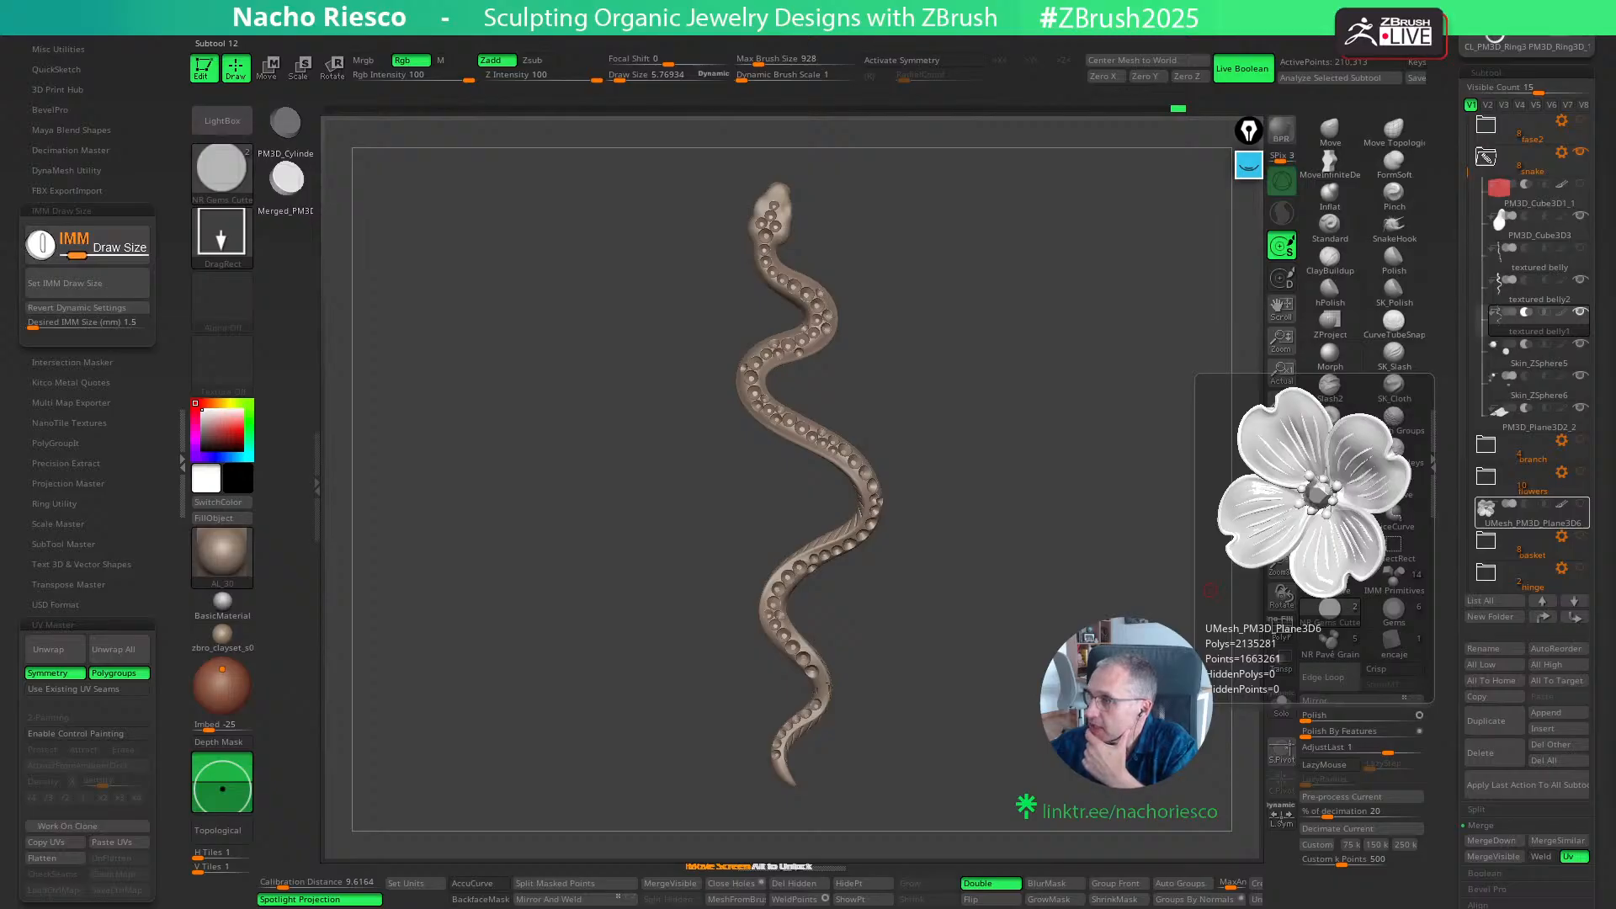
{"action": "left_click_drag", "start_coordinate": [1615, 168], "coordinate": [882, 150]}
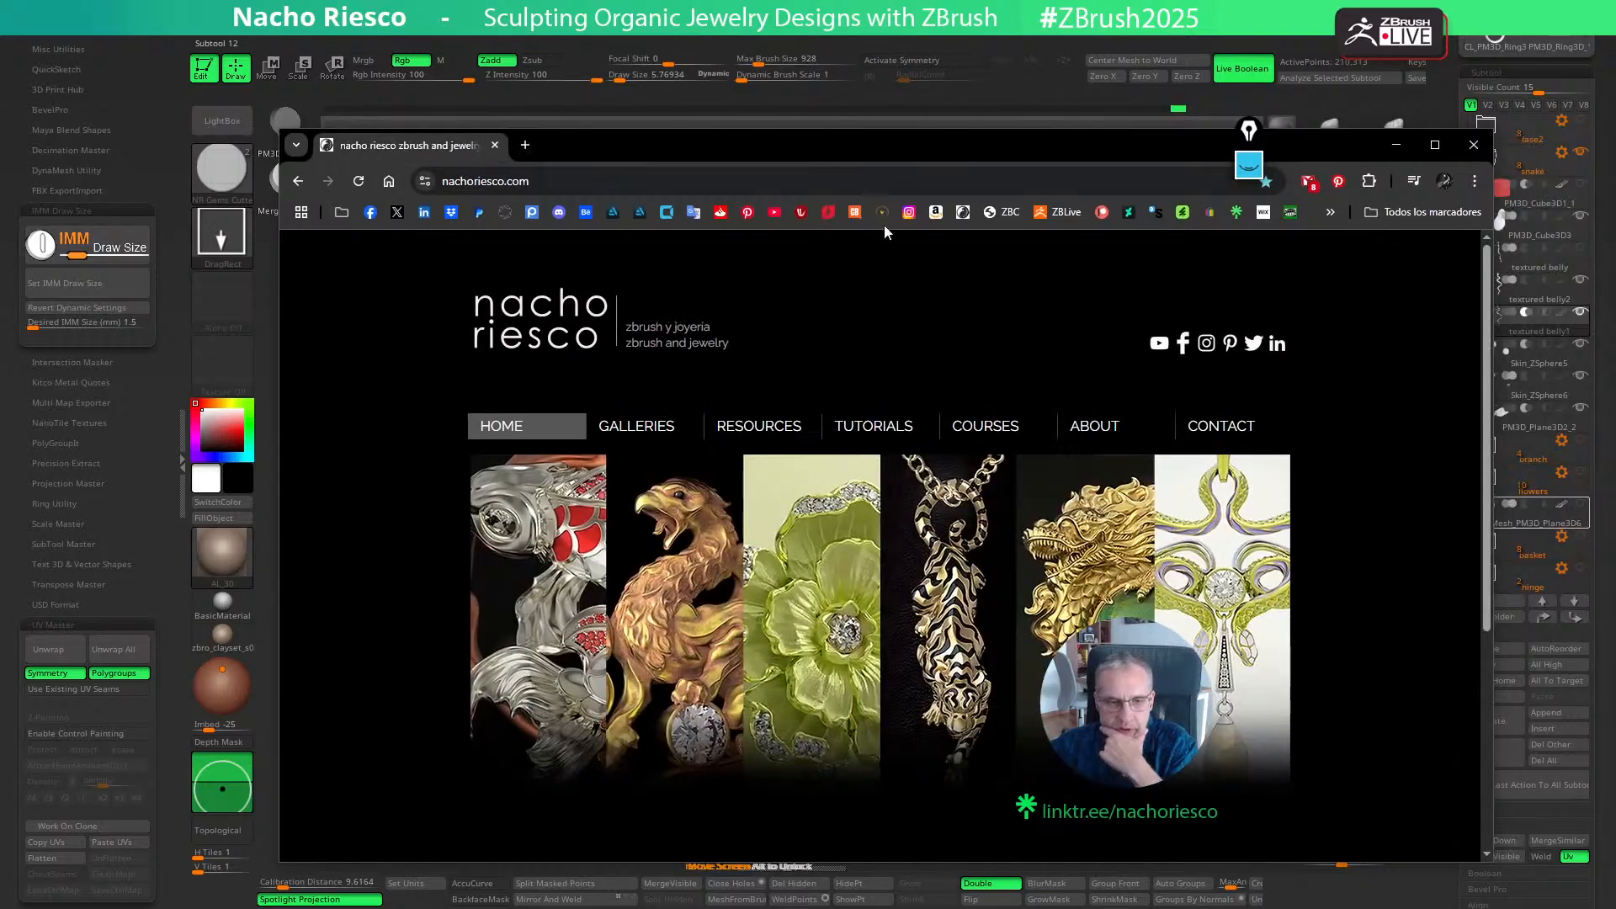
{"action": "left_click", "coordinate": [1002, 430]}
{"action": "scroll", "coordinate": [871, 652], "scroll_direction": "down", "scroll_amount": 1}
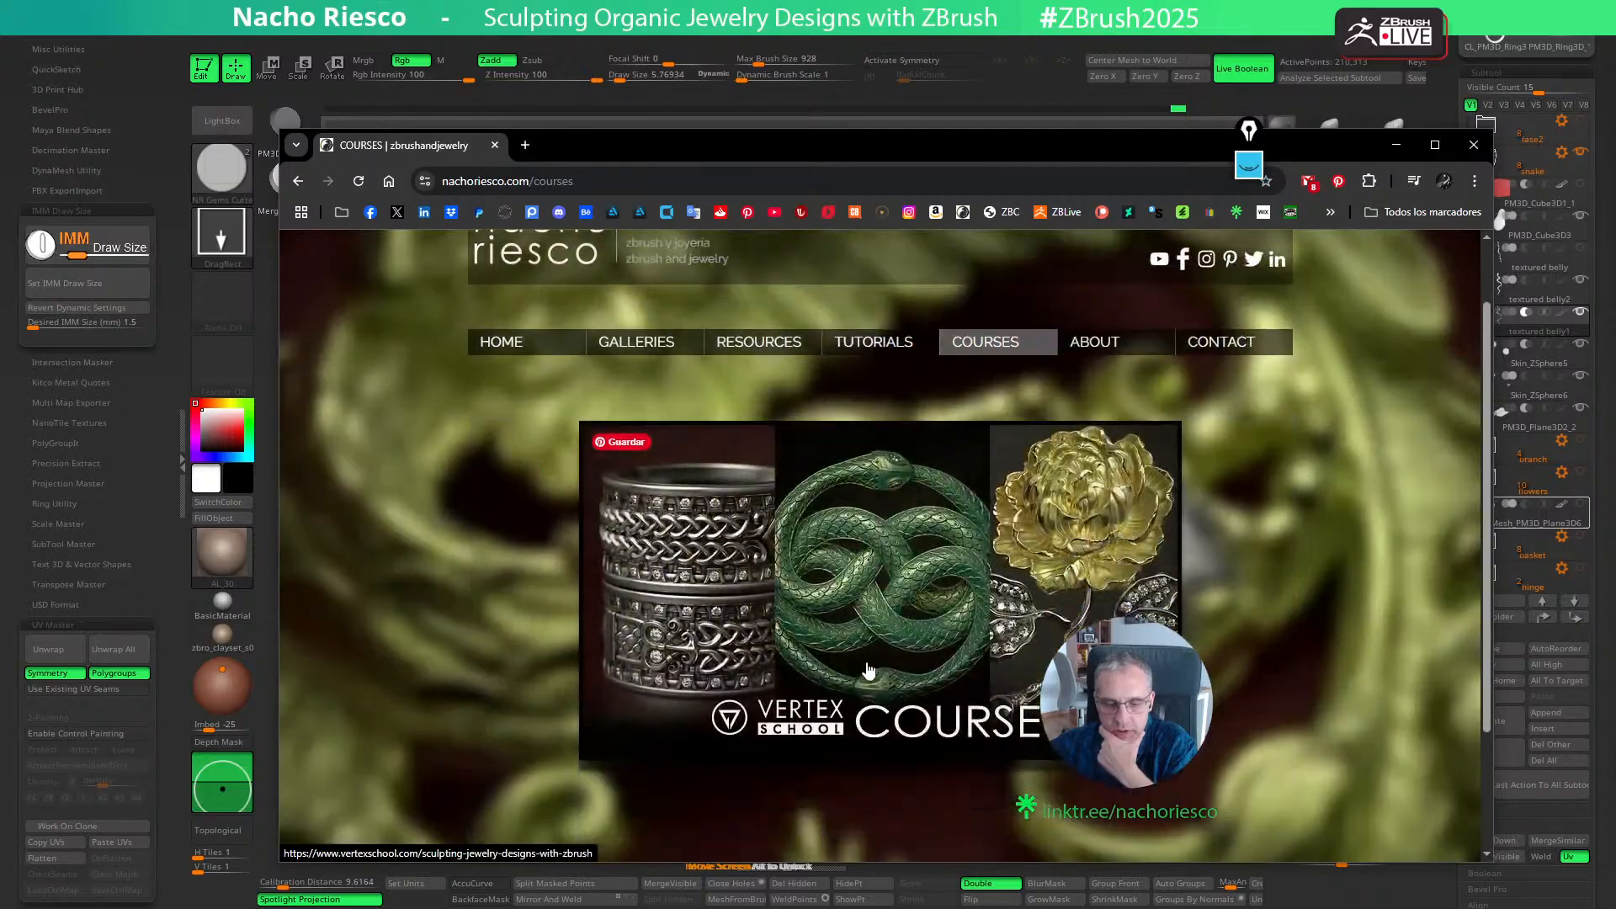
{"action": "left_click", "coordinate": [859, 603]}
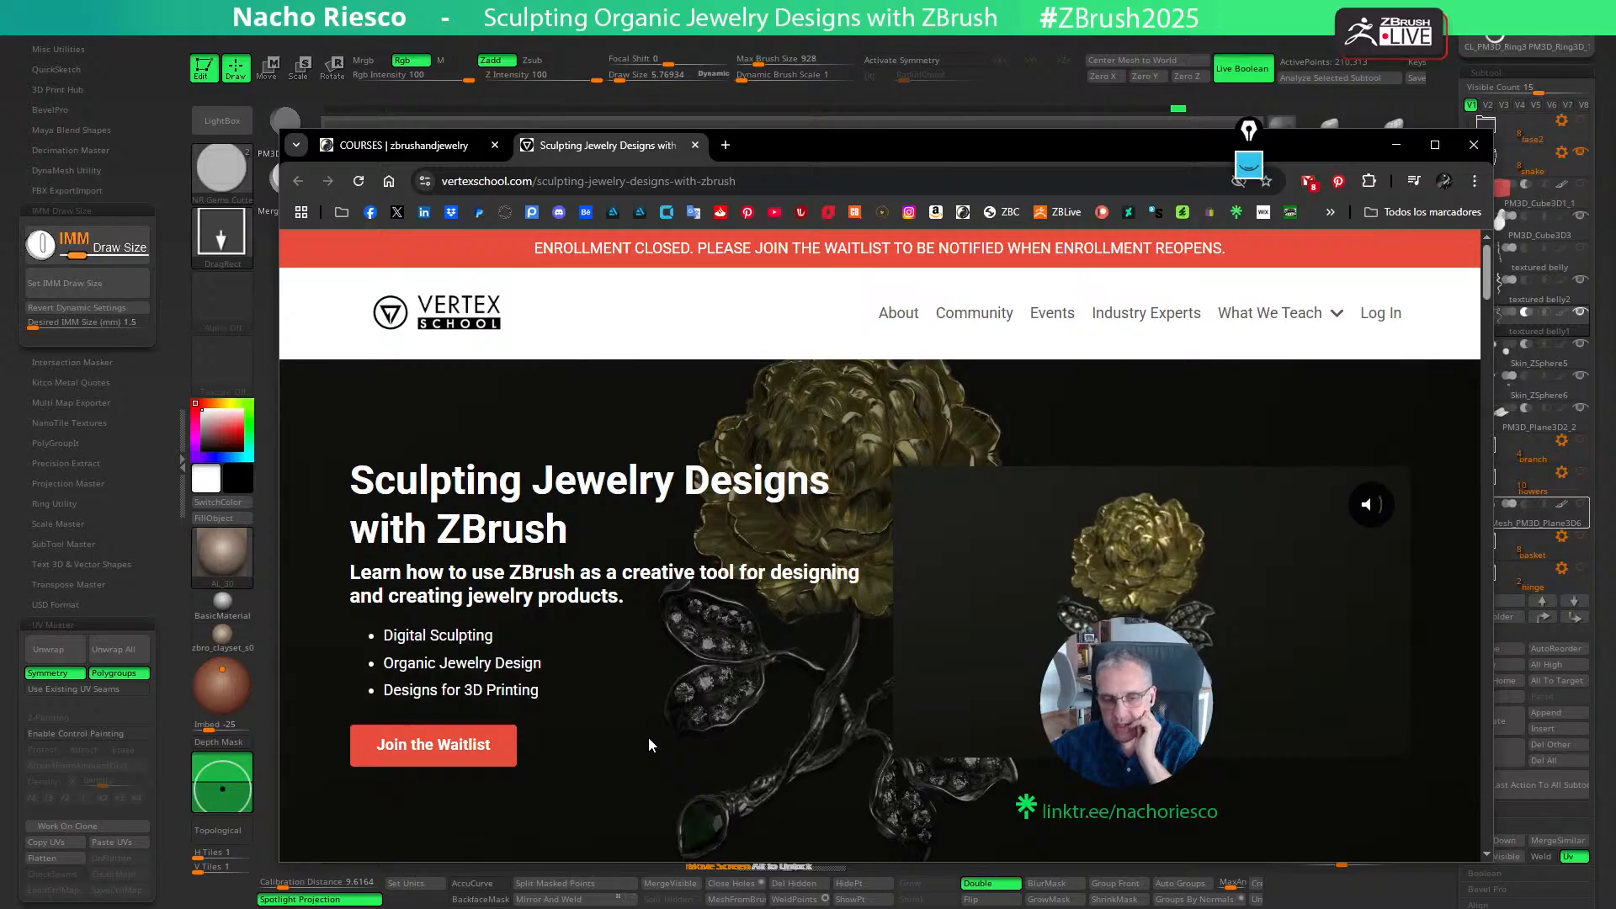
{"action": "left_click_drag", "start_coordinate": [799, 149], "coordinate": [795, 150]}
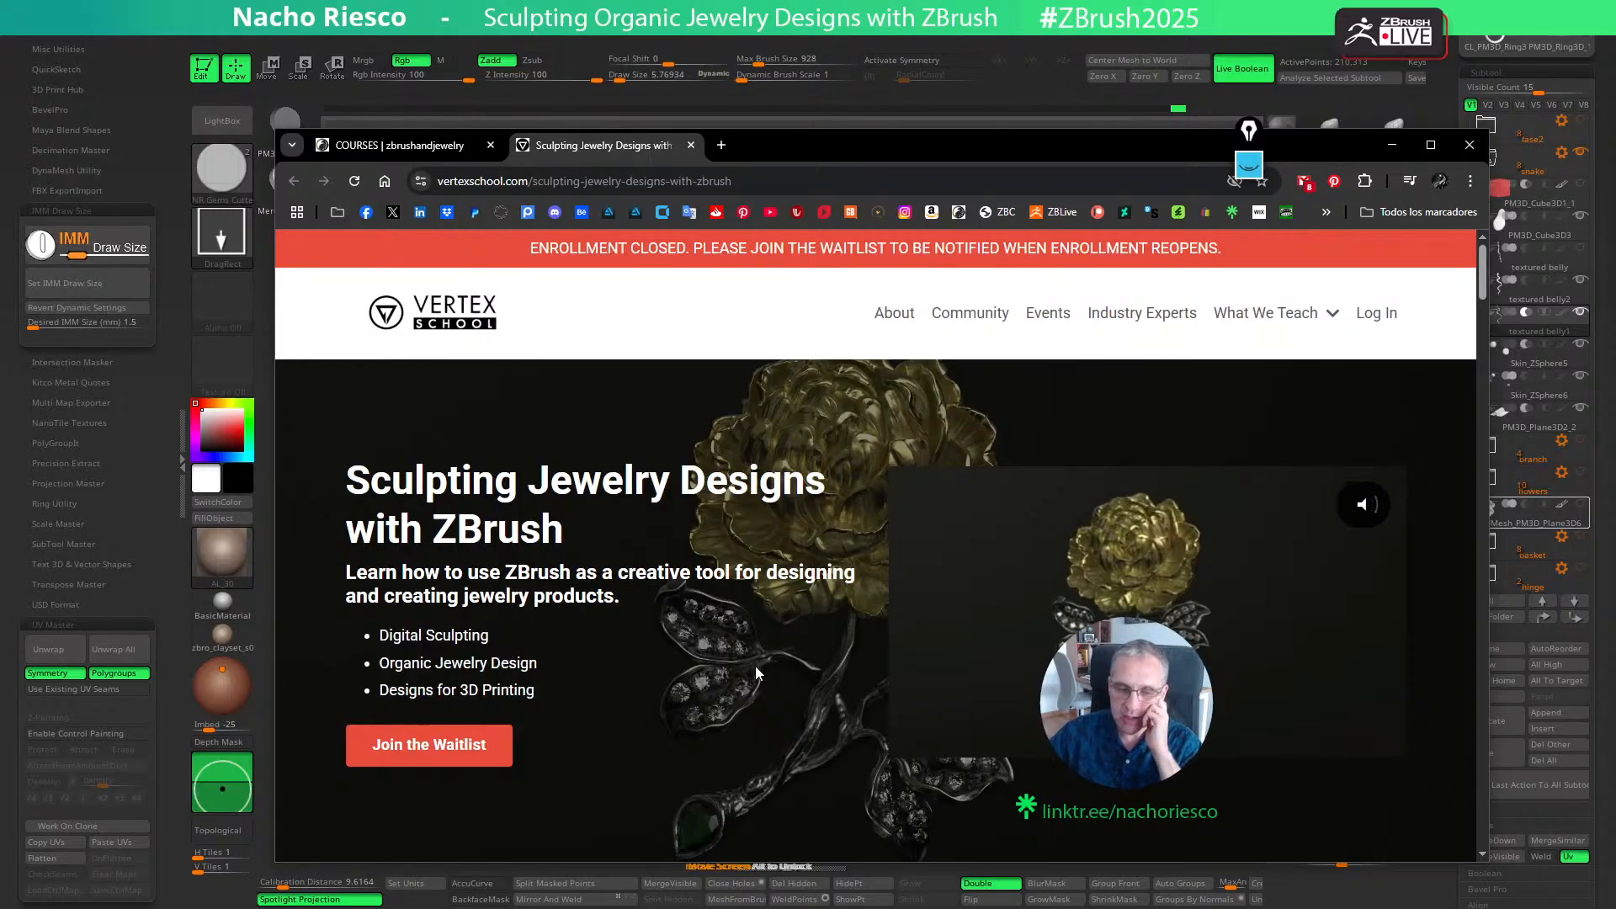
{"action": "left_click", "coordinate": [1469, 147]}
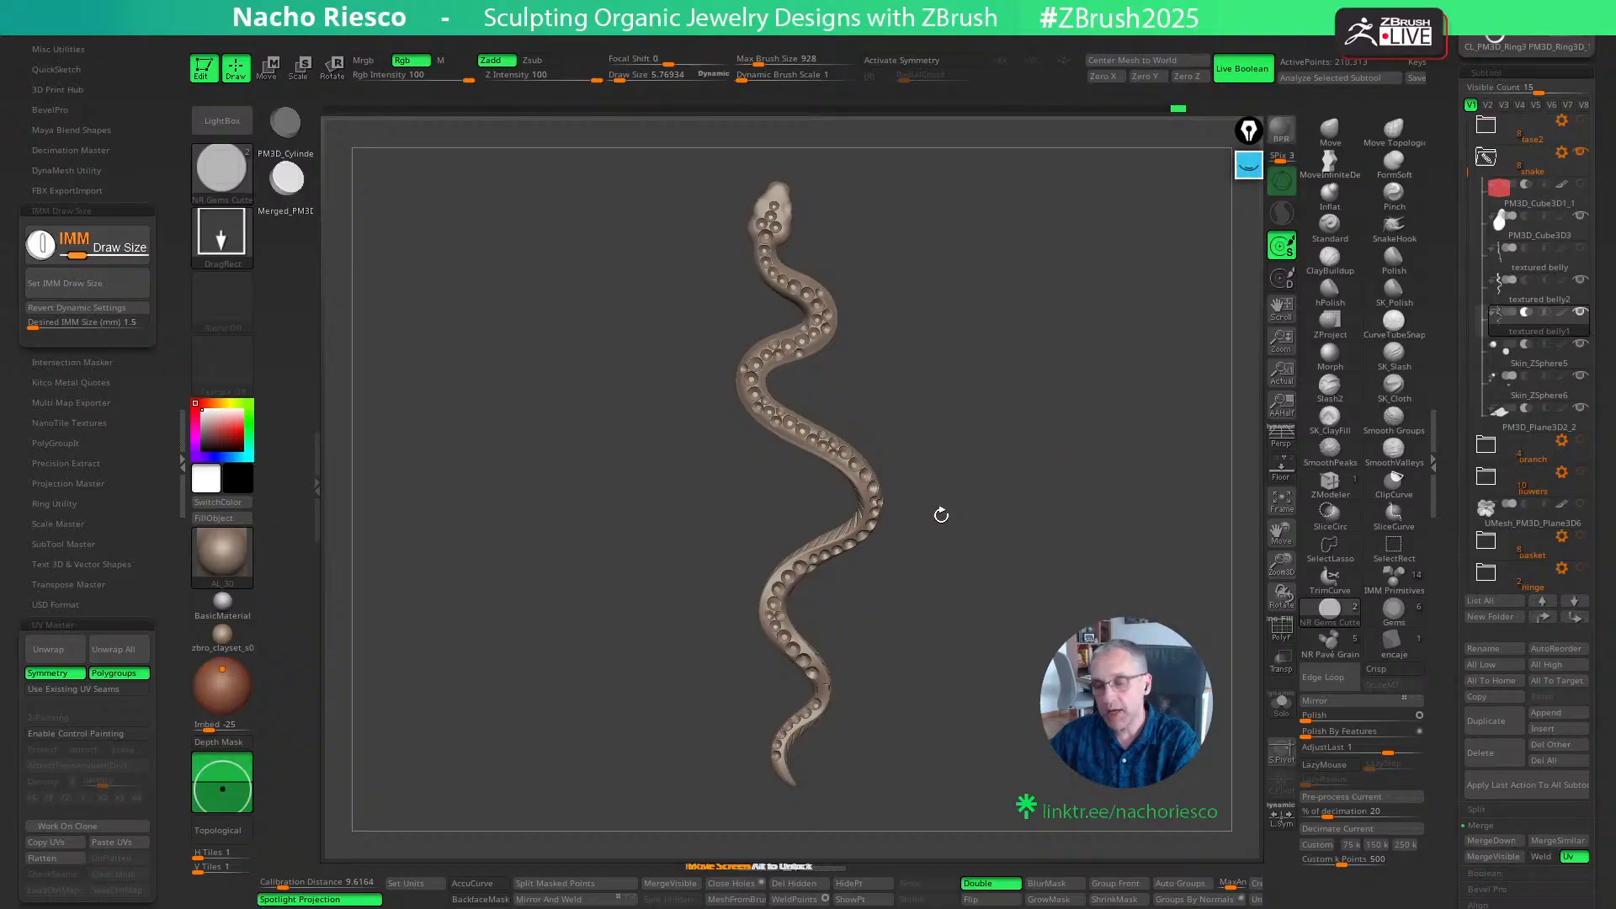
- Choose the second sphere of the NR Pave Grain brush, select the textured belly2 subtool, and reduce the draw size to about 4.3
{"action": "left_click_drag", "start_coordinate": [1048, 587], "coordinate": [1106, 605]}
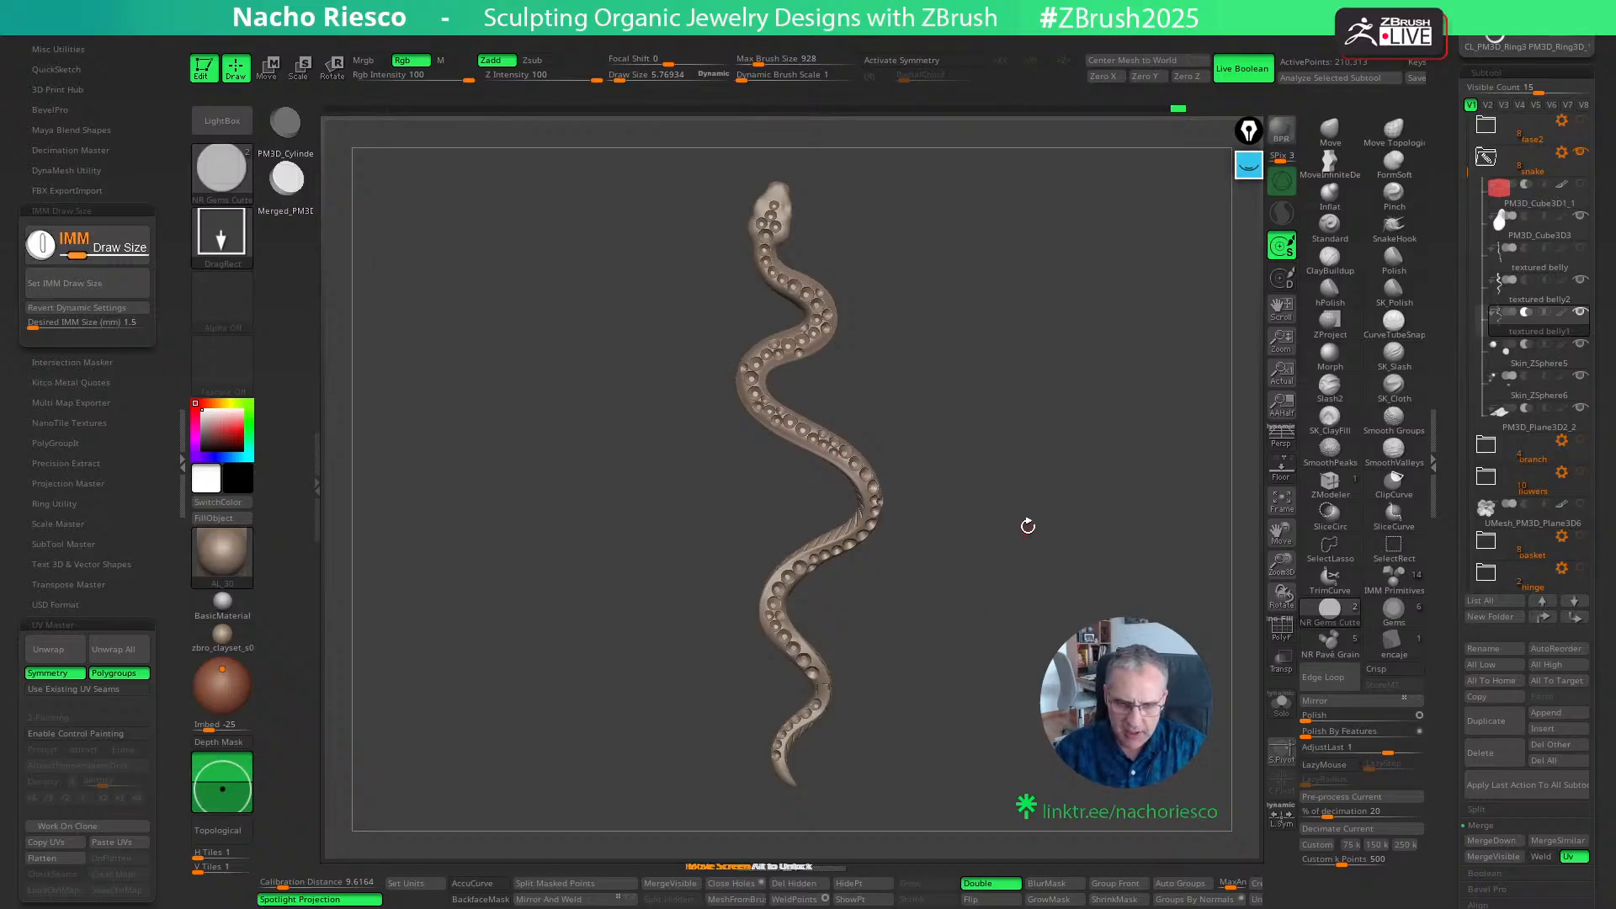
{"action": "mouse_move", "coordinate": [1028, 527]}
{"action": "left_mouse_down", "text": "alt"}
{"action": "mouse_move", "coordinate": [1051, 611]}
{"action": "mouse_move", "coordinate": [1069, 565]}
{"action": "left_mouse_up", "text": "alt"}
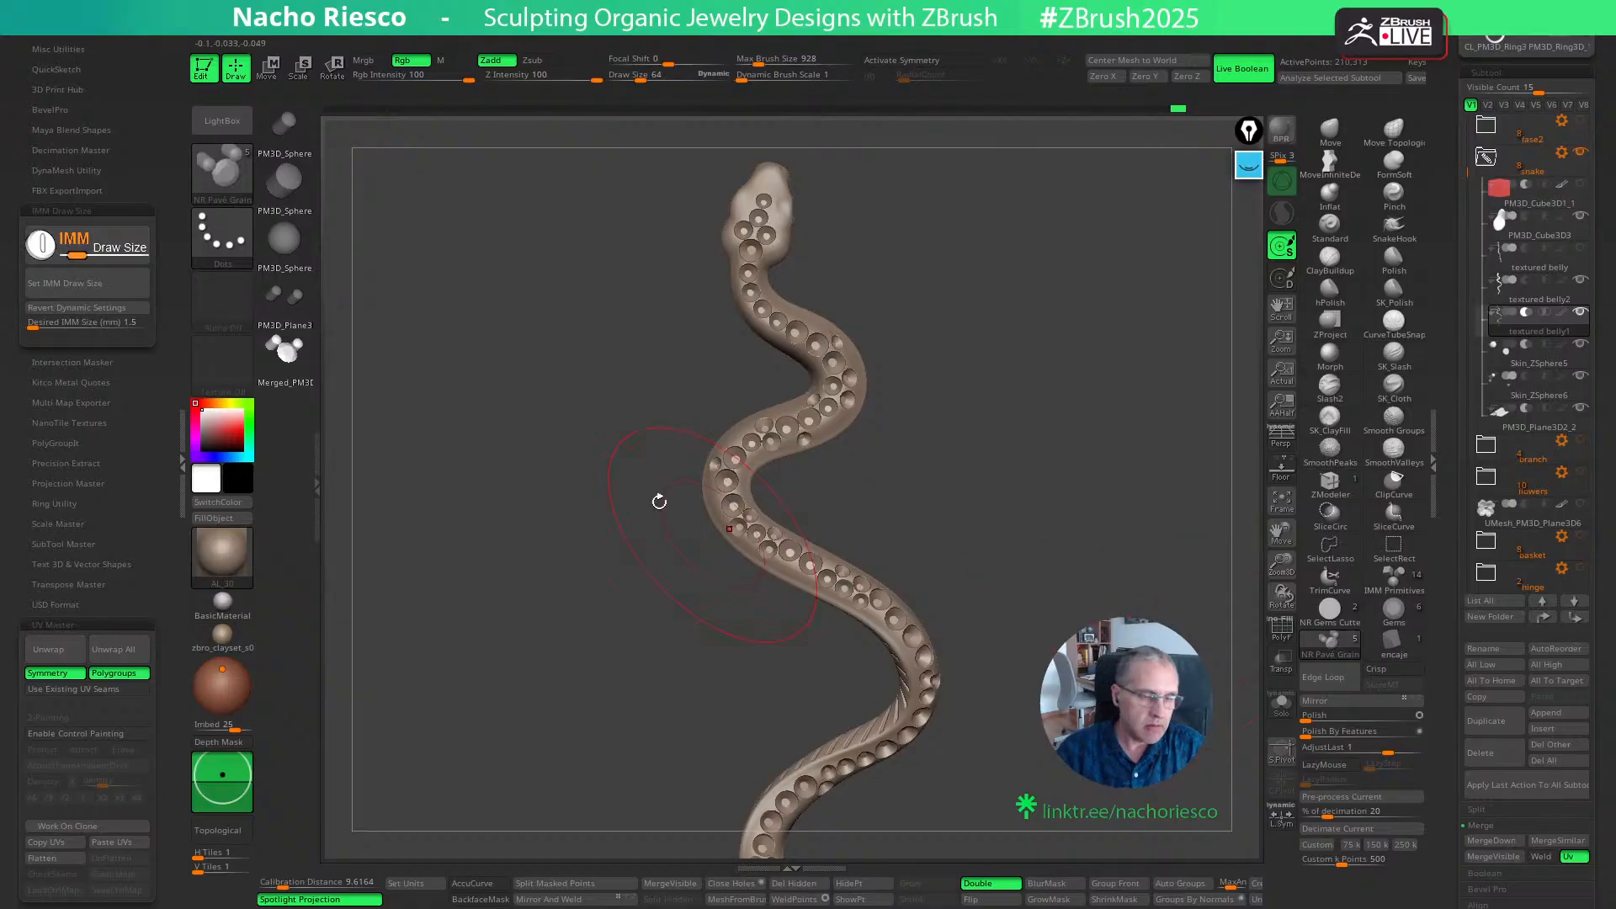
{"action": "left_click", "coordinate": [293, 187]}
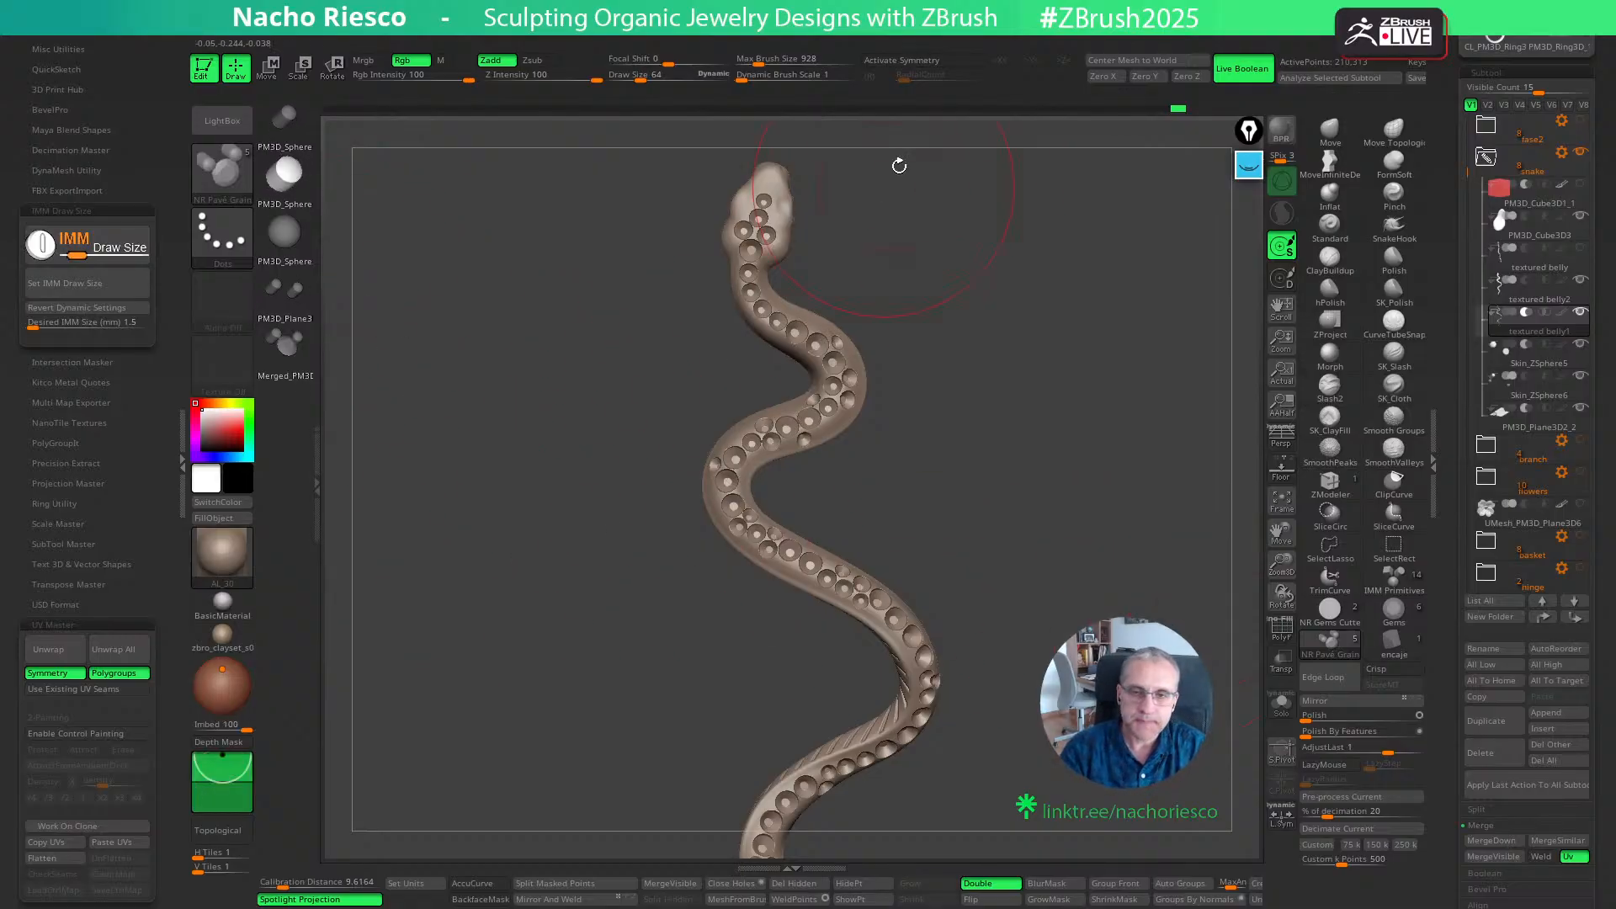
{"action": "right_click_drag", "start_coordinate": [941, 298], "coordinate": [1001, 817], "text": "ctrl"}
{"action": "left_click", "coordinate": [1542, 296]}
{"action": "right_click_drag", "start_coordinate": [952, 463], "coordinate": [964, 581], "text": "alt"}
{"action": "key", "text": "s"}
{"action": "left_click_drag", "start_coordinate": [922, 510], "coordinate": [901, 511]}
- Try painting rows of pavé grains along the snake's head with the Dots stroke, undoing each attempt
{"action": "left_click_drag", "start_coordinate": [788, 419], "coordinate": [807, 520]}
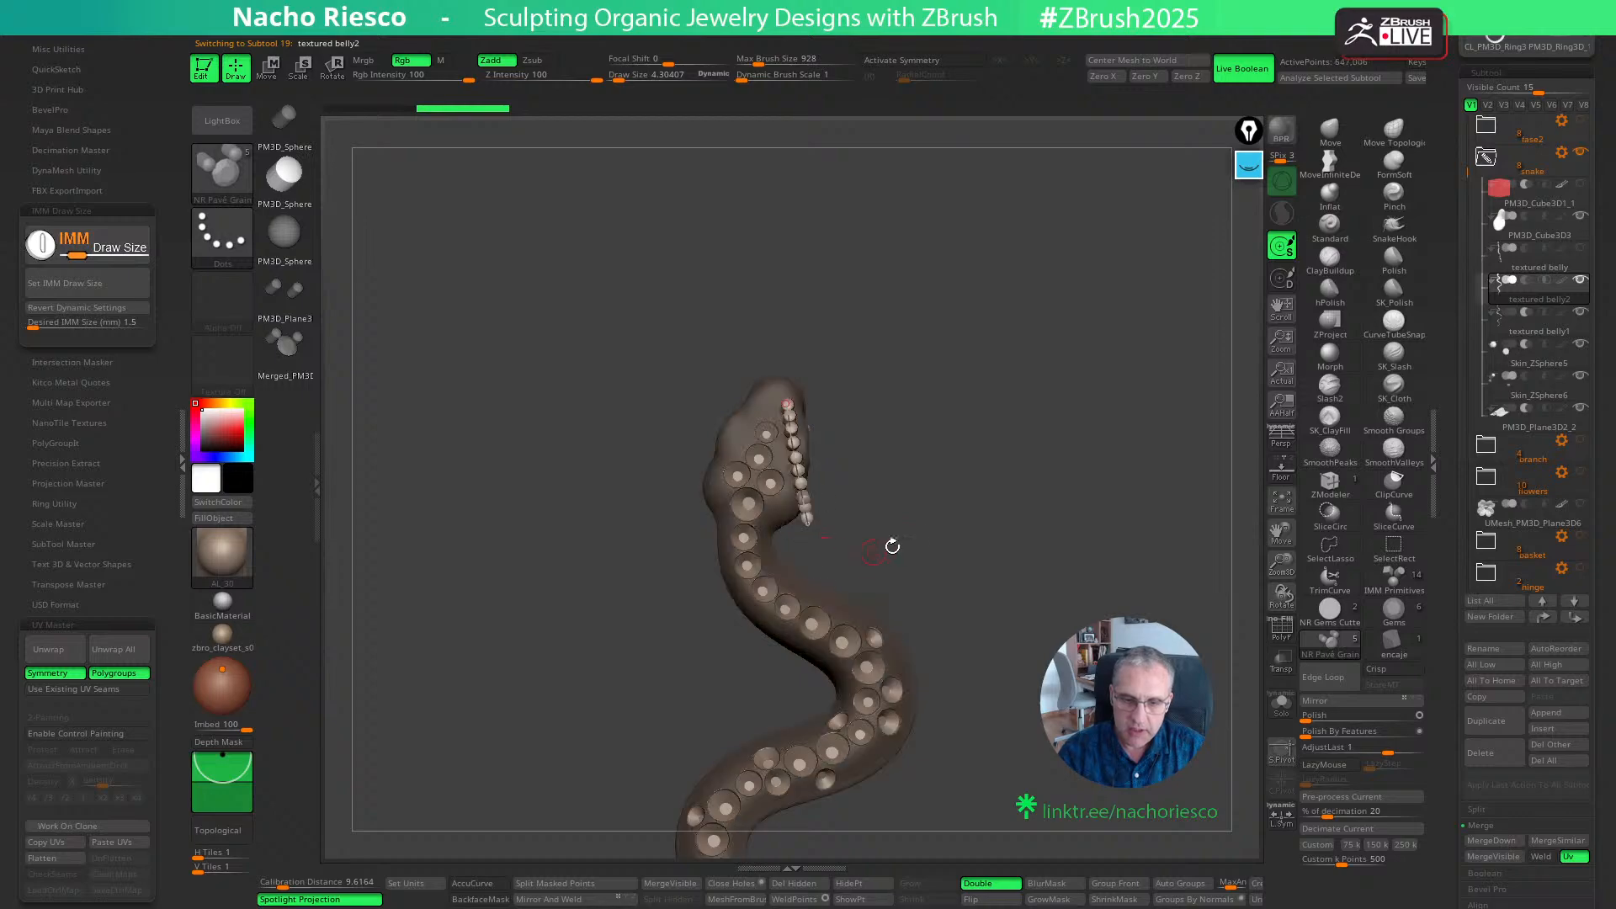
{"action": "right_click_drag", "start_coordinate": [951, 519], "coordinate": [988, 507]}
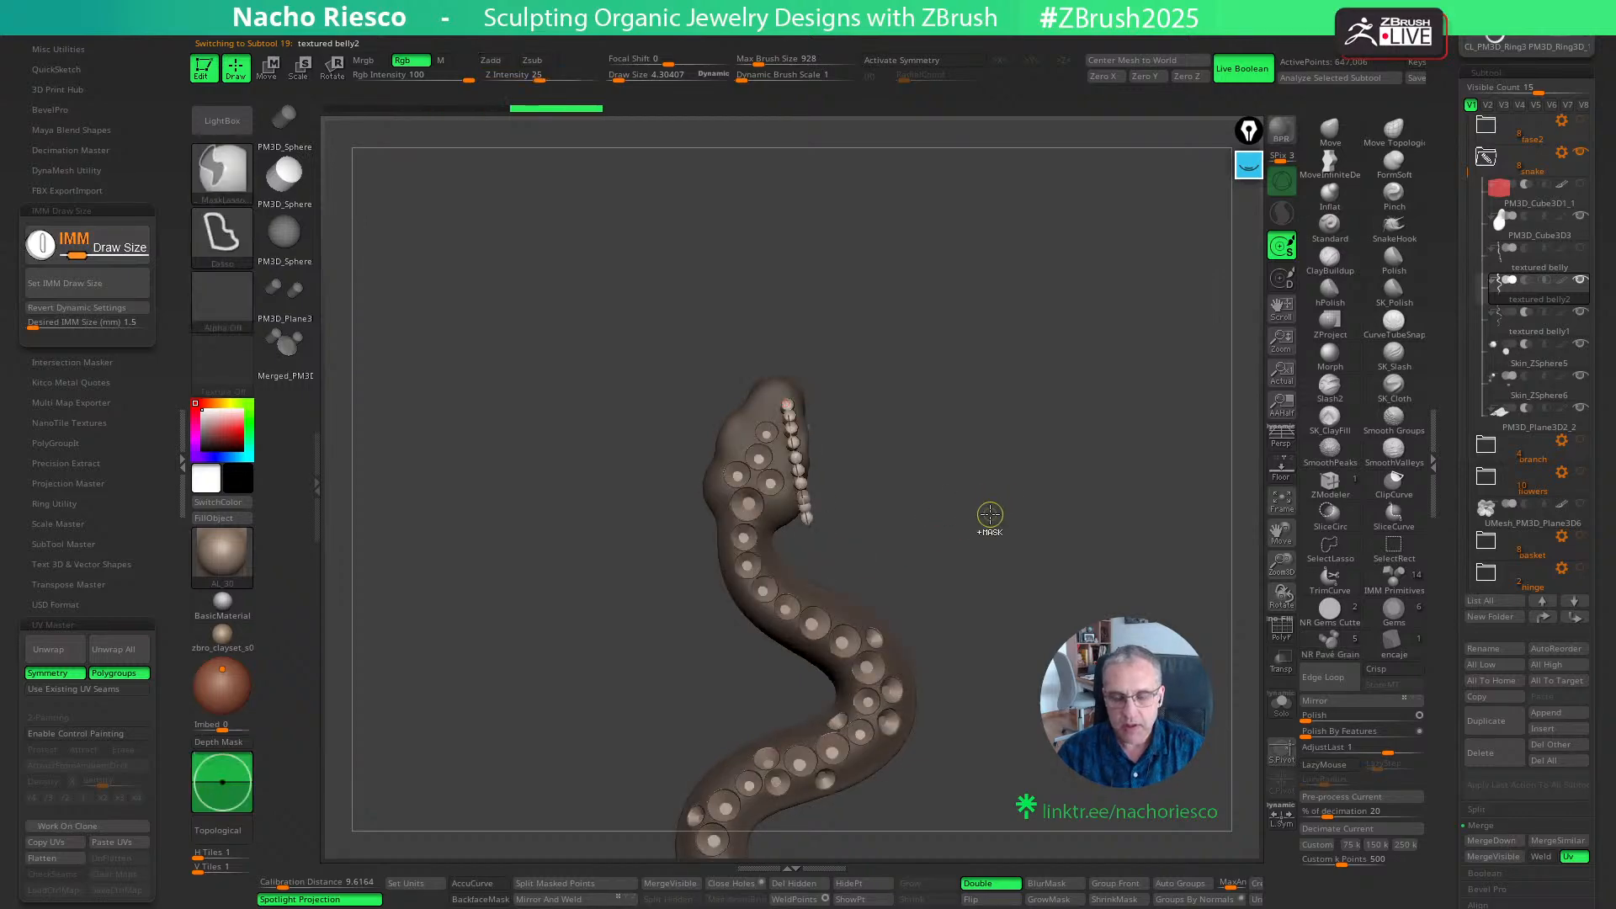
{"action": "key", "text": "ctrl+z"}
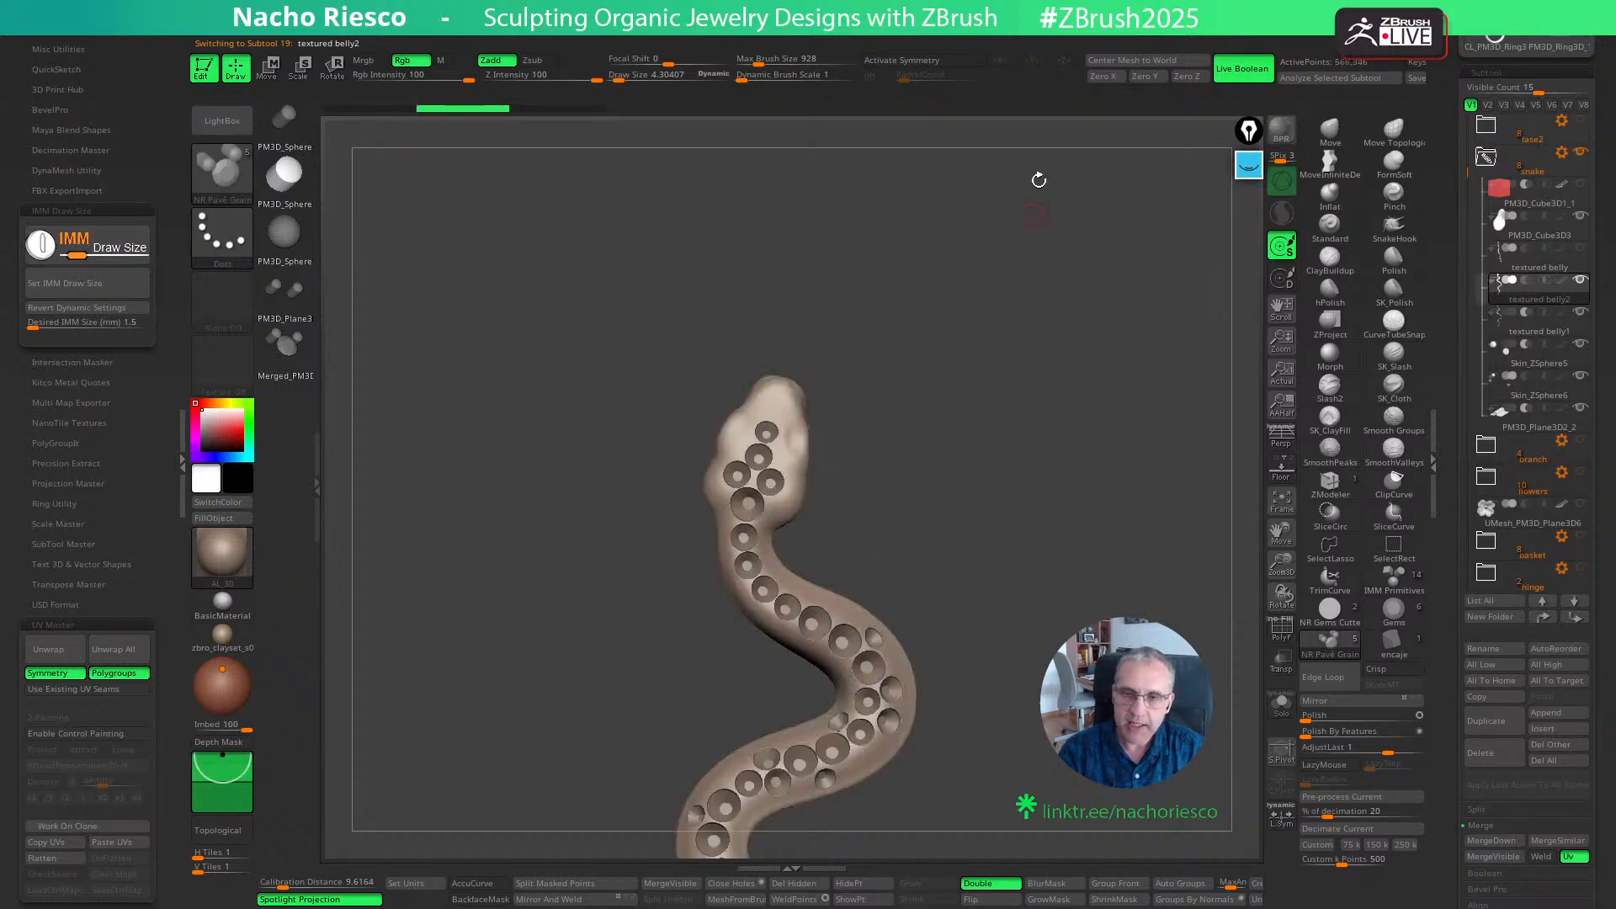
{"action": "left_click", "coordinate": [945, 42]}
{"action": "left_click", "coordinate": [959, 360]}
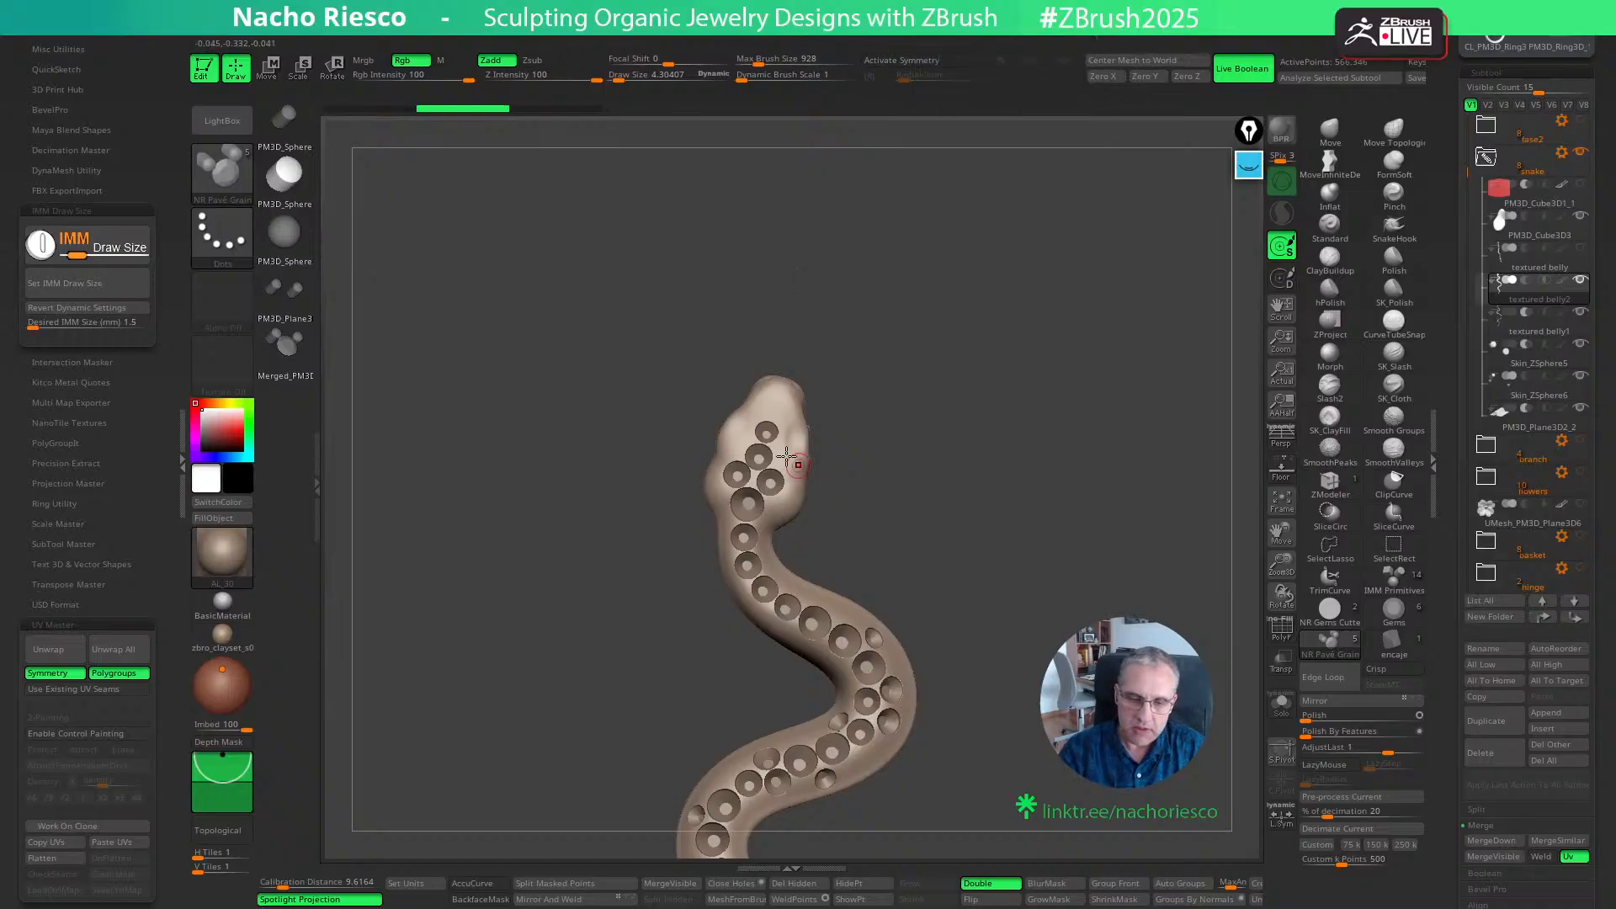
{"action": "left_click_drag", "start_coordinate": [787, 462], "coordinate": [805, 491]}
{"action": "key", "text": "ctrl+z"}
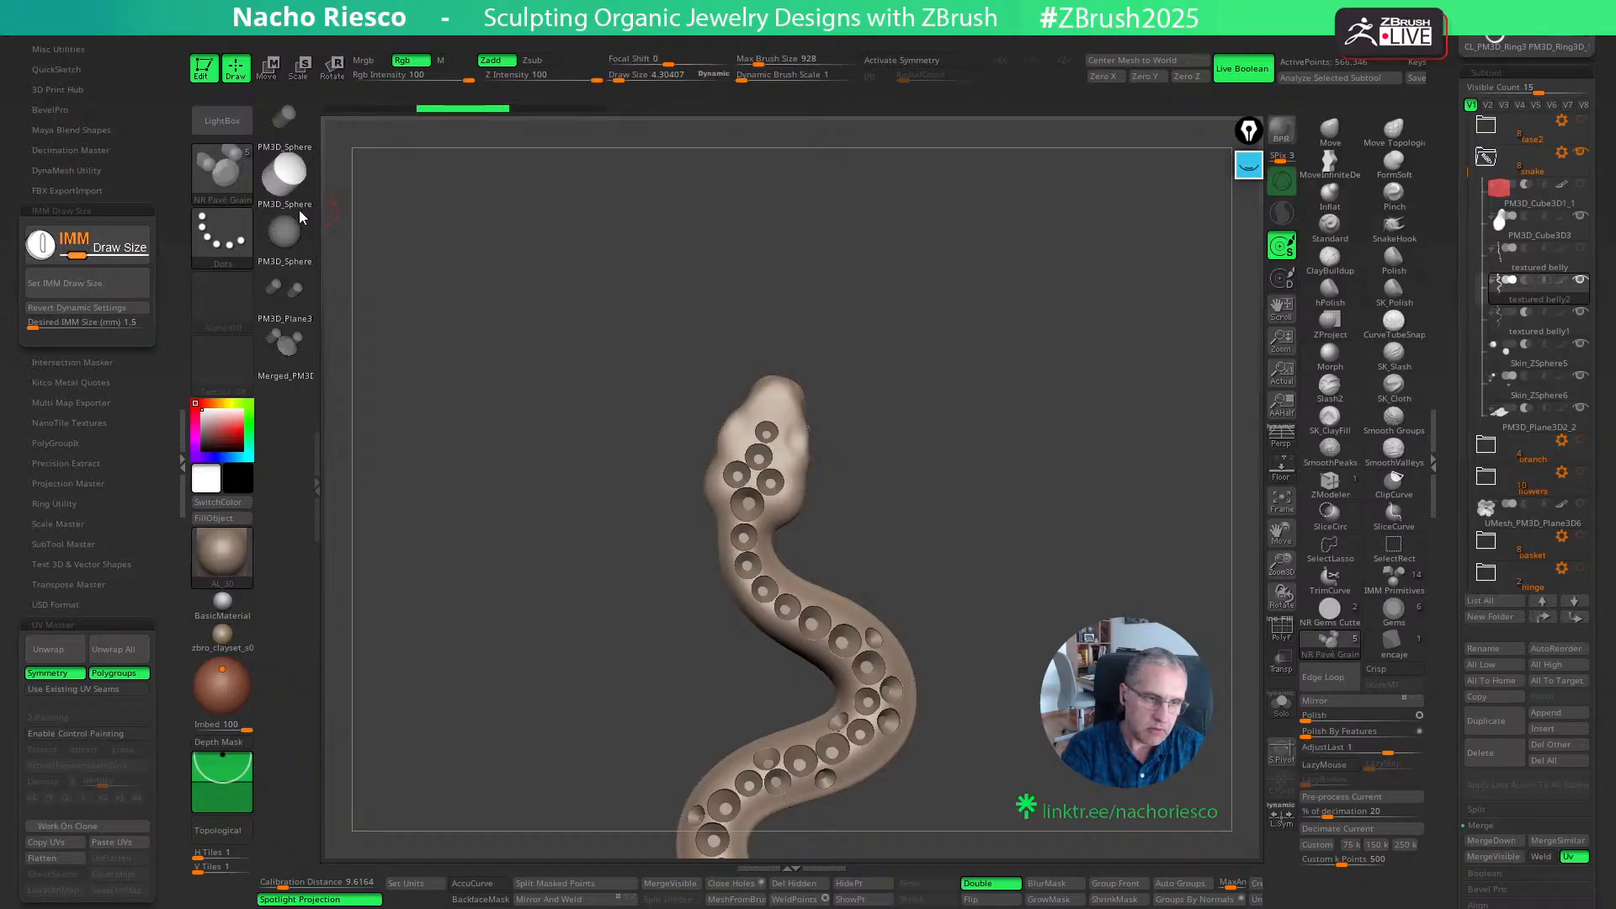
- Switch the grain brush's stroke to DragRect and try a grain on the snake's head, undoing the placement
{"action": "left_click", "coordinate": [222, 236]}
{"action": "left_click", "coordinate": [370, 257]}
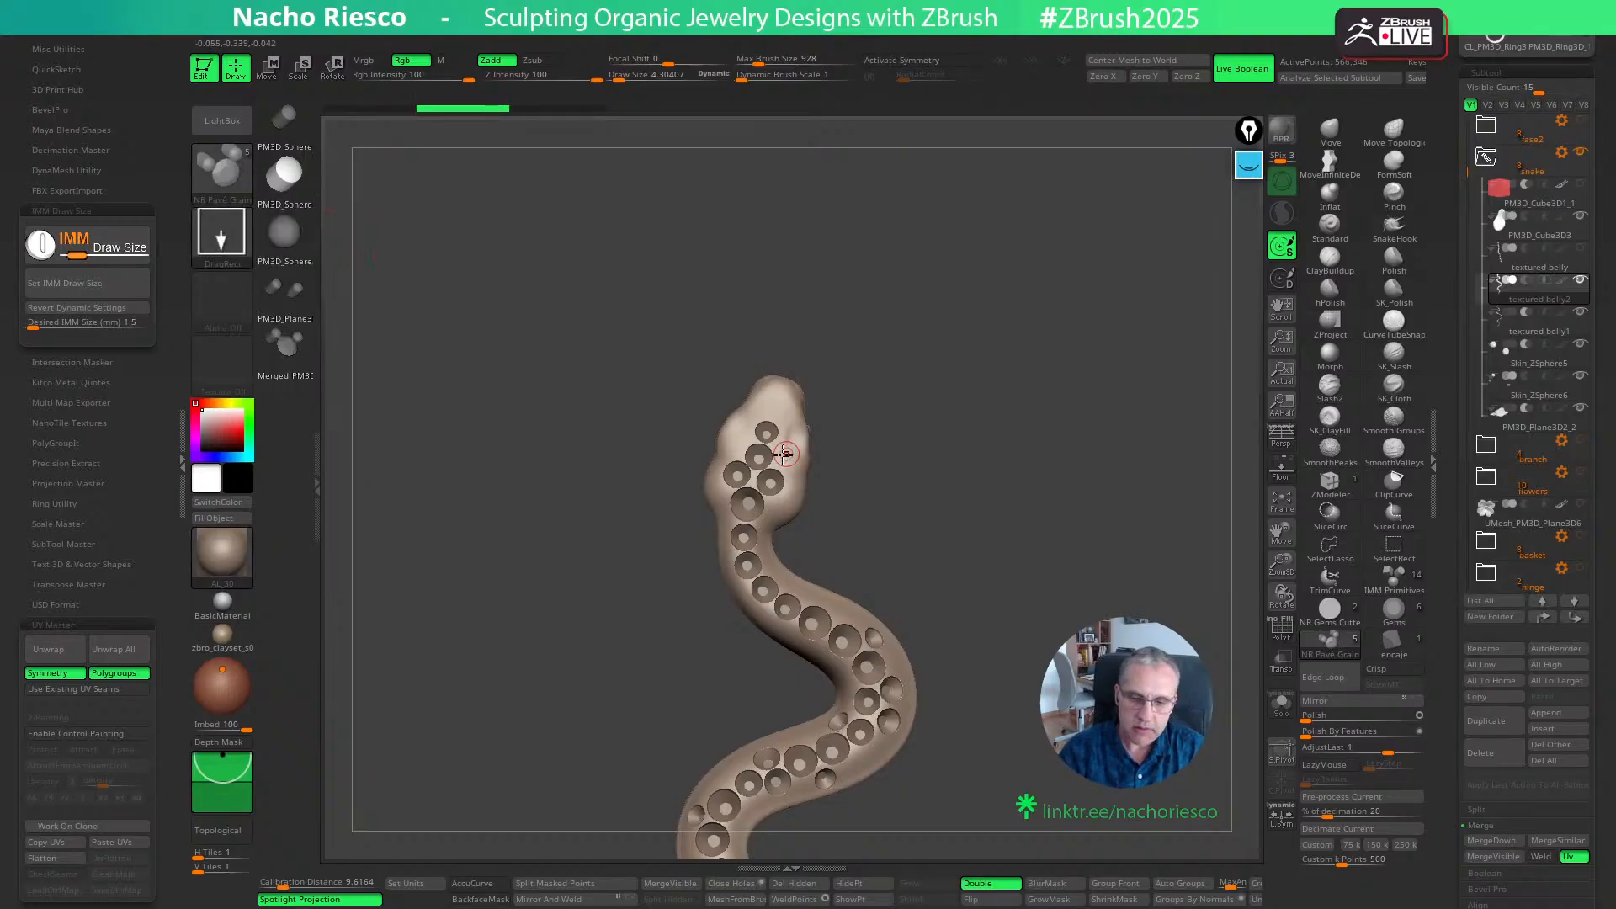
{"action": "left_click_drag", "start_coordinate": [787, 453], "coordinate": [783, 403]}
{"action": "key", "text": "ctrl+z"}
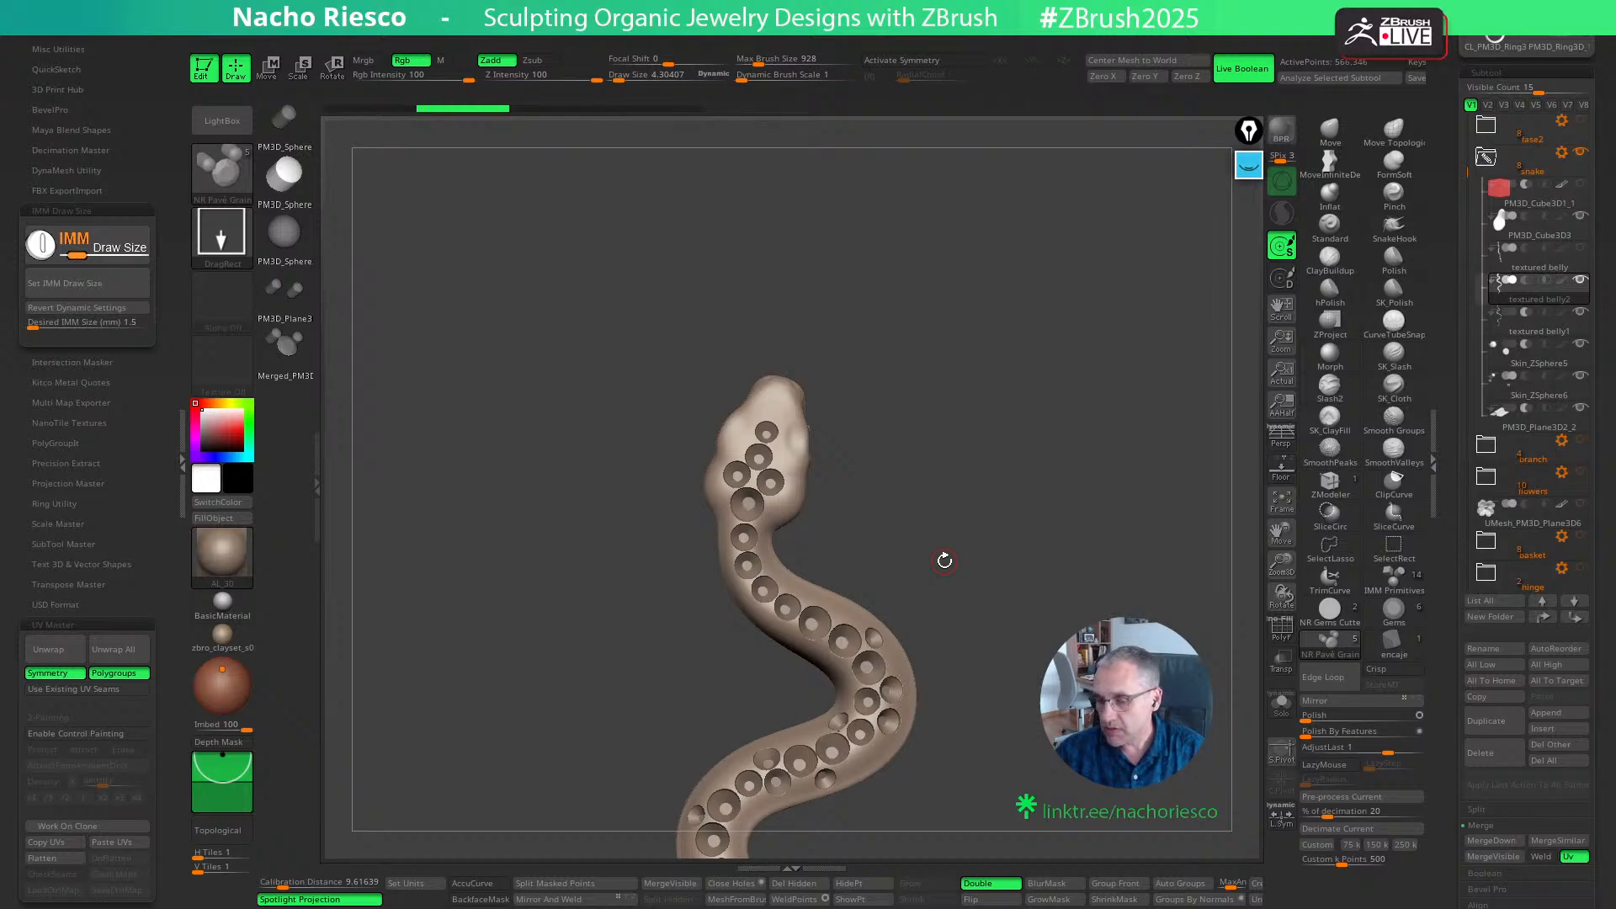
{"action": "left_click_drag", "start_coordinate": [1443, 745], "coordinate": [1465, 538]}
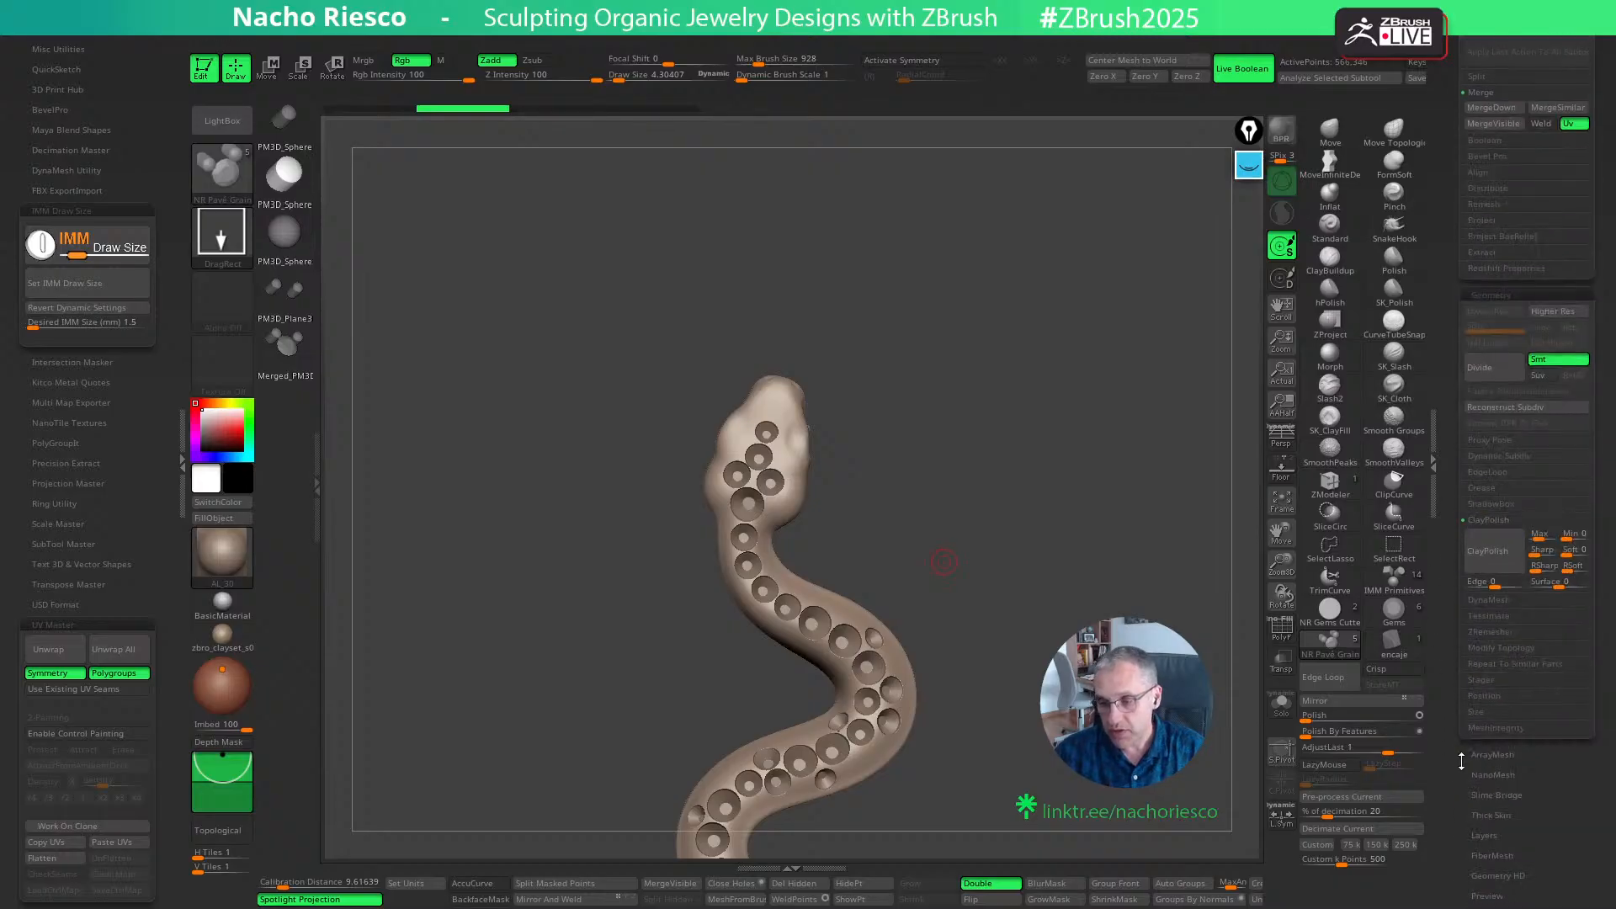
{"action": "left_click_drag", "start_coordinate": [1457, 772], "coordinate": [1451, 667]}
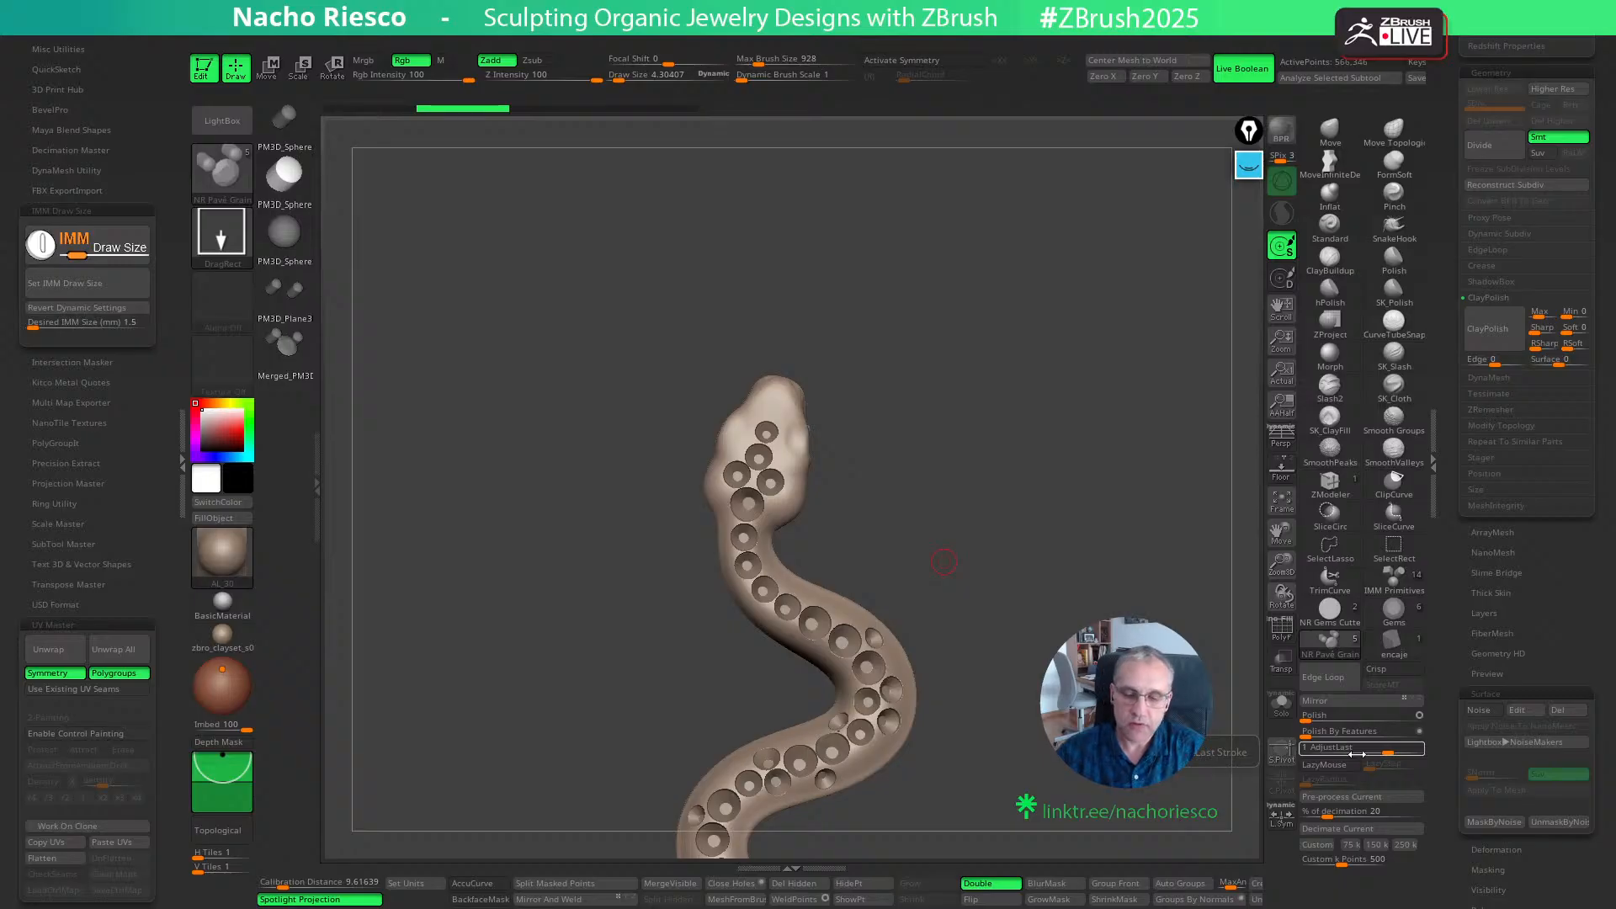
{"action": "left_click_drag", "start_coordinate": [943, 562], "coordinate": [985, 557]}
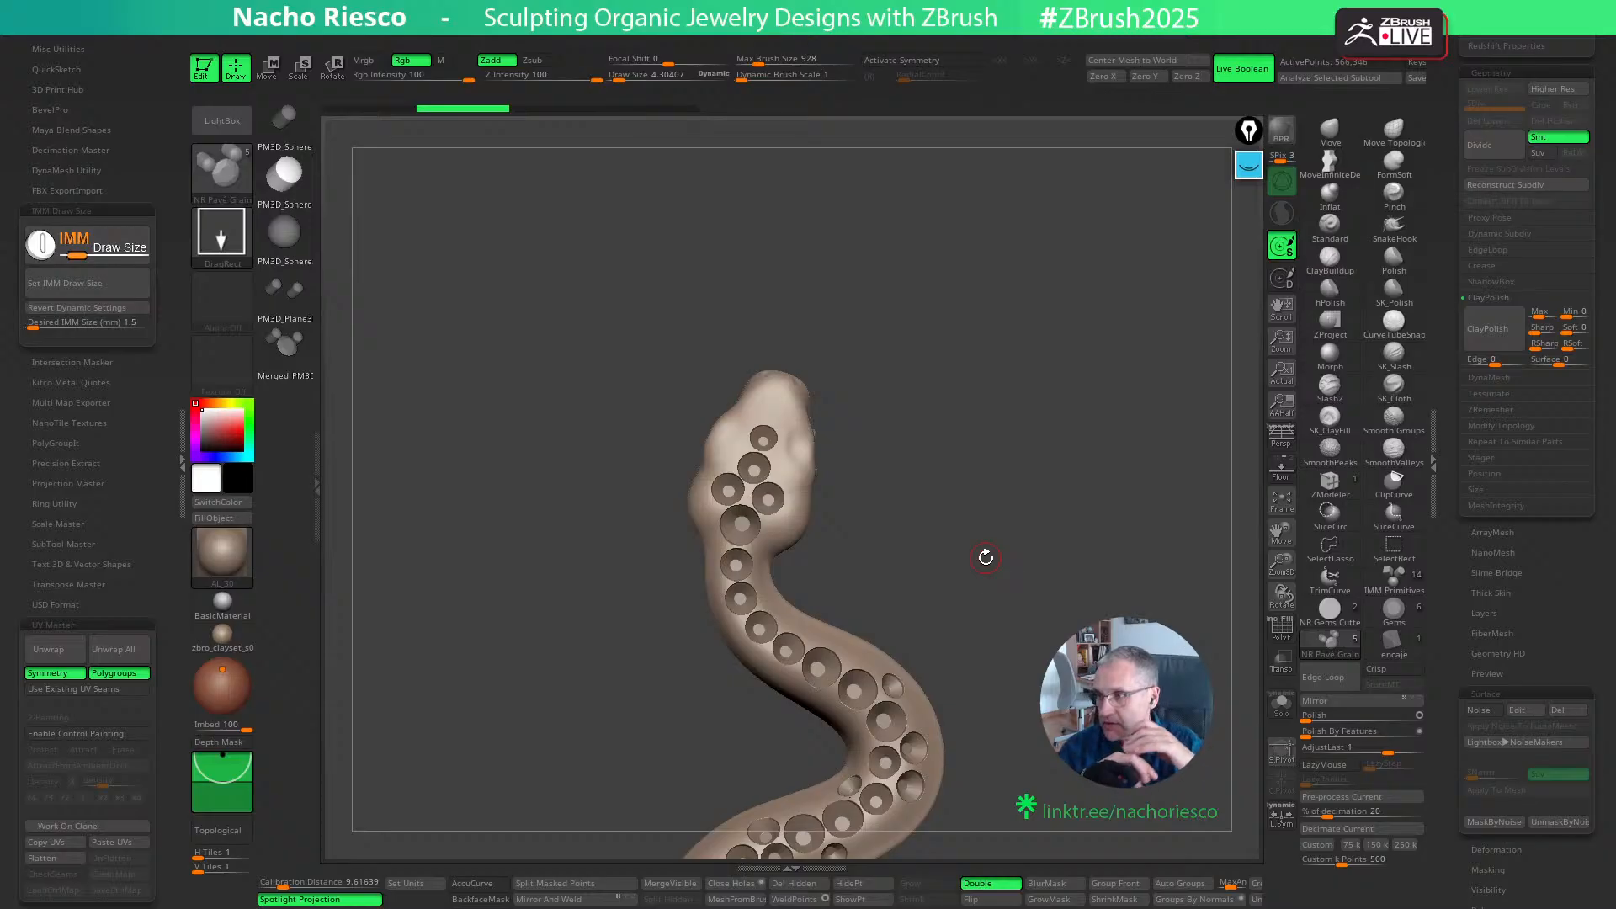
- Try a pavé grain twice beside the upper seats on the snake's head, undoing each placement
{"action": "mouse_move", "coordinate": [988, 491]}
{"action": "right_mouse_down", "text": "ctrl"}
{"action": "mouse_move", "coordinate": [977, 555]}
{"action": "mouse_move", "coordinate": [1005, 572]}
{"action": "right_mouse_up", "text": "ctrl"}
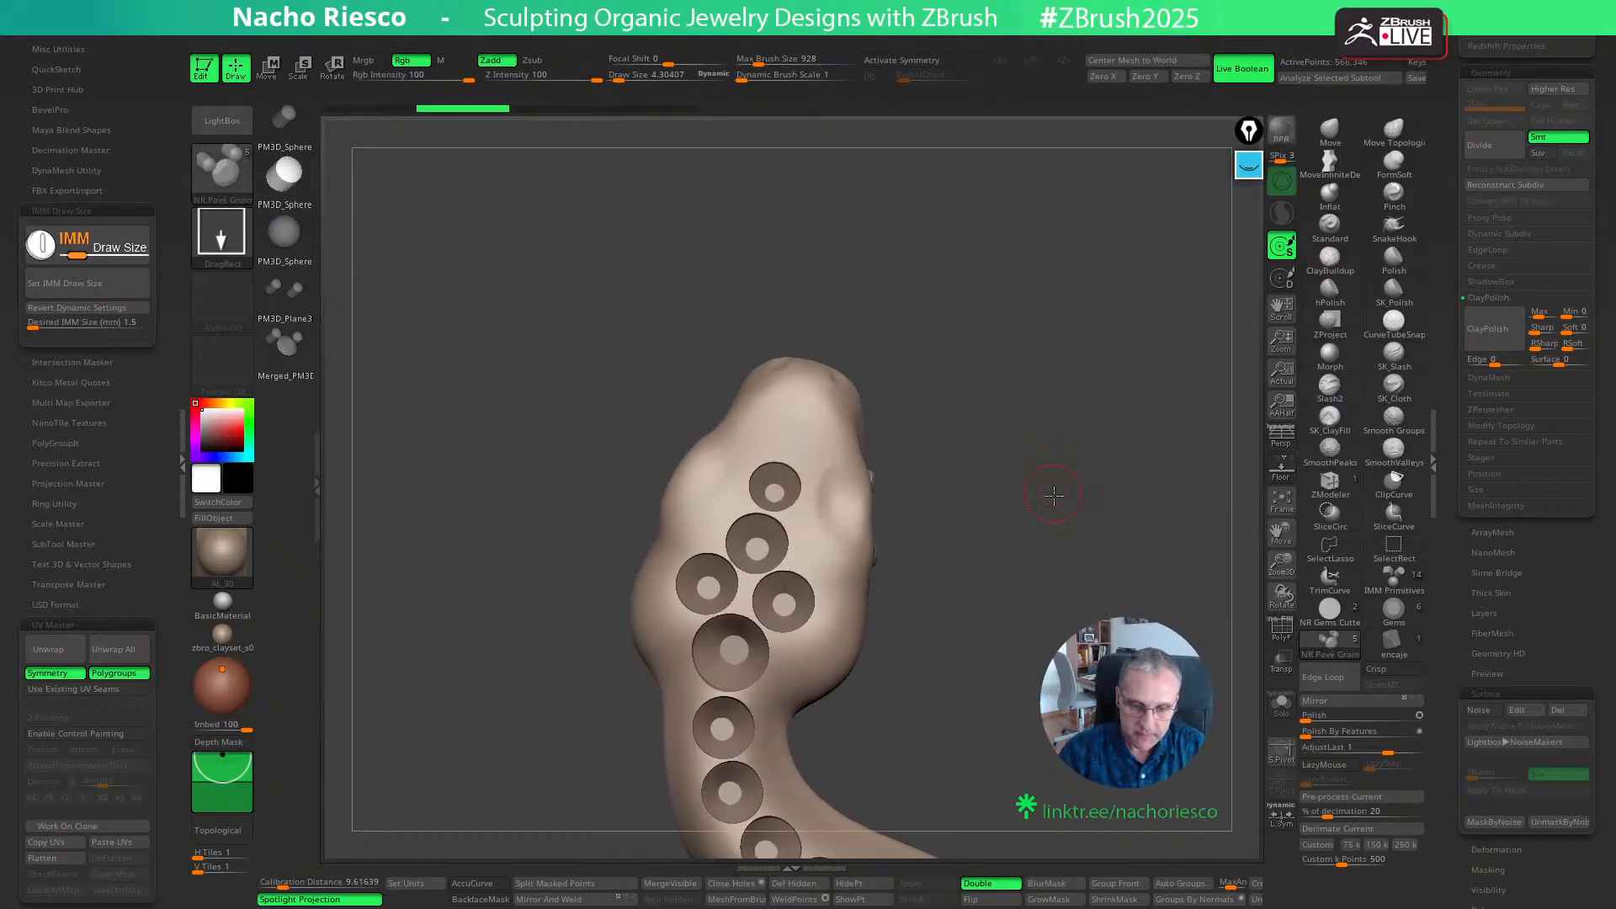
{"action": "right_click_drag", "start_coordinate": [1053, 496], "coordinate": [1050, 524], "text": "ctrl"}
{"action": "left_click_drag", "start_coordinate": [791, 543], "coordinate": [813, 552]}
{"action": "mouse_move", "coordinate": [986, 472]}
{"action": "right_mouse_down"}
{"action": "mouse_move", "coordinate": [1009, 462]}
{"action": "mouse_move", "coordinate": [1014, 482]}
{"action": "right_mouse_up"}
{"action": "key", "text": "ctrl+z"}
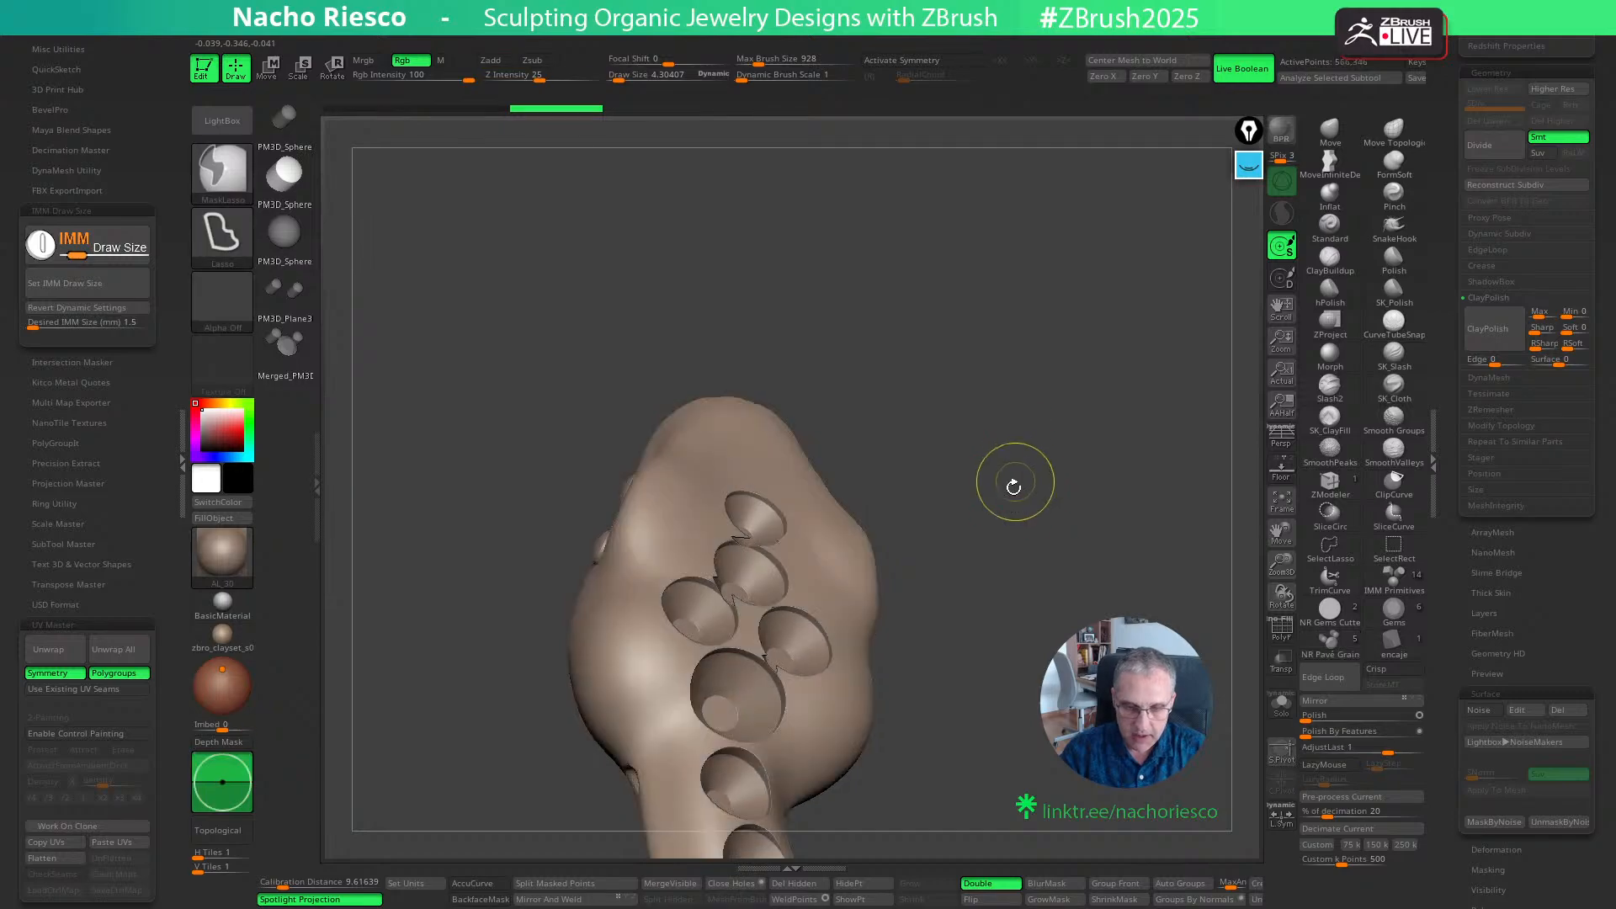
{"action": "left_click_drag", "start_coordinate": [816, 573], "coordinate": [834, 578]}
{"action": "mouse_move", "coordinate": [995, 514]}
{"action": "right_mouse_down"}
{"action": "mouse_move", "coordinate": [1002, 464]}
{"action": "mouse_move", "coordinate": [992, 451]}
{"action": "mouse_move", "coordinate": [967, 469]}
{"action": "right_mouse_up"}
{"action": "key", "text": "ctrl+z"}
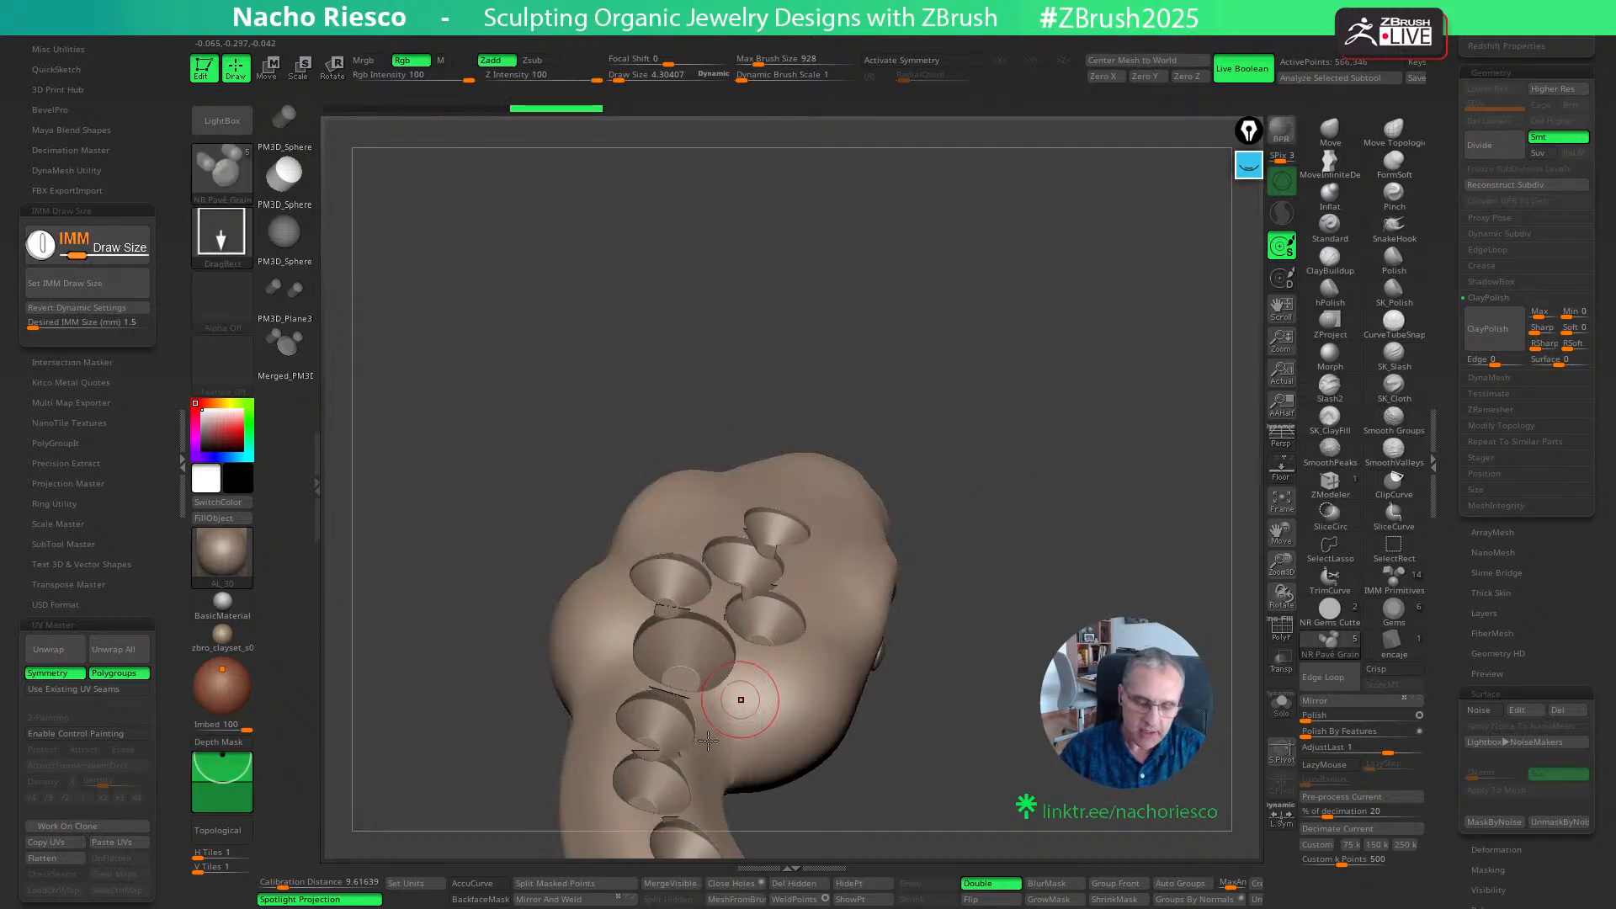
- Reduce the grain brush's Imbed depth to 6, testing grains beside the uppermost head seat and undoing them
{"action": "left_click", "coordinate": [220, 772]}
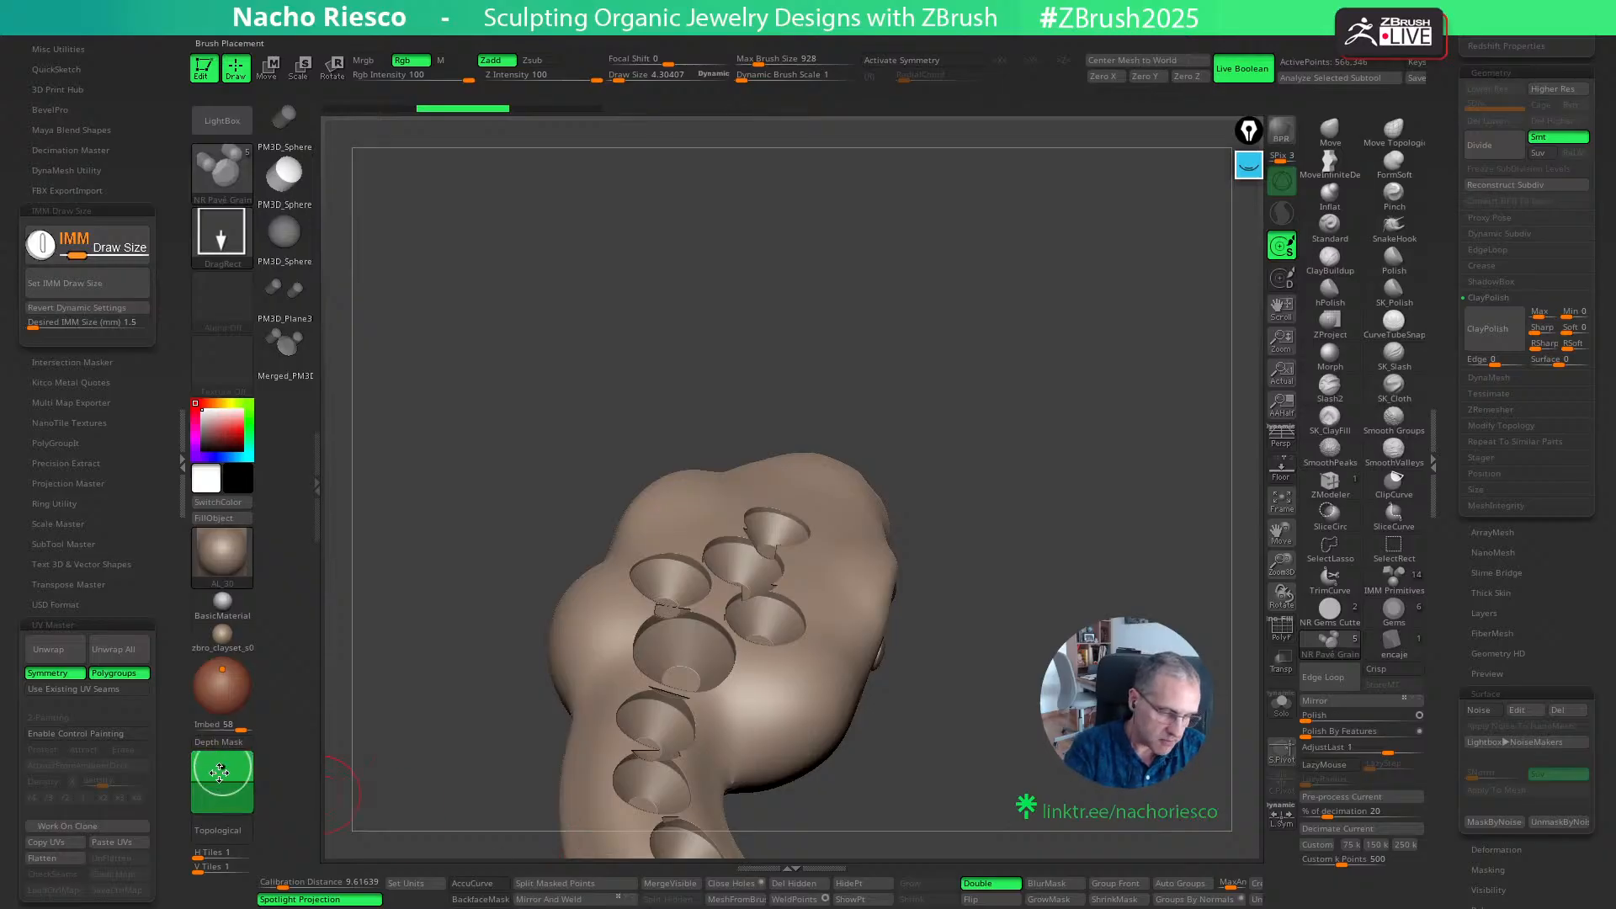
{"action": "left_click_drag", "start_coordinate": [219, 771], "coordinate": [221, 783]}
{"action": "left_click_drag", "start_coordinate": [822, 557], "coordinate": [838, 562]}
{"action": "right_click_drag", "start_coordinate": [984, 480], "coordinate": [989, 467]}
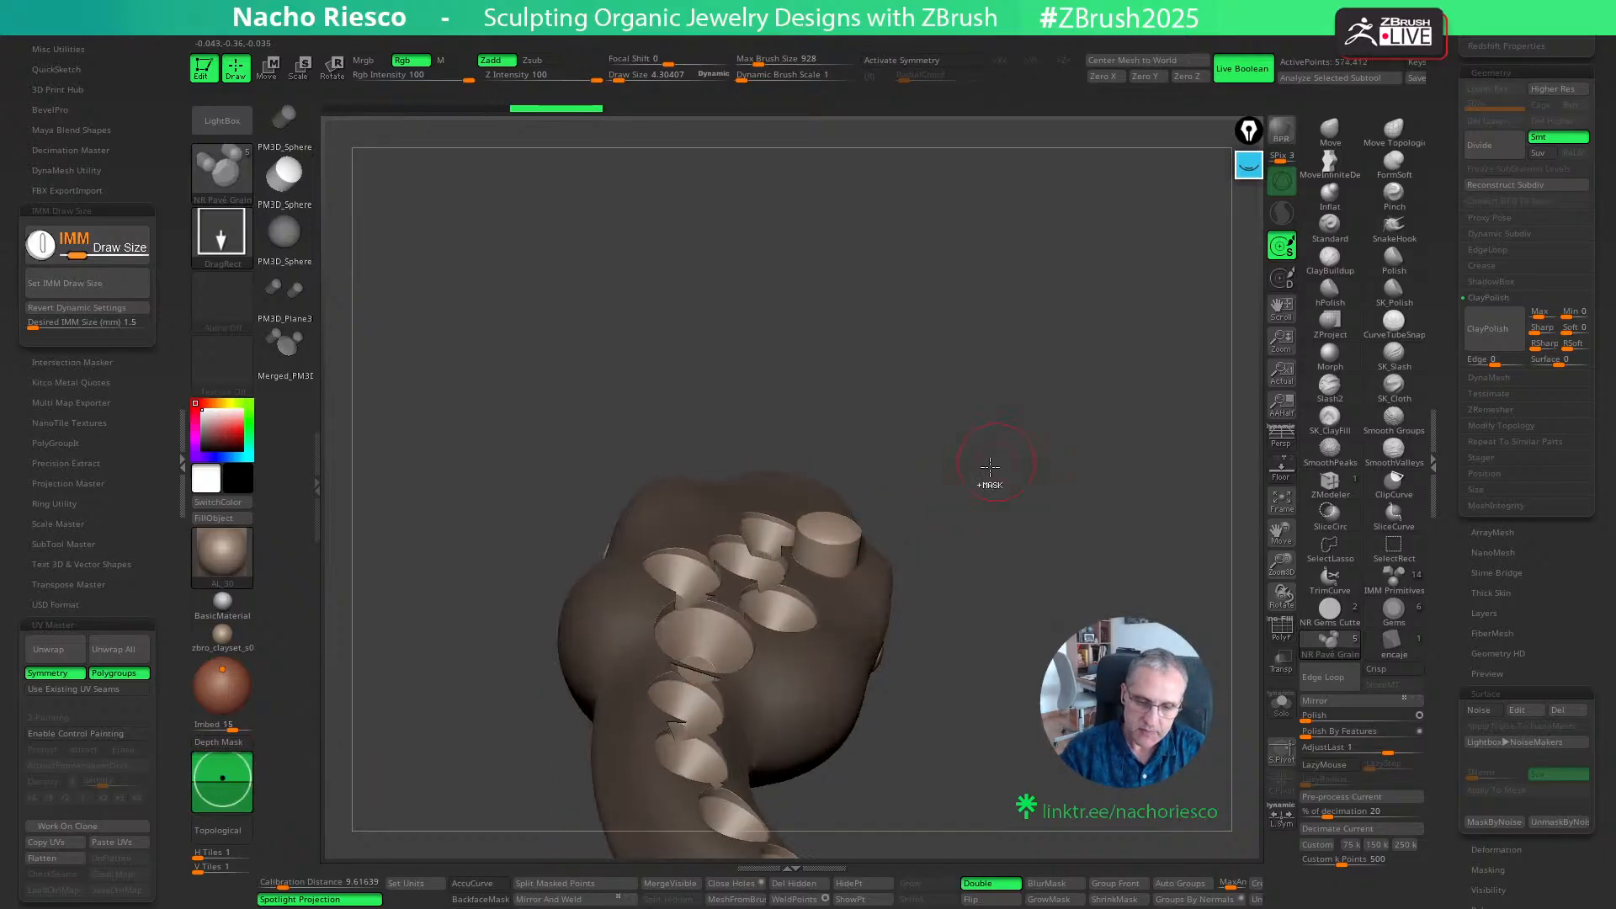
{"action": "key", "text": "ctrl+z"}
{"action": "left_click", "coordinate": [222, 779]}
{"action": "left_click_drag", "start_coordinate": [824, 556], "coordinate": [831, 564]}
{"action": "key", "text": "ctrl+z"}
{"action": "right_click_drag", "start_coordinate": [994, 482], "coordinate": [1001, 551]}
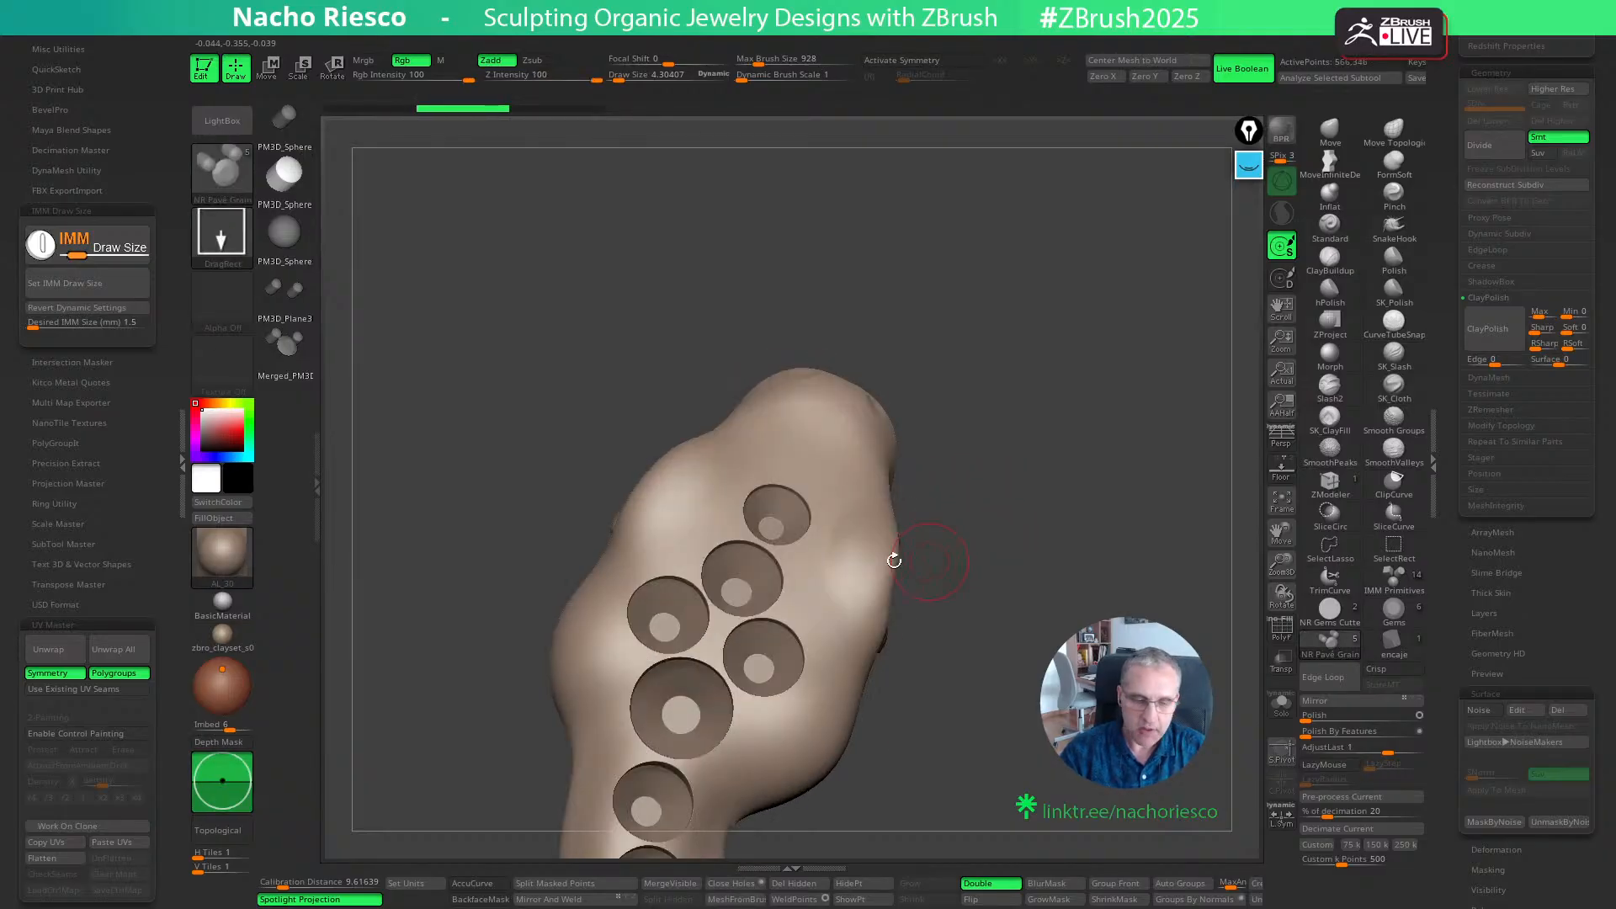
- Set the desired IMM size to 0.7 mm and try a grain between the upper head seats, undoing the placement
{"action": "left_click_drag", "start_coordinate": [541, 377], "coordinate": [438, 406]}
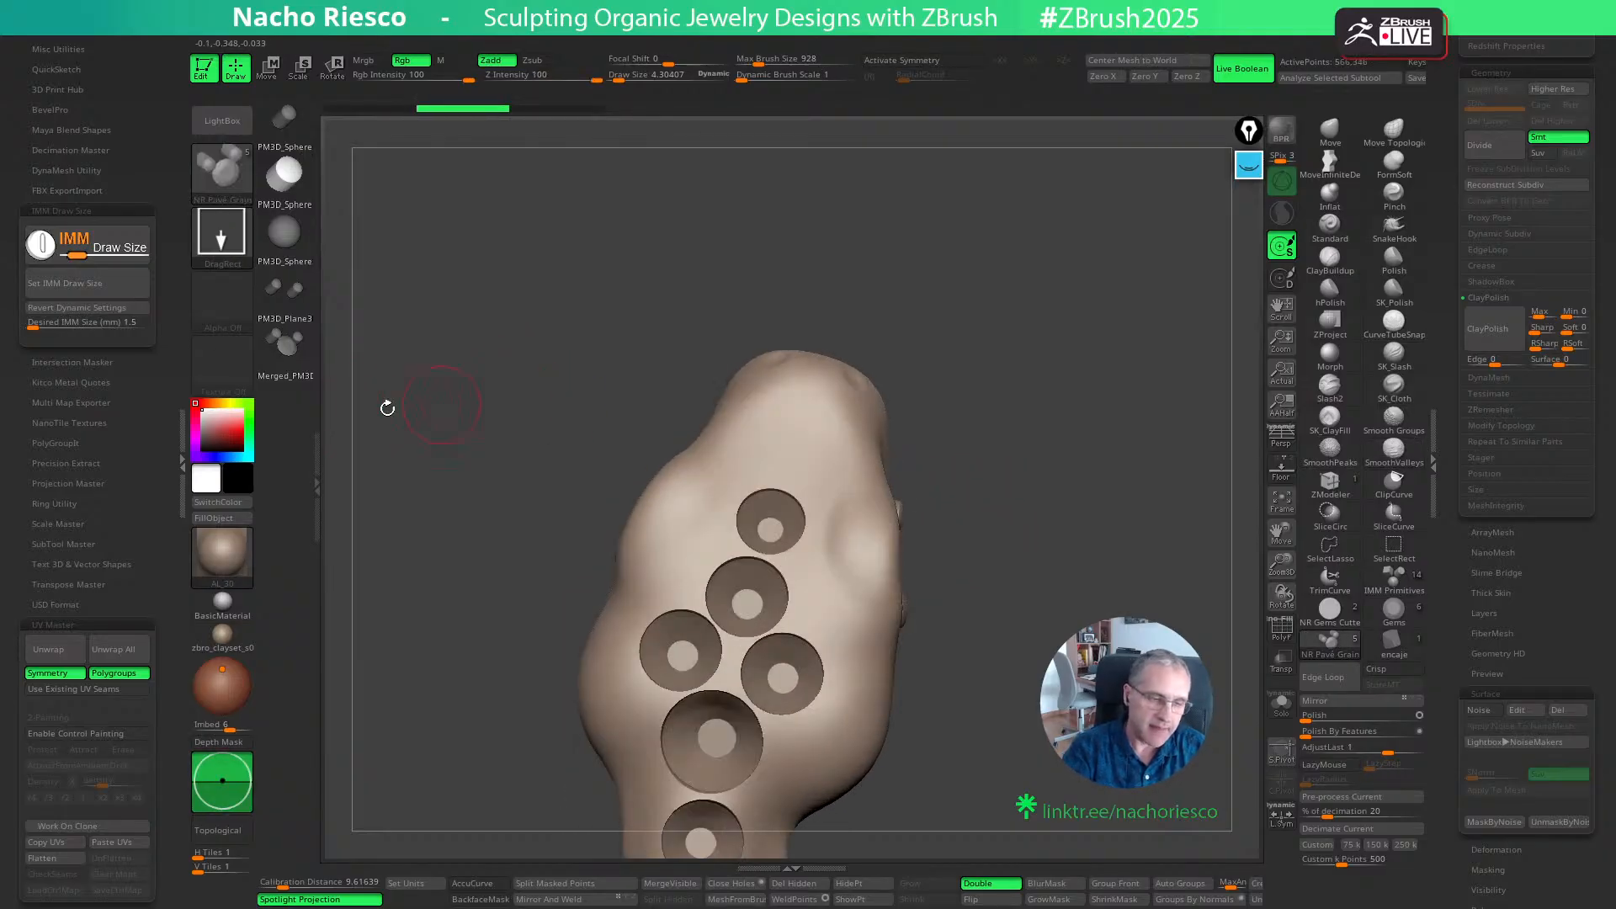
{"action": "left_click", "coordinate": [118, 324]}
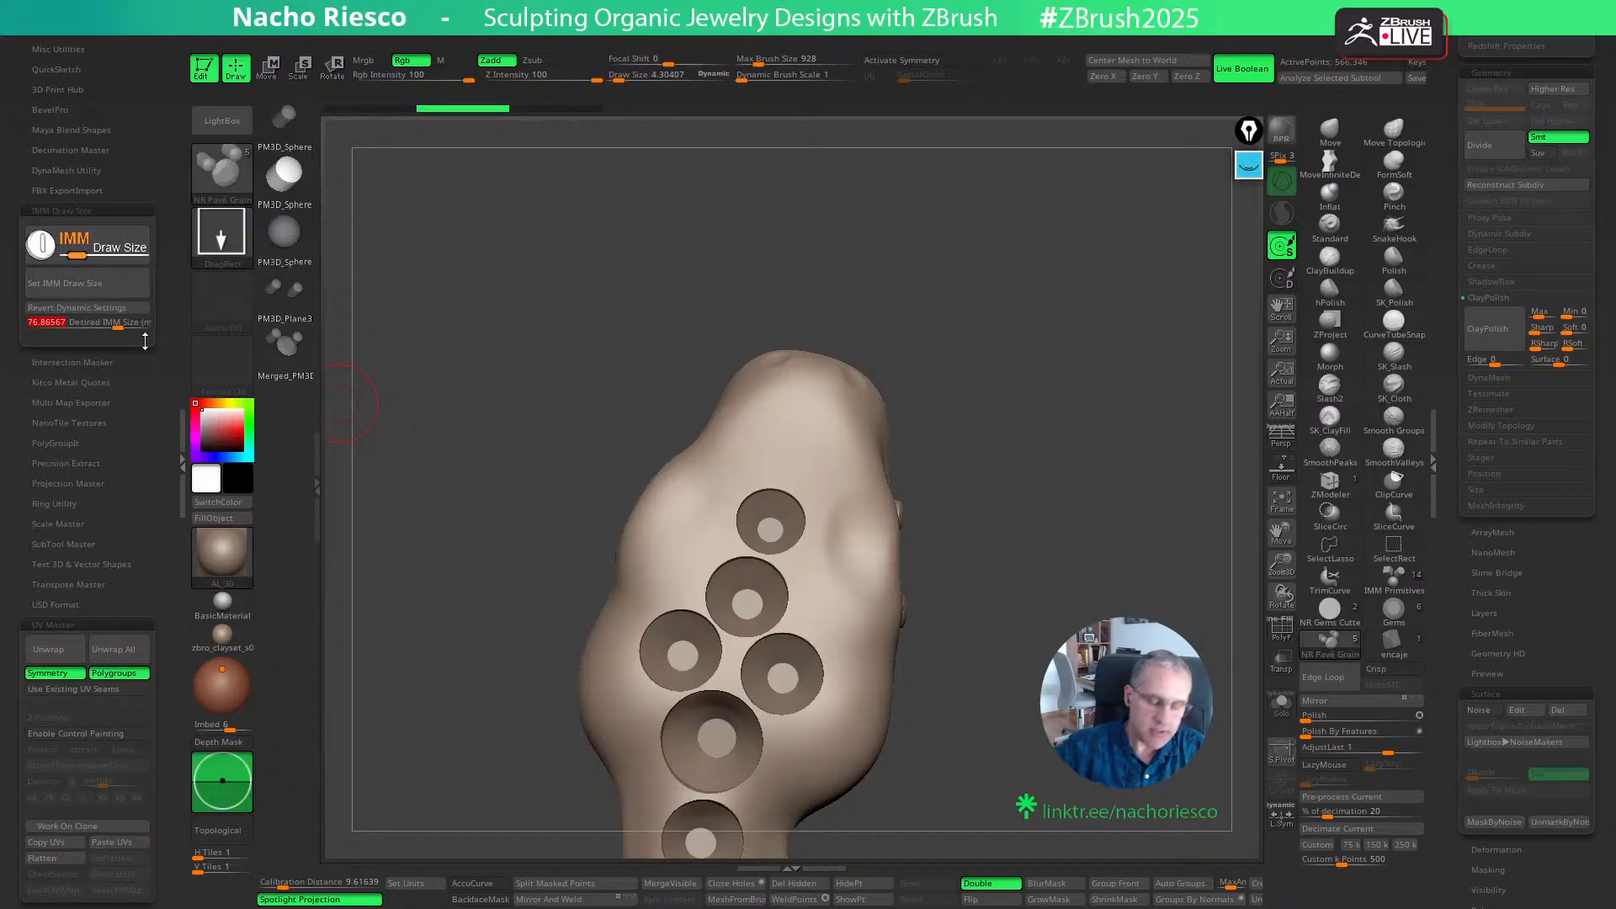
{"action": "type", "text": "0.7"}
{"action": "key", "text": "Return"}
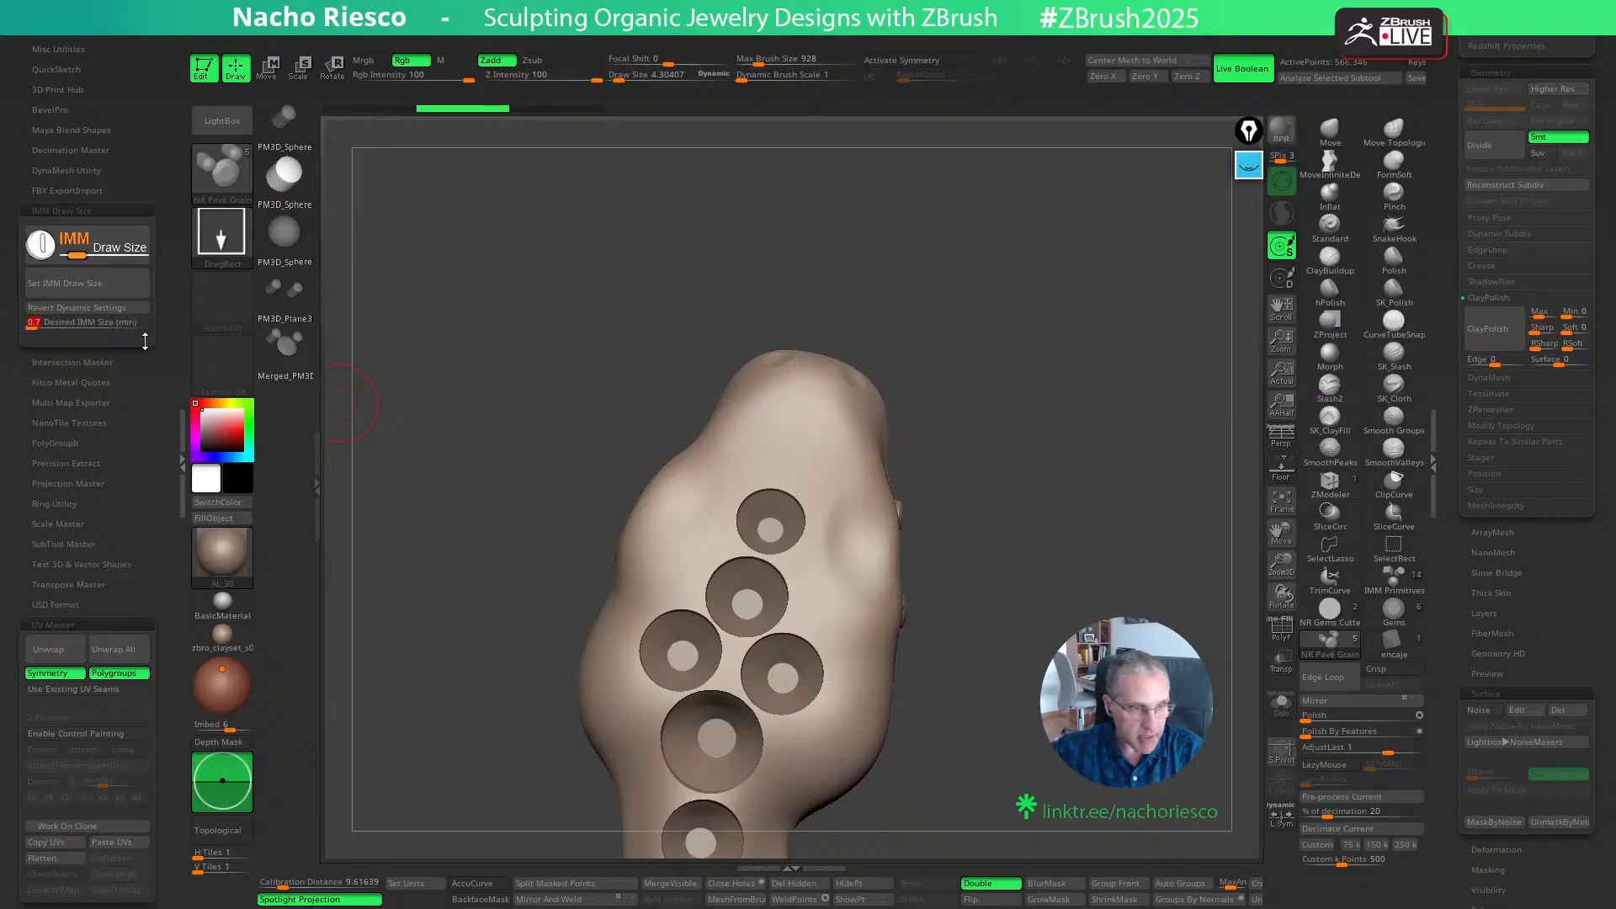
{"action": "left_click", "coordinate": [128, 288]}
{"action": "left_click_drag", "start_coordinate": [817, 552], "coordinate": [865, 538], "text": "ctrl"}
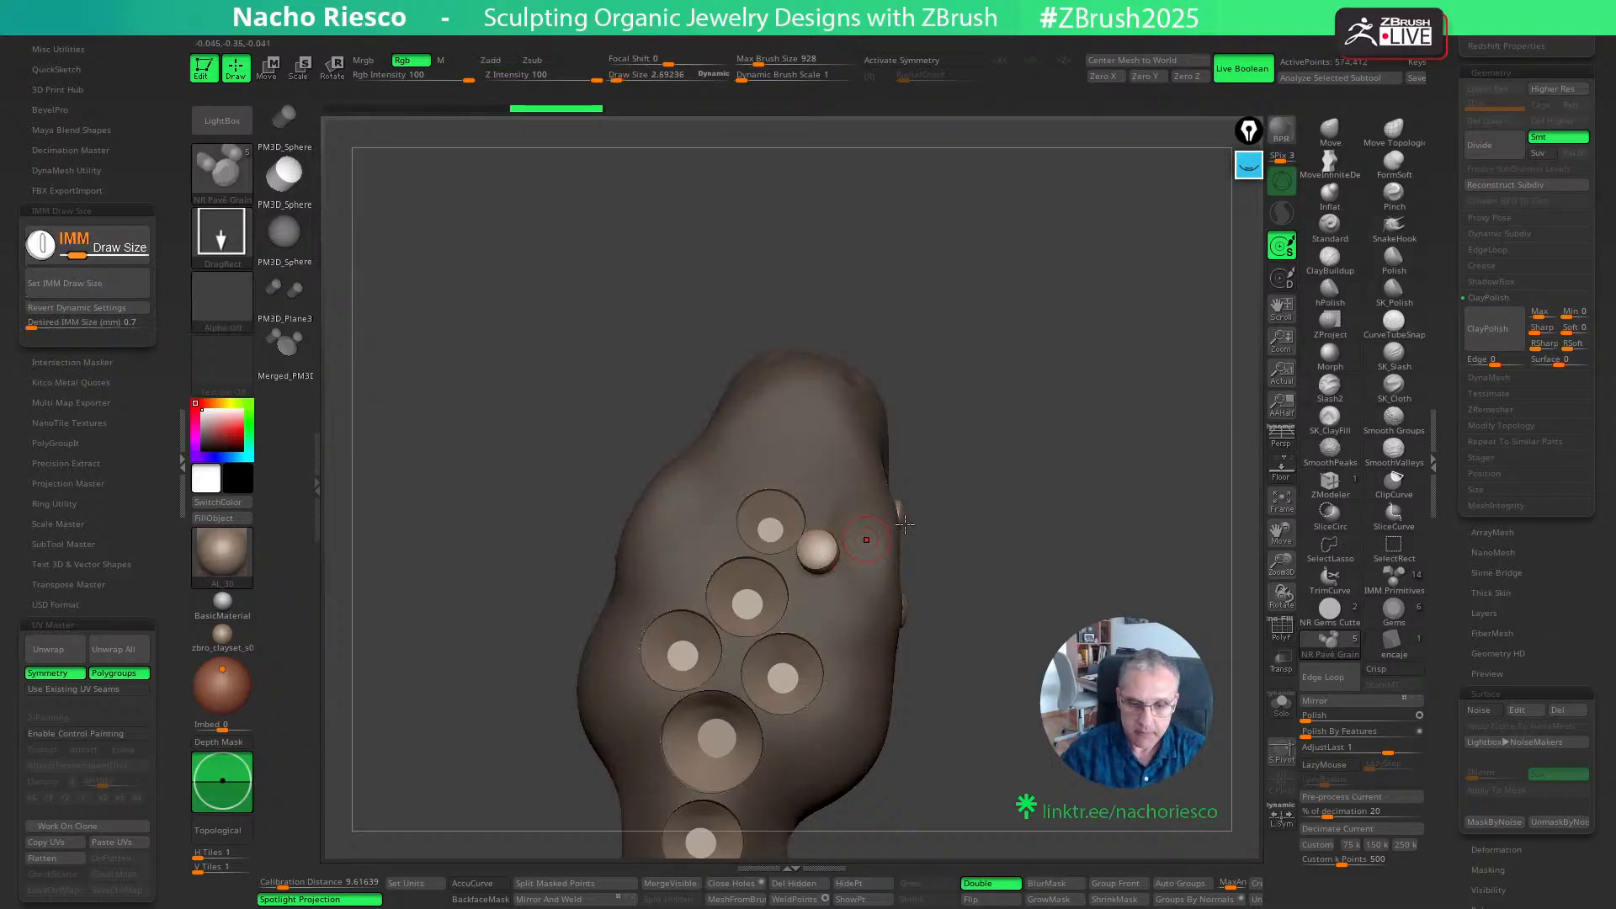
{"action": "mouse_move", "coordinate": [1001, 515]}
{"action": "left_mouse_down"}
{"action": "mouse_move", "coordinate": [1031, 442]}
{"action": "mouse_move", "coordinate": [1012, 494]}
{"action": "left_mouse_up"}
{"action": "key", "text": "ctrl+z"}
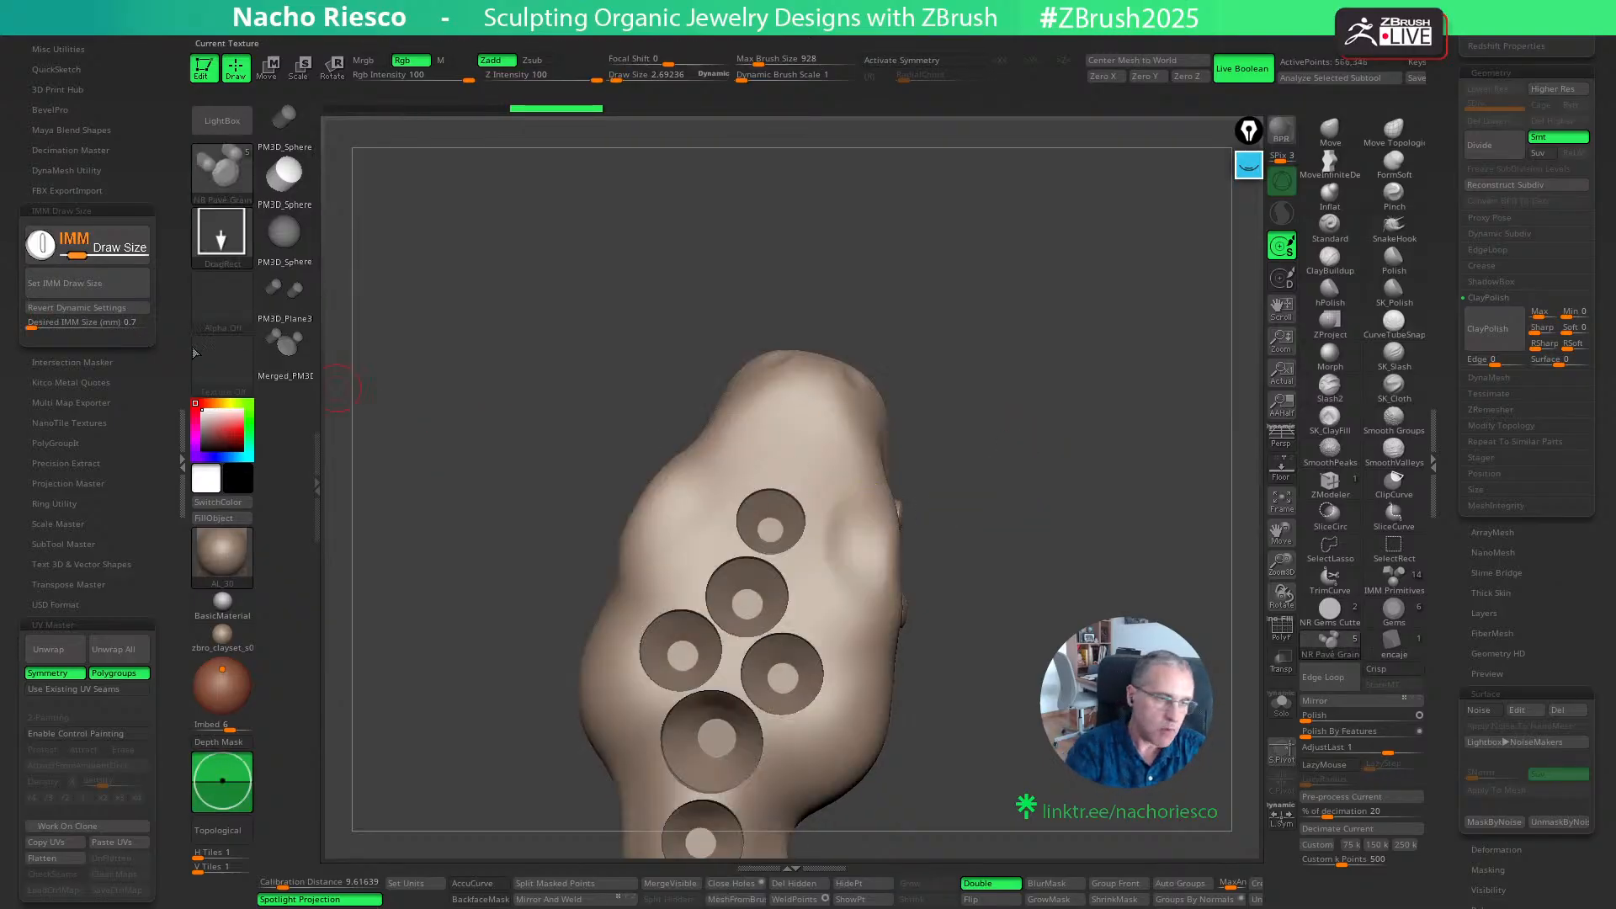
- Set the desired IMM size to 0.6 mm and apply it as the brush's draw size
{"action": "type", "text": "0.6"}
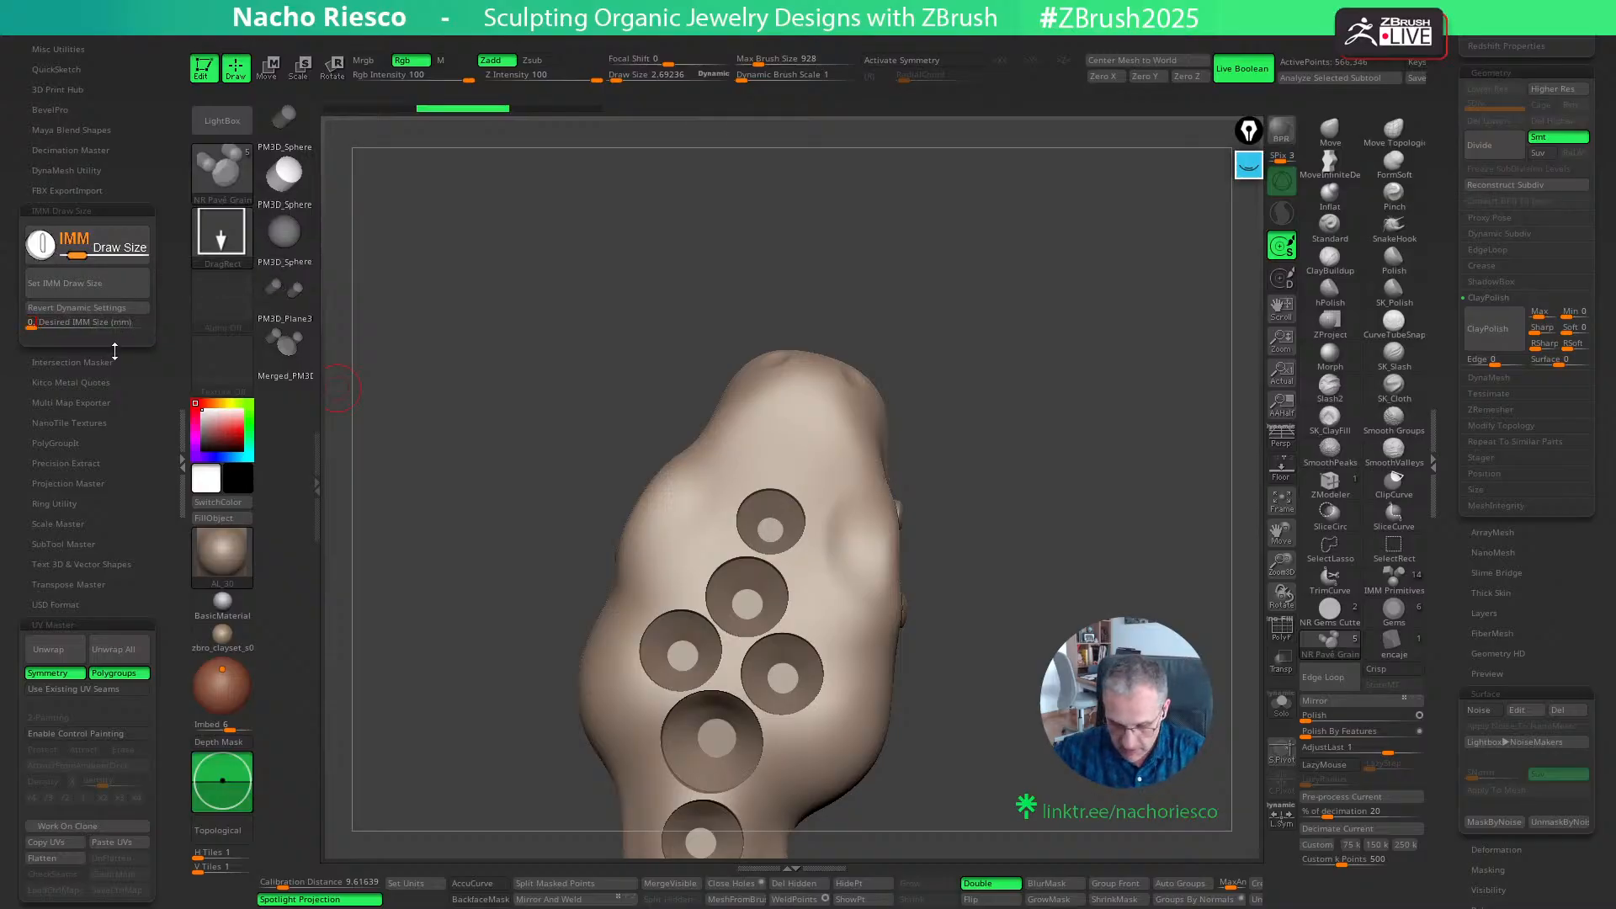
{"action": "key", "text": "Return"}
{"action": "left_click", "coordinate": [104, 286]}
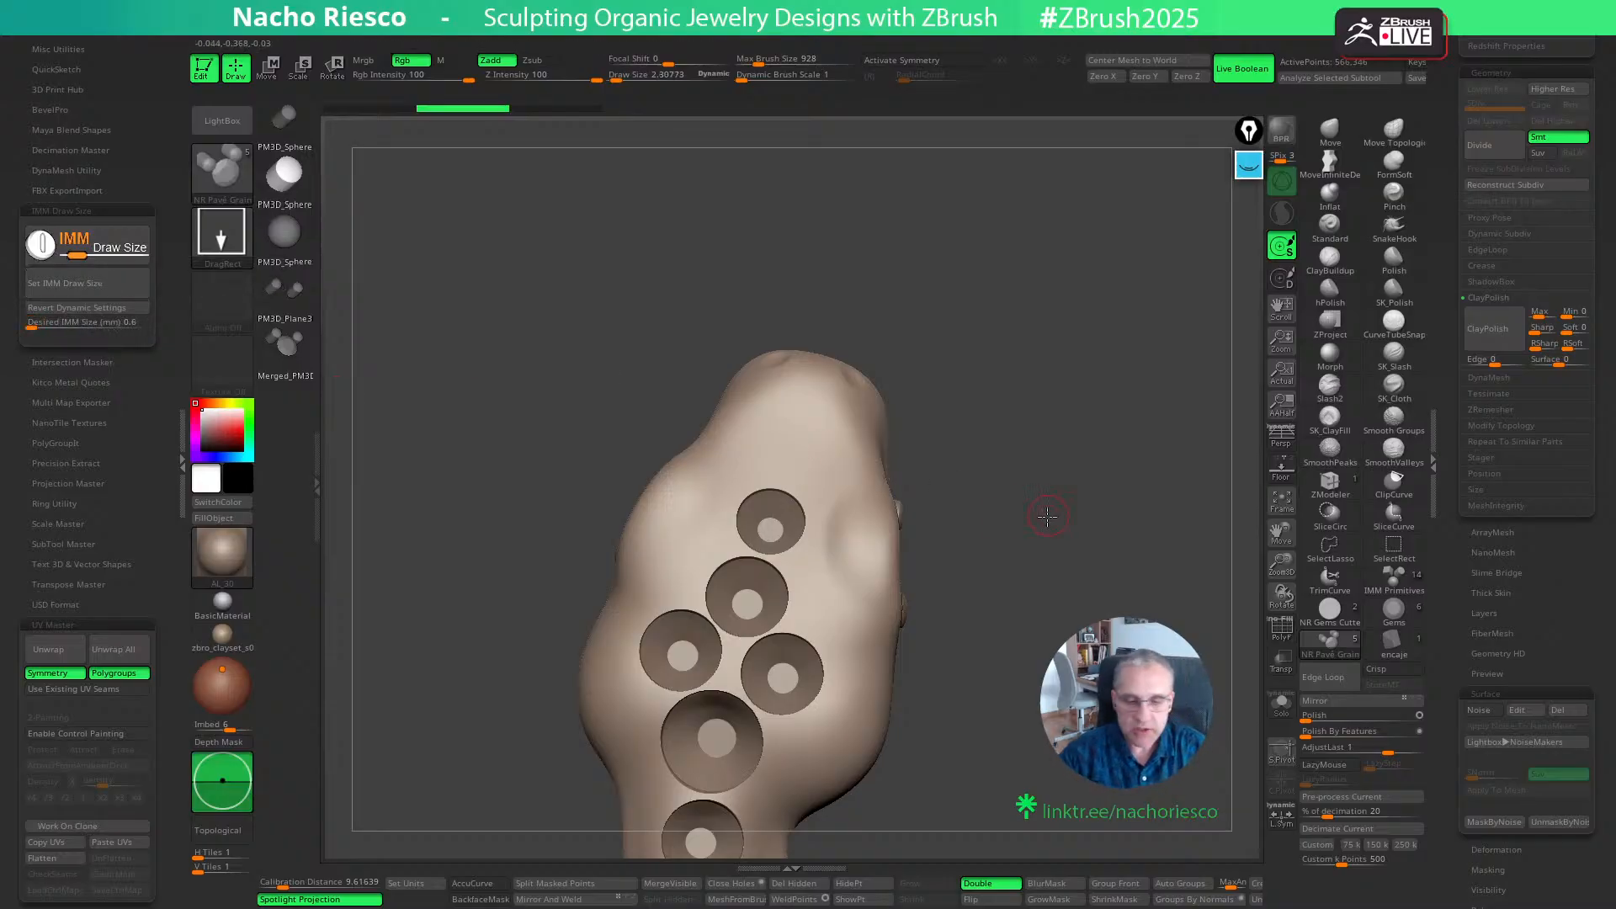
- Place a 0.6 mm pavé grain on the snake's head where the second seat meets the right seat of the pair below
{"action": "mouse_move", "coordinate": [1046, 513]}
{"action": "left_mouse_down", "text": "alt"}
{"action": "mouse_move", "coordinate": [1154, 522]}
{"action": "mouse_move", "coordinate": [1185, 505]}
{"action": "left_mouse_up", "text": "alt"}
{"action": "left_click_drag", "start_coordinate": [859, 608], "coordinate": [858, 621]}
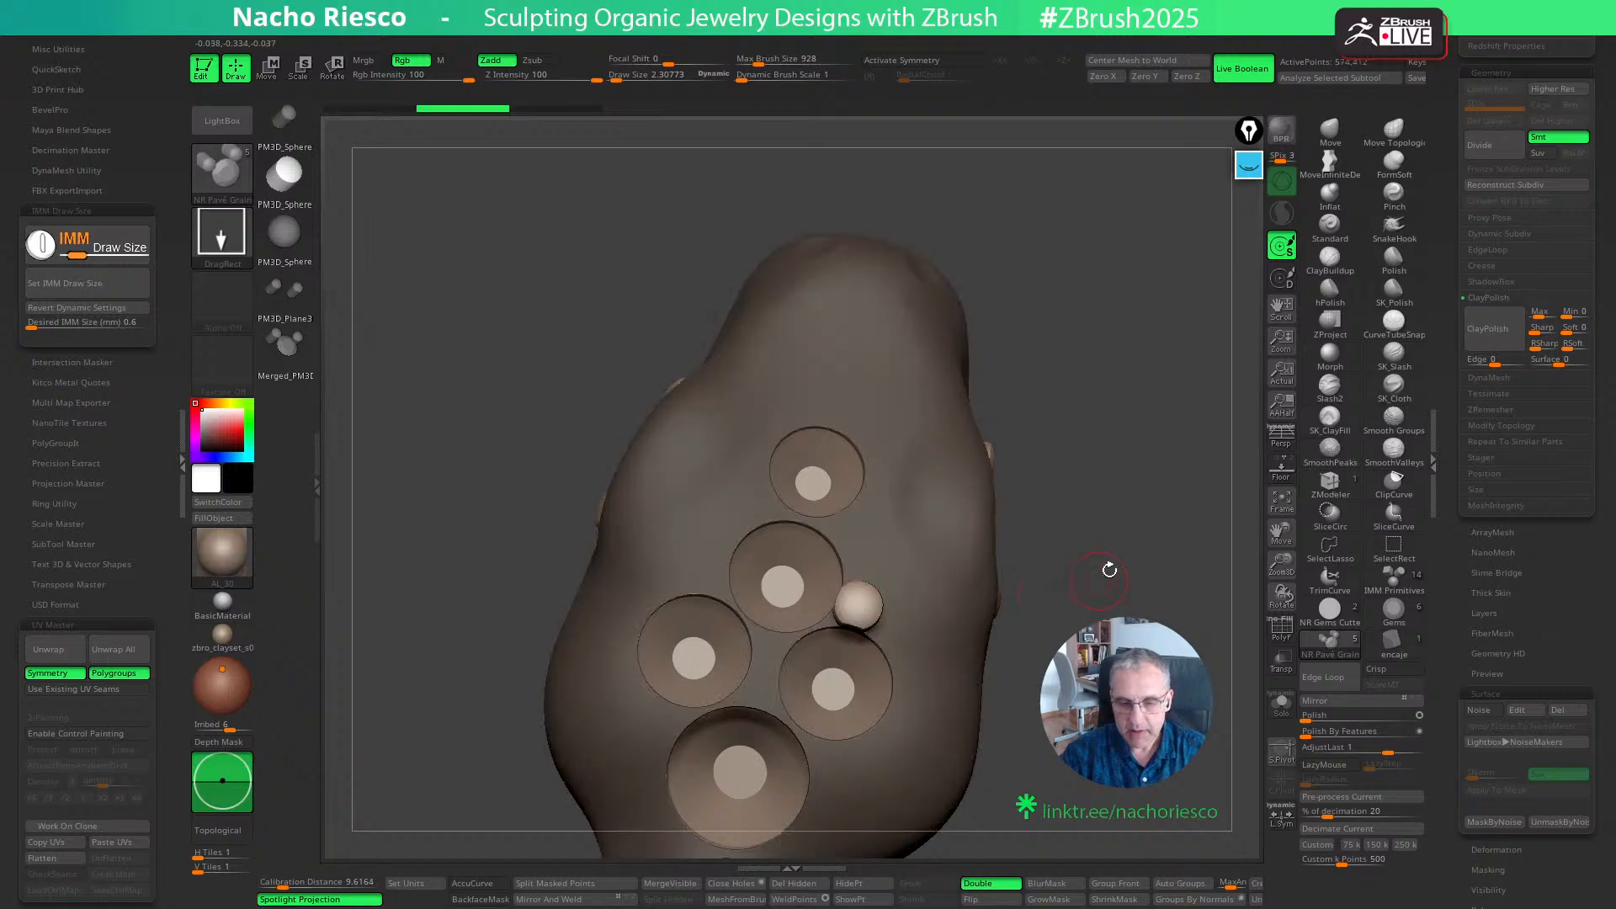
{"action": "mouse_move", "coordinate": [1108, 567]}
{"action": "left_mouse_down"}
{"action": "mouse_move", "coordinate": [1118, 527]}
{"action": "mouse_move", "coordinate": [1101, 592]}
{"action": "left_mouse_up"}
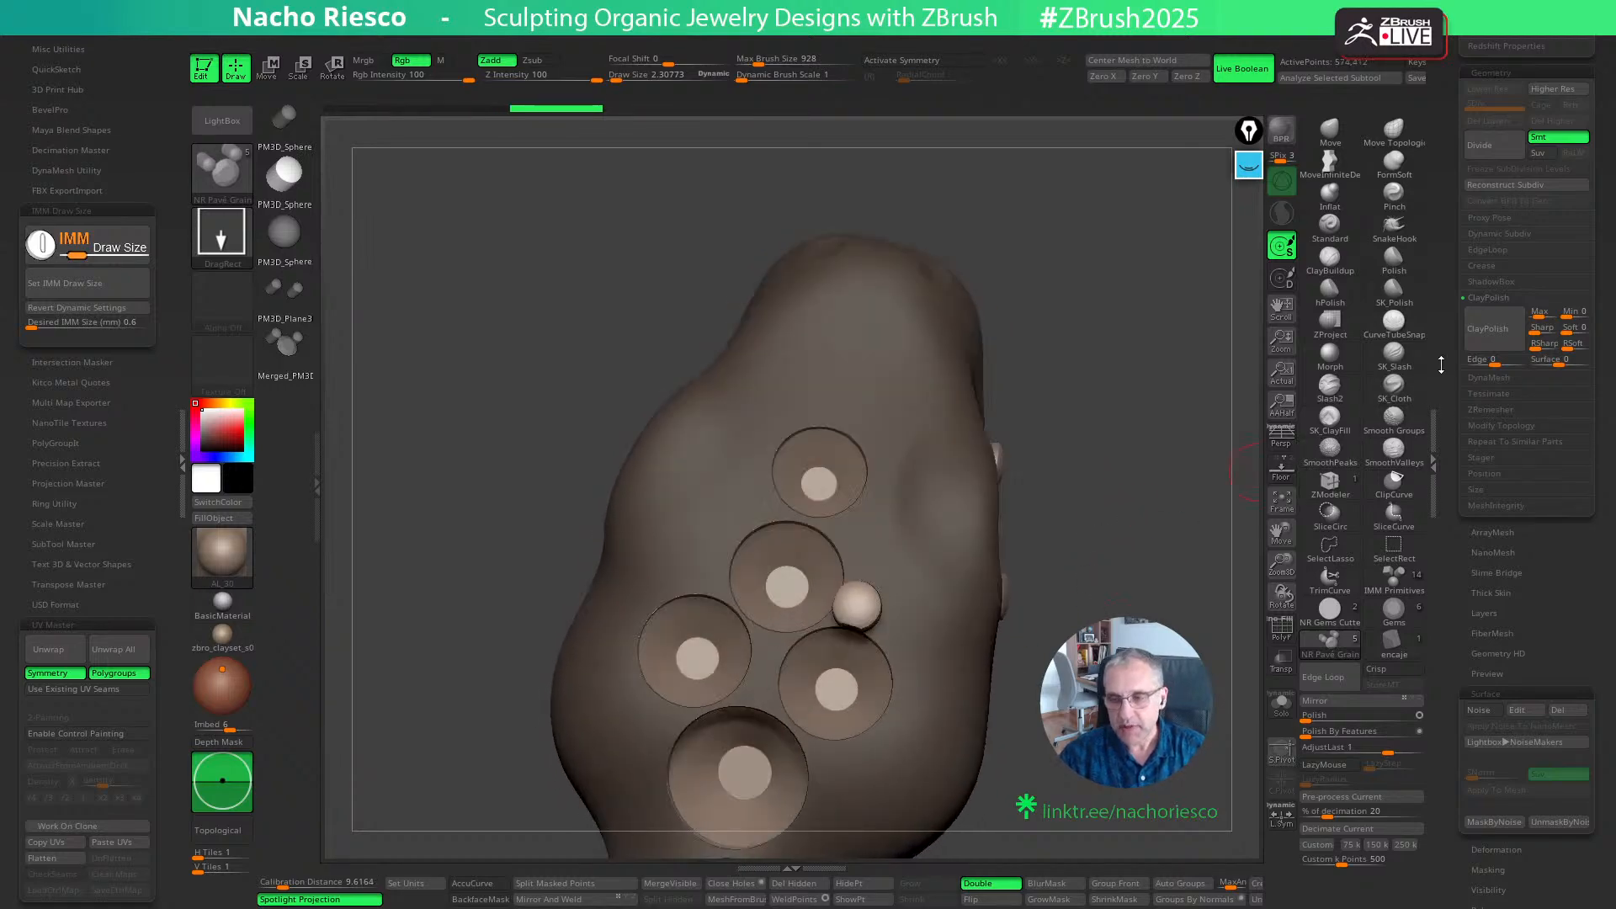
- Split the new grain from the masked snake body into its own subtool and move that subtool two places down the list
{"action": "scroll", "coordinate": [1449, 338], "scroll_direction": "up", "scroll_amount": 10}
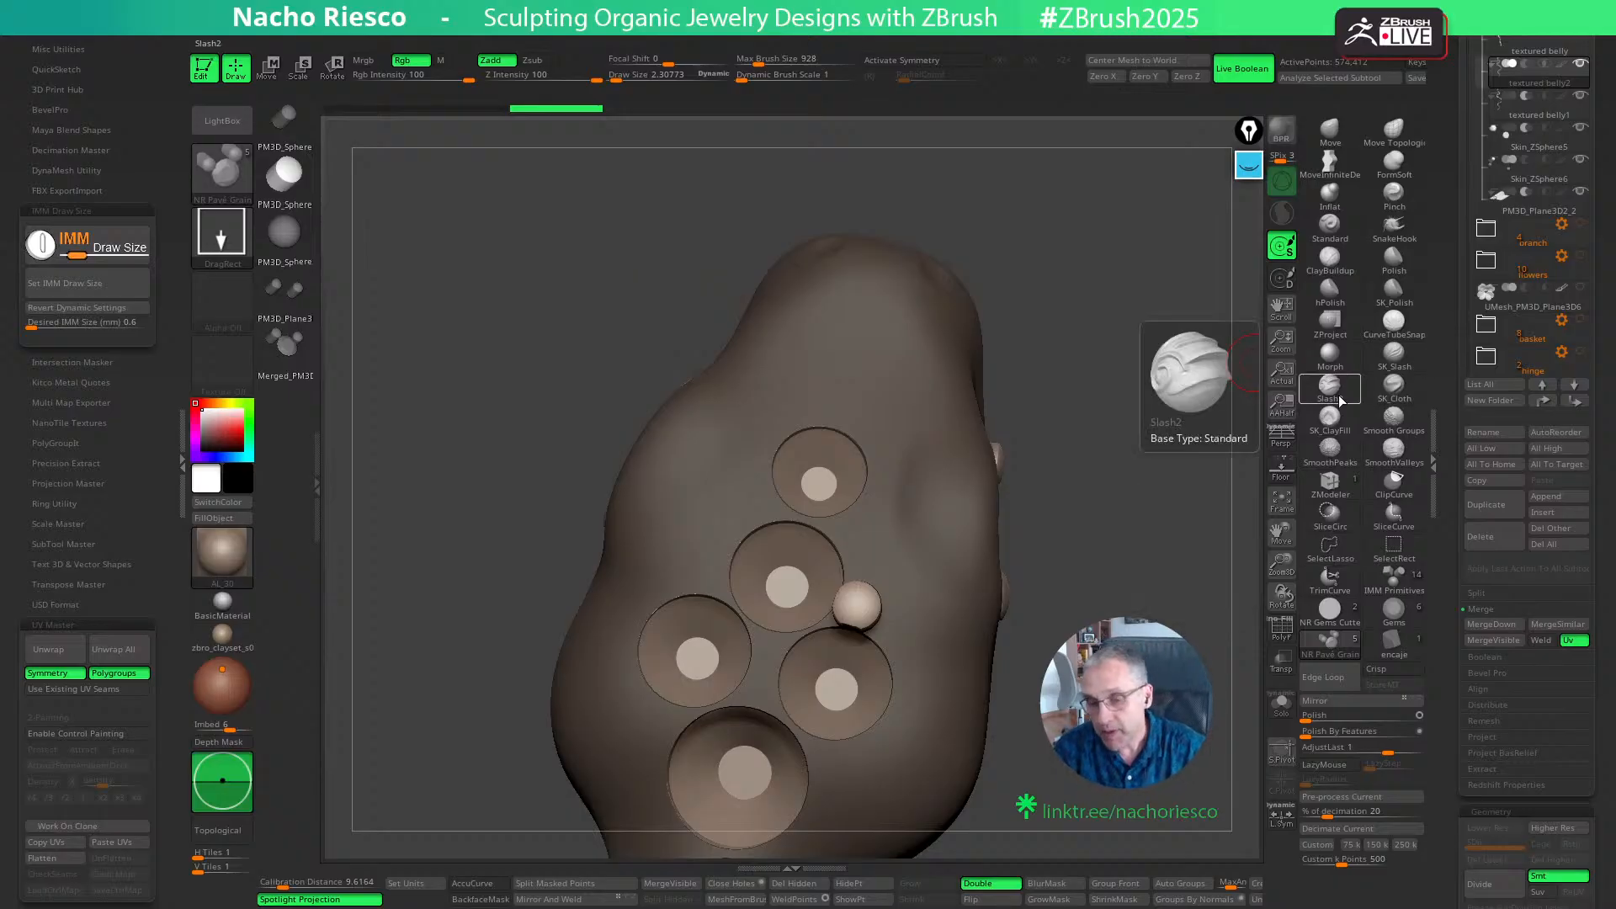
{"action": "scroll", "coordinate": [1453, 452], "scroll_direction": "up", "scroll_amount": 3}
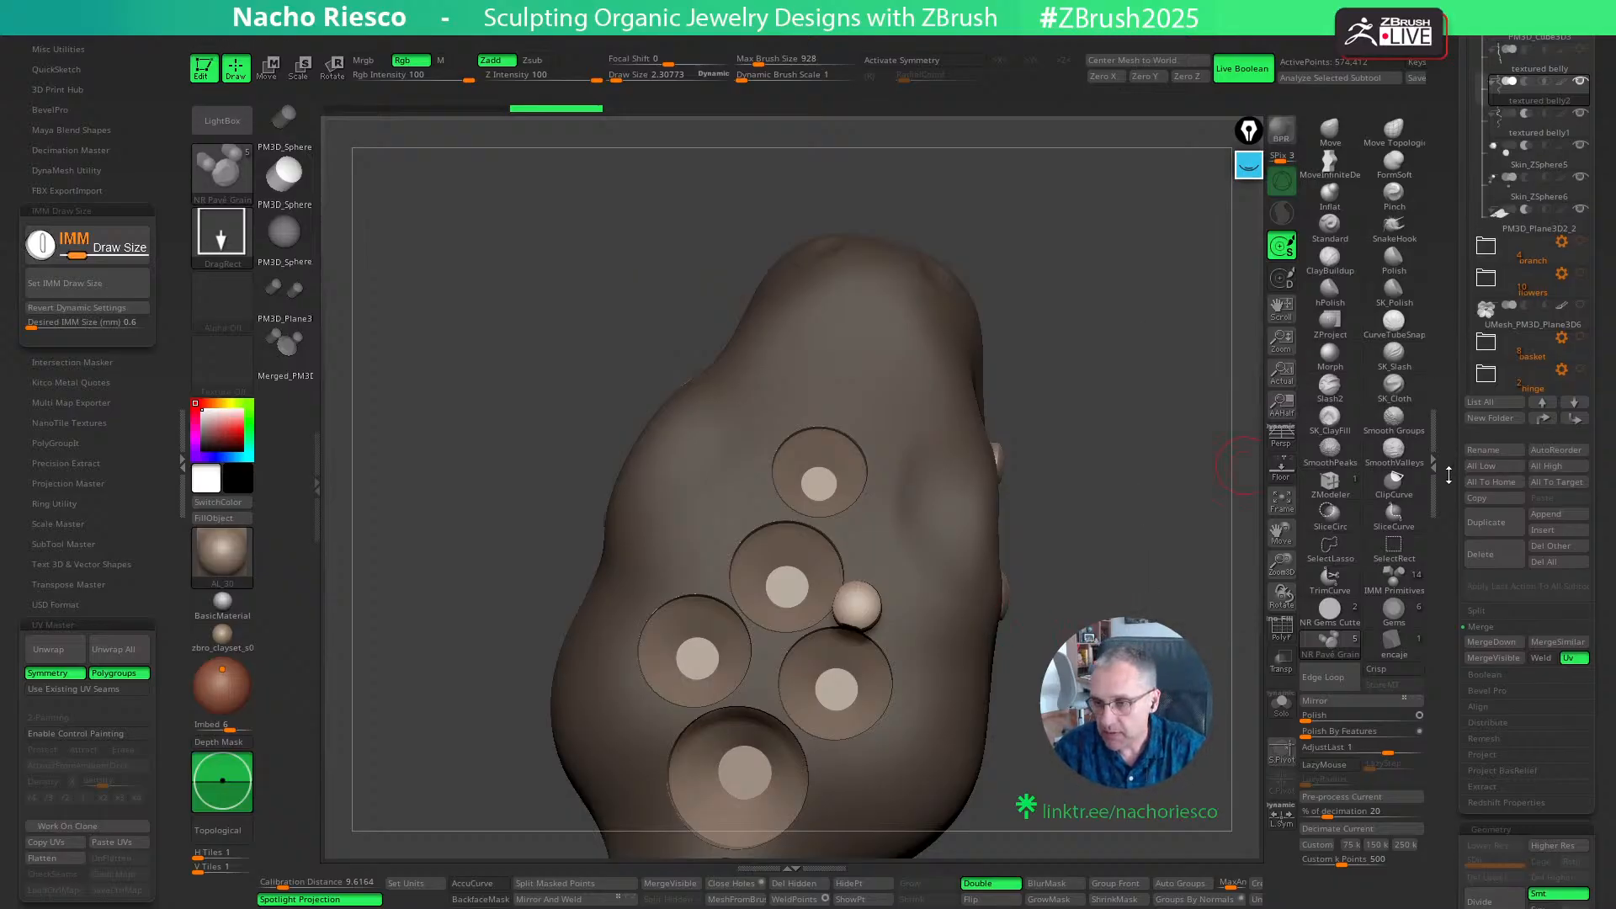
{"action": "left_click_drag", "start_coordinate": [1450, 446], "coordinate": [1453, 469]}
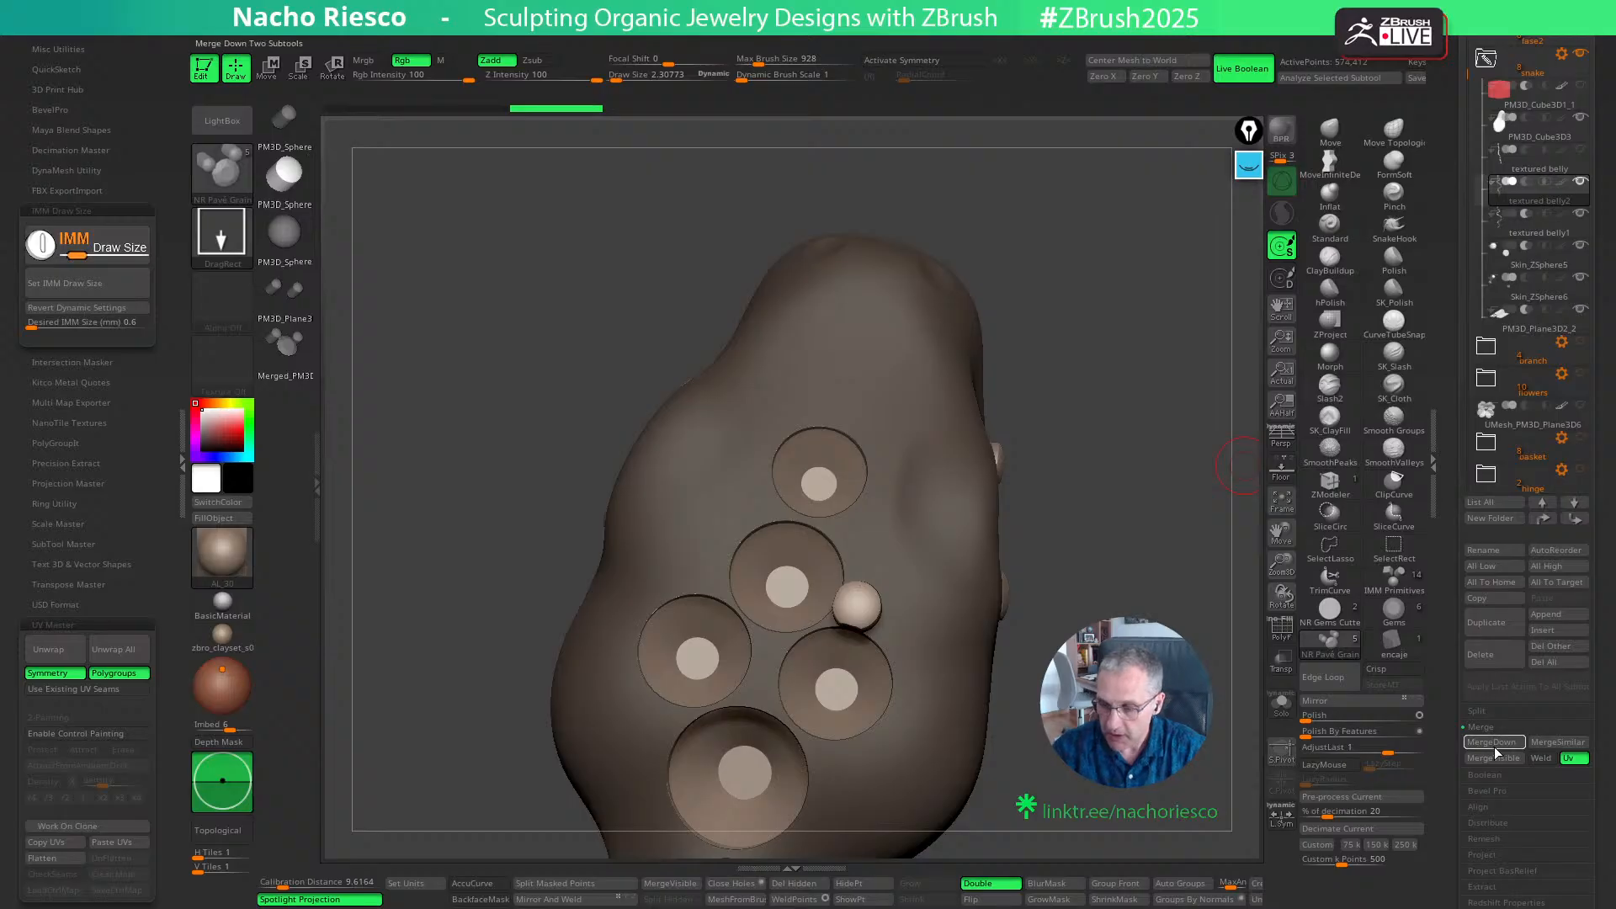
{"action": "left_click", "coordinate": [587, 883]}
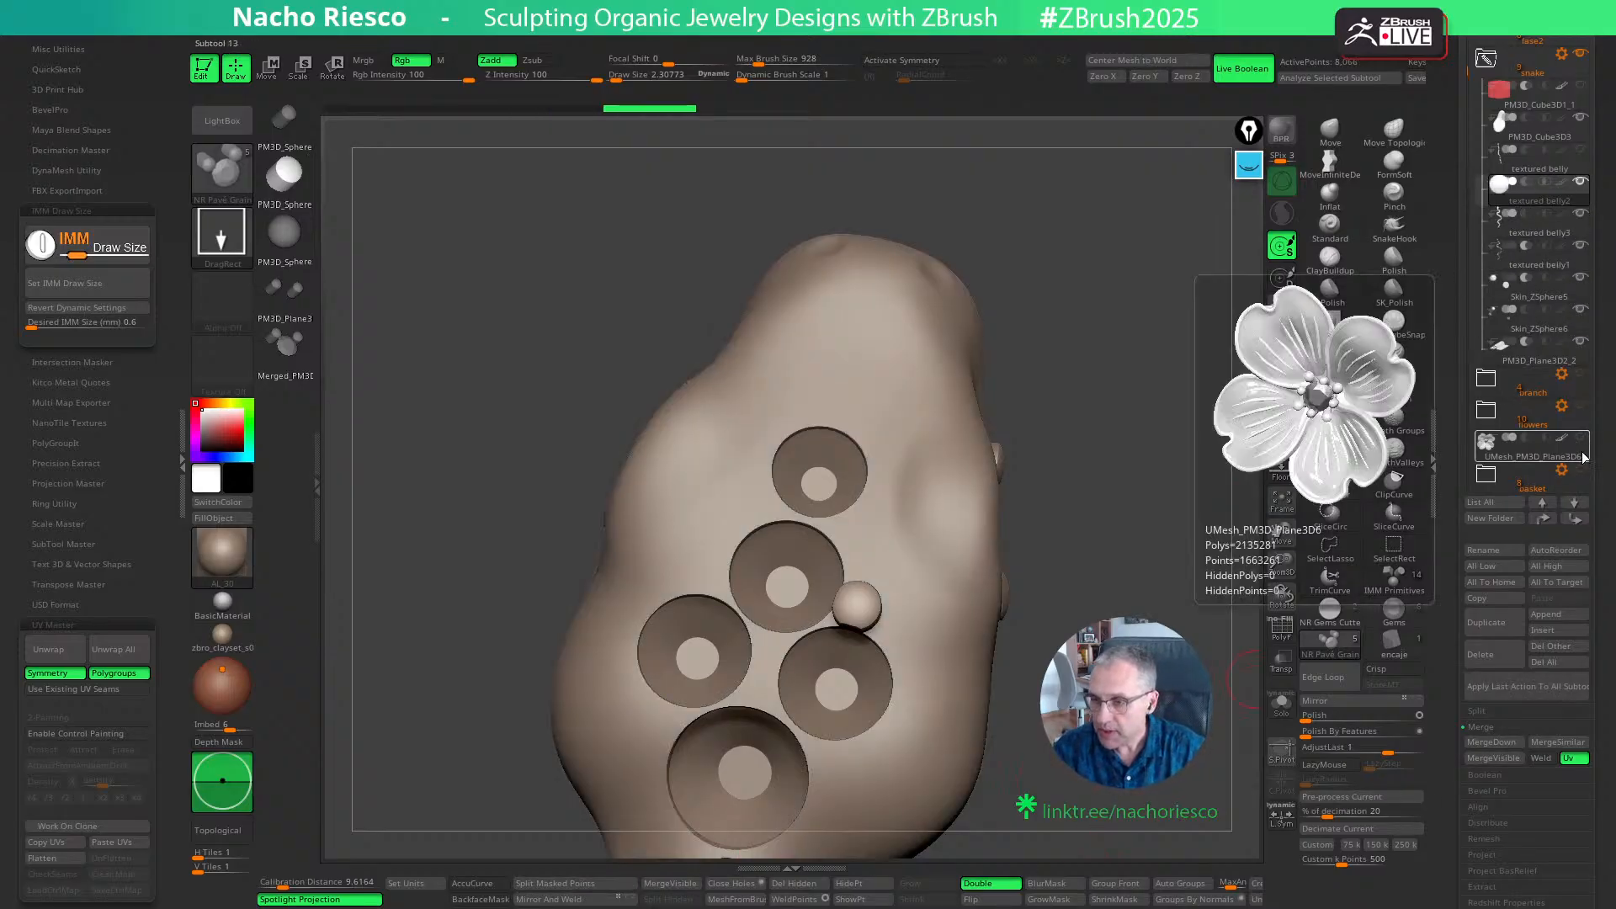
{"action": "left_click", "coordinate": [1575, 520]}
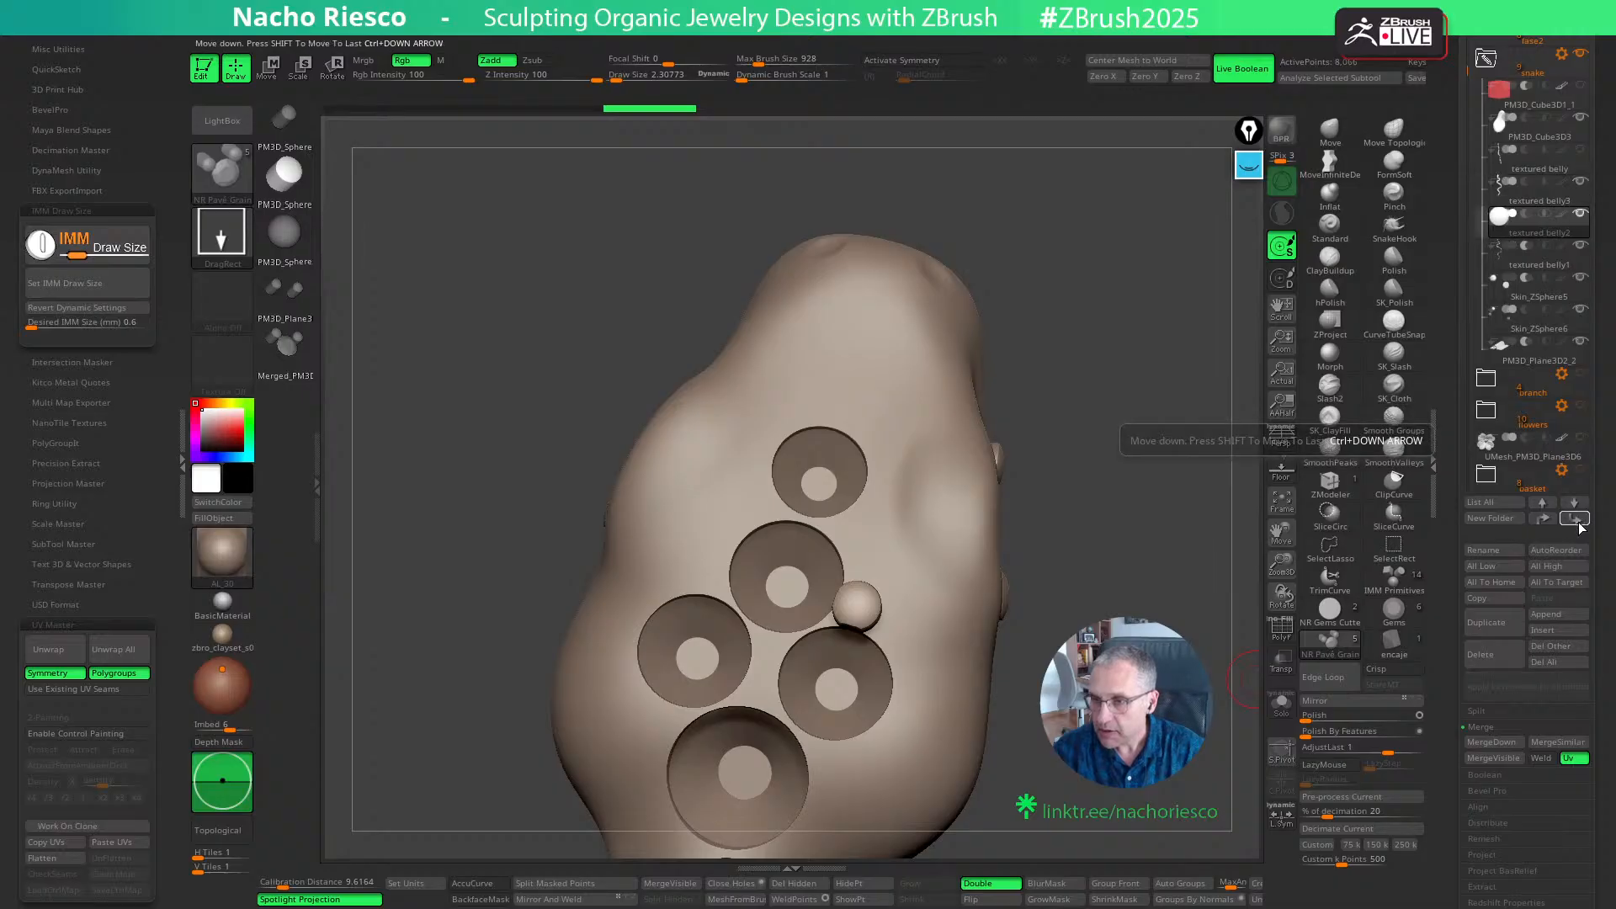
{"action": "left_click", "coordinate": [1576, 520]}
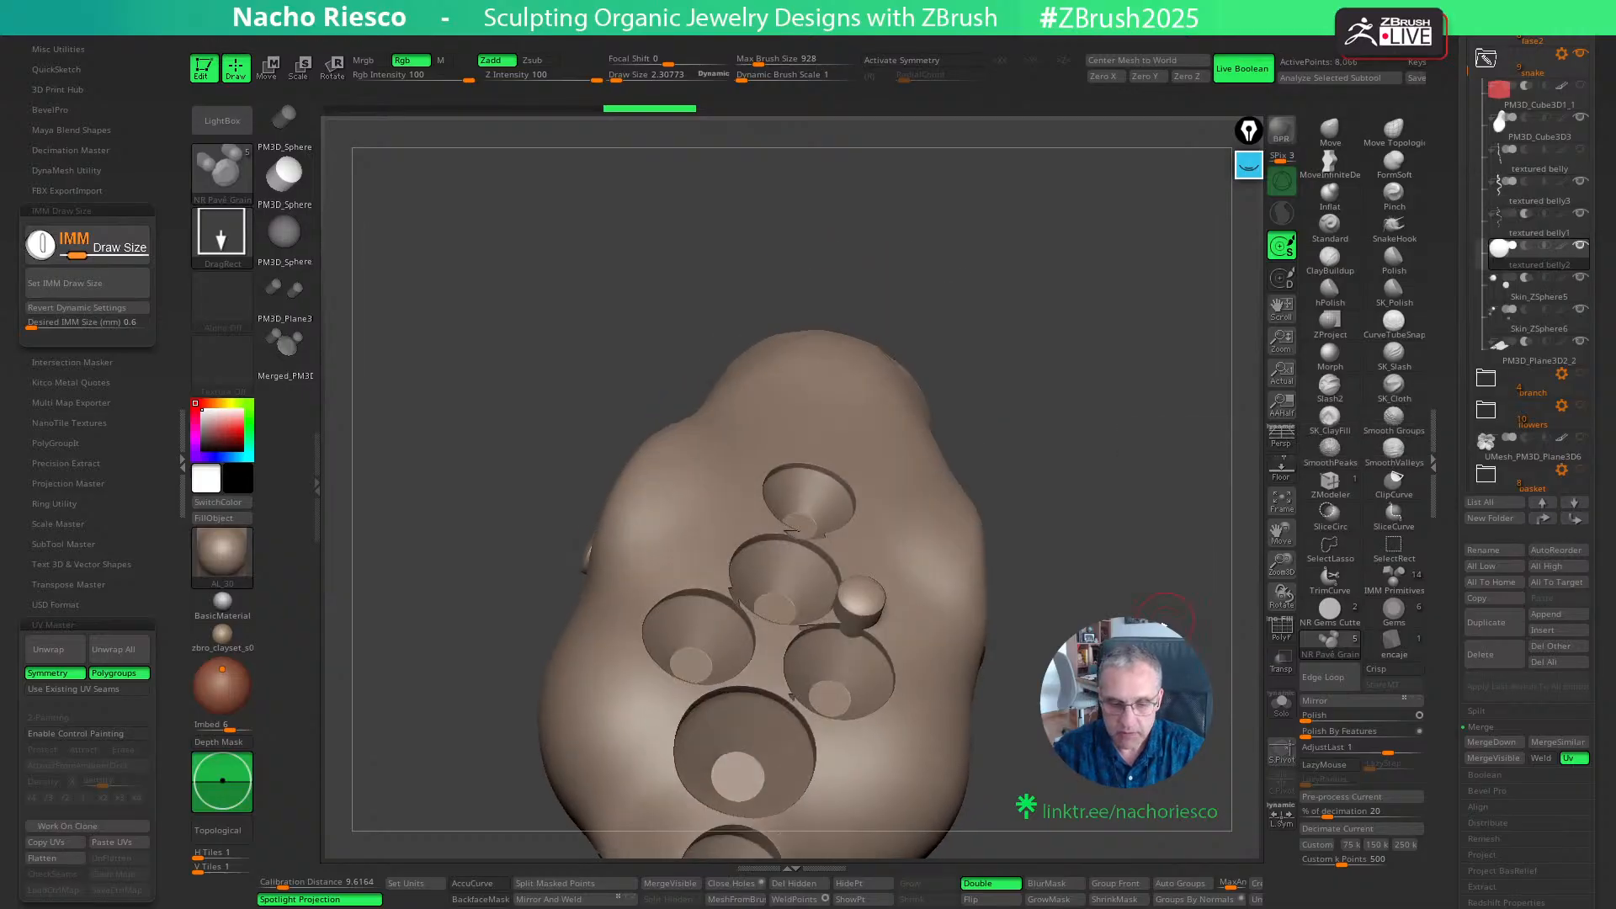
- Place one grain between the second seat and the left paired seat, and two between the topmost and second seats
{"action": "left_click_drag", "start_coordinate": [1111, 471], "coordinate": [1161, 497]}
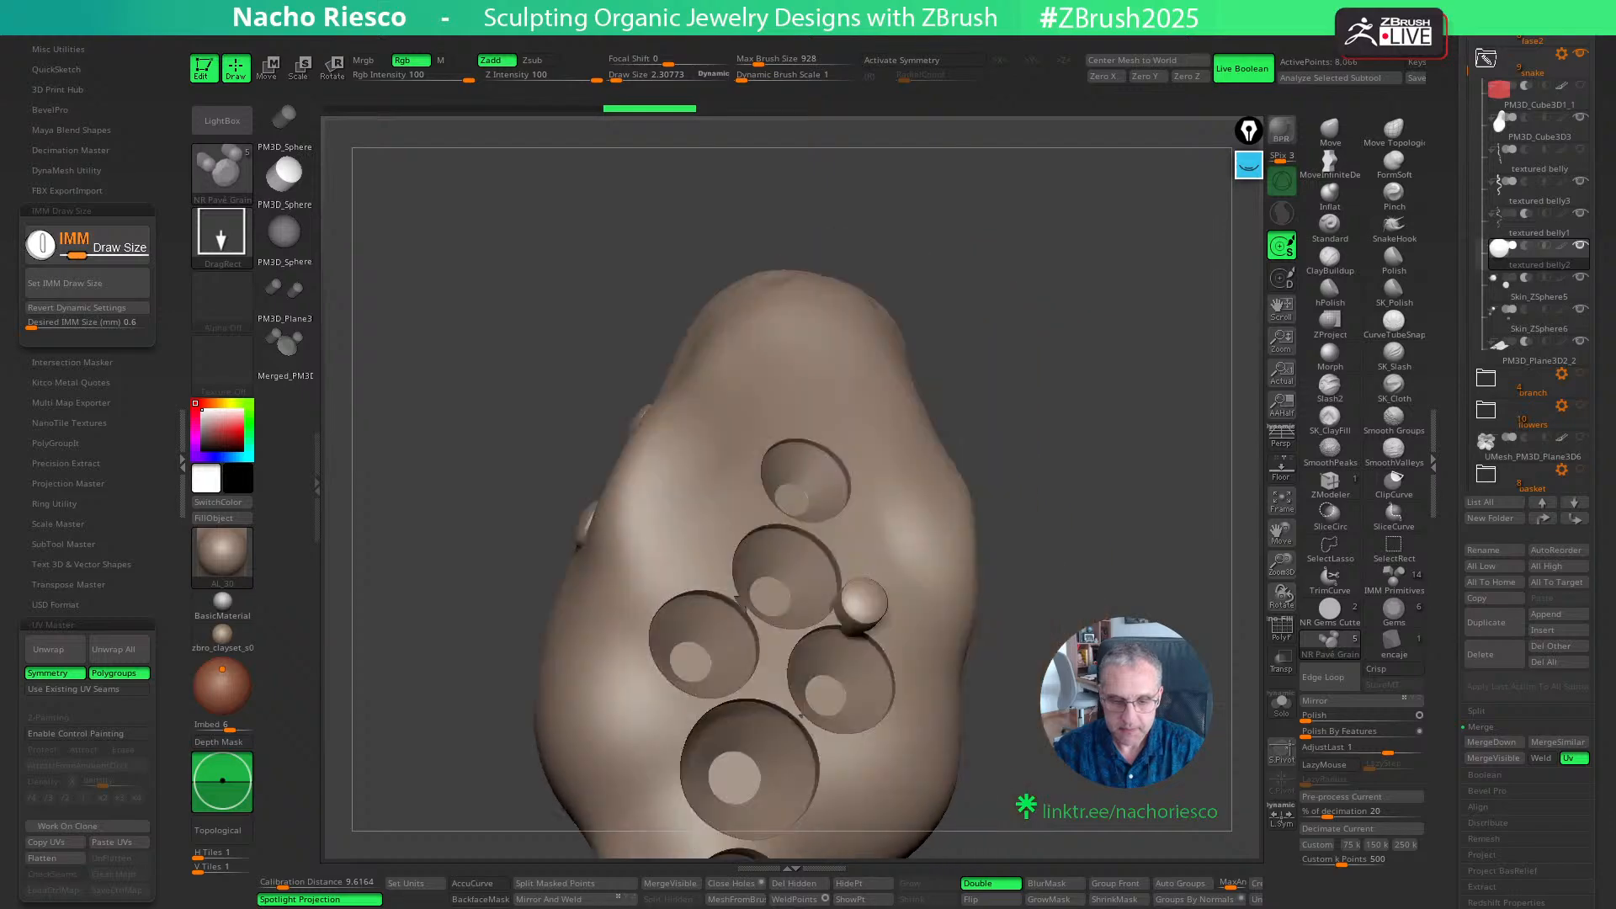
{"action": "left_click_drag", "start_coordinate": [1086, 558], "coordinate": [780, 642]}
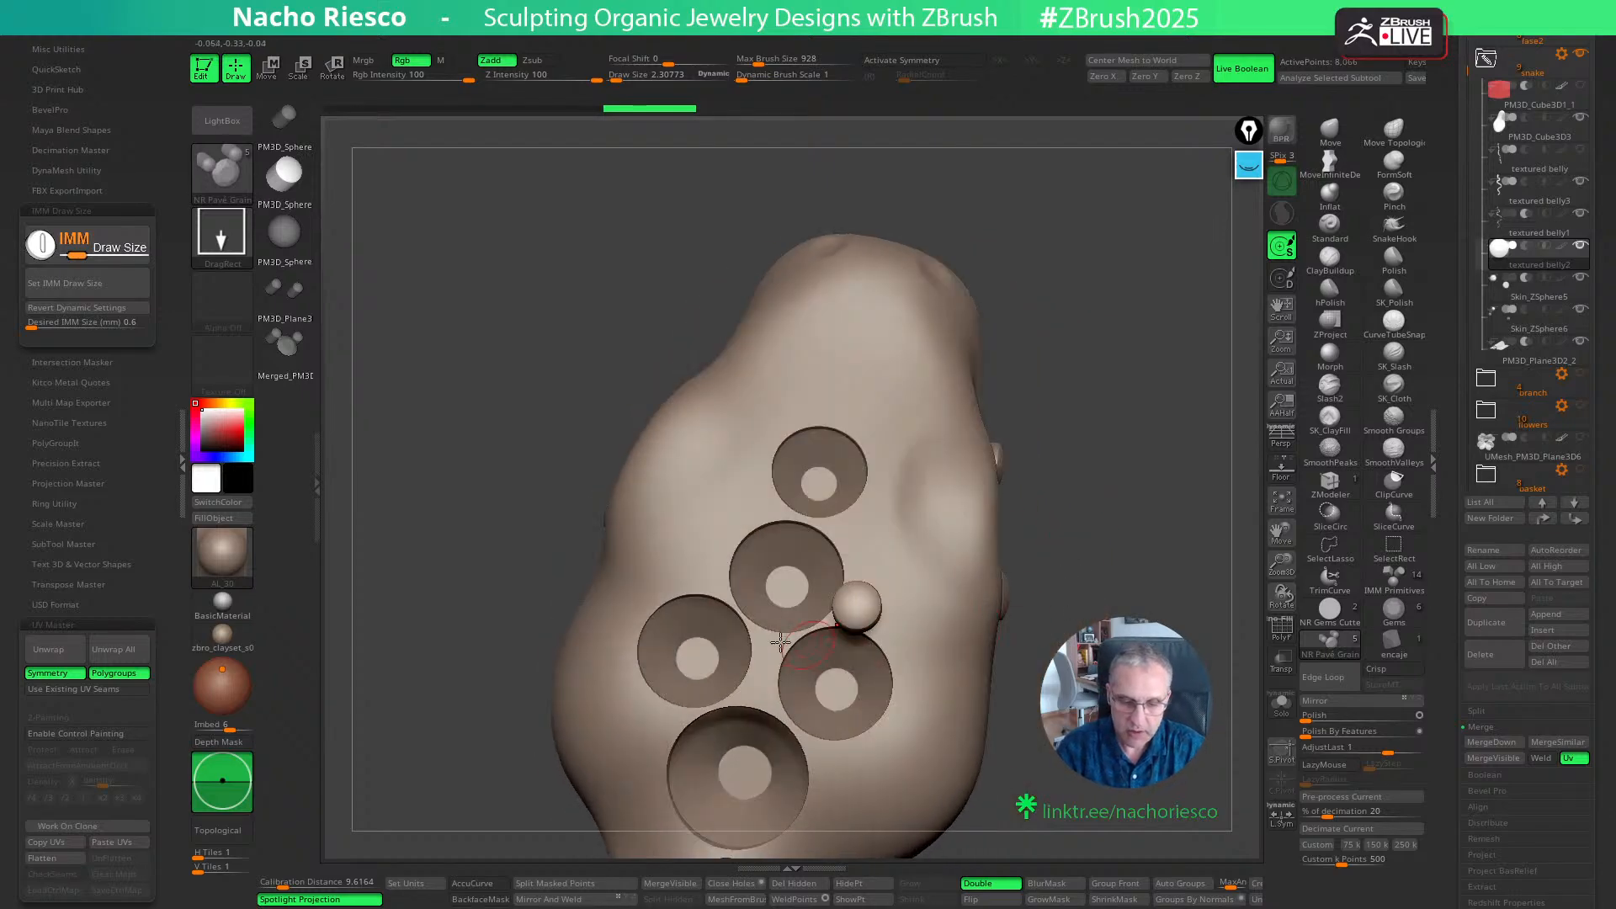
{"action": "left_click", "coordinate": [711, 577]}
{"action": "left_click", "coordinate": [770, 505]}
{"action": "left_click", "coordinate": [837, 521]}
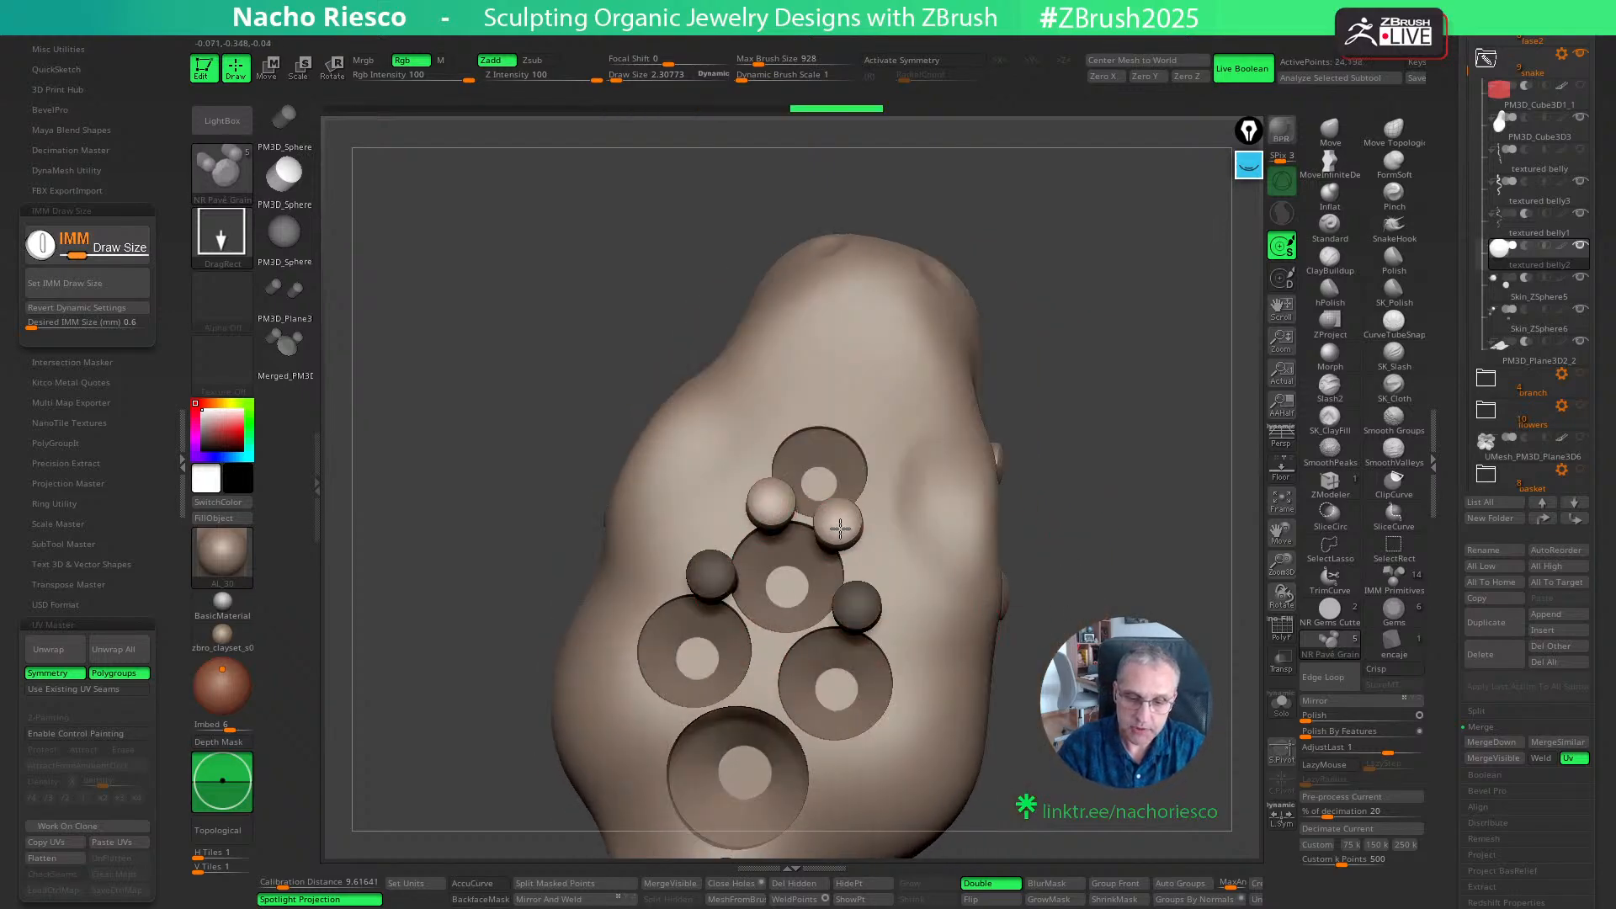
- Try a pavé grain above the topmost head seat and undo the placement
{"action": "left_click_drag", "start_coordinate": [832, 416], "coordinate": [859, 421]}
{"action": "right_click_drag", "start_coordinate": [925, 471], "coordinate": [1119, 532], "text": "ctrl"}
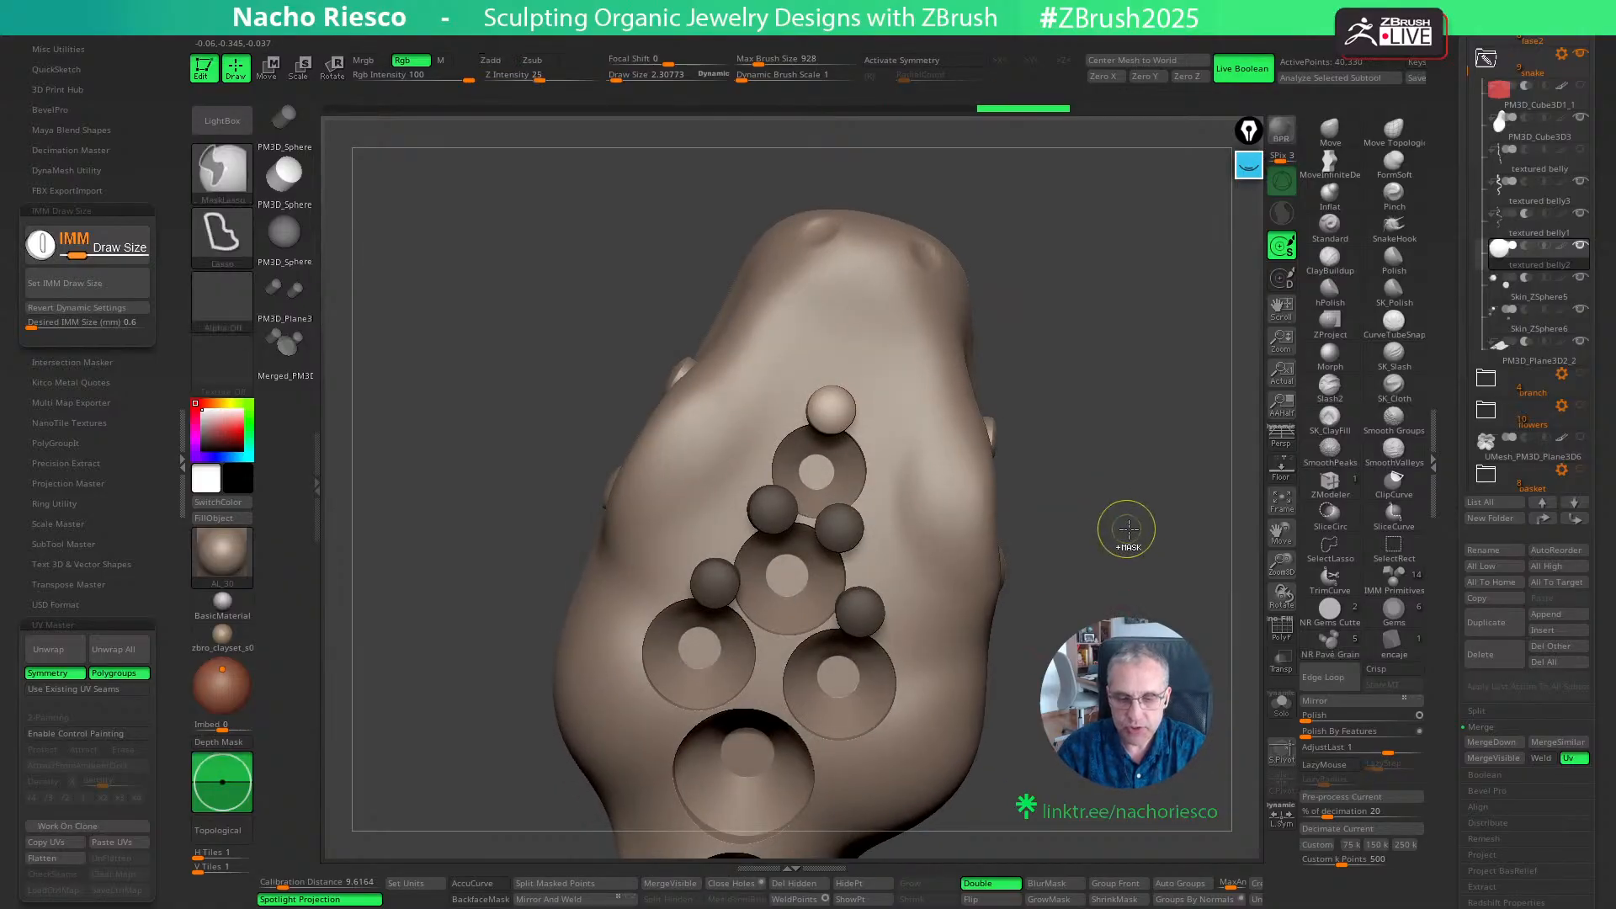
{"action": "key", "text": "ctrl+z"}
- Nudge the two grains between the topmost and second head seats slightly outward to refine their positions
{"action": "key", "text": "w"}
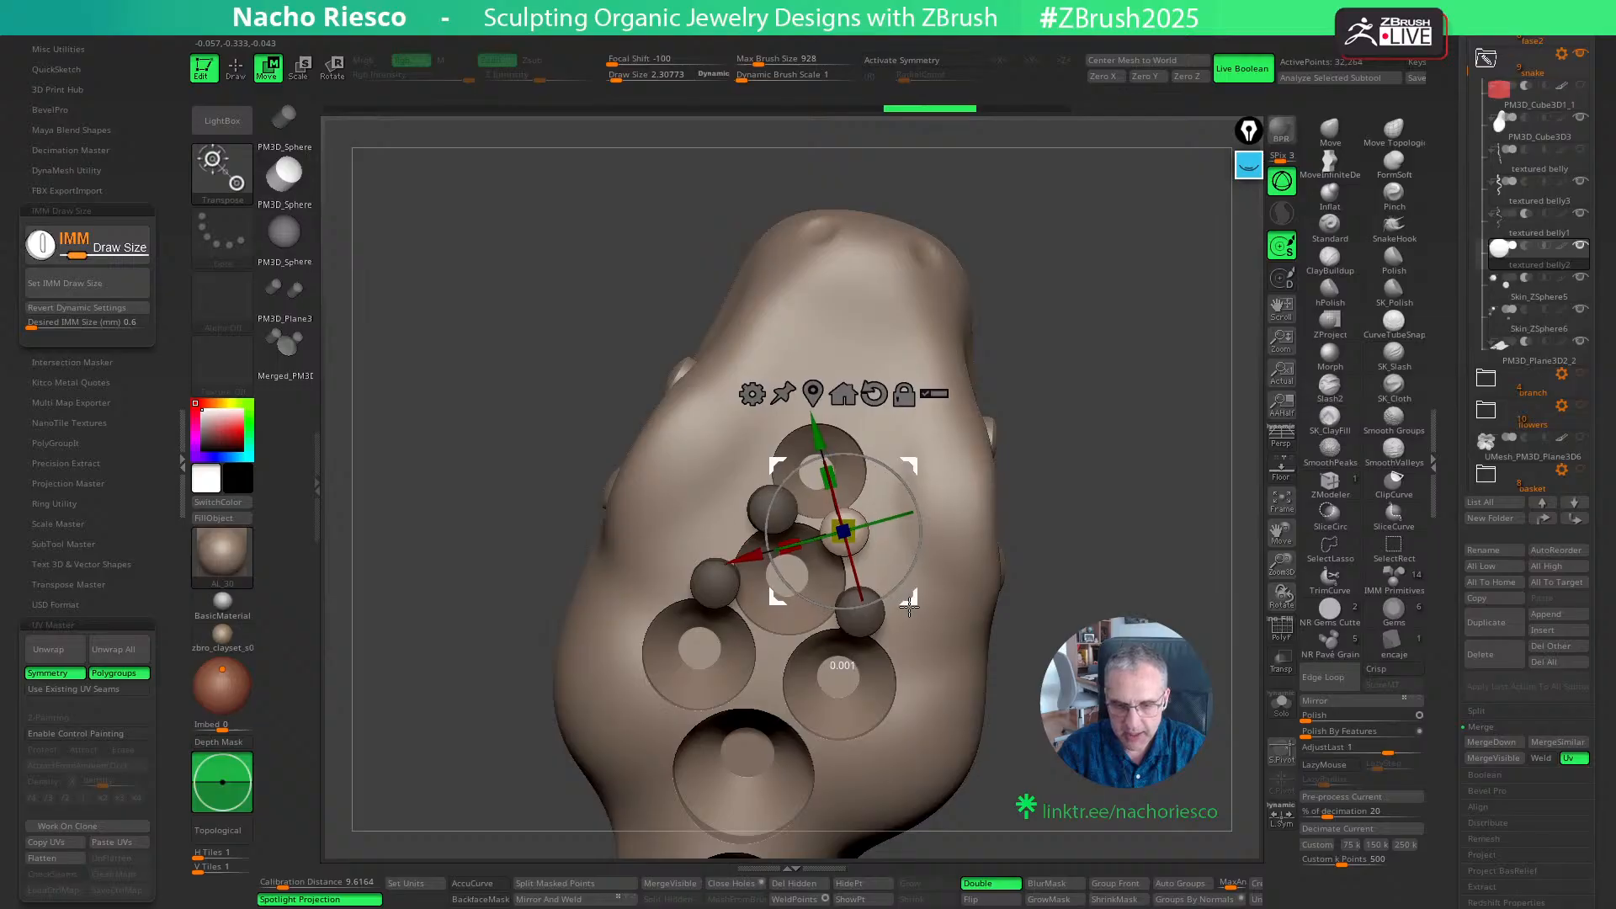
{"action": "key", "text": "q"}
{"action": "left_click_drag", "start_coordinate": [1086, 527], "coordinate": [1094, 543], "text": "ctrl"}
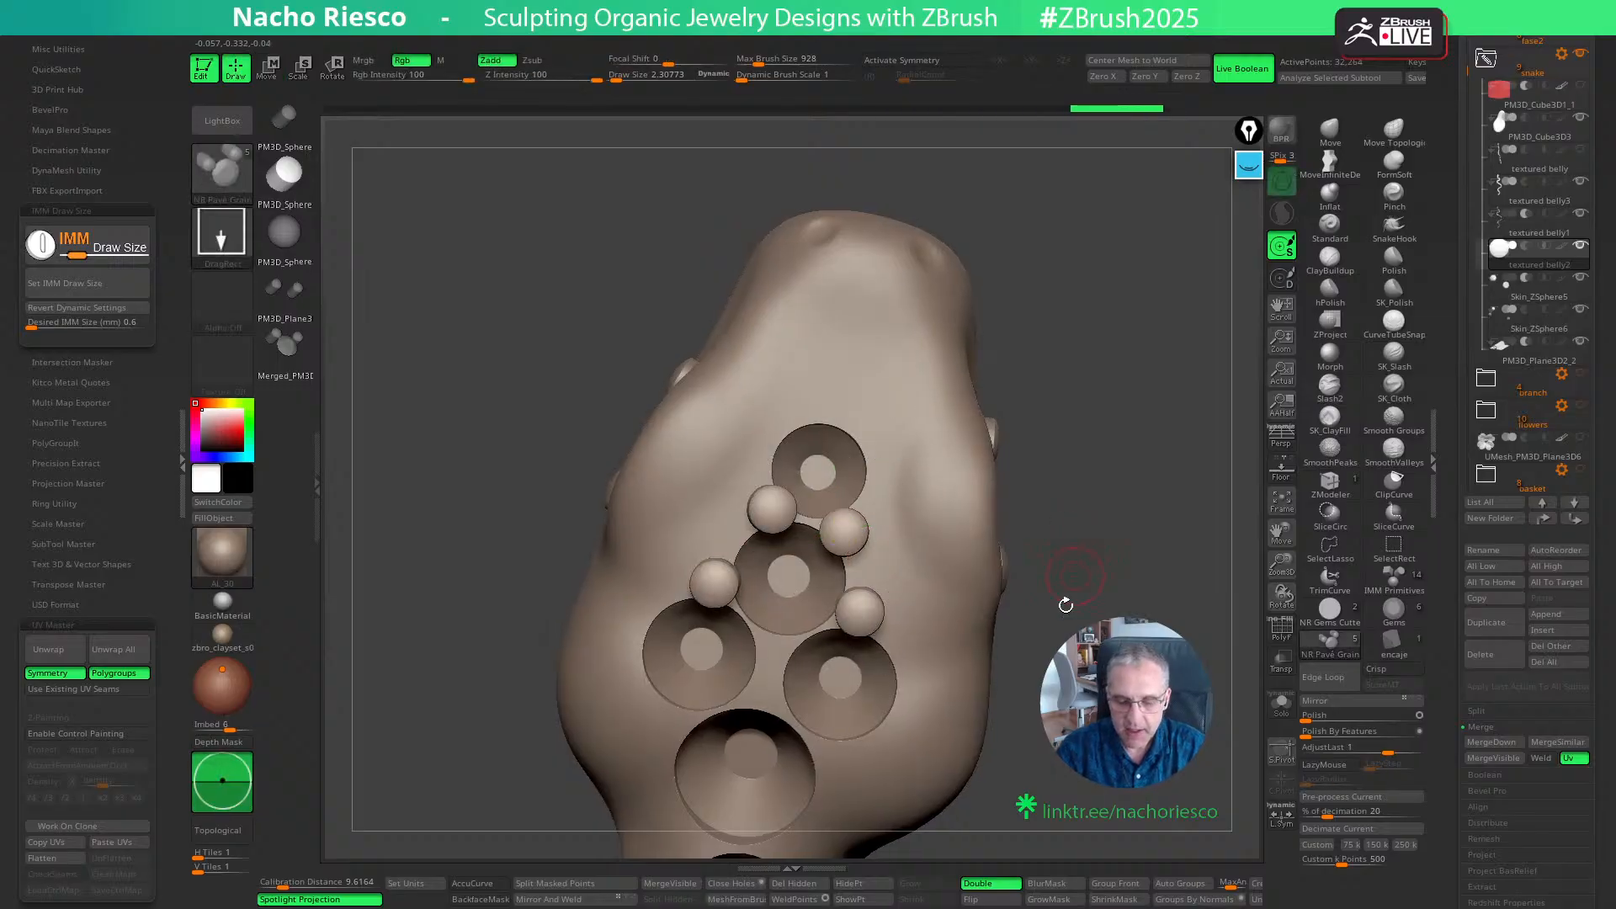
{"action": "key", "text": "w"}
{"action": "left_click", "coordinate": [770, 510], "text": "ctrl"}
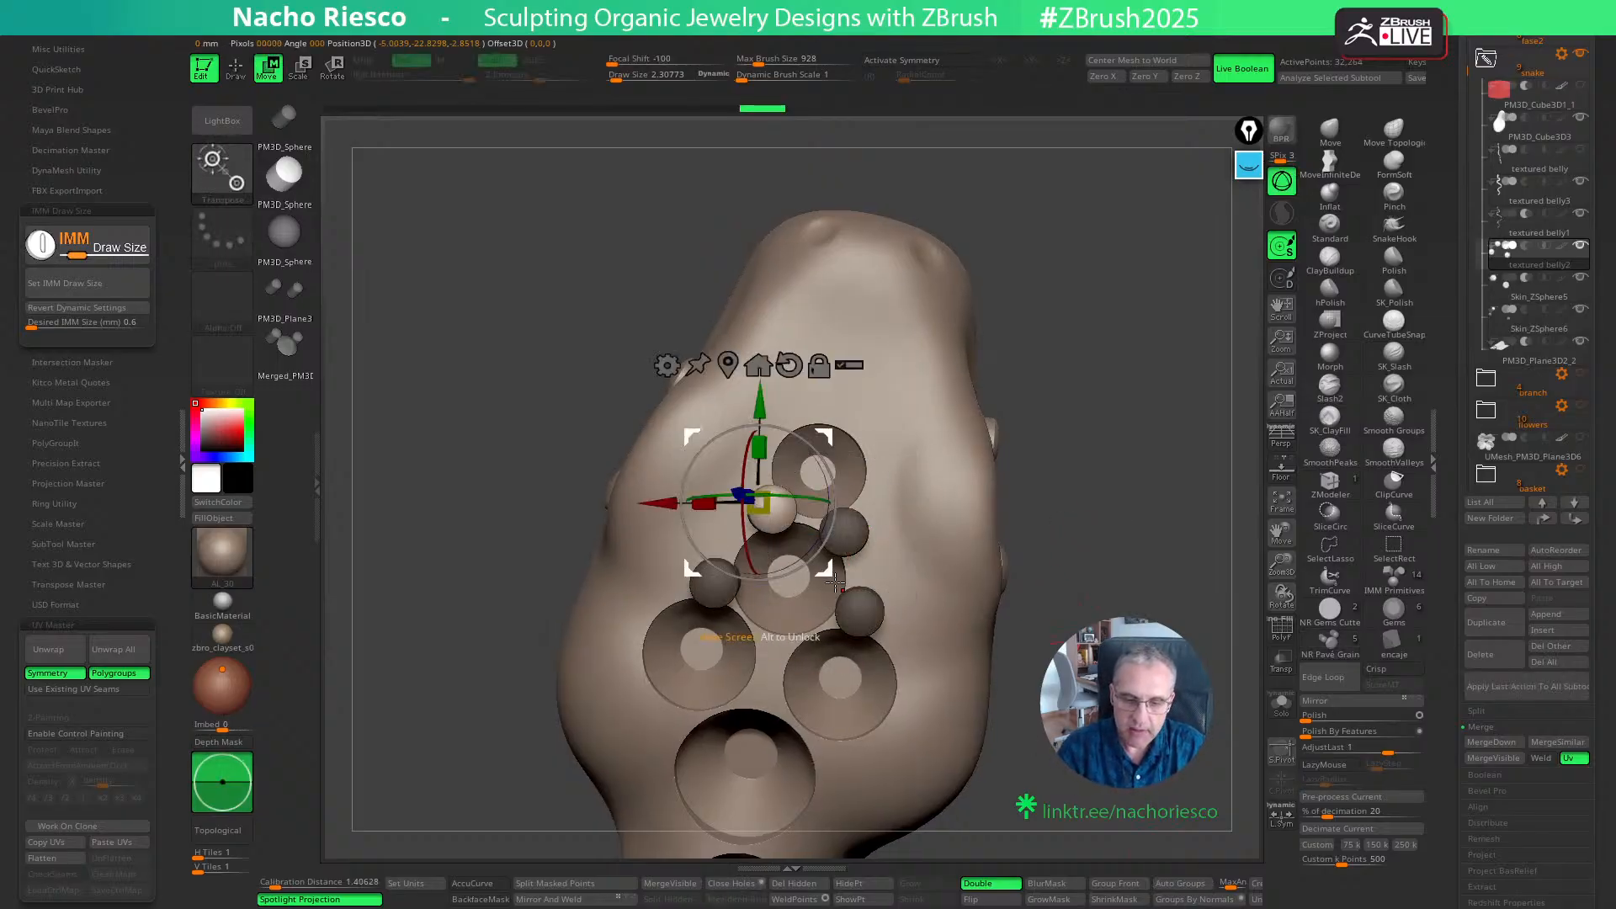
{"action": "left_click_drag", "start_coordinate": [831, 577], "coordinate": [827, 580]}
{"action": "key", "text": "q"}
- Place a grain above the topmost seat, two in the gap between the paired seats, and one on each upper side of the largest seat
{"action": "left_click_drag", "start_coordinate": [830, 410], "coordinate": [830, 405]}
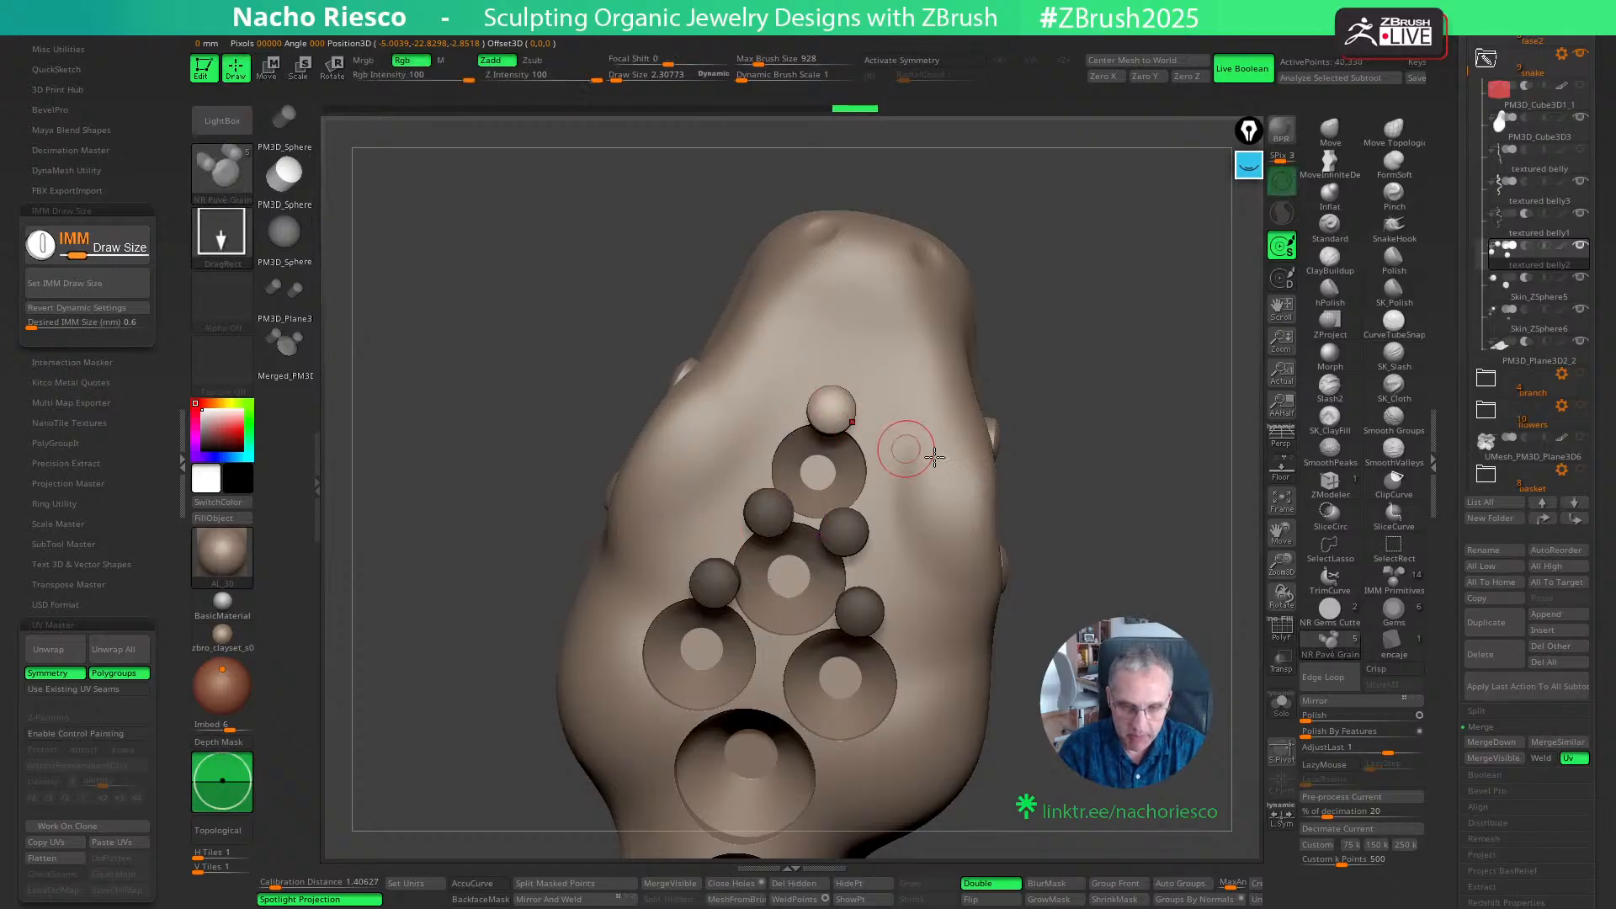
{"action": "left_click_drag", "start_coordinate": [1123, 496], "coordinate": [1132, 547]}
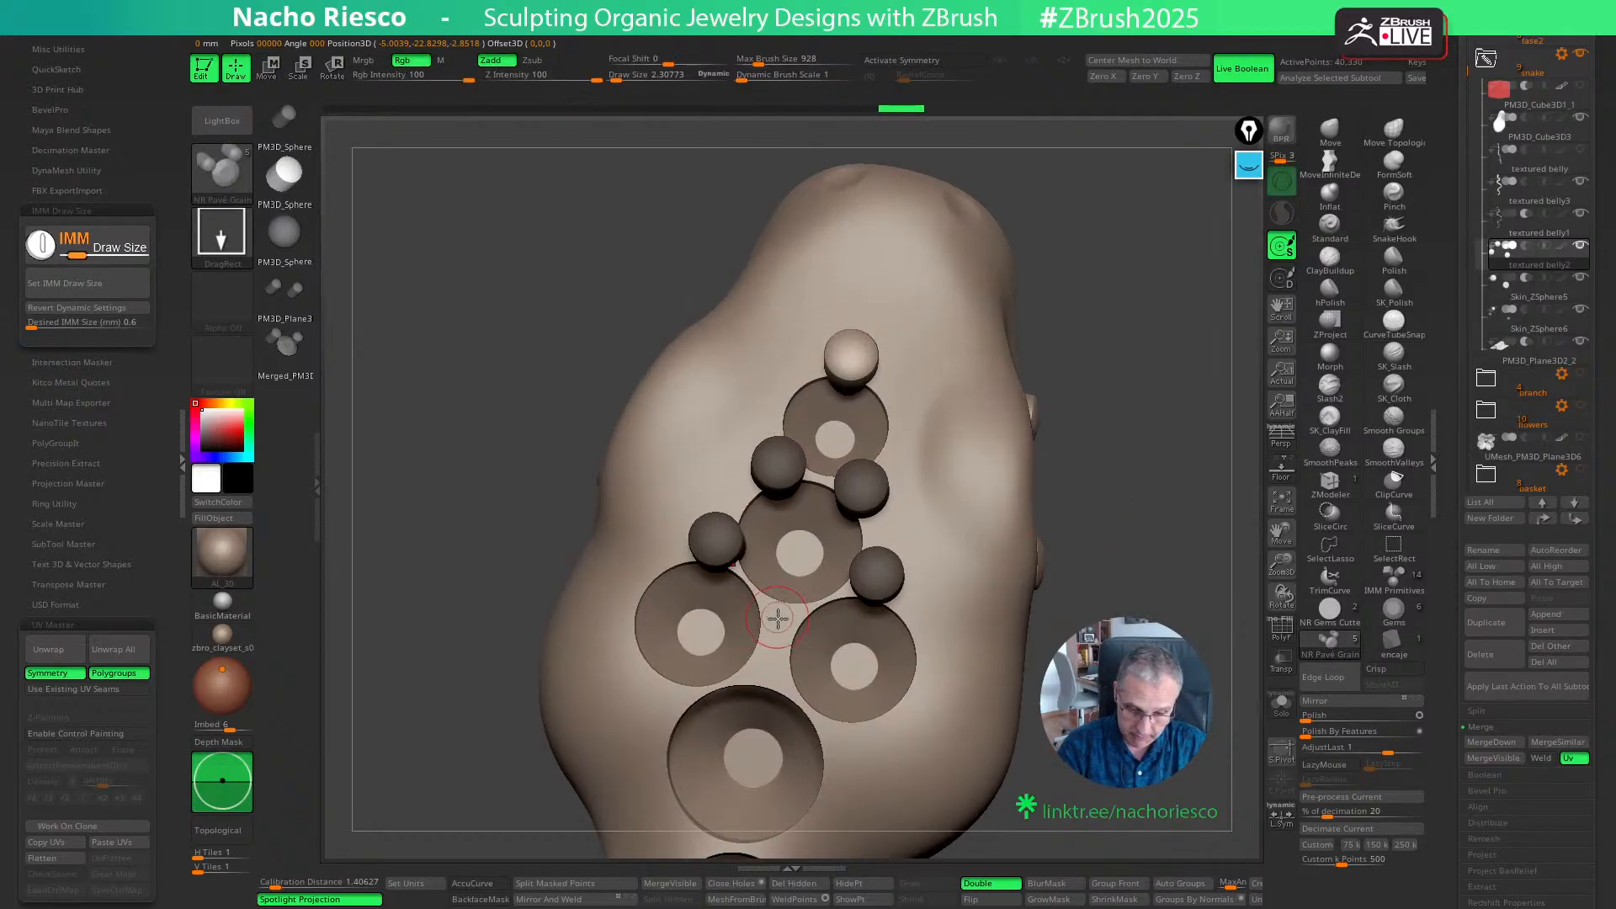
{"action": "left_click_drag", "start_coordinate": [778, 615], "coordinate": [779, 623]}
{"action": "left_click_drag", "start_coordinate": [1116, 559], "coordinate": [1155, 489], "text": "alt"}
{"action": "left_click_drag", "start_coordinate": [807, 606], "coordinate": [806, 602]}
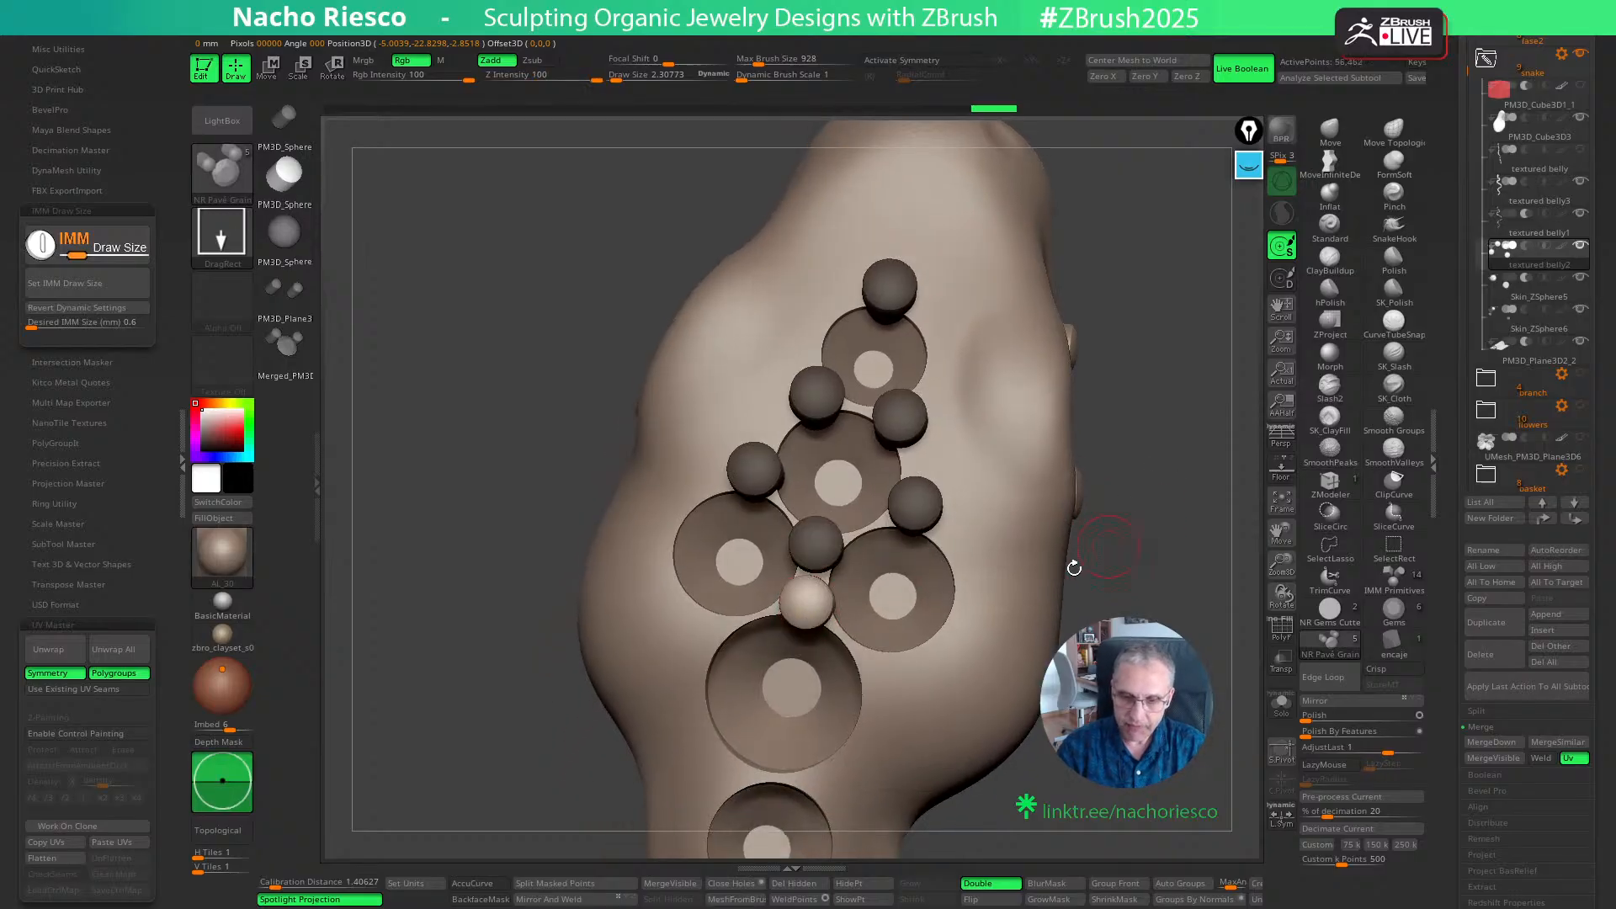
{"action": "left_click_drag", "start_coordinate": [871, 675], "coordinate": [850, 683]}
{"action": "left_click", "coordinate": [711, 631]}
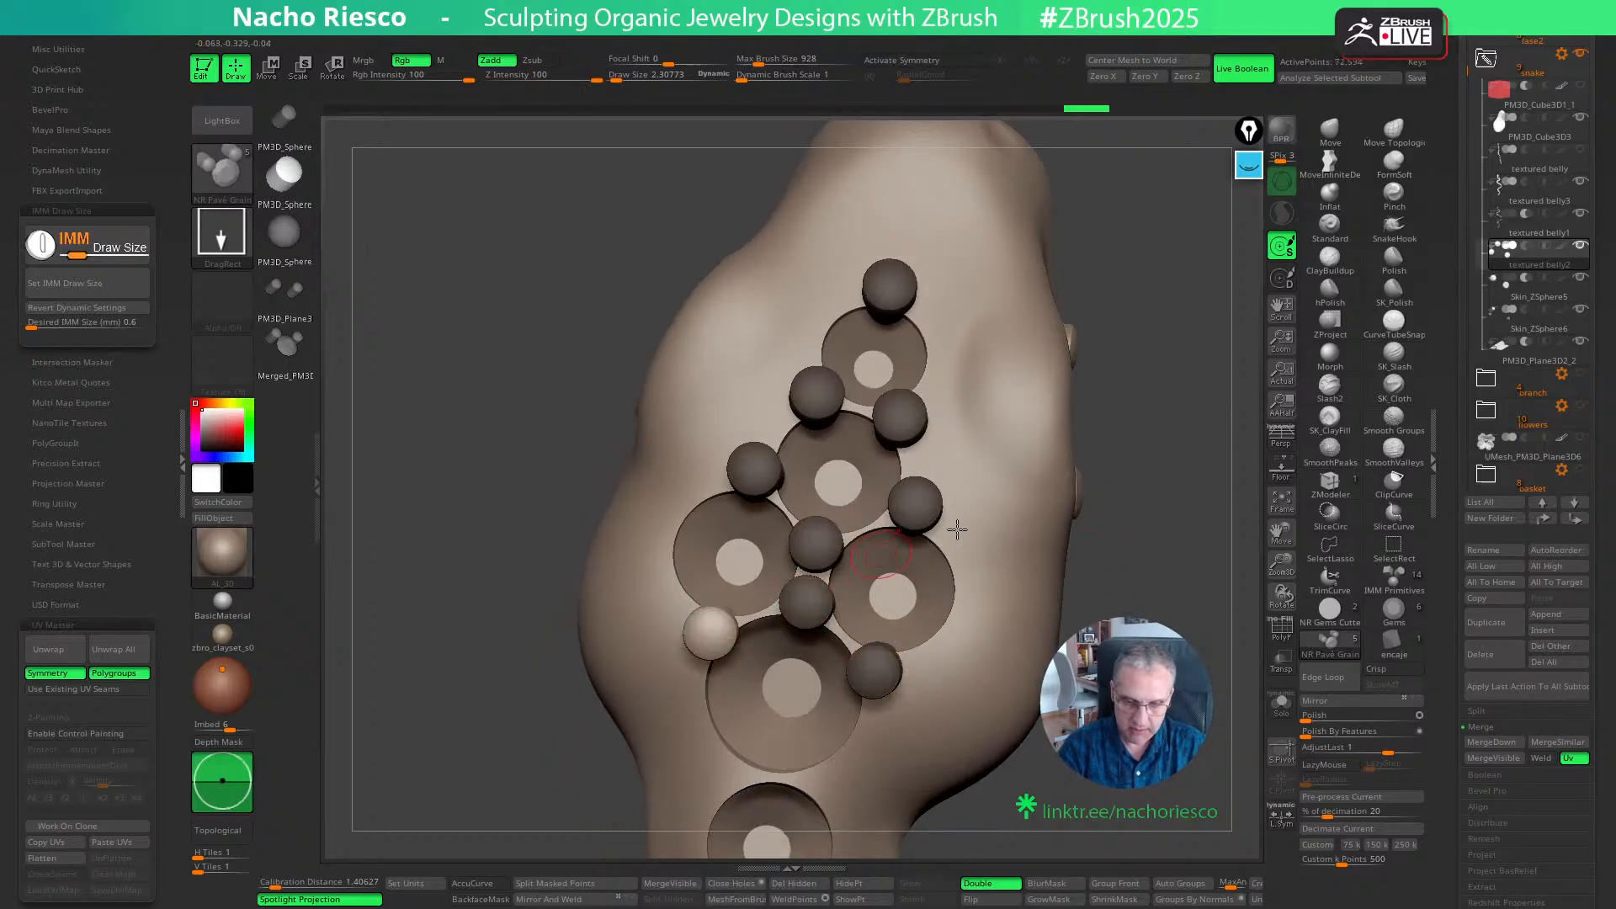
- Place a grain on the outer side of each of the two paired head seats and nudge both into position
{"action": "left_click_drag", "start_coordinate": [962, 588], "coordinate": [975, 592]}
{"action": "key", "text": "ctrl+z"}
{"action": "key", "text": "w"}
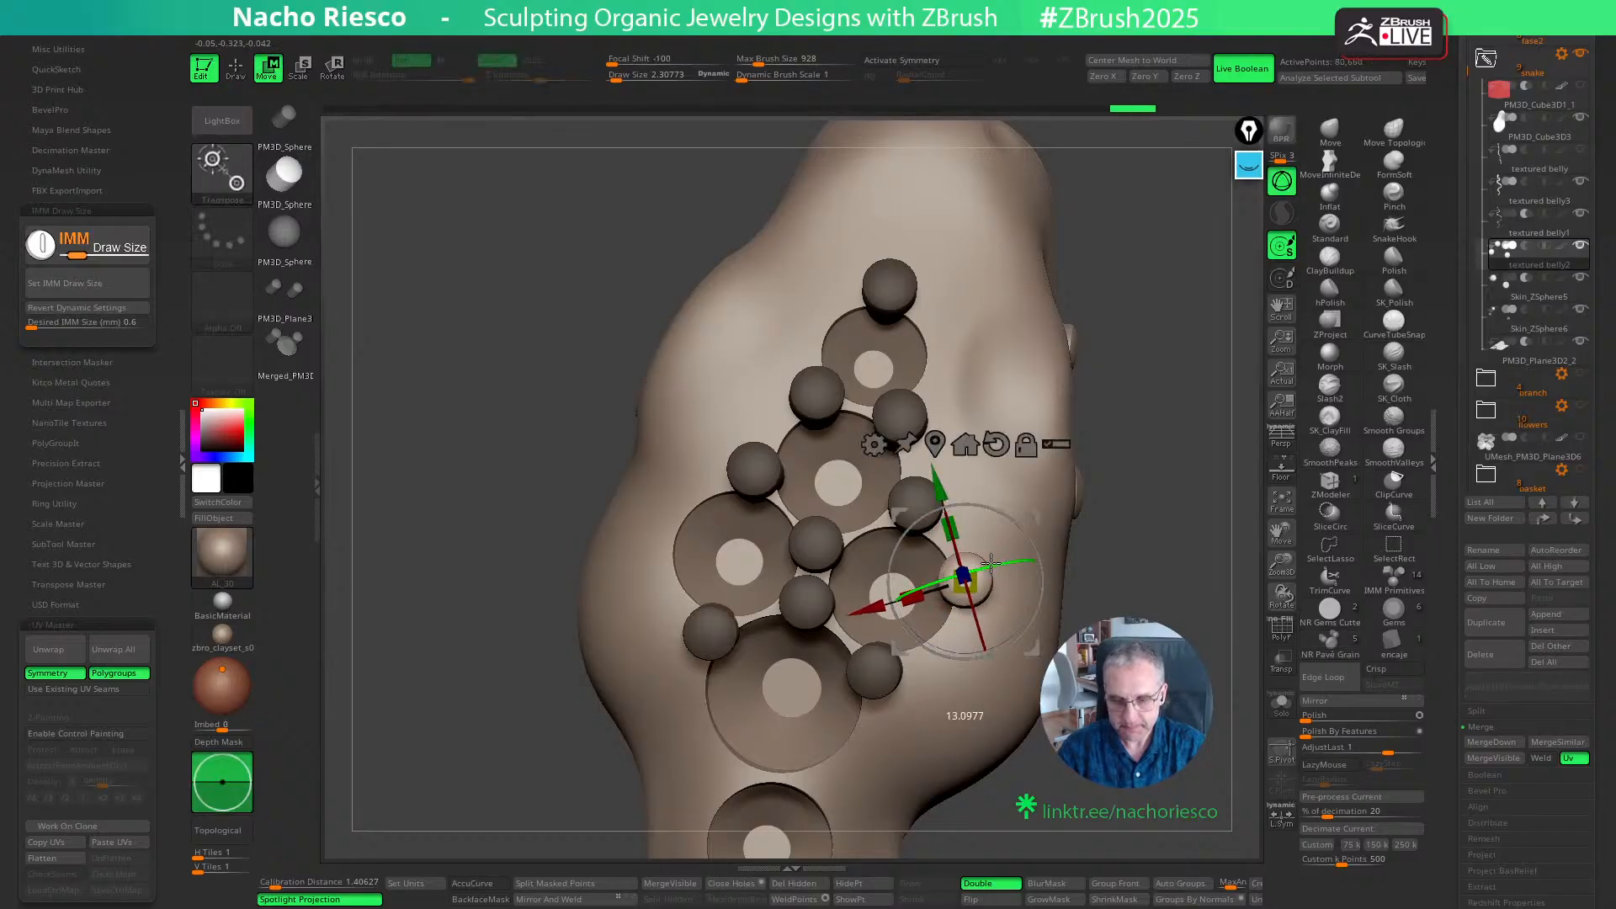
{"action": "key", "text": "q"}
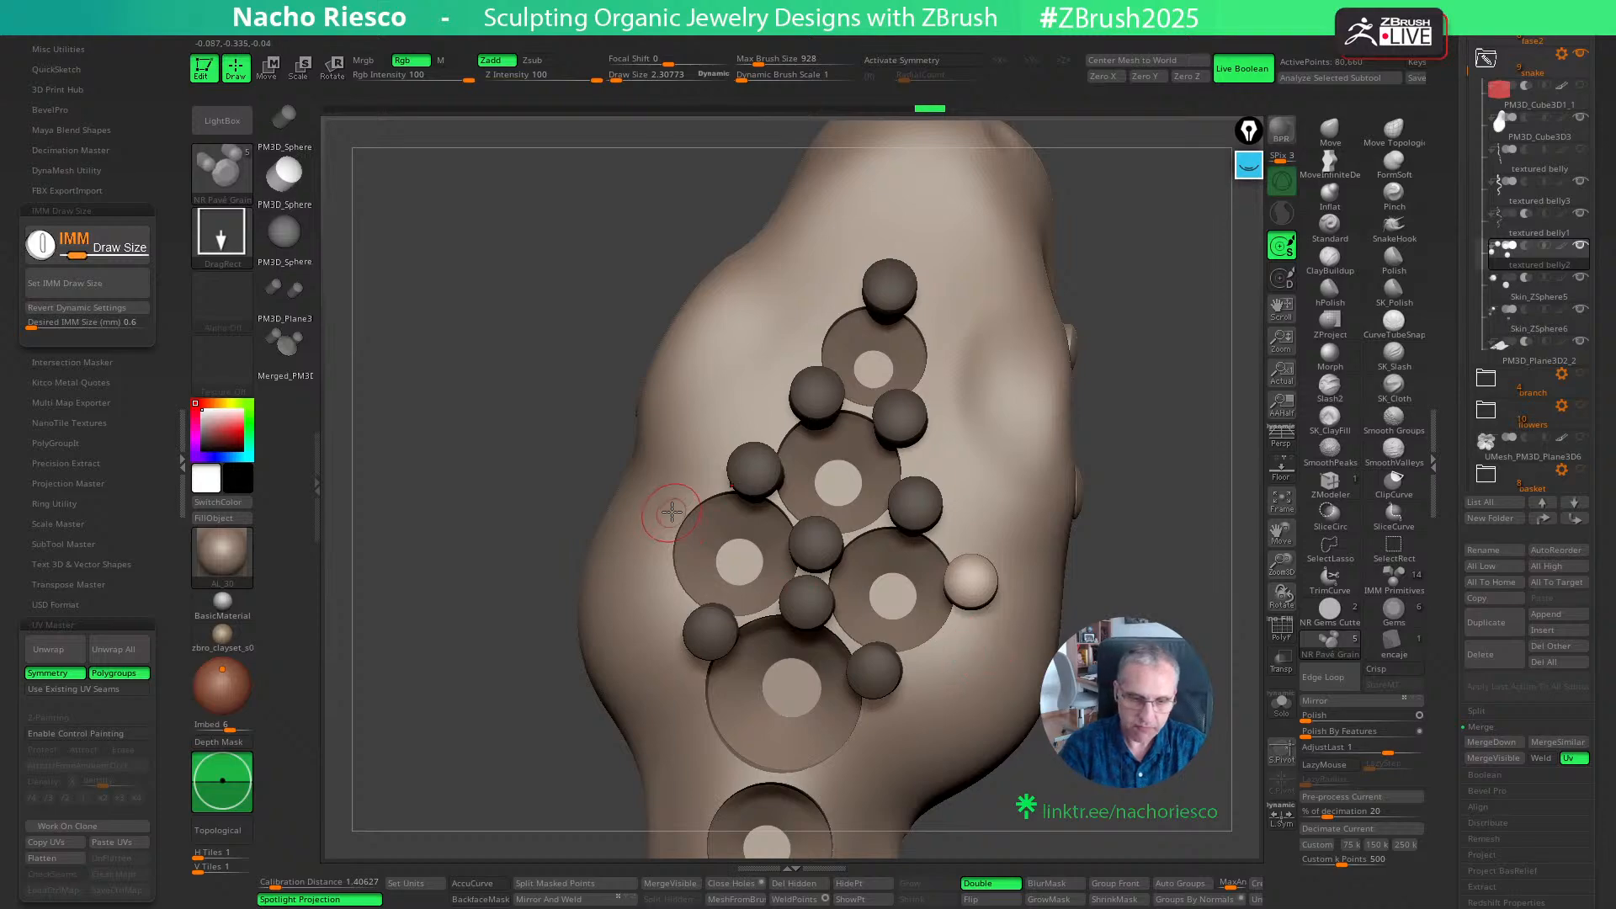
{"action": "left_click_drag", "start_coordinate": [672, 512], "coordinate": [736, 574]}
{"action": "key", "text": "w"}
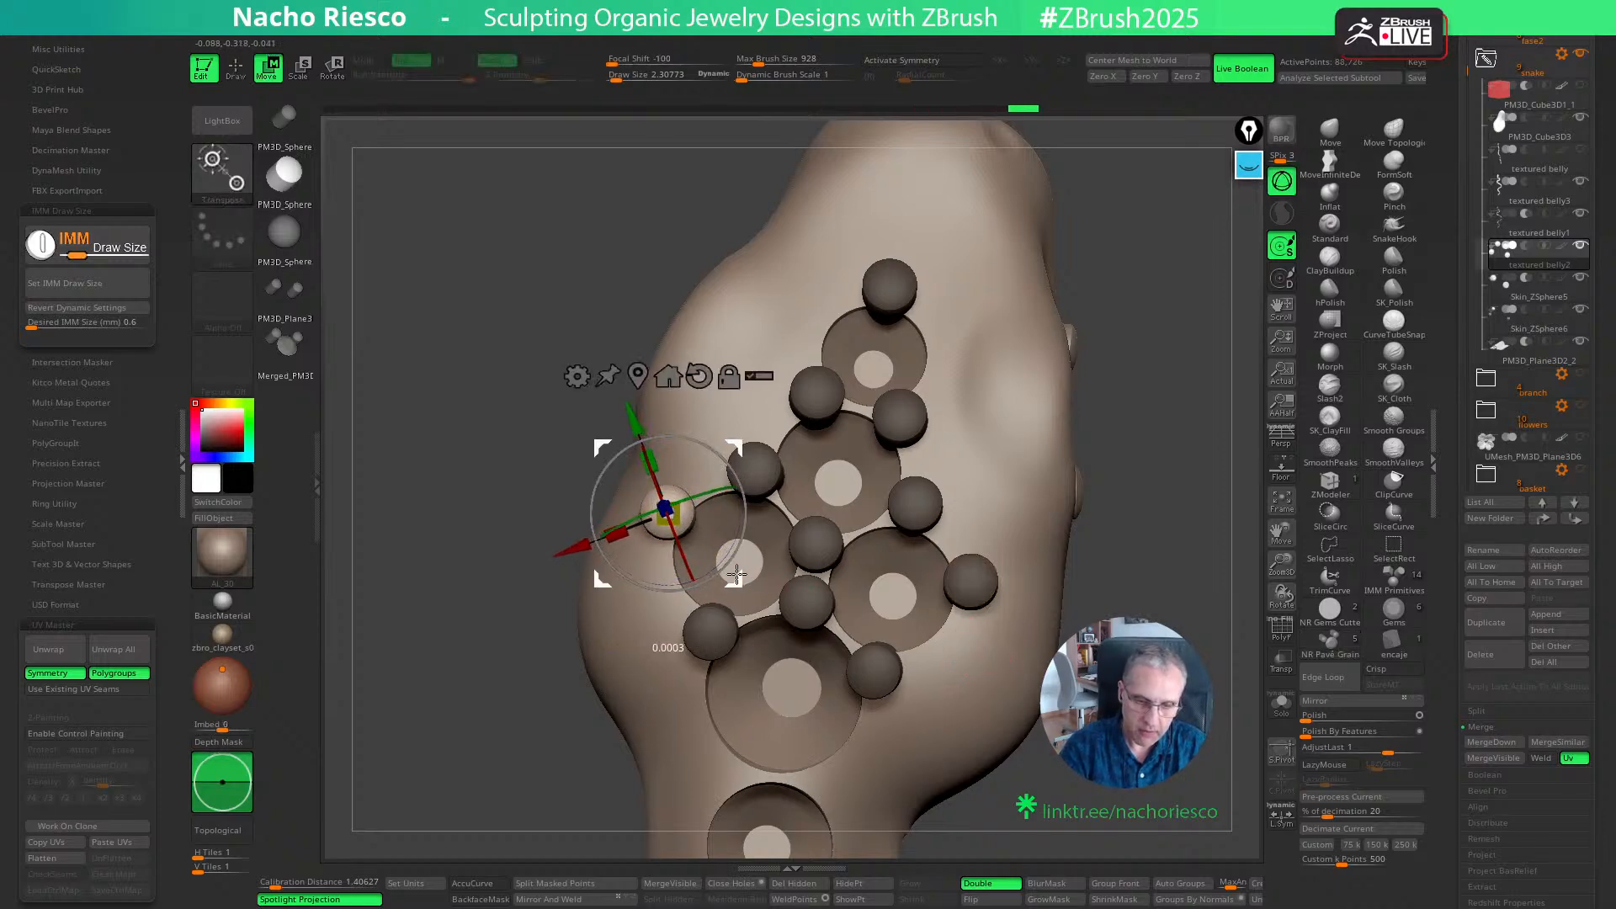
{"action": "key", "text": "q"}
- Place a grain on each side of the gap between the largest seat and the first neck seat, adjusting their positions
{"action": "mouse_move", "coordinate": [1142, 596]}
{"action": "left_mouse_down", "text": "ctrl"}
{"action": "mouse_move", "coordinate": [1155, 608]}
{"action": "mouse_move", "coordinate": [1094, 547]}
{"action": "mouse_move", "coordinate": [1154, 623]}
{"action": "left_mouse_up", "text": "ctrl"}
{"action": "left_click_drag", "start_coordinate": [742, 604], "coordinate": [743, 607]}
{"action": "key", "text": "w"}
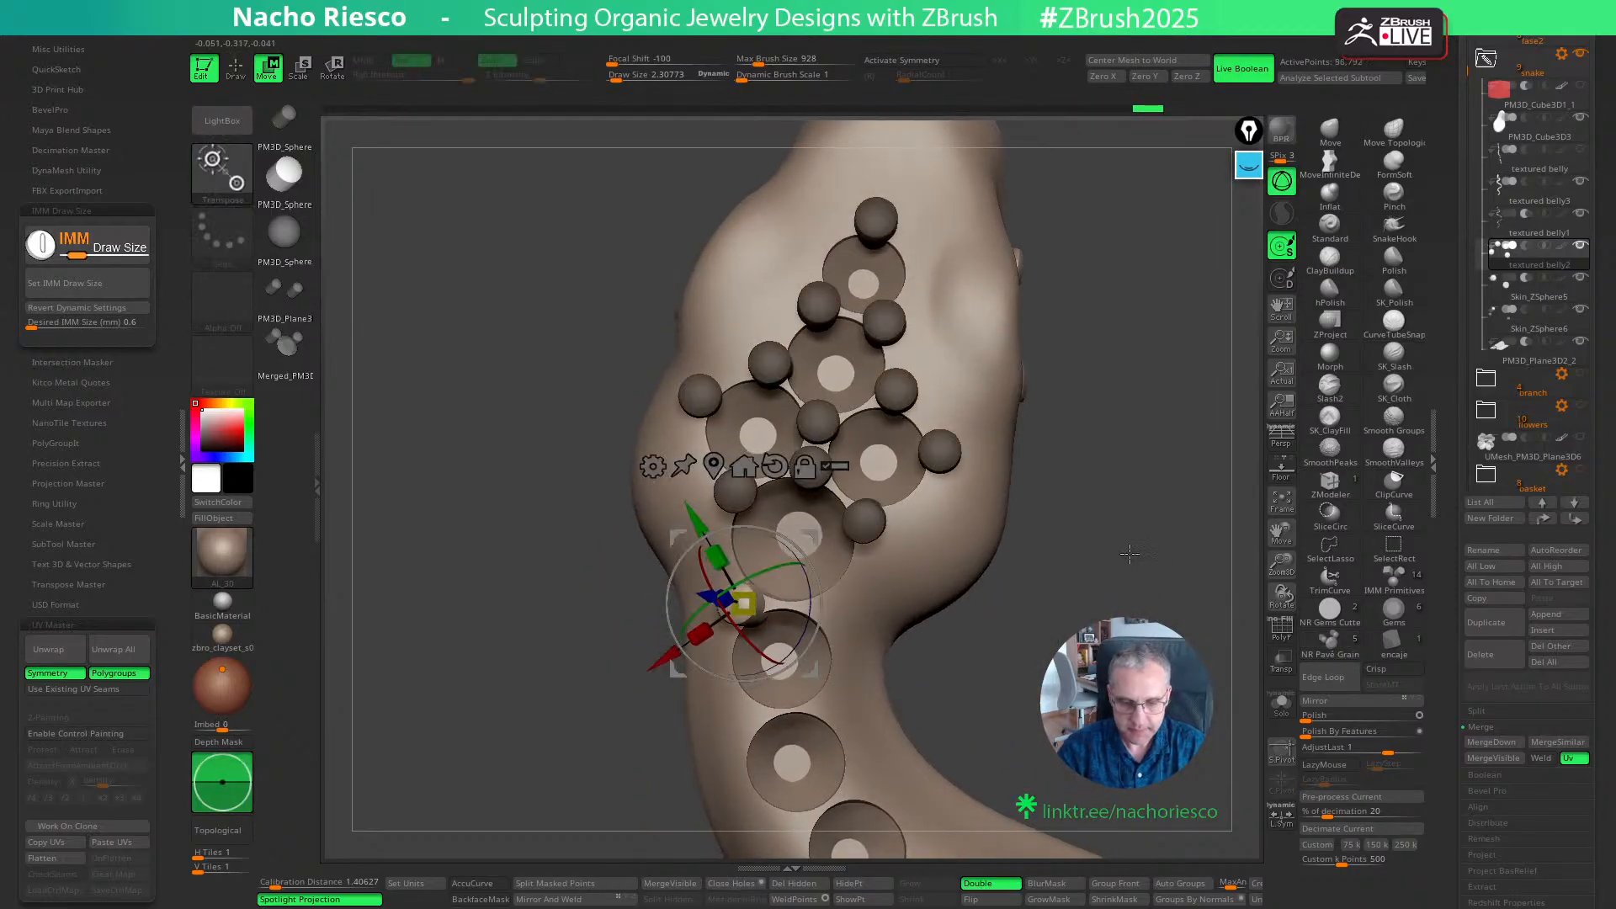
{"action": "left_click_drag", "start_coordinate": [1129, 553], "coordinate": [1058, 592]}
{"action": "left_click_drag", "start_coordinate": [756, 644], "coordinate": [809, 668]}
{"action": "key", "text": "q"}
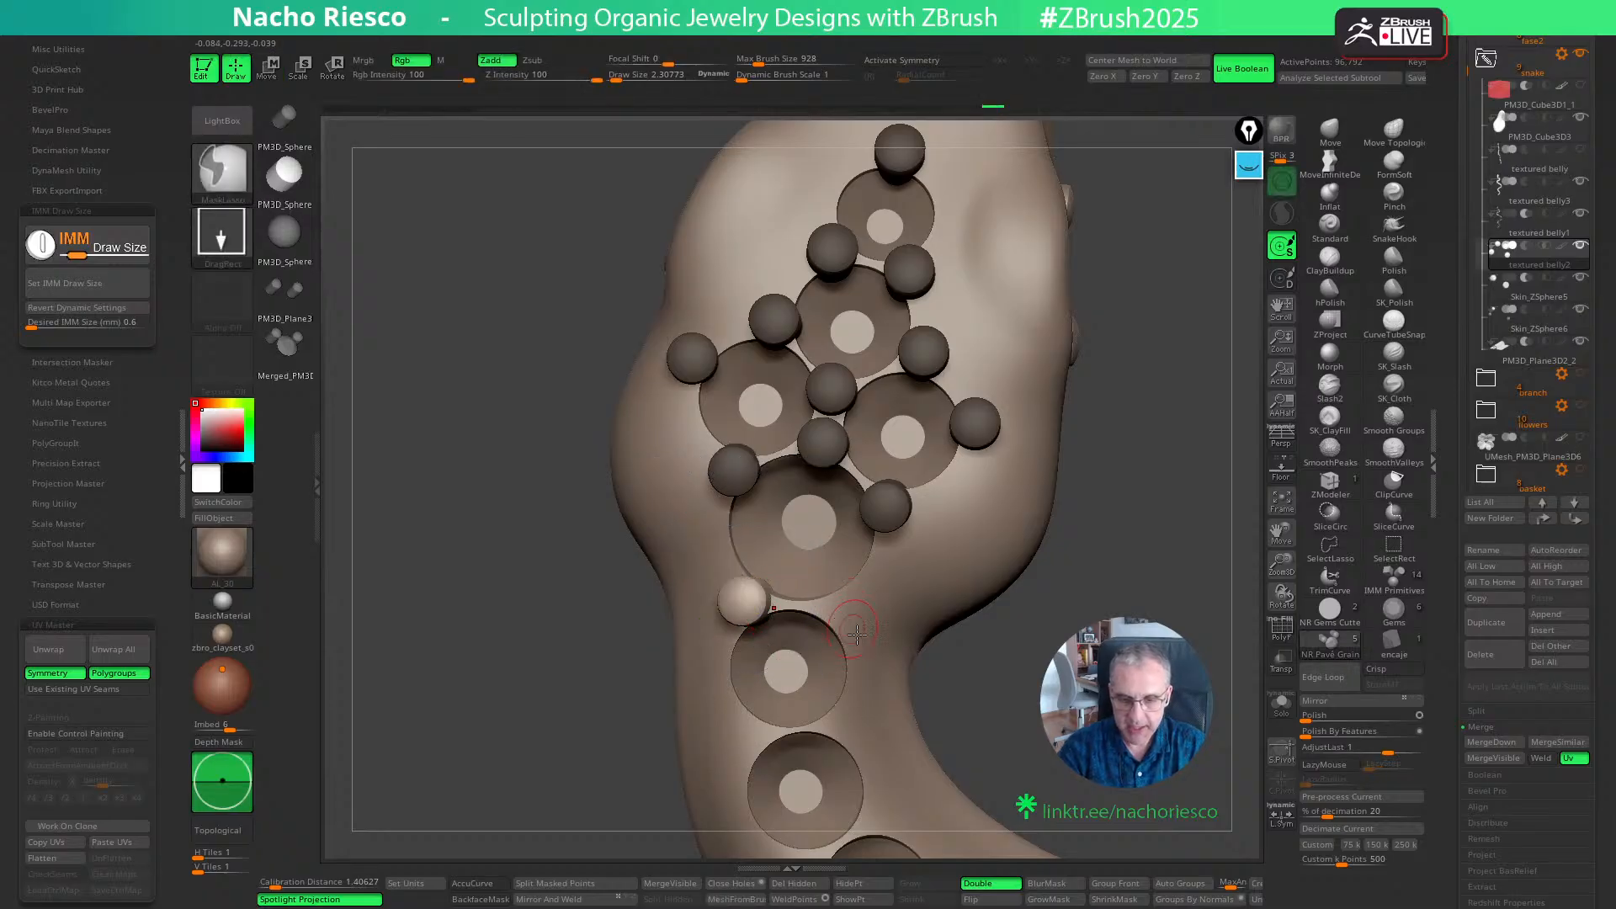
{"action": "left_click", "coordinate": [846, 621]}
{"action": "key", "text": "w"}
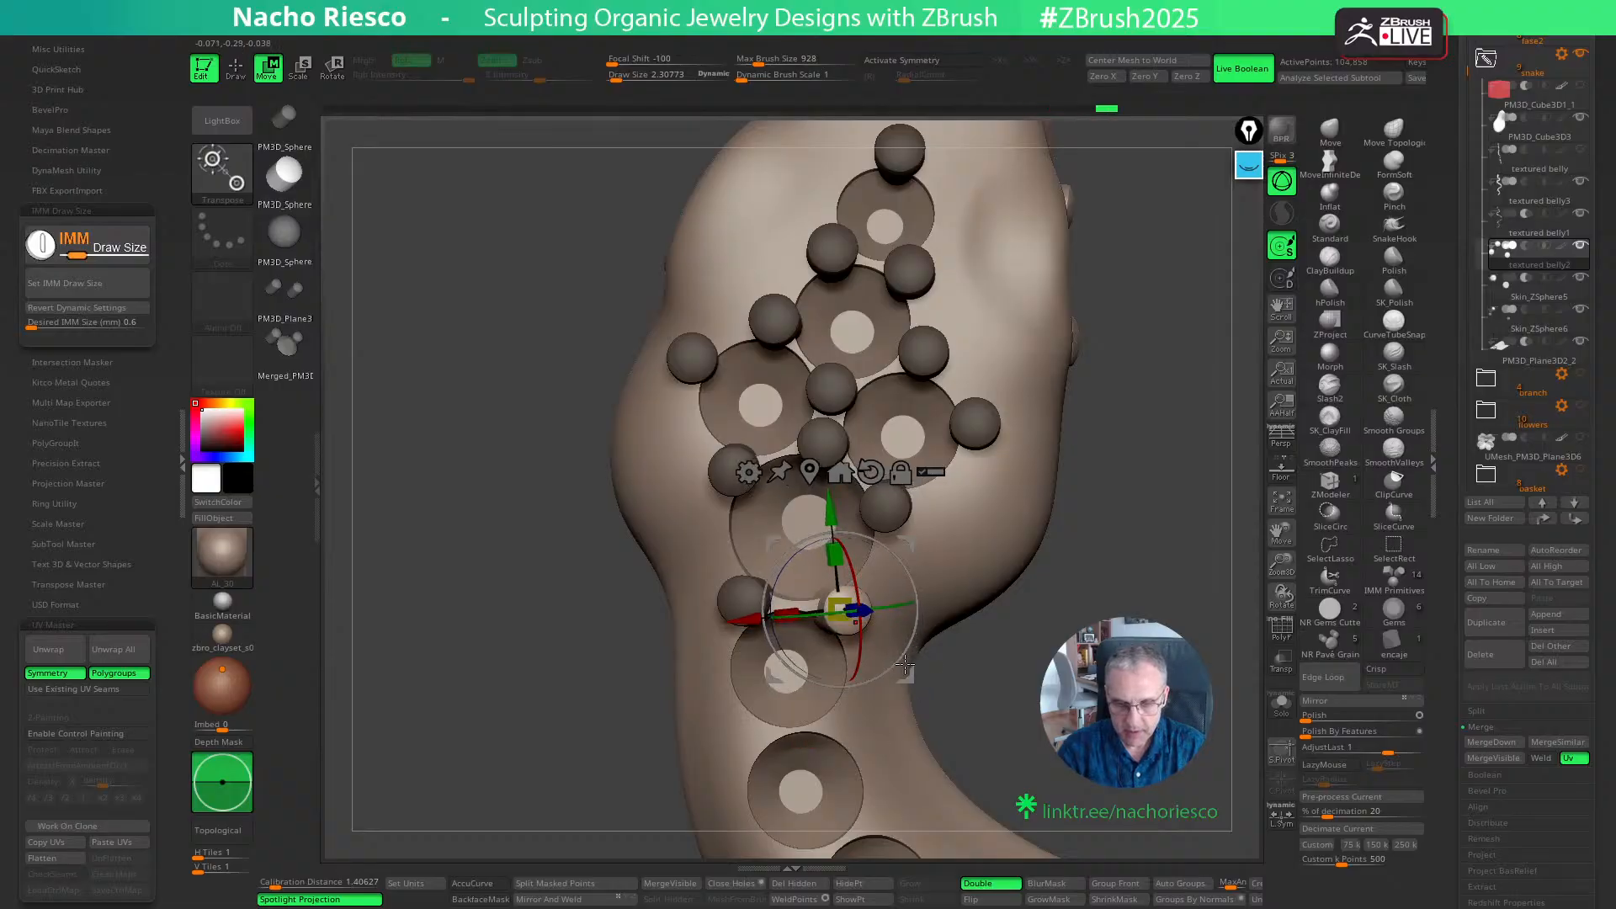
{"action": "left_click_drag", "start_coordinate": [905, 664], "coordinate": [909, 665]}
{"action": "key", "text": "q"}
- Add a pair of grains on both sides between the first and second neck seats and nudge them toward the seats
{"action": "right_click_drag", "start_coordinate": [856, 720], "coordinate": [874, 619], "text": "alt"}
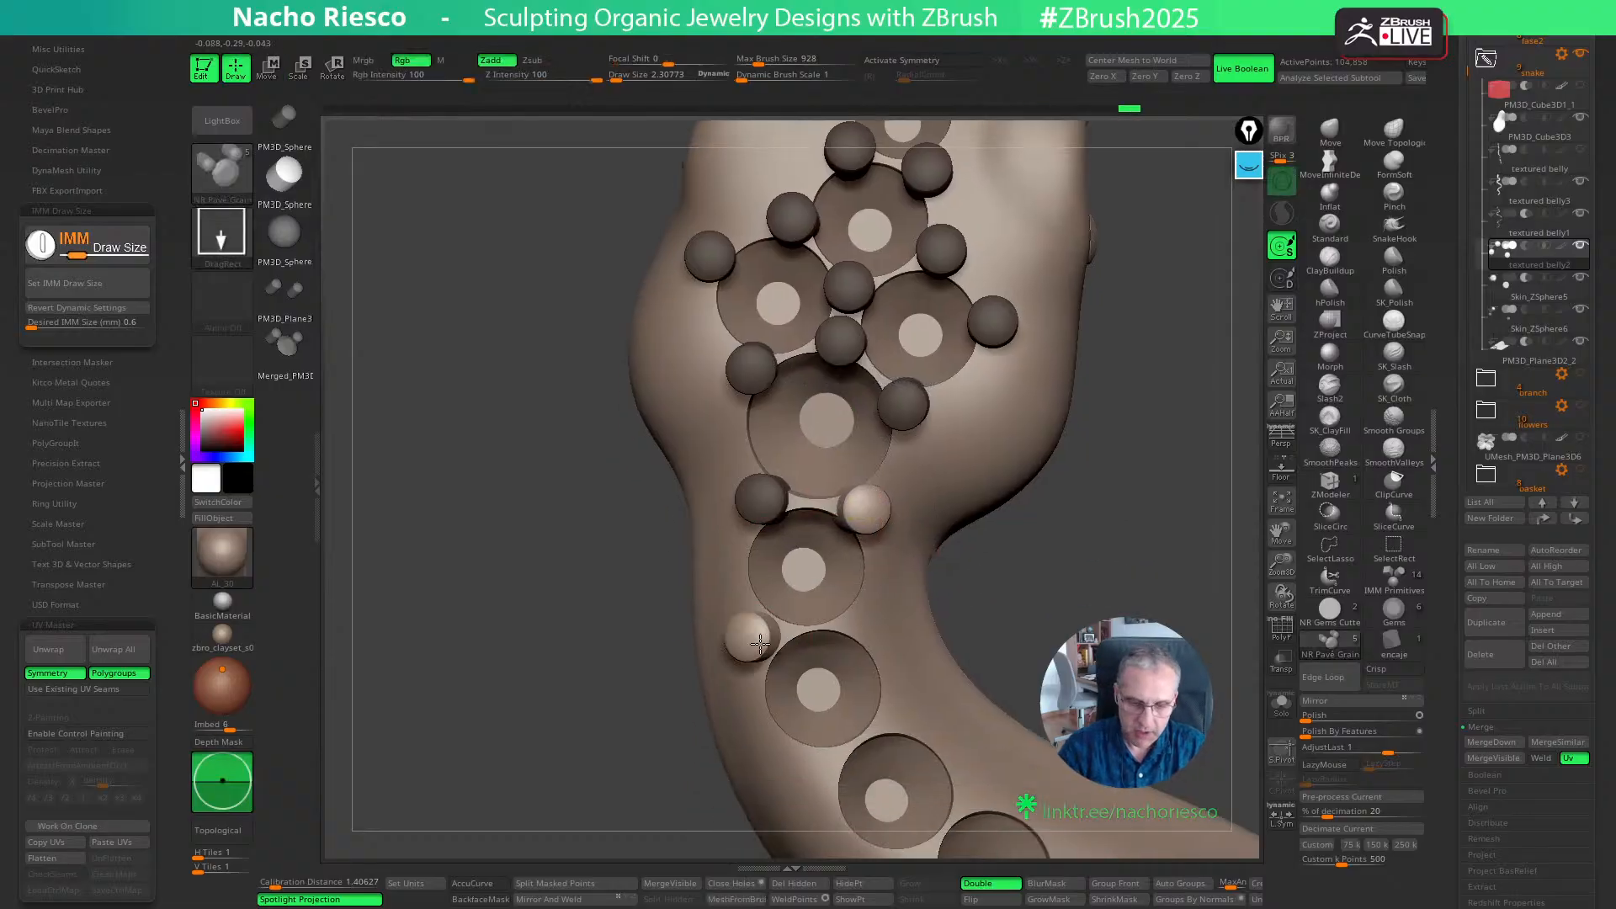
{"action": "left_click", "coordinate": [760, 644]}
{"action": "key", "text": "w"}
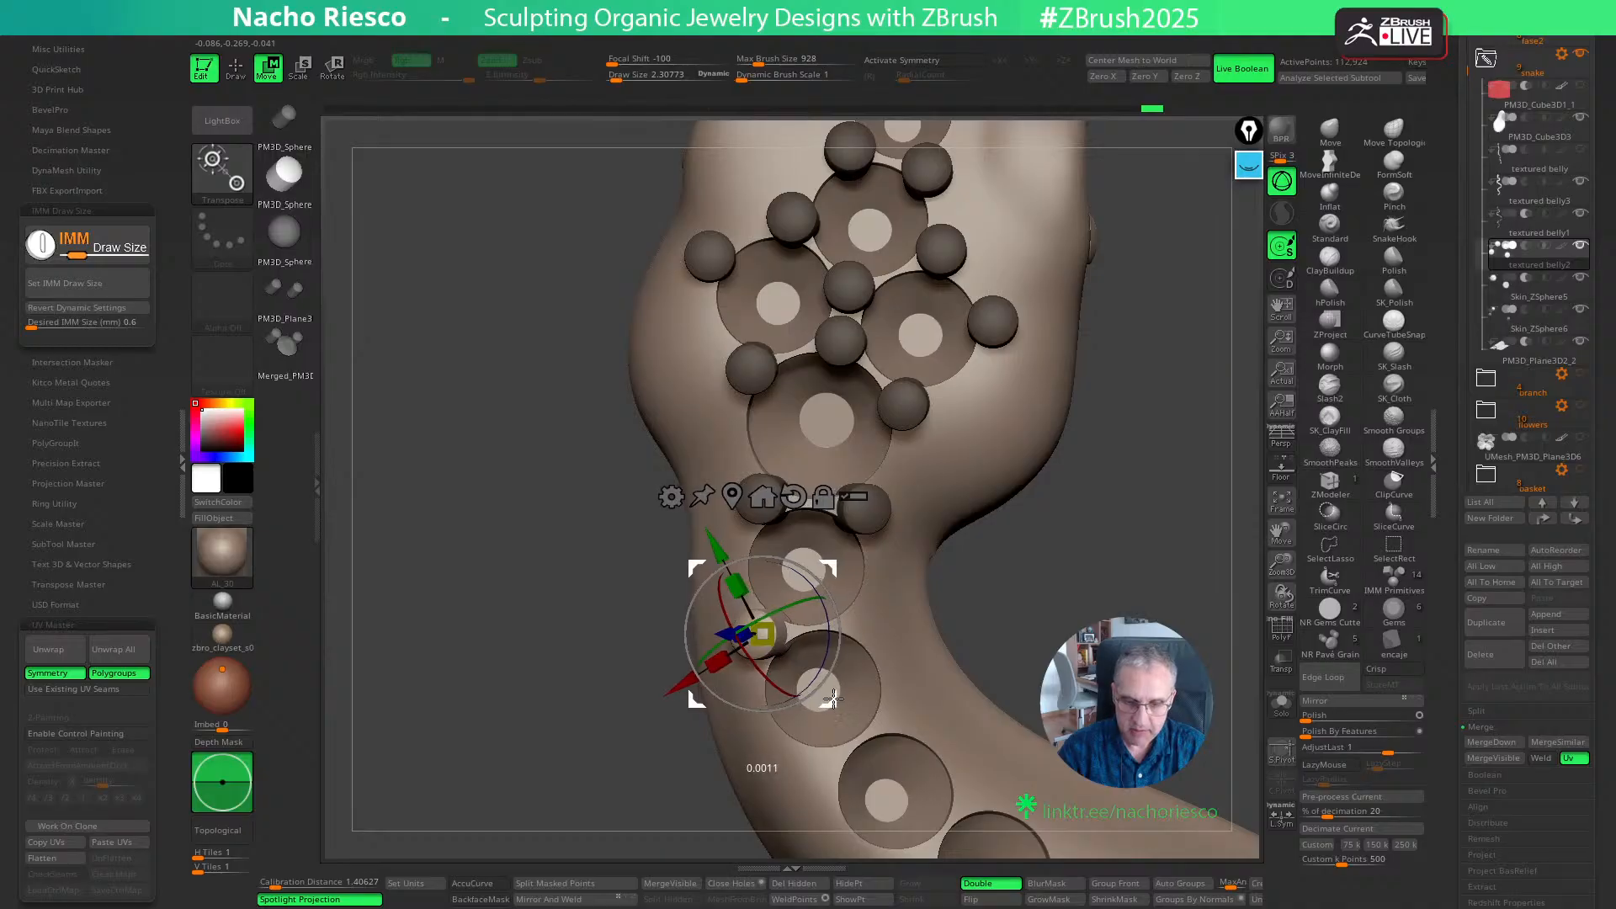
{"action": "left_click_drag", "start_coordinate": [833, 699], "coordinate": [834, 699]}
{"action": "mouse_move", "coordinate": [1085, 541]}
{"action": "left_mouse_down"}
{"action": "mouse_move", "coordinate": [1062, 412]}
{"action": "mouse_move", "coordinate": [1086, 541]}
{"action": "left_mouse_up"}
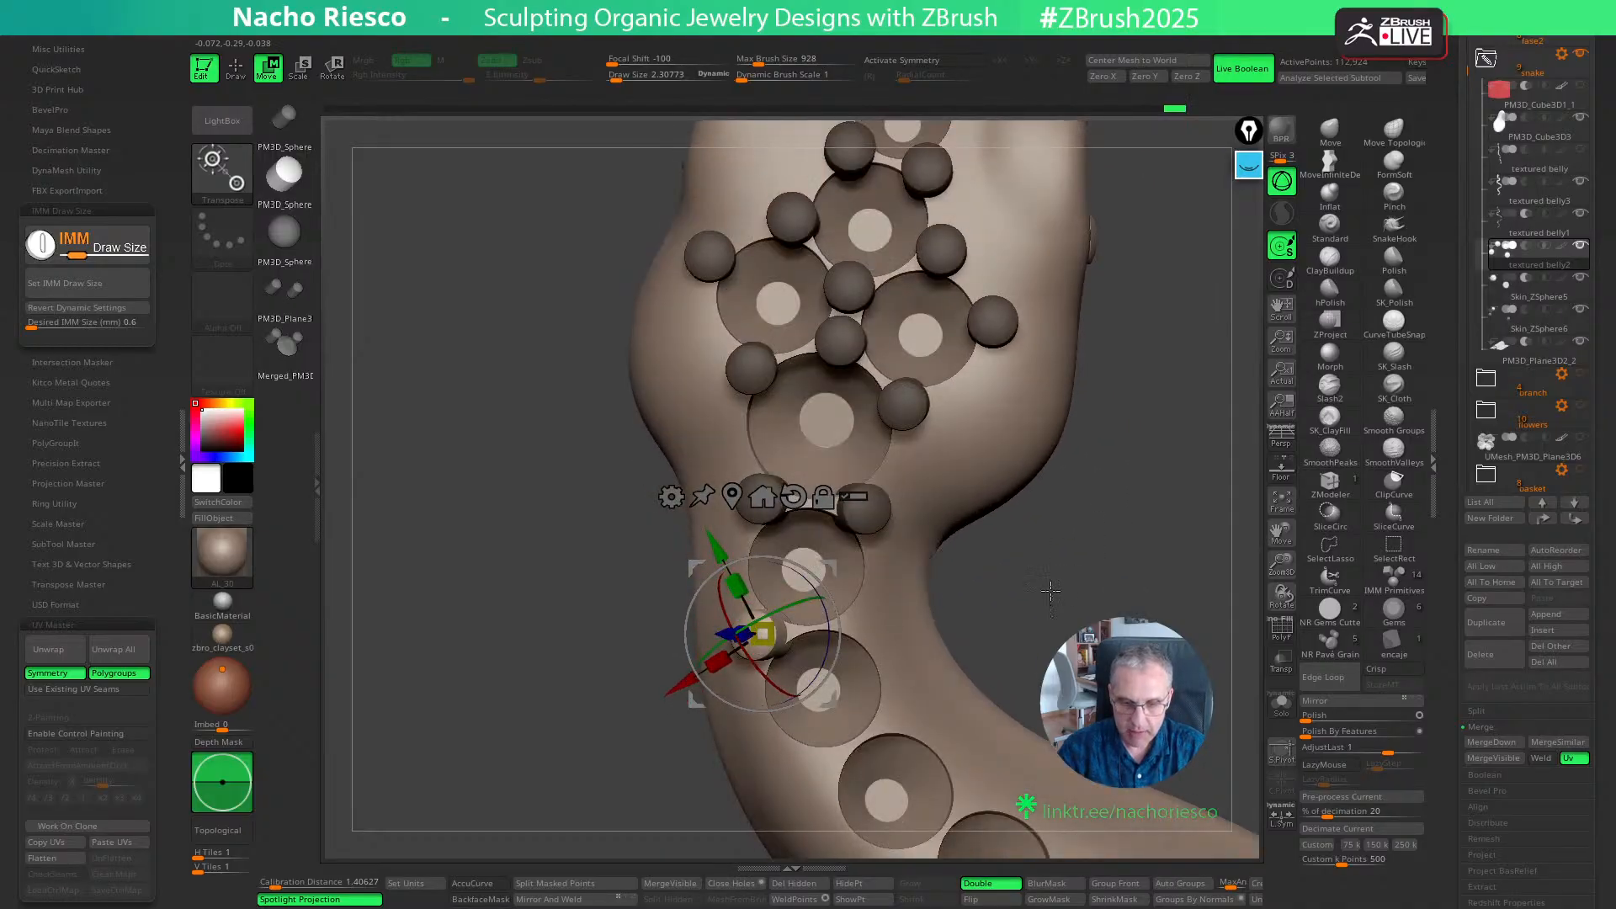
{"action": "key", "text": "q"}
{"action": "key", "text": "w"}
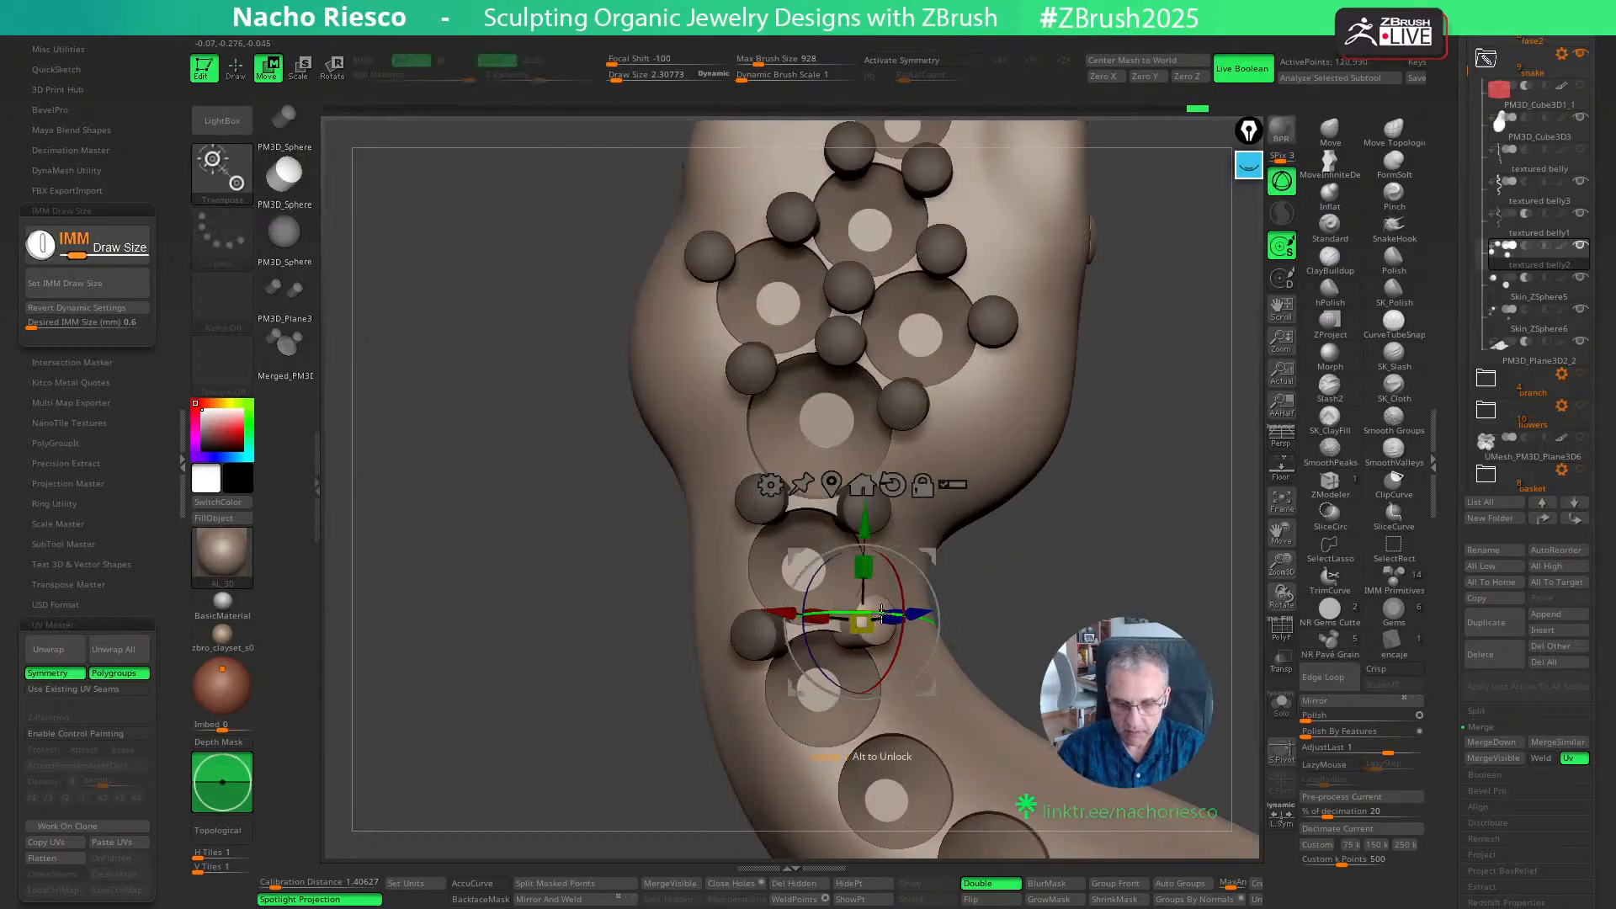
{"action": "mouse_move", "coordinate": [930, 677]}
{"action": "left_mouse_down"}
{"action": "mouse_move", "coordinate": [1083, 551]}
{"action": "mouse_move", "coordinate": [823, 666]}
{"action": "mouse_move", "coordinate": [873, 627]}
{"action": "left_mouse_up"}
{"action": "key", "text": "q"}
- Add a pair of grains on both sides between the second and third neck seats and fine-tune their positions
{"action": "left_click_drag", "start_coordinate": [1062, 527], "coordinate": [1062, 580]}
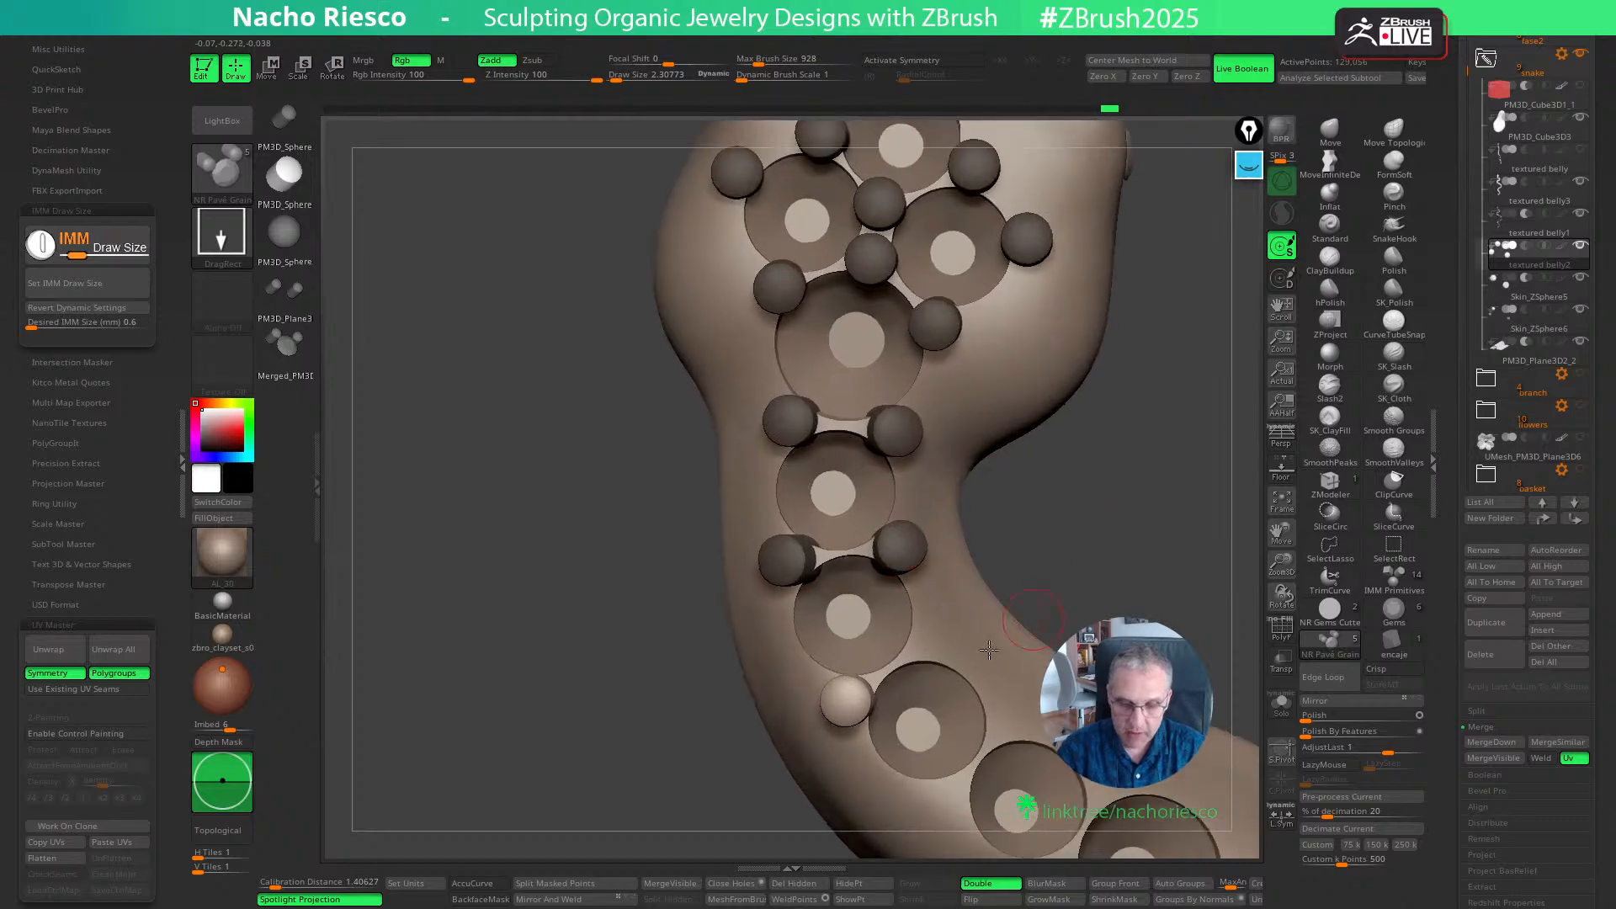
{"action": "key", "text": "w"}
{"action": "left_click_drag", "start_coordinate": [920, 763], "coordinate": [920, 762]}
{"action": "key", "text": "q"}
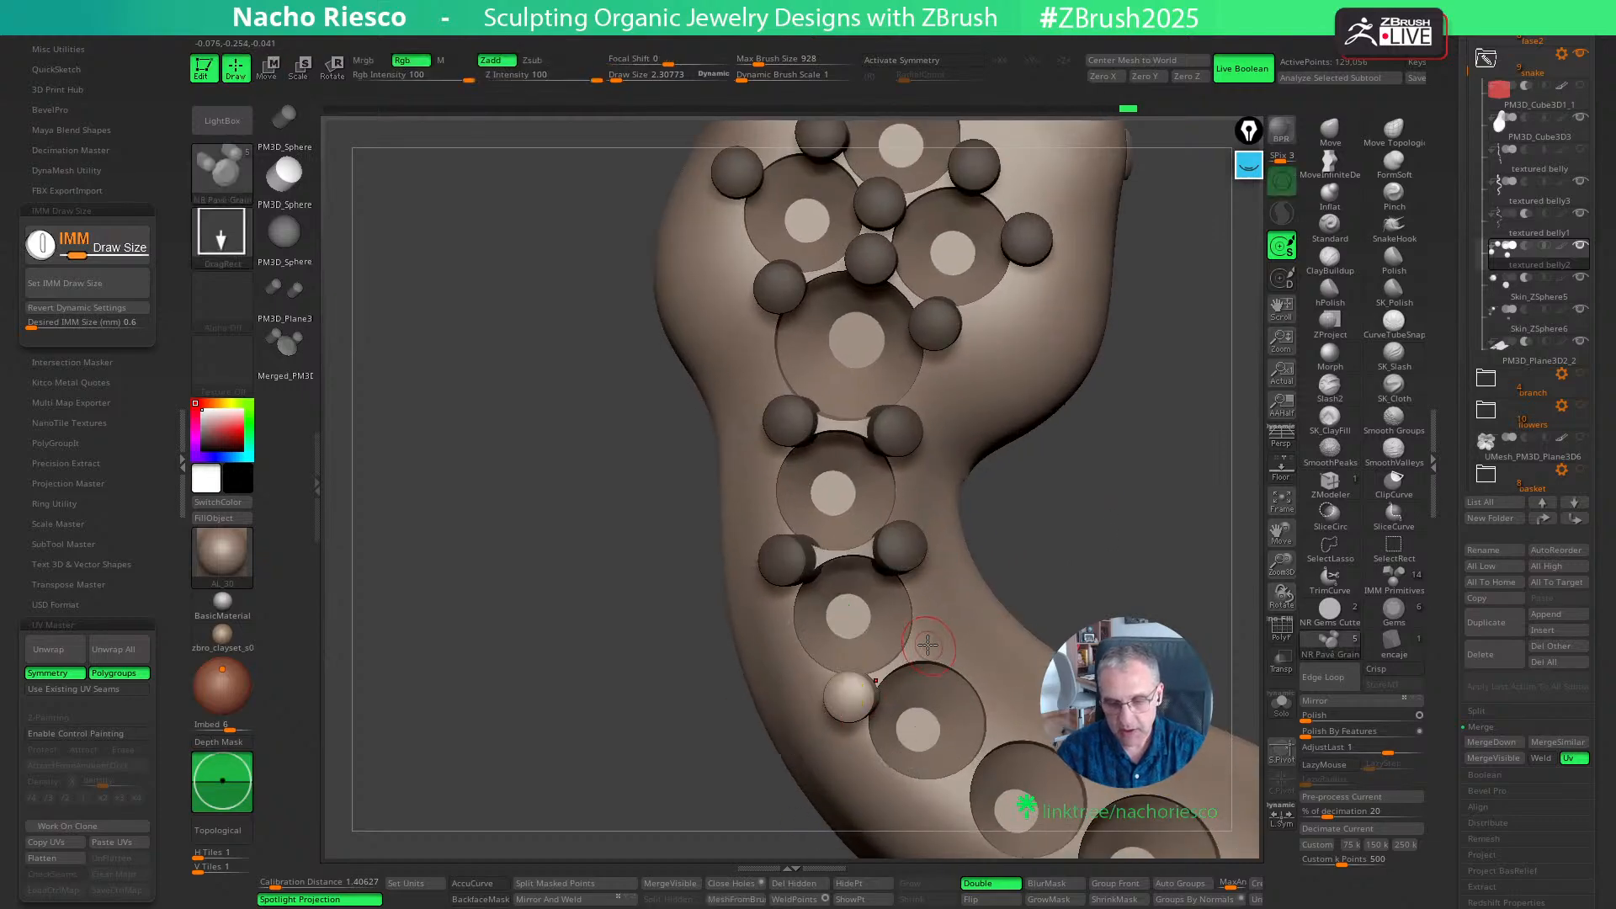
{"action": "key", "text": "w"}
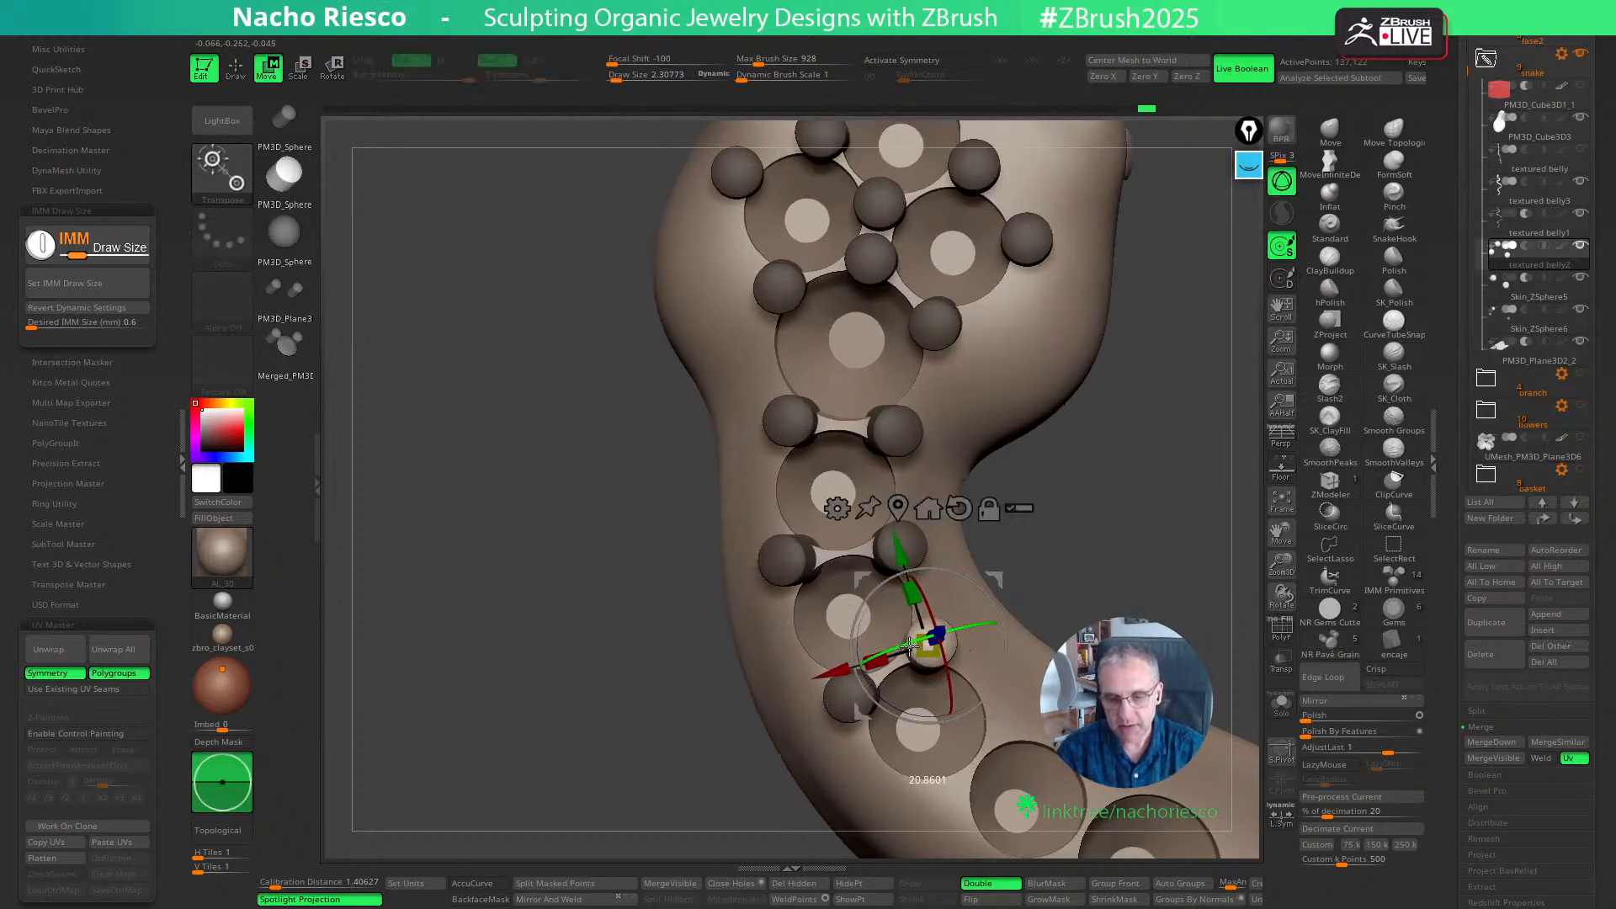
{"action": "left_click_drag", "start_coordinate": [997, 716], "coordinate": [995, 719]}
{"action": "key", "text": "q"}
- Place a pair of grains between the third and fourth neck seats, shifting the inner-curve grain into position
{"action": "mouse_move", "coordinate": [1107, 584]}
{"action": "left_mouse_down", "text": "alt"}
{"action": "mouse_move", "coordinate": [1103, 523]}
{"action": "mouse_move", "coordinate": [1047, 382]}
{"action": "mouse_move", "coordinate": [875, 648]}
{"action": "left_mouse_up", "text": "alt"}
{"action": "left_click", "coordinate": [870, 652], "text": "alt"}
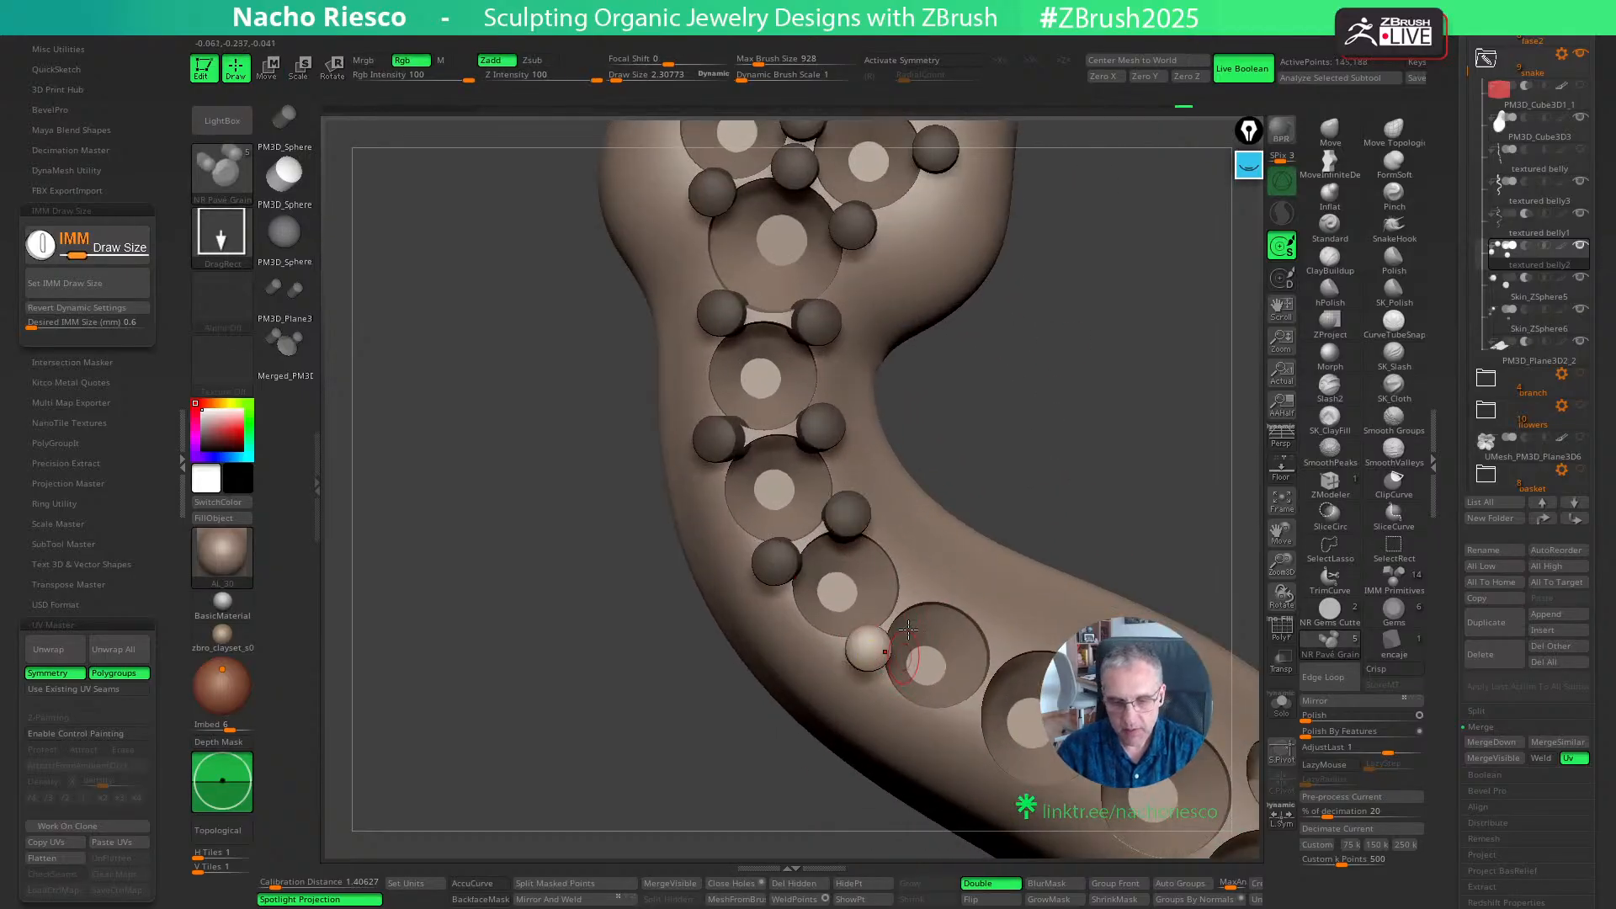
{"action": "key", "text": "w"}
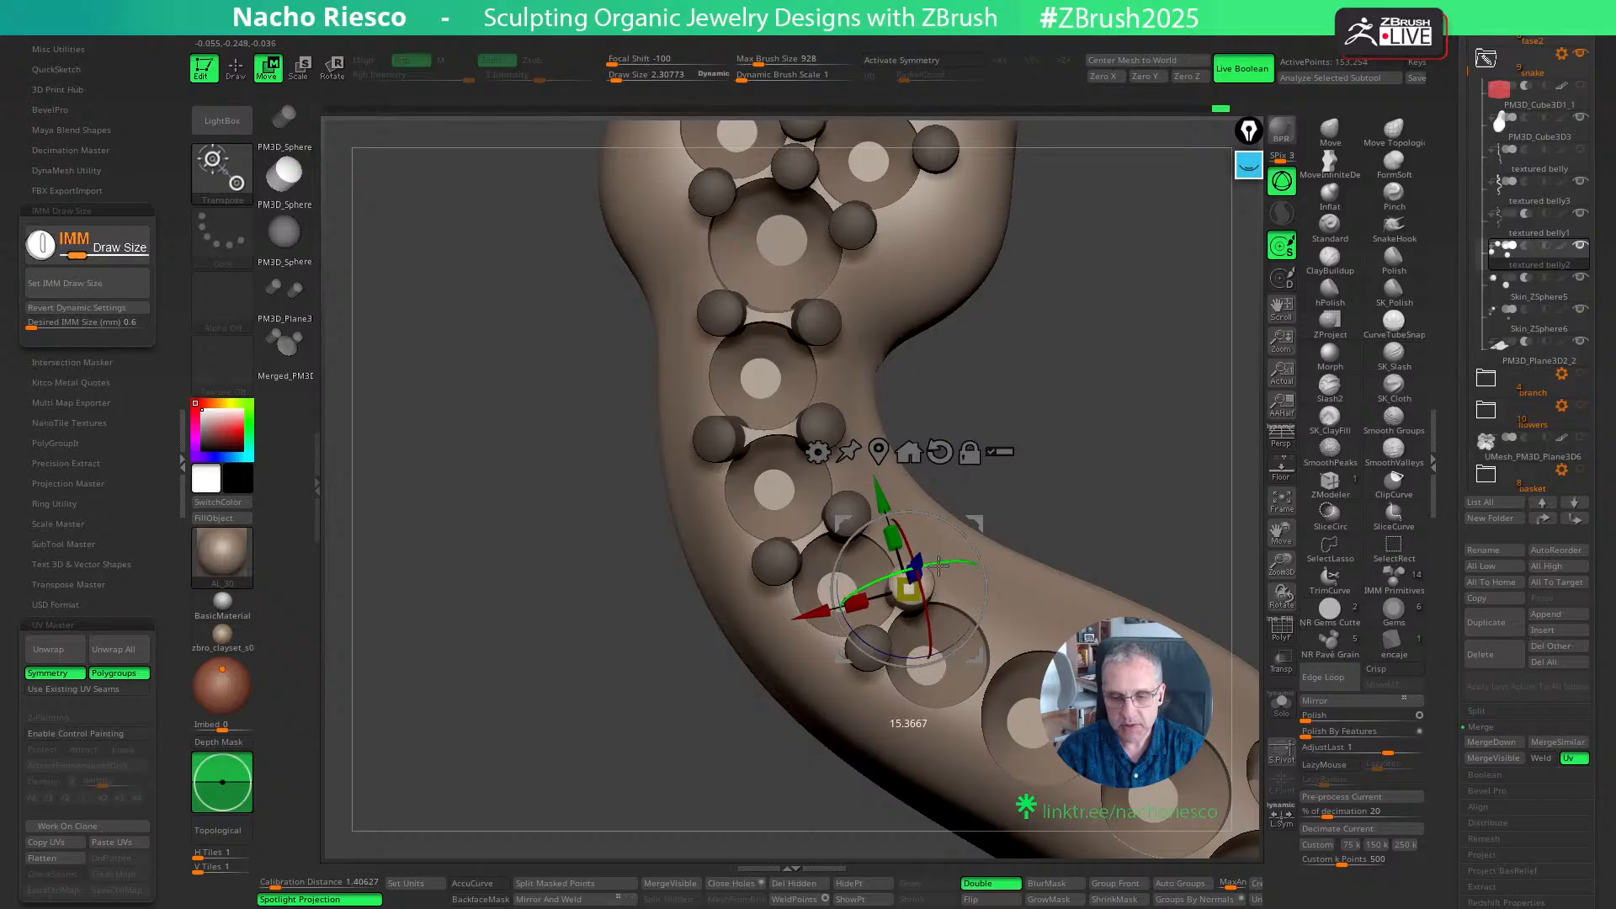
{"action": "key", "text": "q"}
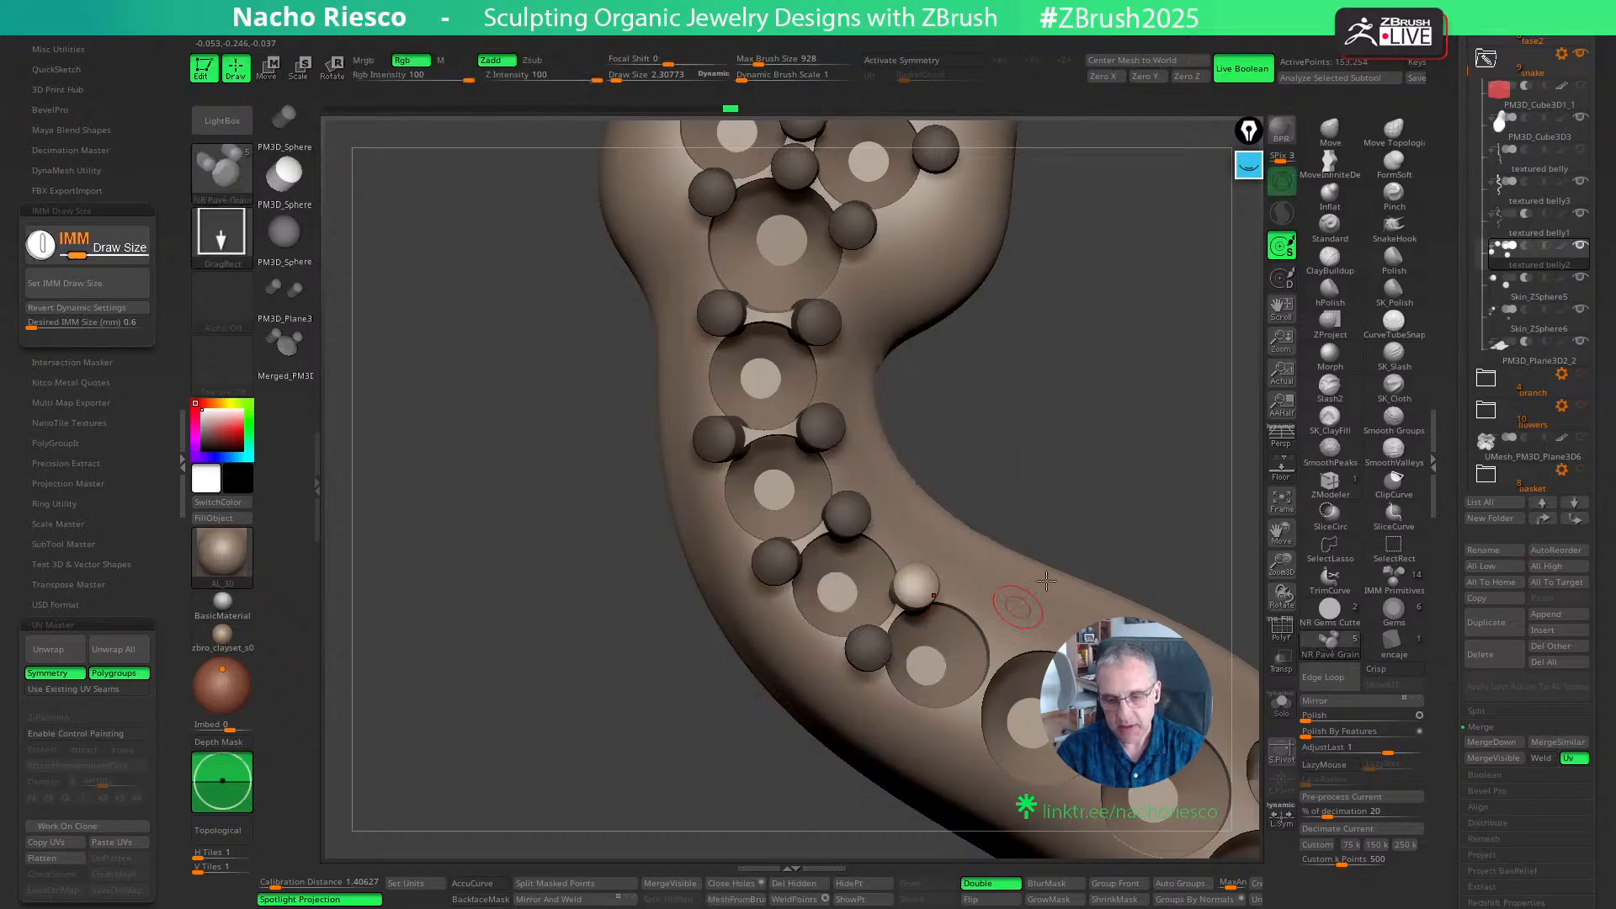
- Place a pair of grains between the fourth and fifth neck seats and align them with the body surface
{"action": "left_click_drag", "start_coordinate": [1131, 487], "coordinate": [1049, 414]}
{"action": "left_click", "coordinate": [924, 617], "text": "alt"}
{"action": "key", "text": "w"}
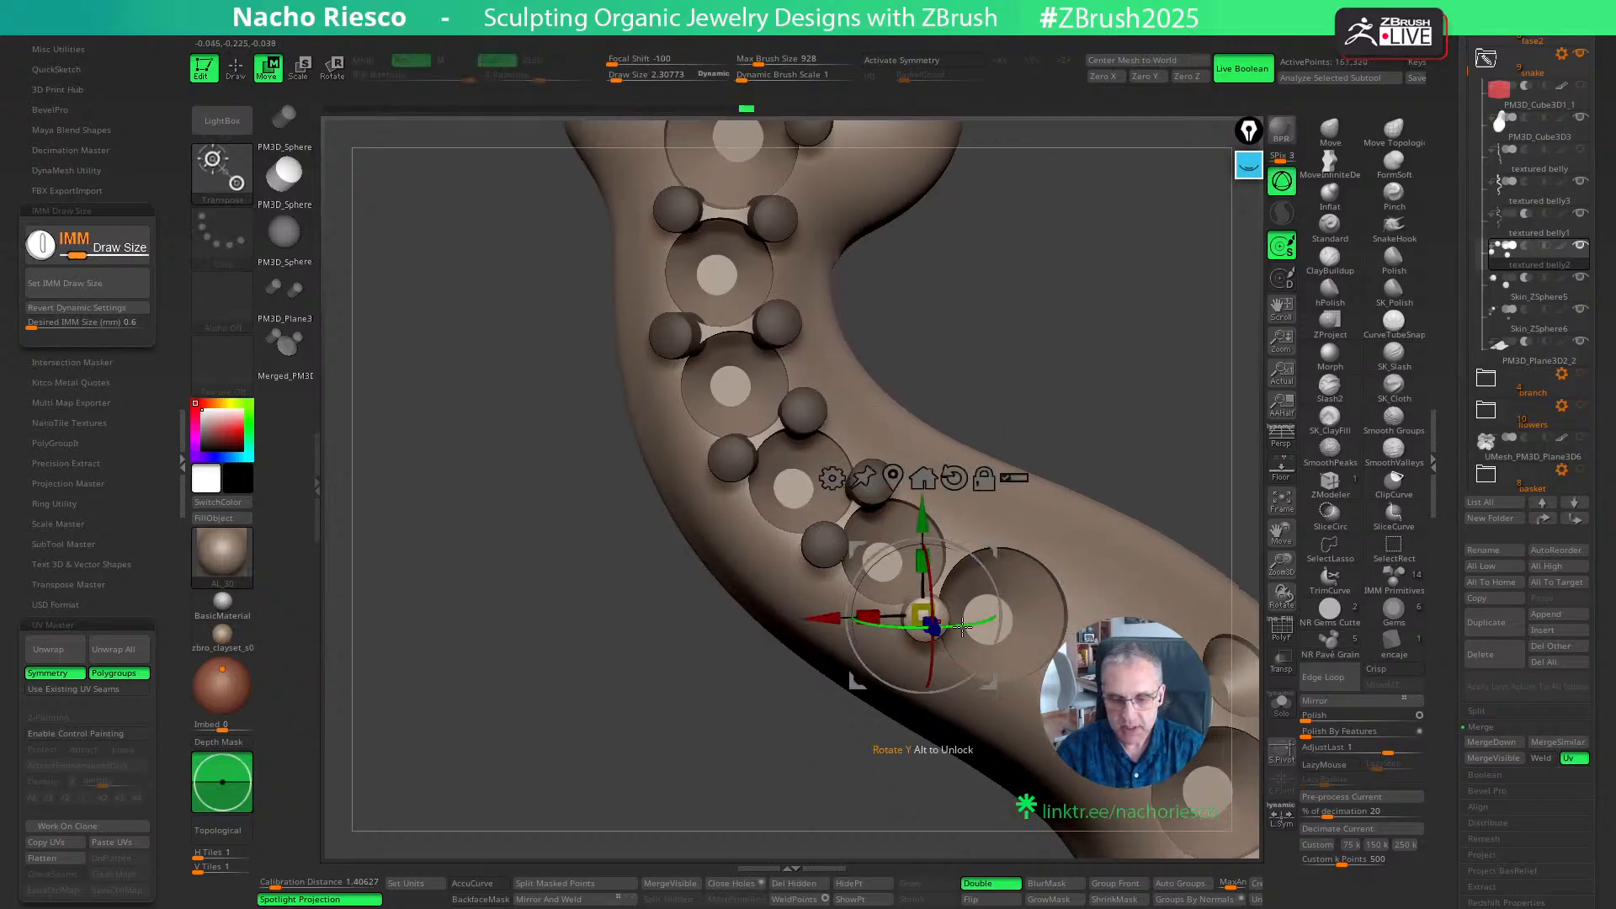
{"action": "key", "text": "q"}
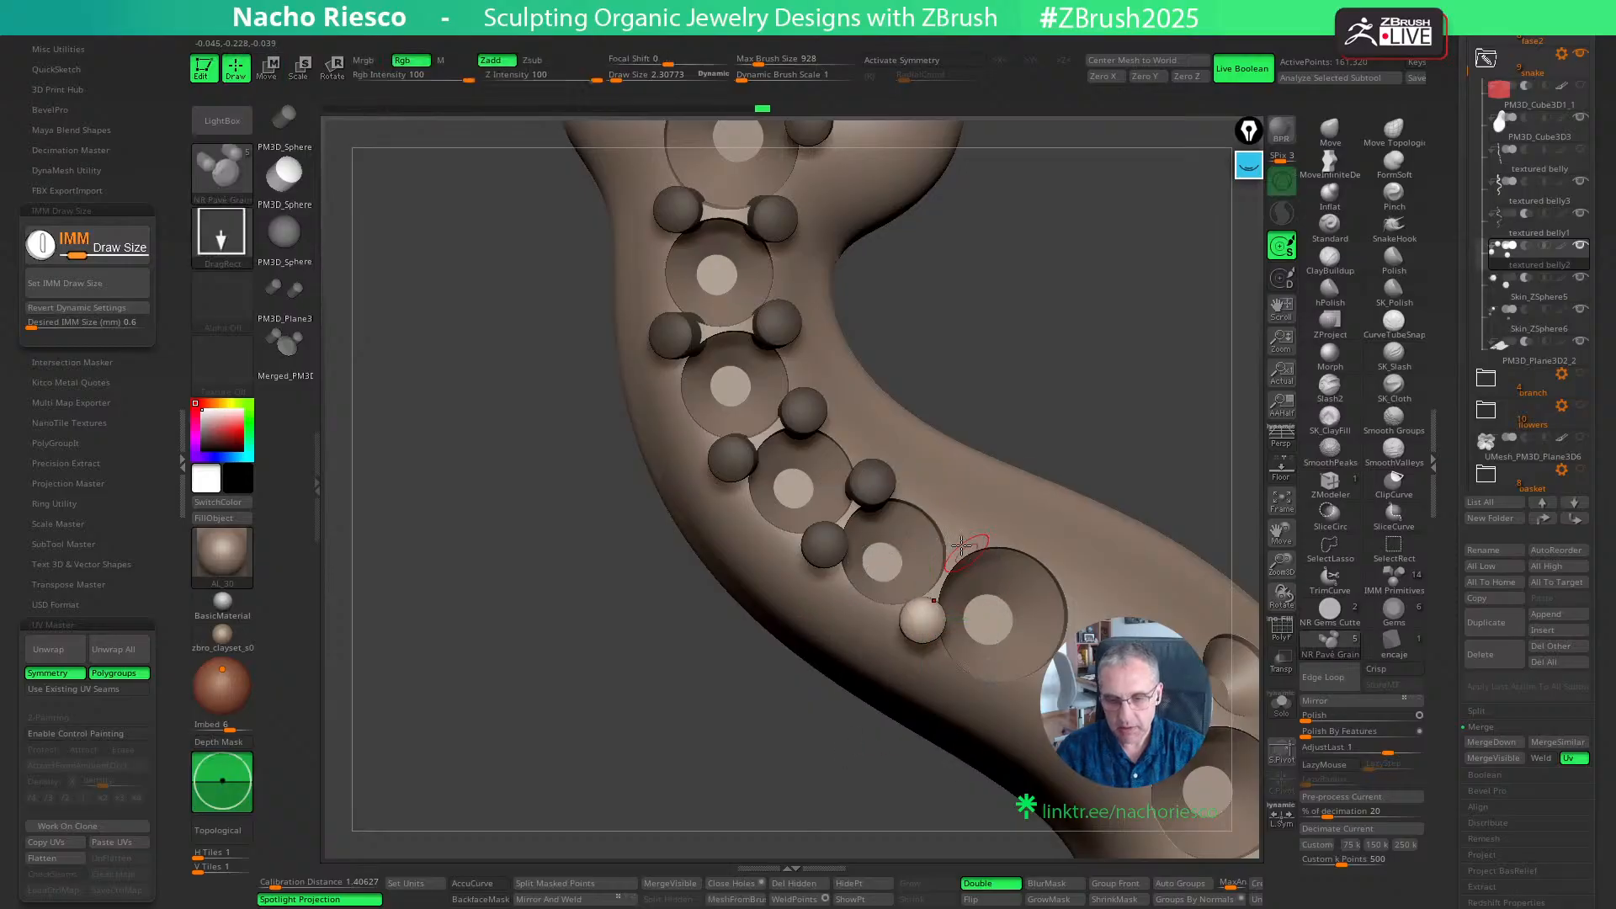
{"action": "key", "text": "w"}
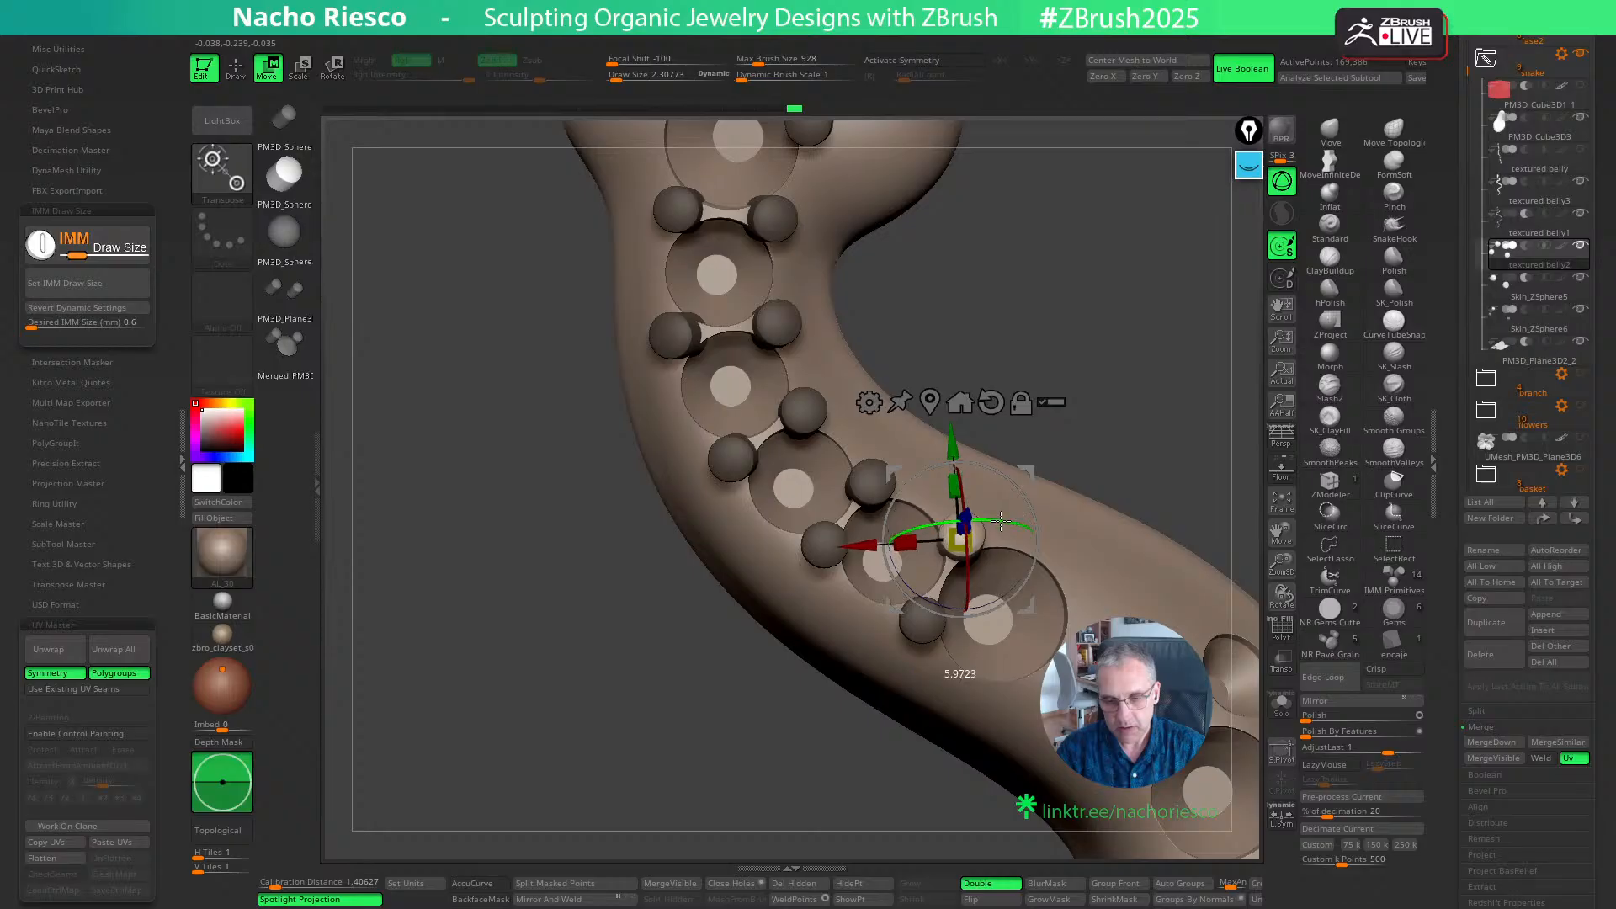
{"action": "key", "text": "q"}
- Add a grain on each side between the fifth and sixth seats, adjusting their position and tilt
{"action": "left_click_drag", "start_coordinate": [1153, 421], "coordinate": [1013, 377]}
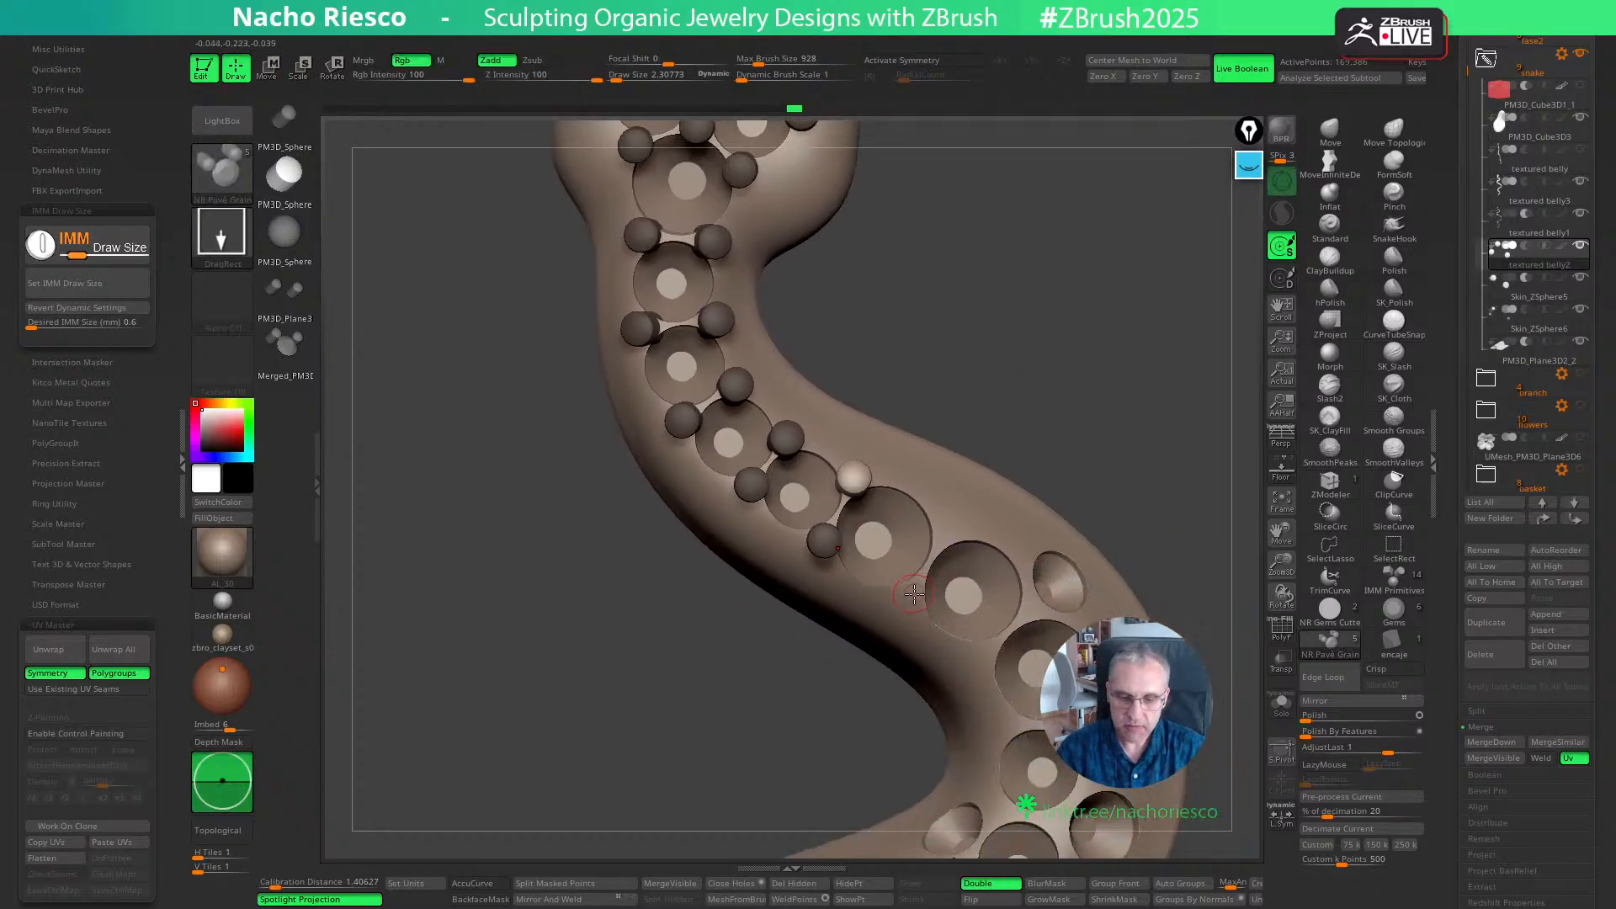
{"action": "right_click_drag", "start_coordinate": [964, 580], "coordinate": [945, 657], "text": "ctrl"}
{"action": "key", "text": "w"}
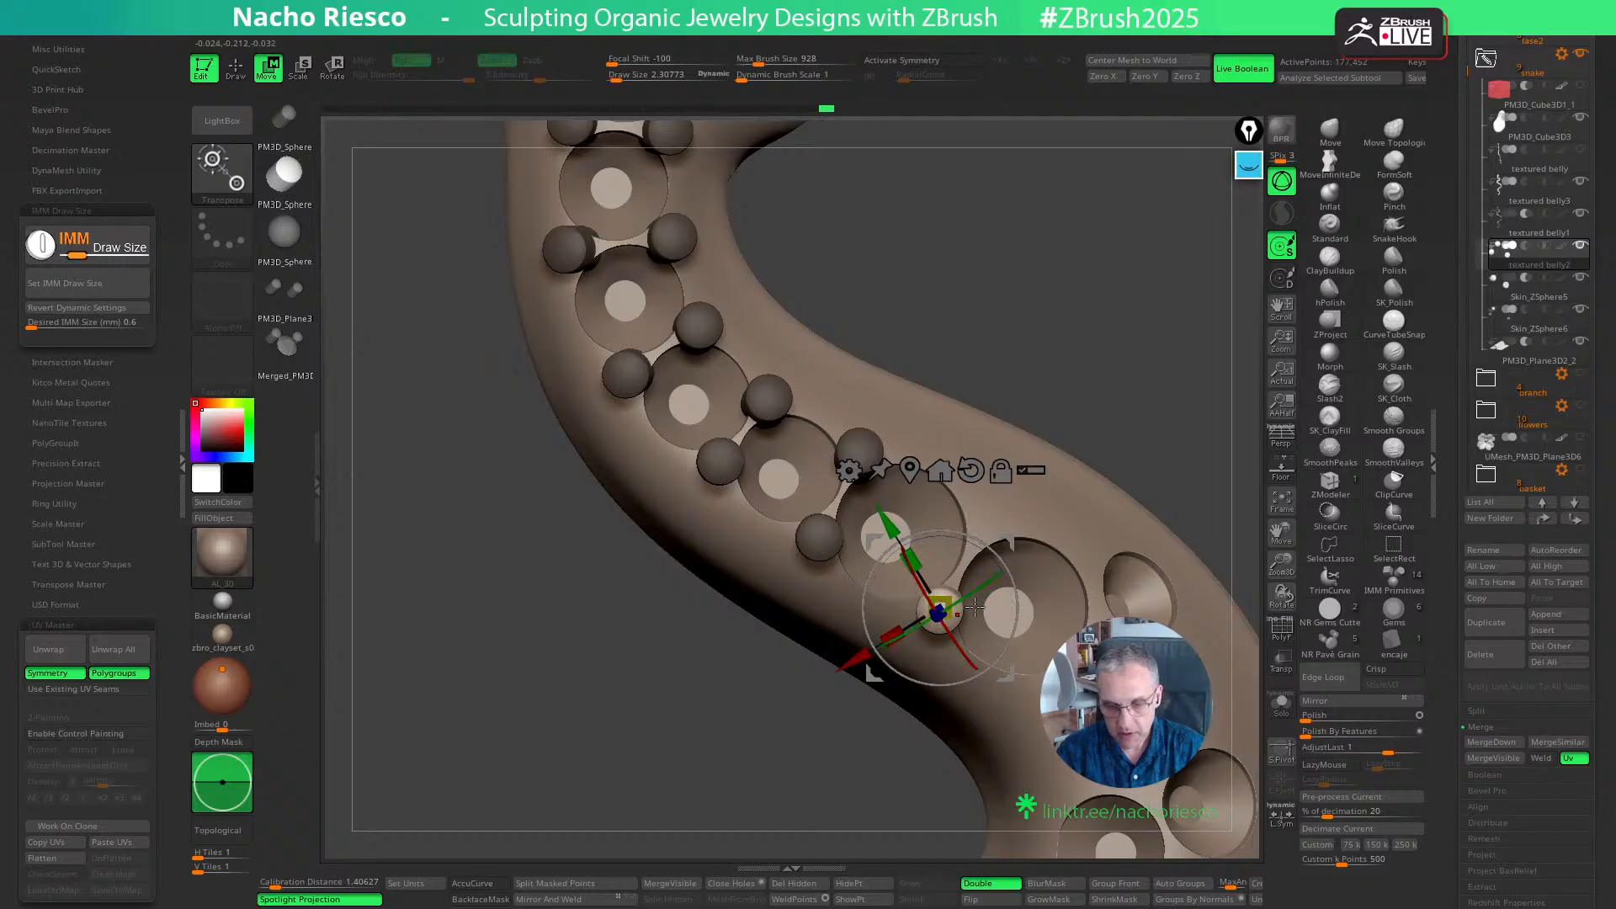
{"action": "left_click", "coordinate": [1329, 637]}
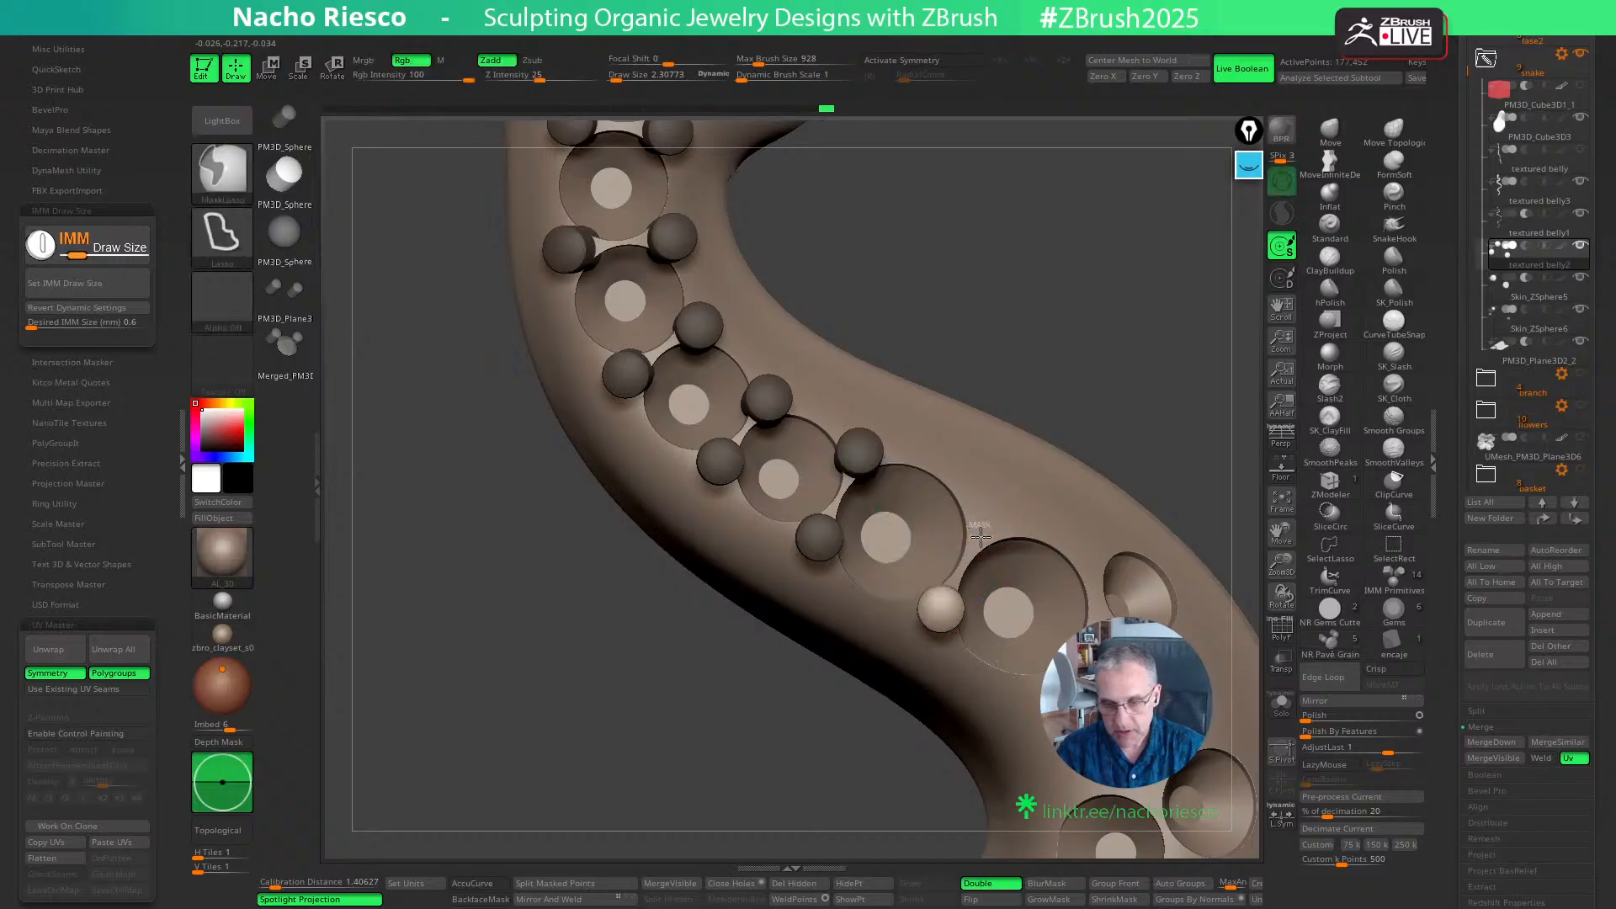
{"action": "key", "text": "w"}
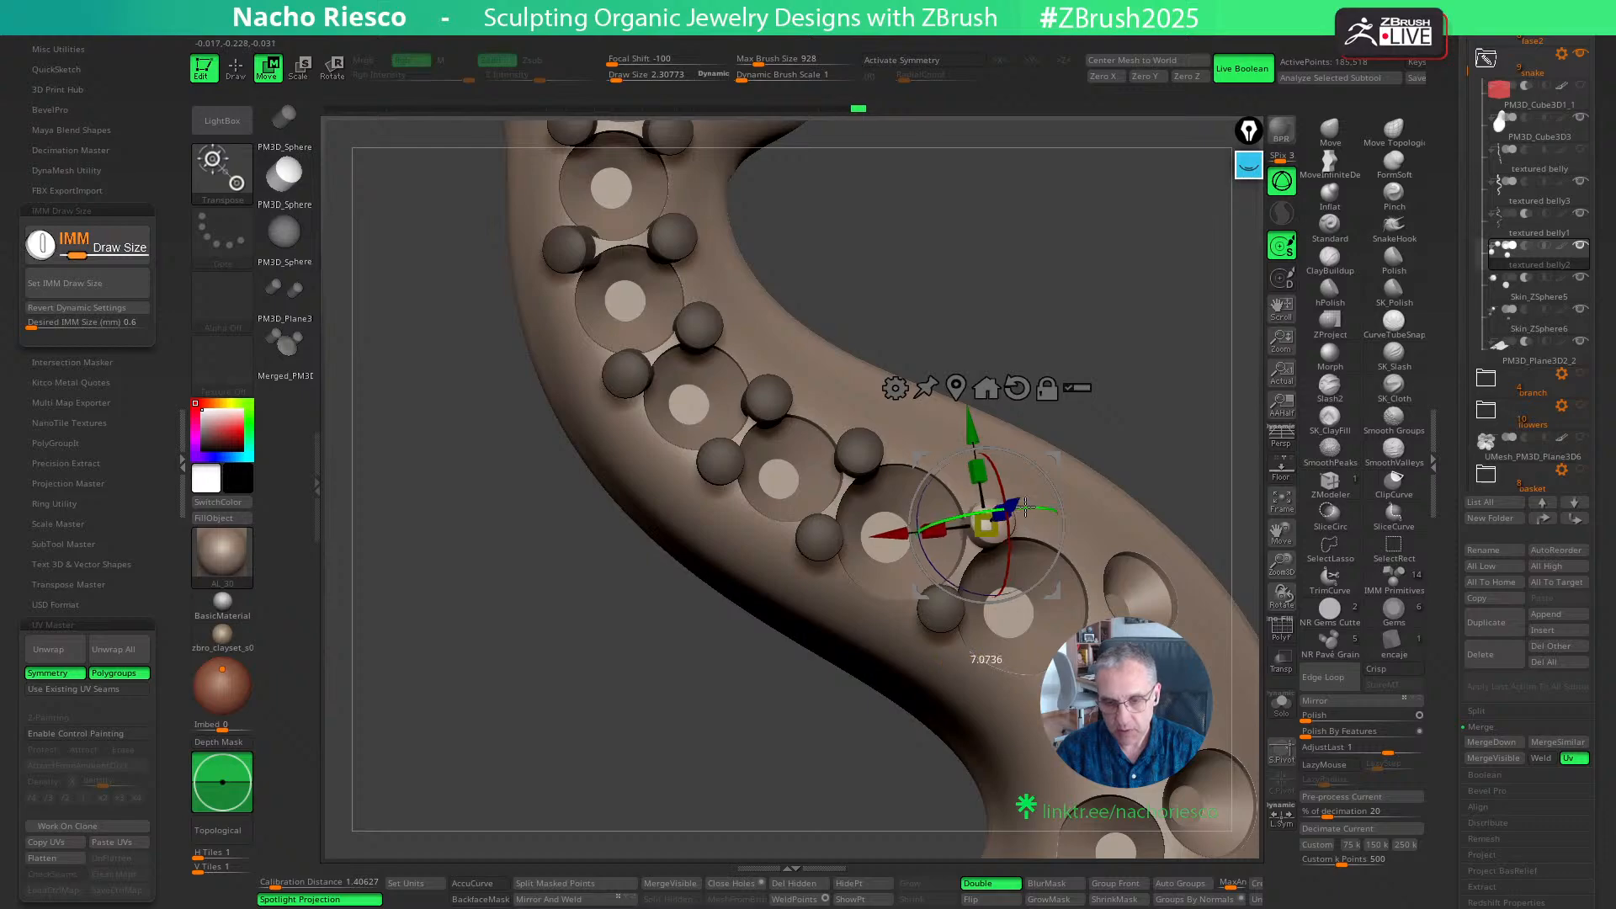
{"action": "key", "text": "q"}
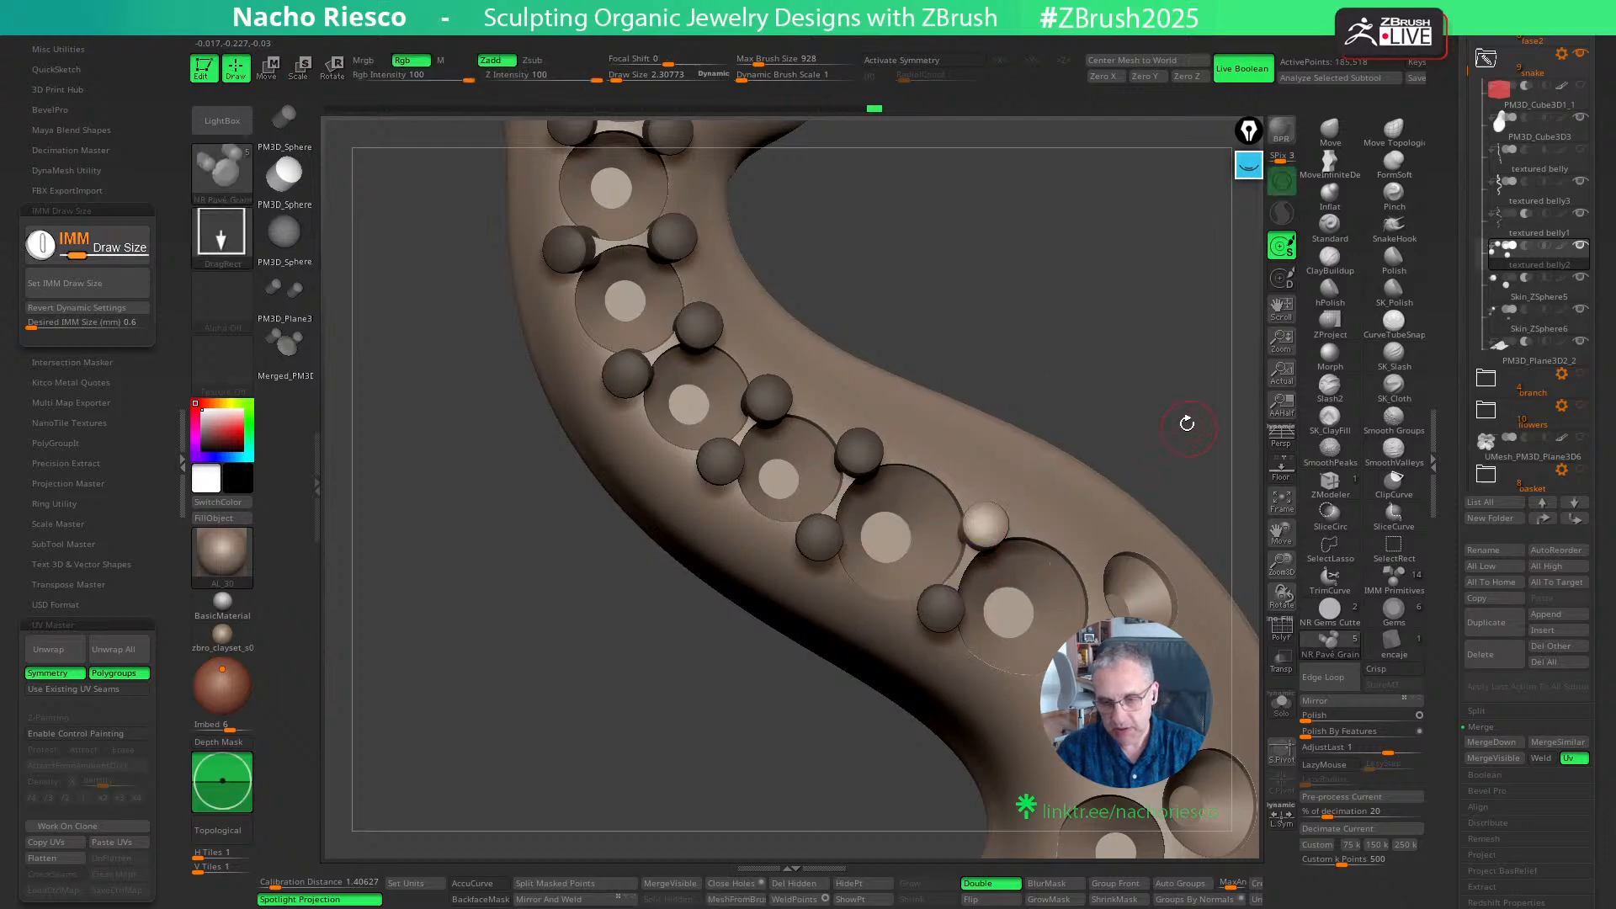
- Place a pair of grains between the sixth and seventh seats and adjust the outer grain toward the bend
{"action": "left_click_drag", "start_coordinate": [1187, 422], "coordinate": [1120, 371]}
{"action": "mouse_move", "coordinate": [953, 647]}
{"action": "left_mouse_down", "text": "ctrl"}
{"action": "mouse_move", "coordinate": [961, 686]}
{"action": "mouse_move", "coordinate": [1014, 718]}
{"action": "left_mouse_up", "text": "ctrl"}
{"action": "key", "text": "w"}
{"action": "key", "text": "q"}
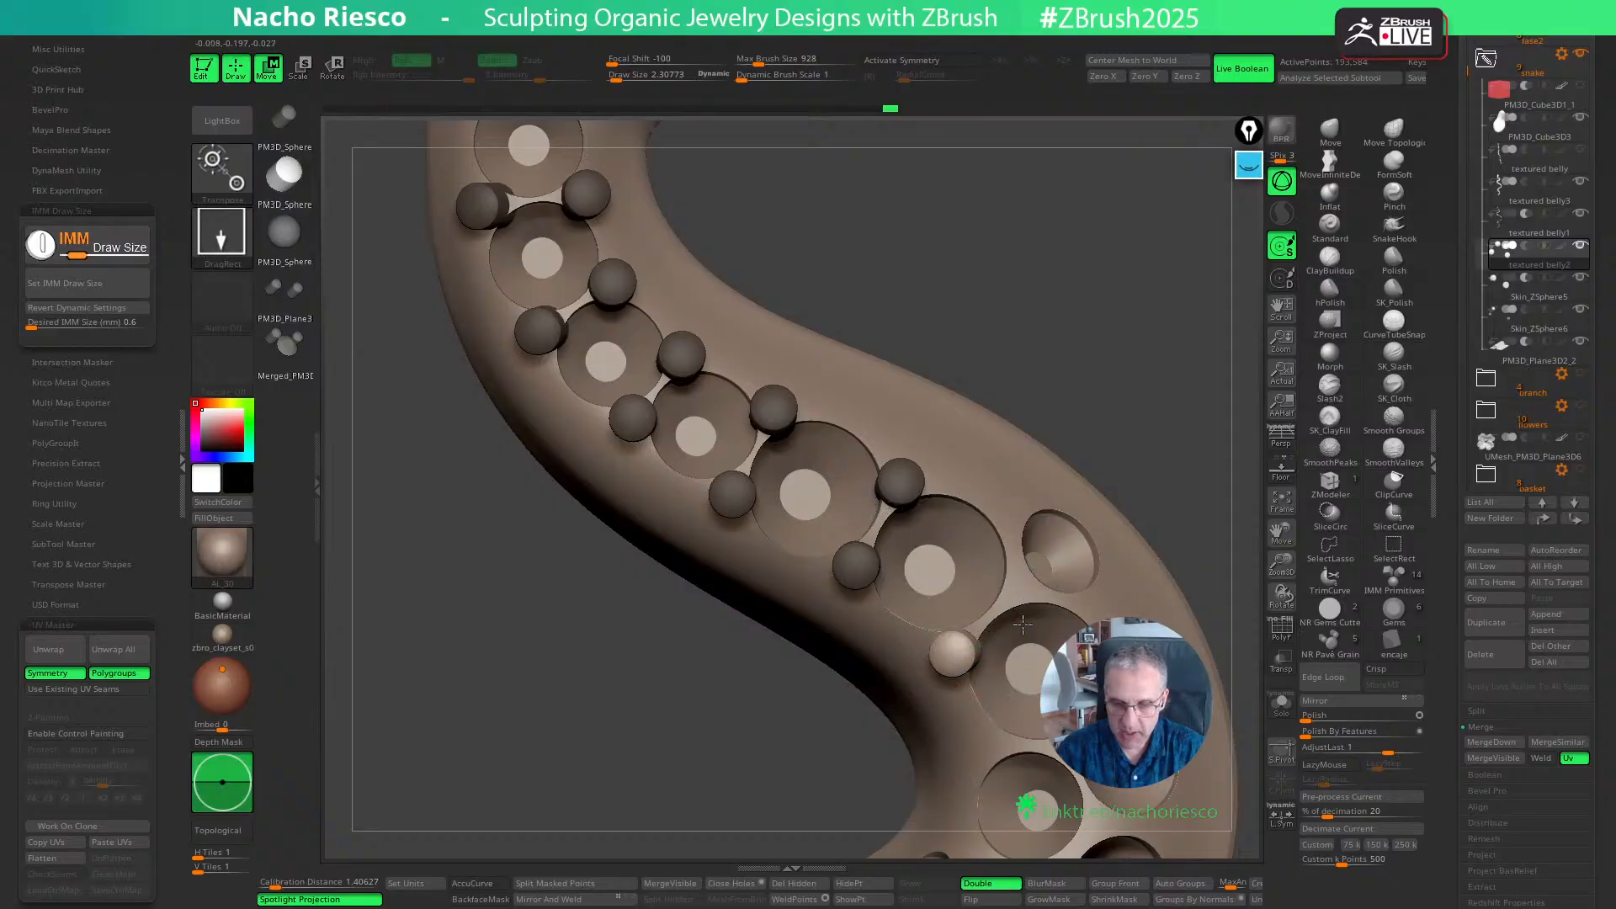
{"action": "left_click_drag", "start_coordinate": [1021, 584], "coordinate": [1033, 607], "text": "ctrl"}
{"action": "left_click_drag", "start_coordinate": [1198, 429], "coordinate": [1165, 459]}
{"action": "key", "text": "w"}
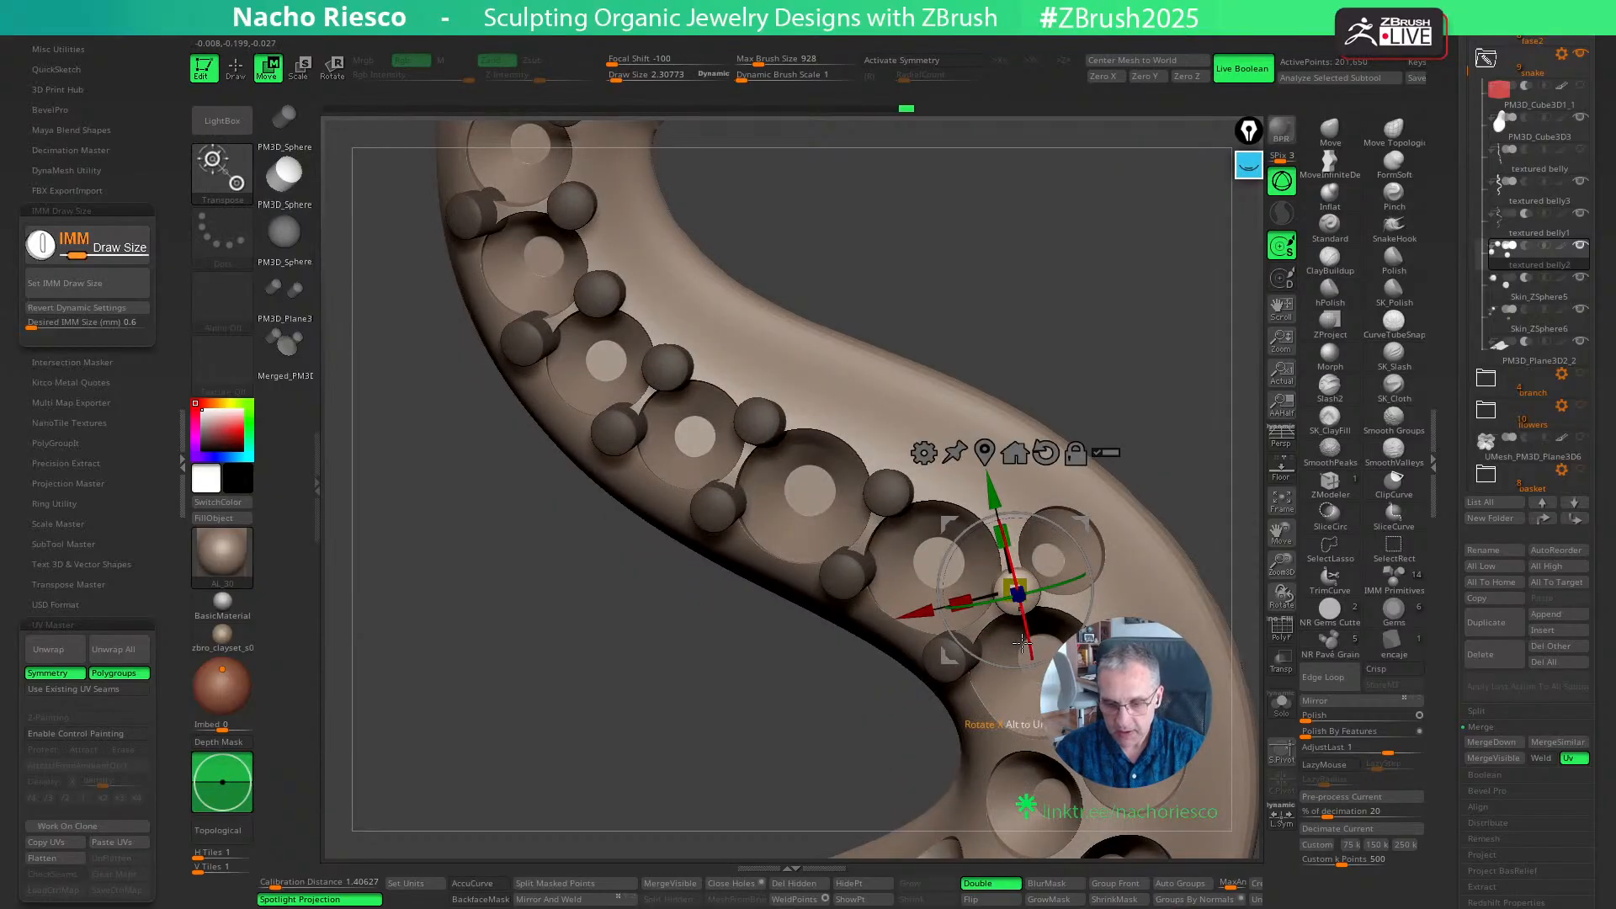
{"action": "left_click_drag", "start_coordinate": [1023, 627], "coordinate": [1086, 660]}
{"action": "key", "text": "q"}
- Add a grain between the sixth seat and the small side seat at the bend and fine-tune its position
{"action": "right_click_drag", "start_coordinate": [1109, 510], "coordinate": [1063, 524]}
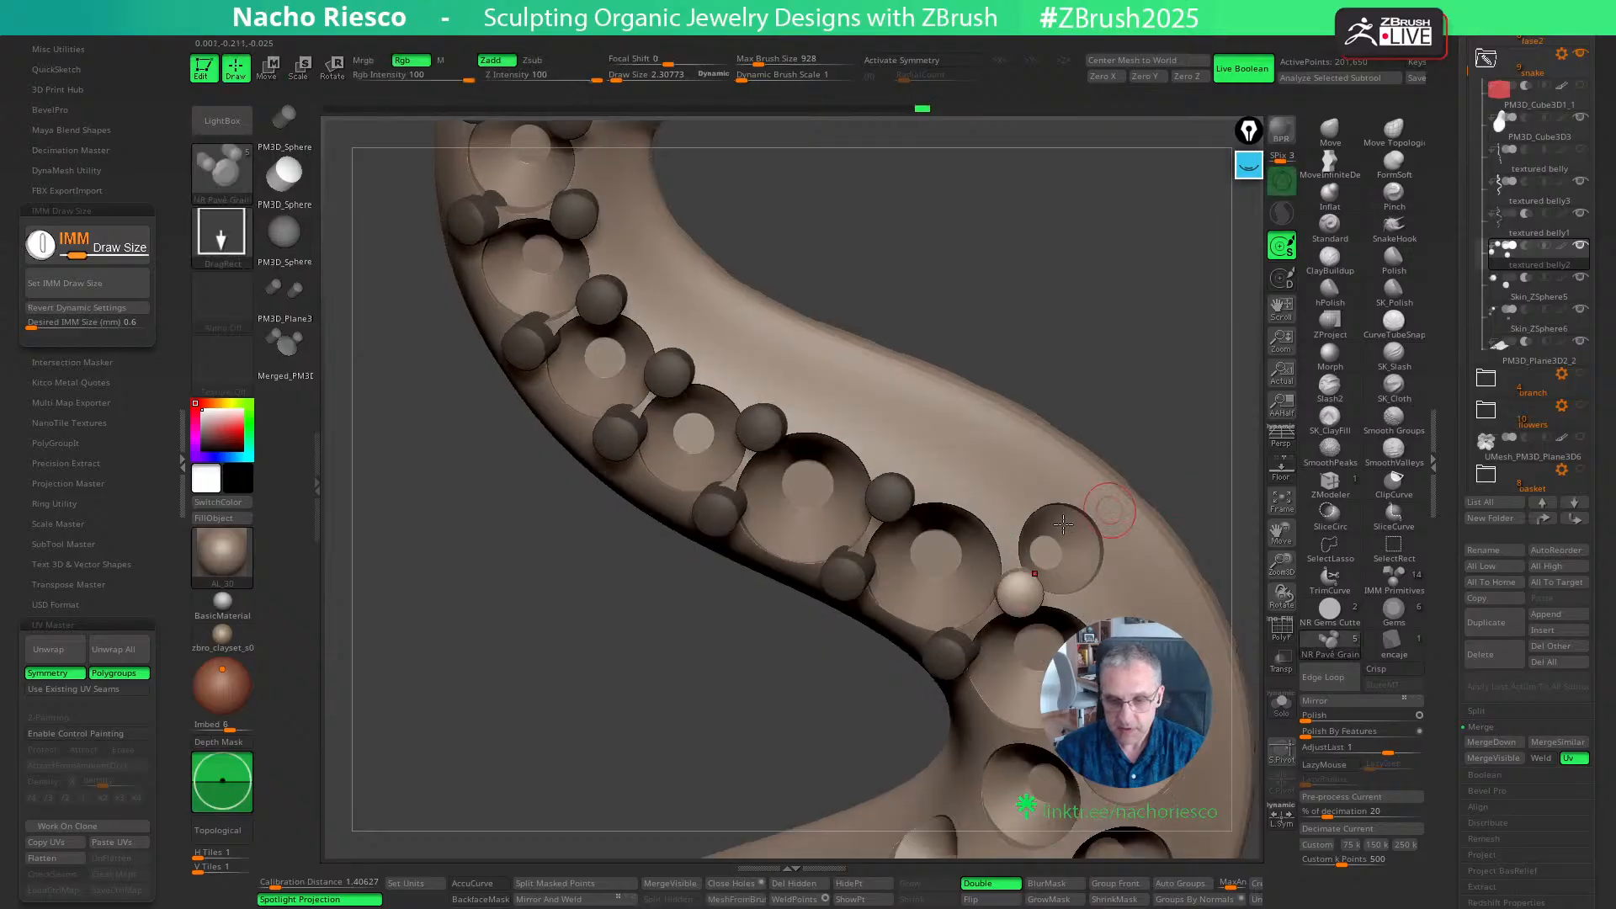
{"action": "left_click_drag", "start_coordinate": [1007, 529], "coordinate": [1007, 534], "text": "ctrl"}
{"action": "key", "text": "w"}
{"action": "right_click_drag", "start_coordinate": [1043, 539], "coordinate": [1010, 541]}
{"action": "left_click_drag", "start_coordinate": [1045, 513], "coordinate": [1035, 515]}
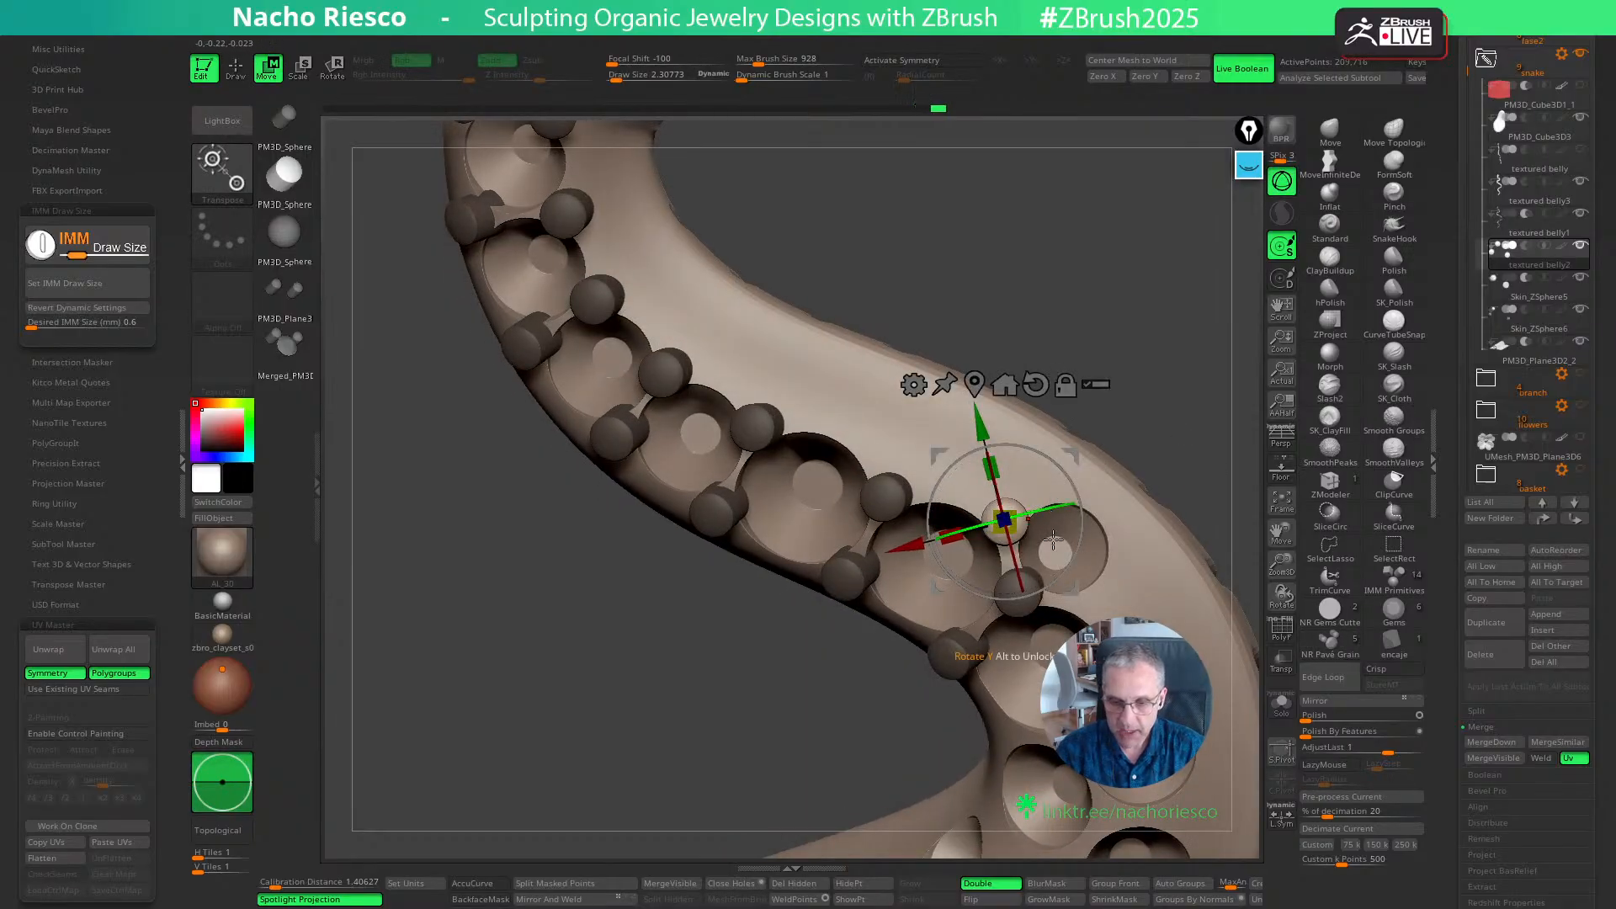
- Place two grains along the outer edge of the small side seat at the bend and orient them to the surface
{"action": "left_click_drag", "start_coordinate": [1071, 588], "coordinate": [1097, 613]}
{"action": "key", "text": "q"}
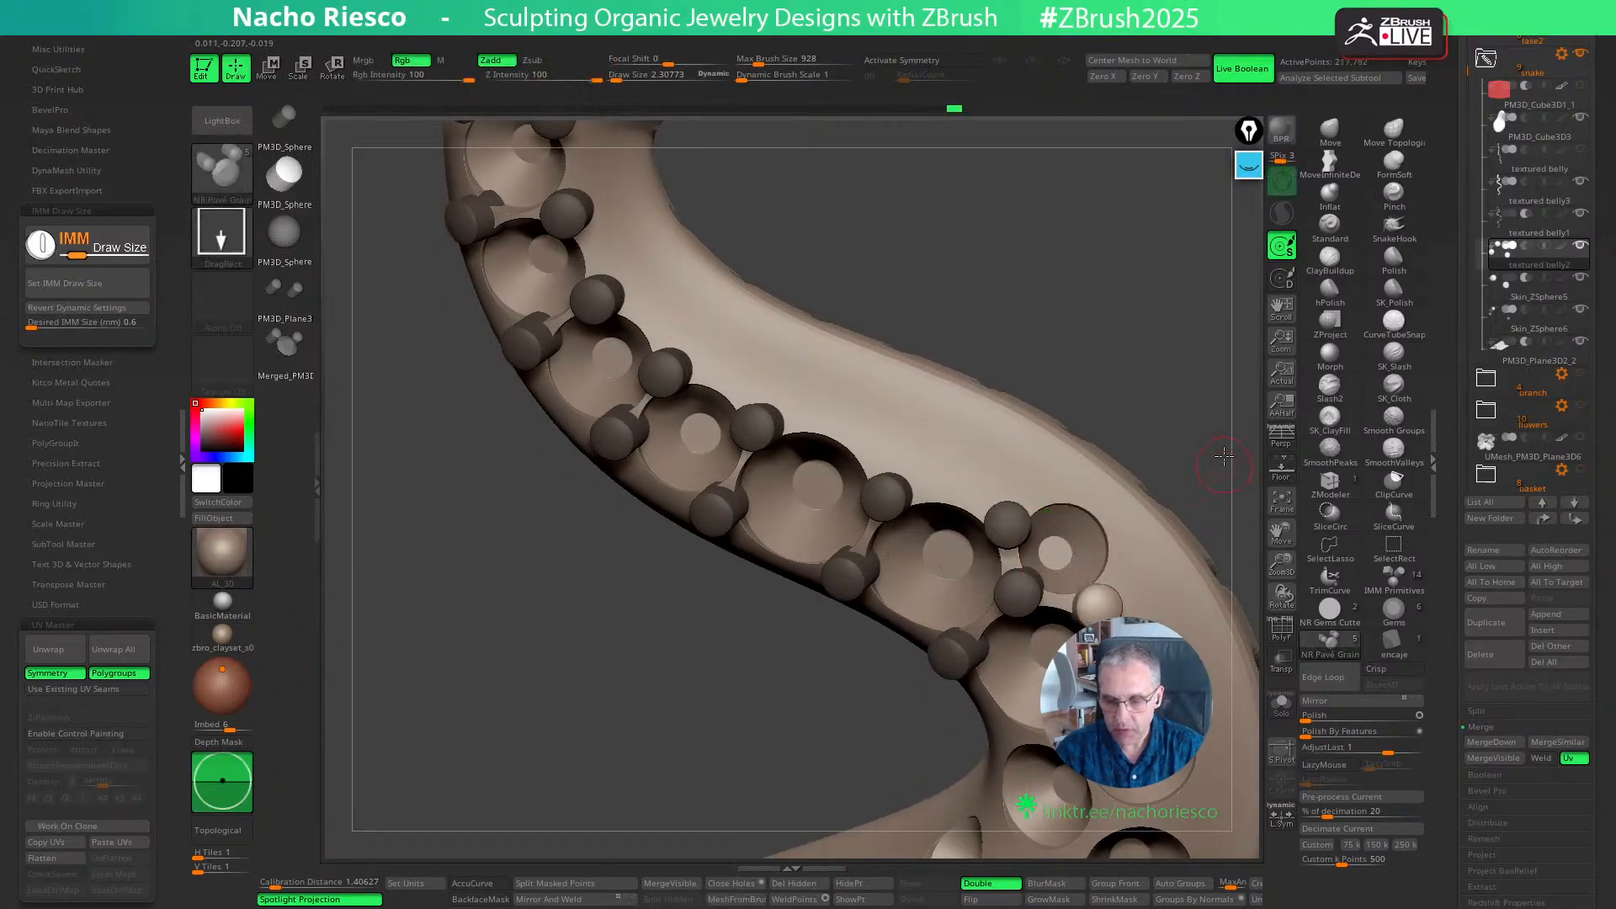
{"action": "key", "text": "w"}
{"action": "mouse_move", "coordinate": [1210, 468]}
{"action": "right_mouse_down"}
{"action": "mouse_move", "coordinate": [1240, 488]}
{"action": "mouse_move", "coordinate": [1199, 457]}
{"action": "mouse_move", "coordinate": [1155, 471]}
{"action": "right_mouse_up"}
{"action": "key", "text": "q"}
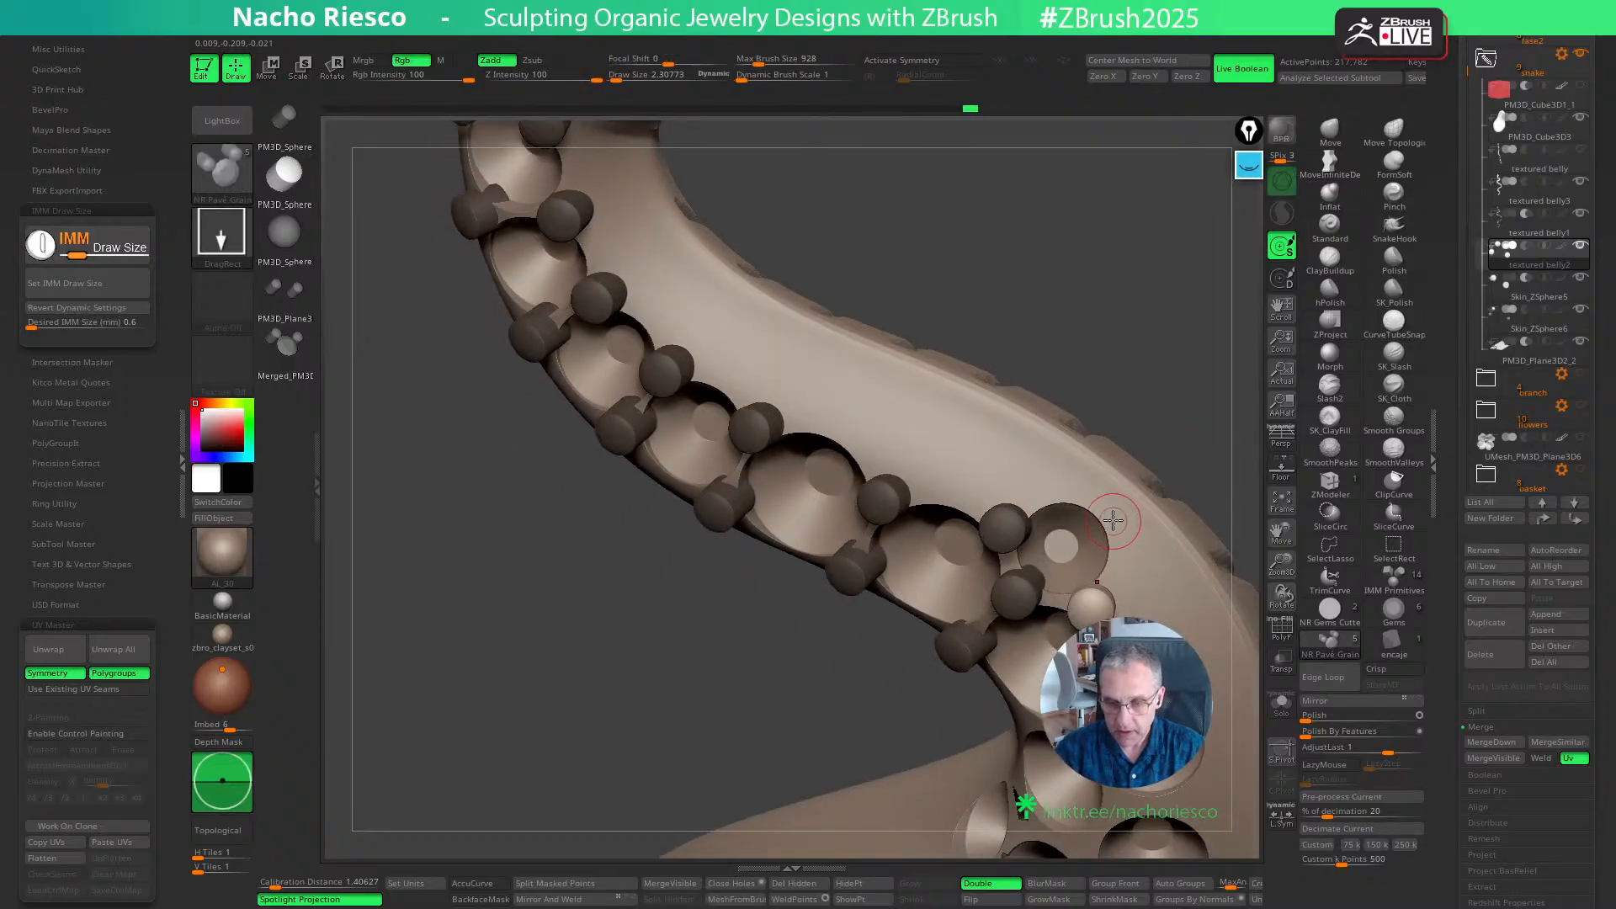
{"action": "key", "text": "w"}
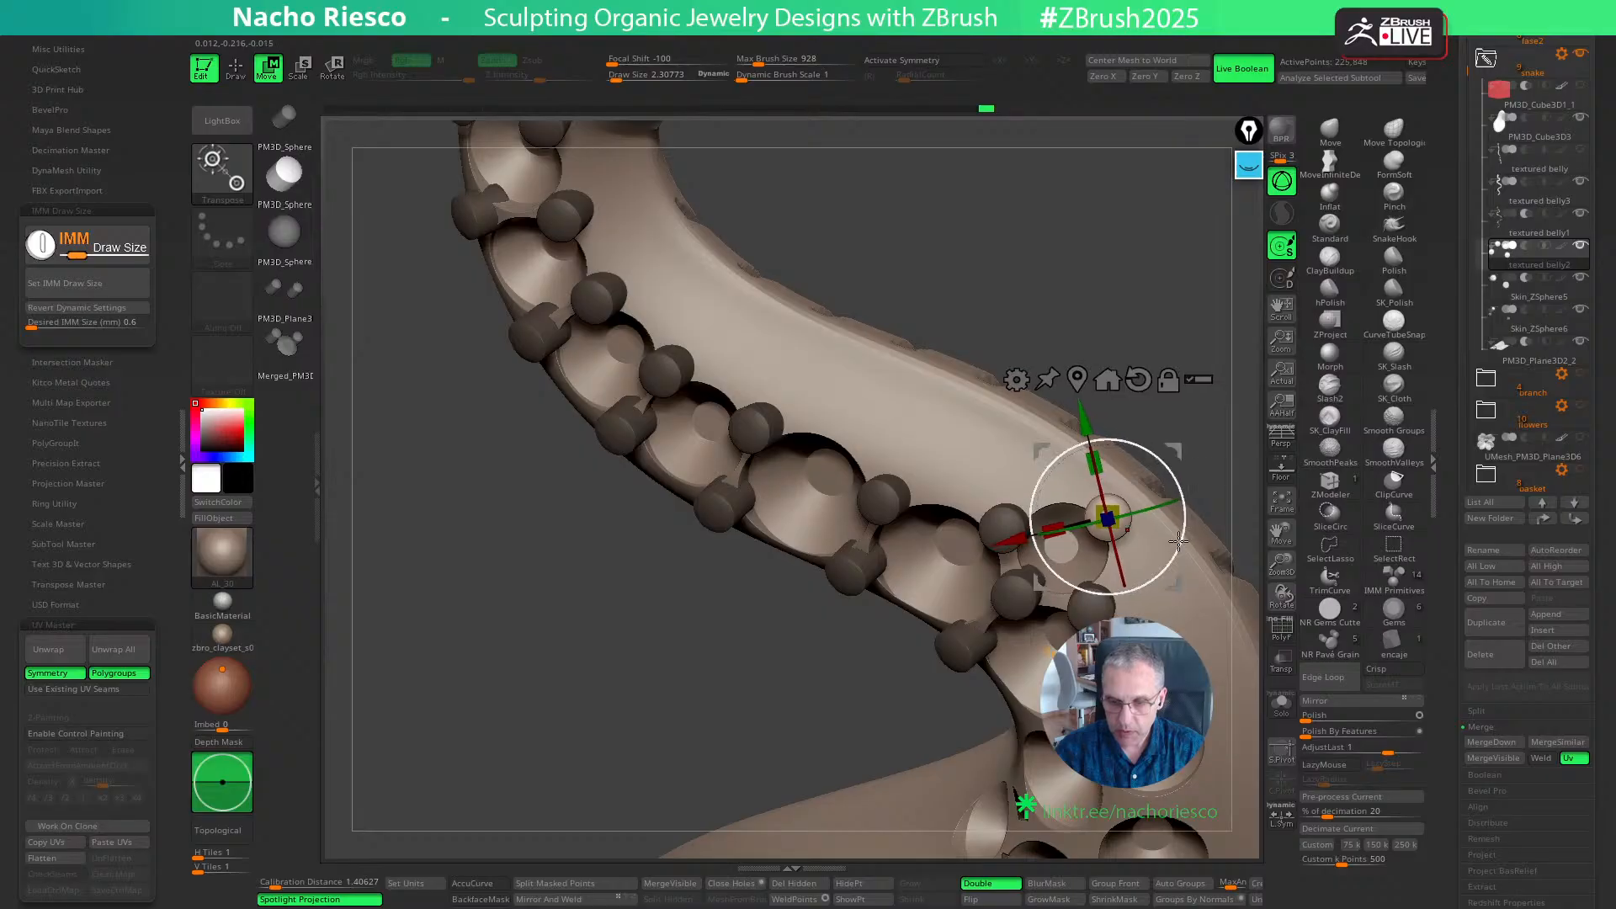
{"action": "right_click_drag", "start_coordinate": [1178, 542], "coordinate": [1217, 395]}
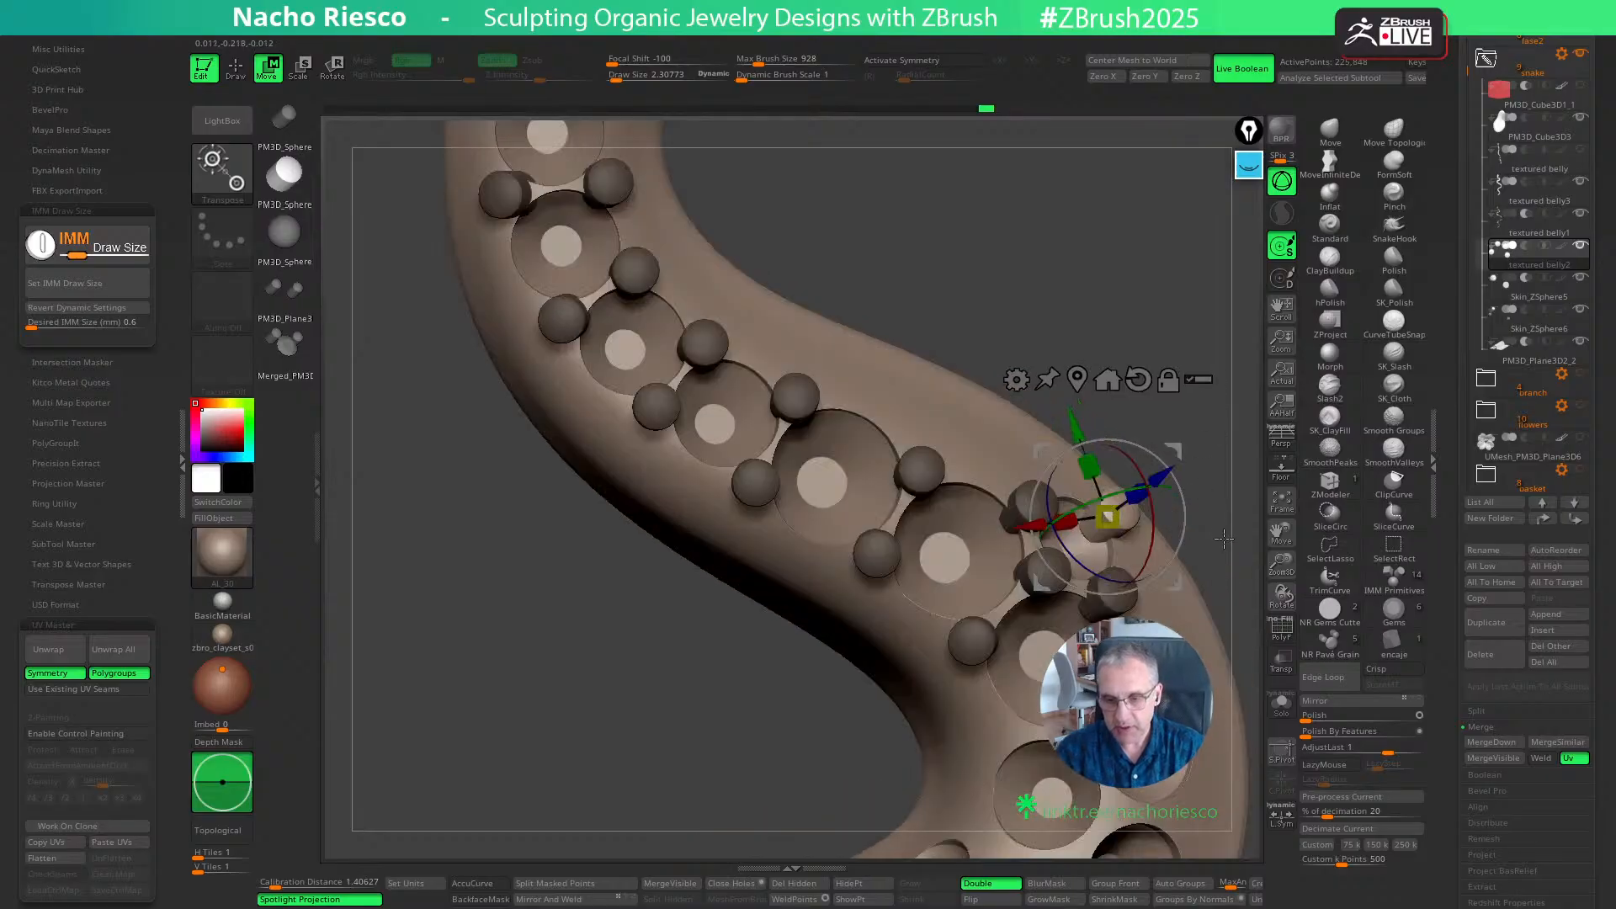
{"action": "right_click_drag", "start_coordinate": [1224, 538], "coordinate": [1119, 472]}
{"action": "key", "text": "q"}
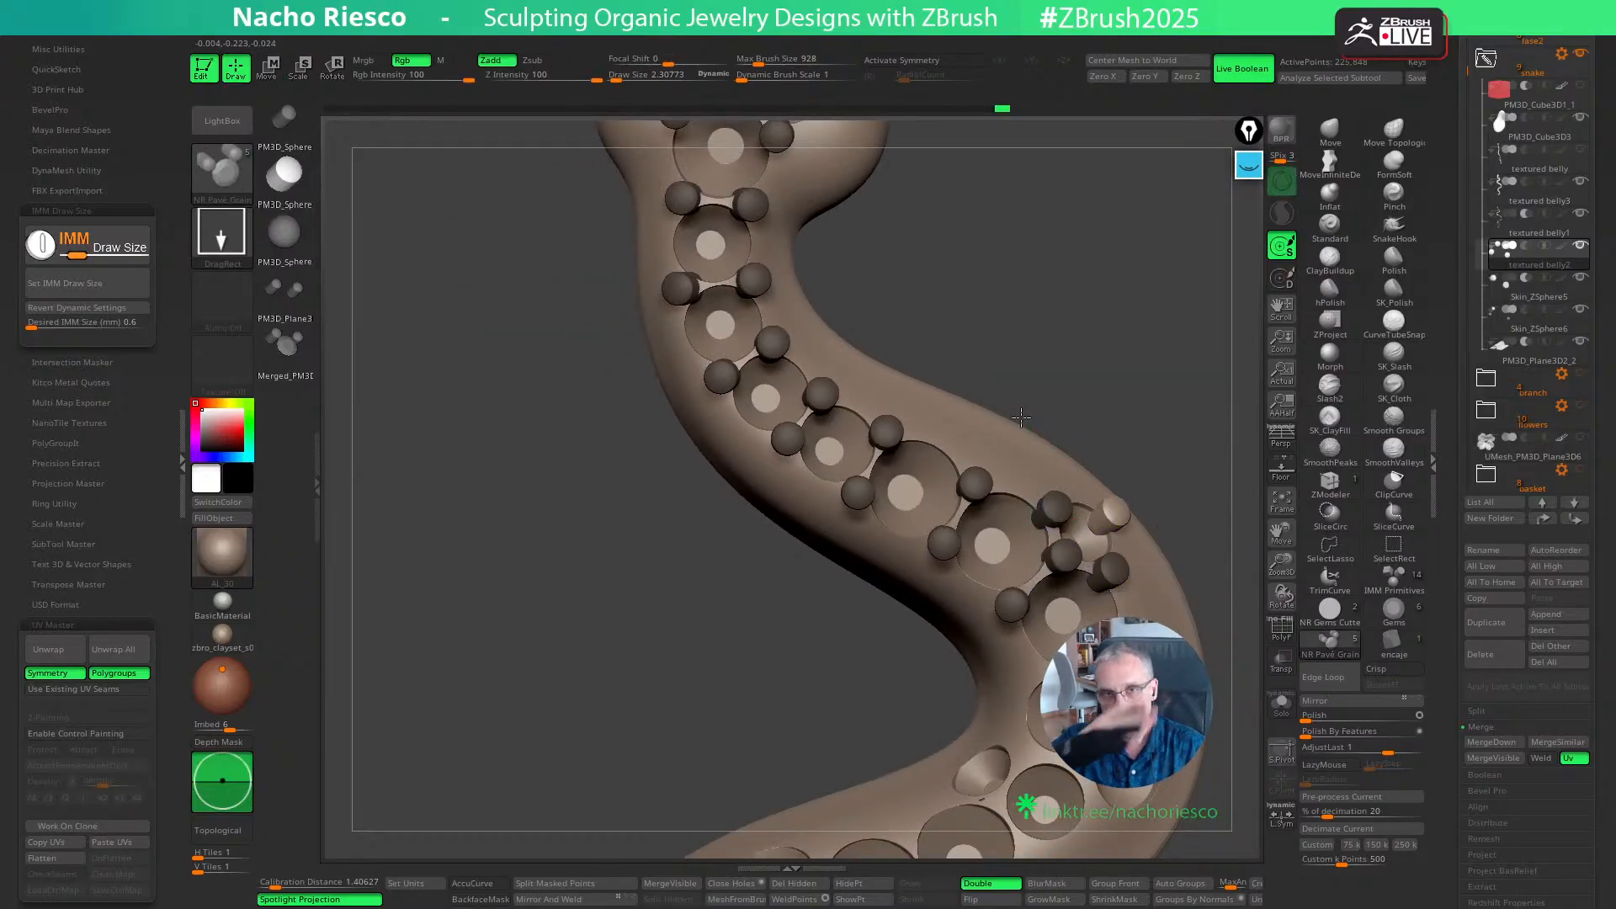
- Place a pair of grains between the seventh and eighth seats, tilting the inner-curve grain into position
{"action": "right_click_drag", "start_coordinate": [1177, 406], "coordinate": [1040, 384], "text": "alt"}
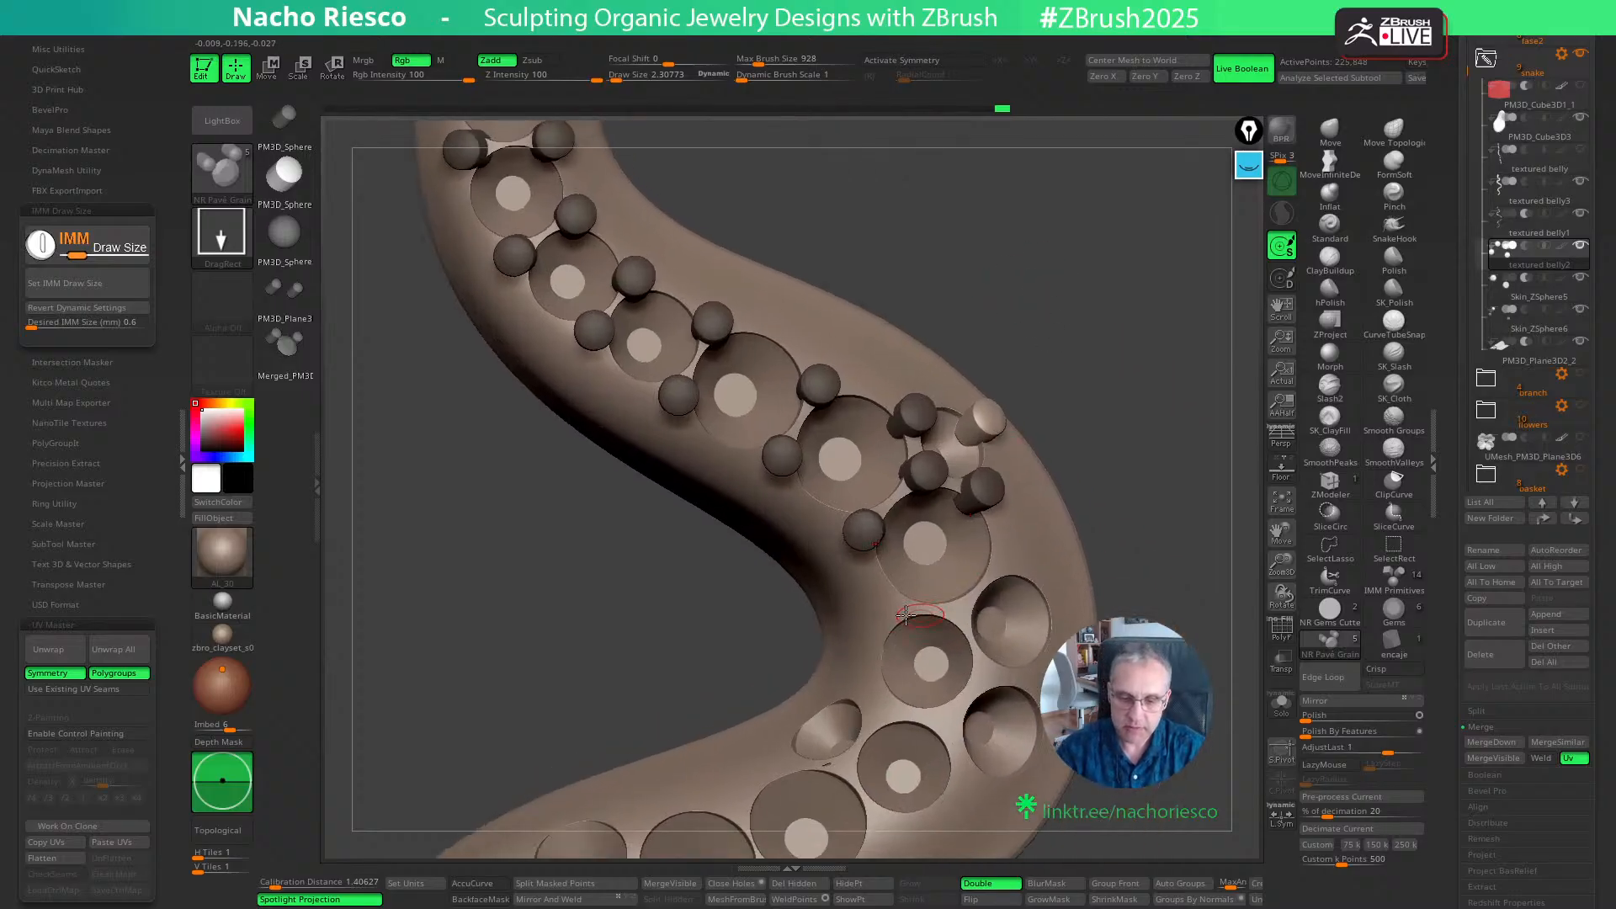
{"action": "left_click_drag", "start_coordinate": [914, 609], "coordinate": [931, 616]}
{"action": "right_click_drag", "start_coordinate": [1128, 420], "coordinate": [1131, 500], "text": "ctrl"}
{"action": "key", "text": "w"}
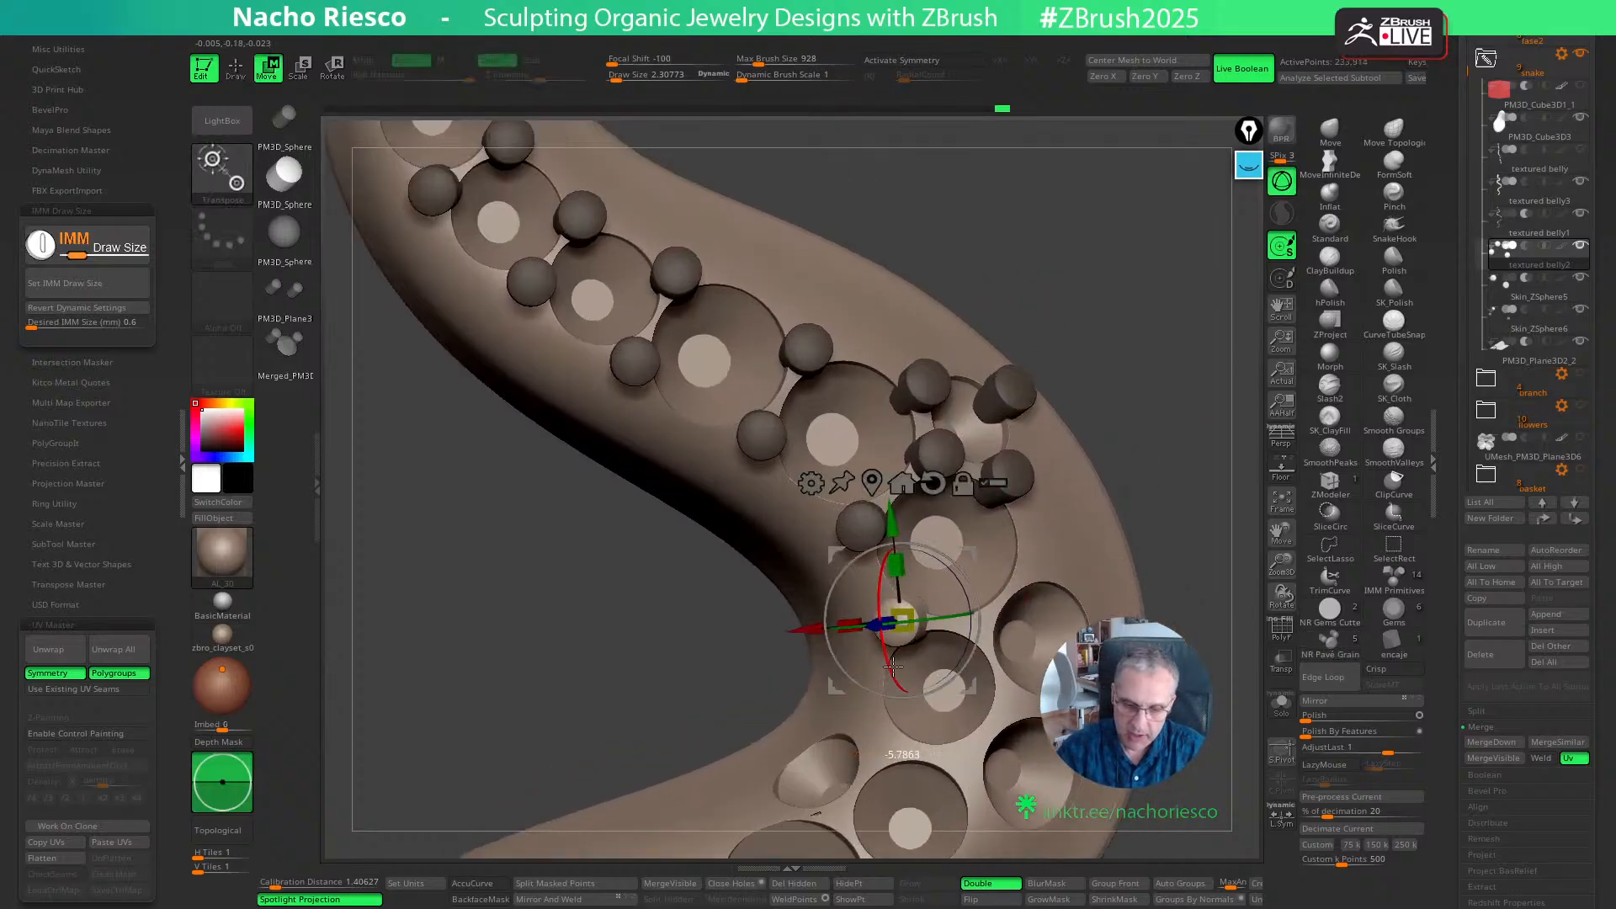
{"action": "key", "text": "q"}
{"action": "mouse_move", "coordinate": [1111, 539]}
{"action": "right_mouse_down"}
{"action": "mouse_move", "coordinate": [1031, 526]}
{"action": "mouse_move", "coordinate": [1098, 539]}
{"action": "right_mouse_up"}
{"action": "left_click", "coordinate": [974, 627]}
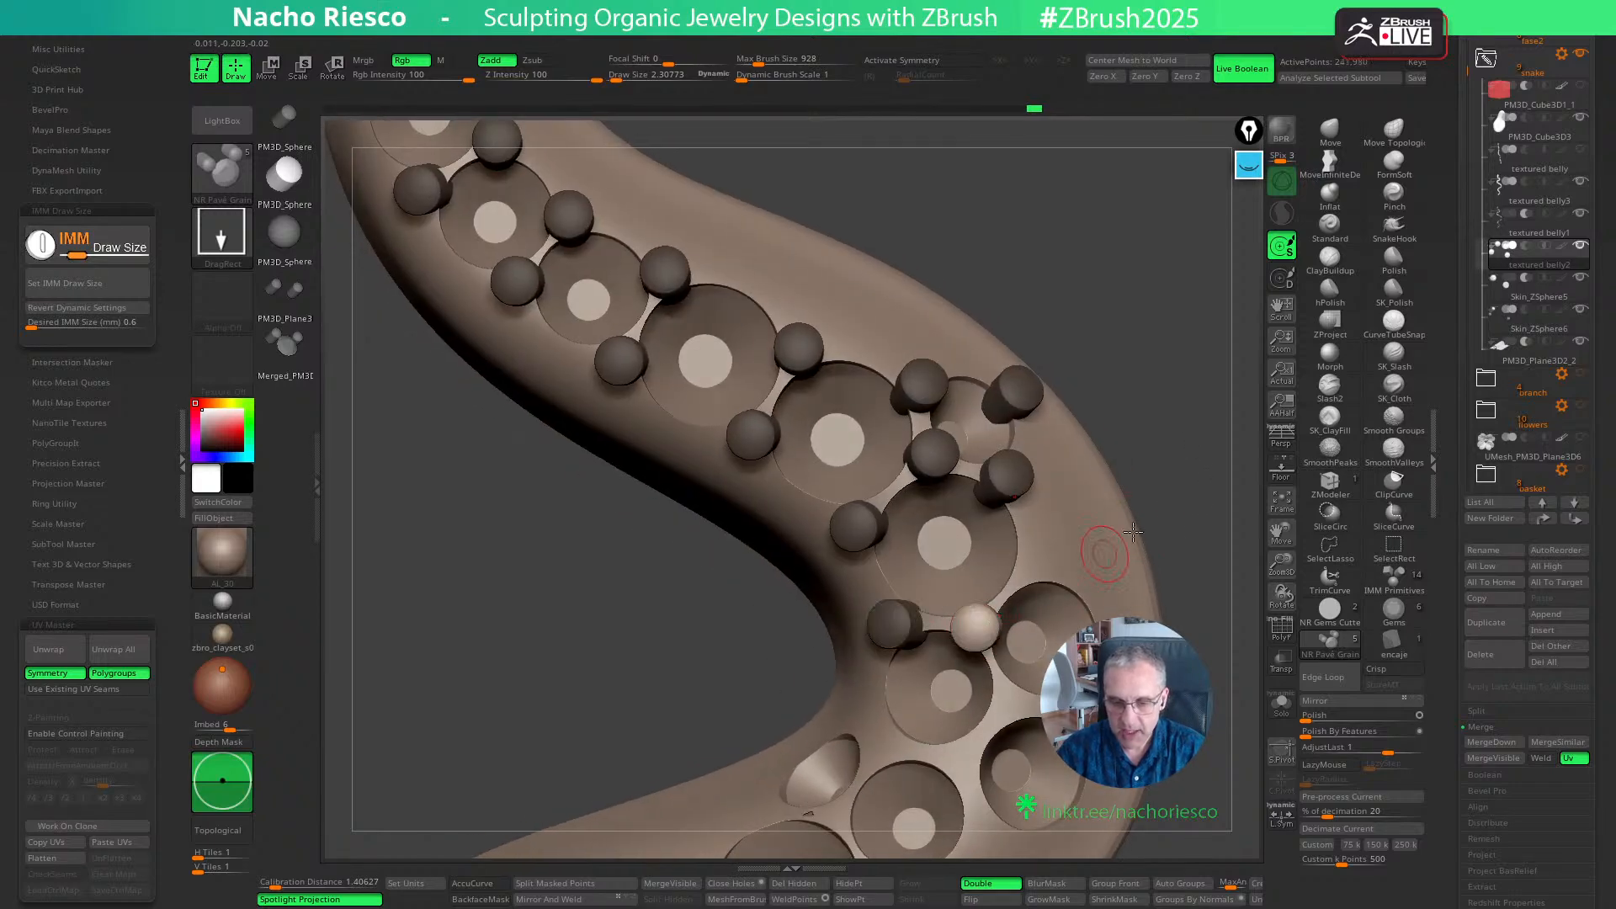
- Add a grain between the seventh seat and the upper of the two outer side seats, aligned to the surface
{"action": "right_click_drag", "start_coordinate": [1102, 539], "coordinate": [1169, 488]}
{"action": "key", "text": "w"}
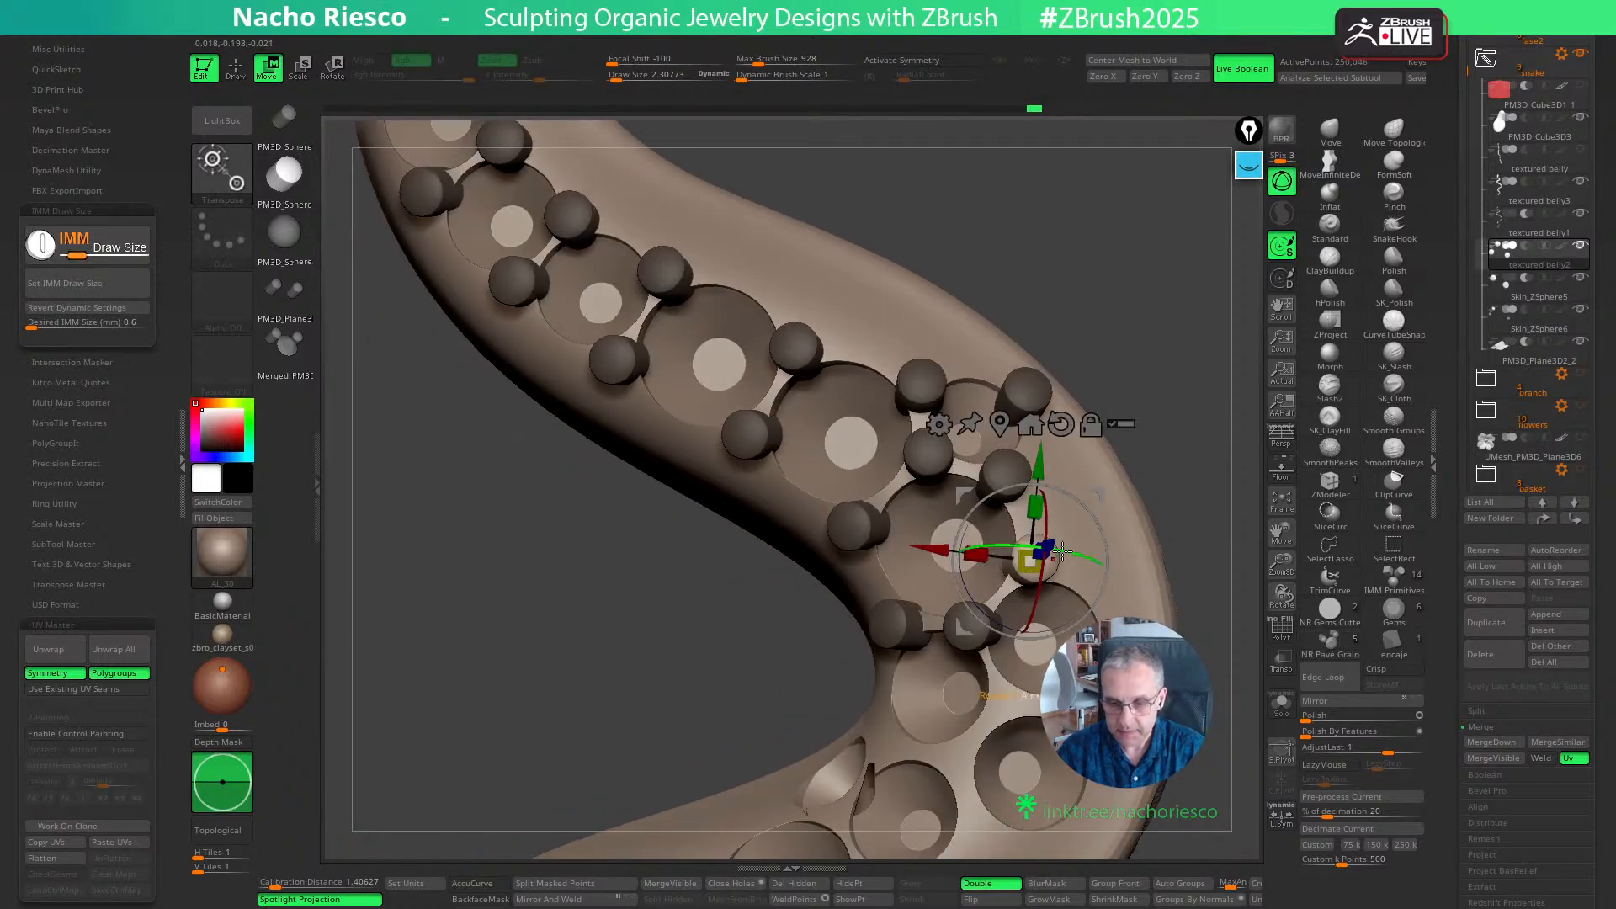
{"action": "key", "text": "q"}
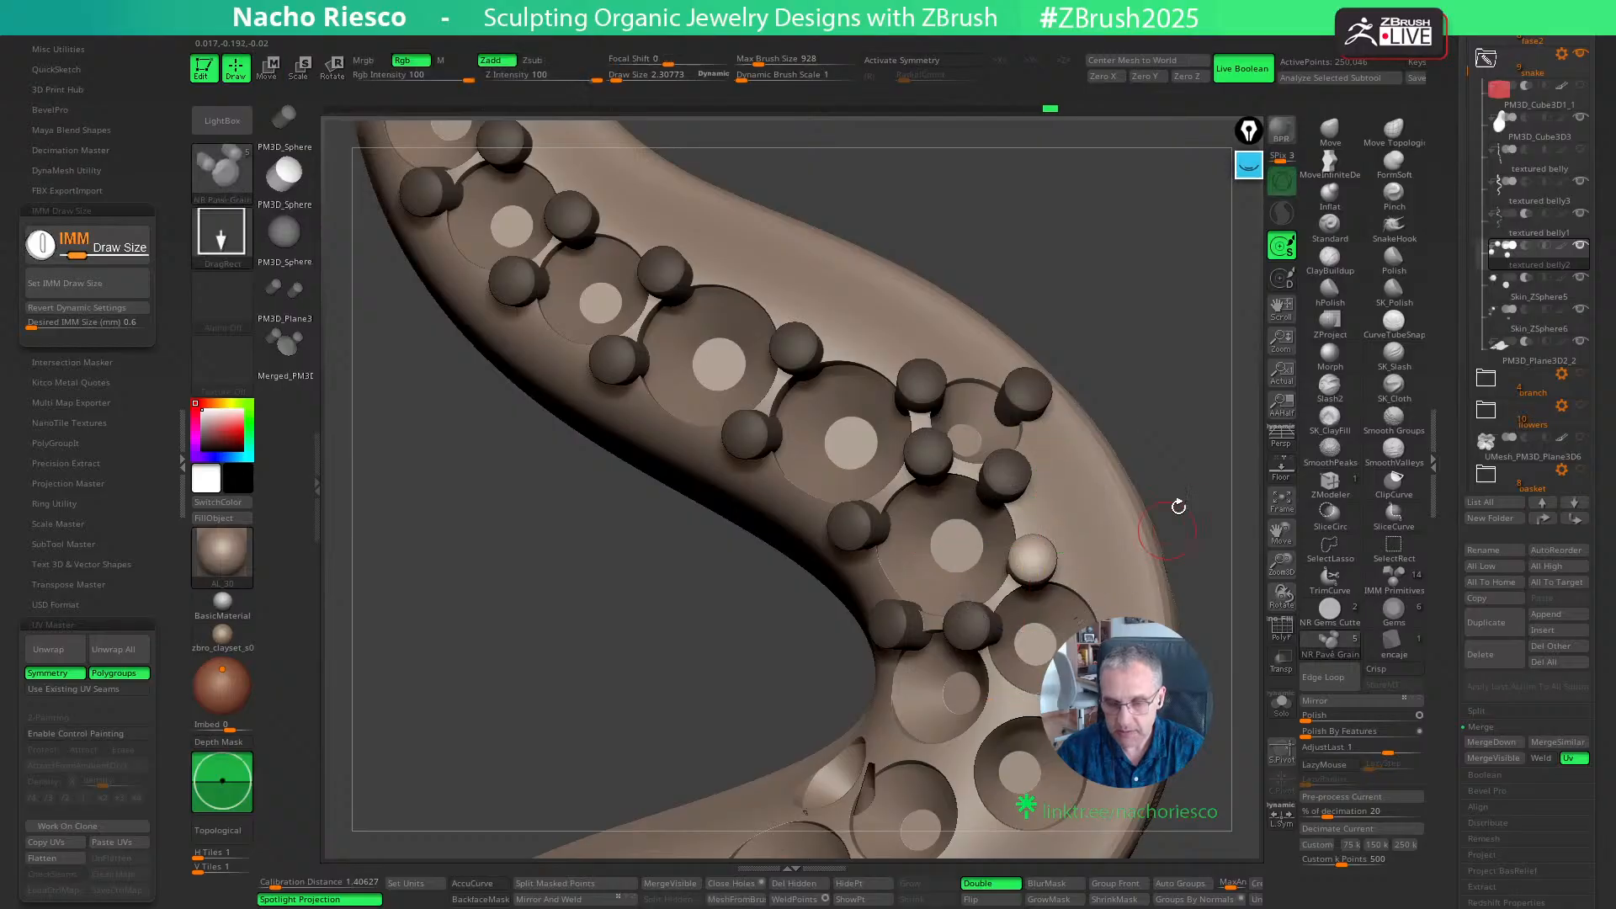
- Place one grain between the two outer side seats and another between the eighth and ninth seats
{"action": "mouse_move", "coordinate": [1176, 505]}
{"action": "right_mouse_down"}
{"action": "mouse_move", "coordinate": [1200, 511]}
{"action": "mouse_move", "coordinate": [1129, 390]}
{"action": "mouse_move", "coordinate": [1115, 450]}
{"action": "right_mouse_up"}
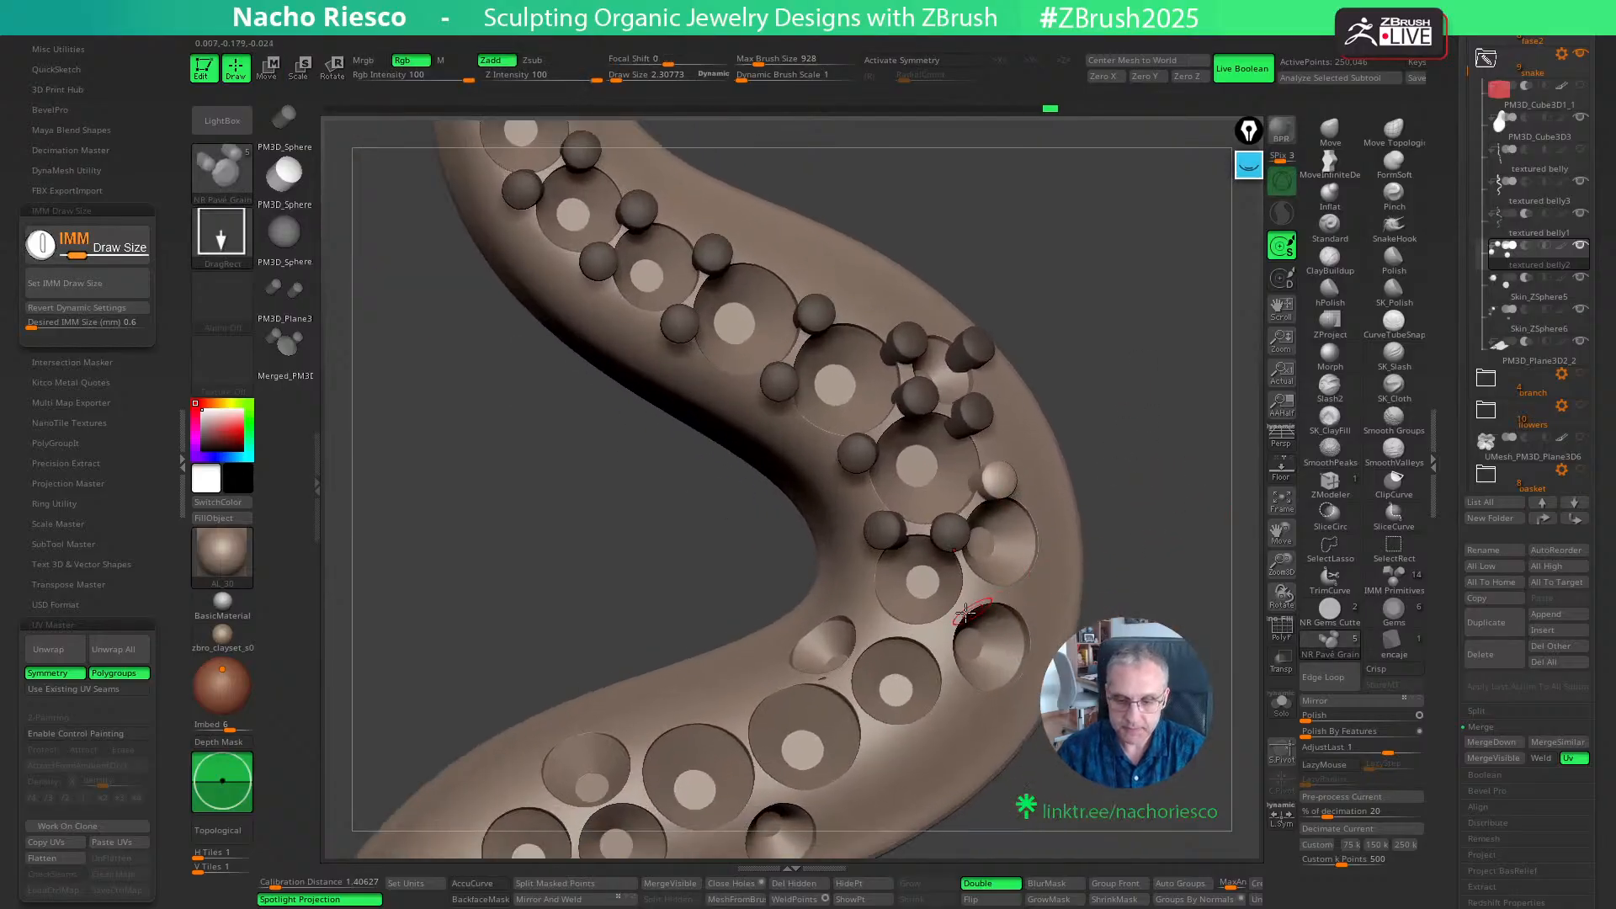
{"action": "right_click_drag", "start_coordinate": [973, 595], "coordinate": [987, 639]}
{"action": "key", "text": "w"}
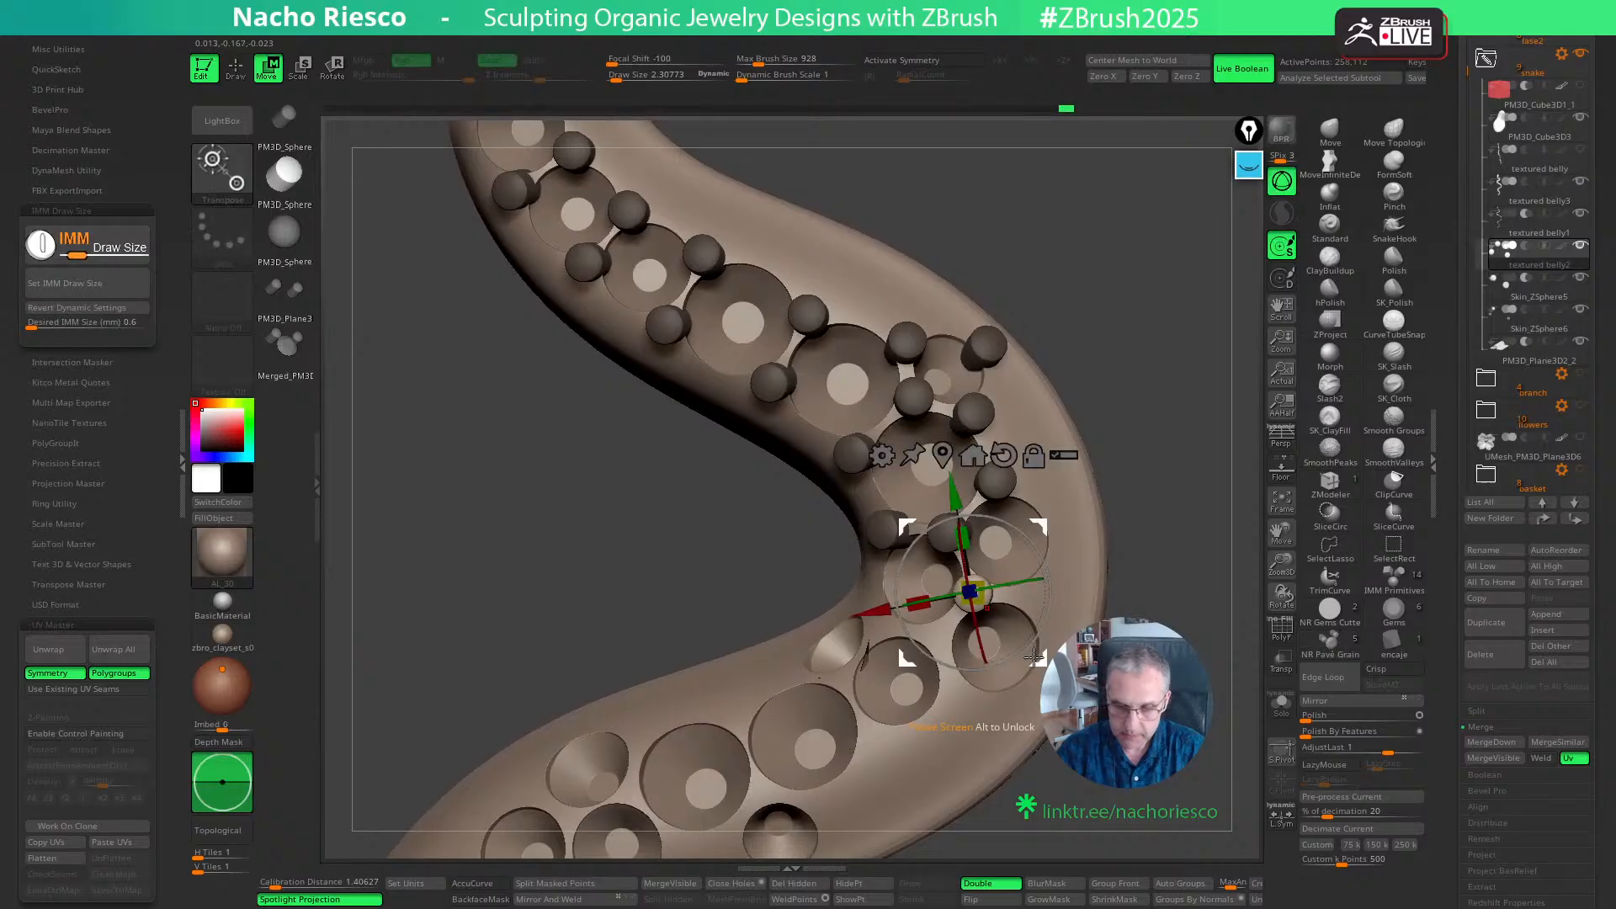
{"action": "key", "text": "q"}
{"action": "left_click_drag", "start_coordinate": [942, 634], "coordinate": [951, 644], "text": "ctrl"}
- Add grains along the outer edges of the two outer side seats and adjust them to follow the body's curvature
{"action": "mouse_move", "coordinate": [1142, 514]}
{"action": "right_mouse_down"}
{"action": "mouse_move", "coordinate": [1180, 515]}
{"action": "mouse_move", "coordinate": [1161, 539]}
{"action": "right_mouse_up"}
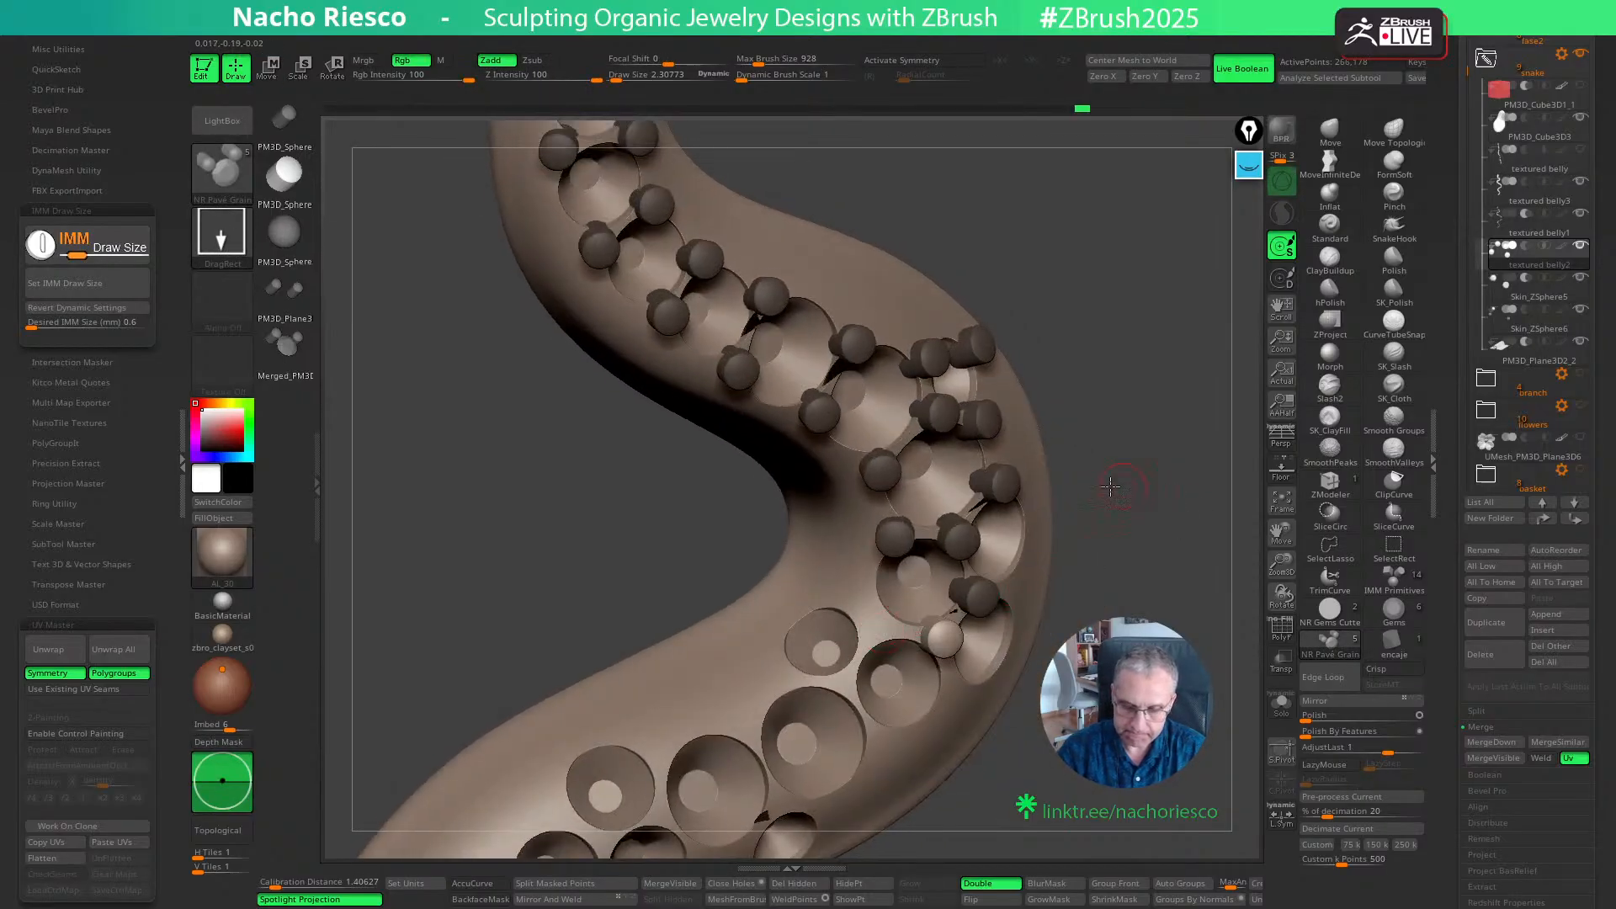
{"action": "right_click_drag", "start_coordinate": [1111, 487], "coordinate": [1105, 532]}
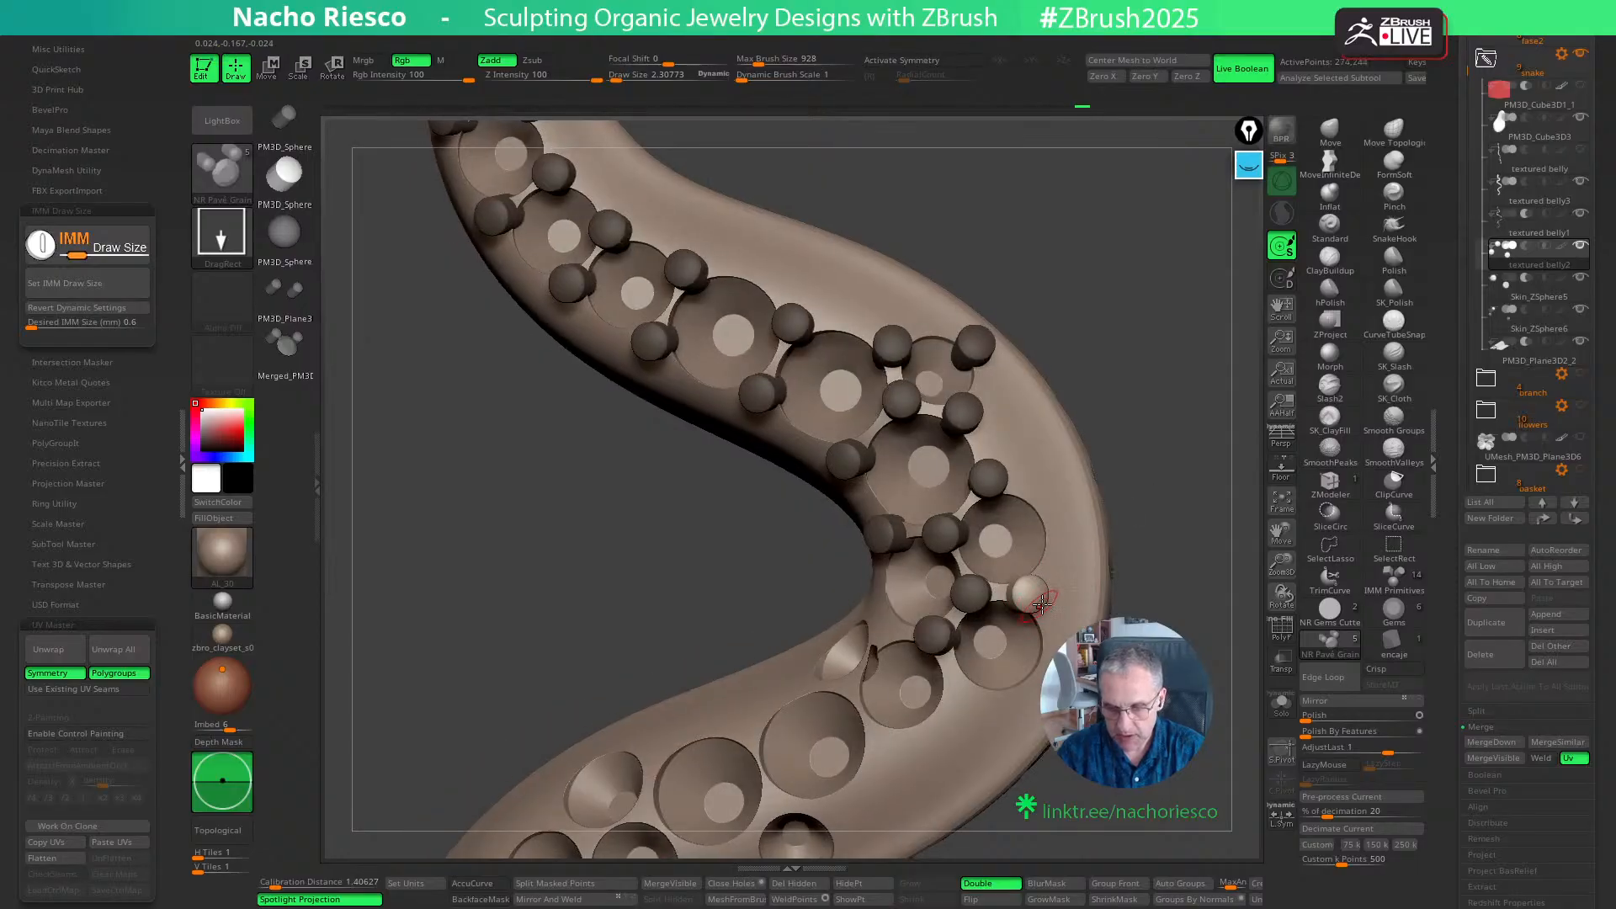
{"action": "left_click_drag", "start_coordinate": [1062, 526], "coordinate": [1054, 520]}
{"action": "key", "text": "w"}
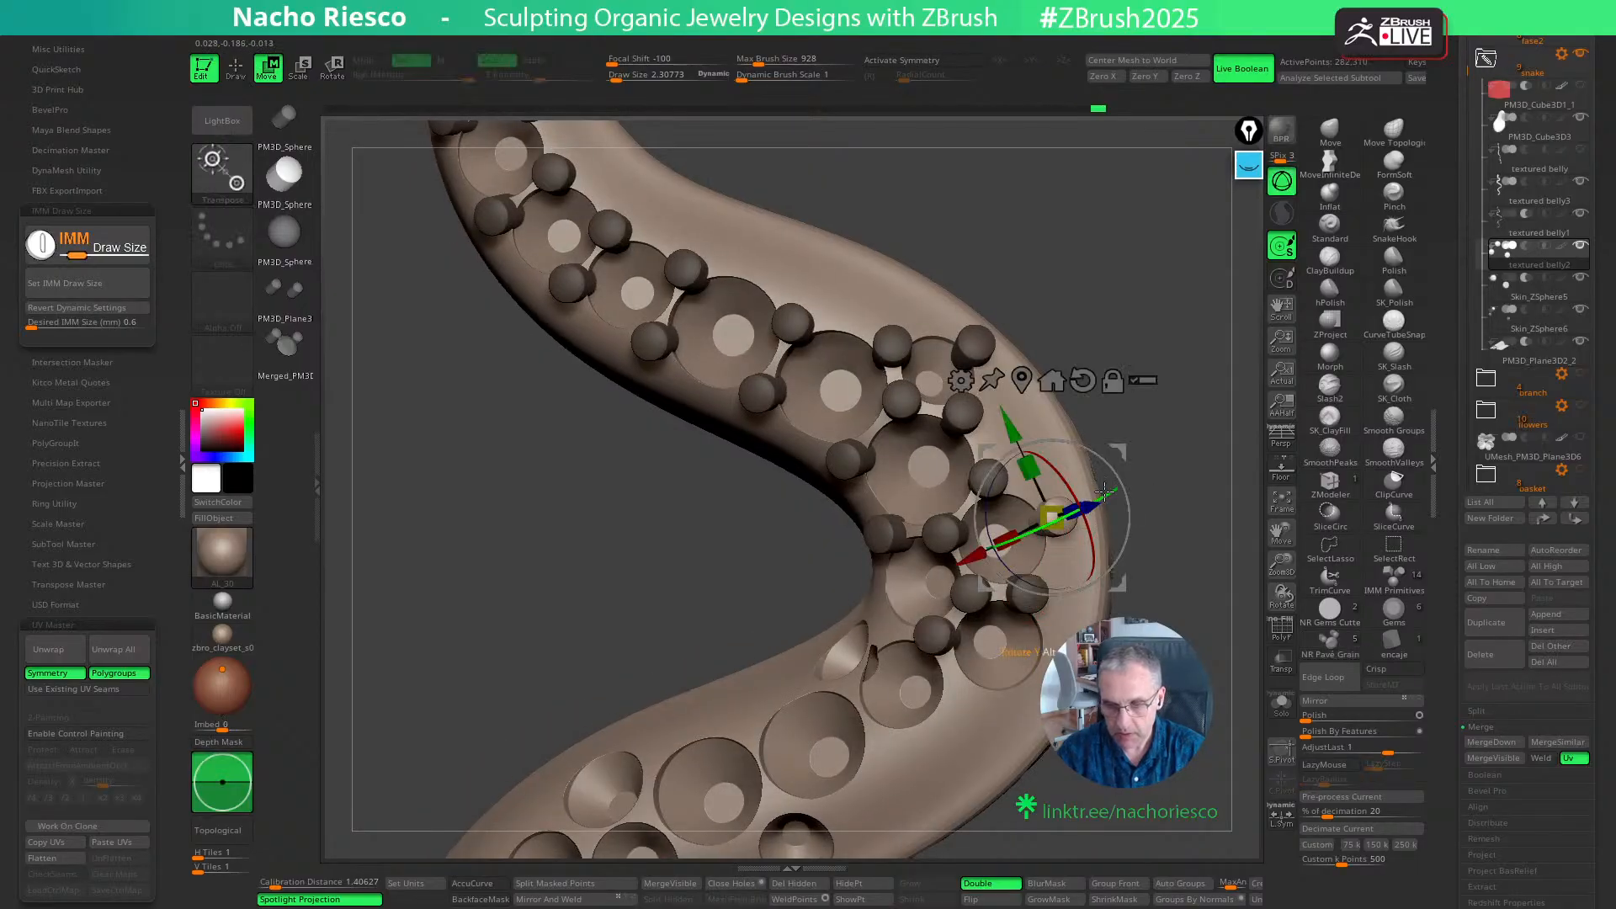
{"action": "key", "text": "q"}
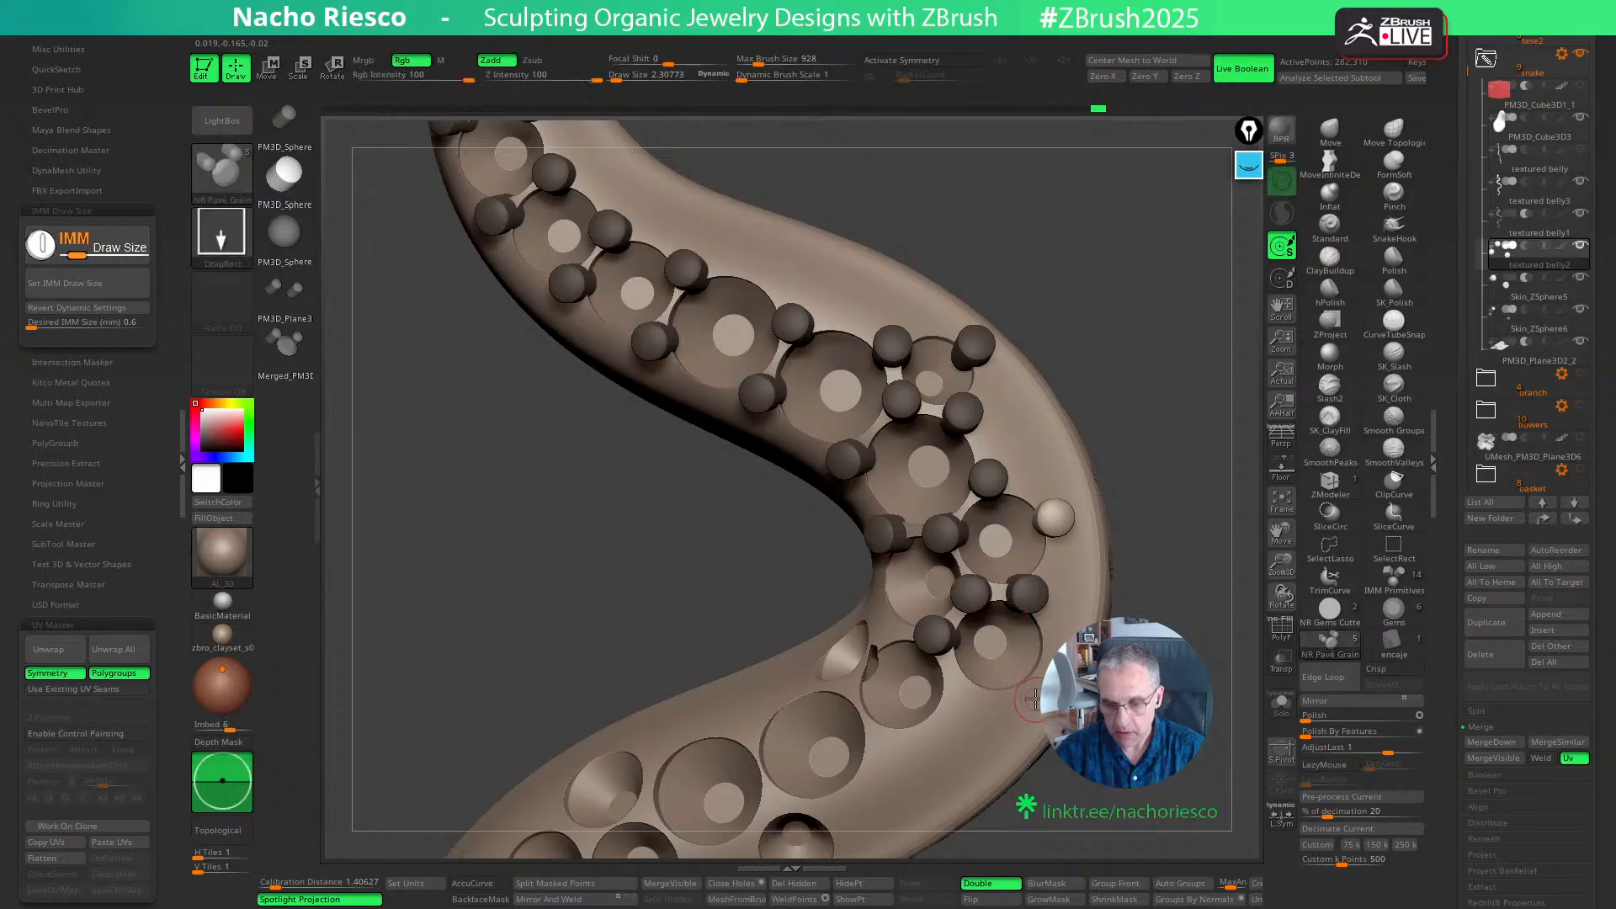
{"action": "key", "text": "w"}
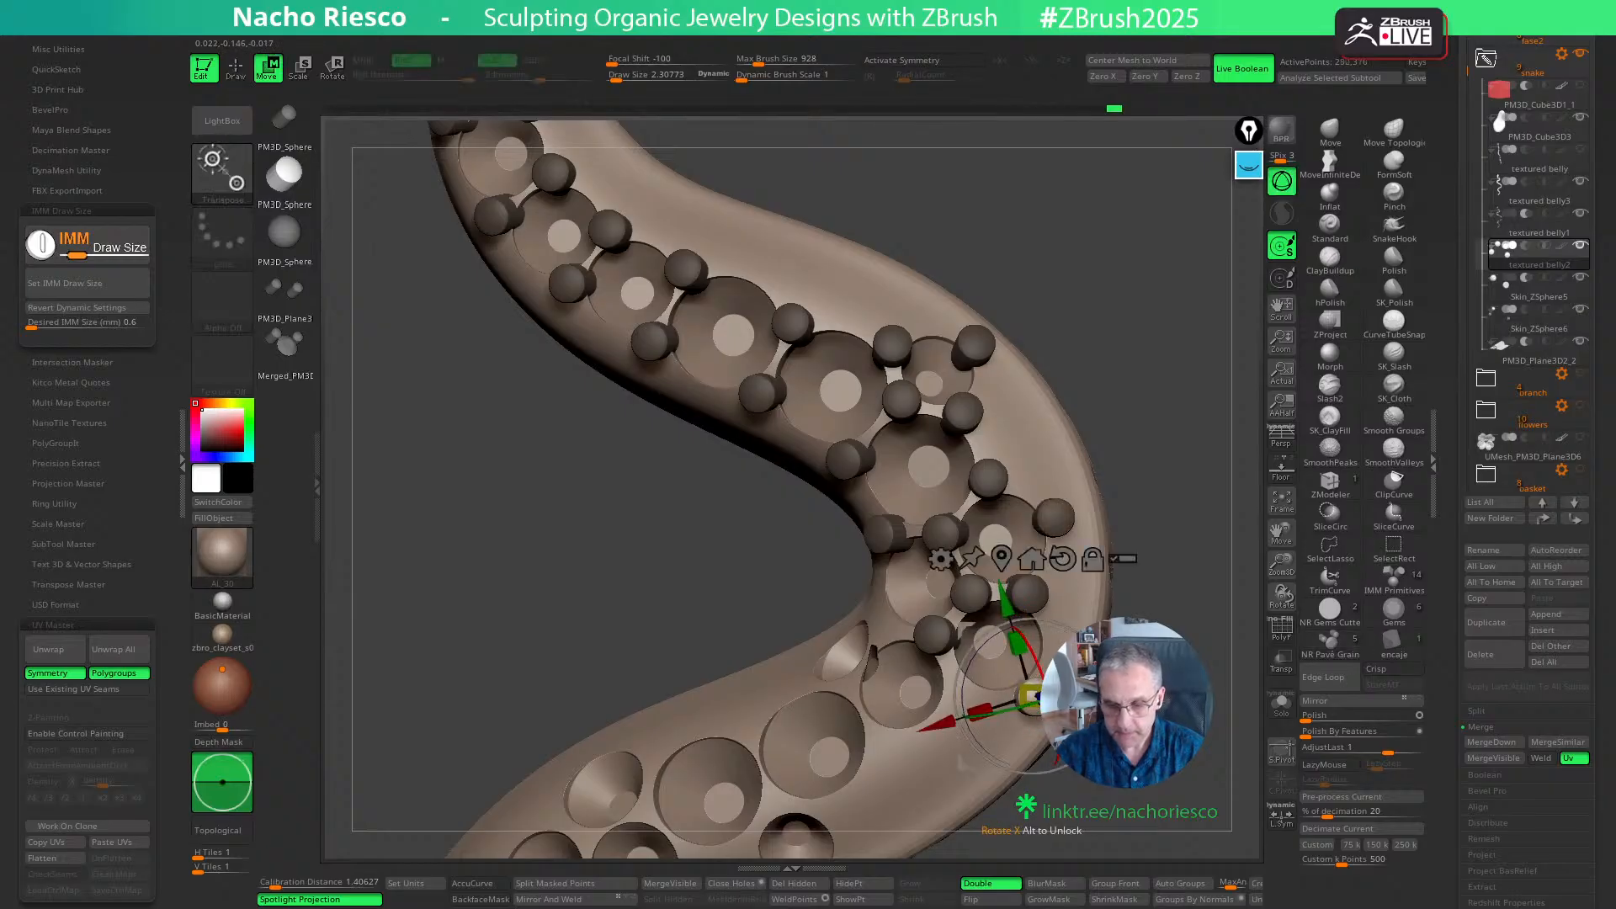
{"action": "left_click_drag", "start_coordinate": [958, 721], "coordinate": [958, 757]}
{"action": "key", "text": "q"}
- Place three grains around the ninth seat, on its inner, lower and outer edges
{"action": "mouse_move", "coordinate": [1136, 664]}
{"action": "left_mouse_down"}
{"action": "mouse_move", "coordinate": [1201, 652]}
{"action": "mouse_move", "coordinate": [1227, 683]}
{"action": "left_mouse_up"}
{"action": "left_click_drag", "start_coordinate": [878, 700], "coordinate": [886, 718], "text": "ctrl"}
{"action": "left_click_drag", "start_coordinate": [1204, 556], "coordinate": [1141, 523]}
{"action": "left_click_drag", "start_coordinate": [911, 756], "coordinate": [914, 753], "text": "ctrl"}
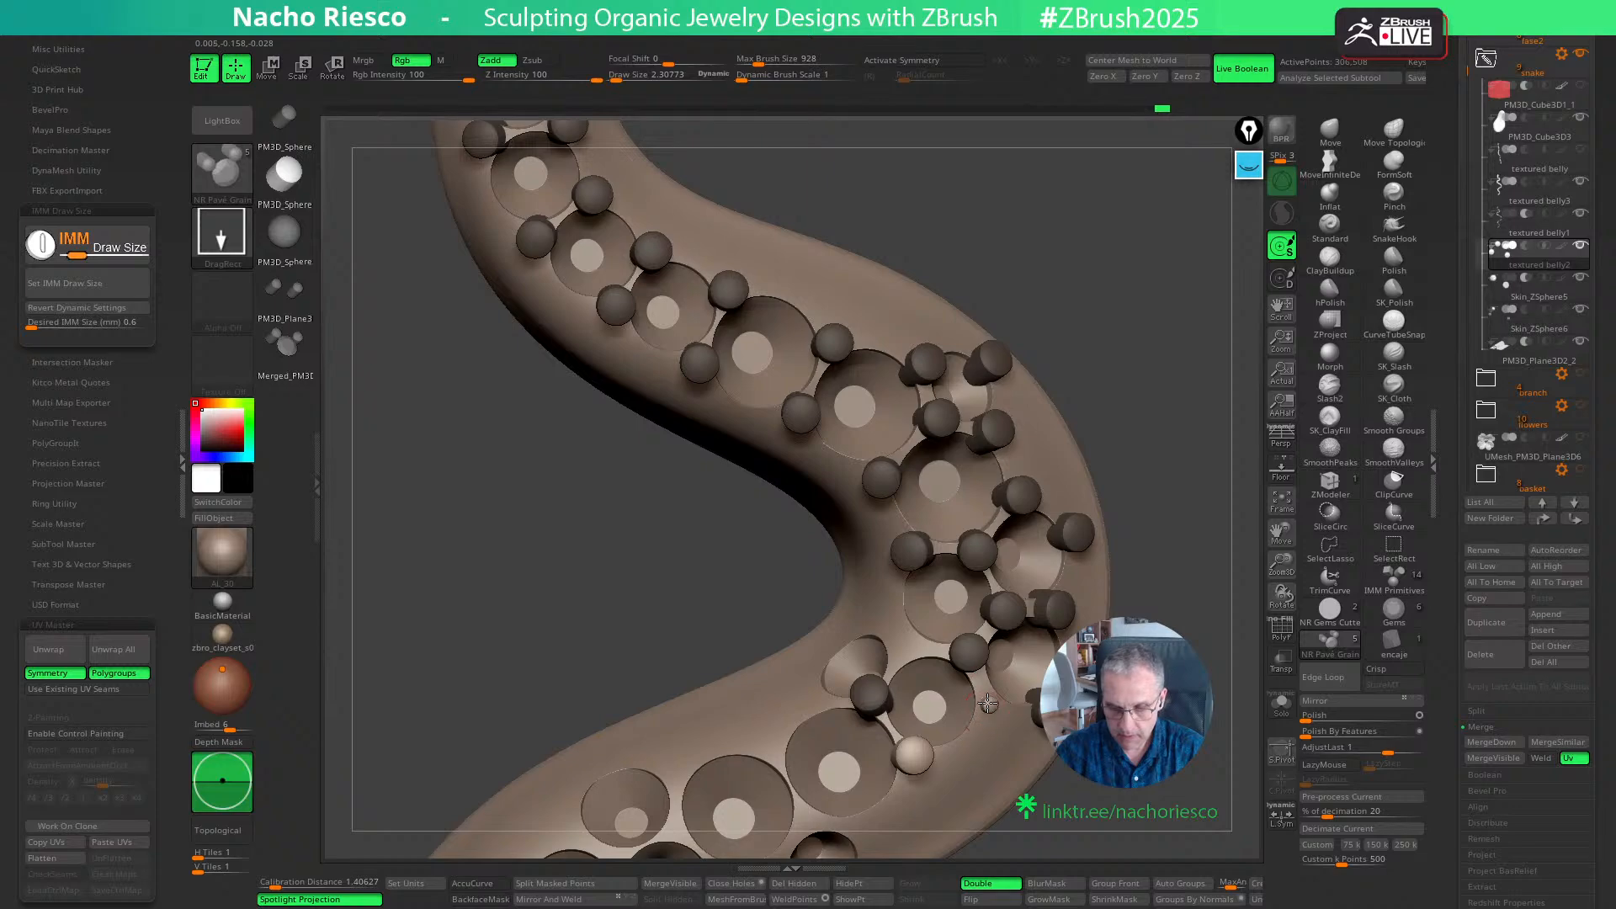
{"action": "left_click_drag", "start_coordinate": [987, 703], "coordinate": [990, 711], "text": "ctrl"}
{"action": "left_click_drag", "start_coordinate": [1204, 559], "coordinate": [1041, 627]}
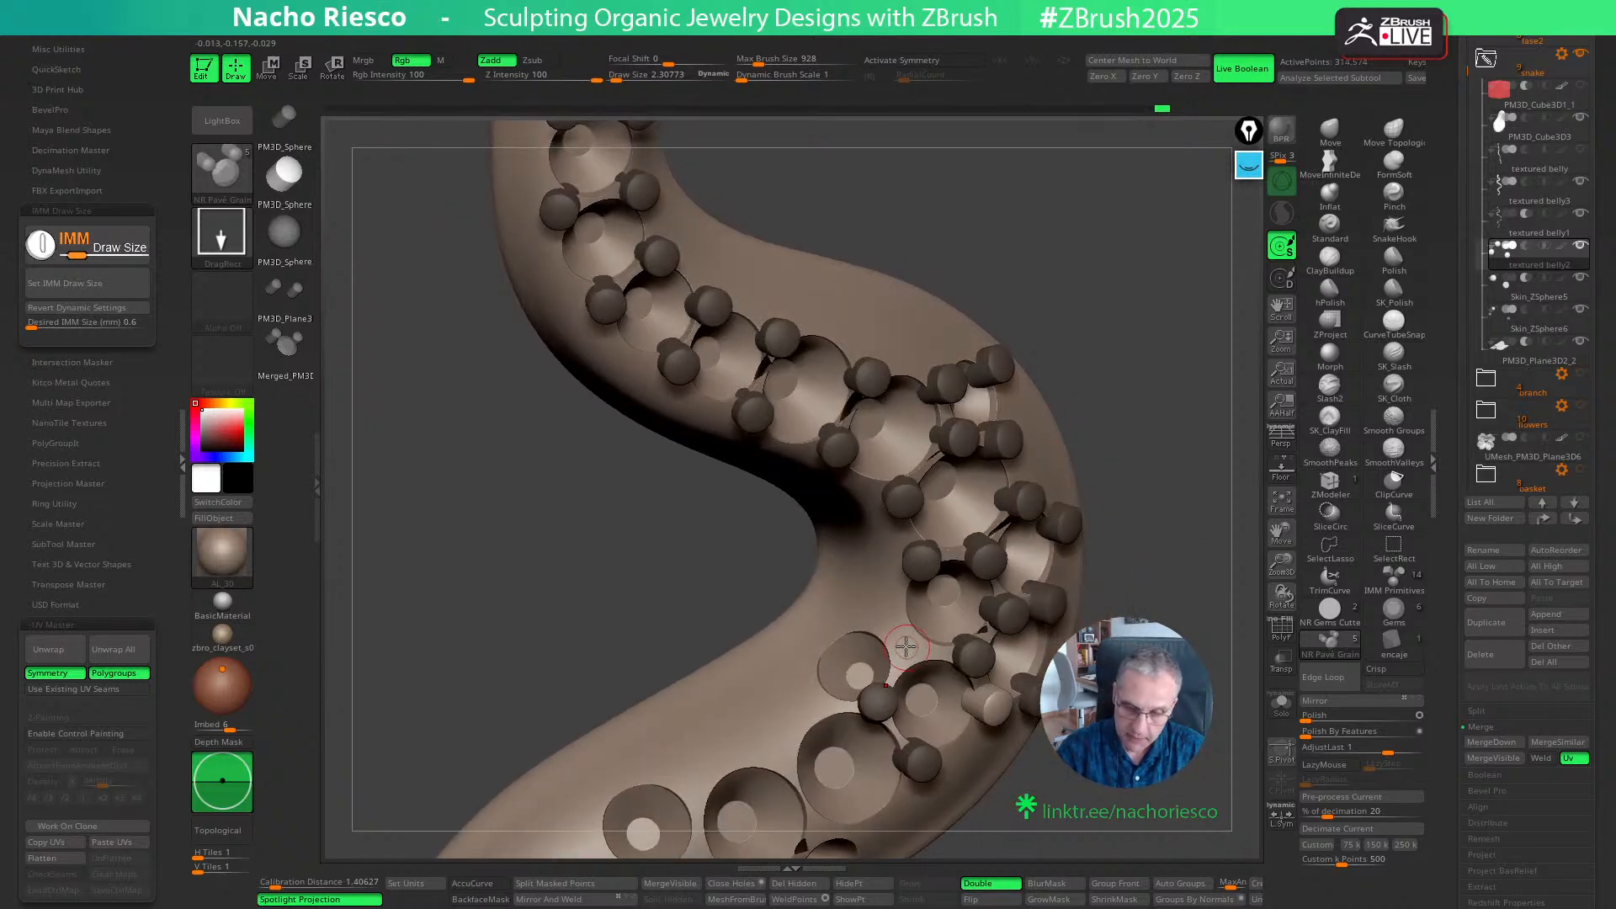
- Place grains around the small inner-curve side seat, redoing the upper one and shifting the lower one slightly off the seat
{"action": "left_click_drag", "start_coordinate": [1190, 498], "coordinate": [1174, 454]}
{"action": "left_click_drag", "start_coordinate": [910, 645], "coordinate": [922, 674]}
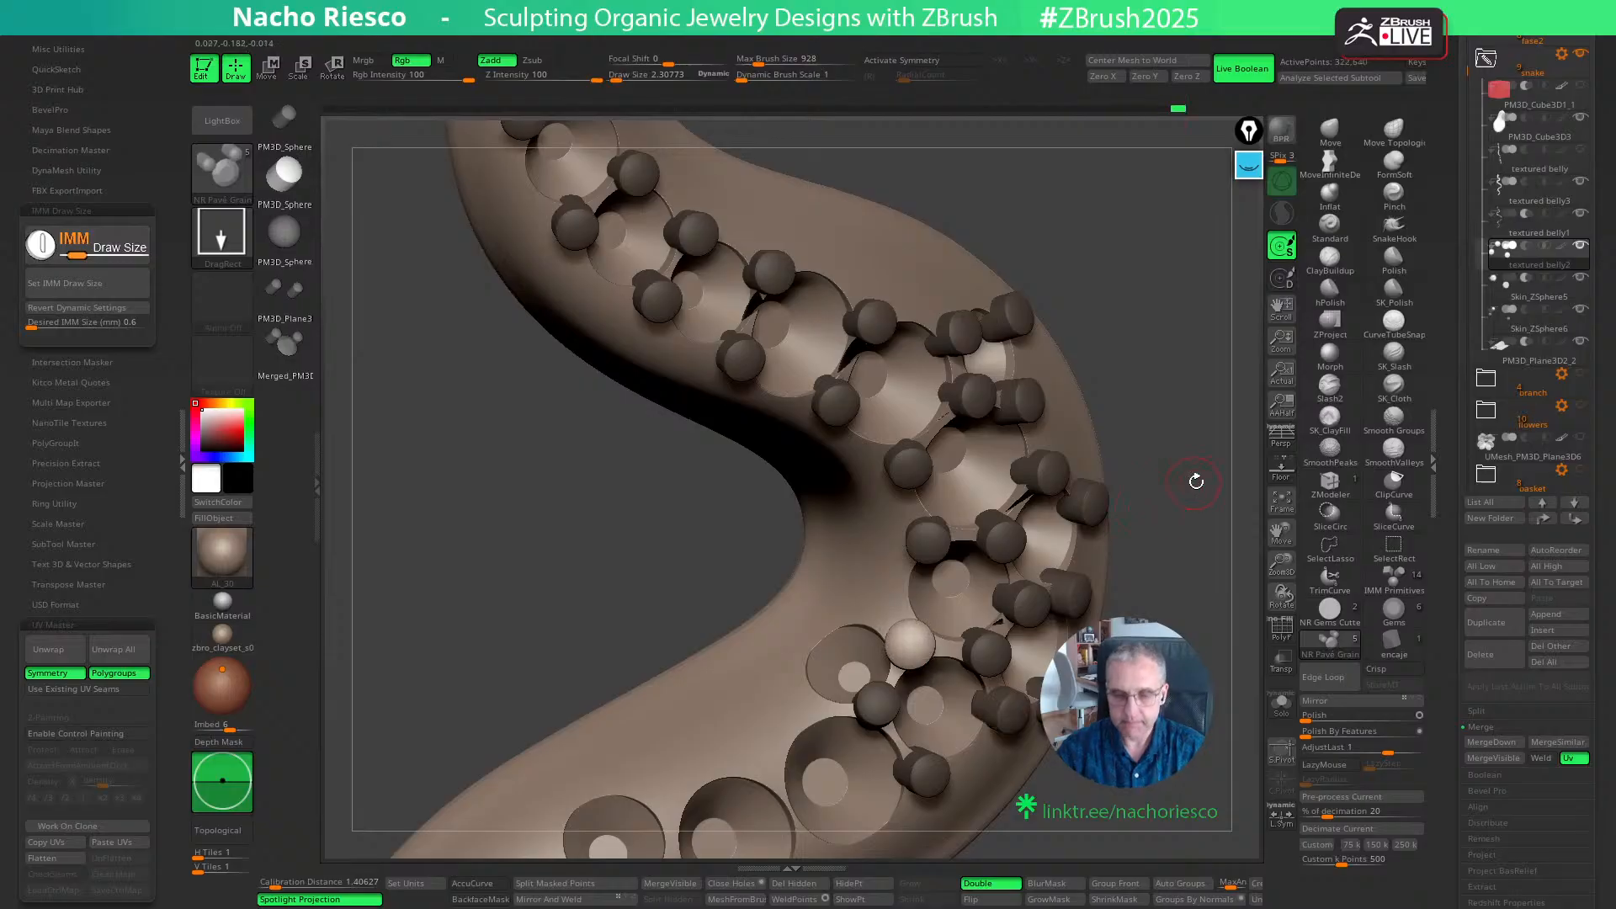
{"action": "left_click_drag", "start_coordinate": [1193, 472], "coordinate": [1123, 552]}
{"action": "left_click_drag", "start_coordinate": [813, 626], "coordinate": [831, 611]}
{"action": "left_click_drag", "start_coordinate": [1175, 506], "coordinate": [1132, 515]}
{"action": "key", "text": "ctrl+z"}
{"action": "left_click_drag", "start_coordinate": [837, 611], "coordinate": [840, 614]}
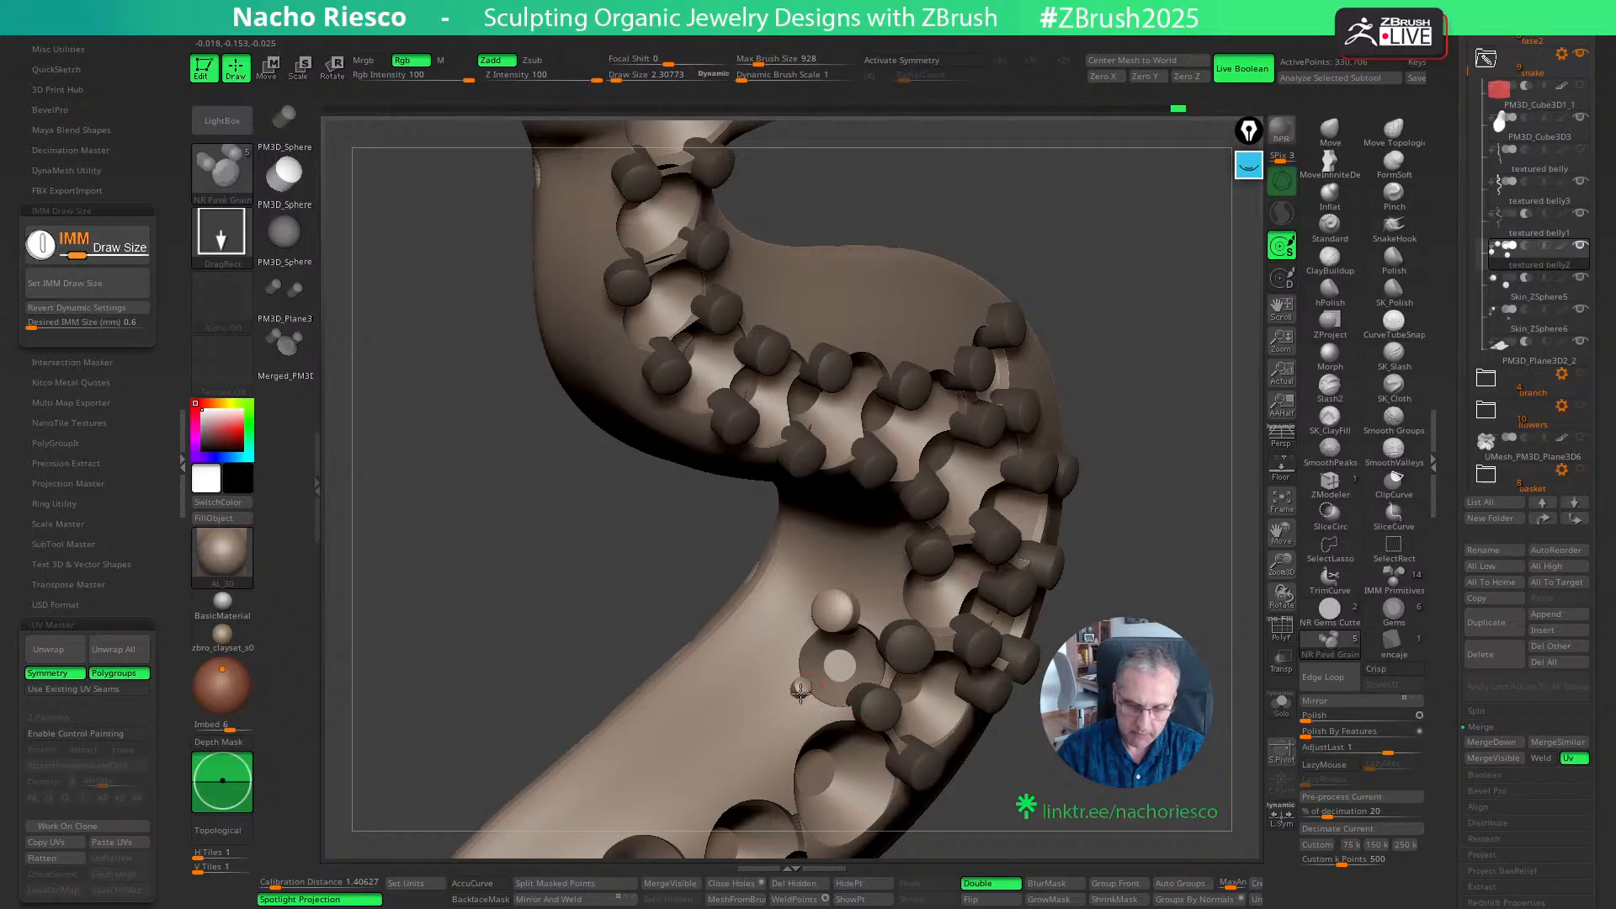
{"action": "key", "text": "w"}
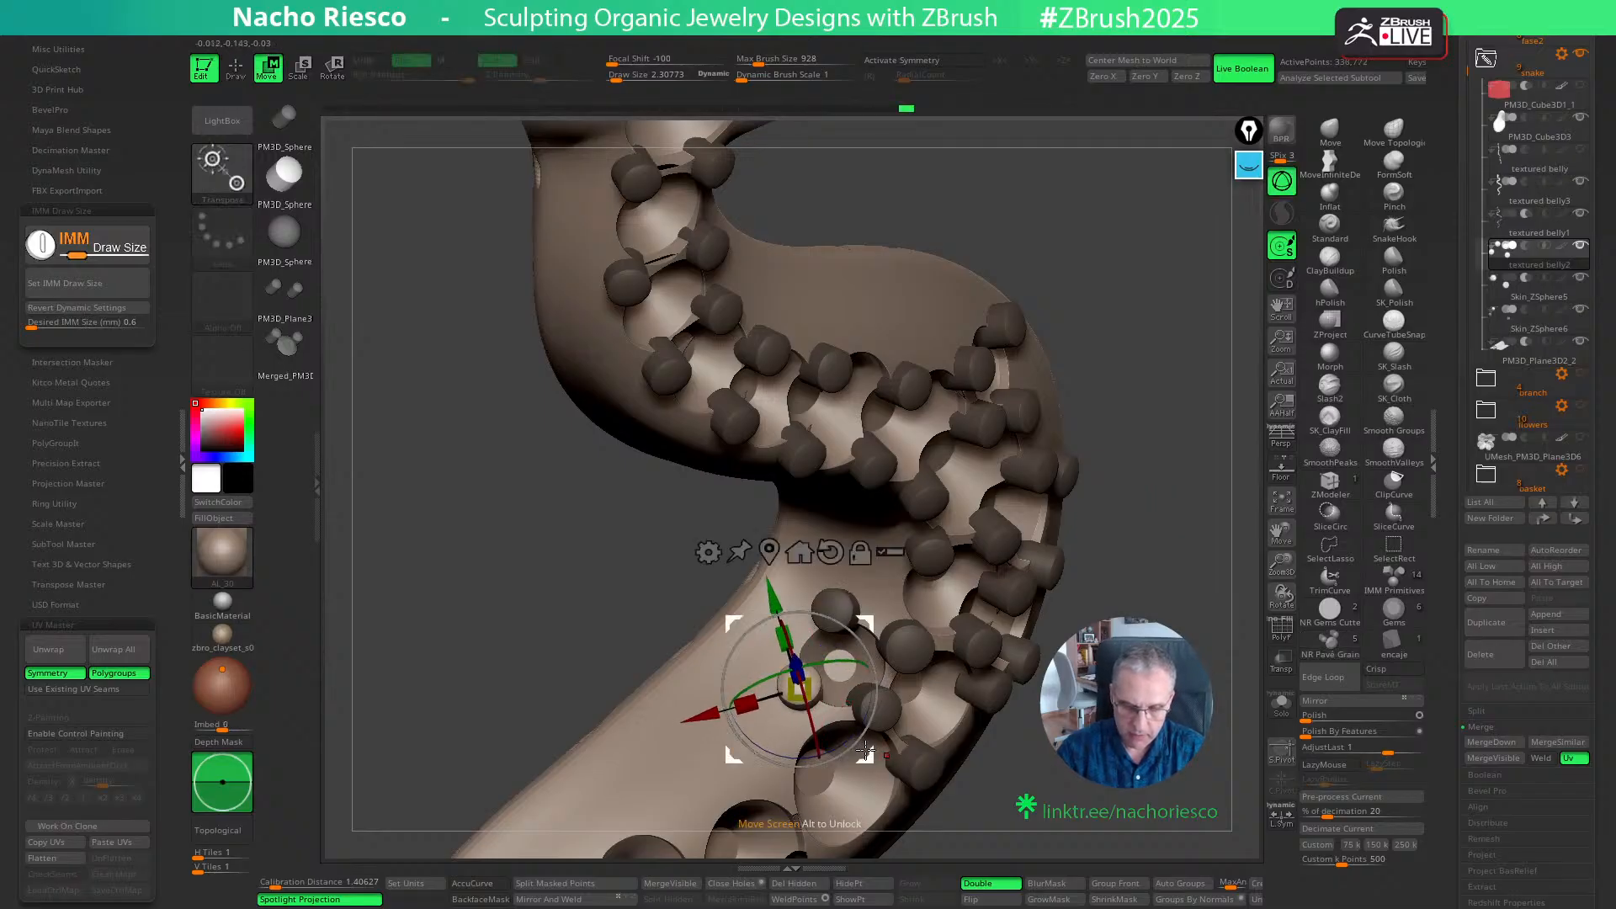
{"action": "left_click_drag", "start_coordinate": [865, 751], "coordinate": [860, 754]}
- Regroup the grains with Auto Groups and tilt and shift the grain above the inner-curve side seat into place
{"action": "left_click", "coordinate": [1152, 886]}
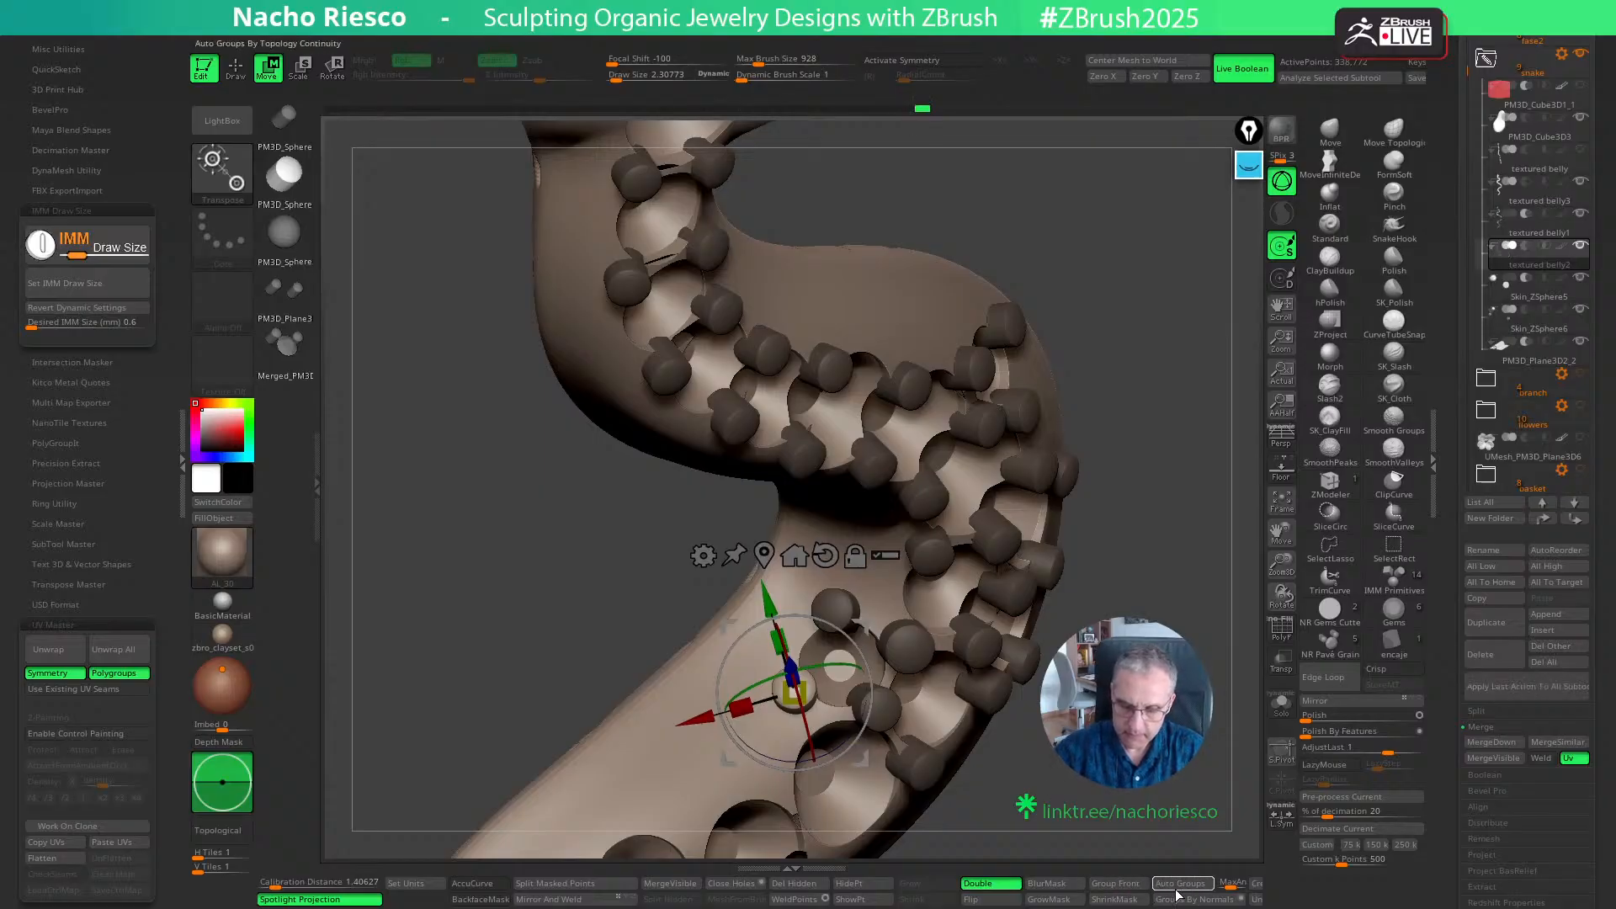
{"action": "left_click", "coordinate": [836, 608], "text": "ctrl"}
{"action": "left_click_drag", "start_coordinate": [866, 570], "coordinate": [867, 555]}
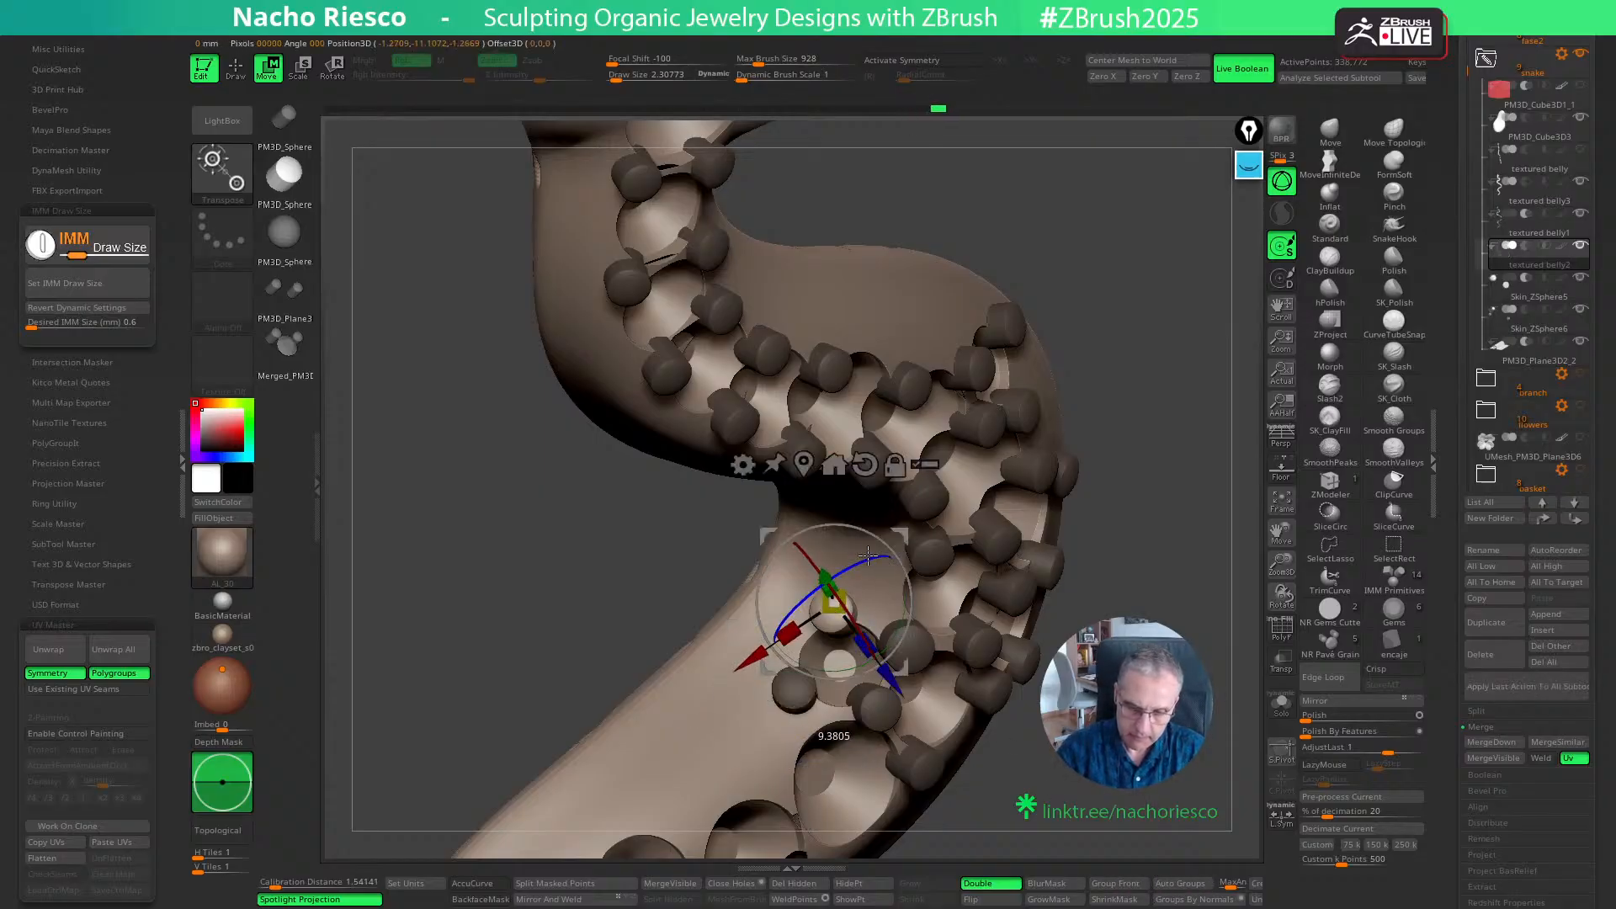
{"action": "left_click_drag", "start_coordinate": [909, 667], "coordinate": [916, 664]}
{"action": "left_click_drag", "start_coordinate": [1132, 580], "coordinate": [1157, 606], "text": "ctrl"}
{"action": "mouse_move", "coordinate": [1161, 614]}
{"action": "left_mouse_down"}
{"action": "mouse_move", "coordinate": [1194, 798]}
{"action": "mouse_move", "coordinate": [1183, 664]}
{"action": "mouse_move", "coordinate": [1190, 795]}
{"action": "mouse_move", "coordinate": [1118, 459]}
{"action": "left_mouse_up"}
{"action": "key", "text": "q"}
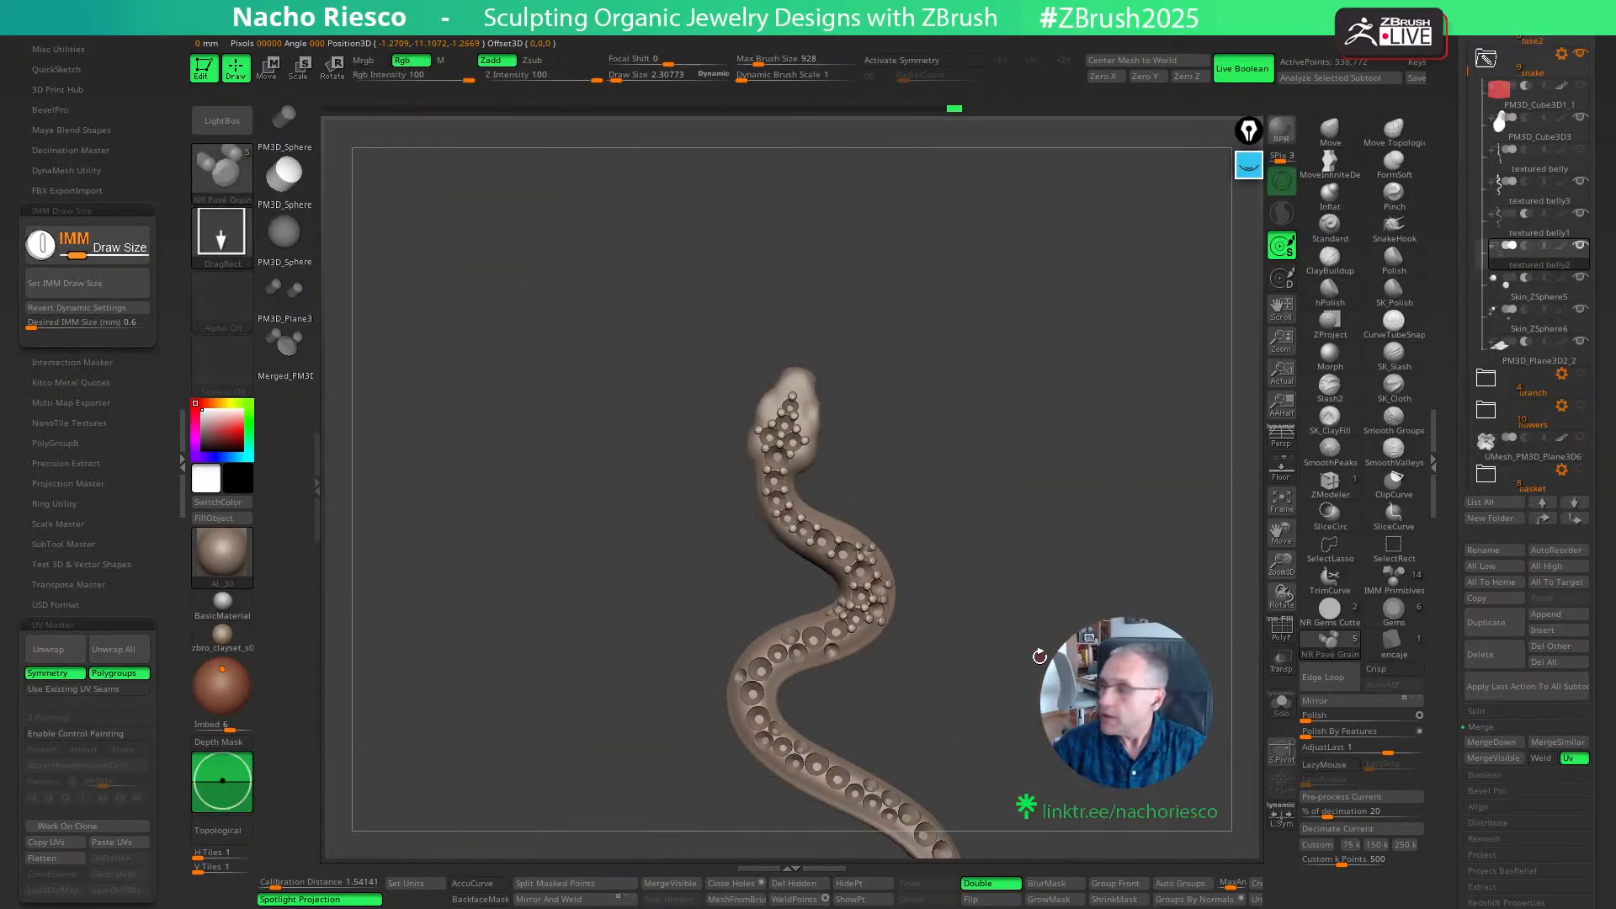
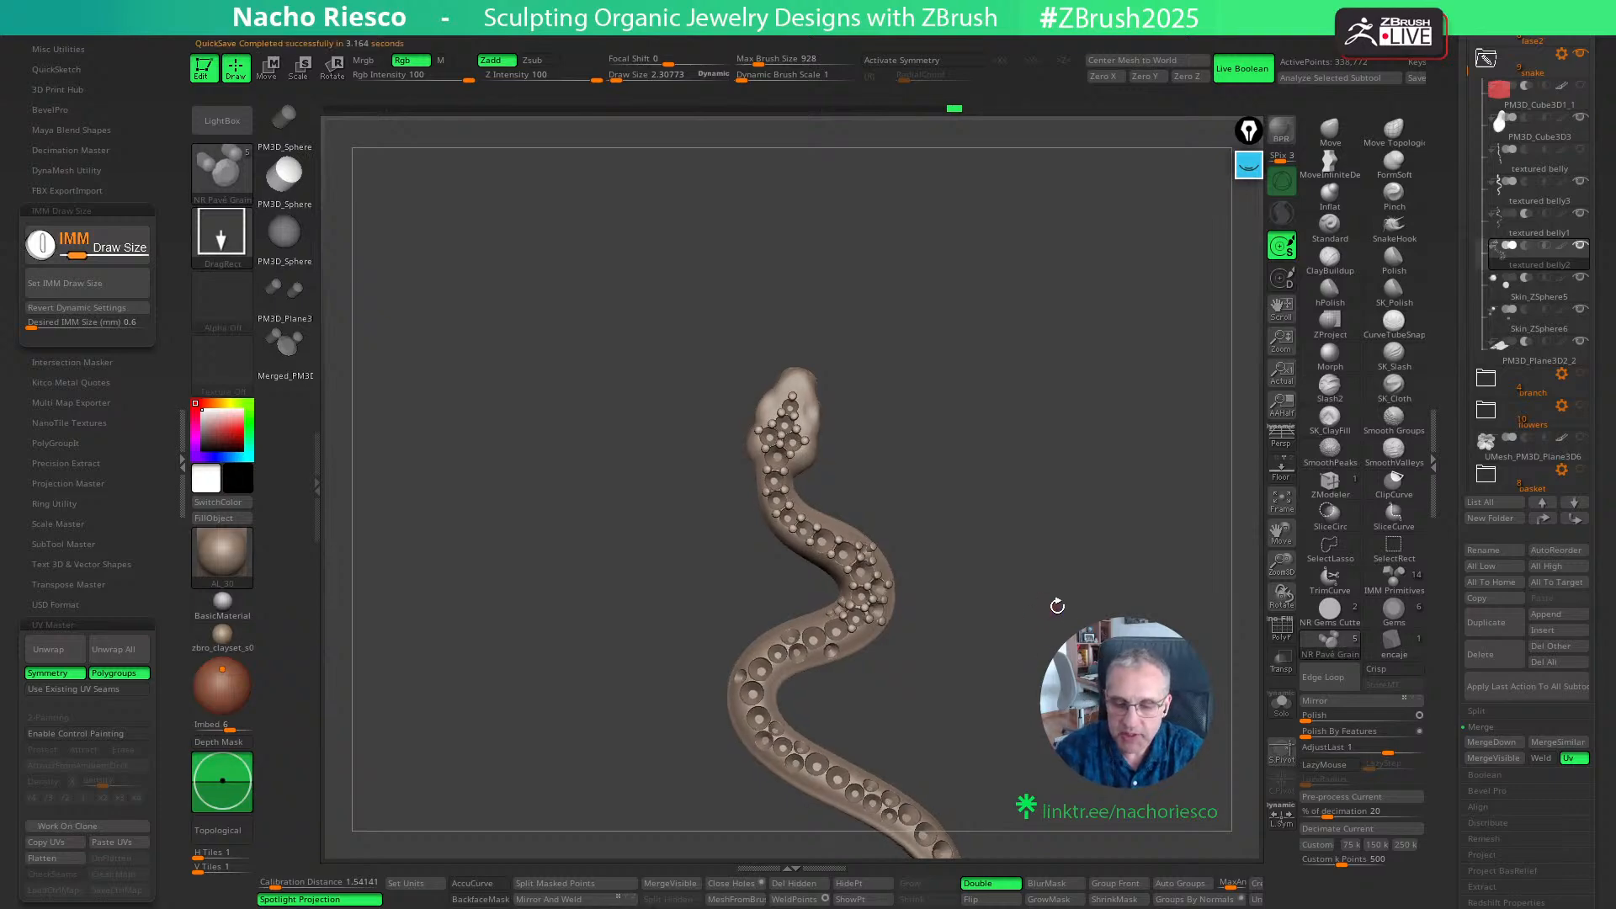
- Place two grains along the upper edge of the small side seat on the body's lower side below the bend
{"action": "left_click_drag", "start_coordinate": [1058, 602], "coordinate": [1151, 738], "text": "alt"}
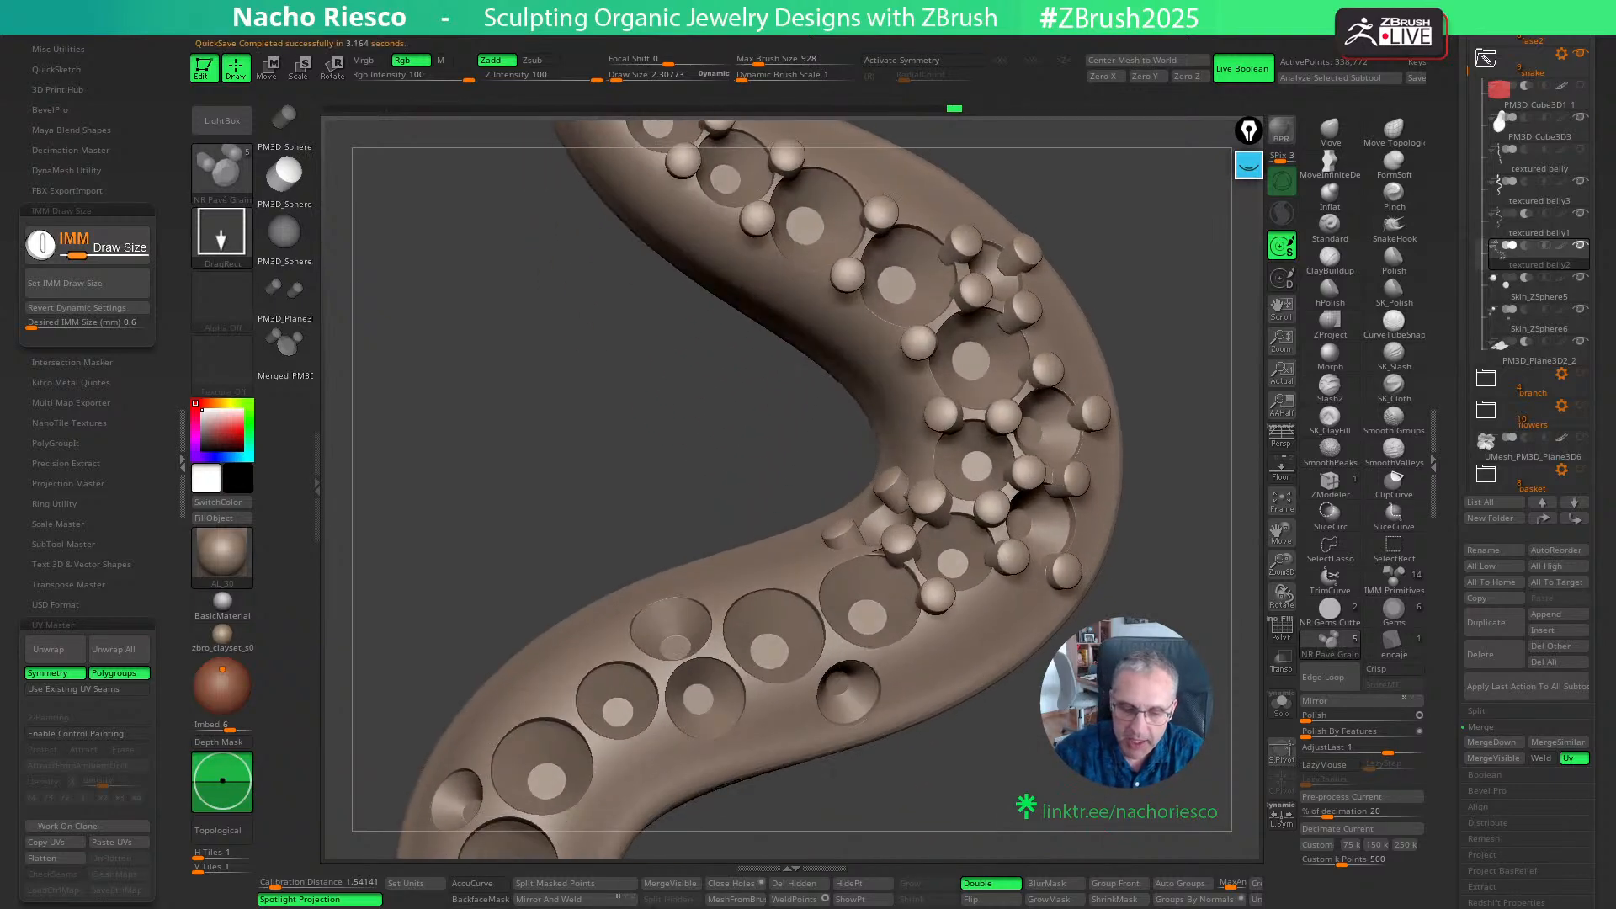
{"action": "left_click_drag", "start_coordinate": [830, 640], "coordinate": [837, 650], "text": "ctrl"}
{"action": "left_click_drag", "start_coordinate": [976, 759], "coordinate": [950, 752]}
{"action": "left_click_drag", "start_coordinate": [878, 657], "coordinate": [884, 675], "text": "ctrl"}
{"action": "left_click_drag", "start_coordinate": [860, 762], "coordinate": [855, 756]}
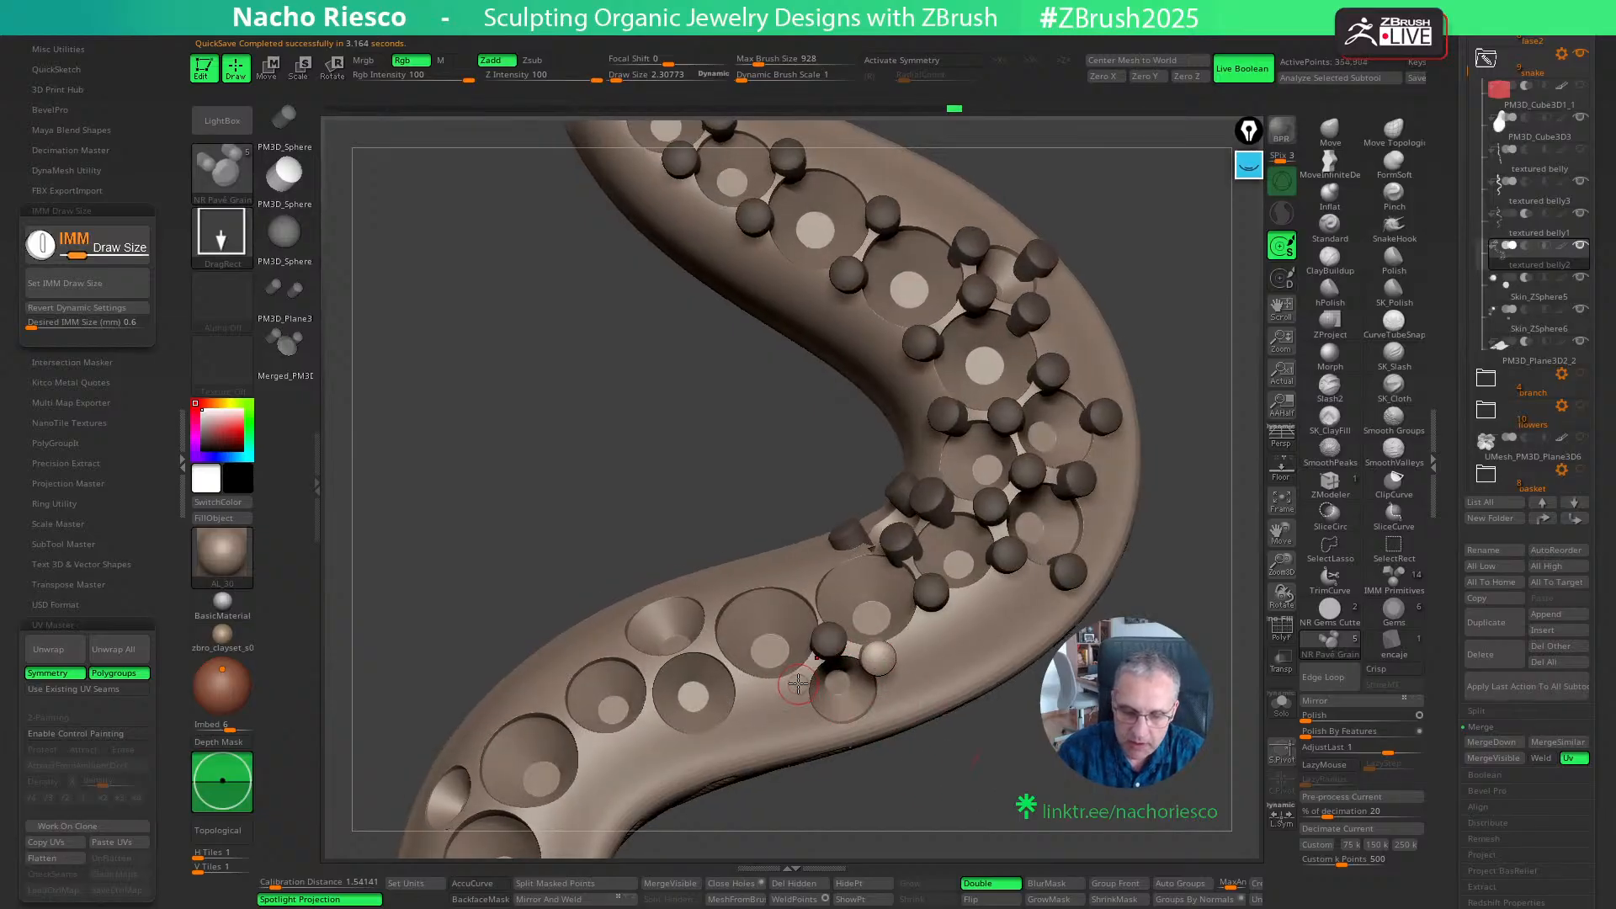
- Add a third grain between the small lower side seat and the neighbouring large seat, and align it with the body's curvature
{"action": "left_click_drag", "start_coordinate": [800, 686], "coordinate": [807, 706], "text": "ctrl"}
{"action": "left_click_drag", "start_coordinate": [938, 801], "coordinate": [940, 840], "text": "alt"}
{"action": "key", "text": "w"}
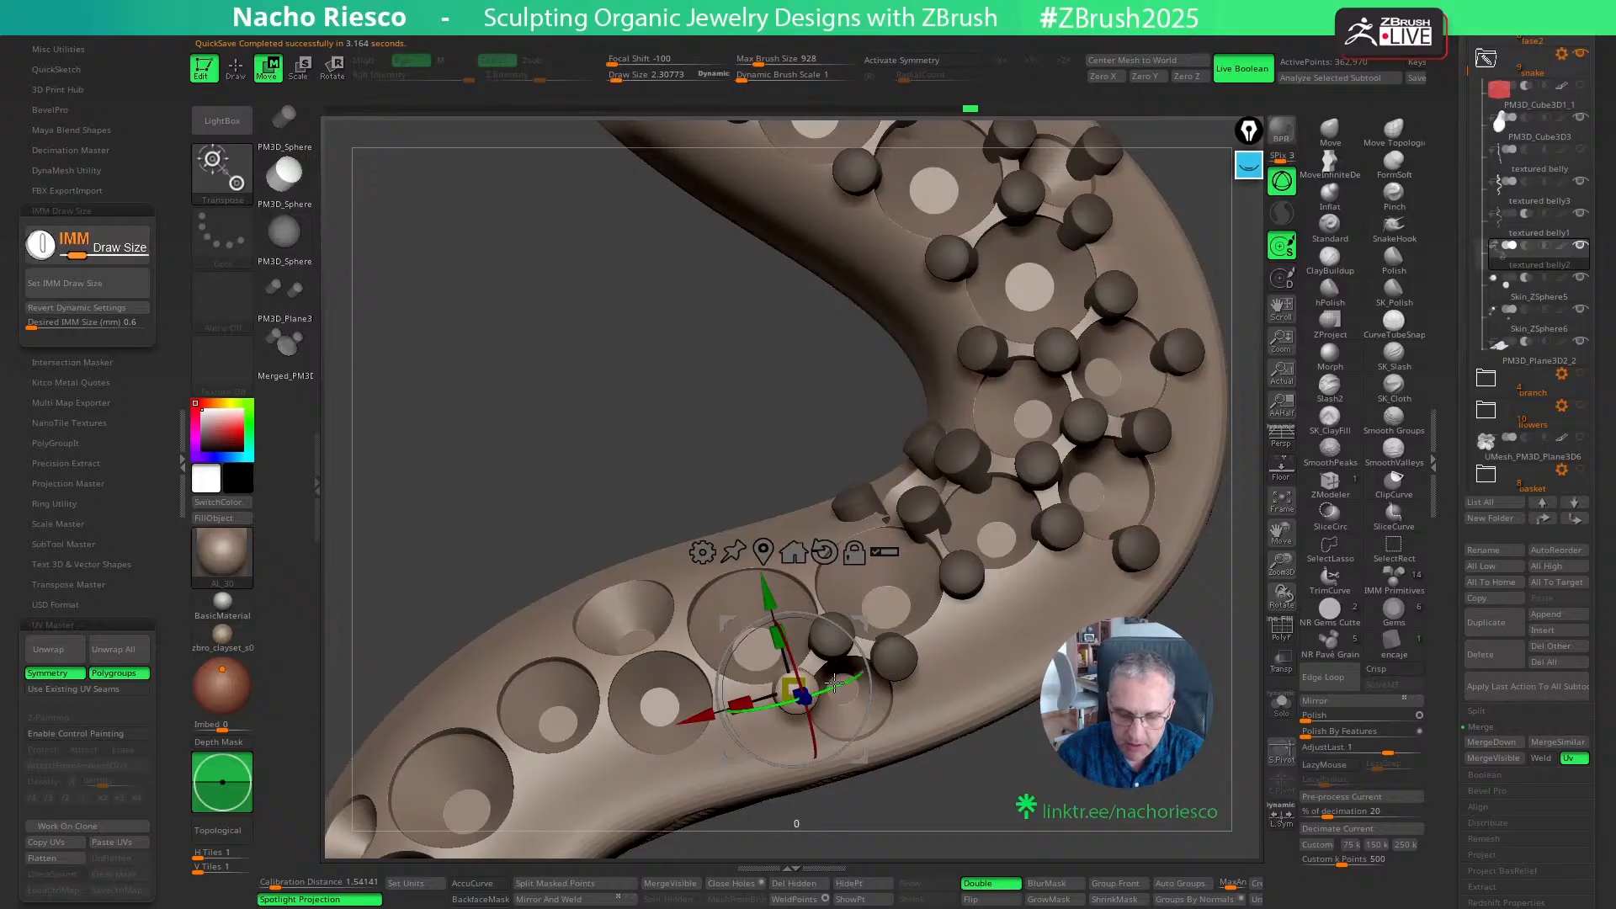
{"action": "mouse_move", "coordinate": [834, 682]}
{"action": "left_mouse_down"}
{"action": "mouse_move", "coordinate": [809, 717]}
{"action": "mouse_move", "coordinate": [860, 758]}
{"action": "mouse_move", "coordinate": [992, 804]}
{"action": "left_mouse_up"}
{"action": "key", "text": "q"}
- Place a grain at the upper gap between the two large seats and another beside the next small seat, nudging the latter
{"action": "left_click", "coordinate": [793, 553]}
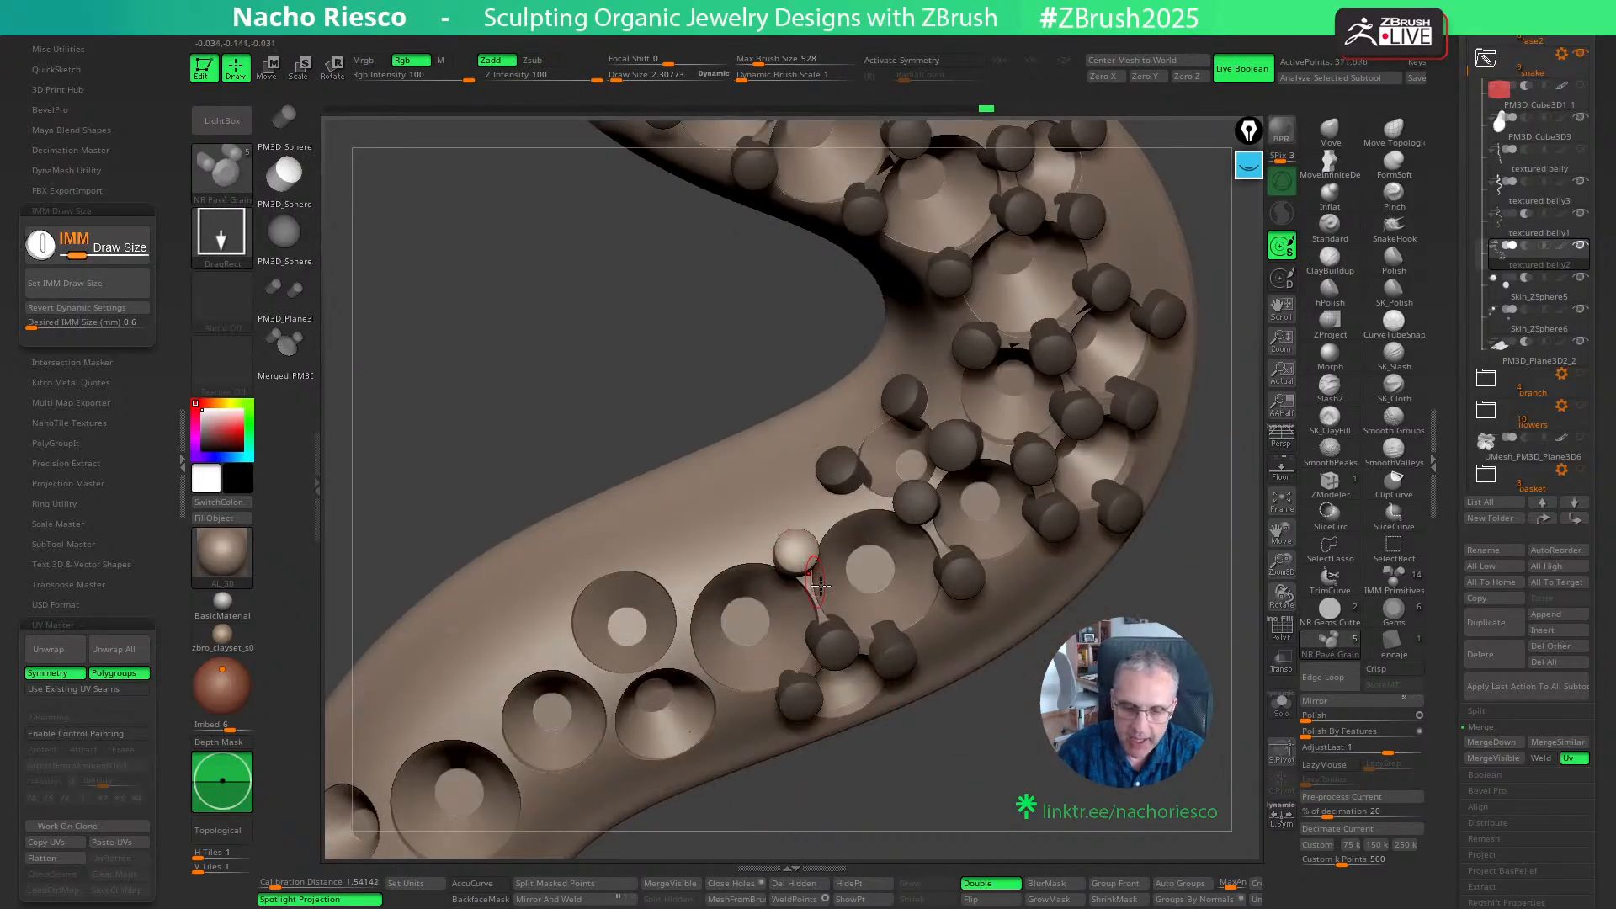
{"action": "key", "text": "w"}
{"action": "key", "text": "q"}
{"action": "left_click_drag", "start_coordinate": [1019, 709], "coordinate": [1051, 724]}
{"action": "left_click_drag", "start_coordinate": [1114, 784], "coordinate": [1137, 677]}
{"action": "key", "text": "w"}
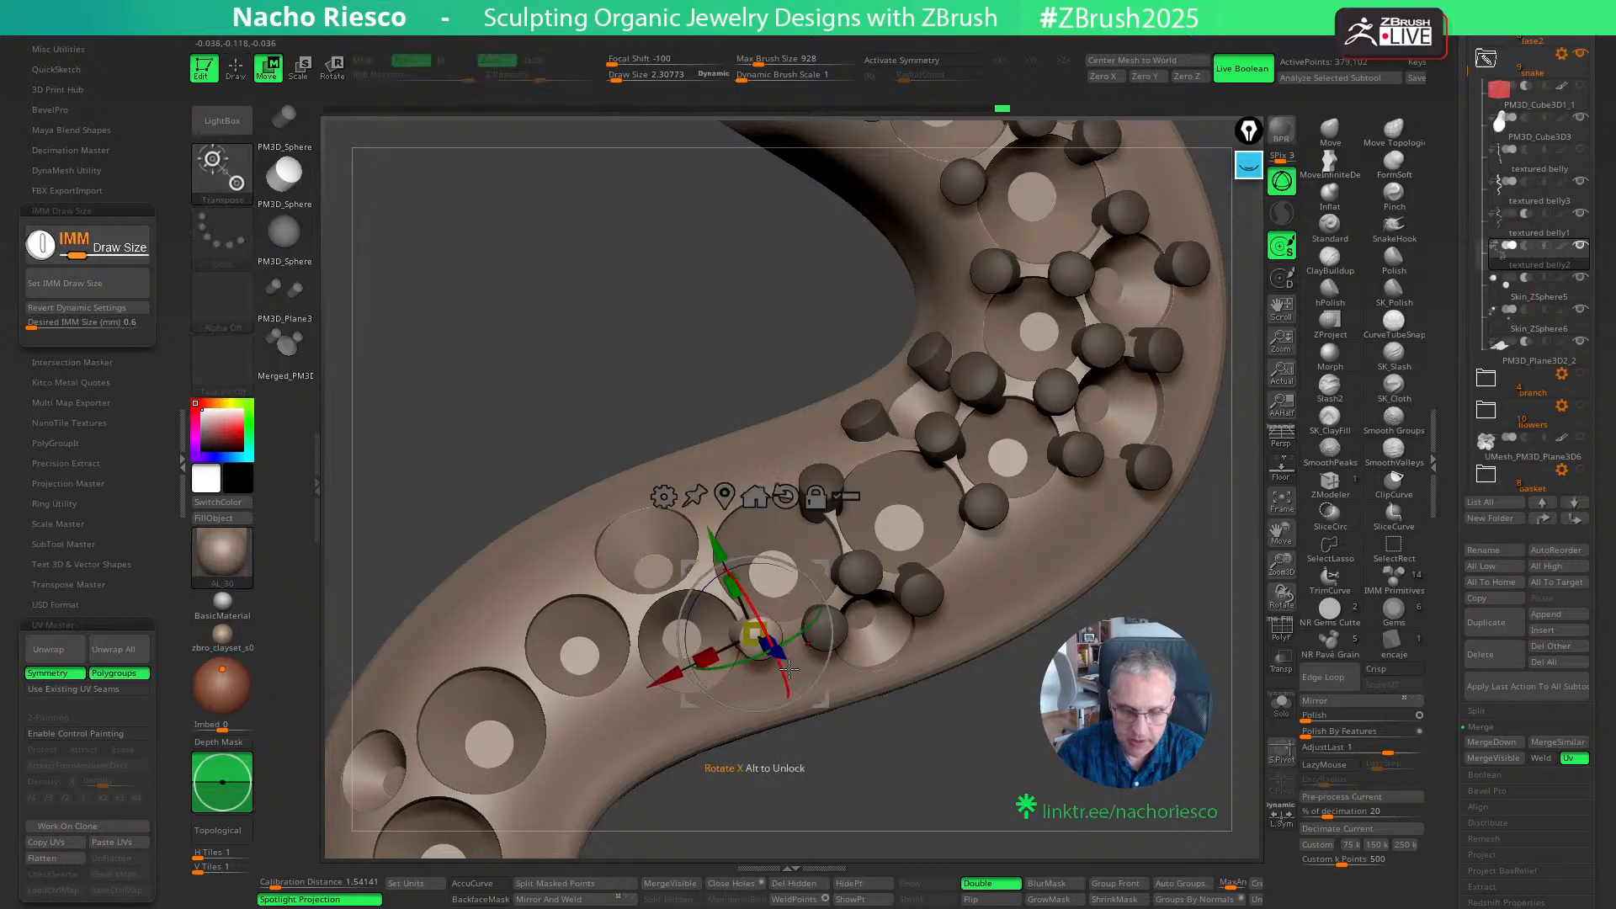
{"action": "left_click_drag", "start_coordinate": [766, 637], "coordinate": [762, 645]}
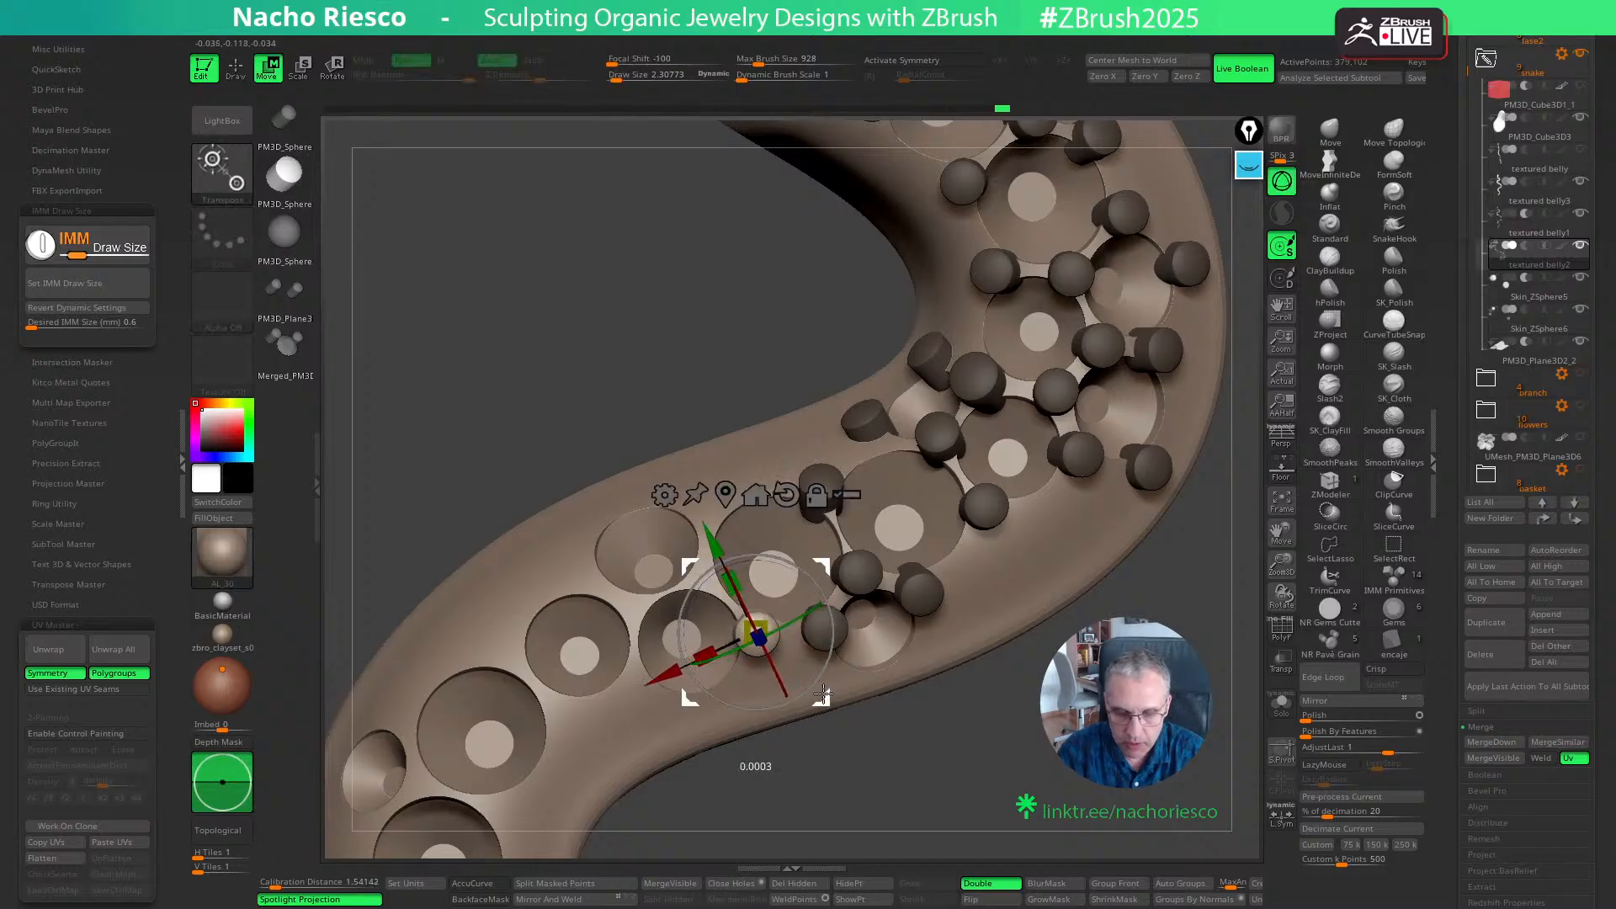
{"action": "key", "text": "q"}
- Place a grain at the outer right corner of the small lower side seat and adjust its position
{"action": "mouse_move", "coordinate": [962, 854]}
{"action": "left_mouse_down"}
{"action": "mouse_move", "coordinate": [965, 760]}
{"action": "mouse_move", "coordinate": [911, 677]}
{"action": "mouse_move", "coordinate": [935, 656]}
{"action": "left_mouse_up"}
{"action": "left_click_drag", "start_coordinate": [1042, 744], "coordinate": [1043, 754]}
{"action": "key", "text": "w"}
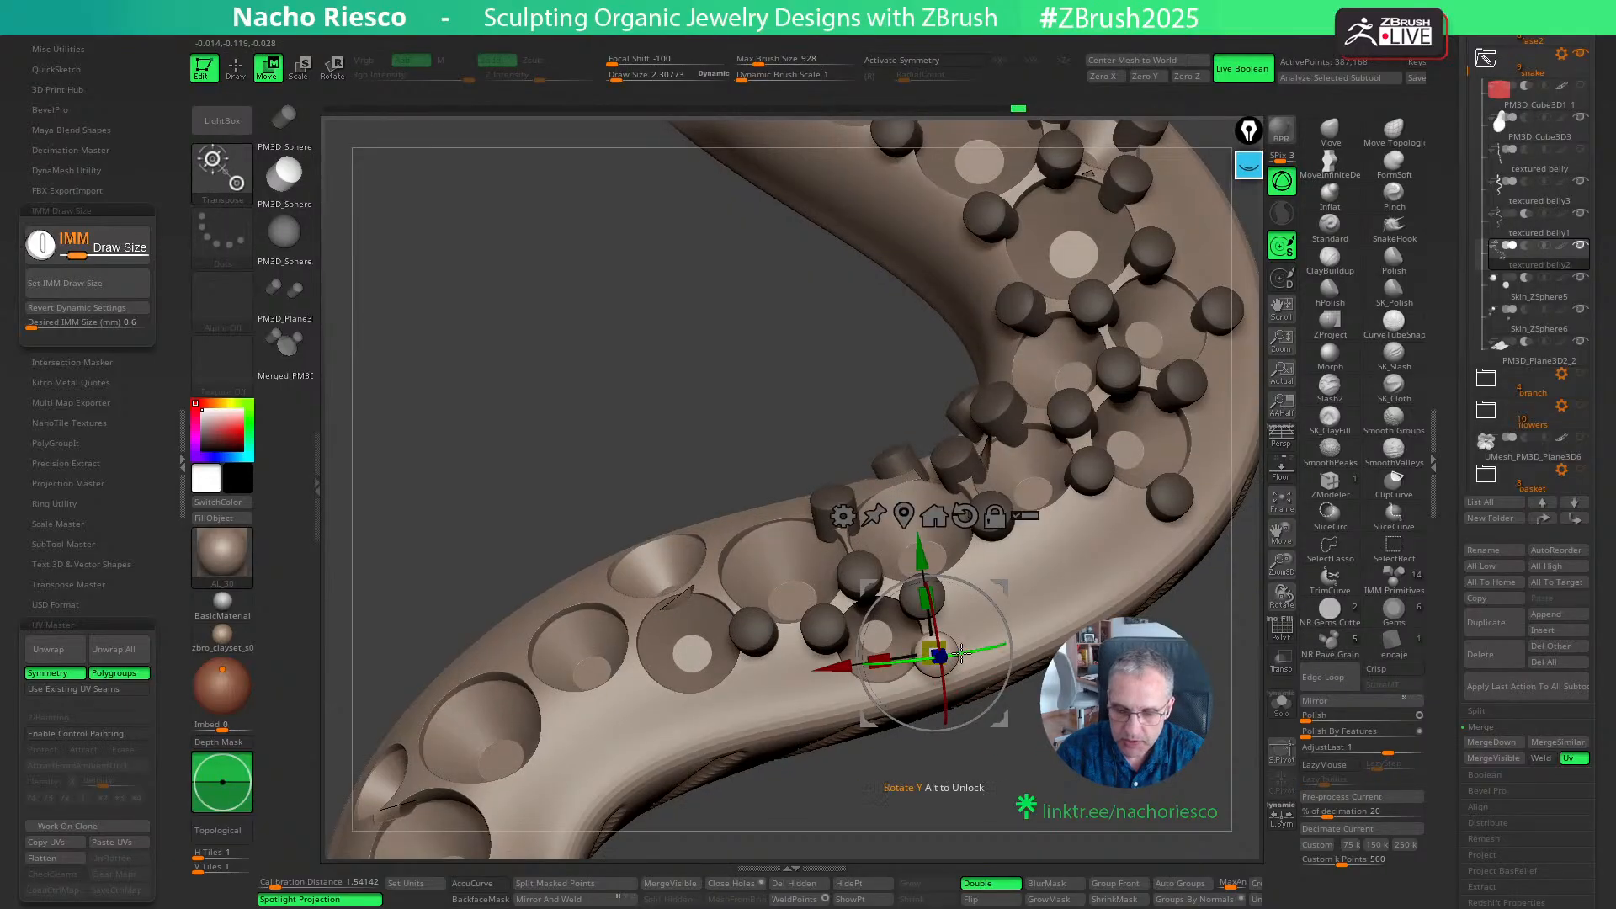
{"action": "left_click_drag", "start_coordinate": [934, 657], "coordinate": [936, 662]}
{"action": "key", "text": "q"}
{"action": "left_click_drag", "start_coordinate": [1008, 743], "coordinate": [1022, 759]}
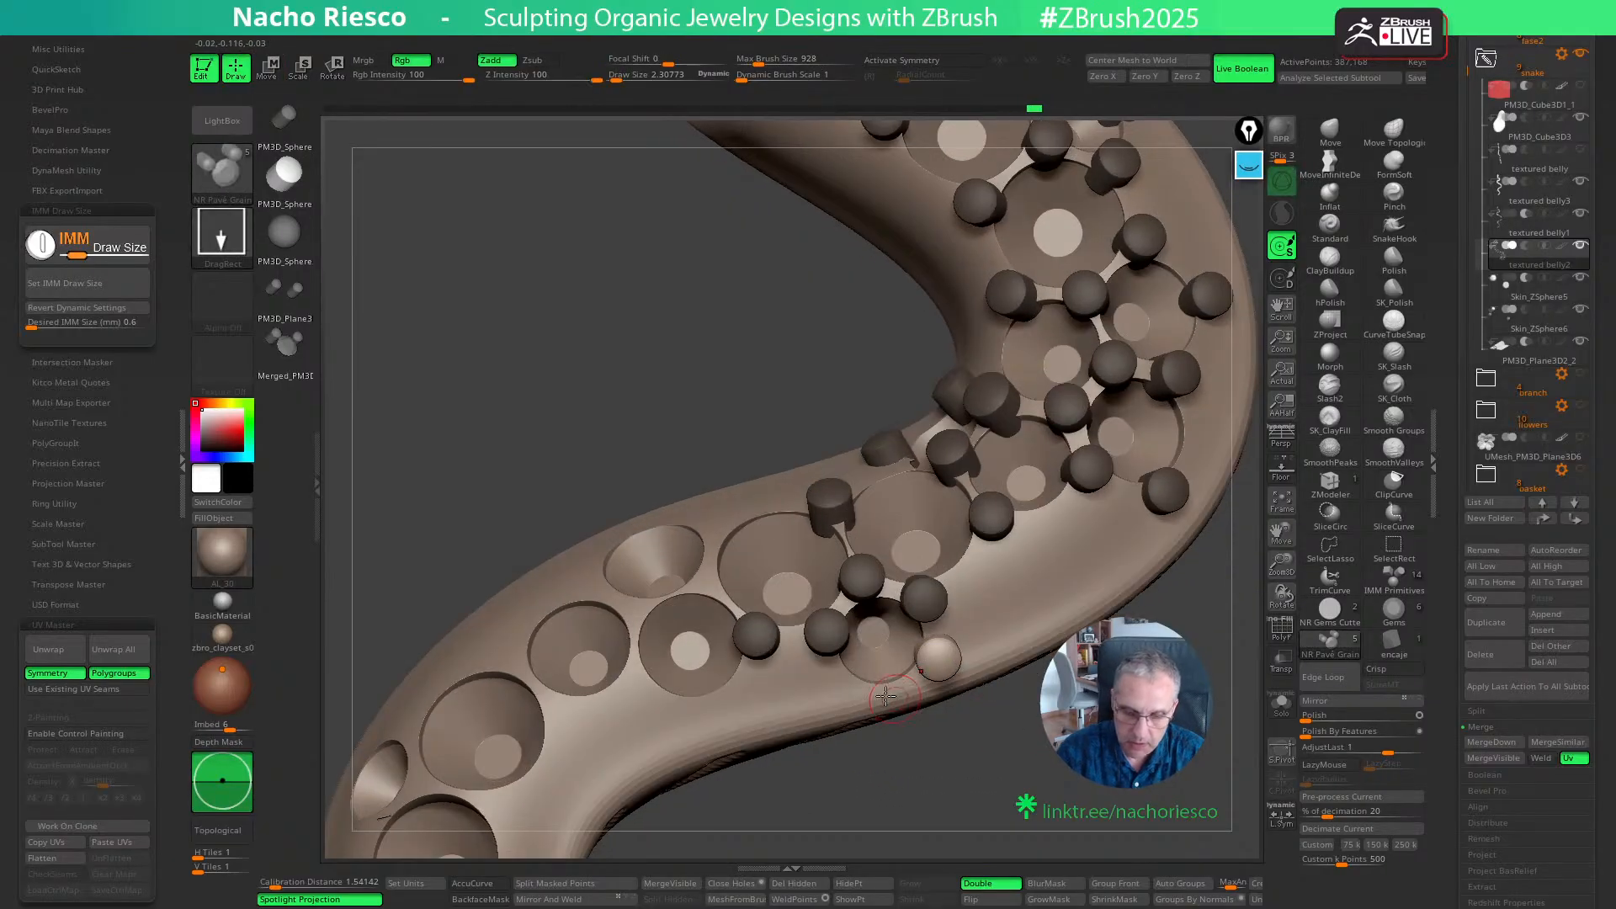
- Place a grain at the outer left corner of the small lower side seat, then tilt and shift it to follow the surface
{"action": "left_click", "coordinate": [842, 686]}
{"action": "key", "text": "w"}
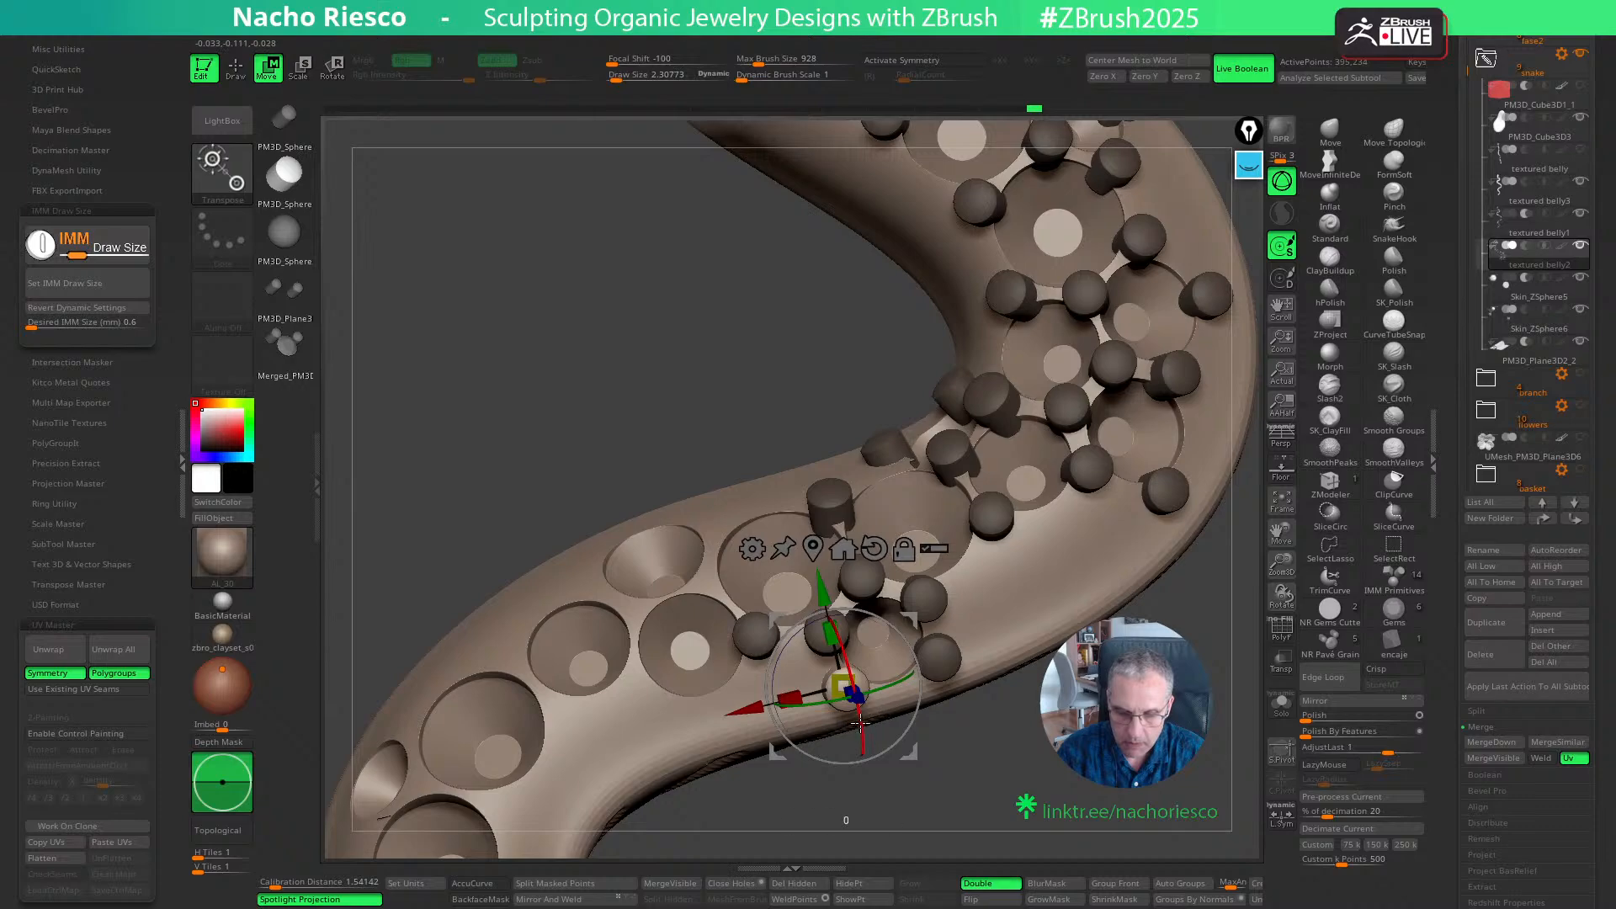
{"action": "left_click_drag", "start_coordinate": [886, 677], "coordinate": [876, 683]}
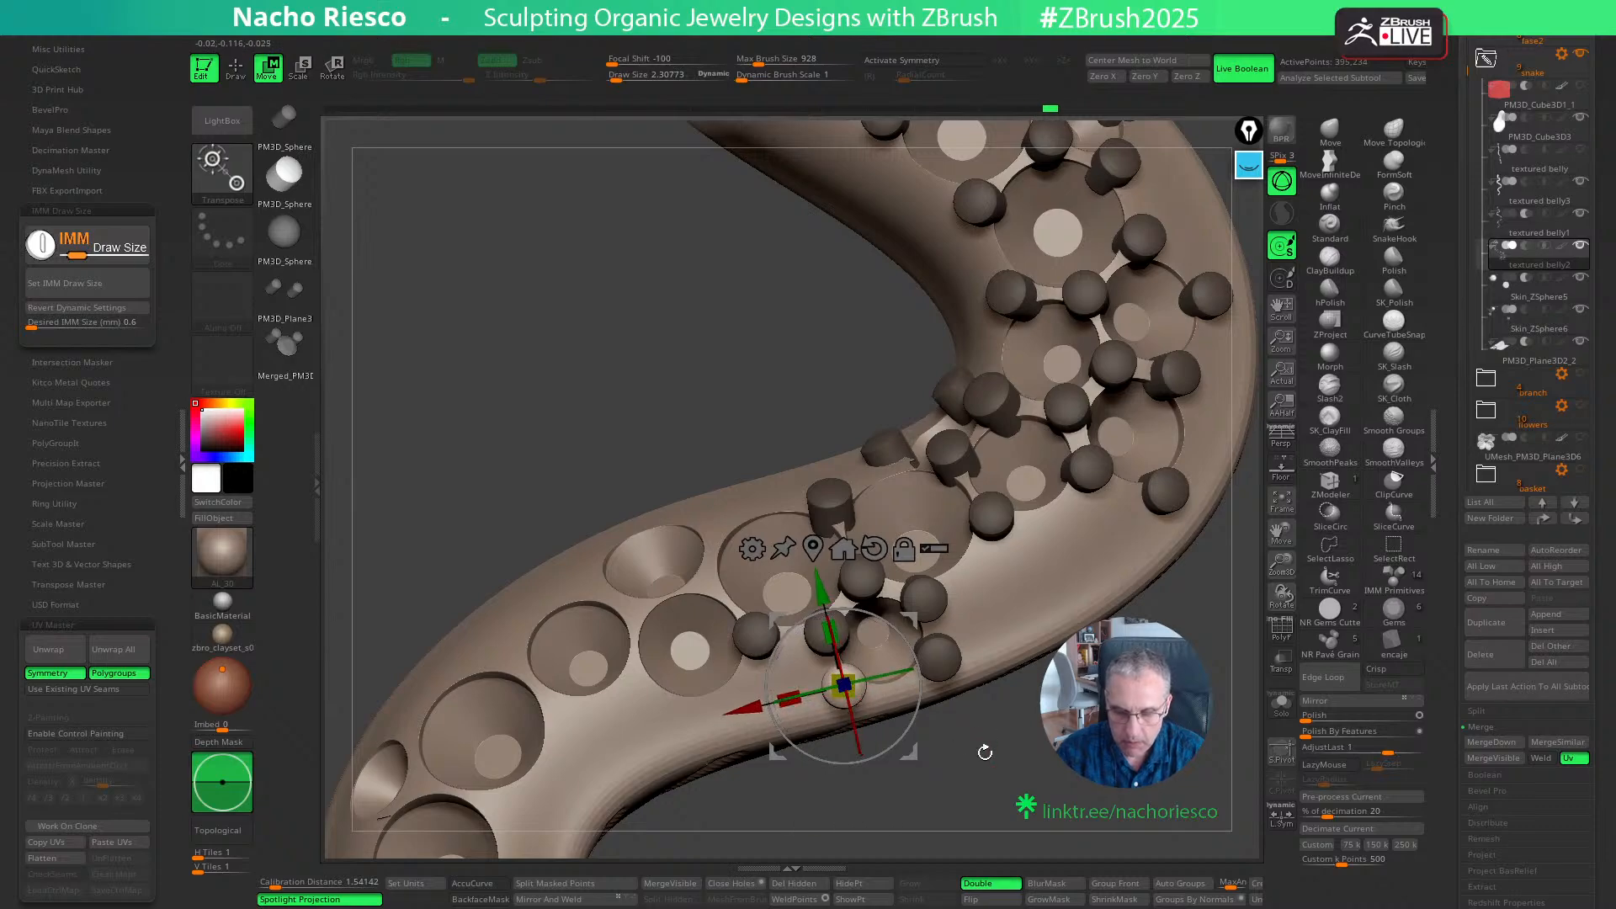
{"action": "key", "text": "q"}
- Place four grains between the next group of three smaller seats, filling the gaps around their shared edges
{"action": "mouse_move", "coordinate": [985, 752]}
{"action": "left_mouse_down"}
{"action": "mouse_move", "coordinate": [1006, 750]}
{"action": "mouse_move", "coordinate": [1000, 811]}
{"action": "mouse_move", "coordinate": [1037, 820]}
{"action": "left_mouse_up"}
{"action": "left_click", "coordinate": [763, 621]}
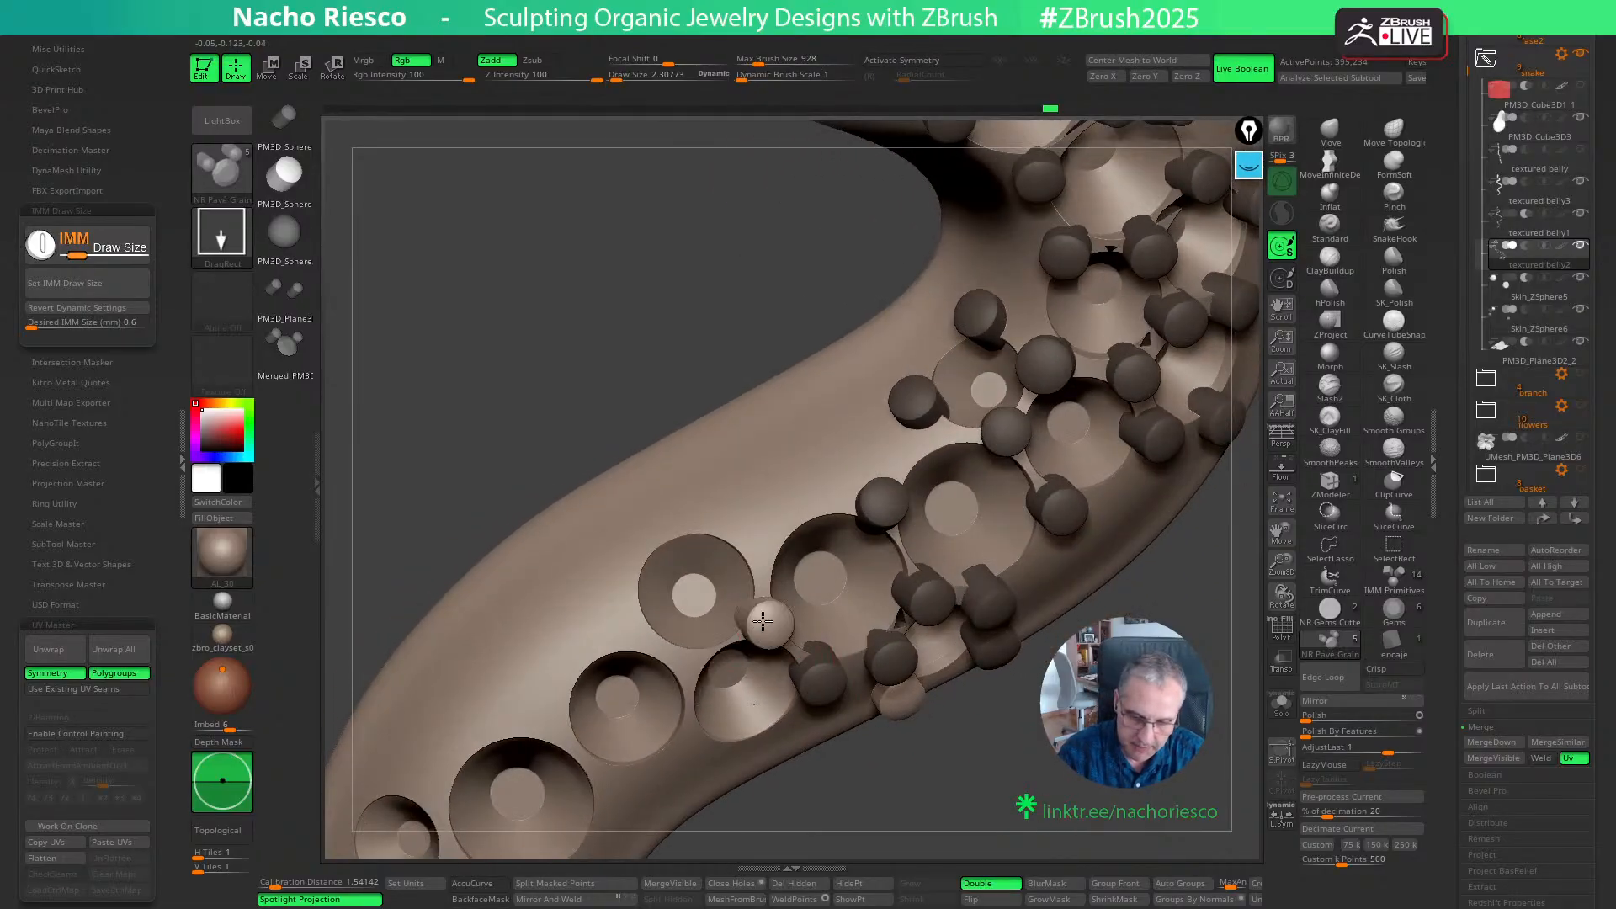
{"action": "left_click_drag", "start_coordinate": [992, 770], "coordinate": [934, 758]}
{"action": "left_click", "coordinate": [755, 557]}
{"action": "left_click", "coordinate": [682, 665]}
{"action": "left_click", "coordinate": [735, 691]}
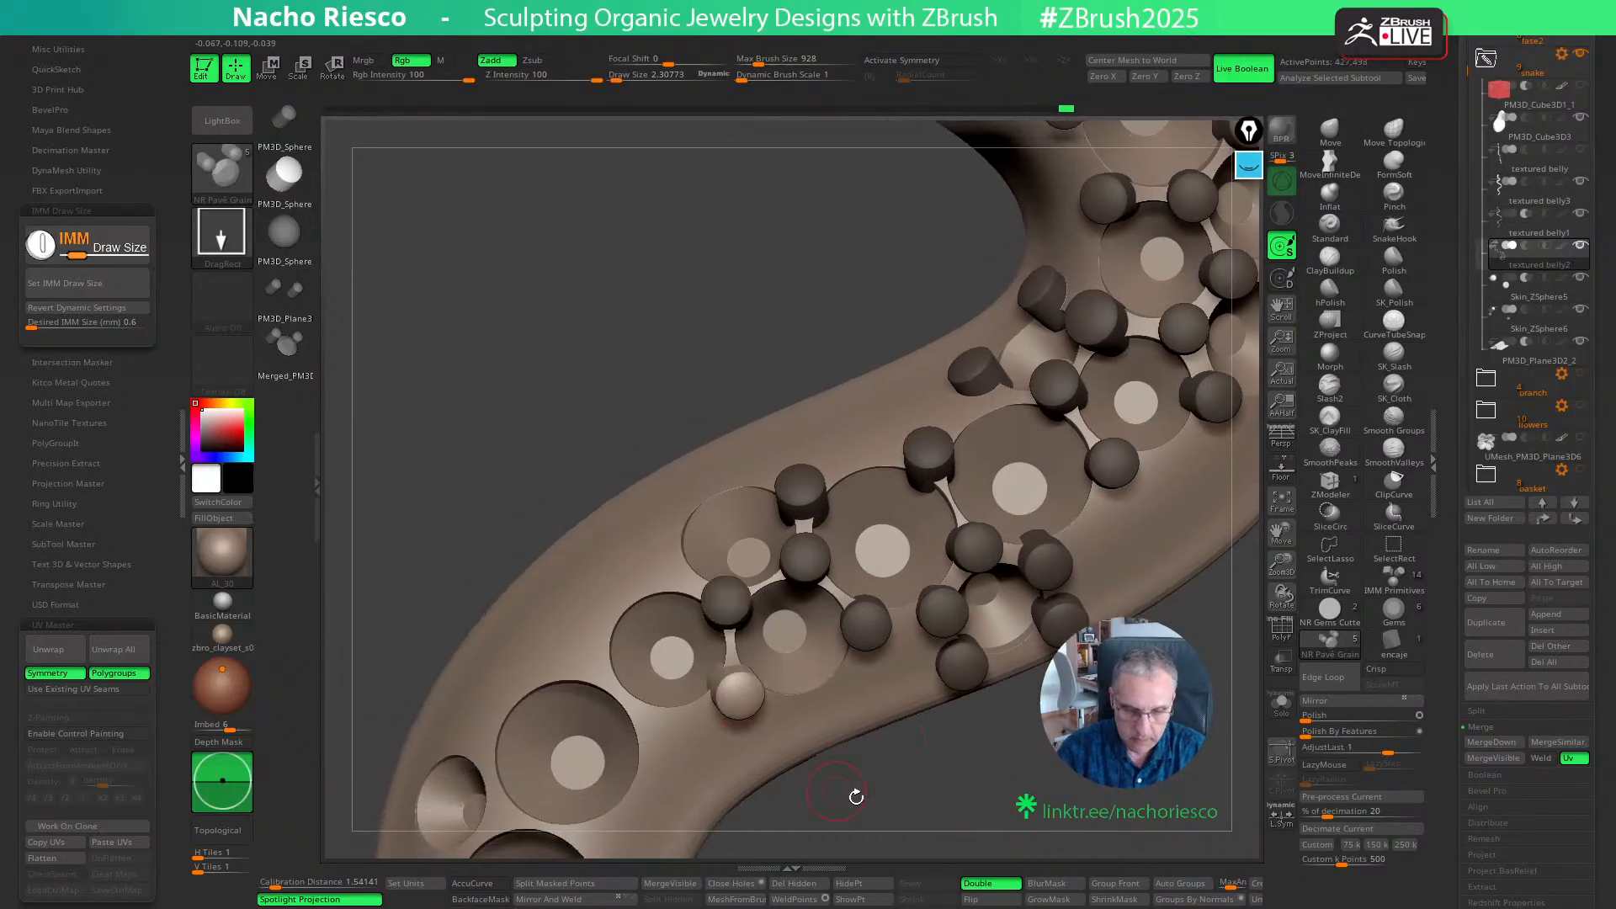
- Nudge the lower grain between the two smaller seats into place and add two grains around the neighbouring upper side seat
{"action": "left_click_drag", "start_coordinate": [855, 797], "coordinate": [833, 761]}
{"action": "key", "text": "w"}
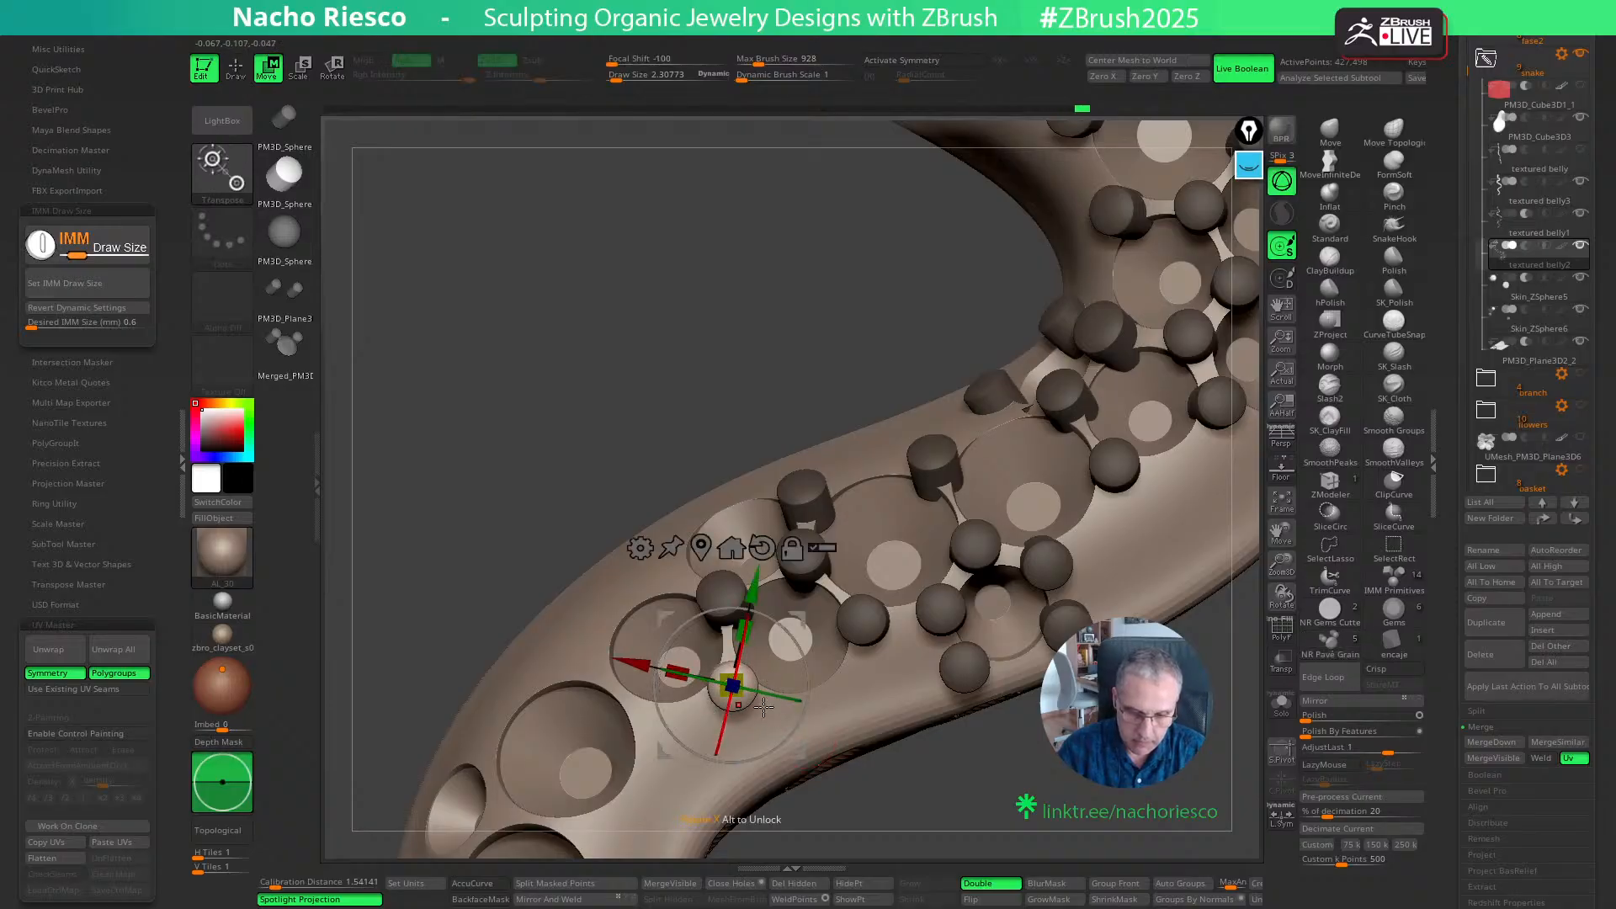
{"action": "key", "text": "q"}
{"action": "left_click_drag", "start_coordinate": [1001, 808], "coordinate": [1028, 765]}
{"action": "left_click_drag", "start_coordinate": [675, 584], "coordinate": [685, 594]}
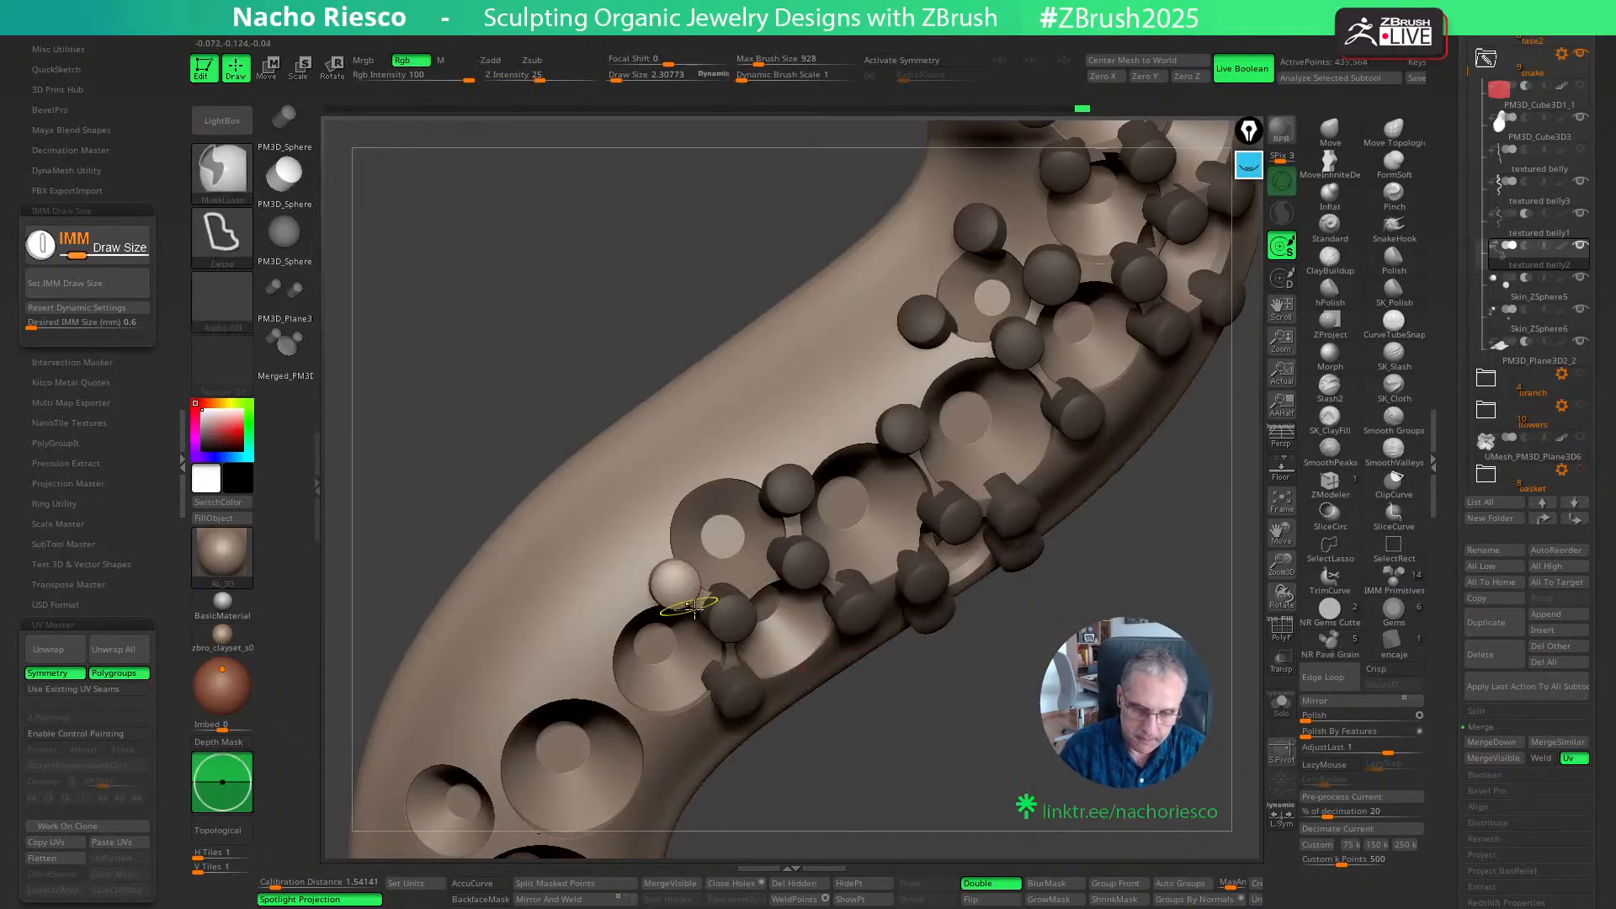
{"action": "left_click_drag", "start_coordinate": [850, 787], "coordinate": [829, 745]}
{"action": "left_click_drag", "start_coordinate": [695, 483], "coordinate": [705, 494]}
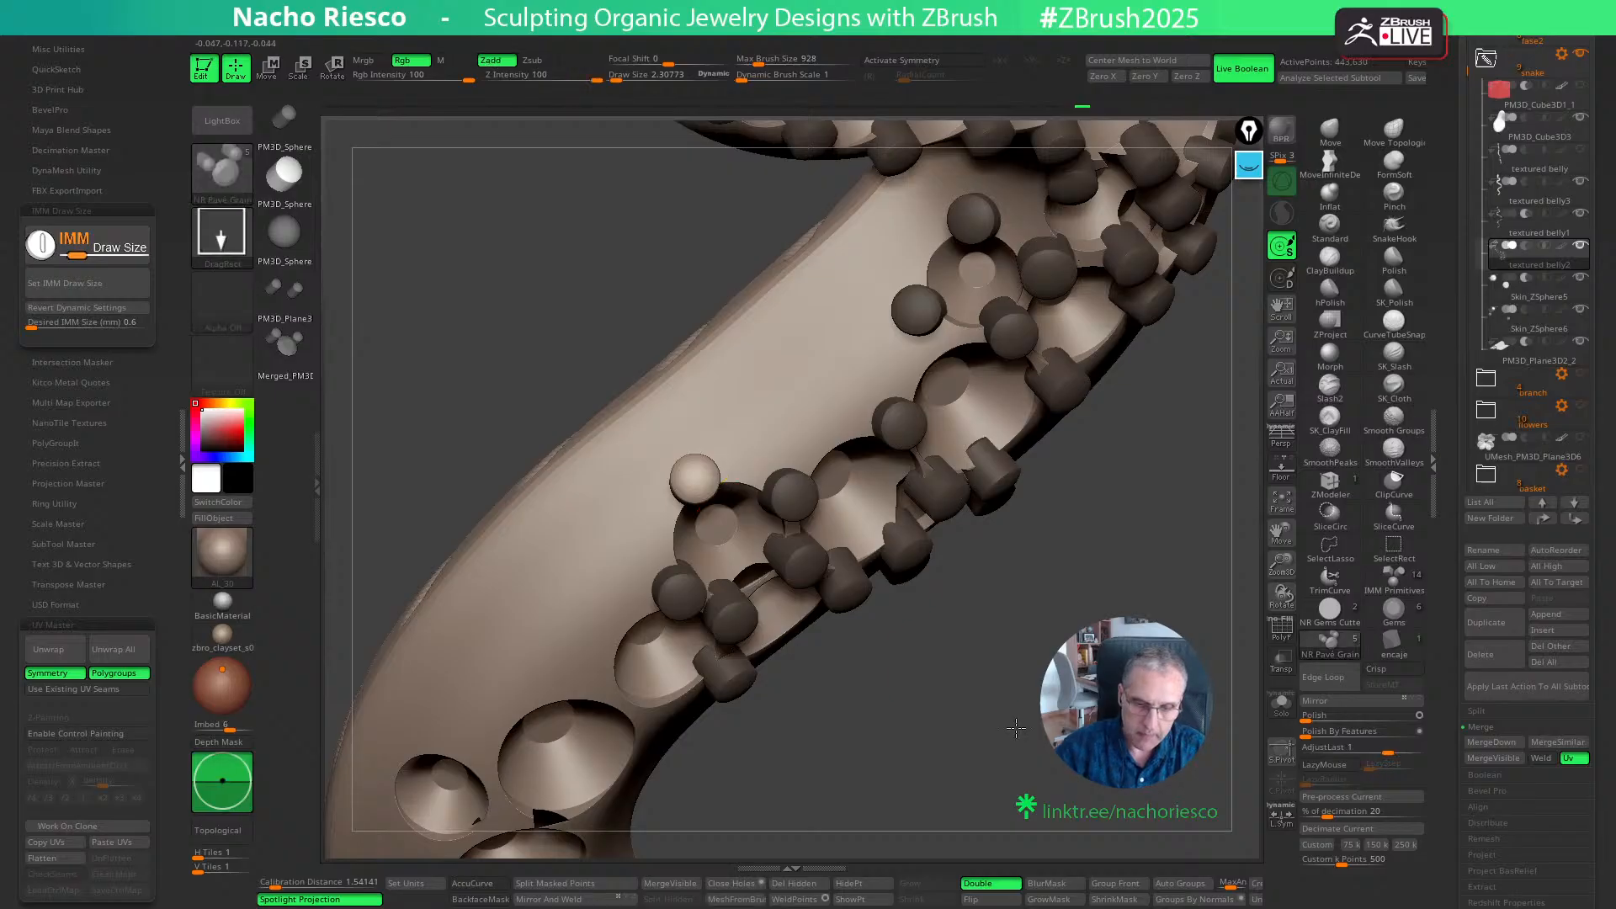
- Place a grain on the upper edge of the large seat, between its two existing upper grains
{"action": "mouse_move", "coordinate": [850, 782]}
{"action": "left_mouse_down"}
{"action": "mouse_move", "coordinate": [821, 724]}
{"action": "mouse_move", "coordinate": [889, 669]}
{"action": "left_mouse_up"}
{"action": "left_click_drag", "start_coordinate": [1001, 572], "coordinate": [1017, 620]}
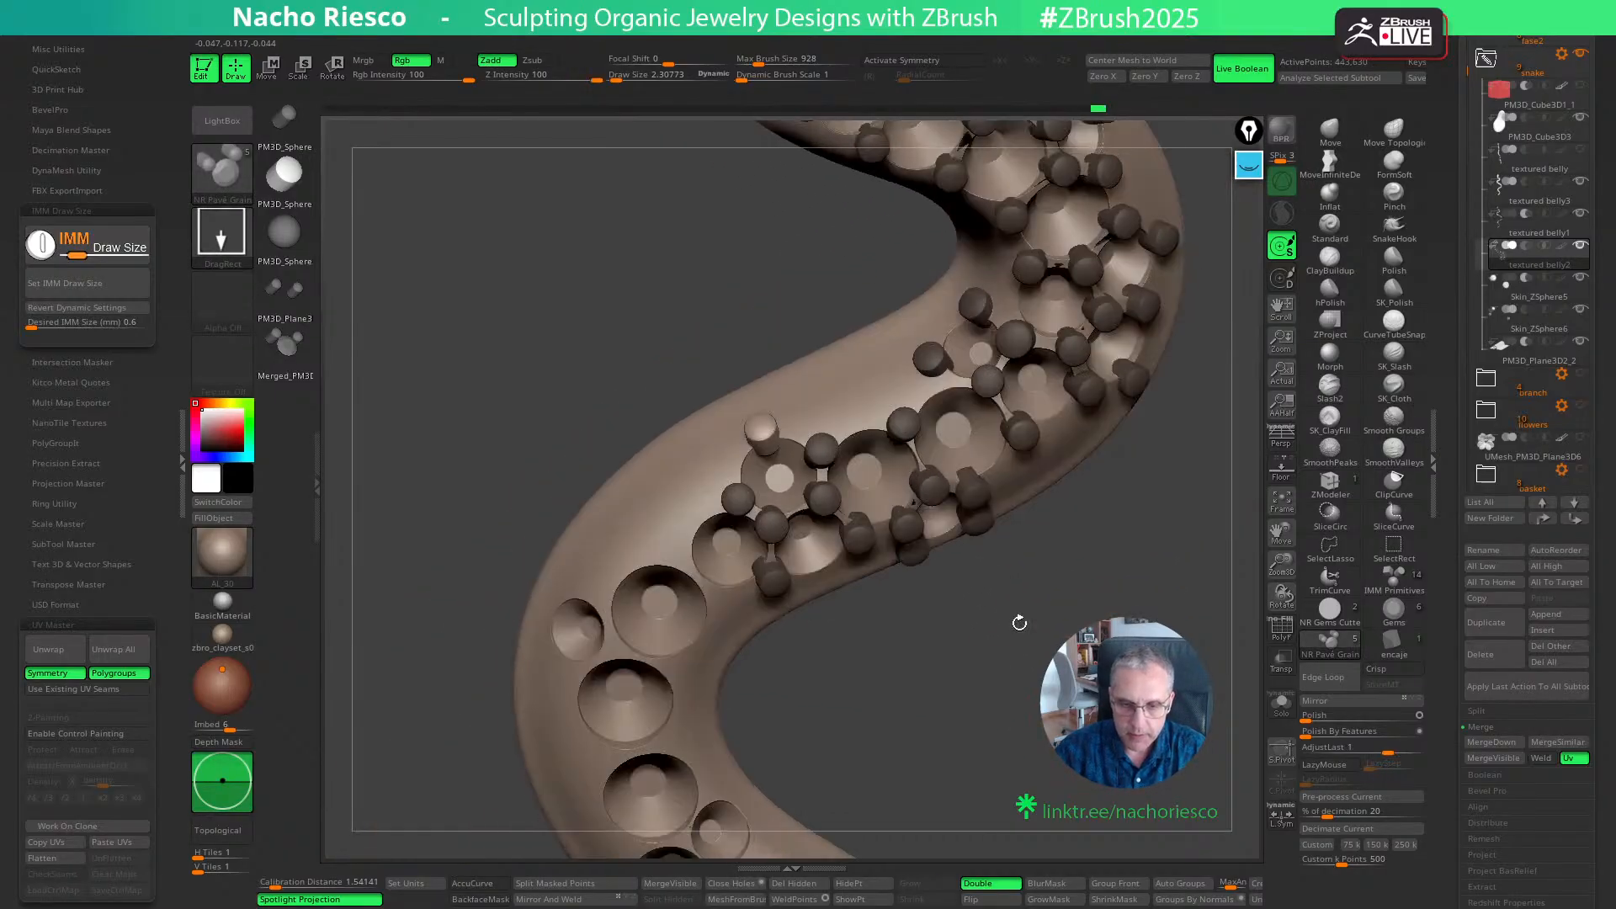
{"action": "left_click_drag", "start_coordinate": [860, 420], "coordinate": [875, 445]}
{"action": "left_click_drag", "start_coordinate": [850, 783], "coordinate": [824, 695]}
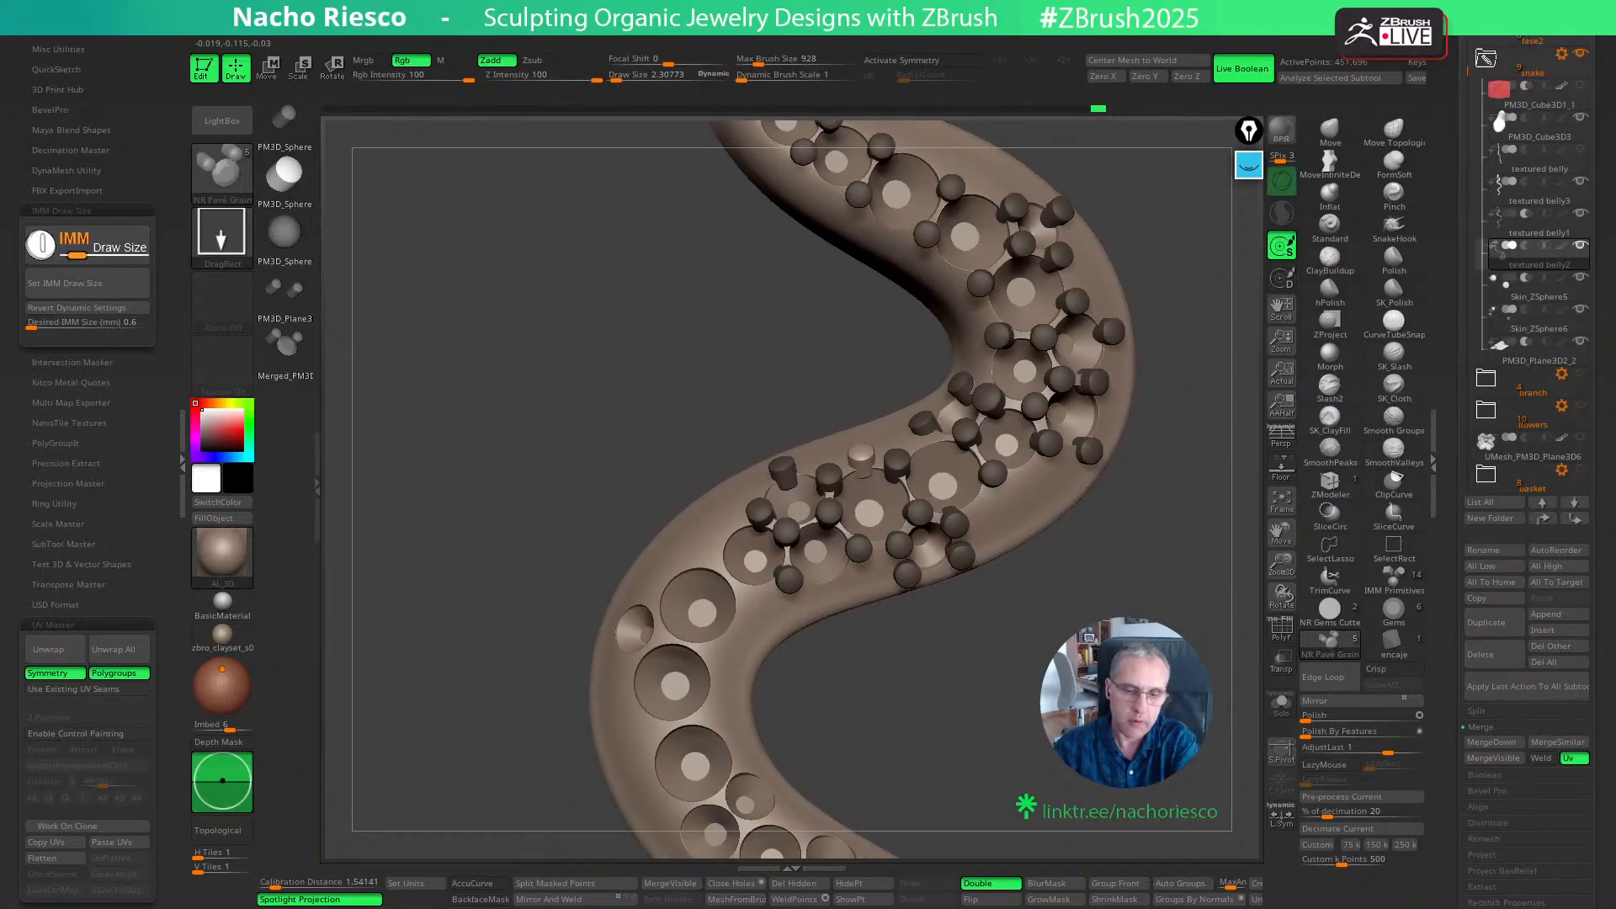
- Isolate the grains with Solo and polyframe display, regroup them with Auto Groups, and restore the full shaded view
{"action": "left_click_drag", "start_coordinate": [1062, 732], "coordinate": [1093, 799], "text": "alt"}
{"action": "left_click_drag", "start_coordinate": [977, 656], "coordinate": [1024, 679], "text": "ctrl"}
{"action": "key", "text": "w"}
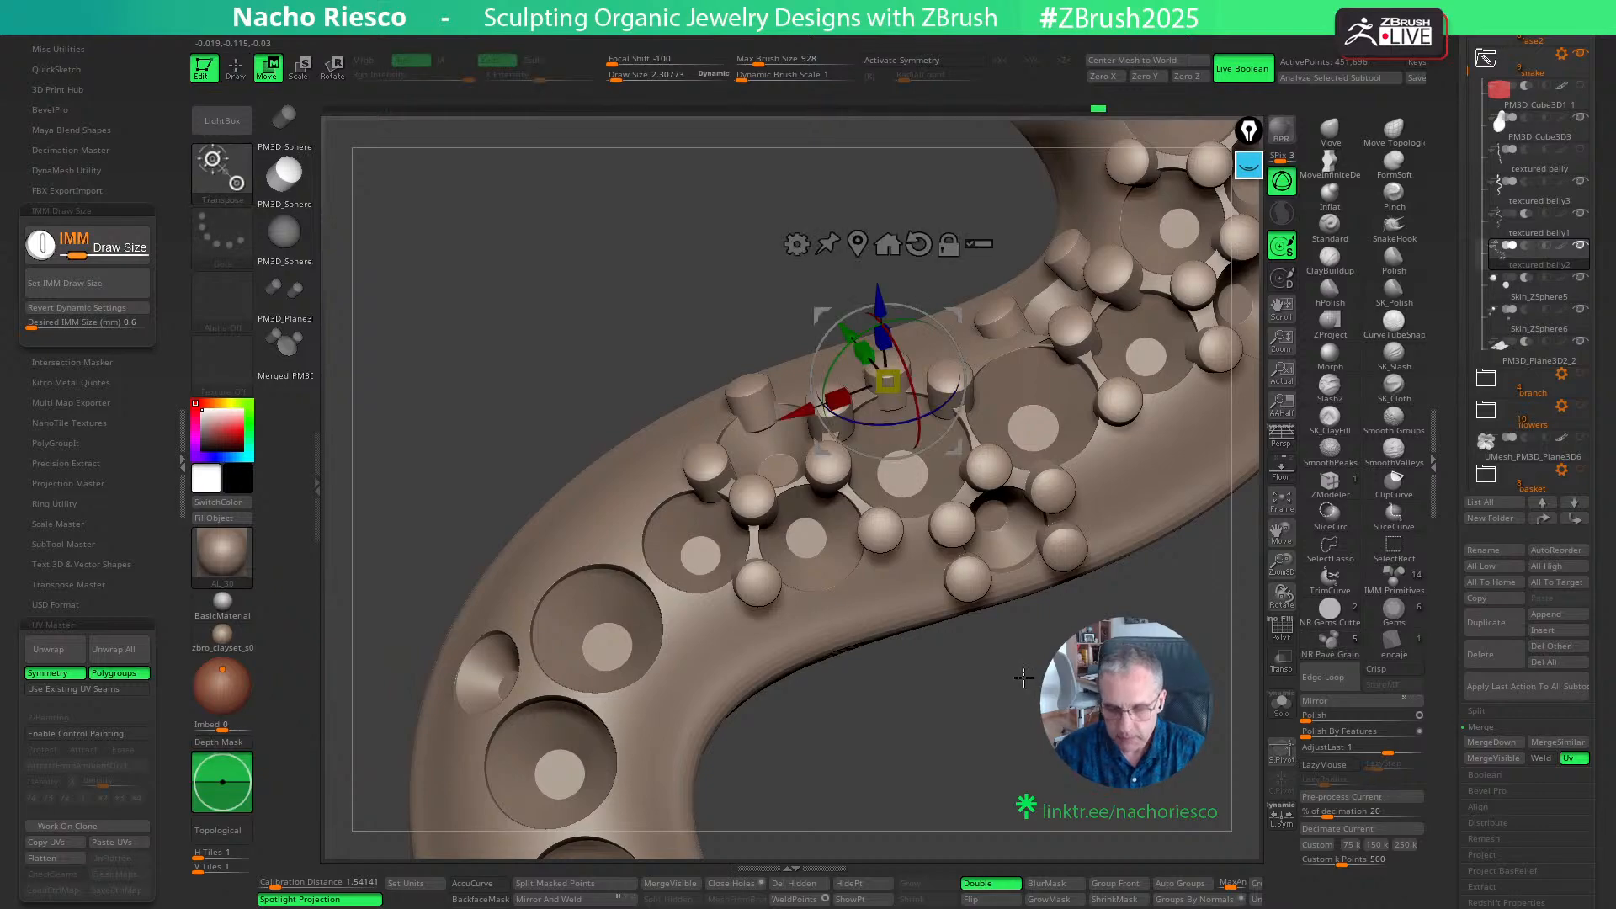
{"action": "left_click", "coordinate": [1282, 632]}
{"action": "left_click_drag", "start_coordinate": [1208, 665], "coordinate": [1075, 703], "text": "alt"}
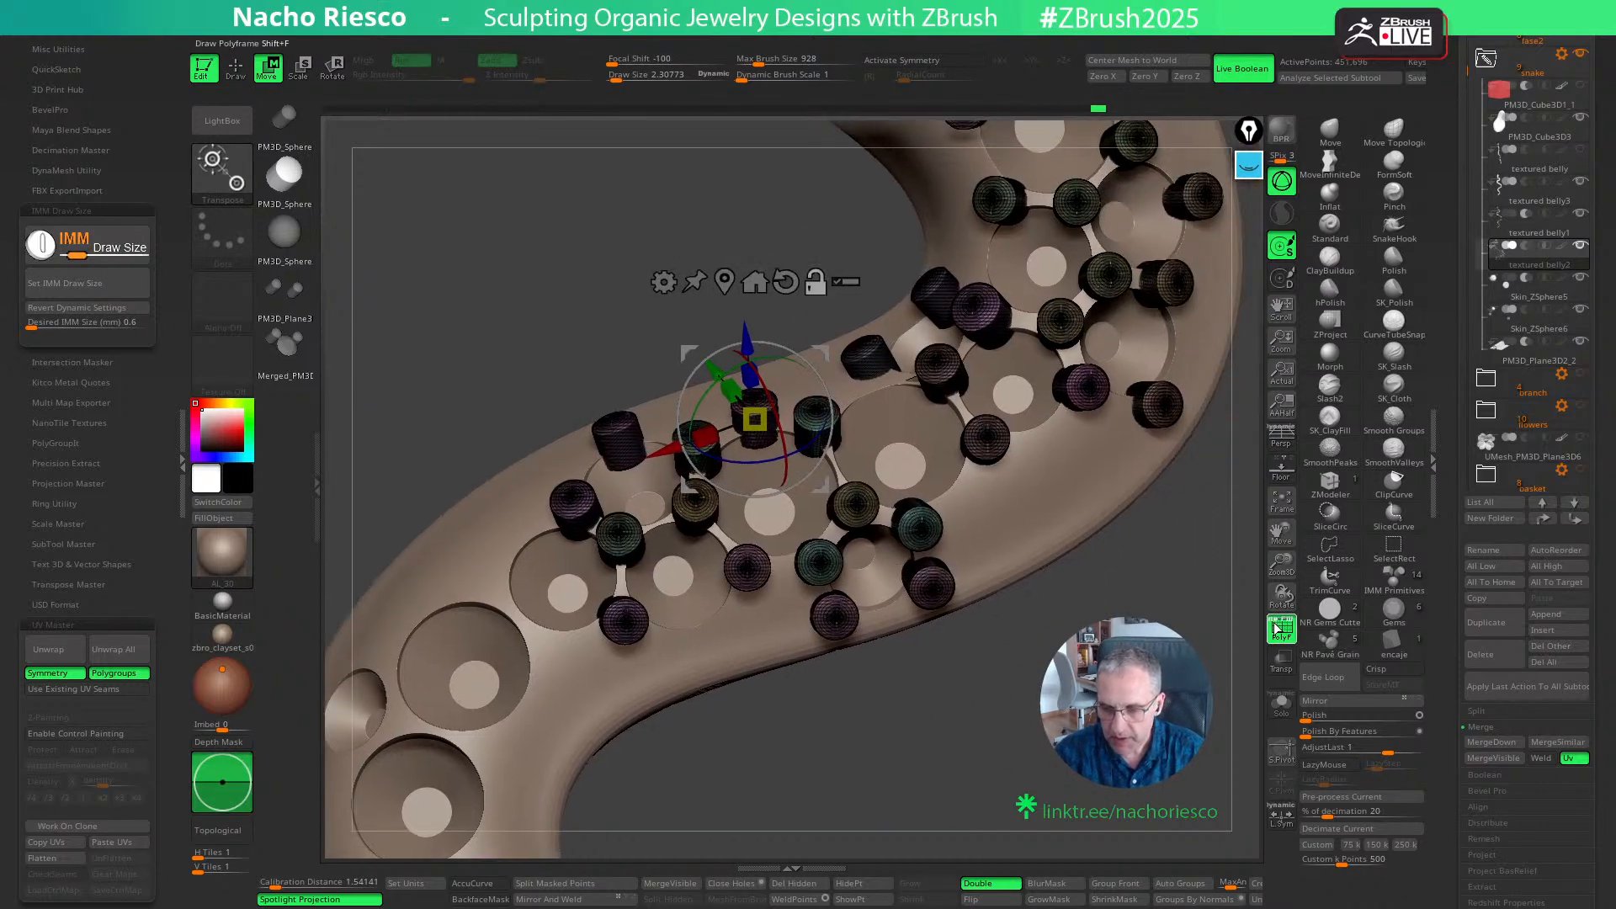
{"action": "left_click", "coordinate": [1274, 621]}
{"action": "left_click", "coordinate": [1281, 702]}
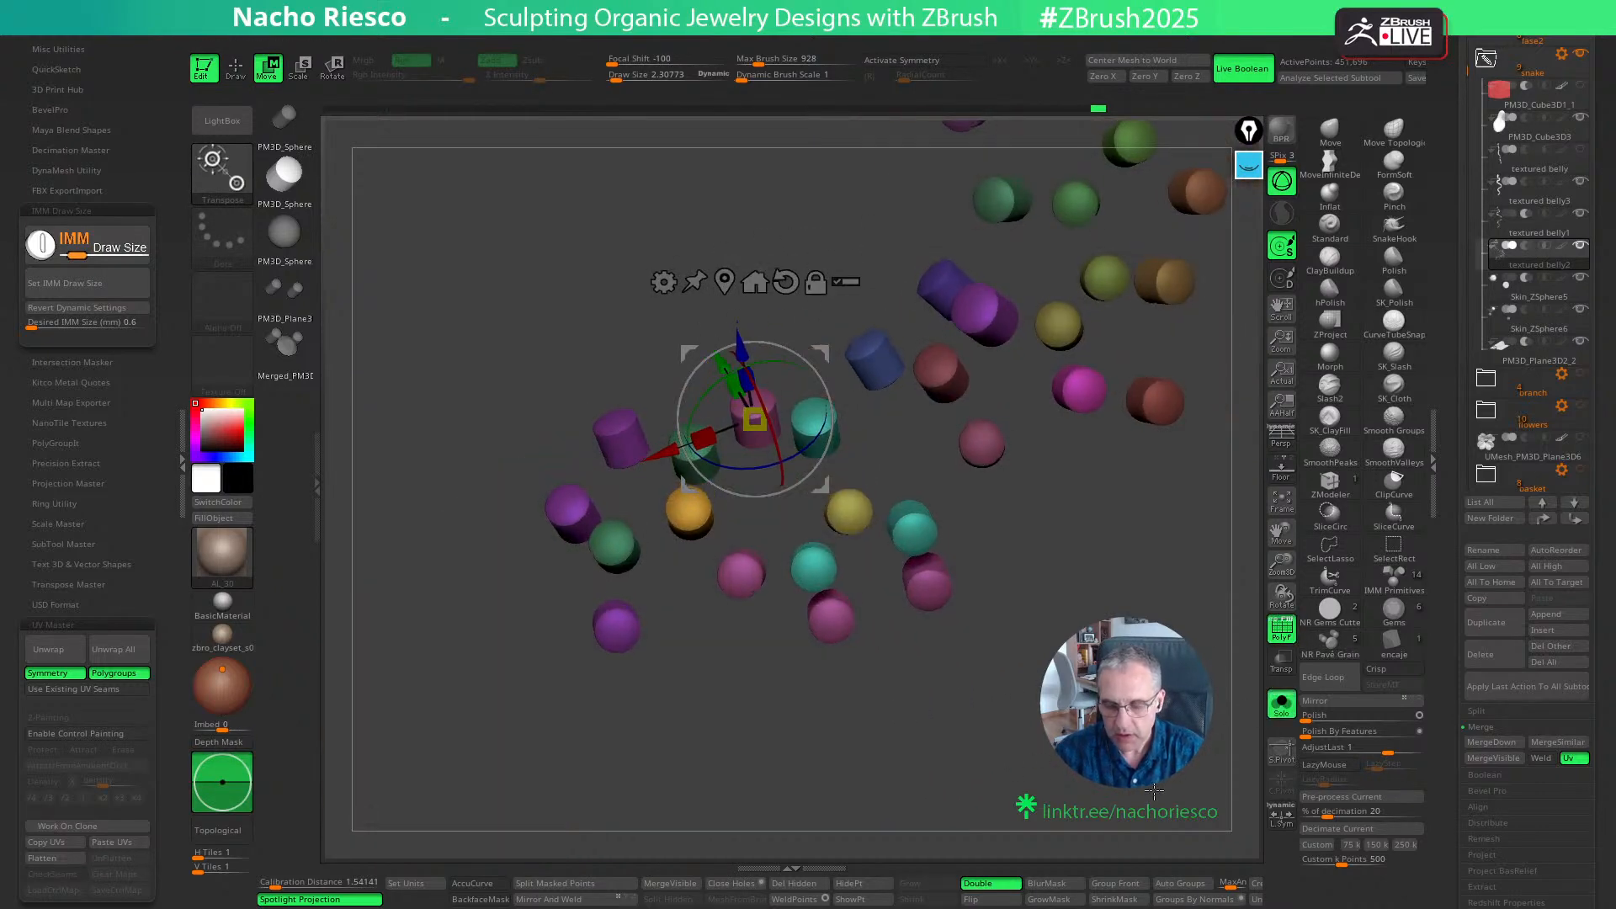
{"action": "left_click", "coordinate": [1200, 886]}
{"action": "left_click", "coordinate": [1282, 629]}
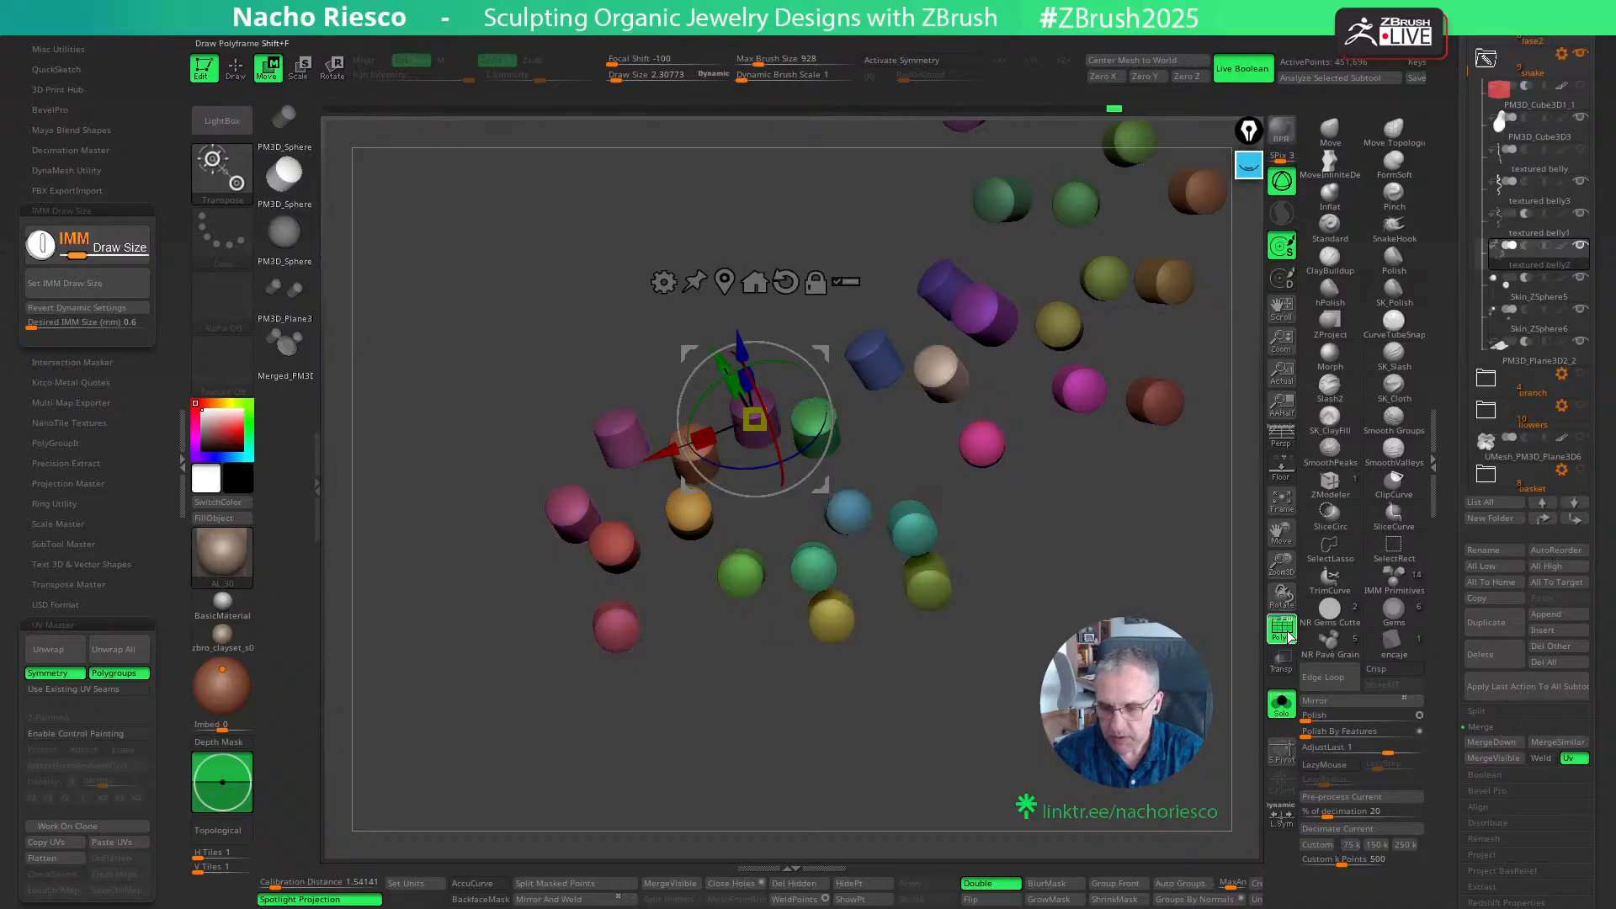
{"action": "left_click", "coordinate": [1272, 635]}
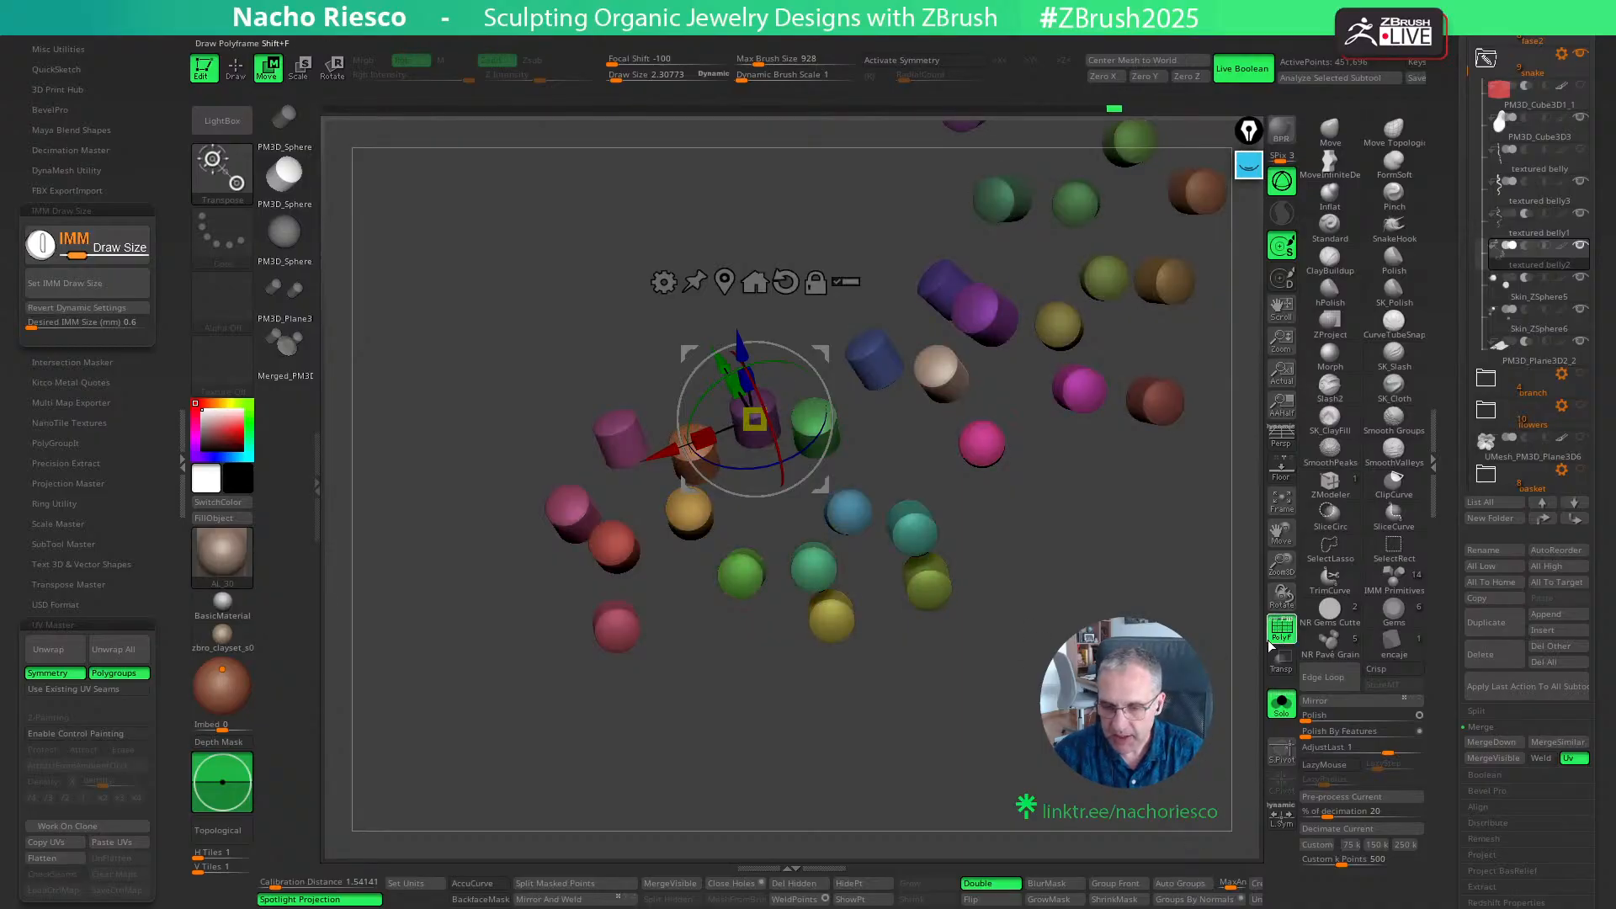
{"action": "left_click", "coordinate": [1281, 707]}
{"action": "key", "text": "shift+f"}
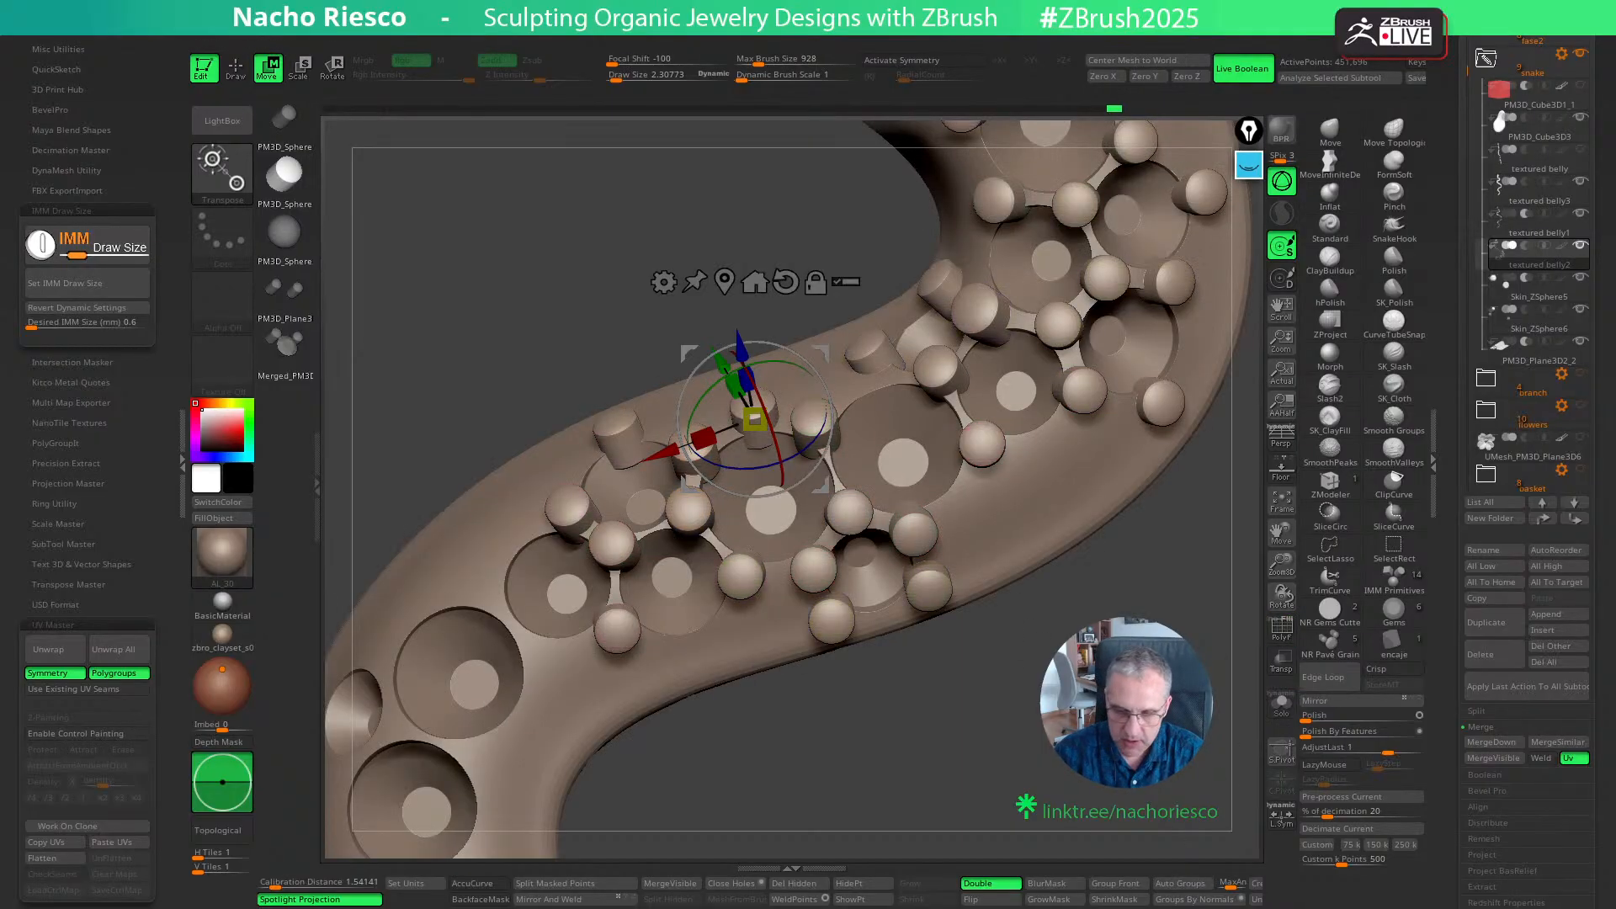
- Scale down the outer left grain of the small lower side seat slightly and shift it closer to the seat
{"action": "left_click", "coordinate": [830, 622], "text": "ctrl"}
{"action": "left_click_drag", "start_coordinate": [937, 764], "coordinate": [981, 724]}
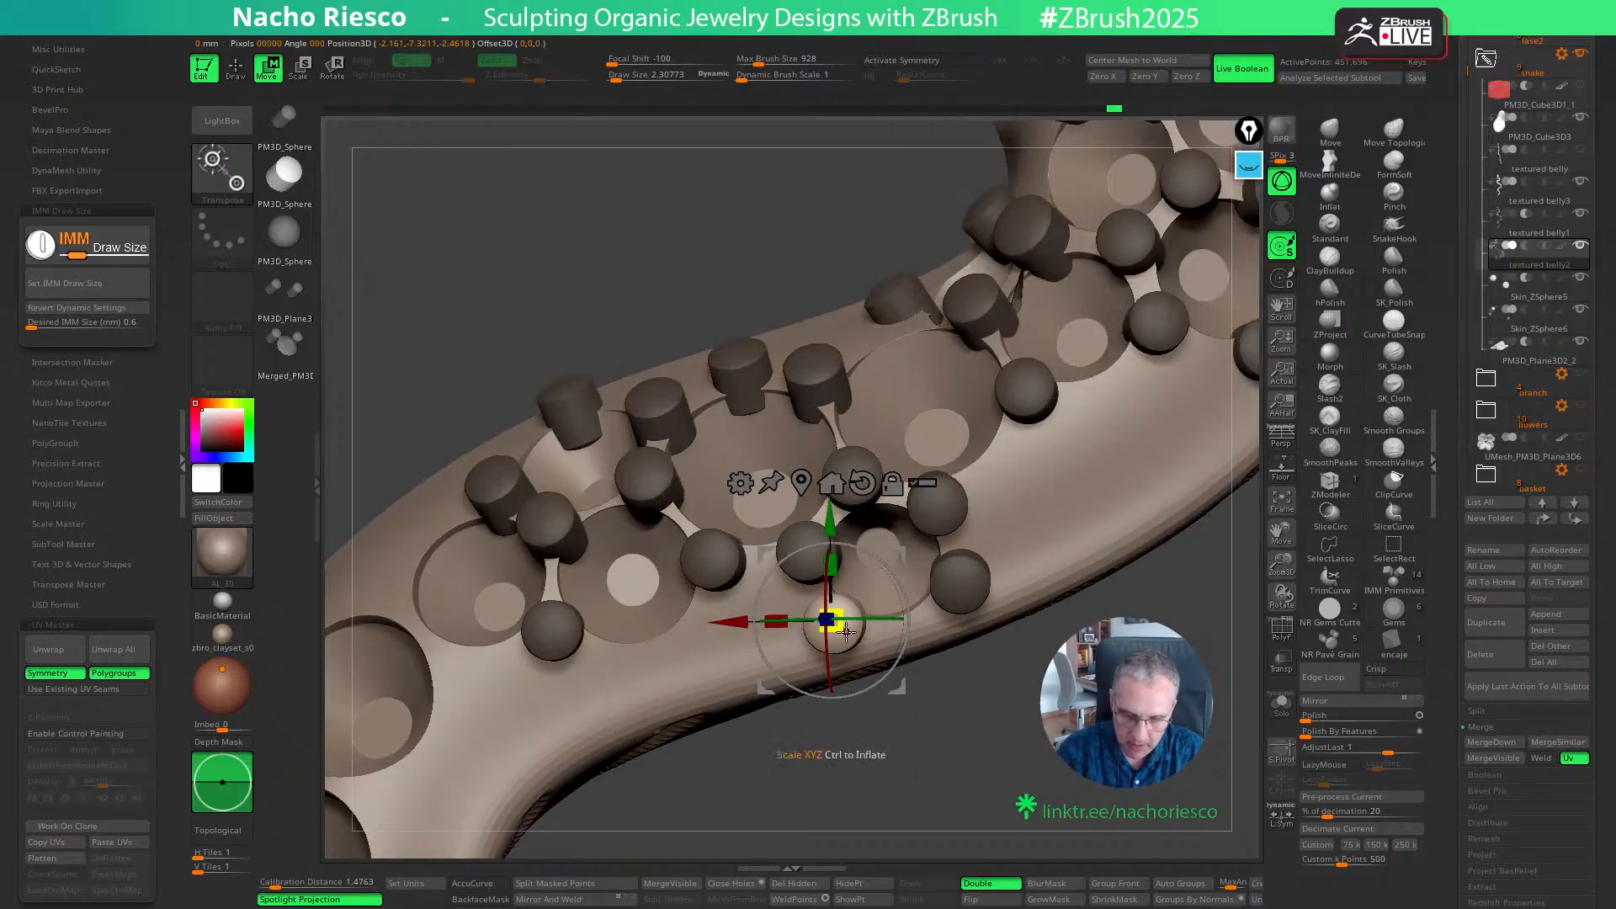
{"action": "left_click_drag", "start_coordinate": [833, 619], "coordinate": [842, 631]}
{"action": "left_click_drag", "start_coordinate": [898, 685], "coordinate": [908, 684]}
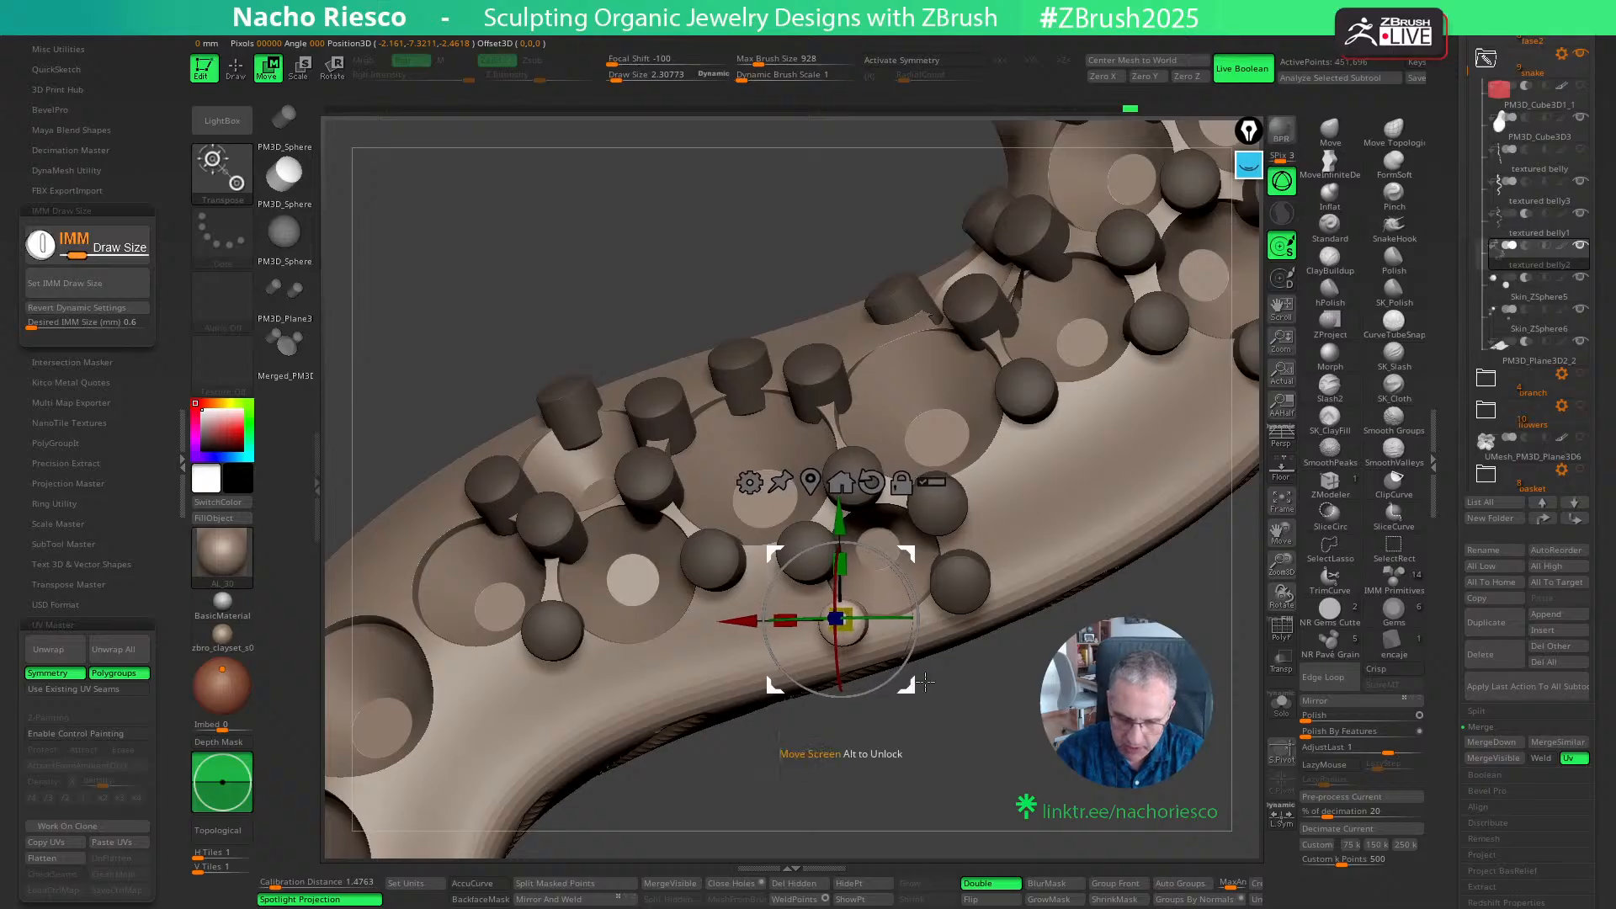
{"action": "key", "text": "q"}
- Select the outer right grain of the small lower side seat and shift it slightly toward the seat
{"action": "left_click_drag", "start_coordinate": [999, 721], "coordinate": [988, 680]}
{"action": "key", "text": "w"}
{"action": "left_click", "coordinate": [964, 580], "text": "ctrl"}
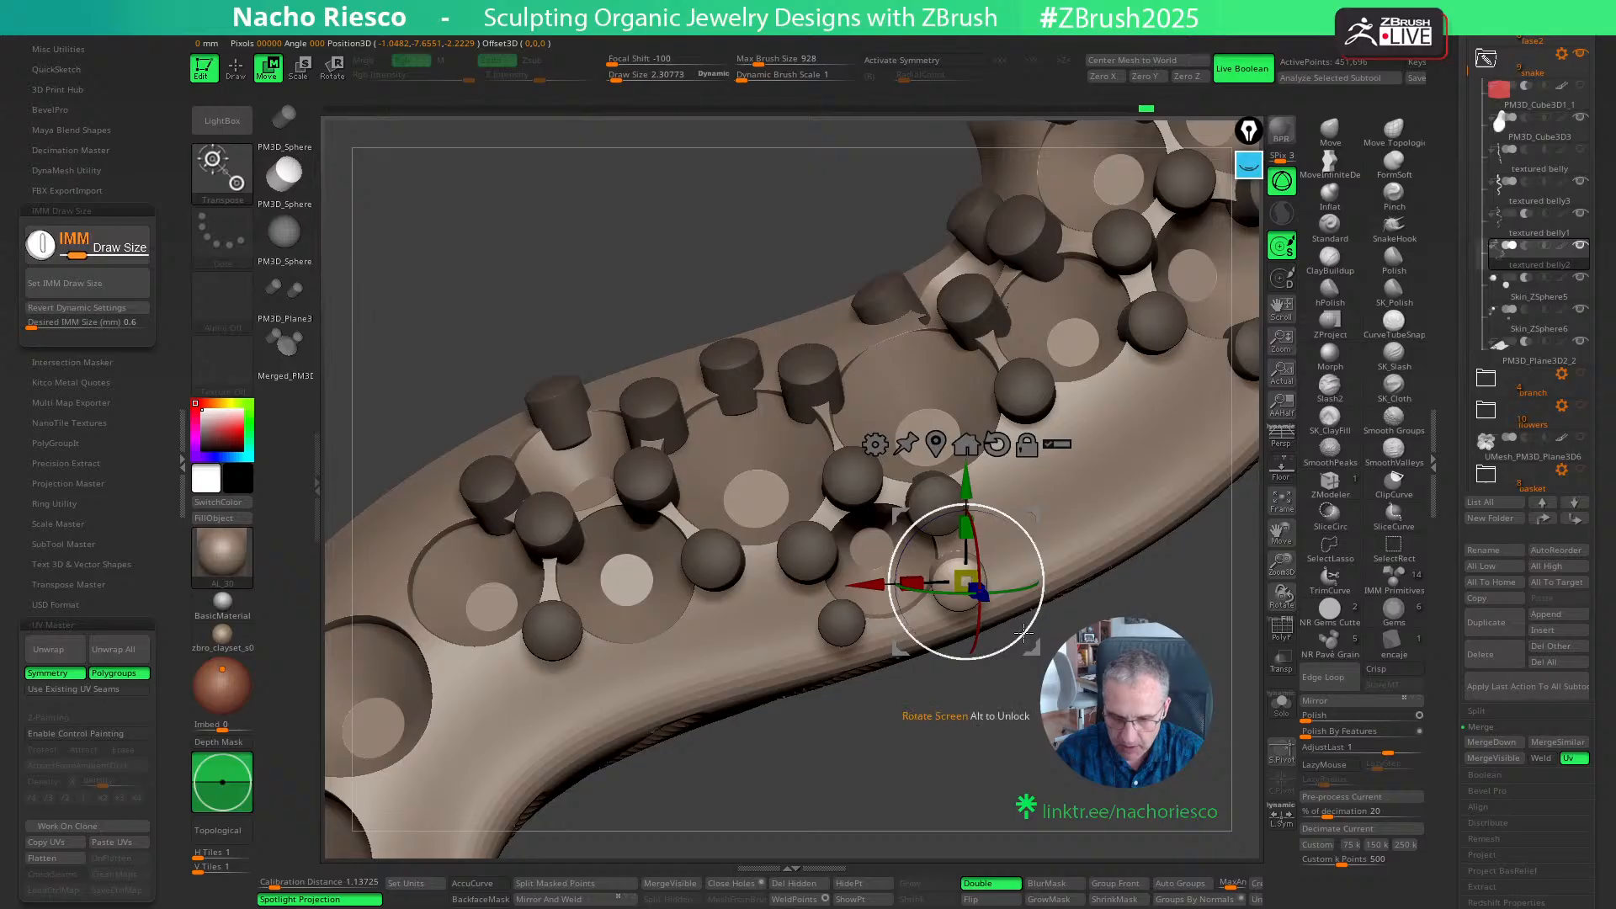
{"action": "left_click_drag", "start_coordinate": [978, 623], "coordinate": [1023, 646]}
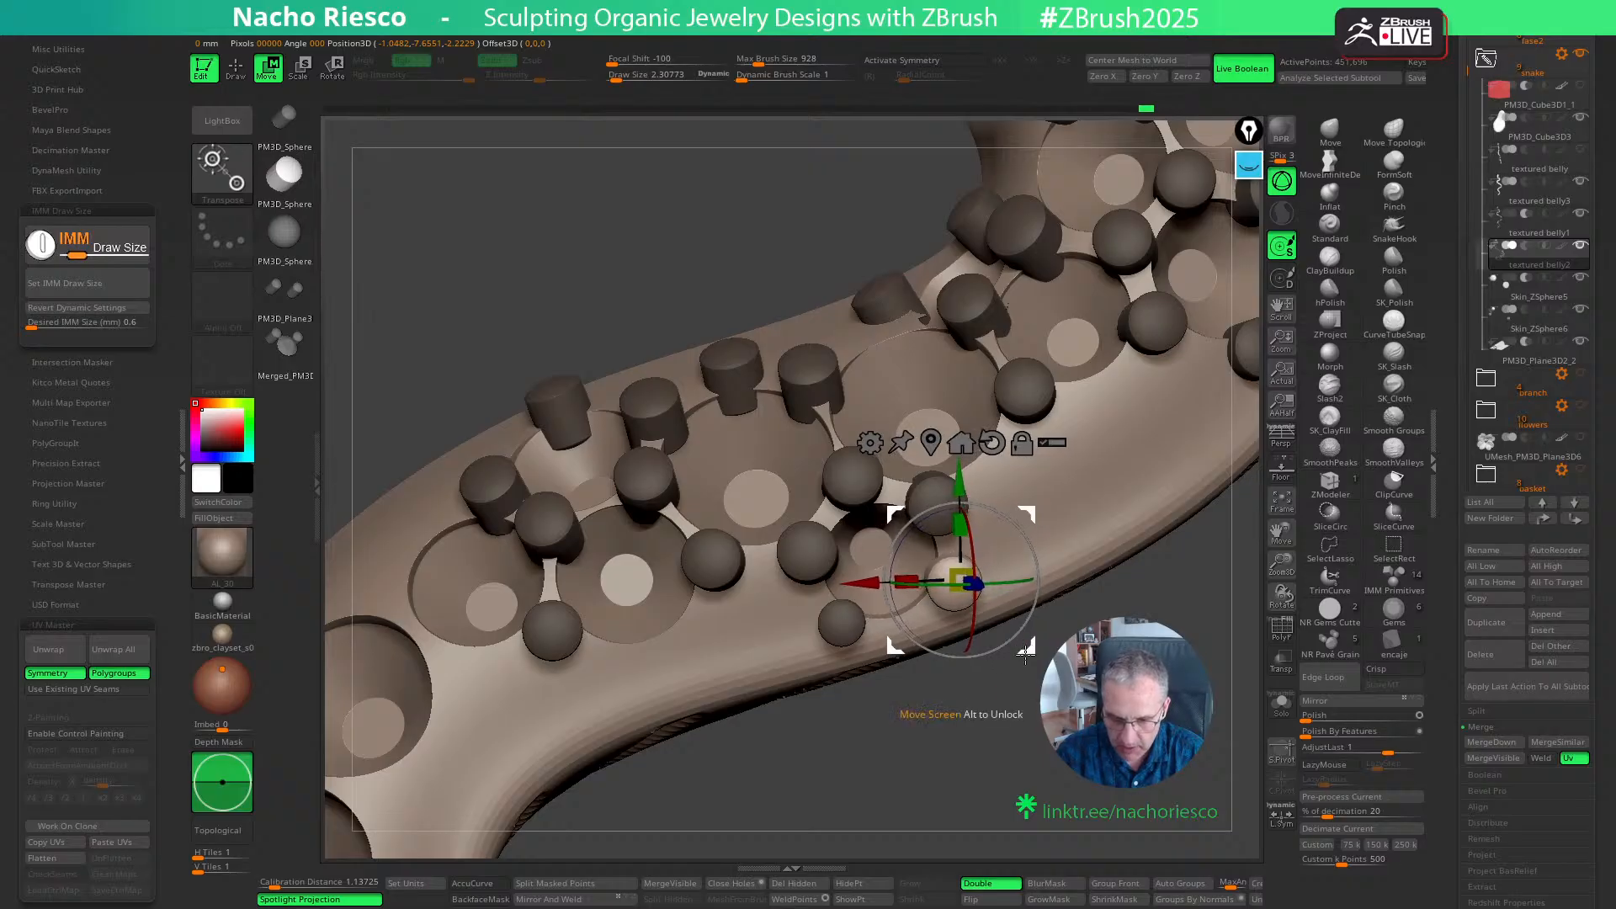
{"action": "key", "text": "q"}
- Place grains at the lower and upper gaps between the smaller seat and the next large seat, nudging the upper one
{"action": "mouse_move", "coordinate": [1037, 723]}
{"action": "left_mouse_down"}
{"action": "mouse_move", "coordinate": [1051, 766]}
{"action": "mouse_move", "coordinate": [1077, 715]}
{"action": "mouse_move", "coordinate": [1026, 781]}
{"action": "mouse_move", "coordinate": [1026, 734]}
{"action": "mouse_move", "coordinate": [1079, 709]}
{"action": "left_mouse_up"}
{"action": "left_click", "coordinate": [1066, 738], "text": "ctrl"}
{"action": "left_click_drag", "start_coordinate": [1079, 710], "coordinate": [1090, 748], "text": "alt"}
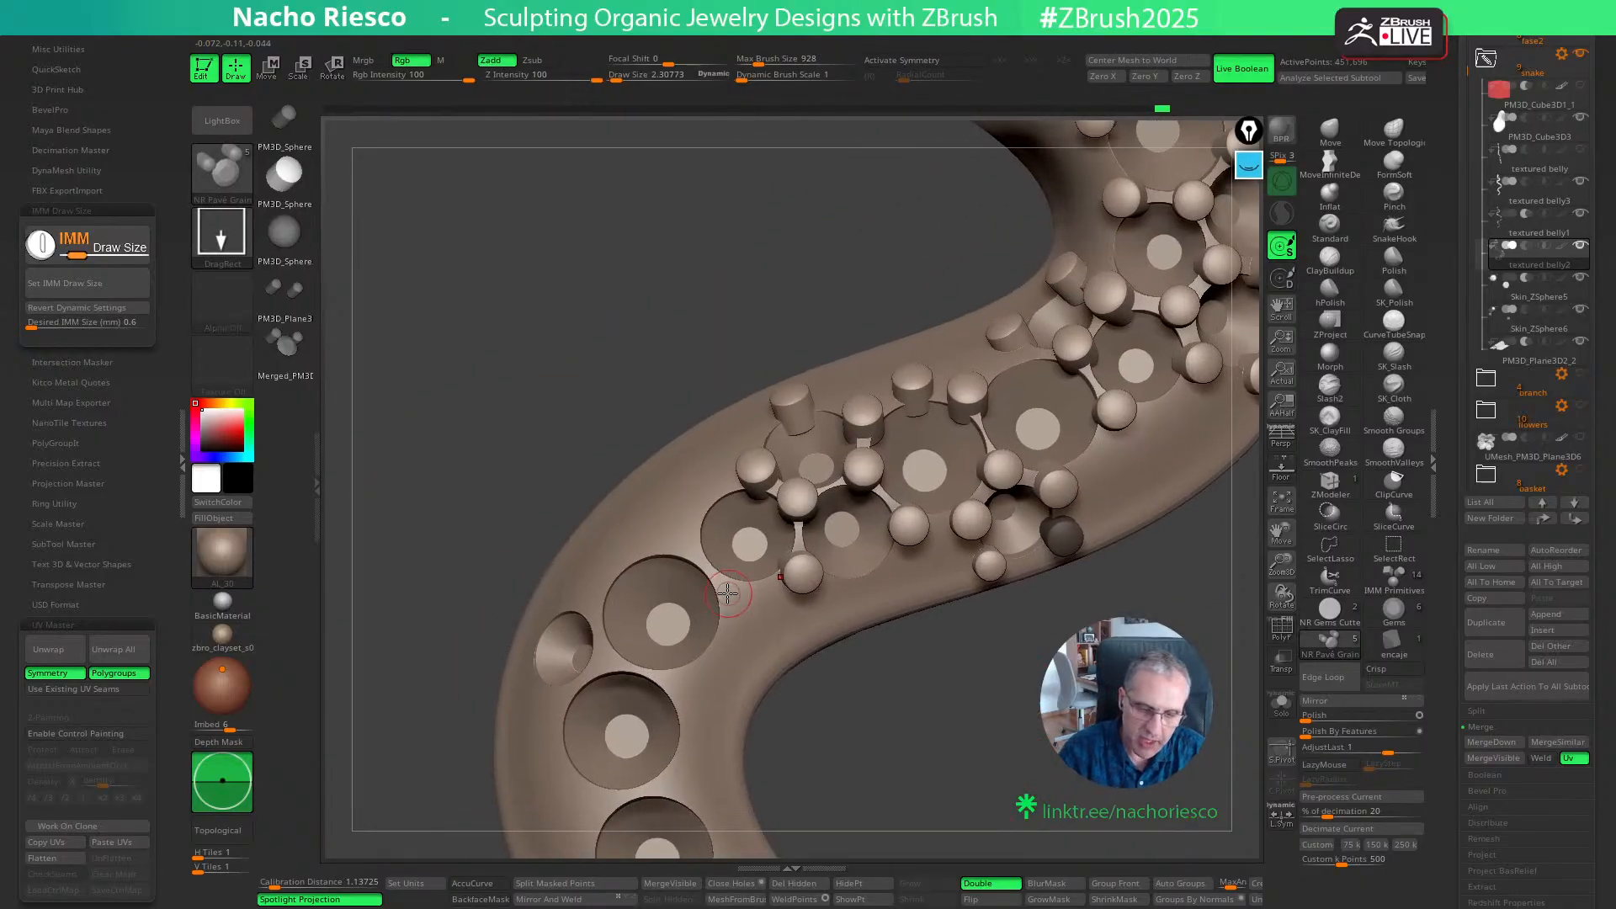
{"action": "left_click_drag", "start_coordinate": [727, 593], "coordinate": [741, 610], "text": "ctrl"}
{"action": "left_click_drag", "start_coordinate": [850, 736], "coordinate": [901, 740]}
{"action": "key", "text": "w"}
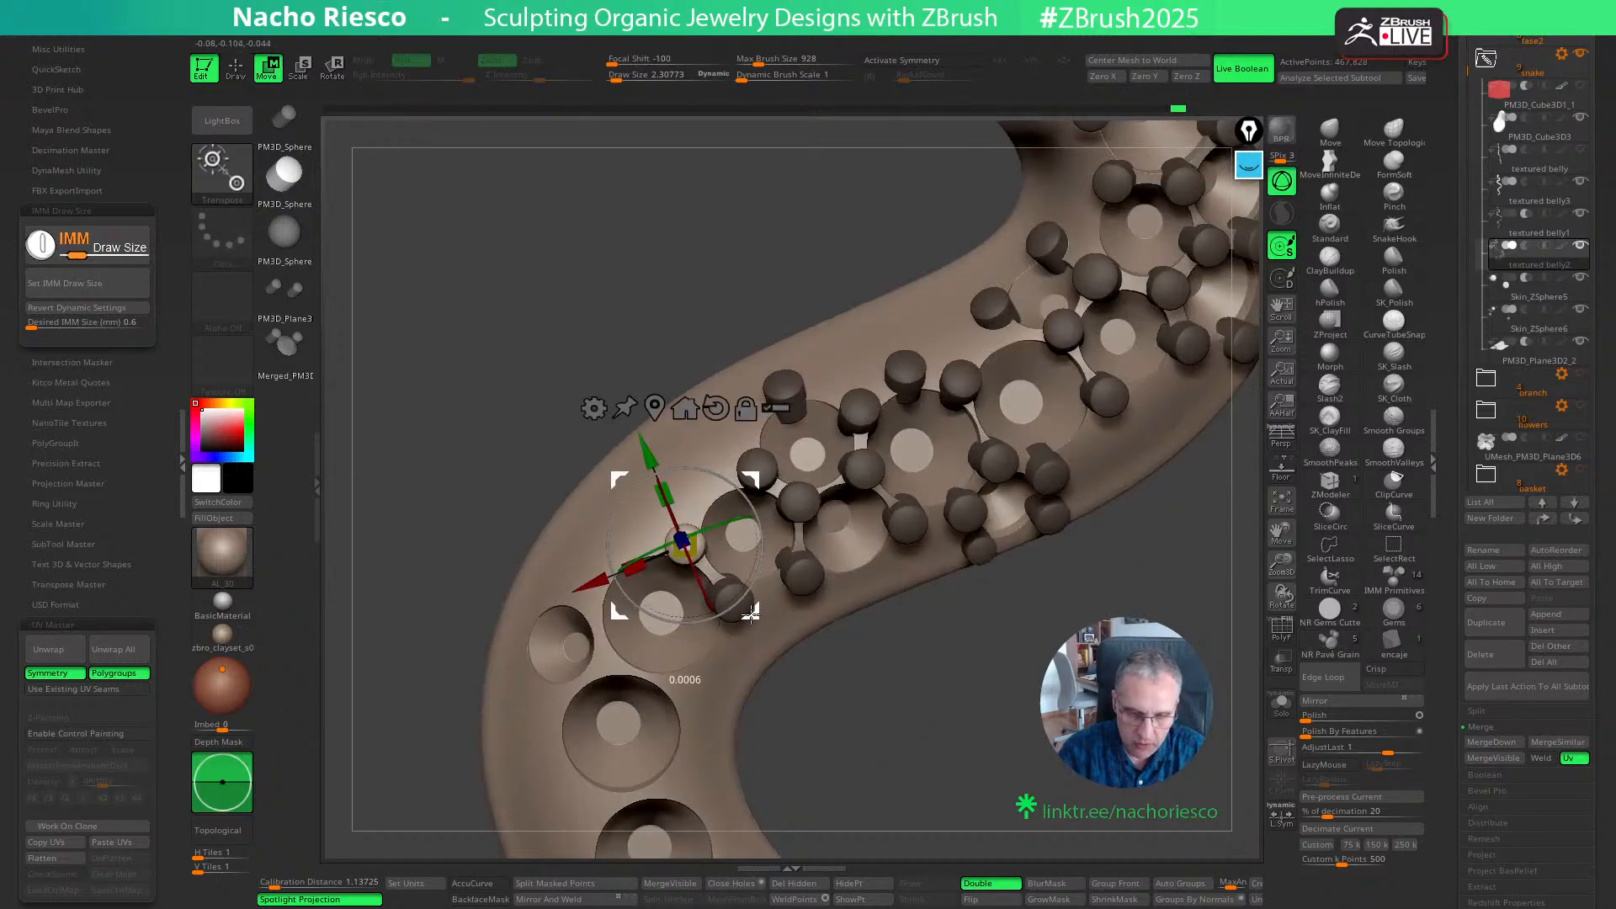
{"action": "left_click_drag", "start_coordinate": [750, 615], "coordinate": [749, 616]}
{"action": "mouse_move", "coordinate": [894, 732]}
{"action": "left_mouse_down"}
{"action": "mouse_move", "coordinate": [984, 742]}
{"action": "mouse_move", "coordinate": [931, 685]}
{"action": "left_mouse_up"}
- Place a grain on the lower outer edge of the second lower side seat and shift it slightly
{"action": "key", "text": "q"}
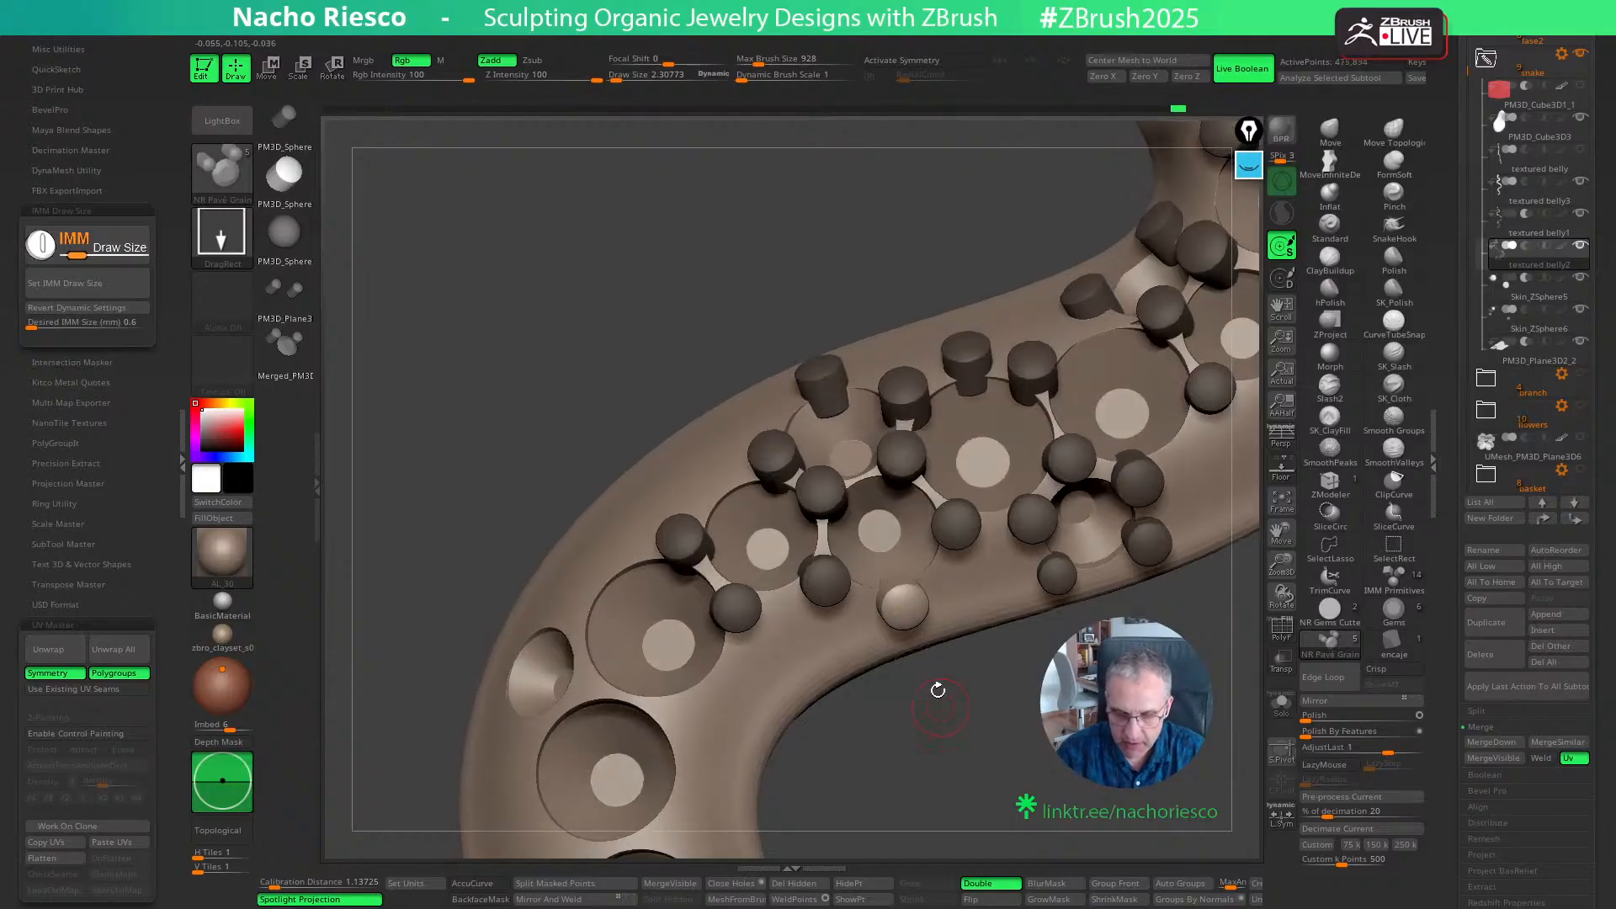
{"action": "key", "text": "w"}
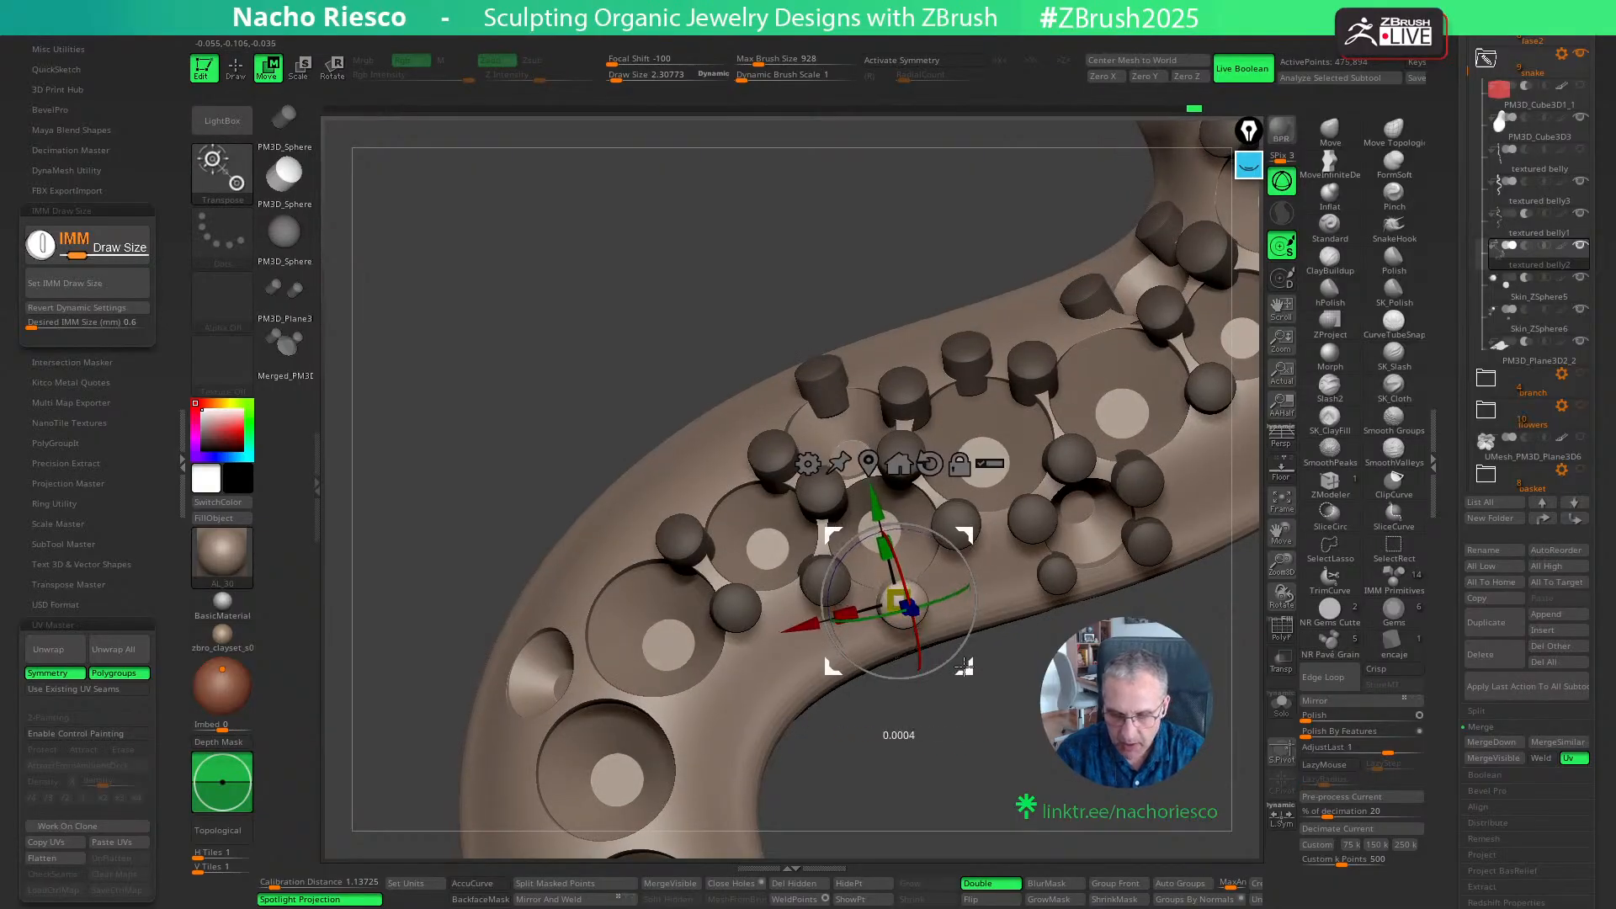
{"action": "key", "text": "q"}
- Place a tilted grain at the inner-curve gap between the next two large seats and two grains beside the small opposite side seat
{"action": "left_click_drag", "start_coordinate": [1054, 784], "coordinate": [1119, 850], "text": "alt"}
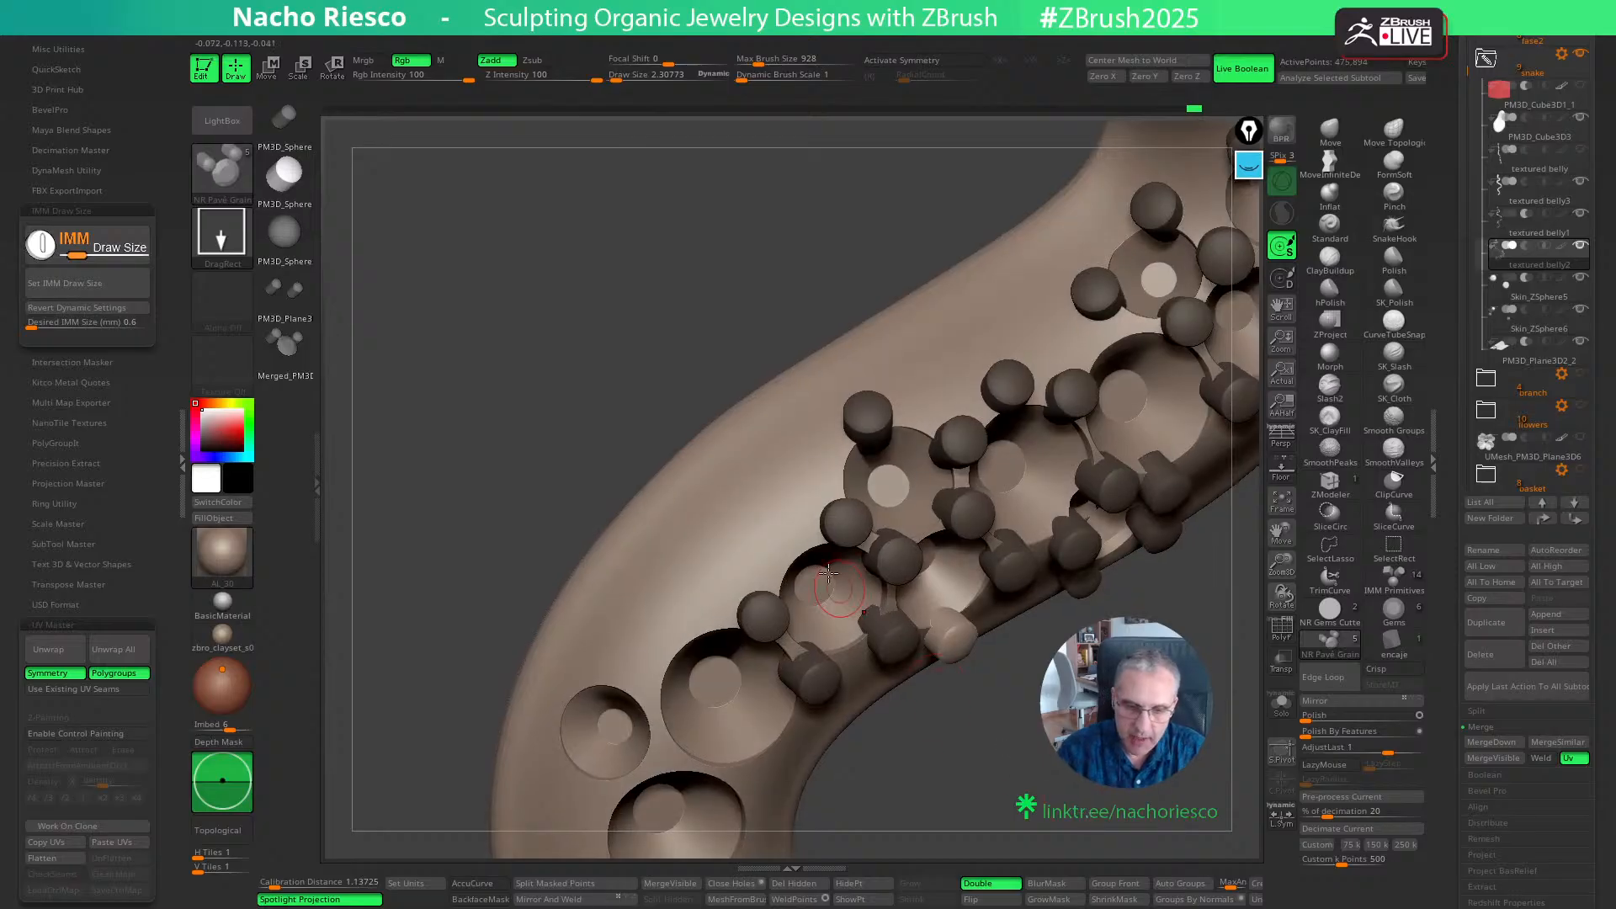
{"action": "left_click_drag", "start_coordinate": [1044, 775], "coordinate": [842, 686]}
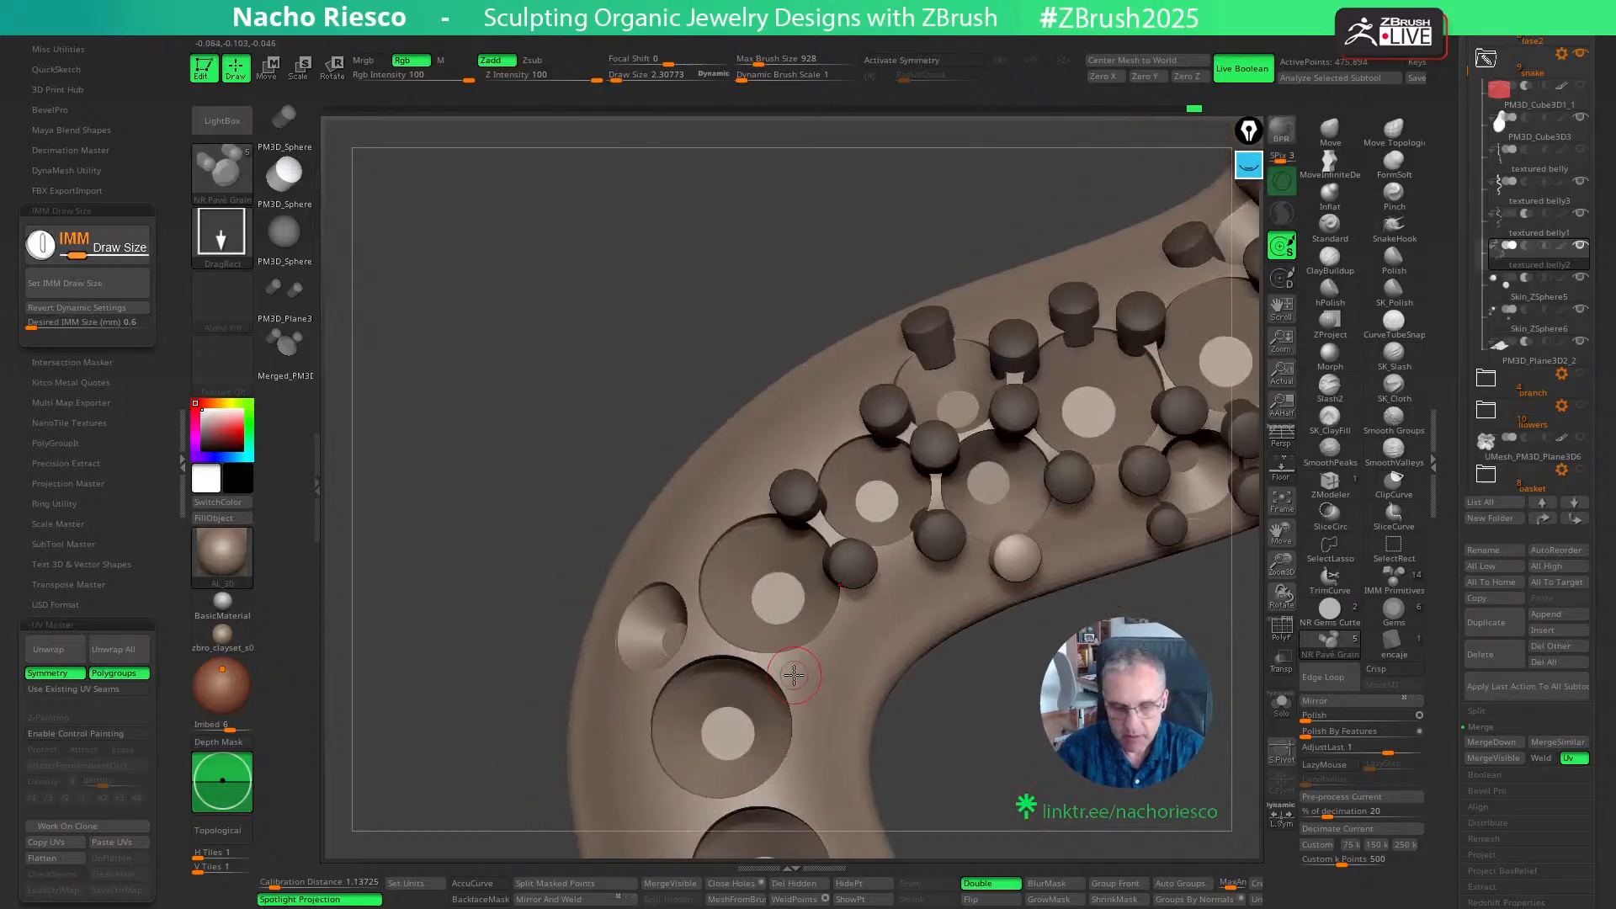
{"action": "key", "text": "w"}
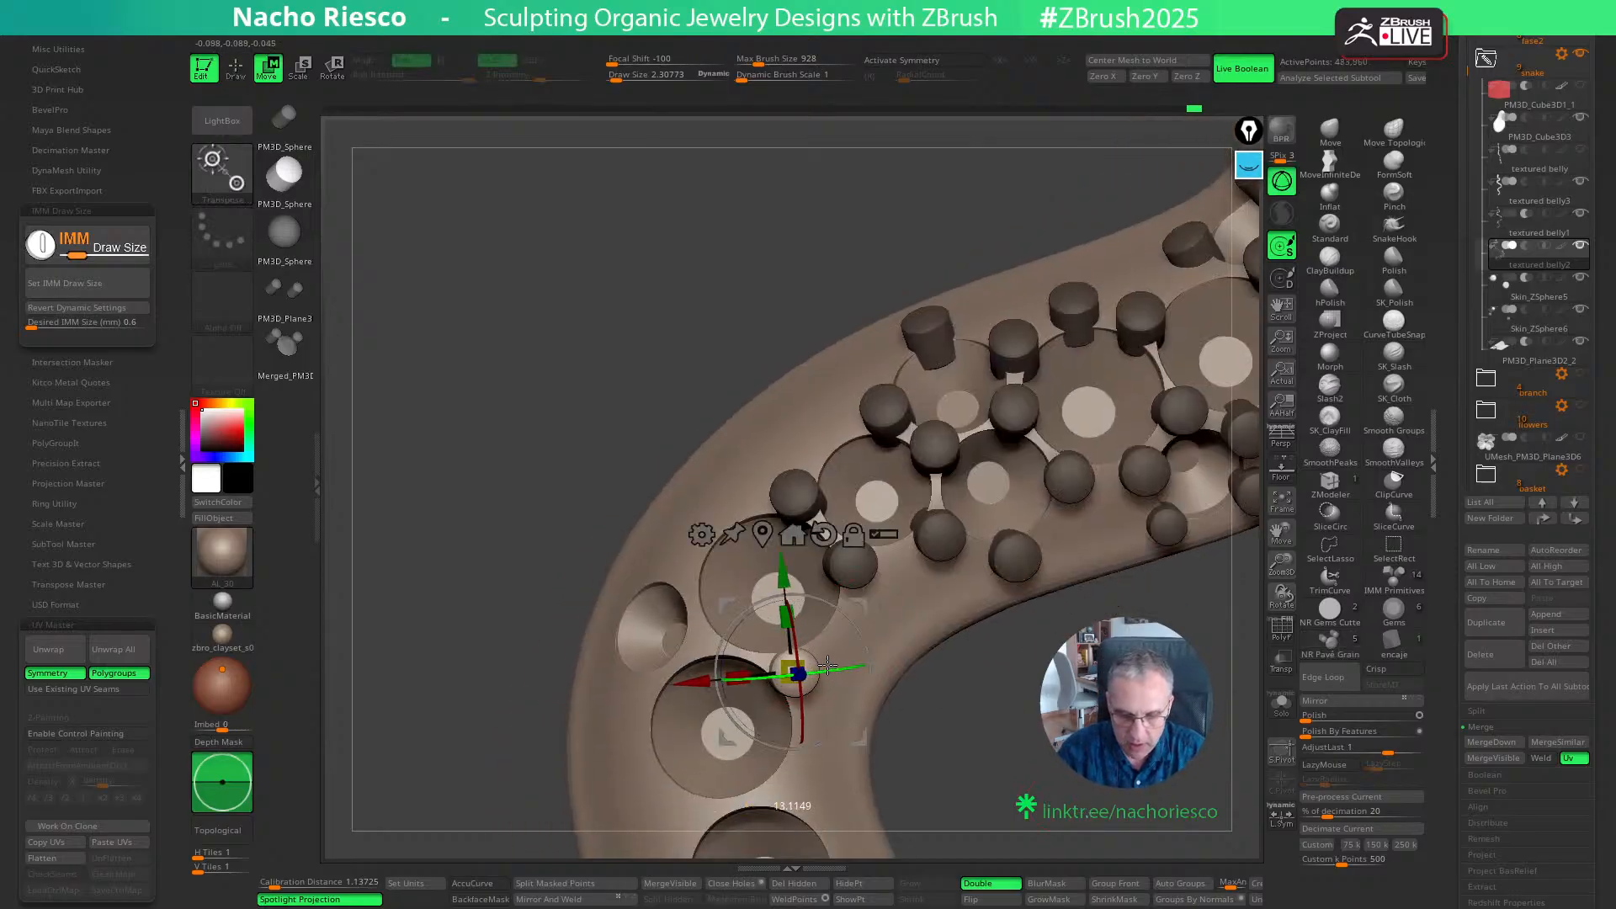
{"action": "key", "text": "q"}
{"action": "left_click_drag", "start_coordinate": [909, 715], "coordinate": [1003, 779]}
{"action": "left_click_drag", "start_coordinate": [690, 580], "coordinate": [697, 589]}
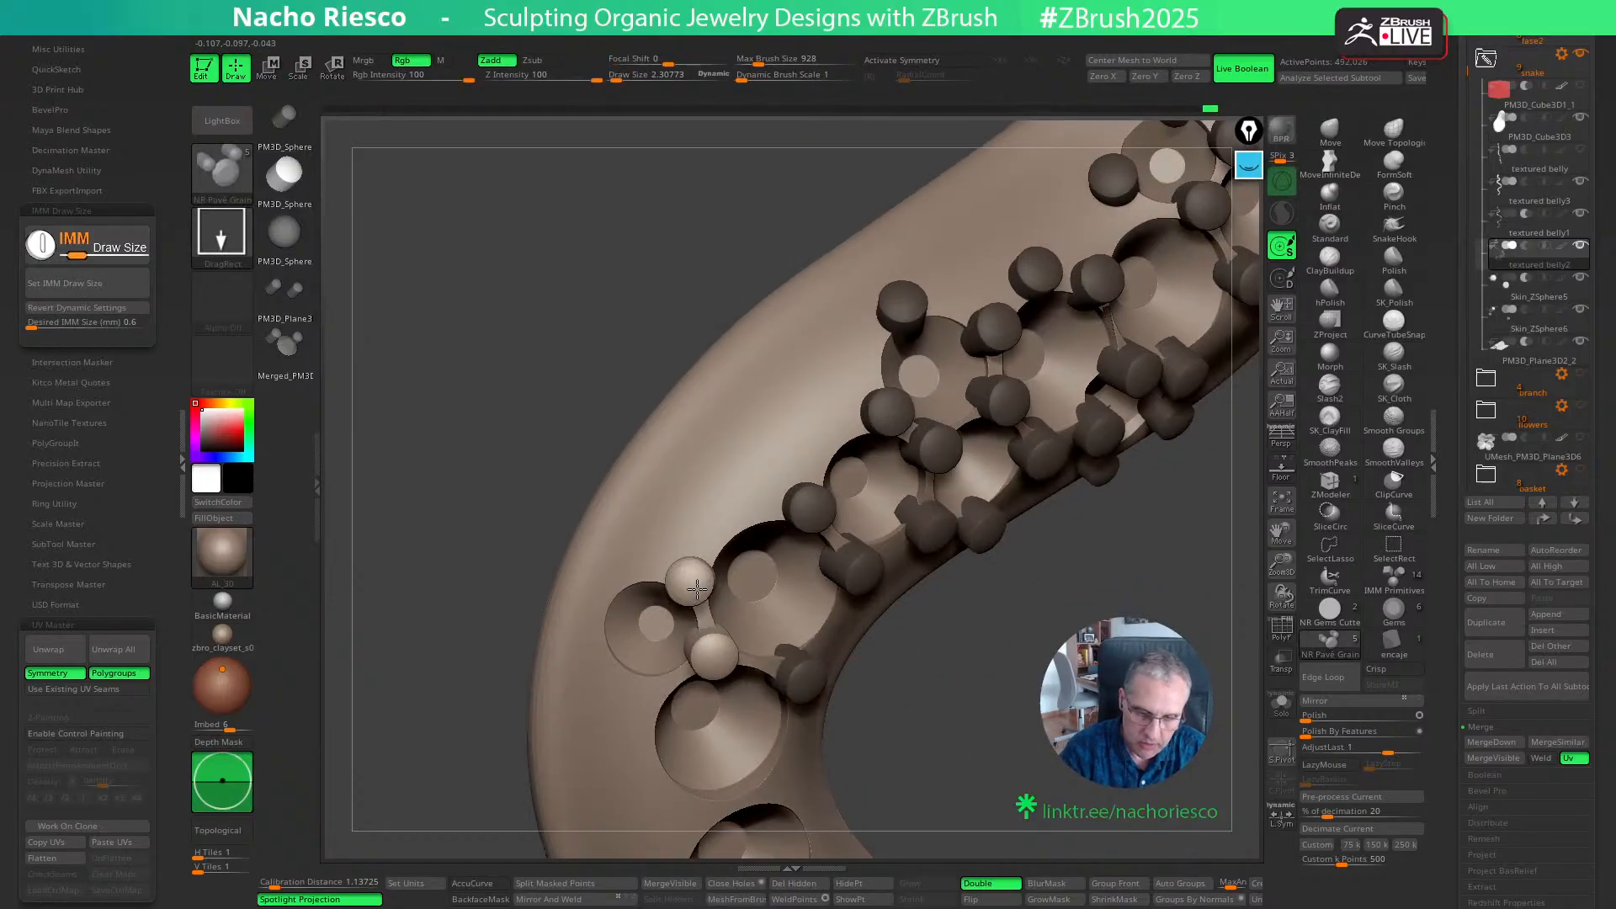
- Place a grain at the lower gap between the small outer seat and the neighbouring large seat, checking its placement
{"action": "key", "text": "w"}
{"action": "mouse_move", "coordinate": [921, 698]}
{"action": "left_mouse_down"}
{"action": "mouse_move", "coordinate": [974, 680]}
{"action": "mouse_move", "coordinate": [1018, 765]}
{"action": "mouse_move", "coordinate": [1008, 750]}
{"action": "mouse_move", "coordinate": [1094, 702]}
{"action": "left_mouse_up"}
{"action": "key", "text": "q"}
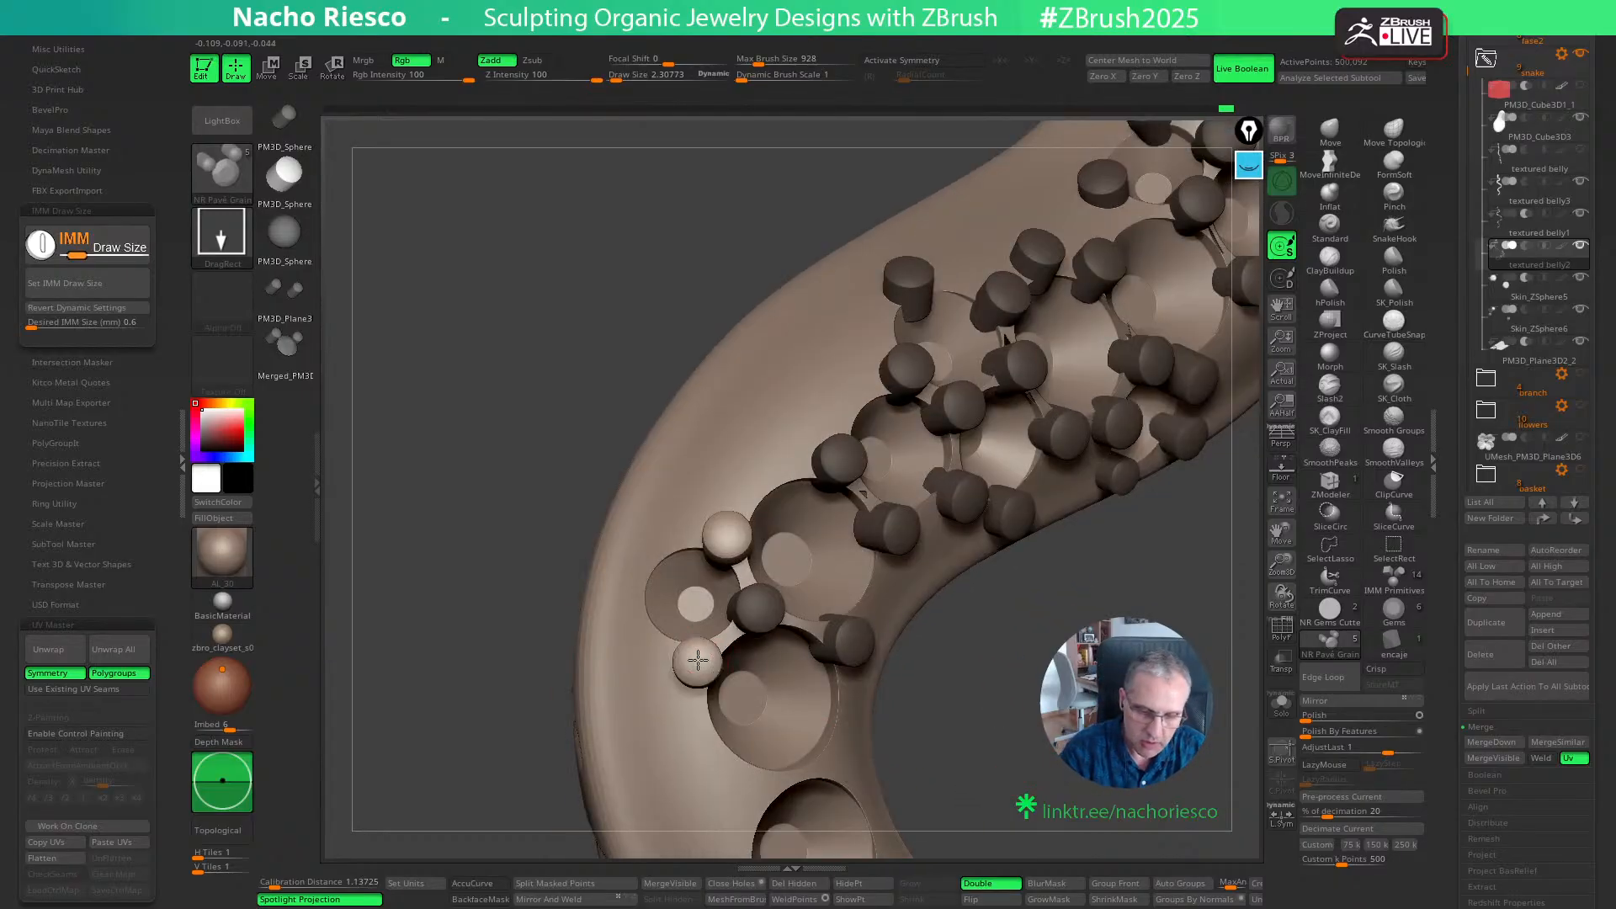
{"action": "left_click_drag", "start_coordinate": [697, 660], "coordinate": [700, 665]}
{"action": "key", "text": "w"}
{"action": "key", "text": "q"}
- Place a grain on the lower outer edge of the small outer seat, scaling it down slightly and shifting it toward the seat
{"action": "left_click_drag", "start_coordinate": [960, 705], "coordinate": [1038, 704]}
{"action": "key", "text": "w"}
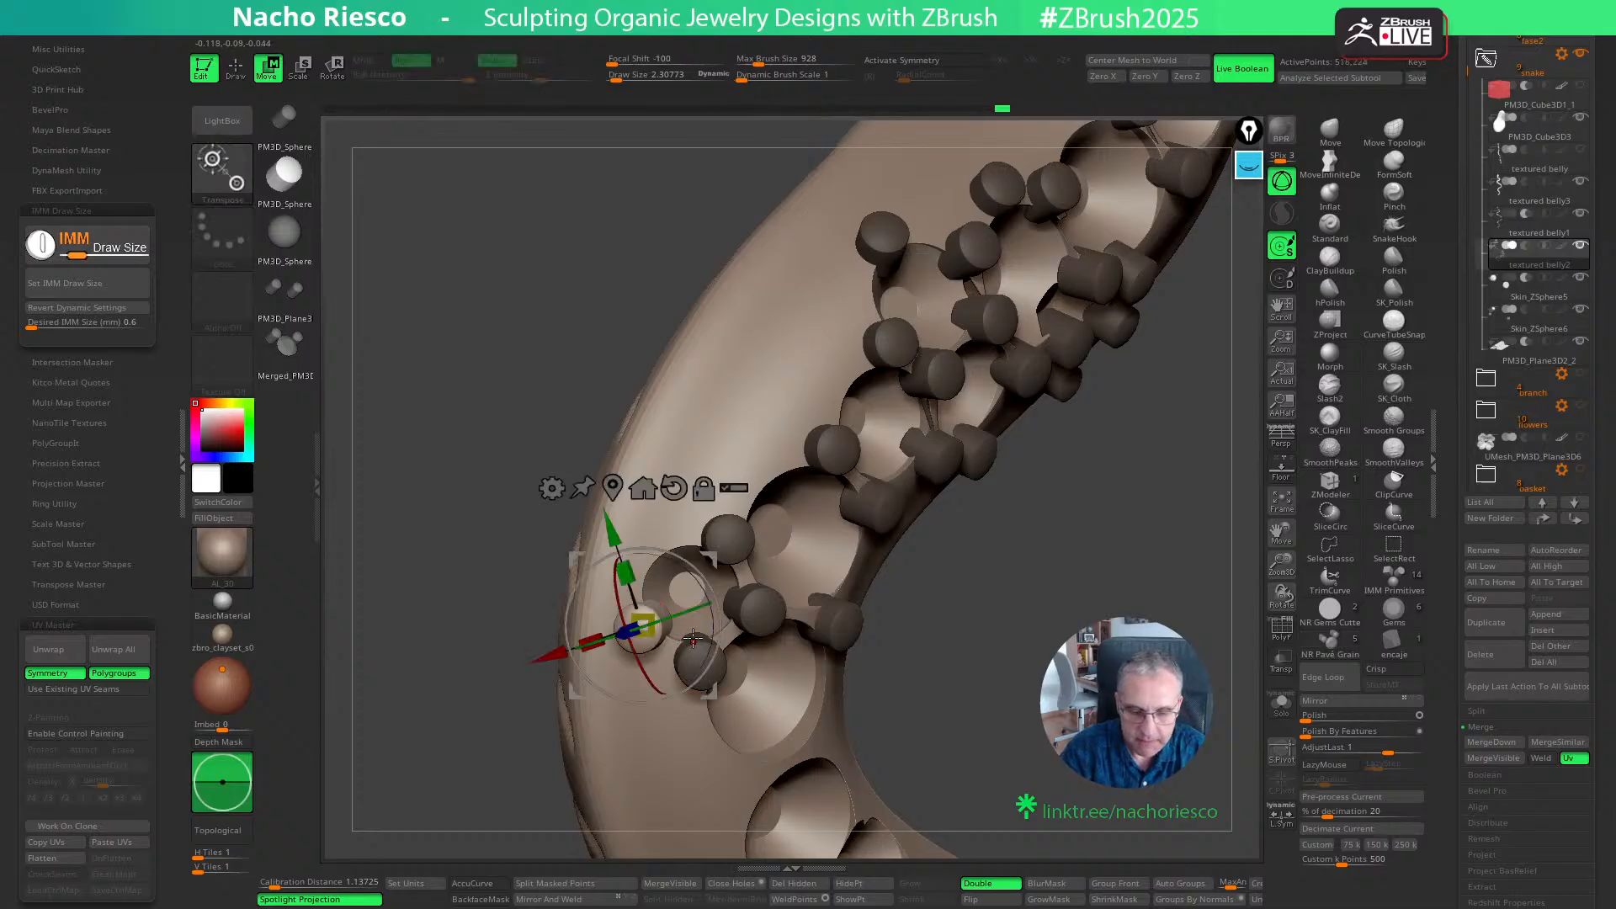
{"action": "left_click_drag", "start_coordinate": [705, 701], "coordinate": [704, 702]}
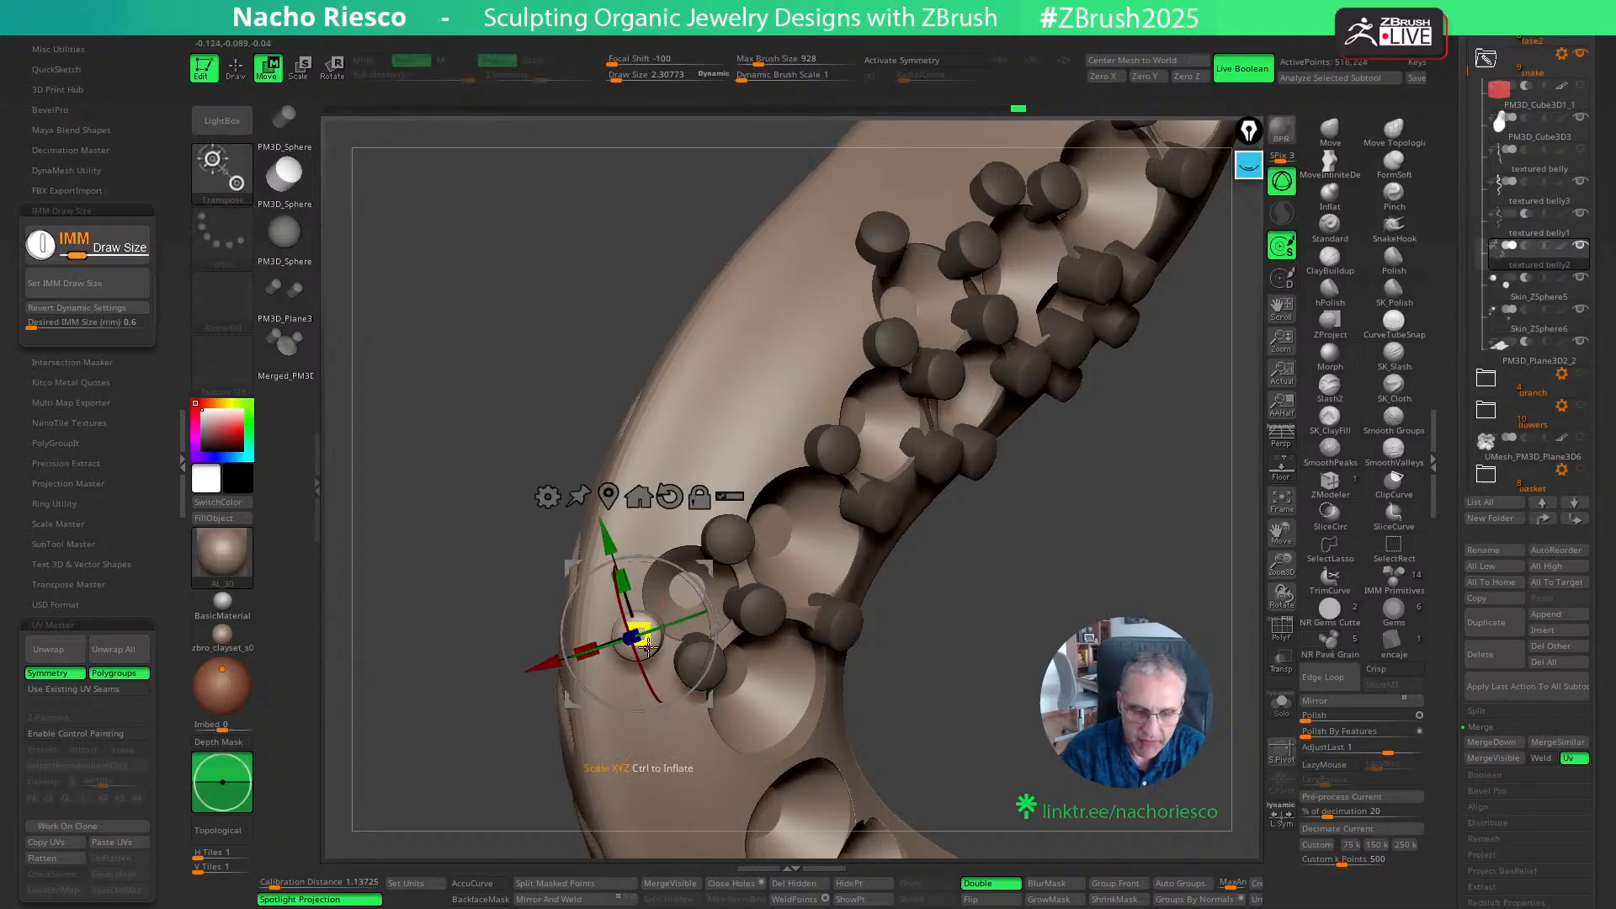
{"action": "left_click_drag", "start_coordinate": [642, 636], "coordinate": [642, 649]}
{"action": "left_click_drag", "start_coordinate": [705, 701], "coordinate": [709, 697]}
{"action": "key", "text": "q"}
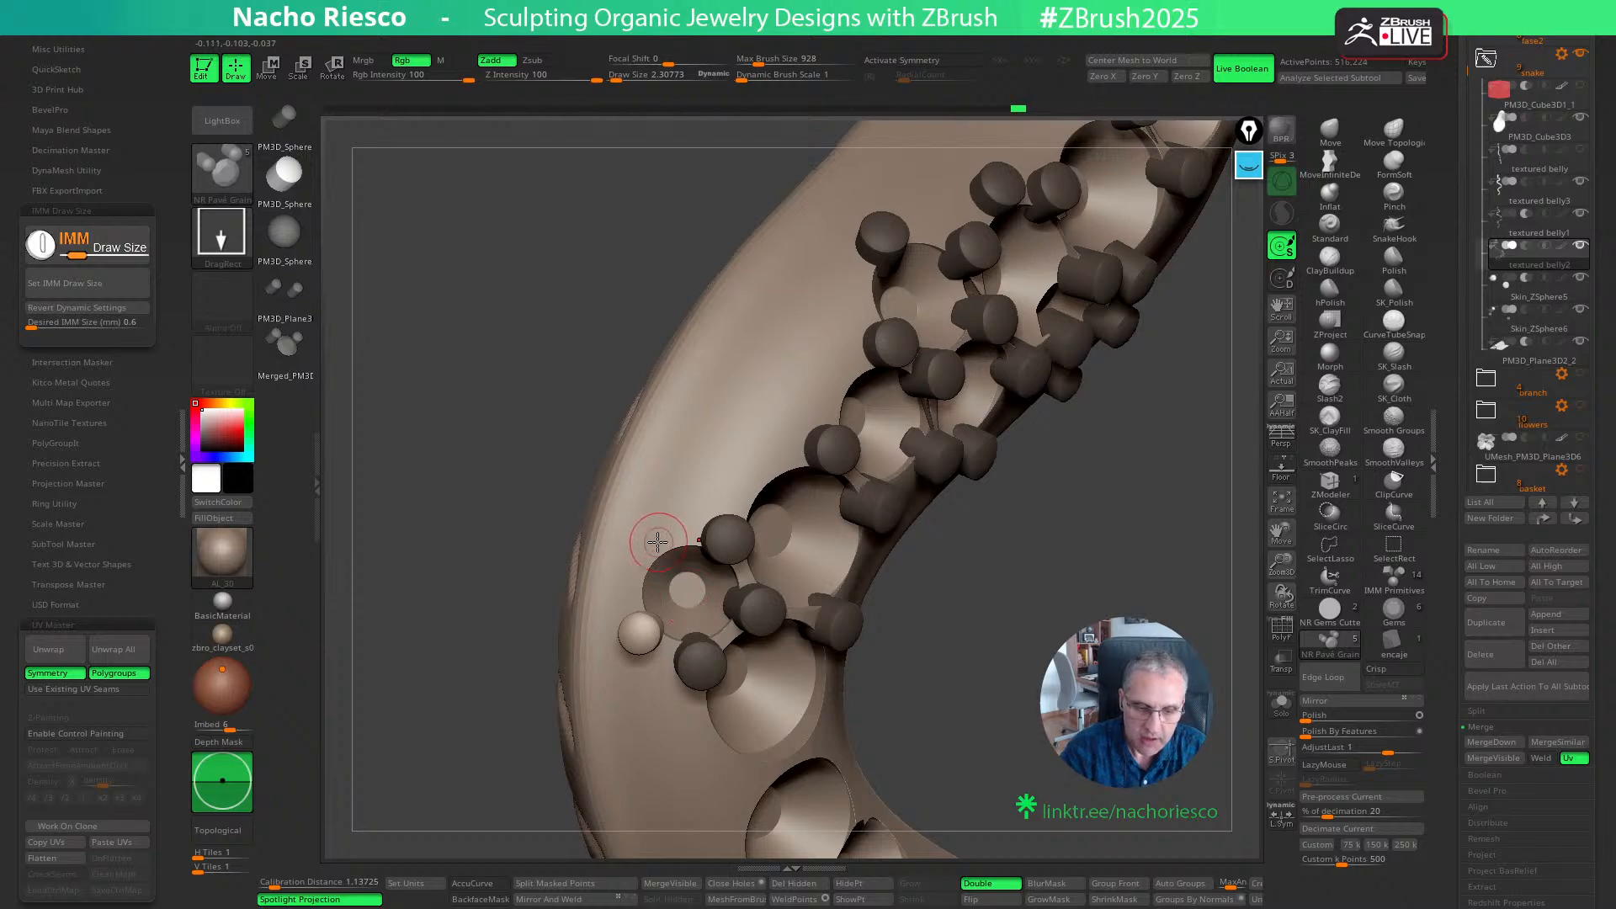
- Place a grain on the upper outer edge of the small outer seat, scale it down slightly and align it with the body surface
{"action": "left_click", "coordinate": [654, 540]}
{"action": "key", "text": "w"}
{"action": "left_click_drag", "start_coordinate": [664, 543], "coordinate": [663, 543]}
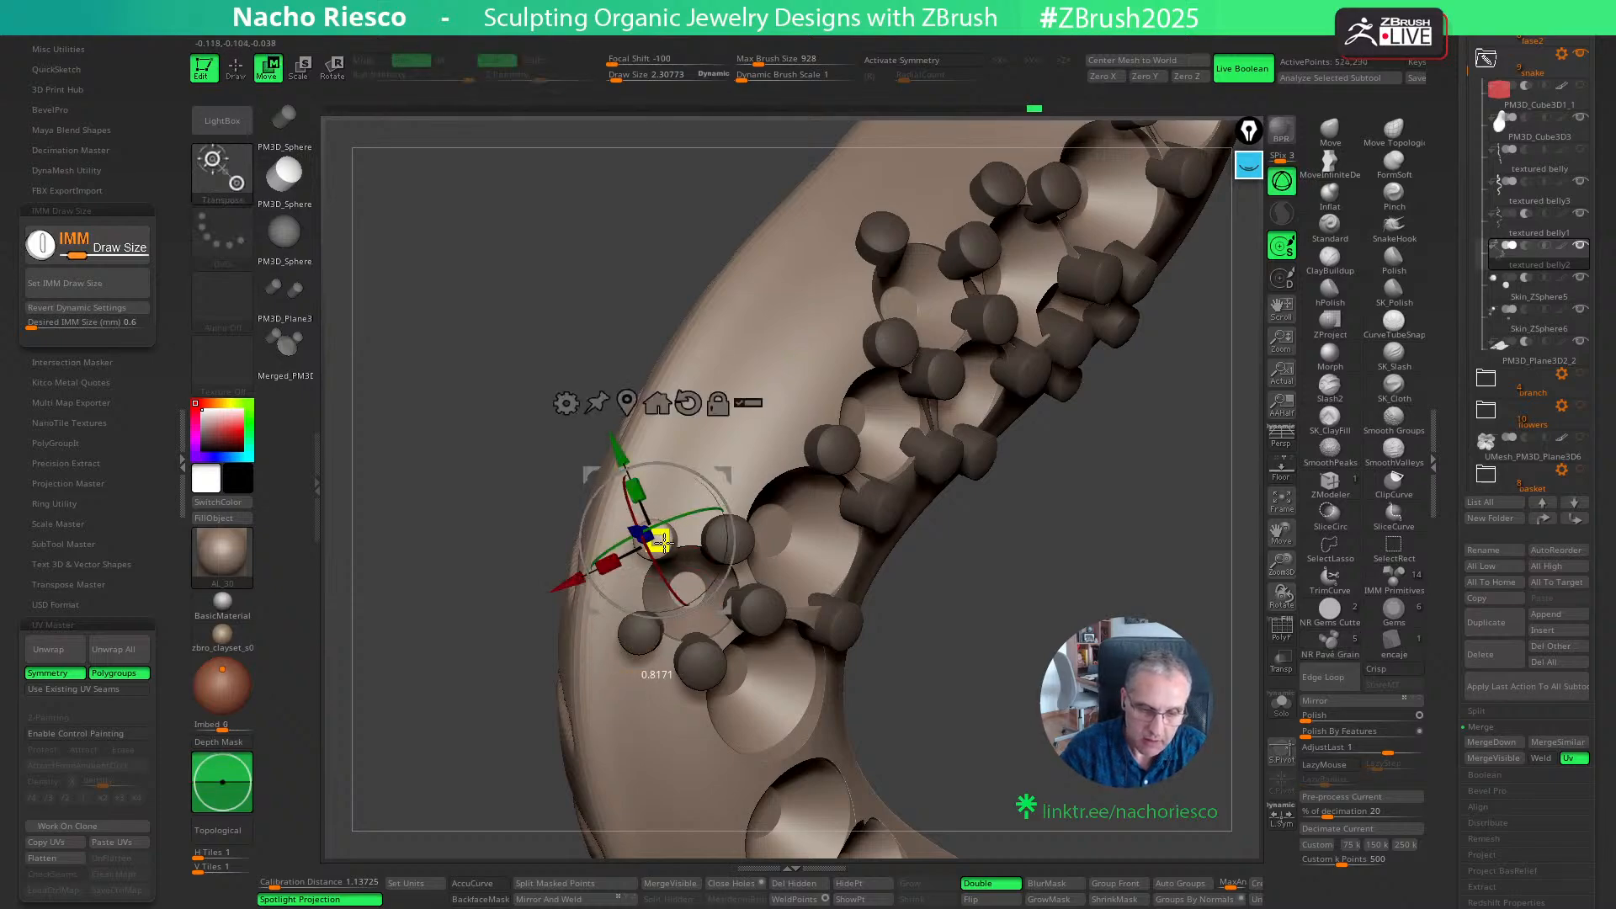
{"action": "left_click_drag", "start_coordinate": [724, 612], "coordinate": [725, 618]}
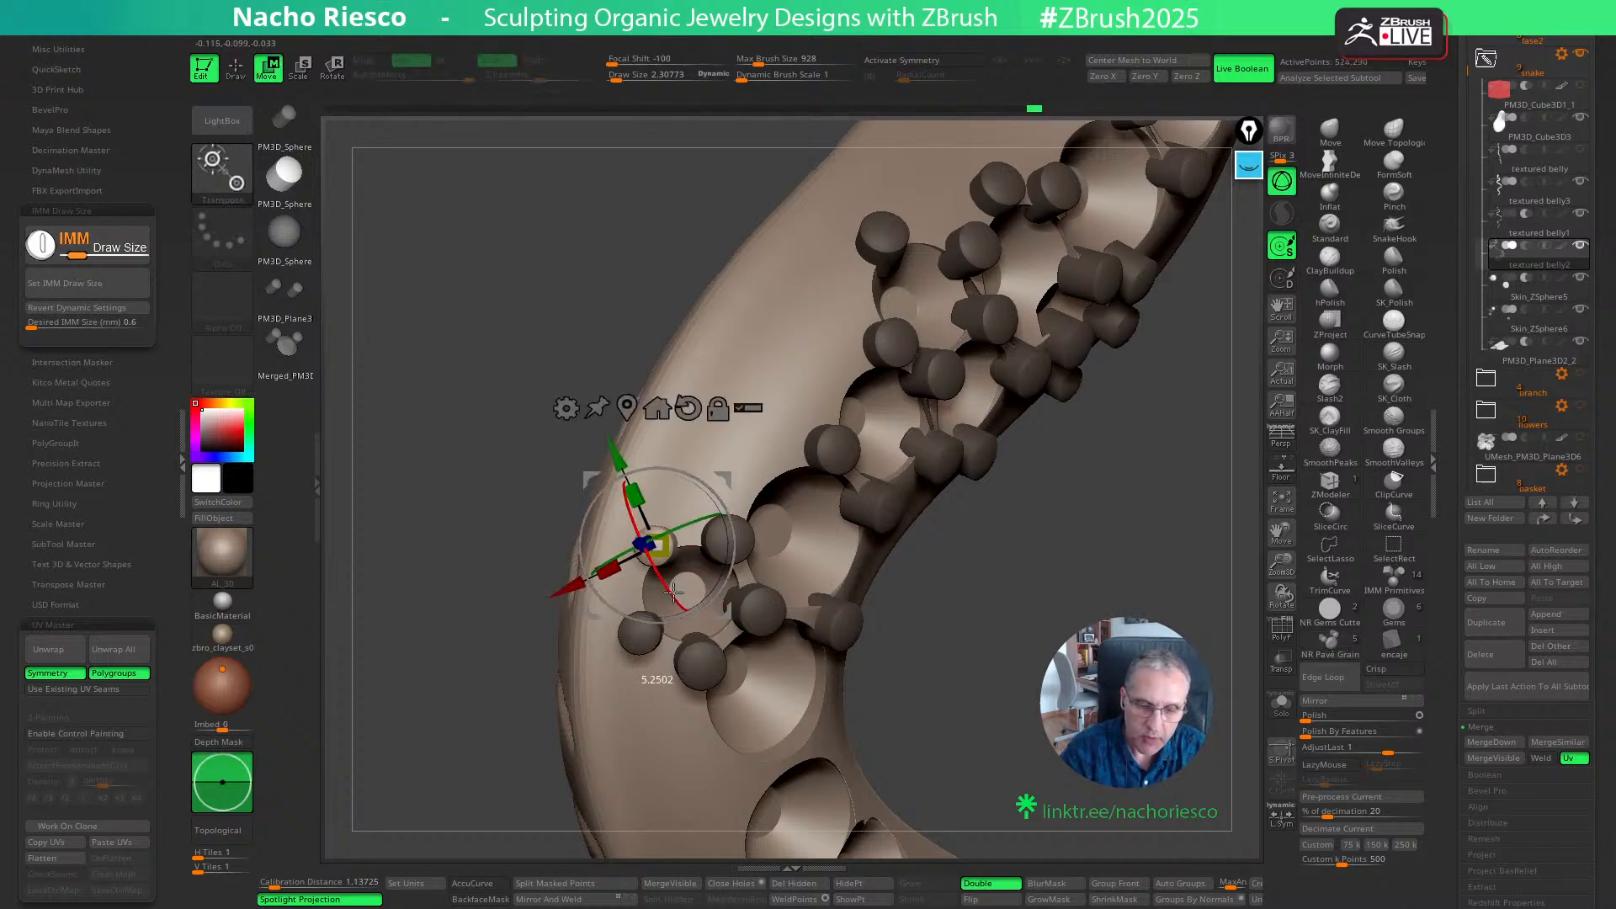
{"action": "left_click_drag", "start_coordinate": [983, 621], "coordinate": [860, 568]}
{"action": "left_click_drag", "start_coordinate": [677, 514], "coordinate": [672, 521]}
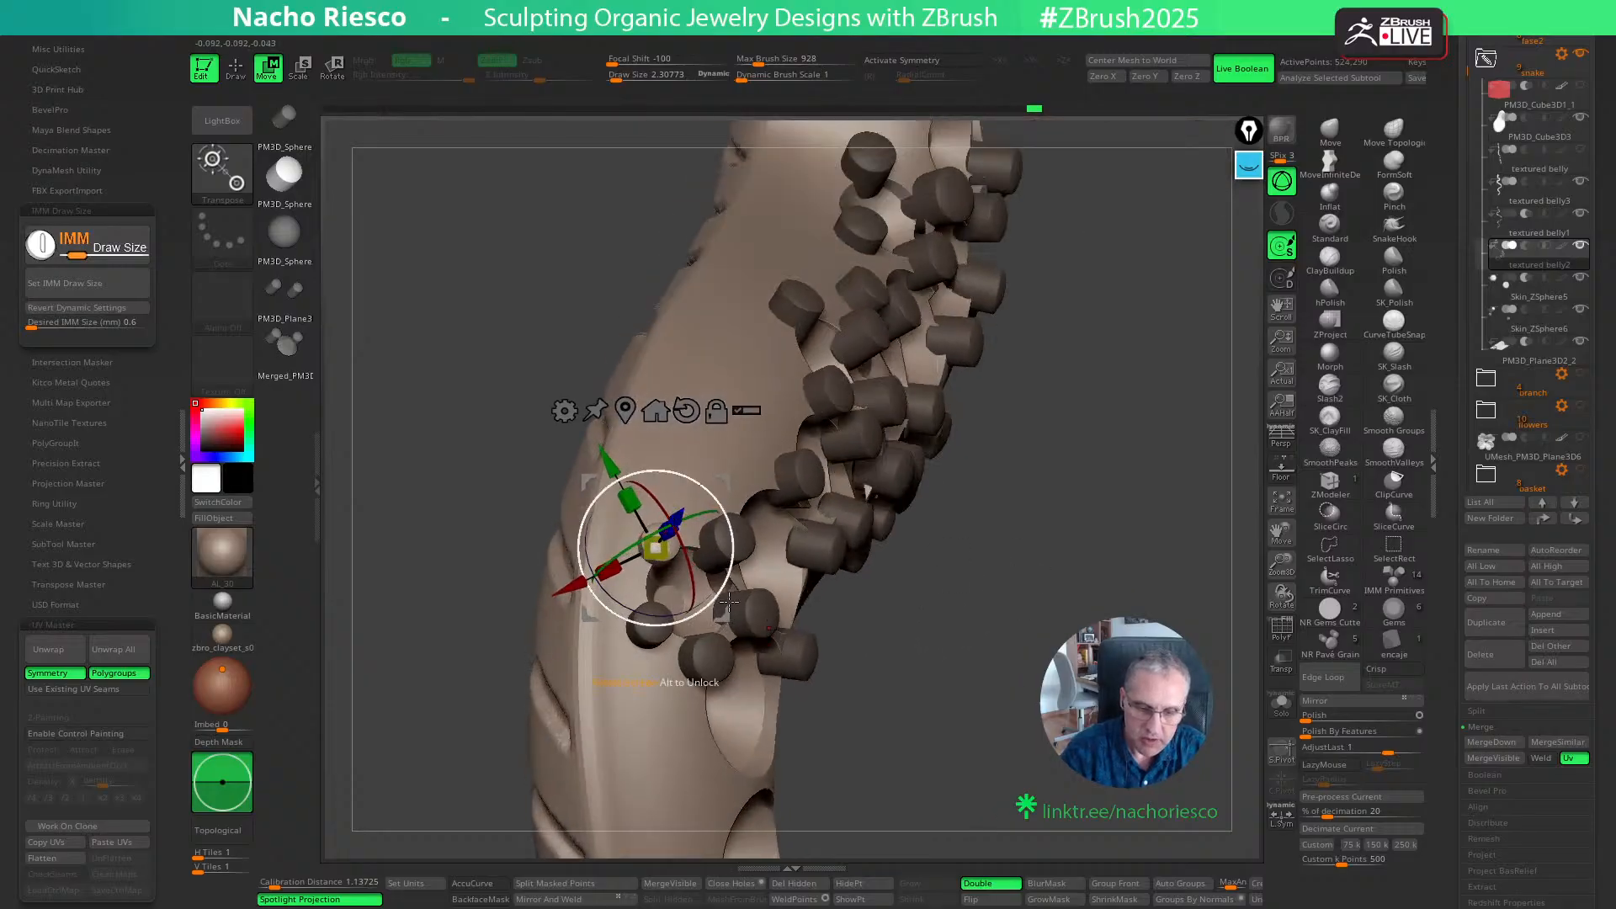
{"action": "left_click_drag", "start_coordinate": [726, 617], "coordinate": [725, 611]}
{"action": "mouse_move", "coordinate": [859, 619]}
{"action": "left_mouse_down"}
{"action": "mouse_move", "coordinate": [1011, 682]}
{"action": "mouse_move", "coordinate": [1028, 714]}
{"action": "mouse_move", "coordinate": [996, 685]}
{"action": "left_mouse_up"}
{"action": "key", "text": "q"}
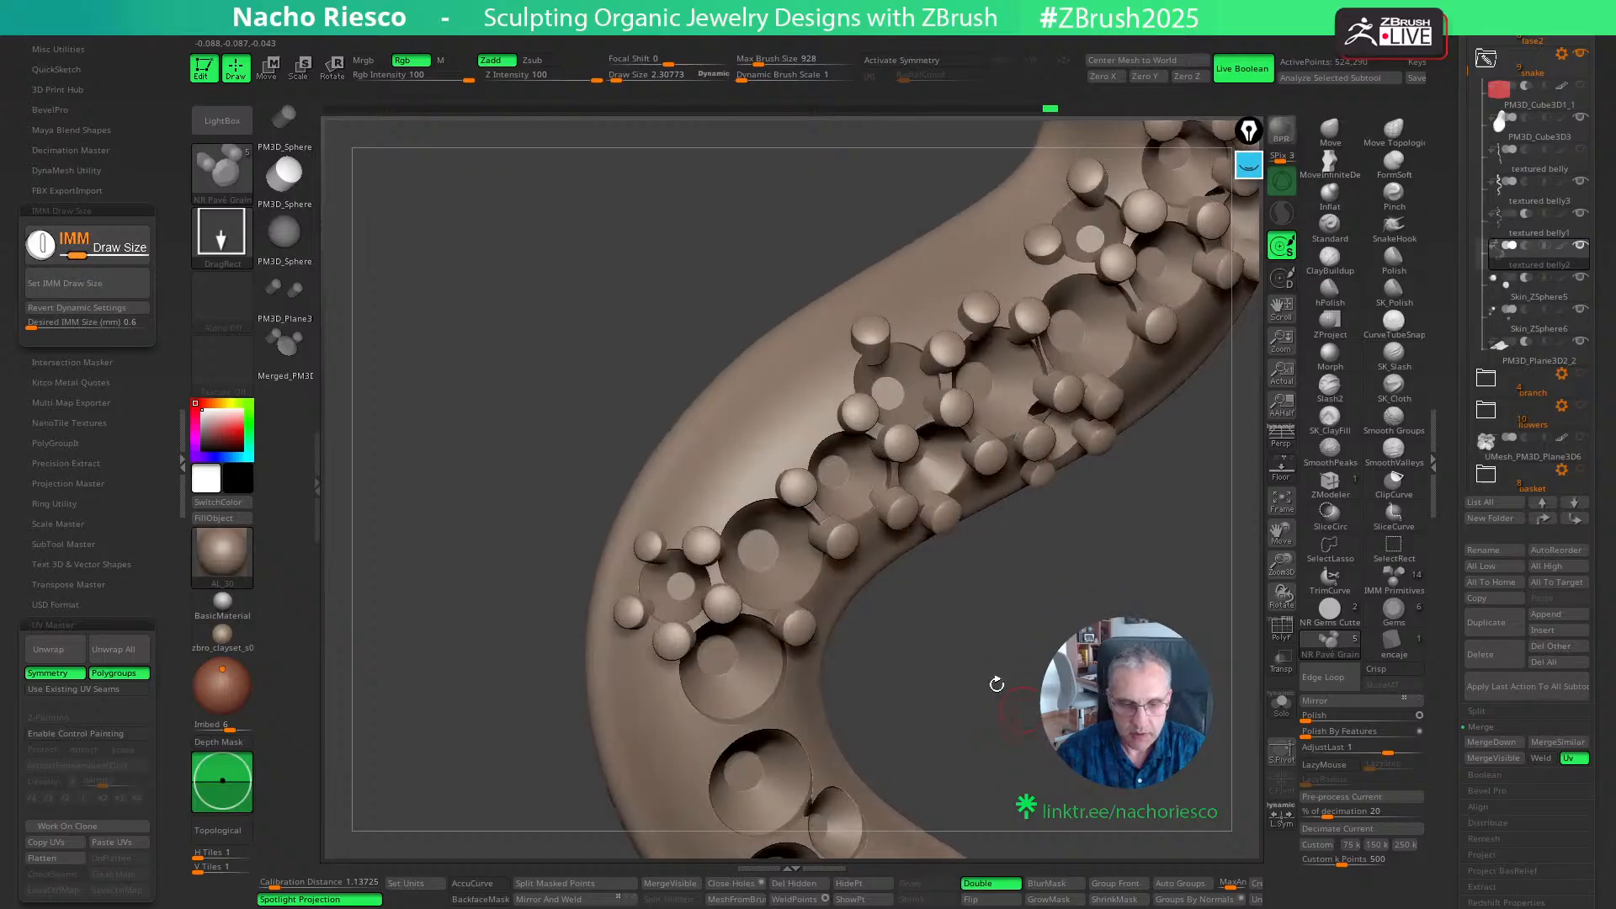
- Place grains on the outer and inner edges of the large seat beside the small one, redoing and slightly shrinking the inner grain
{"action": "left_click_drag", "start_coordinate": [738, 494], "coordinate": [750, 516], "text": "ctrl"}
{"action": "left_click_drag", "start_coordinate": [962, 699], "coordinate": [959, 686], "text": "shift"}
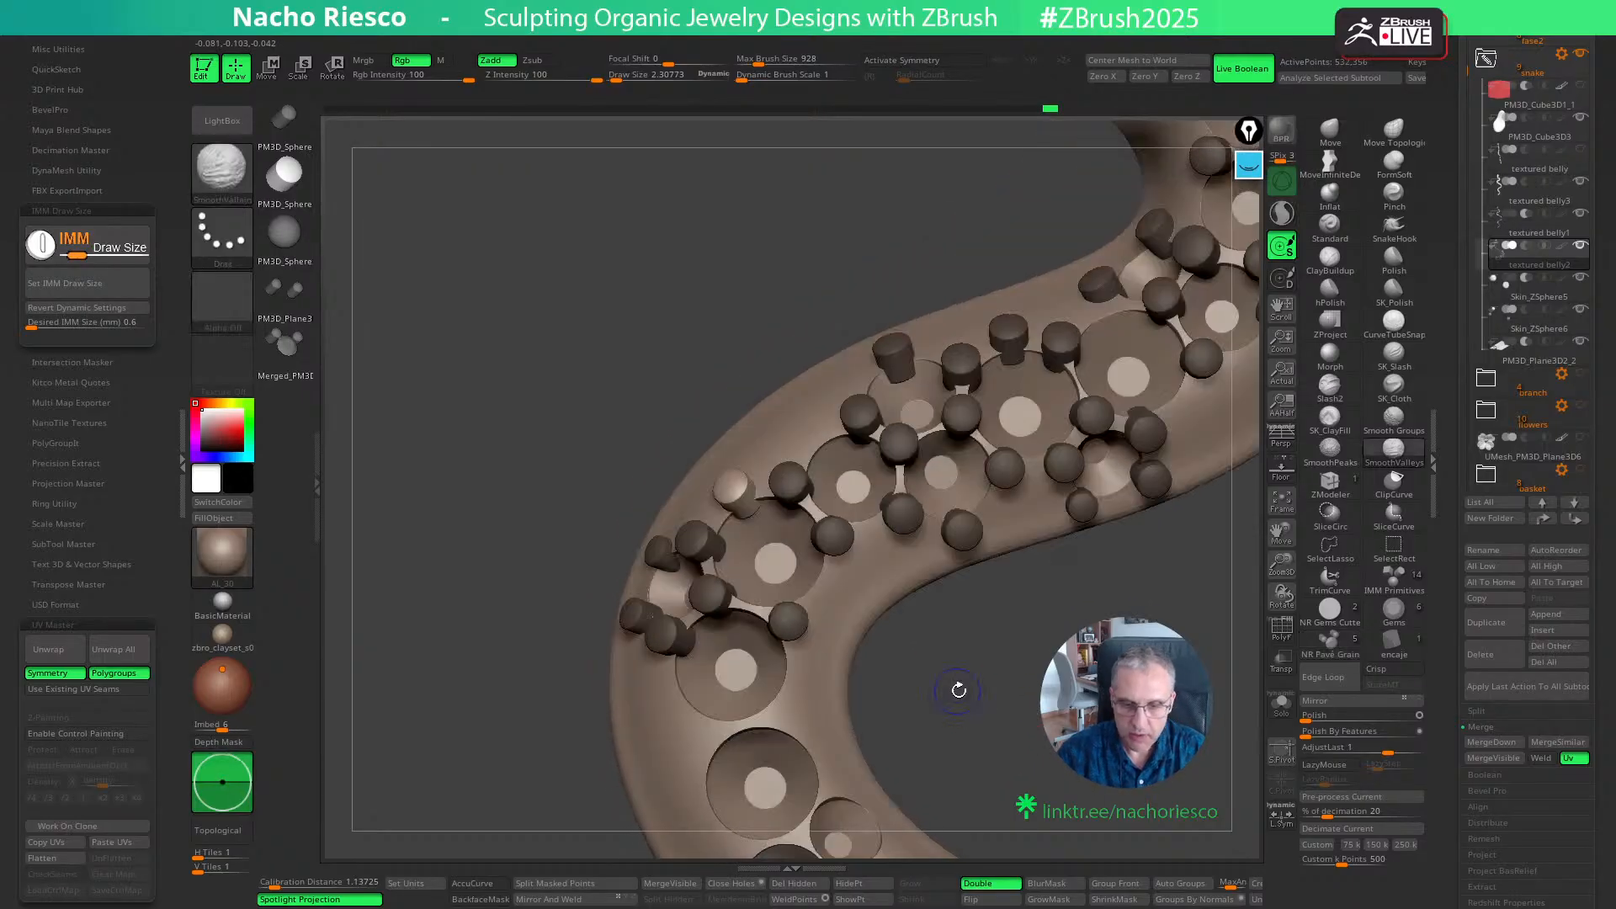
{"action": "left_click_drag", "start_coordinate": [827, 586], "coordinate": [841, 603]}
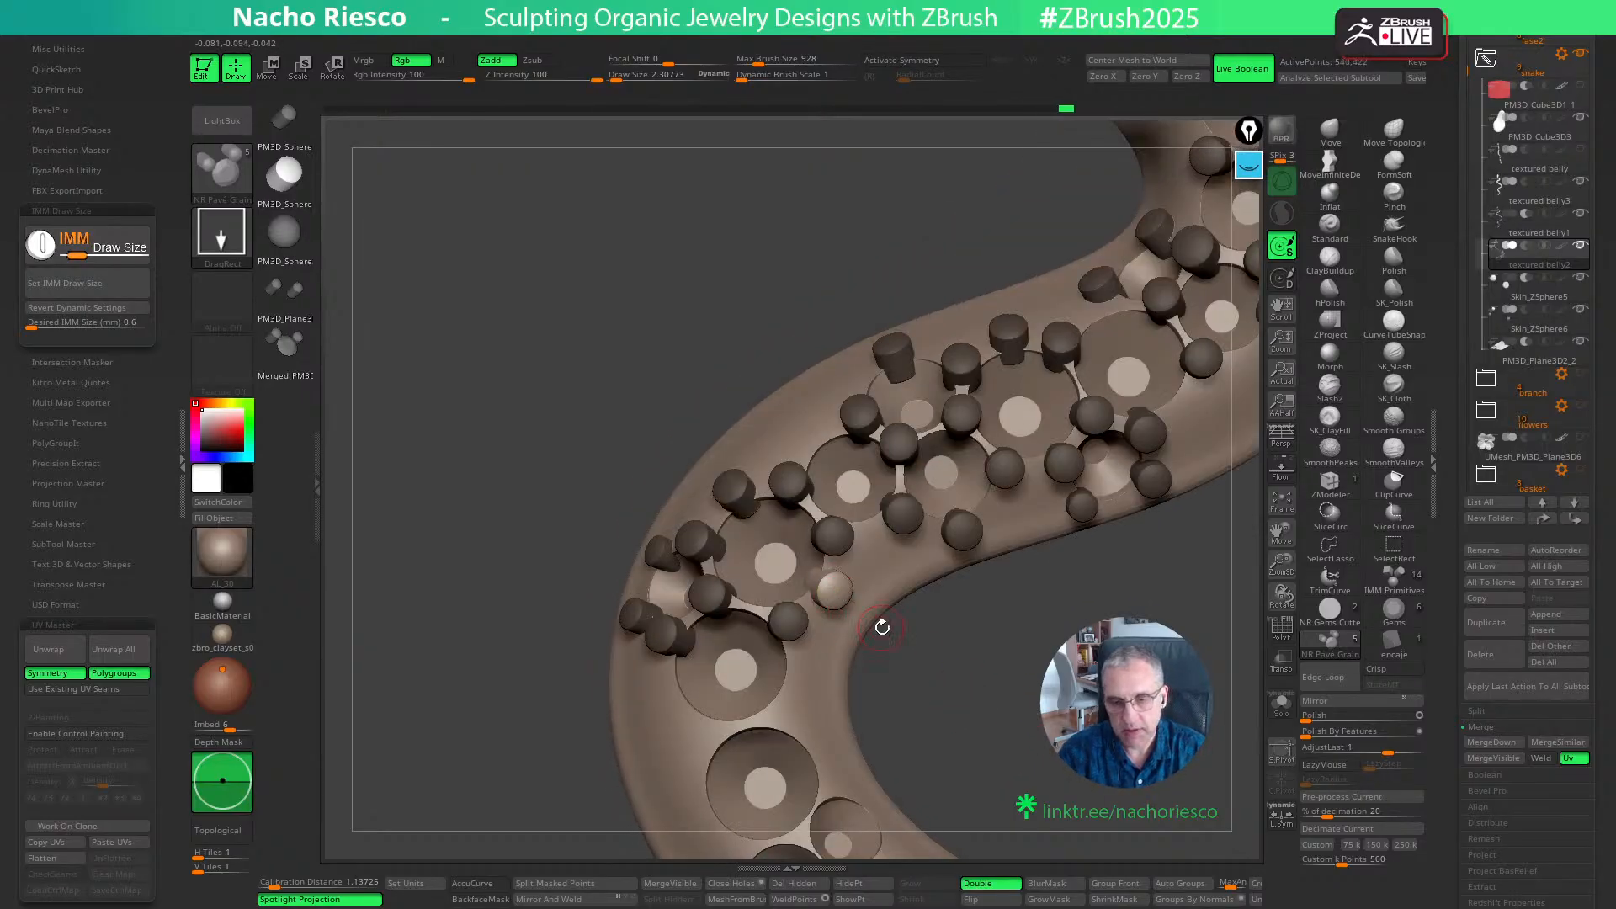
{"action": "key", "text": "ctrl+z"}
{"action": "left_click", "coordinate": [829, 592]}
{"action": "key", "text": "w"}
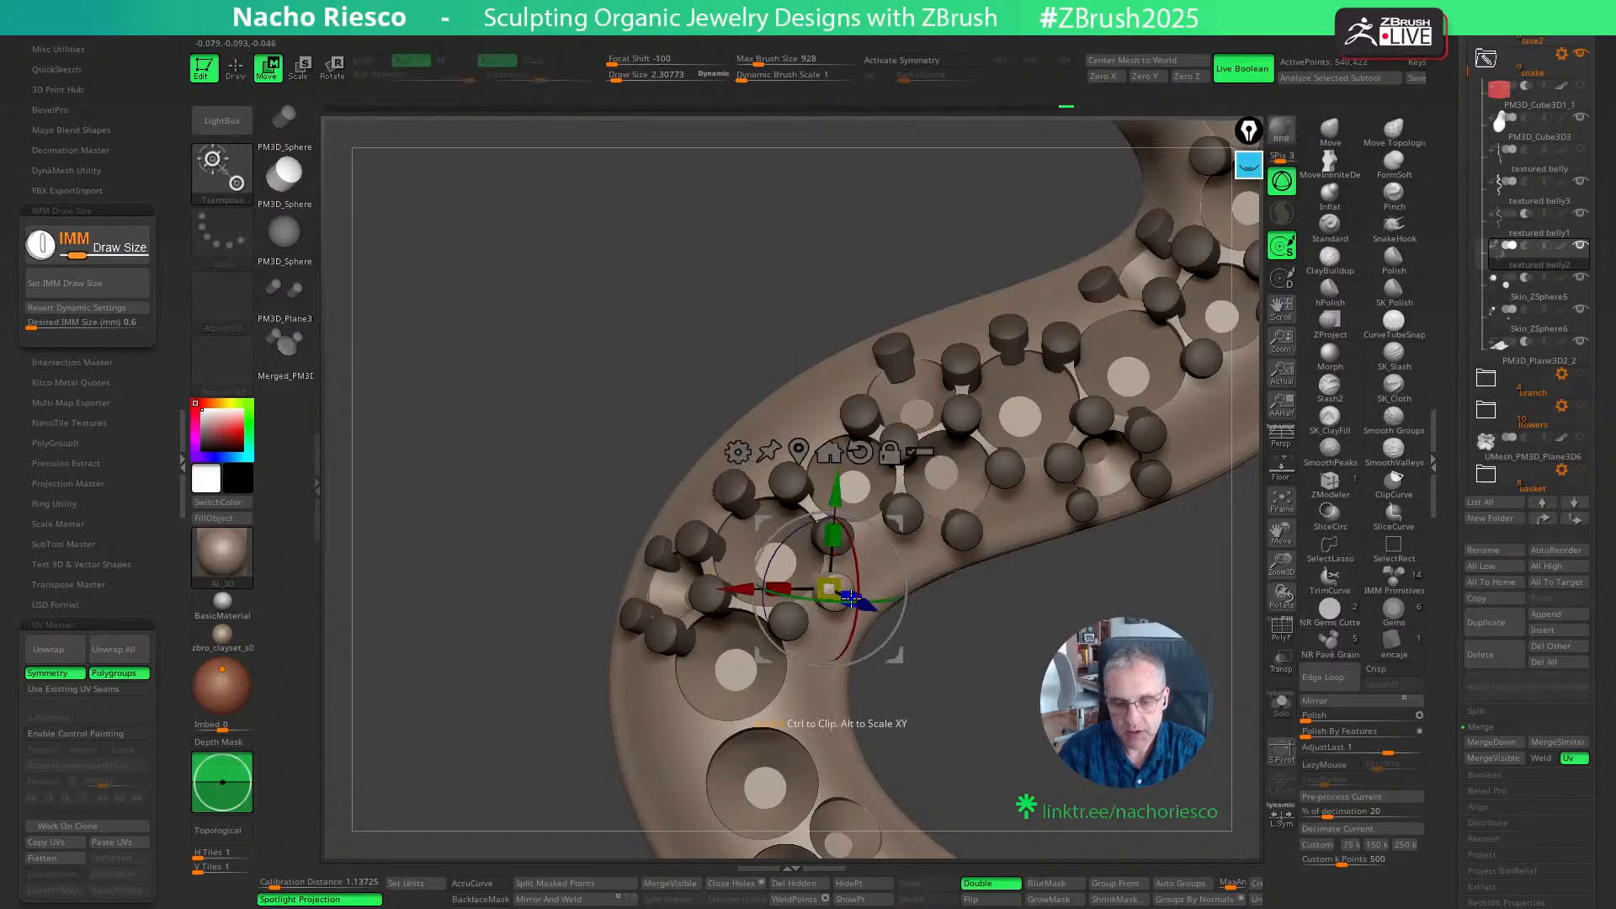
{"action": "mouse_move", "coordinate": [882, 597]}
{"action": "left_mouse_down"}
{"action": "mouse_move", "coordinate": [850, 617]}
{"action": "mouse_move", "coordinate": [867, 586]}
{"action": "left_mouse_up"}
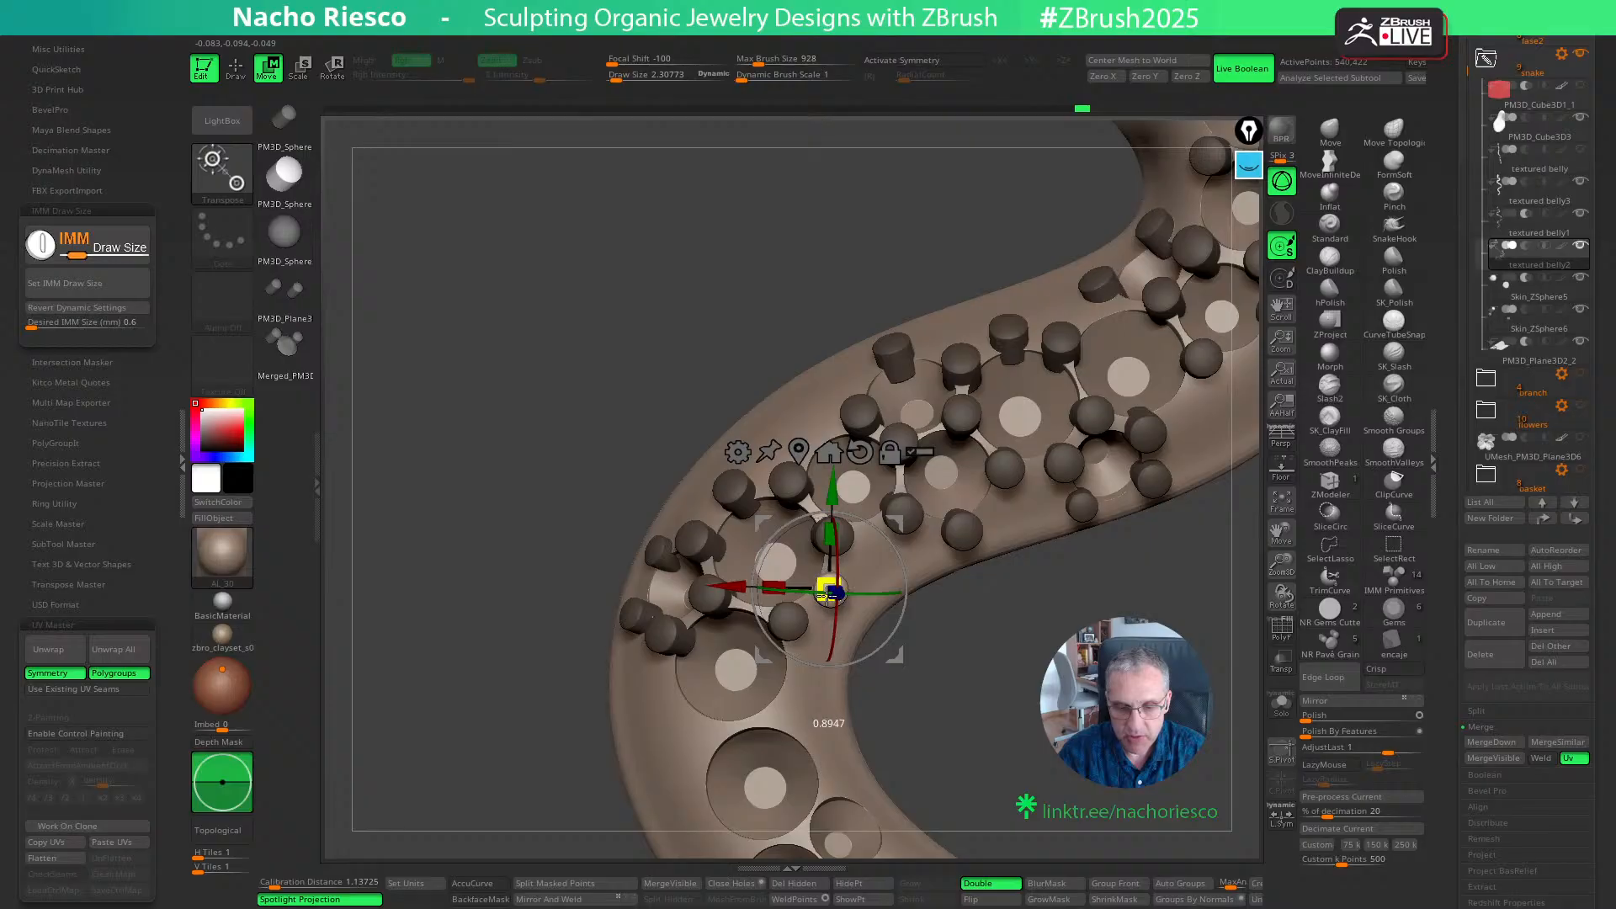
{"action": "key", "text": "q"}
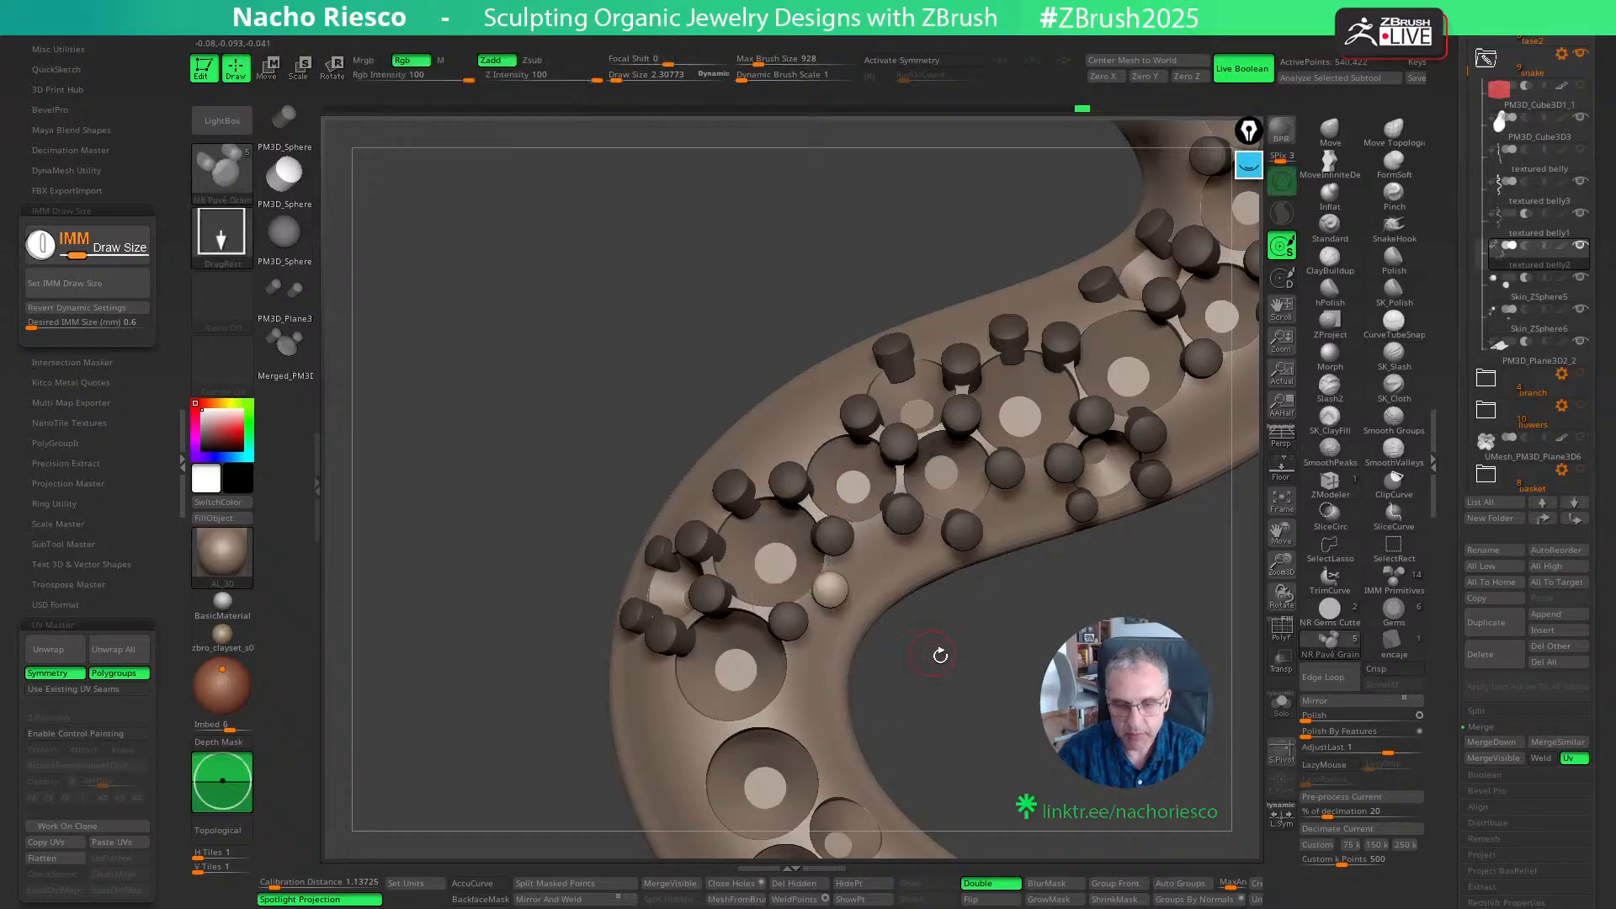
- Place grains on the outer and inner edges and at both lower gaps of the following large seat on the bend
{"action": "mouse_move", "coordinate": [940, 655]}
{"action": "left_mouse_down"}
{"action": "mouse_move", "coordinate": [1015, 722]}
{"action": "mouse_move", "coordinate": [1096, 581]}
{"action": "mouse_move", "coordinate": [762, 631]}
{"action": "mouse_move", "coordinate": [862, 611]}
{"action": "left_mouse_up"}
{"action": "key", "text": "ctrl+z"}
{"action": "left_click_drag", "start_coordinate": [965, 598], "coordinate": [885, 564]}
{"action": "key", "text": "w"}
{"action": "left_click_drag", "start_coordinate": [923, 646], "coordinate": [927, 643]}
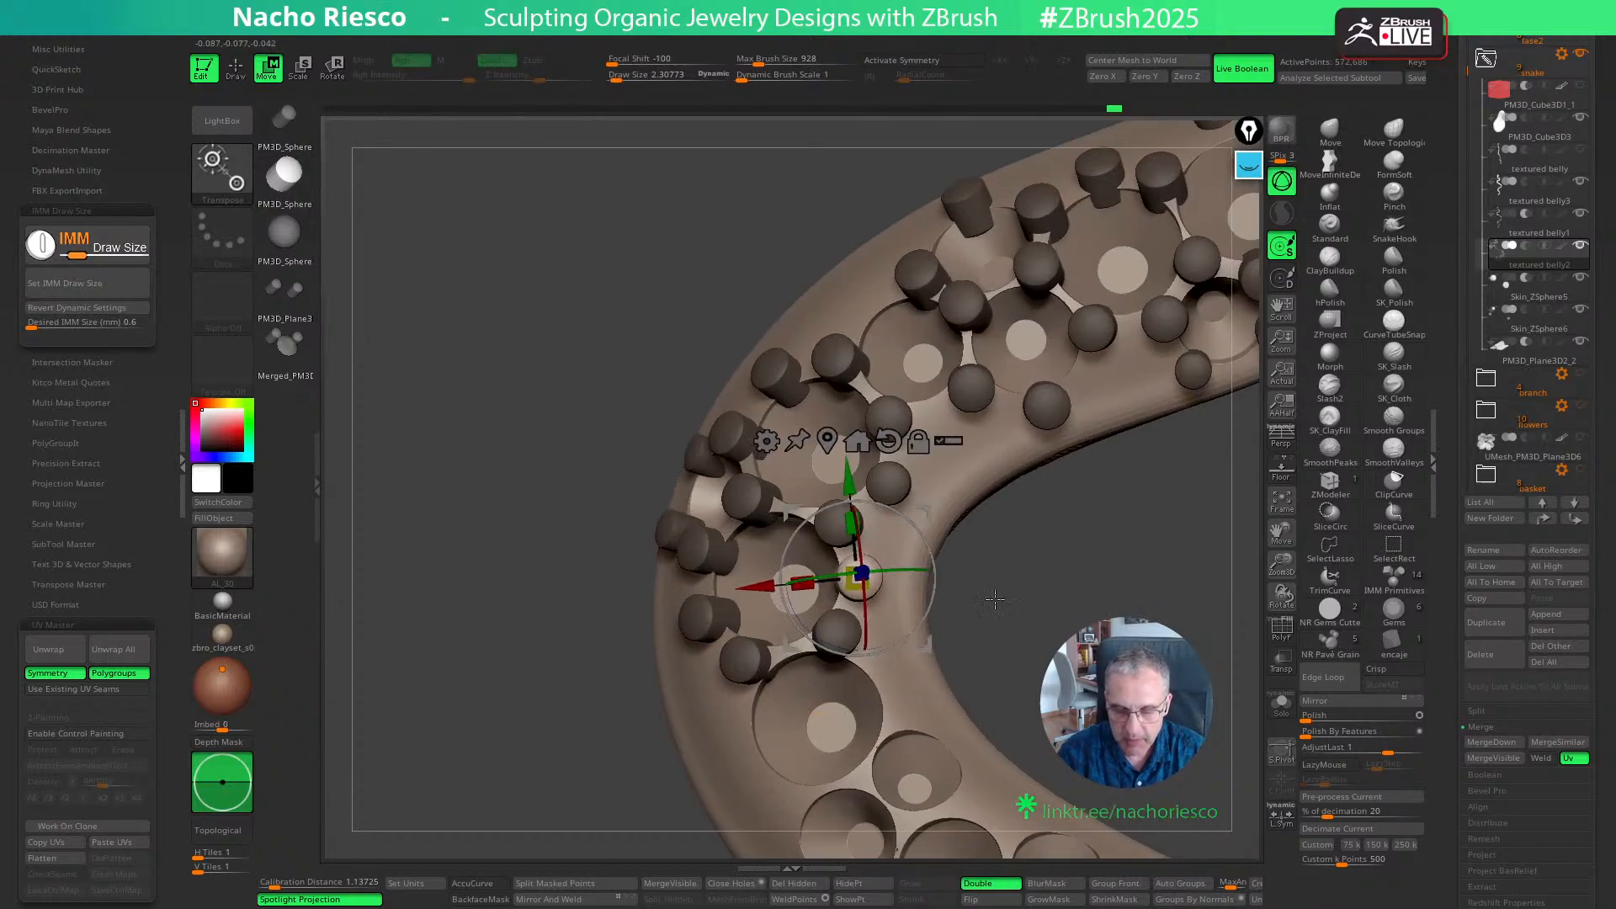
{"action": "left_click_drag", "start_coordinate": [992, 596], "coordinate": [1045, 655]}
{"action": "key", "text": "q"}
{"action": "left_click_drag", "start_coordinate": [1052, 538], "coordinate": [1055, 419], "text": "alt"}
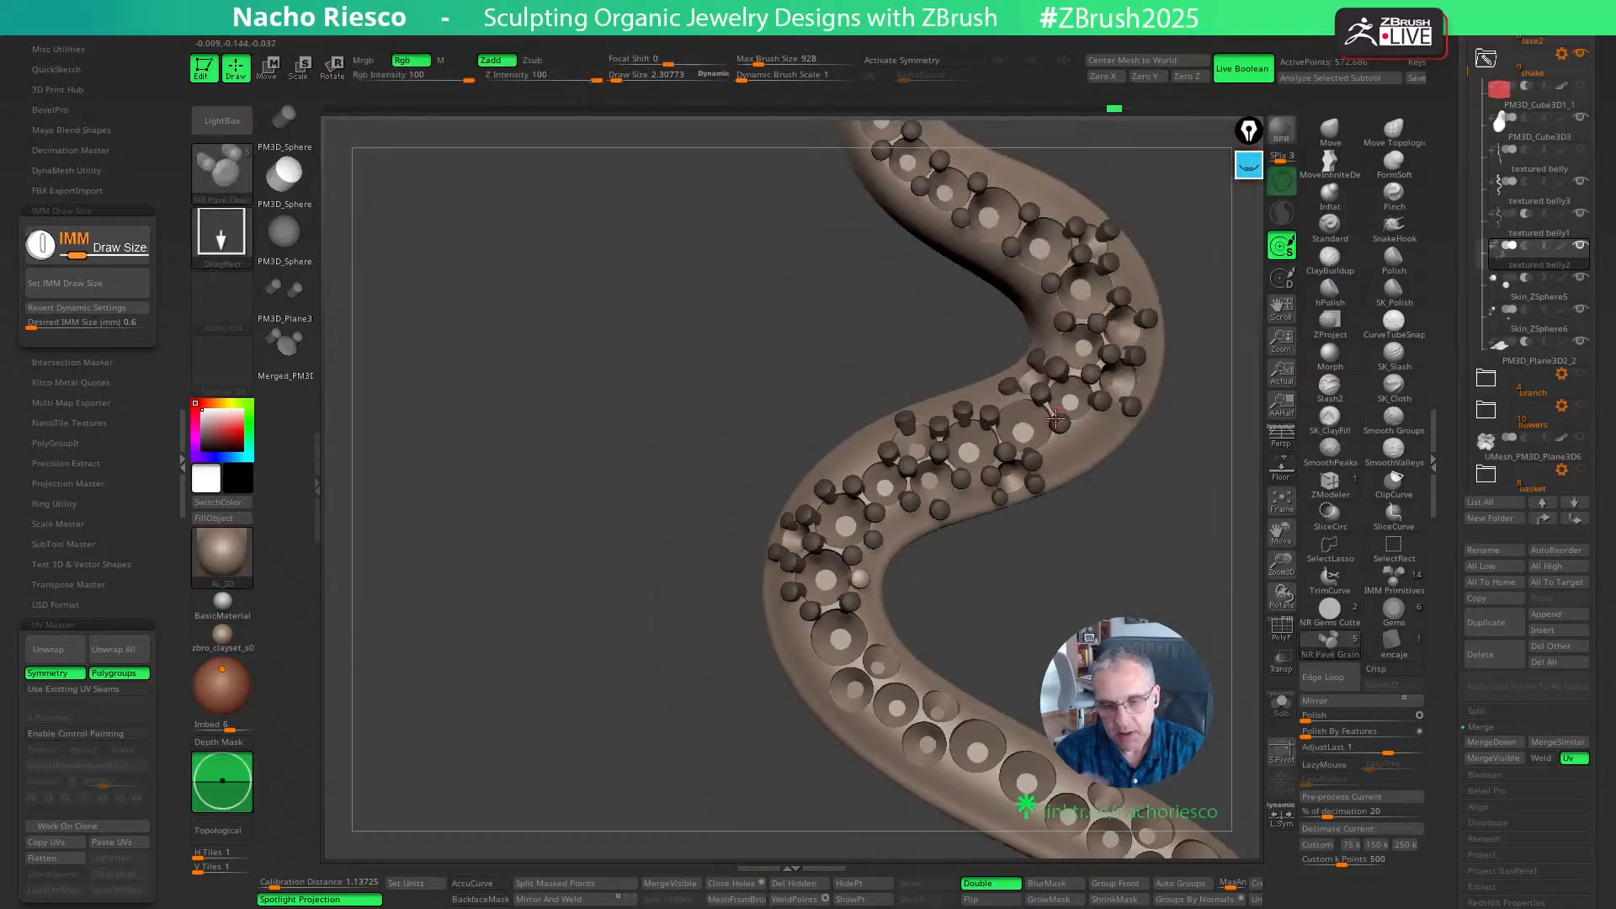
- Place grains at the outer and inner gaps below the third large seat, where the two smaller seats begin
{"action": "left_click_drag", "start_coordinate": [1101, 617], "coordinate": [1027, 635], "text": "alt"}
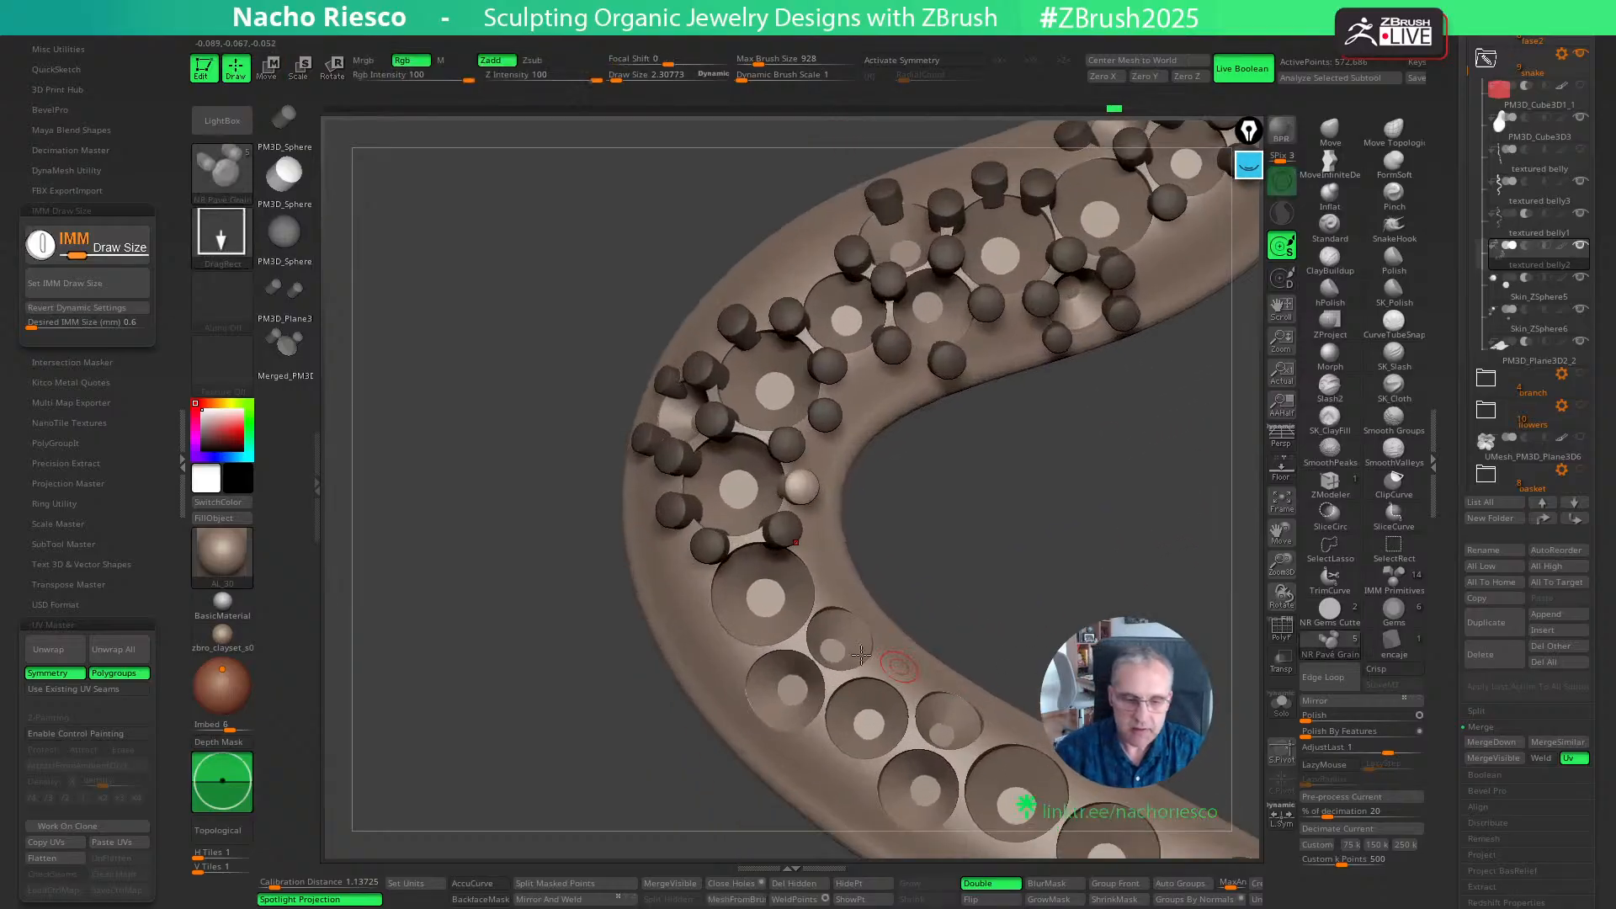
{"action": "left_click_drag", "start_coordinate": [739, 660], "coordinate": [846, 653], "text": "ctrl"}
{"action": "key", "text": "w"}
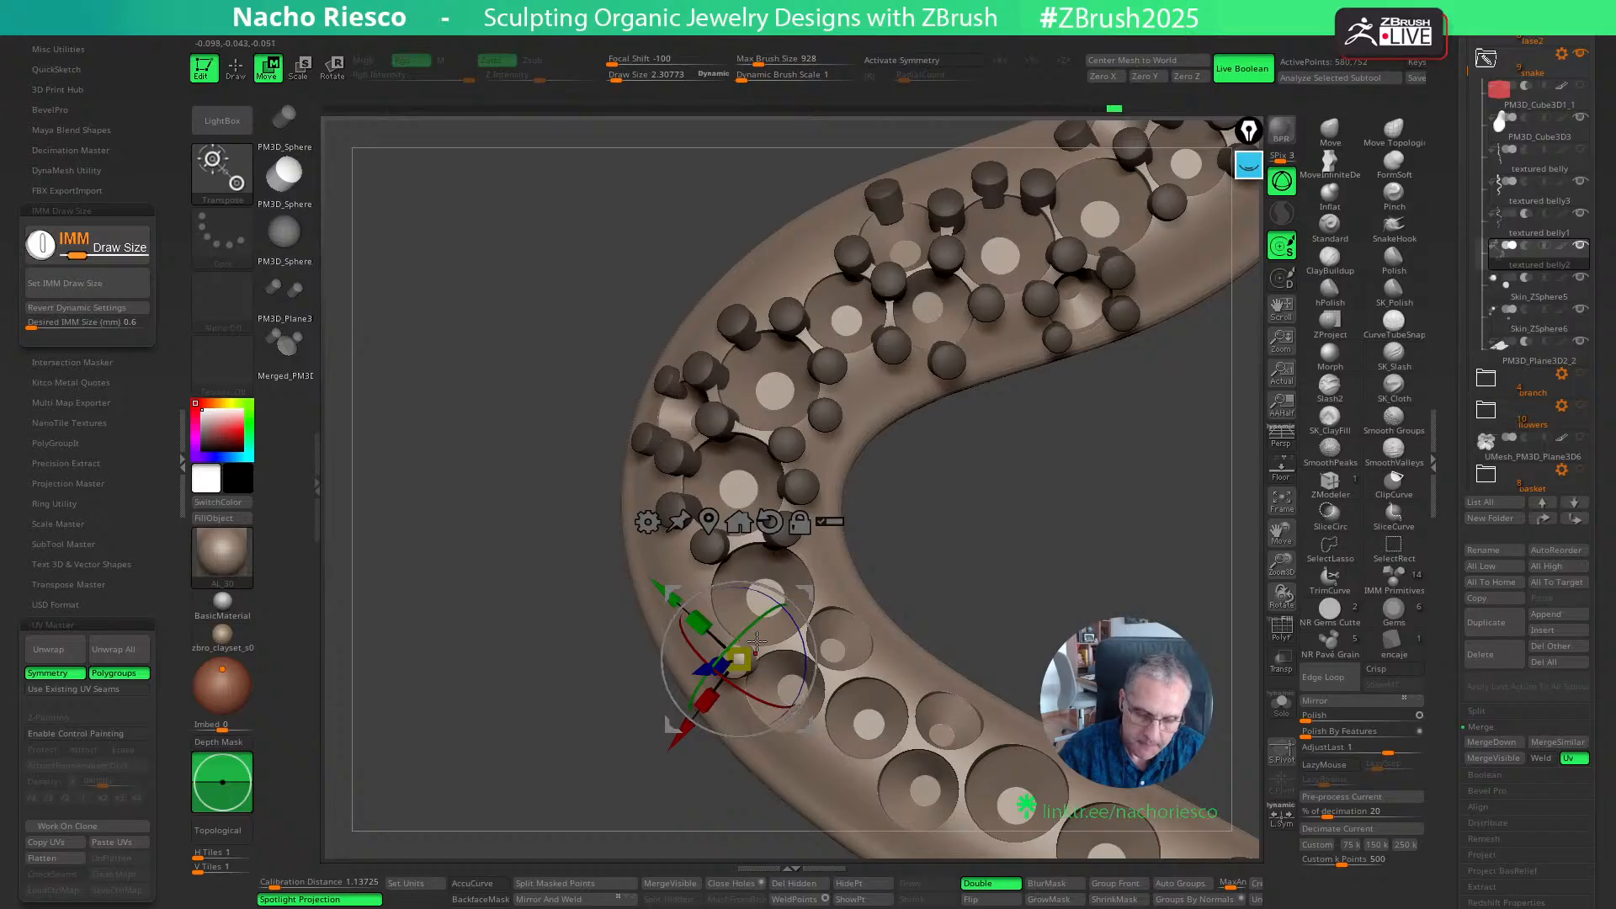
{"action": "mouse_move", "coordinate": [759, 619]}
{"action": "left_mouse_down"}
{"action": "mouse_move", "coordinate": [771, 672]}
{"action": "mouse_move", "coordinate": [831, 596]}
{"action": "left_mouse_up"}
{"action": "key", "text": "q"}
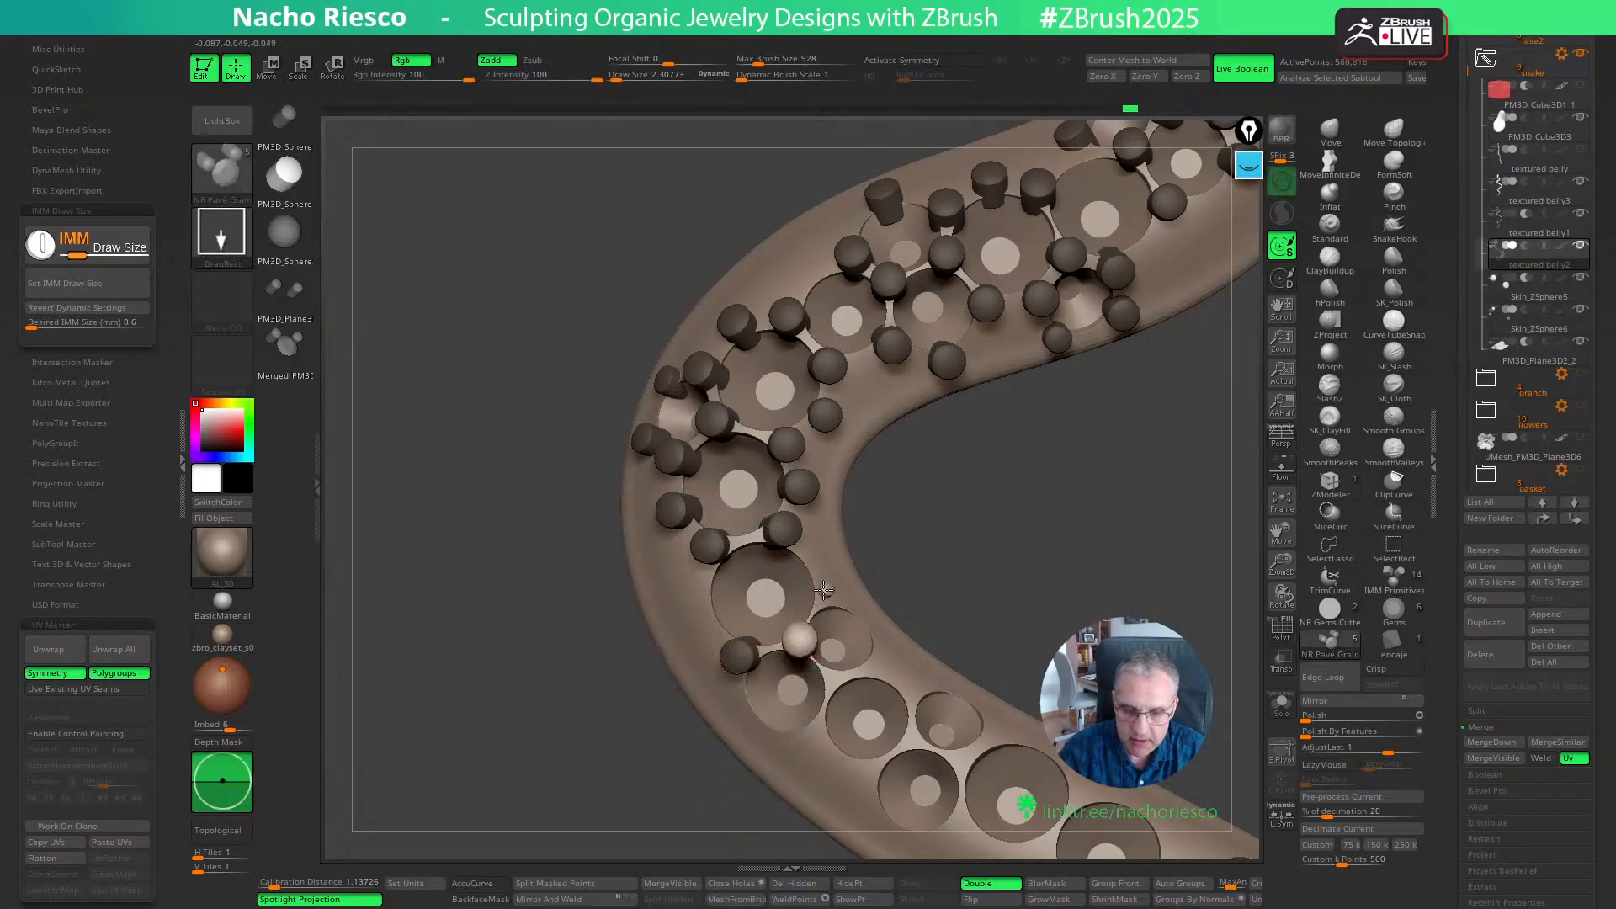
- Place grains on the inner and outer edges of the third large seat, nudging the inner one slightly
{"action": "left_click_drag", "start_coordinate": [934, 560], "coordinate": [839, 578]}
{"action": "key", "text": "w"}
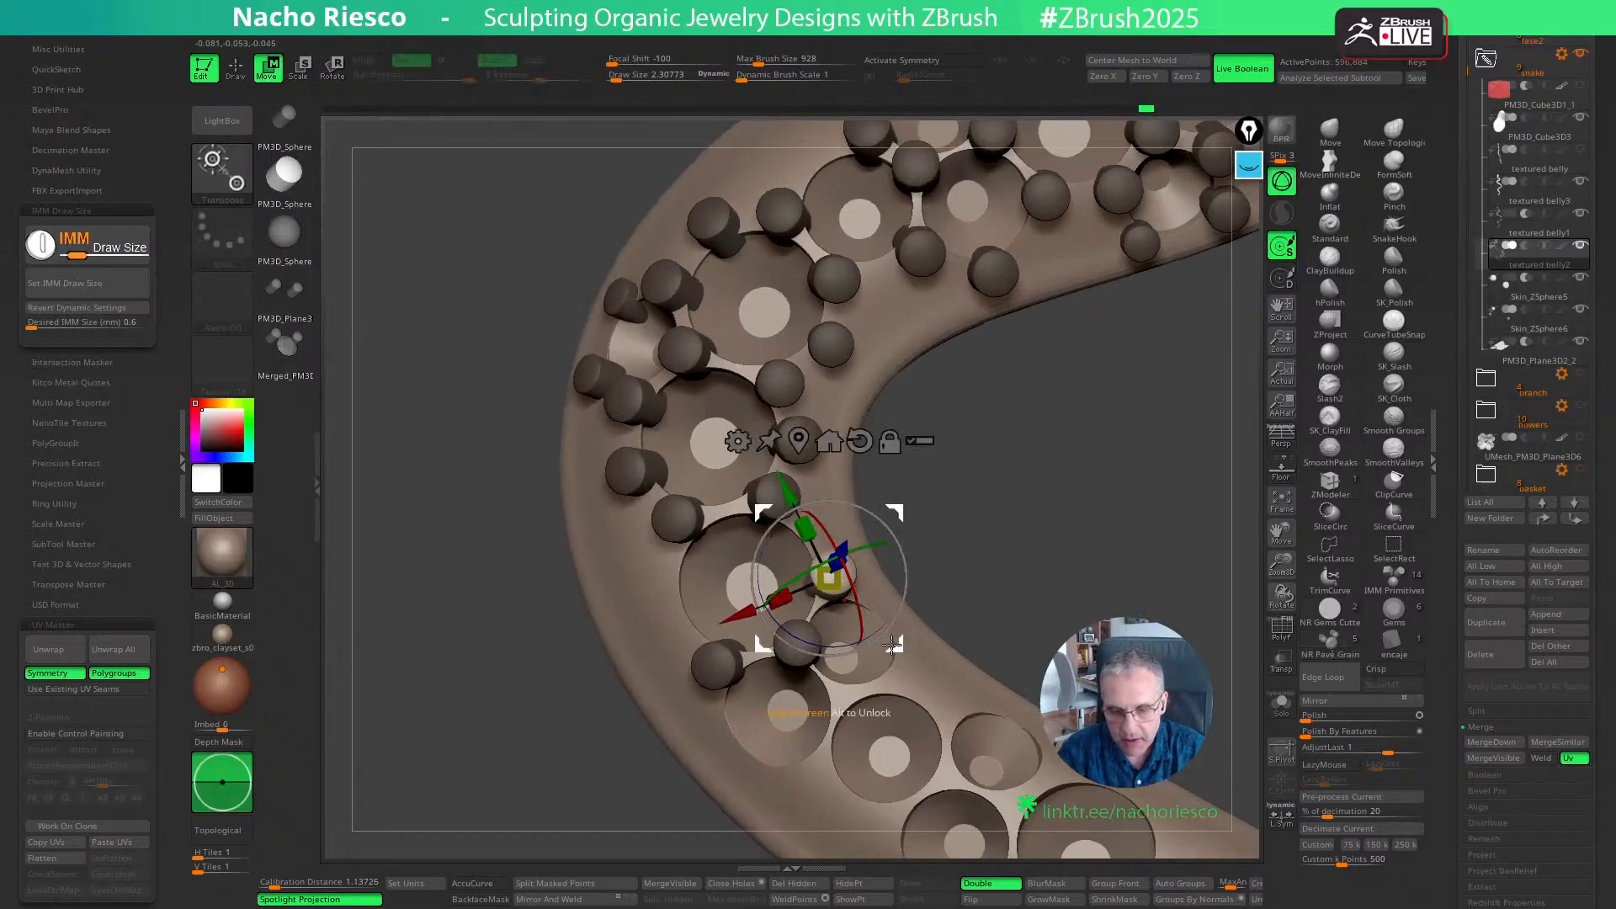
{"action": "left_click_drag", "start_coordinate": [892, 645], "coordinate": [896, 648]}
{"action": "left_click_drag", "start_coordinate": [938, 552], "coordinate": [974, 553]}
{"action": "key", "text": "q"}
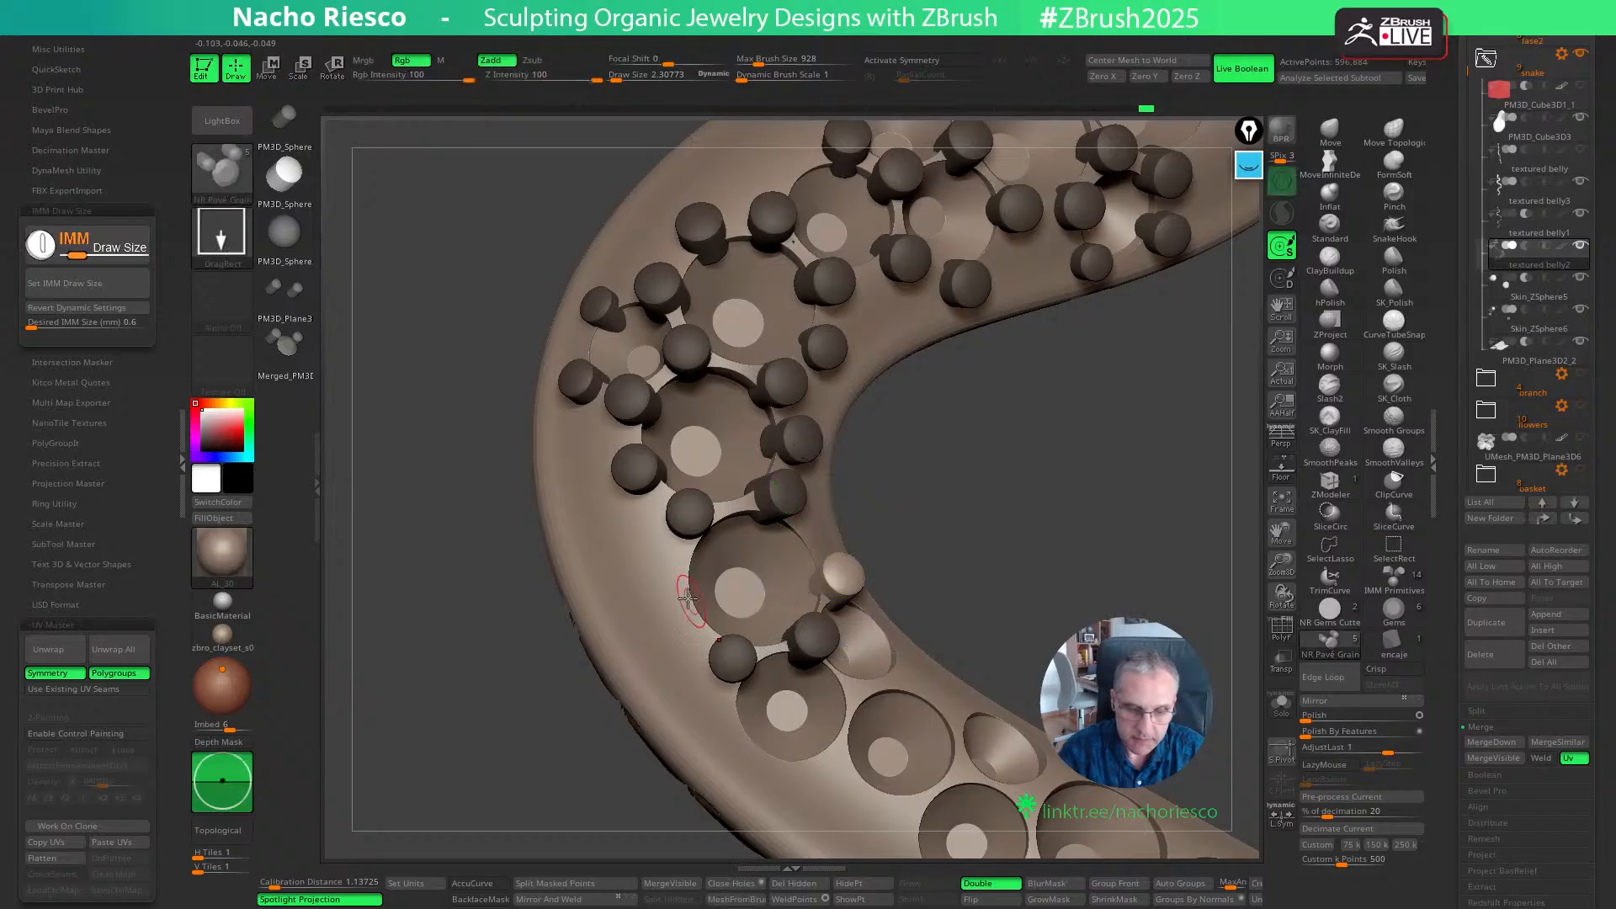
{"action": "left_click_drag", "start_coordinate": [680, 597], "coordinate": [687, 600]}
- Place grains at the lower gap and on the inner body edge of the first small inner seat
{"action": "mouse_move", "coordinate": [956, 542]}
{"action": "left_mouse_down"}
{"action": "mouse_move", "coordinate": [989, 536]}
{"action": "mouse_move", "coordinate": [960, 530]}
{"action": "mouse_move", "coordinate": [991, 516]}
{"action": "mouse_move", "coordinate": [976, 523]}
{"action": "mouse_move", "coordinate": [1048, 532]}
{"action": "left_mouse_up"}
{"action": "key", "text": "w"}
{"action": "key", "text": "q"}
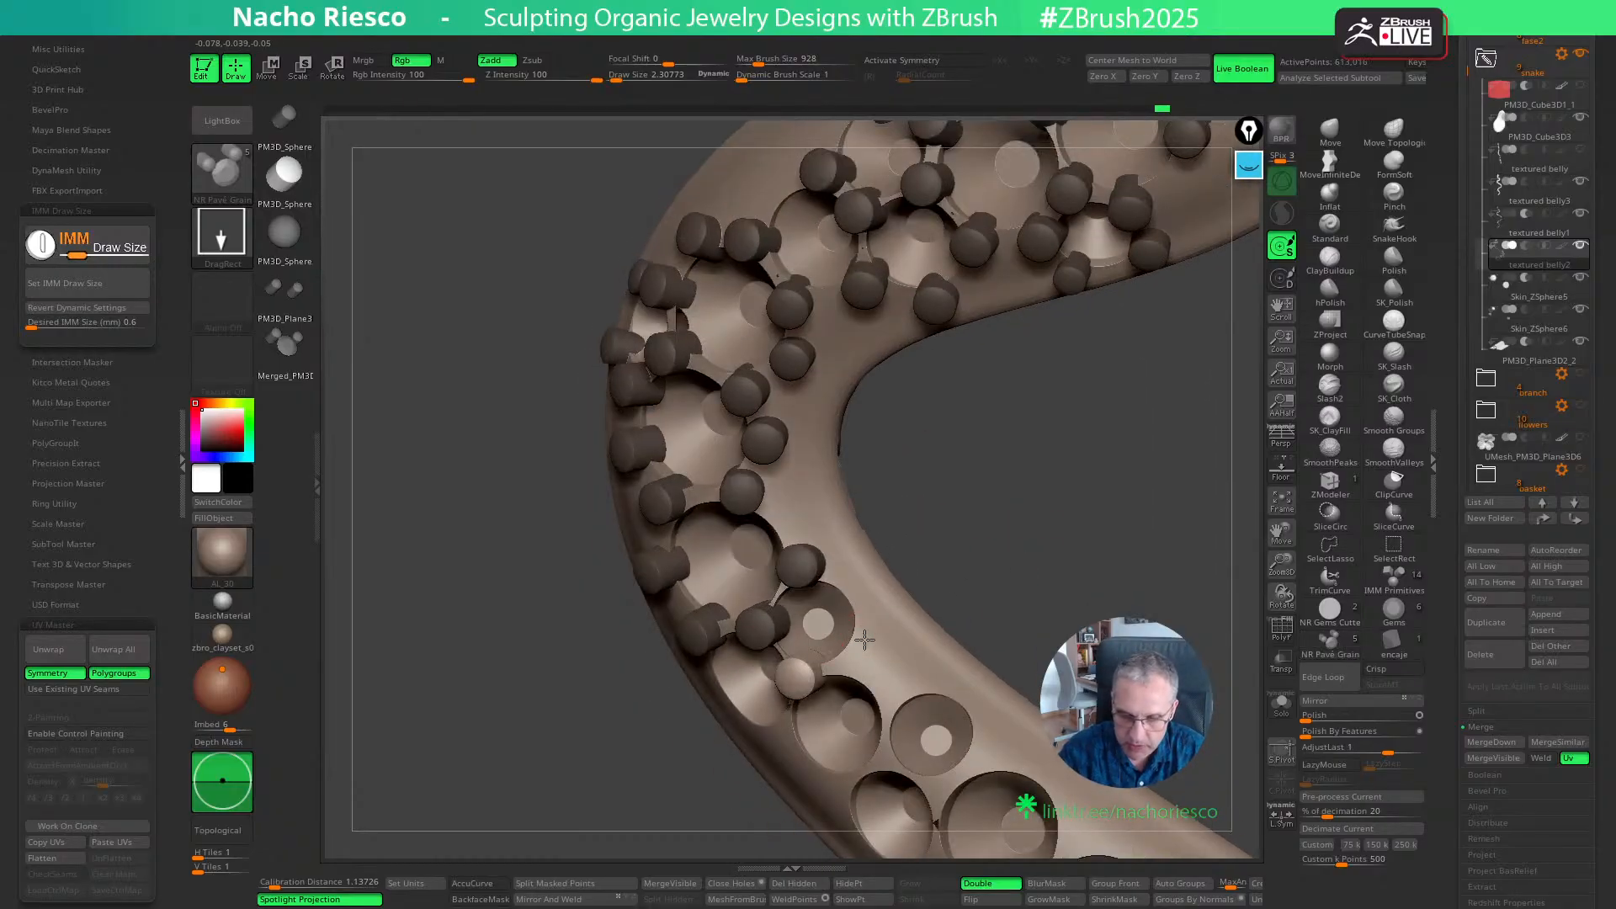
{"action": "left_click_drag", "start_coordinate": [967, 578], "coordinate": [1012, 589]}
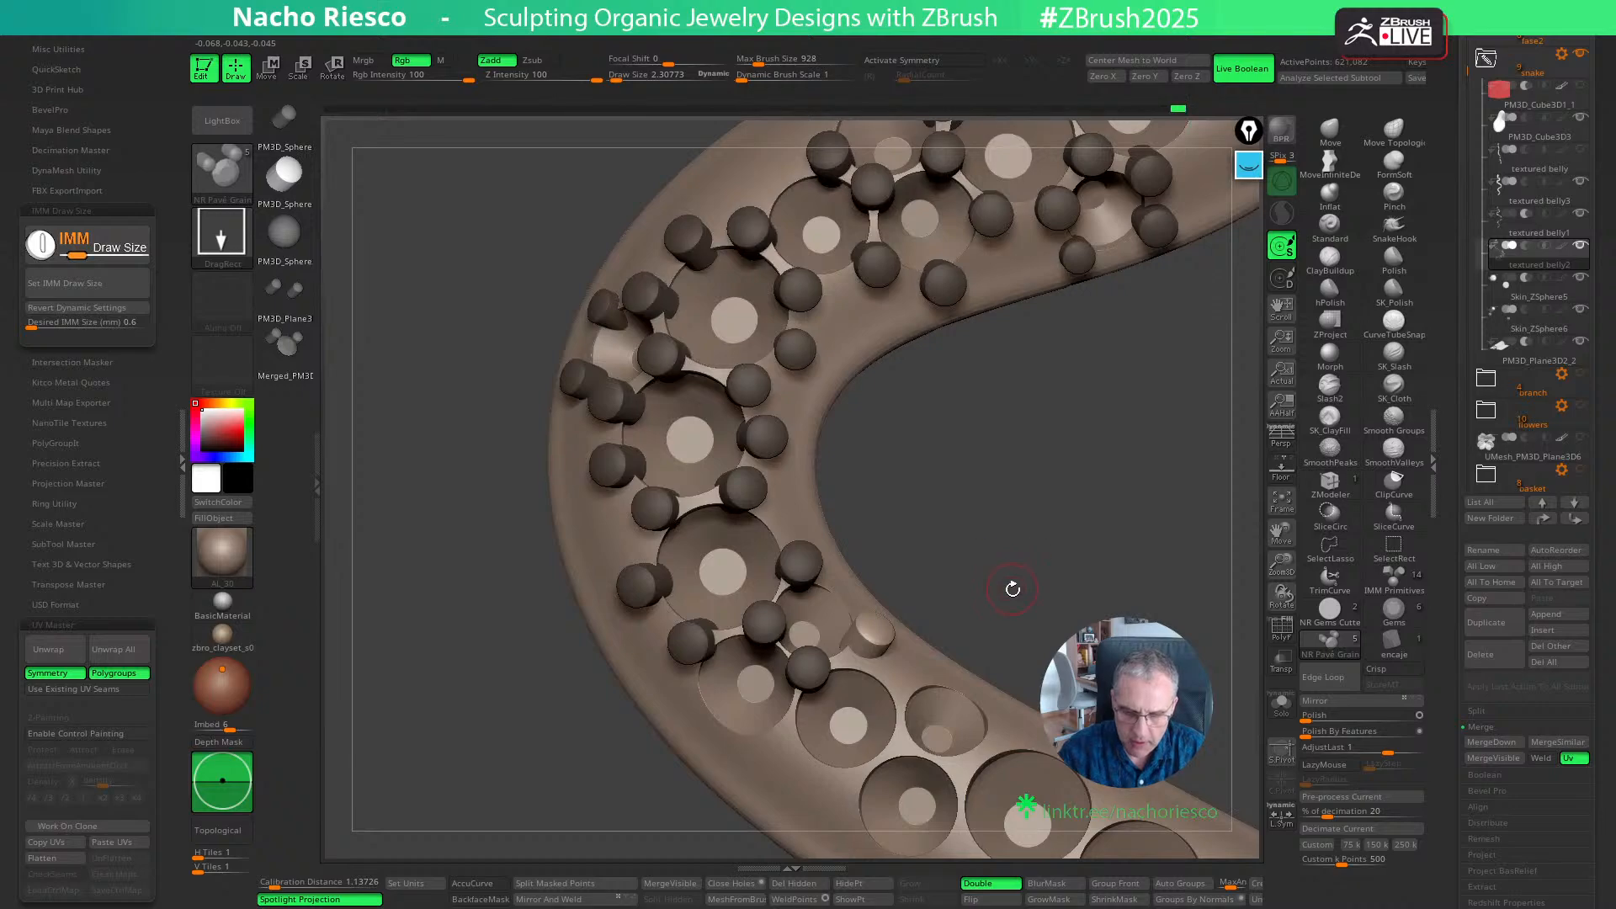
{"action": "key", "text": "w"}
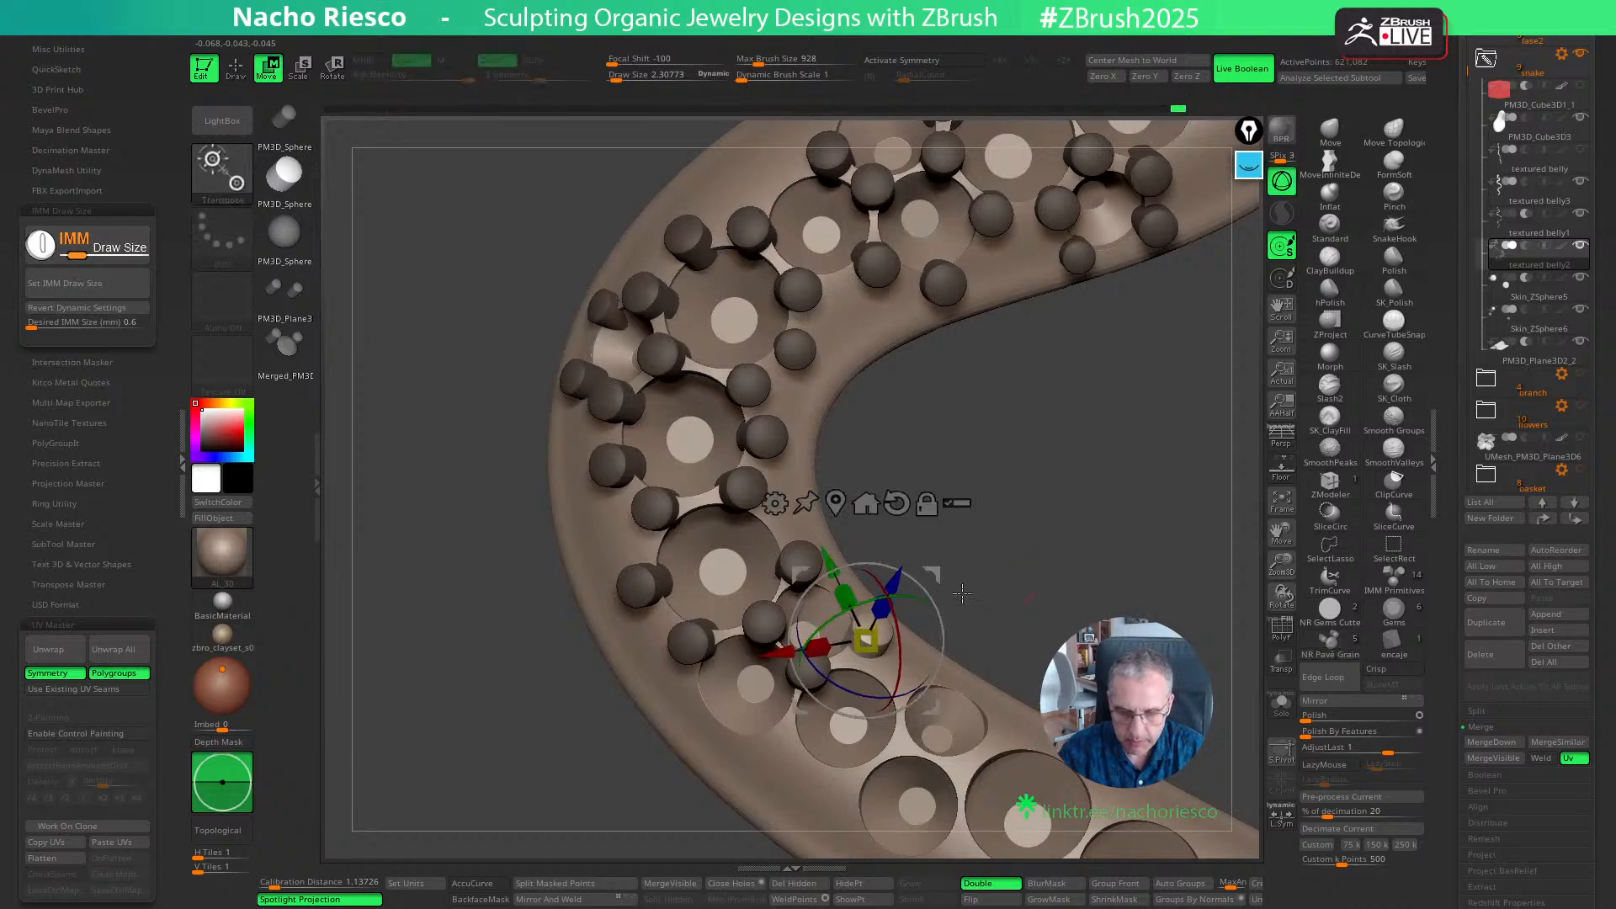
{"action": "key", "text": "q"}
- Place a grain at the outer gap between the first two medium seats after the bend and shift it slightly
{"action": "mouse_move", "coordinate": [1042, 608]}
{"action": "left_mouse_down"}
{"action": "mouse_move", "coordinate": [1038, 527]}
{"action": "mouse_move", "coordinate": [1012, 517]}
{"action": "left_mouse_up"}
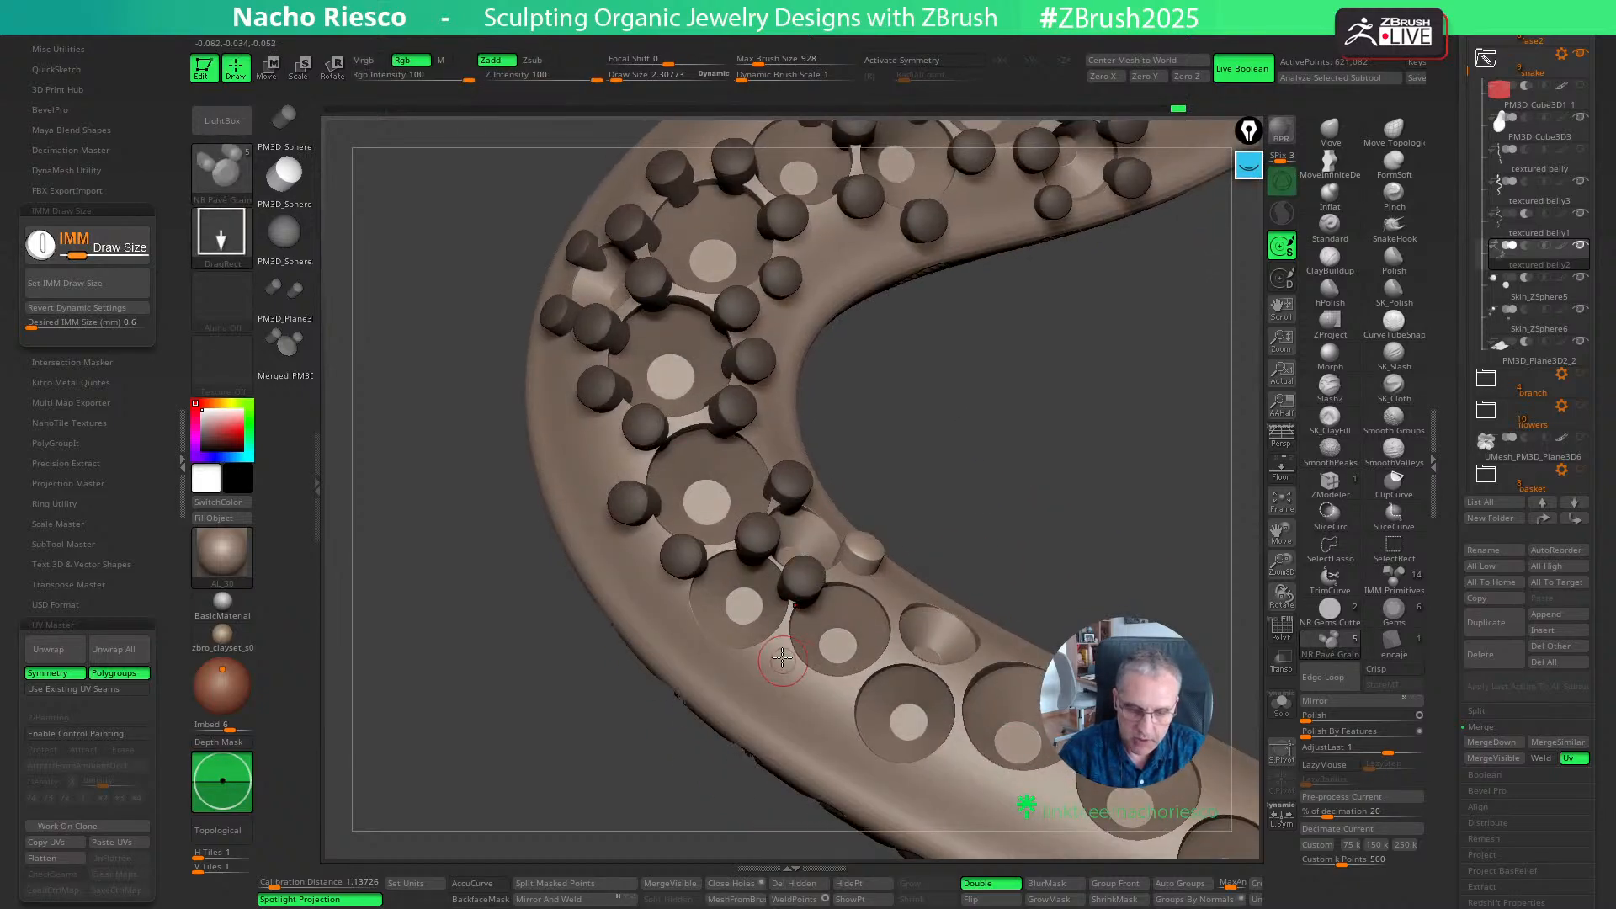
{"action": "left_click_drag", "start_coordinate": [778, 660], "coordinate": [812, 637]}
{"action": "left_click_drag", "start_coordinate": [992, 536], "coordinate": [1021, 542]}
{"action": "key", "text": "w"}
{"action": "left_click_drag", "start_coordinate": [851, 720], "coordinate": [846, 714]}
{"action": "key", "text": "q"}
- Place a grain on the outer edge of the first medium seat and adjust its size and position against the body
{"action": "left_click_drag", "start_coordinate": [1020, 499], "coordinate": [983, 509]}
{"action": "left_click_drag", "start_coordinate": [704, 650], "coordinate": [728, 633]}
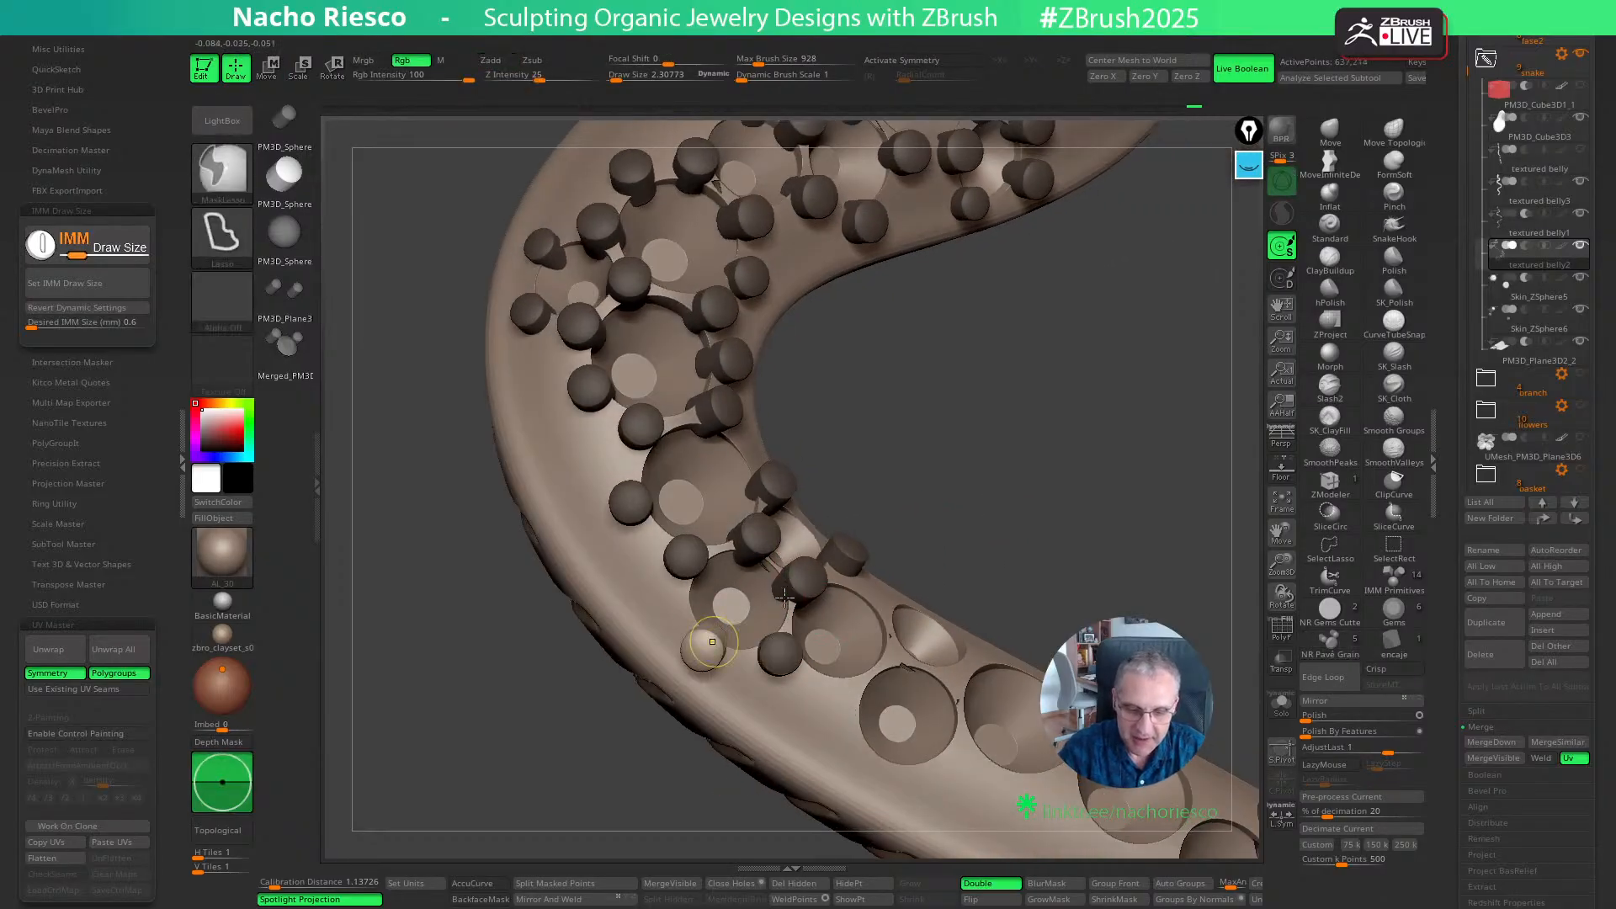
{"action": "left_click_drag", "start_coordinate": [956, 503], "coordinate": [989, 488]}
{"action": "key", "text": "w"}
{"action": "left_click_drag", "start_coordinate": [706, 646], "coordinate": [712, 597]}
{"action": "left_click_drag", "start_coordinate": [980, 542], "coordinate": [934, 552]}
{"action": "left_click_drag", "start_coordinate": [769, 712], "coordinate": [768, 712]}
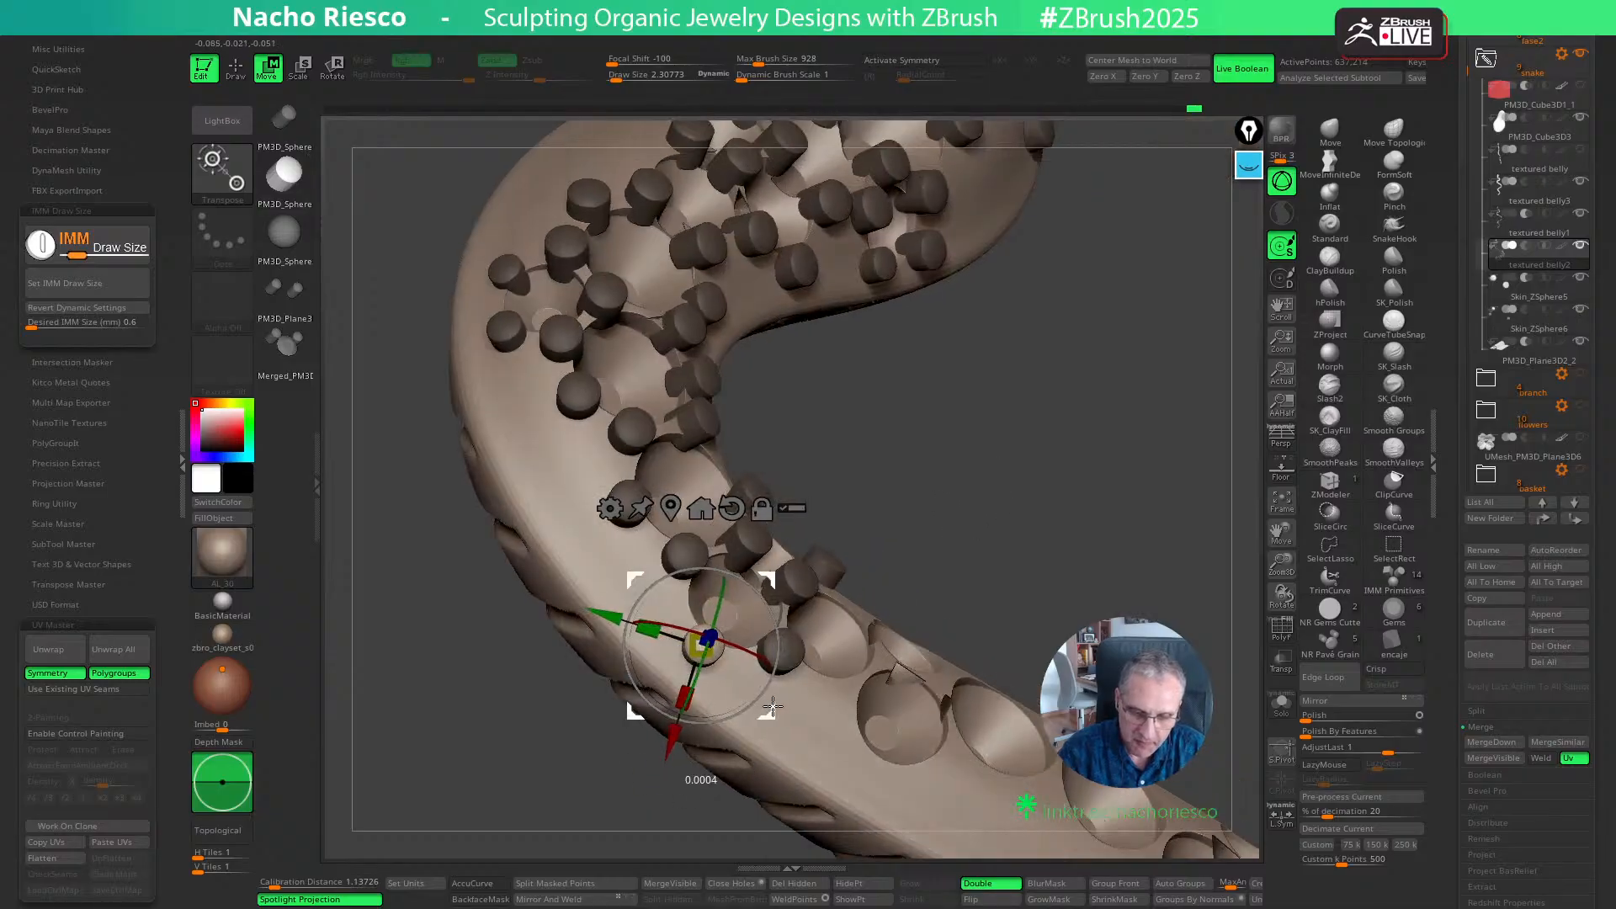
{"action": "mouse_move", "coordinate": [930, 565]}
{"action": "left_mouse_down"}
{"action": "mouse_move", "coordinate": [1051, 508]}
{"action": "mouse_move", "coordinate": [1062, 532]}
{"action": "left_mouse_up"}
{"action": "key", "text": "q"}
- Place grains around the second small inner seat at its gaps with neighbouring seats, plus one at the outer gap between adjoining medium seats
{"action": "key", "text": "w"}
{"action": "key", "text": "q"}
{"action": "left_click_drag", "start_coordinate": [886, 612], "coordinate": [892, 619]}
{"action": "left_click_drag", "start_coordinate": [1021, 516], "coordinate": [1031, 526]}
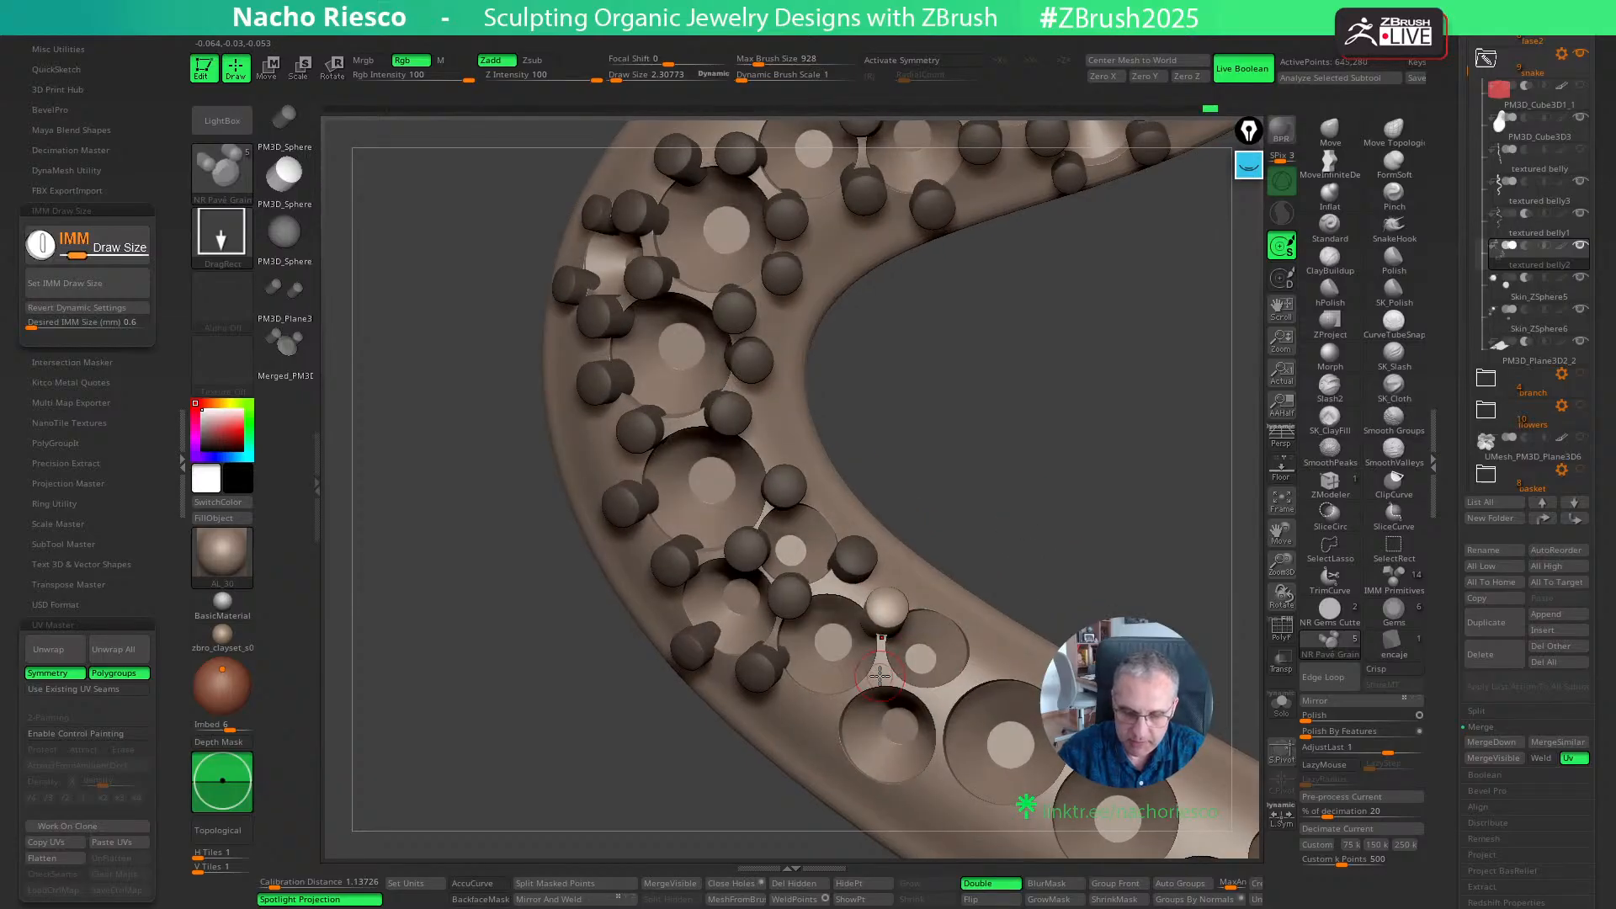
{"action": "left_click_drag", "start_coordinate": [884, 669], "coordinate": [888, 675]}
{"action": "mouse_move", "coordinate": [1021, 552]}
{"action": "left_mouse_down"}
{"action": "mouse_move", "coordinate": [1078, 538]}
{"action": "mouse_move", "coordinate": [1069, 530]}
{"action": "left_mouse_up"}
{"action": "left_click_drag", "start_coordinate": [976, 665], "coordinate": [938, 707]}
{"action": "left_click_drag", "start_coordinate": [1109, 552], "coordinate": [1099, 467]}
- Place a grain at the outer gap between the third medium seat and the next large seat and nudge it into position
{"action": "left_click_drag", "start_coordinate": [917, 686], "coordinate": [920, 692]}
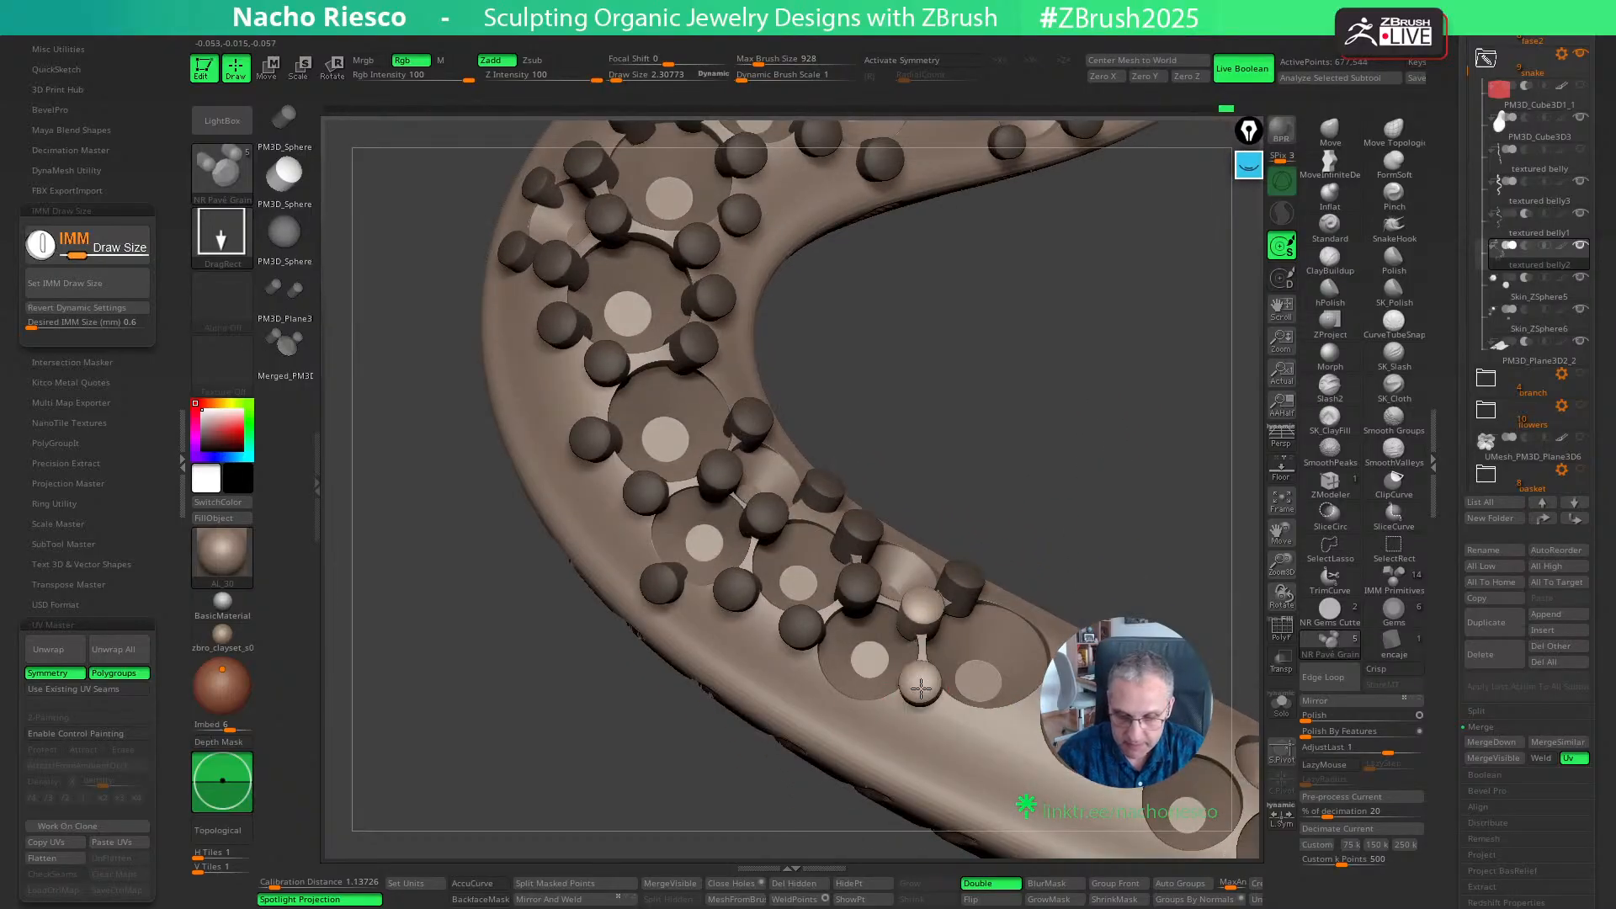
{"action": "left_click_drag", "start_coordinate": [1121, 515], "coordinate": [1117, 547]}
{"action": "key", "text": "w"}
{"action": "left_click_drag", "start_coordinate": [993, 741], "coordinate": [998, 738]}
{"action": "key", "text": "q"}
- Place a grain on the outer edge of the third medium seat
{"action": "left_click_drag", "start_coordinate": [1132, 496], "coordinate": [1116, 513]}
{"action": "left_click", "coordinate": [852, 722]}
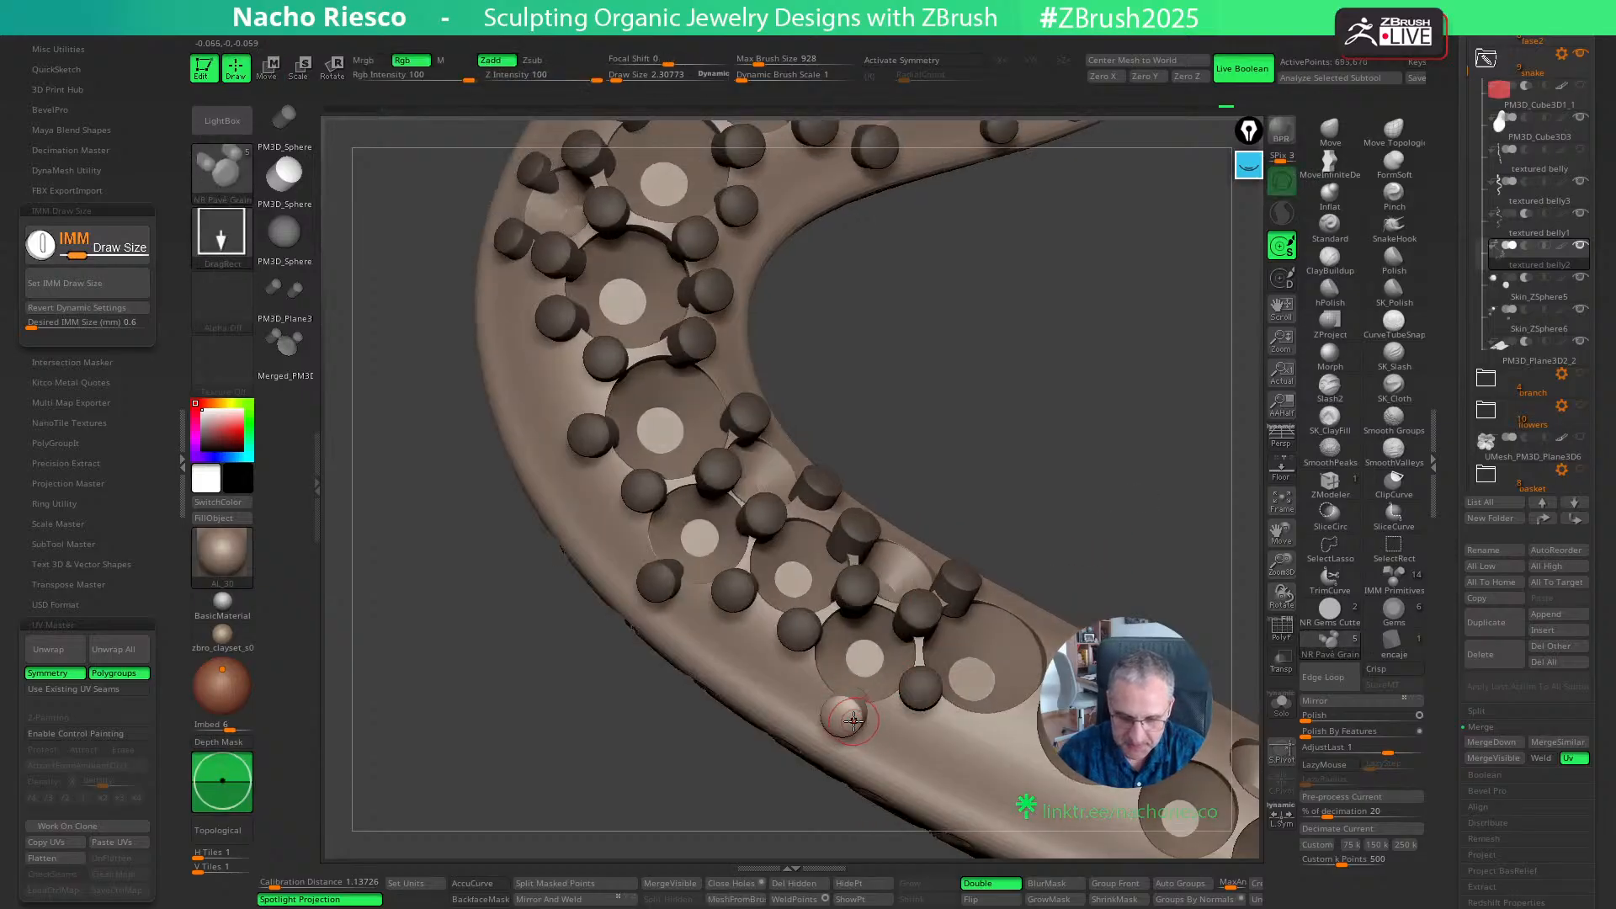
{"action": "key", "text": "w"}
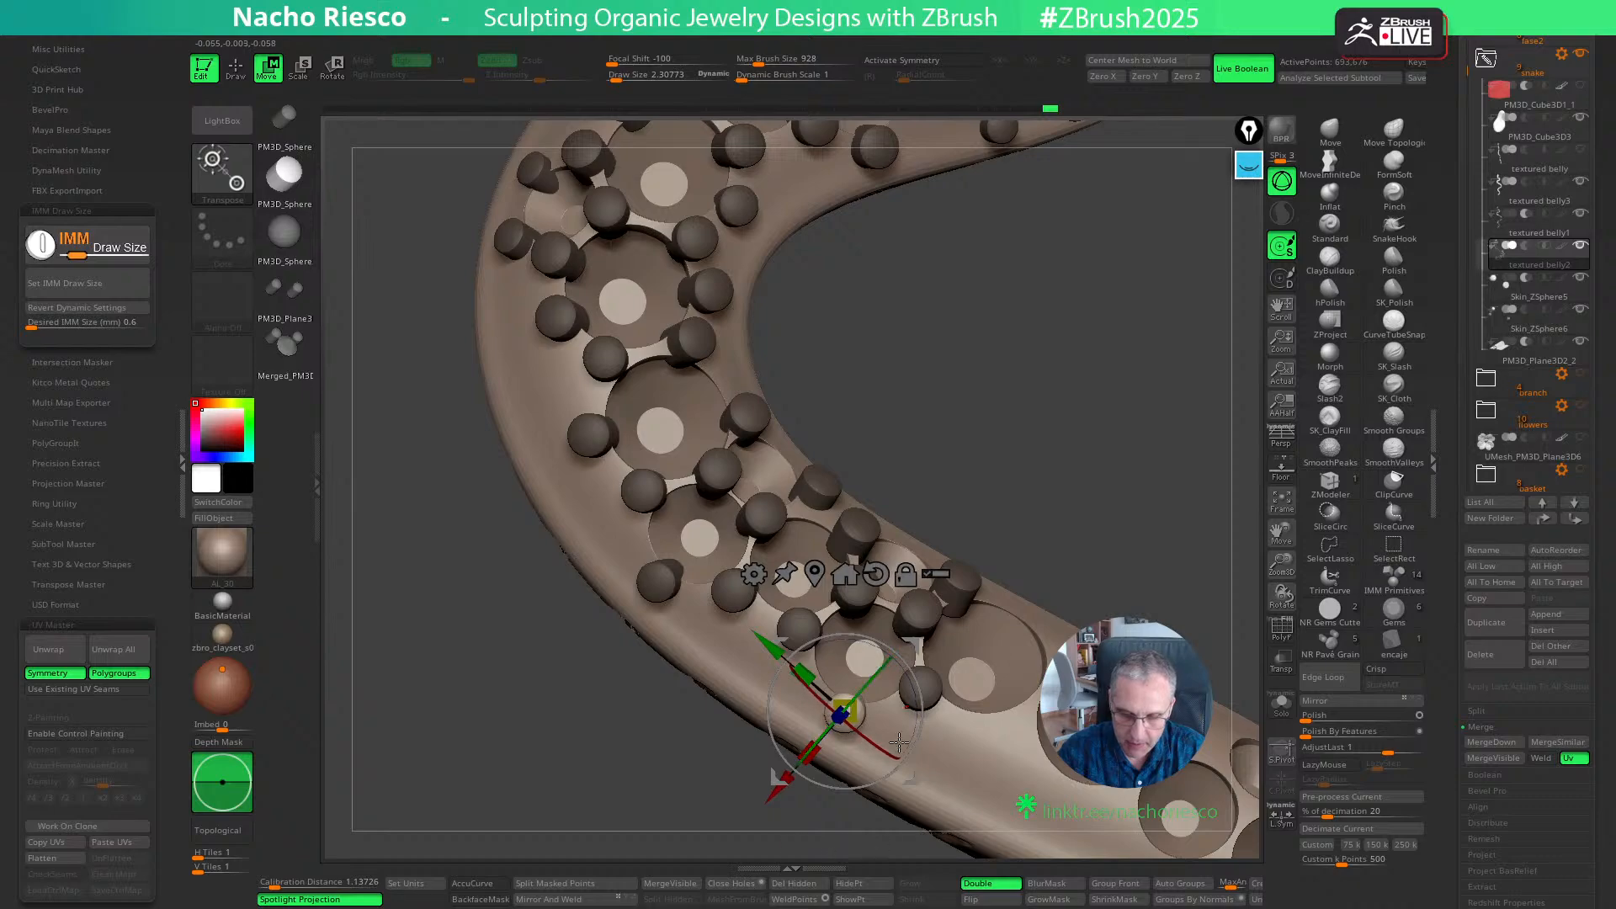
{"action": "key", "text": "q"}
- Place grains at both gaps between the next two large seats and both gaps before the following smaller seat
{"action": "mouse_move", "coordinate": [1133, 546]}
{"action": "left_mouse_down"}
{"action": "mouse_move", "coordinate": [1029, 498]}
{"action": "mouse_move", "coordinate": [941, 514]}
{"action": "left_mouse_up"}
{"action": "left_click", "coordinate": [855, 637]}
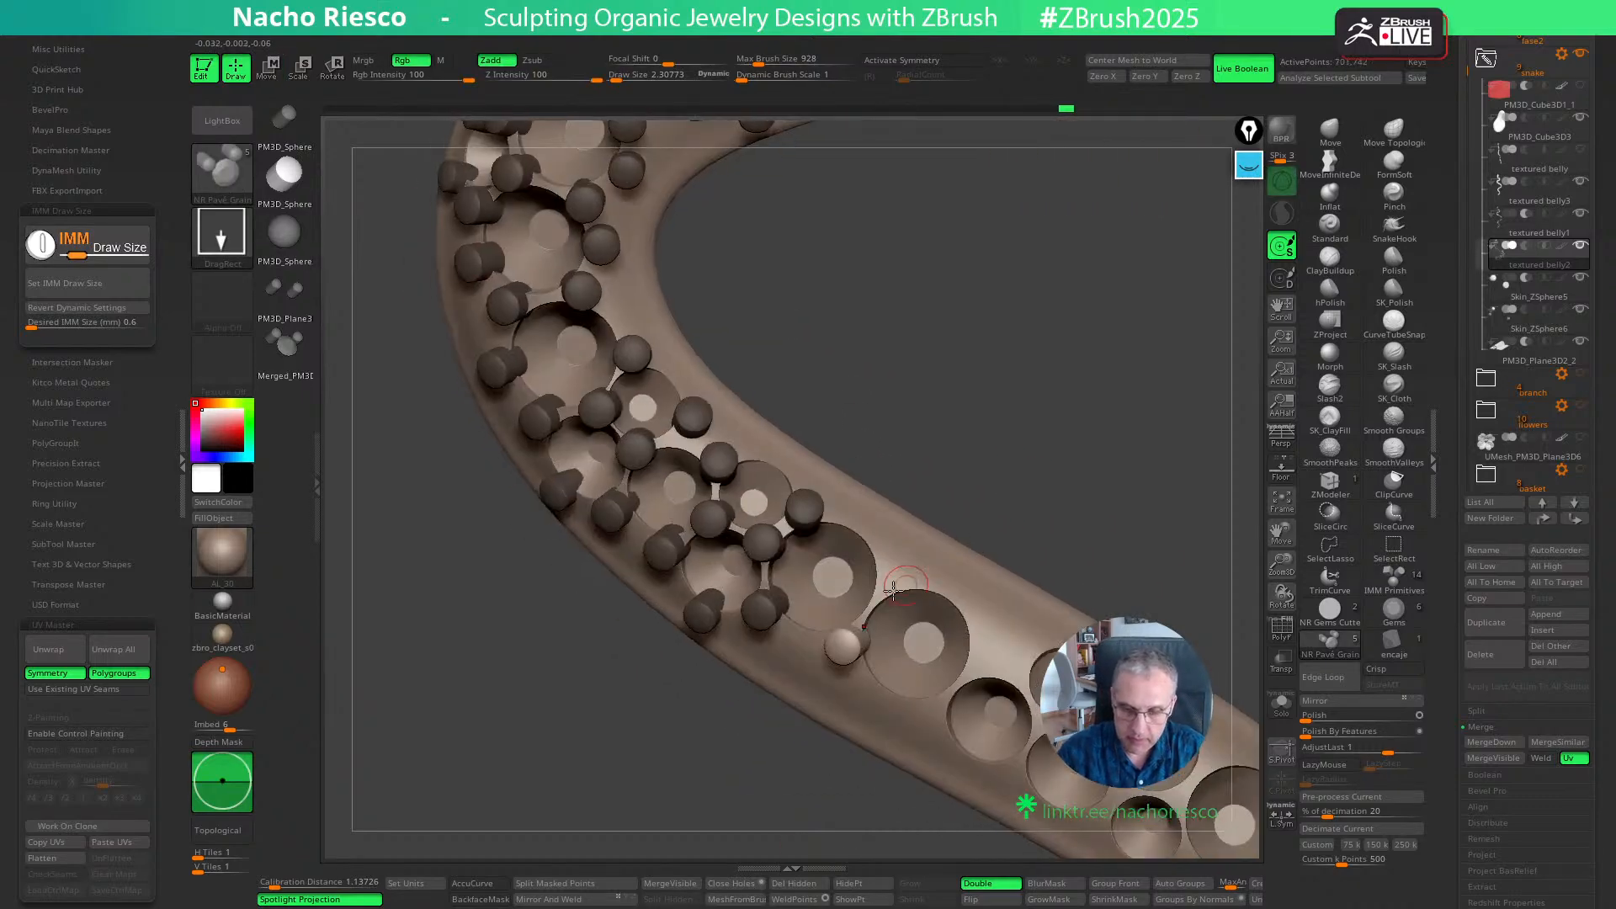
{"action": "left_click", "coordinate": [889, 586]}
{"action": "left_click_drag", "start_coordinate": [1028, 471], "coordinate": [1005, 440]}
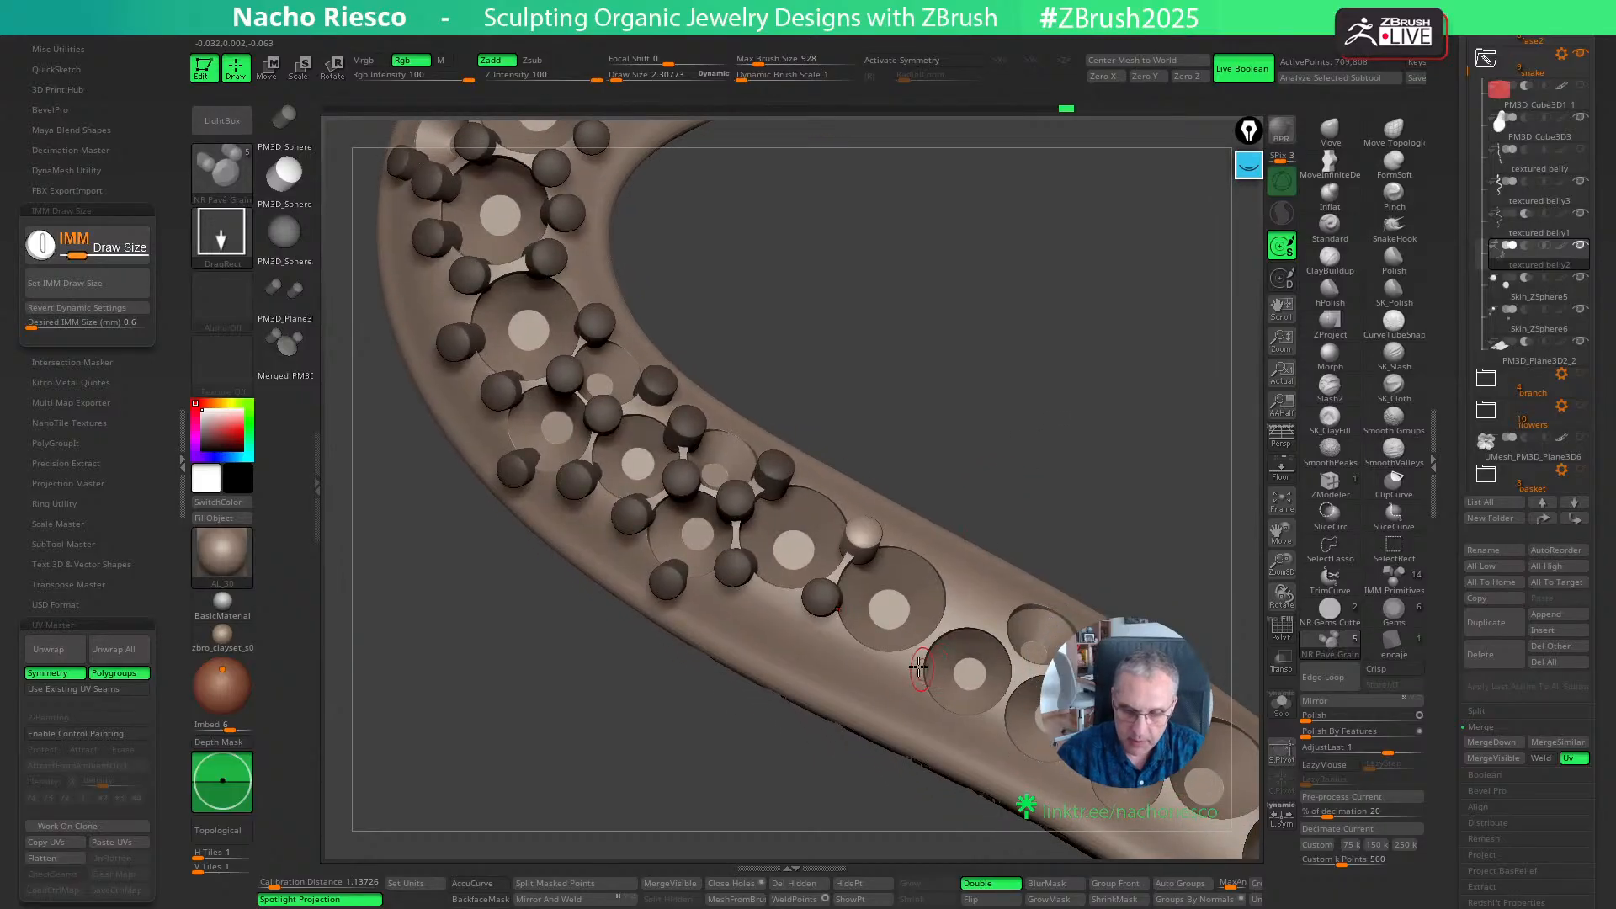
{"action": "left_click", "coordinate": [912, 660]}
{"action": "left_click", "coordinate": [961, 609]}
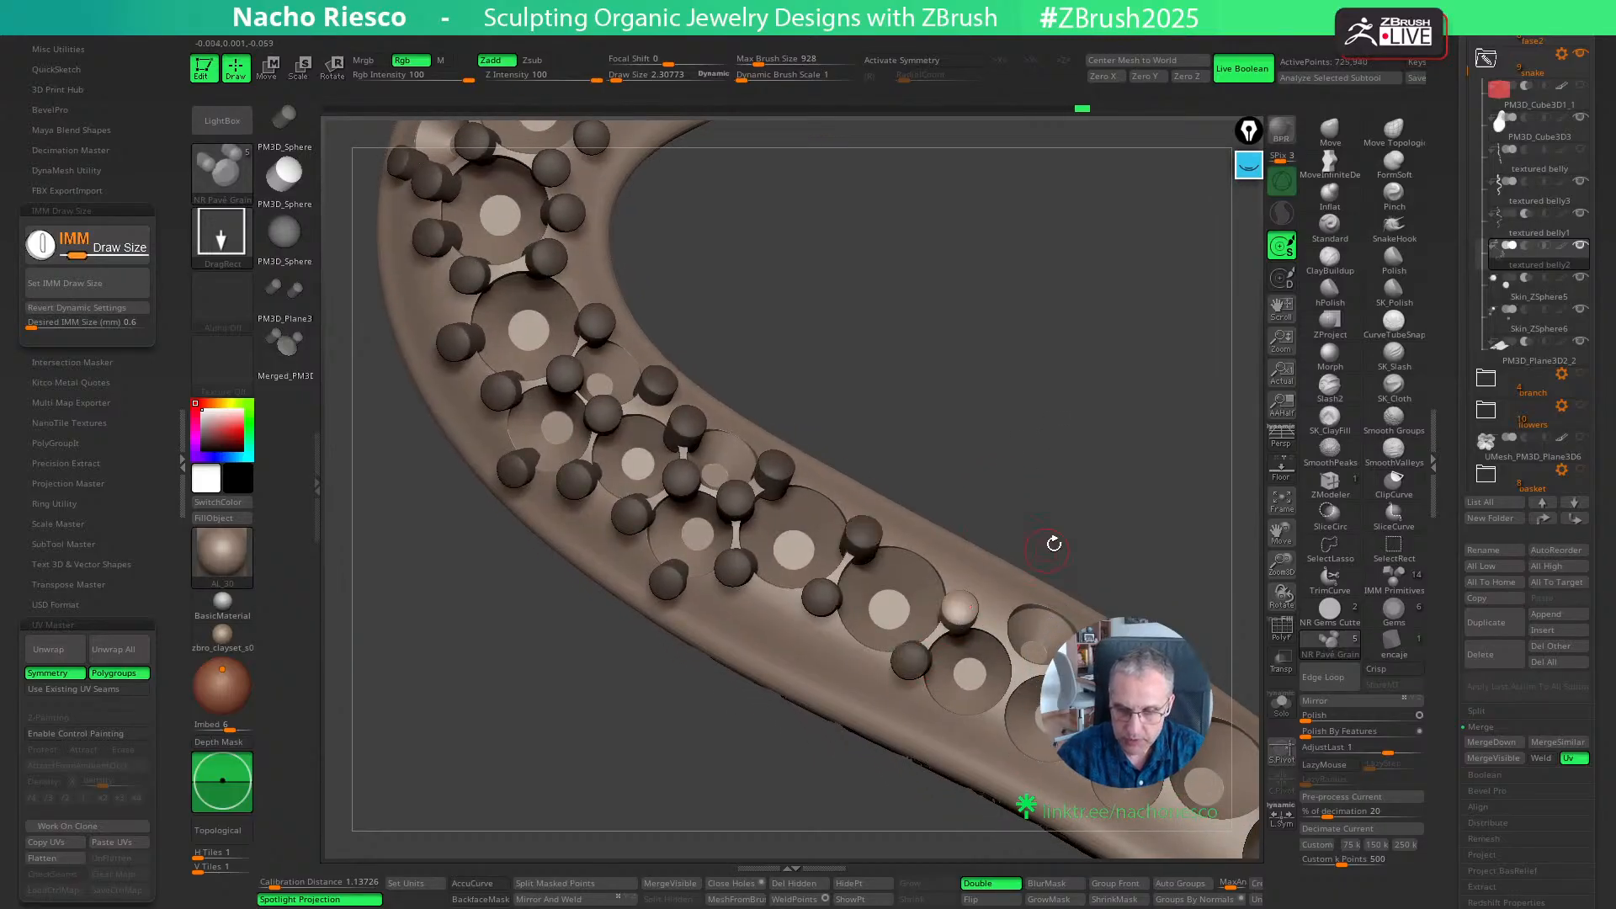
- Place grains on both sides of the junction between the next two smaller seats farther down the body
{"action": "left_click_drag", "start_coordinate": [1073, 519], "coordinate": [1036, 471], "text": "alt"}
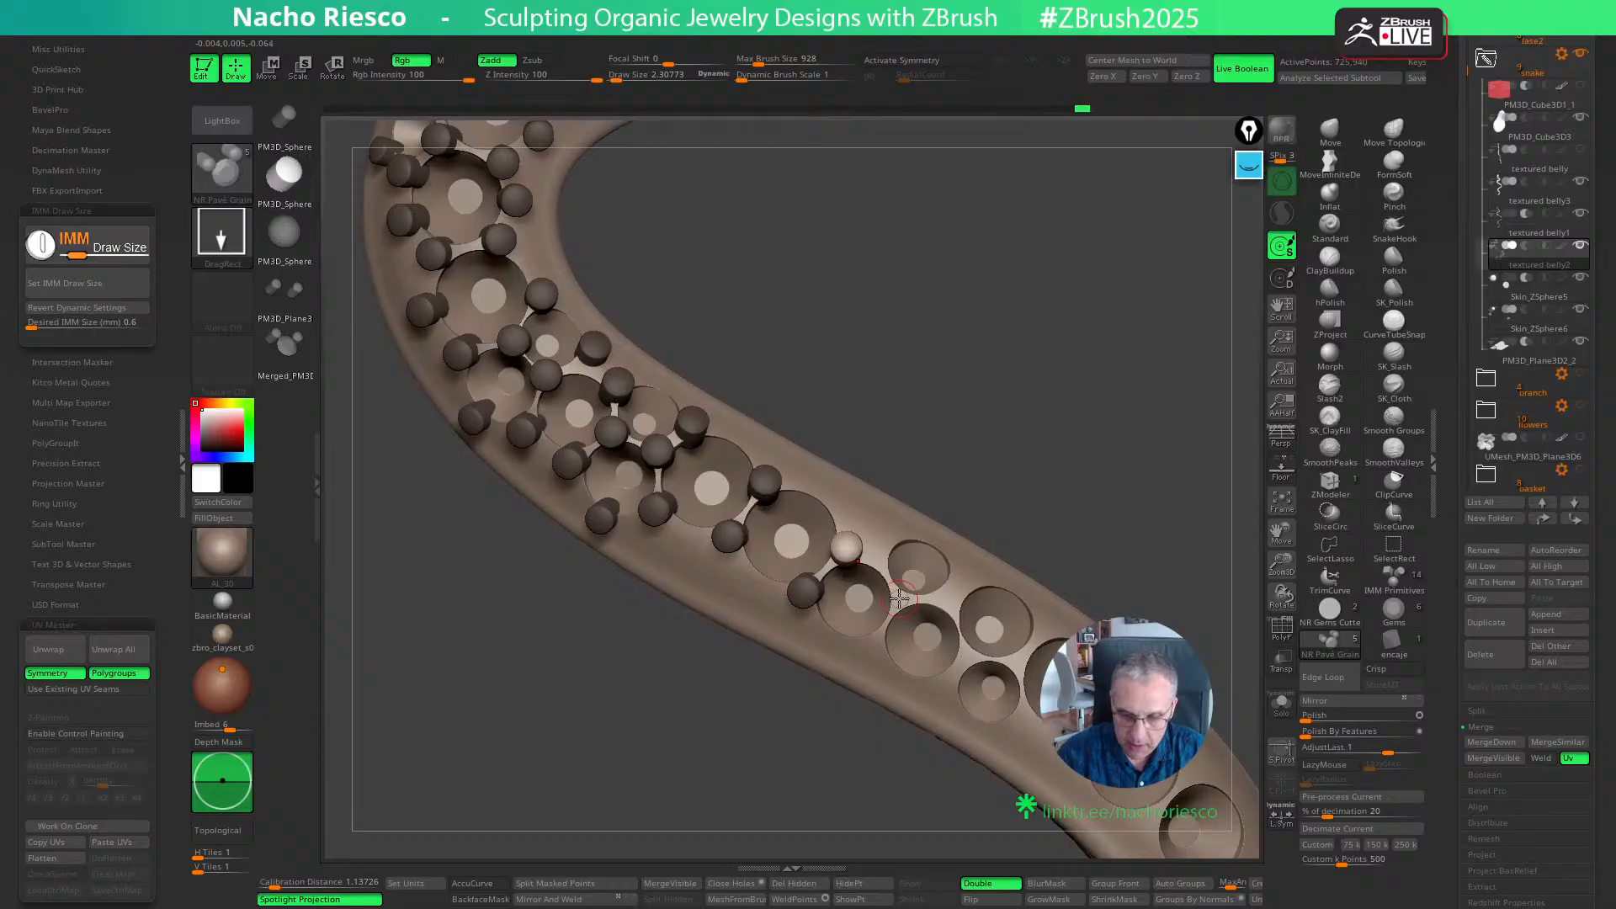
{"action": "left_click_drag", "start_coordinate": [900, 597], "coordinate": [886, 653], "text": "ctrl"}
{"action": "left_click_drag", "start_coordinate": [1083, 464], "coordinate": [1063, 483]}
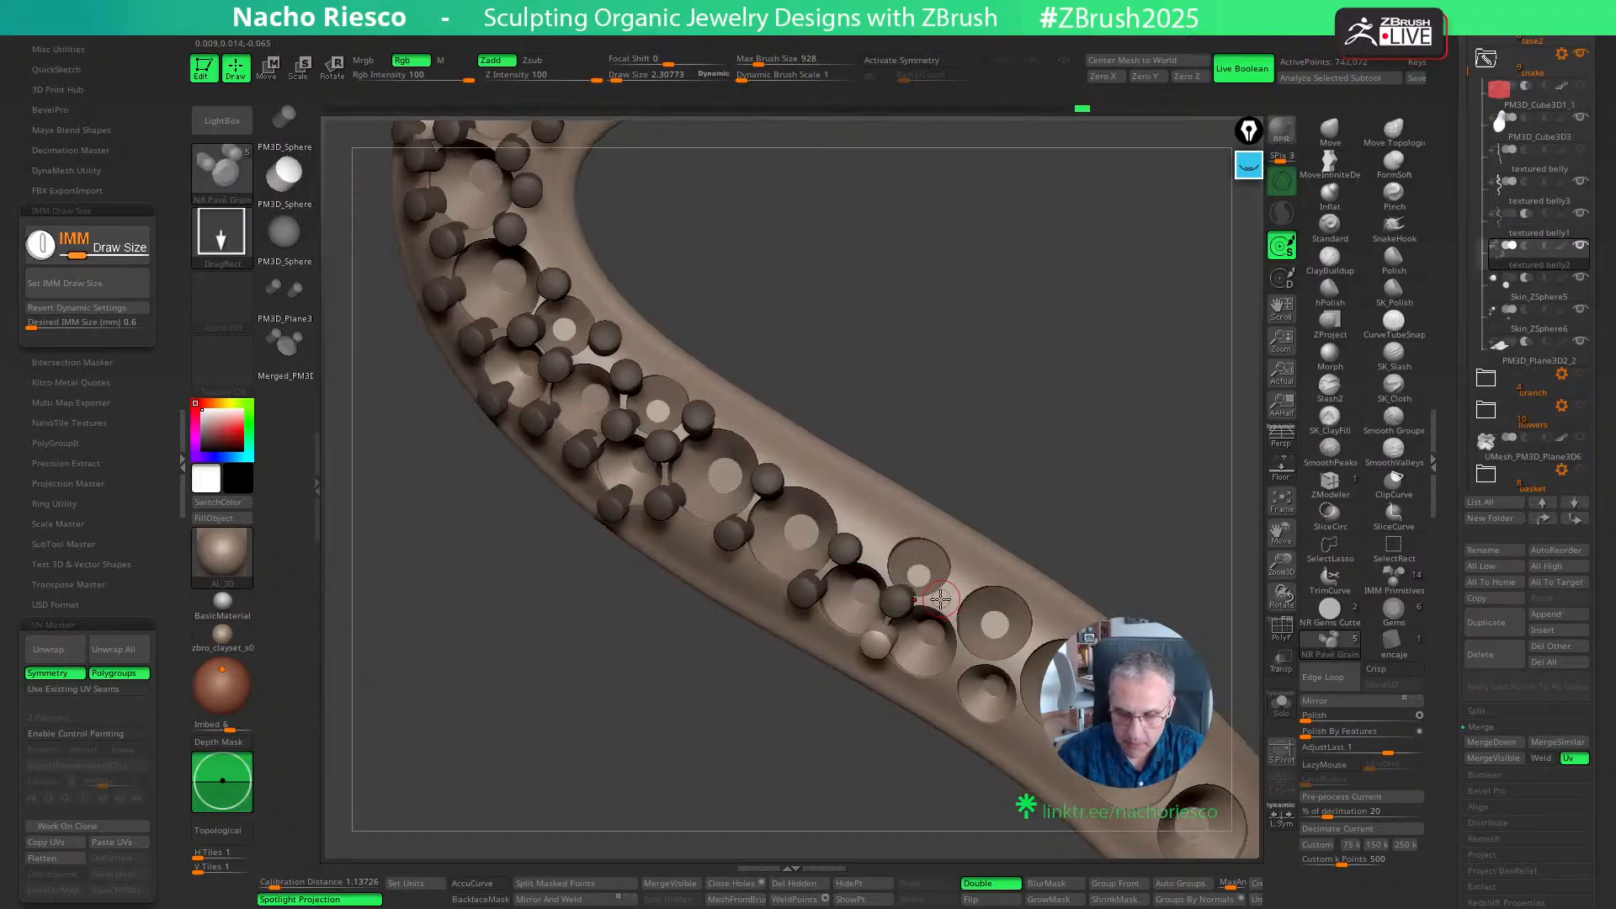
- Place grains on the small upper seat, one at its junction with the neighbouring seats and one on its upper edge
{"action": "left_click_drag", "start_coordinate": [937, 601], "coordinate": [940, 604], "text": "ctrl"}
{"action": "left_click_drag", "start_coordinate": [1035, 520], "coordinate": [1037, 533]}
{"action": "key", "text": "ctrl+z"}
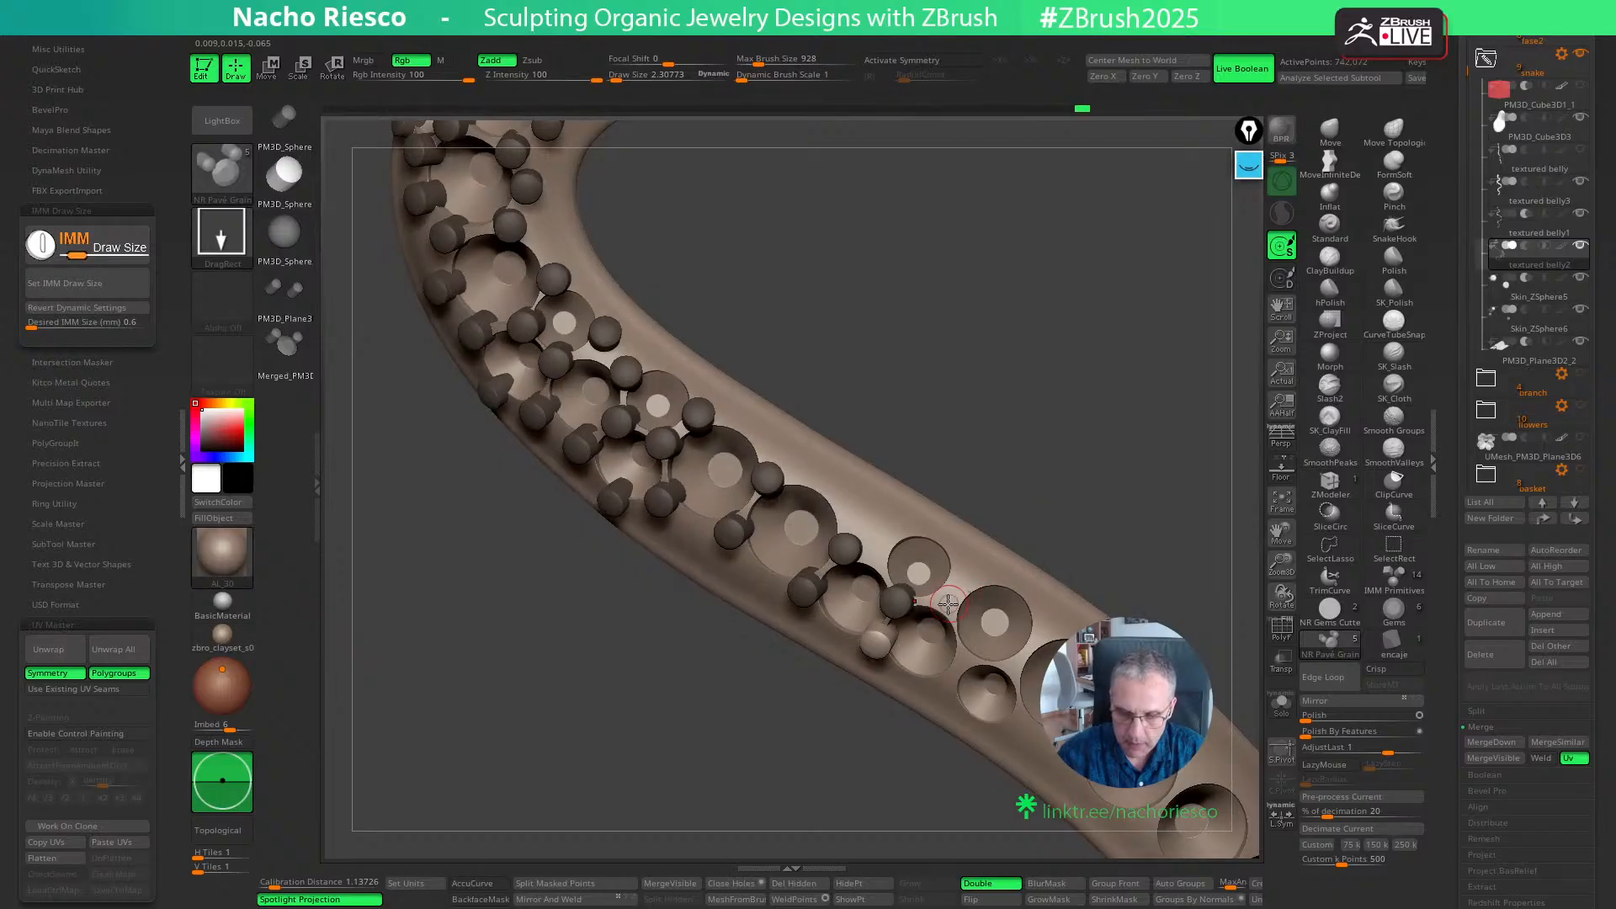
{"action": "left_click_drag", "start_coordinate": [955, 620], "coordinate": [955, 622], "text": "ctrl"}
{"action": "left_click_drag", "start_coordinate": [1100, 488], "coordinate": [1099, 513]}
{"action": "left_click_drag", "start_coordinate": [891, 543], "coordinate": [899, 554], "text": "ctrl"}
{"action": "left_click_drag", "start_coordinate": [1025, 446], "coordinate": [1029, 438]}
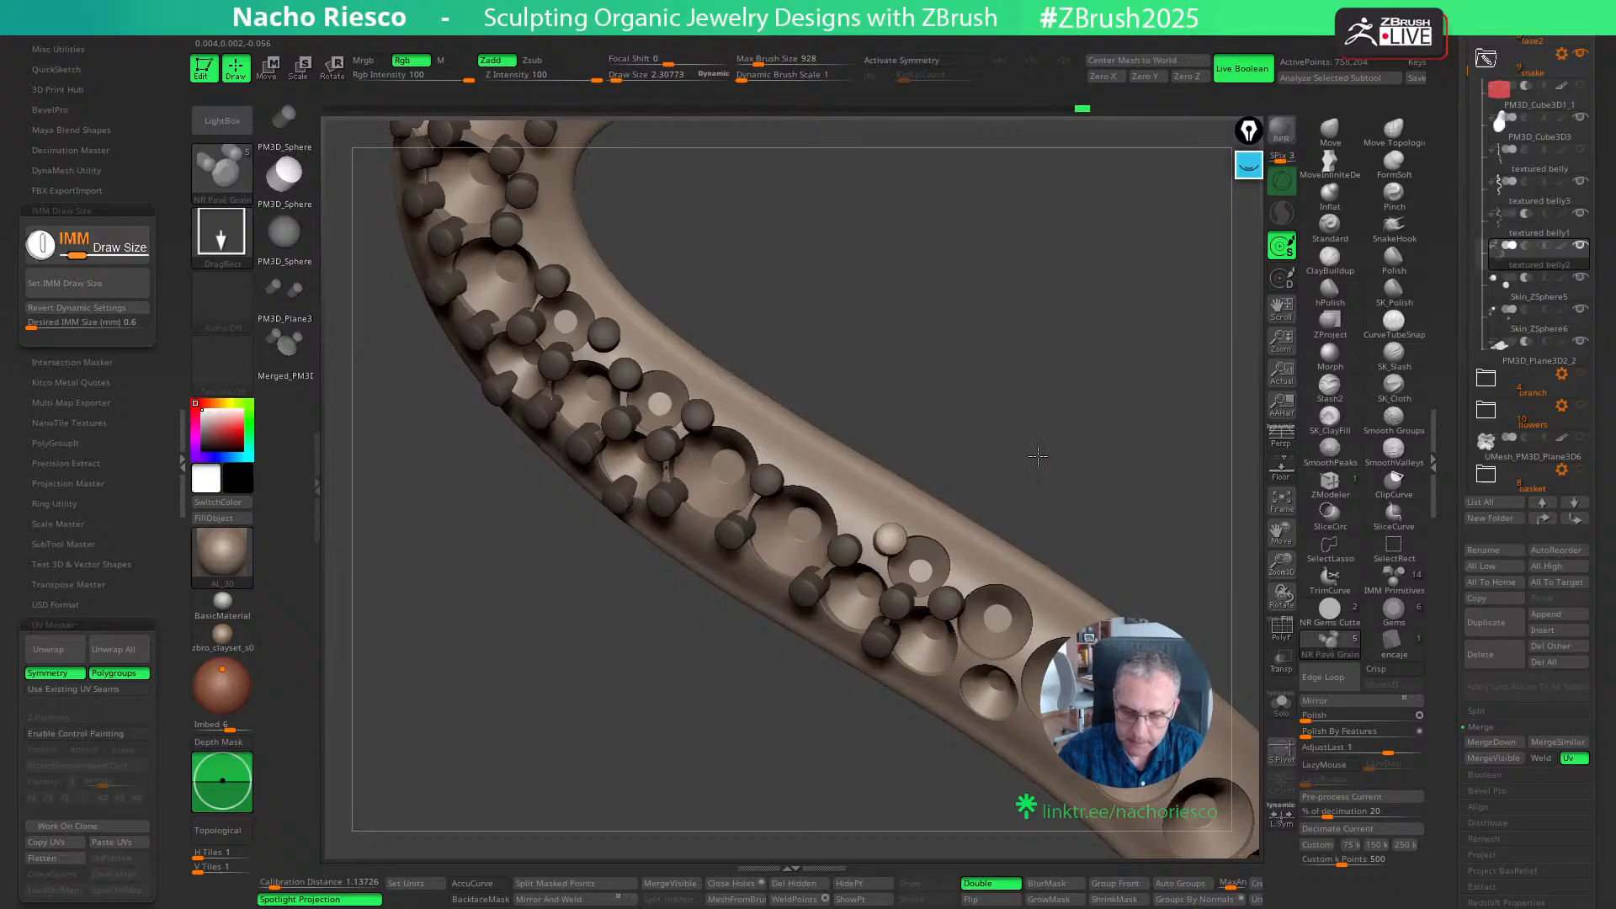
- Place a grain on the outer side between the small upper seat and the next large seat and adjust its position
{"action": "scroll", "coordinate": [898, 538], "scroll_direction": "up", "scroll_amount": 3}
{"action": "key", "text": "w"}
{"action": "left_click_drag", "start_coordinate": [899, 569], "coordinate": [992, 566]}
{"action": "key", "text": "q"}
{"action": "left_click_drag", "start_coordinate": [1078, 513], "coordinate": [1082, 520]}
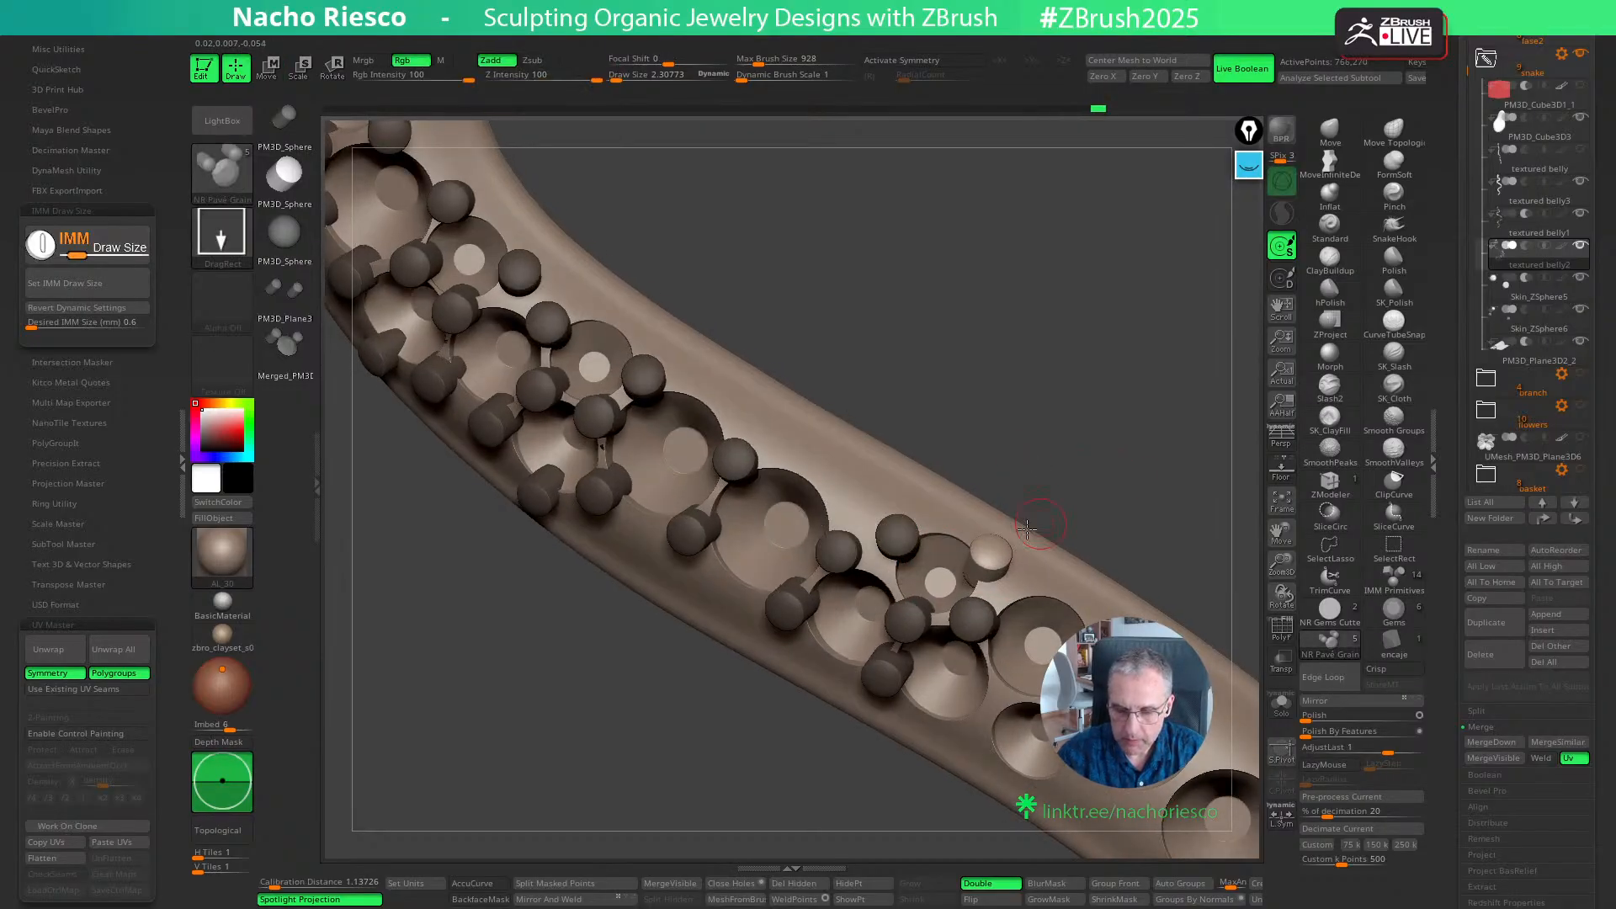
{"action": "key", "text": "w"}
{"action": "left_click_drag", "start_coordinate": [1053, 623], "coordinate": [1058, 621]}
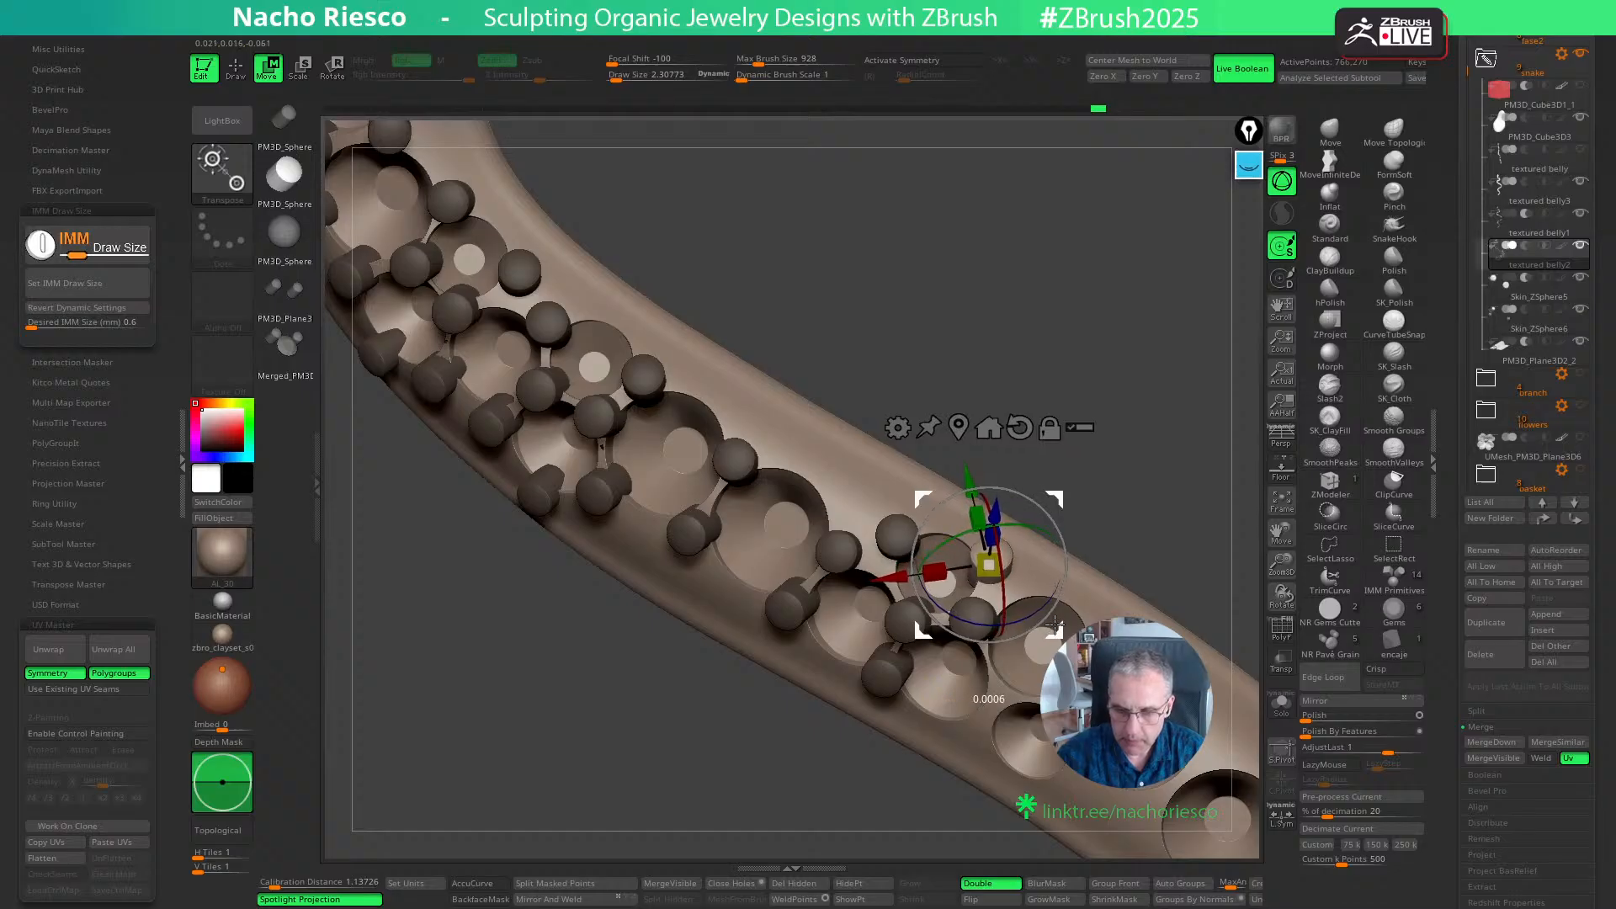
{"action": "left_click_drag", "start_coordinate": [1155, 505], "coordinate": [1084, 405]}
{"action": "key", "text": "q"}
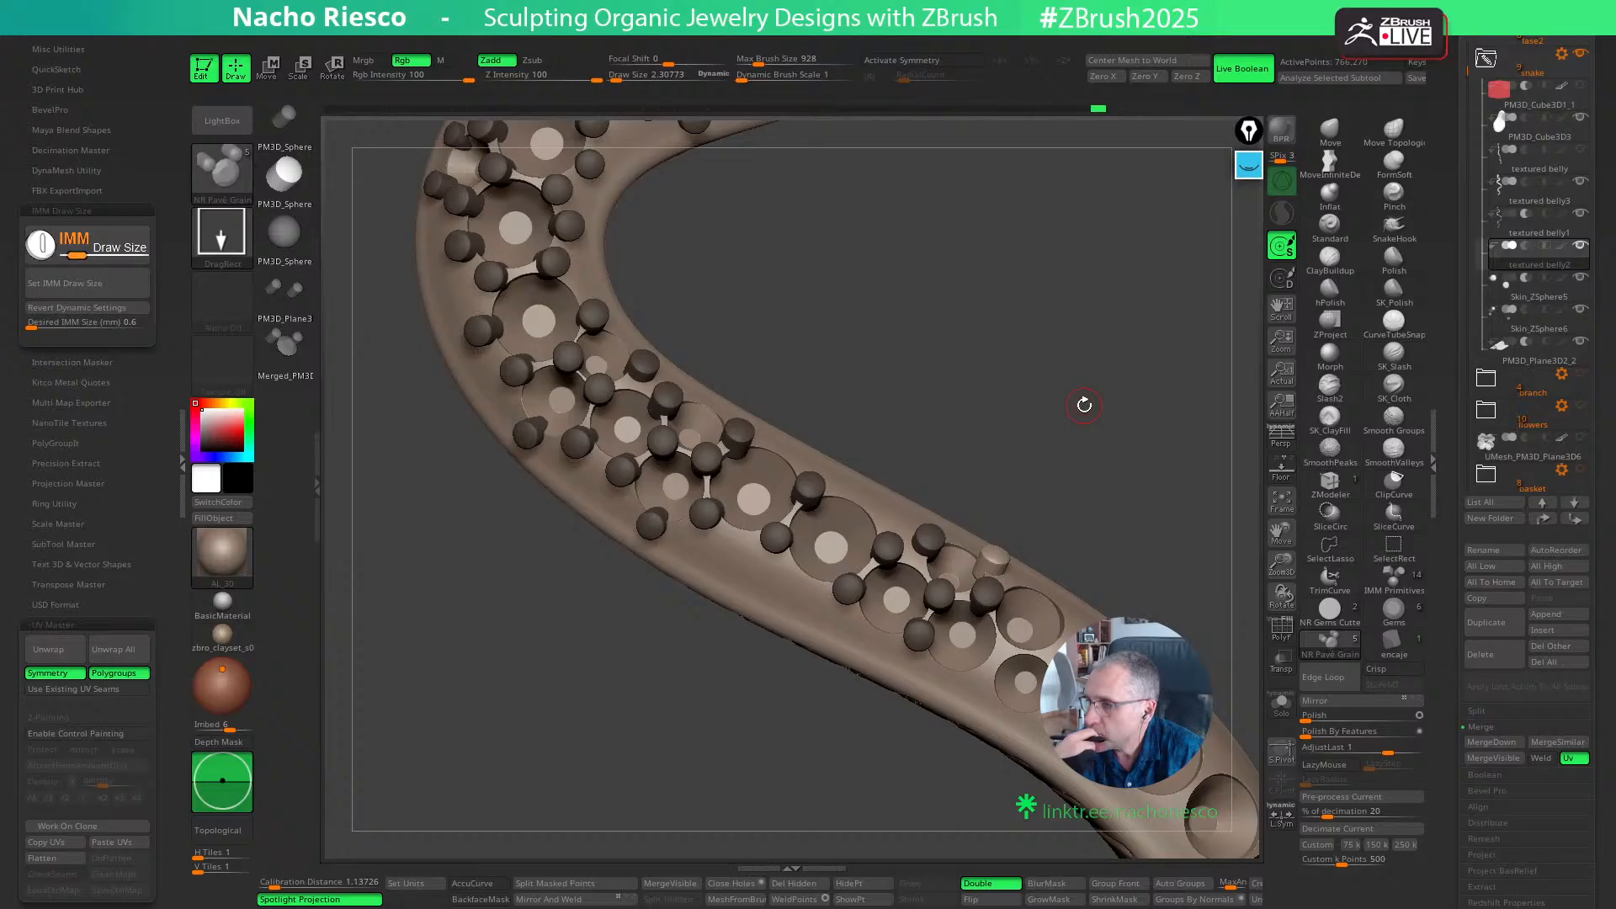
- Save the work to disk and bring the whole snake into view
{"action": "key", "text": "p"}
{"action": "key", "text": "p"}
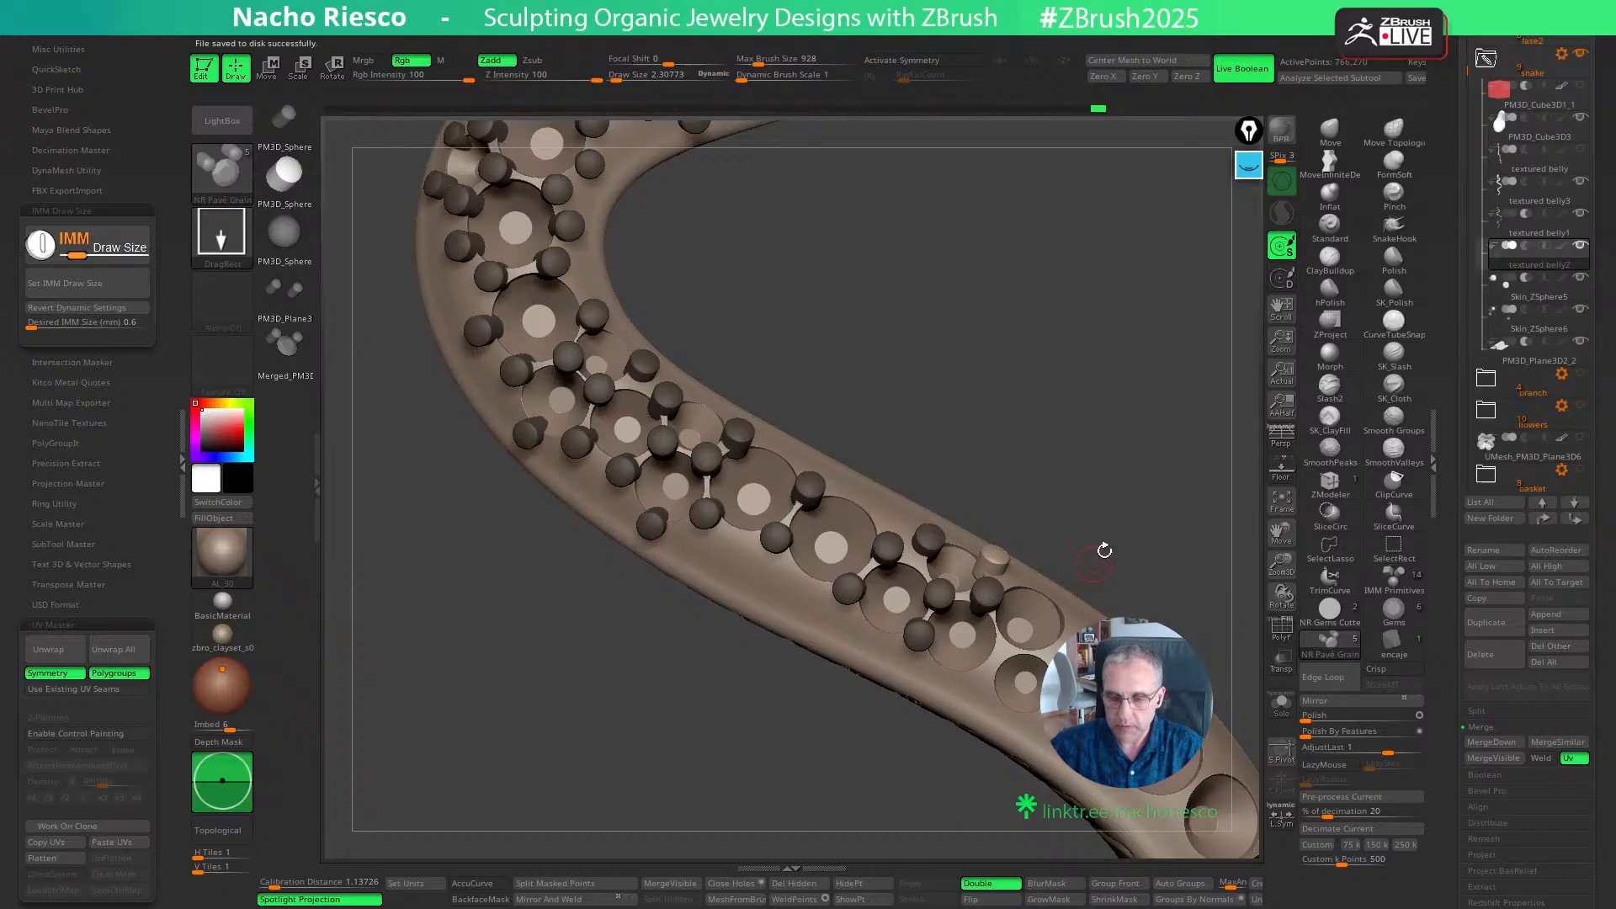
{"action": "left_click_drag", "start_coordinate": [1115, 523], "coordinate": [1042, 472], "text": "alt"}
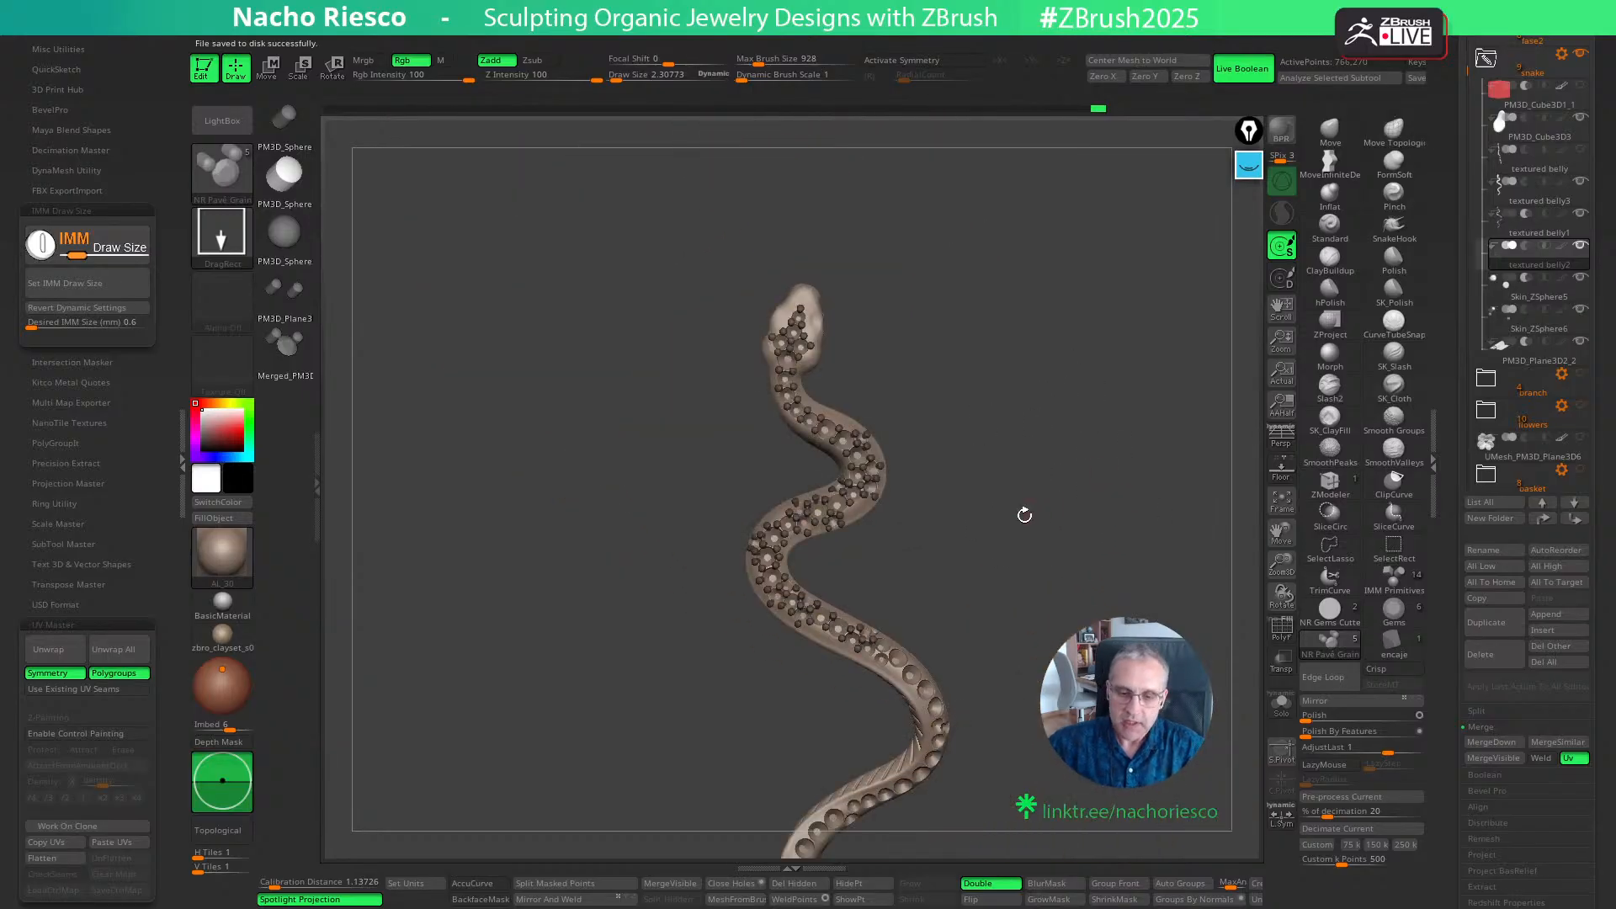
- Load the Cylinder3D primitive as the active tool and convert it to a PolyMesh3D
{"action": "left_click_drag", "start_coordinate": [1440, 295], "coordinate": [1467, 459]}
{"action": "left_click", "coordinate": [1558, 222]}
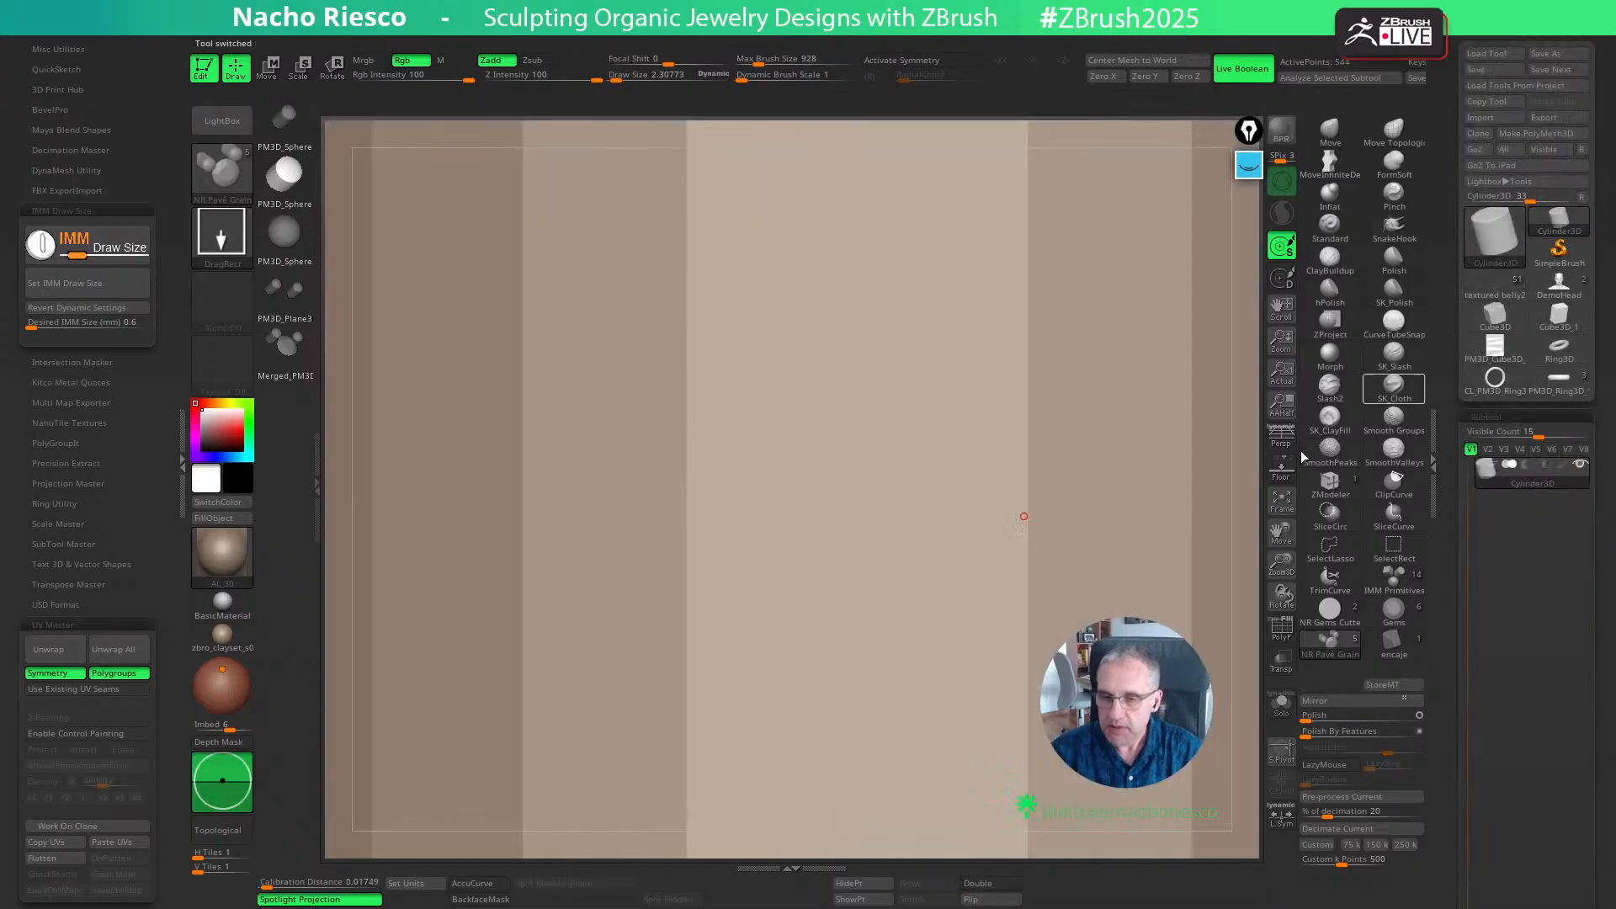
{"action": "left_click", "coordinate": [1280, 502]}
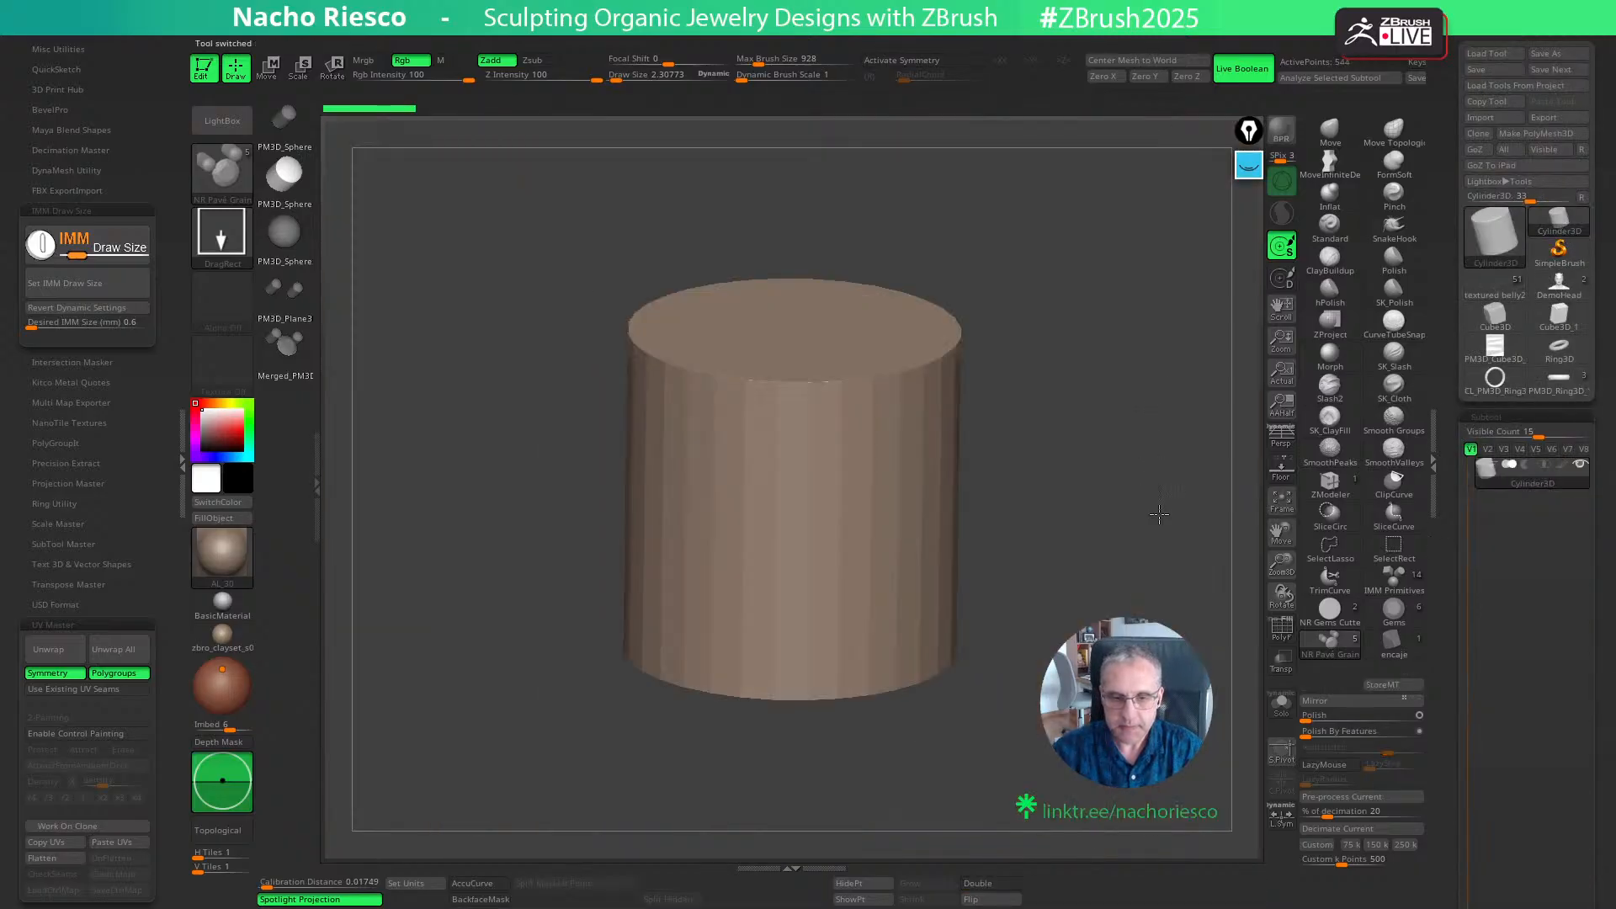
{"action": "left_click", "coordinate": [1535, 134]}
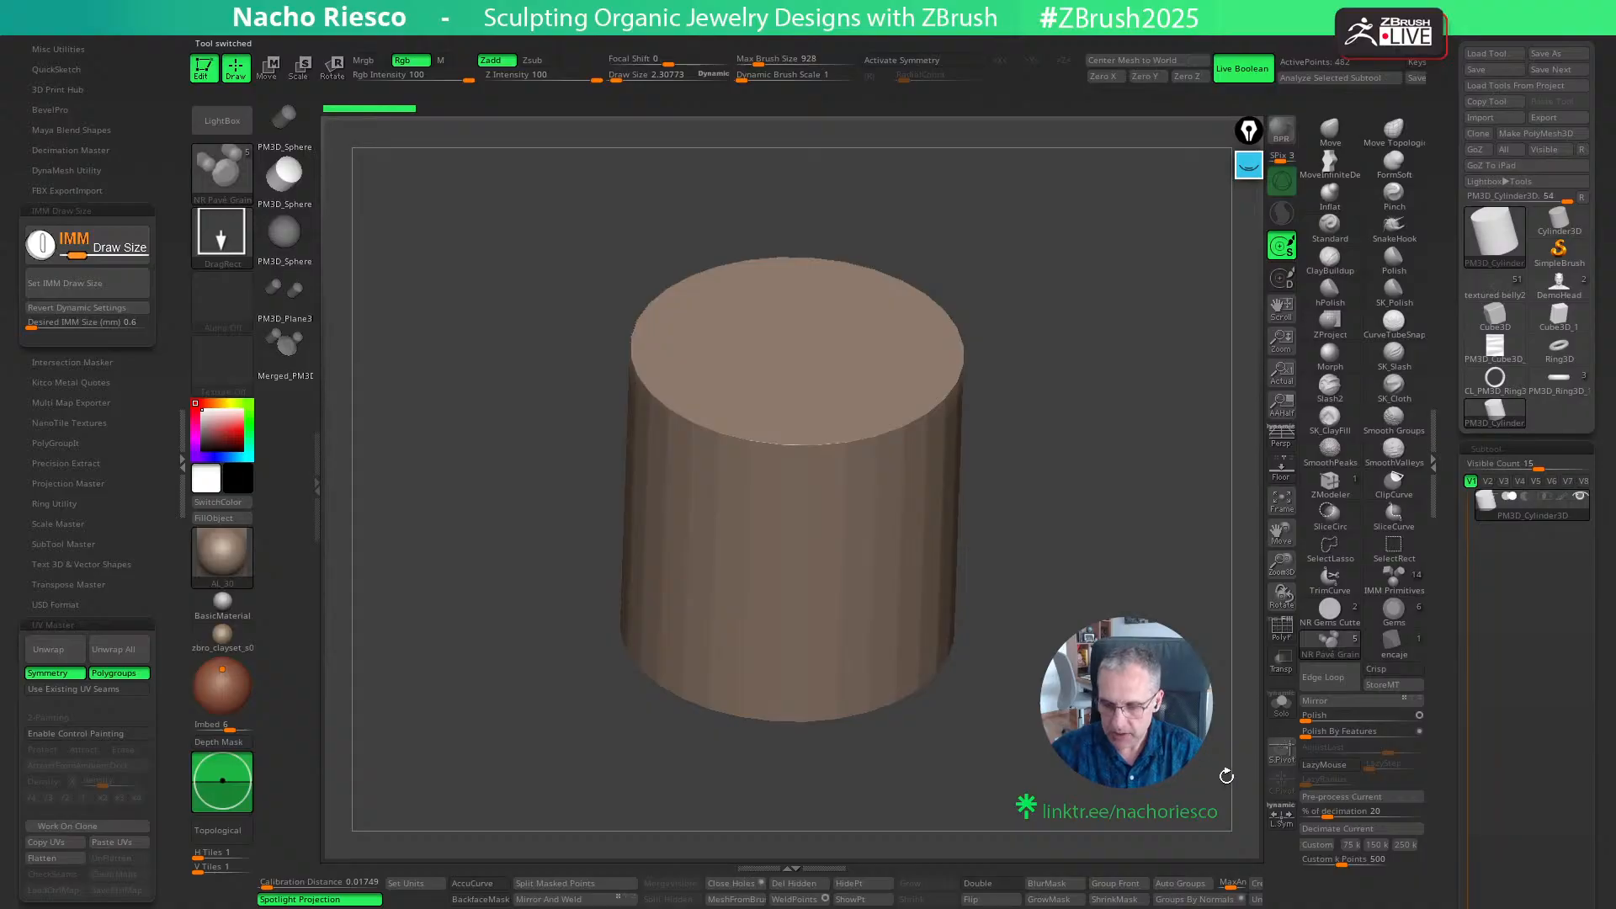
- Subdivide the cylinder repeatedly up to 2.031 million polygons and frame its side
{"action": "left_click_drag", "start_coordinate": [1223, 772], "coordinate": [1215, 747]}
{"action": "key", "text": "ctrl+d"}
{"action": "key", "text": "ctrl+d"}
{"action": "key", "text": "ctrl+d"}
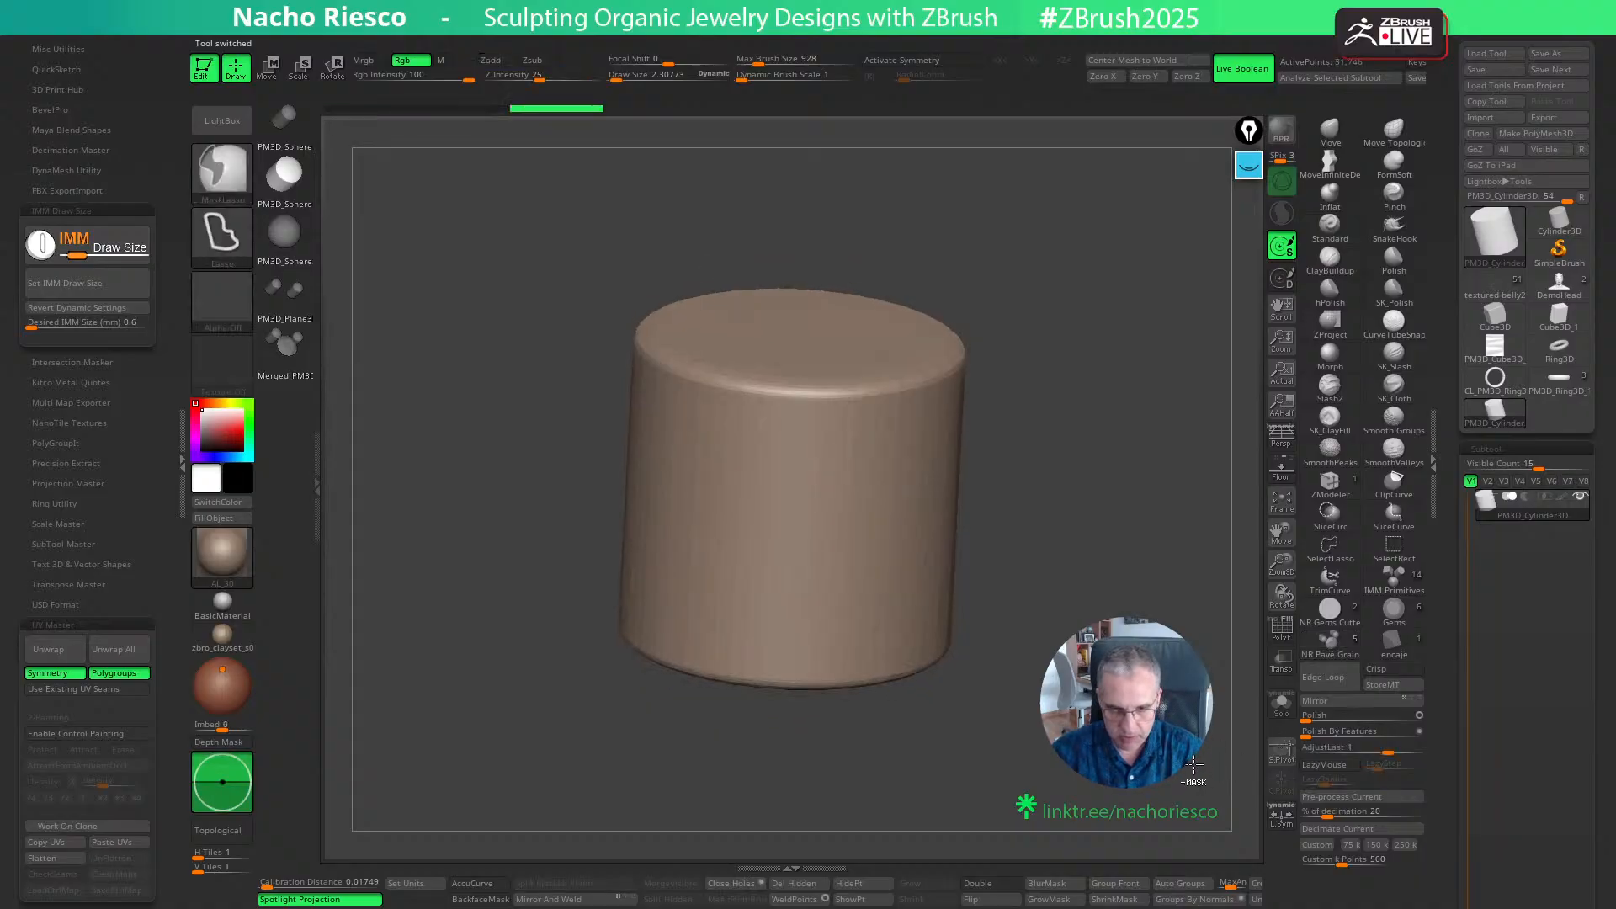
{"action": "key", "text": "ctrl+d"}
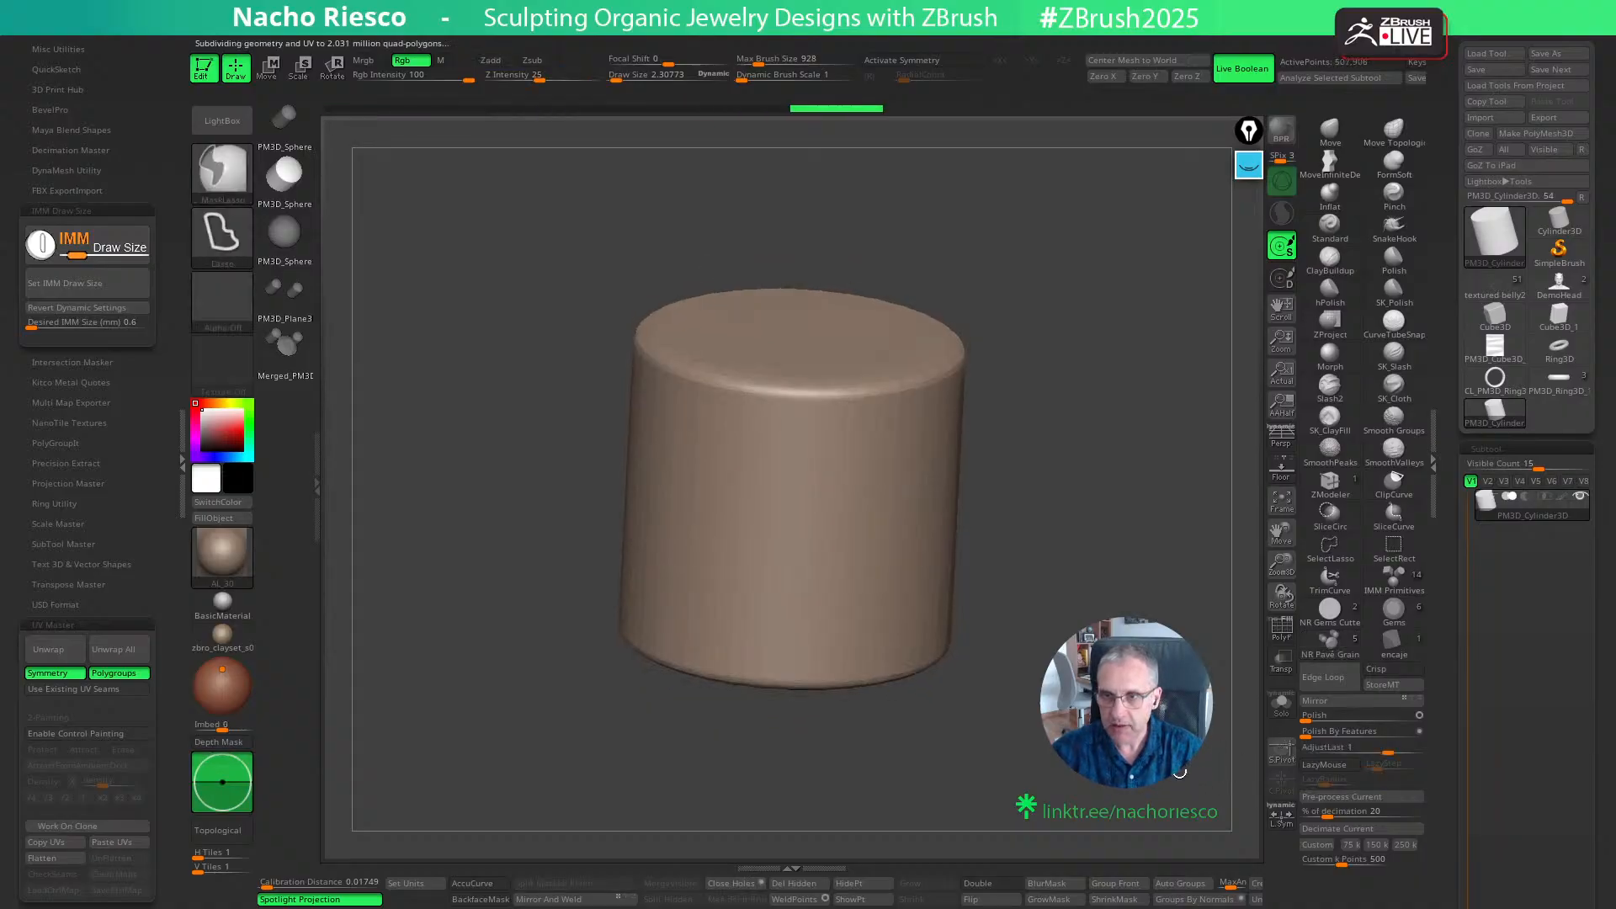
{"action": "left_click_drag", "start_coordinate": [1186, 366], "coordinate": [1108, 426], "text": "shift"}
{"action": "key", "text": "f"}
{"action": "left_click_drag", "start_coordinate": [1099, 607], "coordinate": [1099, 691], "text": "alt"}
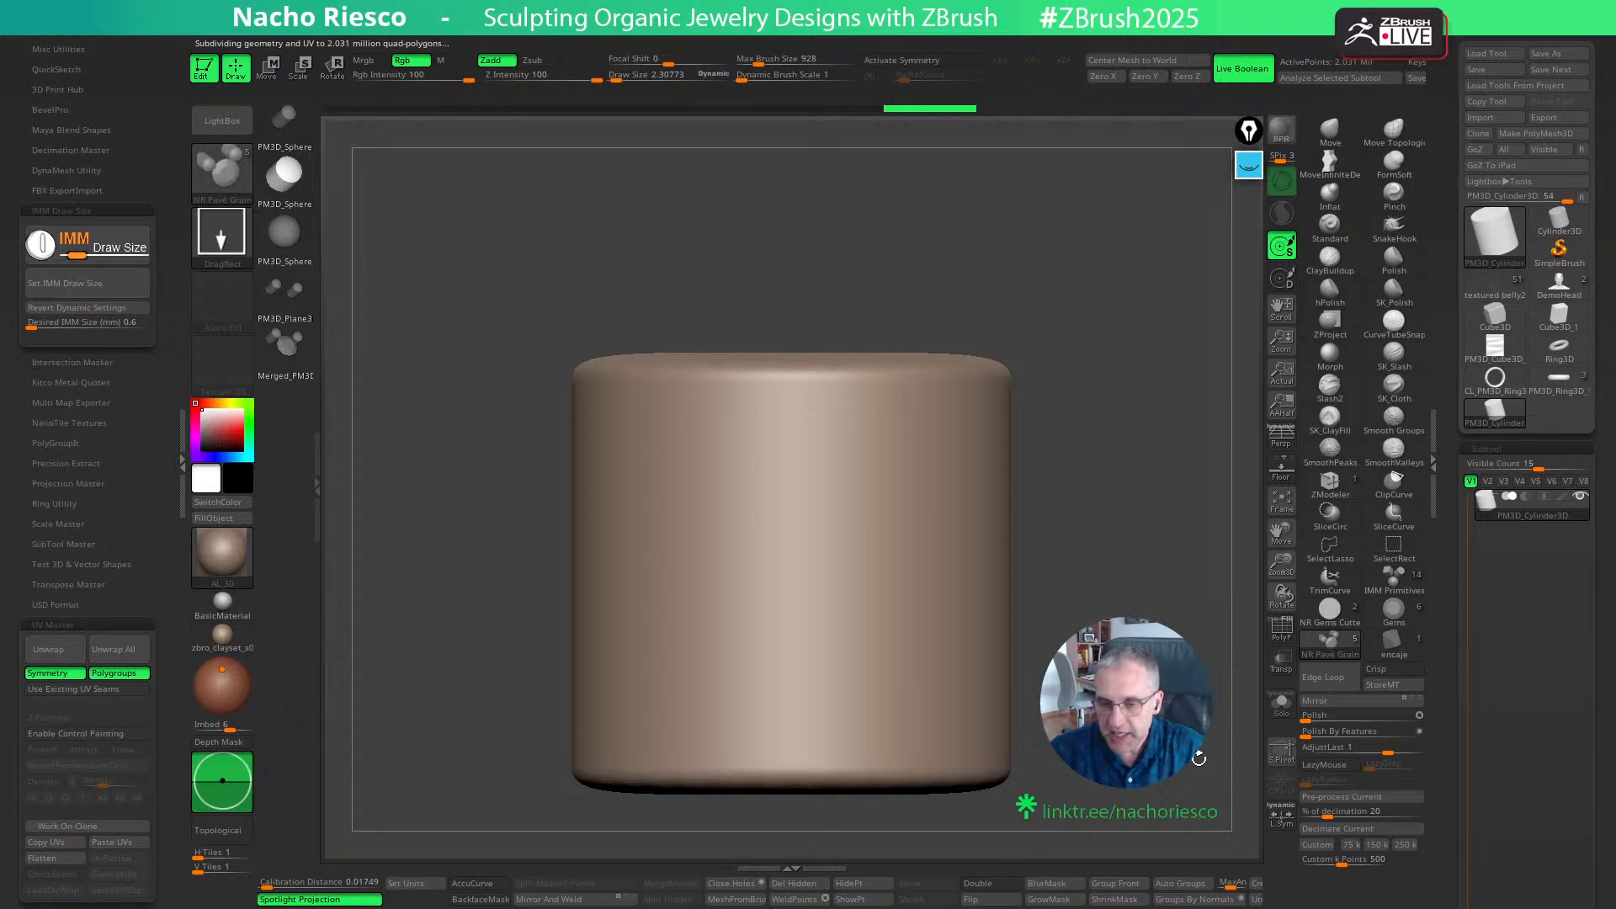
{"action": "left_click_drag", "start_coordinate": [1125, 558], "coordinate": [1062, 603], "text": "alt"}
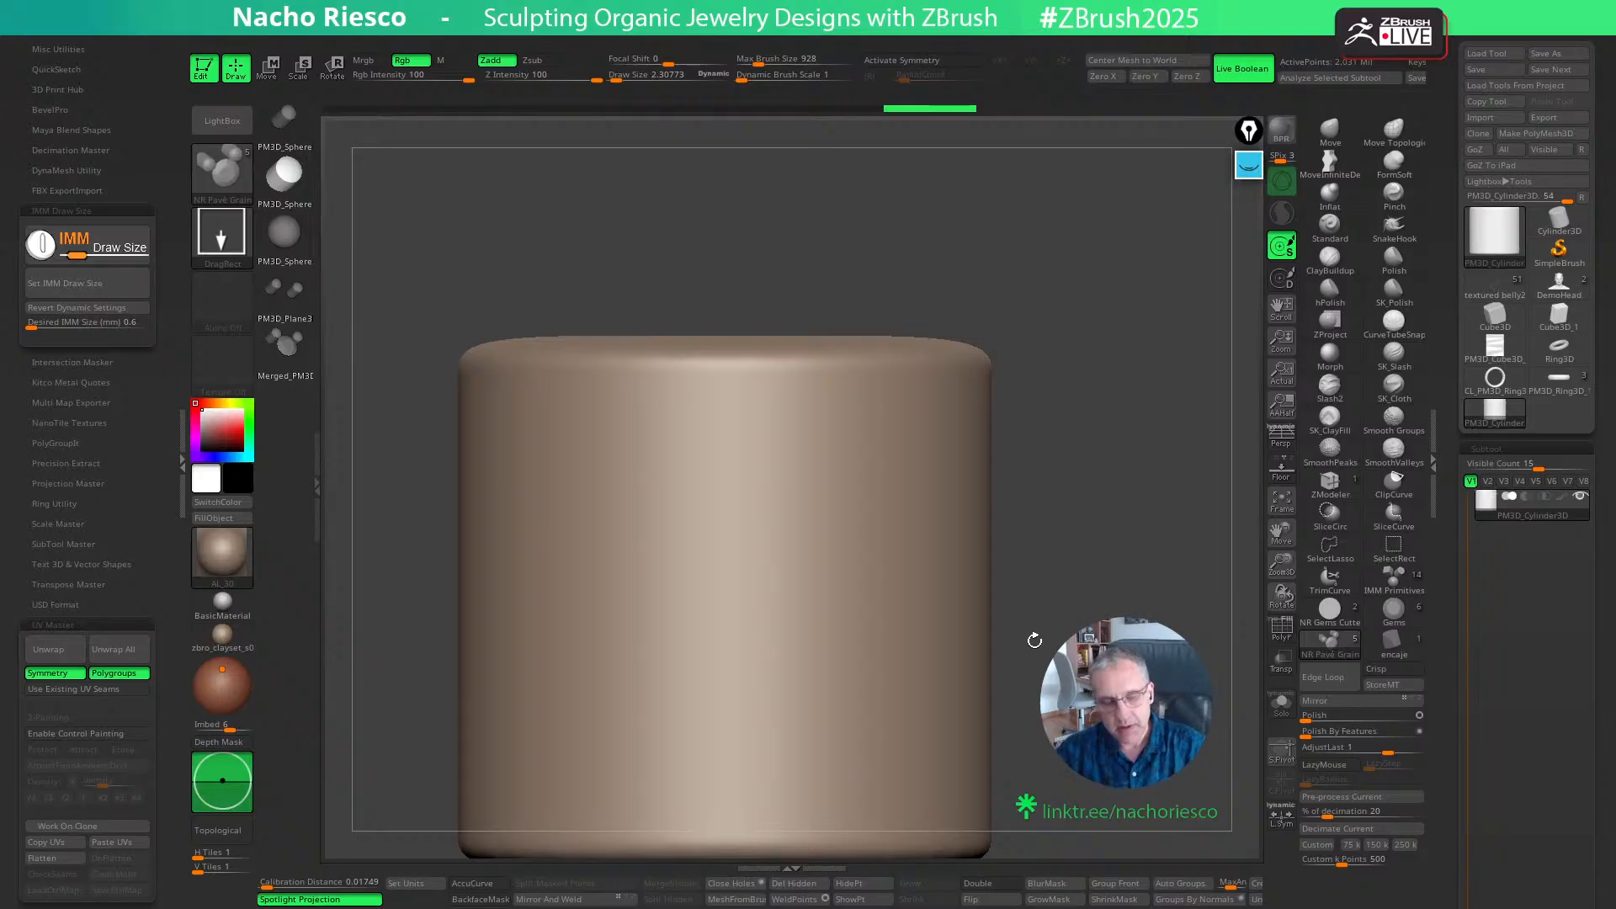
- Choose the Orb_Cracks brush and set its draw size to about 157
{"action": "left_click", "coordinate": [1395, 355]}
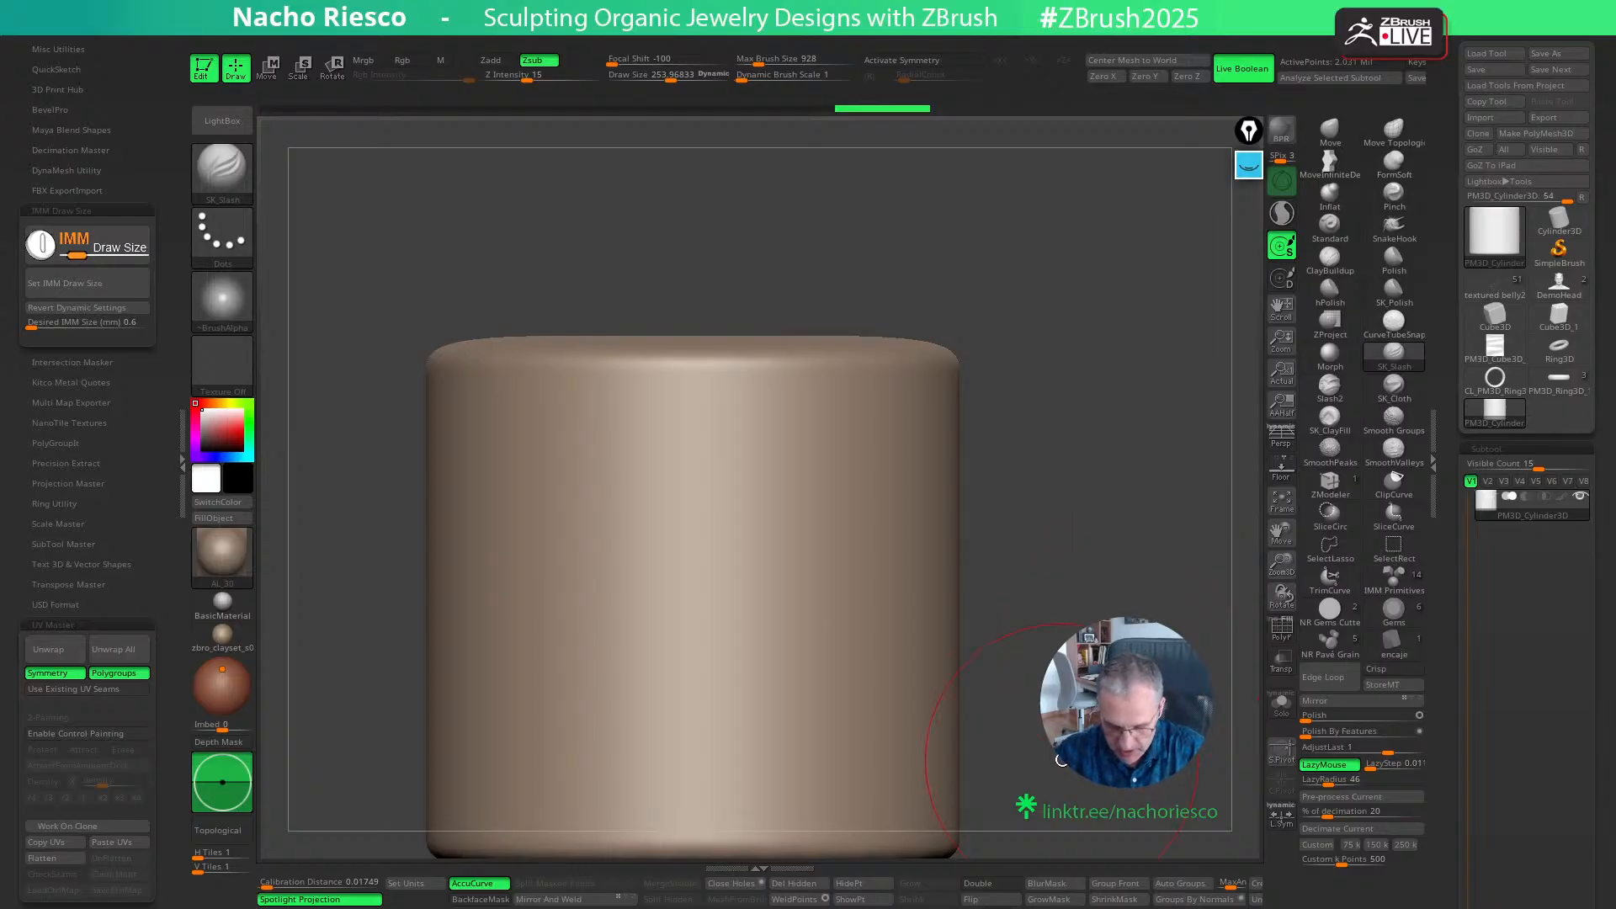
{"action": "key", "text": "b"}
{"action": "key", "text": "o"}
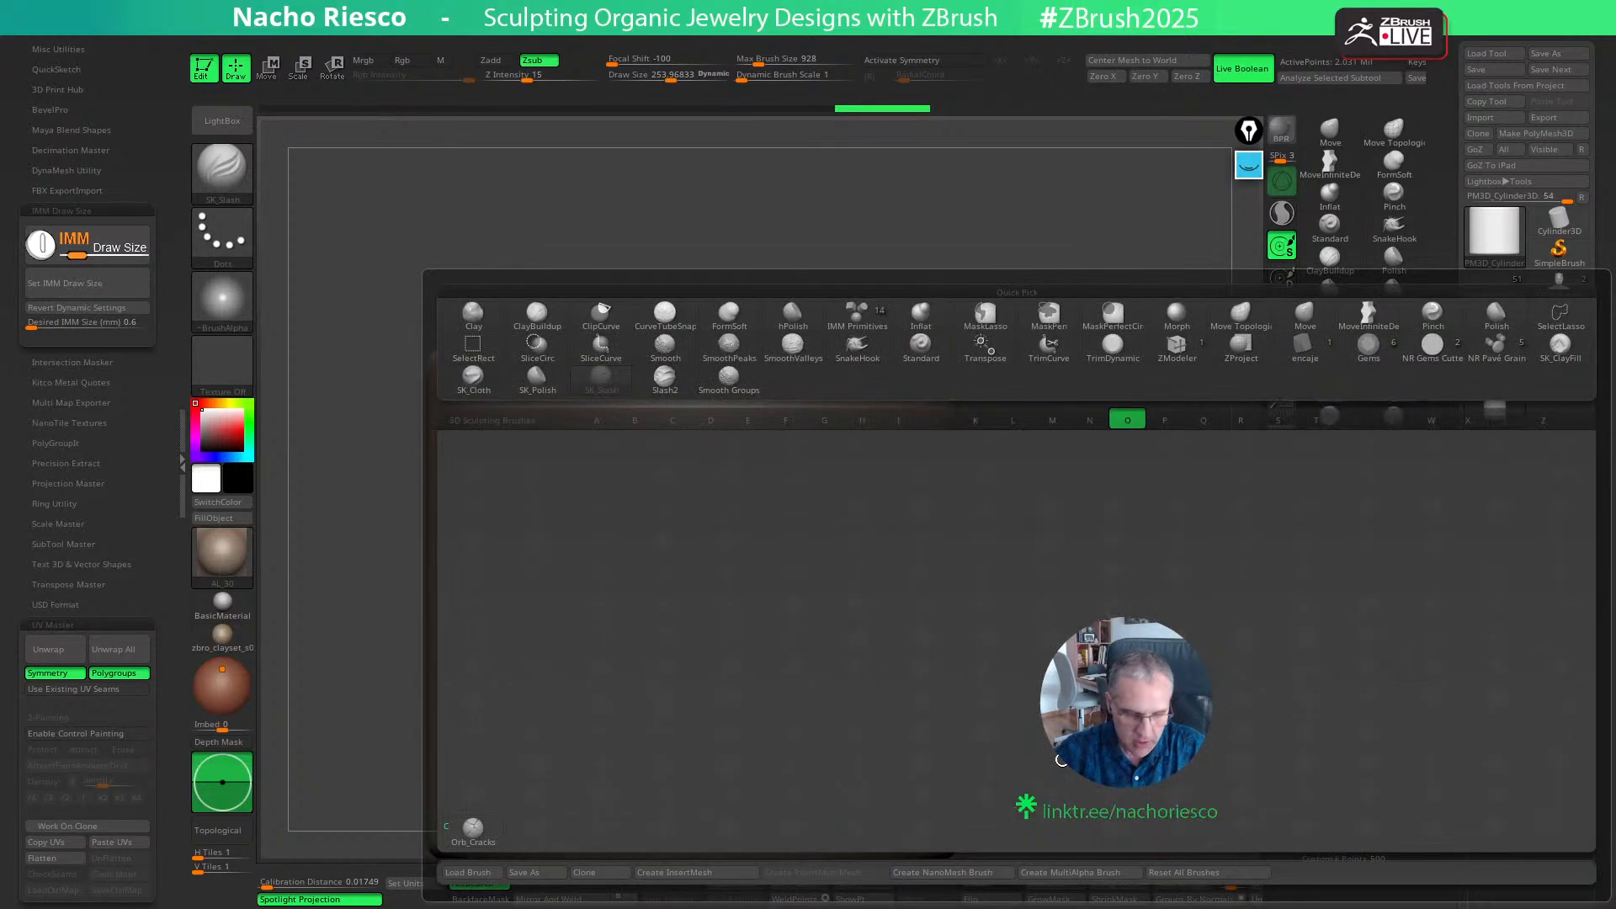
{"action": "key", "text": "c"}
{"action": "key", "text": "s"}
{"action": "left_click_drag", "start_coordinate": [717, 530], "coordinate": [705, 529]}
- Carve a series of slightly slanted vertical grooves side by side down the cylinder's front
{"action": "left_click_drag", "start_coordinate": [695, 425], "coordinate": [691, 797]}
{"action": "key", "text": "ctrl+z"}
{"action": "mouse_move", "coordinate": [761, 389]}
{"action": "left_mouse_down"}
{"action": "mouse_move", "coordinate": [741, 778]}
{"action": "mouse_move", "coordinate": [800, 842]}
{"action": "left_mouse_up"}
{"action": "mouse_move", "coordinate": [836, 371]}
{"action": "left_mouse_down"}
{"action": "mouse_move", "coordinate": [854, 841]}
{"action": "mouse_move", "coordinate": [882, 820]}
{"action": "left_mouse_up"}
{"action": "left_click_drag", "start_coordinate": [690, 391], "coordinate": [720, 791]}
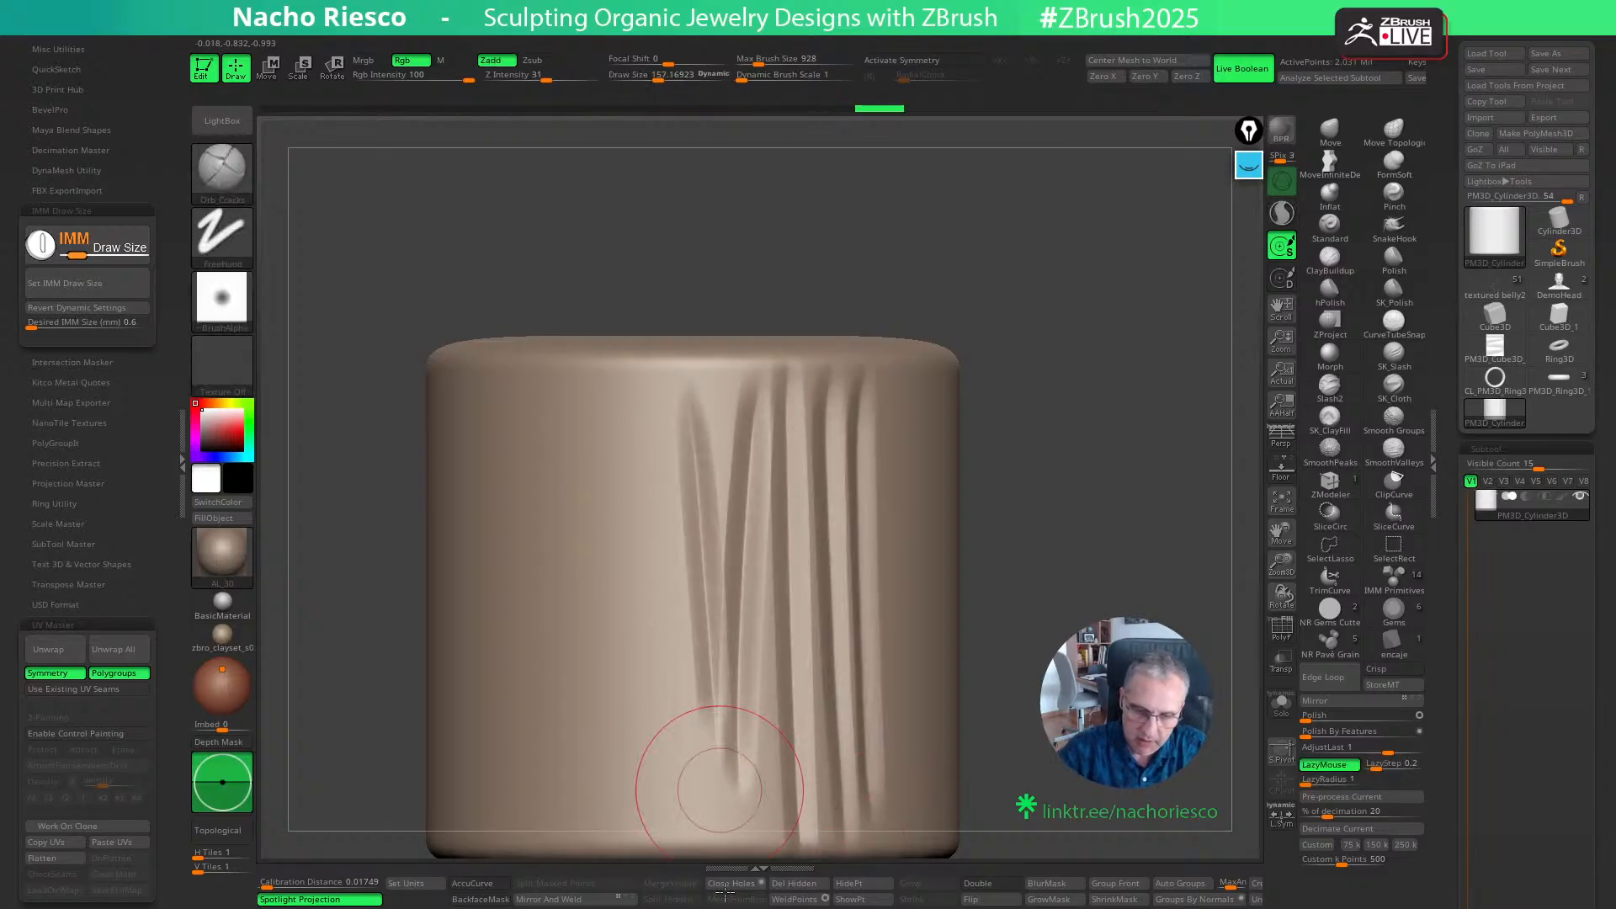
{"action": "mouse_move", "coordinate": [633, 395]}
{"action": "left_mouse_down"}
{"action": "mouse_move", "coordinate": [670, 783]}
{"action": "mouse_move", "coordinate": [695, 762]}
{"action": "left_mouse_up"}
{"action": "left_click_drag", "start_coordinate": [764, 404], "coordinate": [770, 778]}
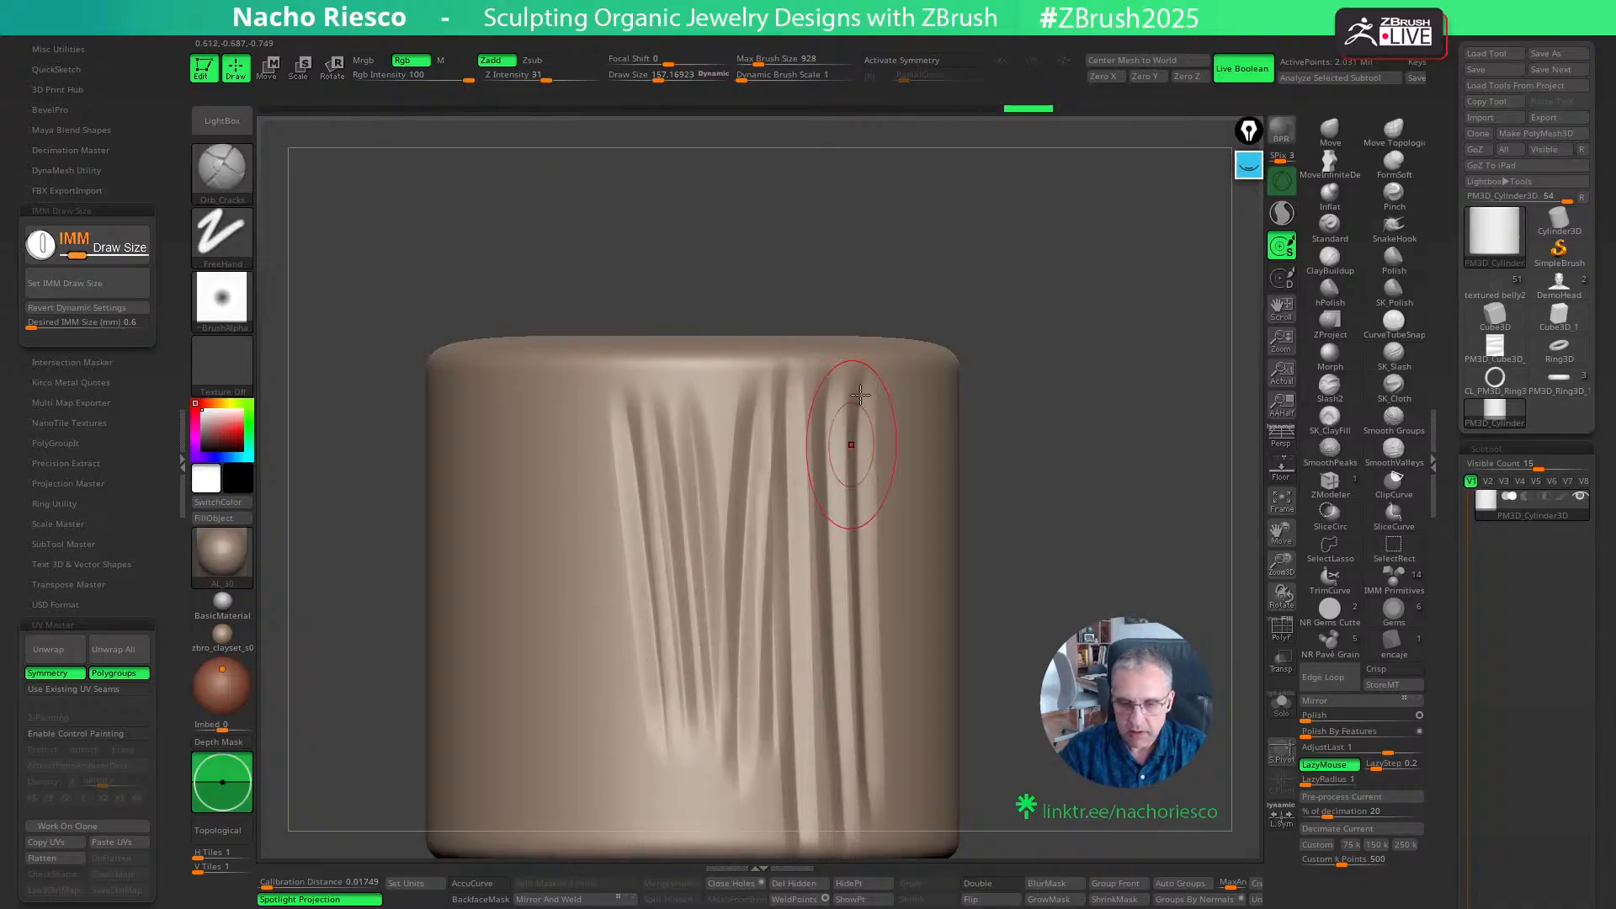
{"action": "left_click_drag", "start_coordinate": [861, 393], "coordinate": [891, 783]}
{"action": "left_click_drag", "start_coordinate": [643, 468], "coordinate": [595, 803]}
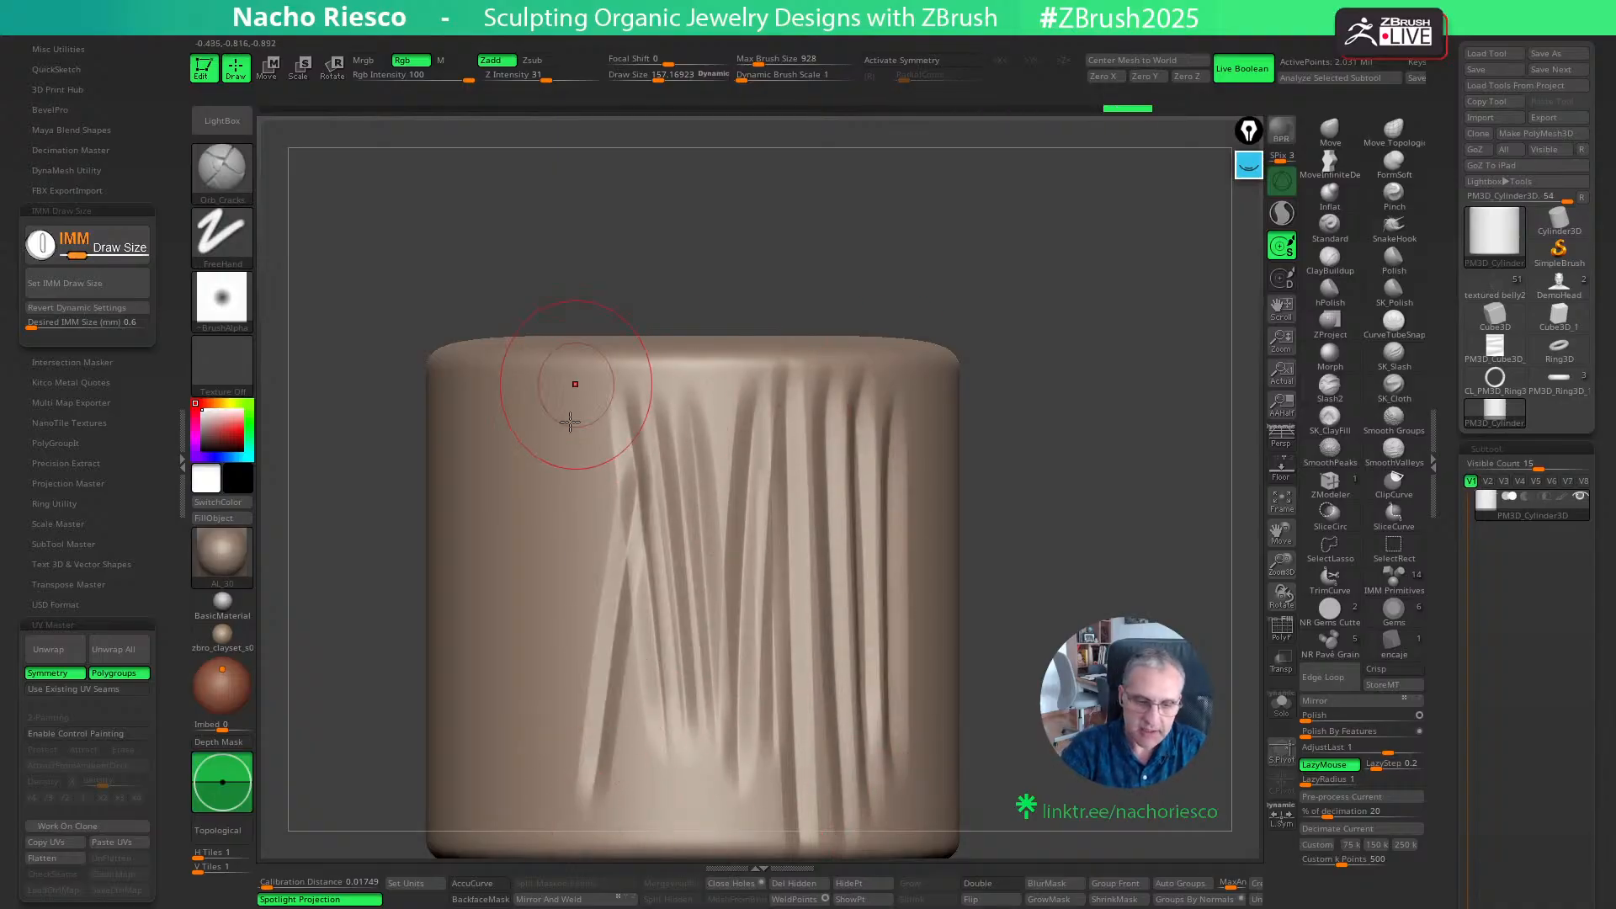
{"action": "mouse_move", "coordinate": [572, 396]}
{"action": "left_mouse_down"}
{"action": "mouse_move", "coordinate": [599, 774]}
{"action": "mouse_move", "coordinate": [635, 821]}
{"action": "left_mouse_up"}
{"action": "left_click_drag", "start_coordinate": [535, 416], "coordinate": [545, 724]}
{"action": "left_click_drag", "start_coordinate": [989, 602], "coordinate": [1118, 567]}
{"action": "key", "text": "ctrl+z"}
{"action": "key", "text": "ctrl+z"}
{"action": "key", "text": "ctrl+z"}
{"action": "key", "text": "ctrl+z"}
{"action": "key", "text": "ctrl+z"}
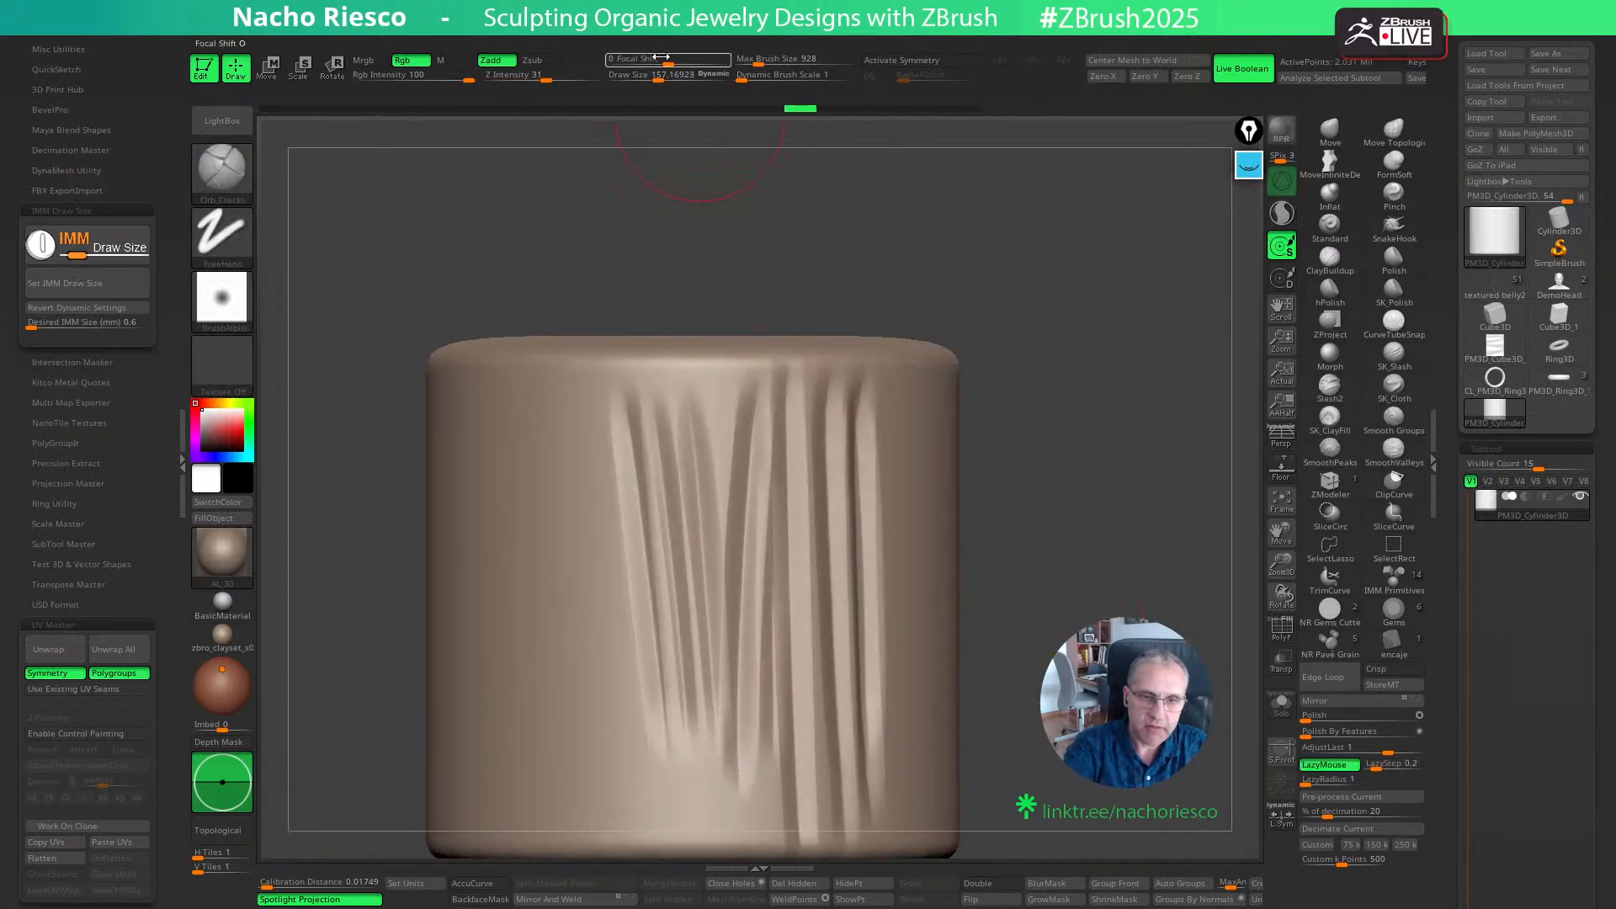
- Set the Orb_Cracks brush's focal shift to -46 and its draw size to about 75.5 for finer grooves
{"action": "left_click_drag", "start_coordinate": [661, 57], "coordinate": [645, 162]}
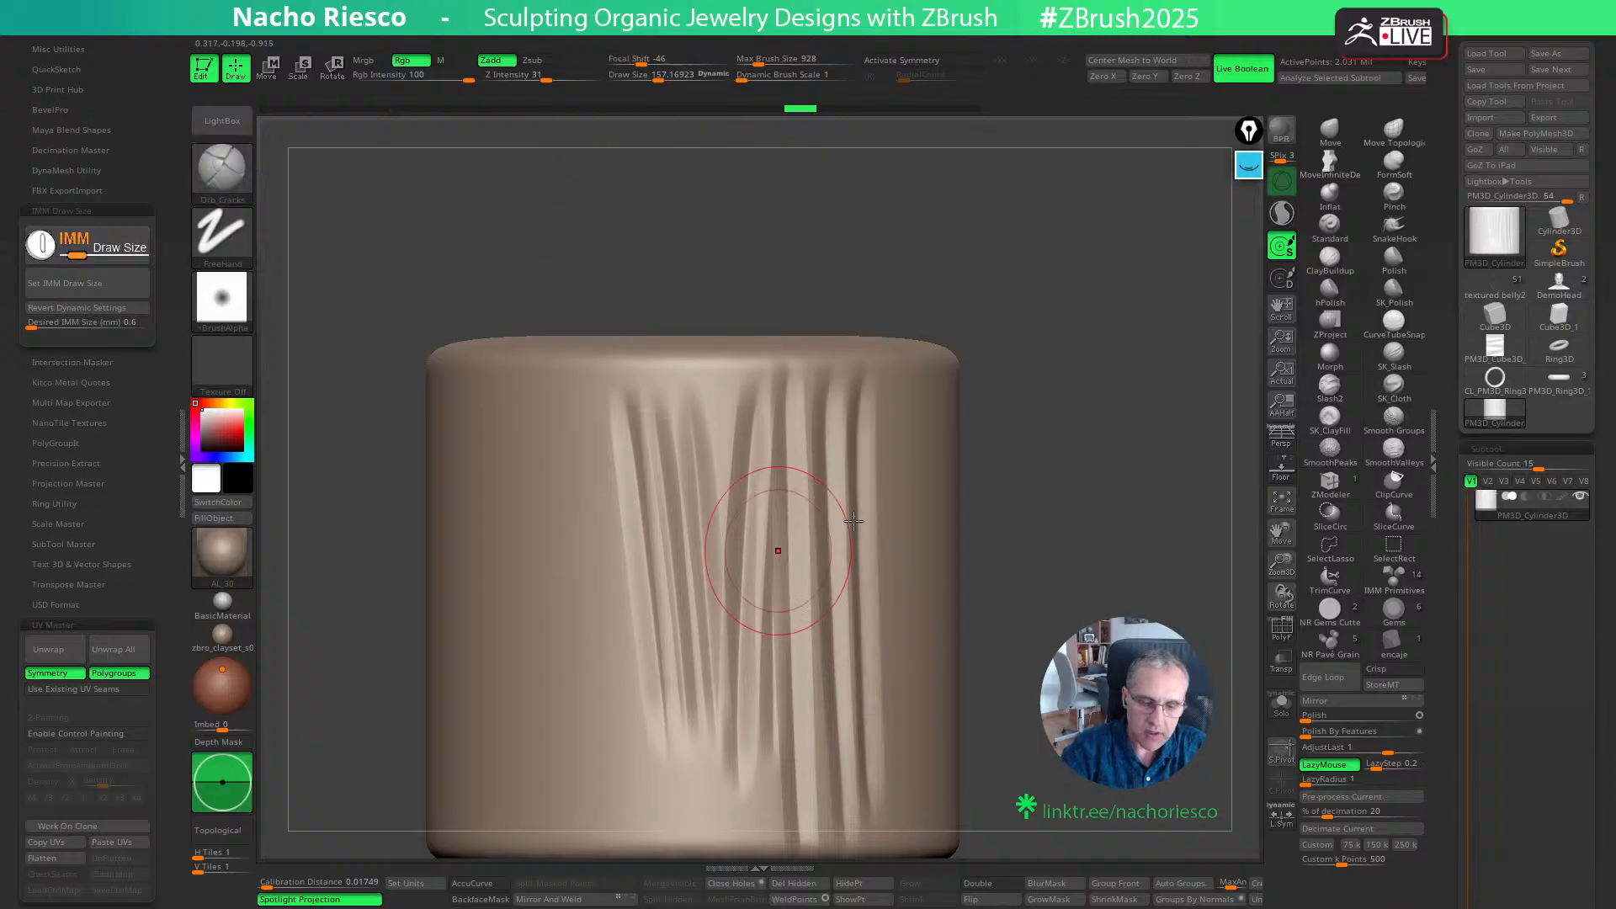
{"action": "left_click_drag", "start_coordinate": [1069, 547], "coordinate": [917, 552]}
{"action": "key", "text": "s"}
{"action": "left_click_drag", "start_coordinate": [564, 523], "coordinate": [545, 523]}
- Carve a cluster of thin vertical grooves of varying lengths on a smooth area of the cylinder
{"action": "mouse_move", "coordinate": [534, 389]}
{"action": "left_mouse_down"}
{"action": "mouse_move", "coordinate": [520, 827]}
{"action": "mouse_move", "coordinate": [549, 825]}
{"action": "left_mouse_up"}
{"action": "mouse_move", "coordinate": [502, 711]}
{"action": "left_mouse_down"}
{"action": "mouse_move", "coordinate": [509, 412]}
{"action": "mouse_move", "coordinate": [518, 884]}
{"action": "left_mouse_up"}
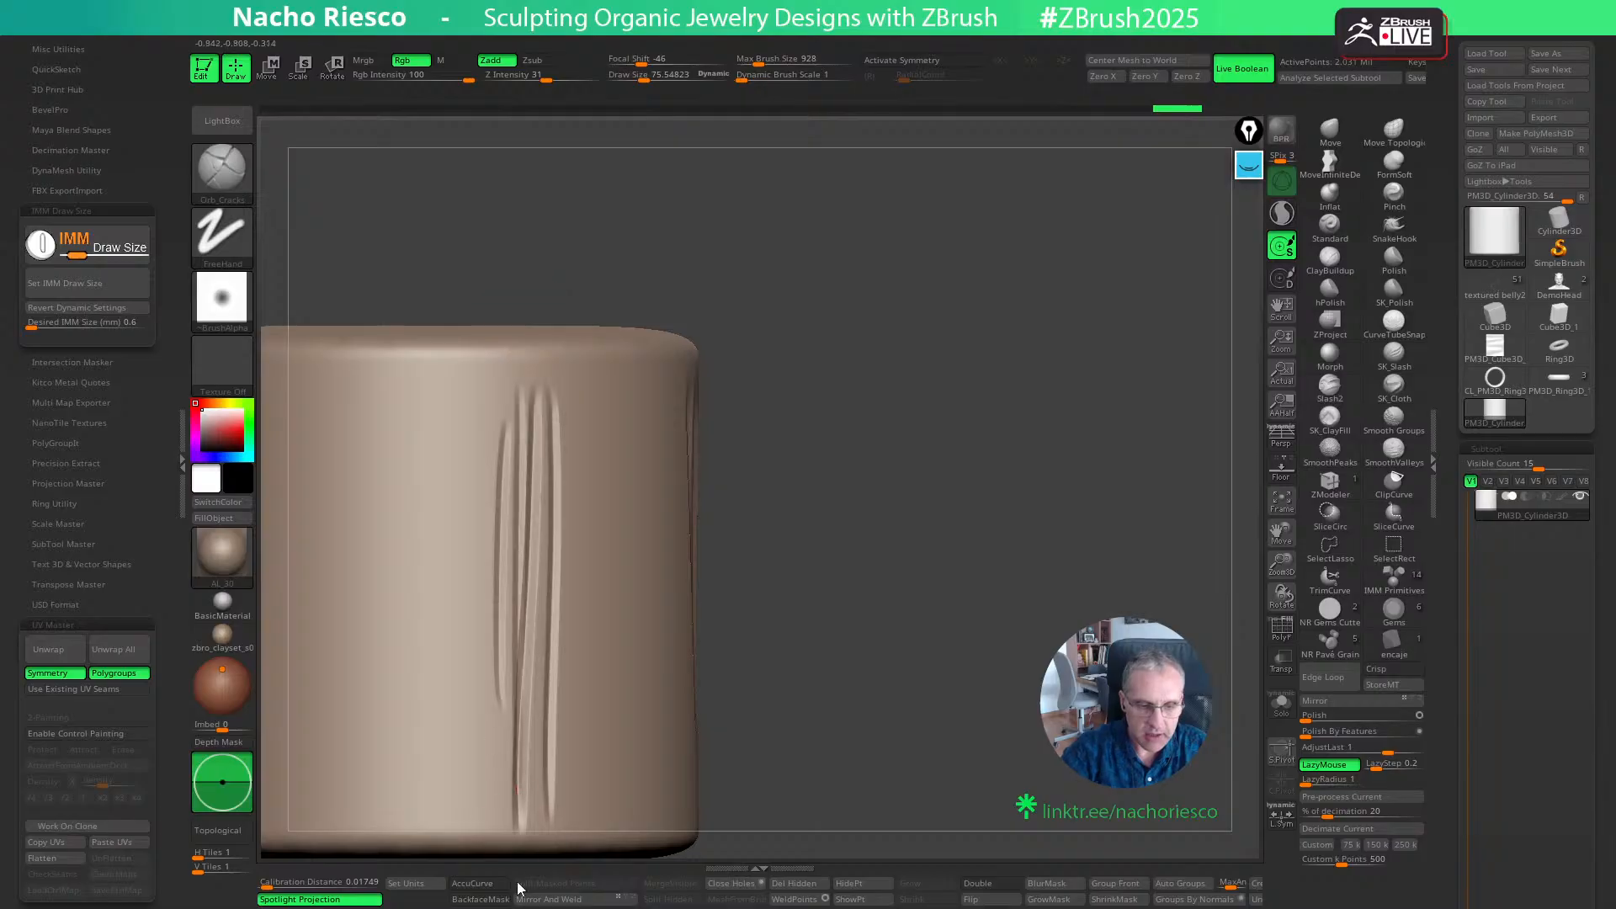
{"action": "left_click_drag", "start_coordinate": [510, 805], "coordinate": [516, 580]}
{"action": "left_click_drag", "start_coordinate": [552, 399], "coordinate": [548, 837]}
{"action": "left_click_drag", "start_coordinate": [587, 676], "coordinate": [590, 509]}
{"action": "left_click_drag", "start_coordinate": [596, 411], "coordinate": [596, 764]}
{"action": "left_click_drag", "start_coordinate": [581, 797], "coordinate": [566, 471]}
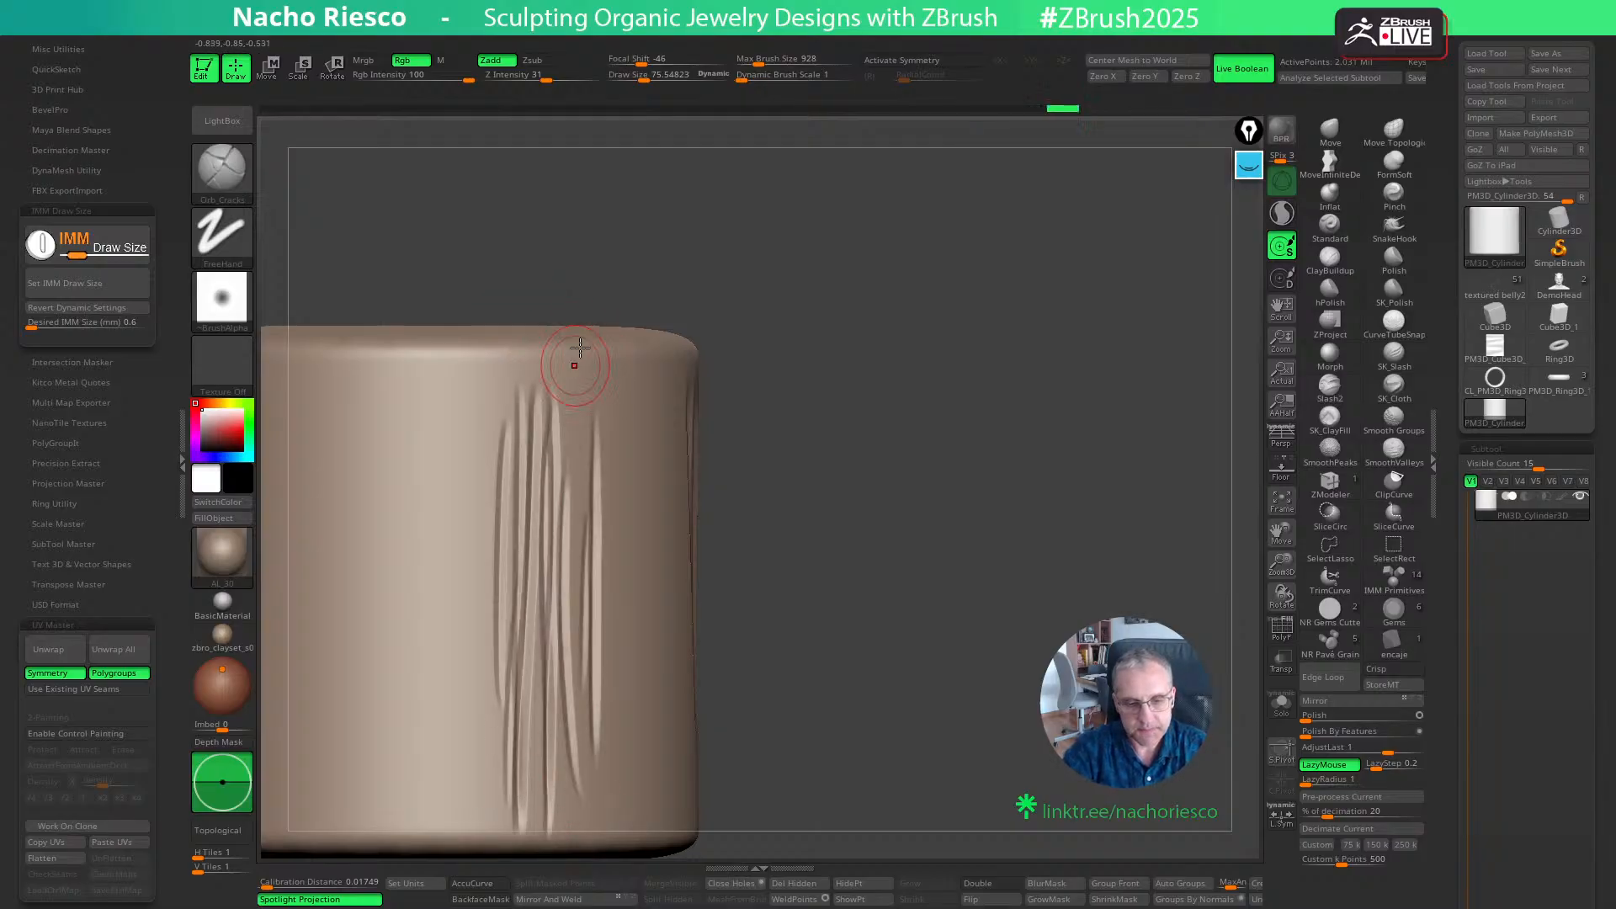
{"action": "left_click_drag", "start_coordinate": [612, 397], "coordinate": [617, 842]}
{"action": "mouse_move", "coordinate": [979, 632]}
{"action": "left_mouse_down", "text": "alt"}
{"action": "mouse_move", "coordinate": [1085, 603]}
{"action": "mouse_move", "coordinate": [1101, 572]}
{"action": "mouse_move", "coordinate": [1103, 656]}
{"action": "left_mouse_up", "text": "alt"}
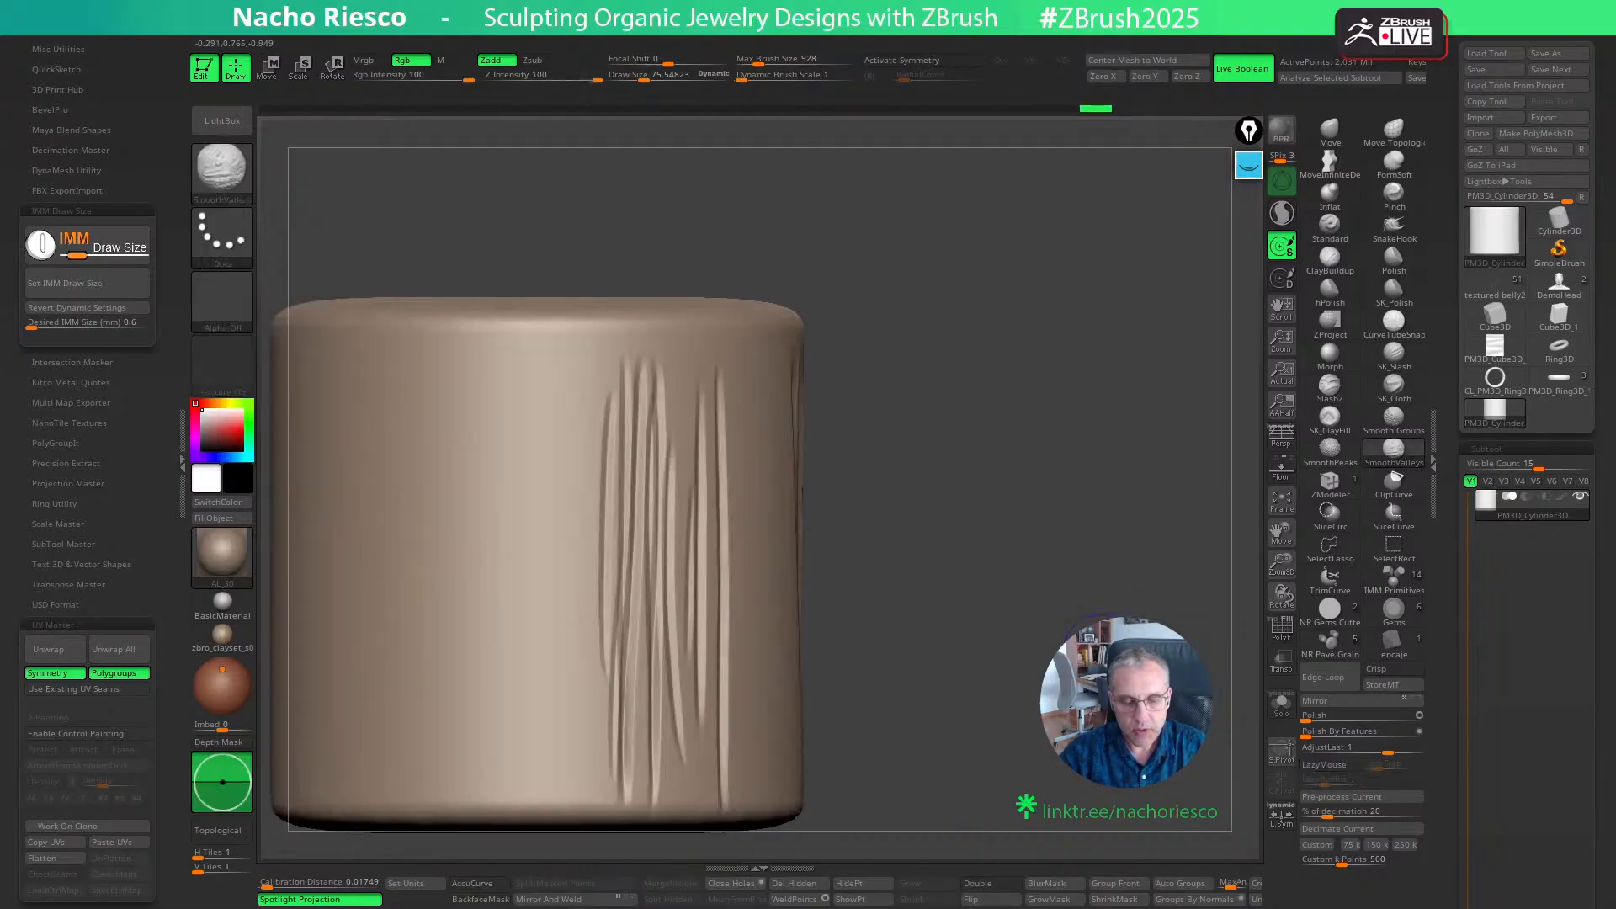
{"action": "left_click_drag", "start_coordinate": [1052, 511], "coordinate": [967, 546], "text": "alt"}
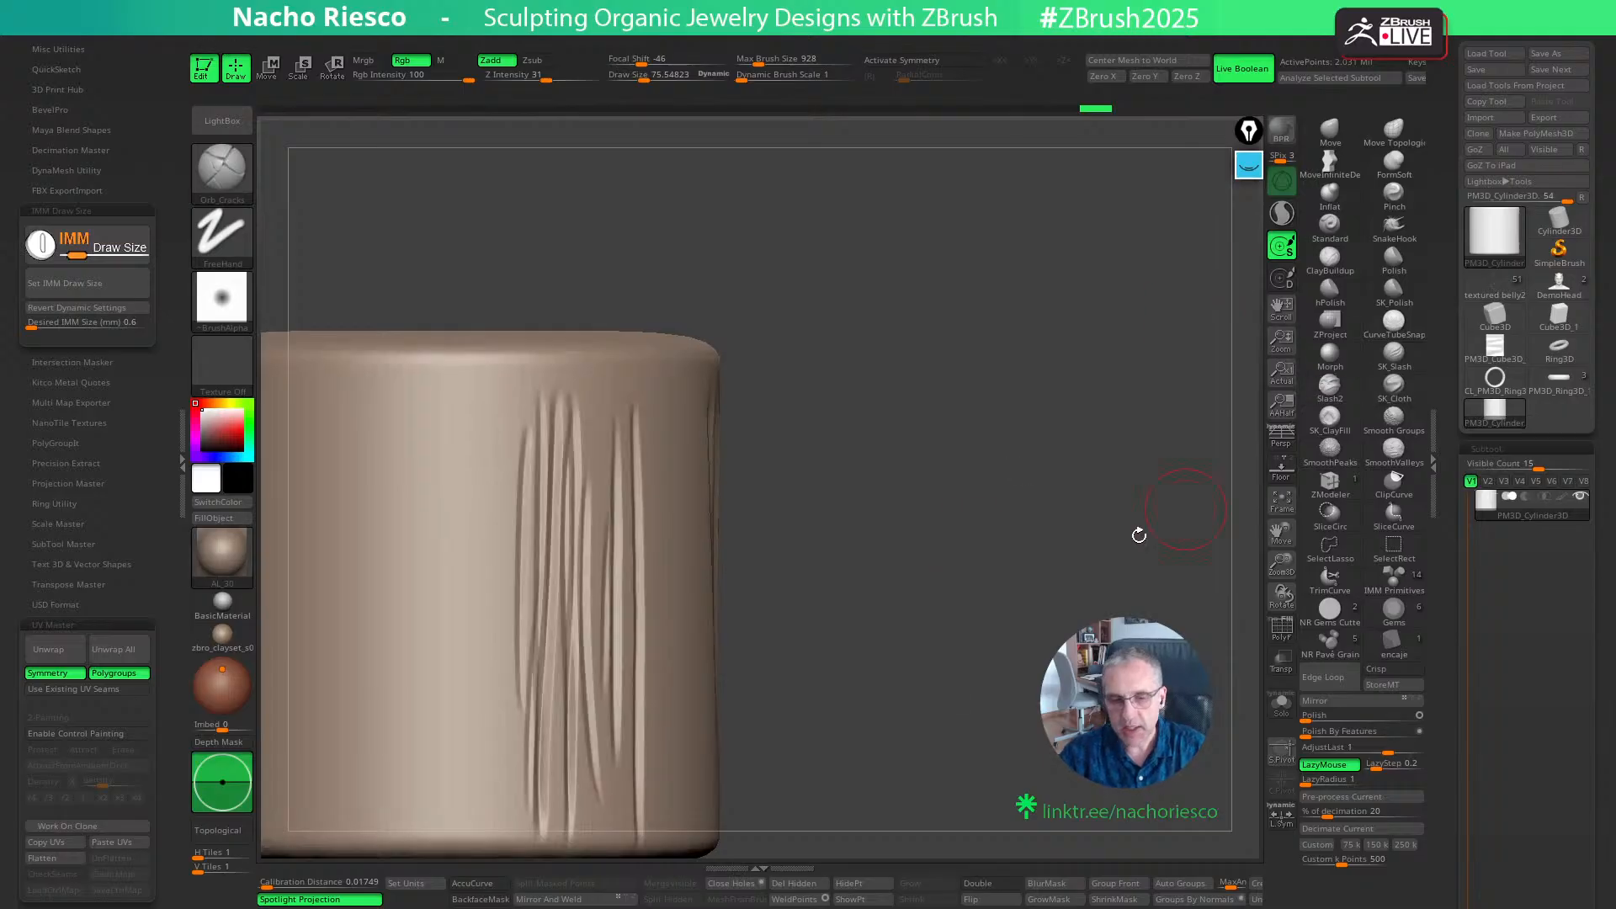
- Annotate above the cylinder with a black baseline and blue V-shaped groove profiles of different depths and widths
{"action": "mouse_move", "coordinate": [1249, 165]}
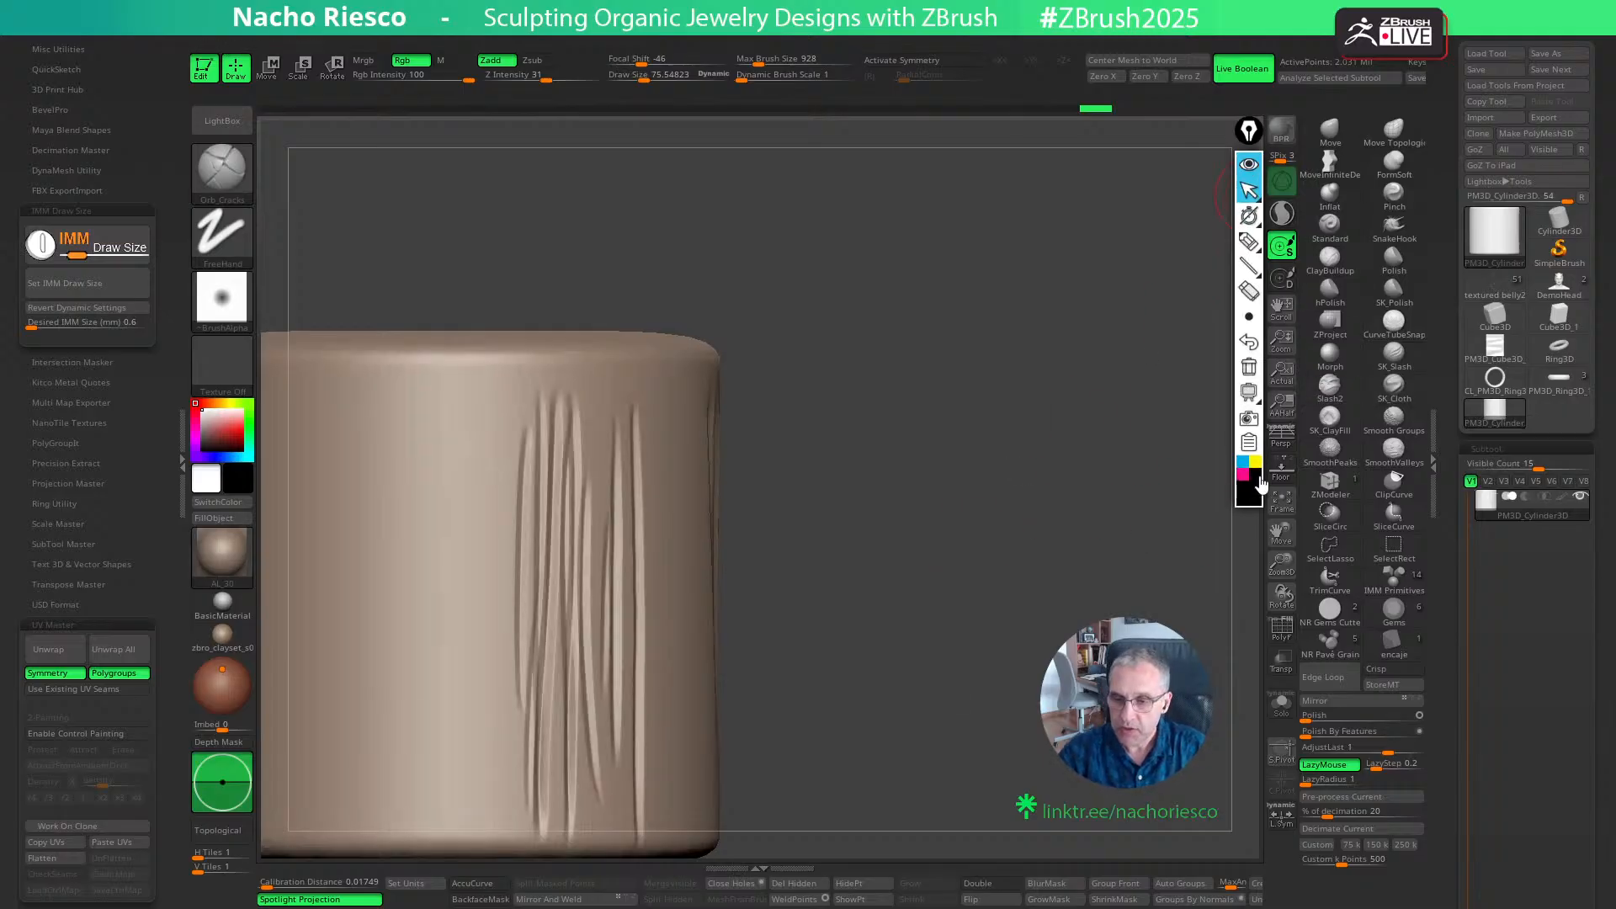
{"action": "left_click", "coordinate": [1249, 242]}
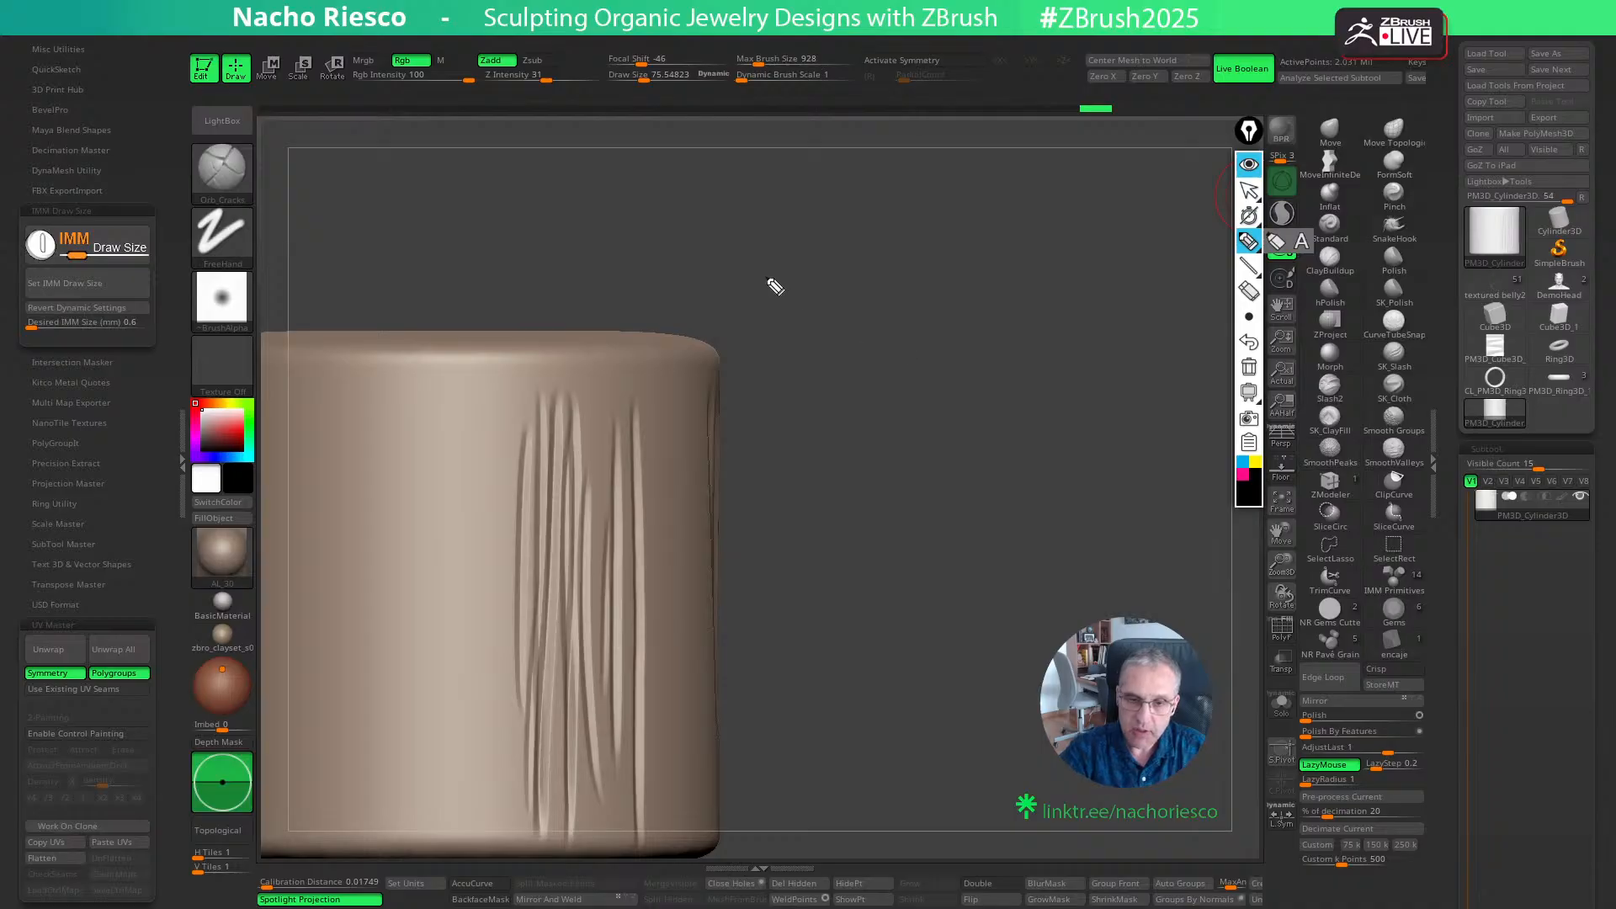
{"action": "left_click_drag", "start_coordinate": [654, 258], "coordinate": [996, 249]}
{"action": "left_click", "coordinate": [1243, 462]}
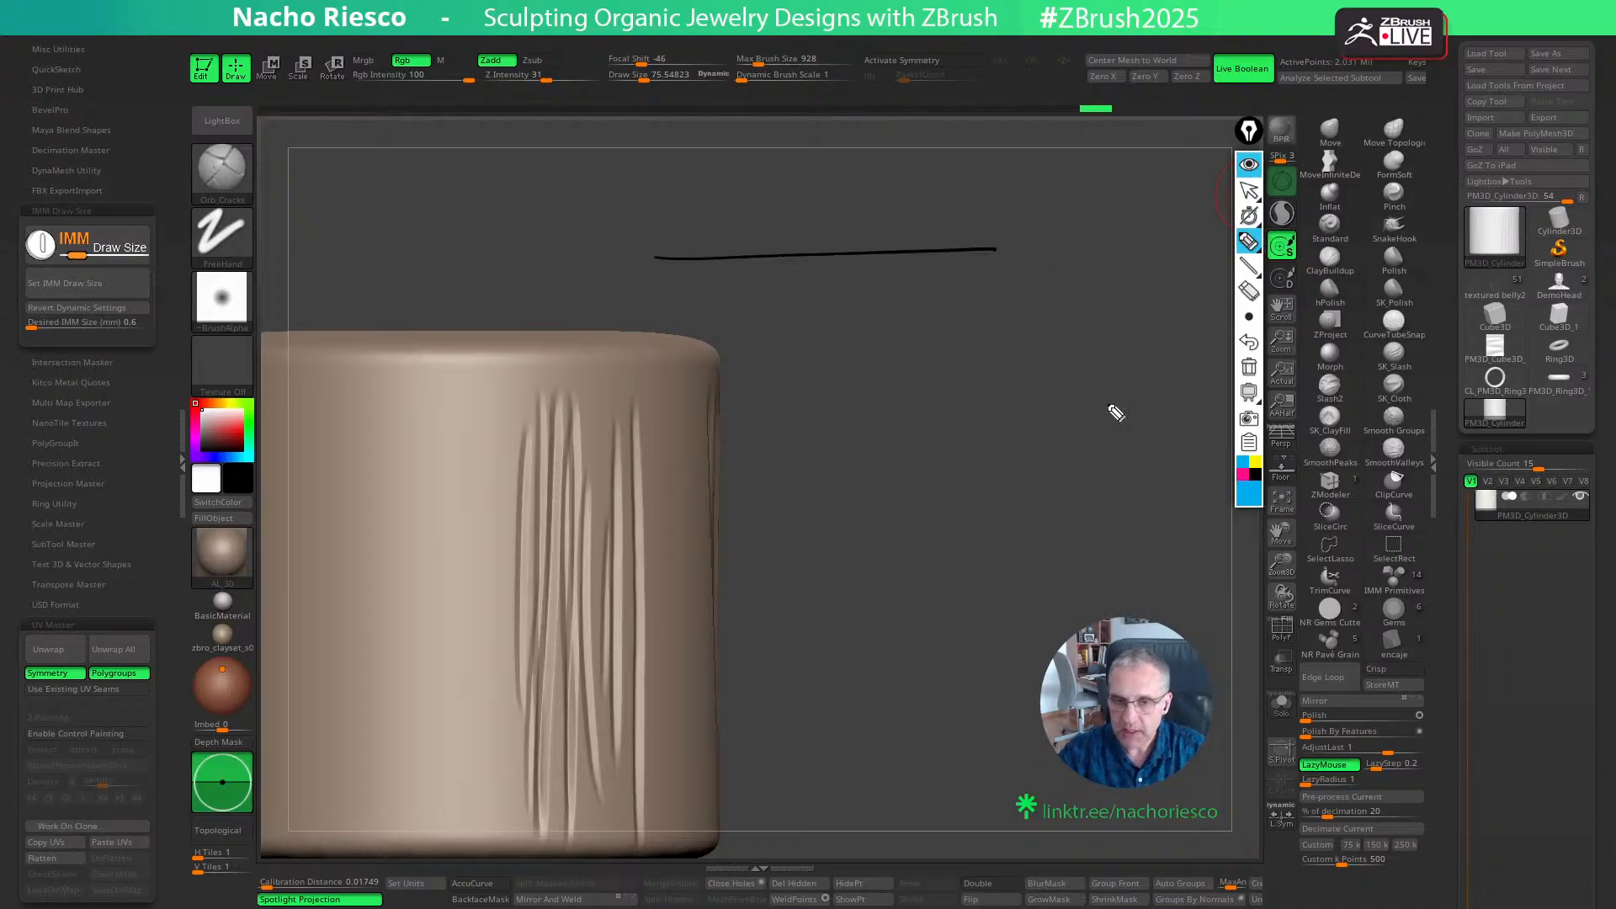
{"action": "mouse_move", "coordinate": [726, 254]}
{"action": "left_mouse_down"}
{"action": "mouse_move", "coordinate": [744, 296]}
{"action": "mouse_move", "coordinate": [763, 254]}
{"action": "mouse_move", "coordinate": [852, 248]}
{"action": "mouse_move", "coordinate": [925, 318]}
{"action": "mouse_move", "coordinate": [976, 242]}
{"action": "mouse_move", "coordinate": [1013, 296]}
{"action": "mouse_move", "coordinate": [1037, 245]}
{"action": "left_mouse_up"}
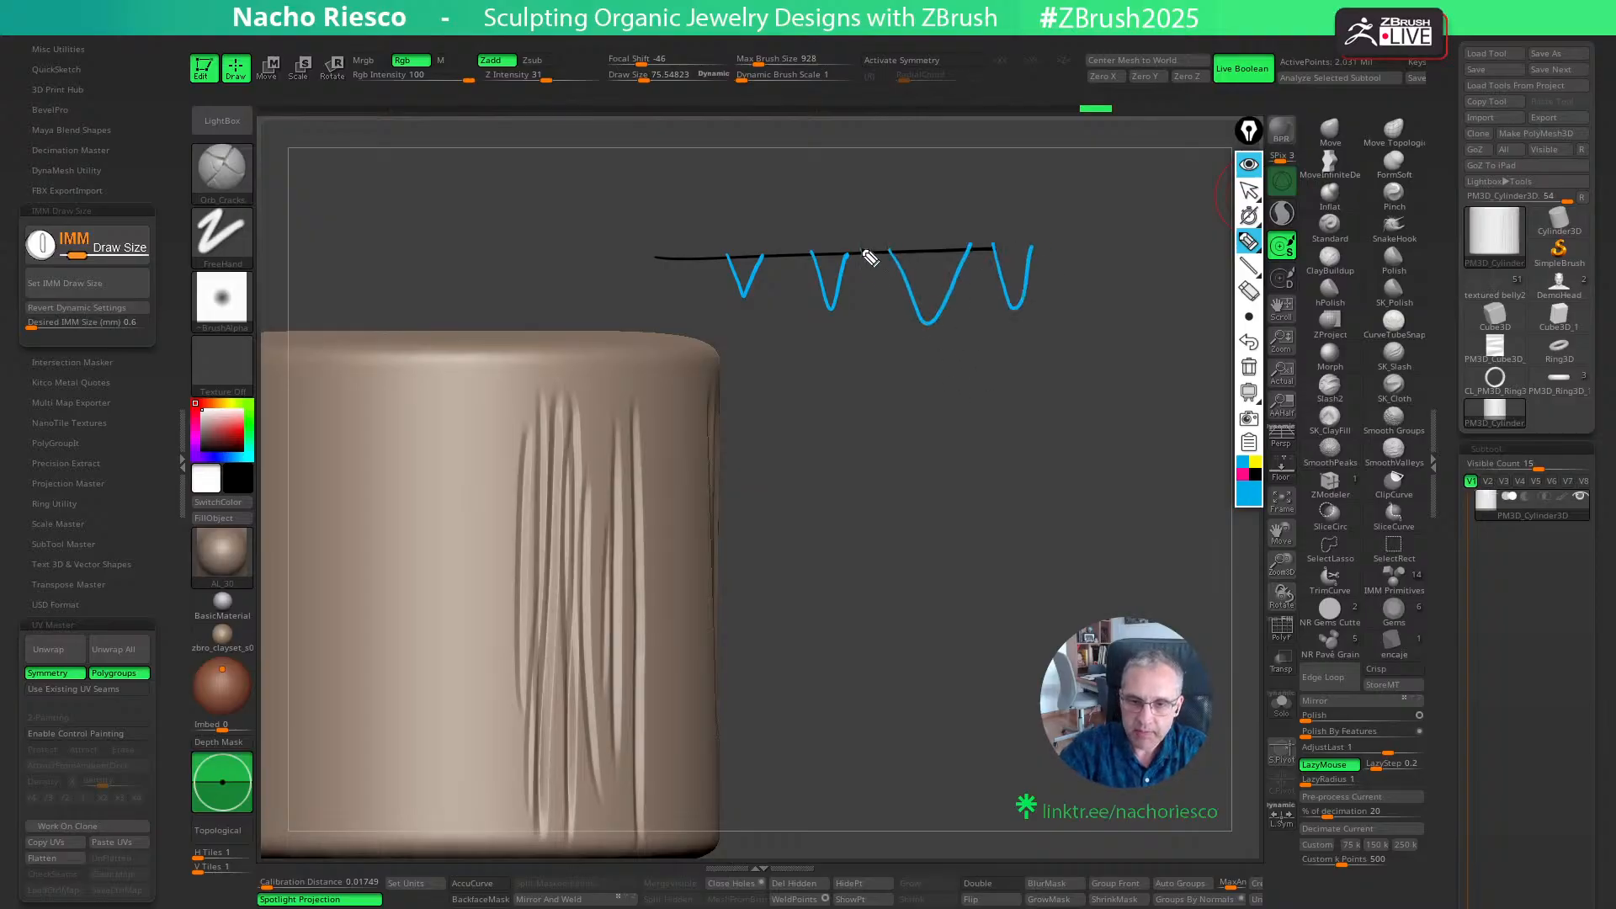
{"action": "left_click_drag", "start_coordinate": [875, 252], "coordinate": [855, 283]}
{"action": "mouse_move", "coordinate": [677, 258]}
{"action": "left_mouse_down"}
{"action": "mouse_move", "coordinate": [708, 355]}
{"action": "mouse_move", "coordinate": [720, 264]}
{"action": "left_mouse_up"}
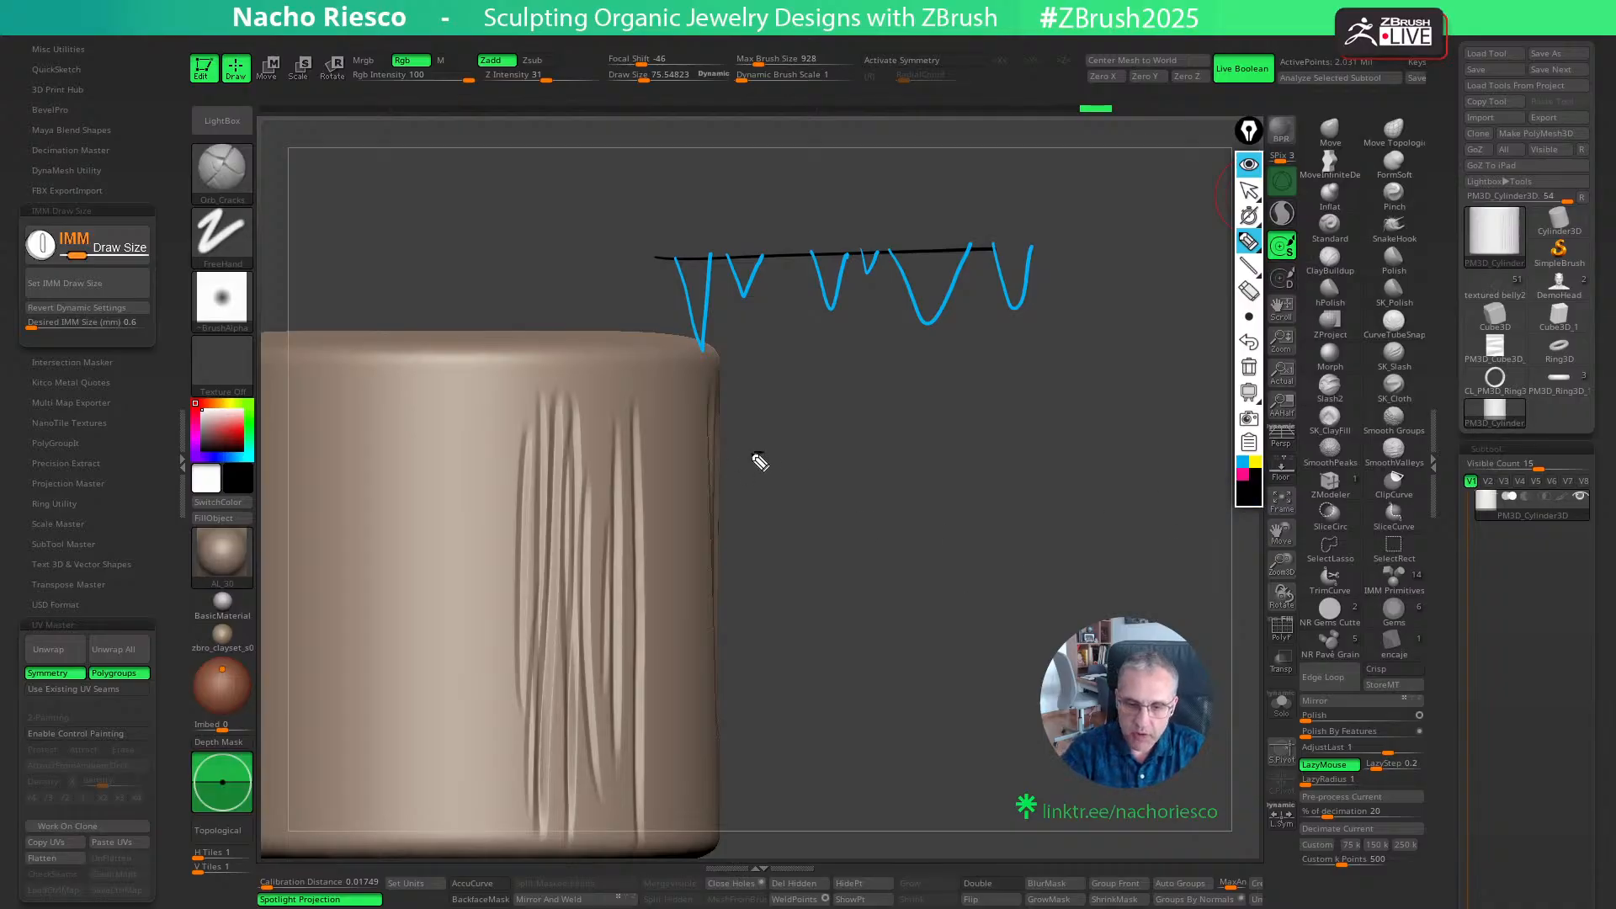
- Sketch two black stepped surface profiles beside the cylinder, a long one and a shorter one below it
{"action": "mouse_move", "coordinate": [751, 453]}
{"action": "left_mouse_down"}
{"action": "mouse_move", "coordinate": [834, 445]}
{"action": "mouse_move", "coordinate": [914, 469]}
{"action": "left_mouse_up"}
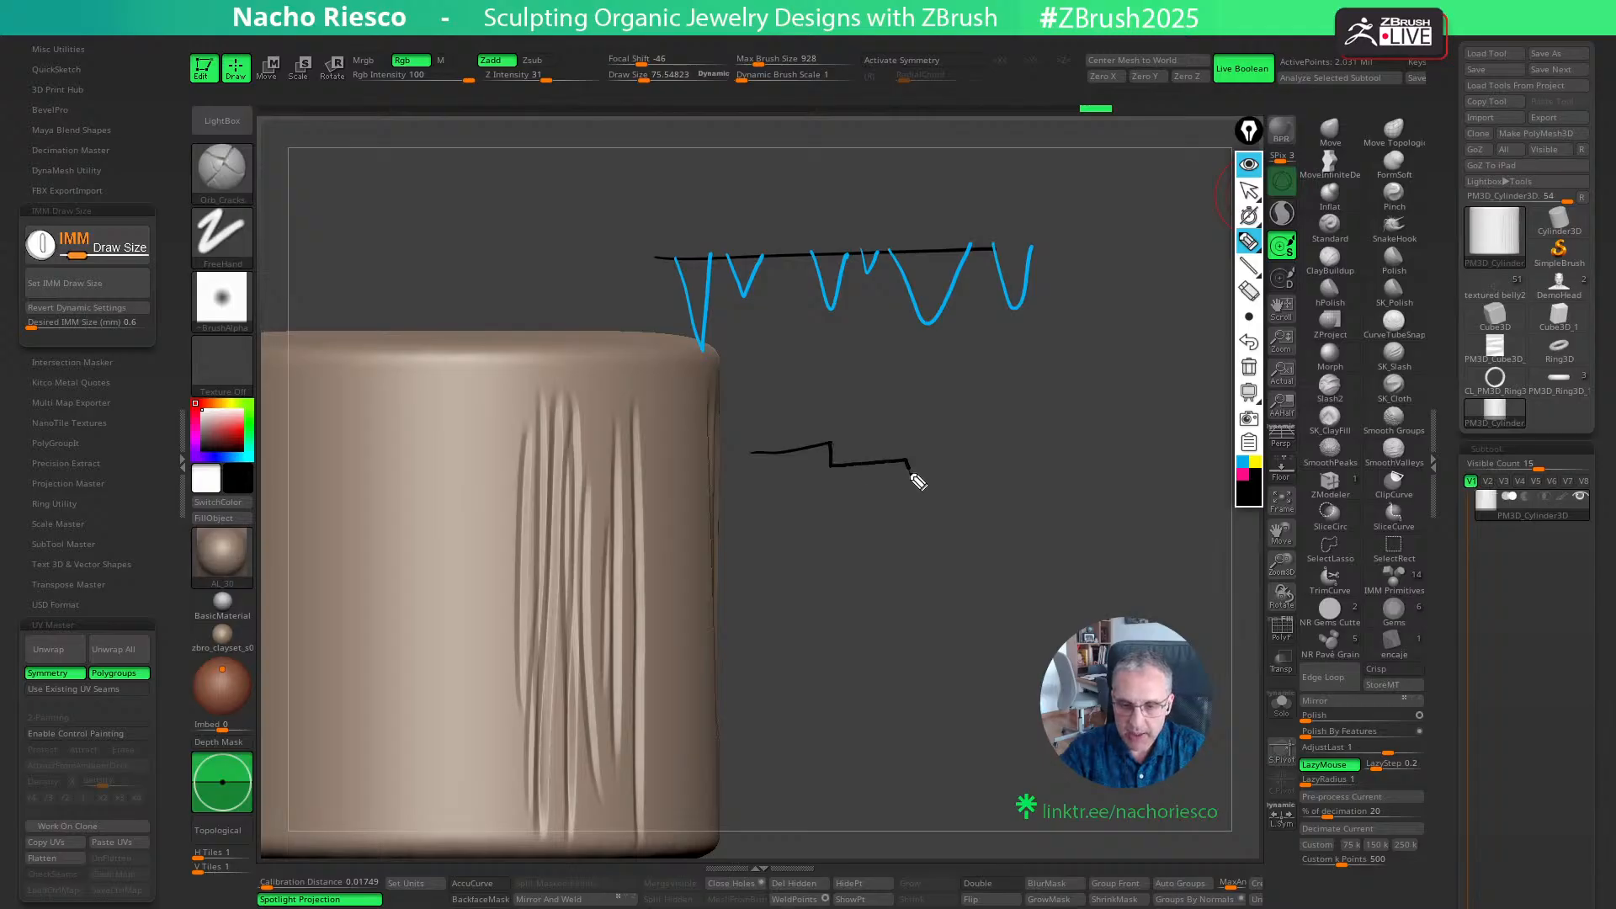
{"action": "left_click_drag", "start_coordinate": [1028, 426], "coordinate": [1095, 442]}
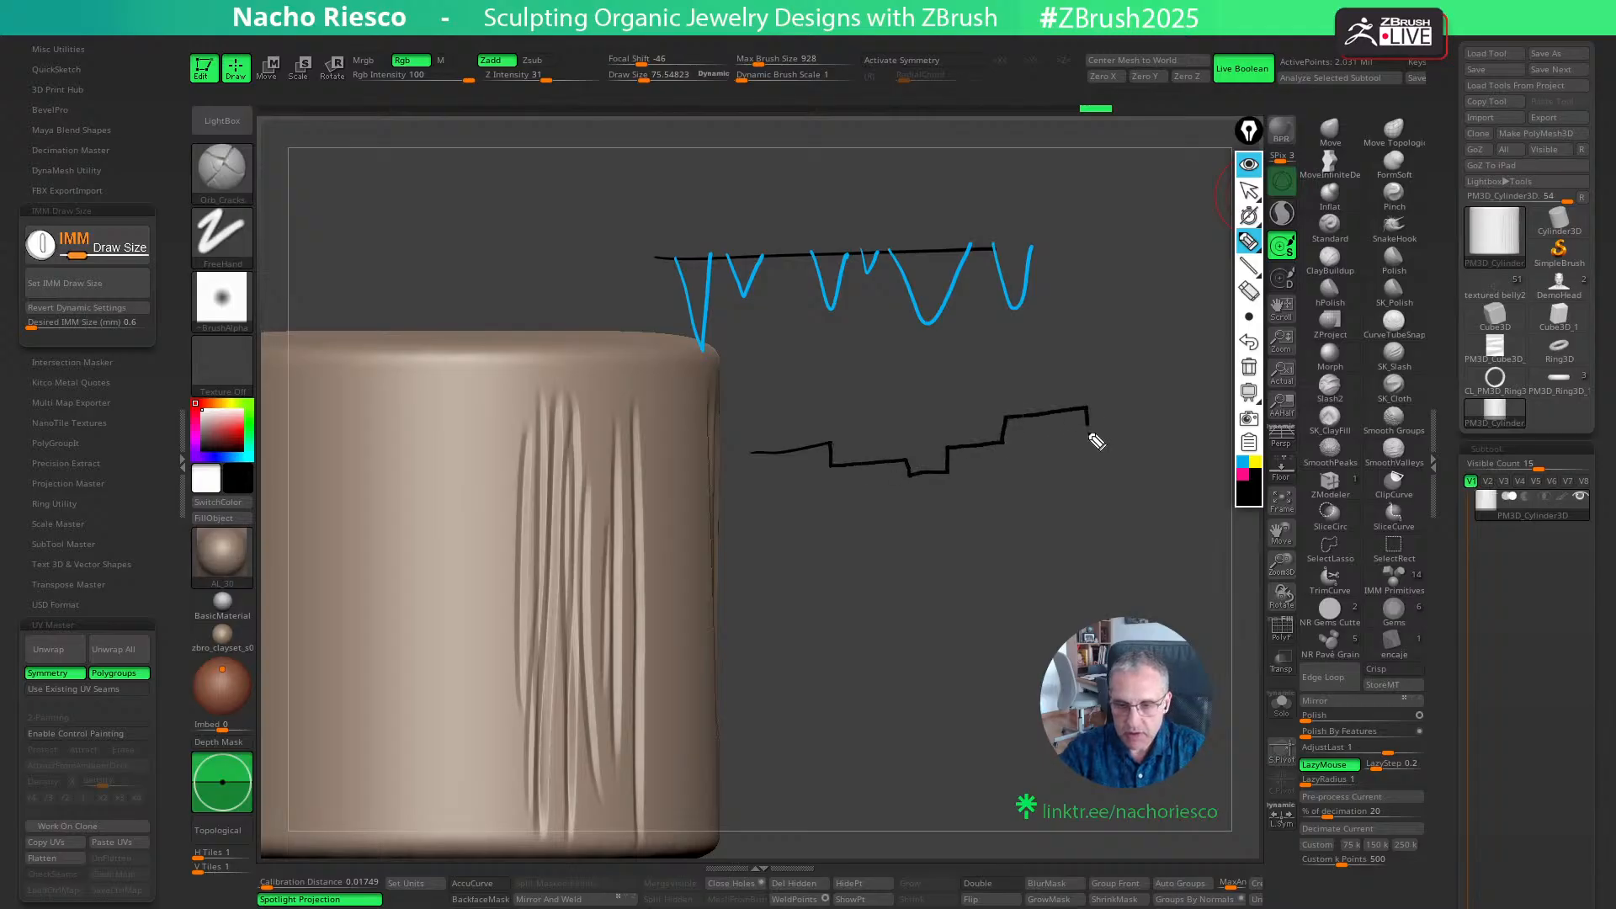
{"action": "left_click_drag", "start_coordinate": [1222, 450], "coordinate": [1224, 396]}
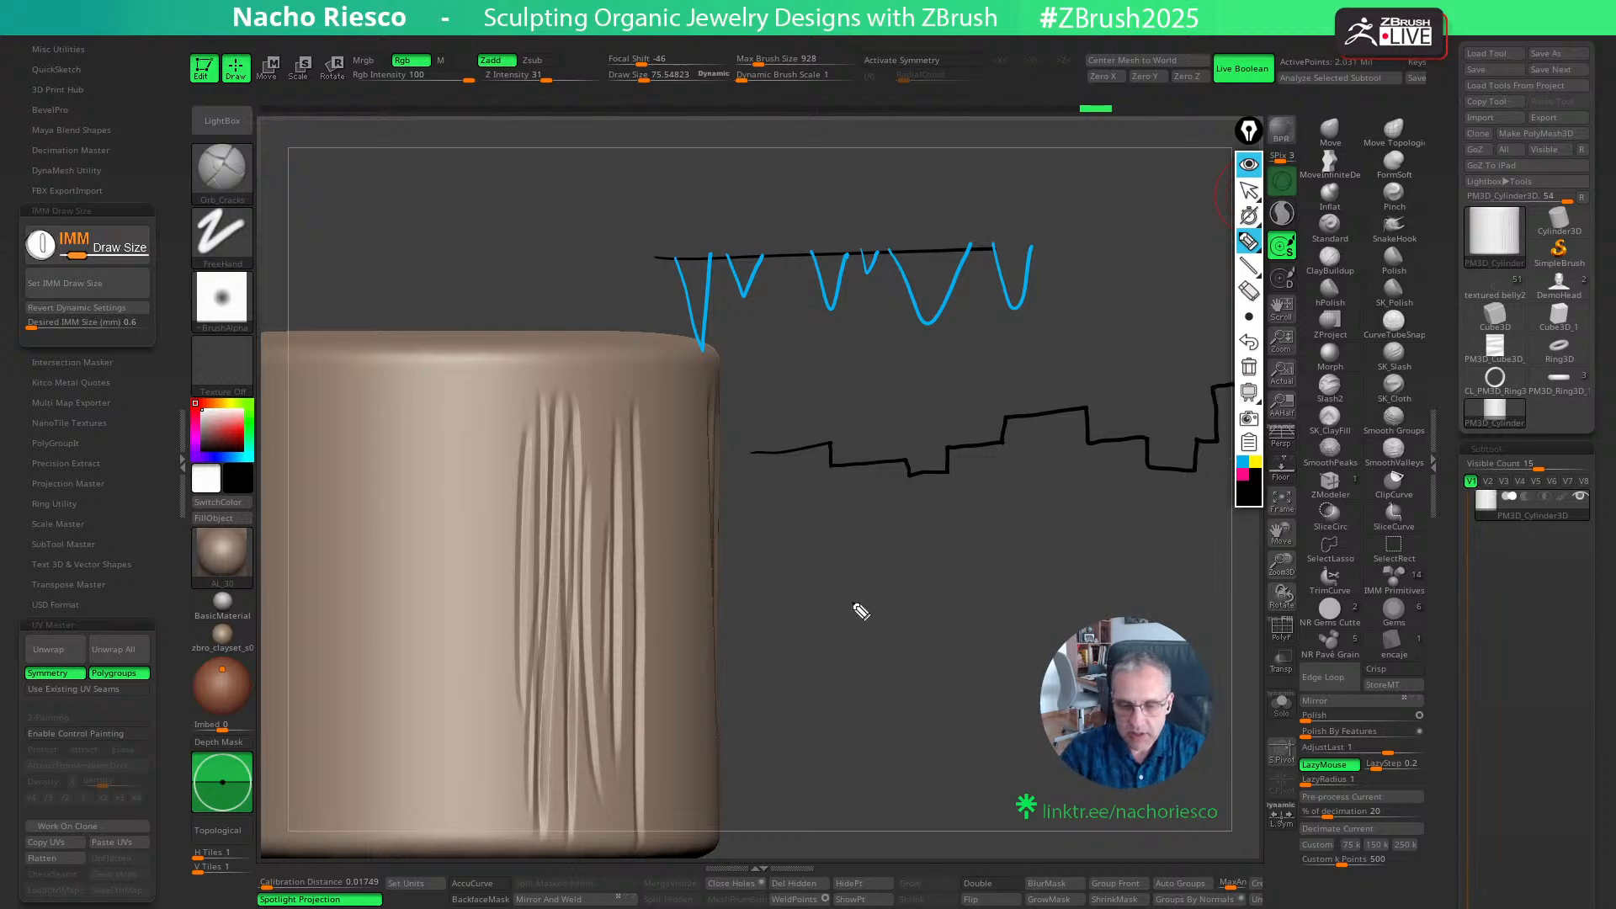
{"action": "left_click_drag", "start_coordinate": [852, 602], "coordinate": [966, 597]}
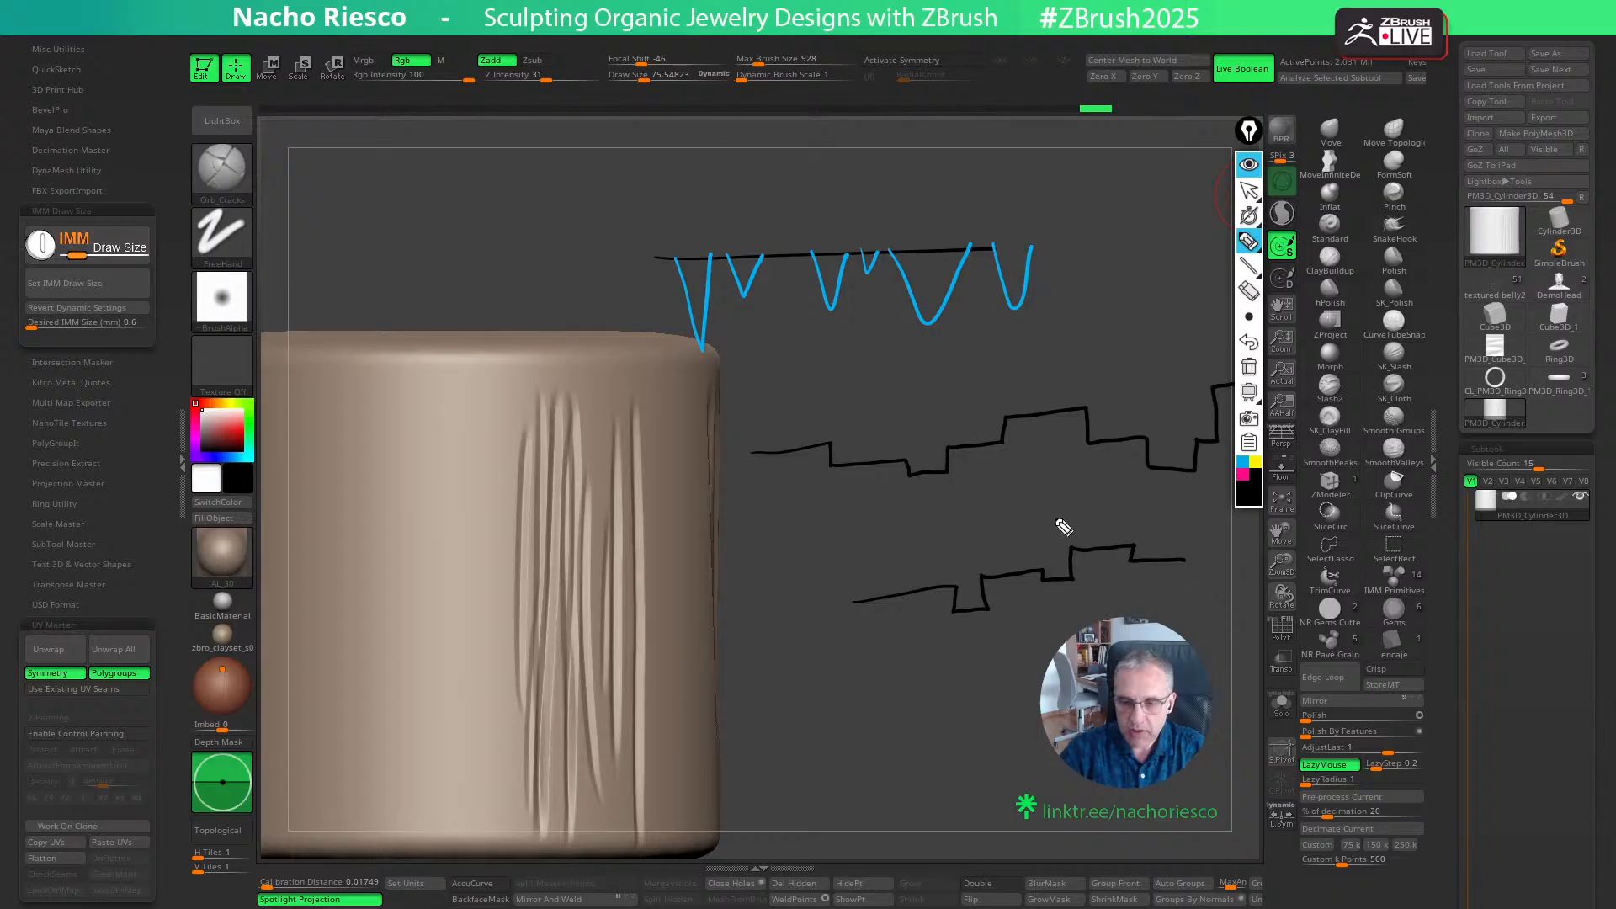
- Annotate the shorter stepped profile with three blue upward arrows rising from its low and flat segments
{"action": "left_click", "coordinate": [1246, 467]}
{"action": "left_click_drag", "start_coordinate": [966, 595], "coordinate": [968, 534]}
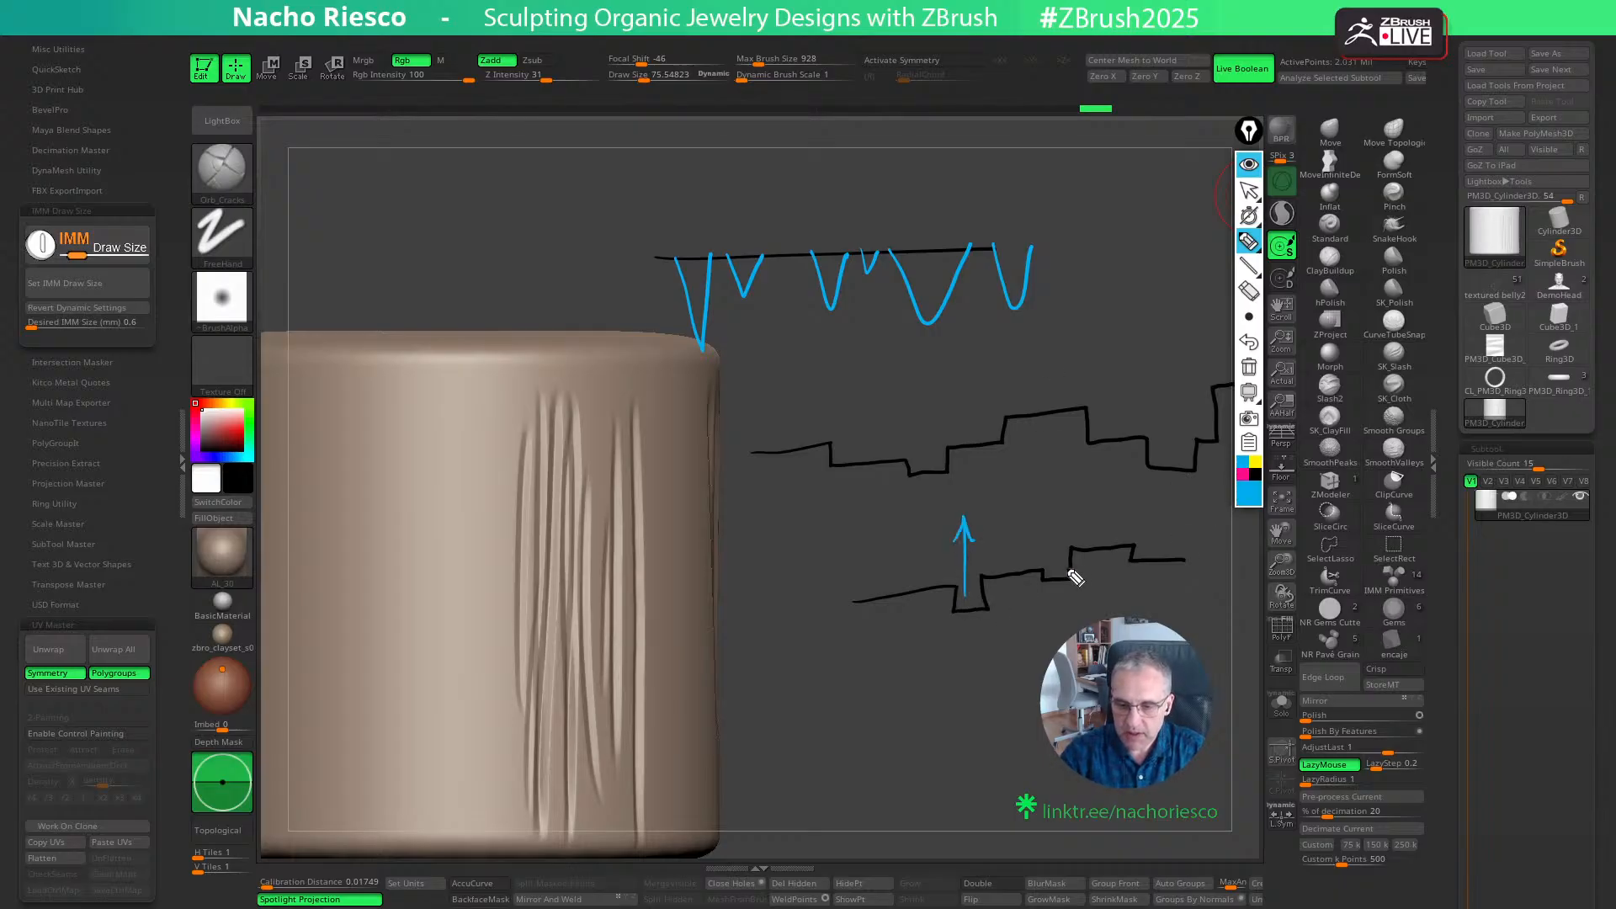
{"action": "left_click_drag", "start_coordinate": [1053, 568], "coordinate": [1053, 493]}
{"action": "left_click_drag", "start_coordinate": [1157, 561], "coordinate": [1151, 473]}
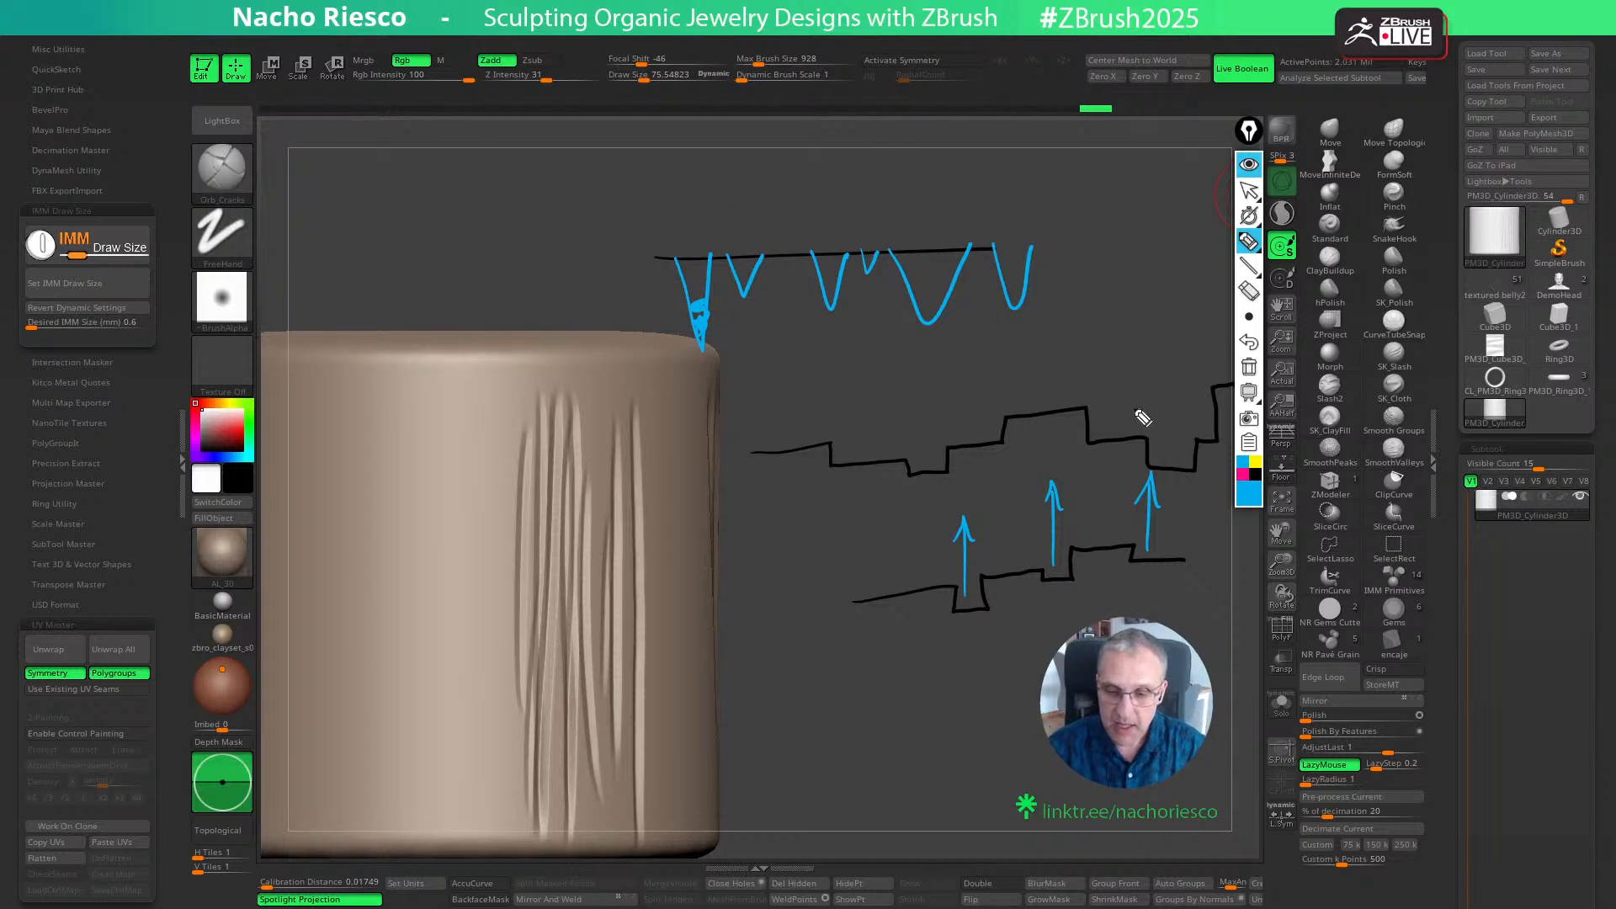
{"action": "mouse_move", "coordinate": [1147, 380]}
{"action": "left_mouse_down"}
{"action": "mouse_move", "coordinate": [1022, 730]}
{"action": "mouse_move", "coordinate": [984, 341]}
{"action": "left_mouse_up"}
{"action": "mouse_move", "coordinate": [1009, 672]}
{"action": "left_mouse_down"}
{"action": "mouse_move", "coordinate": [1012, 624]}
{"action": "mouse_move", "coordinate": [1022, 648]}
{"action": "left_mouse_up"}
- Clear all the groove profile annotations from the canvas and hide the annotation toolbar
{"action": "left_click", "coordinate": [1248, 366]}
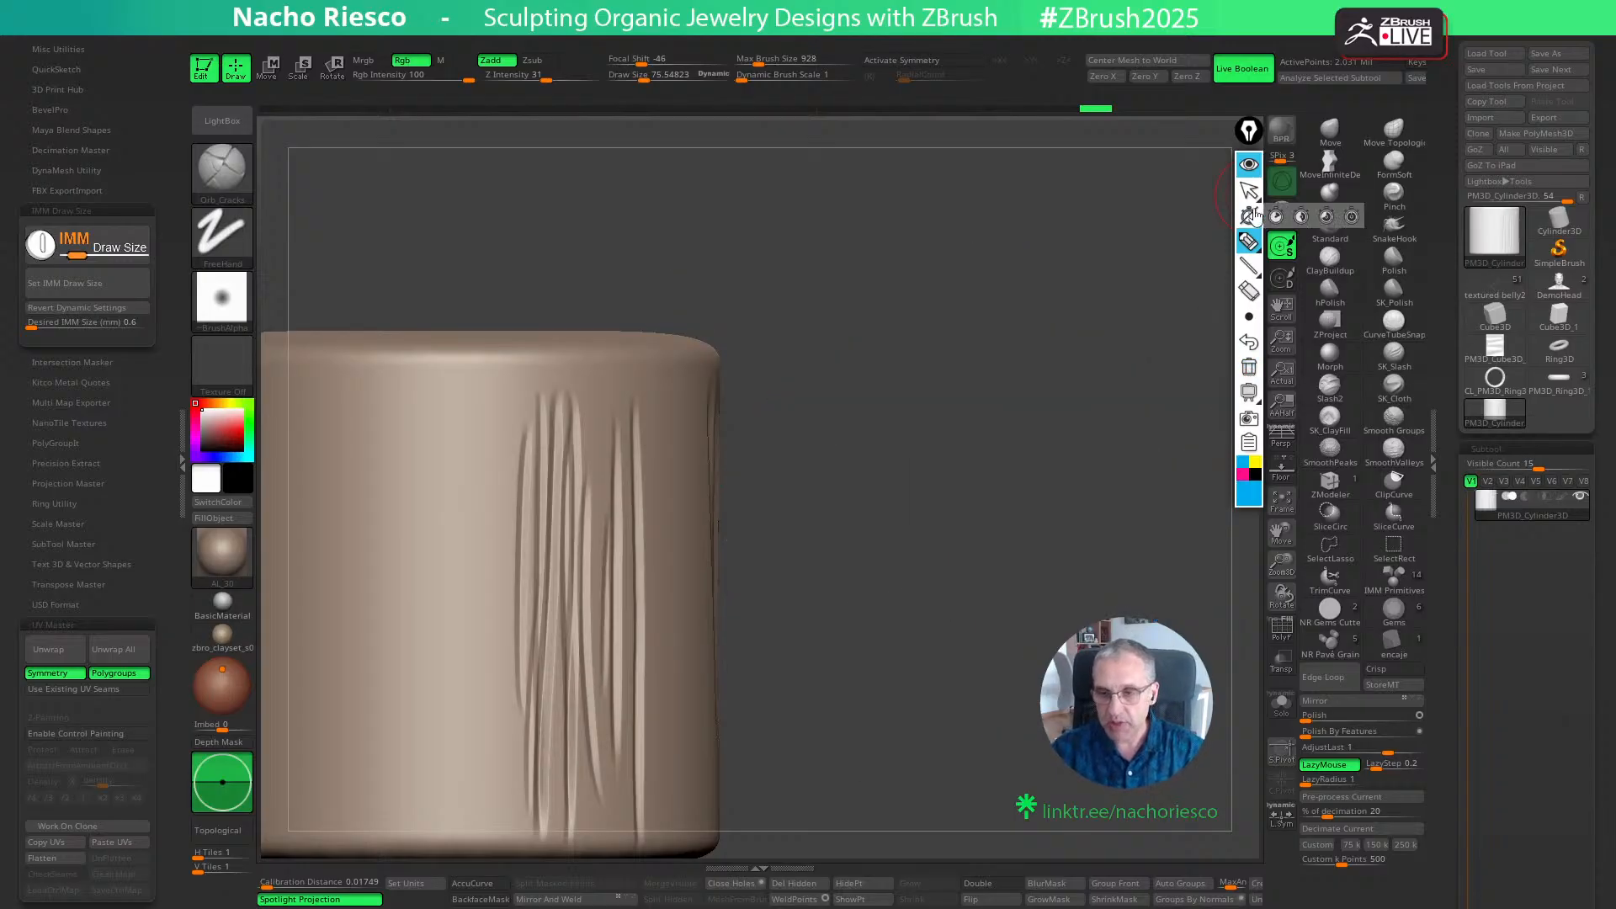
{"action": "left_click", "coordinate": [1249, 190]}
{"action": "left_click_drag", "start_coordinate": [1165, 618], "coordinate": [1014, 654]}
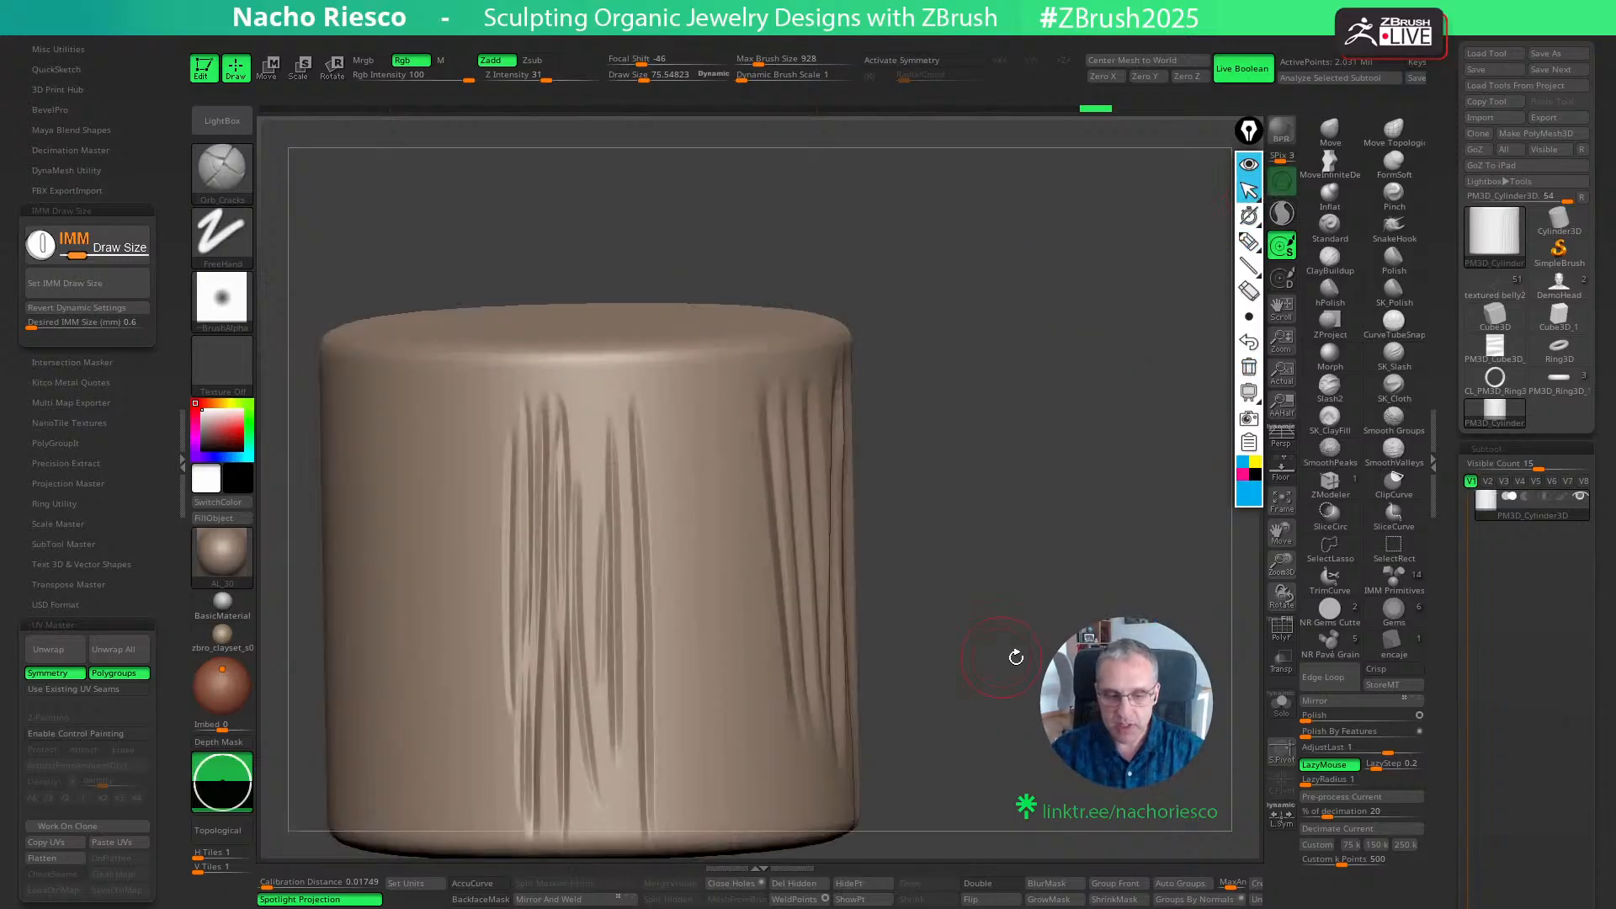
{"action": "left_click", "coordinate": [1249, 165]}
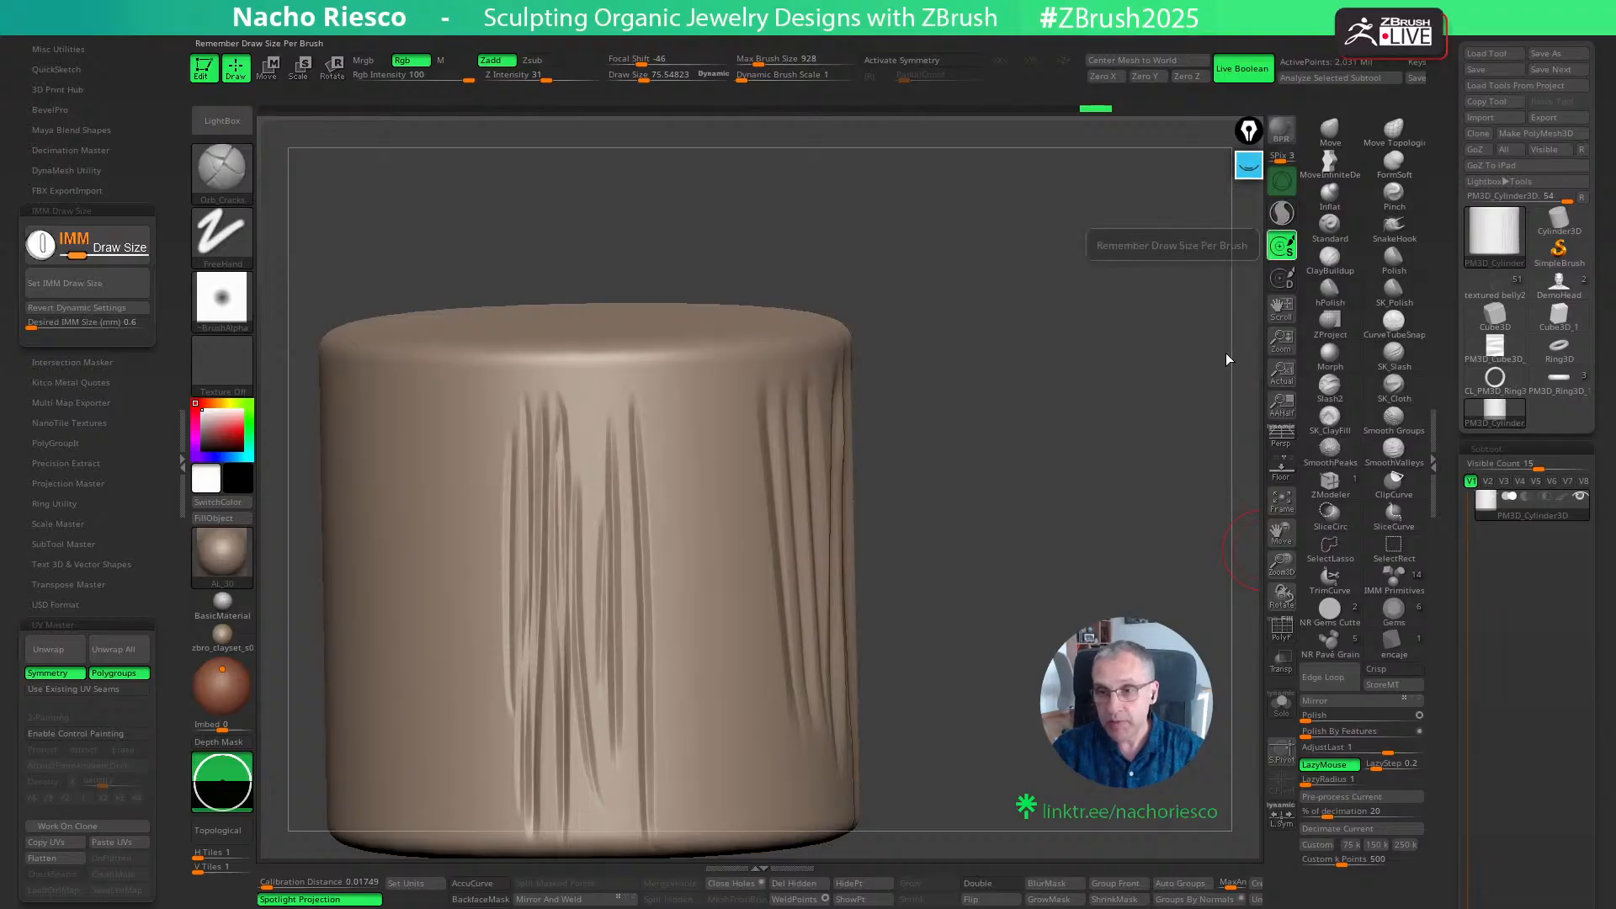
- Switch the sculpting brush to Slash2 and view the whole cylinder
{"action": "left_click", "coordinate": [1336, 394]}
{"action": "mouse_move", "coordinate": [1046, 620]}
{"action": "left_mouse_down"}
{"action": "mouse_move", "coordinate": [982, 653]}
{"action": "mouse_move", "coordinate": [1100, 601]}
{"action": "mouse_move", "coordinate": [1086, 570]}
{"action": "left_mouse_up"}
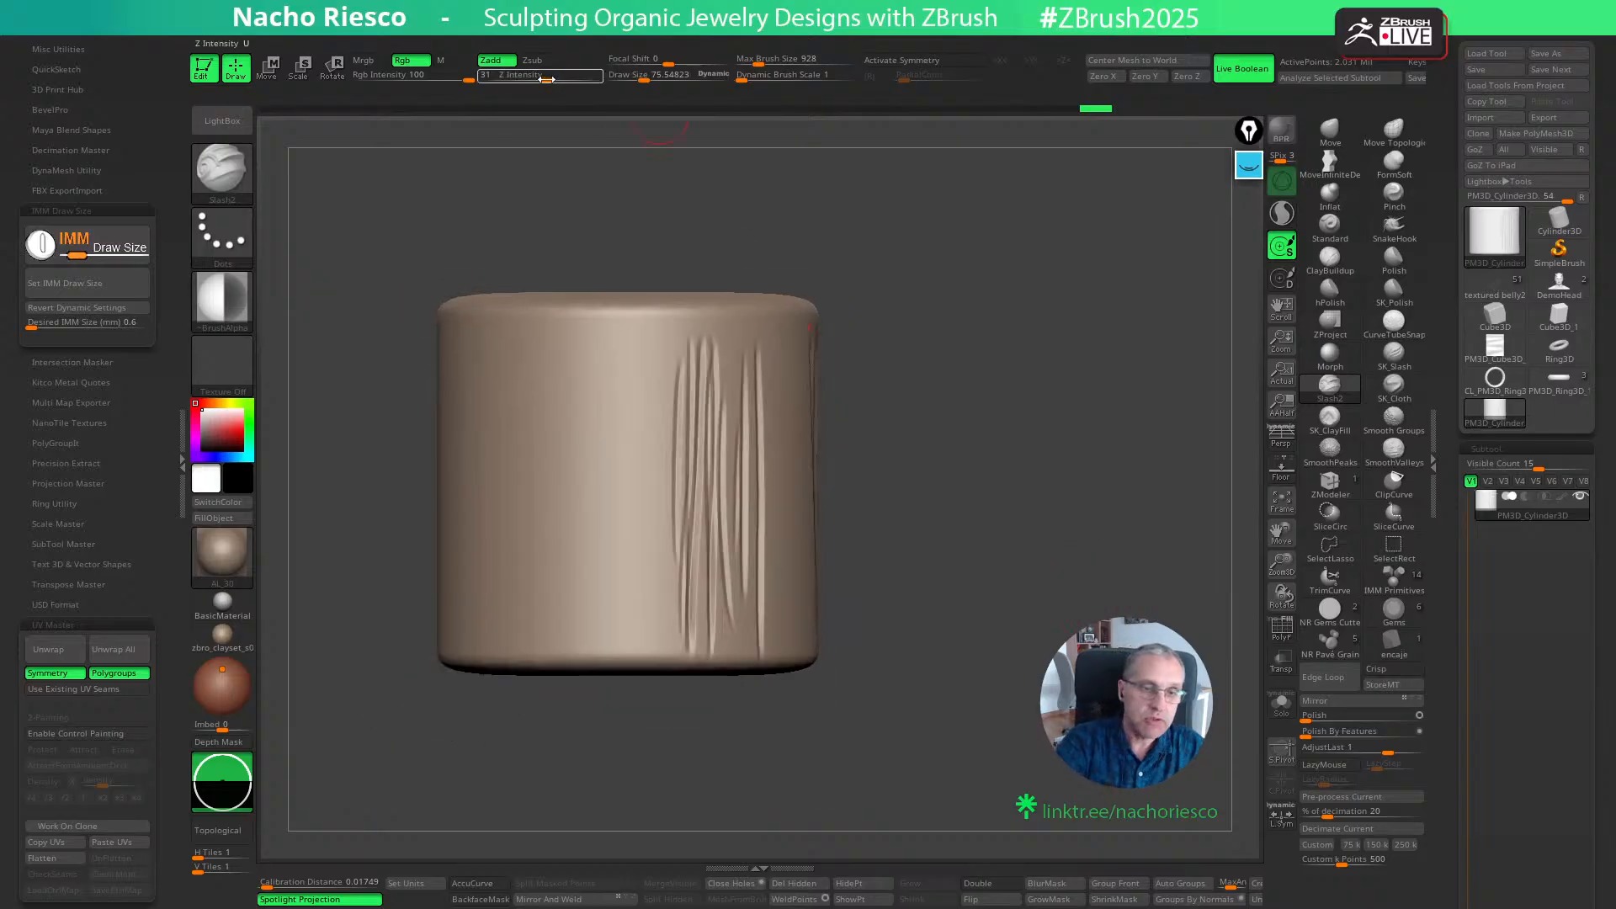
{"action": "mouse_move", "coordinate": [225, 291]}
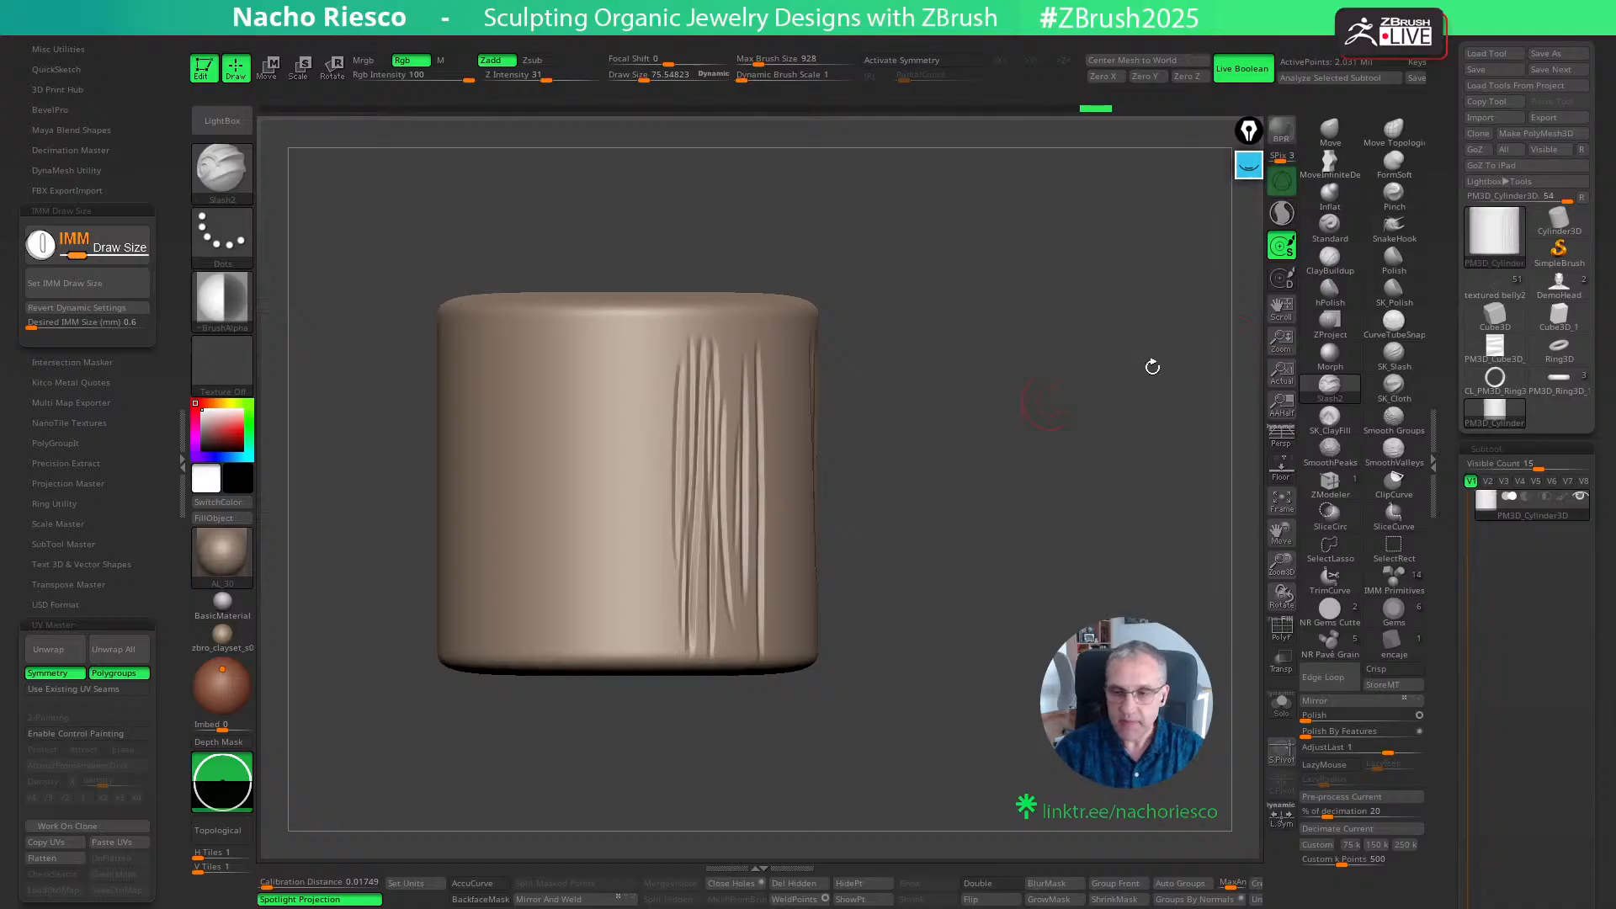
- Annotate in yellow: circle the brush alpha with its dashed centre line, and sketch a matching single step and a two-step staircase profile
{"action": "left_click", "coordinate": [1248, 168]}
{"action": "left_click", "coordinate": [1256, 462]}
{"action": "left_click", "coordinate": [1249, 242]}
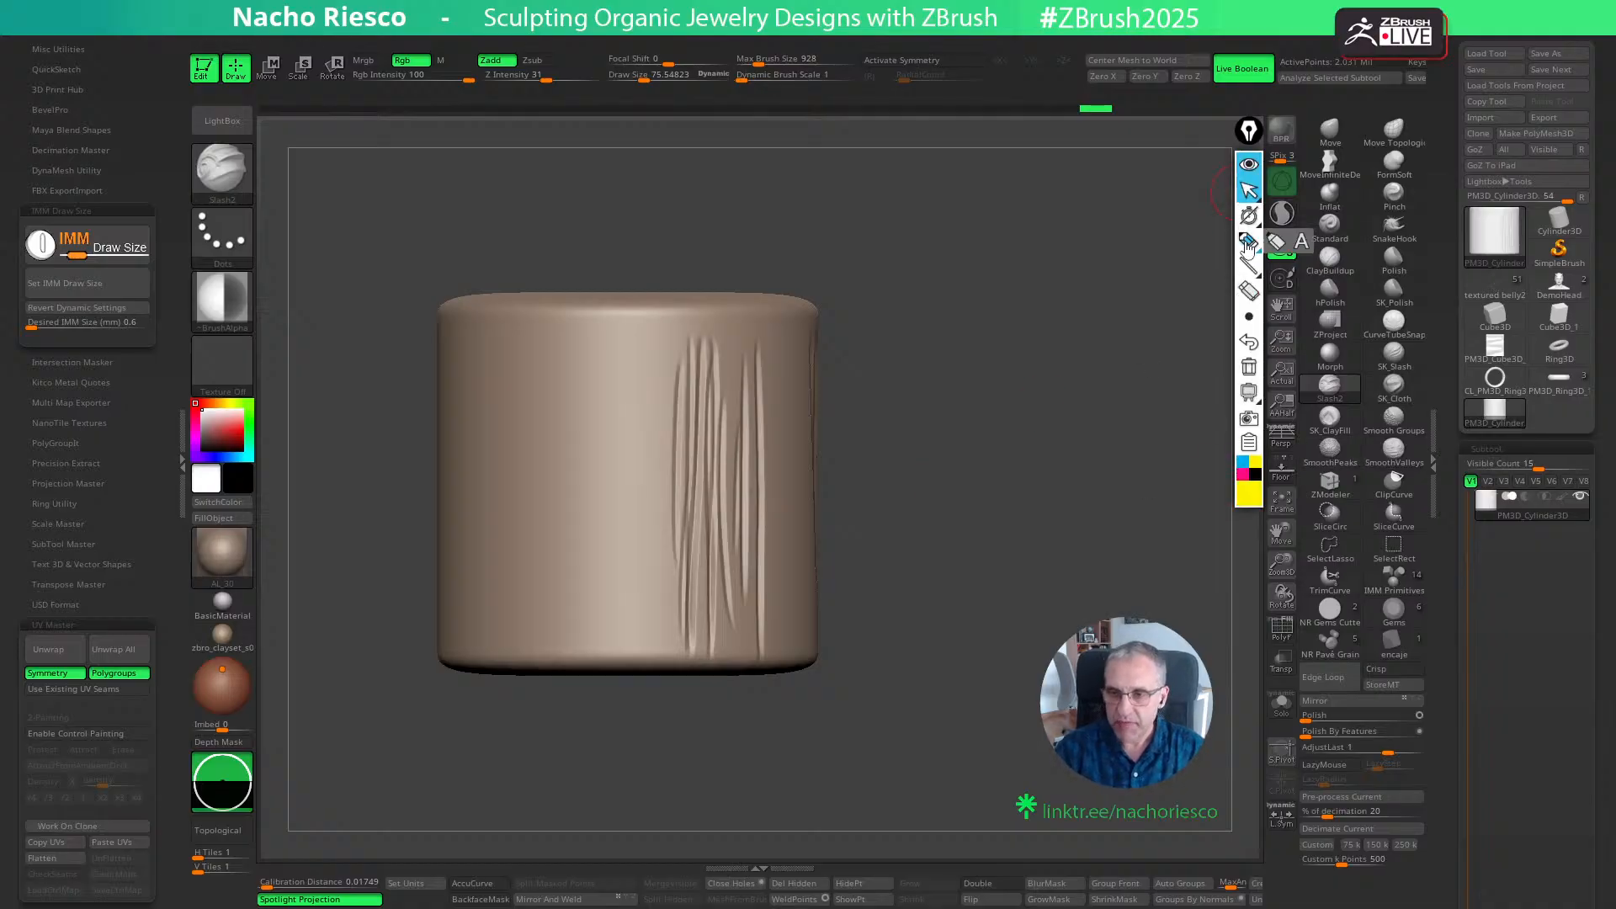
{"action": "mouse_move", "coordinate": [252, 250]}
{"action": "left_mouse_down"}
{"action": "mouse_move", "coordinate": [353, 250]}
{"action": "mouse_move", "coordinate": [614, 169]}
{"action": "mouse_move", "coordinate": [620, 217]}
{"action": "mouse_move", "coordinate": [760, 219]}
{"action": "left_mouse_up"}
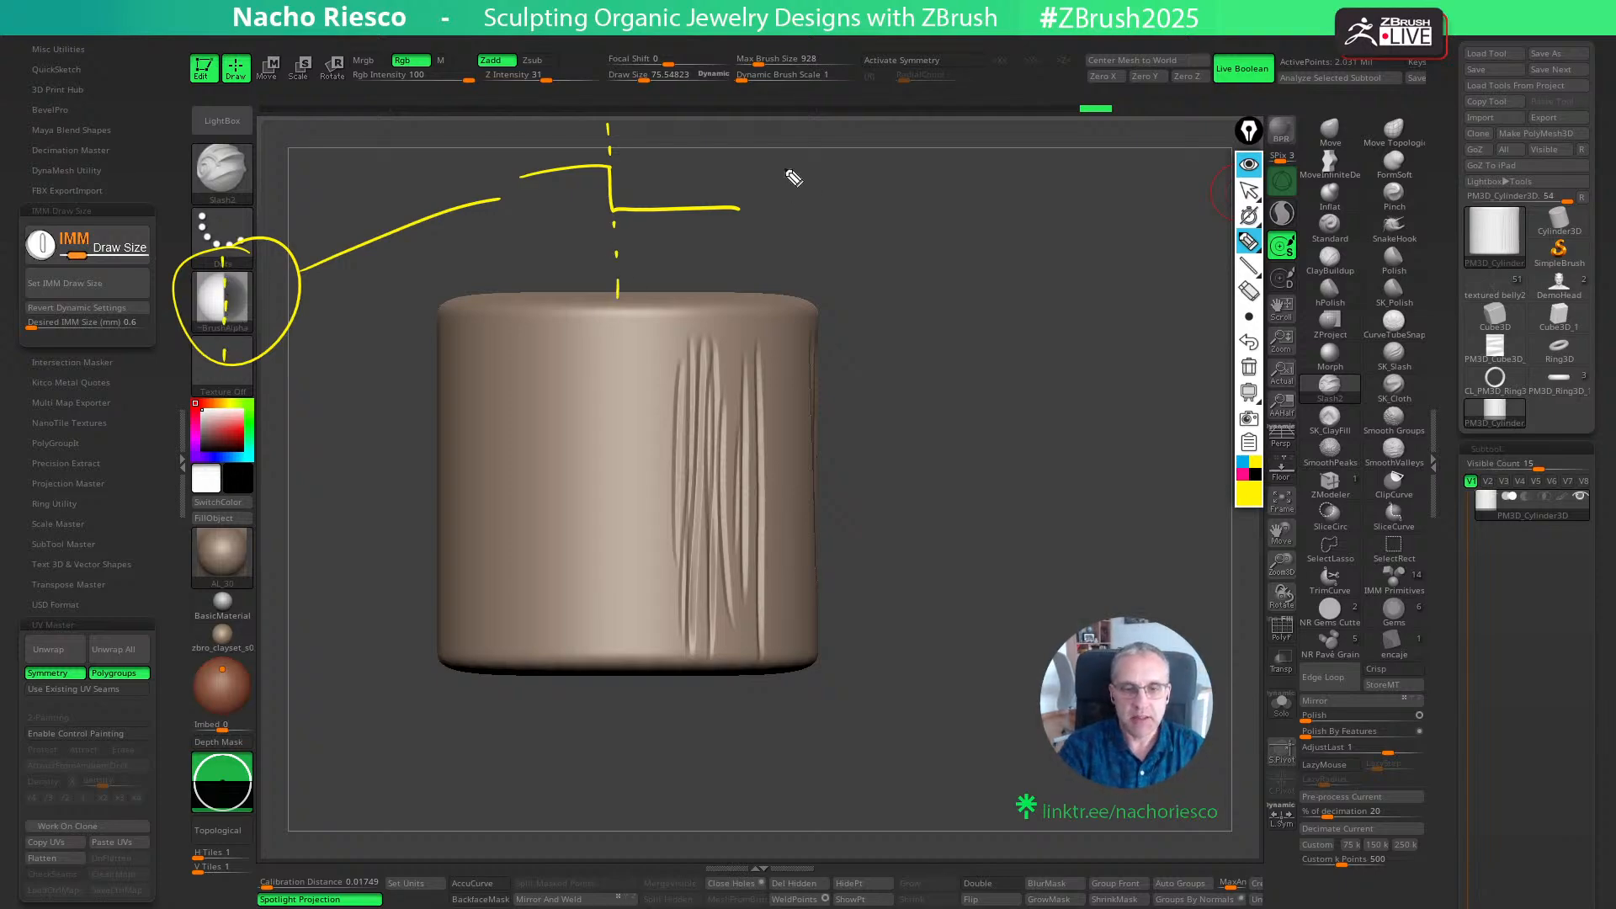
{"action": "mouse_move", "coordinate": [763, 169]}
{"action": "left_mouse_down"}
{"action": "mouse_move", "coordinate": [850, 167]}
{"action": "mouse_move", "coordinate": [959, 228]}
{"action": "mouse_move", "coordinate": [959, 280]}
{"action": "mouse_move", "coordinate": [1034, 282]}
{"action": "left_mouse_up"}
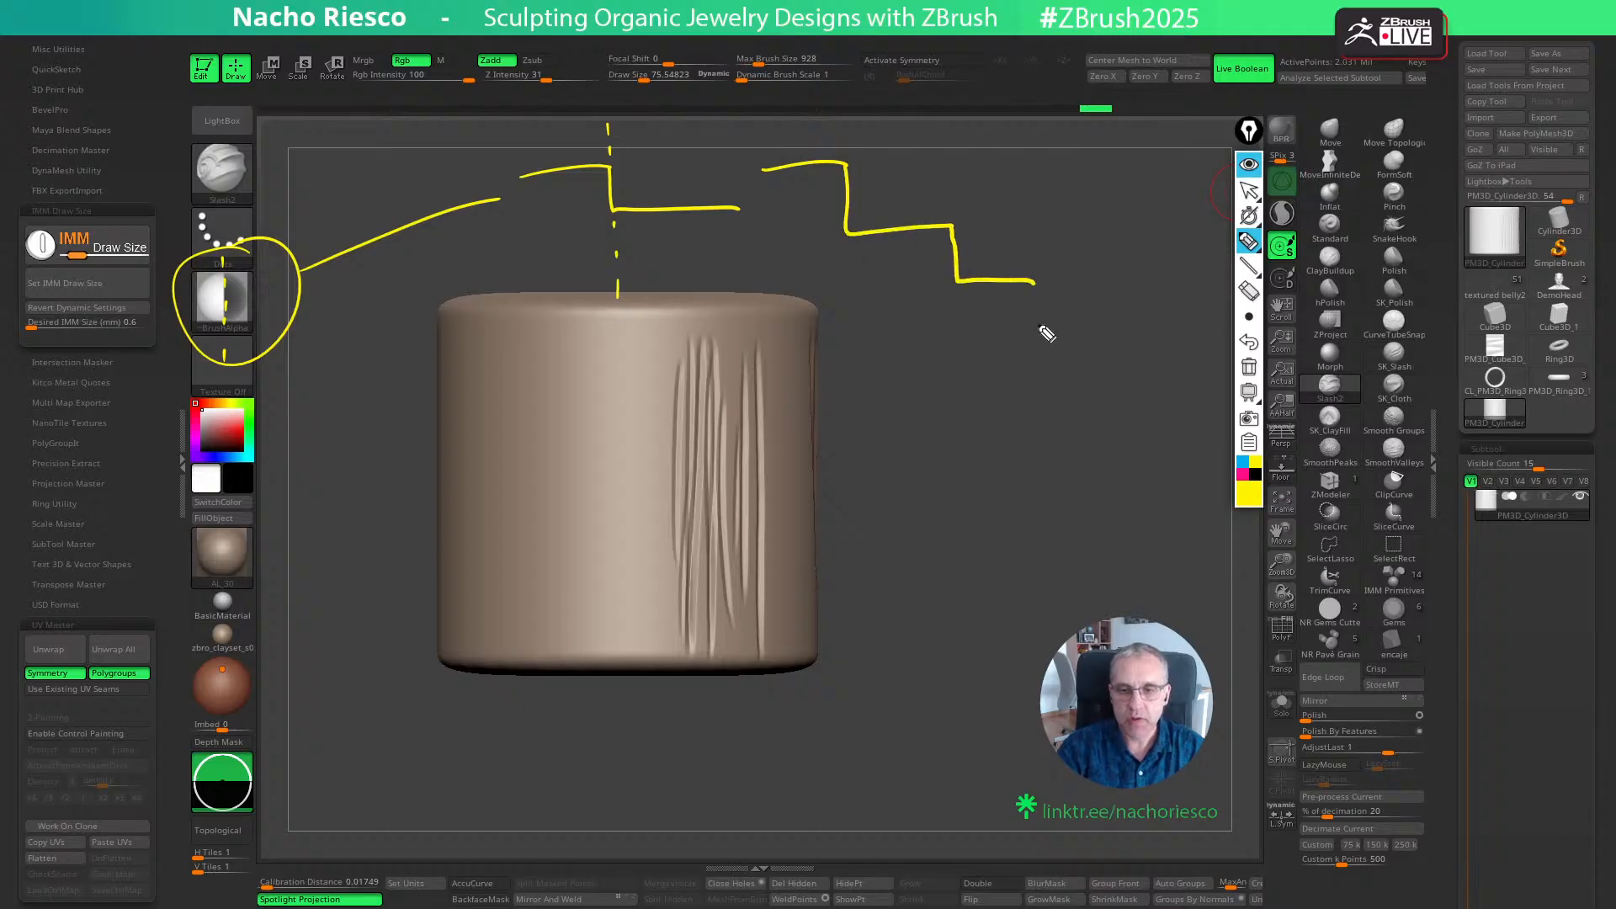
- Circle the Zsub option in yellow and sketch two pairs of facing corner profiles beside the cylinder, one straight and one undercut
{"action": "mouse_move", "coordinate": [873, 364]}
{"action": "left_mouse_down"}
{"action": "mouse_move", "coordinate": [1006, 350]}
{"action": "mouse_move", "coordinate": [1002, 424]}
{"action": "left_mouse_up"}
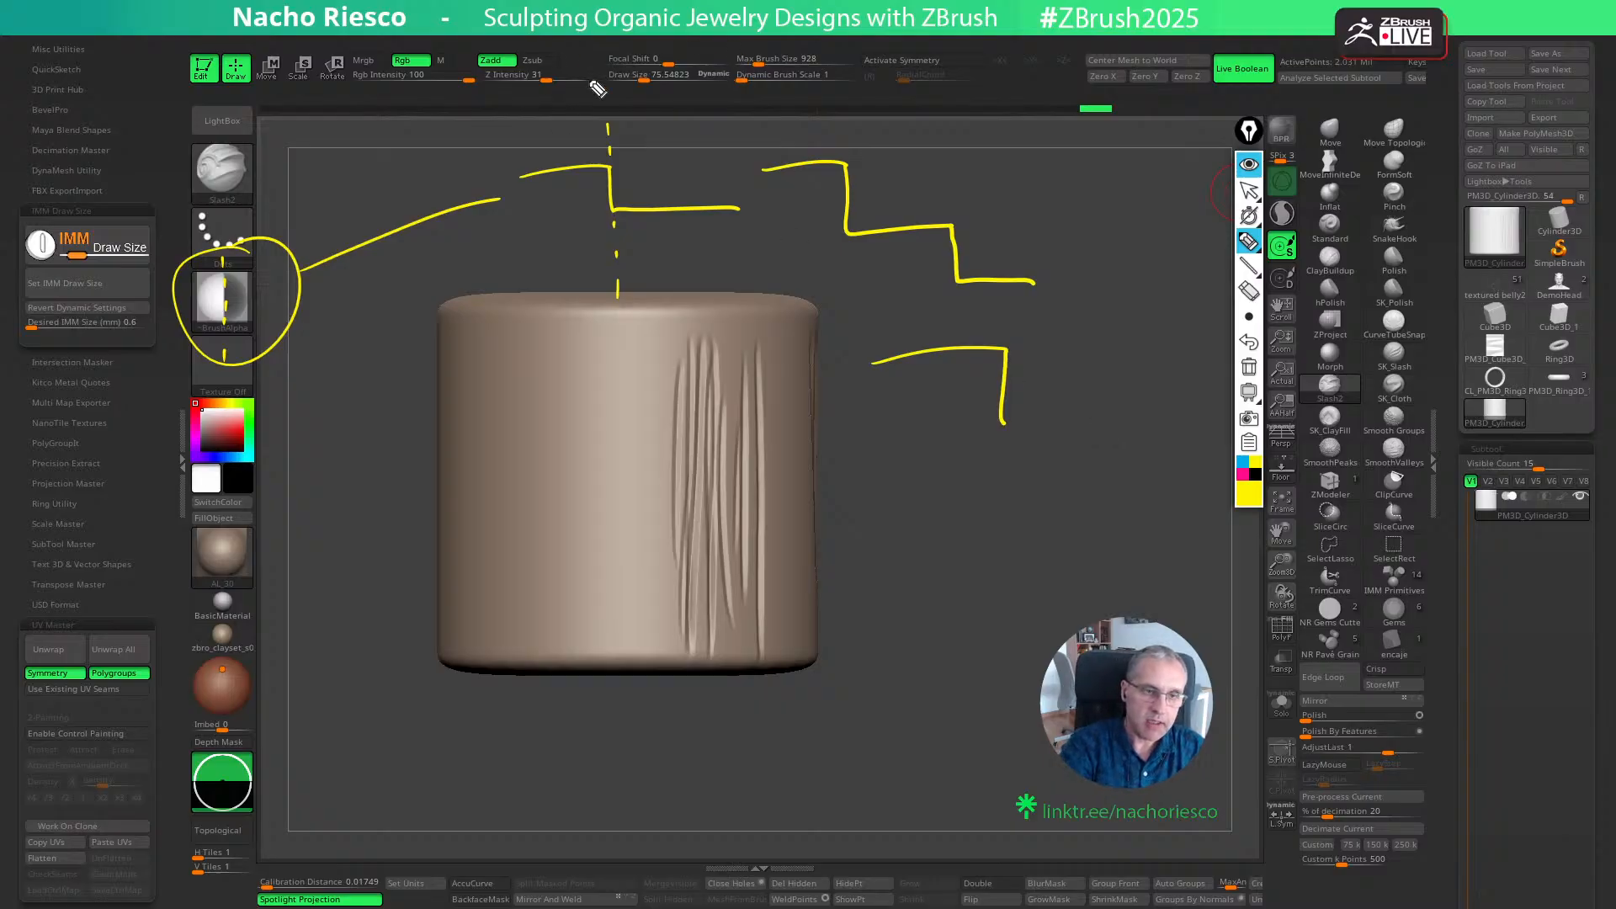
{"action": "left_click_drag", "start_coordinate": [557, 56], "coordinate": [538, 80]}
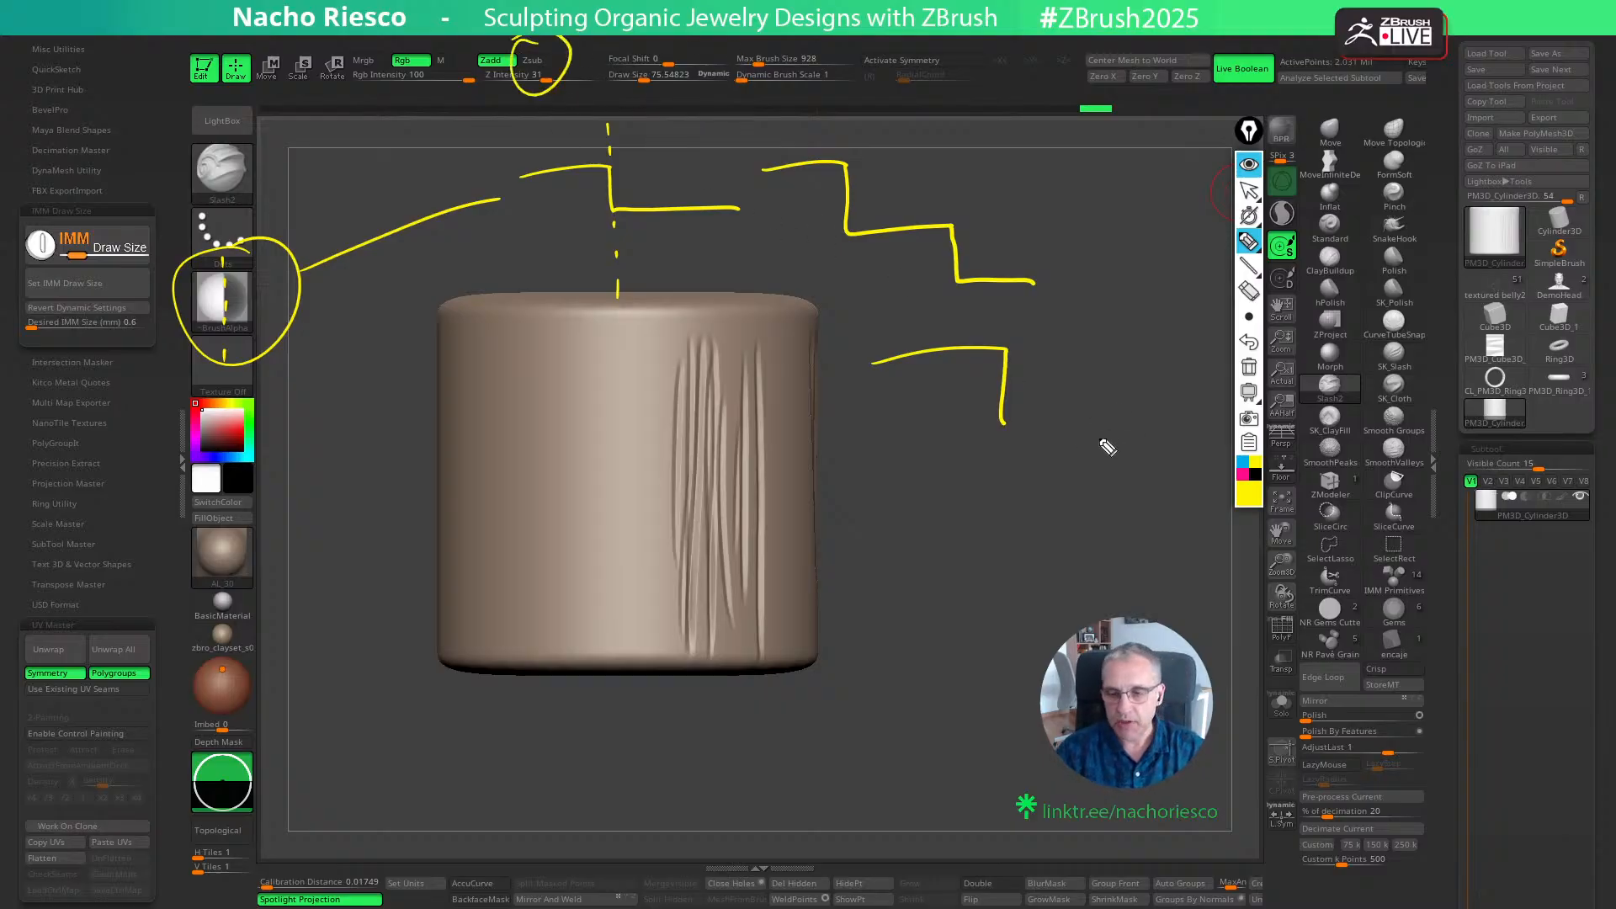
{"action": "mouse_move", "coordinate": [1096, 439]}
{"action": "left_mouse_down"}
{"action": "mouse_move", "coordinate": [1099, 360]}
{"action": "mouse_move", "coordinate": [1202, 345]}
{"action": "left_mouse_up"}
{"action": "mouse_move", "coordinate": [905, 515]}
{"action": "left_mouse_down"}
{"action": "mouse_move", "coordinate": [967, 509]}
{"action": "mouse_move", "coordinate": [1000, 593]}
{"action": "left_mouse_up"}
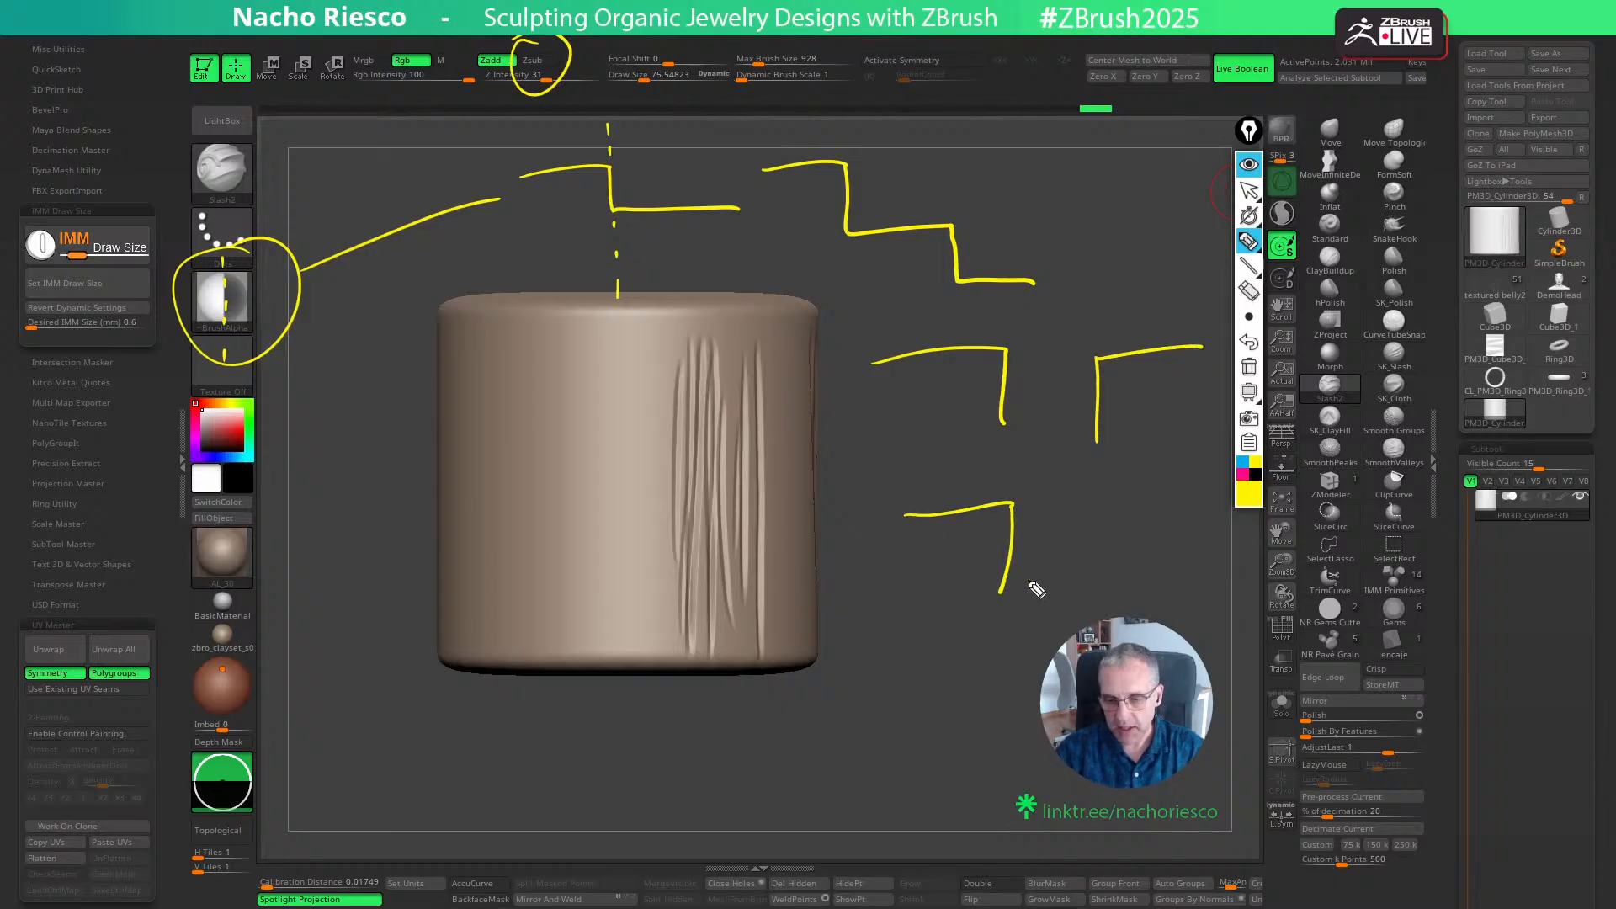
{"action": "left_click_drag", "start_coordinate": [1074, 521], "coordinate": [1190, 503]}
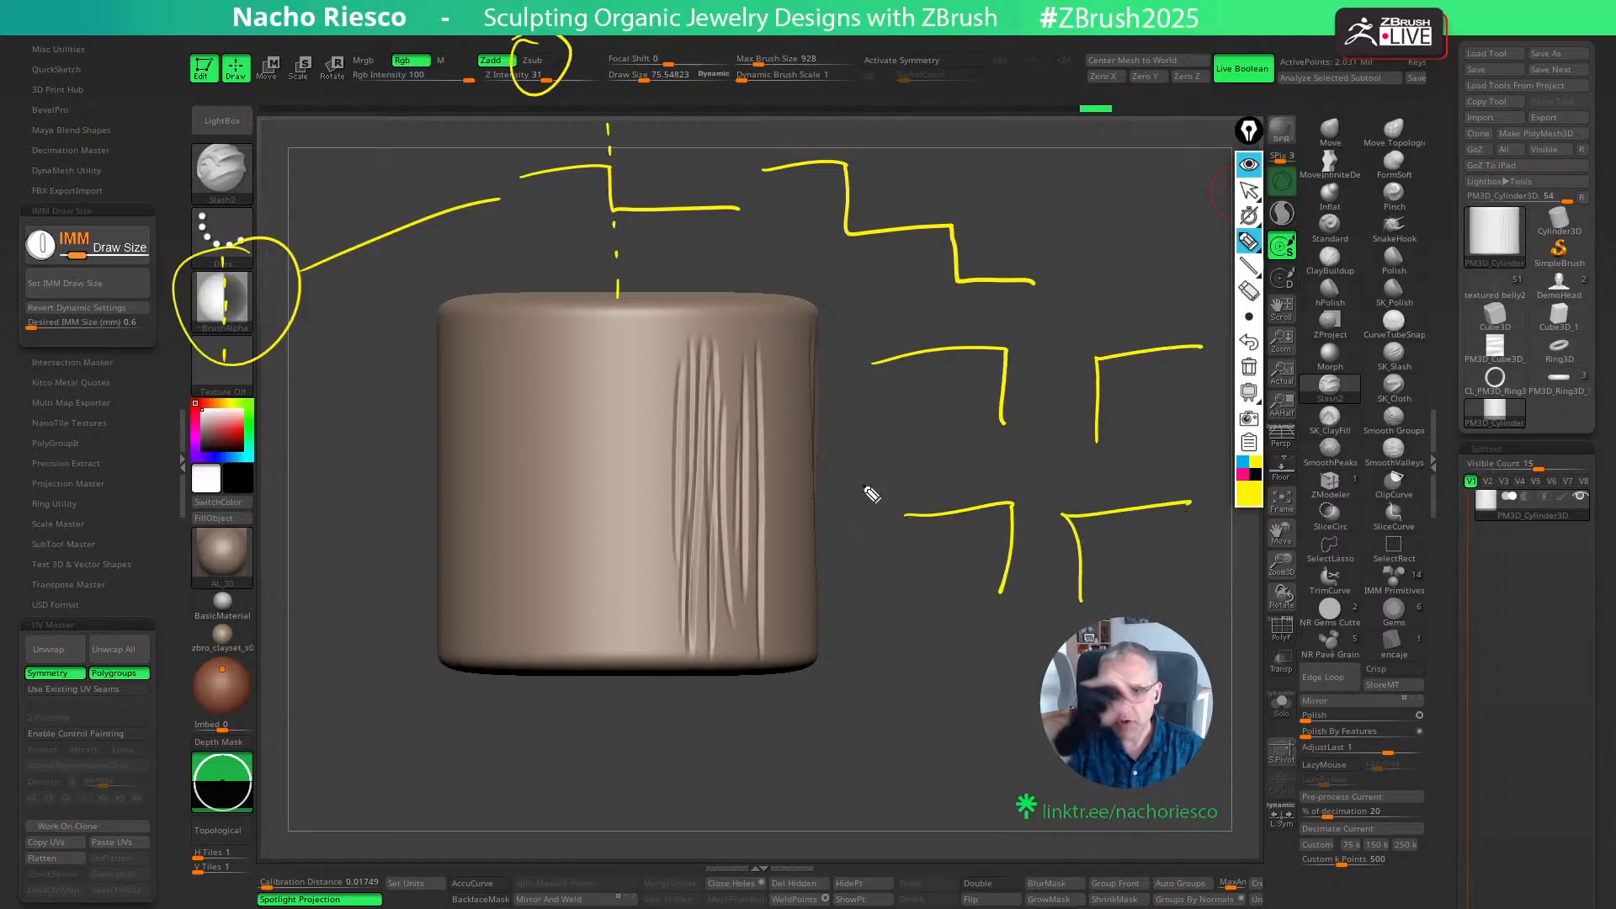
- Clear the yellow annotations and hide the annotation toolbar to return to sculpting
{"action": "left_click", "coordinate": [1249, 367]}
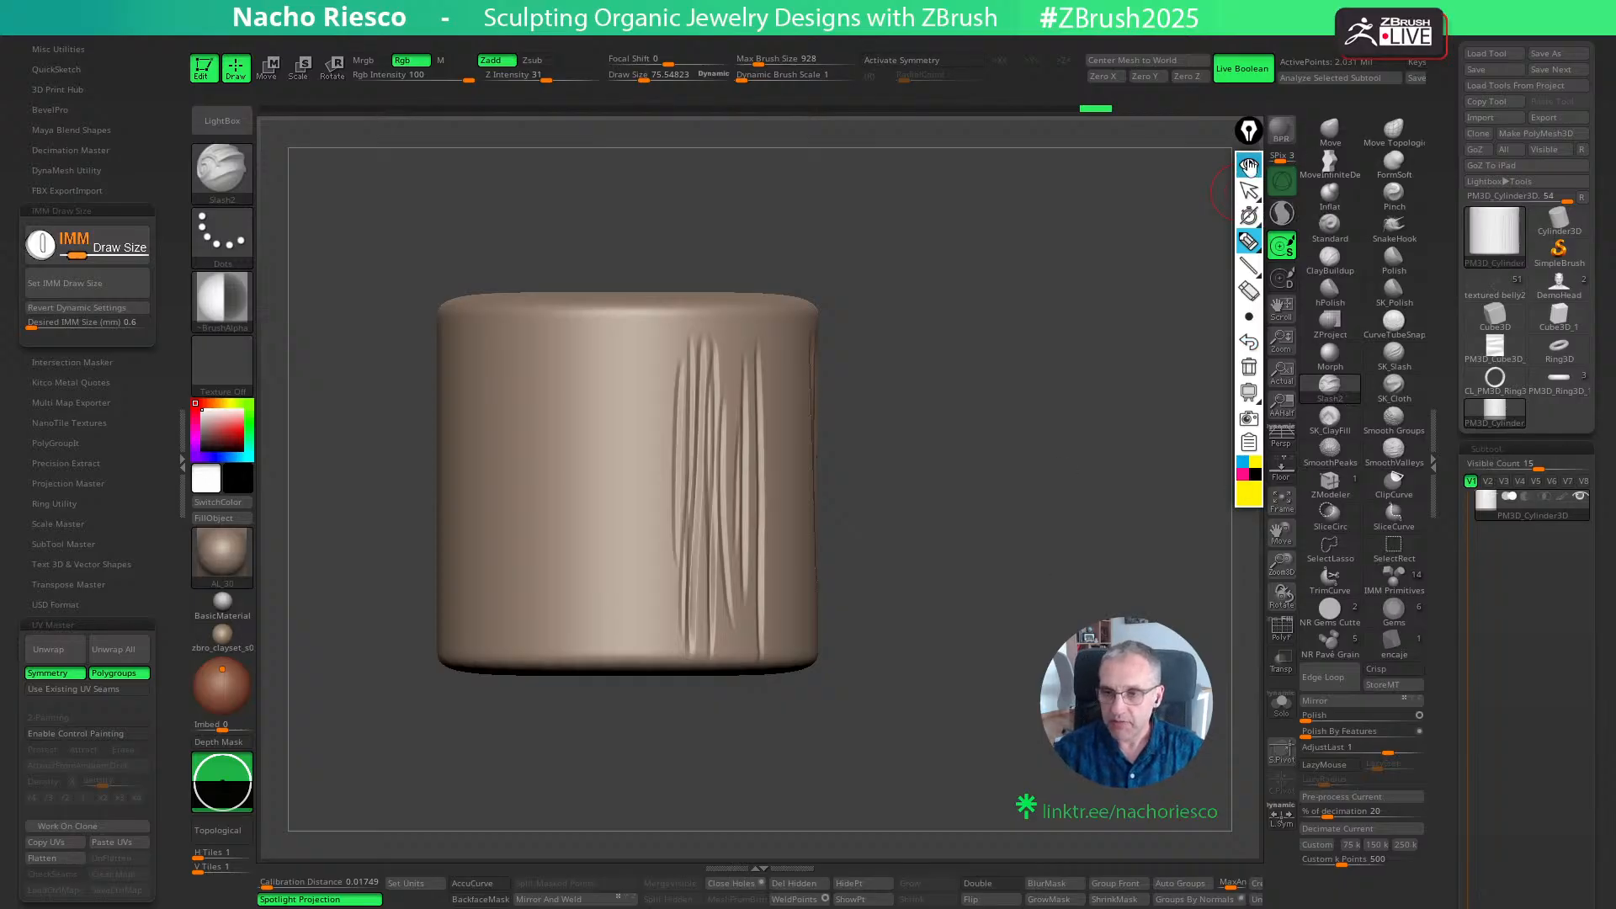
{"action": "left_click", "coordinate": [1249, 165]}
{"action": "key", "text": "b"}
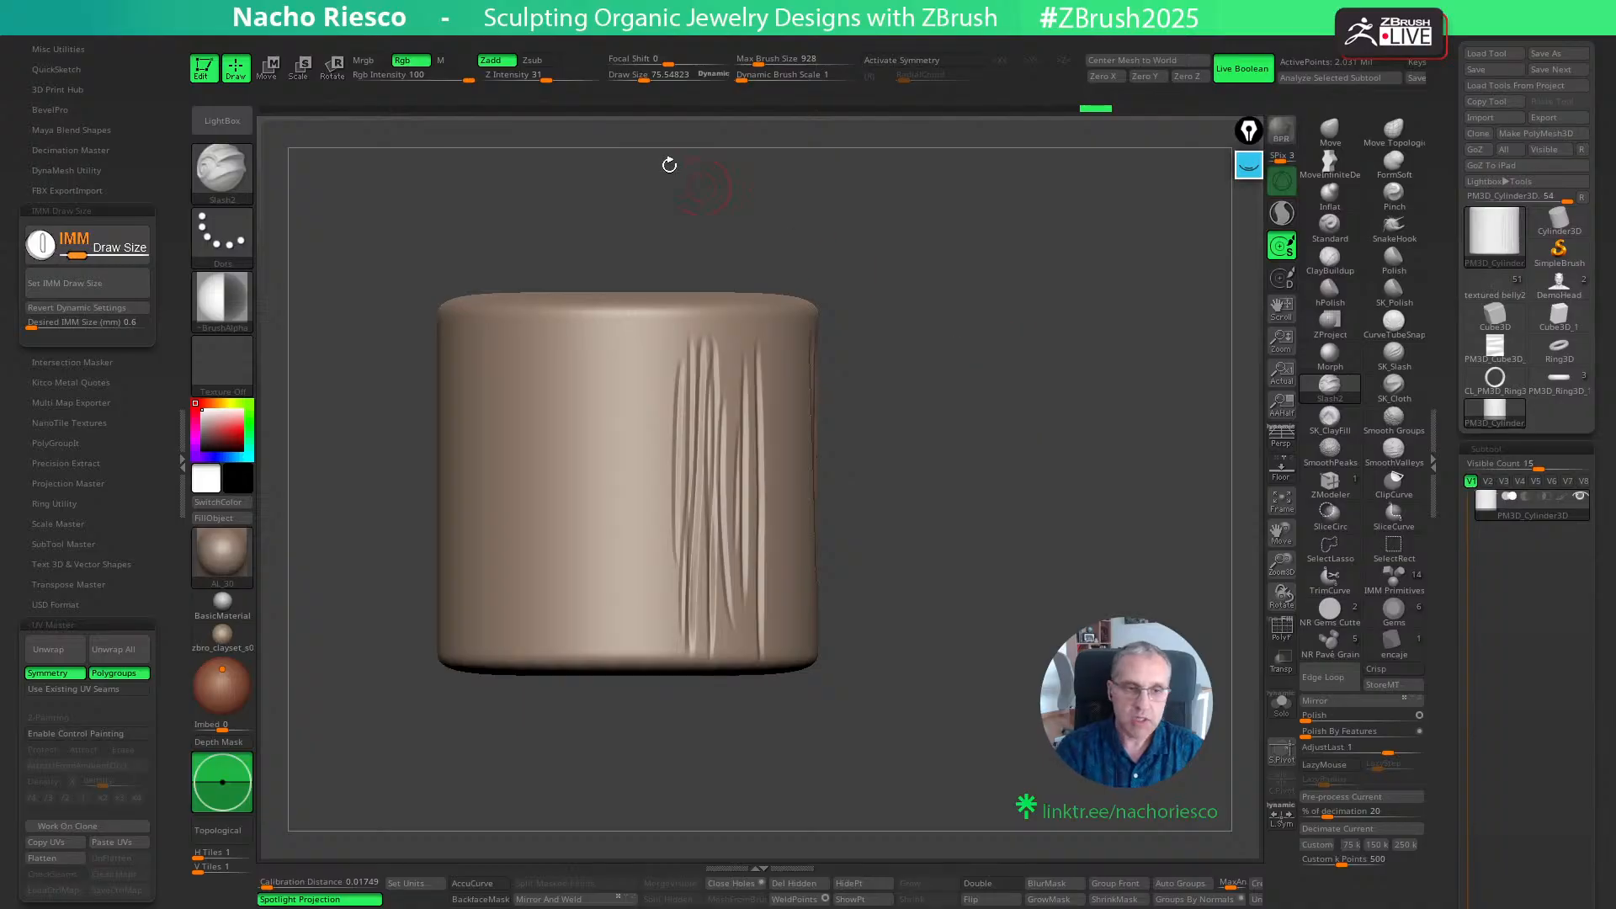
- Set the Slash2 brush's Z intensity to 15 and its draw size to about 115
{"action": "left_click", "coordinate": [527, 77]}
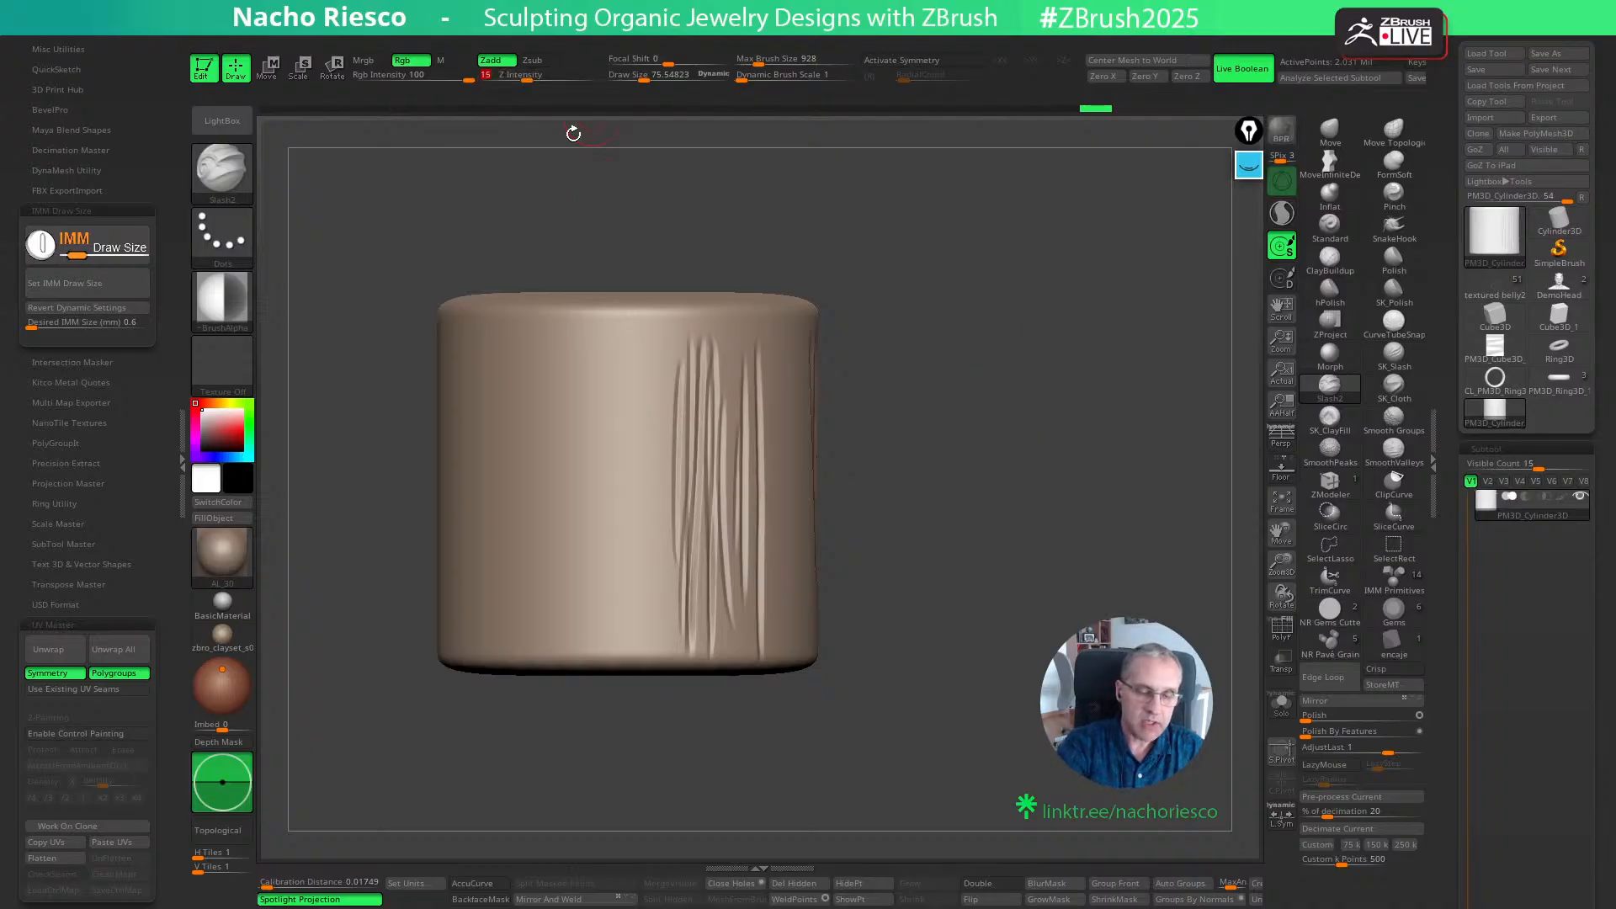
{"action": "mouse_move", "coordinate": [1028, 494]}
{"action": "left_mouse_down", "text": "alt"}
{"action": "mouse_move", "coordinate": [1136, 459]}
{"action": "mouse_move", "coordinate": [1213, 583]}
{"action": "left_mouse_up", "text": "alt"}
{"action": "key", "text": "s"}
{"action": "left_click_drag", "start_coordinate": [684, 481], "coordinate": [692, 482]}
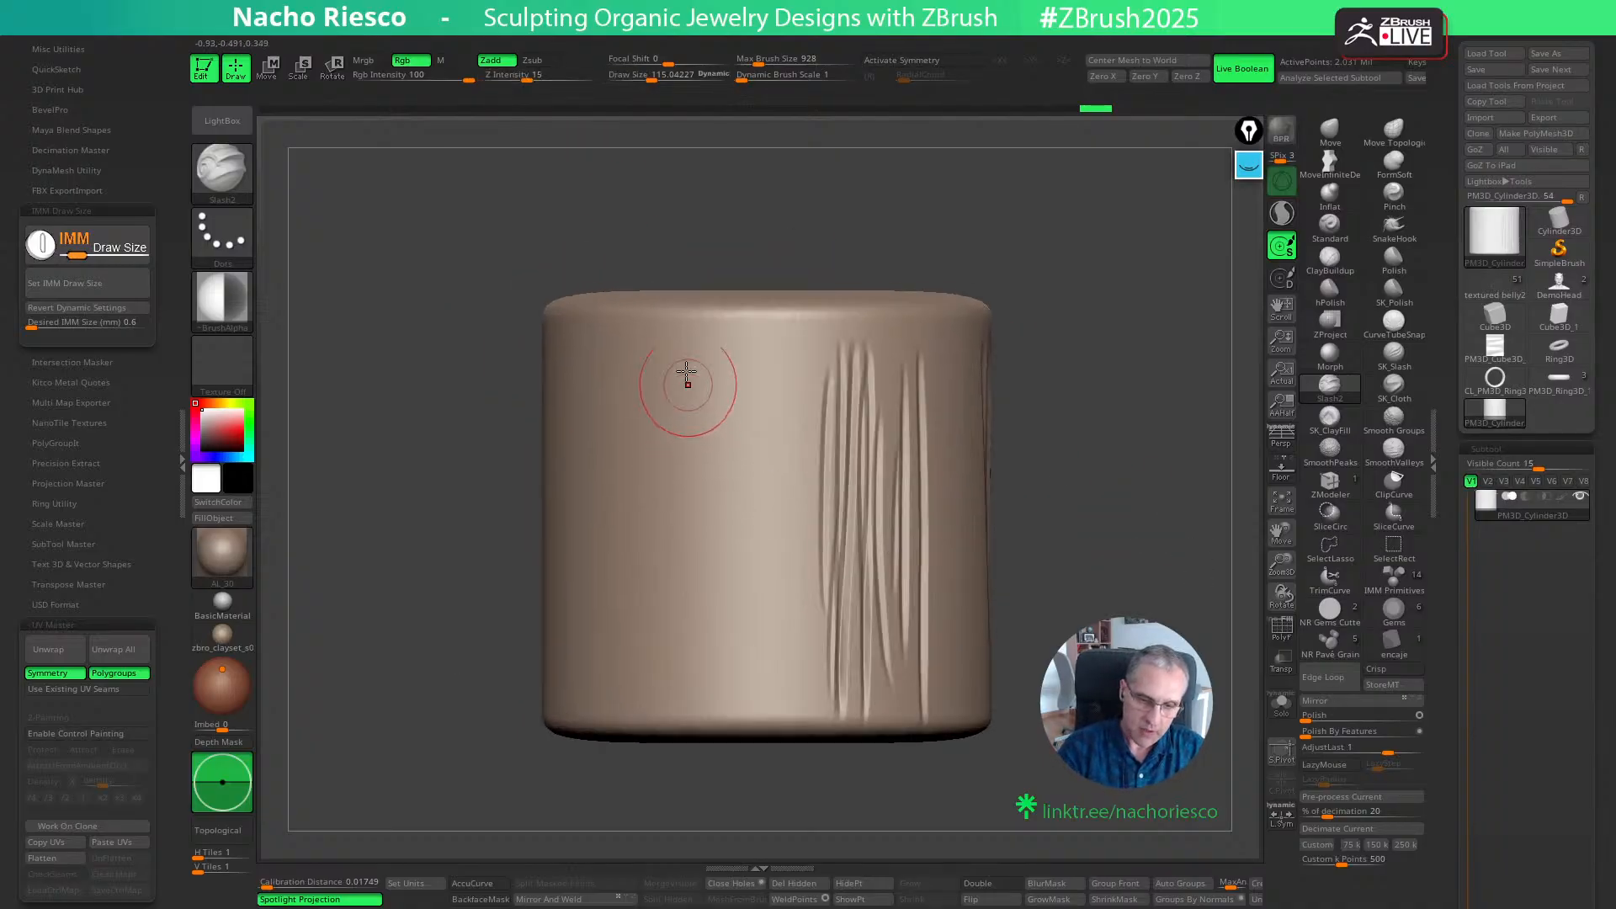
- Carve several thin vertical slashes of varying lengths on the smooth area beside the existing grooves
{"action": "left_click_drag", "start_coordinate": [685, 366], "coordinate": [675, 740]}
{"action": "left_click_drag", "start_coordinate": [716, 358], "coordinate": [722, 840]}
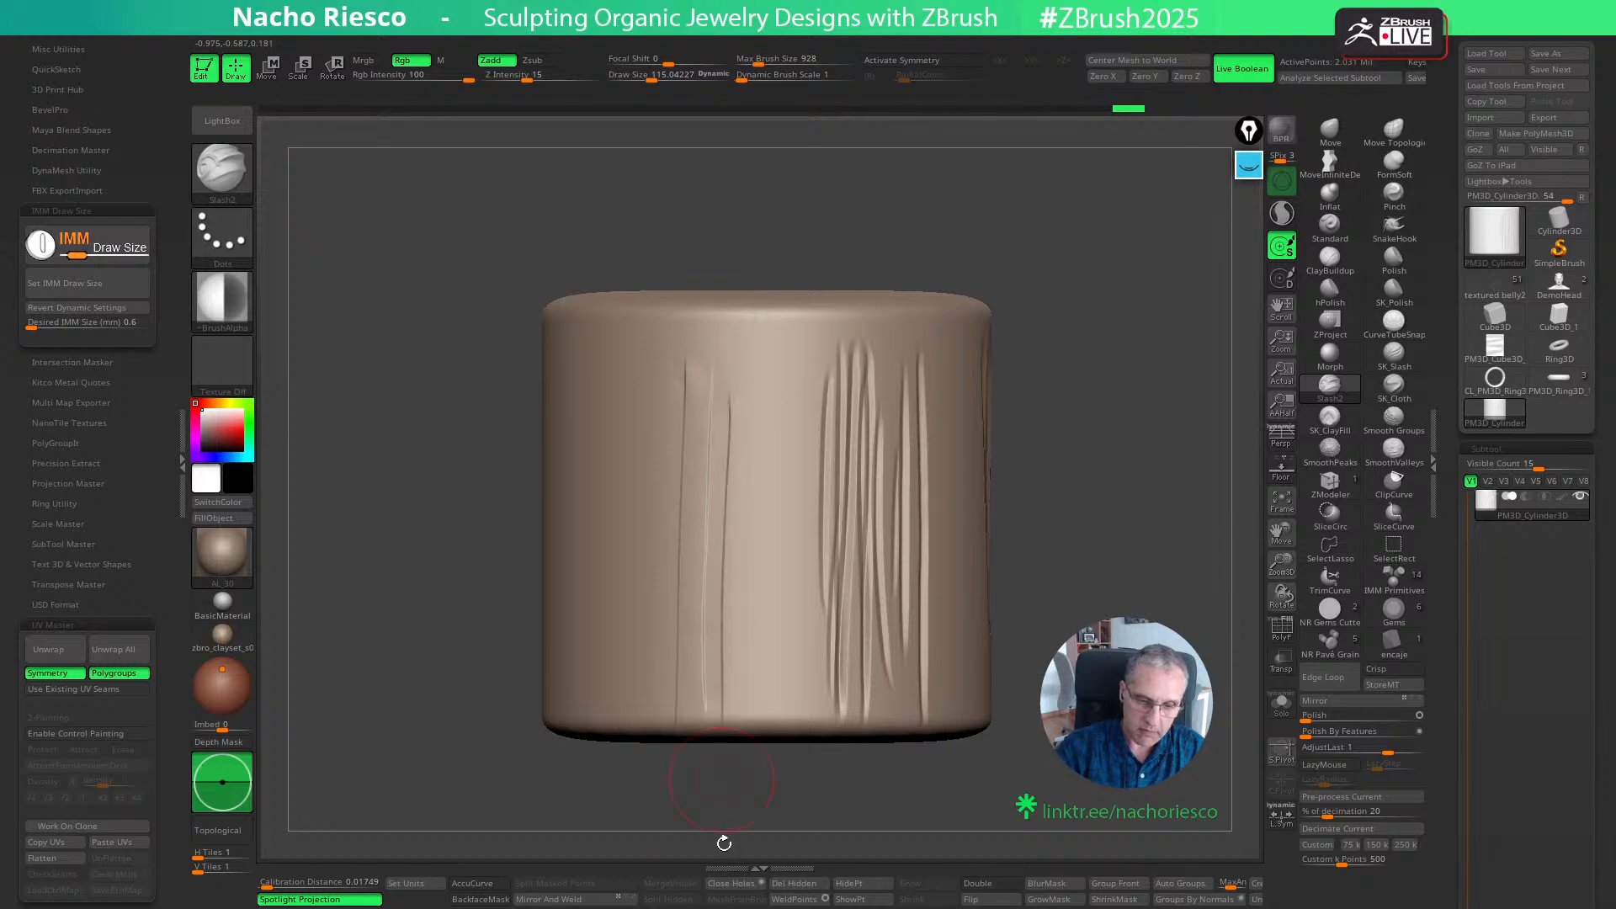
{"action": "left_click_drag", "start_coordinate": [1010, 362], "coordinate": [1077, 398]}
{"action": "left_click_drag", "start_coordinate": [652, 337], "coordinate": [617, 717]}
{"action": "left_click_drag", "start_coordinate": [671, 385], "coordinate": [634, 639]}
{"action": "left_click_drag", "start_coordinate": [683, 374], "coordinate": [649, 793]}
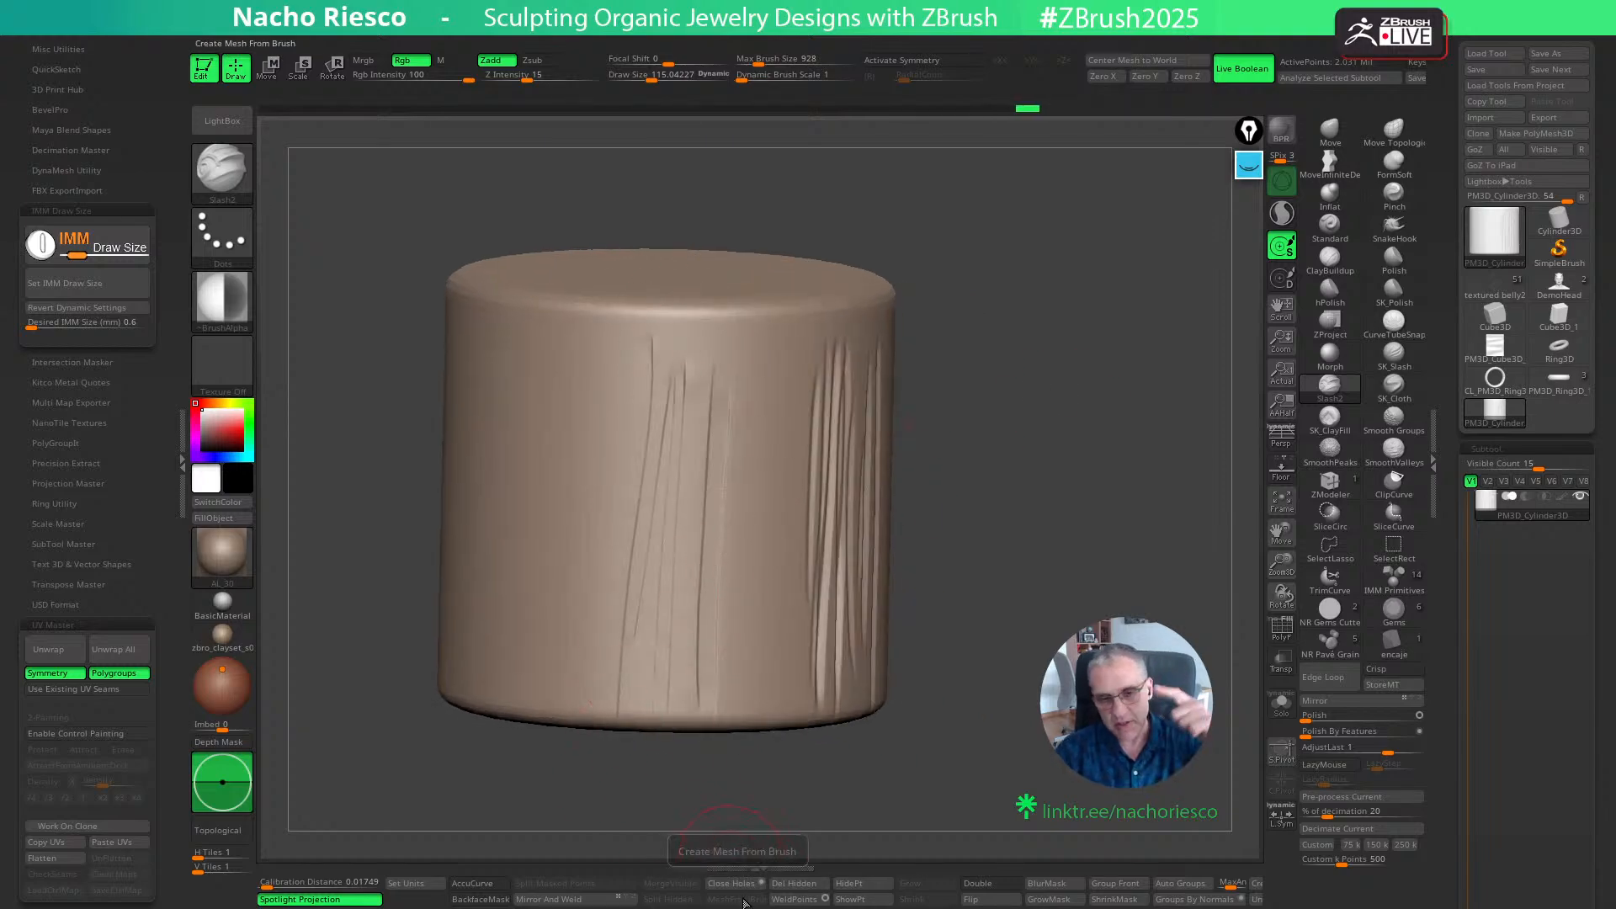
{"action": "left_click_drag", "start_coordinate": [1002, 530], "coordinate": [939, 497]}
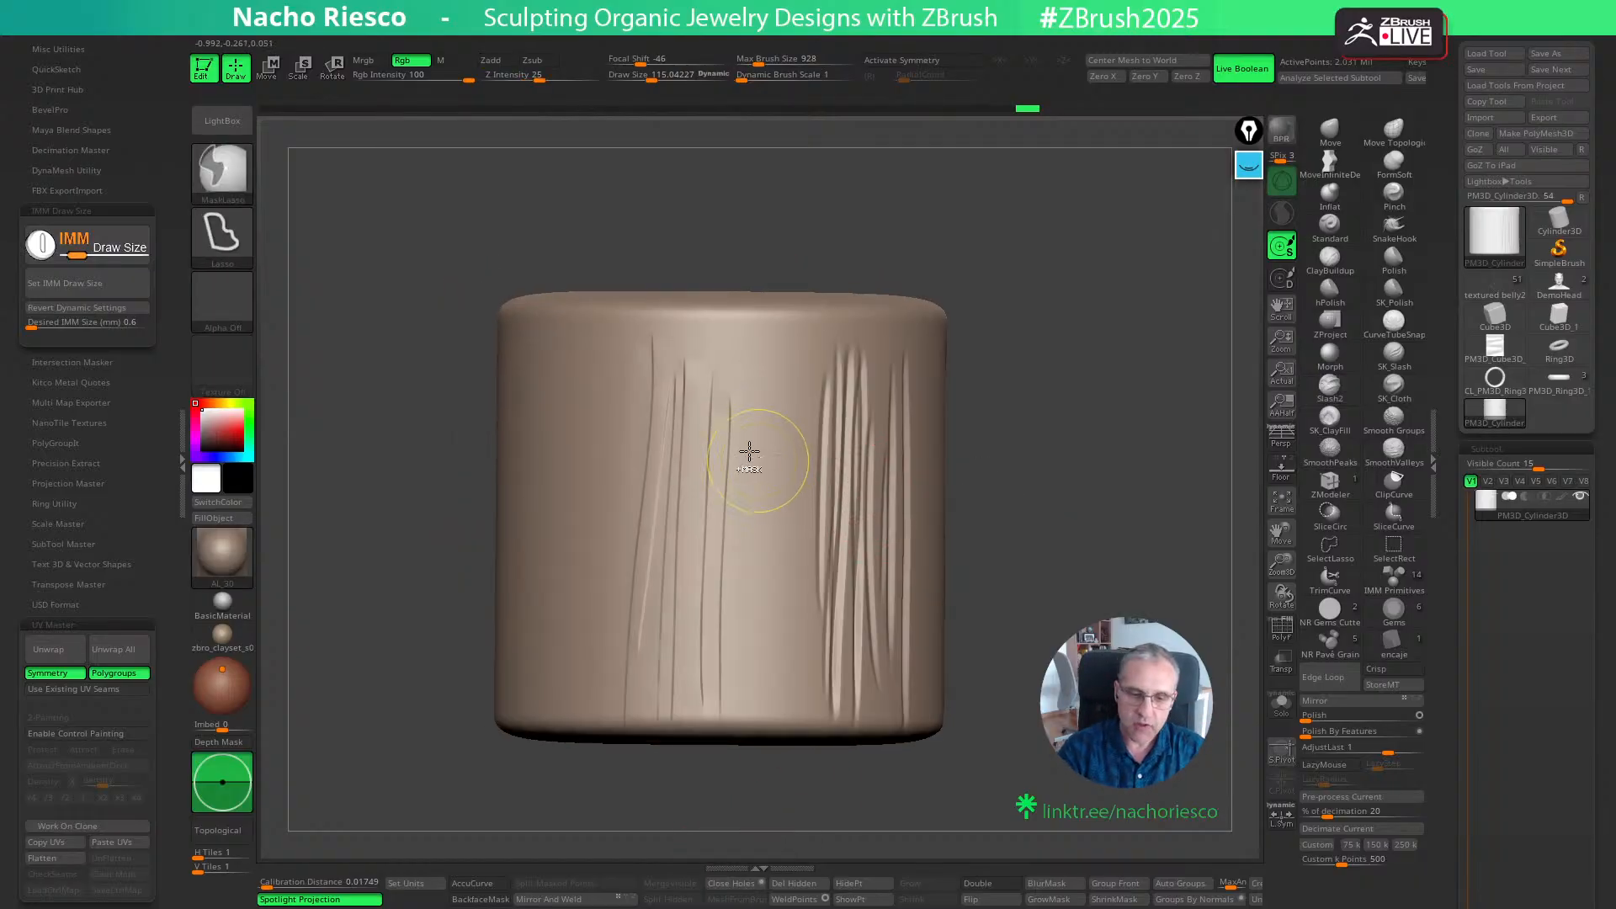
- Undo the latest slashes and set the Slash2 draw size to about 140.6
{"action": "key", "text": "ctrl+z"}
{"action": "key", "text": "ctrl+z"}
{"action": "key", "text": "s"}
{"action": "left_click_drag", "start_coordinate": [719, 481], "coordinate": [724, 481]}
{"action": "key", "text": "ctrl+z"}
{"action": "key", "text": "ctrl+z"}
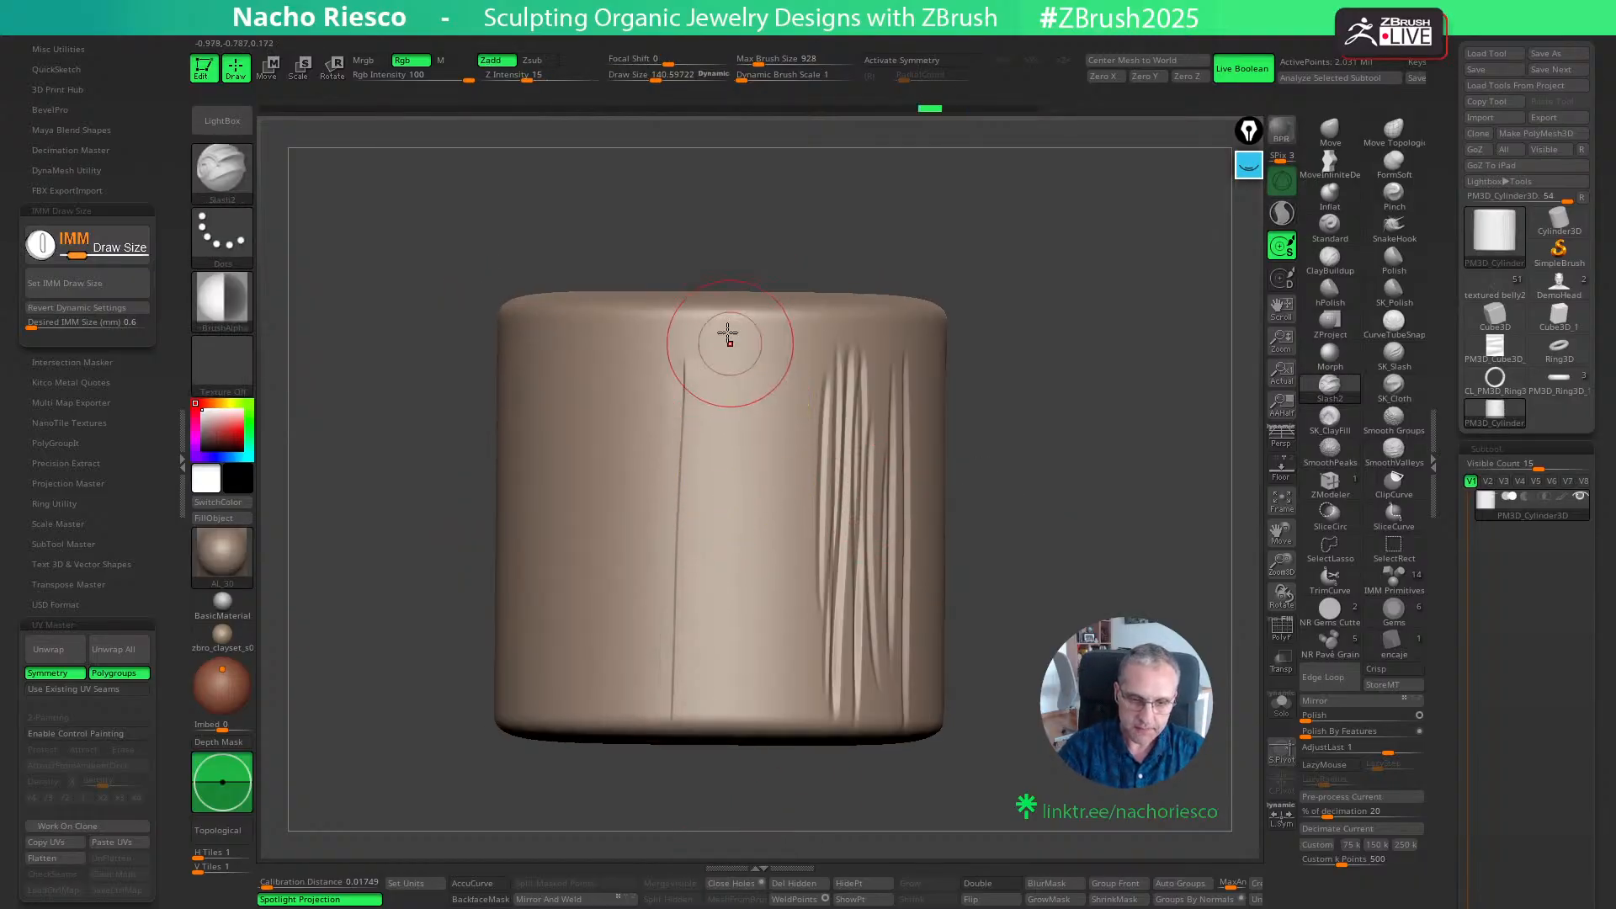
- Try a few near full-height slashes between the remaining slash and the grooves, and undo them
{"action": "left_click_drag", "start_coordinate": [727, 321], "coordinate": [719, 722]}
{"action": "left_click_drag", "start_coordinate": [725, 719], "coordinate": [759, 317]}
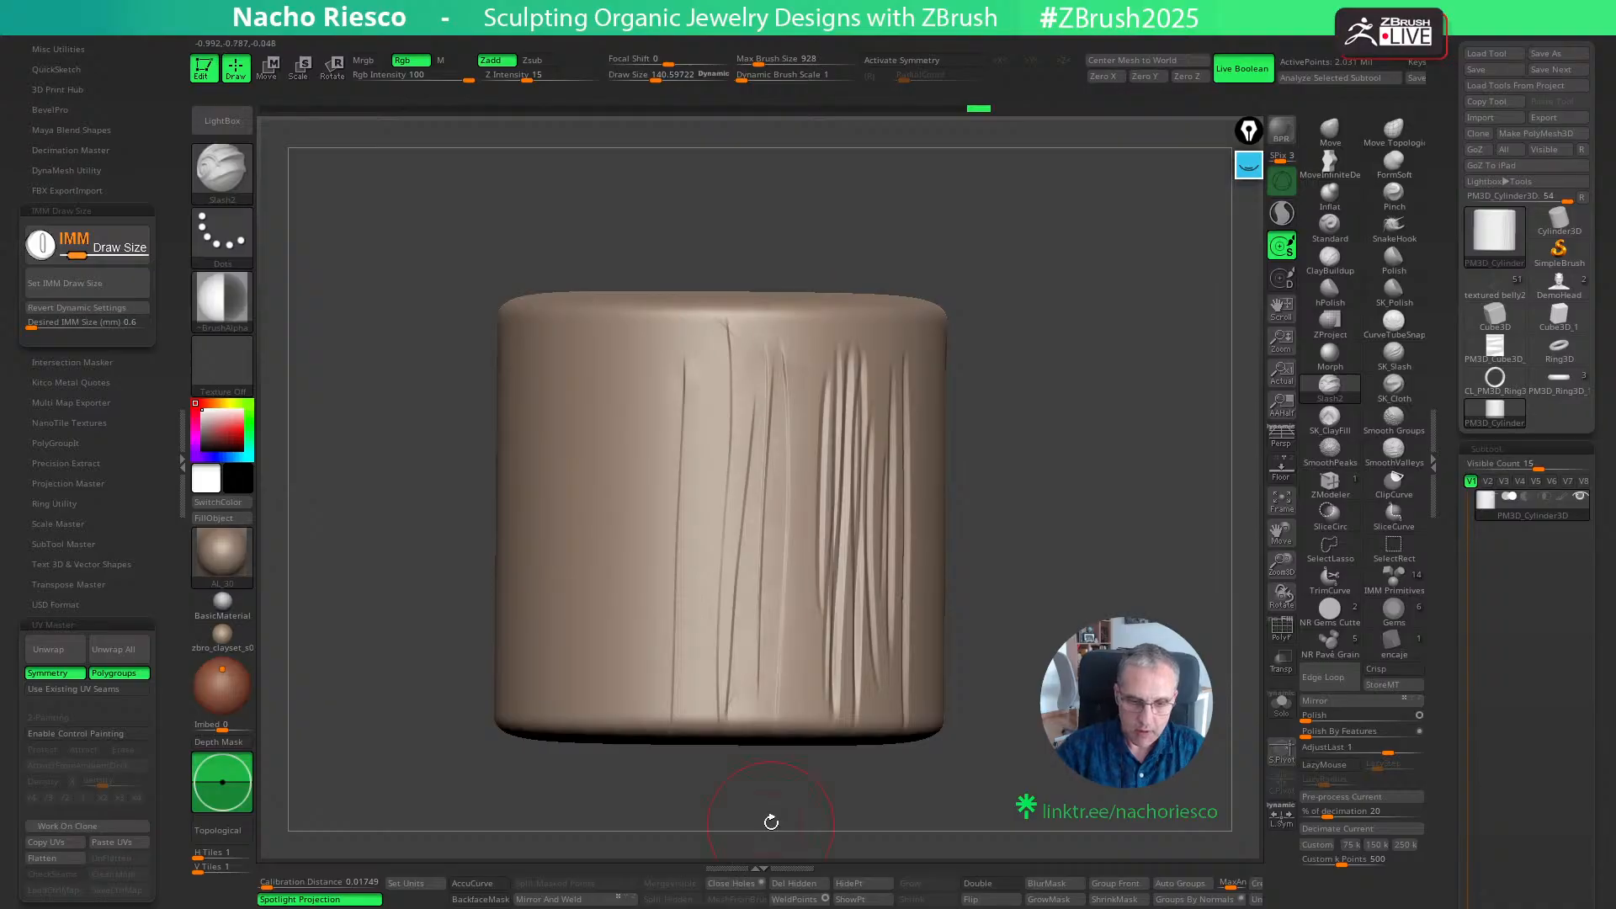
{"action": "mouse_move", "coordinate": [768, 819]}
{"action": "left_mouse_down"}
{"action": "mouse_move", "coordinate": [999, 505]}
{"action": "mouse_move", "coordinate": [1065, 484]}
{"action": "mouse_move", "coordinate": [1053, 421]}
{"action": "mouse_move", "coordinate": [1052, 744]}
{"action": "mouse_move", "coordinate": [1111, 784]}
{"action": "mouse_move", "coordinate": [1157, 715]}
{"action": "mouse_move", "coordinate": [1109, 704]}
{"action": "mouse_move", "coordinate": [1130, 751]}
{"action": "left_mouse_up"}
{"action": "key", "text": "ctrl+z"}
{"action": "key", "text": "ctrl+z"}
{"action": "key", "text": "ctrl+z"}
{"action": "key", "text": "ctrl+z"}
{"action": "key", "text": "ctrl+z"}
- Carve long overlapping slashes along the cylinder's length in alternating directions, using a draw size of about 168.7
{"action": "left_click_drag", "start_coordinate": [652, 599], "coordinate": [1014, 482]}
{"action": "left_click_drag", "start_coordinate": [1033, 497], "coordinate": [715, 604], "text": "alt"}
{"action": "mouse_move", "coordinate": [726, 609]}
{"action": "left_mouse_down"}
{"action": "mouse_move", "coordinate": [1001, 530]}
{"action": "mouse_move", "coordinate": [661, 658]}
{"action": "left_mouse_up"}
{"action": "left_click_drag", "start_coordinate": [1010, 564], "coordinate": [663, 675], "text": "alt"}
{"action": "left_click_drag", "start_coordinate": [1038, 507], "coordinate": [691, 616], "text": "alt"}
{"action": "left_click_drag", "start_coordinate": [649, 608], "coordinate": [901, 503]}
{"action": "left_click_drag", "start_coordinate": [1013, 456], "coordinate": [652, 577], "text": "alt"}
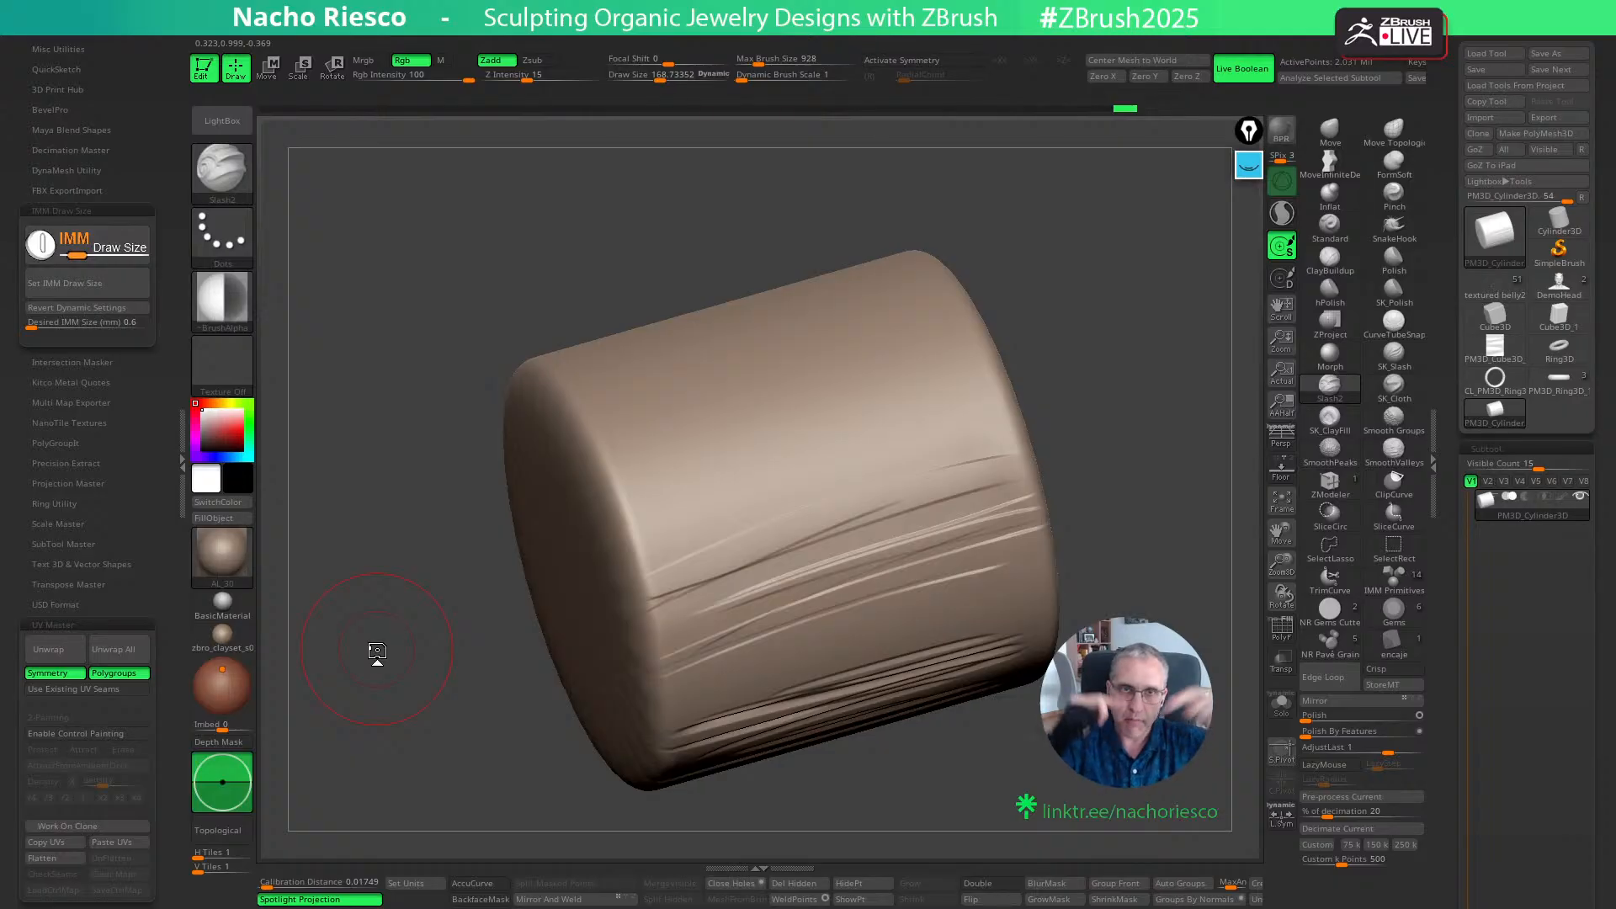
- Extend the lengthwise slashes around the adjoining smooth side of the cylinder, alternating the stroke direction
{"action": "mouse_move", "coordinate": [633, 541]}
{"action": "left_mouse_down"}
{"action": "mouse_move", "coordinate": [968, 436]}
{"action": "mouse_move", "coordinate": [942, 426]}
{"action": "mouse_move", "coordinate": [978, 417]}
{"action": "mouse_move", "coordinate": [1023, 448]}
{"action": "left_mouse_up"}
{"action": "left_click_drag", "start_coordinate": [648, 603], "coordinate": [1010, 484], "text": "alt"}
{"action": "left_click_drag", "start_coordinate": [1026, 498], "coordinate": [669, 611], "text": "alt"}
{"action": "left_click_drag", "start_coordinate": [1065, 498], "coordinate": [794, 591], "text": "alt"}
{"action": "left_click_drag", "start_coordinate": [1039, 565], "coordinate": [1268, 447], "text": "alt"}
{"action": "left_click_drag", "start_coordinate": [625, 638], "coordinate": [1001, 549]}
{"action": "left_click_drag", "start_coordinate": [1082, 529], "coordinate": [678, 637], "text": "alt"}
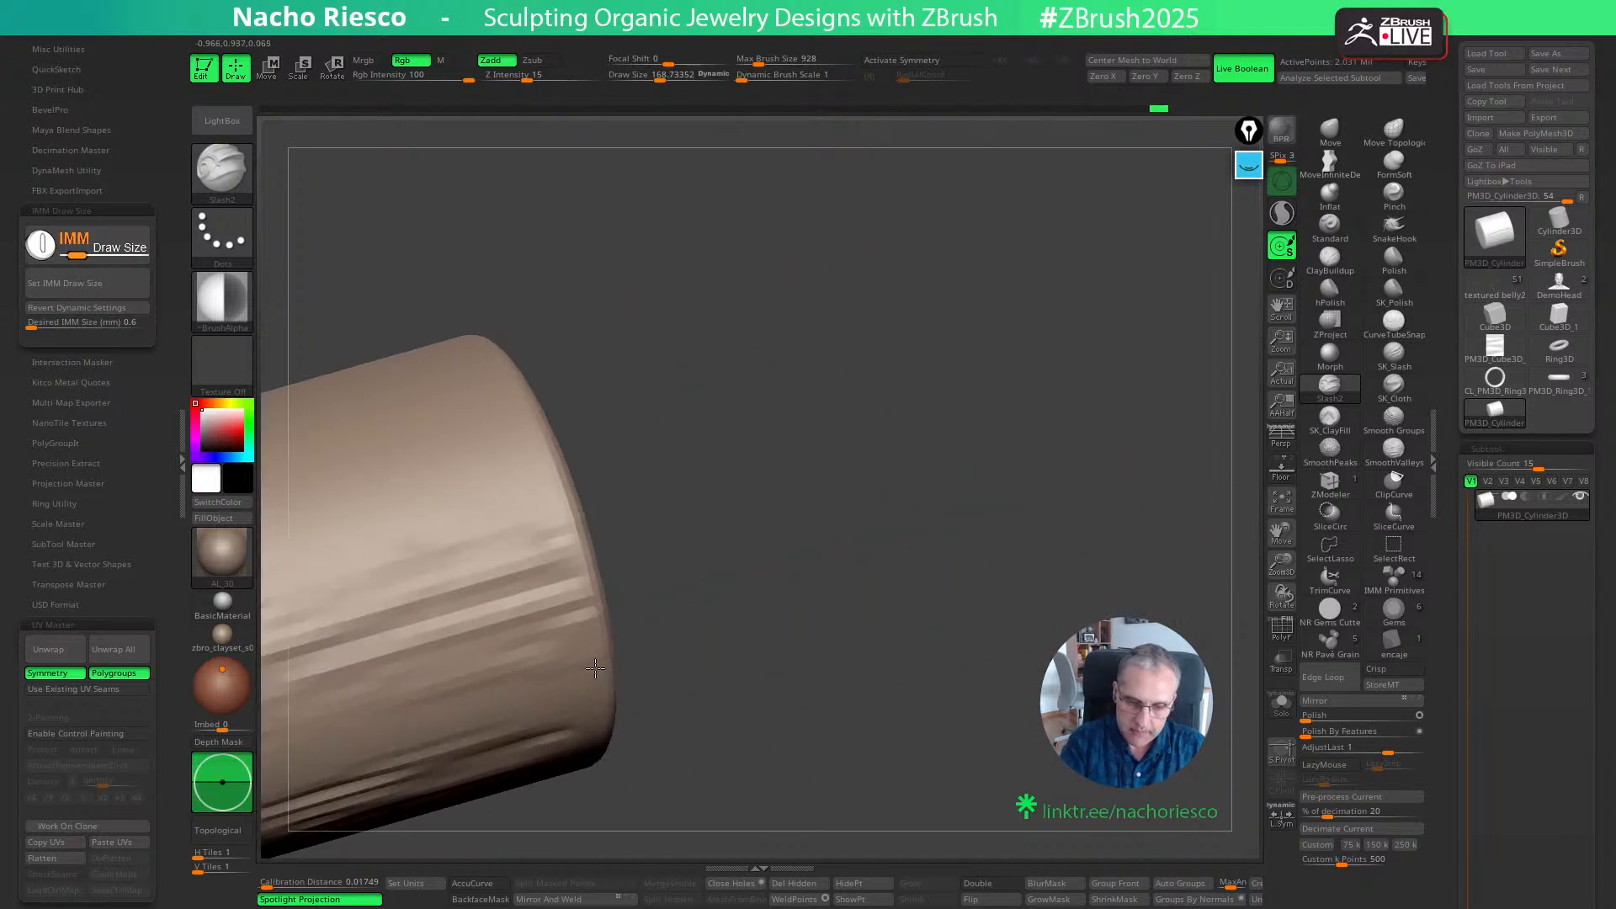
{"action": "mouse_move", "coordinate": [976, 559]}
{"action": "left_mouse_down", "text": "alt"}
{"action": "mouse_move", "coordinate": [1357, 435]}
{"action": "mouse_move", "coordinate": [591, 657]}
{"action": "left_mouse_up", "text": "alt"}
{"action": "left_click_drag", "start_coordinate": [805, 591], "coordinate": [947, 542]}
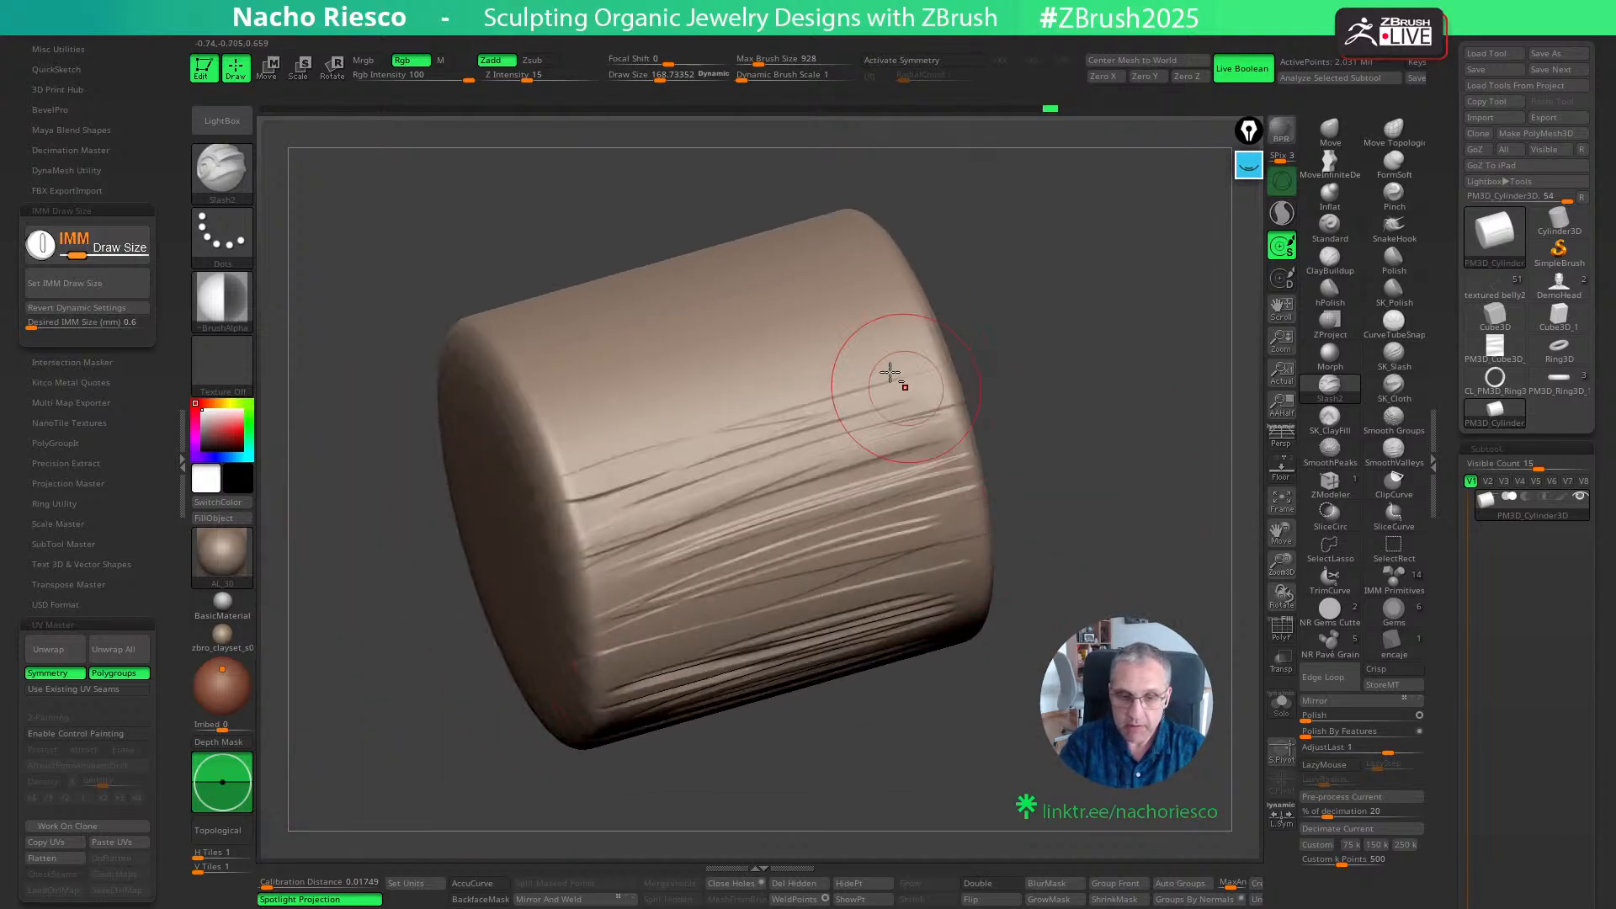
- Carve further lengthwise slashes around the cylinder wall and undo the last few strokes
{"action": "mouse_move", "coordinate": [933, 346]}
{"action": "left_mouse_down"}
{"action": "mouse_move", "coordinate": [562, 477]}
{"action": "mouse_move", "coordinate": [668, 393]}
{"action": "mouse_move", "coordinate": [922, 308]}
{"action": "mouse_move", "coordinate": [535, 414]}
{"action": "mouse_move", "coordinate": [917, 294]}
{"action": "left_mouse_up"}
{"action": "left_click_drag", "start_coordinate": [1066, 289], "coordinate": [741, 556]}
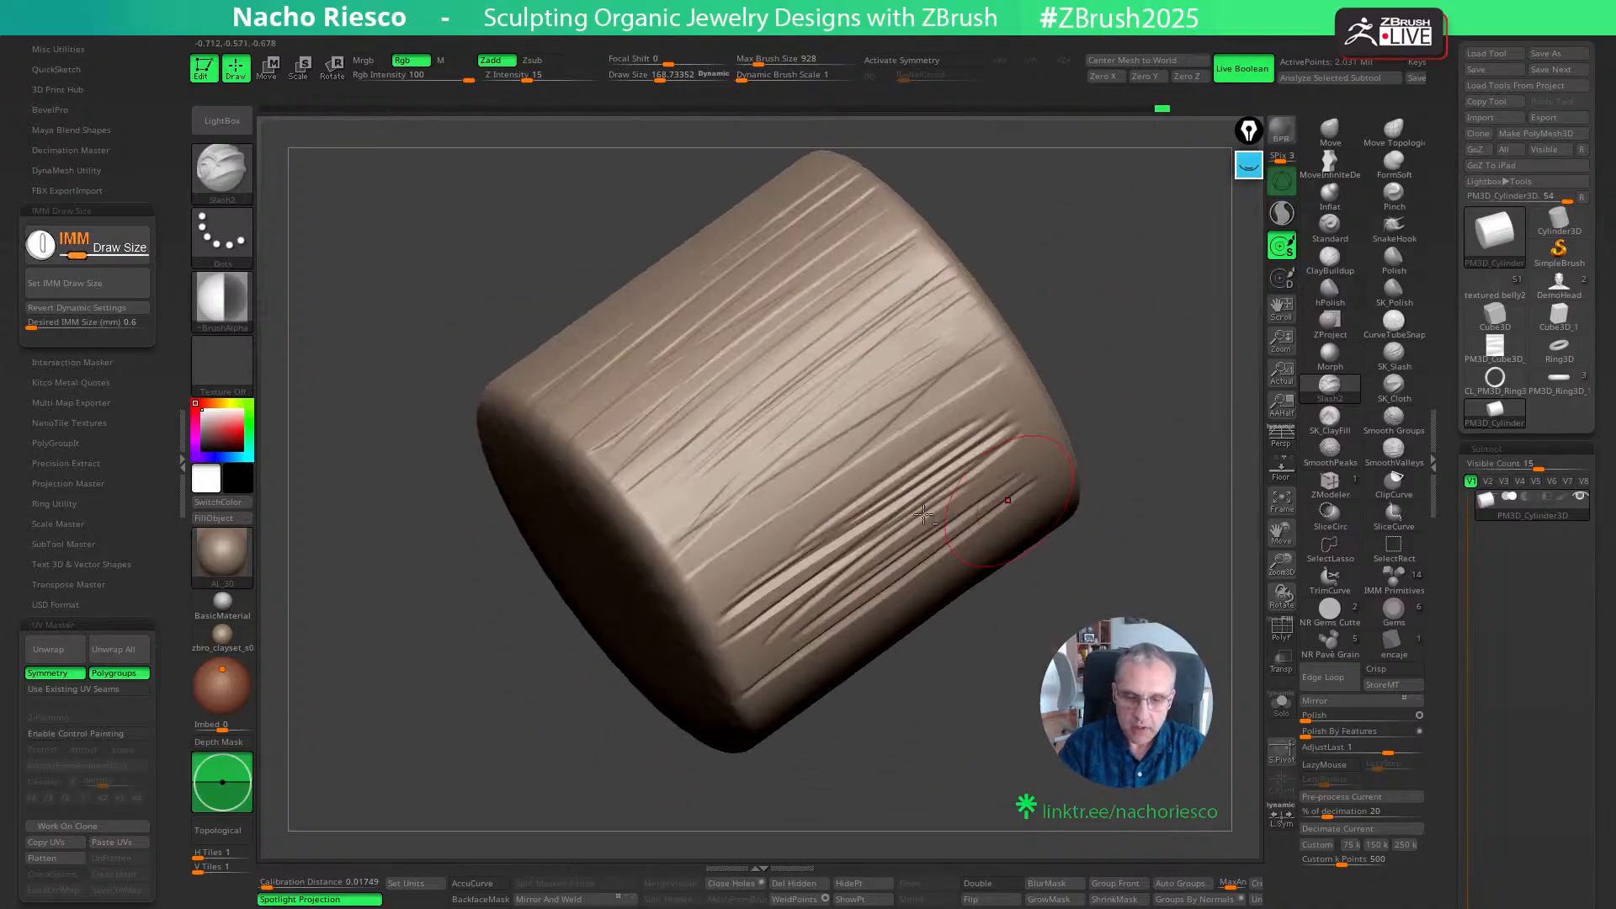
{"action": "key", "text": "ctrl+z"}
{"action": "key", "text": "ctrl+z"}
{"action": "key", "text": "ctrl+z"}
{"action": "key", "text": "ctrl+z"}
{"action": "key", "text": "ctrl+z"}
{"action": "key", "text": "ctrl+z"}
{"action": "key", "text": "ctrl+z"}
{"action": "key", "text": "ctrl+z"}
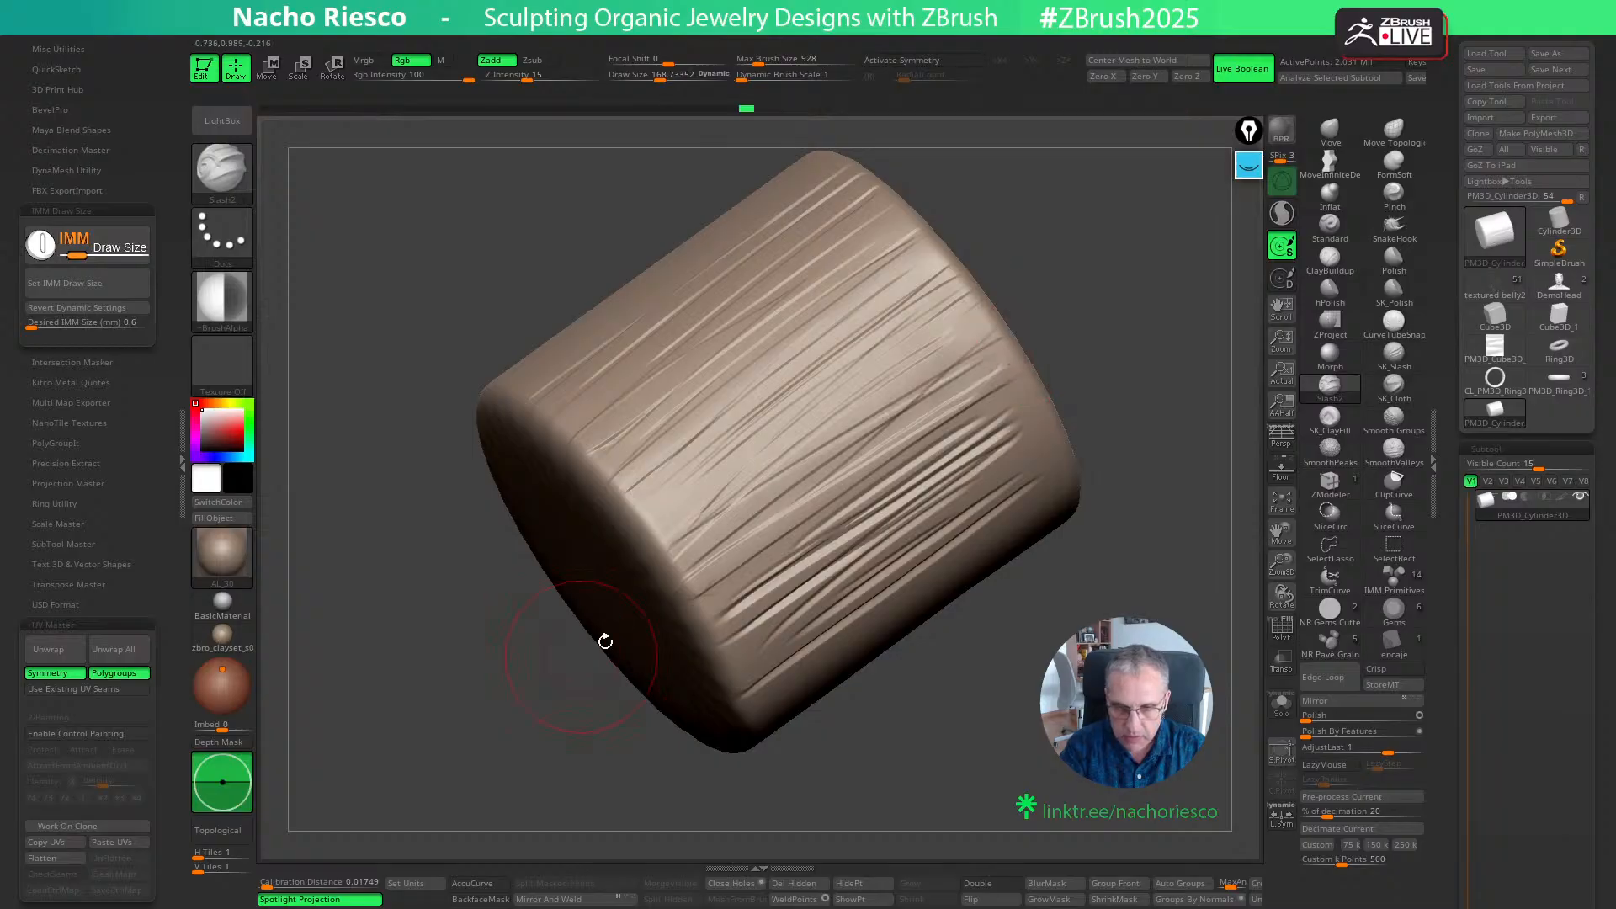
- Hide the lower part of the cylinder with SelectRect and turn on double-sided display
{"action": "mouse_move", "coordinate": [1093, 331]}
{"action": "left_mouse_down"}
{"action": "mouse_move", "coordinate": [1190, 376]}
{"action": "mouse_move", "coordinate": [1176, 399]}
{"action": "left_mouse_up"}
{"action": "left_click_drag", "start_coordinate": [1176, 485], "coordinate": [1113, 376], "text": "alt"}
{"action": "mouse_move", "coordinate": [1104, 319]}
{"action": "left_mouse_down", "text": "ctrl+shift"}
{"action": "mouse_move", "coordinate": [913, 840]}
{"action": "mouse_move", "coordinate": [1179, 753]}
{"action": "left_mouse_up", "text": "ctrl+shift"}
{"action": "left_click", "coordinate": [1393, 547]}
{"action": "mouse_move", "coordinate": [1118, 338]}
{"action": "left_mouse_down", "text": "ctrl+shift"}
{"action": "mouse_move", "coordinate": [1080, 452]}
{"action": "mouse_move", "coordinate": [796, 821]}
{"action": "left_mouse_up", "text": "ctrl+shift"}
{"action": "left_click_drag", "start_coordinate": [1089, 516], "coordinate": [1115, 536]}
{"action": "left_click", "coordinate": [1006, 887]}
- Examine the slashes' cross-section along the cut edge and the slashed wall of the visible part
{"action": "left_click_drag", "start_coordinate": [932, 376], "coordinate": [894, 438], "text": "alt"}
{"action": "left_click_drag", "start_coordinate": [869, 371], "coordinate": [945, 404]}
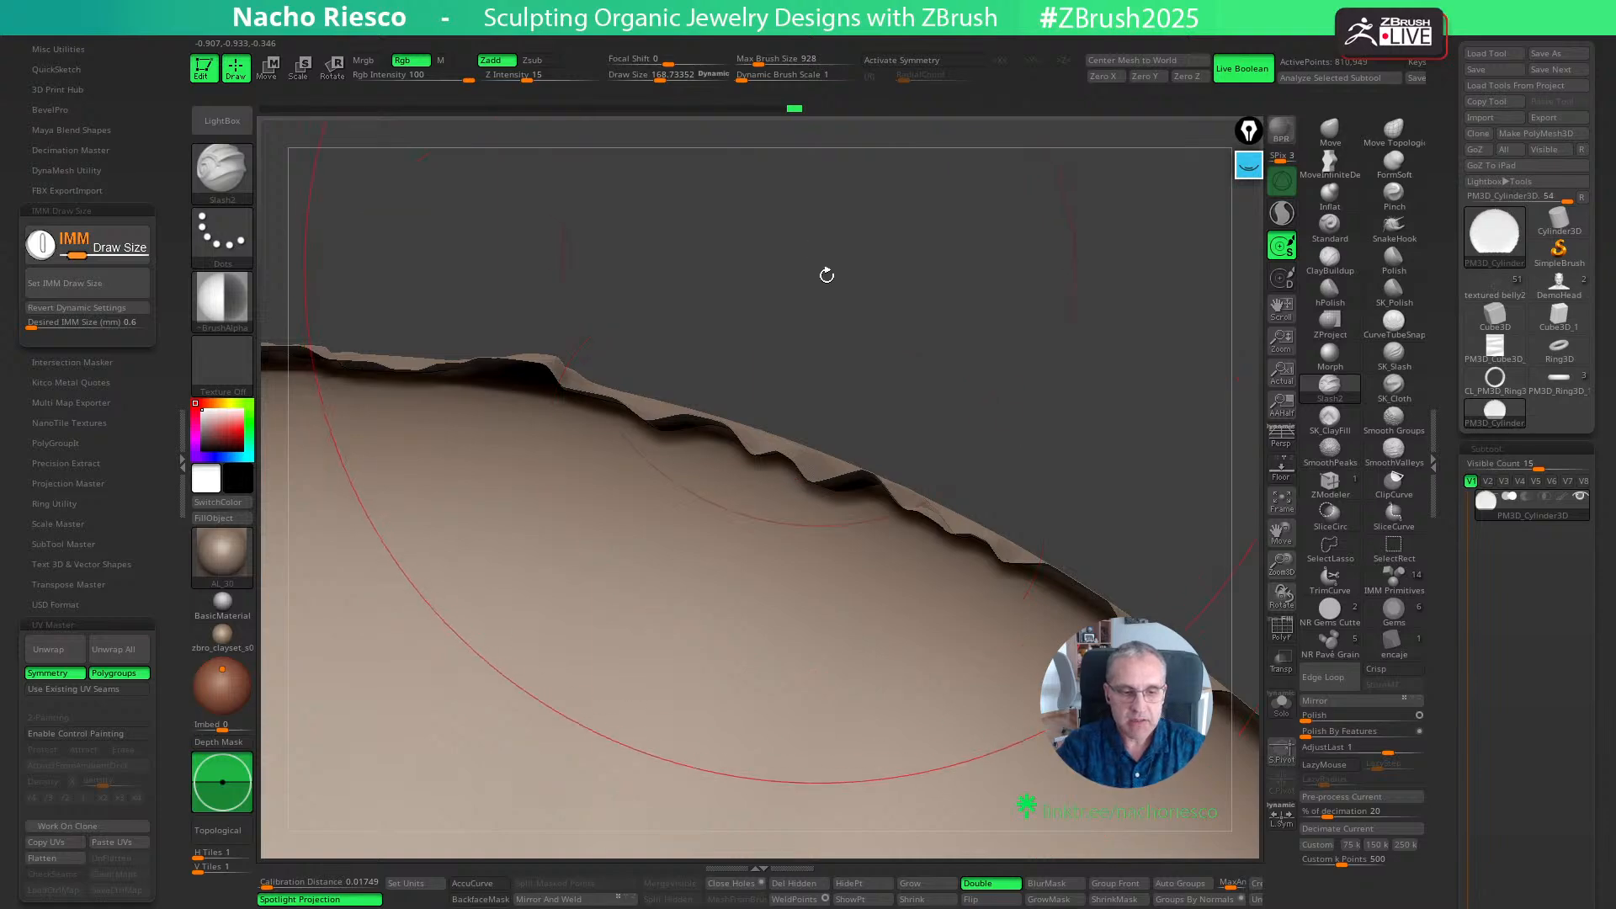
{"action": "left_click_drag", "start_coordinate": [825, 270], "coordinate": [1057, 274]}
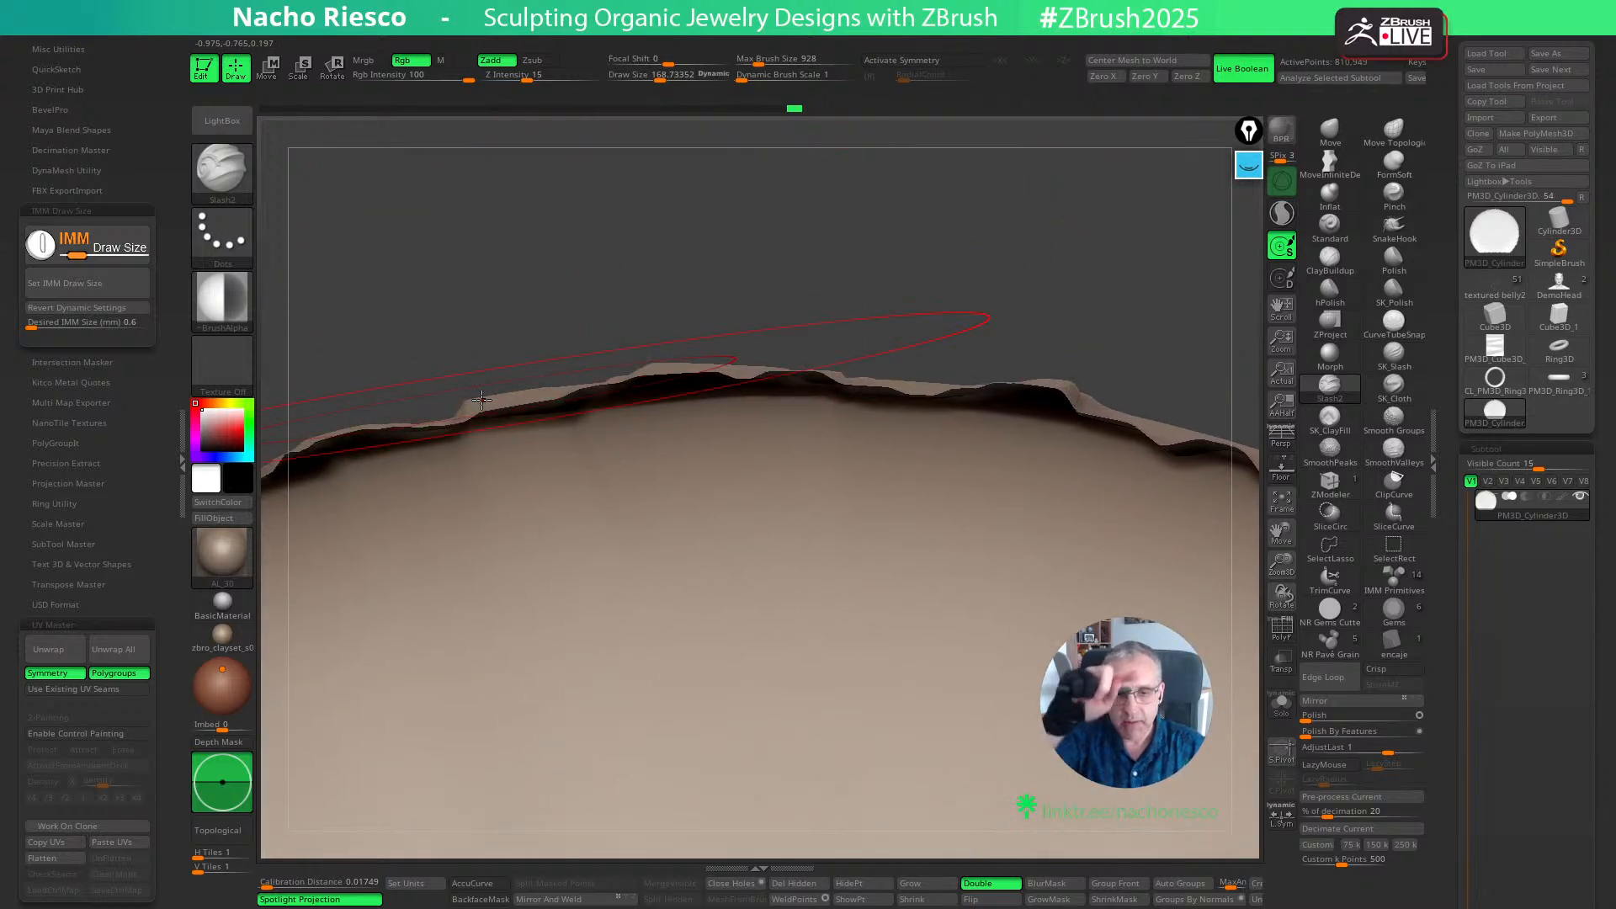
{"action": "left_click_drag", "start_coordinate": [1025, 239], "coordinate": [834, 875]}
{"action": "left_click_drag", "start_coordinate": [1255, 535], "coordinate": [1086, 741], "text": "alt"}
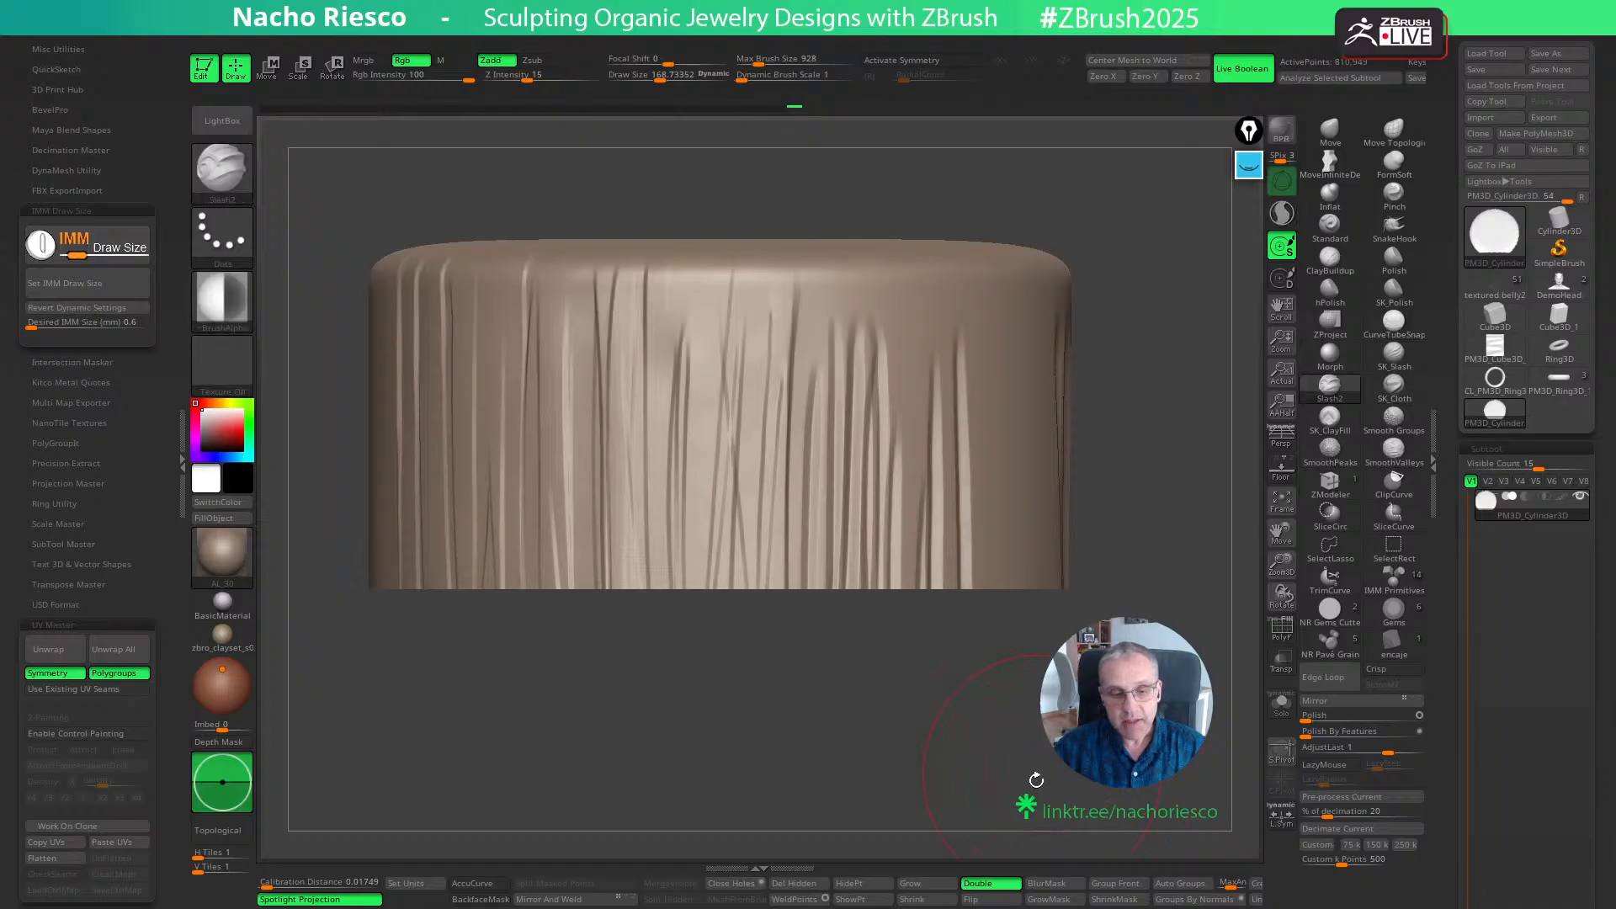
- Show the whole cylinder again and examine the slashed surface from several sides
{"action": "left_click", "coordinate": [1062, 734], "text": "ctrl+shift"}
{"action": "left_click_drag", "start_coordinate": [1169, 501], "coordinate": [999, 596], "text": "alt"}
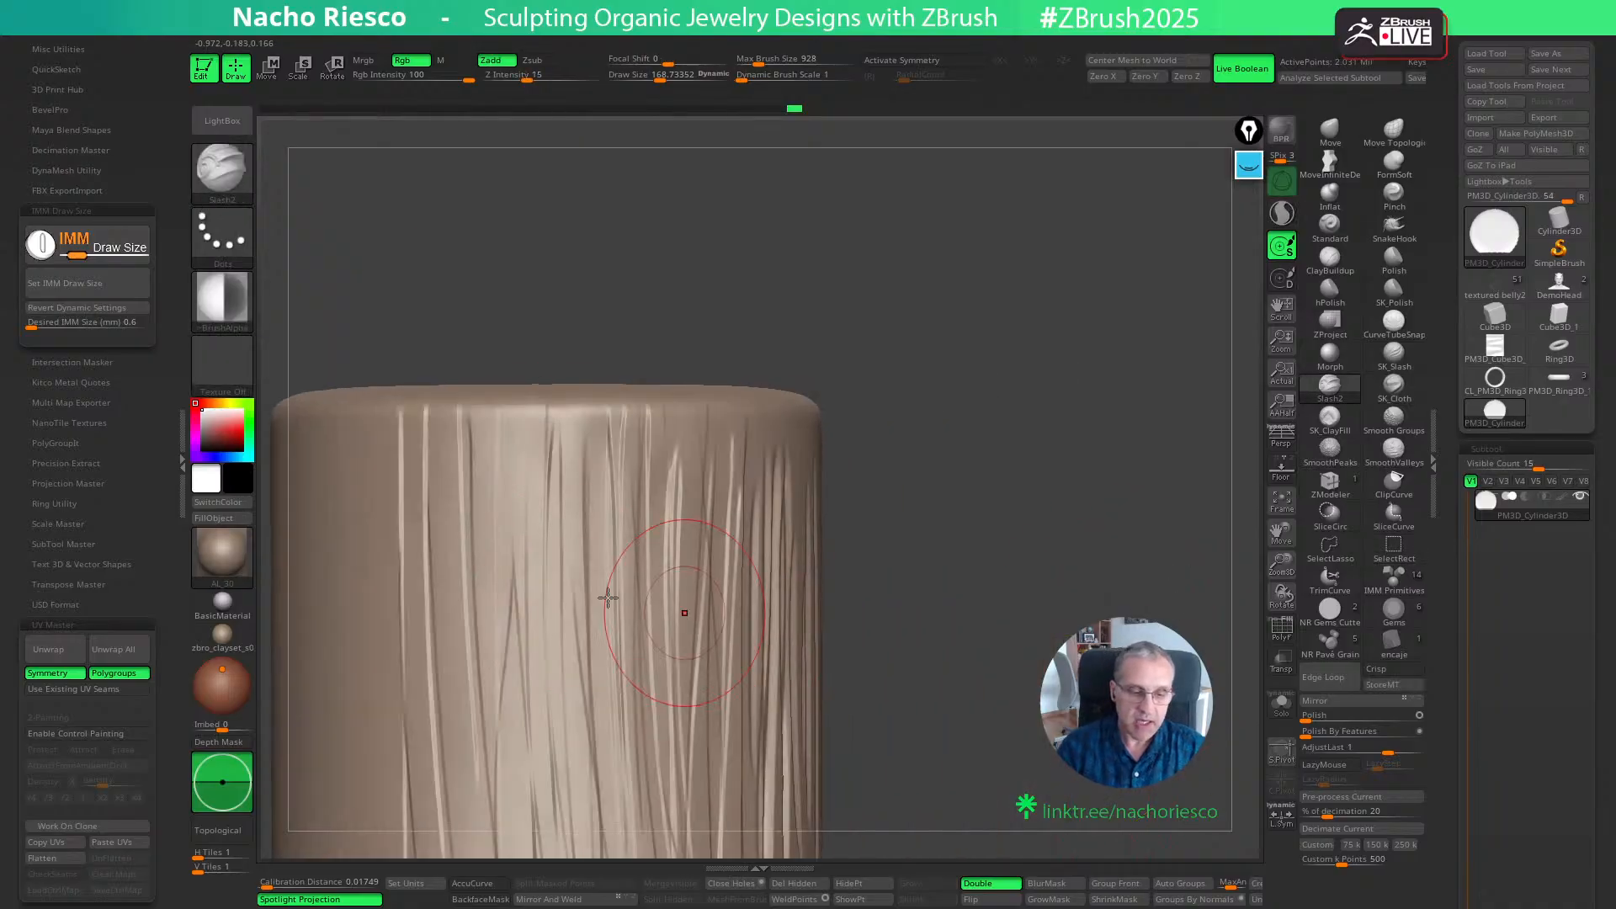
{"action": "left_click_drag", "start_coordinate": [858, 538], "coordinate": [1074, 424], "text": "alt"}
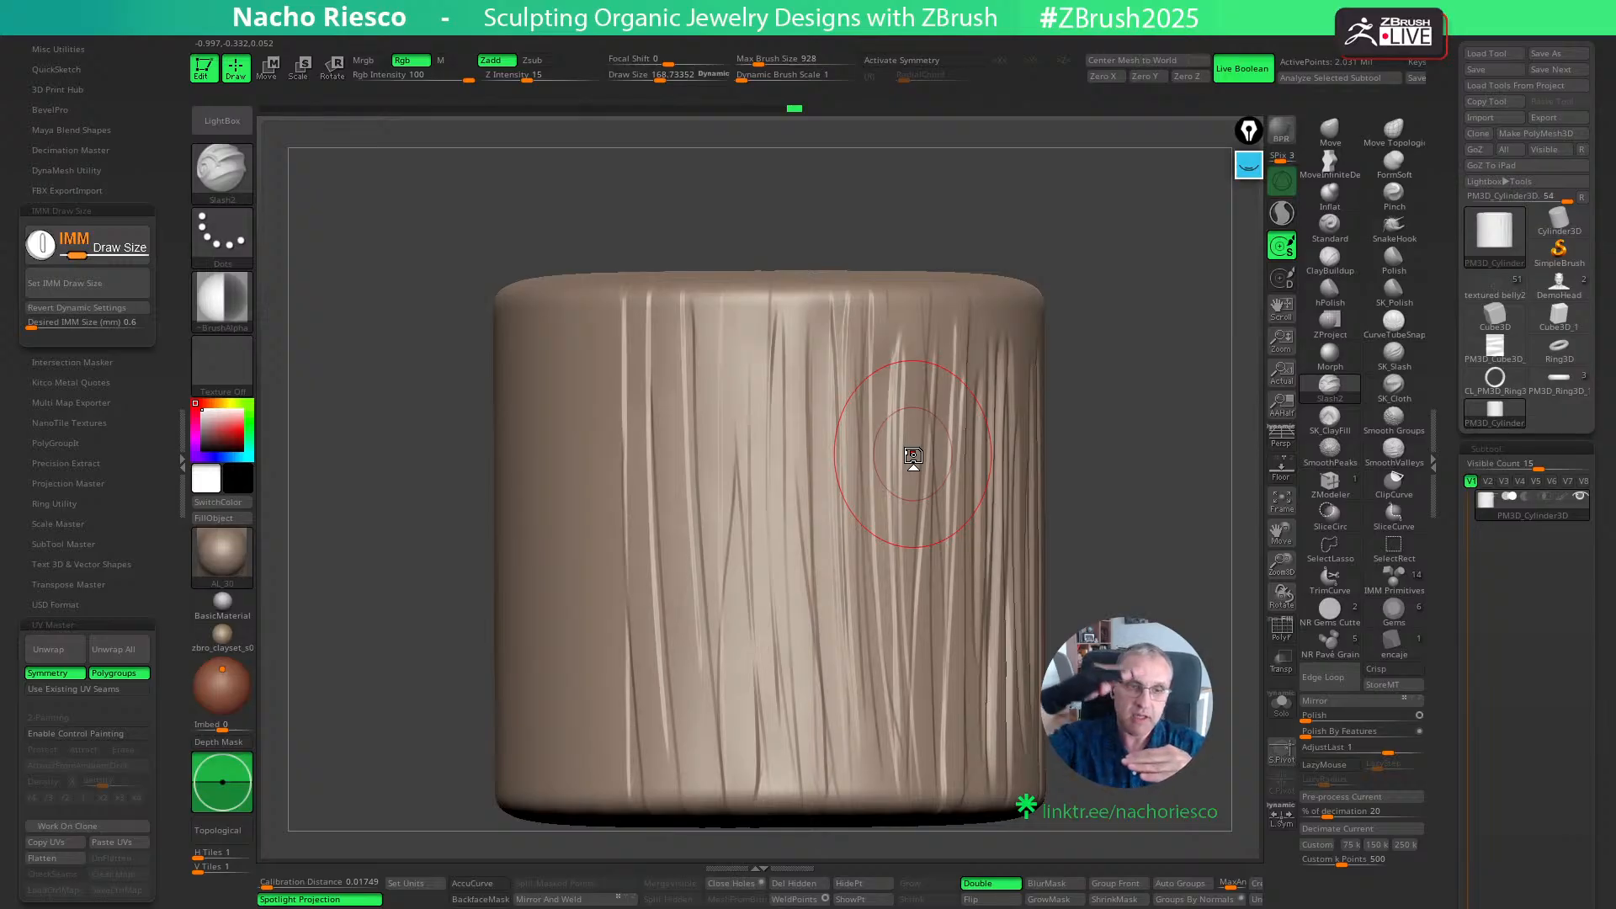
{"action": "left_click_drag", "start_coordinate": [1220, 482], "coordinate": [1140, 494]}
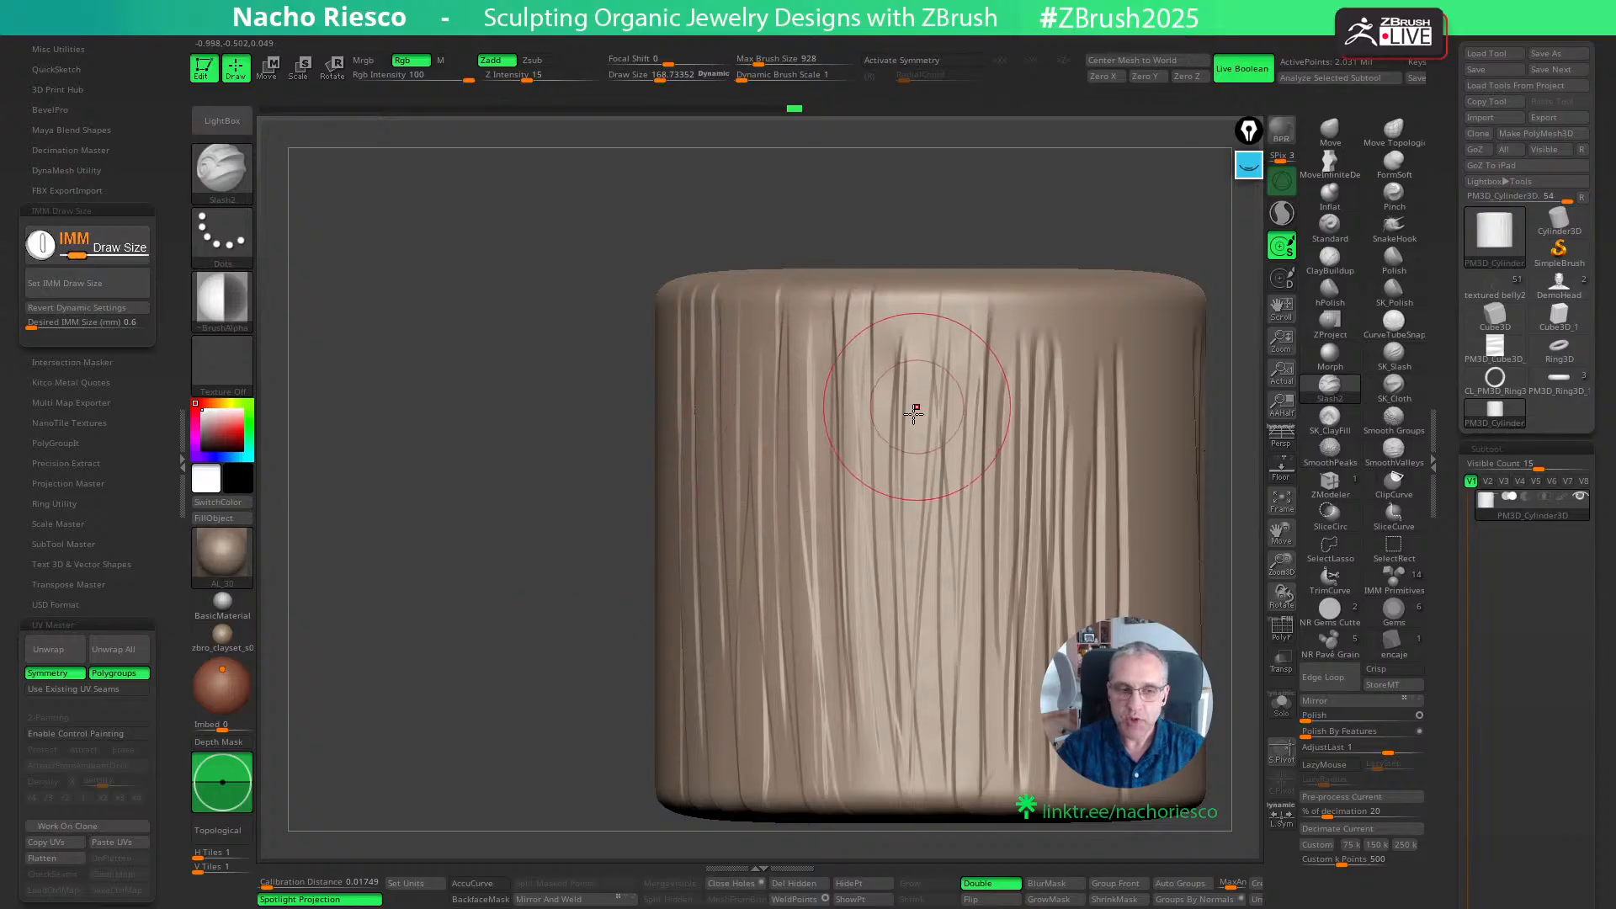
{"action": "left_click_drag", "start_coordinate": [1220, 494], "coordinate": [945, 604]}
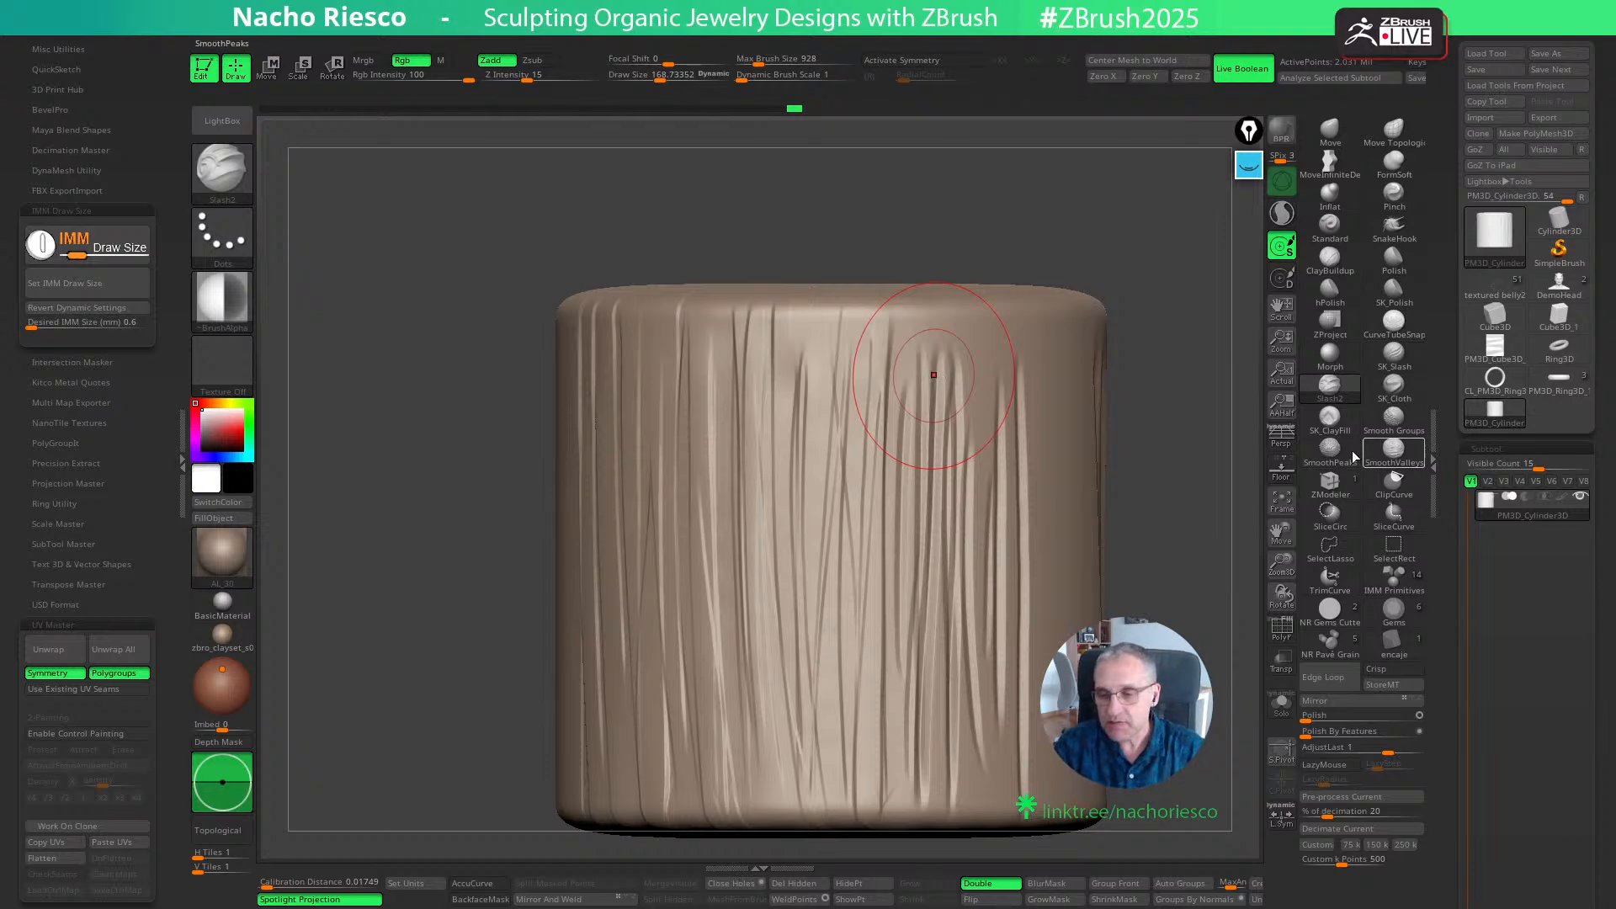
- Stretch the test cylinder along its height with the gizmo's green-axis scale handle and return to draw mode
{"action": "left_click_drag", "start_coordinate": [1111, 526], "coordinate": [1190, 595]}
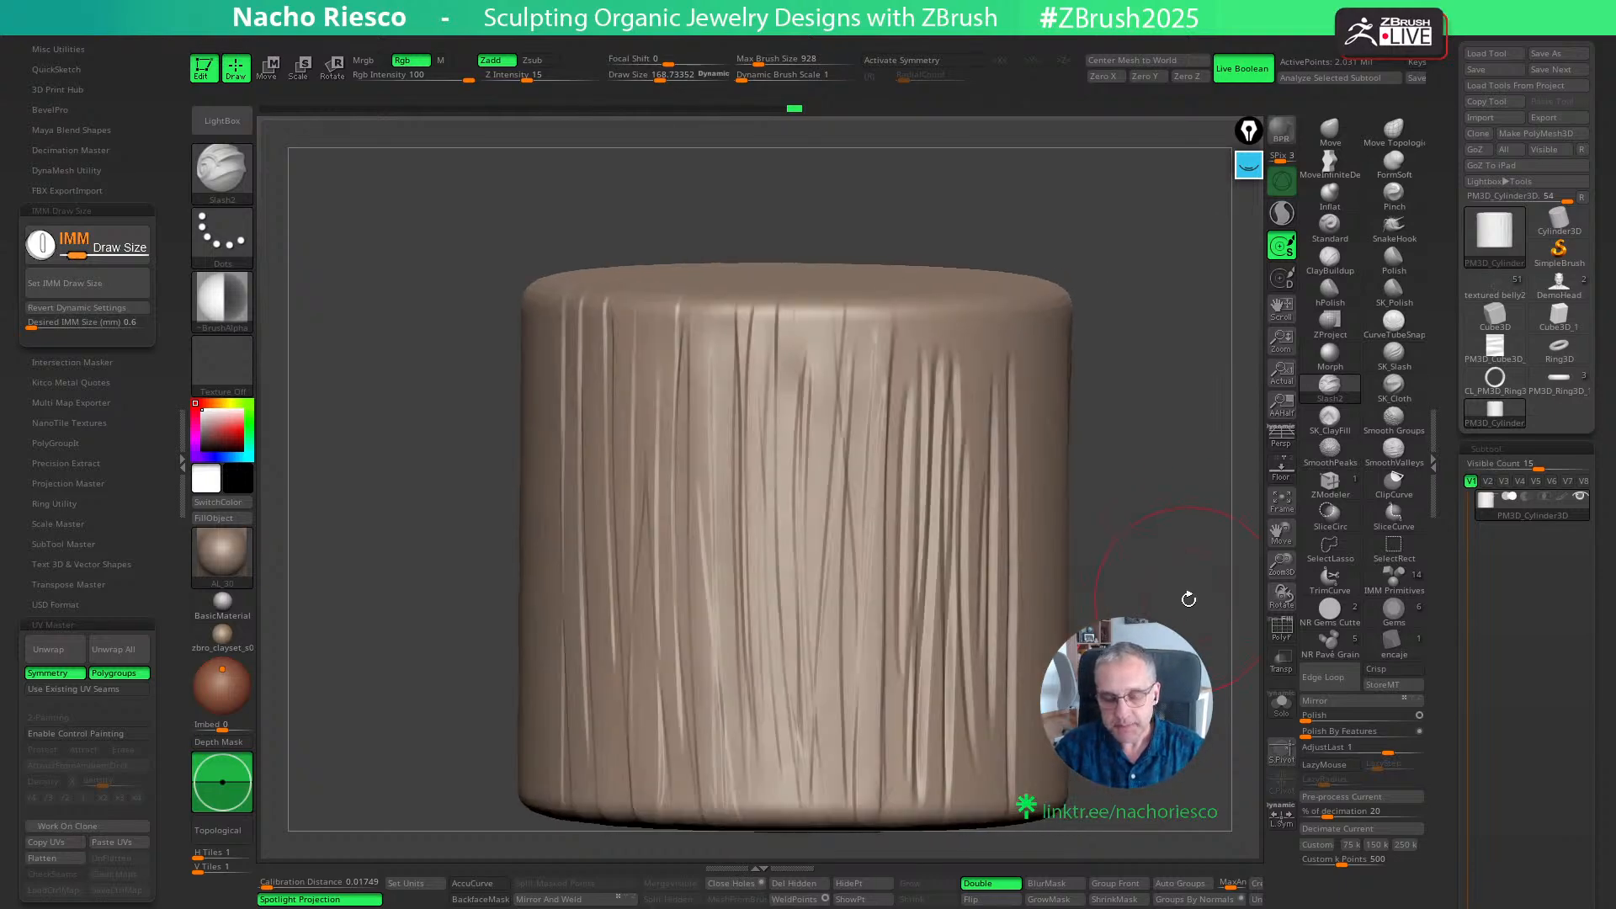
{"action": "left_click", "coordinate": [1331, 415]}
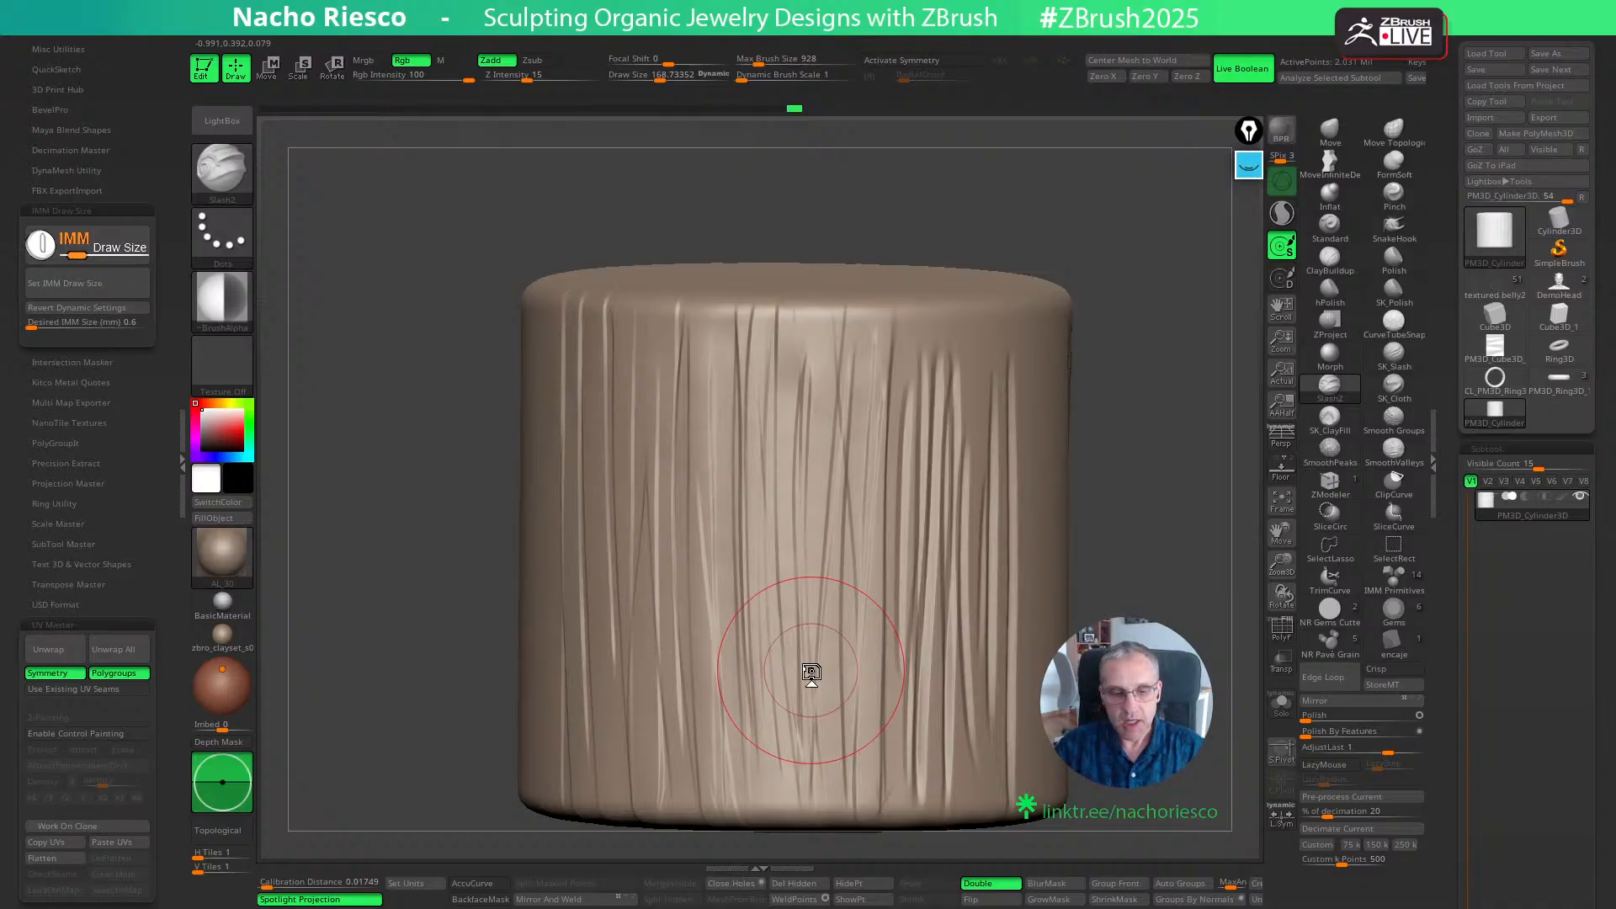
{"action": "left_click_drag", "start_coordinate": [1132, 587], "coordinate": [1073, 581]}
{"action": "key", "text": "w"}
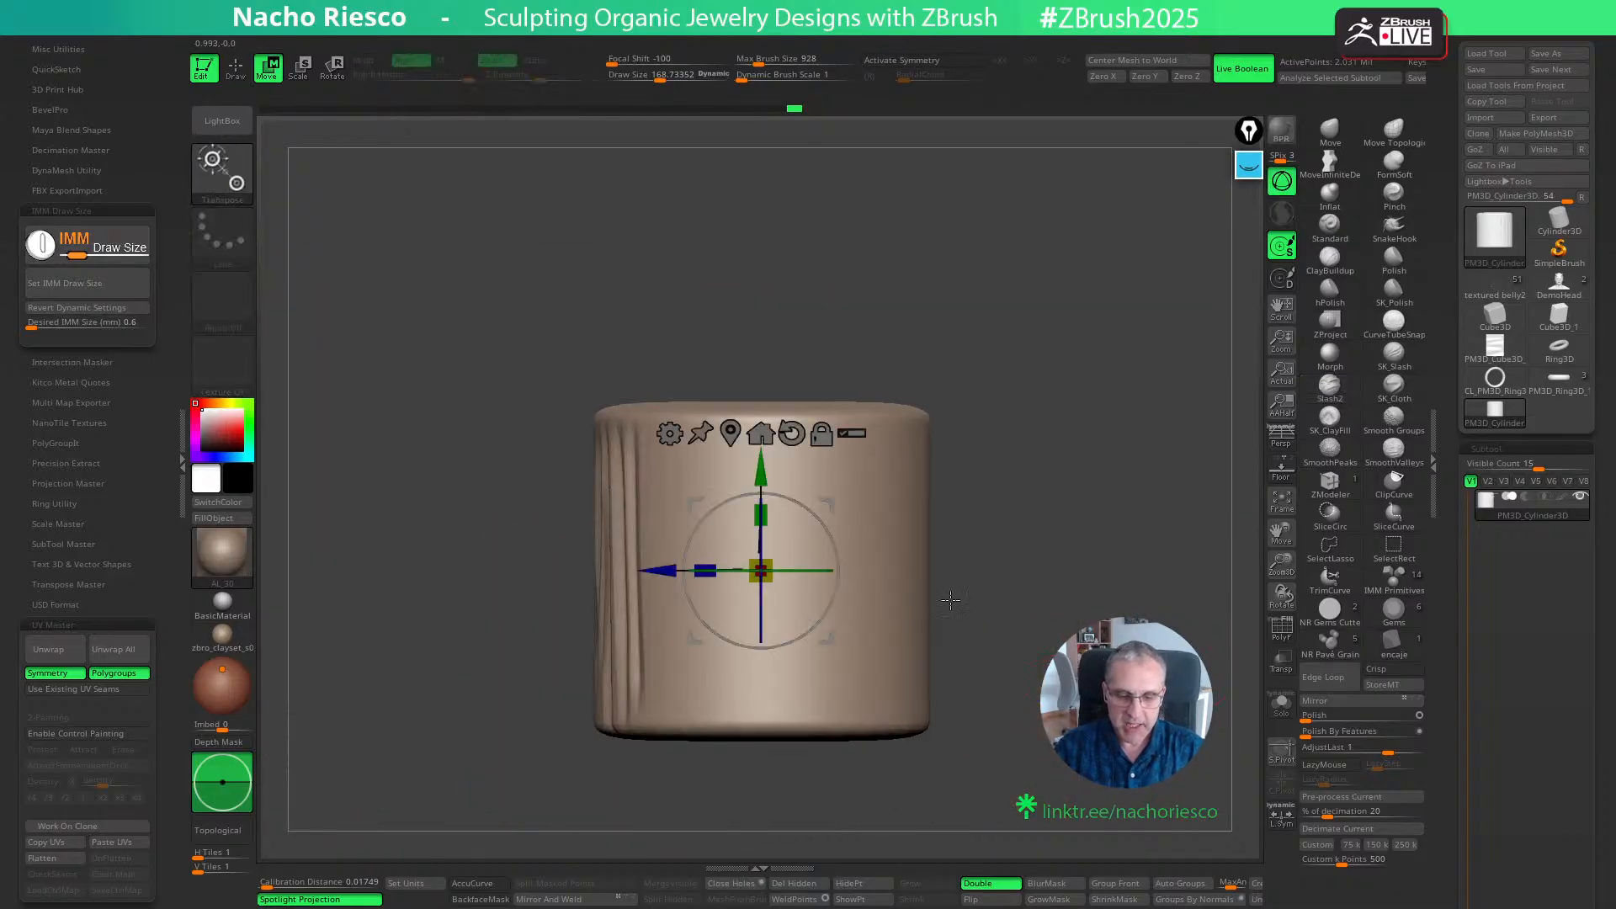
{"action": "left_click_drag", "start_coordinate": [769, 513], "coordinate": [778, 402]}
{"action": "key", "text": "q"}
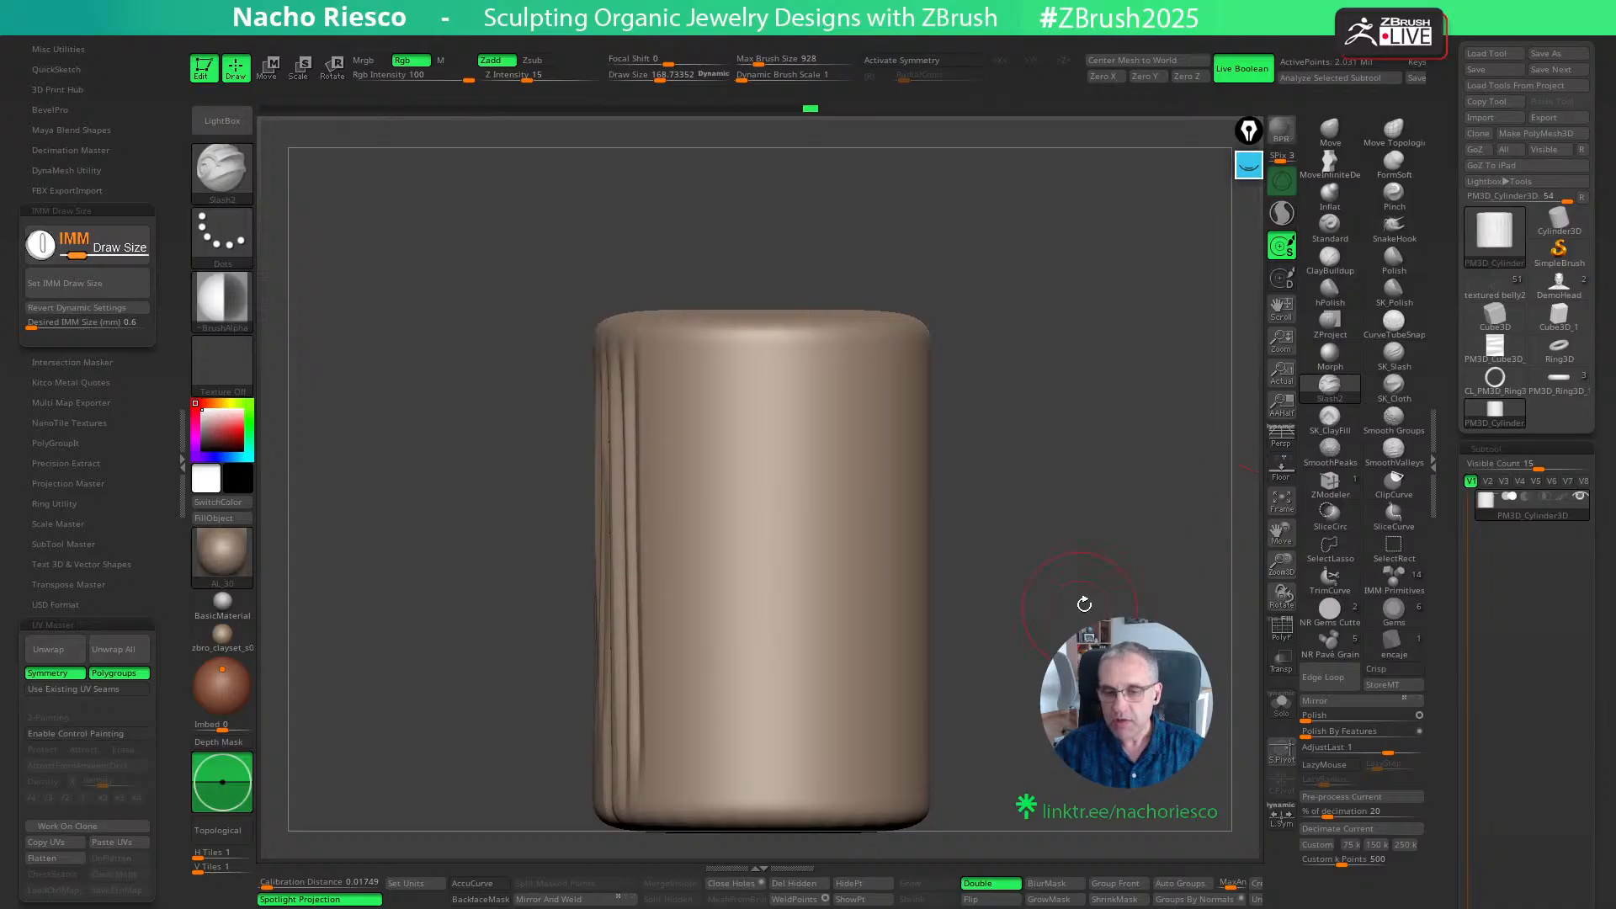
- Set the draw size to about 219, carve the first lengthwise Slash2 strokes on the cylinder's smooth side, and undo unwanted ones
{"action": "left_click_drag", "start_coordinate": [1084, 604], "coordinate": [1102, 579], "text": "alt"}
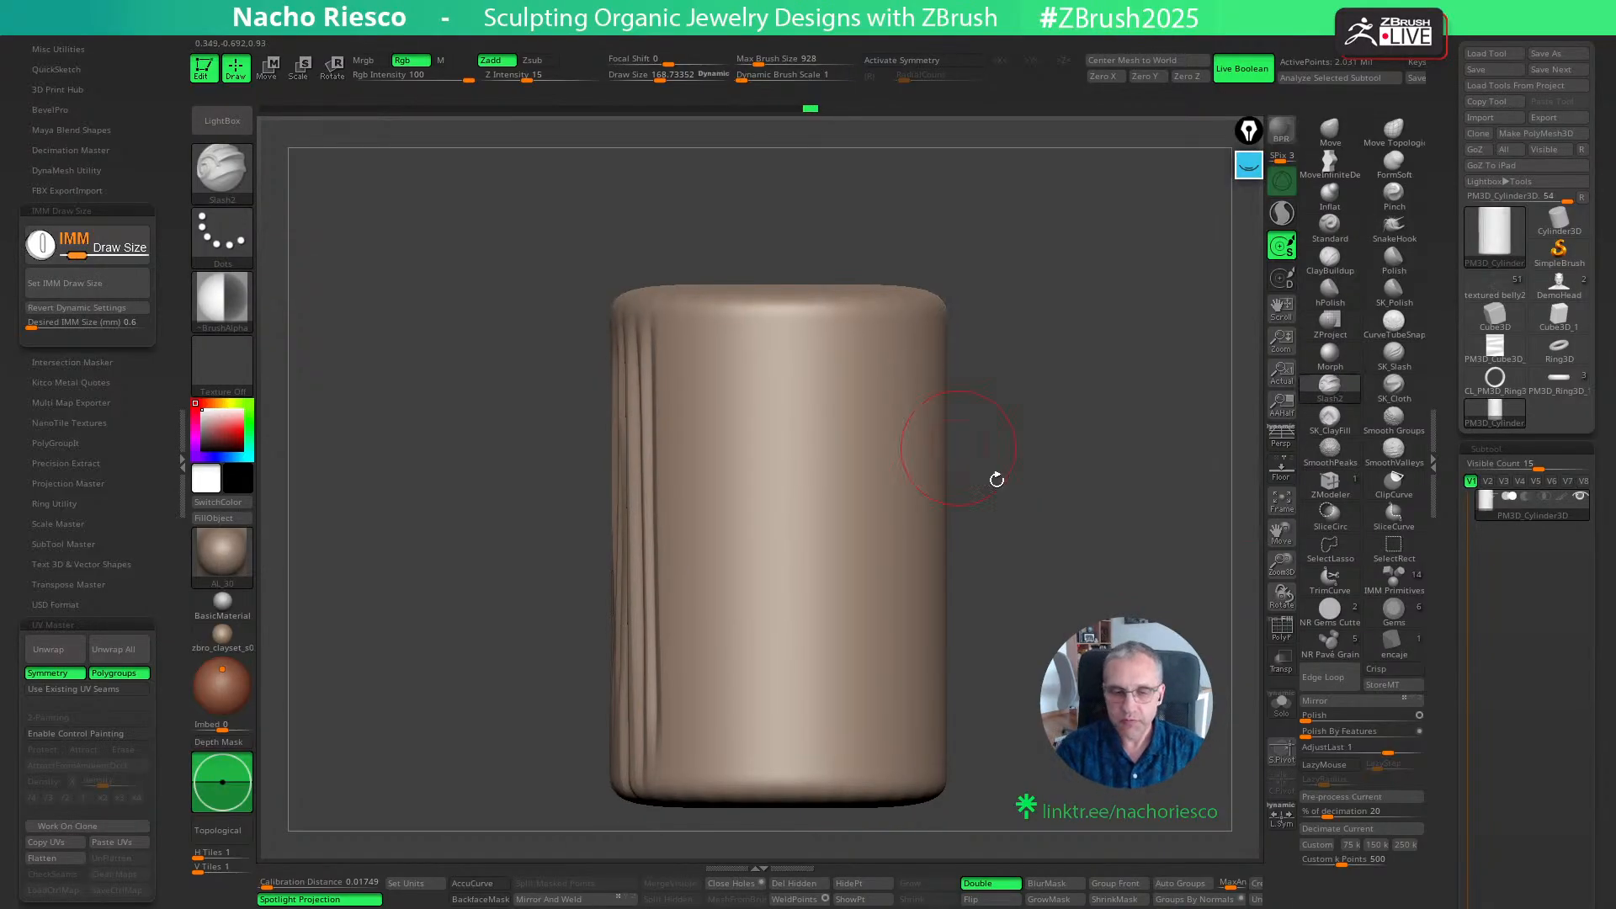
{"action": "mouse_move", "coordinate": [997, 480]}
{"action": "left_mouse_down"}
{"action": "mouse_move", "coordinate": [1067, 486]}
{"action": "mouse_move", "coordinate": [1126, 577]}
{"action": "mouse_move", "coordinate": [1147, 541]}
{"action": "mouse_move", "coordinate": [1086, 620]}
{"action": "mouse_move", "coordinate": [1119, 589]}
{"action": "mouse_move", "coordinate": [1139, 603]}
{"action": "mouse_move", "coordinate": [1013, 678]}
{"action": "left_mouse_up"}
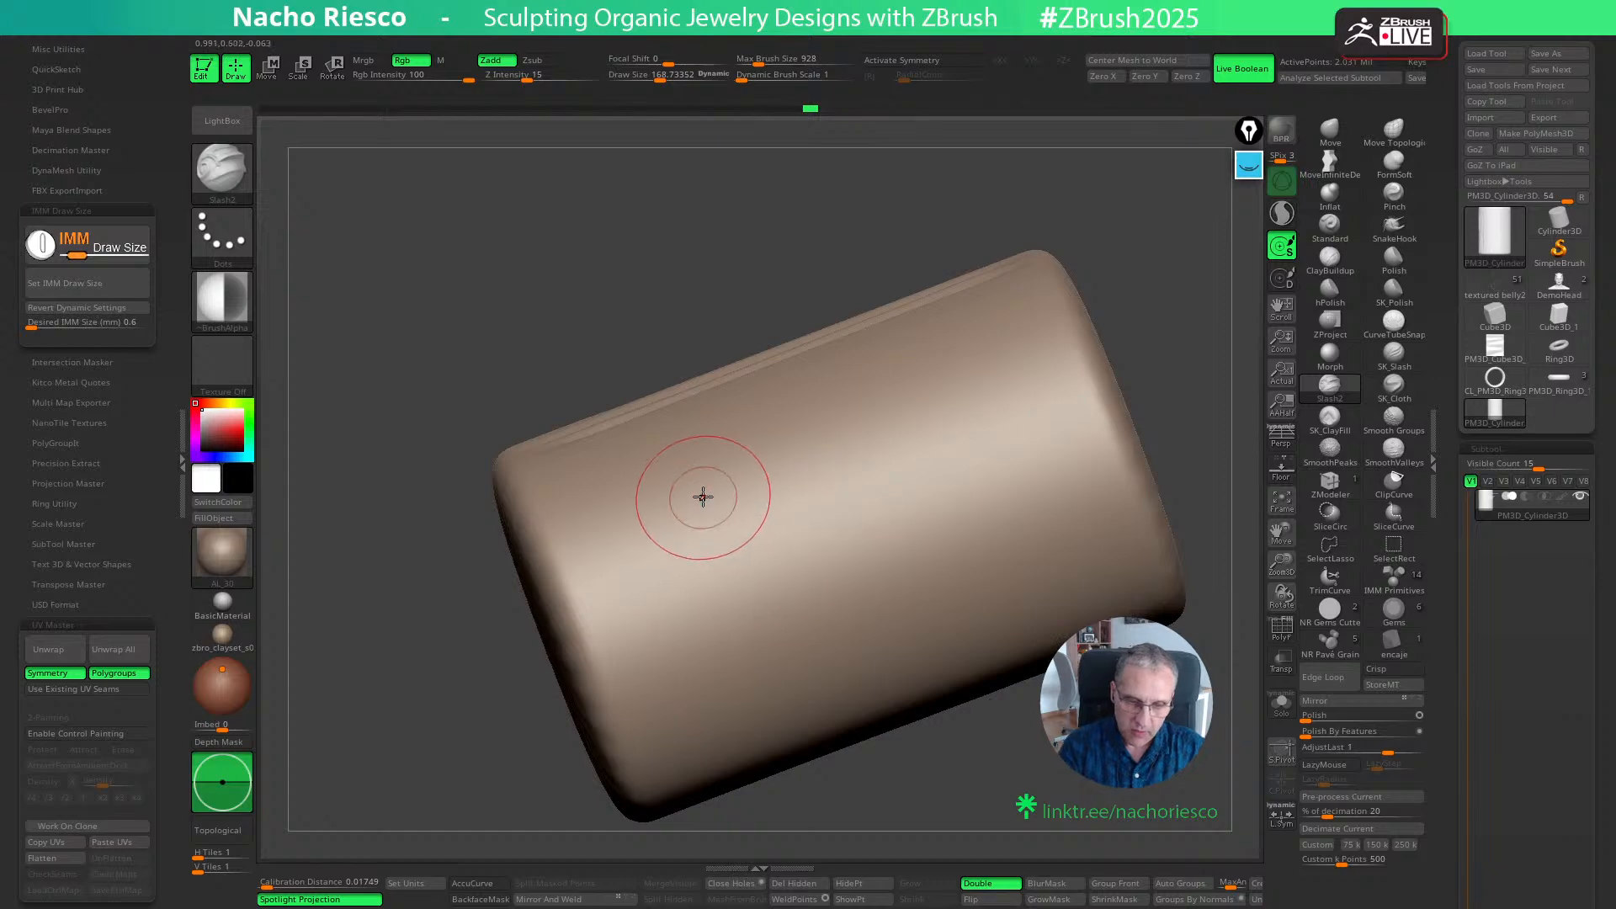
{"action": "key", "text": "s"}
{"action": "left_click_drag", "start_coordinate": [548, 530], "coordinate": [1153, 306]}
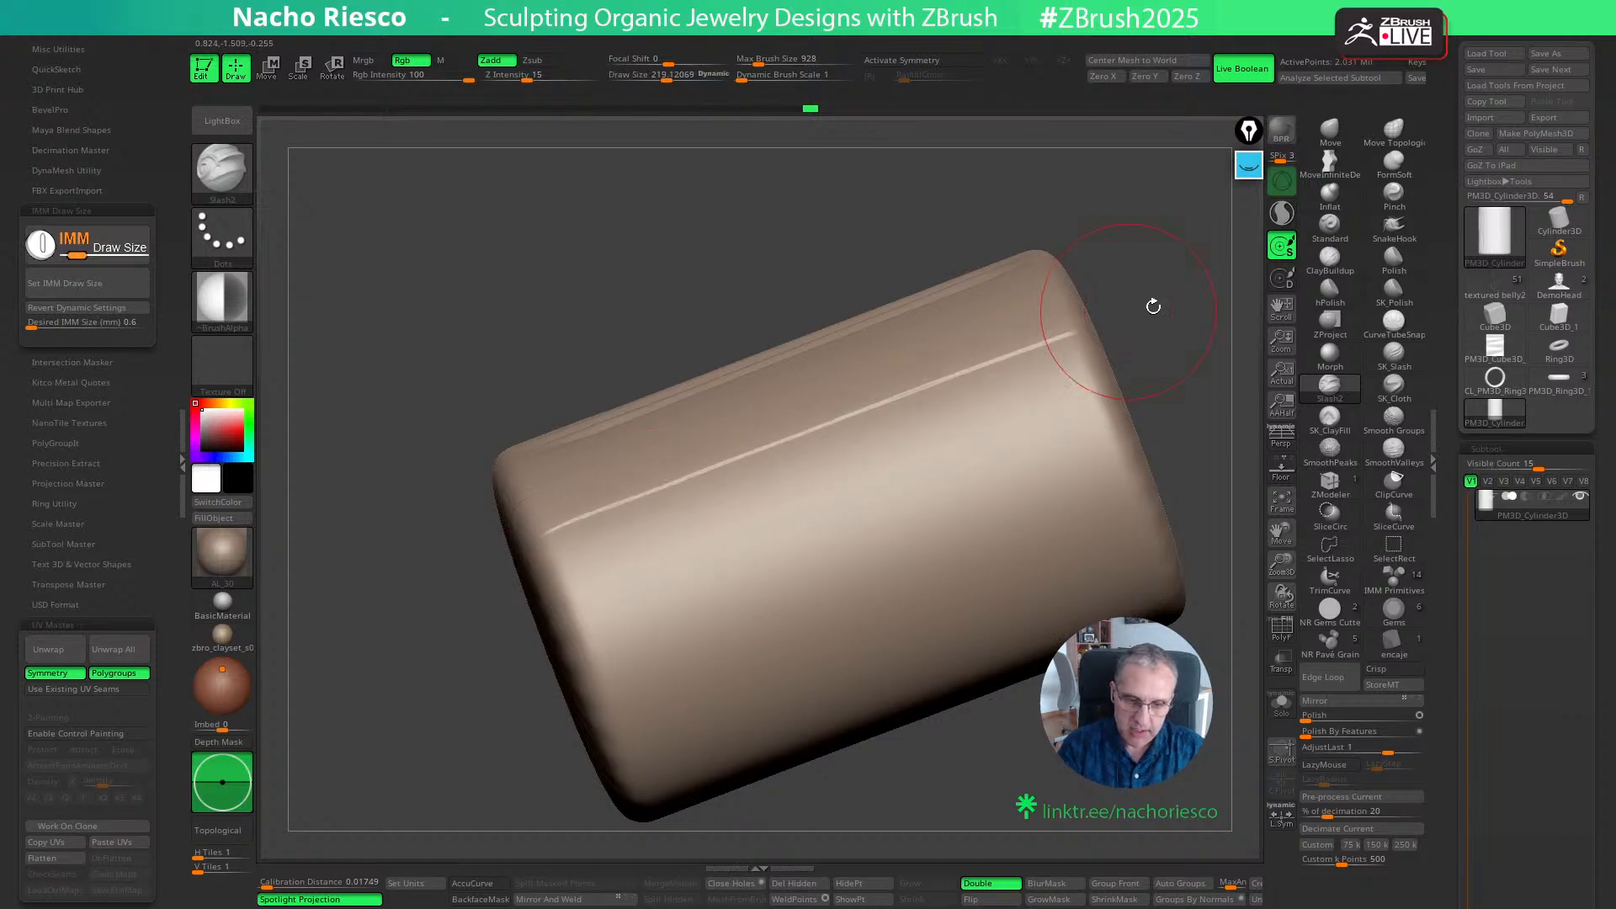
{"action": "mouse_move", "coordinate": [980, 427]}
{"action": "left_mouse_down"}
{"action": "mouse_move", "coordinate": [591, 618]}
{"action": "mouse_move", "coordinate": [1139, 445]}
{"action": "mouse_move", "coordinate": [664, 717]}
{"action": "mouse_move", "coordinate": [1125, 535]}
{"action": "left_mouse_up"}
{"action": "key", "text": "ctrl+z"}
{"action": "key", "text": "ctrl+z"}
{"action": "key", "text": "ctrl+z"}
{"action": "key", "text": "ctrl+z"}
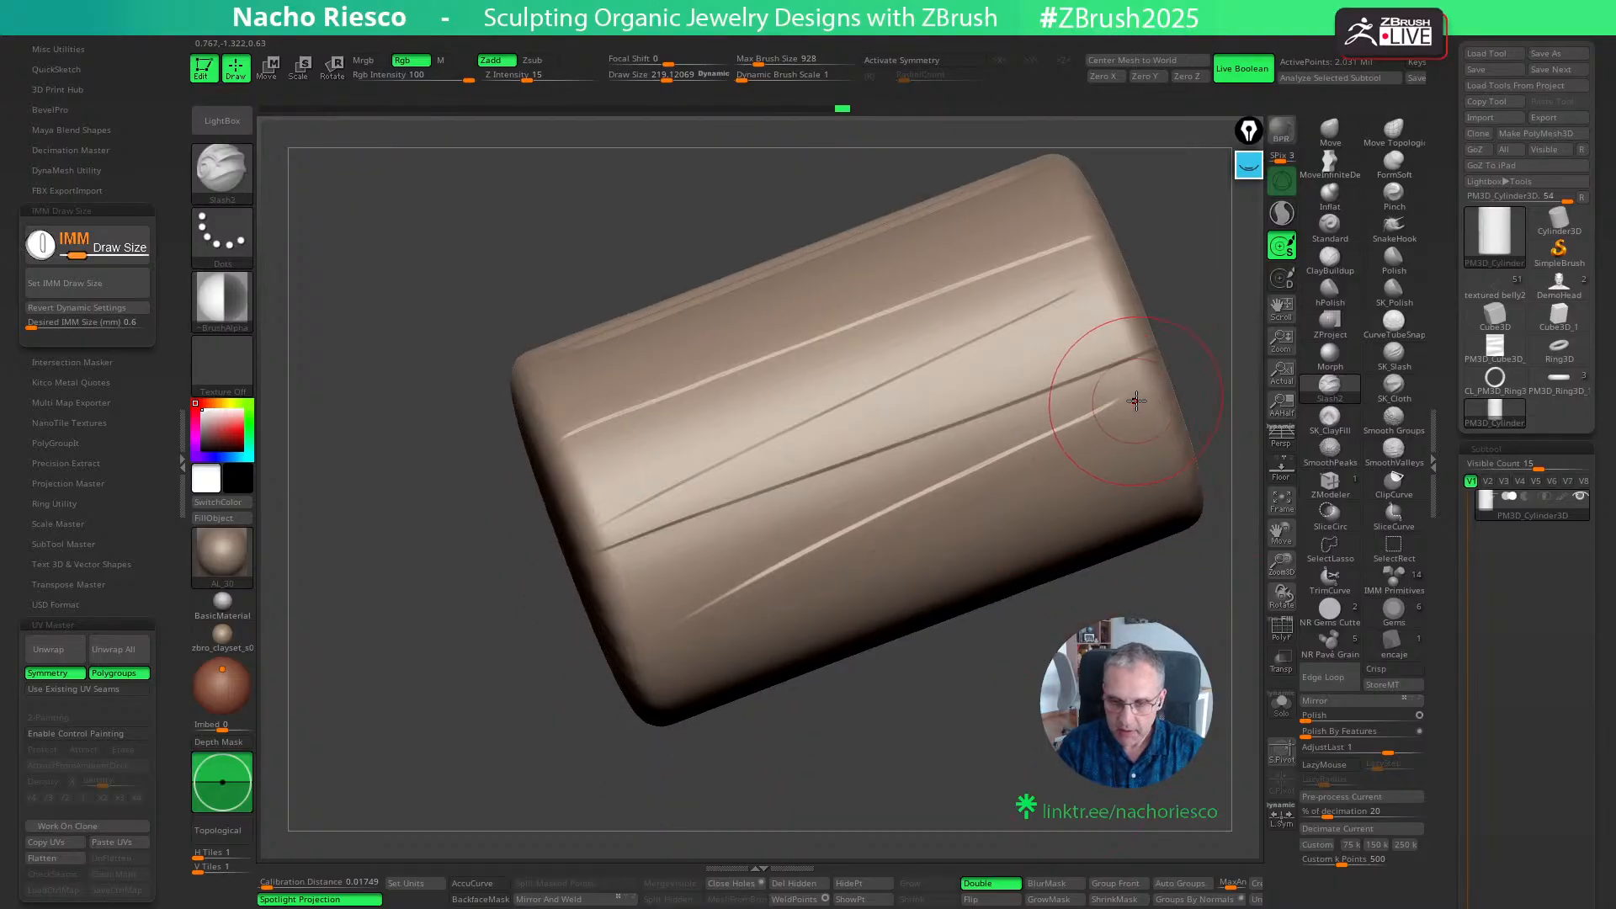
{"action": "left_click_drag", "start_coordinate": [1151, 393], "coordinate": [615, 620]}
{"action": "key", "text": "ctrl+z"}
- Carve several gently wavy lengthwise slashes beside the first ones, continuing around the cylinder wall
{"action": "key", "text": "ctrl+z"}
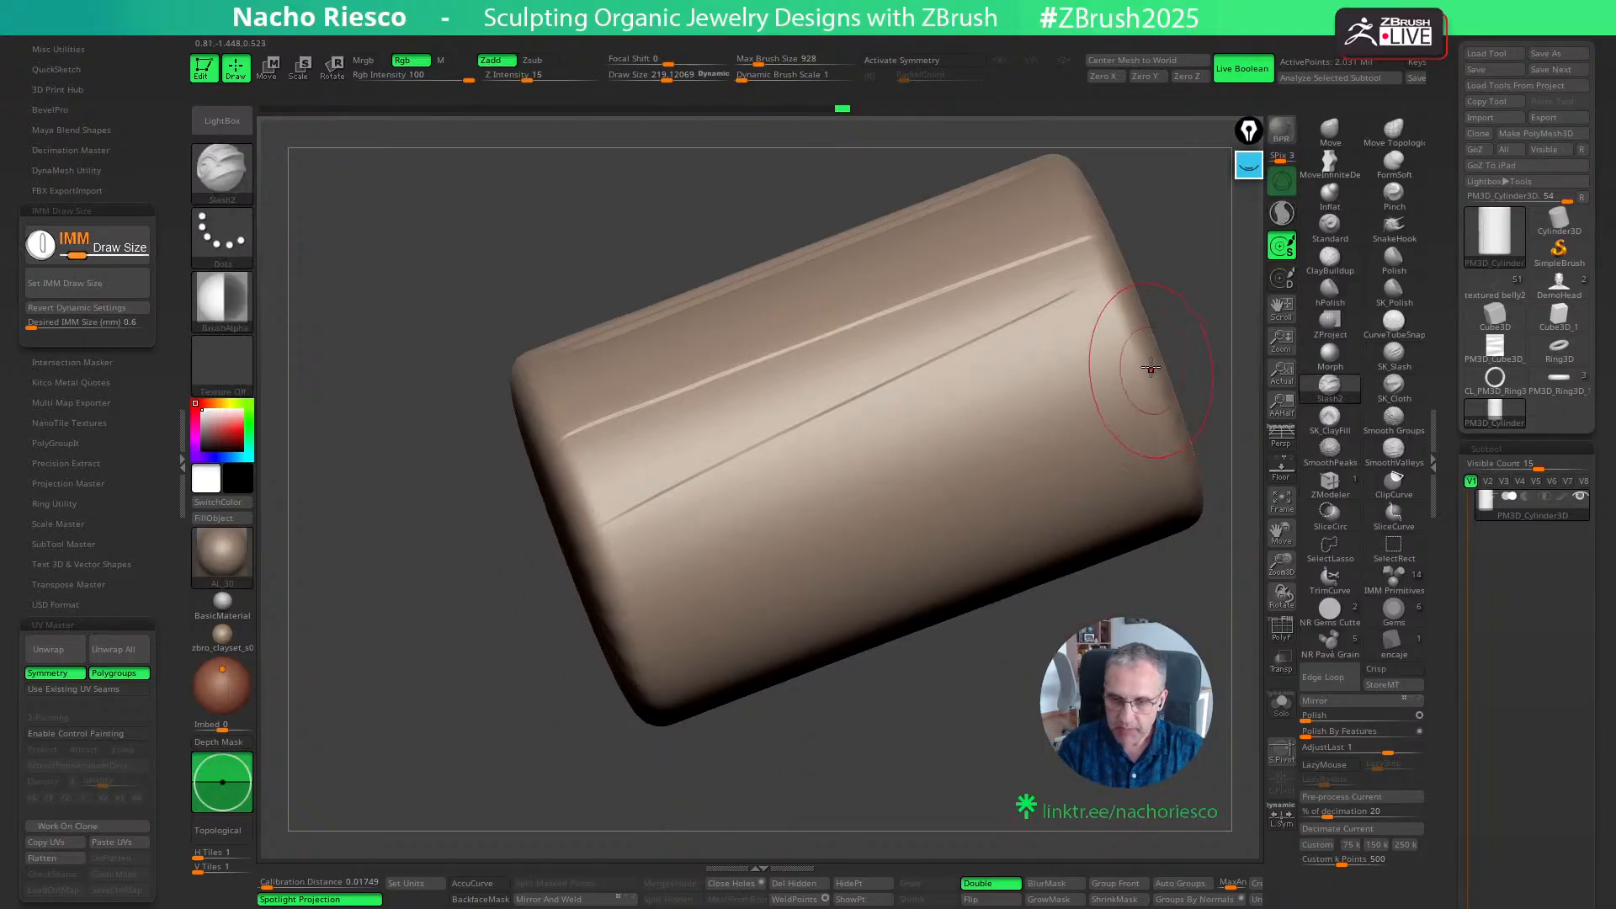
{"action": "mouse_move", "coordinate": [1145, 364]}
{"action": "left_mouse_down"}
{"action": "mouse_move", "coordinate": [619, 584]}
{"action": "mouse_move", "coordinate": [933, 508]}
{"action": "mouse_move", "coordinate": [1160, 411]}
{"action": "mouse_move", "coordinate": [648, 637]}
{"action": "left_mouse_up"}
{"action": "key", "text": "ctrl+z"}
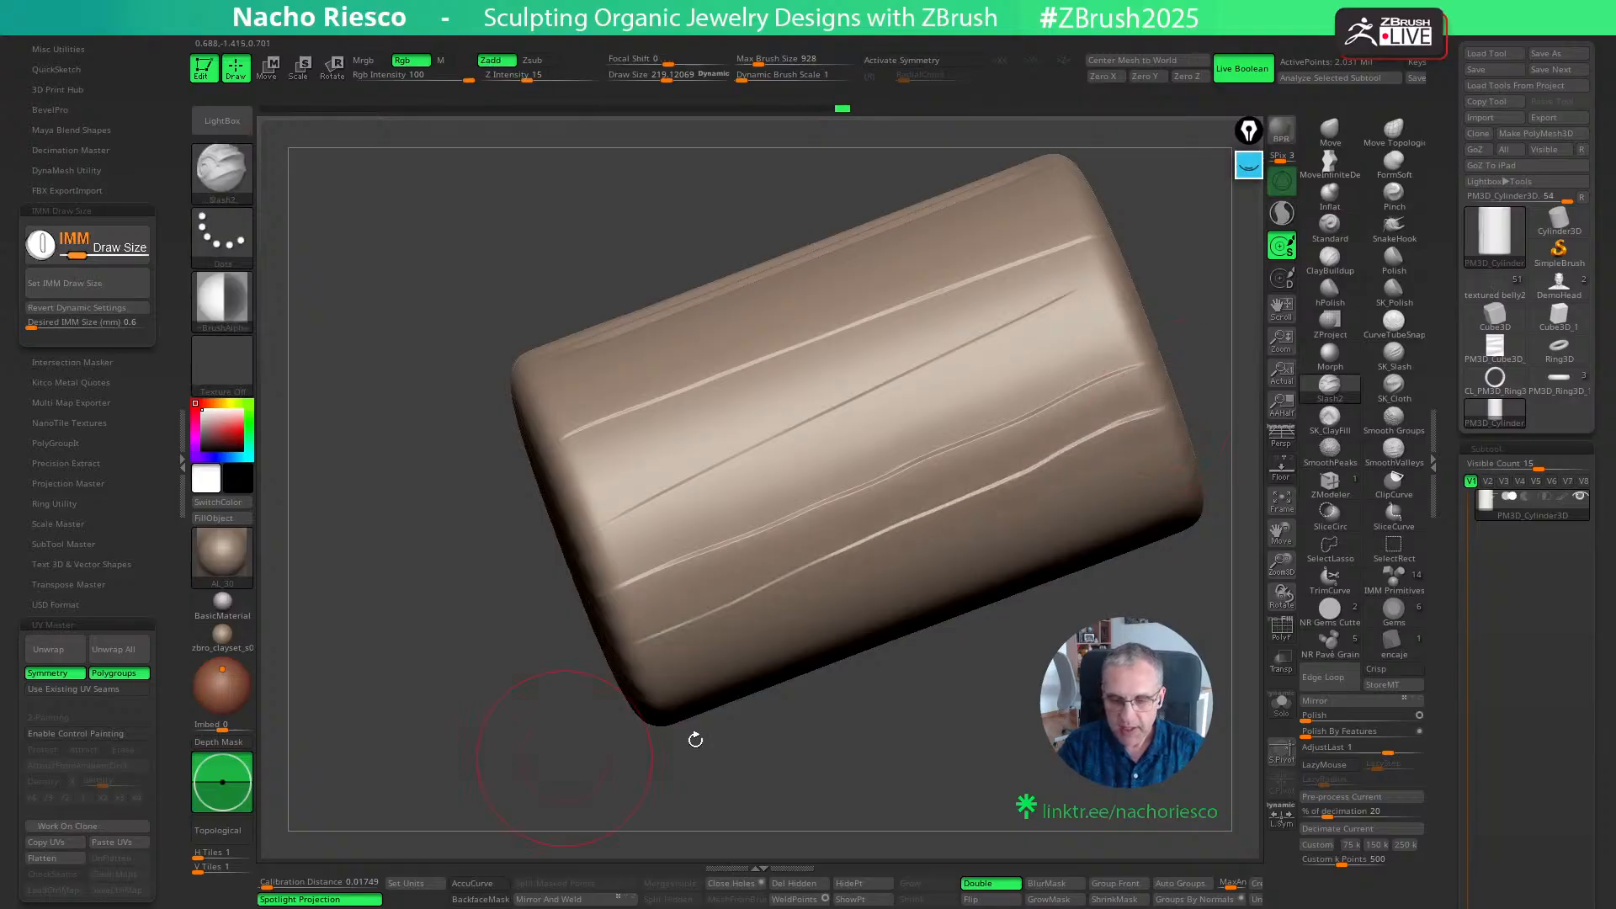
{"action": "left_click_drag", "start_coordinate": [693, 736], "coordinate": [921, 757]}
{"action": "left_click_drag", "start_coordinate": [640, 664], "coordinate": [880, 569]}
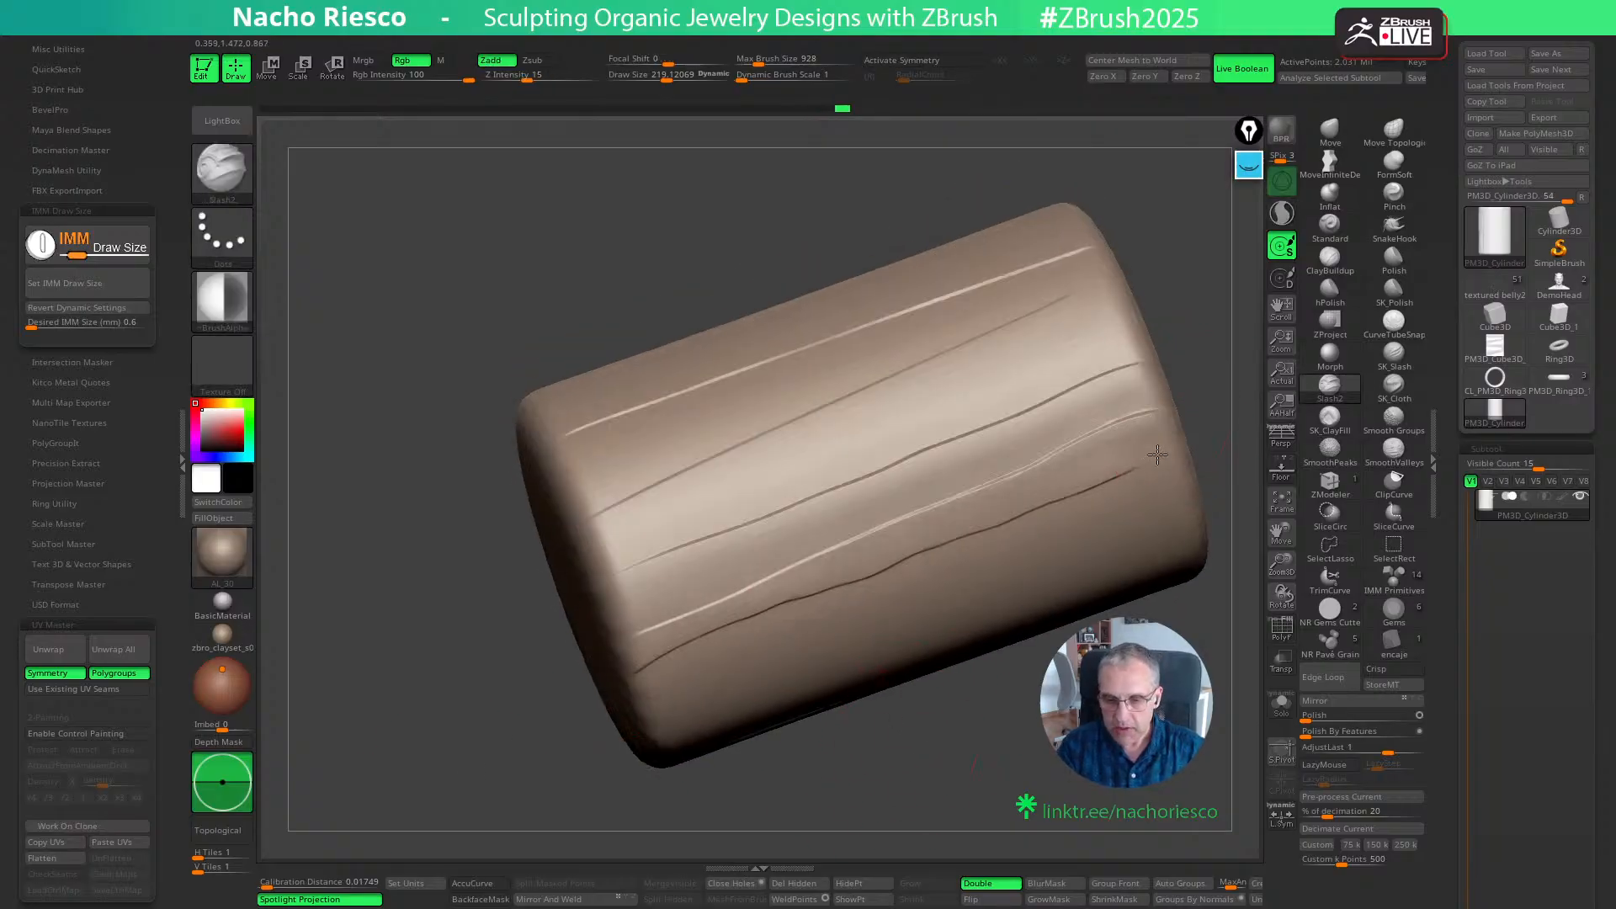
{"action": "left_click_drag", "start_coordinate": [1157, 455], "coordinate": [1179, 443]}
{"action": "right_click_drag", "start_coordinate": [1156, 471], "coordinate": [1064, 466], "text": "alt"}
{"action": "left_click_drag", "start_coordinate": [792, 578], "coordinate": [552, 692]}
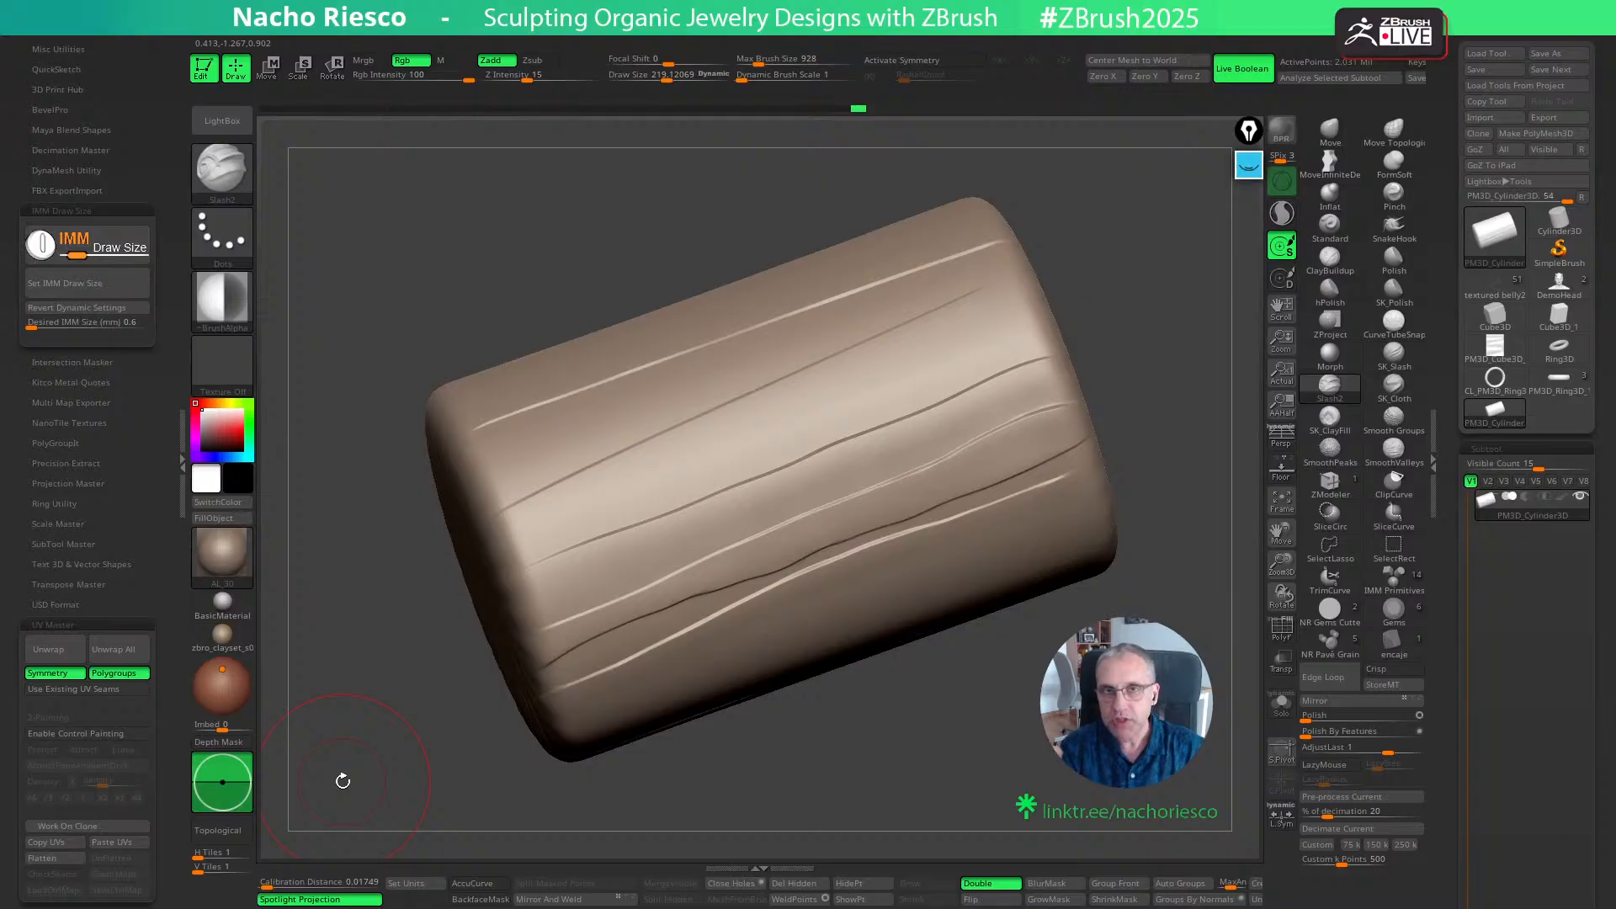
- Try a zigzag slash and further uneven slashes across the middle of the slashed side, and undo them
{"action": "mouse_move", "coordinate": [1013, 354]}
{"action": "left_mouse_down"}
{"action": "mouse_move", "coordinate": [552, 534]}
{"action": "mouse_move", "coordinate": [786, 447]}
{"action": "left_mouse_up"}
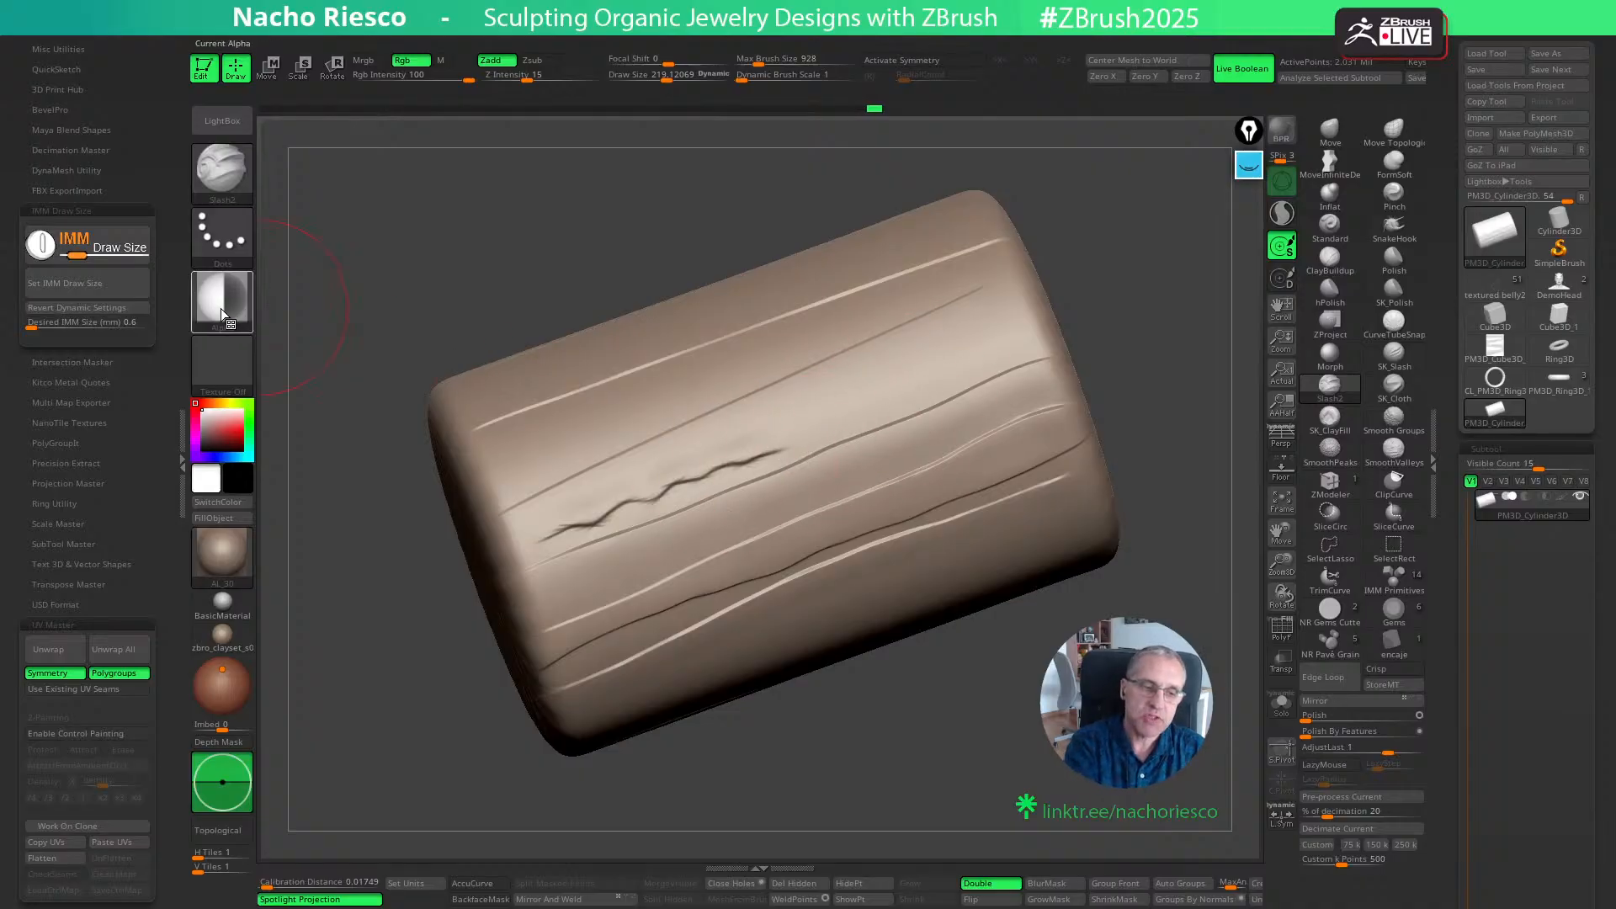
{"action": "left_click_drag", "start_coordinate": [710, 750], "coordinate": [834, 788]}
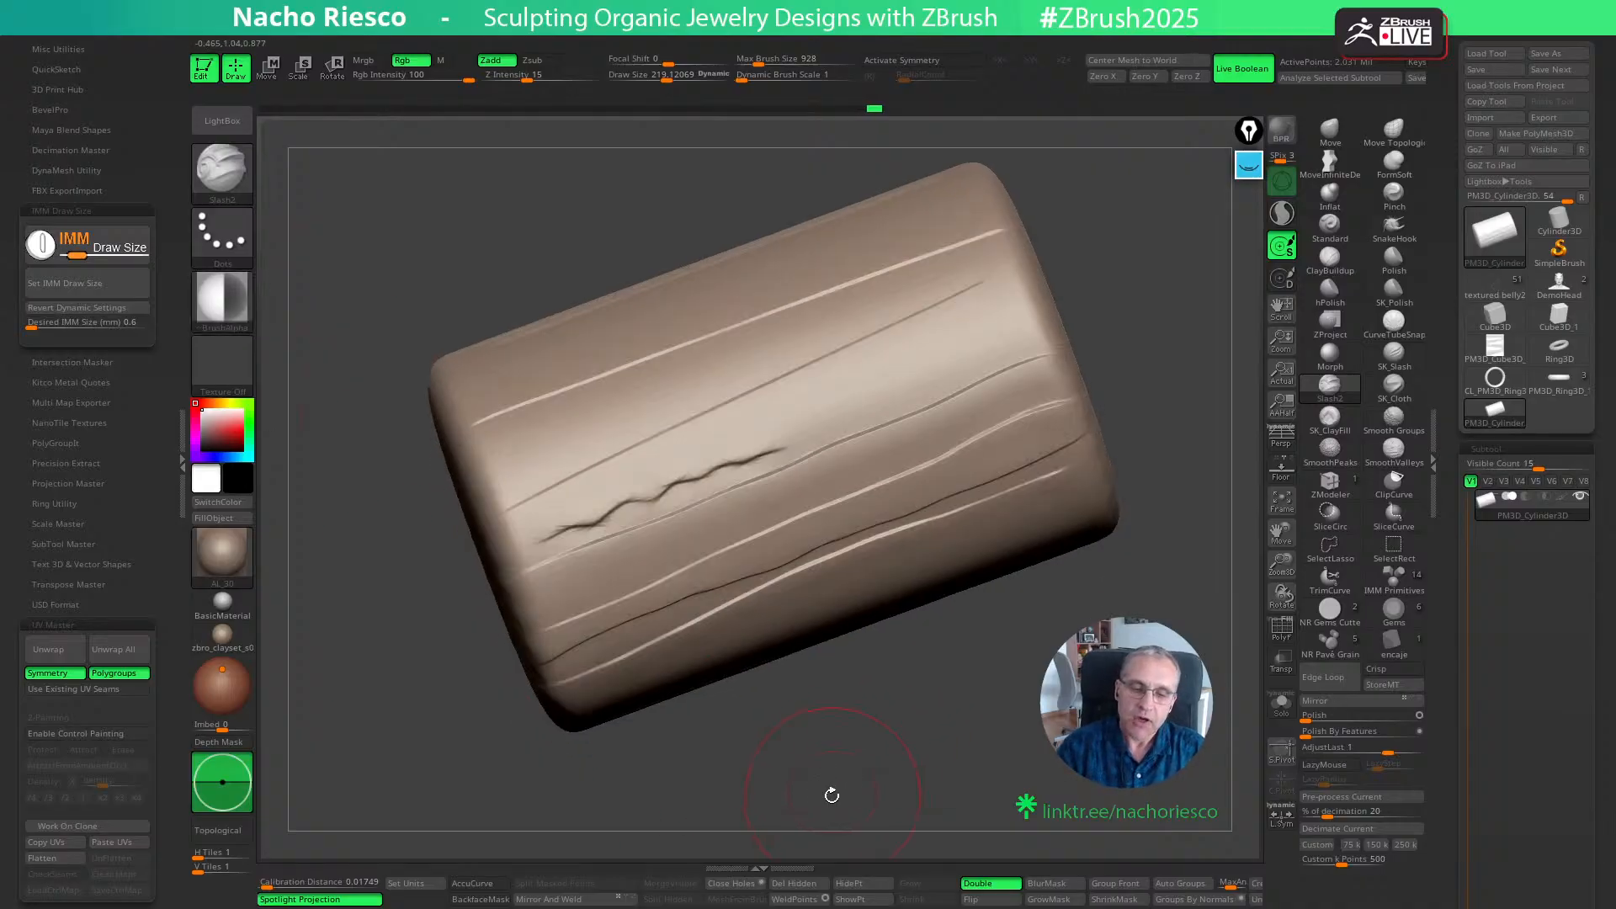
{"action": "key", "text": "ctrl+z"}
{"action": "key", "text": "ctrl+z"}
{"action": "key", "text": "ctrl+z"}
{"action": "key", "text": "ctrl+z"}
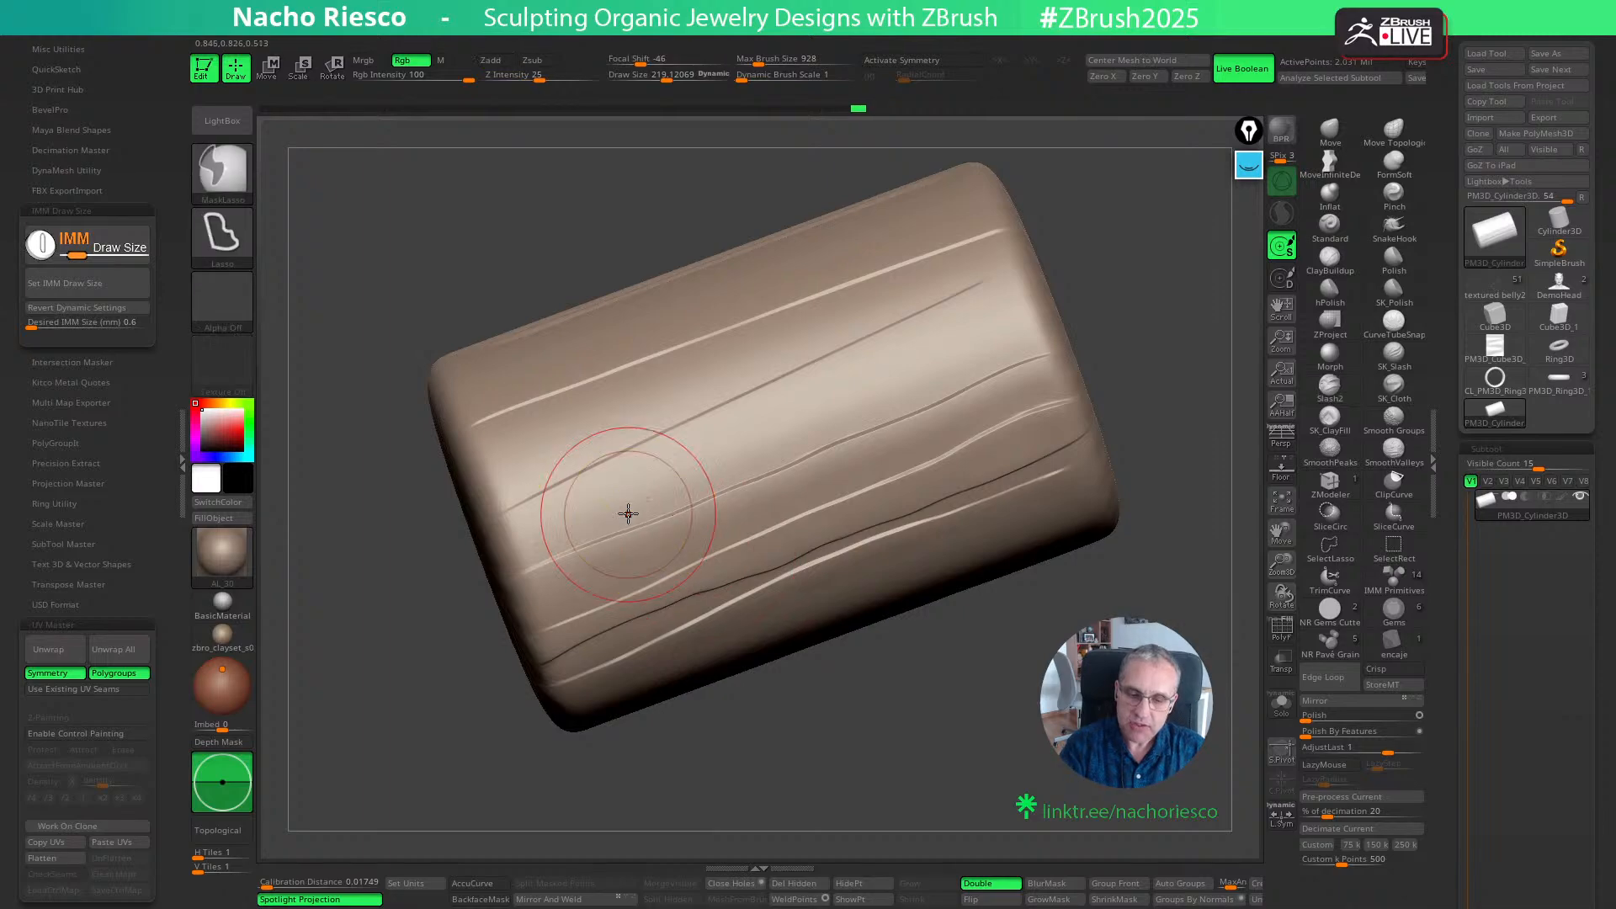
{"action": "left_click_drag", "start_coordinate": [500, 545], "coordinate": [1012, 330]}
{"action": "key", "text": "ctrl+z"}
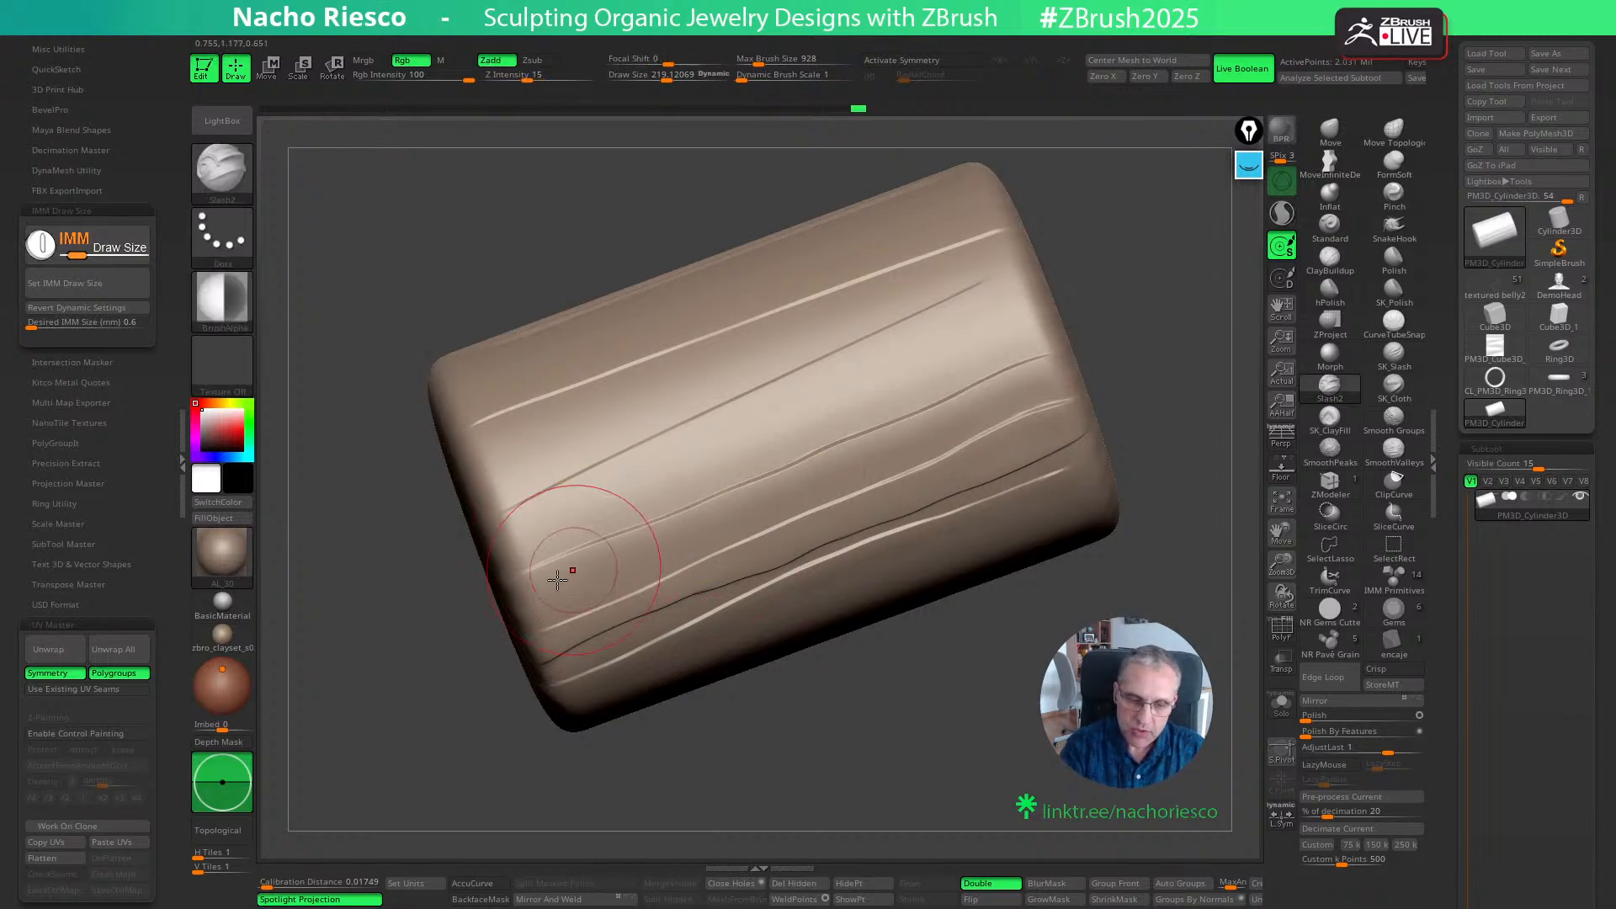
{"action": "left_click_drag", "start_coordinate": [551, 583], "coordinate": [938, 420]}
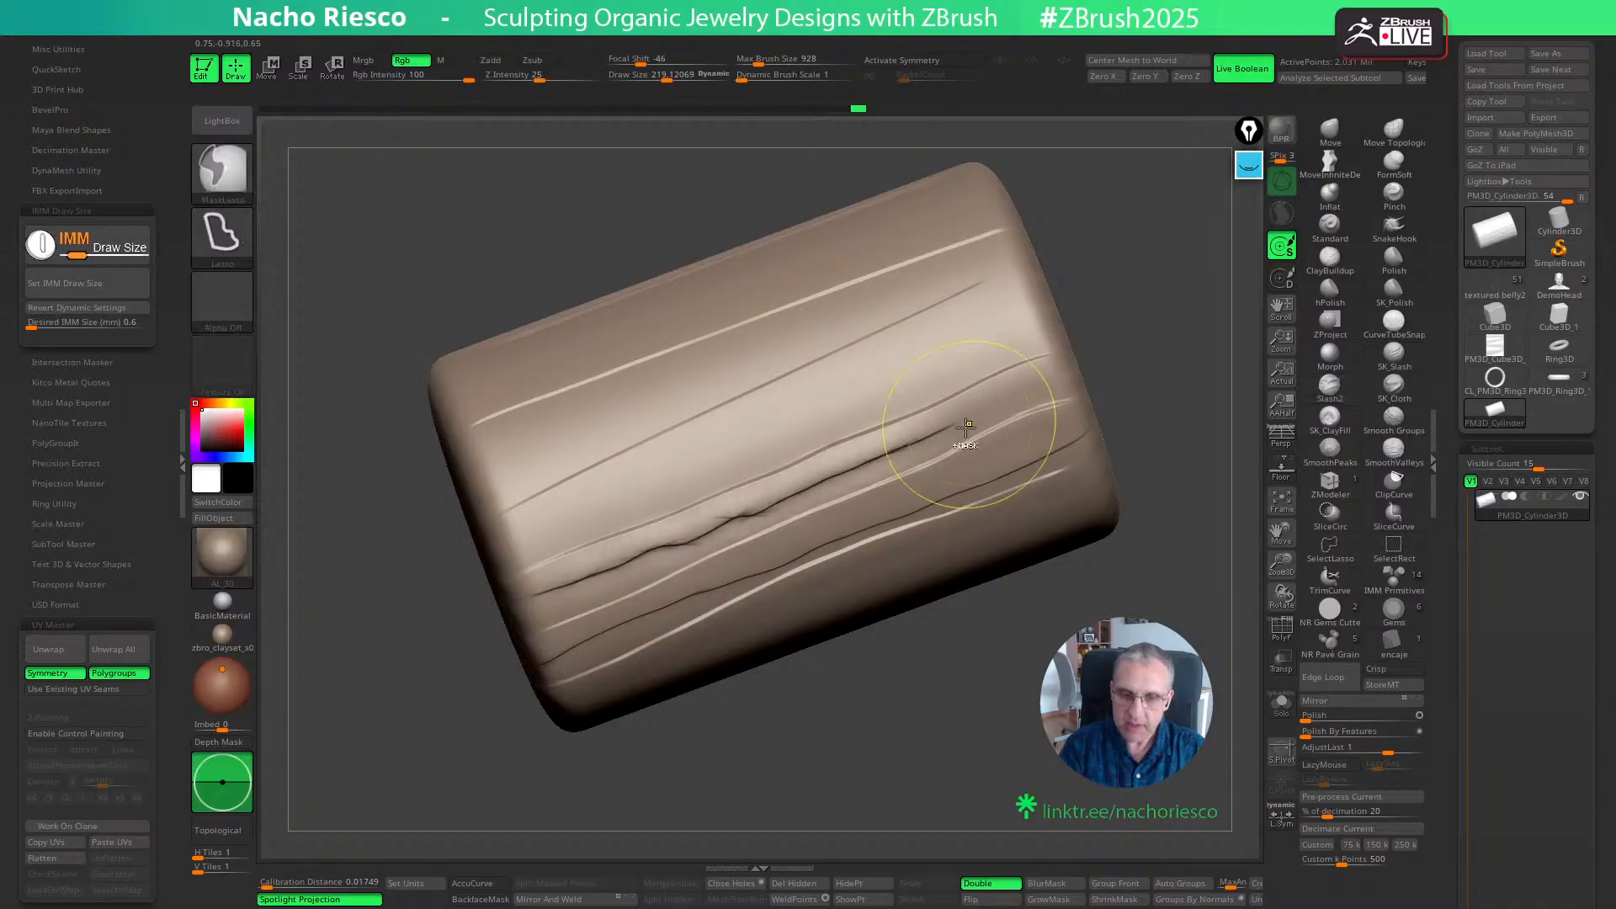
{"action": "key", "text": "ctrl+z"}
- Fill the gaps with more lengthwise slashes, reducing the draw size to about 84 for finer strokes between them
{"action": "key", "text": "s"}
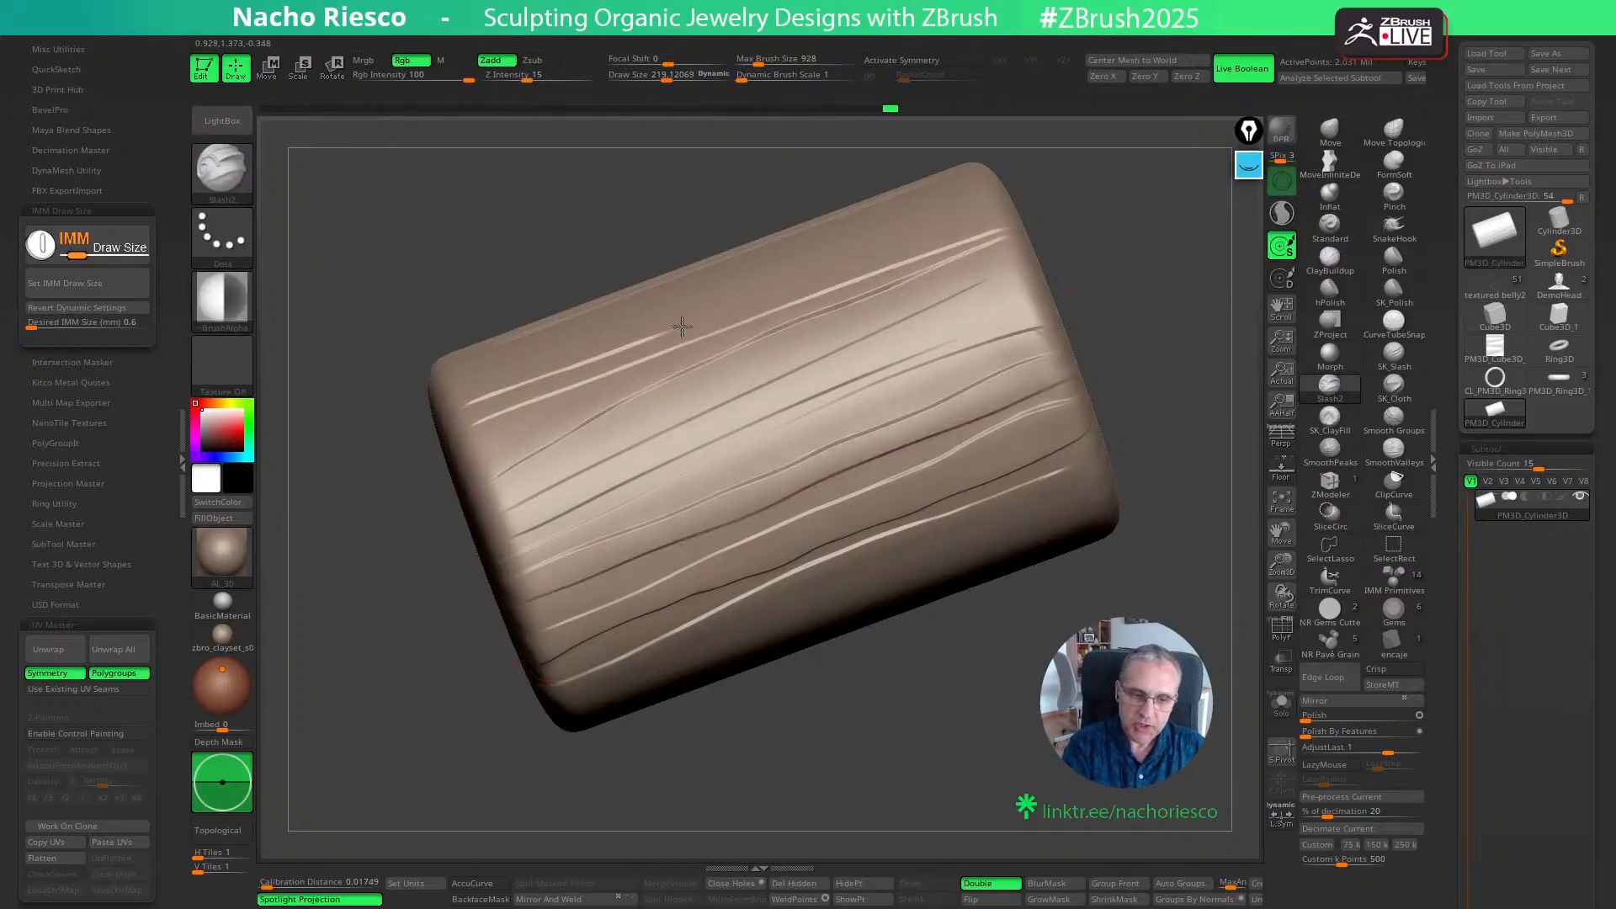
{"action": "left_click_drag", "start_coordinate": [1152, 364], "coordinate": [1166, 375]}
{"action": "key", "text": "s"}
{"action": "left_click_drag", "start_coordinate": [718, 512], "coordinate": [695, 511]}
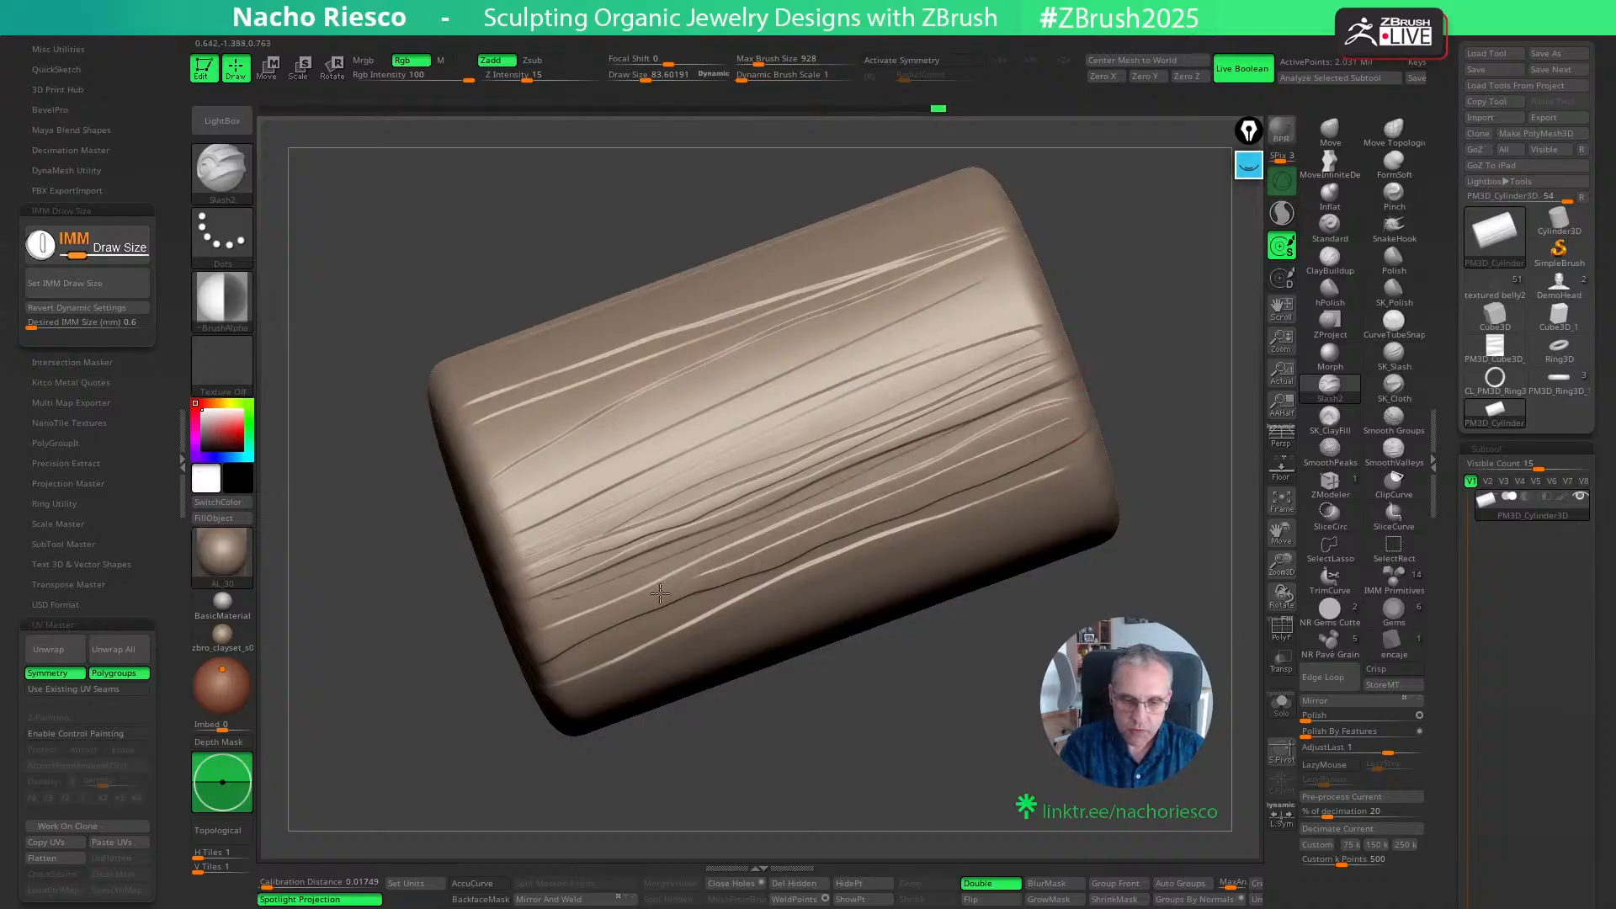
{"action": "left_click_drag", "start_coordinate": [778, 724], "coordinate": [828, 685]}
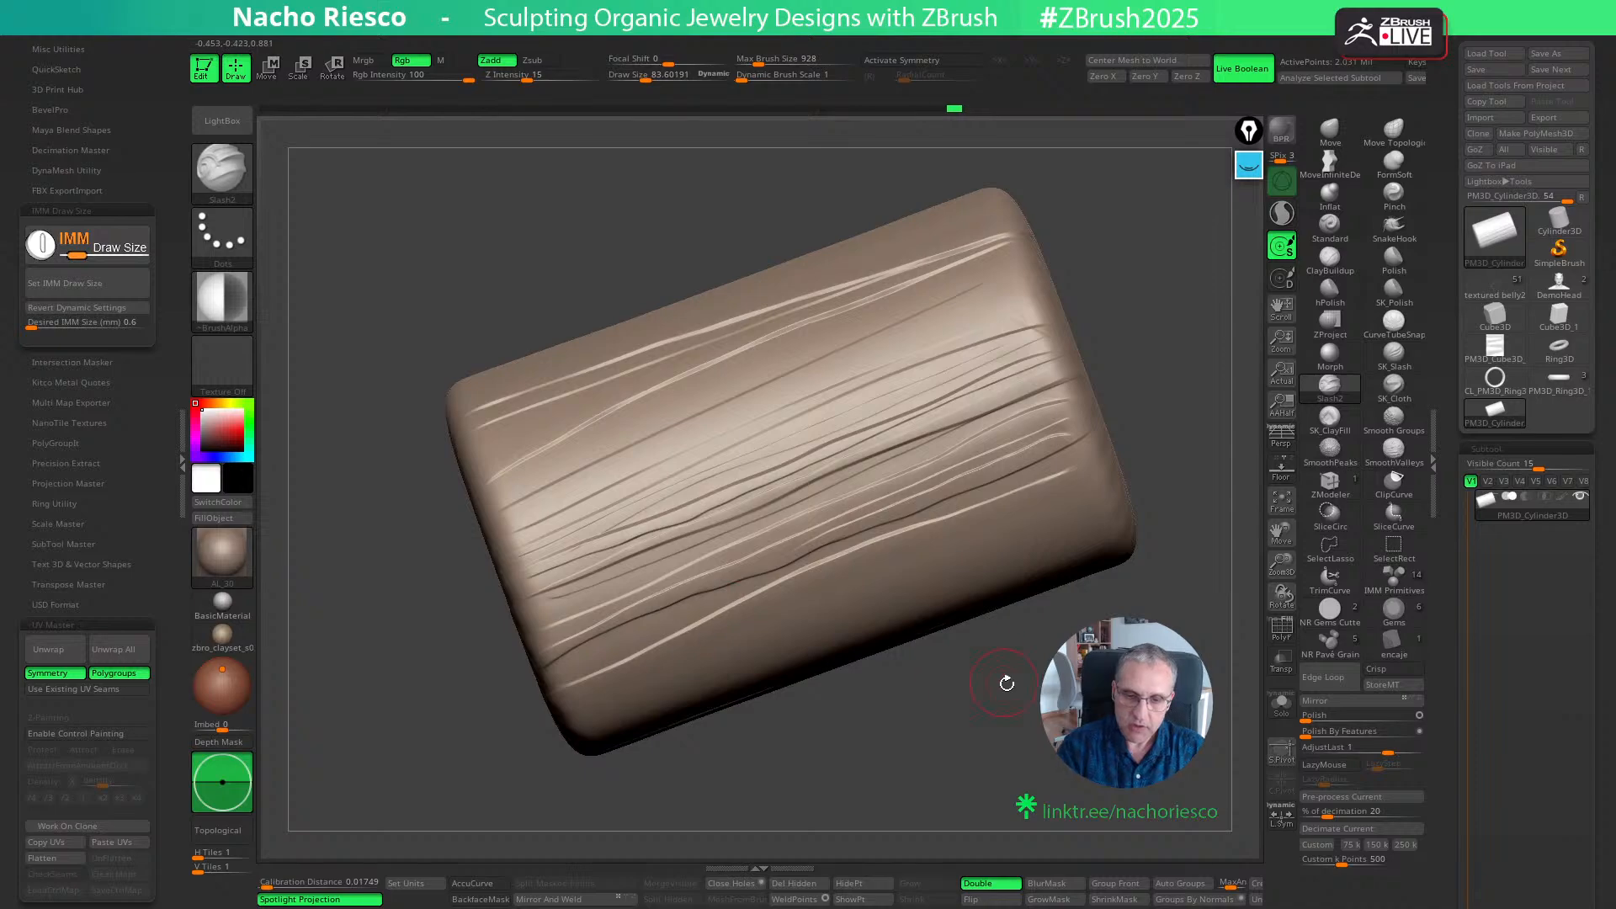
- Carve fine wavy slashes around the rest of the cylinder wall to build a dense wood-grain texture
{"action": "left_click_drag", "start_coordinate": [1006, 684], "coordinate": [685, 671]}
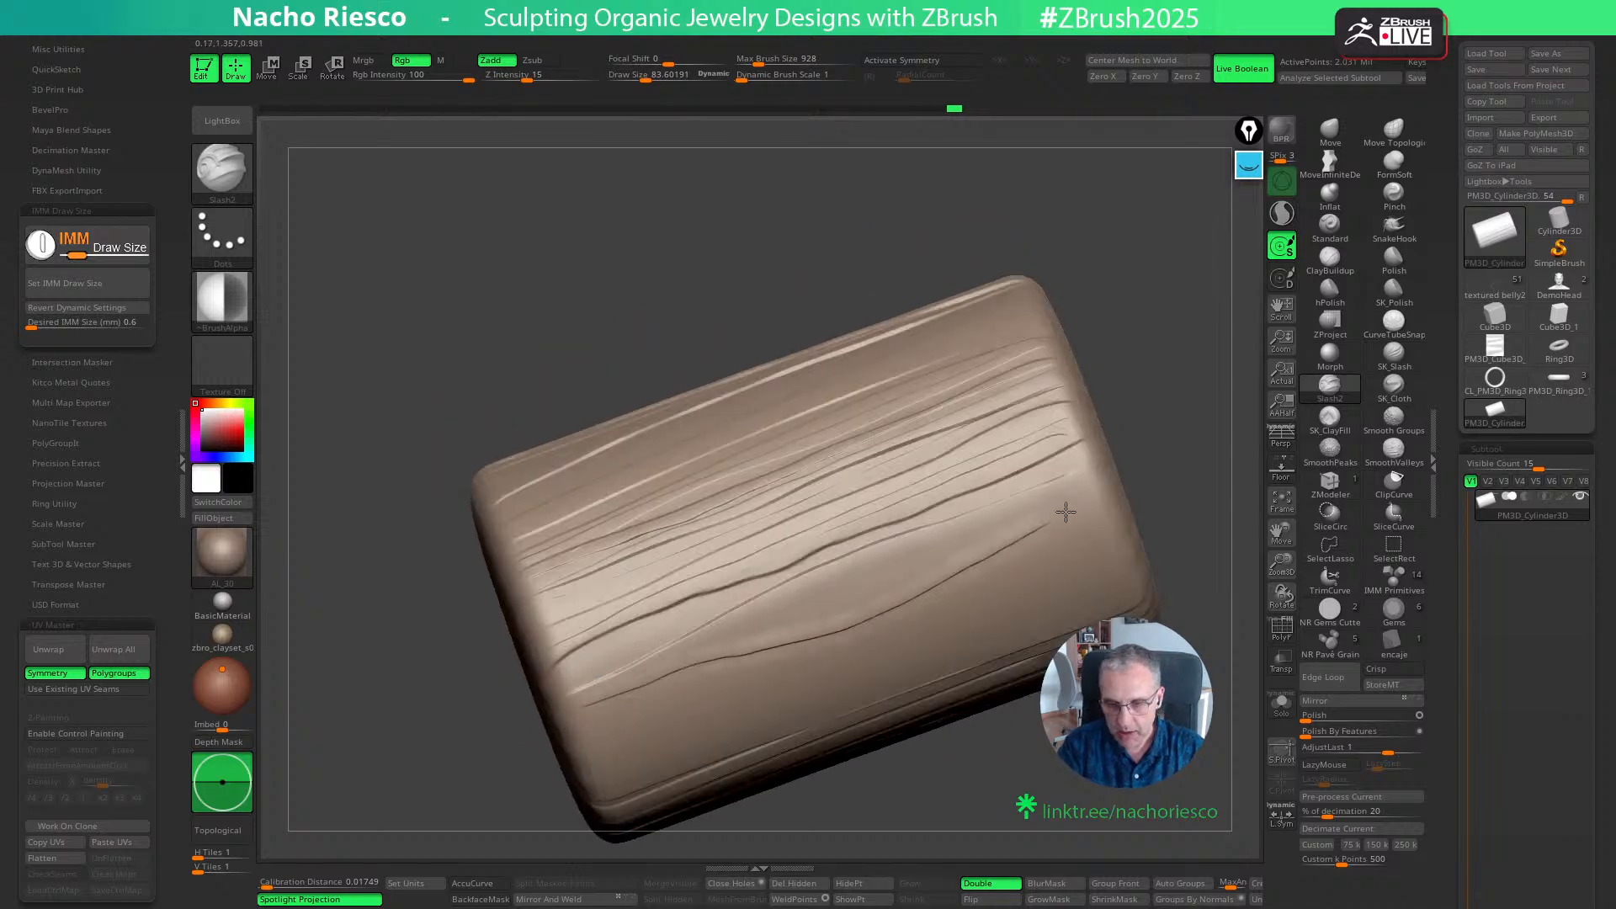
{"action": "mouse_move", "coordinate": [1066, 511]}
{"action": "left_mouse_down"}
{"action": "mouse_move", "coordinate": [1102, 492]}
{"action": "mouse_move", "coordinate": [762, 614]}
{"action": "left_mouse_up"}
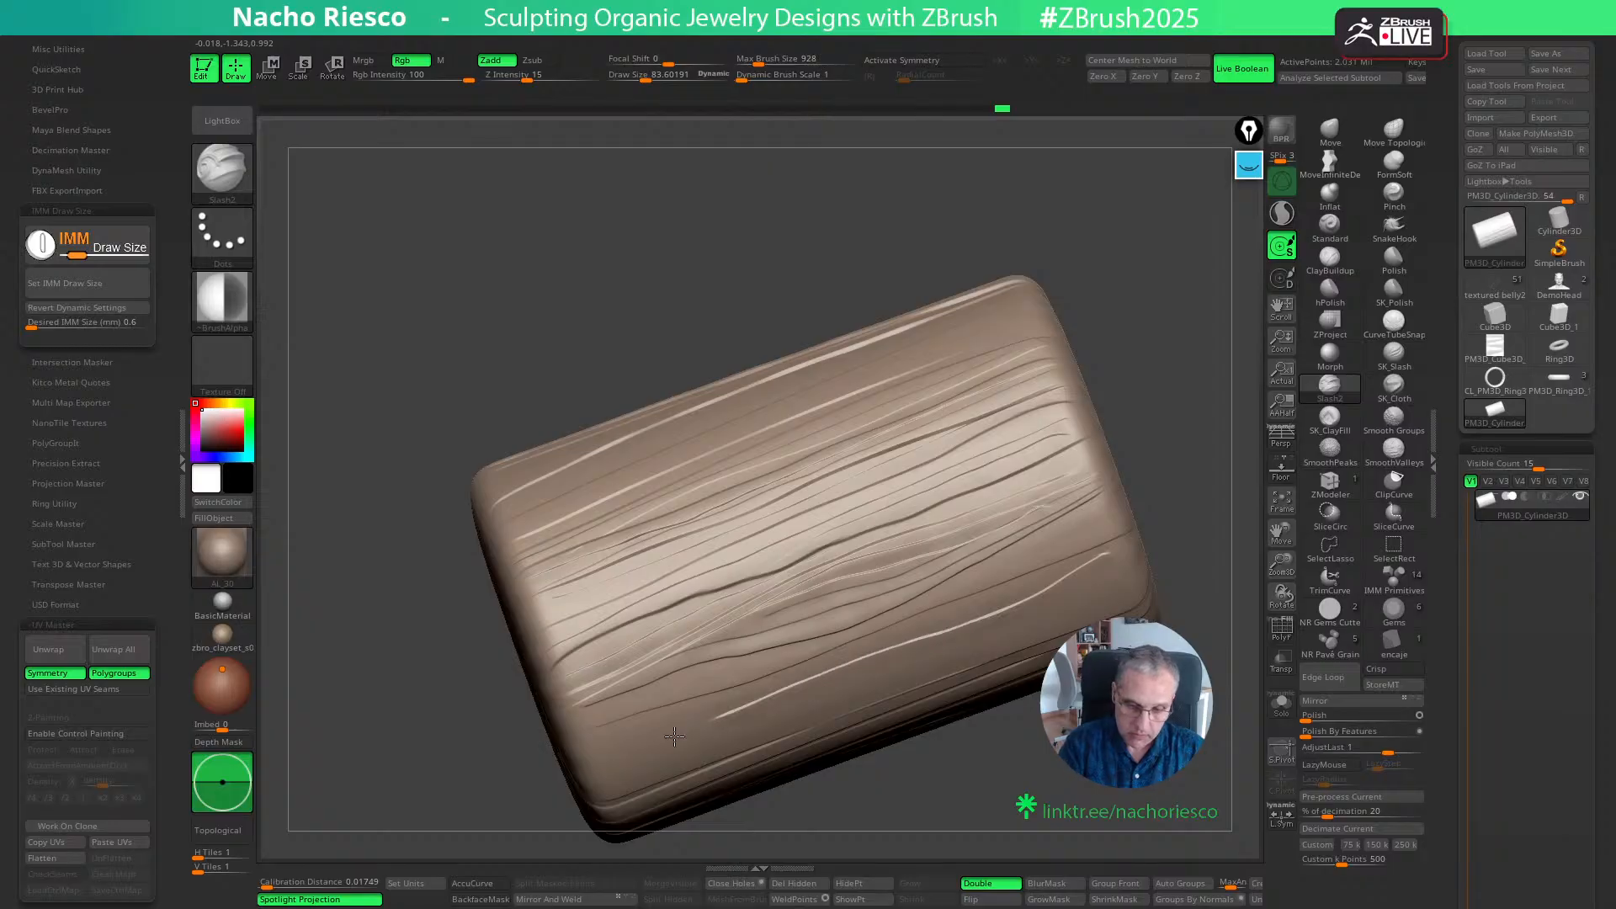
{"action": "left_click_drag", "start_coordinate": [1004, 775], "coordinate": [985, 741]}
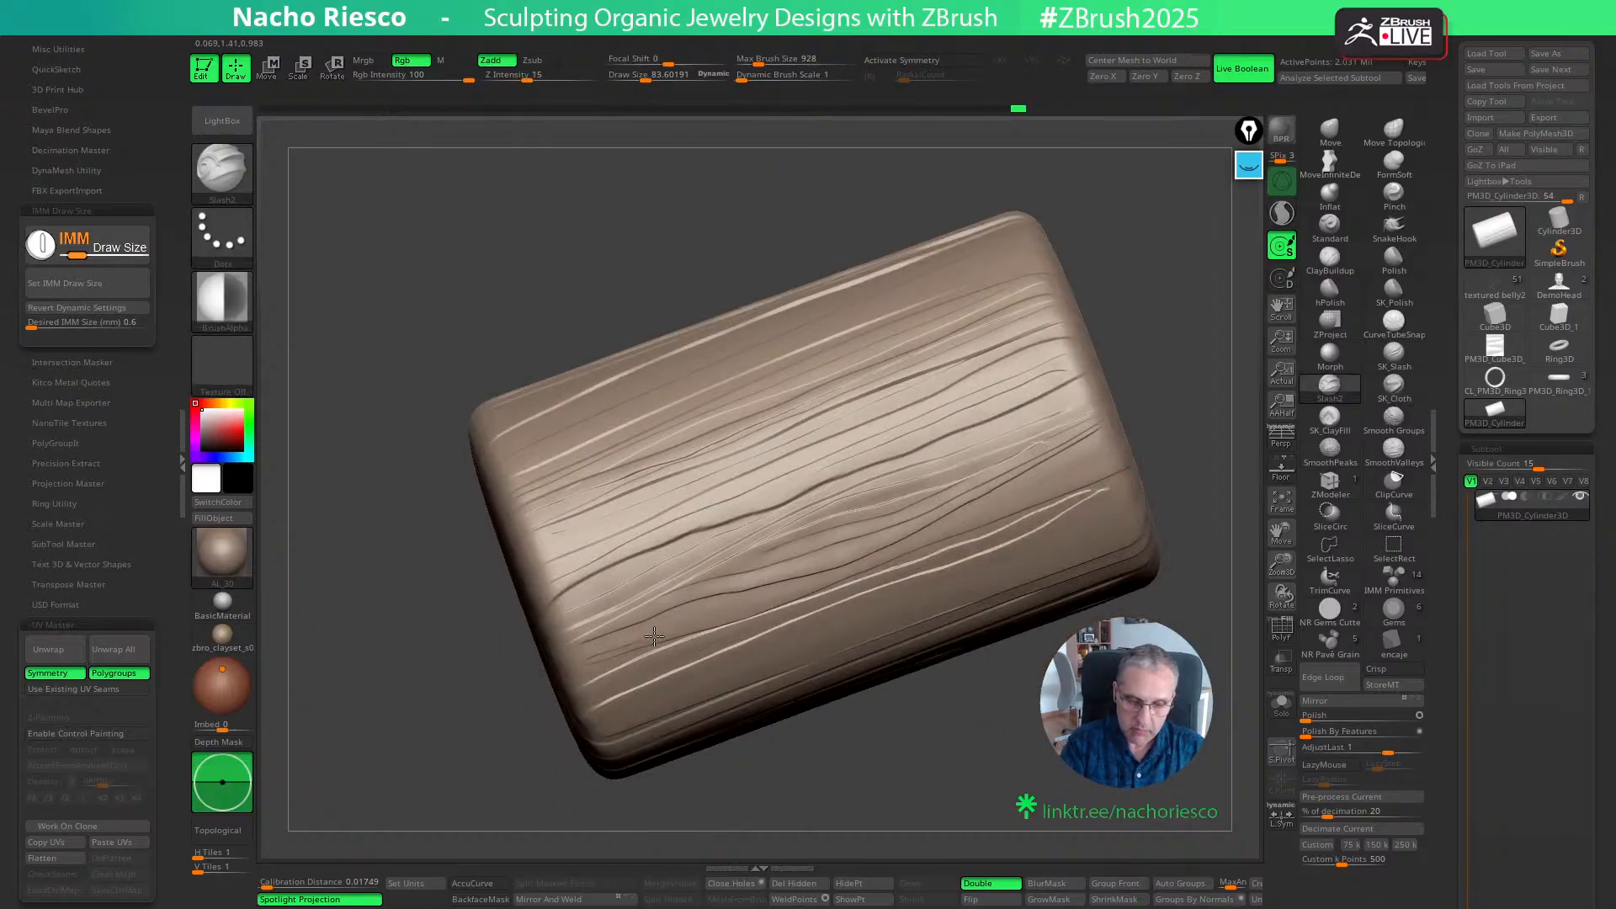
{"action": "left_click_drag", "start_coordinate": [1191, 442], "coordinate": [774, 543]}
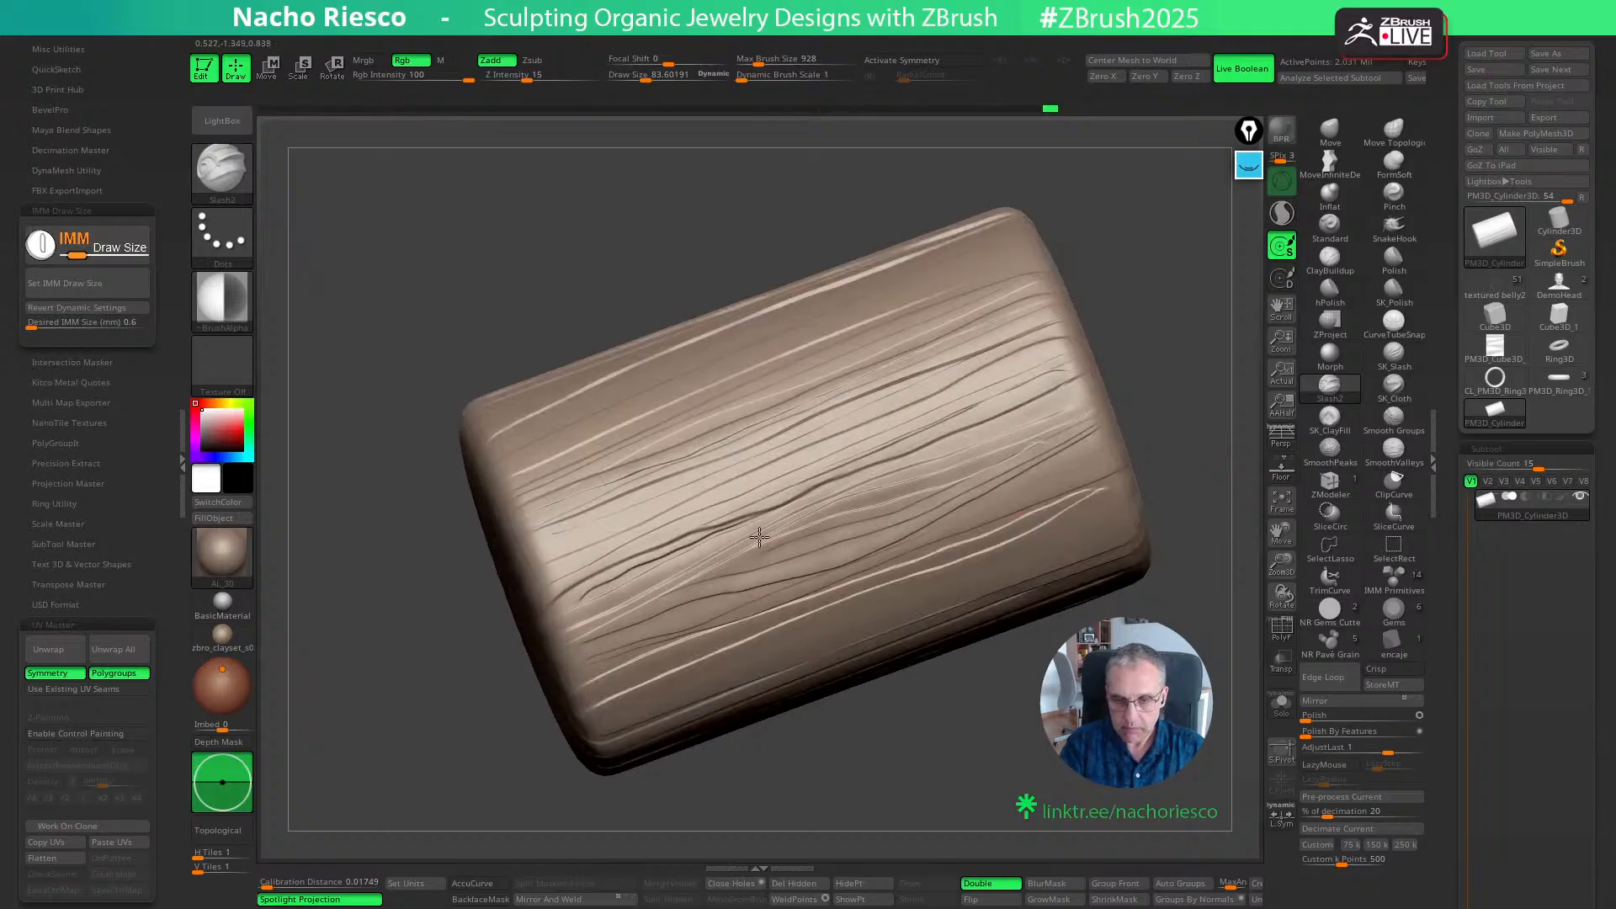
{"action": "left_click_drag", "start_coordinate": [1154, 389], "coordinate": [875, 563]}
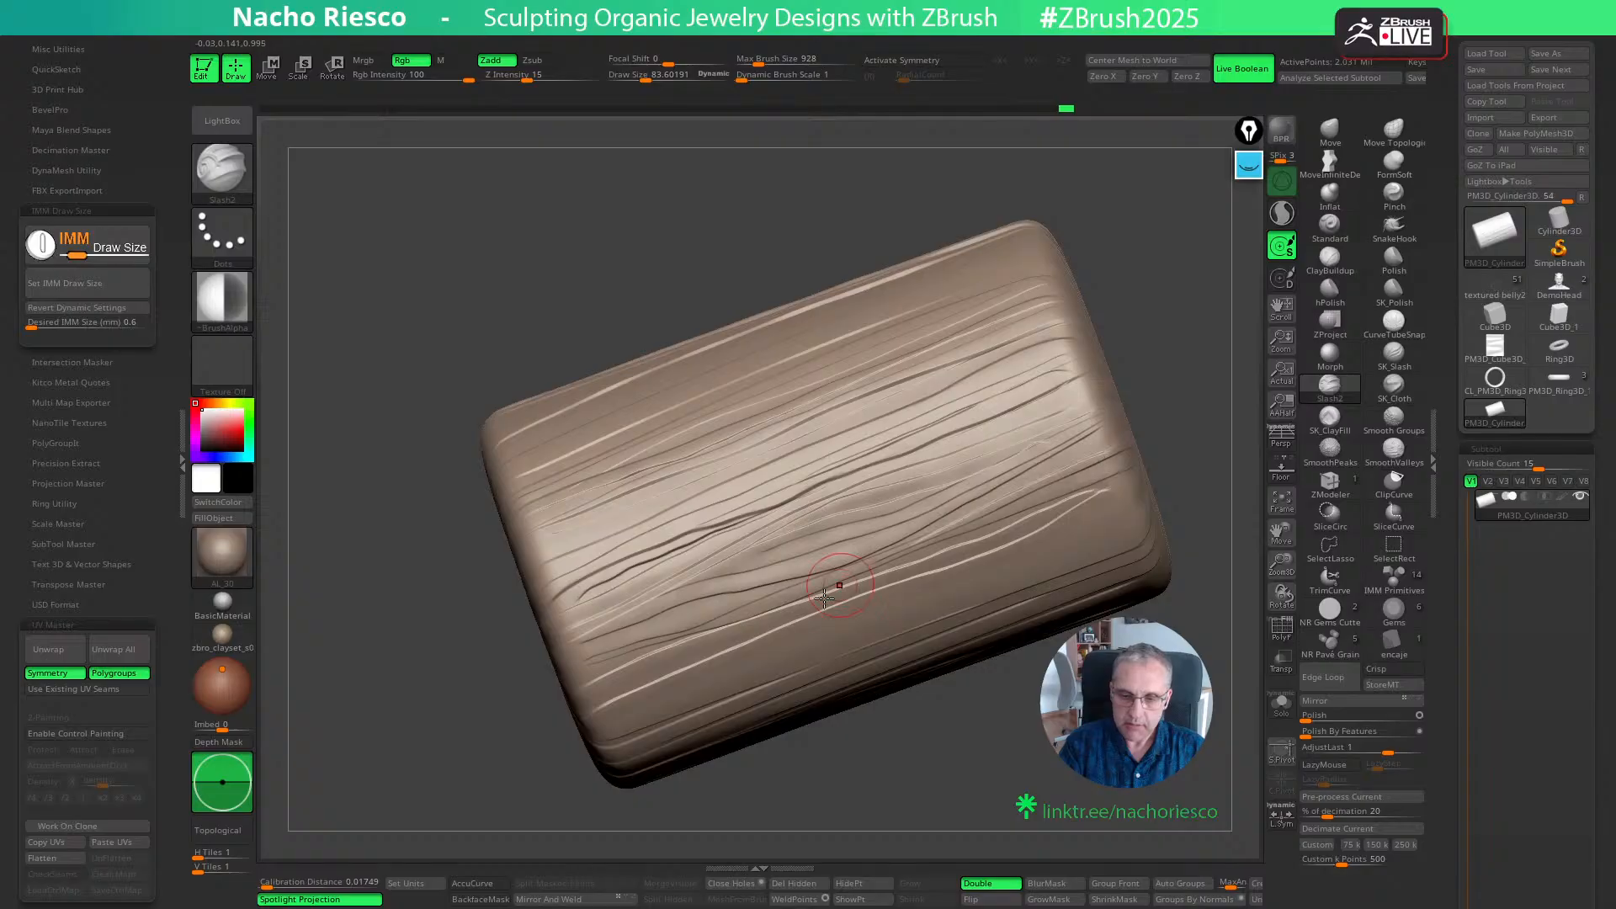
{"action": "left_click_drag", "start_coordinate": [1019, 556], "coordinate": [615, 690]}
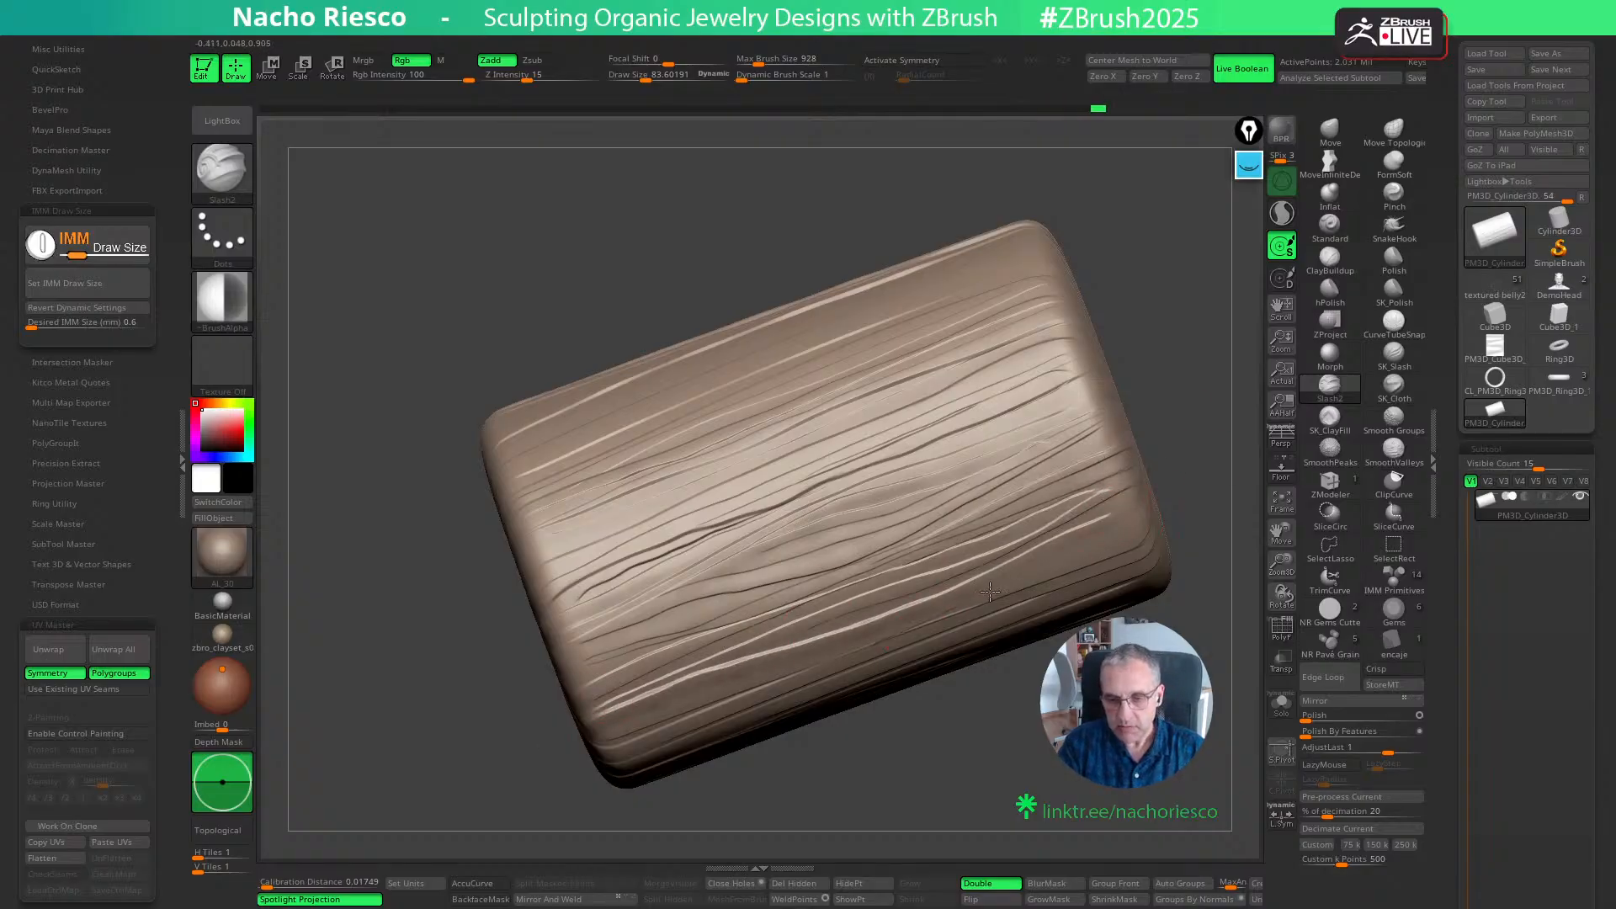
{"action": "right_click_drag", "start_coordinate": [990, 592], "coordinate": [1053, 500]}
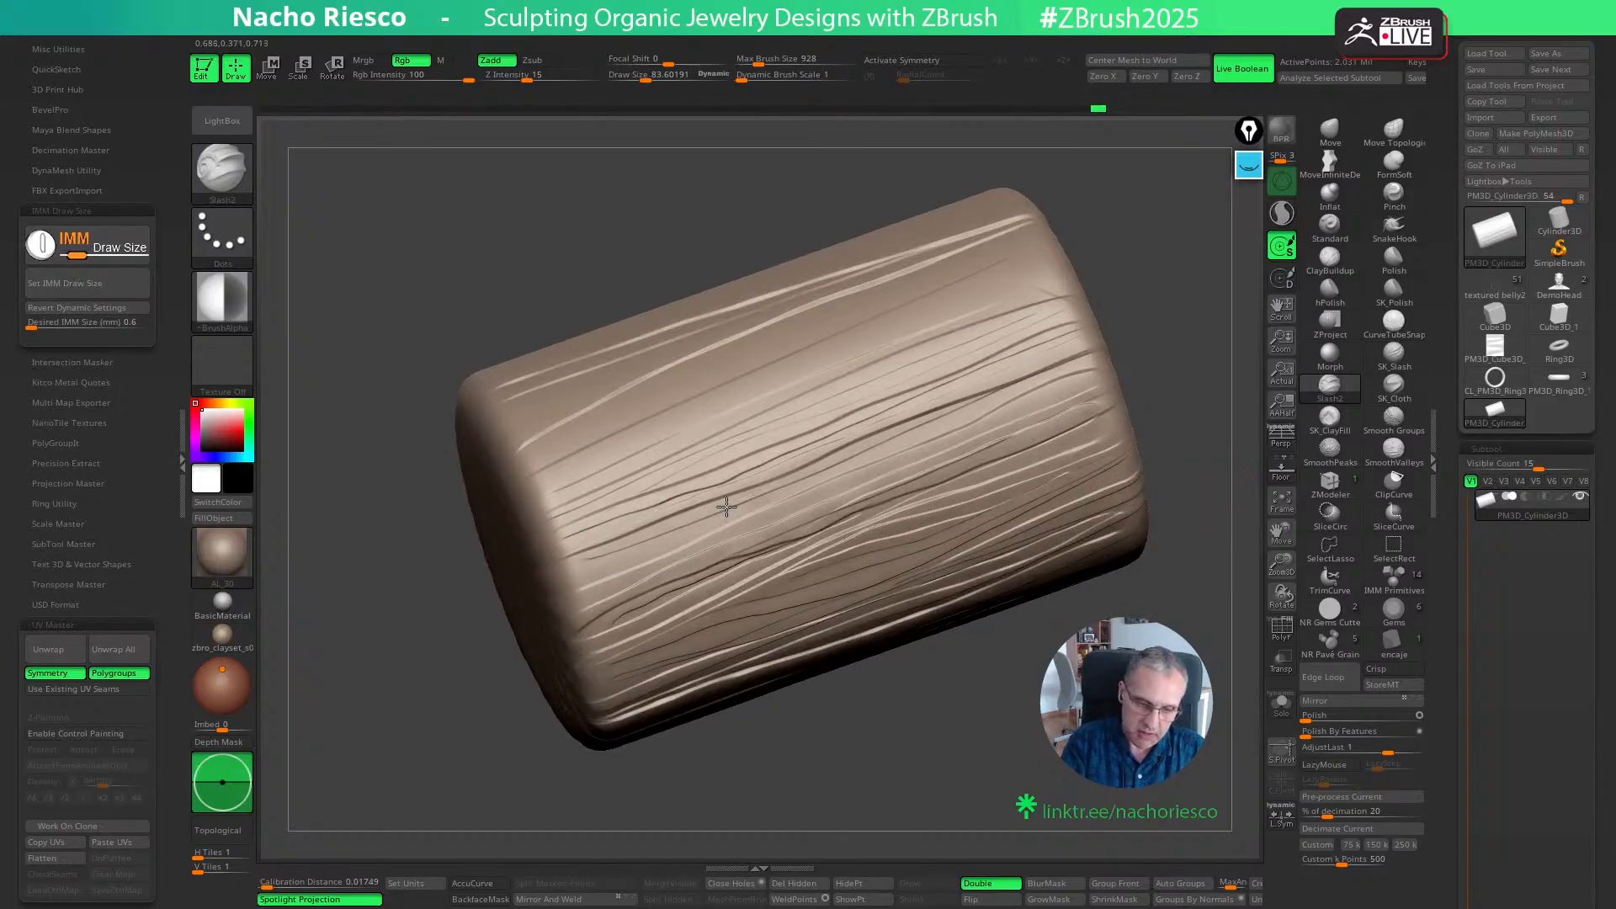
{"action": "right_click_drag", "start_coordinate": [1168, 300], "coordinate": [585, 475]}
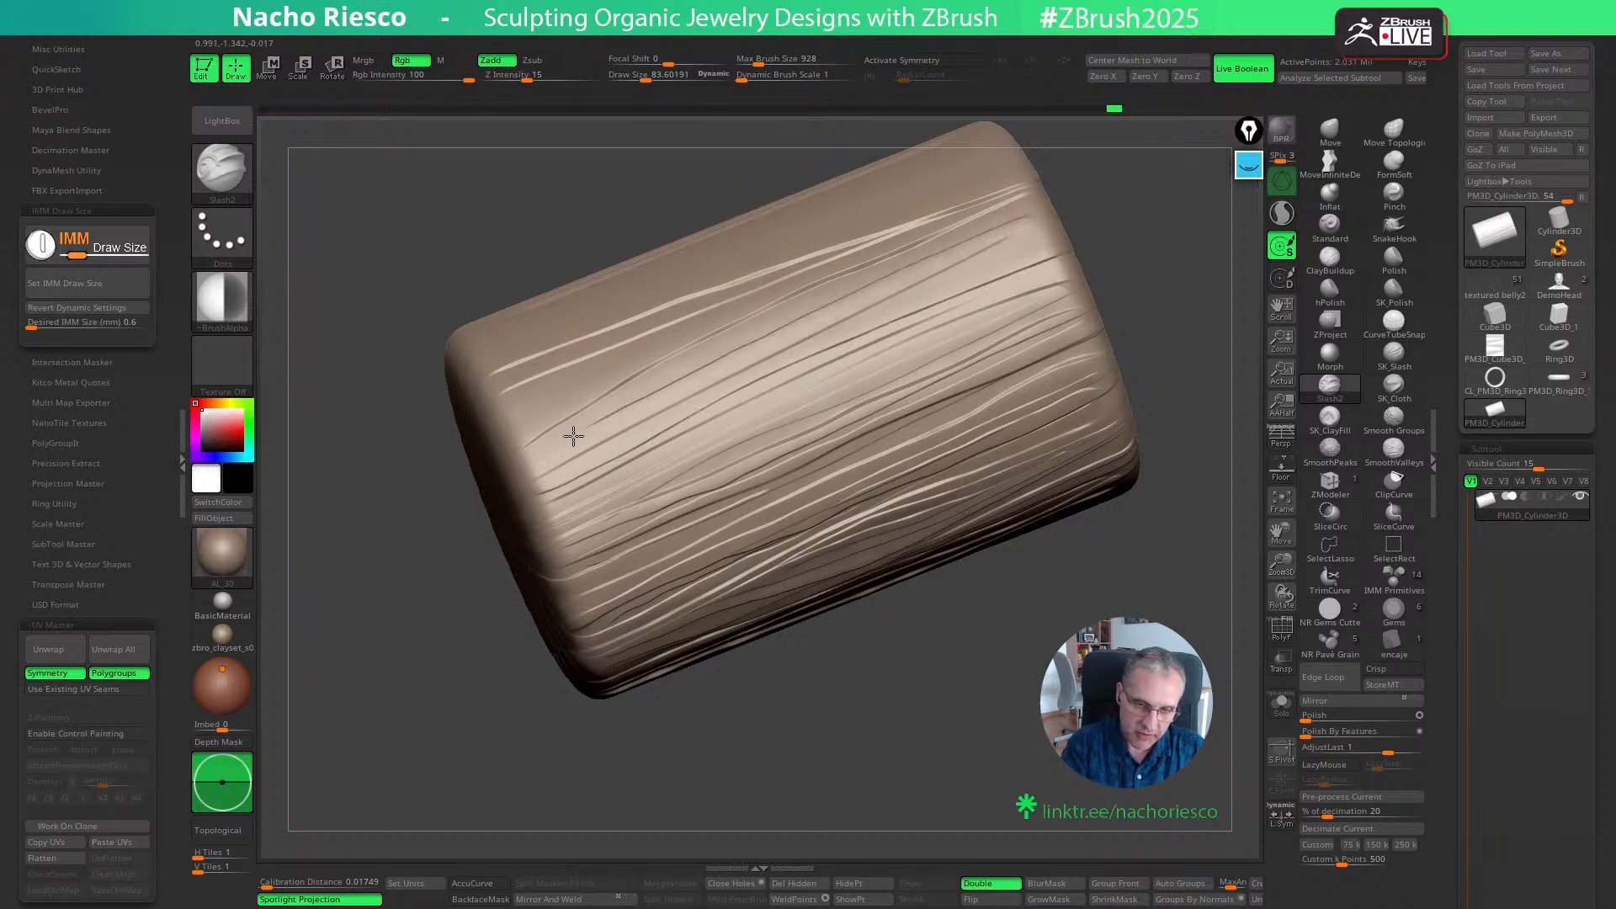
- Carve short curved slashes that cross one another on the upper half of the cylinder's remaining smooth strip
{"action": "mouse_move", "coordinate": [737, 693]}
{"action": "right_mouse_down"}
{"action": "mouse_move", "coordinate": [915, 772]}
{"action": "mouse_move", "coordinate": [1017, 768]}
{"action": "mouse_move", "coordinate": [1048, 662]}
{"action": "mouse_move", "coordinate": [1127, 635]}
{"action": "mouse_move", "coordinate": [1094, 683]}
{"action": "mouse_move", "coordinate": [1146, 673]}
{"action": "mouse_move", "coordinate": [1013, 659]}
{"action": "mouse_move", "coordinate": [891, 787]}
{"action": "mouse_move", "coordinate": [1144, 602]}
{"action": "right_mouse_up"}
{"action": "mouse_move", "coordinate": [926, 656]}
{"action": "right_mouse_down"}
{"action": "mouse_move", "coordinate": [1027, 631]}
{"action": "mouse_move", "coordinate": [1014, 699]}
{"action": "mouse_move", "coordinate": [955, 688]}
{"action": "right_mouse_up"}
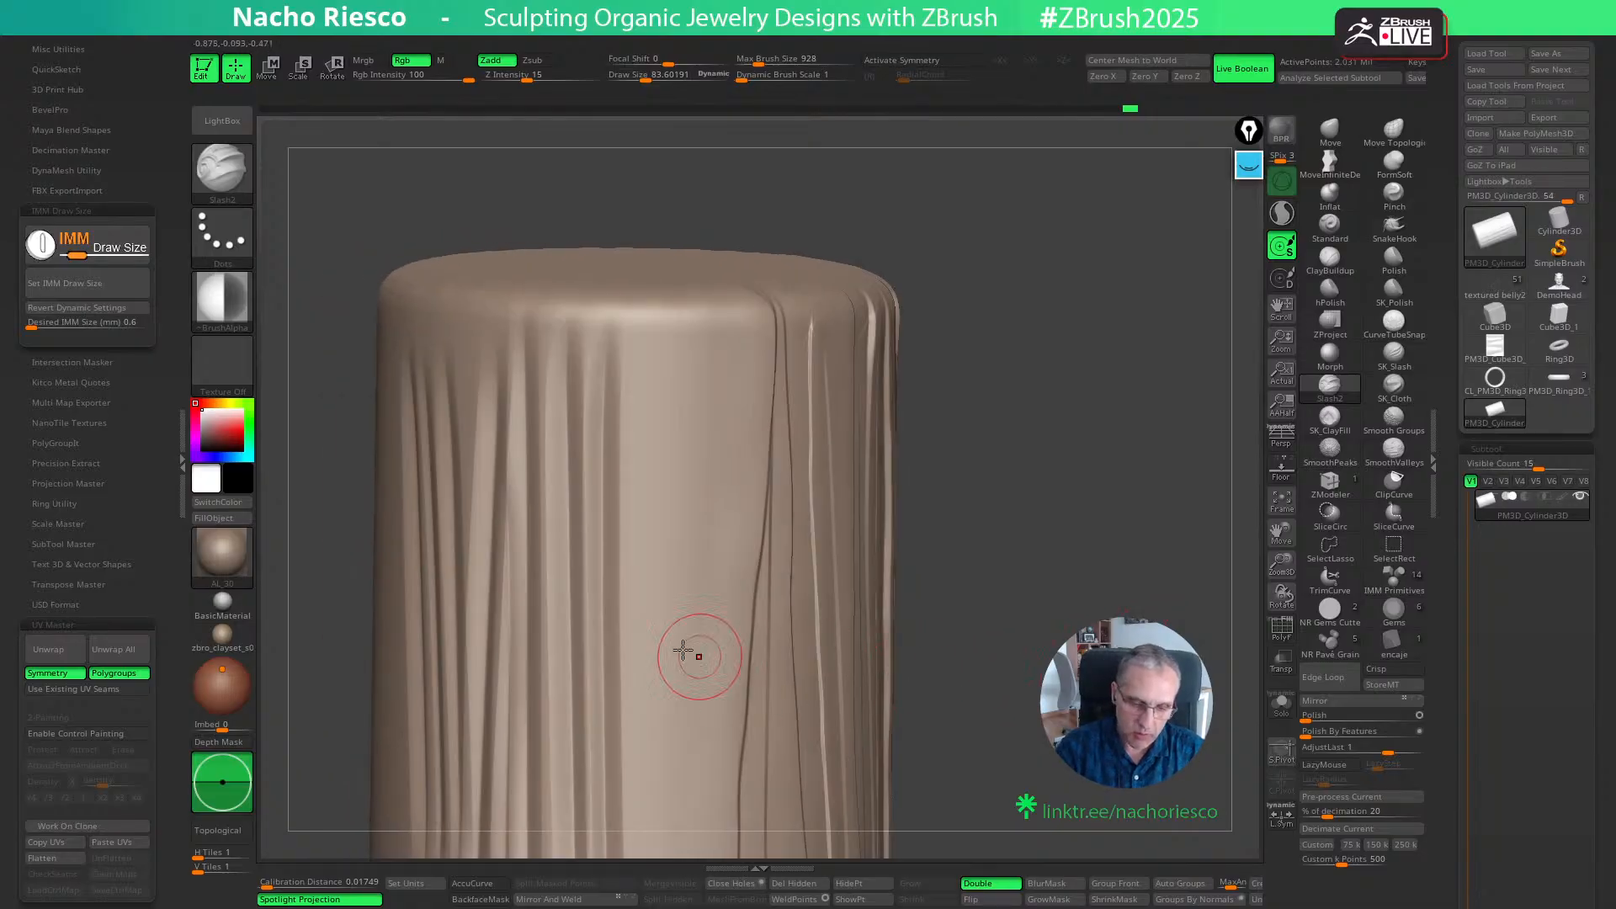
{"action": "left_click_drag", "start_coordinate": [674, 701], "coordinate": [675, 458]}
{"action": "left_click_drag", "start_coordinate": [679, 625], "coordinate": [723, 453]}
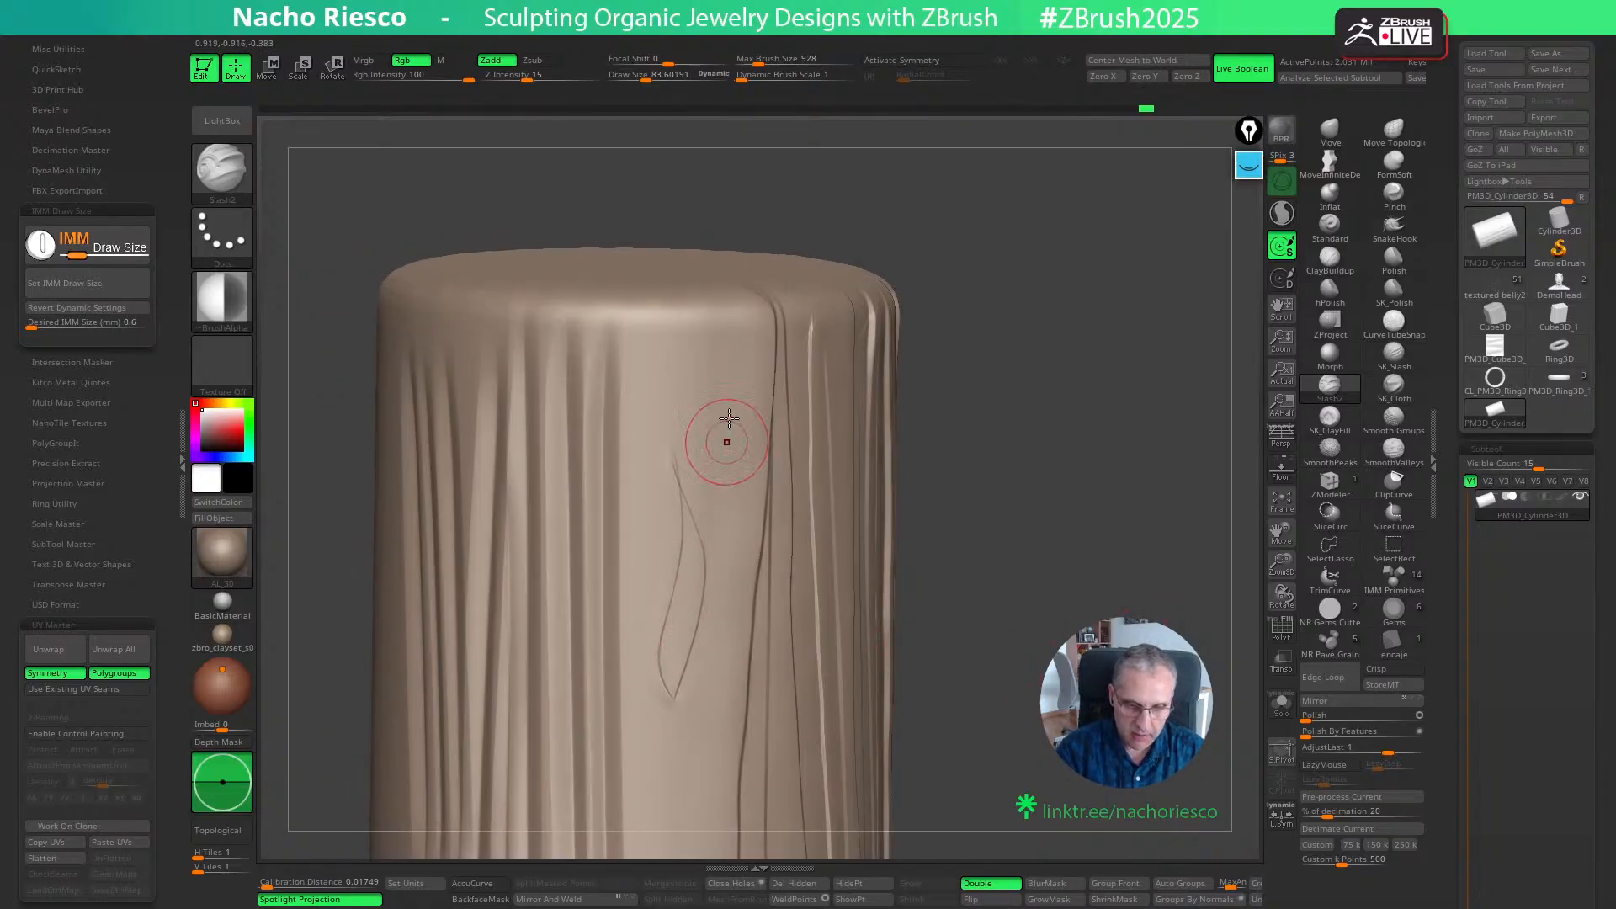
{"action": "mouse_move", "coordinate": [692, 708]}
{"action": "left_mouse_down"}
{"action": "mouse_move", "coordinate": [714, 537]}
{"action": "mouse_move", "coordinate": [685, 418]}
{"action": "left_mouse_up"}
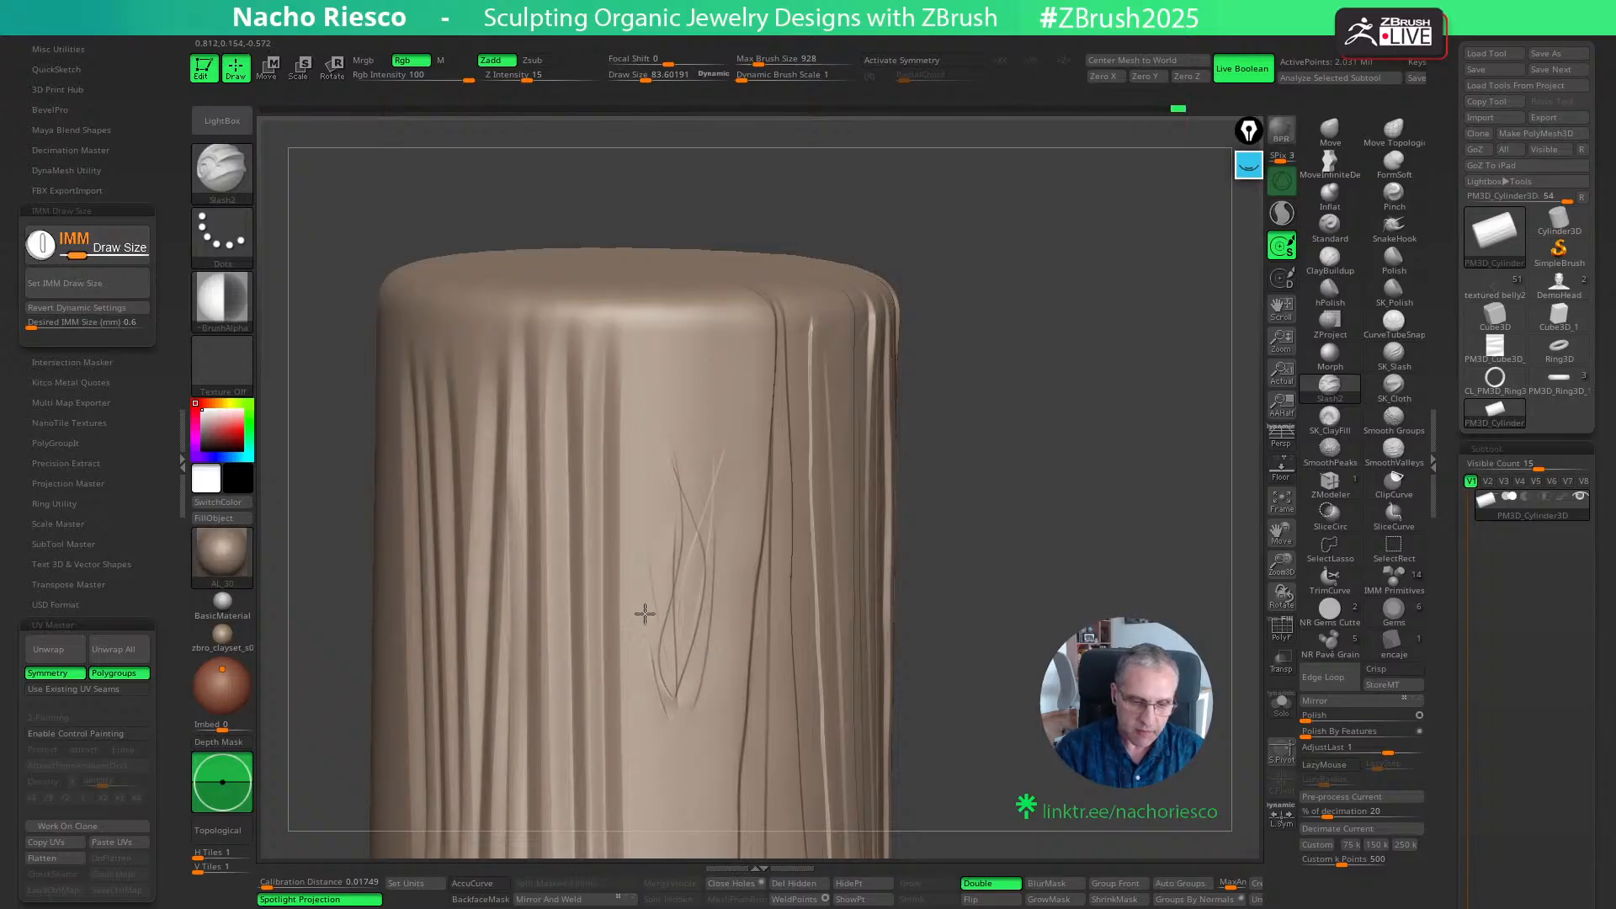
{"action": "left_click_drag", "start_coordinate": [644, 613], "coordinate": [673, 404]}
{"action": "mouse_move", "coordinate": [694, 715]}
{"action": "left_mouse_down"}
{"action": "mouse_move", "coordinate": [710, 433]}
{"action": "mouse_move", "coordinate": [730, 422]}
{"action": "mouse_move", "coordinate": [643, 431]}
{"action": "mouse_move", "coordinate": [660, 742]}
{"action": "left_mouse_up"}
{"action": "left_click_drag", "start_coordinate": [672, 726], "coordinate": [706, 390]}
{"action": "left_click_drag", "start_coordinate": [734, 563], "coordinate": [733, 387]}
- Thicken the crossing pattern with more curved slashes and lengthen it down the smooth strip
{"action": "mouse_move", "coordinate": [1101, 494]}
{"action": "left_mouse_down"}
{"action": "mouse_move", "coordinate": [1075, 466]}
{"action": "mouse_move", "coordinate": [1115, 421]}
{"action": "left_mouse_up"}
{"action": "mouse_move", "coordinate": [697, 377]}
{"action": "left_mouse_down"}
{"action": "mouse_move", "coordinate": [717, 725]}
{"action": "mouse_move", "coordinate": [765, 538]}
{"action": "mouse_move", "coordinate": [745, 725]}
{"action": "left_mouse_up"}
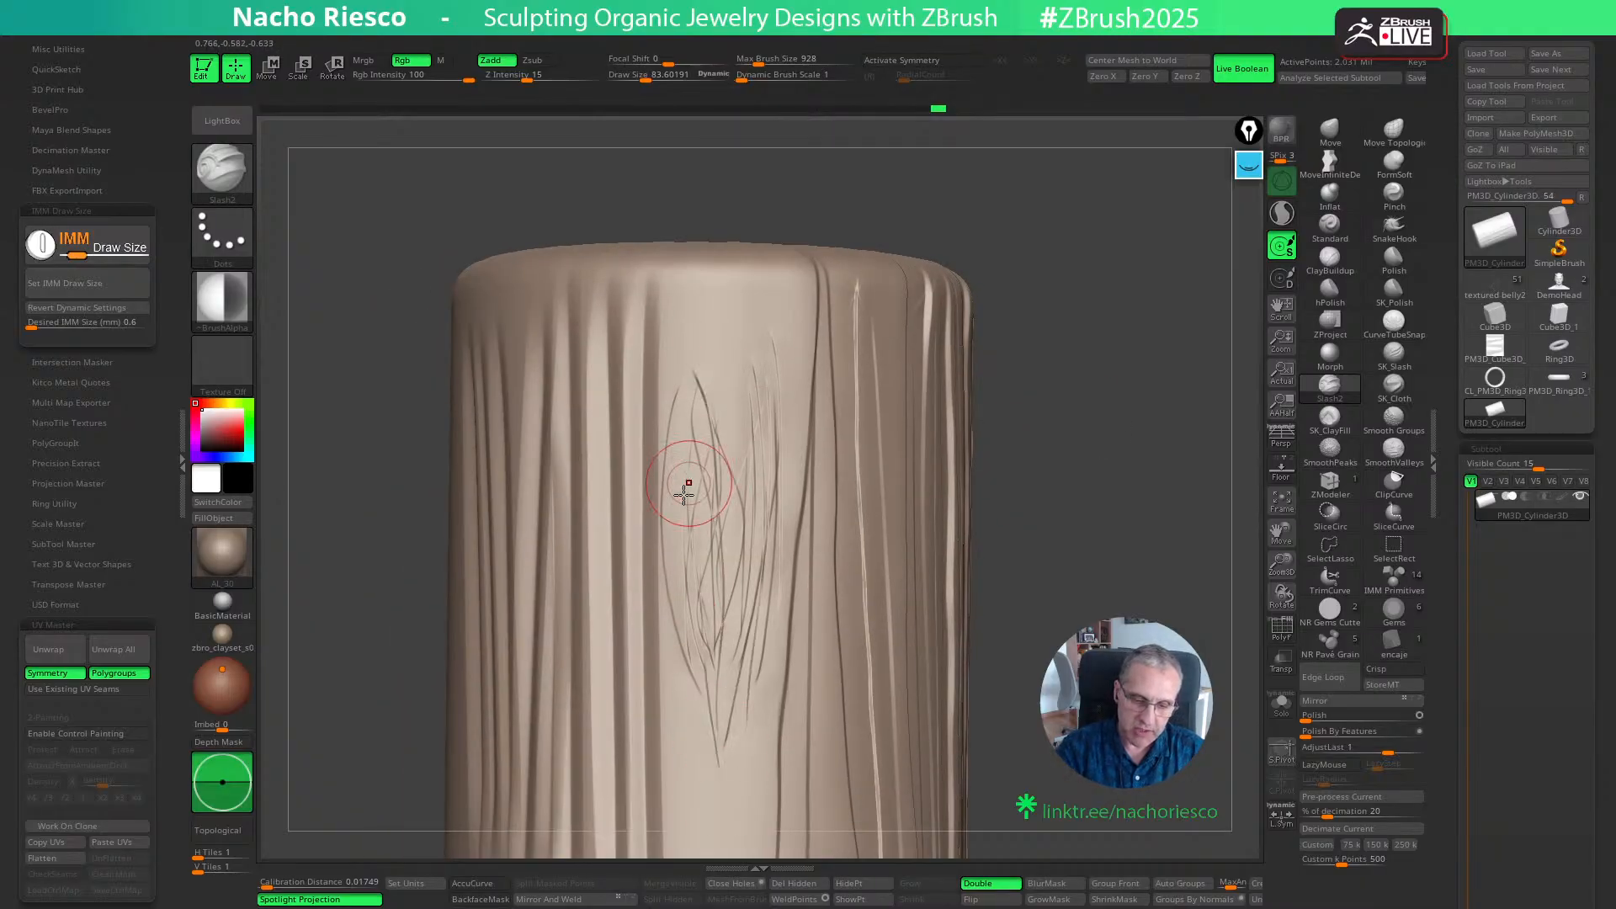
{"action": "left_click_drag", "start_coordinate": [676, 509], "coordinate": [720, 764]}
{"action": "left_click_drag", "start_coordinate": [652, 568], "coordinate": [712, 741]}
{"action": "mouse_move", "coordinate": [727, 774]}
{"action": "left_mouse_down"}
{"action": "mouse_move", "coordinate": [754, 555]}
{"action": "mouse_move", "coordinate": [751, 699]}
{"action": "left_mouse_up"}
{"action": "left_click_drag", "start_coordinate": [741, 826], "coordinate": [794, 581]}
- Extend the crossing curved slashes into the lower half of the cylinder's smooth strip, undoing the stray strokes
{"action": "left_click_drag", "start_coordinate": [1071, 613], "coordinate": [1118, 426], "text": "alt"}
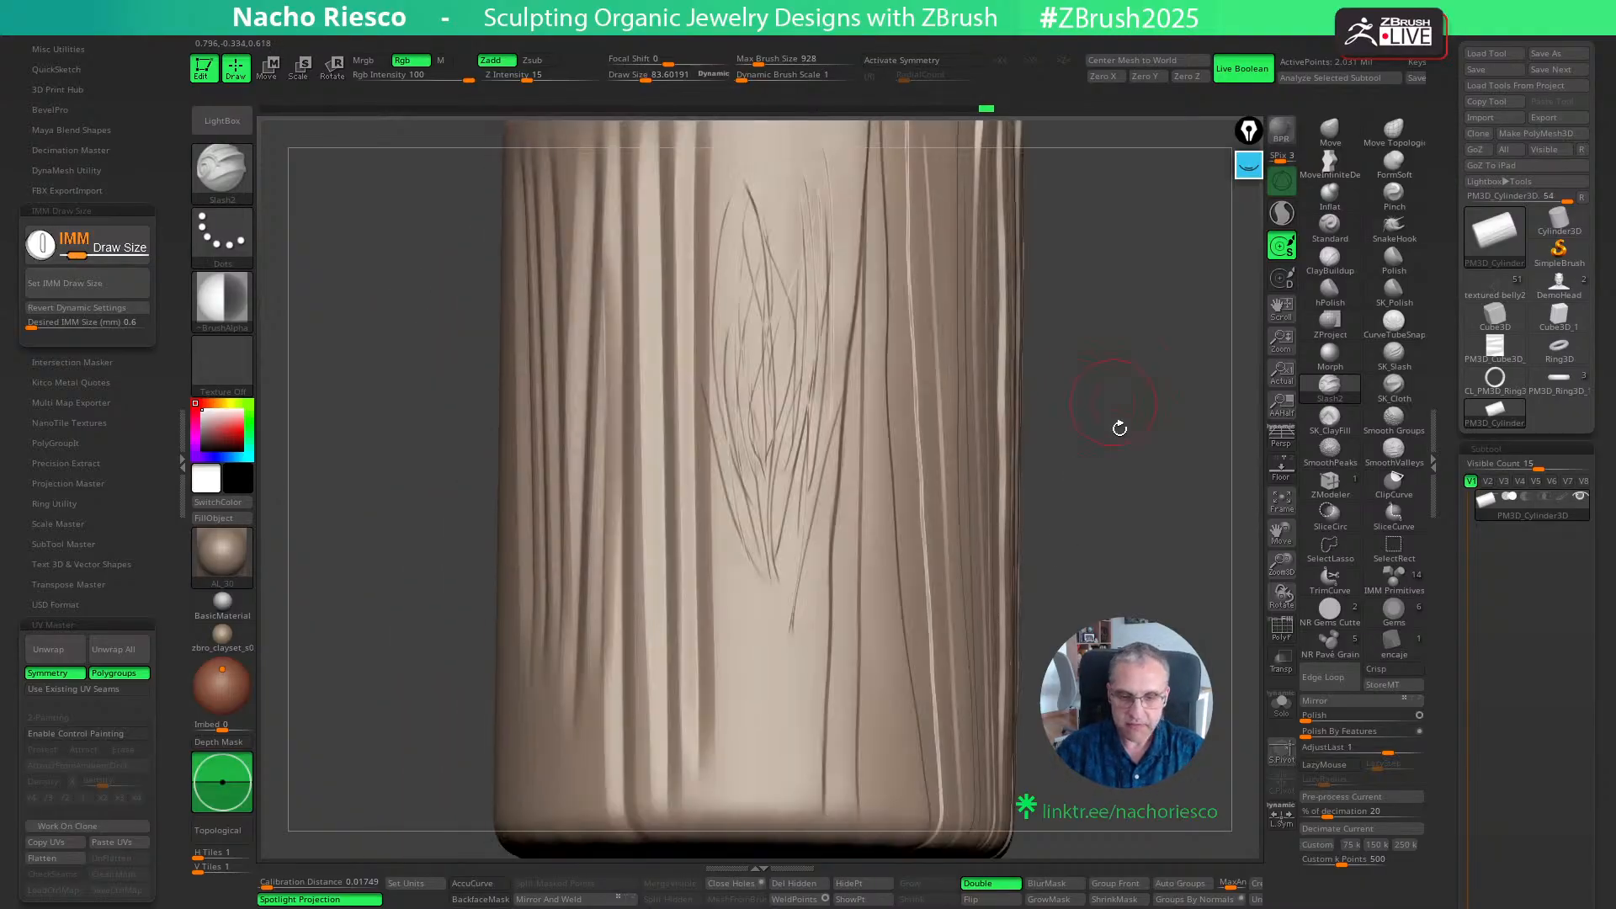
{"action": "mouse_move", "coordinate": [1094, 539]}
{"action": "left_mouse_down"}
{"action": "mouse_move", "coordinate": [1139, 560]}
{"action": "mouse_move", "coordinate": [1123, 588]}
{"action": "left_mouse_up"}
{"action": "mouse_move", "coordinate": [763, 739]}
{"action": "left_mouse_down"}
{"action": "mouse_move", "coordinate": [746, 641]}
{"action": "mouse_move", "coordinate": [781, 633]}
{"action": "left_mouse_up"}
{"action": "mouse_move", "coordinate": [1010, 551]}
{"action": "left_mouse_down"}
{"action": "mouse_move", "coordinate": [1078, 562]}
{"action": "mouse_move", "coordinate": [1029, 616]}
{"action": "left_mouse_up"}
{"action": "key", "text": "ctrl+z"}
{"action": "key", "text": "ctrl+z"}
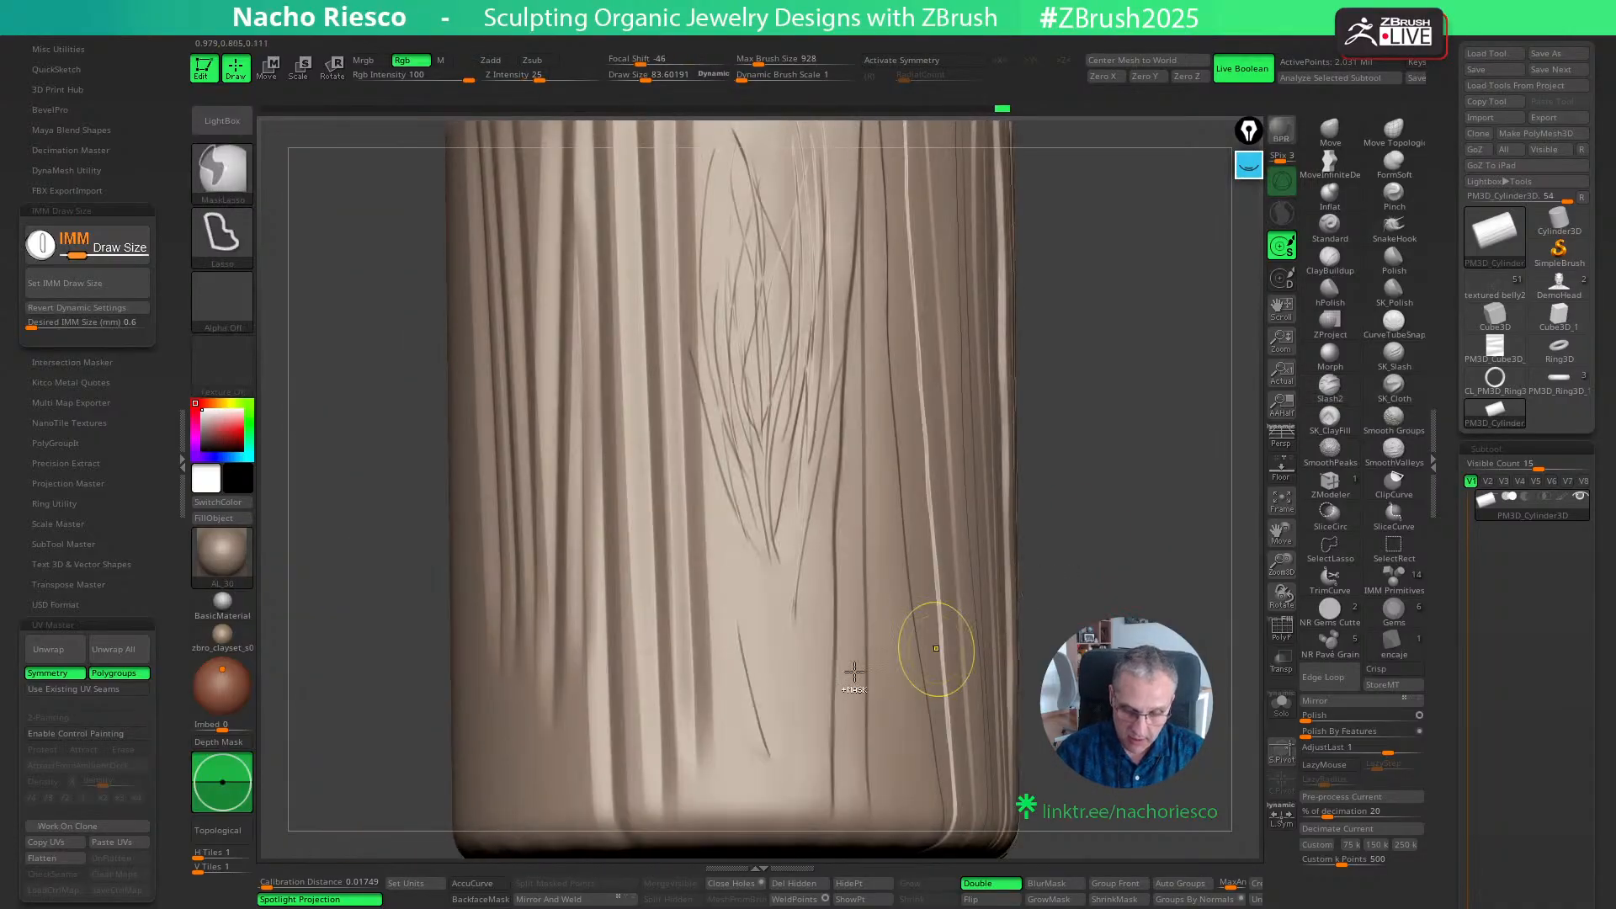
{"action": "mouse_move", "coordinate": [725, 583]}
{"action": "left_mouse_down"}
{"action": "mouse_move", "coordinate": [775, 766]}
{"action": "mouse_move", "coordinate": [763, 582]}
{"action": "left_mouse_up"}
{"action": "mouse_move", "coordinate": [1016, 529]}
{"action": "left_mouse_down"}
{"action": "mouse_move", "coordinate": [1087, 547]}
{"action": "mouse_move", "coordinate": [1024, 555]}
{"action": "left_mouse_up"}
{"action": "left_click_drag", "start_coordinate": [763, 597], "coordinate": [761, 581]}
{"action": "left_click_drag", "start_coordinate": [806, 724], "coordinate": [789, 566]}
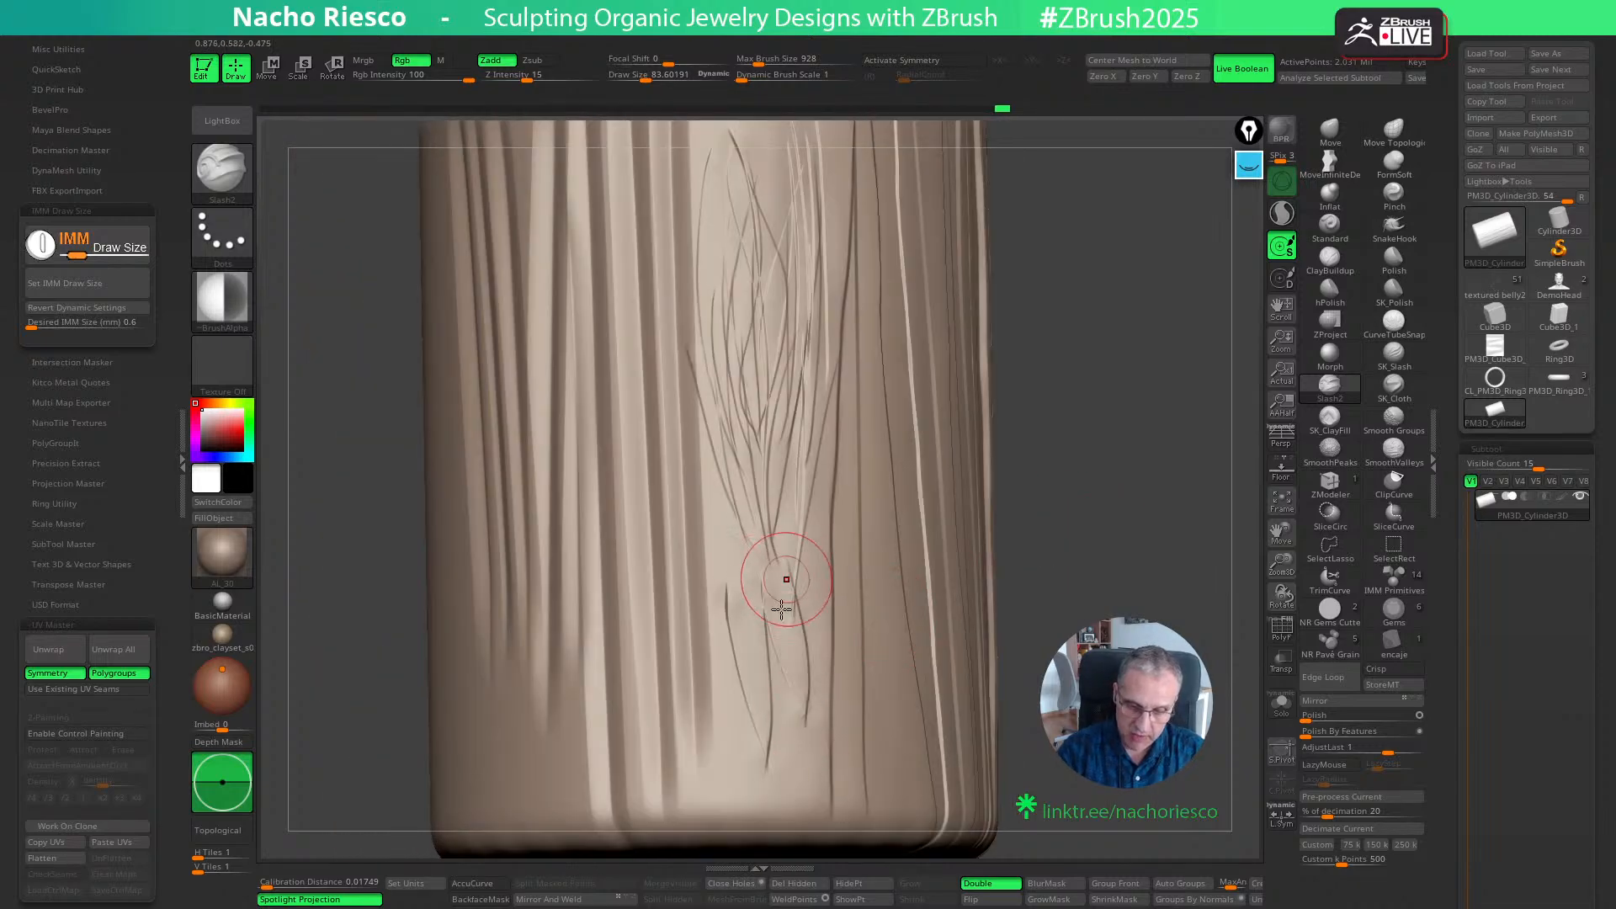
- Fill the bottom of the smooth strip with more crossing slashes that link up with the pattern above
{"action": "mouse_move", "coordinate": [765, 661]}
{"action": "left_mouse_down"}
{"action": "mouse_move", "coordinate": [788, 761]}
{"action": "mouse_move", "coordinate": [769, 615]}
{"action": "left_mouse_up"}
{"action": "left_click_drag", "start_coordinate": [807, 751], "coordinate": [827, 586]}
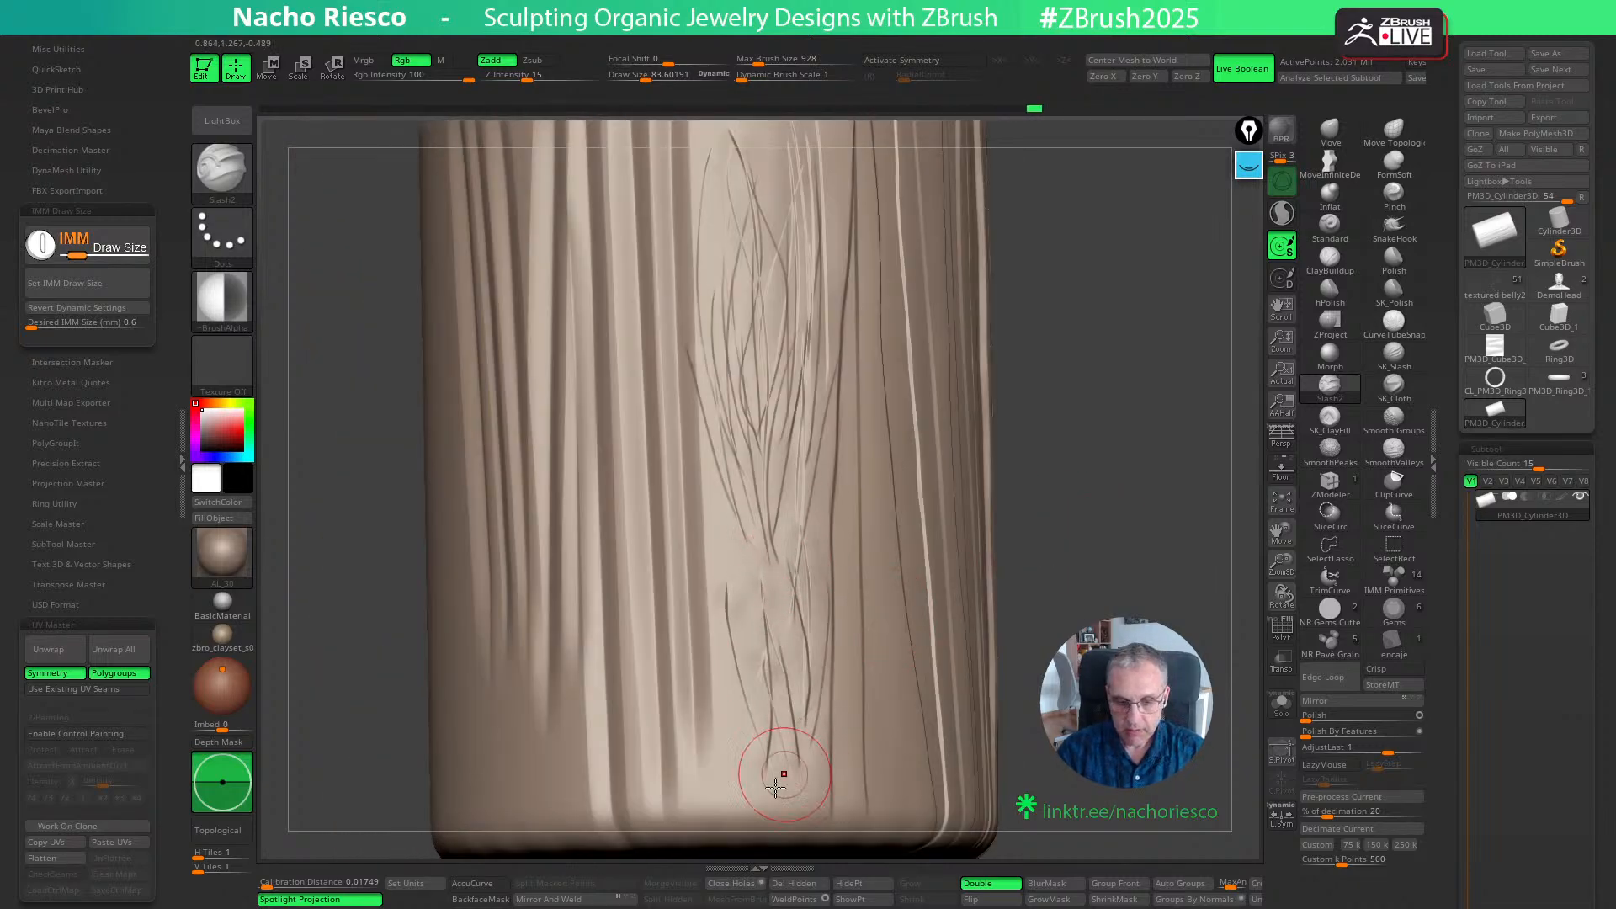
{"action": "left_click_drag", "start_coordinate": [772, 779], "coordinate": [717, 619]}
{"action": "mouse_move", "coordinate": [756, 778]}
{"action": "left_mouse_down"}
{"action": "mouse_move", "coordinate": [726, 631]}
{"action": "mouse_move", "coordinate": [763, 591]}
{"action": "left_mouse_up"}
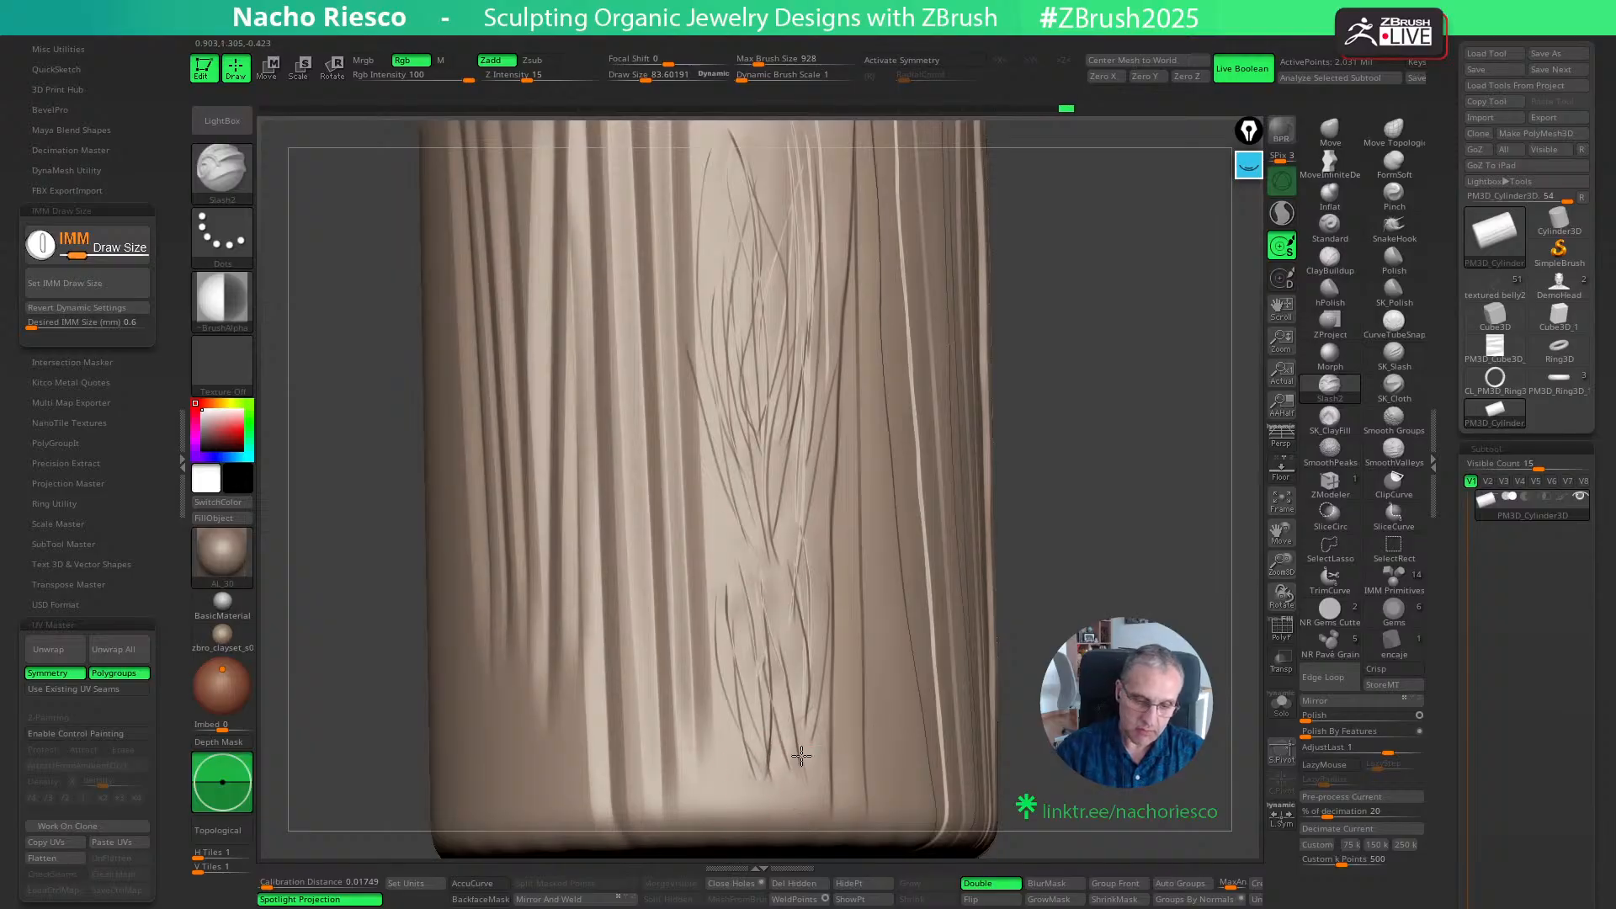
{"action": "left_click_drag", "start_coordinate": [801, 755], "coordinate": [790, 589]}
{"action": "left_click_drag", "start_coordinate": [793, 785], "coordinate": [820, 528]}
{"action": "mouse_move", "coordinate": [1046, 513]}
{"action": "left_mouse_down"}
{"action": "mouse_move", "coordinate": [1112, 626]}
{"action": "mouse_move", "coordinate": [1115, 538]}
{"action": "mouse_move", "coordinate": [1002, 551]}
{"action": "left_mouse_up"}
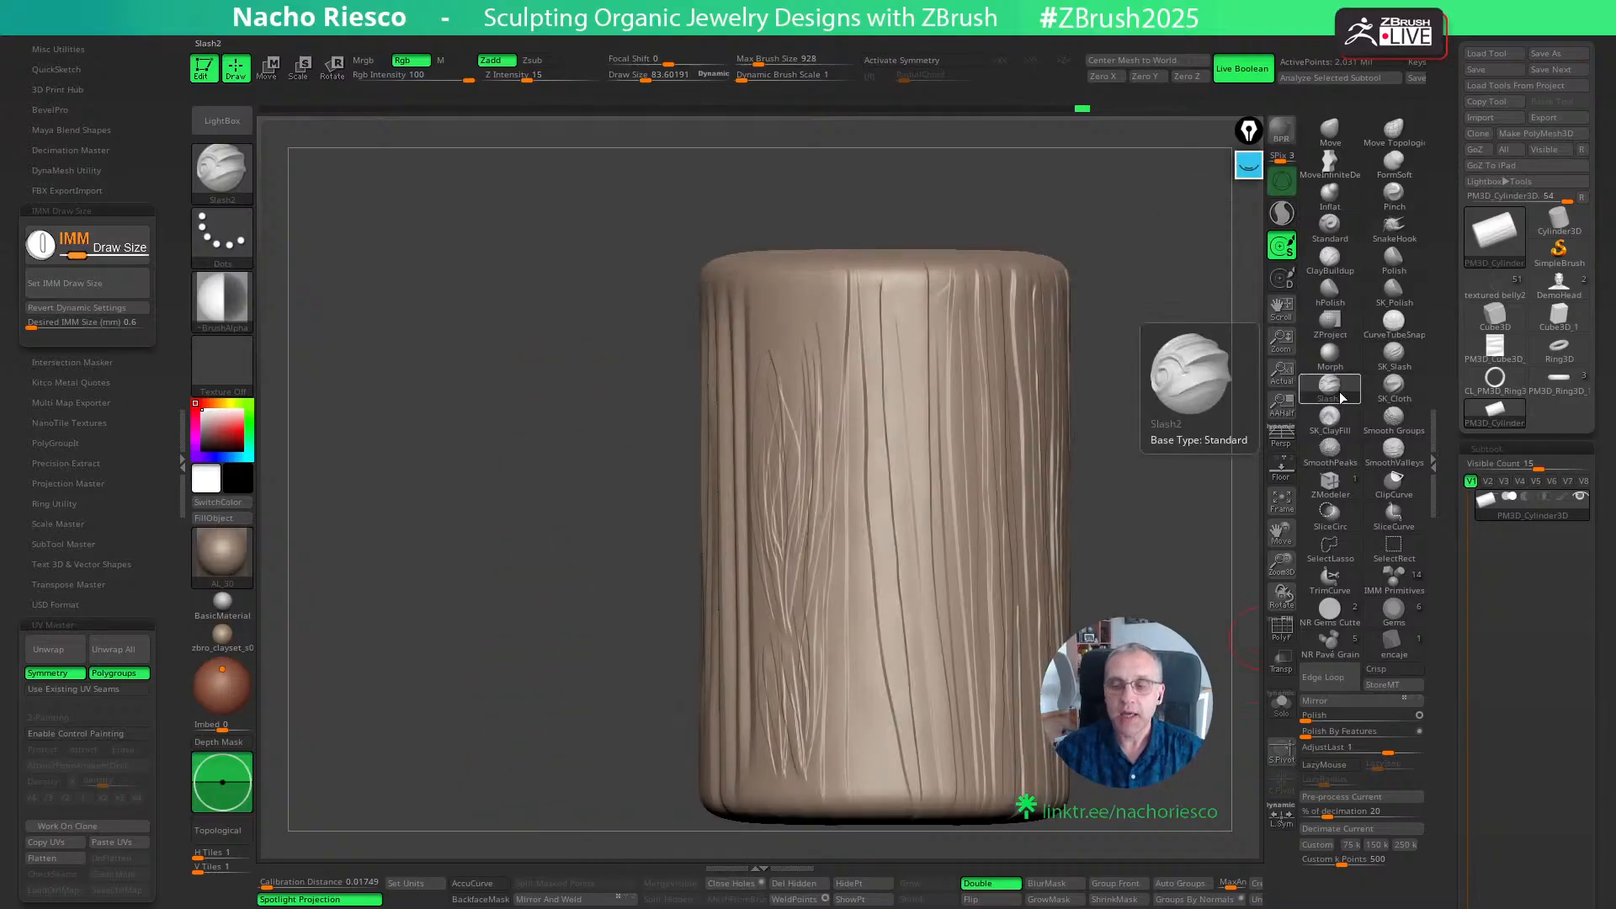
{"action": "left_click_drag", "start_coordinate": [1153, 516], "coordinate": [1204, 234]}
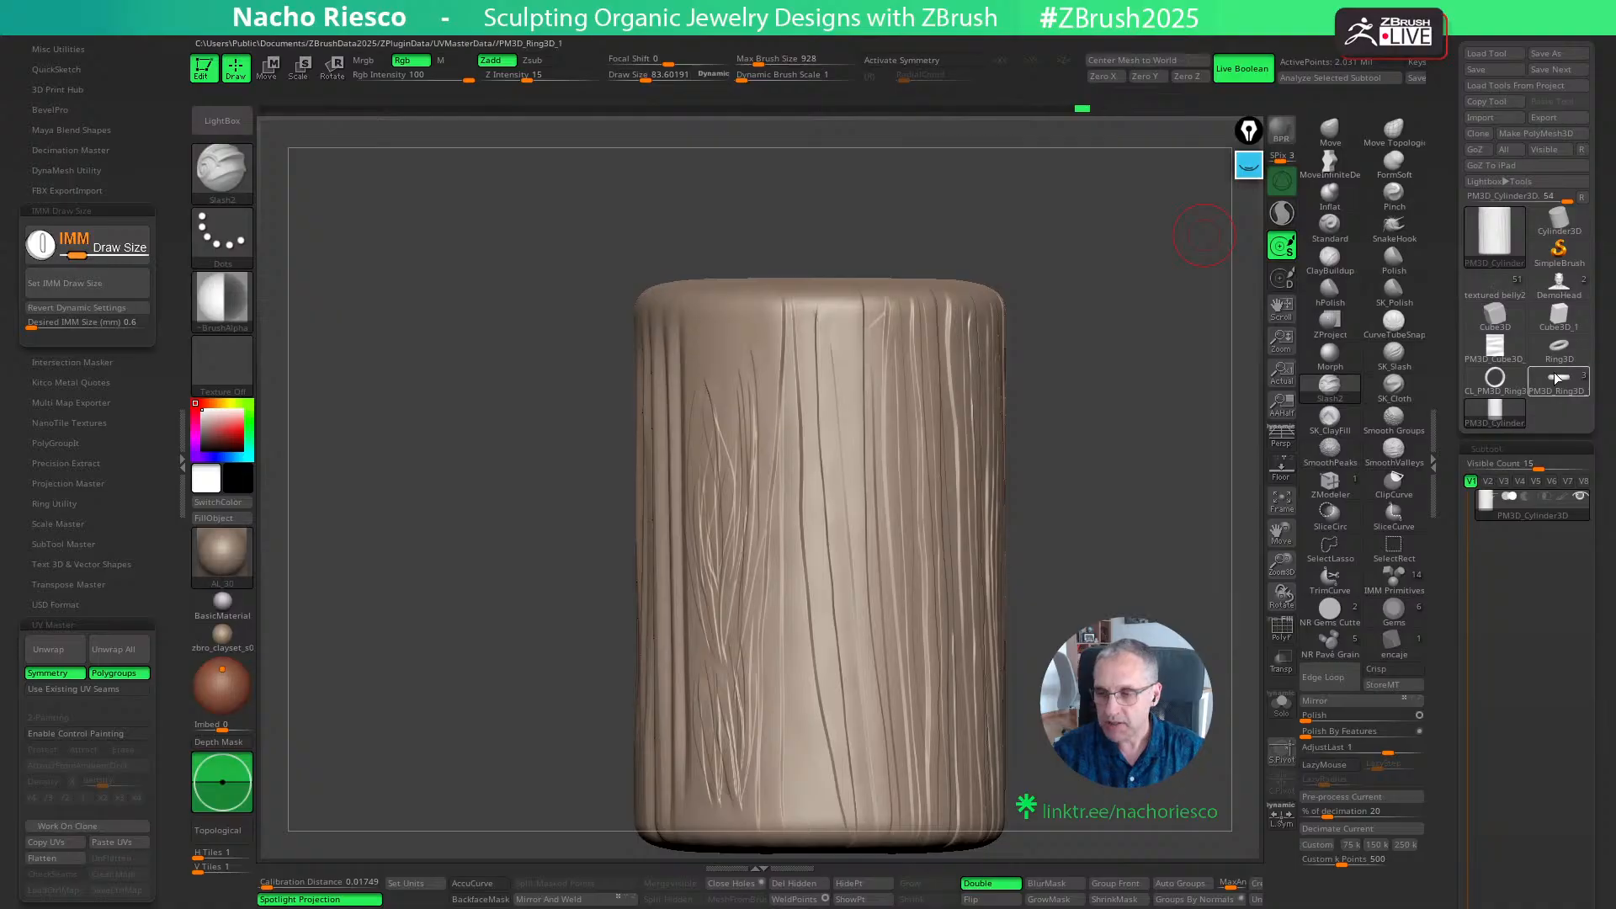
- Switch to the snake model and choose the pavé grain insert brush for the next seats without grains
{"action": "left_click", "coordinate": [1496, 283]}
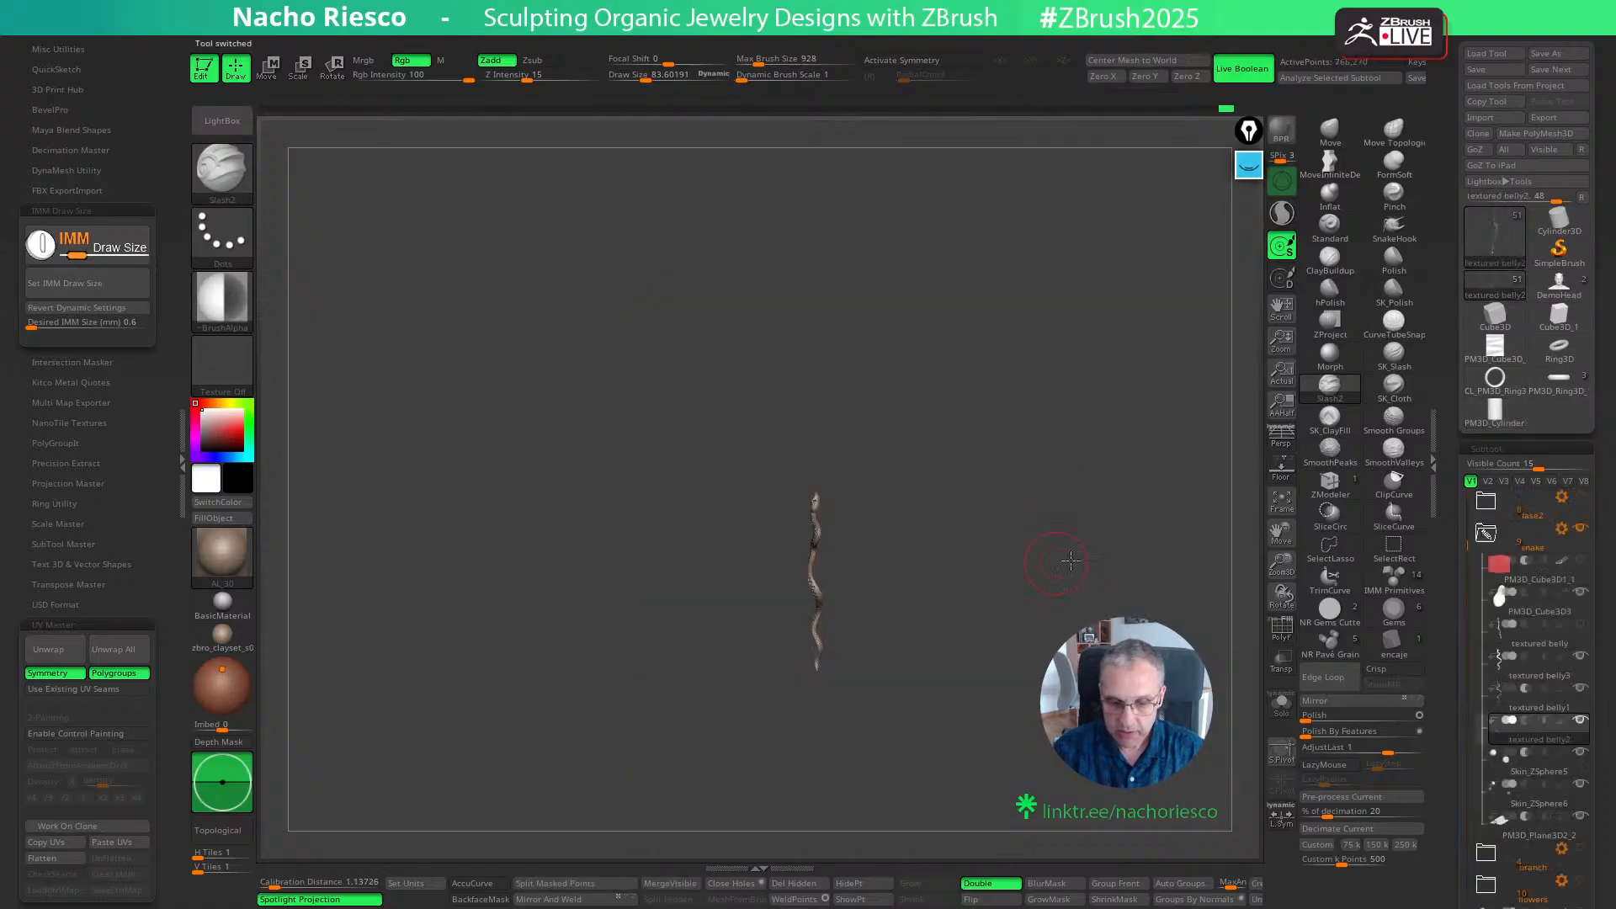
{"action": "mouse_move", "coordinate": [1070, 561]}
{"action": "left_mouse_down"}
{"action": "mouse_move", "coordinate": [1042, 505]}
{"action": "mouse_move", "coordinate": [1027, 544]}
{"action": "mouse_move", "coordinate": [995, 486]}
{"action": "mouse_move", "coordinate": [1003, 752]}
{"action": "mouse_move", "coordinate": [1058, 895]}
{"action": "mouse_move", "coordinate": [1071, 517]}
{"action": "mouse_move", "coordinate": [1075, 591]}
{"action": "left_mouse_up"}
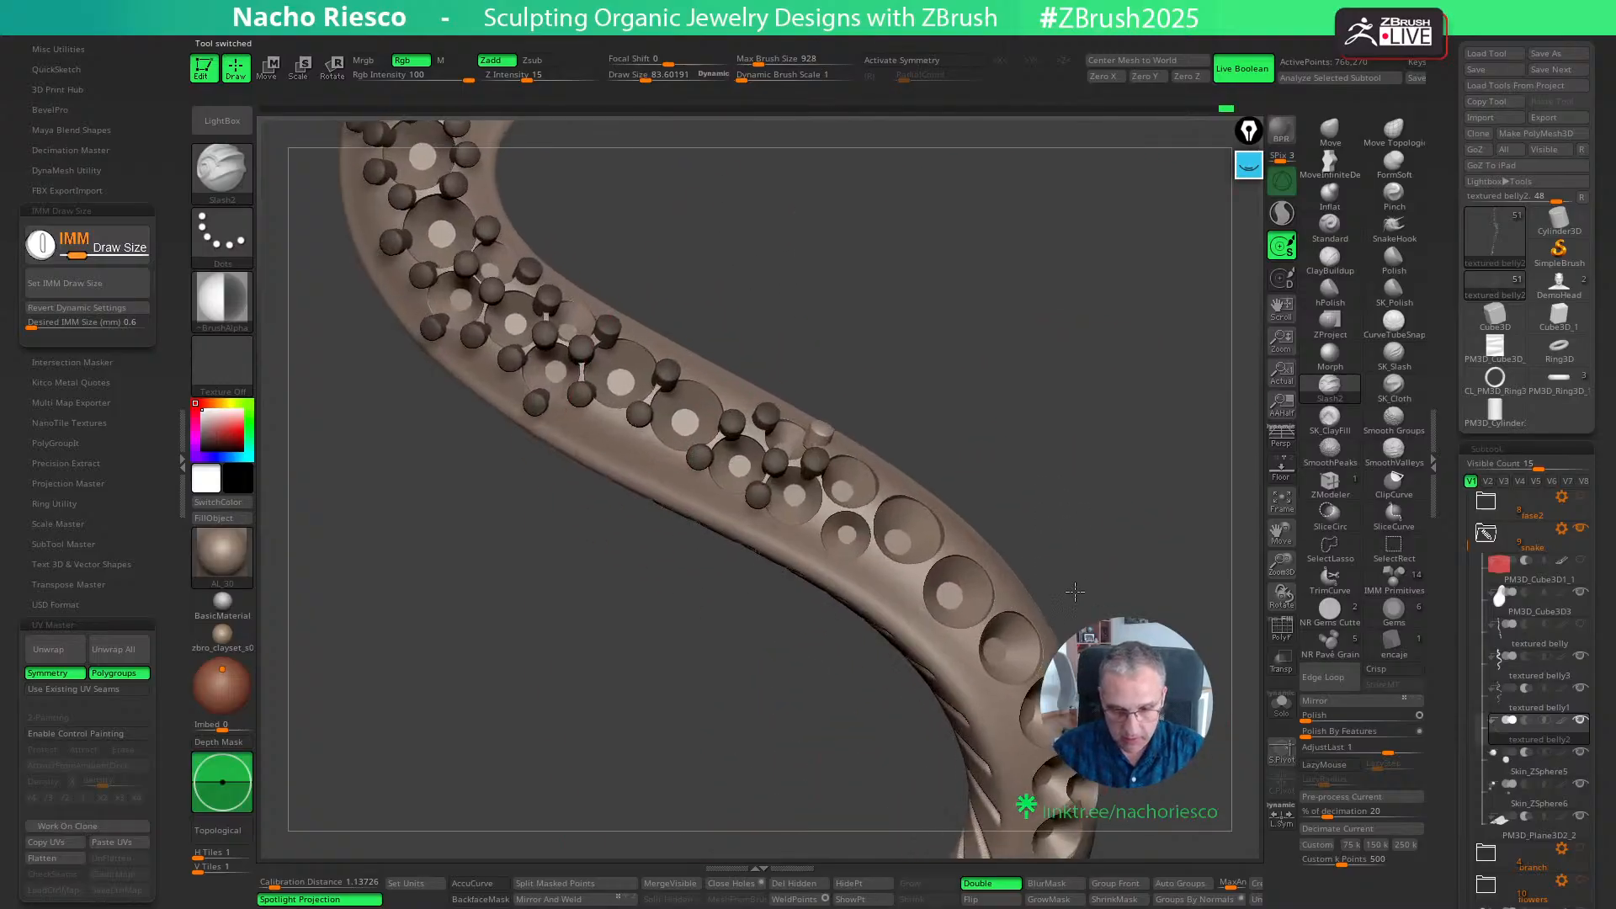
{"action": "left_click", "coordinate": [1342, 653]}
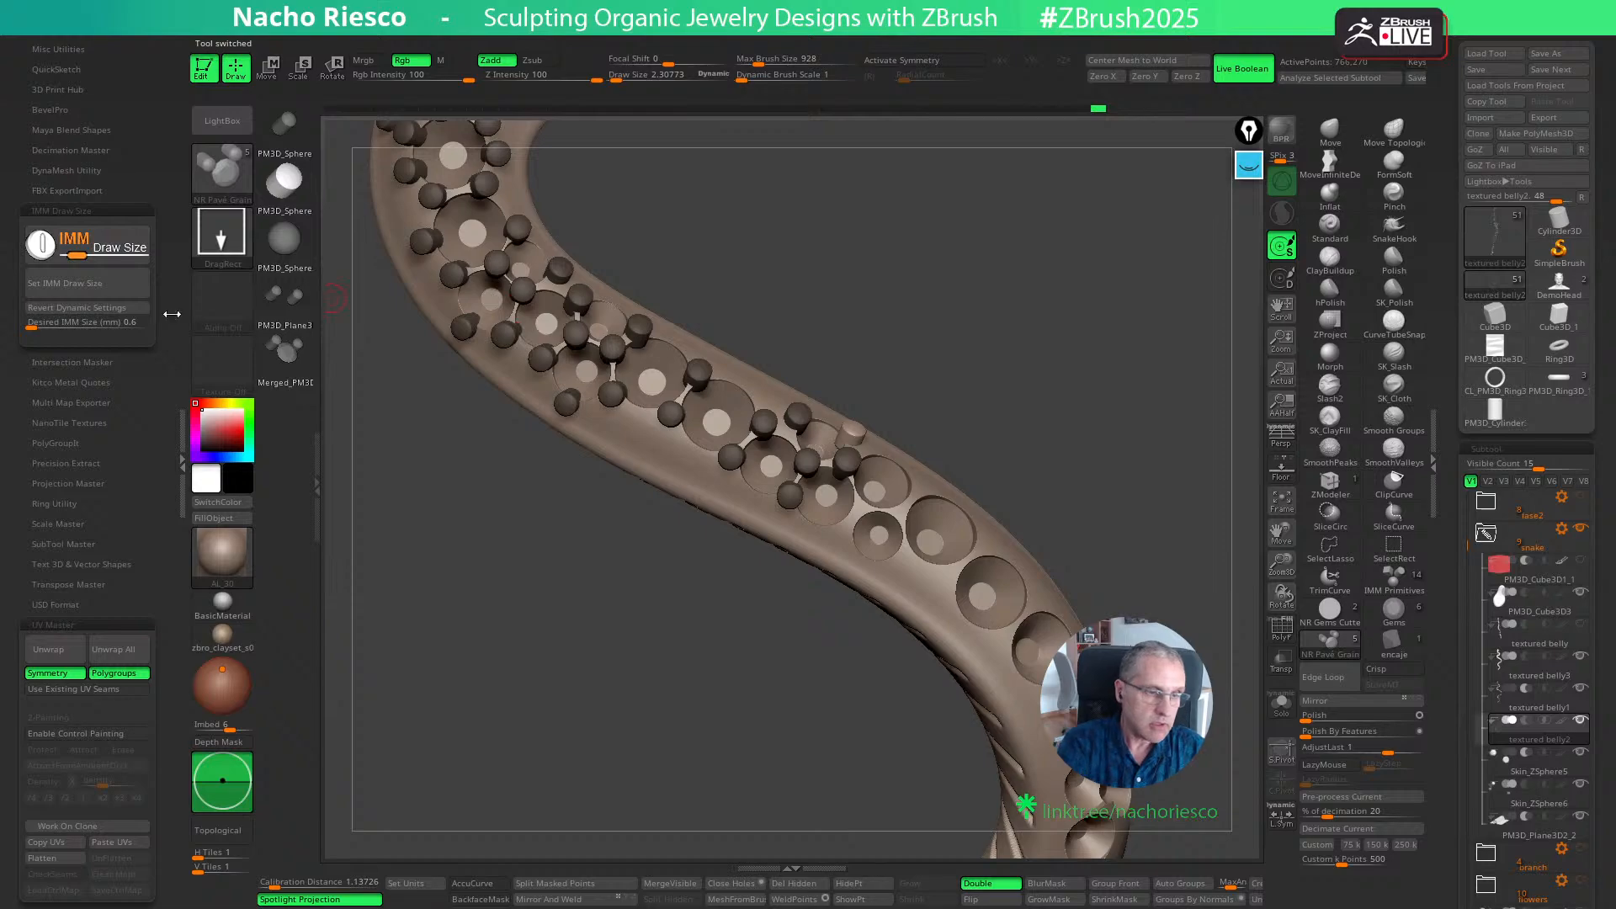
{"action": "left_click_drag", "start_coordinate": [1093, 508], "coordinate": [1084, 577], "text": "alt"}
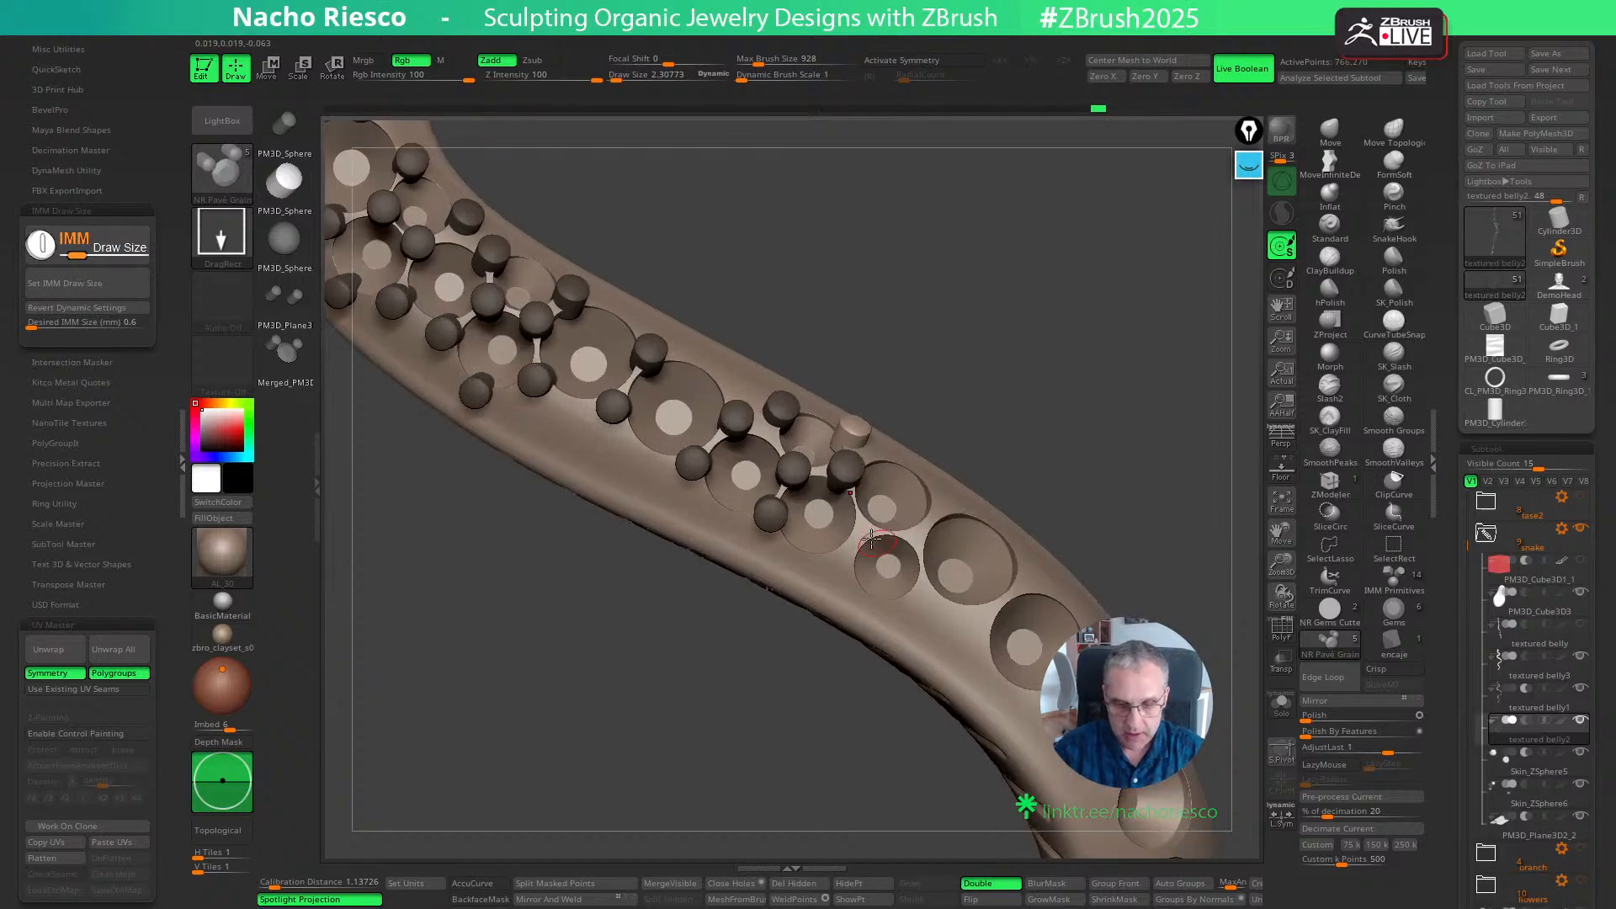
- Insert pavé grains around the next small gem seat and at its junctions with the neighbouring seats
{"action": "left_click", "coordinate": [863, 528]}
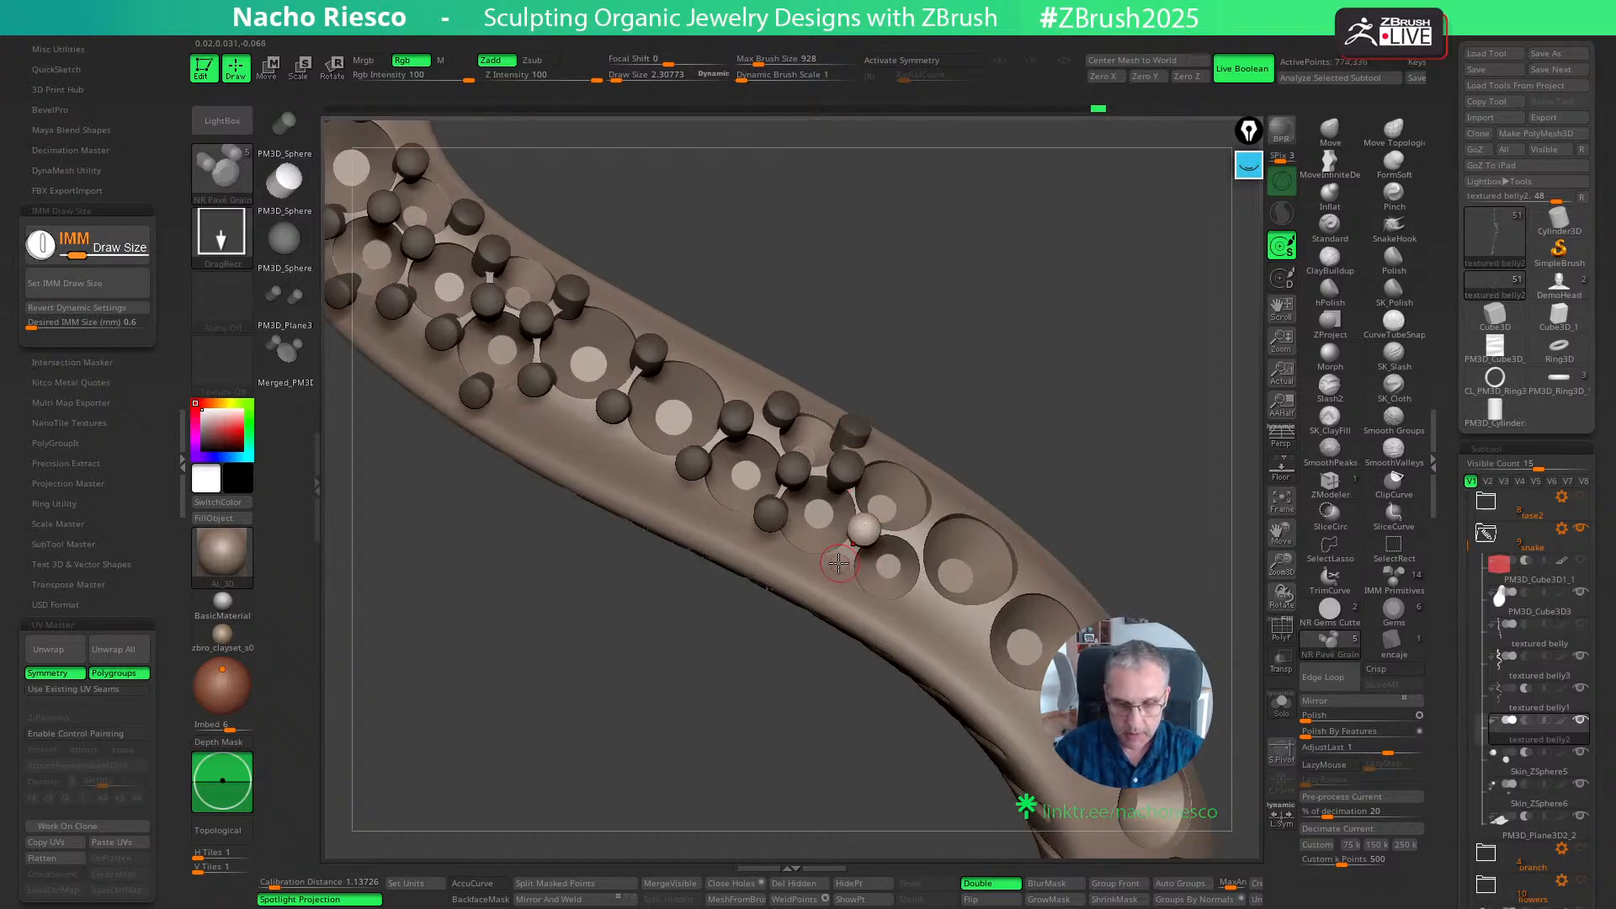
{"action": "left_click", "coordinate": [839, 563]}
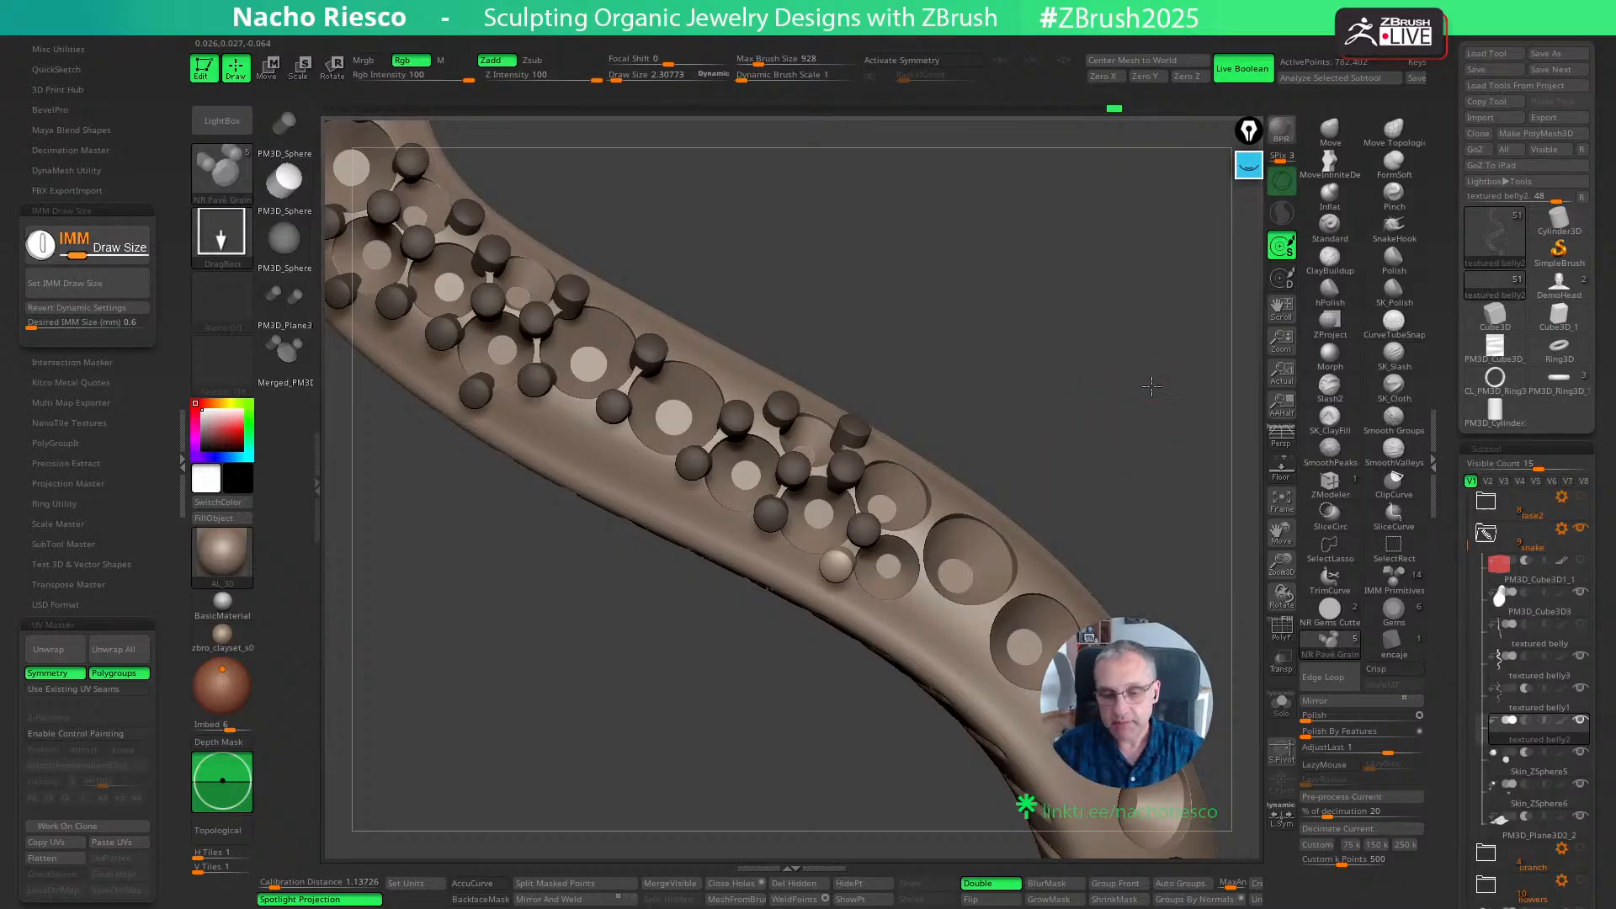
{"action": "left_click_drag", "start_coordinate": [1151, 385], "coordinate": [917, 537]}
{"action": "left_click", "coordinate": [912, 538]}
{"action": "left_click_drag", "start_coordinate": [1002, 475], "coordinate": [1037, 464]}
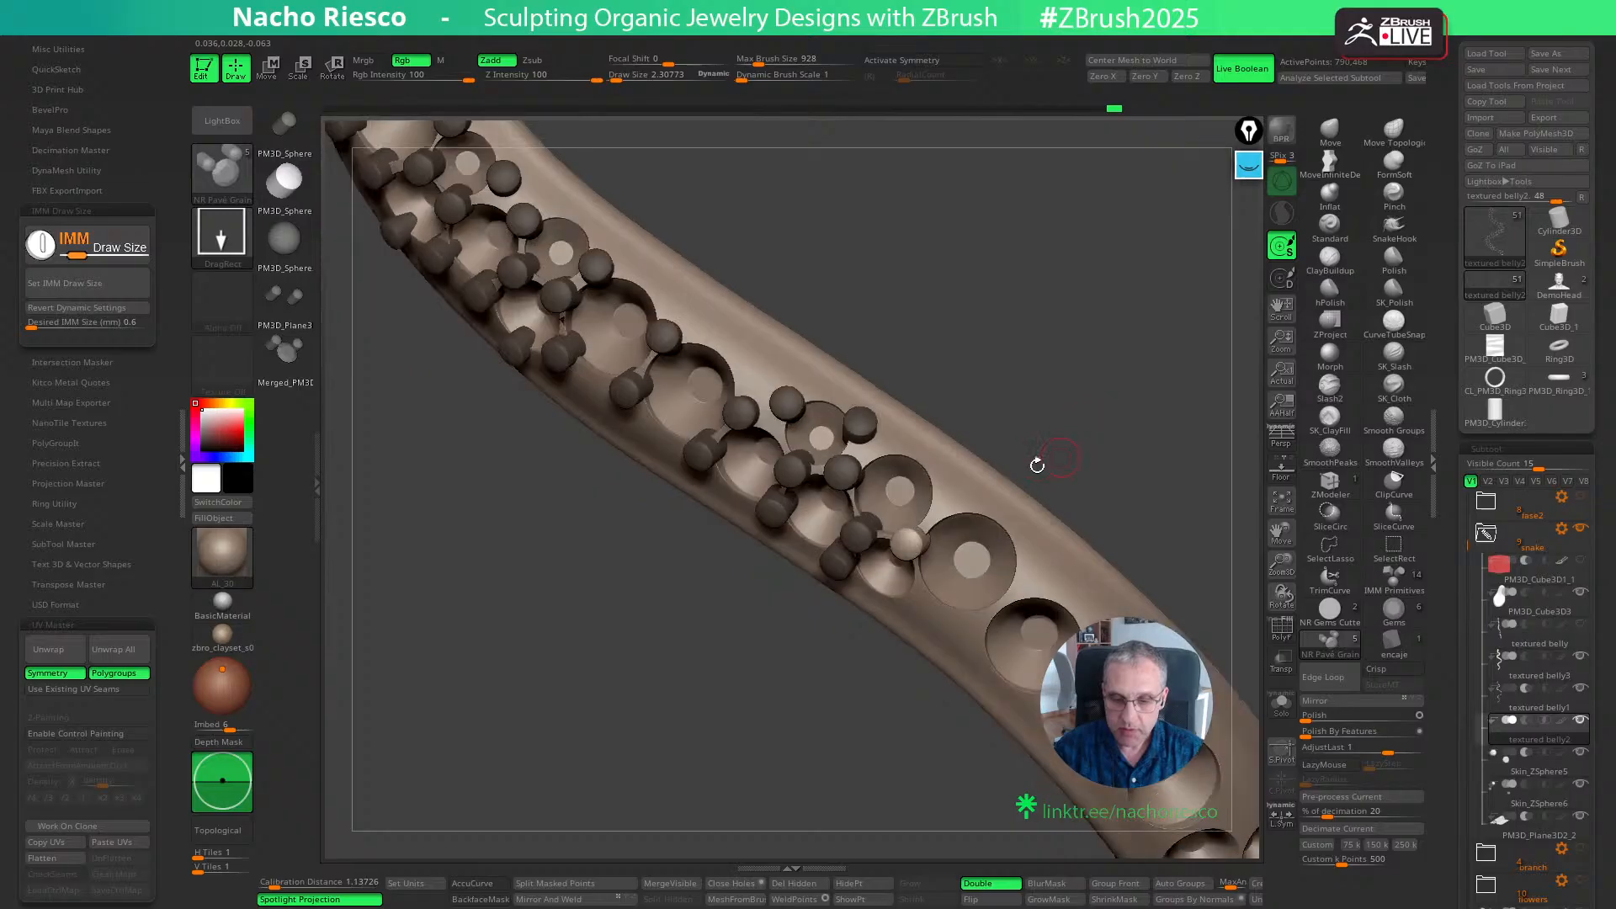
{"action": "left_click", "coordinate": [946, 502]}
{"action": "left_click_drag", "start_coordinate": [1100, 407], "coordinate": [912, 443]}
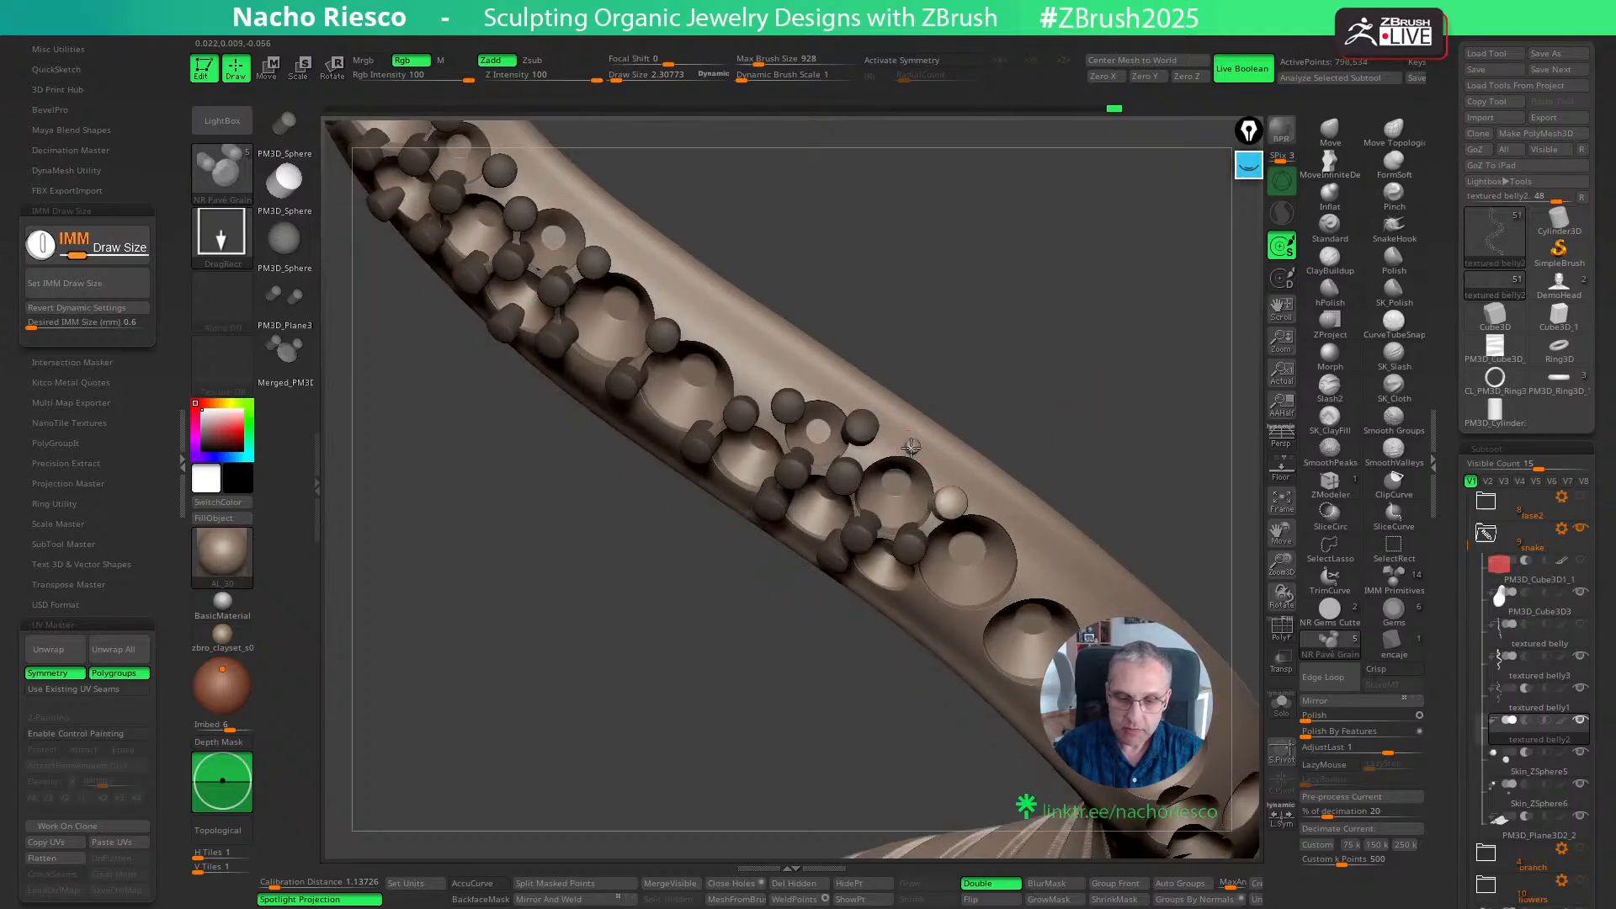
- Place a grain on the medium seat's outer rim, redoing the first attempt and nudging it with the Move gizmo
{"action": "left_click", "coordinate": [912, 446]}
{"action": "mouse_move", "coordinate": [1075, 407]}
{"action": "left_mouse_down"}
{"action": "mouse_move", "coordinate": [1076, 351]}
{"action": "mouse_move", "coordinate": [1114, 356]}
{"action": "mouse_move", "coordinate": [1087, 408]}
{"action": "left_mouse_up"}
{"action": "key", "text": "ctrl+z"}
{"action": "mouse_move", "coordinate": [919, 445]}
{"action": "left_mouse_down"}
{"action": "mouse_move", "coordinate": [924, 461]}
{"action": "mouse_move", "coordinate": [940, 453]}
{"action": "left_mouse_up"}
{"action": "key", "text": "w"}
{"action": "left_click_drag", "start_coordinate": [938, 459], "coordinate": [940, 462]}
{"action": "key", "text": "q"}
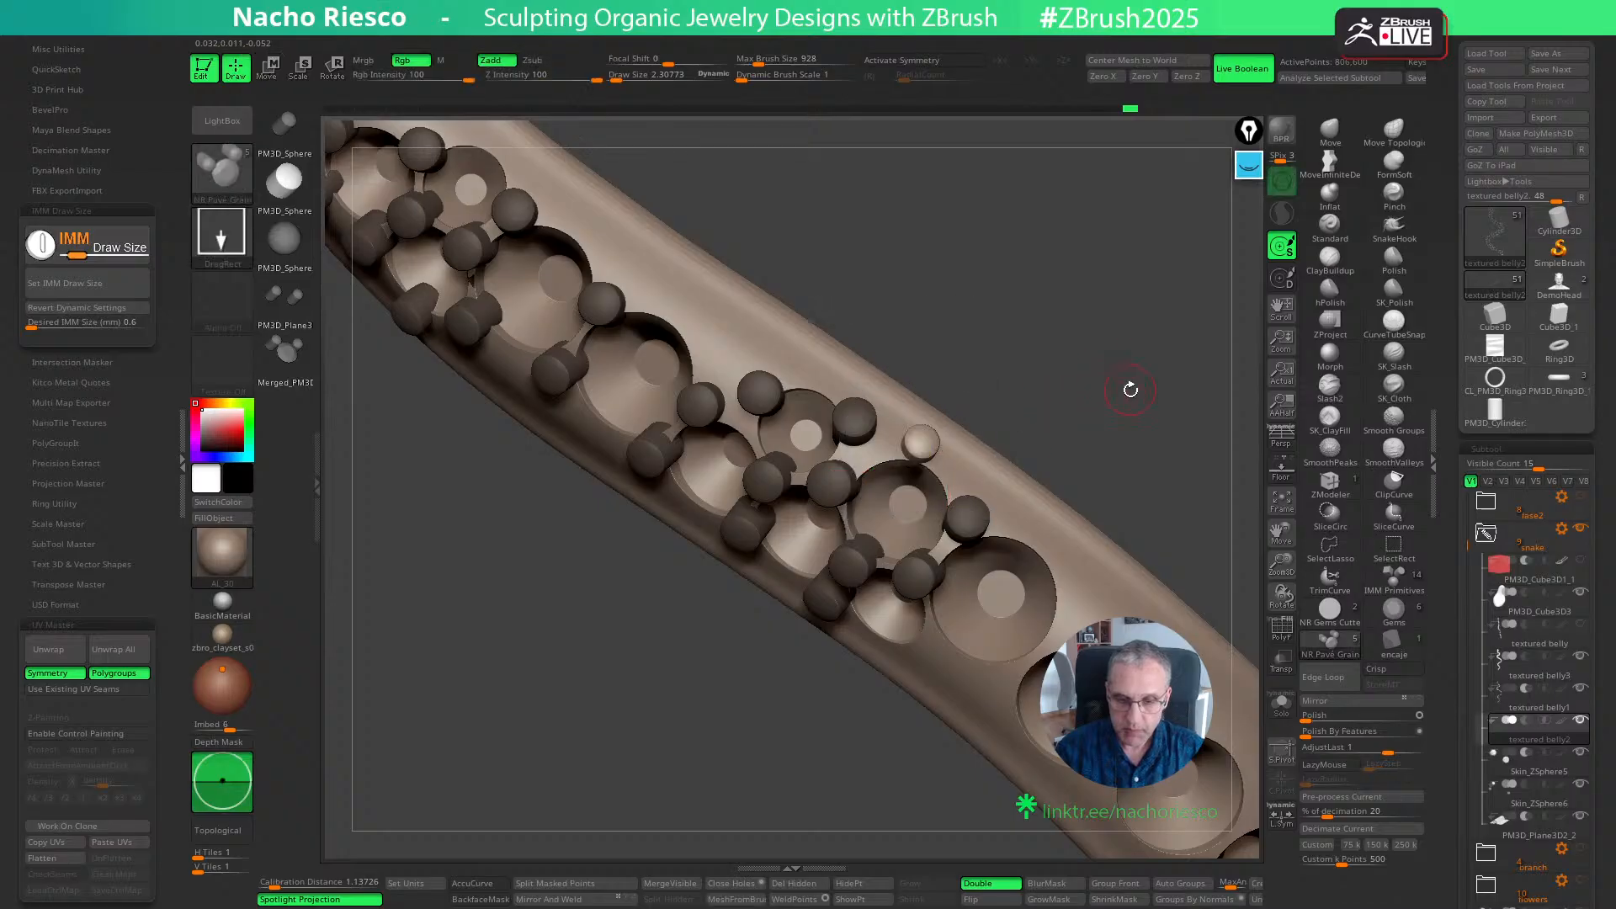
{"action": "left_click_drag", "start_coordinate": [1129, 386], "coordinate": [1081, 402]}
{"action": "key", "text": "w"}
{"action": "left_click_drag", "start_coordinate": [986, 517], "coordinate": [982, 520]}
{"action": "key", "text": "q"}
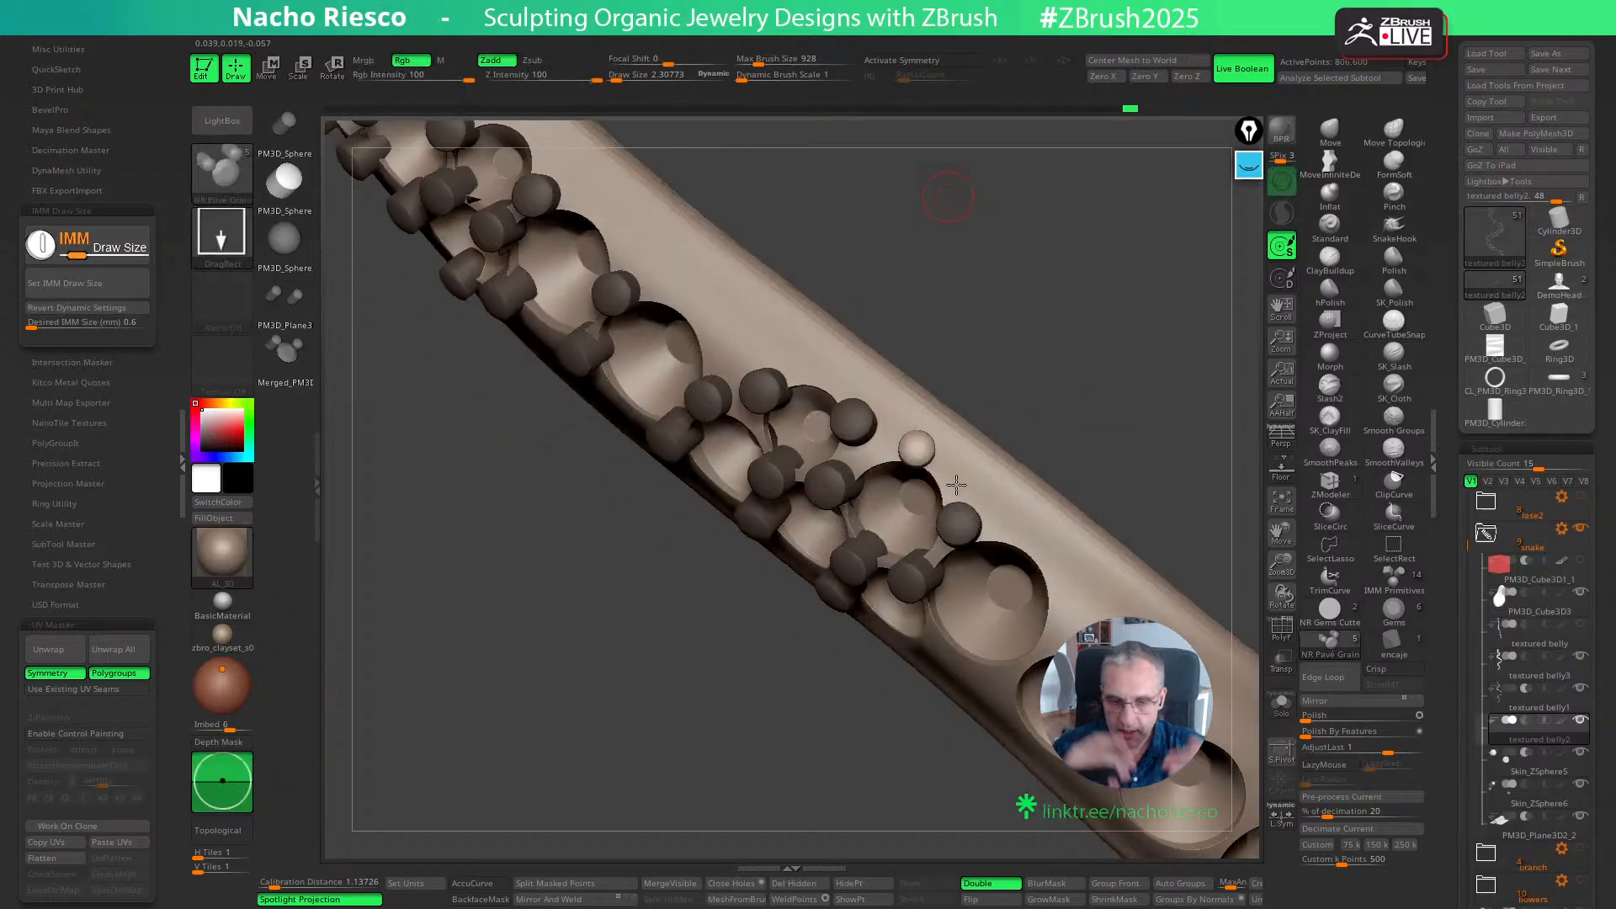
- Insert grains beside the small seat and on both sides of the gap after the adjacent large seat
{"action": "mouse_move", "coordinate": [1068, 398]}
{"action": "left_mouse_down"}
{"action": "mouse_move", "coordinate": [1107, 441]}
{"action": "mouse_move", "coordinate": [1049, 407]}
{"action": "mouse_move", "coordinate": [967, 505]}
{"action": "left_mouse_up"}
{"action": "left_click_drag", "start_coordinate": [899, 615], "coordinate": [902, 621], "text": "ctrl"}
{"action": "left_click_drag", "start_coordinate": [1113, 420], "coordinate": [991, 654]}
{"action": "key", "text": "w"}
{"action": "key", "text": "q"}
{"action": "left_click_drag", "start_coordinate": [1127, 458], "coordinate": [1109, 505]}
{"action": "left_click_drag", "start_coordinate": [1058, 586], "coordinate": [1062, 592], "text": "ctrl"}
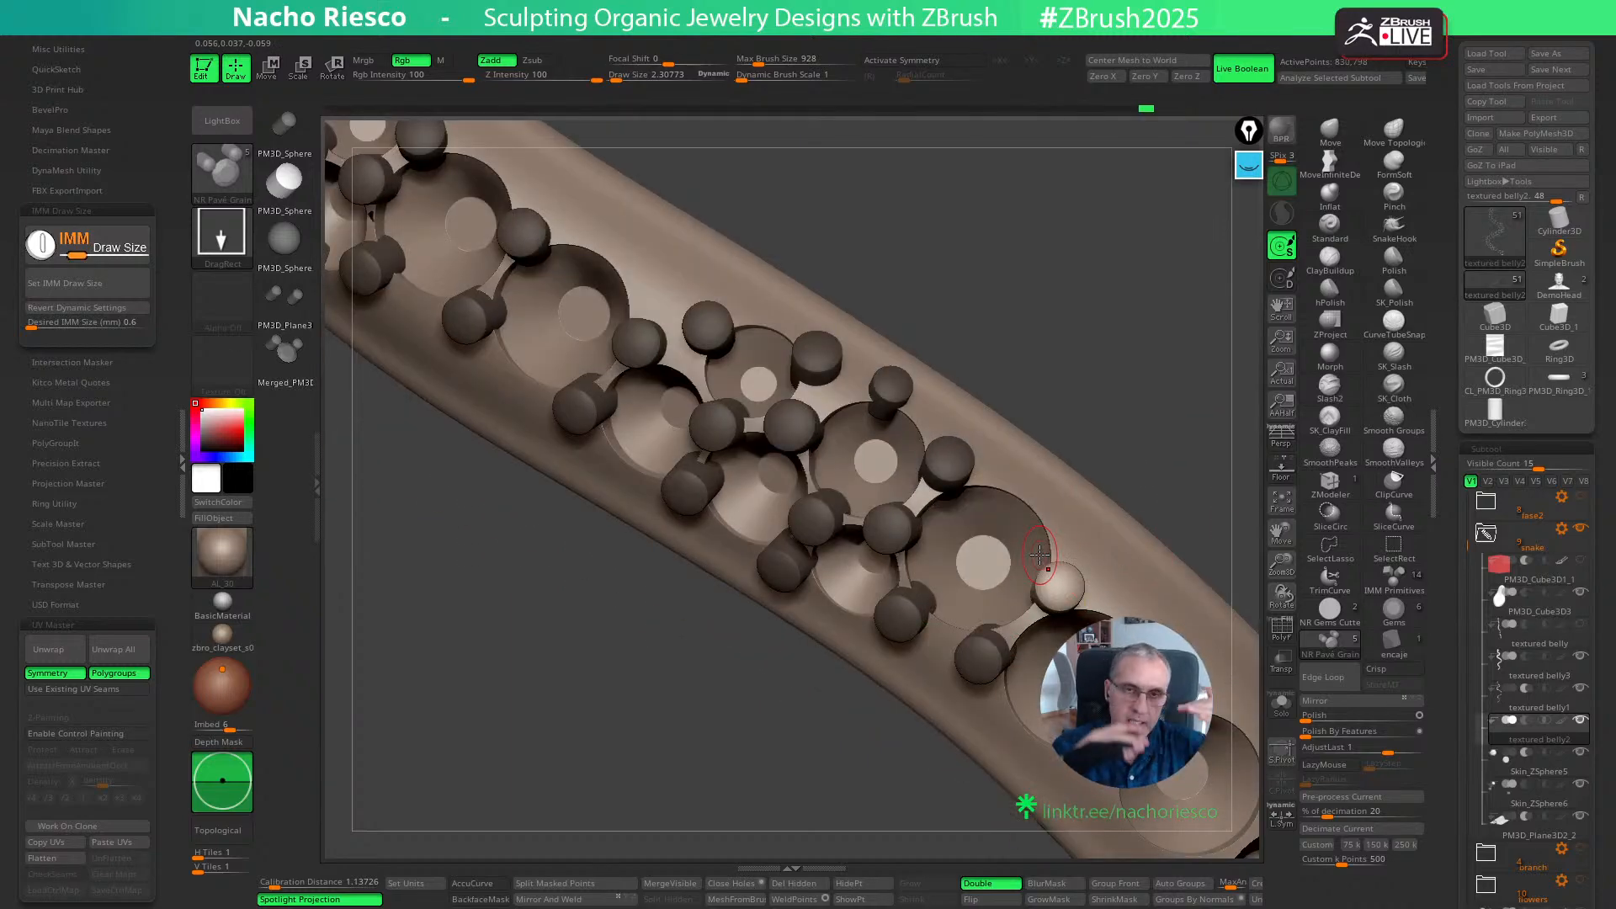
- Add a grain on the large seat's outer rim and adjust its position with the Move gizmo
{"action": "left_click_drag", "start_coordinate": [1187, 386], "coordinate": [1153, 426]}
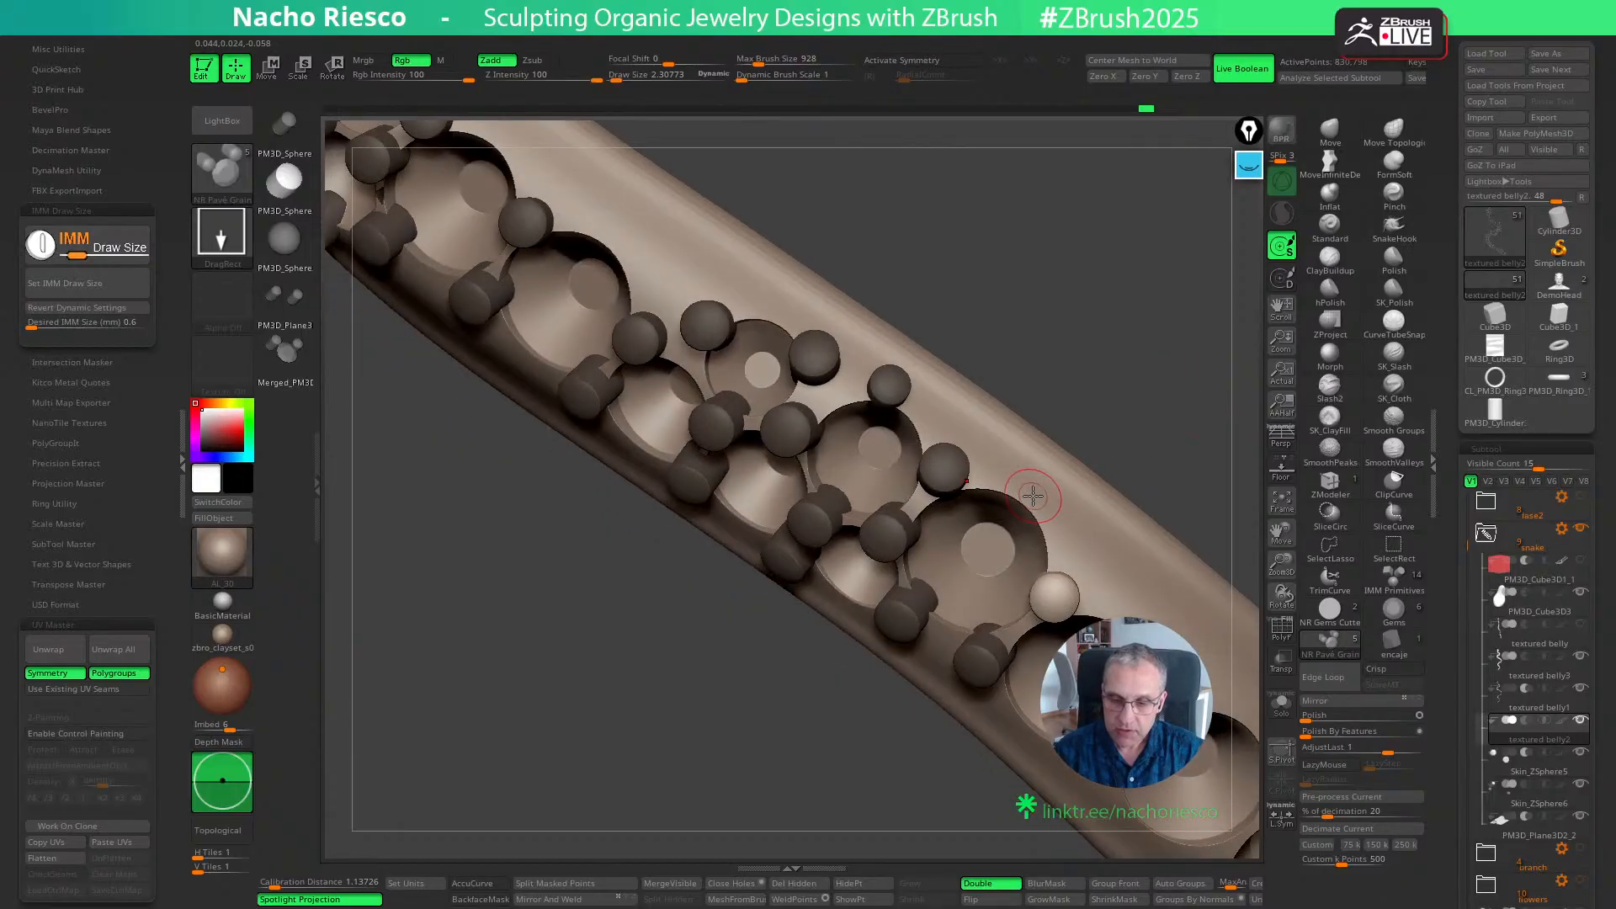
{"action": "key", "text": "w"}
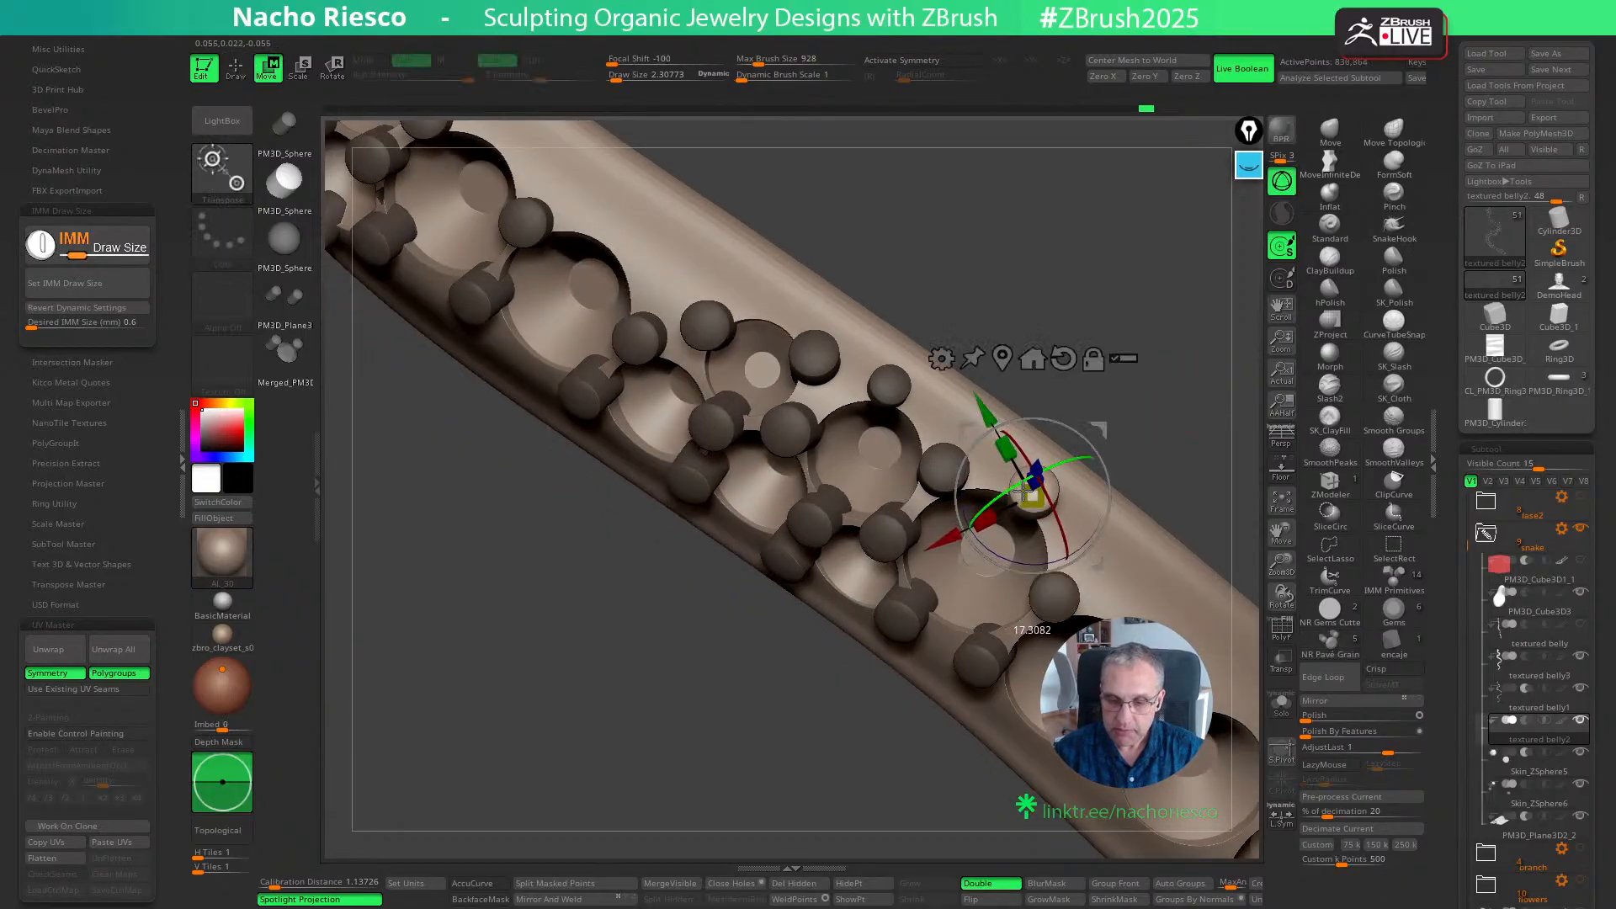
{"action": "key", "text": "q"}
{"action": "mouse_move", "coordinate": [1169, 472]}
{"action": "left_mouse_down"}
{"action": "mouse_move", "coordinate": [1184, 437]}
{"action": "mouse_move", "coordinate": [1137, 430]}
{"action": "mouse_move", "coordinate": [1065, 474]}
{"action": "mouse_move", "coordinate": [1085, 471]}
{"action": "mouse_move", "coordinate": [1115, 505]}
{"action": "left_mouse_up"}
{"action": "key", "text": "w"}
{"action": "left_click_drag", "start_coordinate": [1064, 455], "coordinate": [1057, 462]}
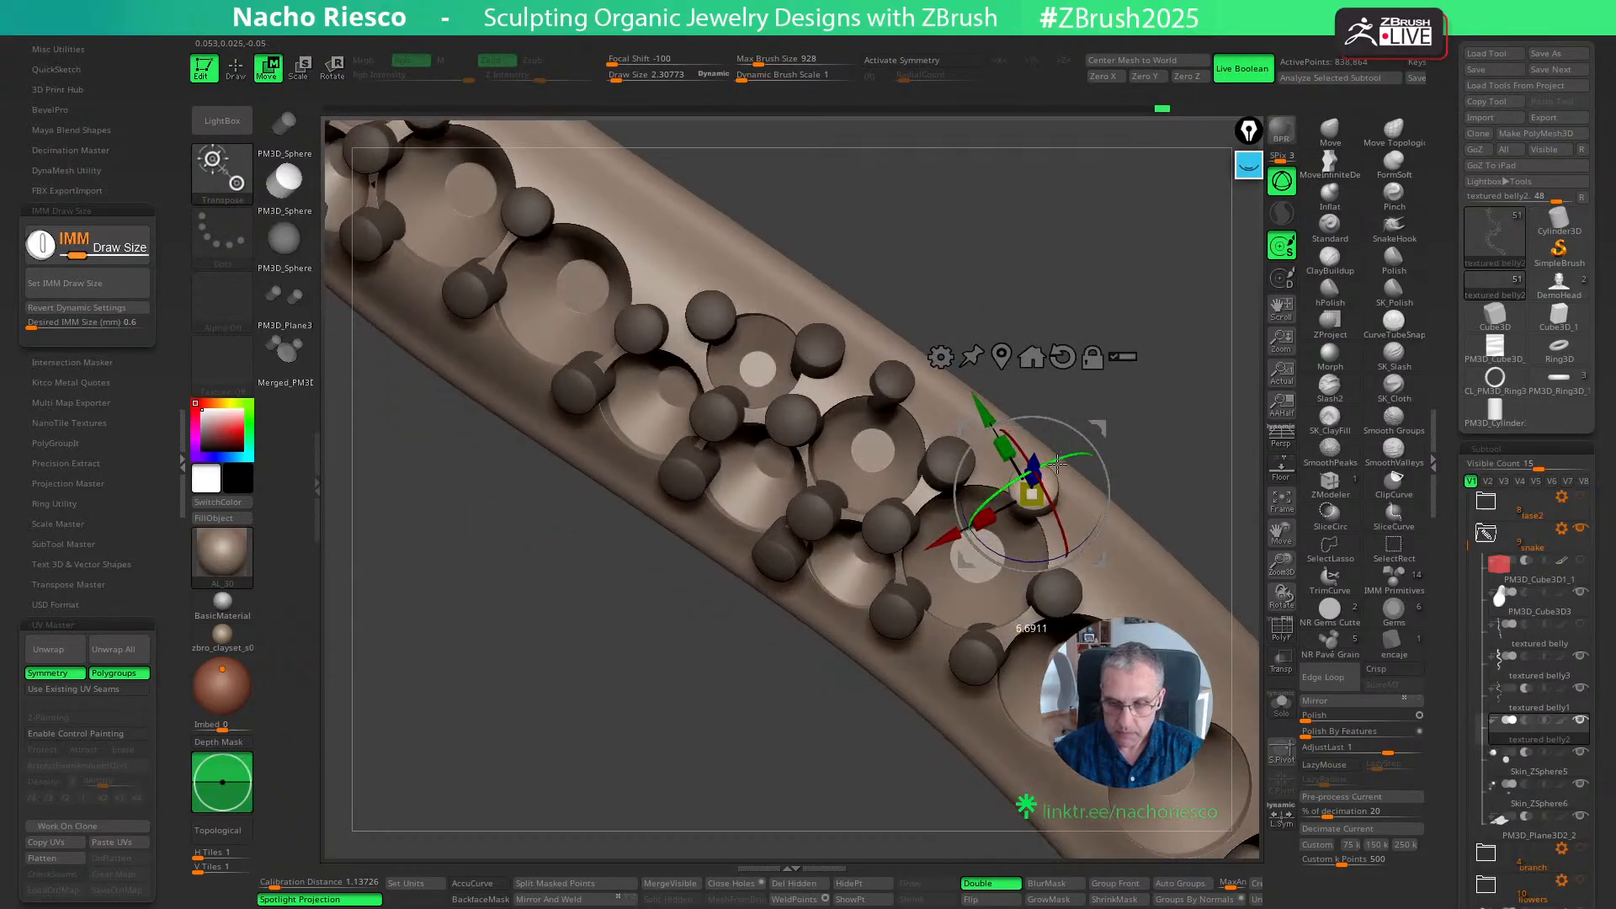
{"action": "key", "text": "q"}
{"action": "mouse_move", "coordinate": [1176, 469]}
{"action": "left_mouse_down"}
{"action": "mouse_move", "coordinate": [1199, 421]}
{"action": "mouse_move", "coordinate": [1108, 343]}
{"action": "left_mouse_up"}
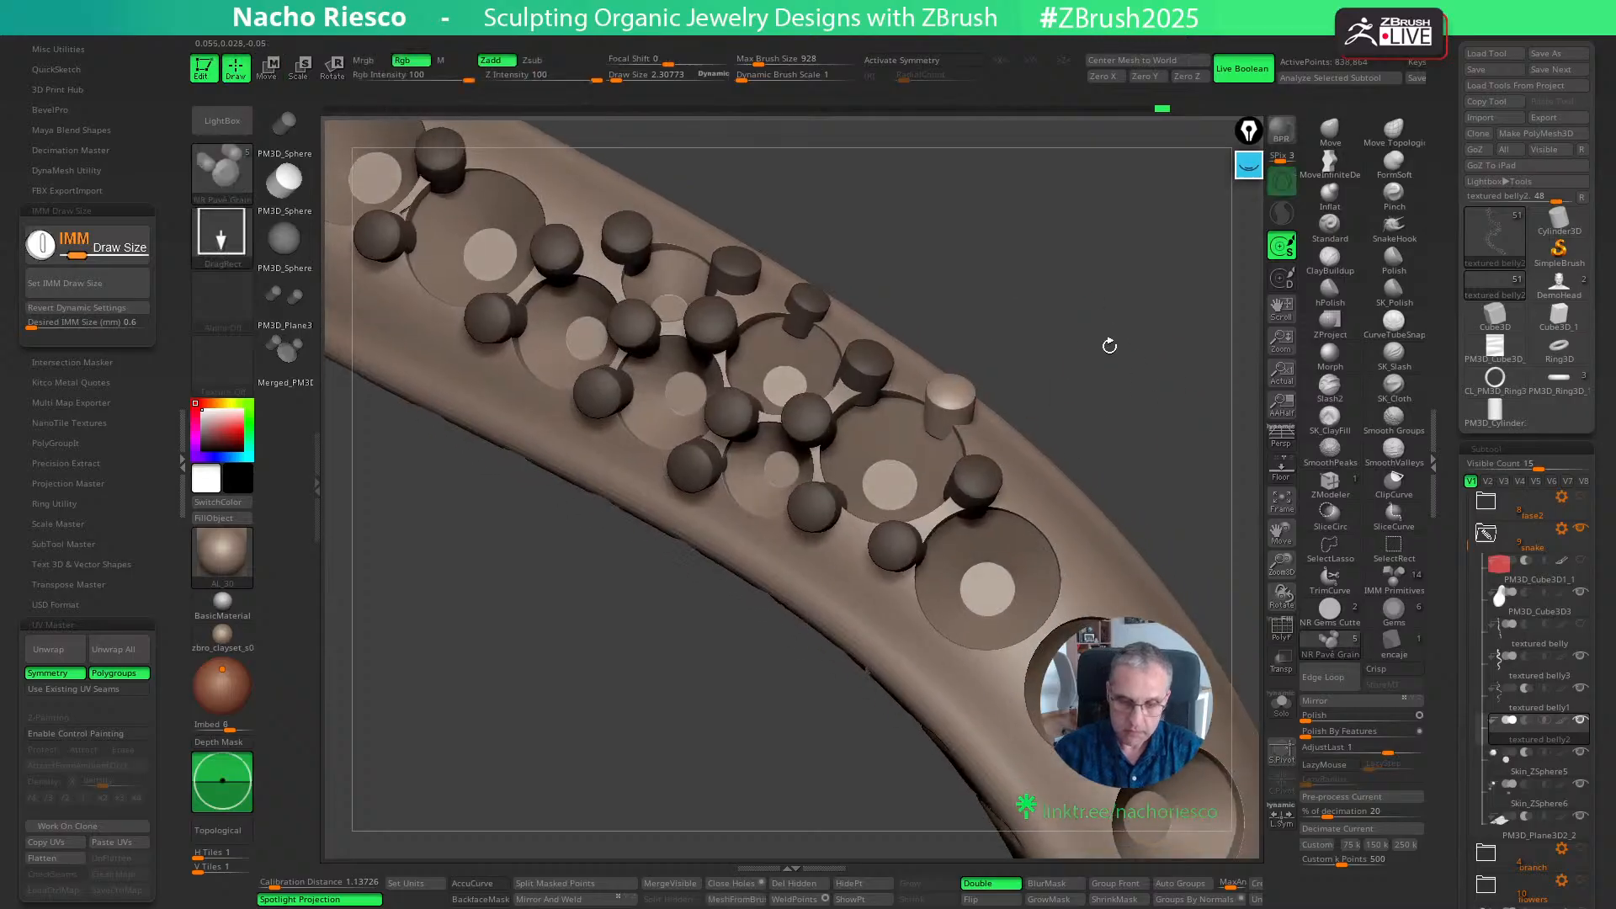
- Insert grain pairs between the next large seats along the snake's bend, down to the cluster of smaller seats
{"action": "left_click_drag", "start_coordinate": [1200, 494], "coordinate": [1094, 338]}
{"action": "left_click_drag", "start_coordinate": [935, 676], "coordinate": [979, 665]}
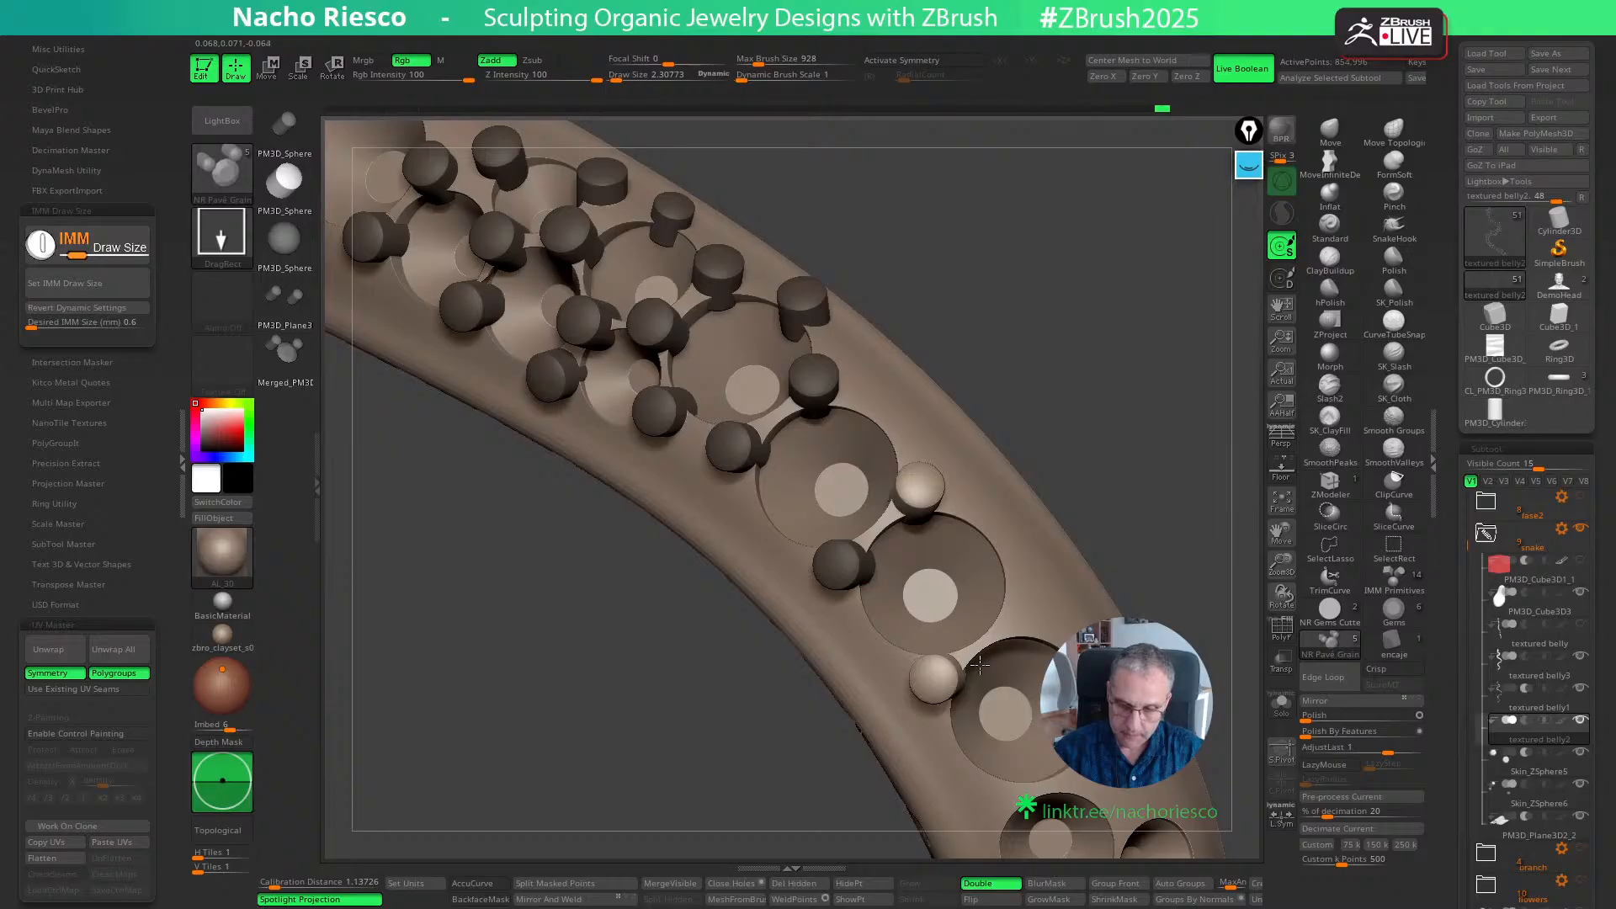
{"action": "left_click_drag", "start_coordinate": [1179, 561], "coordinate": [1121, 383], "text": "alt"}
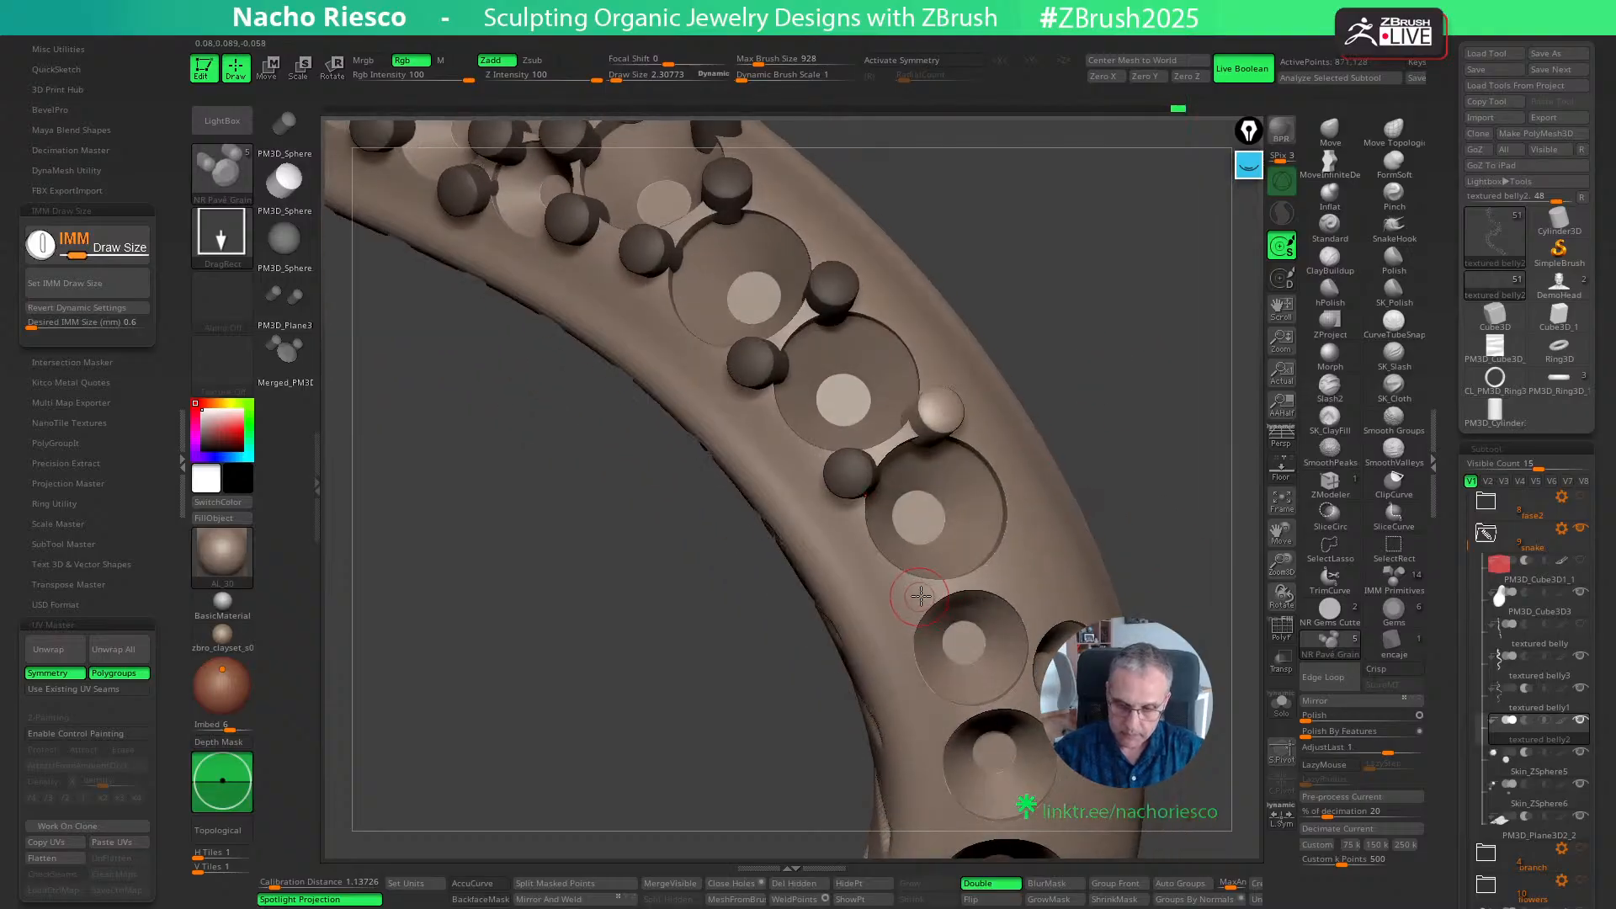
{"action": "left_click_drag", "start_coordinate": [921, 597], "coordinate": [948, 587]}
{"action": "mouse_move", "coordinate": [1172, 516]}
{"action": "left_mouse_down"}
{"action": "mouse_move", "coordinate": [1163, 487]}
{"action": "mouse_move", "coordinate": [1149, 498]}
{"action": "left_mouse_up"}
{"action": "left_click_drag", "start_coordinate": [983, 602], "coordinate": [1007, 530]}
- Place a grain between the offset side seat and the seat below, undoing and reinserting it closer to the rims
{"action": "left_click_drag", "start_coordinate": [1178, 509], "coordinate": [1140, 509]}
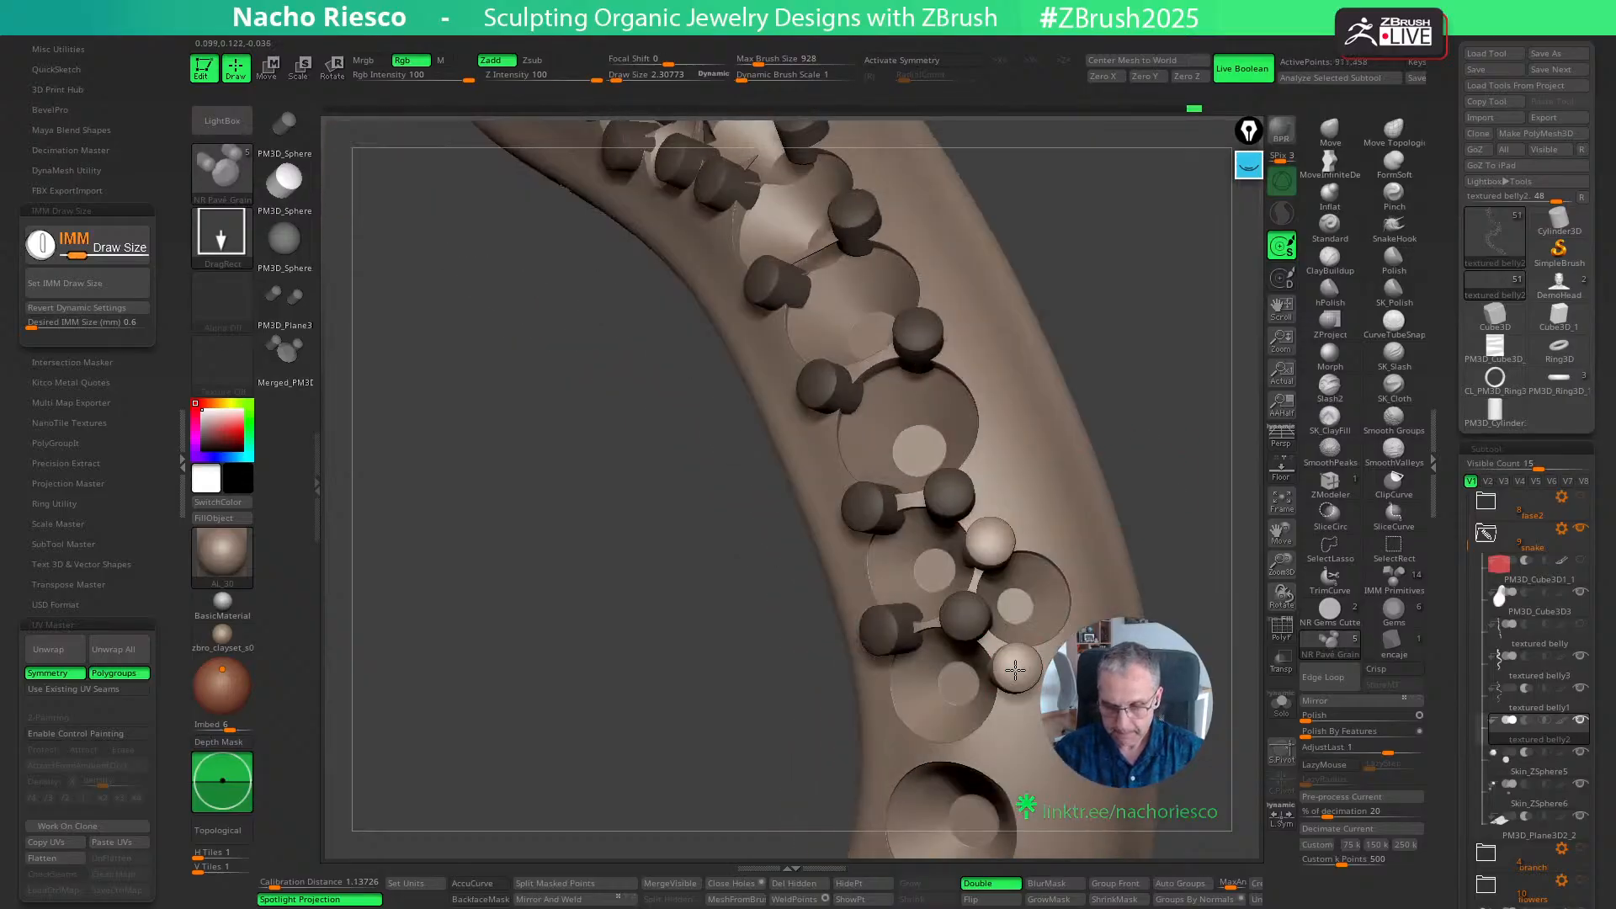
{"action": "left_click_drag", "start_coordinate": [1015, 670], "coordinate": [1029, 658]}
{"action": "left_click_drag", "start_coordinate": [1180, 560], "coordinate": [1136, 561]}
{"action": "key", "text": "ctrl+z"}
{"action": "left_click_drag", "start_coordinate": [1011, 664], "coordinate": [1010, 665]}
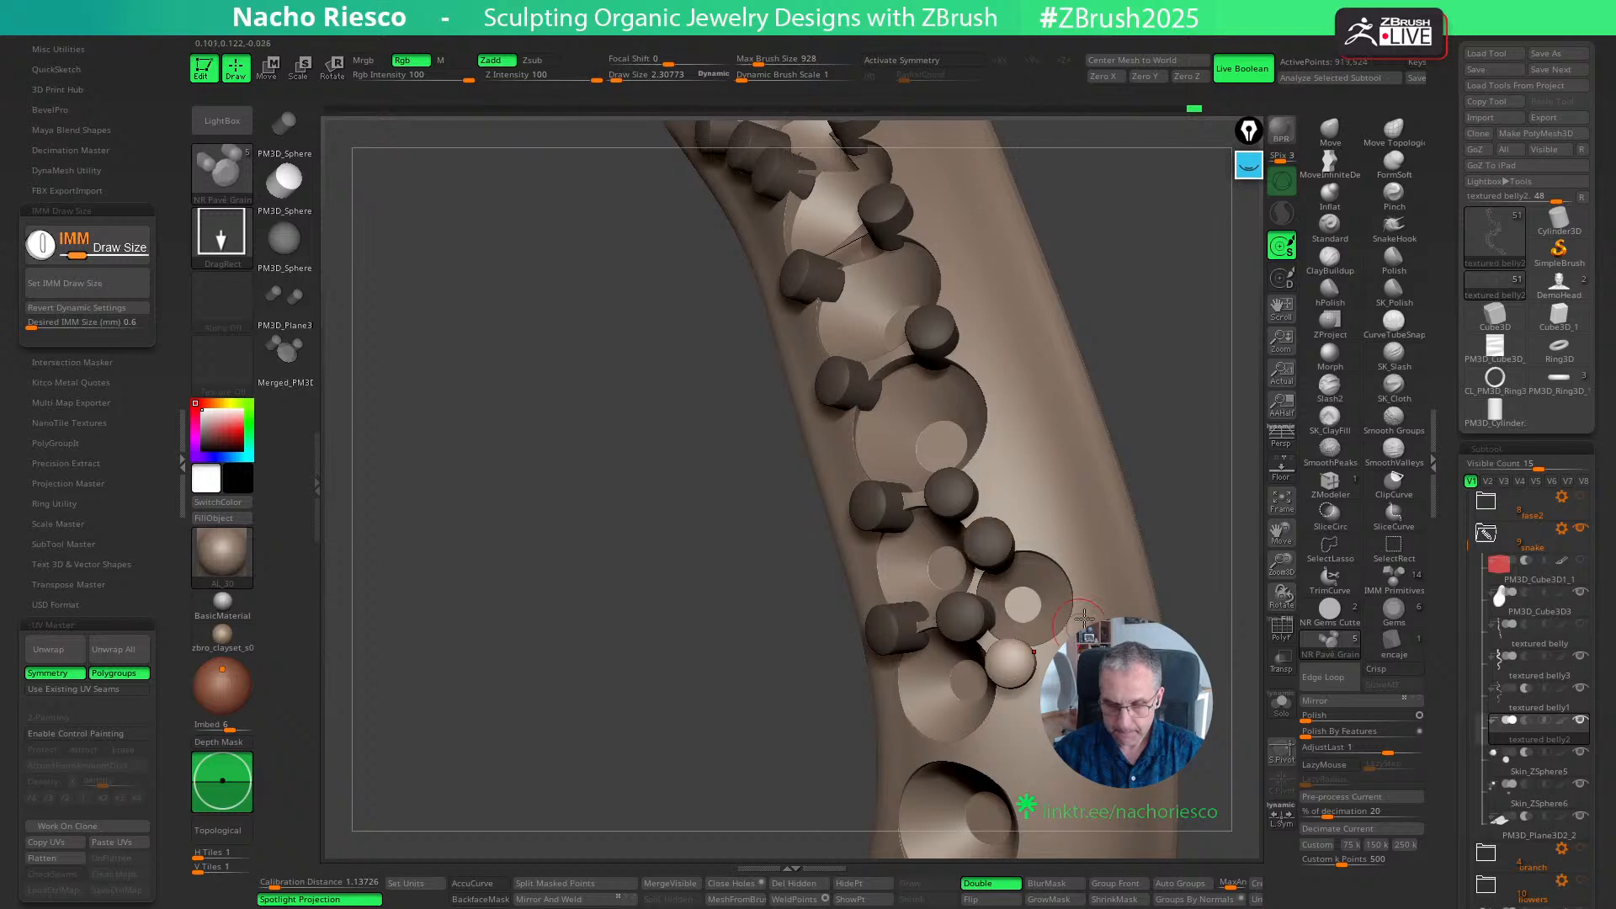
- Insert two grains on the outer rim of the offset side seat and adjust them with the Move gizmo
{"action": "mouse_move", "coordinate": [1064, 546]}
{"action": "left_mouse_down"}
{"action": "mouse_move", "coordinate": [1056, 534]}
{"action": "mouse_move", "coordinate": [1080, 557]}
{"action": "left_mouse_up"}
{"action": "key", "text": "w"}
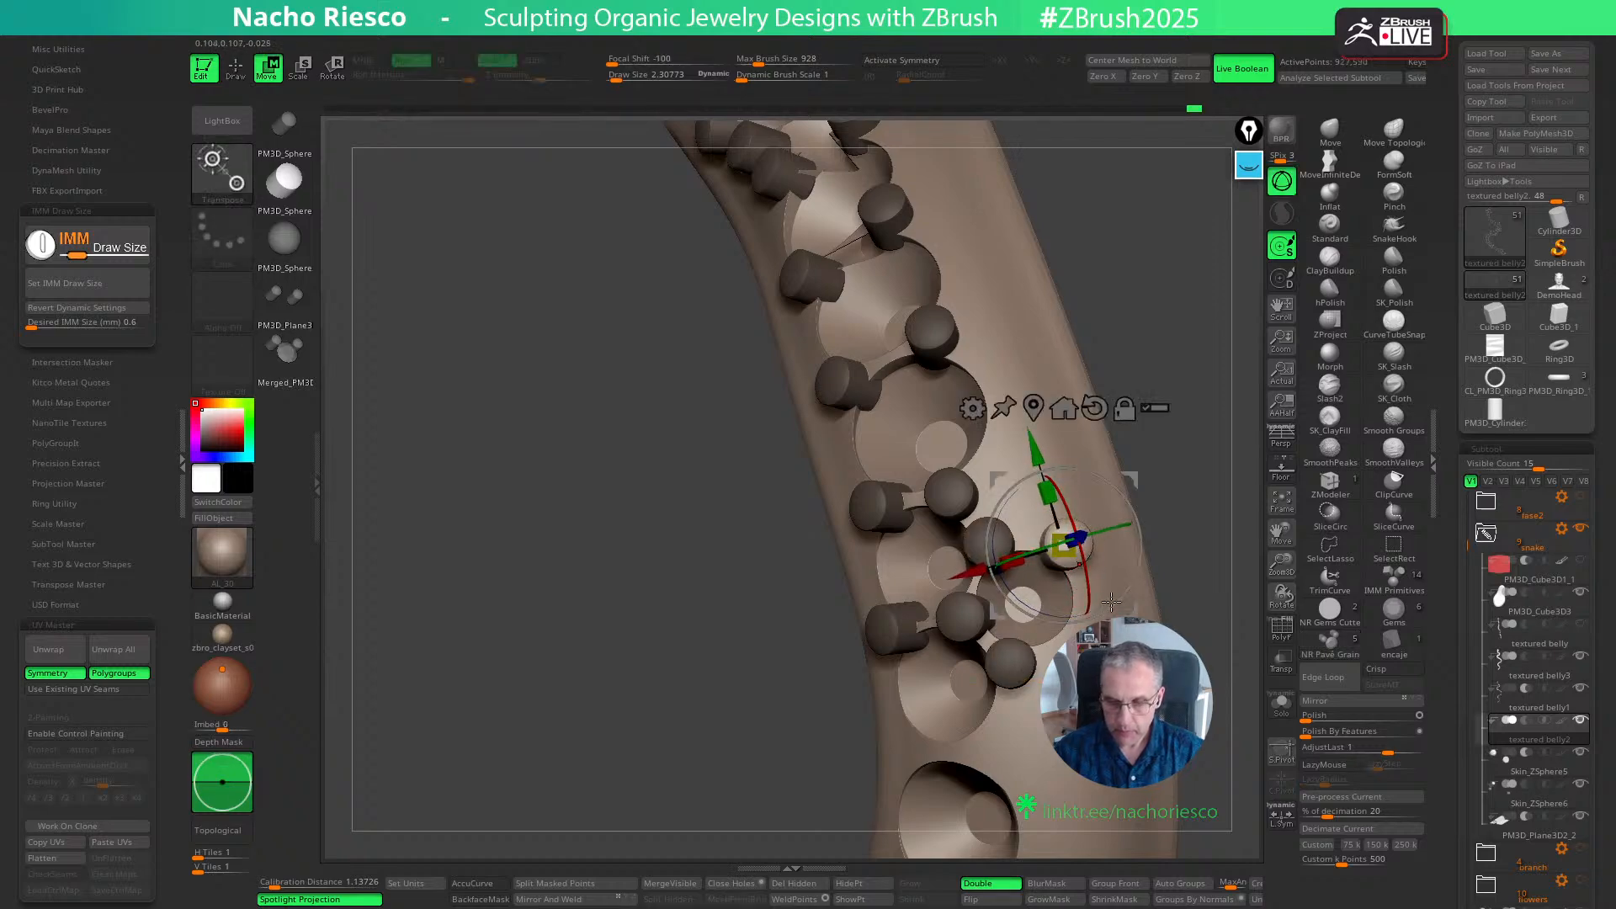
{"action": "key", "text": "q"}
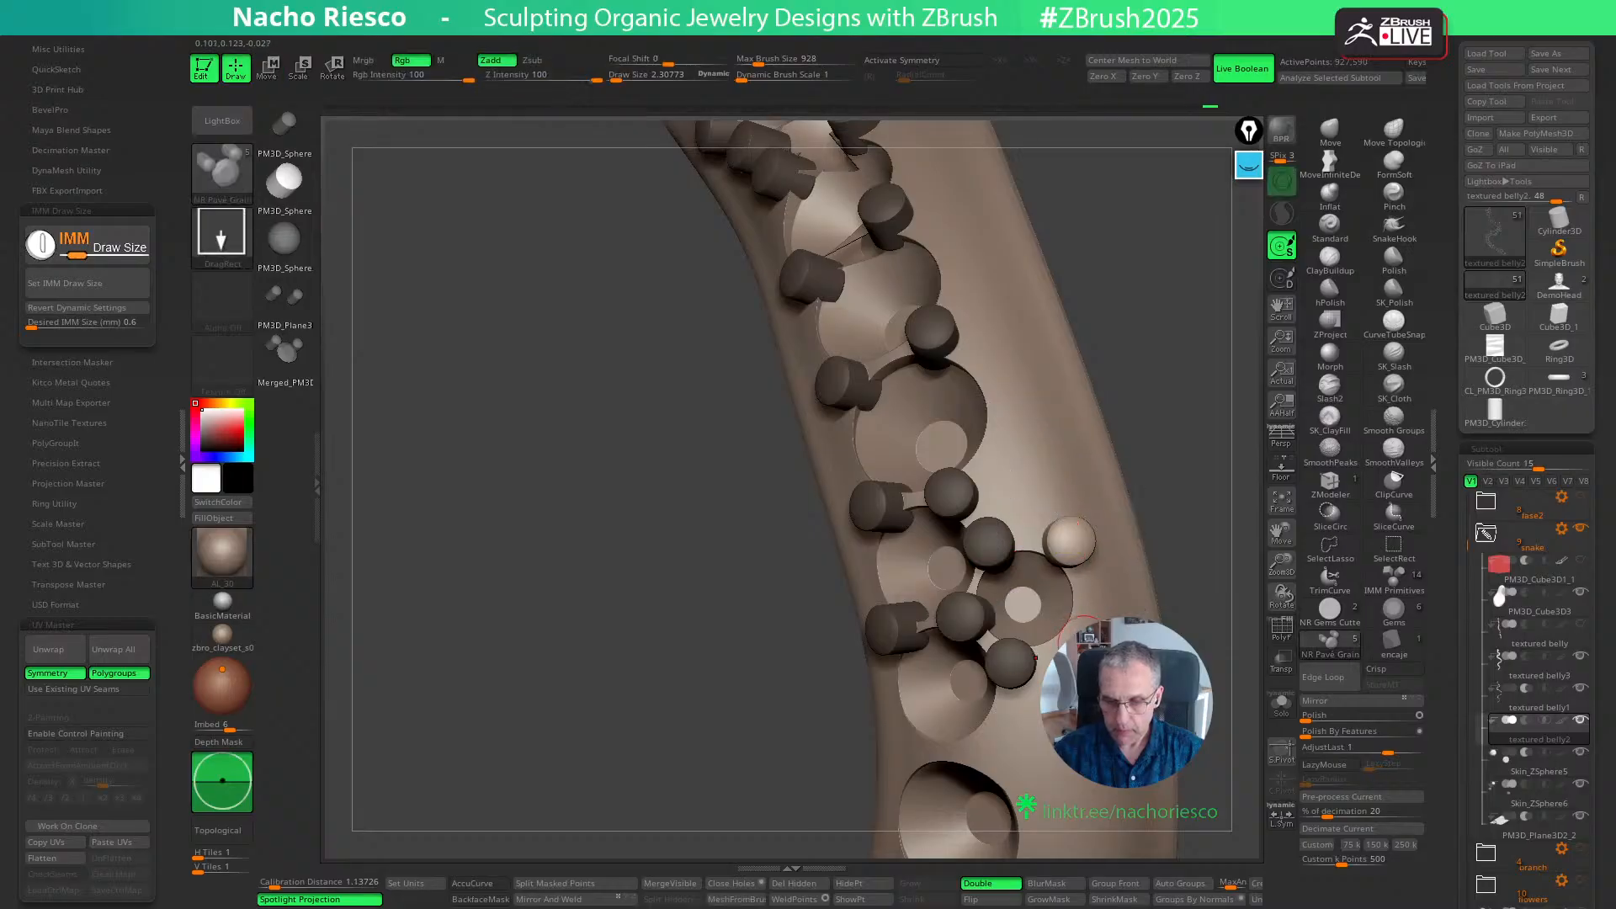
{"action": "key", "text": "w"}
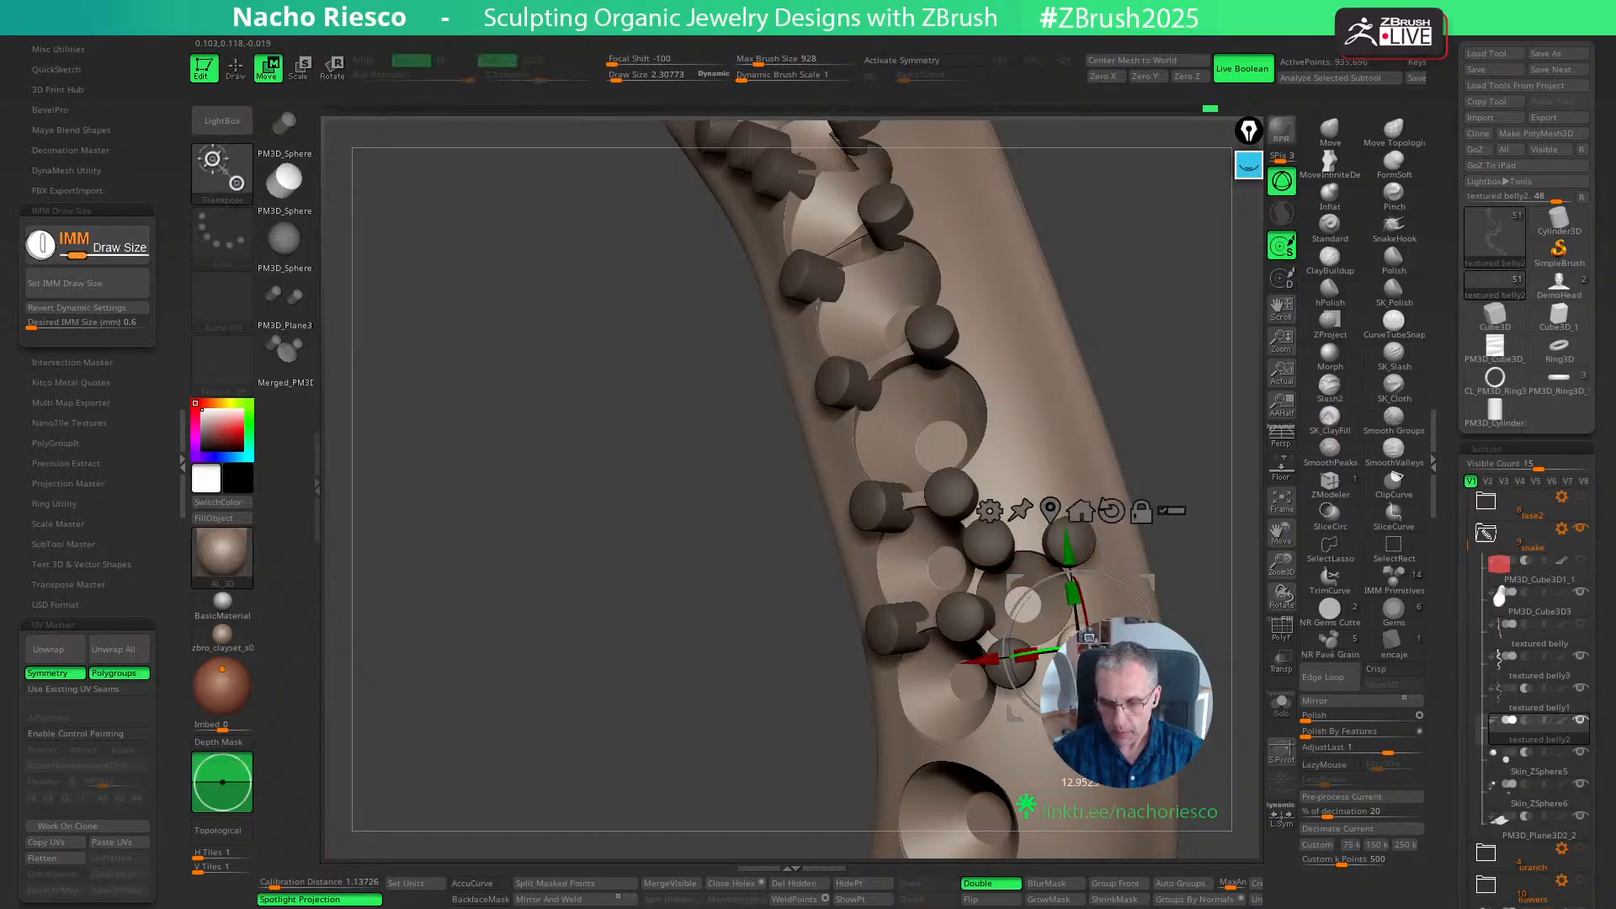
{"action": "left_click_drag", "start_coordinate": [1245, 539], "coordinate": [1217, 576]}
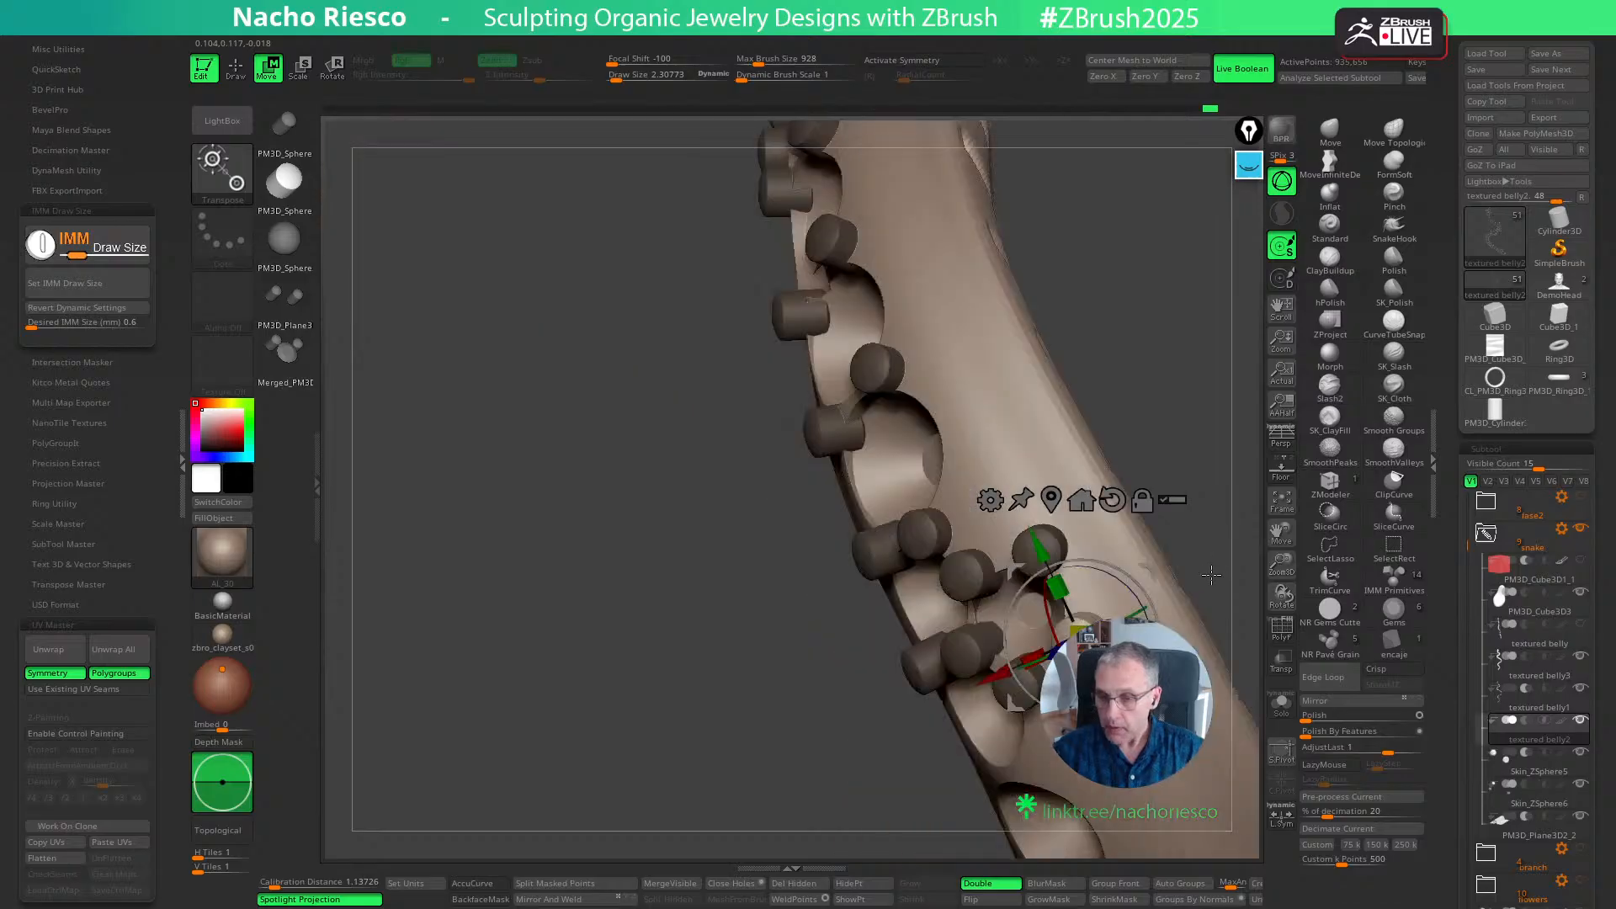
{"action": "key", "text": "q"}
- Insert grain pairs between the seats just below the small-seat cluster, following the snake's outer bend
{"action": "left_click_drag", "start_coordinate": [1185, 512], "coordinate": [887, 567]}
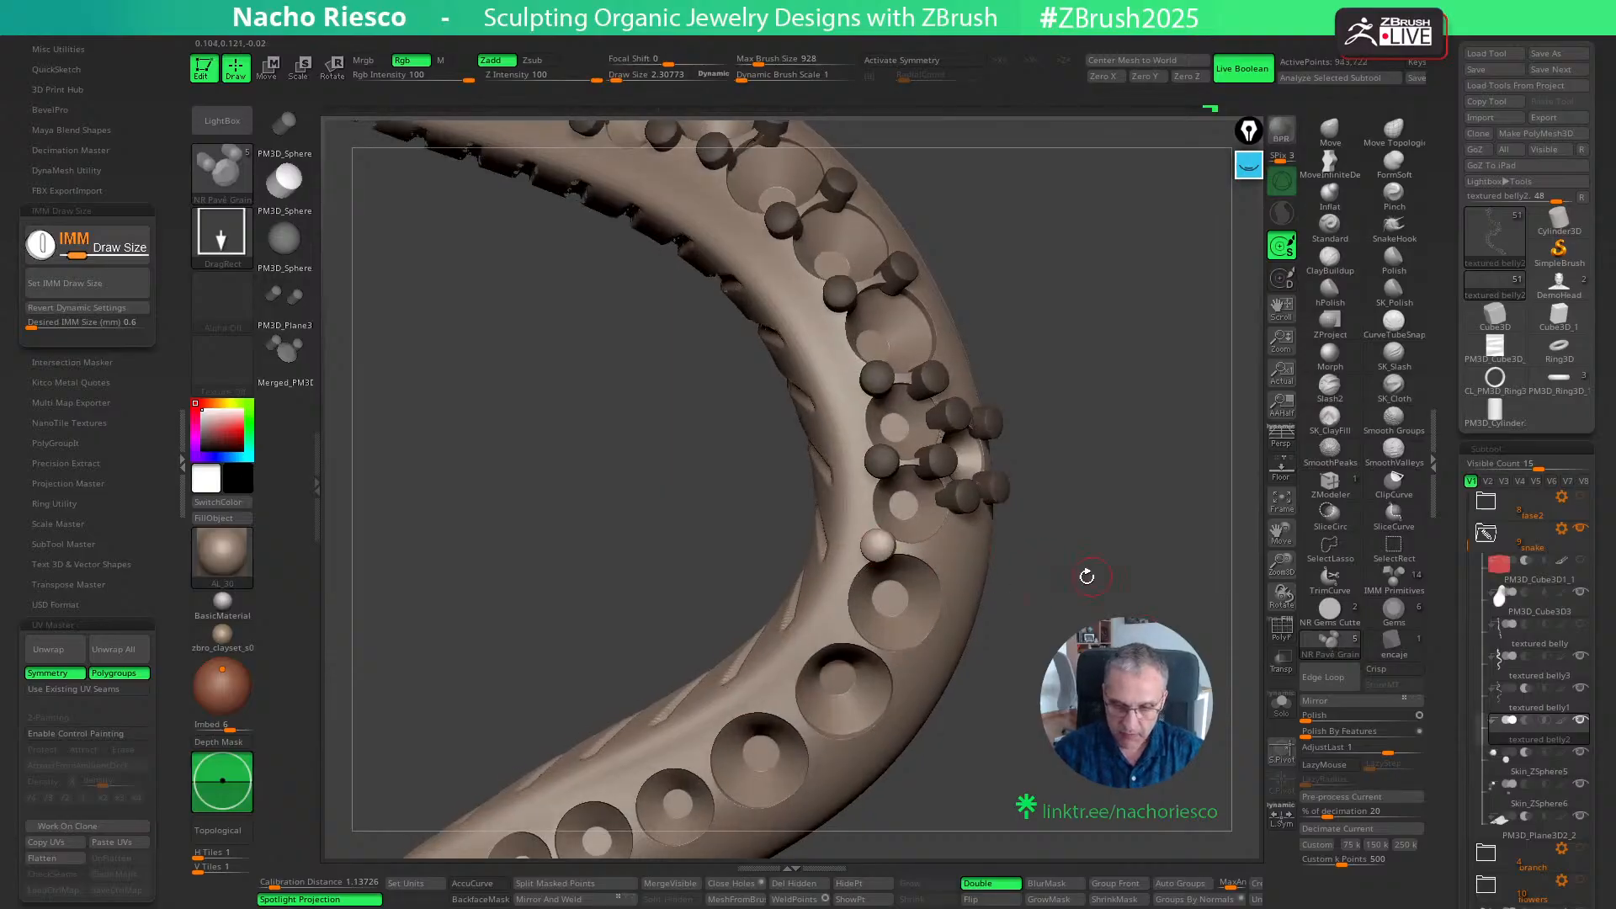
{"action": "left_click_drag", "start_coordinate": [1085, 576], "coordinate": [1014, 566]}
{"action": "left_click_drag", "start_coordinate": [1108, 548], "coordinate": [1128, 502]}
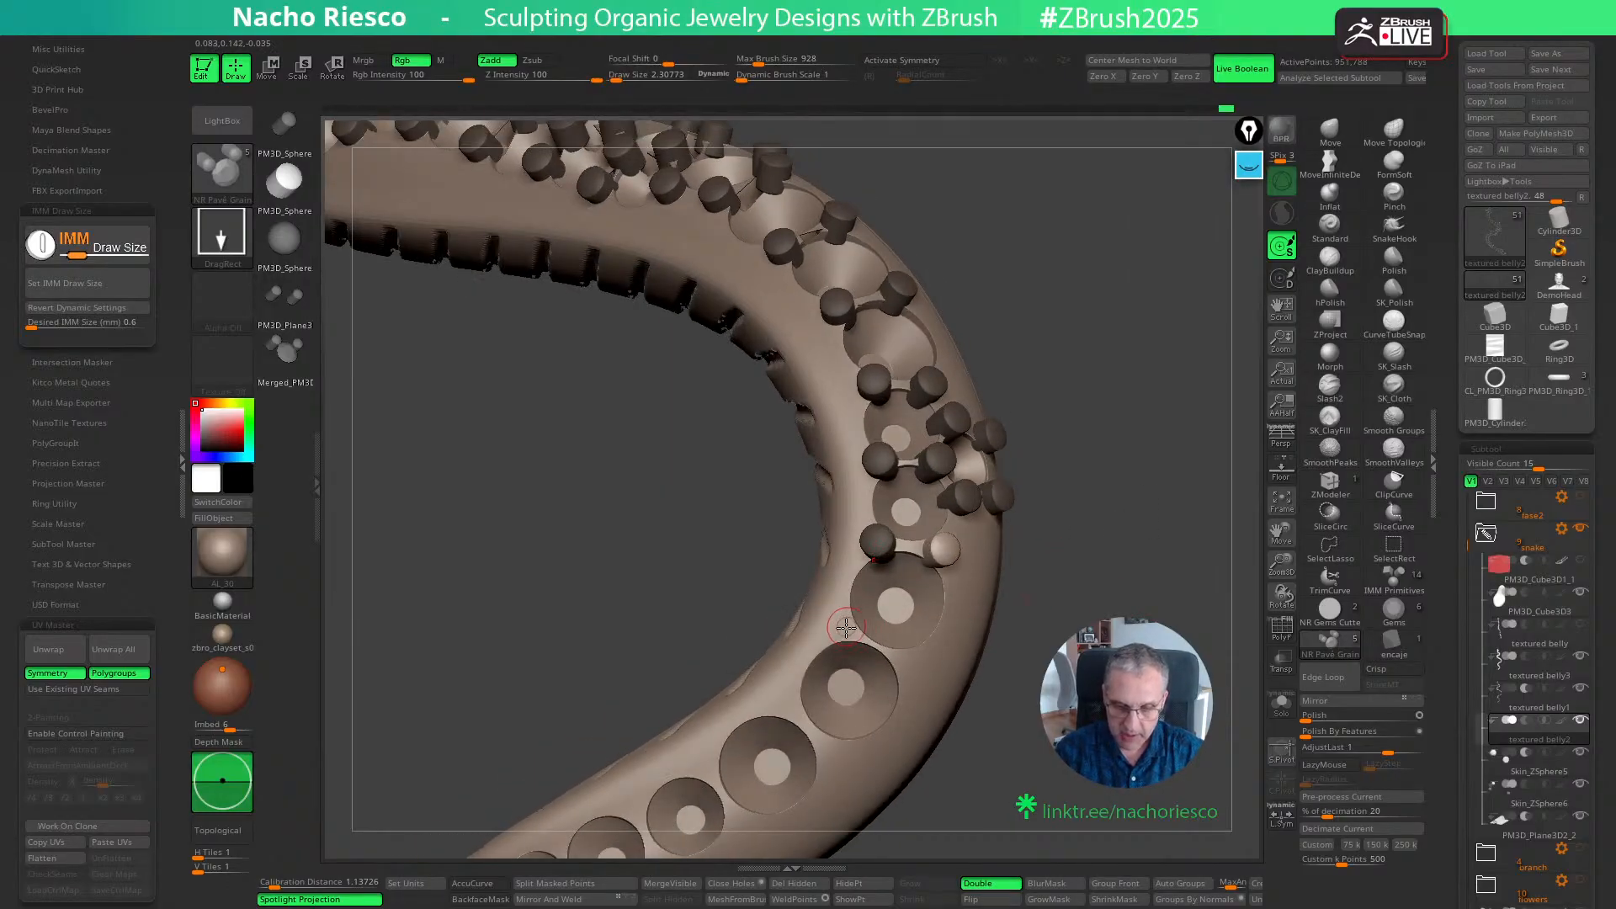
{"action": "left_click_drag", "start_coordinate": [844, 625], "coordinate": [927, 678], "text": "ctrl"}
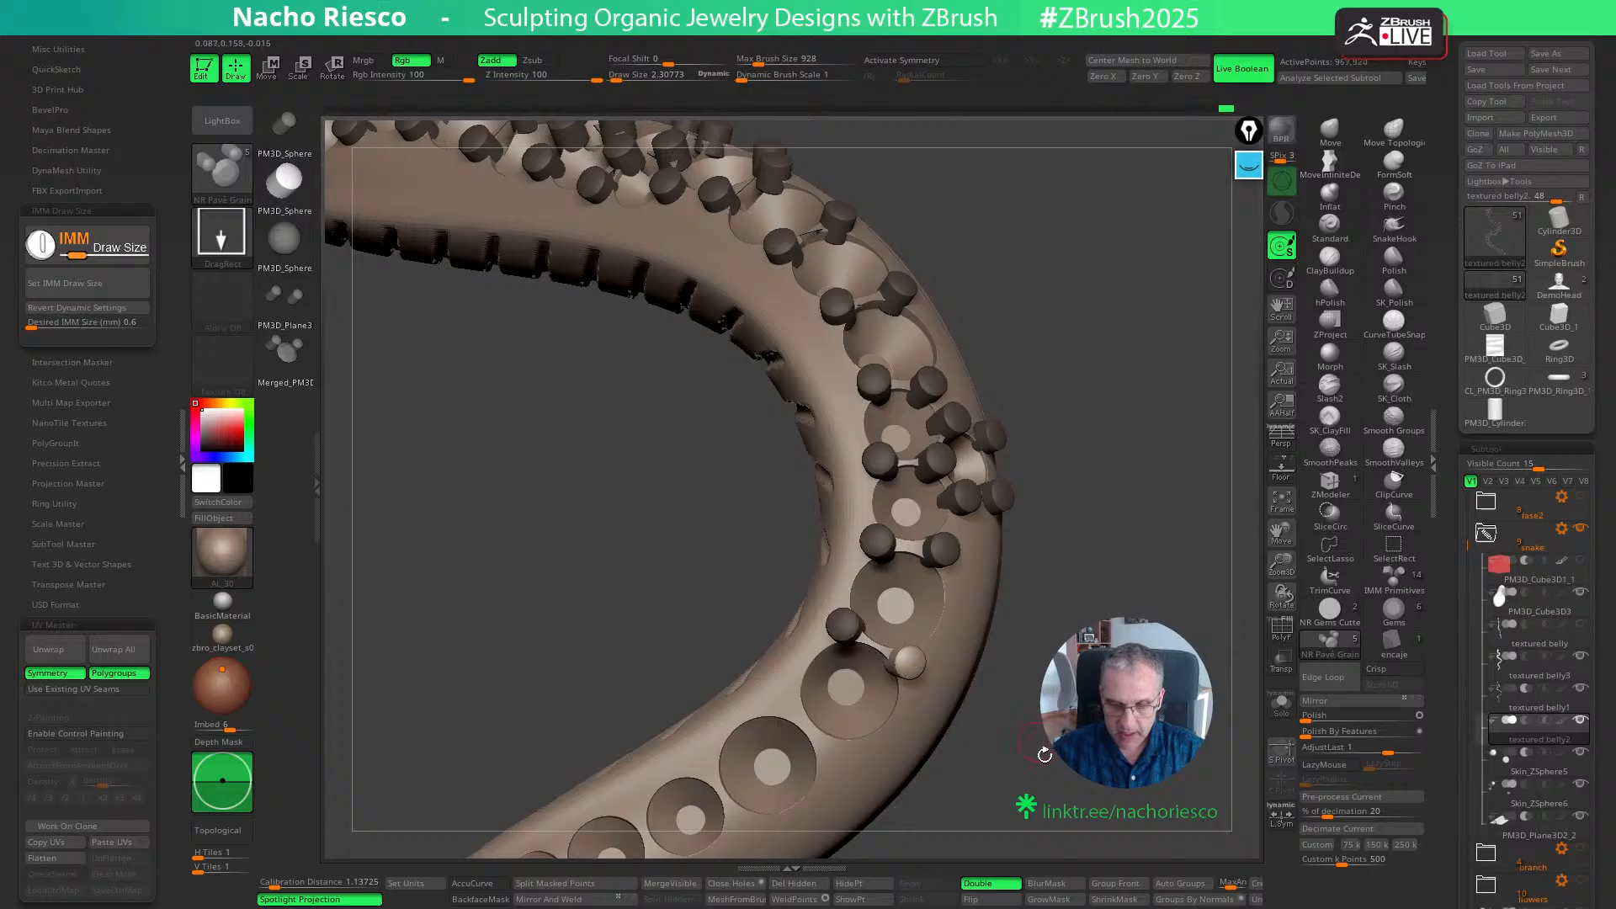
{"action": "left_click_drag", "start_coordinate": [1073, 606], "coordinate": [1141, 505], "text": "alt"}
{"action": "left_click_drag", "start_coordinate": [866, 607], "coordinate": [906, 652], "text": "ctrl"}
- Insert grain pairs between the medium seats after the bend, down to the smallest seat of the row
{"action": "left_click_drag", "start_coordinate": [980, 731], "coordinate": [1026, 689], "text": "alt"}
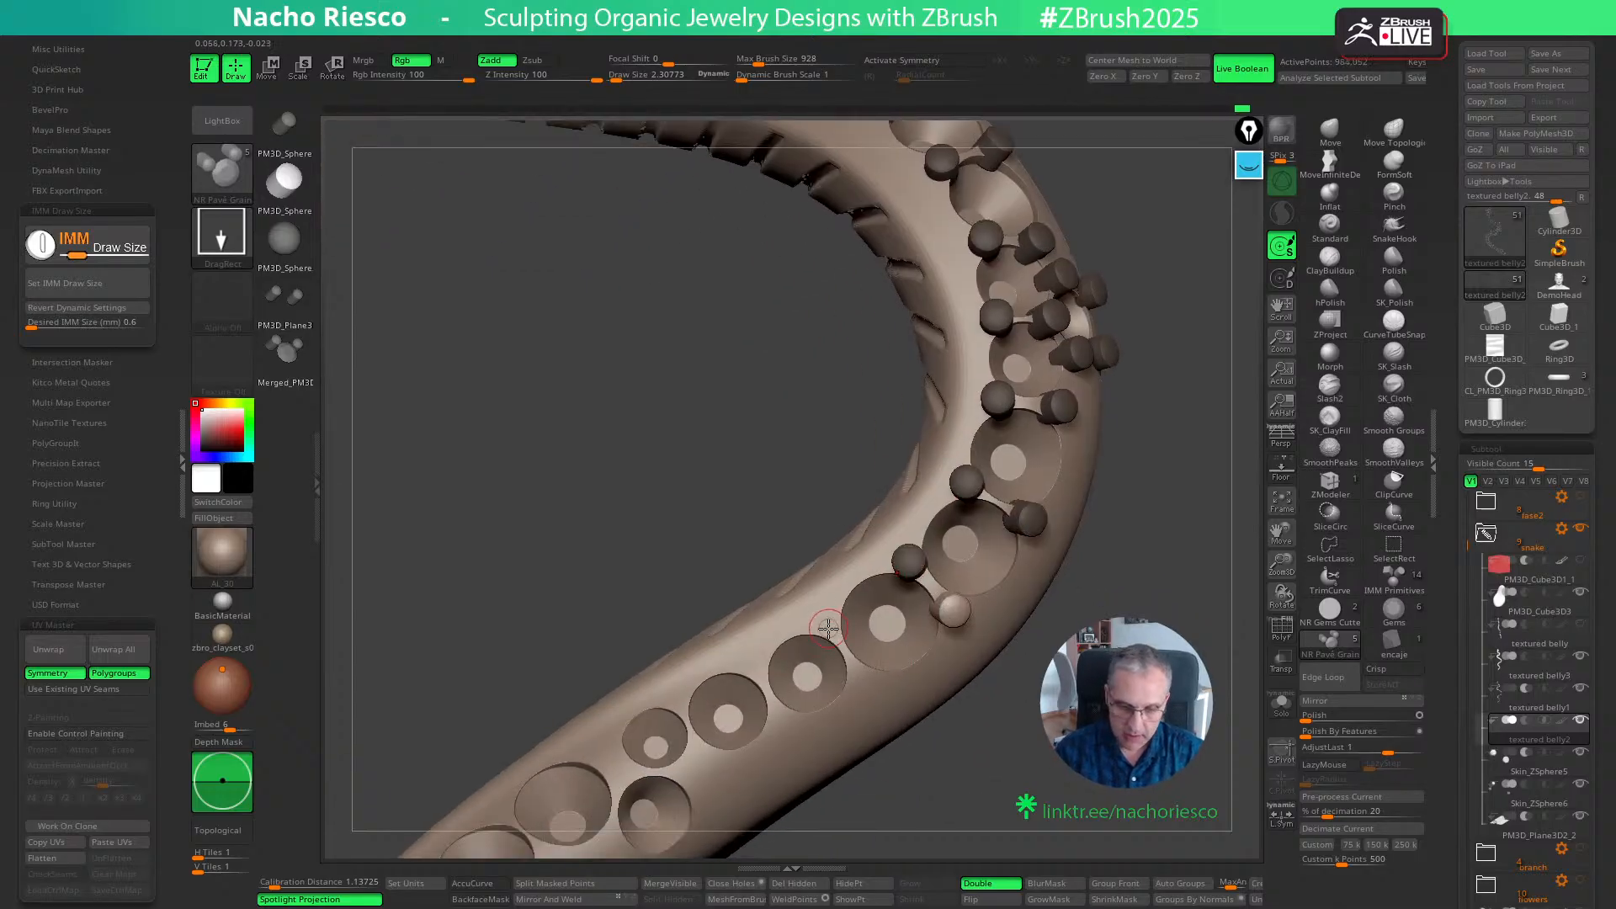
{"action": "left_click_drag", "start_coordinate": [828, 627], "coordinate": [859, 677], "text": "ctrl"}
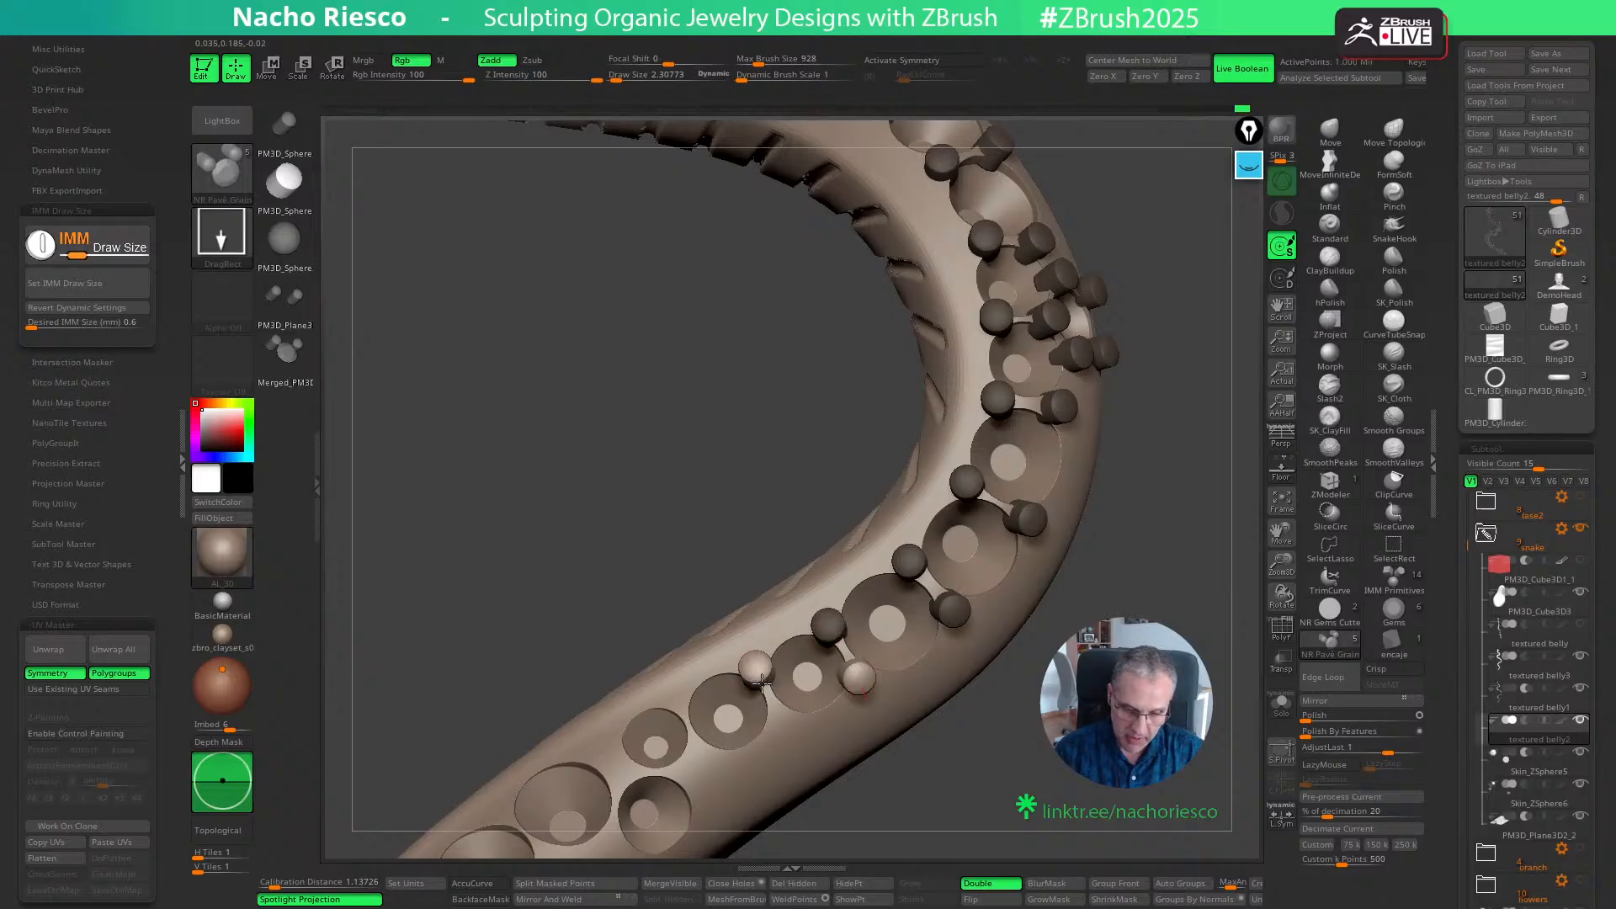
{"action": "left_click_drag", "start_coordinate": [760, 681], "coordinate": [761, 683], "text": "ctrl"}
{"action": "left_click_drag", "start_coordinate": [862, 820], "coordinate": [979, 755], "text": "alt"}
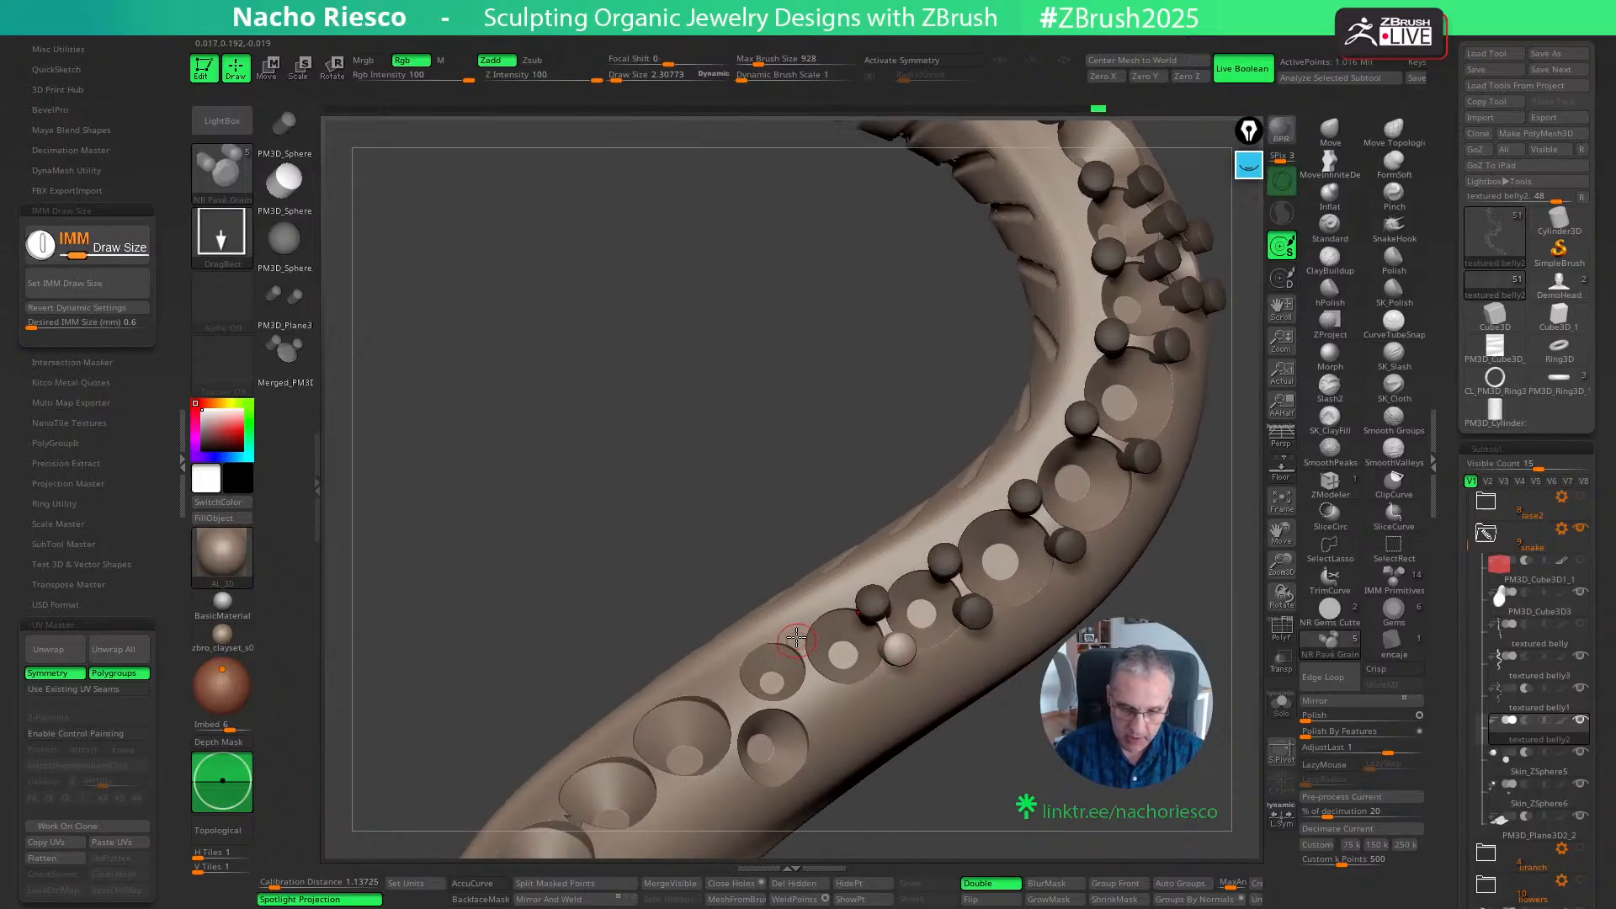
{"action": "left_click_drag", "start_coordinate": [798, 640], "coordinate": [817, 688], "text": "ctrl"}
- Add grains where the smallest seat meets the large seat and the next offset side seat, then between those two seats
{"action": "left_click_drag", "start_coordinate": [908, 826], "coordinate": [858, 787]}
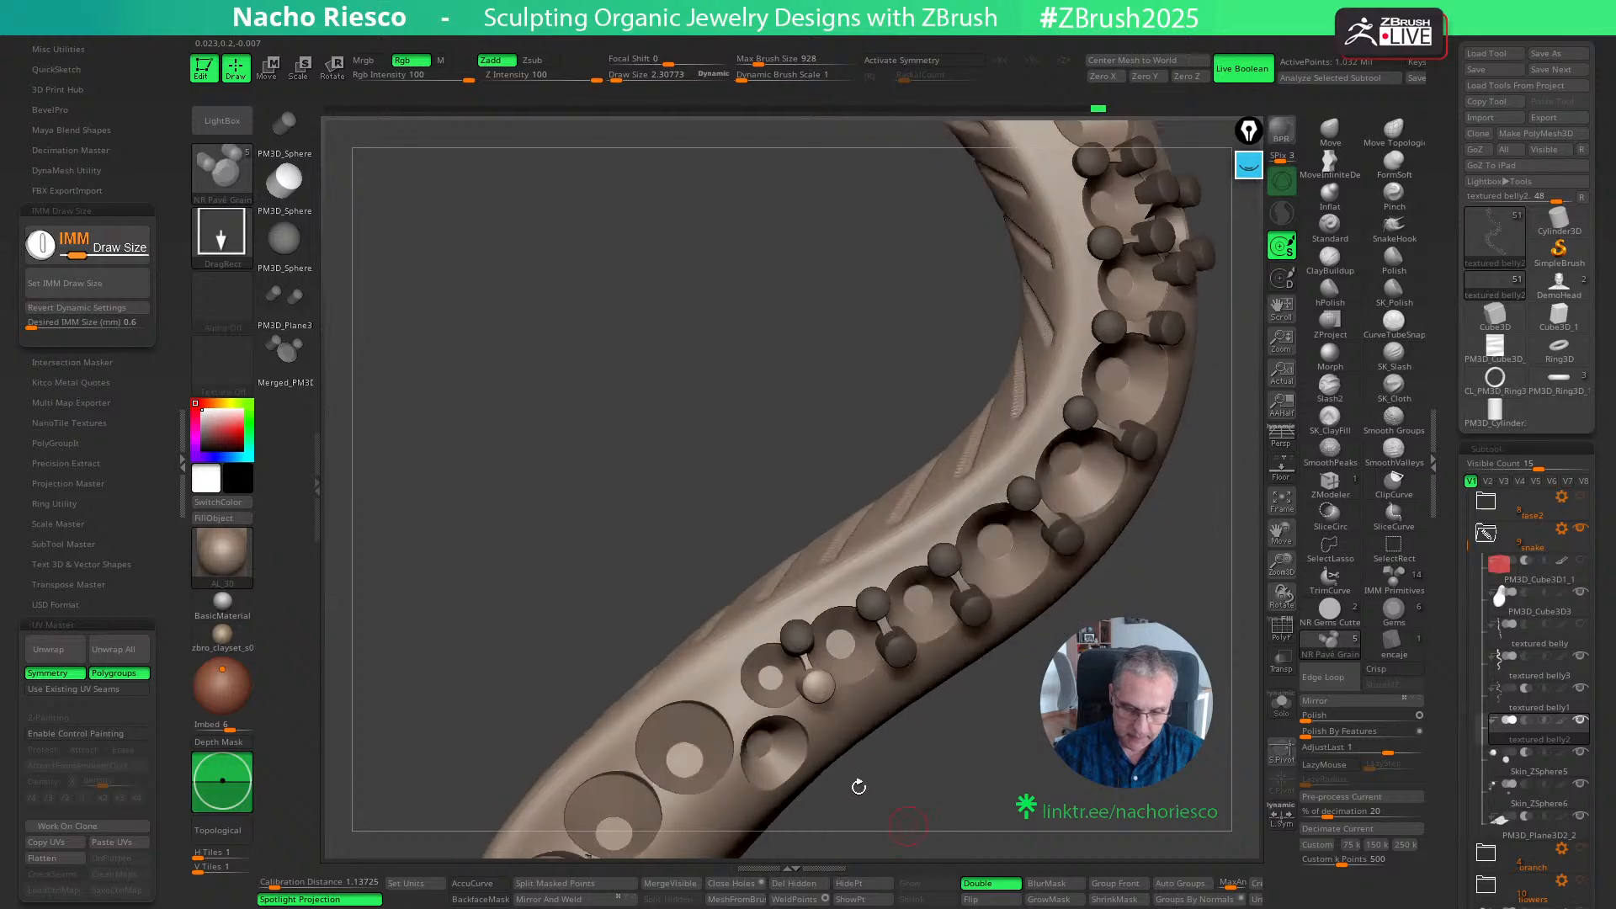
{"action": "left_click_drag", "start_coordinate": [739, 679], "coordinate": [740, 681], "text": "ctrl"}
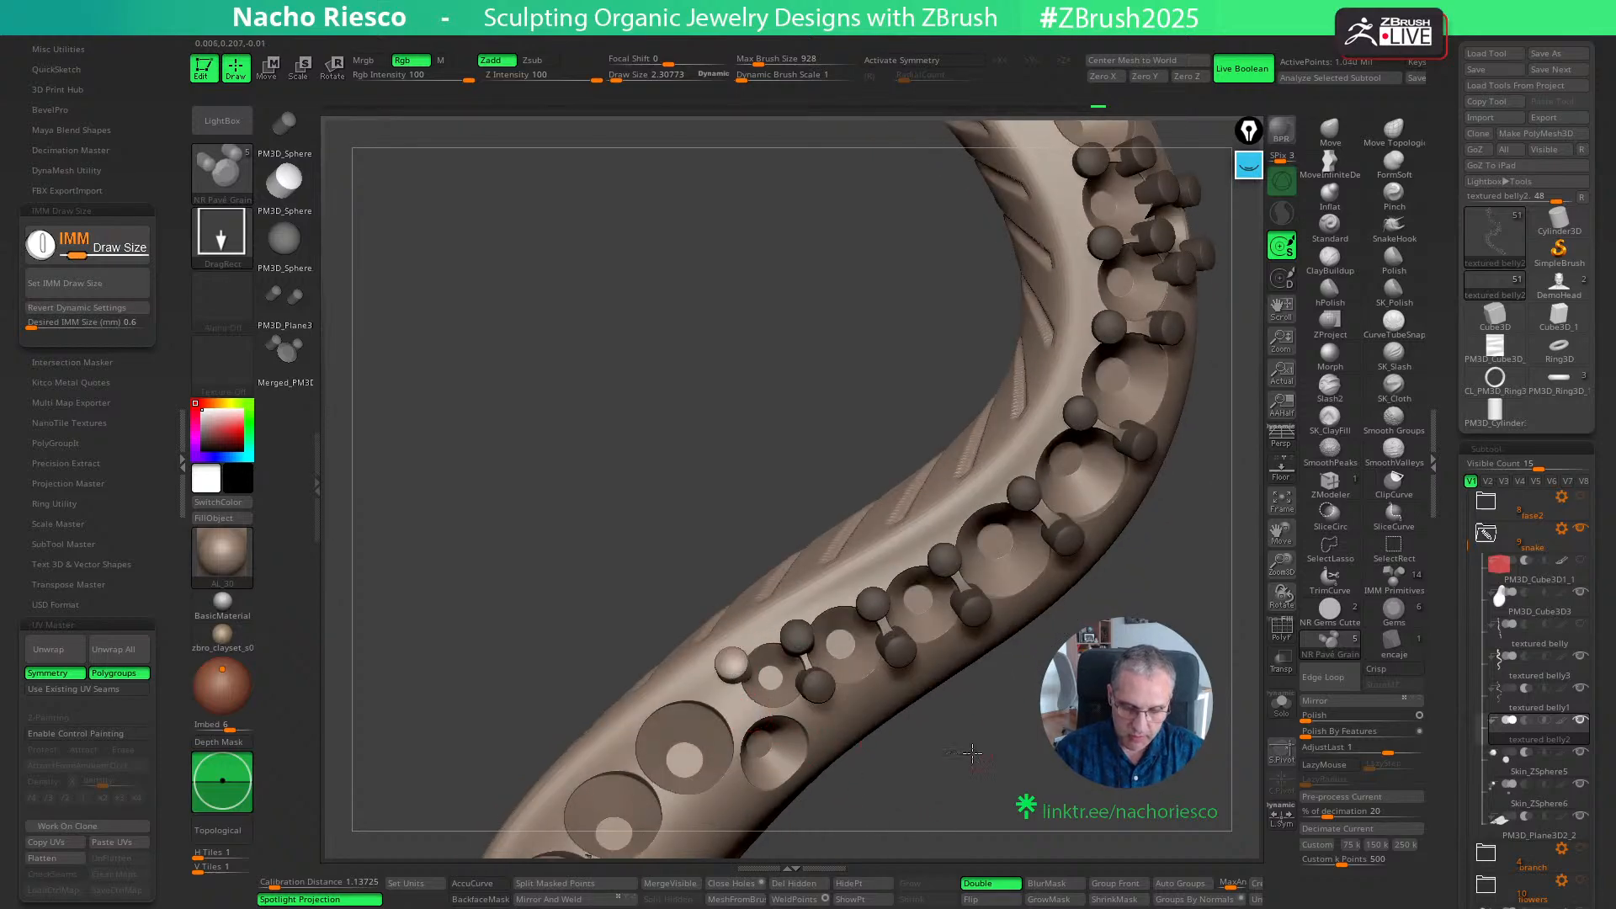
{"action": "left_click_drag", "start_coordinate": [976, 753], "coordinate": [963, 722]}
{"action": "left_click_drag", "start_coordinate": [751, 716], "coordinate": [752, 717], "text": "ctrl"}
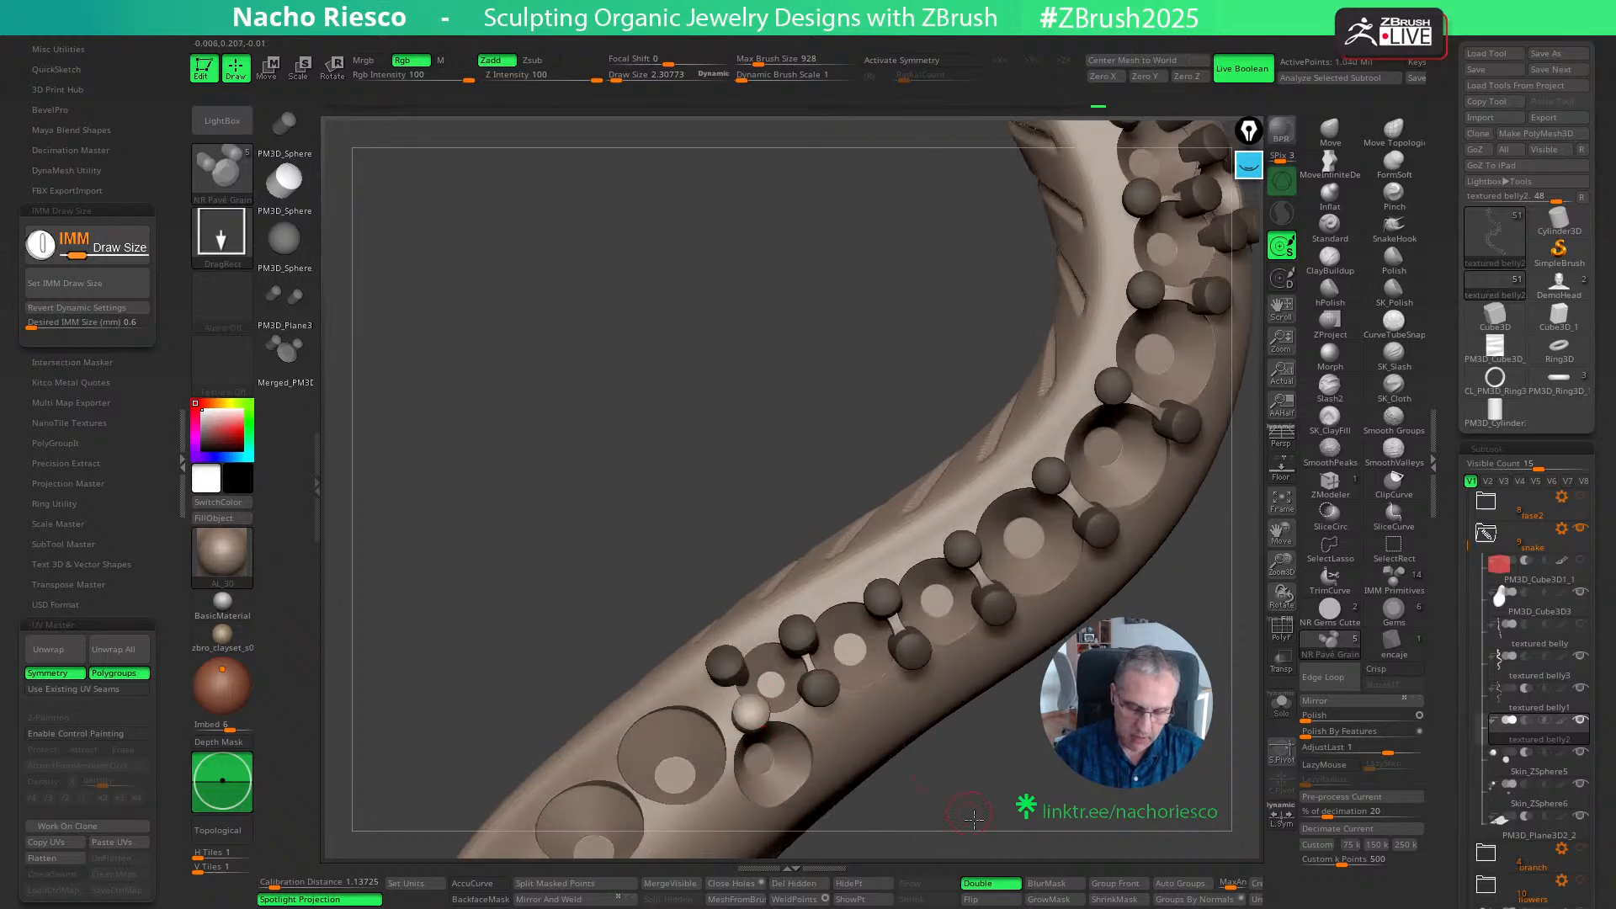
{"action": "left_click_drag", "start_coordinate": [971, 815], "coordinate": [1032, 747]}
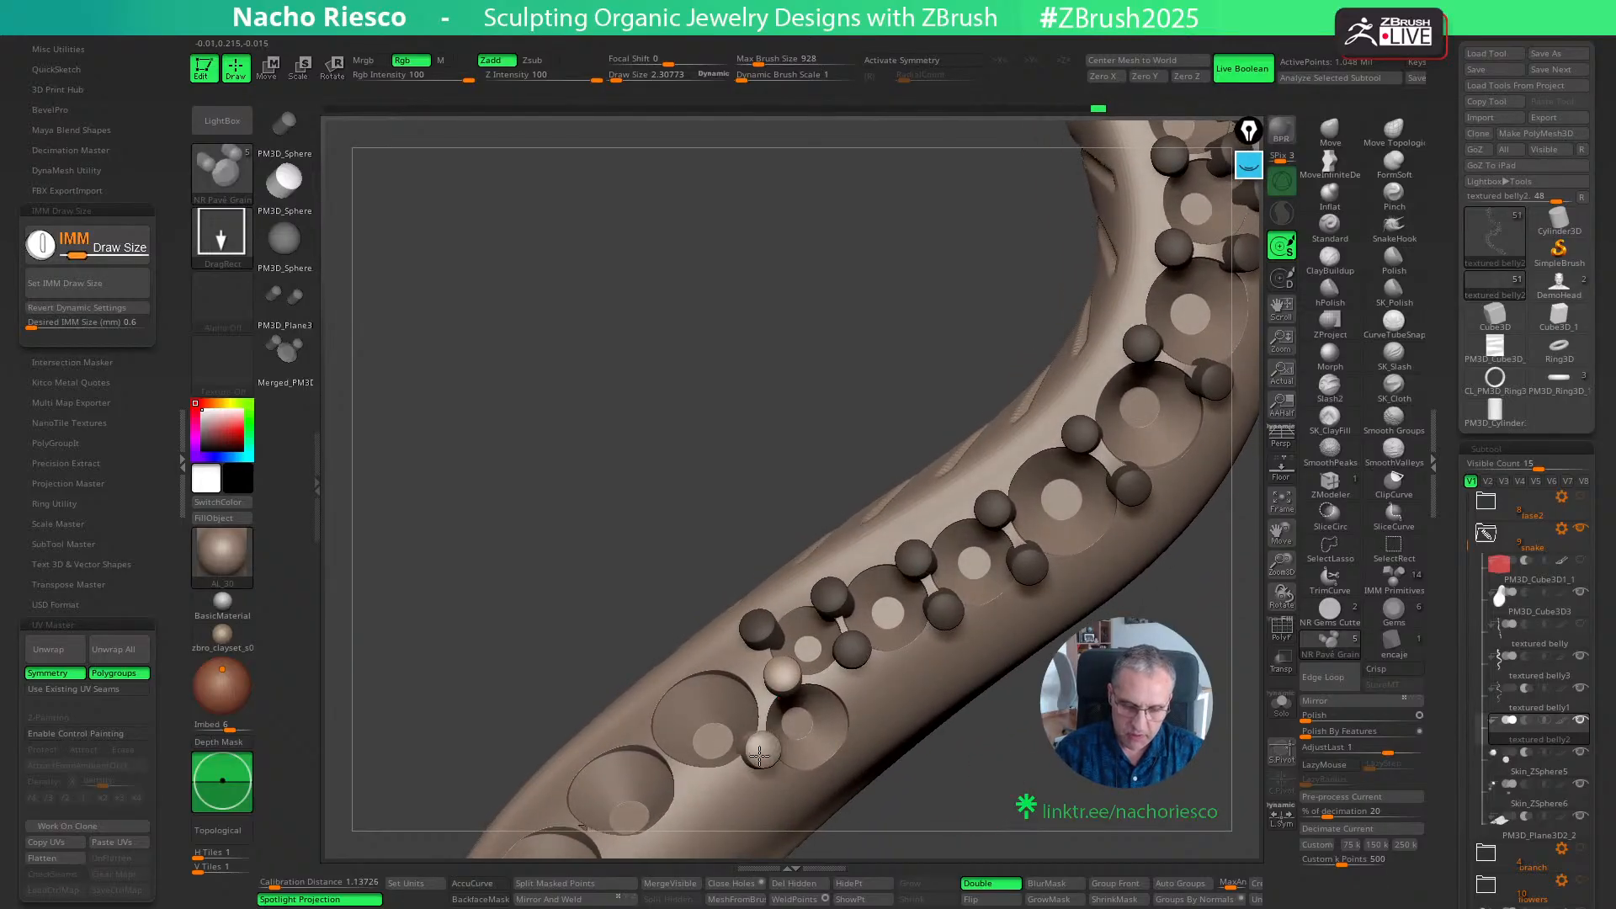
{"action": "left_click_drag", "start_coordinate": [759, 755], "coordinate": [760, 756], "text": "ctrl"}
- Insert two grains along the free outer rim of this offset side seat and adjust the second one with the Move gizmo
{"action": "left_click_drag", "start_coordinate": [961, 814], "coordinate": [945, 786]}
{"action": "left_click_drag", "start_coordinate": [852, 706], "coordinate": [853, 707], "text": "ctrl"}
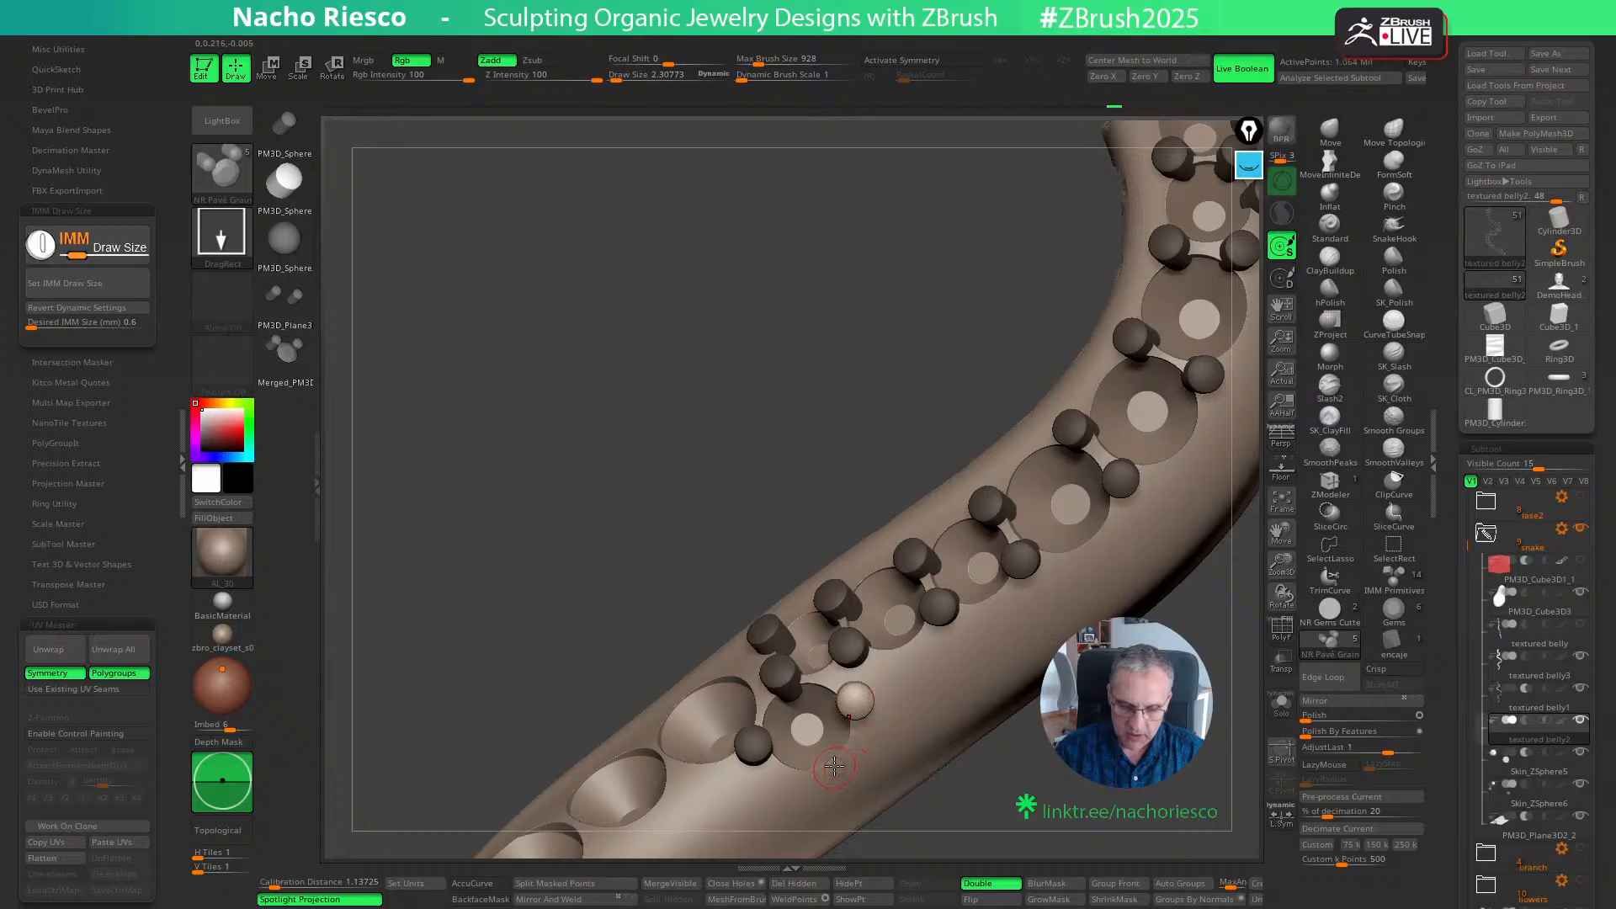
{"action": "key", "text": "w"}
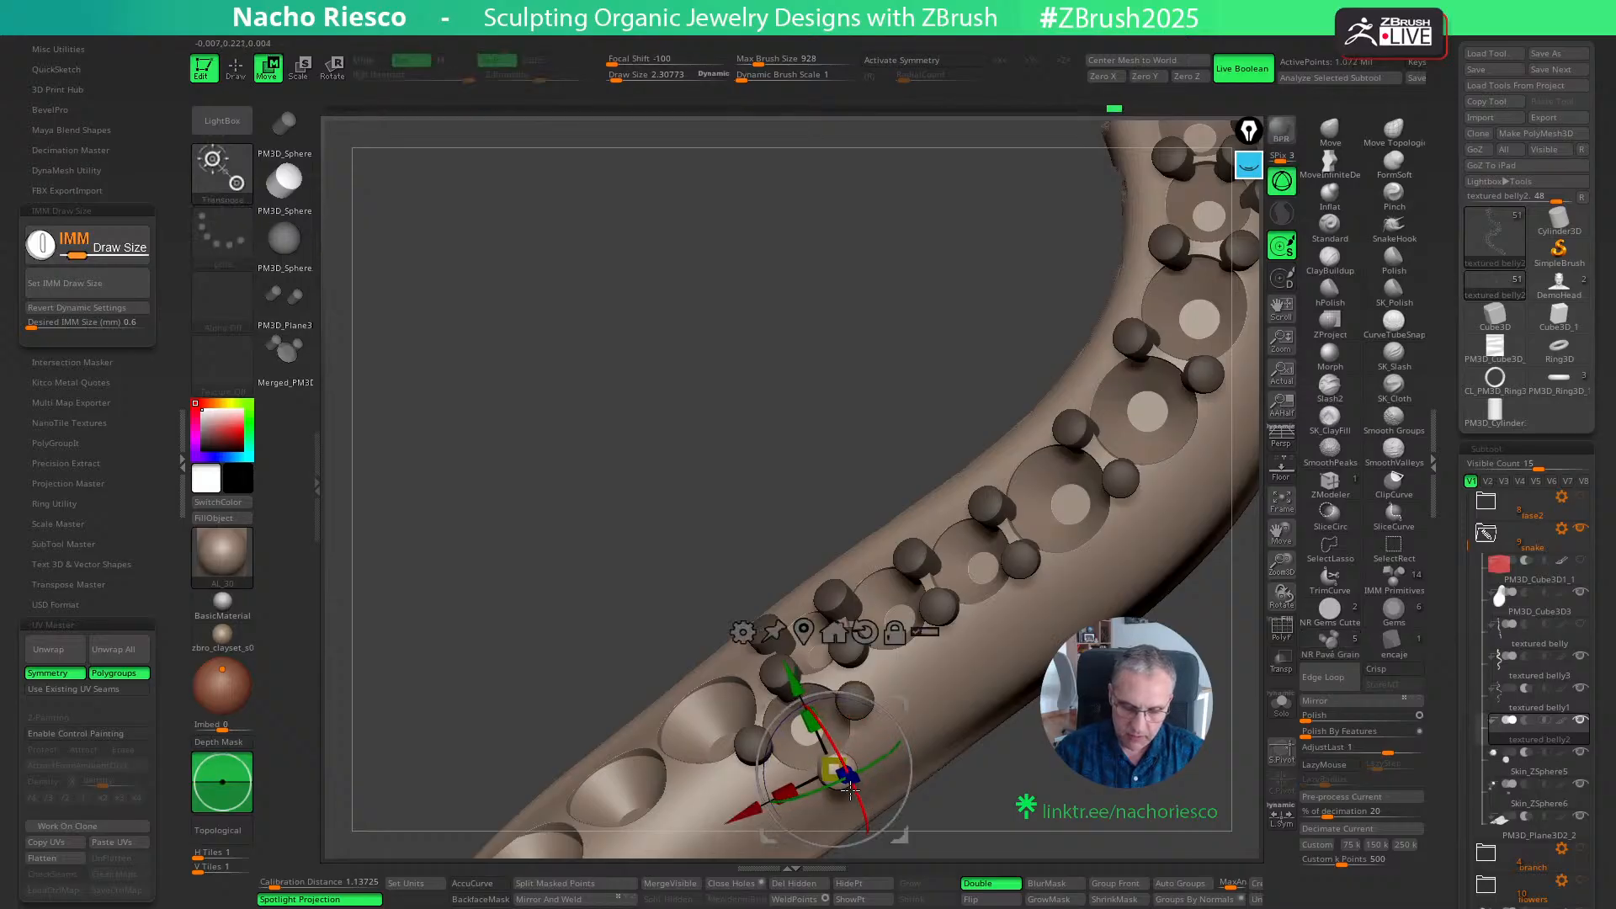
{"action": "key", "text": "q"}
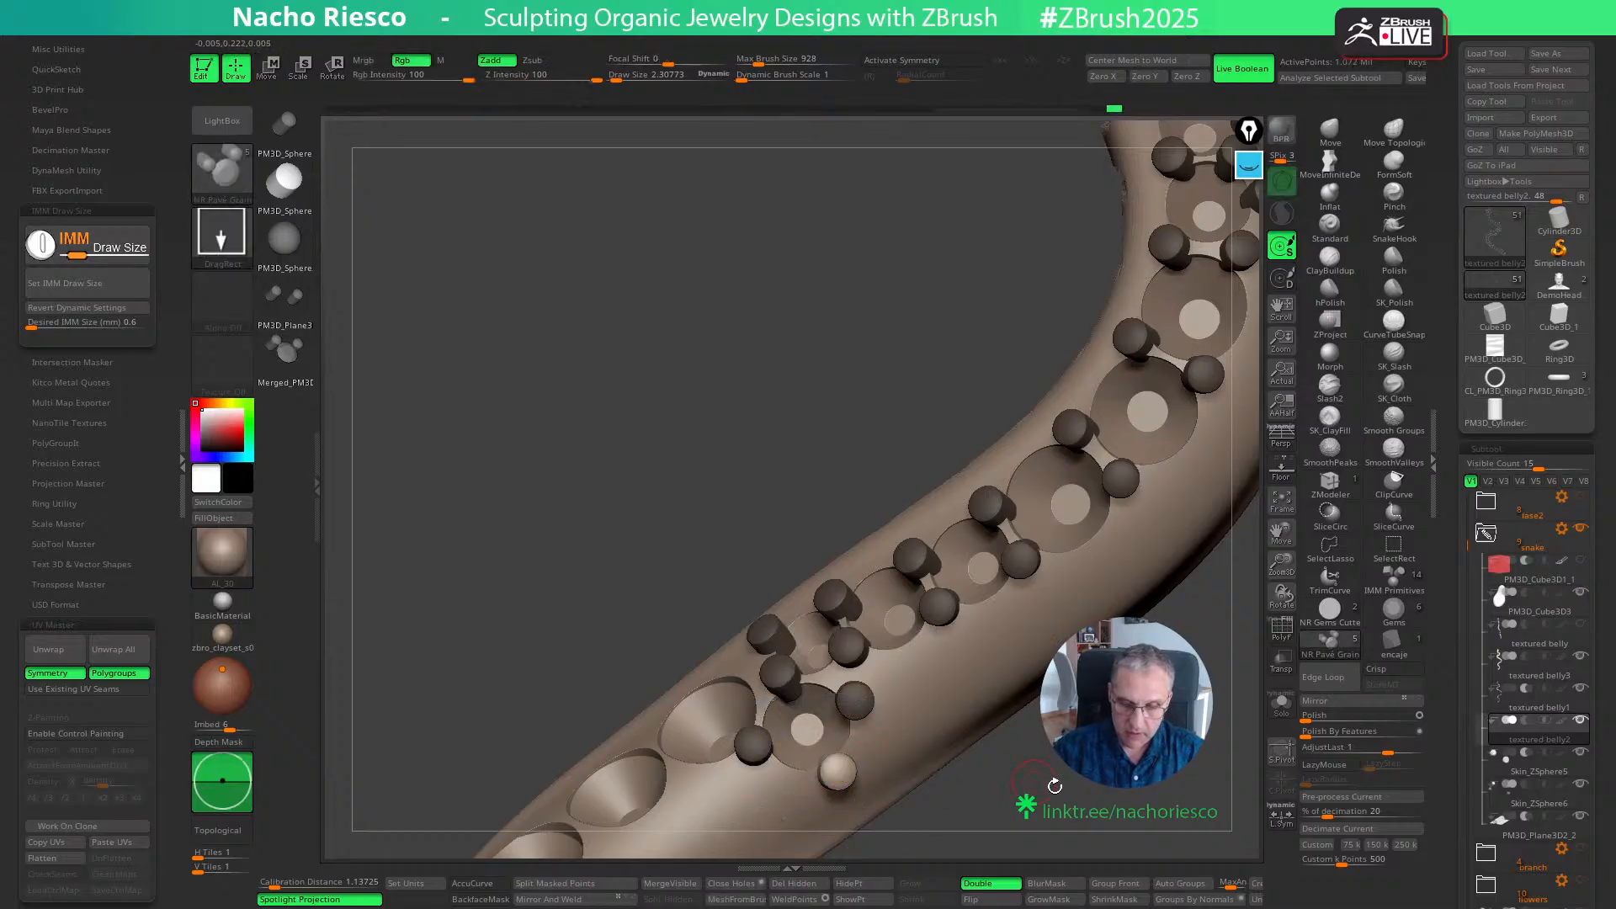
- Place a grain pair between the first two large seats below the offset side seat, adjusting each with the Move gizmo
{"action": "left_click_drag", "start_coordinate": [1052, 782], "coordinate": [1127, 715]}
{"action": "left_click_drag", "start_coordinate": [778, 725], "coordinate": [779, 726], "text": "ctrl"}
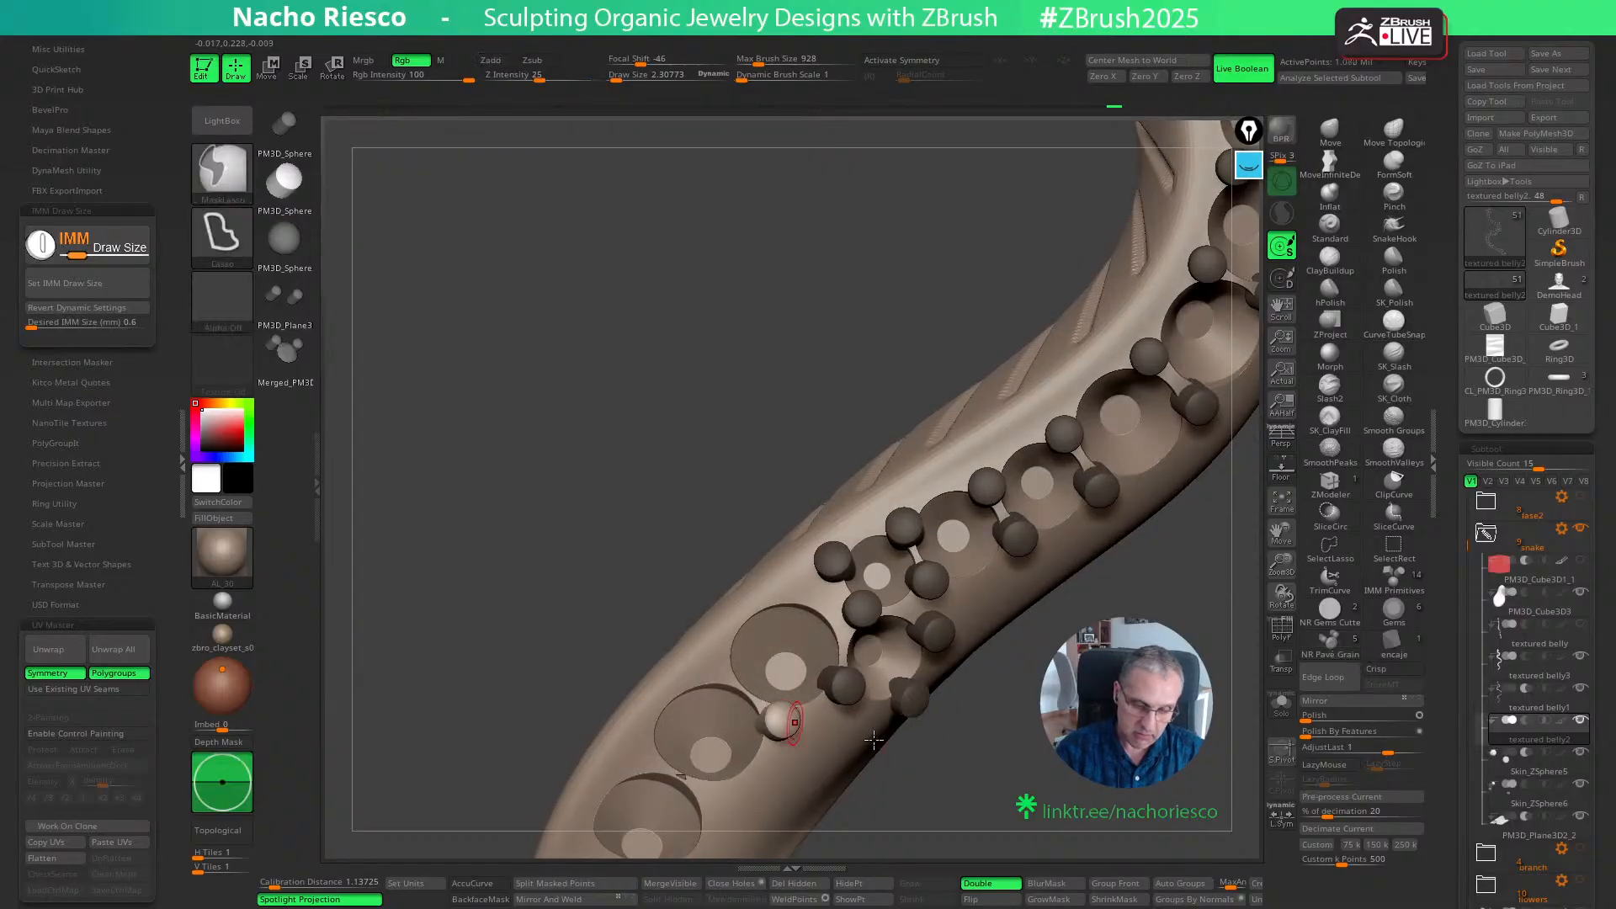
{"action": "left_click_drag", "start_coordinate": [907, 812], "coordinate": [920, 794]}
{"action": "key", "text": "w"}
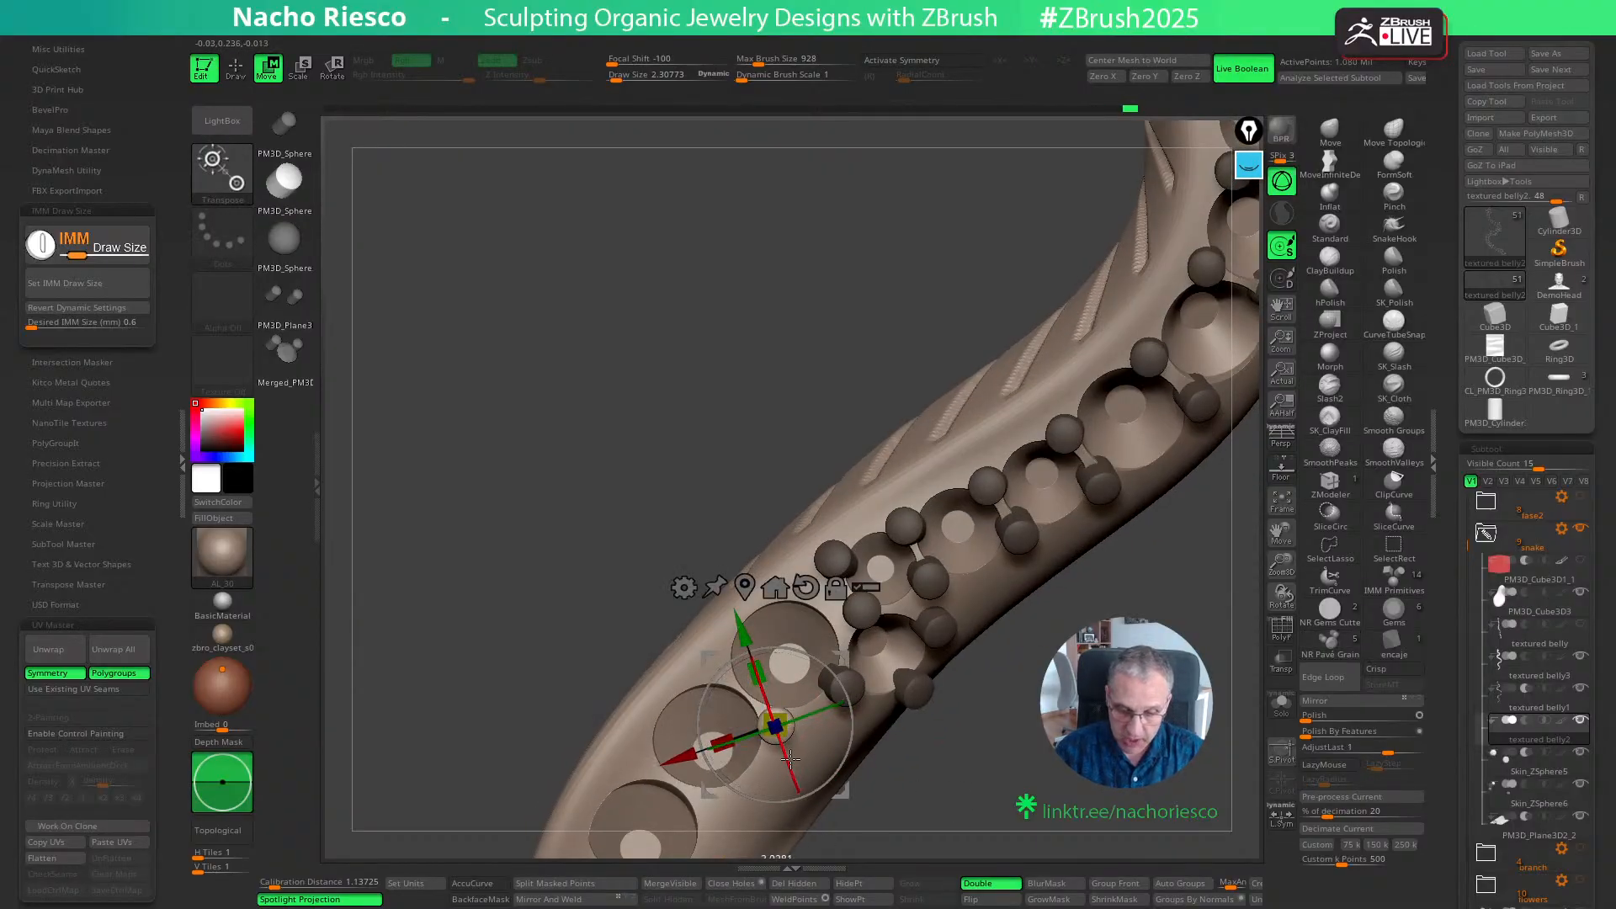
{"action": "key", "text": "q"}
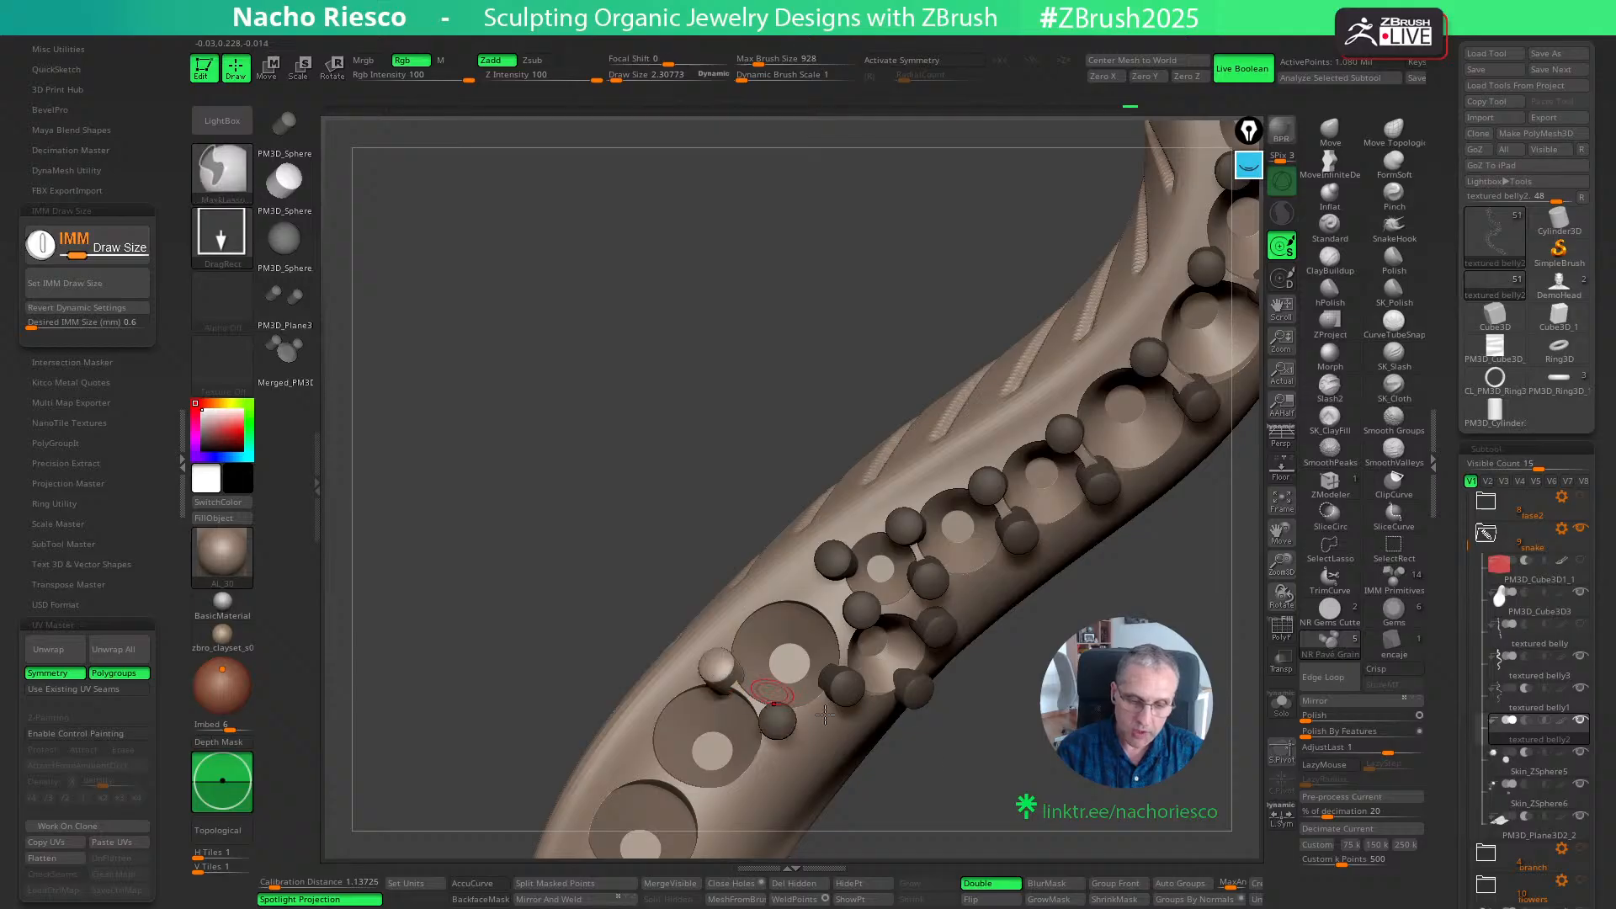
{"action": "left_click_drag", "start_coordinate": [930, 829], "coordinate": [966, 801]}
{"action": "key", "text": "w"}
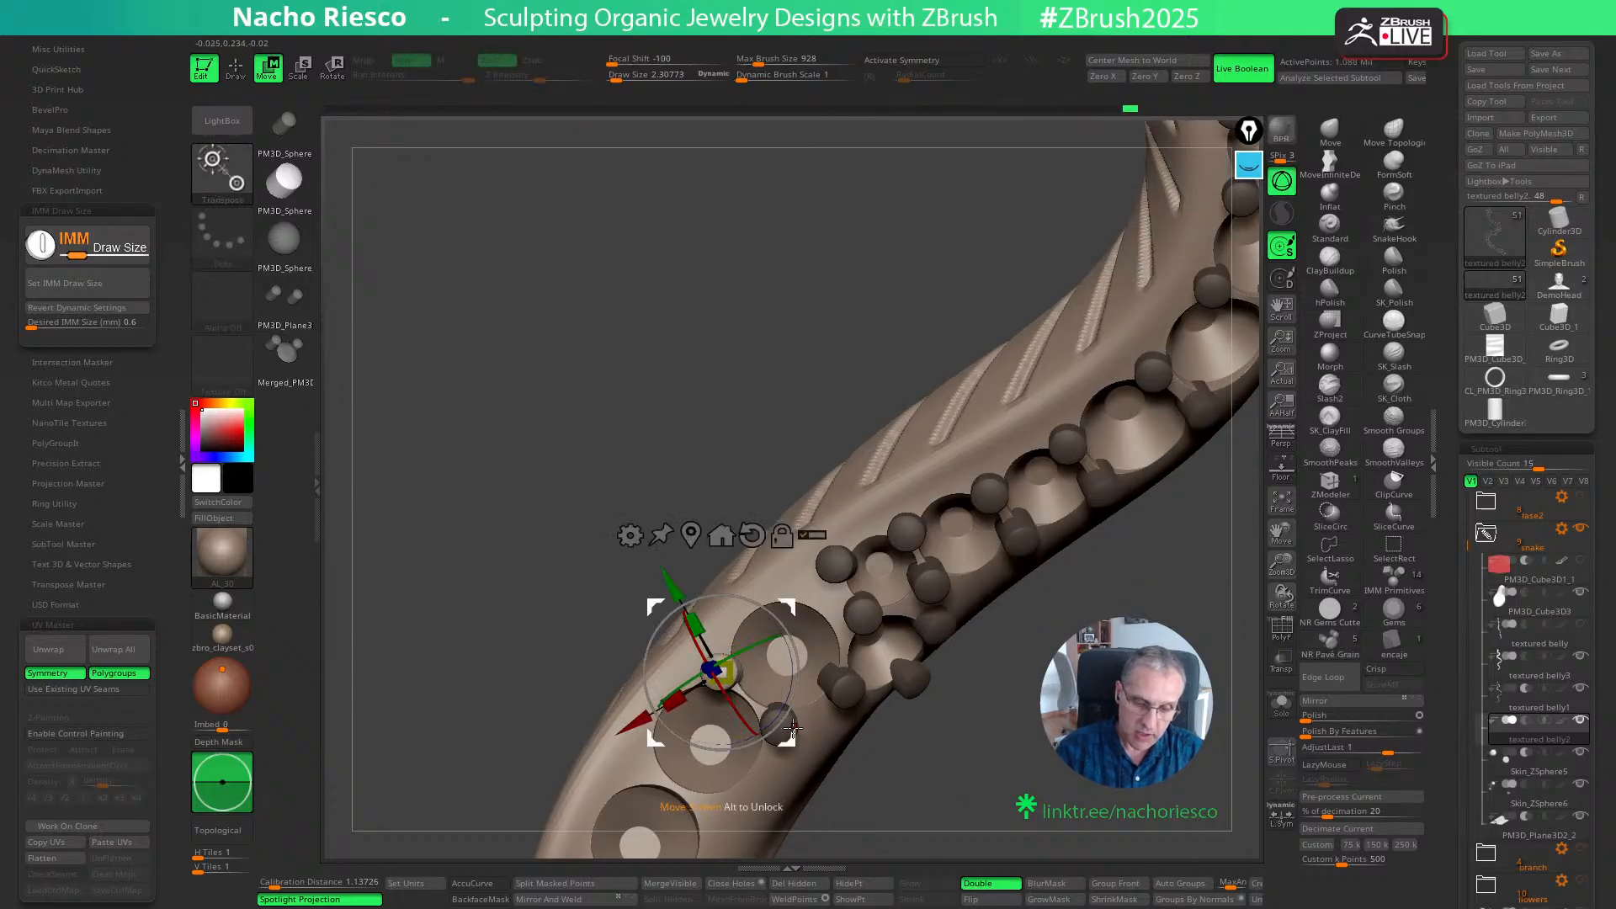
{"action": "key", "text": "q"}
- Insert a grain on the first large seat's upper rim, opposite the offset side seat, and adjust it with the Move gizmo
{"action": "left_click", "coordinate": [782, 581]}
{"action": "key", "text": "w"}
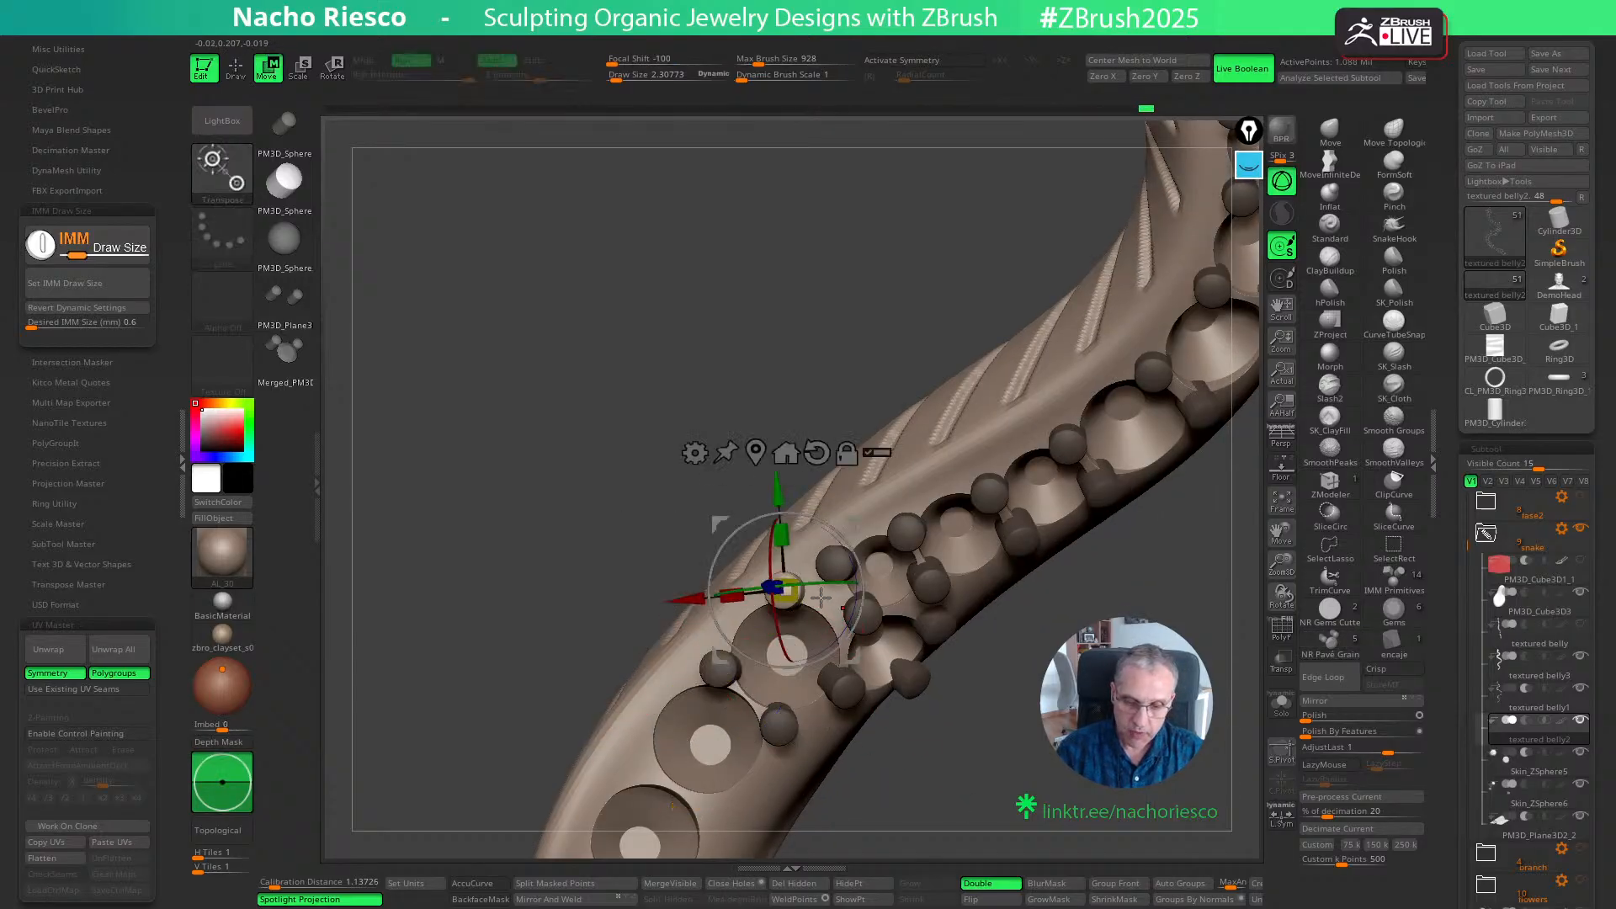
{"action": "left_click_drag", "start_coordinate": [830, 582], "coordinate": [829, 582]}
{"action": "left_click_drag", "start_coordinate": [853, 656], "coordinate": [860, 653]}
{"action": "key", "text": "q"}
- Insert grain pairs between the following large seats, down to the last one above the two side-by-side small seats
{"action": "mouse_move", "coordinate": [1055, 770]}
{"action": "left_mouse_down", "text": "alt"}
{"action": "mouse_move", "coordinate": [1098, 646]}
{"action": "mouse_move", "coordinate": [1093, 682]}
{"action": "left_mouse_up", "text": "alt"}
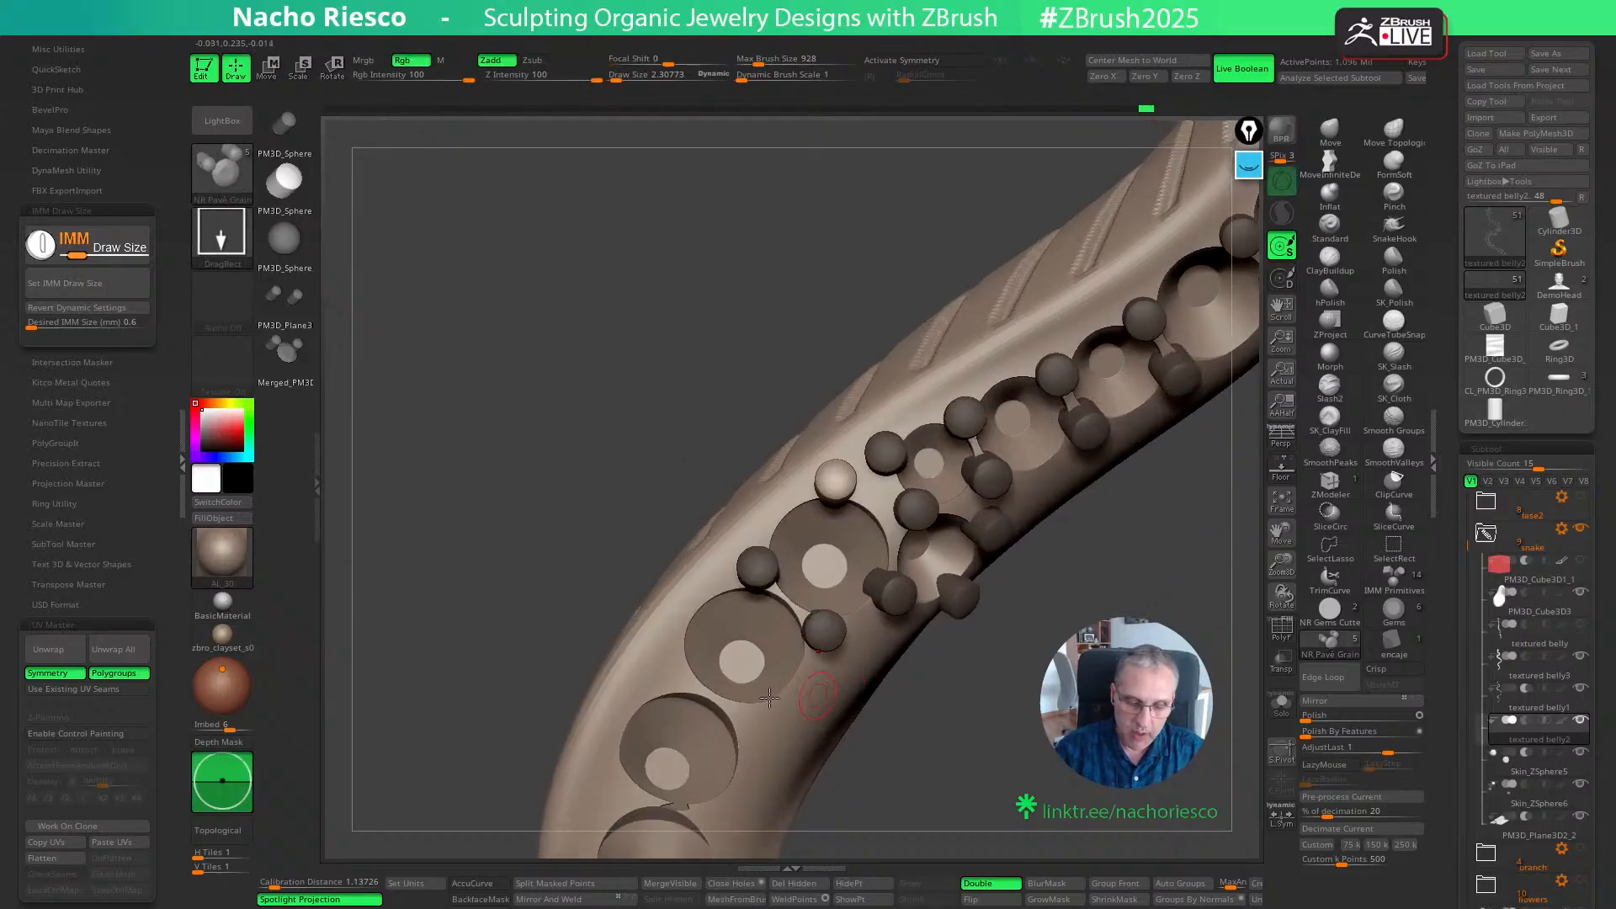
{"action": "left_click_drag", "start_coordinate": [923, 764], "coordinate": [817, 755]}
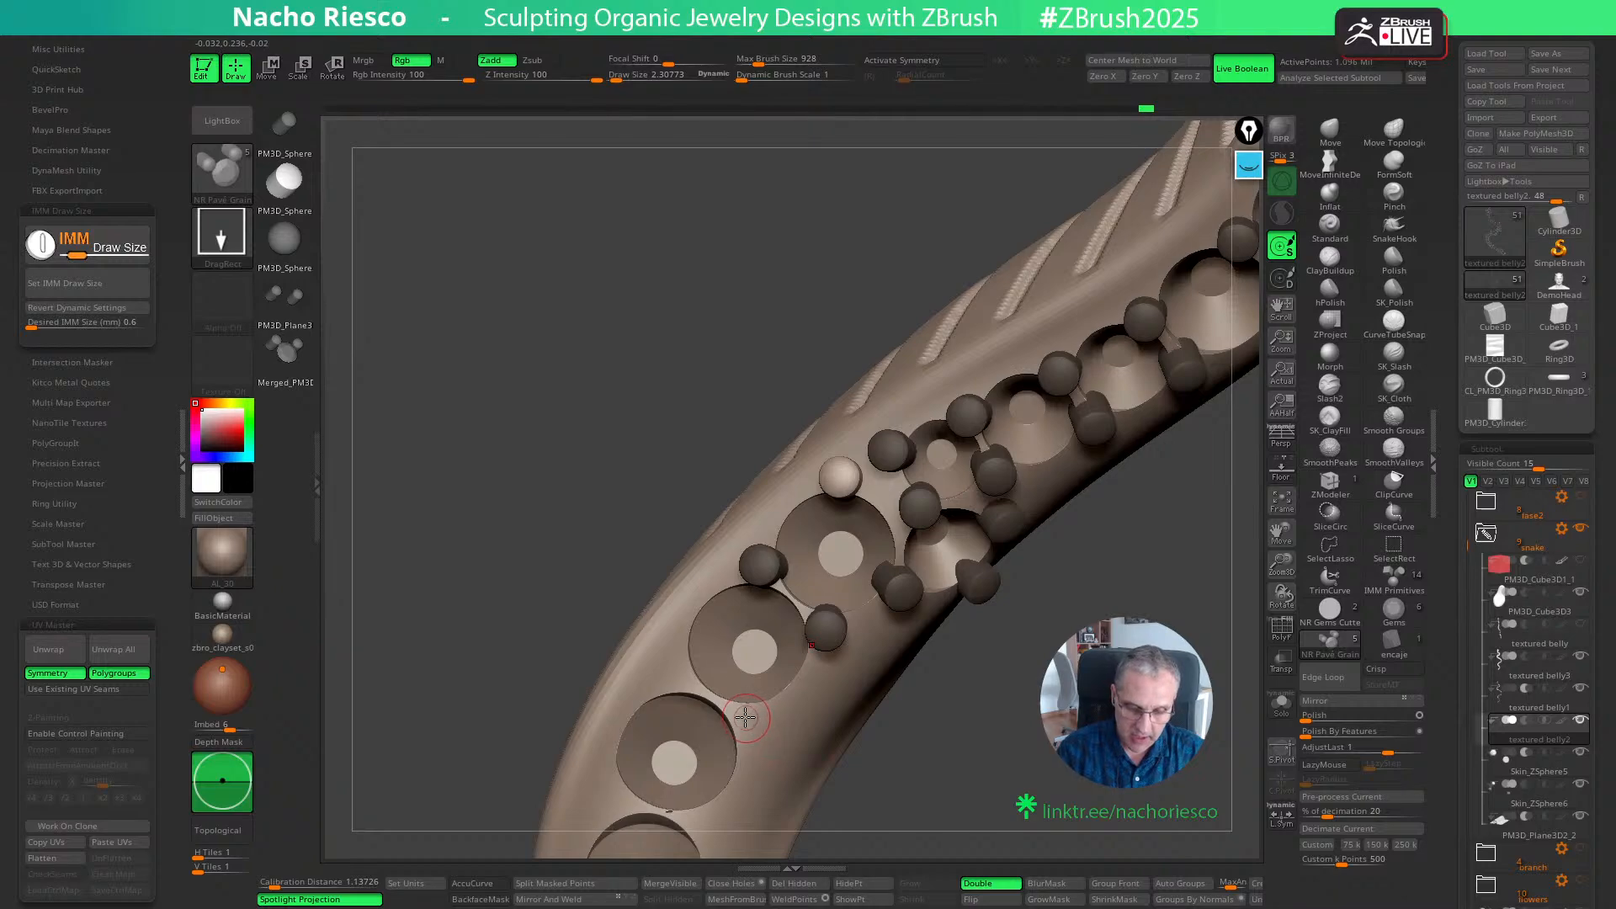
{"action": "left_click_drag", "start_coordinate": [747, 718], "coordinate": [753, 724], "text": "ctrl"}
{"action": "key", "text": "w"}
{"action": "key", "text": "q"}
{"action": "left_click_drag", "start_coordinate": [676, 673], "coordinate": [680, 685]}
{"action": "mouse_move", "coordinate": [930, 721]}
{"action": "left_mouse_down"}
{"action": "mouse_move", "coordinate": [959, 775]}
{"action": "mouse_move", "coordinate": [945, 736]}
{"action": "mouse_move", "coordinate": [1038, 611]}
{"action": "mouse_move", "coordinate": [769, 620]}
{"action": "mouse_move", "coordinate": [740, 638]}
{"action": "left_mouse_up"}
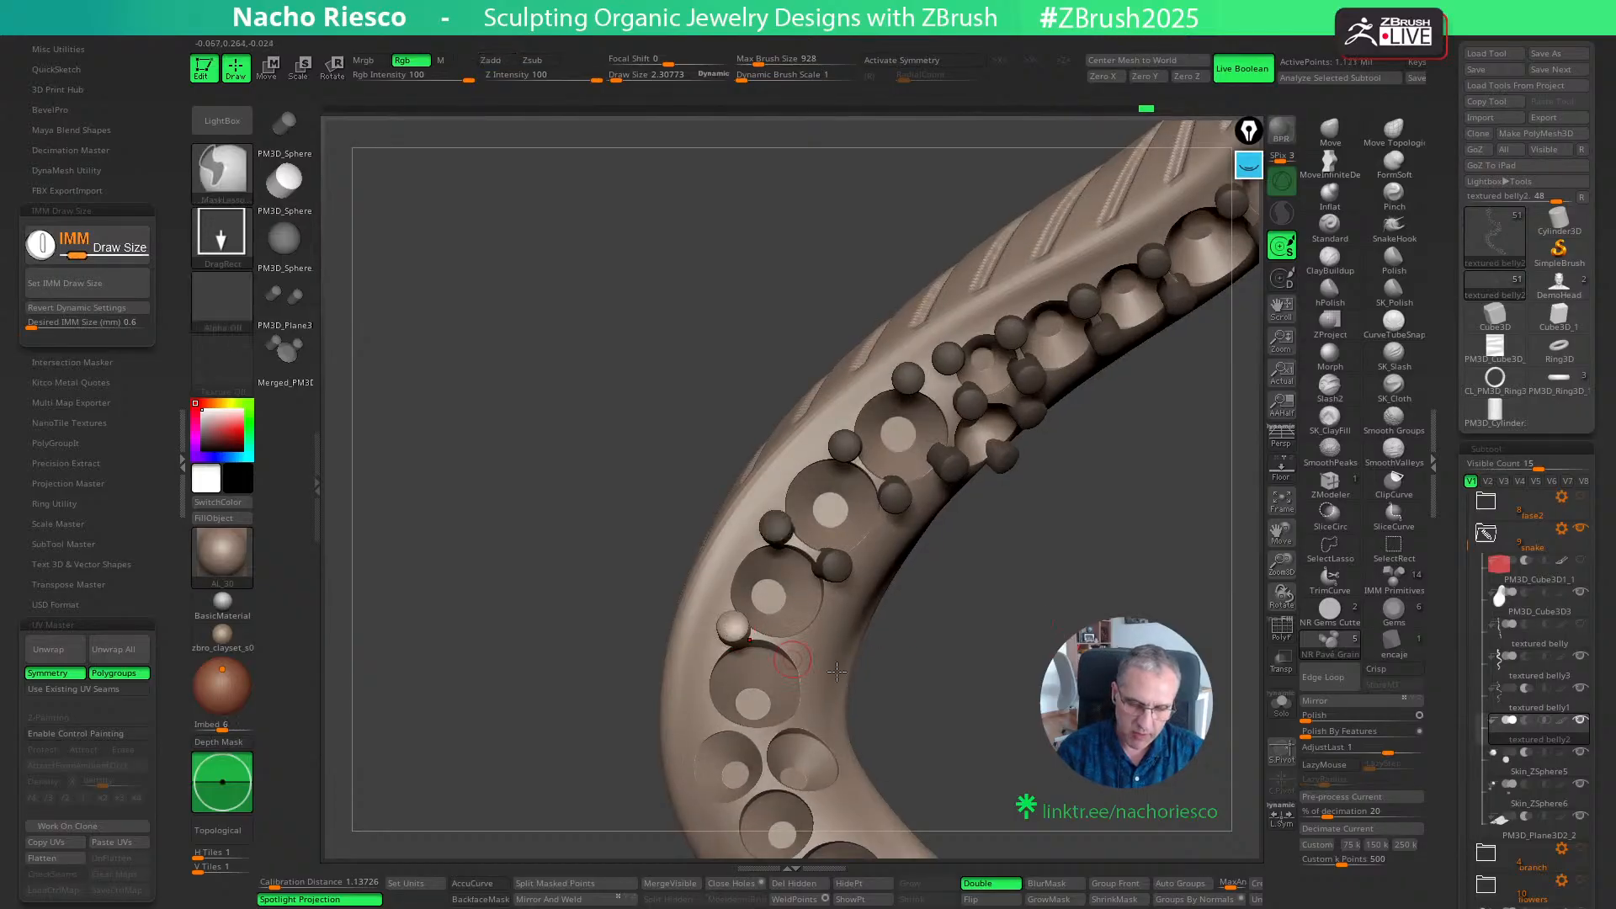
{"action": "right_click_drag", "start_coordinate": [837, 661], "coordinate": [806, 661]}
- Place three grains between the last large seat and the two side-by-side small seats, adjusting the inner-bend one with the Move gizmo
{"action": "mouse_move", "coordinate": [993, 718]}
{"action": "left_mouse_down"}
{"action": "mouse_move", "coordinate": [1022, 734]}
{"action": "mouse_move", "coordinate": [1079, 629]}
{"action": "left_mouse_up"}
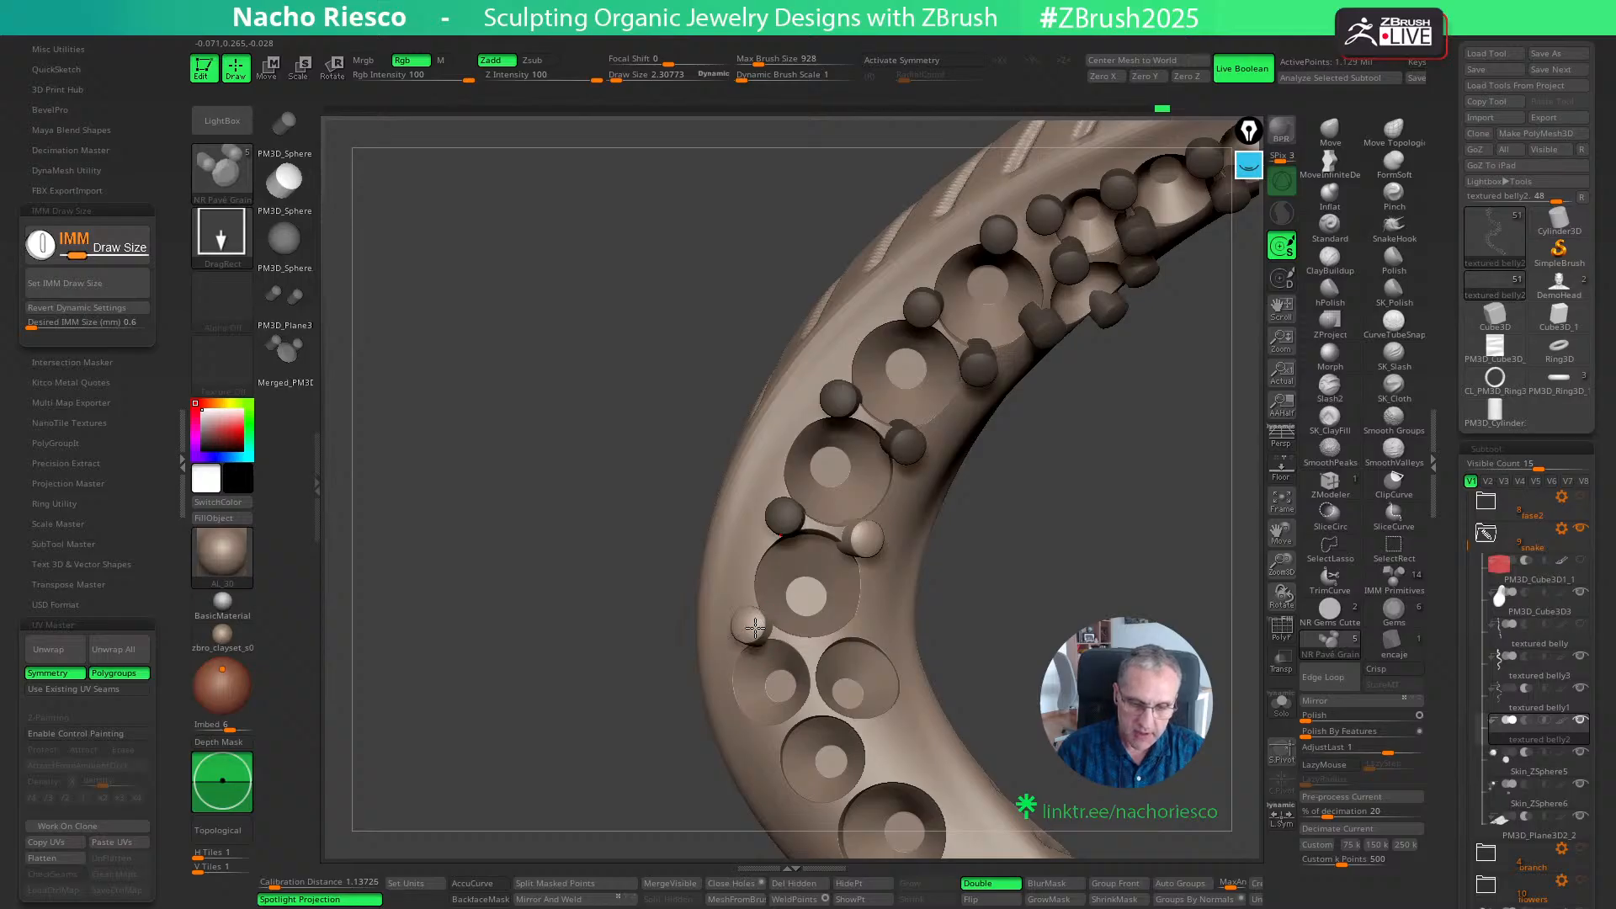
{"action": "left_click_drag", "start_coordinate": [755, 627], "coordinate": [757, 630], "text": "ctrl"}
{"action": "right_click_drag", "start_coordinate": [828, 648], "coordinate": [811, 648]}
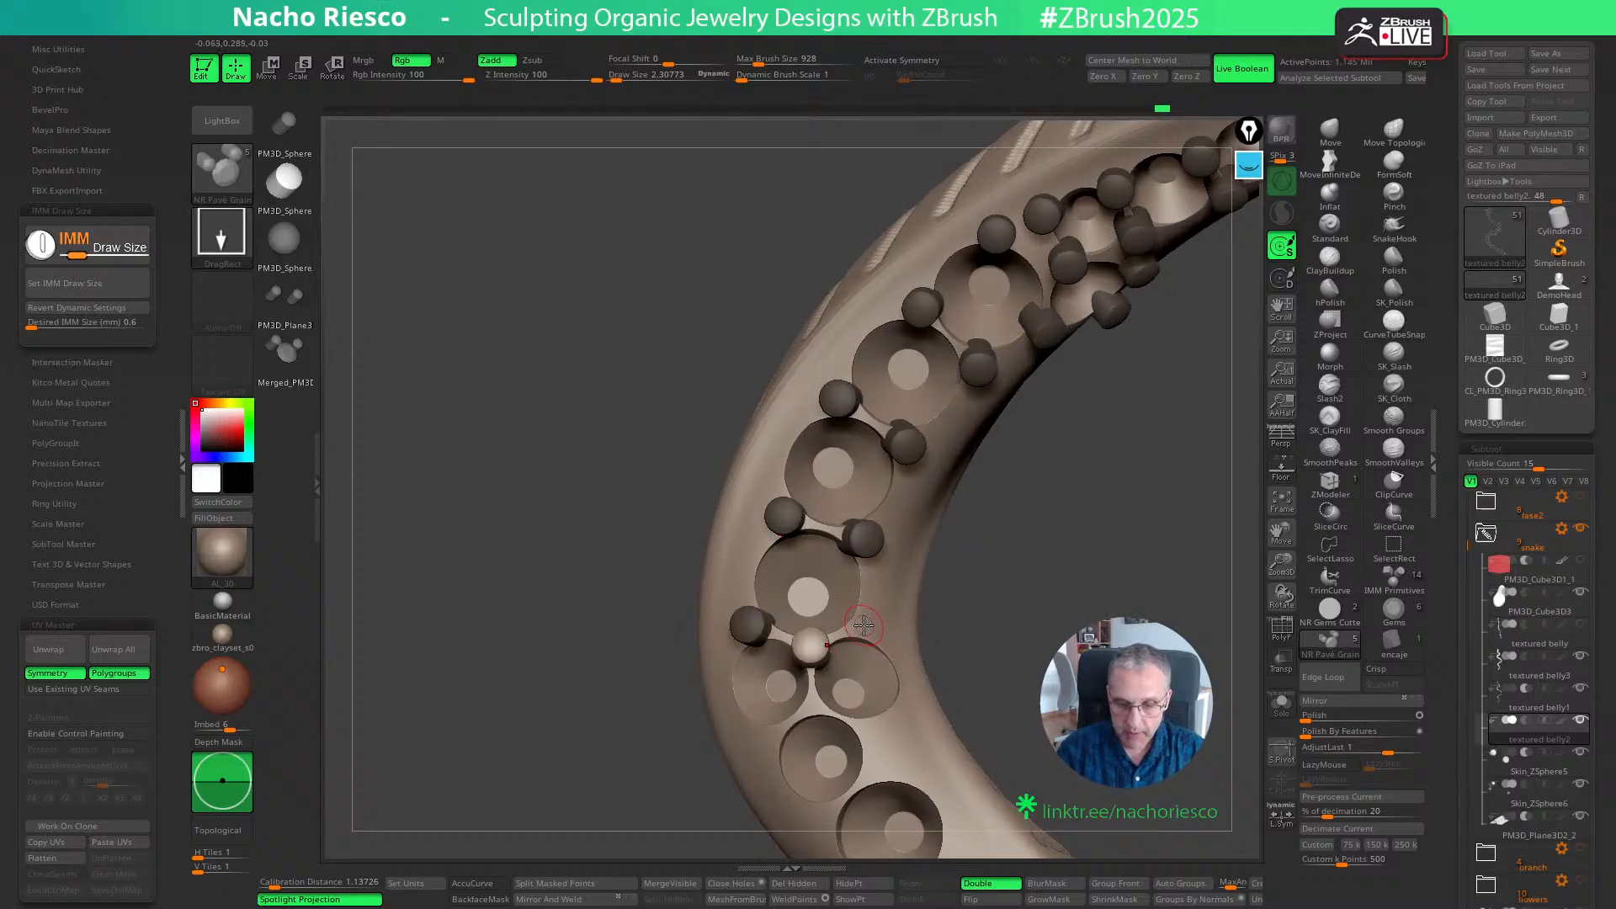
{"action": "key", "text": "w"}
{"action": "right_click_drag", "start_coordinate": [1034, 583], "coordinate": [968, 592]}
{"action": "left_click_drag", "start_coordinate": [875, 609], "coordinate": [867, 618]}
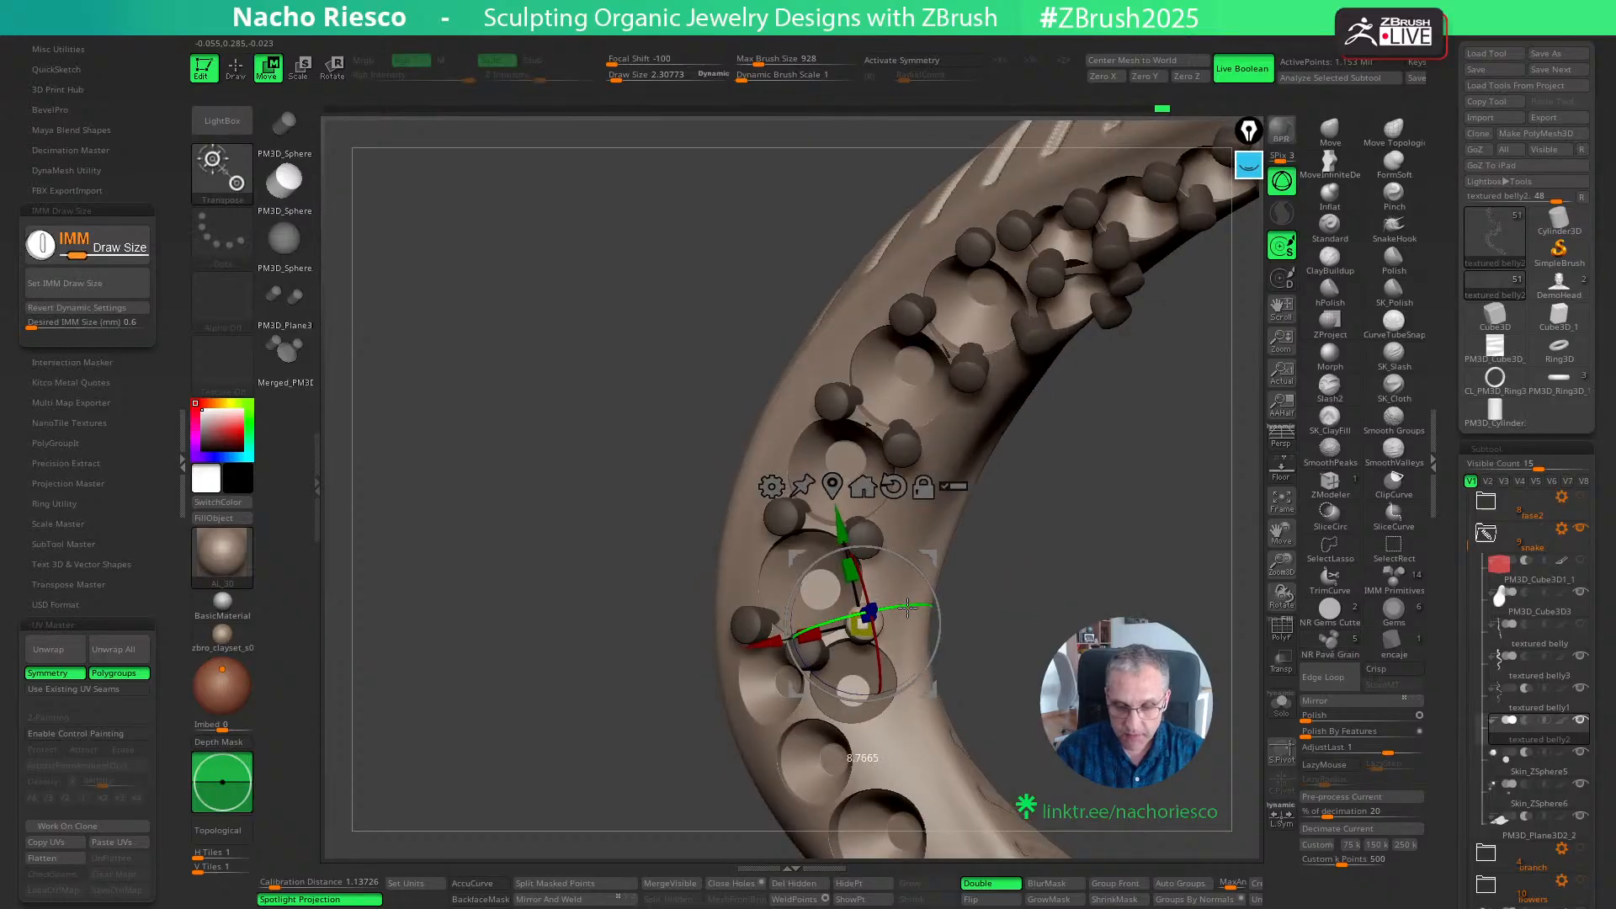
{"action": "key", "text": "q"}
- Insert three grains where the side-by-side small seats meet each other and the single seat below them
{"action": "mouse_move", "coordinate": [1010, 591]}
{"action": "right_mouse_down"}
{"action": "mouse_move", "coordinate": [1080, 591]}
{"action": "mouse_move", "coordinate": [1121, 559]}
{"action": "mouse_move", "coordinate": [873, 655]}
{"action": "right_mouse_up"}
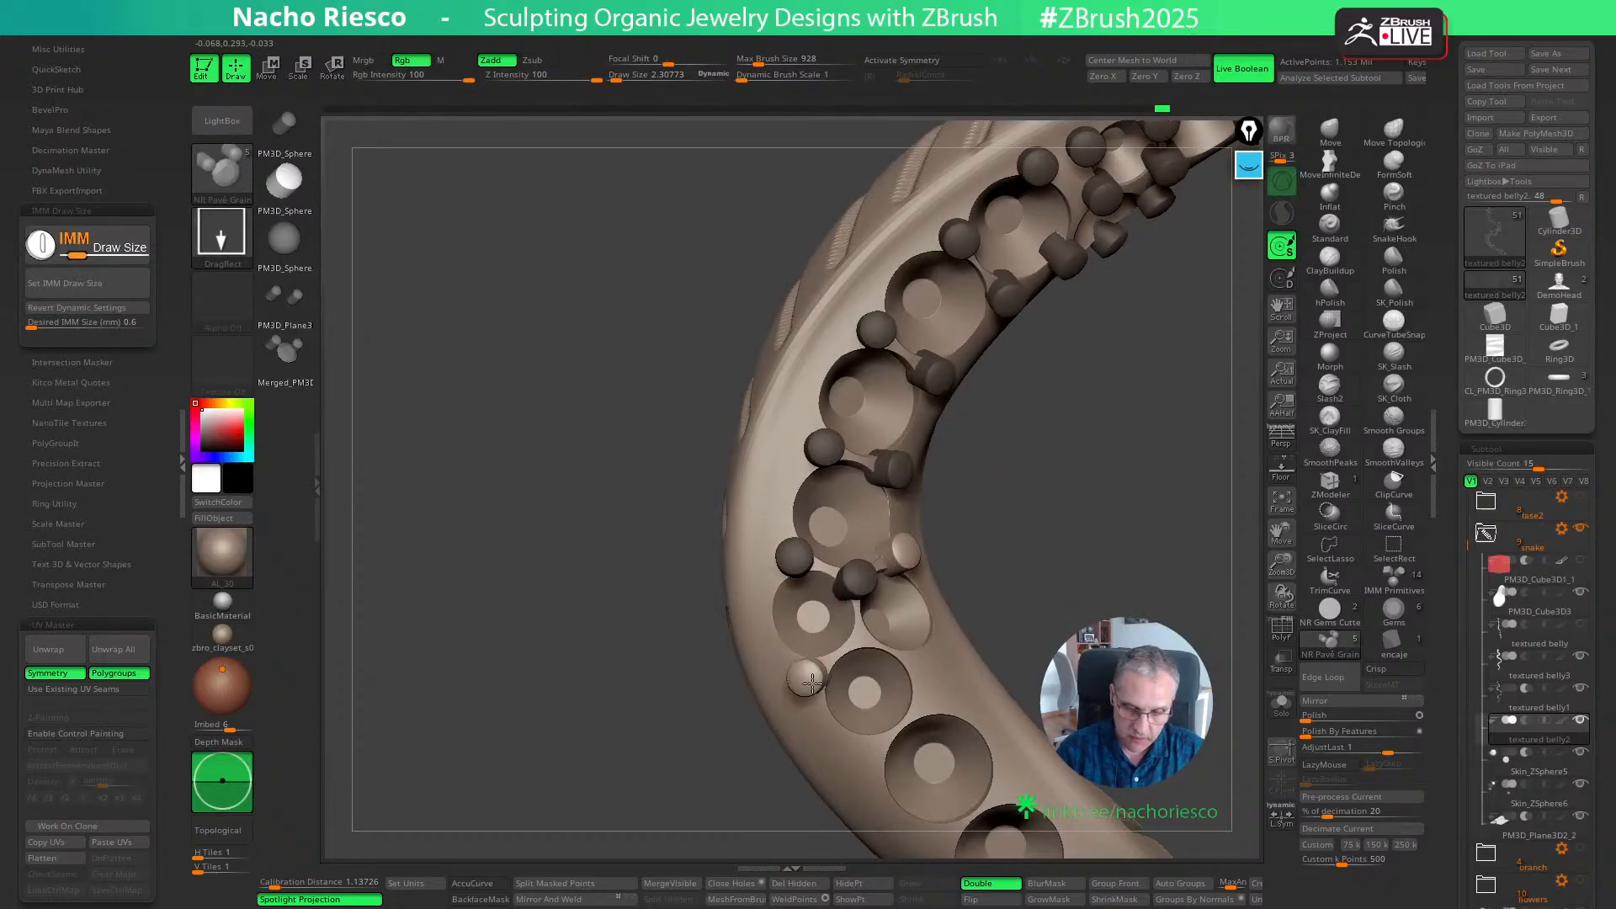
{"action": "left_click_drag", "start_coordinate": [812, 683], "coordinate": [819, 690], "text": "ctrl"}
{"action": "key", "text": "w"}
{"action": "key", "text": "q"}
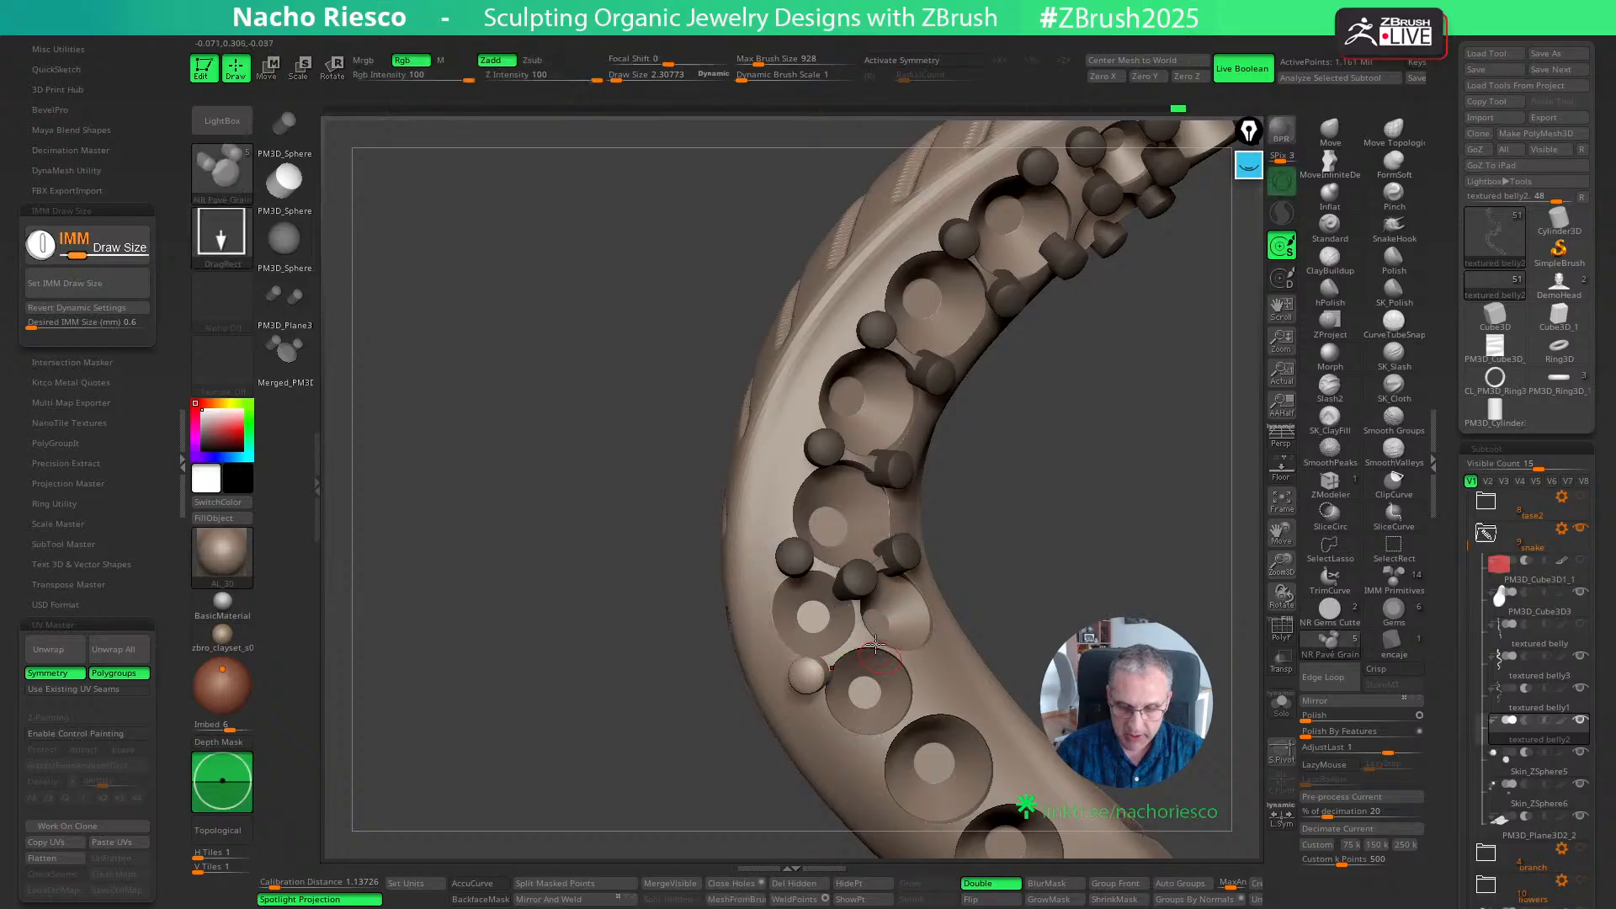
{"action": "left_click_drag", "start_coordinate": [861, 637], "coordinate": [867, 641], "text": "ctrl"}
{"action": "right_click_drag", "start_coordinate": [1068, 555], "coordinate": [908, 667]}
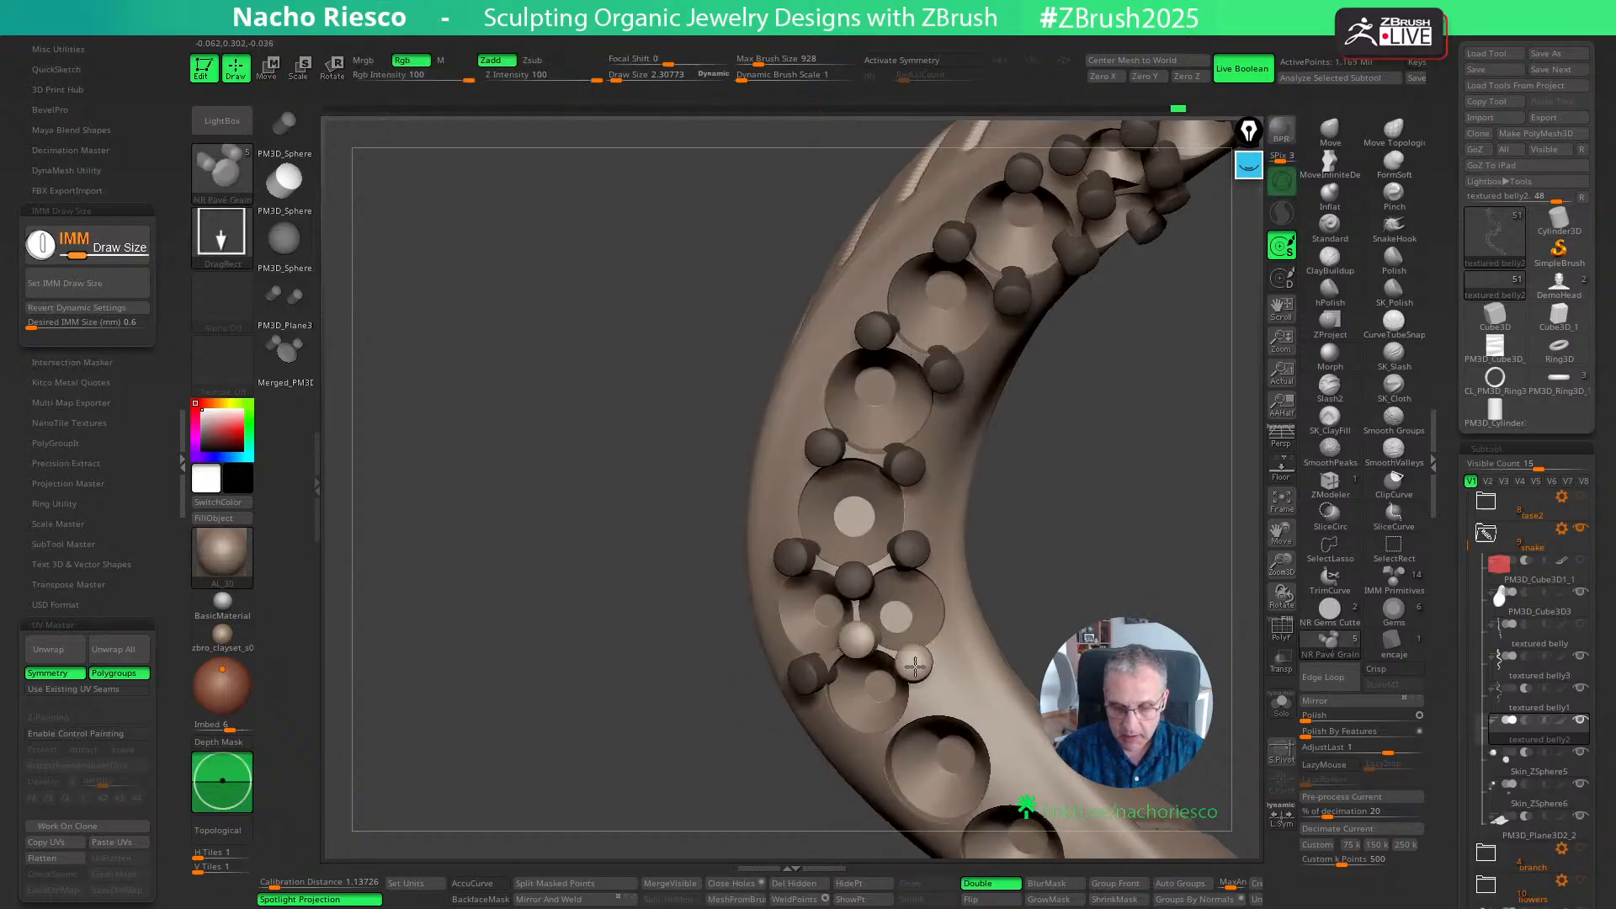
{"action": "left_click_drag", "start_coordinate": [915, 666], "coordinate": [917, 669], "text": "ctrl"}
- Add a grain on the inner-bend rim of the side-by-side seat and adjust it with the Move gizmo
{"action": "right_click_drag", "start_coordinate": [1083, 582], "coordinate": [955, 612]}
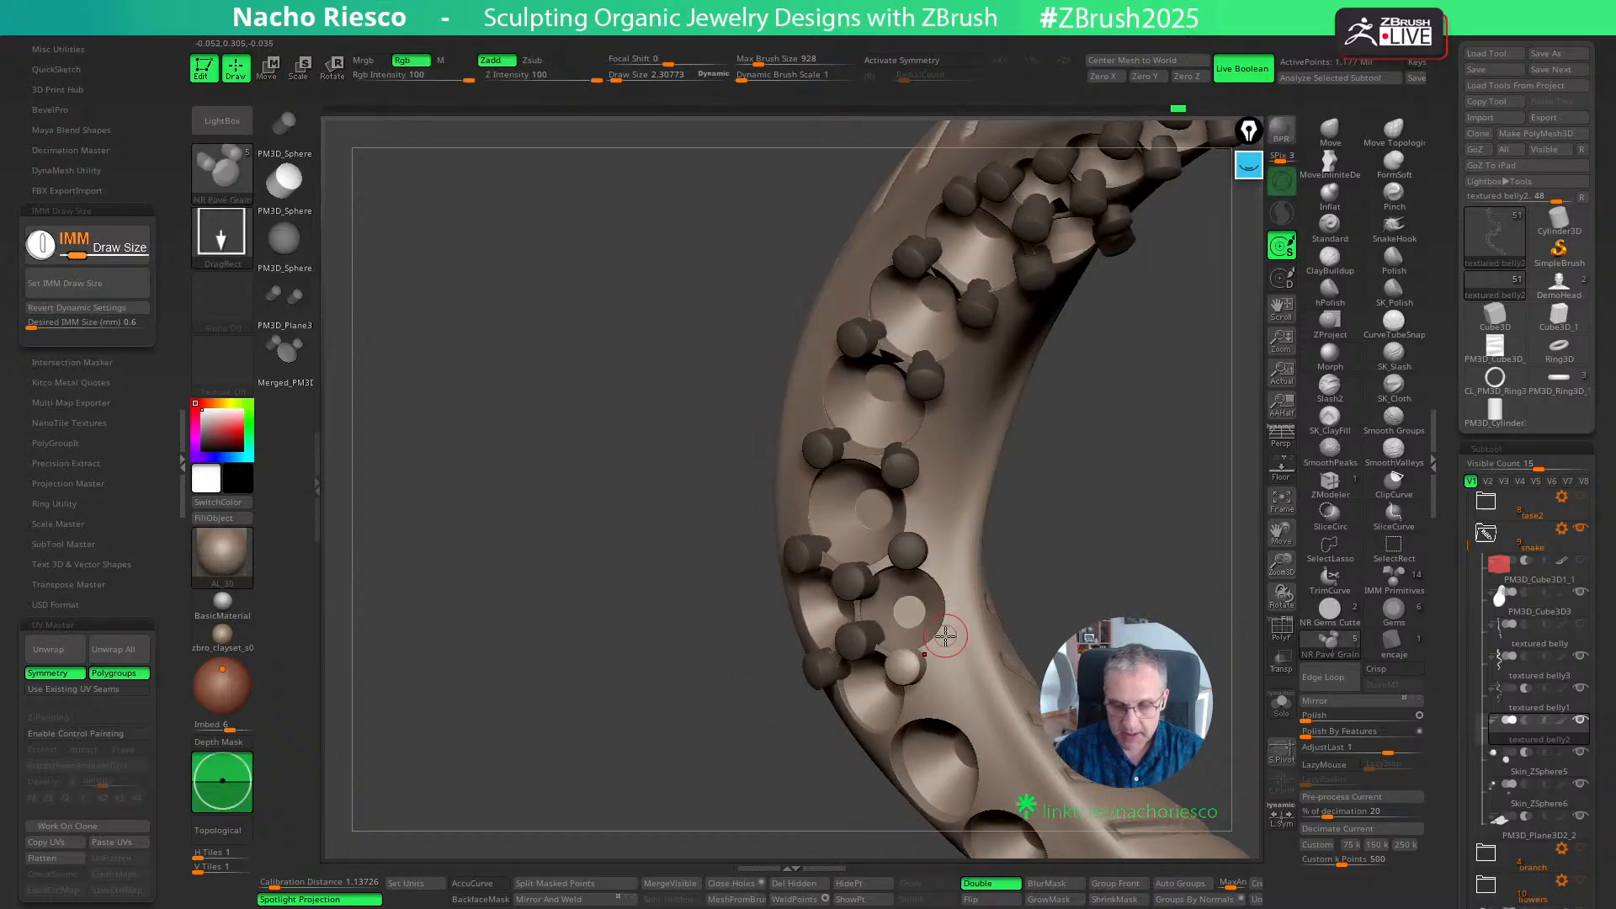
{"action": "left_click_drag", "start_coordinate": [945, 637], "coordinate": [947, 640], "text": "ctrl"}
{"action": "right_click_drag", "start_coordinate": [1068, 552], "coordinate": [1060, 570]}
{"action": "key", "text": "w"}
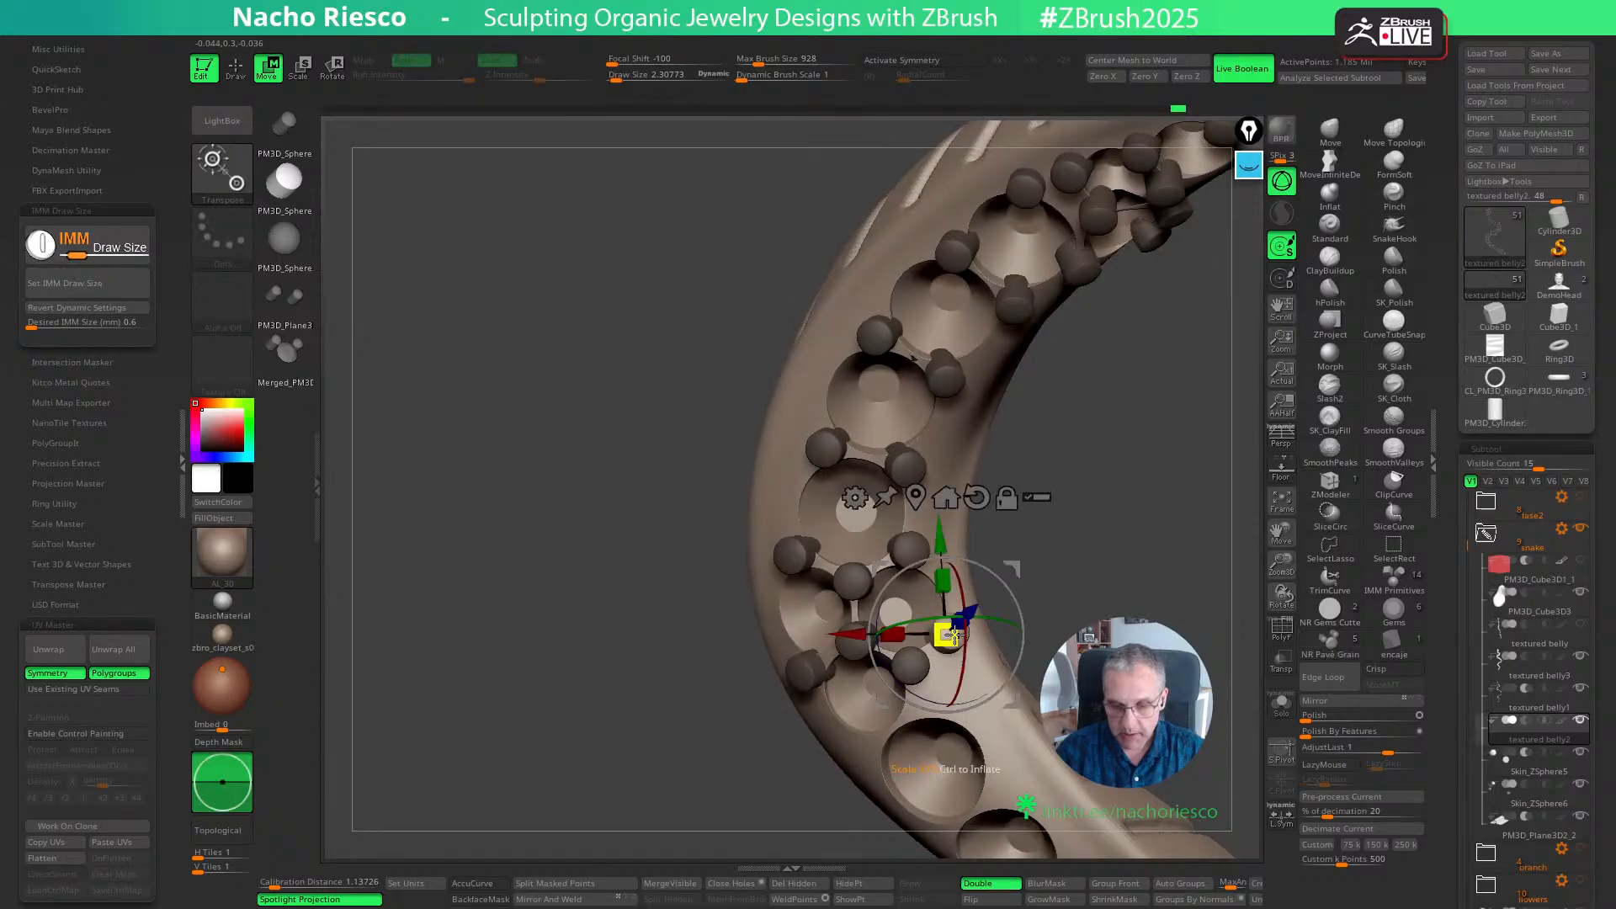
{"action": "key", "text": "q"}
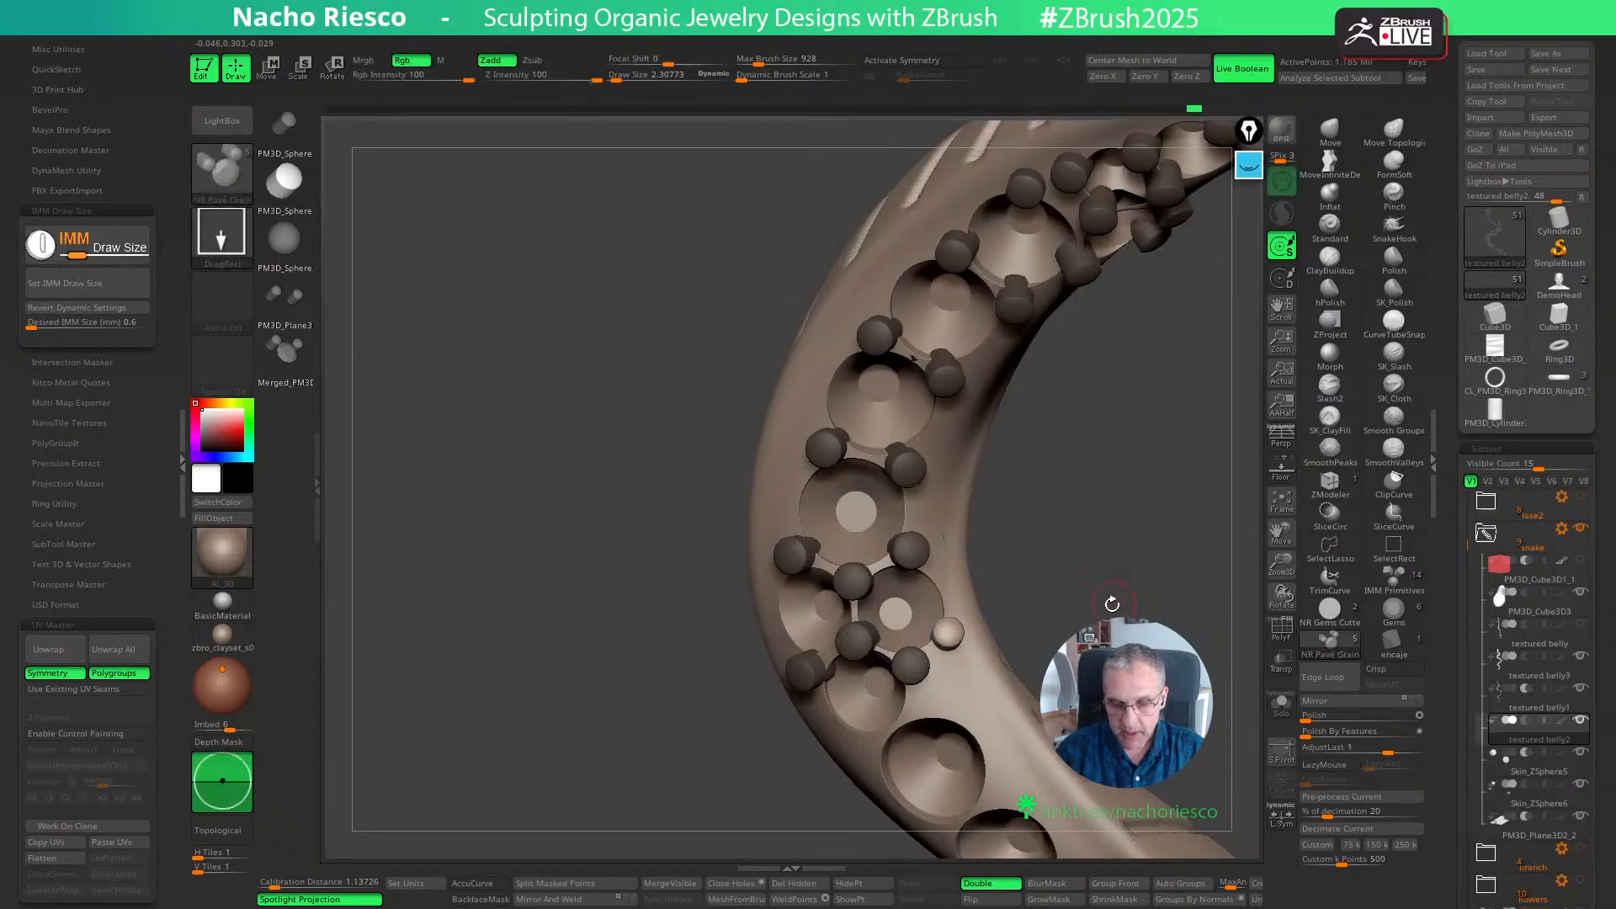
- Insert a grain pair between the single small seat and the large seat below it, adjusting the first with the Move gizmo
{"action": "mouse_move", "coordinate": [1124, 547]}
{"action": "right_mouse_down"}
{"action": "mouse_move", "coordinate": [1108, 466]}
{"action": "mouse_move", "coordinate": [1124, 453]}
{"action": "right_mouse_up"}
{"action": "left_click_drag", "start_coordinate": [847, 670], "coordinate": [851, 673], "text": "ctrl"}
{"action": "key", "text": "w"}
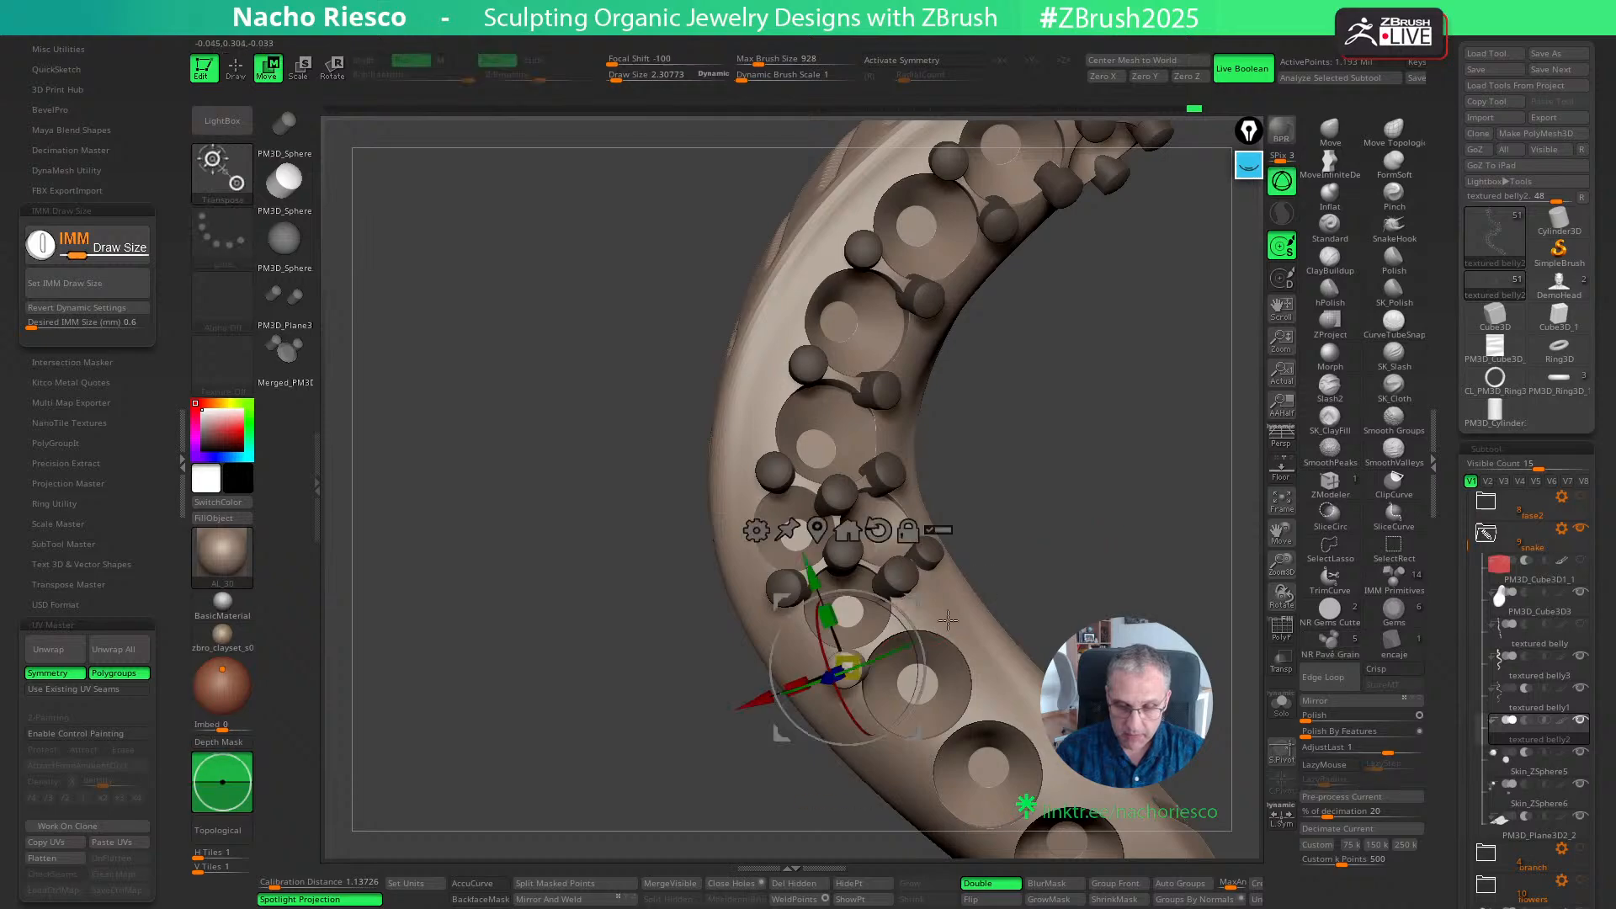
{"action": "key", "text": "q"}
{"action": "left_click_drag", "start_coordinate": [900, 621], "coordinate": [902, 623], "text": "ctrl"}
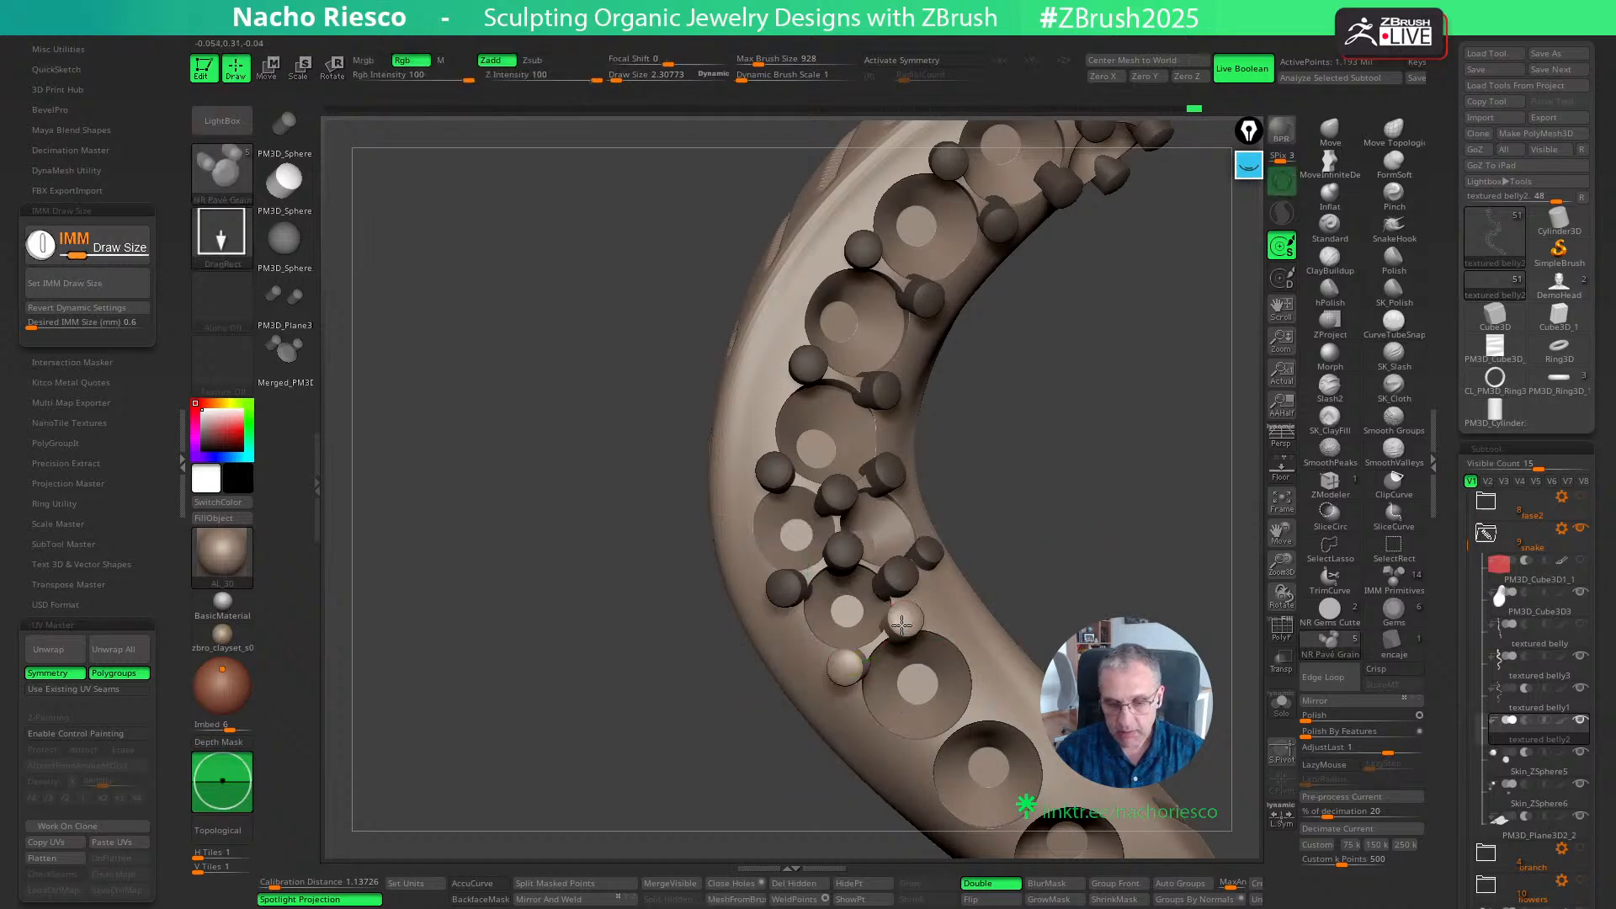
- Insert grain pairs at the next two joints between the large seats below the small seat, fine-tuning them with the Move gizmo
{"action": "mouse_move", "coordinate": [1098, 527]}
{"action": "right_mouse_down"}
{"action": "mouse_move", "coordinate": [1083, 534]}
{"action": "mouse_move", "coordinate": [1065, 469]}
{"action": "right_mouse_up"}
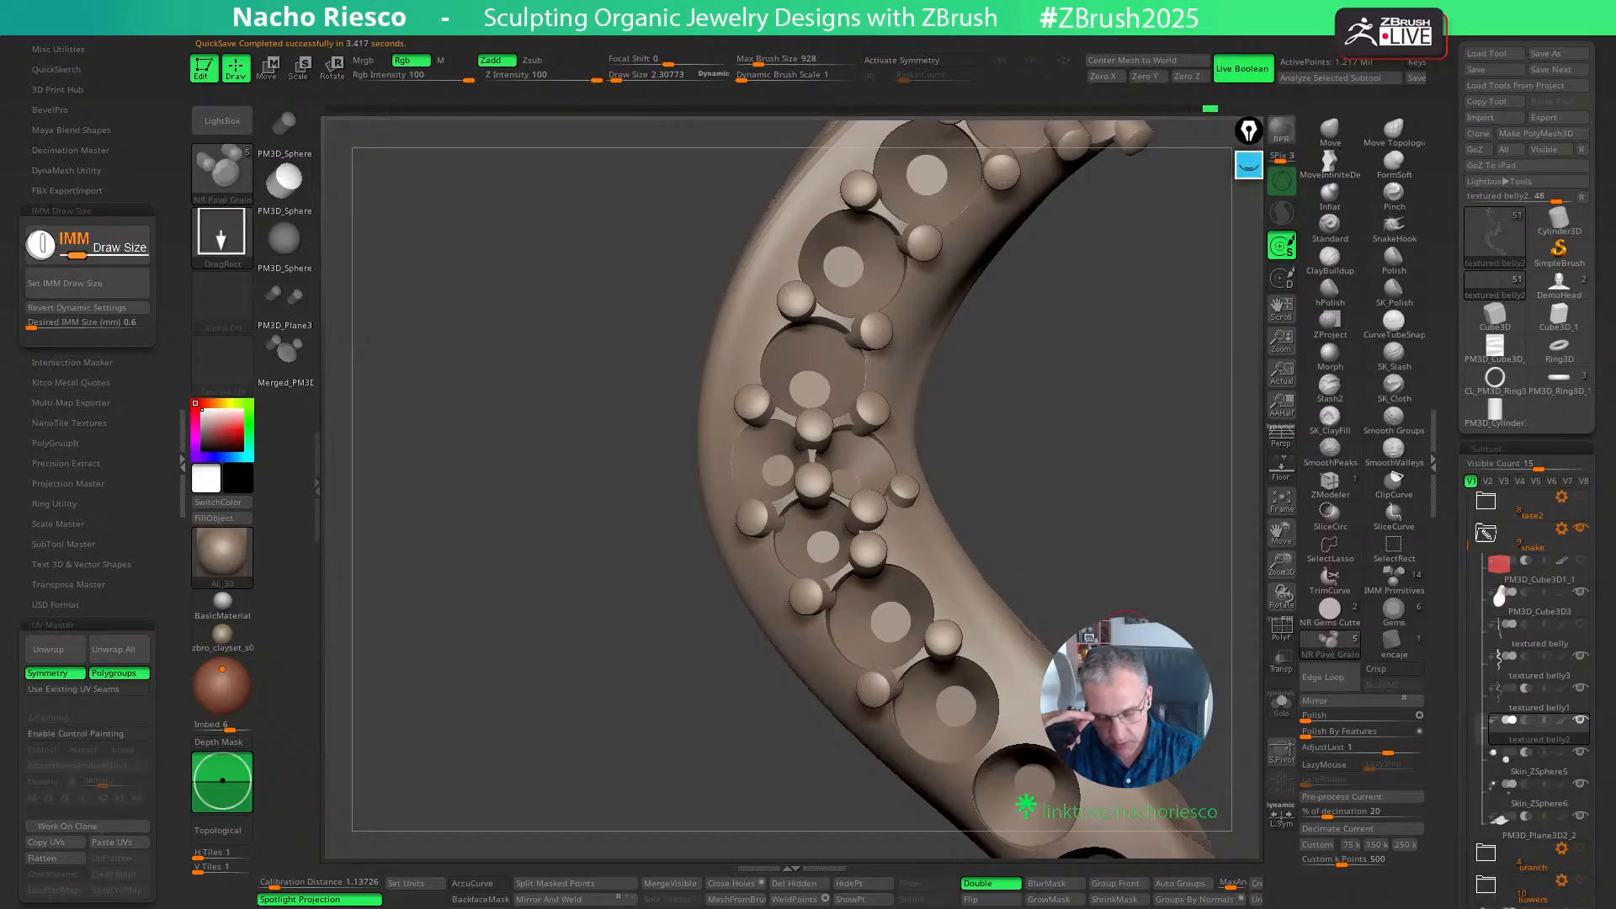
{"action": "right_click_drag", "start_coordinate": [1115, 553], "coordinate": [1070, 493]}
{"action": "left_click_drag", "start_coordinate": [830, 633], "coordinate": [824, 657], "text": "ctrl"}
{"action": "key", "text": "ctrl+z"}
{"action": "key", "text": "w"}
{"action": "key", "text": "q"}
{"action": "key", "text": "w"}
{"action": "left_click_drag", "start_coordinate": [887, 700], "coordinate": [884, 697]}
{"action": "key", "text": "q"}
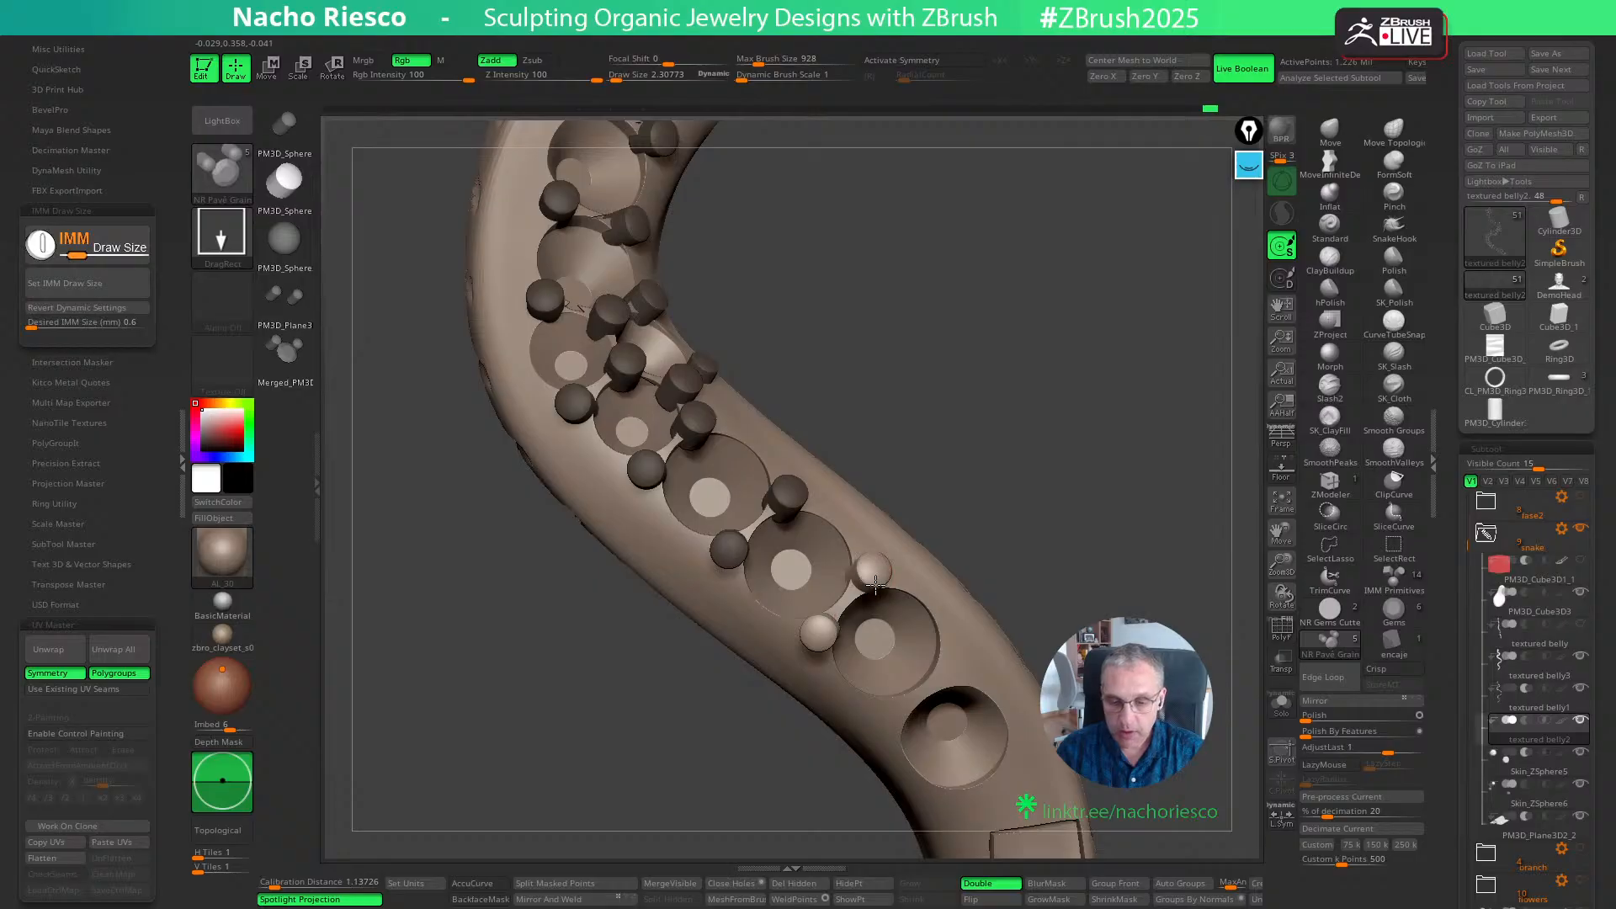
{"action": "key", "text": "w"}
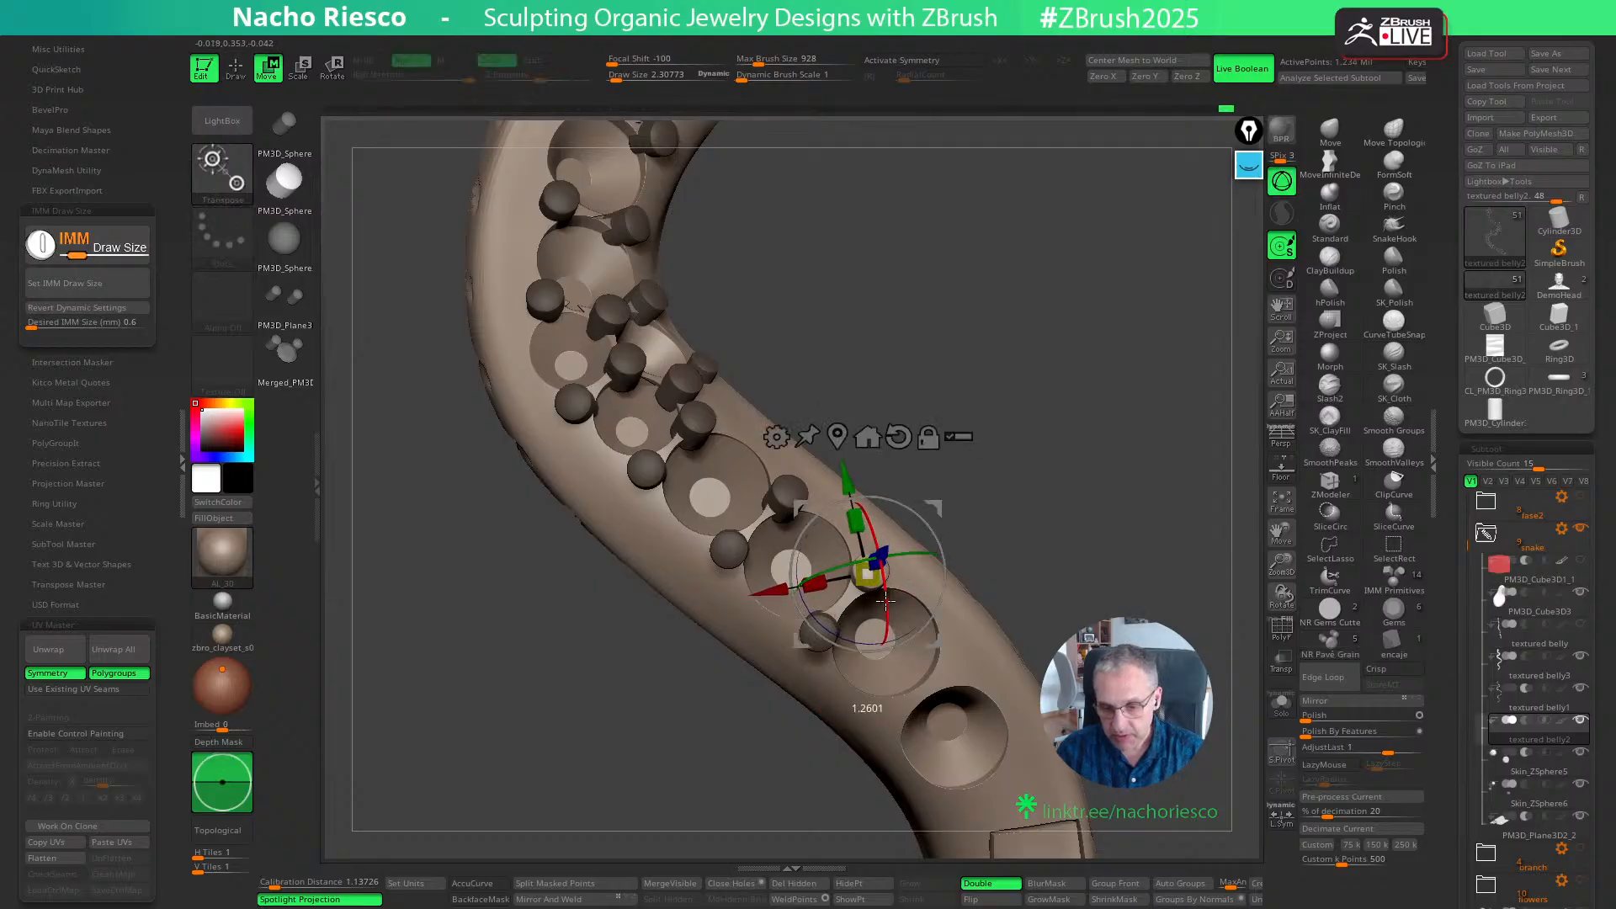
{"action": "key", "text": "q"}
- Insert a grain pair between the last two seats above the rectangular panel and adjust both grains with the Move gizmo
{"action": "mouse_move", "coordinate": [1053, 570]}
{"action": "left_mouse_down"}
{"action": "mouse_move", "coordinate": [1046, 458]}
{"action": "mouse_move", "coordinate": [856, 627]}
{"action": "left_mouse_up"}
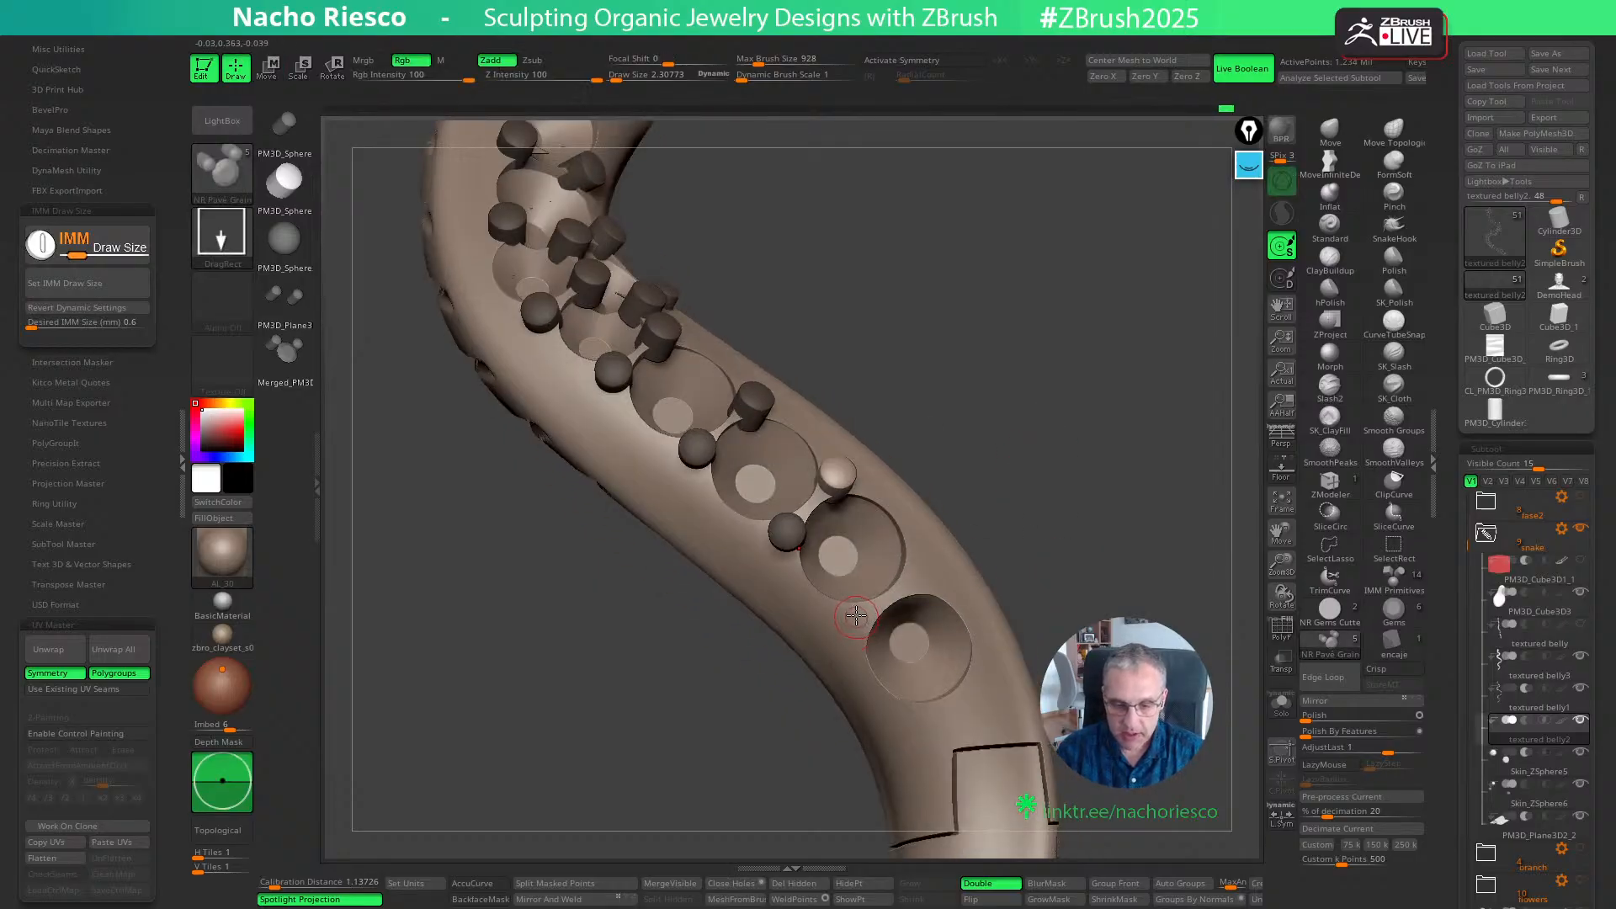
{"action": "left_click", "coordinate": [856, 616]}
{"action": "key", "text": "w"}
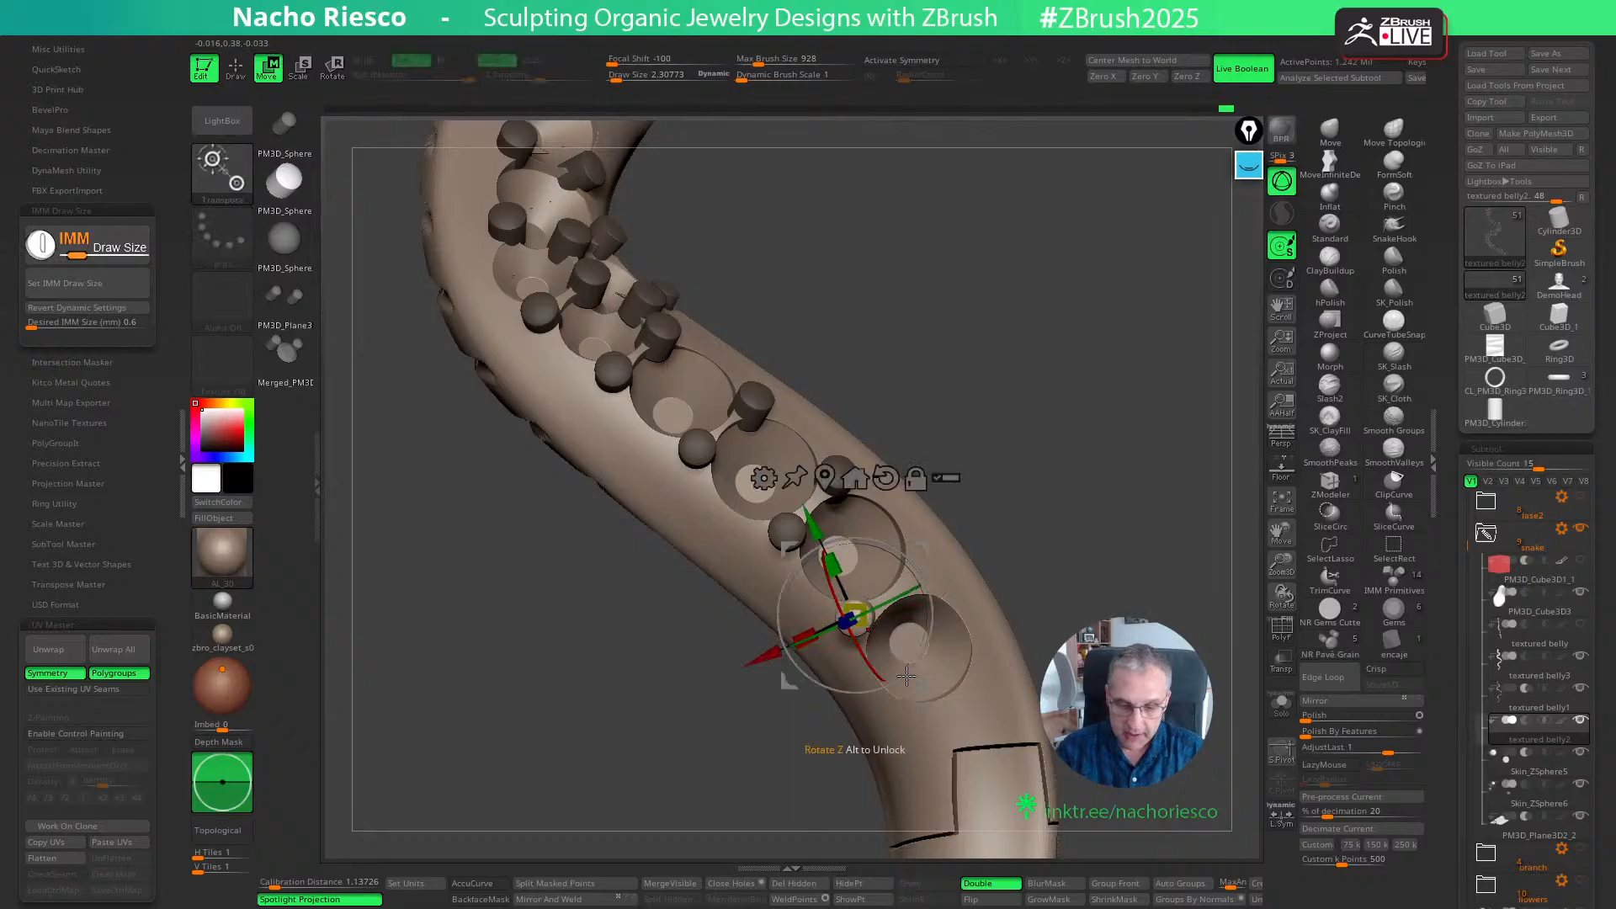
{"action": "key", "text": "q"}
{"action": "left_click", "coordinate": [910, 579]}
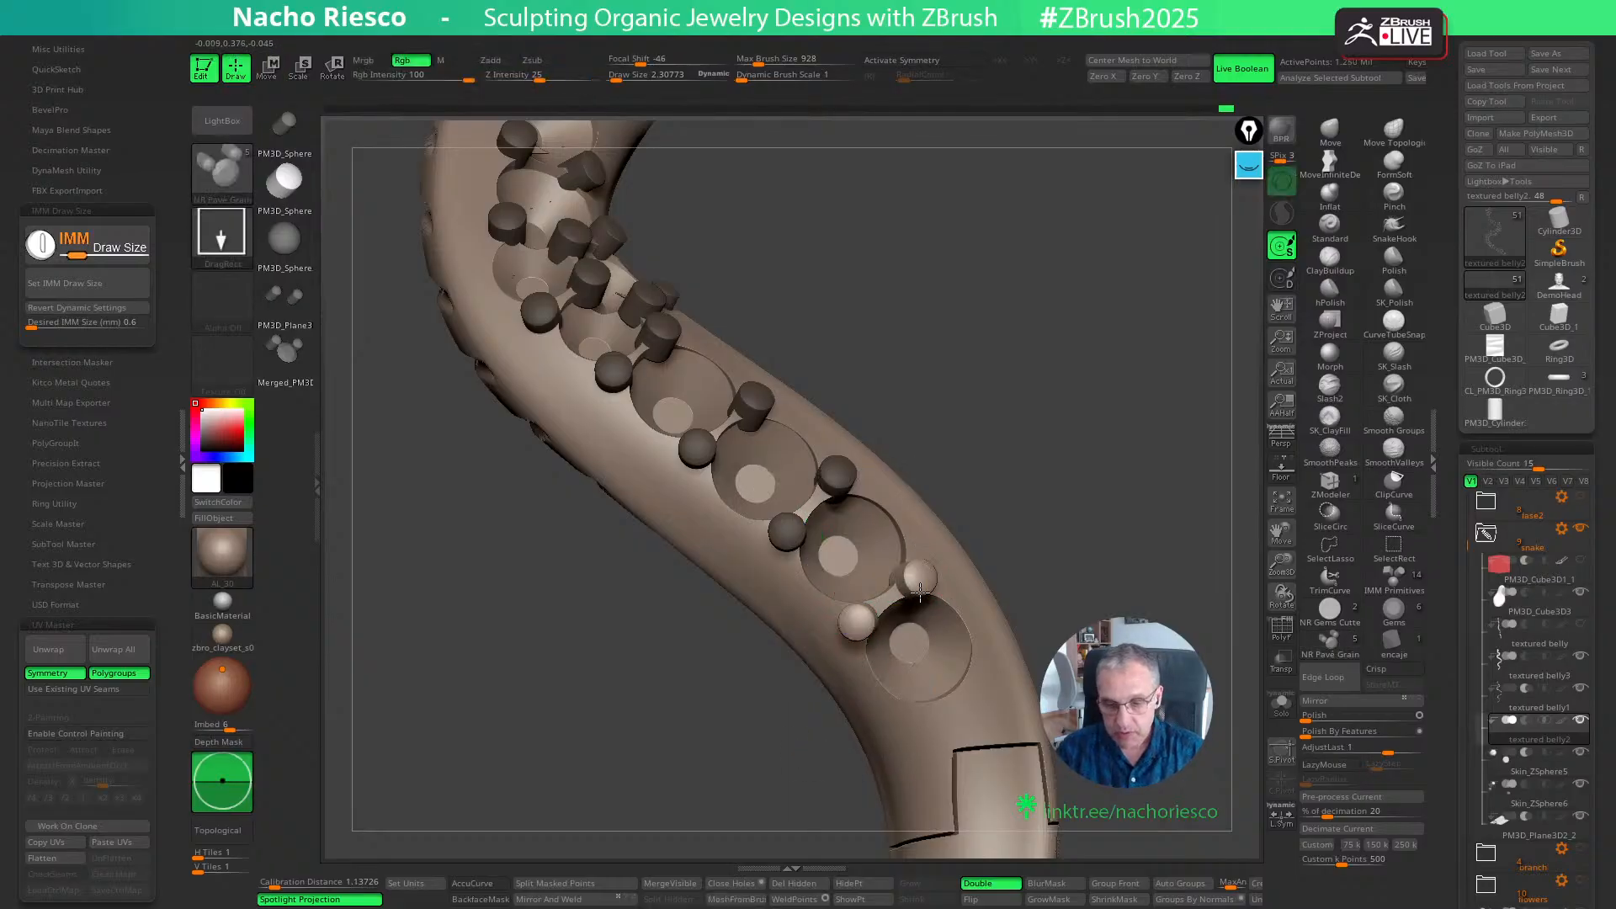
{"action": "key", "text": "w"}
{"action": "left_click_drag", "start_coordinate": [944, 596], "coordinate": [940, 582]}
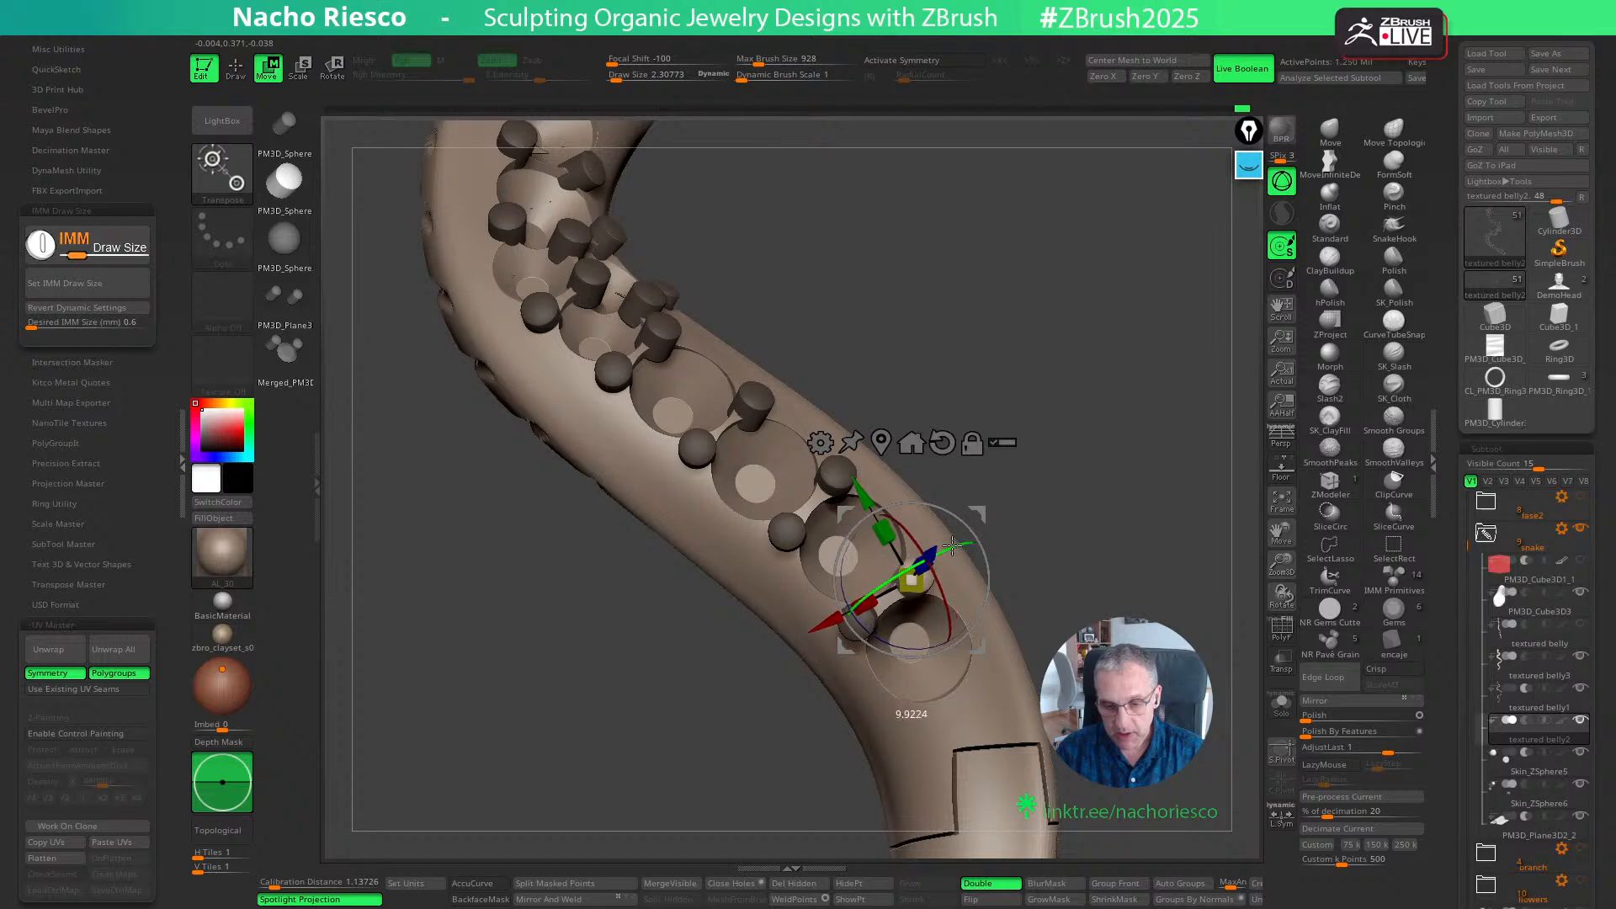
{"action": "key", "text": "q"}
- Place a grain pair on the panel-side rim of the last seat above the rectangular panel and adjust both with the Move gizmo
{"action": "right_click_drag", "start_coordinate": [985, 651], "coordinate": [934, 710]}
{"action": "key", "text": "w"}
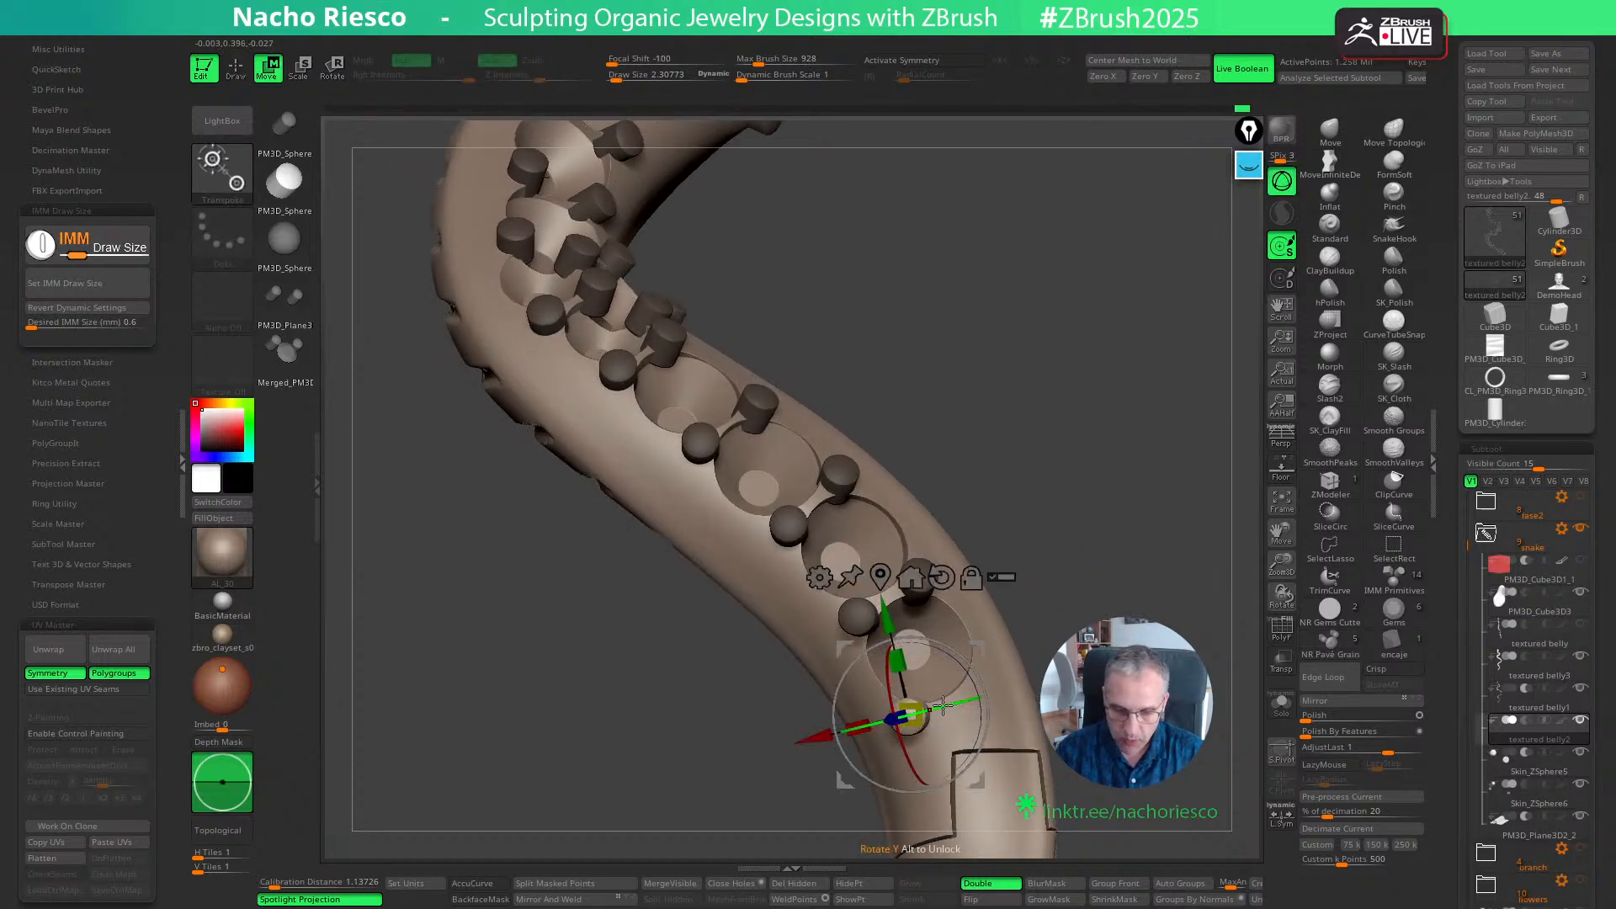
{"action": "key", "text": "q"}
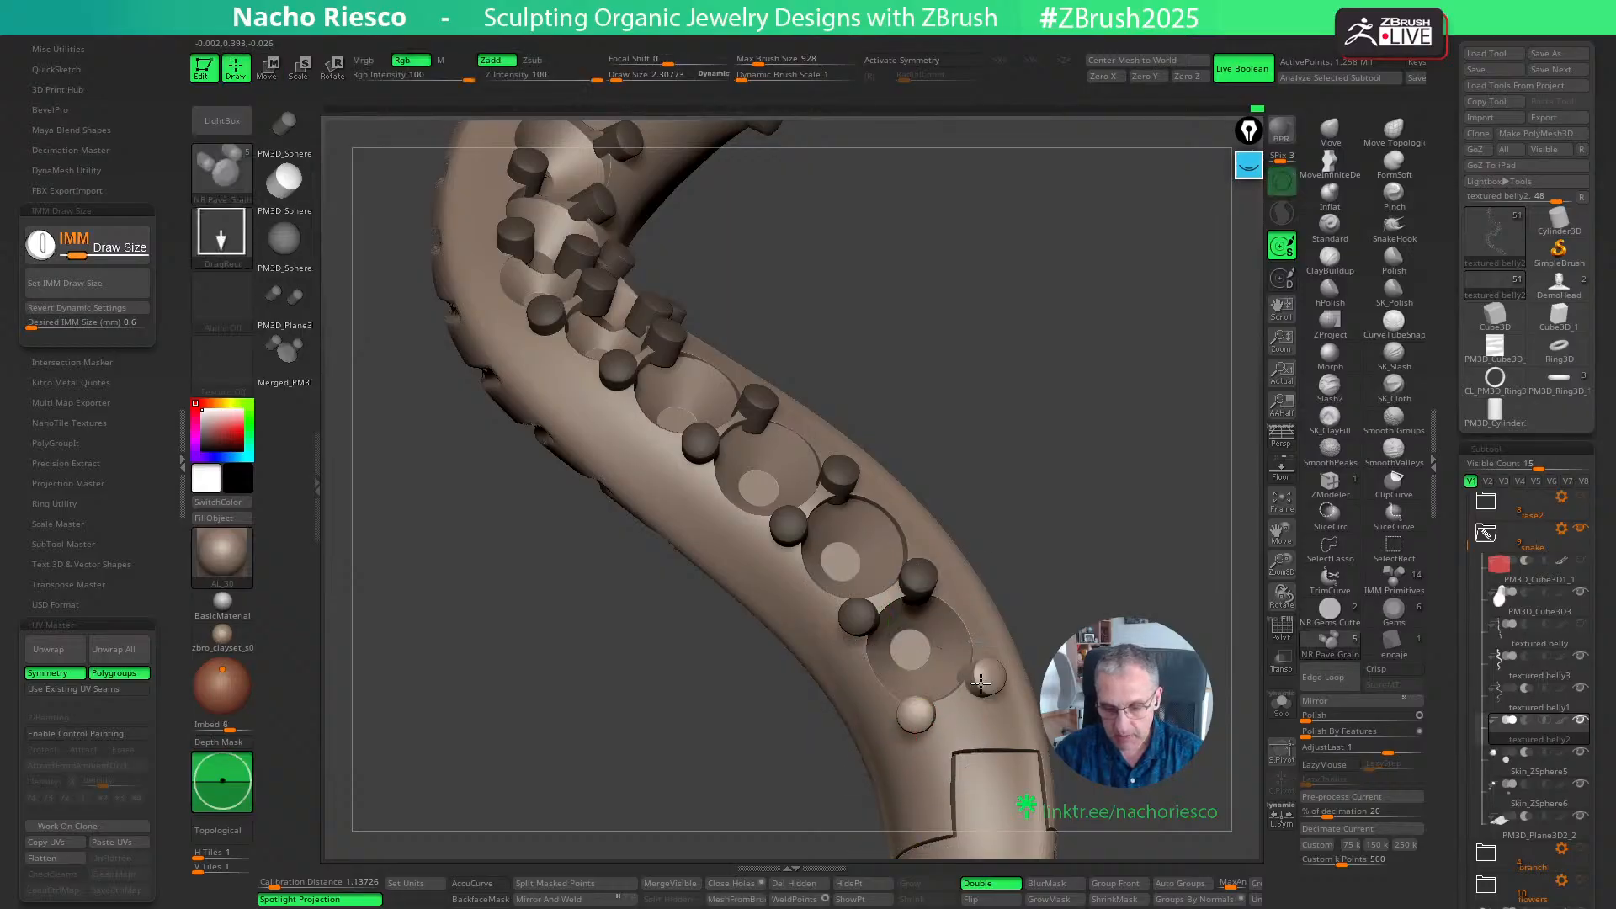
{"action": "key", "text": "w"}
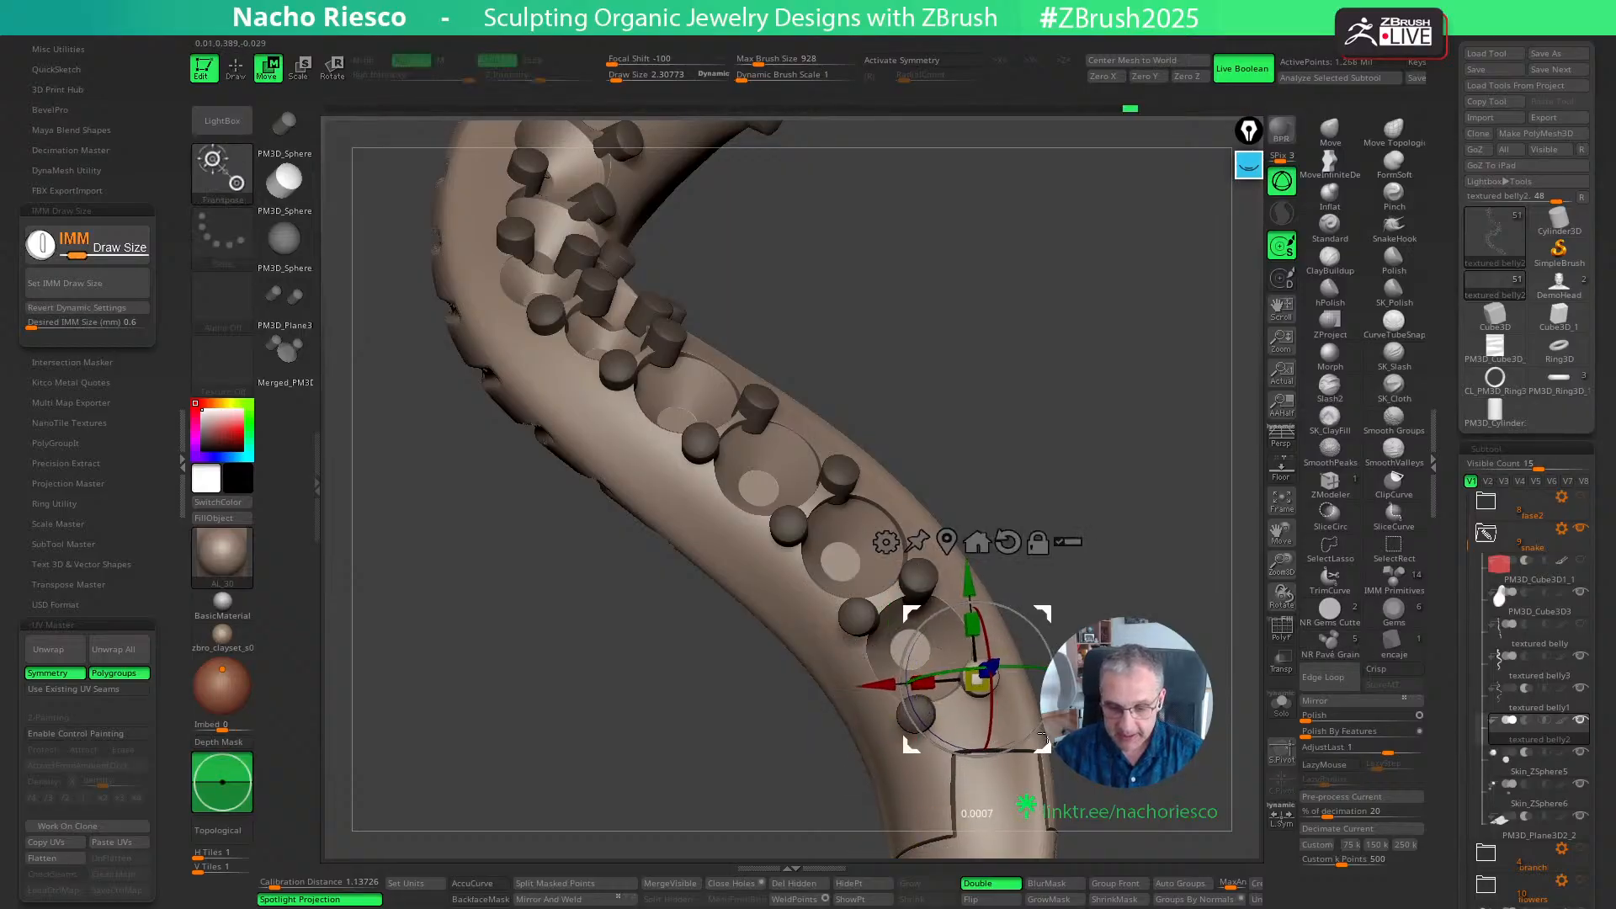
{"action": "key", "text": "q"}
- Place a grain pair on the panel-side rim of the first seat beyond the rectangular panel, aligning the grains with the Move gizmo
{"action": "mouse_move", "coordinate": [1048, 539]}
{"action": "right_mouse_down"}
{"action": "mouse_move", "coordinate": [1096, 511]}
{"action": "mouse_move", "coordinate": [1093, 588]}
{"action": "mouse_move", "coordinate": [1122, 487]}
{"action": "mouse_move", "coordinate": [1134, 612]}
{"action": "mouse_move", "coordinate": [894, 560]}
{"action": "right_mouse_up"}
{"action": "mouse_move", "coordinate": [1088, 544]}
{"action": "right_mouse_down"}
{"action": "mouse_move", "coordinate": [1027, 588]}
{"action": "mouse_move", "coordinate": [1047, 532]}
{"action": "right_mouse_up"}
{"action": "key", "text": "w"}
{"action": "key", "text": "q"}
{"action": "key", "text": "w"}
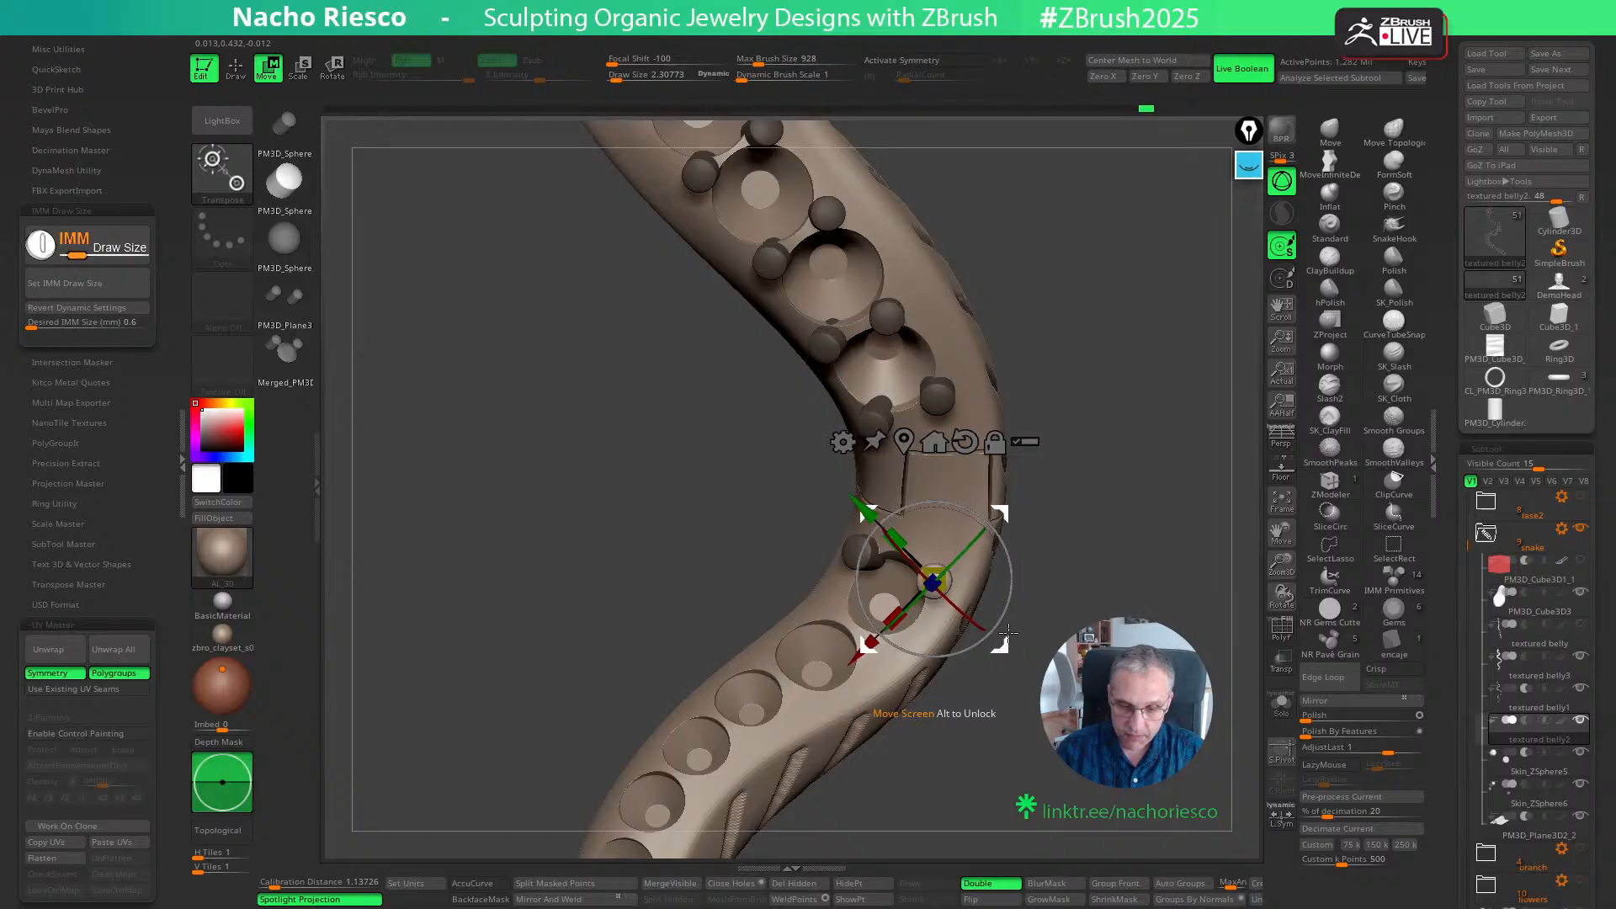
{"action": "key", "text": "q"}
- Insert grain pairs between the first, second and third seats beyond the panel, adjusting the last pair with the Move gizmo
{"action": "right_click_drag", "start_coordinate": [1005, 601], "coordinate": [870, 642]}
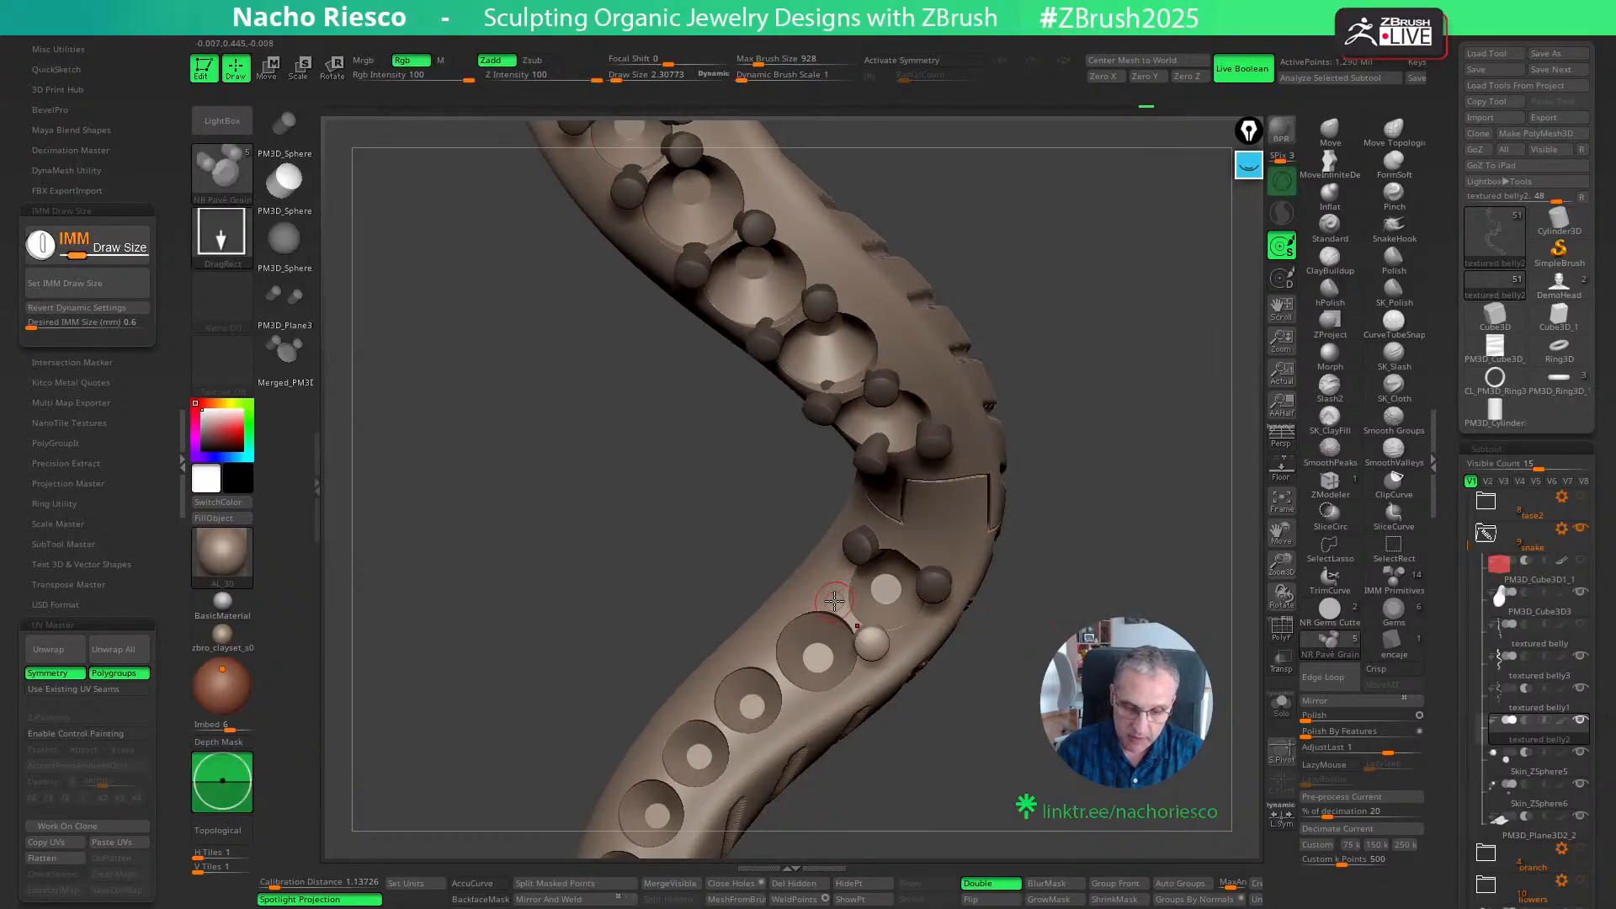
{"action": "mouse_move", "coordinate": [1024, 577]}
{"action": "right_mouse_down"}
{"action": "mouse_move", "coordinate": [1111, 533]}
{"action": "mouse_move", "coordinate": [1161, 480]}
{"action": "mouse_move", "coordinate": [831, 658]}
{"action": "mouse_move", "coordinate": [866, 669]}
{"action": "right_mouse_up"}
{"action": "key", "text": "w"}
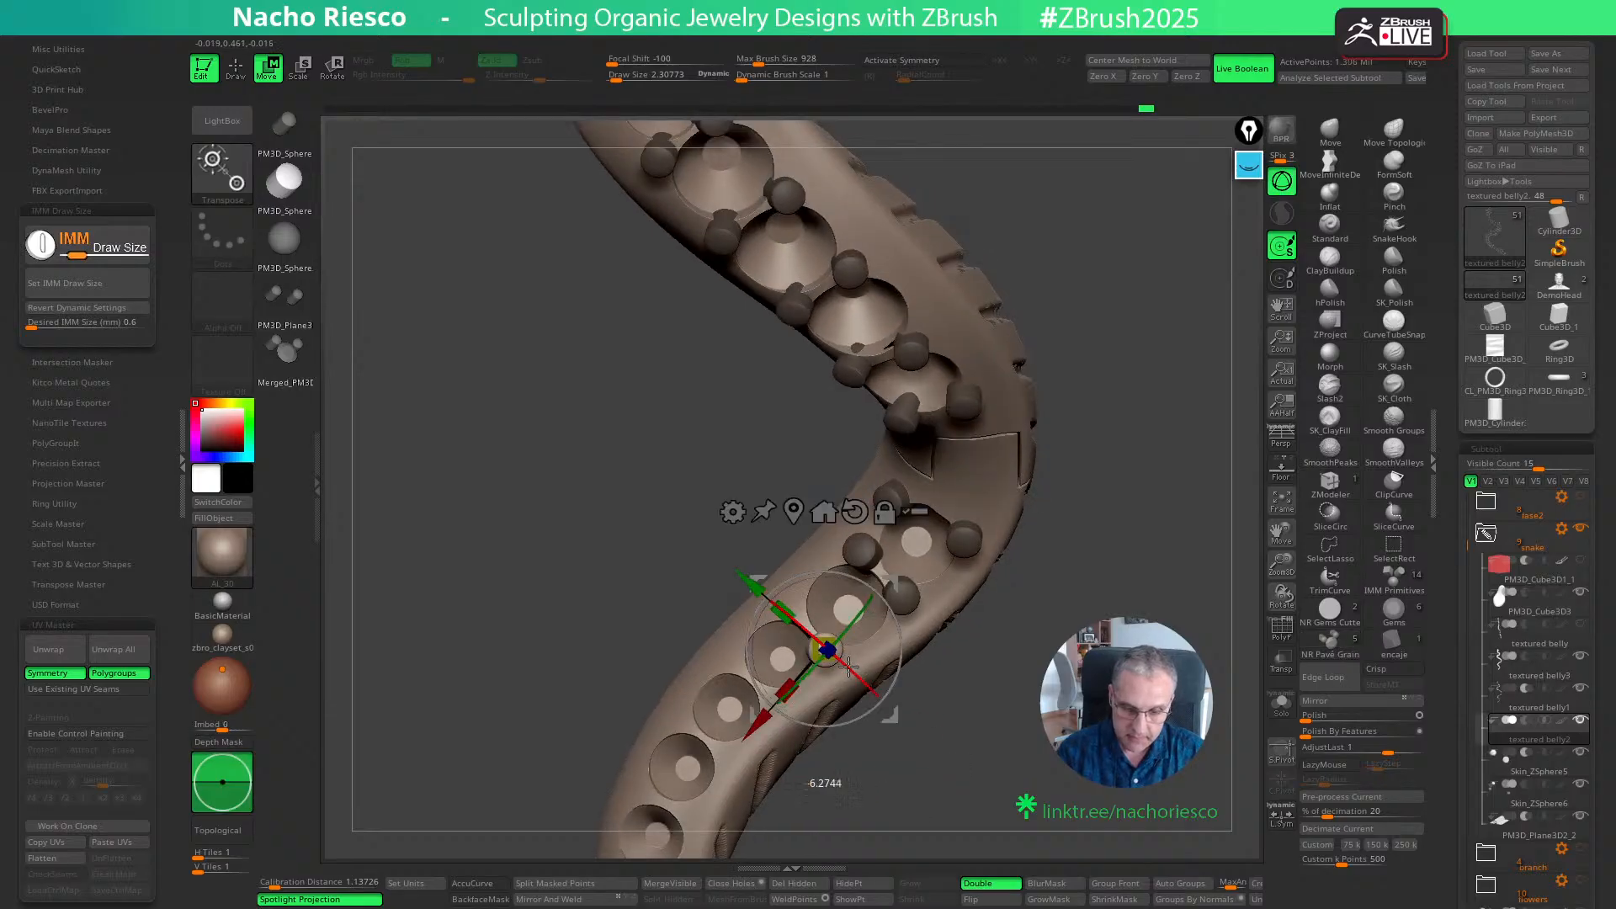
{"action": "key", "text": "q"}
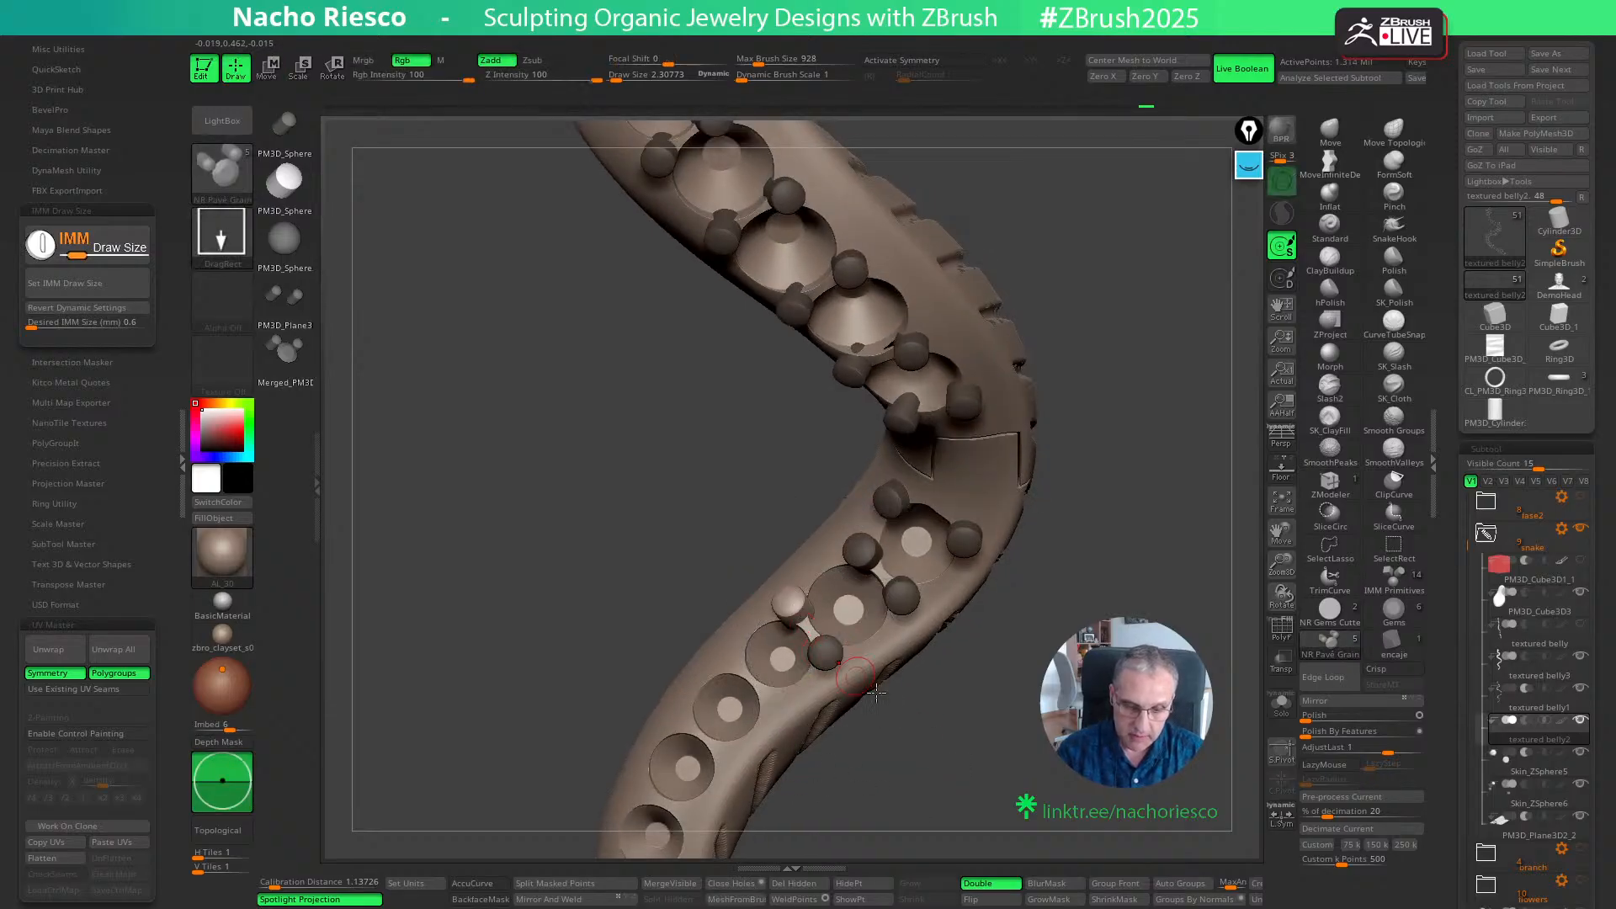
{"action": "key", "text": "w"}
{"action": "right_click_drag", "start_coordinate": [918, 727], "coordinate": [951, 718]}
{"action": "key", "text": "q"}
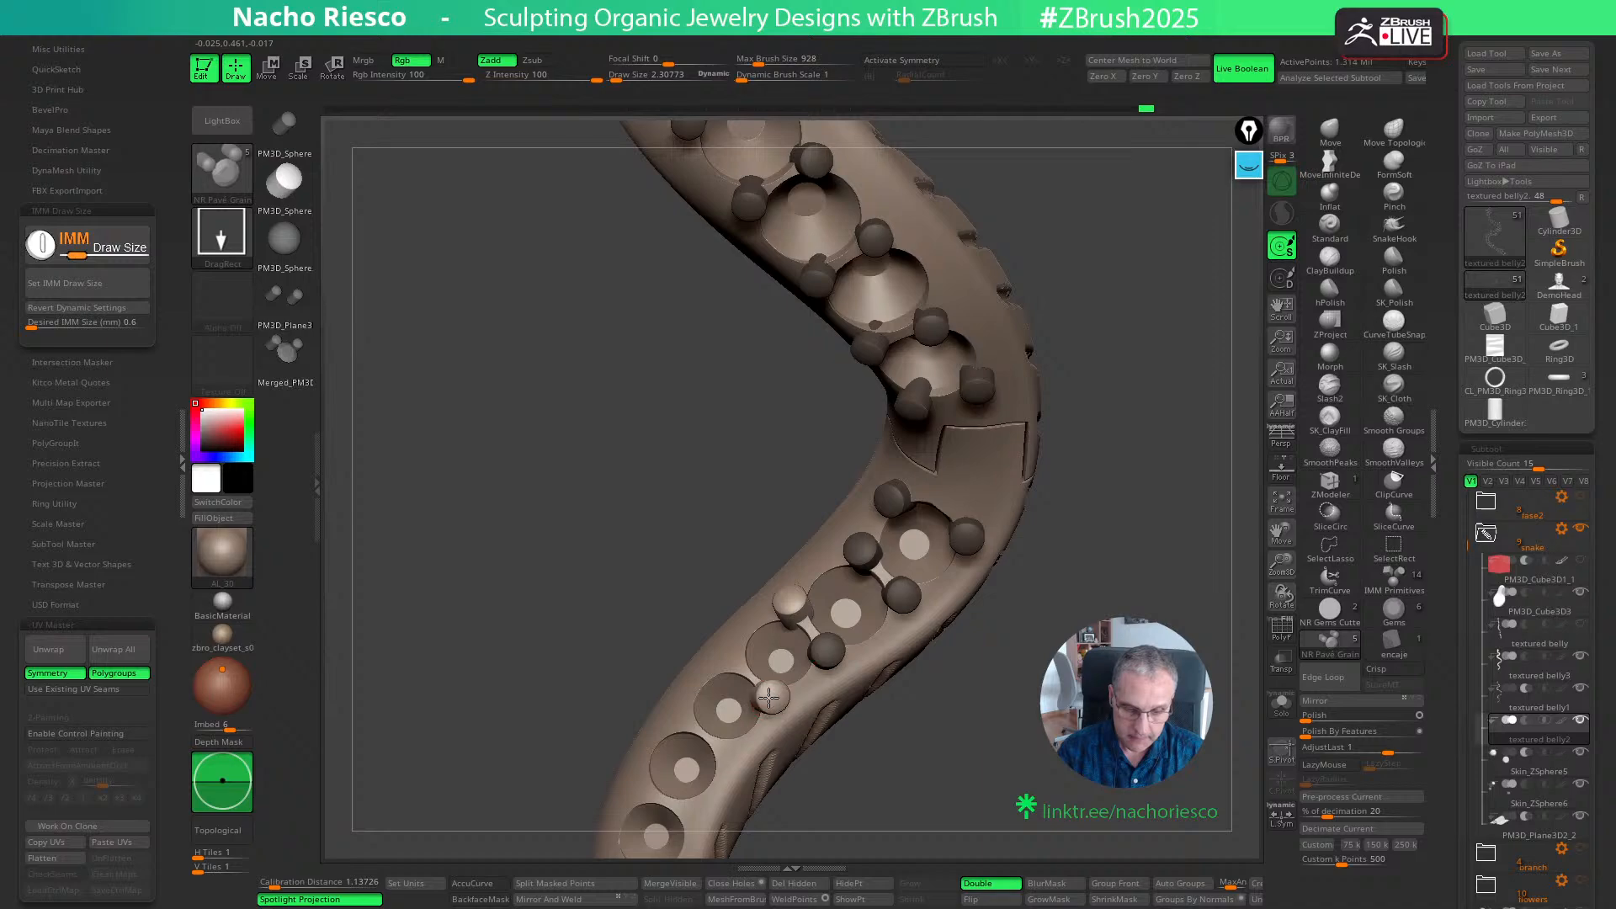
- Insert a grain pair between the third and fourth seats beyond the panel and adjust the inner-bend grain with the Move gizmo
{"action": "left_click_drag", "start_coordinate": [768, 698], "coordinate": [734, 662], "text": "ctrl"}
{"action": "right_click_drag", "start_coordinate": [943, 798], "coordinate": [1049, 704]}
{"action": "key", "text": "w"}
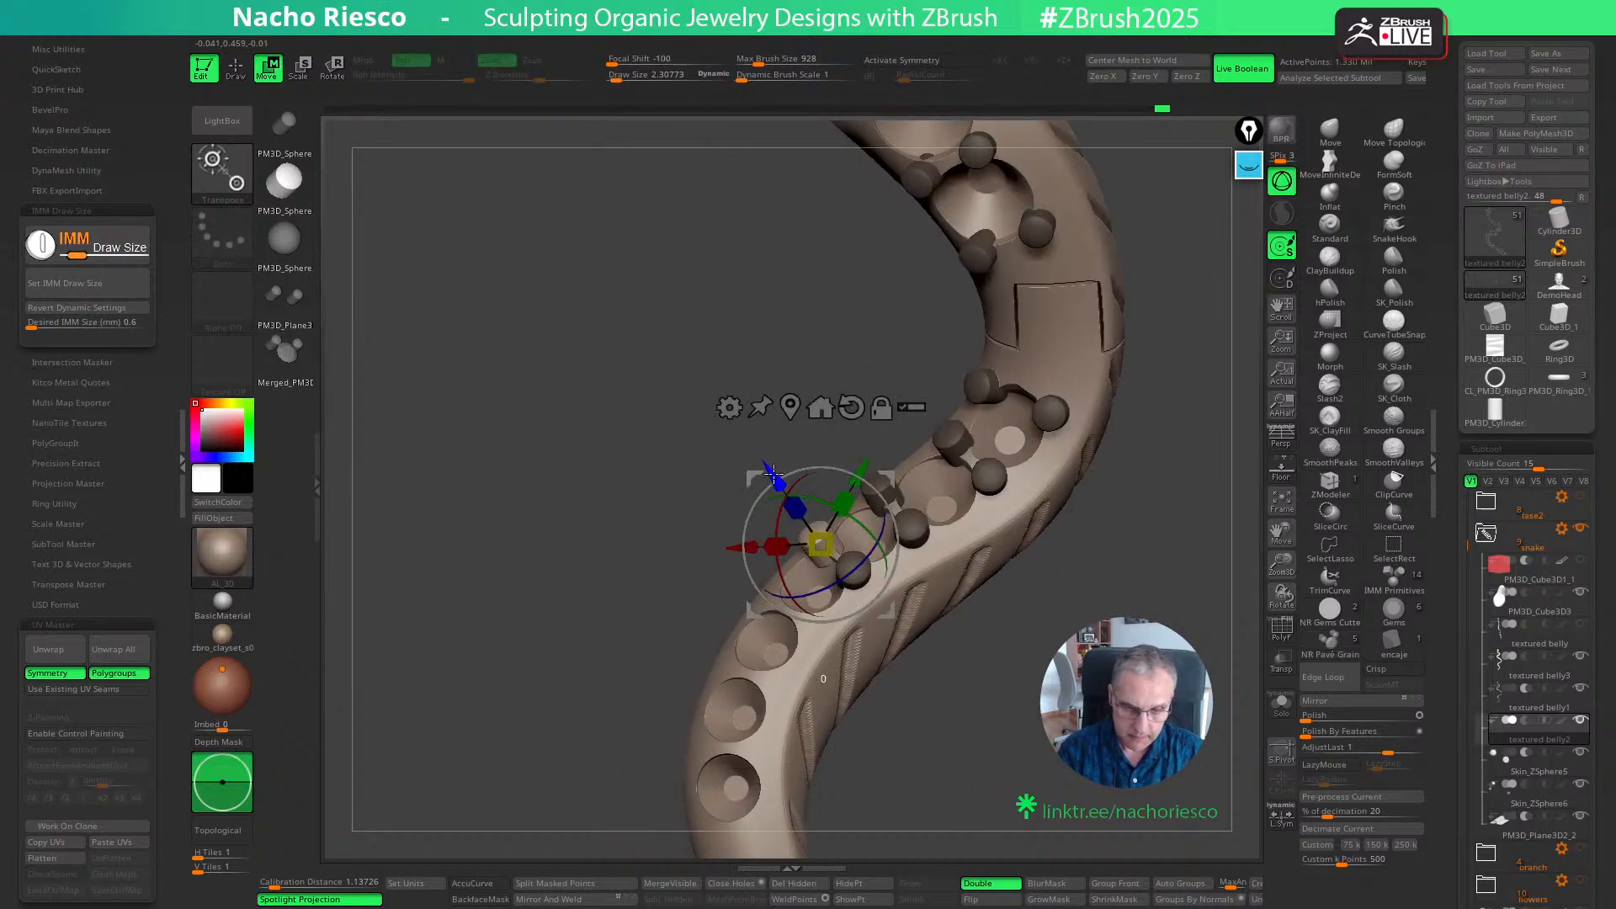
{"action": "key", "text": "q"}
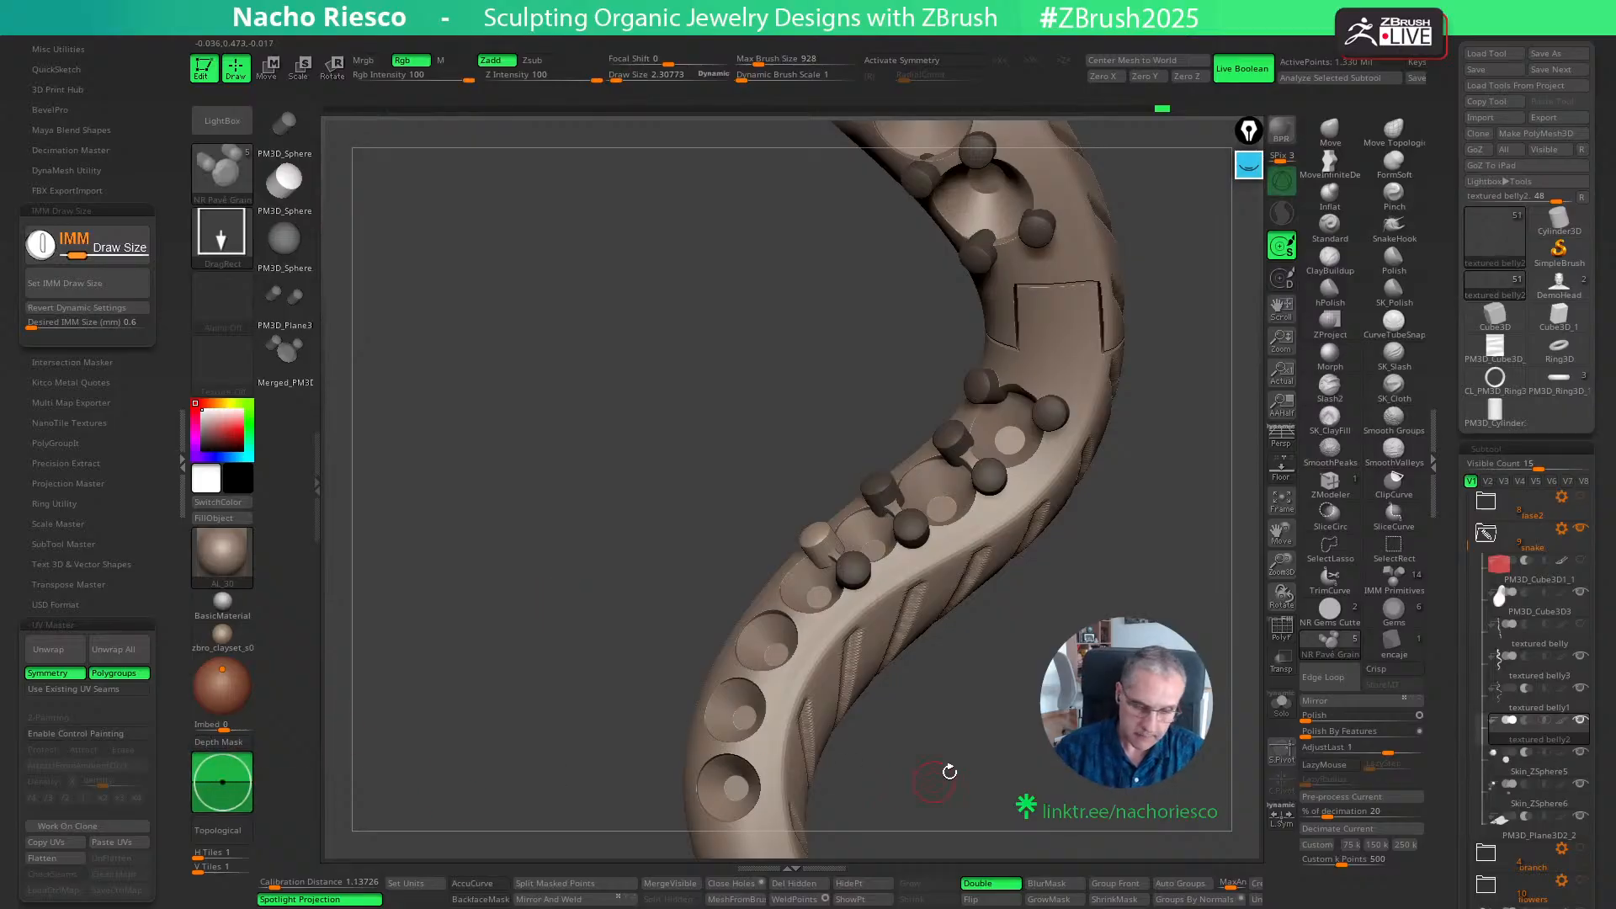
- Insert grain pairs at the joints between the fourth, fifth and sixth seats beyond the panel
{"action": "right_click_drag", "start_coordinate": [945, 769], "coordinate": [857, 688]}
{"action": "left_click_drag", "start_coordinate": [813, 644], "coordinate": [814, 647], "text": "ctrl"}
{"action": "right_click_drag", "start_coordinate": [815, 647], "coordinate": [768, 617]}
{"action": "left_click_drag", "start_coordinate": [1001, 794], "coordinate": [864, 652]}
{"action": "left_click_drag", "start_coordinate": [967, 682], "coordinate": [918, 689]}
{"action": "left_click", "coordinate": [785, 601]}
- Insert a grain pair between the last two seats of the row and continue the grains to the final seat's far rim
{"action": "left_click", "coordinate": [766, 695]}
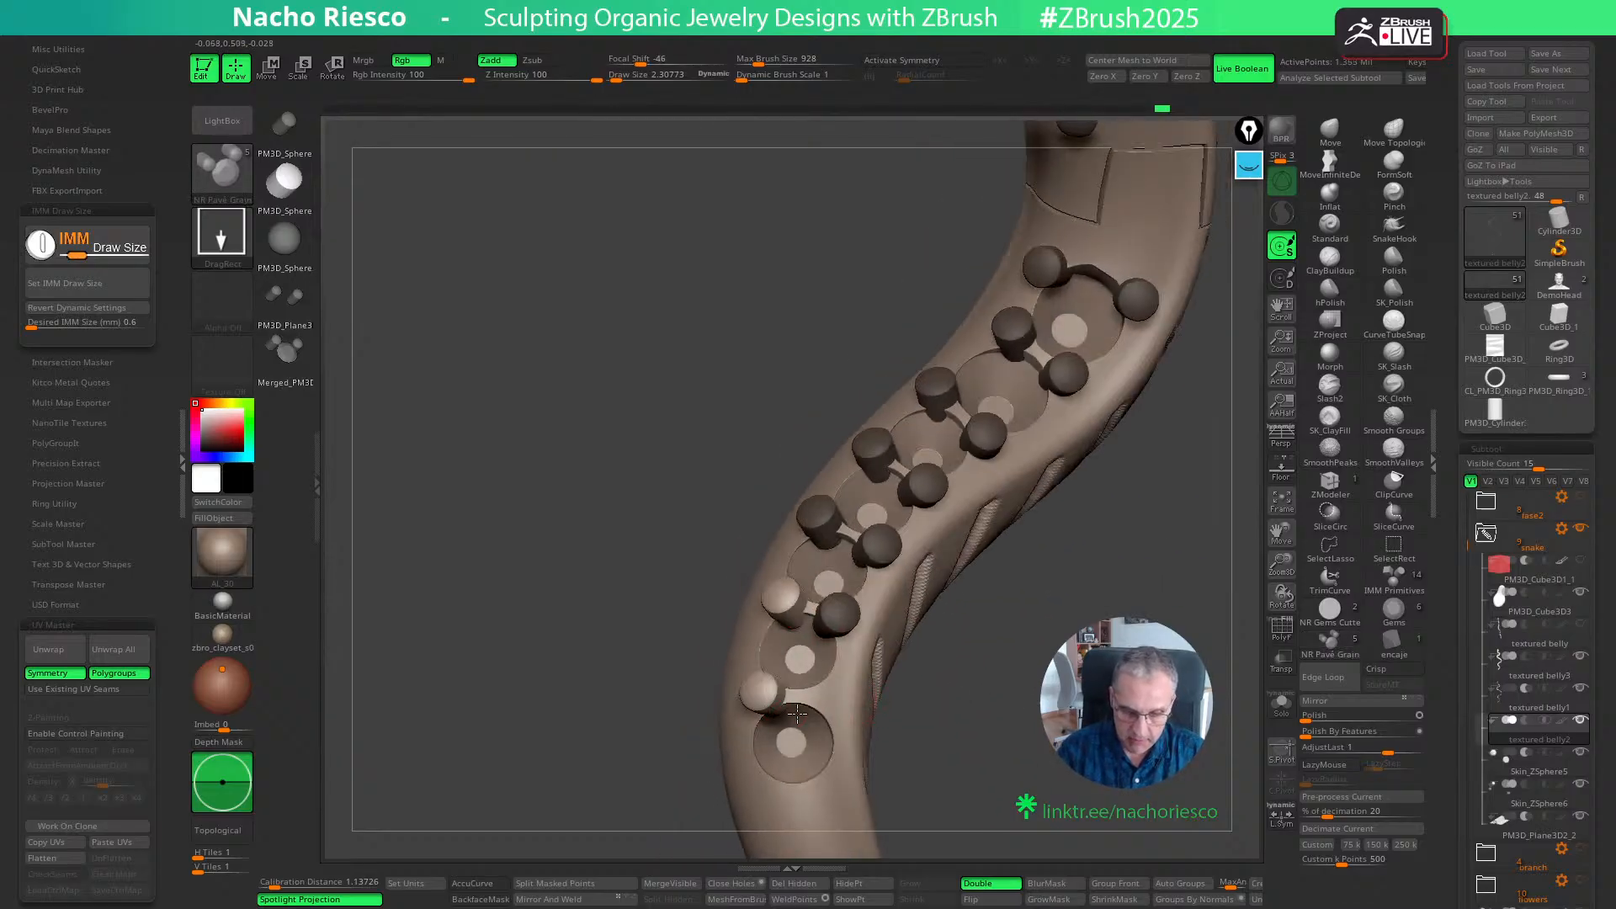
{"action": "left_click_drag", "start_coordinate": [1030, 735], "coordinate": [1035, 610]}
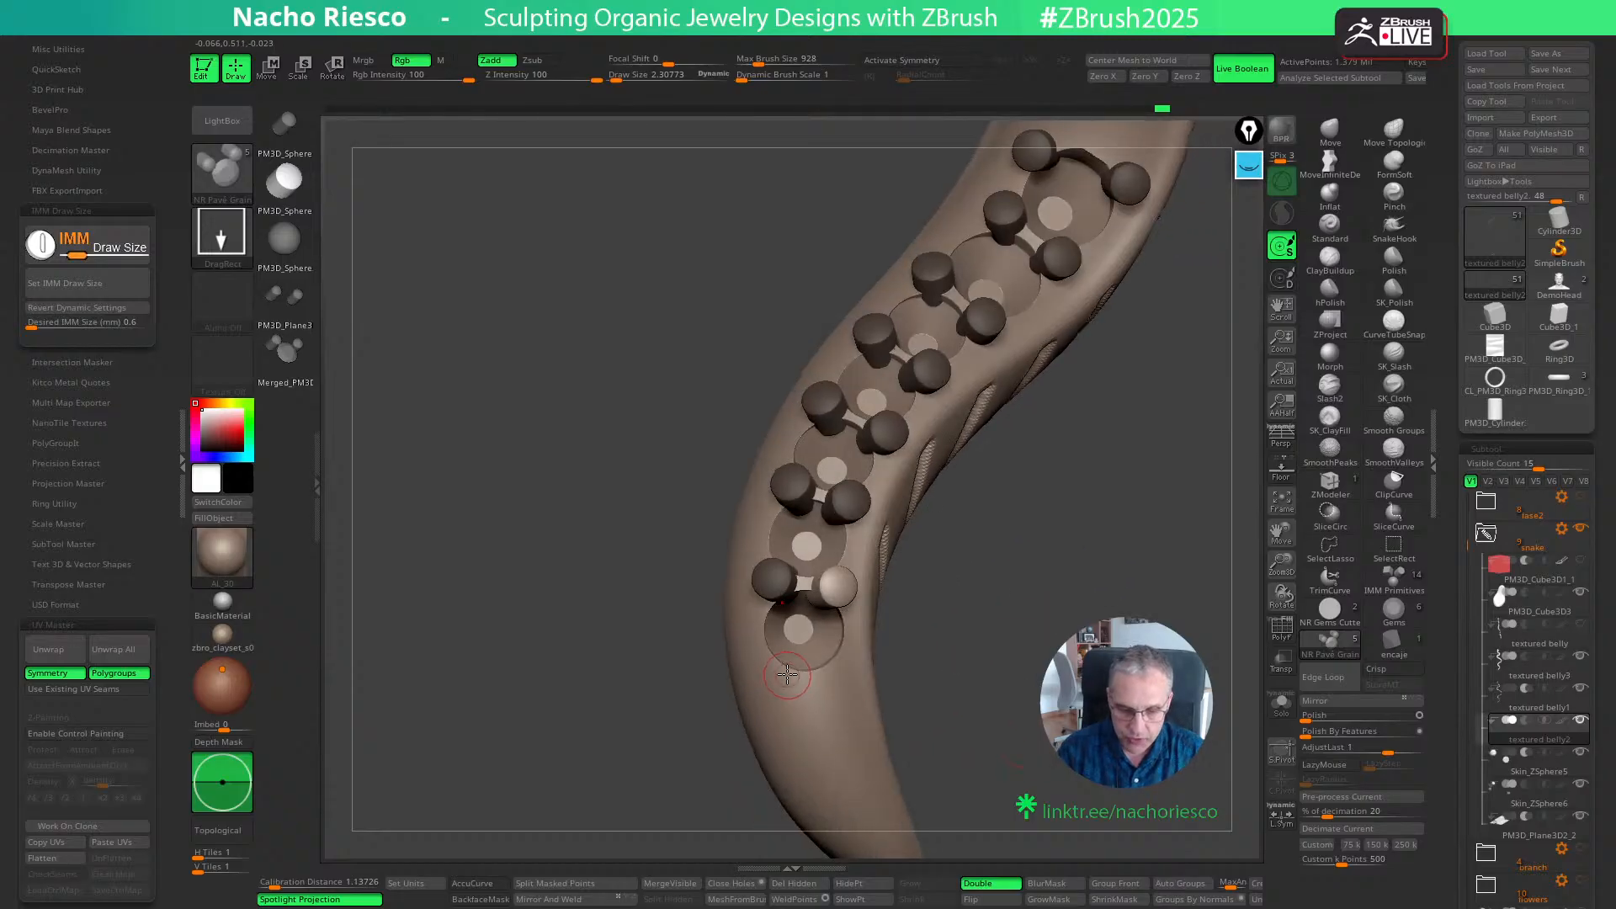
{"action": "left_click_drag", "start_coordinate": [1014, 666], "coordinate": [968, 581]}
{"action": "mouse_move", "coordinate": [1018, 766]}
{"action": "left_mouse_down", "text": "alt"}
{"action": "mouse_move", "coordinate": [1038, 606]}
{"action": "mouse_move", "coordinate": [1050, 646]}
{"action": "mouse_move", "coordinate": [999, 786]}
{"action": "left_mouse_up", "text": "alt"}
{"action": "left_click_drag", "start_coordinate": [1044, 588], "coordinate": [1082, 846]}
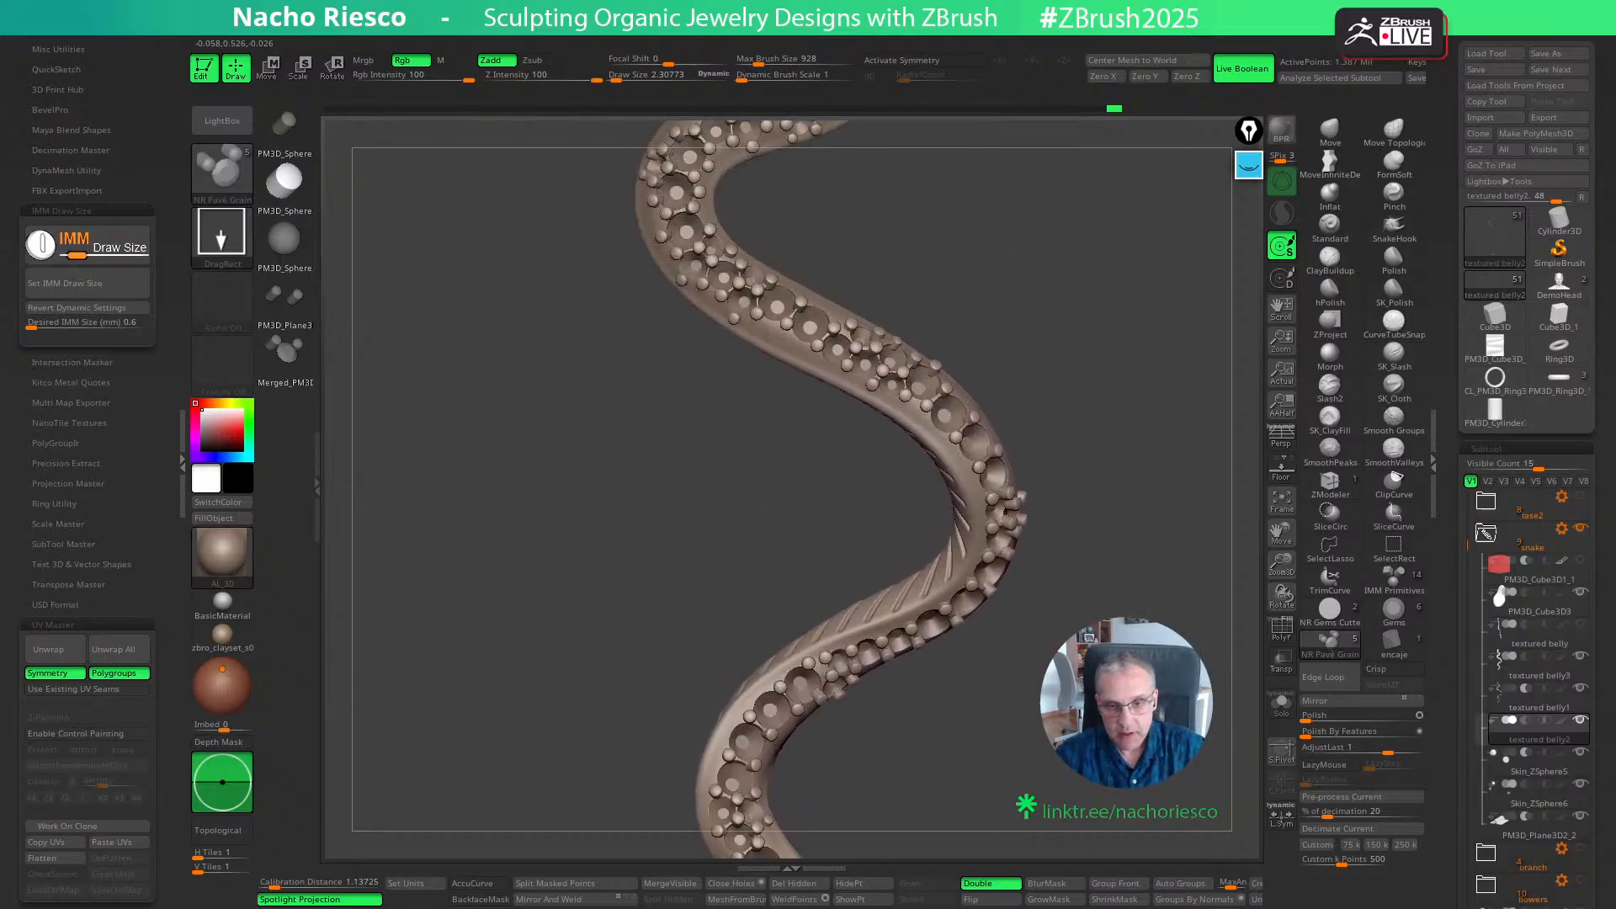
{"action": "left_click_drag", "start_coordinate": [1082, 757], "coordinate": [1086, 833], "text": "alt"}
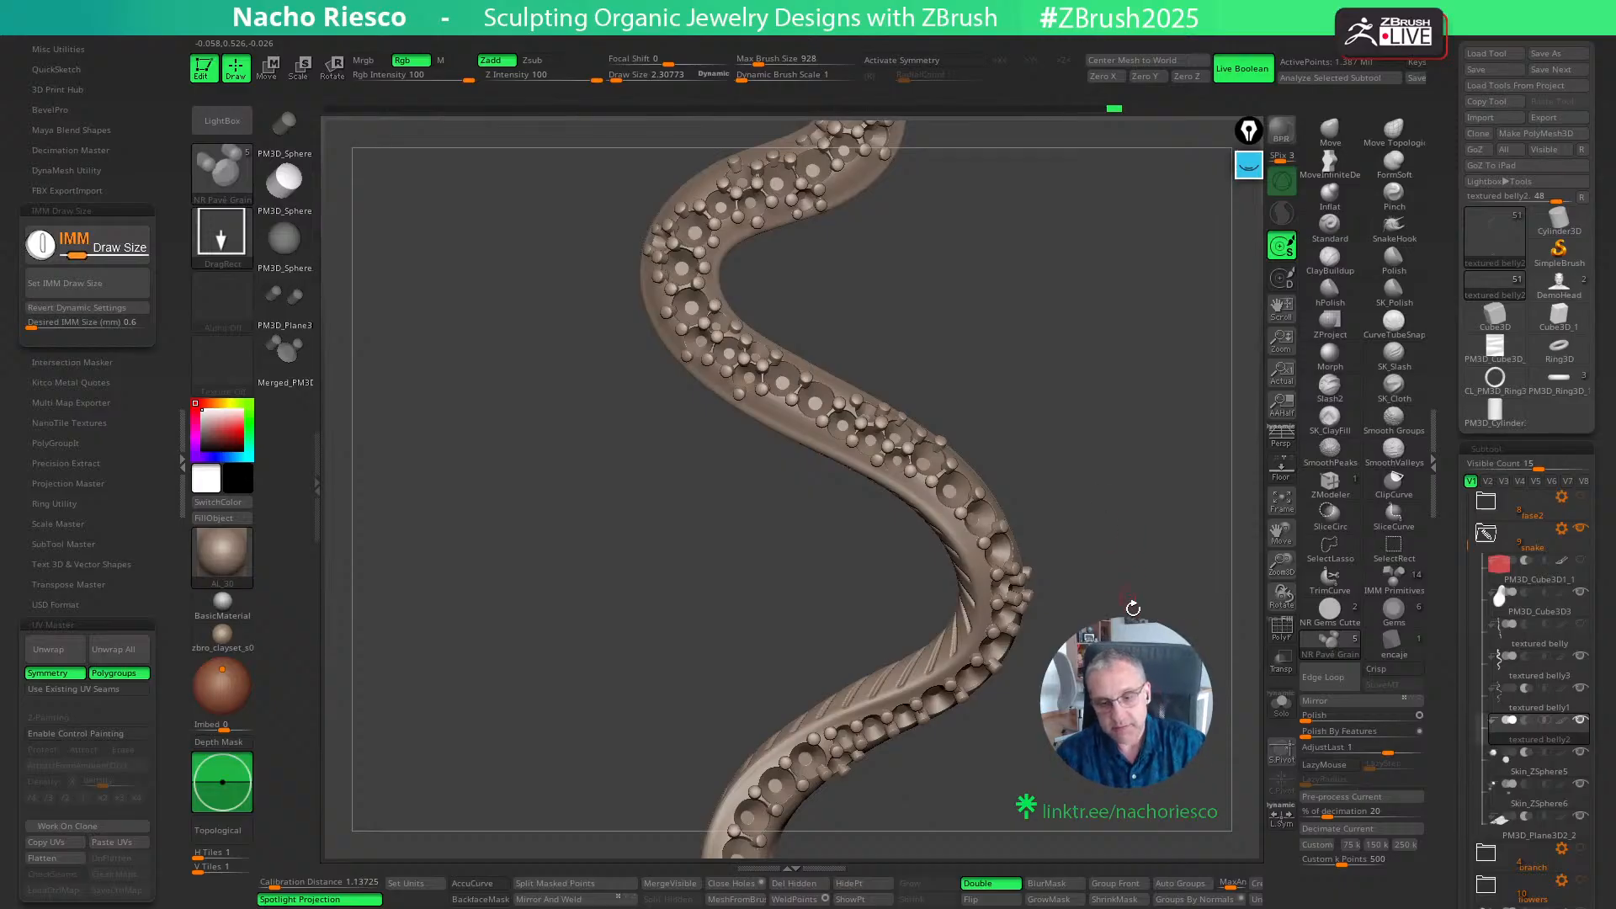
{"action": "left_click_drag", "start_coordinate": [1132, 607], "coordinate": [1004, 702], "text": "alt"}
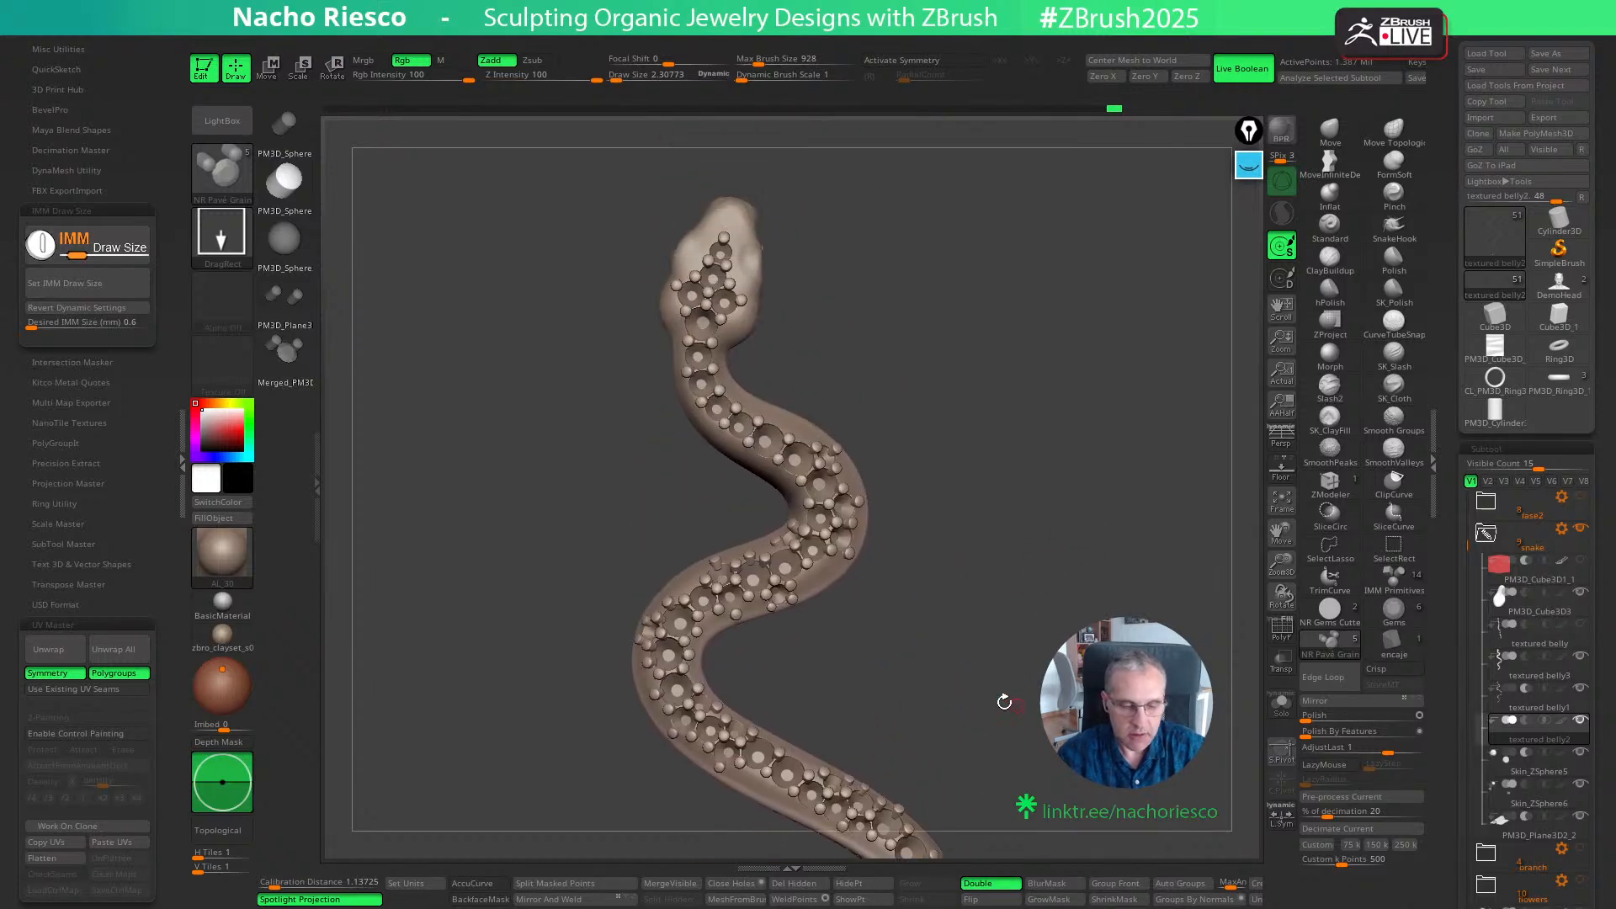
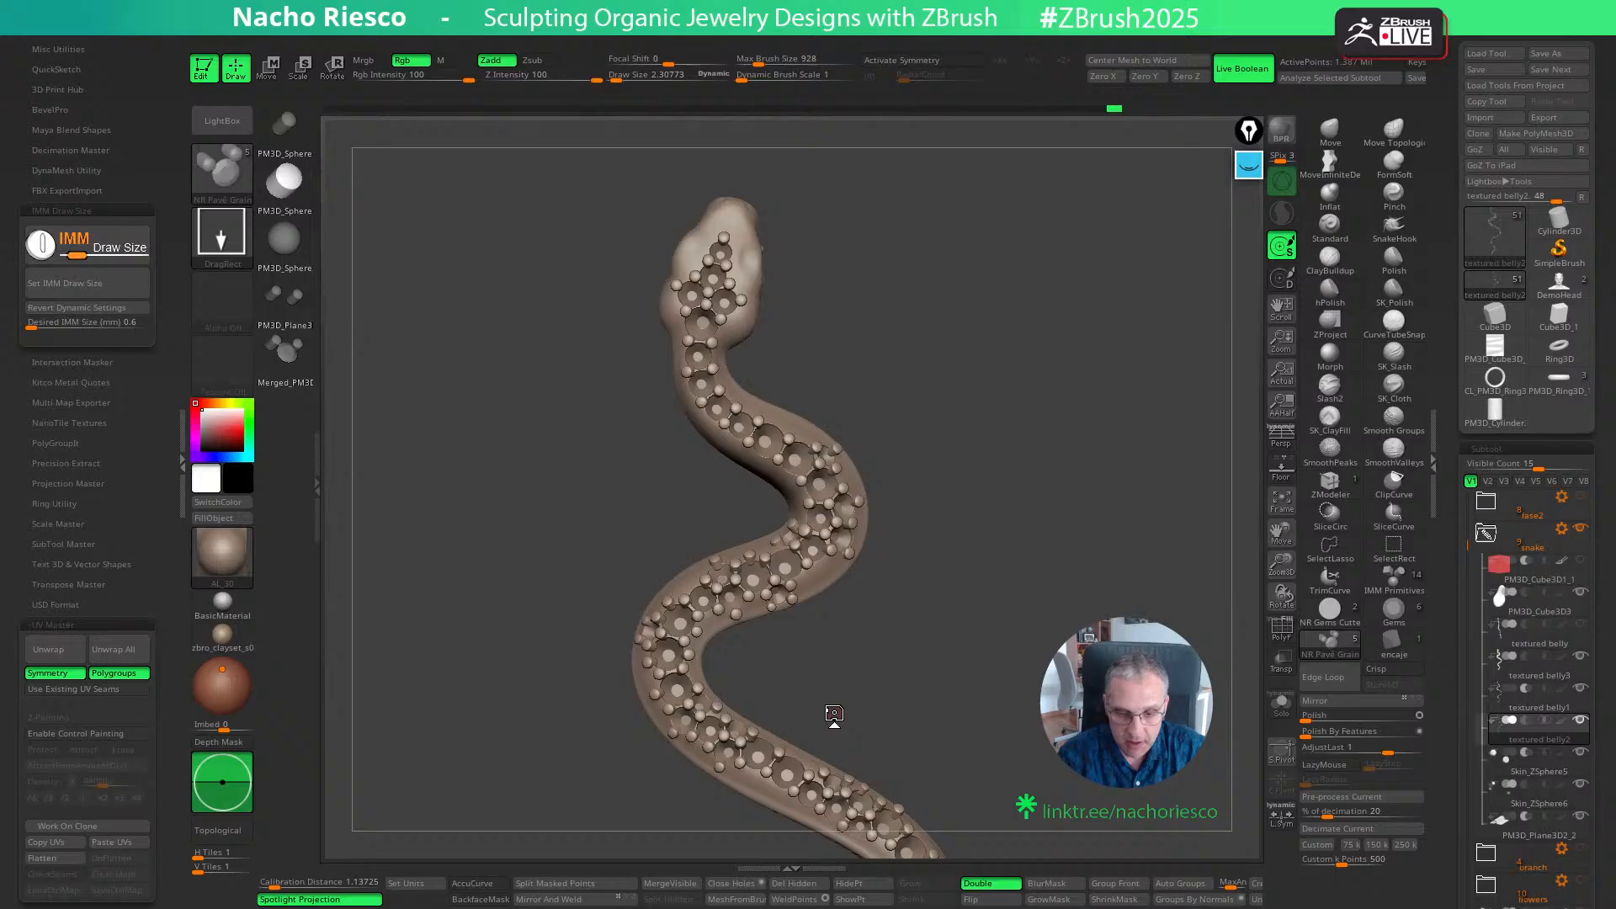
{"action": "left_click_drag", "start_coordinate": [979, 611], "coordinate": [980, 670]}
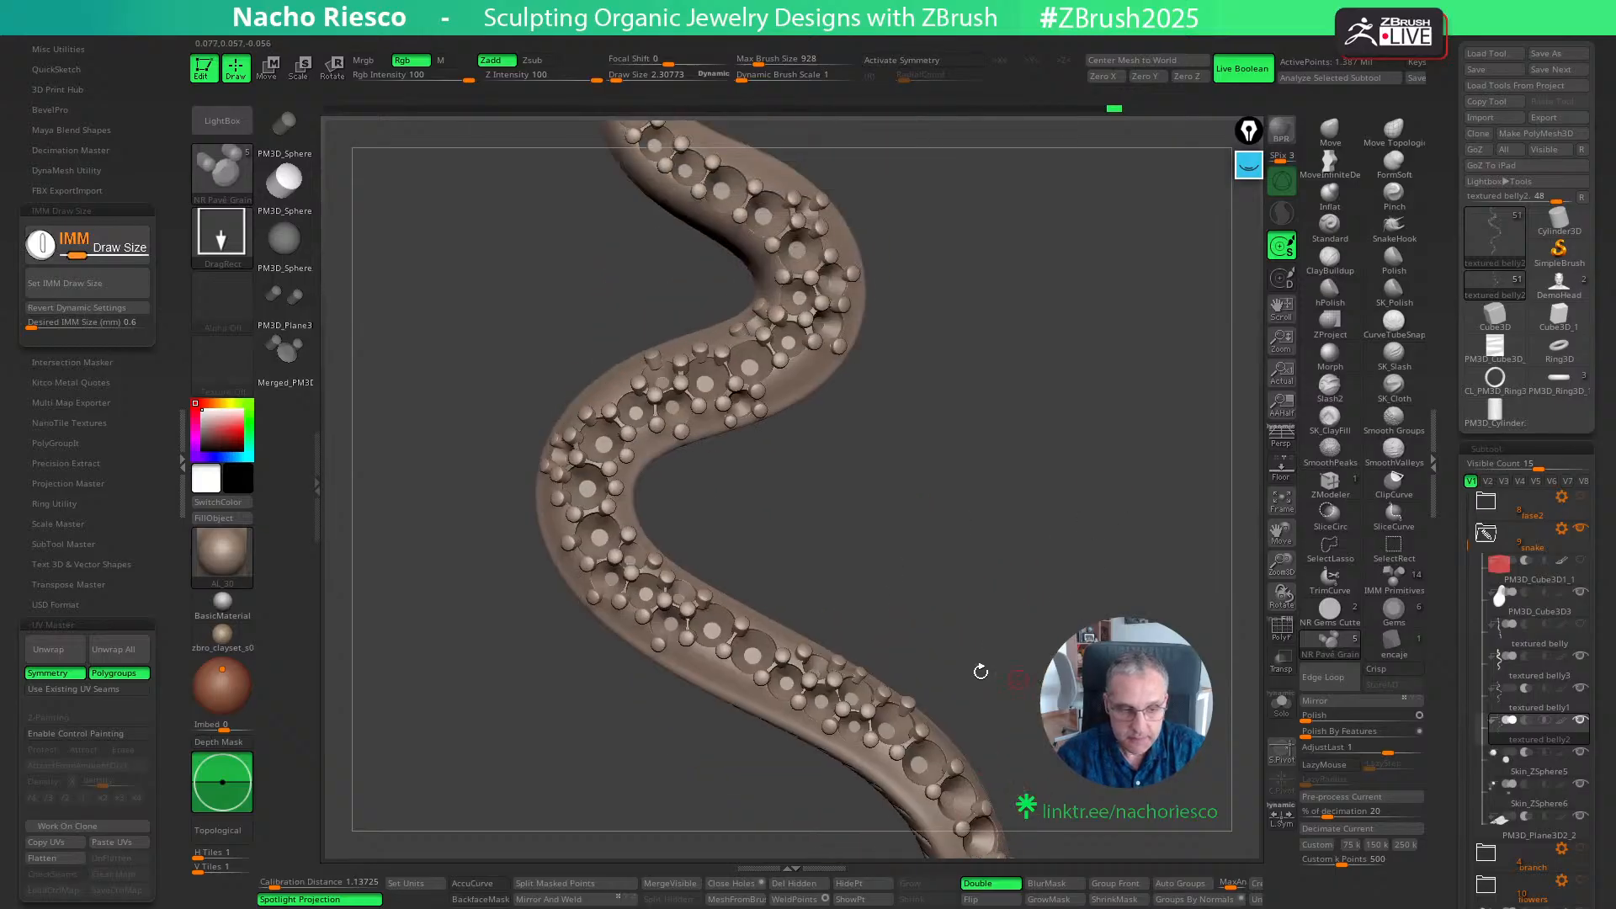
{"action": "left_click_drag", "start_coordinate": [238, 775], "coordinate": [239, 778]}
{"action": "left_click_drag", "start_coordinate": [872, 501], "coordinate": [820, 622], "text": "alt"}
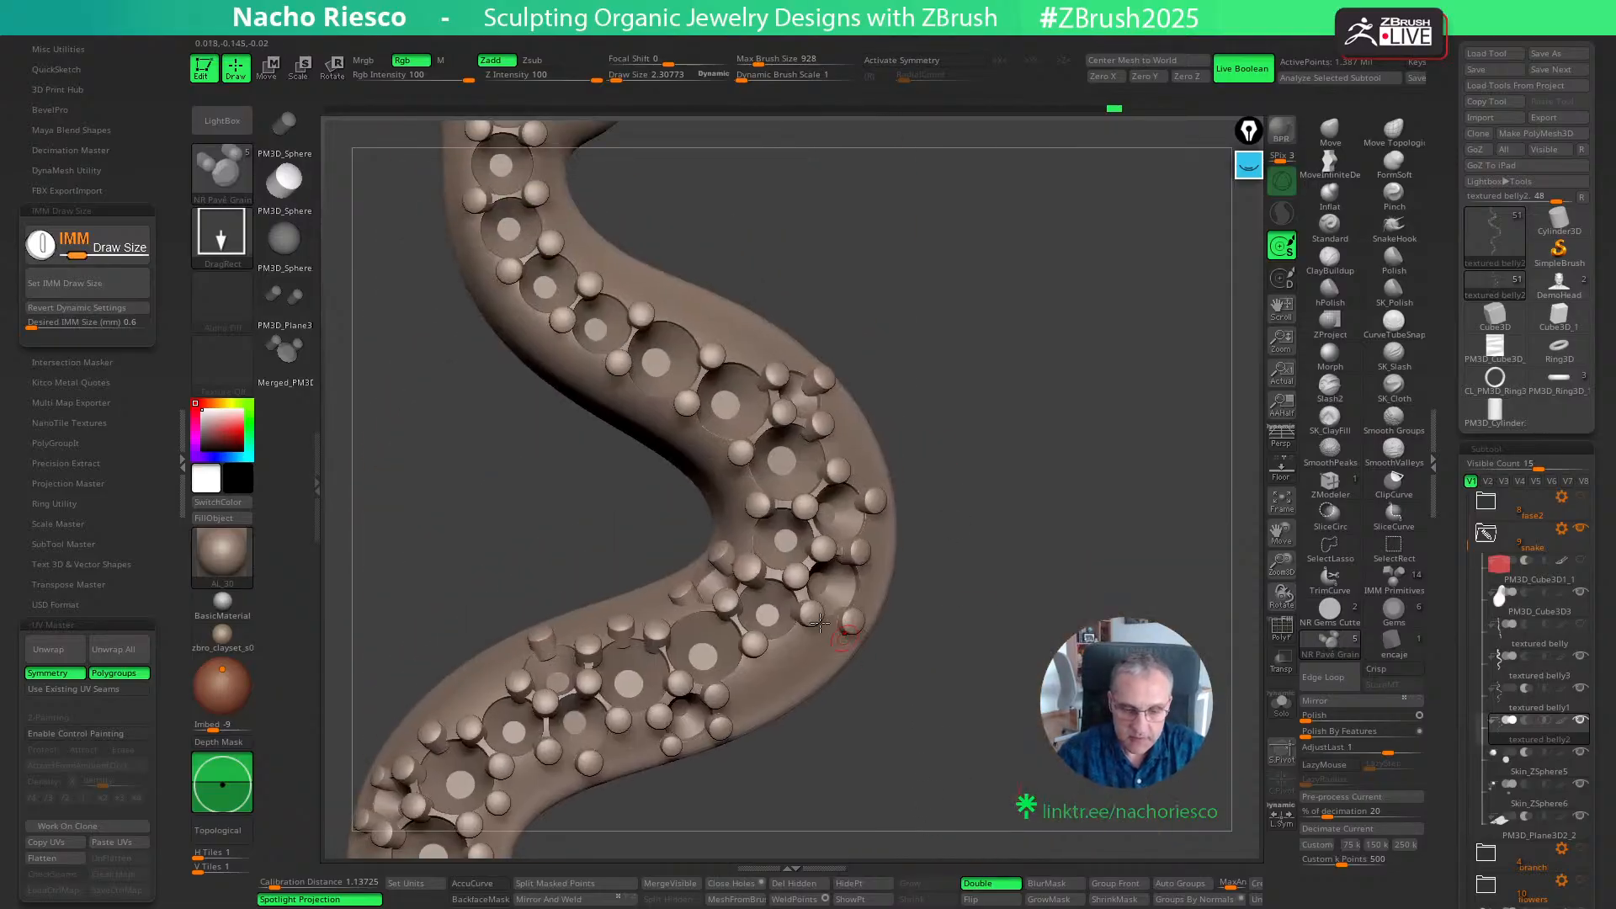
{"action": "left_click_drag", "start_coordinate": [753, 680], "coordinate": [754, 684], "text": "ctrl"}
{"action": "left_click_drag", "start_coordinate": [822, 797], "coordinate": [795, 812], "text": "ctrl"}
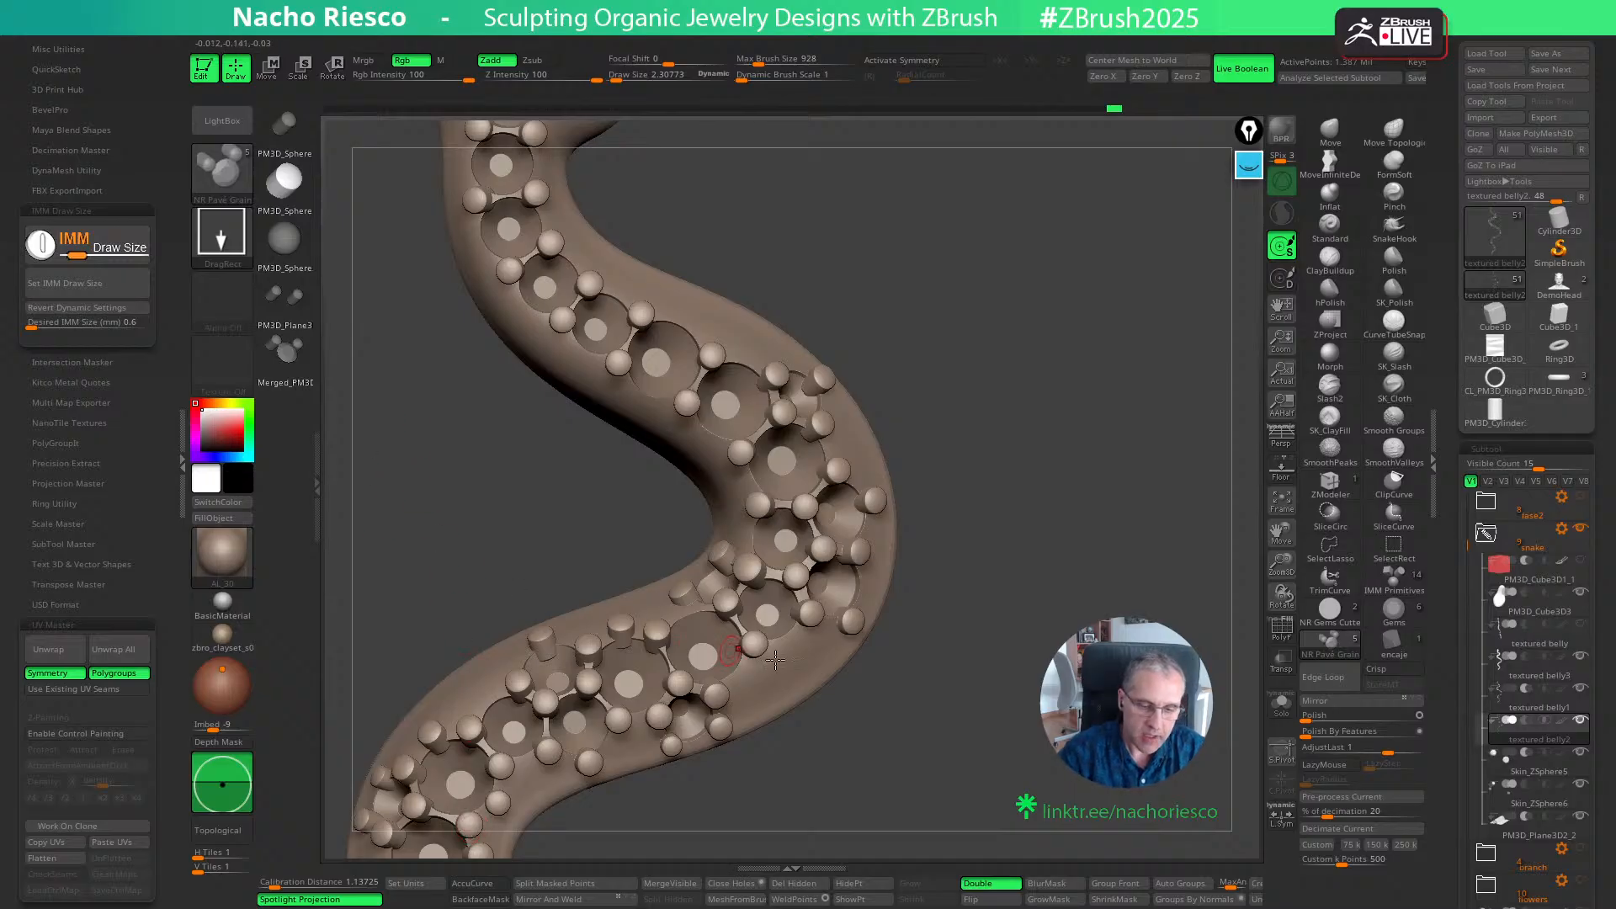
{"action": "left_click_drag", "start_coordinate": [953, 761], "coordinate": [1003, 740], "text": "alt"}
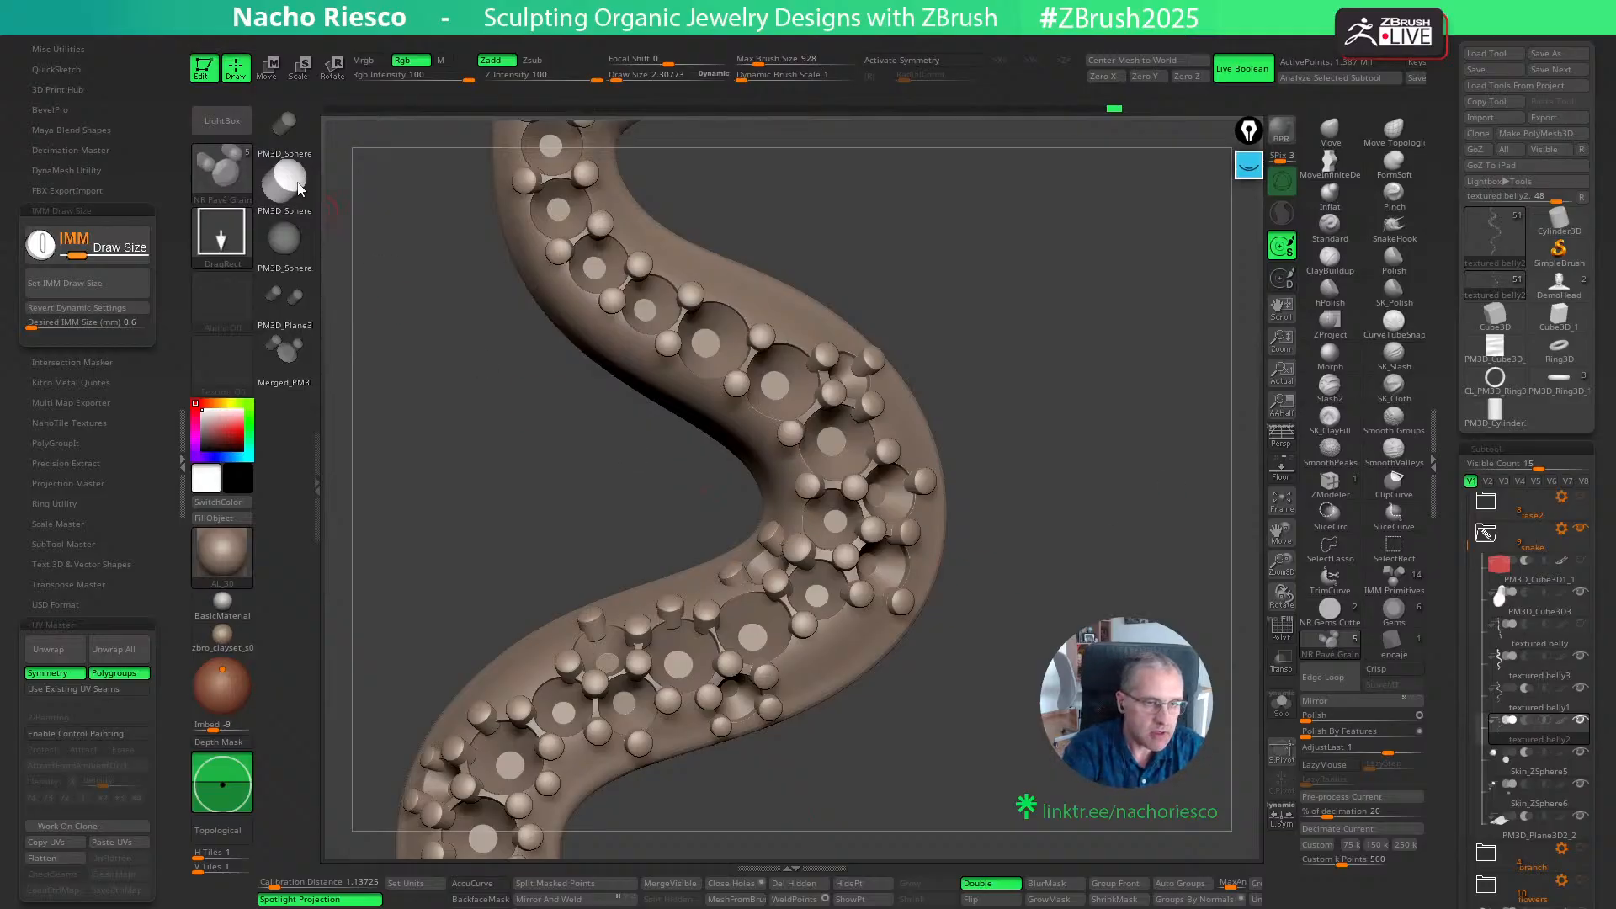
- Choose the Insert Sphere mesh of the IMM Primitives brush and set its insert size to 0.6 mm
{"action": "left_click", "coordinate": [1393, 579]}
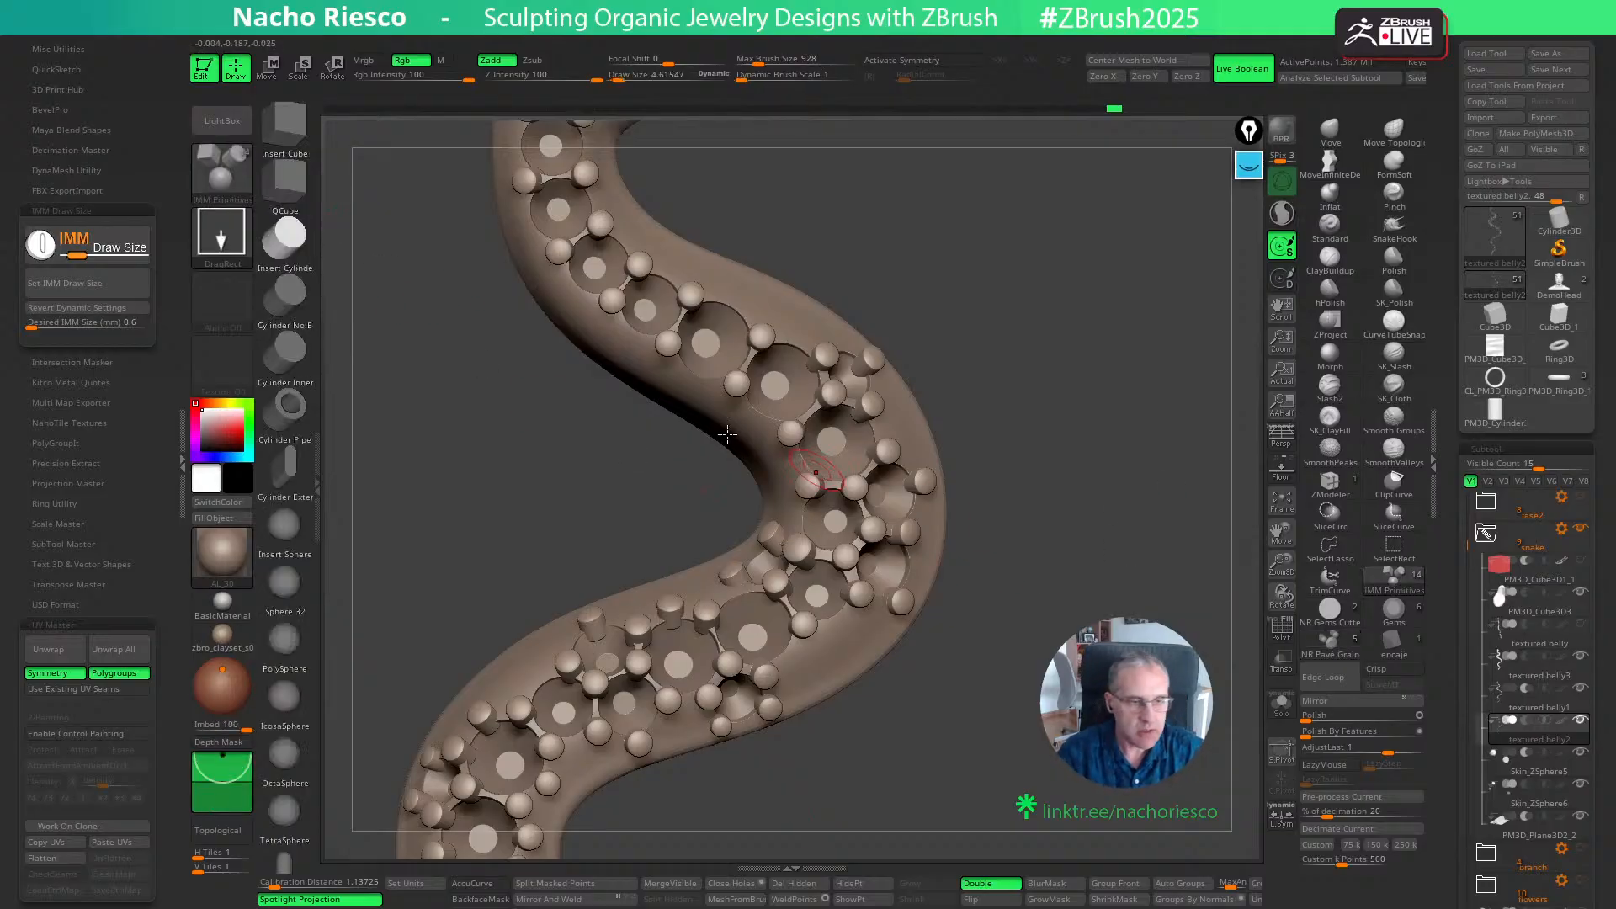
{"action": "left_click", "coordinate": [286, 529]}
{"action": "left_click_drag", "start_coordinate": [803, 662], "coordinate": [805, 702]}
{"action": "key", "text": "ctrl+z"}
{"action": "left_click", "coordinate": [129, 324]}
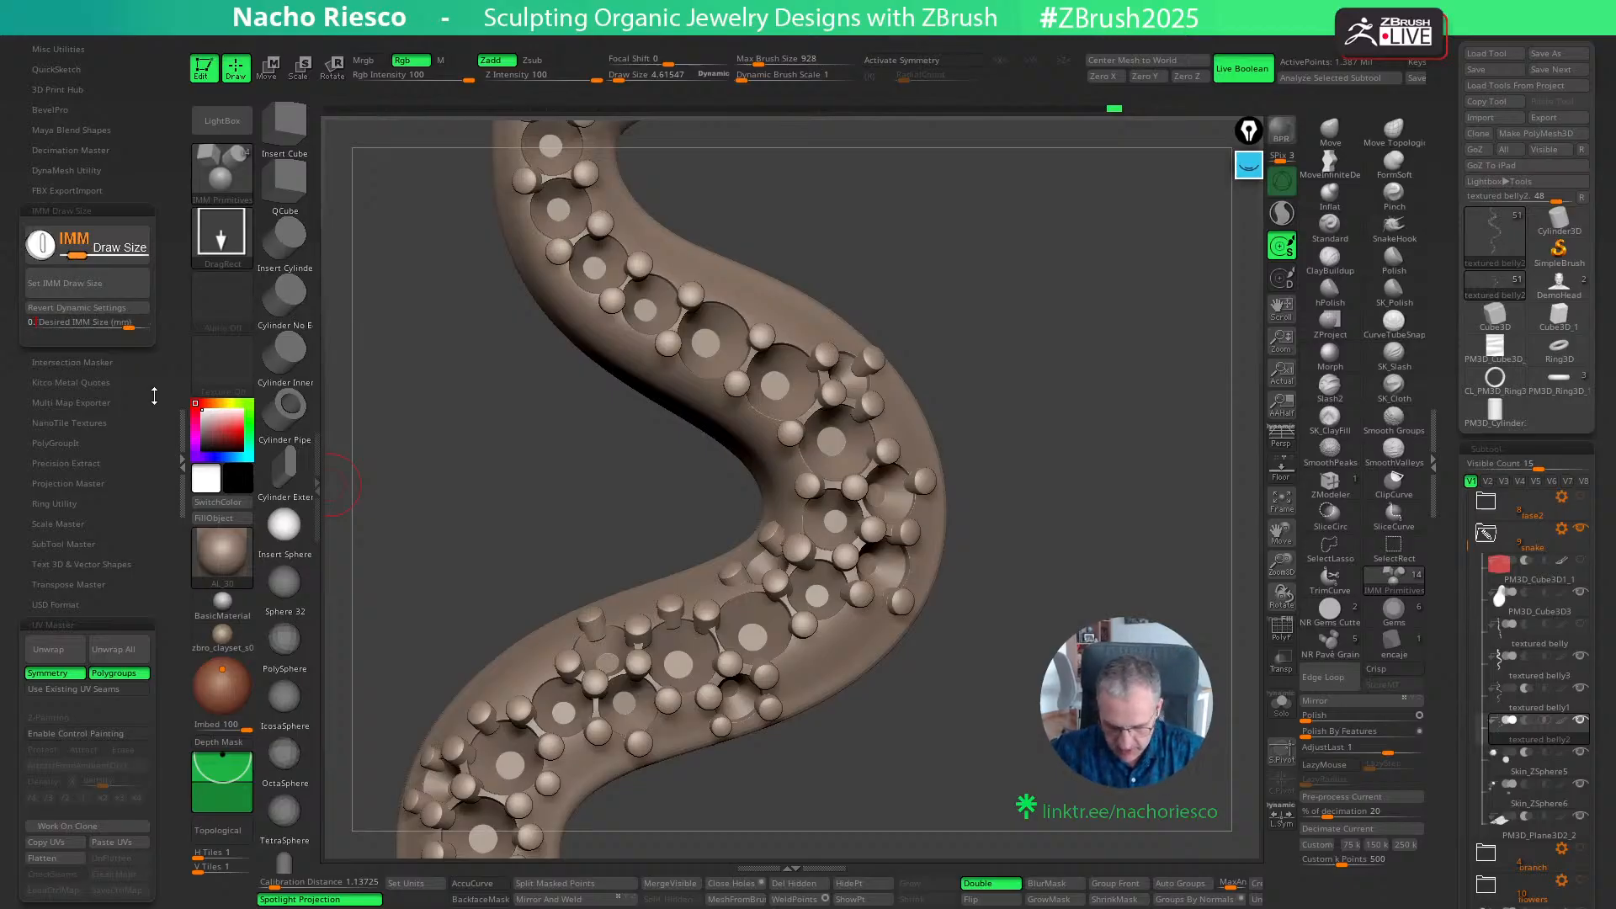
{"action": "left_click", "coordinate": [105, 291]}
- Insert a sphere with Imbed -24 beside the seats on the bend's outer edge and scale it with the gizmo
{"action": "left_click_drag", "start_coordinate": [233, 764], "coordinate": [235, 795]}
{"action": "left_click_drag", "start_coordinate": [798, 664], "coordinate": [865, 755]}
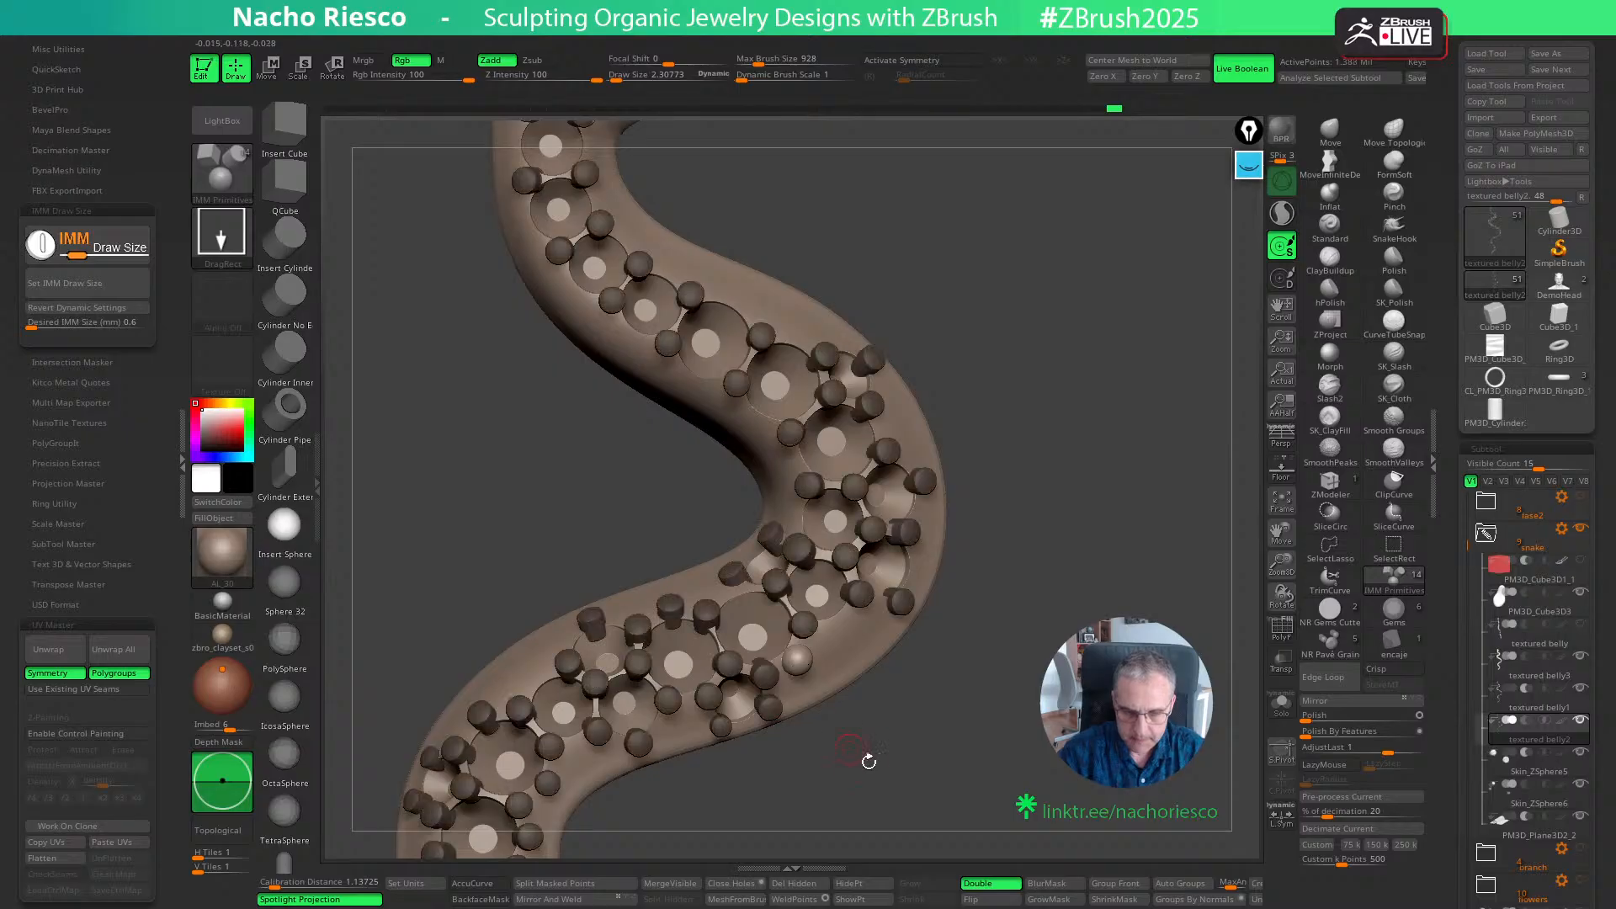
{"action": "key", "text": "ctrl+z"}
{"action": "left_click_drag", "start_coordinate": [223, 782], "coordinate": [223, 791]}
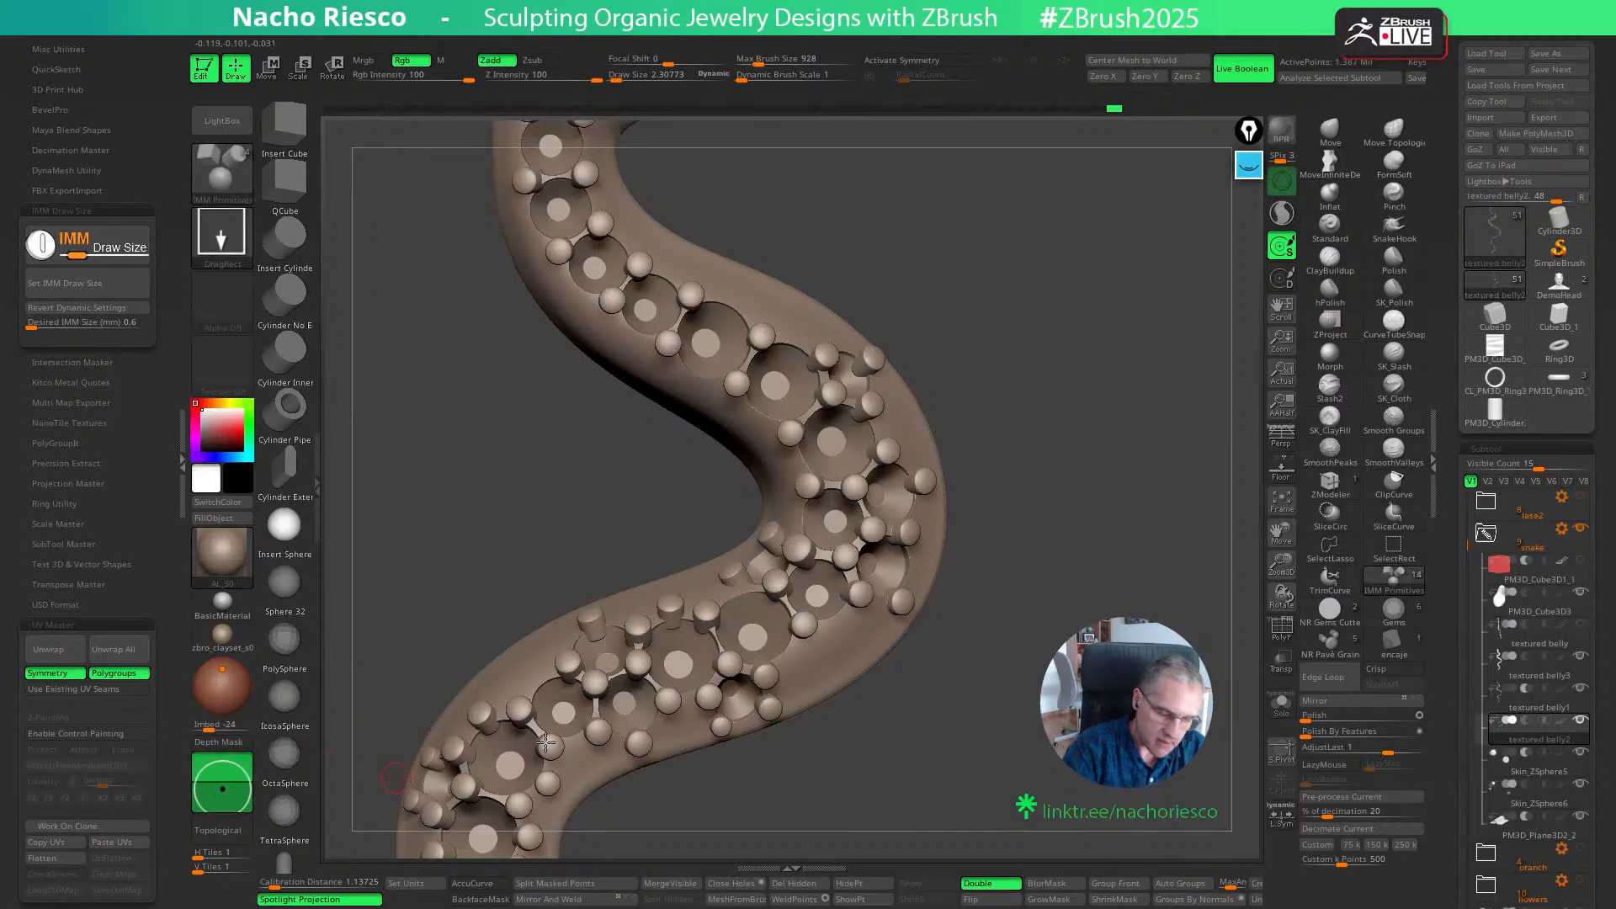
{"action": "left_click_drag", "start_coordinate": [799, 661], "coordinate": [804, 679]}
{"action": "key", "text": "w"}
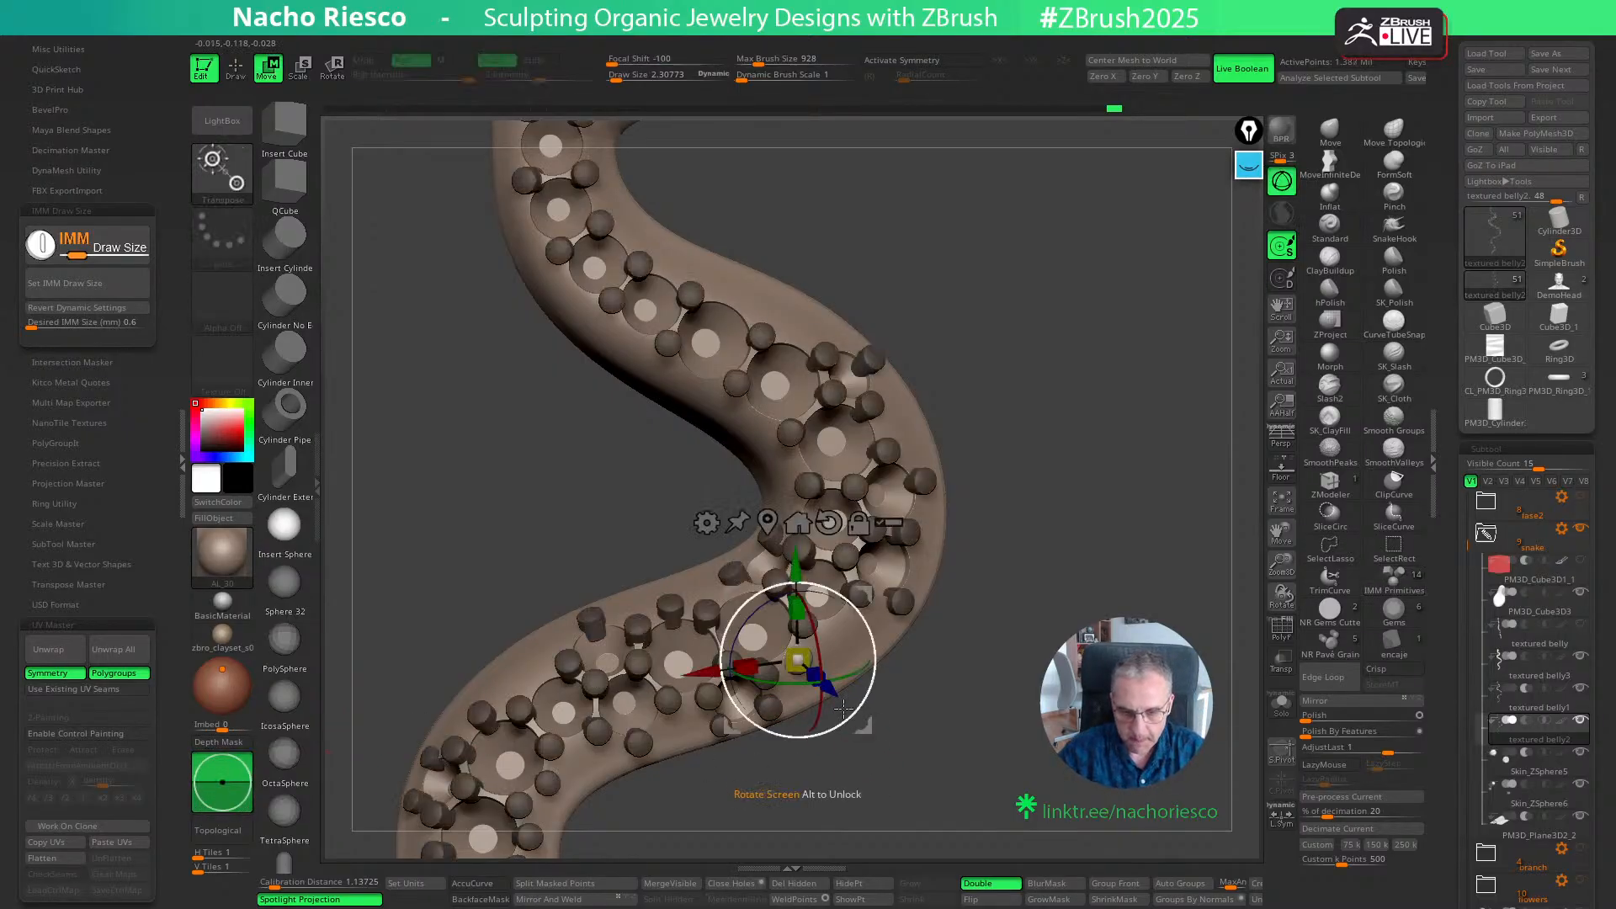
{"action": "left_click_drag", "start_coordinate": [862, 725], "coordinate": [857, 722]}
{"action": "key", "text": "q"}
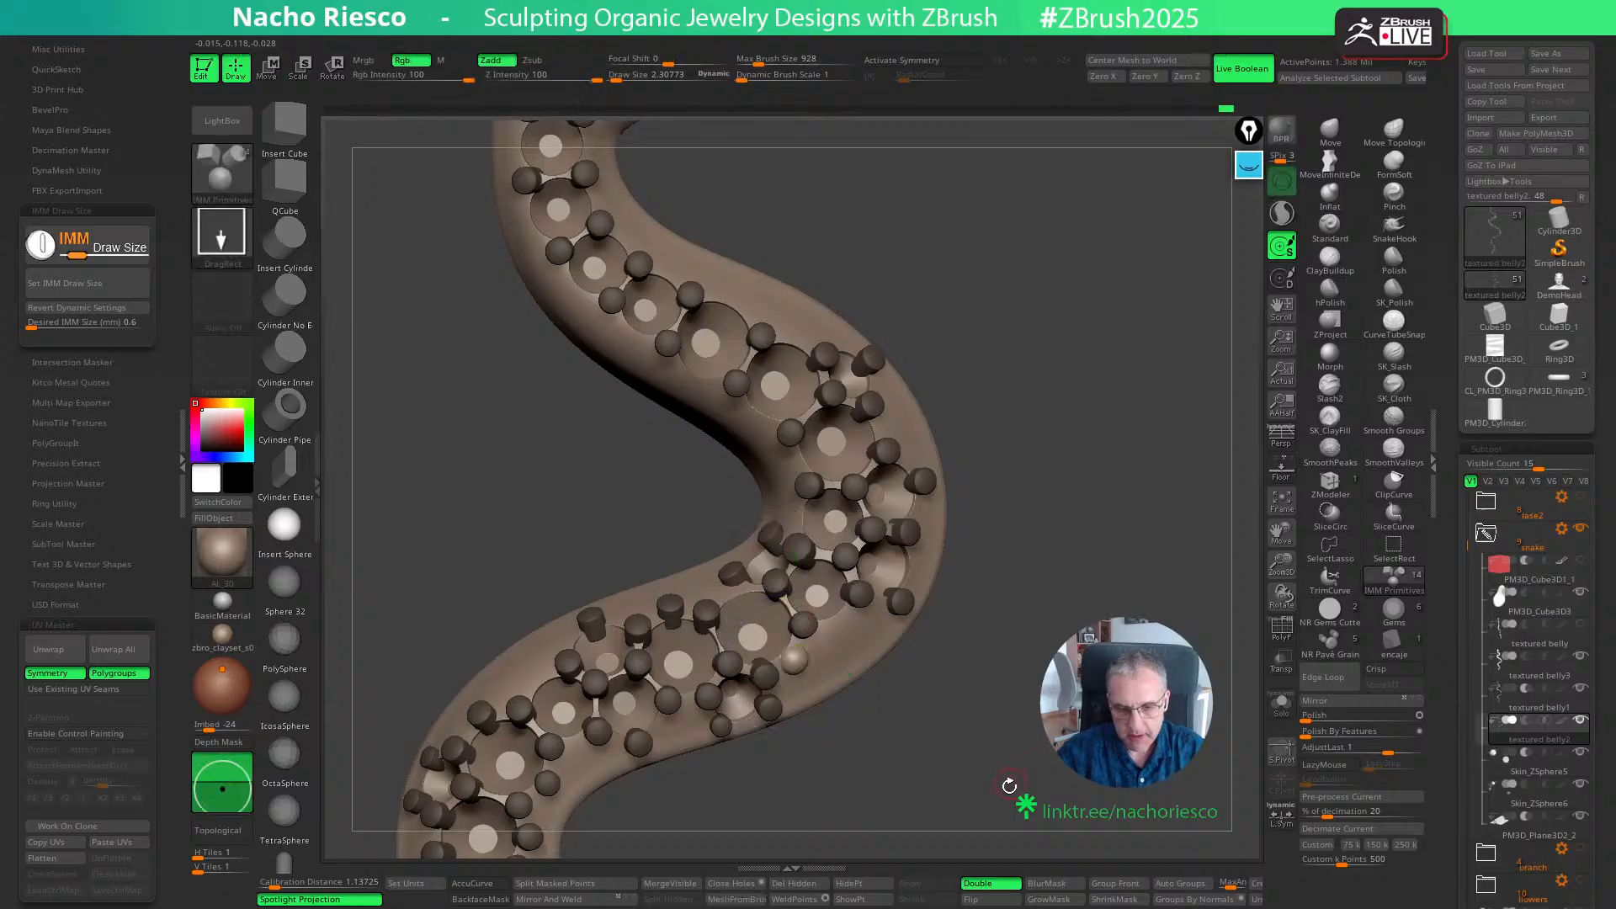
- Split the new sphere into its own subtool and scale down a second sphere beside the next grain along the bend
{"action": "left_click_drag", "start_coordinate": [979, 769], "coordinate": [874, 586], "text": "alt"}
{"action": "left_click", "coordinate": [550, 888]}
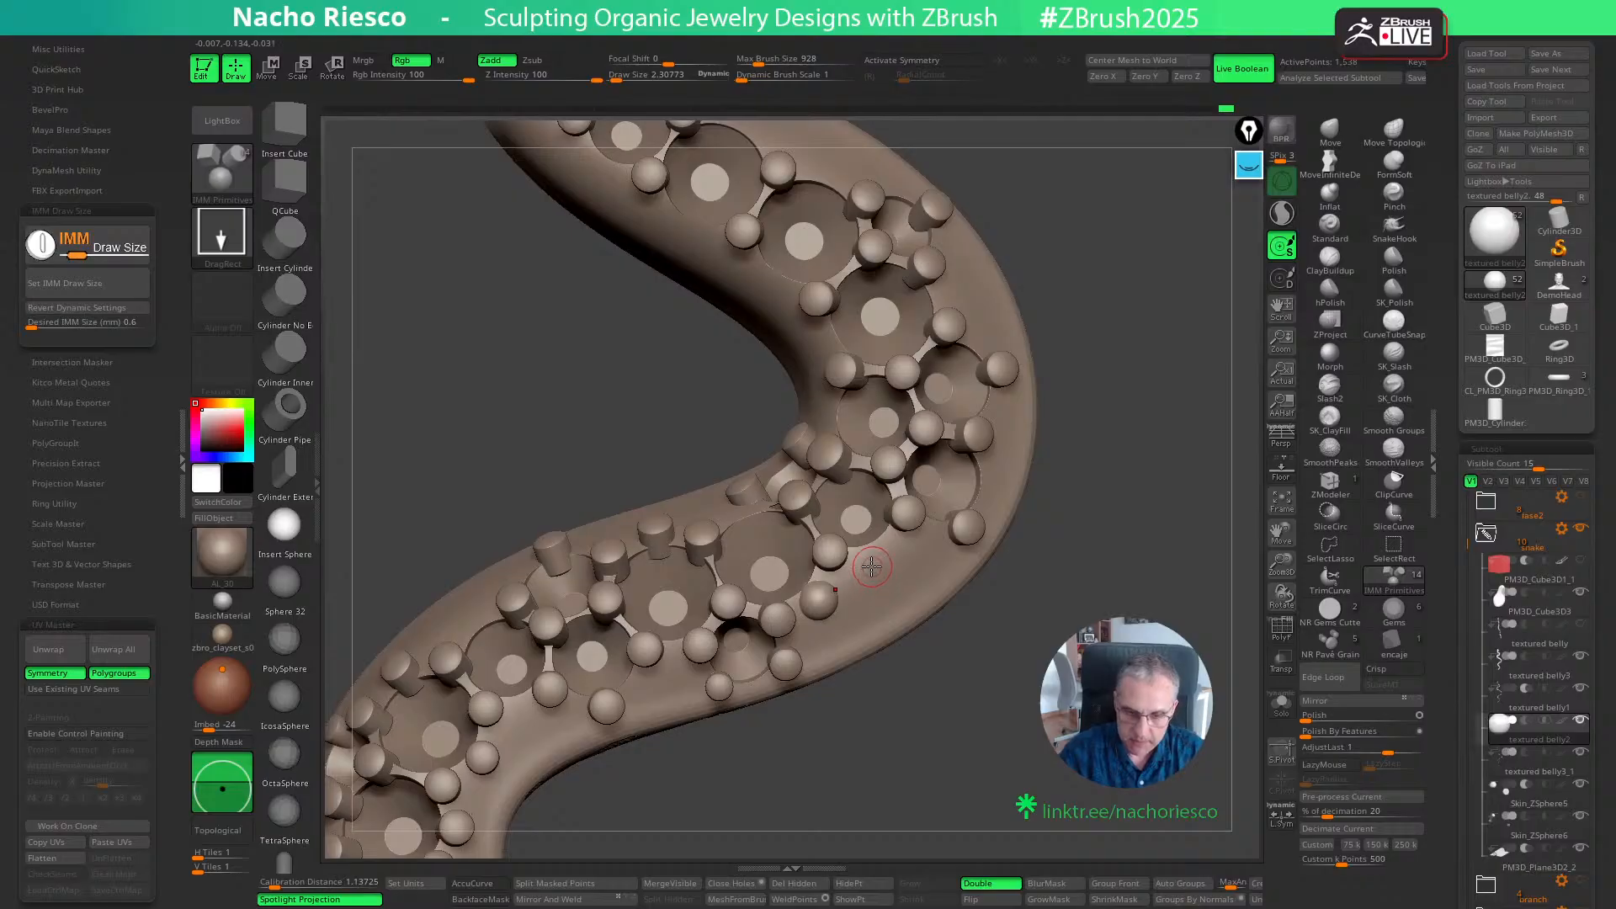
{"action": "key", "text": "w"}
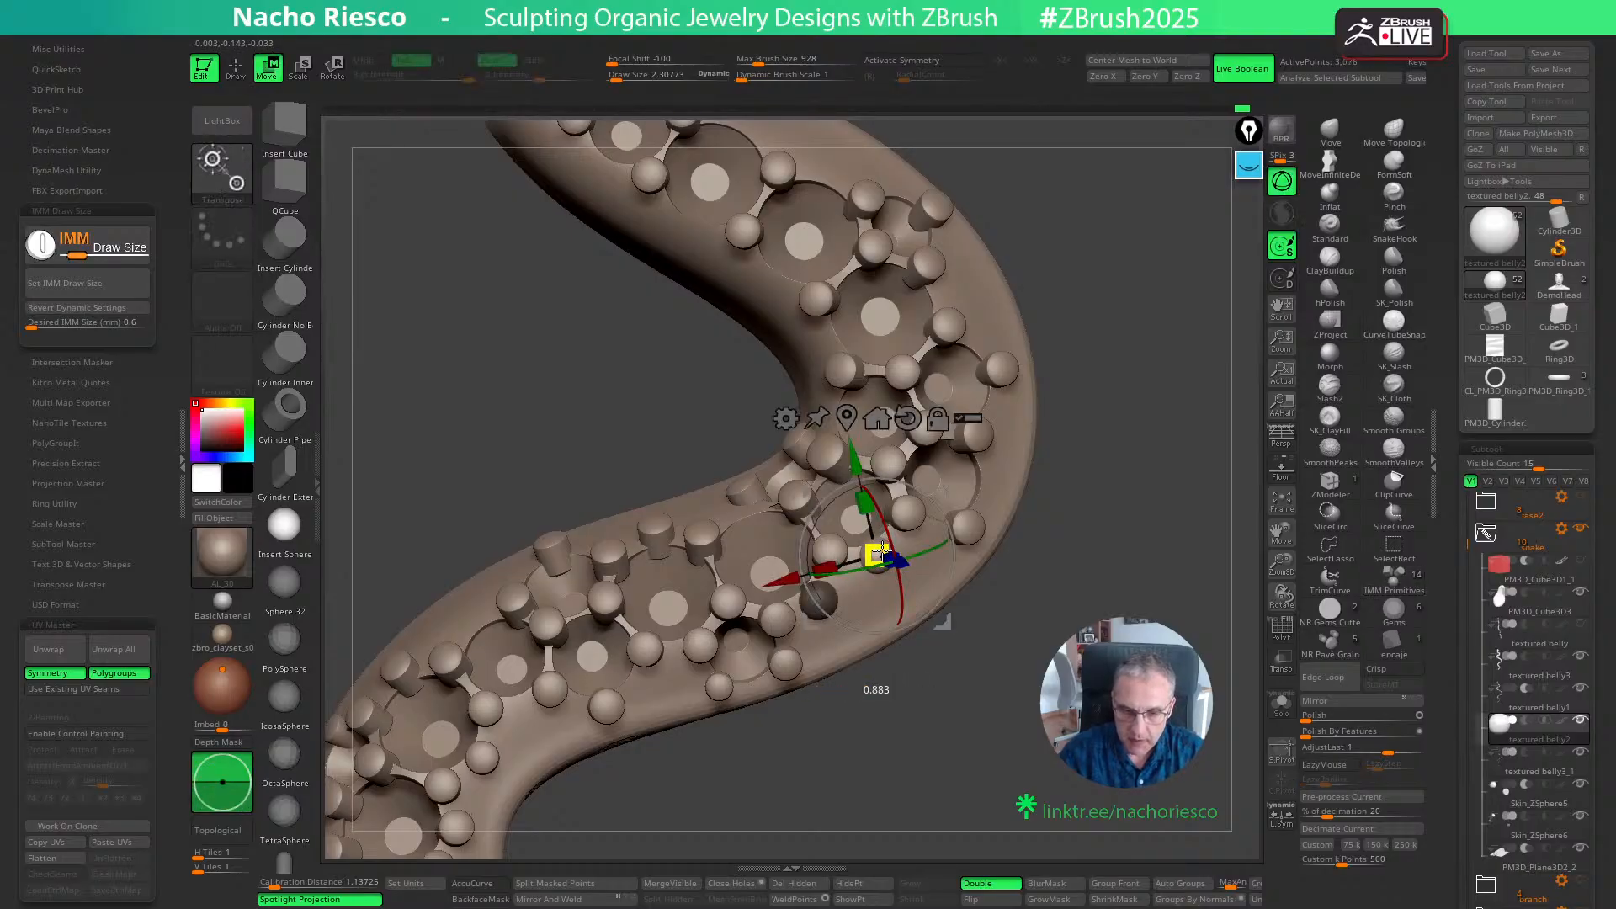
{"action": "key", "text": "q"}
{"action": "left_click_drag", "start_coordinate": [934, 690], "coordinate": [938, 718], "text": "ctrl"}
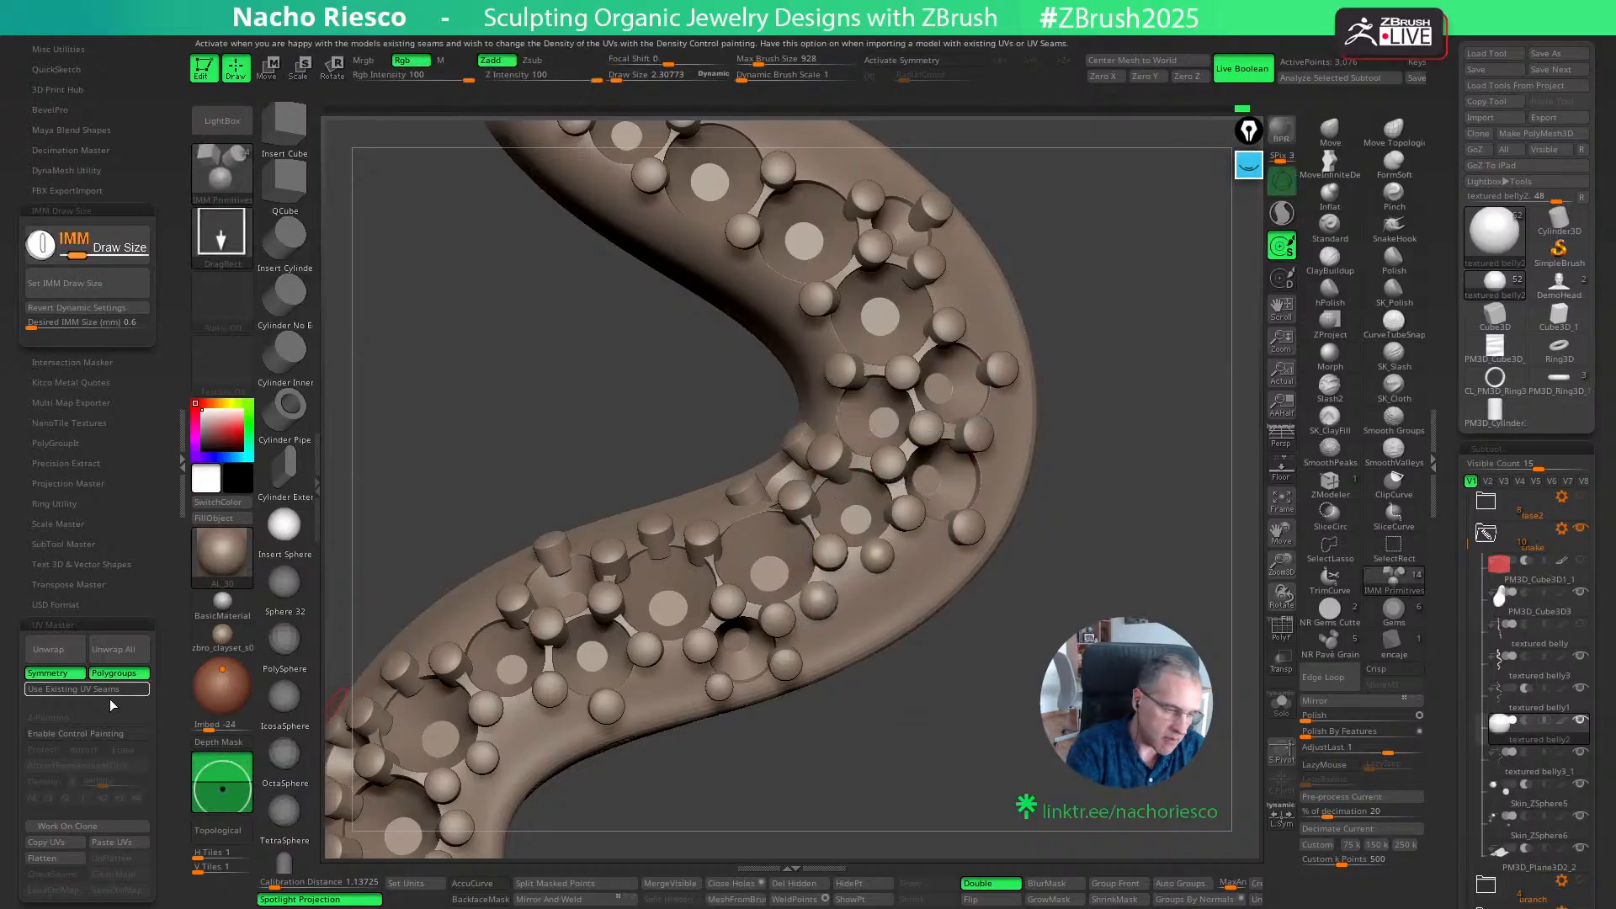
- Set the insert size to 0.5 mm and place a sphere just outside the two existing ones on the bend
{"action": "left_click", "coordinate": [108, 322]}
{"action": "left_click", "coordinate": [108, 322]}
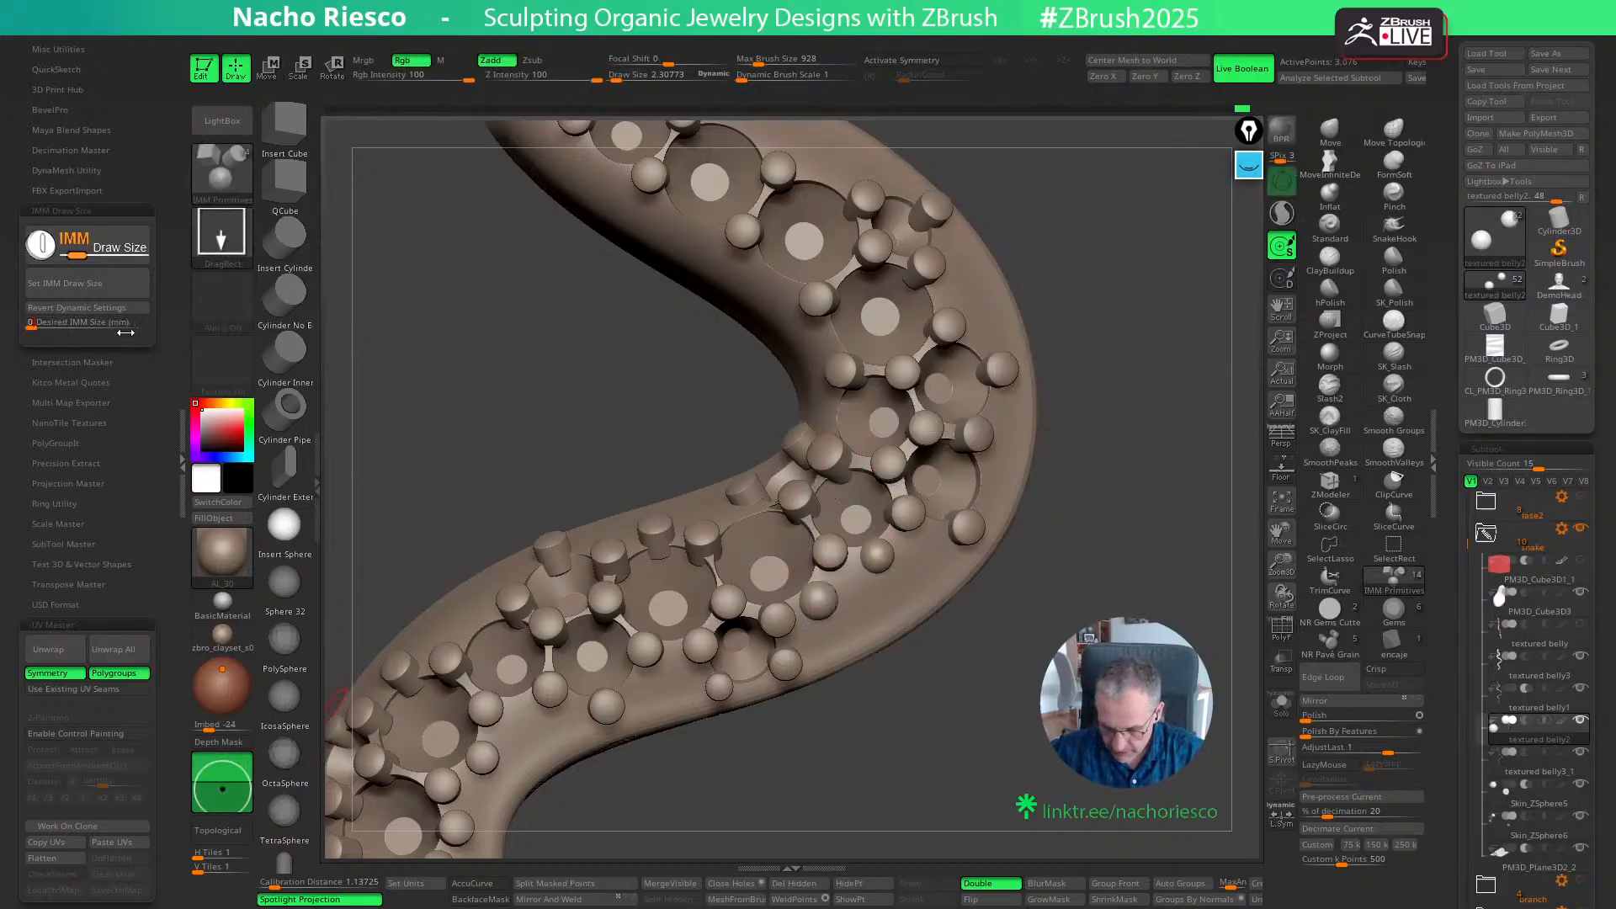
{"action": "type", "text": "0.5"}
{"action": "key", "text": "Return"}
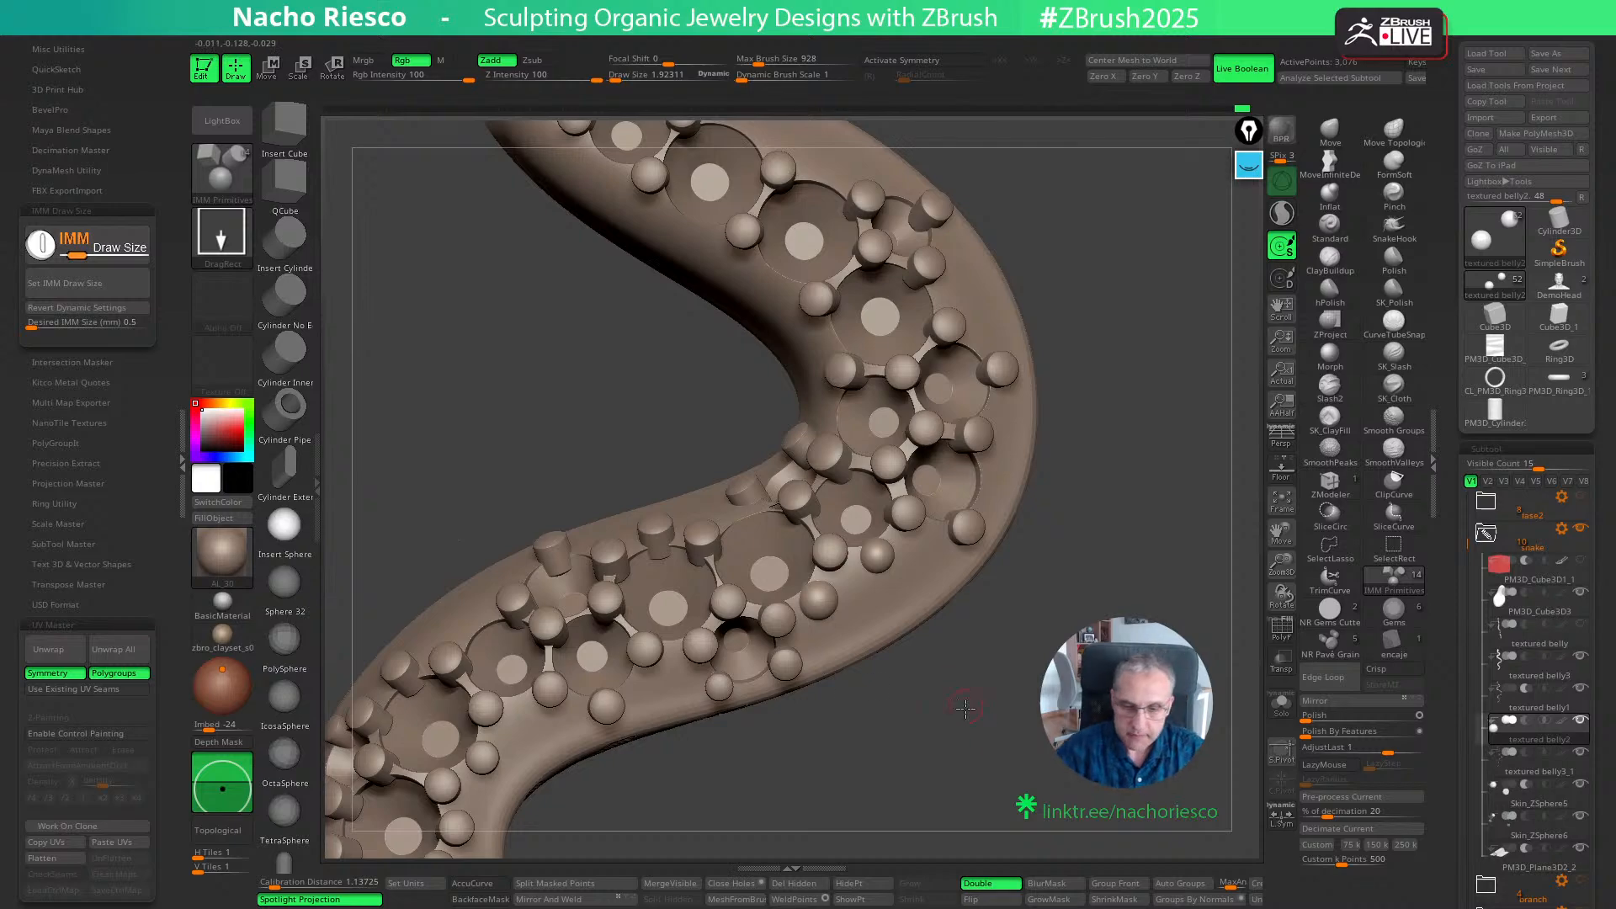
{"action": "left_click_drag", "start_coordinate": [862, 594], "coordinate": [863, 595], "text": "ctrl"}
{"action": "left_click_drag", "start_coordinate": [958, 633], "coordinate": [1024, 734]}
- Insert 0.5 mm spheres in the gaps between grains along the opposite edge of the diagonal stretch
{"action": "left_click_drag", "start_coordinate": [711, 539], "coordinate": [712, 543], "text": "ctrl"}
{"action": "left_click_drag", "start_coordinate": [610, 568], "coordinate": [612, 586], "text": "ctrl"}
{"action": "left_click_drag", "start_coordinate": [533, 621], "coordinate": [464, 681], "text": "ctrl"}
{"action": "left_click_drag", "start_coordinate": [495, 638], "coordinate": [497, 646], "text": "ctrl"}
{"action": "left_click_drag", "start_coordinate": [861, 732], "coordinate": [963, 718]}
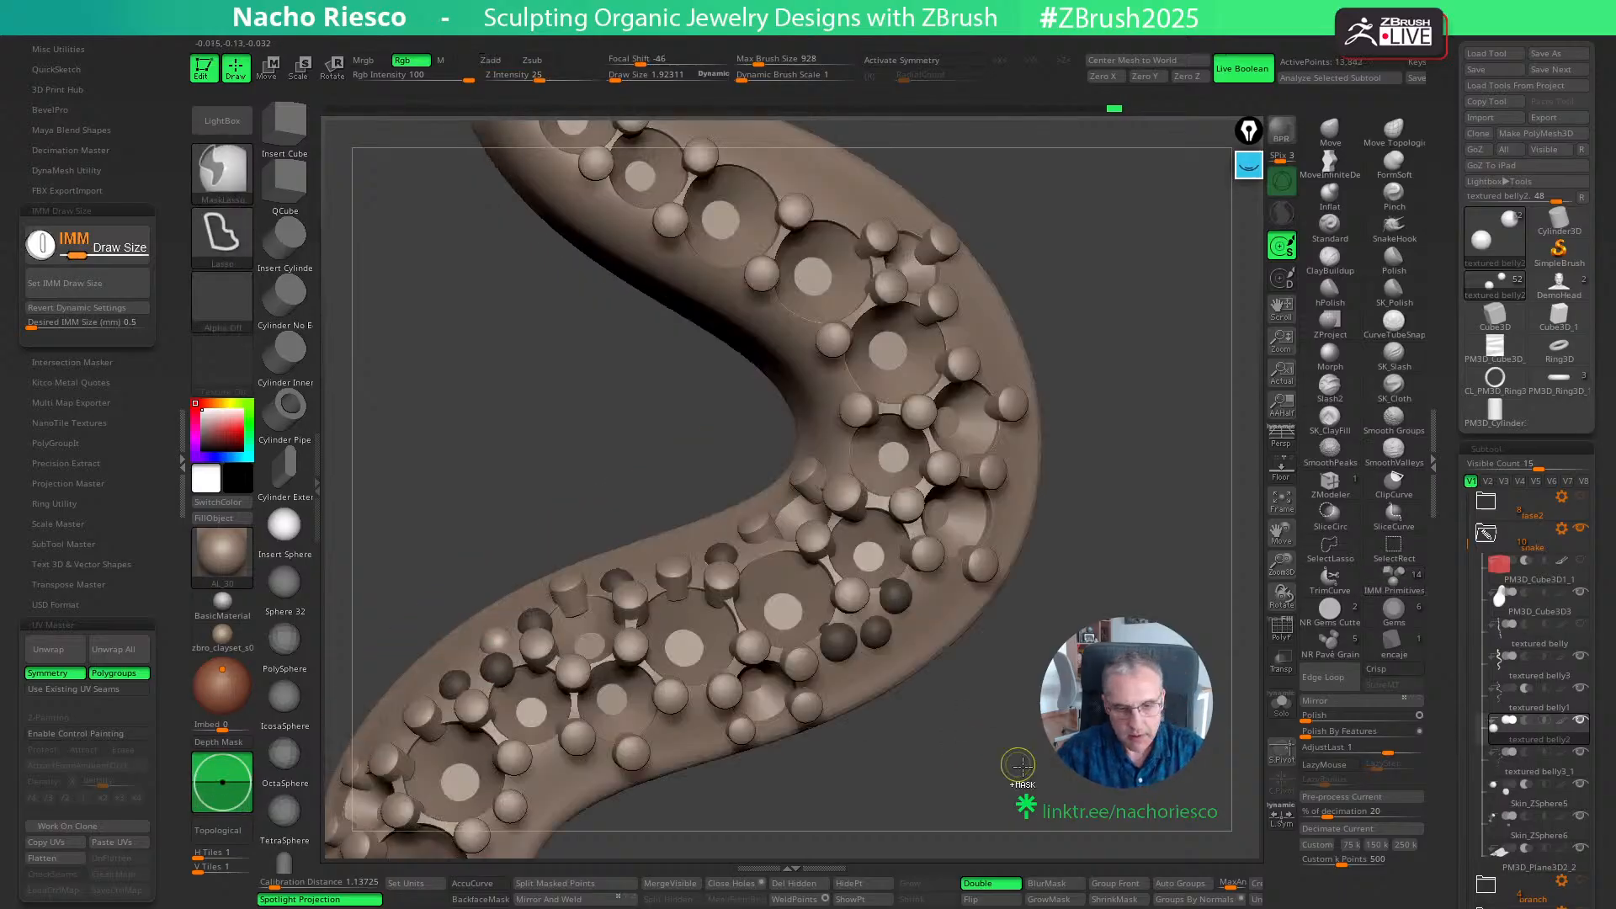
{"action": "left_click_drag", "start_coordinate": [1017, 765], "coordinate": [1028, 791], "text": "ctrl"}
{"action": "left_click_drag", "start_coordinate": [903, 799], "coordinate": [1006, 673], "text": "alt"}
- Insert spheres in the gaps along the diagonal stretch's lower edge and around the outside of the next bend
{"action": "left_click_drag", "start_coordinate": [665, 627], "coordinate": [665, 646], "text": "ctrl"}
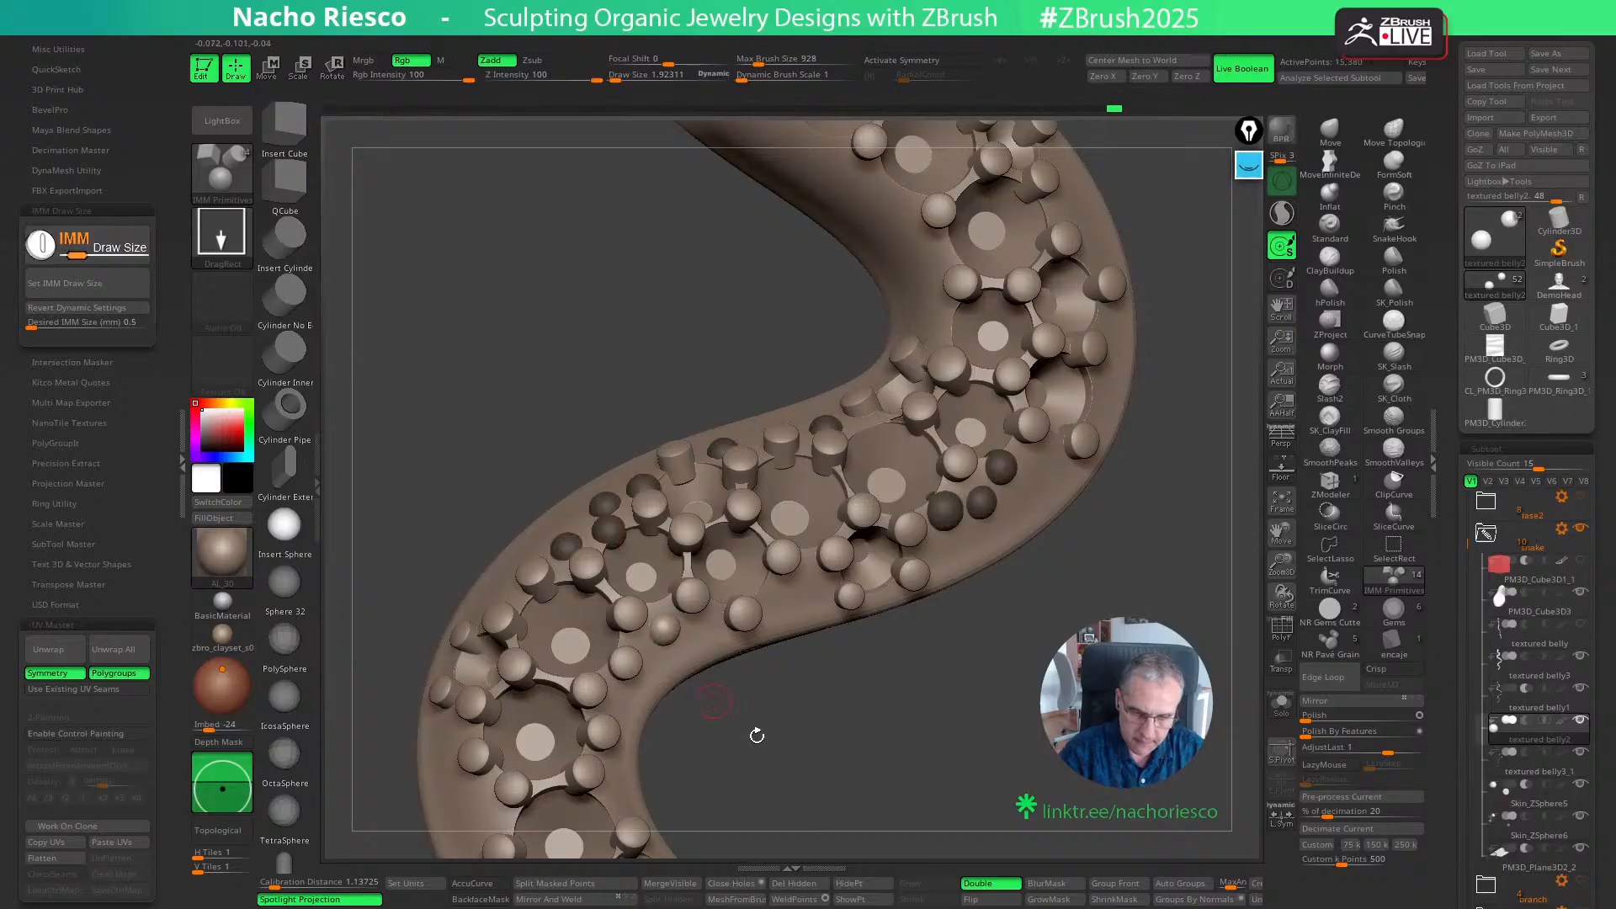
{"action": "left_click_drag", "start_coordinate": [879, 778], "coordinate": [899, 727], "text": "alt"}
{"action": "left_click_drag", "start_coordinate": [844, 554], "coordinate": [844, 574], "text": "ctrl"}
{"action": "left_click_drag", "start_coordinate": [818, 705], "coordinate": [866, 711]}
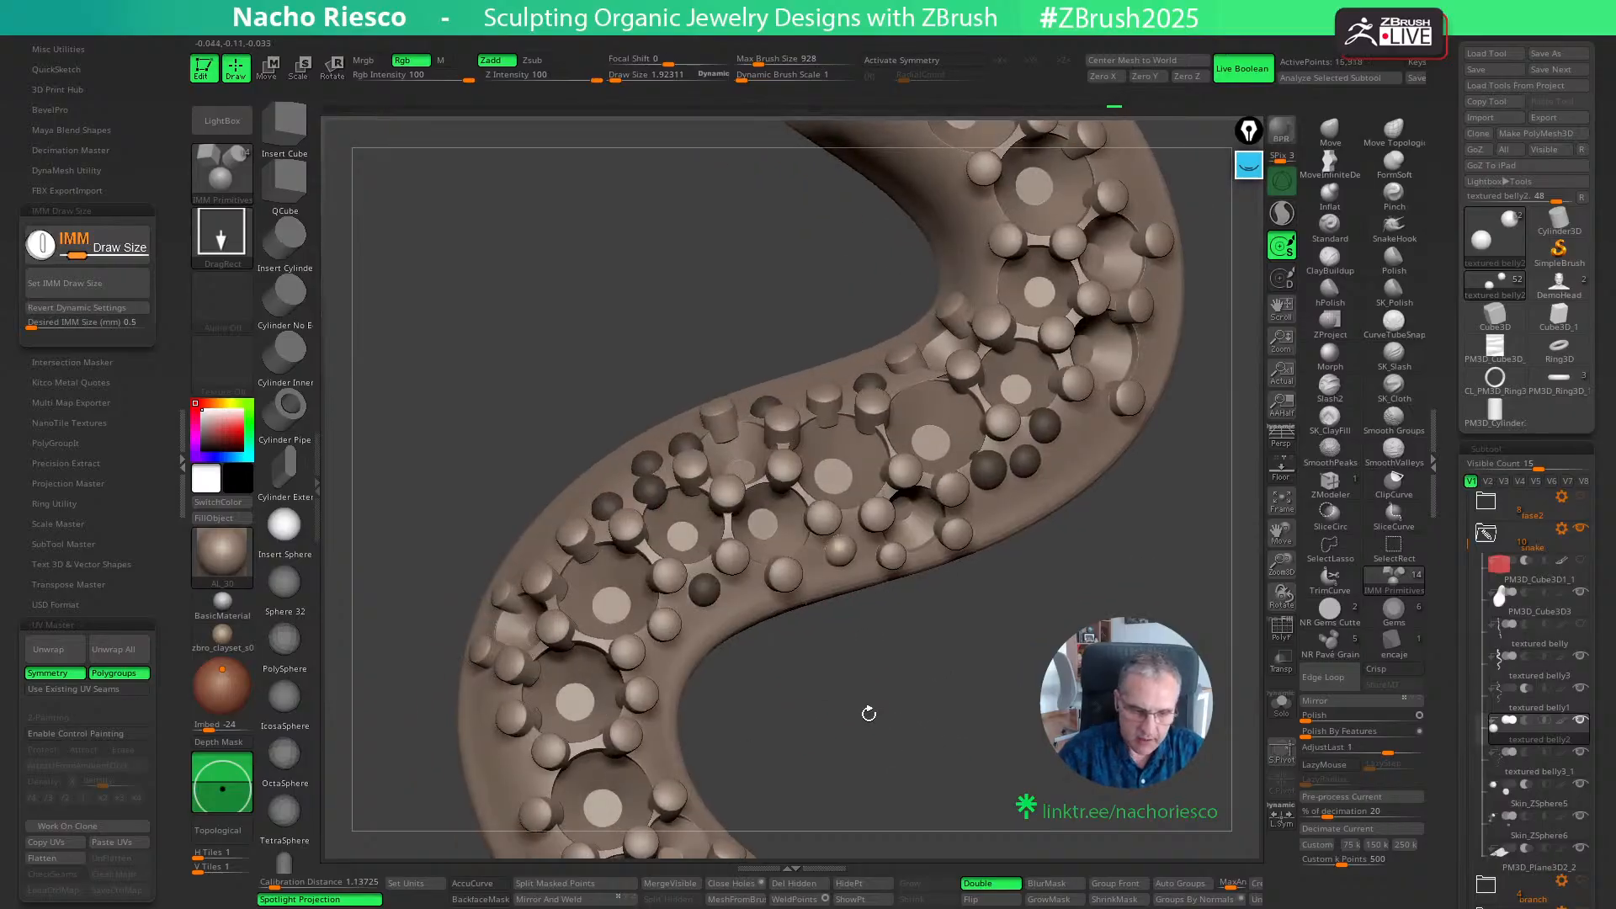
{"action": "left_click_drag", "start_coordinate": [520, 767], "coordinate": [521, 782], "text": "ctrl"}
{"action": "left_click_drag", "start_coordinate": [711, 692], "coordinate": [852, 717]}
{"action": "left_click_drag", "start_coordinate": [527, 695], "coordinate": [533, 752], "text": "ctrl"}
{"action": "left_click_drag", "start_coordinate": [930, 757], "coordinate": [1059, 749]}
- Add a second row of spheres on the snake's flank, outside the spheres already placed along the diagonal stretch
{"action": "left_click_drag", "start_coordinate": [634, 560], "coordinate": [637, 574], "text": "ctrl"}
{"action": "left_click_drag", "start_coordinate": [653, 515], "coordinate": [654, 526], "text": "ctrl"}
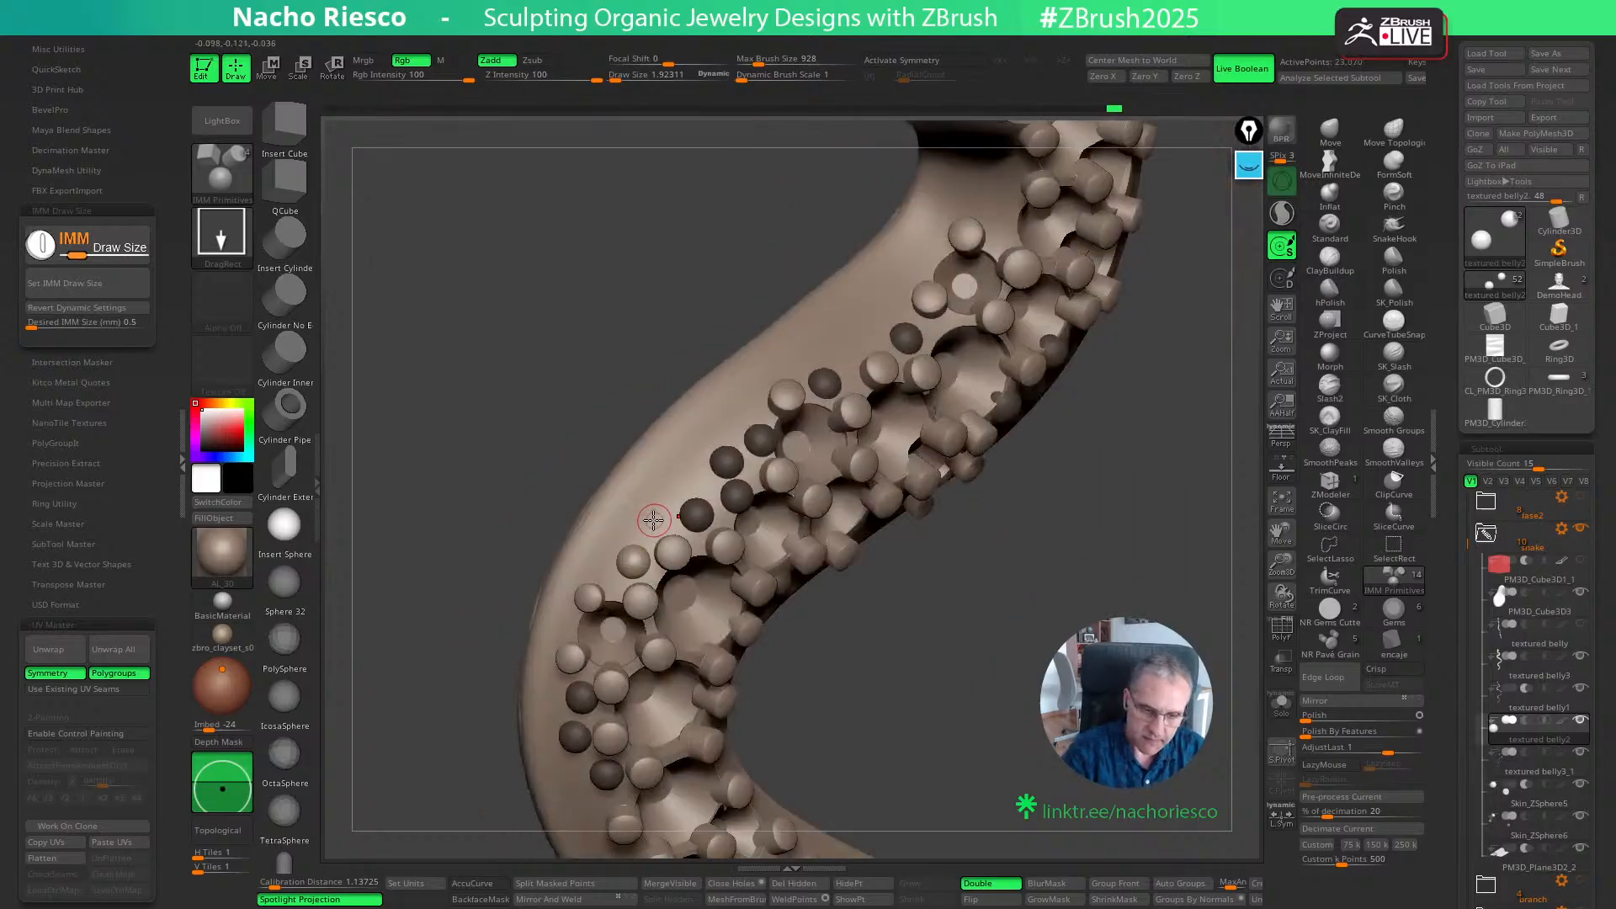
{"action": "left_click_drag", "start_coordinate": [683, 469], "coordinate": [685, 476], "text": "ctrl"}
{"action": "left_click_drag", "start_coordinate": [732, 416], "coordinate": [732, 423], "text": "ctrl"}
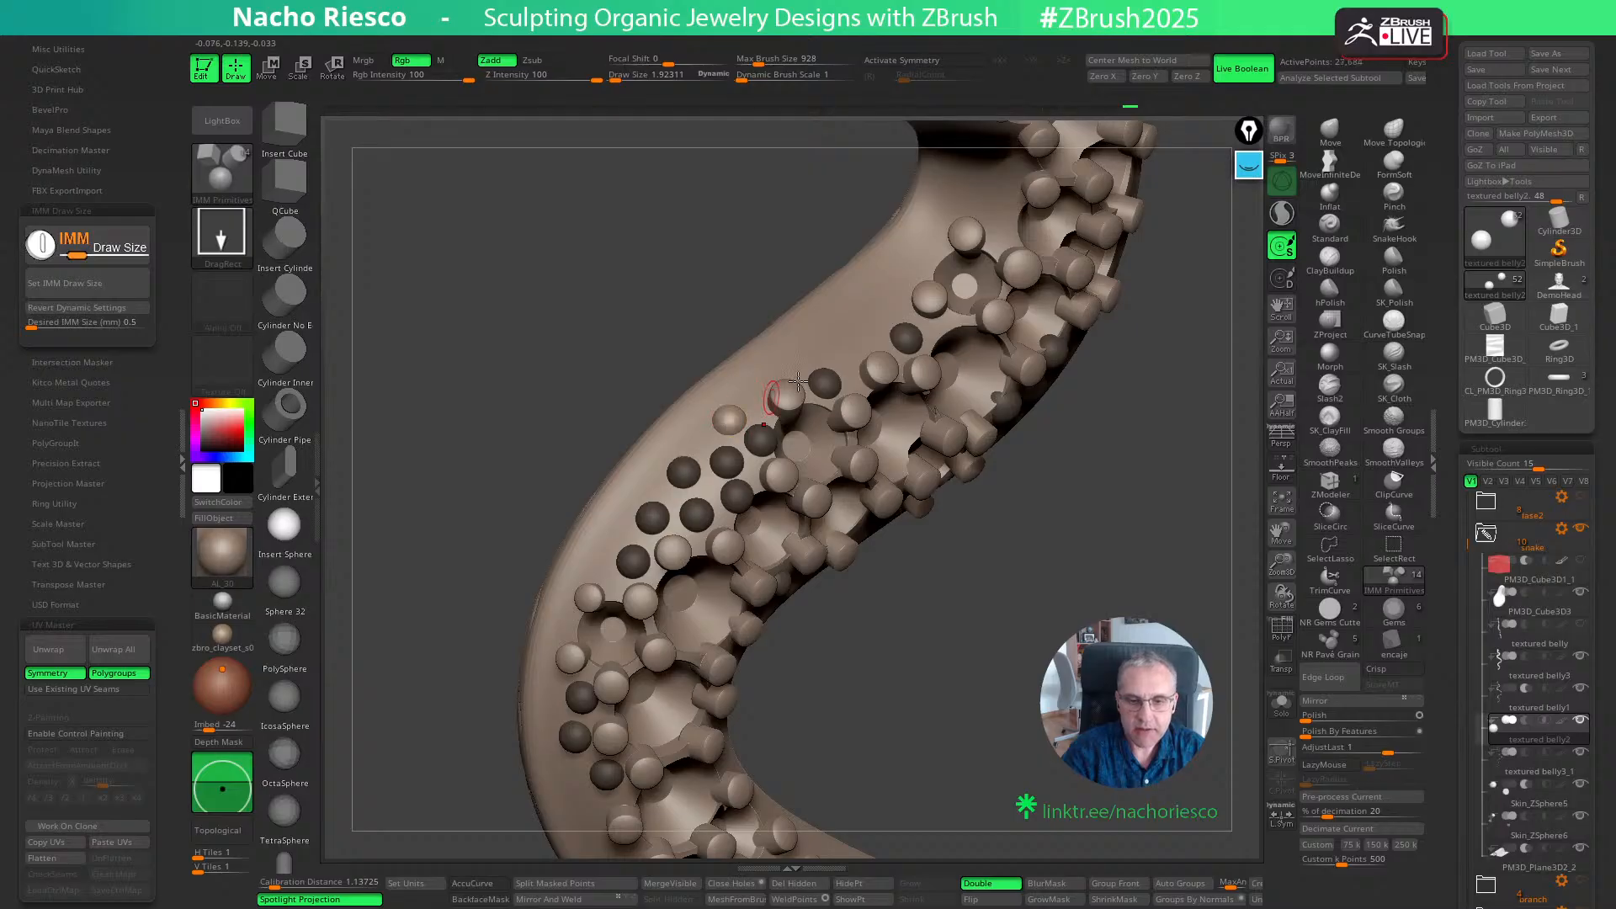
{"action": "left_click_drag", "start_coordinate": [848, 349], "coordinate": [850, 359], "text": "ctrl"}
{"action": "left_click_drag", "start_coordinate": [968, 581], "coordinate": [942, 633]}
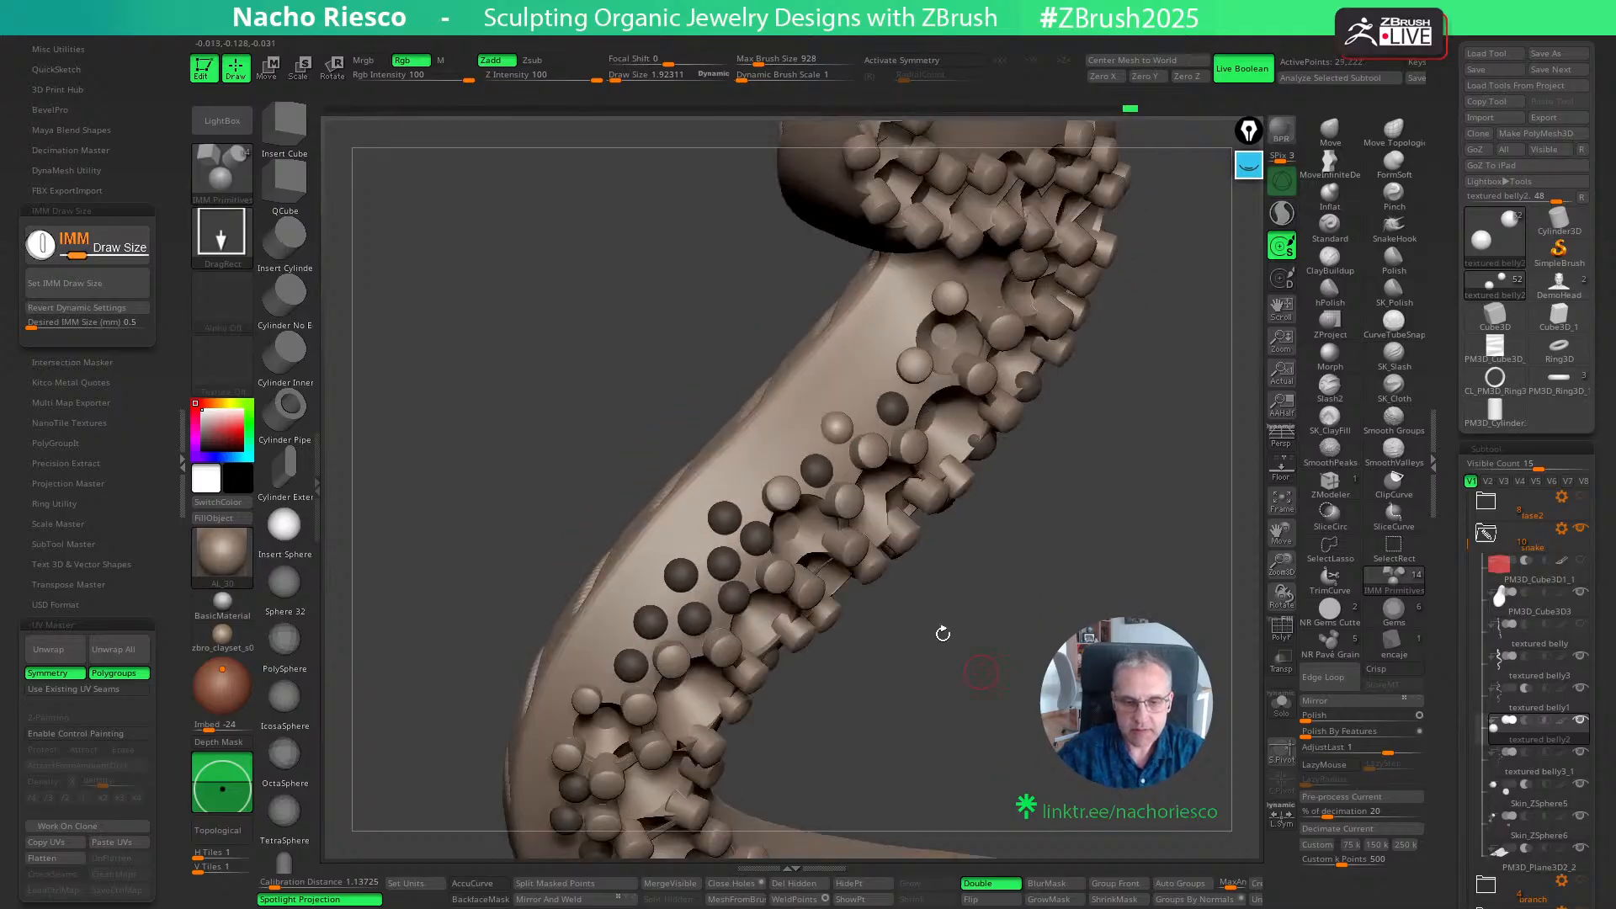
{"action": "left_click_drag", "start_coordinate": [785, 454], "coordinate": [786, 459], "text": "ctrl"}
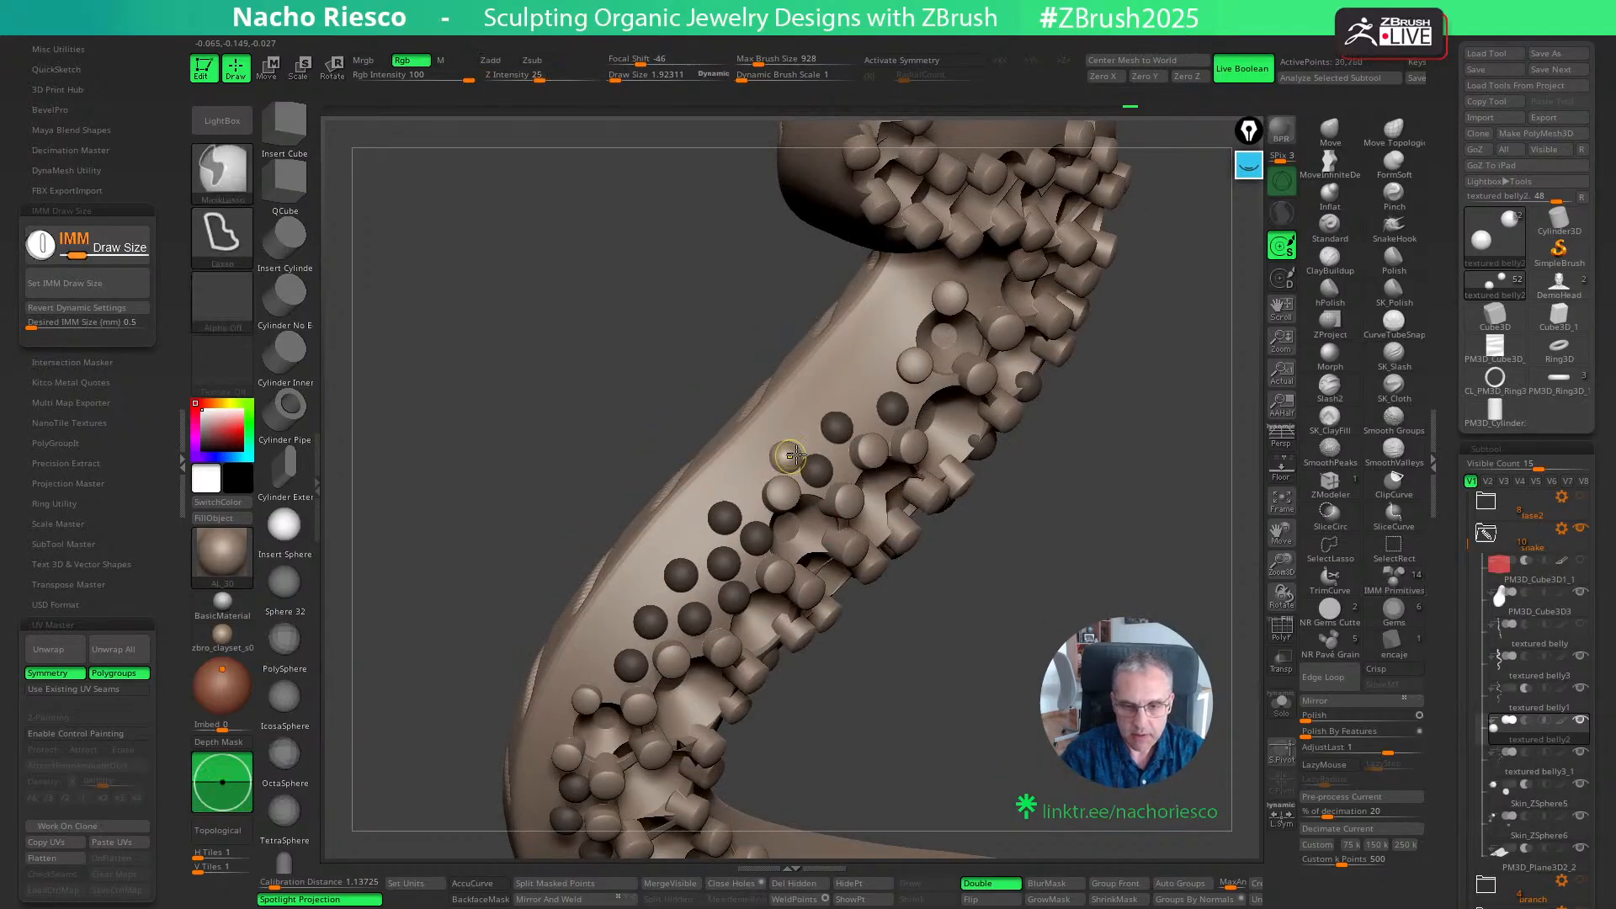
{"action": "left_click_drag", "start_coordinate": [850, 357], "coordinate": [859, 407], "text": "ctrl"}
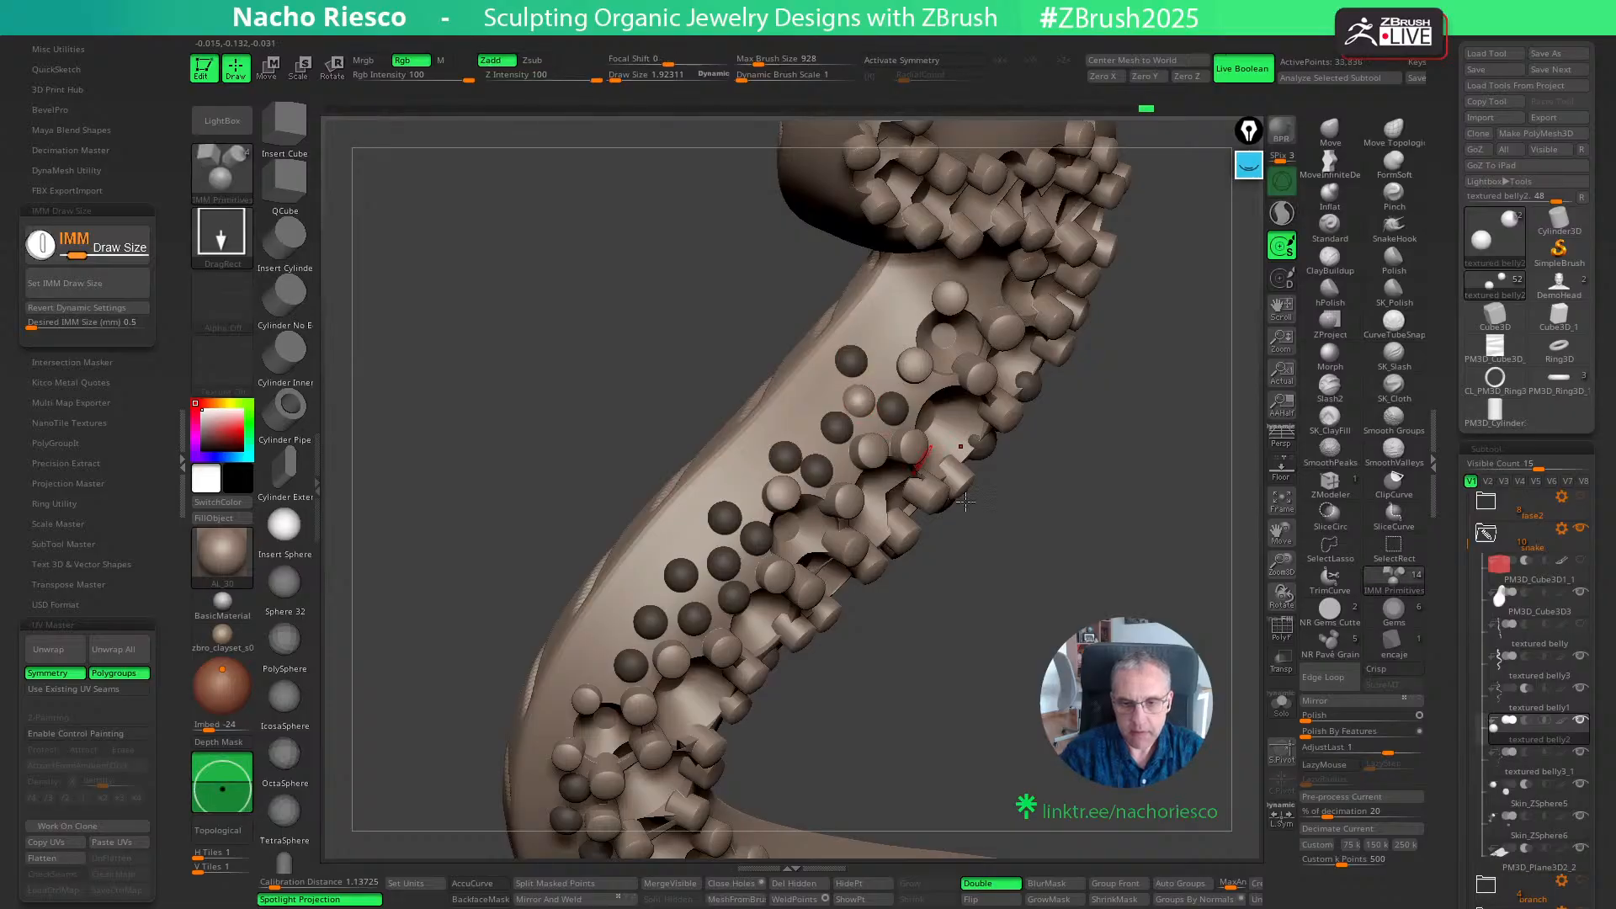
{"action": "left_click_drag", "start_coordinate": [1030, 584], "coordinate": [999, 580]}
{"action": "key", "text": "ctrl+z"}
{"action": "key", "text": "ctrl+z"}
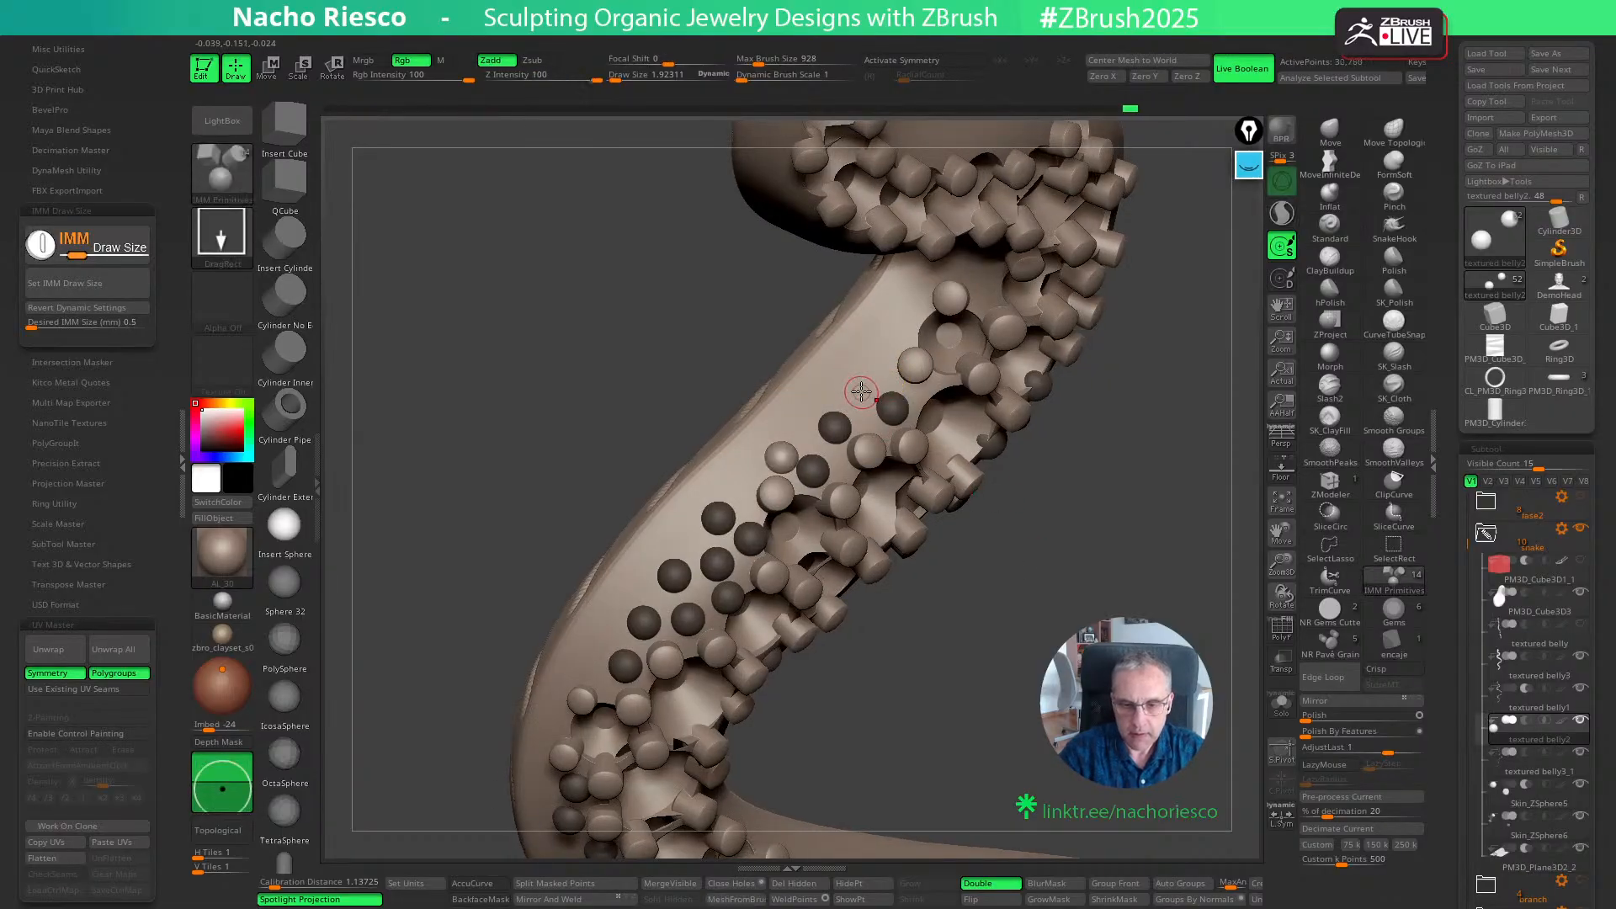
{"action": "left_click_drag", "start_coordinate": [861, 389], "coordinate": [873, 351], "text": "ctrl"}
{"action": "key", "text": "ctrl+z"}
- Insert spheres between the grains on the inner and outer edges of the next bend and into the following straight stretch
{"action": "left_click_drag", "start_coordinate": [1123, 547], "coordinate": [915, 568]}
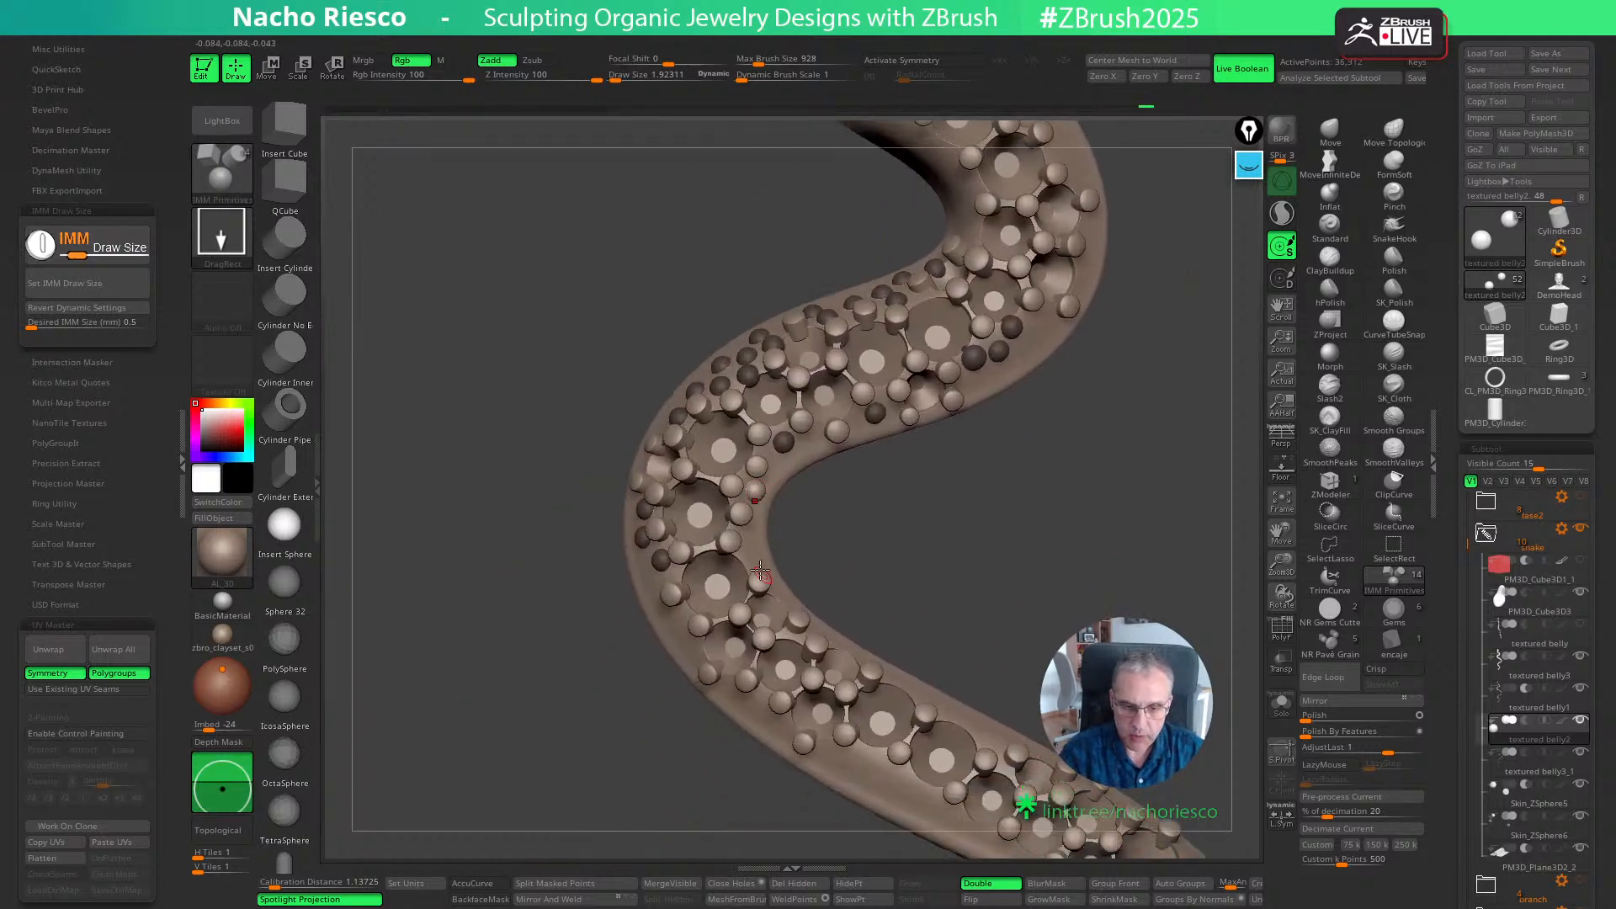
{"action": "left_click_drag", "start_coordinate": [751, 557], "coordinate": [752, 562], "text": "ctrl"}
{"action": "left_click_drag", "start_coordinate": [895, 530], "coordinate": [917, 541], "text": "alt"}
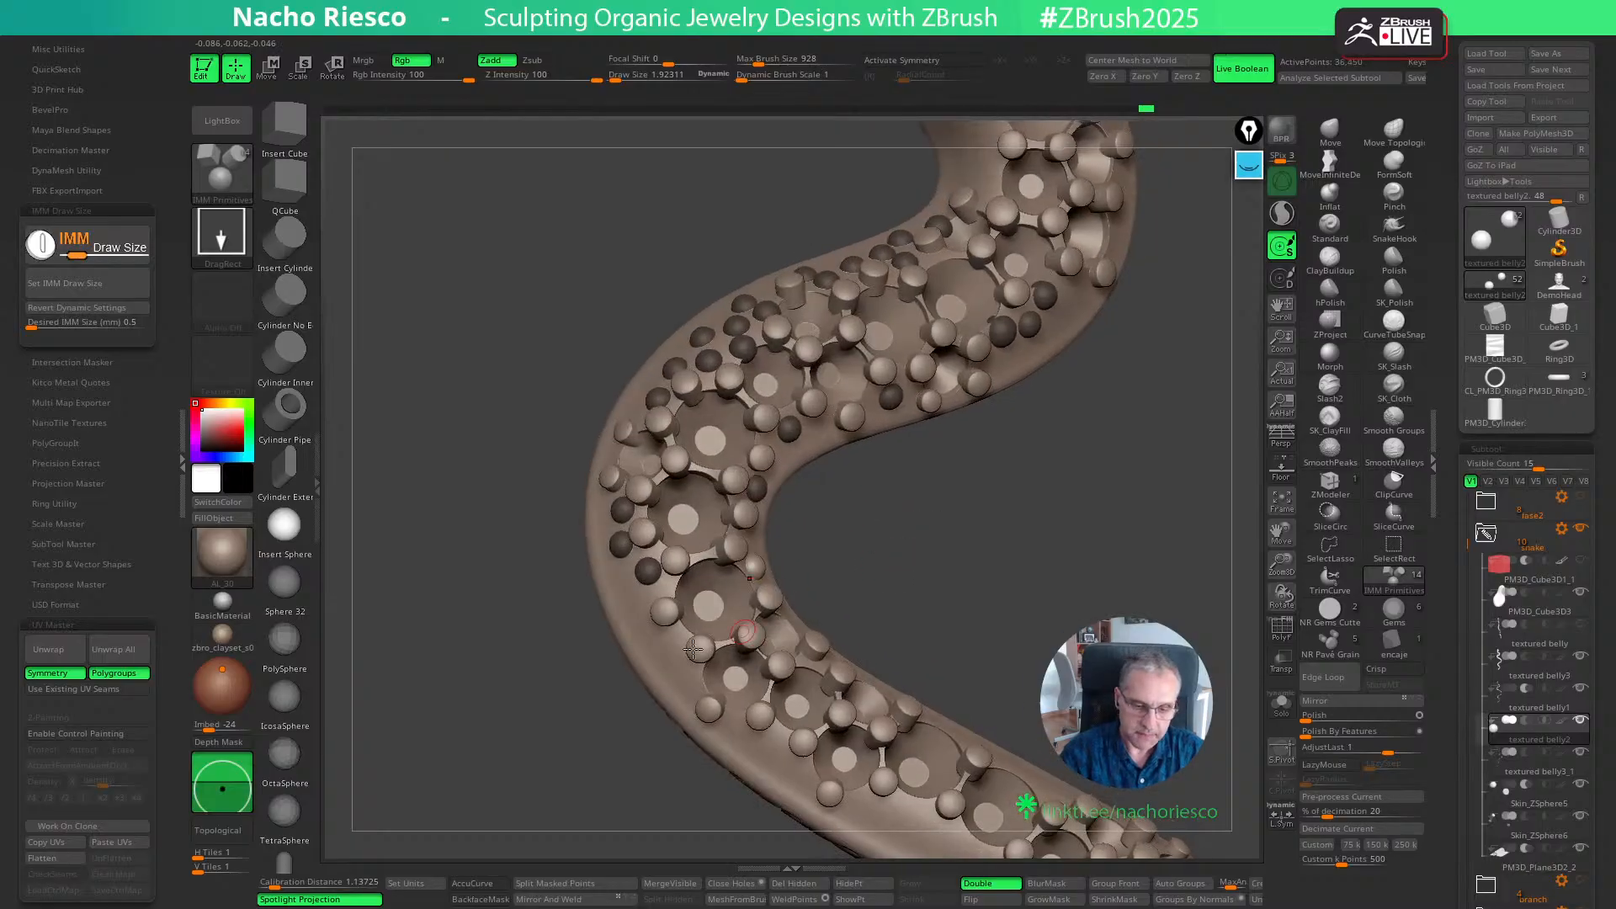
{"action": "left_click_drag", "start_coordinate": [669, 649], "coordinate": [669, 654], "text": "ctrl"}
{"action": "left_click_drag", "start_coordinate": [635, 602], "coordinate": [636, 607], "text": "ctrl"}
{"action": "left_click_drag", "start_coordinate": [998, 587], "coordinate": [1070, 487]}
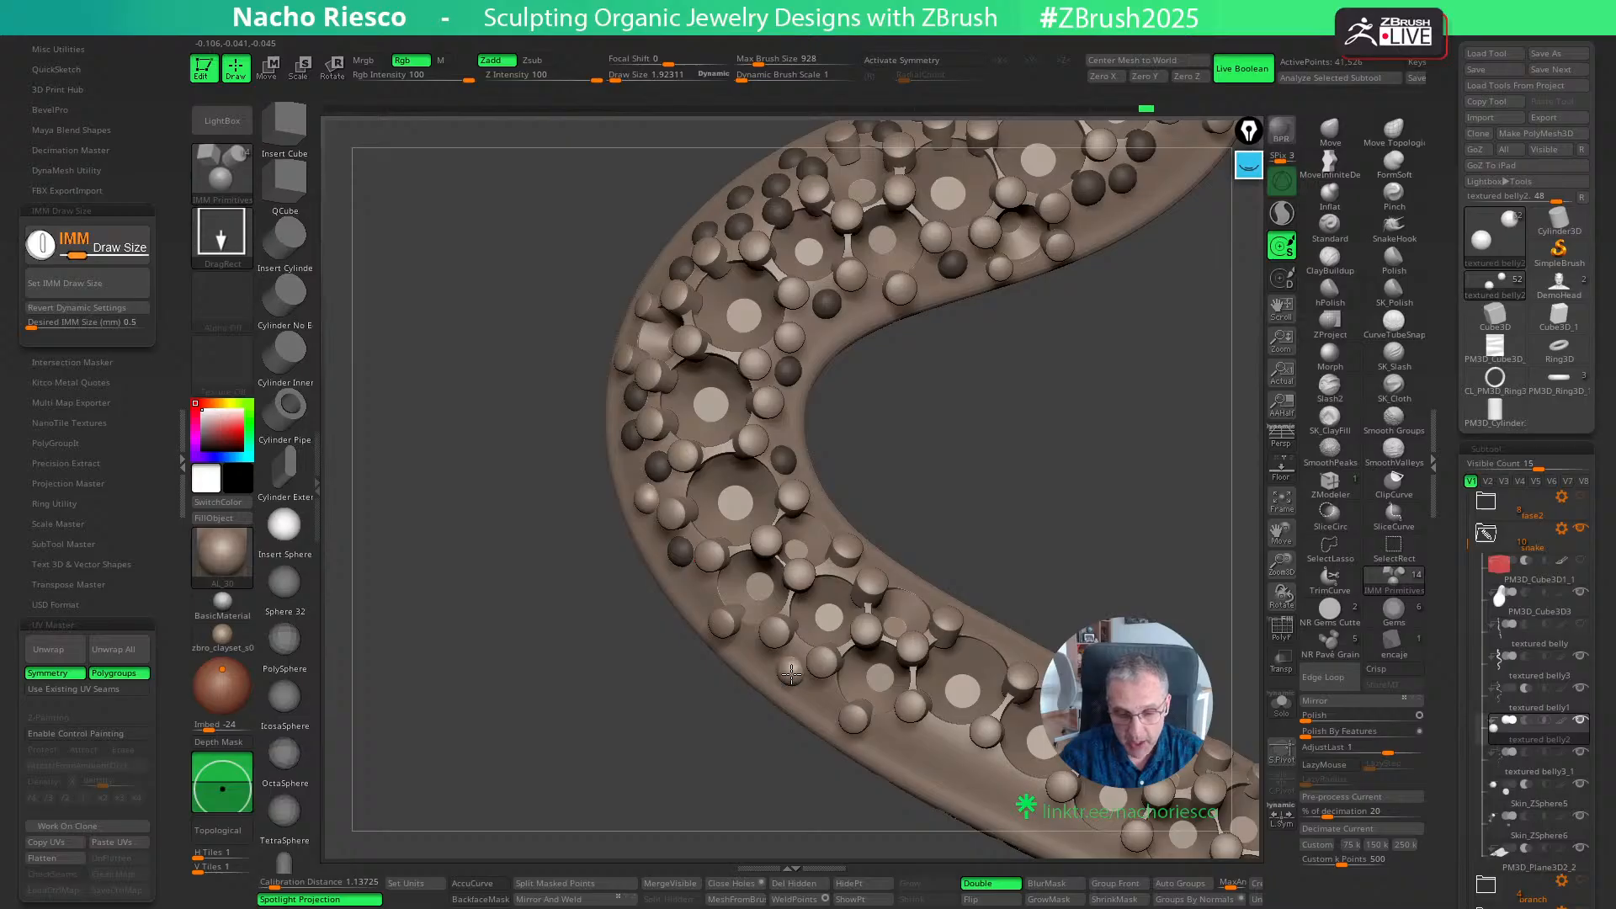
{"action": "left_click_drag", "start_coordinate": [791, 674], "coordinate": [822, 703], "text": "ctrl"}
{"action": "mouse_move", "coordinate": [1028, 566]}
{"action": "left_mouse_down"}
{"action": "mouse_move", "coordinate": [903, 682]}
{"action": "mouse_move", "coordinate": [836, 697]}
{"action": "mouse_move", "coordinate": [883, 688]}
{"action": "mouse_move", "coordinate": [986, 773]}
{"action": "left_mouse_up"}
- Insert spheres between the grains along the inner-bend side of the straight stretch below the bend
{"action": "right_click_drag", "start_coordinate": [1007, 639], "coordinate": [1023, 635]}
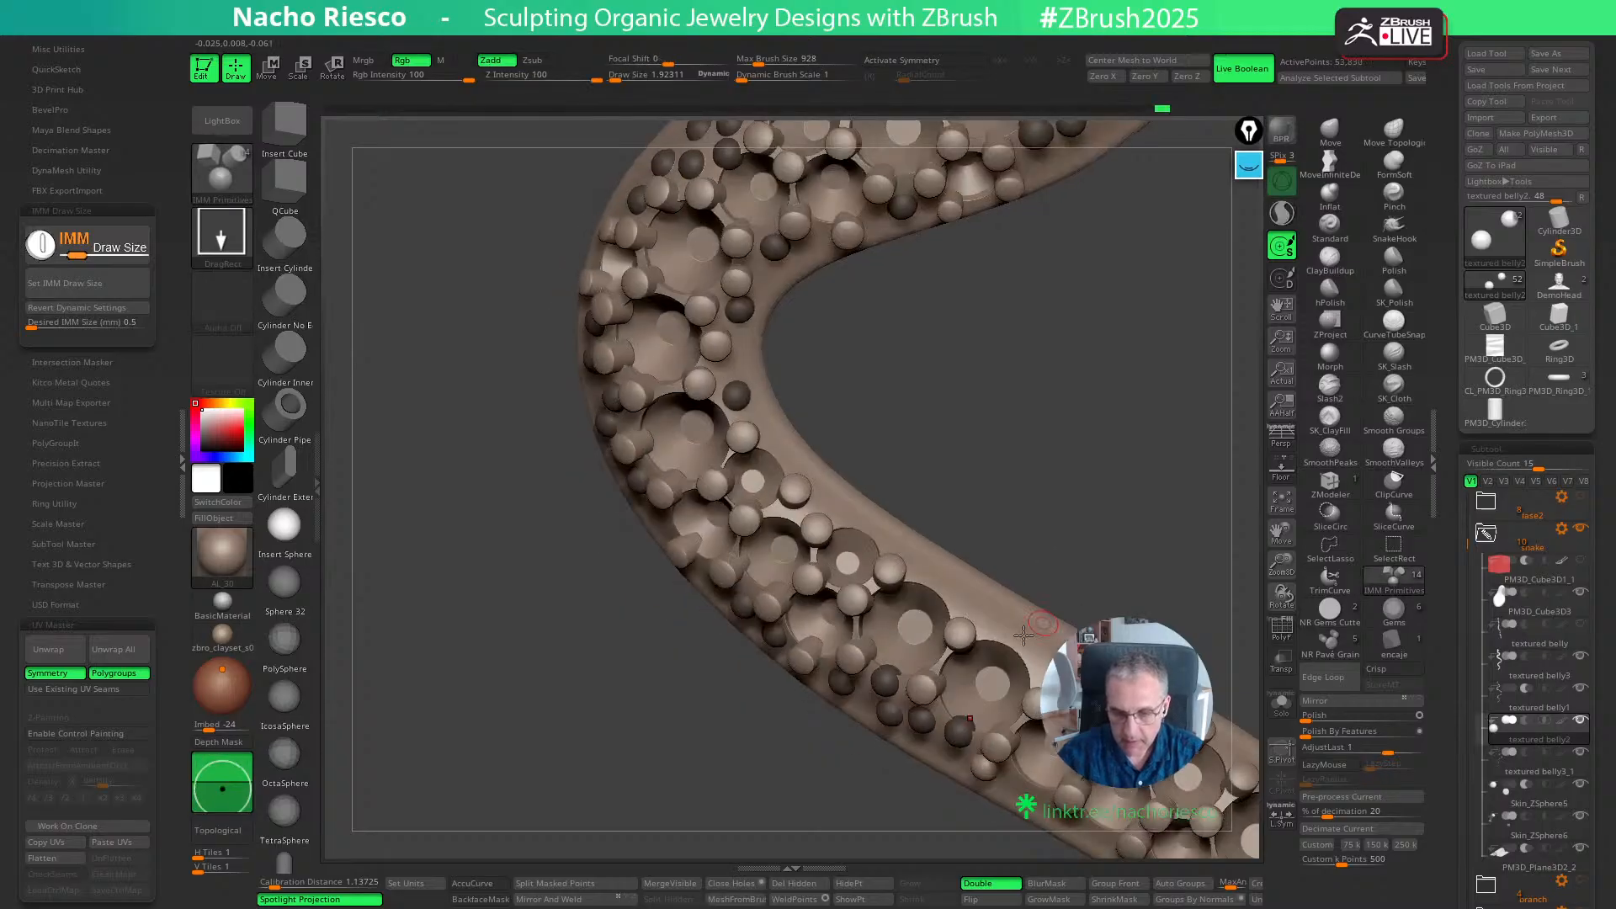
{"action": "left_click_drag", "start_coordinate": [1012, 638], "coordinate": [1014, 642]}
{"action": "left_click_drag", "start_coordinate": [950, 591], "coordinate": [951, 597]}
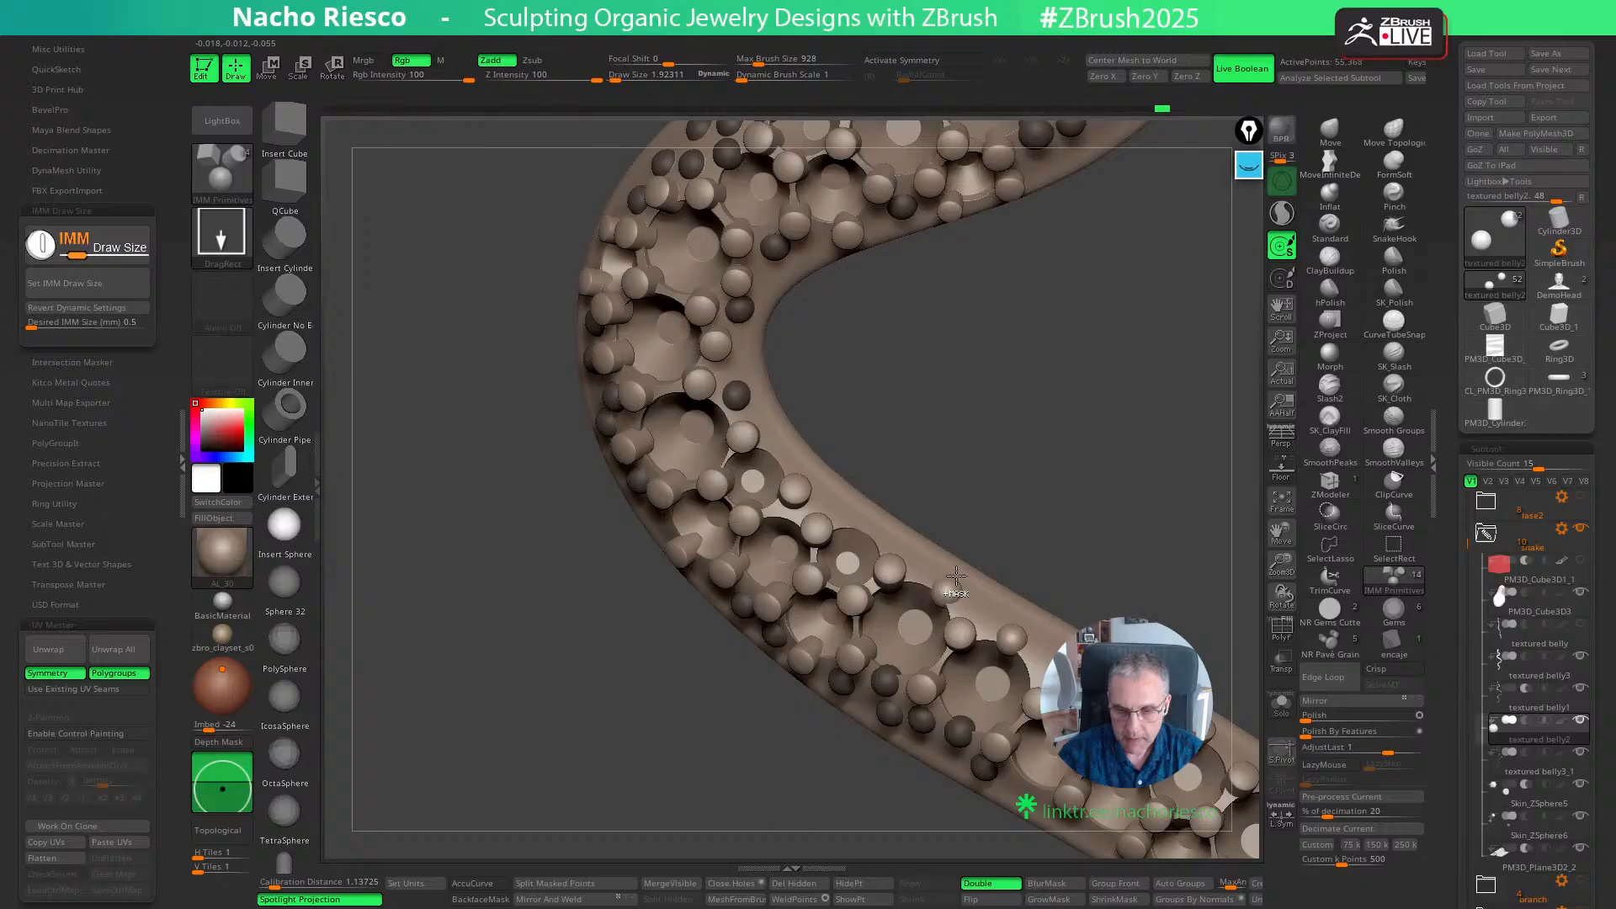
{"action": "right_click_drag", "start_coordinate": [982, 514], "coordinate": [959, 522]}
{"action": "left_click_drag", "start_coordinate": [840, 502], "coordinate": [841, 507]}
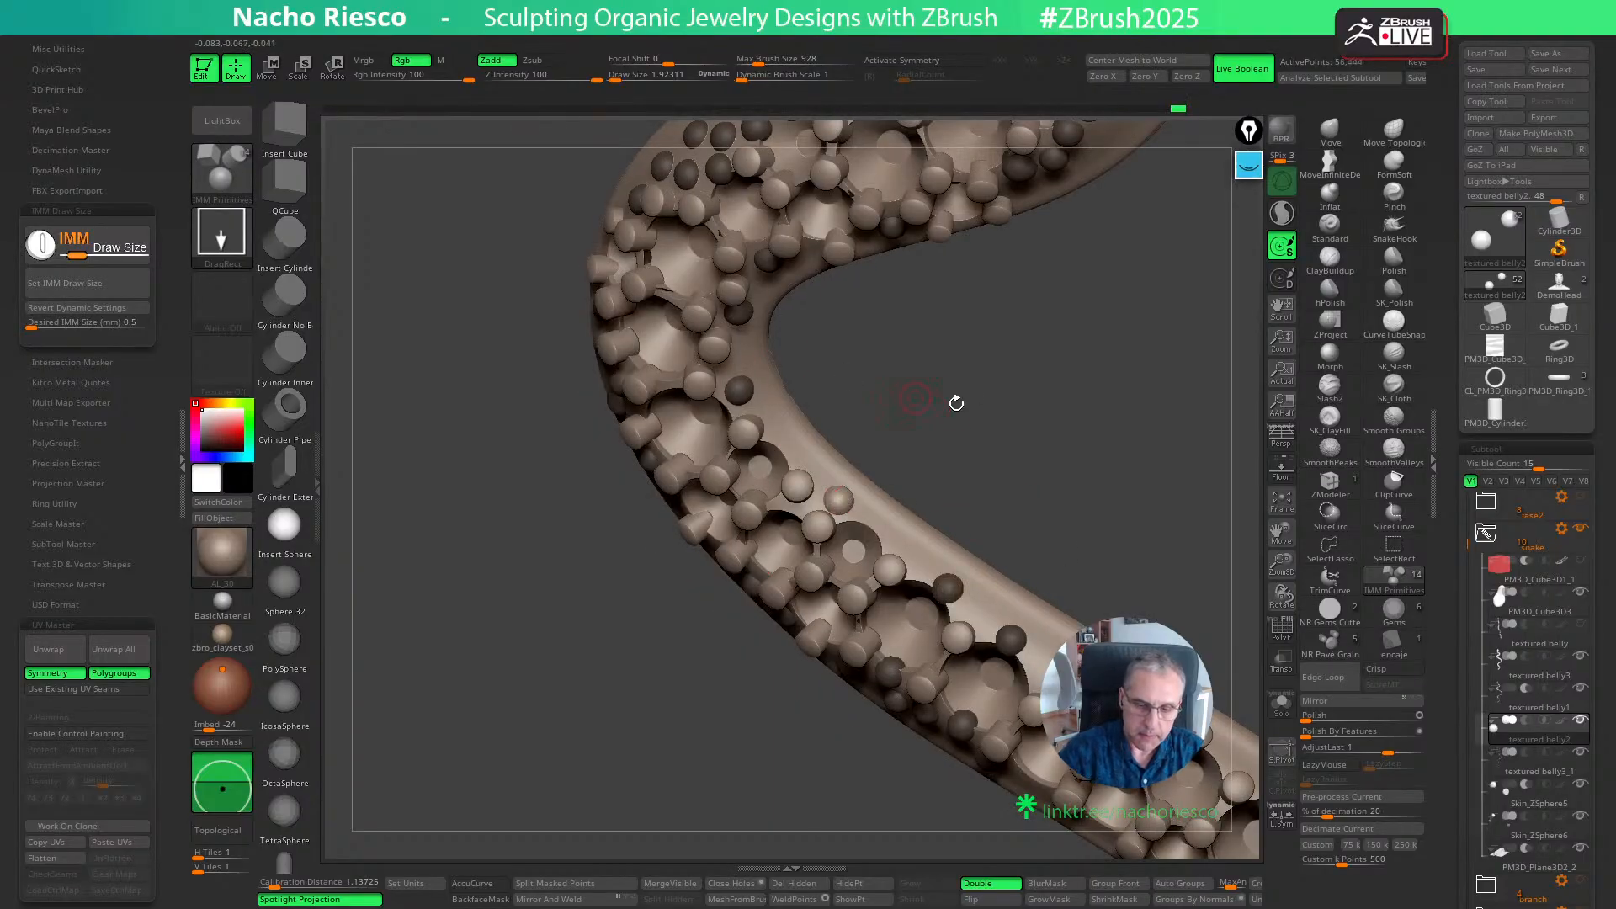
{"action": "right_click_drag", "start_coordinate": [955, 403], "coordinate": [1033, 530]}
{"action": "left_click_drag", "start_coordinate": [996, 541], "coordinate": [996, 545]}
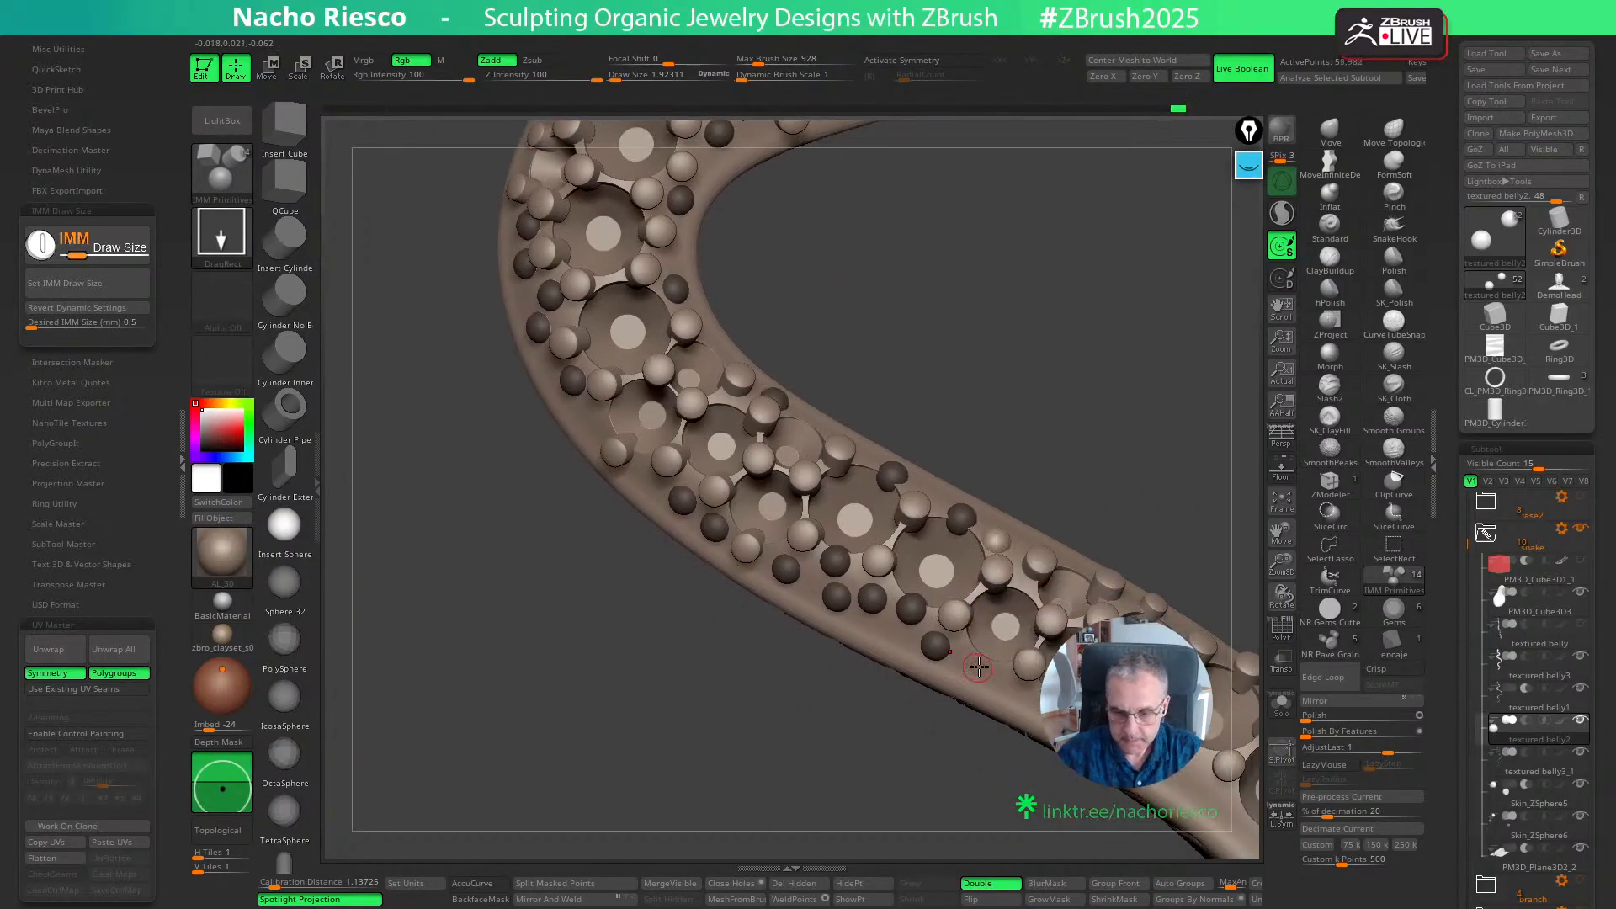
- Continue the spheres along both edges of the straight stretch, resizing one on the lower edge with the gizmo
{"action": "right_click_drag", "start_coordinate": [982, 665], "coordinate": [1020, 608]}
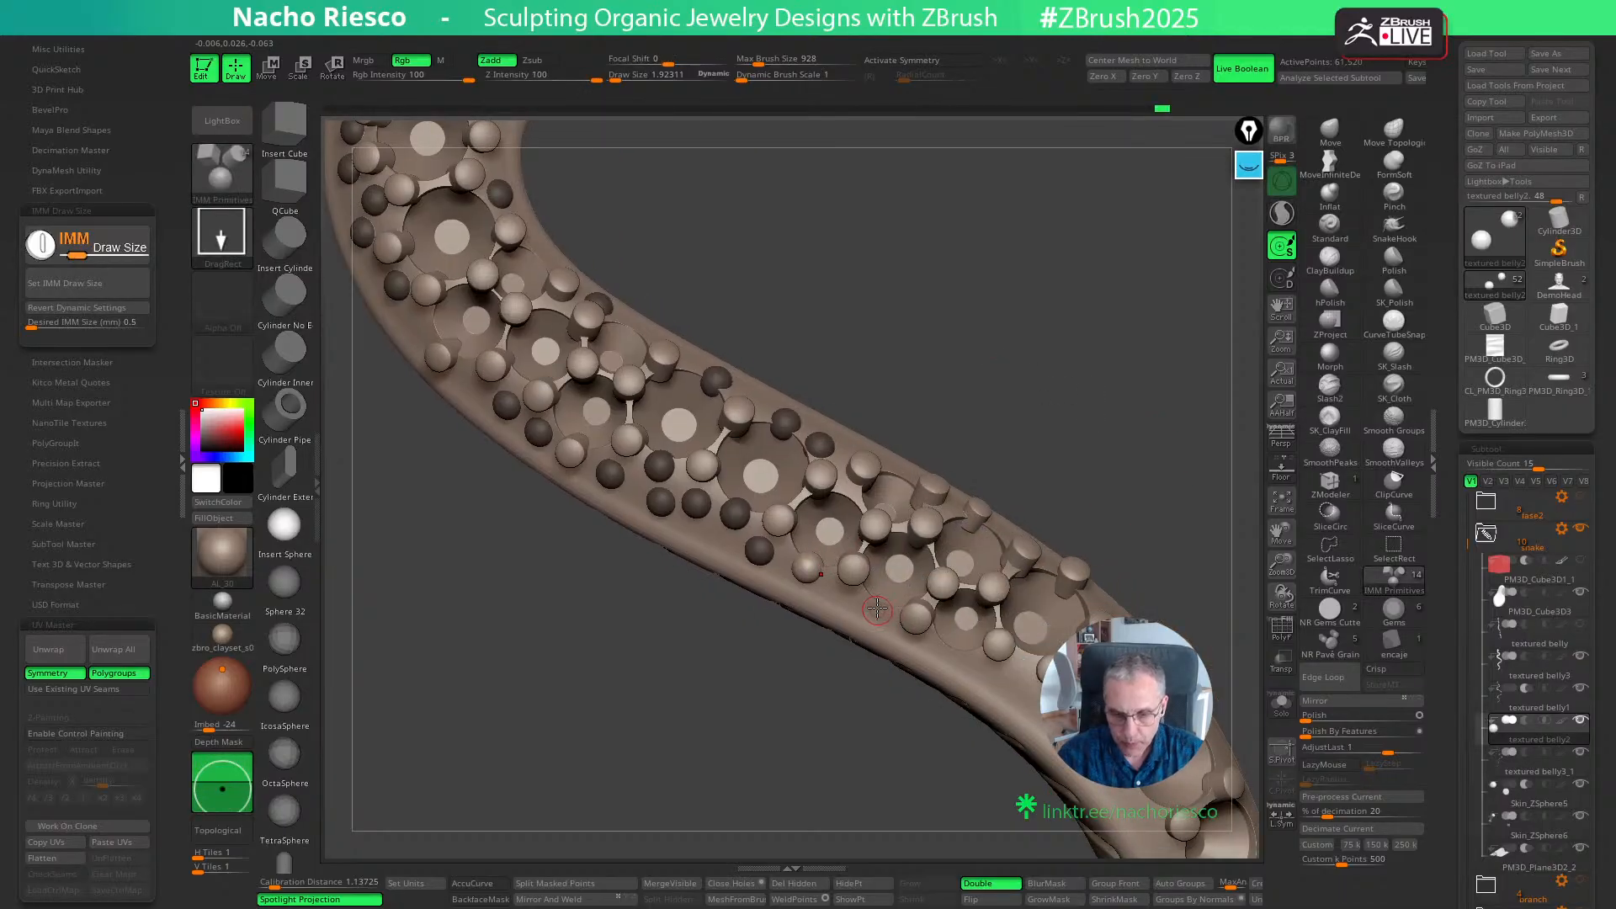
{"action": "left_click_drag", "start_coordinate": [877, 607], "coordinate": [879, 627]}
{"action": "right_click_drag", "start_coordinate": [844, 743], "coordinate": [876, 678]}
{"action": "key", "text": "w"}
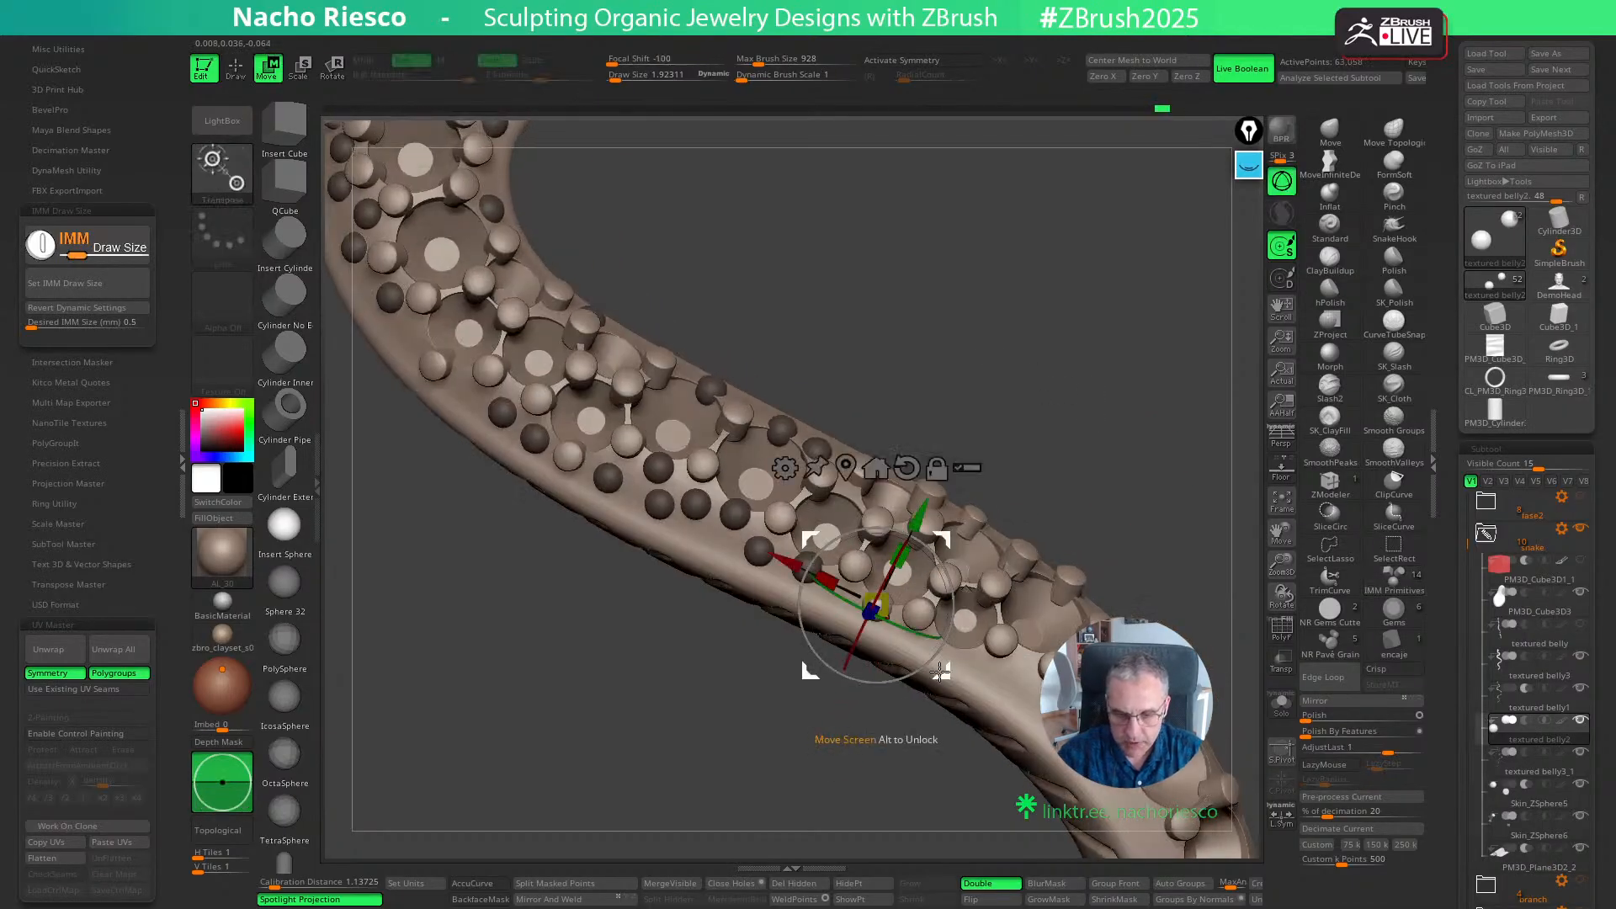
{"action": "left_click_drag", "start_coordinate": [940, 672], "coordinate": [935, 676]}
{"action": "key", "text": "q"}
{"action": "right_click_drag", "start_coordinate": [1085, 521], "coordinate": [1134, 488]}
{"action": "right_click_drag", "start_coordinate": [1084, 570], "coordinate": [1035, 633]}
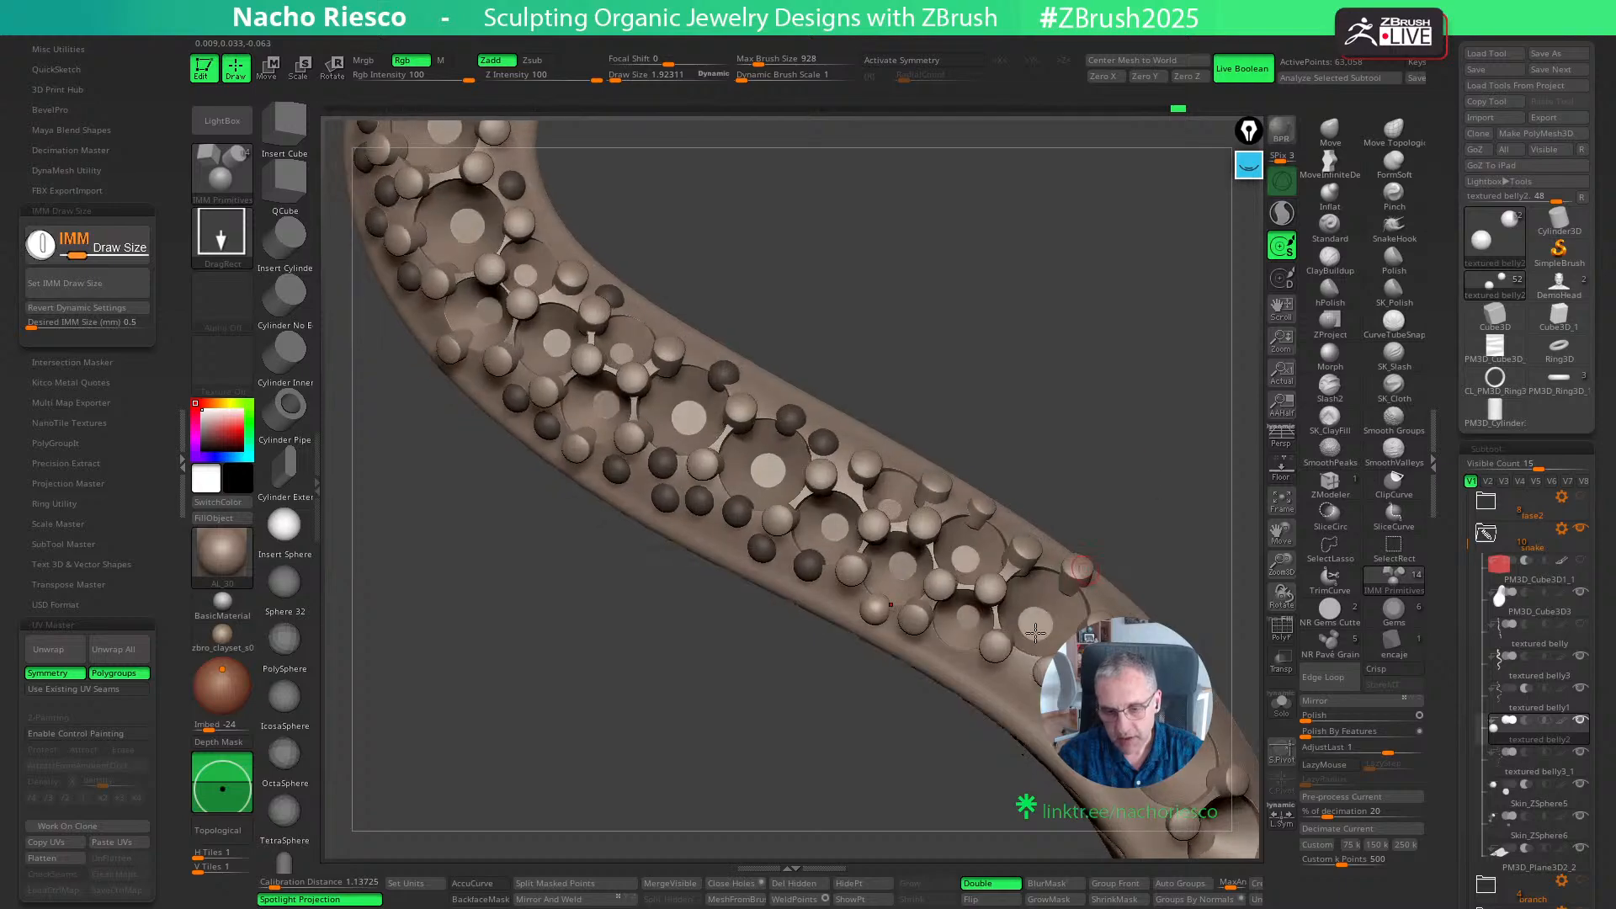
{"action": "right_click_drag", "start_coordinate": [1194, 519], "coordinate": [951, 654]}
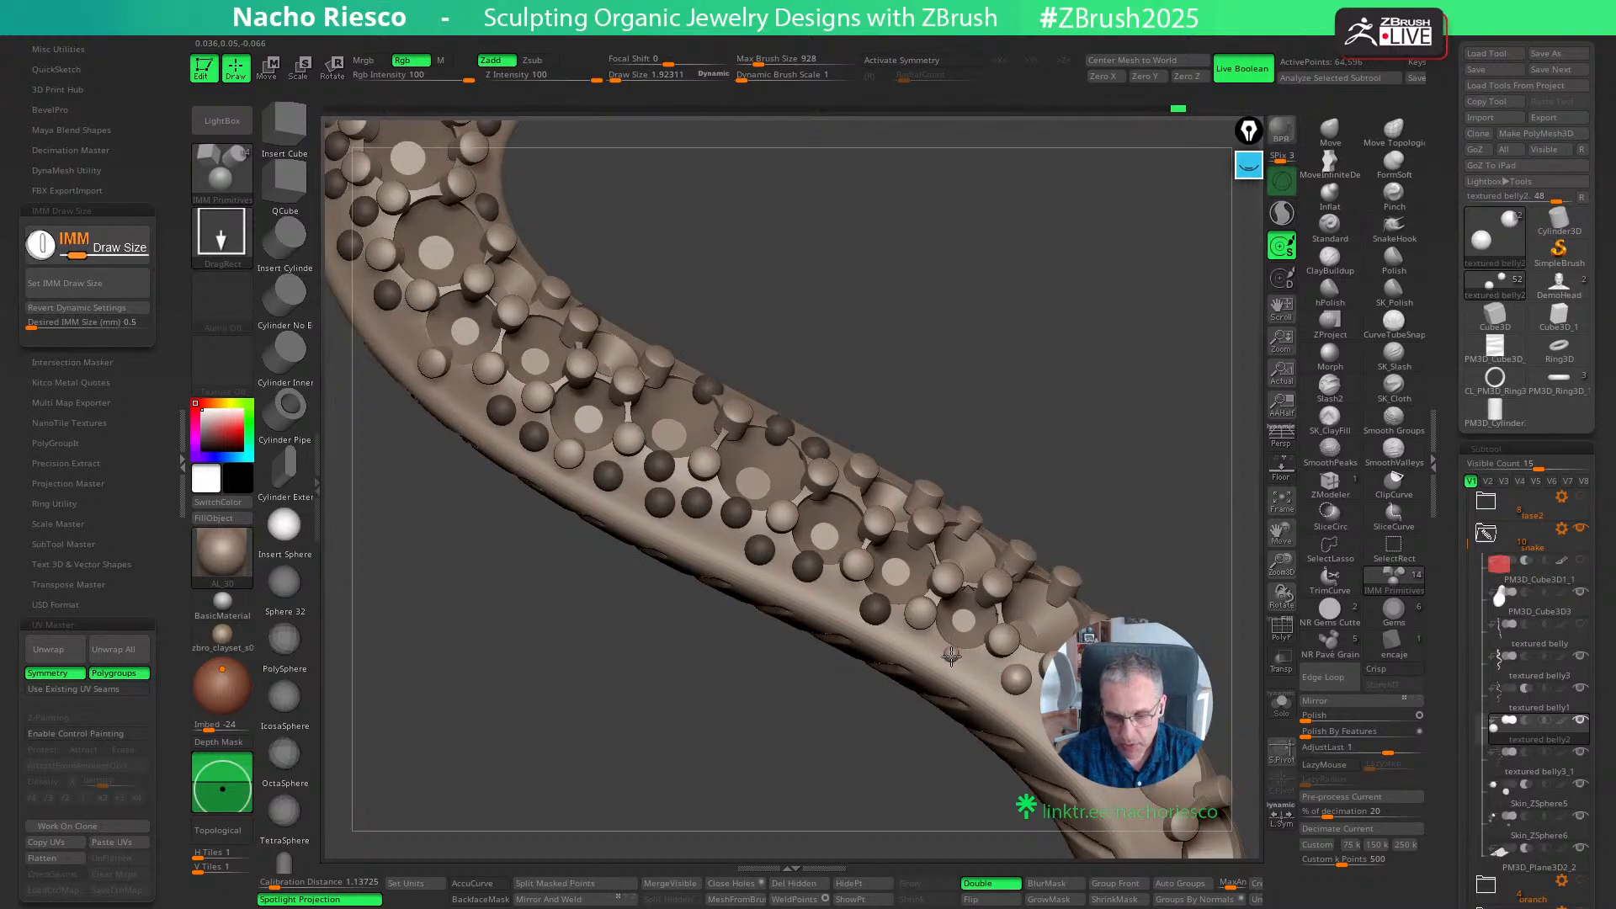
- Insert small spheres between the grains along the lower edge at the end of the straight stretch
{"action": "left_click_drag", "start_coordinate": [951, 655], "coordinate": [954, 671]}
{"action": "key", "text": "w"}
{"action": "key", "text": "q"}
{"action": "right_click_drag", "start_coordinate": [1147, 515], "coordinate": [1081, 572]}
{"action": "left_click_drag", "start_coordinate": [1007, 633], "coordinate": [1014, 644]}
{"action": "right_click_drag", "start_coordinate": [1036, 638], "coordinate": [985, 691]}
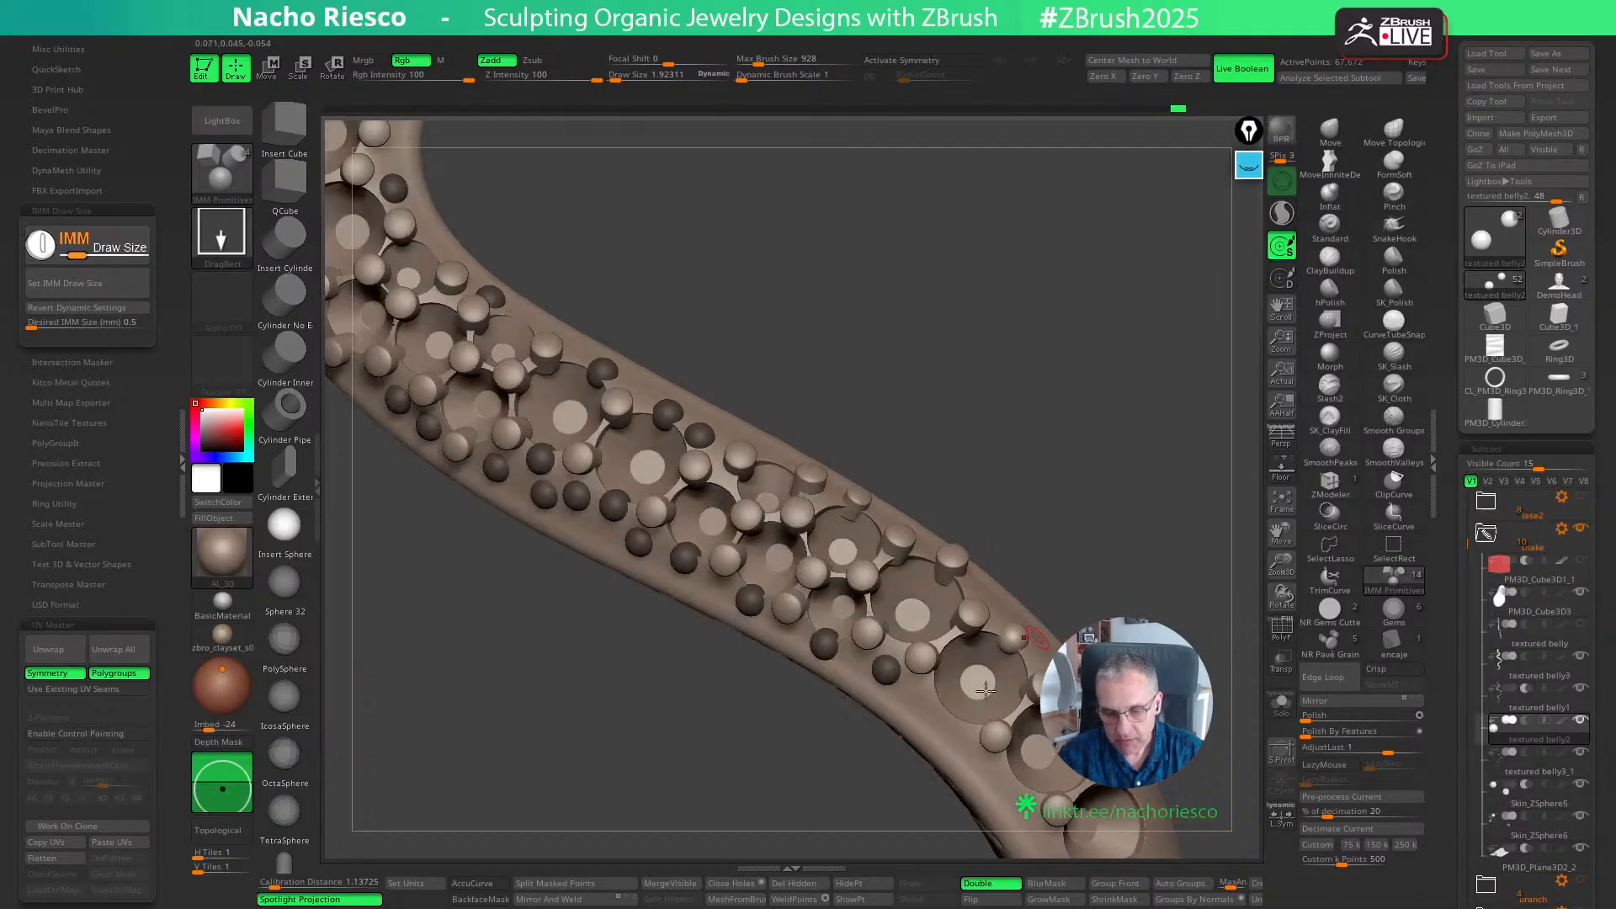
- Insert spheres beside the gem seats on both edges of the body where it enters the next bend
{"action": "left_click_drag", "start_coordinate": [947, 721], "coordinate": [953, 732]}
{"action": "right_click_drag", "start_coordinate": [1161, 566], "coordinate": [1136, 480]}
{"action": "left_click_drag", "start_coordinate": [958, 679], "coordinate": [961, 683]}
{"action": "mouse_move", "coordinate": [1162, 530]}
{"action": "right_mouse_down"}
{"action": "mouse_move", "coordinate": [1143, 543]}
{"action": "mouse_move", "coordinate": [1099, 472]}
{"action": "mouse_move", "coordinate": [952, 667]}
{"action": "right_mouse_up"}
{"action": "left_click_drag", "start_coordinate": [952, 668], "coordinate": [954, 673]}
{"action": "right_click_drag", "start_coordinate": [1154, 531], "coordinate": [1044, 610]}
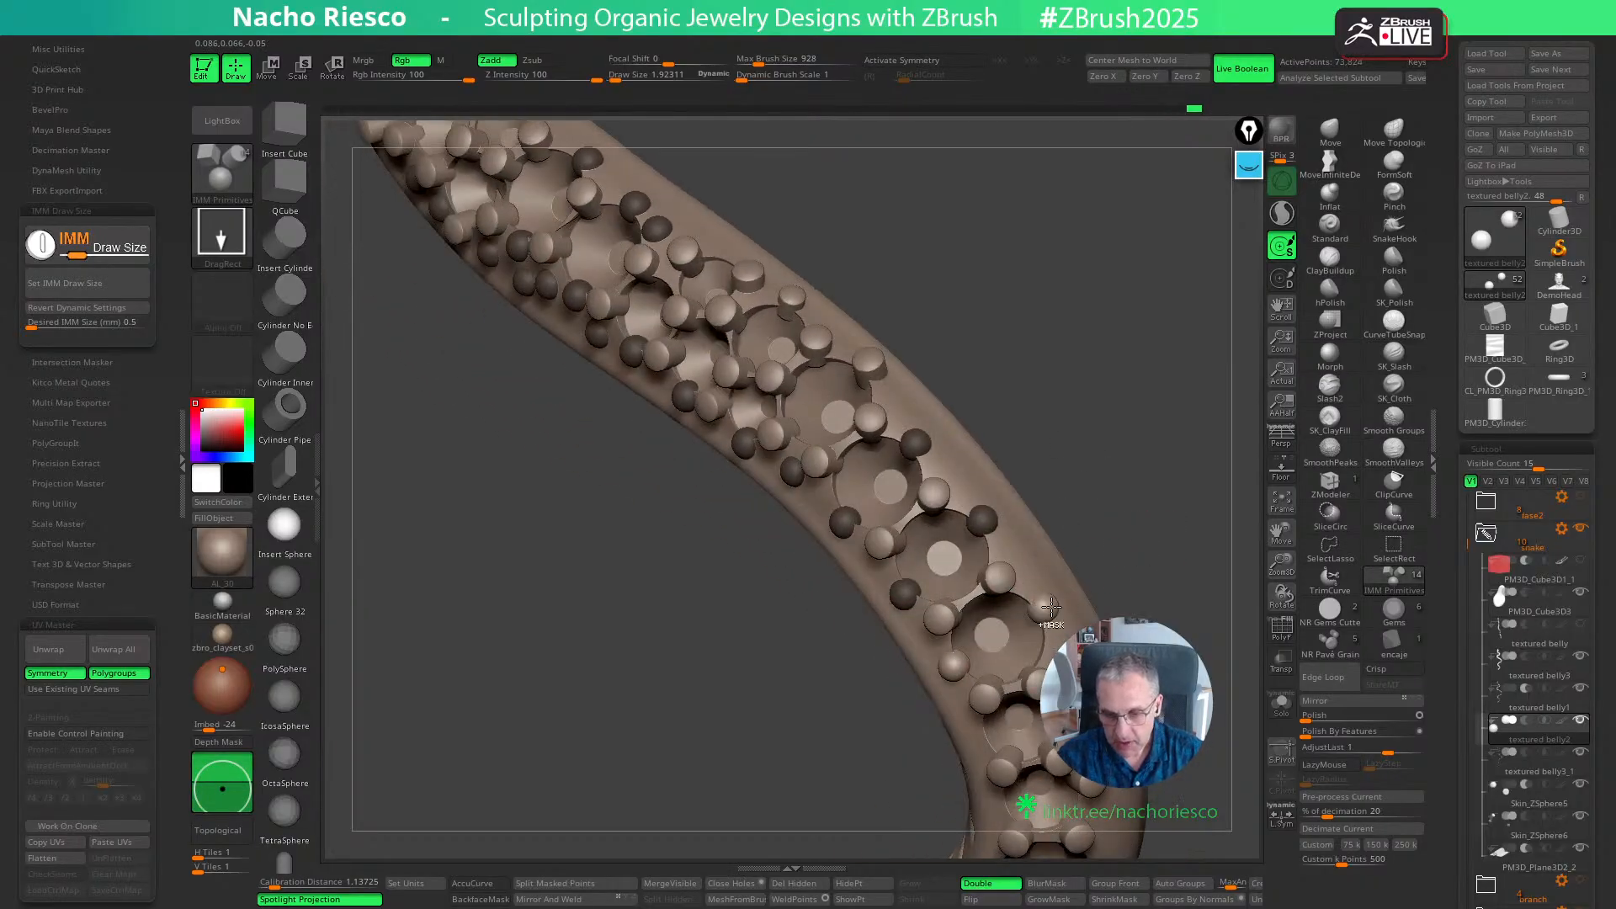
{"action": "left_click_drag", "start_coordinate": [1050, 607], "coordinate": [1052, 609]}
{"action": "right_click_drag", "start_coordinate": [1169, 556], "coordinate": [1050, 631]}
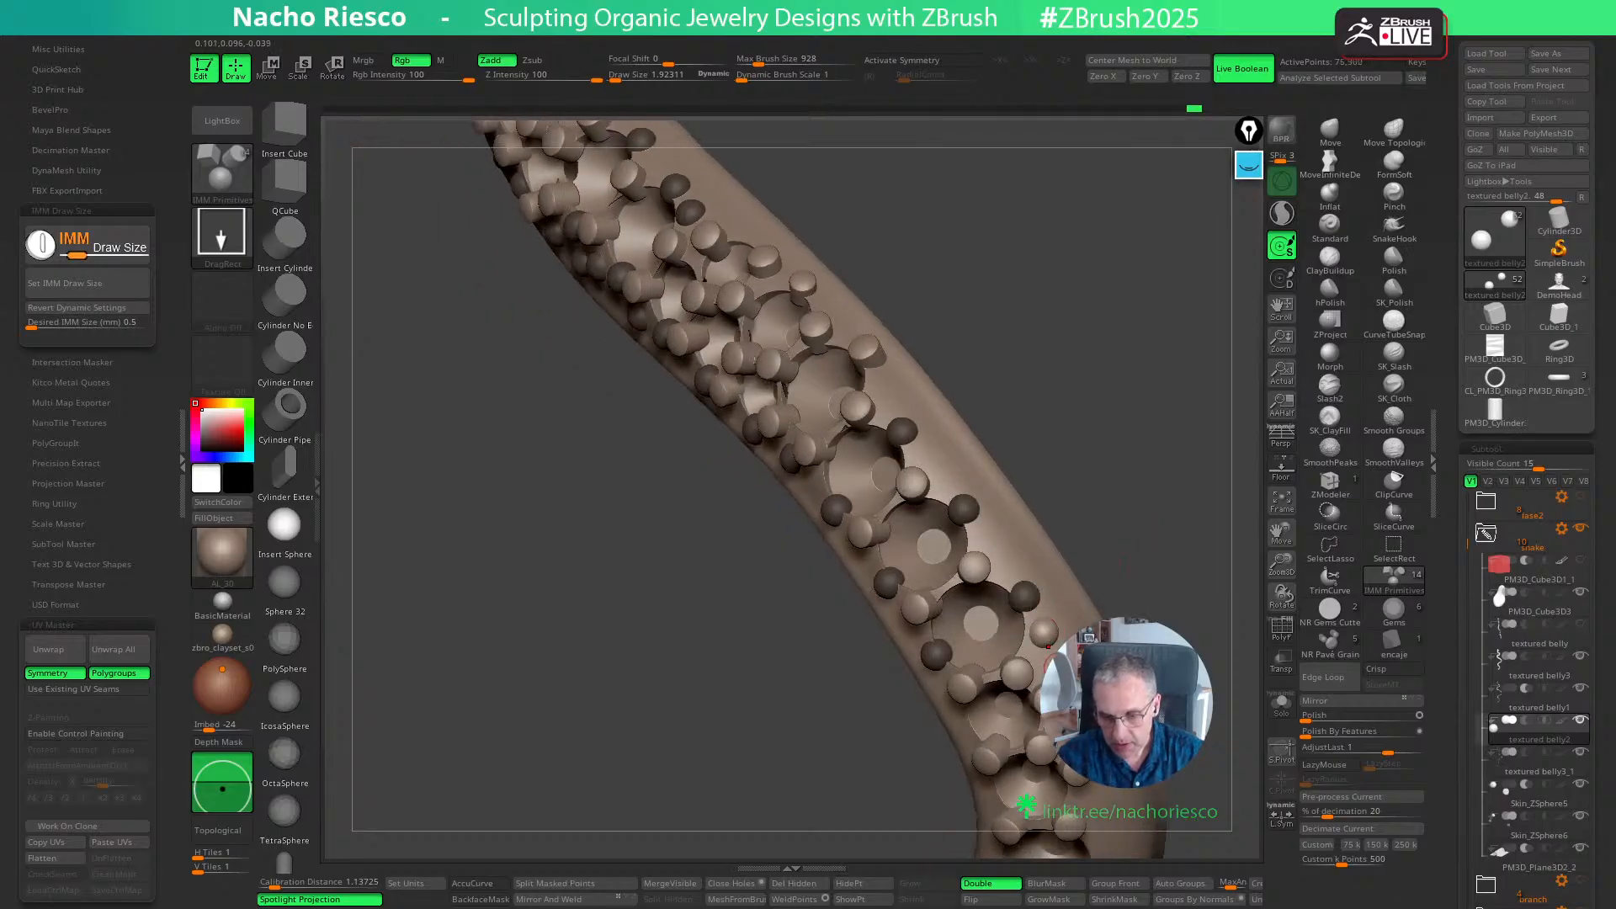
- Add three spheres outside the grains on the outer side of the bend as a second row
{"action": "left_click_drag", "start_coordinate": [1003, 541], "coordinate": [1002, 543]}
{"action": "left_click_drag", "start_coordinate": [941, 462], "coordinate": [942, 465]}
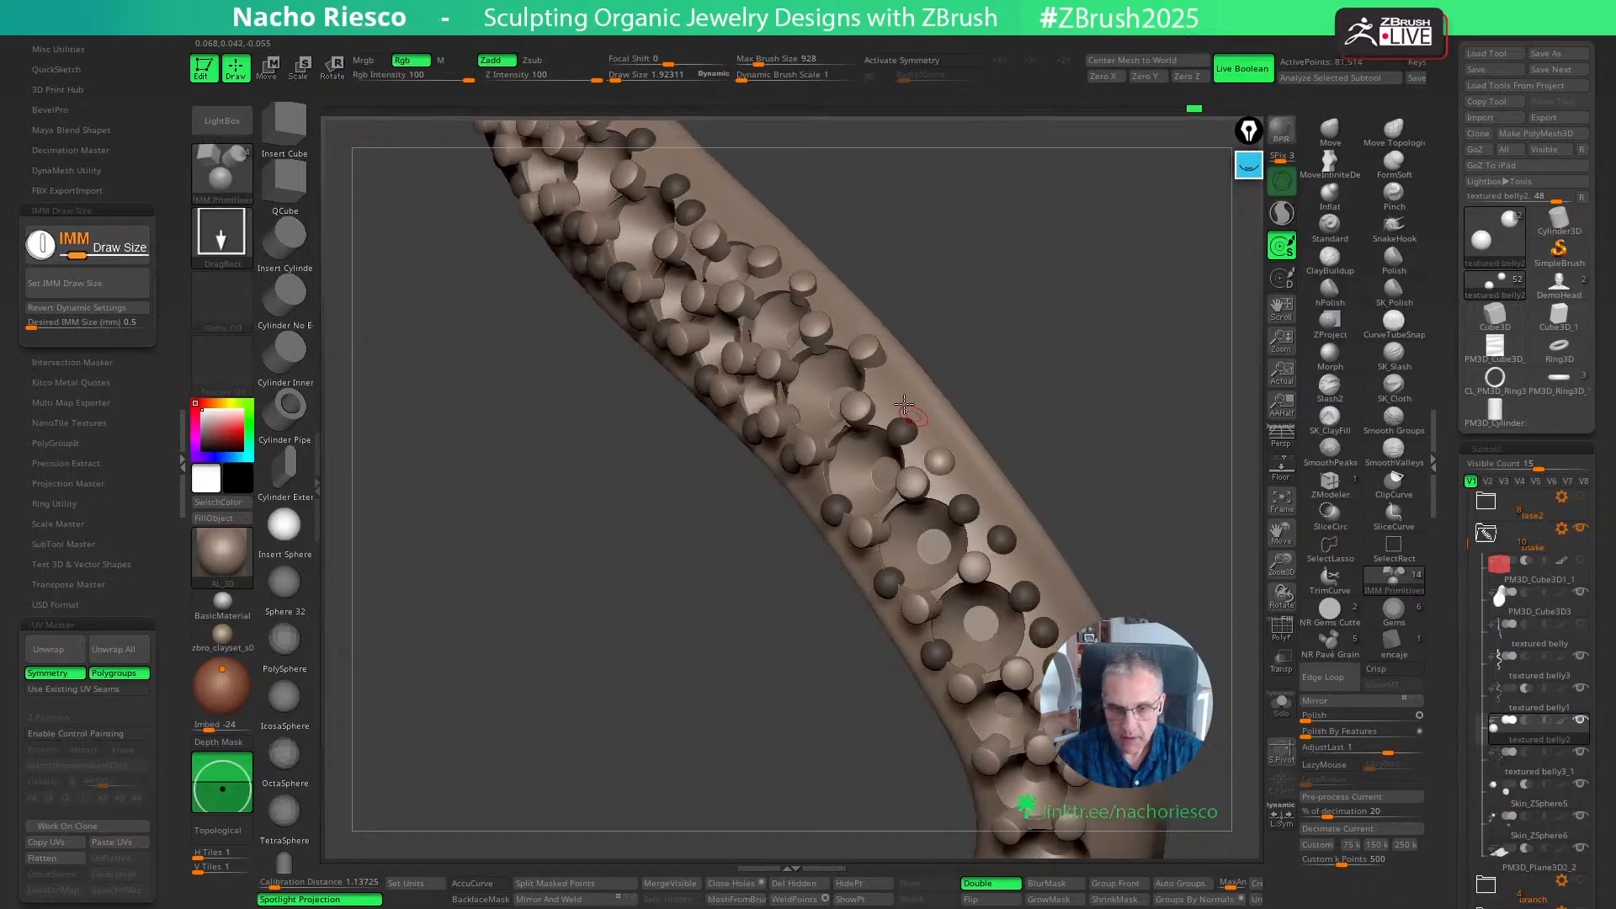
{"action": "left_click_drag", "start_coordinate": [889, 390], "coordinate": [890, 393]}
- Insert spheres between the grains along the inner edge of the bend
{"action": "left_click_drag", "start_coordinate": [1043, 376], "coordinate": [1149, 504]}
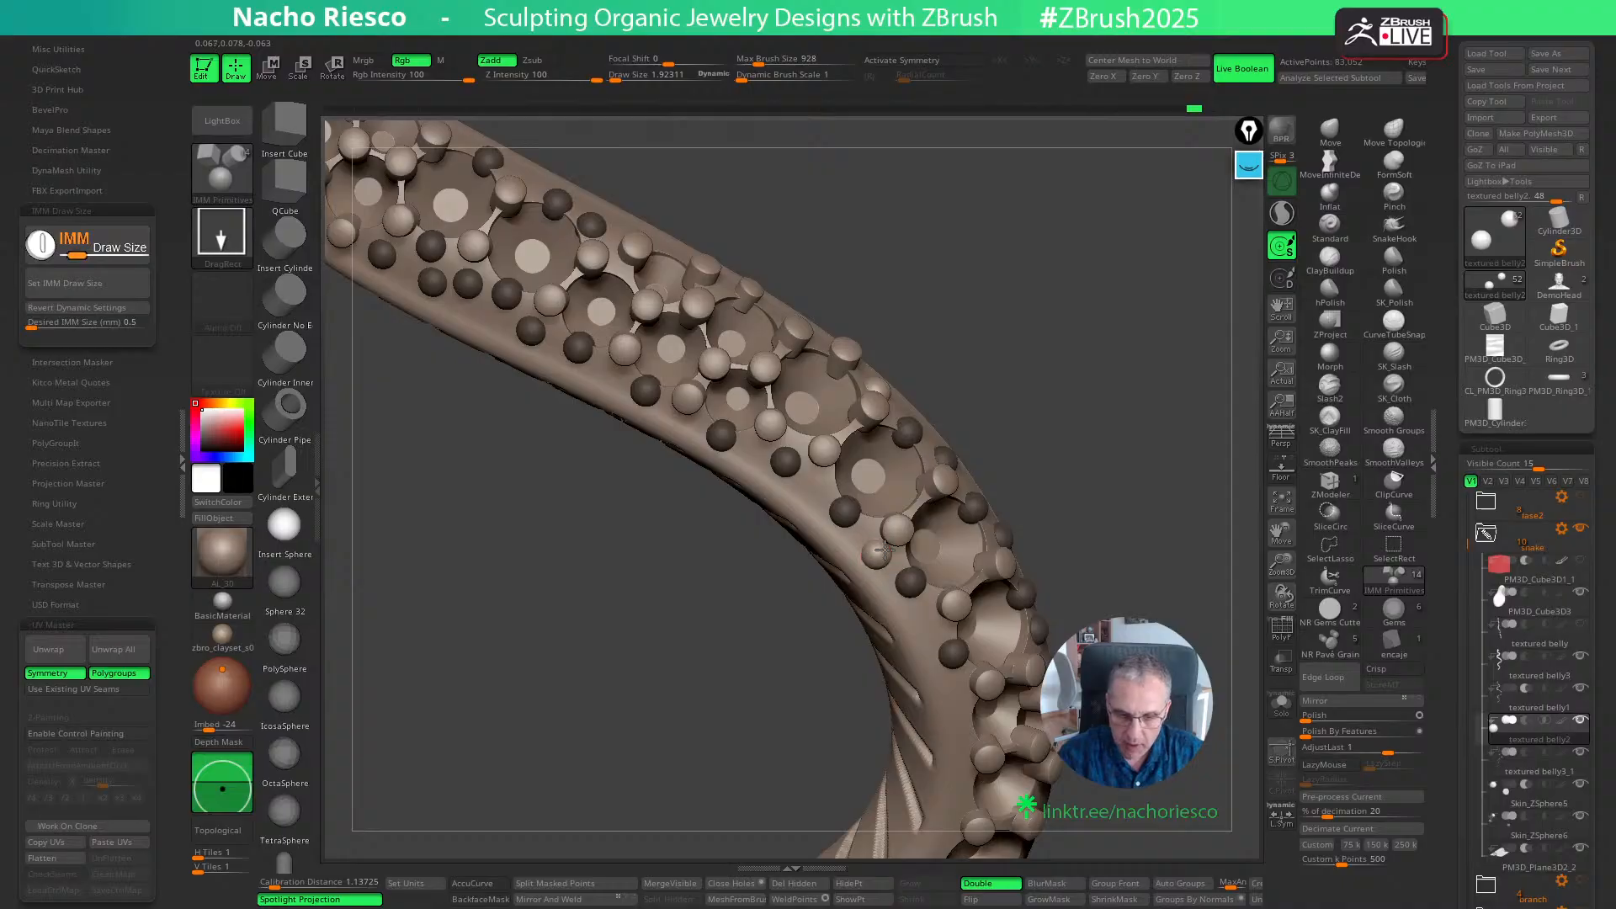
{"action": "left_click_drag", "start_coordinate": [930, 622], "coordinate": [930, 626]}
{"action": "left_click_drag", "start_coordinate": [1156, 573], "coordinate": [1140, 423]}
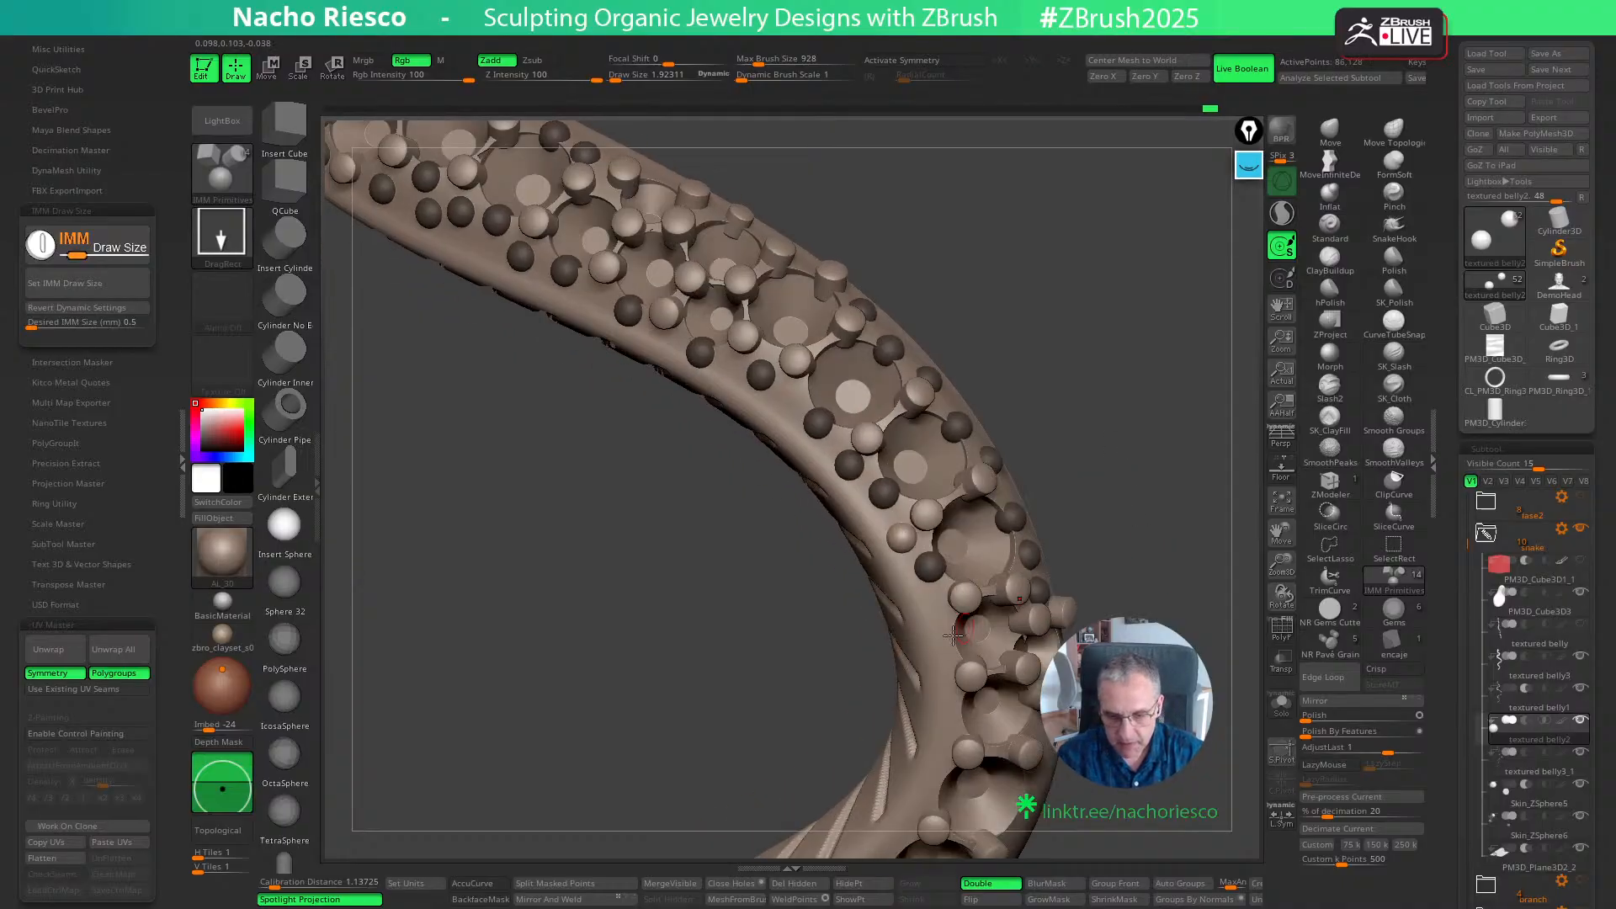
{"action": "left_click_drag", "start_coordinate": [948, 642], "coordinate": [949, 645]}
{"action": "left_click_drag", "start_coordinate": [1172, 552], "coordinate": [1168, 446]}
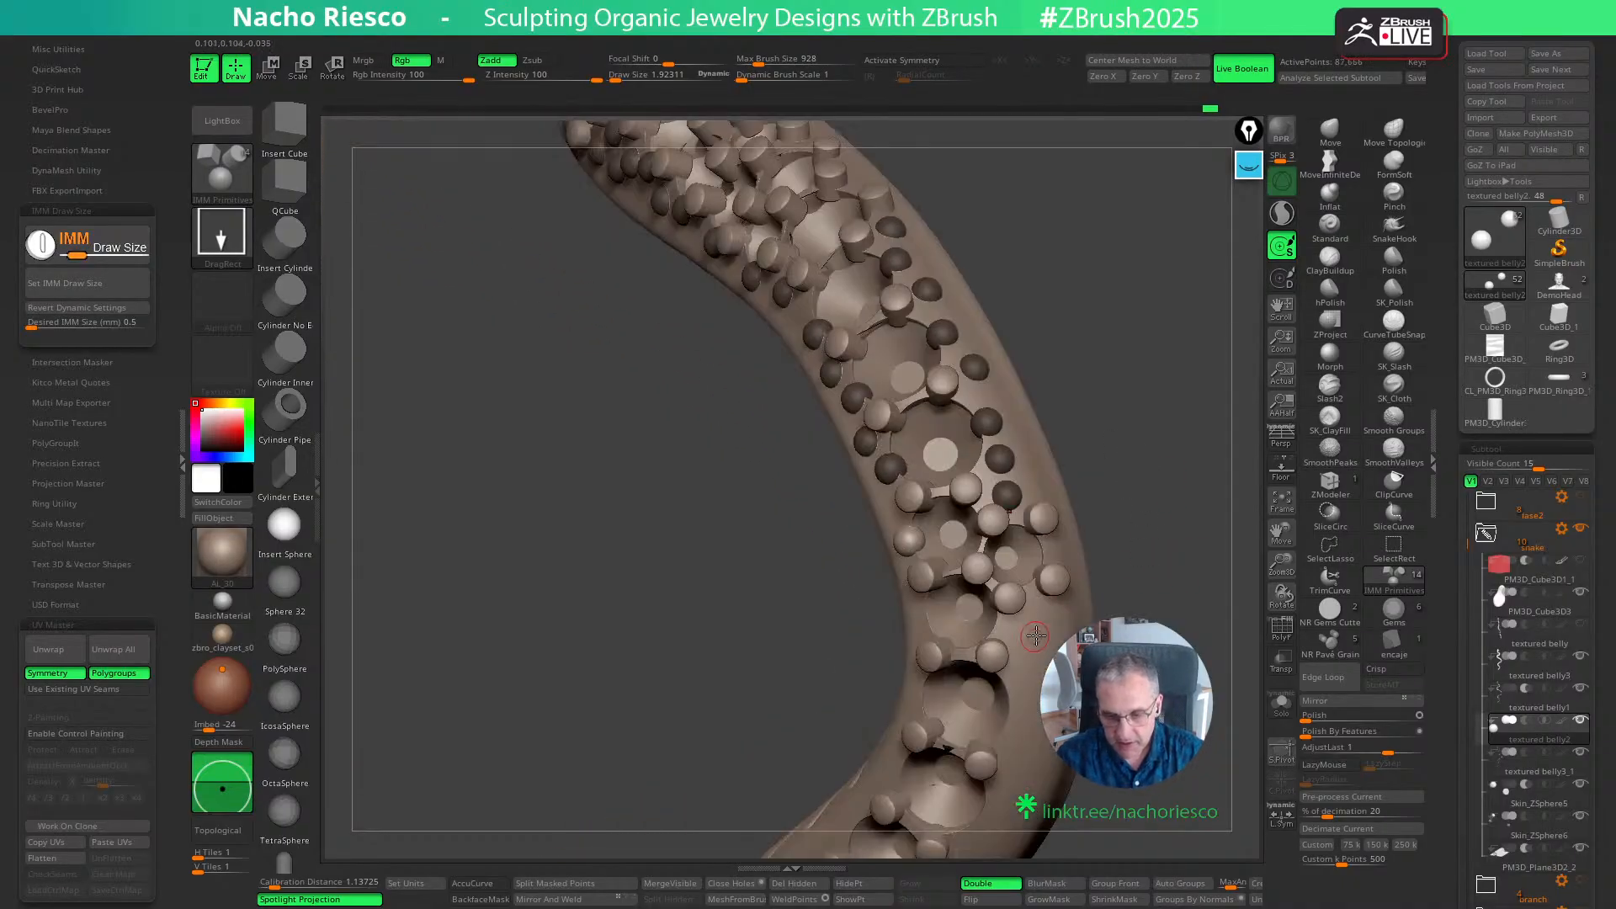
- Fill the outer flank of the bend just past the side gem seat with a cluster of spheres
{"action": "left_click_drag", "start_coordinate": [1022, 633], "coordinate": [1053, 620]}
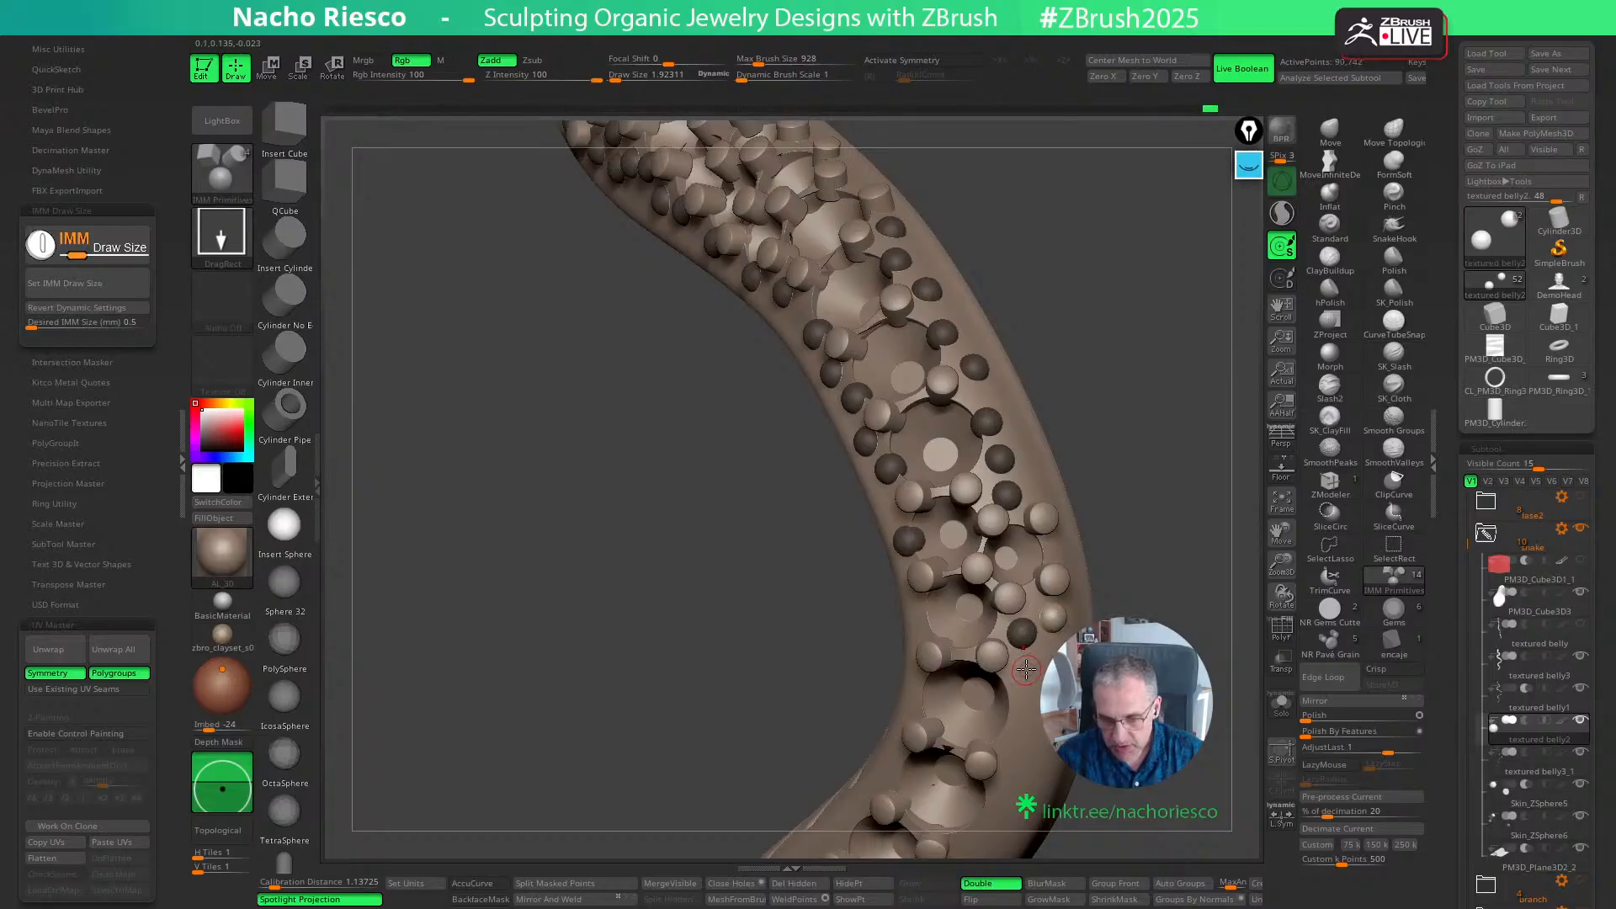
{"action": "left_click_drag", "start_coordinate": [1018, 709], "coordinate": [1019, 712]}
{"action": "left_click_drag", "start_coordinate": [1170, 572], "coordinate": [1170, 500]}
{"action": "left_click_drag", "start_coordinate": [1009, 618], "coordinate": [1022, 586]}
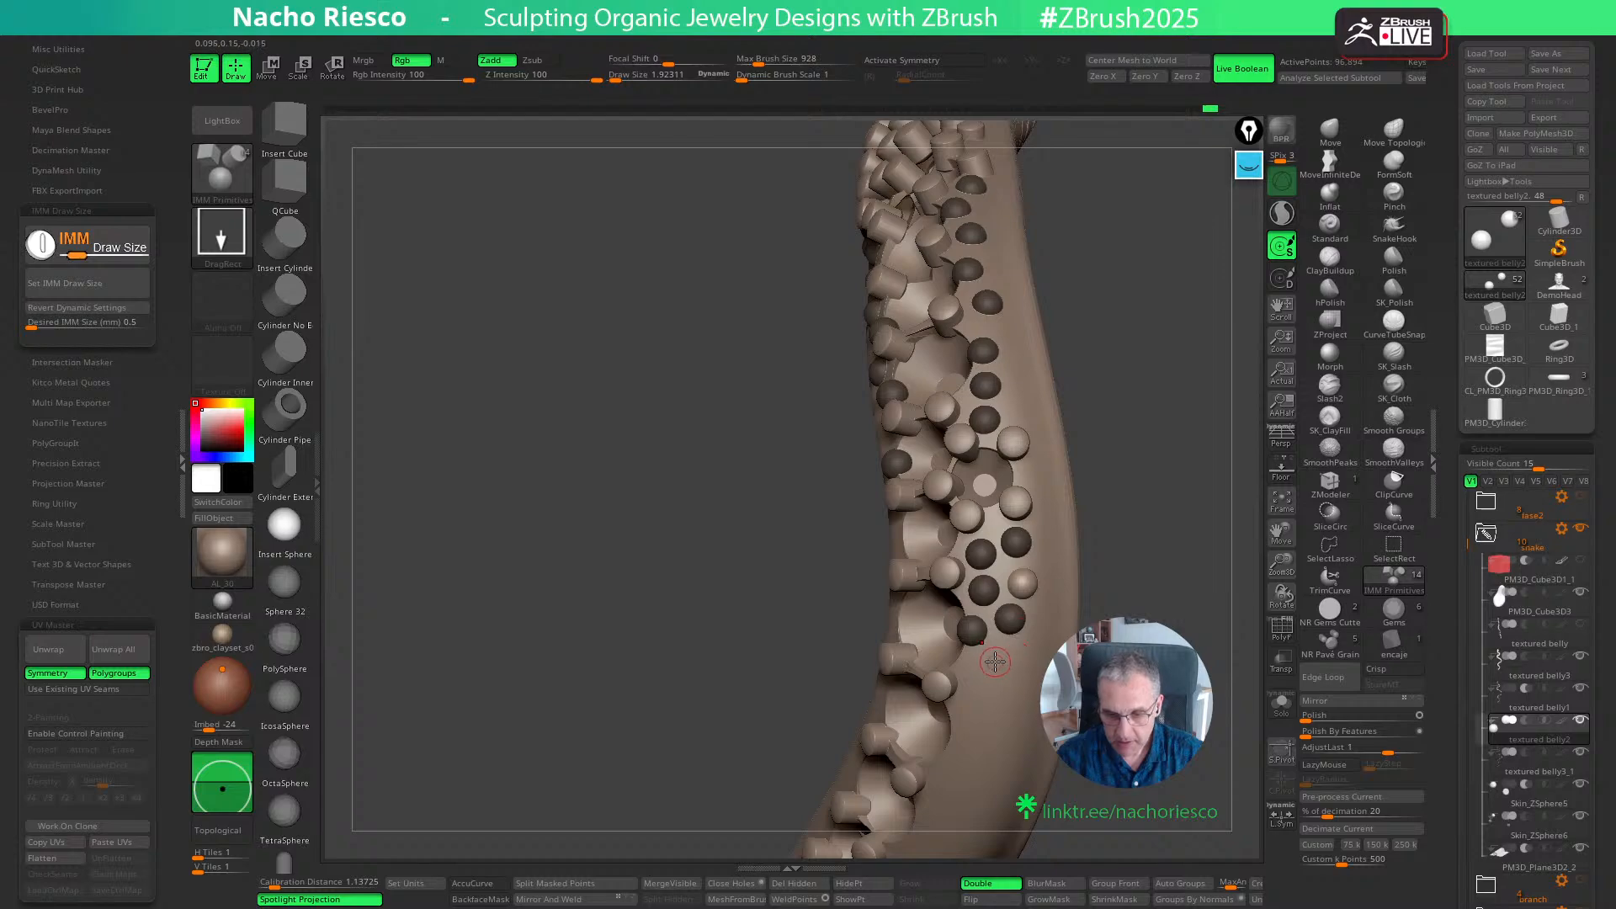
{"action": "mouse_move", "coordinate": [995, 660]}
{"action": "left_mouse_down"}
{"action": "mouse_move", "coordinate": [973, 681]}
{"action": "mouse_move", "coordinate": [1008, 662]}
{"action": "left_mouse_up"}
{"action": "left_click", "coordinate": [1040, 624]}
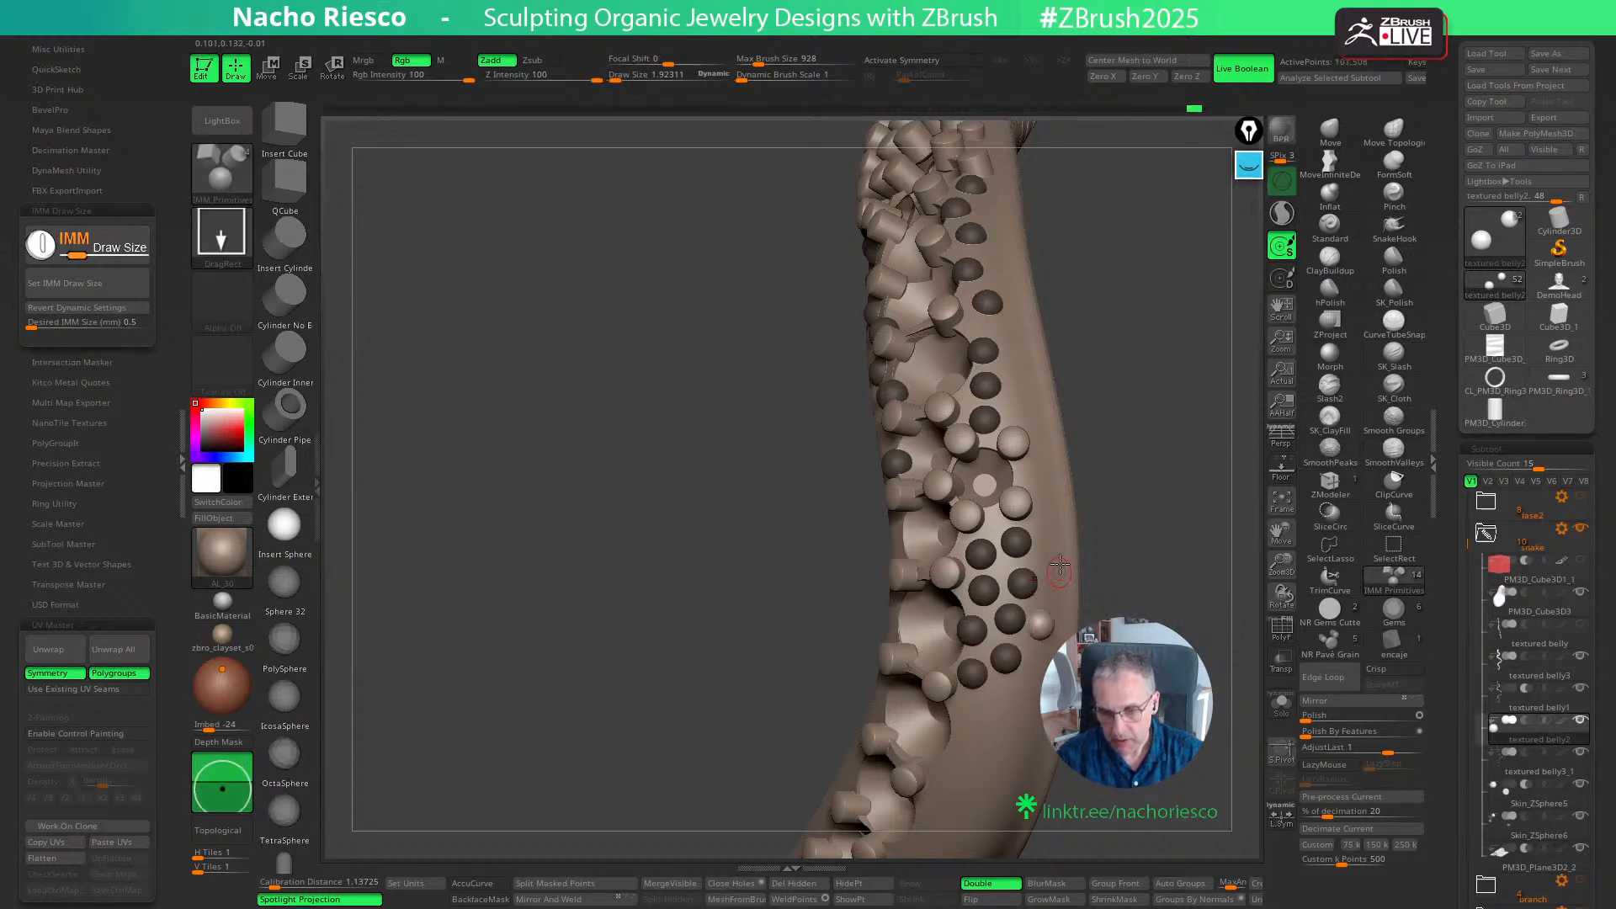
- Add three widely spaced spheres on the outer flank alongside the side gem seat and the existing sphere row
{"action": "left_click", "coordinate": [1046, 478]}
{"action": "left_click", "coordinate": [1023, 388]}
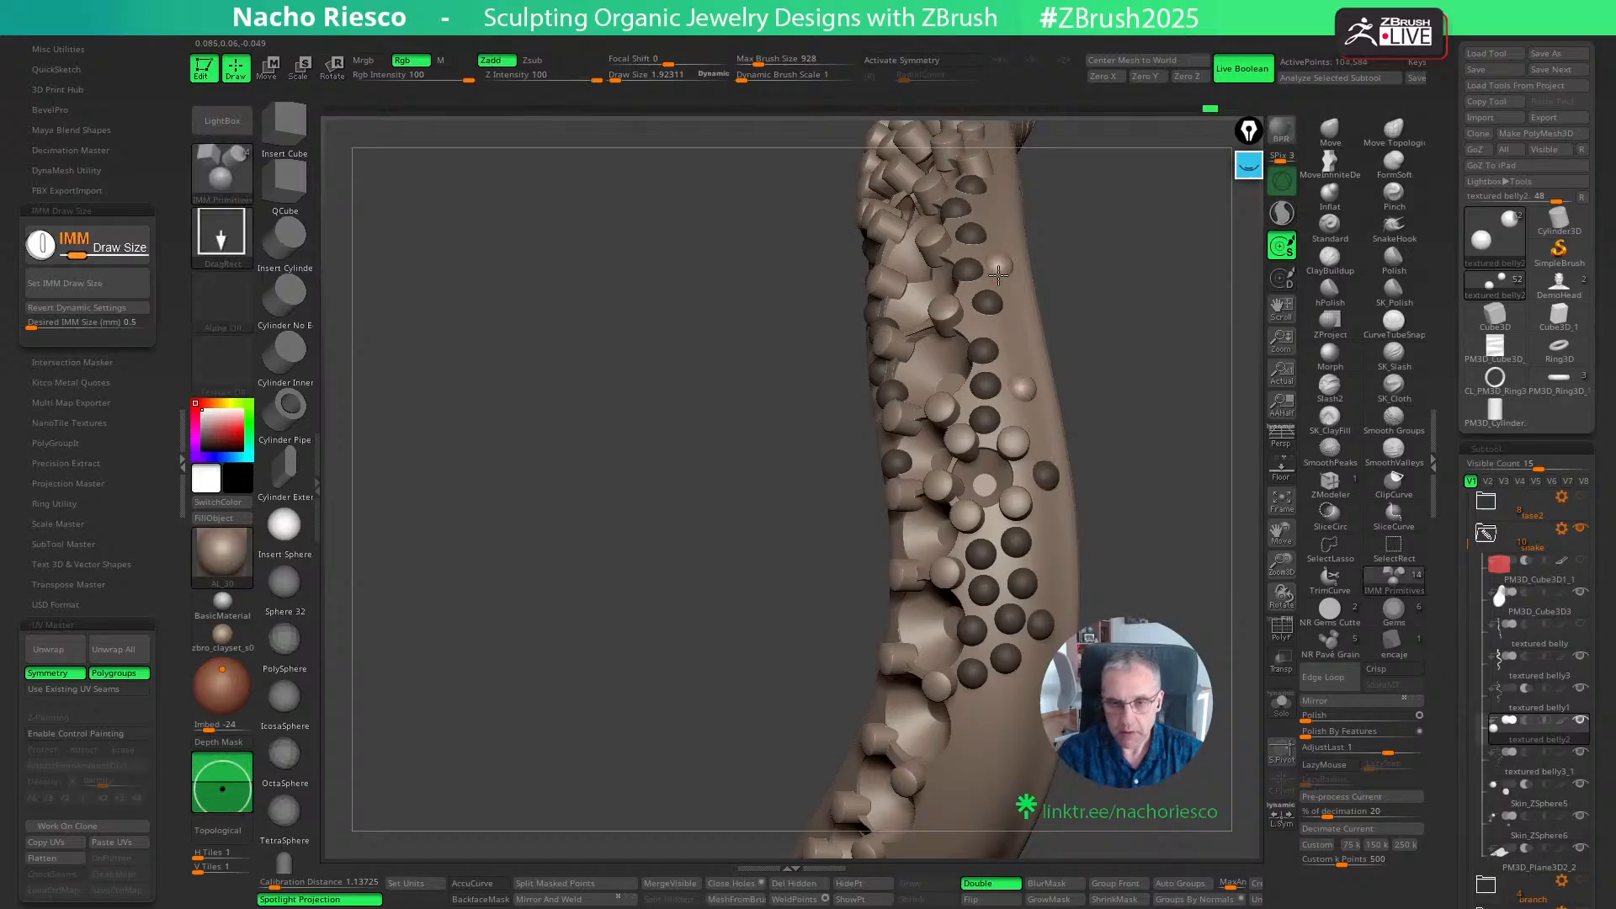
{"action": "left_click_drag", "start_coordinate": [998, 275], "coordinate": [998, 278]}
- Extend the sphere cluster on the outer flank down the bend with three more spheres beside the grains
{"action": "left_click_drag", "start_coordinate": [1134, 542], "coordinate": [1162, 437]}
{"action": "left_click", "coordinate": [981, 551]}
{"action": "left_click", "coordinate": [1019, 532]}
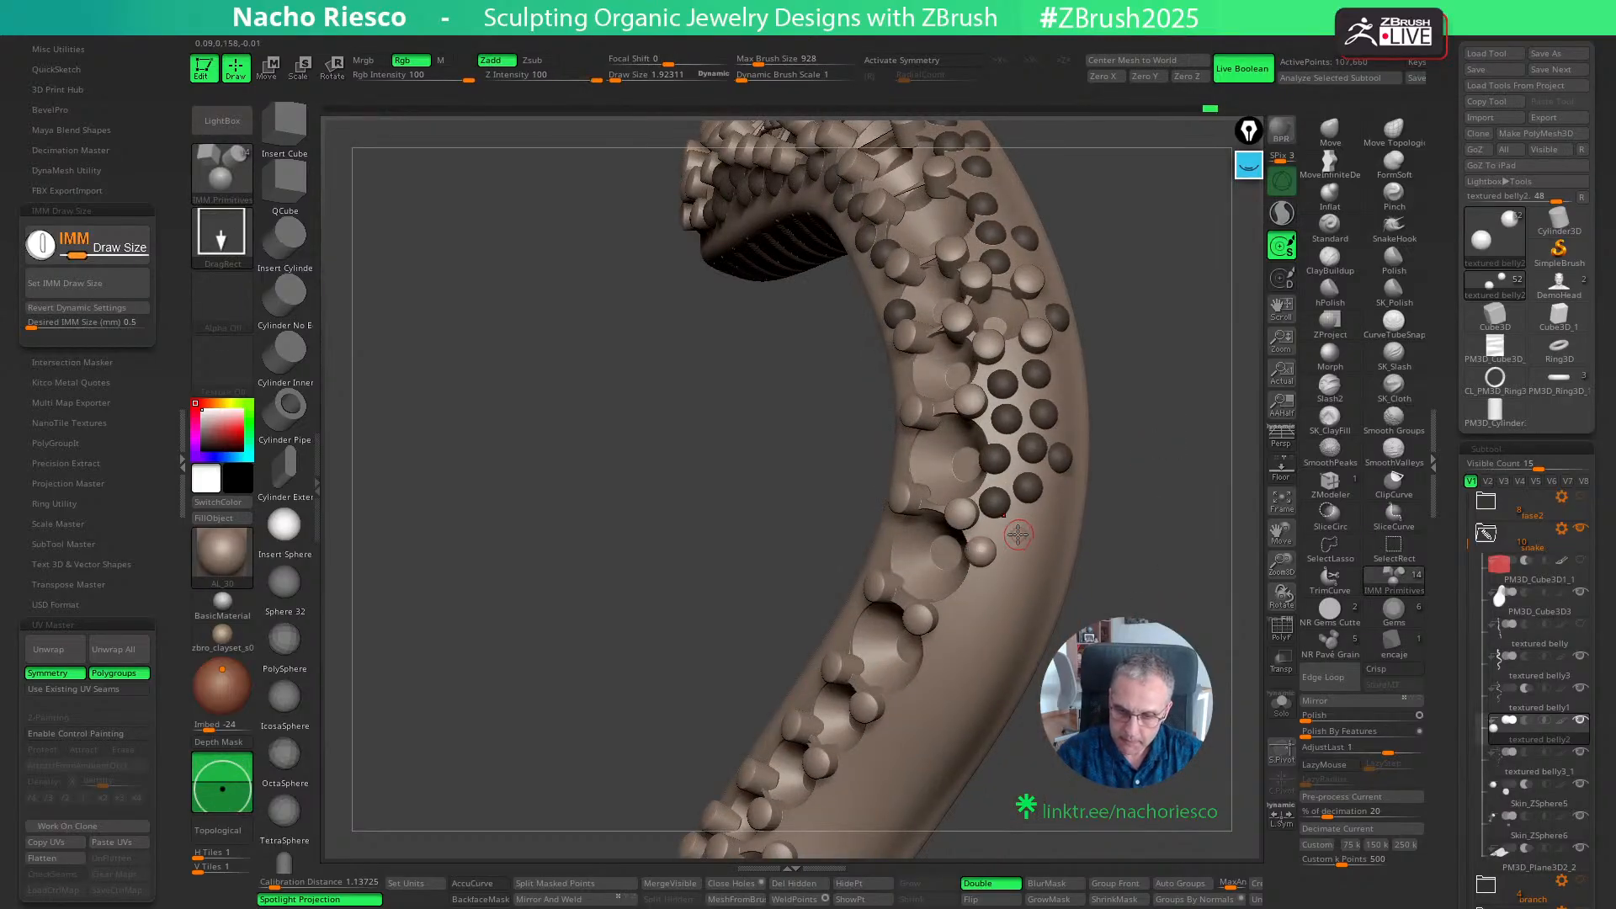
{"action": "left_click", "coordinate": [960, 599]}
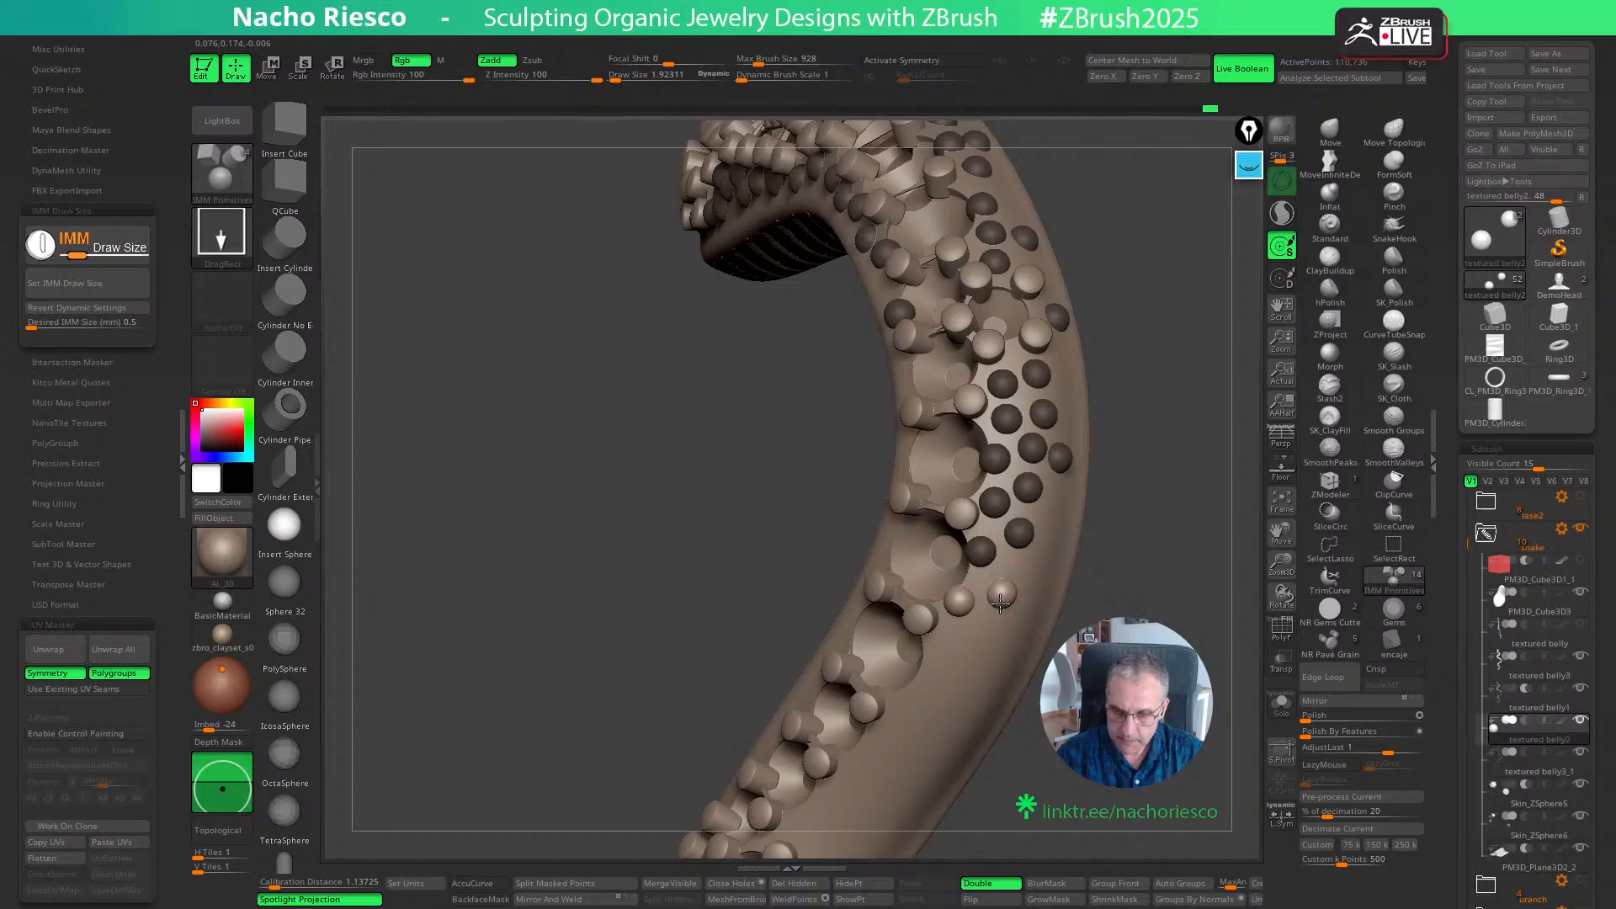
- Try one more sphere at the cluster's lower end and one on its outer side, and undo both
{"action": "left_click_drag", "start_coordinate": [1000, 603], "coordinate": [999, 605]}
{"action": "mouse_move", "coordinate": [1139, 559]}
{"action": "left_mouse_down"}
{"action": "mouse_move", "coordinate": [1104, 551]}
{"action": "mouse_move", "coordinate": [1125, 559]}
{"action": "left_mouse_up"}
{"action": "left_click", "coordinate": [1052, 515]}
{"action": "key", "text": "ctrl+z"}
{"action": "key", "text": "ctrl+z"}
- Place two spheres at the lower end of the flank cluster and two along its outer side
{"action": "left_click_drag", "start_coordinate": [1009, 575], "coordinate": [1010, 579]}
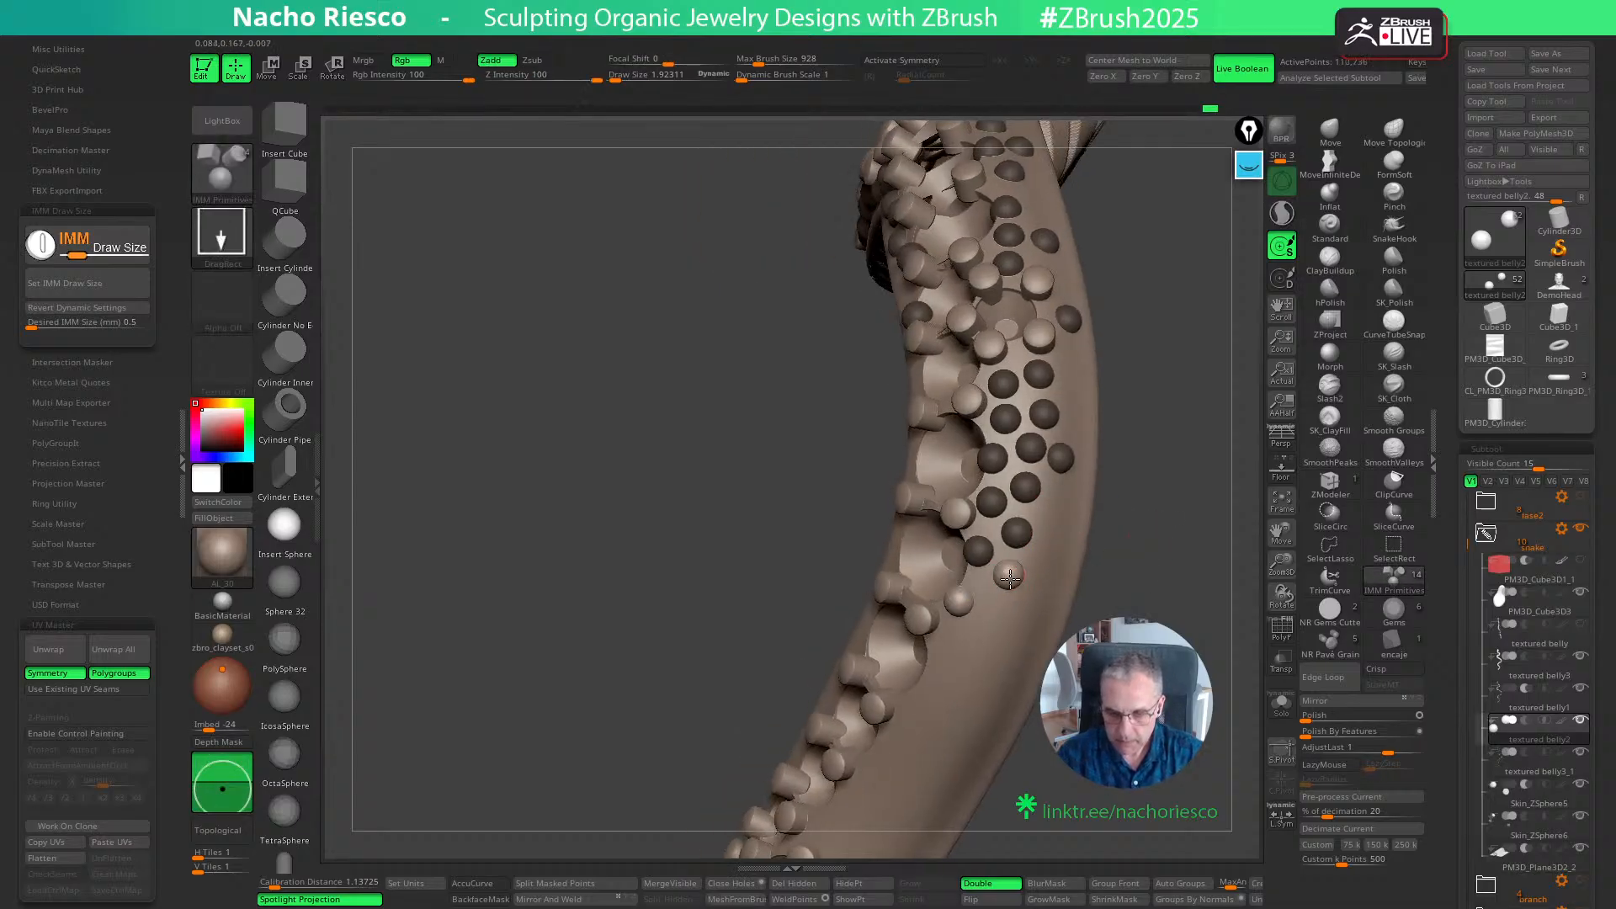
{"action": "left_click", "coordinate": [992, 613]}
{"action": "left_click", "coordinate": [1053, 508]}
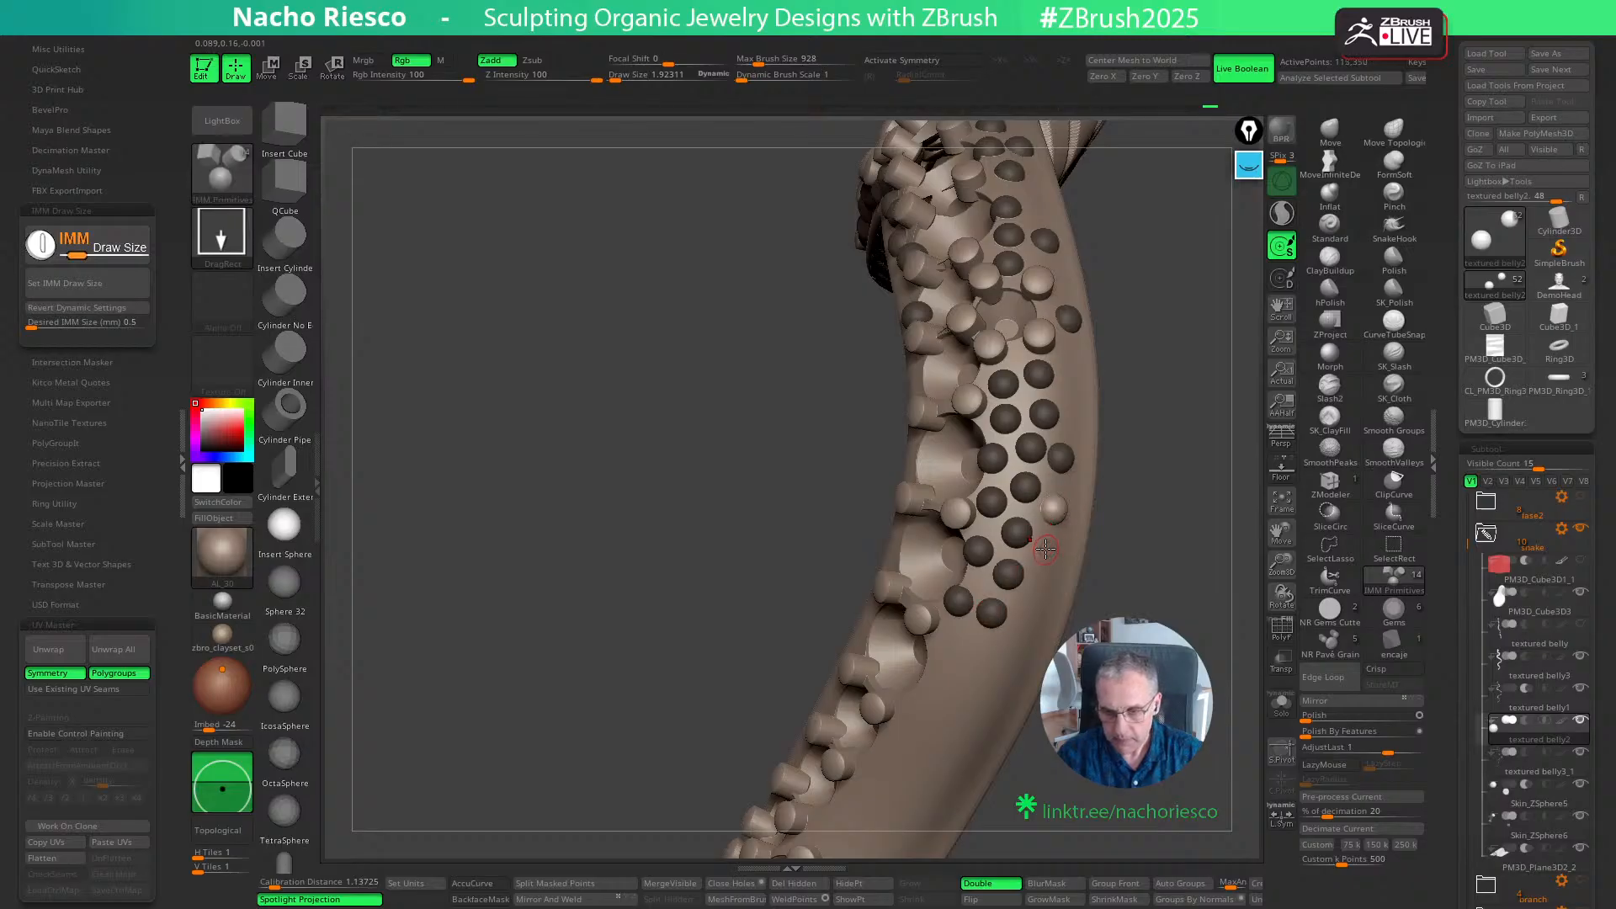
{"action": "left_click", "coordinate": [1046, 551]}
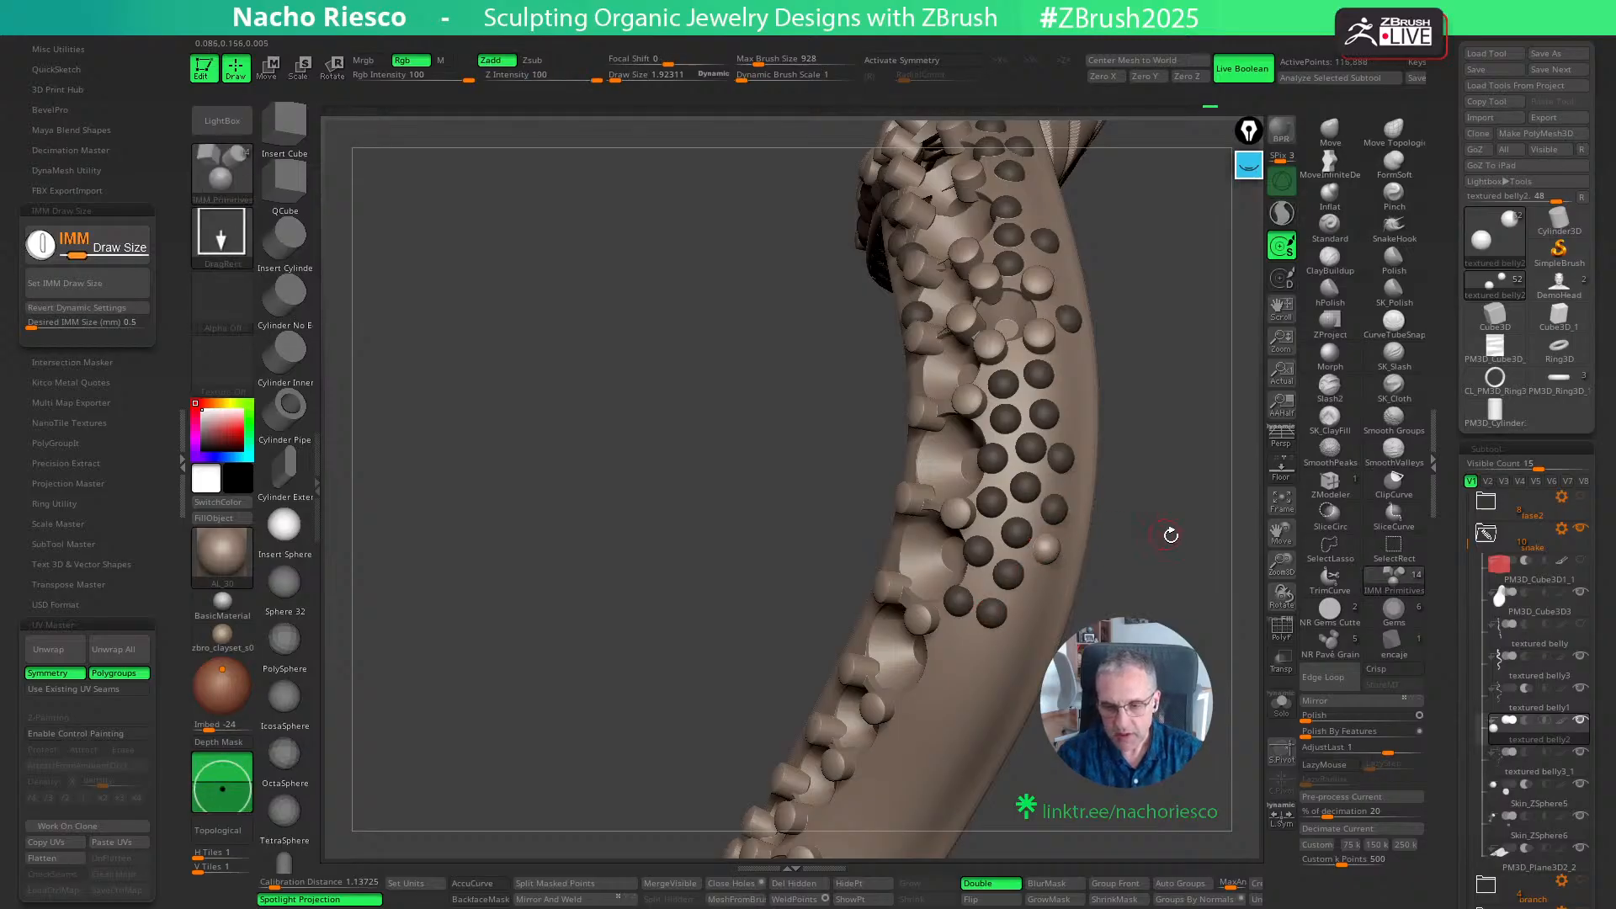
- Try placing spheres on the flank below the bend with the brush stroke switched to DragDot
{"action": "left_click_drag", "start_coordinate": [1172, 533], "coordinate": [1152, 592]}
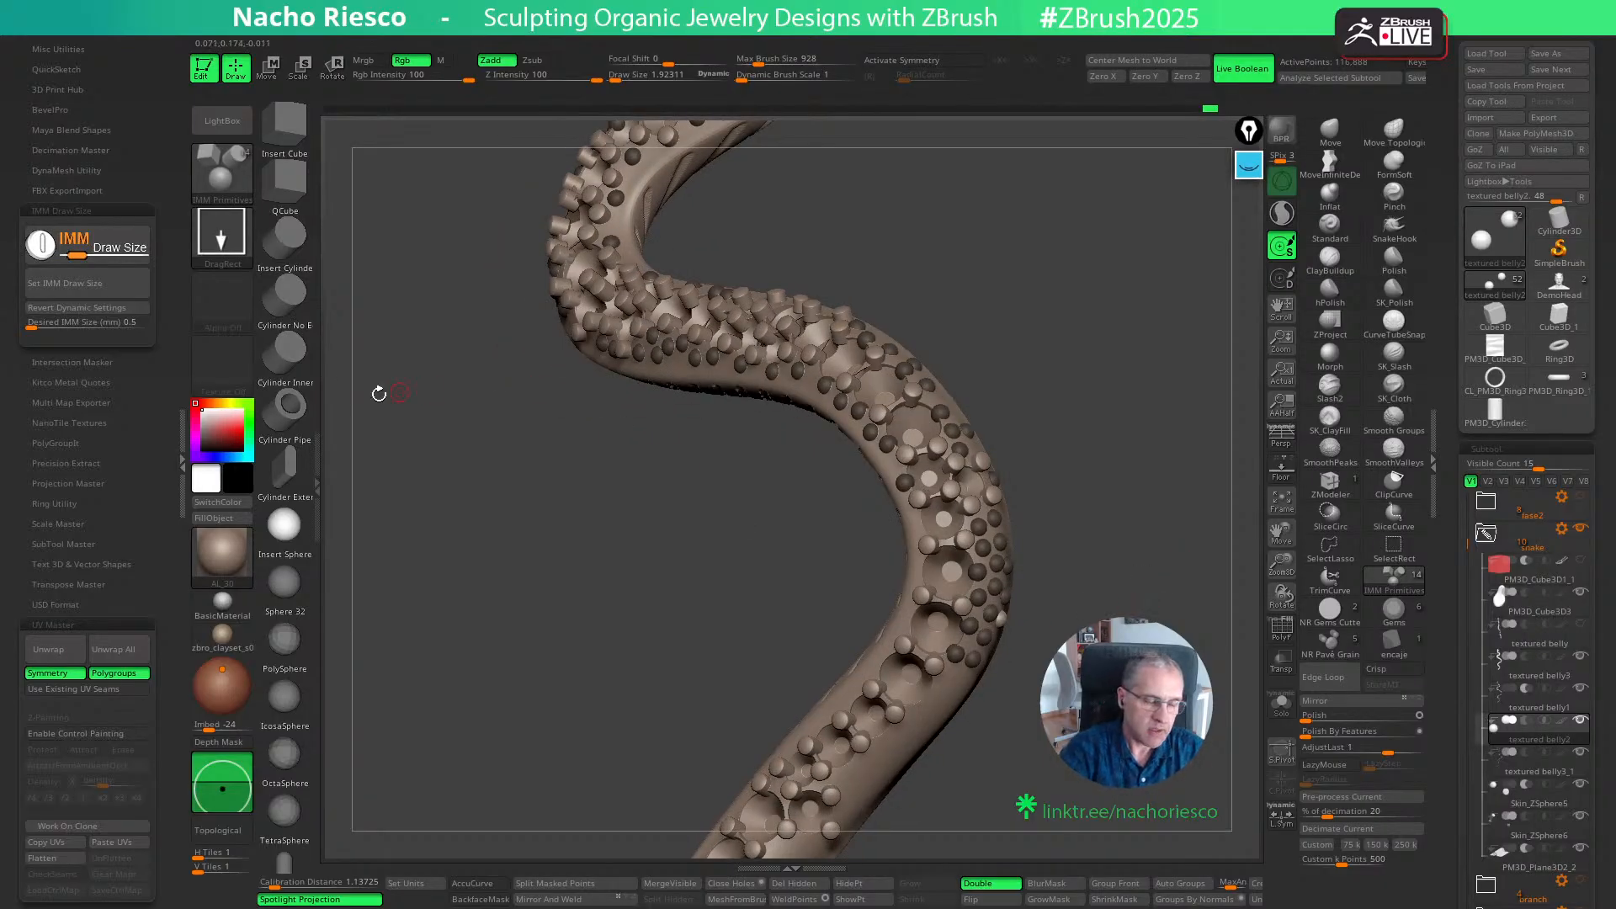
{"action": "left_click", "coordinate": [222, 234]}
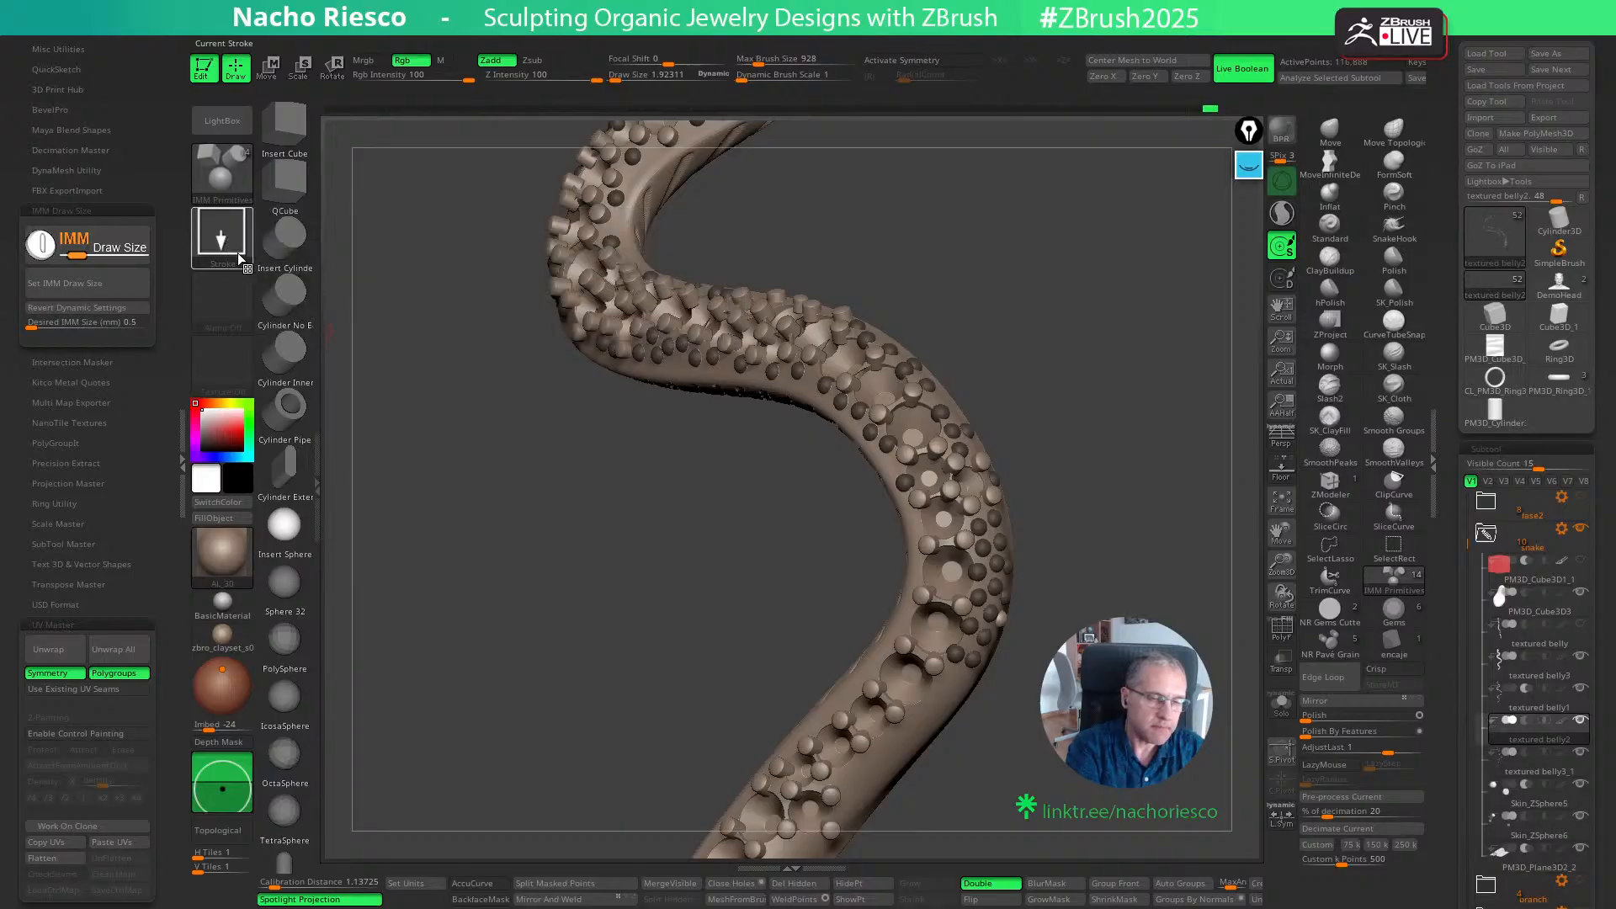
{"action": "left_click", "coordinate": [223, 239]}
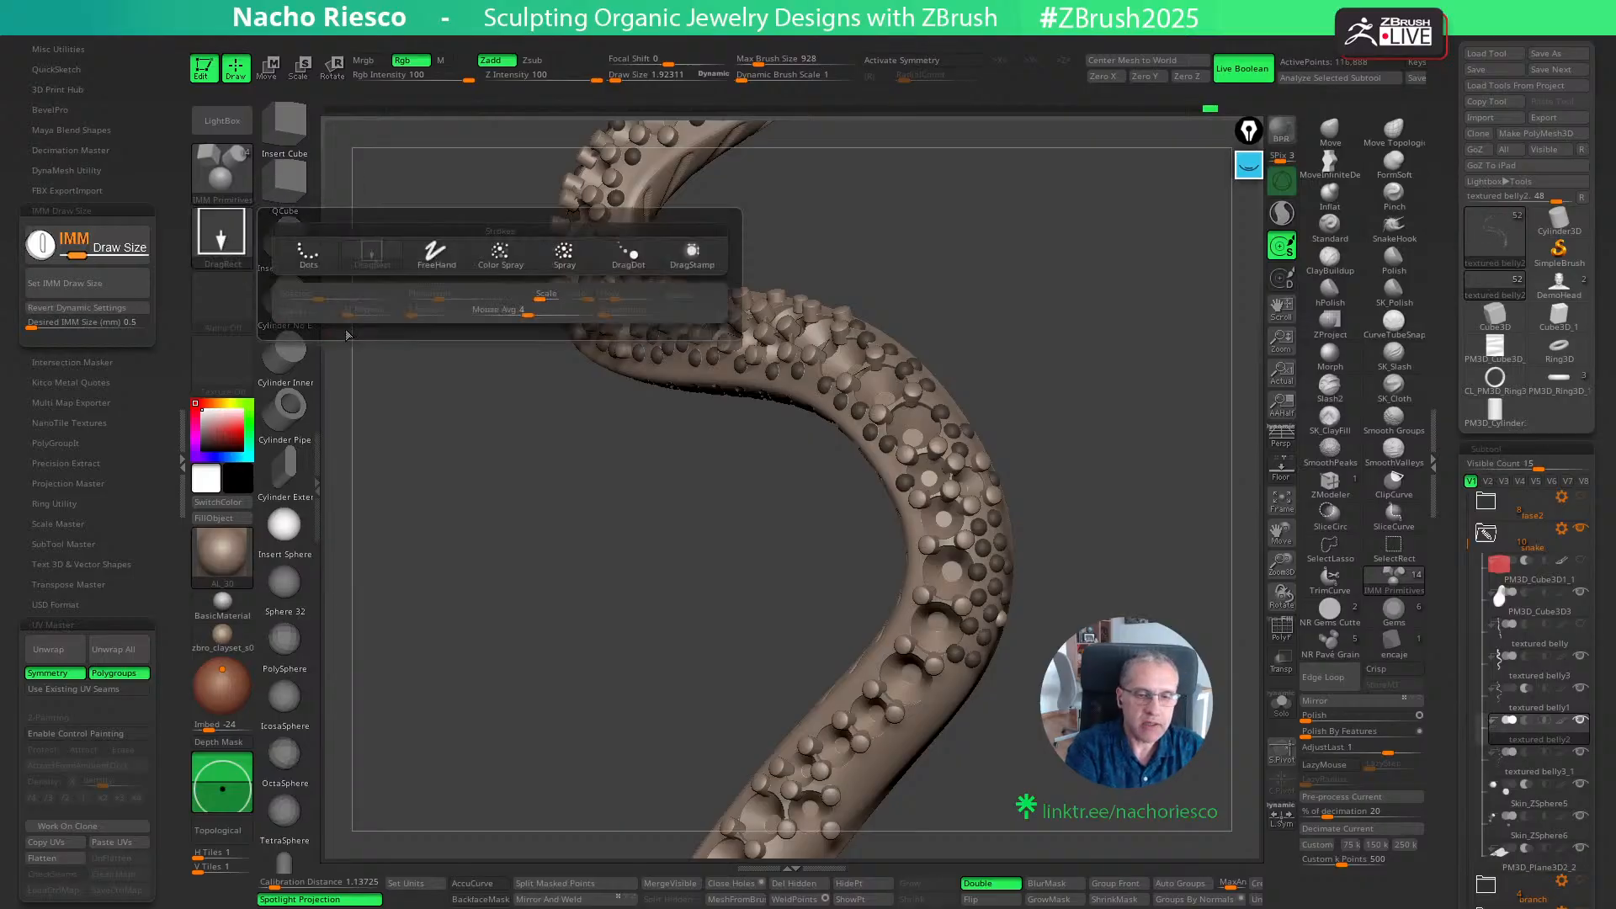
{"action": "left_click", "coordinate": [630, 256]}
{"action": "mouse_move", "coordinate": [947, 691]}
{"action": "left_mouse_down"}
{"action": "mouse_move", "coordinate": [1001, 648]}
{"action": "mouse_move", "coordinate": [1002, 698]}
{"action": "mouse_move", "coordinate": [956, 694]}
{"action": "mouse_move", "coordinate": [912, 777]}
{"action": "left_mouse_up"}
{"action": "left_click", "coordinate": [115, 288]}
{"action": "key", "text": "ctrl+z"}
{"action": "left_click_drag", "start_coordinate": [899, 798], "coordinate": [898, 788]}
{"action": "left_click_drag", "start_coordinate": [951, 742], "coordinate": [968, 740]}
{"action": "left_click_drag", "start_coordinate": [1022, 744], "coordinate": [984, 753]}
{"action": "key", "text": "ctrl+z"}
{"action": "key", "text": "ctrl+z"}
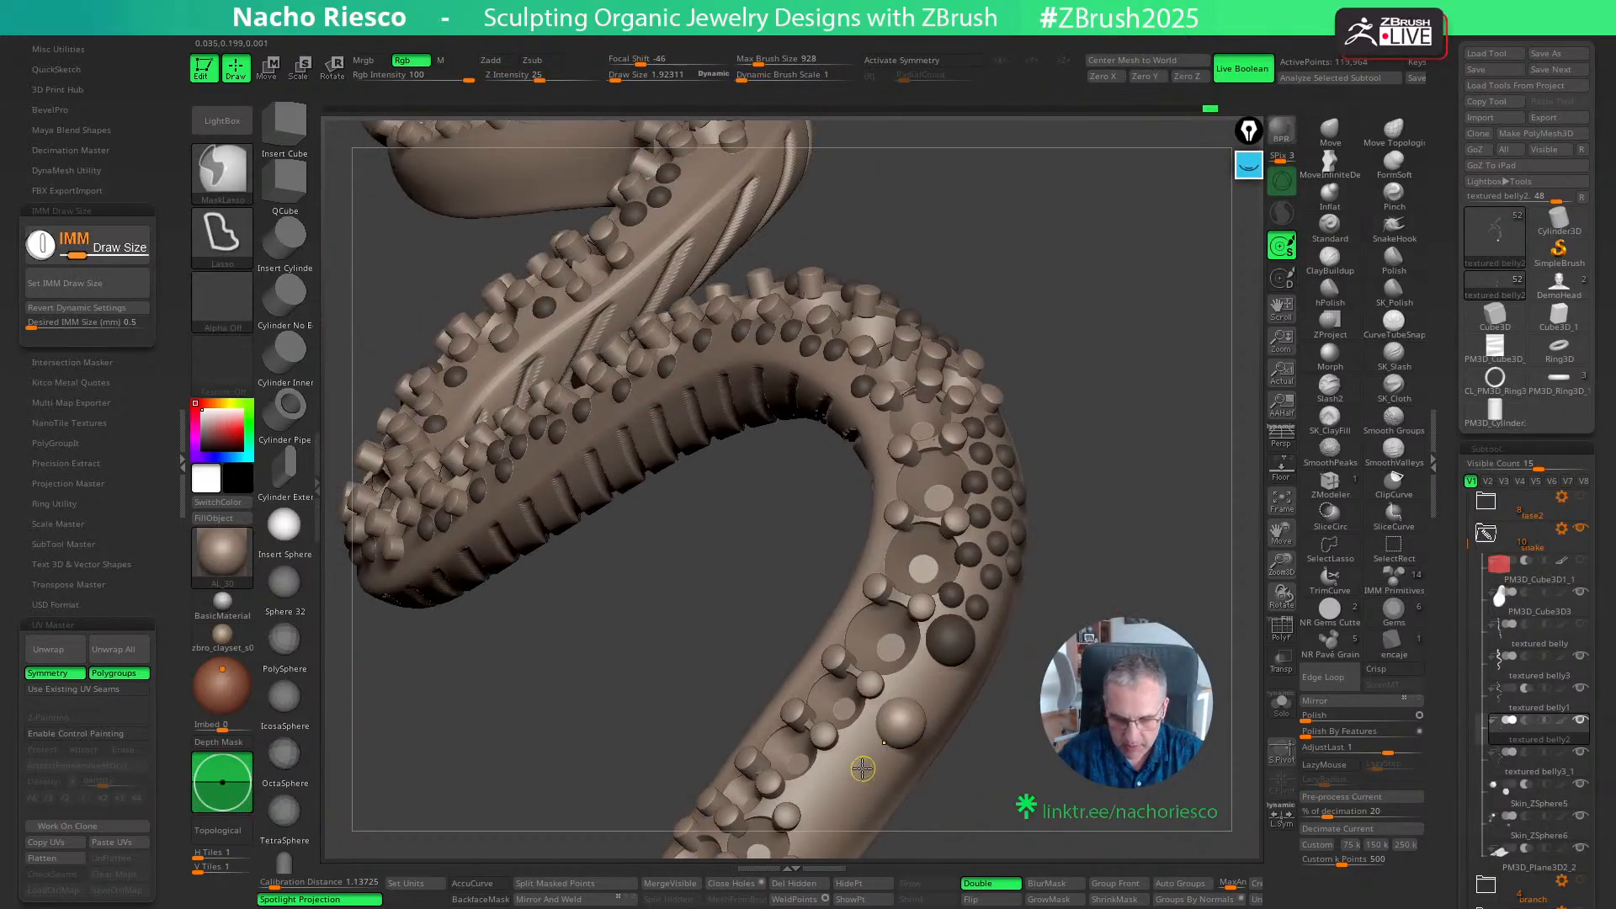
{"action": "left_click_drag", "start_coordinate": [825, 815], "coordinate": [828, 822]}
{"action": "left_click_drag", "start_coordinate": [931, 687], "coordinate": [939, 702]}
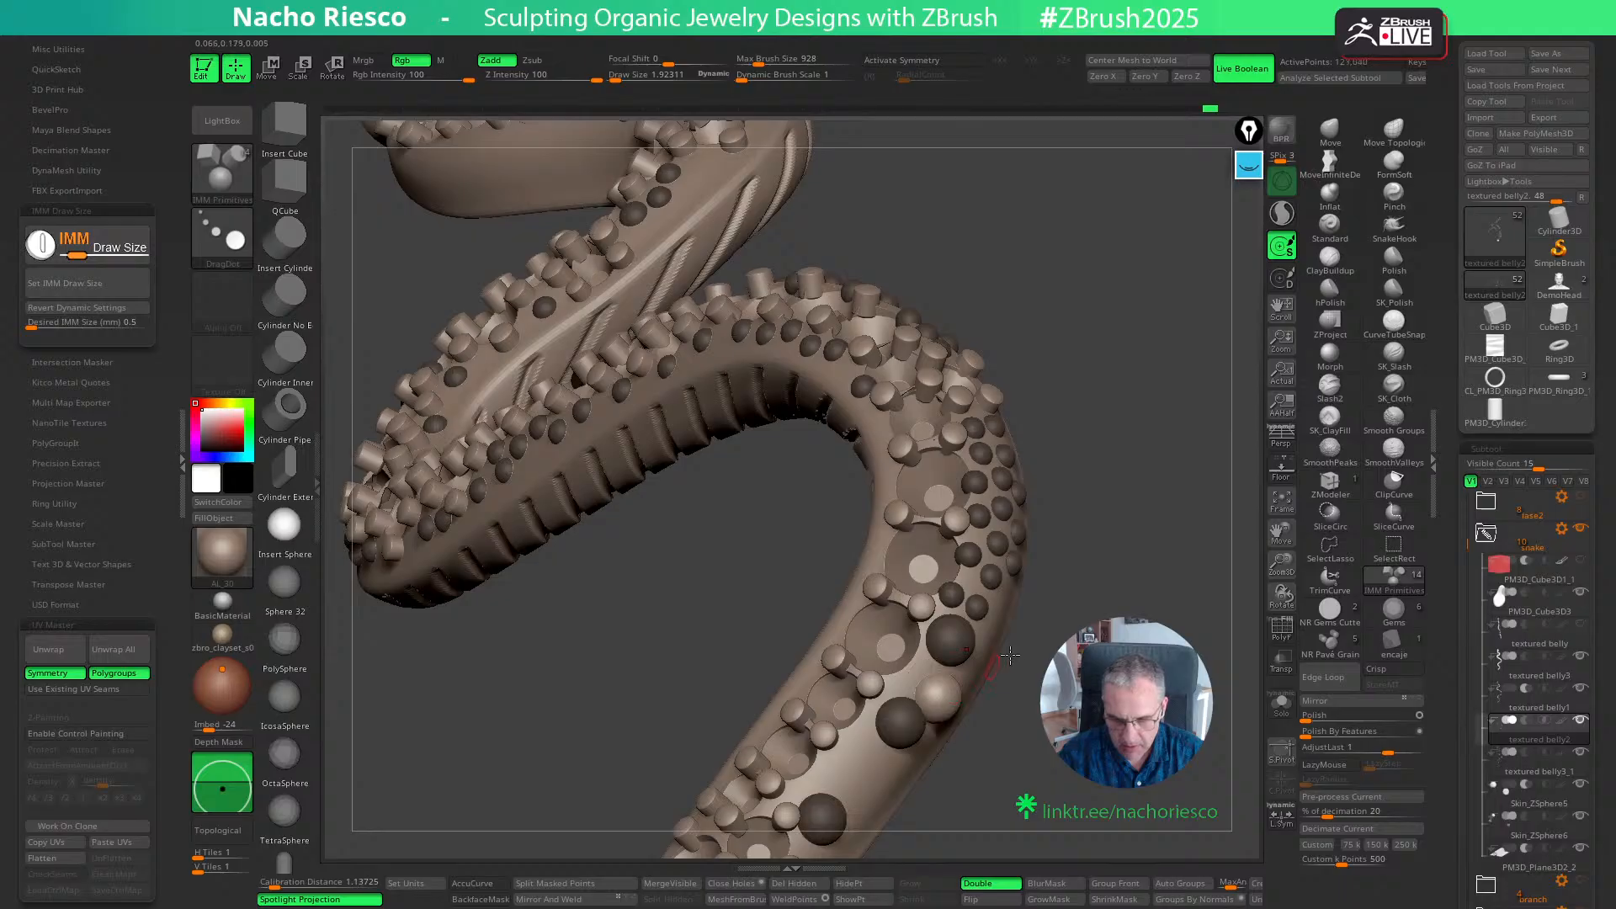
- Undo the DragDot test spheres and set the brush stroke back to DragRect
{"action": "key", "text": "ctrl+z"}
{"action": "key", "text": "ctrl+z"}
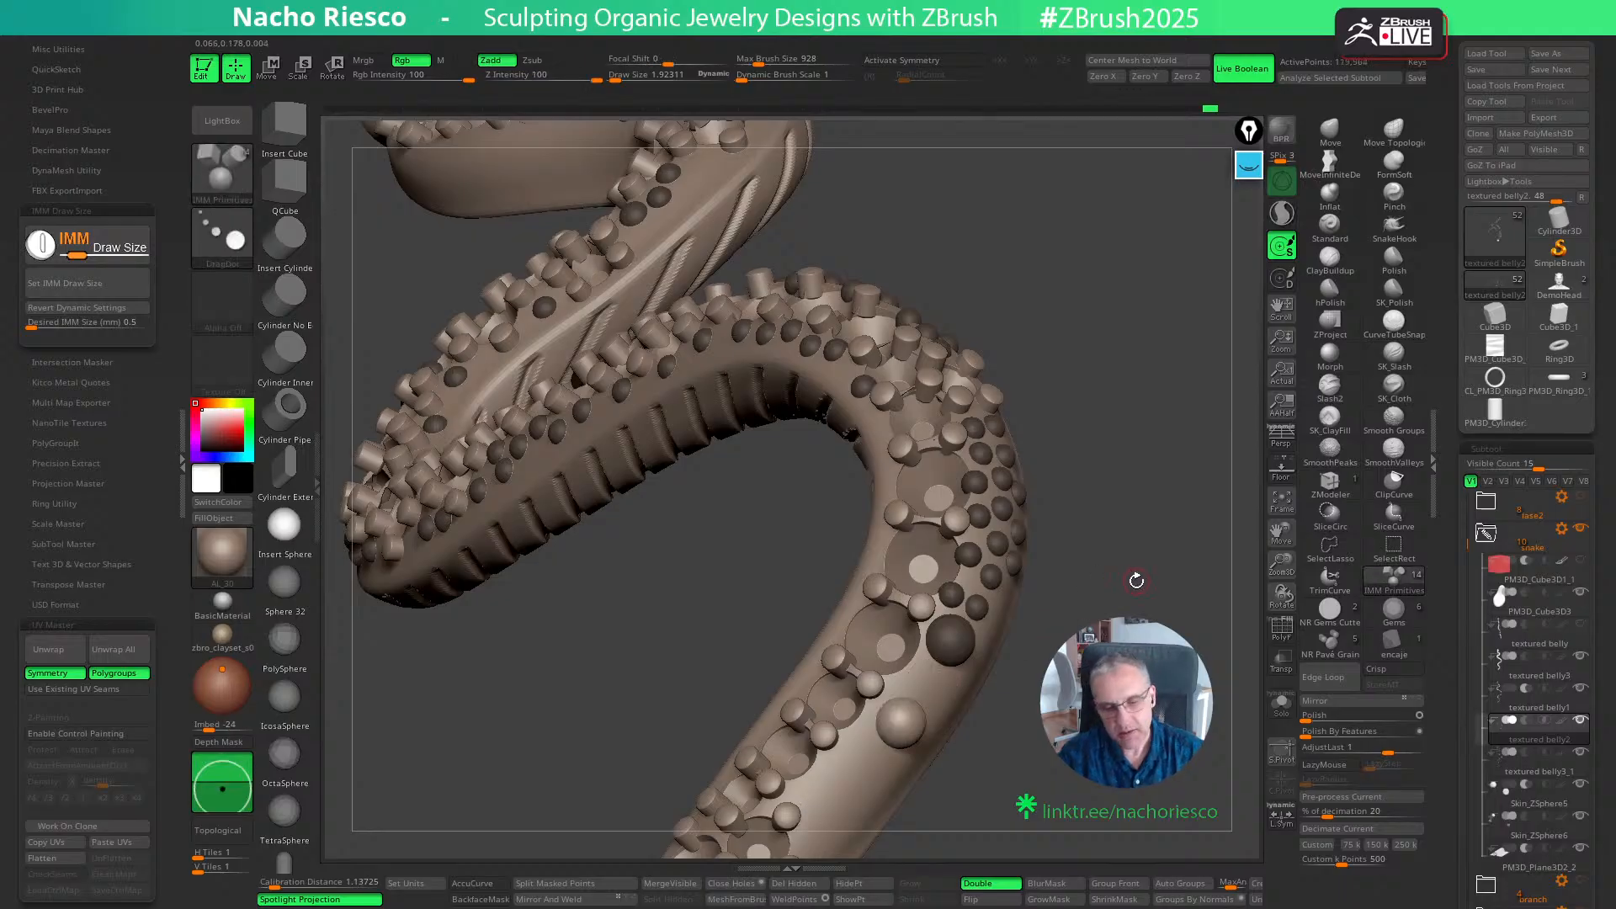
{"action": "key", "text": "ctrl+z"}
{"action": "left_click", "coordinate": [214, 229]}
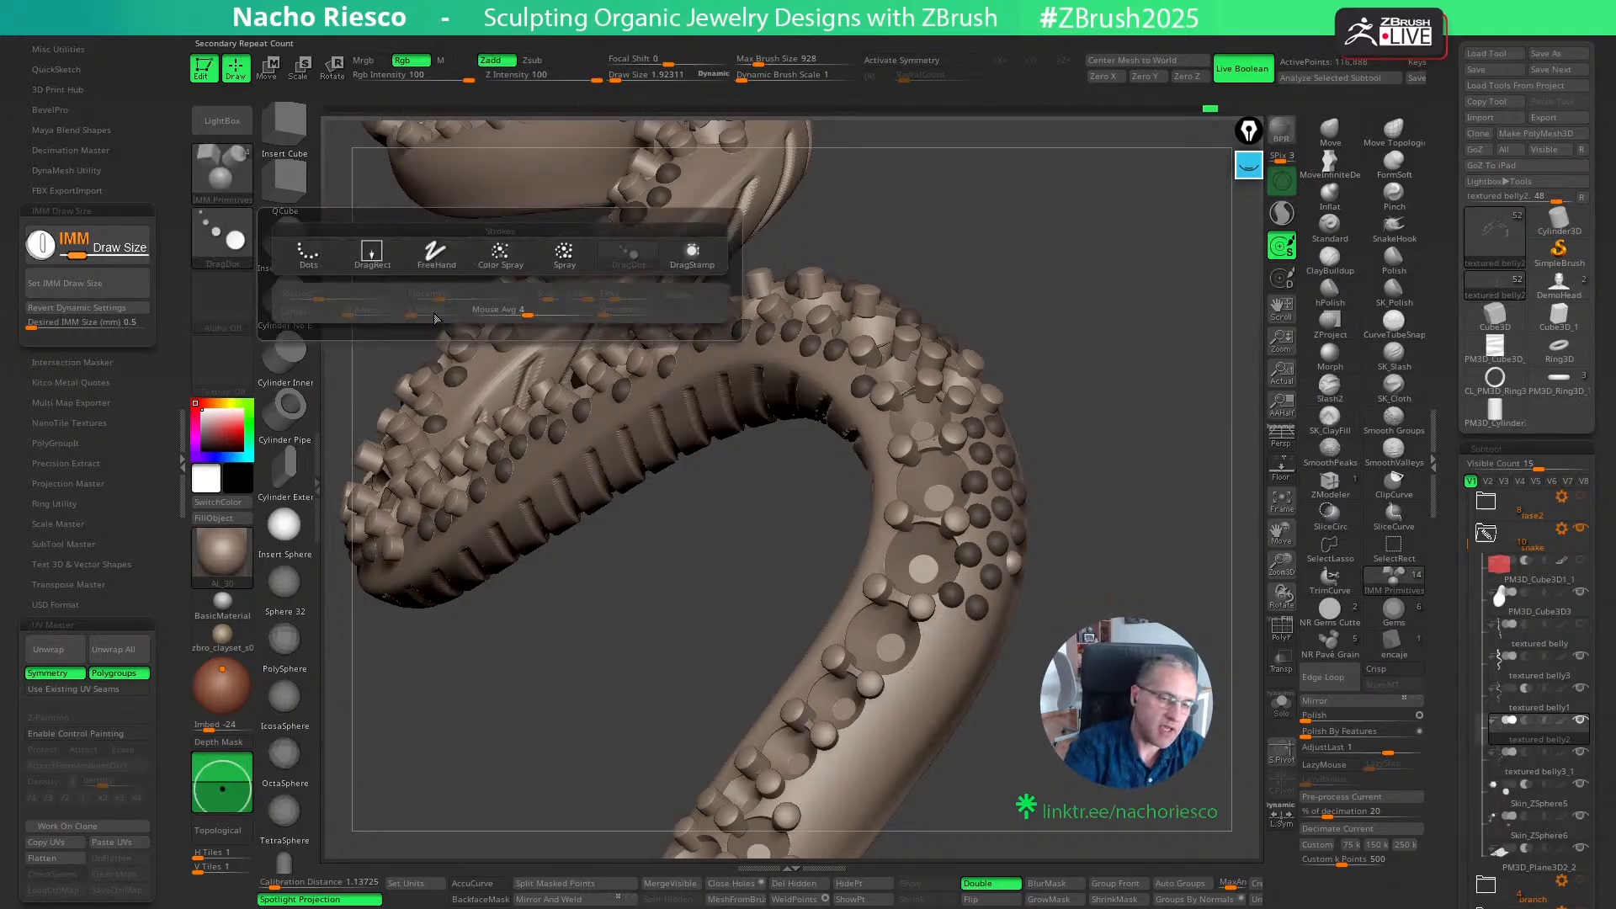
{"action": "left_click", "coordinate": [371, 255]}
- Insert spheres beside the grains along the outer edge where the bend runs into the next straight stretch
{"action": "right_click_drag", "start_coordinate": [939, 591], "coordinate": [950, 634]}
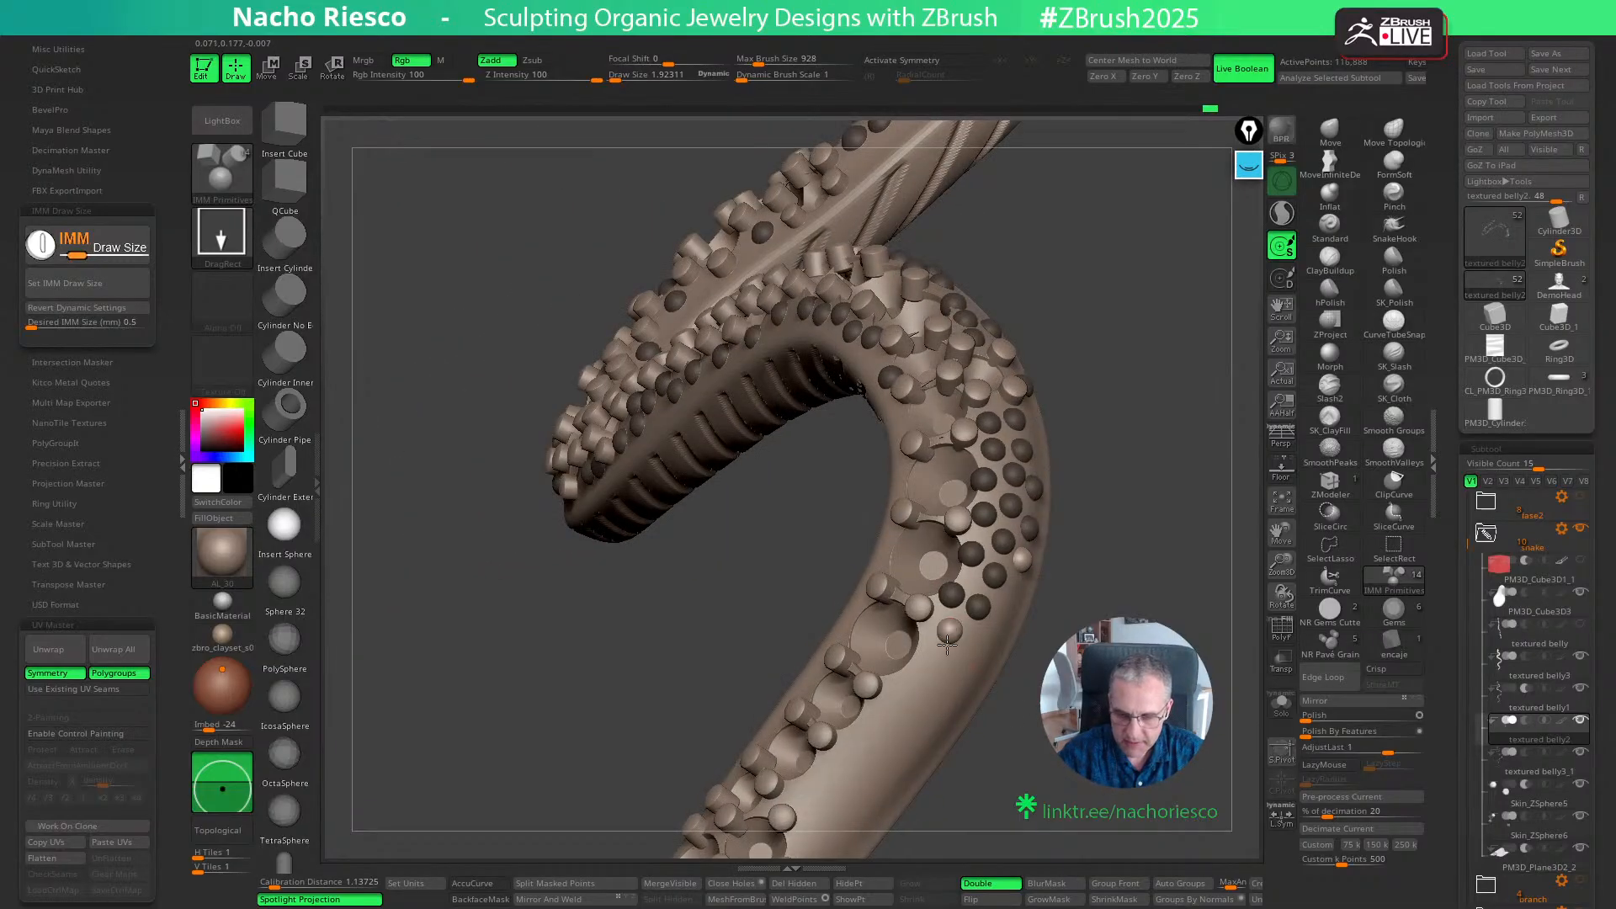
{"action": "left_click_drag", "start_coordinate": [947, 645], "coordinate": [923, 663]}
{"action": "left_click_drag", "start_coordinate": [1047, 647], "coordinate": [1103, 650]}
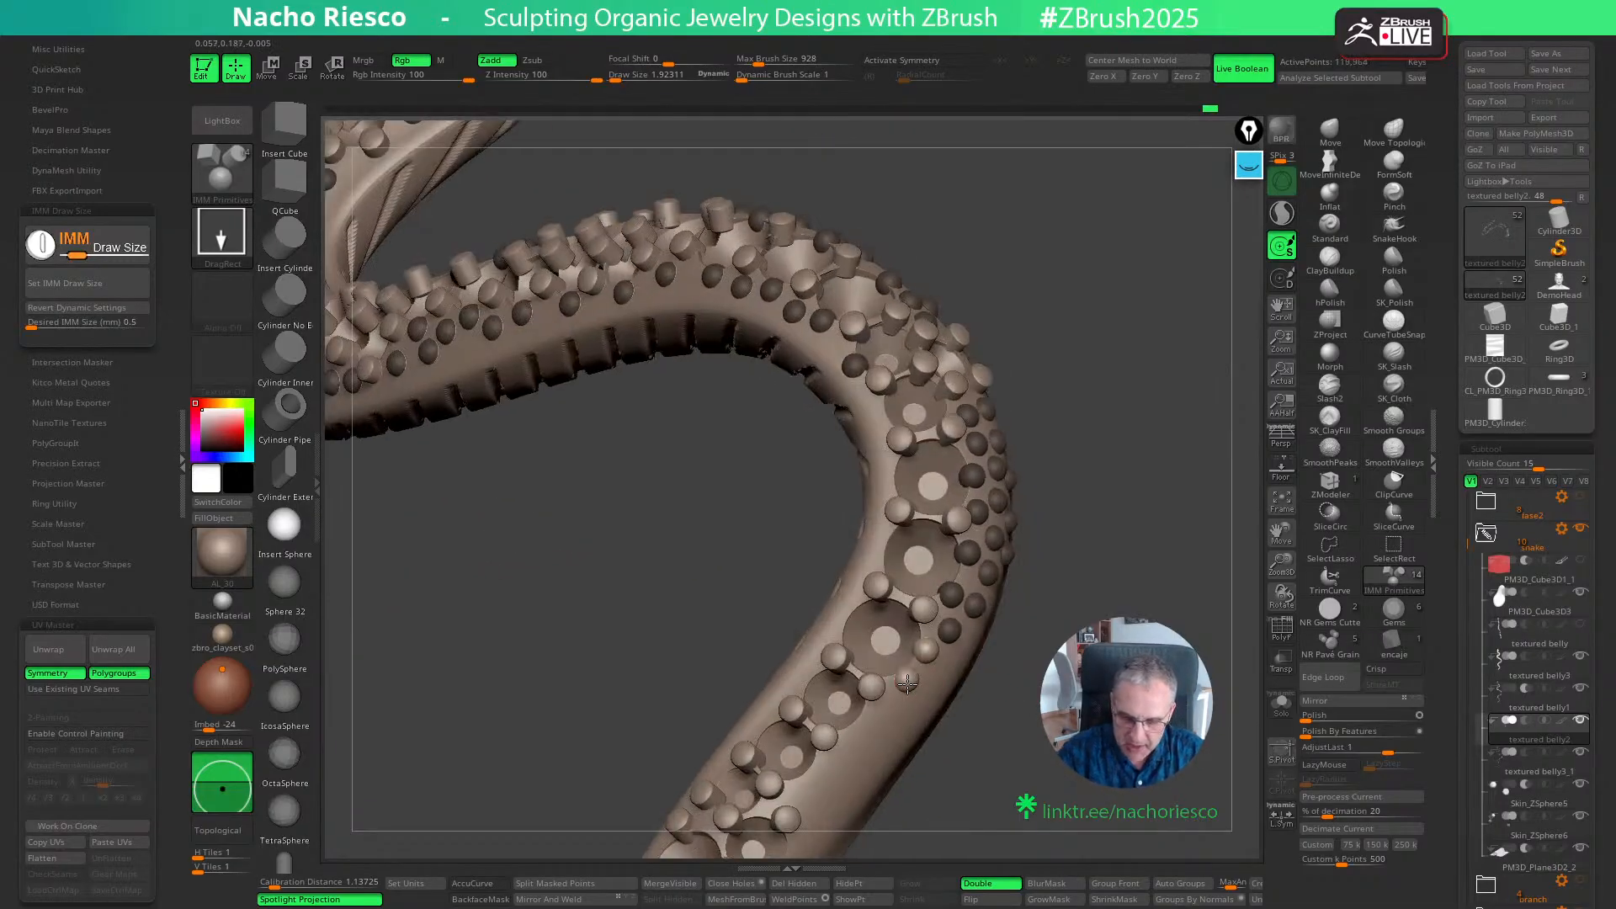
{"action": "left_click_drag", "start_coordinate": [907, 683], "coordinate": [907, 686]}
{"action": "left_click_drag", "start_coordinate": [1018, 690], "coordinate": [1073, 692]}
- Try two spheres between the grains on the inner edge below the bend, and undo them
{"action": "left_click_drag", "start_coordinate": [845, 622], "coordinate": [847, 628]}
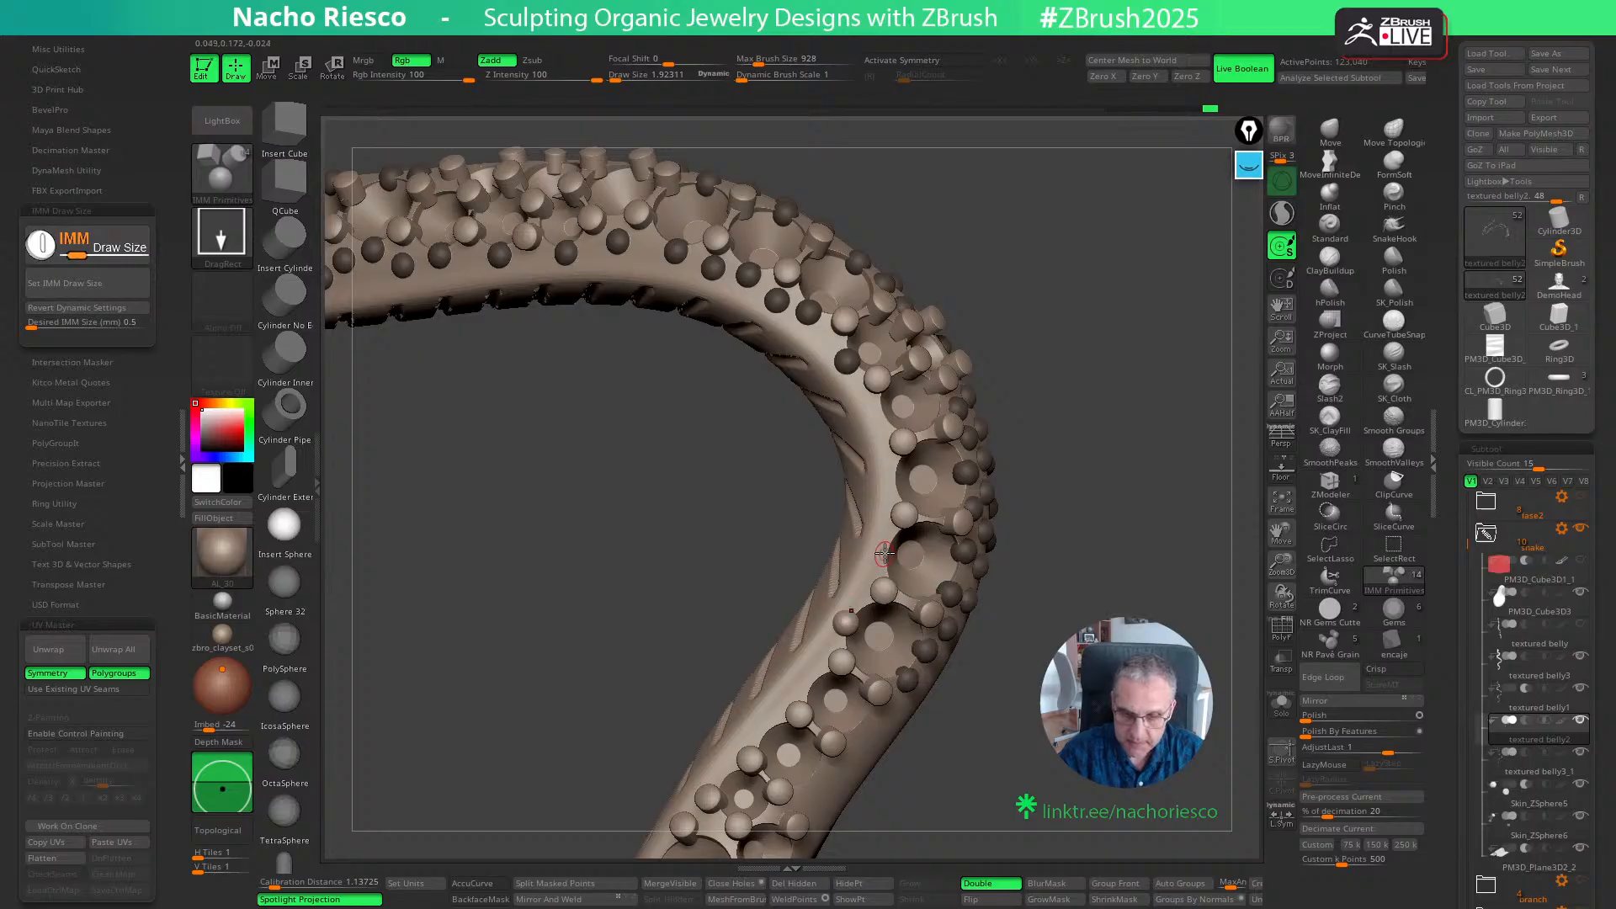
{"action": "left_click_drag", "start_coordinate": [884, 553], "coordinate": [889, 558]}
{"action": "key", "text": "ctrl+z"}
{"action": "key", "text": "ctrl+z"}
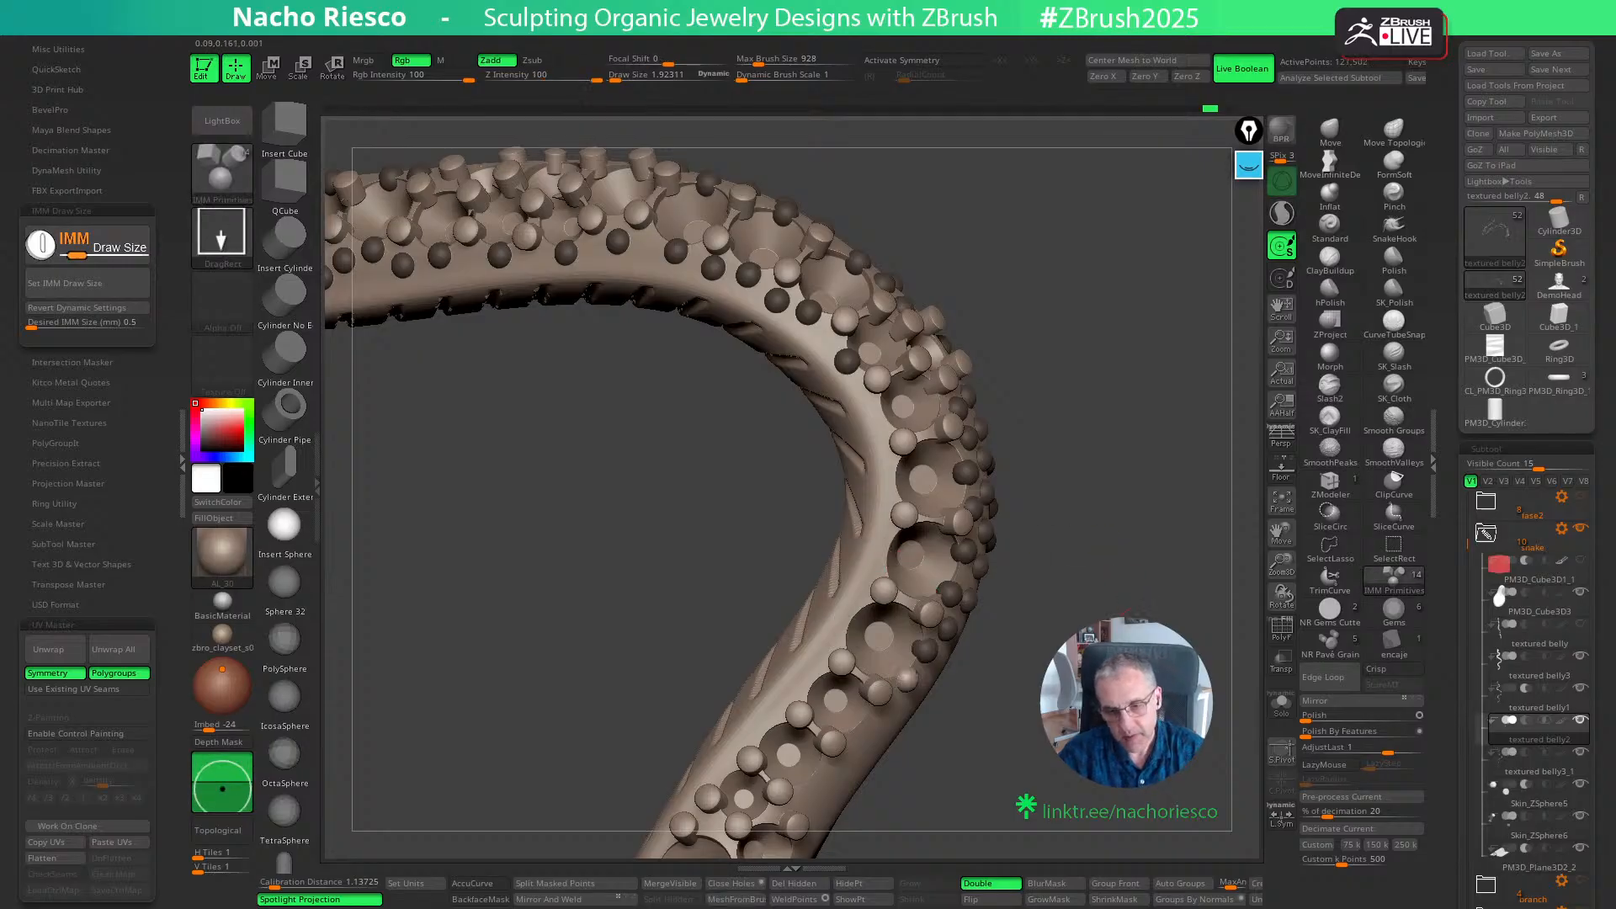
- Insert spheres between the grains along the outer flank of the straight stretch below the bend
{"action": "left_click_drag", "start_coordinate": [1084, 585], "coordinate": [1092, 498]}
{"action": "left_click_drag", "start_coordinate": [856, 625], "coordinate": [828, 666]}
{"action": "left_click_drag", "start_coordinate": [854, 653], "coordinate": [894, 622]}
{"action": "left_click_drag", "start_coordinate": [1038, 584], "coordinate": [1067, 596]}
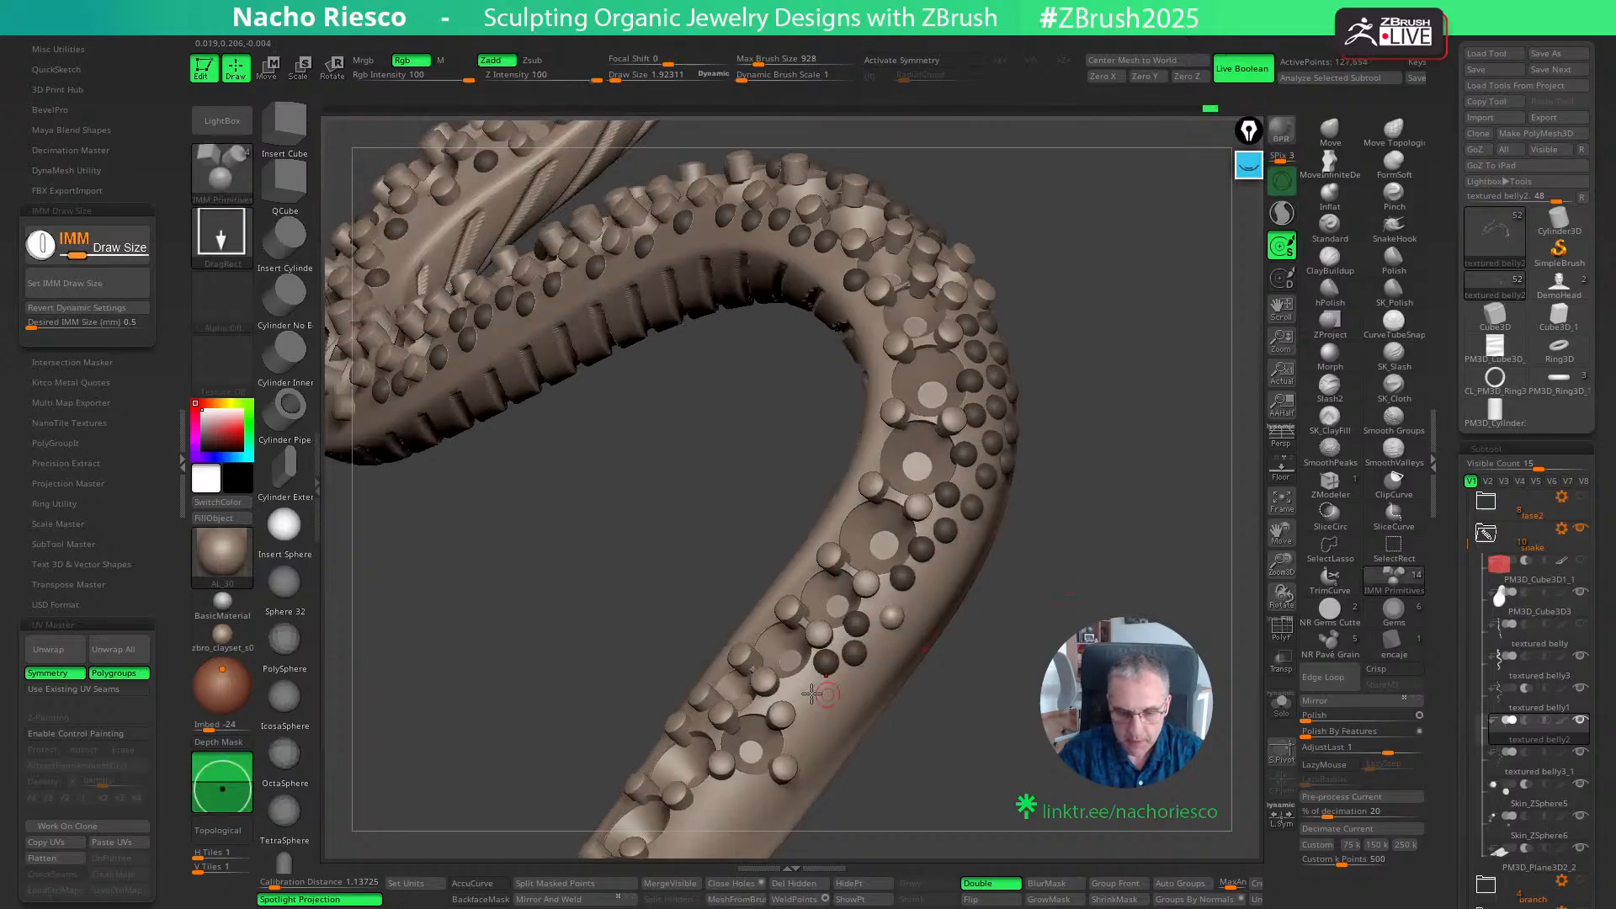
- Continue the flank spheres down the straight stretch and add a second row outside them
{"action": "left_click_drag", "start_coordinate": [810, 688], "coordinate": [811, 689]}
{"action": "left_click_drag", "start_coordinate": [817, 711], "coordinate": [811, 741]}
{"action": "left_click_drag", "start_coordinate": [848, 685], "coordinate": [855, 688]}
{"action": "mouse_move", "coordinate": [1009, 694]}
{"action": "left_mouse_down"}
{"action": "mouse_move", "coordinate": [890, 642]}
{"action": "mouse_move", "coordinate": [893, 656]}
{"action": "left_mouse_up"}
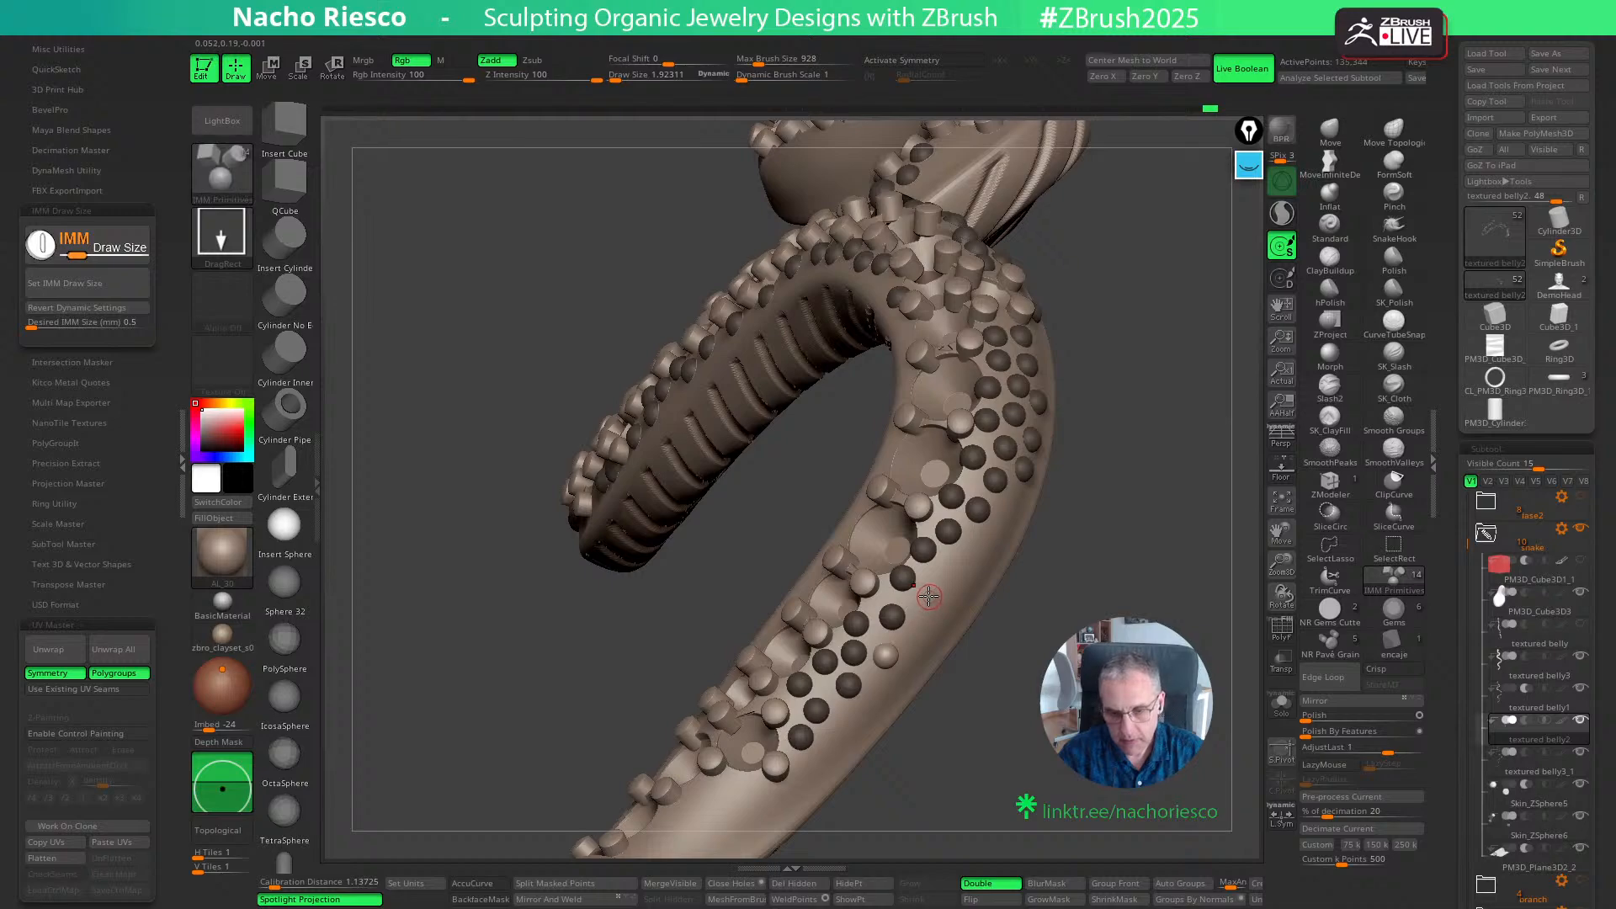
{"action": "left_click_drag", "start_coordinate": [928, 596], "coordinate": [966, 561]}
- Insert spheres between the grains along the opposite, inner-bend edge of the straight stretch
{"action": "mouse_move", "coordinate": [1086, 598]}
{"action": "left_mouse_down"}
{"action": "mouse_move", "coordinate": [1124, 652]}
{"action": "mouse_move", "coordinate": [1149, 472]}
{"action": "mouse_move", "coordinate": [1227, 509]}
{"action": "left_mouse_up"}
{"action": "mouse_move", "coordinate": [1163, 583]}
{"action": "left_mouse_down"}
{"action": "mouse_move", "coordinate": [1093, 715]}
{"action": "mouse_move", "coordinate": [1052, 623]}
{"action": "left_mouse_up"}
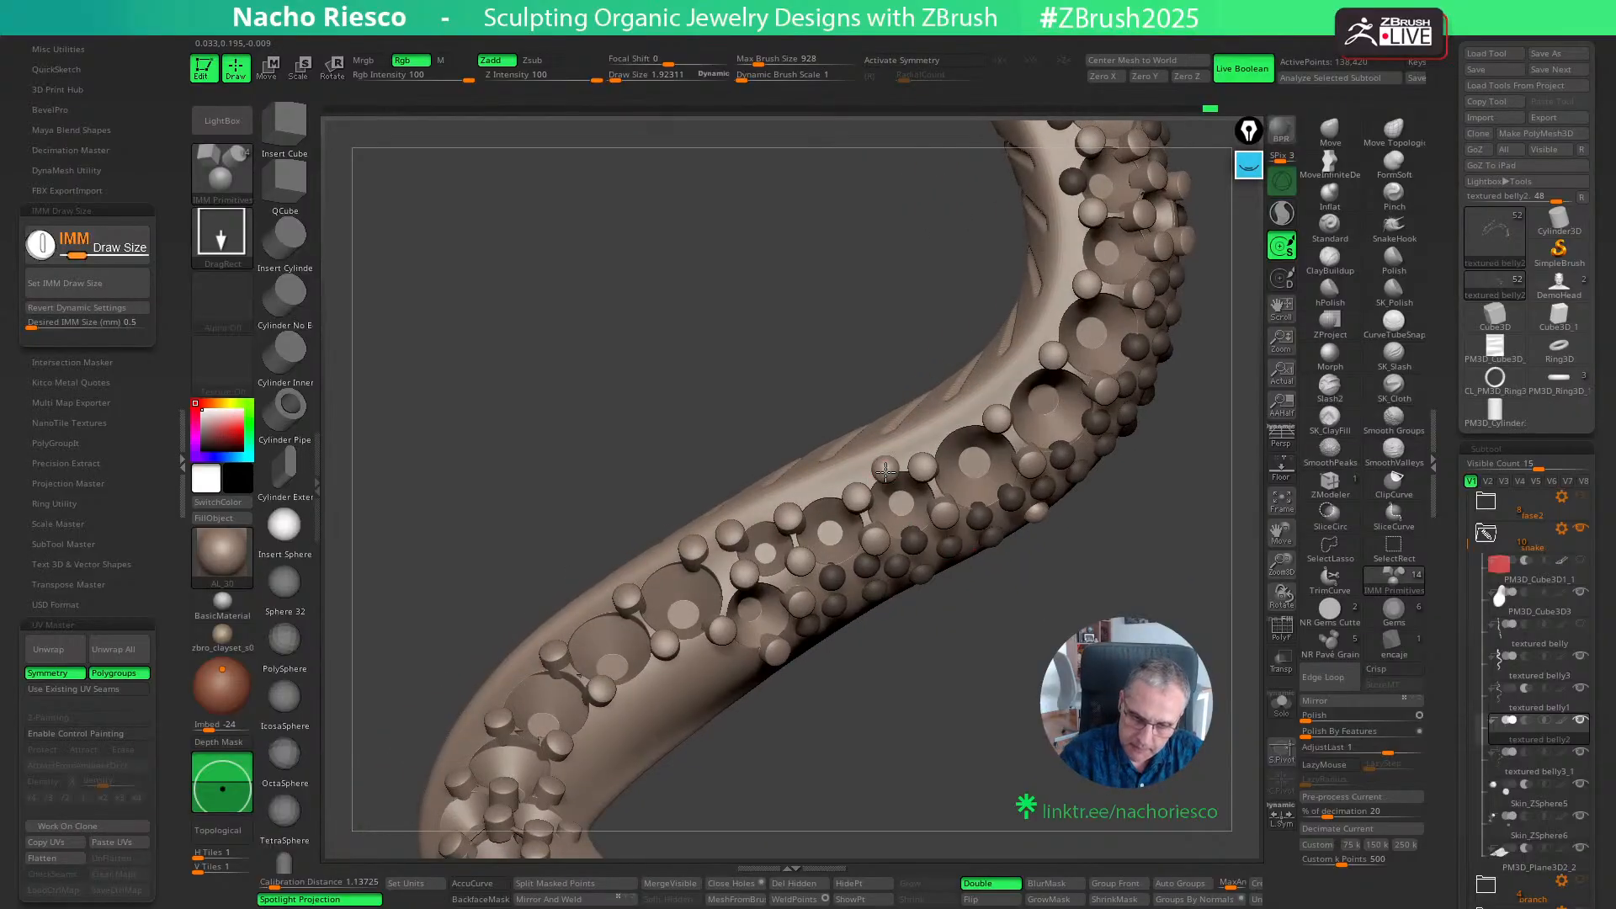
{"action": "left_click_drag", "start_coordinate": [959, 427], "coordinate": [964, 446]}
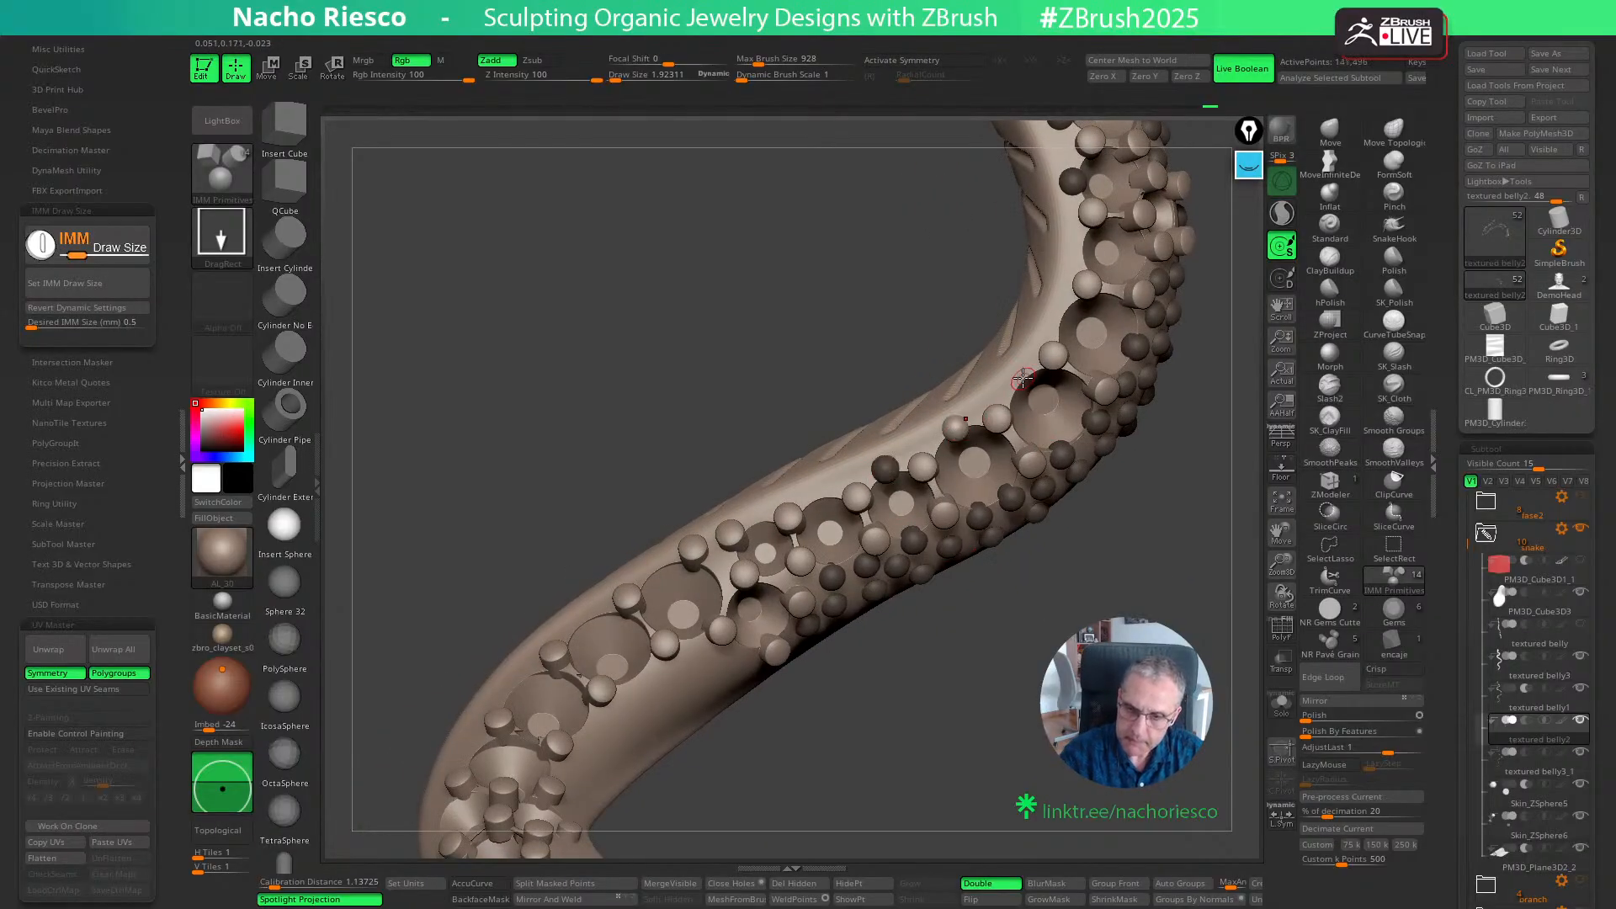
{"action": "left_click_drag", "start_coordinate": [1023, 383], "coordinate": [1025, 399]}
- Place a group of four spheres around the grains just past the side gem seat on the outer flank
{"action": "mouse_move", "coordinate": [993, 563]}
{"action": "left_mouse_down"}
{"action": "mouse_move", "coordinate": [968, 656]}
{"action": "mouse_move", "coordinate": [900, 677]}
{"action": "mouse_move", "coordinate": [866, 638]}
{"action": "left_mouse_up"}
{"action": "left_click", "coordinate": [791, 599]}
{"action": "left_click", "coordinate": [745, 599]}
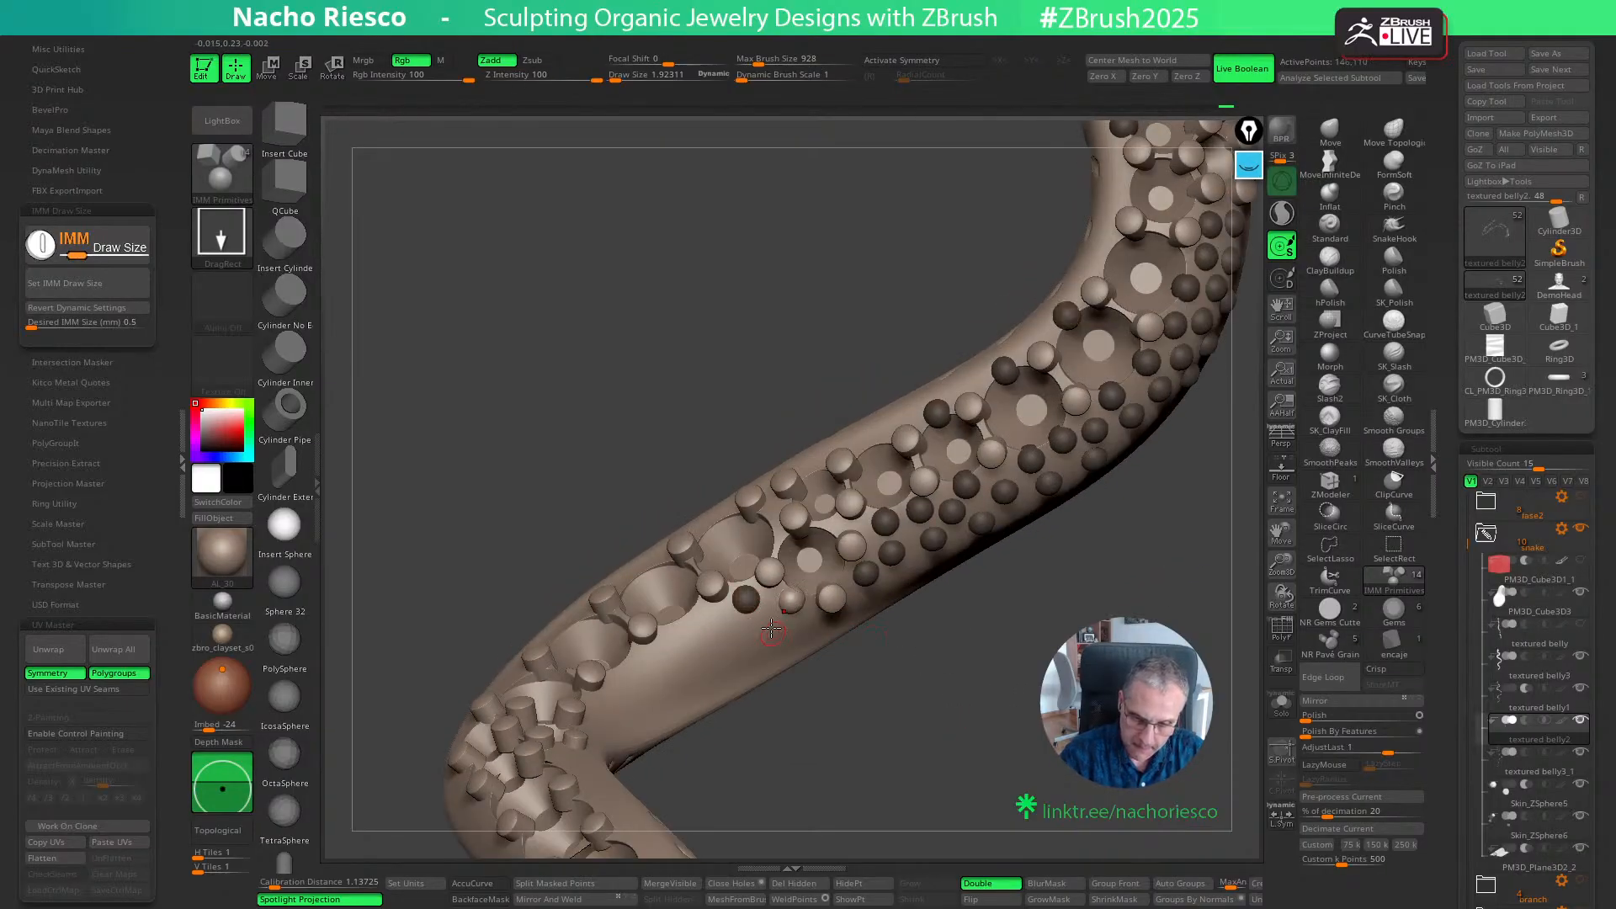
{"action": "left_click", "coordinate": [768, 623]}
{"action": "left_click", "coordinate": [805, 628]}
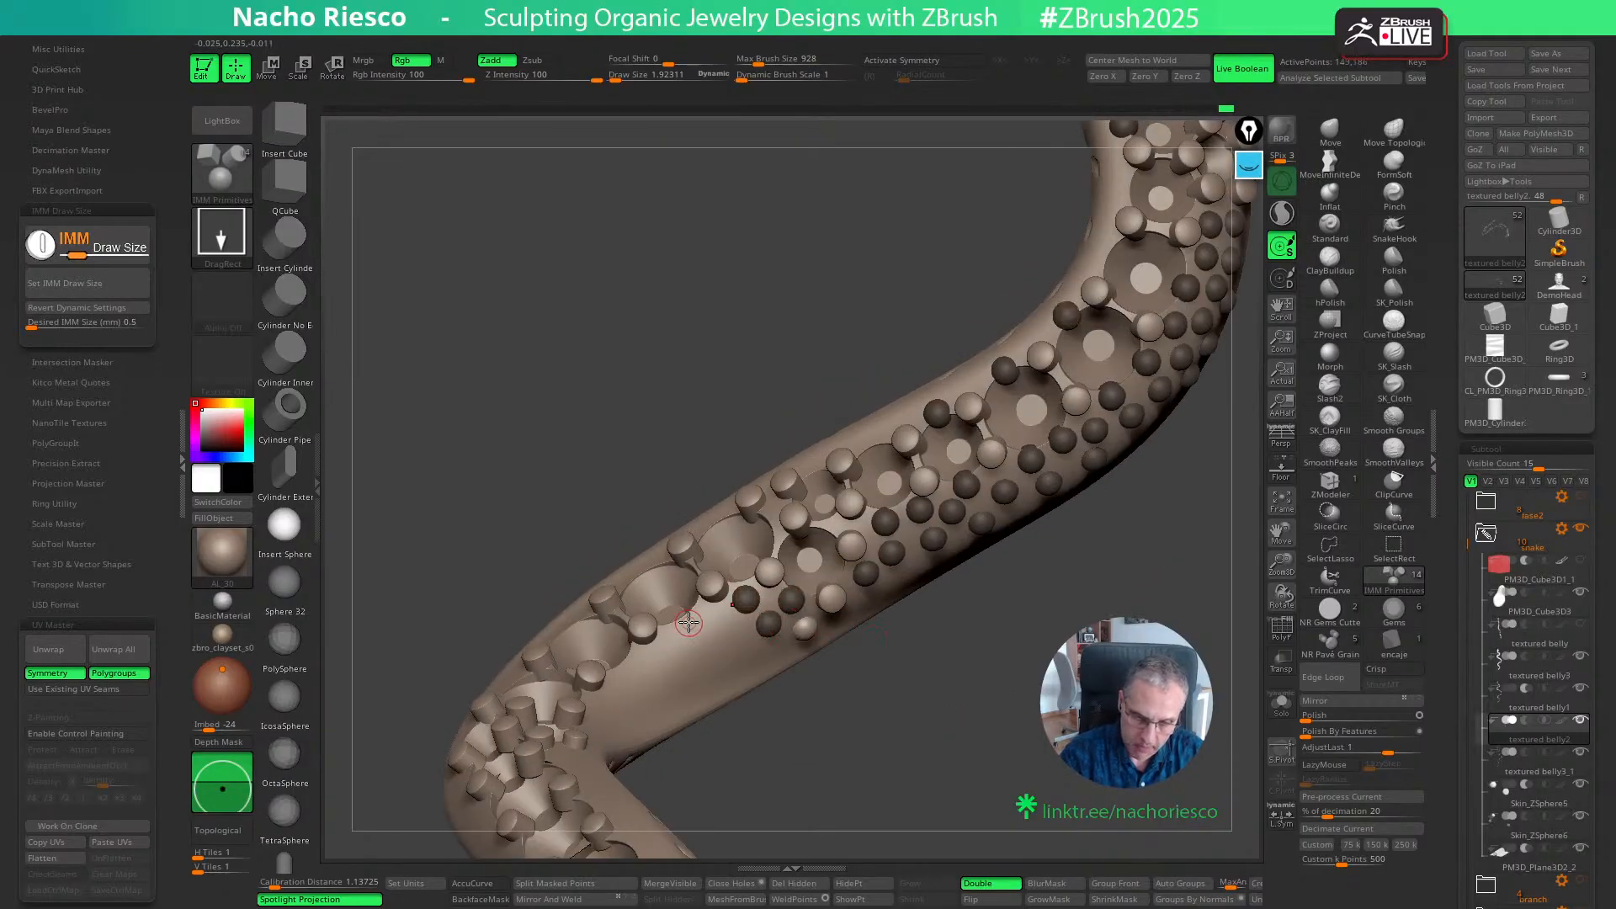
- Extend the sphere group along the outer flank beside the grains toward the following bend
{"action": "left_click", "coordinate": [689, 623]}
{"action": "left_click", "coordinate": [723, 624]}
{"action": "left_click", "coordinate": [778, 654]}
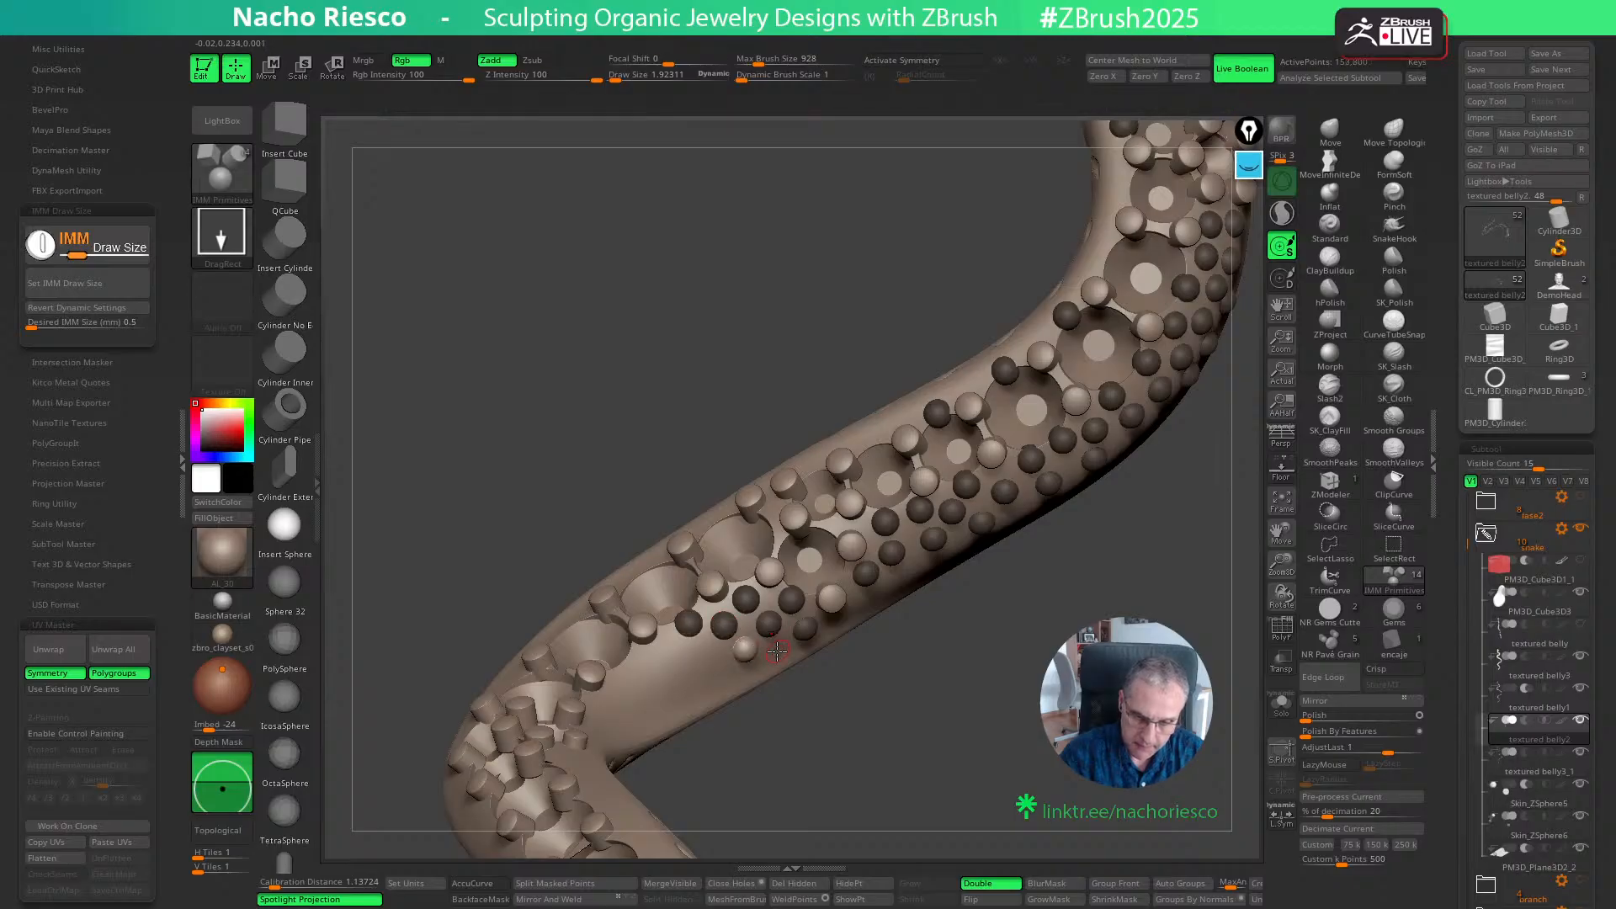
{"action": "left_click_drag", "start_coordinate": [941, 778], "coordinate": [979, 732]}
{"action": "left_click", "coordinate": [723, 618]}
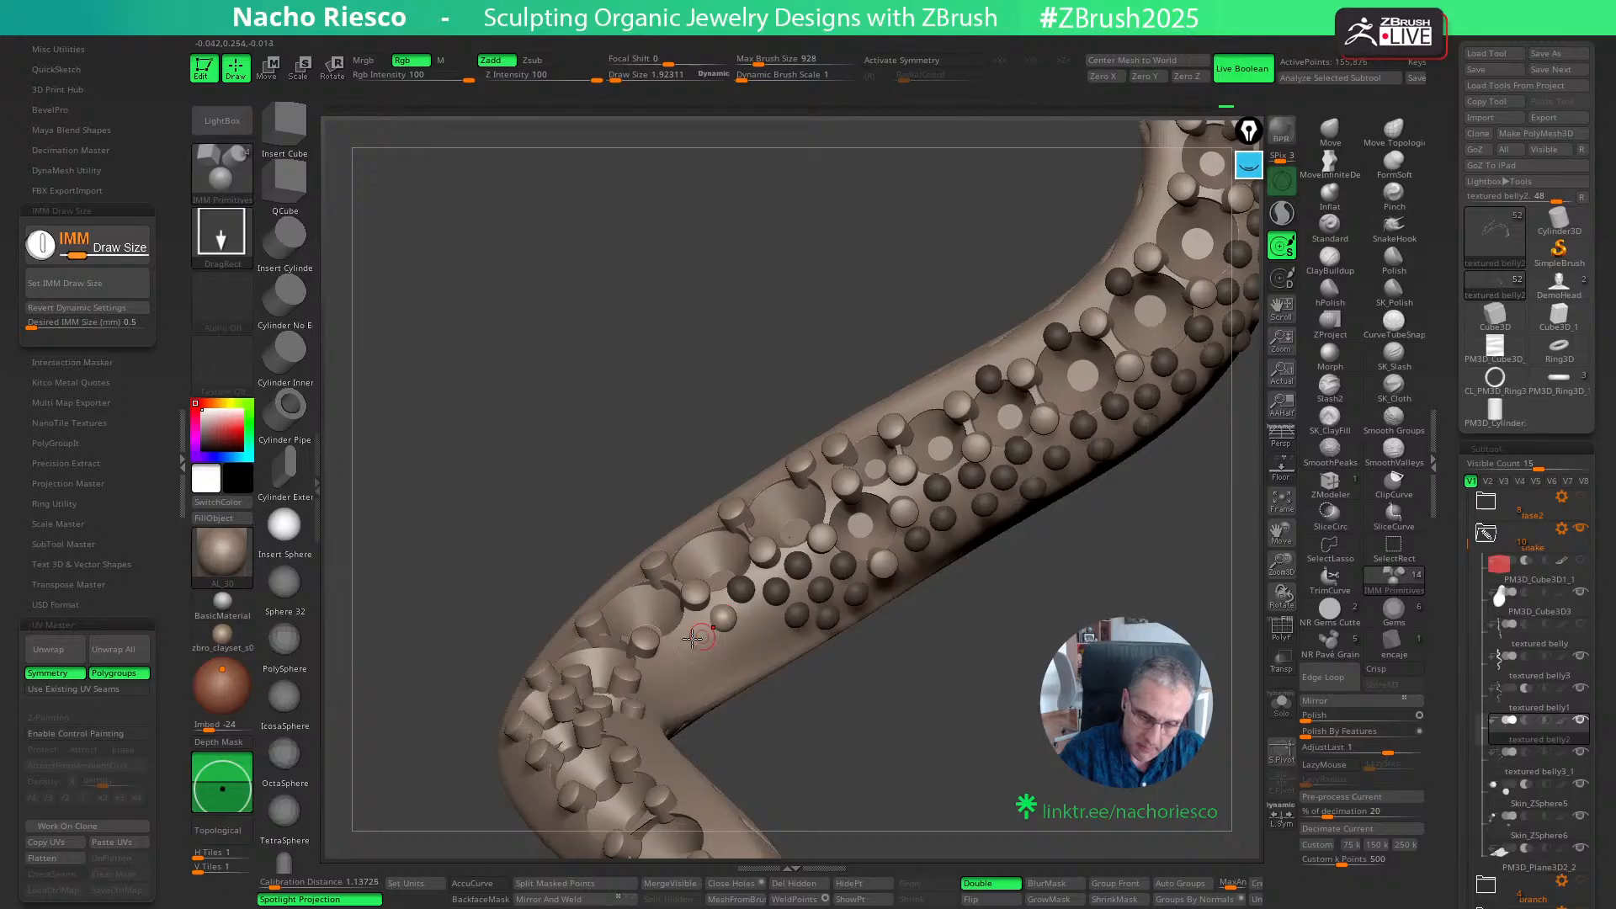
- Continue the inner-flank spheres beside the grains and in the outer row, carrying them around the inside of the bend
{"action": "left_click", "coordinate": [710, 650]}
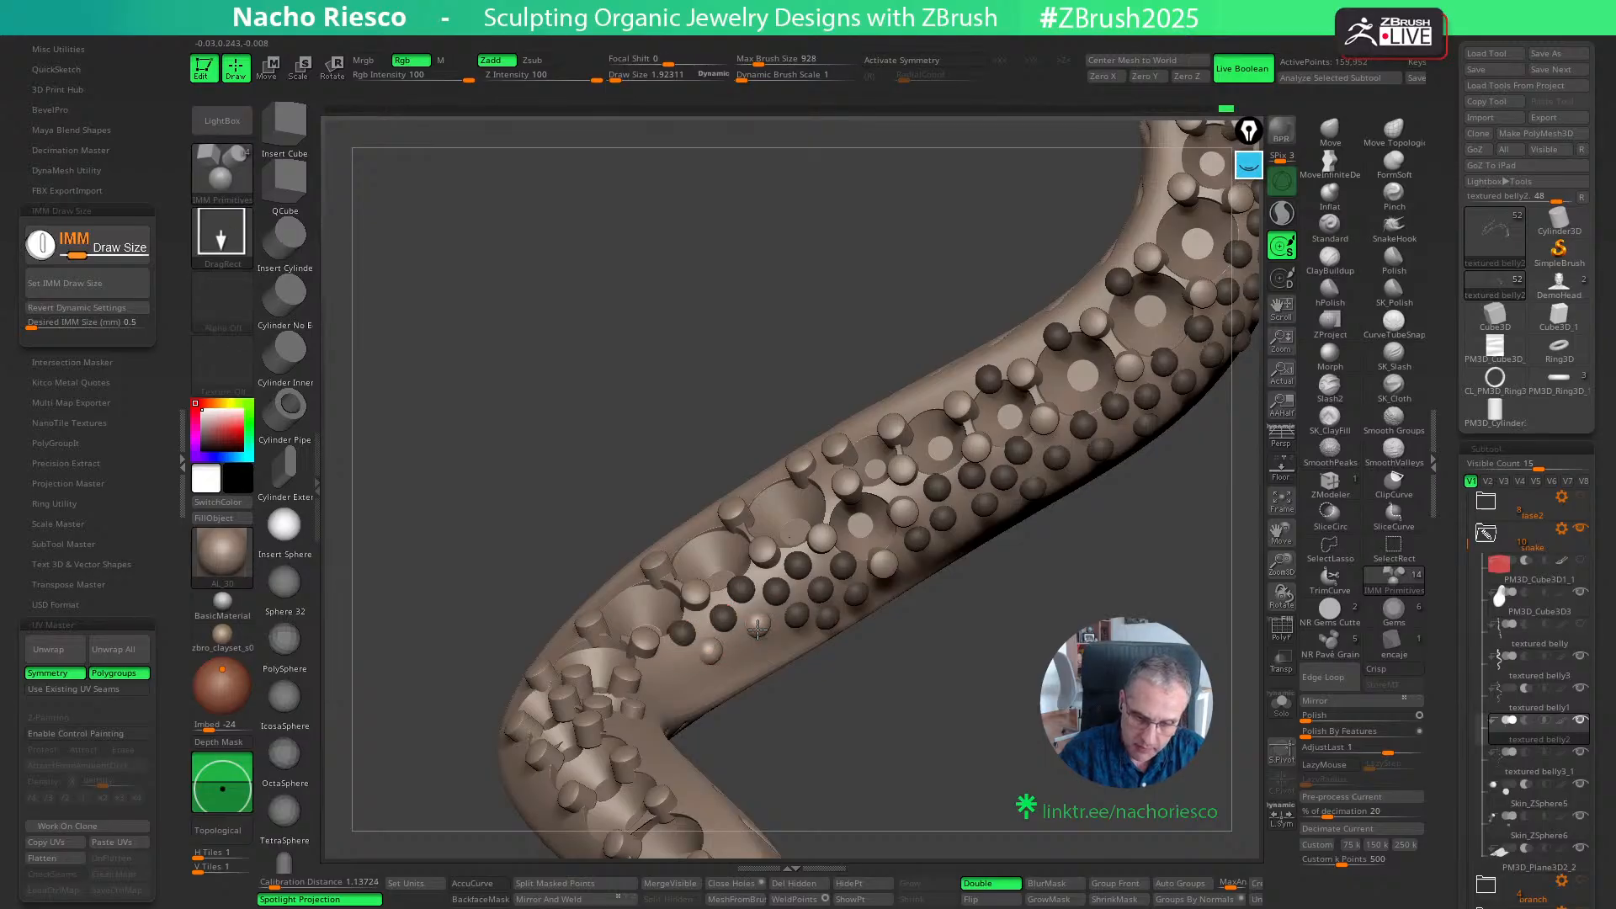
{"action": "left_click", "coordinate": [745, 651]}
{"action": "left_click", "coordinate": [673, 664]}
{"action": "left_click_drag", "start_coordinate": [823, 779], "coordinate": [923, 711]}
{"action": "left_click", "coordinate": [713, 620]}
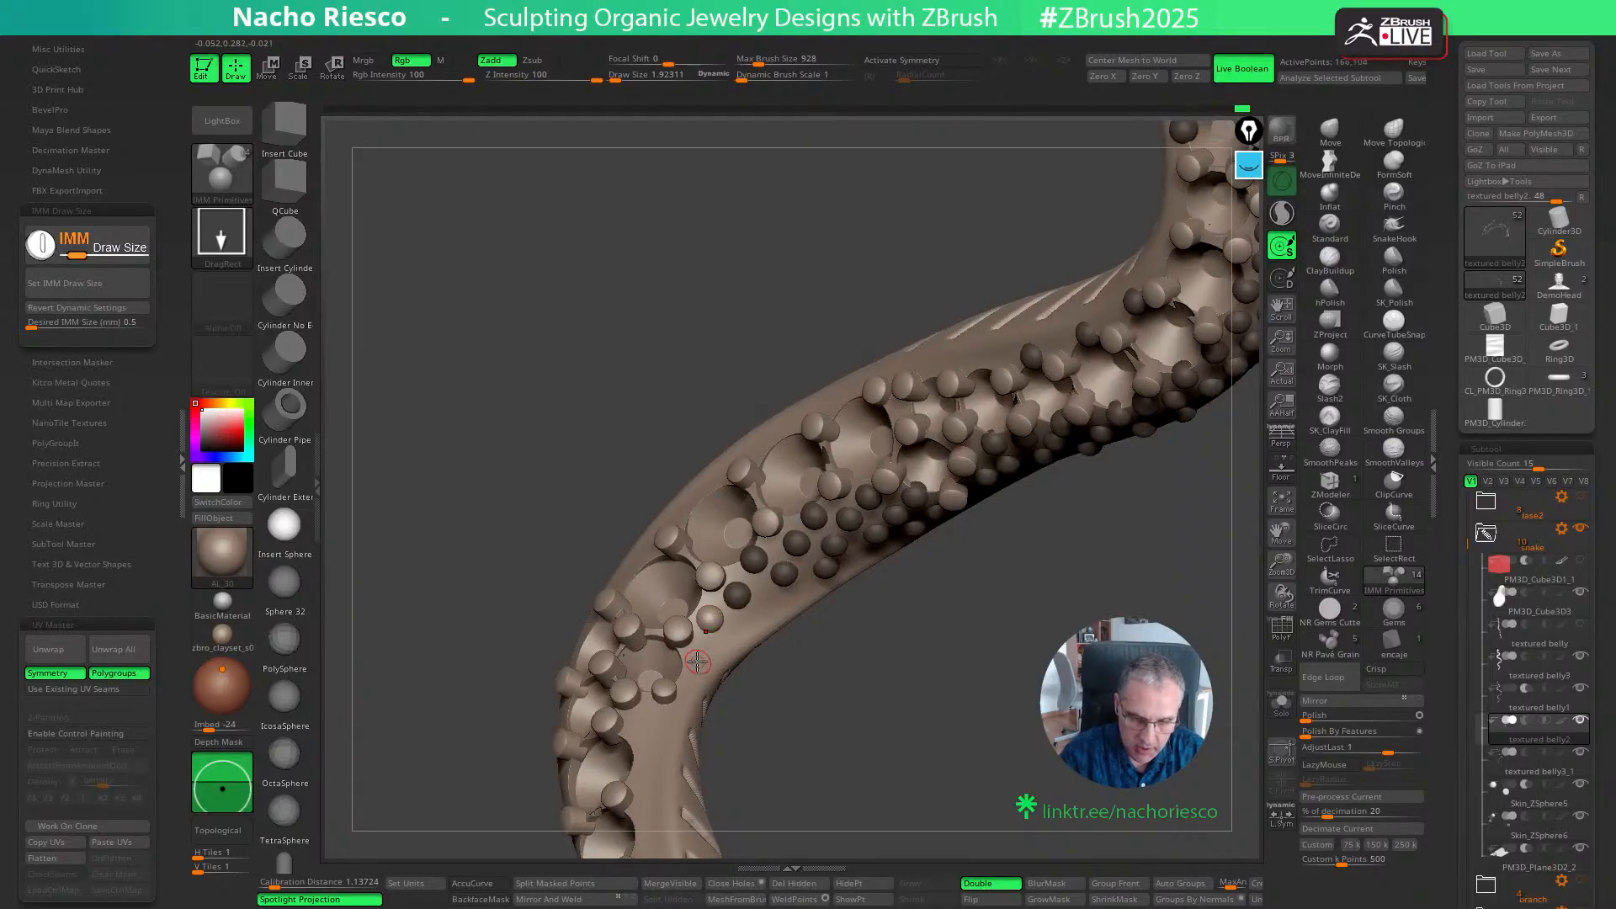
{"action": "left_click_drag", "start_coordinate": [779, 714], "coordinate": [926, 623]}
{"action": "left_click", "coordinate": [717, 646]}
{"action": "left_click", "coordinate": [727, 682]}
- Insert spheres between the grains along the outer edge of the bend
{"action": "left_click", "coordinate": [680, 682]}
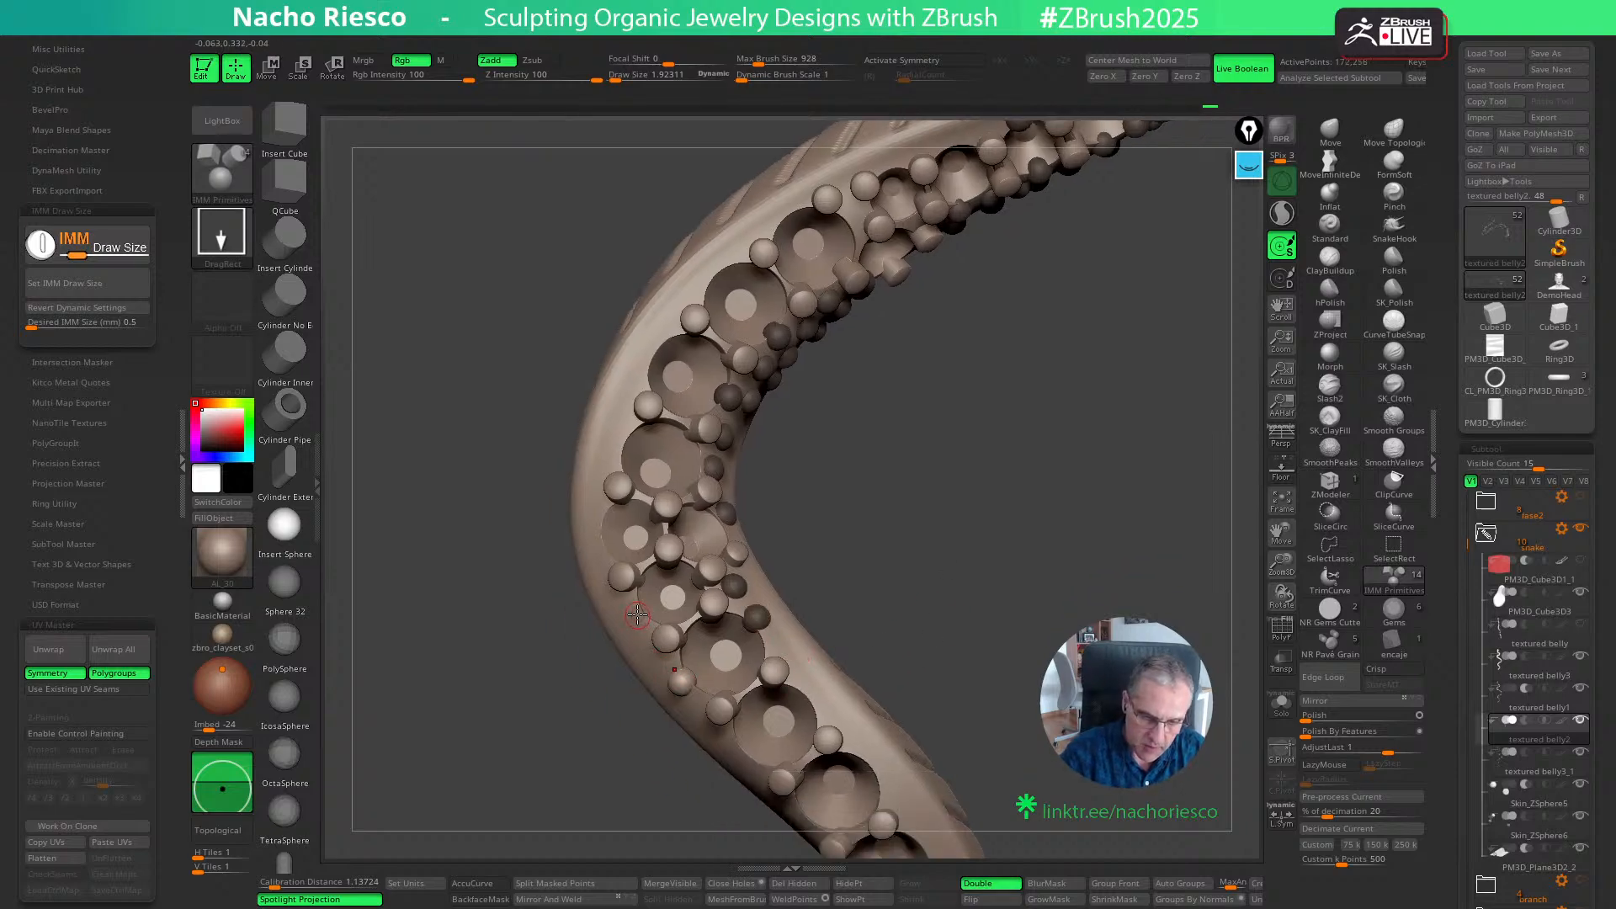
{"action": "left_click", "coordinate": [637, 615]}
{"action": "left_click_drag", "start_coordinate": [869, 533], "coordinate": [825, 740]}
{"action": "key", "text": "w"}
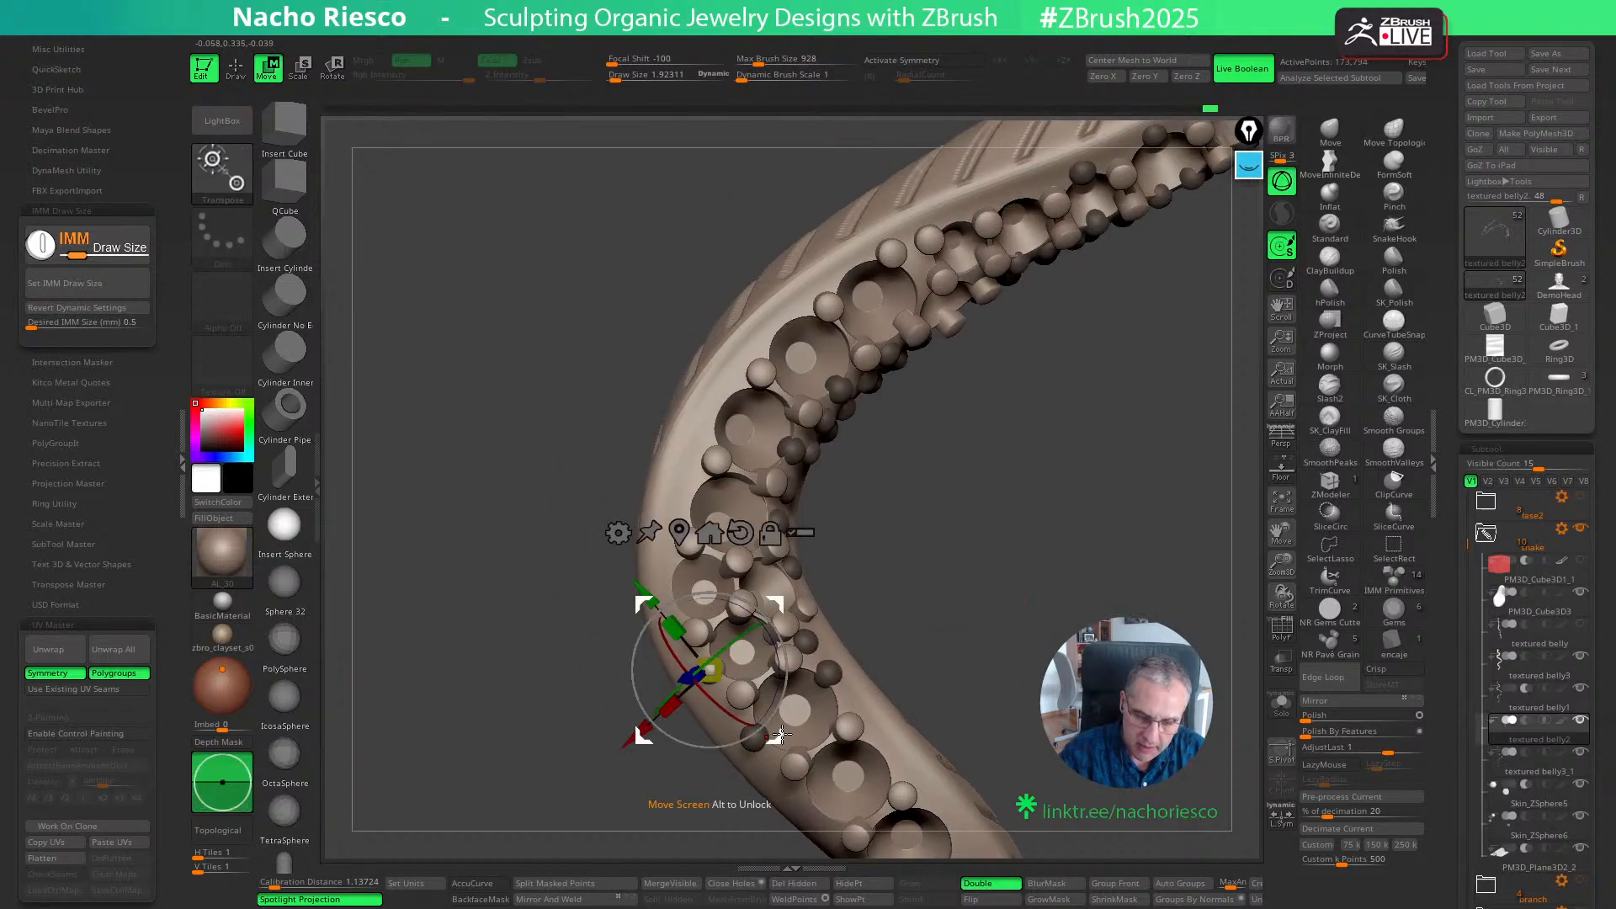
{"action": "key", "text": "q"}
{"action": "left_click", "coordinate": [667, 587]}
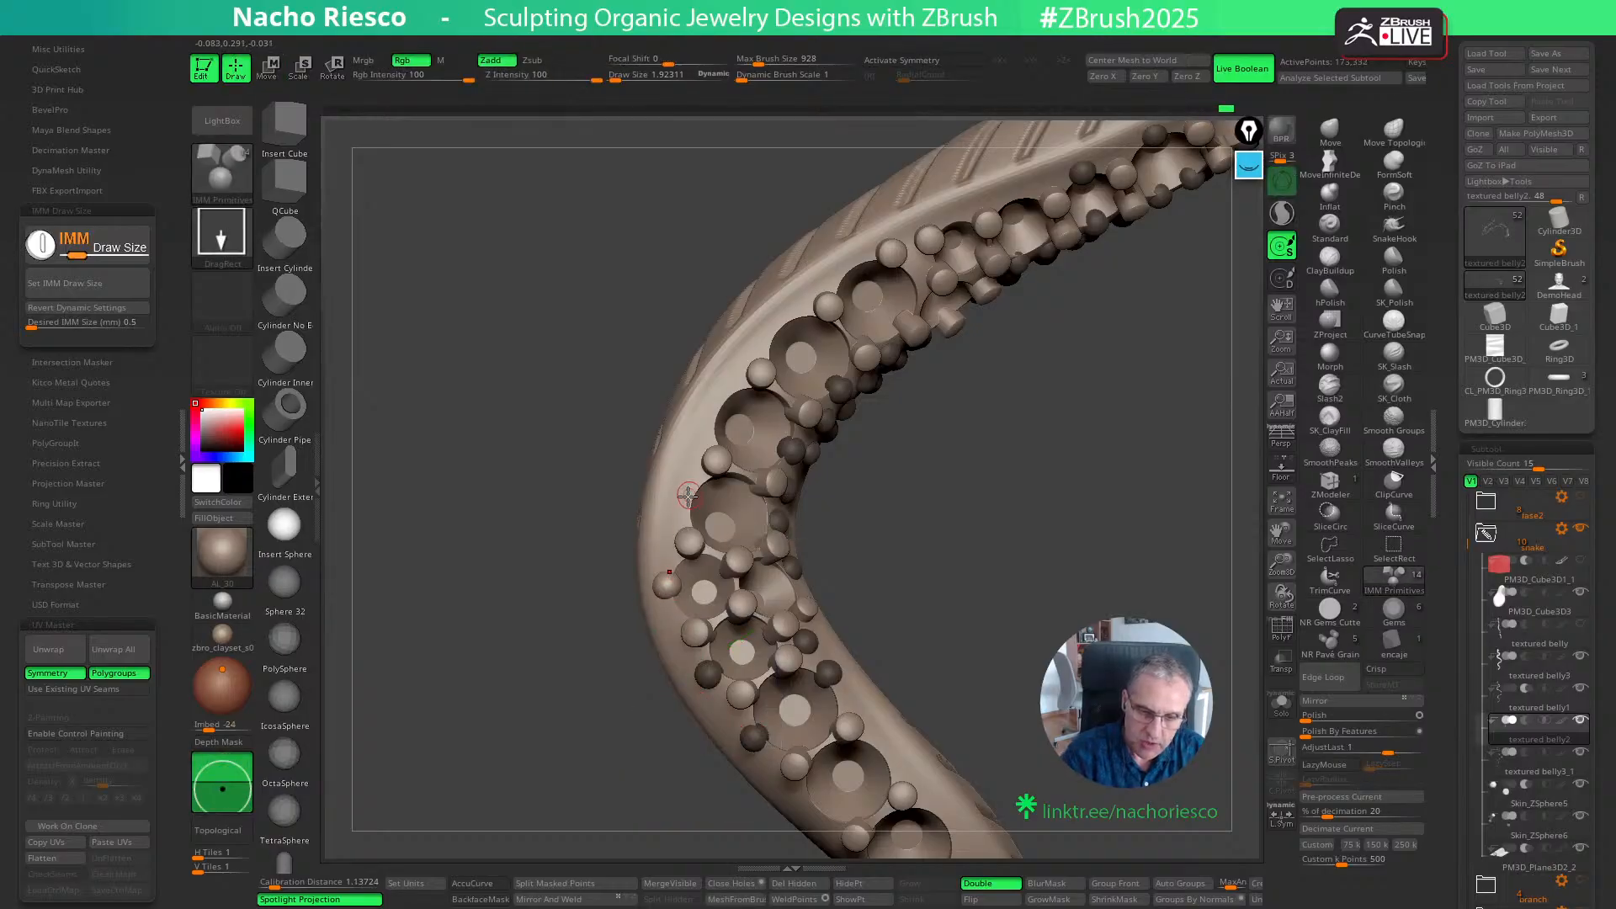
{"action": "left_click", "coordinate": [685, 500]}
{"action": "left_click", "coordinate": [705, 423]}
- Add a sphere on the inner edge past the bend and fill a second row of spheres along the outer flank
{"action": "left_click_drag", "start_coordinate": [1015, 549], "coordinate": [1001, 492], "text": "alt"}
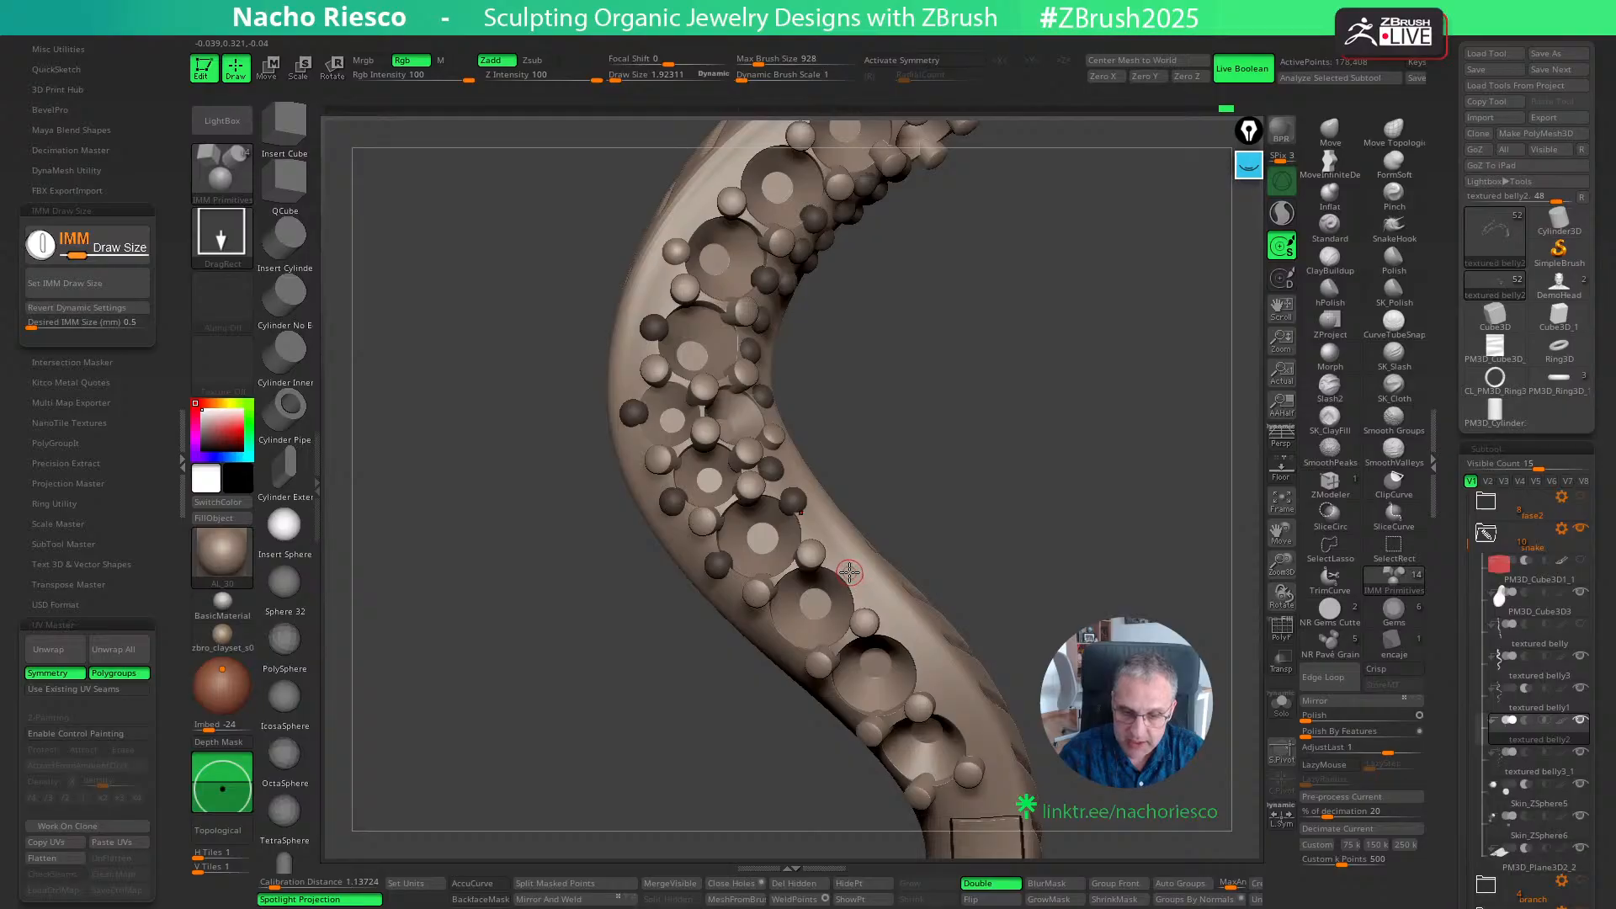
{"action": "left_click", "coordinate": [849, 573]}
{"action": "left_click_drag", "start_coordinate": [956, 541], "coordinate": [787, 647]}
{"action": "left_click_drag", "start_coordinate": [984, 478], "coordinate": [947, 503]}
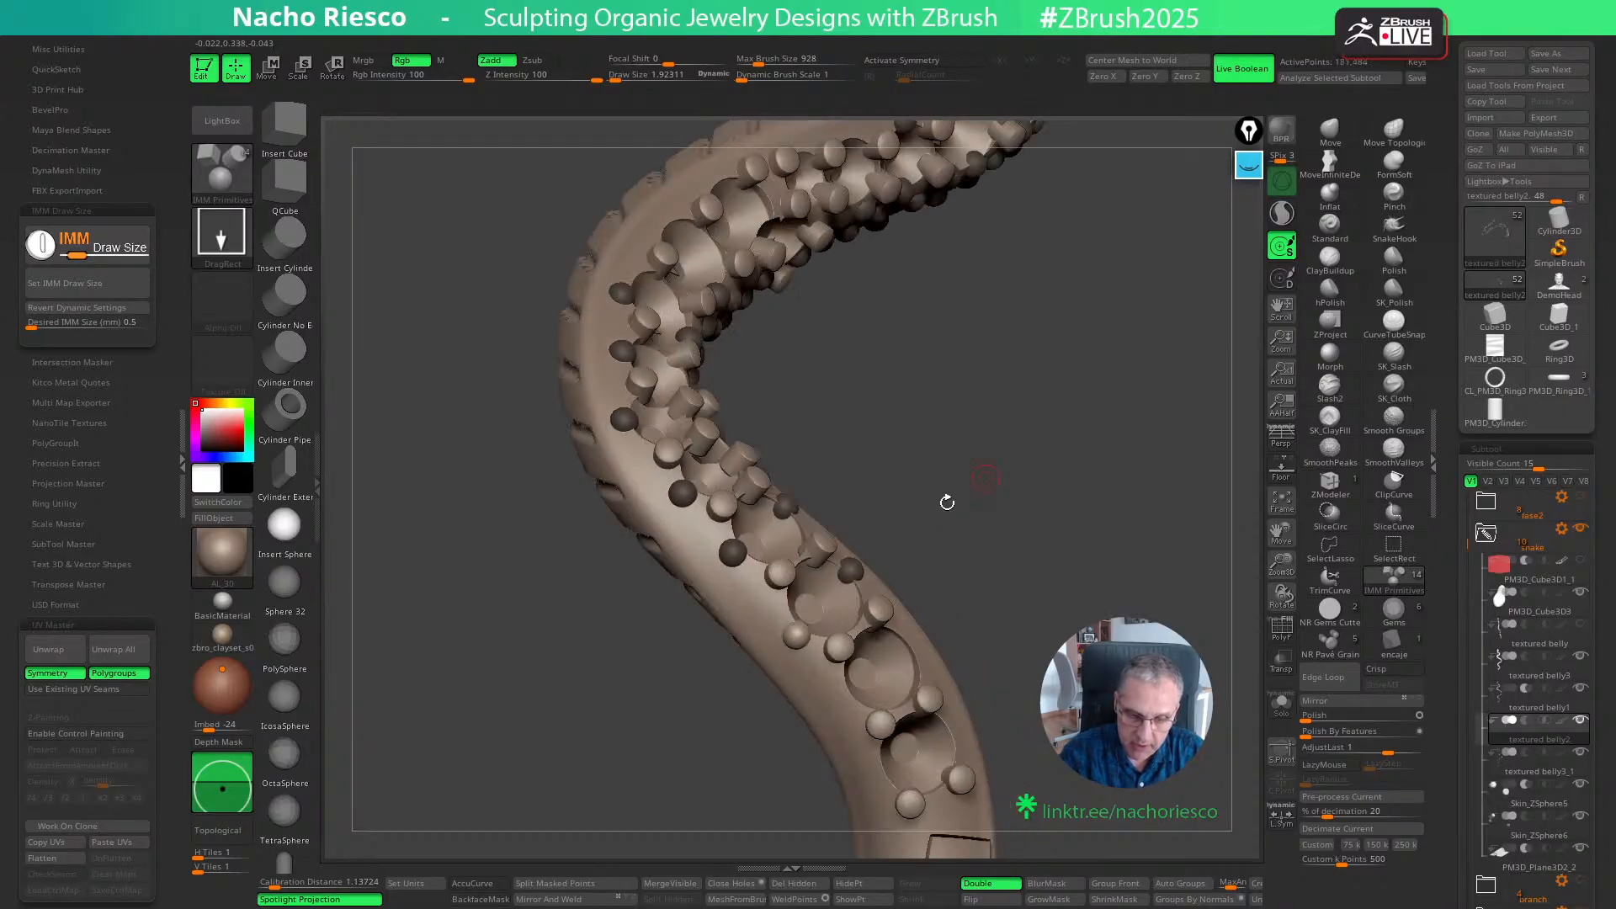
{"action": "left_click", "coordinate": [761, 604]}
{"action": "left_click", "coordinate": [695, 526]}
{"action": "left_click", "coordinate": [642, 468]}
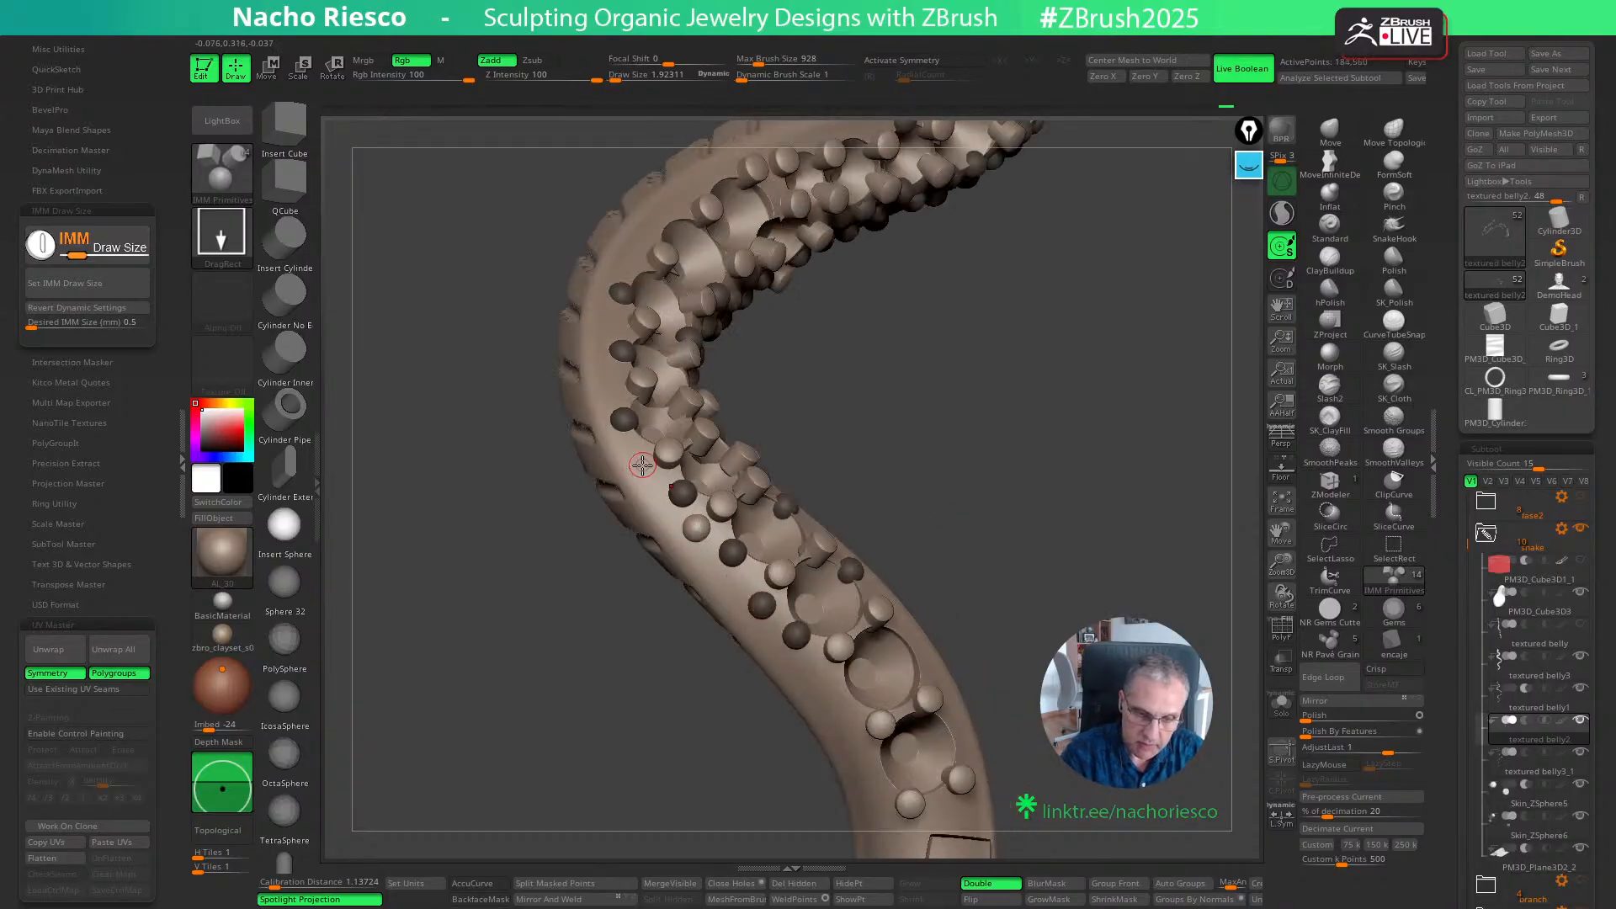
{"action": "left_click", "coordinate": [611, 381]}
{"action": "left_click", "coordinate": [612, 321]}
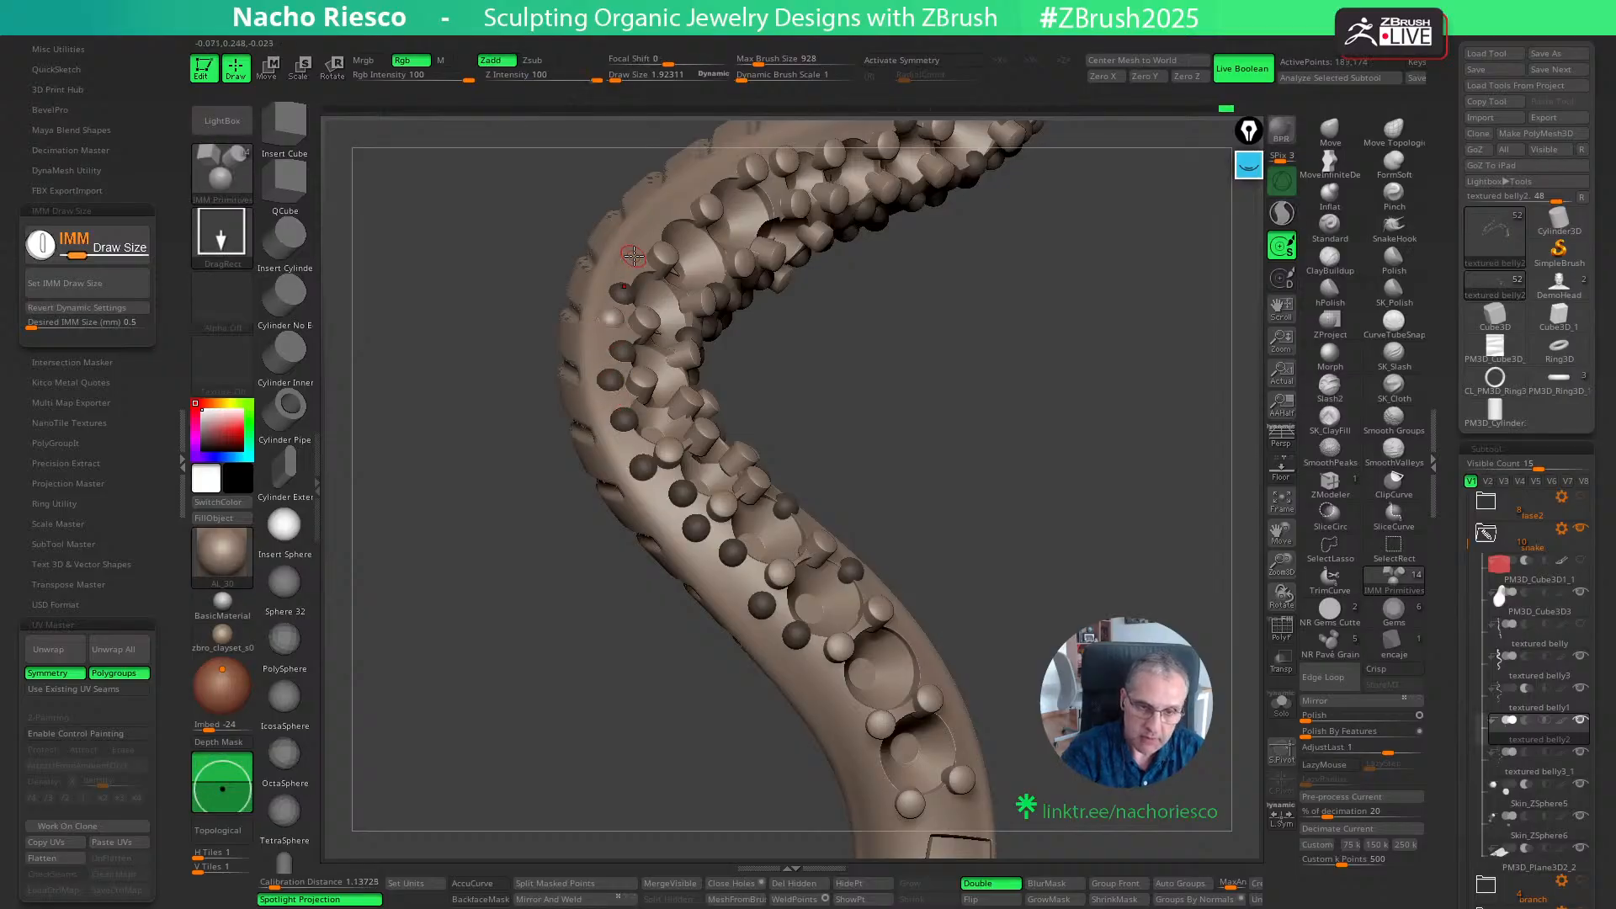
{"action": "left_click", "coordinate": [633, 258]}
- Insert spheres beside the grains on both edges of the stretch following the bend
{"action": "left_click_drag", "start_coordinate": [920, 357], "coordinate": [1022, 490]}
{"action": "left_click_drag", "start_coordinate": [1043, 570], "coordinate": [1041, 469]}
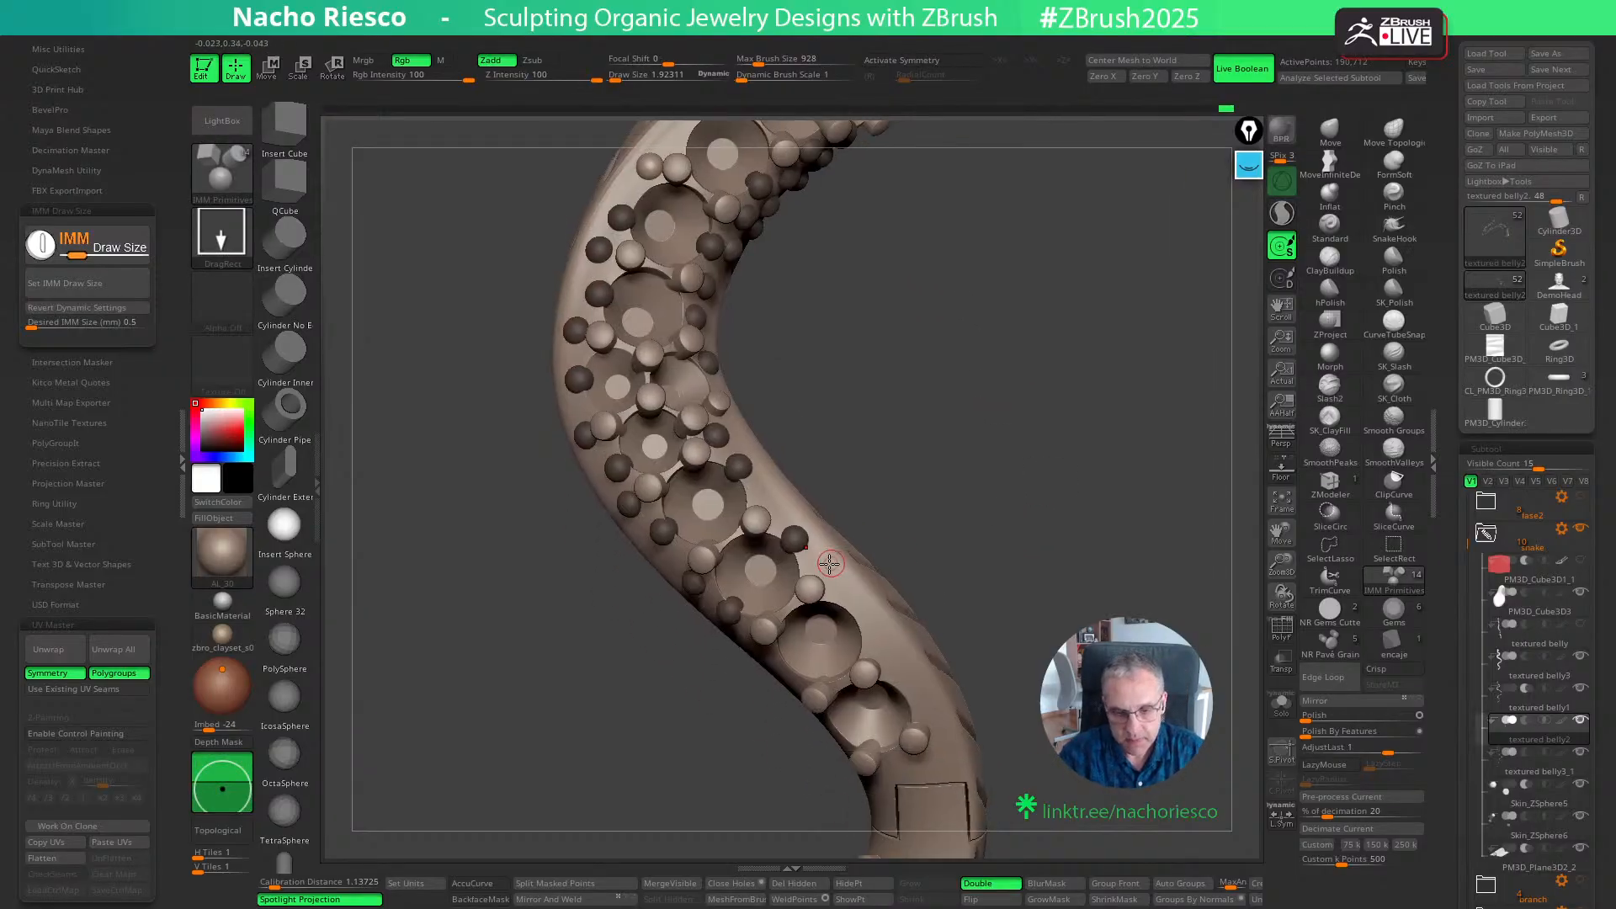
{"action": "left_click_drag", "start_coordinate": [1035, 574], "coordinate": [976, 569]}
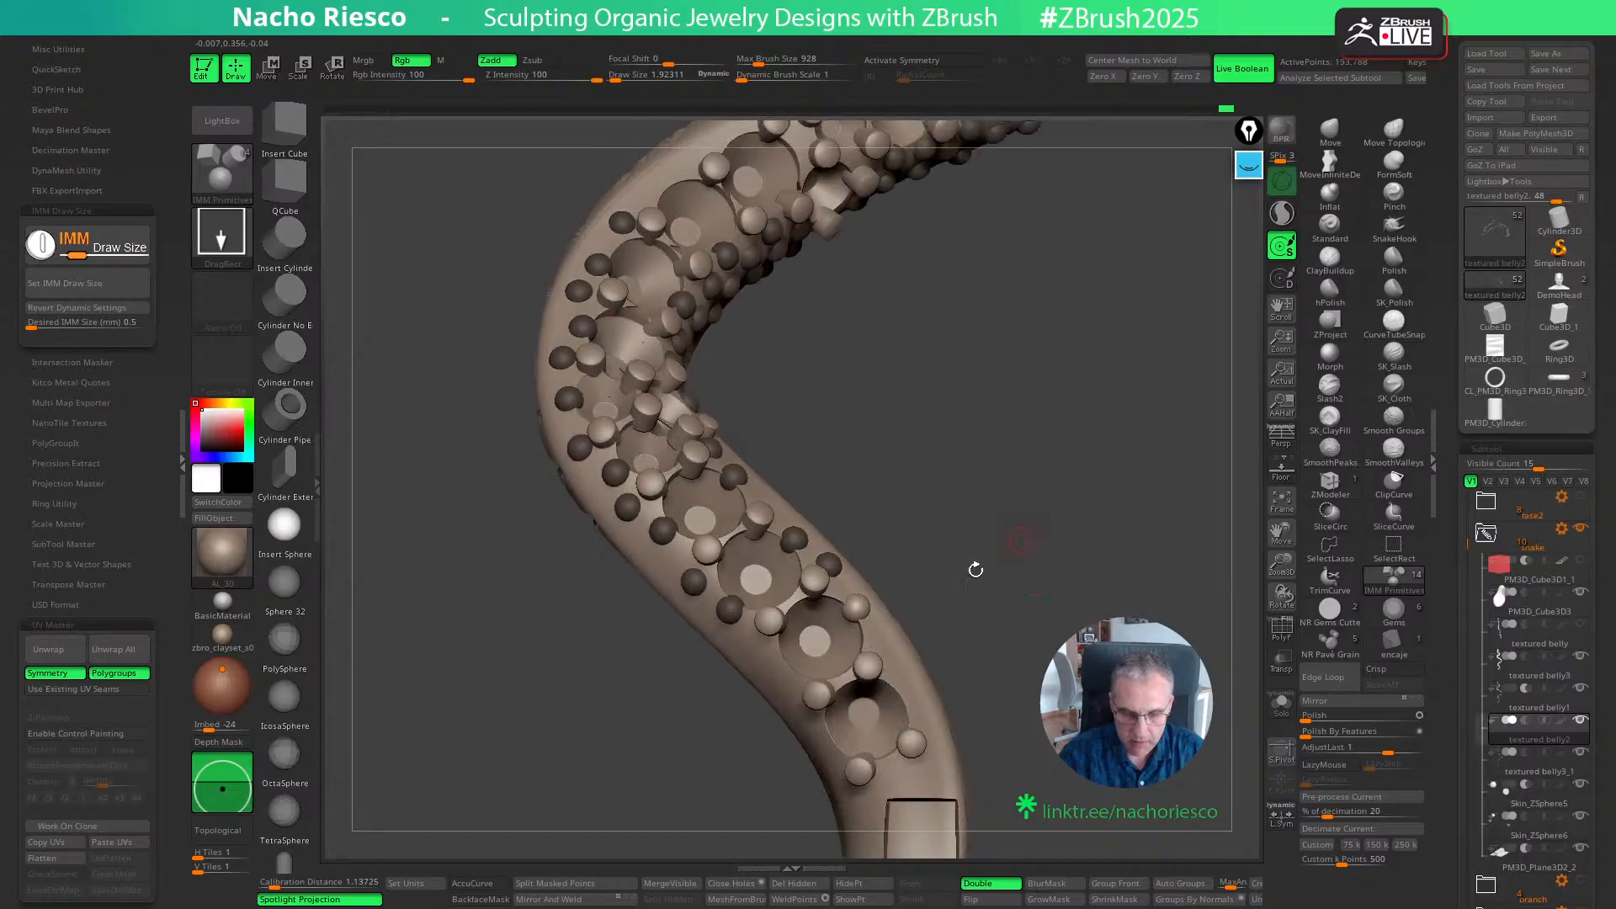
{"action": "left_click_drag", "start_coordinate": [781, 670], "coordinate": [787, 684]}
{"action": "left_click_drag", "start_coordinate": [1041, 596], "coordinate": [986, 599]}
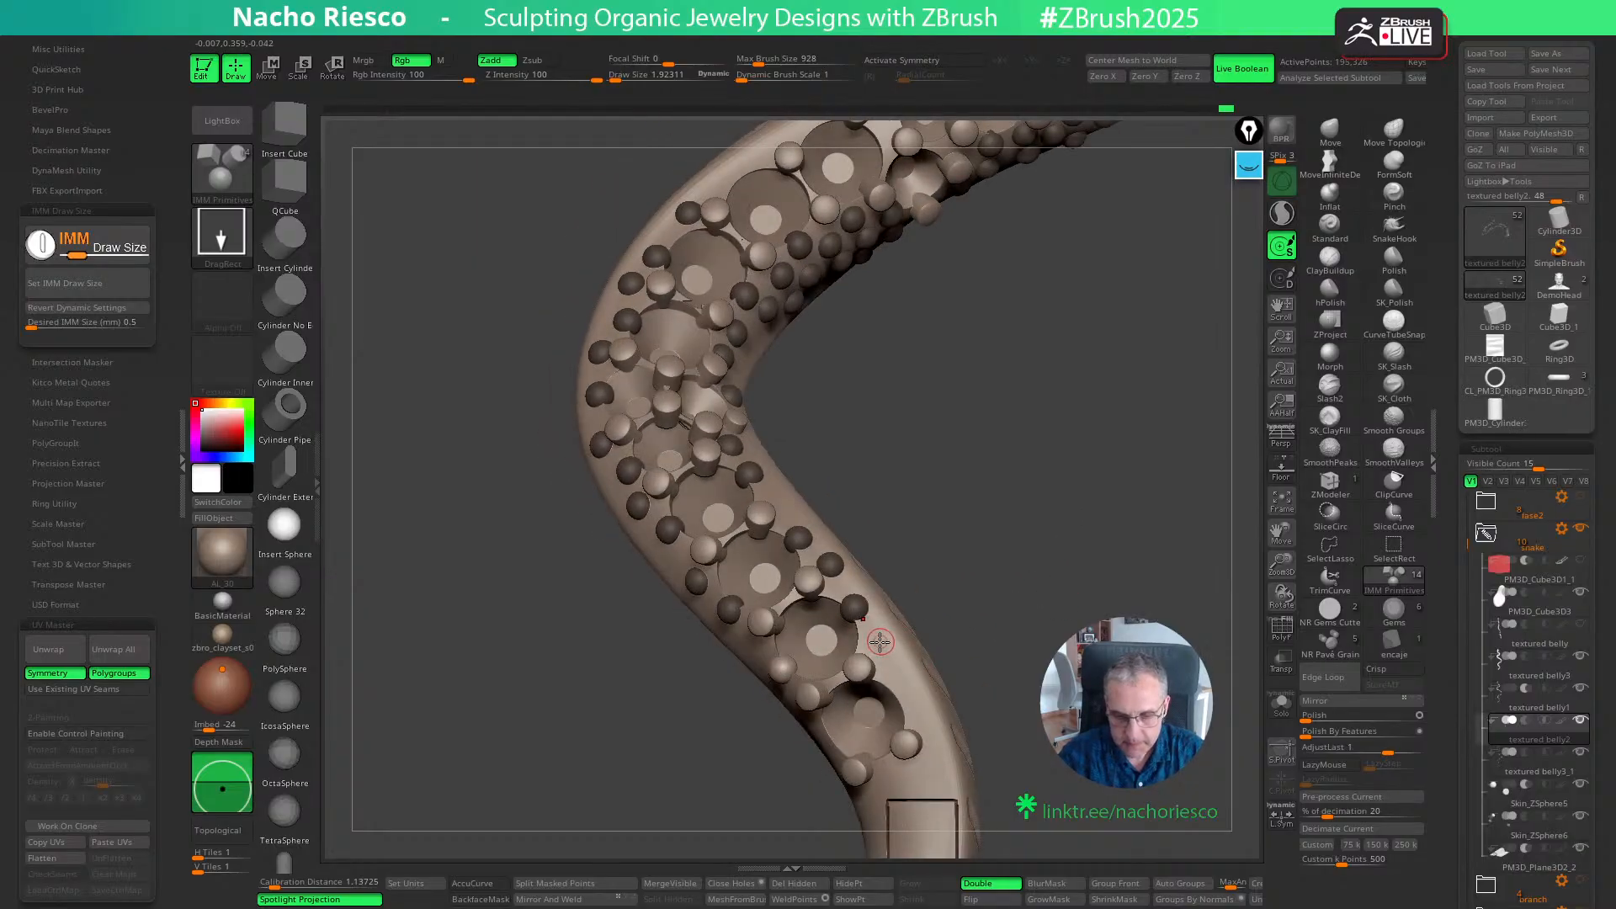
{"action": "left_click_drag", "start_coordinate": [879, 641], "coordinate": [903, 694]}
- Extend the outer-flank spheres beside the last gem seats before the rectangular outline
{"action": "left_click_drag", "start_coordinate": [1028, 641], "coordinate": [1035, 530]}
{"action": "left_click_drag", "start_coordinate": [839, 677], "coordinate": [838, 684]}
{"action": "left_click_drag", "start_coordinate": [756, 582], "coordinate": [759, 591]}
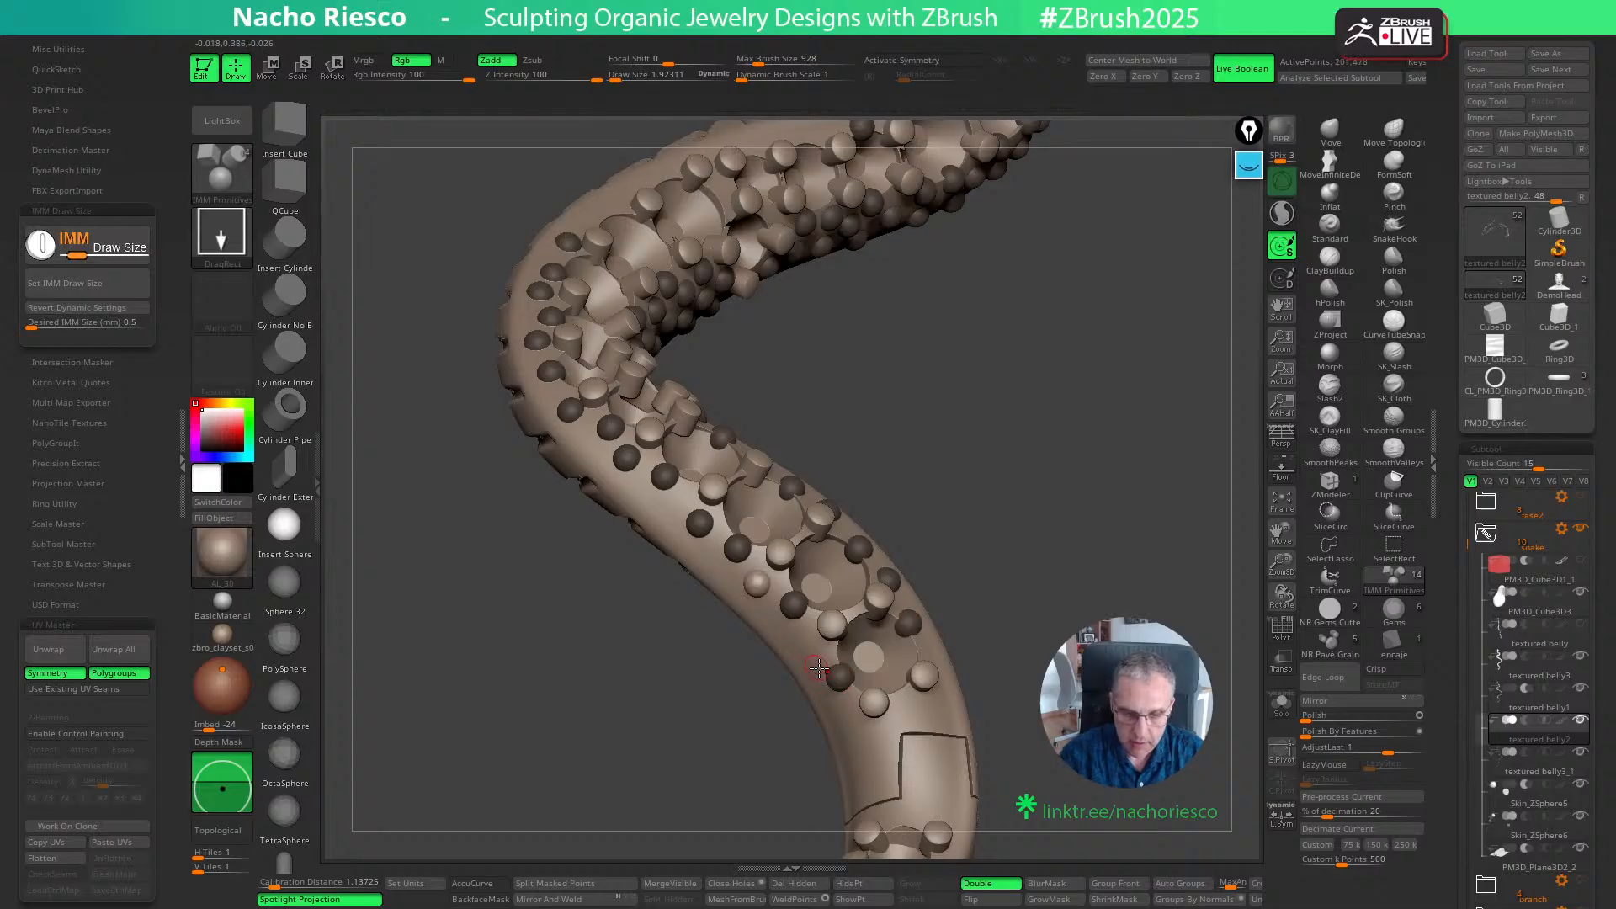
{"action": "left_click_drag", "start_coordinate": [810, 648], "coordinate": [812, 660]}
- Complete the second row along the opposite edge and place spheres around the gem seat next to the rectangular outline
{"action": "left_click_drag", "start_coordinate": [1020, 535], "coordinate": [1026, 578]}
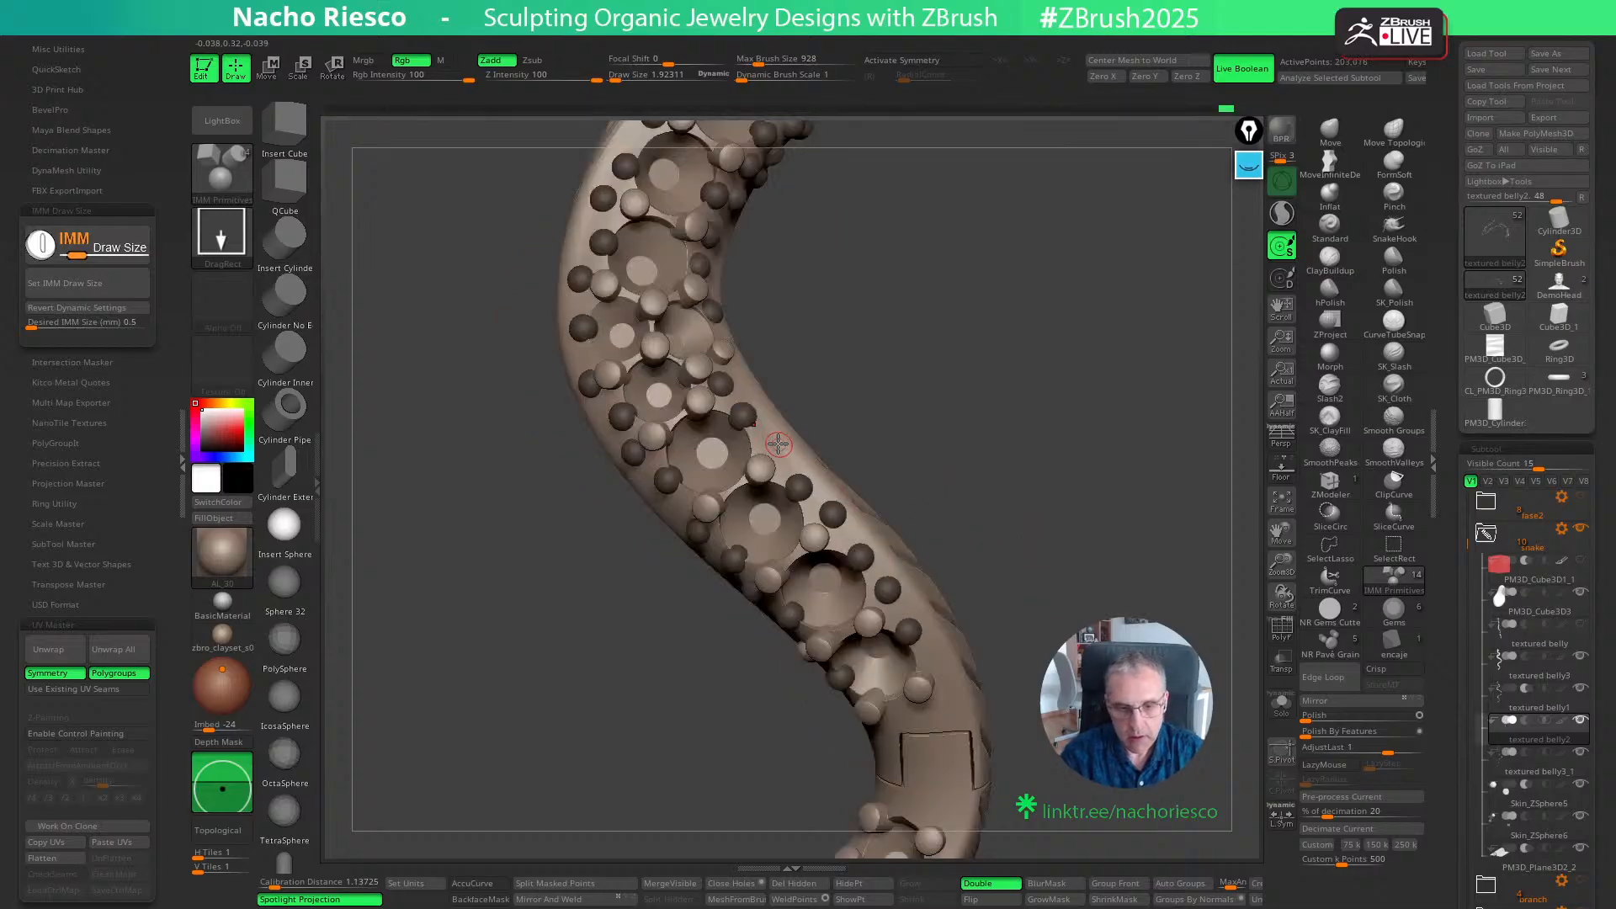
{"action": "left_click_drag", "start_coordinate": [778, 445], "coordinate": [780, 455]}
{"action": "mouse_move", "coordinate": [1053, 582]}
{"action": "left_mouse_down", "text": "alt"}
{"action": "mouse_move", "coordinate": [1009, 434]}
{"action": "mouse_move", "coordinate": [940, 509]}
{"action": "left_mouse_up", "text": "alt"}
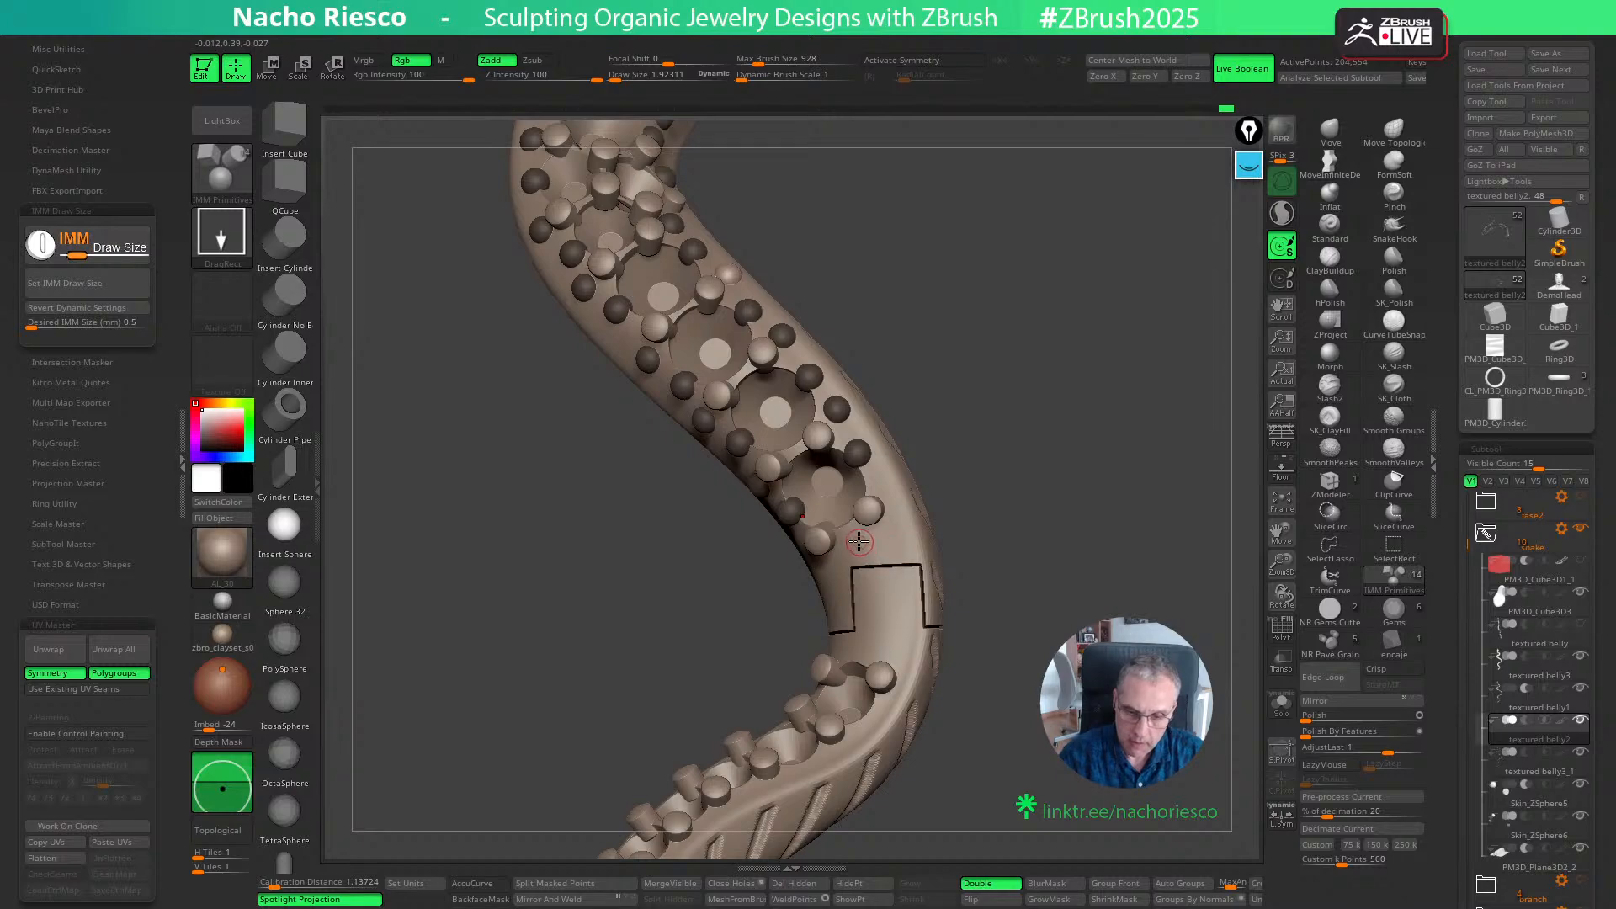
{"action": "left_click_drag", "start_coordinate": [860, 543], "coordinate": [899, 542]}
{"action": "left_click_drag", "start_coordinate": [888, 483], "coordinate": [1020, 517]}
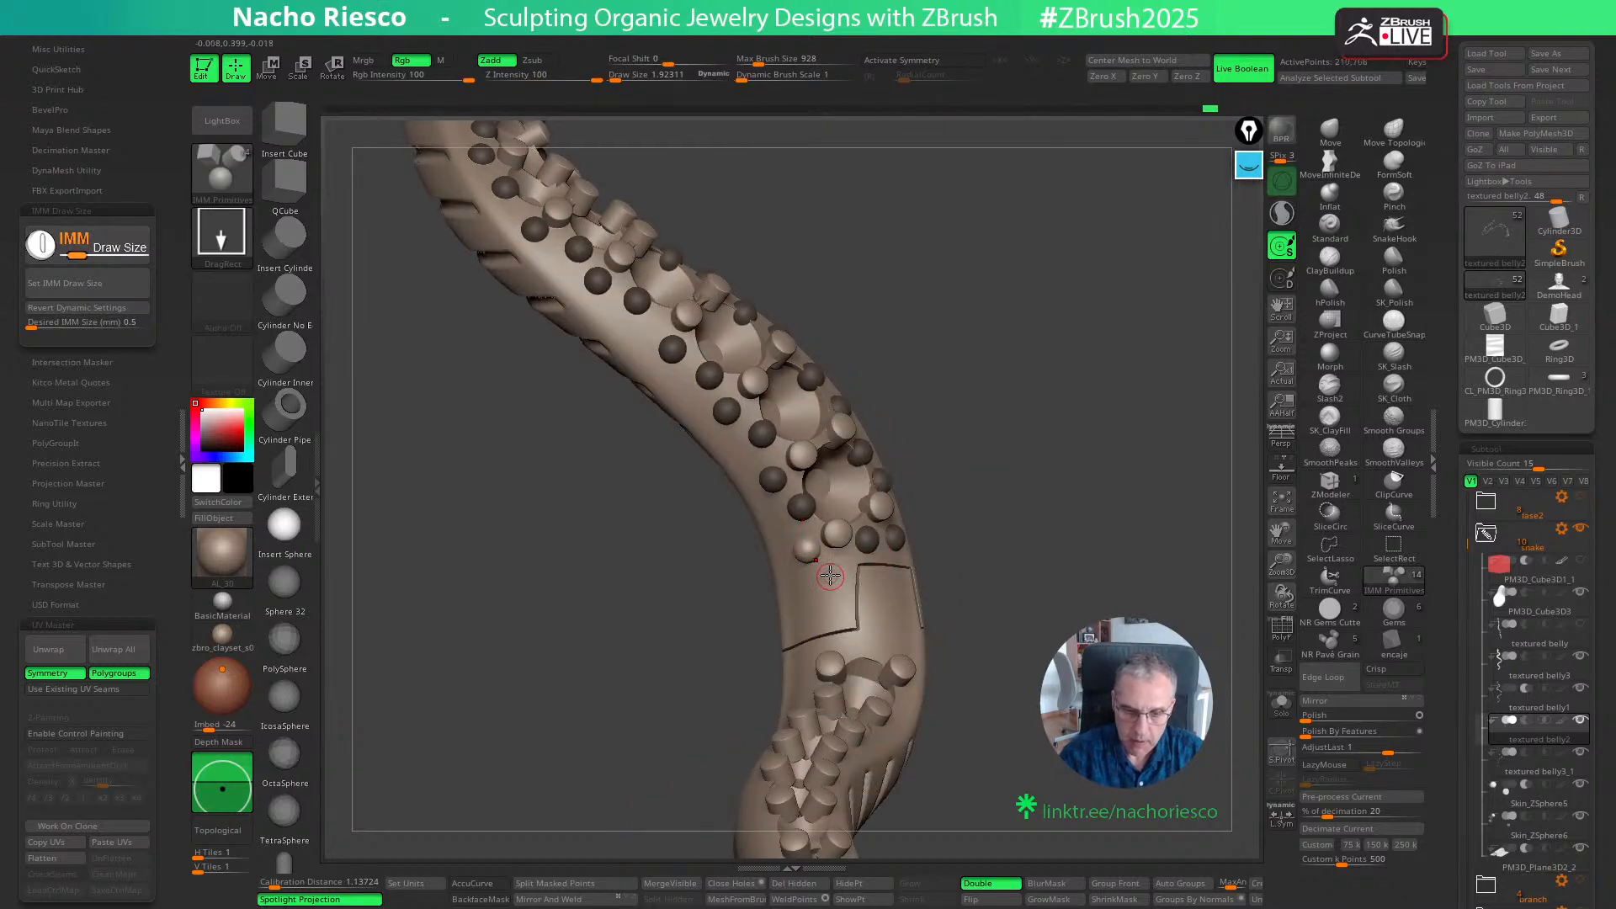
{"action": "left_click_drag", "start_coordinate": [828, 579], "coordinate": [830, 584]}
- Place a group of three spheres on the tail side of the rectangular outline, above the next gem seat
{"action": "left_click_drag", "start_coordinate": [976, 574], "coordinate": [1024, 588]}
{"action": "left_click_drag", "start_coordinate": [1075, 643], "coordinate": [1004, 636], "text": "alt"}
{"action": "mouse_move", "coordinate": [872, 547]}
{"action": "left_mouse_down"}
{"action": "mouse_move", "coordinate": [903, 552]}
{"action": "mouse_move", "coordinate": [893, 528]}
{"action": "left_mouse_up"}
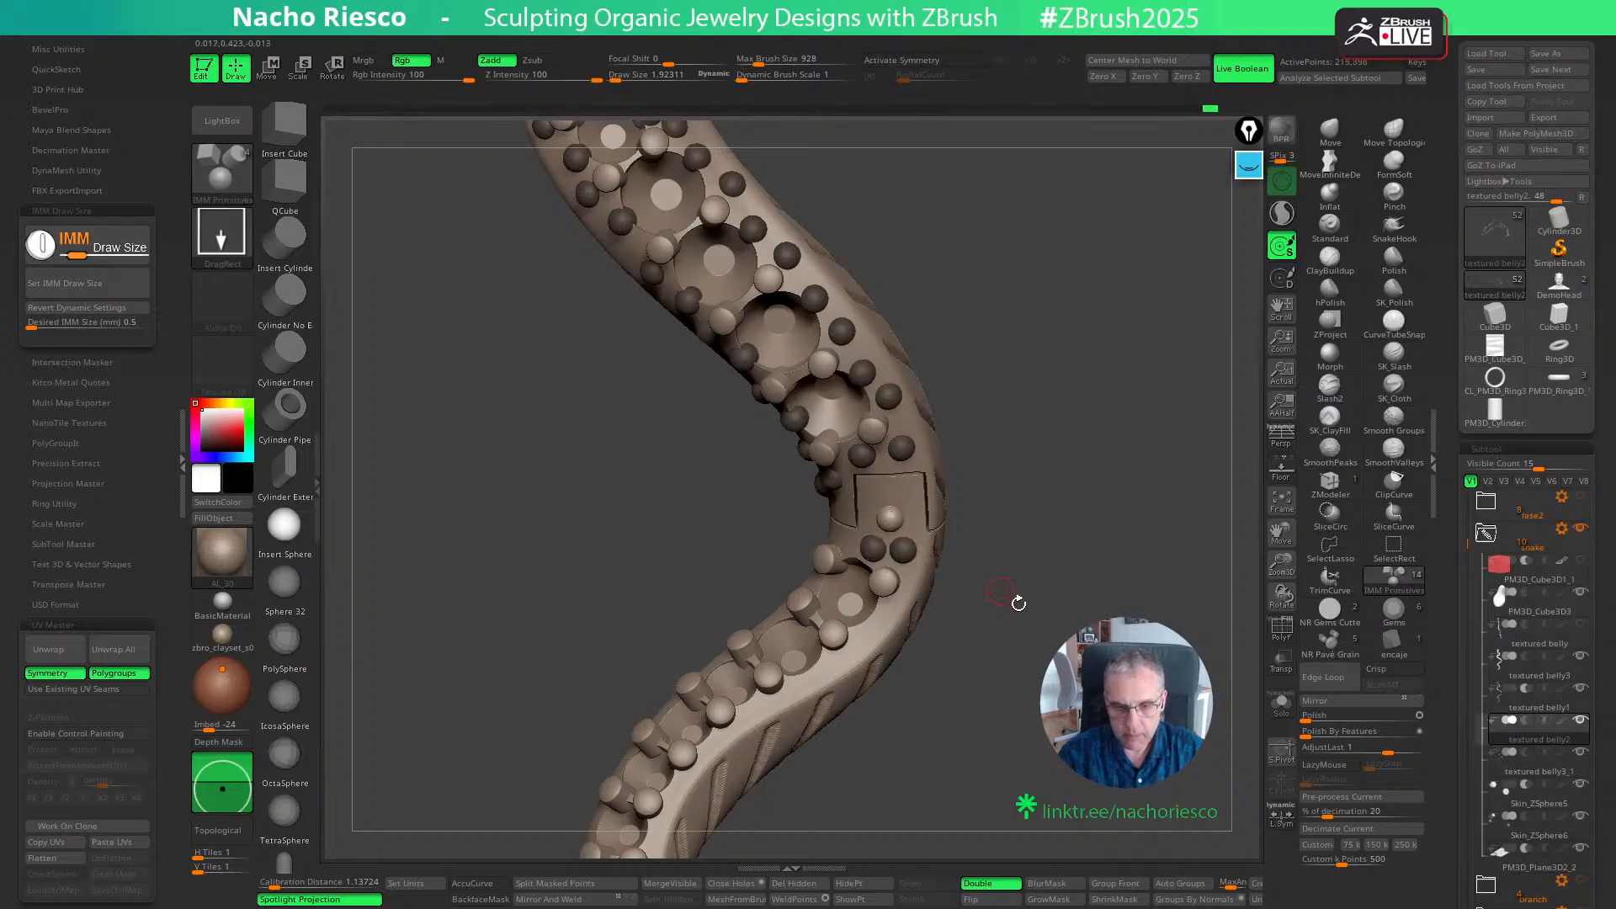
- Place a cluster of spheres around the last gem seat near the tail tip, undoing the misplaced ones
{"action": "left_click_drag", "start_coordinate": [1017, 603], "coordinate": [1027, 523], "text": "alt"}
{"action": "left_click_drag", "start_coordinate": [1066, 577], "coordinate": [1024, 659]}
{"action": "left_click_drag", "start_coordinate": [806, 690], "coordinate": [823, 701], "text": "ctrl"}
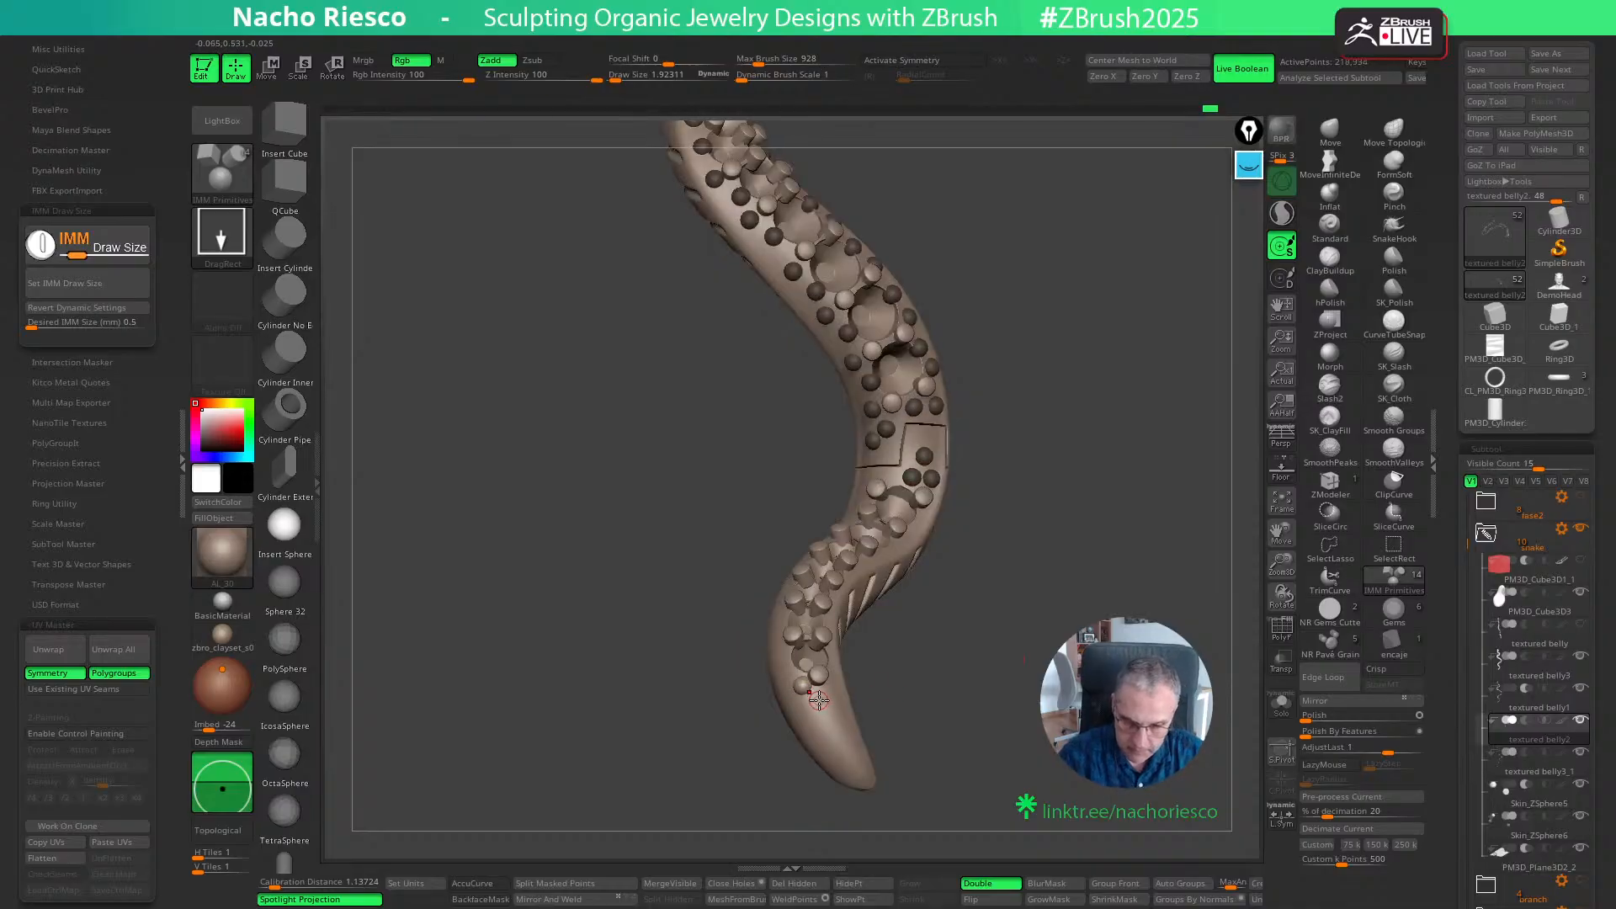
{"action": "key", "text": "ctrl+z"}
{"action": "left_click_drag", "start_coordinate": [966, 678], "coordinate": [951, 692]}
{"action": "left_click_drag", "start_coordinate": [798, 683], "coordinate": [835, 709], "text": "ctrl"}
{"action": "left_click_drag", "start_coordinate": [927, 700], "coordinate": [942, 691]}
{"action": "key", "text": "ctrl+z"}
{"action": "left_click_drag", "start_coordinate": [820, 698], "coordinate": [823, 704], "text": "ctrl"}
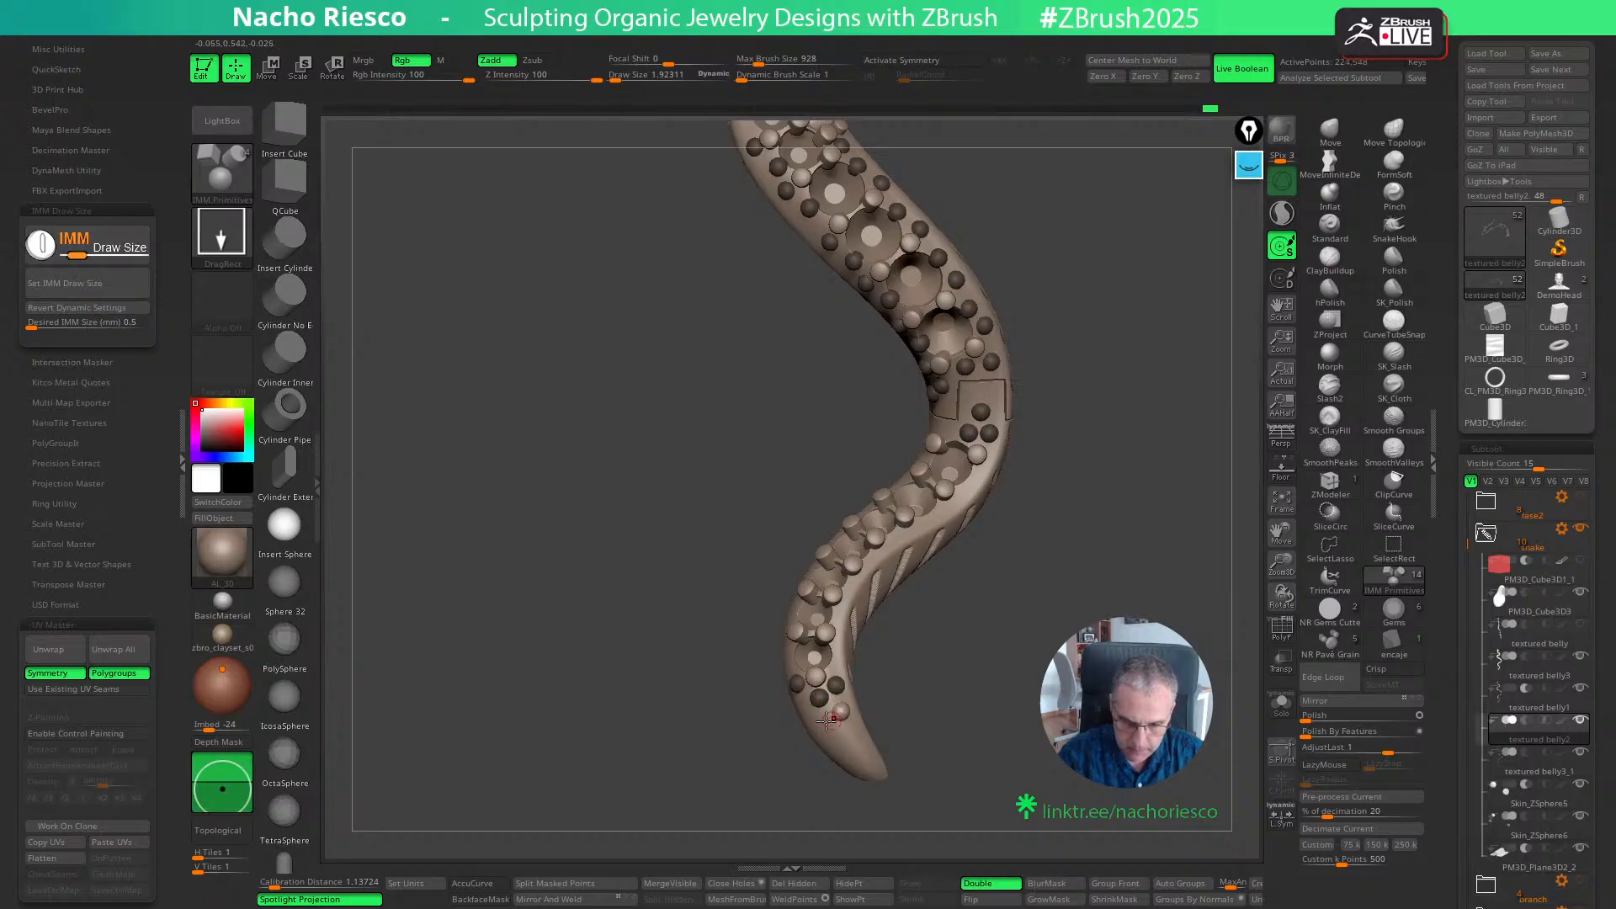
- Insert spheres between the grains along the body edge next to the ridged belly
{"action": "mouse_move", "coordinate": [819, 719]}
{"action": "left_mouse_down", "text": "ctrl"}
{"action": "mouse_move", "coordinate": [859, 757]}
{"action": "mouse_move", "coordinate": [969, 755]}
{"action": "mouse_move", "coordinate": [1084, 555]}
{"action": "mouse_move", "coordinate": [1080, 623]}
{"action": "mouse_move", "coordinate": [1049, 588]}
{"action": "mouse_move", "coordinate": [950, 664]}
{"action": "left_mouse_up", "text": "ctrl"}
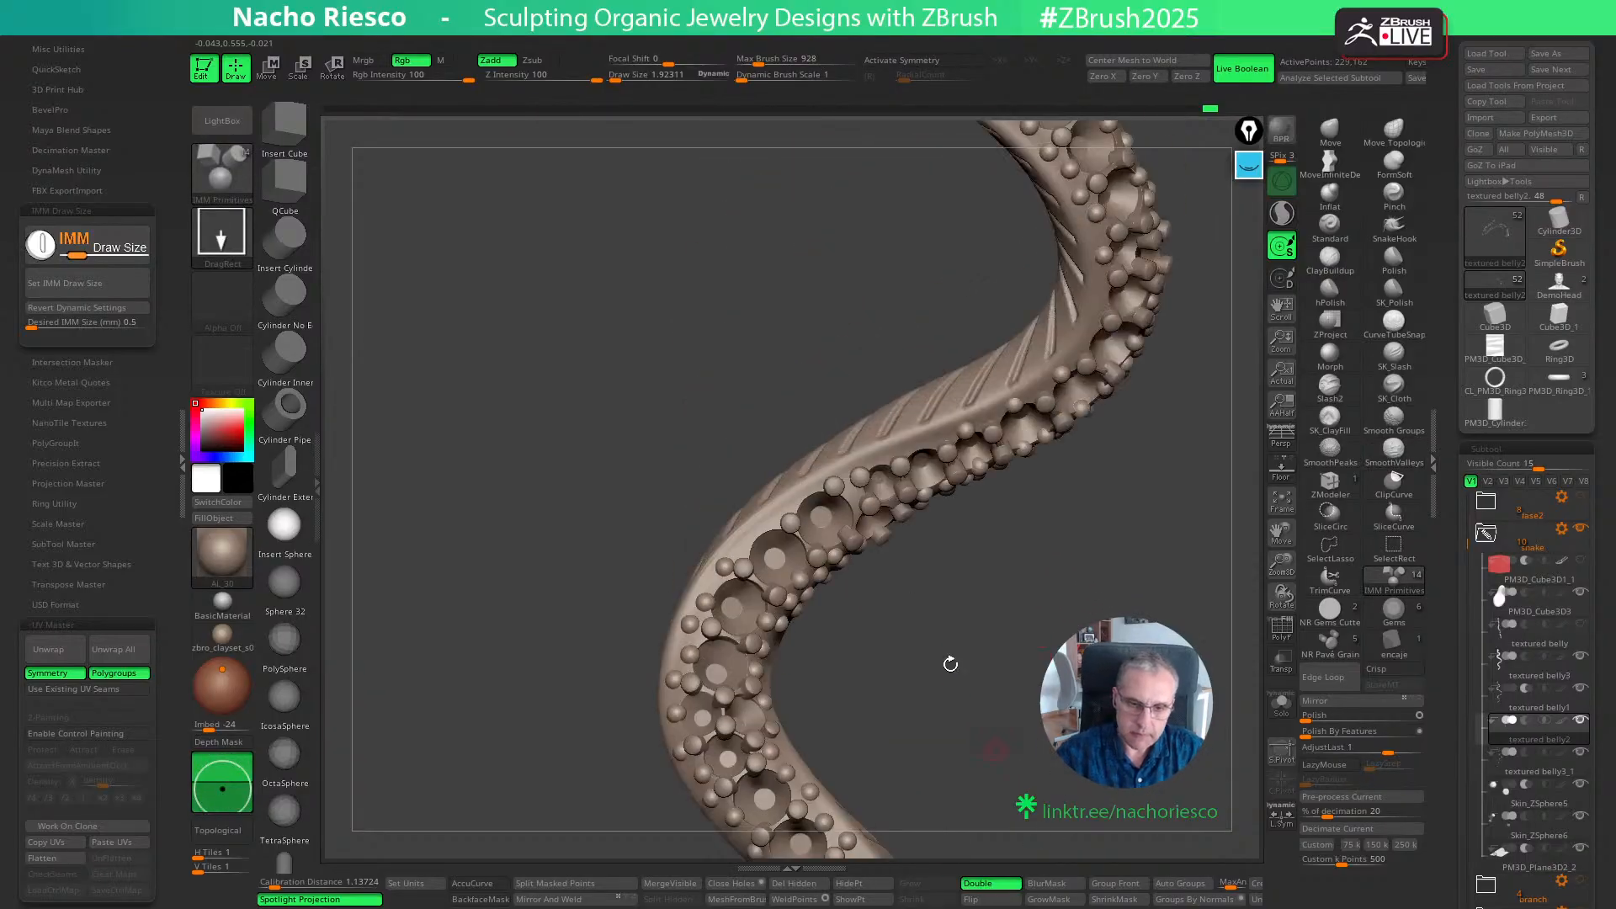
{"action": "left_click_drag", "start_coordinate": [760, 532], "coordinate": [766, 538], "text": "ctrl"}
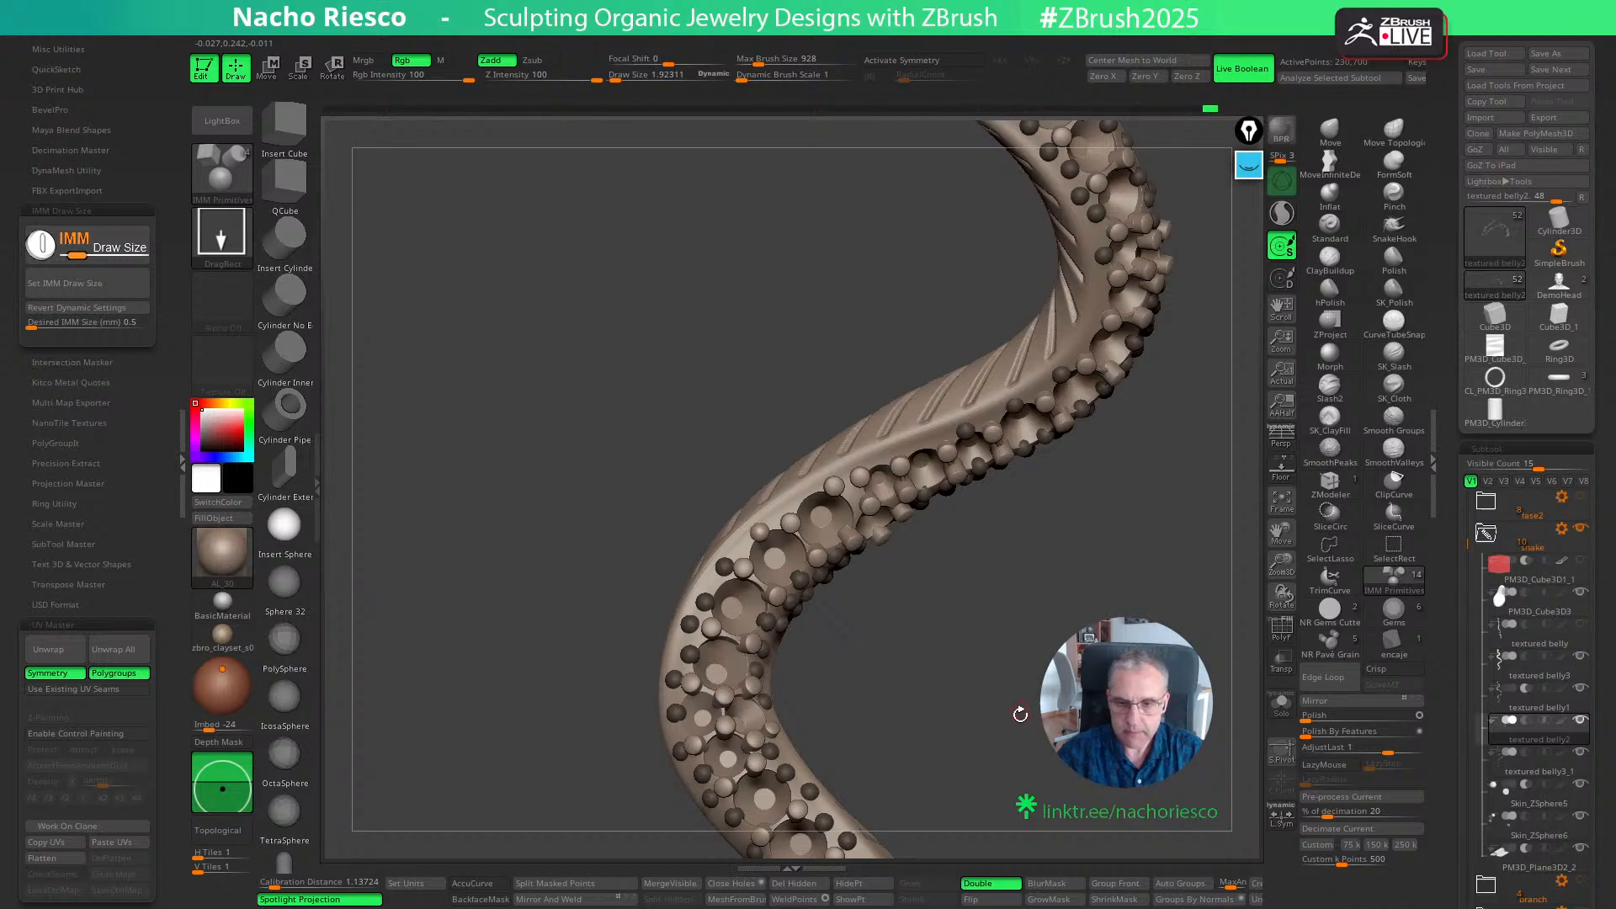
{"action": "left_click_drag", "start_coordinate": [1020, 713], "coordinate": [1010, 643], "text": "alt"}
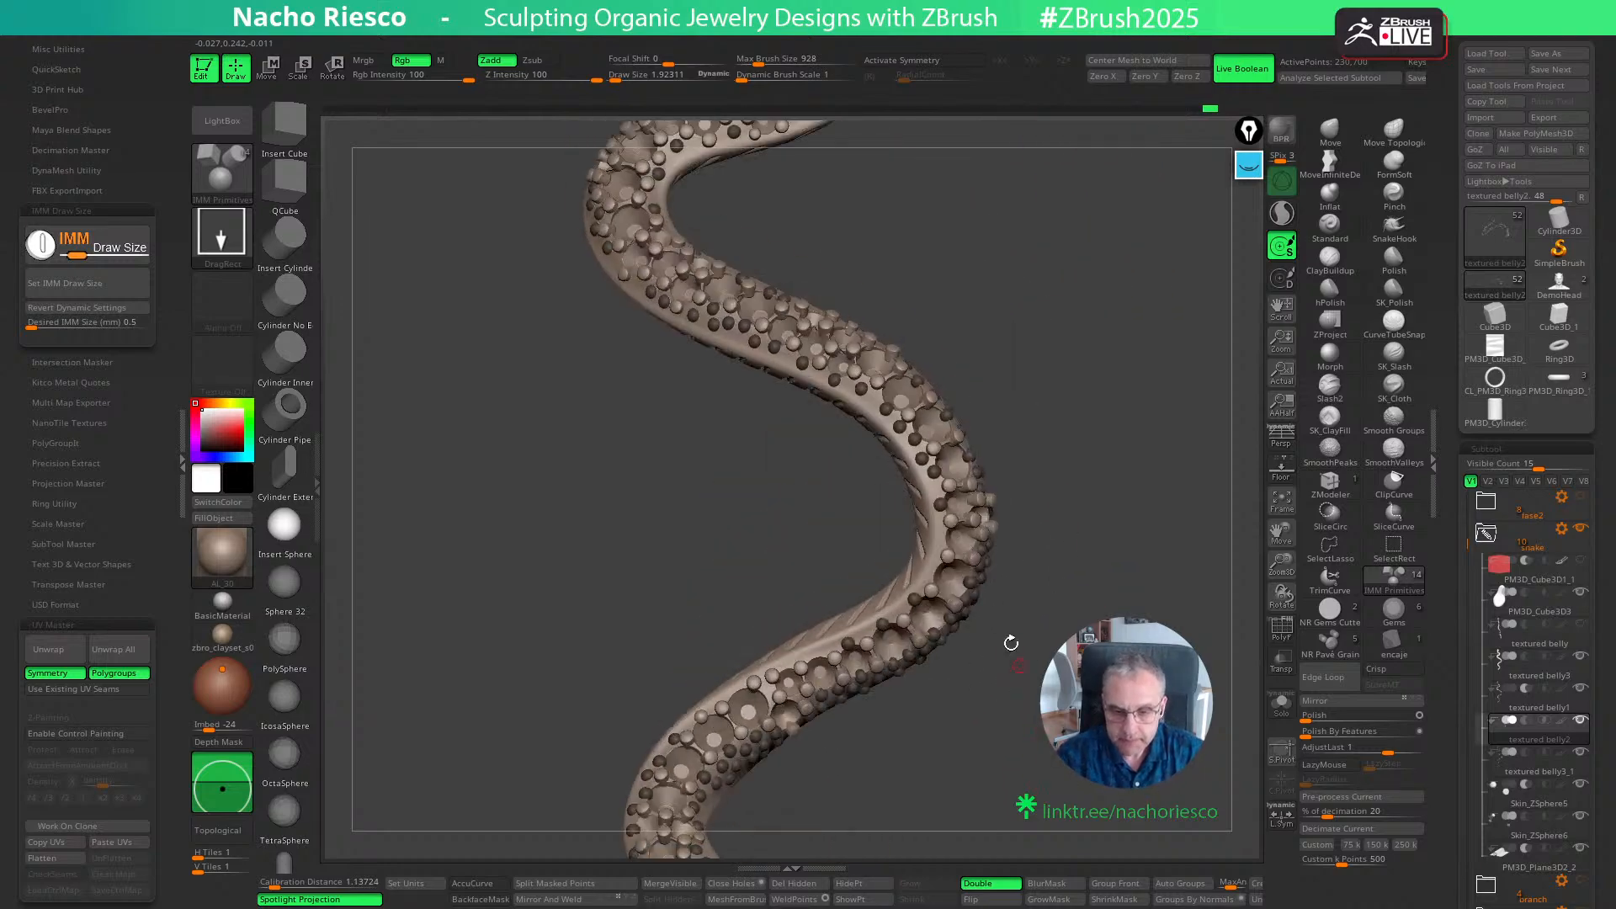
{"action": "left_click_drag", "start_coordinate": [993, 548], "coordinate": [1204, 209]}
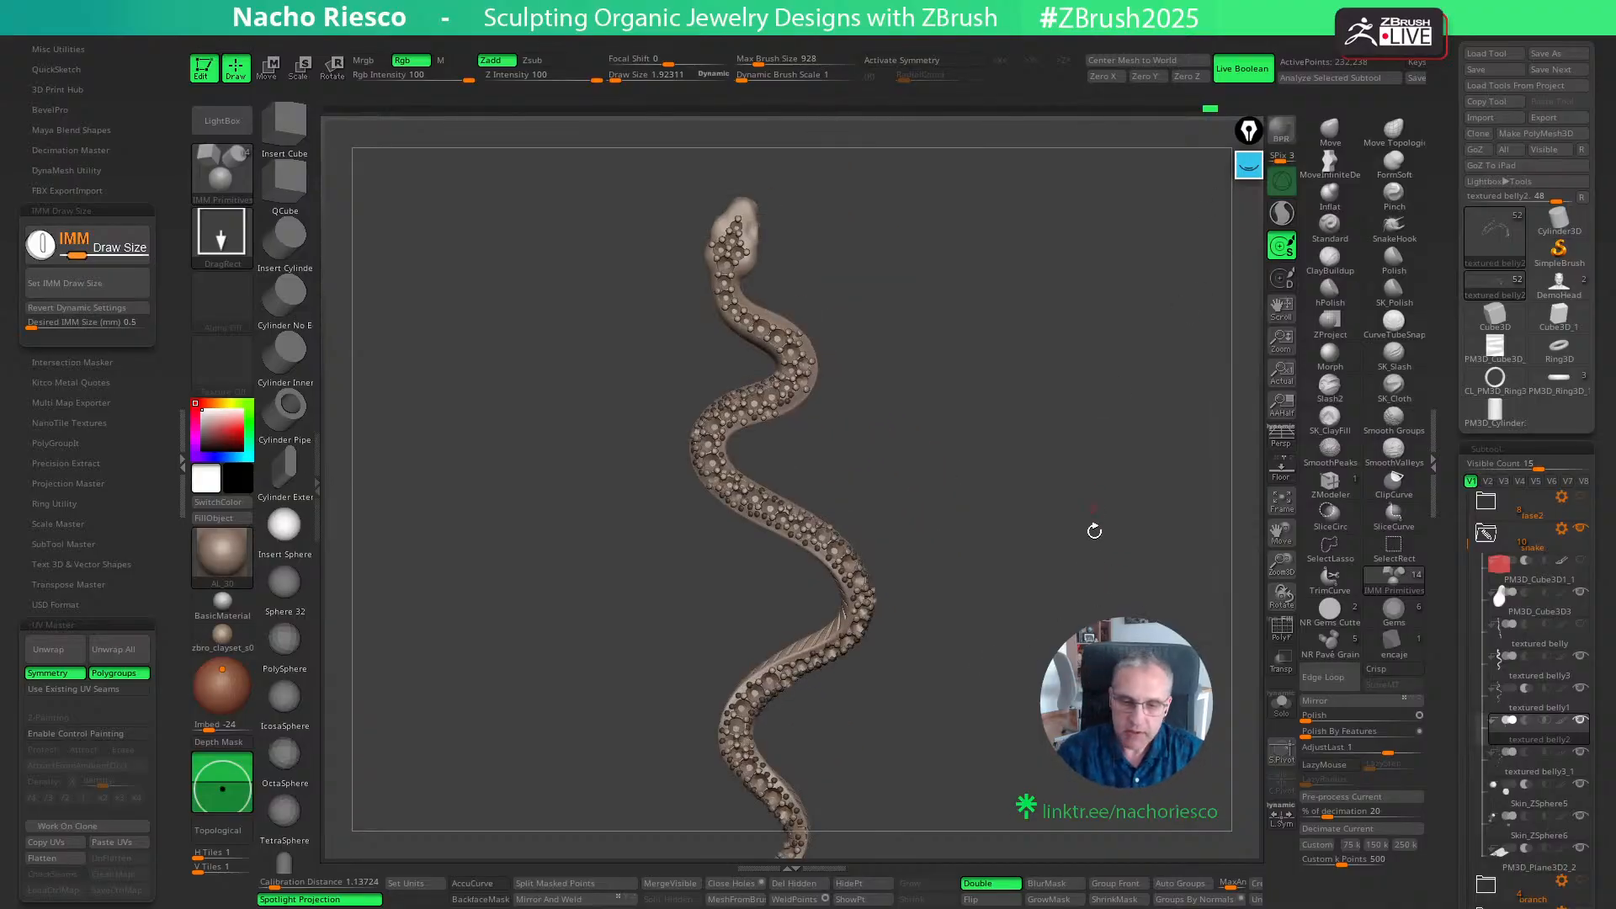
- Insert spheres between the grains along the neck's inner curve and begin a second row outside them
{"action": "left_click_drag", "start_coordinate": [1094, 530], "coordinate": [1073, 556]}
{"action": "left_click_drag", "start_coordinate": [1073, 493], "coordinate": [1071, 597], "text": "alt"}
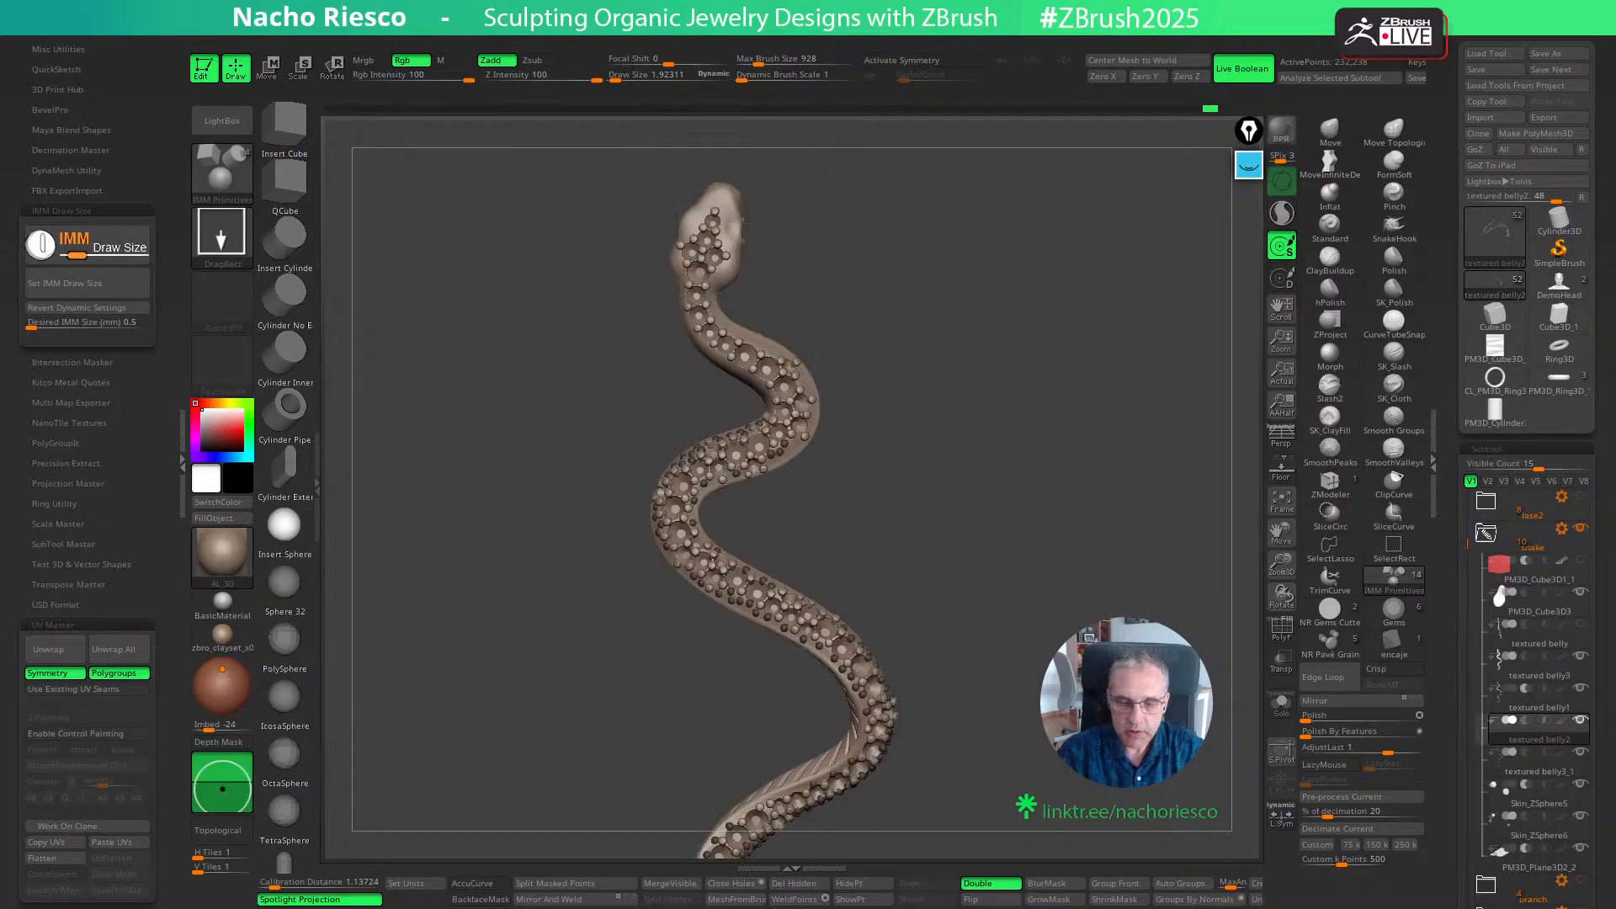
{"action": "left_click_drag", "start_coordinate": [968, 471], "coordinate": [1022, 708], "text": "alt"}
{"action": "left_click_drag", "start_coordinate": [876, 522], "coordinate": [804, 543]}
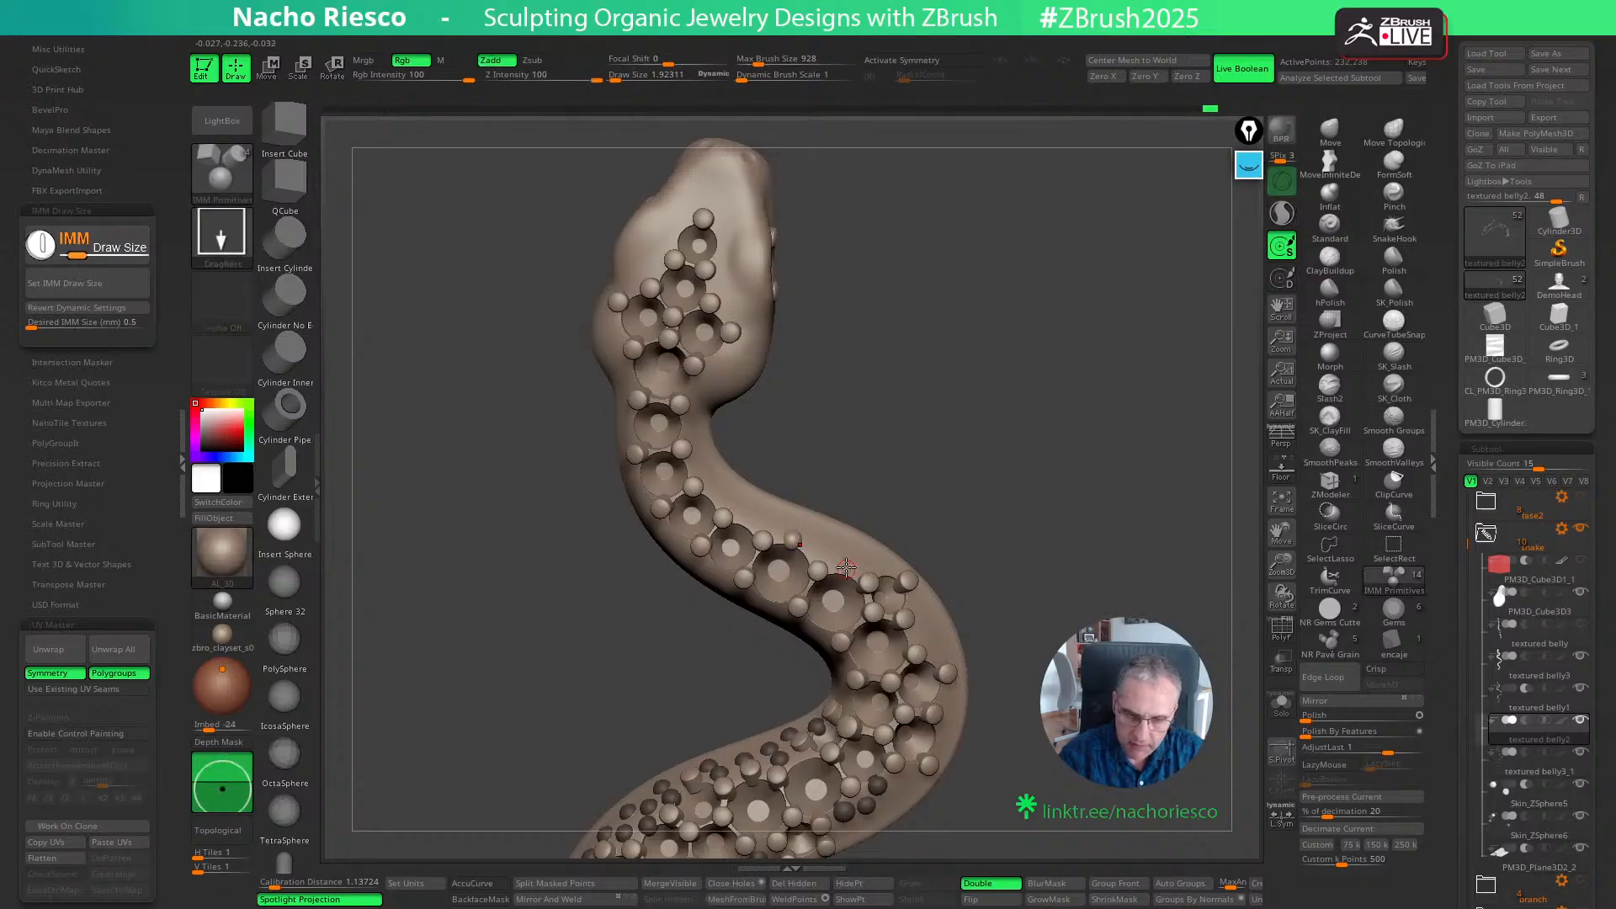
{"action": "left_click_drag", "start_coordinate": [846, 567], "coordinate": [852, 581]}
{"action": "left_click", "coordinate": [749, 512]}
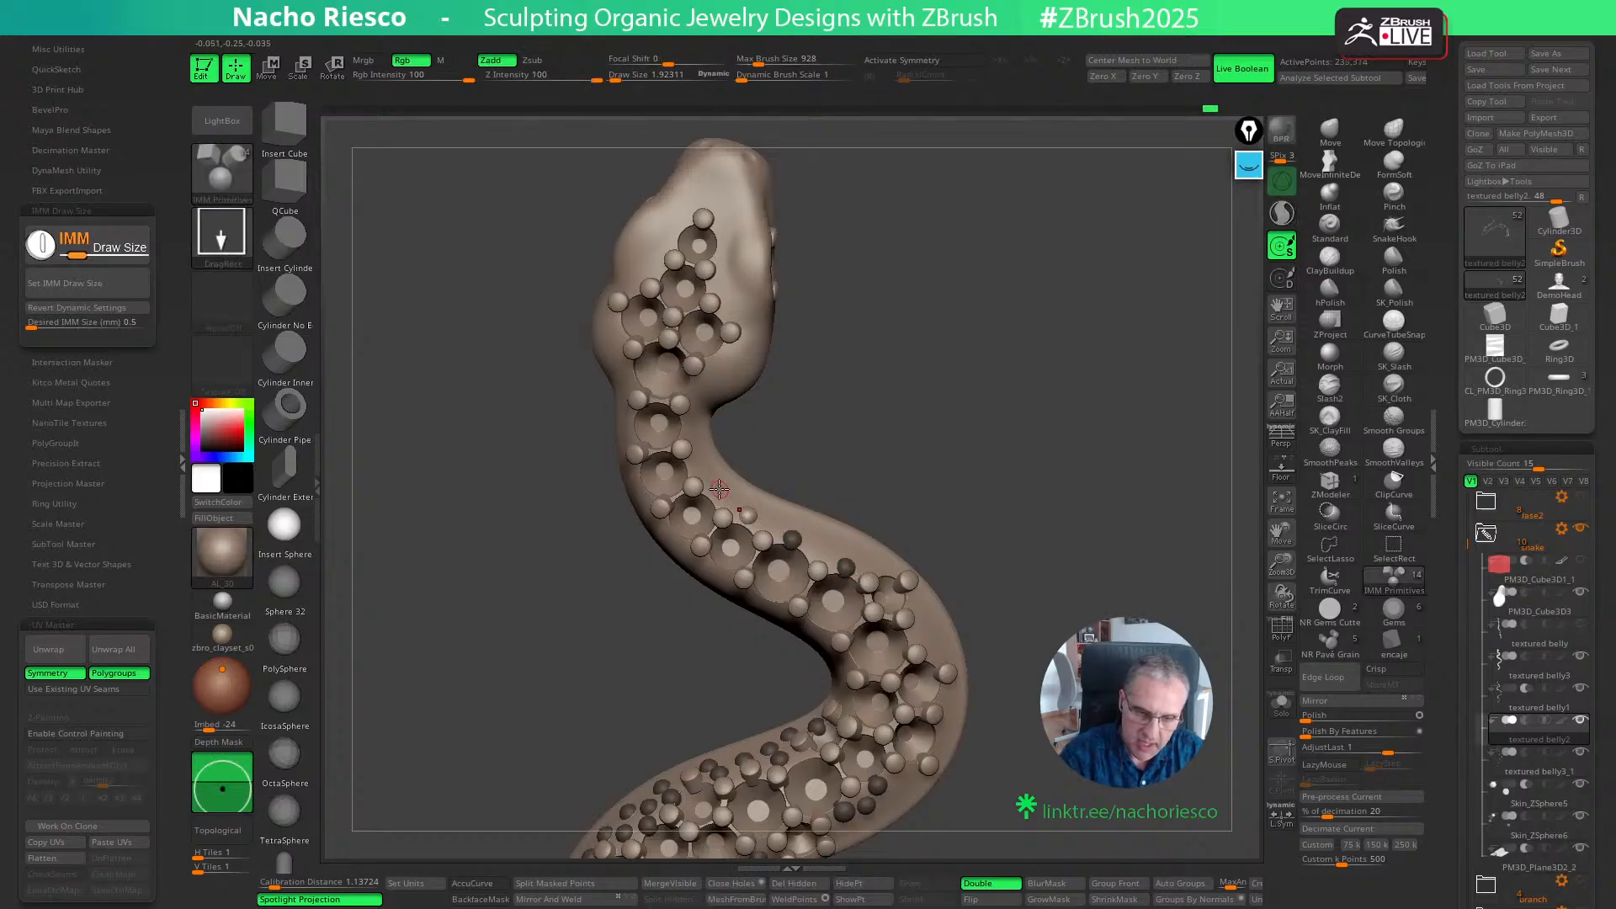
{"action": "left_click_drag", "start_coordinate": [878, 403], "coordinate": [905, 391]}
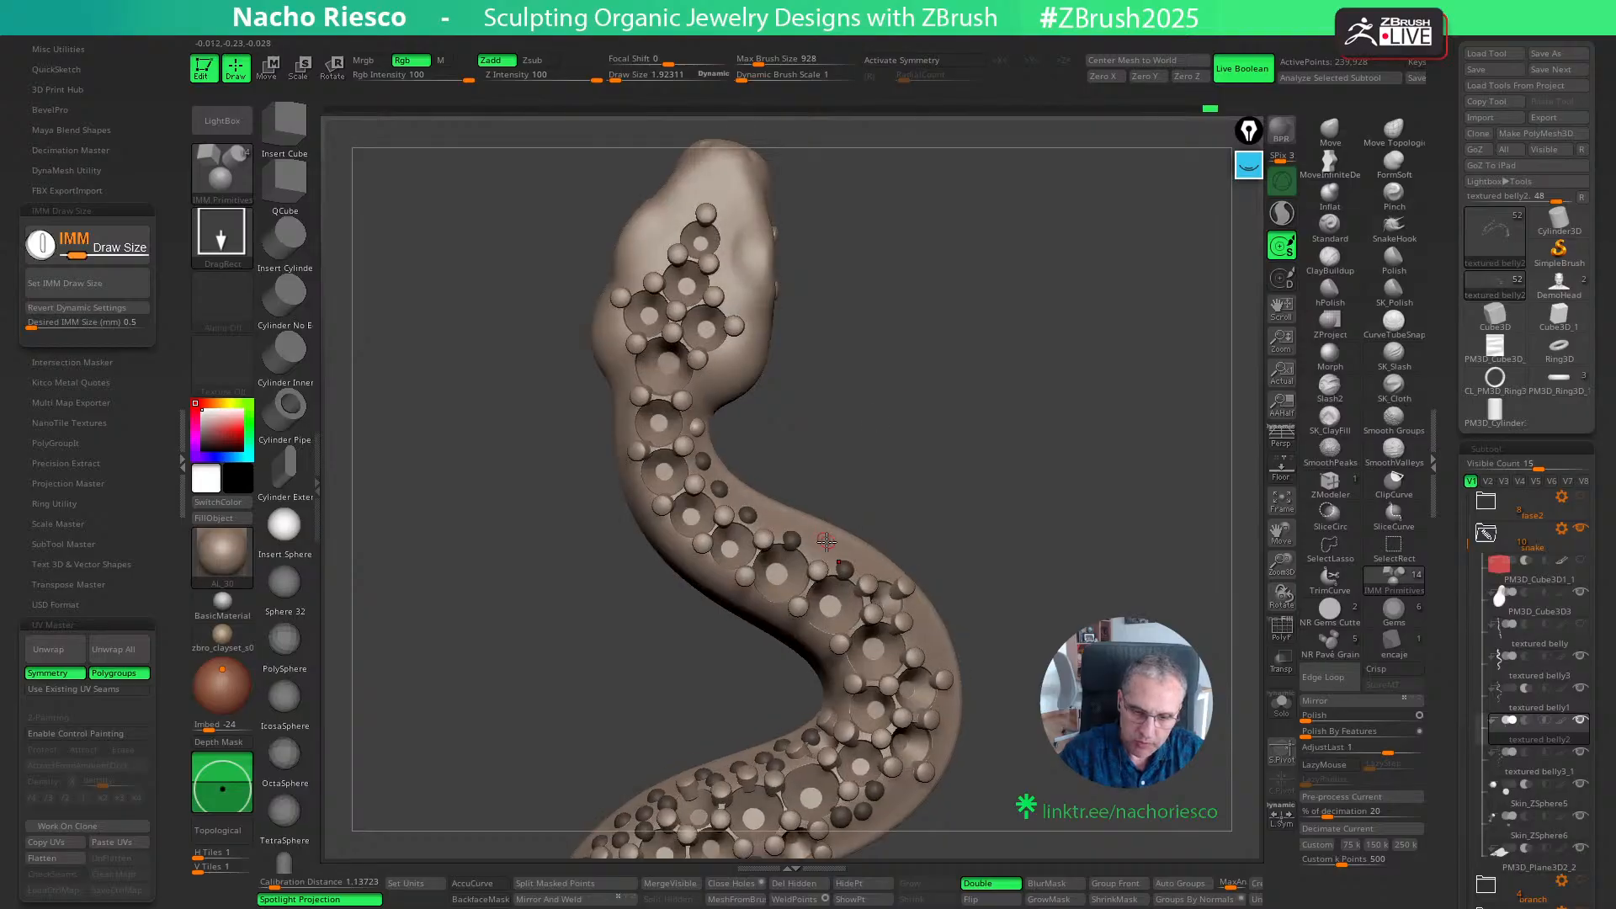
{"action": "left_click_drag", "start_coordinate": [822, 547], "coordinate": [831, 541]}
- Insert spheres between the grains along the opposite edge of the neck
{"action": "left_click_drag", "start_coordinate": [880, 476], "coordinate": [854, 501]}
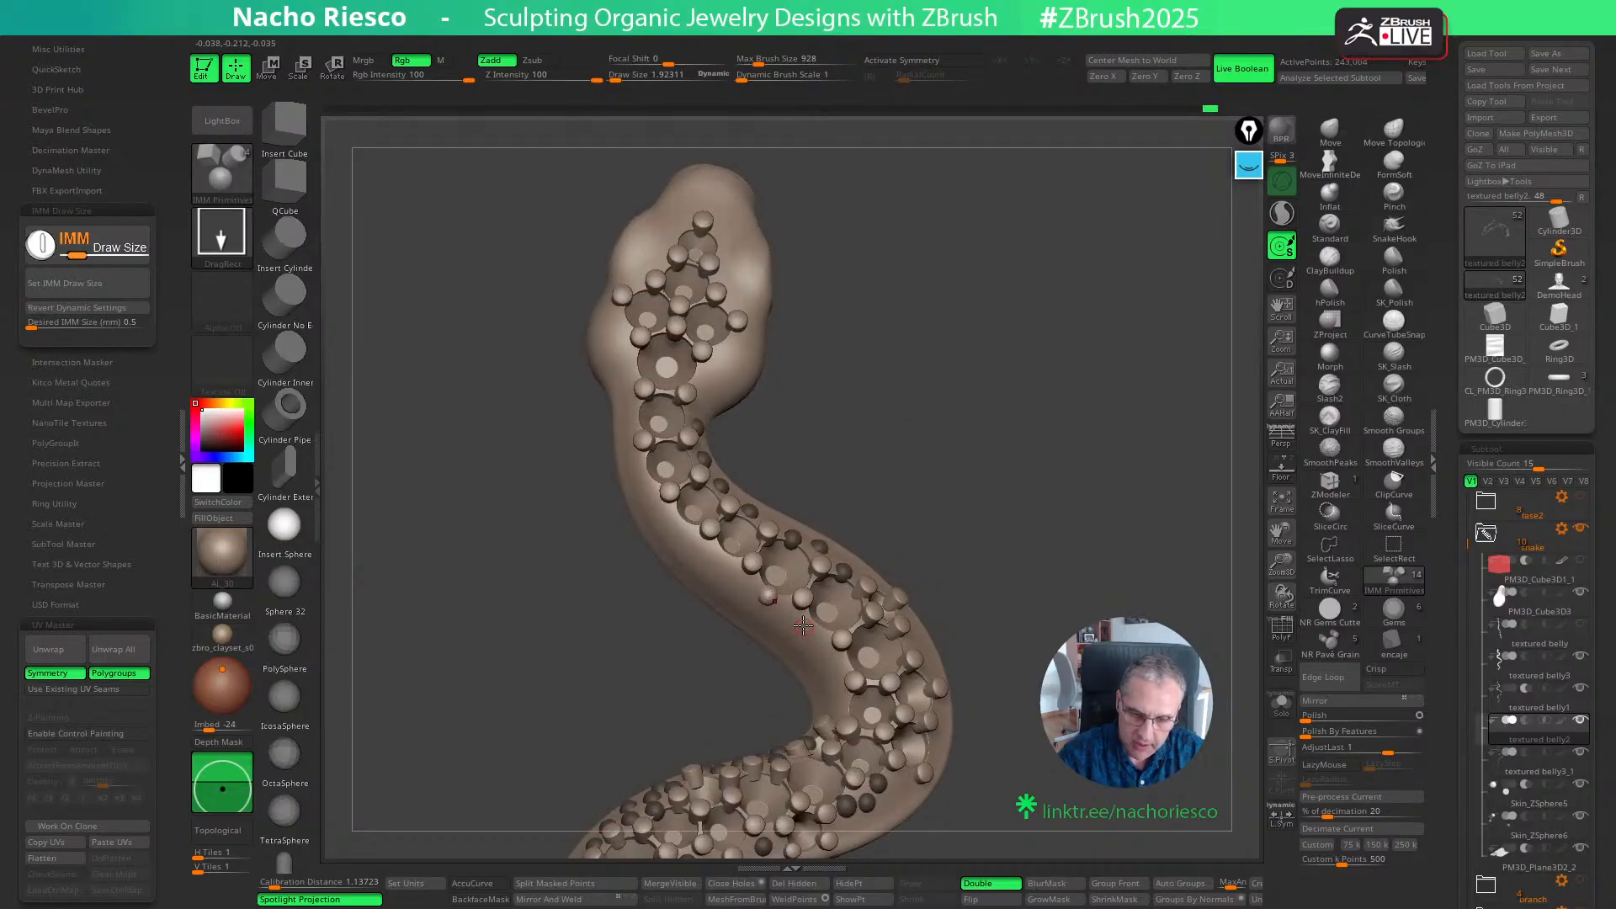
{"action": "left_click_drag", "start_coordinate": [815, 630], "coordinate": [850, 670]}
{"action": "left_click_drag", "start_coordinate": [958, 541], "coordinate": [989, 538]}
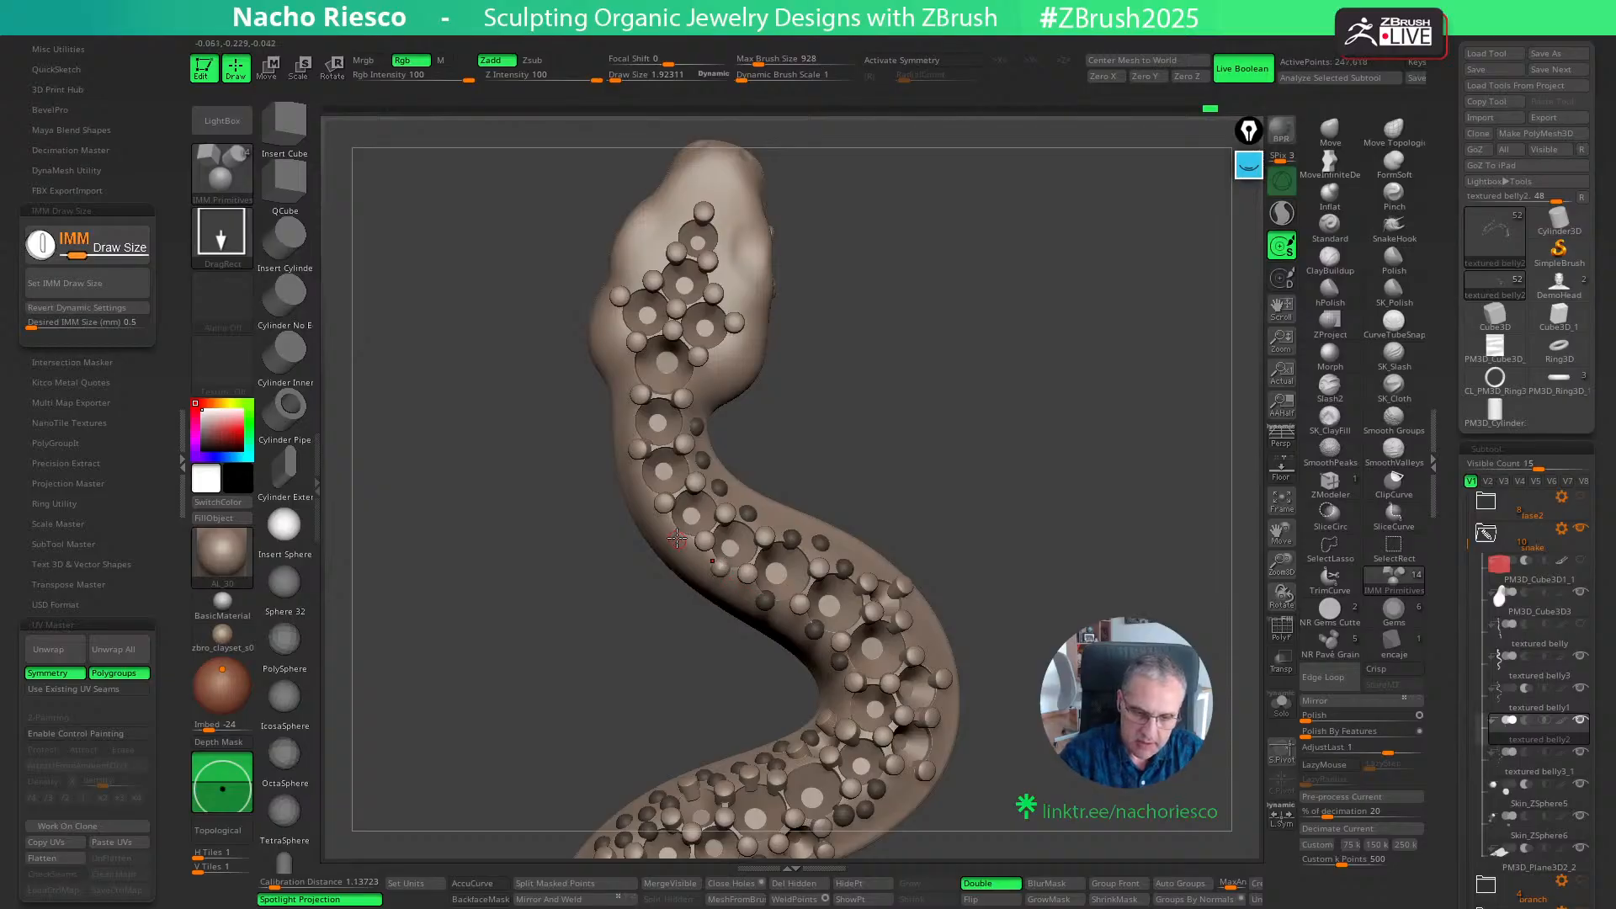
{"action": "left_click_drag", "start_coordinate": [679, 541], "coordinate": [681, 543]}
{"action": "left_click_drag", "start_coordinate": [642, 483], "coordinate": [653, 493]}
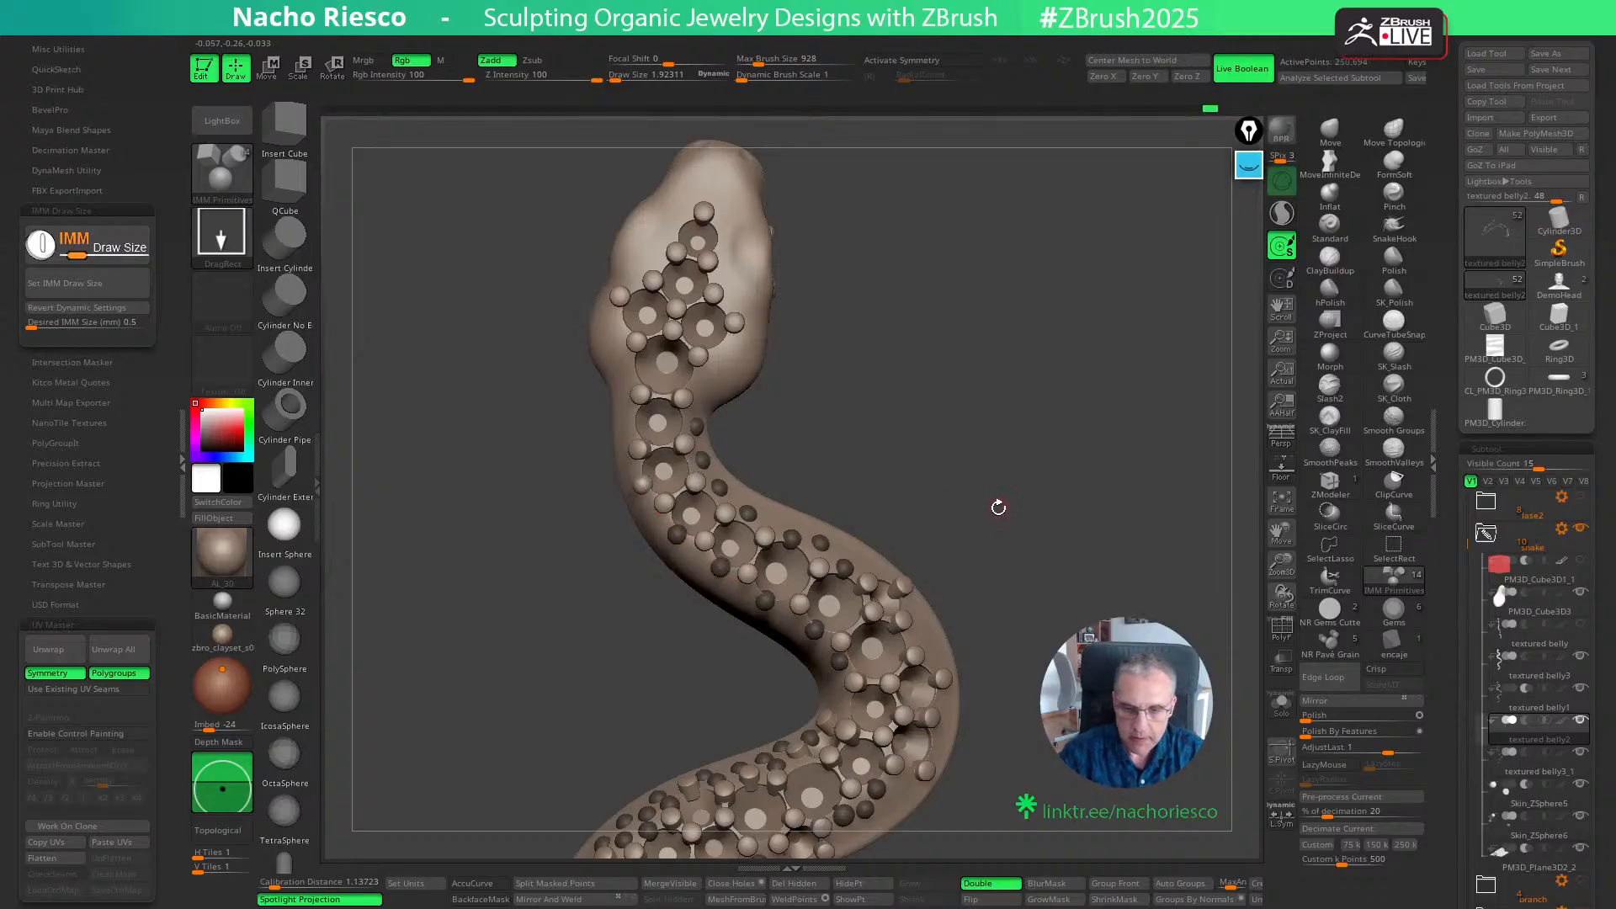
- Add spheres beside the grains on both sides of the neck just behind the head
{"action": "left_click_drag", "start_coordinate": [998, 507], "coordinate": [1006, 498]}
{"action": "left_click", "coordinate": [924, 630]}
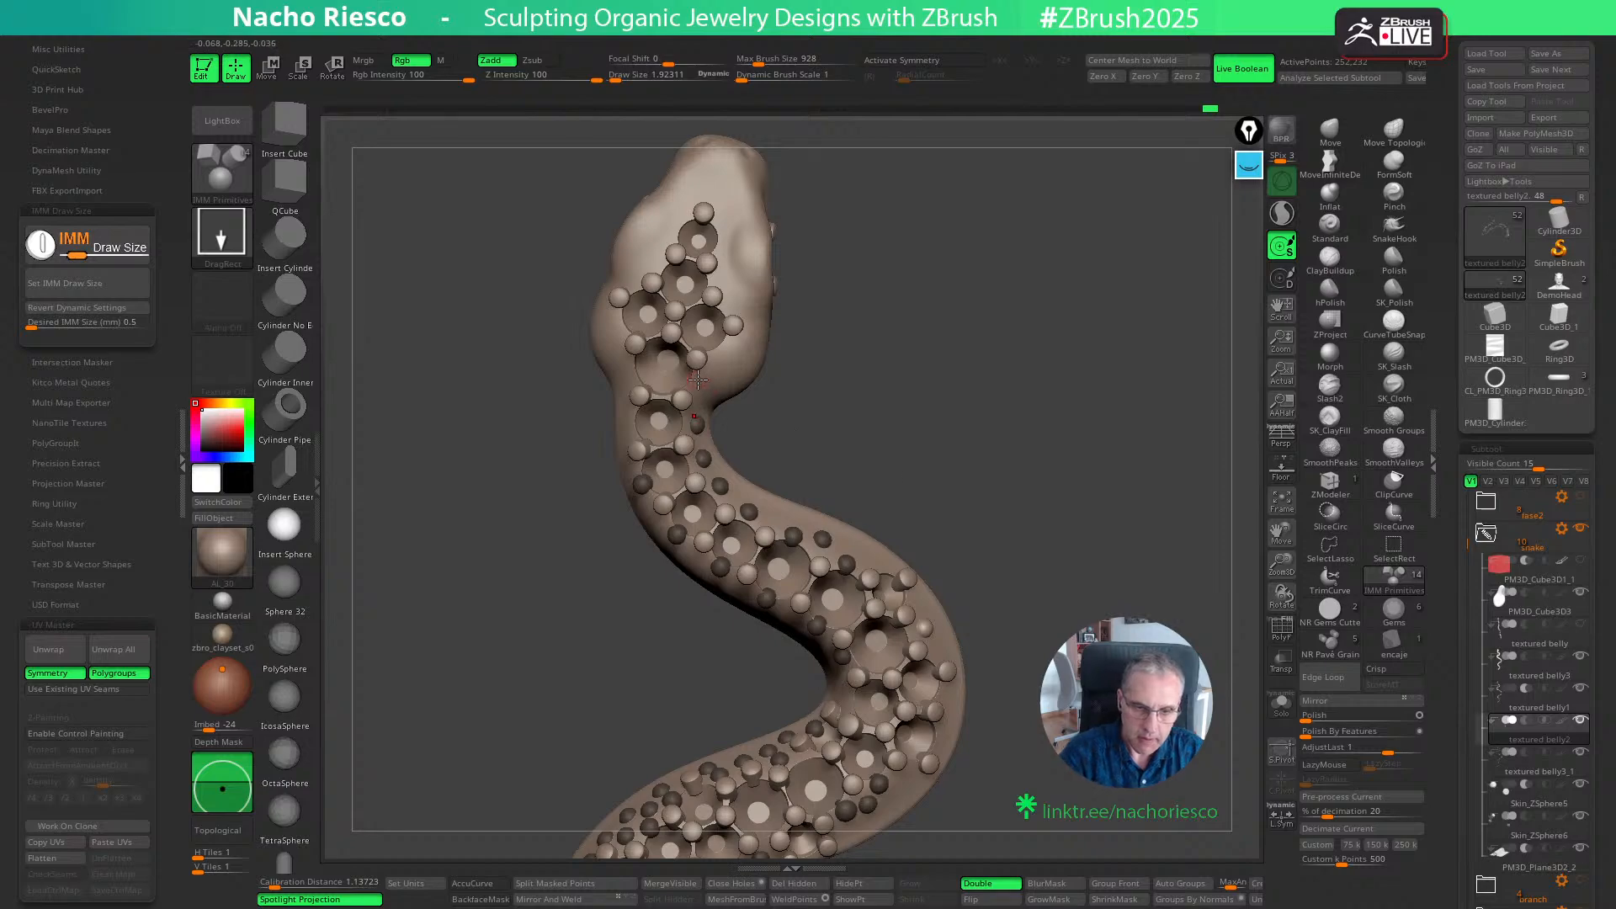
{"action": "left_click_drag", "start_coordinate": [961, 368], "coordinate": [957, 354]}
{"action": "key", "text": "ctrl+z"}
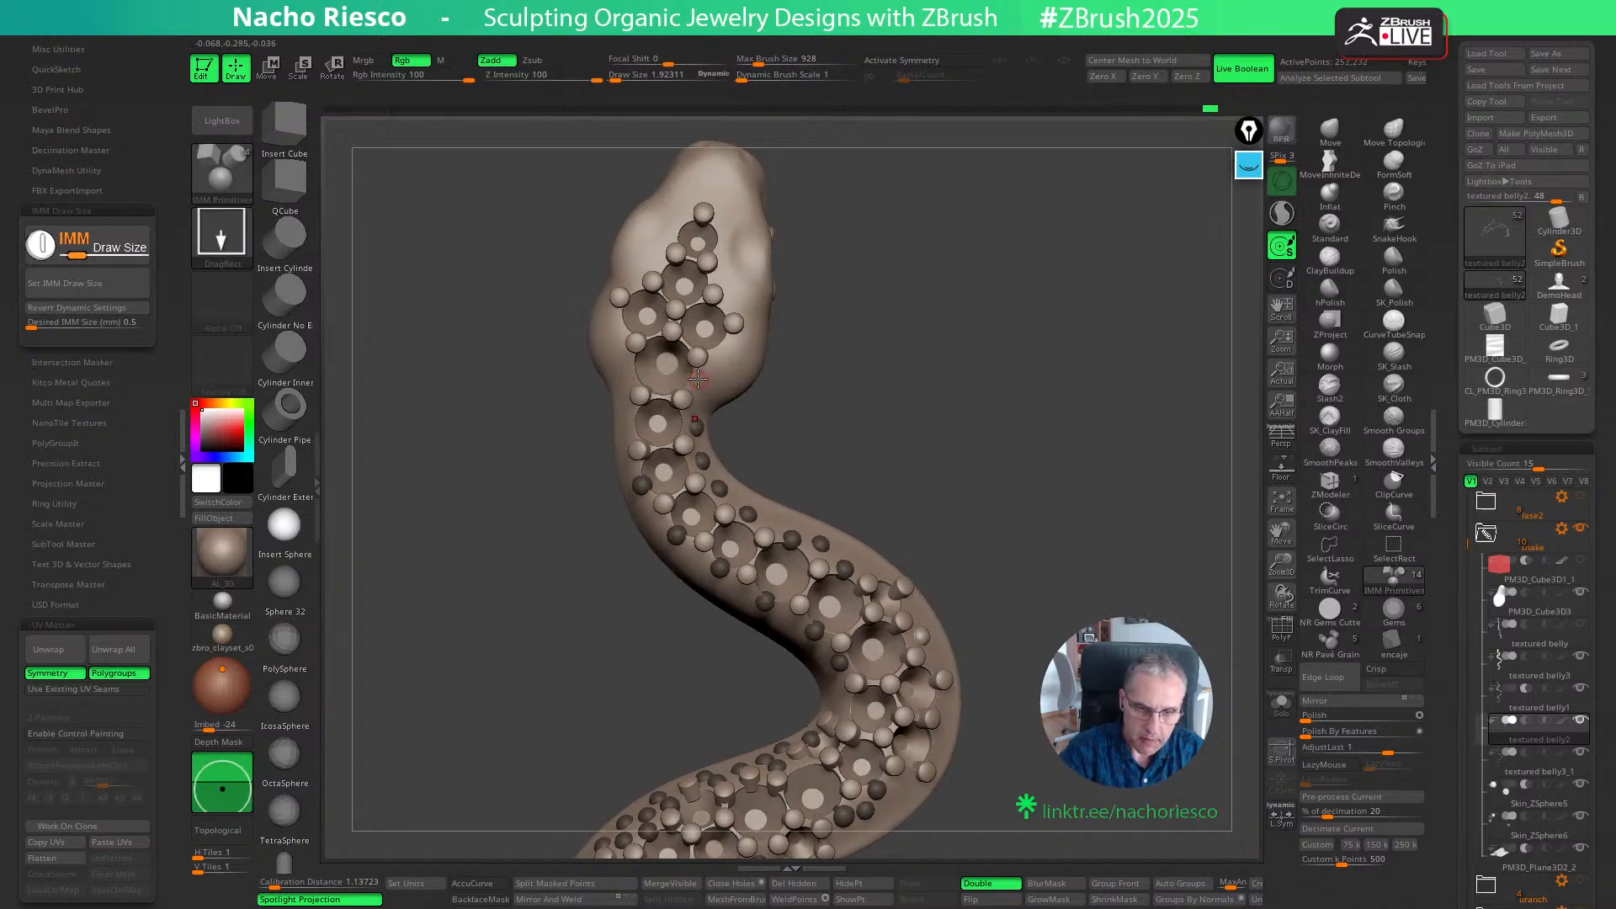
{"action": "left_click", "coordinate": [697, 380]}
{"action": "left_click", "coordinate": [630, 371]}
- Examine the decorated snake as a whole and its grains and spheres up close, and show the screen annotations
{"action": "left_click_drag", "start_coordinate": [976, 468], "coordinate": [1040, 412]}
{"action": "left_click_drag", "start_coordinate": [1042, 555], "coordinate": [1104, 413]}
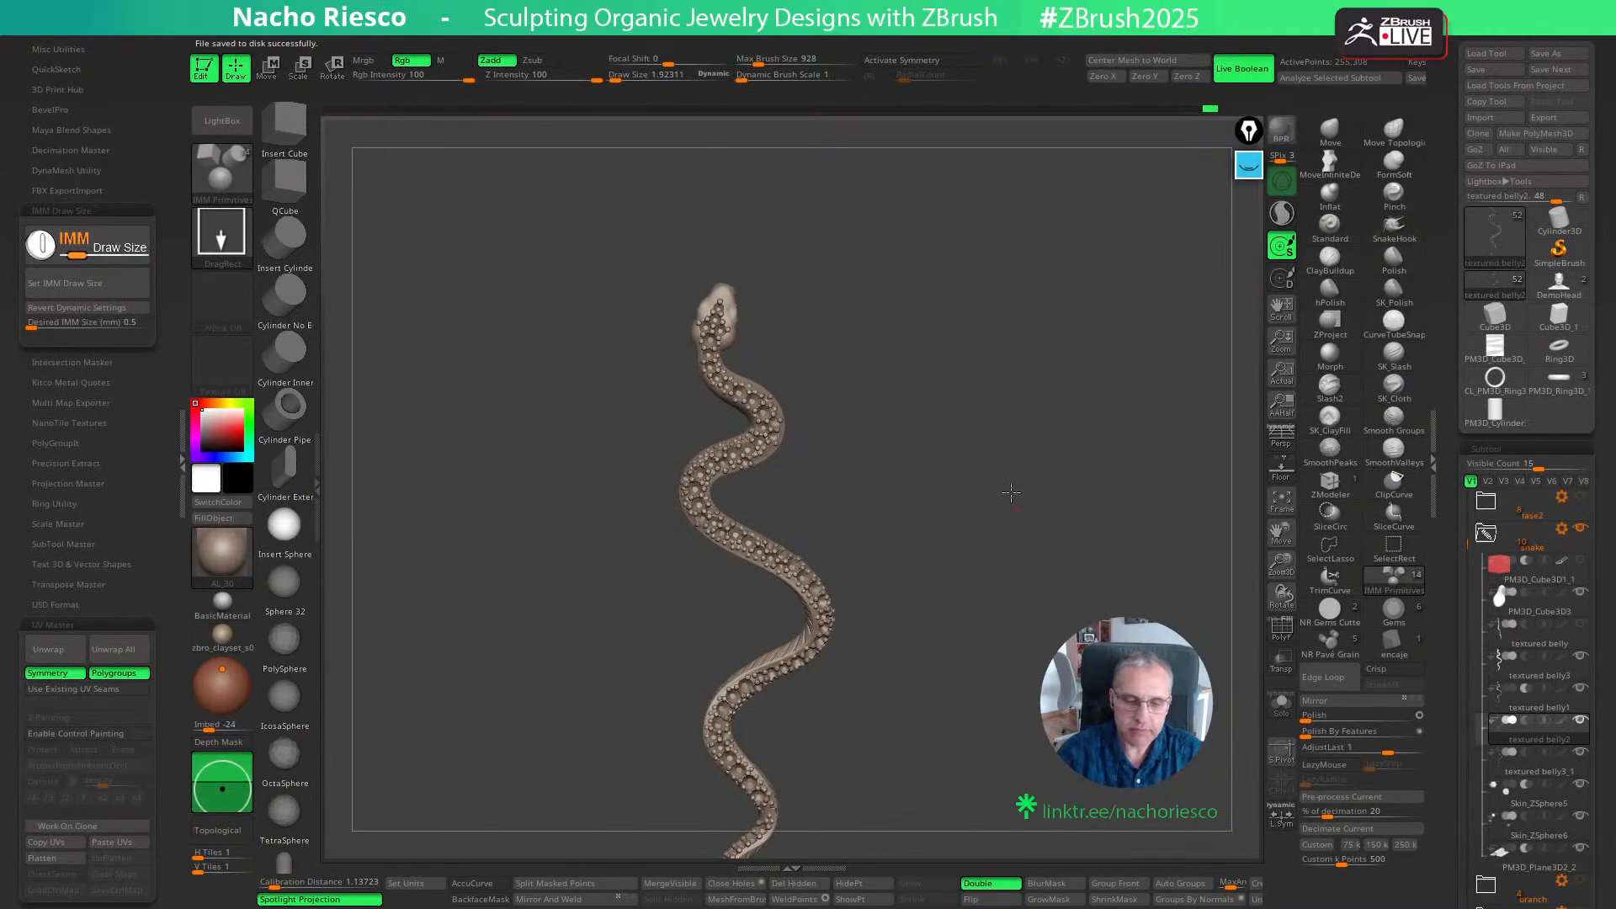
{"action": "left_click_drag", "start_coordinate": [1010, 493], "coordinate": [1020, 663], "text": "alt"}
{"action": "left_click_drag", "start_coordinate": [1082, 379], "coordinate": [1032, 447], "text": "alt"}
{"action": "left_click_drag", "start_coordinate": [1032, 376], "coordinate": [1191, 383], "text": "alt"}
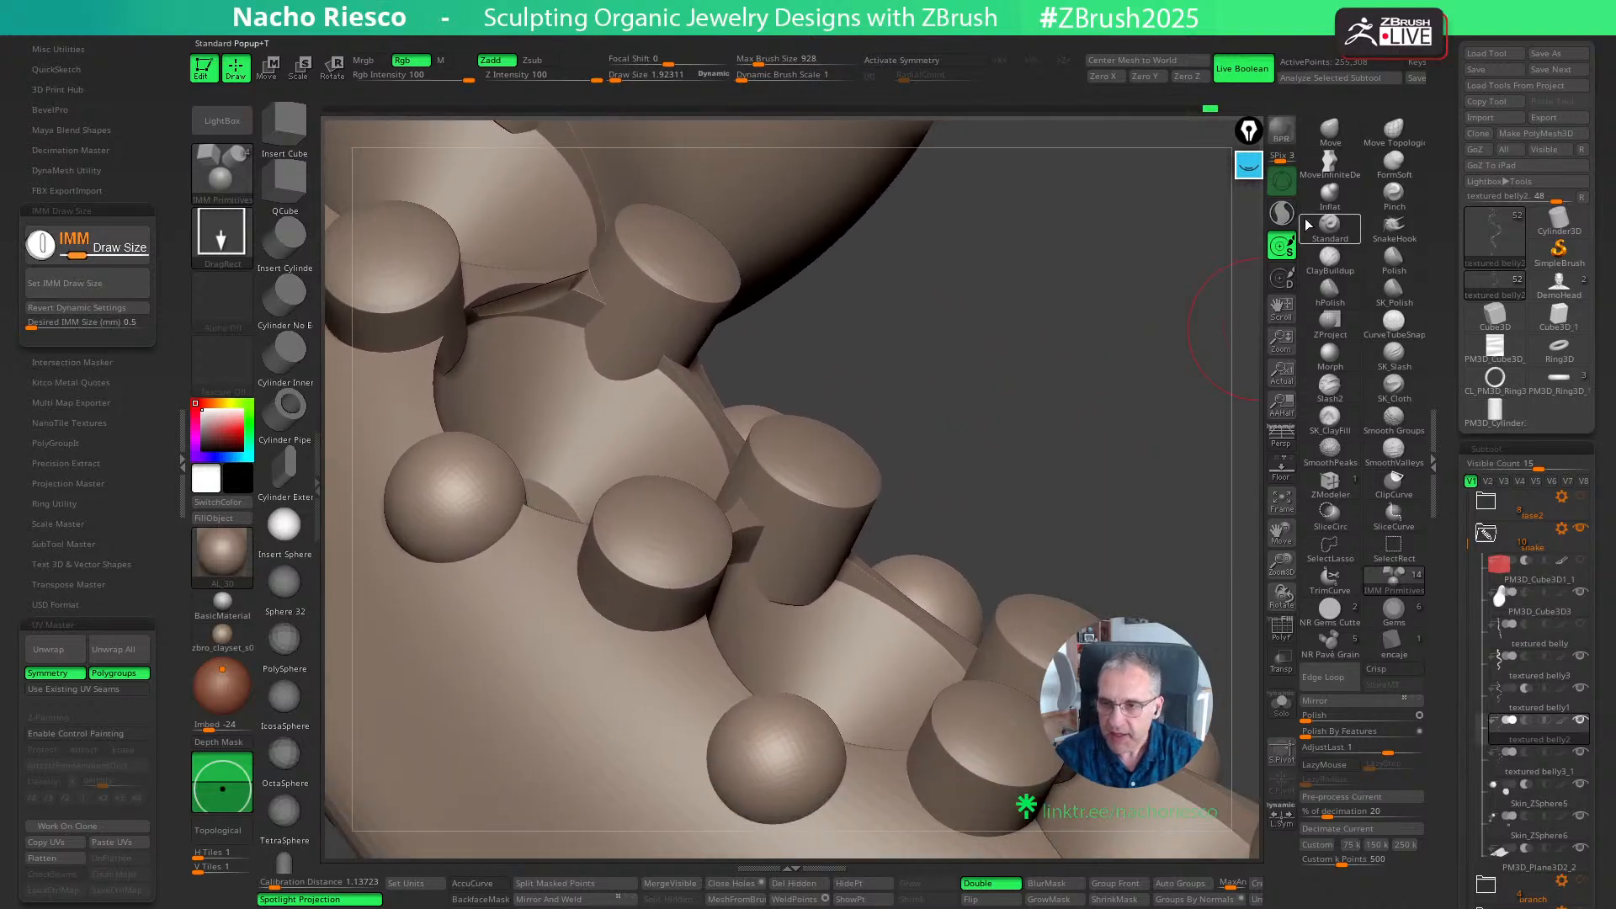
{"action": "left_click", "coordinate": [1249, 164]}
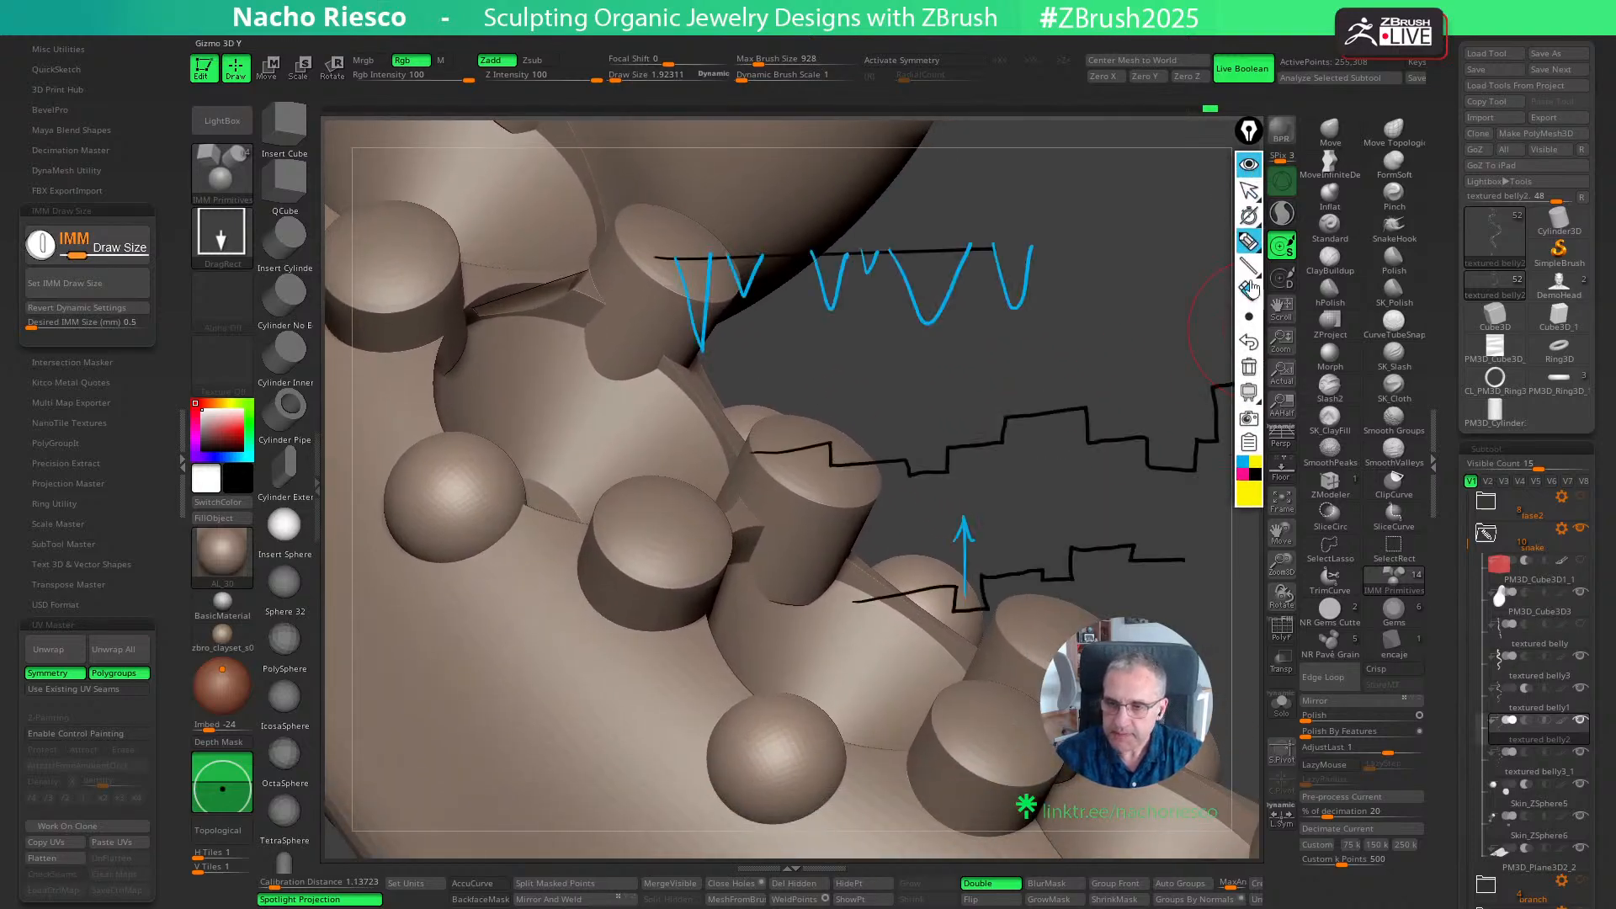
- Clear the old annotations and sketch in black a round stone outline with three grains overlapping its edge, hatching the overlaps
{"action": "left_click", "coordinate": [1249, 367]}
{"action": "left_click", "coordinate": [1249, 190]}
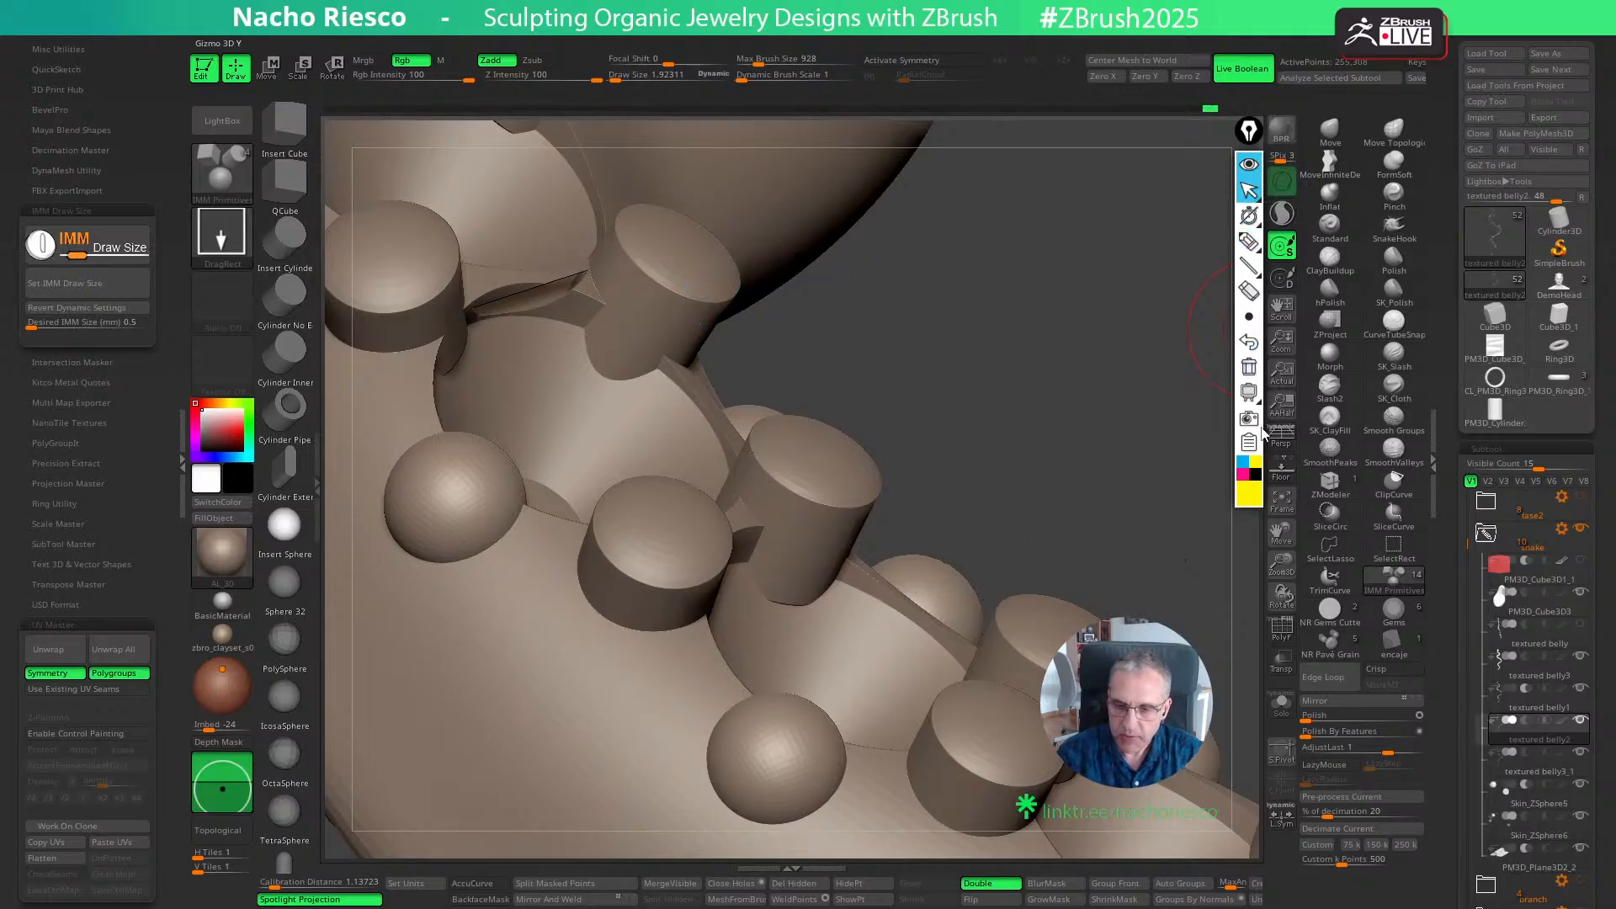
{"action": "left_click", "coordinate": [1258, 482]}
{"action": "left_click", "coordinate": [1249, 241]}
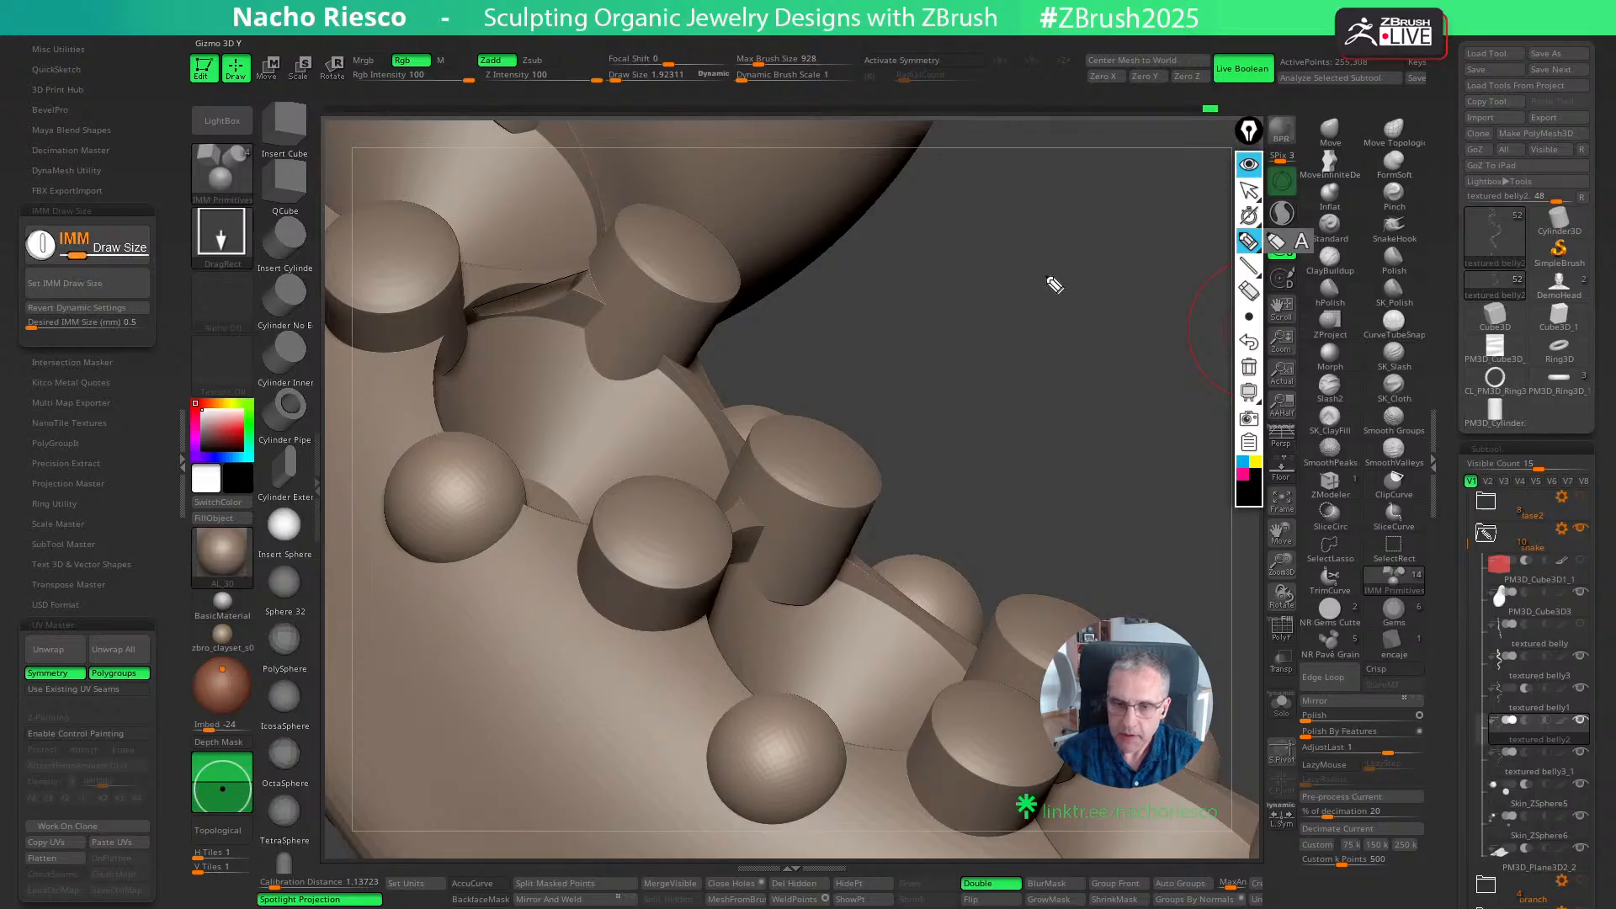
{"action": "mouse_move", "coordinate": [1001, 245]}
{"action": "left_mouse_down"}
{"action": "mouse_move", "coordinate": [911, 425]}
{"action": "mouse_move", "coordinate": [1078, 267]}
{"action": "mouse_move", "coordinate": [967, 244]}
{"action": "left_mouse_up"}
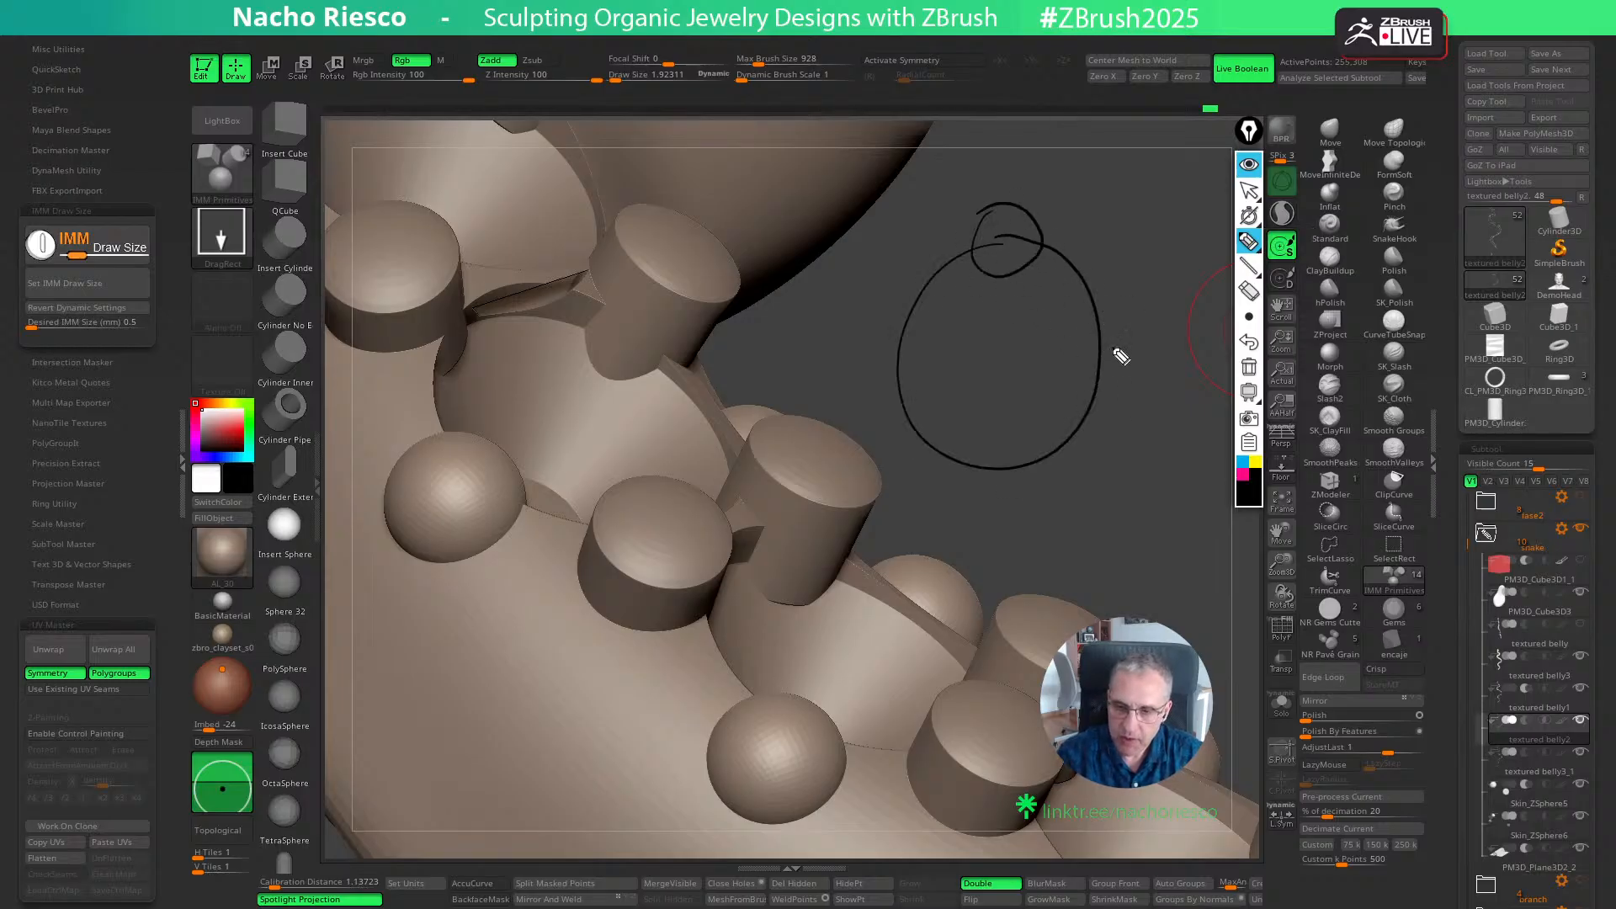
{"action": "left_click_drag", "start_coordinate": [1121, 356], "coordinate": [1067, 362]}
{"action": "left_click_drag", "start_coordinate": [914, 406], "coordinate": [880, 425]}
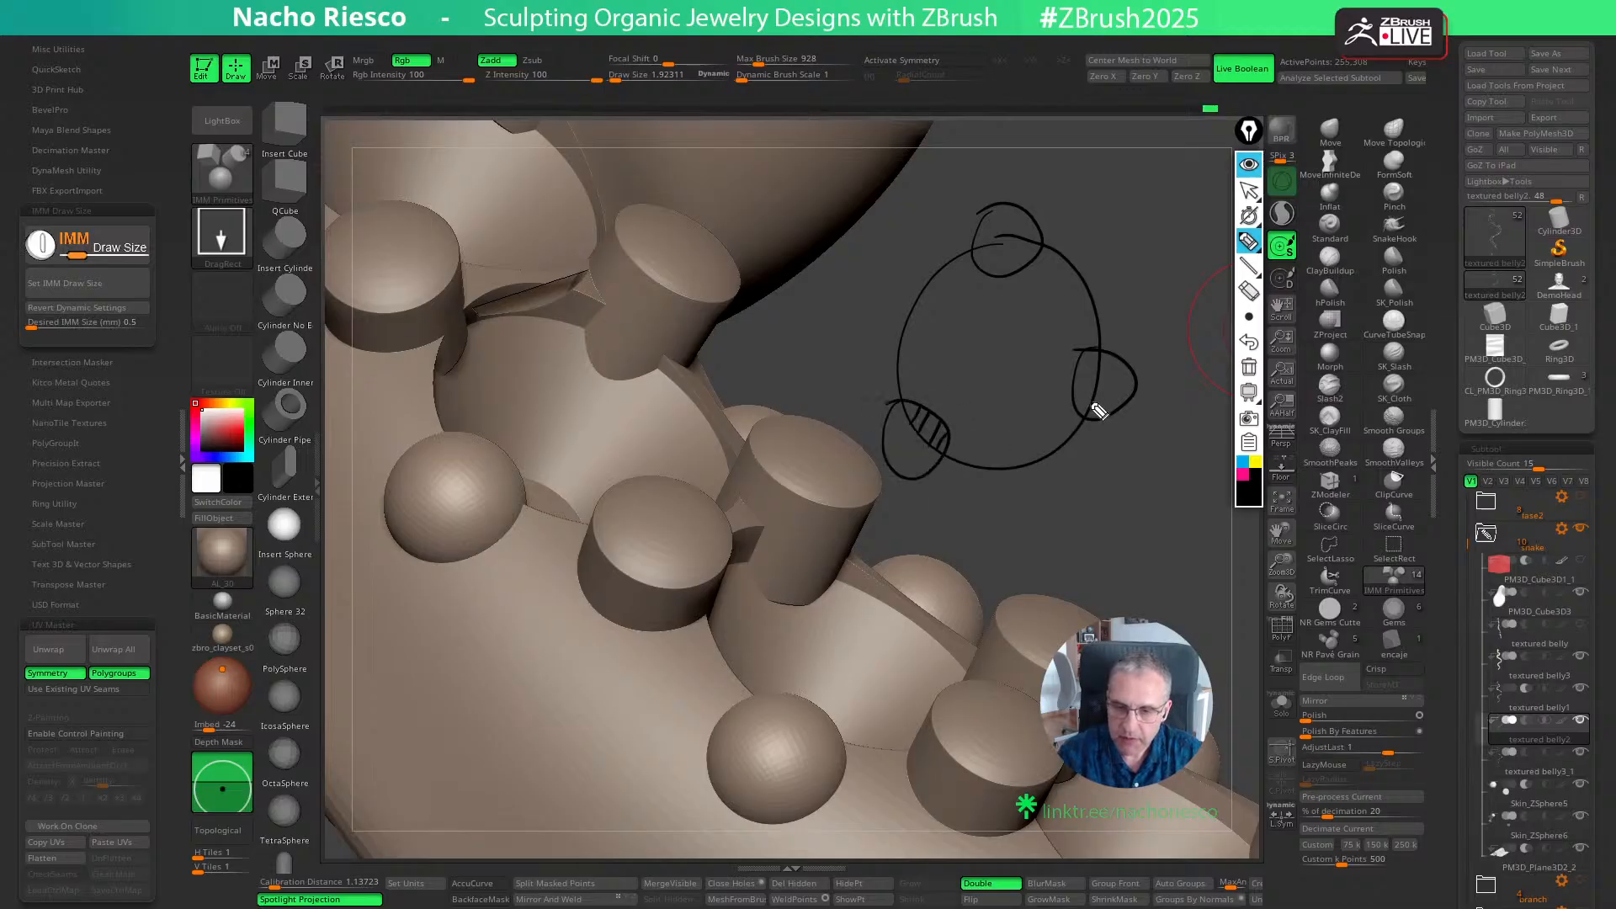
{"action": "mouse_move", "coordinate": [997, 244]}
{"action": "left_mouse_down"}
{"action": "mouse_move", "coordinate": [1025, 267]}
{"action": "mouse_move", "coordinate": [1015, 252]}
{"action": "left_mouse_up"}
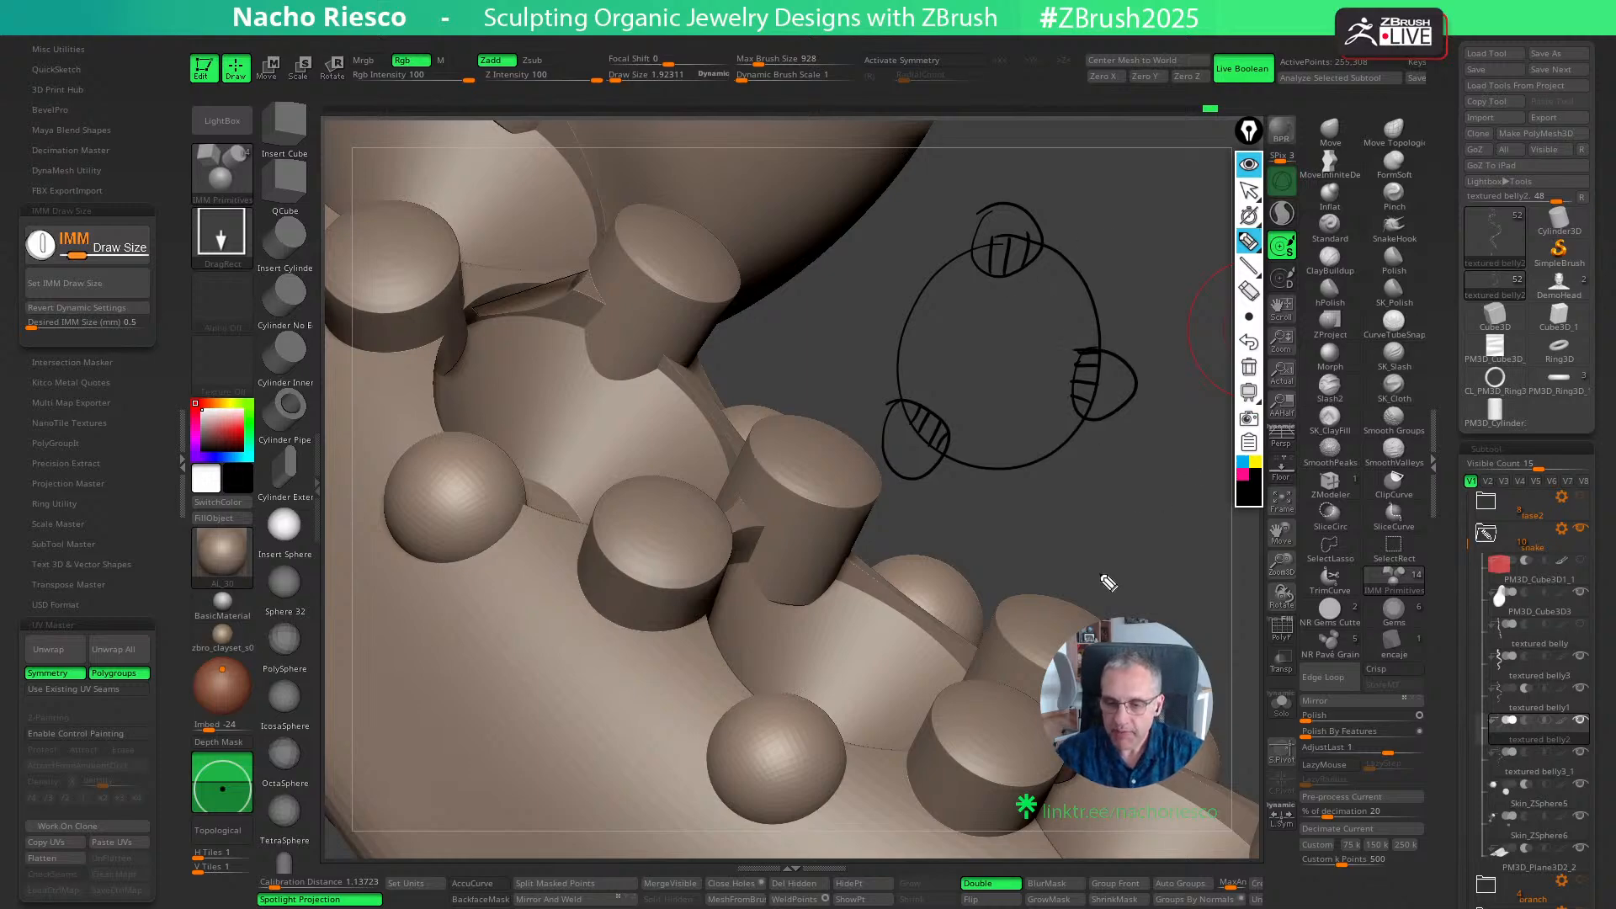
- Draw a stone seat's side profile in black below the circle and a faceted diamond sitting inside it in blue
{"action": "mouse_move", "coordinate": [956, 537]}
{"action": "left_mouse_down"}
{"action": "mouse_move", "coordinate": [1045, 535]}
{"action": "mouse_move", "coordinate": [1111, 616]}
{"action": "mouse_move", "coordinate": [1199, 581]}
{"action": "mouse_move", "coordinate": [1219, 538]}
{"action": "mouse_move", "coordinate": [1311, 534]}
{"action": "left_mouse_up"}
{"action": "left_click", "coordinate": [1242, 462]}
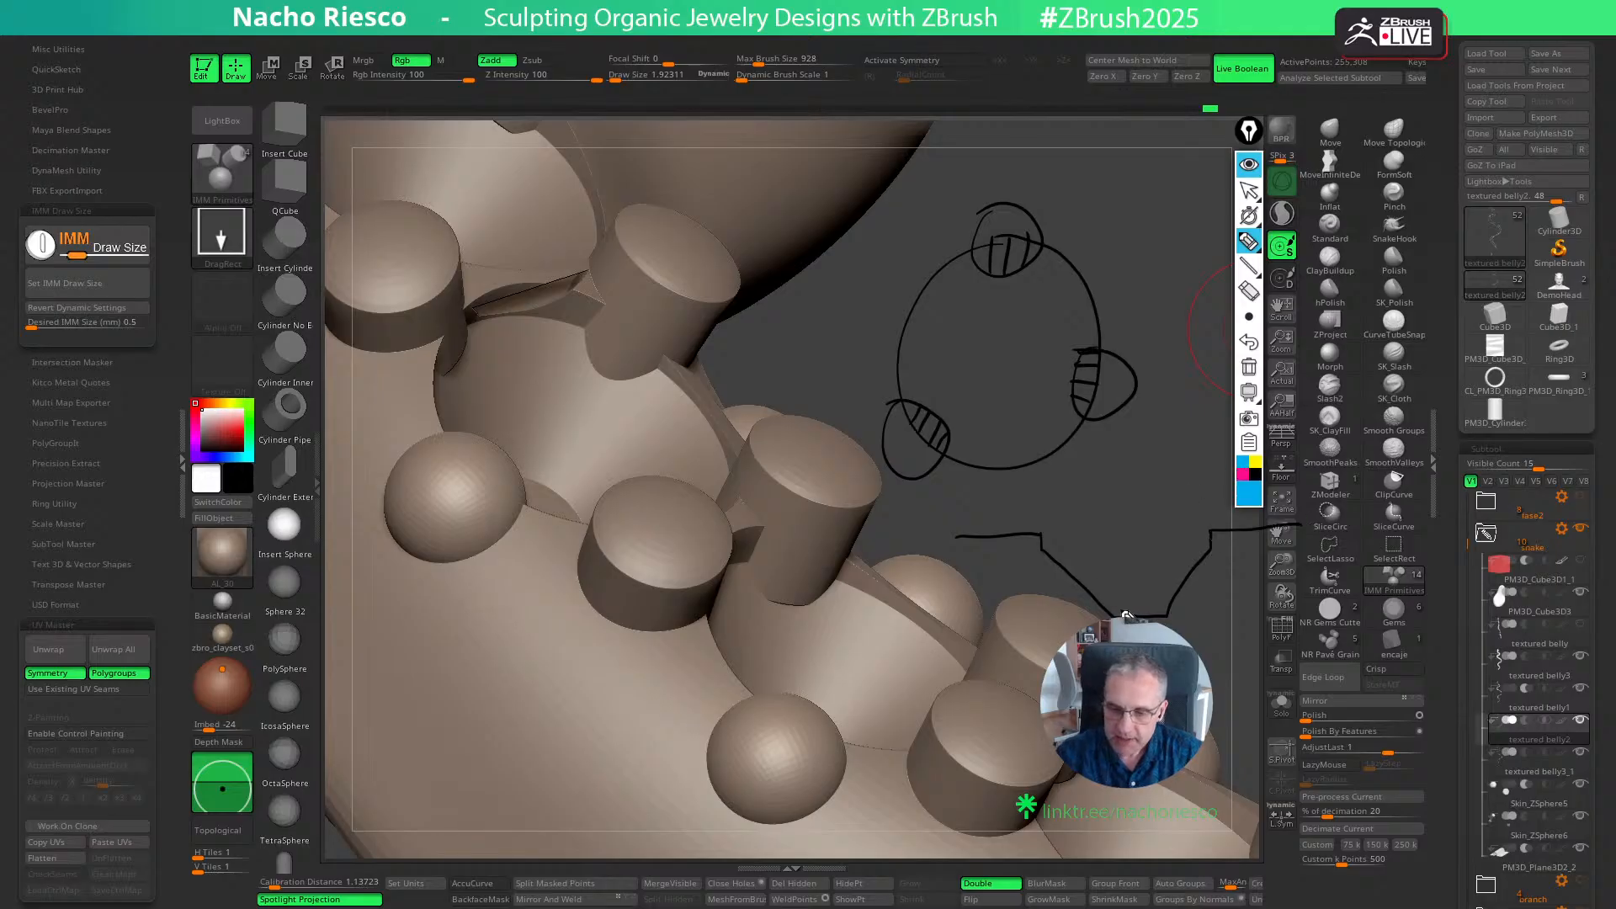
{"action": "mouse_move", "coordinate": [1102, 595]}
{"action": "left_mouse_down"}
{"action": "mouse_move", "coordinate": [1052, 545]}
{"action": "mouse_move", "coordinate": [1090, 488]}
{"action": "mouse_move", "coordinate": [1197, 500]}
{"action": "mouse_move", "coordinate": [1212, 534]}
{"action": "mouse_move", "coordinate": [1143, 615]}
{"action": "left_mouse_up"}
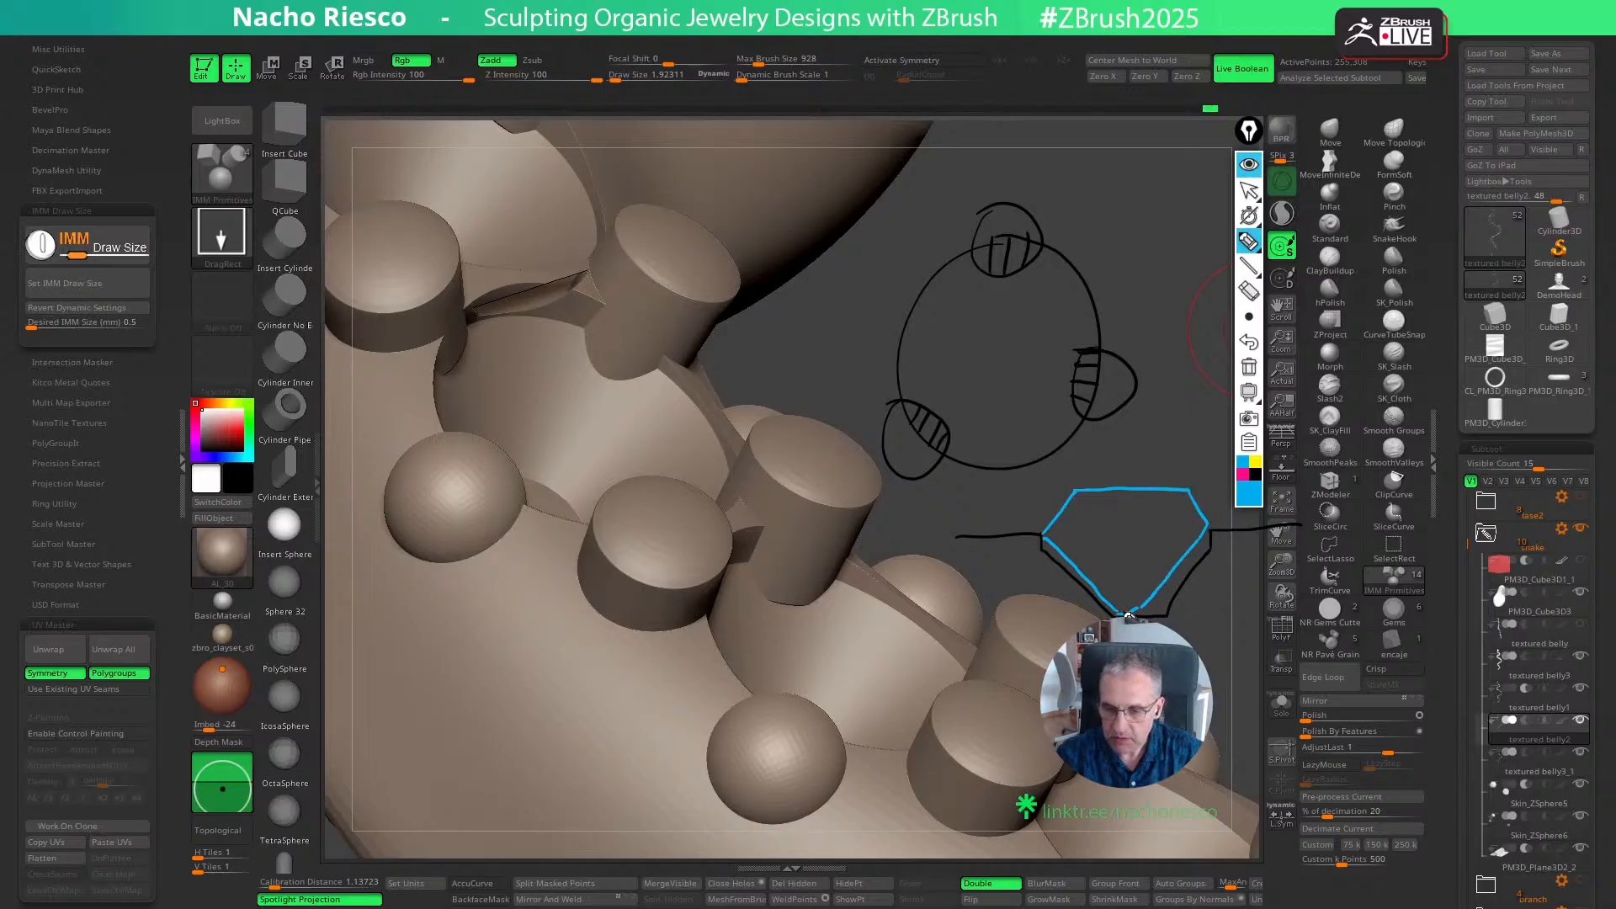
{"action": "left_click_drag", "start_coordinate": [1045, 536], "coordinate": [1199, 527]}
{"action": "mouse_move", "coordinate": [1105, 490]}
{"action": "left_mouse_down"}
{"action": "mouse_move", "coordinate": [1106, 532]}
{"action": "mouse_move", "coordinate": [1156, 528]}
{"action": "mouse_move", "coordinate": [1119, 606]}
{"action": "left_mouse_up"}
{"action": "left_click_drag", "start_coordinate": [1157, 532], "coordinate": [1130, 608]}
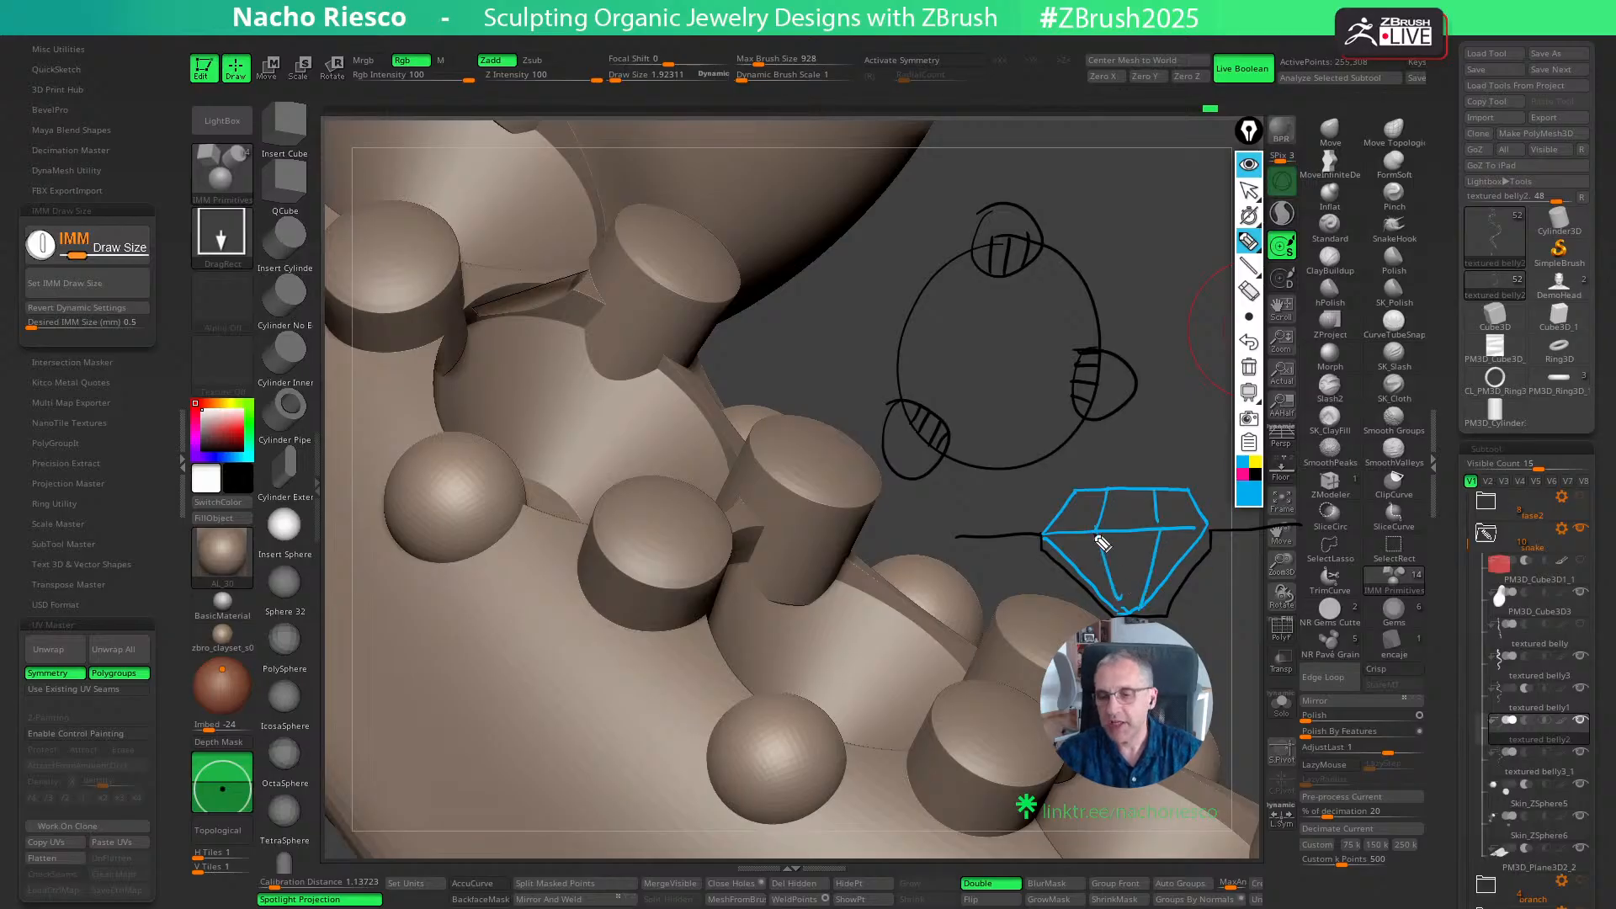
- Draw pink grains on both sides of the diamond reaching down into the seat, and hatch the upper grain's overlap on the circle
{"action": "left_click", "coordinate": [1242, 474]}
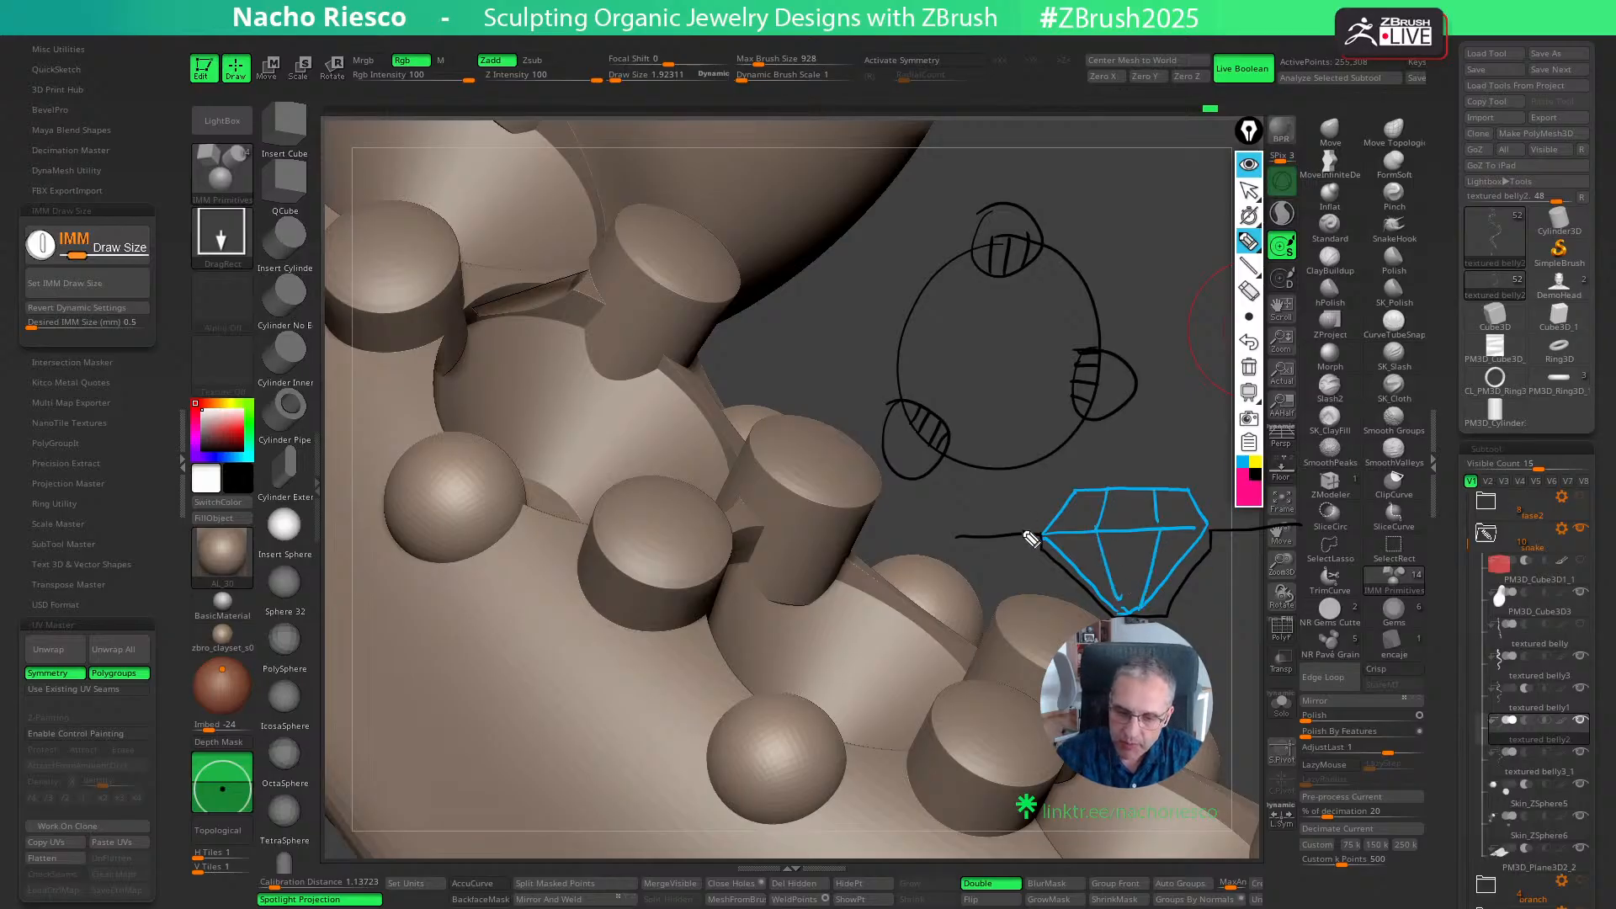
{"action": "mouse_move", "coordinate": [1021, 530]}
{"action": "left_mouse_down"}
{"action": "mouse_move", "coordinate": [1020, 487]}
{"action": "mouse_move", "coordinate": [1052, 479]}
{"action": "mouse_move", "coordinate": [1061, 531]}
{"action": "left_mouse_up"}
{"action": "mouse_move", "coordinate": [1195, 530]}
{"action": "left_mouse_down"}
{"action": "mouse_move", "coordinate": [1196, 478]}
{"action": "mouse_move", "coordinate": [1230, 477]}
{"action": "mouse_move", "coordinate": [1225, 527]}
{"action": "left_mouse_up"}
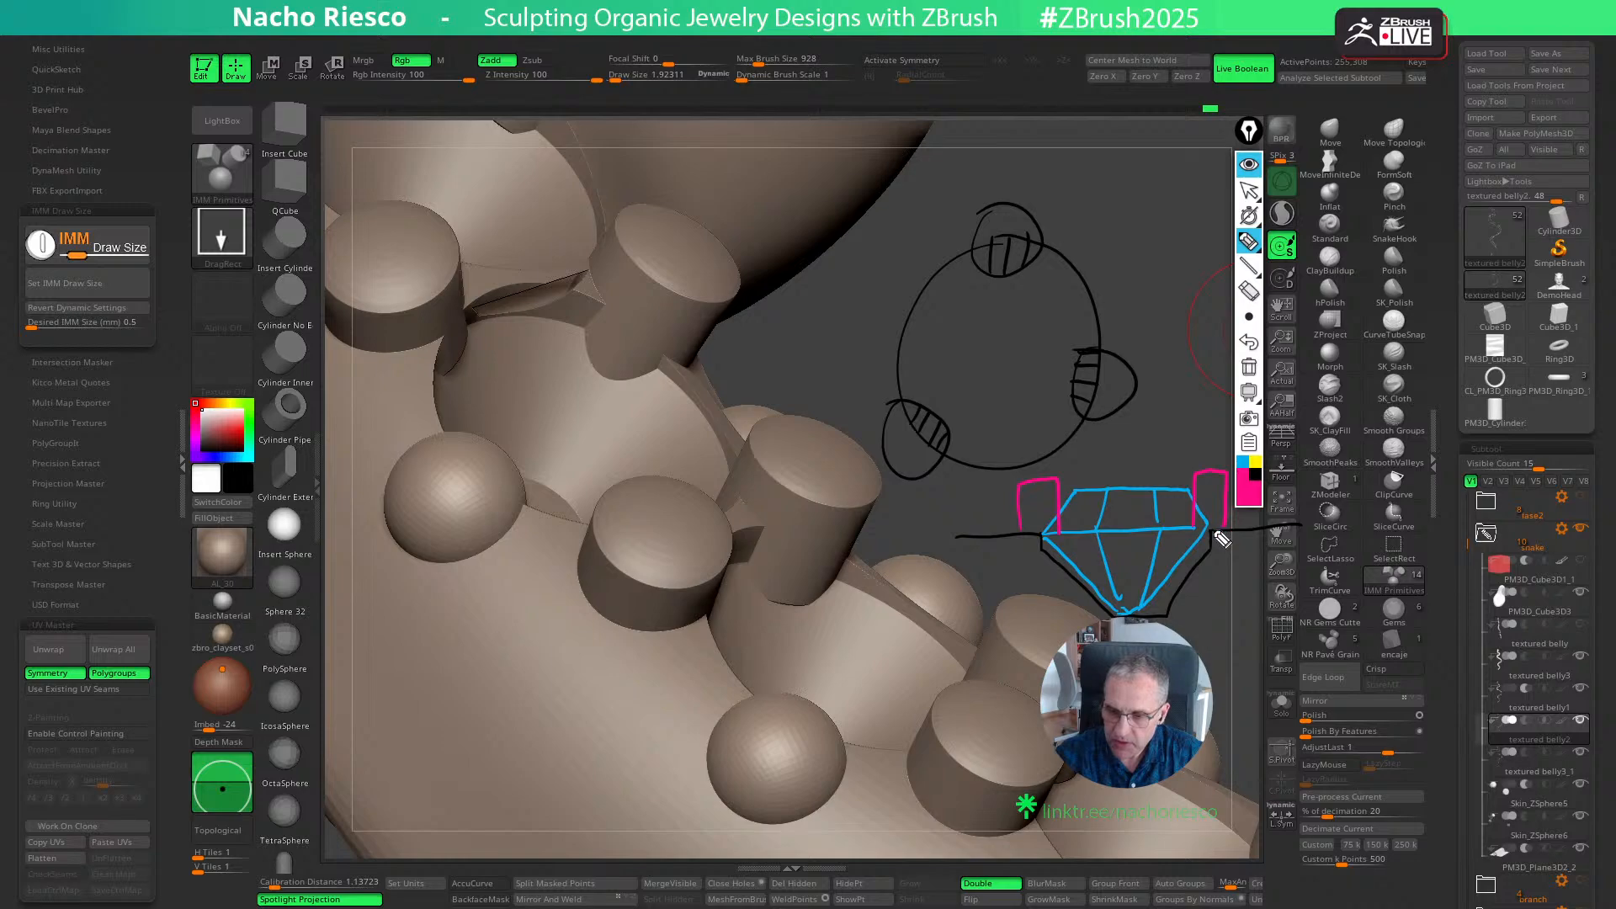
{"action": "left_click_drag", "start_coordinate": [1195, 528], "coordinate": [1193, 566]}
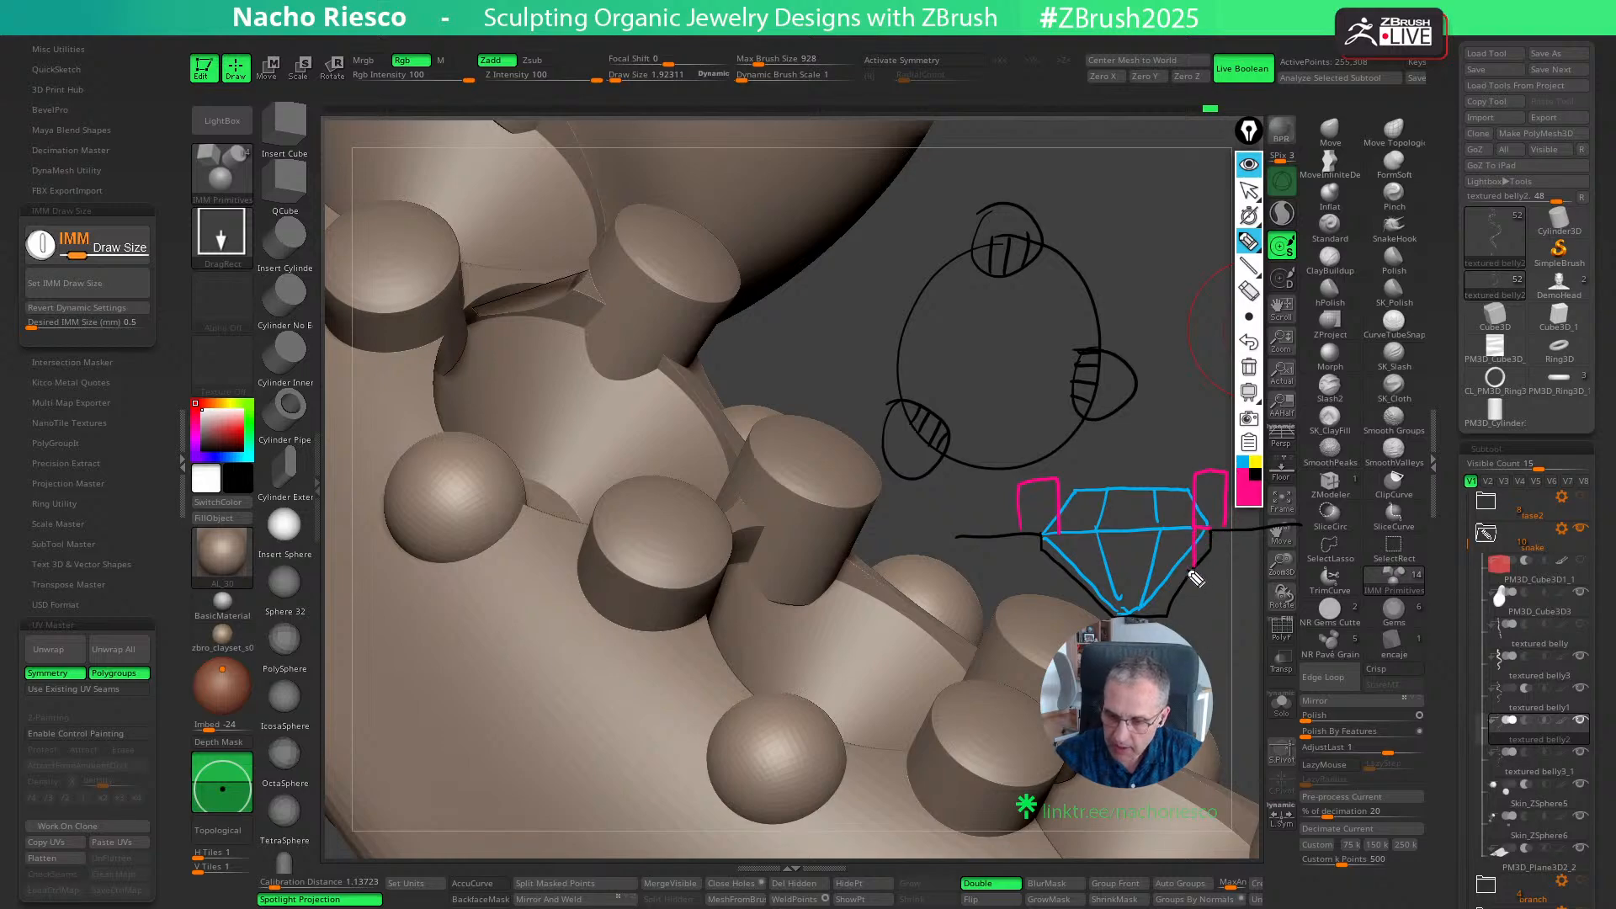
{"action": "left_click_drag", "start_coordinate": [1045, 537], "coordinate": [1062, 570]}
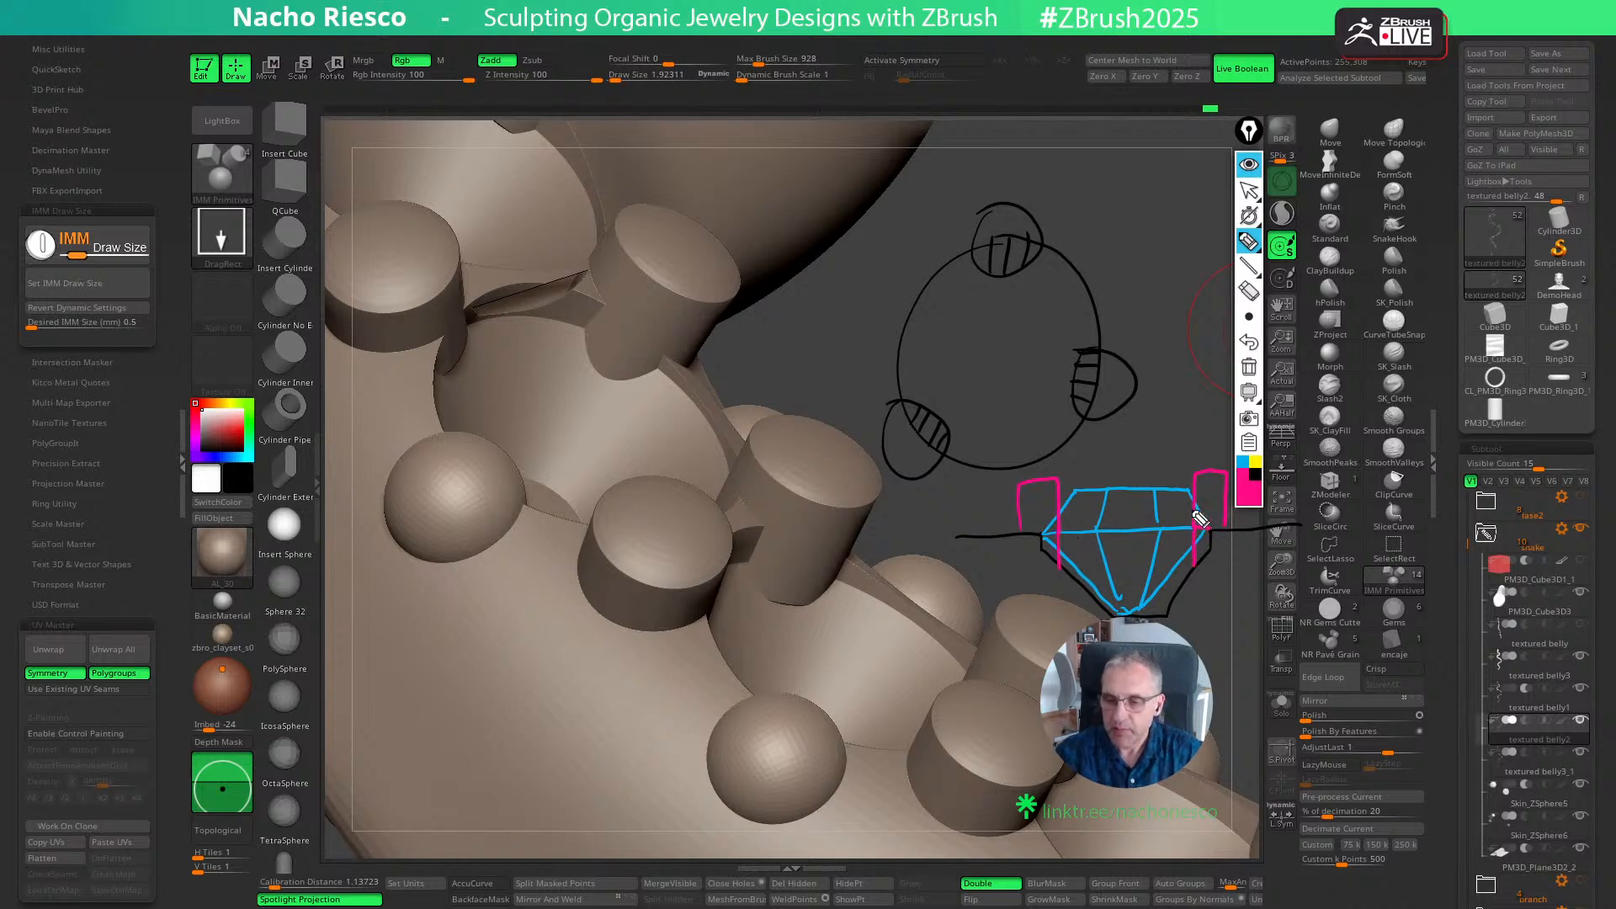
{"action": "mouse_move", "coordinate": [983, 244]}
{"action": "left_mouse_down"}
{"action": "mouse_move", "coordinate": [976, 268]}
{"action": "mouse_move", "coordinate": [1013, 269]}
{"action": "left_mouse_up"}
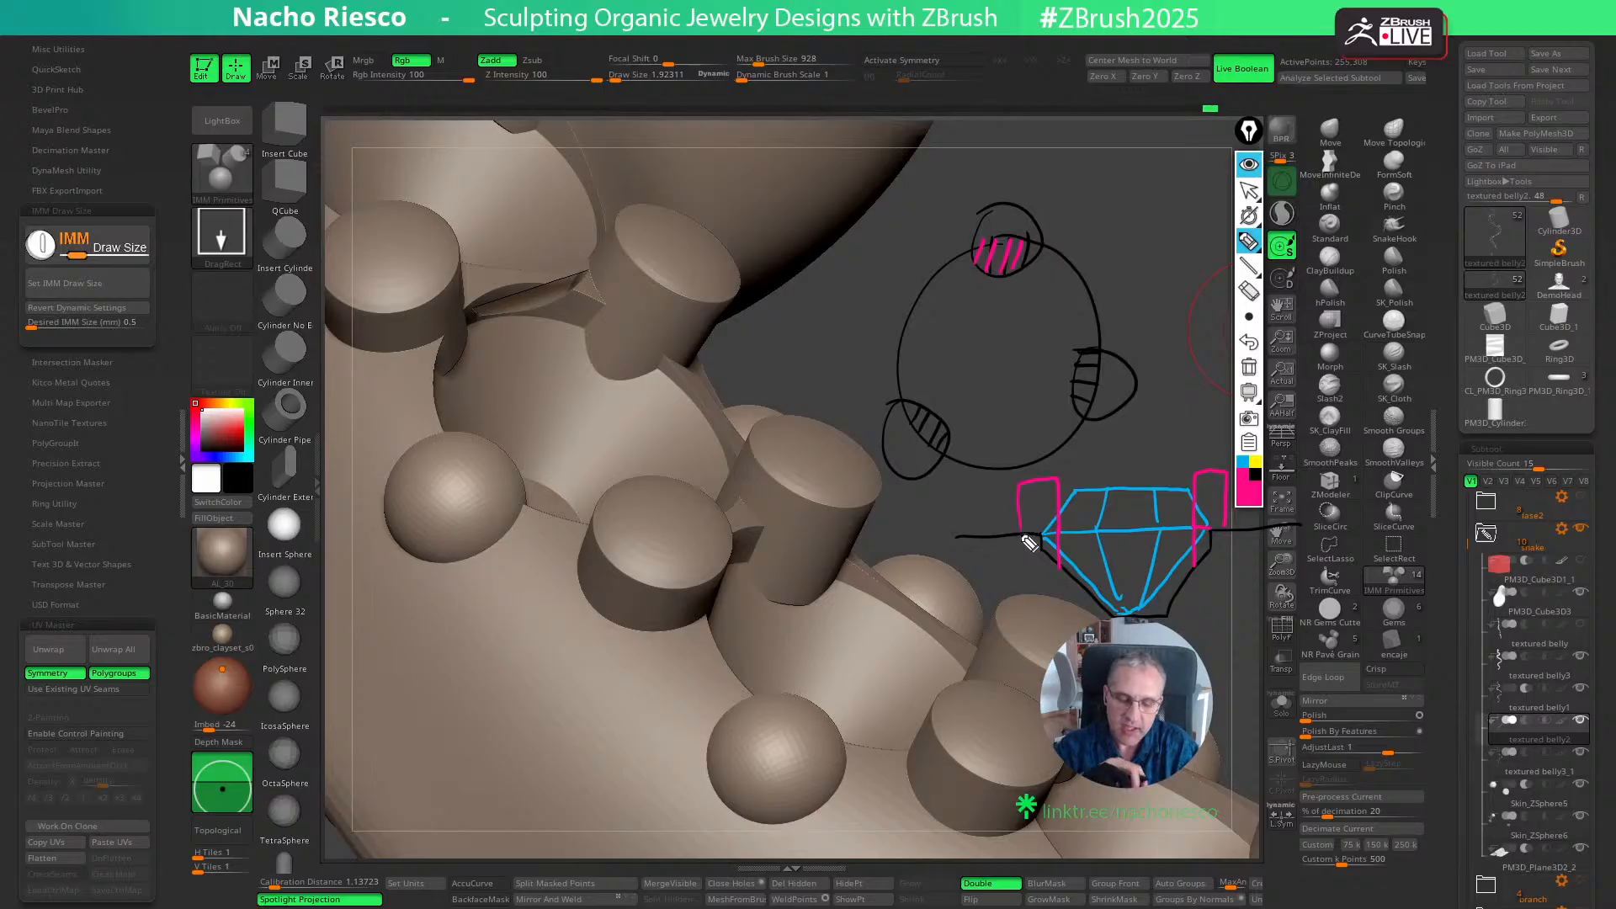
- Sketch a pink T shape beside the circle, and trace the diamond's left grain in black with an arrow pointing at it
{"action": "mouse_move", "coordinate": [1142, 341]}
{"action": "left_mouse_down"}
{"action": "mouse_move", "coordinate": [1144, 221]}
{"action": "mouse_move", "coordinate": [1154, 232]}
{"action": "mouse_move", "coordinate": [1194, 211]}
{"action": "mouse_move", "coordinate": [1119, 220]}
{"action": "mouse_move", "coordinate": [1168, 219]}
{"action": "left_mouse_up"}
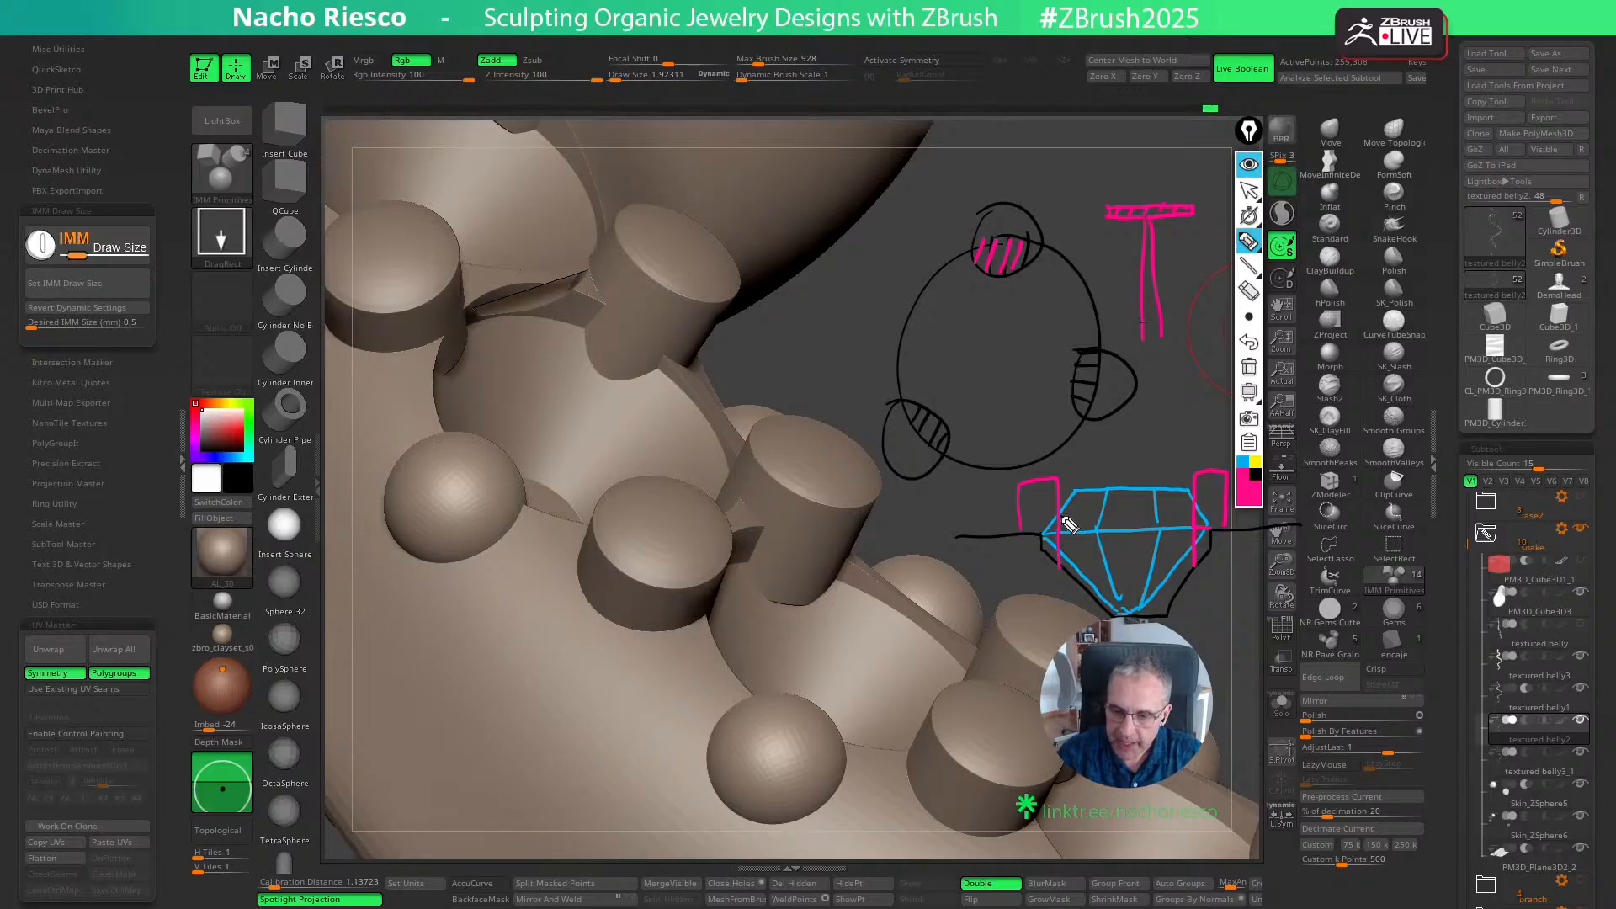
{"action": "left_click", "coordinate": [1243, 462]}
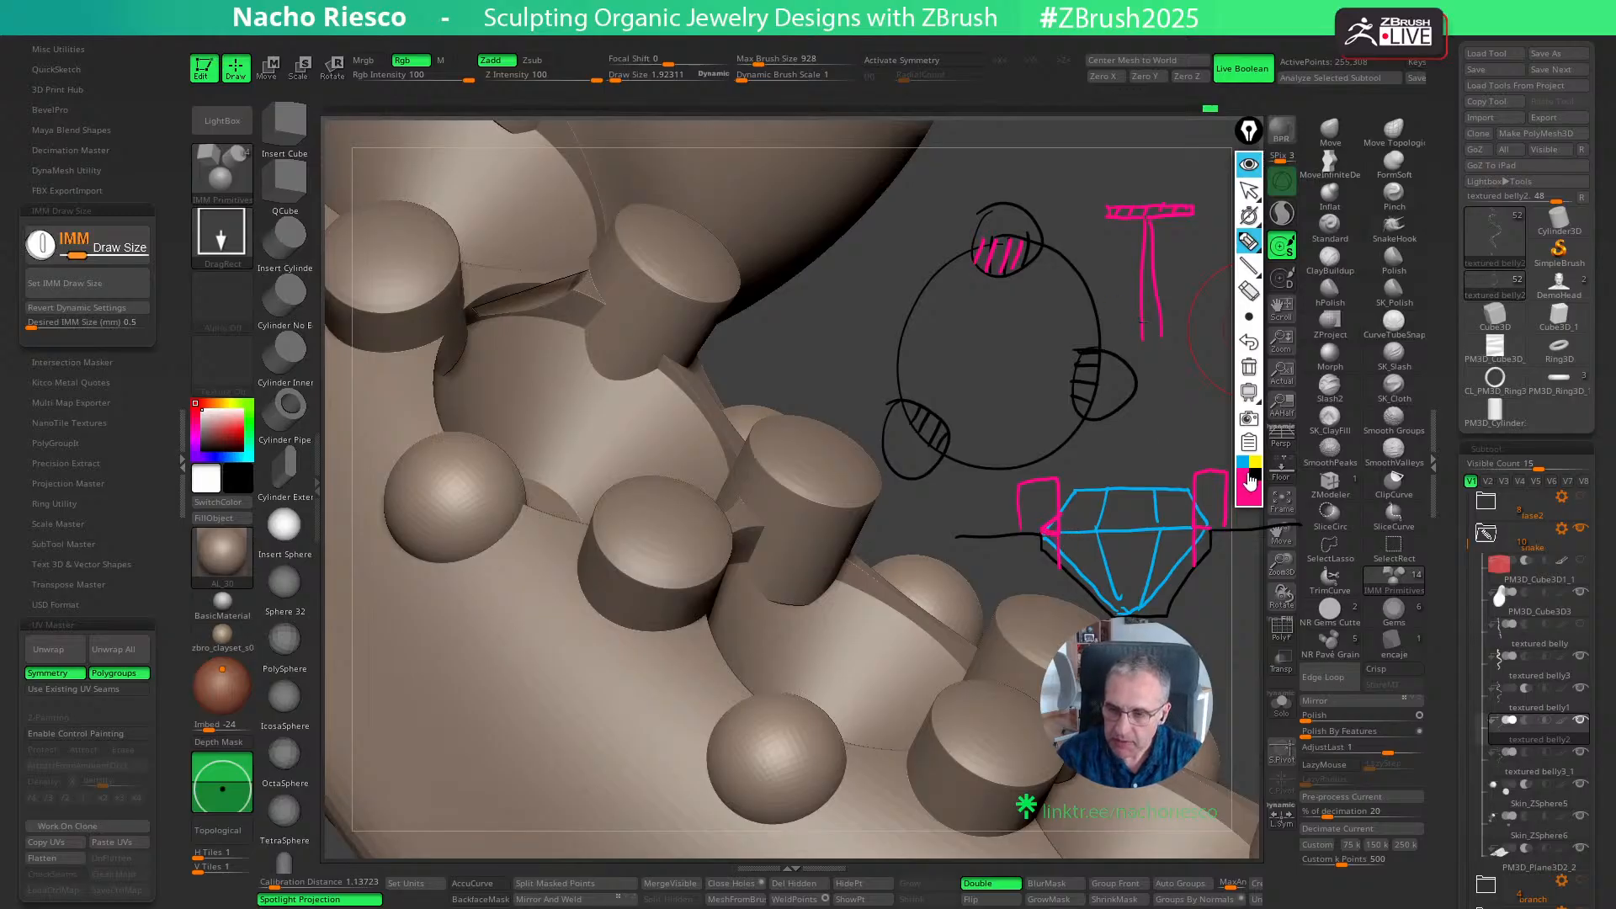
{"action": "left_click", "coordinate": [1254, 473]}
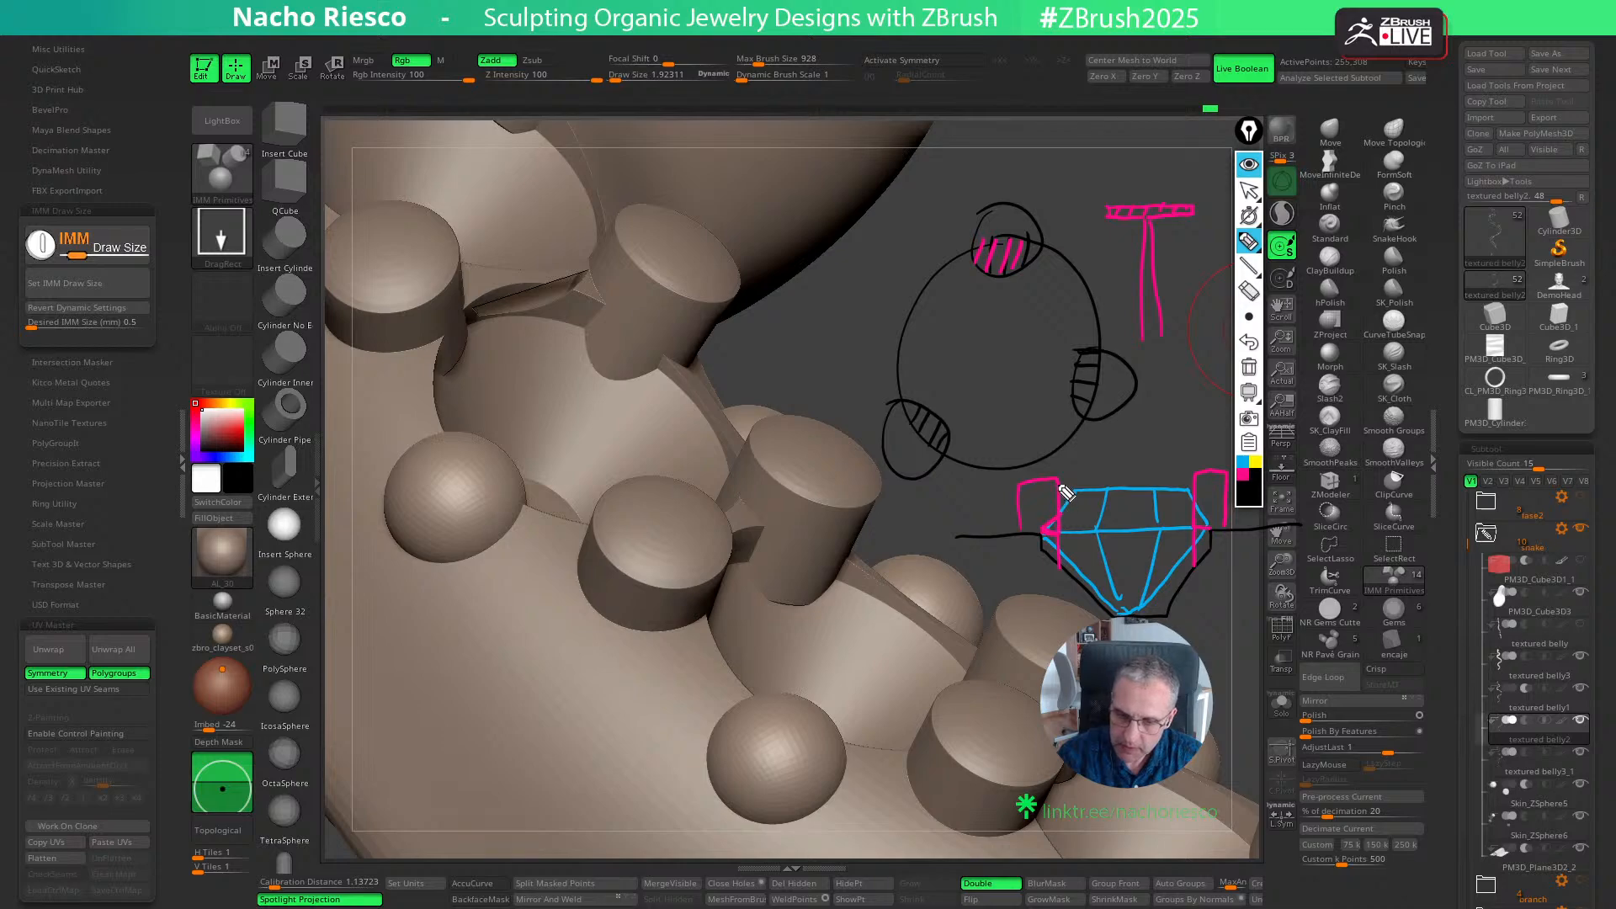
{"action": "mouse_move", "coordinate": [1058, 514]}
{"action": "left_mouse_down"}
{"action": "mouse_move", "coordinate": [1041, 529]}
{"action": "mouse_move", "coordinate": [1054, 534]}
{"action": "mouse_move", "coordinate": [1056, 503]}
{"action": "mouse_move", "coordinate": [1024, 483]}
{"action": "mouse_move", "coordinate": [1017, 538]}
{"action": "left_mouse_up"}
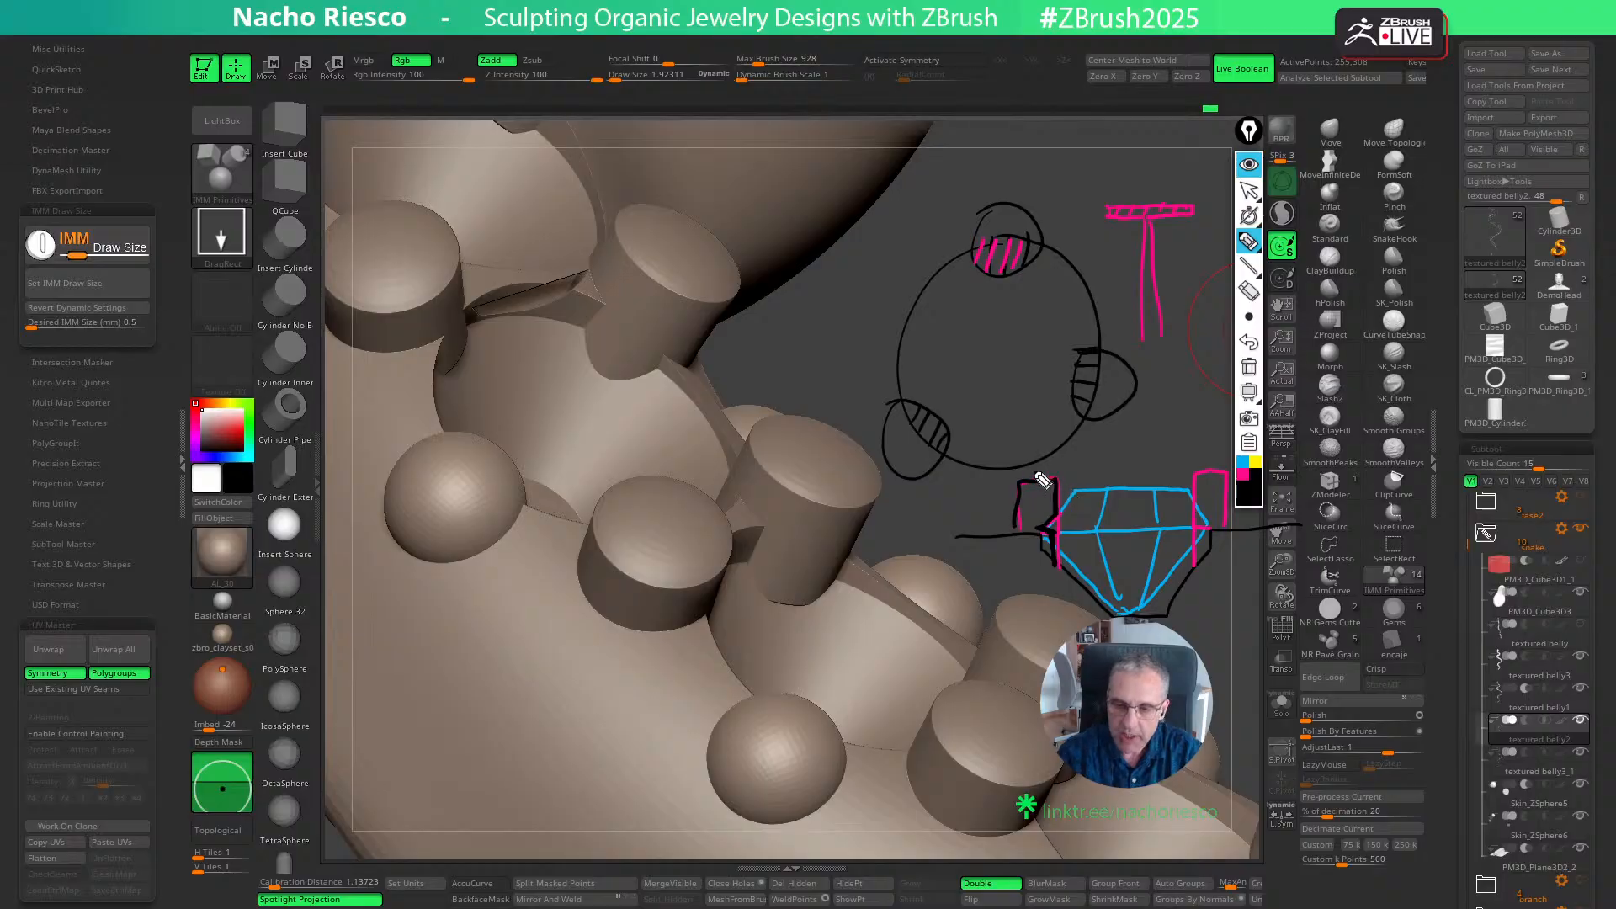
{"action": "left_click_drag", "start_coordinate": [957, 509], "coordinate": [994, 512]}
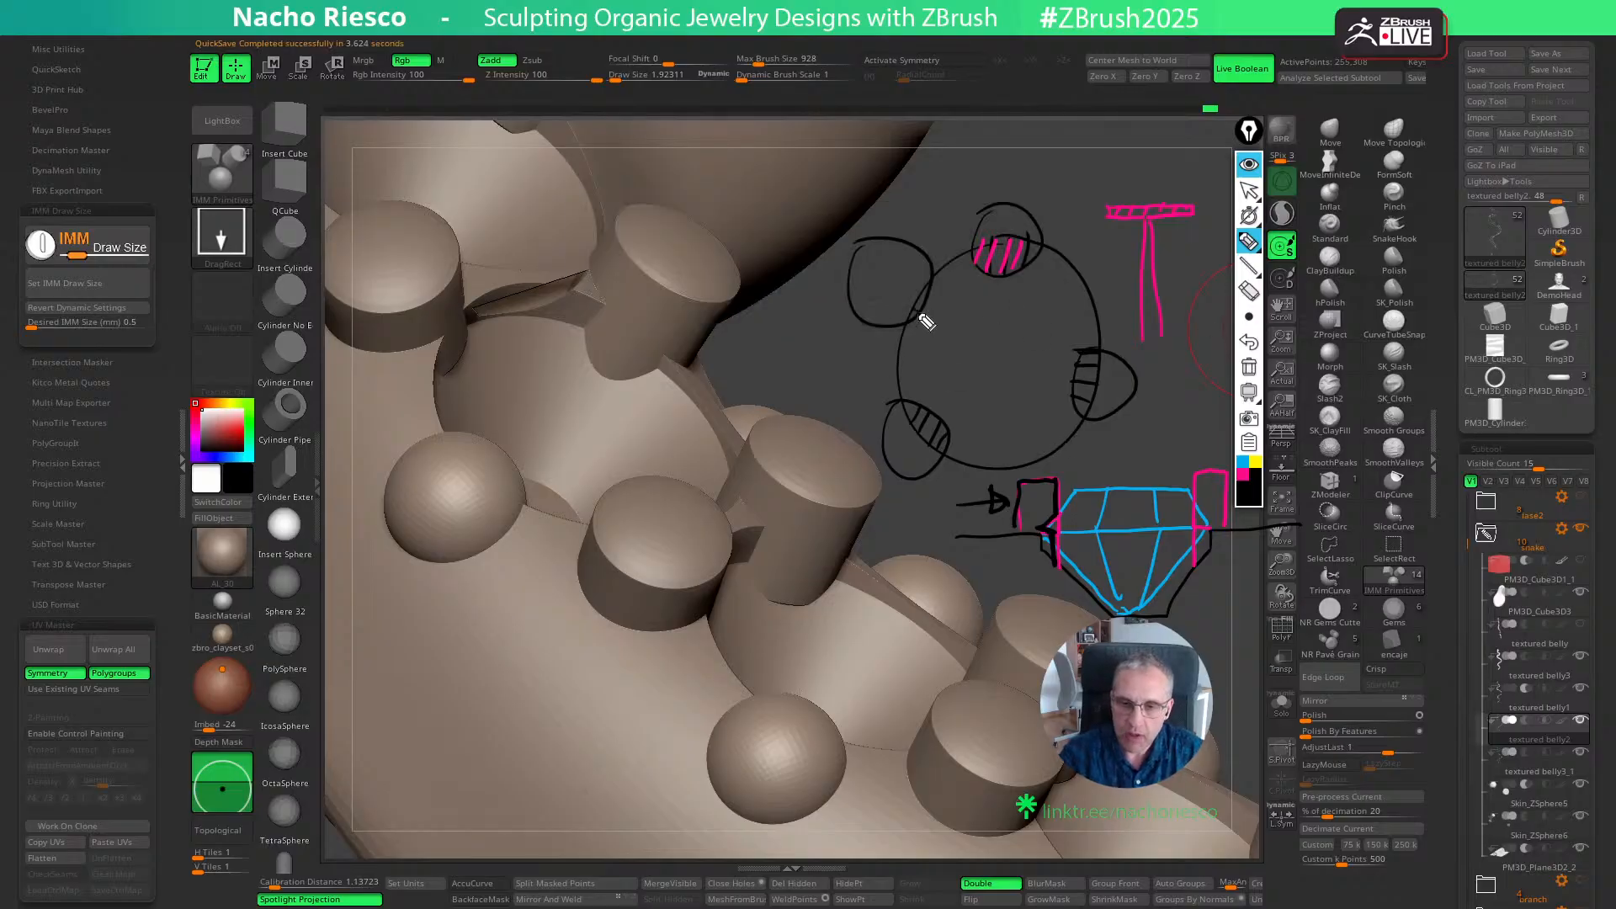
- Mark two grain circles beside the round stone outline with crosses, and clear all annotations
{"action": "left_click_drag", "start_coordinate": [875, 264], "coordinate": [906, 292]}
{"action": "left_click_drag", "start_coordinate": [906, 259], "coordinate": [879, 296]}
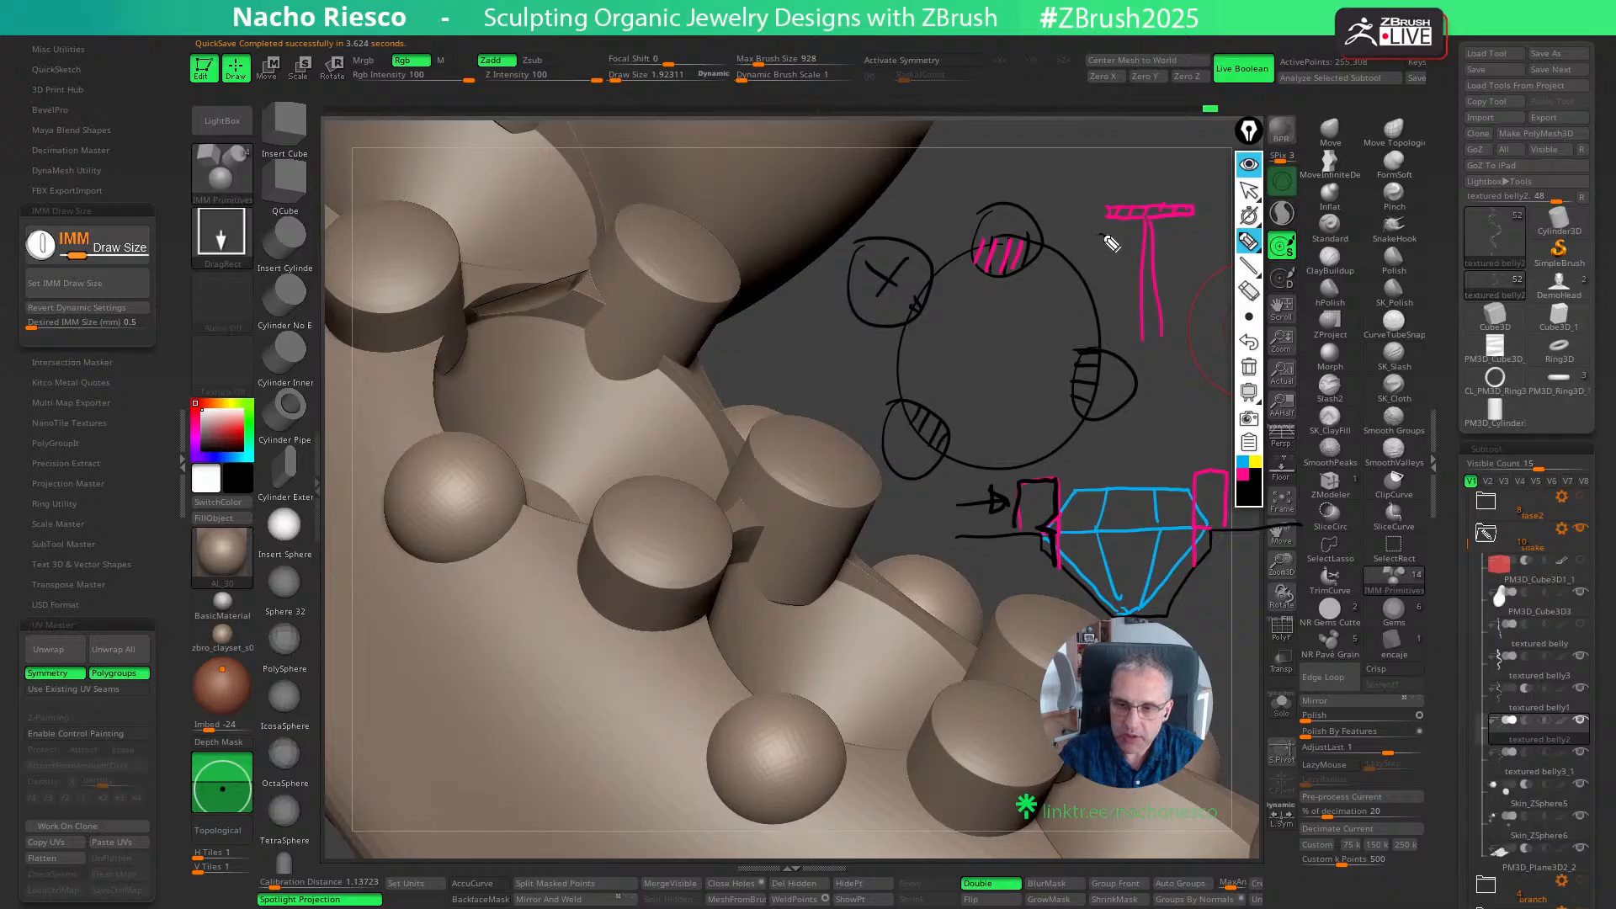
{"action": "mouse_move", "coordinate": [1109, 240]}
{"action": "left_mouse_down"}
{"action": "mouse_move", "coordinate": [1090, 286]}
{"action": "mouse_move", "coordinate": [1132, 257]}
{"action": "mouse_move", "coordinate": [1105, 237]}
{"action": "mouse_move", "coordinate": [1117, 264]}
{"action": "mouse_move", "coordinate": [1098, 265]}
{"action": "left_mouse_up"}
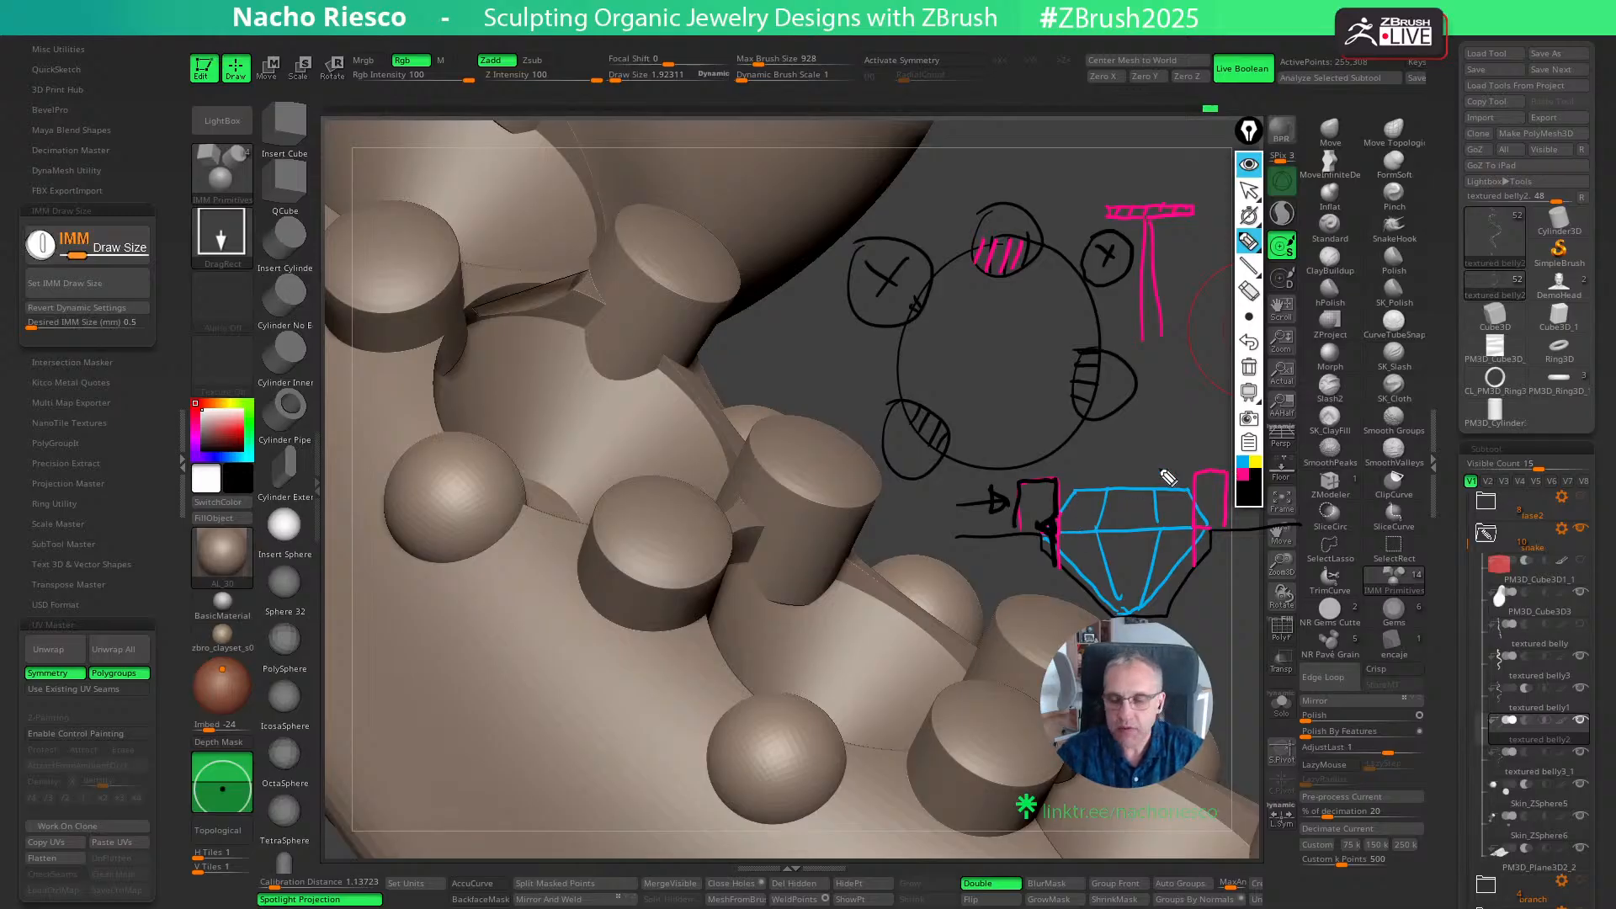
{"action": "left_click", "coordinate": [1248, 366]}
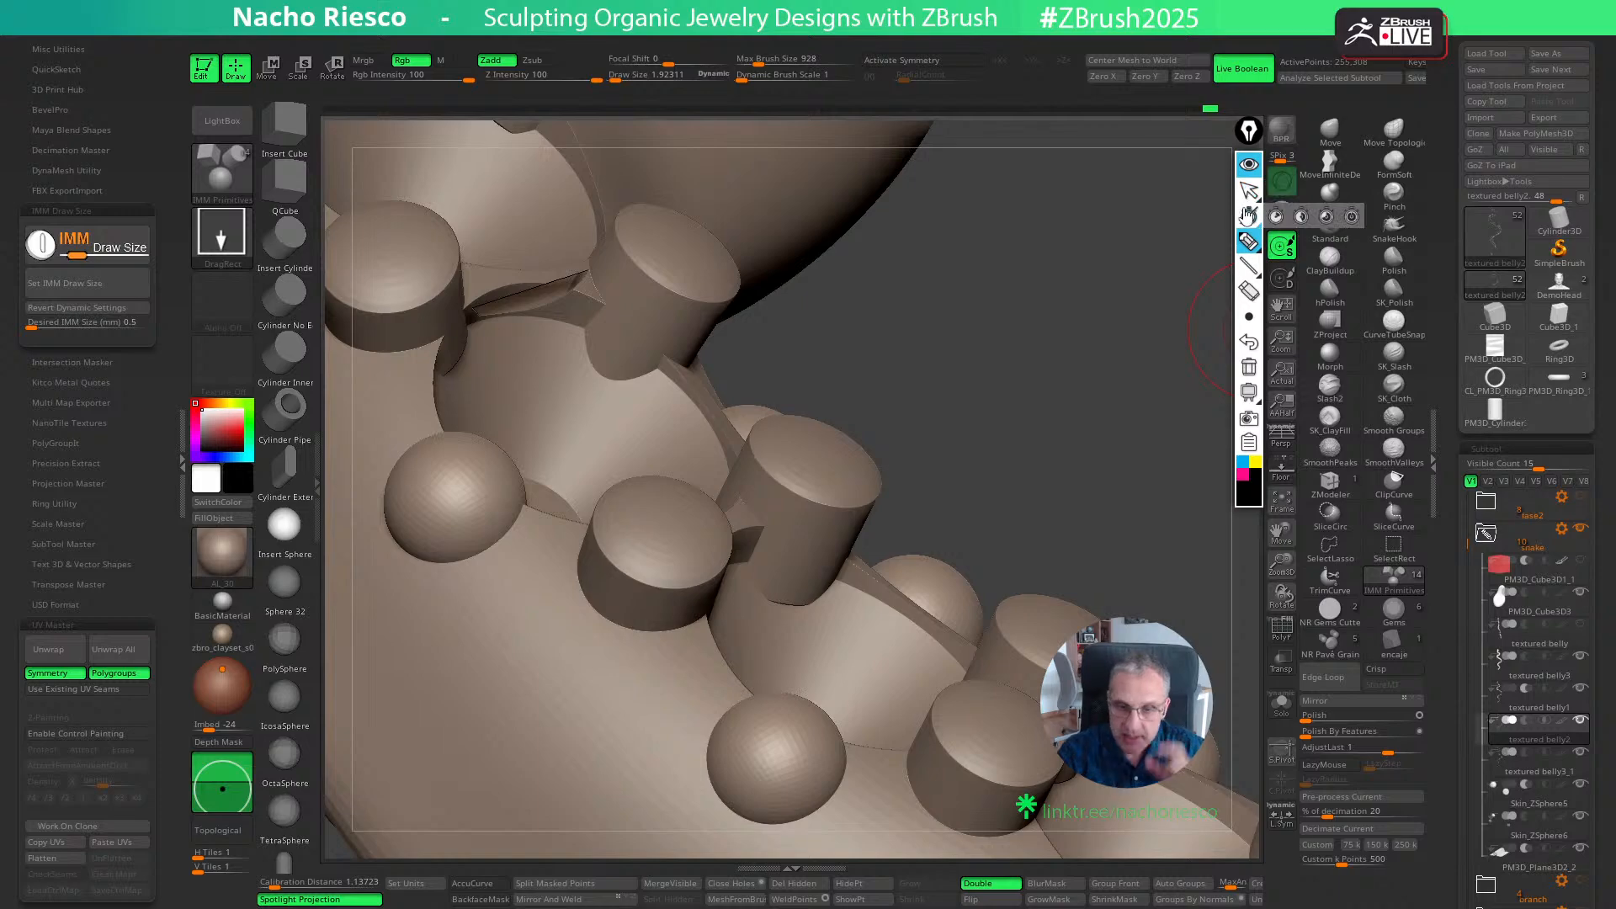
{"action": "left_click", "coordinate": [1248, 191]}
{"action": "mouse_move", "coordinate": [1102, 512]}
{"action": "left_mouse_down"}
{"action": "mouse_move", "coordinate": [1067, 324]}
{"action": "mouse_move", "coordinate": [1107, 379]}
{"action": "mouse_move", "coordinate": [1143, 386]}
{"action": "mouse_move", "coordinate": [1112, 271]}
{"action": "mouse_move", "coordinate": [1205, 498]}
{"action": "mouse_move", "coordinate": [1179, 336]}
{"action": "mouse_move", "coordinate": [1194, 352]}
{"action": "left_mouse_up"}
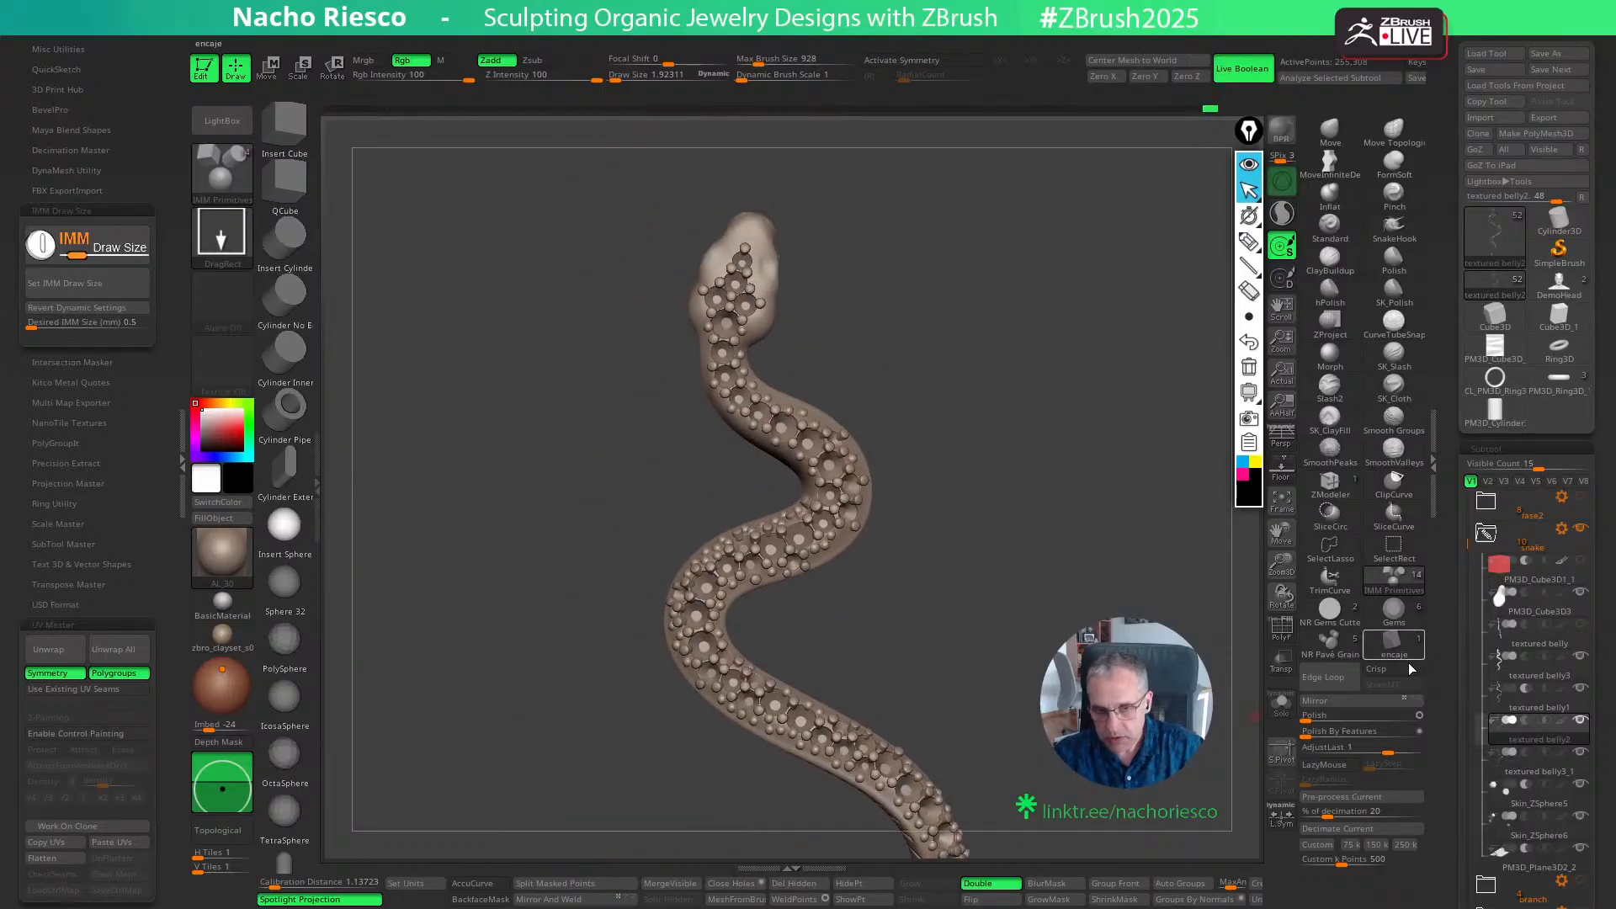
{"action": "left_click_drag", "start_coordinate": [1021, 696], "coordinate": [1032, 649], "text": "alt"}
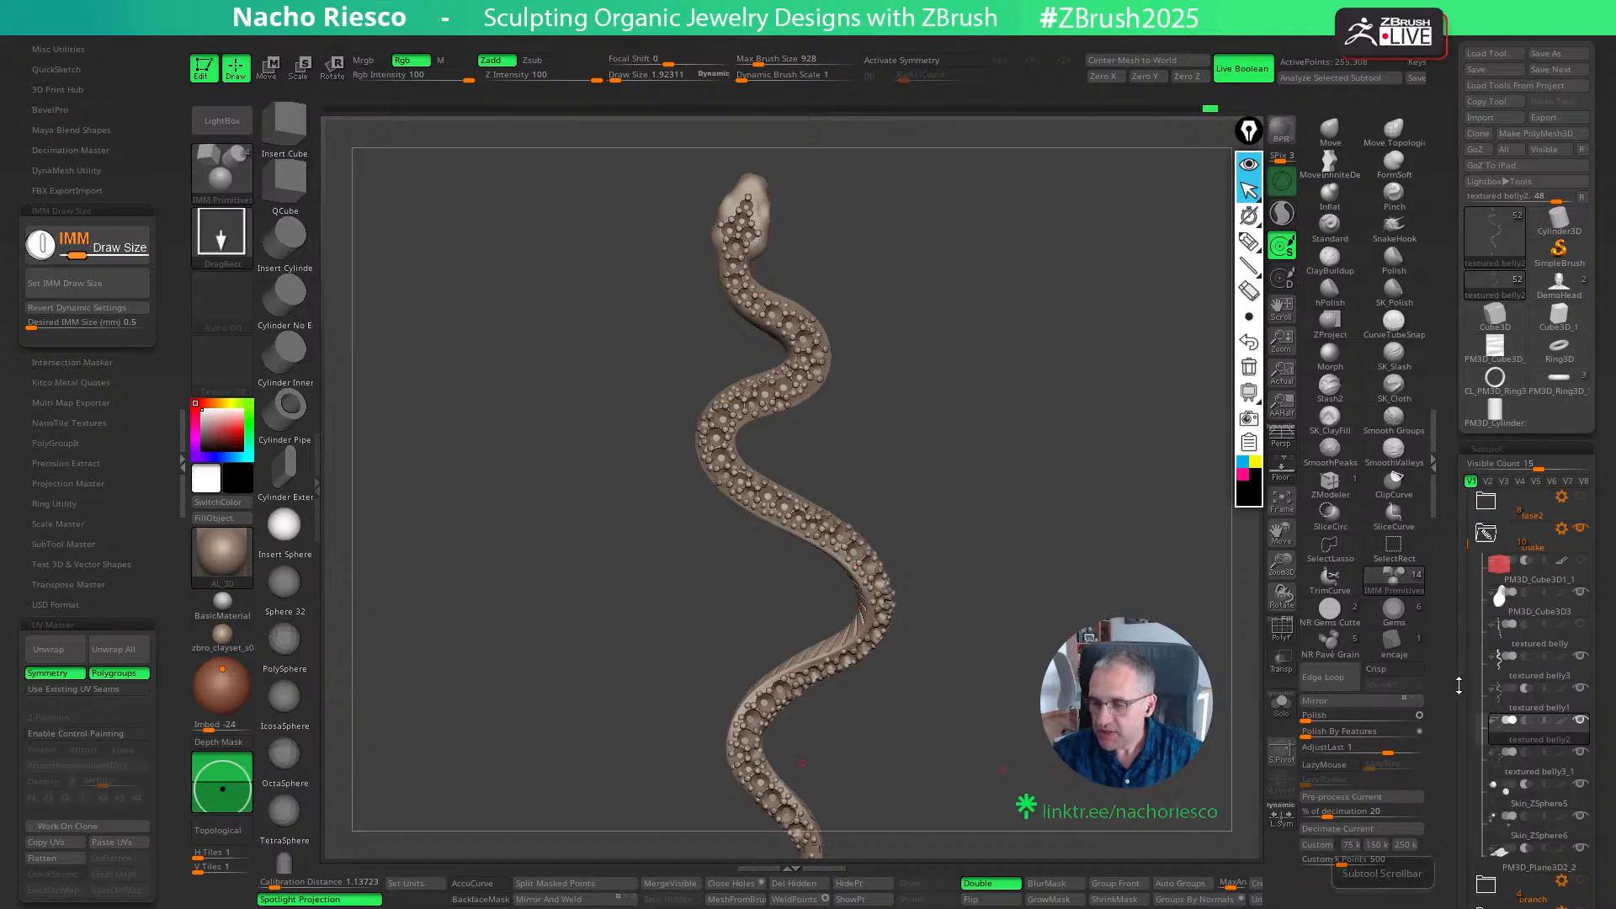
- Isolate the textured belly1 subtool with its polygroups displayed and examine its stone cutters from the side and front
{"action": "scroll", "coordinate": [1458, 685], "scroll_direction": "down", "scroll_amount": 3}
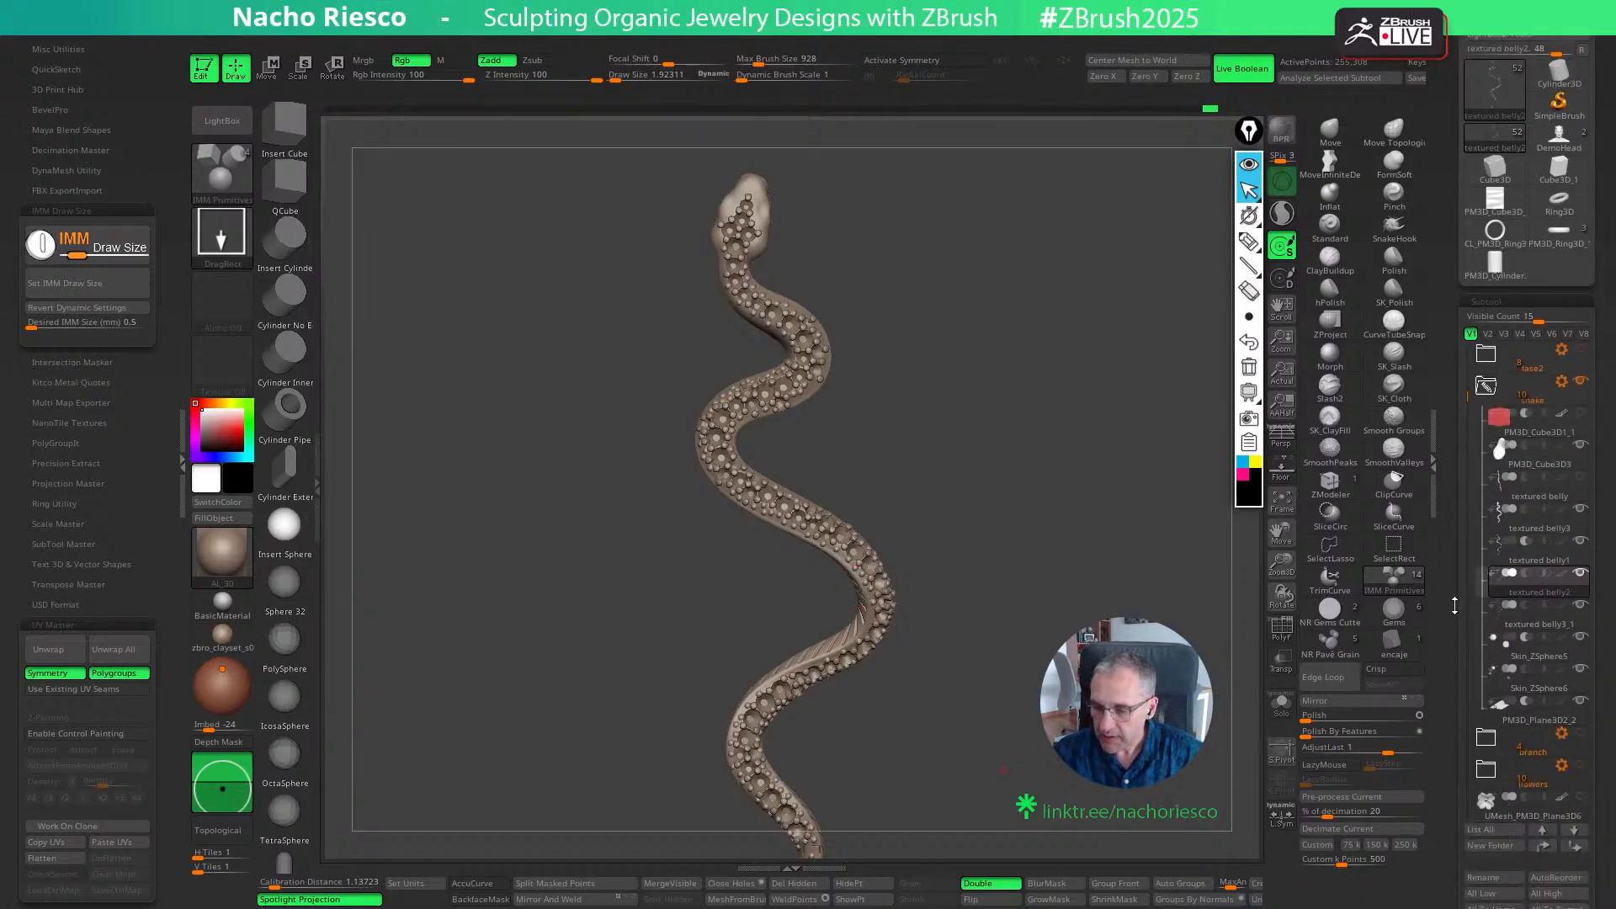
{"action": "left_click", "coordinate": [1532, 558]}
{"action": "left_click", "coordinate": [1281, 704]}
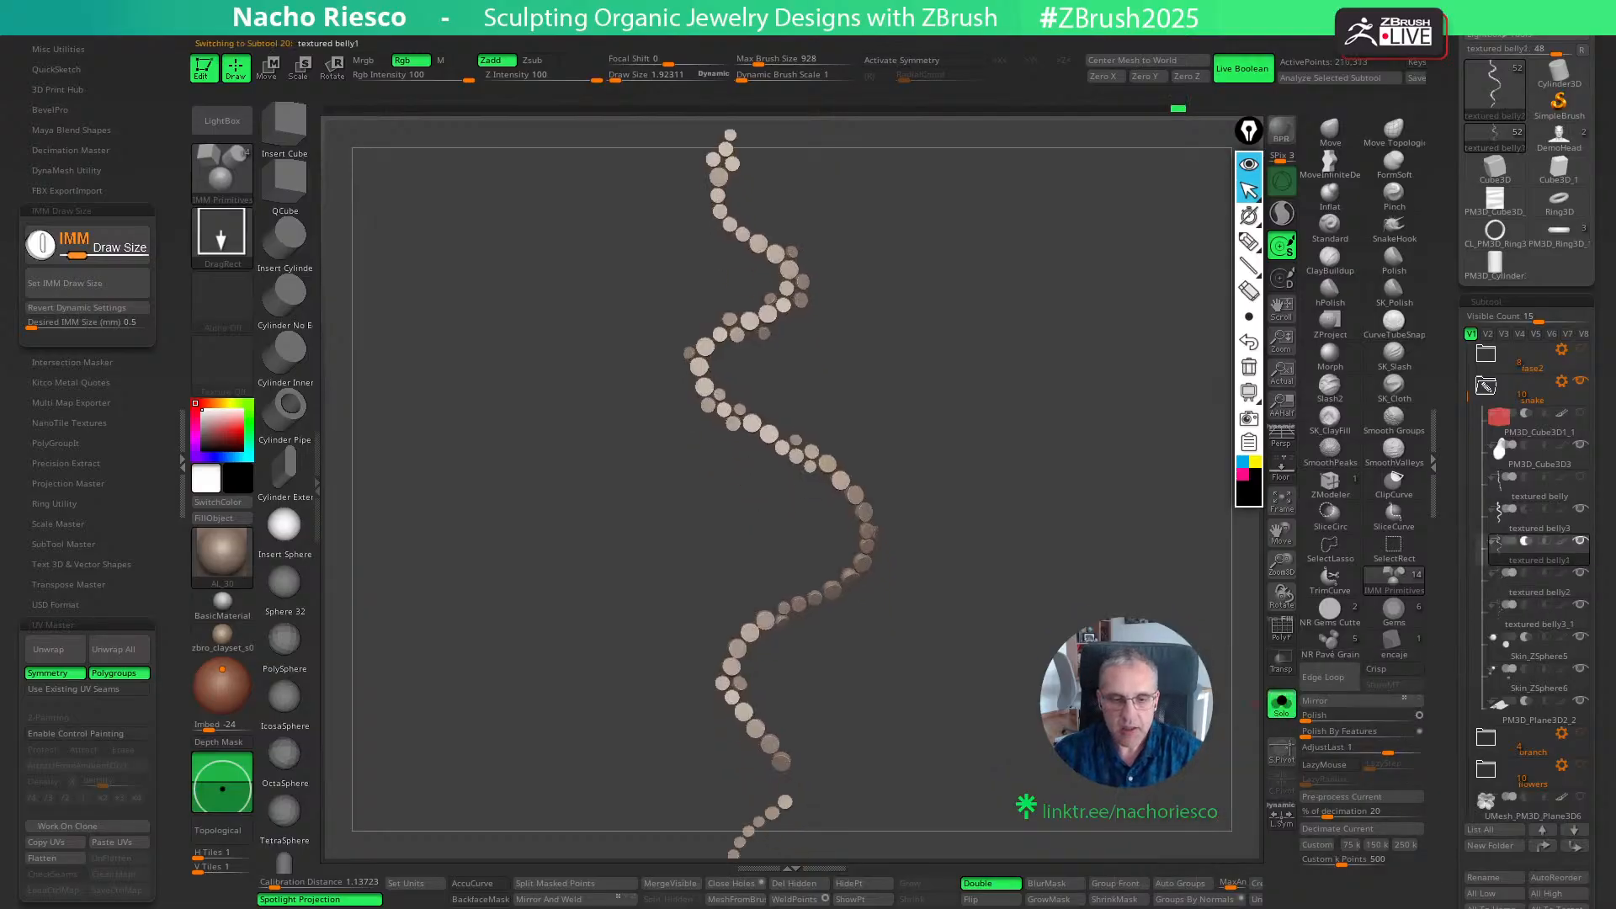
{"action": "left_click_drag", "start_coordinate": [1195, 673], "coordinate": [1195, 631]}
{"action": "left_click", "coordinate": [1281, 628]}
{"action": "left_click_drag", "start_coordinate": [1065, 515], "coordinate": [784, 401], "text": "alt"}
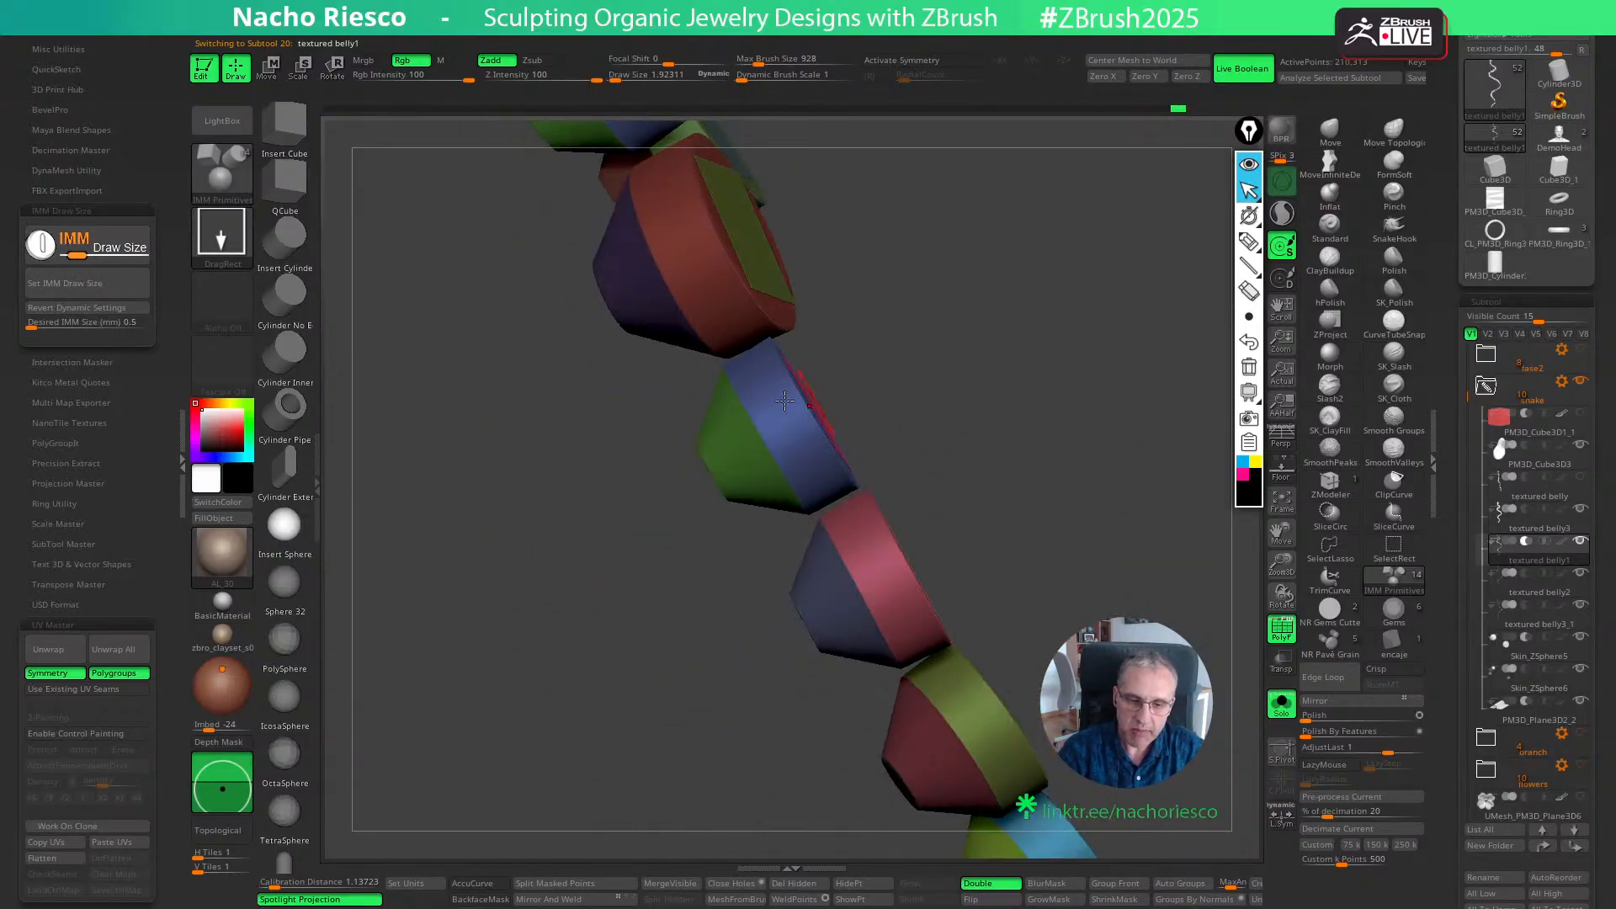
{"action": "left_click_drag", "start_coordinate": [936, 368], "coordinate": [818, 473]}
{"action": "left_click_drag", "start_coordinate": [749, 645], "coordinate": [977, 467], "text": "alt"}
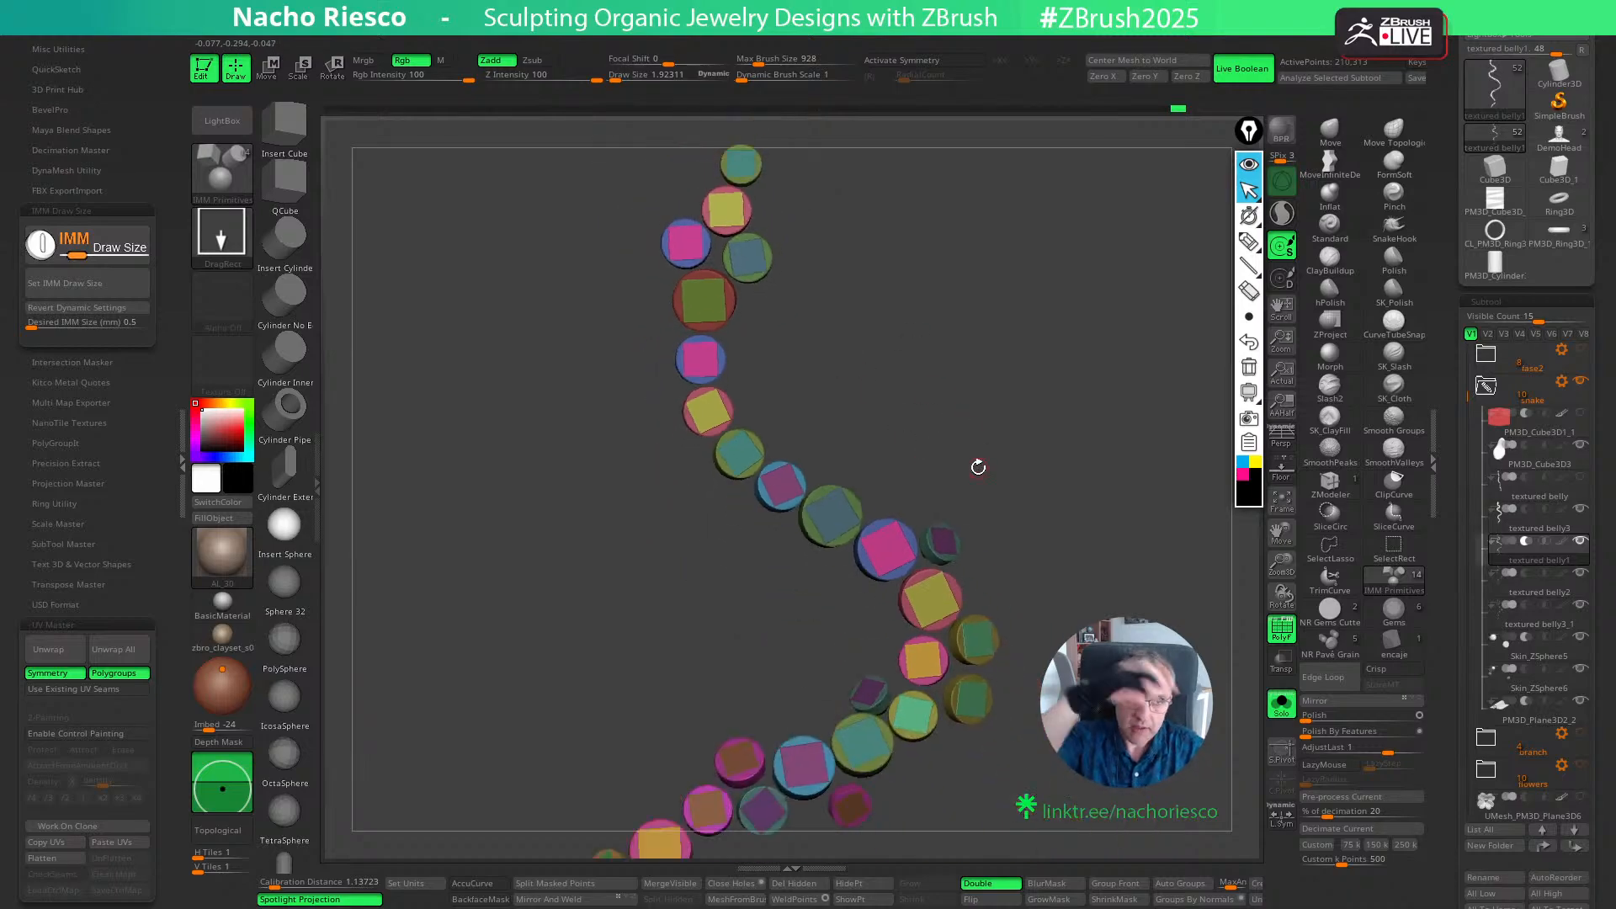
{"action": "left_click_drag", "start_coordinate": [1094, 695], "coordinate": [1118, 606], "text": "alt"}
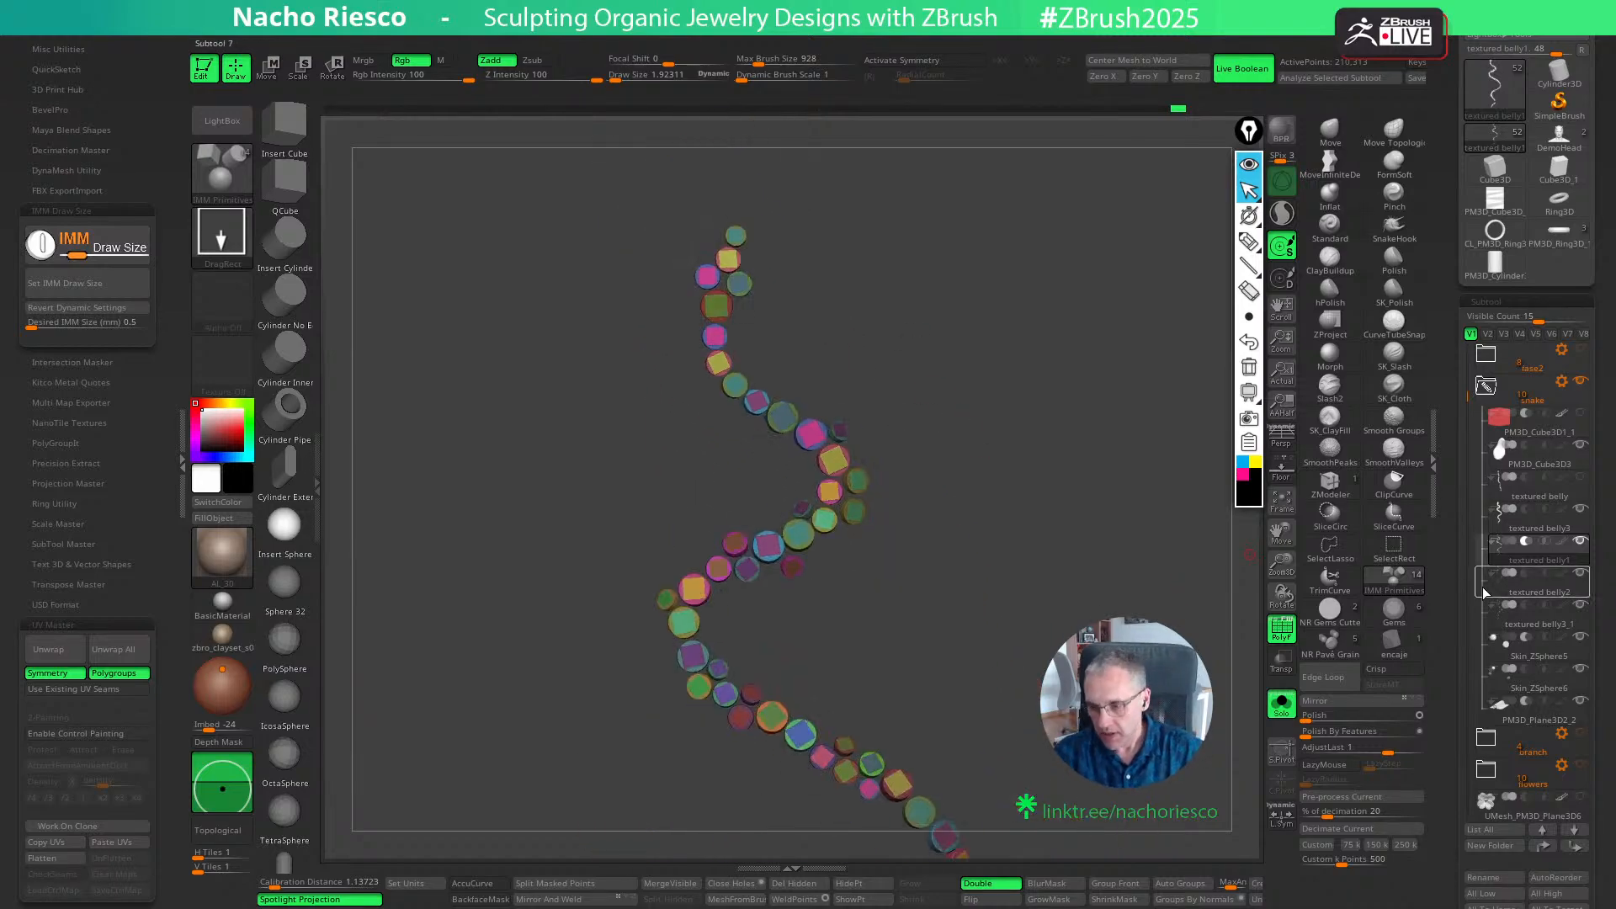
- Split textured belly1 to similar parts and select the resulting subtool that holds only the square pieces
{"action": "left_click_drag", "start_coordinate": [1454, 650], "coordinate": [1451, 401]}
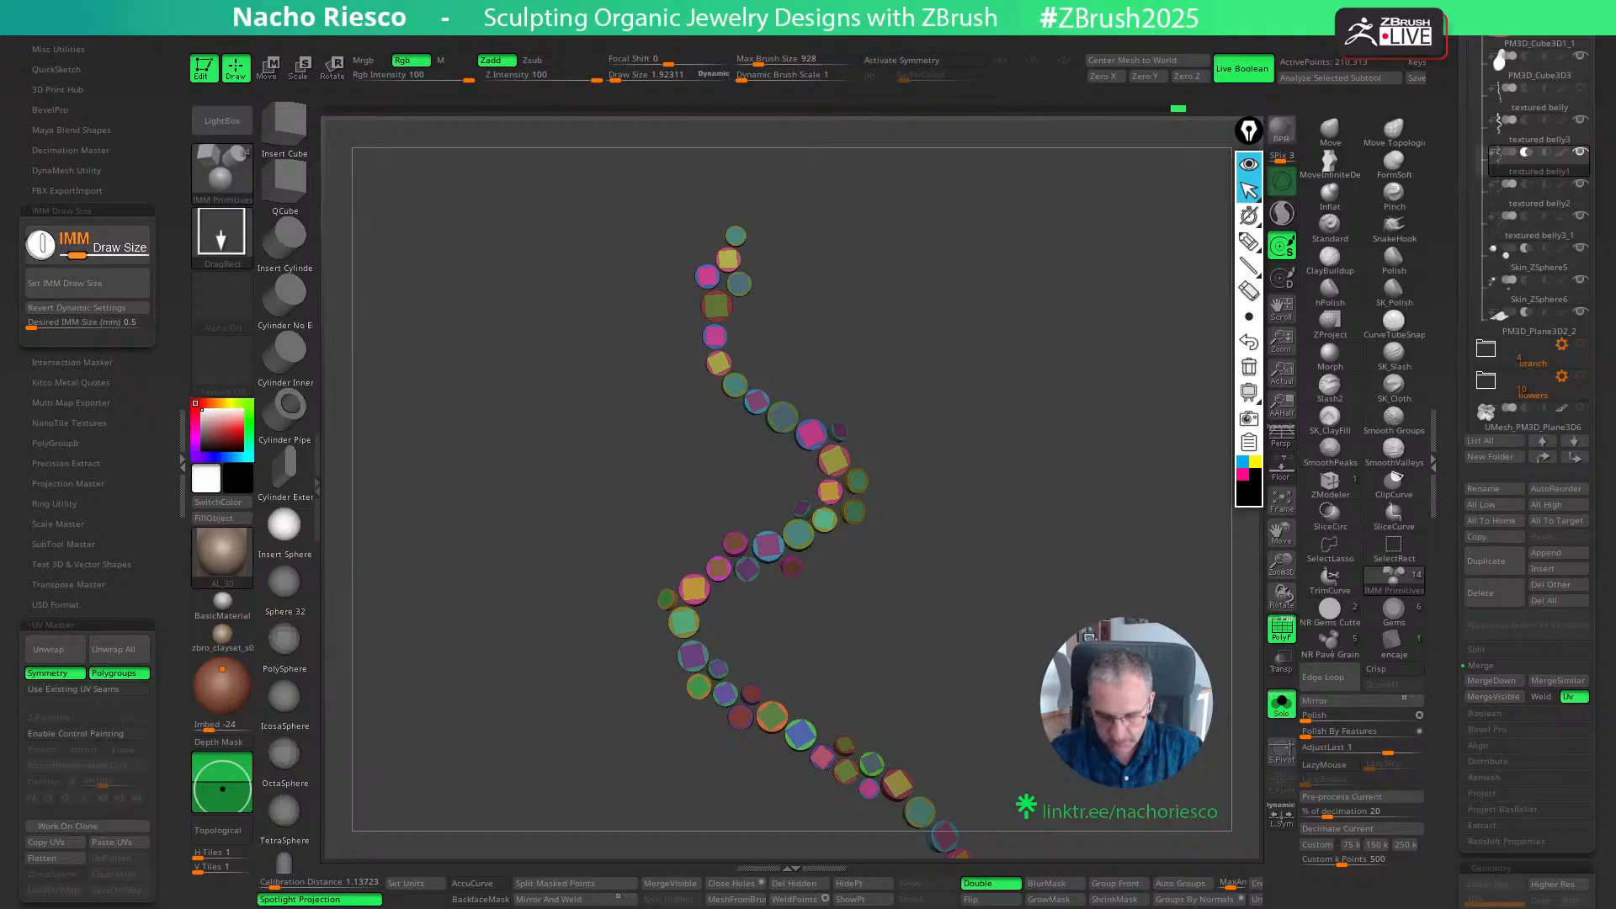
{"action": "left_click", "coordinate": [1491, 649]}
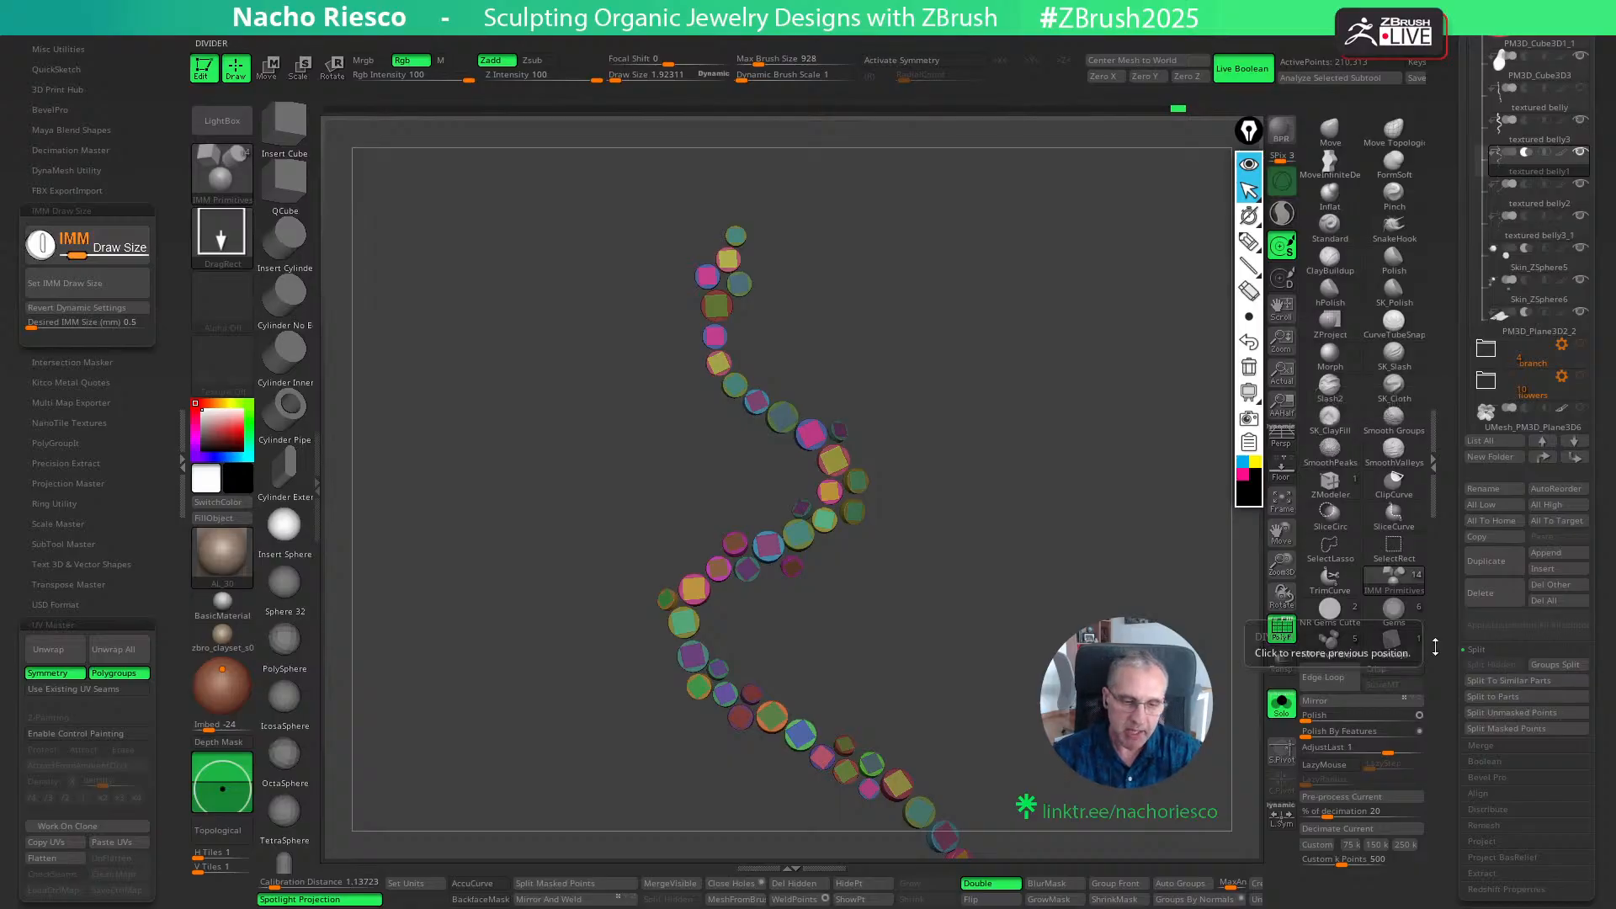
{"action": "left_click", "coordinate": [1505, 681]}
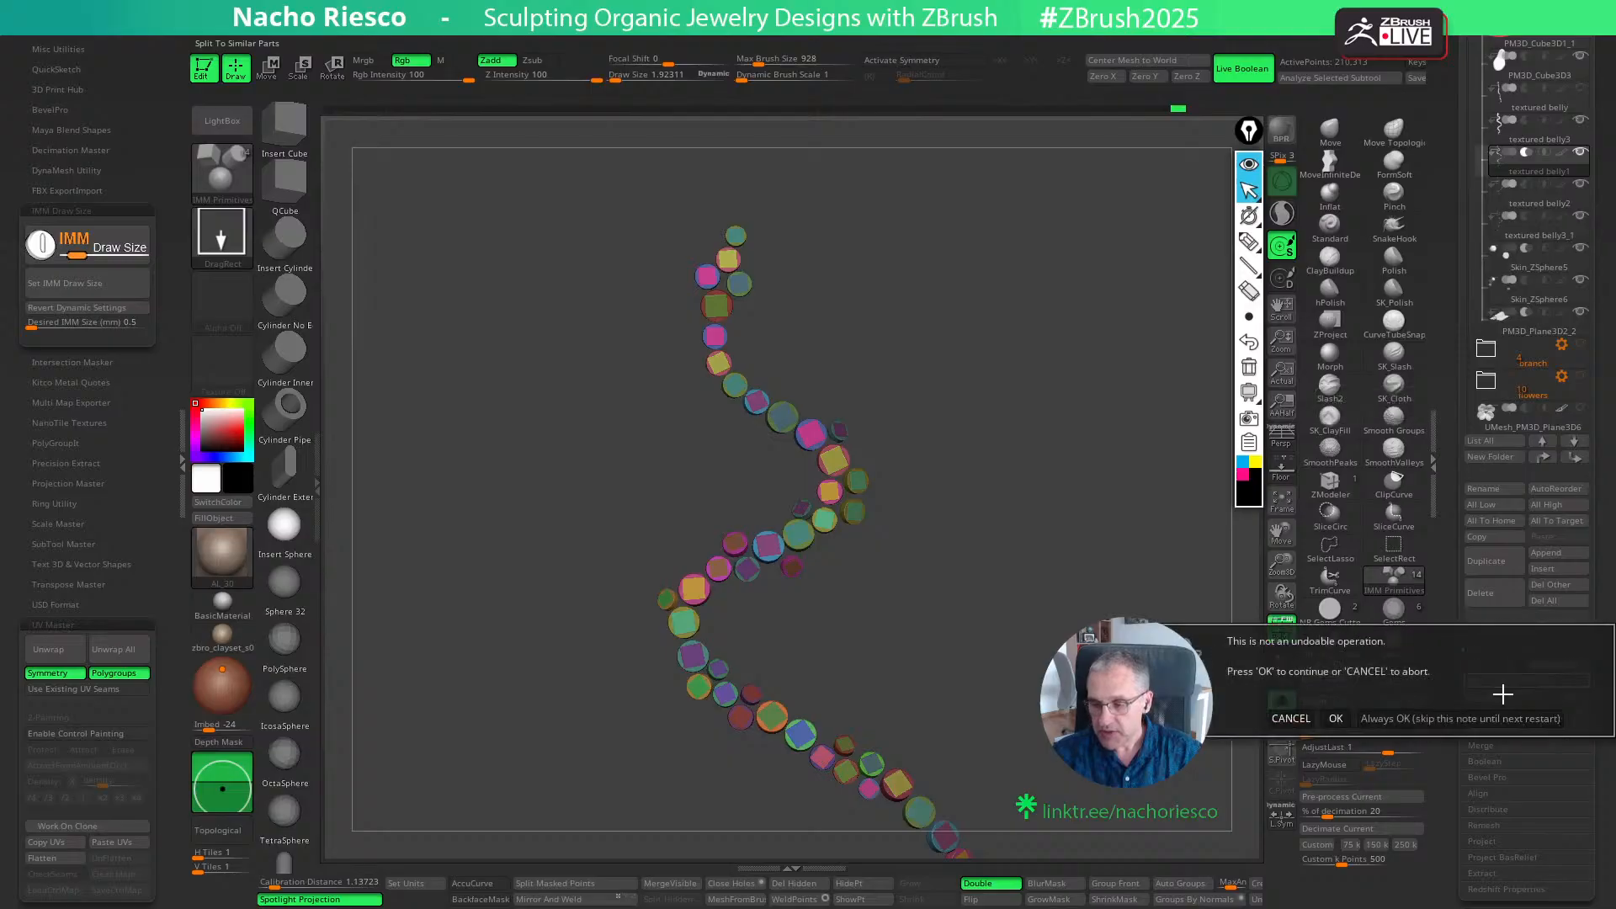
{"action": "left_click", "coordinate": [1338, 719]}
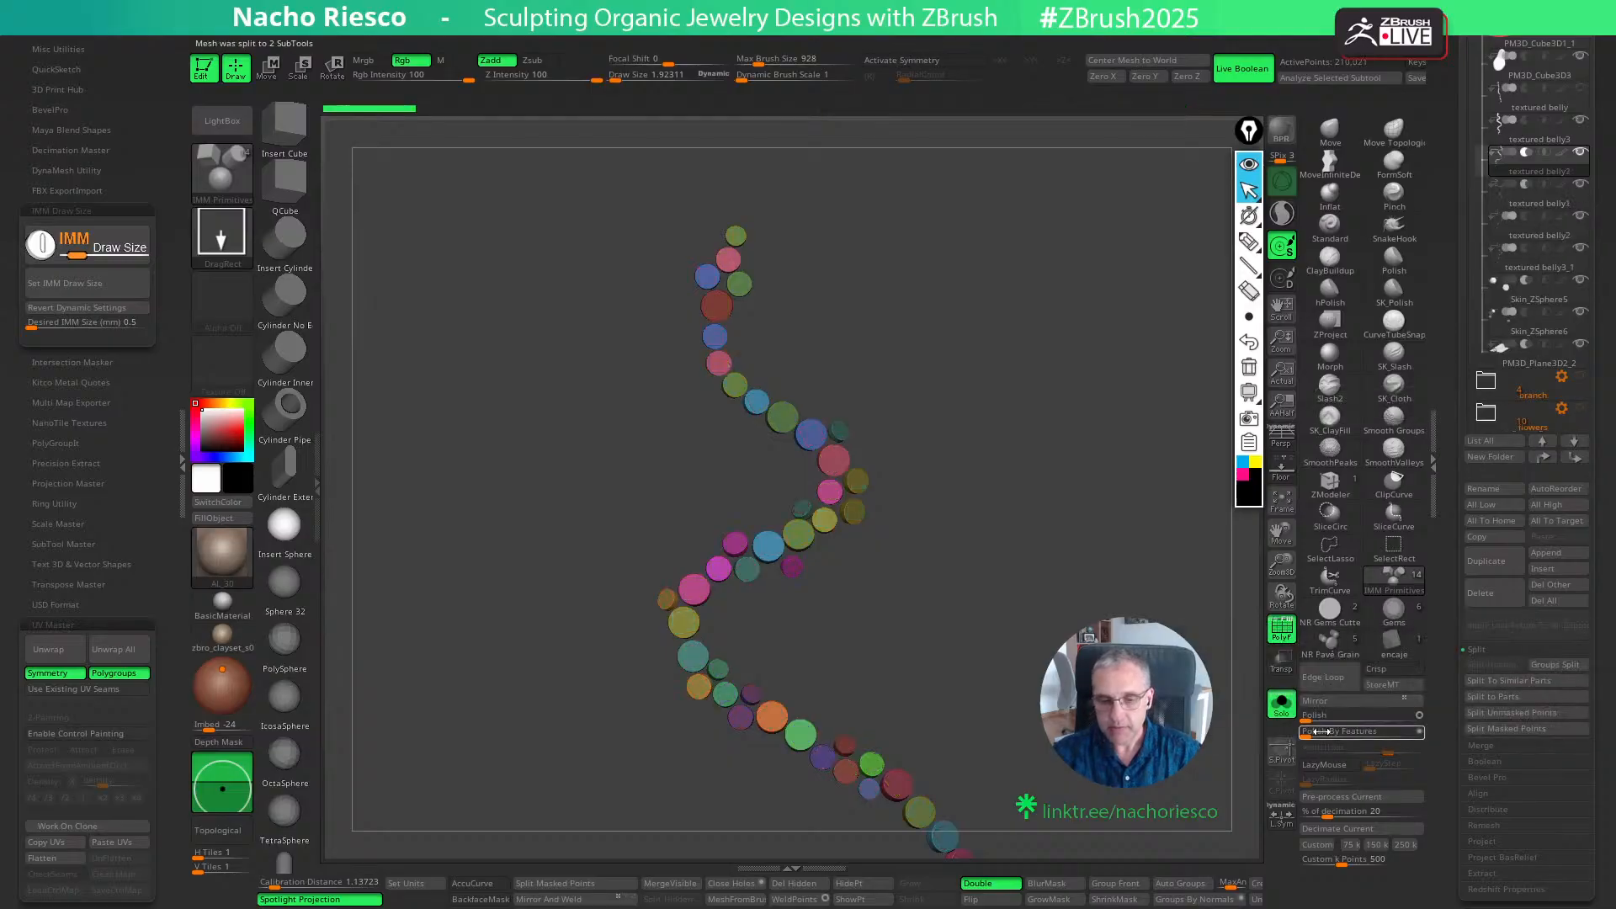
{"action": "left_click", "coordinate": [1532, 196]}
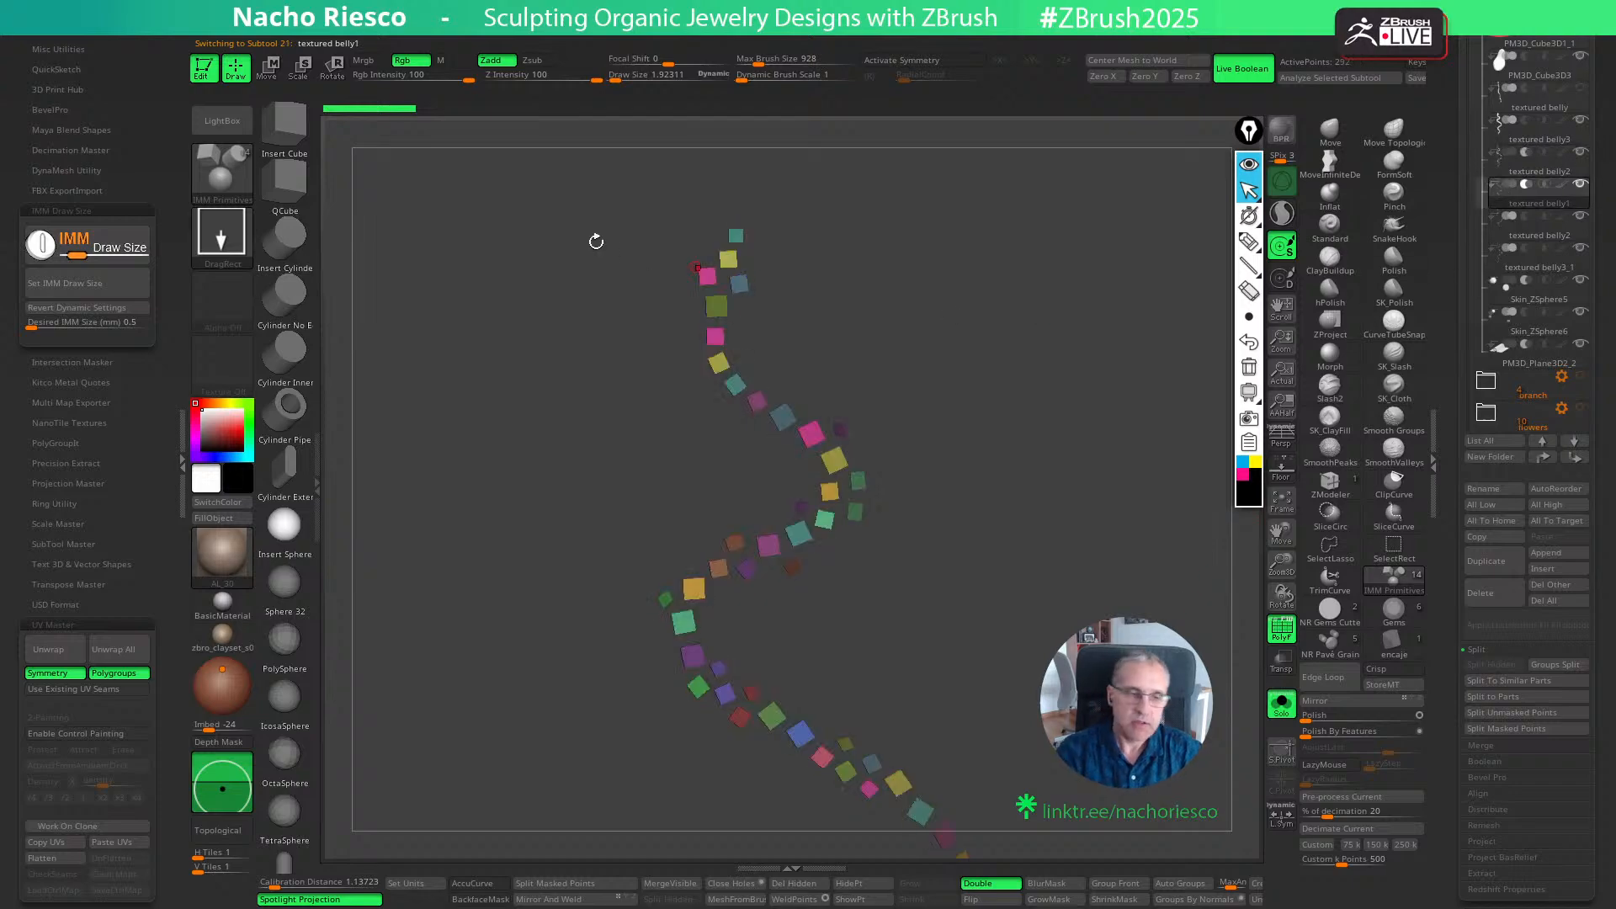
- Load the diamante.ZTL gem from the tool library
{"action": "left_click", "coordinate": [222, 121]}
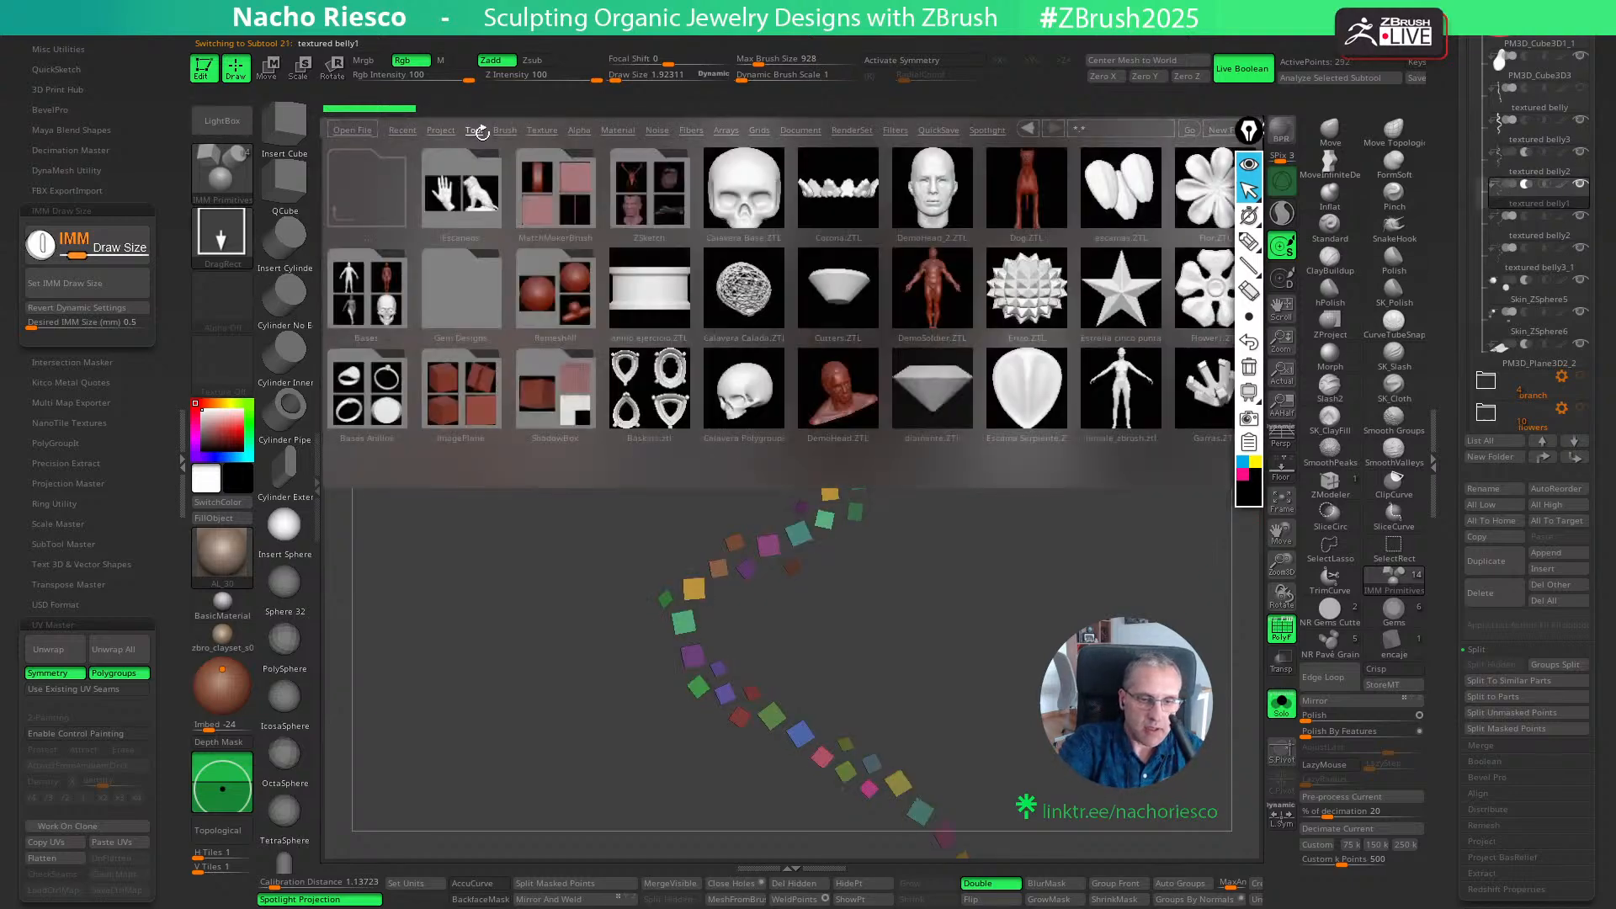
{"action": "double_click", "coordinate": [937, 393]}
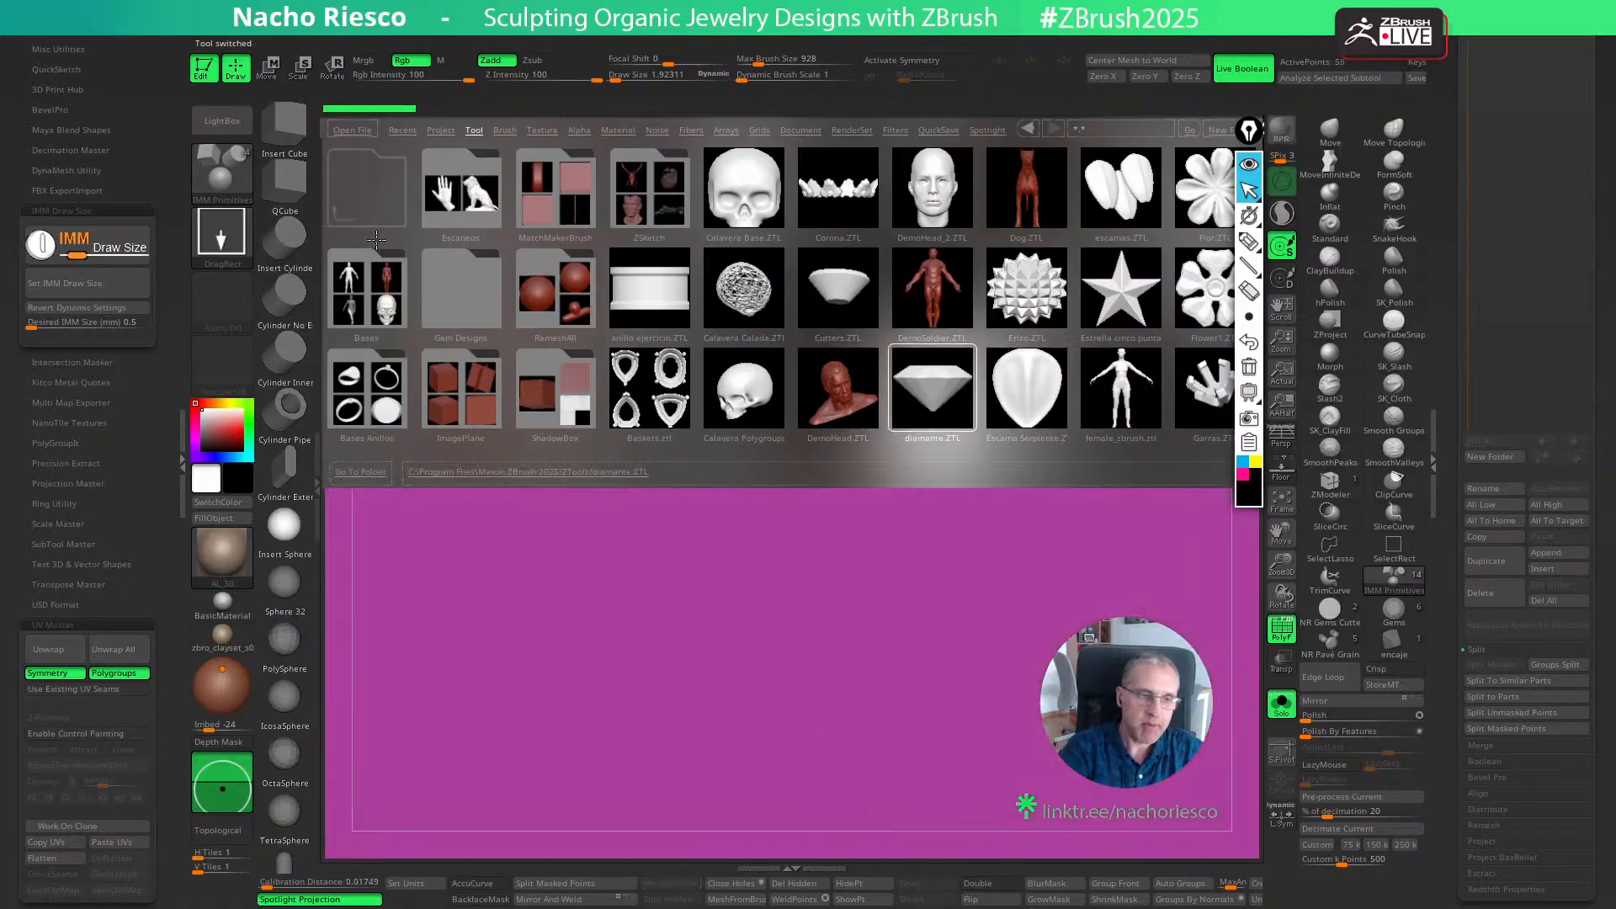
- Frame the diamante gem, view it from the side, and return to the textured belly1 tool
{"action": "key", "text": "comma"}
{"action": "left_click", "coordinate": [1288, 506]}
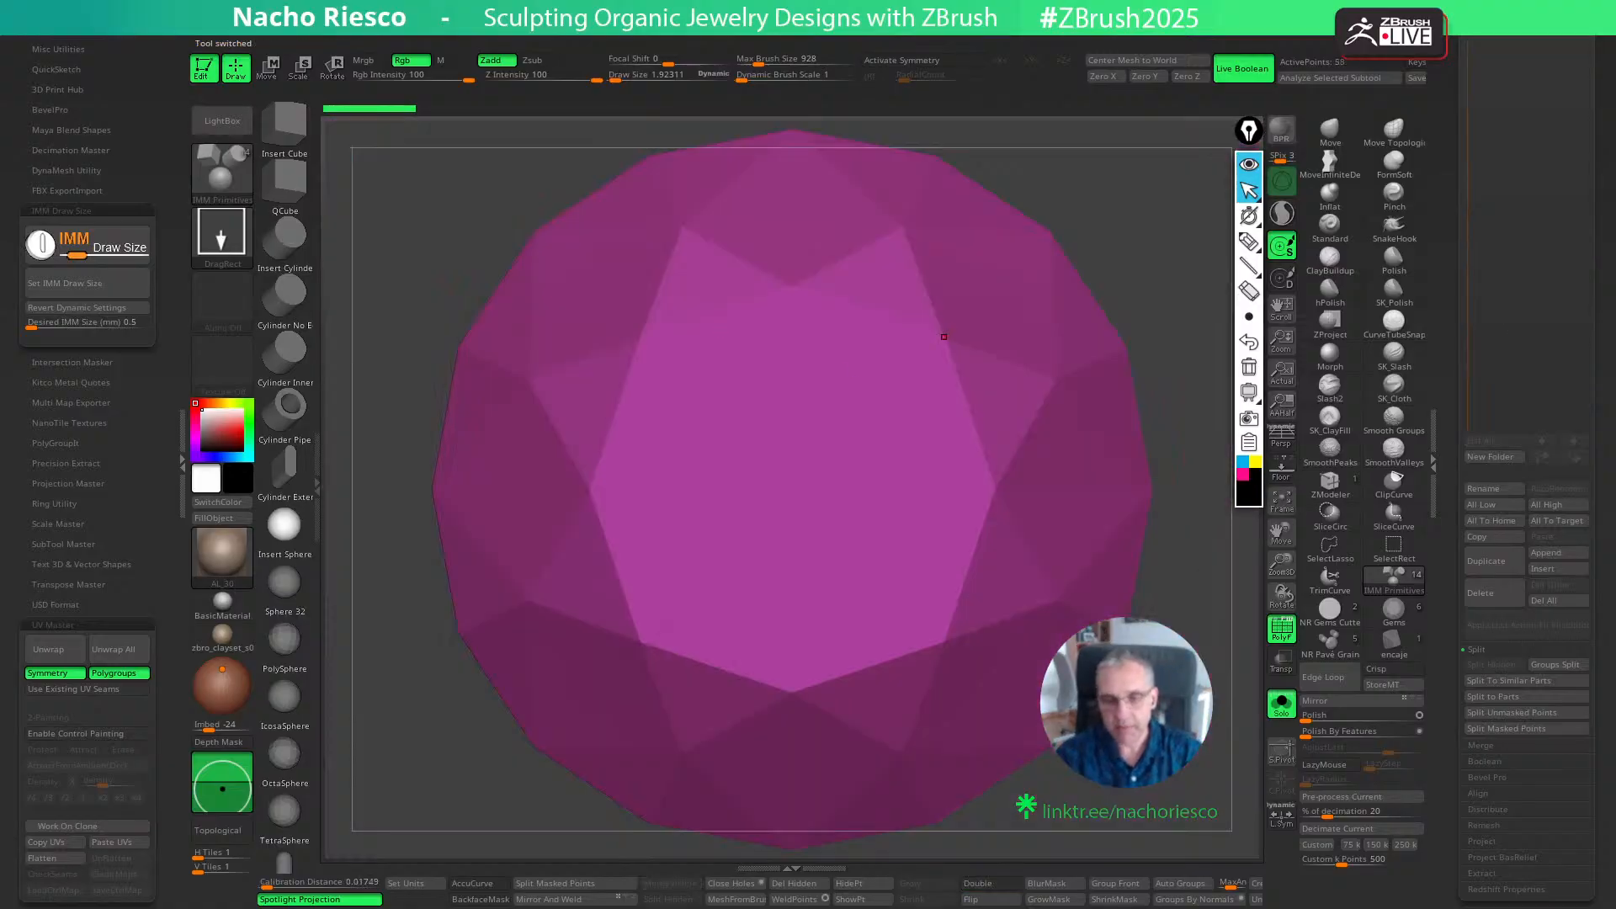
{"action": "left_click_drag", "start_coordinate": [1436, 431], "coordinate": [1448, 465]}
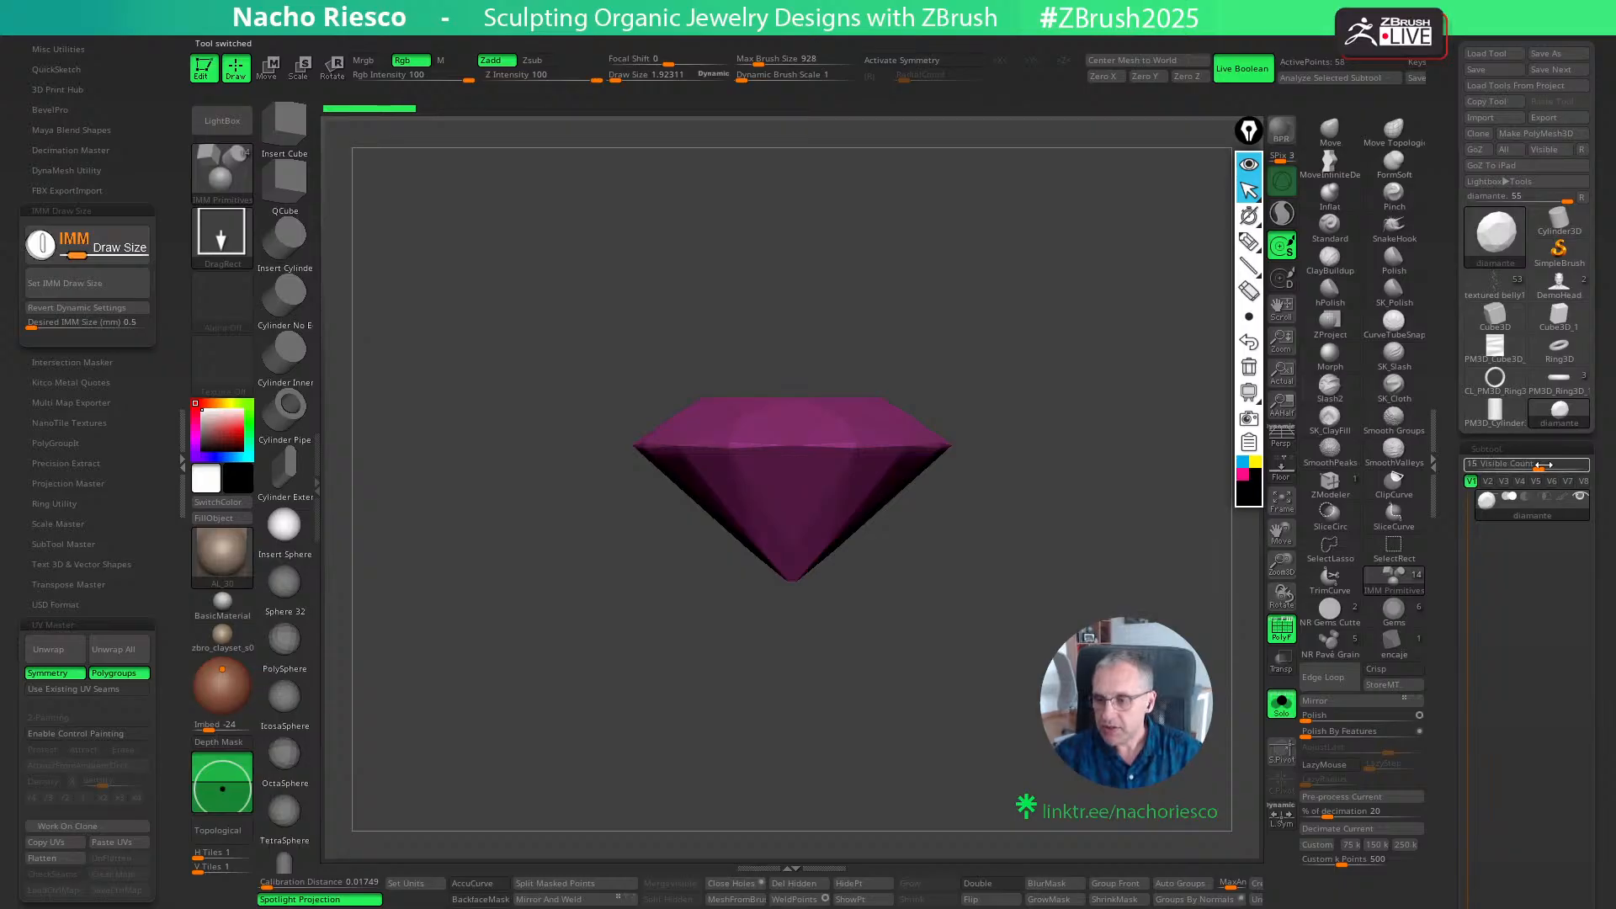
{"action": "left_click", "coordinate": [1497, 285]}
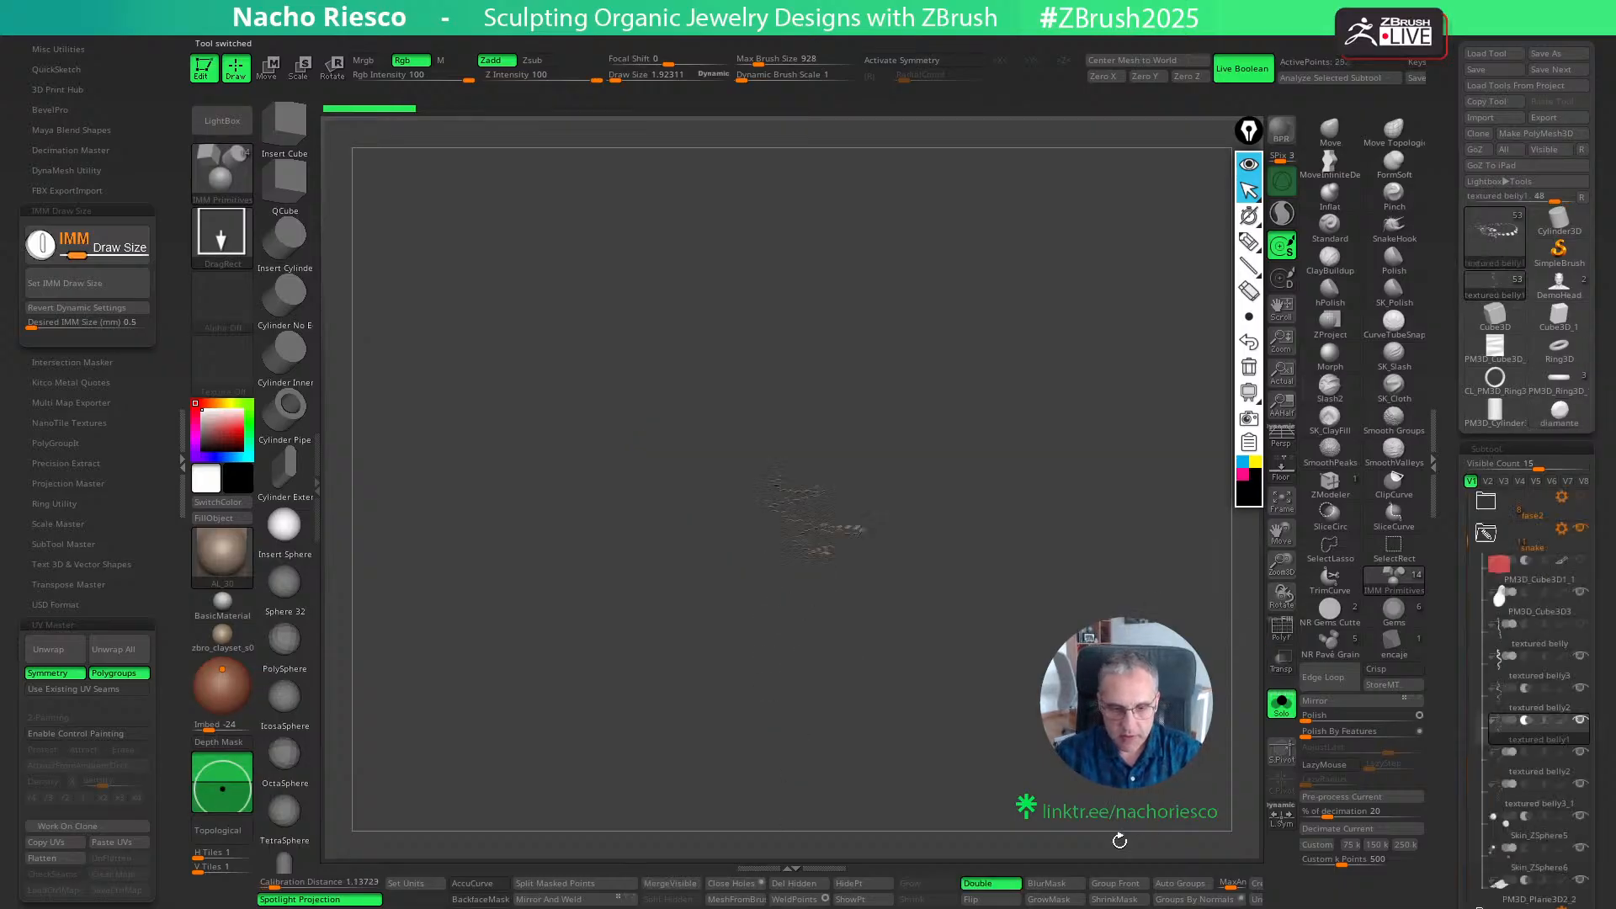
- Show the full snake and switch textured belly1 from boolean subtraction to addition so its square pieces display along the head
{"action": "mouse_move", "coordinate": [1085, 488]}
{"action": "left_mouse_down"}
{"action": "mouse_move", "coordinate": [1094, 594]}
{"action": "mouse_move", "coordinate": [1065, 498]}
{"action": "mouse_move", "coordinate": [1054, 584]}
{"action": "mouse_move", "coordinate": [1018, 580]}
{"action": "mouse_move", "coordinate": [1082, 468]}
{"action": "left_mouse_up"}
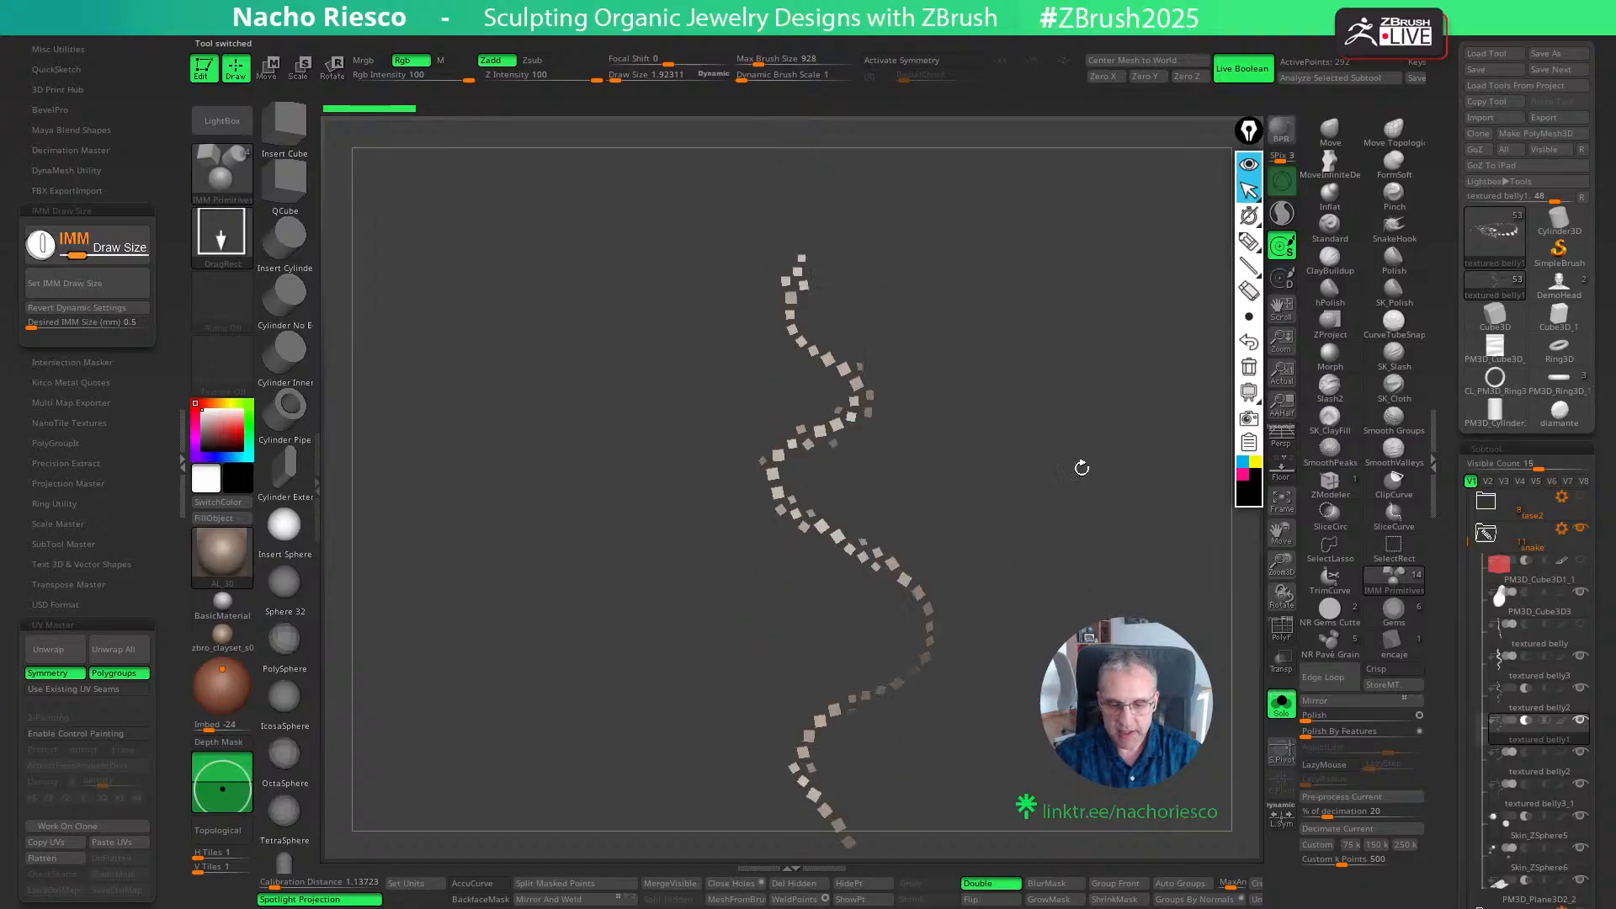
{"action": "left_click", "coordinate": [1280, 711]}
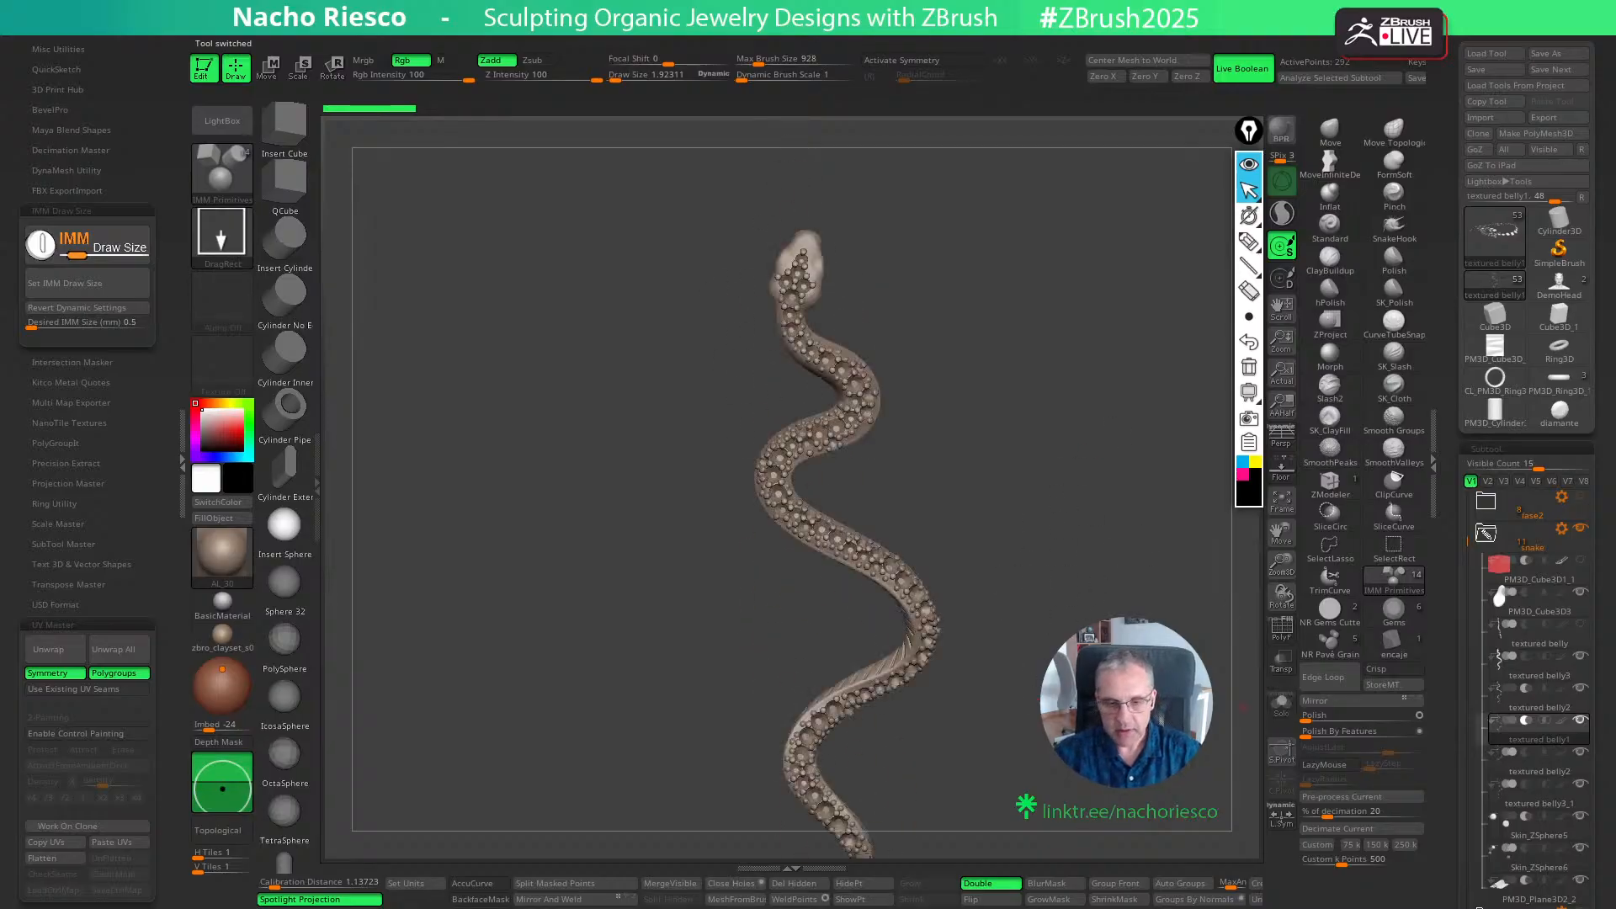
{"action": "left_click", "coordinate": [1281, 662]}
{"action": "left_click_drag", "start_coordinate": [1235, 606], "coordinate": [1239, 711], "text": "alt"}
{"action": "left_click", "coordinate": [1281, 663]}
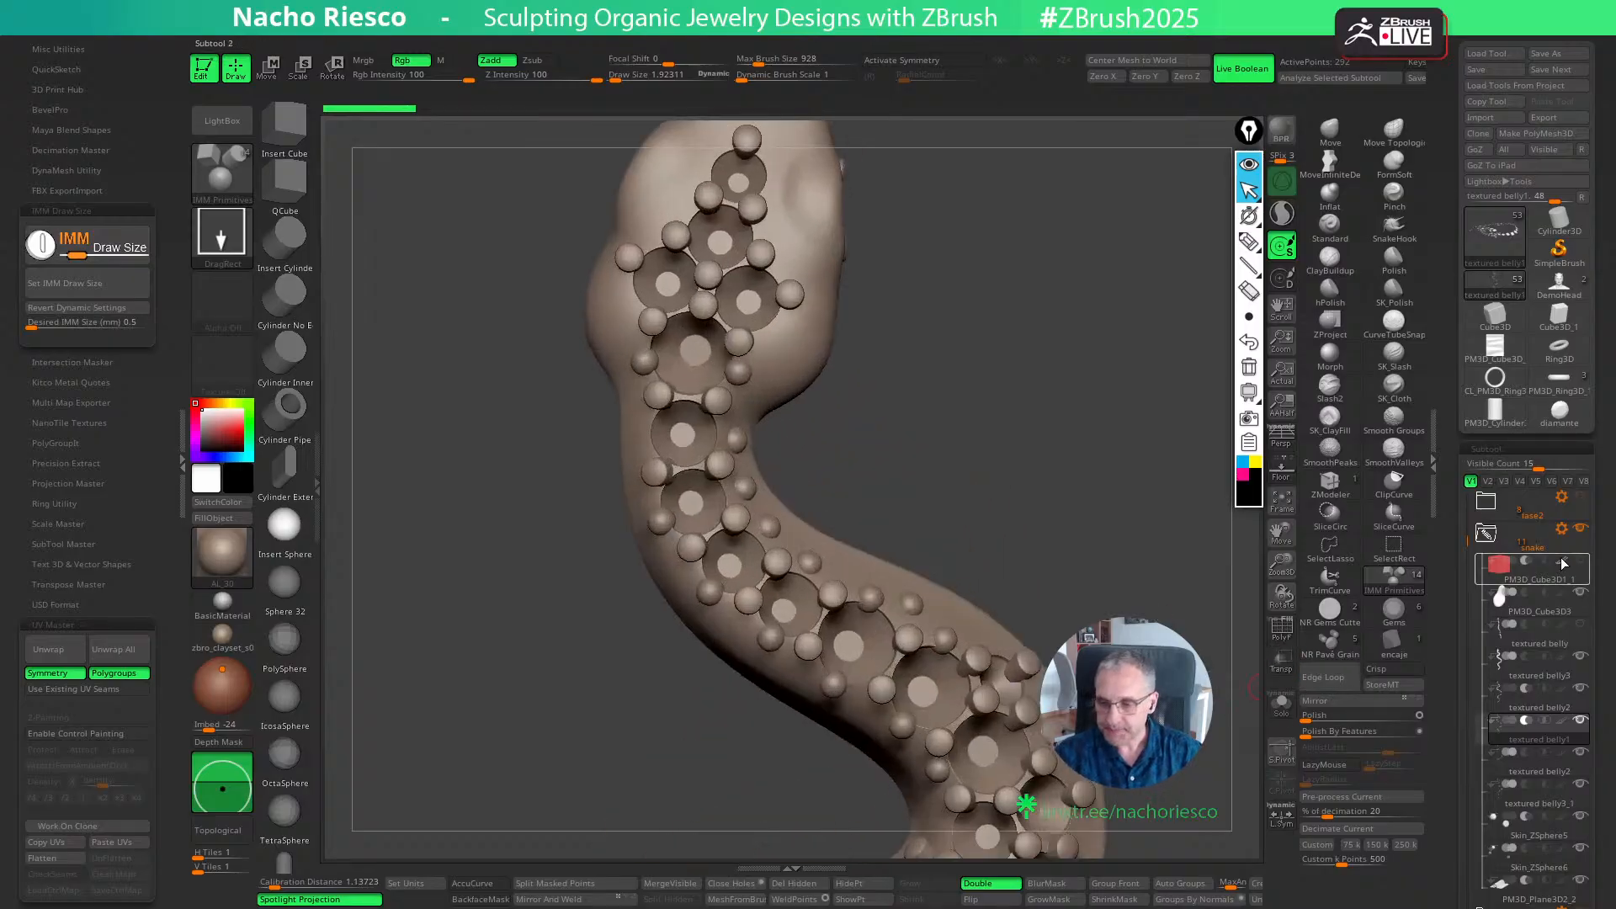
{"action": "left_click", "coordinate": [1521, 729]}
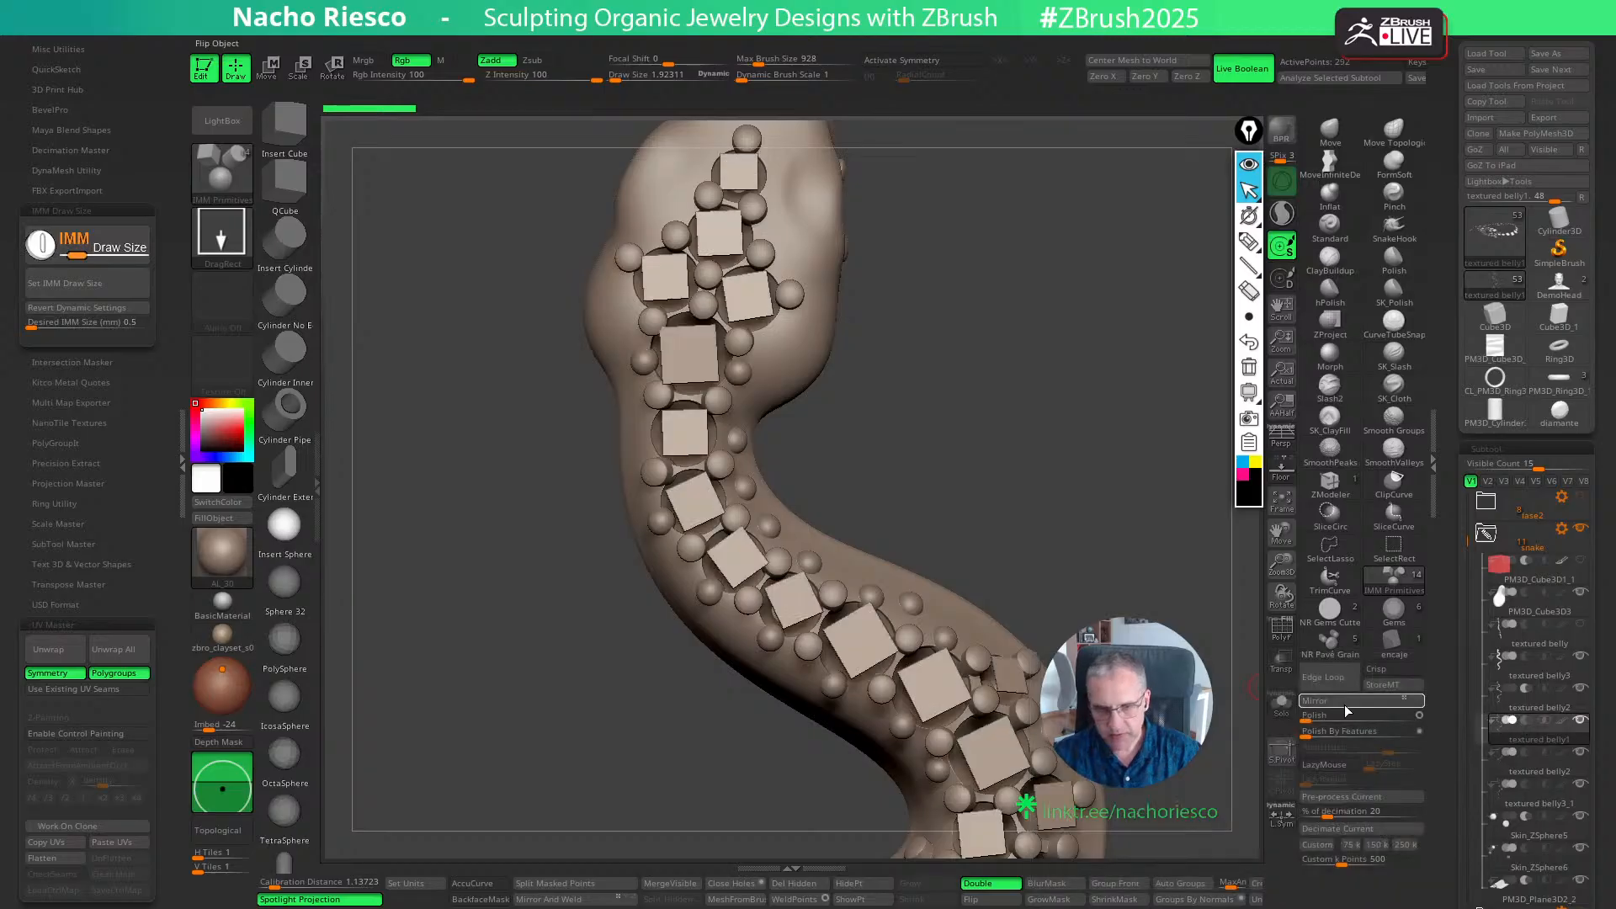
{"action": "left_click_drag", "start_coordinate": [1203, 572], "coordinate": [1166, 619]}
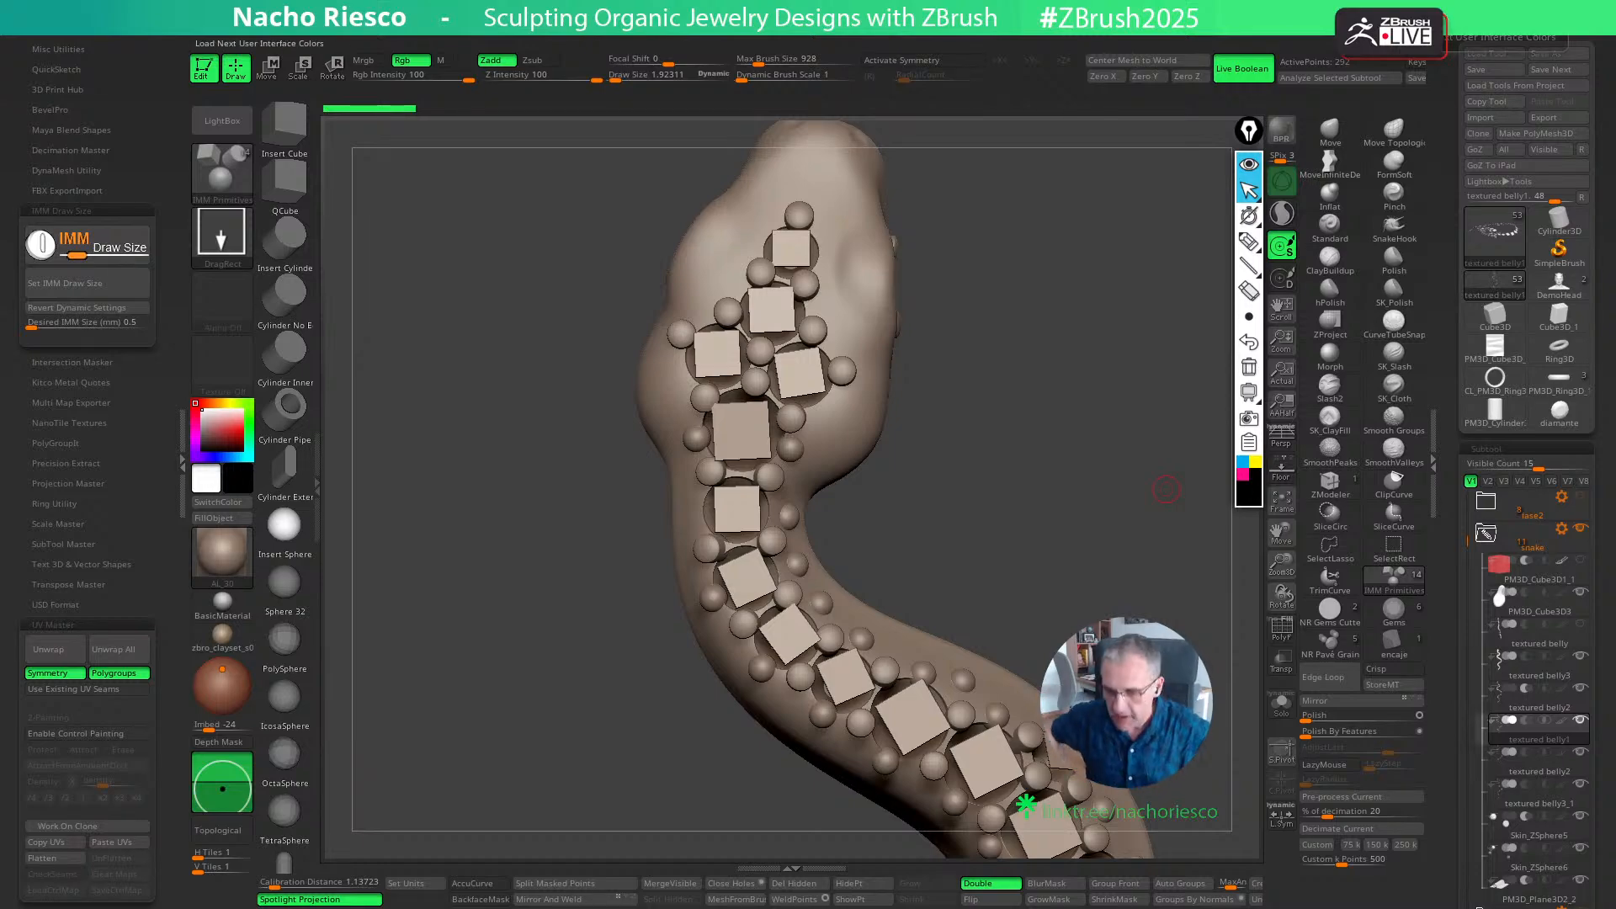
- Insert the diamante gem as a NanoMesh on all polygons of the square pieces with the ZModeler brush
{"action": "left_click", "coordinate": [1329, 484]}
{"action": "mouse_move", "coordinate": [1194, 577]}
{"action": "left_mouse_down"}
{"action": "mouse_move", "coordinate": [955, 603]}
{"action": "mouse_move", "coordinate": [851, 593]}
{"action": "left_mouse_up"}
{"action": "key", "text": "s"}
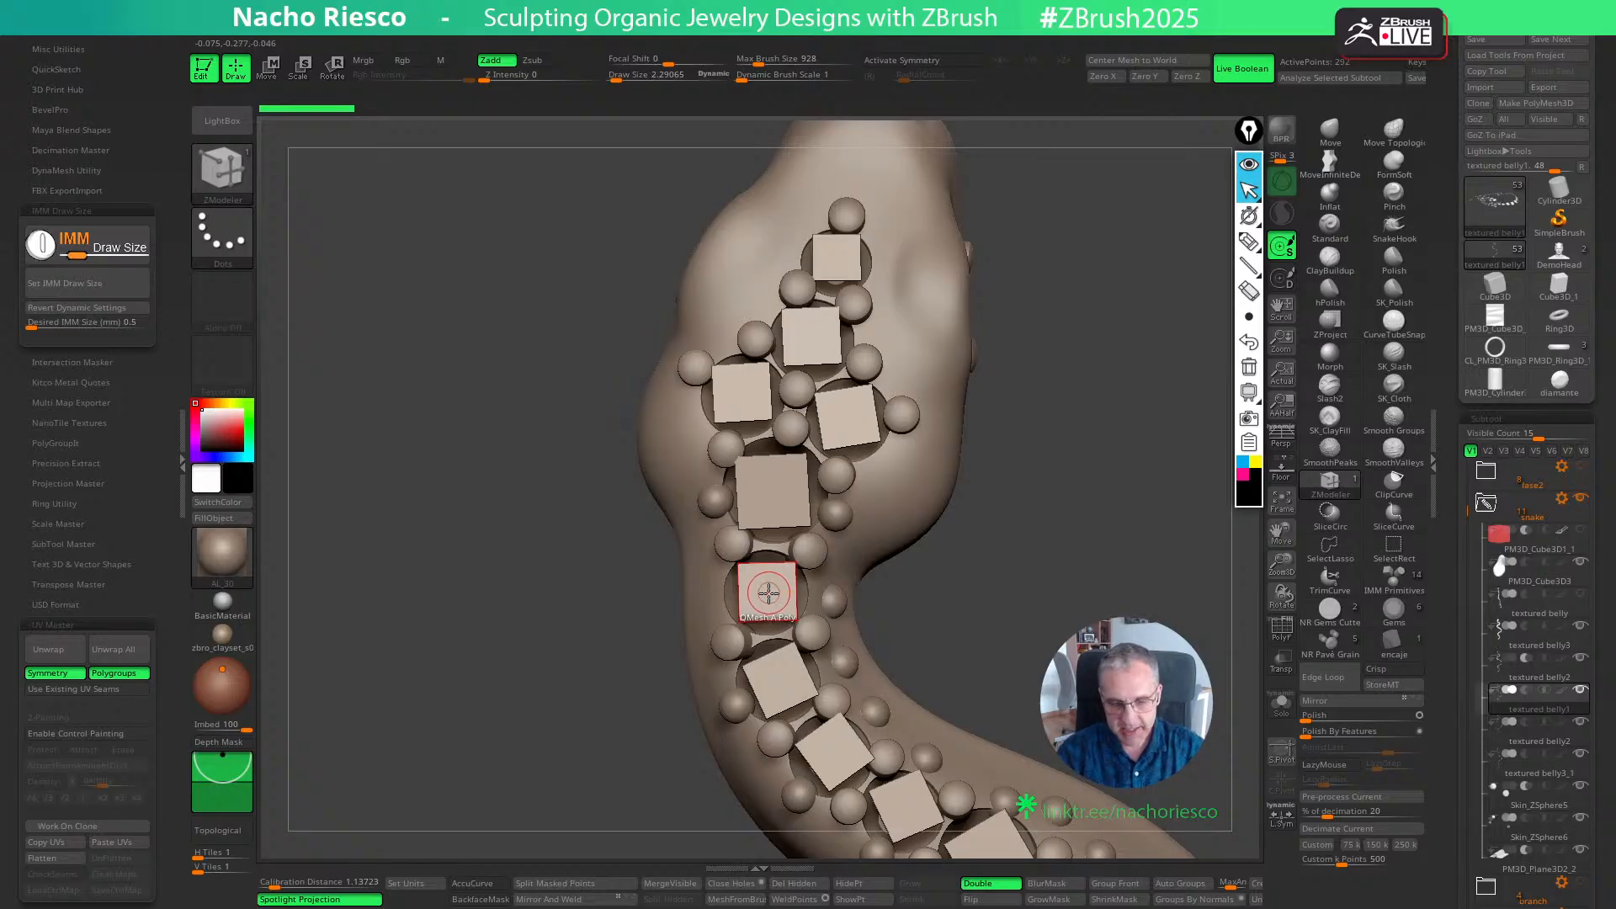
{"action": "right_click", "coordinate": [767, 594]}
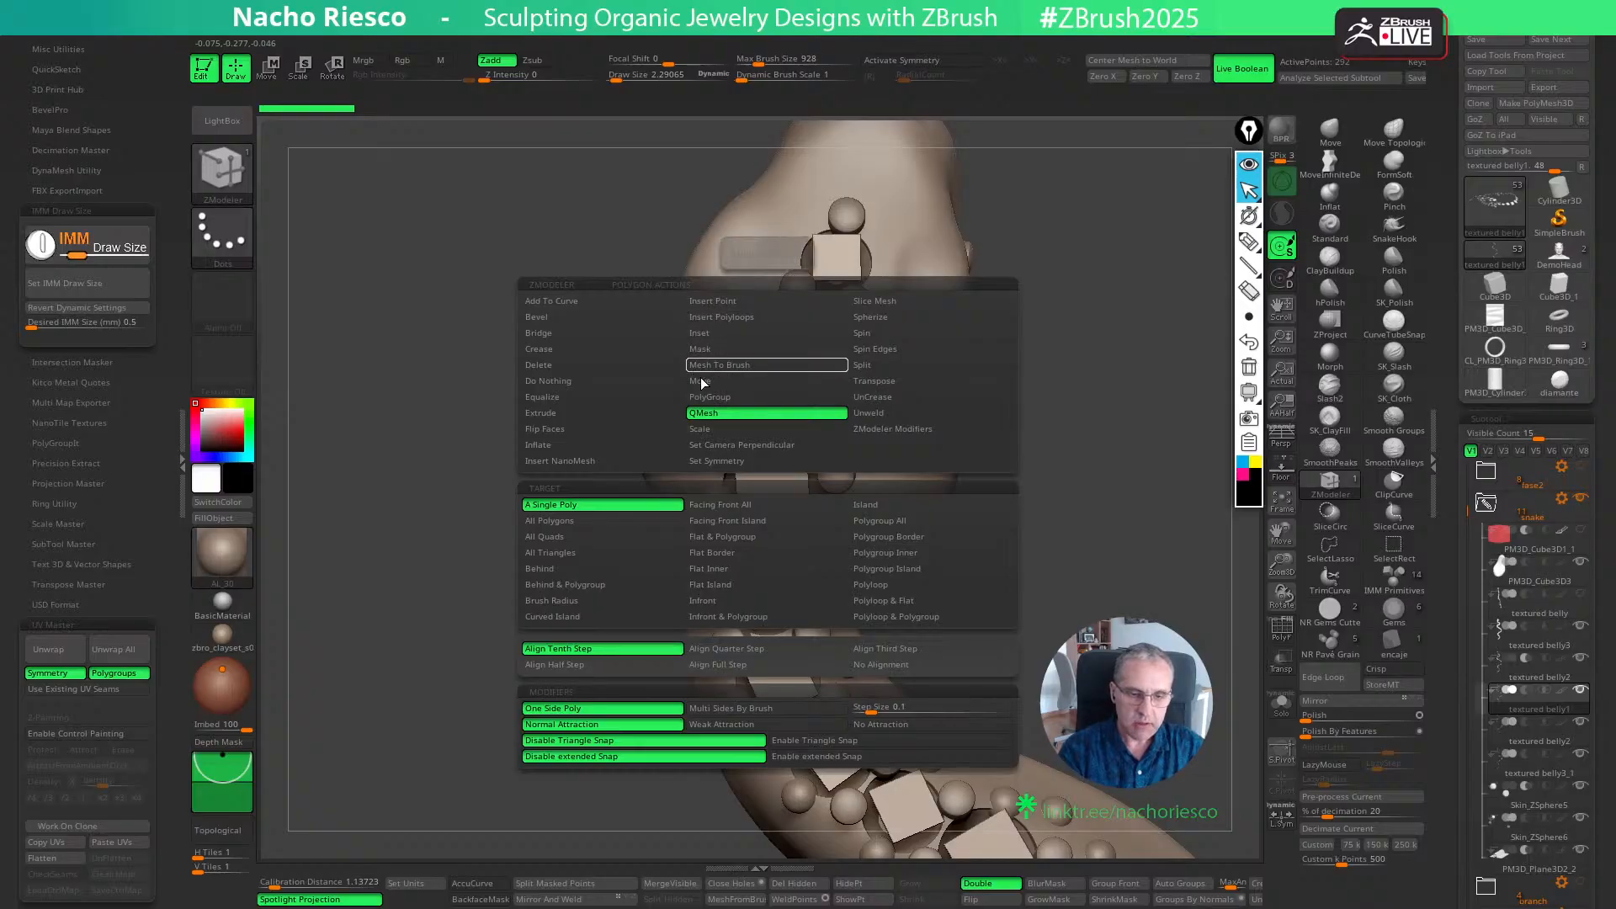
{"action": "left_click", "coordinate": [564, 461]}
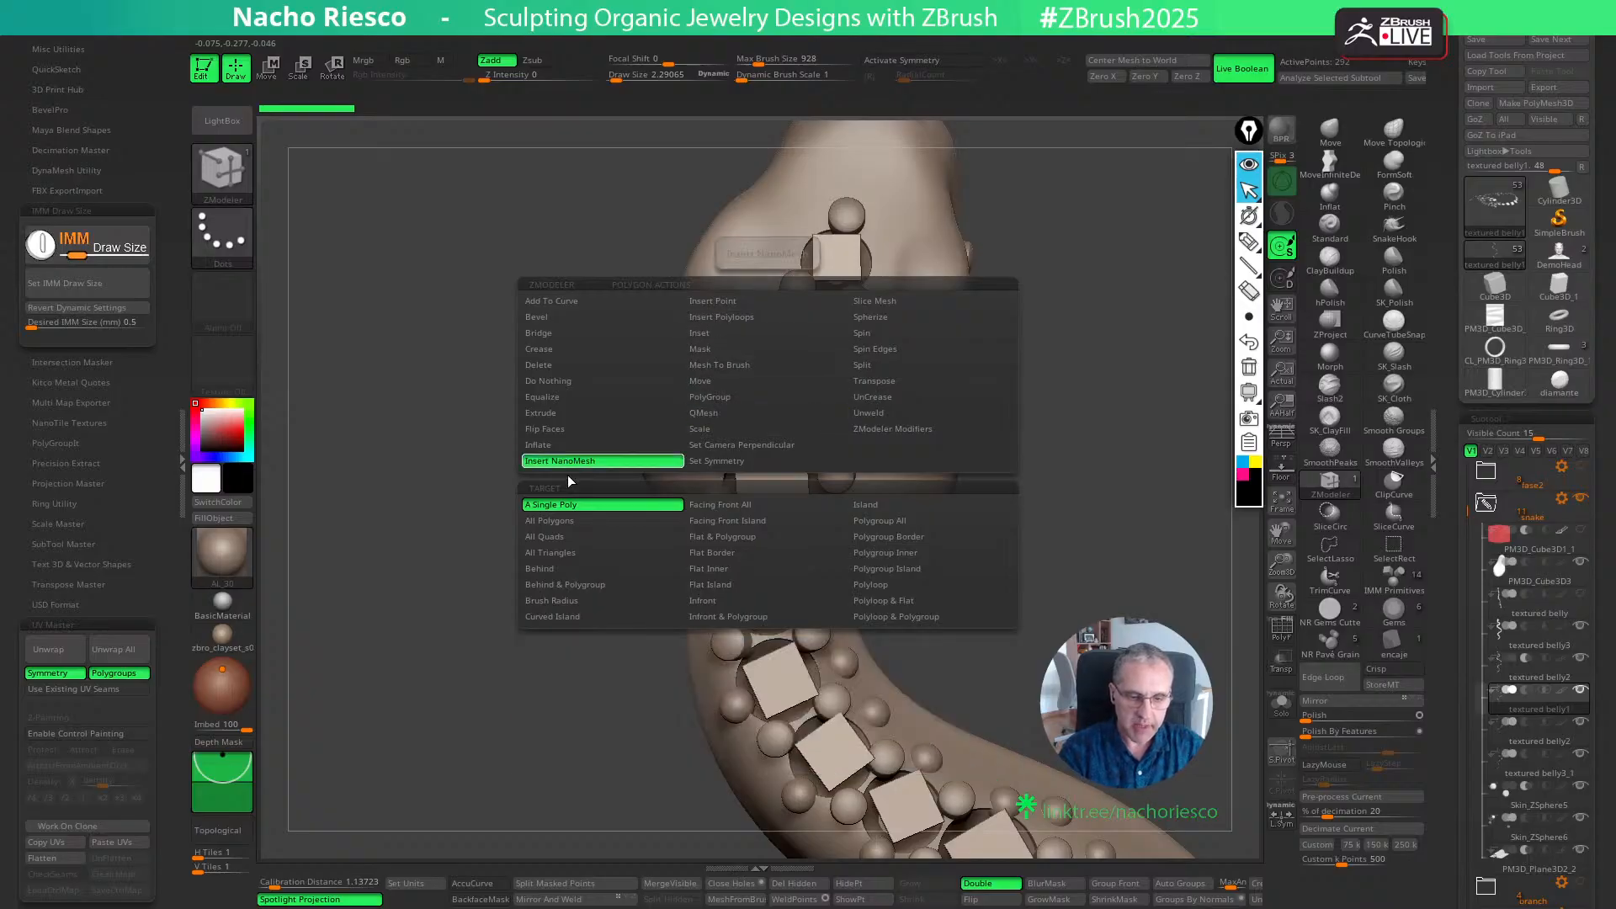
{"action": "left_click", "coordinate": [552, 520]}
{"action": "left_click", "coordinate": [530, 558]}
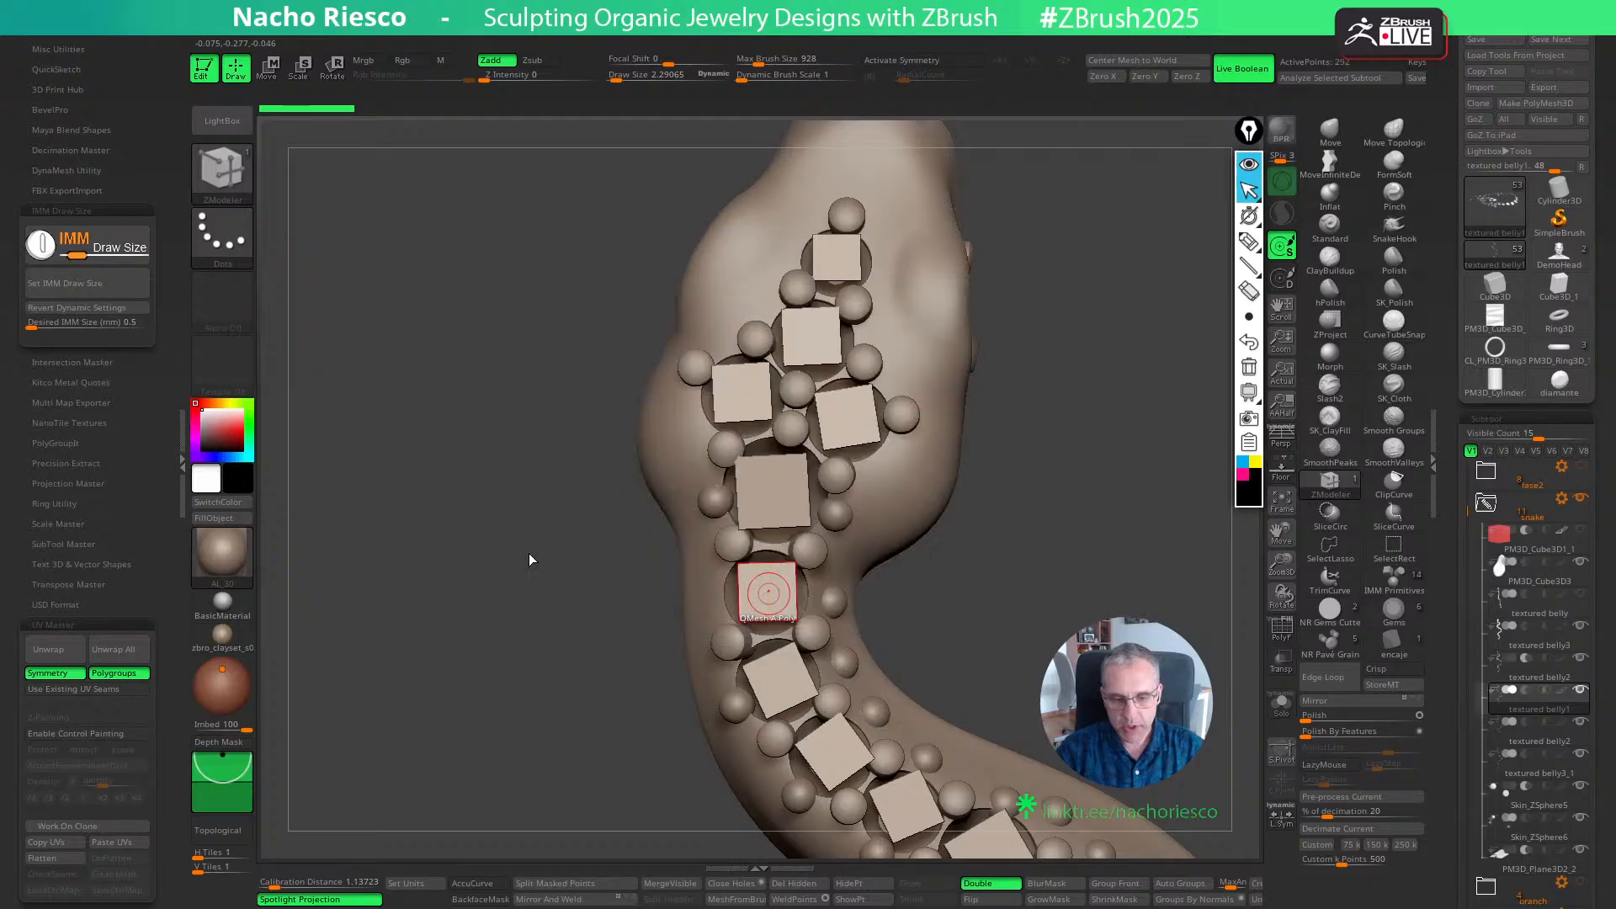
{"action": "key", "text": "F1"}
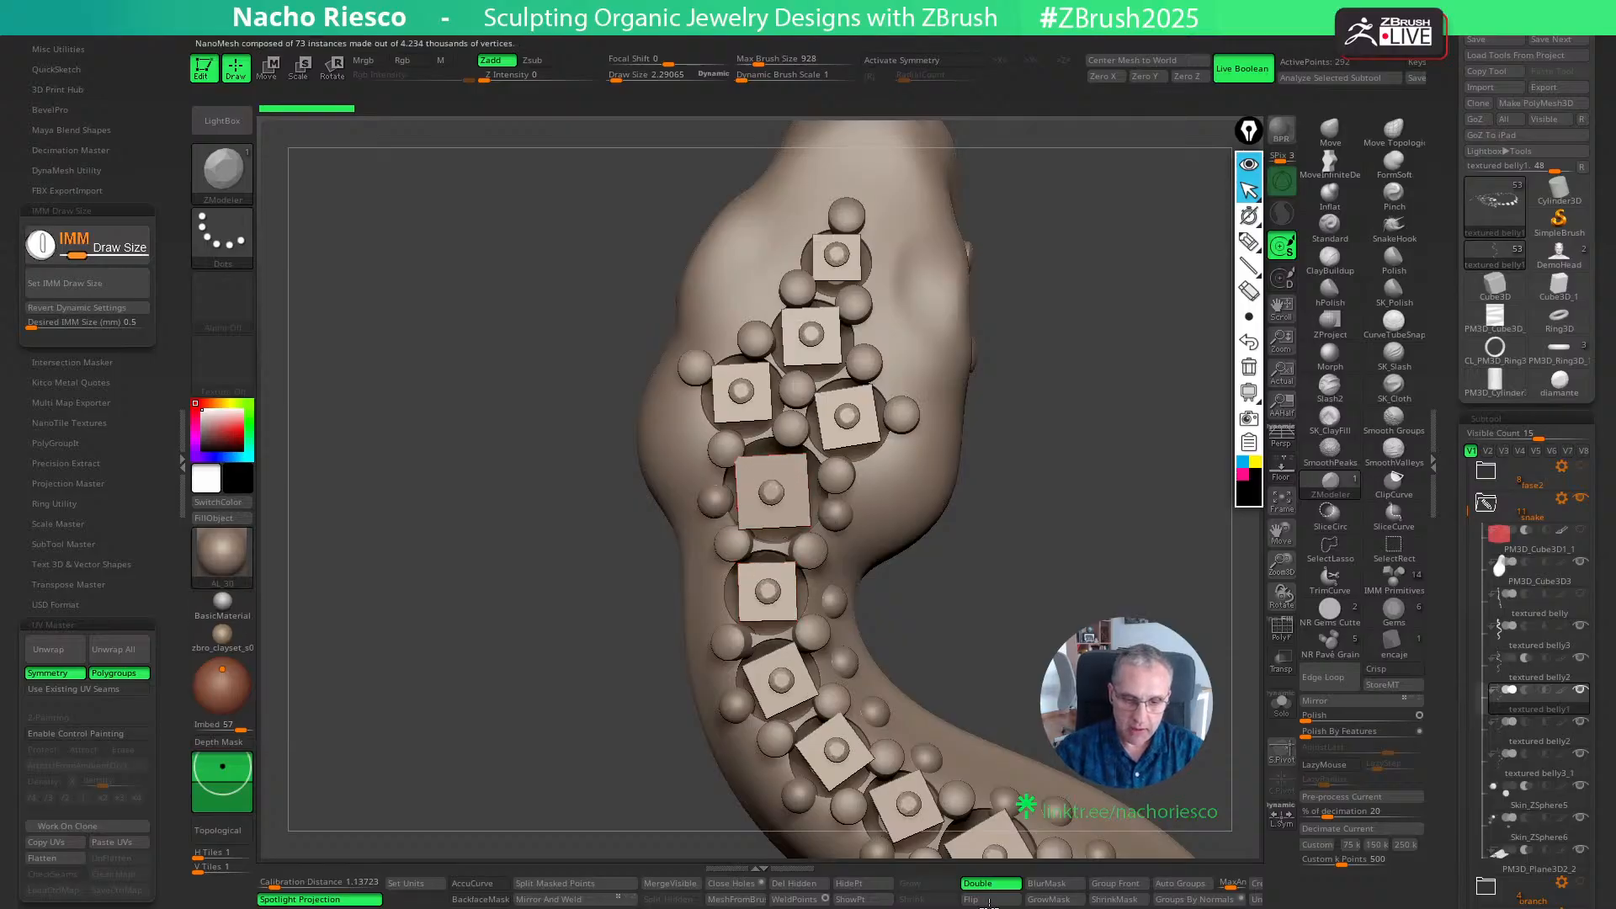
- Open the NanoMesh settings and enlarge the inserted diamonds to a size of about 0.48
{"action": "left_click_drag", "start_coordinate": [1085, 640], "coordinate": [1211, 590], "text": "alt"}
{"action": "left_click_drag", "start_coordinate": [1443, 727], "coordinate": [1439, 160]}
{"action": "left_click_drag", "start_coordinate": [1441, 799], "coordinate": [1439, 296]}
{"action": "left_click_drag", "start_coordinate": [1456, 669], "coordinate": [1449, 463]}
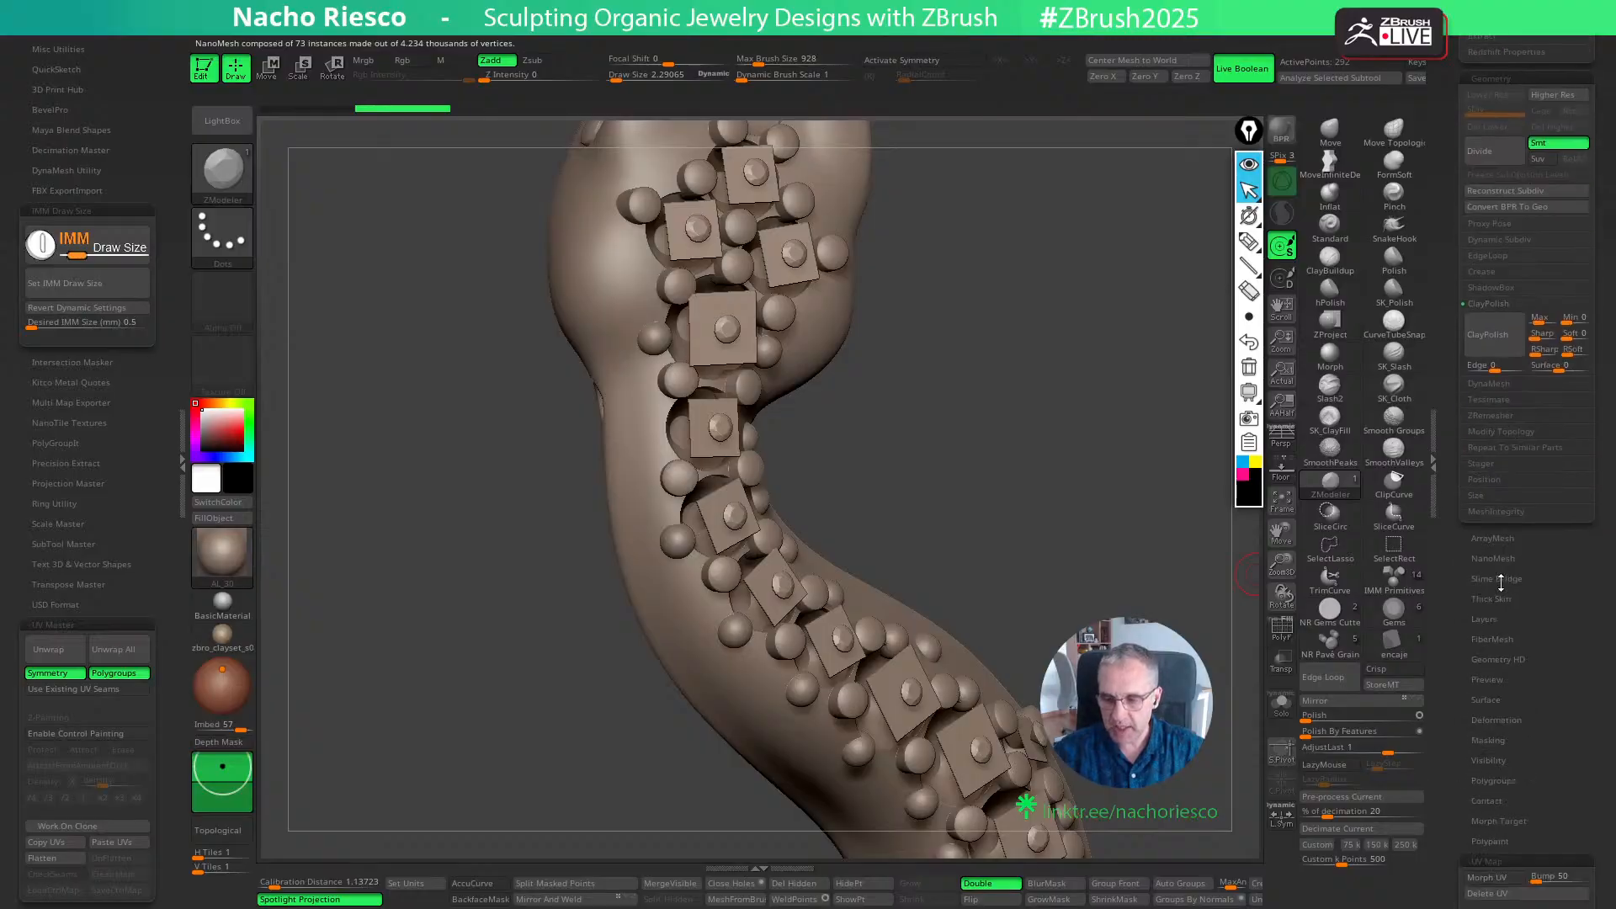
{"action": "left_click", "coordinate": [1493, 559]}
{"action": "left_click_drag", "start_coordinate": [1526, 589], "coordinate": [1531, 589]}
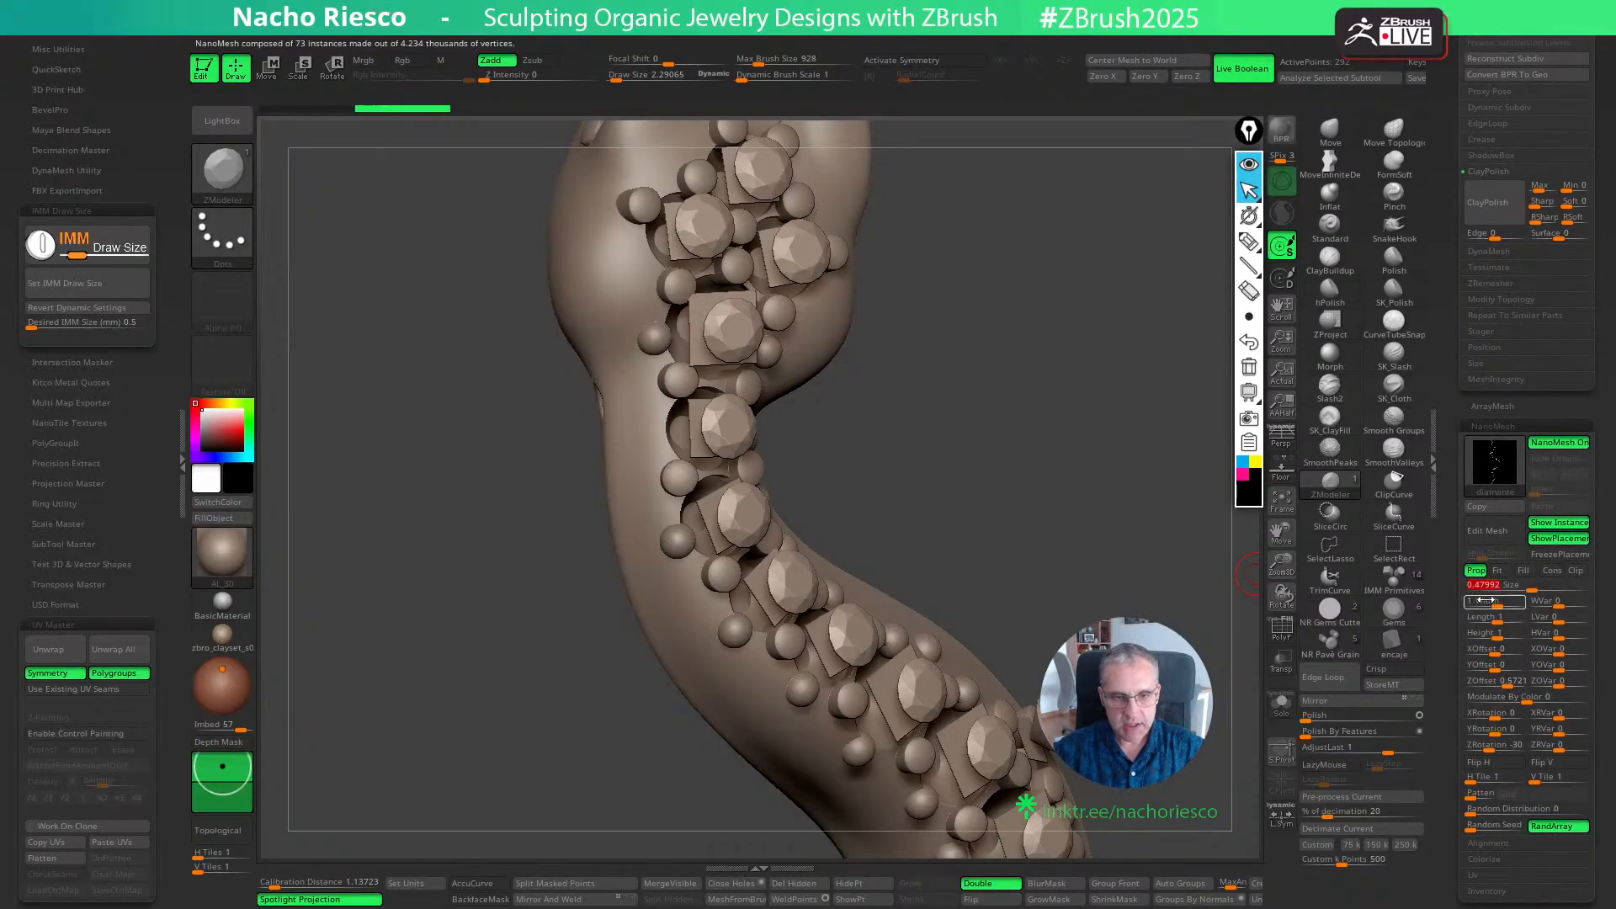
- Try the Droplet material on the model, switch to Hair2, and choose a dark green color
{"action": "left_click", "coordinate": [224, 552]}
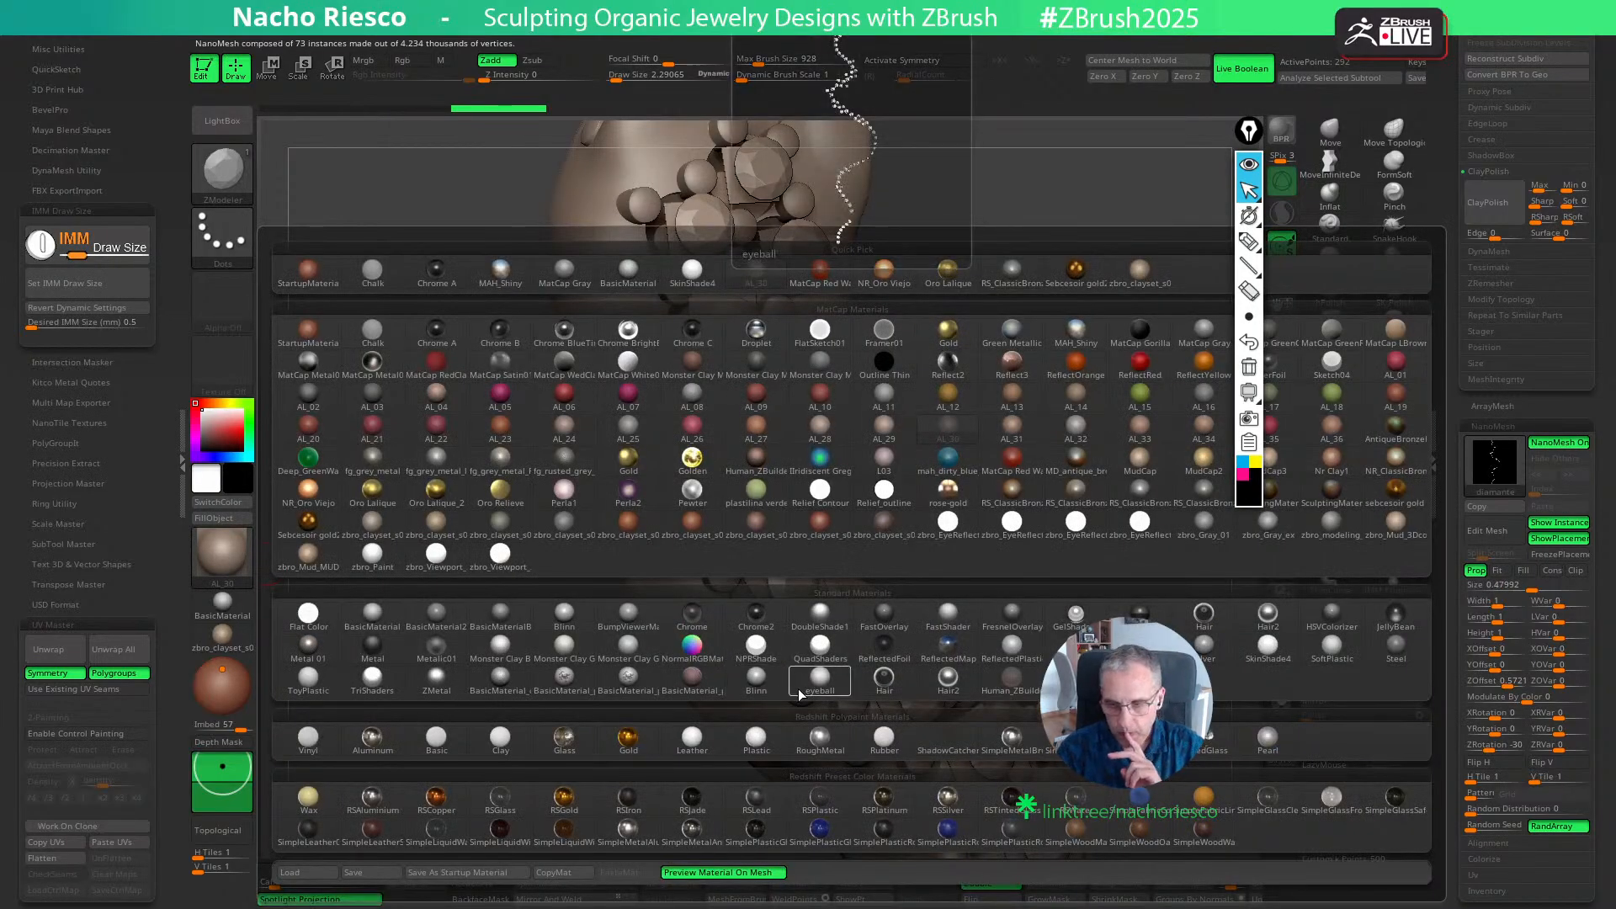
{"action": "left_click", "coordinate": [756, 330]}
{"action": "left_click", "coordinate": [223, 551]}
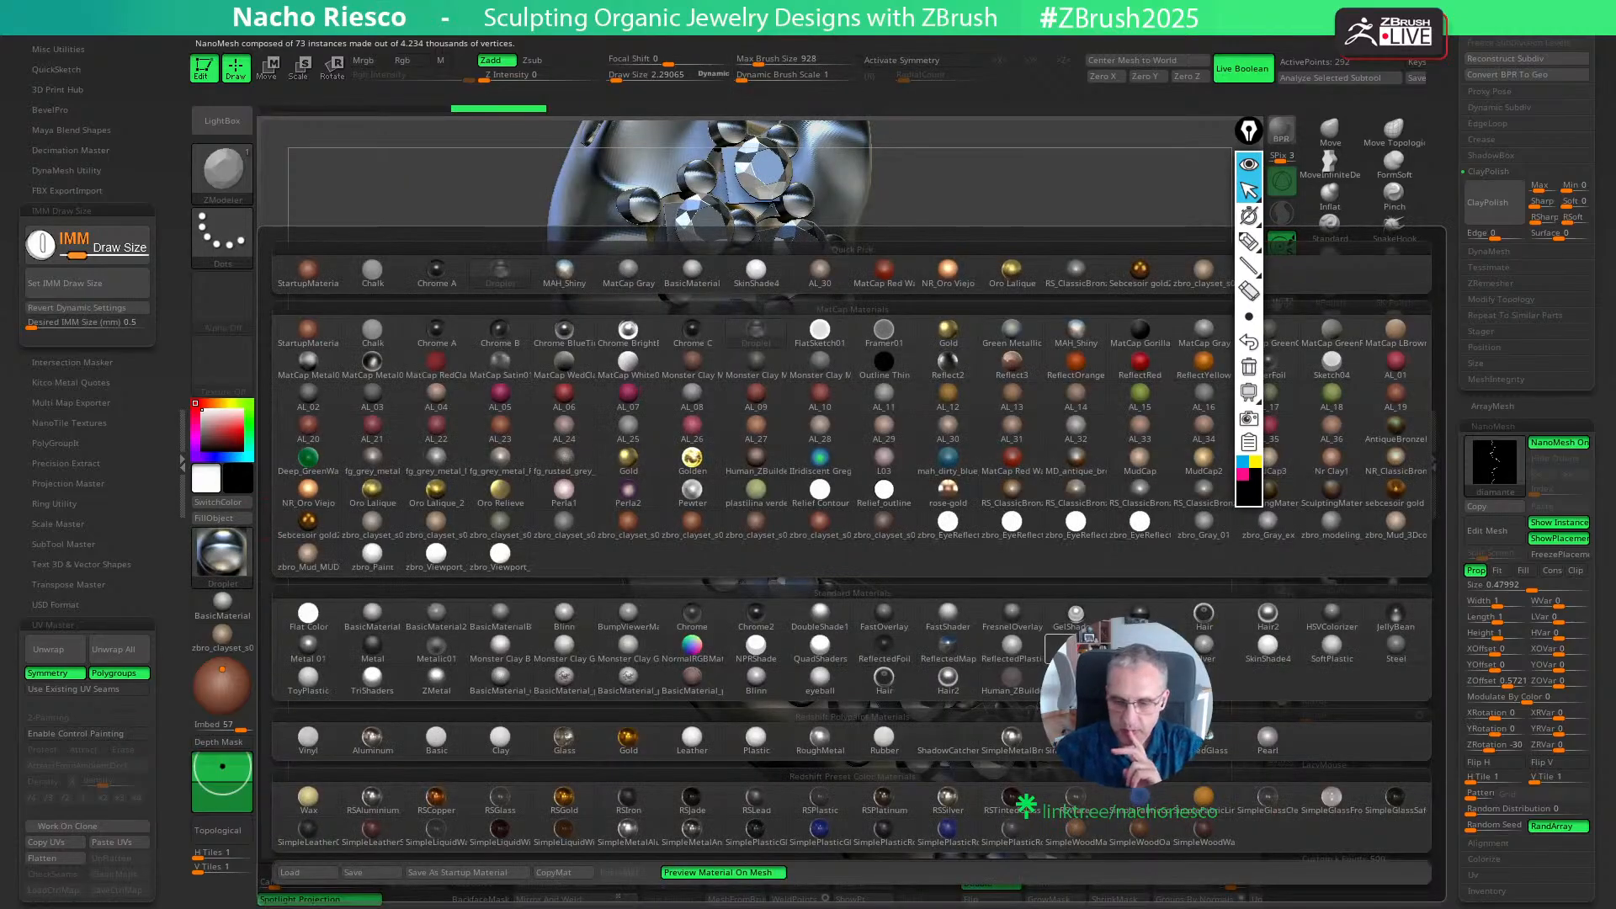
{"action": "left_click", "coordinate": [1265, 629]}
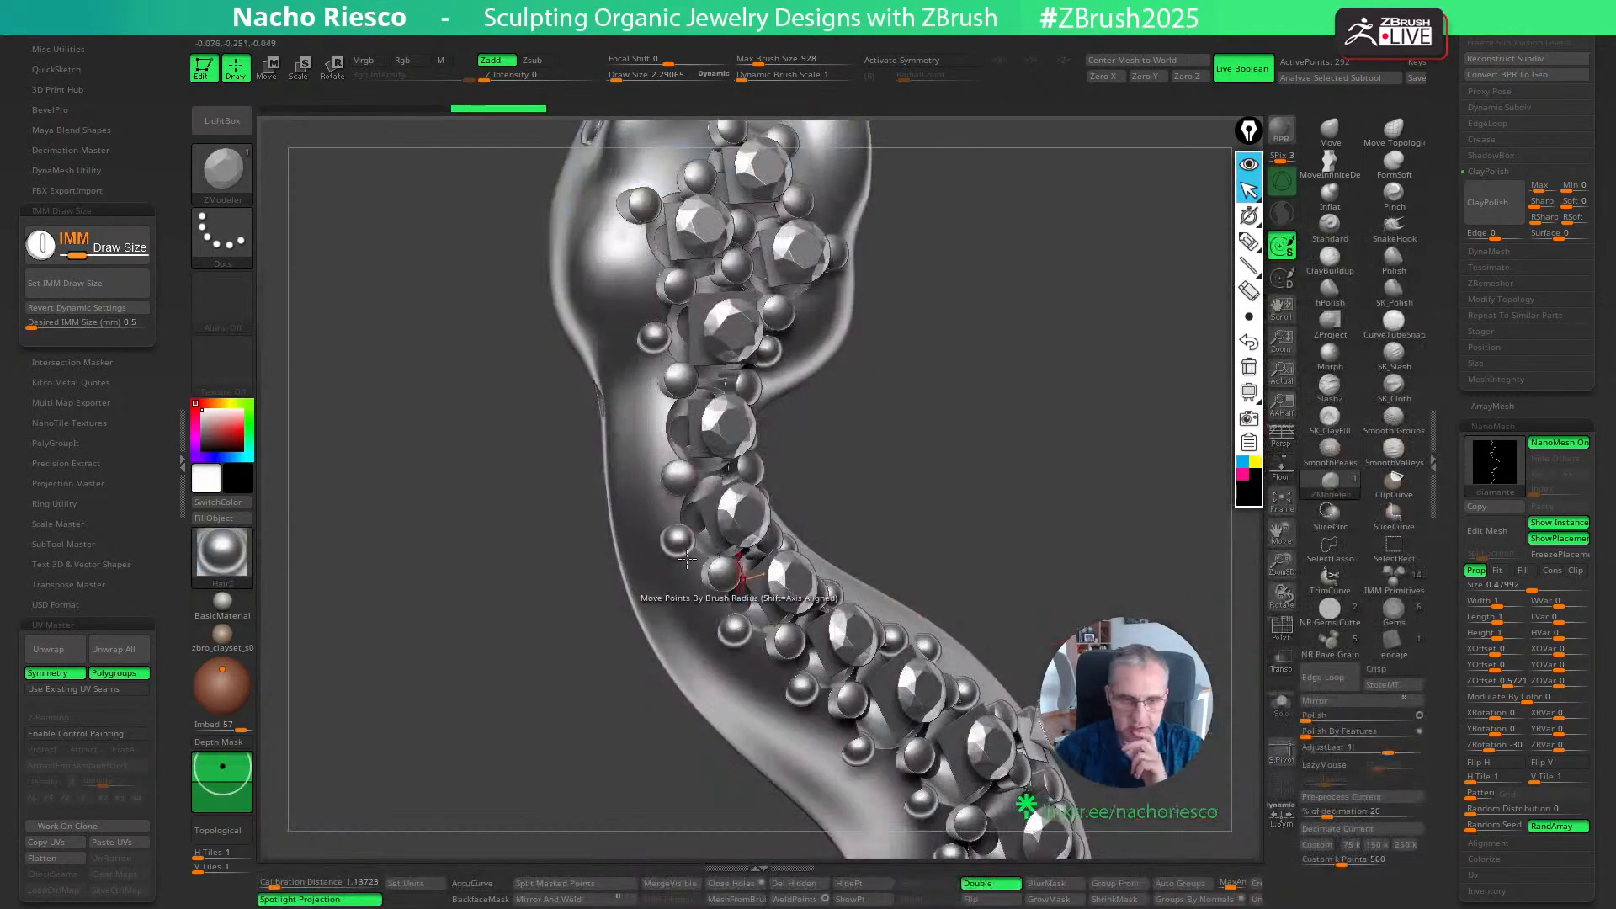
{"action": "left_click", "coordinate": [252, 425]}
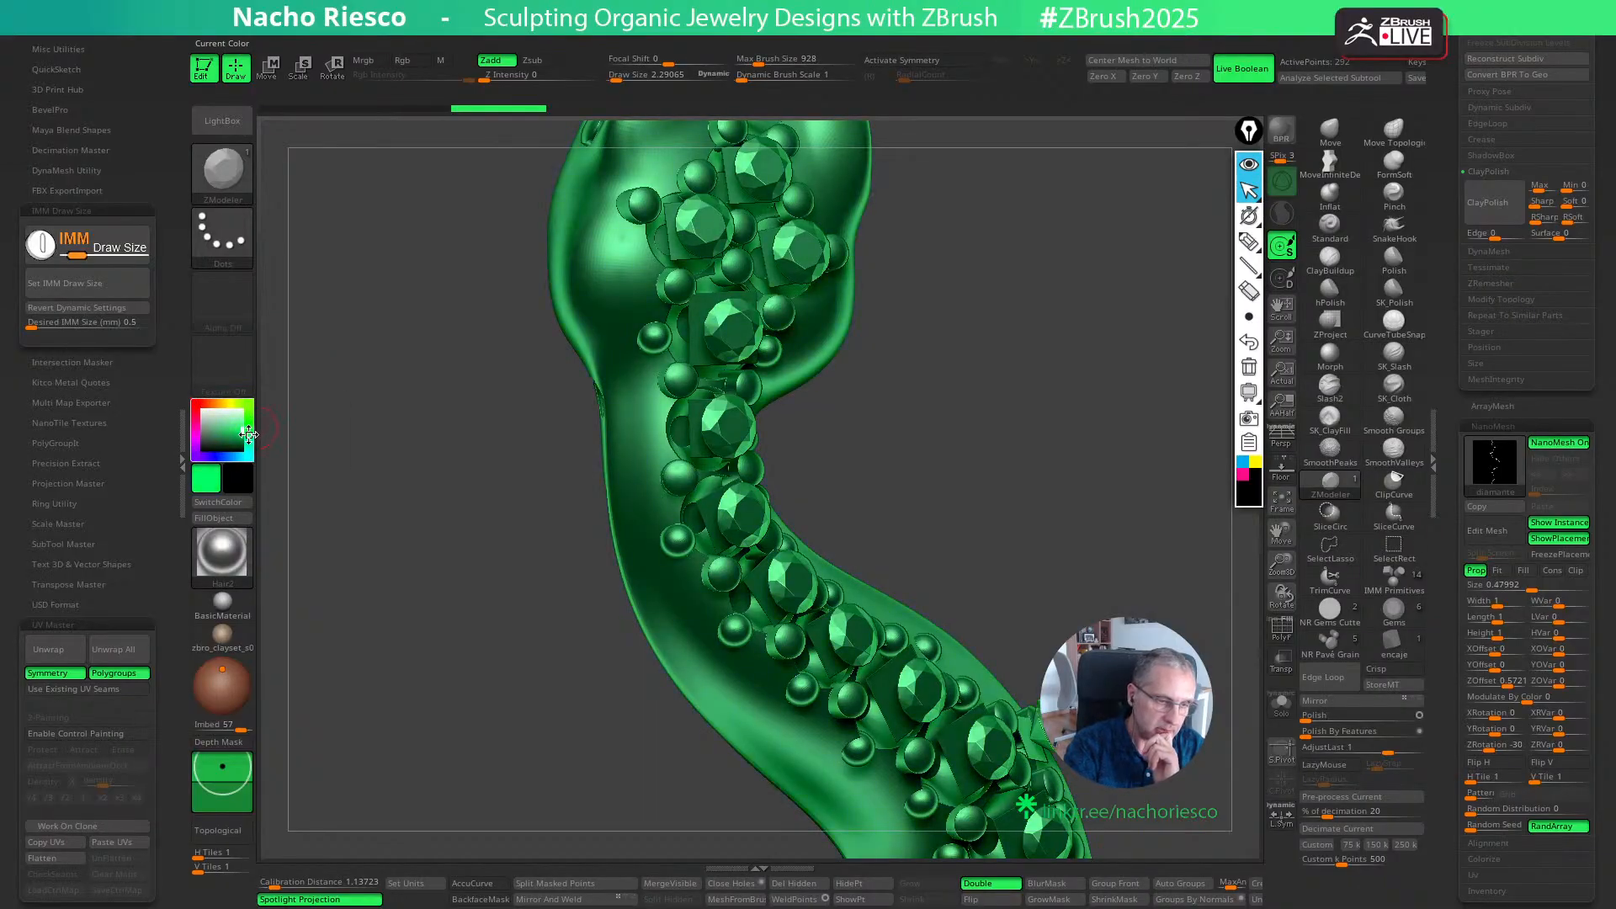
{"action": "left_click", "coordinate": [242, 437]}
{"action": "left_click", "coordinate": [241, 438]}
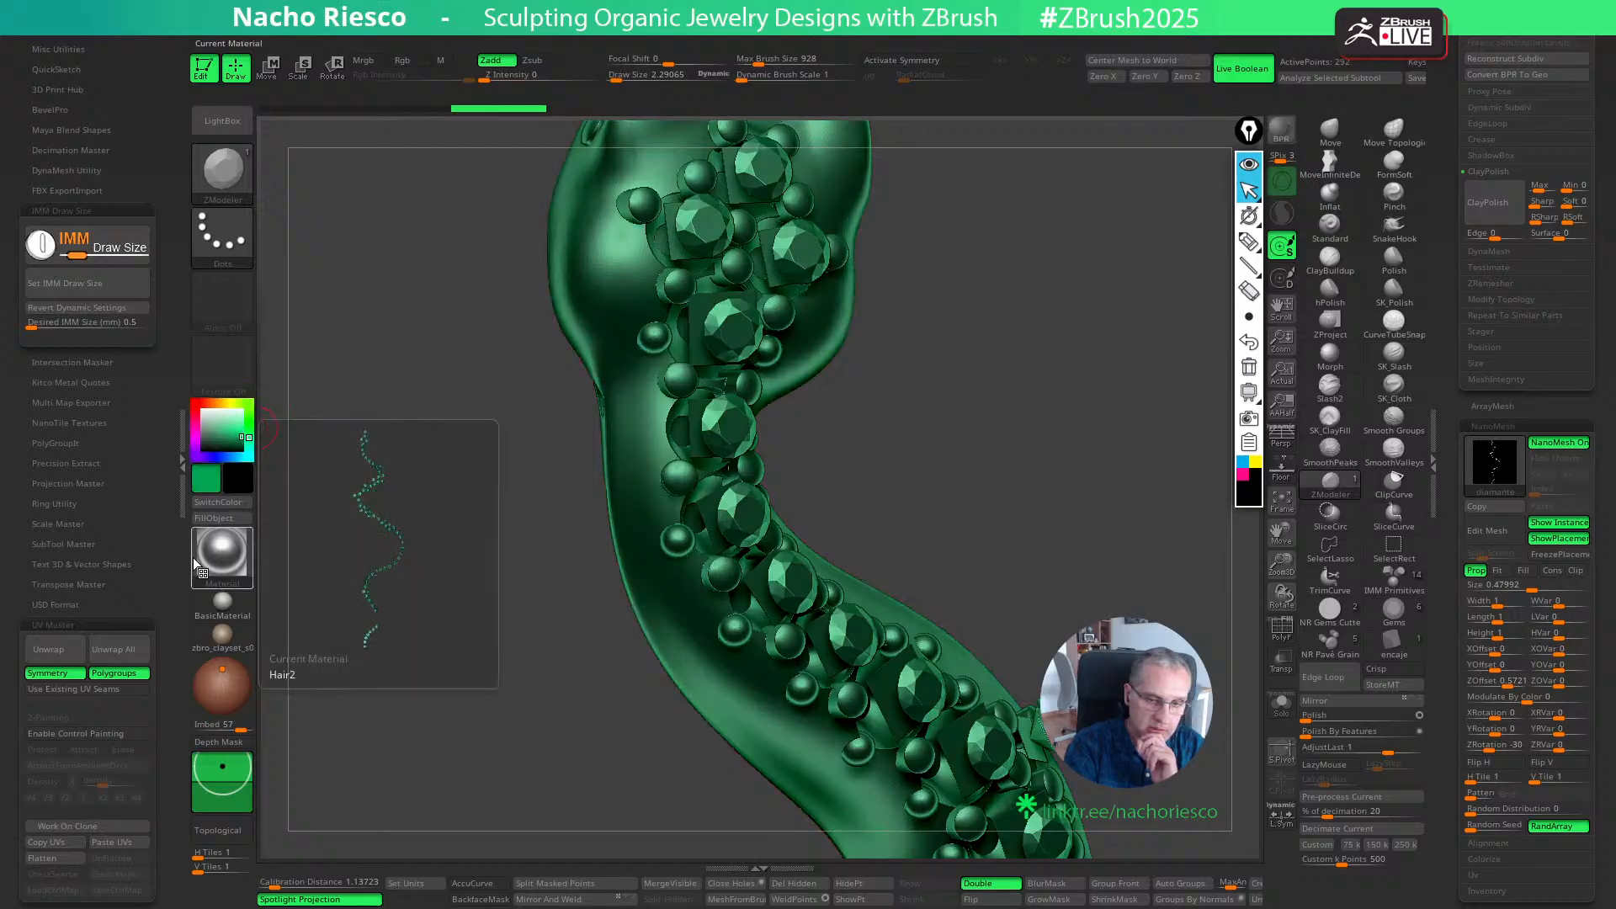
- Fill the square pieces with the green Hair2 material in Mrgb mode, and restore the zbro_clayset_s0 material with white
{"action": "left_click", "coordinate": [362, 60]}
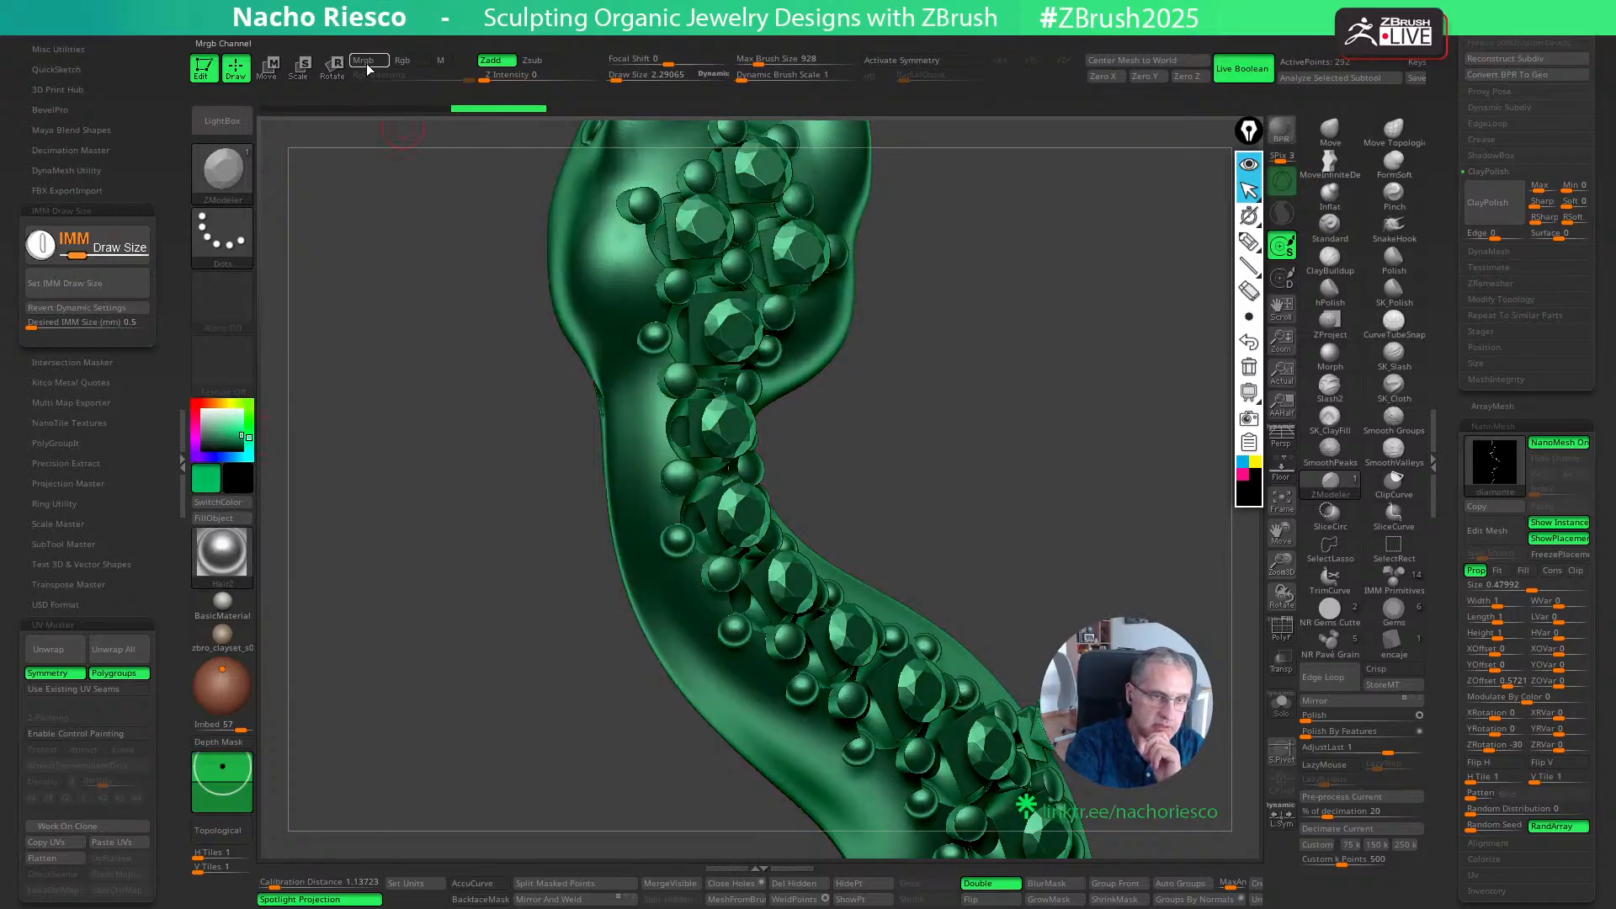
{"action": "left_click", "coordinate": [223, 633]}
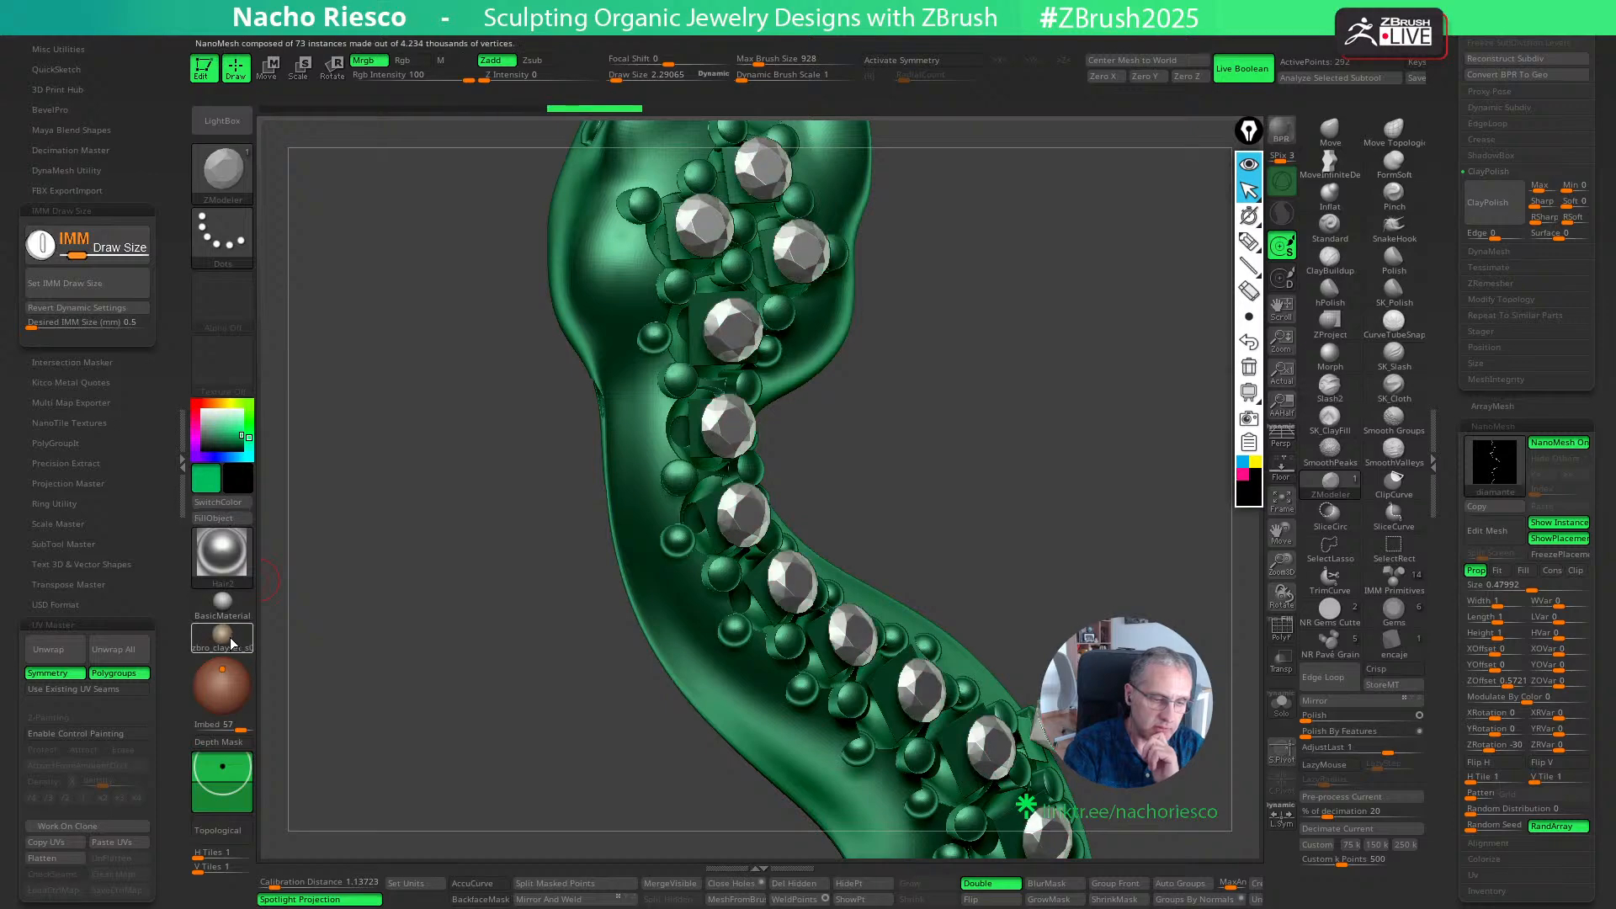
{"action": "left_click_drag", "start_coordinate": [241, 436], "coordinate": [201, 409]}
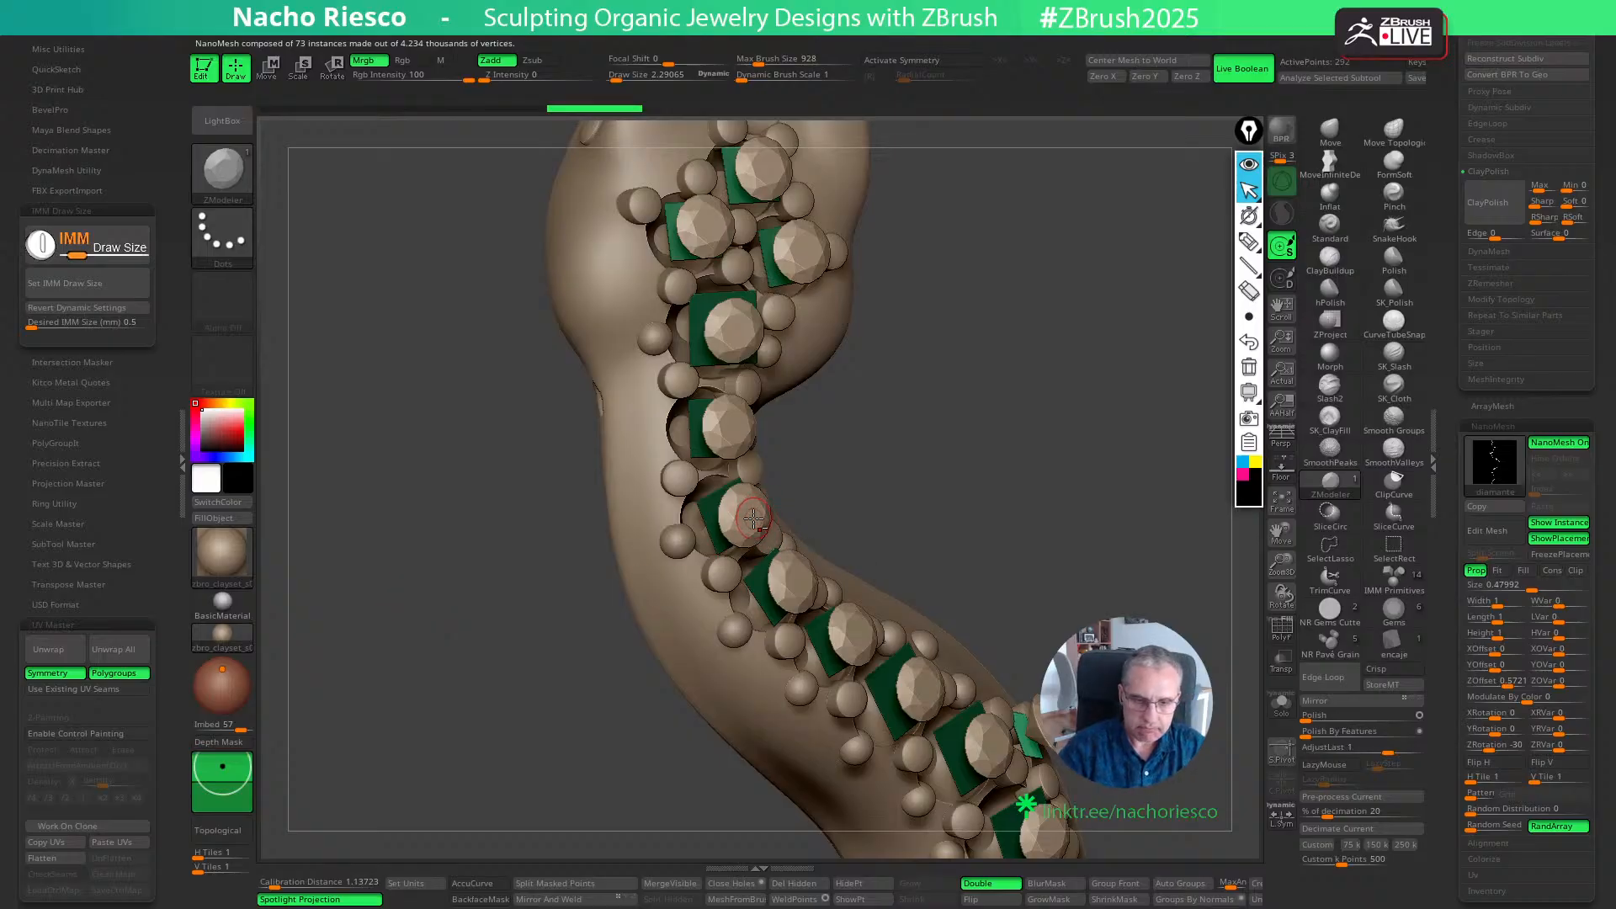
- Switch the NanoMesh to Fit mode and enlarge the diamonds to a size of about 1.37
{"action": "left_click_drag", "start_coordinate": [993, 404], "coordinate": [964, 396]}
{"action": "left_click_drag", "start_coordinate": [1062, 425], "coordinate": [1079, 518], "text": "ctrl"}
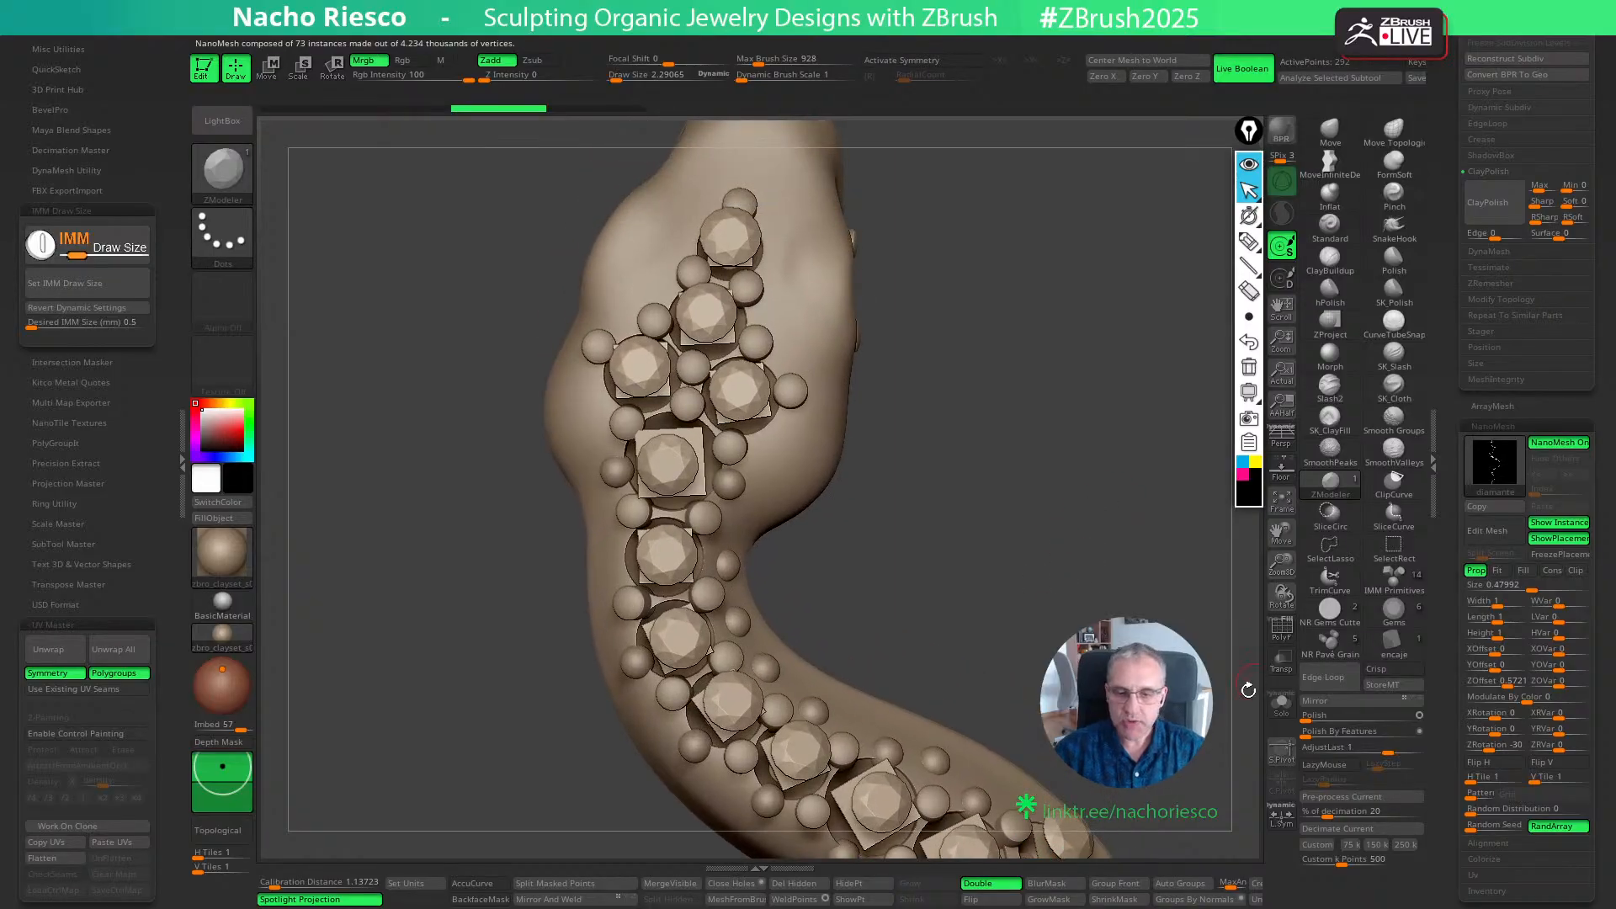
{"action": "left_click", "coordinate": [1500, 571]}
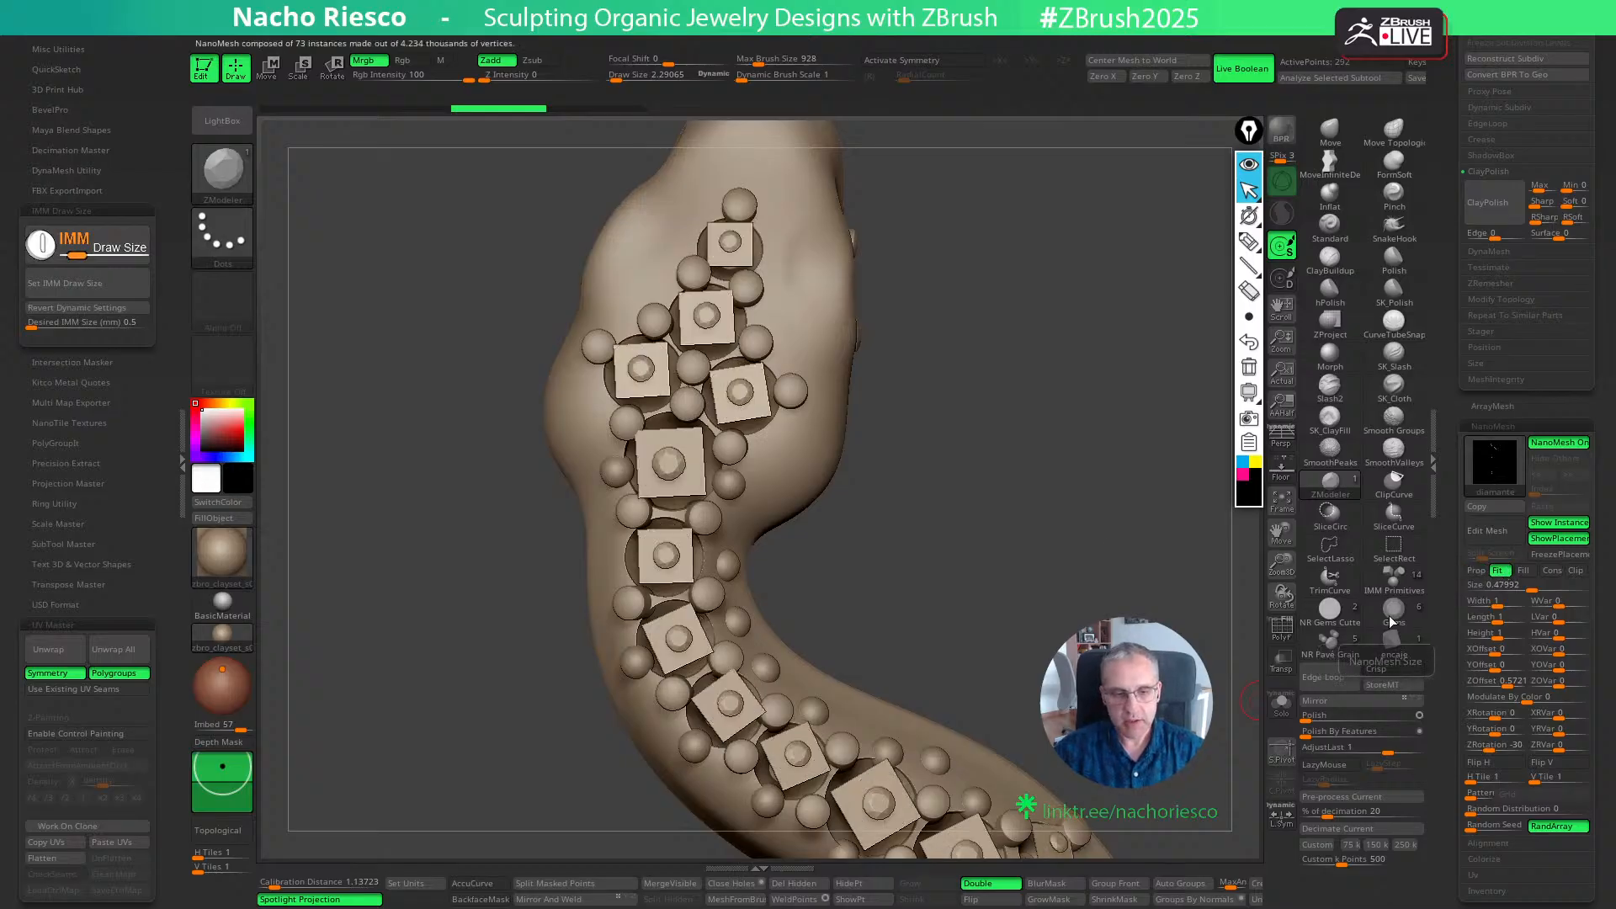
{"action": "left_click_drag", "start_coordinate": [1533, 590], "coordinate": [1547, 591]}
{"action": "mouse_move", "coordinate": [968, 513]}
{"action": "left_mouse_down"}
{"action": "mouse_move", "coordinate": [1094, 505]}
{"action": "mouse_move", "coordinate": [1150, 450]}
{"action": "left_mouse_up"}
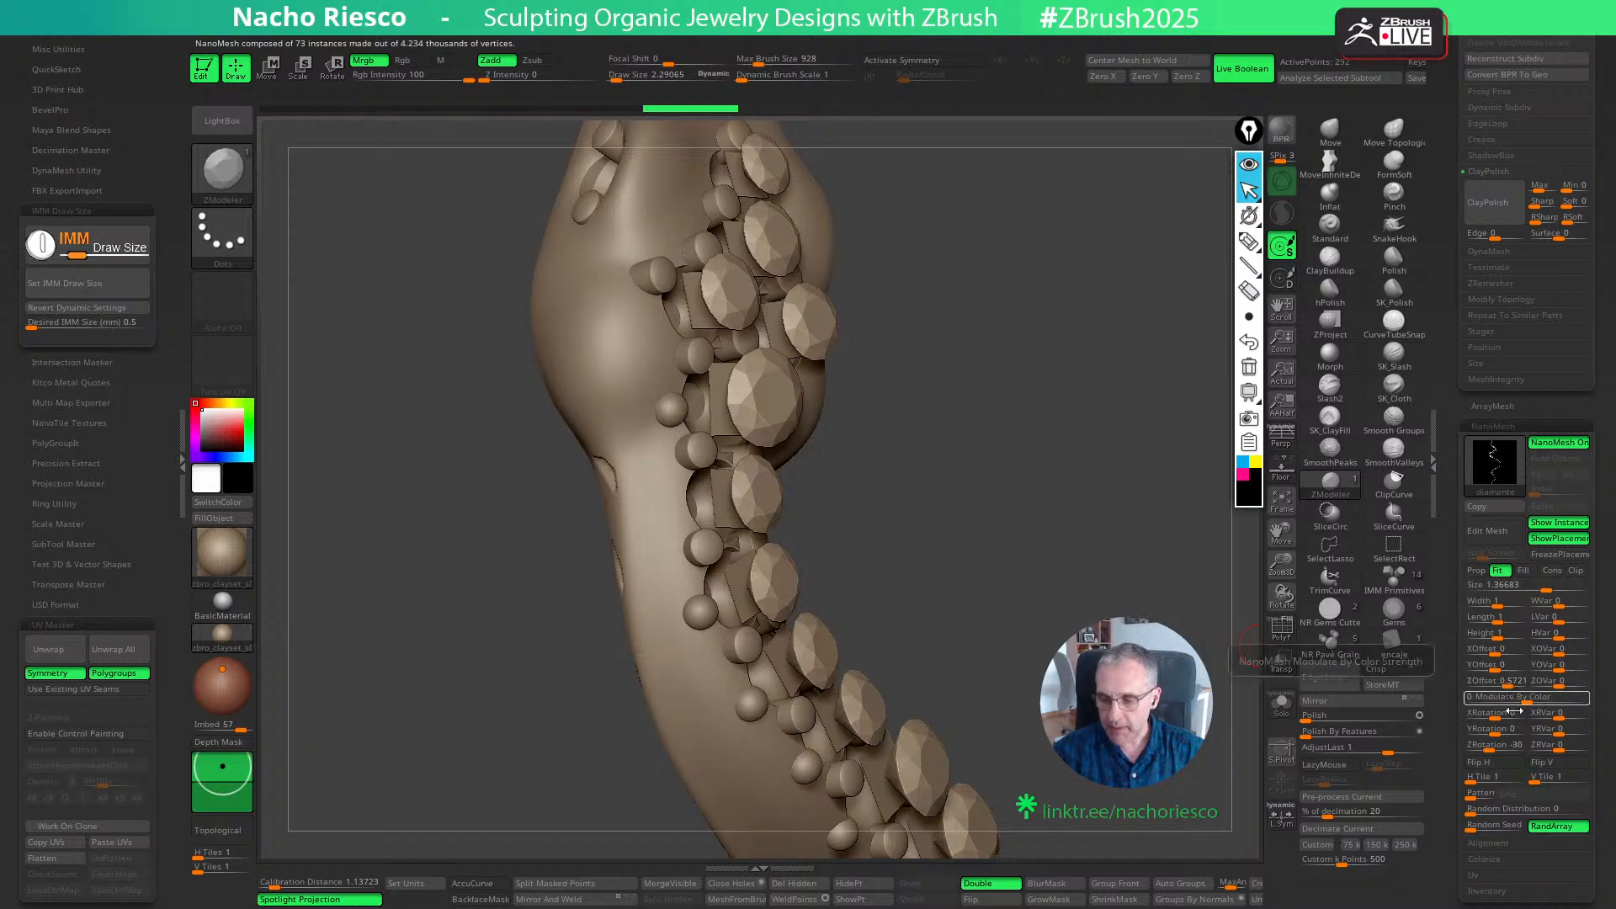
- Sink the diamonds into the snake's cutter holes with a NanoMesh ZOffset of about -0.673
{"action": "left_click_drag", "start_coordinate": [1482, 685], "coordinate": [1483, 685]}
{"action": "left_click_drag", "start_coordinate": [1212, 598], "coordinate": [977, 547]}
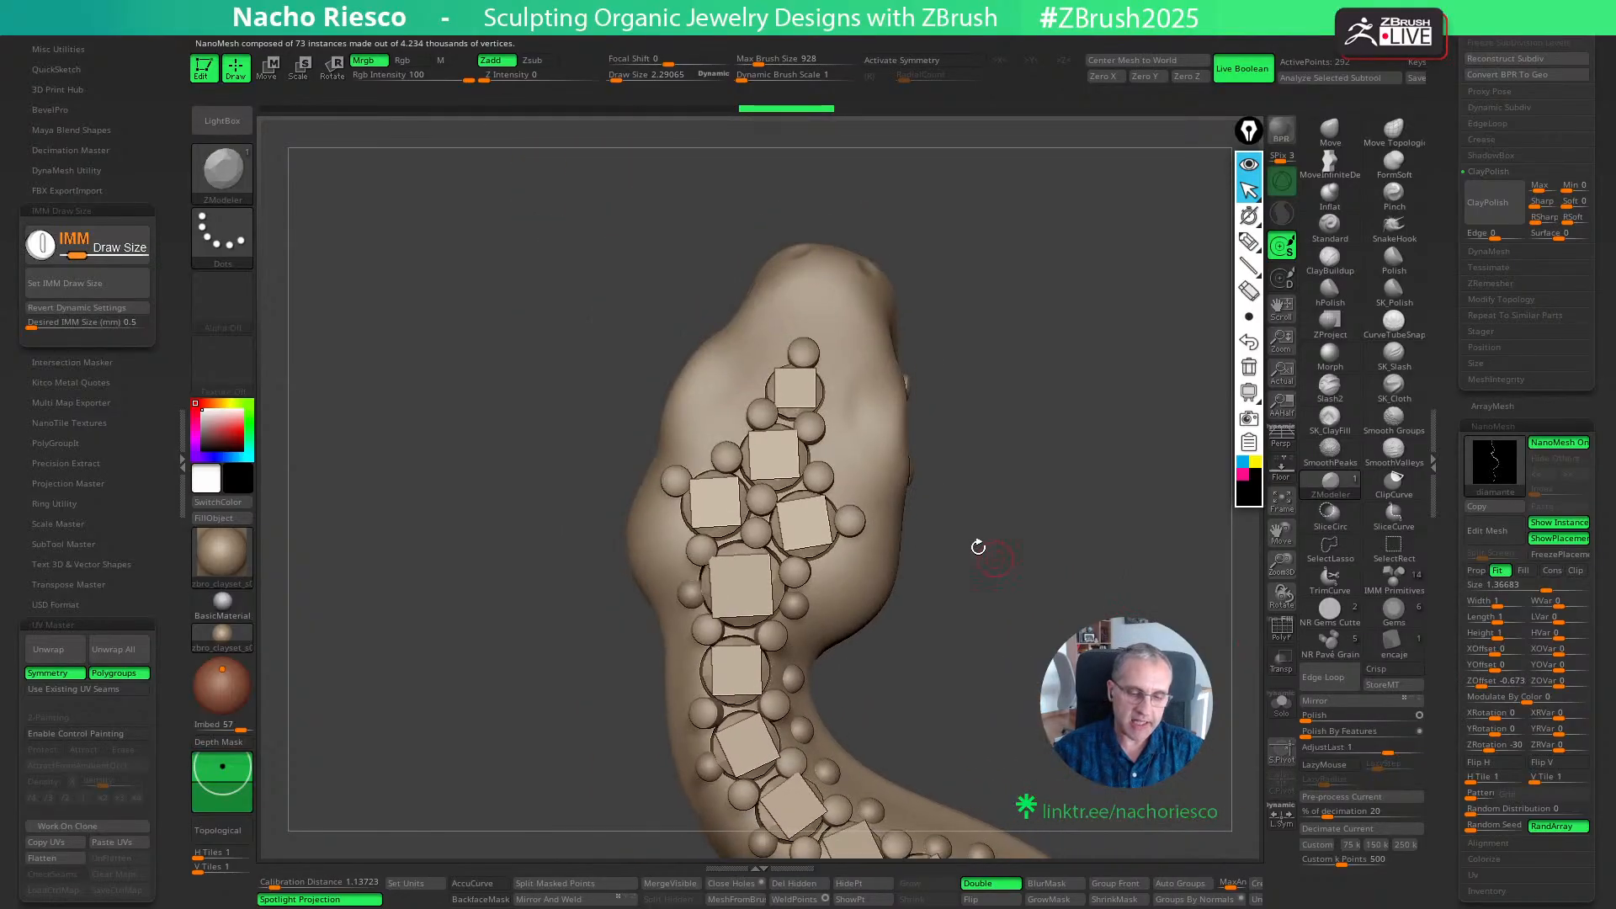
{"action": "mouse_move", "coordinate": [1040, 596]}
{"action": "left_mouse_down"}
{"action": "mouse_move", "coordinate": [1083, 605]}
{"action": "mouse_move", "coordinate": [1051, 600]}
{"action": "mouse_move", "coordinate": [1073, 673]}
{"action": "mouse_move", "coordinate": [1059, 722]}
{"action": "left_mouse_up"}
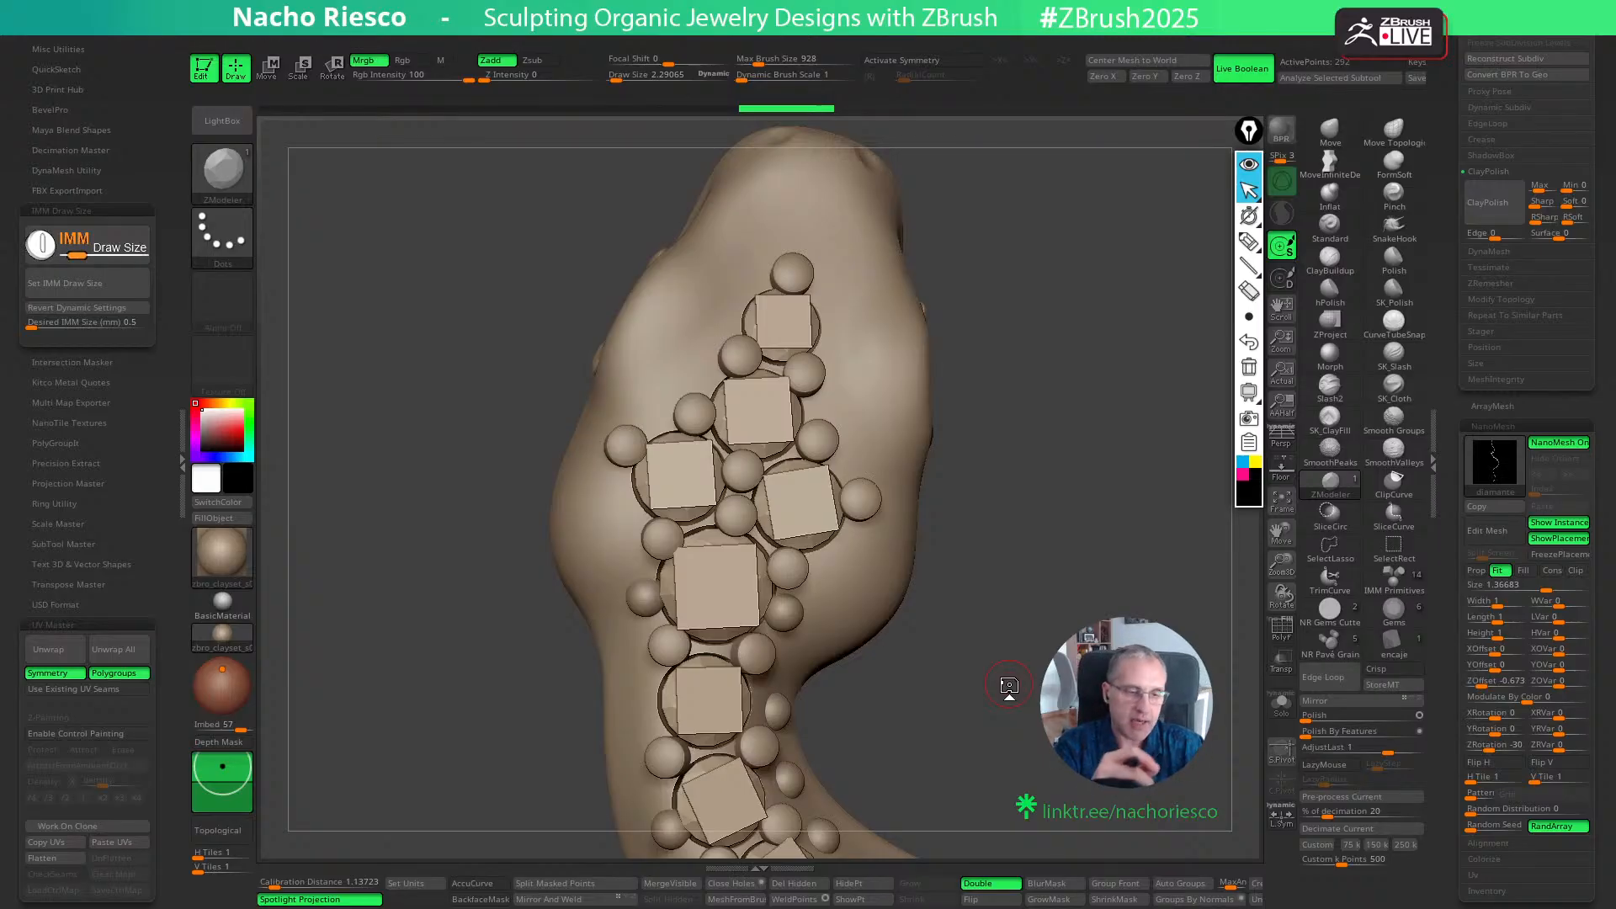
{"action": "left_click_drag", "start_coordinate": [1005, 607], "coordinate": [1016, 663]}
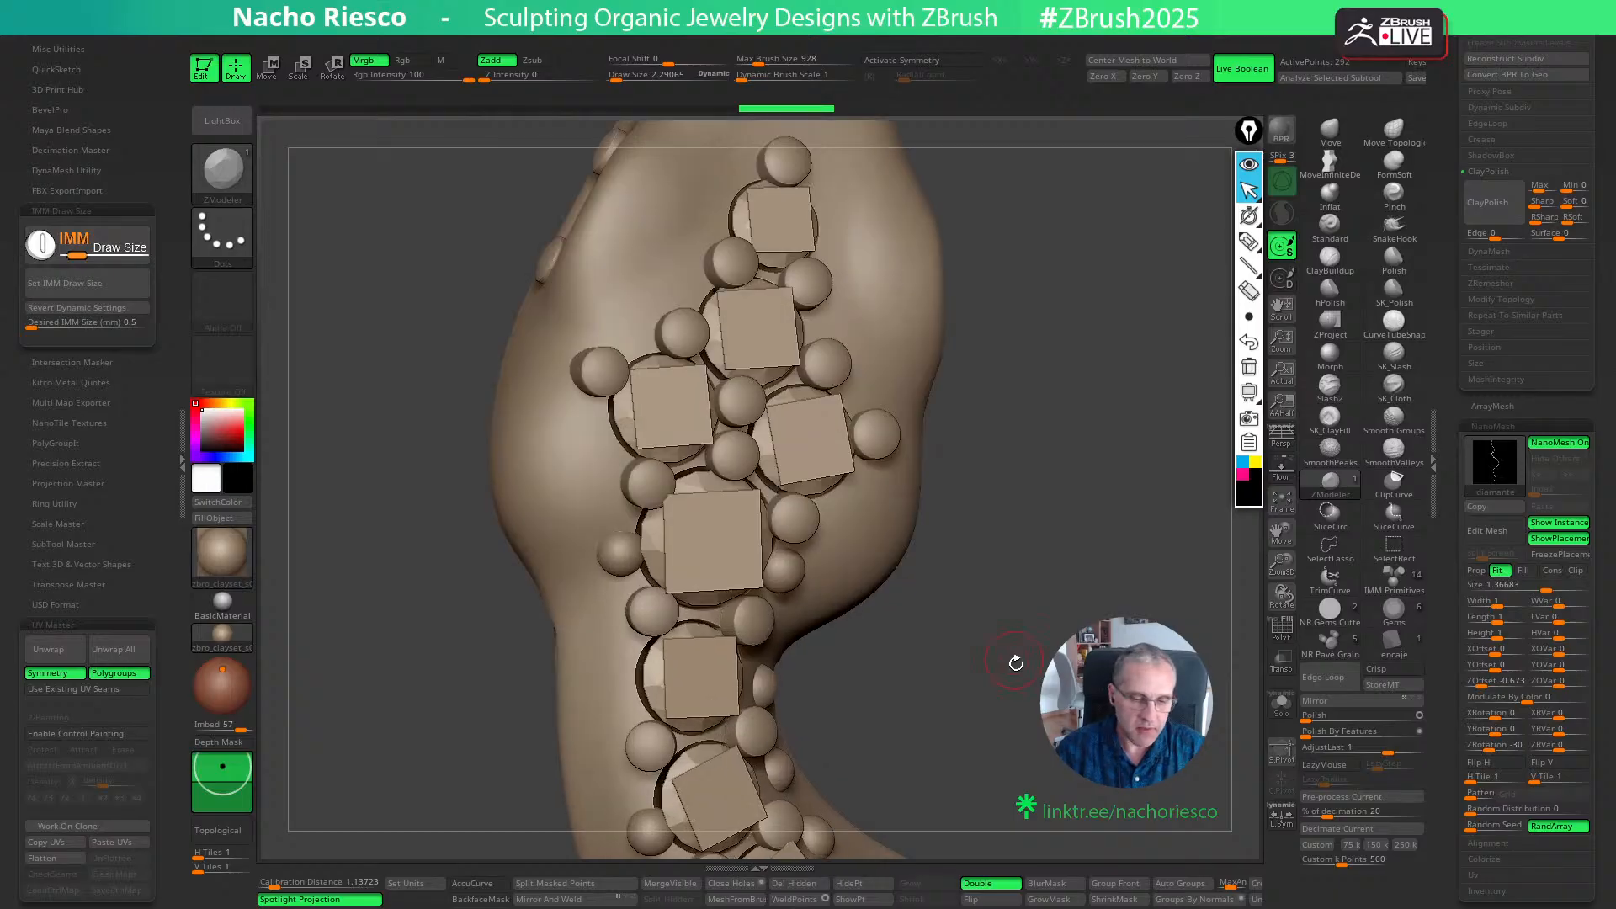
- Try NanoMesh sizes of 1.4 and 1.6 for the diamonds, and set the size to 1.5
{"action": "scroll", "coordinate": [1451, 373], "scroll_direction": "up", "scroll_amount": 2}
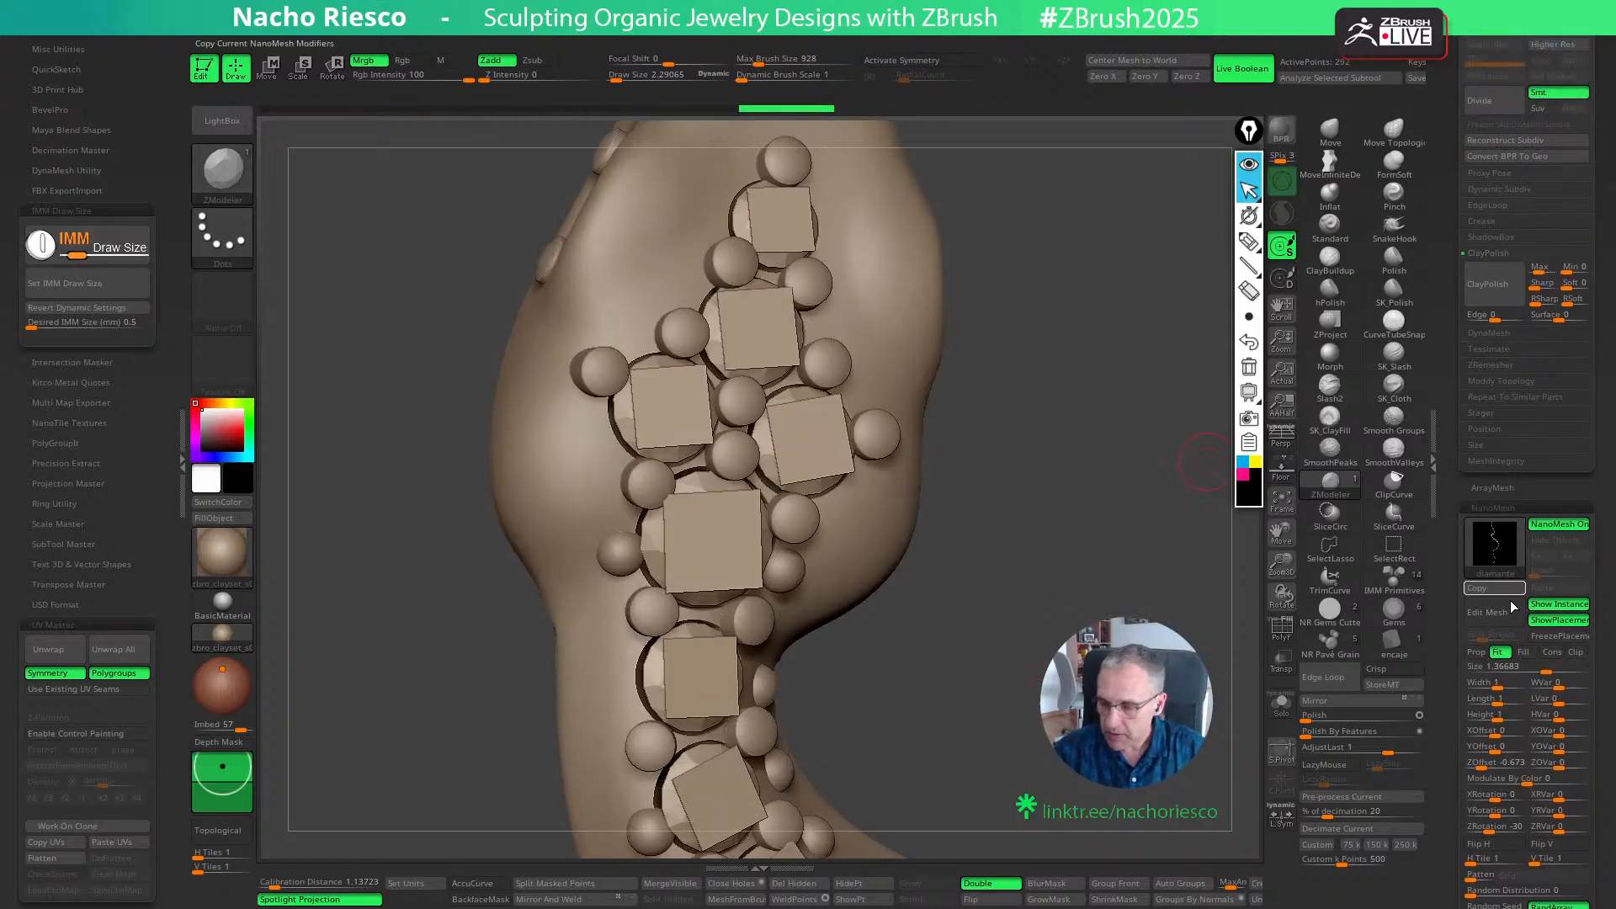
{"action": "left_click", "coordinate": [1488, 670]}
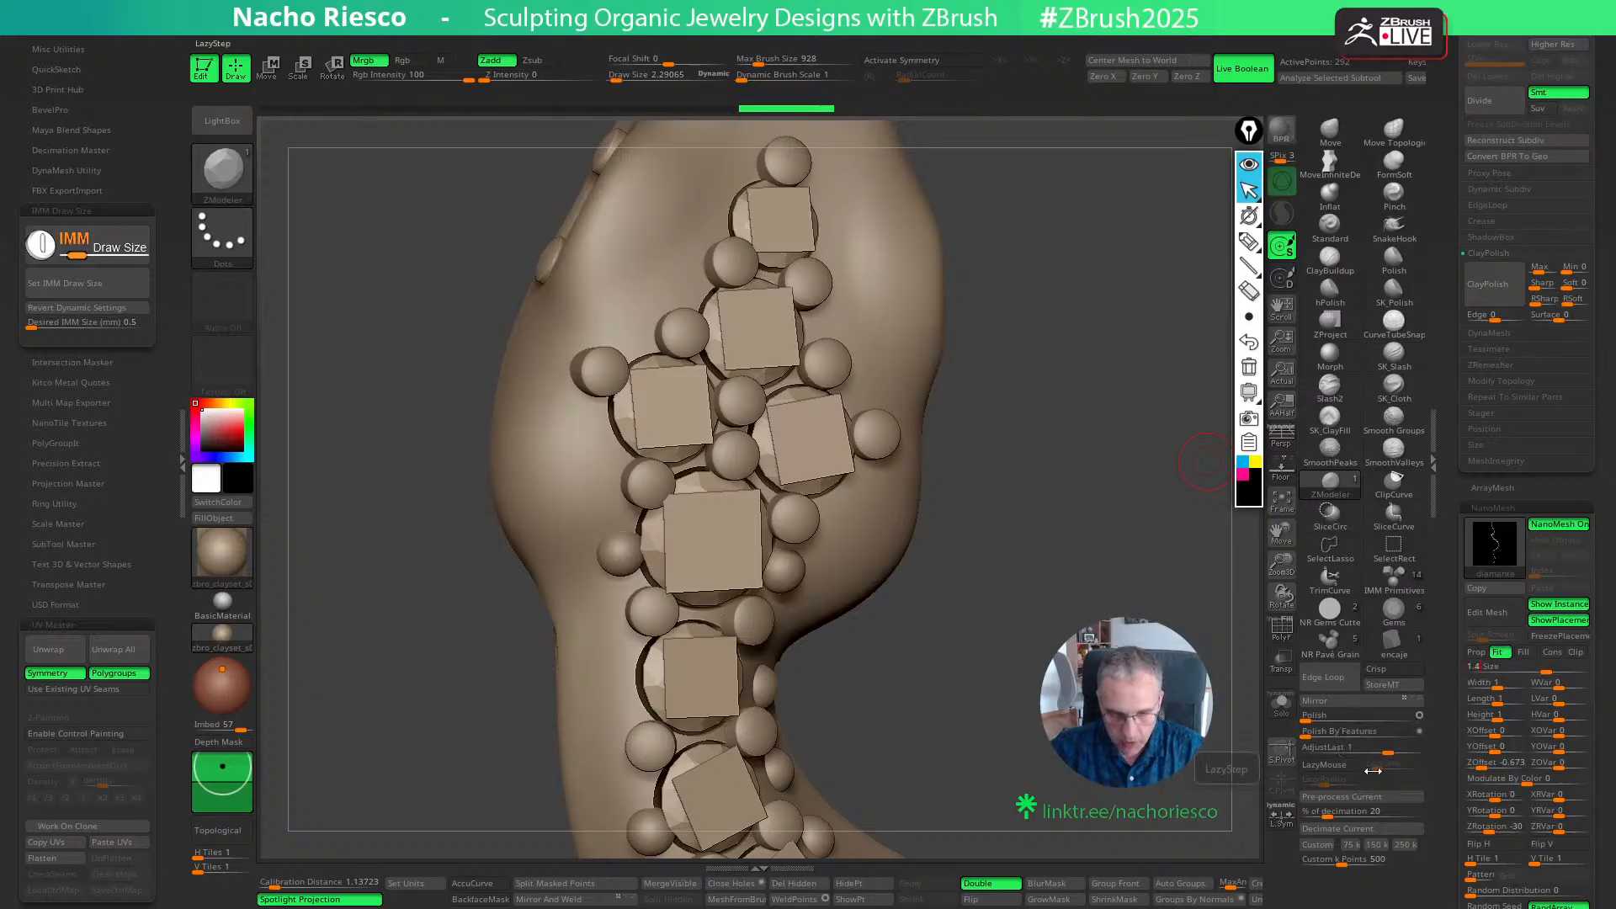
{"action": "type", "text": "1."}
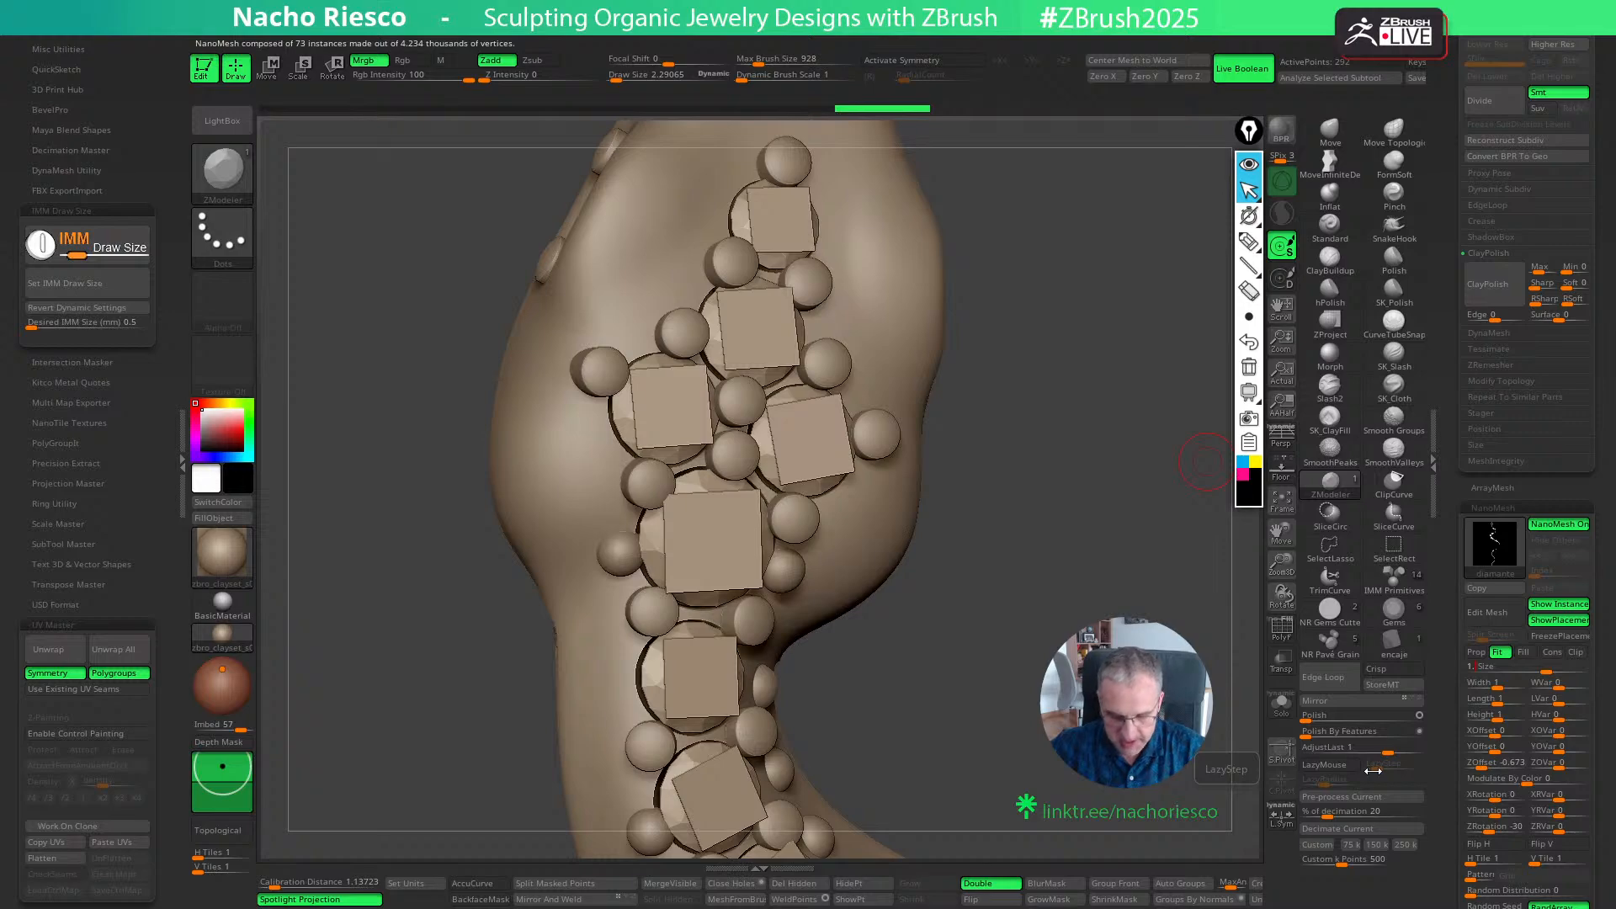
{"action": "type", "text": "6"}
{"action": "key", "text": "BackSpace"}
{"action": "key", "text": "BackSpace"}
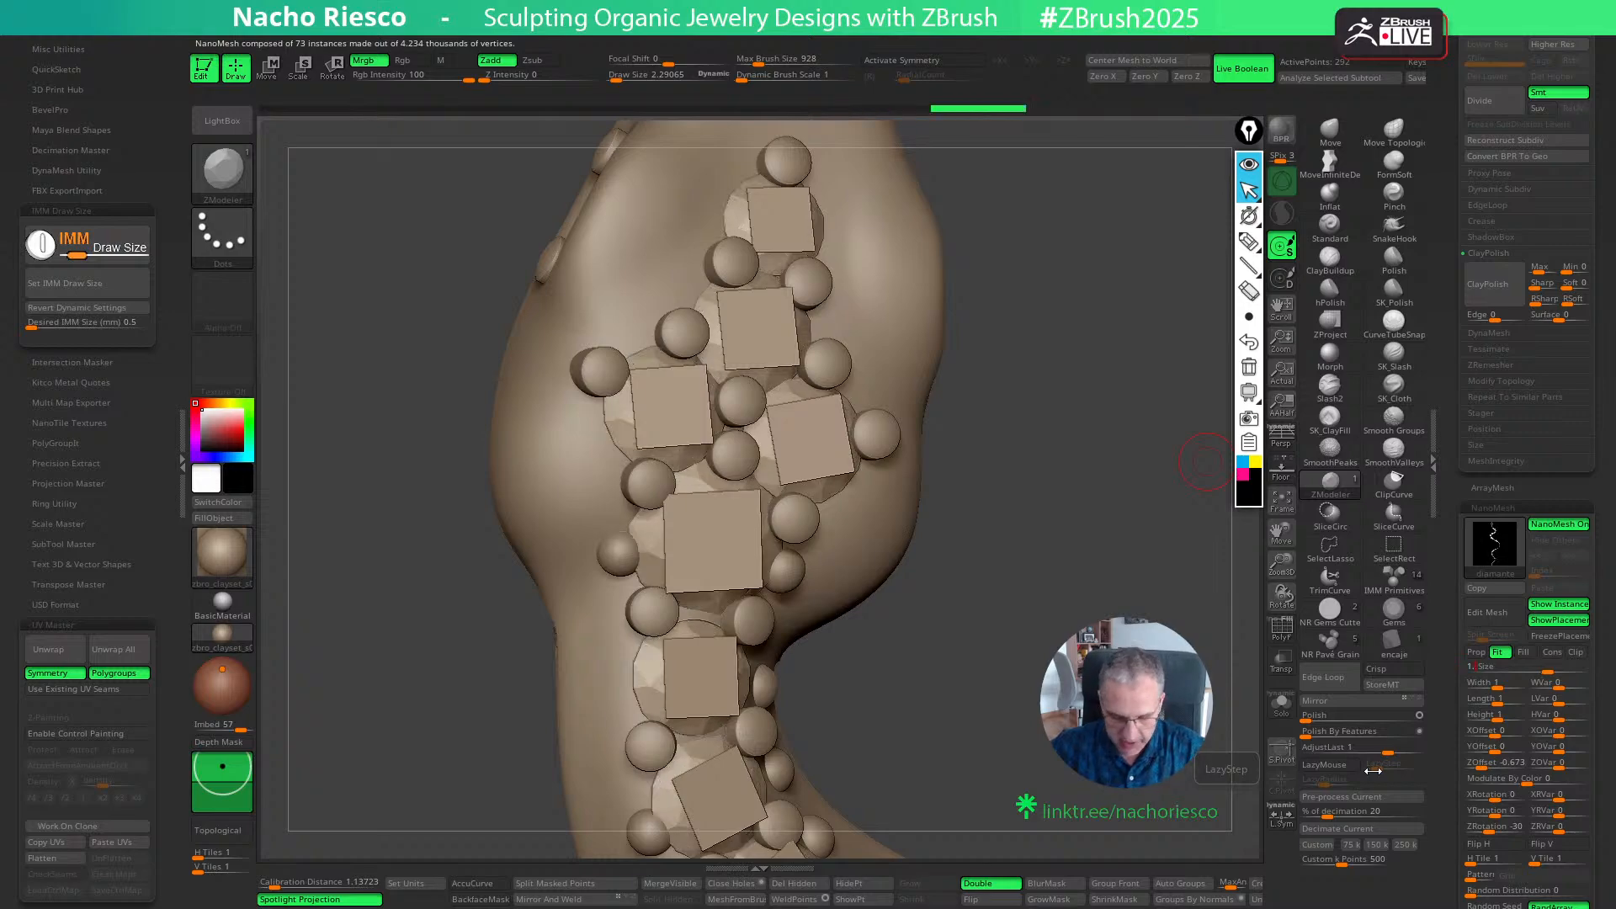
{"action": "type", "text": "5"}
- Try NanoMesh ZOffset values of -0.7 and -0.75 for the diamonds, and inspect how they sit along the snake
{"action": "left_click_drag", "start_coordinate": [1187, 757], "coordinate": [1248, 613]}
{"action": "left_click_drag", "start_coordinate": [1170, 782], "coordinate": [1249, 704]}
{"action": "left_click", "coordinate": [1489, 763]}
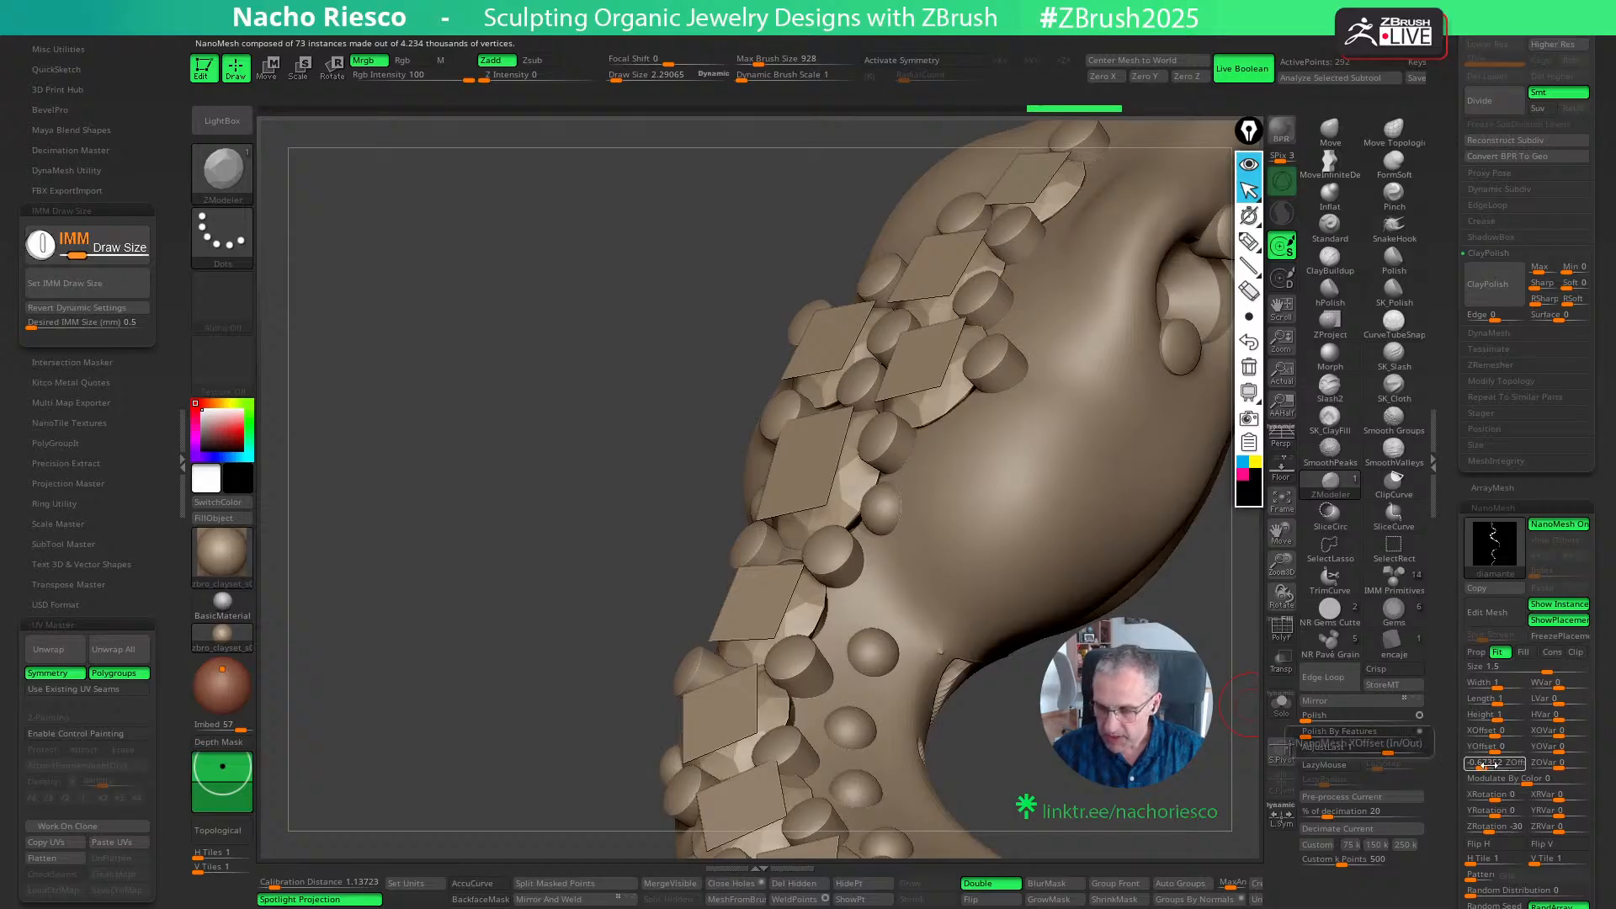
{"action": "left_click", "coordinate": [1490, 765]}
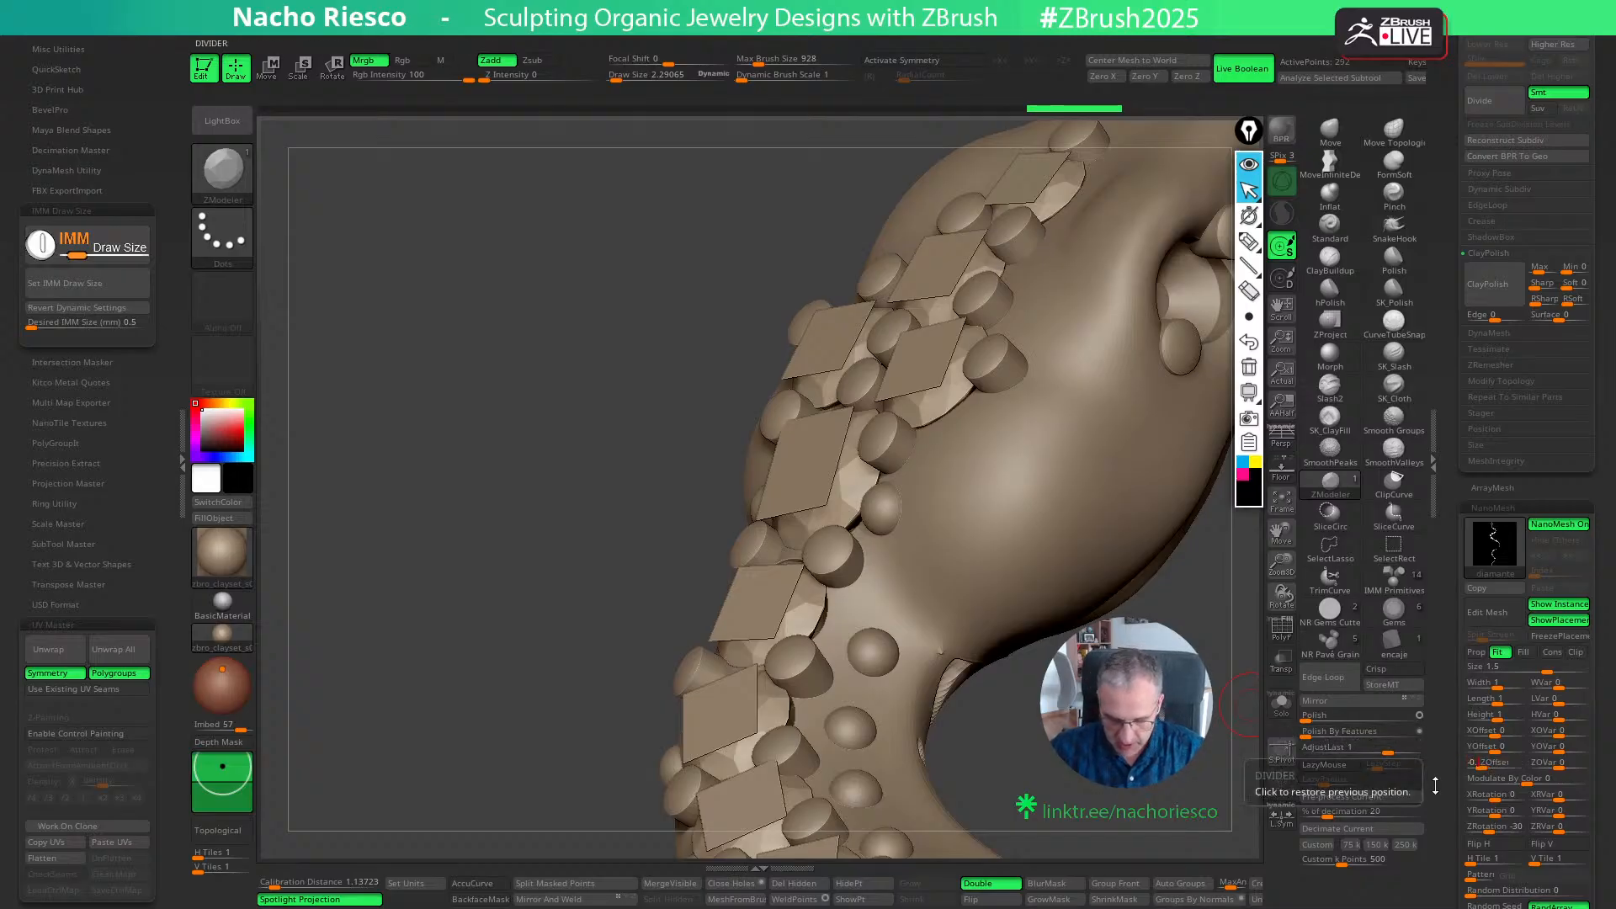
{"action": "key", "text": "Return"}
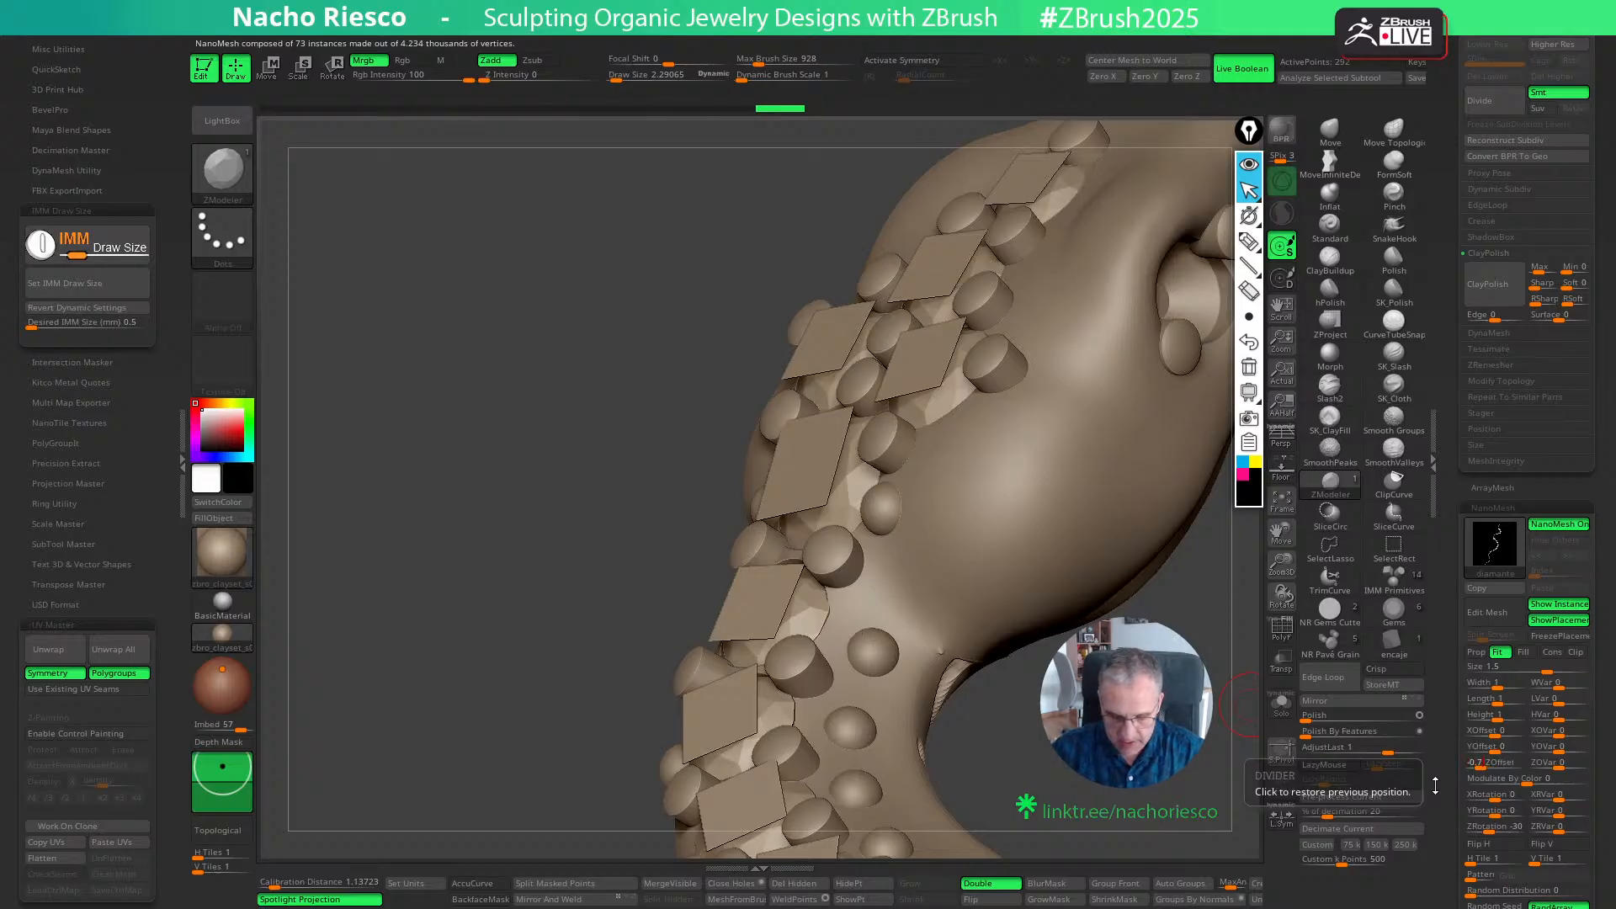
{"action": "key", "text": "Return"}
{"action": "left_click_drag", "start_coordinate": [1031, 673], "coordinate": [1073, 433]}
{"action": "left_click_drag", "start_coordinate": [1168, 783], "coordinate": [1096, 508], "text": "alt"}
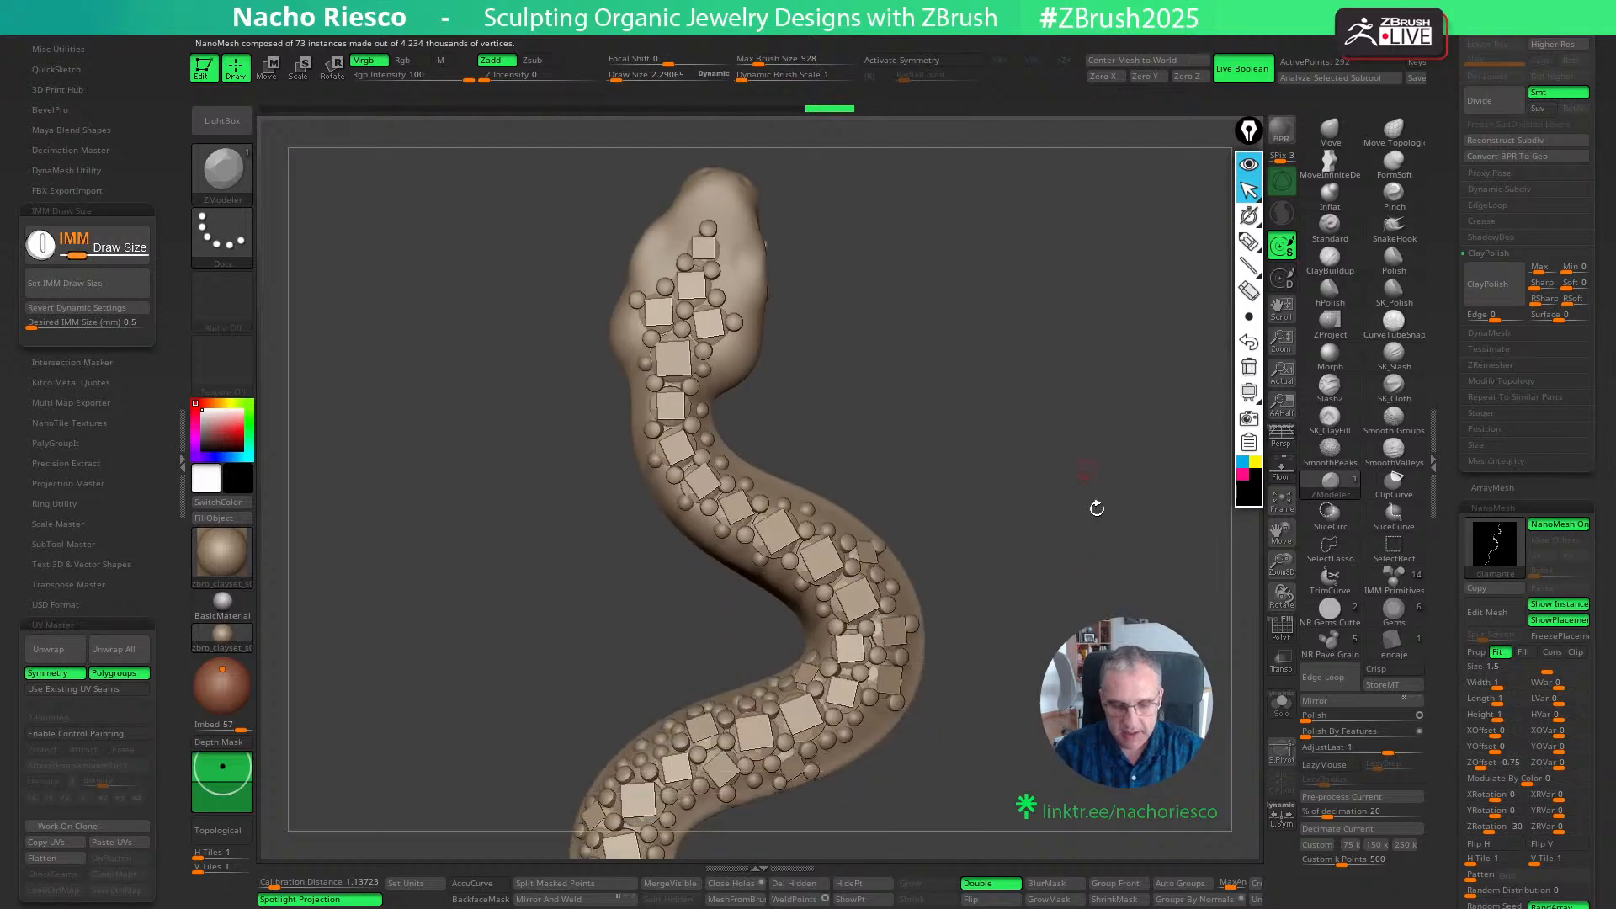
{"action": "left_click_drag", "start_coordinate": [1208, 528], "coordinate": [1220, 483], "text": "alt"}
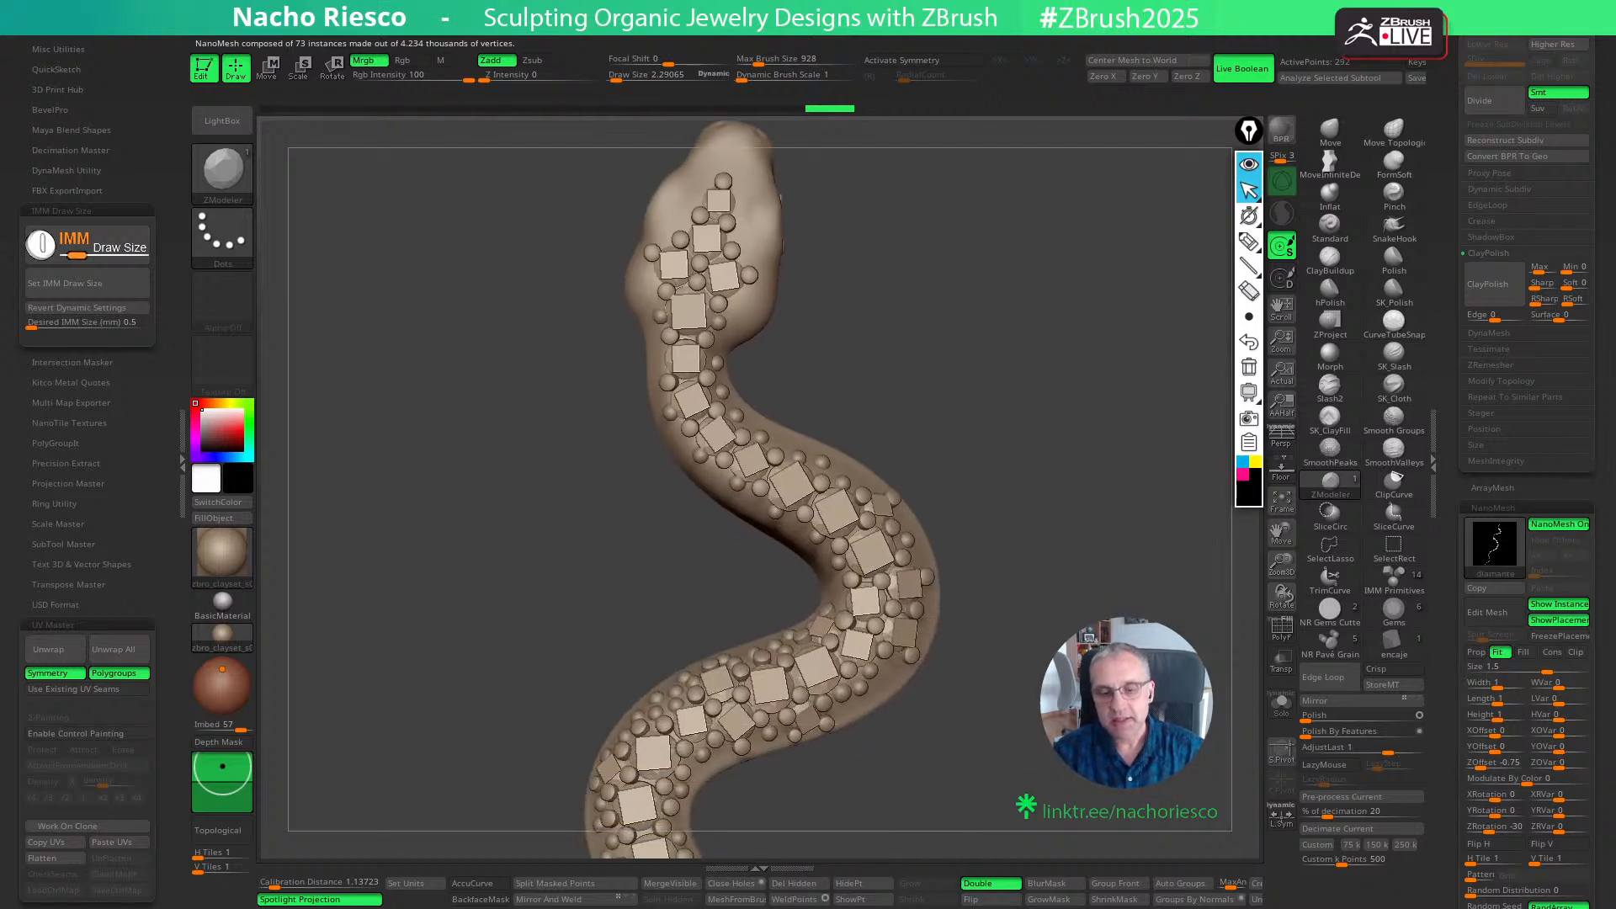
{"action": "left_click_drag", "start_coordinate": [1103, 677], "coordinate": [1171, 594]}
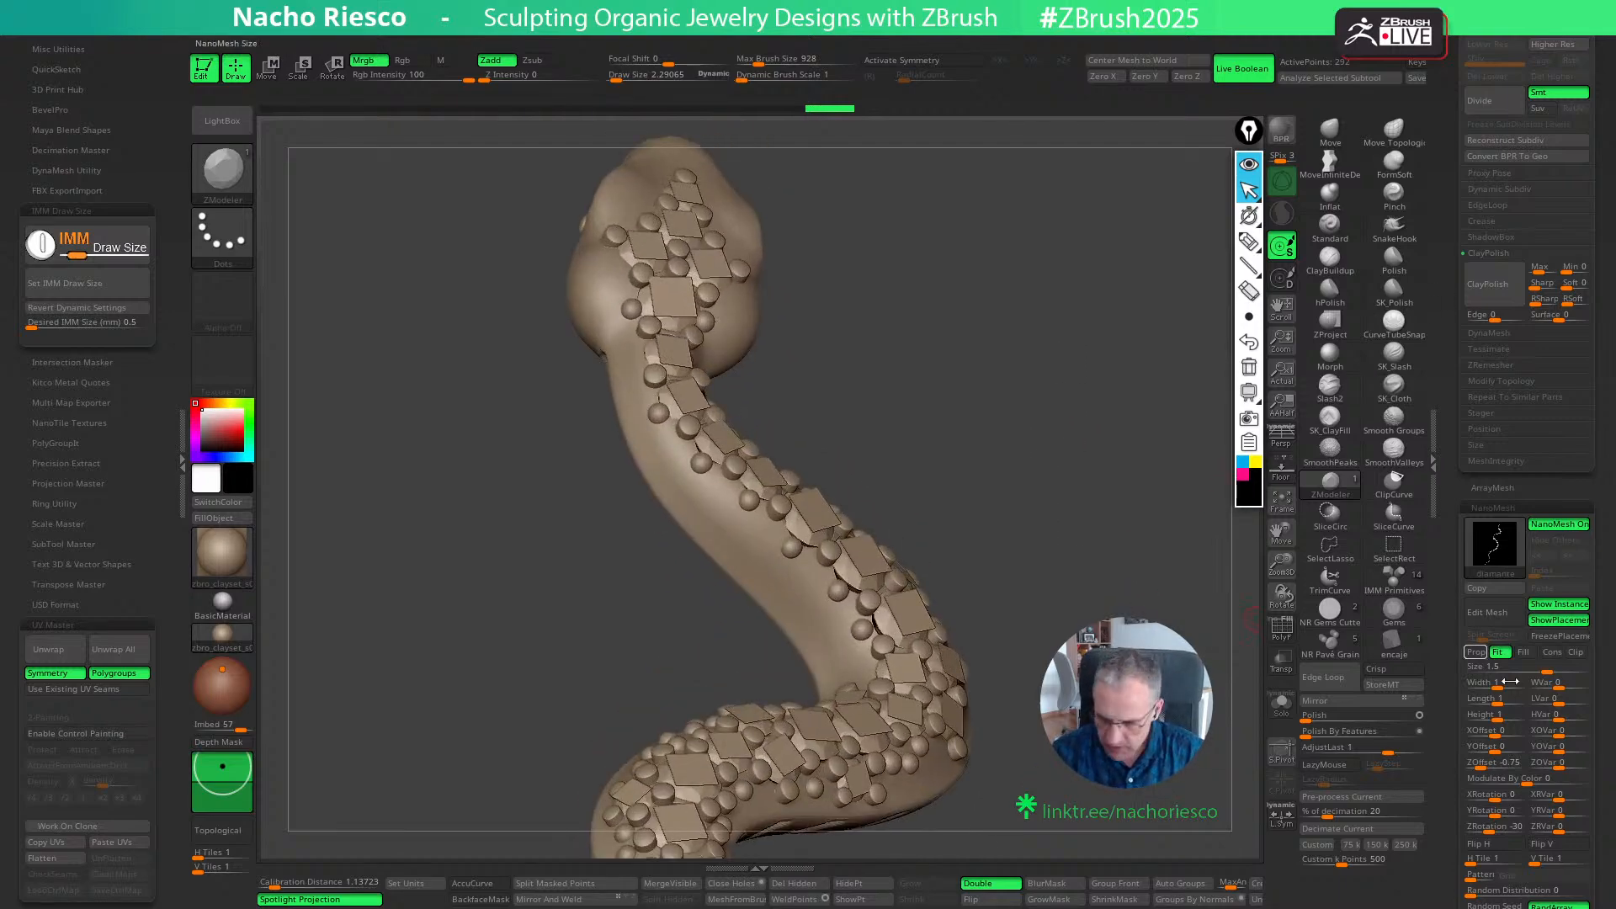
{"action": "left_click_drag", "start_coordinate": [1182, 719], "coordinate": [1230, 705]}
- Try shallower NanoMesh ZOffset values of -0.7 and -0.72 for the diamonds, and check the fit from the side
{"action": "left_click", "coordinate": [1503, 764]}
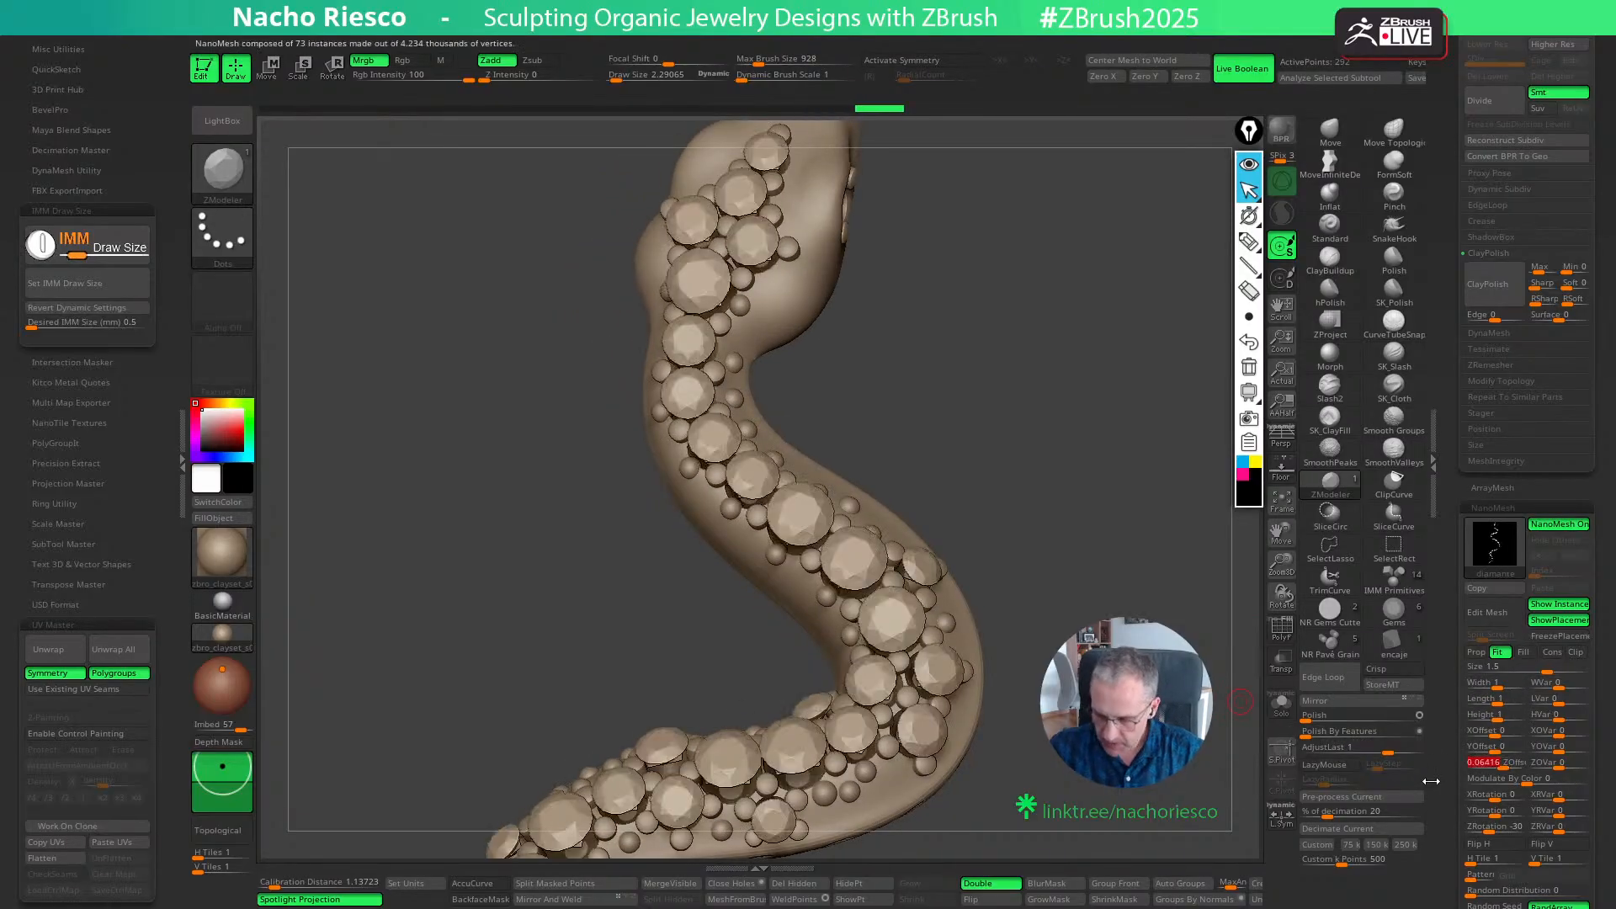
{"action": "key", "text": "Return"}
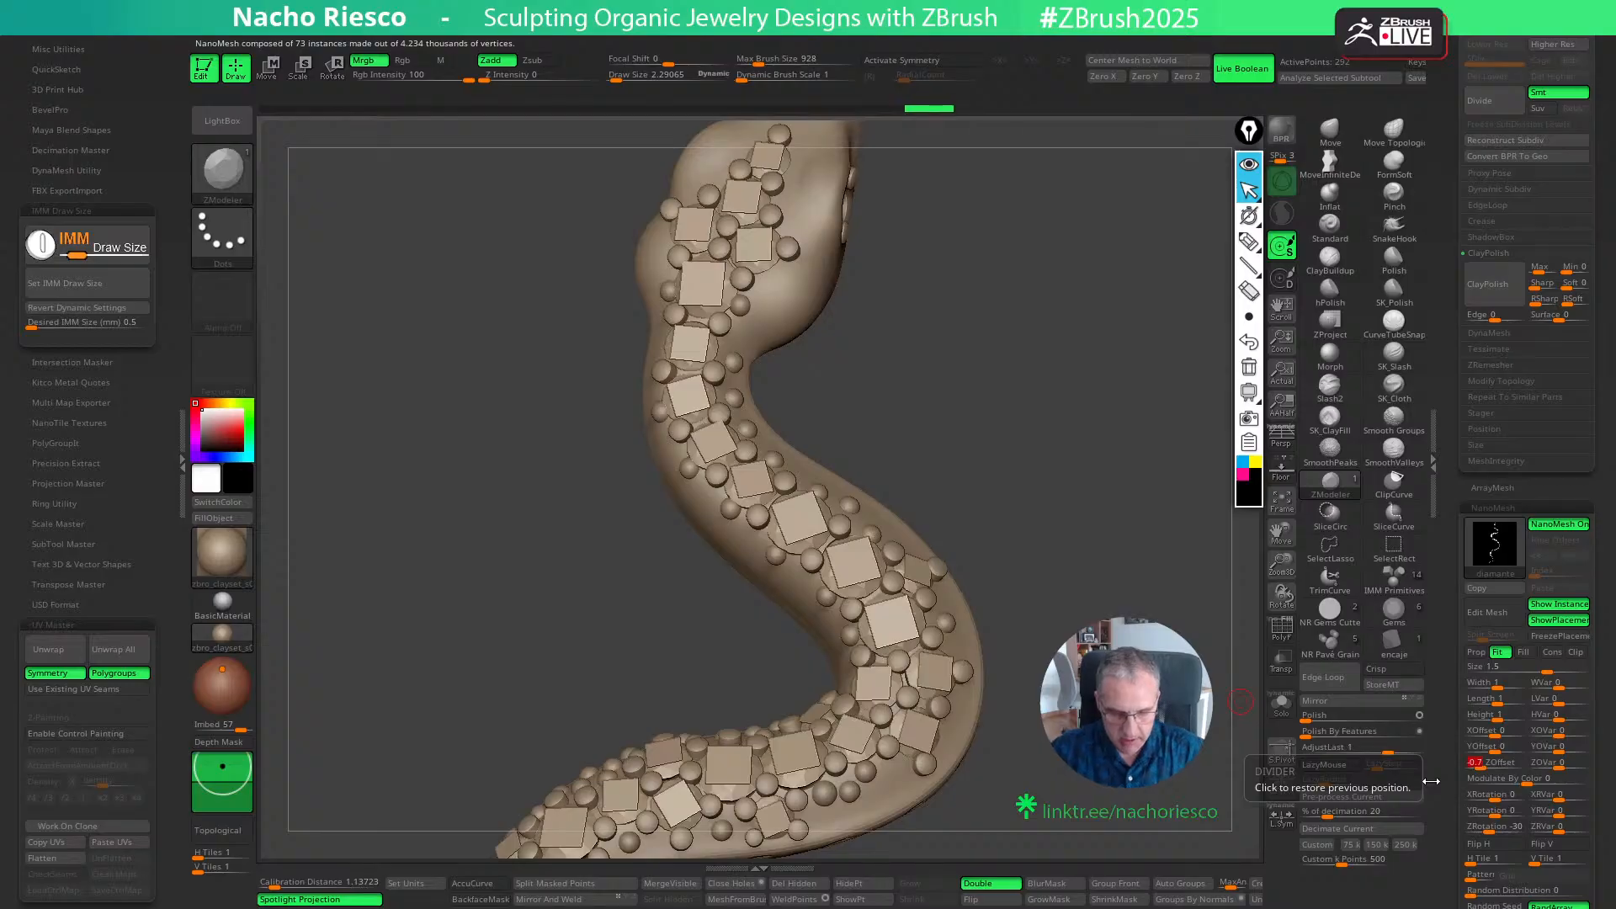
{"action": "left_click_drag", "start_coordinate": [1247, 700], "coordinate": [1241, 729]}
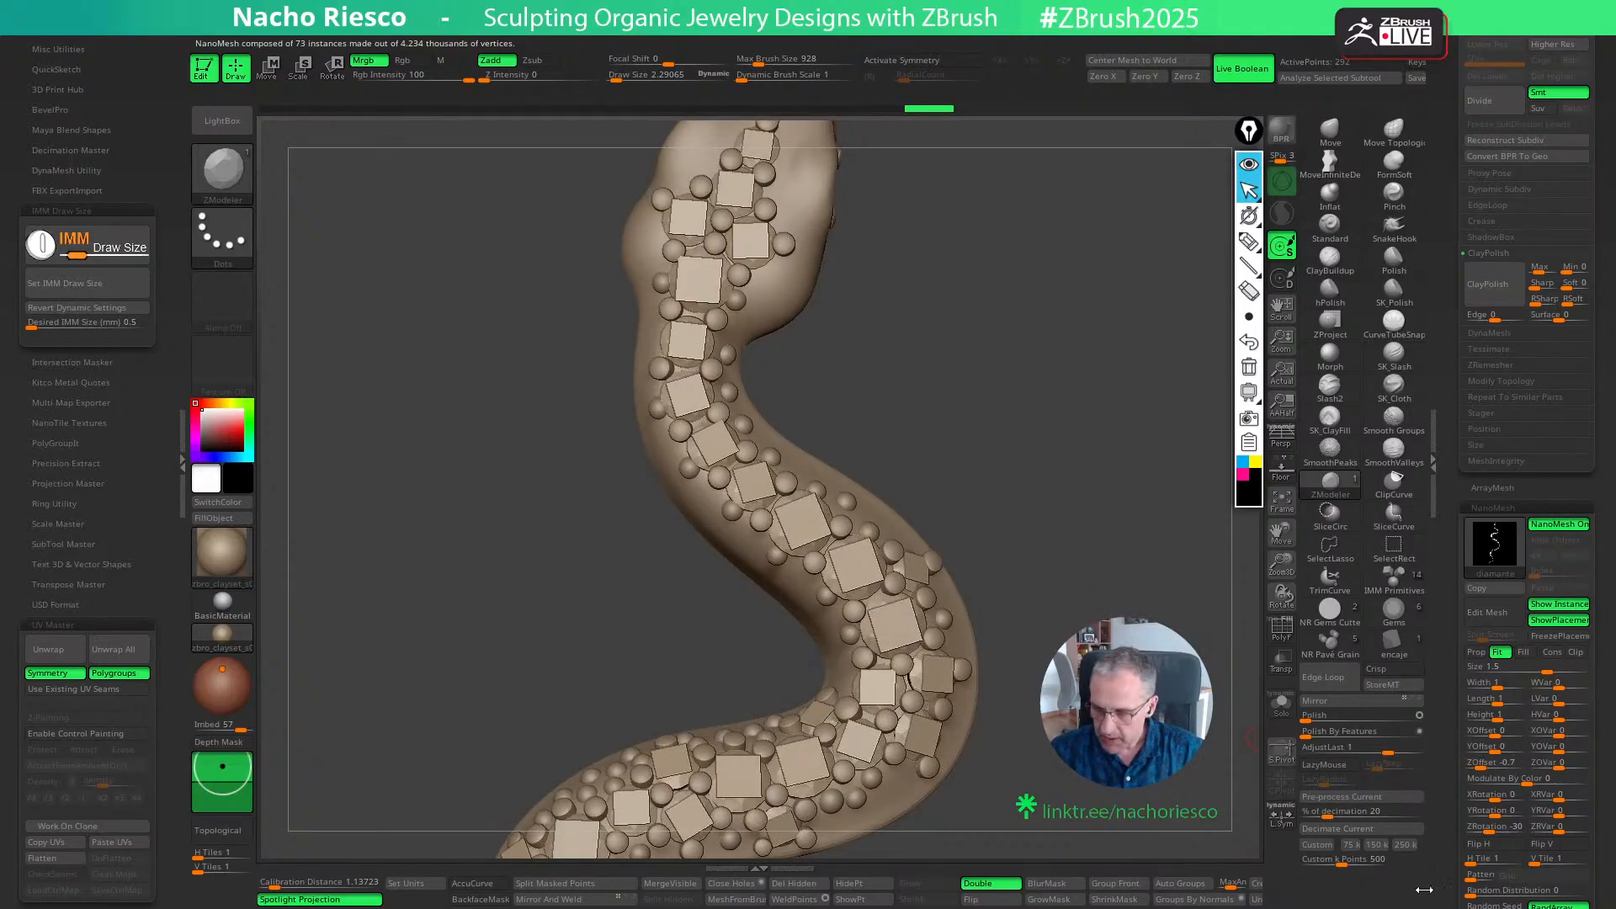
{"action": "left_click", "coordinate": [1497, 763]}
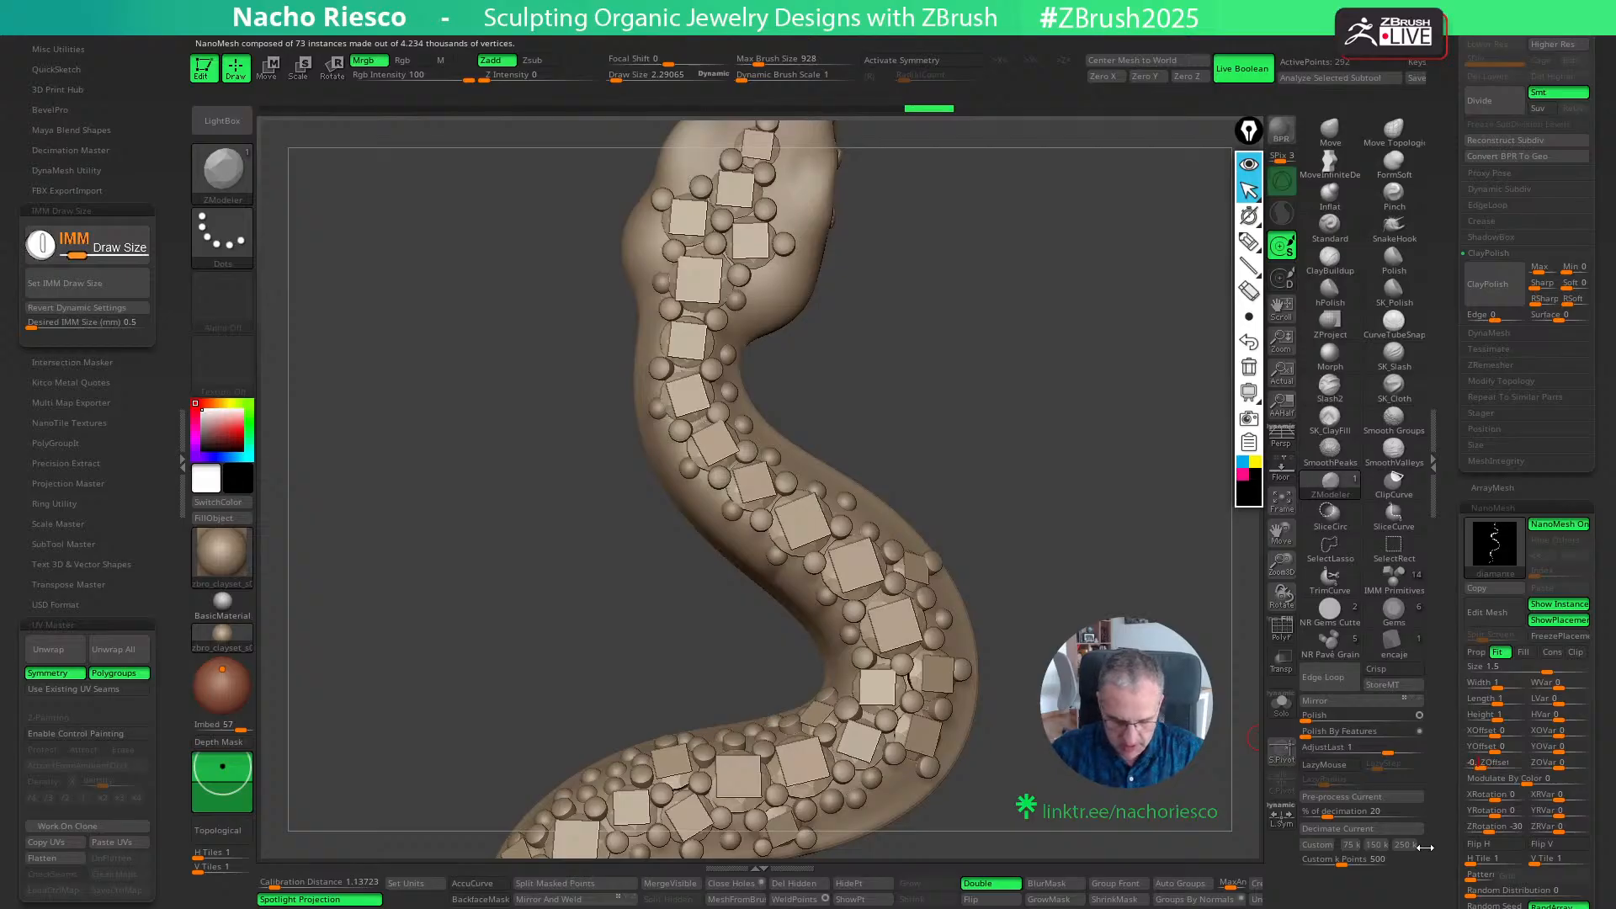
{"action": "key", "text": "Return"}
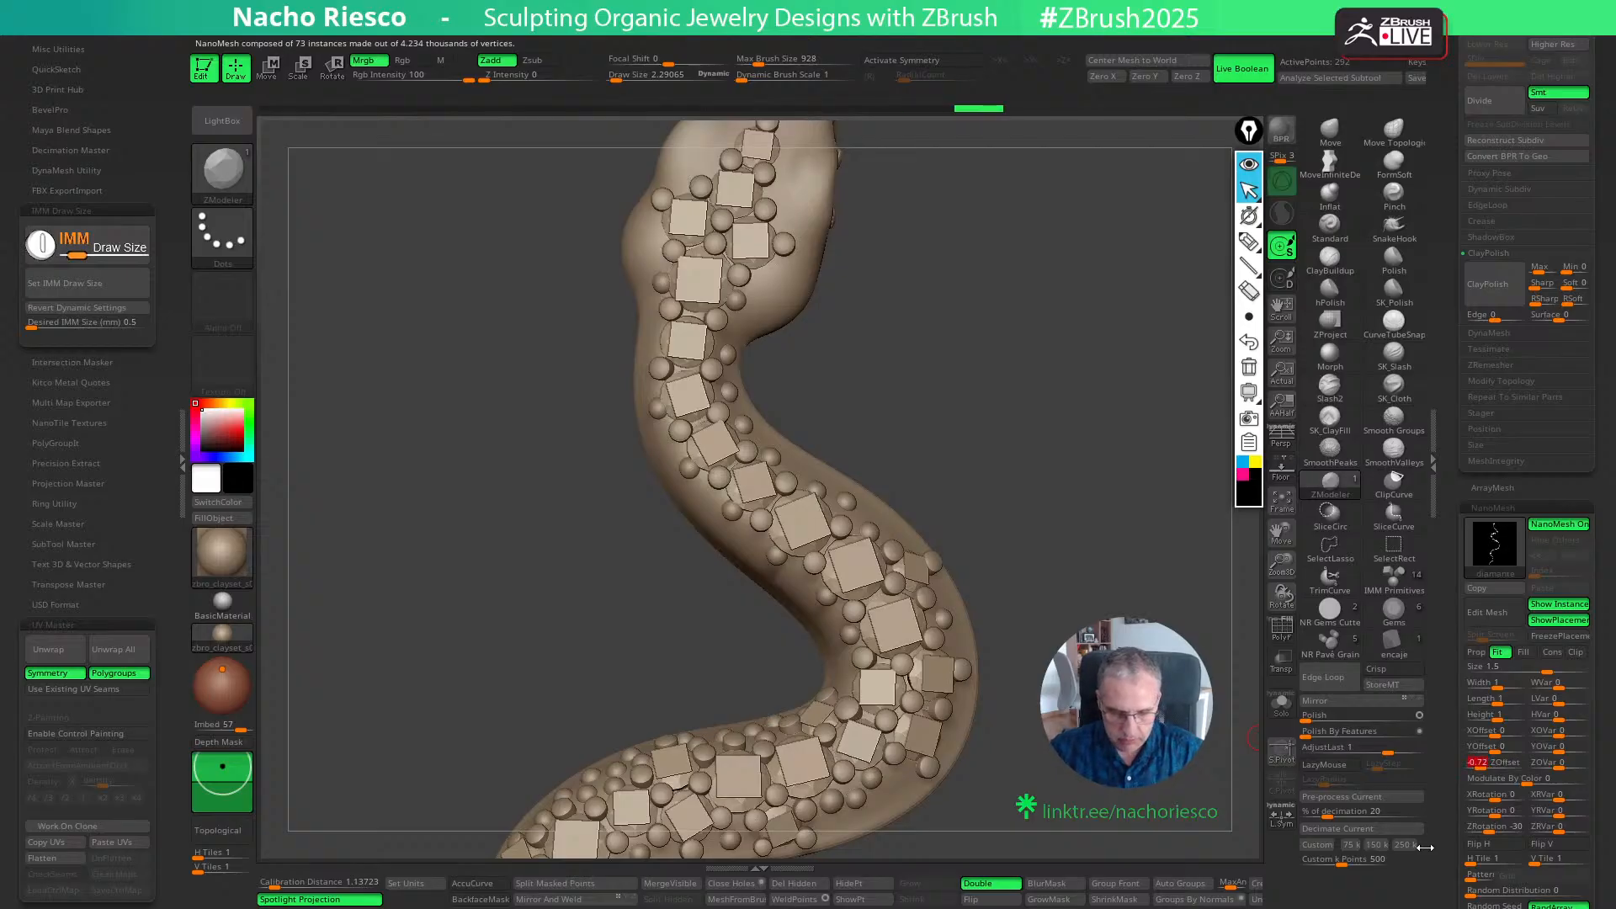
{"action": "mouse_move", "coordinate": [1136, 574]}
{"action": "left_mouse_down"}
{"action": "mouse_move", "coordinate": [1105, 569]}
{"action": "mouse_move", "coordinate": [1115, 603]}
{"action": "left_mouse_up"}
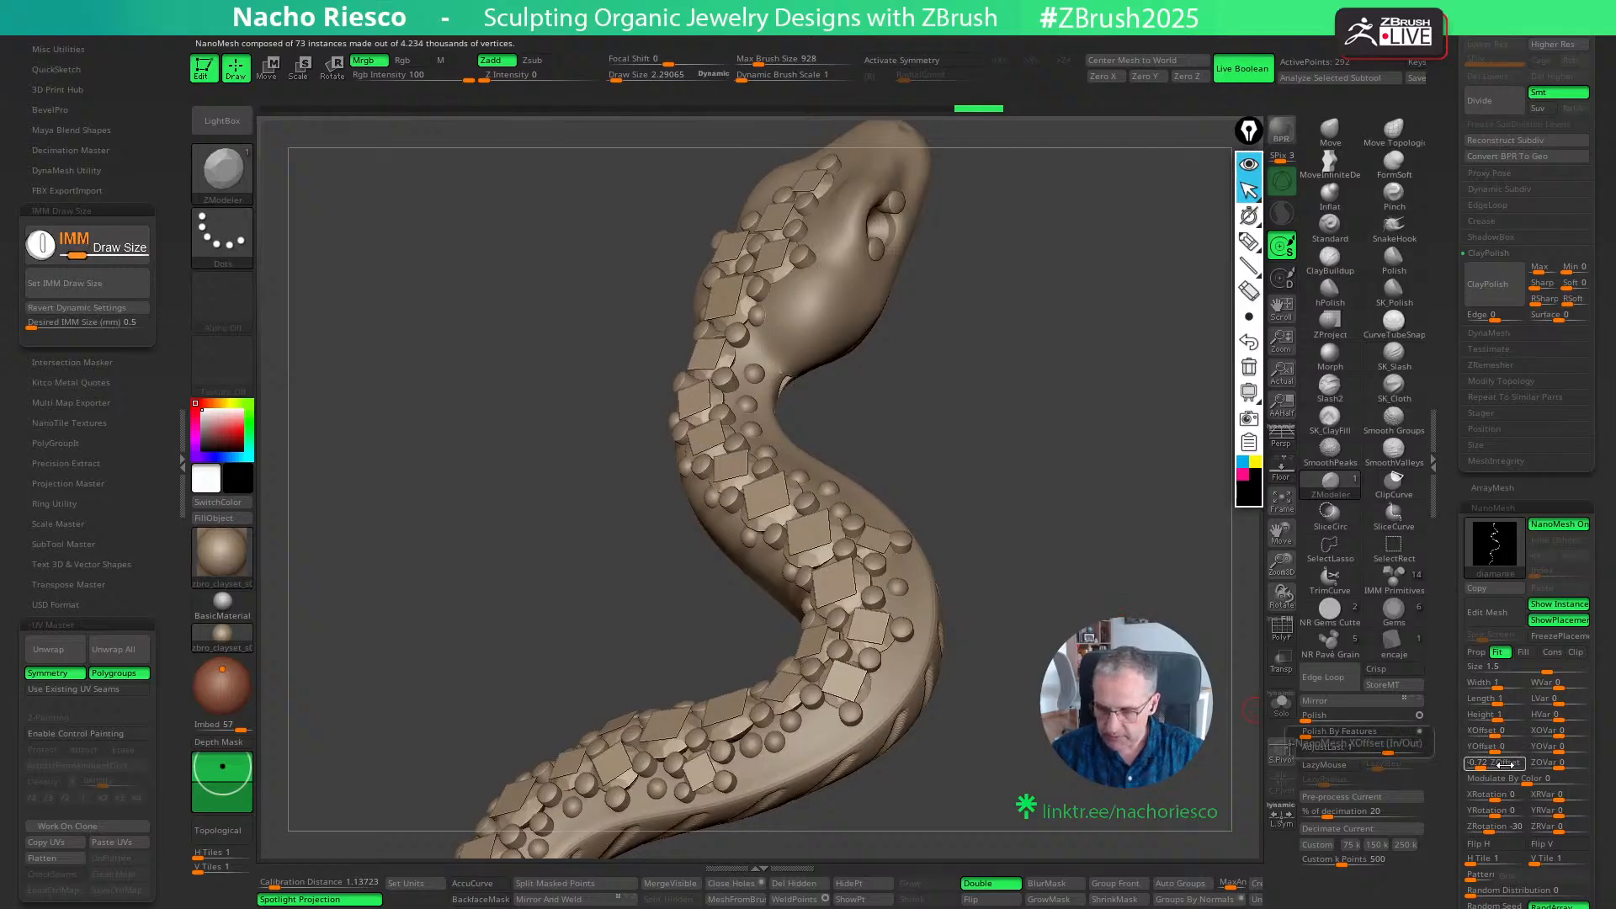
- Set the diamonds' NanoMesh ZOffset to -0.73 and inspect them along the snake's head and body
{"action": "type", "text": "-0.7"}
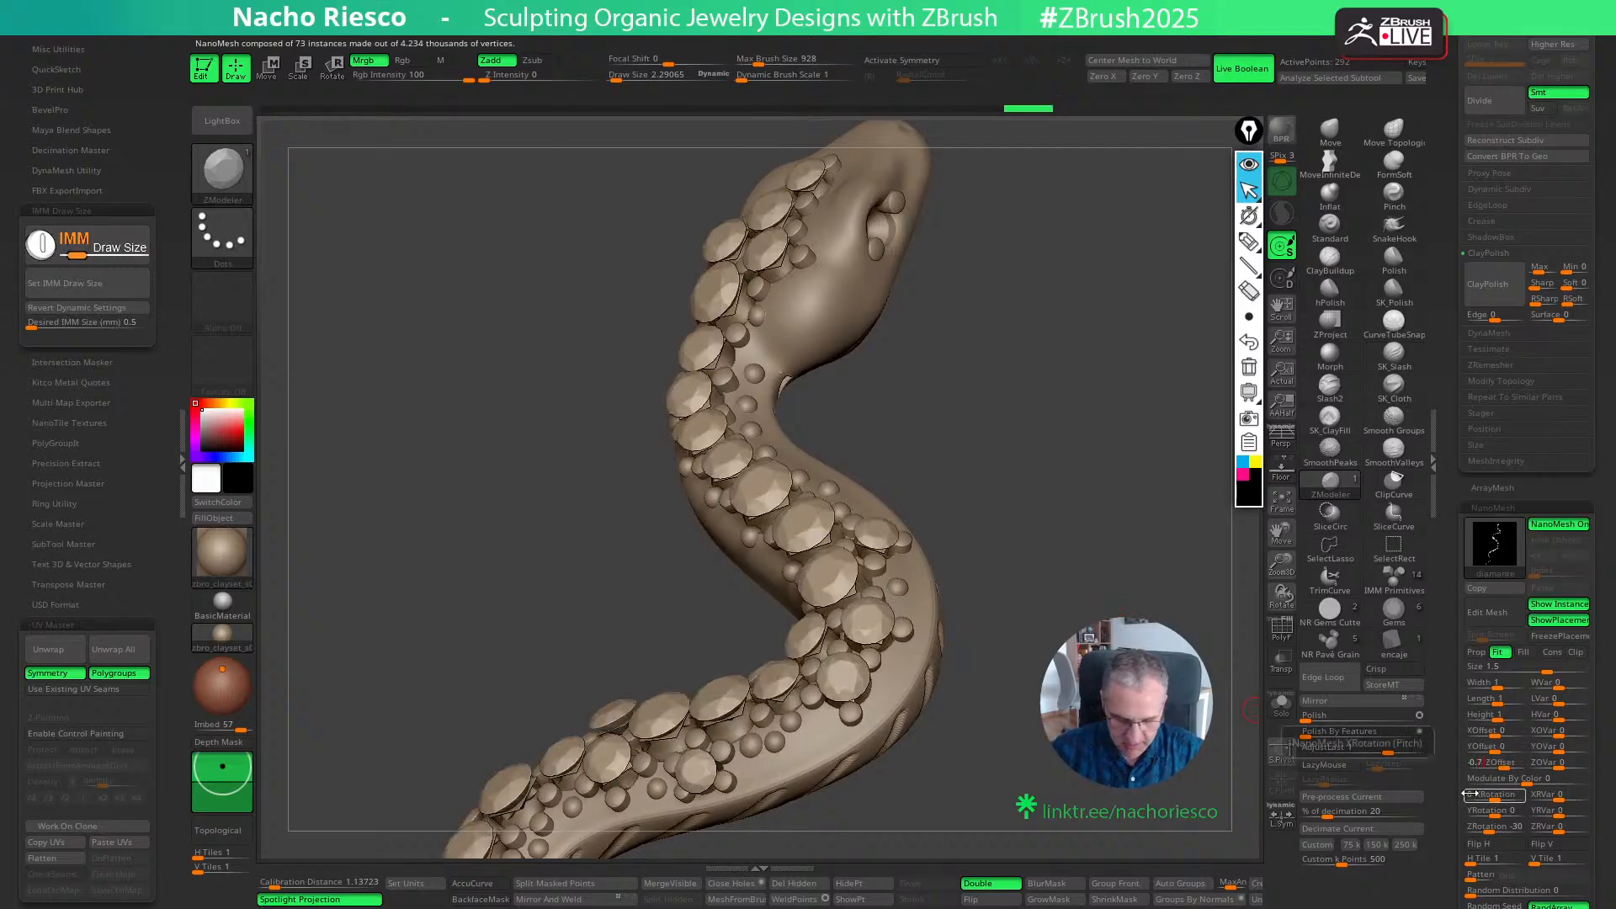
{"action": "type", "text": "3"}
{"action": "key", "text": "Return"}
{"action": "left_click_drag", "start_coordinate": [1035, 471], "coordinate": [1114, 472]}
{"action": "left_click_drag", "start_coordinate": [1252, 697], "coordinate": [1221, 515], "text": "alt"}
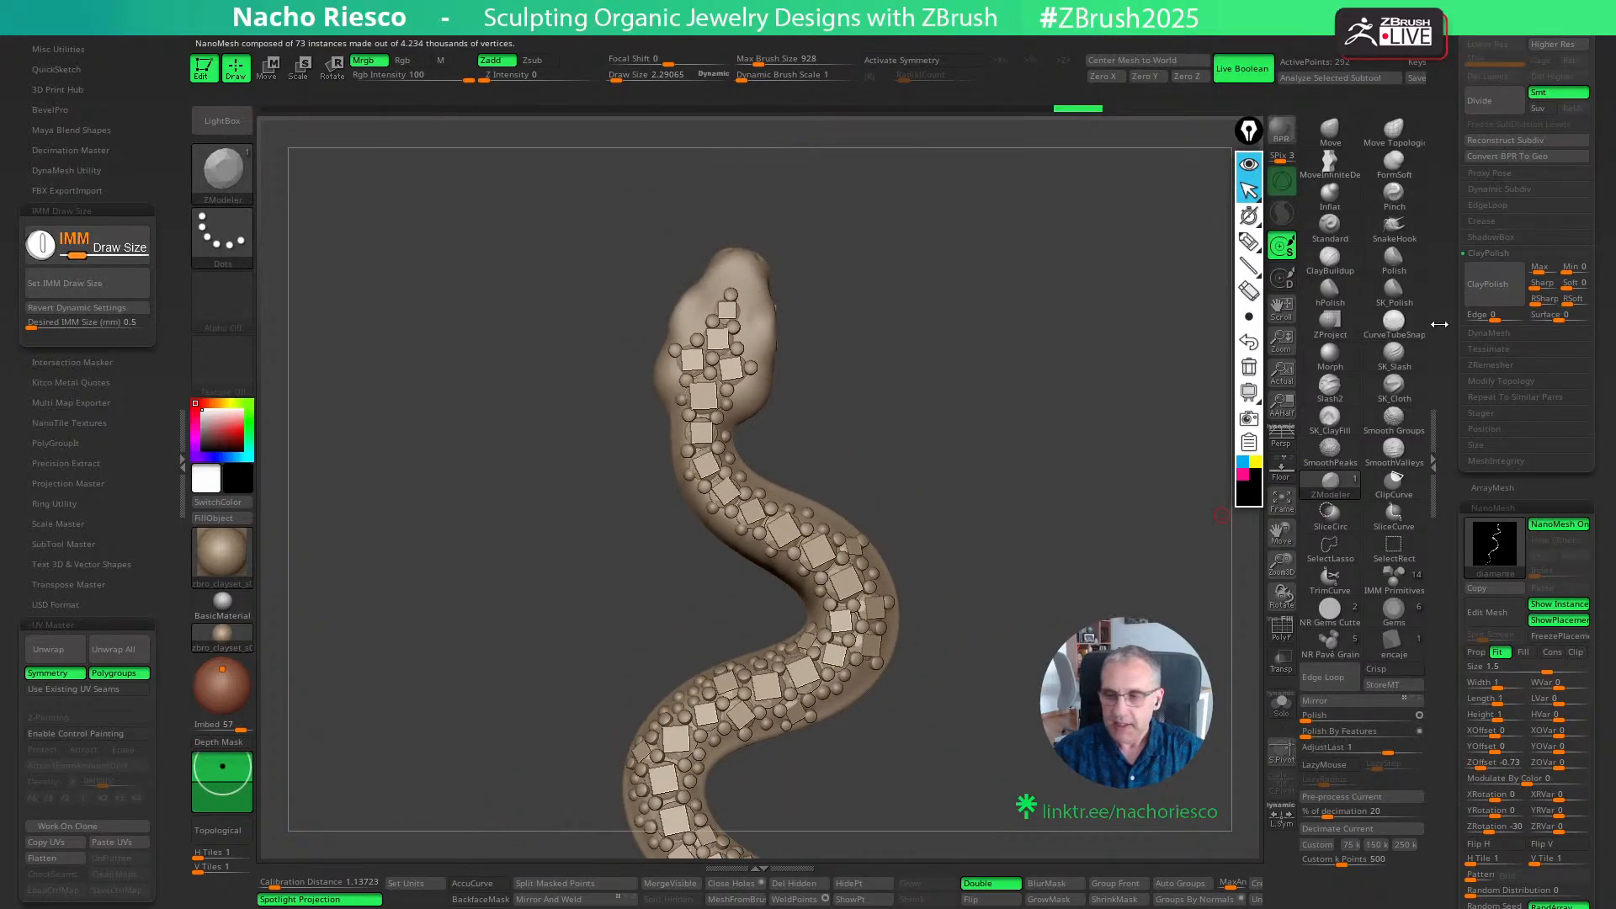
{"action": "left_click_drag", "start_coordinate": [994, 568], "coordinate": [1082, 443]}
- Convert the NanoMesh diamonds into real geometry with Convert BPR To Geo
{"action": "left_click_drag", "start_coordinate": [1449, 557], "coordinate": [1449, 644]}
{"action": "left_click_drag", "start_coordinate": [1065, 584], "coordinate": [1084, 535]}
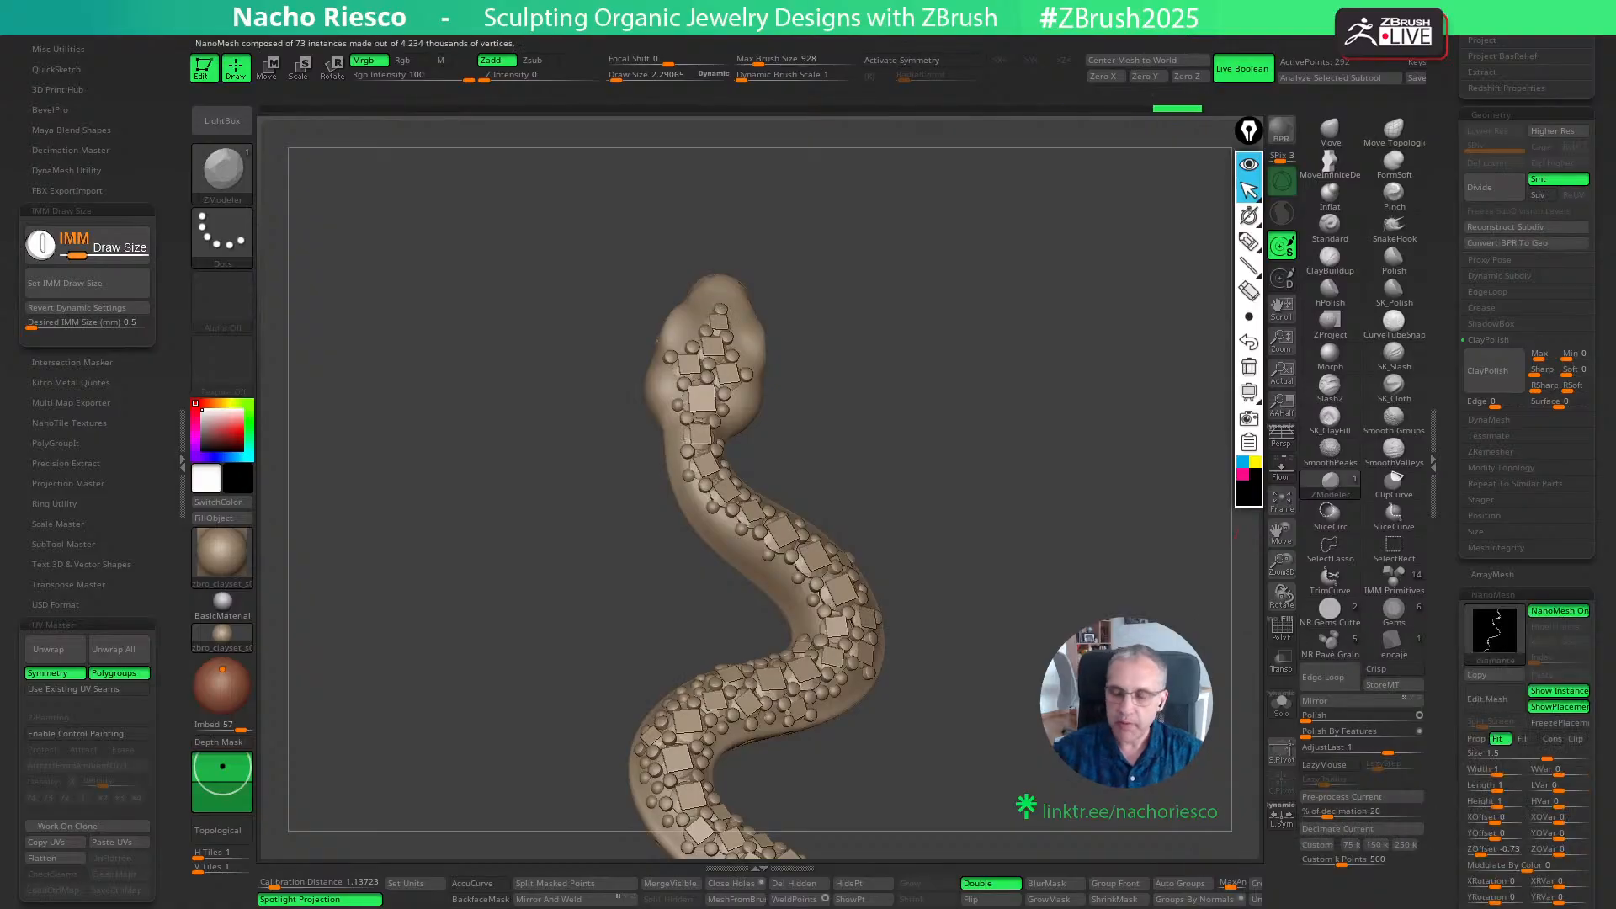
{"action": "scroll", "coordinate": [1452, 599], "scroll_direction": "up", "scroll_amount": 3}
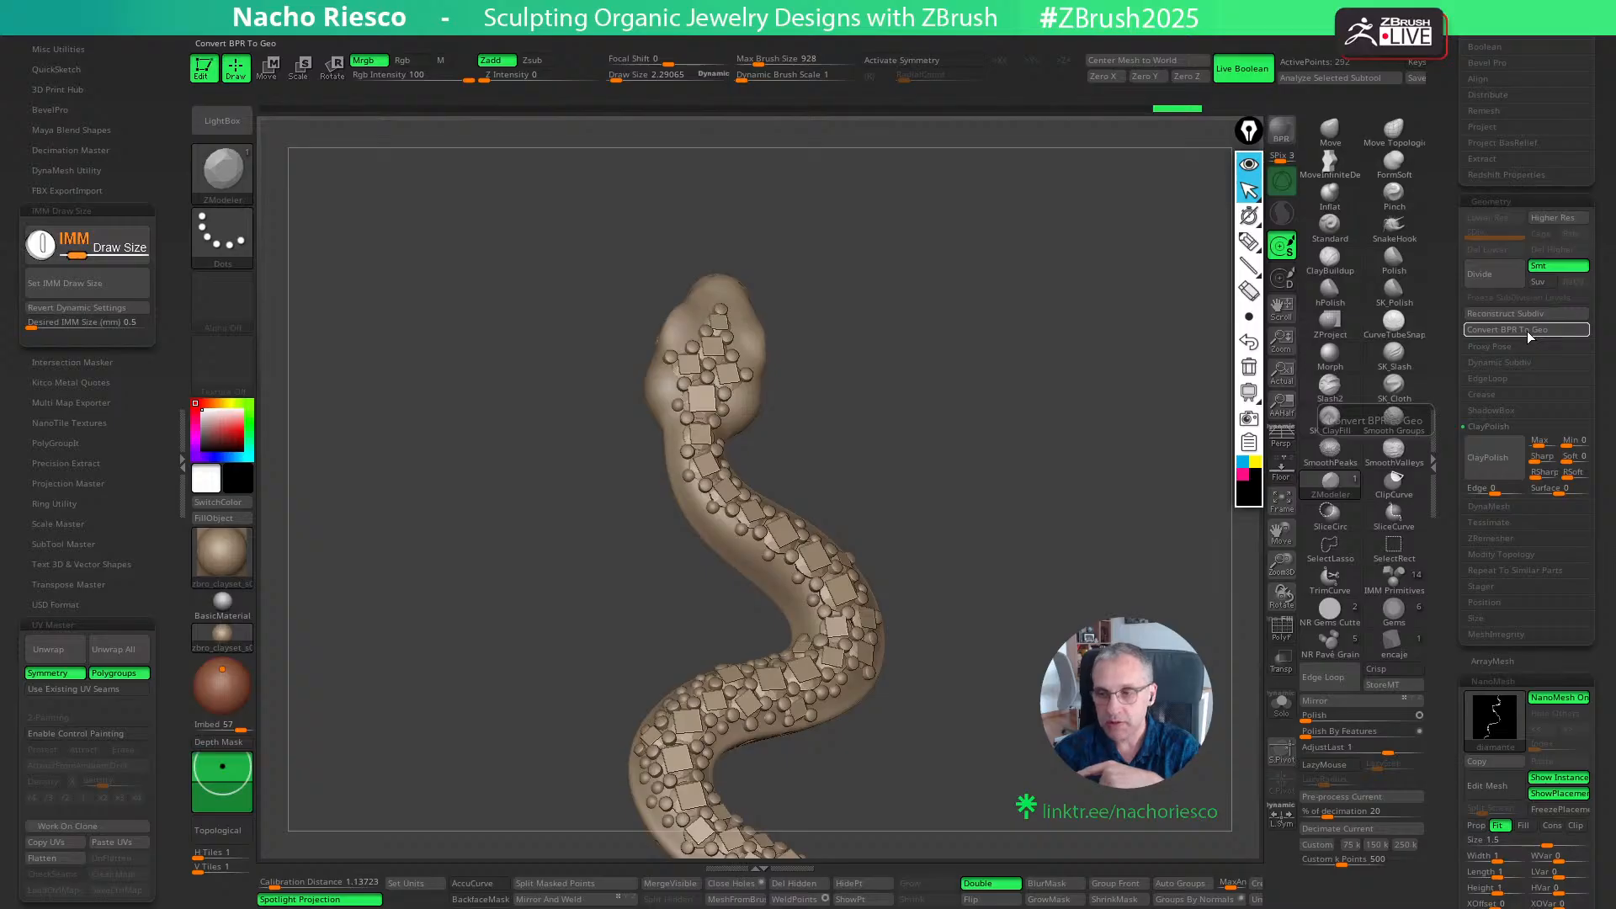
{"action": "left_click", "coordinate": [1527, 330]}
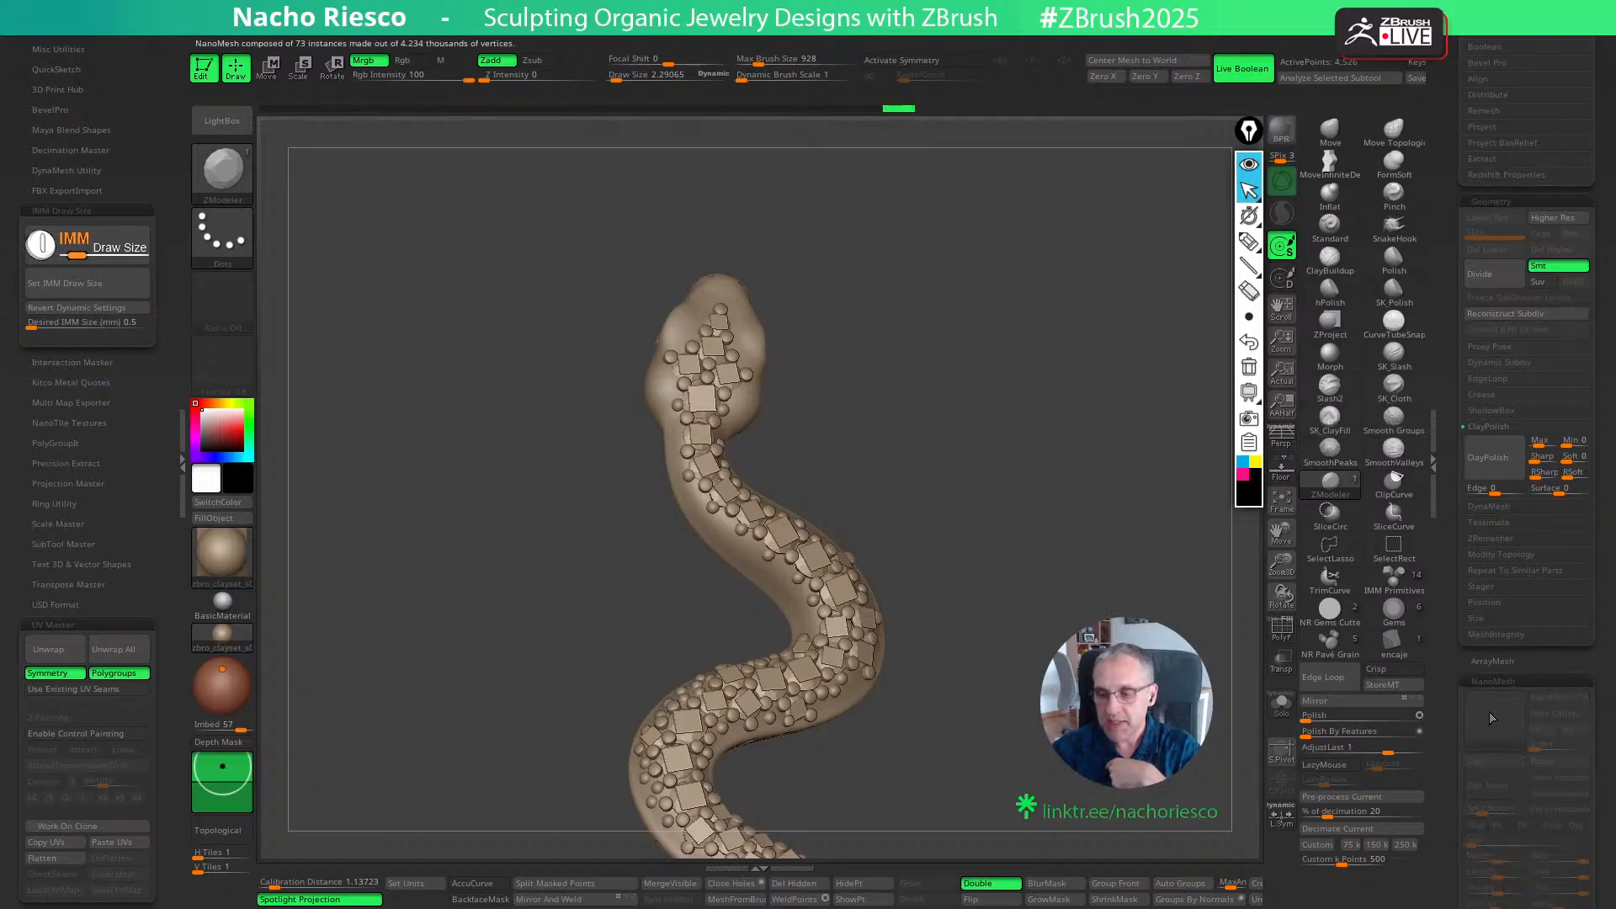
- Separate the diamonds from their square placement faces with Split To Similar Parts, accepting the non-undoable operation
{"action": "left_click_drag", "start_coordinate": [1446, 581], "coordinate": [1451, 731]}
{"action": "left_click_drag", "start_coordinate": [1118, 554], "coordinate": [1096, 581]}
{"action": "left_click_drag", "start_coordinate": [1448, 270], "coordinate": [1463, 374]}
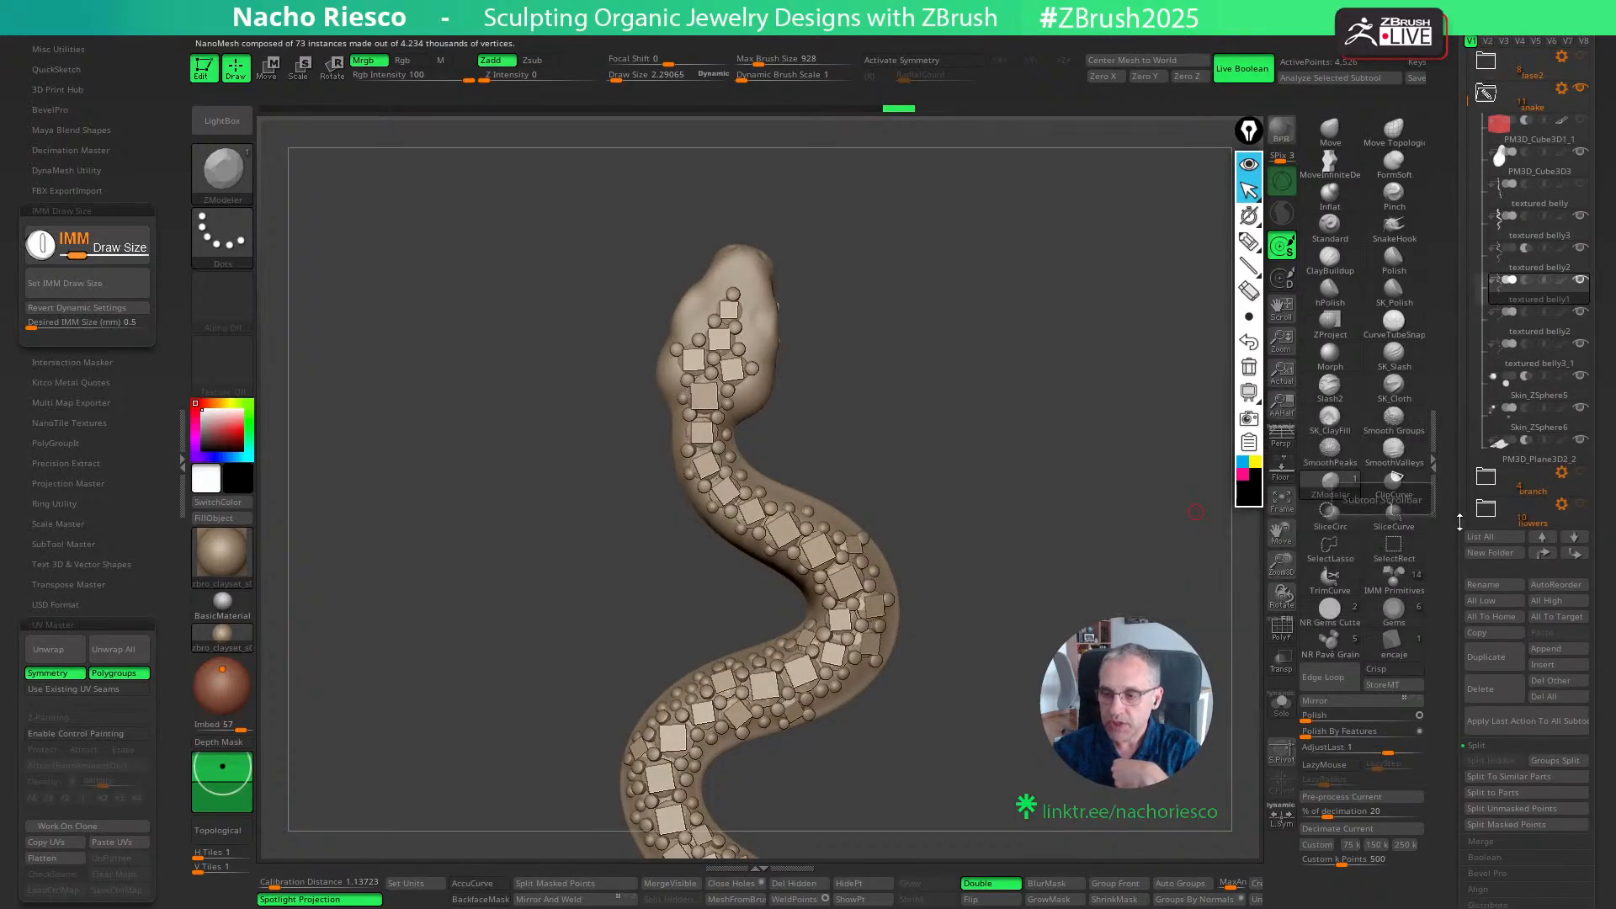
{"action": "left_click_drag", "start_coordinate": [1458, 536], "coordinate": [1458, 459]}
{"action": "left_click", "coordinate": [1512, 653]}
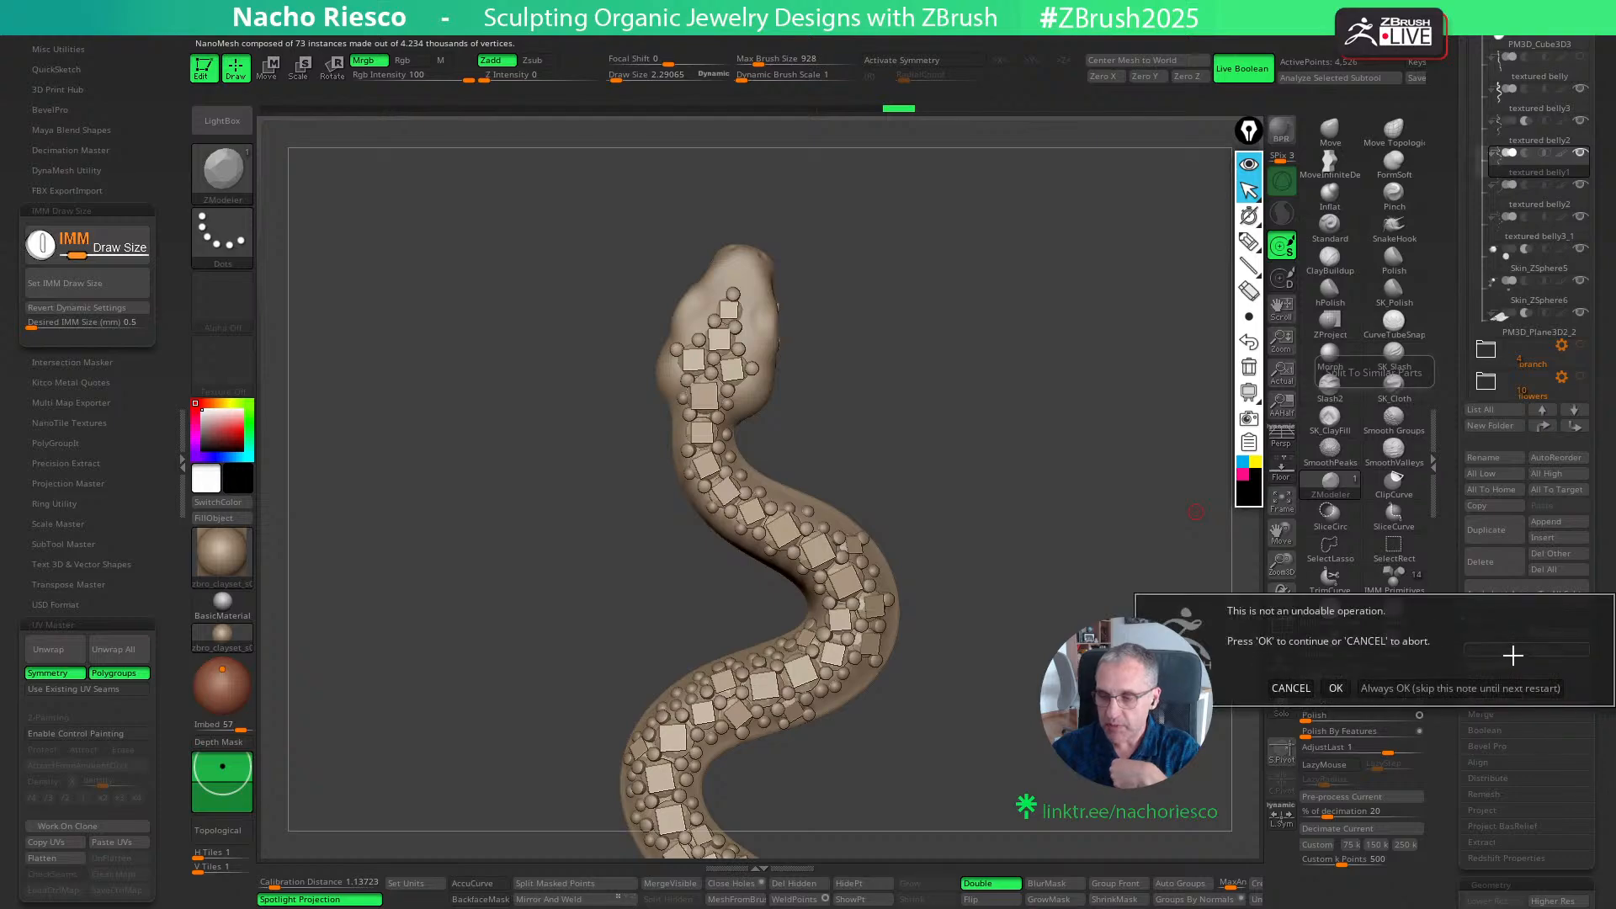
{"action": "left_click", "coordinate": [1468, 691]}
- Hide the textured belly1 subtool holding the square placement faces, and inspect the bare gems along the snake
{"action": "mouse_move", "coordinate": [1528, 200]}
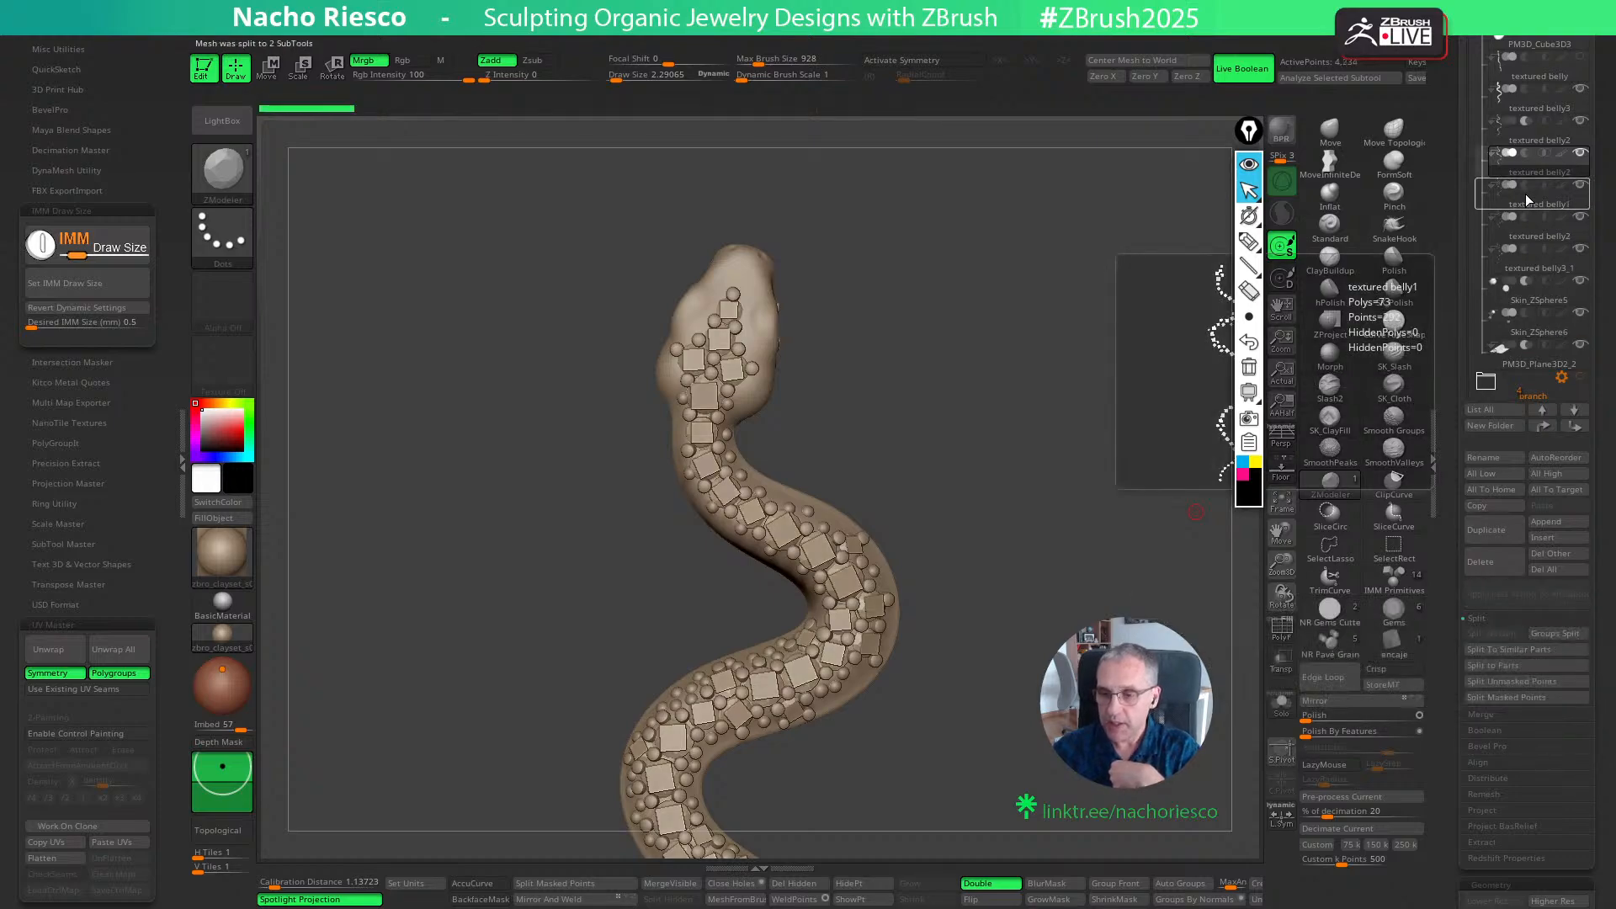
{"action": "left_click", "coordinate": [1576, 189]}
{"action": "mouse_move", "coordinate": [1043, 395]}
{"action": "left_mouse_down"}
{"action": "mouse_move", "coordinate": [1014, 403]}
{"action": "mouse_move", "coordinate": [1036, 401]}
{"action": "left_mouse_up"}
{"action": "left_click_drag", "start_coordinate": [1069, 648], "coordinate": [1053, 537]}
{"action": "left_click_drag", "start_coordinate": [1062, 600], "coordinate": [972, 656]}
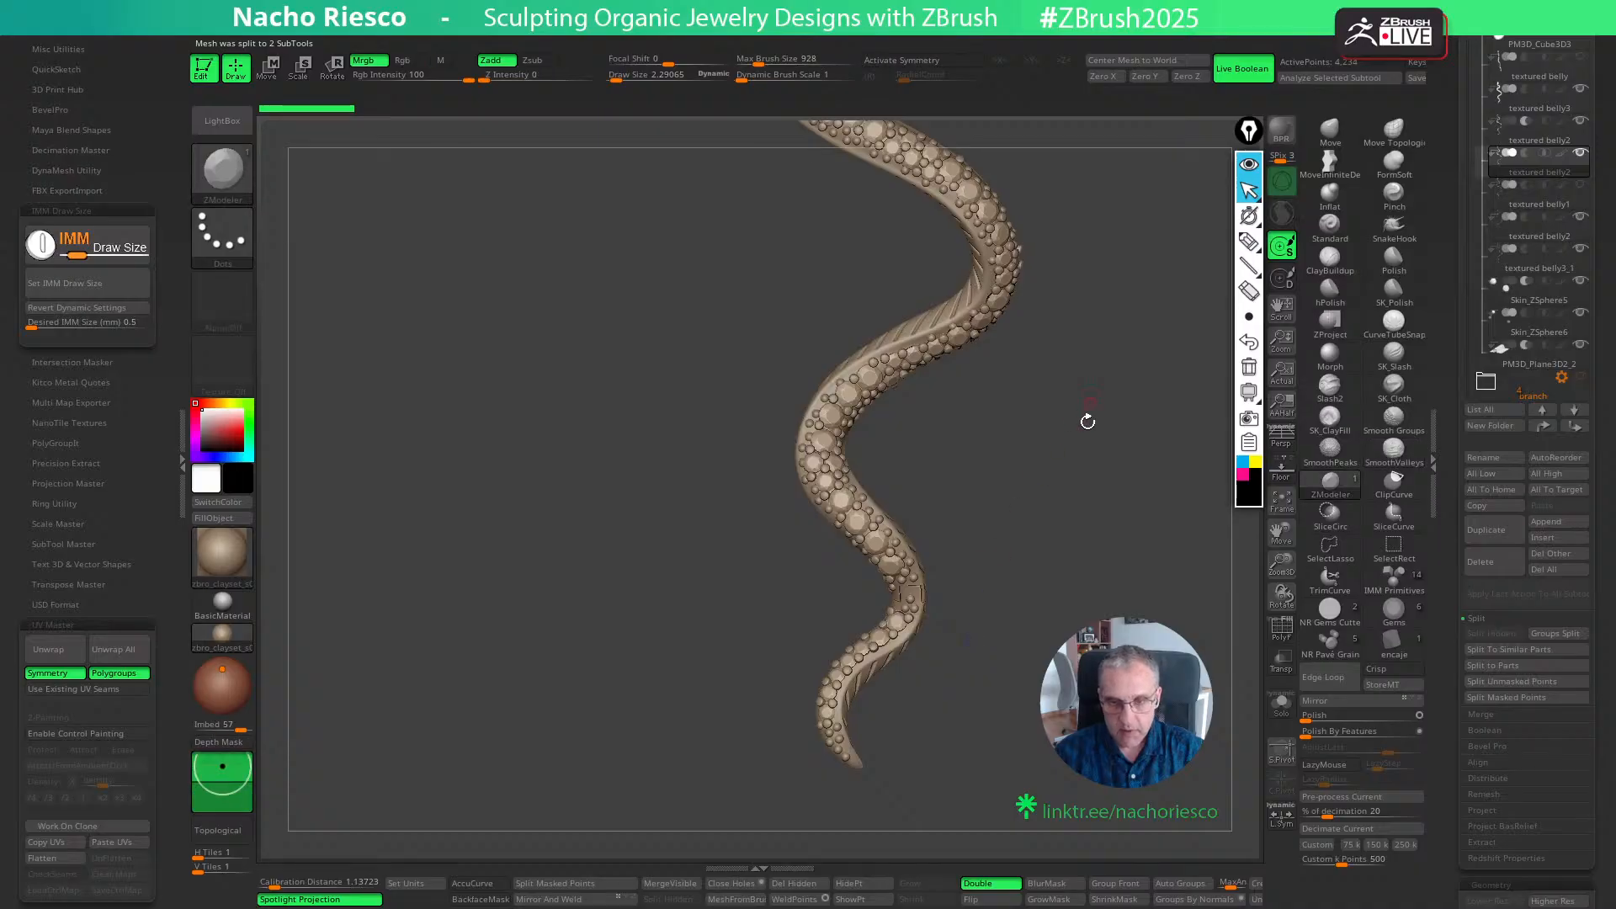
{"action": "left_click_drag", "start_coordinate": [1086, 418], "coordinate": [1069, 573]}
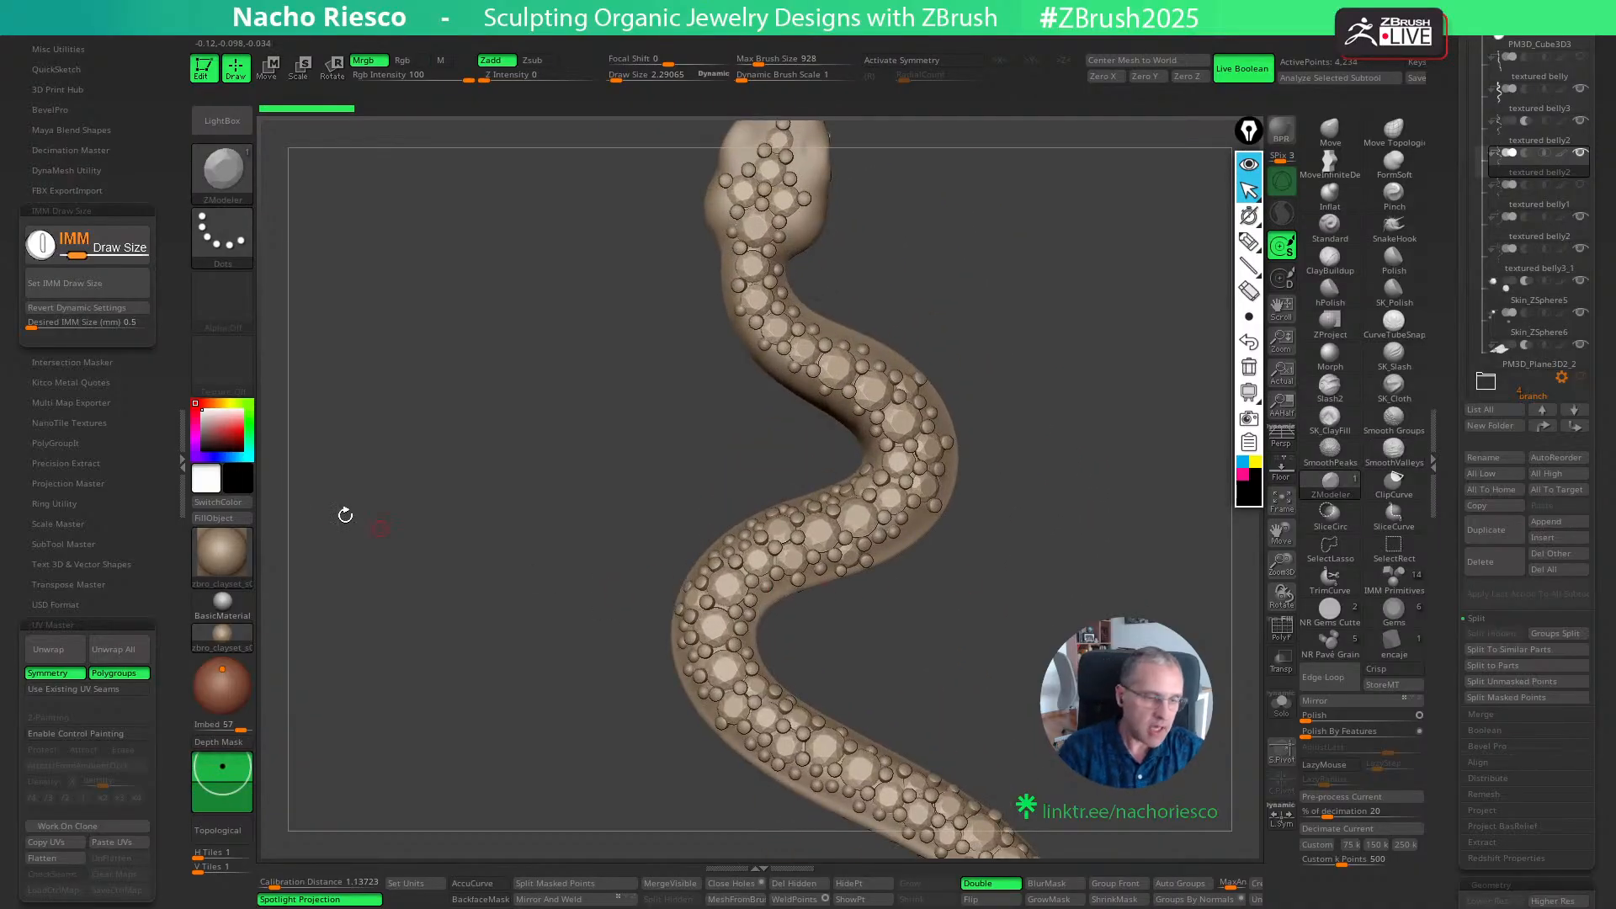
- Apply the Hair2 material and a green colour to the gems
{"action": "left_click", "coordinate": [223, 559]}
{"action": "left_click", "coordinate": [758, 274]}
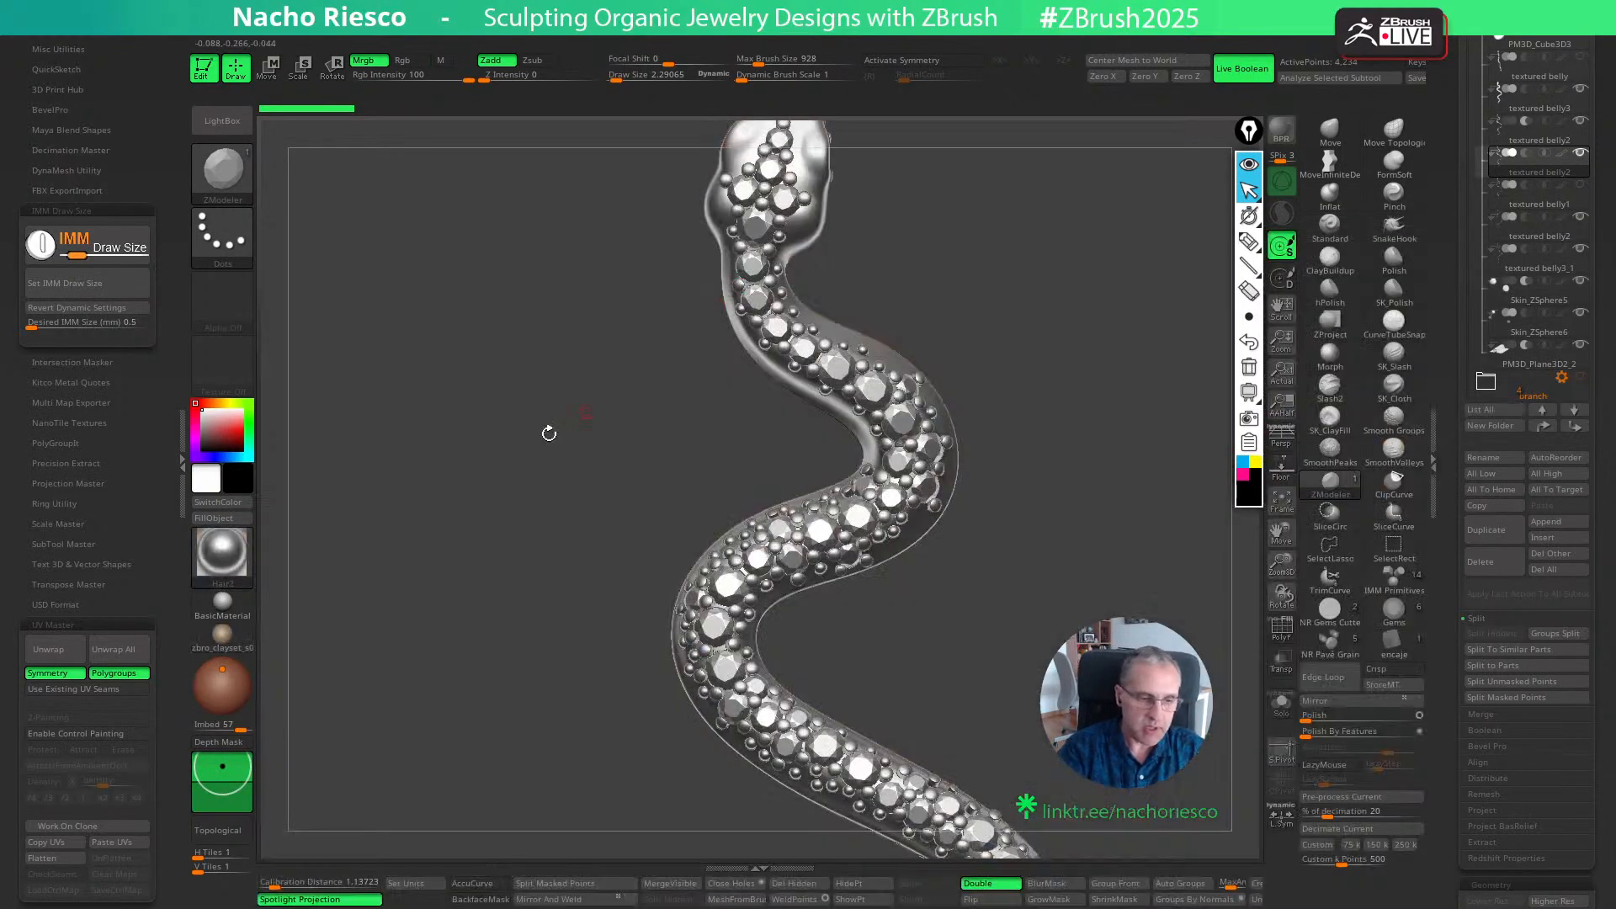
{"action": "left_click_drag", "start_coordinate": [241, 444], "coordinate": [243, 434]}
{"action": "key", "text": "ctrl+f"}
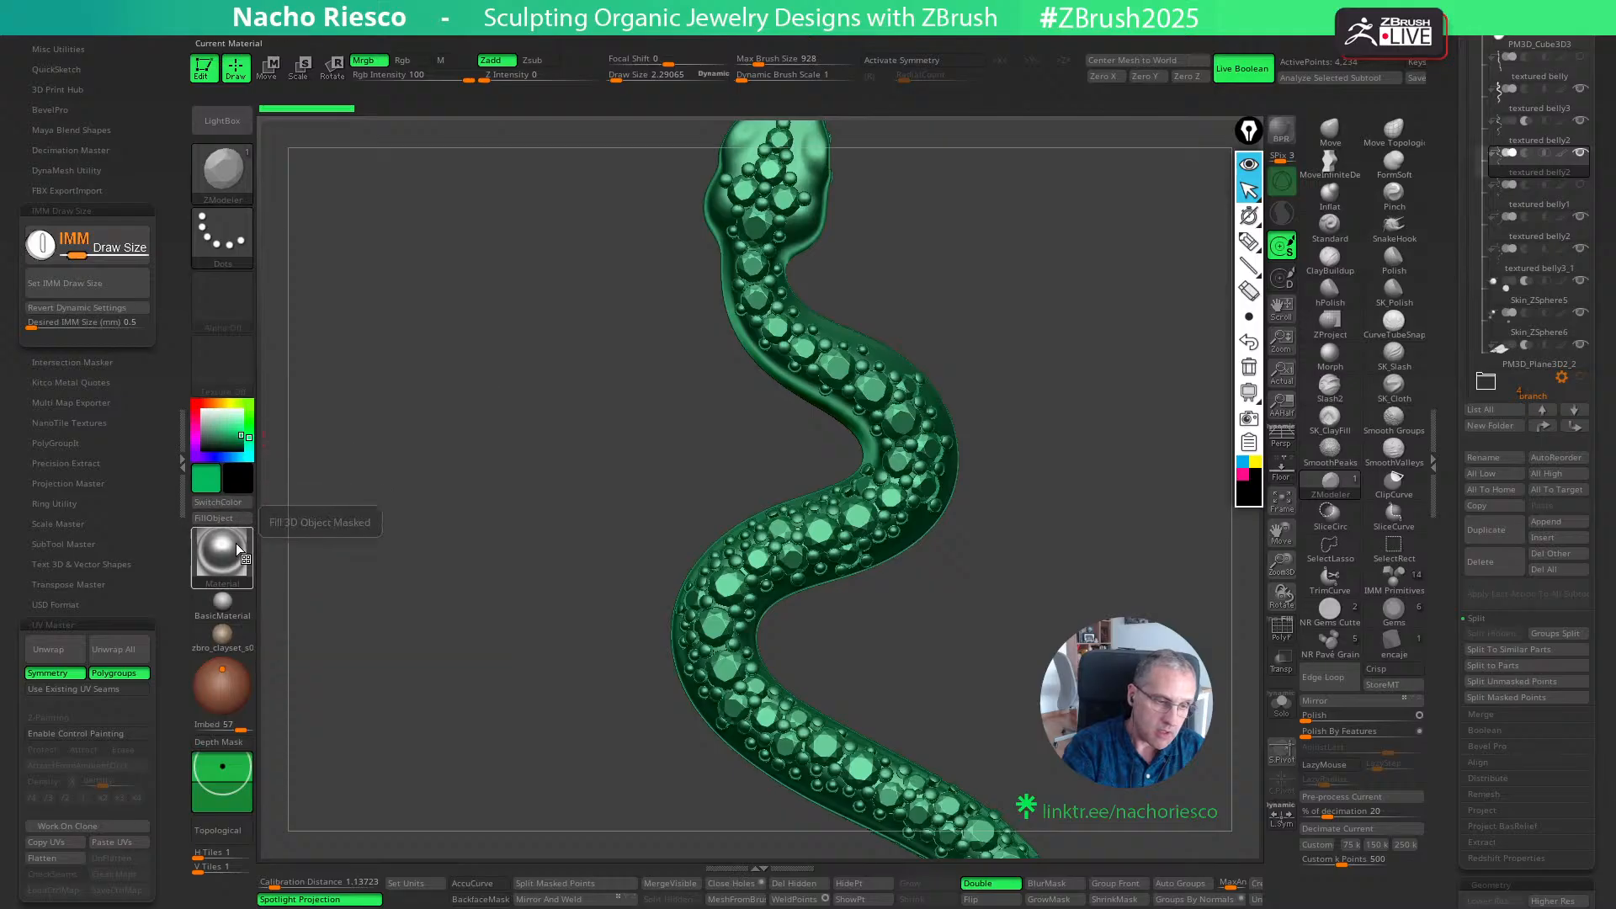
- Try the GelShaderA material on the gems, and fill them with the green Redshift Glass material instead
{"action": "left_click", "coordinate": [224, 562]}
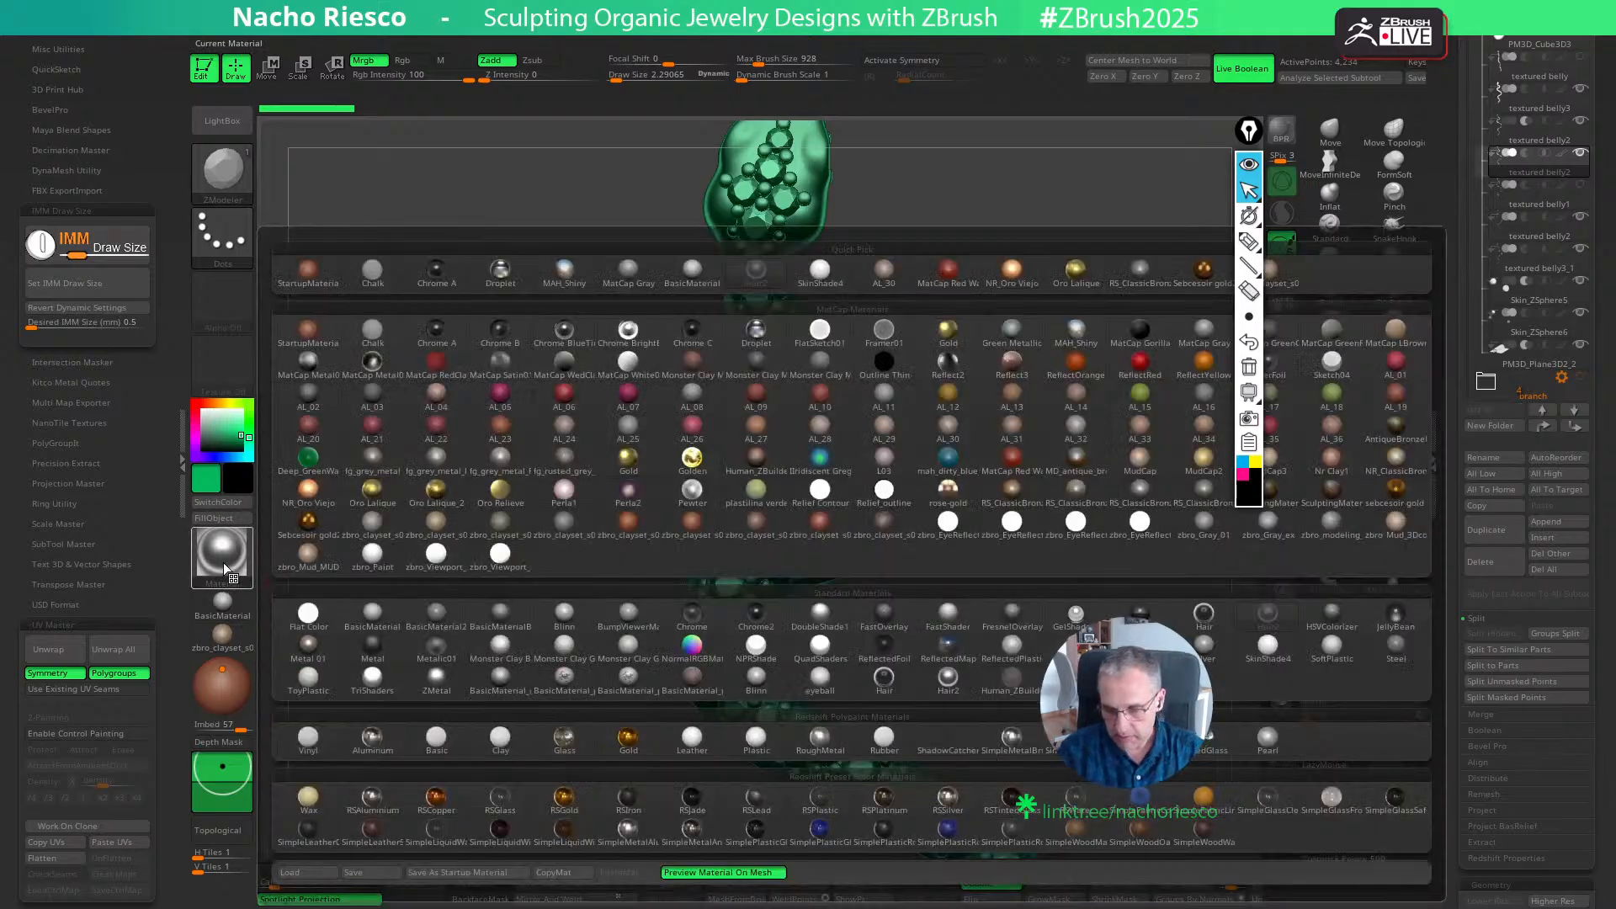
{"action": "left_click", "coordinate": [1076, 612]}
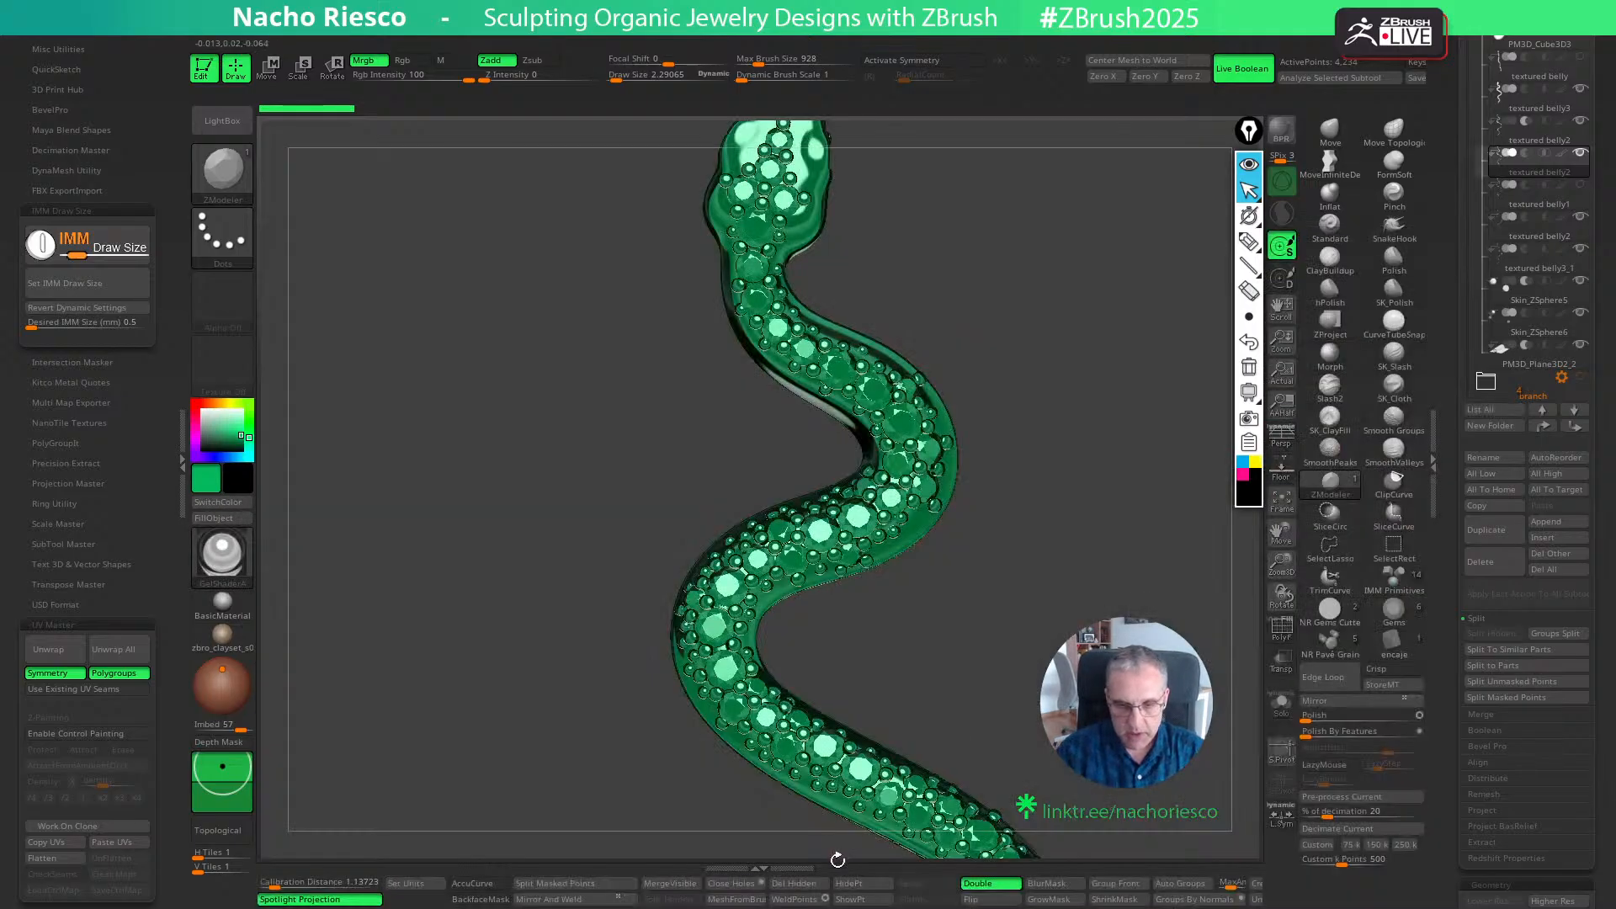
{"action": "left_click", "coordinate": [222, 556]}
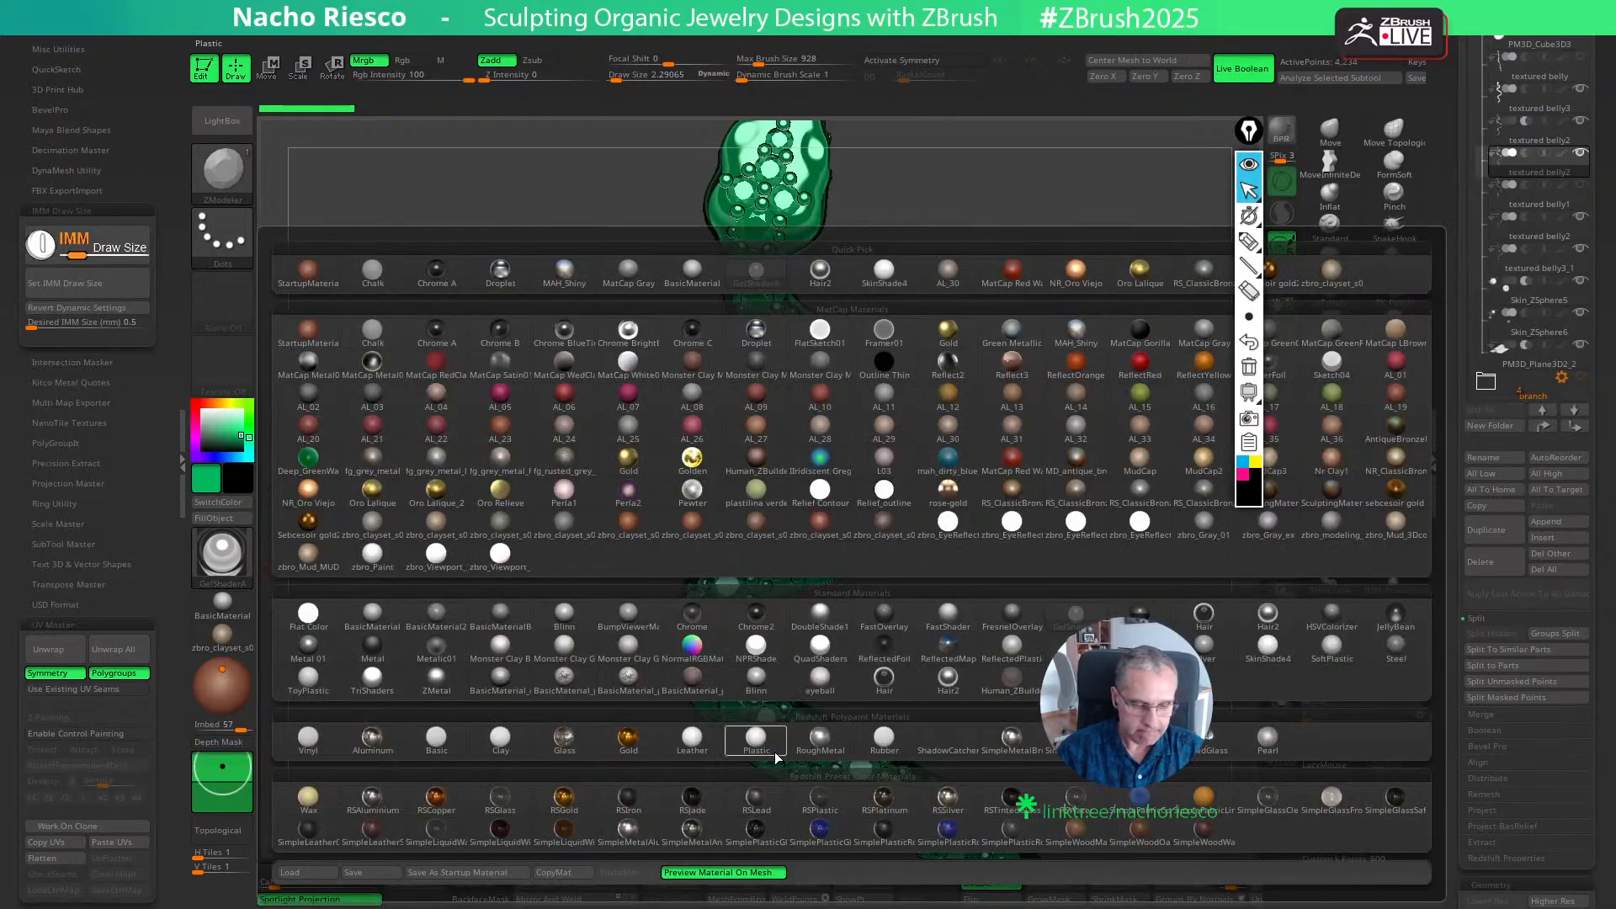
{"action": "left_click", "coordinate": [565, 741]}
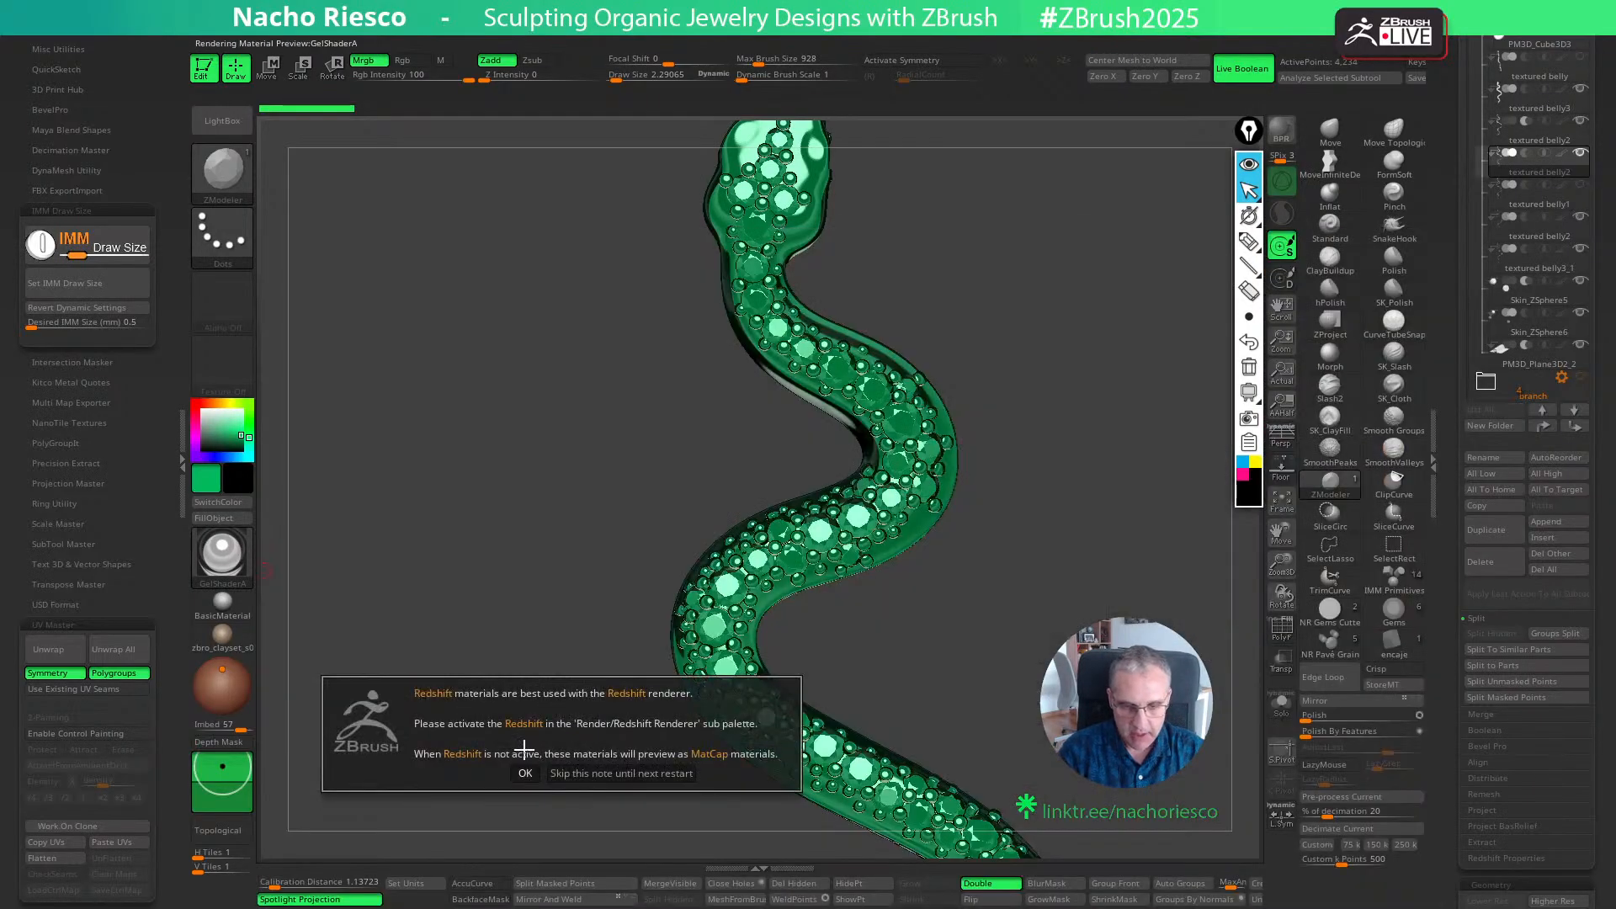
{"action": "left_click", "coordinate": [579, 773]}
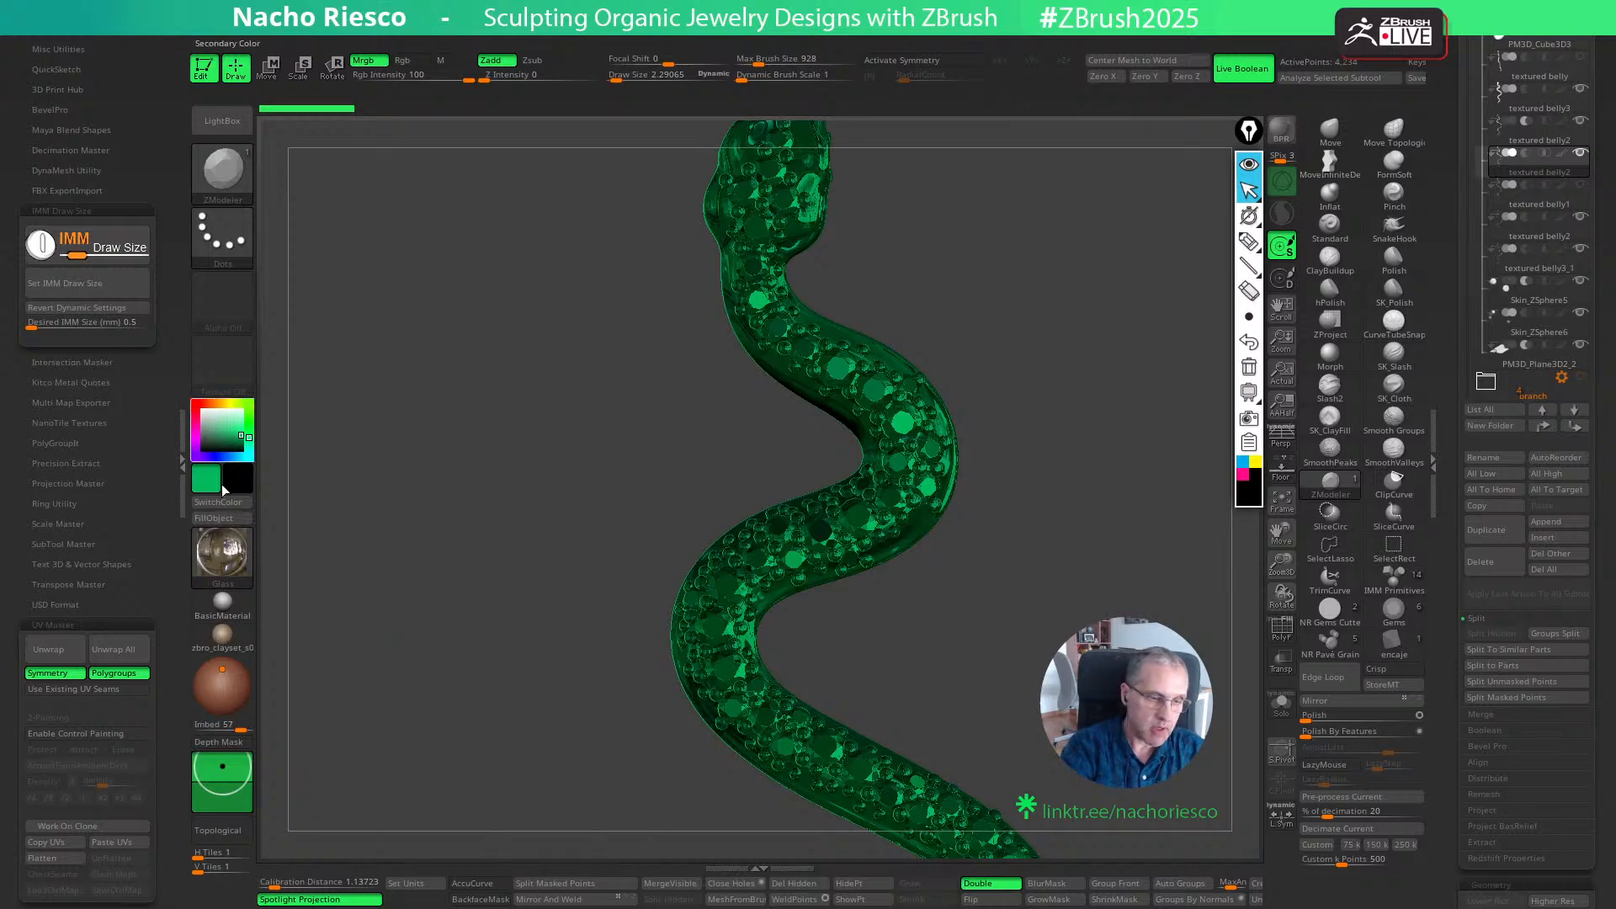
- Show the unfilled parts of the snake in the AL_30 material with white as the active colour
{"action": "left_click", "coordinate": [233, 596]}
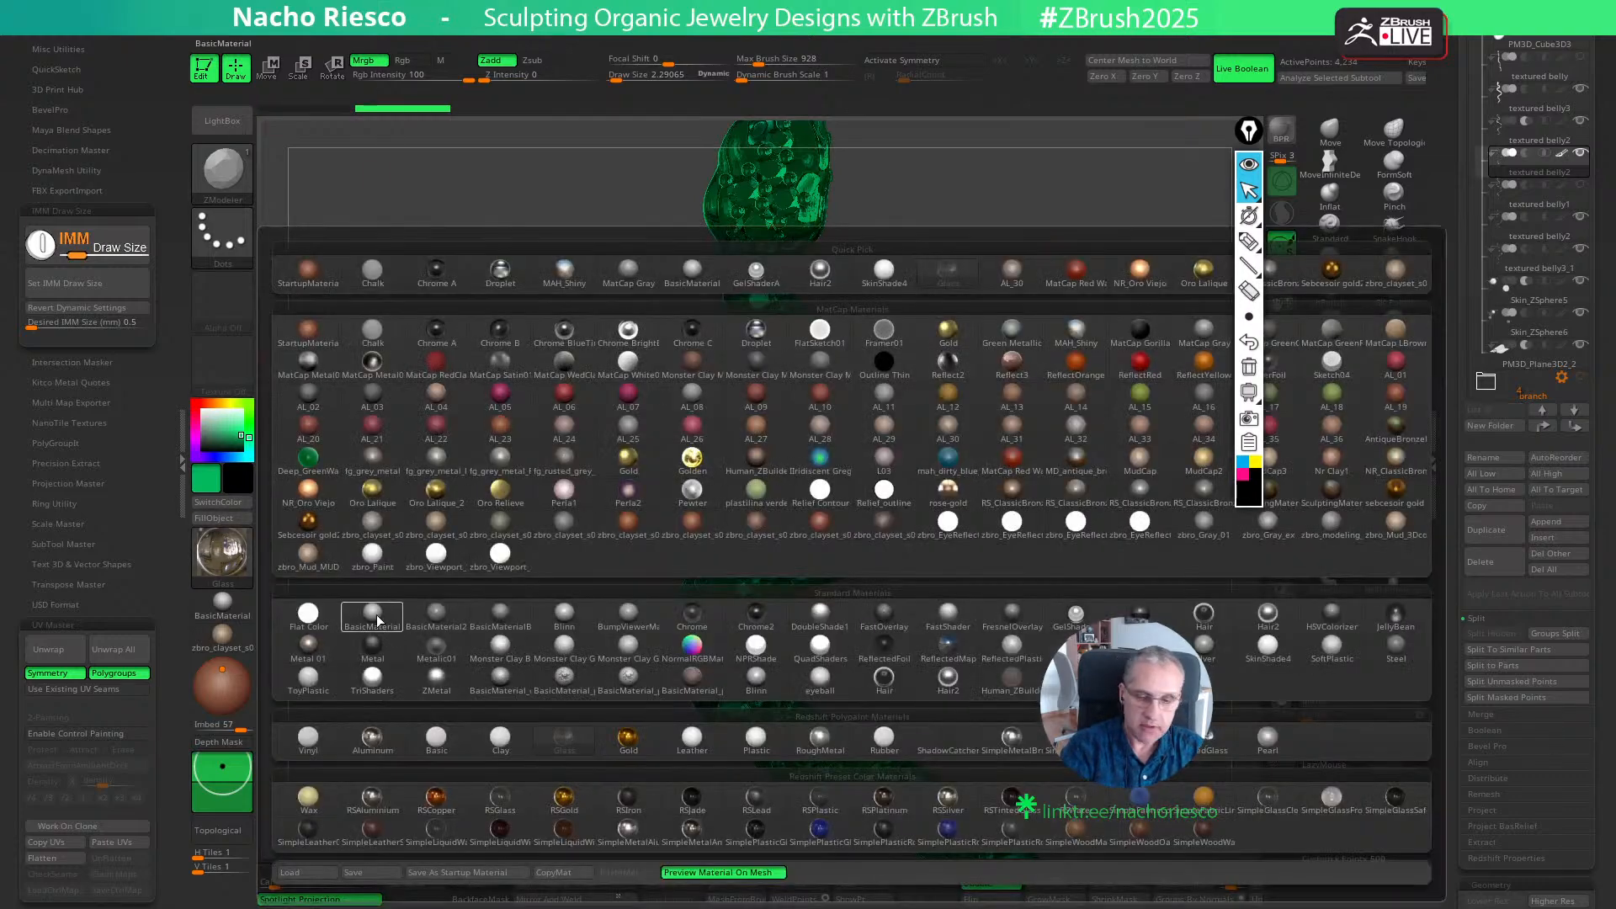
{"action": "left_click", "coordinate": [997, 486]}
{"action": "left_click_drag", "start_coordinate": [231, 428], "coordinate": [186, 398]}
{"action": "right_click_drag", "start_coordinate": [1087, 581], "coordinate": [1088, 492], "text": "ctrl"}
{"action": "left_click_drag", "start_coordinate": [1088, 493], "coordinate": [1015, 637]}
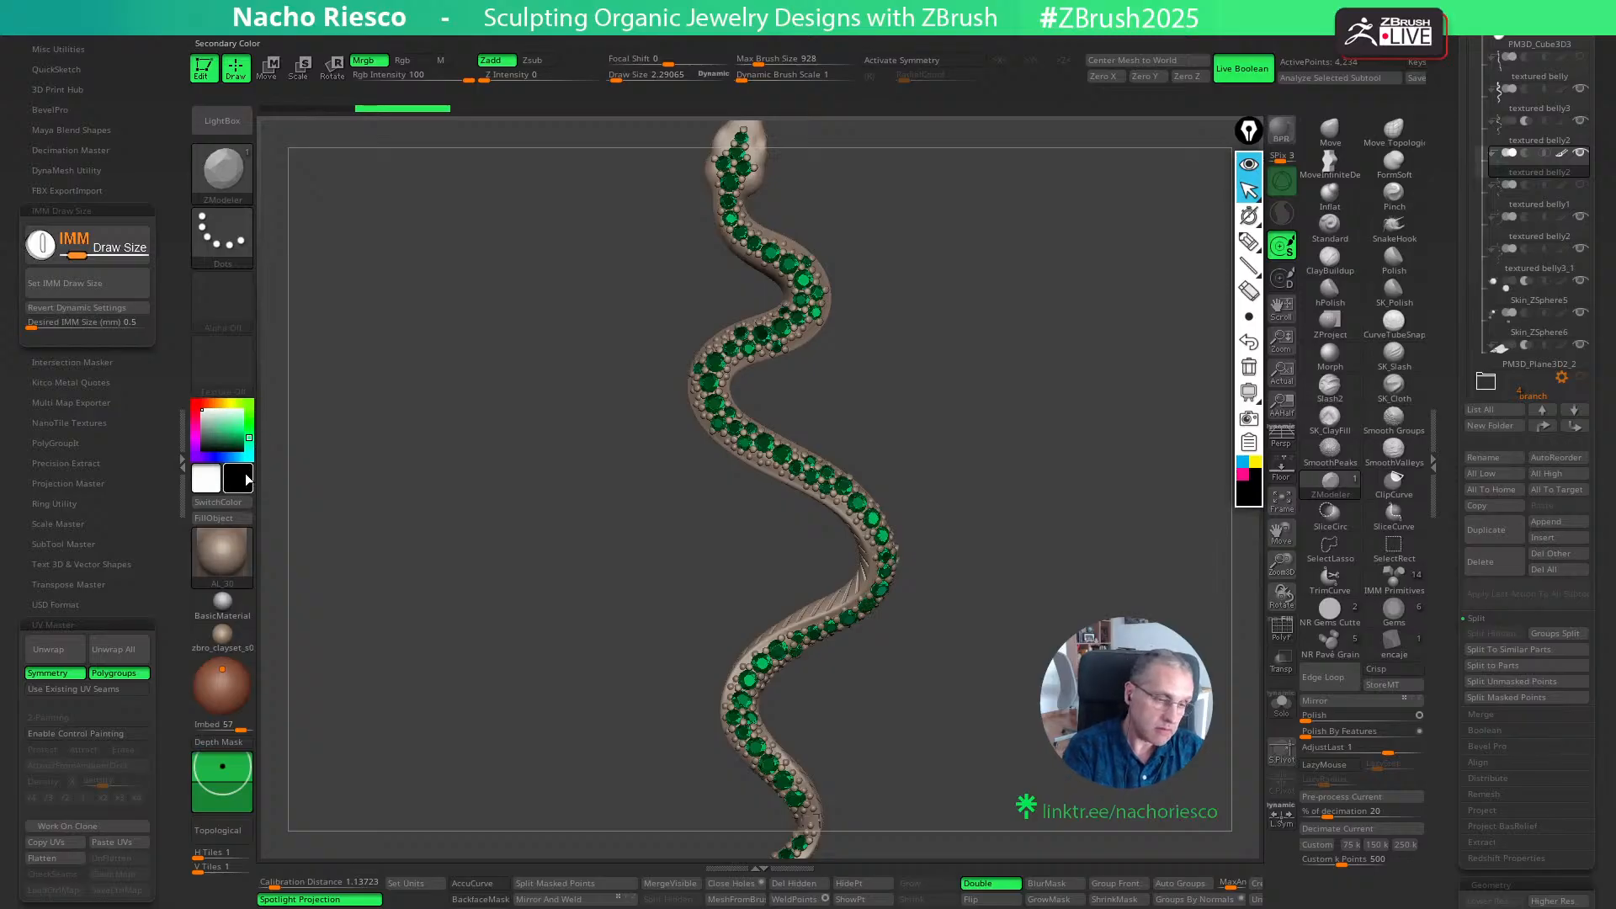
- Try the SimpleMetallic Redshift material on the snake's body, and settle on RoughMetal
{"action": "left_click", "coordinate": [227, 551]}
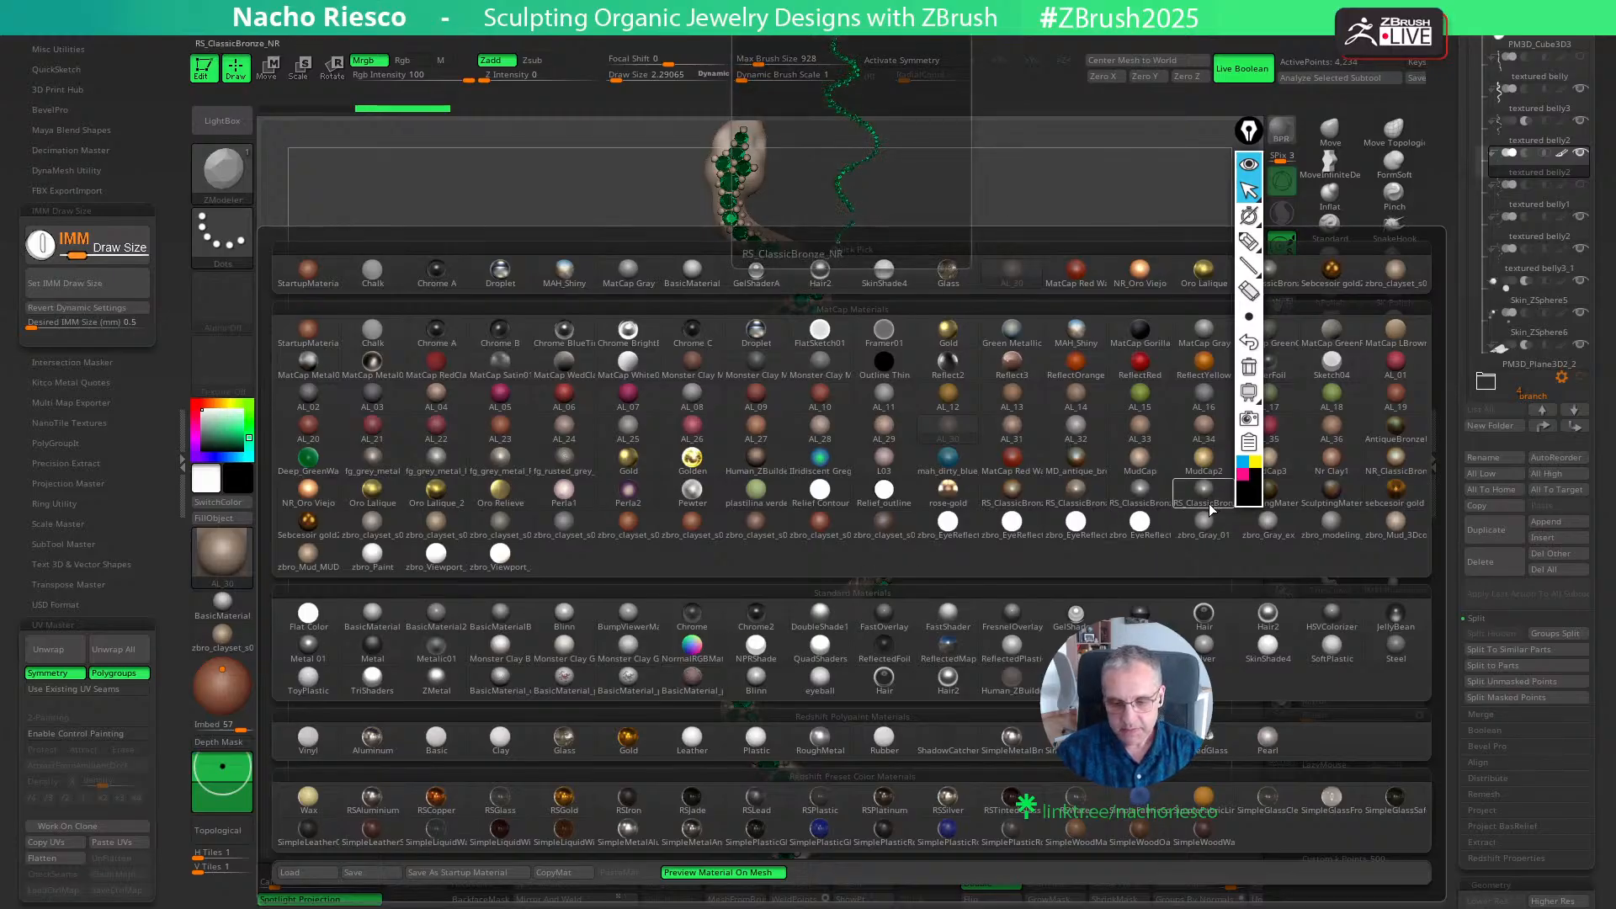
{"action": "left_click", "coordinate": [1025, 742]}
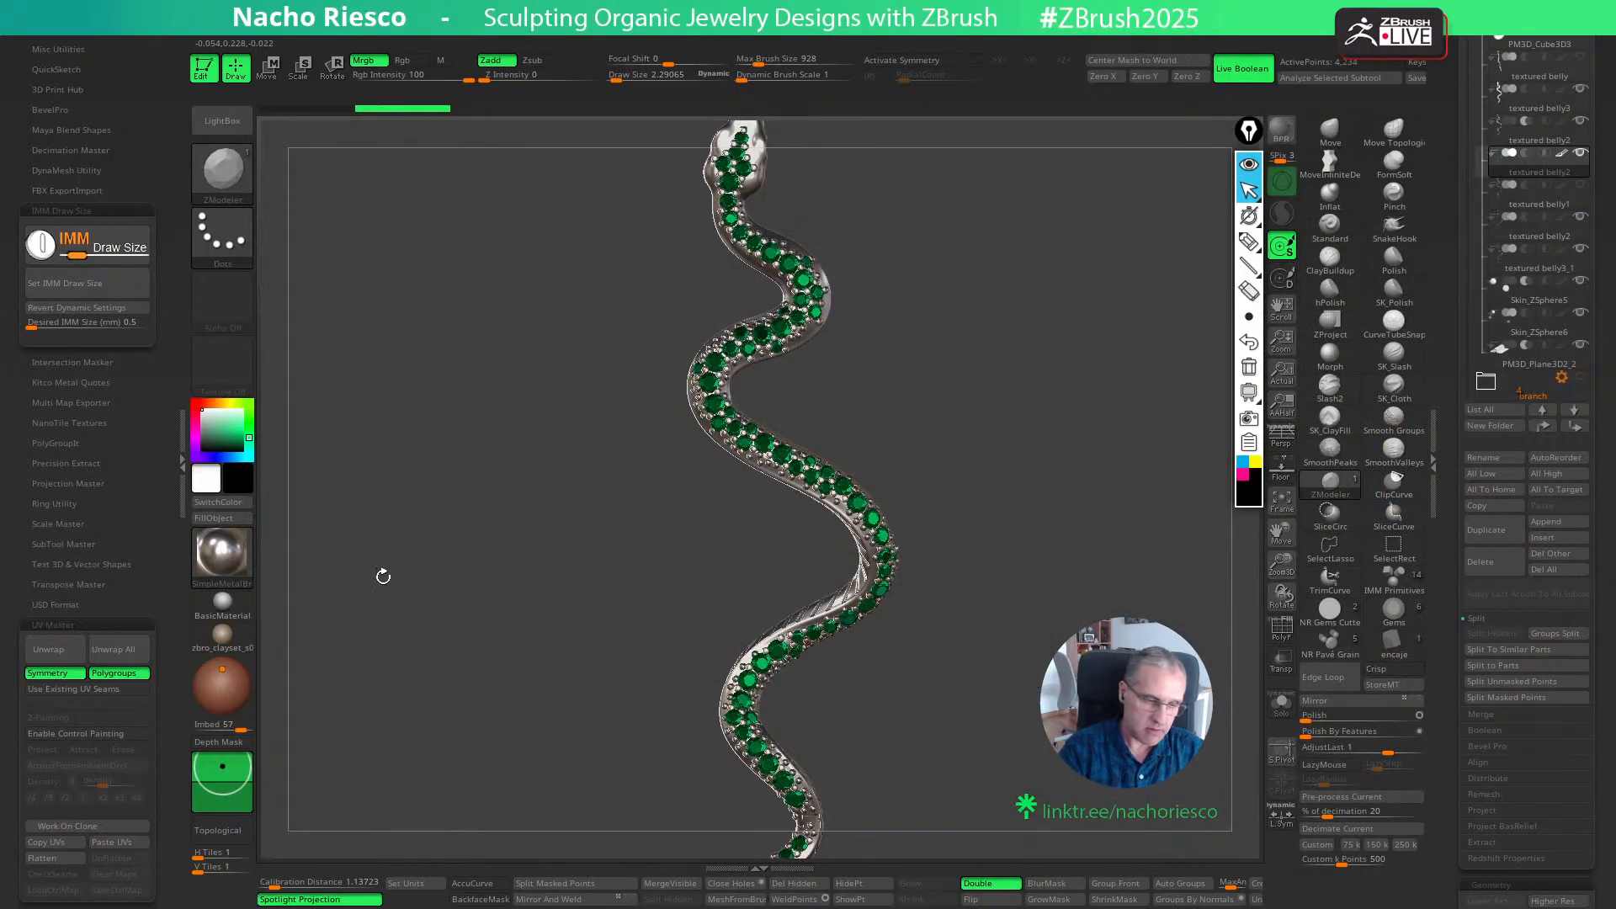
{"action": "left_click", "coordinate": [244, 568]}
{"action": "left_click", "coordinate": [819, 737]}
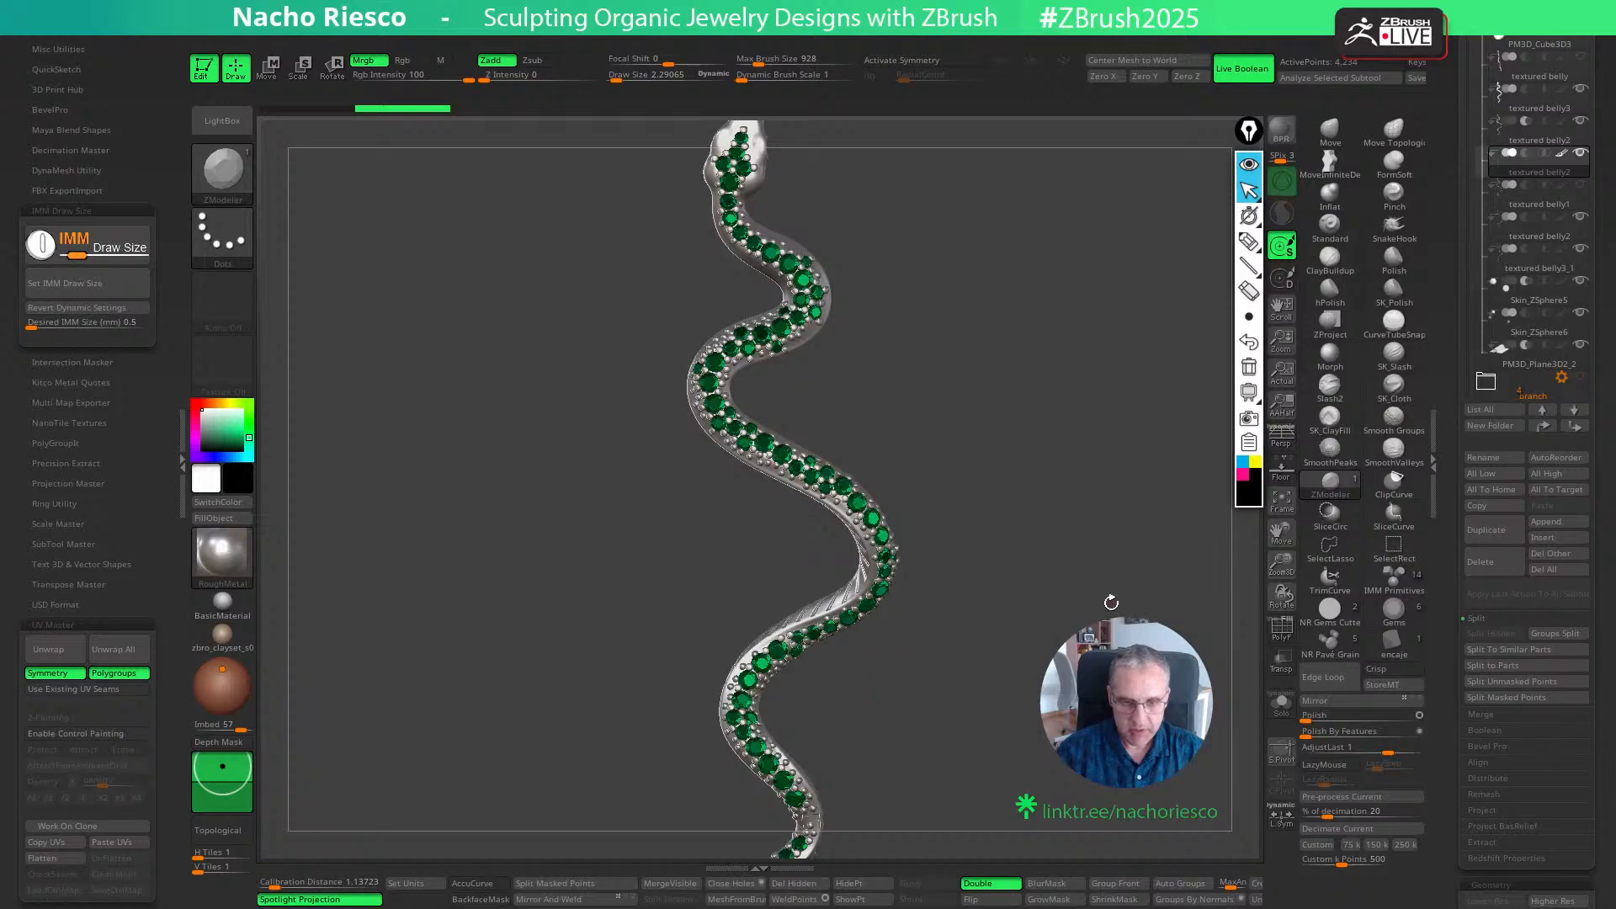
{"action": "left_click_drag", "start_coordinate": [1077, 610], "coordinate": [943, 547]}
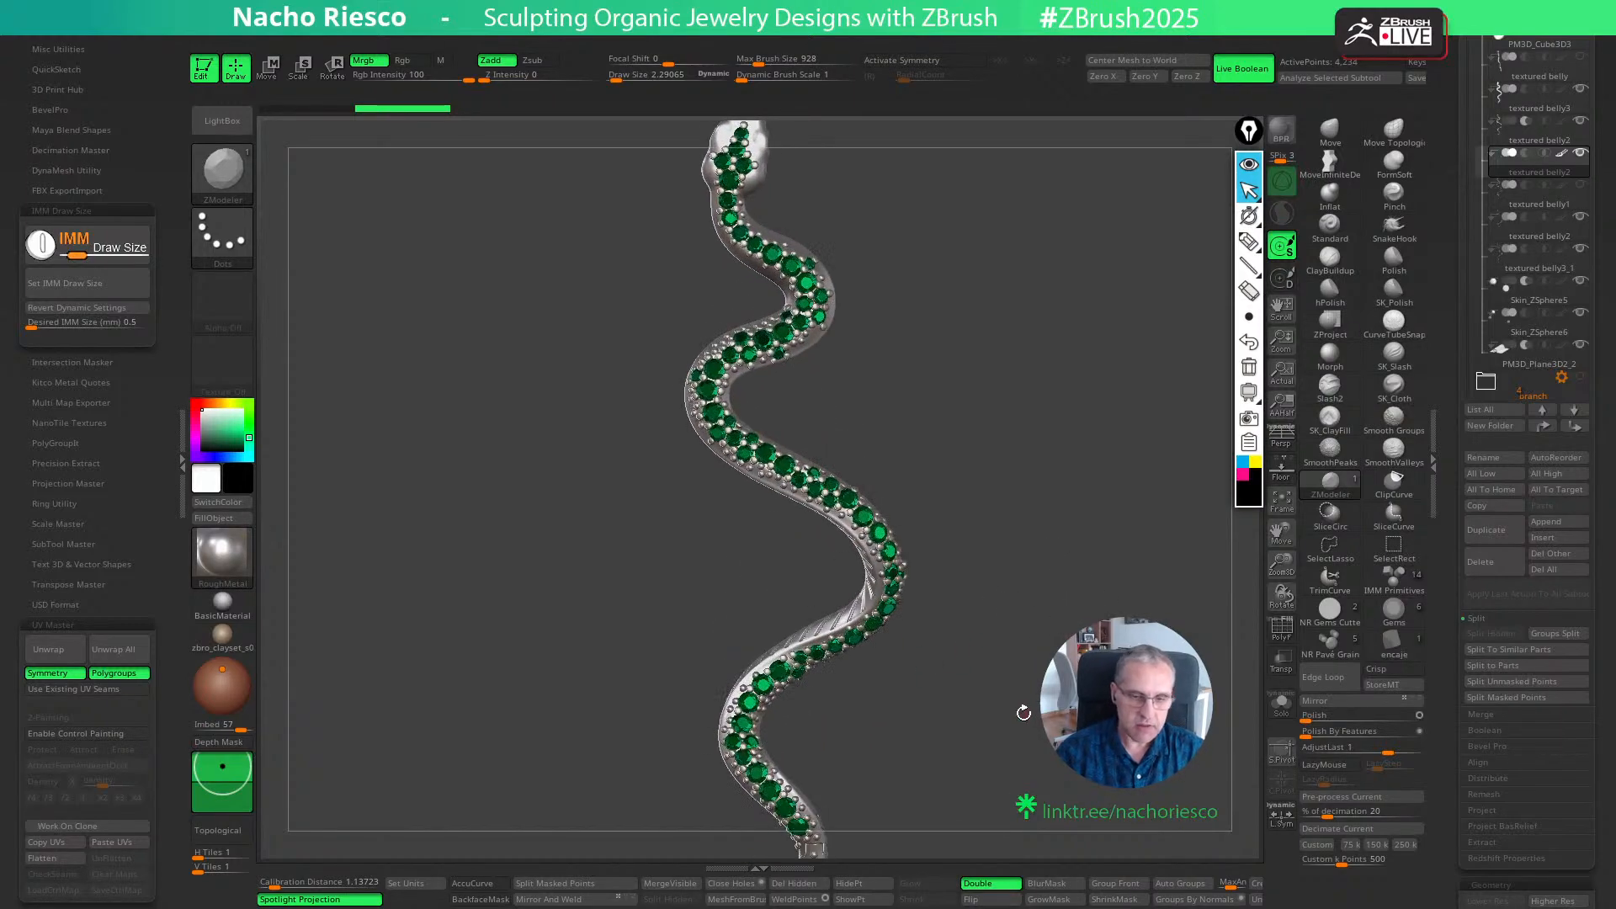
- Try the Blinn, Silver and Droplet materials on the snake's unfilled metal body
{"action": "left_click", "coordinate": [238, 551]}
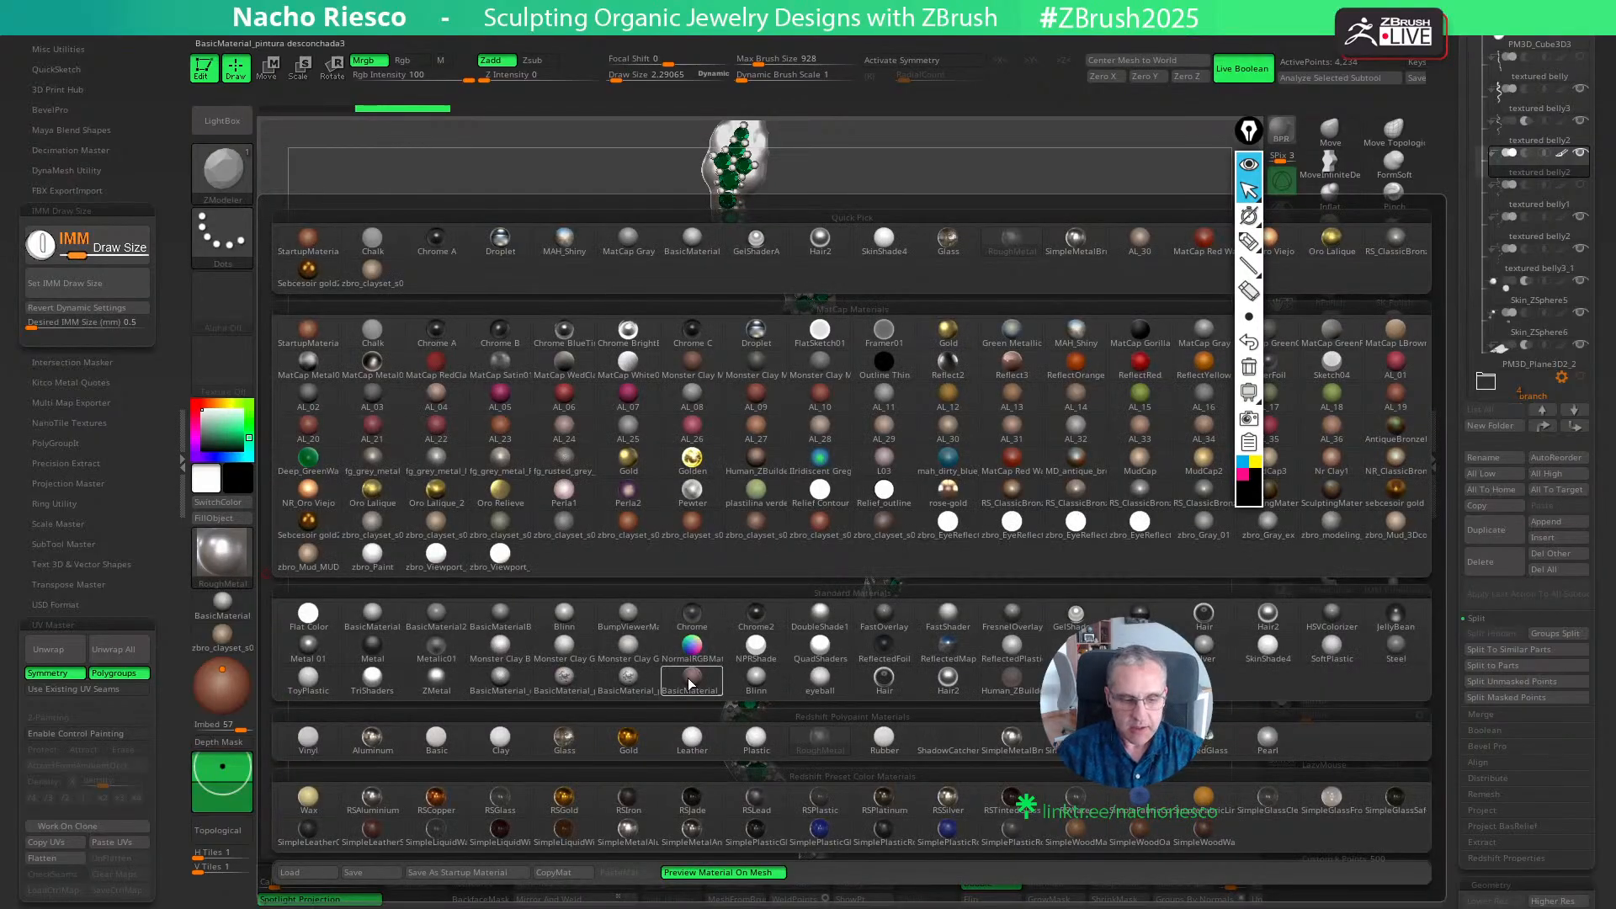
{"action": "left_click", "coordinate": [564, 613]}
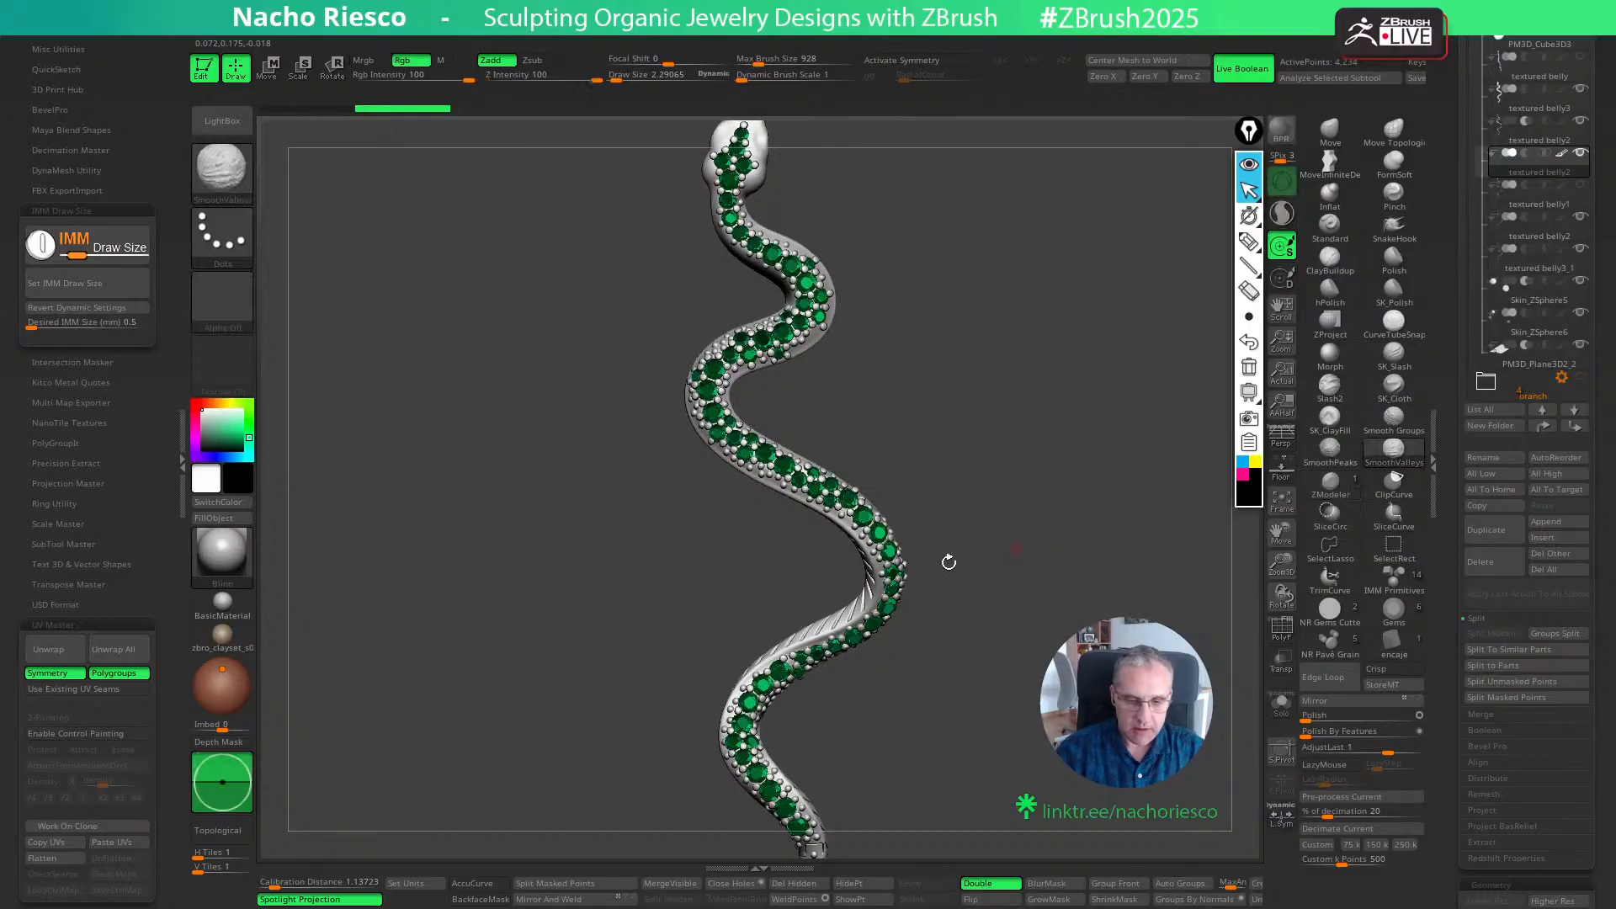
{"action": "left_click", "coordinate": [222, 552]}
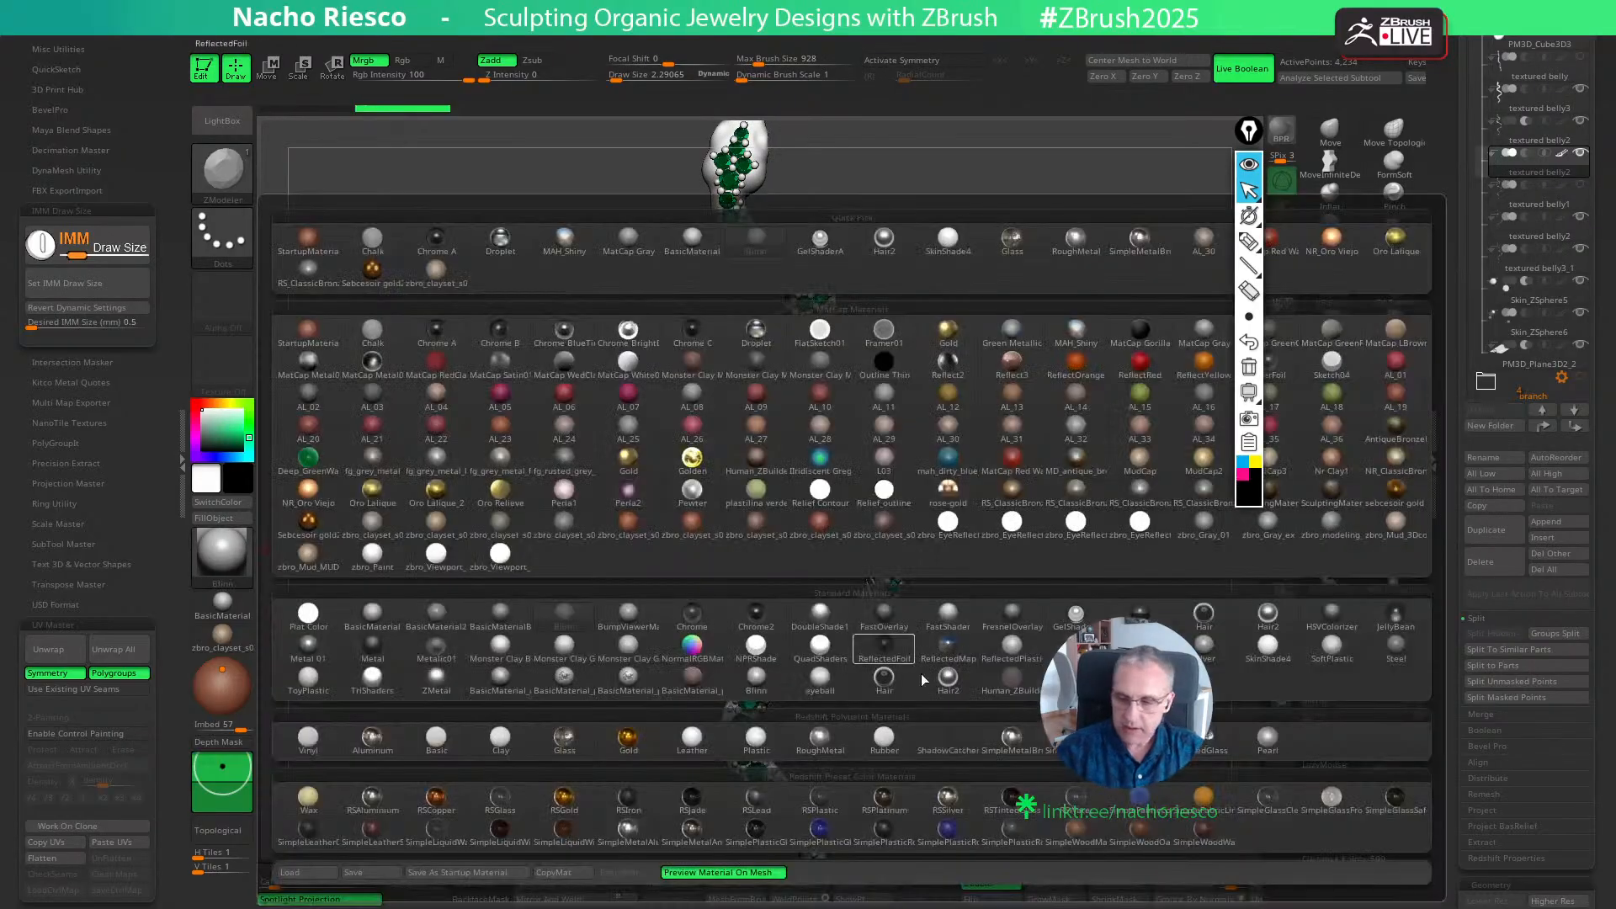
{"action": "left_click", "coordinate": [1209, 653]}
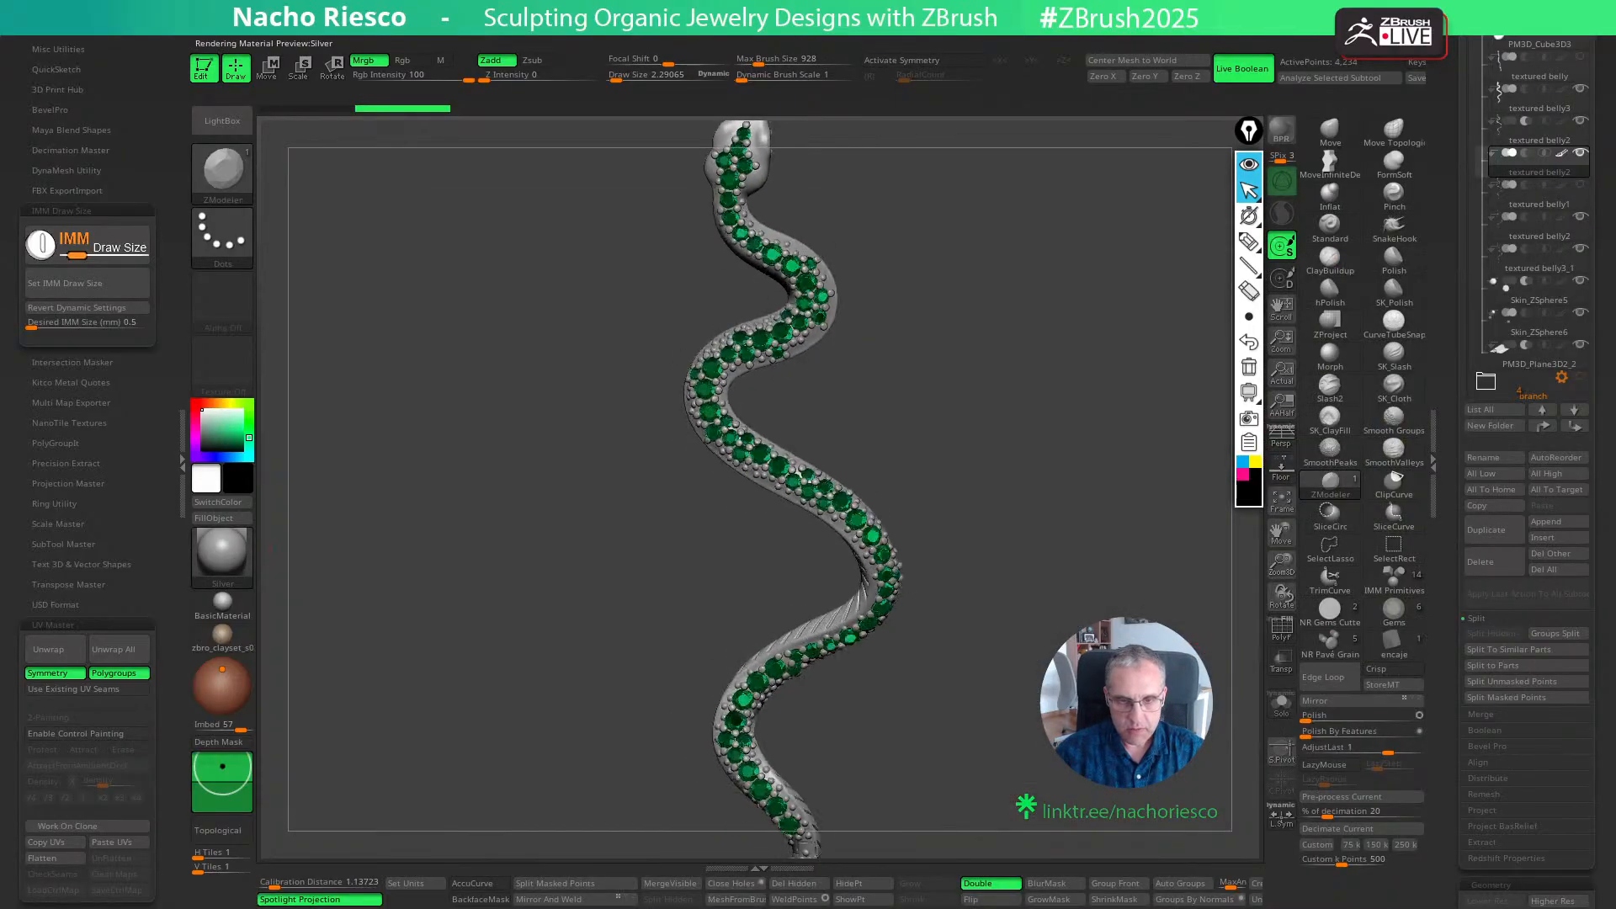
{"action": "left_click_drag", "start_coordinate": [505, 547], "coordinate": [581, 551]}
{"action": "left_click", "coordinate": [224, 553]}
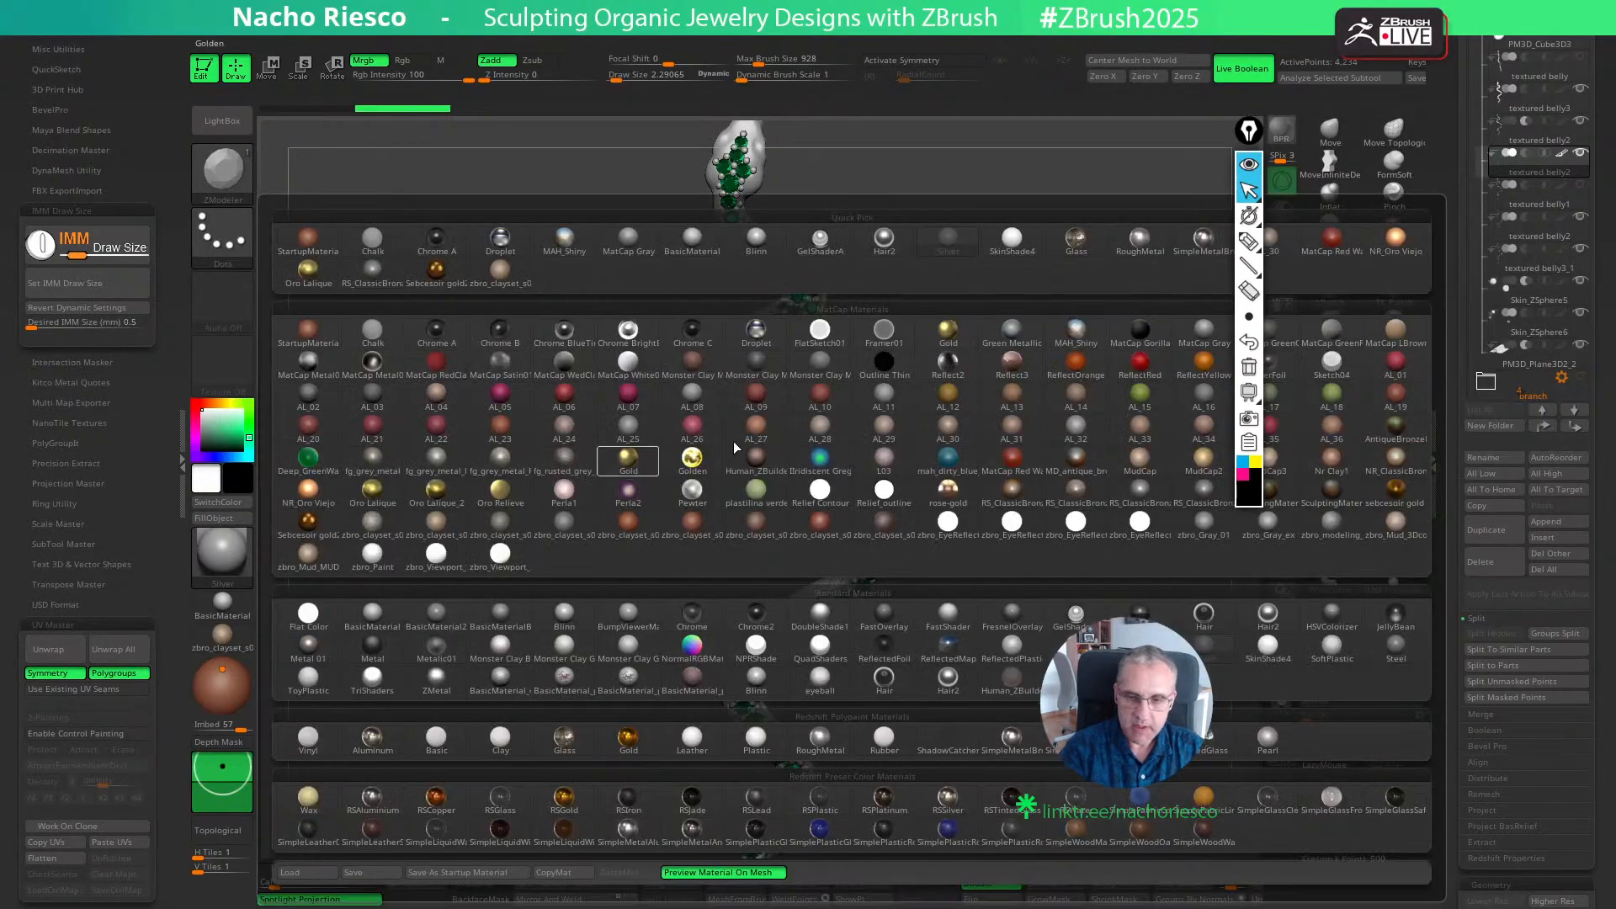
{"action": "left_click", "coordinate": [756, 330]}
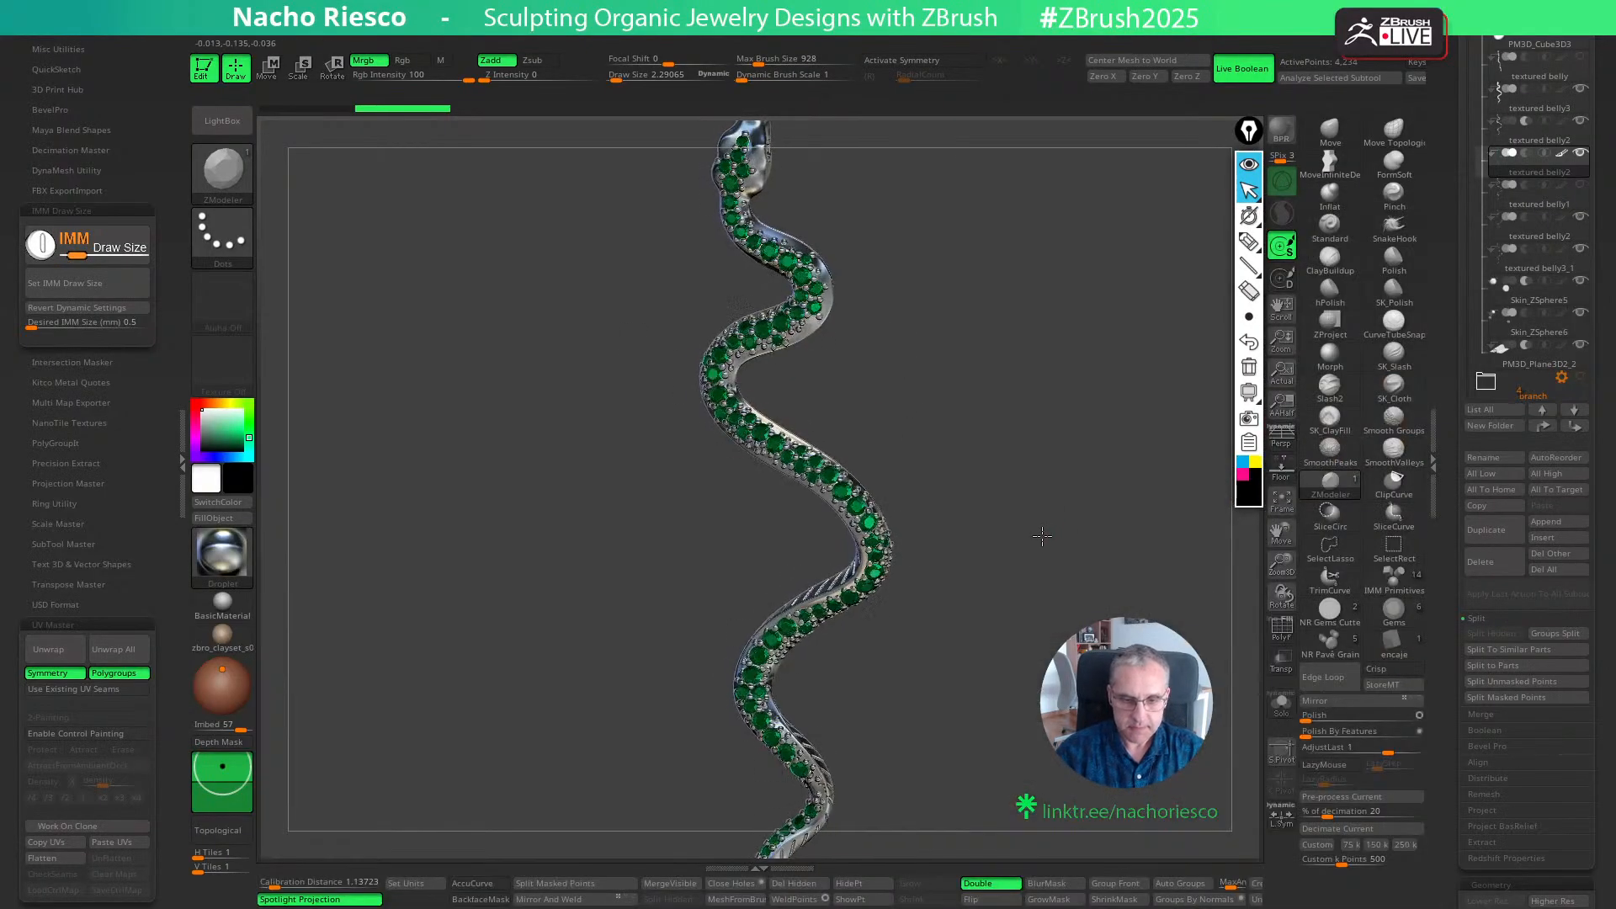
{"action": "mouse_move", "coordinate": [1042, 535]}
{"action": "left_mouse_down"}
{"action": "mouse_move", "coordinate": [1019, 535]}
{"action": "mouse_move", "coordinate": [1062, 531]}
{"action": "left_mouse_up"}
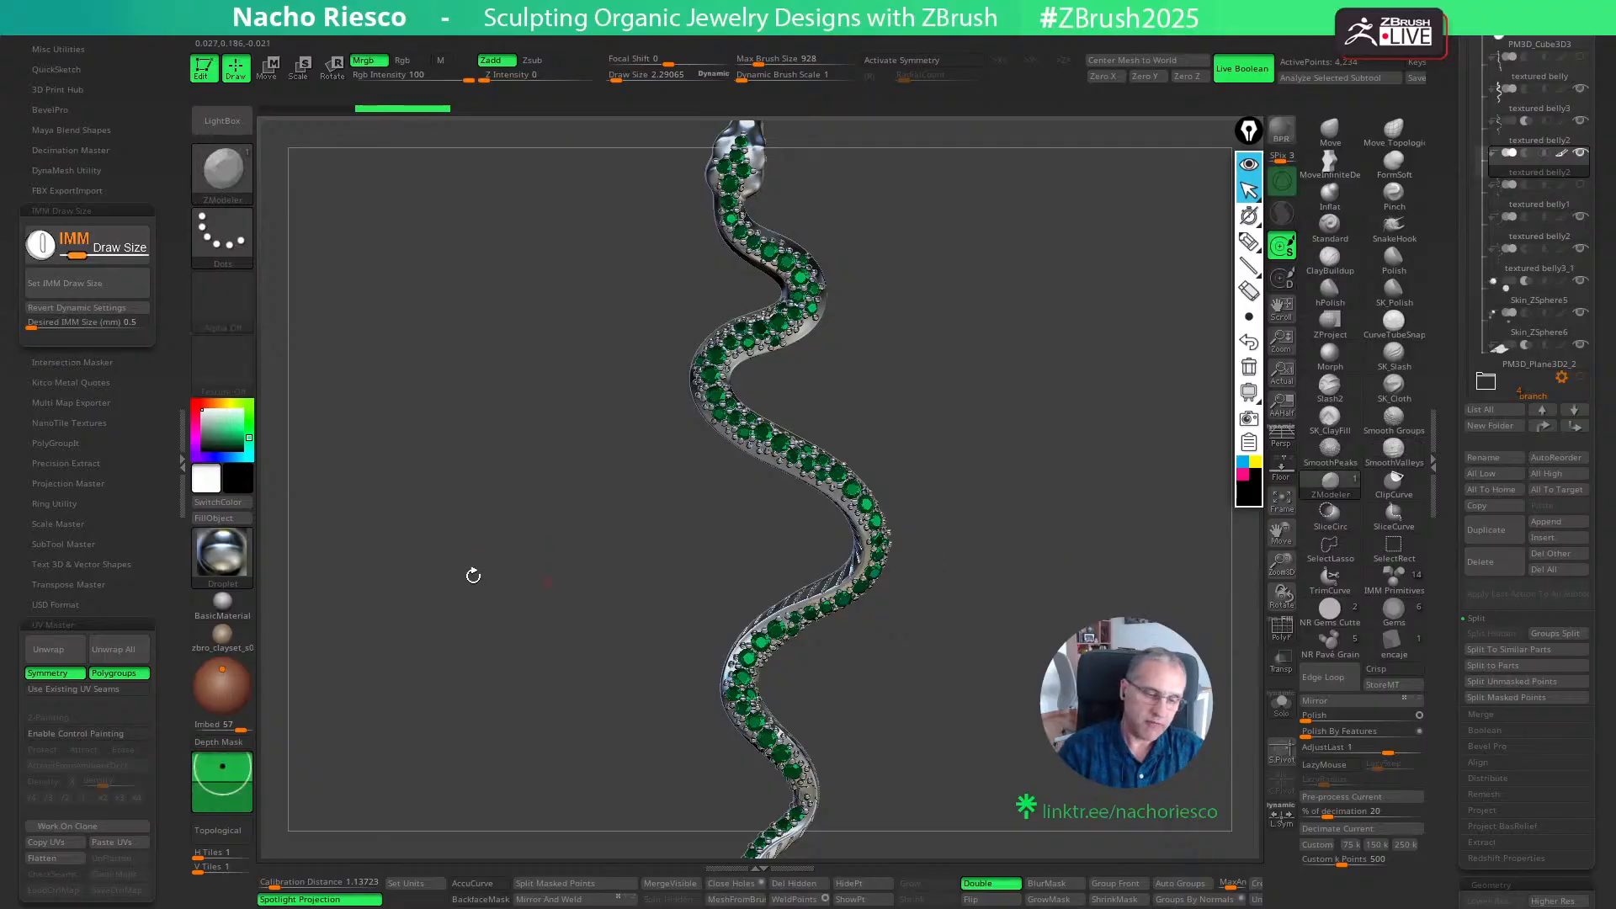
- Return the snake's metal body to the Blinn material and examine the whole snake with its green gems
{"action": "left_click", "coordinate": [222, 553]}
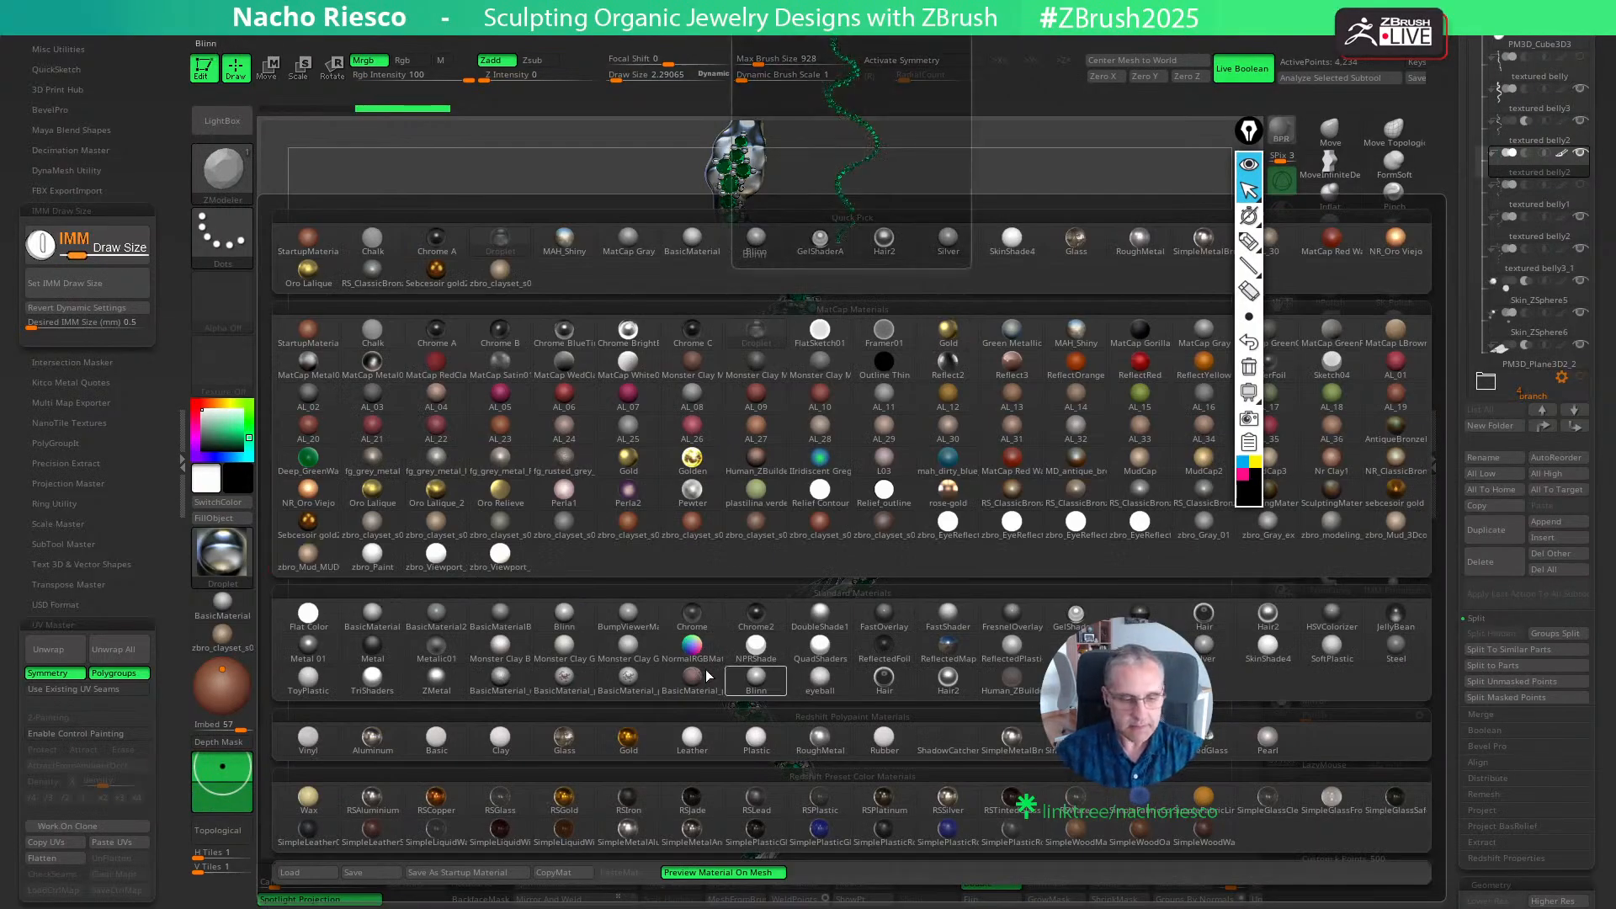
{"action": "left_click", "coordinate": [1210, 659]}
{"action": "mouse_move", "coordinate": [1028, 669]}
{"action": "left_mouse_down"}
{"action": "mouse_move", "coordinate": [947, 674]}
{"action": "mouse_move", "coordinate": [1094, 657]}
{"action": "mouse_move", "coordinate": [1071, 623]}
{"action": "mouse_move", "coordinate": [1039, 696]}
{"action": "mouse_move", "coordinate": [1062, 740]}
{"action": "mouse_move", "coordinate": [1064, 680]}
{"action": "left_mouse_up"}
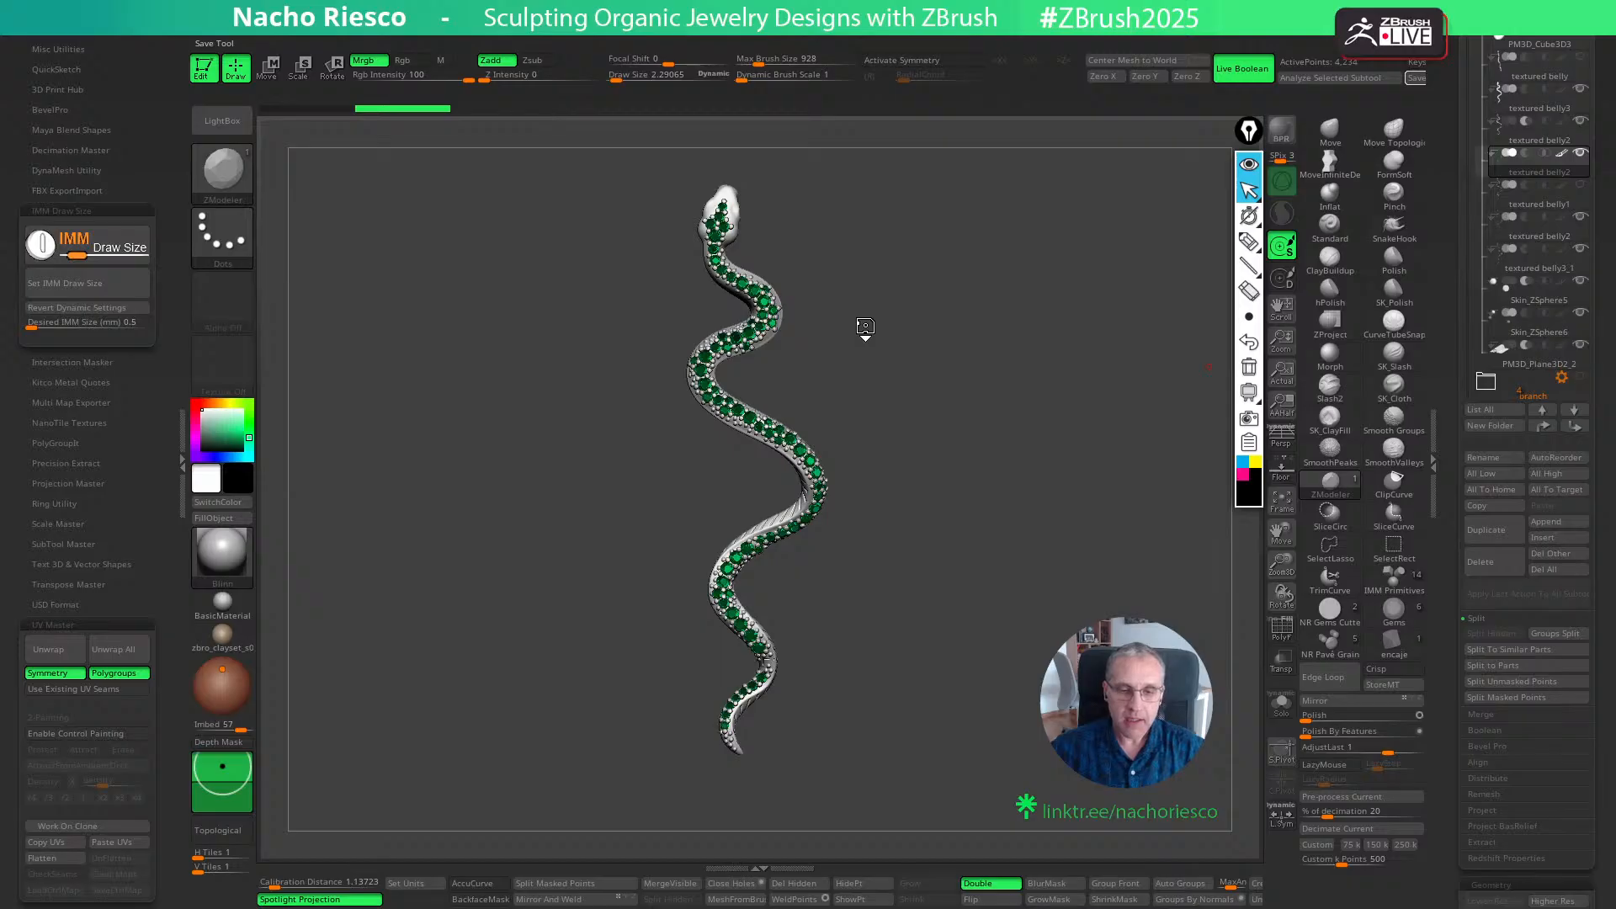
{"action": "left_click_drag", "start_coordinate": [884, 308], "coordinate": [877, 345]}
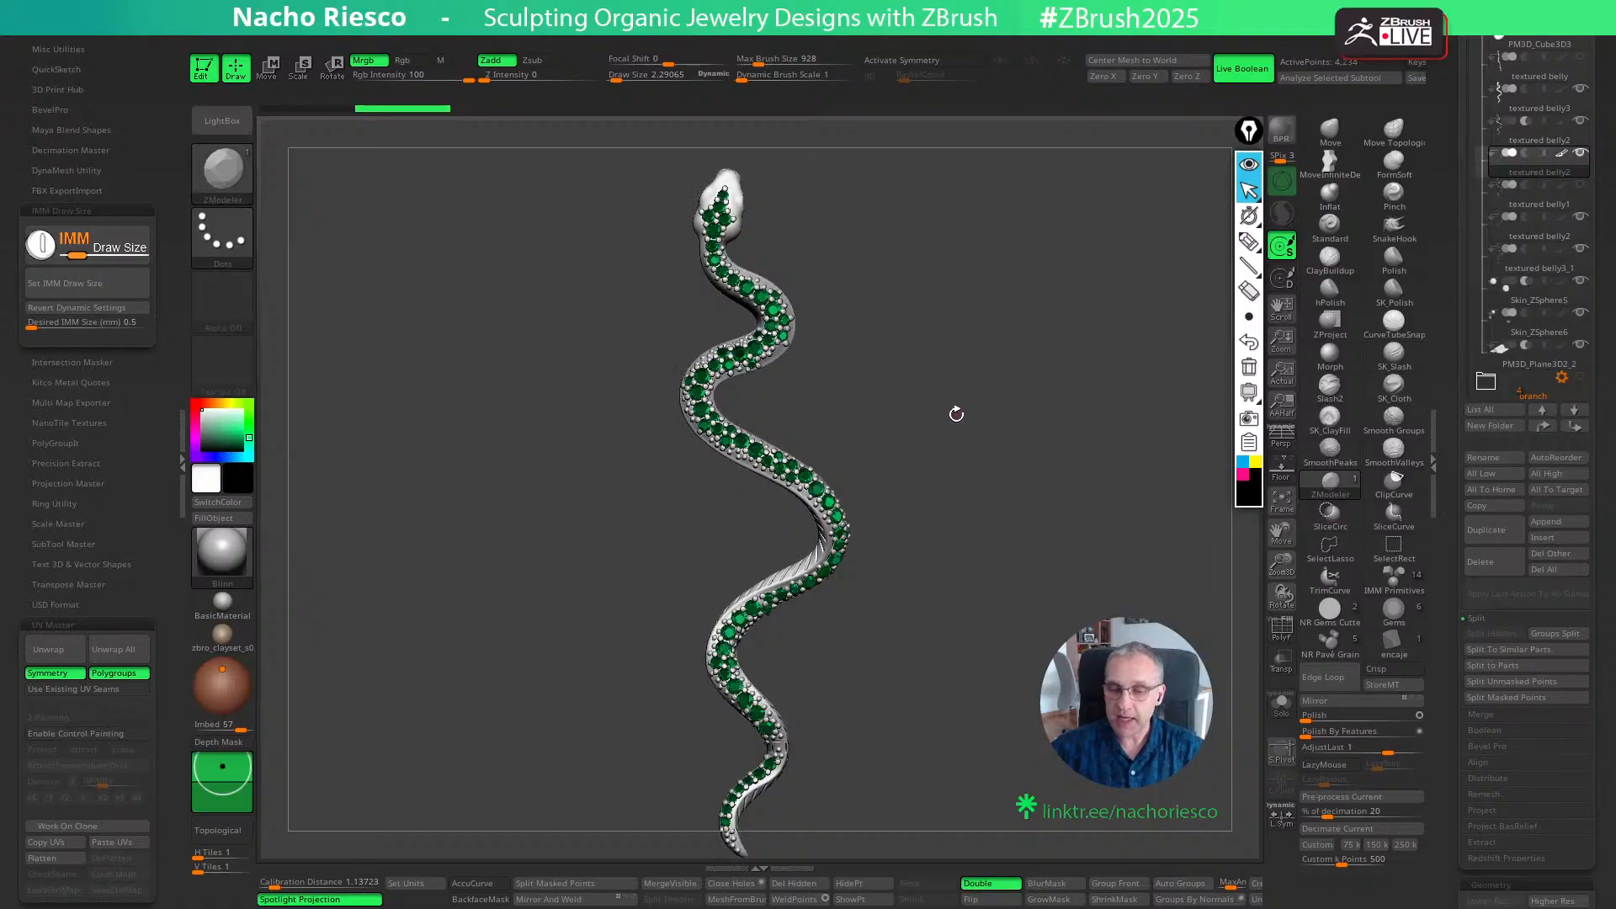
{"action": "left_click_drag", "start_coordinate": [956, 413], "coordinate": [961, 440]}
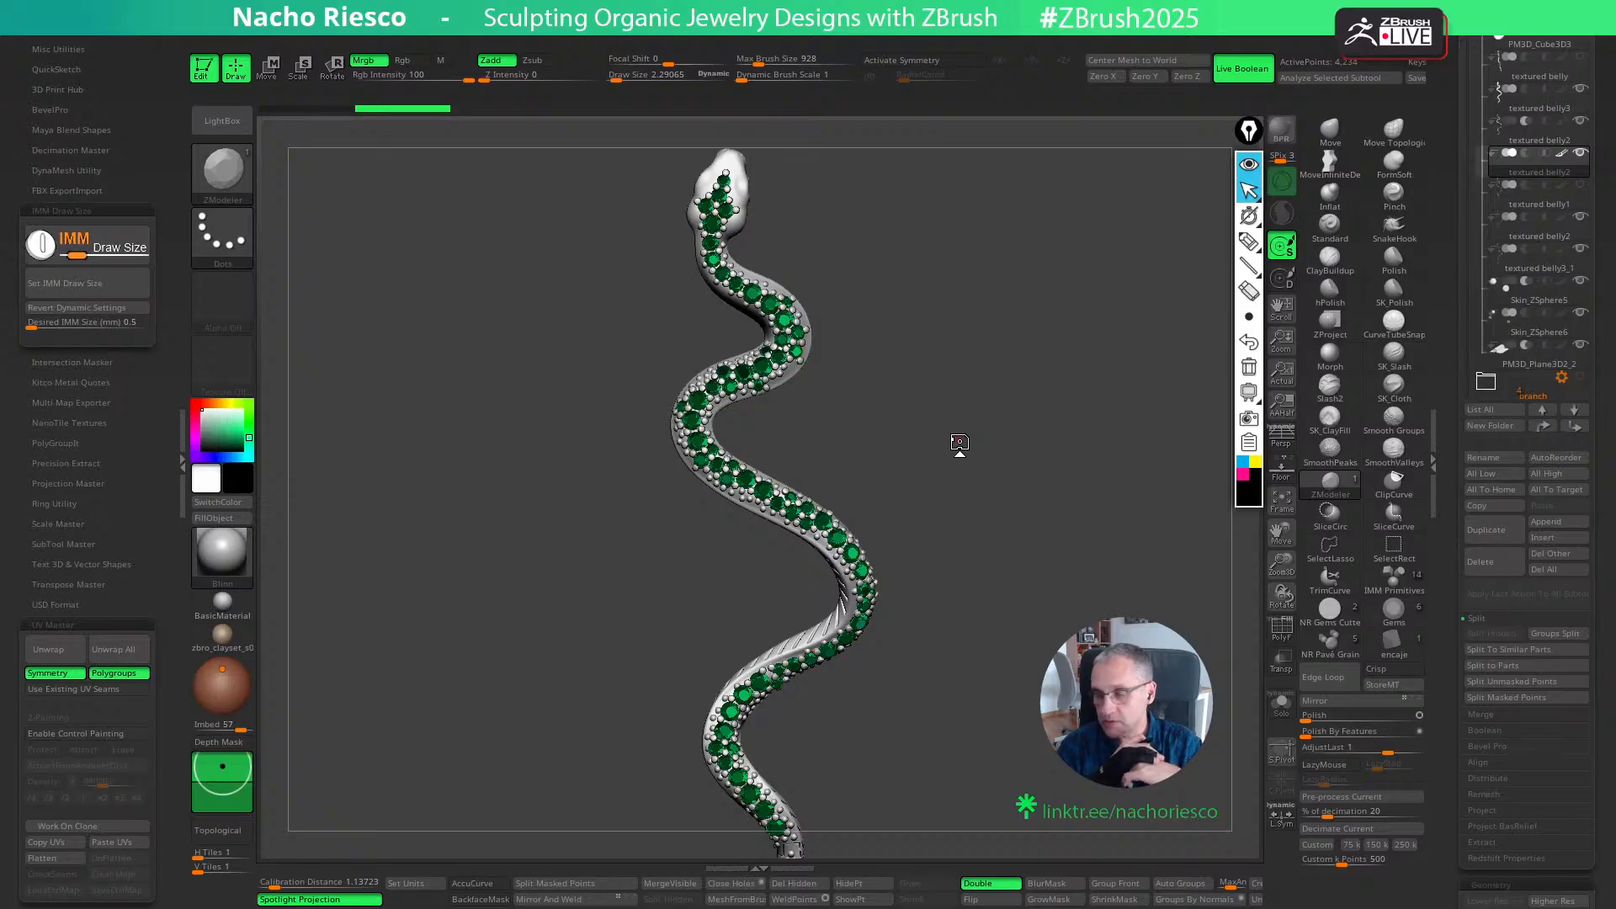
{"action": "mouse_move", "coordinate": [1032, 439]}
{"action": "left_mouse_down"}
{"action": "mouse_move", "coordinate": [1052, 443]}
{"action": "mouse_move", "coordinate": [1016, 460]}
{"action": "mouse_move", "coordinate": [1032, 461]}
{"action": "left_mouse_up"}
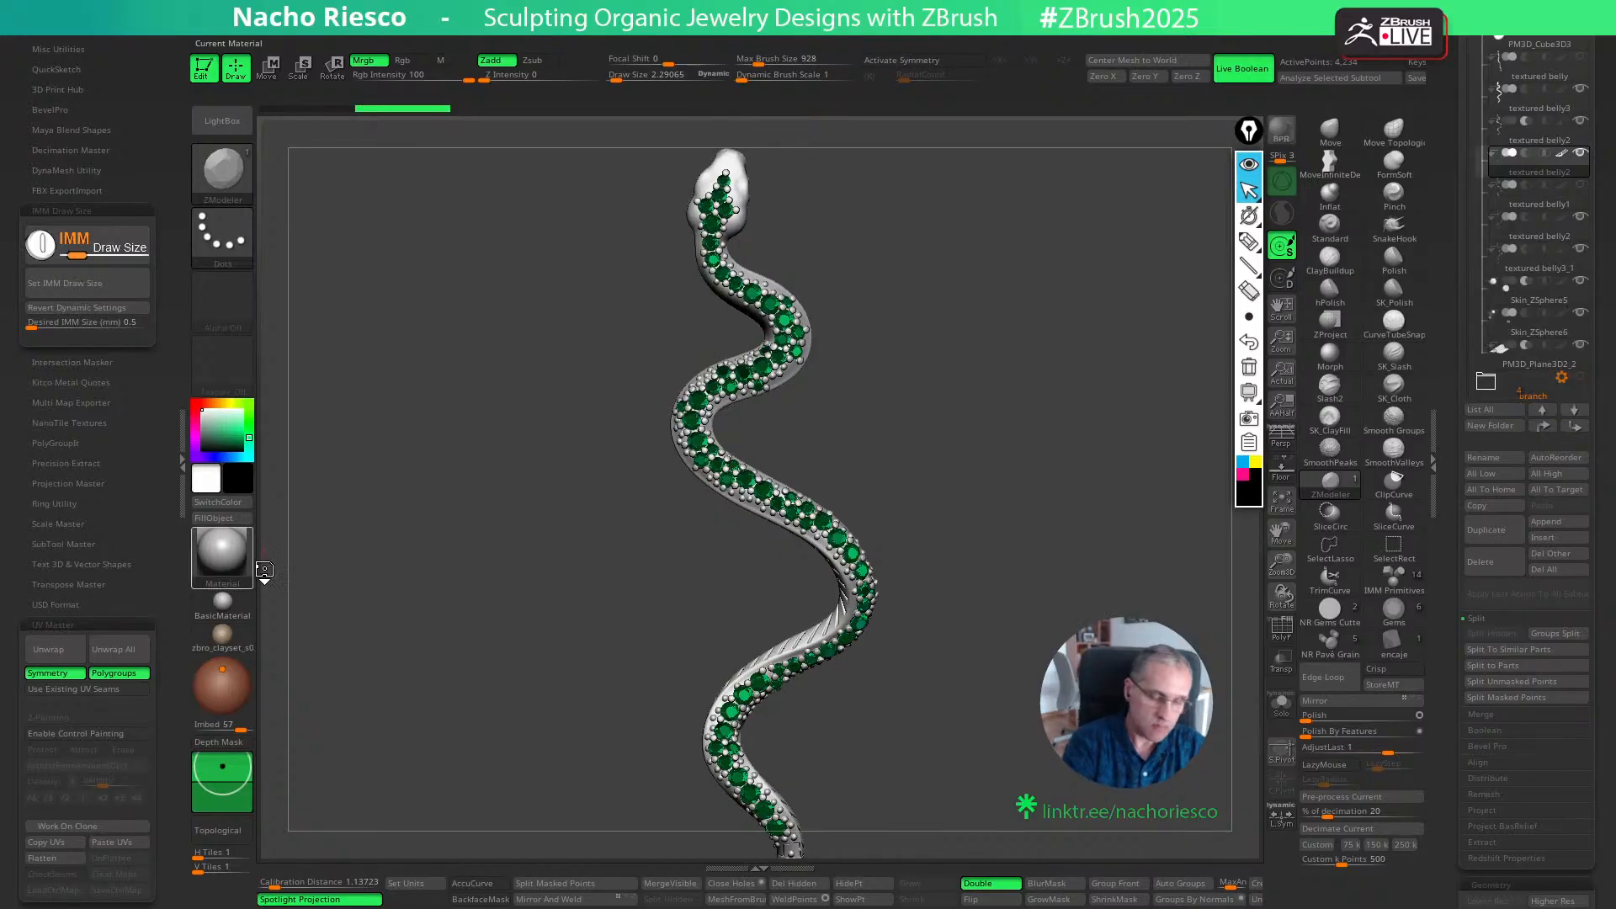
{"action": "left_click", "coordinate": [237, 555]}
{"action": "left_click", "coordinate": [1133, 569]}
- Collapse the snake folder and show the branch, the UMesh_PM3D_Plane3D6 flower and the flowers folder
{"action": "scroll", "coordinate": [1471, 280], "scroll_direction": "up", "scroll_amount": 3}
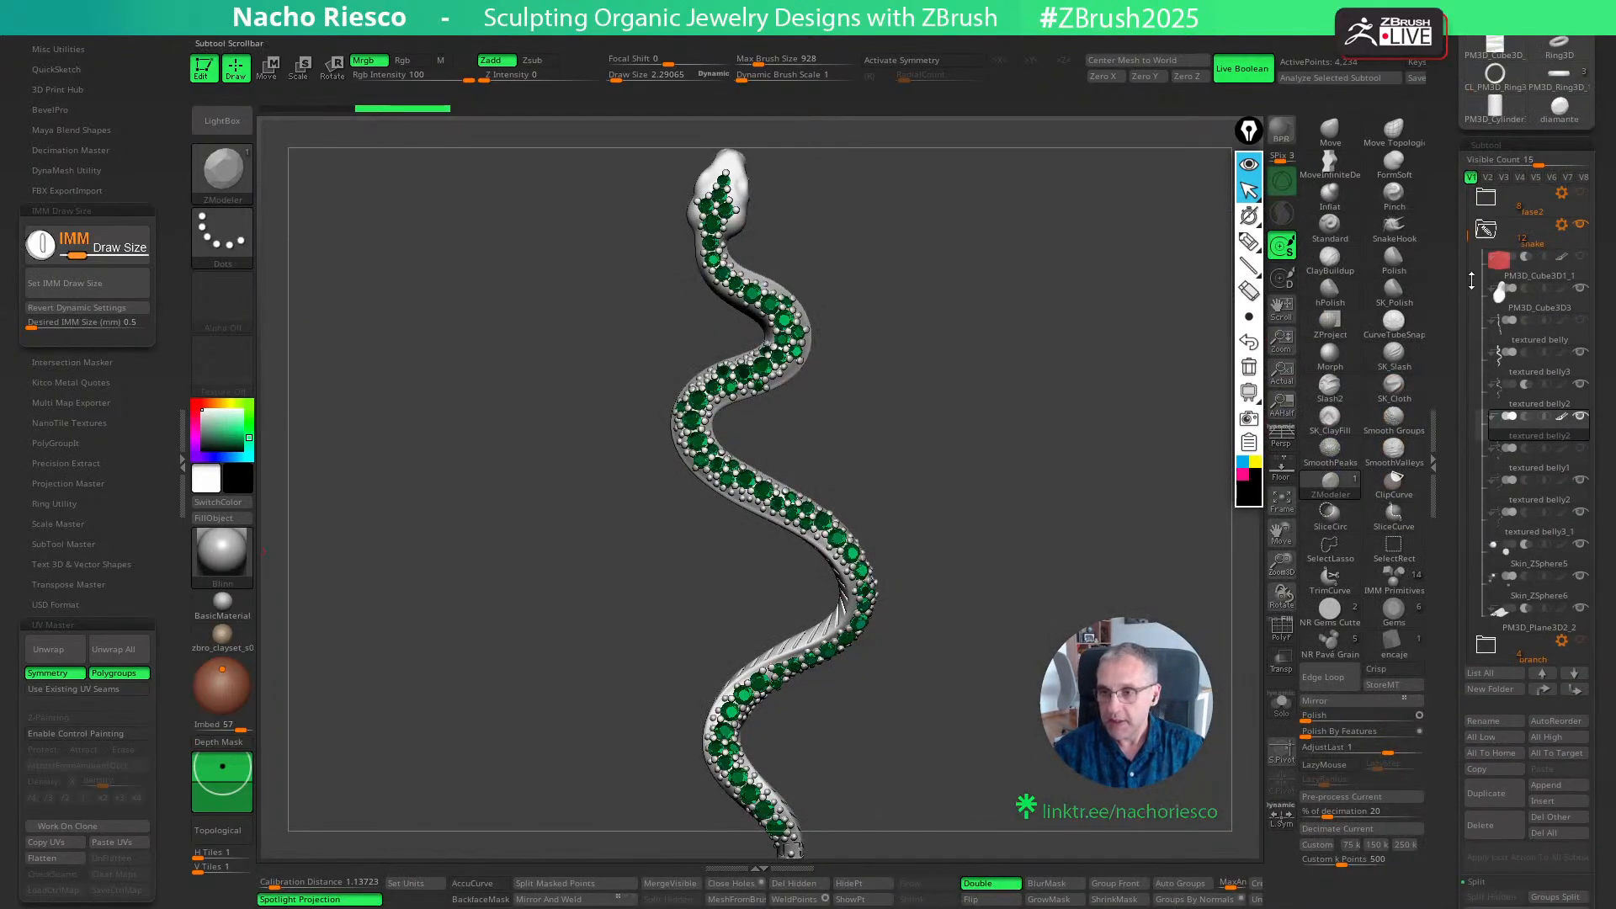
{"action": "left_click", "coordinate": [1514, 236]}
{"action": "left_click", "coordinate": [1580, 259]}
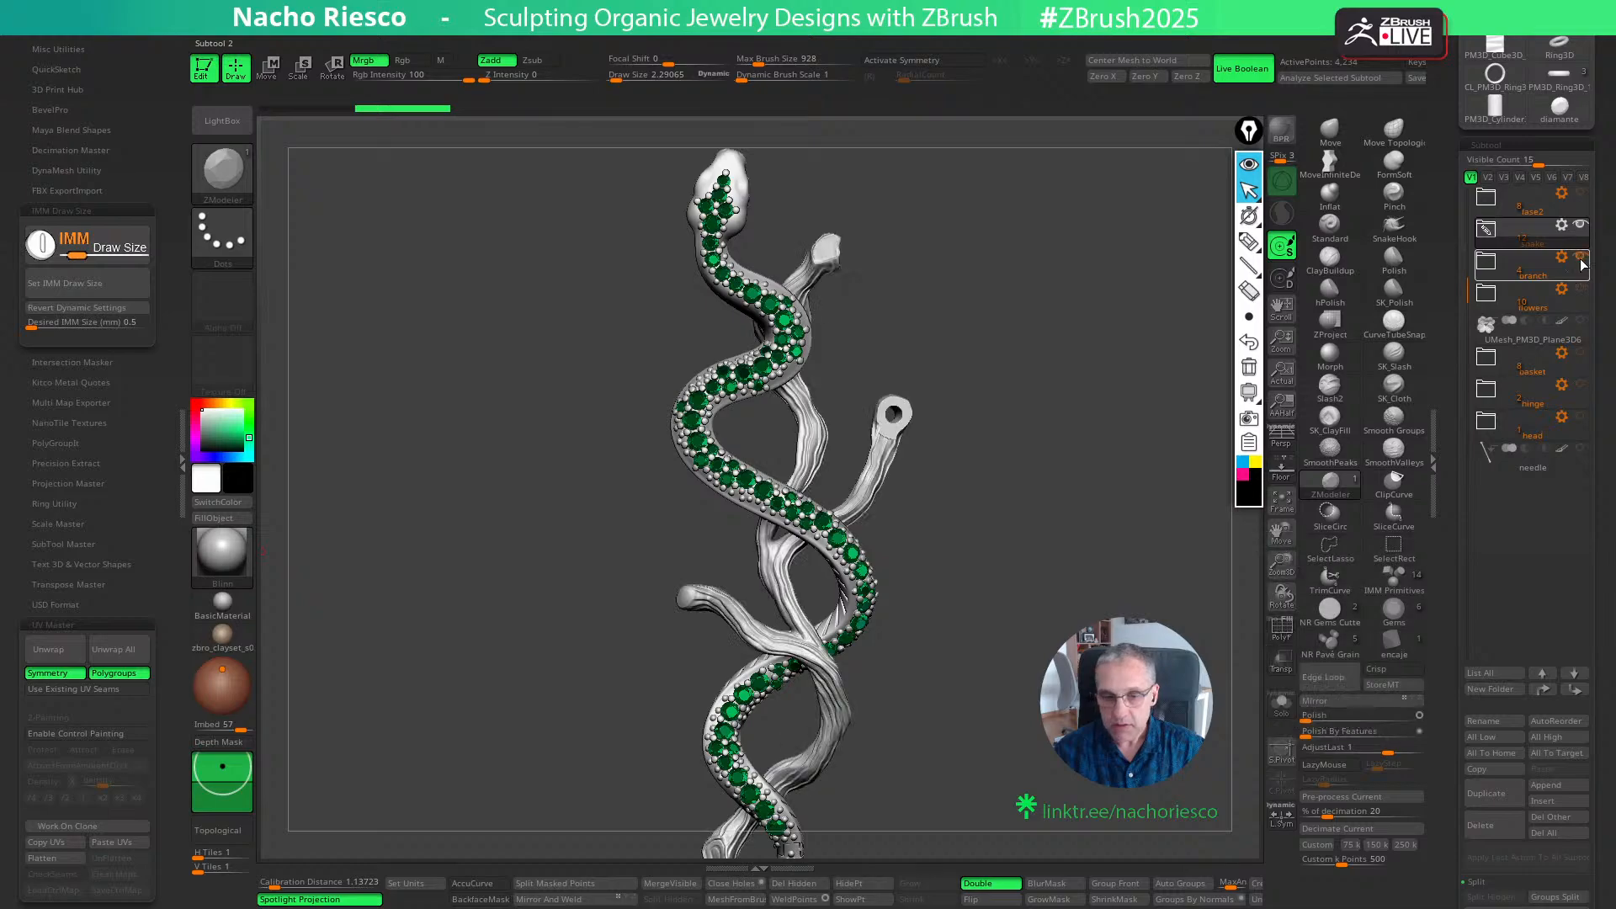
{"action": "left_click", "coordinate": [1581, 323]}
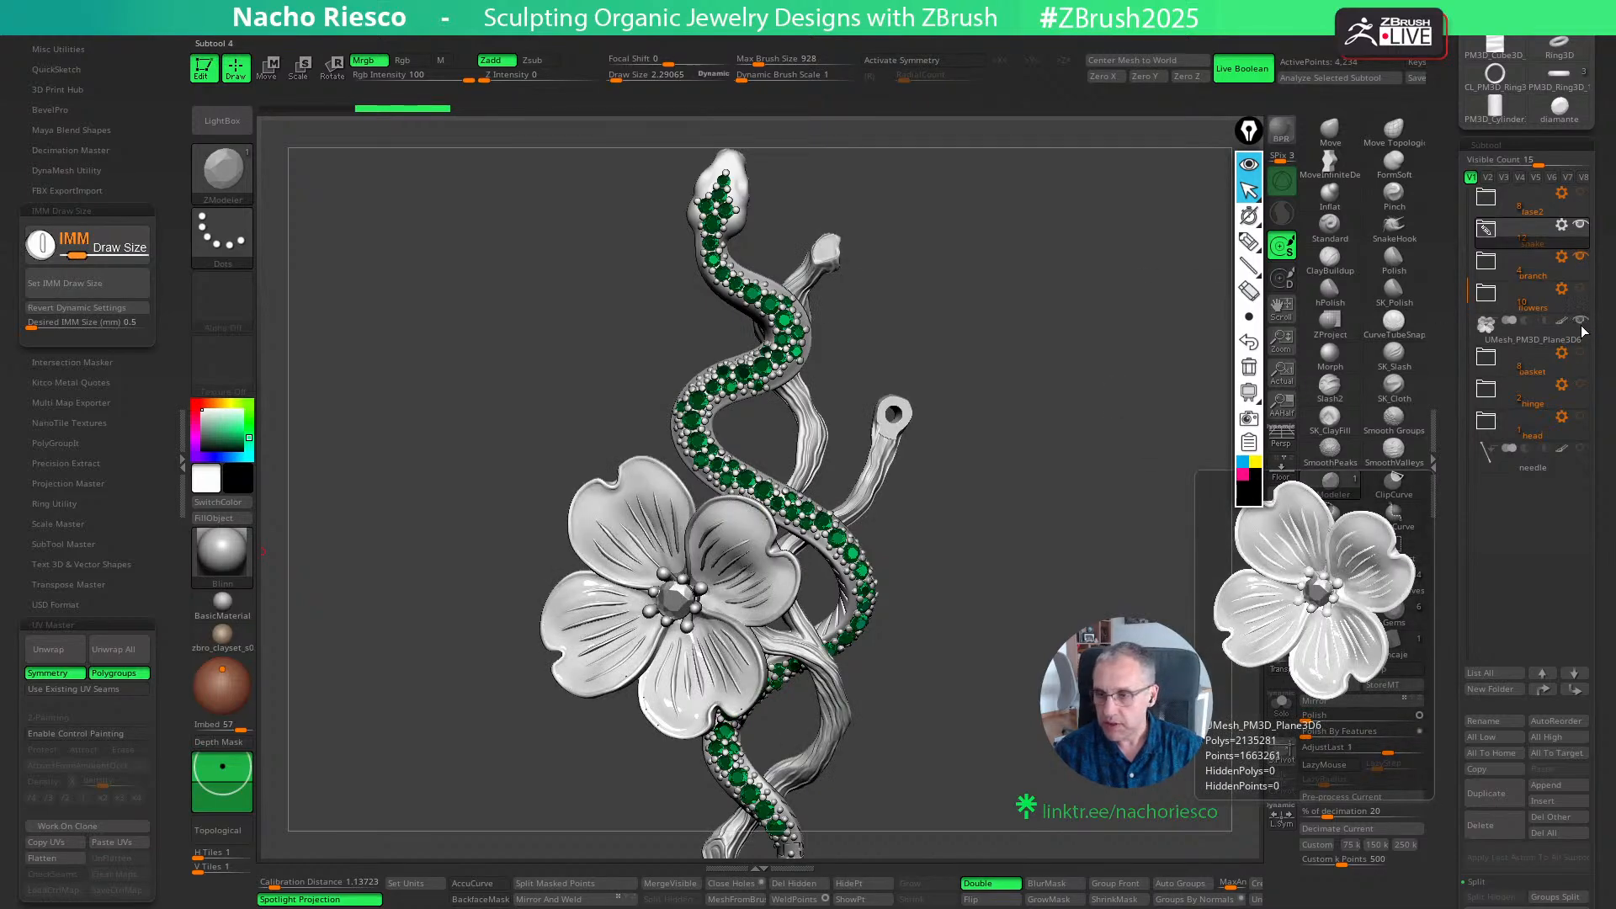
{"action": "left_click", "coordinate": [1580, 290]}
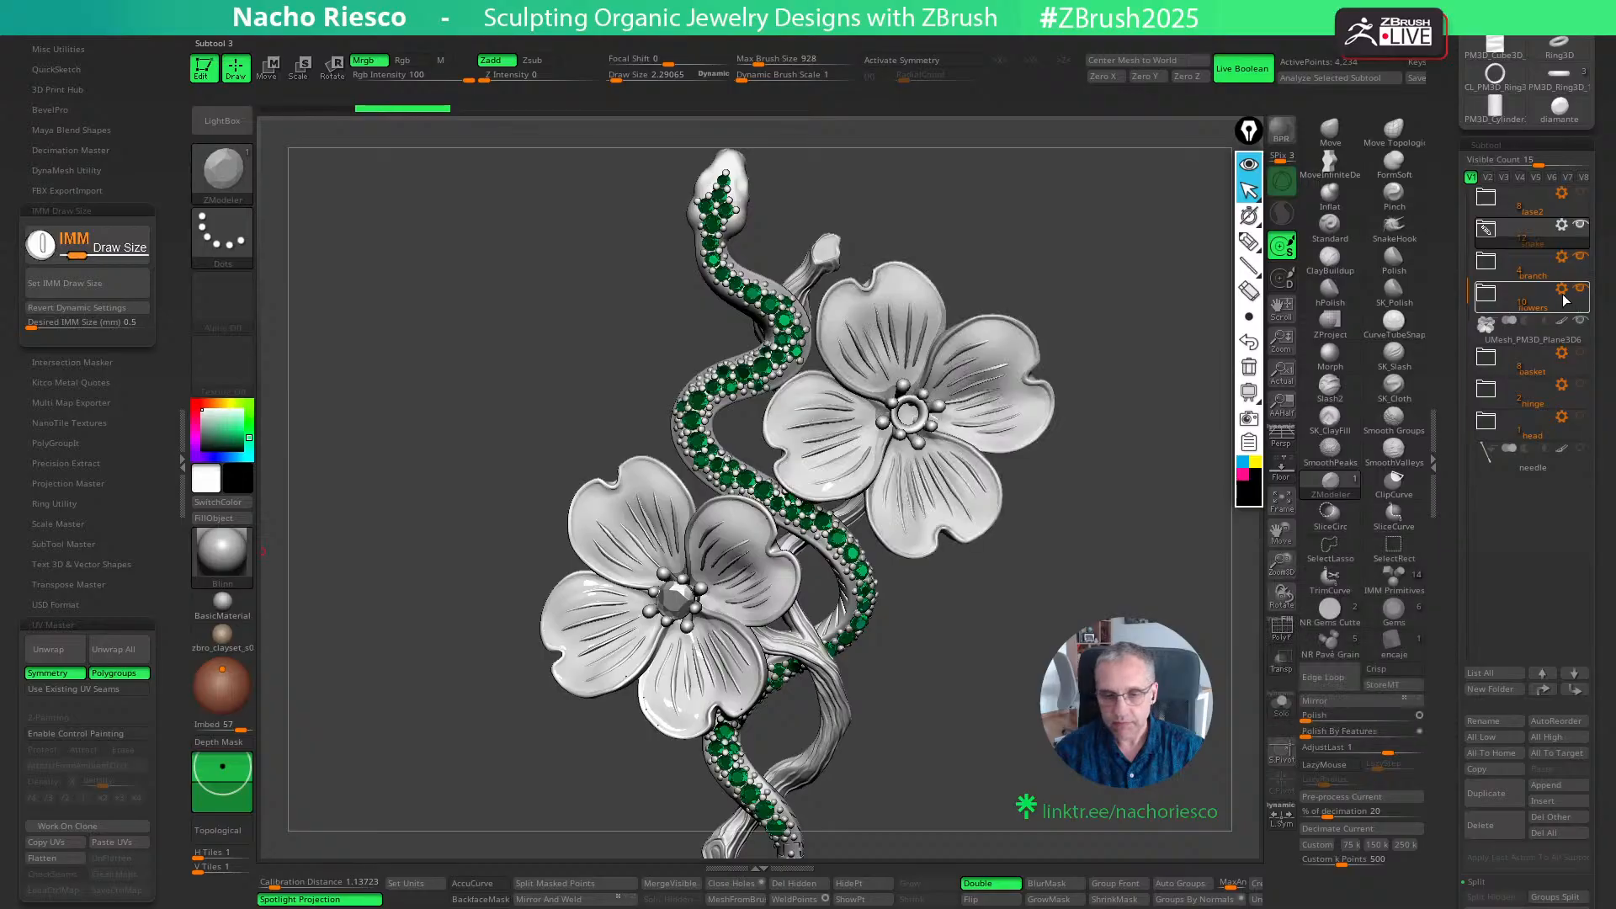
- Show the unfilled metal of the snake, branch and flowers in the NR_Oro Viejo material
{"action": "left_click", "coordinate": [215, 559]}
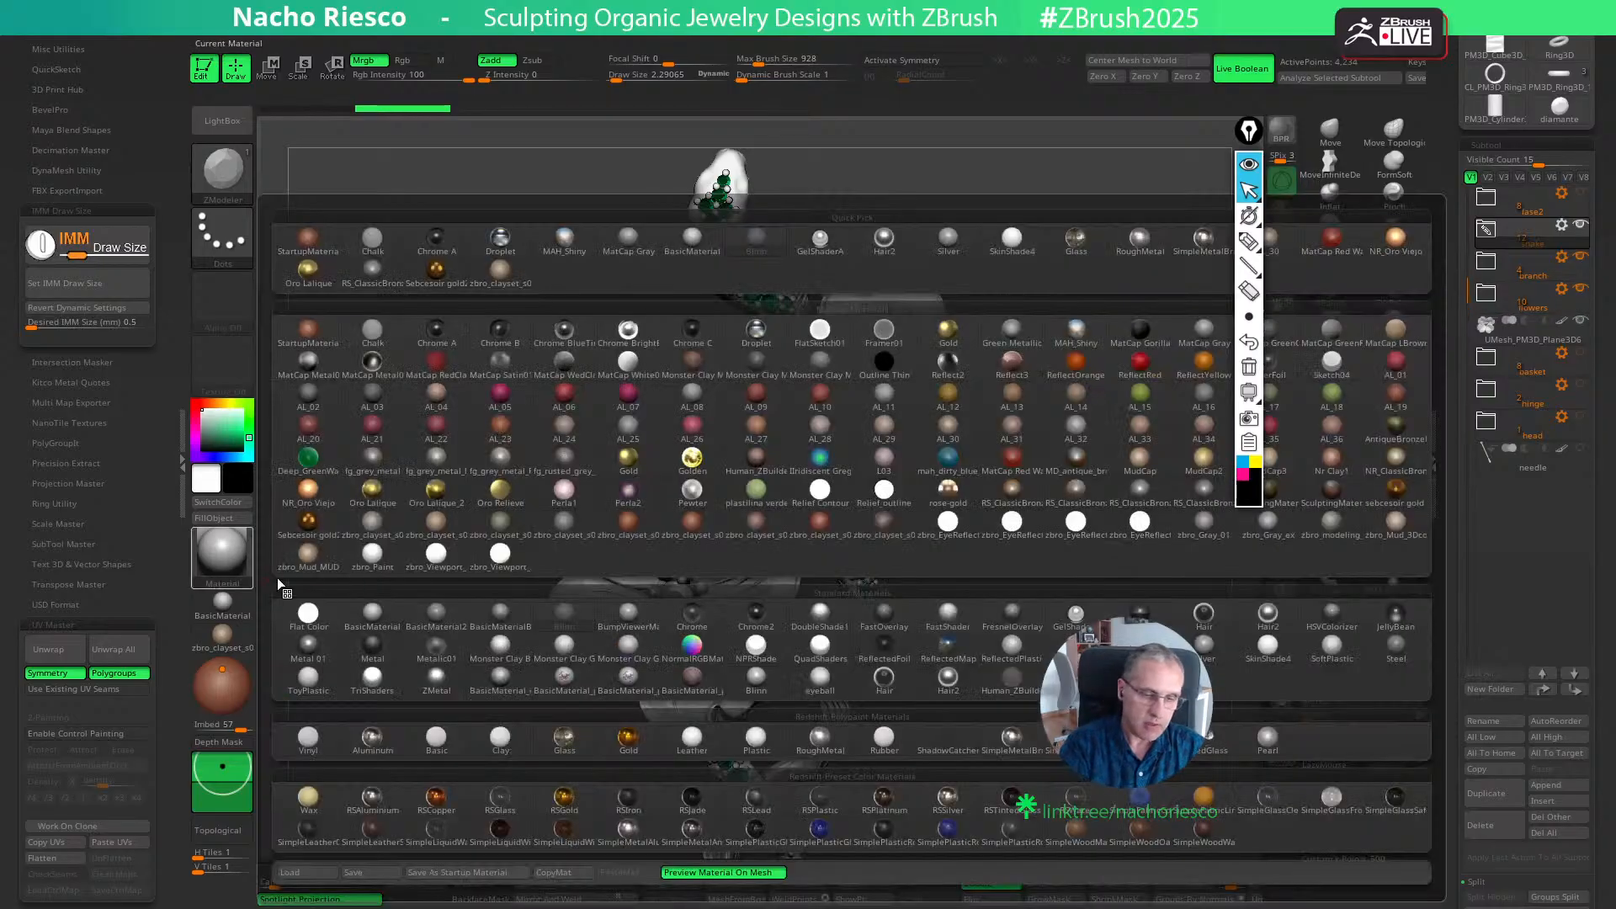
{"action": "left_click", "coordinate": [308, 493]}
{"action": "key", "text": "f"}
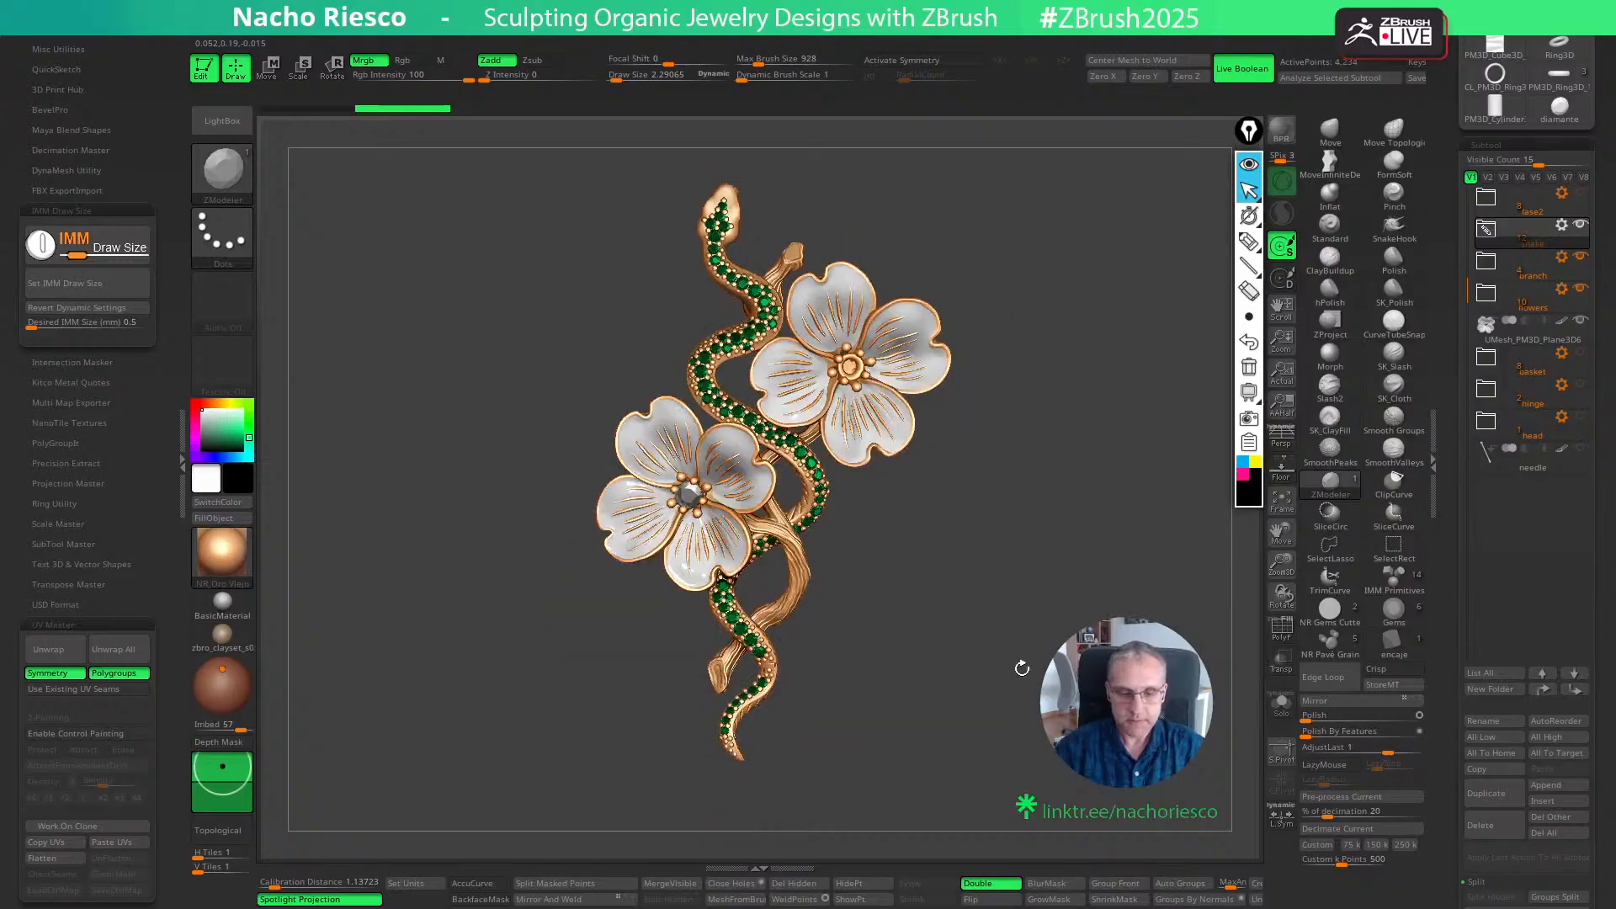
{"action": "mouse_move", "coordinate": [1030, 676]}
{"action": "left_mouse_down"}
{"action": "mouse_move", "coordinate": [1062, 683]}
{"action": "mouse_move", "coordinate": [1011, 685]}
{"action": "mouse_move", "coordinate": [996, 669]}
{"action": "mouse_move", "coordinate": [1010, 647]}
{"action": "left_mouse_up"}
{"action": "key", "text": "f"}
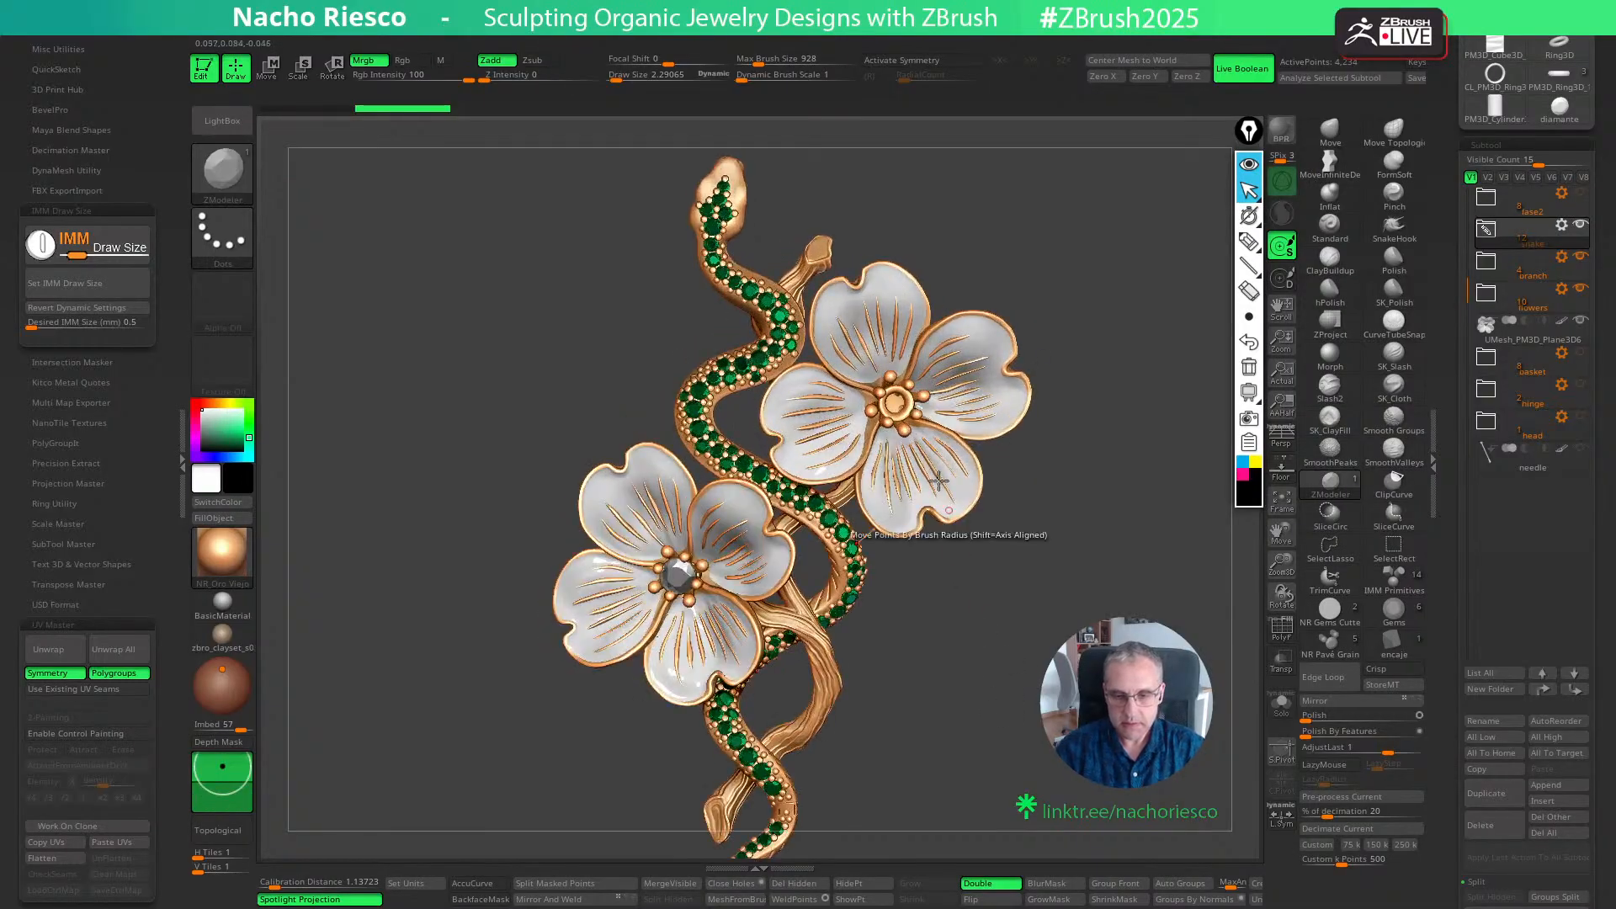
- Isolate the gem at the centre of the upper flower, fill it with the Glass material and show the full brooch again
{"action": "left_click", "coordinate": [908, 408], "text": "alt"}
{"action": "key", "text": "f"}
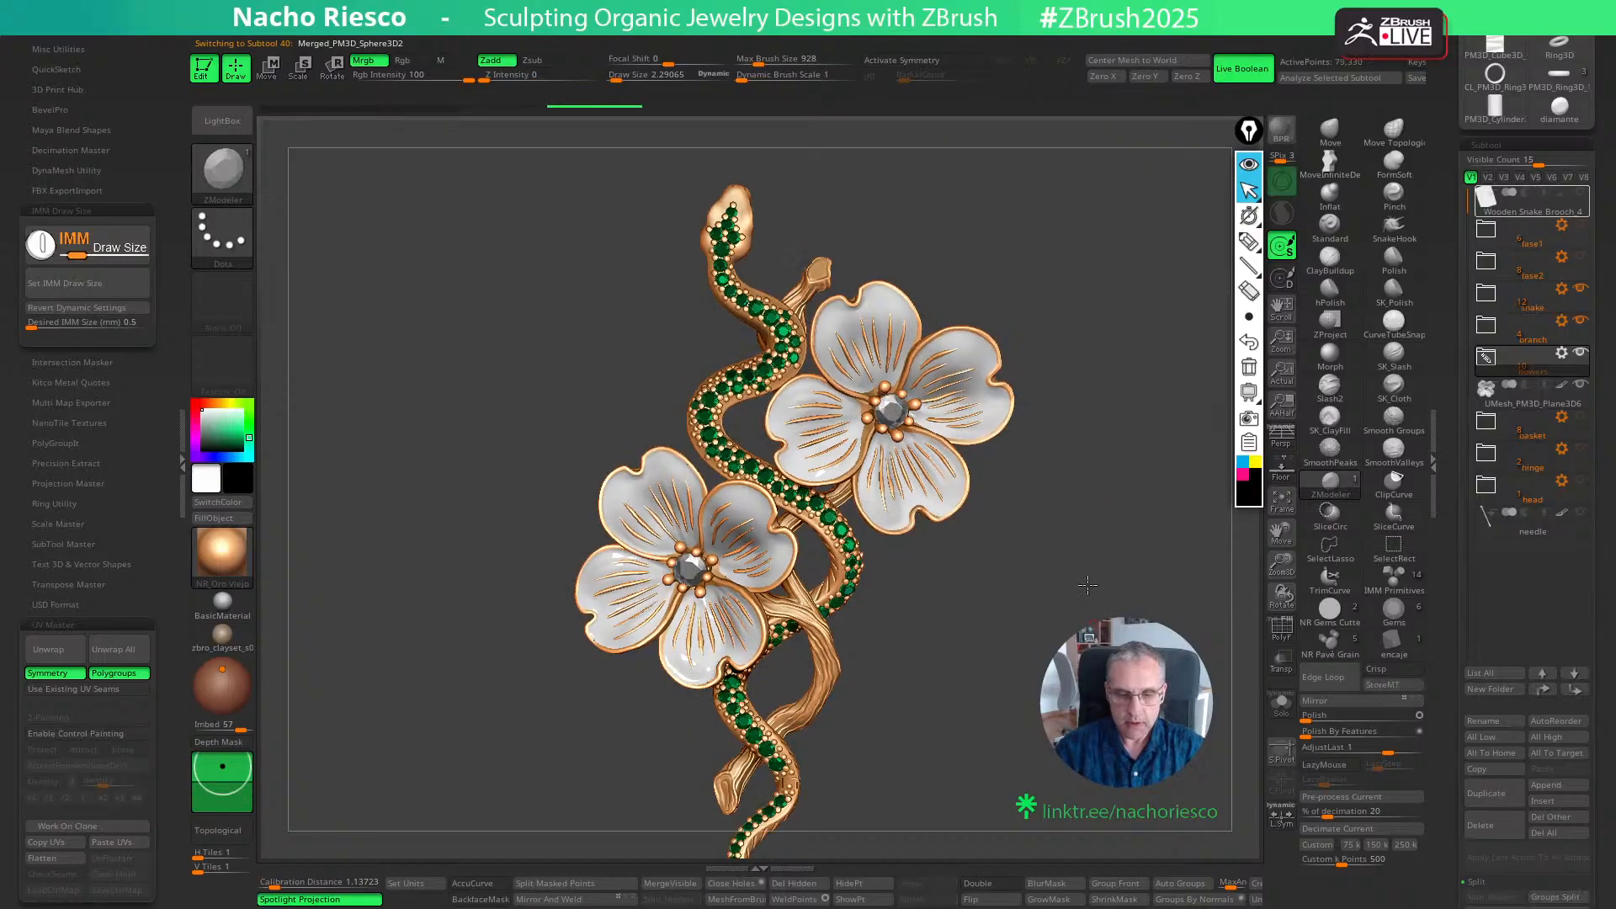
{"action": "key", "text": "f"}
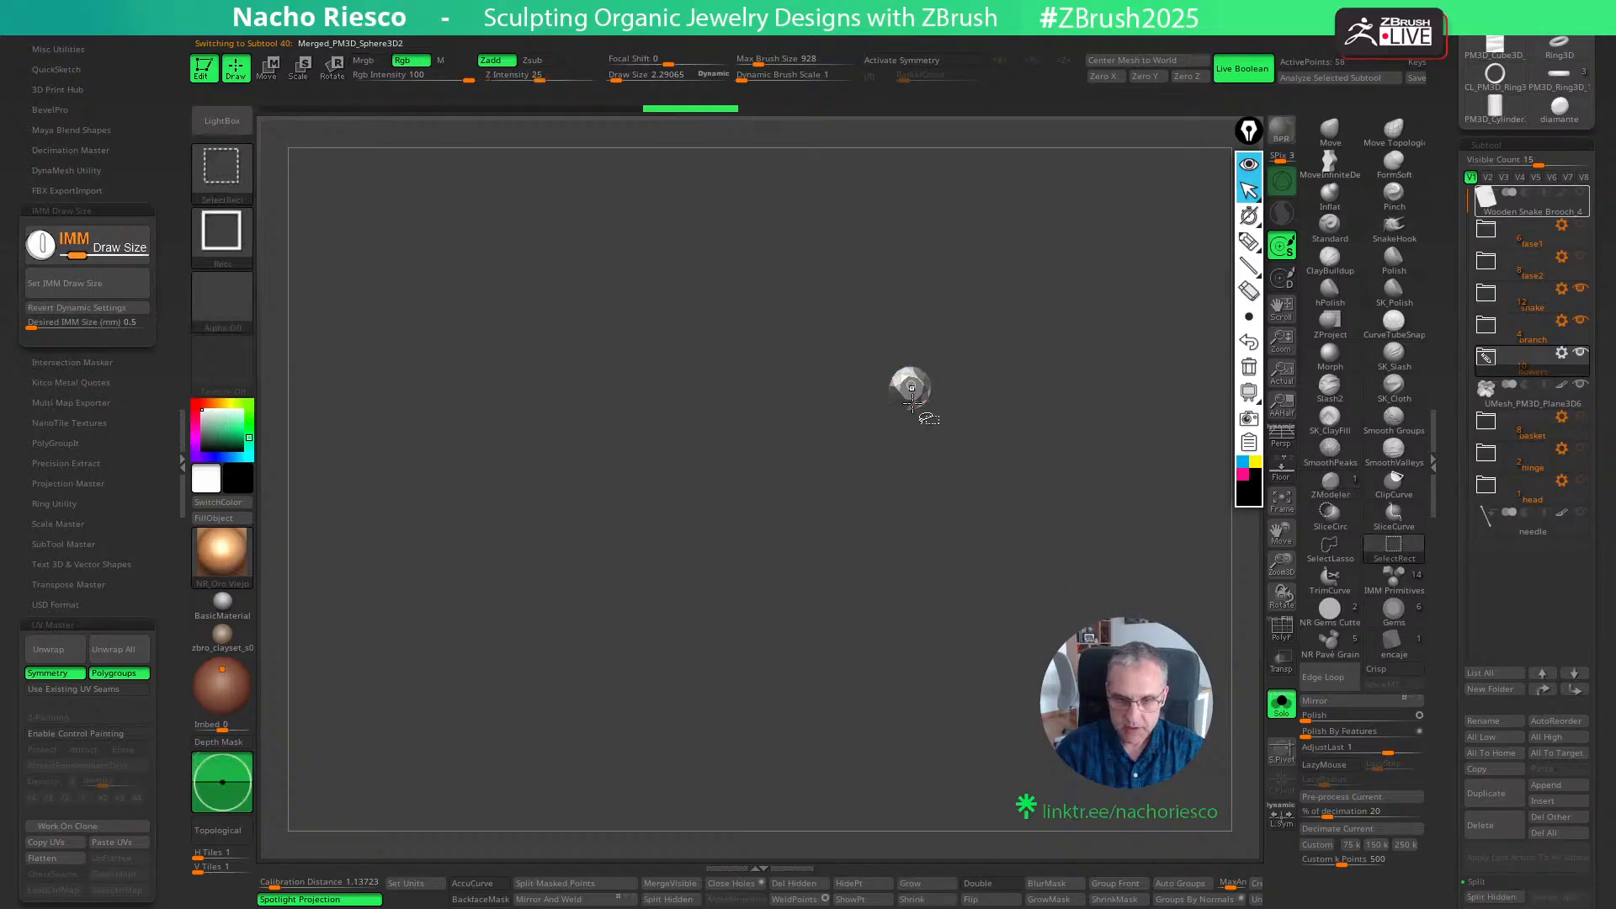
{"action": "left_click", "coordinate": [223, 553]}
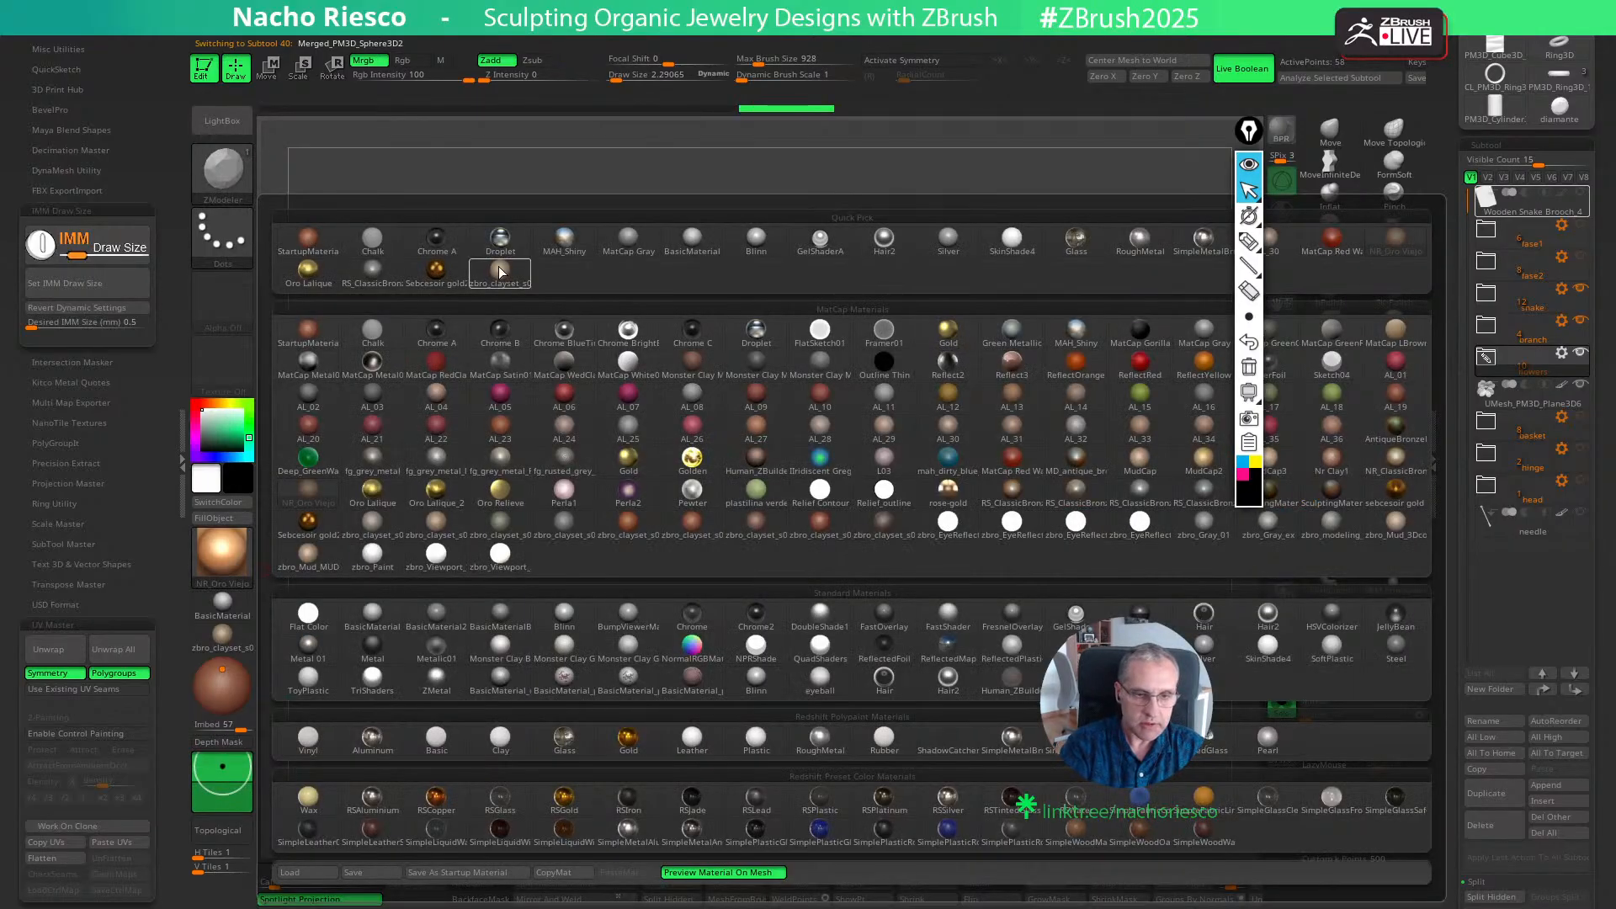
{"action": "left_click", "coordinate": [1076, 238]}
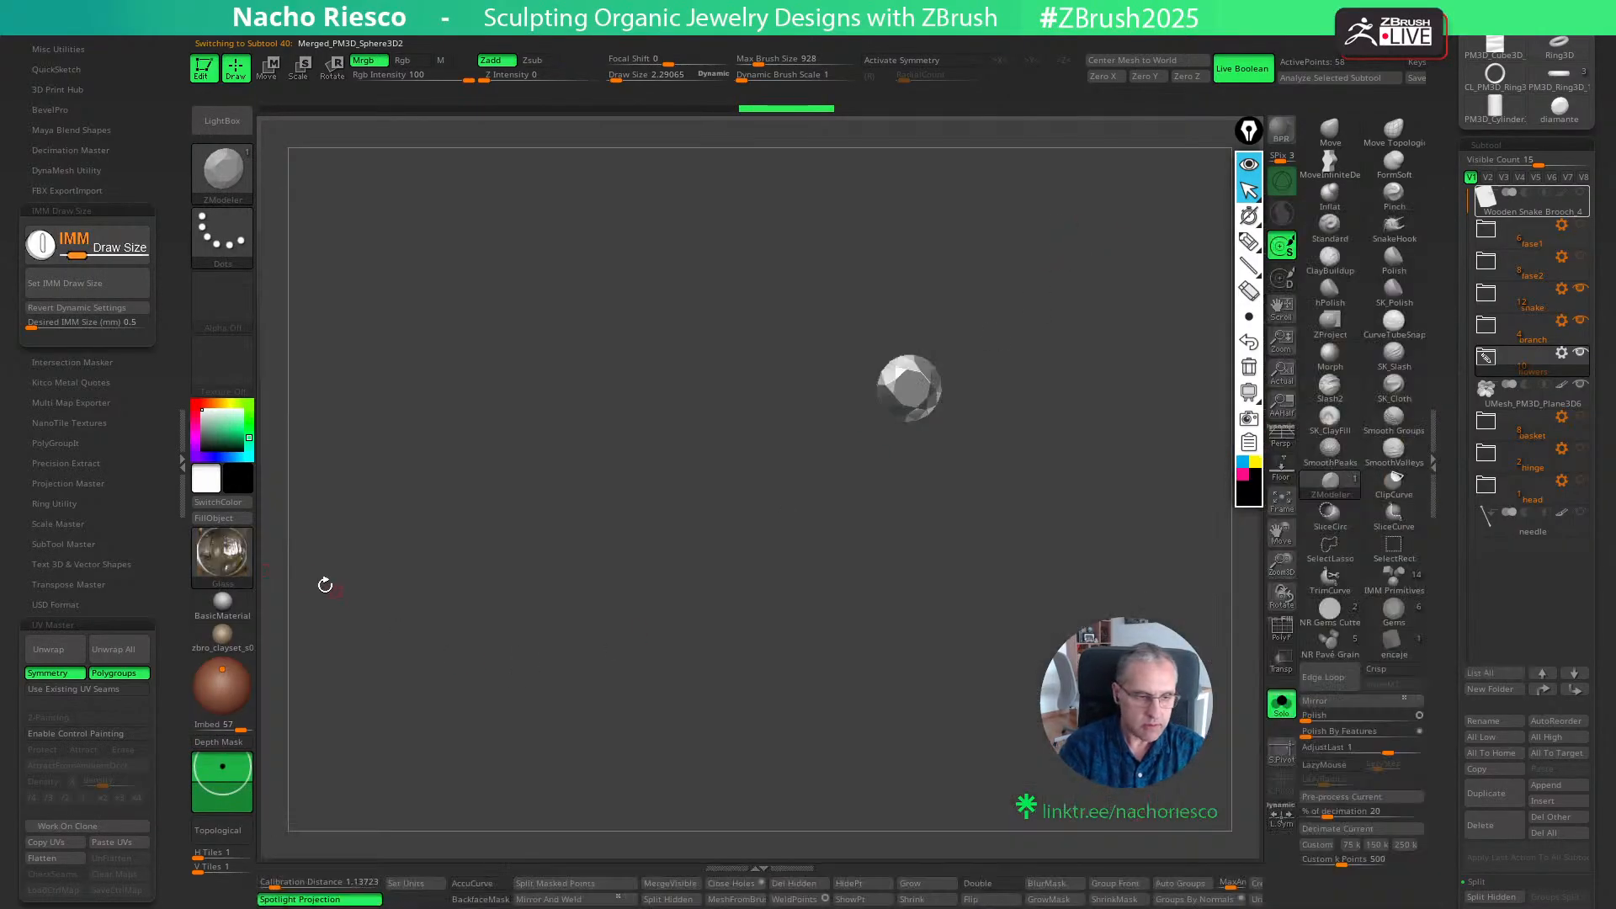
{"action": "left_click", "coordinate": [227, 518]}
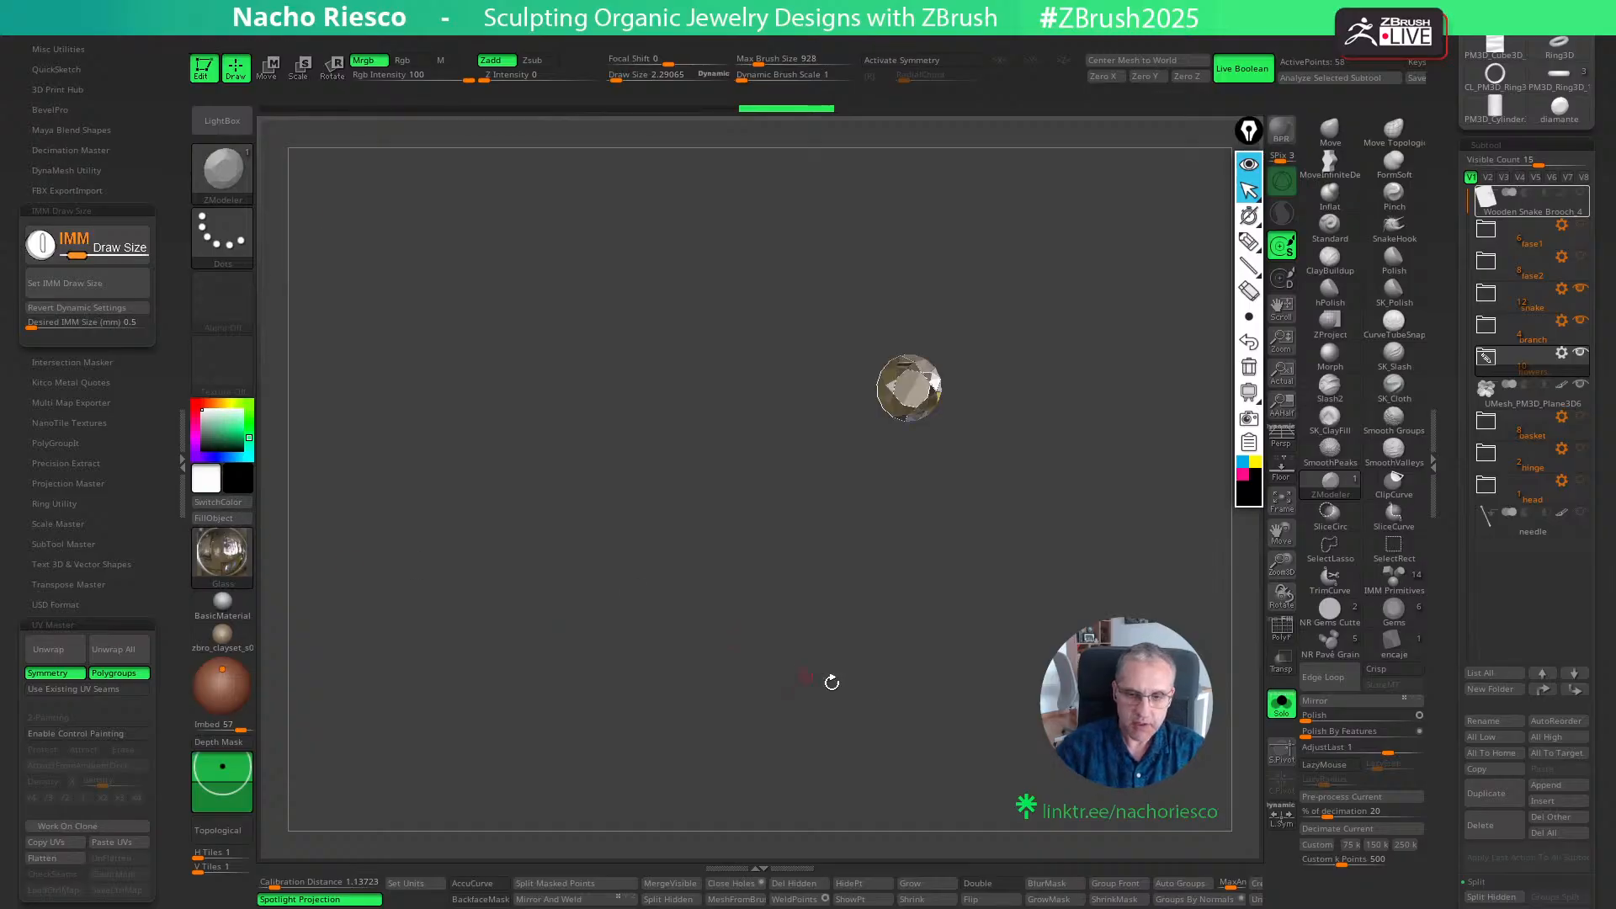
{"action": "left_click", "coordinate": [1281, 710]}
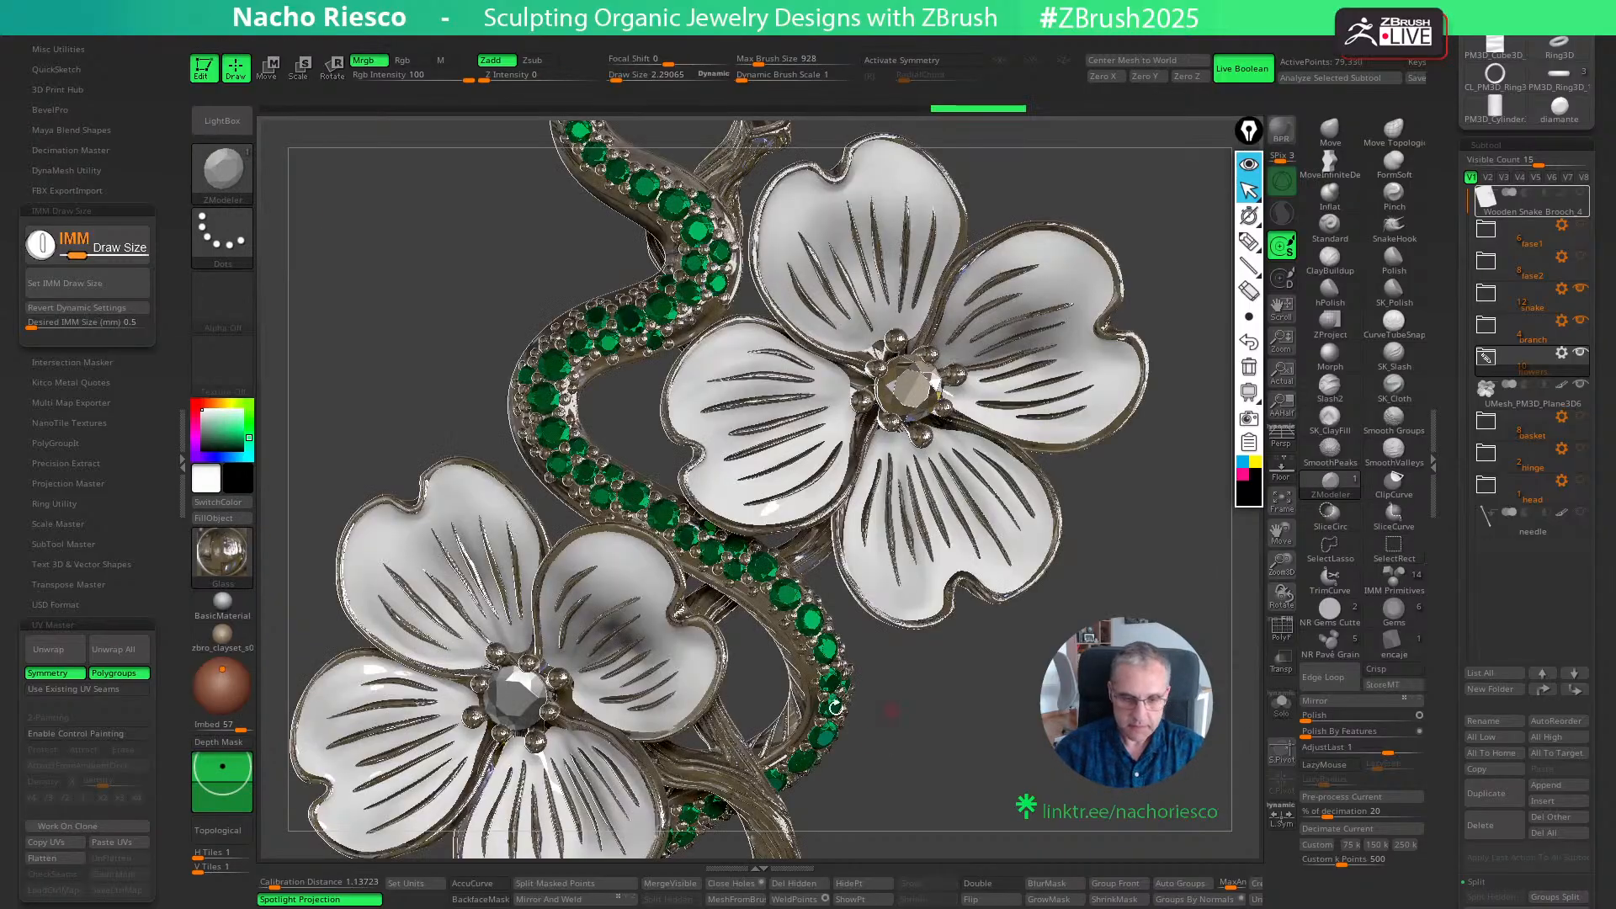
- Try to fill the lower flower's centre gem with the Glass material in white, and undo the fill
{"action": "left_click", "coordinate": [518, 704], "text": "alt"}
{"action": "left_click", "coordinate": [519, 704], "text": "ctrl+shift"}
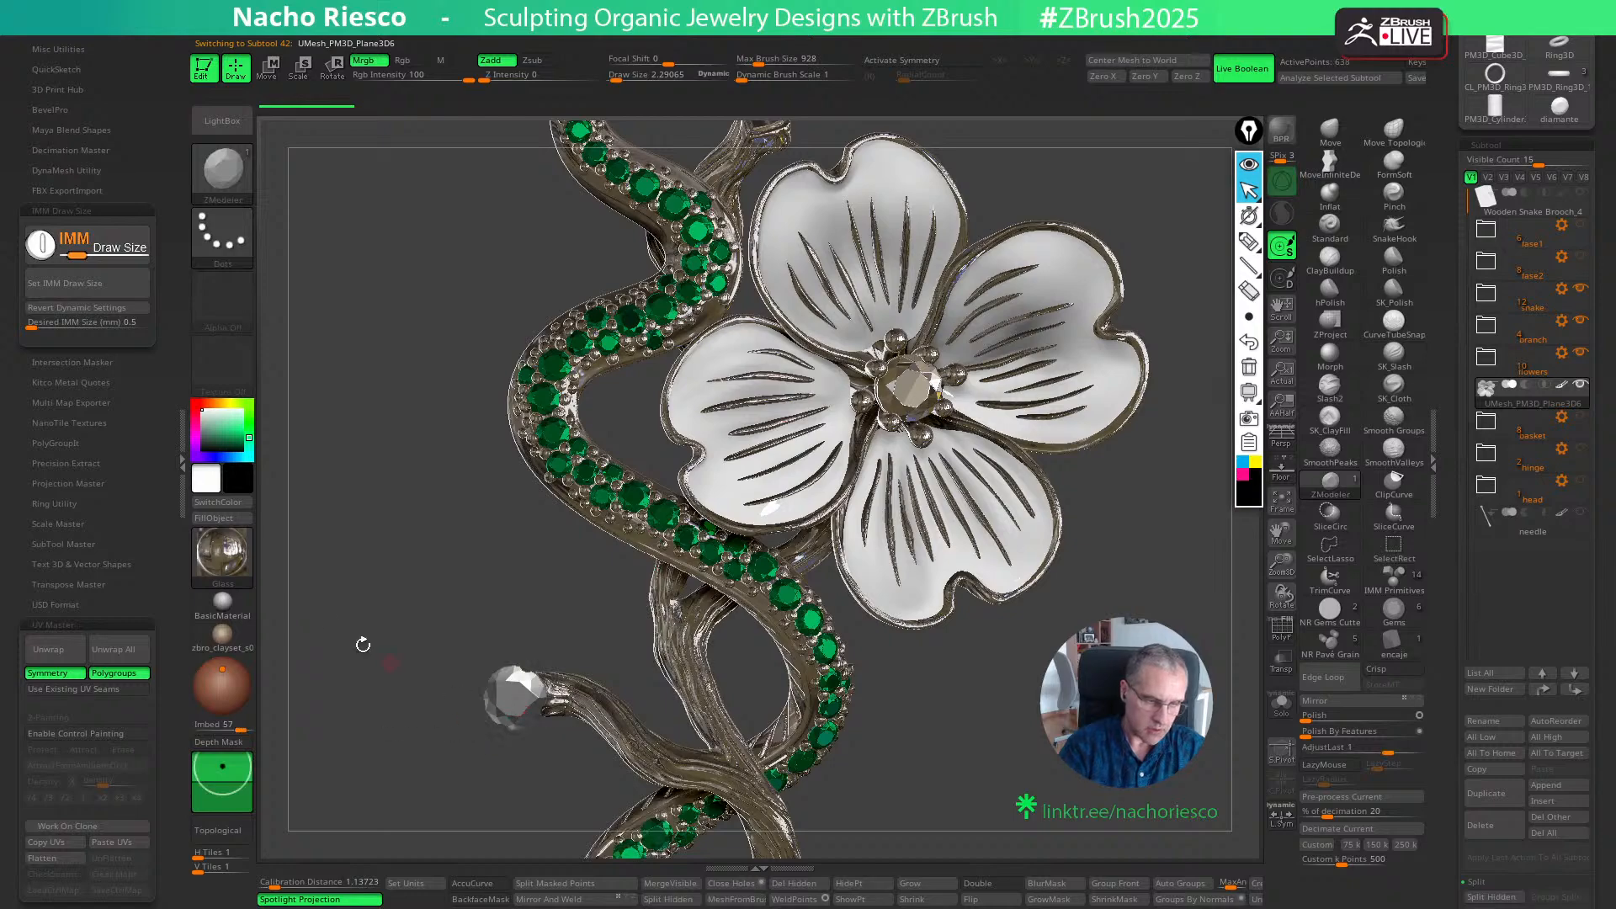
{"action": "left_click", "coordinate": [221, 502]}
{"action": "left_click", "coordinate": [462, 674], "text": "ctrl+shift"}
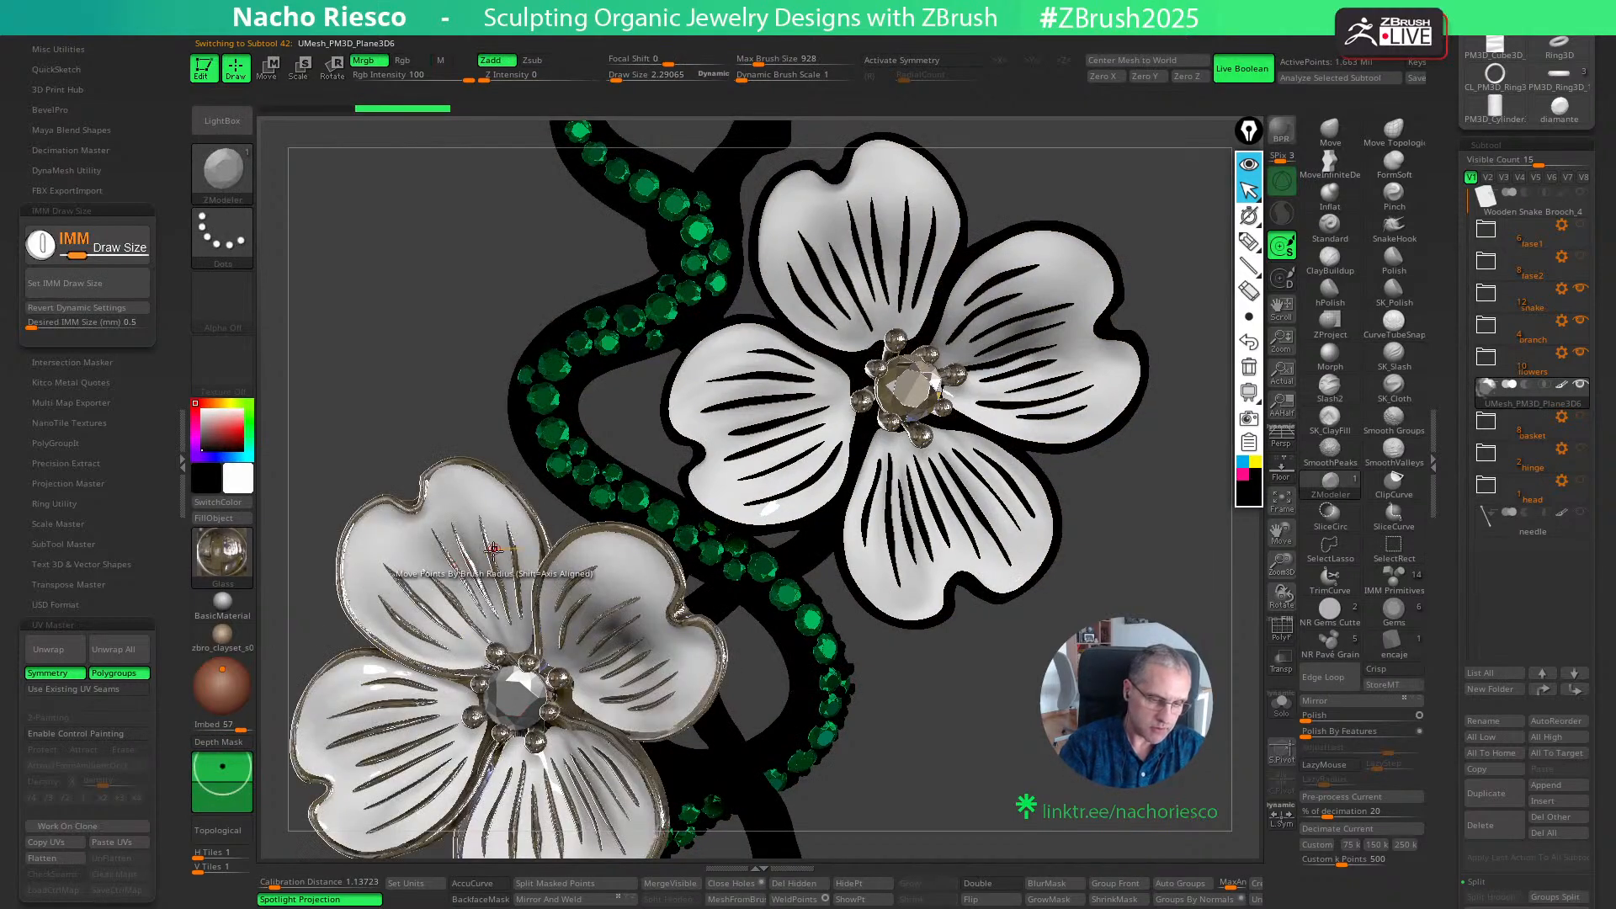
{"action": "left_click", "coordinate": [229, 503]}
{"action": "left_click", "coordinate": [223, 518]}
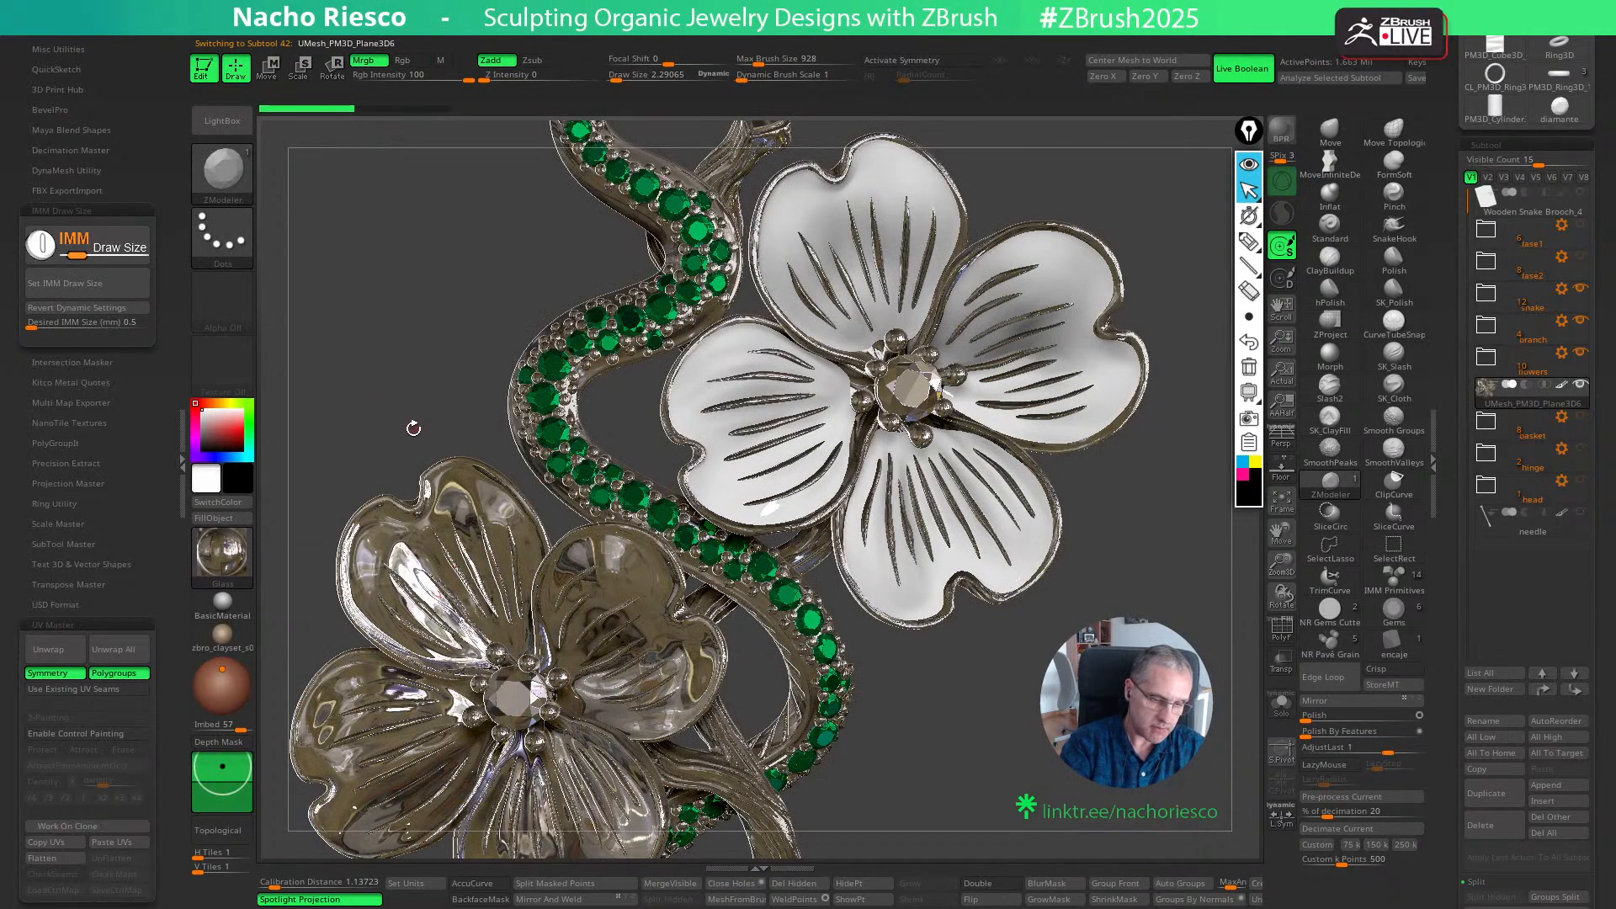
{"action": "left_click", "coordinate": [1282, 707]}
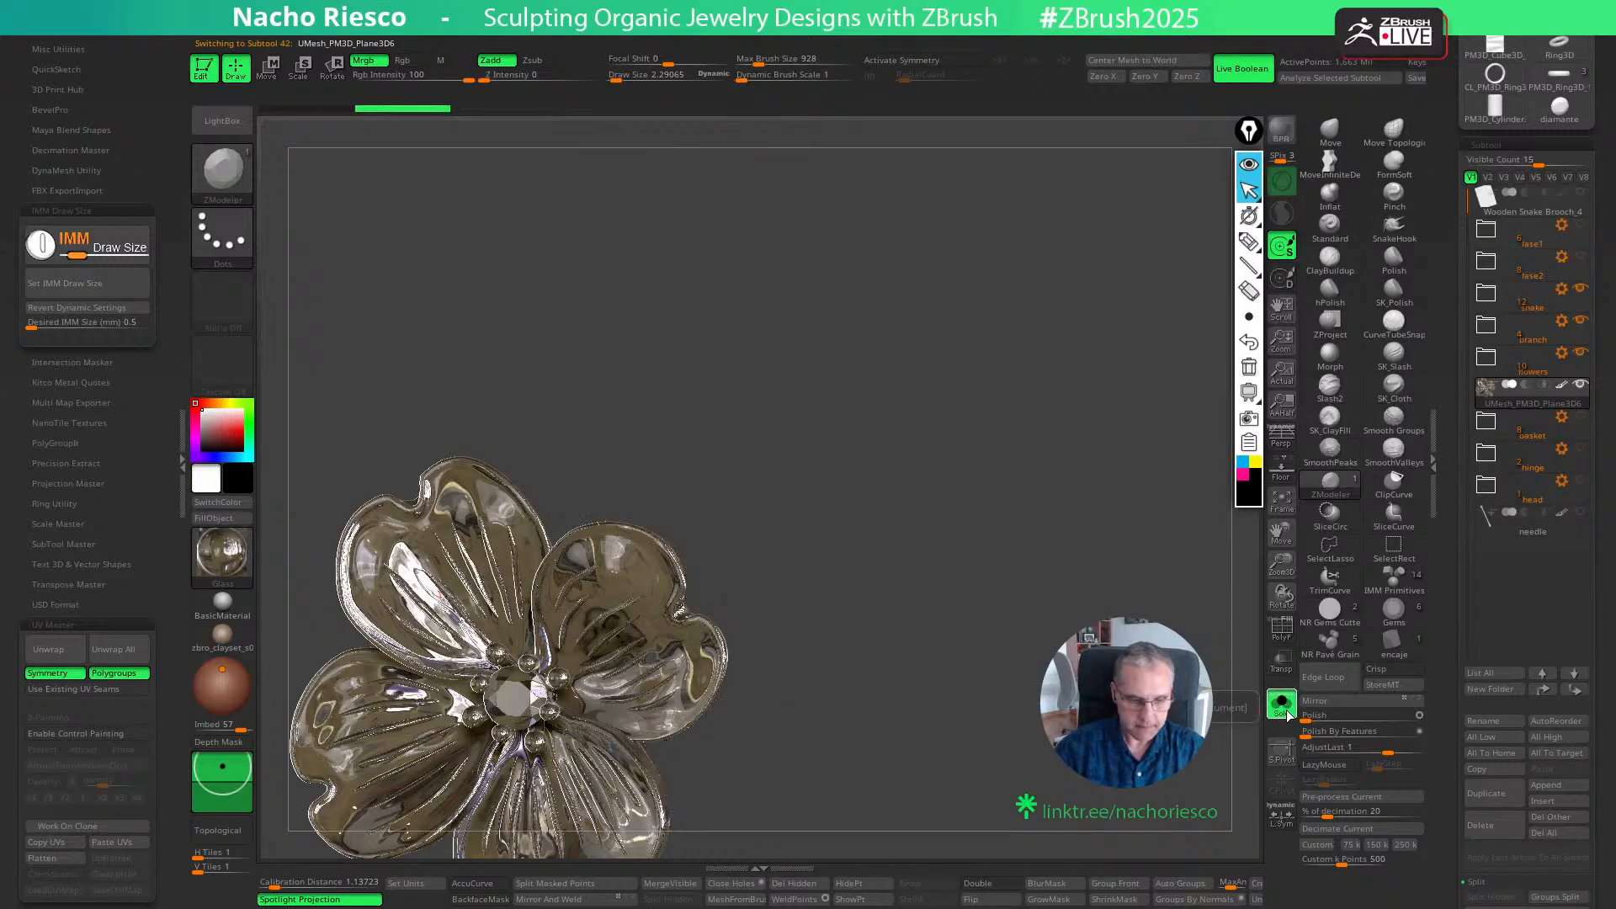
{"action": "left_click", "coordinate": [1283, 707]}
{"action": "key", "text": "ctrl+z"}
- Isolate the lower flower's centre gem, fill only it with the Glass material and unhide the rest of the flower
{"action": "left_click", "coordinate": [532, 698], "text": "ctrl+shift"}
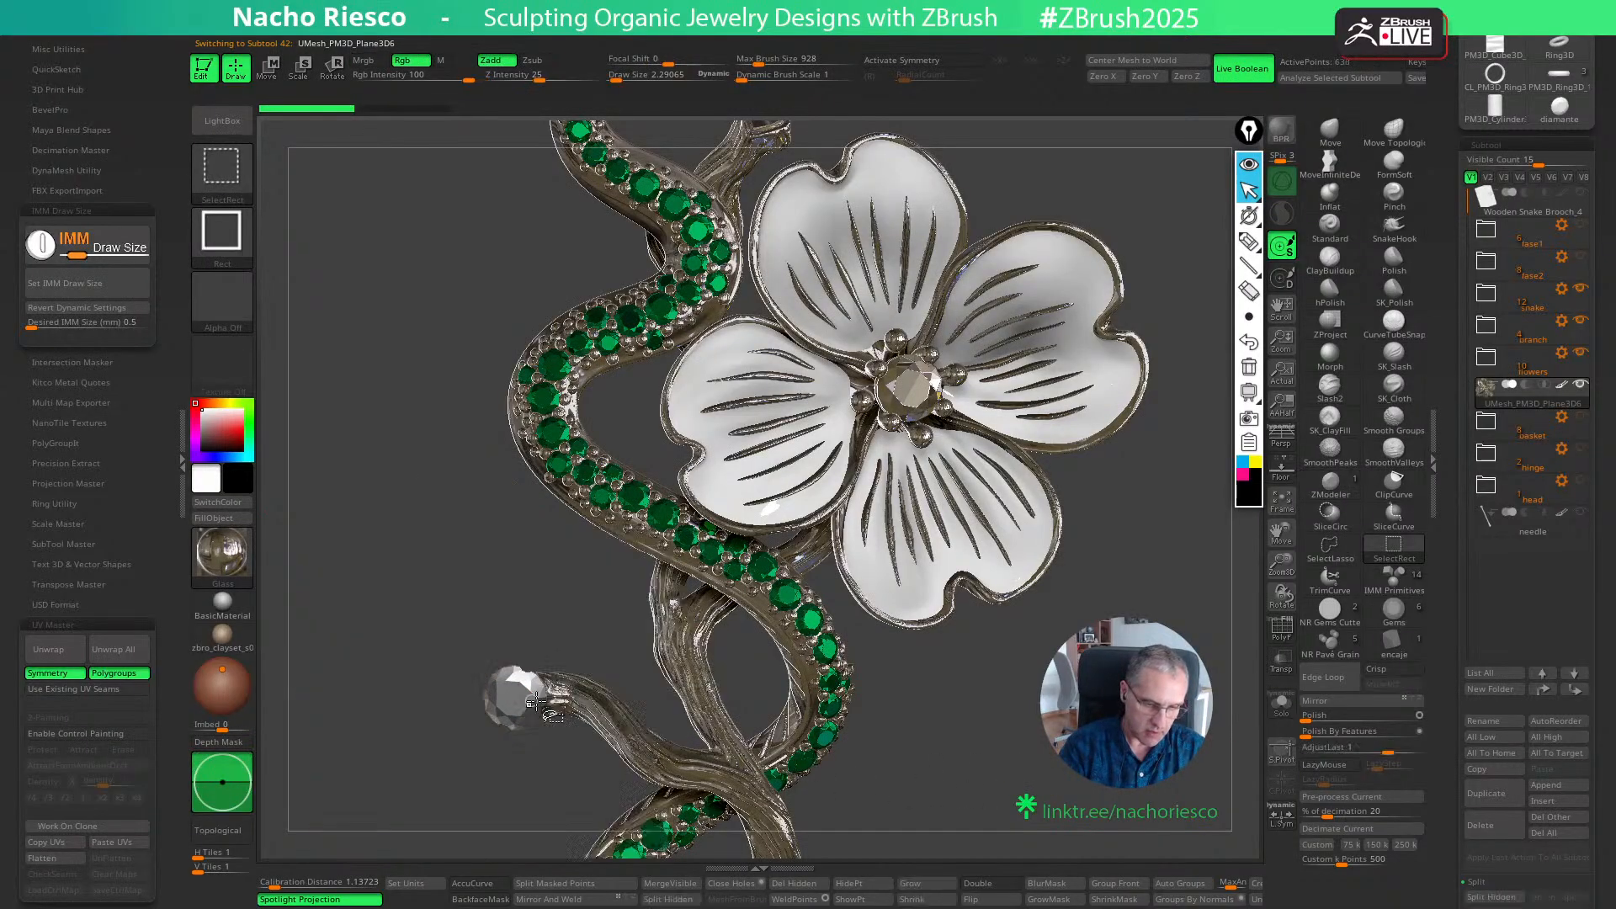
{"action": "left_click", "coordinate": [239, 519]}
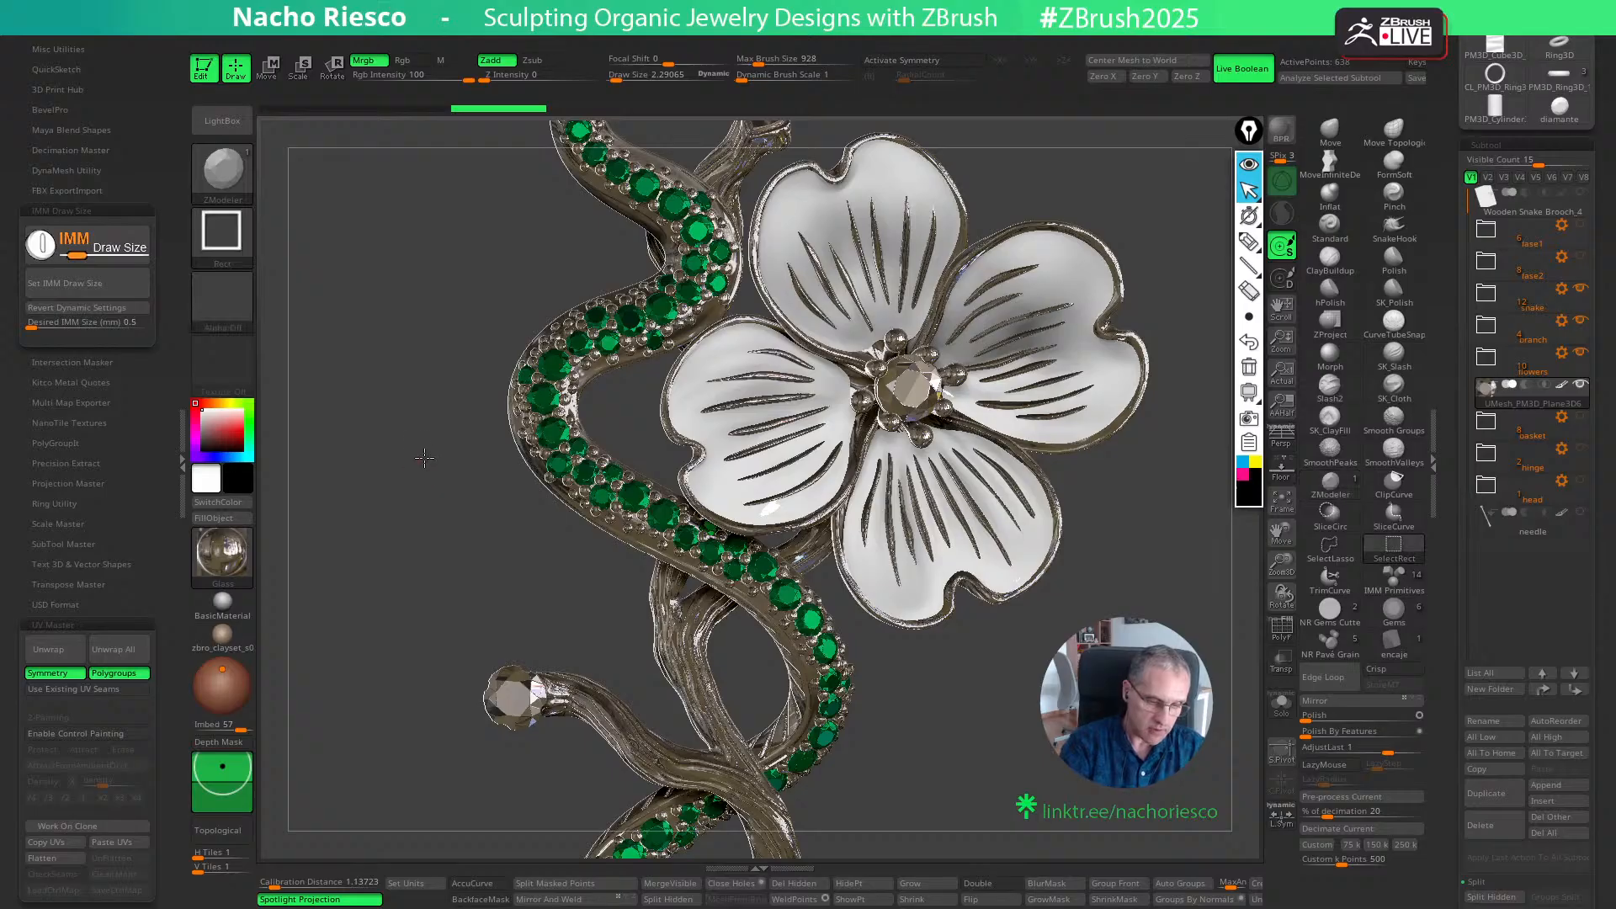
{"action": "left_click", "coordinate": [412, 459], "text": "ctrl+shift"}
- Return the brooch's unfilled metal to the NR_Oro Viejo material and select the snake's body
{"action": "left_click", "coordinate": [223, 556]}
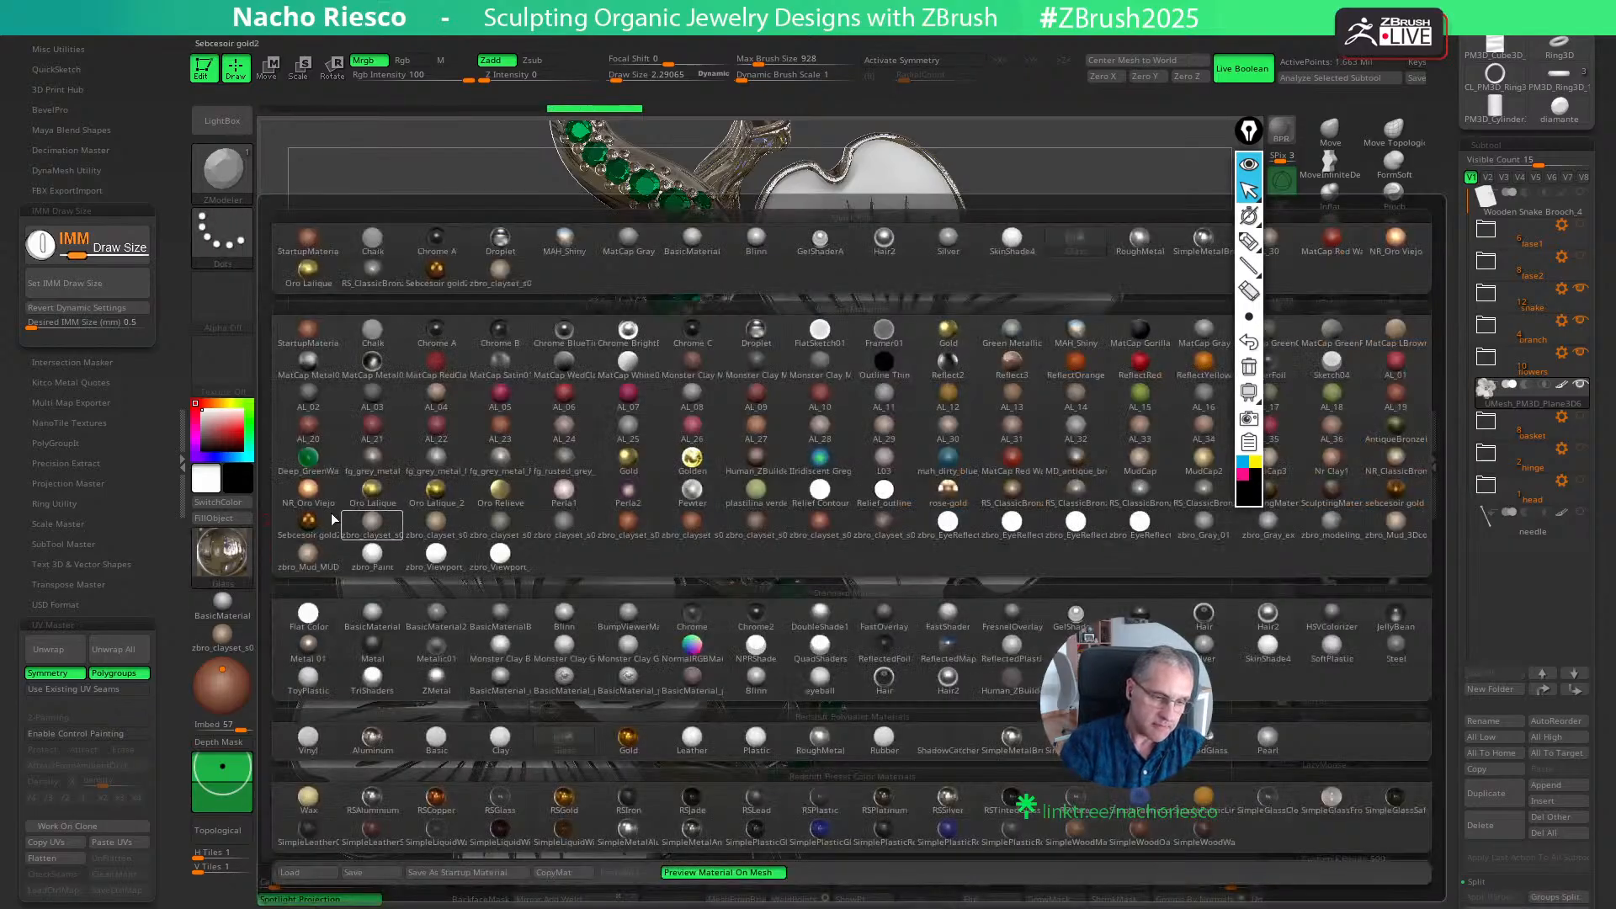
{"action": "left_click", "coordinate": [371, 526]}
{"action": "left_click_drag", "start_coordinate": [1062, 637], "coordinate": [1111, 656], "text": "alt"}
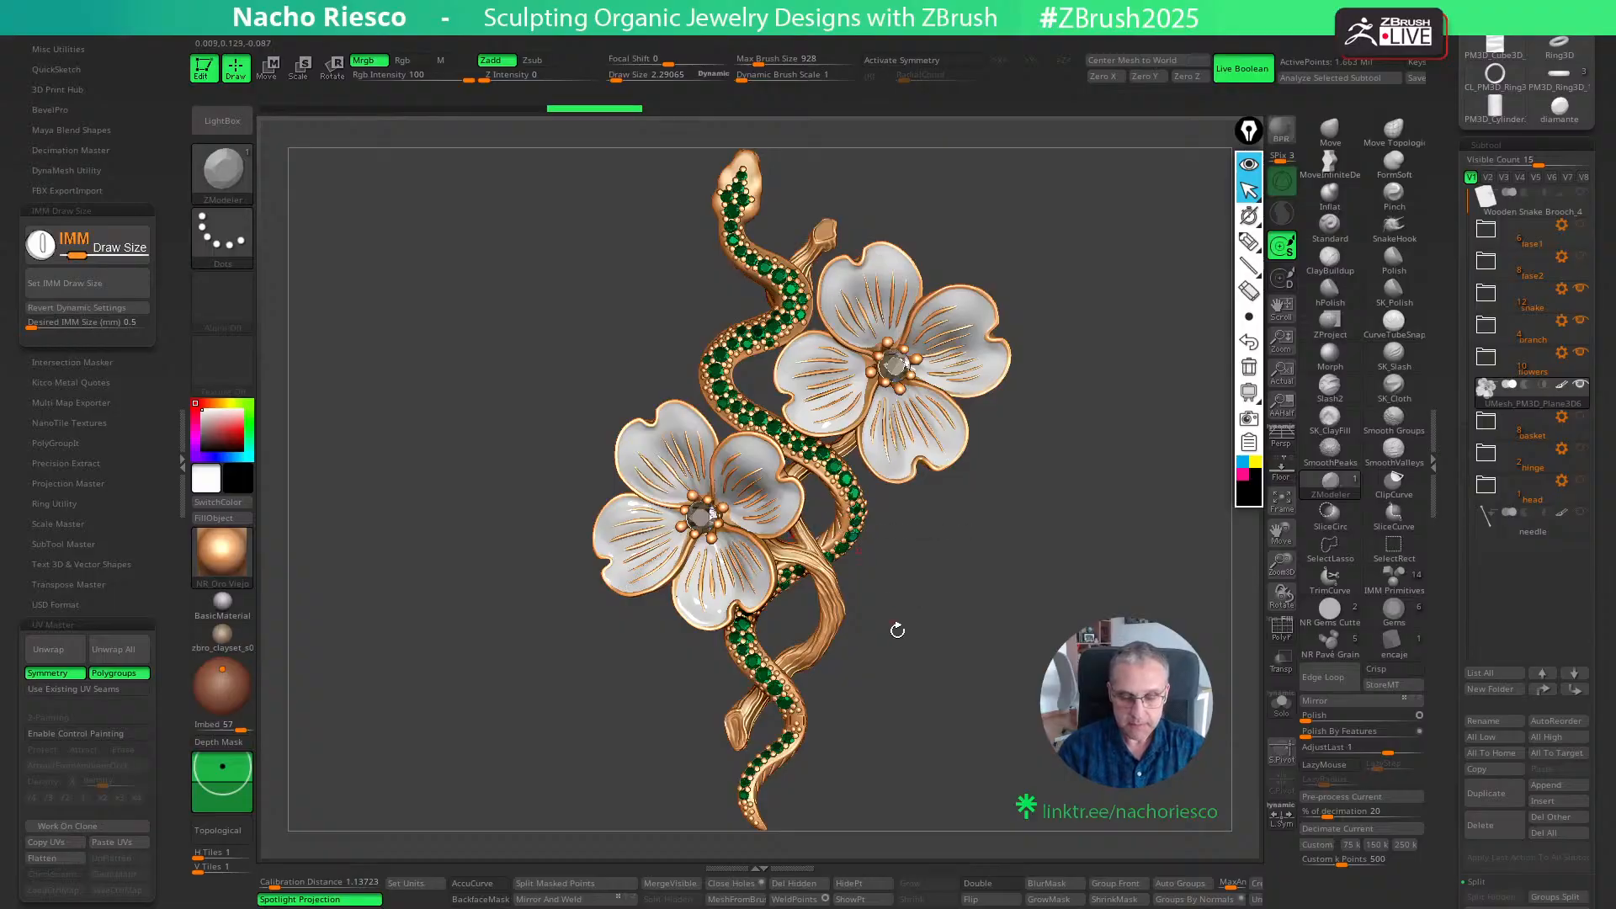
{"action": "left_click_drag", "start_coordinate": [911, 631], "coordinate": [893, 659], "text": "alt"}
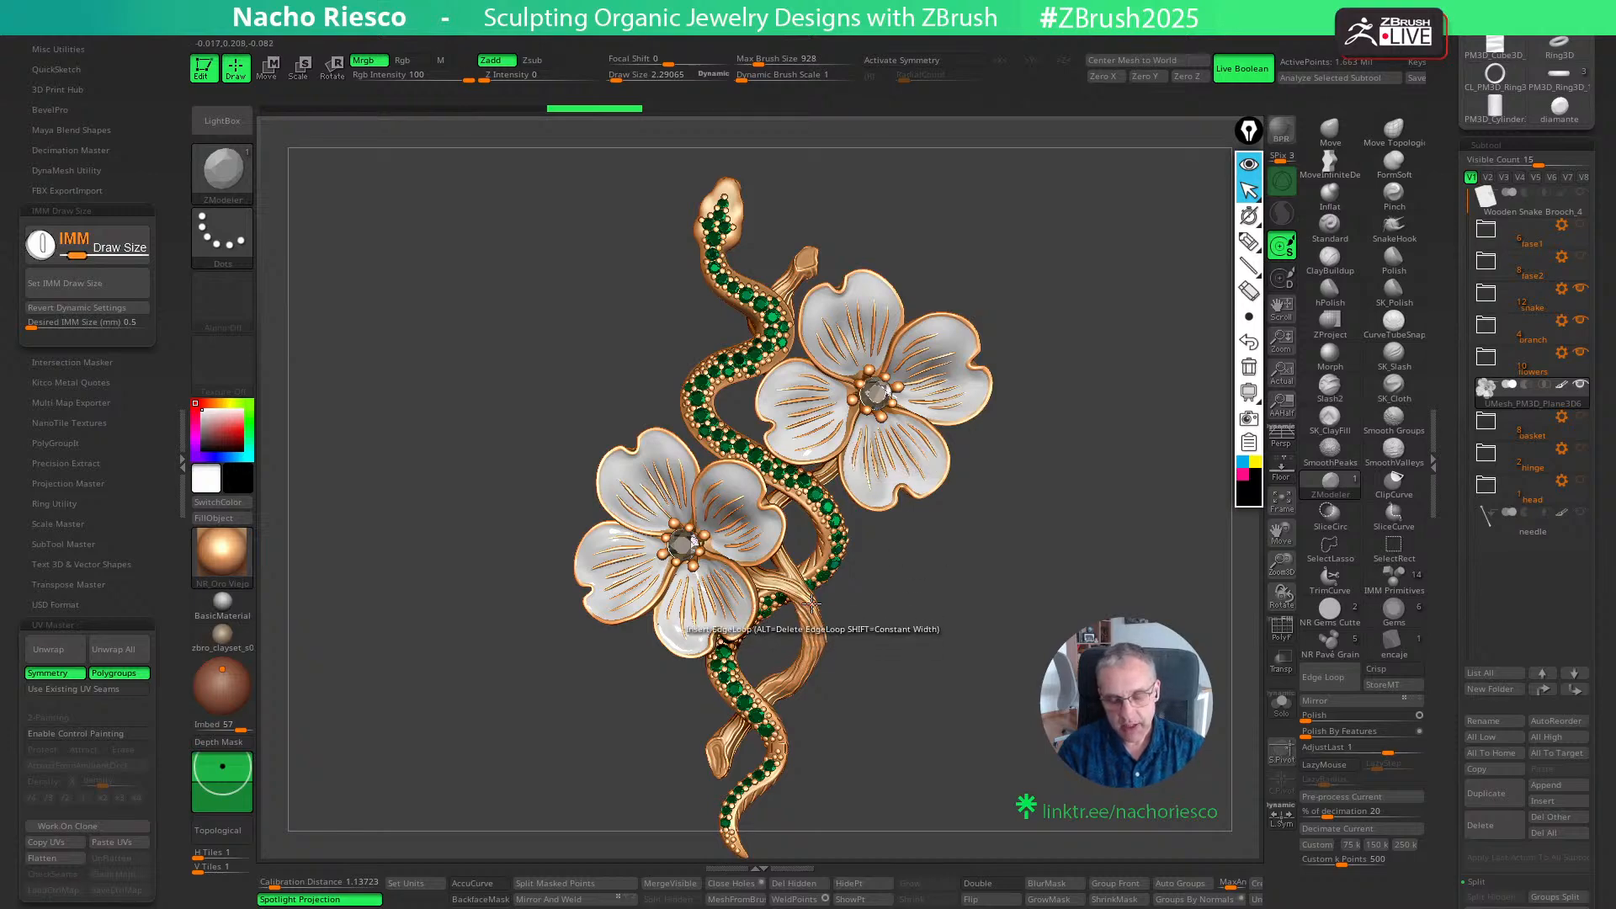
{"action": "left_click", "coordinate": [823, 531], "text": "alt"}
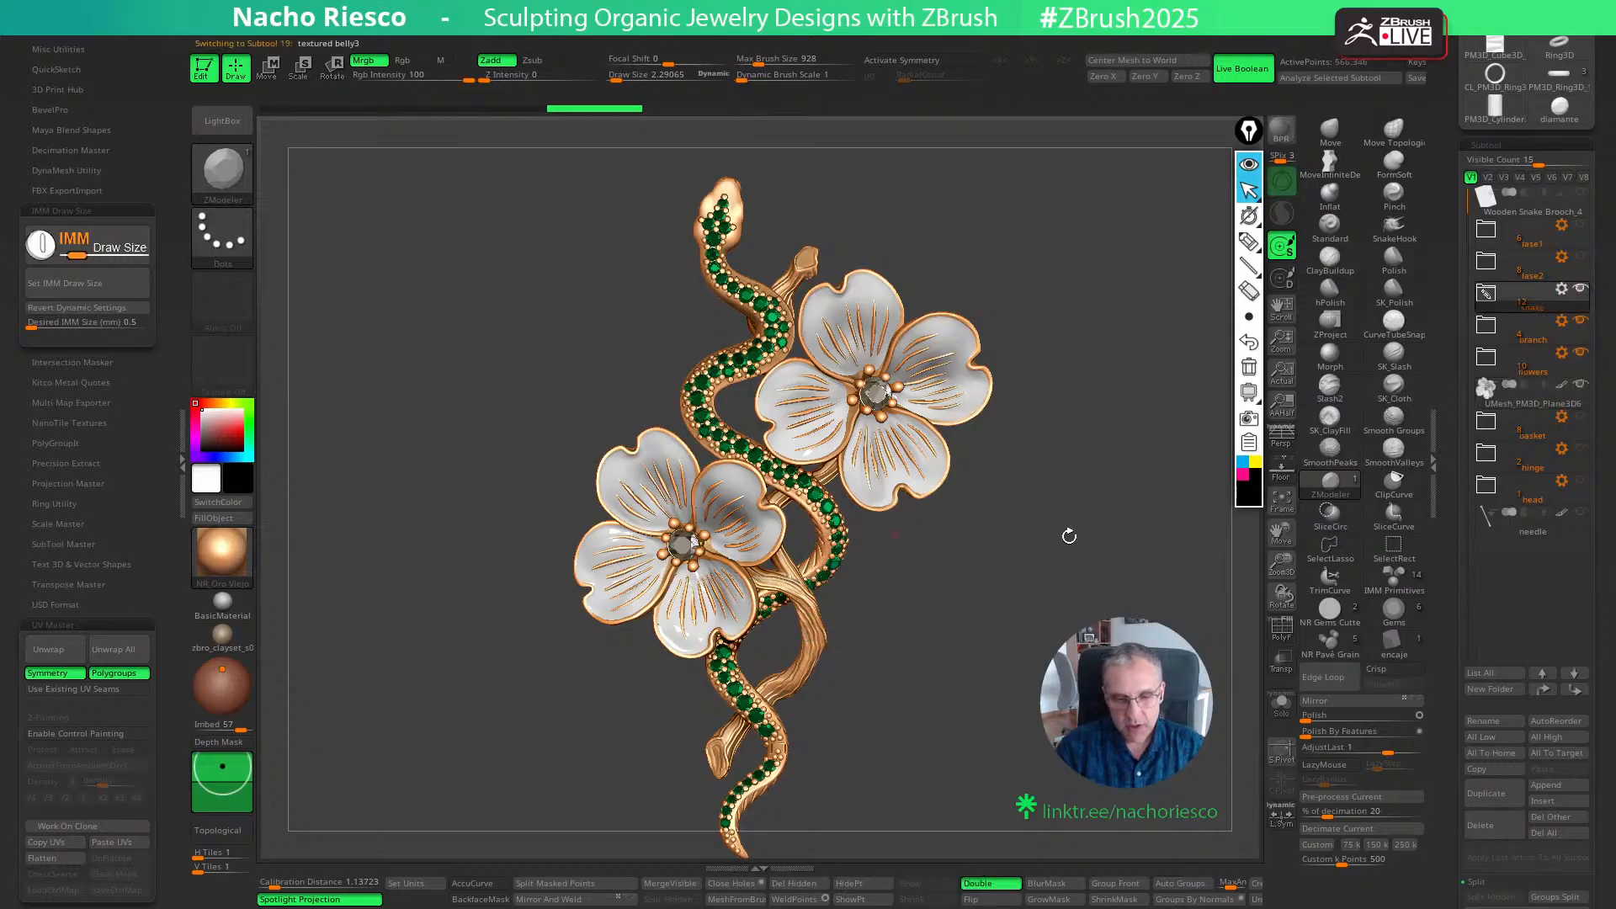
- Isolate the snake's body, copy the NR_Oro Viejo material and paste it over the AL_30 material
{"action": "left_click", "coordinate": [1281, 702]}
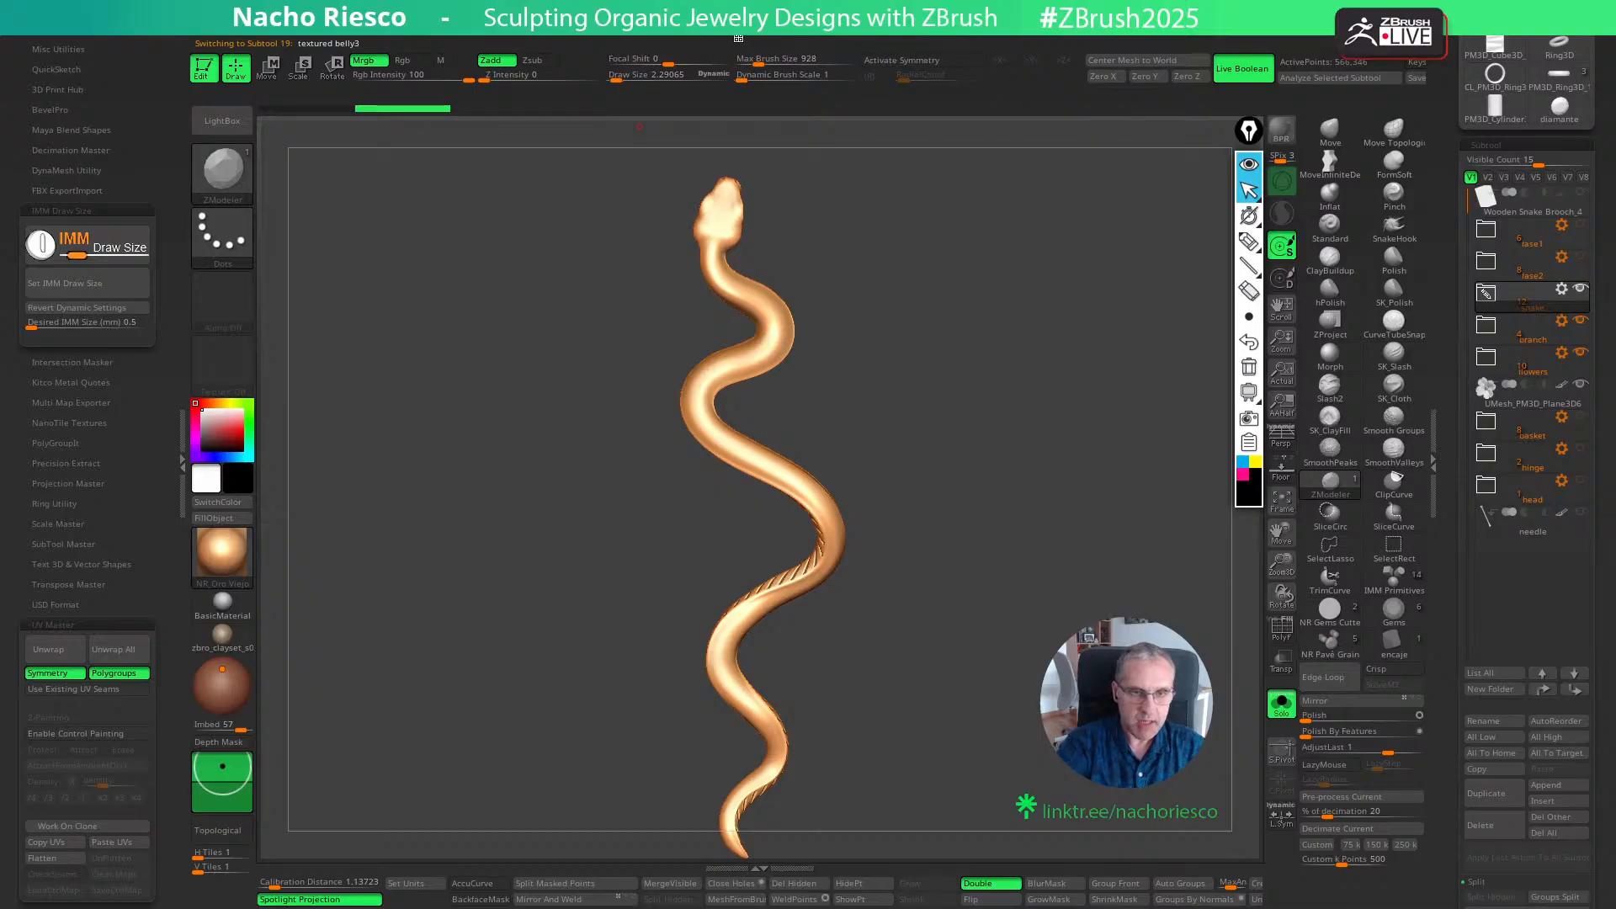
{"action": "left_click", "coordinate": [673, 39]}
{"action": "left_click", "coordinate": [659, 45]}
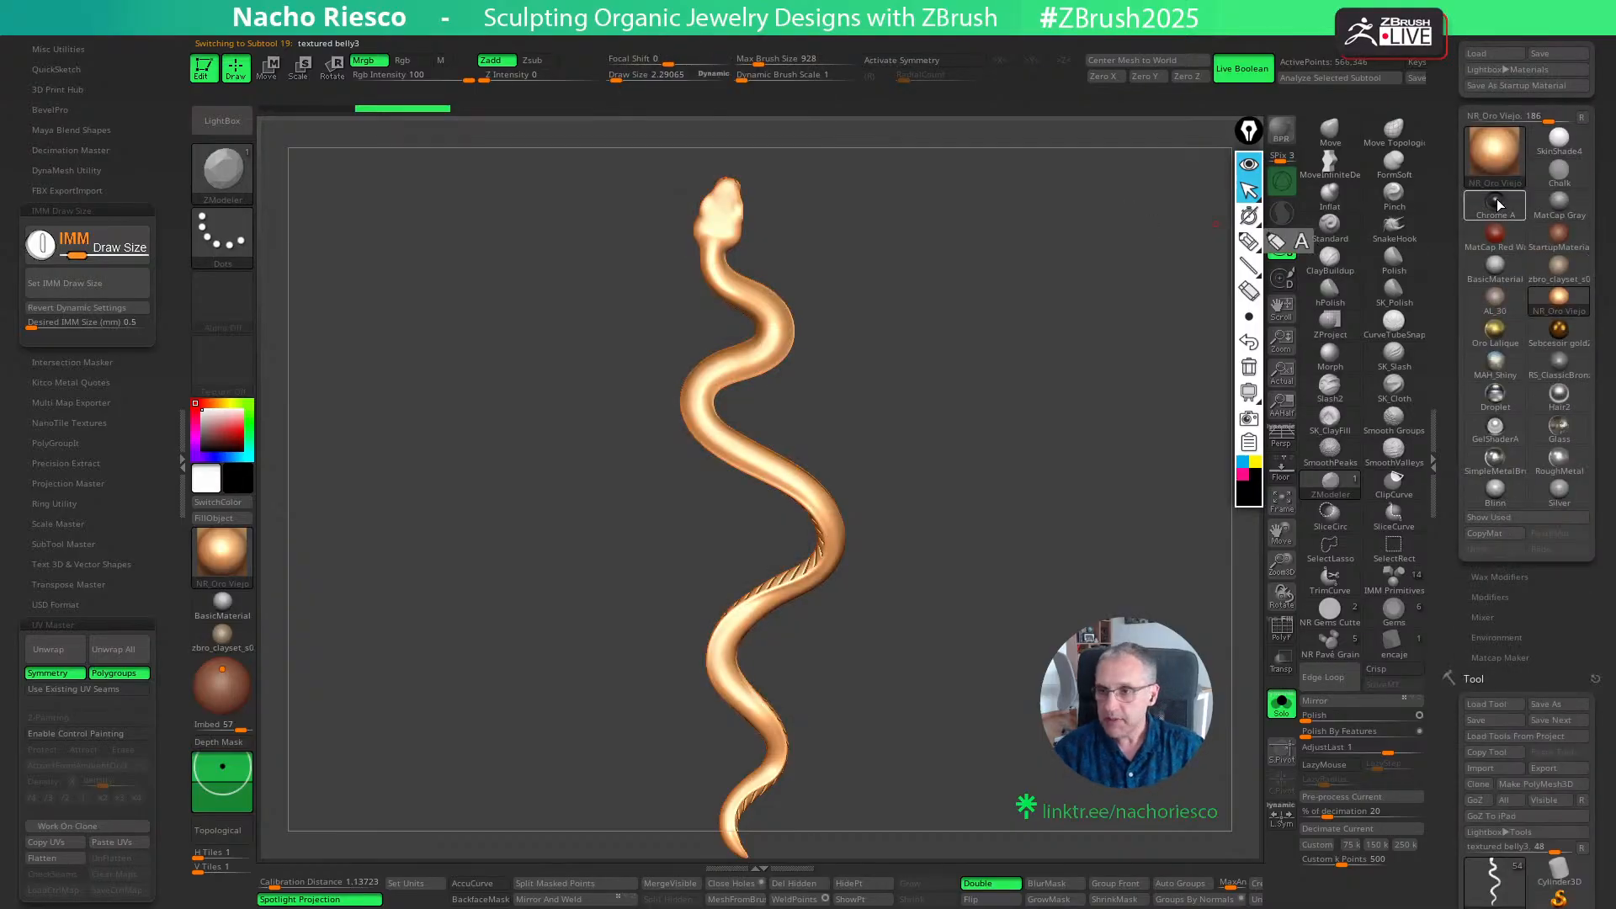
{"action": "left_click", "coordinate": [1489, 535]}
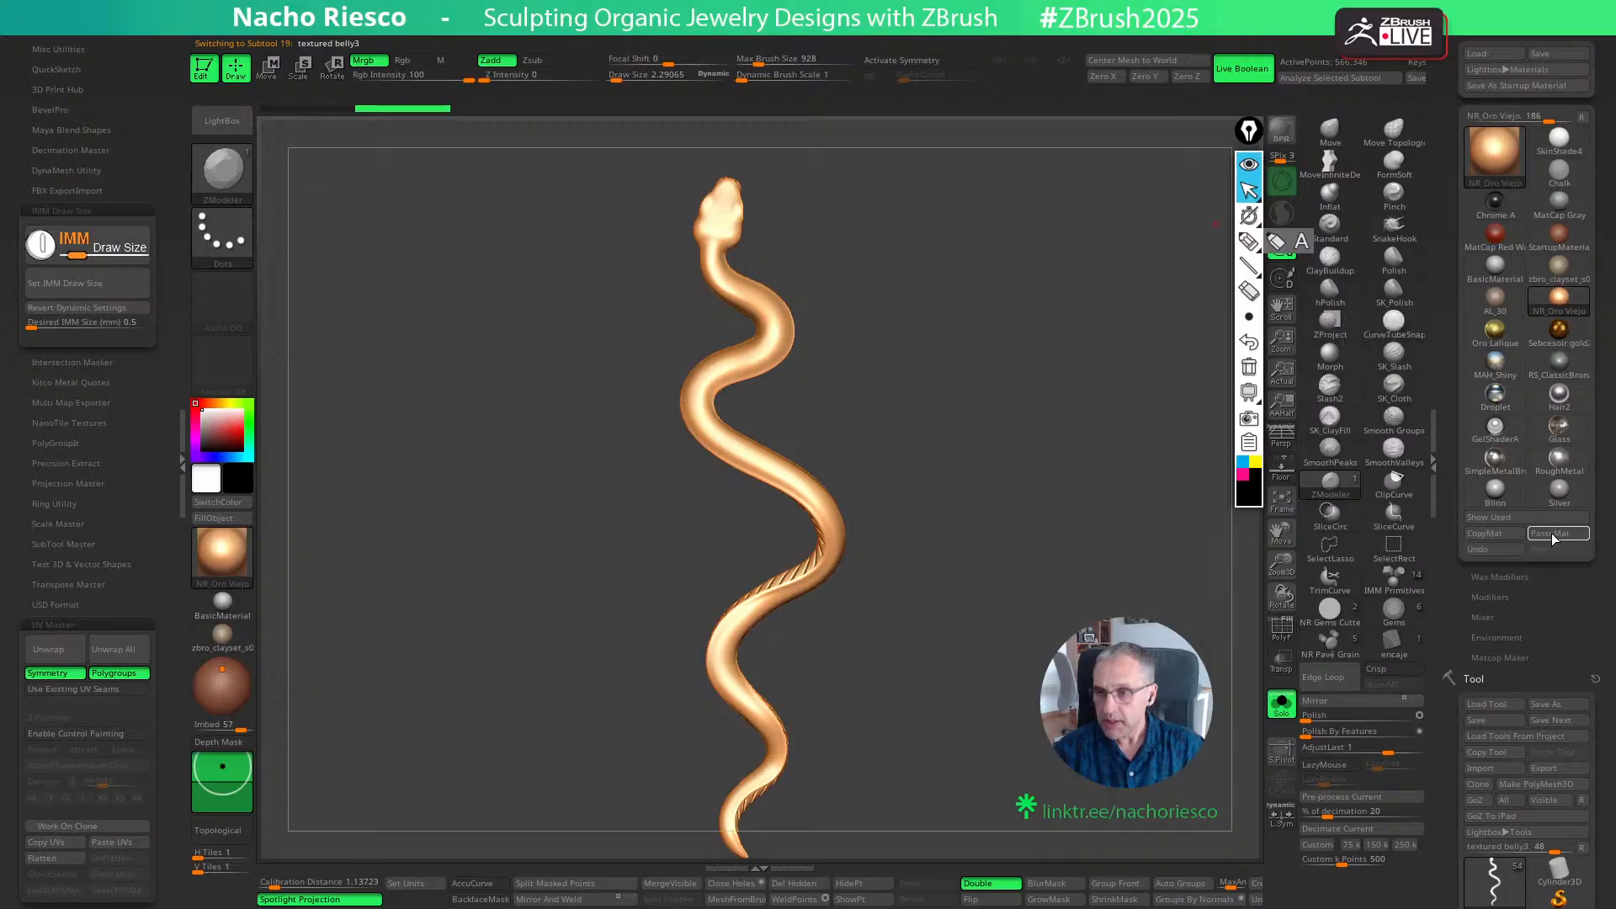
{"action": "mouse_move", "coordinate": [1567, 488]}
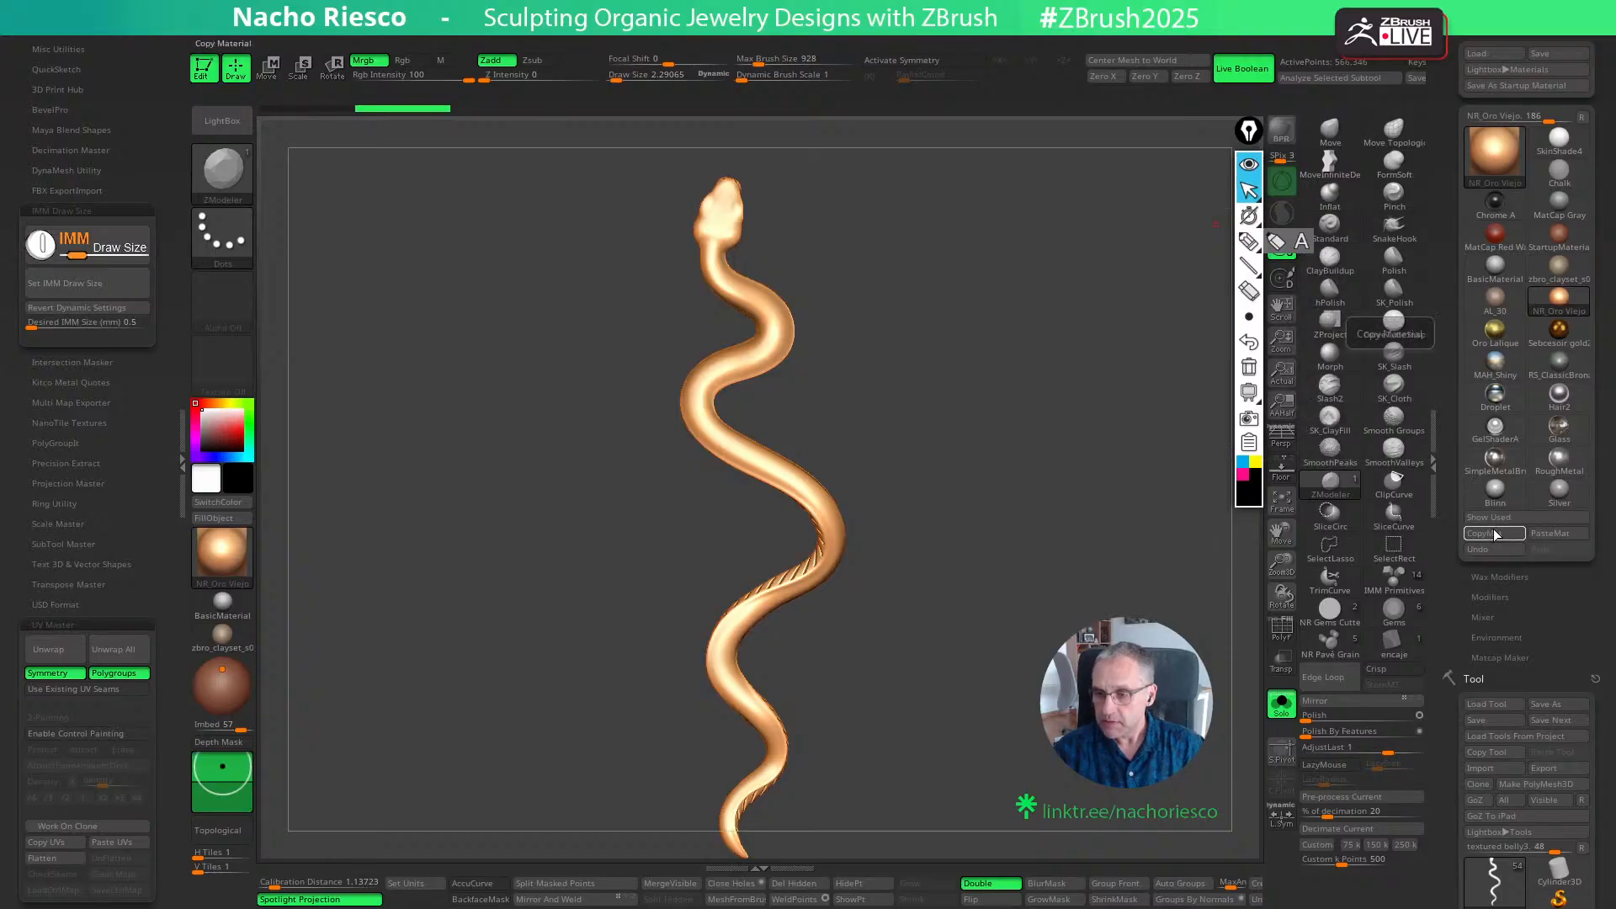
{"action": "left_click", "coordinate": [1495, 296]}
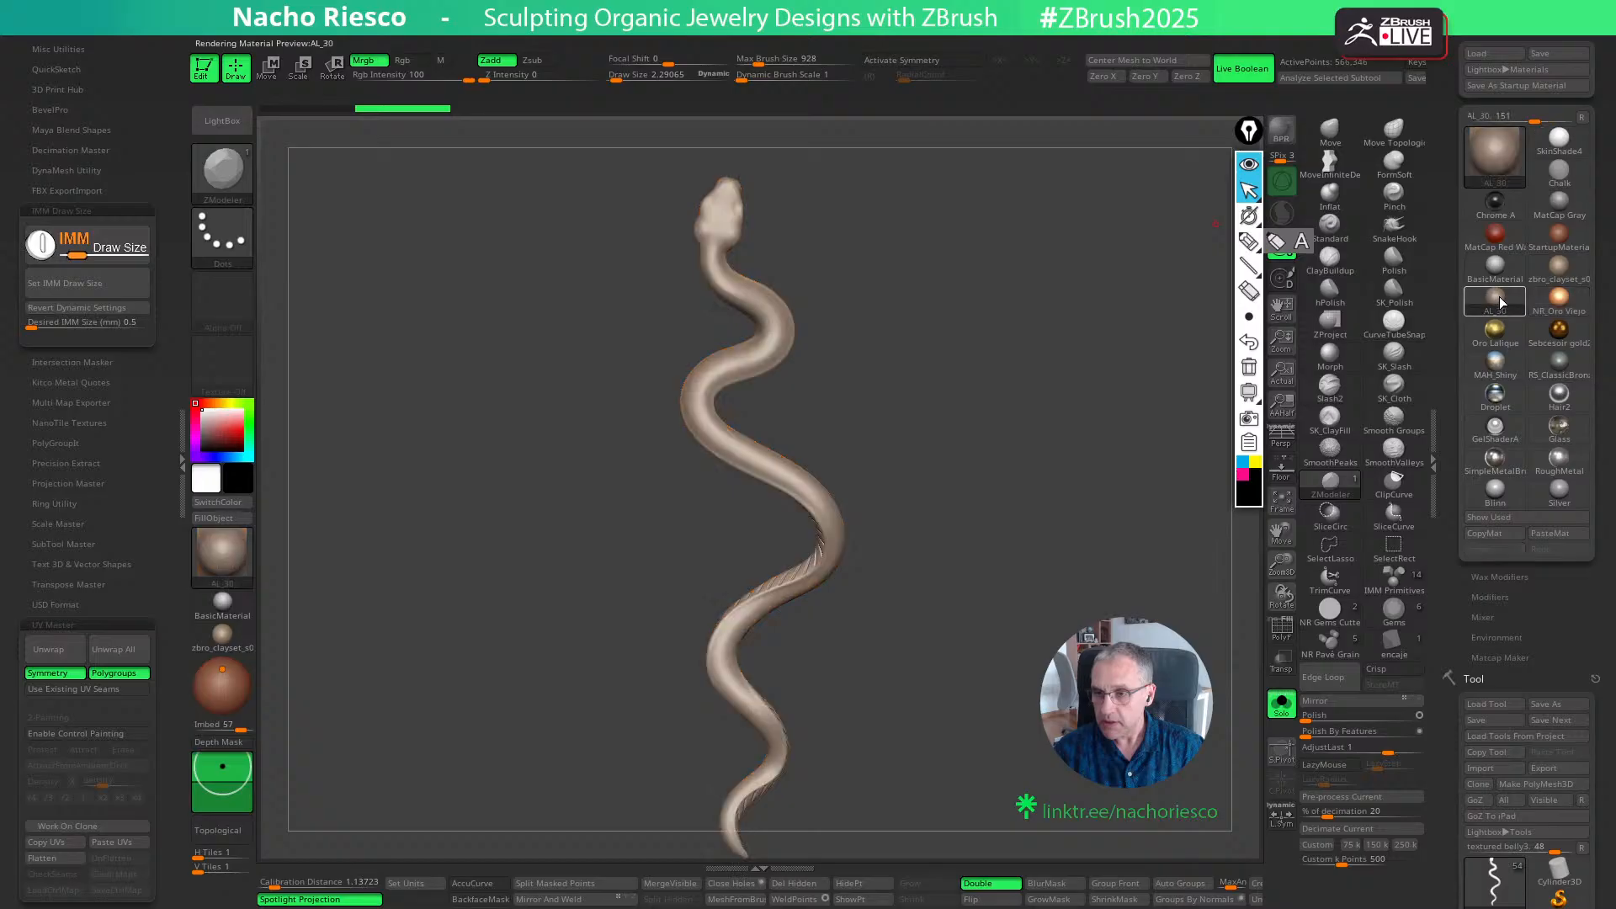
{"action": "left_click", "coordinate": [1548, 534]}
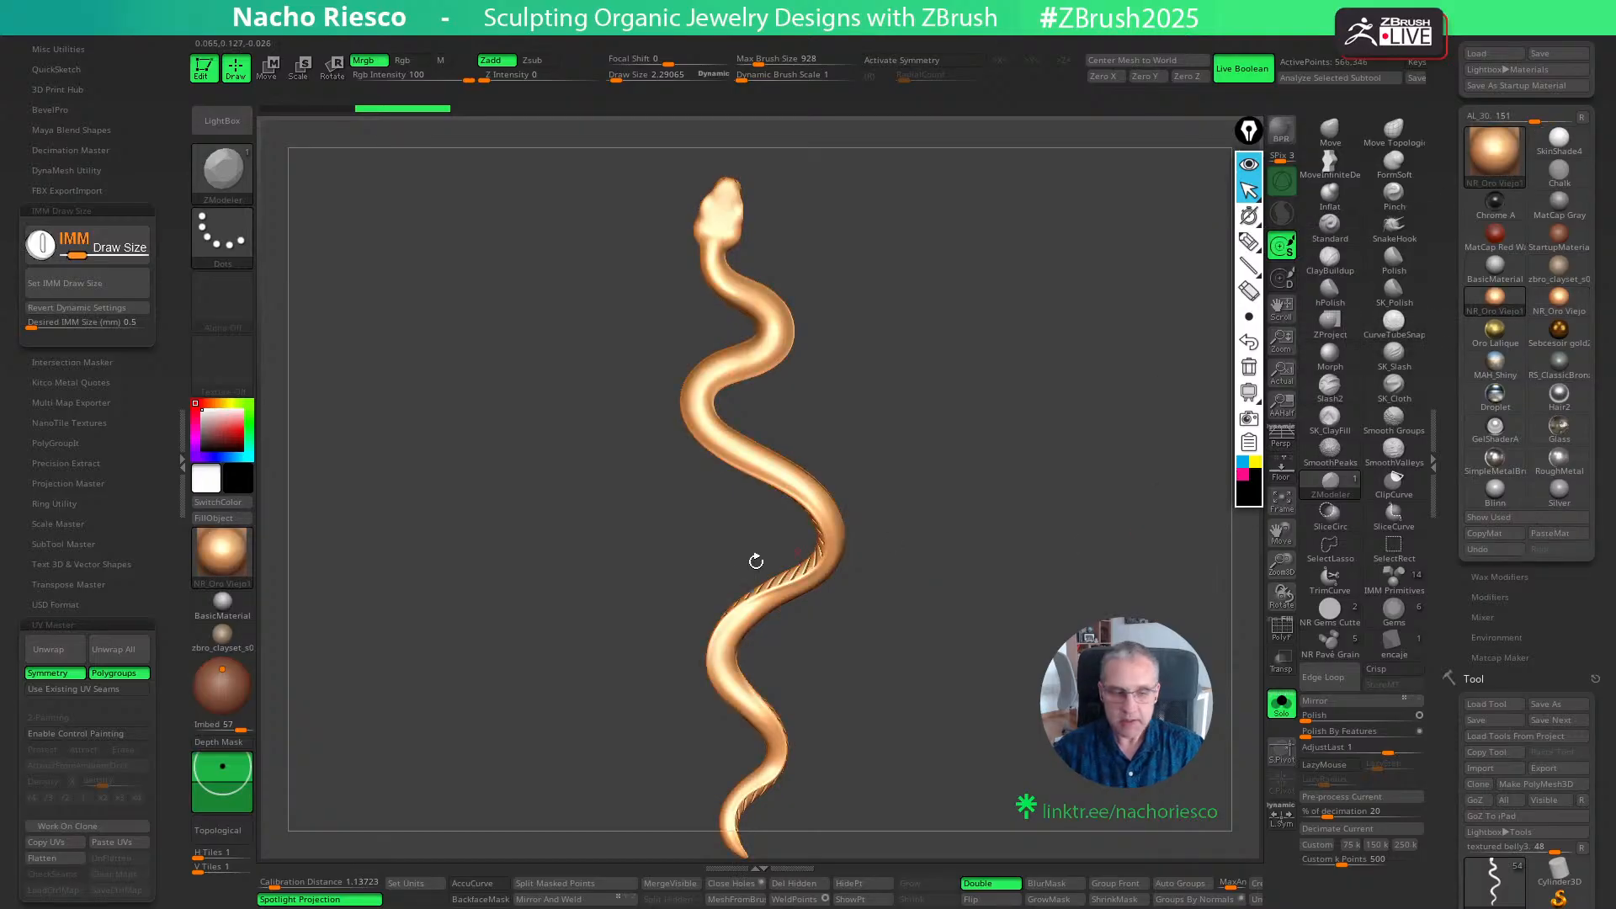
- Turn the pasted material into white metal with a white colour swatch and both Monochromatic A and Monochromatic B set to 1
{"action": "left_click", "coordinate": [1494, 599]}
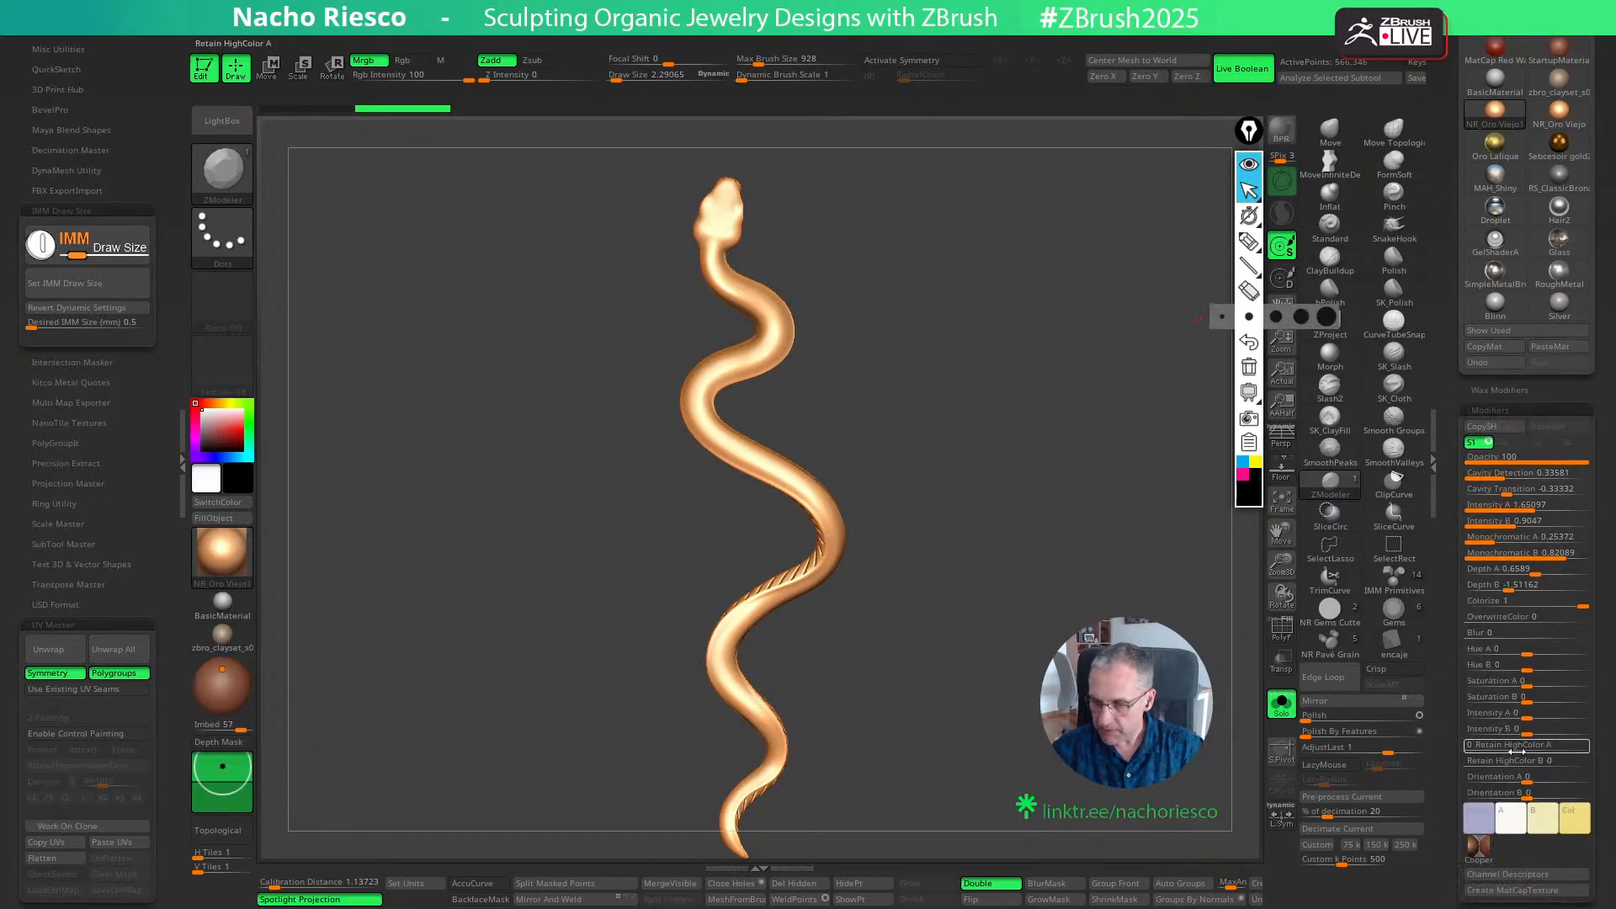
{"action": "left_click", "coordinate": [1572, 817]}
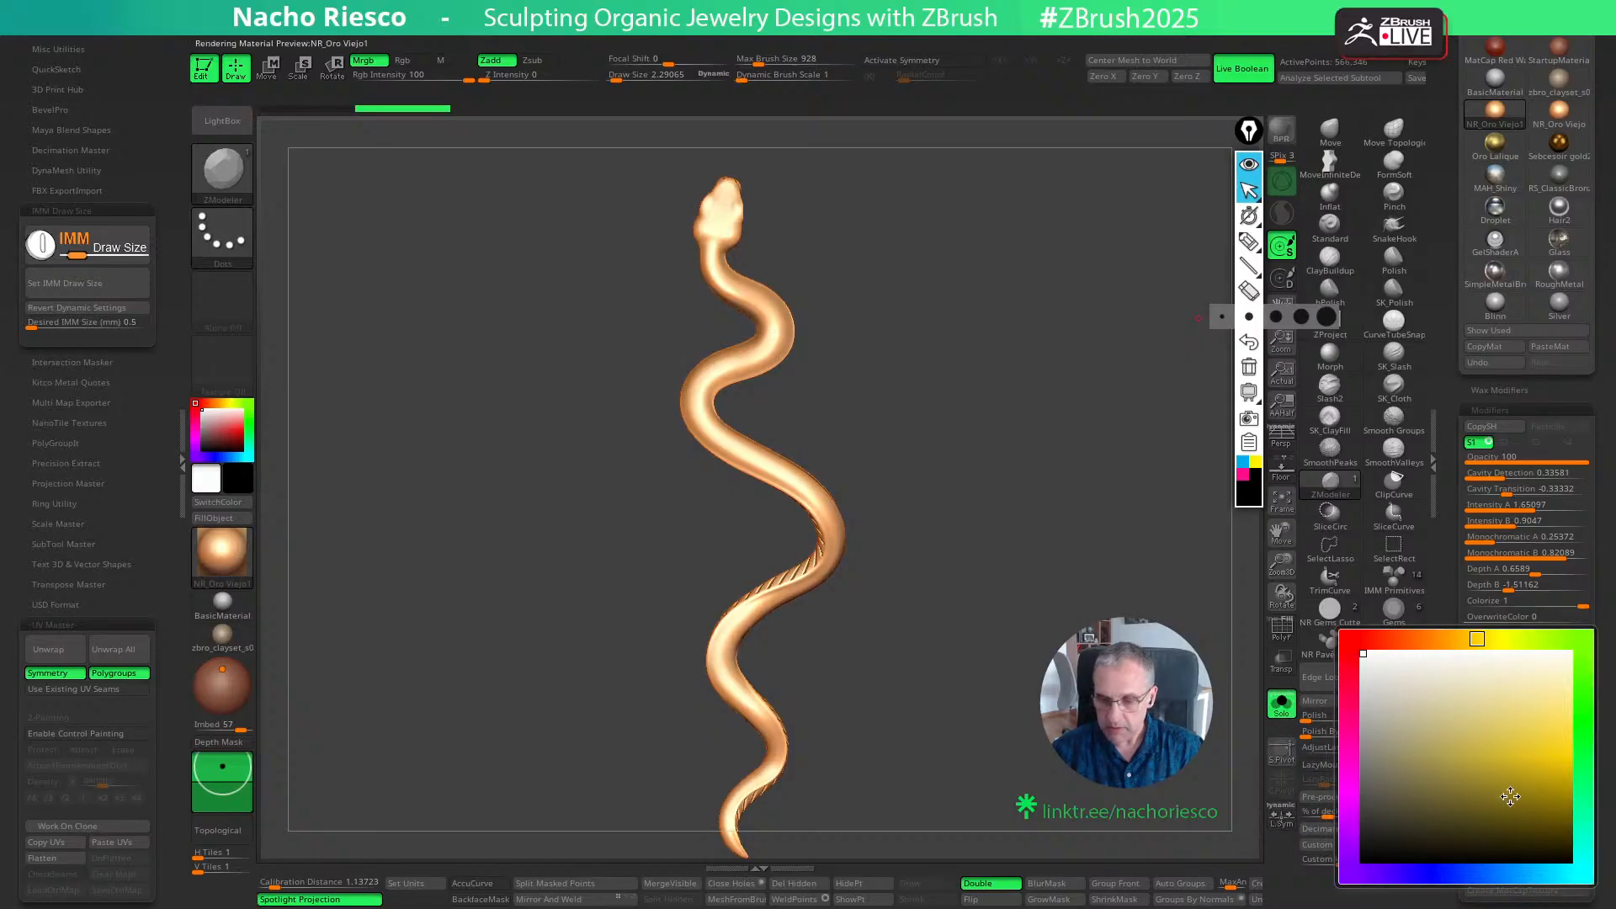
{"action": "left_click", "coordinate": [1532, 805]}
{"action": "left_click", "coordinate": [1378, 665]}
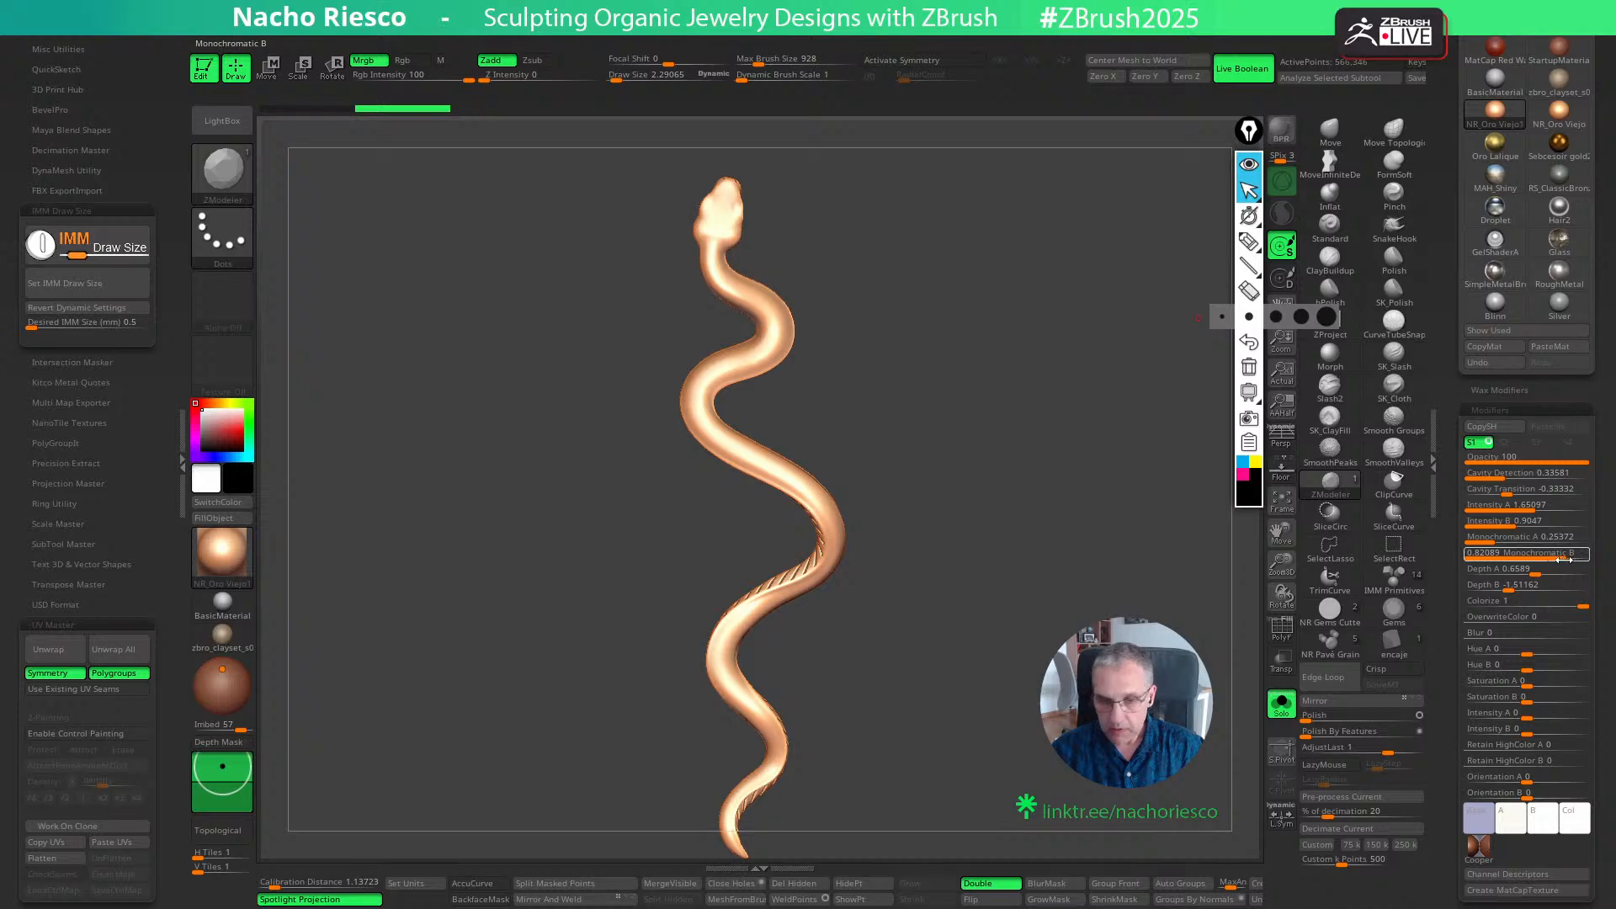
{"action": "left_click_drag", "start_coordinate": [1563, 558], "coordinate": [1604, 560]}
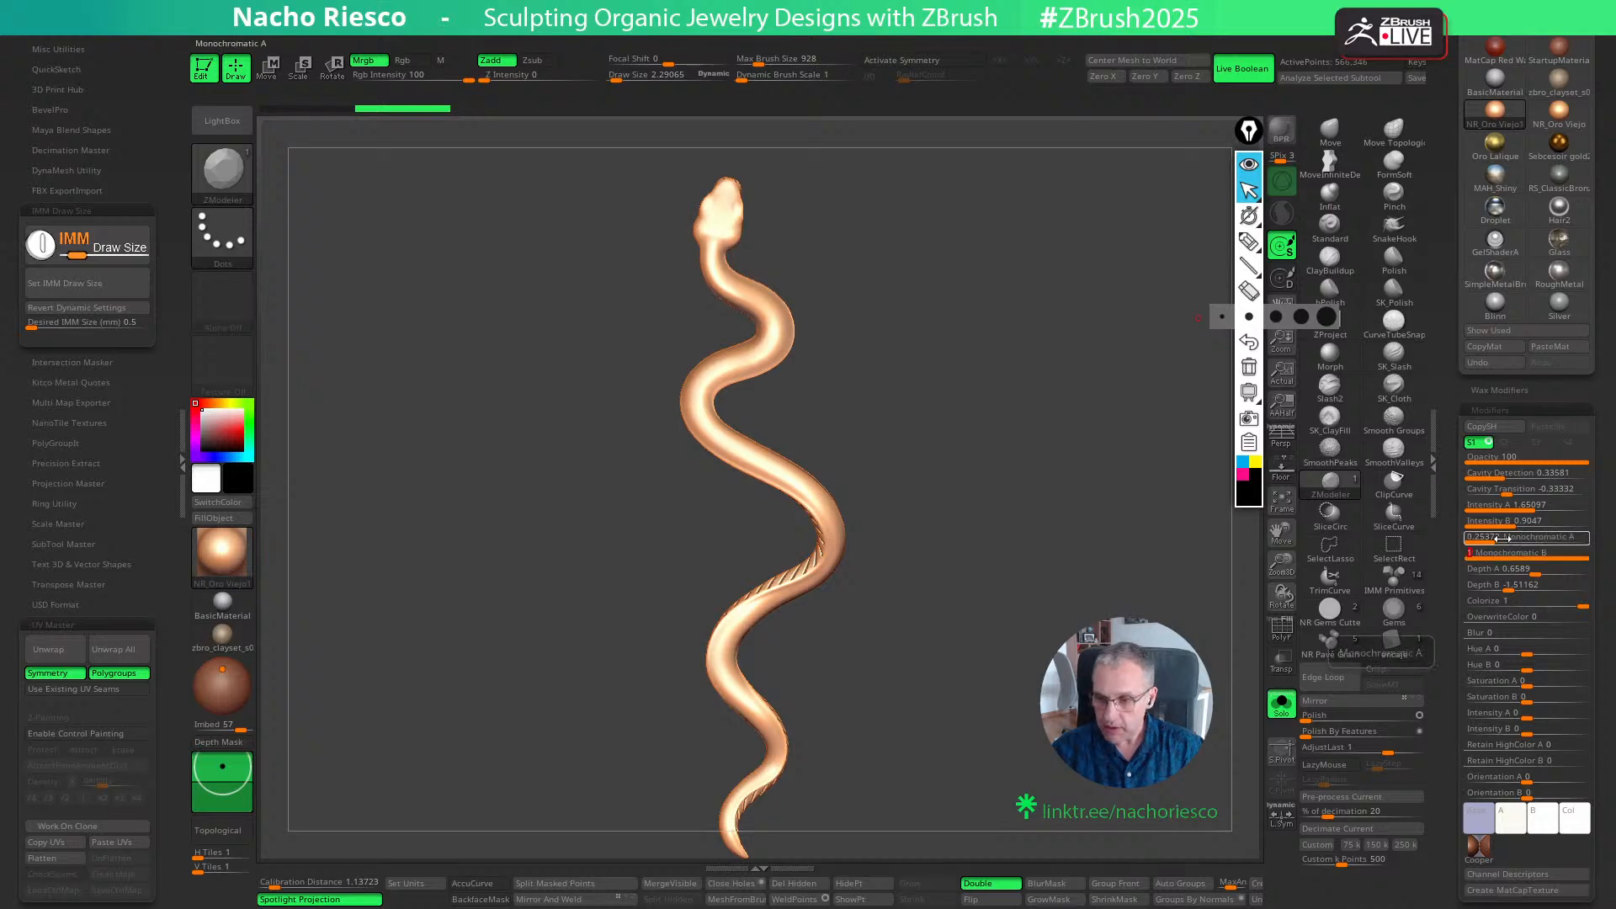
{"action": "left_click_drag", "start_coordinate": [1485, 538], "coordinate": [1603, 540]}
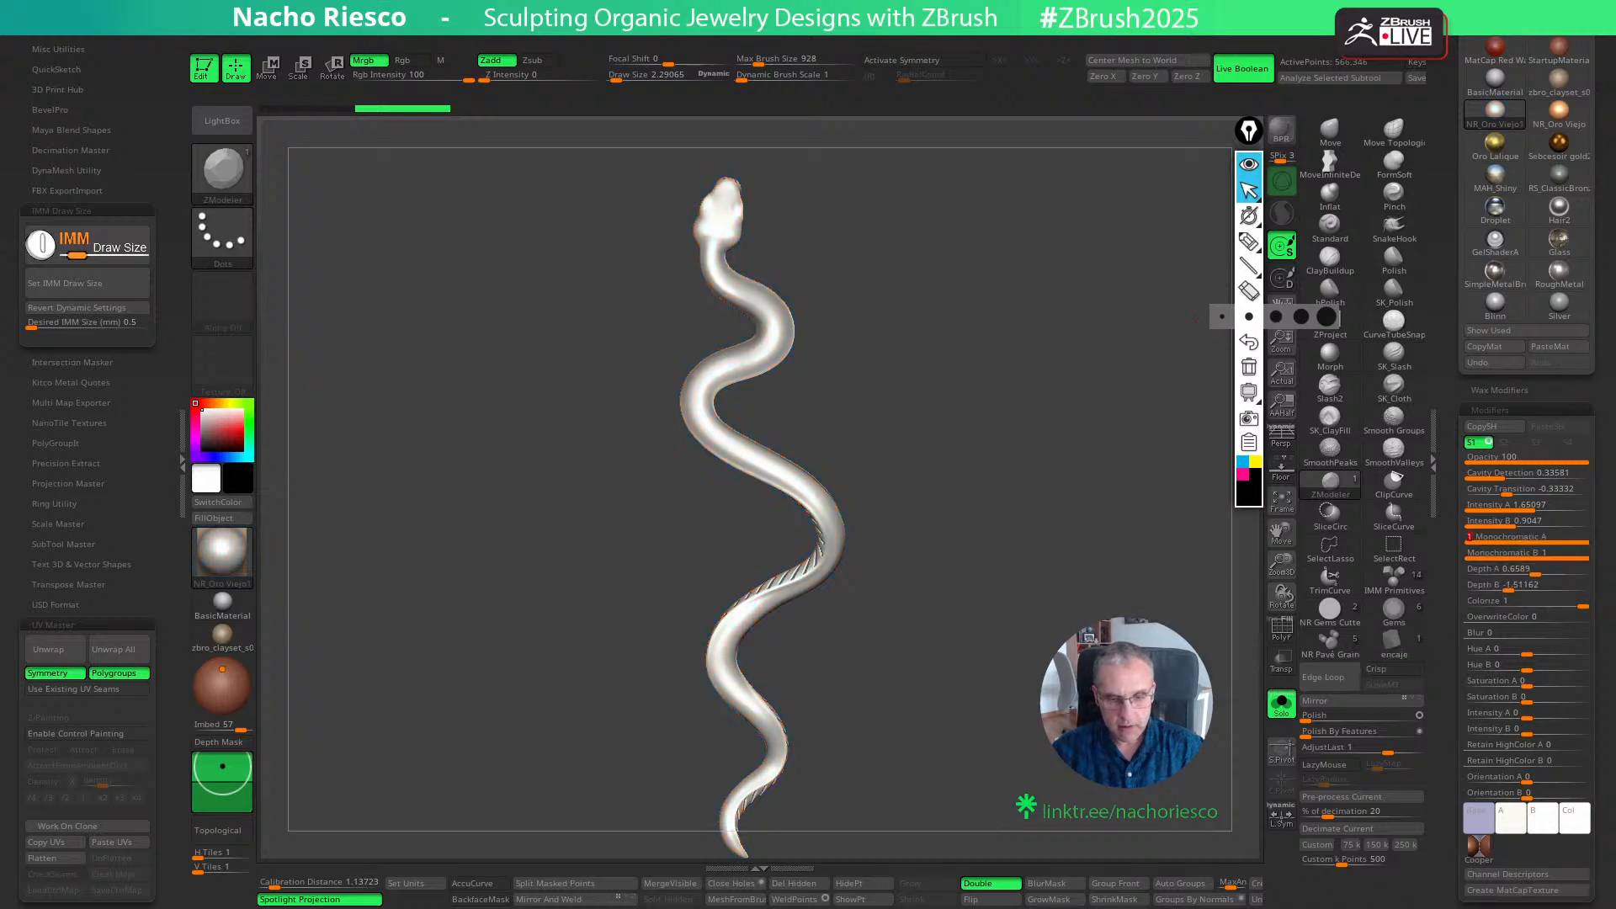
- Keep the white metal material filled on the snake's body, show the full brooch and return the unfilled parts to NR_Oro Viejo
{"action": "left_click", "coordinate": [1281, 703]}
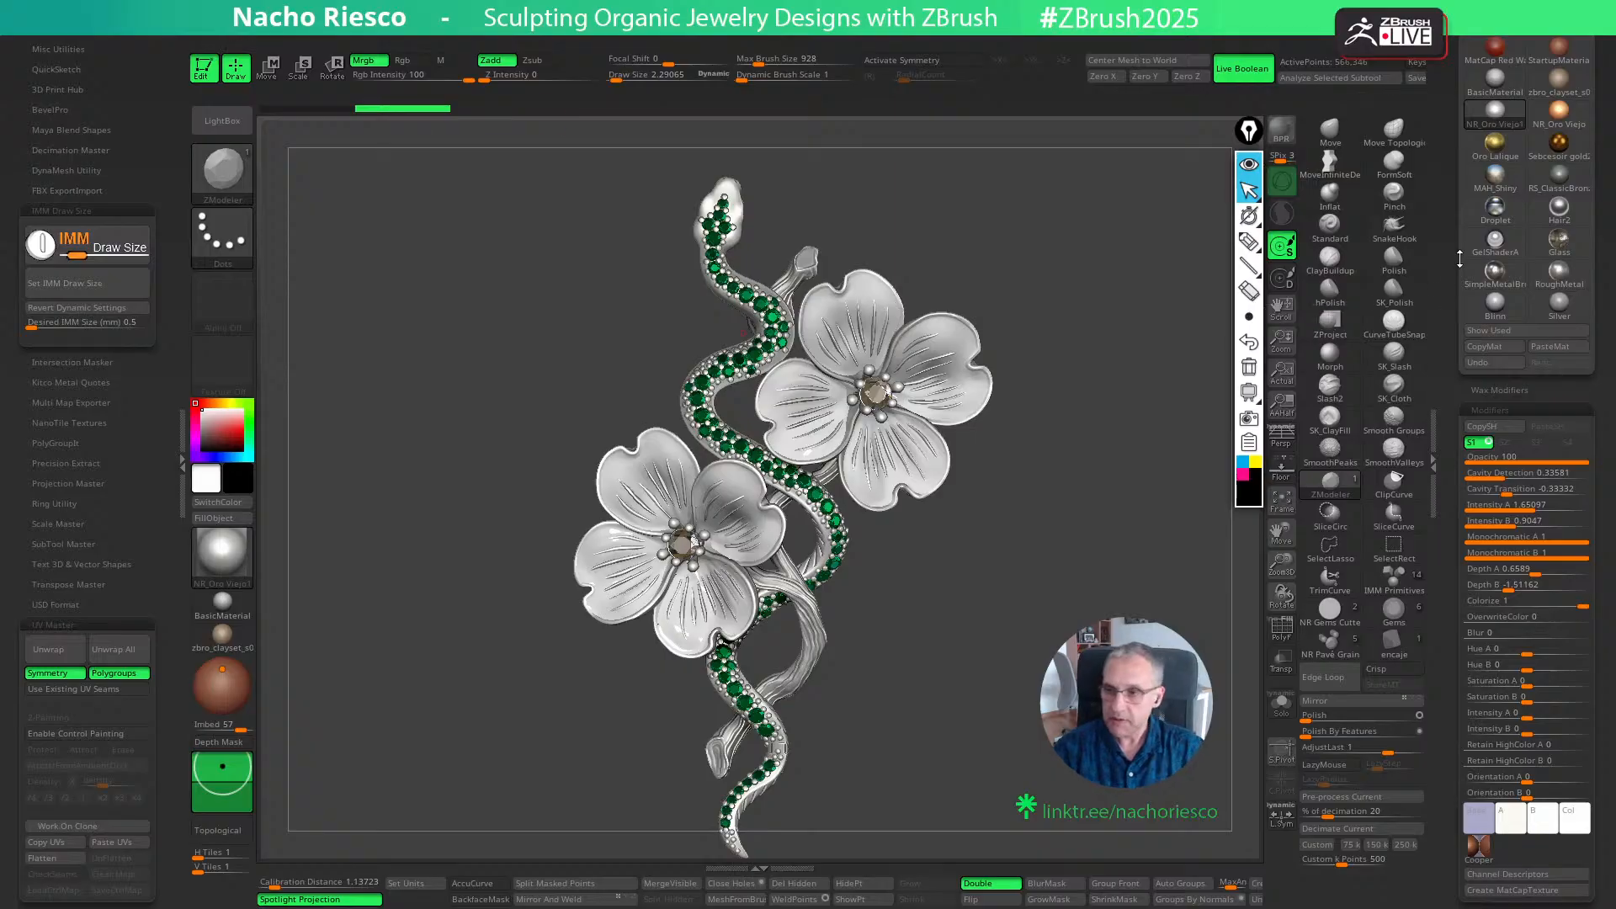
{"action": "left_click", "coordinate": [1559, 109]}
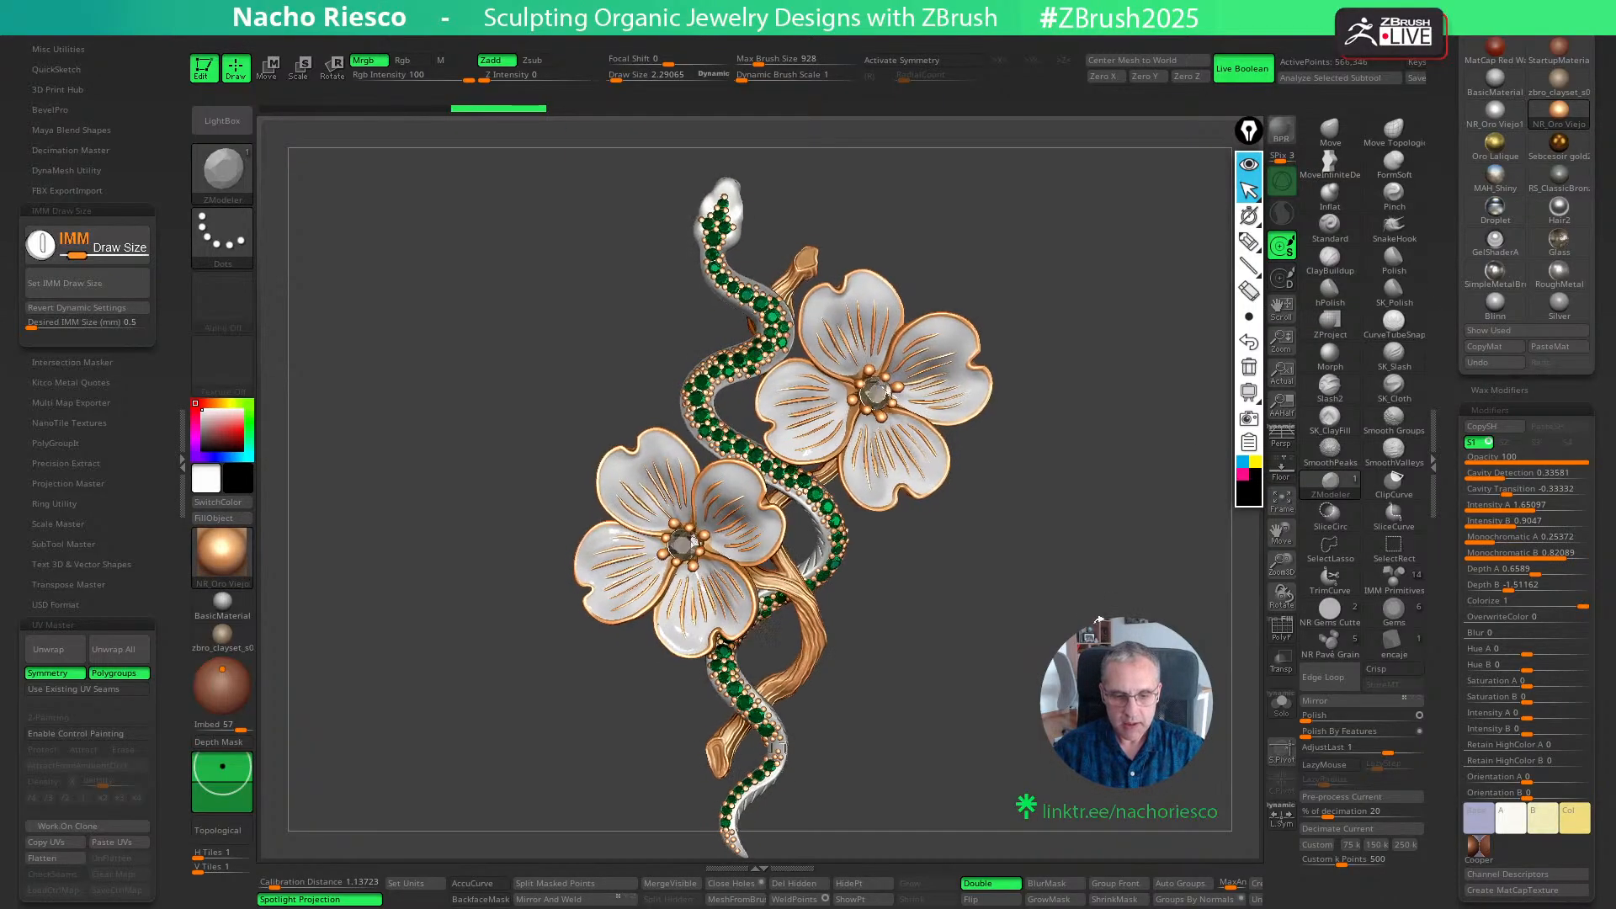
{"action": "right_click_drag", "start_coordinate": [1098, 622], "coordinate": [882, 592], "text": "ctrl"}
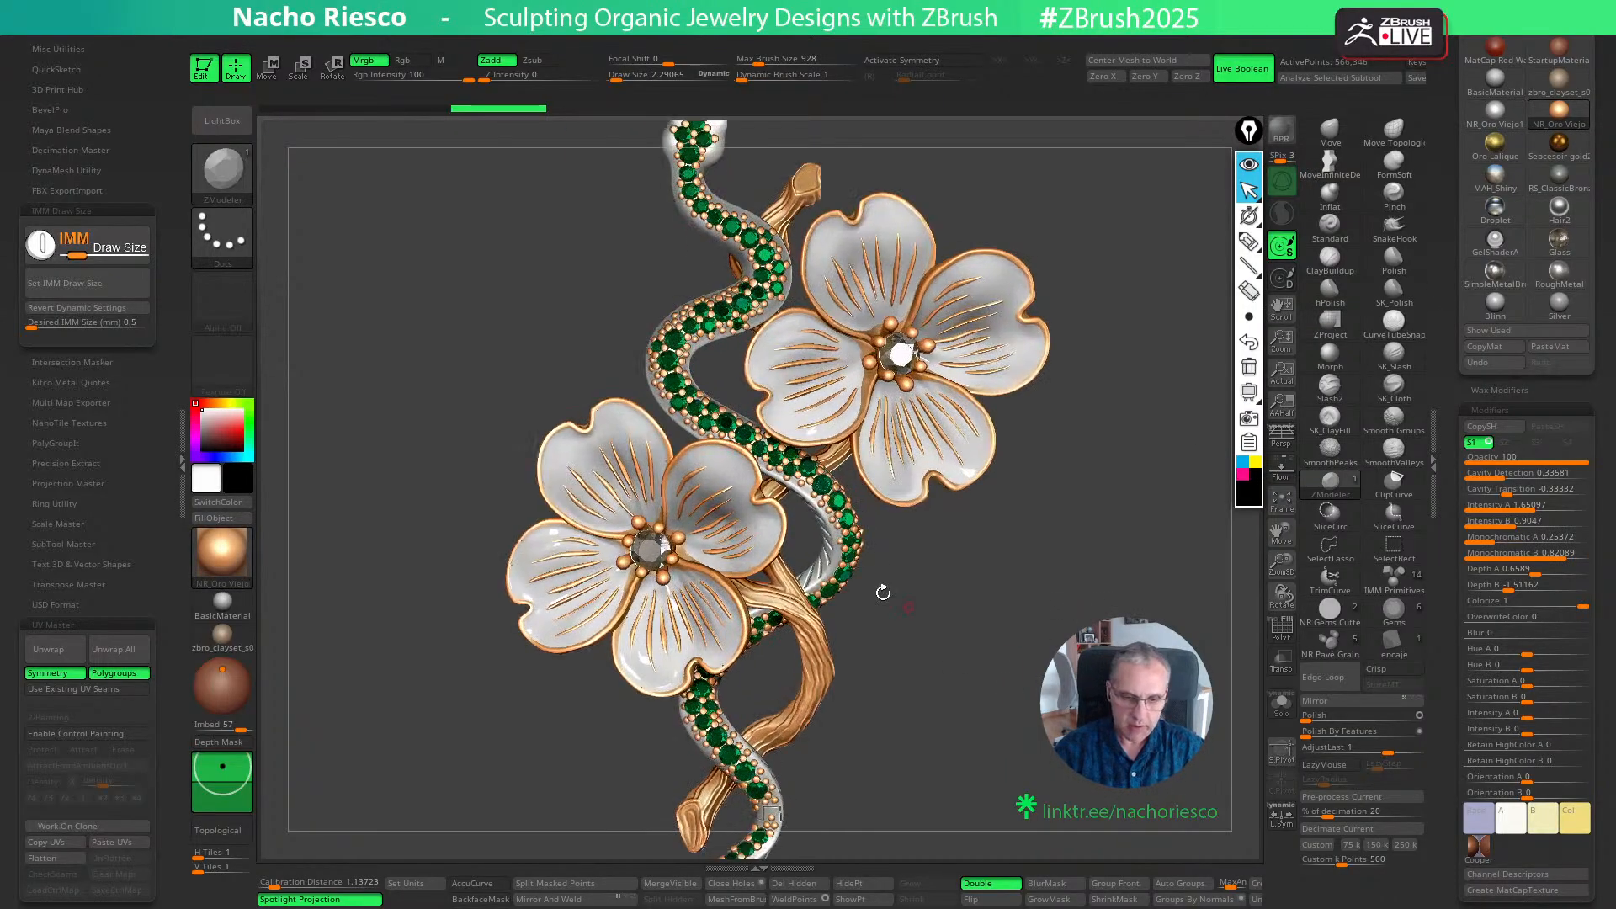
- Isolate the beads along the snake, fill them with the NR_Oro Viejo1 material and return the other metal to NR_Oro Viejo
{"action": "left_click", "coordinate": [685, 411], "text": "alt"}
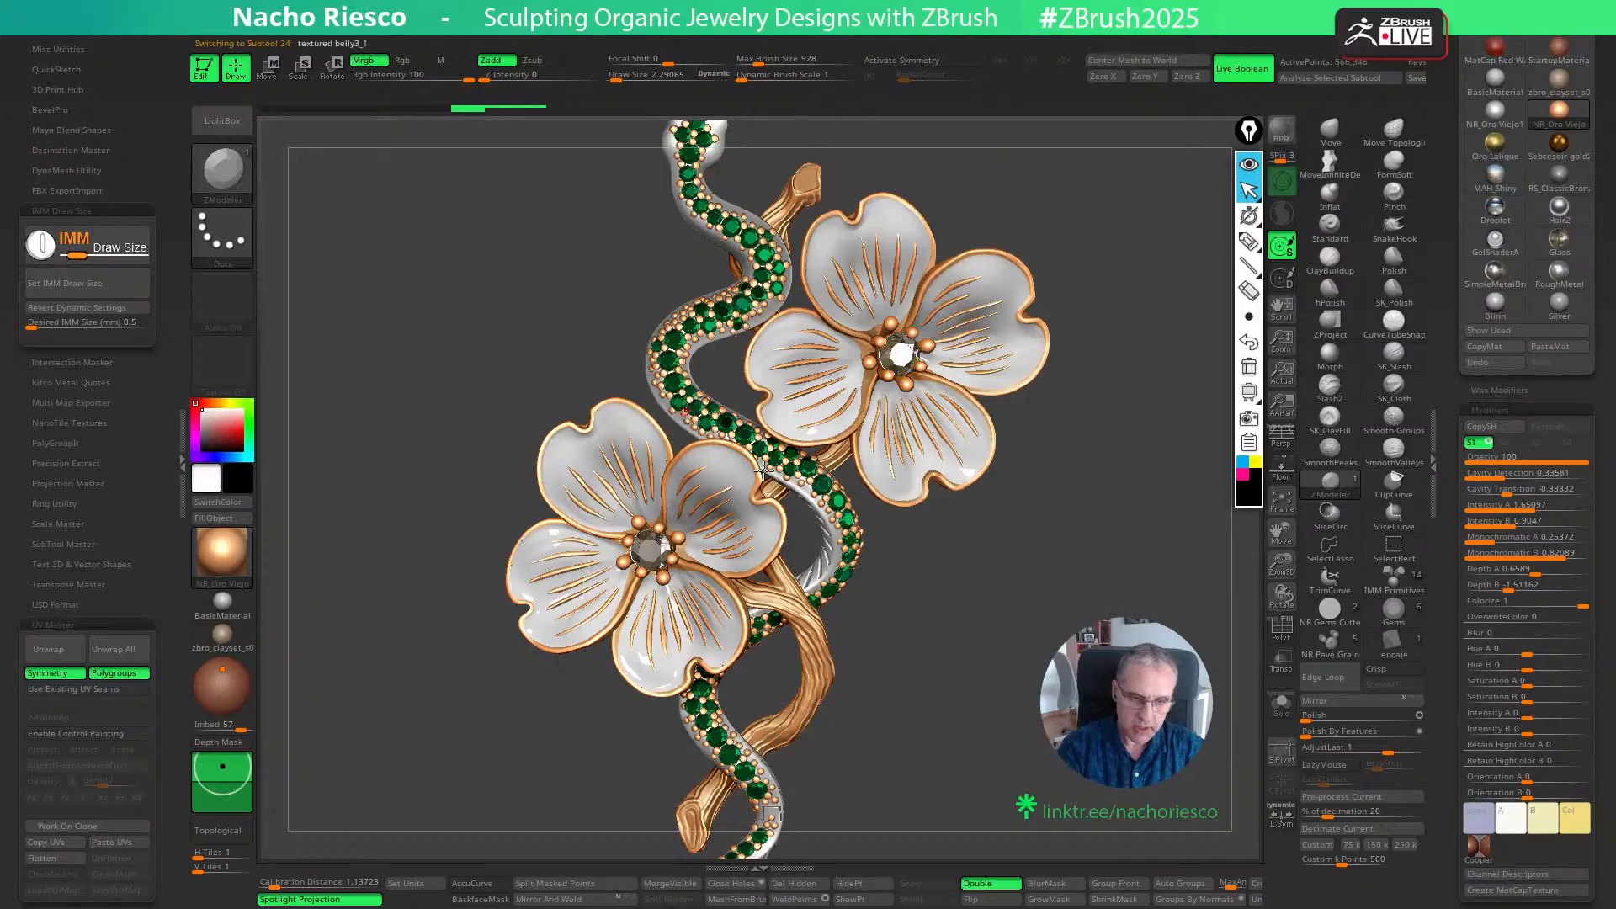
{"action": "left_click", "coordinate": [1279, 699]}
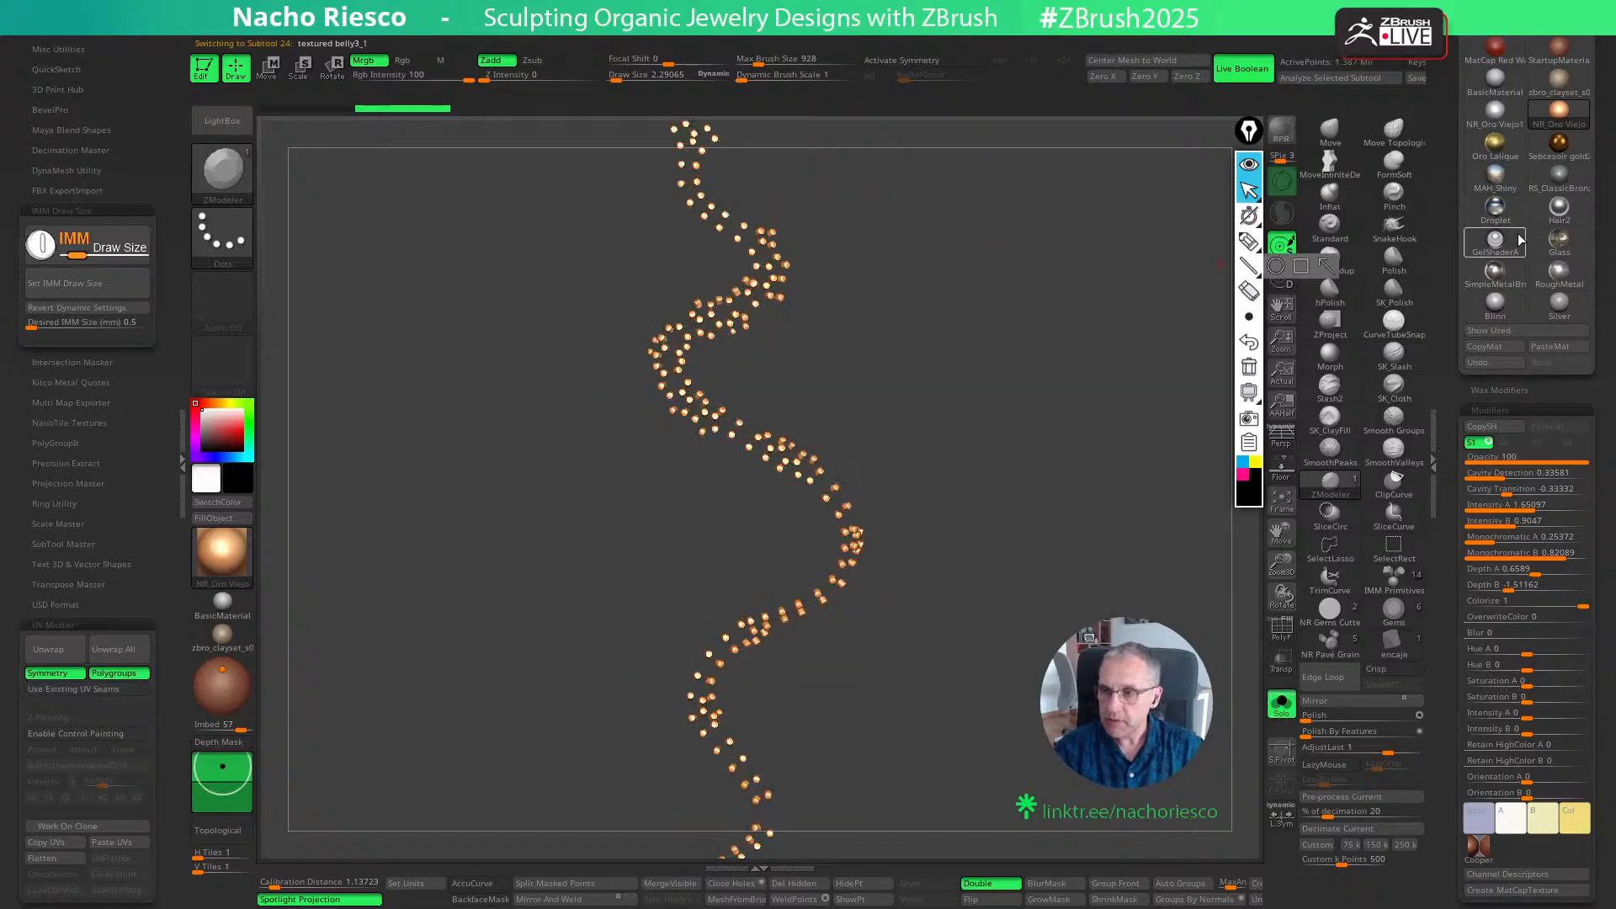
{"action": "left_click", "coordinate": [1495, 111]}
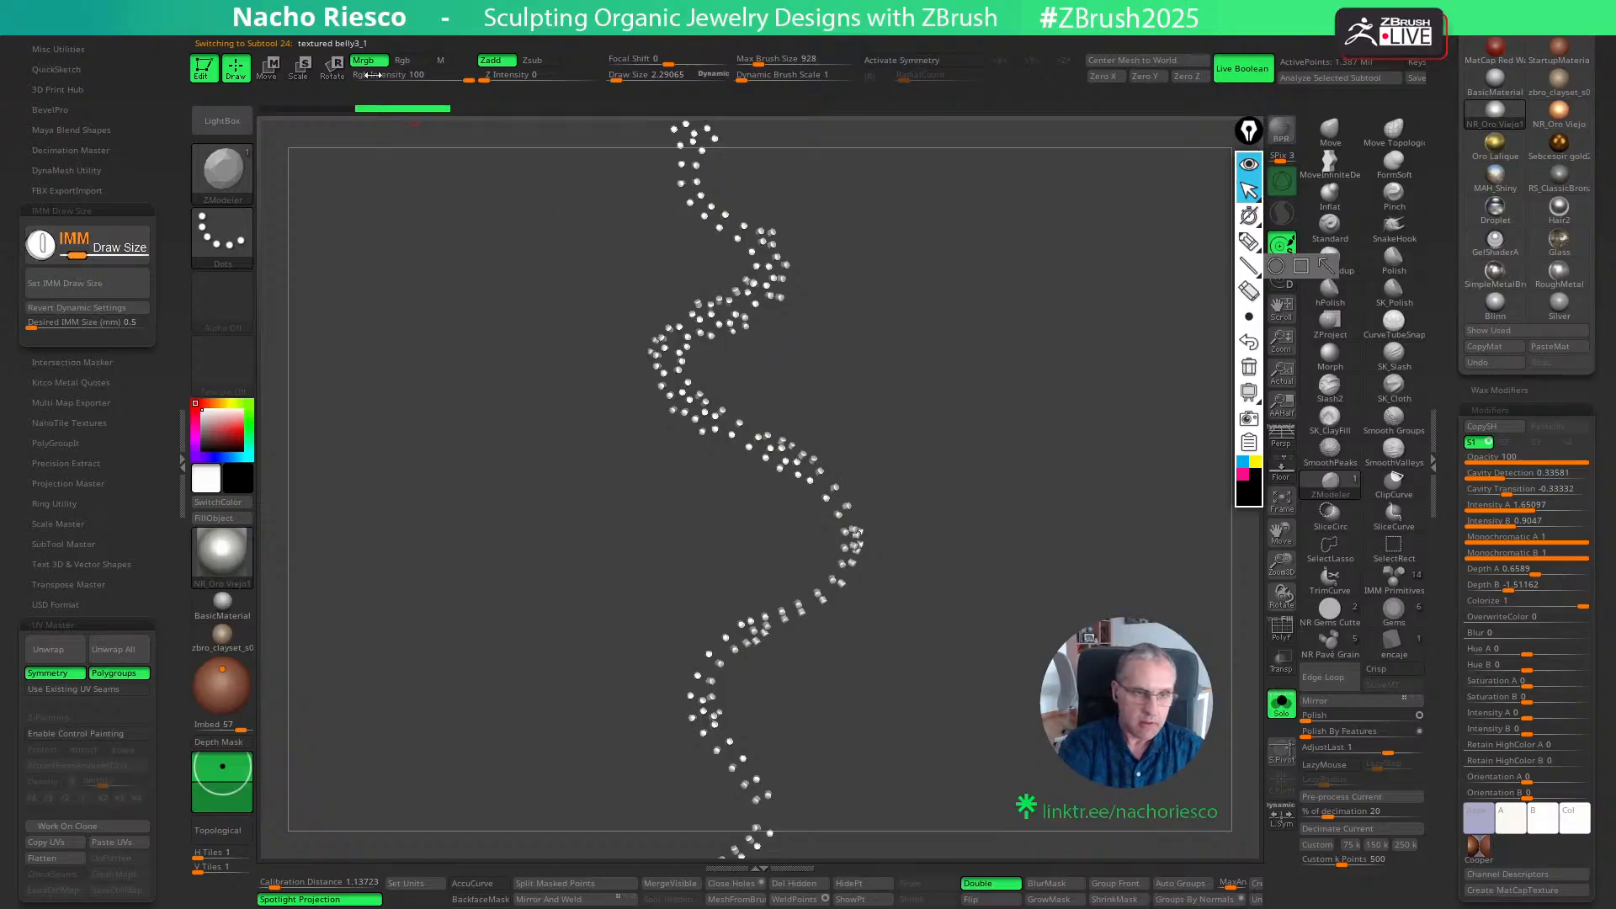
{"action": "left_click", "coordinate": [1281, 701]}
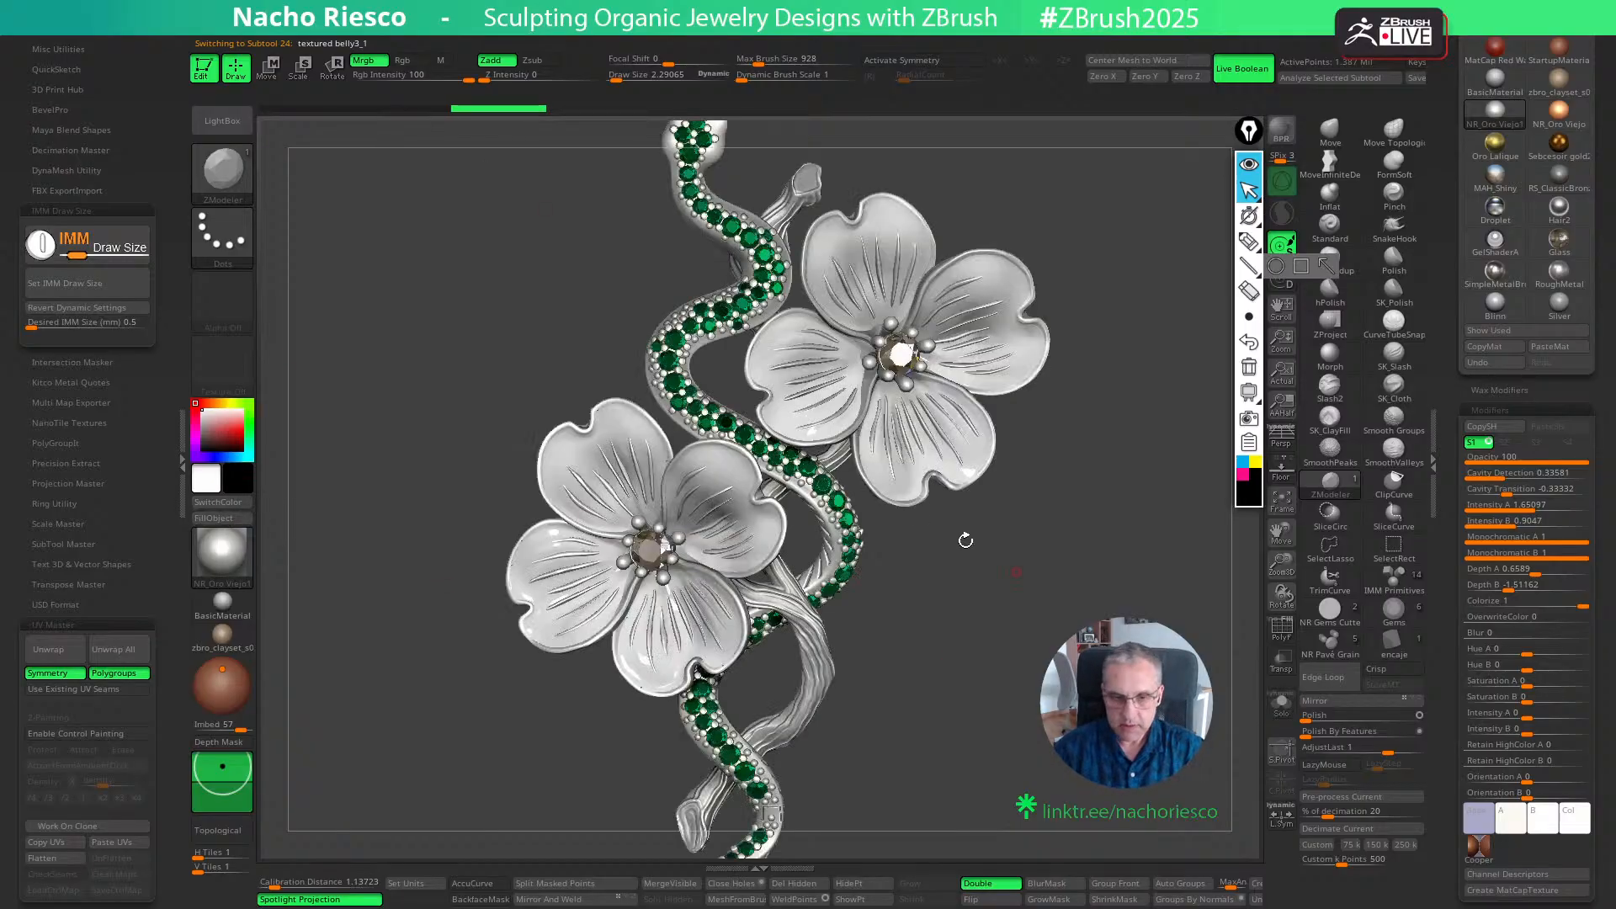
{"action": "left_click", "coordinate": [718, 463], "text": "alt"}
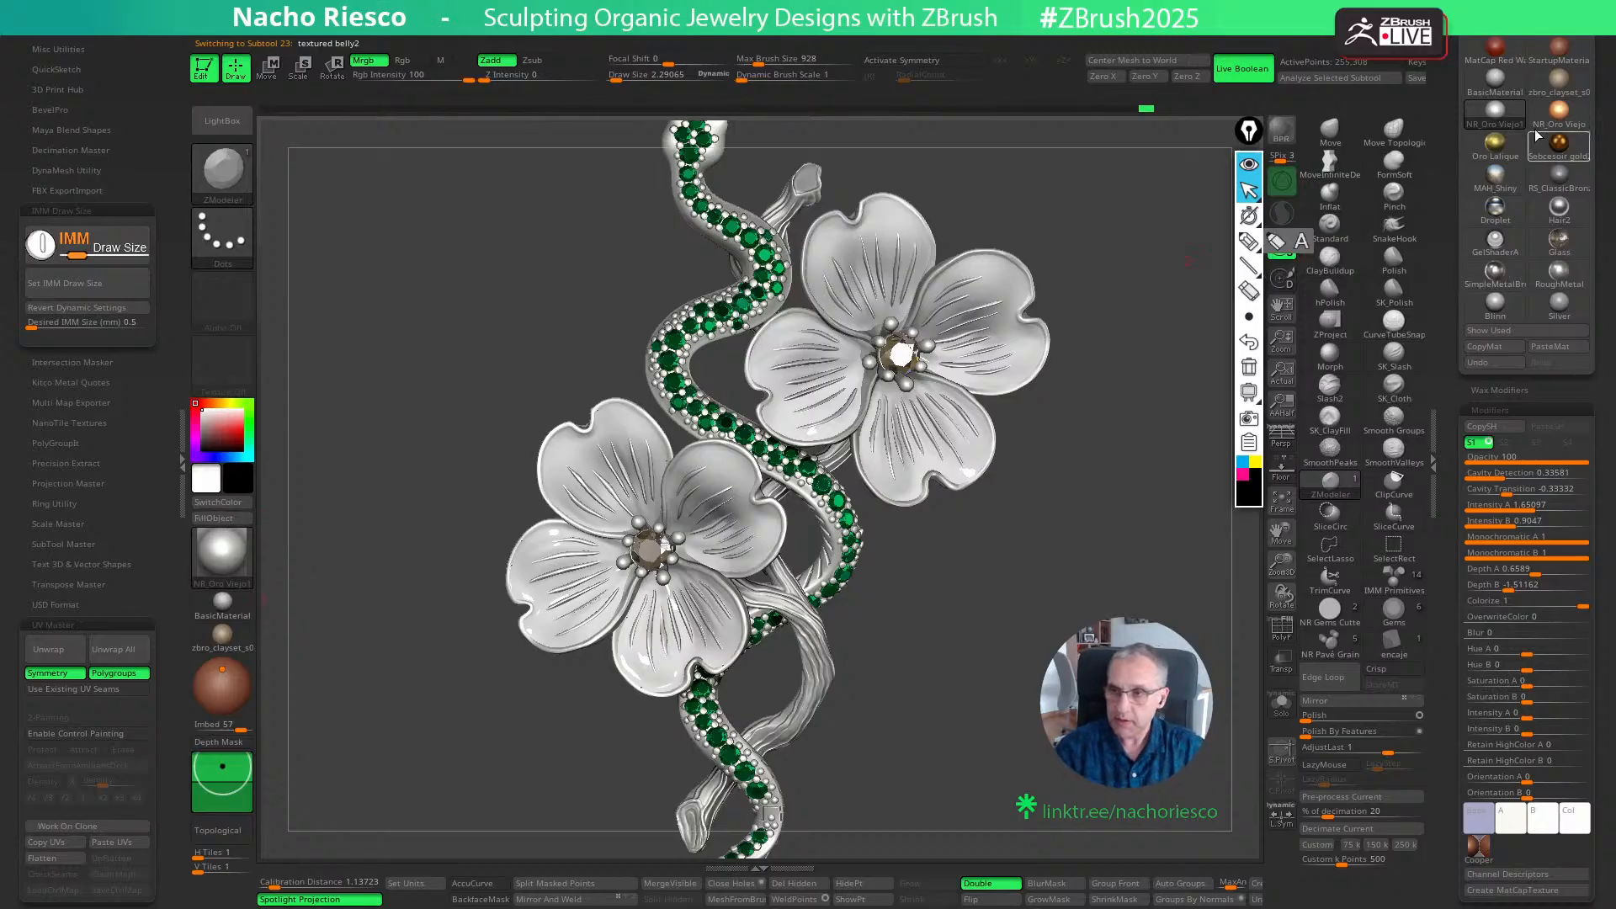
{"action": "left_click", "coordinate": [1558, 110]}
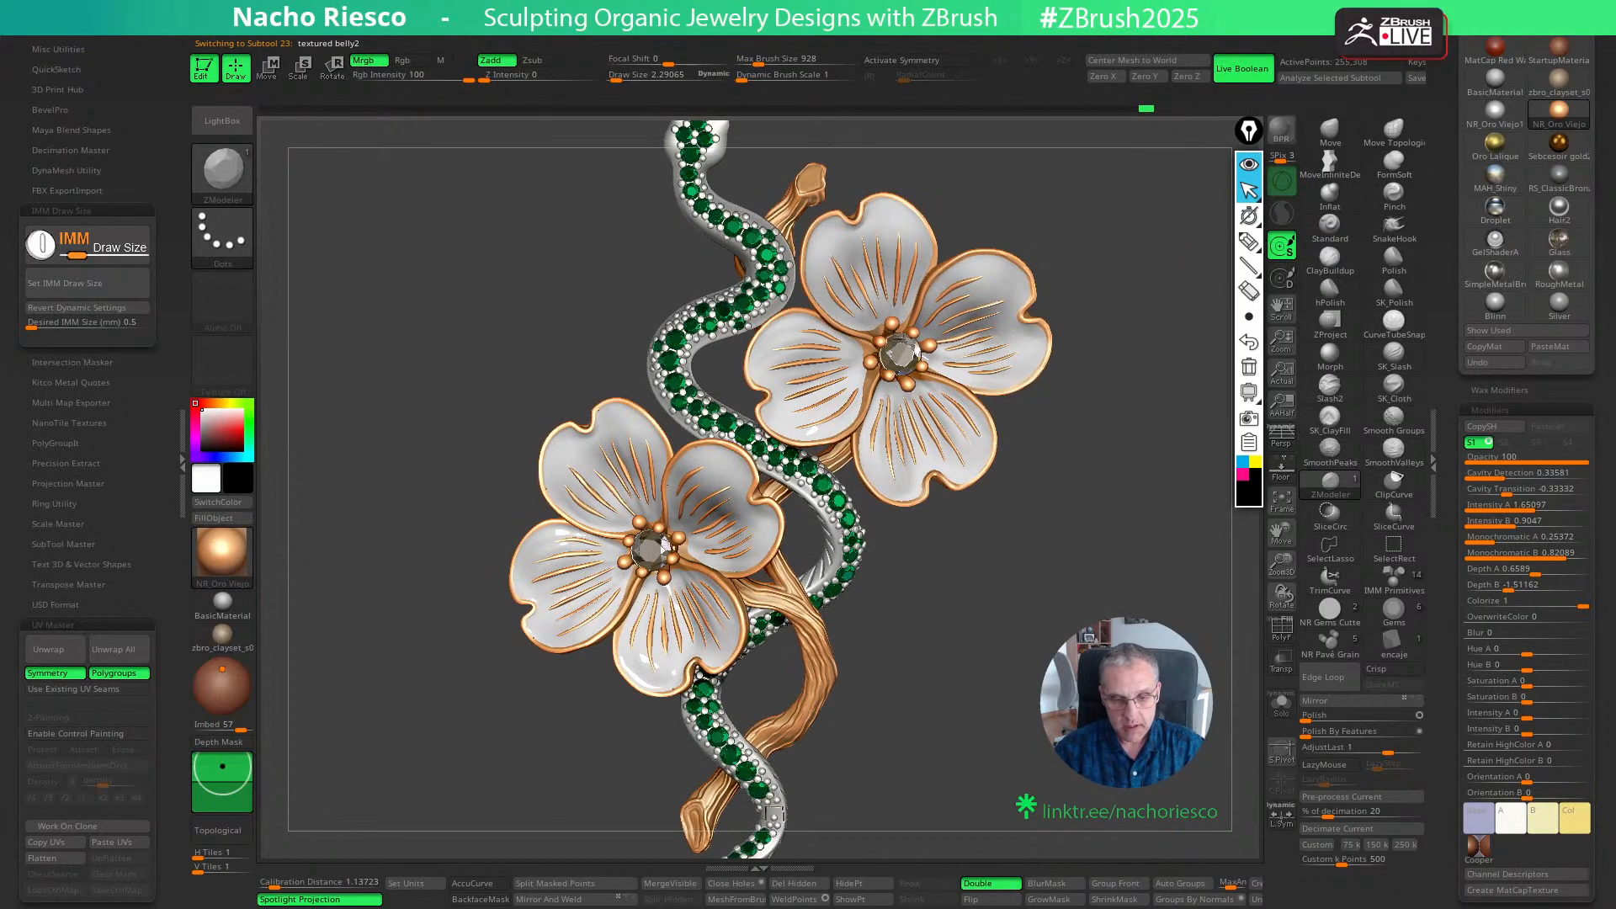
- Frame the whole brooch, render it with BPR, open the BPR shadow settings and render it again
{"action": "key", "text": "f"}
{"action": "mouse_move", "coordinate": [1128, 670]}
{"action": "left_mouse_down"}
{"action": "mouse_move", "coordinate": [929, 687]}
{"action": "mouse_move", "coordinate": [994, 679]}
{"action": "mouse_move", "coordinate": [994, 719]}
{"action": "mouse_move", "coordinate": [995, 691]}
{"action": "mouse_move", "coordinate": [1003, 708]}
{"action": "left_mouse_up"}
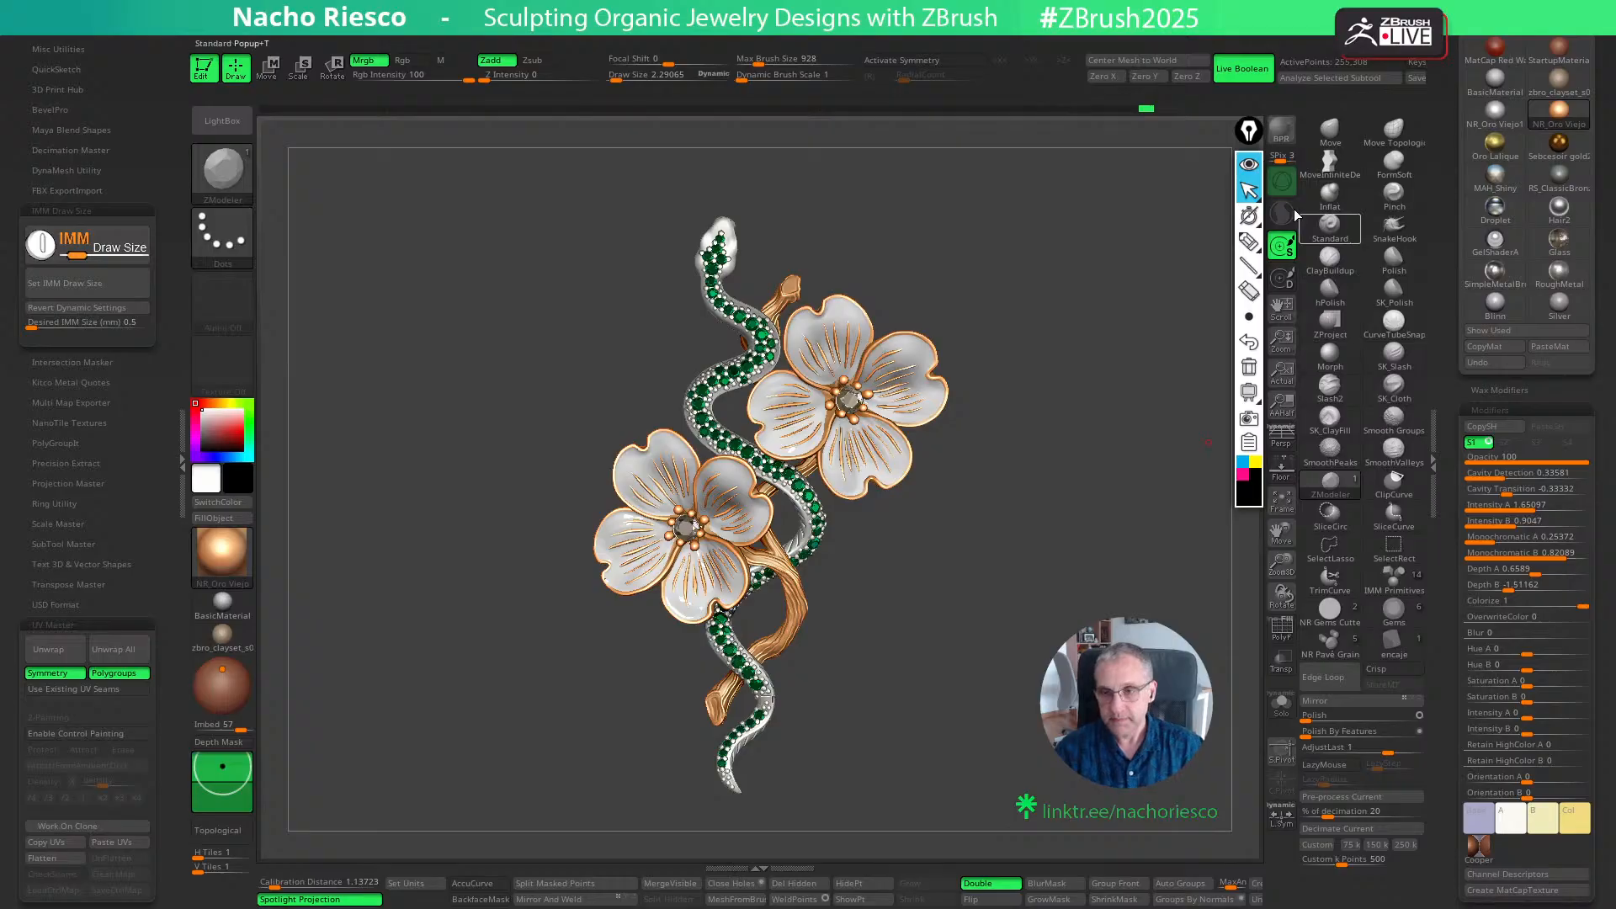
{"action": "left_click", "coordinate": [1281, 131]}
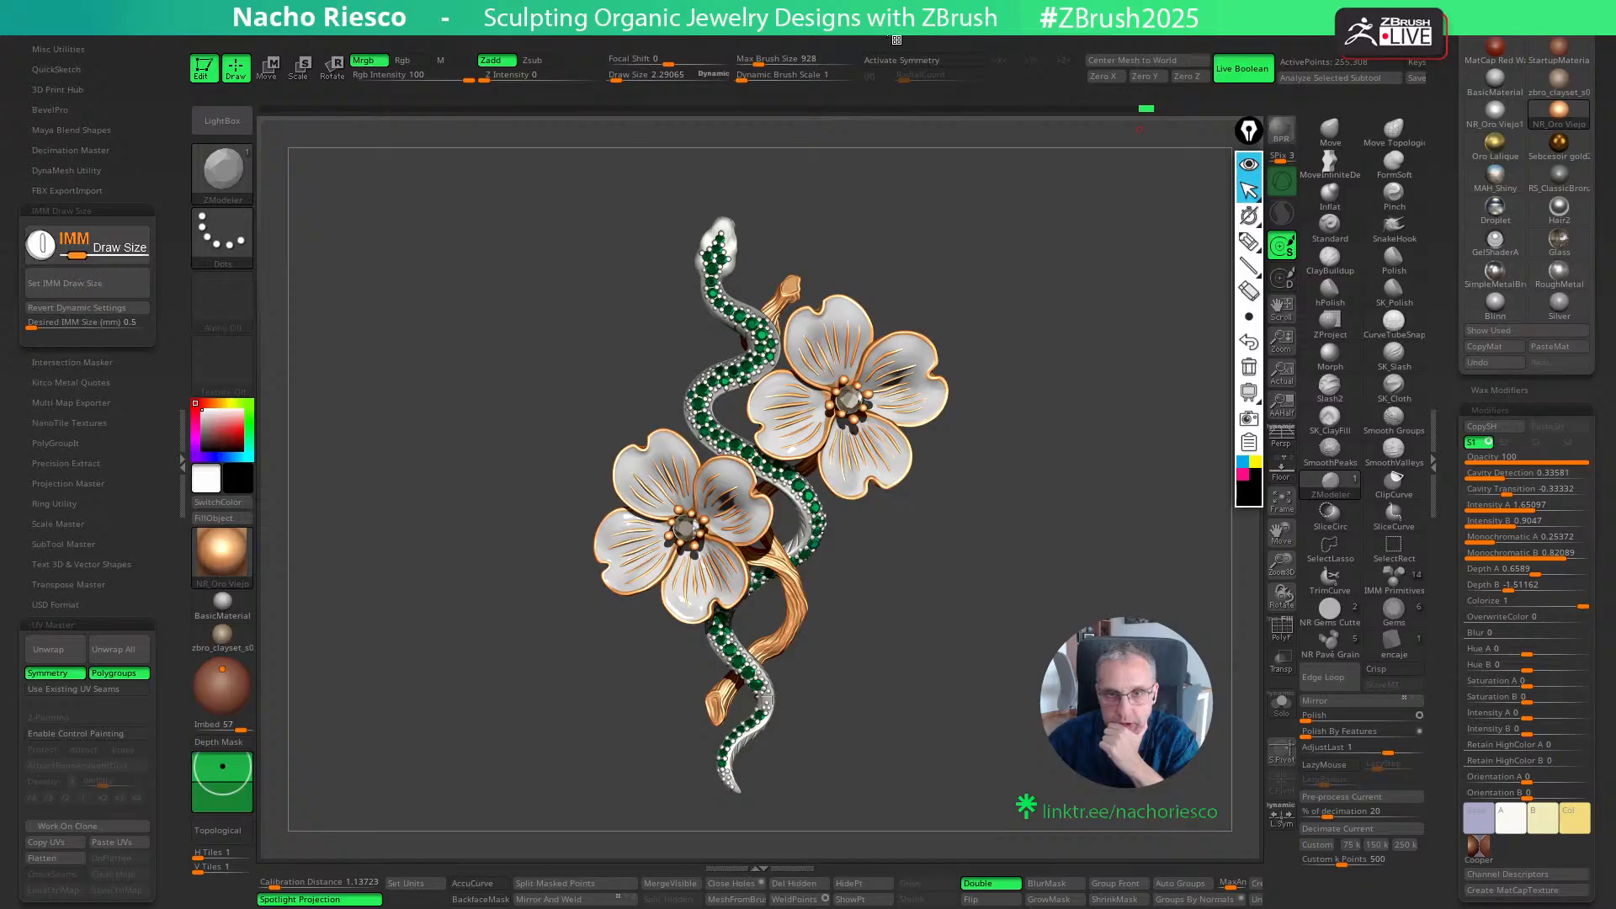
{"action": "left_click", "coordinate": [840, 50]}
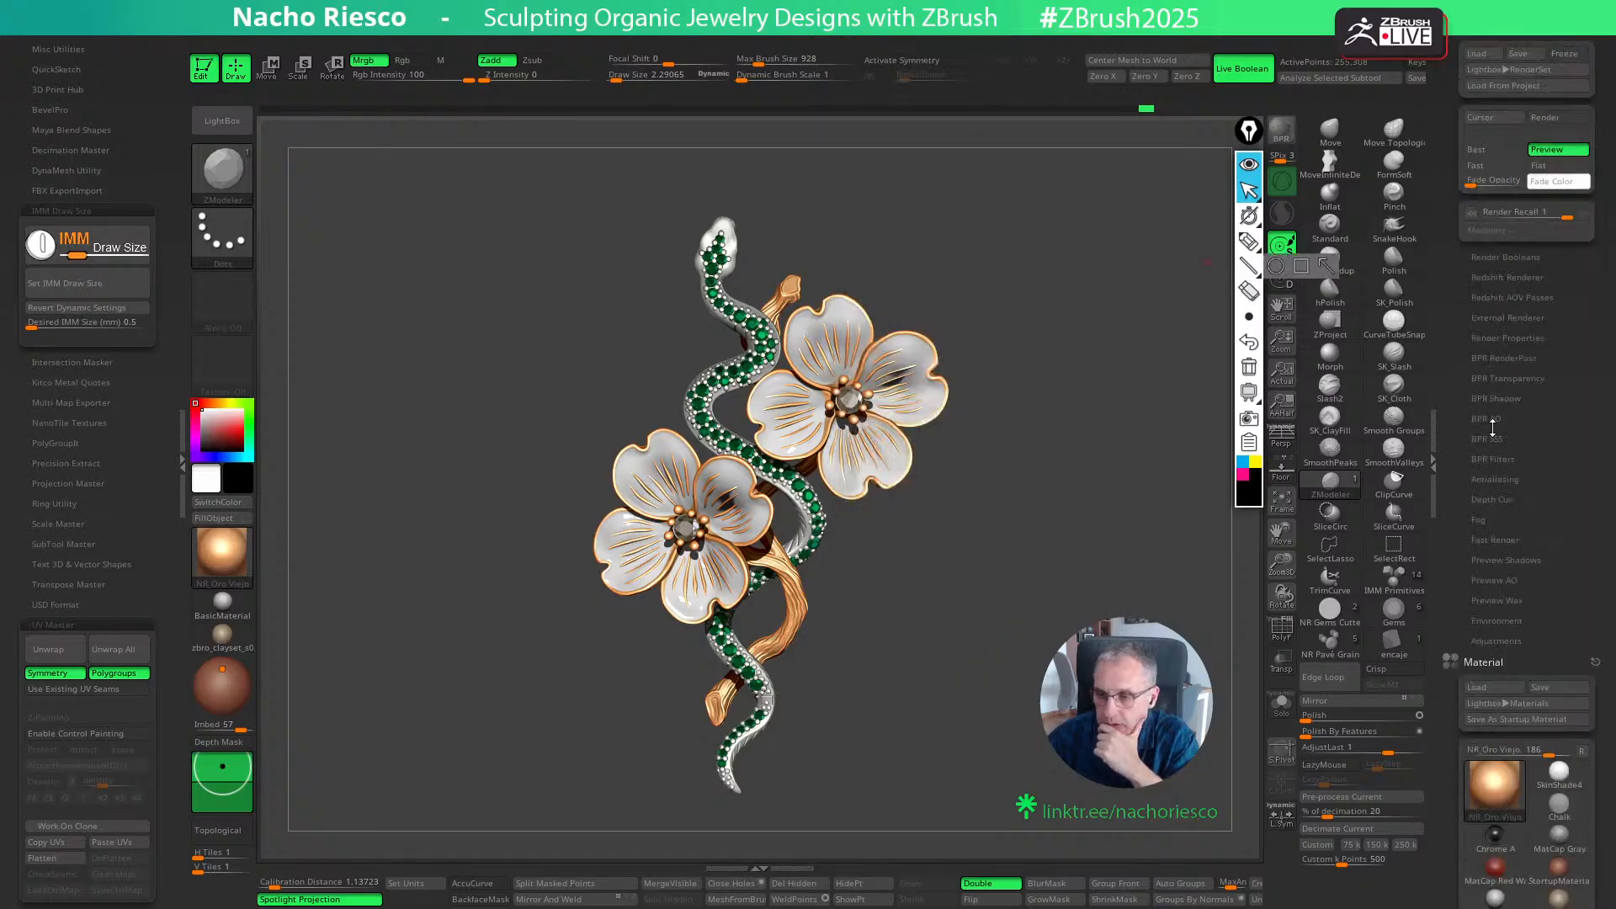
{"action": "left_click", "coordinate": [1503, 398]}
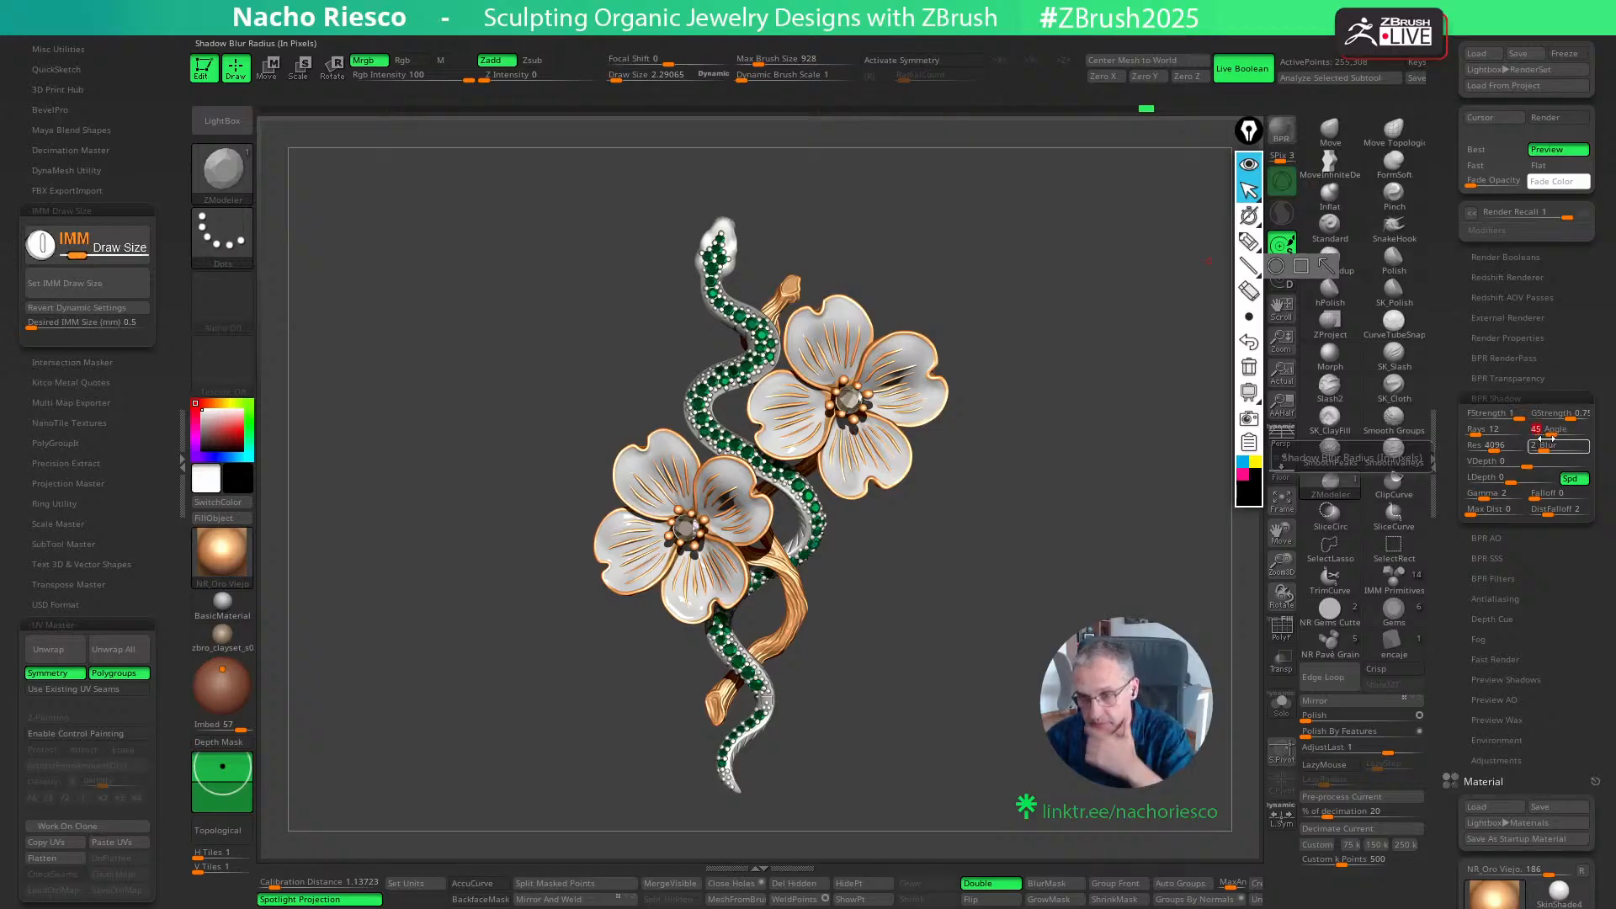
{"action": "key", "text": "shift+r"}
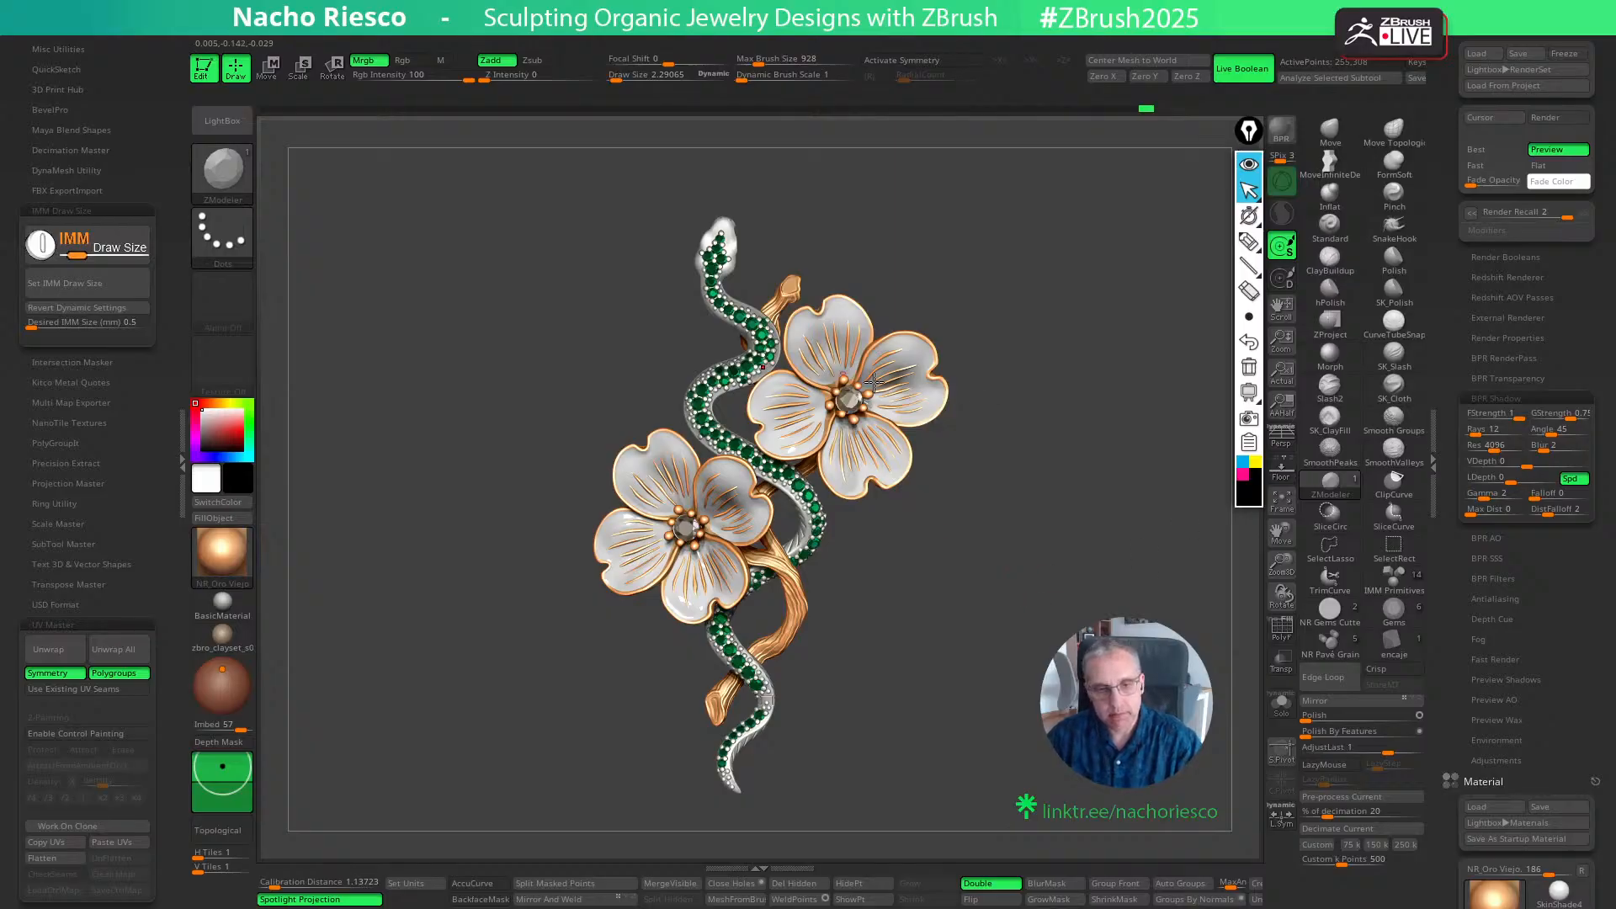
{"action": "left_click_drag", "start_coordinate": [1081, 535], "coordinate": [1063, 547]}
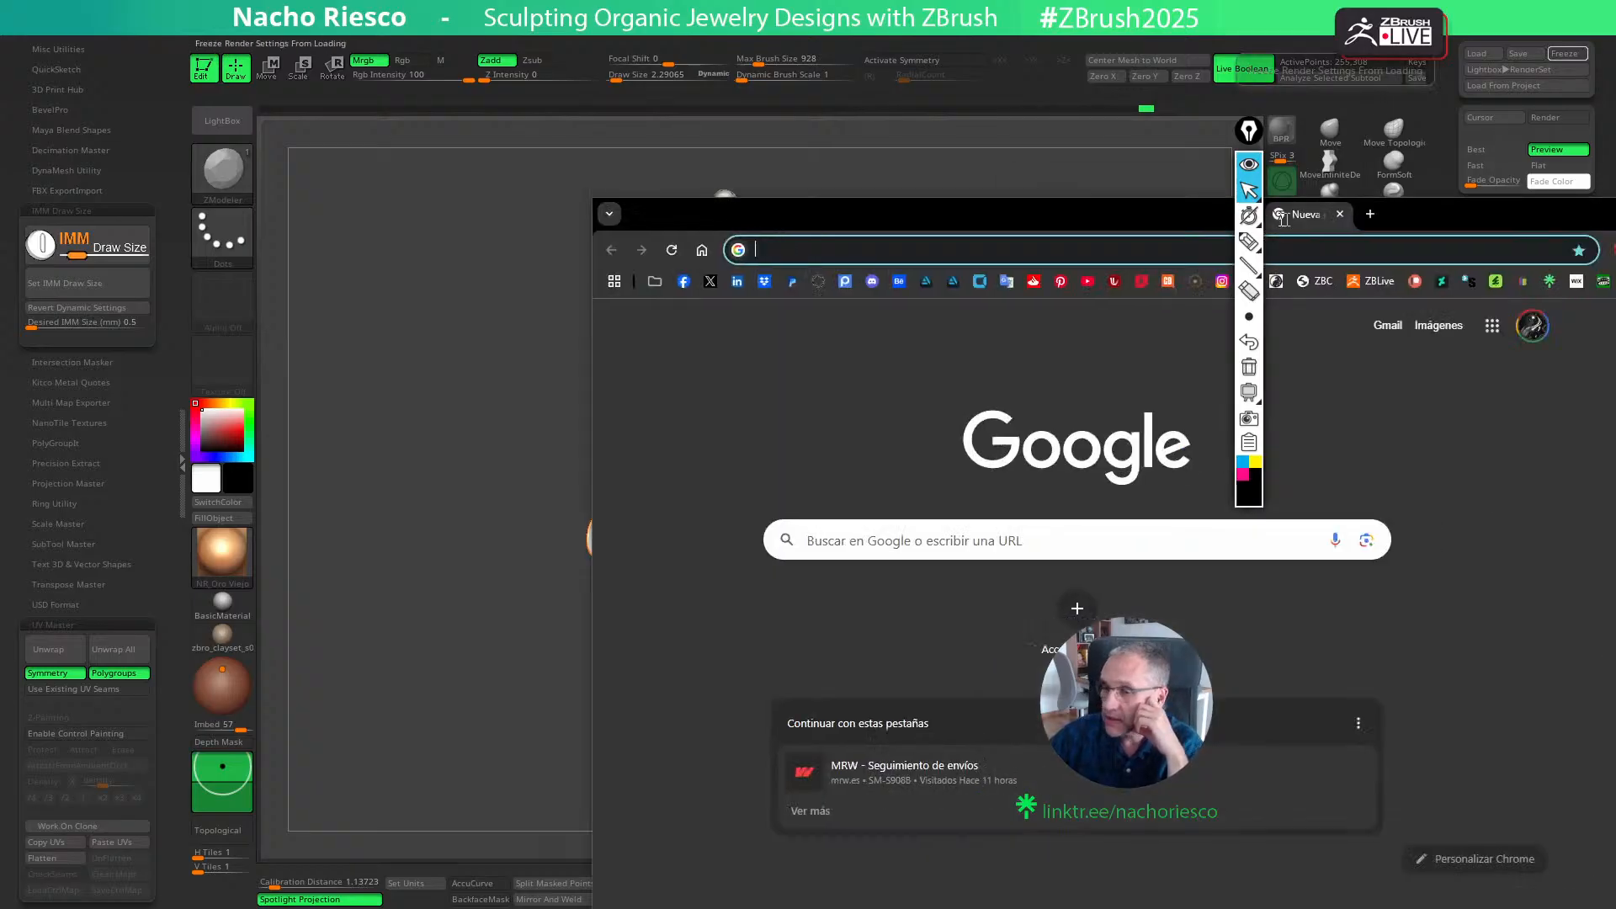
- Switch to the Chrome browser and search Google for Shapeways
{"action": "left_click", "coordinate": [794, 545]}
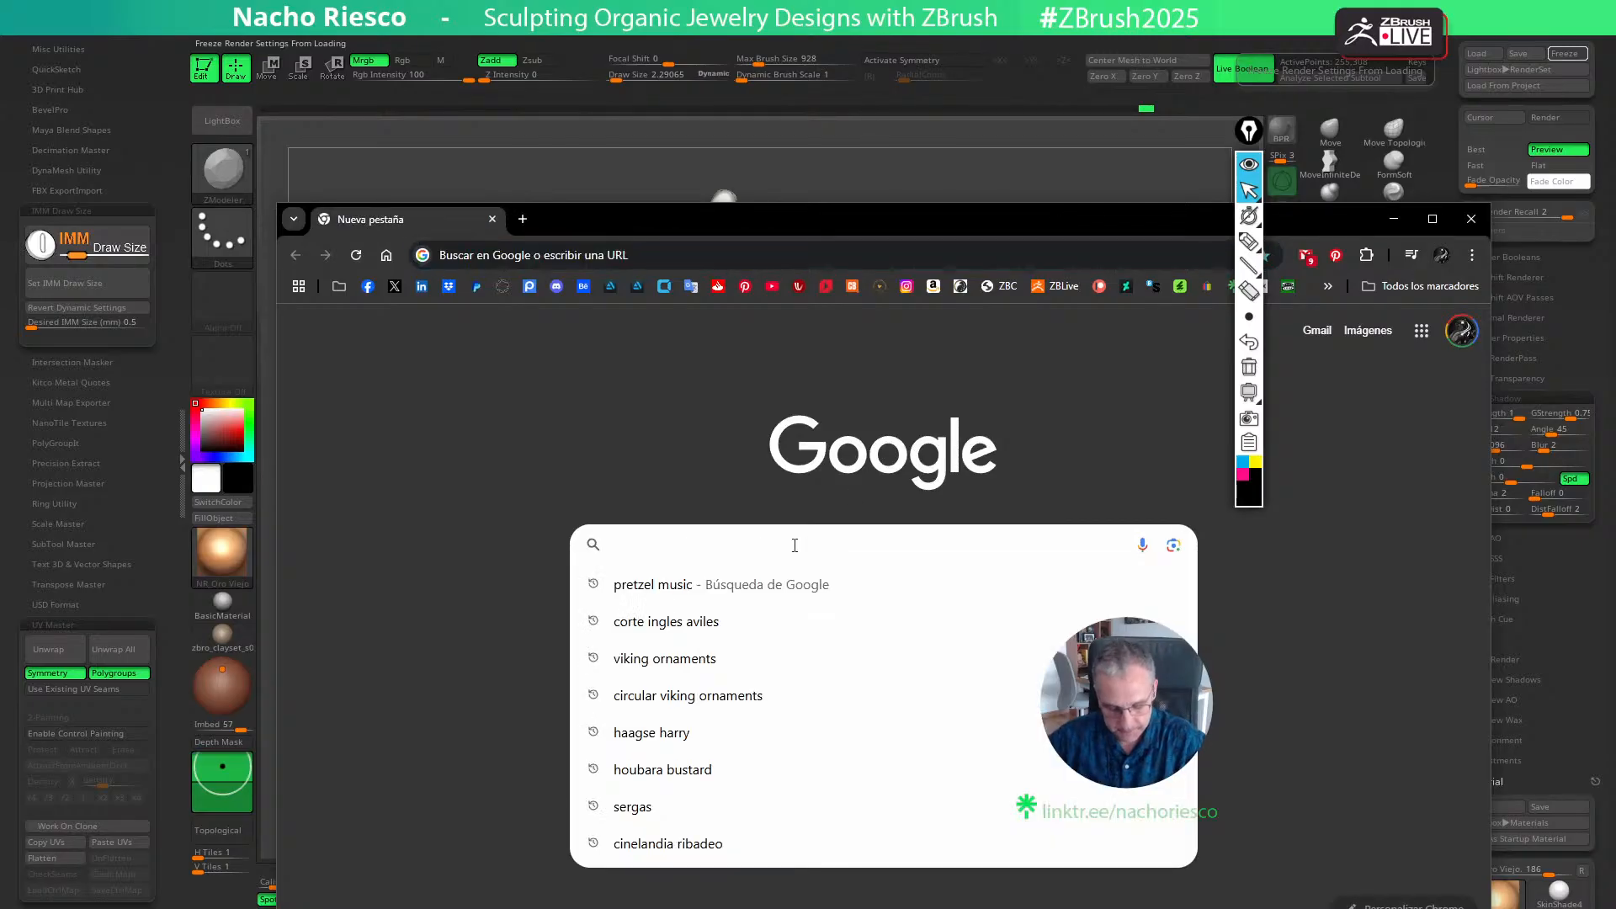
{"action": "type", "text": "SHAOEWAYS"}
{"action": "key", "text": "Return"}
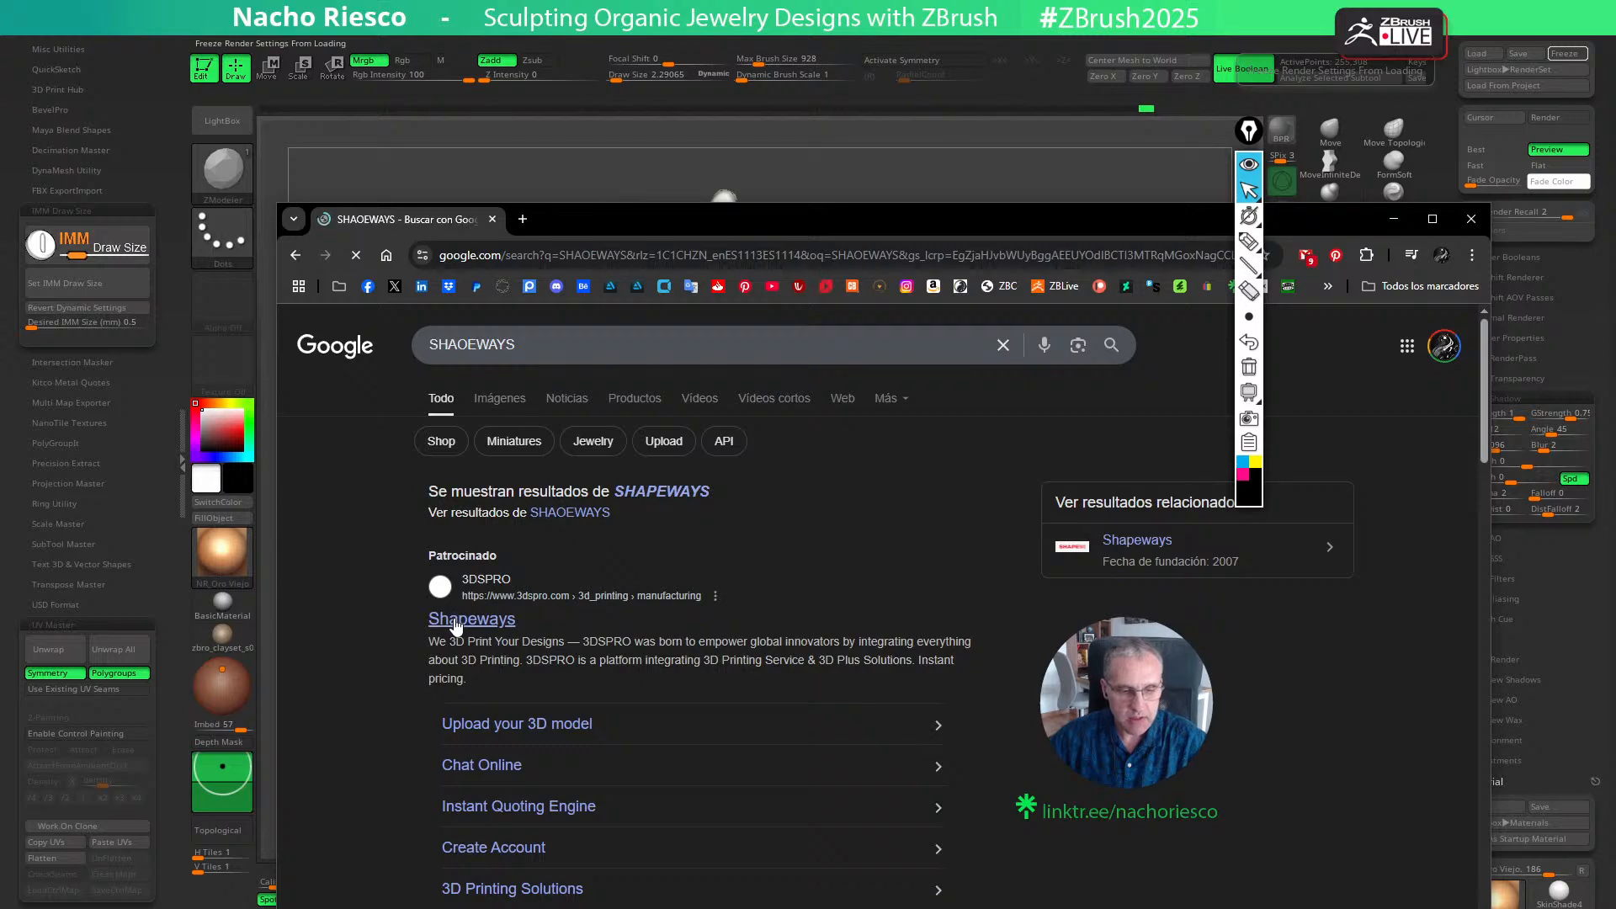
{"action": "left_click", "coordinate": [461, 621]}
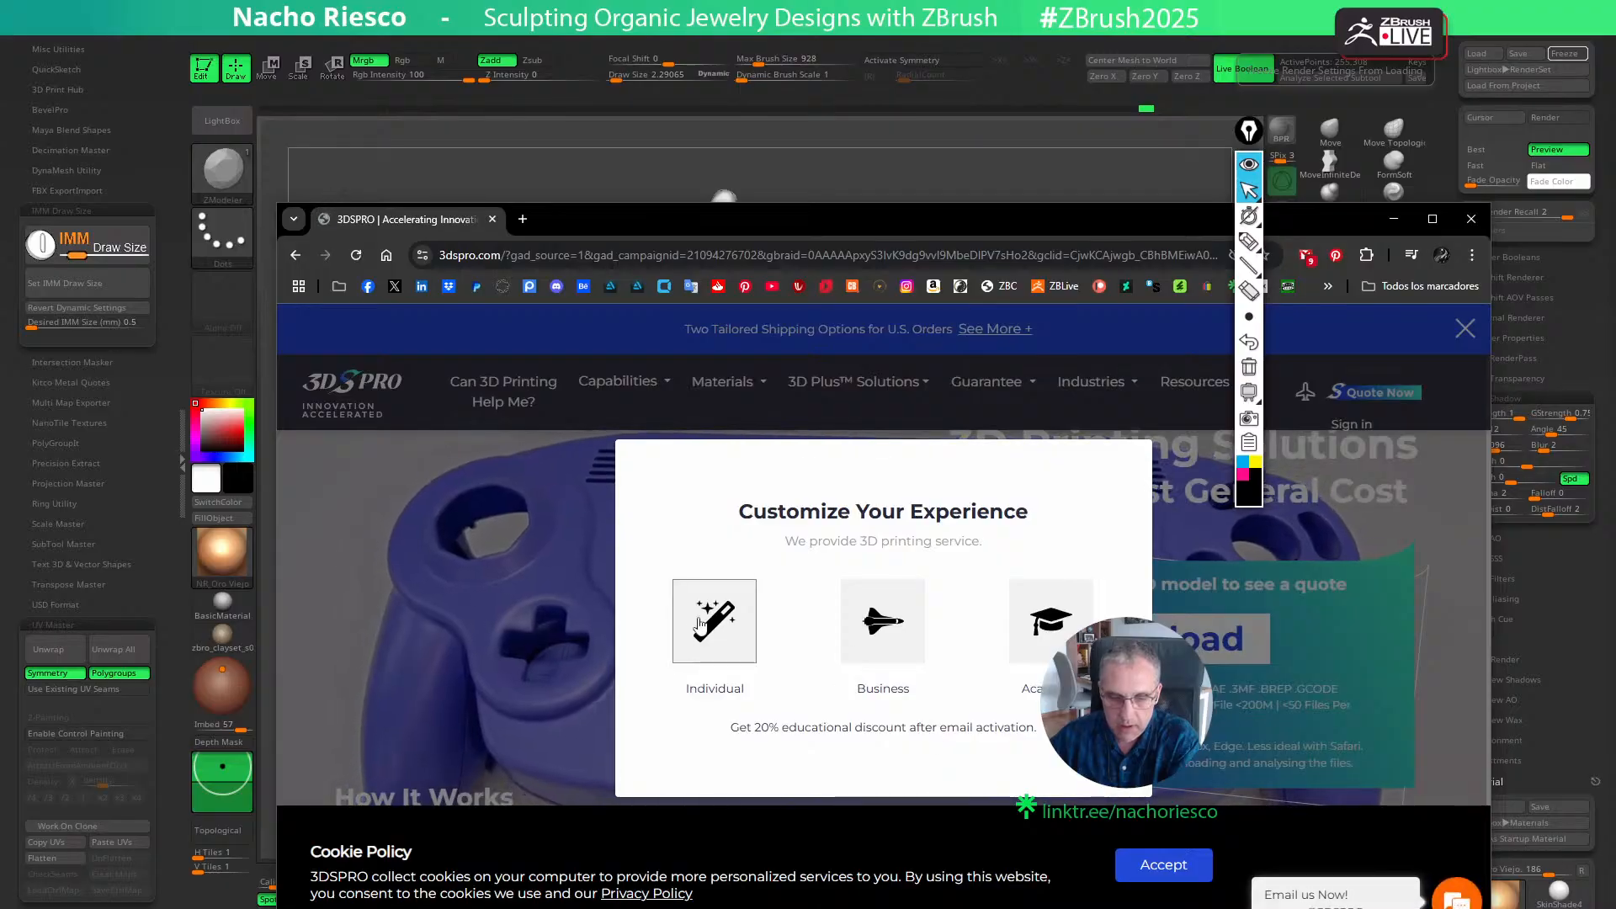
{"action": "left_click", "coordinate": [704, 632]}
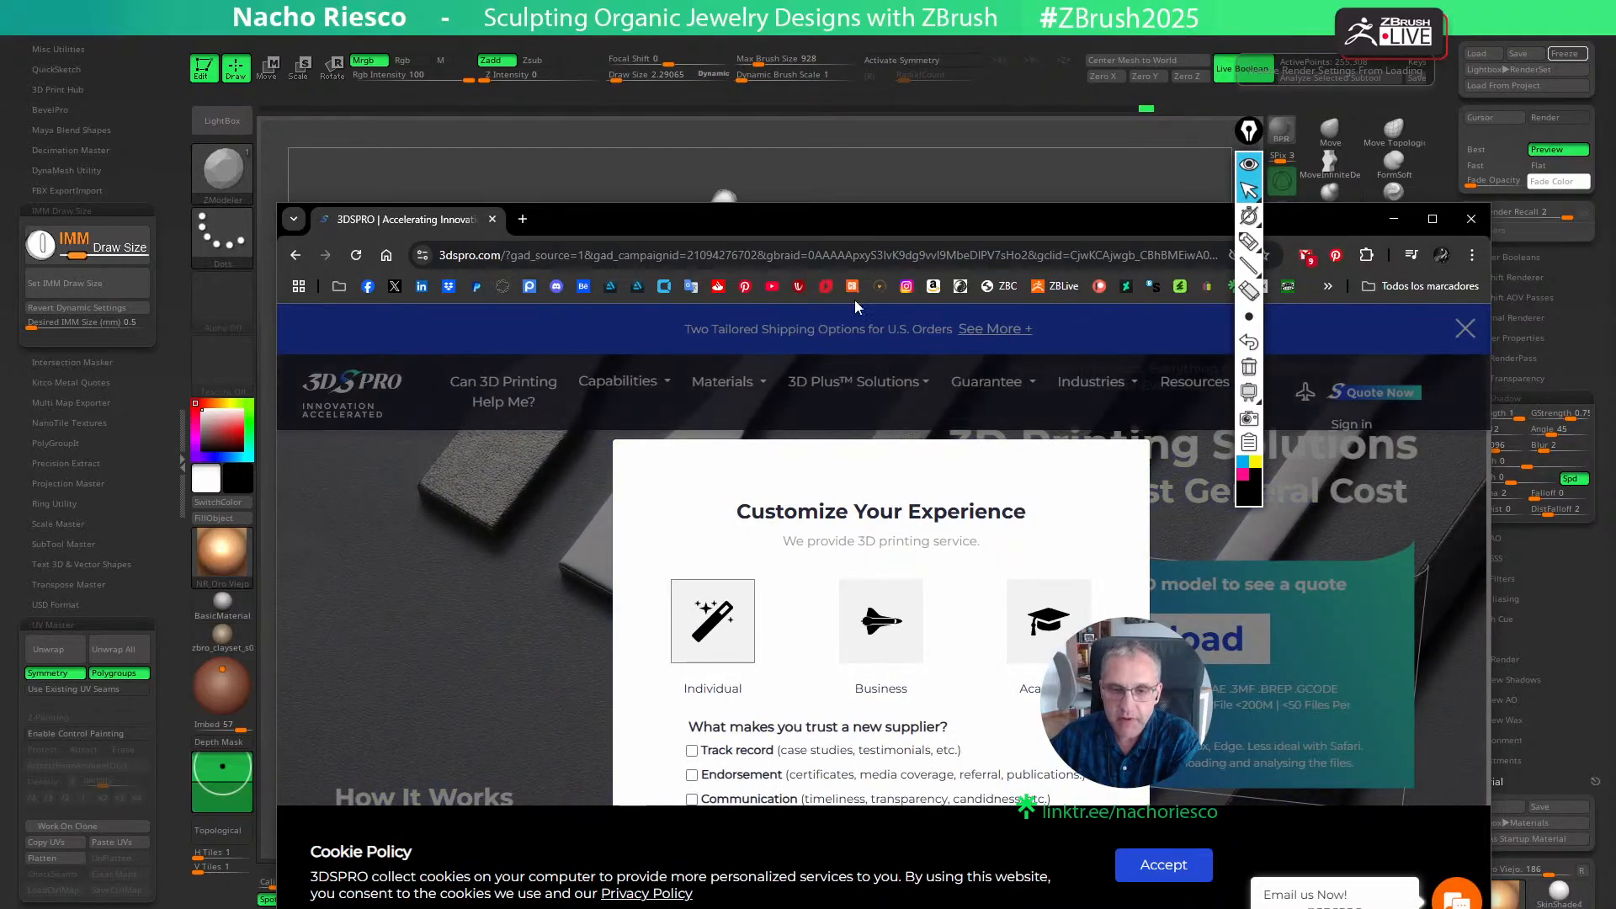
{"action": "left_click_drag", "start_coordinate": [858, 218], "coordinate": [802, 124]}
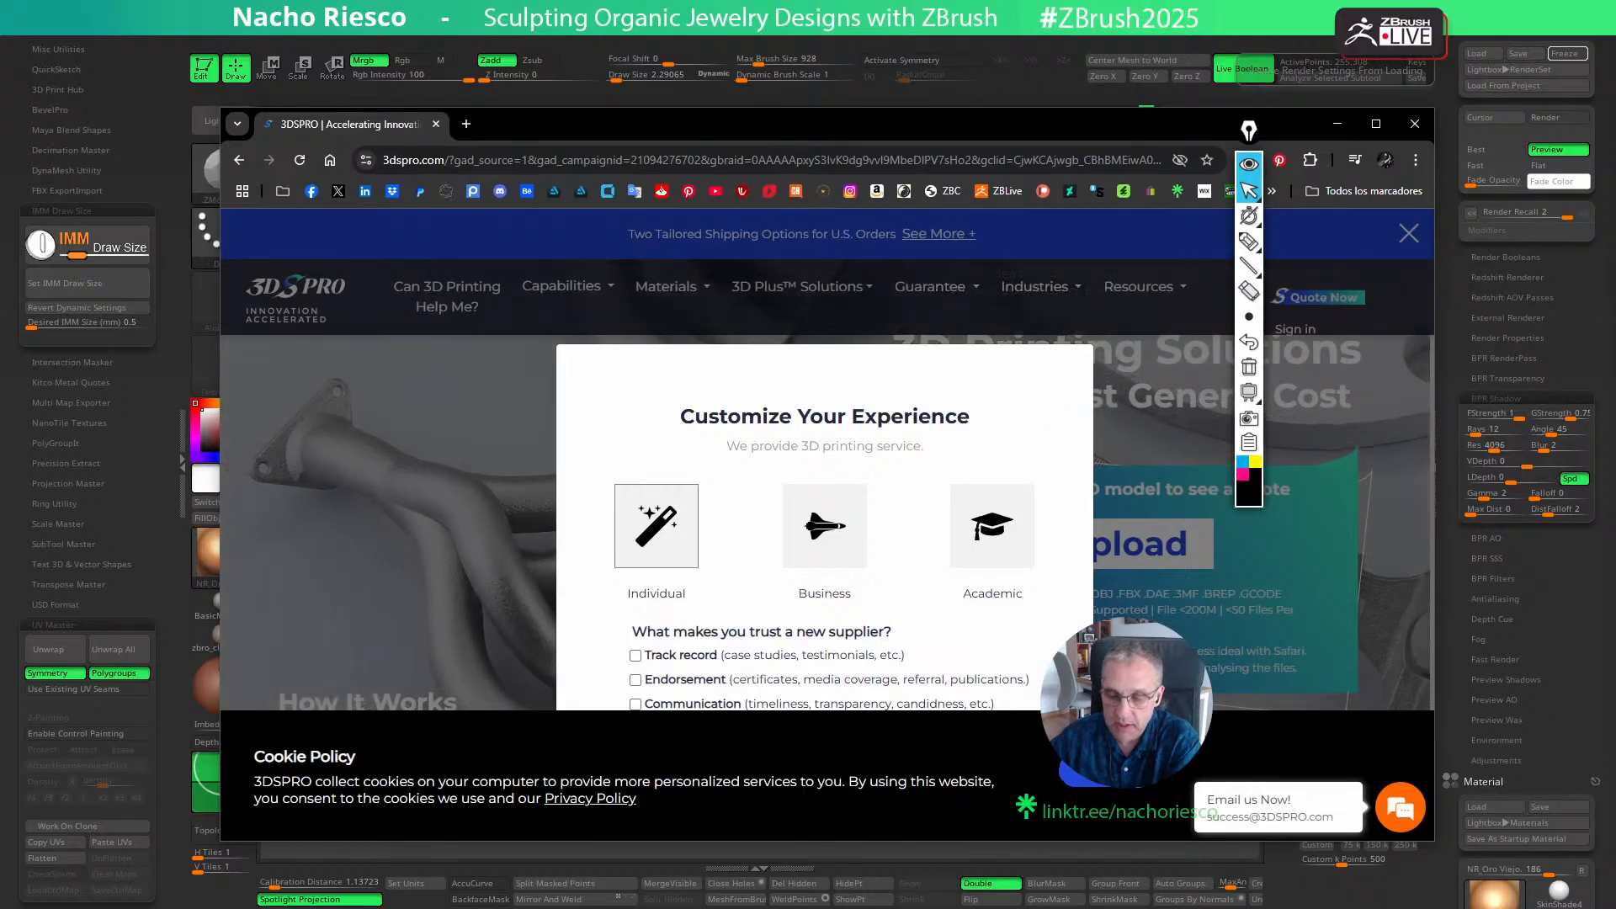
{"action": "left_click", "coordinate": [1094, 770]}
{"action": "scroll", "coordinate": [868, 768], "scroll_direction": "down", "scroll_amount": 2}
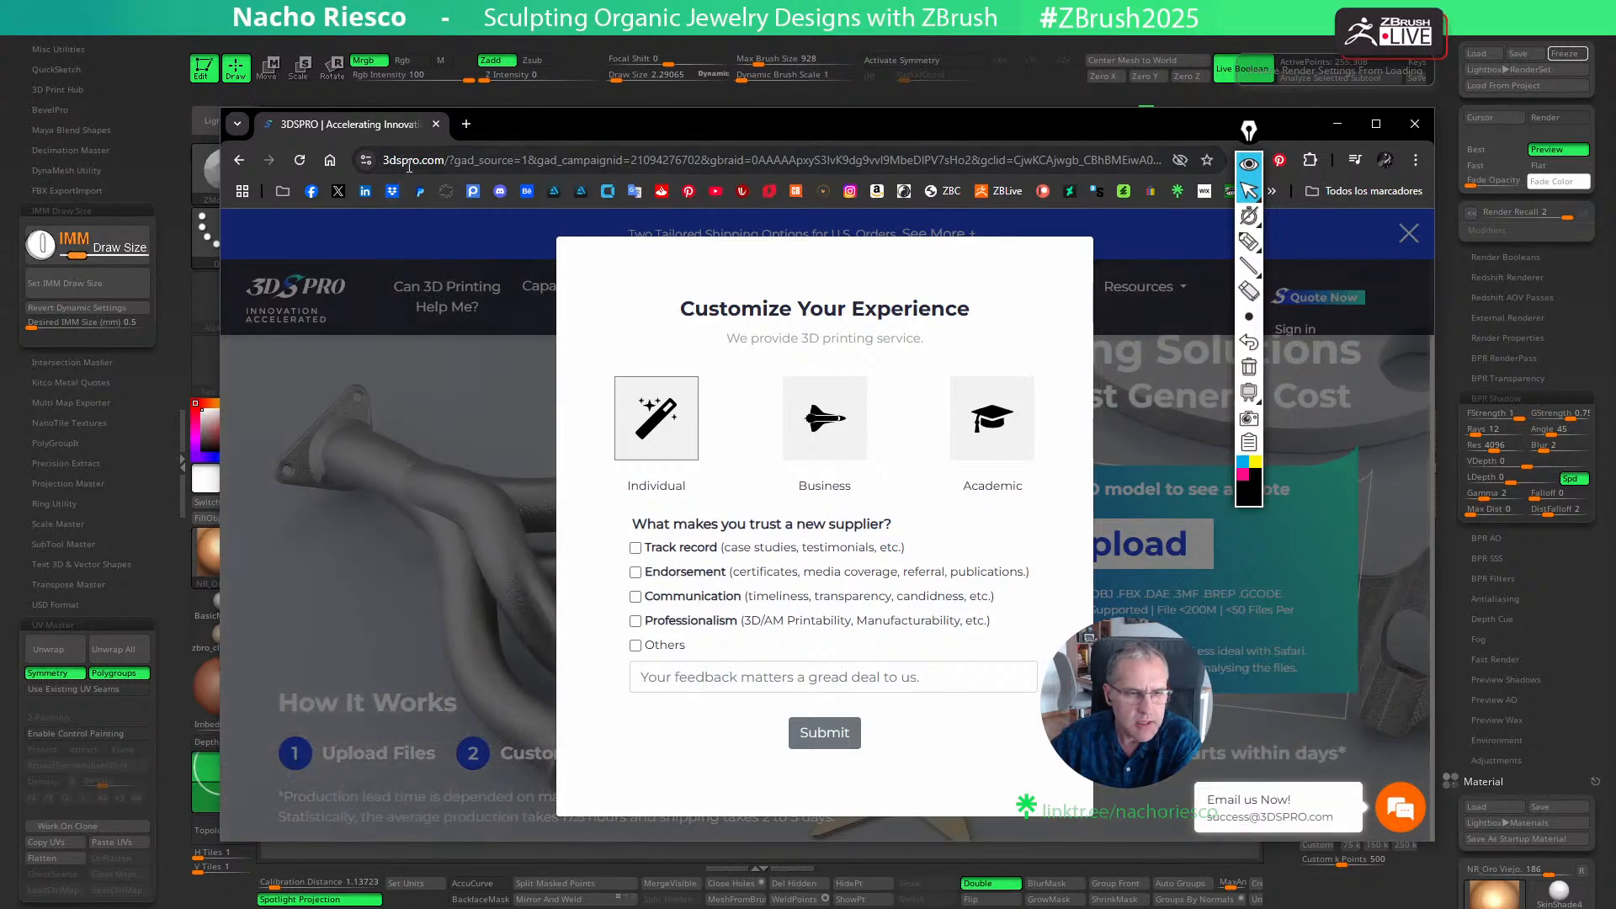
{"action": "key", "text": "alt+Left"}
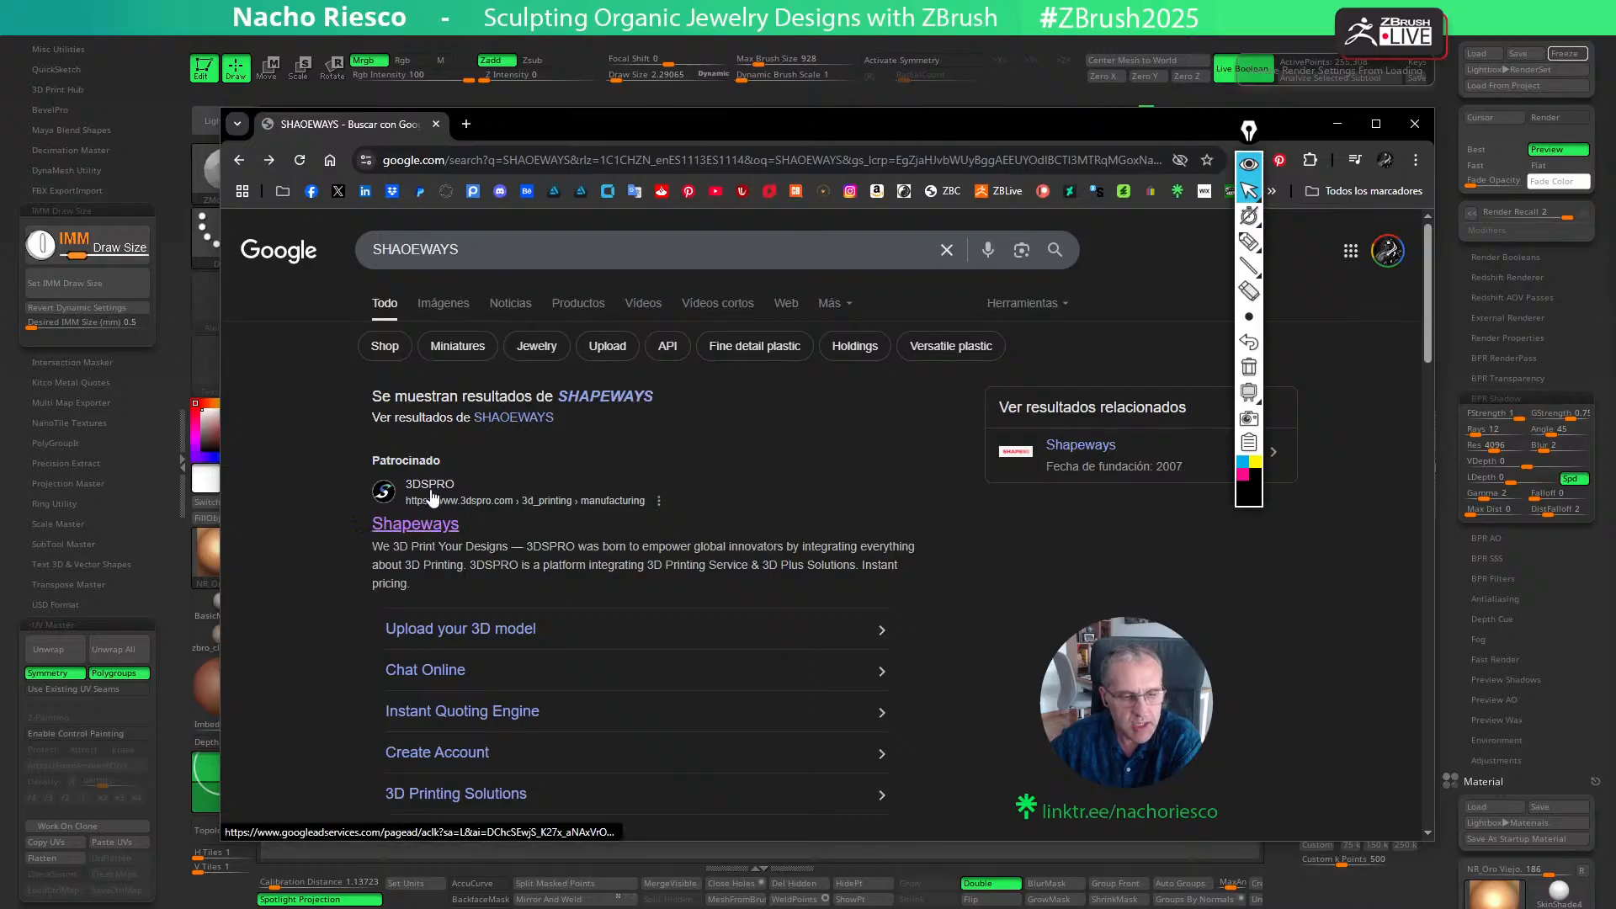
- Open the official Shapeways website from the non-sponsored search results
{"action": "scroll", "coordinate": [430, 498], "scroll_direction": "down", "scroll_amount": 3}
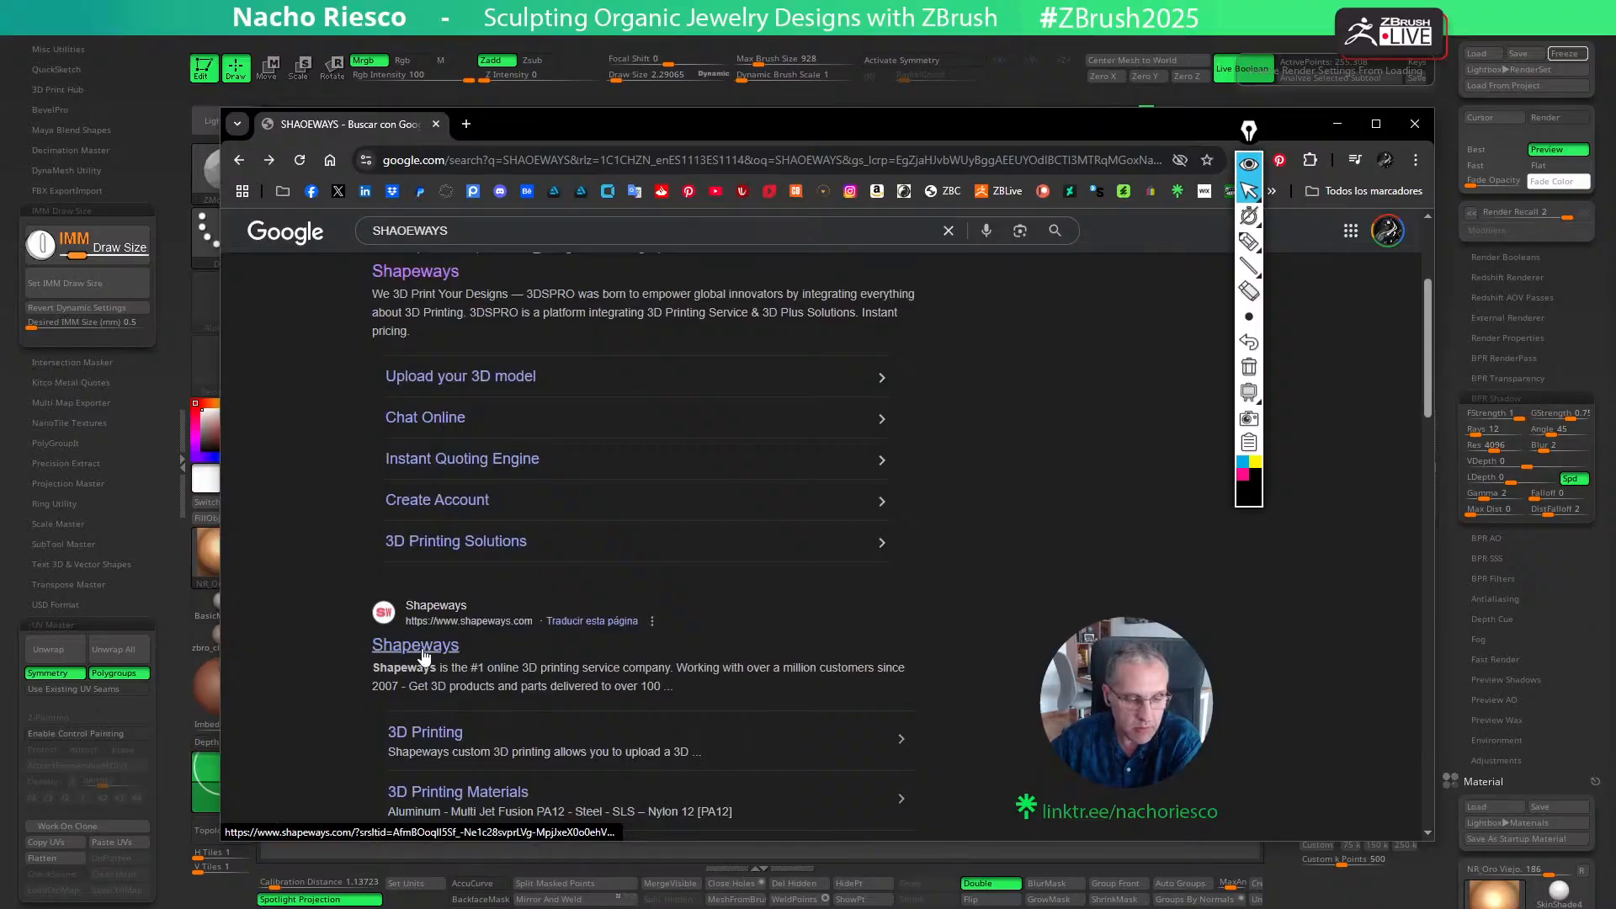
{"action": "left_click", "coordinate": [424, 652]}
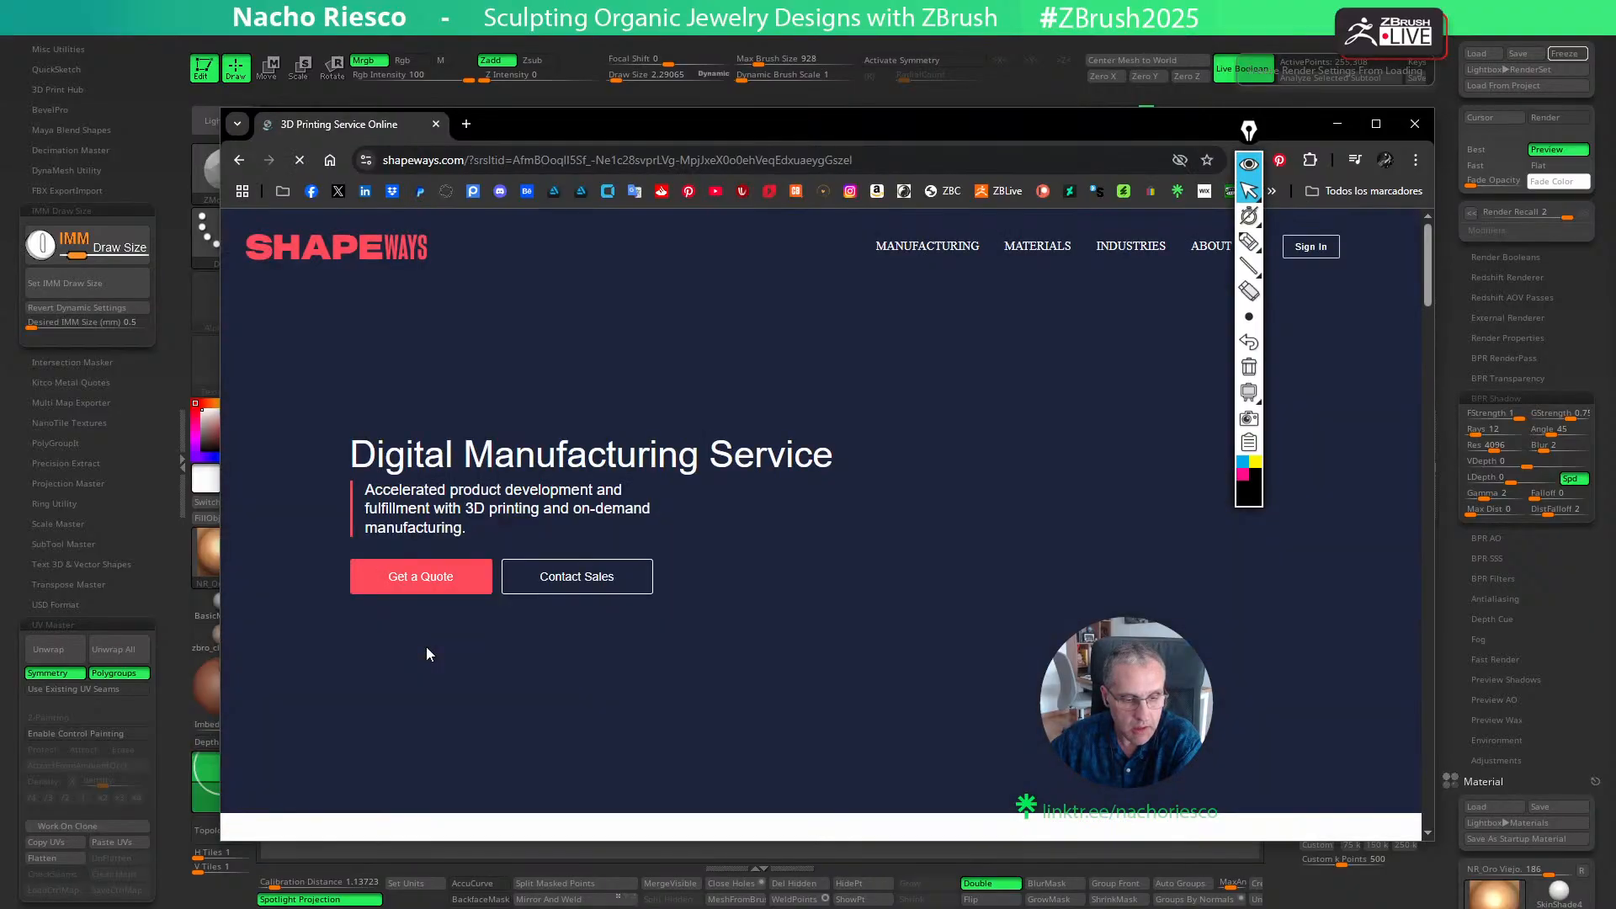
- Look through the Shapeways home page, examining its technologies, services and materials sections, and return to its beginning
{"action": "scroll", "coordinate": [821, 522], "scroll_direction": "down", "scroll_amount": 2}
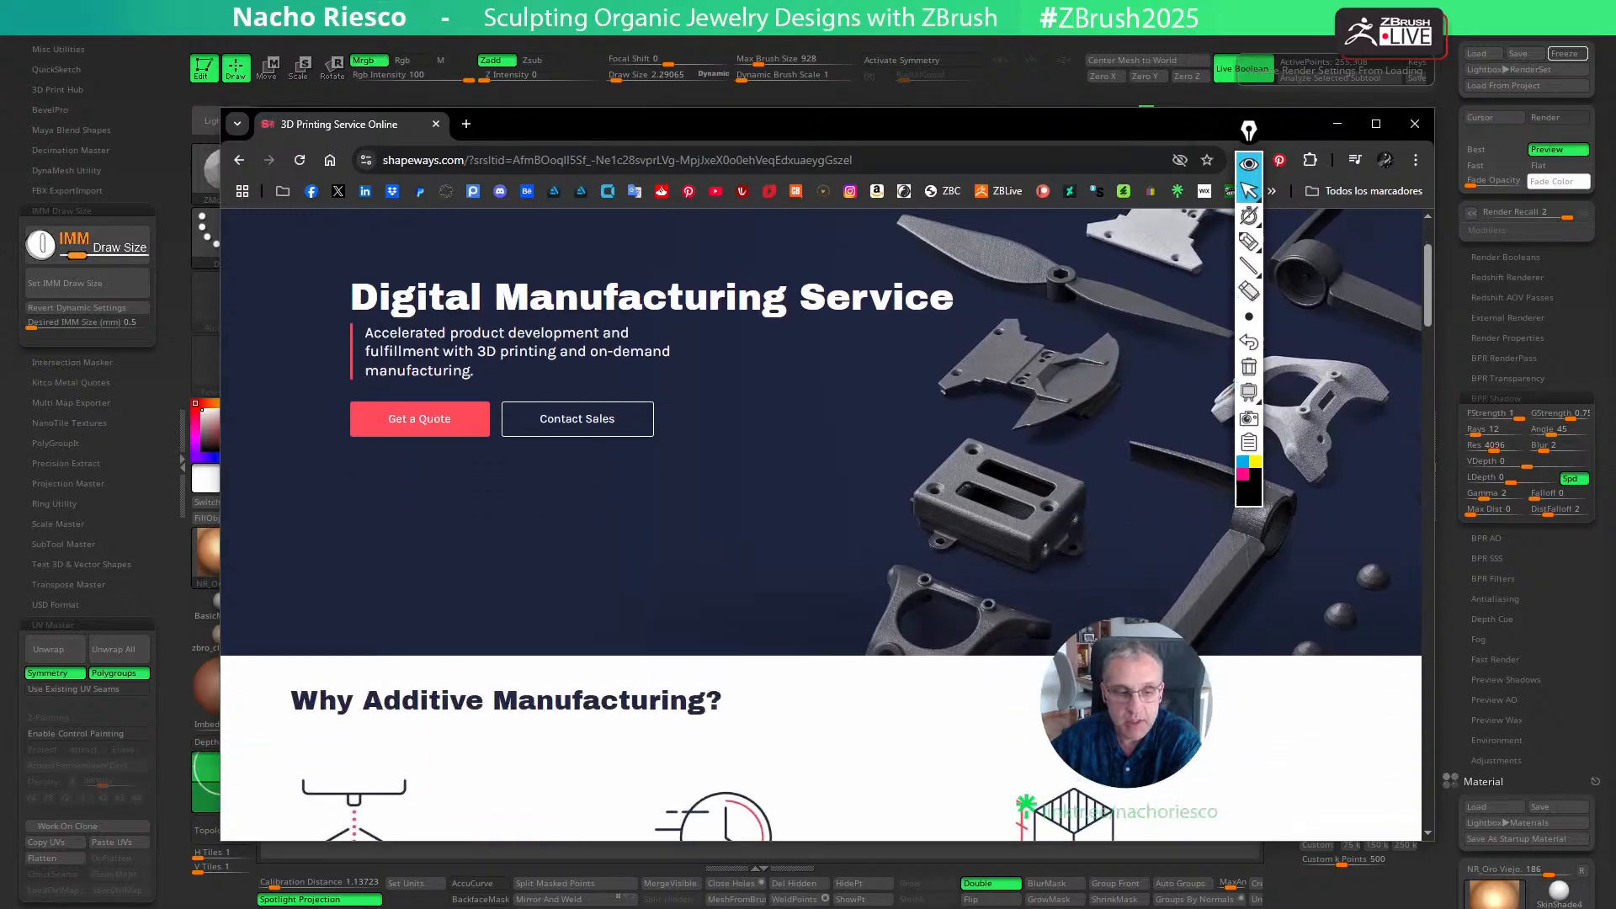
{"action": "scroll", "coordinate": [820, 522], "scroll_direction": "up", "scroll_amount": 1}
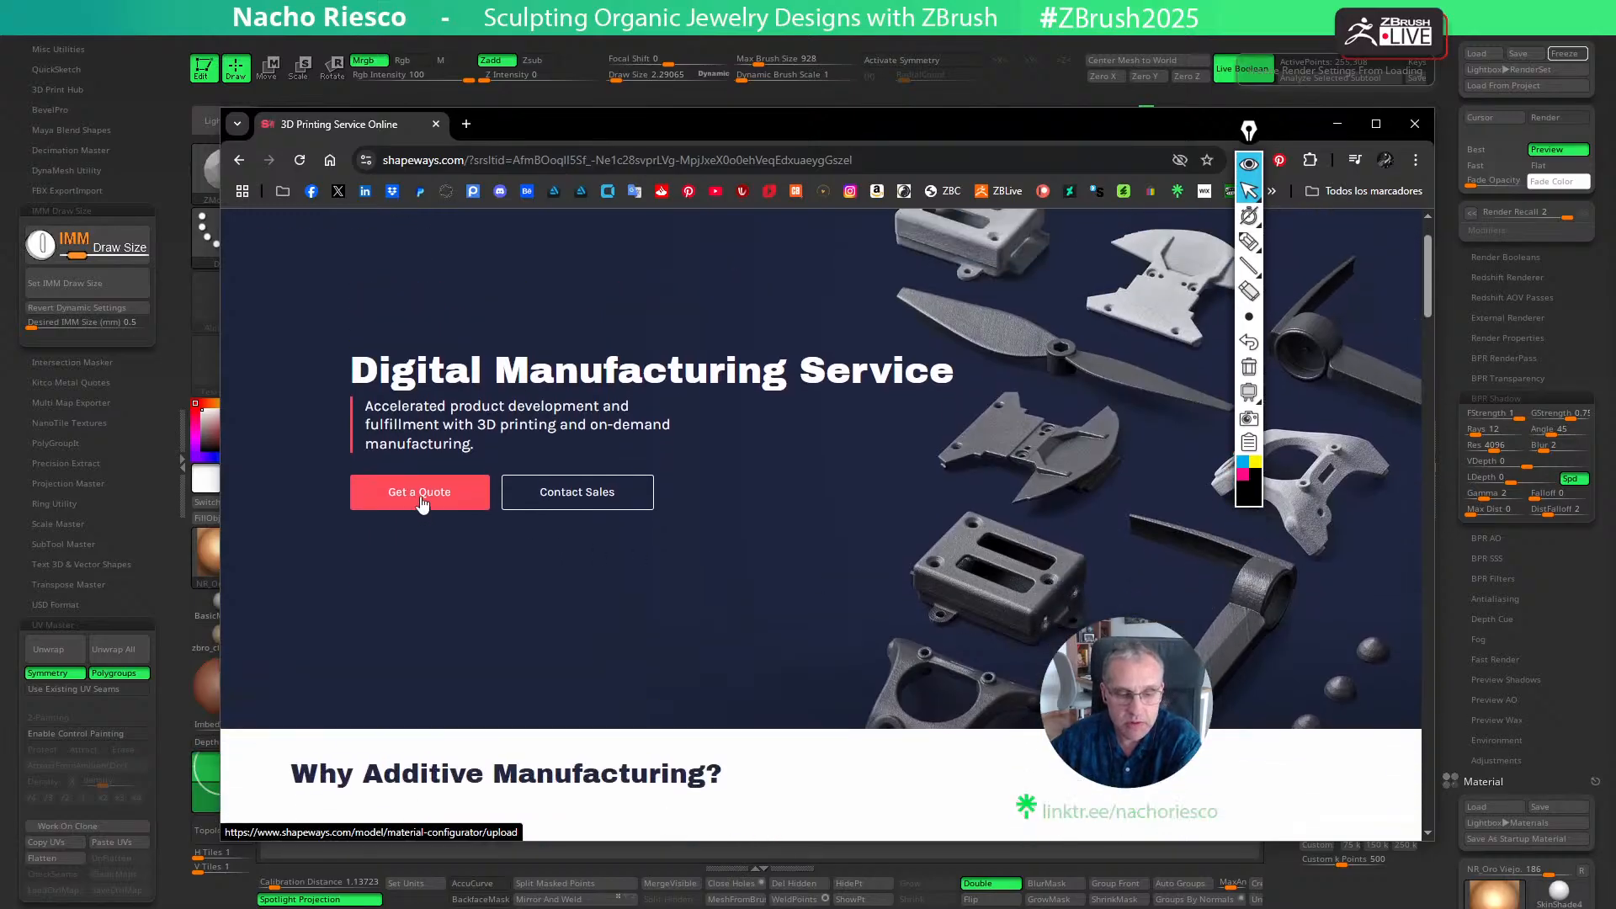
{"action": "scroll", "coordinate": [564, 572], "scroll_direction": "down", "scroll_amount": 9}
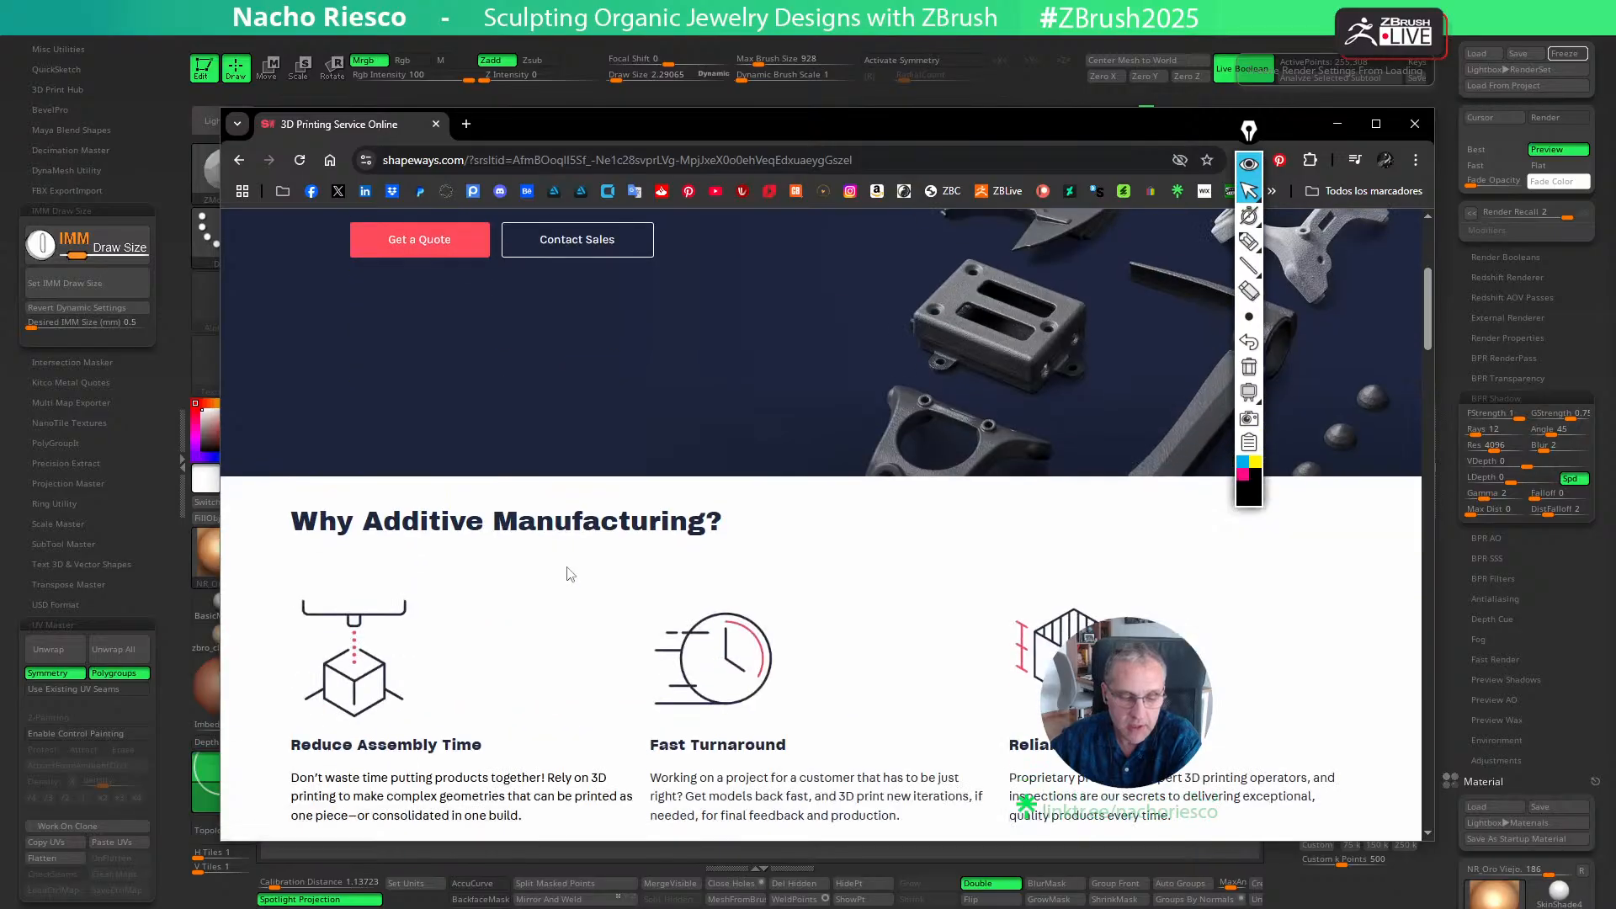
{"action": "scroll", "coordinate": [569, 573], "scroll_direction": "down", "scroll_amount": 5}
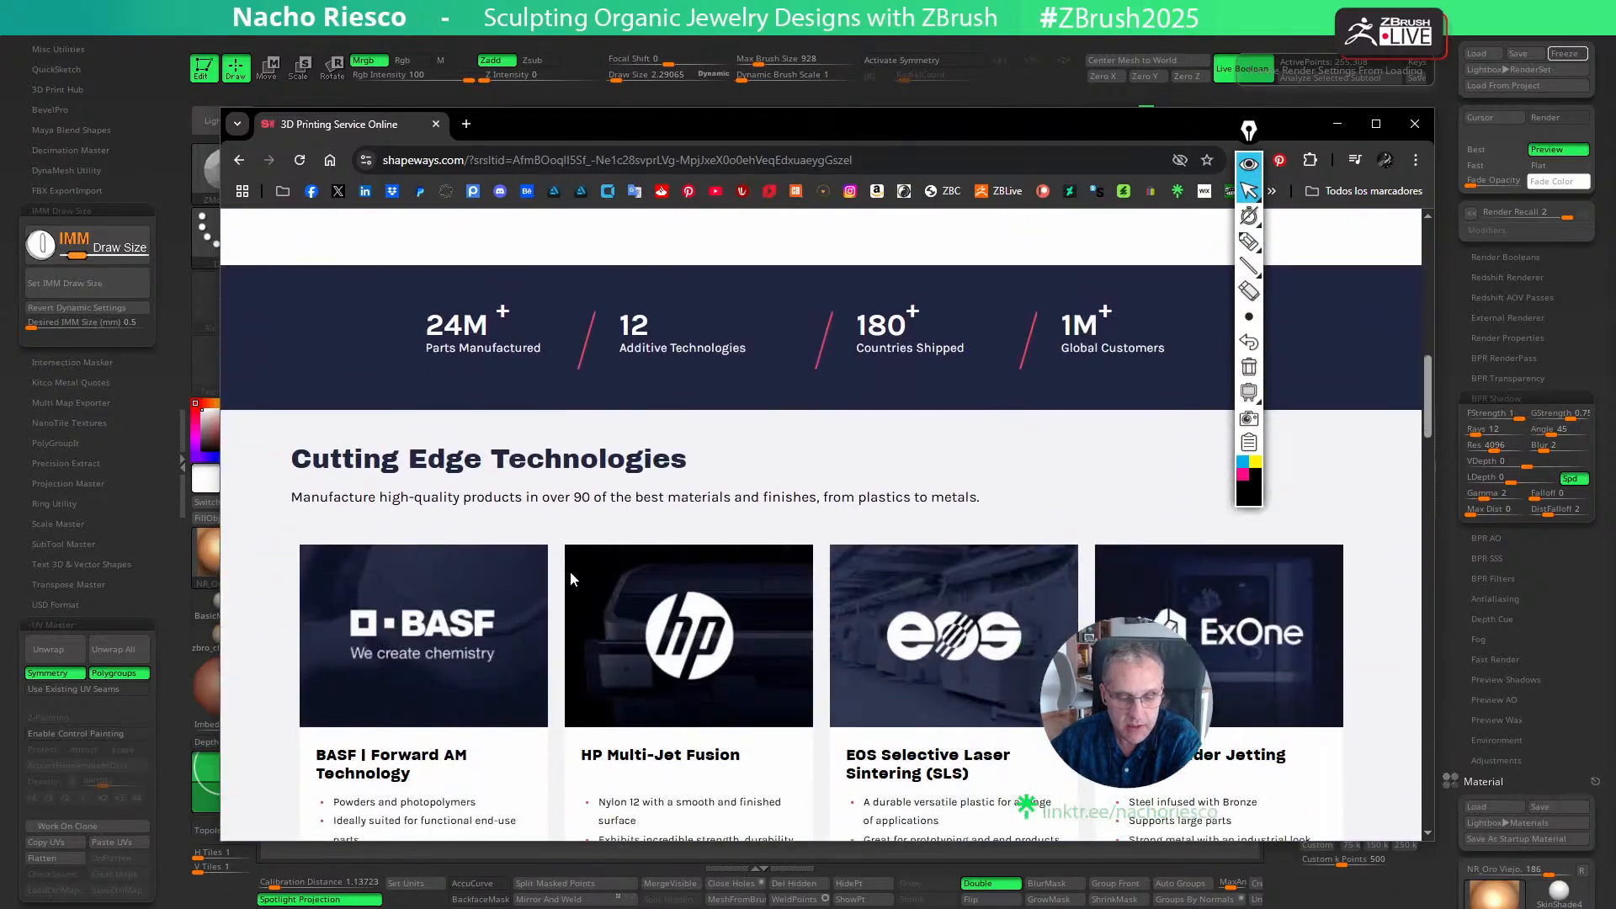
{"action": "scroll", "coordinate": [828, 625], "scroll_direction": "up", "scroll_amount": 1}
{"action": "scroll", "coordinate": [829, 625], "scroll_direction": "down", "scroll_amount": 8}
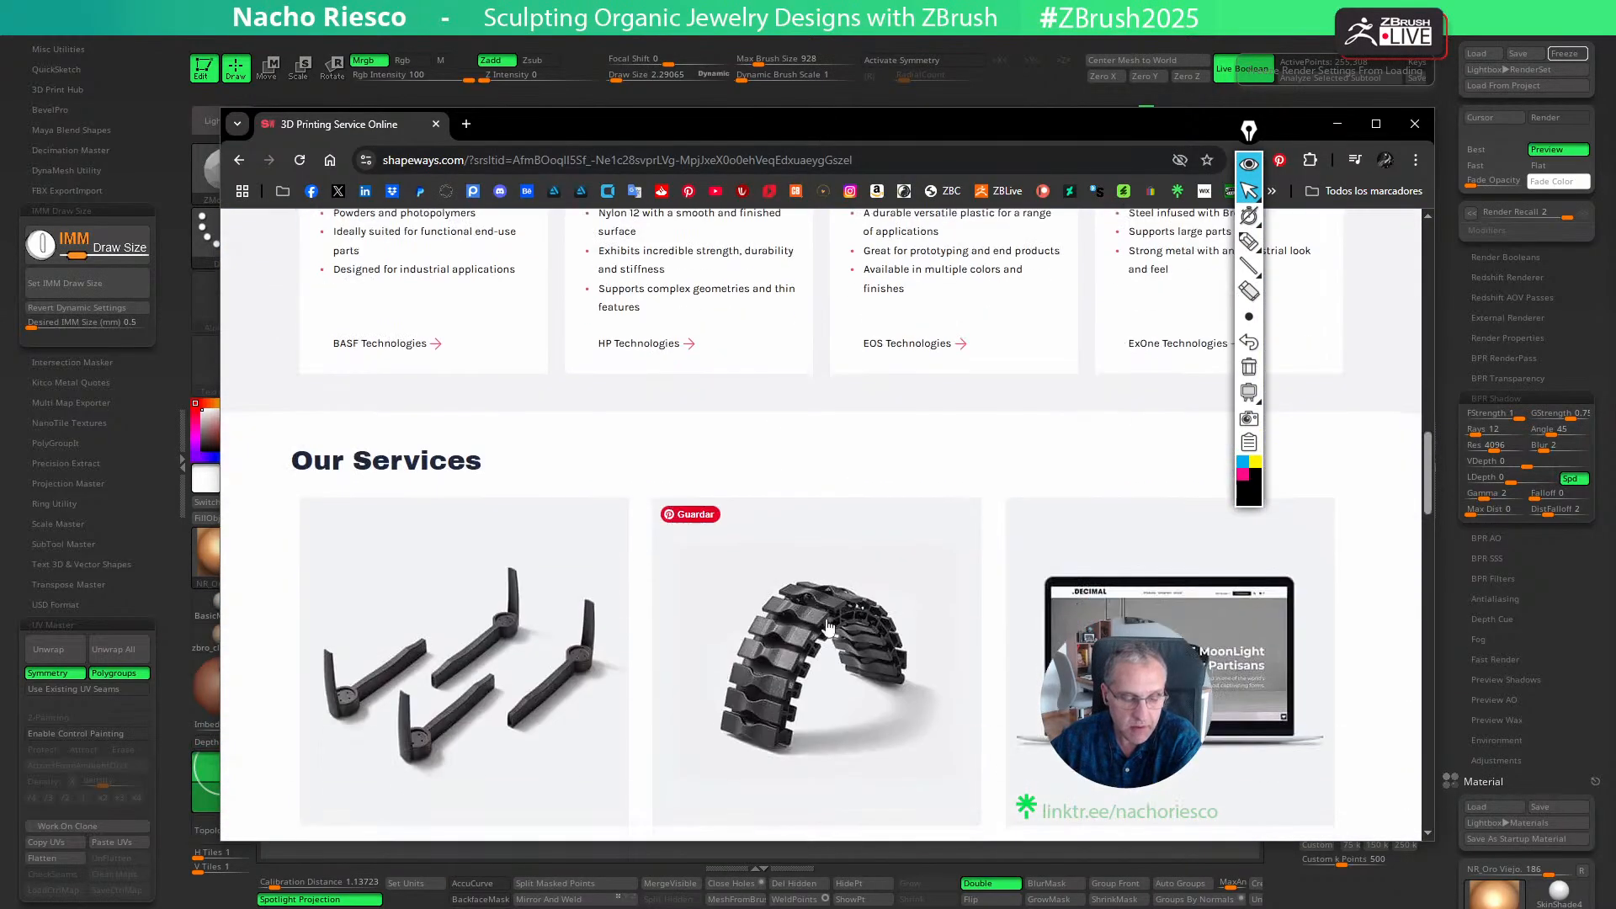
{"action": "scroll", "coordinate": [825, 625], "scroll_direction": "down", "scroll_amount": 5}
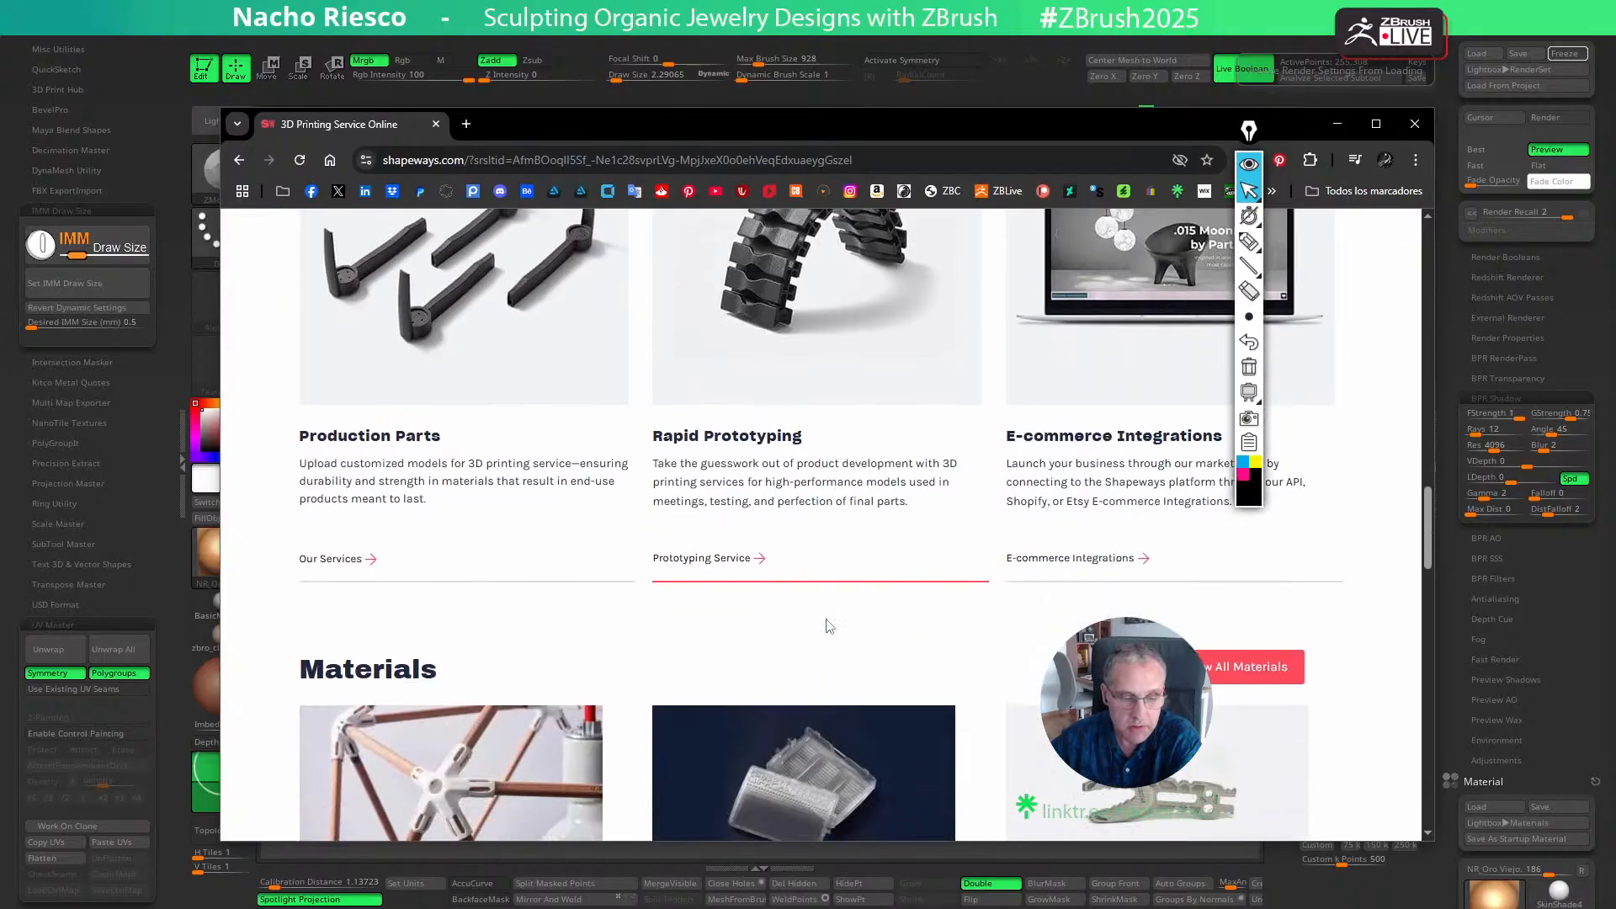
{"action": "scroll", "coordinate": [829, 626], "scroll_direction": "down", "scroll_amount": 9}
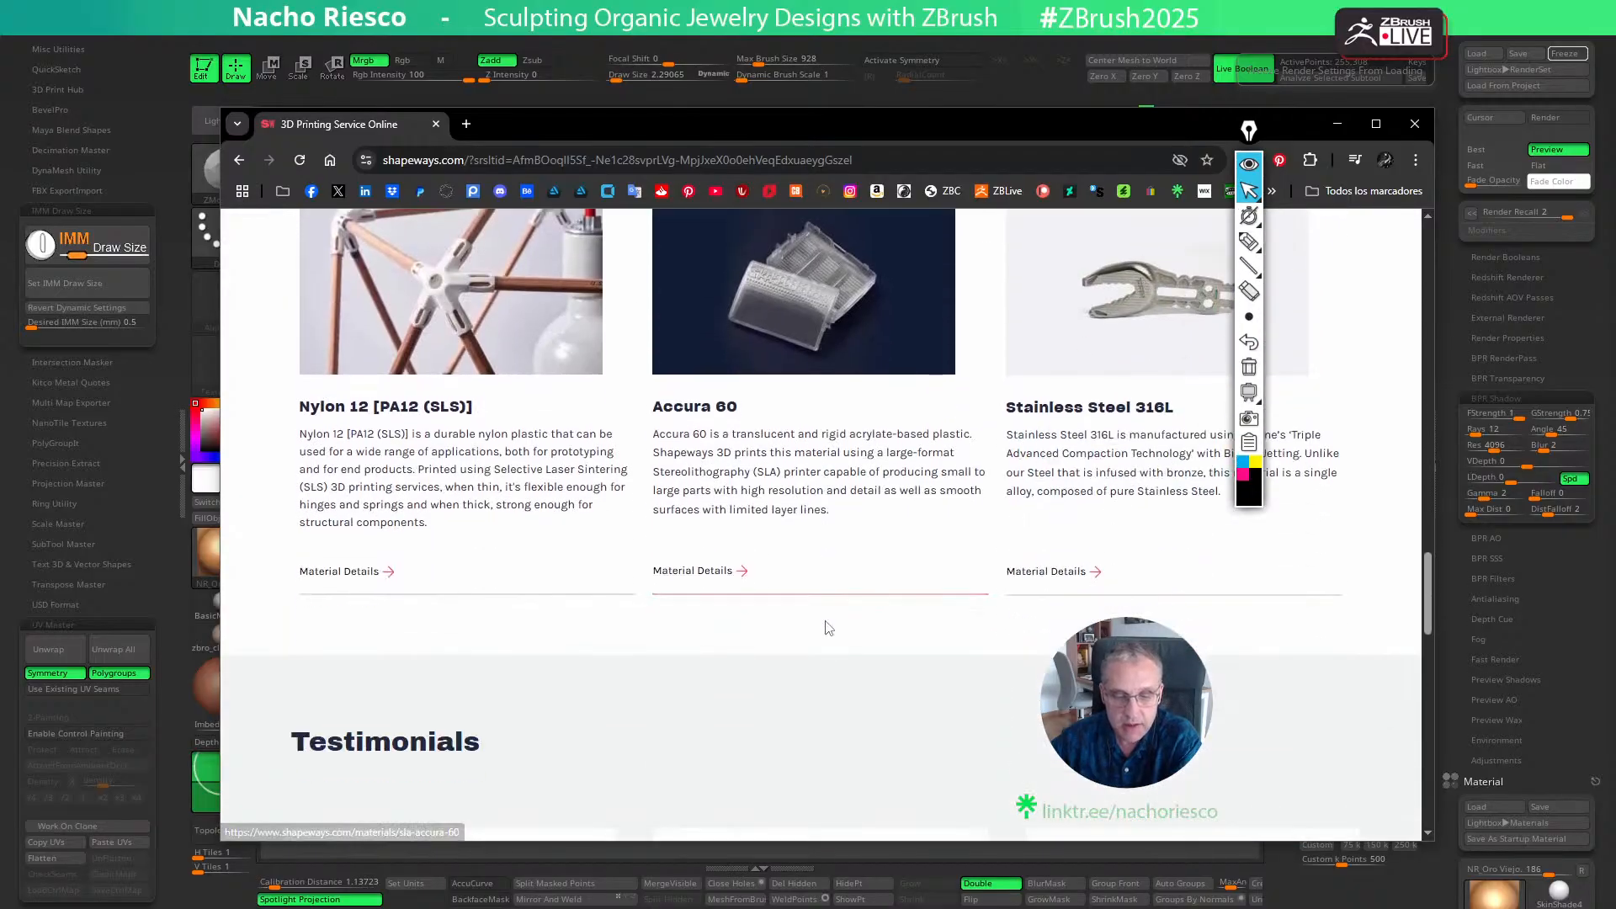
{"action": "scroll", "coordinate": [829, 625], "scroll_direction": "up", "scroll_amount": 20}
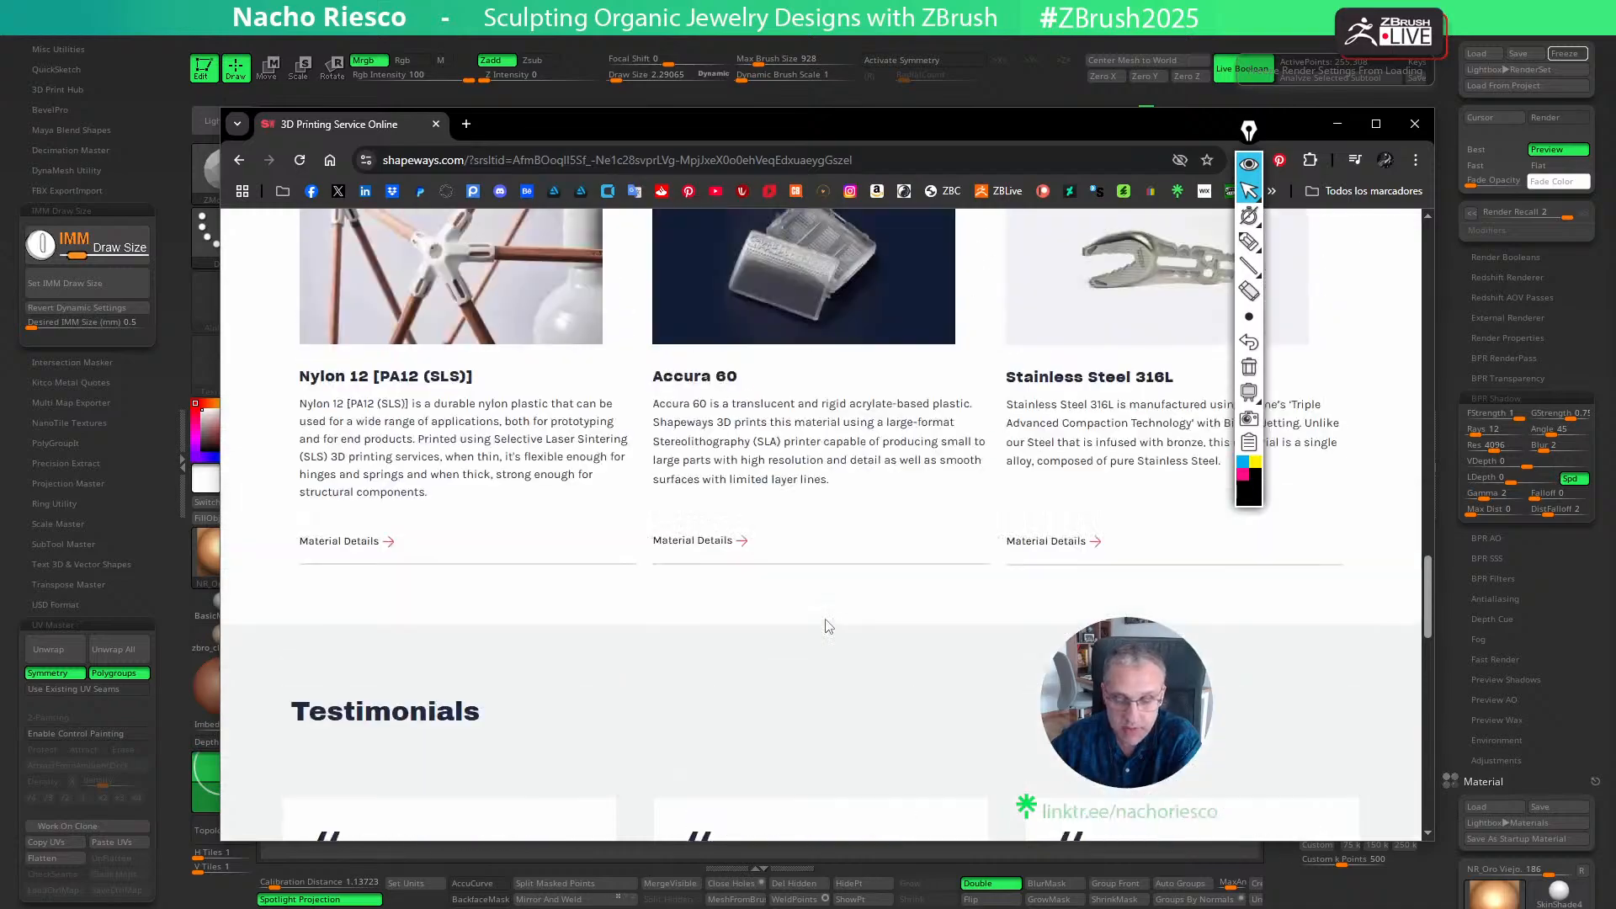
{"action": "scroll", "coordinate": [584, 390], "scroll_direction": "up", "scroll_amount": 4}
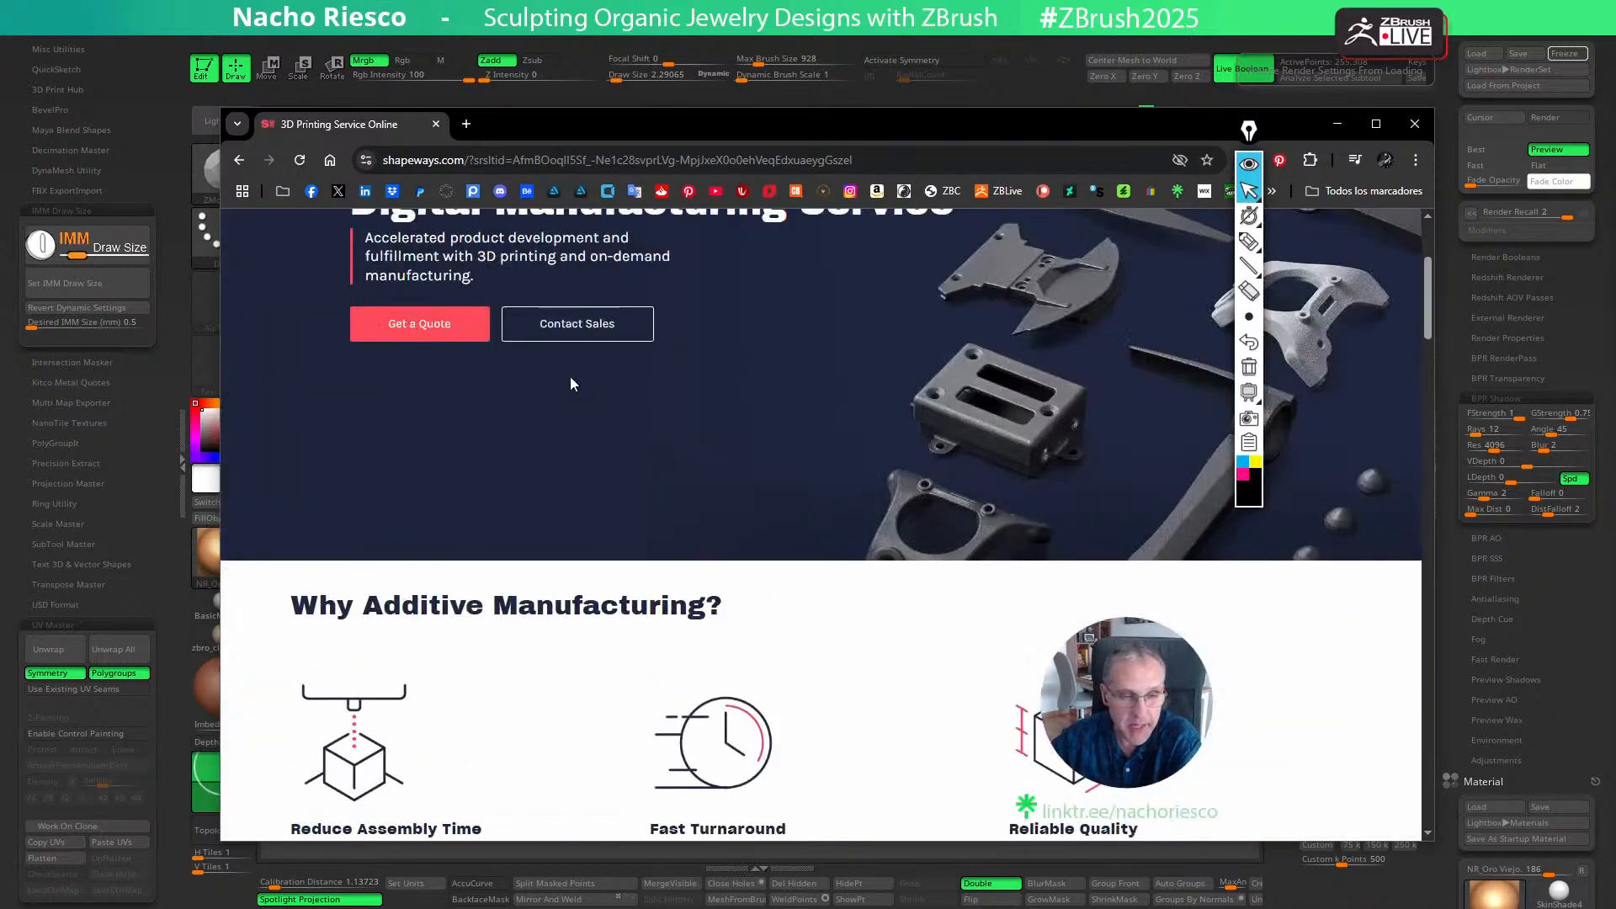
{"action": "scroll", "coordinate": [543, 391], "scroll_direction": "up", "scroll_amount": 3}
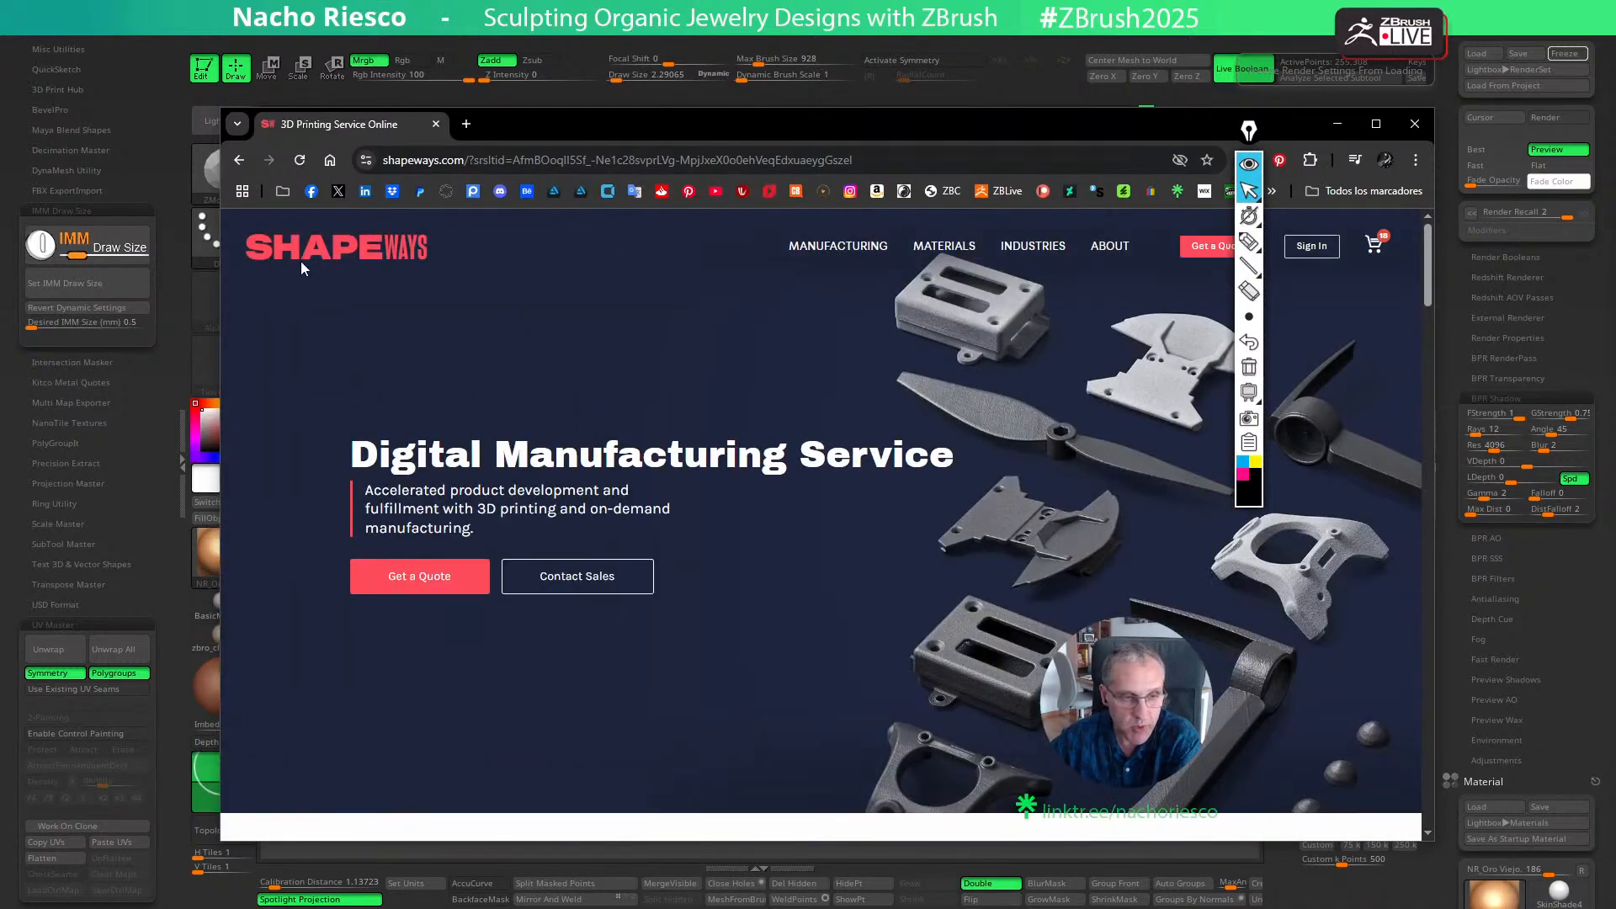